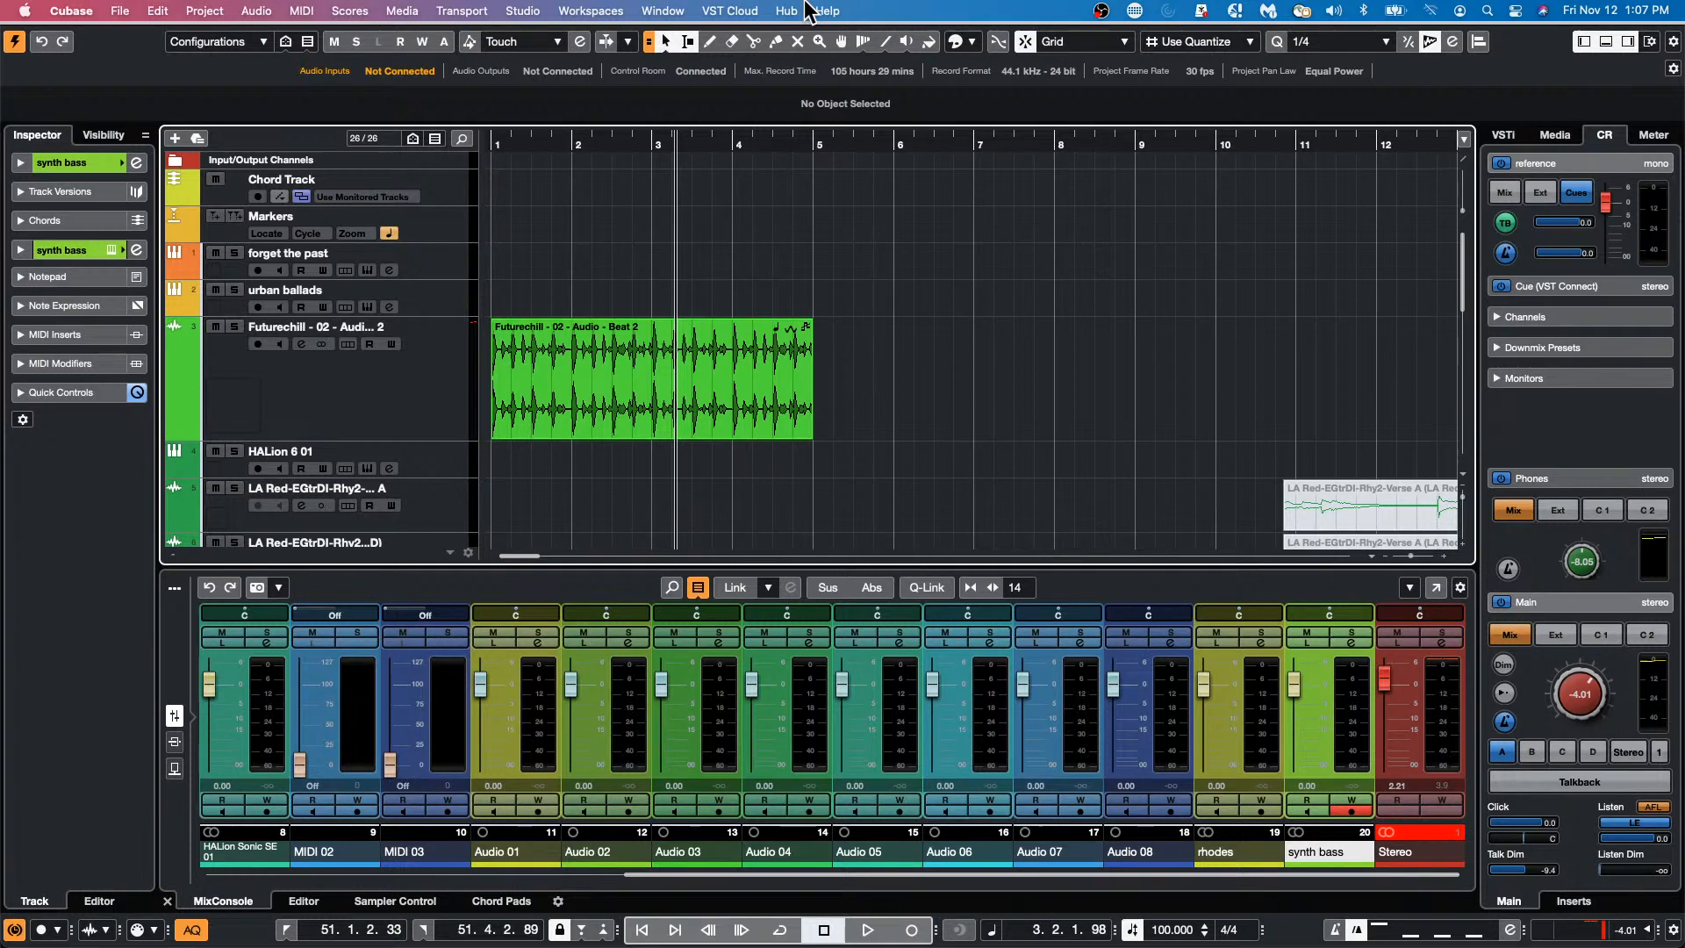
Open the recent project Feel Good c7.cpr, activate it and dismiss the missing plug-in warnings.
{"action": "left_click", "coordinate": [130, 9]}
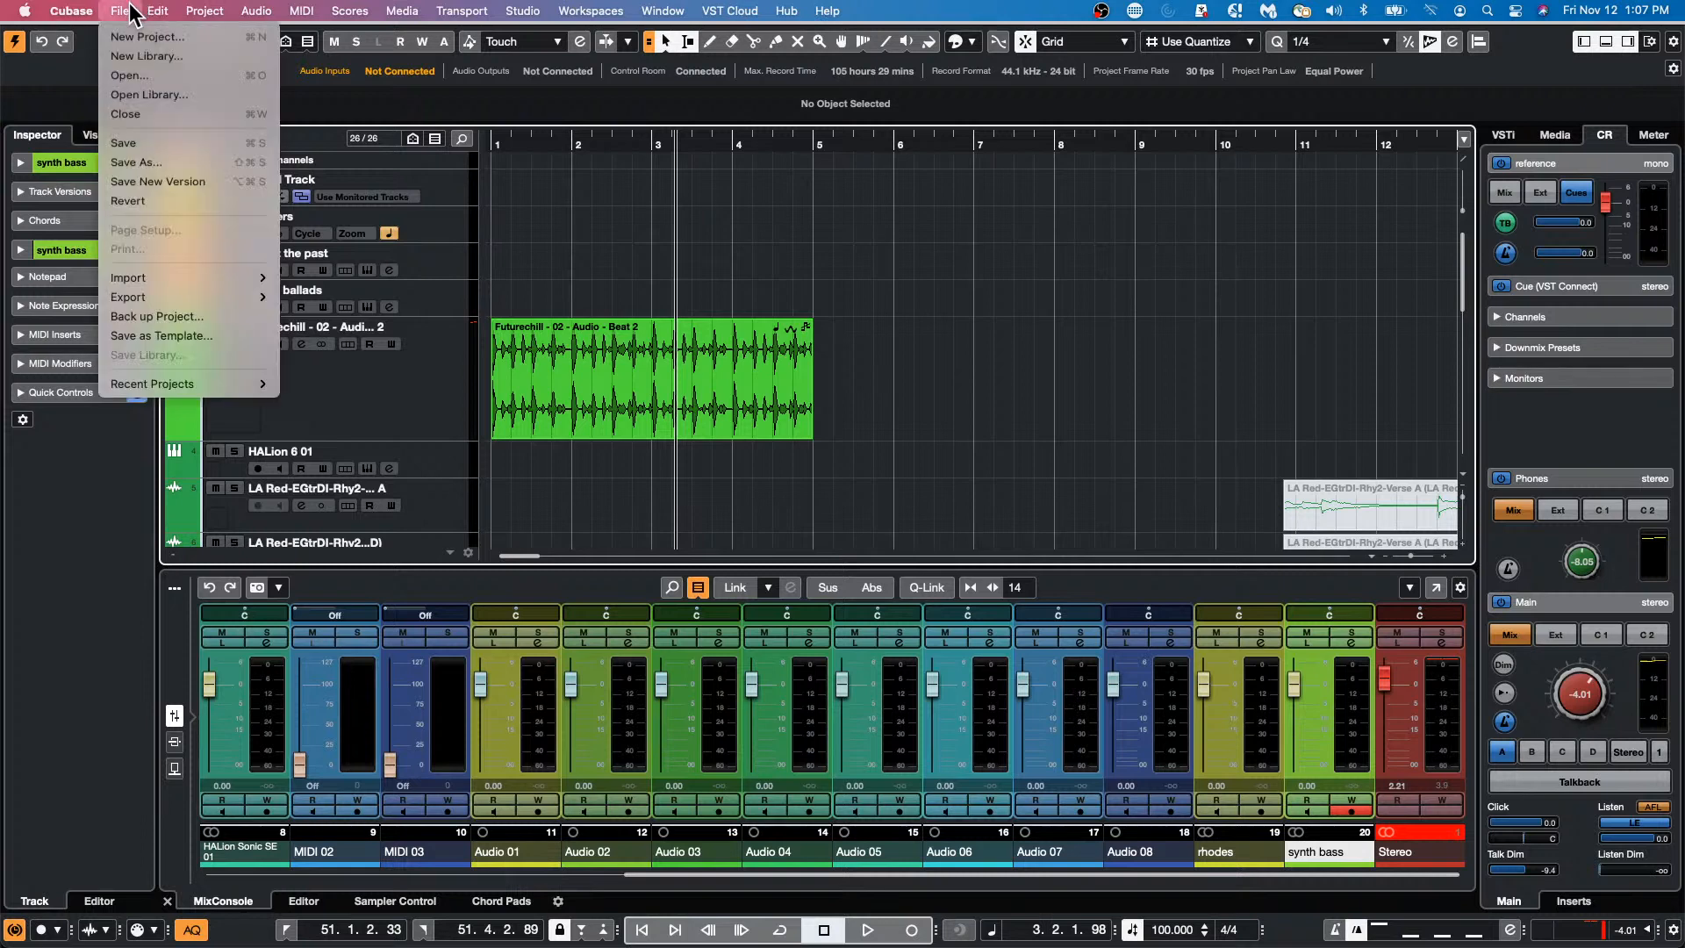
{"action": "mouse_move", "coordinate": [176, 377]}
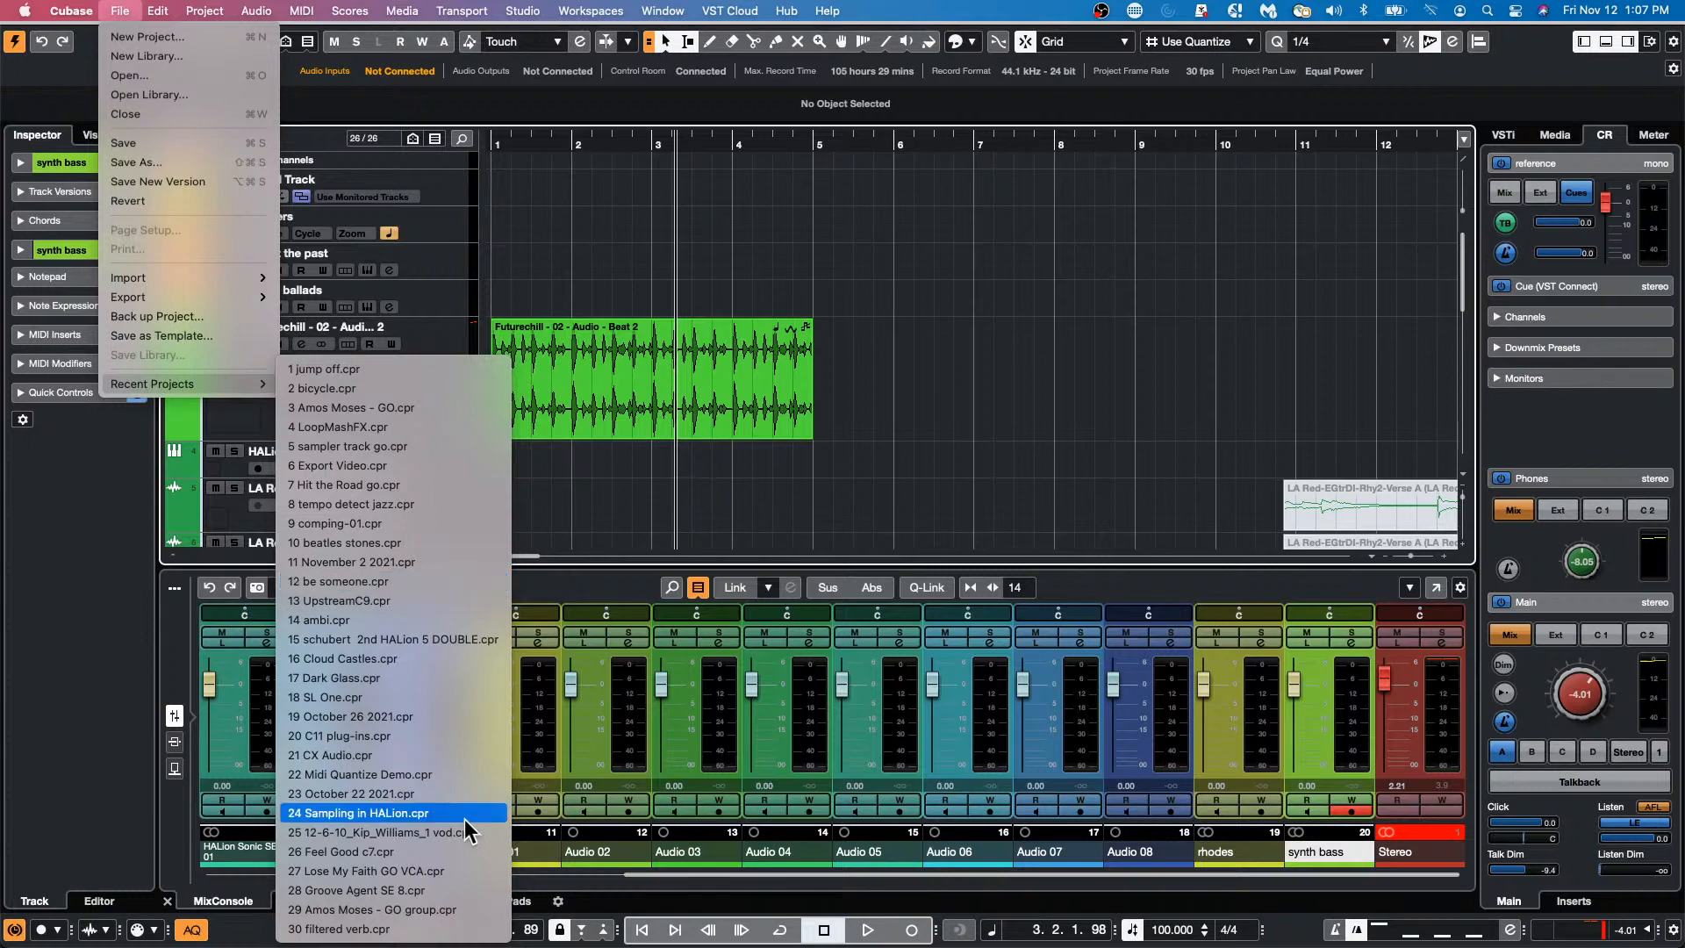
{"action": "left_click", "coordinate": [465, 851]}
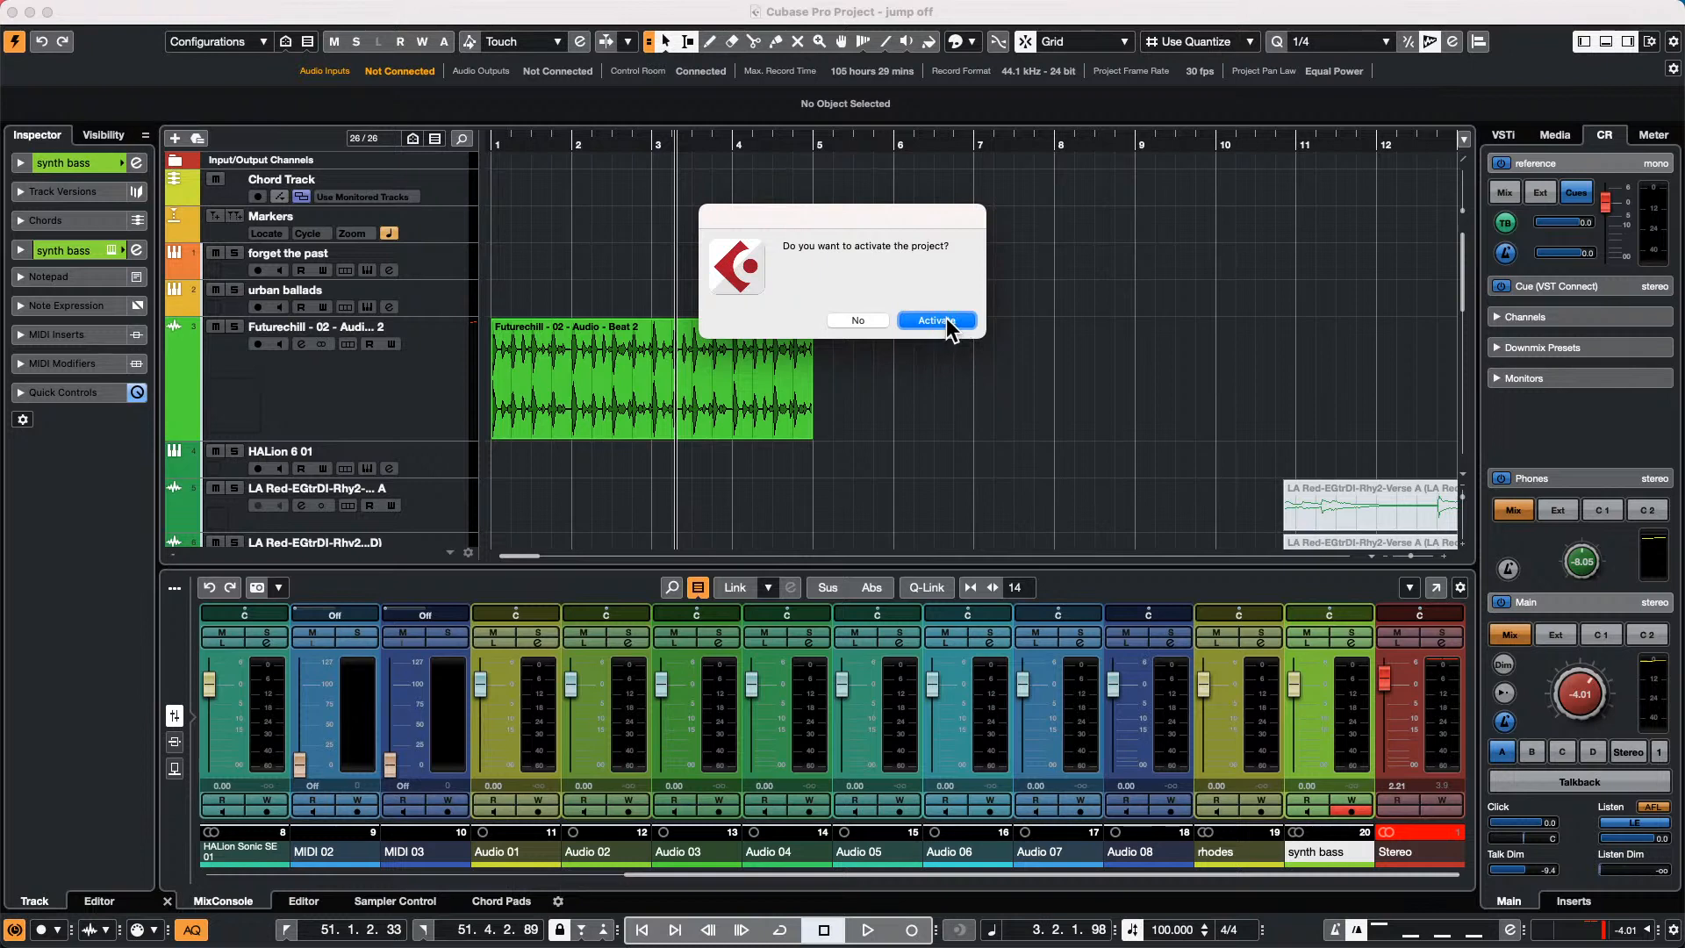
{"action": "left_click", "coordinate": [947, 320]}
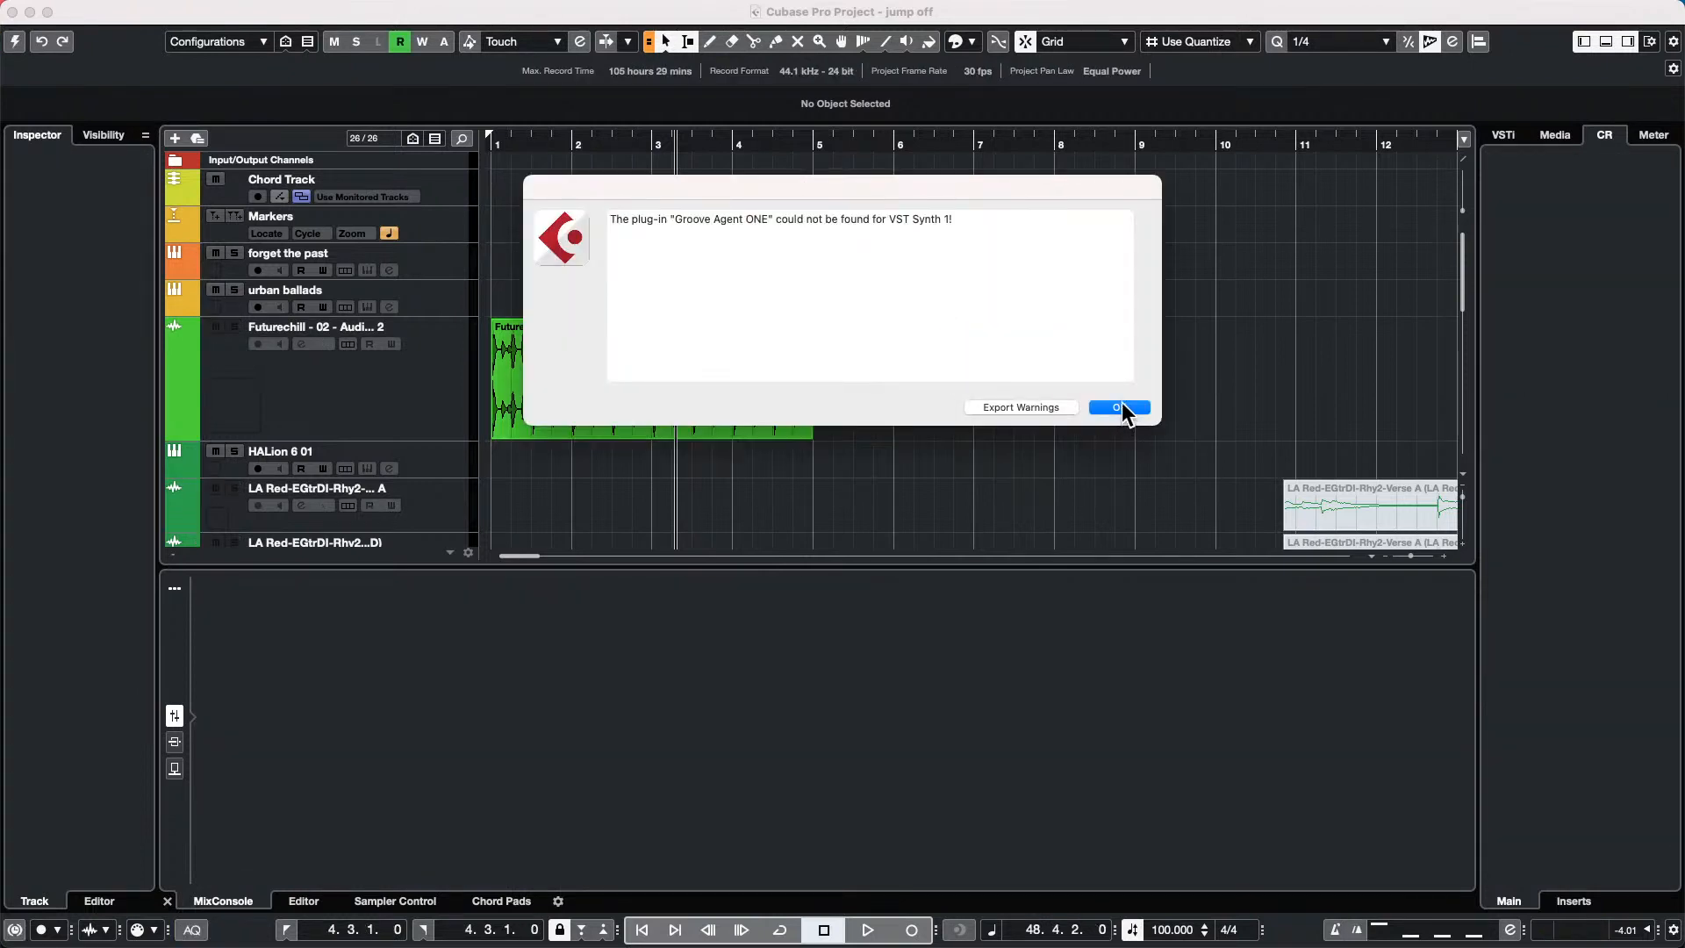
{"action": "left_click", "coordinate": [1120, 407]}
{"action": "left_click", "coordinate": [1037, 434]}
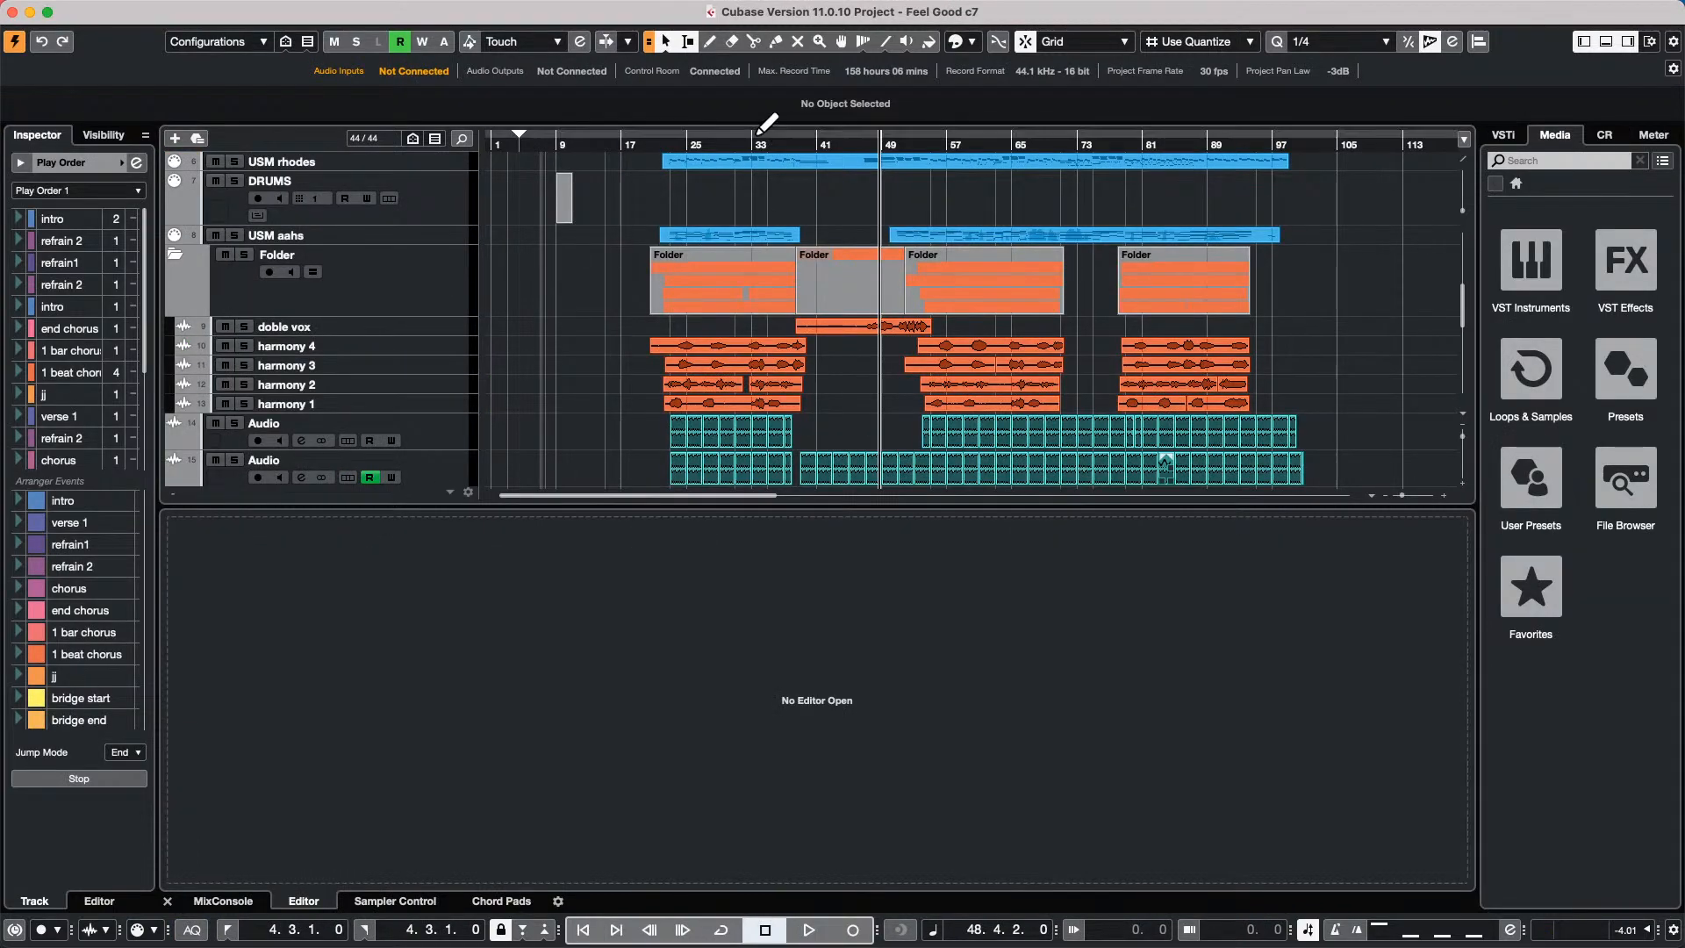
Examine which track types can be added alongside the arranger track, without adding one.
{"action": "scroll", "coordinate": [570, 264], "scroll_direction": "up", "scroll_amount": 5}
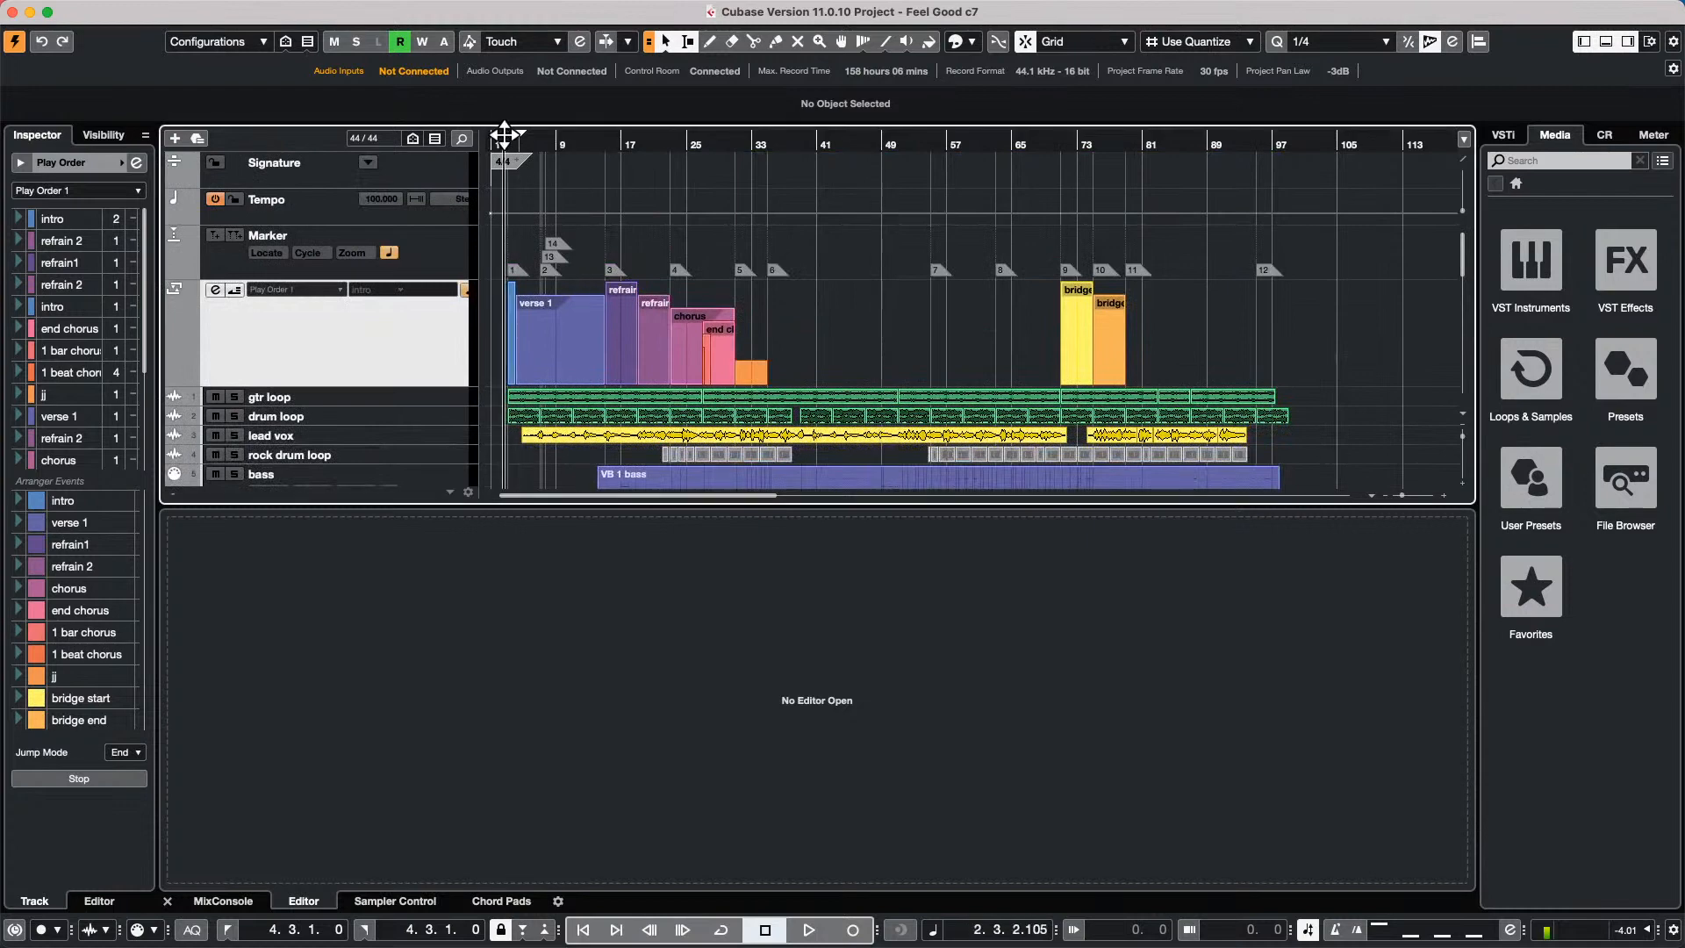
{"action": "left_click_drag", "start_coordinate": [508, 139], "coordinate": [509, 169]}
{"action": "right_click", "coordinate": [391, 326]}
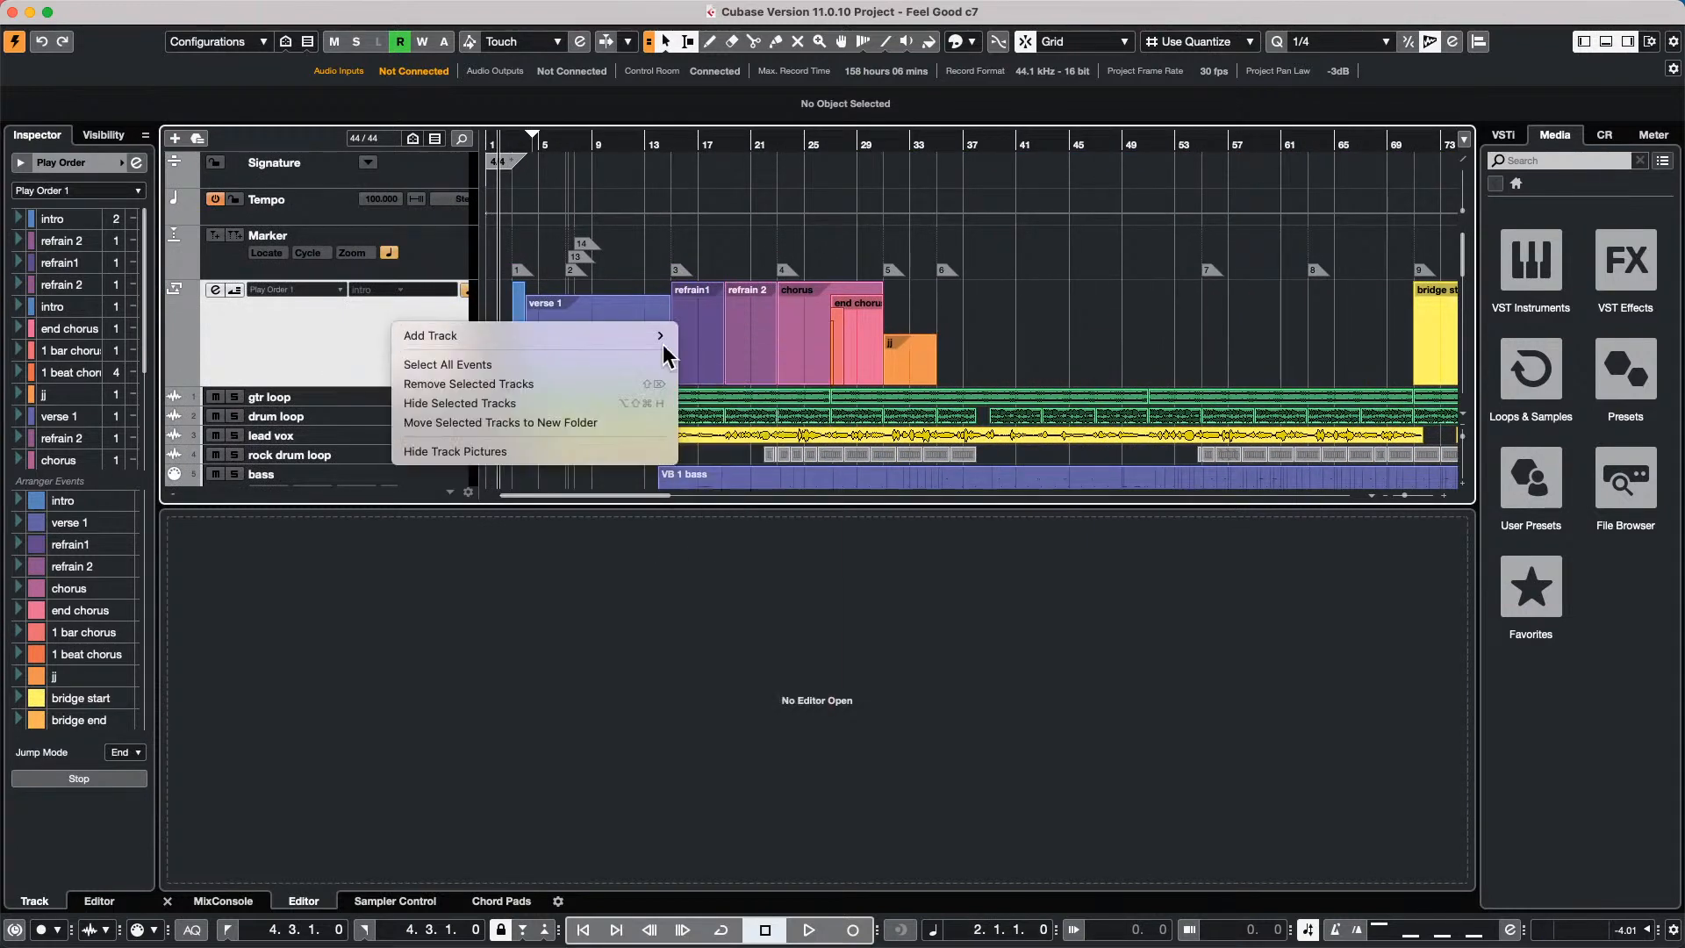
{"action": "mouse_move", "coordinate": [663, 337]}
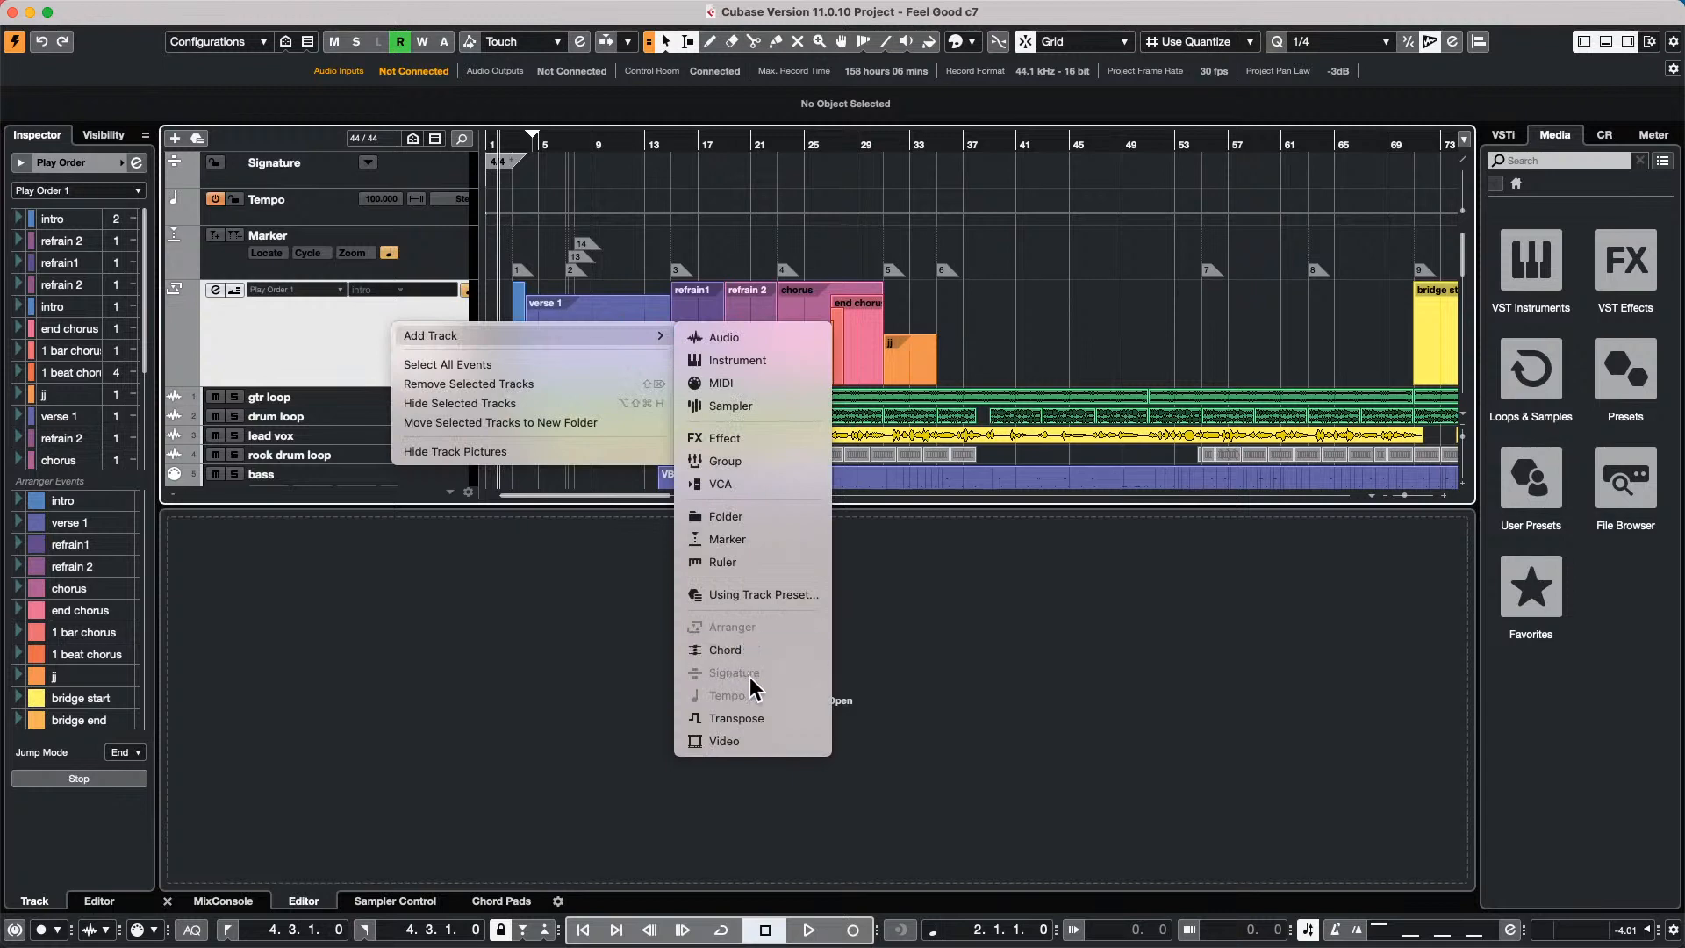
{"action": "left_click", "coordinate": [323, 333]}
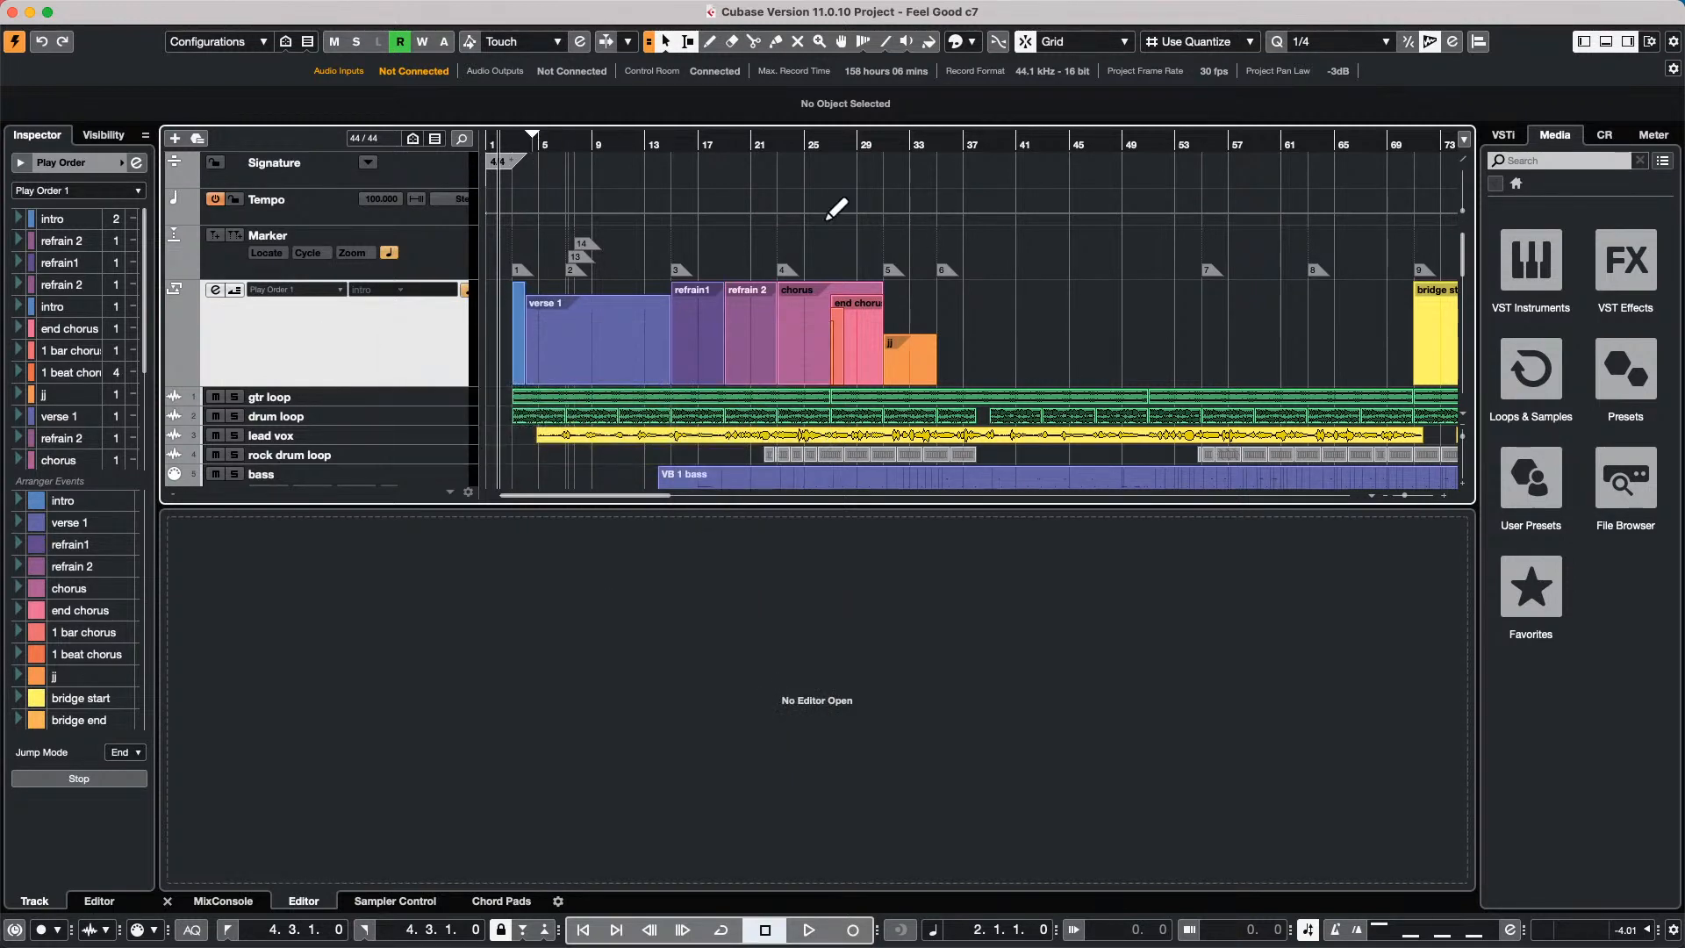
Draw four nested events with the Draw tool on the arranger track, the outermost spanning about bars 41 to 53.
{"action": "right_click", "coordinate": [1028, 343]}
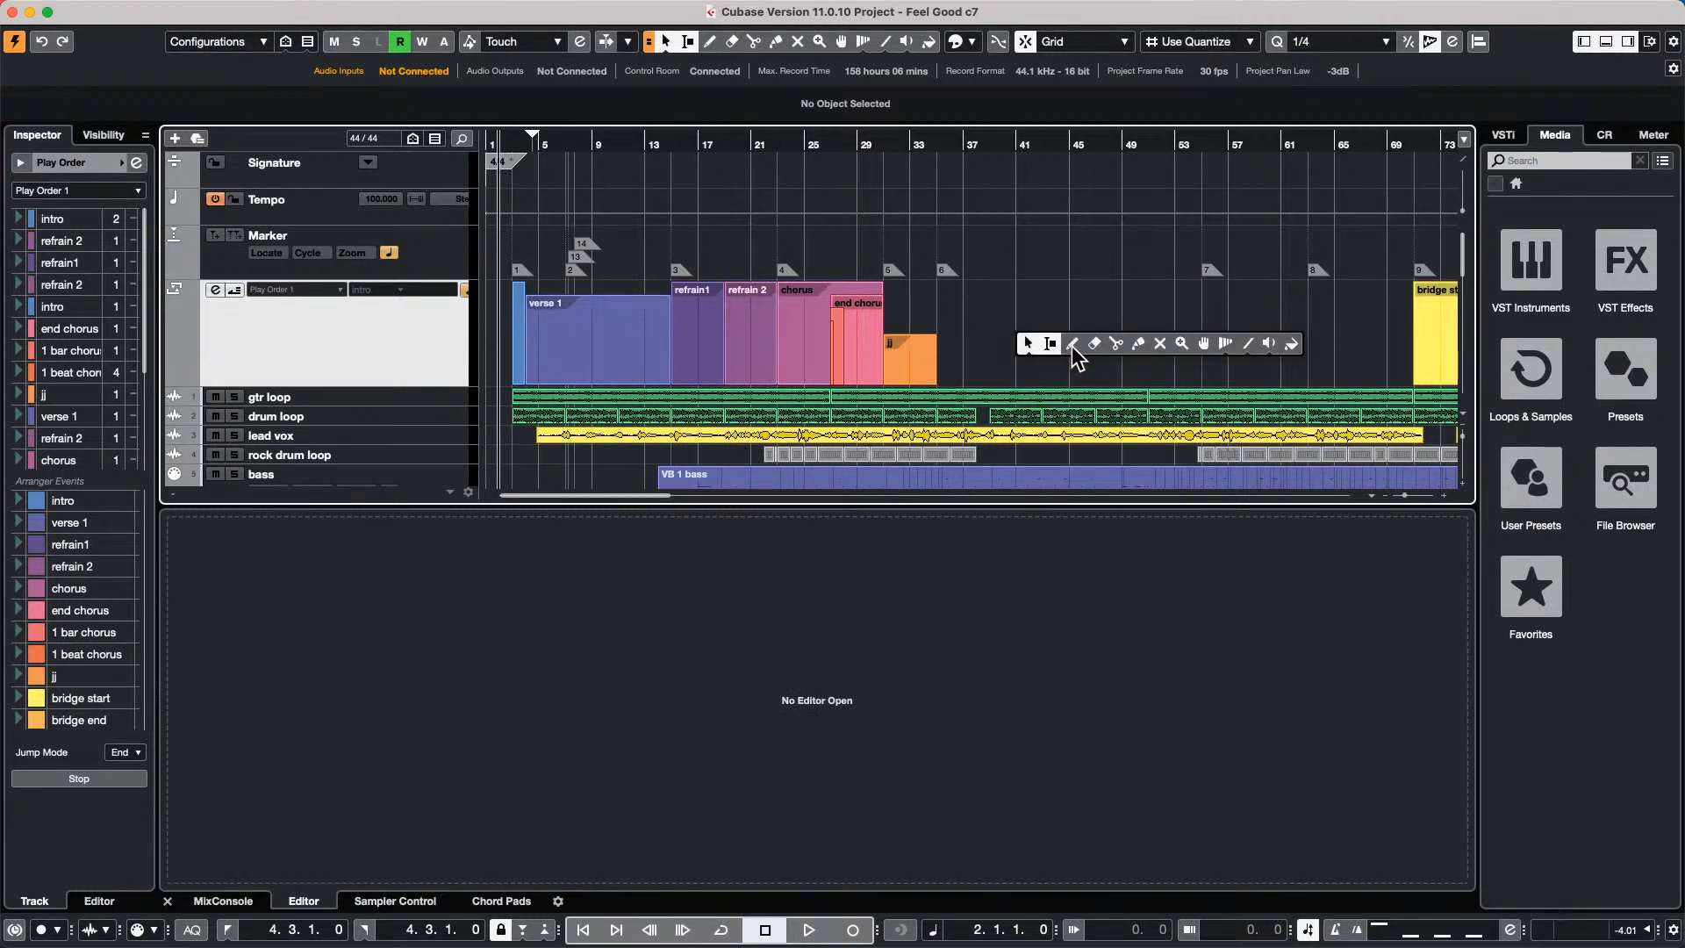
{"action": "left_click", "coordinate": [1072, 344]}
{"action": "left_click_drag", "start_coordinate": [1017, 335], "coordinate": [1181, 364]}
{"action": "mouse_move", "coordinate": [1053, 339]}
{"action": "left_mouse_down"}
{"action": "mouse_move", "coordinate": [1114, 325]}
{"action": "mouse_move", "coordinate": [1165, 341]}
{"action": "mouse_move", "coordinate": [1142, 330]}
{"action": "left_mouse_up"}
{"action": "left_click_drag", "start_coordinate": [1105, 331], "coordinate": [1115, 330]}
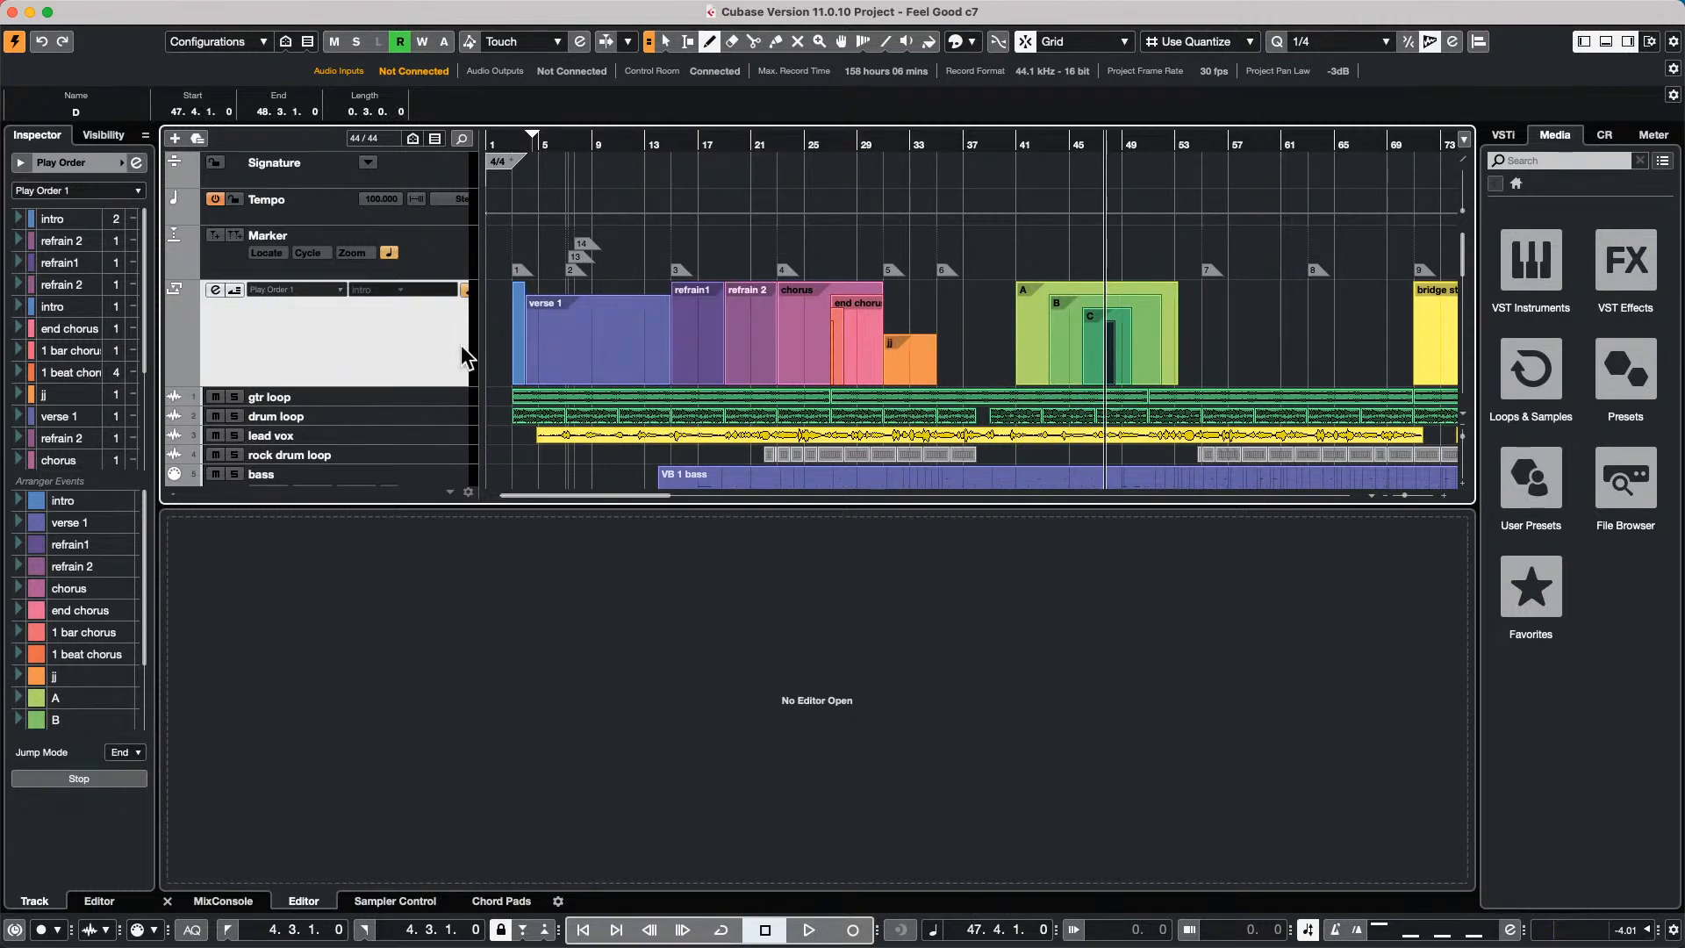
Open the Arranger Editor for the arranger track and activate arranger mode.
{"action": "left_click", "coordinate": [219, 889]}
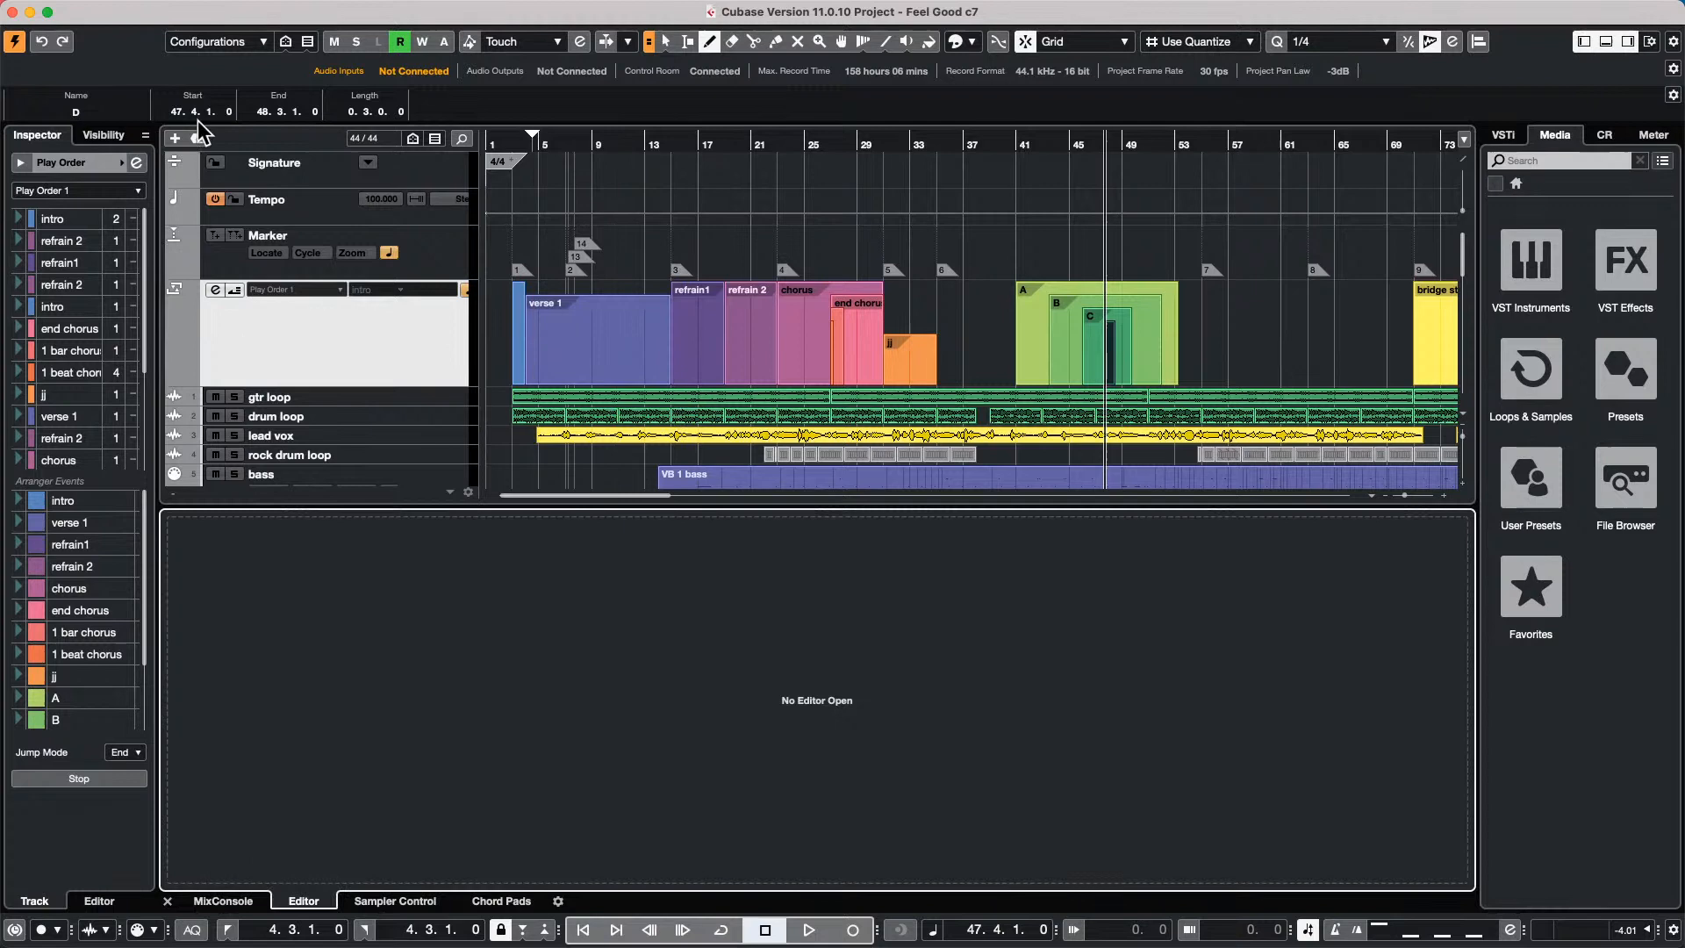
{"action": "left_click", "coordinate": [136, 164]}
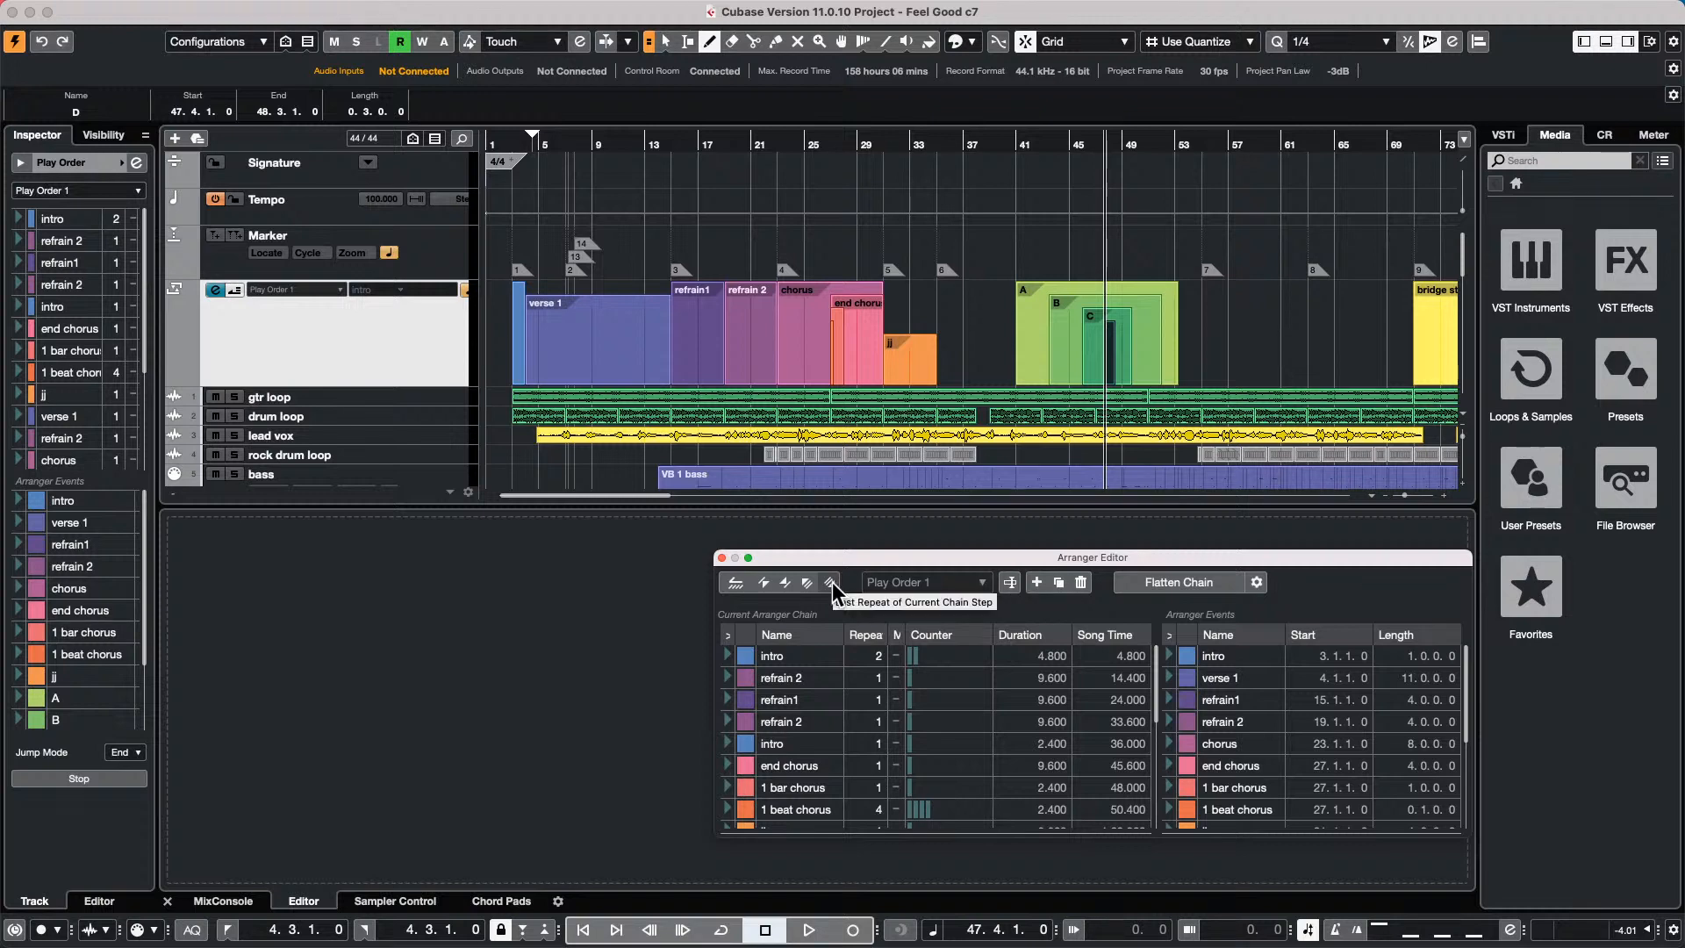
{"action": "left_click", "coordinate": [734, 579]}
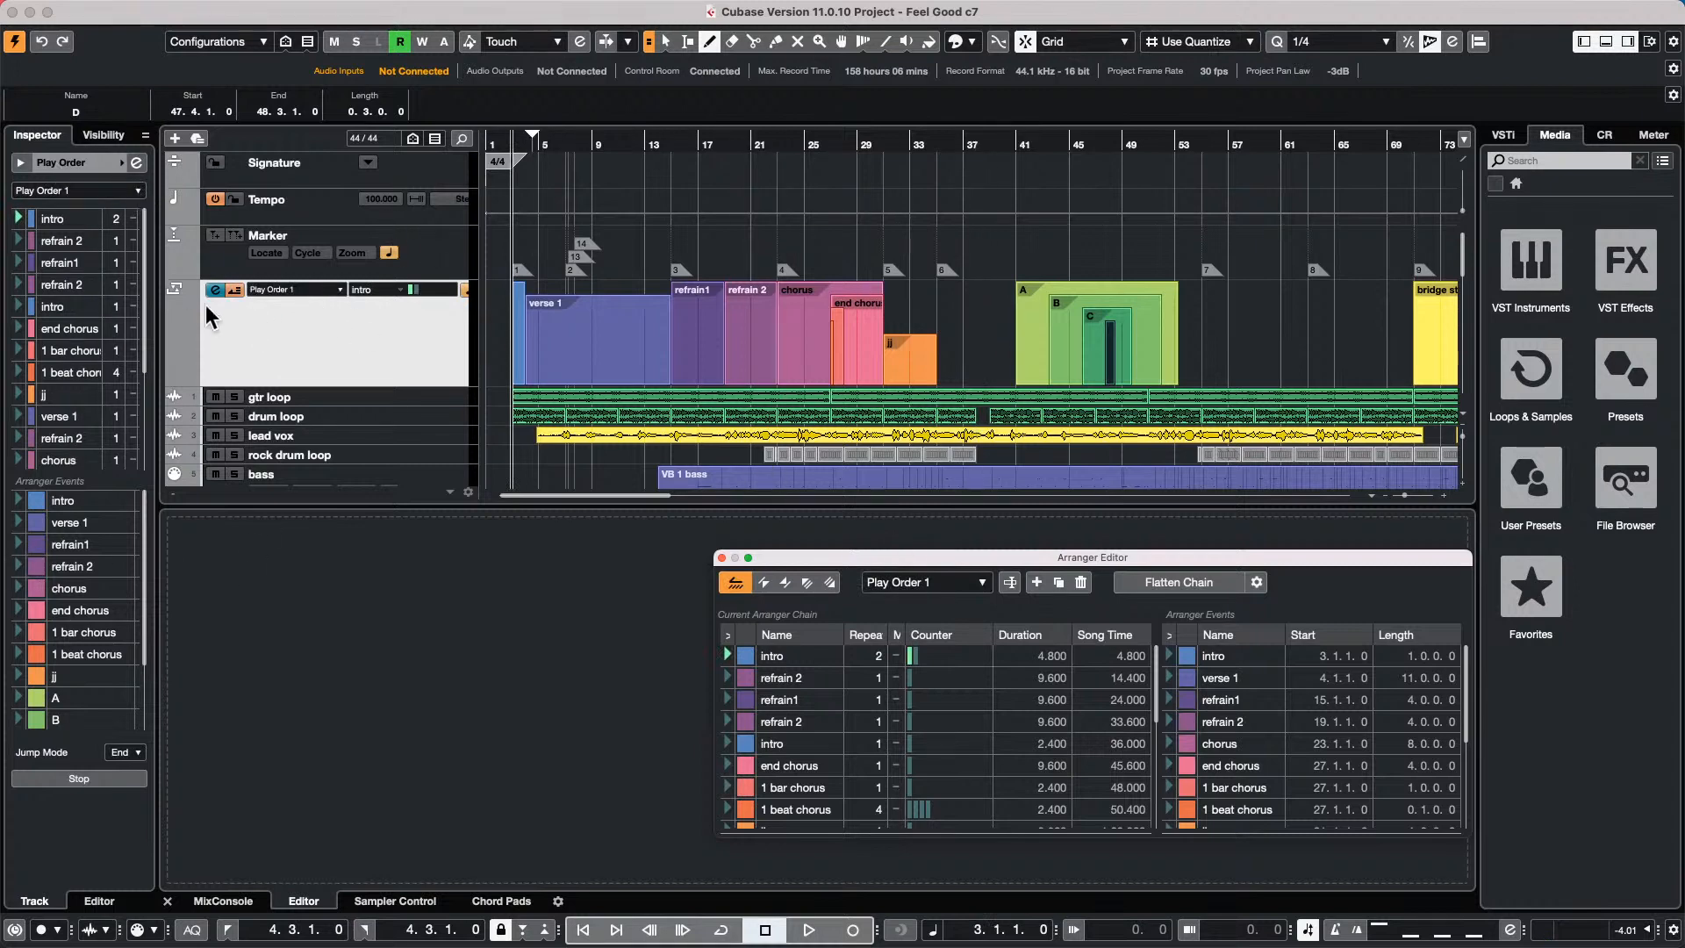
Create a new arranger chain and add intro, refrain1, refrain 2 and chorus to it in that order.
{"action": "left_click", "coordinate": [135, 190]}
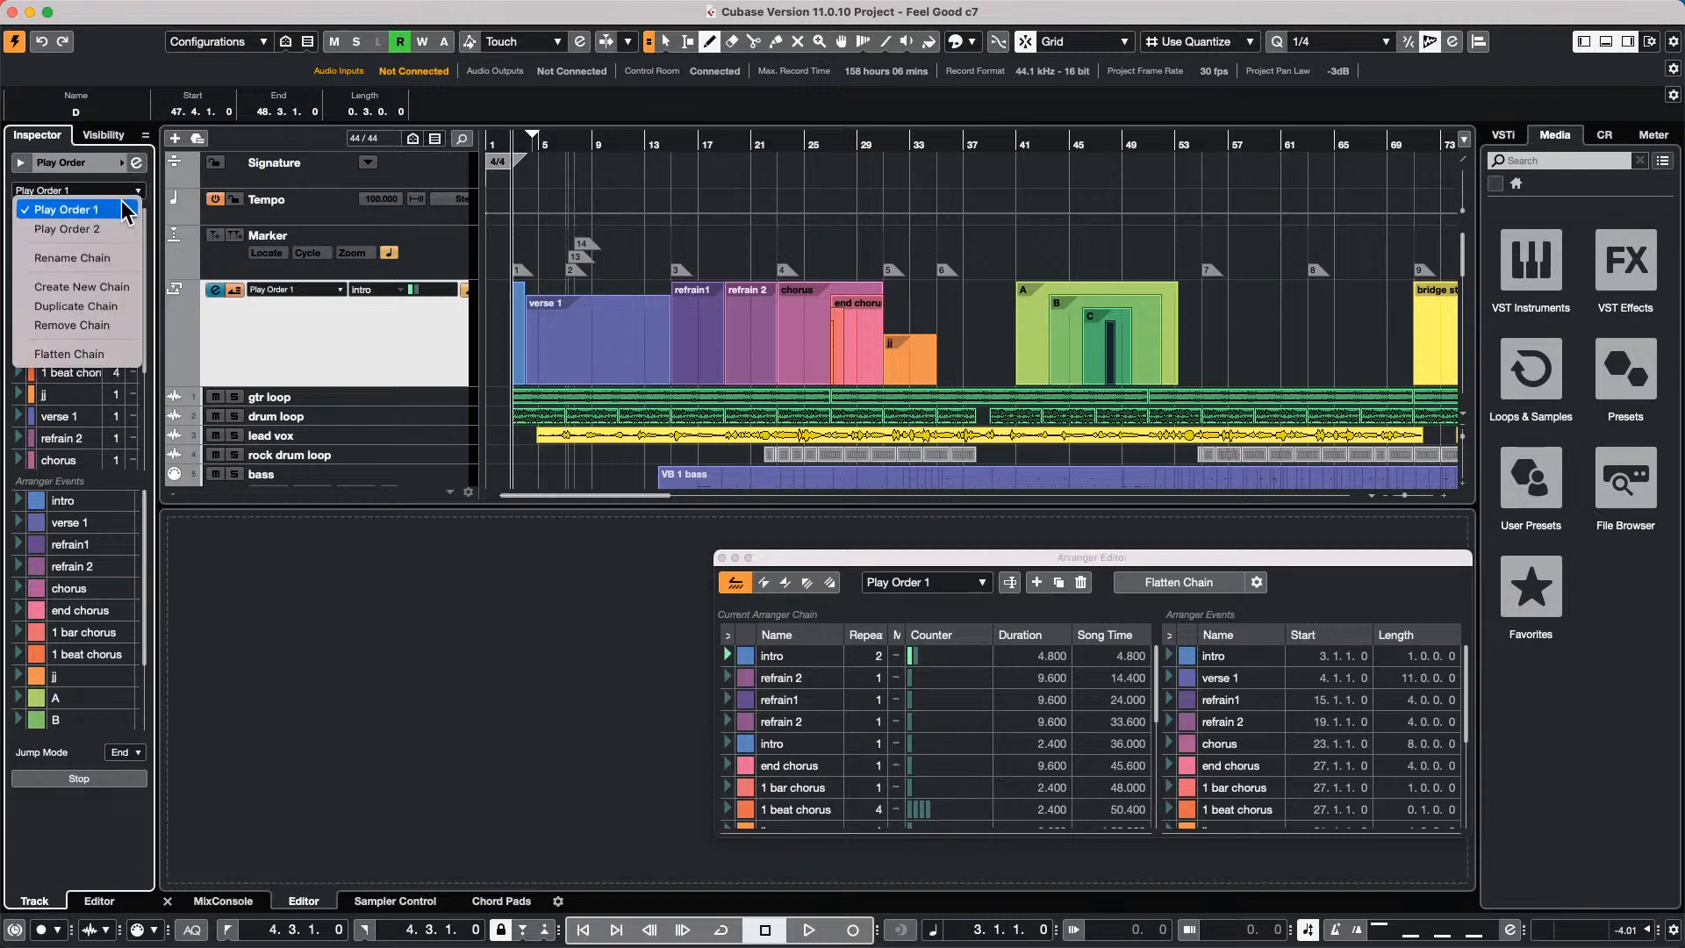
{"action": "left_click", "coordinate": [128, 288]}
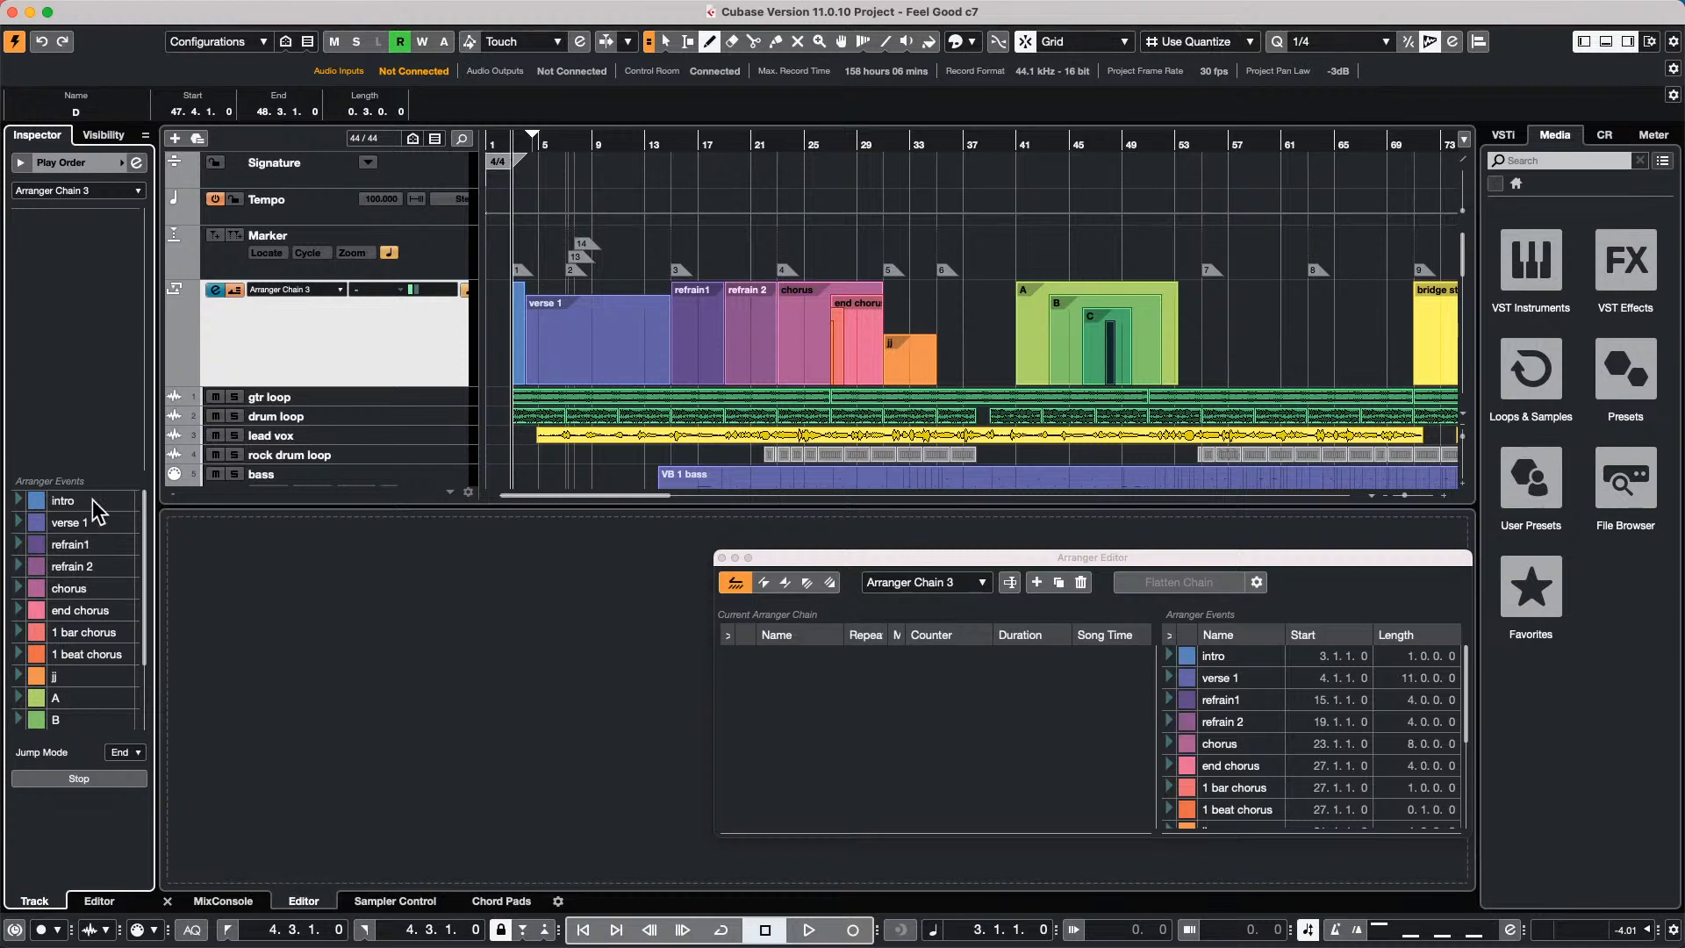
{"action": "left_click_drag", "start_coordinate": [92, 498], "coordinate": [95, 327]}
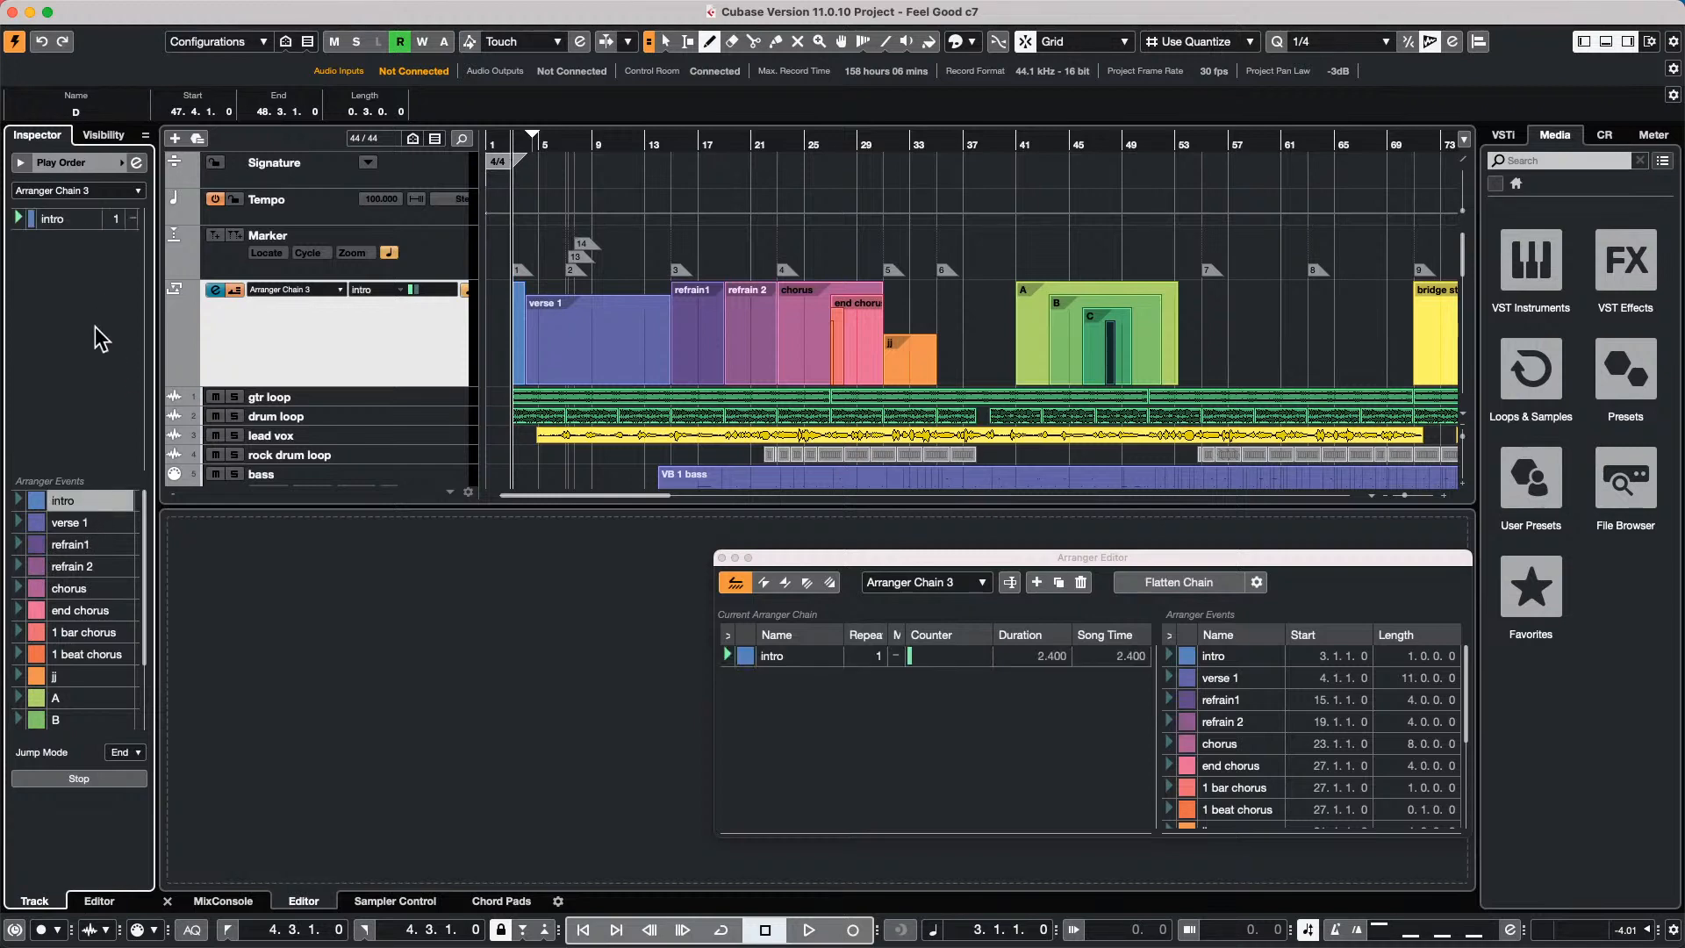
{"action": "left_click", "coordinate": [91, 582]}
{"action": "double_click", "coordinate": [94, 547]}
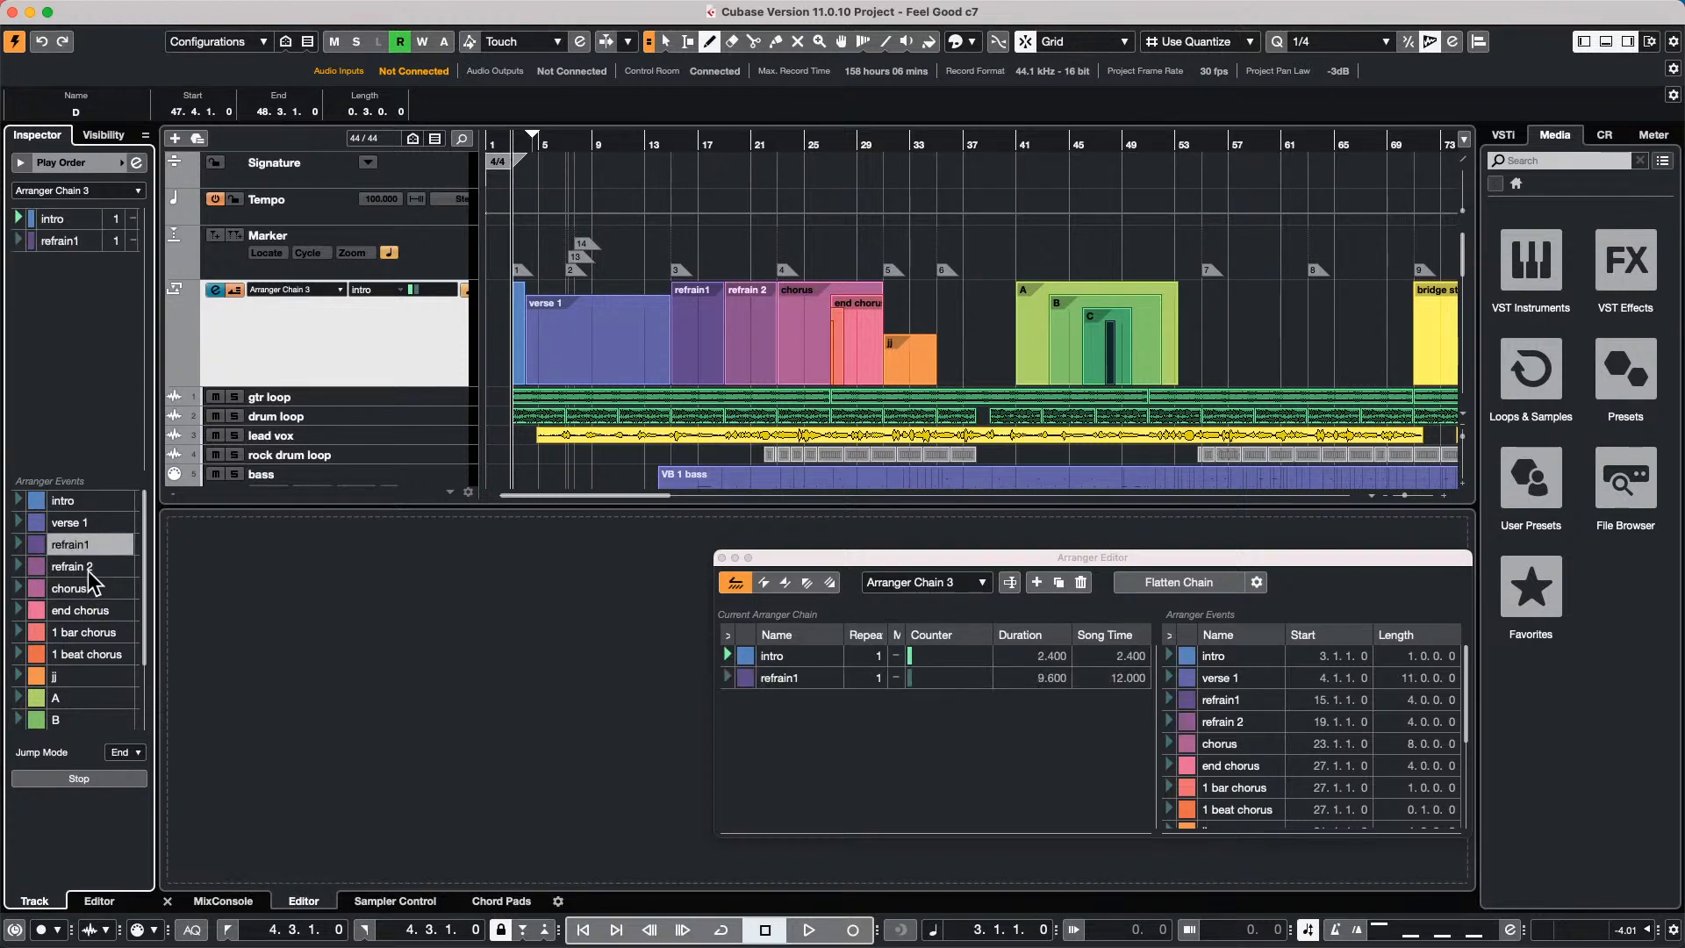
{"action": "double_click", "coordinate": [93, 566]}
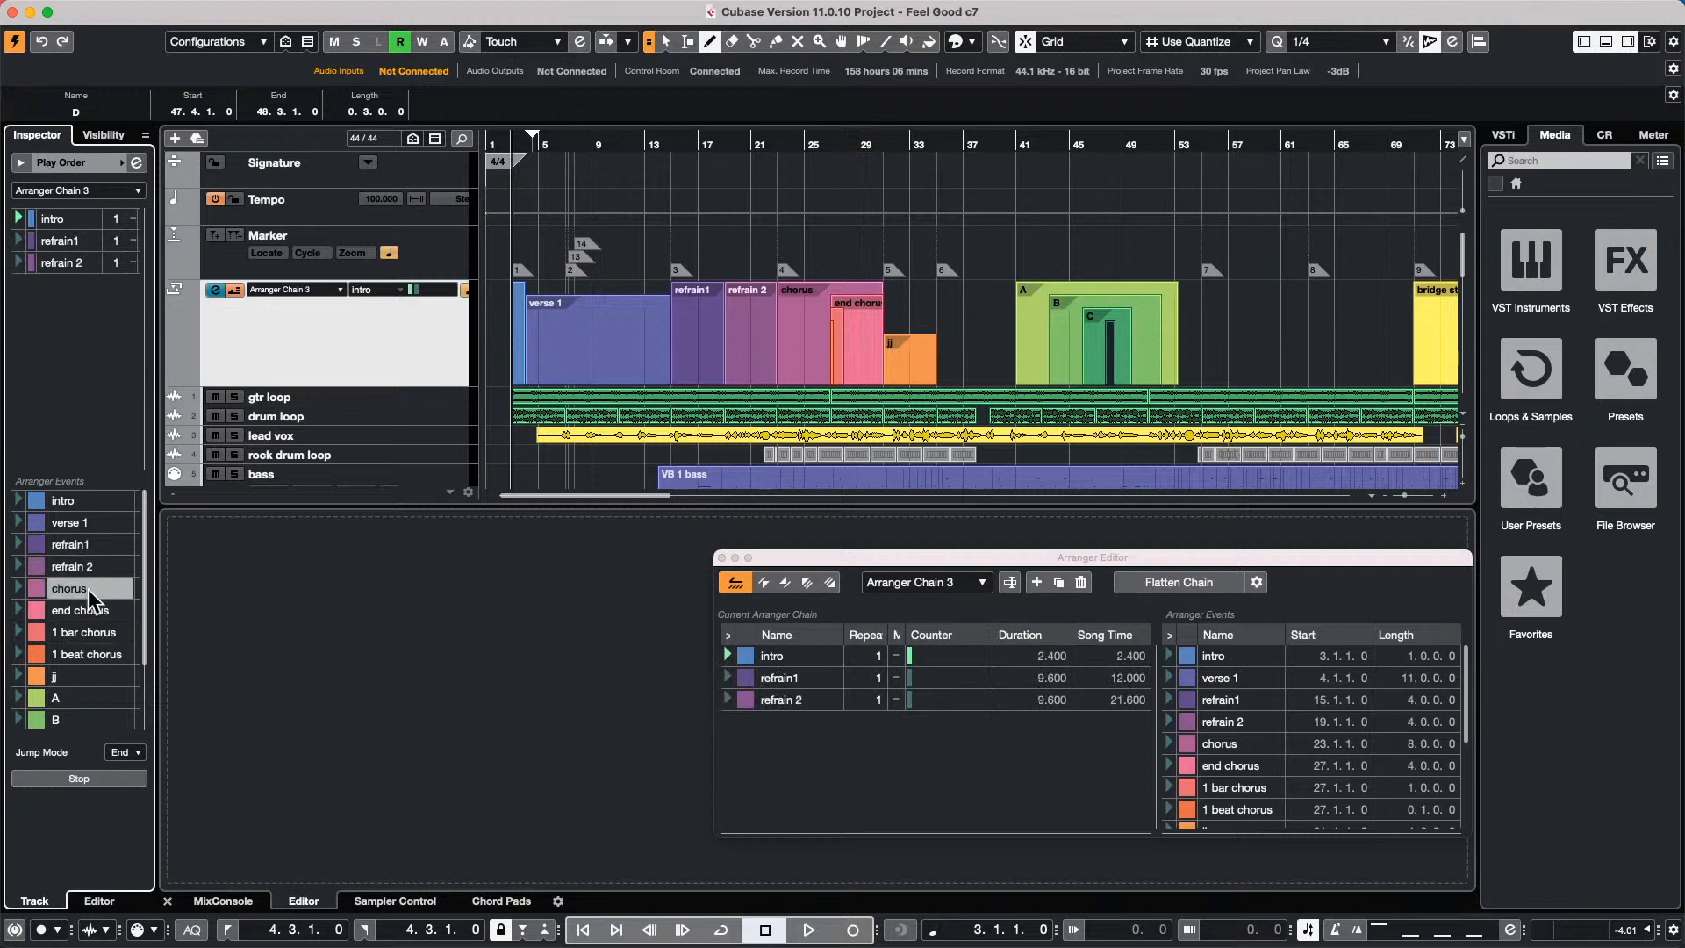
{"action": "double_click", "coordinate": [88, 588]}
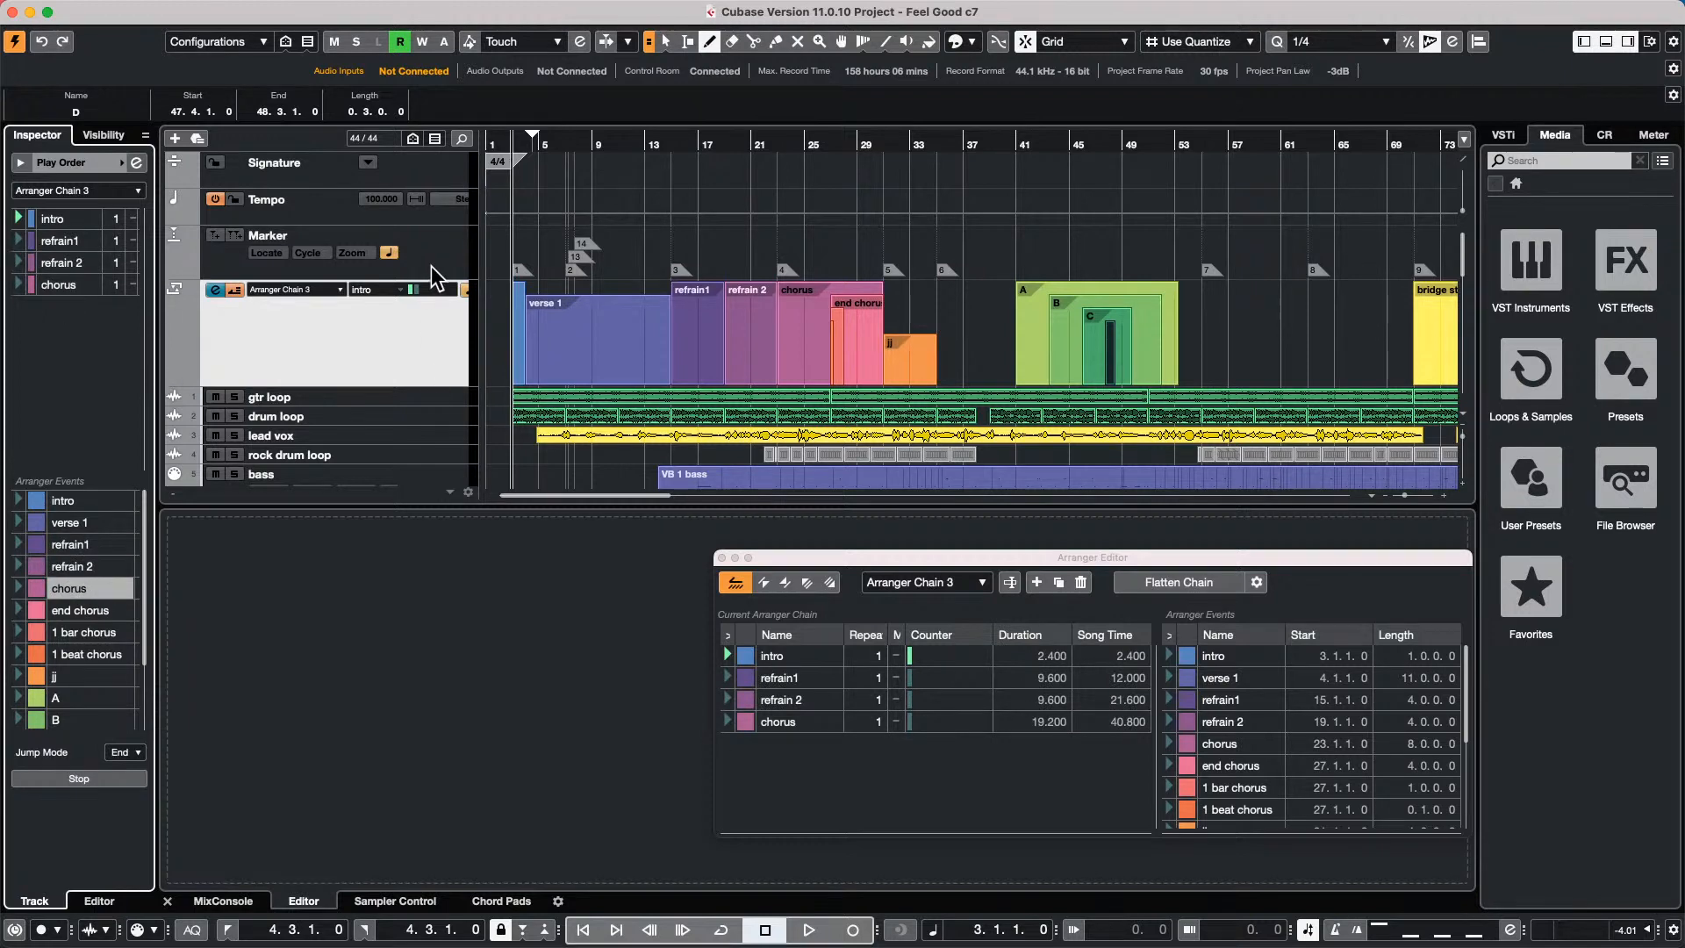
Switch the arranger chain to Play Order 1 and start playback from its first refrain 2 step.
{"action": "left_click", "coordinate": [139, 186]}
{"action": "left_click", "coordinate": [131, 207]}
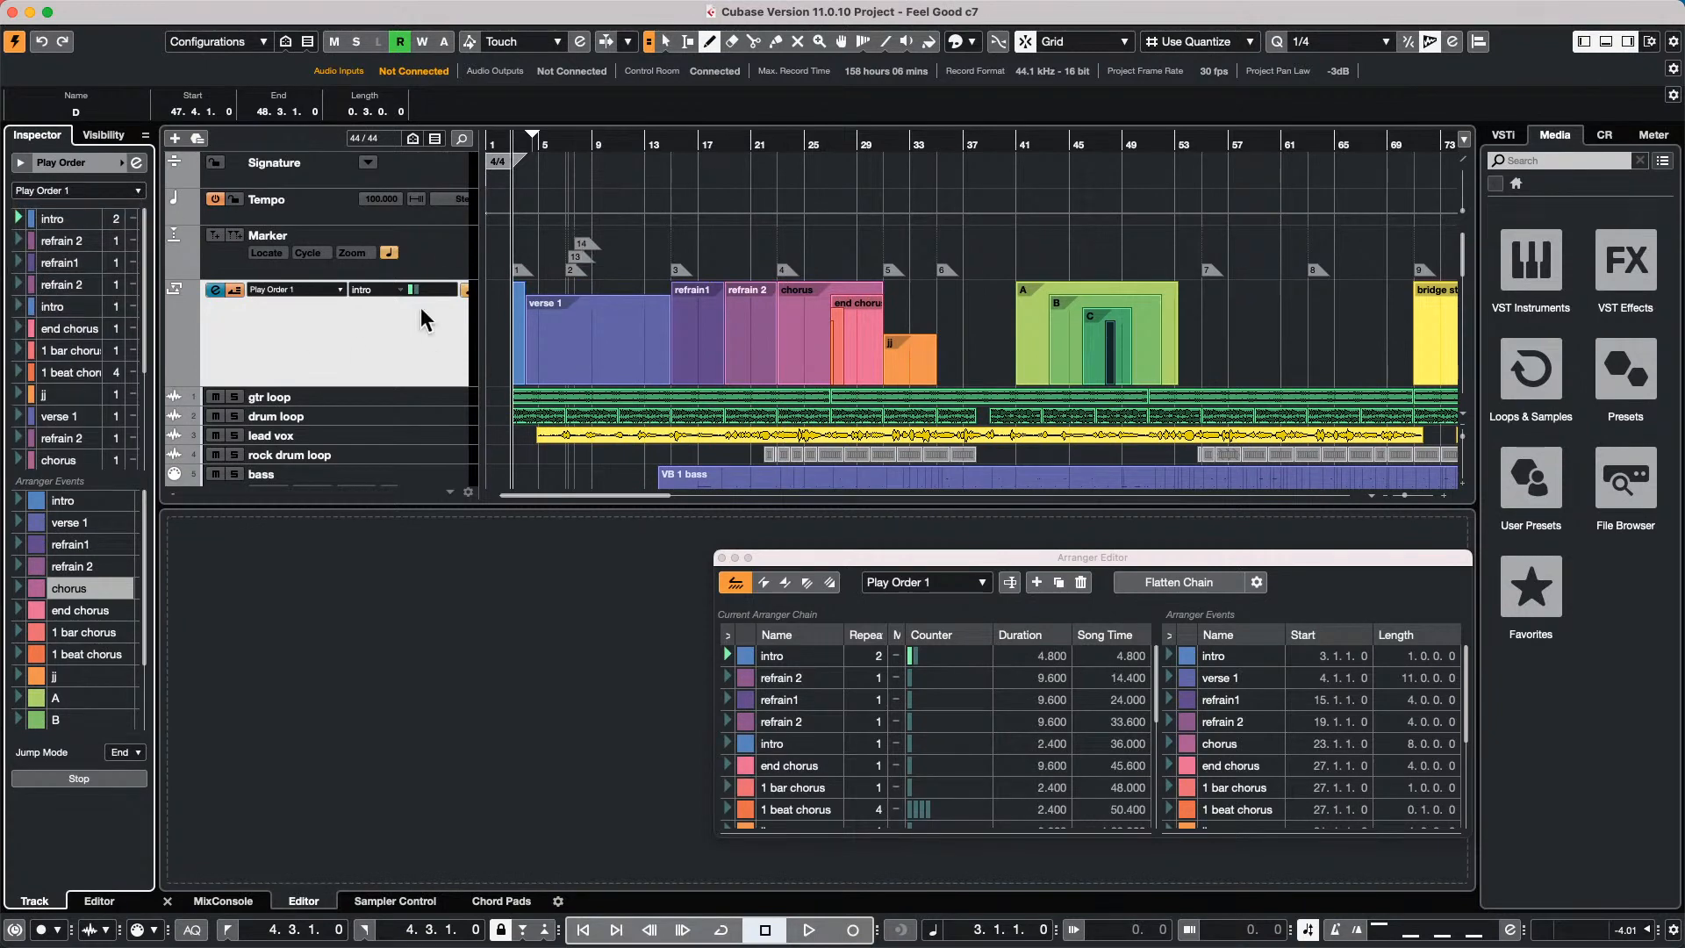
{"action": "left_click", "coordinate": [19, 240]}
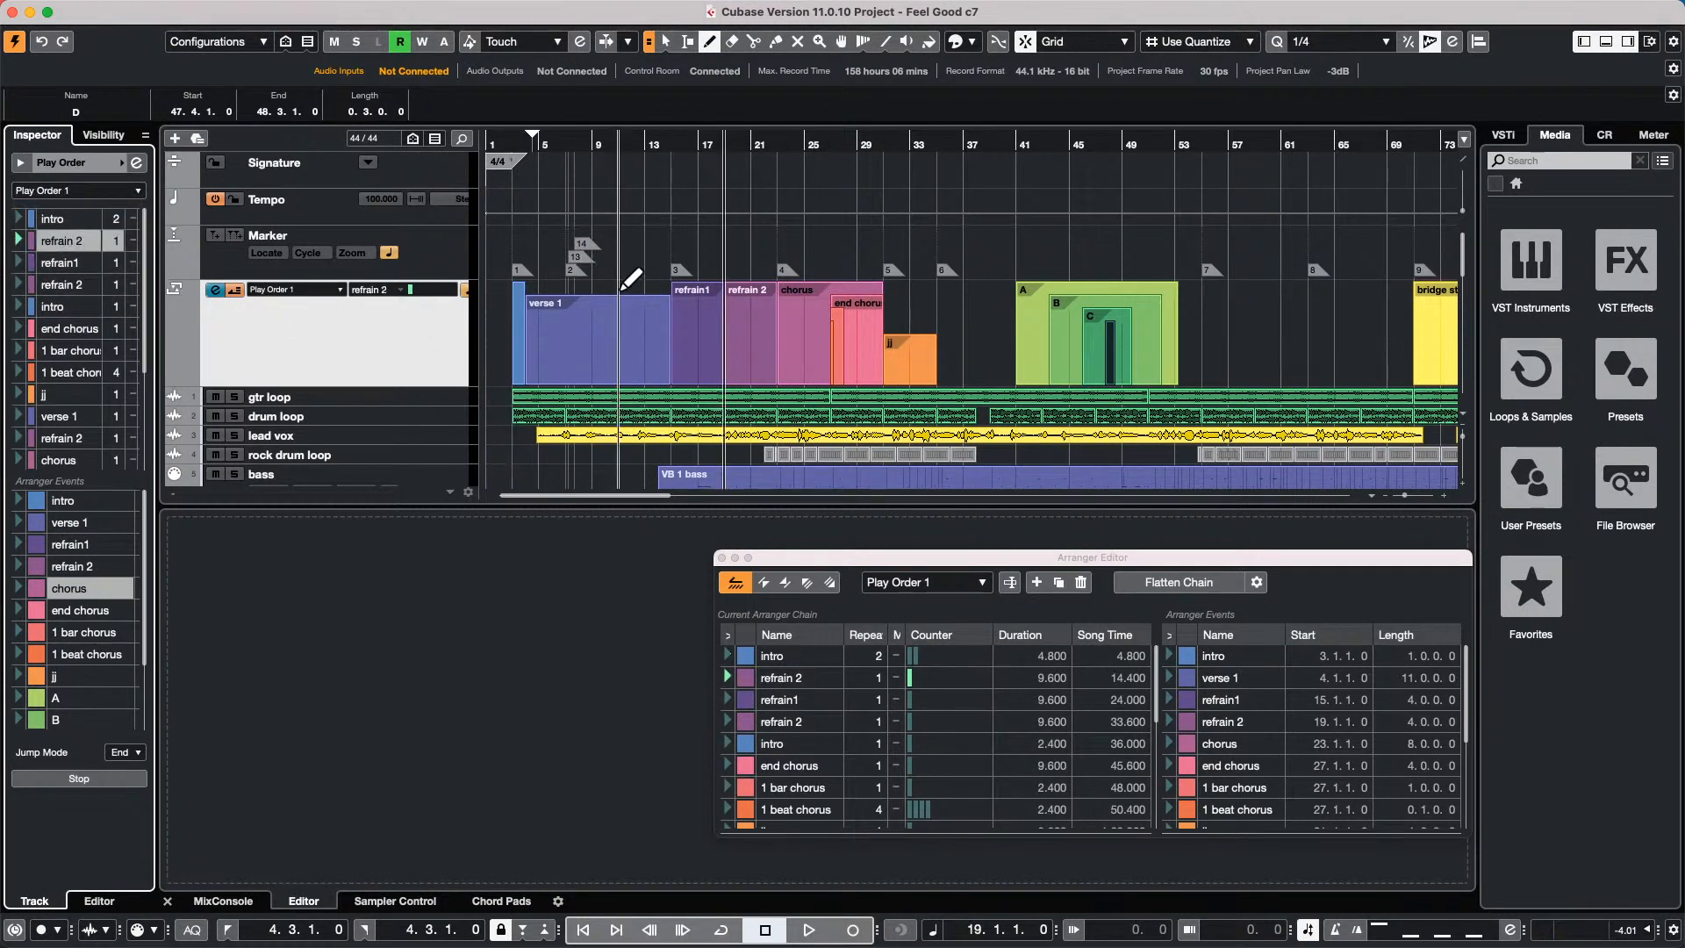
{"action": "key", "text": "space"}
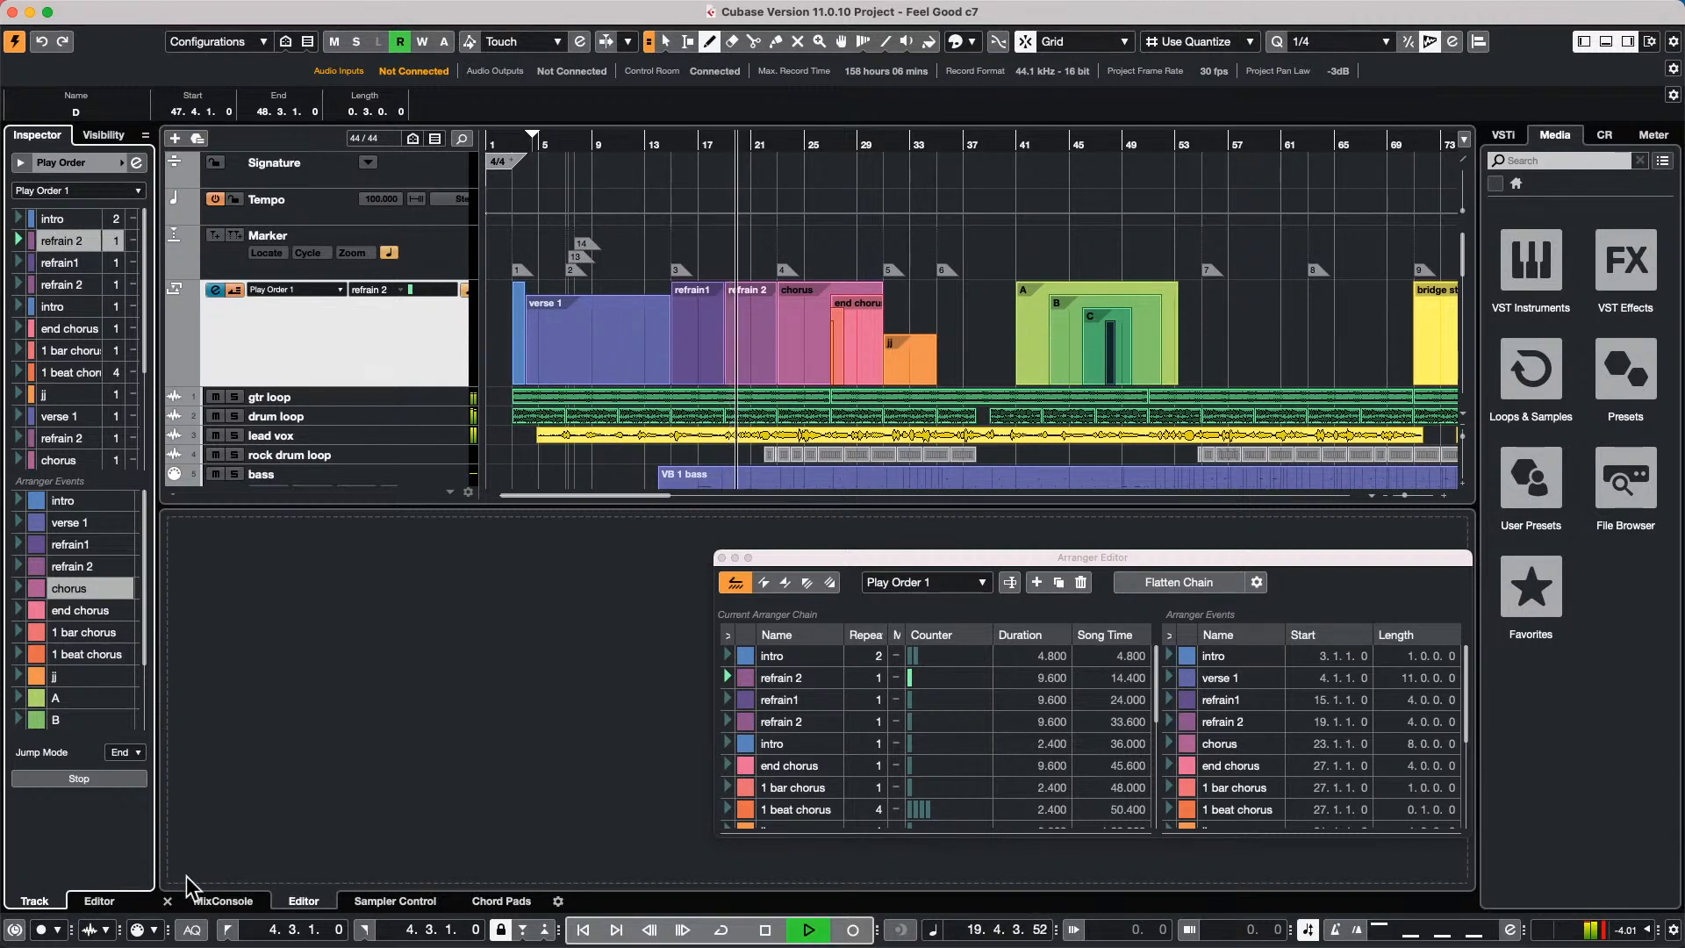
Show the MixConsole below the project in place of the Arranger Editor window, and stop playback.
{"action": "left_click", "coordinate": [219, 900]}
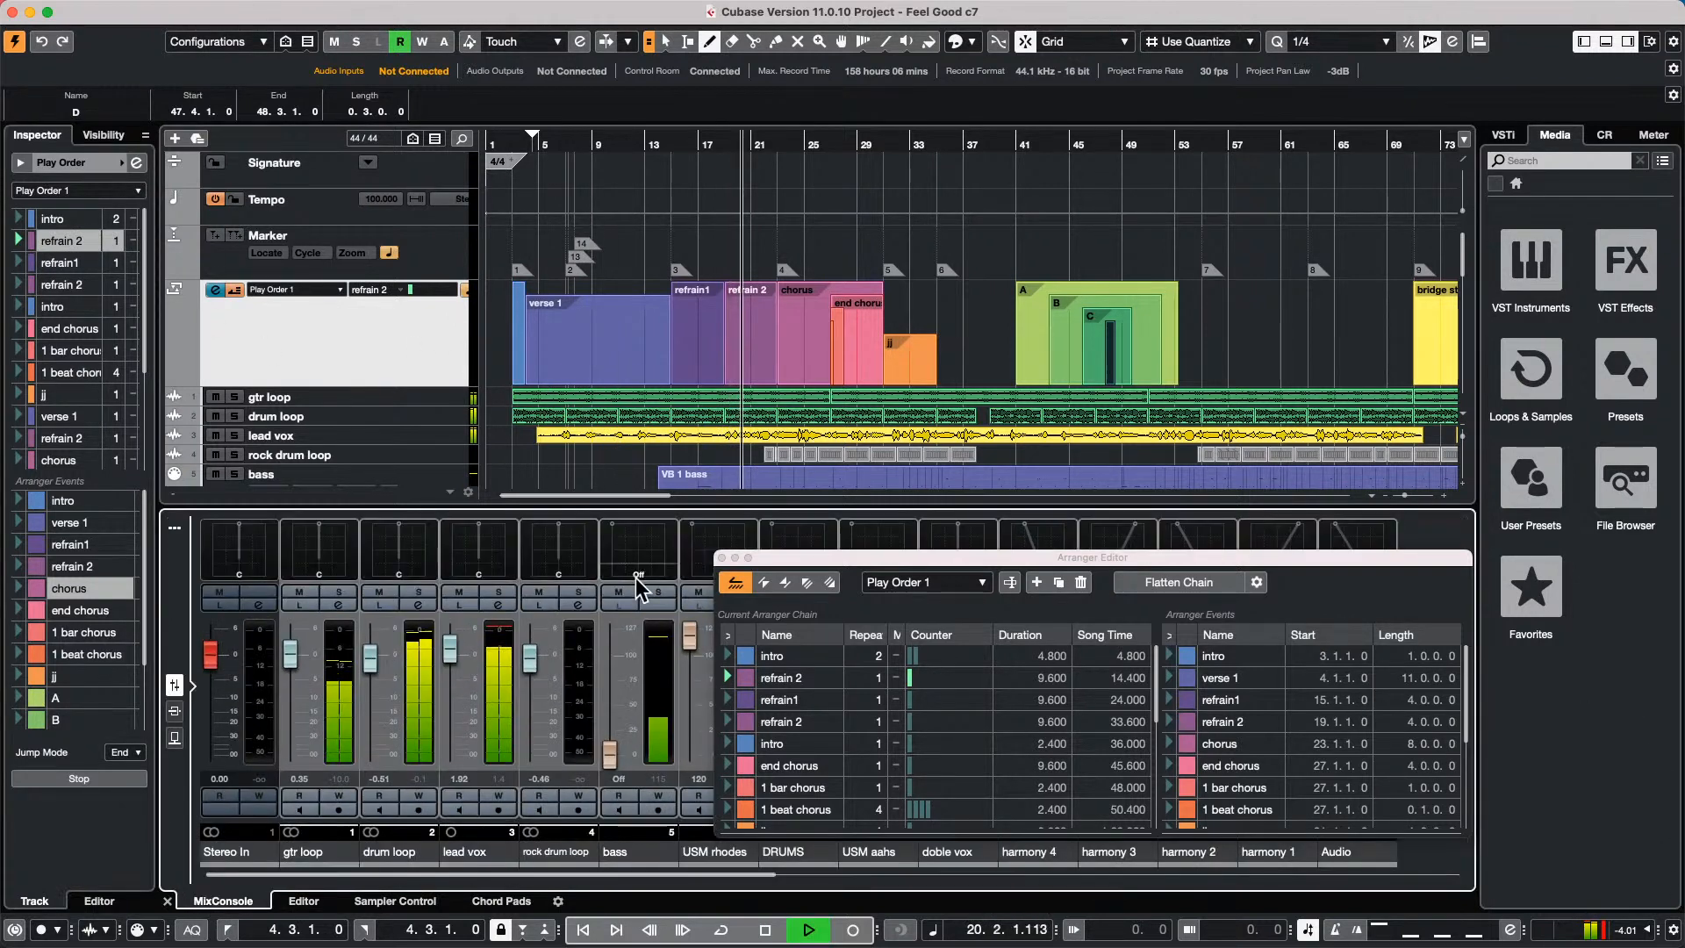
{"action": "left_click", "coordinate": [722, 557]}
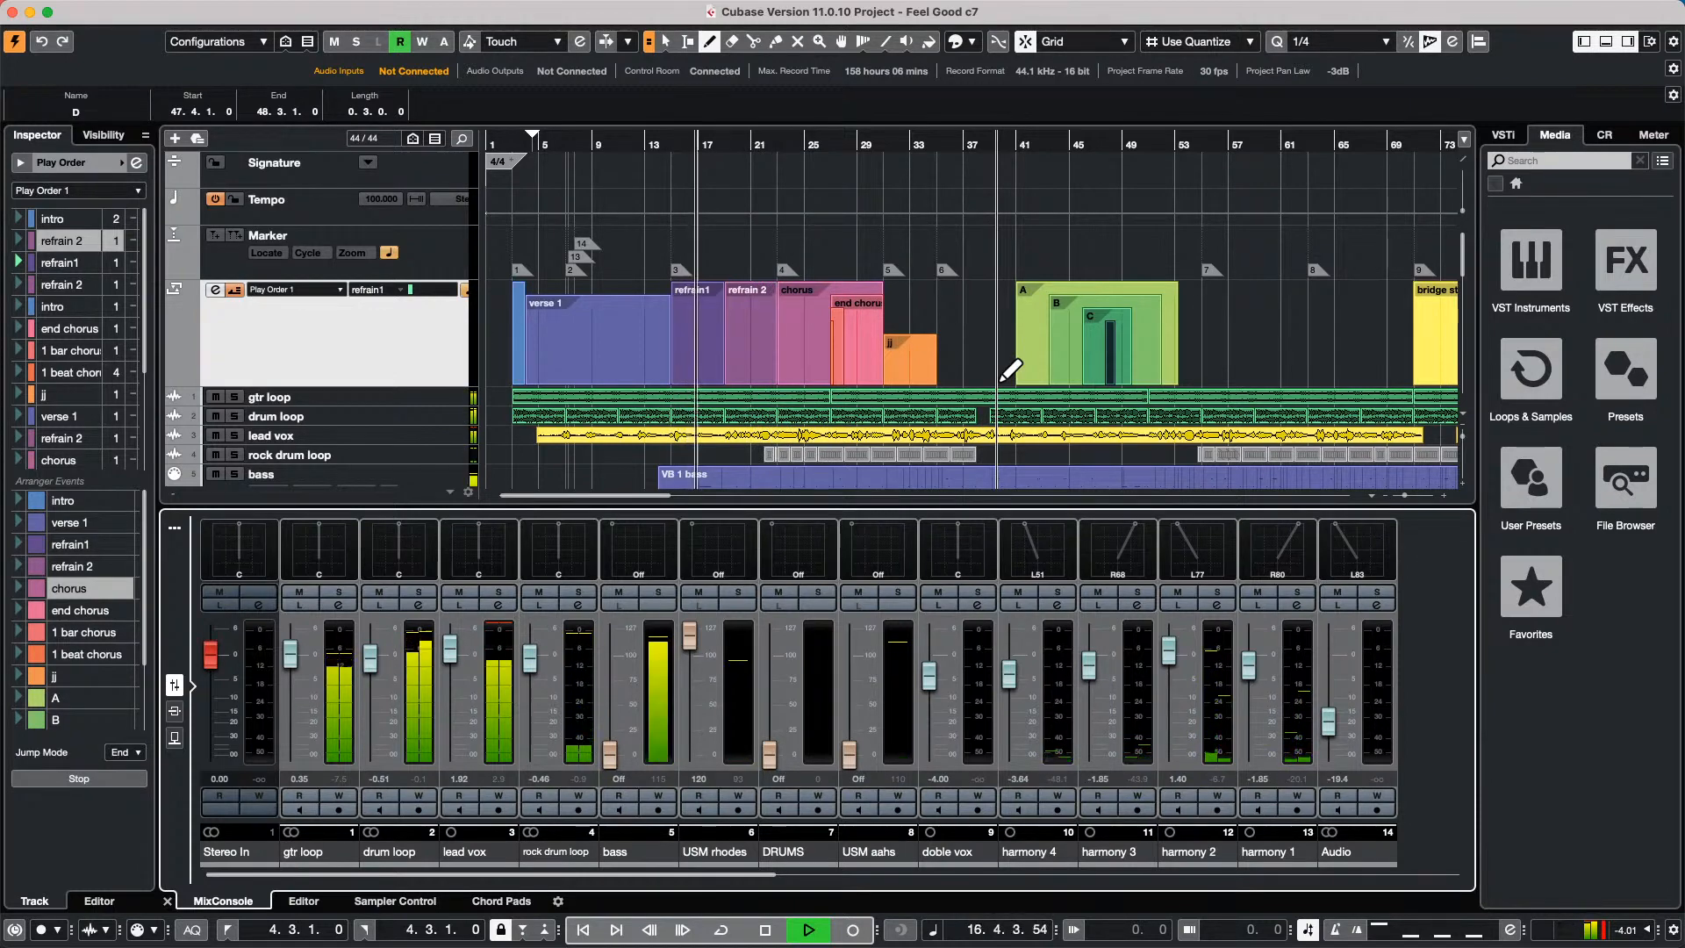
{"action": "key", "text": "space"}
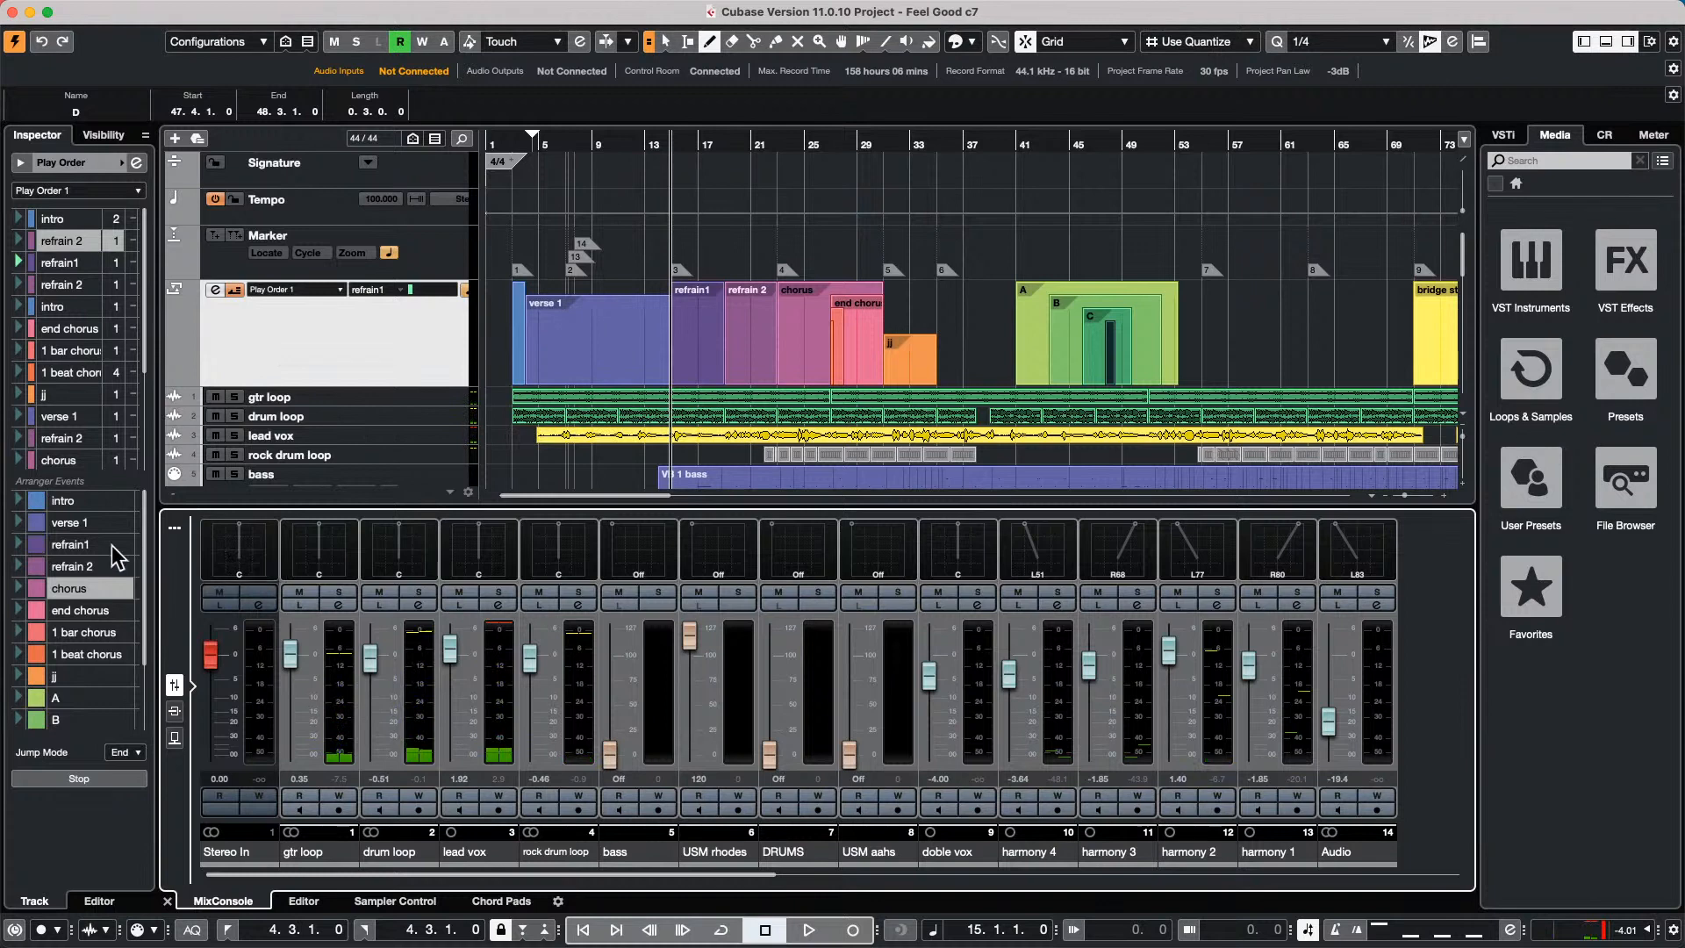
Set the 1 bar chorus step in Play Order 1 to repeat 4 times.
{"action": "left_click", "coordinate": [82, 237]}
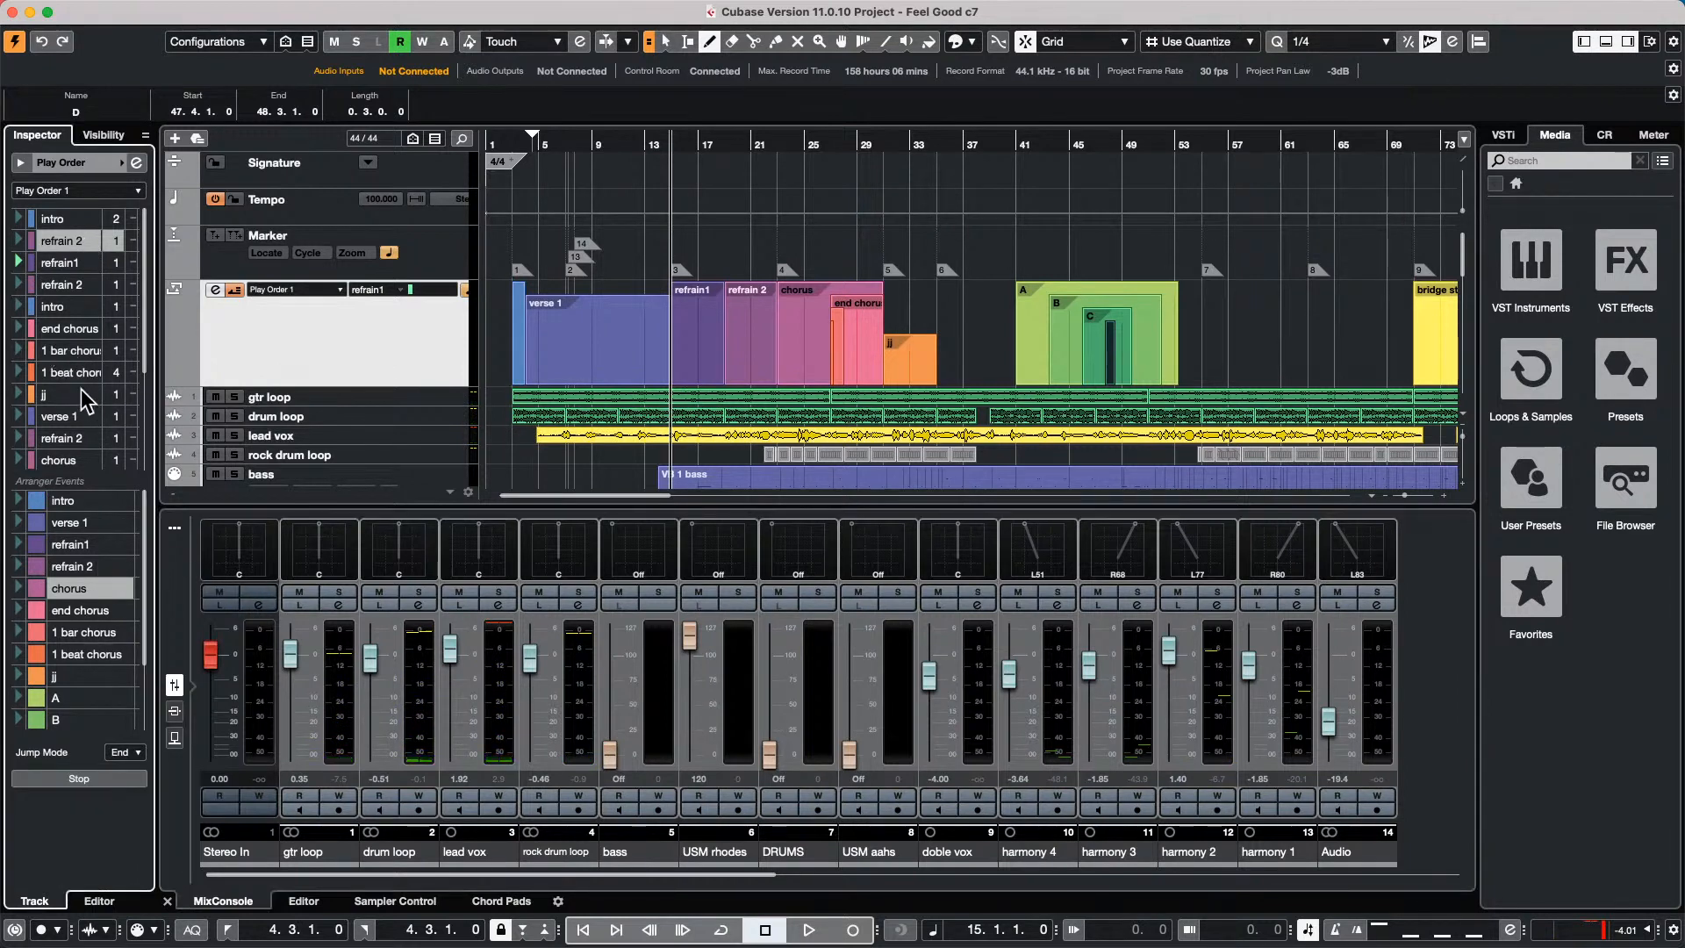
{"action": "left_click", "coordinate": [82, 355]}
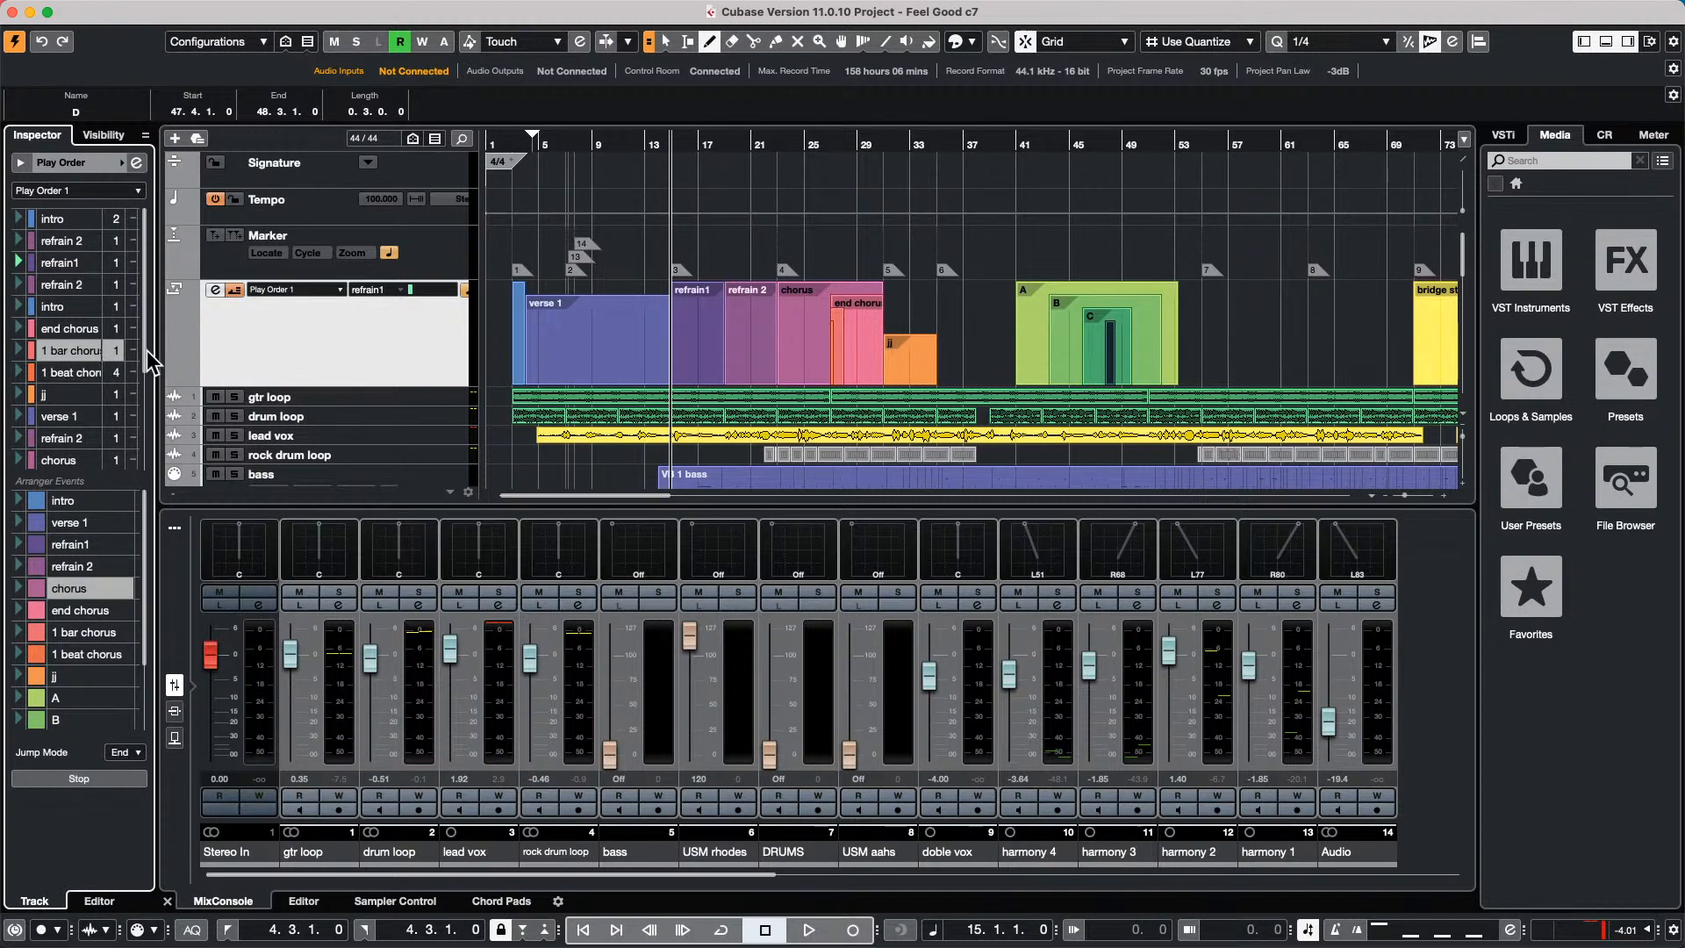
{"action": "double_click", "coordinate": [82, 629]}
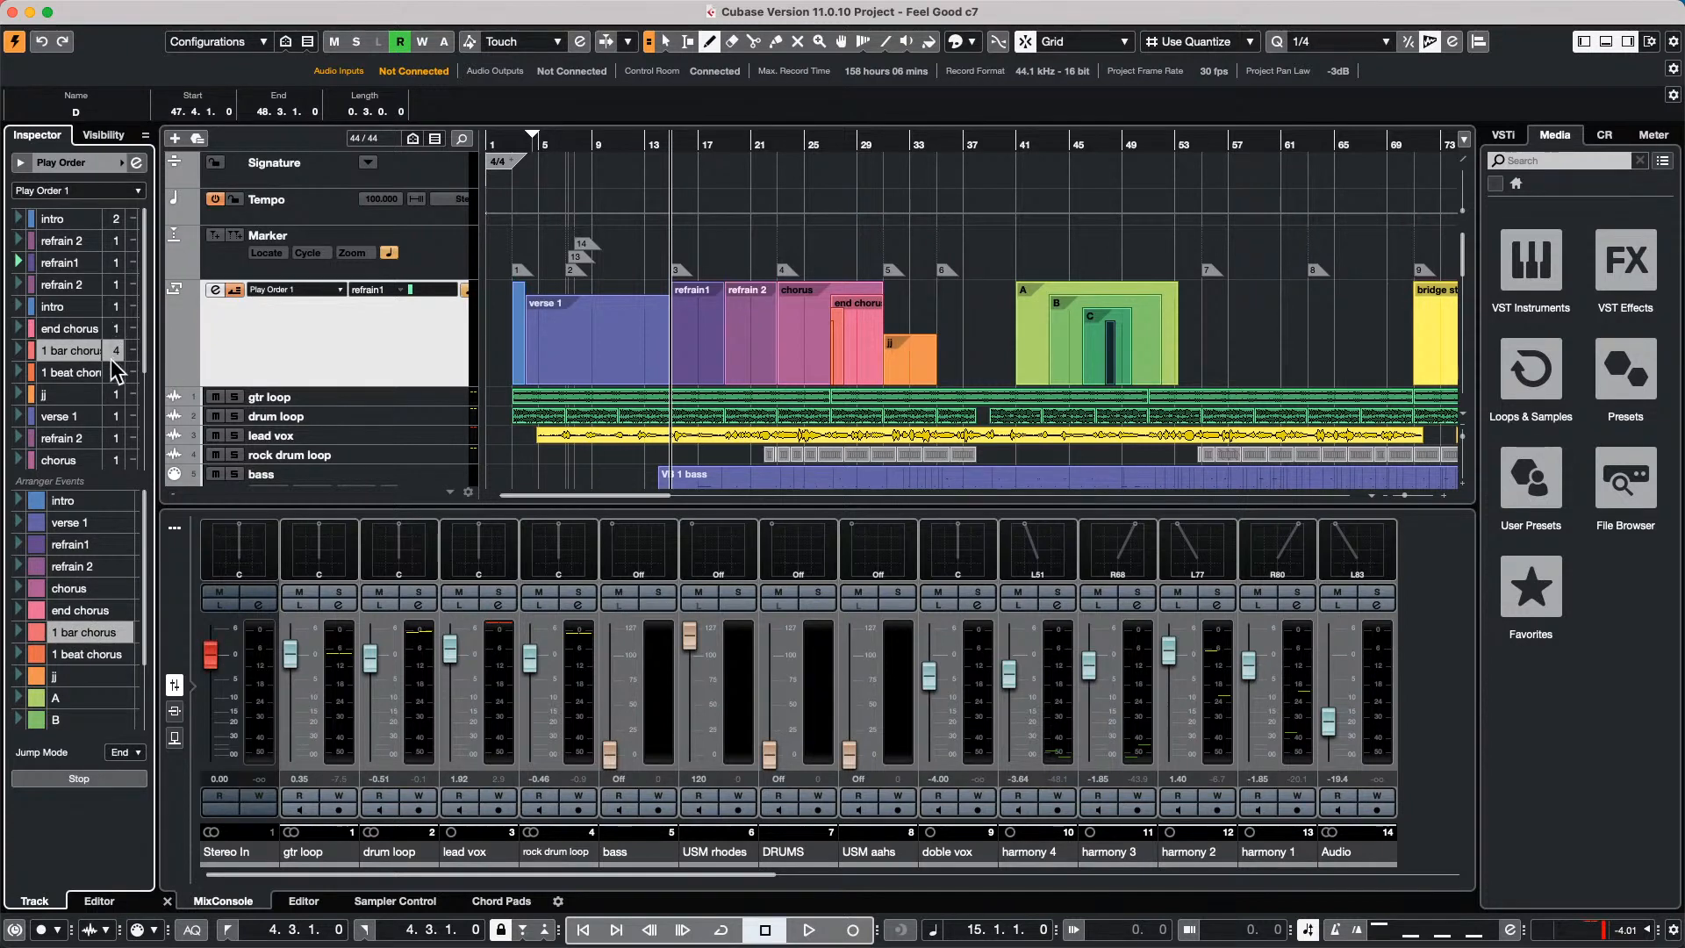
Play the chain from the 1 bar chorus step through to the jj step, and stop playback.
{"action": "left_click", "coordinate": [17, 349]}
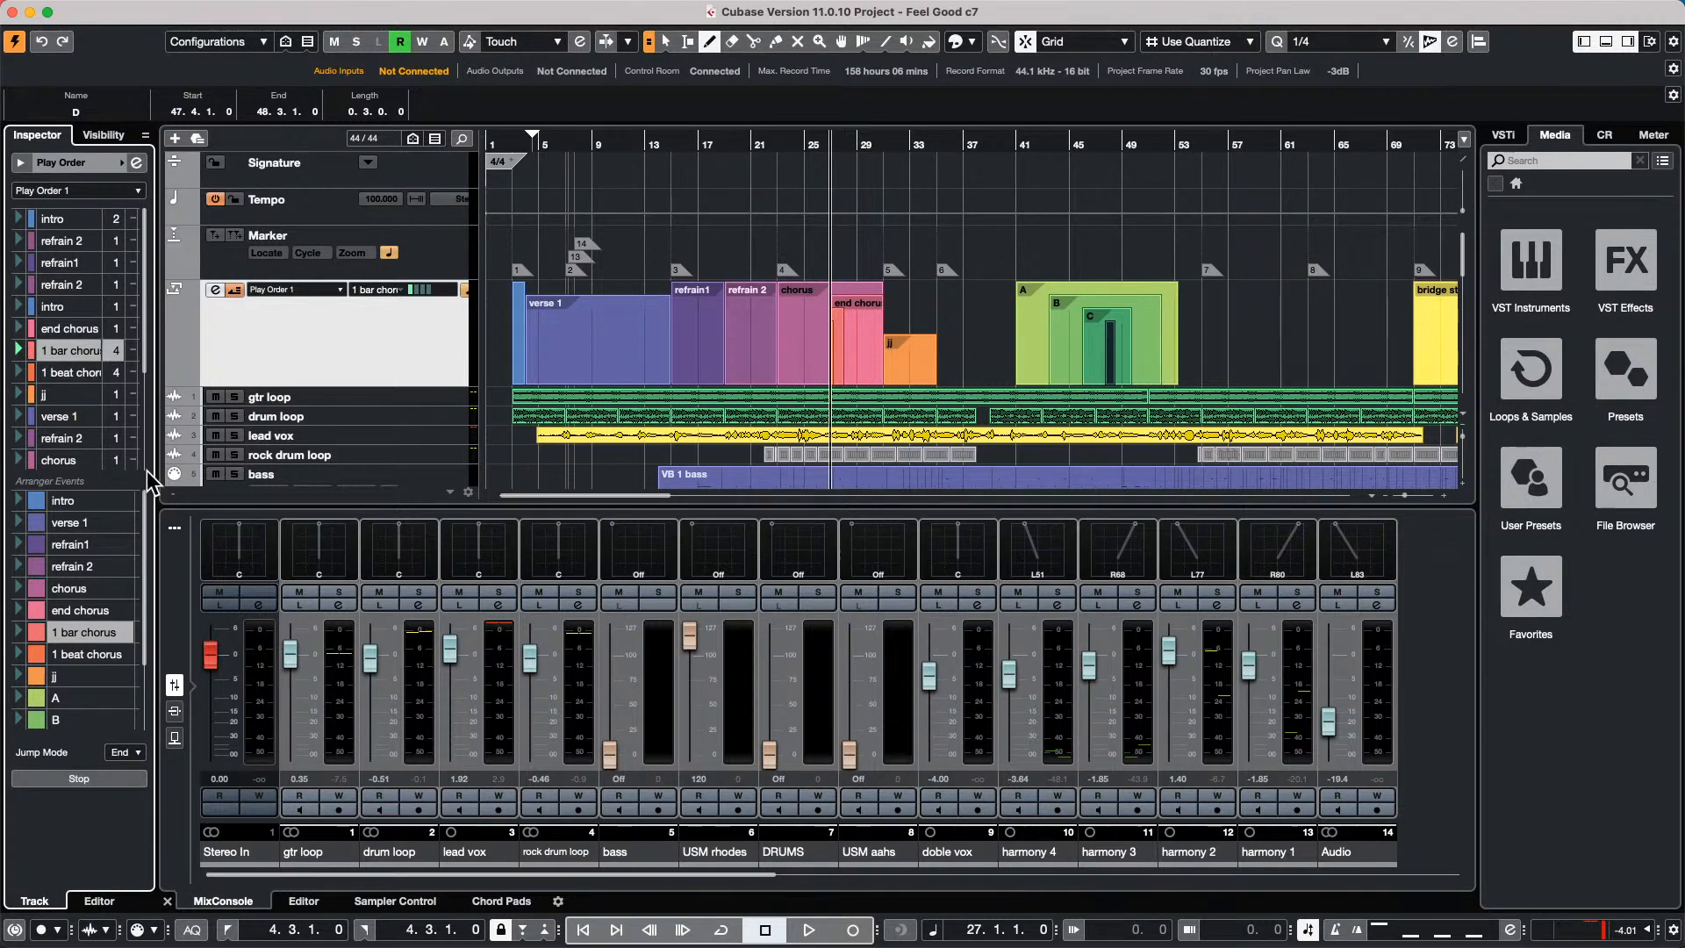
{"action": "key", "text": "space"}
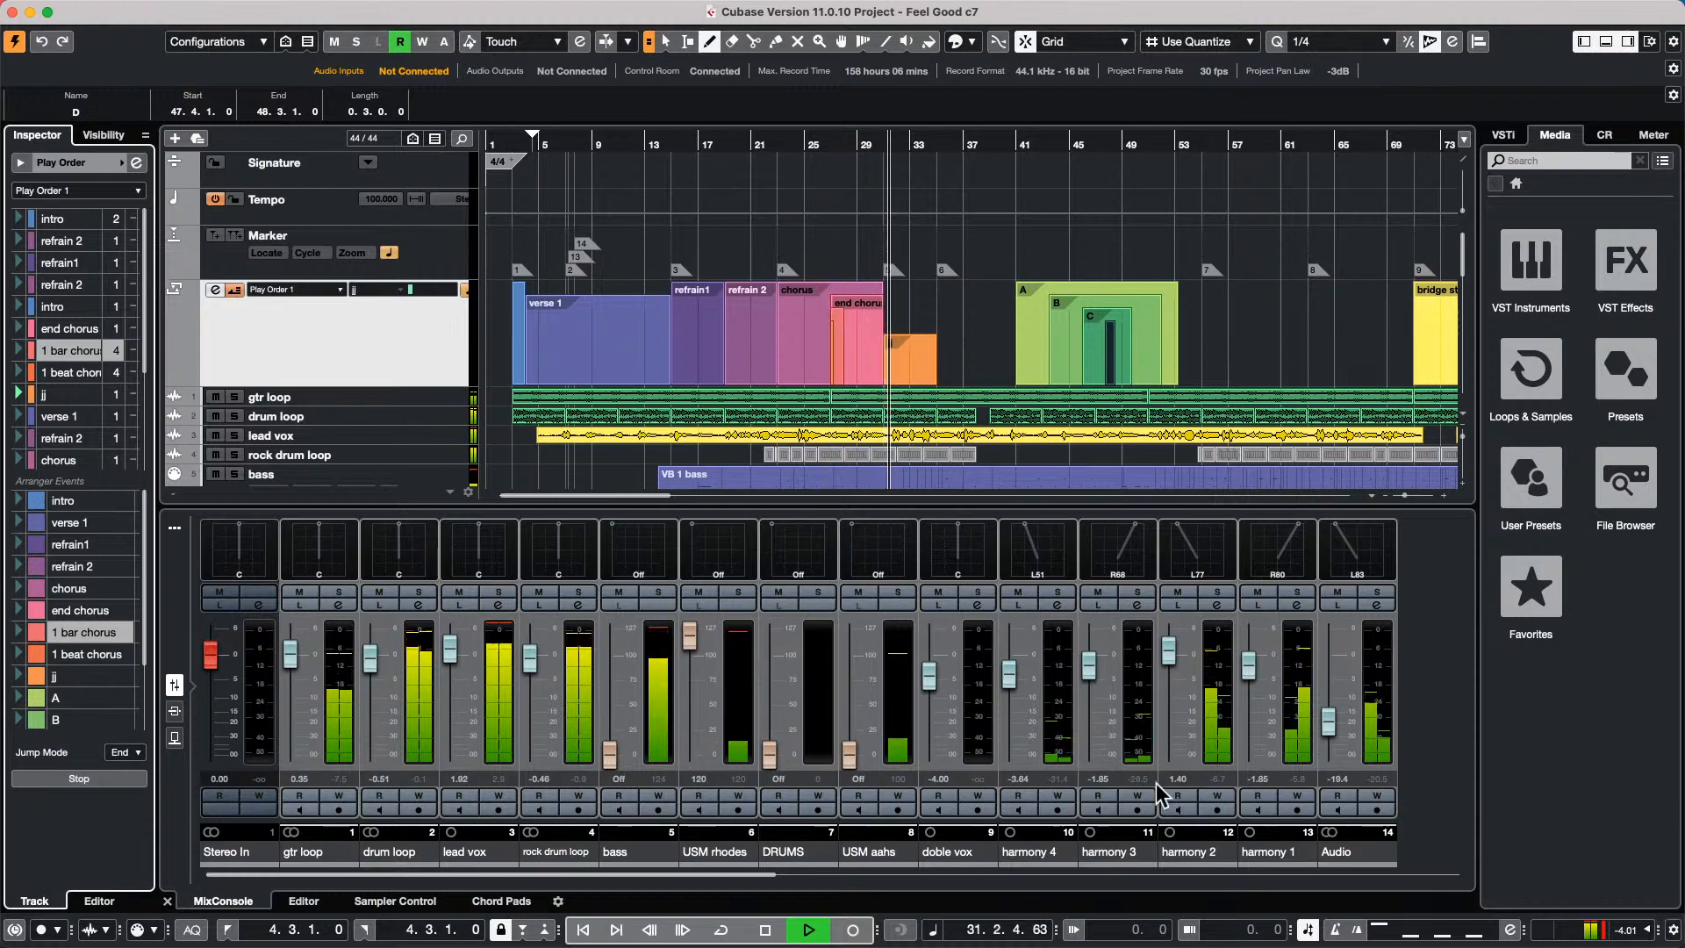
{"action": "key", "text": "space"}
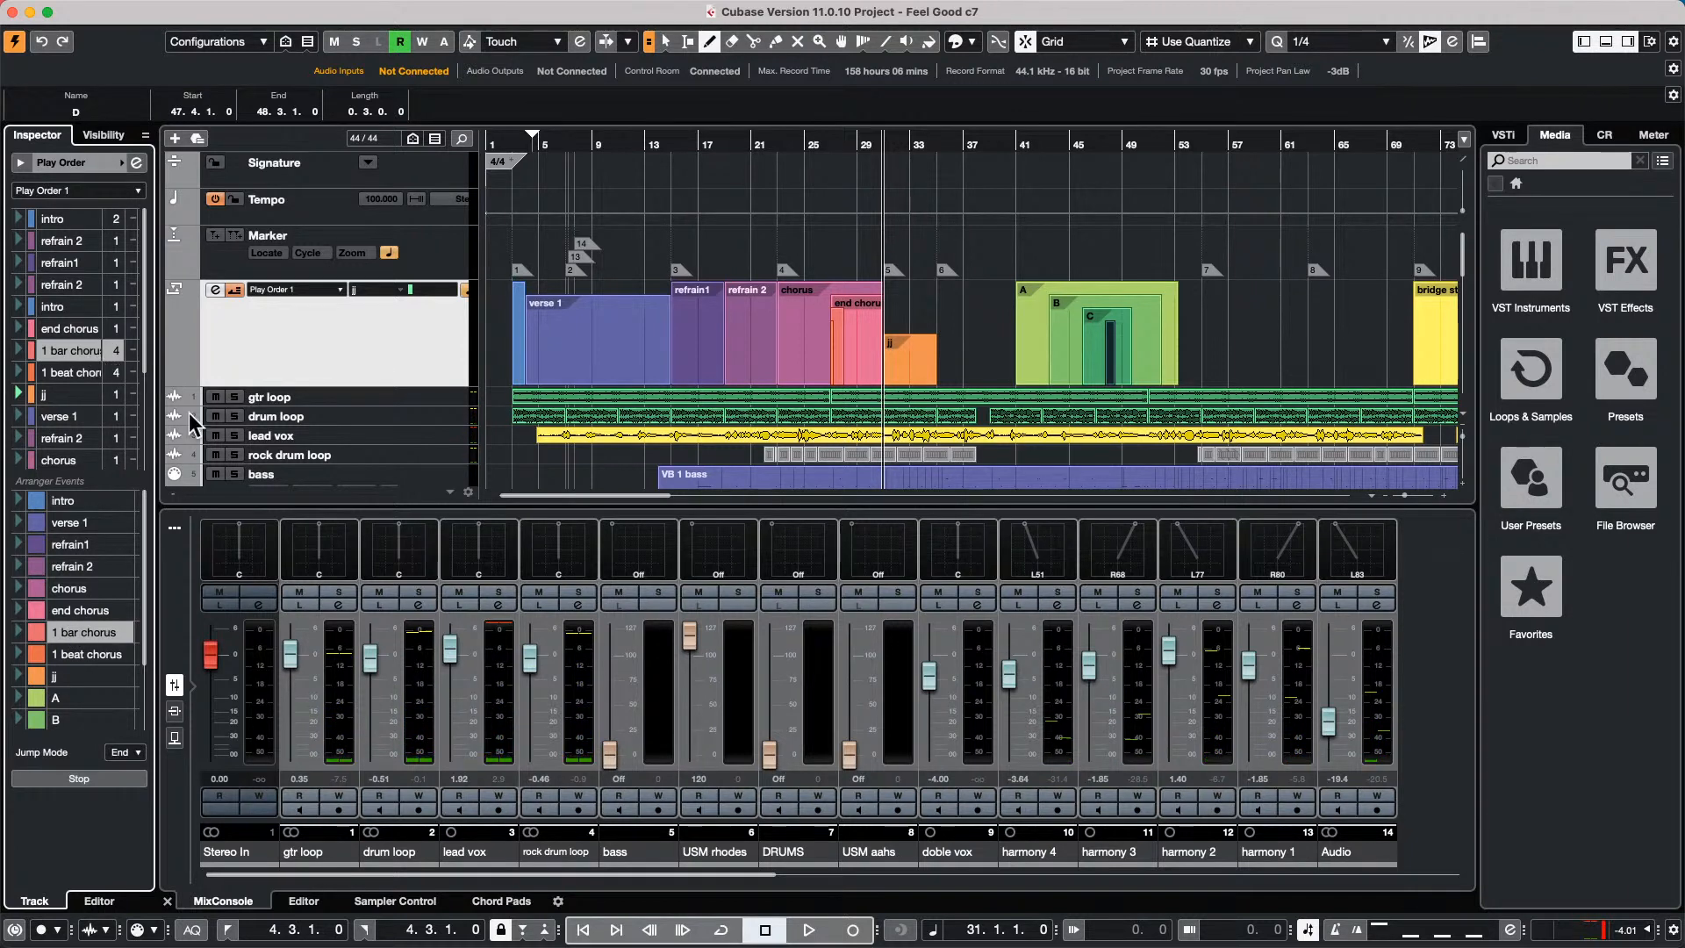
Open Studio Setup and add a Generic Remote device.
{"action": "mouse_move", "coordinate": [630, 8]}
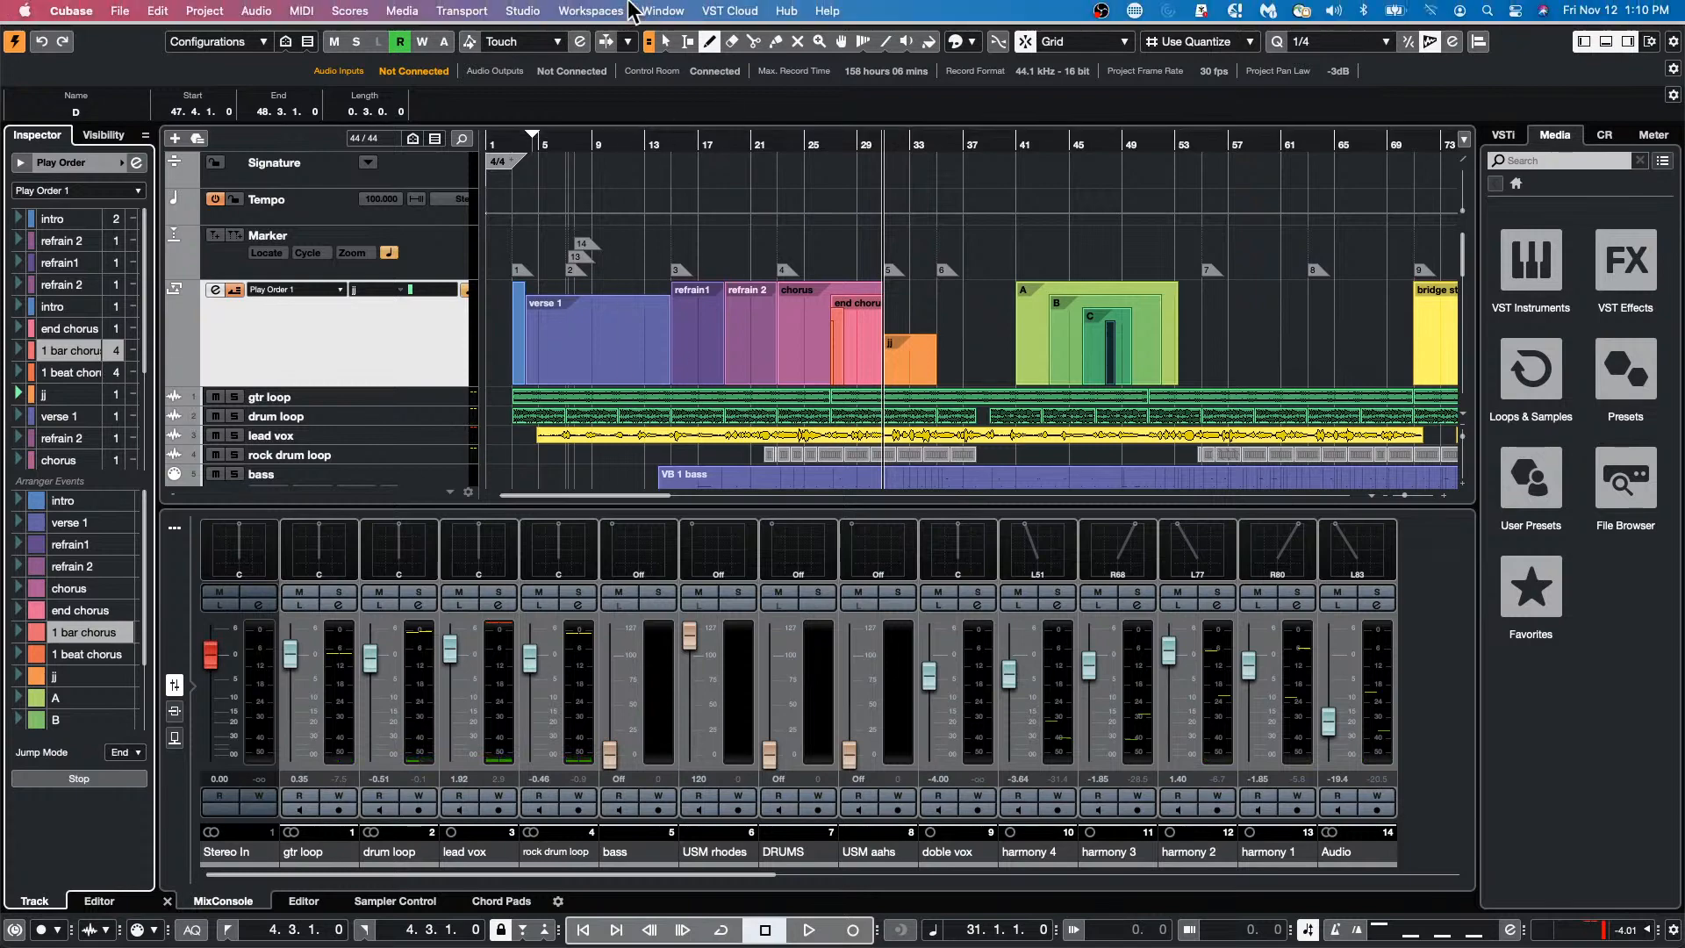
{"action": "left_click", "coordinate": [523, 10]}
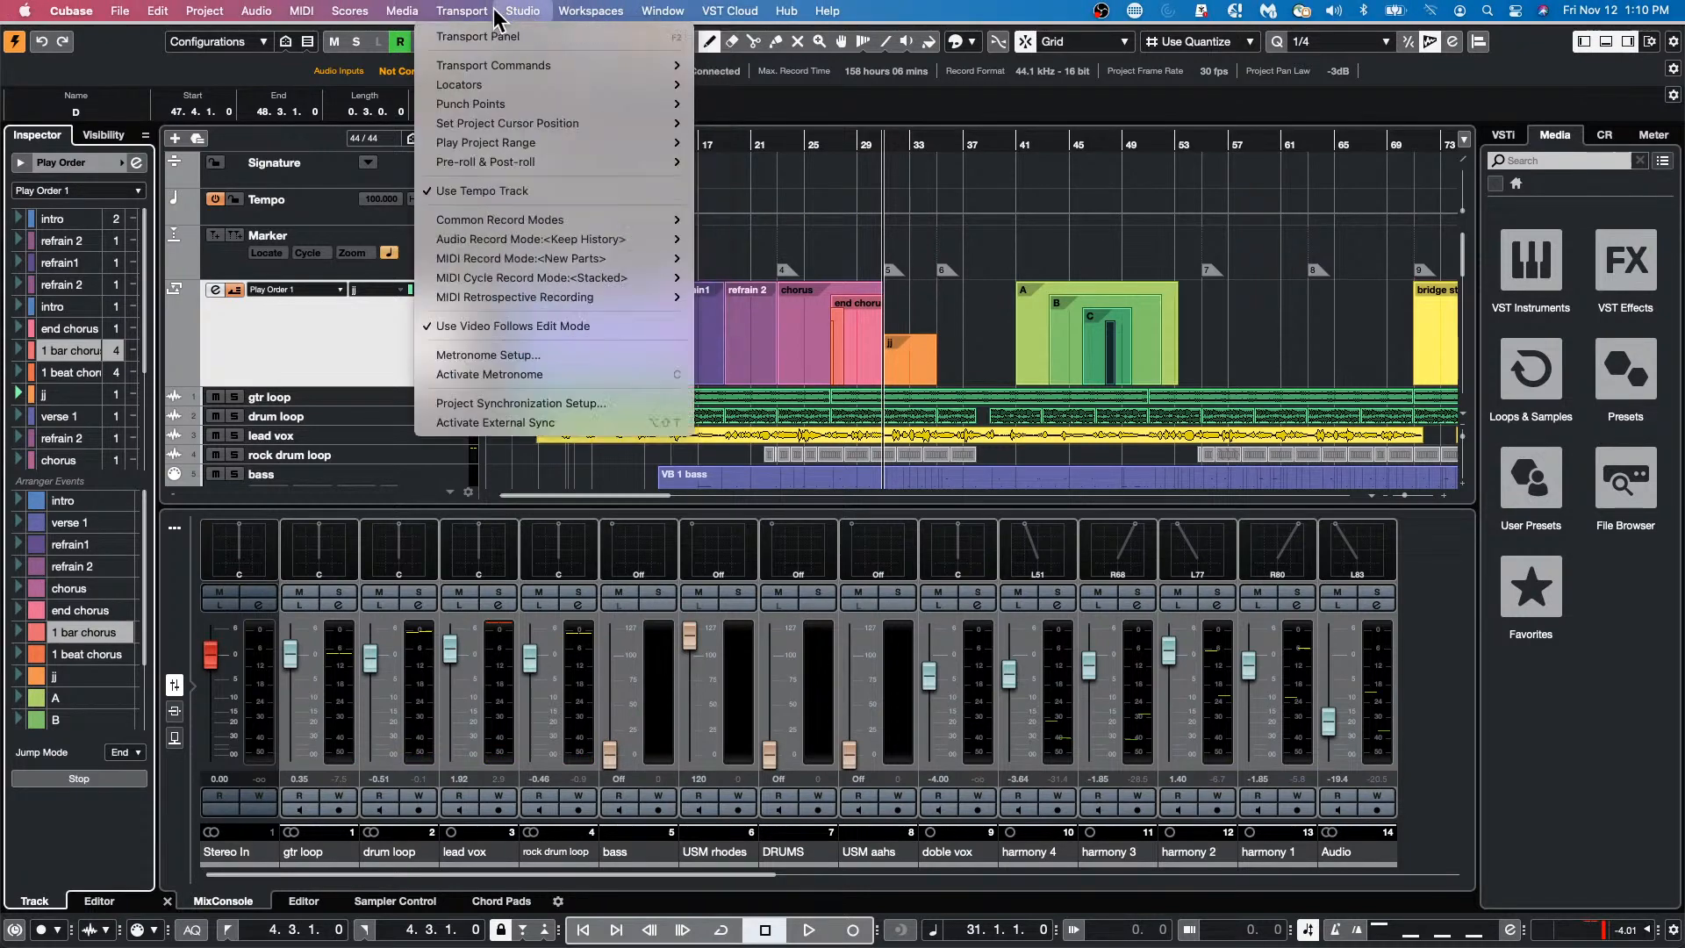
{"action": "mouse_move", "coordinate": [523, 11]}
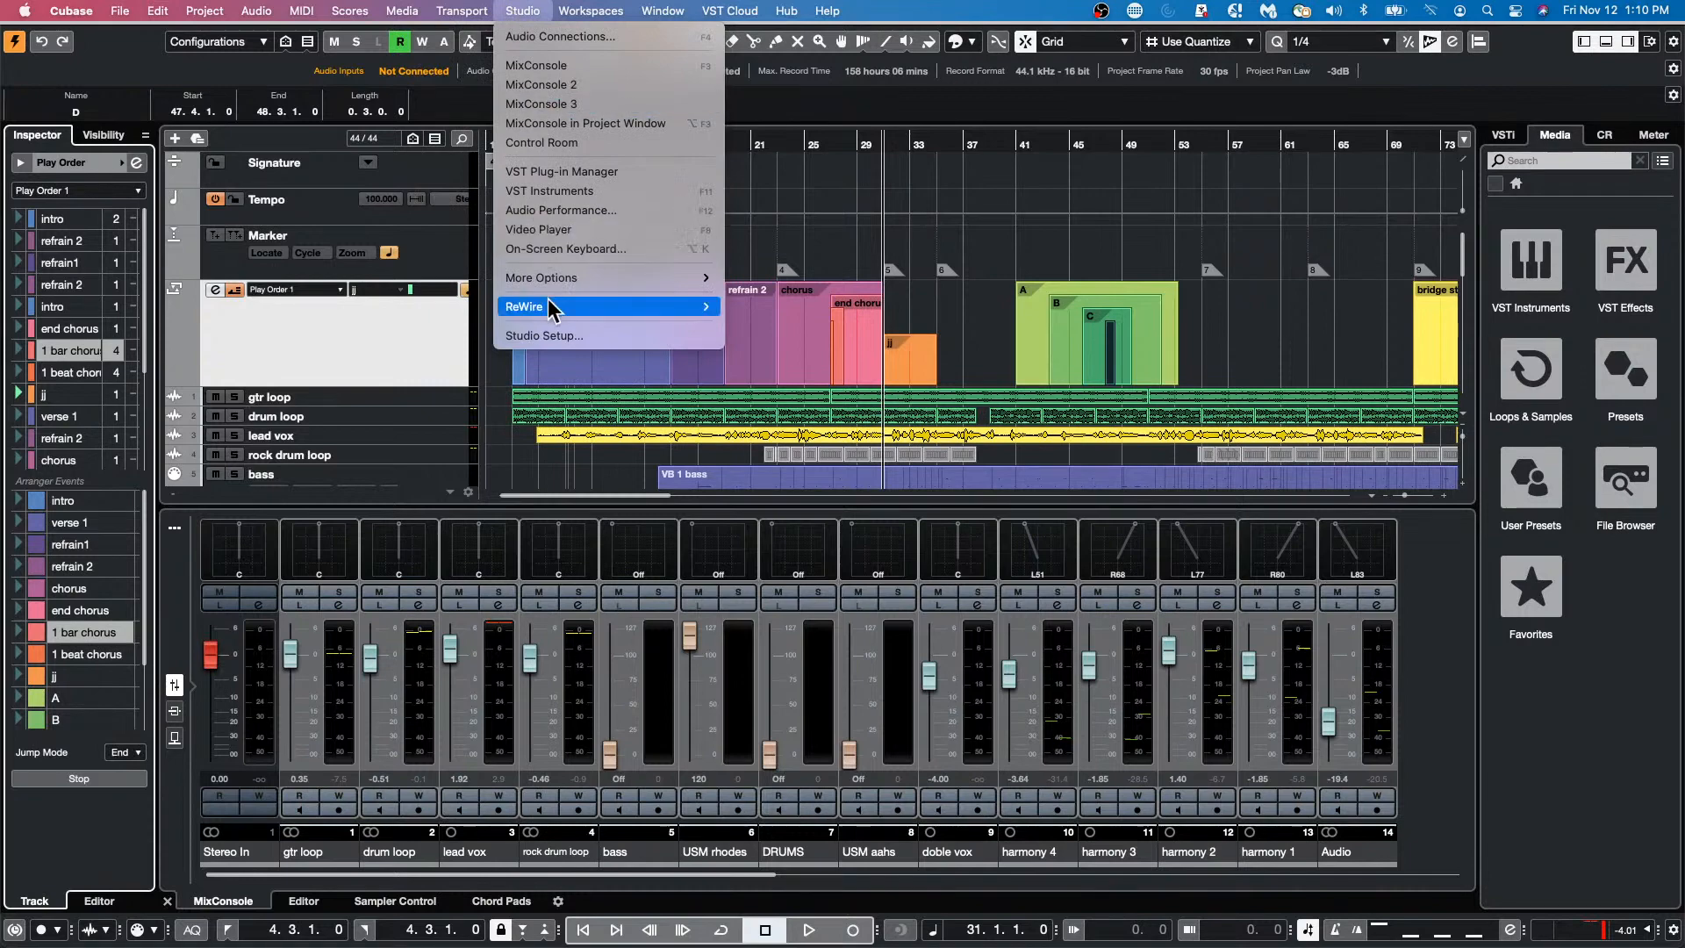
{"action": "left_click", "coordinate": [544, 336]}
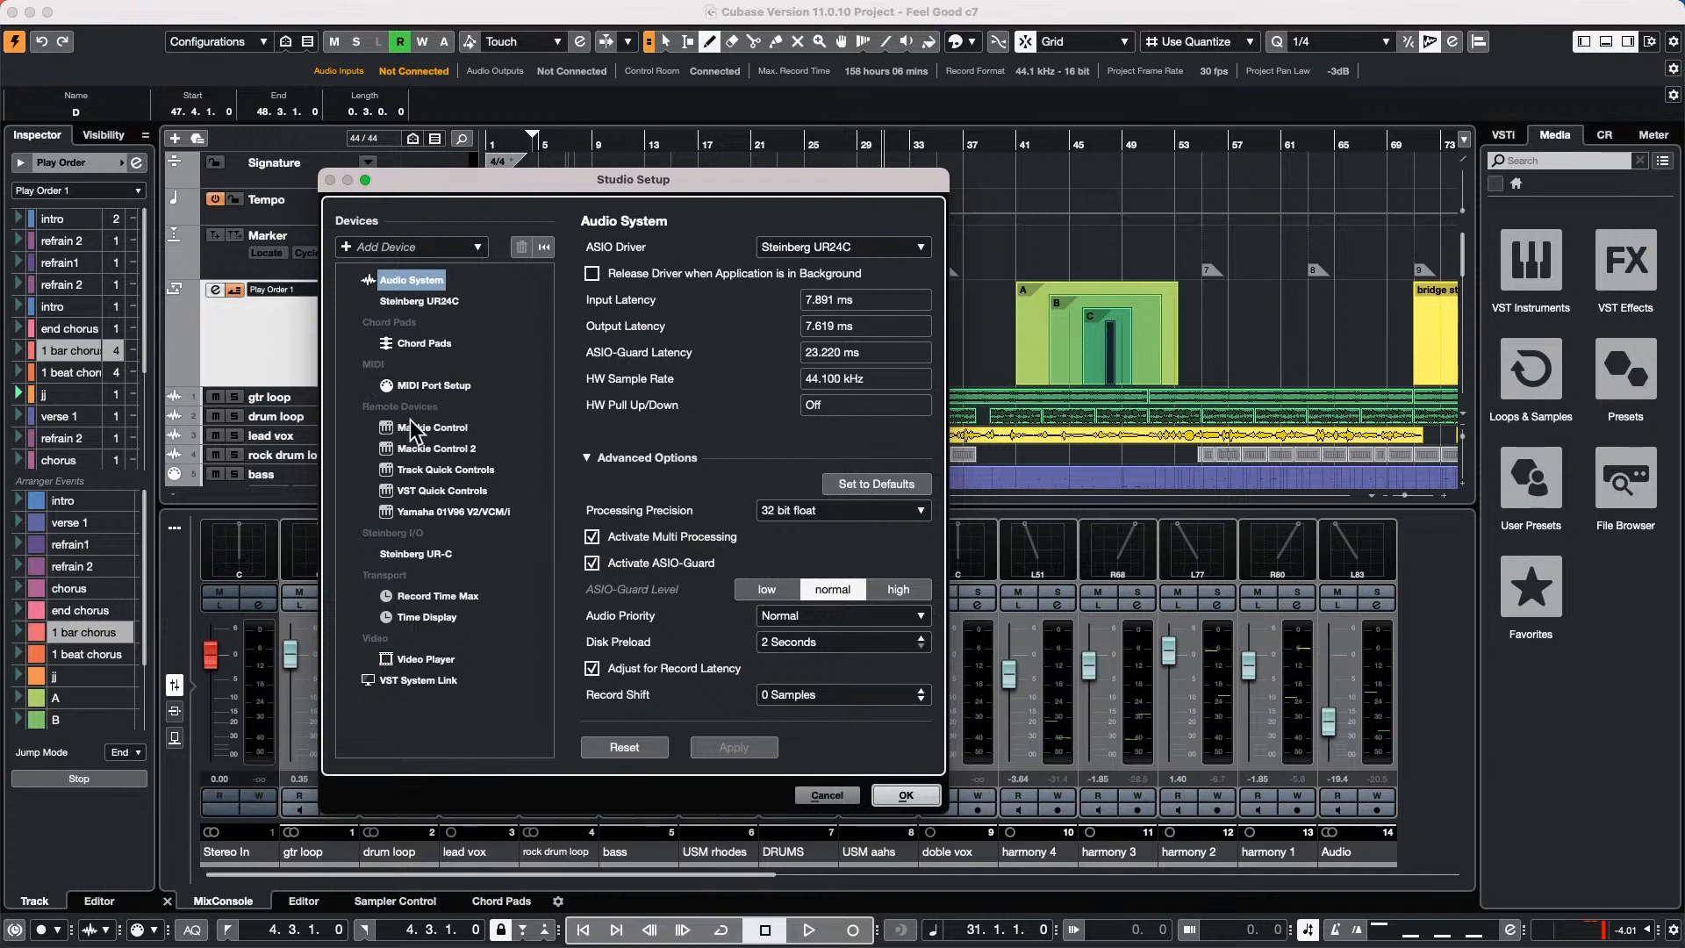
{"action": "left_click", "coordinate": [348, 246]}
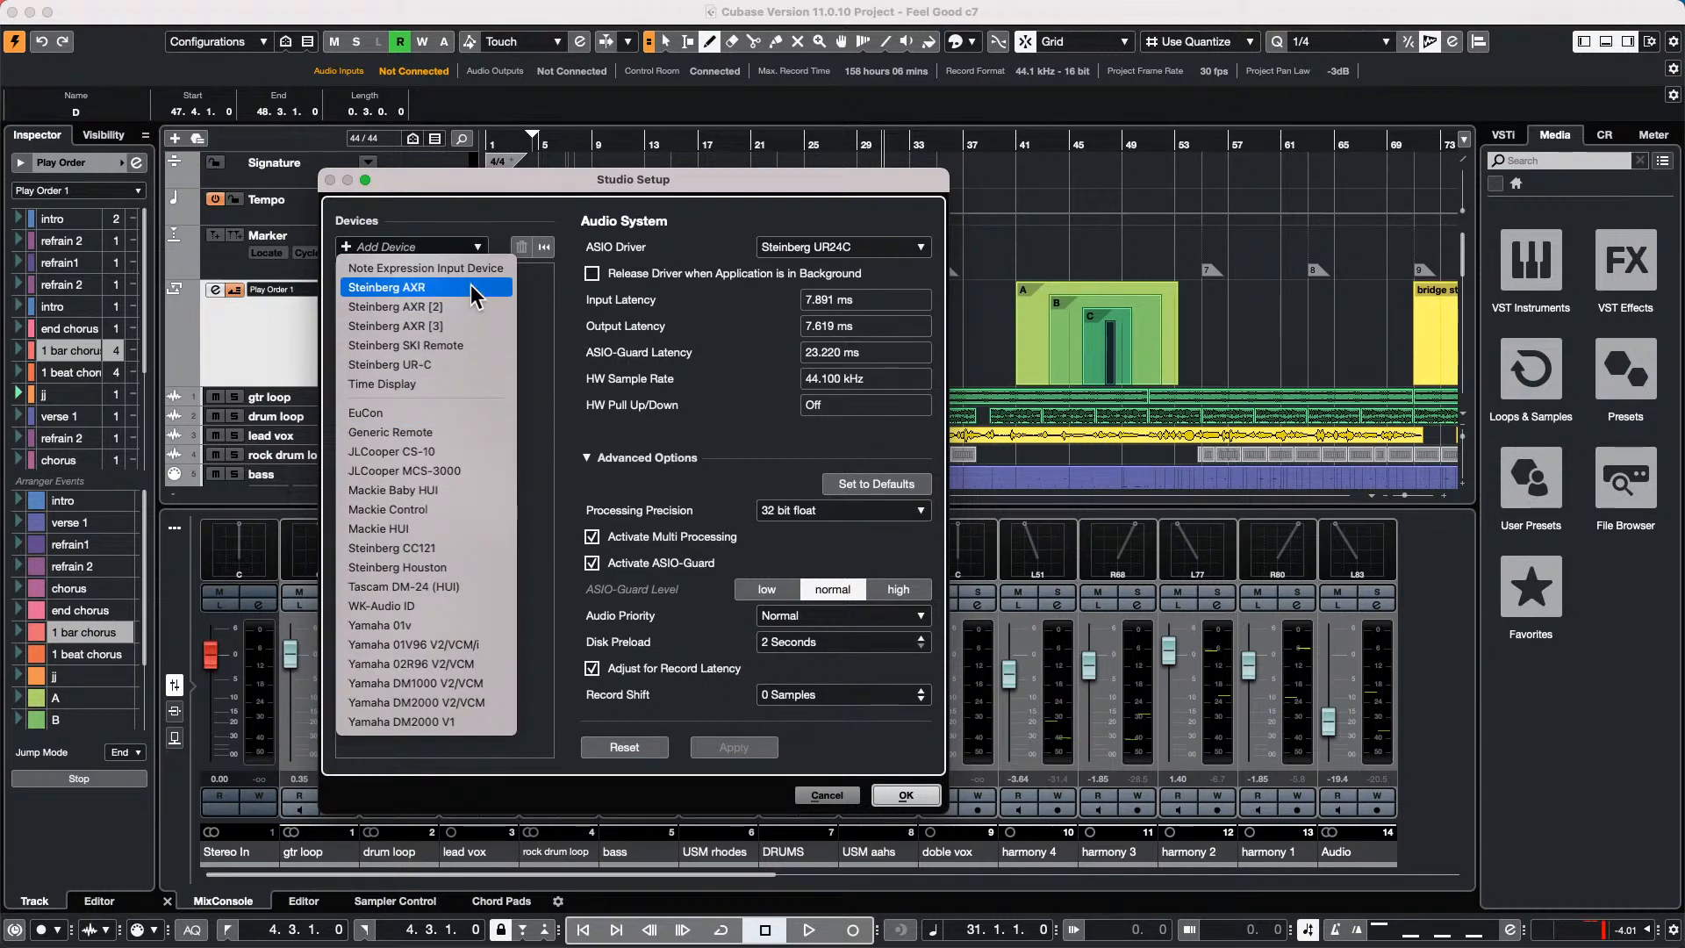
{"action": "left_click", "coordinate": [419, 434]}
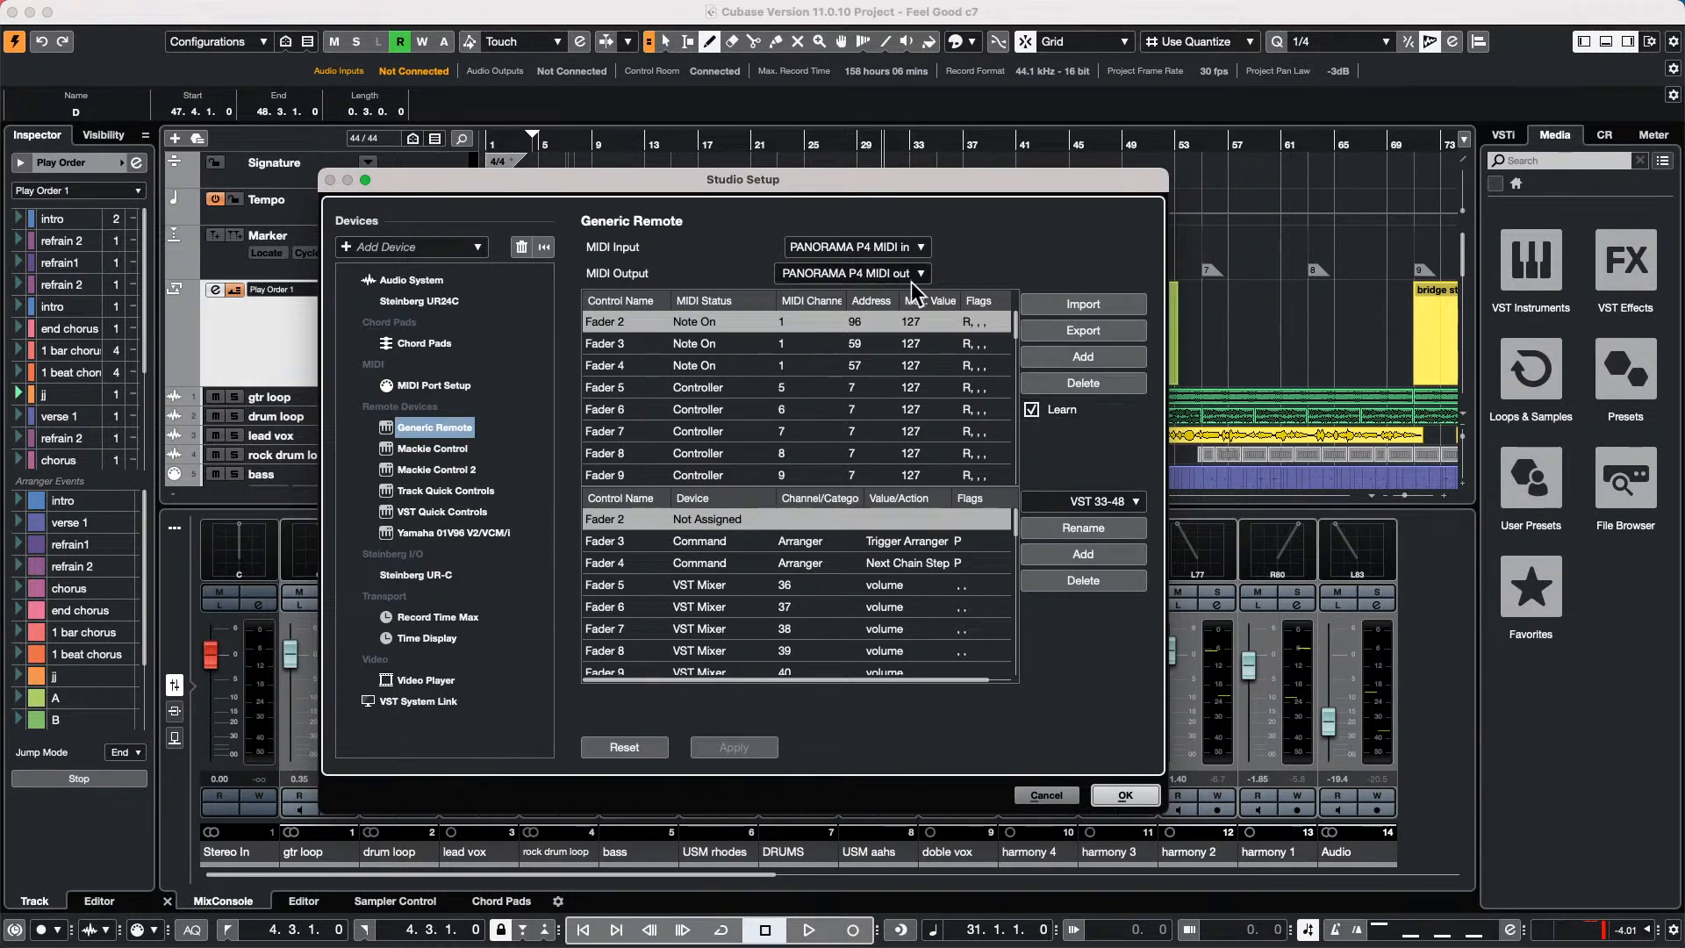
Assign Fader 2 of the Generic Remote to the Arranger command Trigger Arranger Event 1.
{"action": "left_click", "coordinate": [702, 519]}
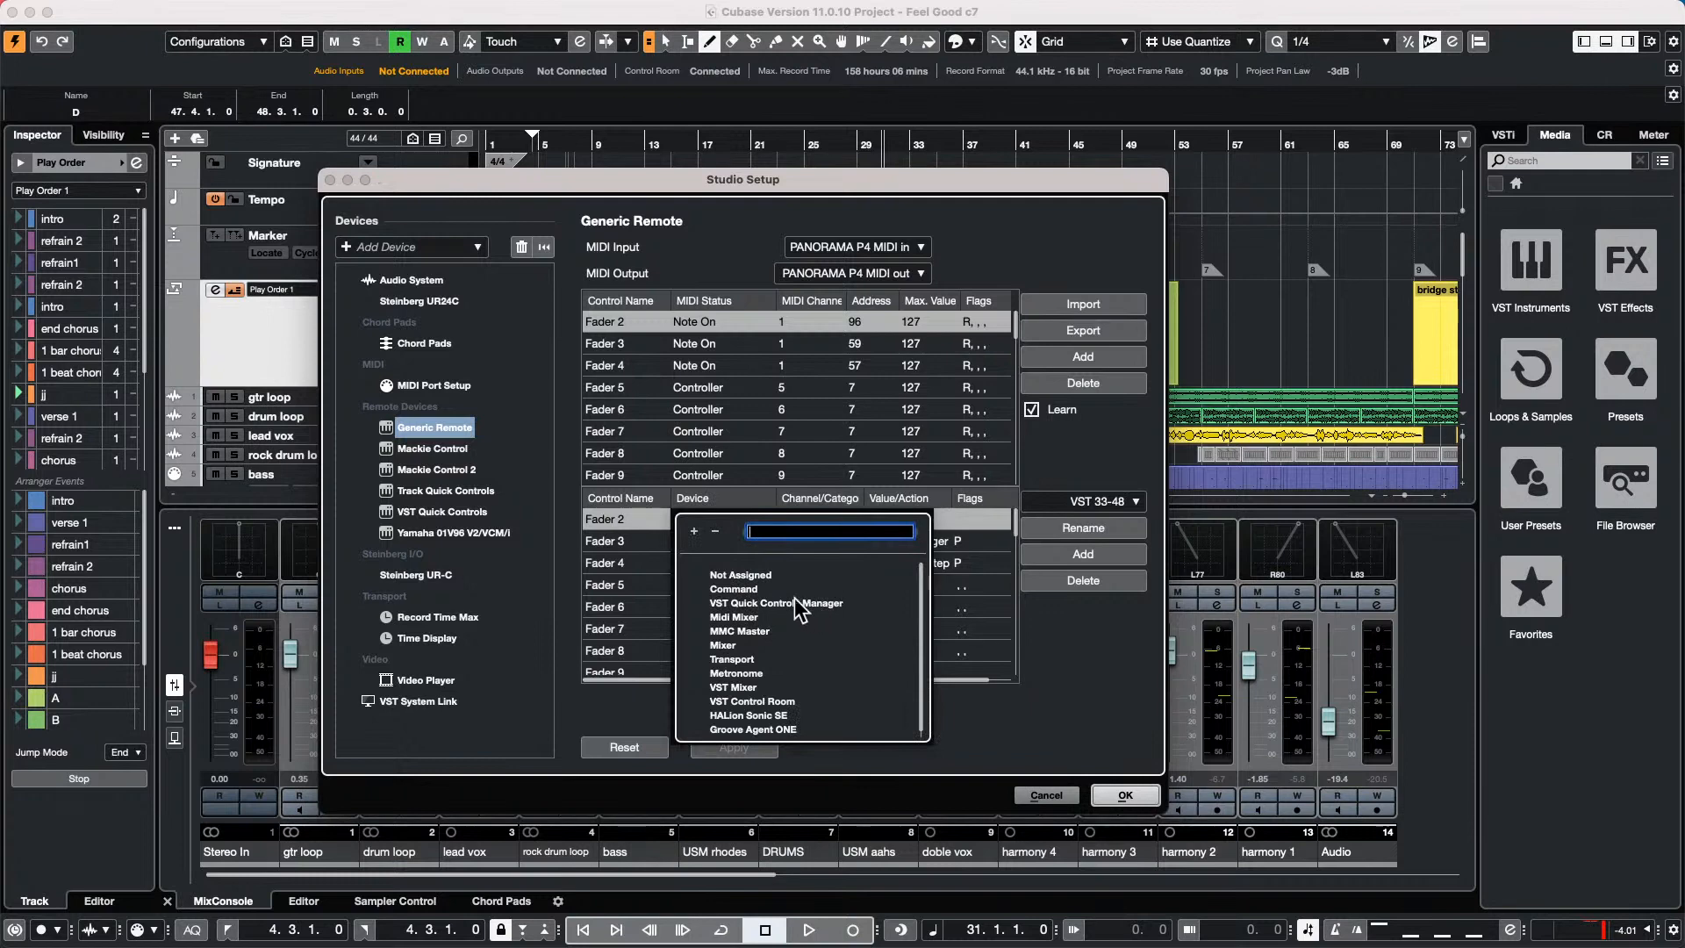
{"action": "left_click", "coordinate": [757, 584]}
{"action": "left_click", "coordinate": [806, 522]}
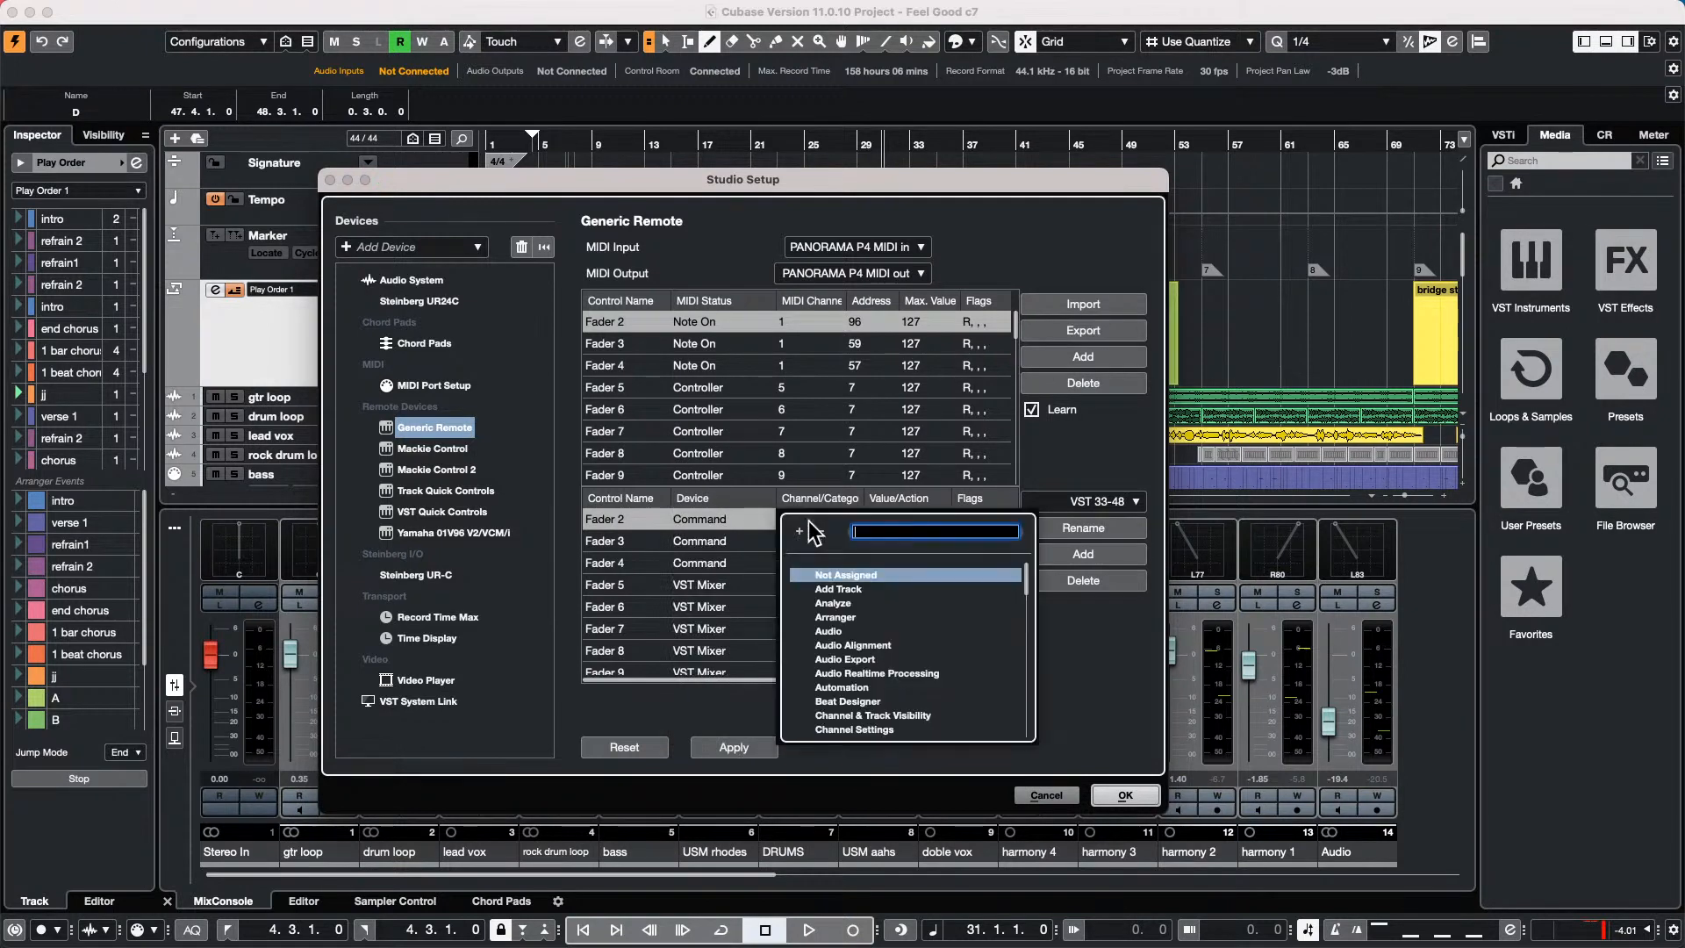
{"action": "left_click", "coordinate": [890, 617]}
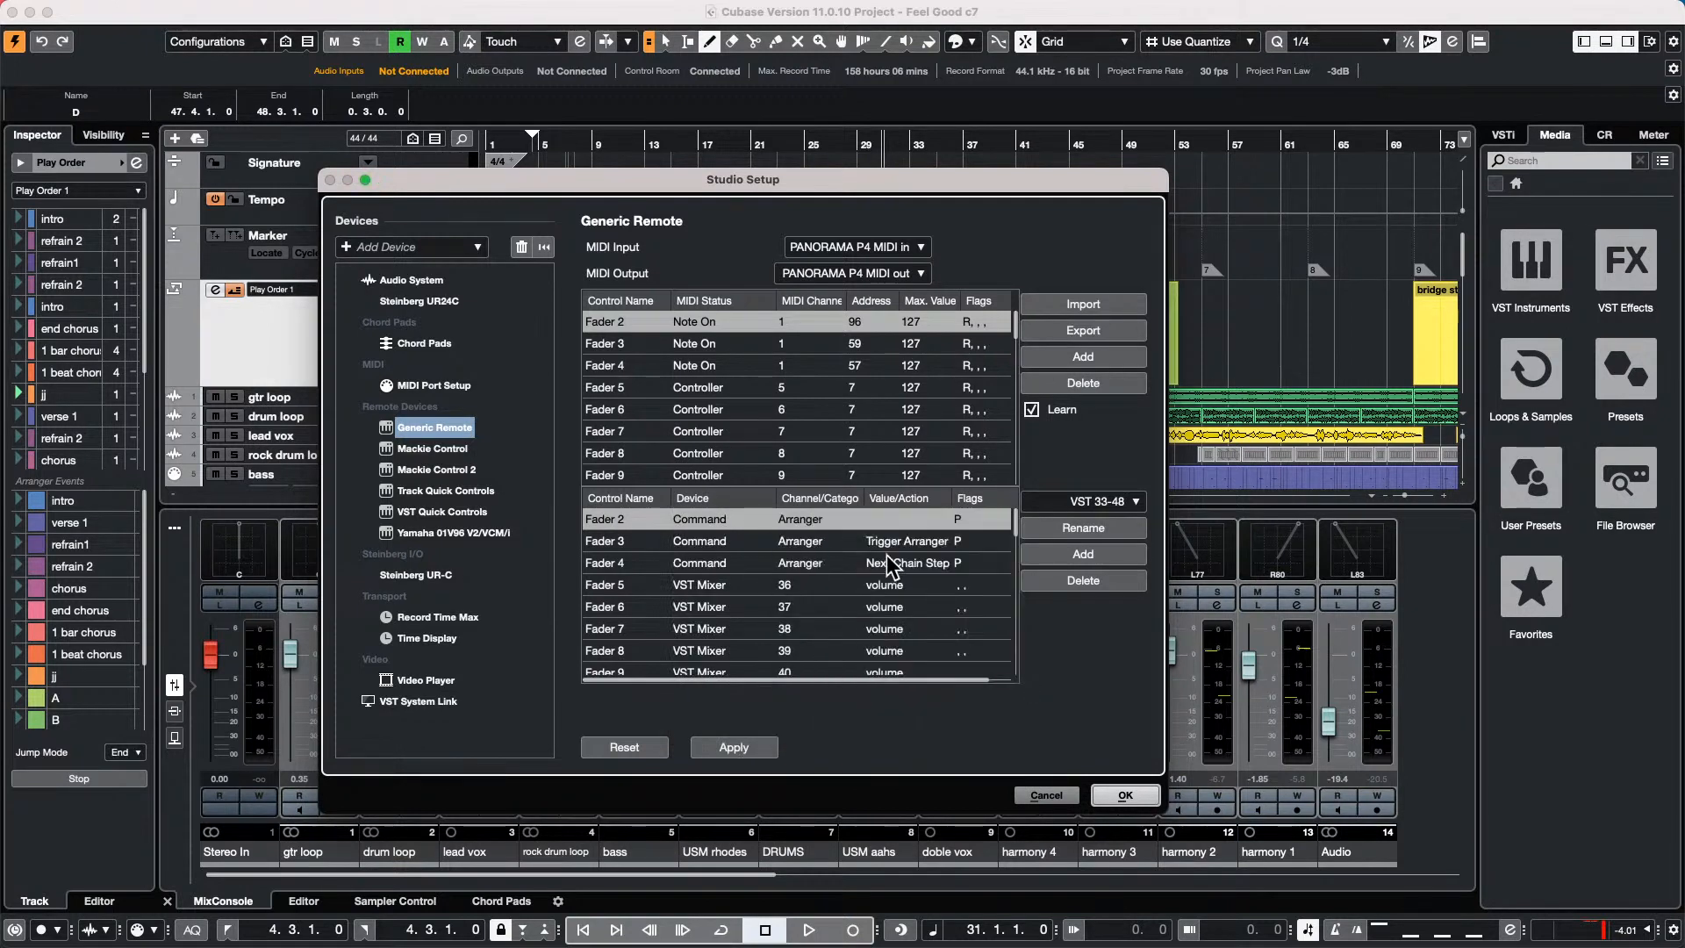
{"action": "left_click", "coordinate": [899, 518]}
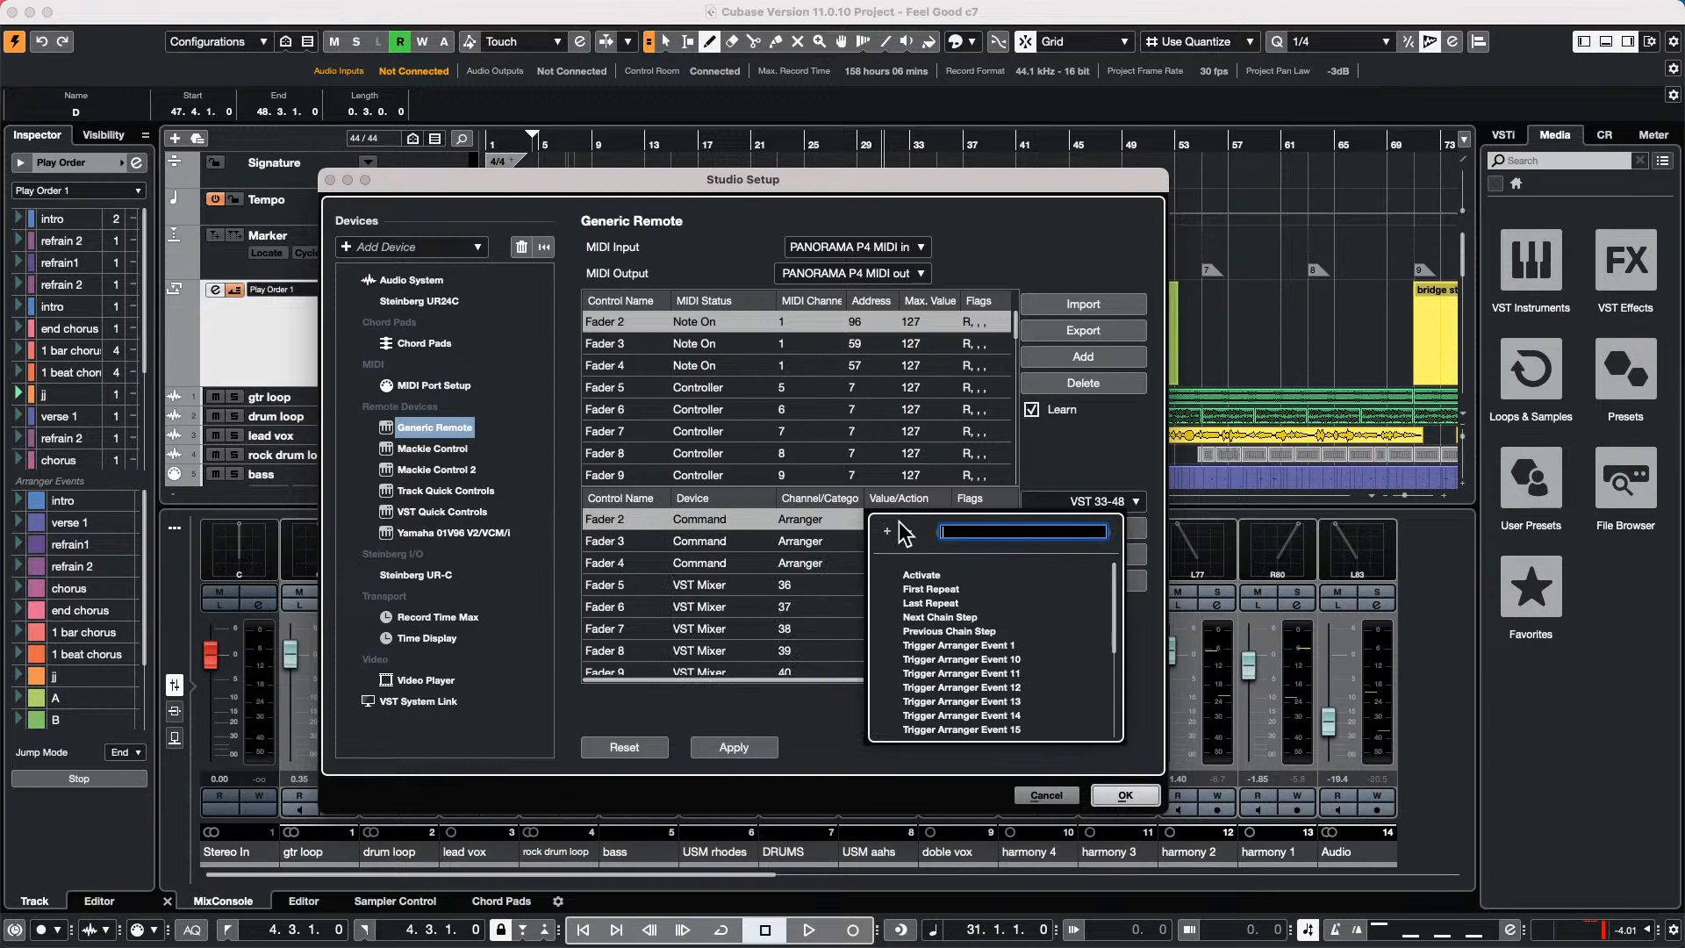
{"action": "left_click", "coordinate": [996, 644]}
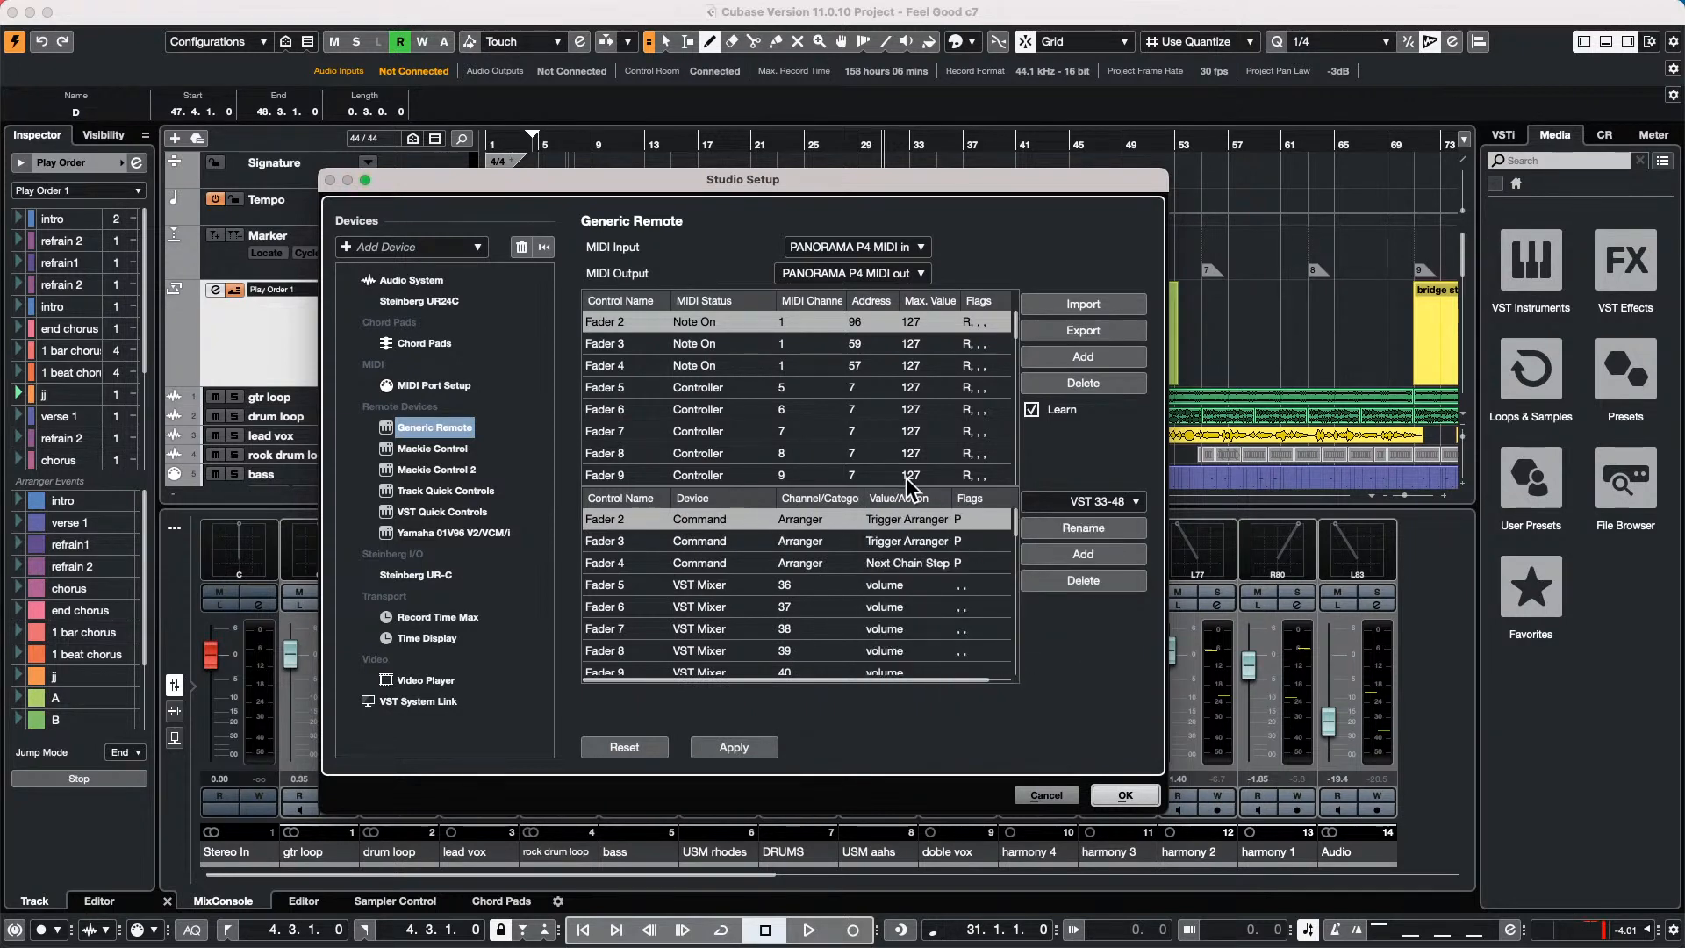
Set Fader 3 of the Generic Remote to Trigger Arranger Event 2 and accept the studio setup.
{"action": "left_click", "coordinate": [623, 343]}
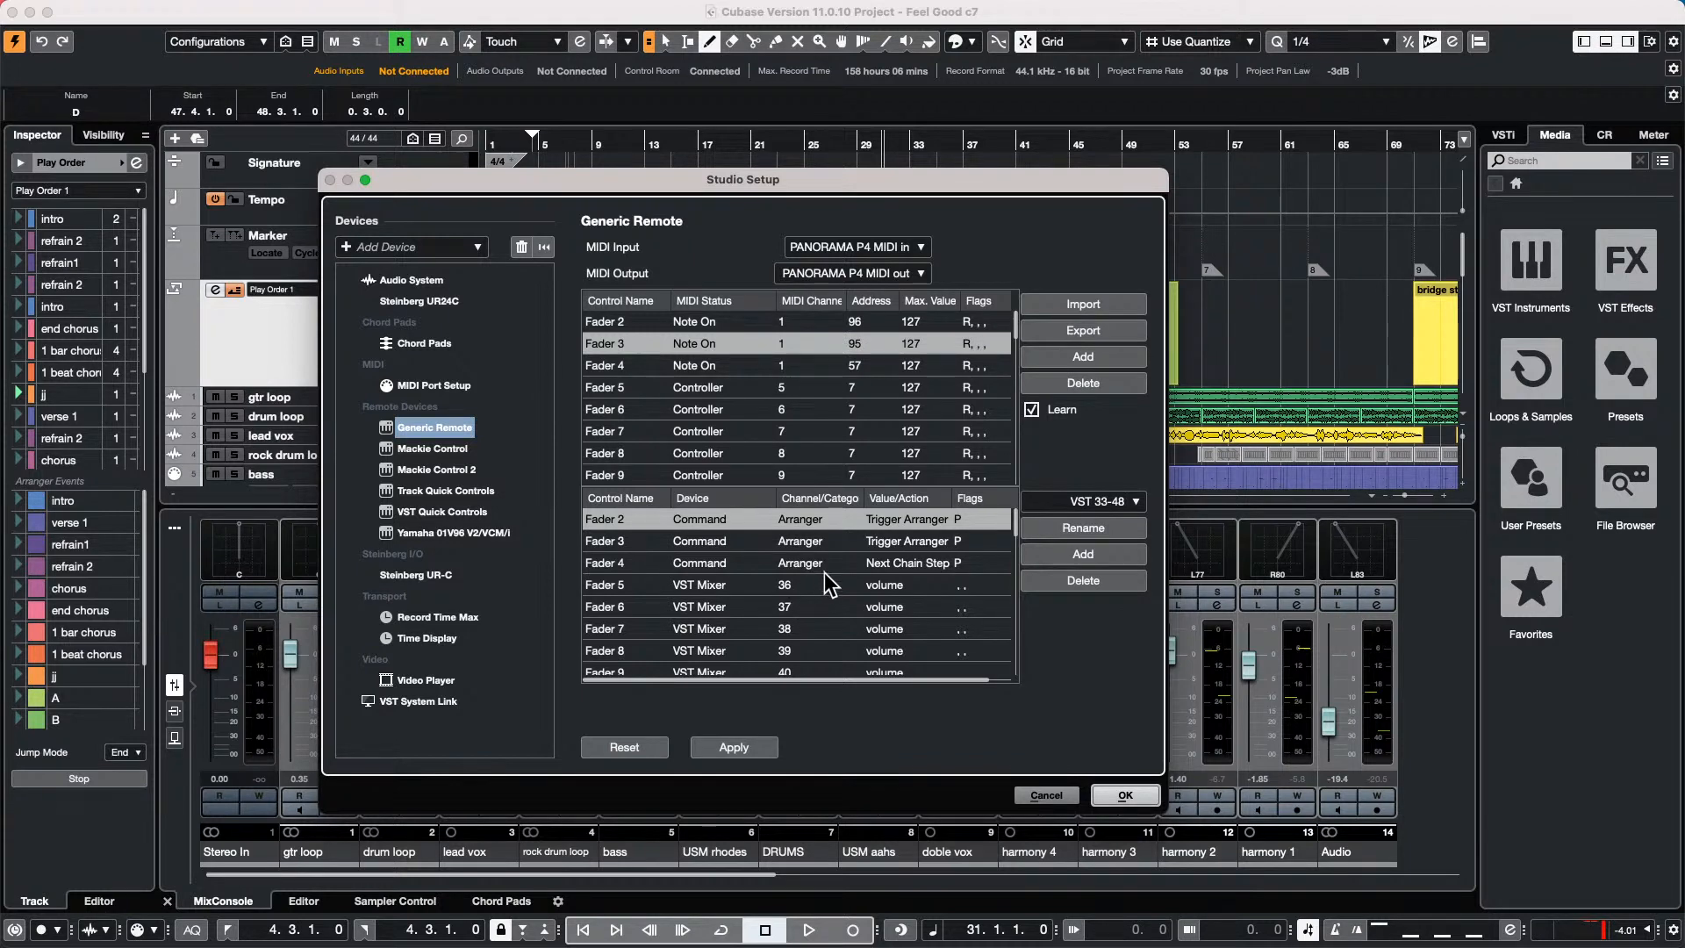
{"action": "left_click", "coordinate": [890, 548]}
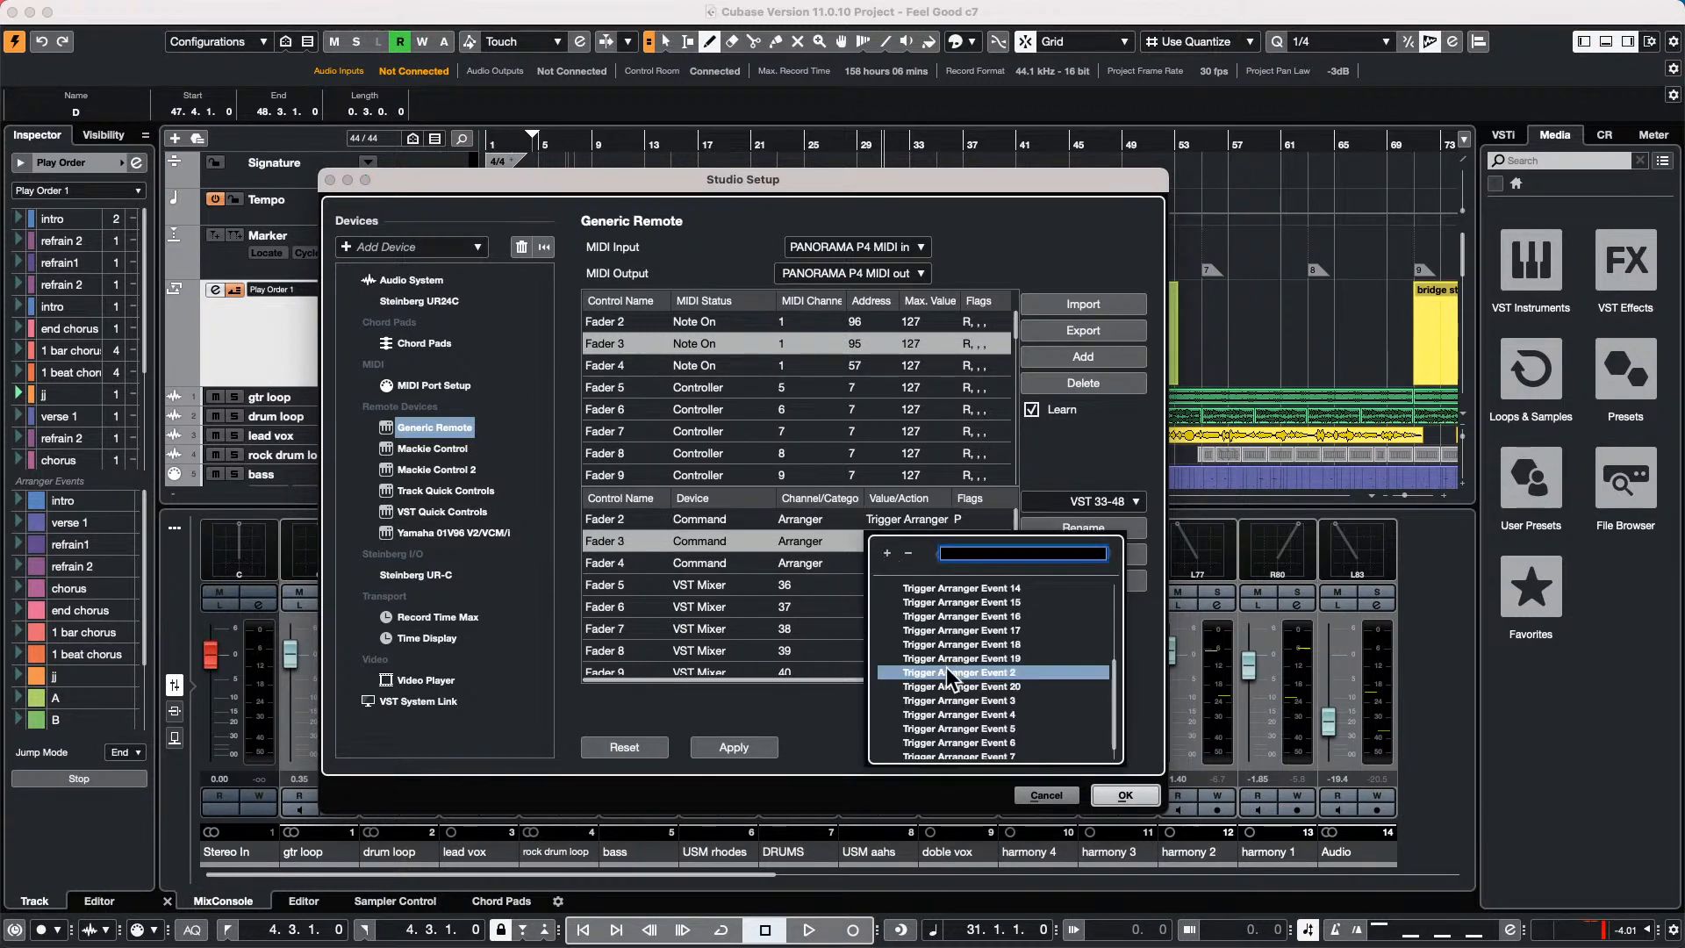
{"action": "left_click", "coordinate": [972, 672]}
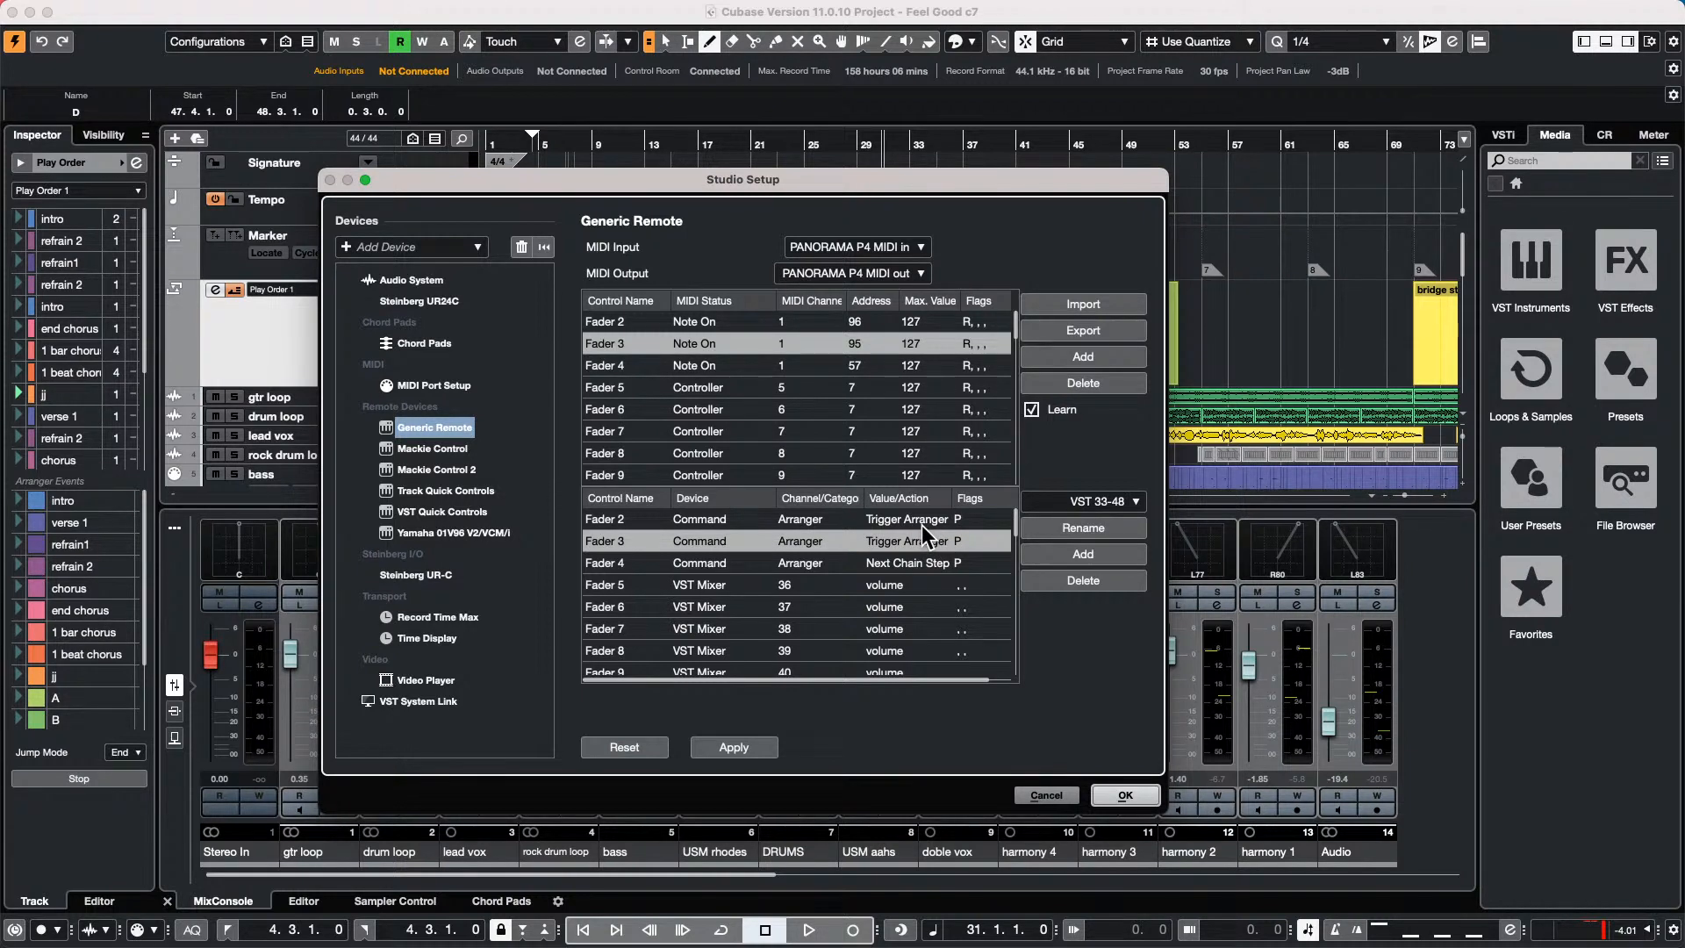
{"action": "left_click", "coordinate": [1124, 795]}
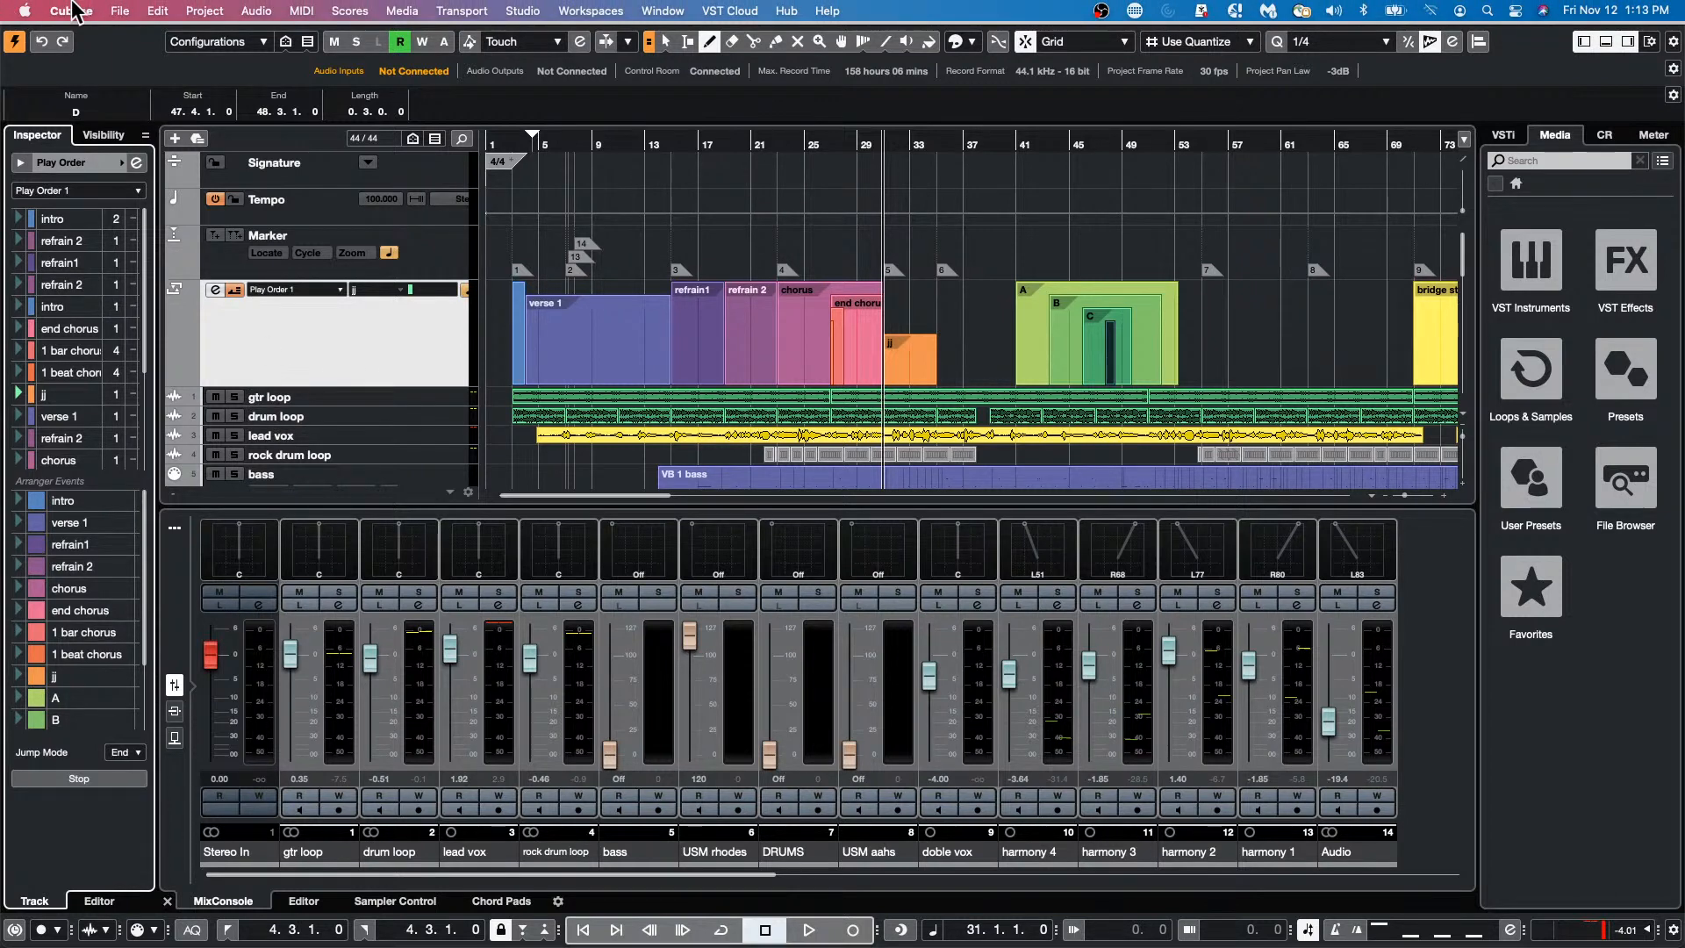
Review the Generic Remote assignments in Studio Setup.
{"action": "left_click", "coordinate": [533, 12]}
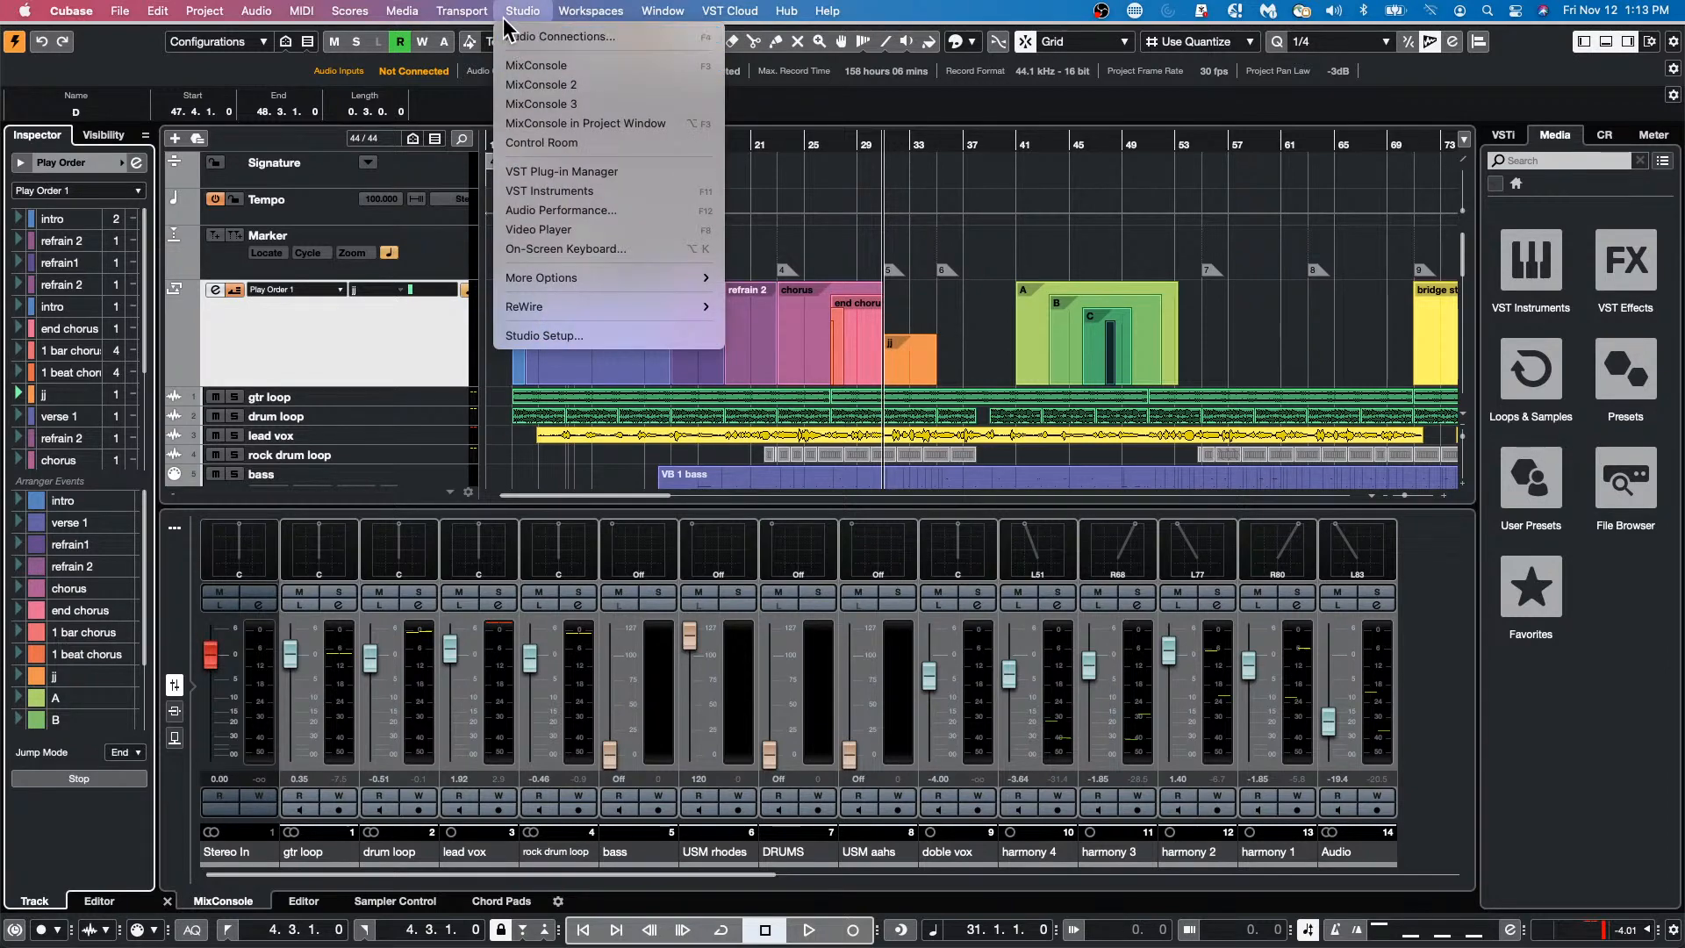
{"action": "left_click", "coordinate": [544, 335]}
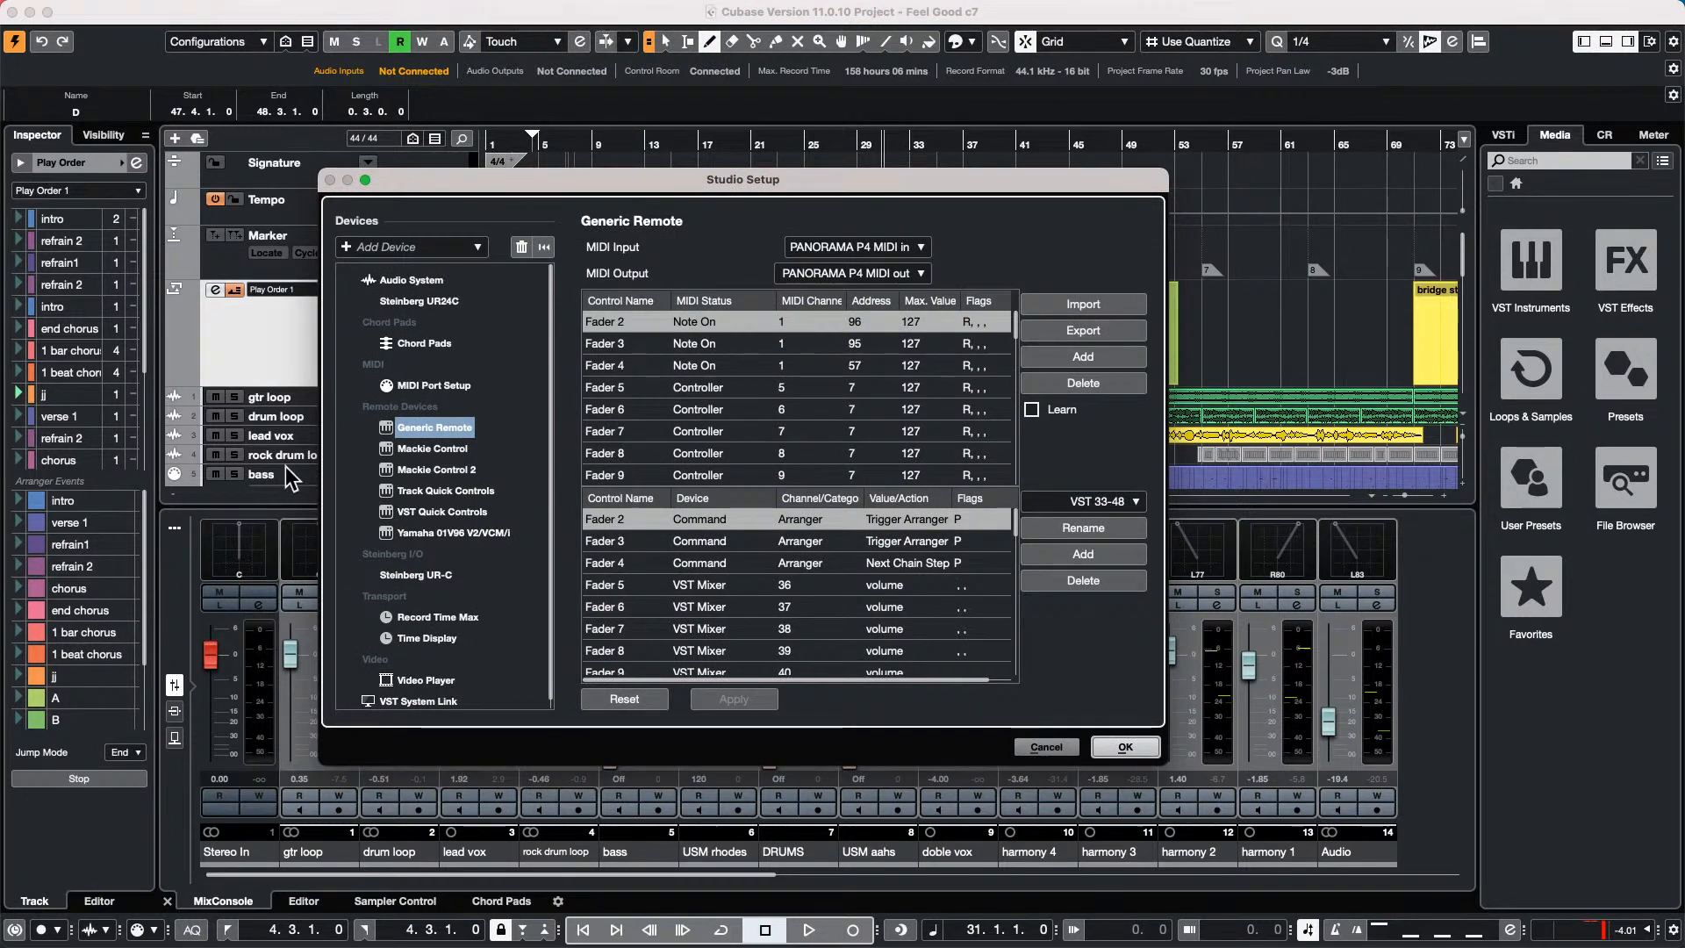
{"action": "left_click", "coordinate": [1124, 746]}
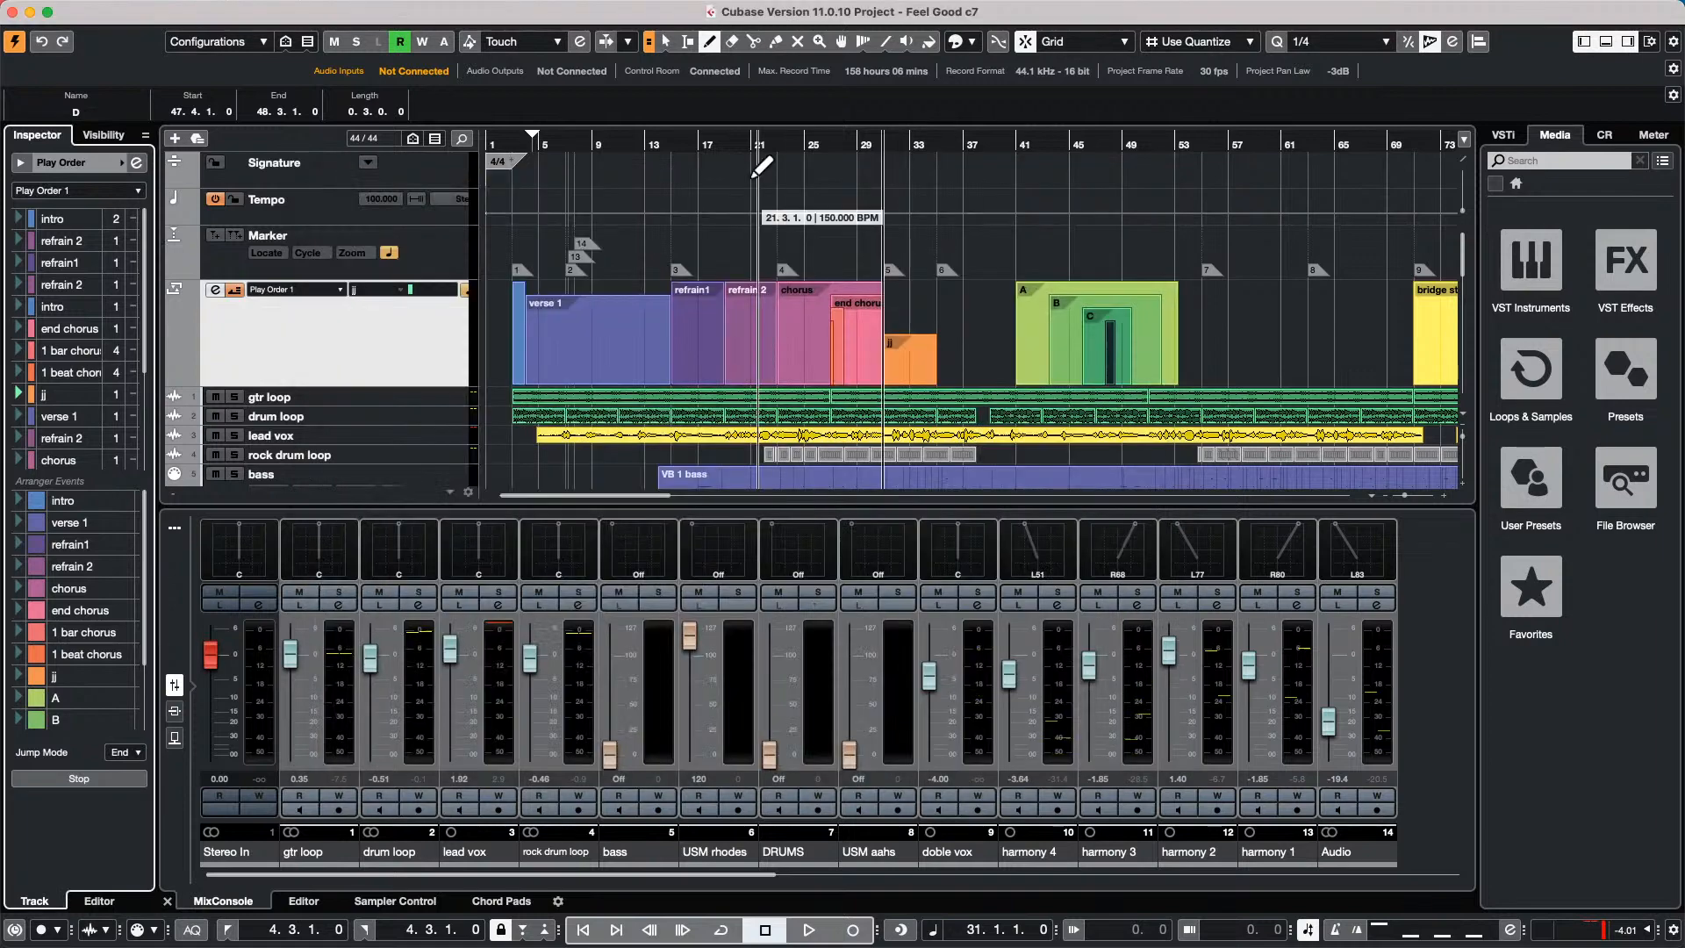
Open the MIDI Device Manager.
{"action": "left_click", "coordinate": [529, 12]}
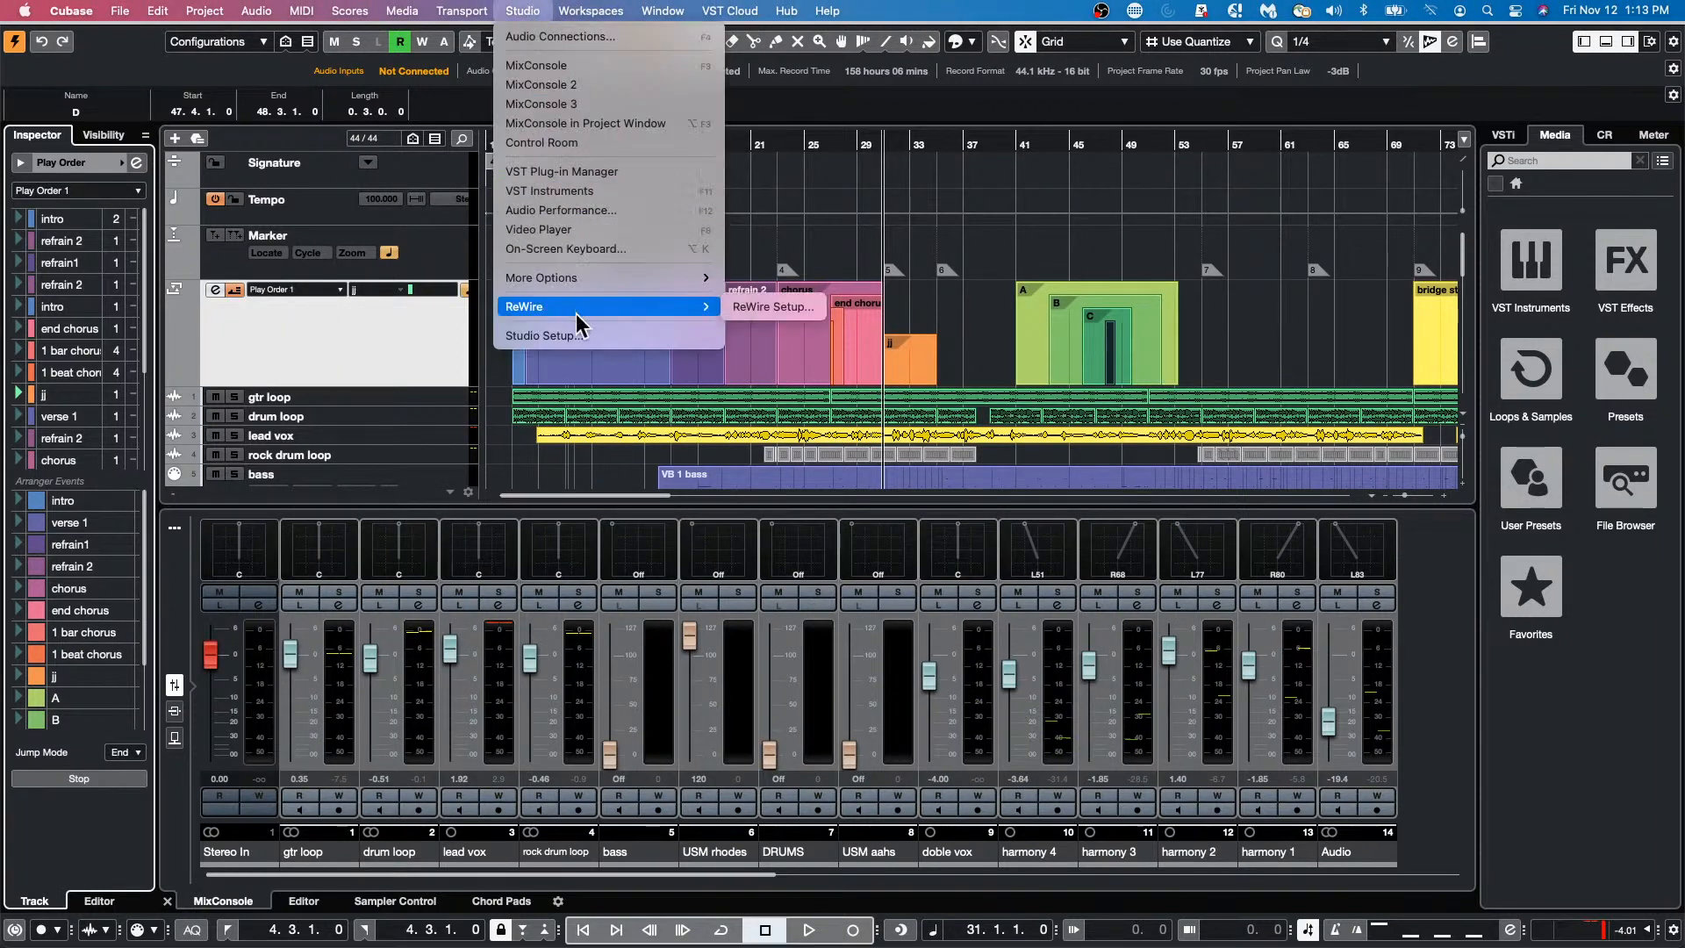
{"action": "mouse_move", "coordinate": [577, 273]}
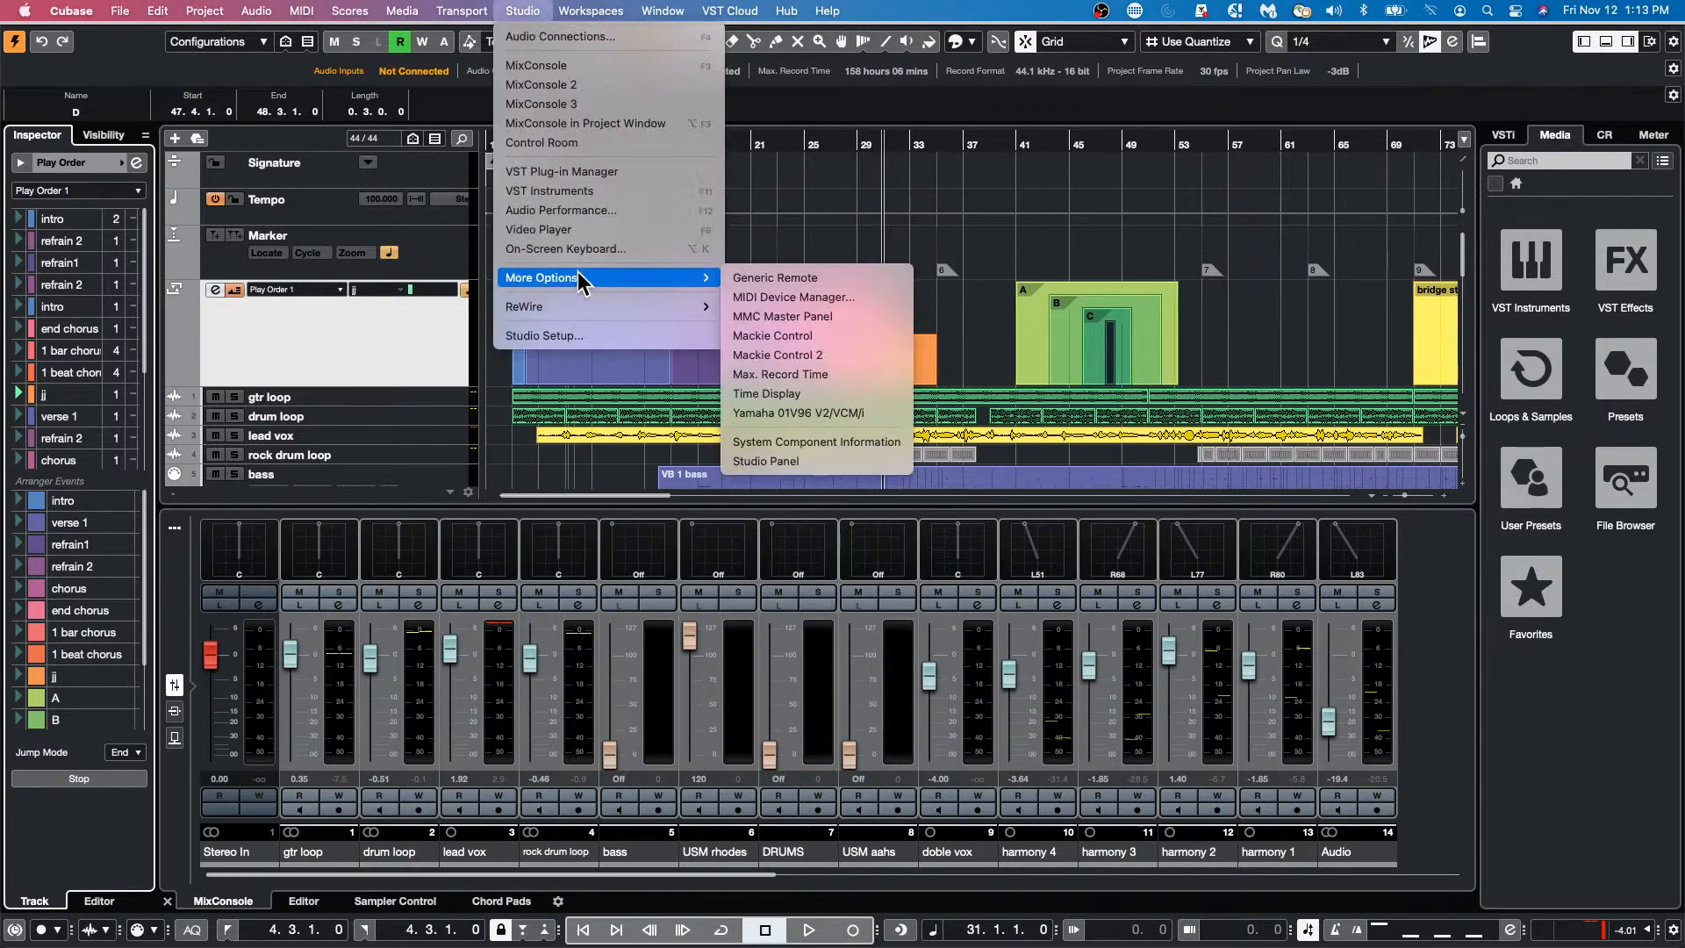
{"action": "left_click", "coordinate": [835, 298]}
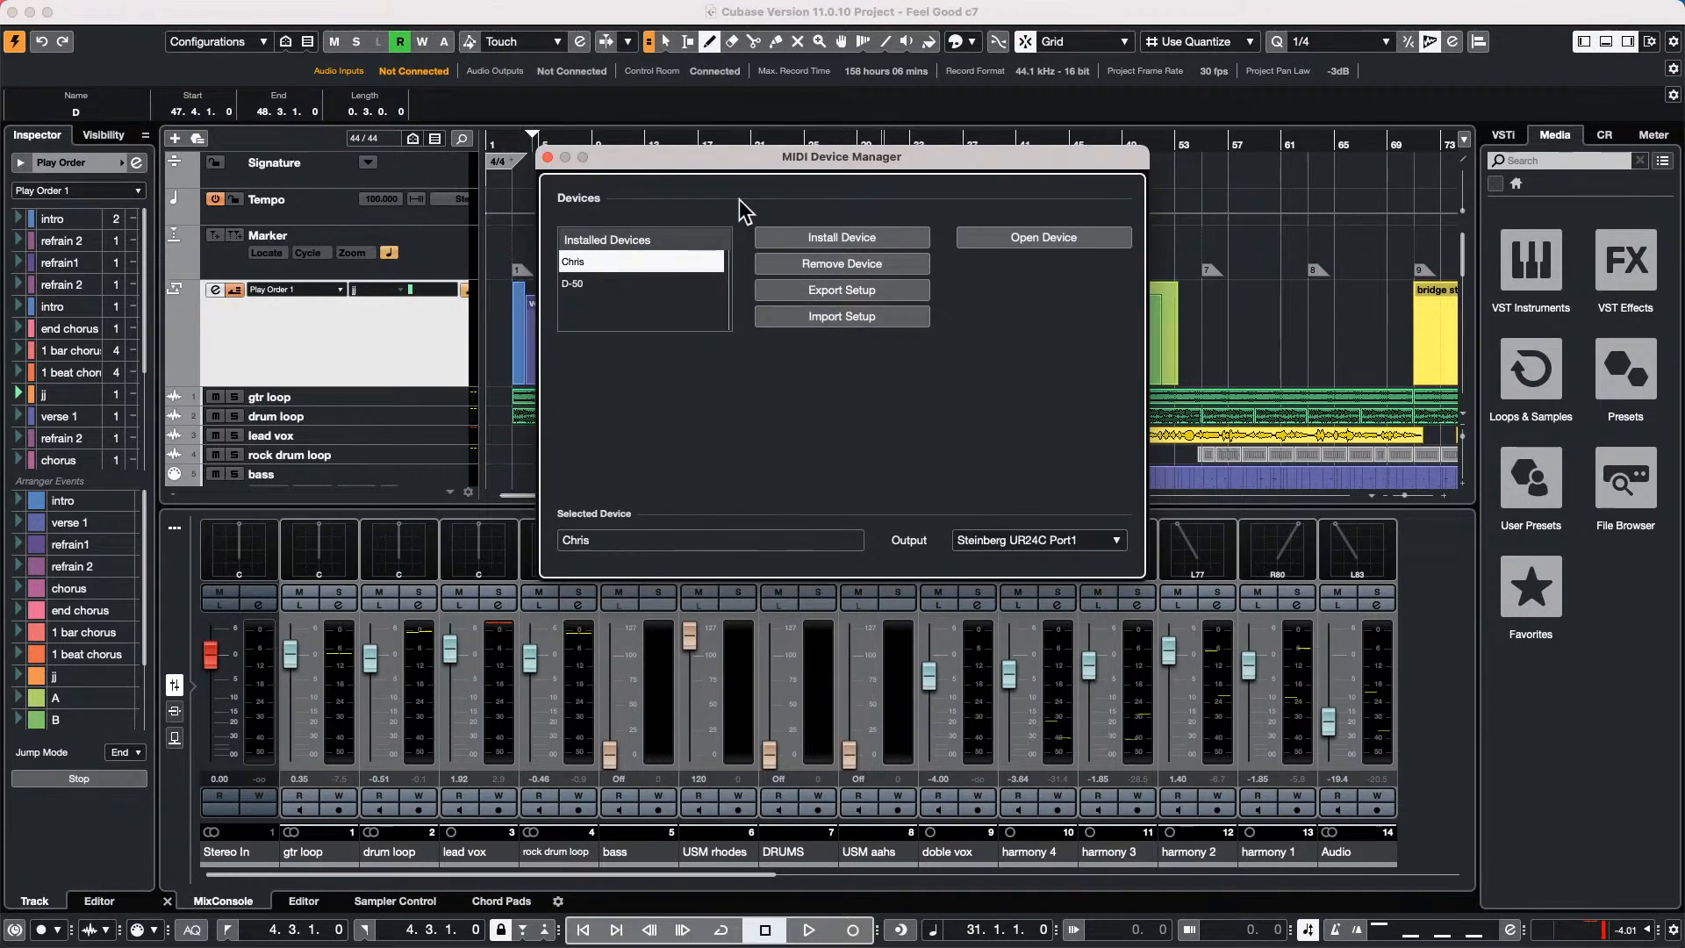
Examine the device scripts available for installing a MIDI device, including the Yamaha models, without adding one.
{"action": "left_click", "coordinate": [864, 241]}
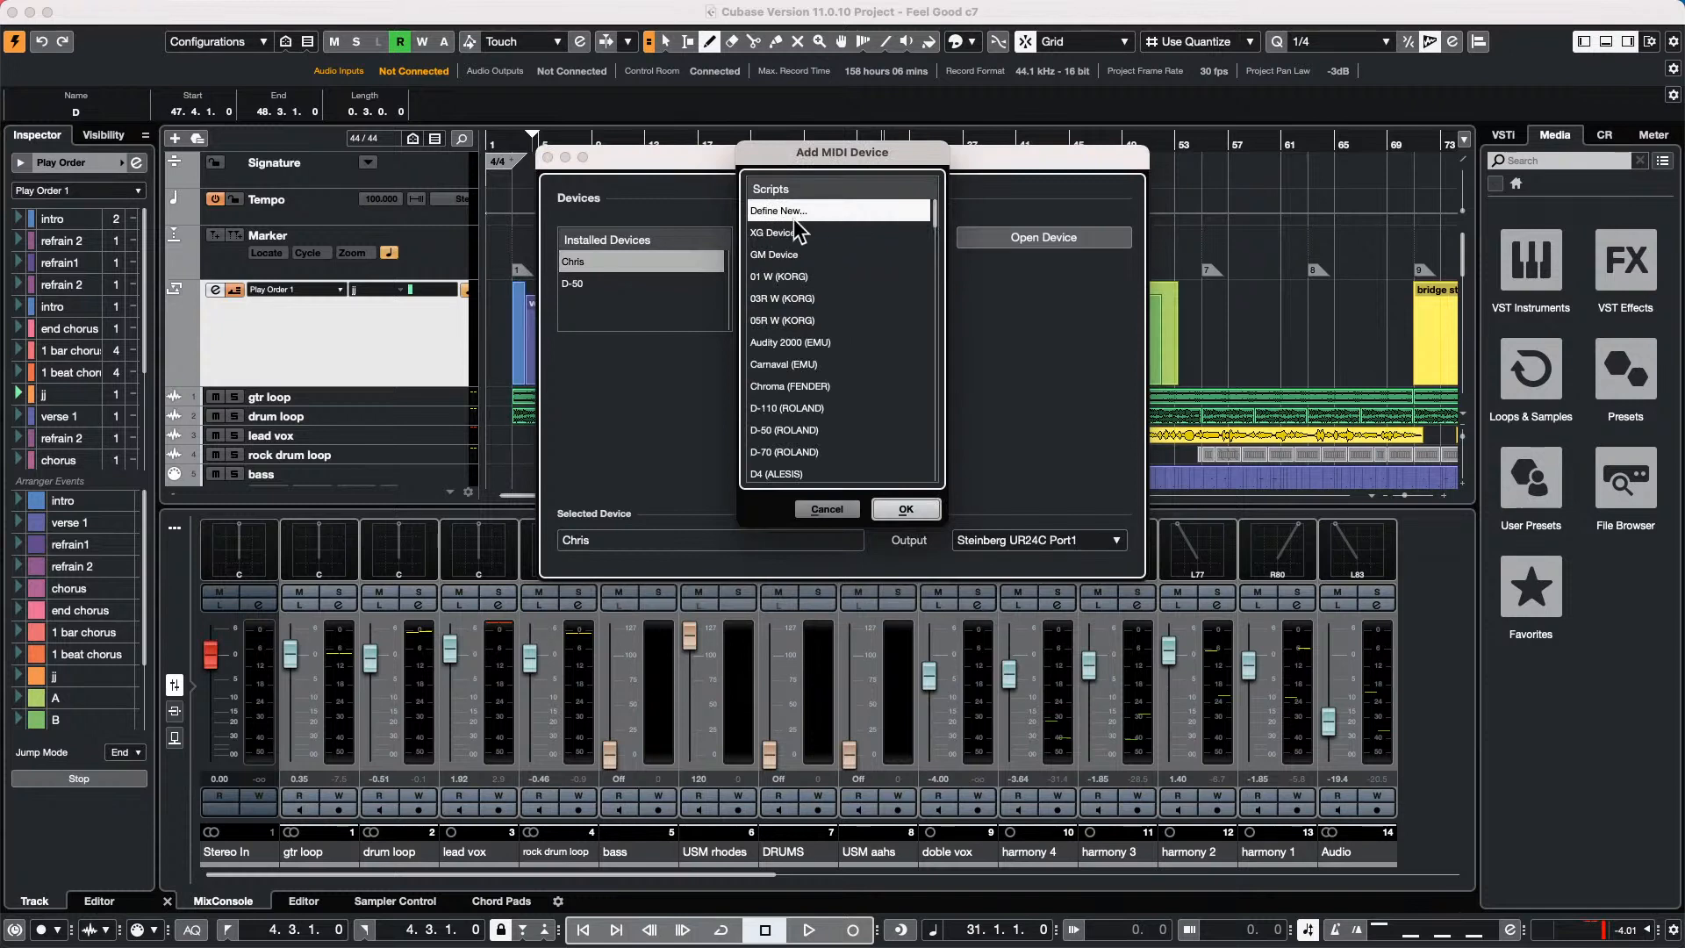
{"action": "scroll", "coordinate": [813, 361], "scroll_direction": "down", "scroll_amount": 20}
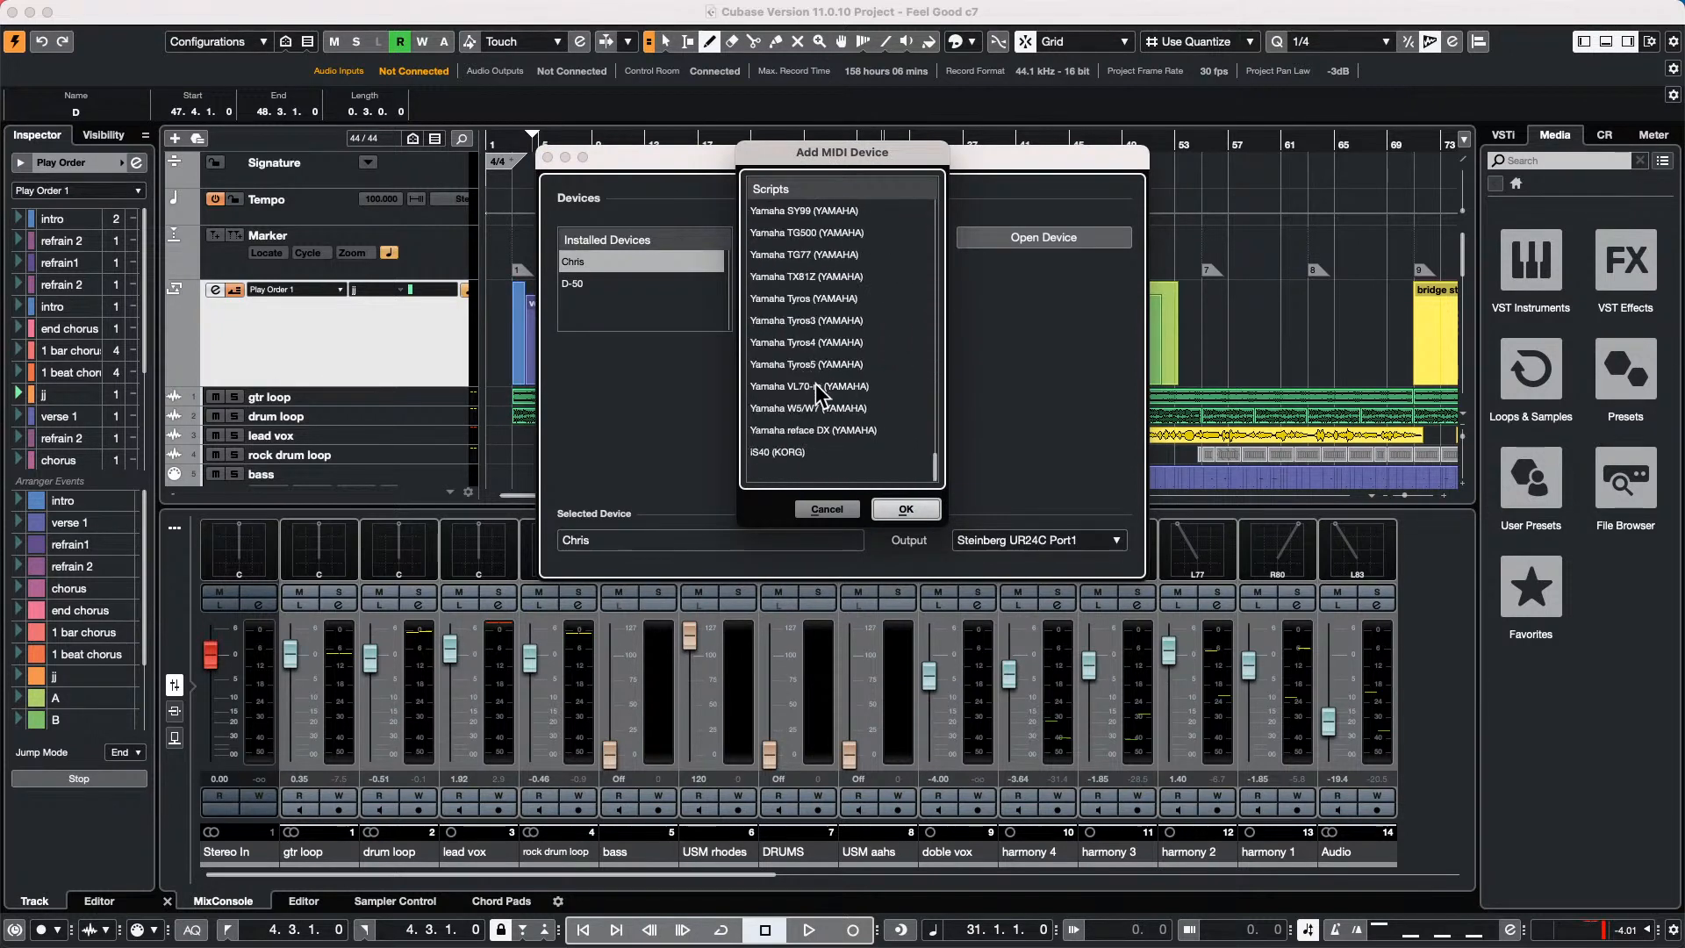
{"action": "scroll", "coordinate": [814, 382], "scroll_direction": "up", "scroll_amount": 3}
{"action": "scroll", "coordinate": [813, 383], "scroll_direction": "up", "scroll_amount": 2}
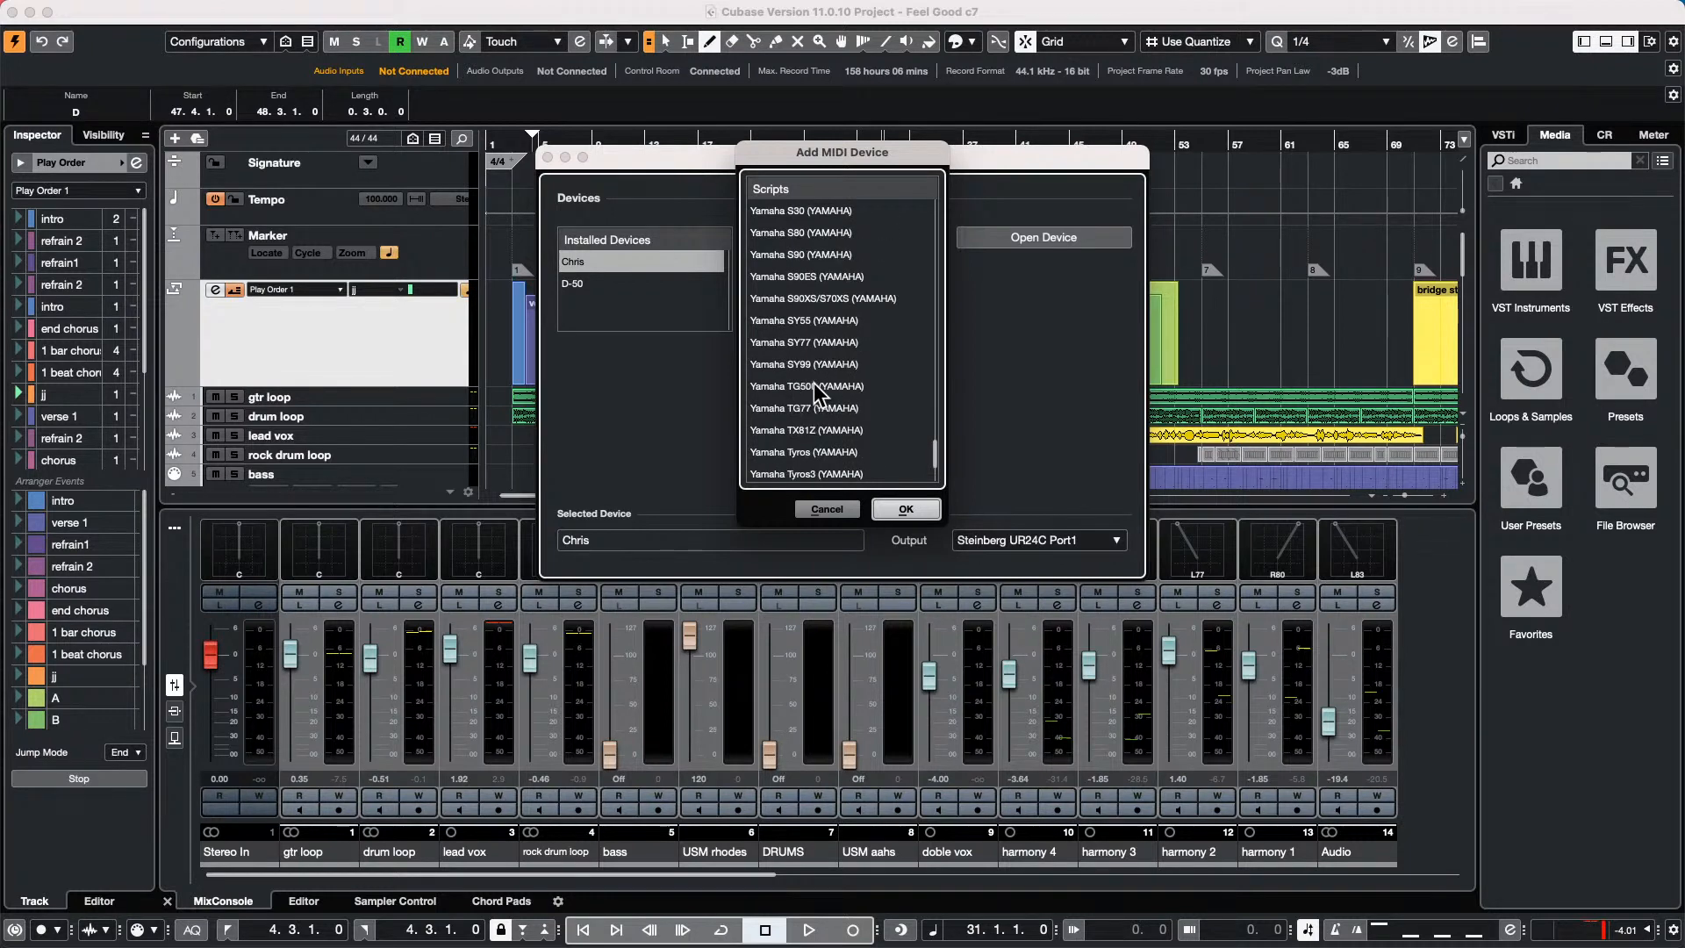
{"action": "scroll", "coordinate": [813, 383], "scroll_direction": "up", "scroll_amount": 8}
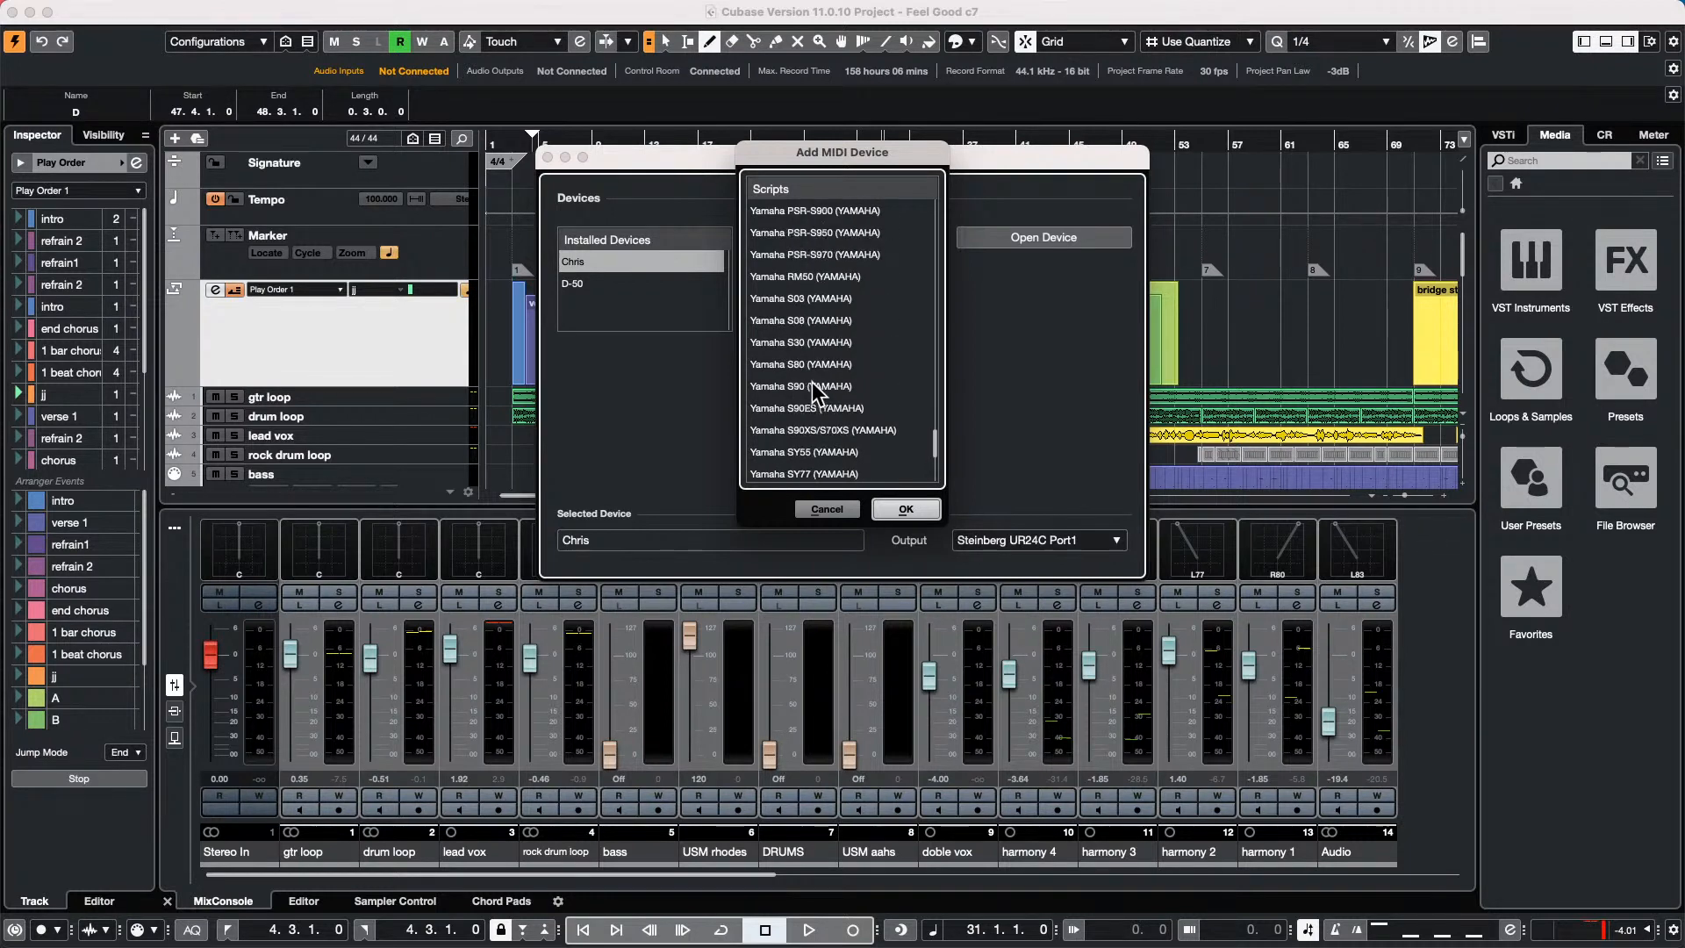
{"action": "scroll", "coordinate": [812, 381], "scroll_direction": "up", "scroll_amount": 8}
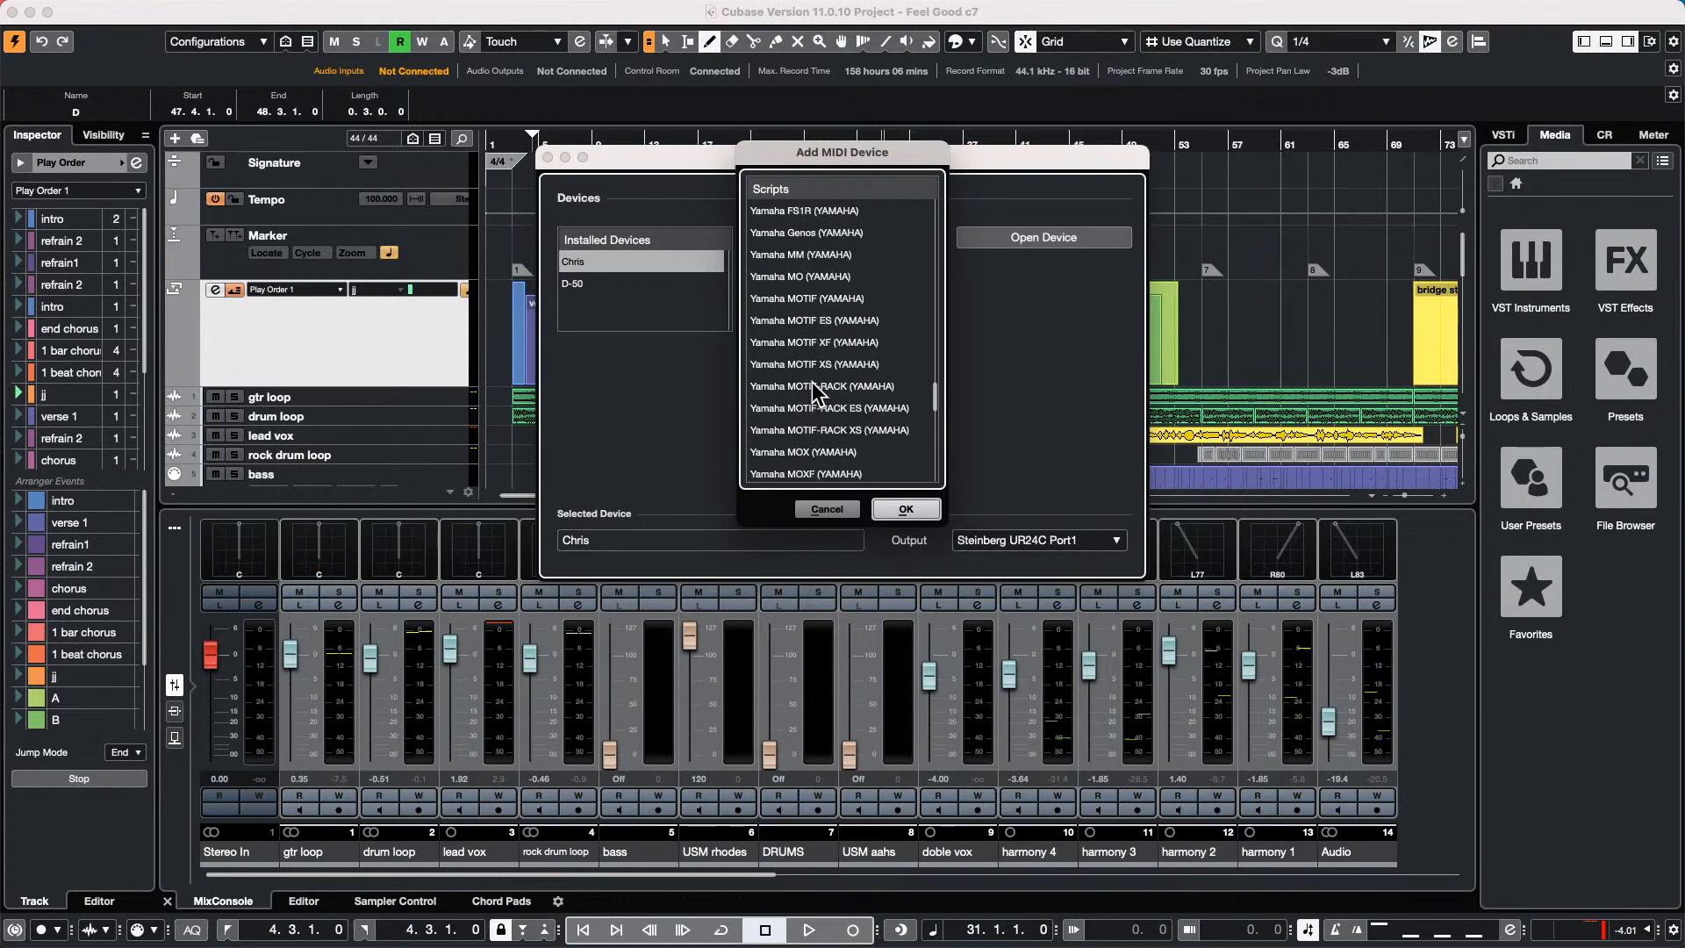
{"action": "scroll", "coordinate": [811, 382], "scroll_direction": "up", "scroll_amount": 5}
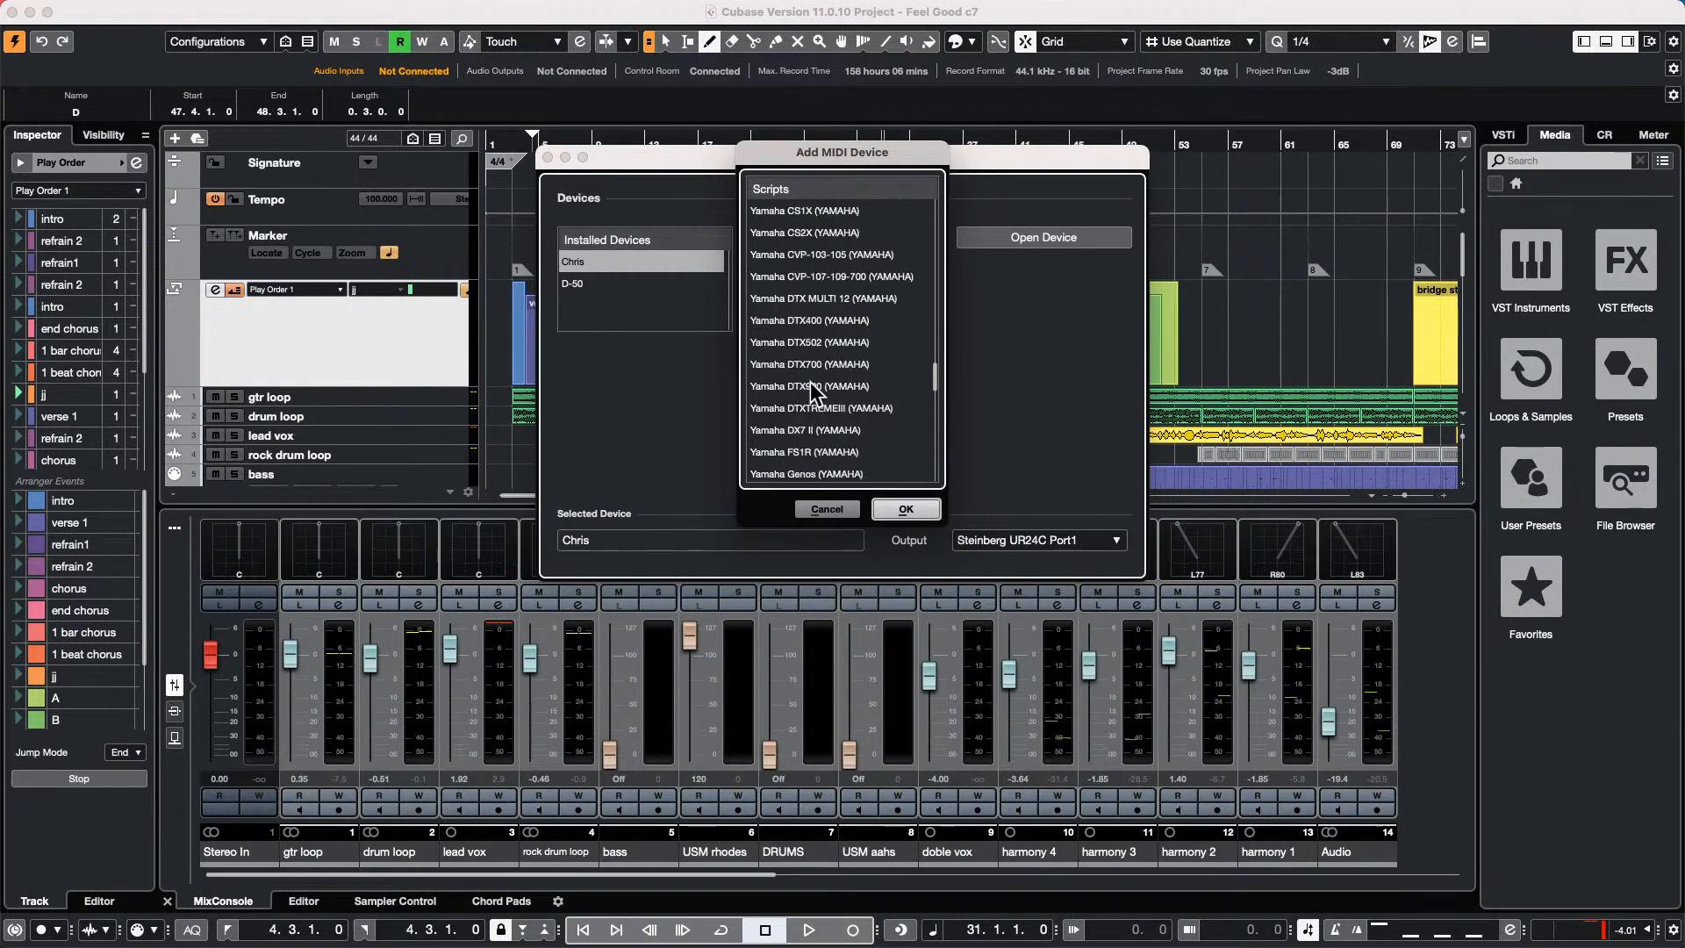
{"action": "scroll", "coordinate": [809, 382], "scroll_direction": "up", "scroll_amount": 4}
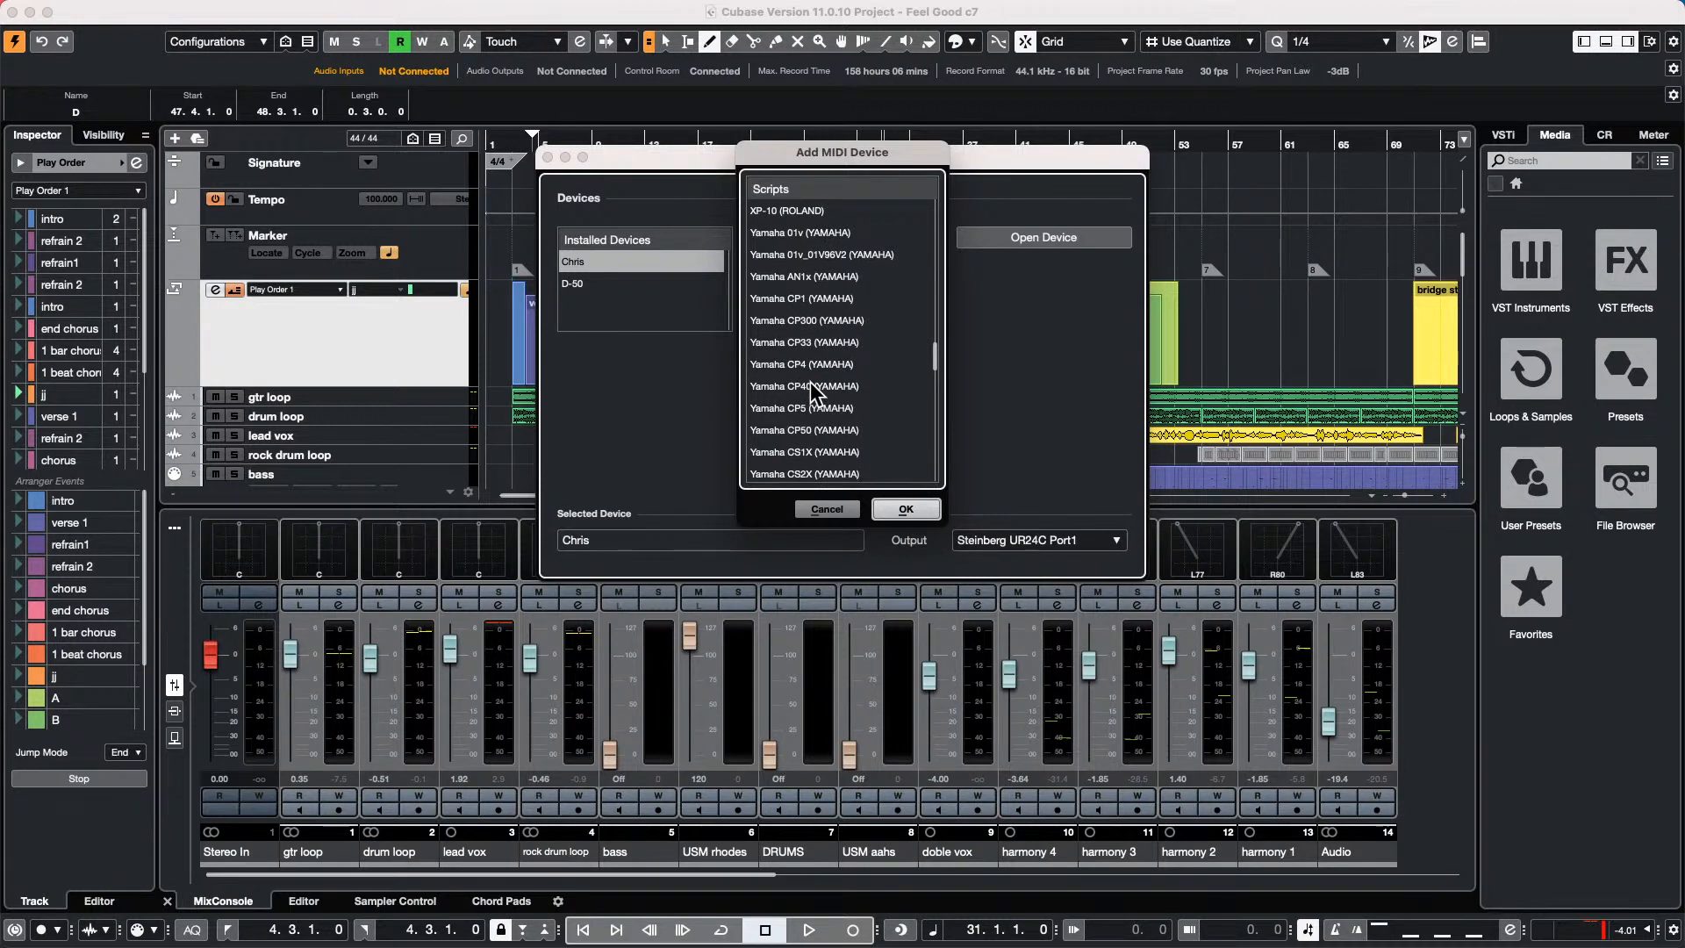
{"action": "scroll", "coordinate": [809, 386], "scroll_direction": "up", "scroll_amount": 2}
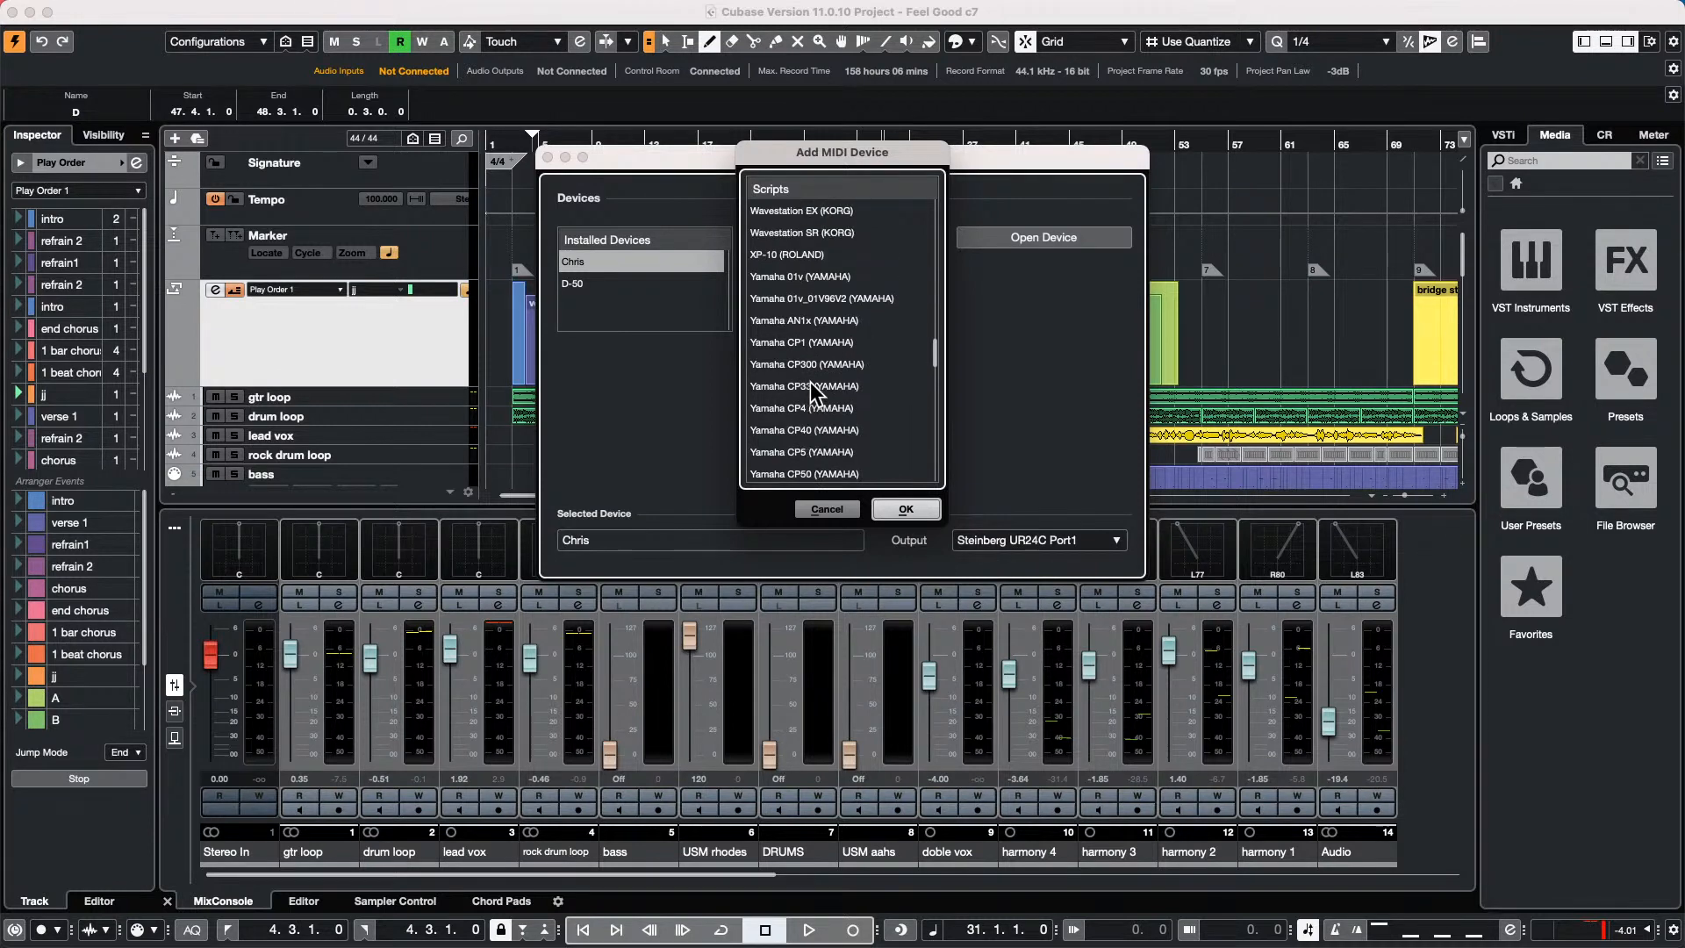
{"action": "left_click", "coordinate": [832, 508]}
Start defining a new MIDI device from scratch and activate all 16 individual channels for it.
{"action": "left_click", "coordinate": [846, 236]}
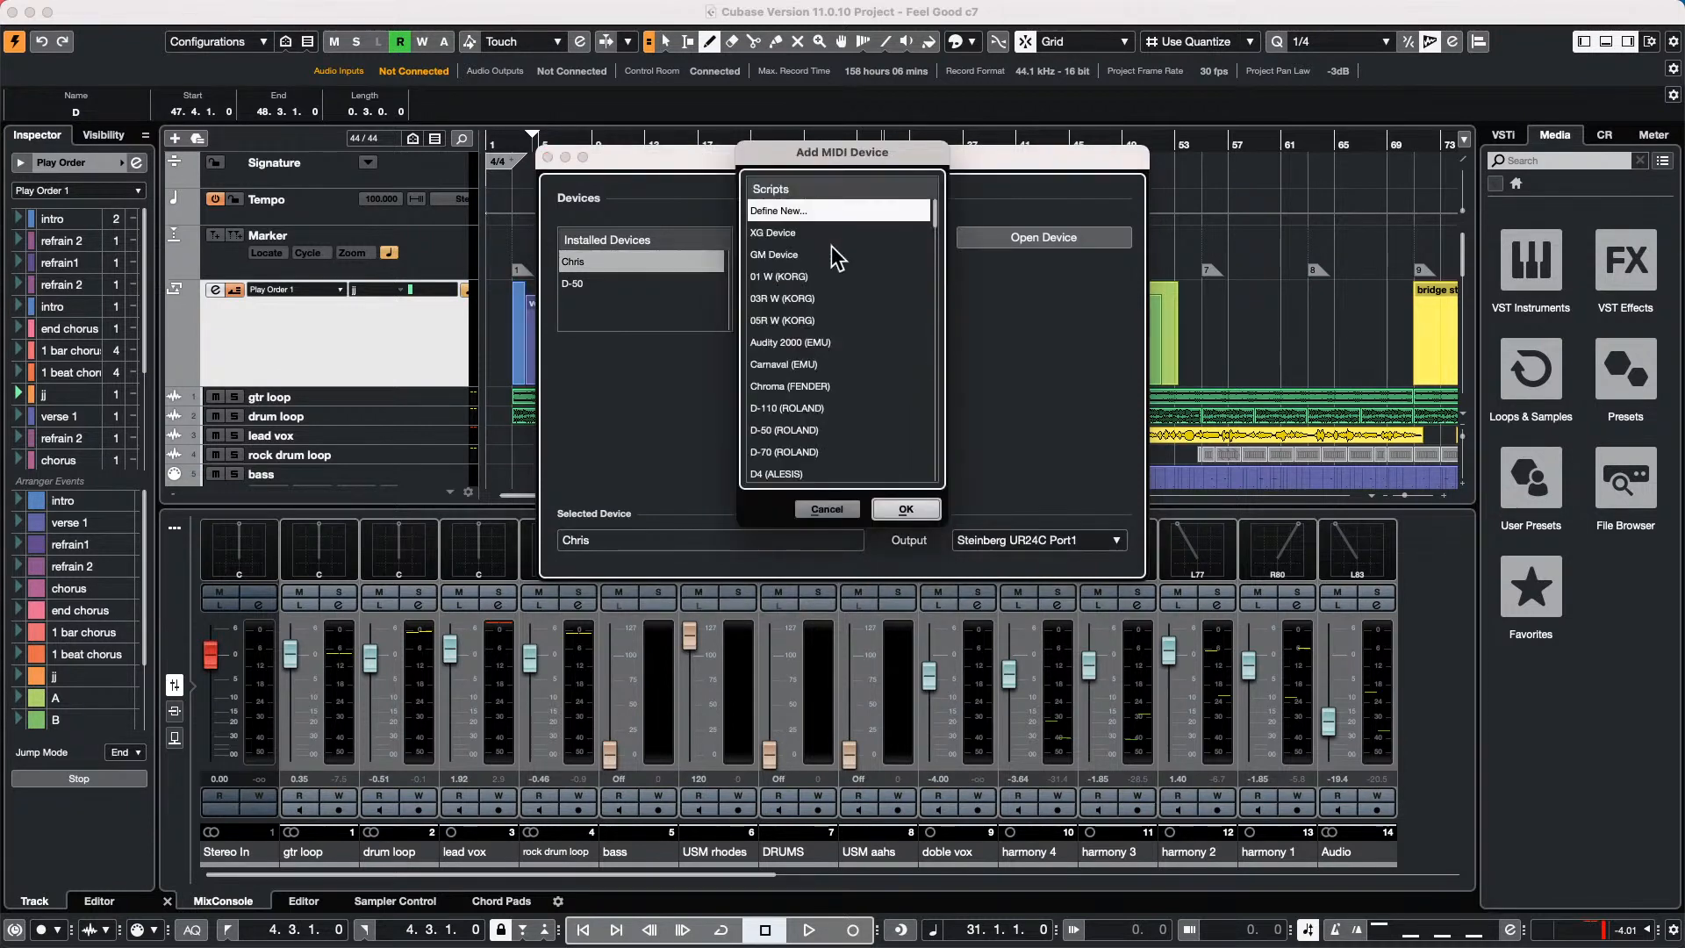
{"action": "left_click", "coordinate": [888, 508]}
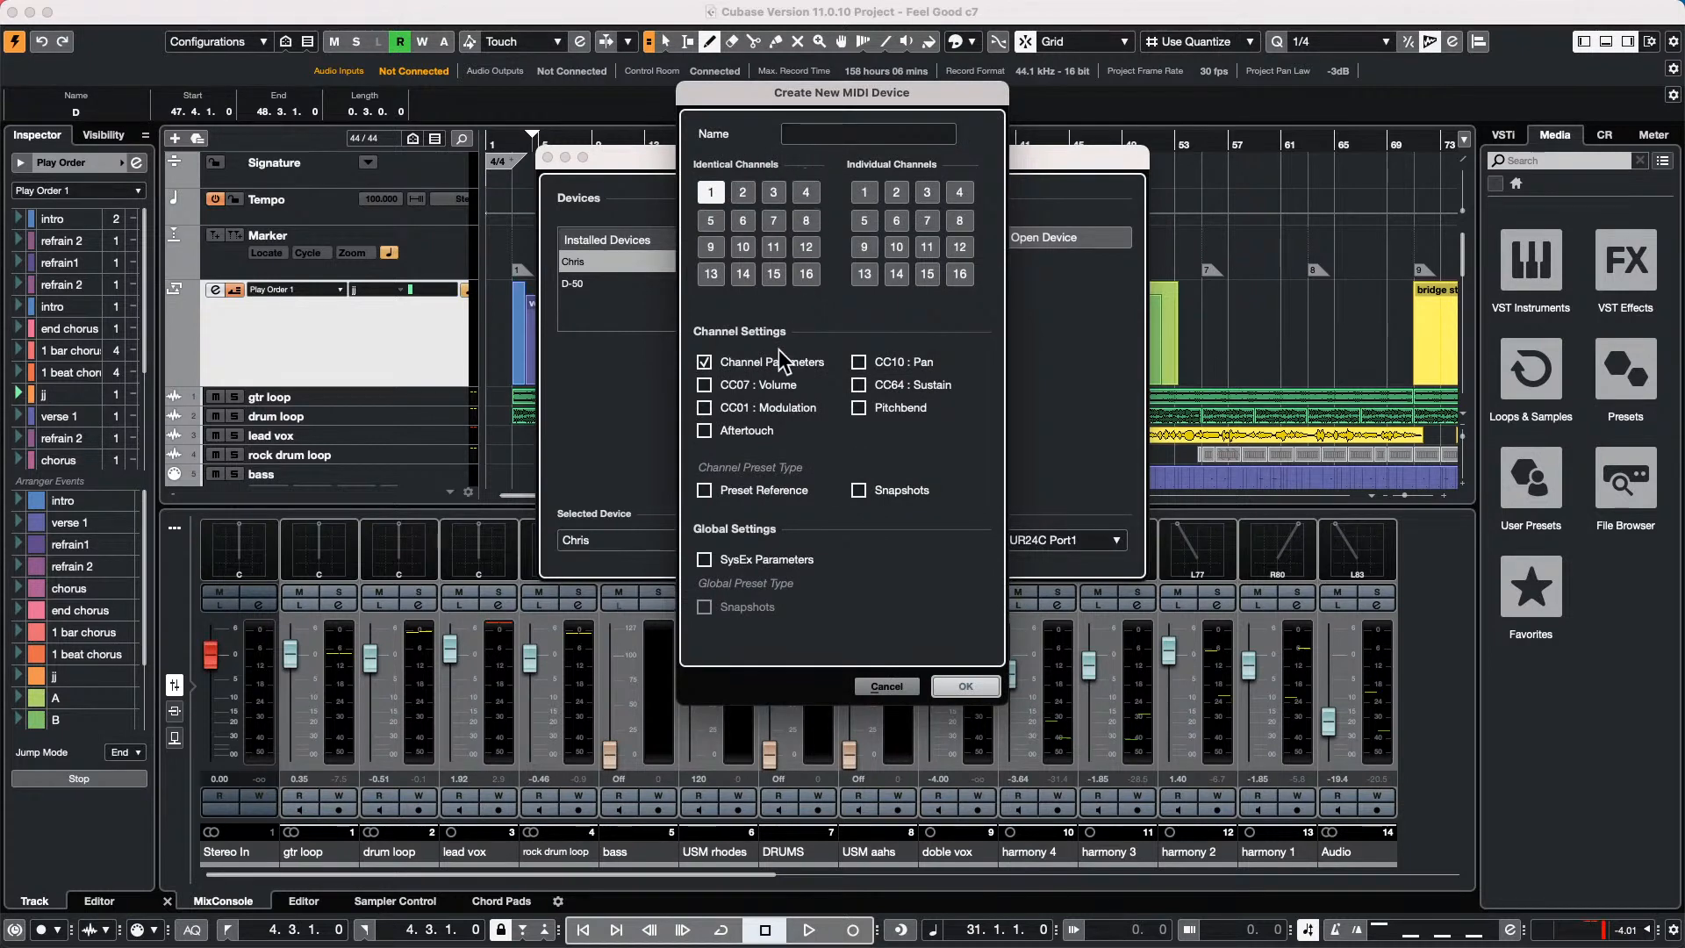
{"action": "left_click", "coordinate": [863, 193]}
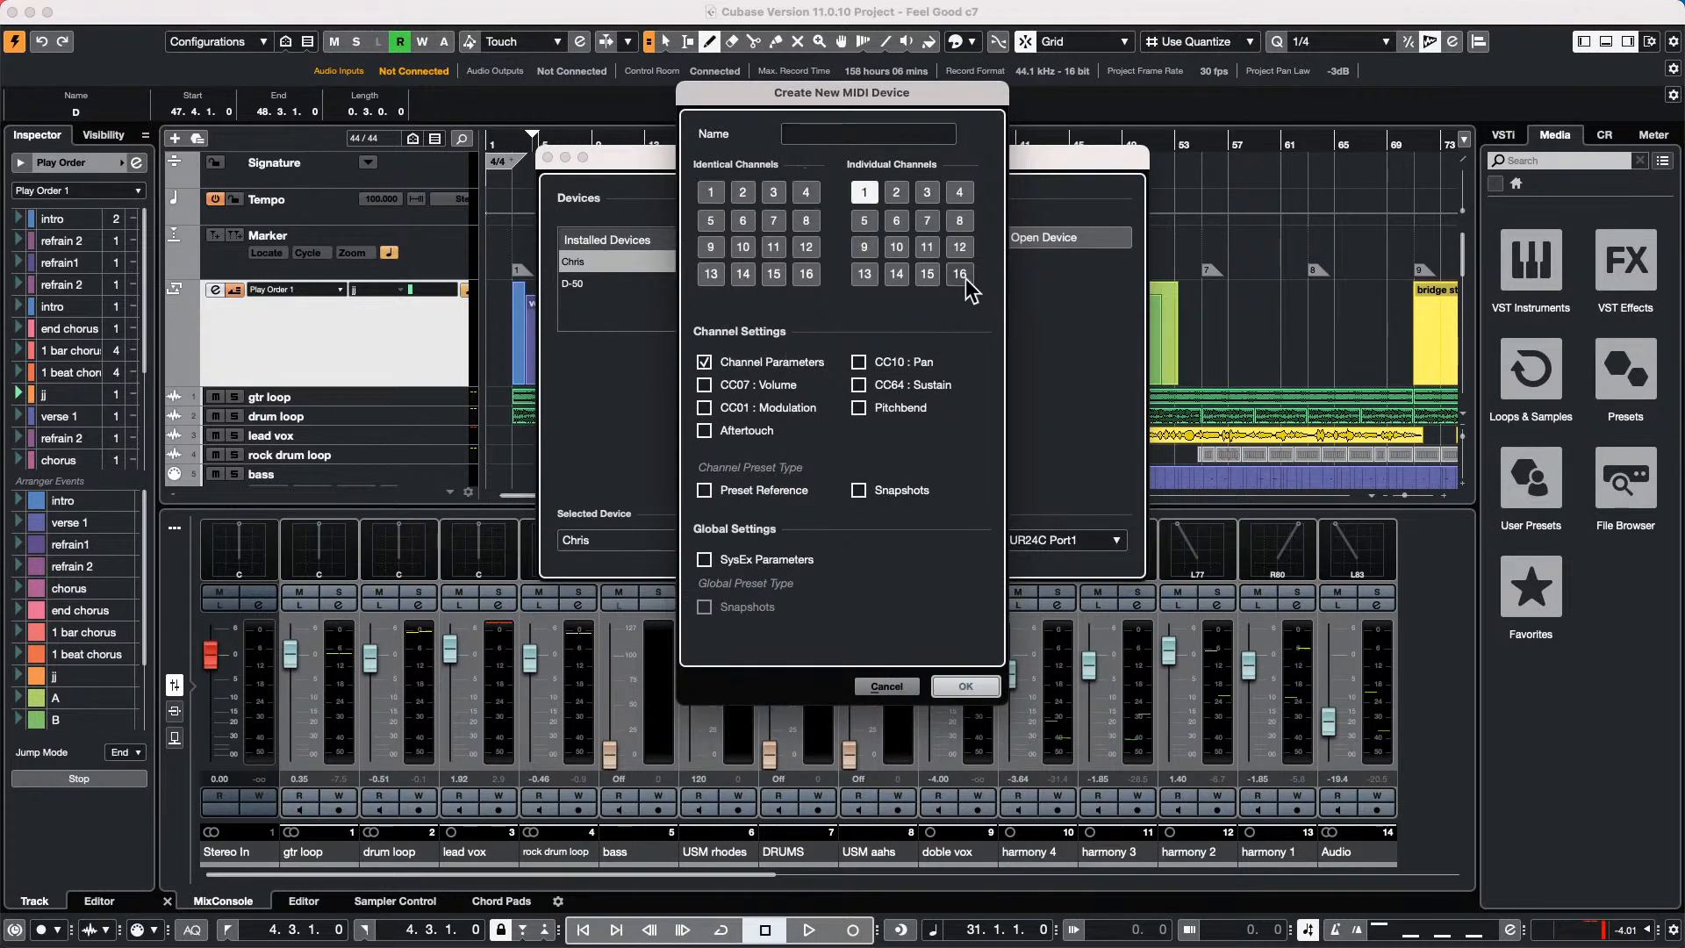
{"action": "left_click", "coordinate": [961, 271]}
{"action": "left_click", "coordinate": [960, 219]}
{"action": "left_click", "coordinate": [951, 192]}
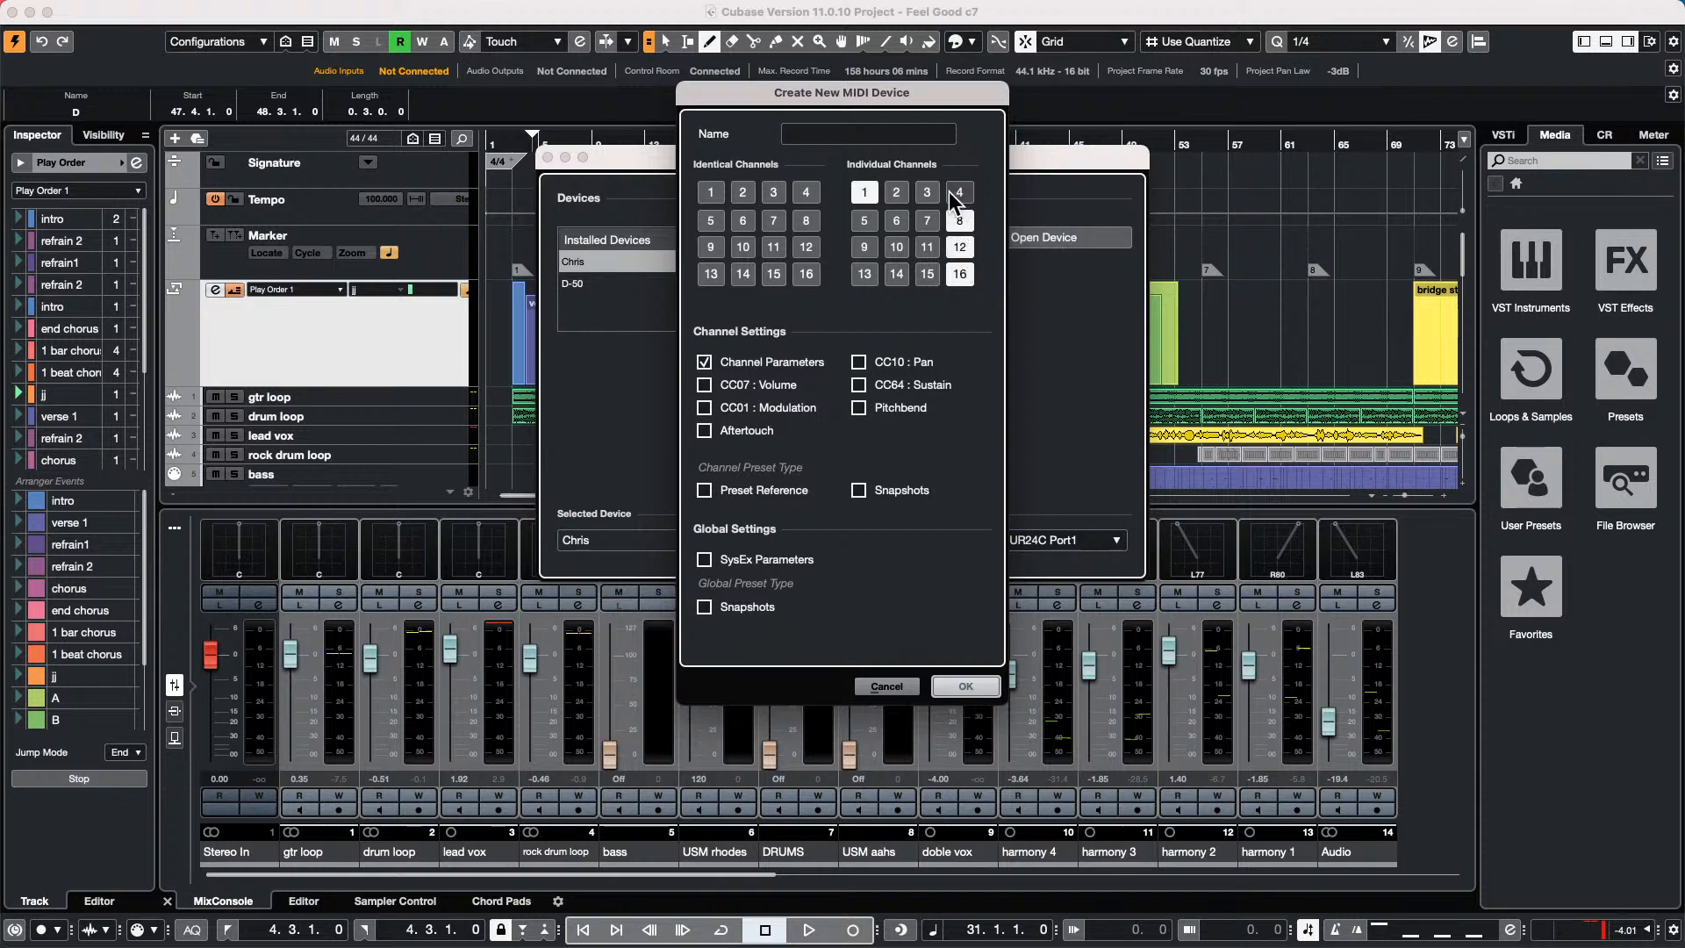
{"action": "left_click", "coordinate": [926, 193]}
{"action": "left_click", "coordinate": [864, 192]}
{"action": "left_click", "coordinate": [864, 193]}
{"action": "left_click", "coordinate": [924, 219]}
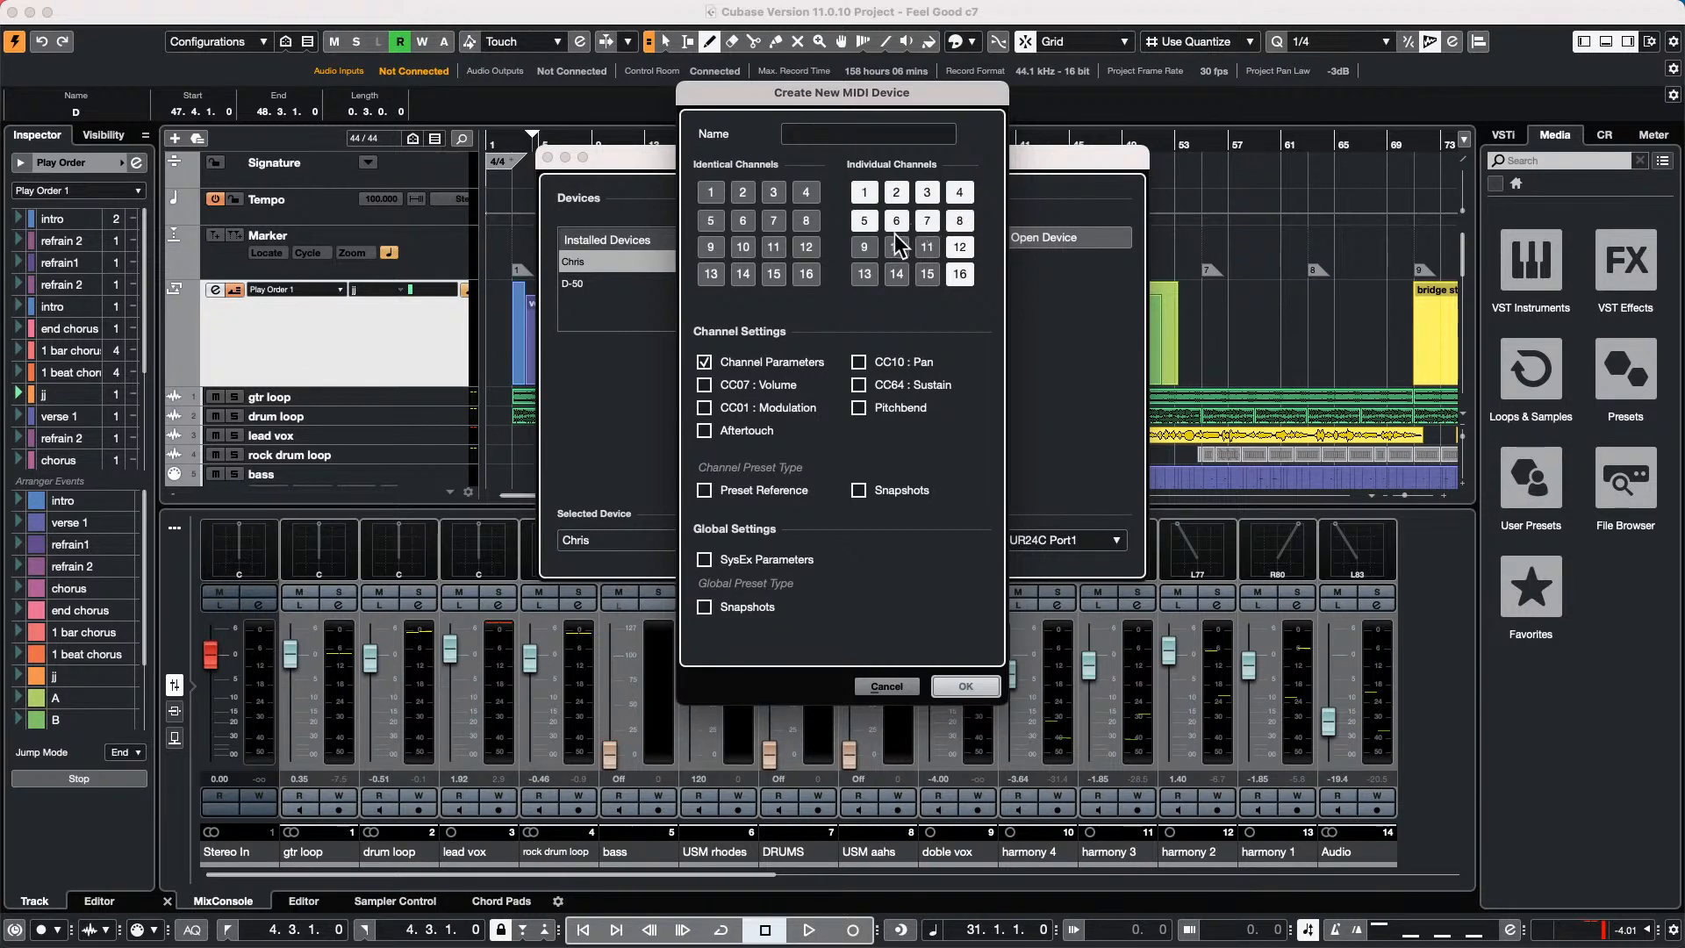
{"action": "left_click", "coordinate": [895, 247]}
{"action": "left_click", "coordinate": [918, 246]}
{"action": "left_click", "coordinate": [895, 274]}
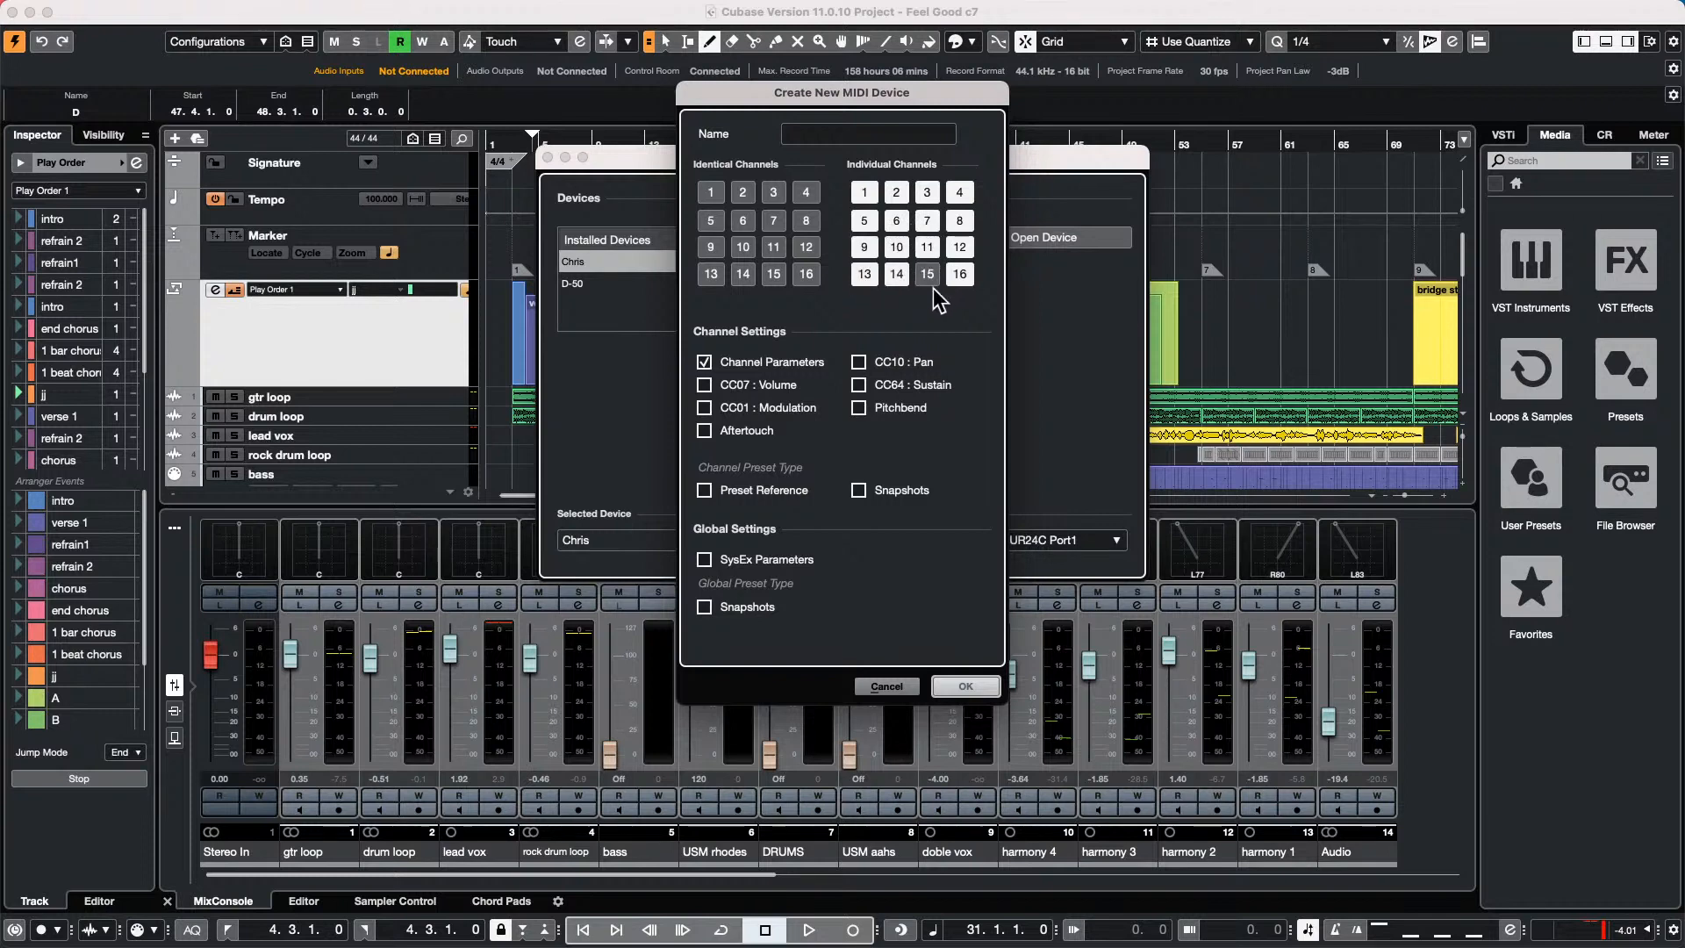
{"action": "left_click", "coordinate": [930, 274]}
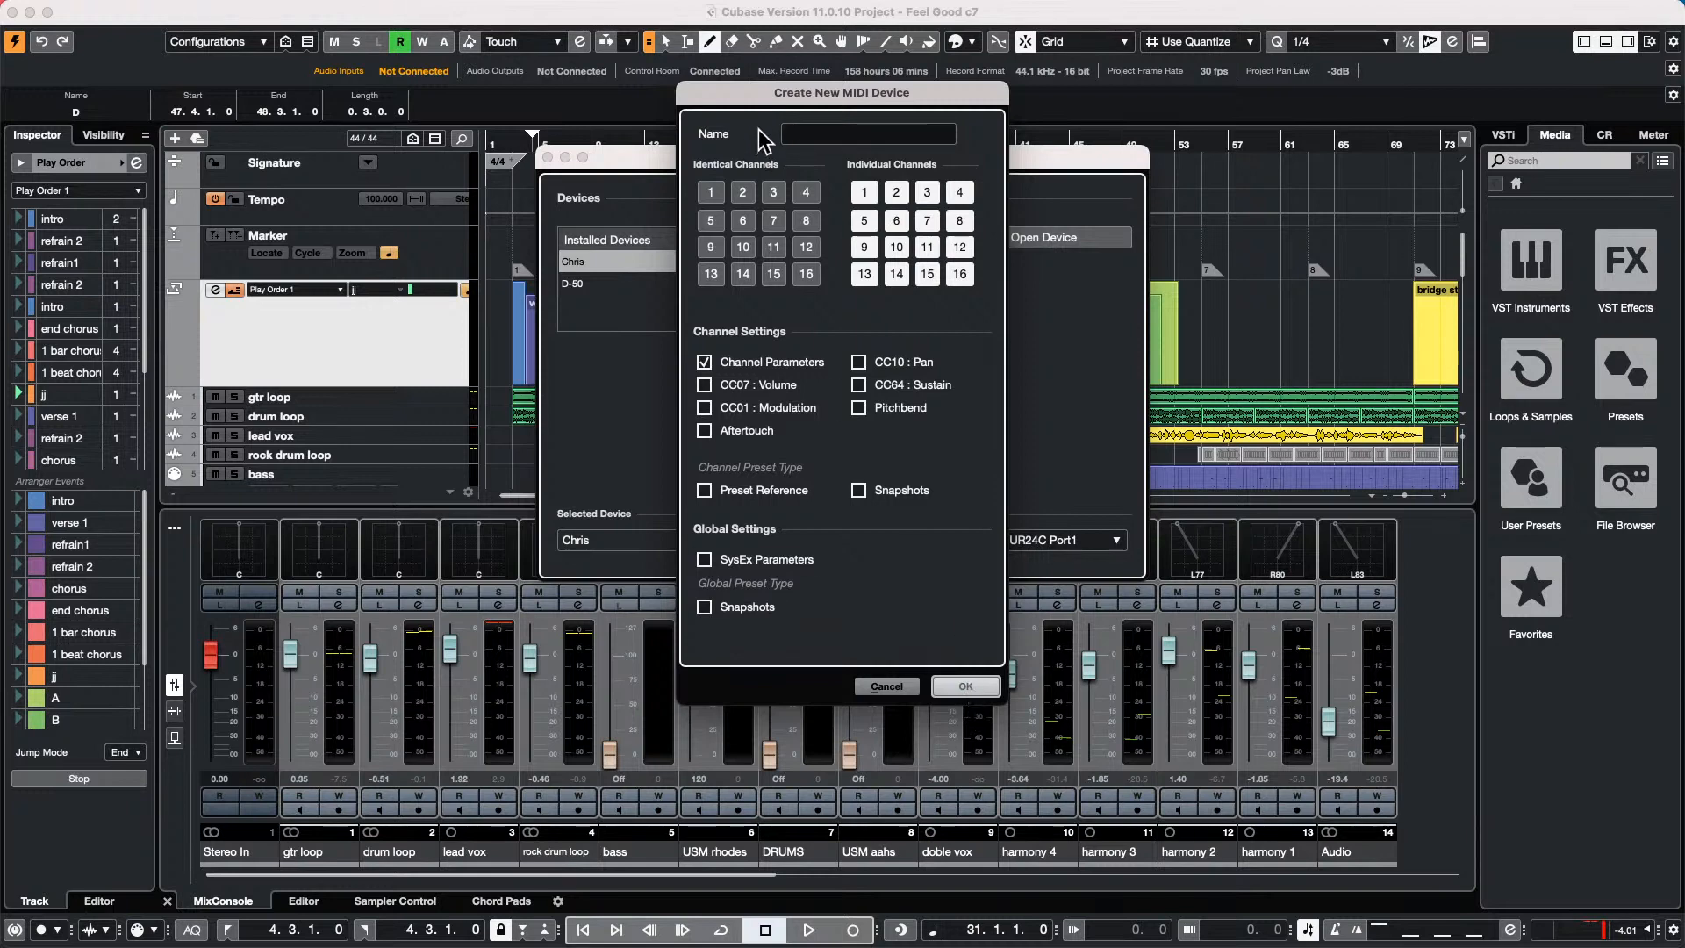
Name the new MIDI device A 5000 and create it.
{"action": "left_click", "coordinate": [856, 134]}
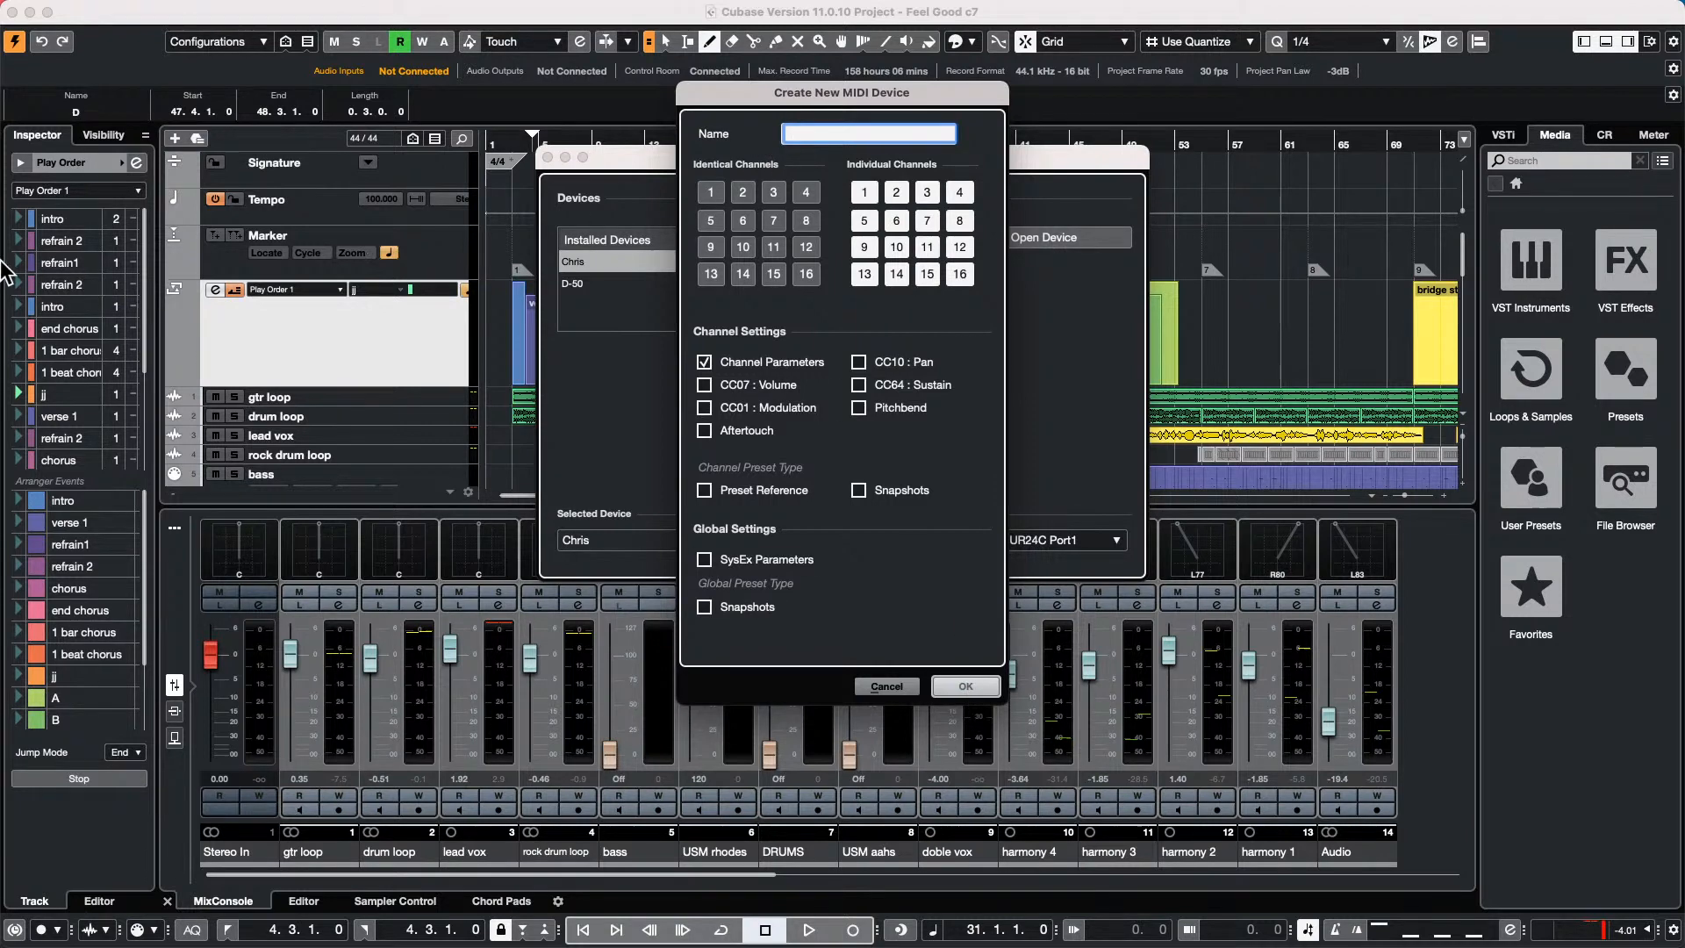
{"action": "type", "text": "A 5000"}
{"action": "key", "text": "Return"}
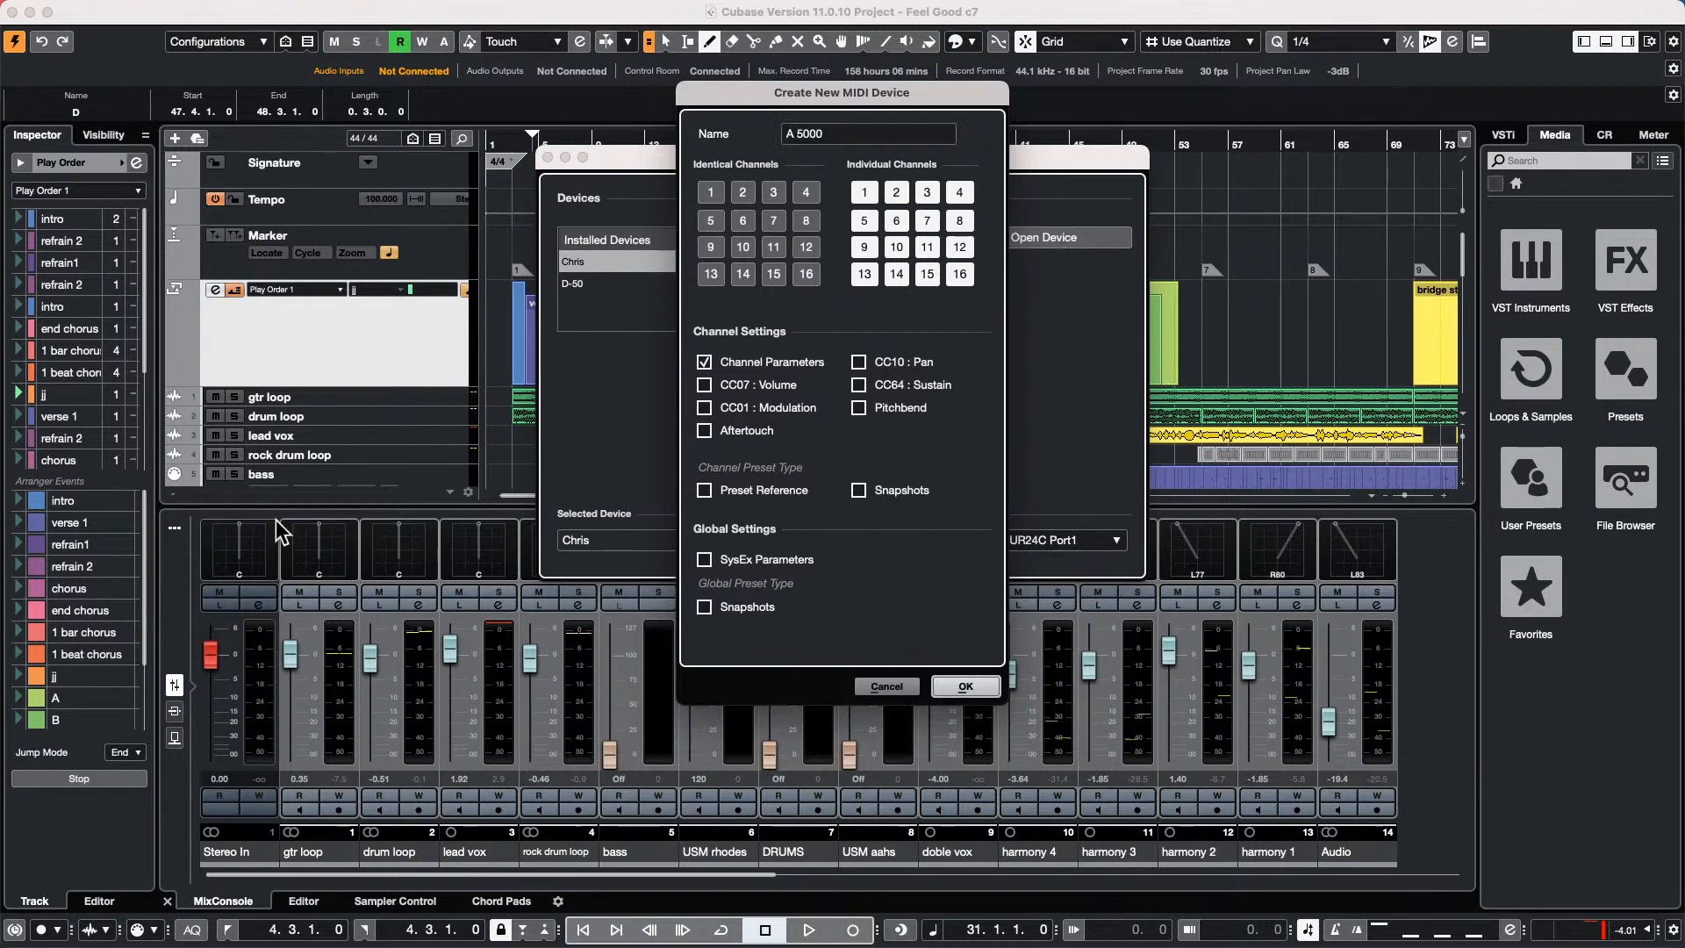
{"action": "left_click", "coordinate": [969, 687]}
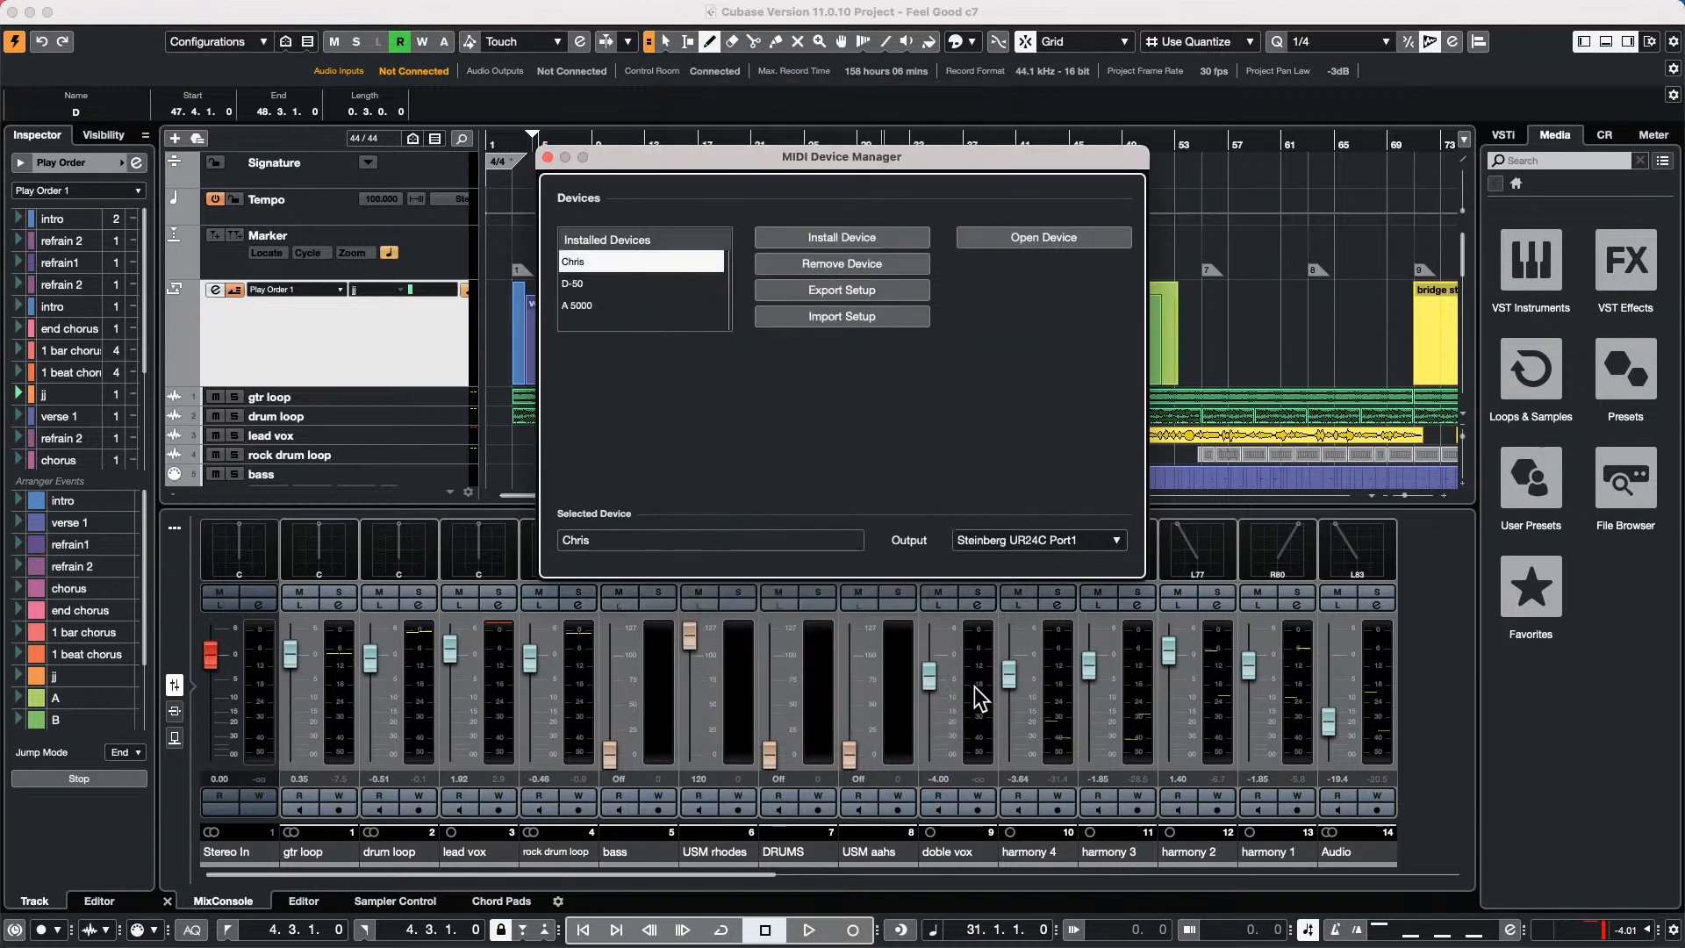
Open the A 5000 device, check its Channel 1 node and switch to its patch banks.
{"action": "left_click", "coordinate": [579, 305]}
{"action": "left_click", "coordinate": [1024, 239]}
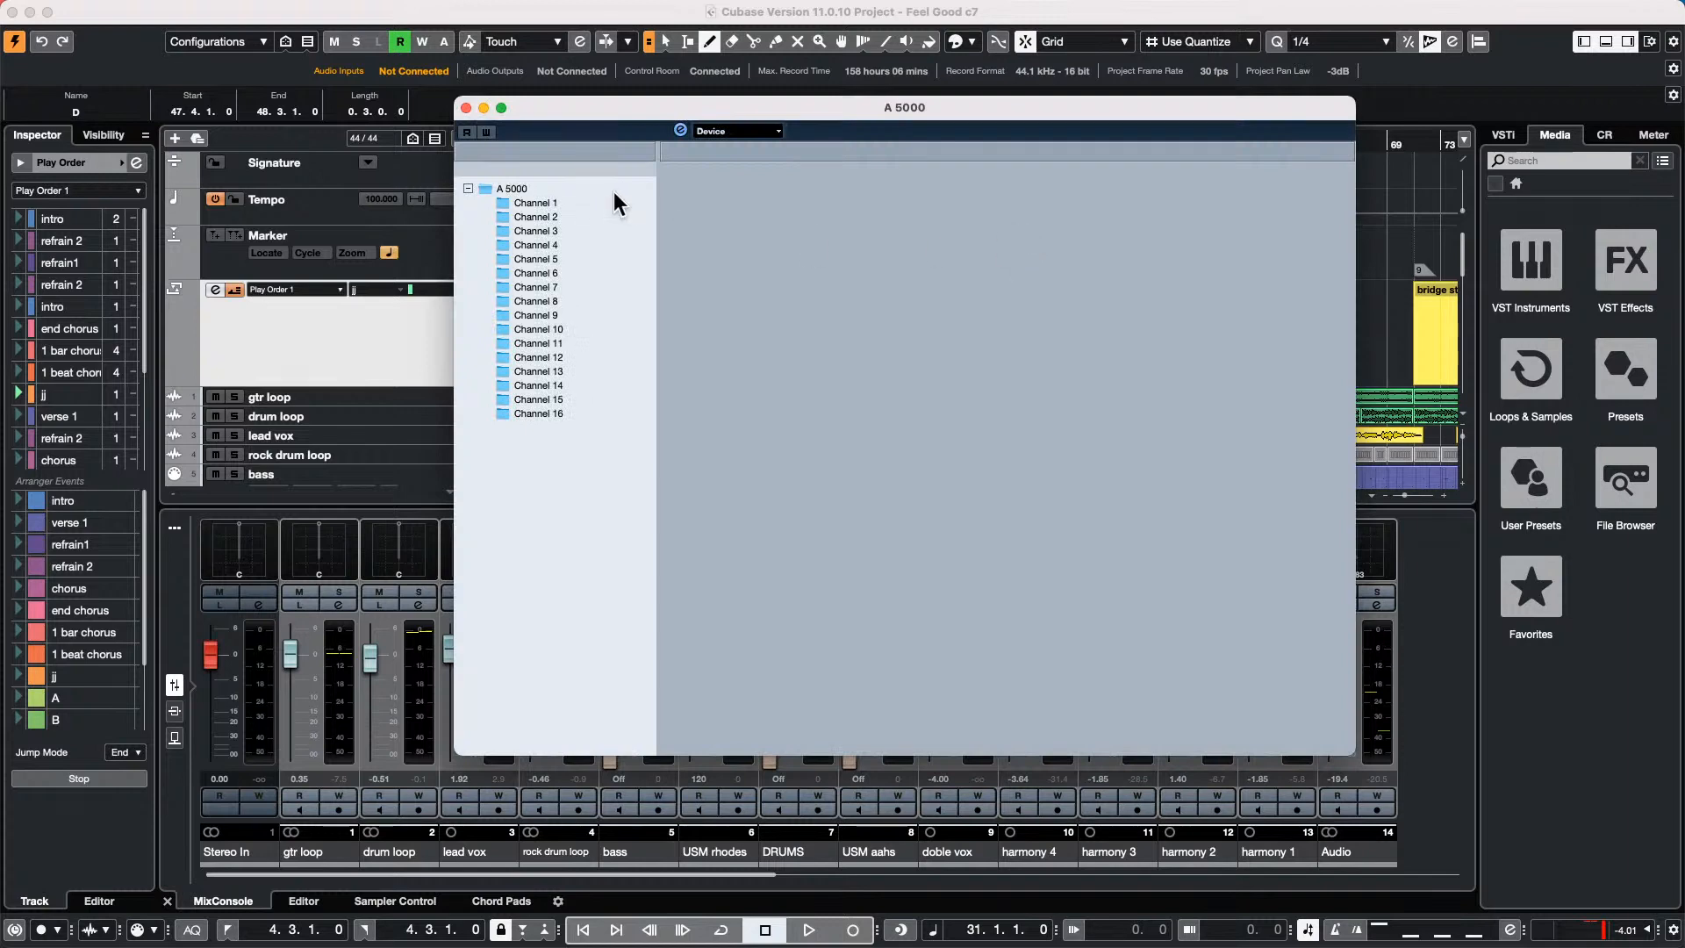
{"action": "left_click", "coordinate": [532, 198]}
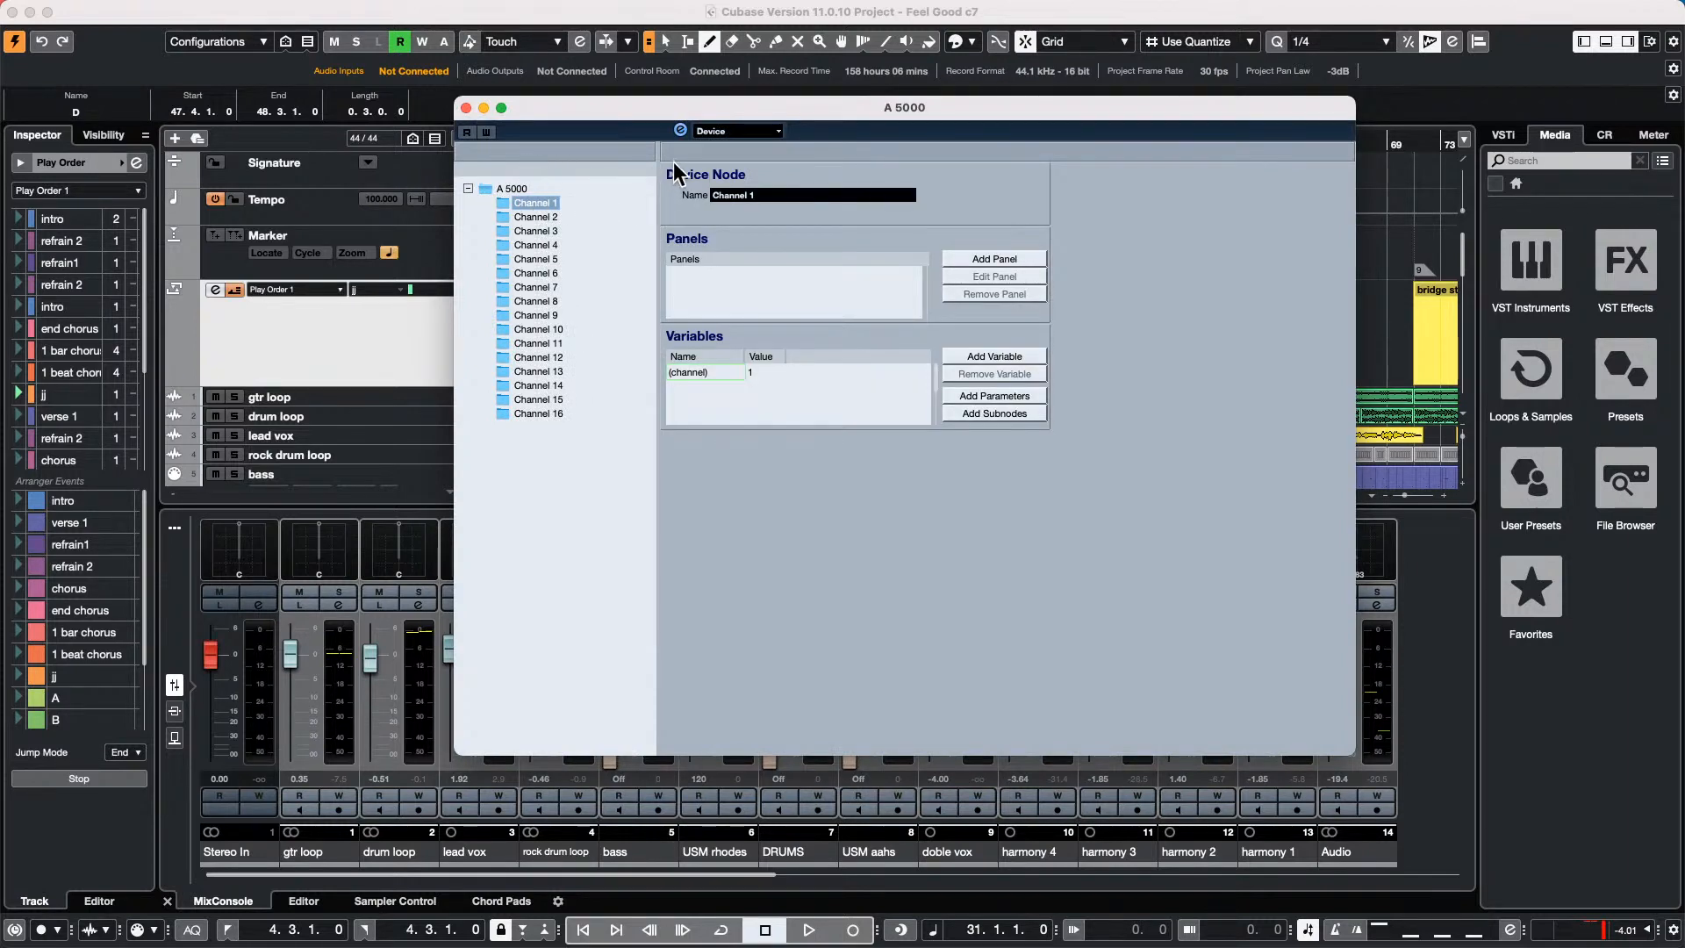
{"action": "left_click", "coordinate": [748, 133]}
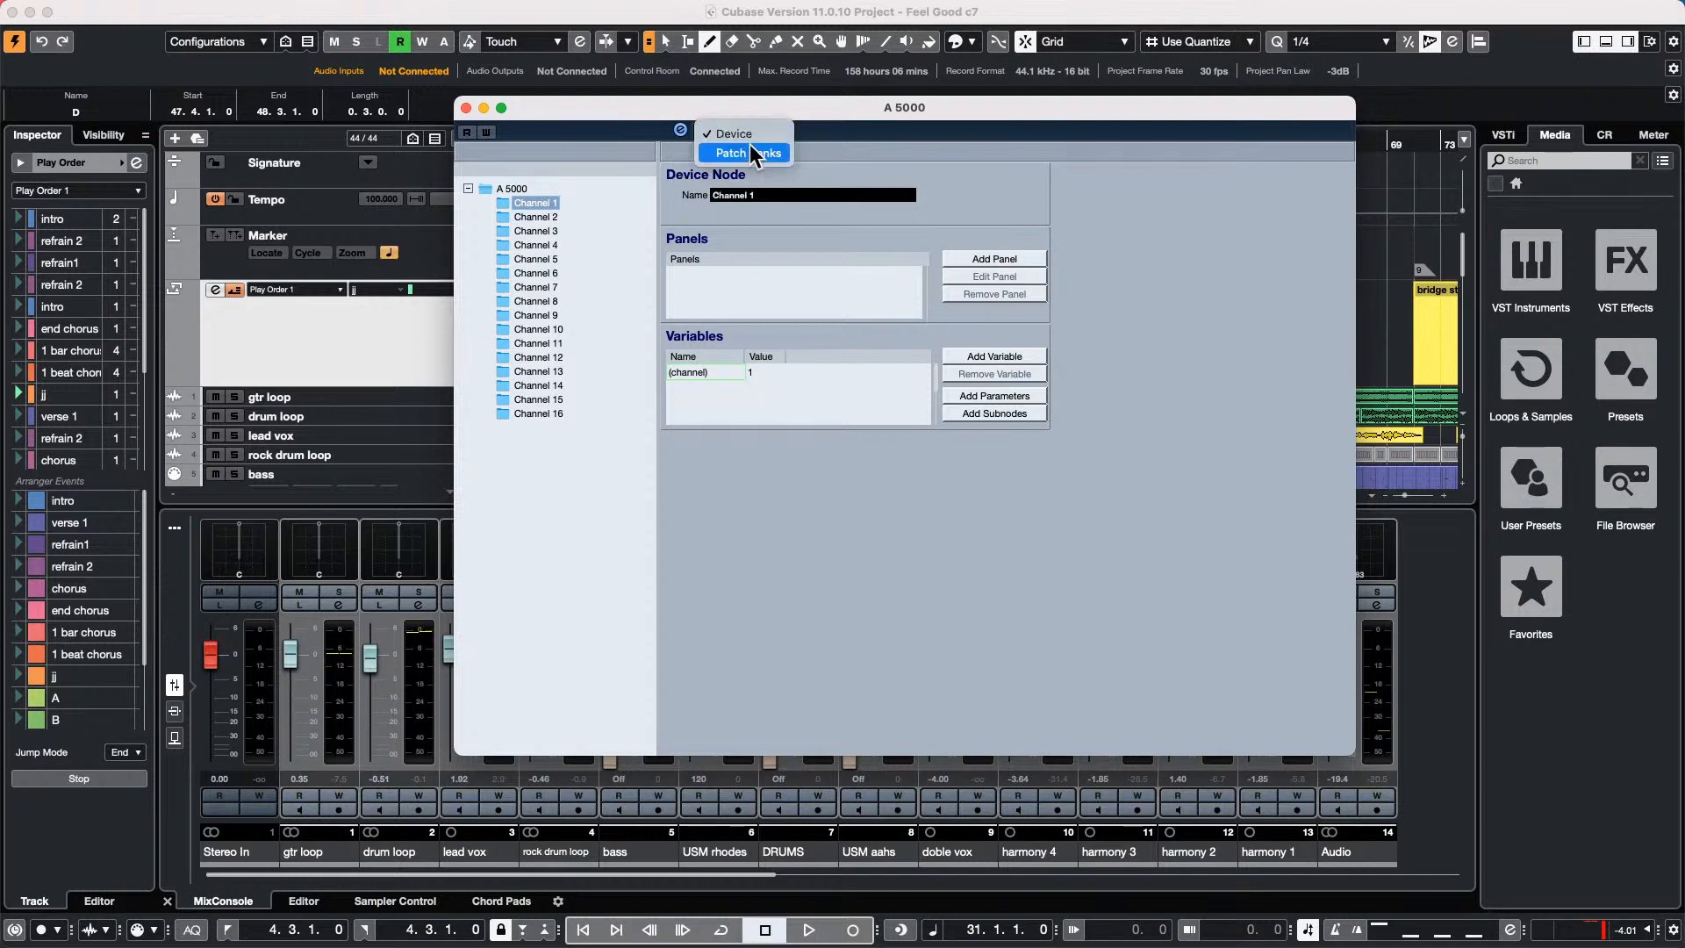
{"action": "left_click", "coordinate": [750, 146]}
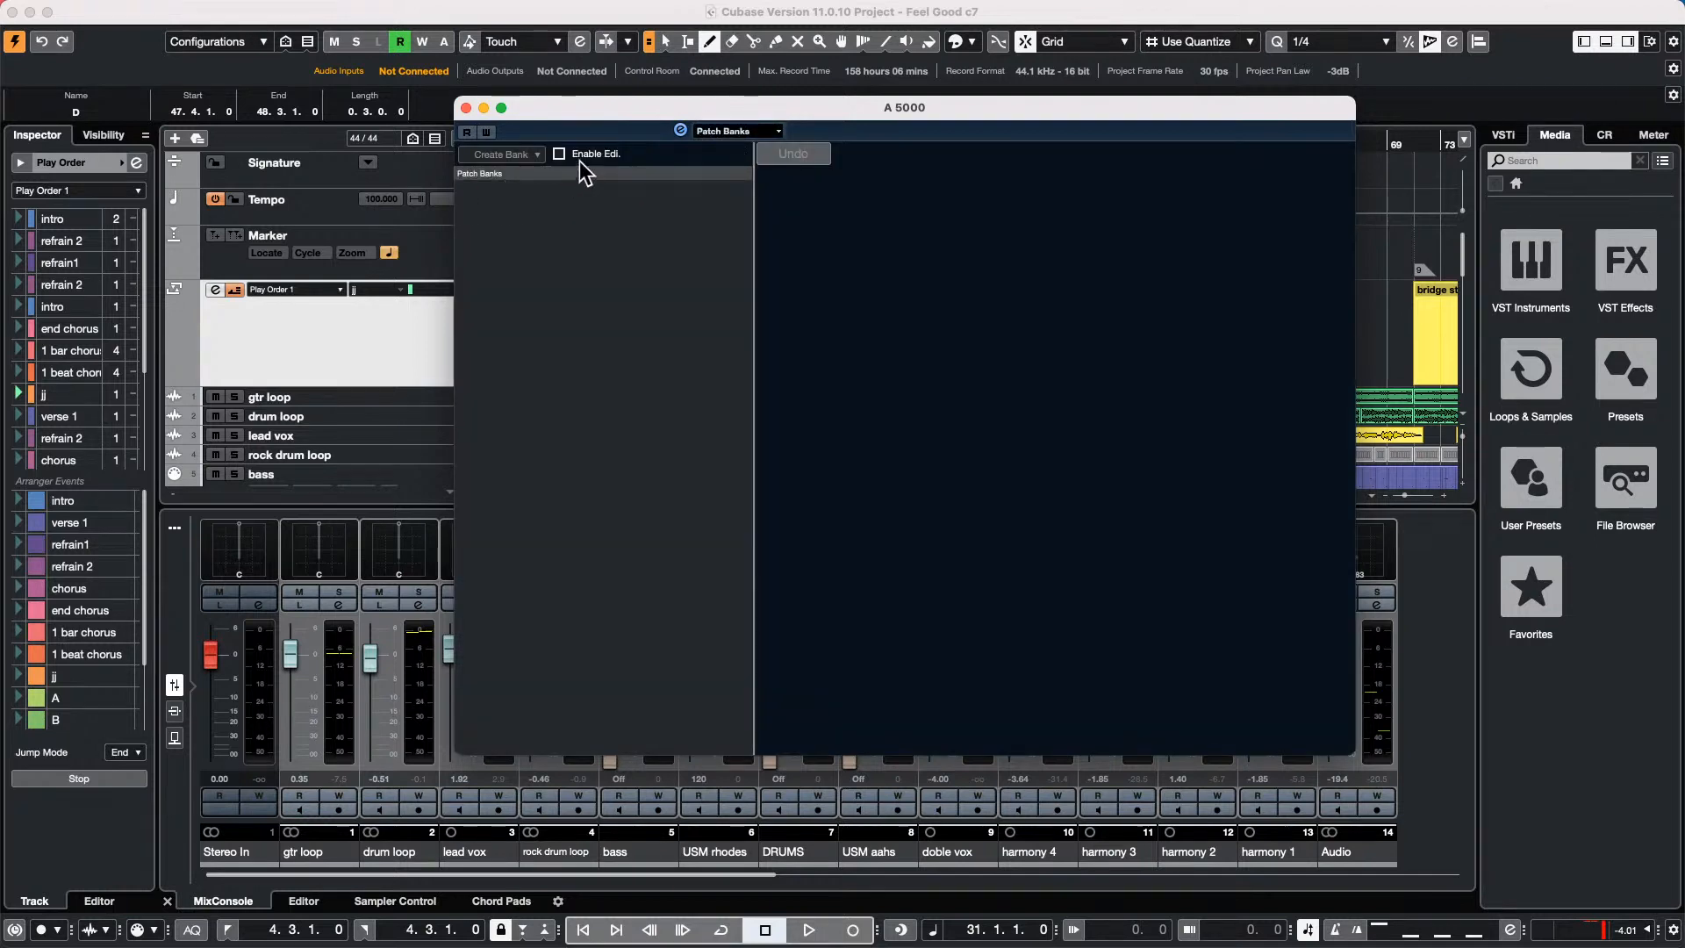
Enable editing of the A 5000 patch banks, add a new bank and expand it.
{"action": "left_click", "coordinate": [577, 150]}
{"action": "left_click", "coordinate": [530, 156]}
{"action": "left_click", "coordinate": [534, 175]}
{"action": "left_click", "coordinate": [469, 193]}
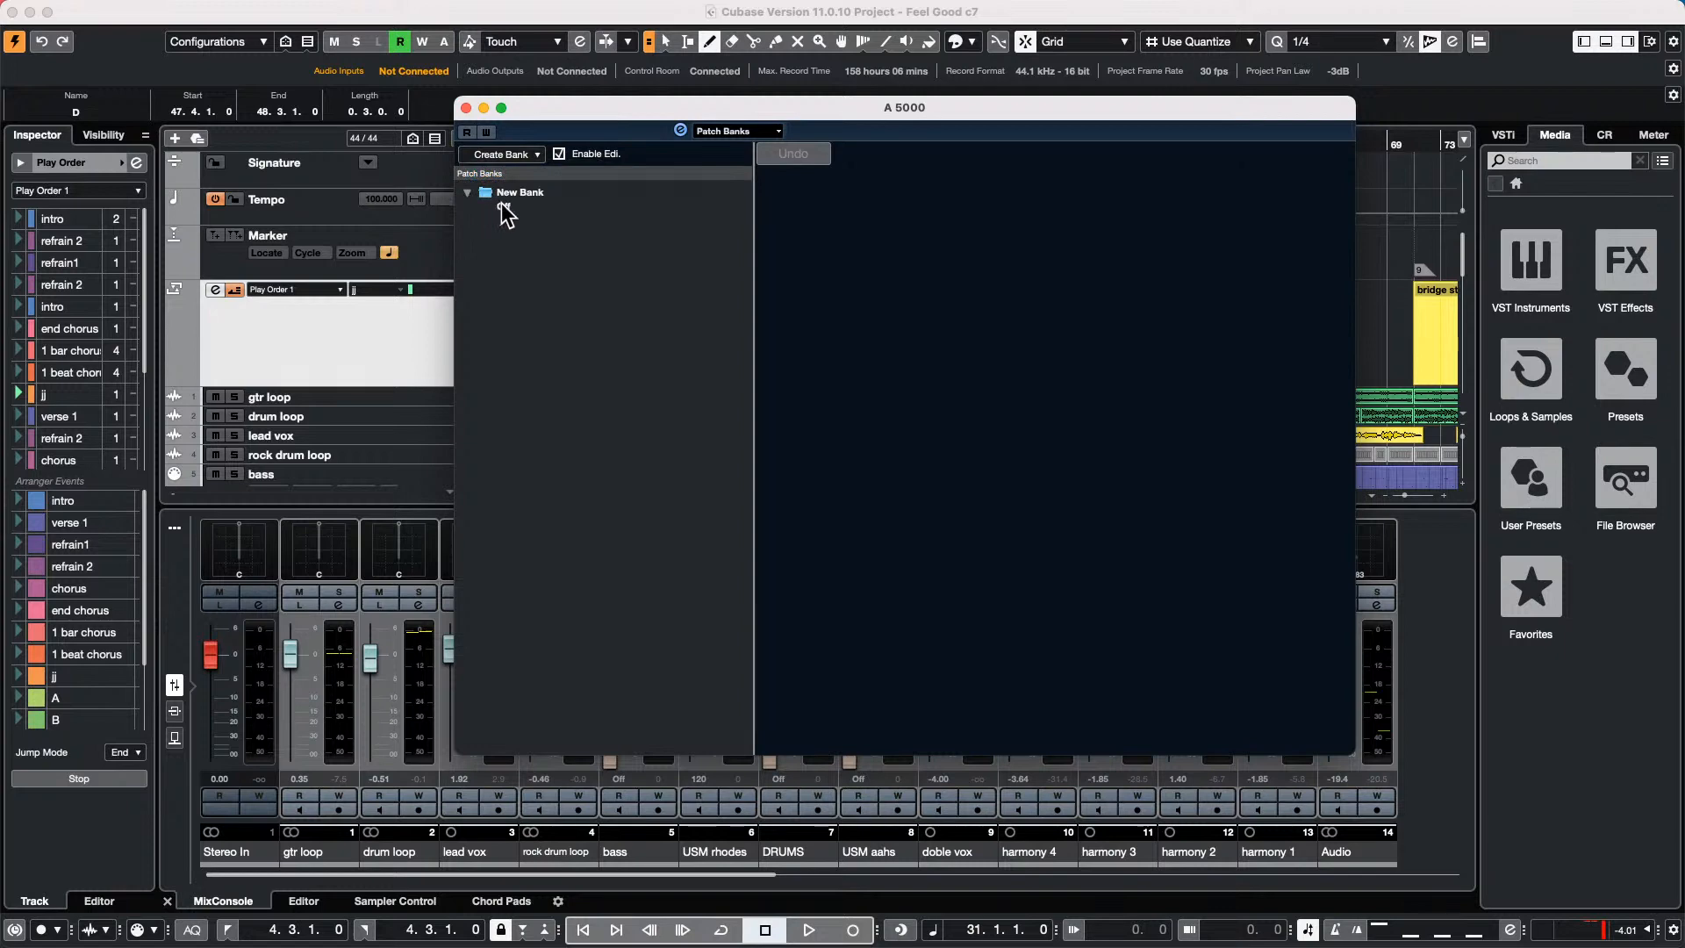
Review the MIDI messages available for the new bank's Off entry and close the device window and MIDI Device Manager.
{"action": "left_click", "coordinate": [799, 195]}
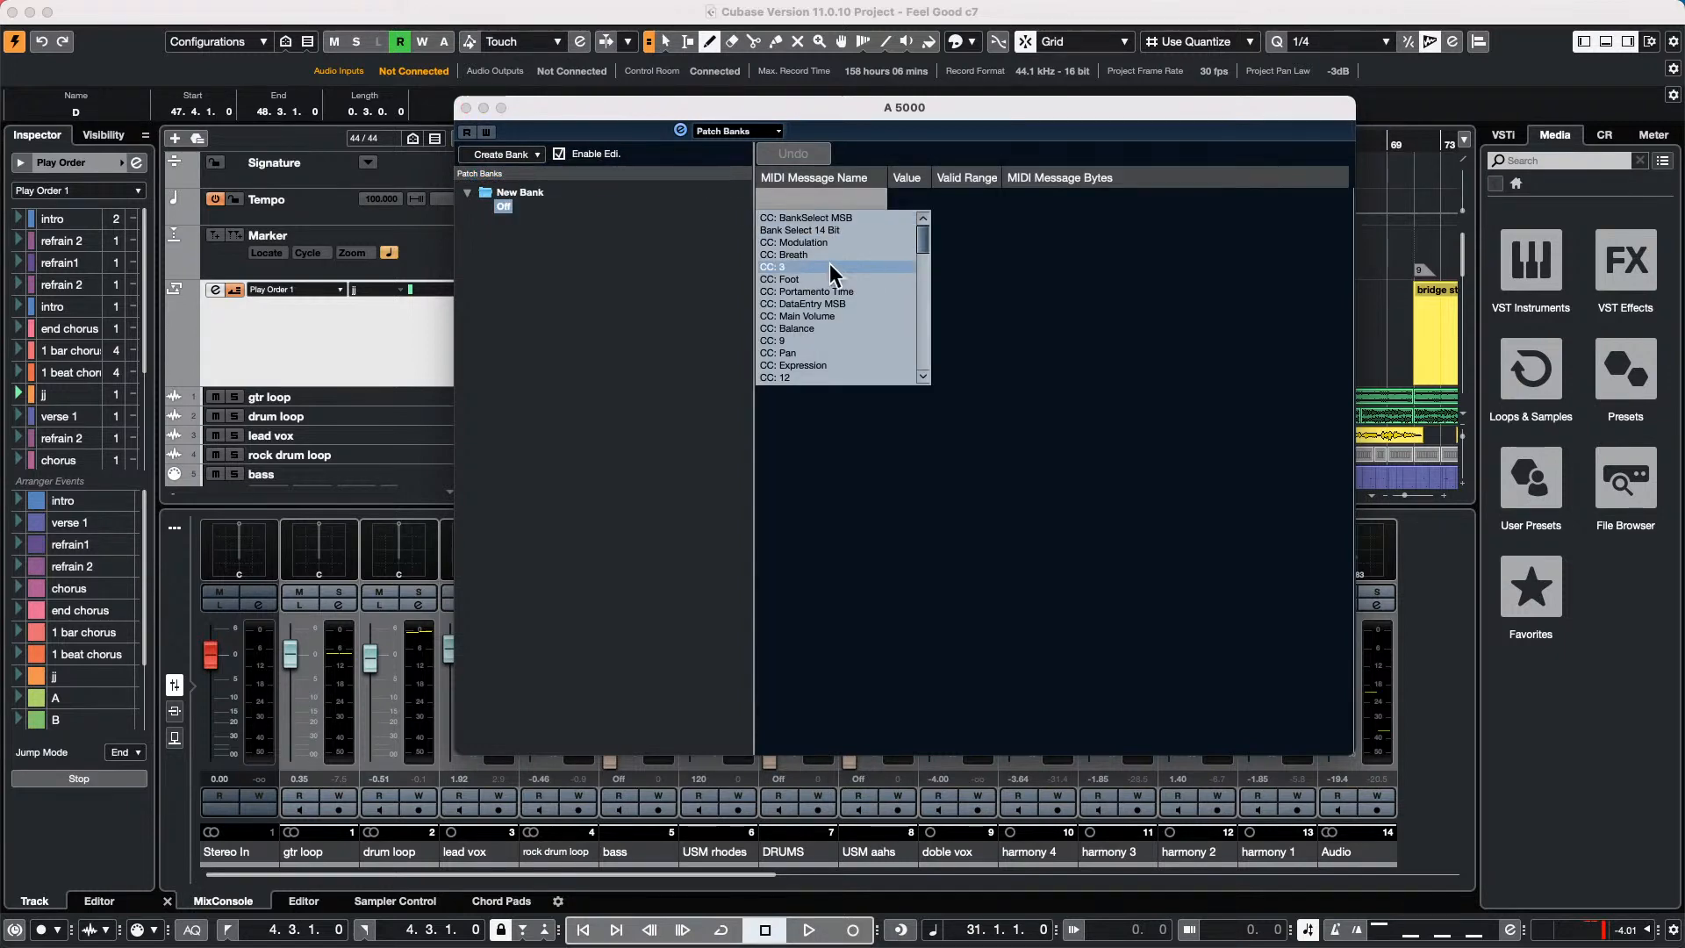
{"action": "left_click", "coordinate": [516, 223]}
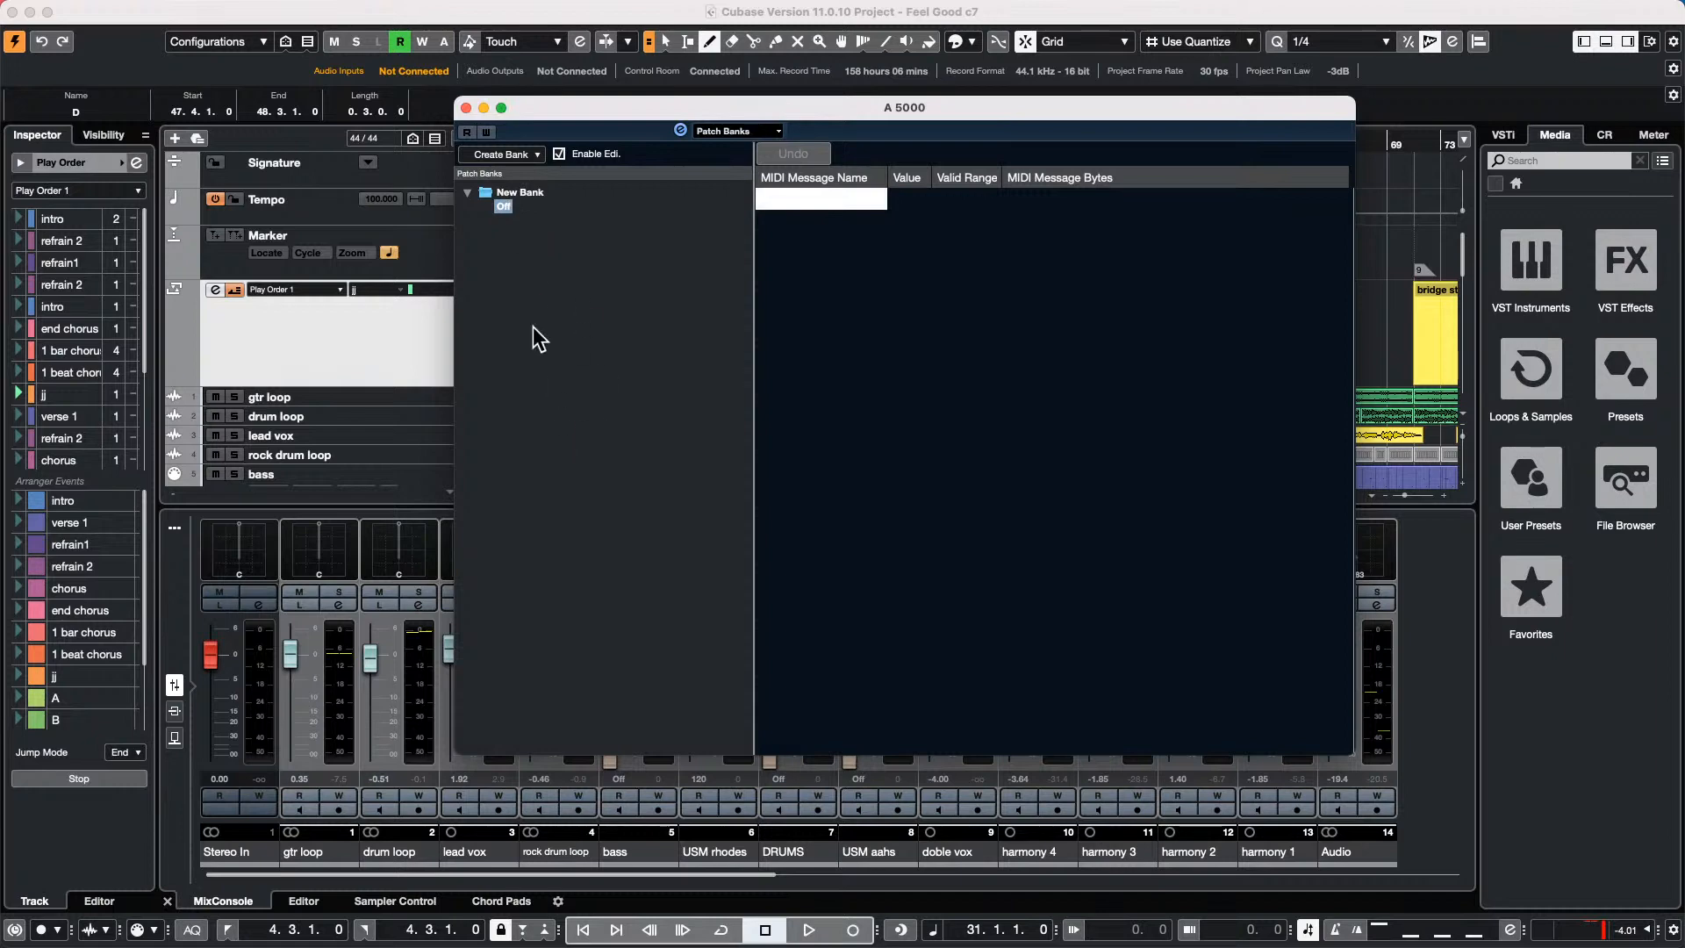
{"action": "left_click", "coordinate": [466, 108]}
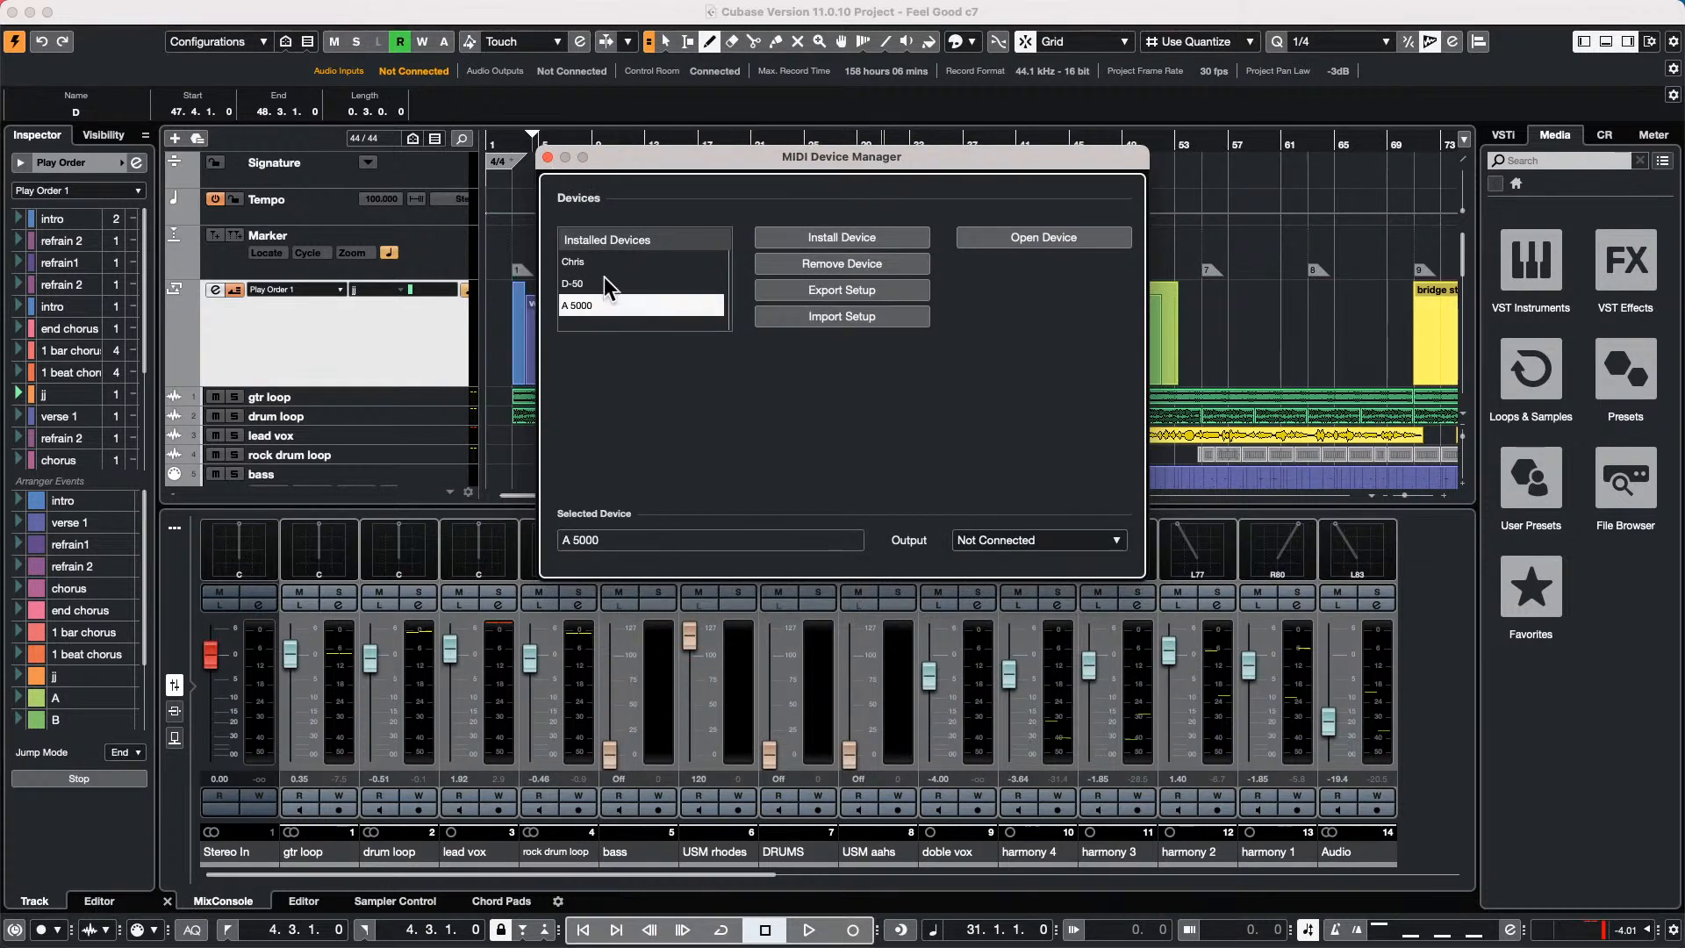
{"action": "left_click", "coordinate": [548, 158]}
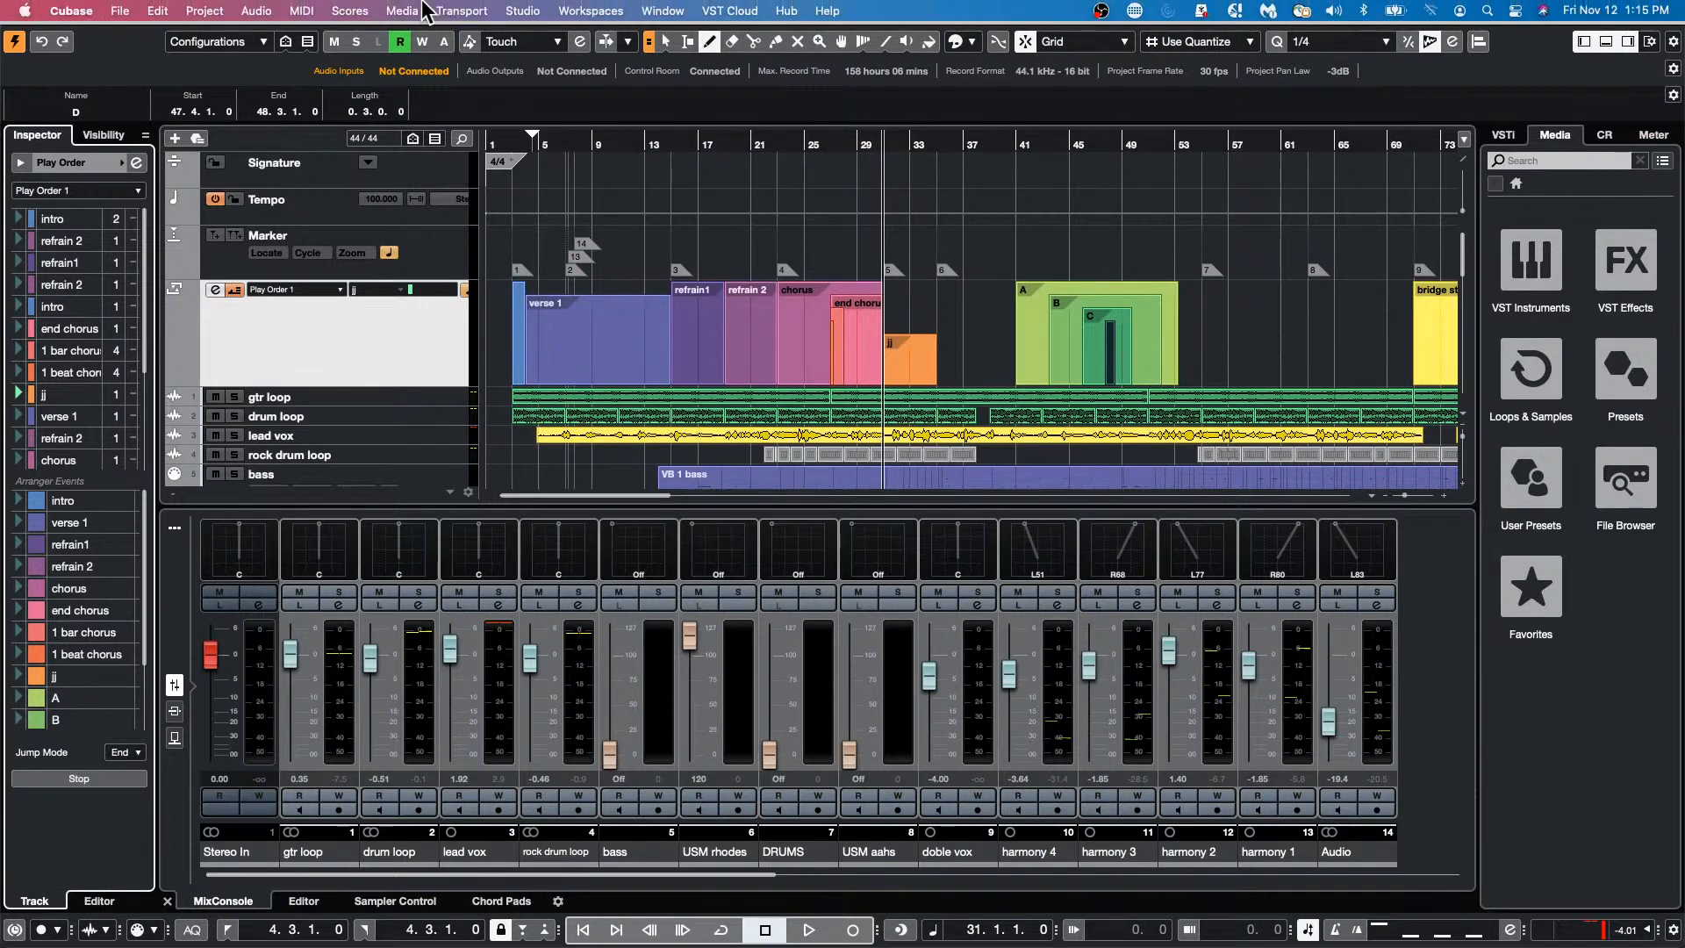
{"action": "left_click", "coordinate": [517, 12]}
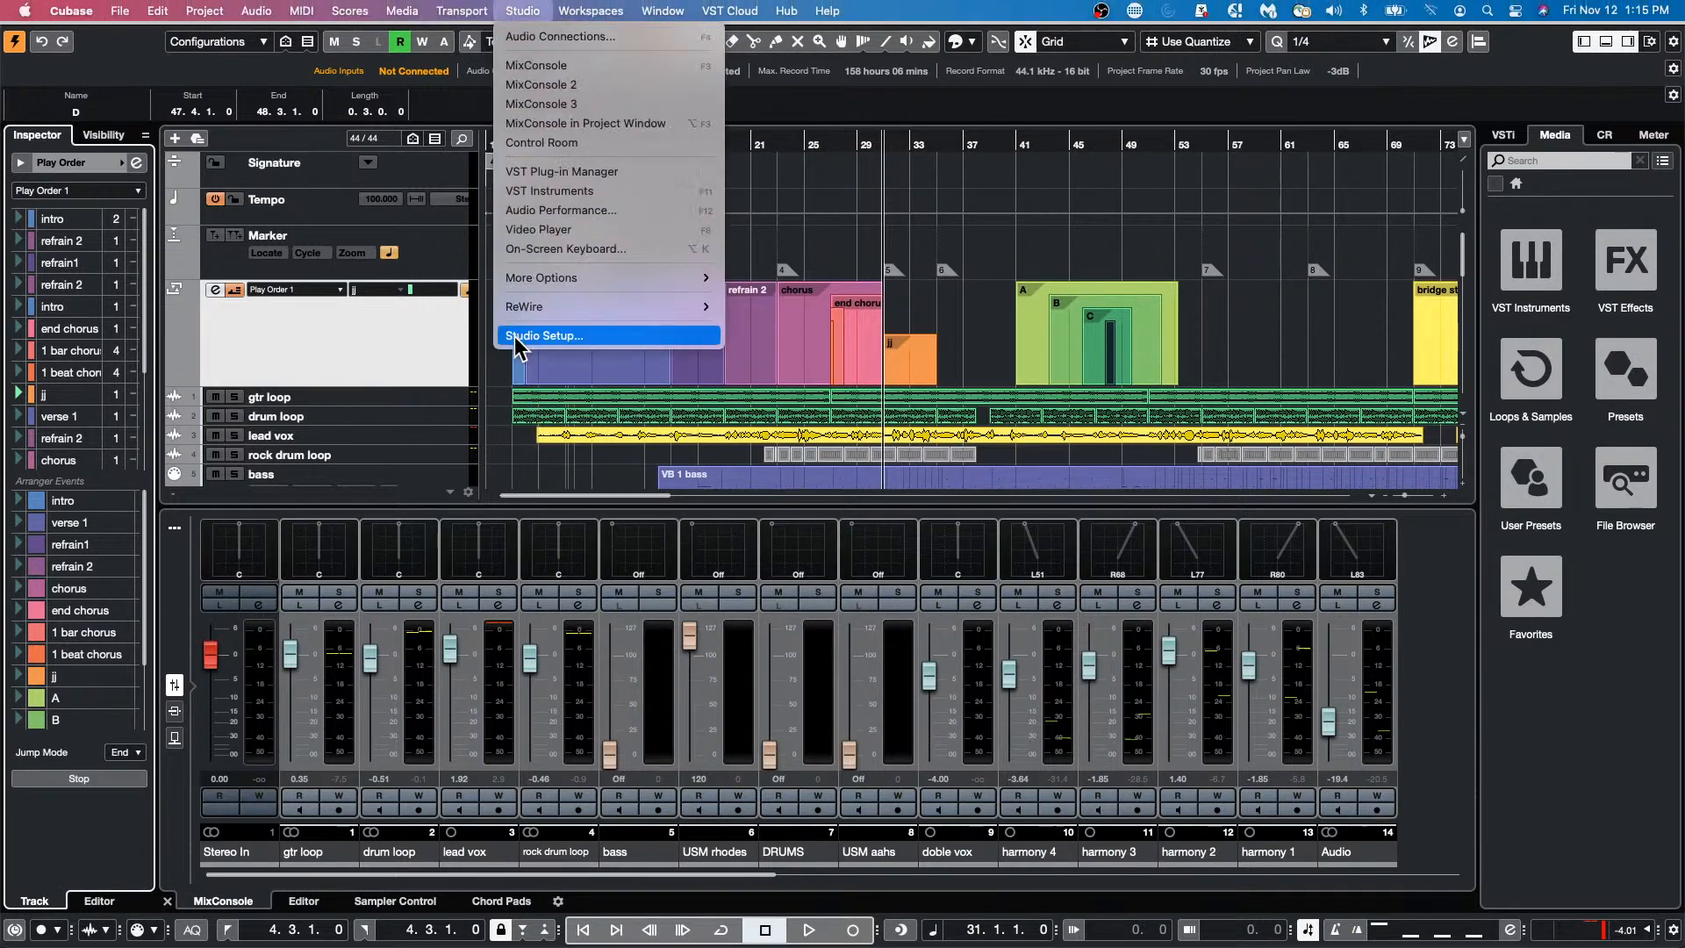
{"action": "mouse_move", "coordinate": [543, 314]}
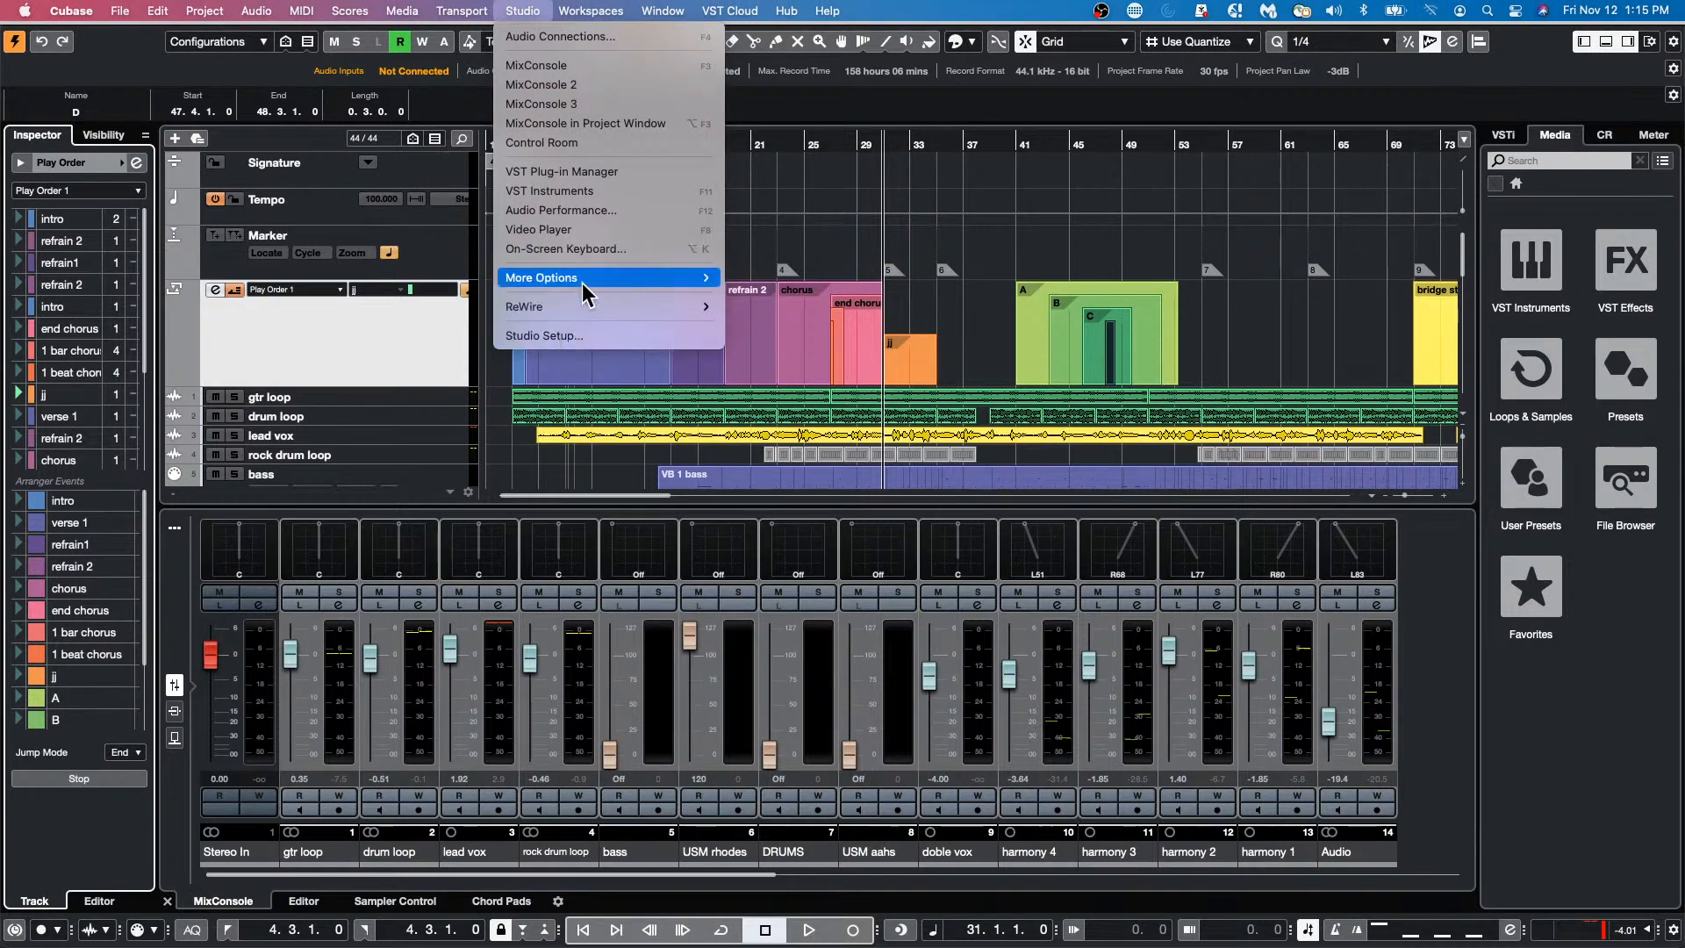
{"action": "mouse_move", "coordinate": [582, 279]}
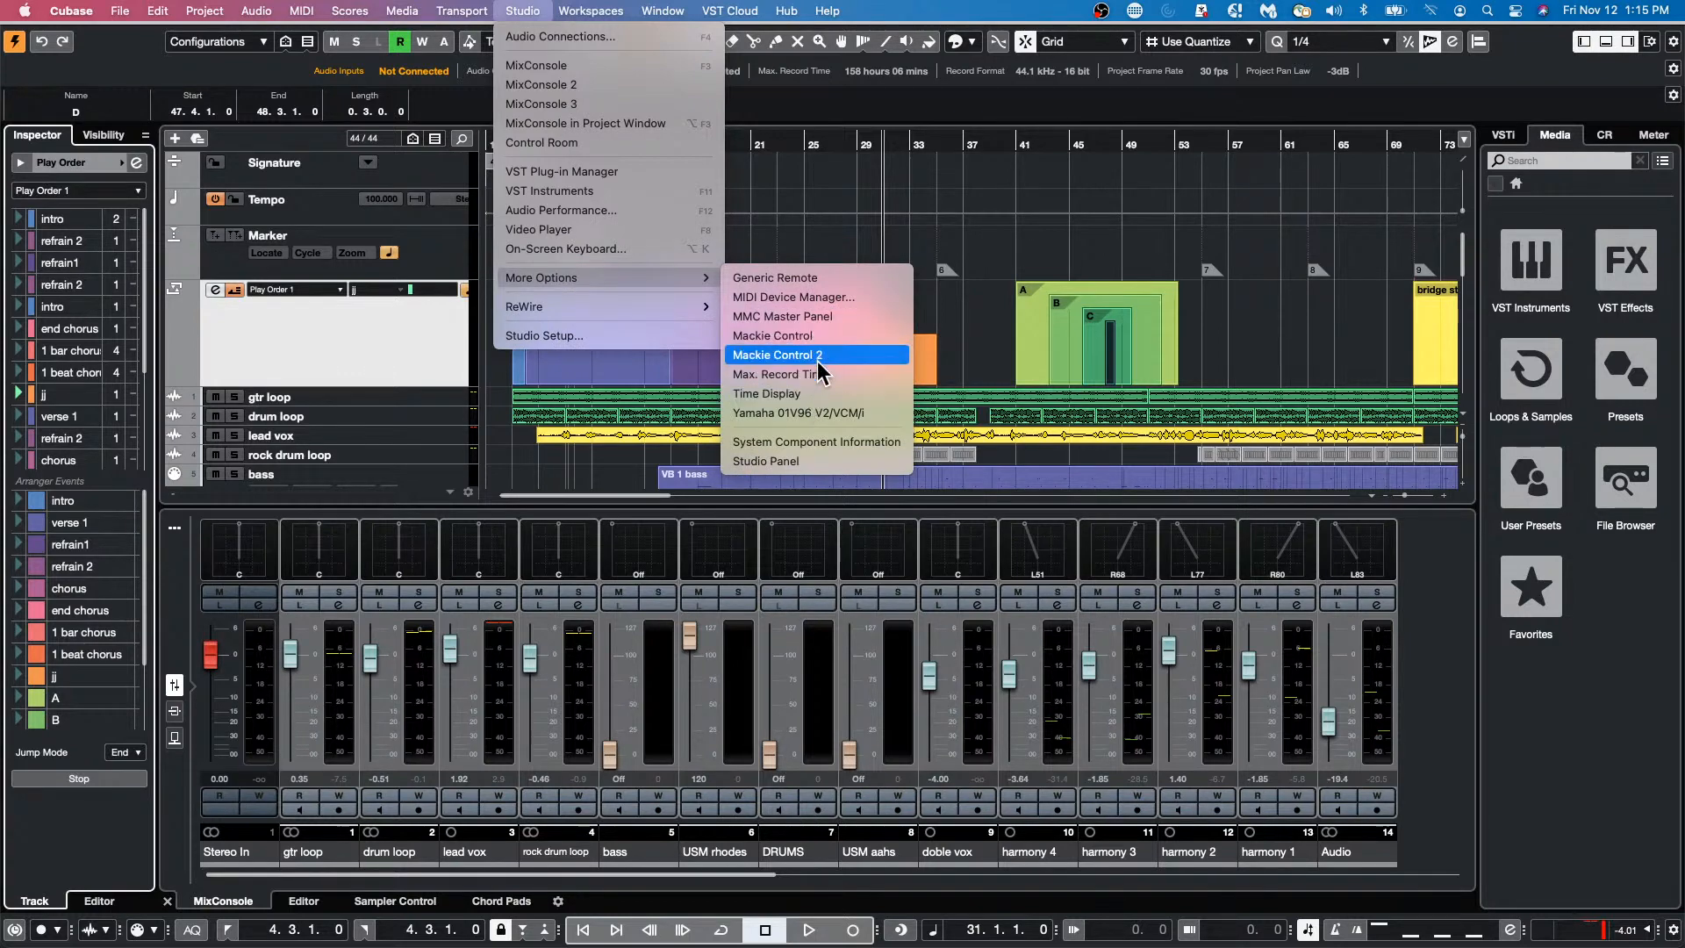
{"action": "key", "text": "Escape"}
{"action": "key", "text": "Escape"}
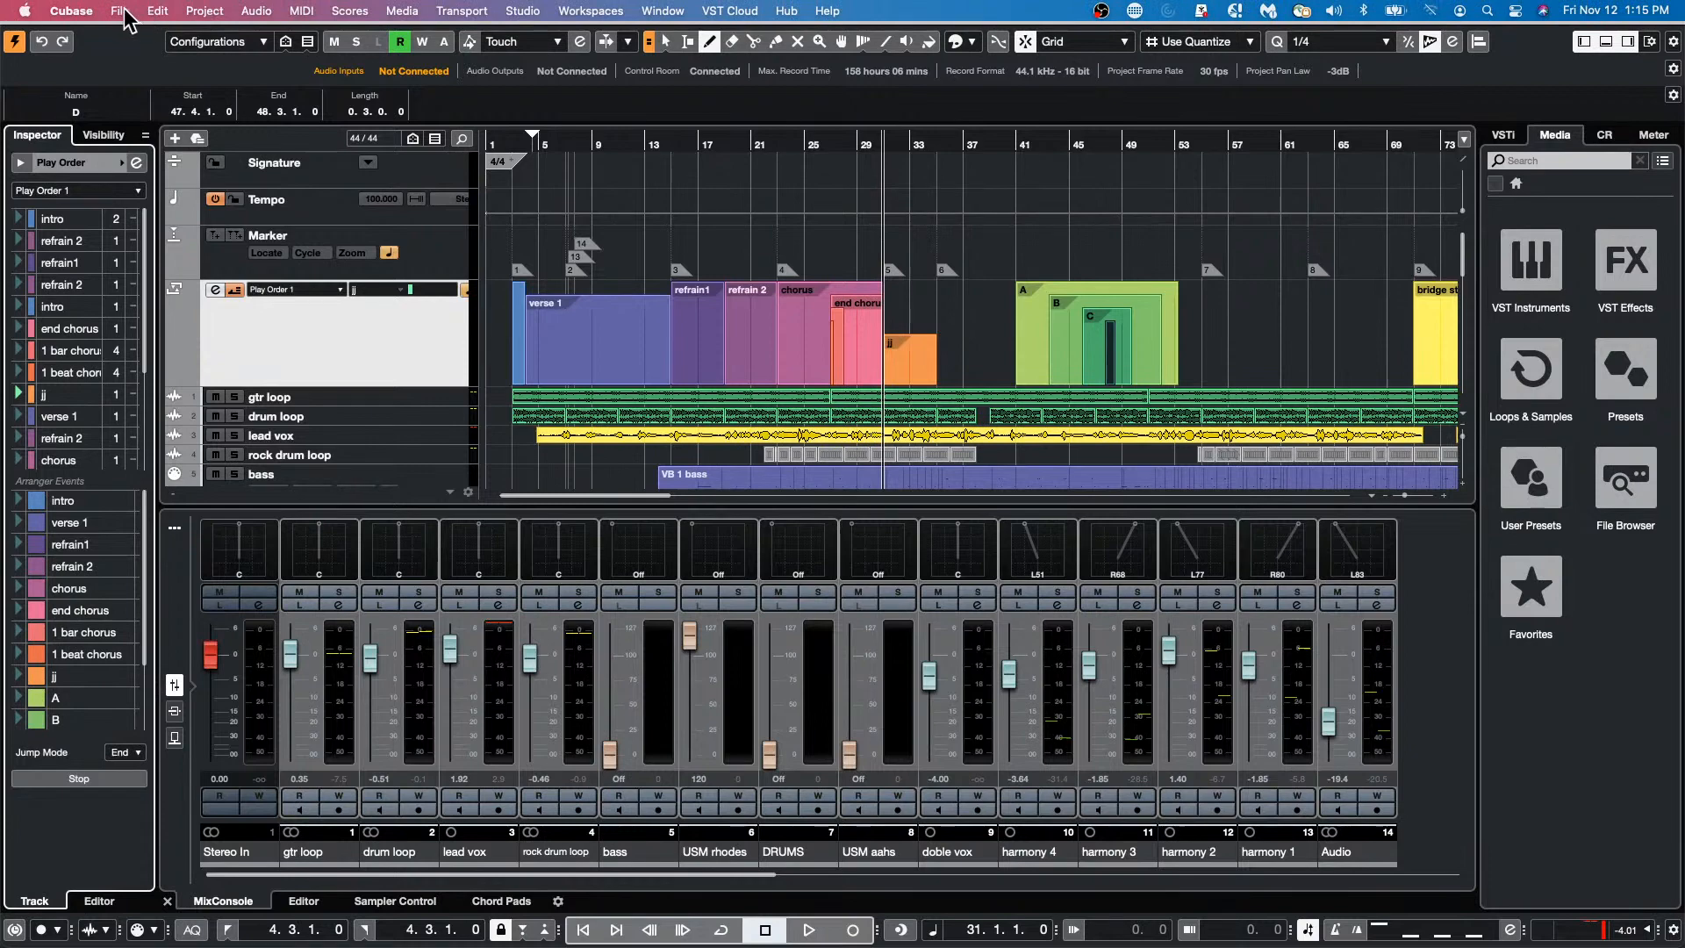
Open the recent project Amos Moses - GO.cpr and activate it.
{"action": "left_click", "coordinate": [120, 10]}
{"action": "mouse_move", "coordinate": [193, 383]}
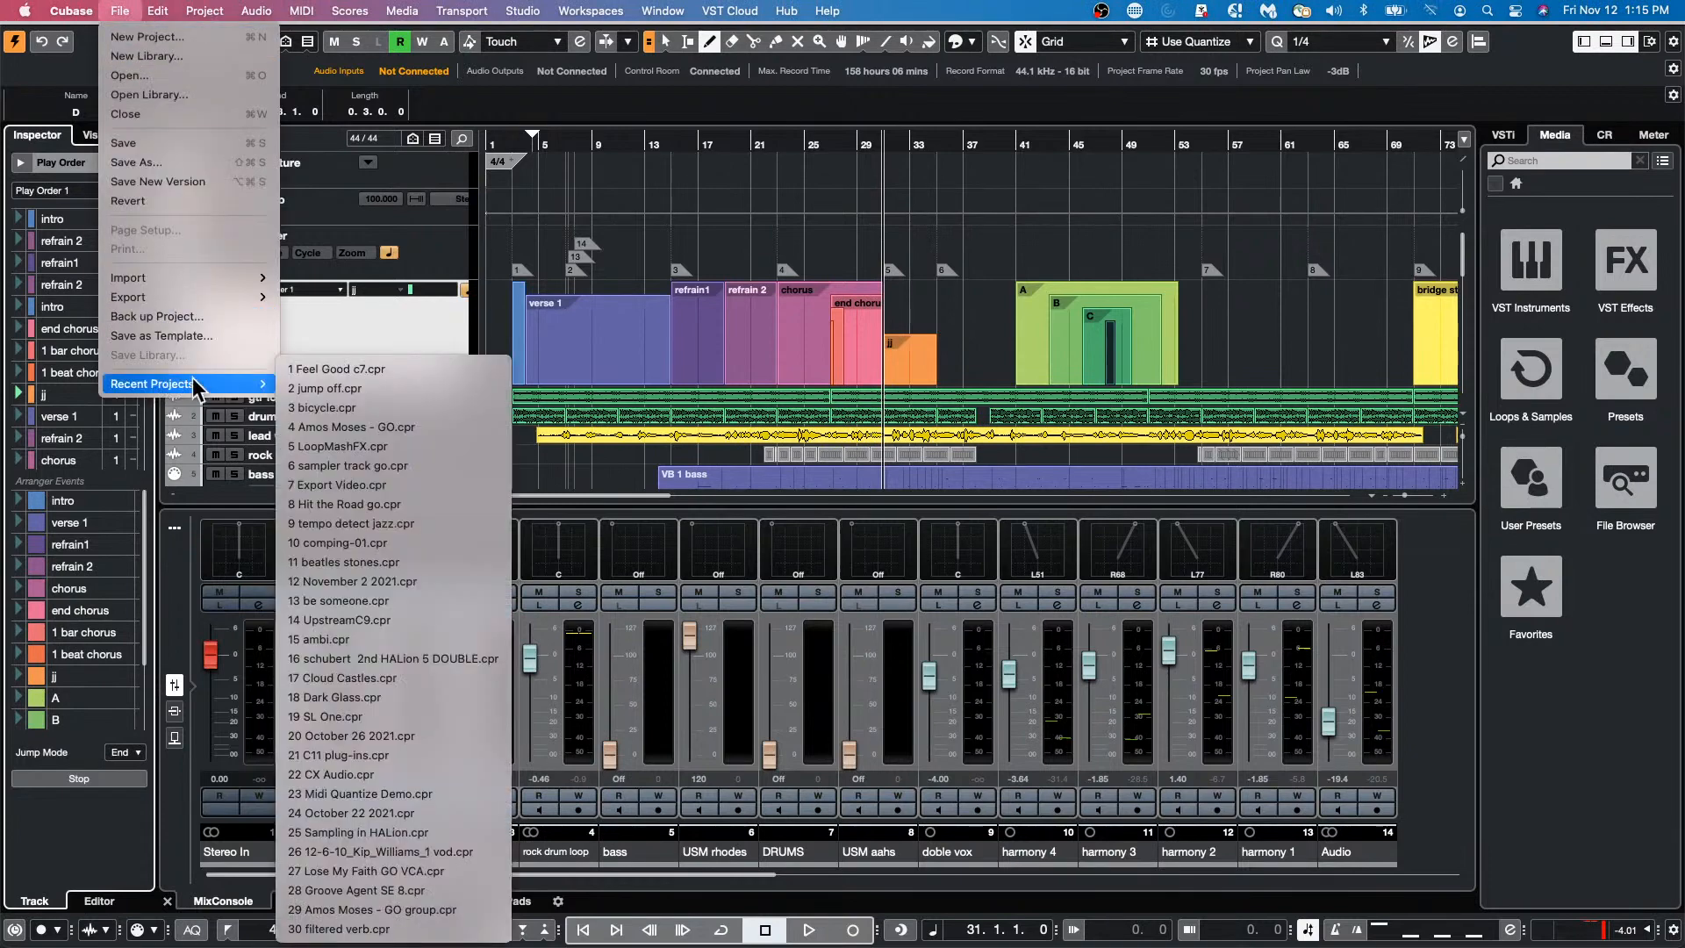
{"action": "left_click", "coordinate": [403, 427]}
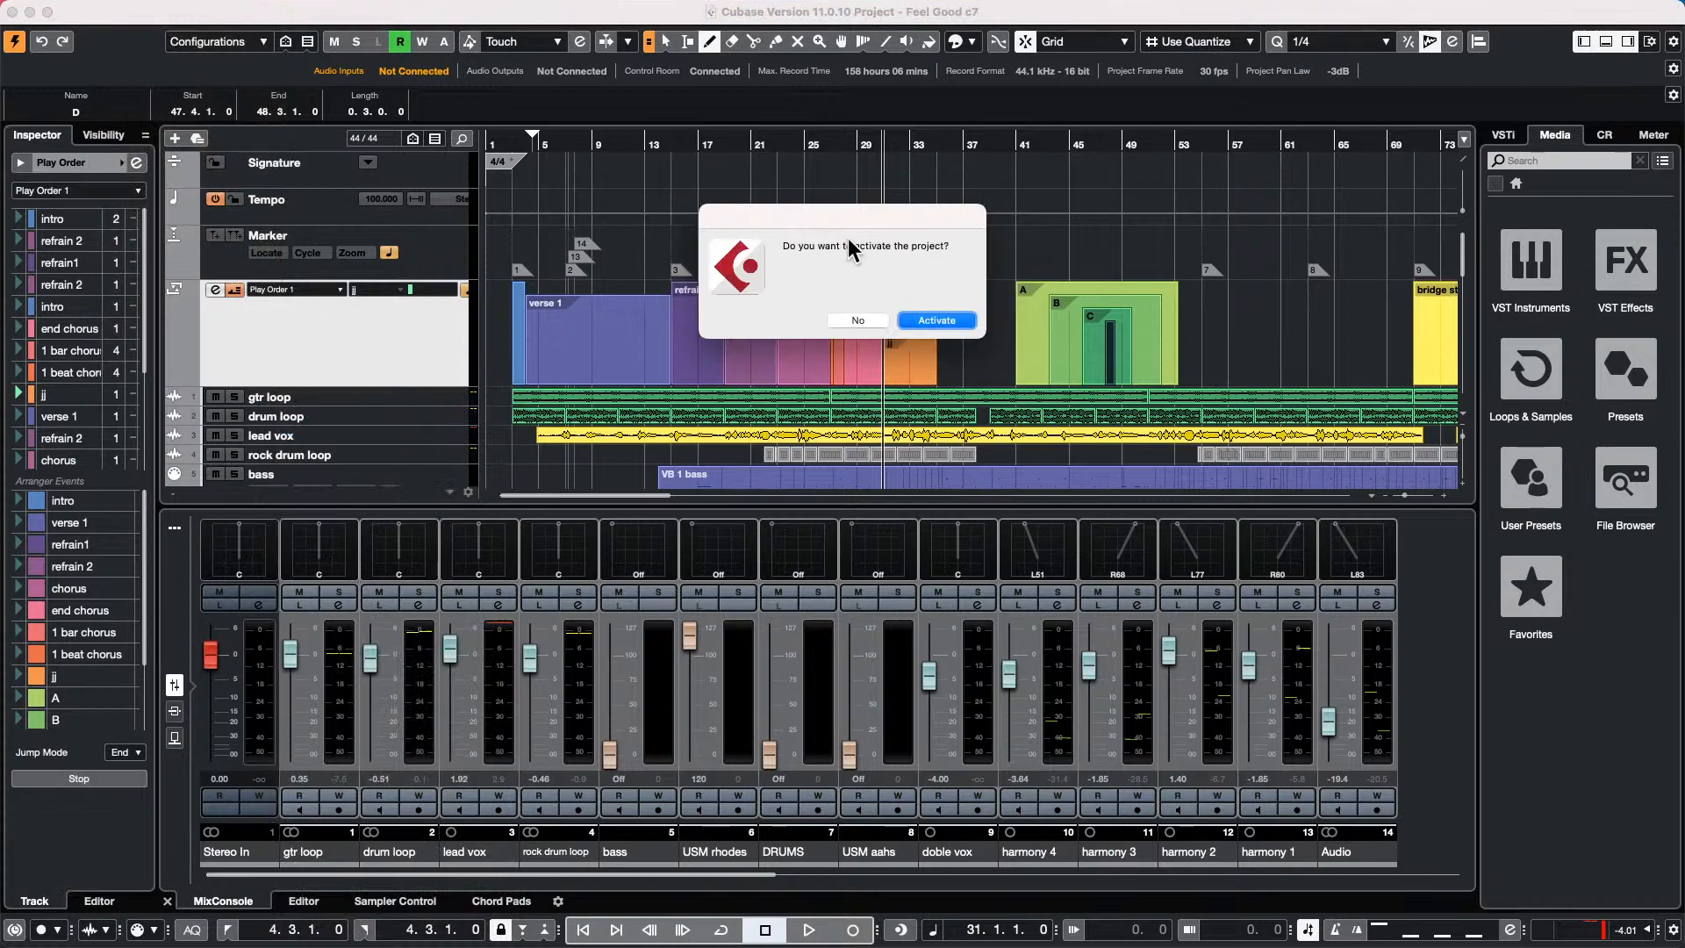
{"action": "left_click", "coordinate": [955, 315]}
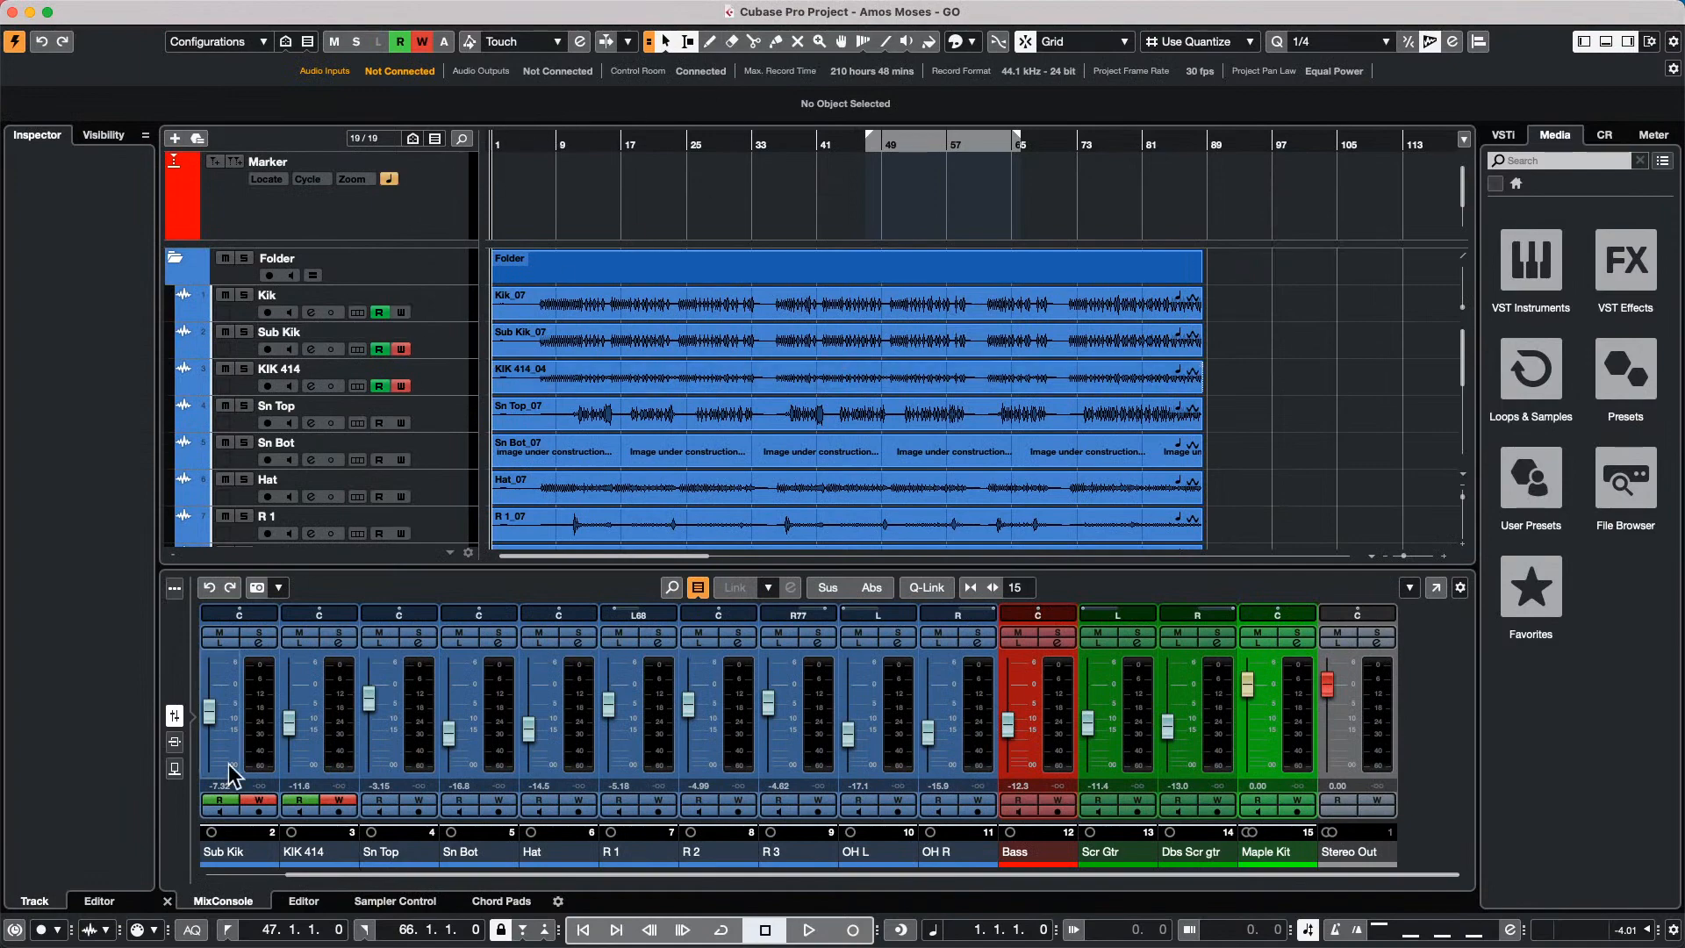
Show the inserts in the mixer and load Magneto II in the first slot of Sub Kik, closing its editor.
{"action": "left_click", "coordinate": [172, 742]}
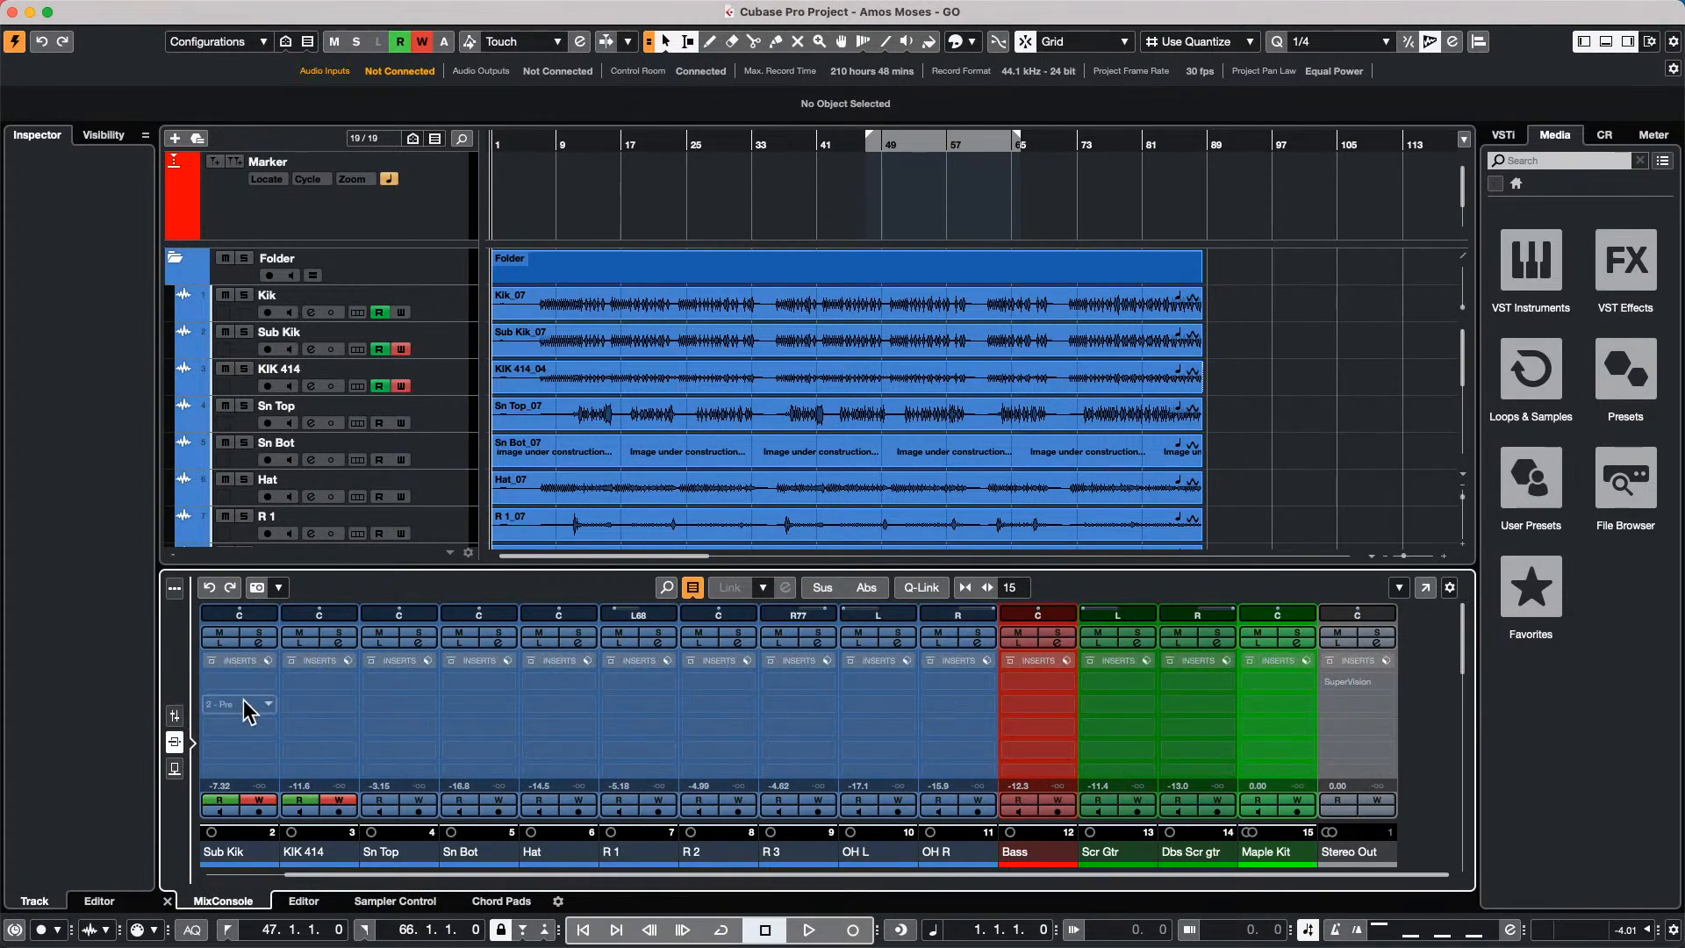
{"action": "left_click", "coordinate": [263, 681]}
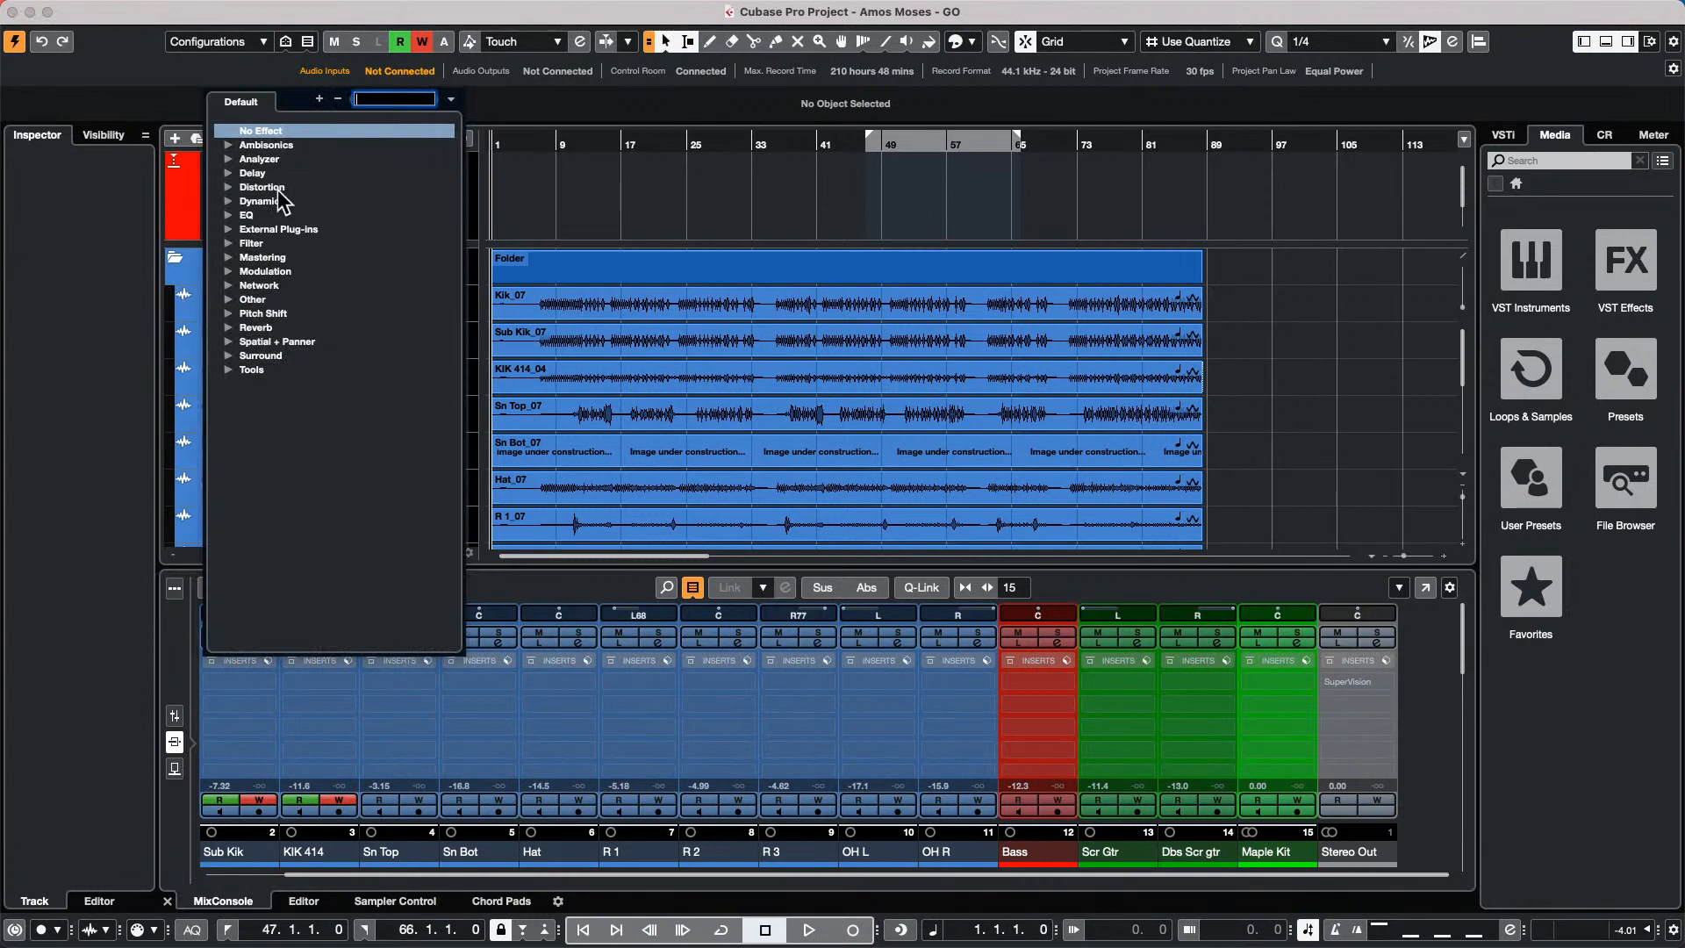
{"action": "left_click", "coordinate": [229, 186]}
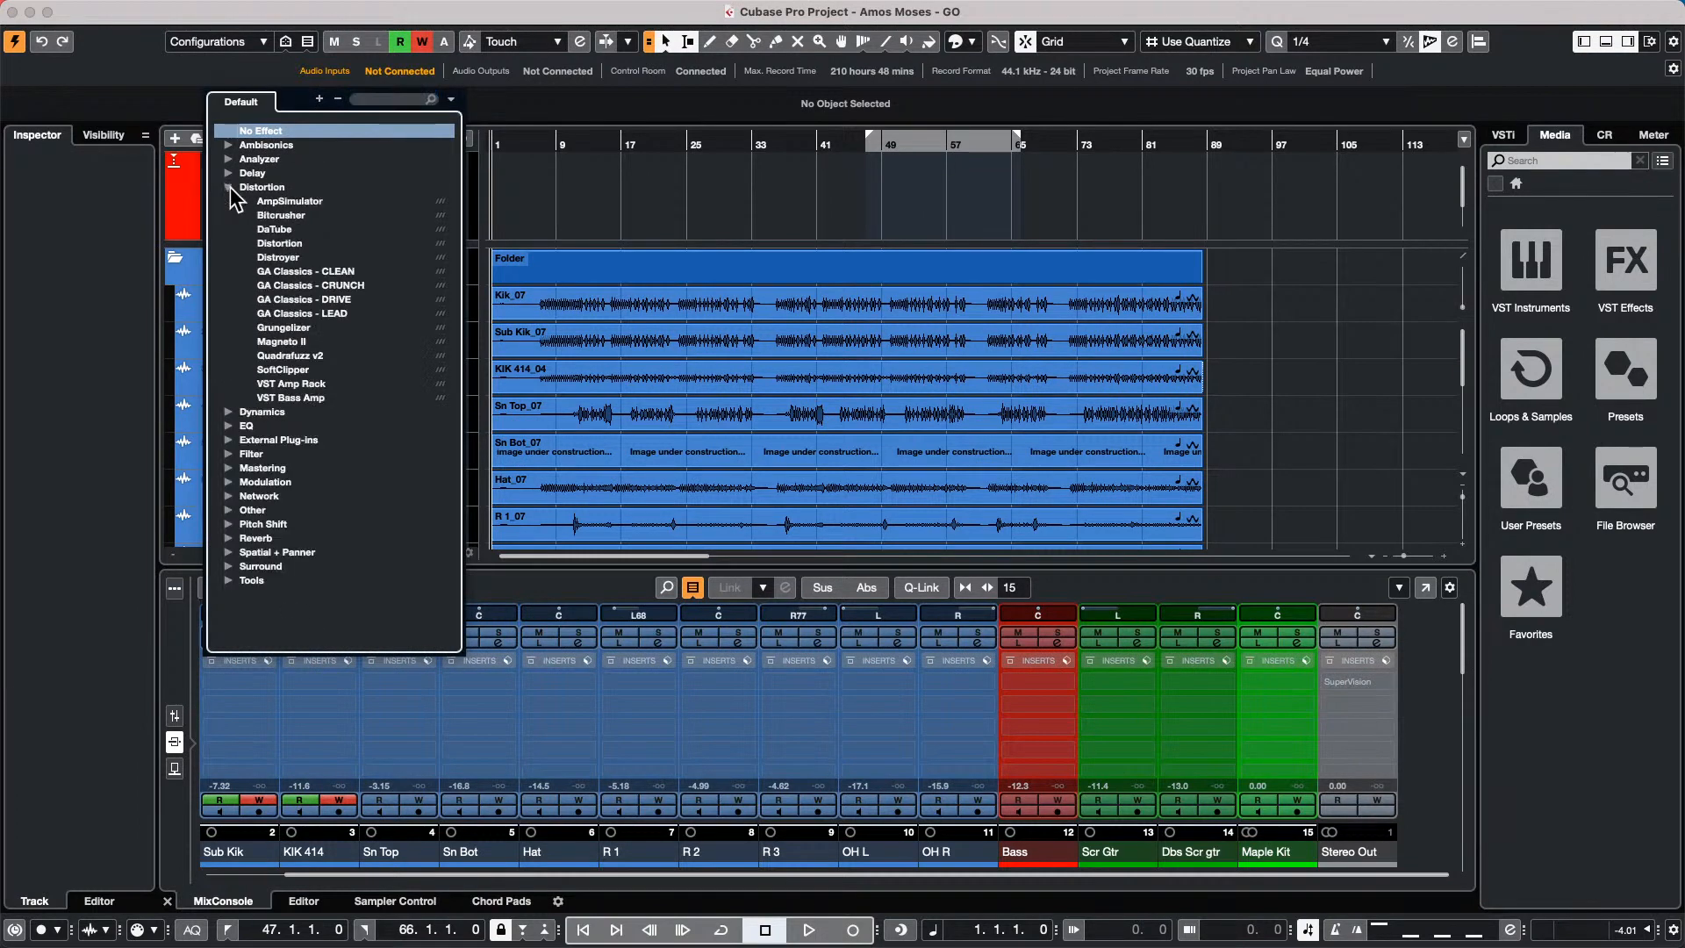
{"action": "left_click", "coordinate": [303, 340]}
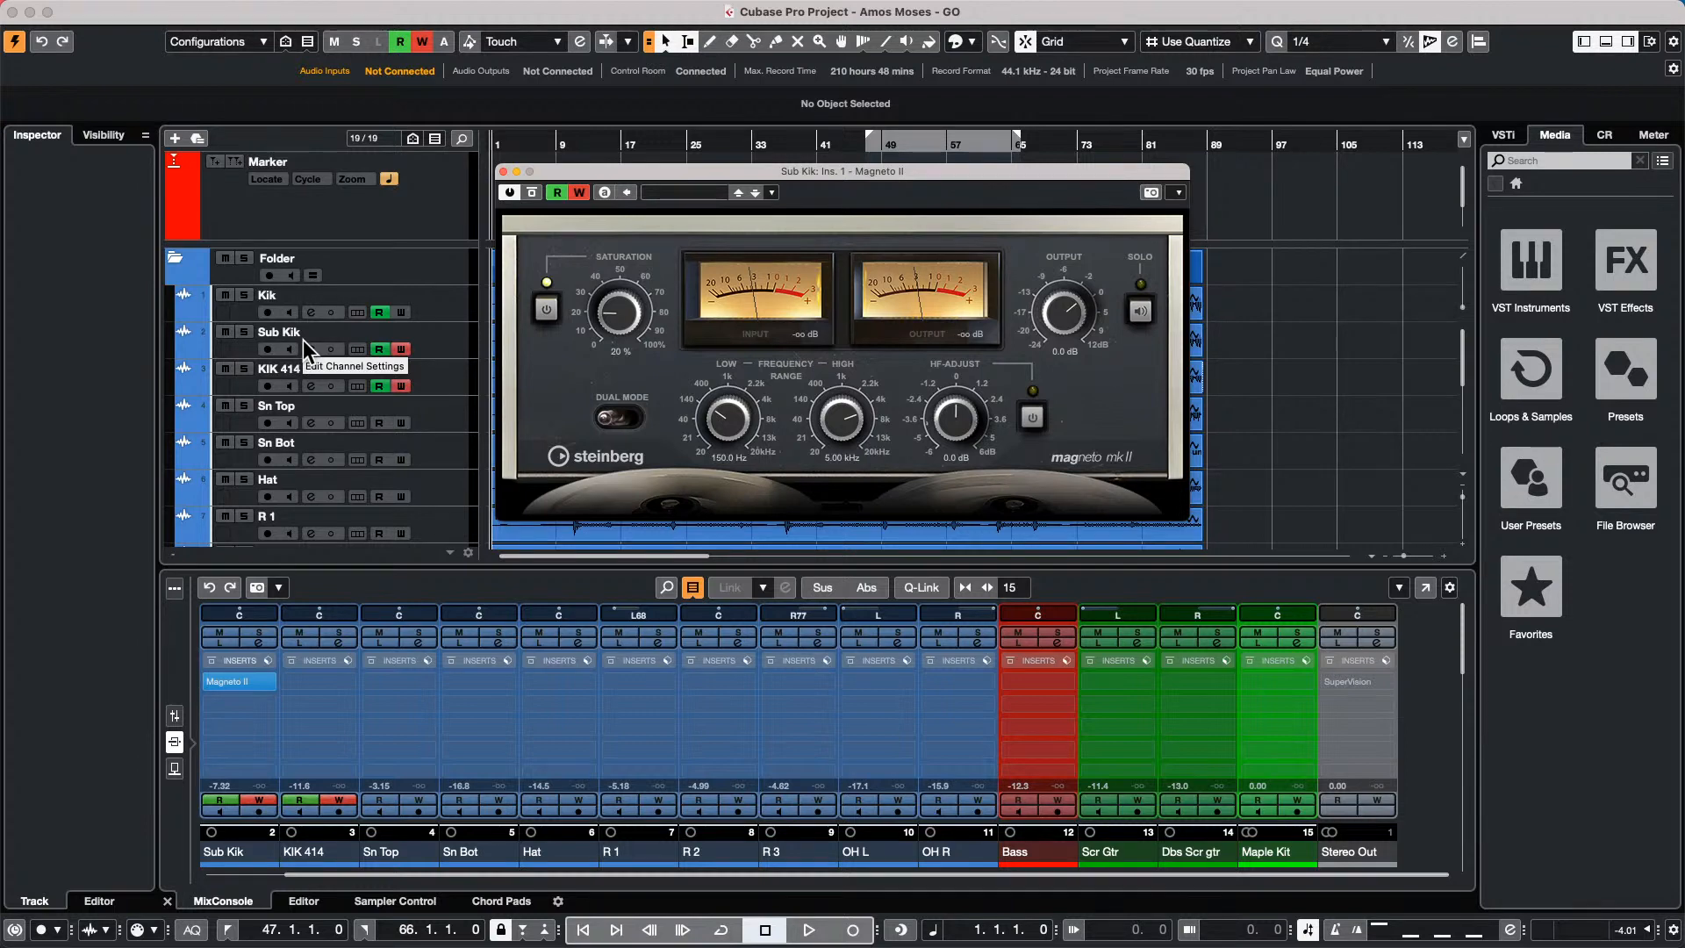
{"action": "left_click", "coordinate": [502, 172]}
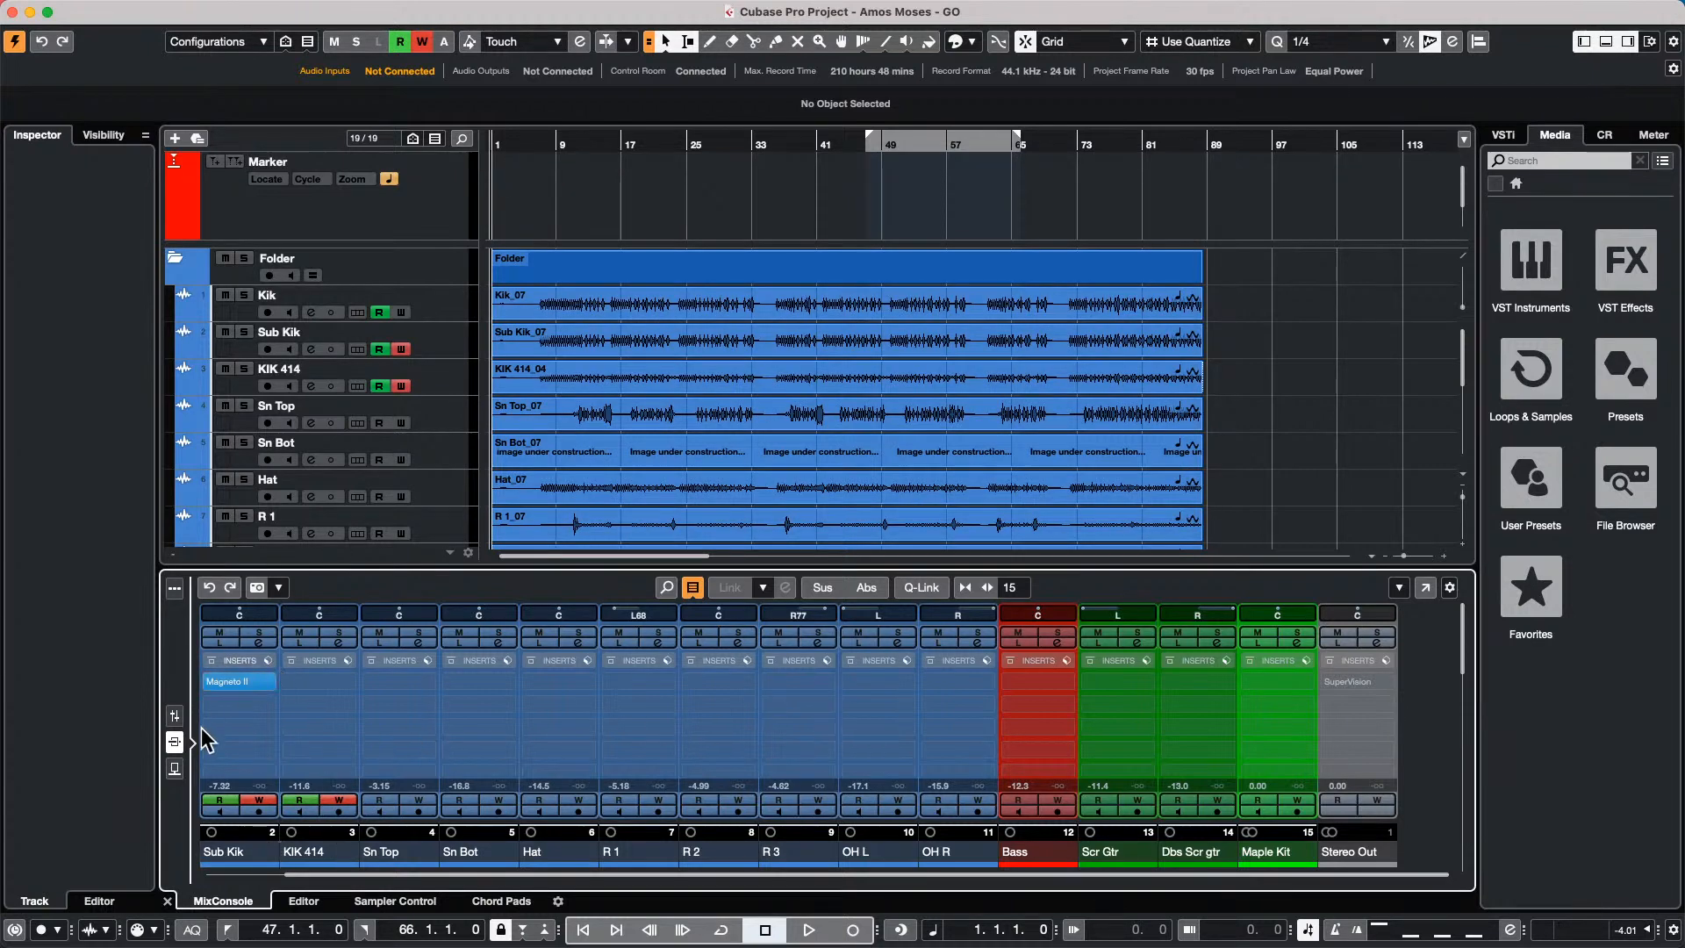
Try to copy the first selected channel's settings and paste them to channels KIK 414 through OH R.
{"action": "left_click", "coordinate": [330, 851]}
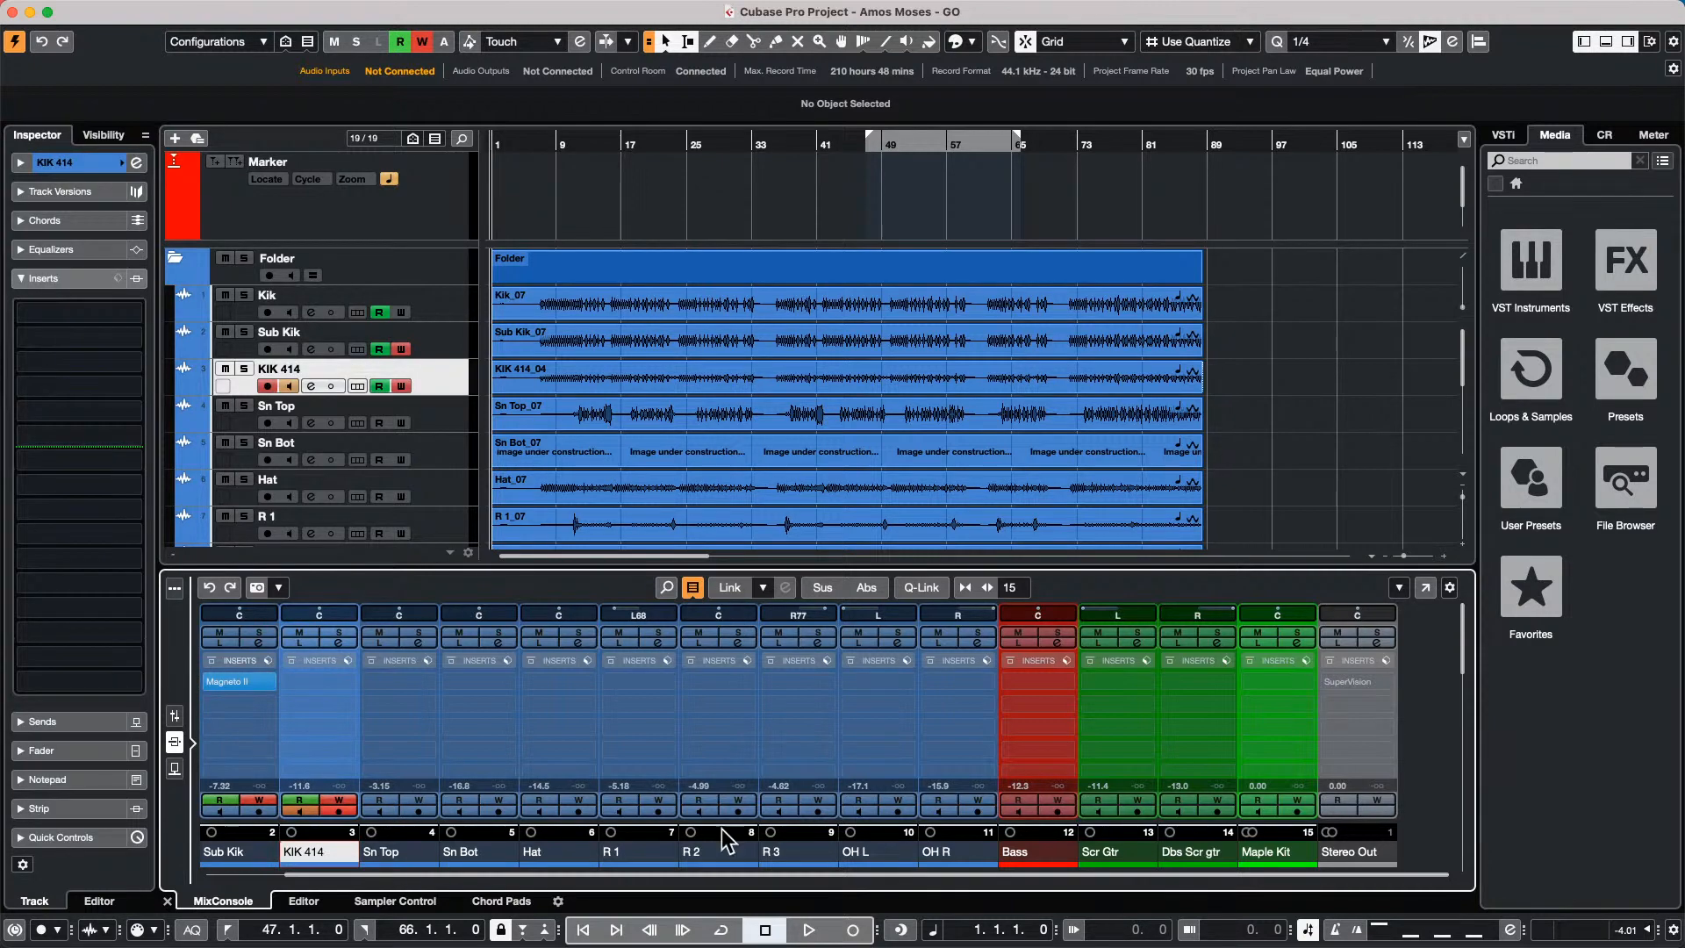
{"action": "left_click", "coordinate": [943, 856], "text": "shift"}
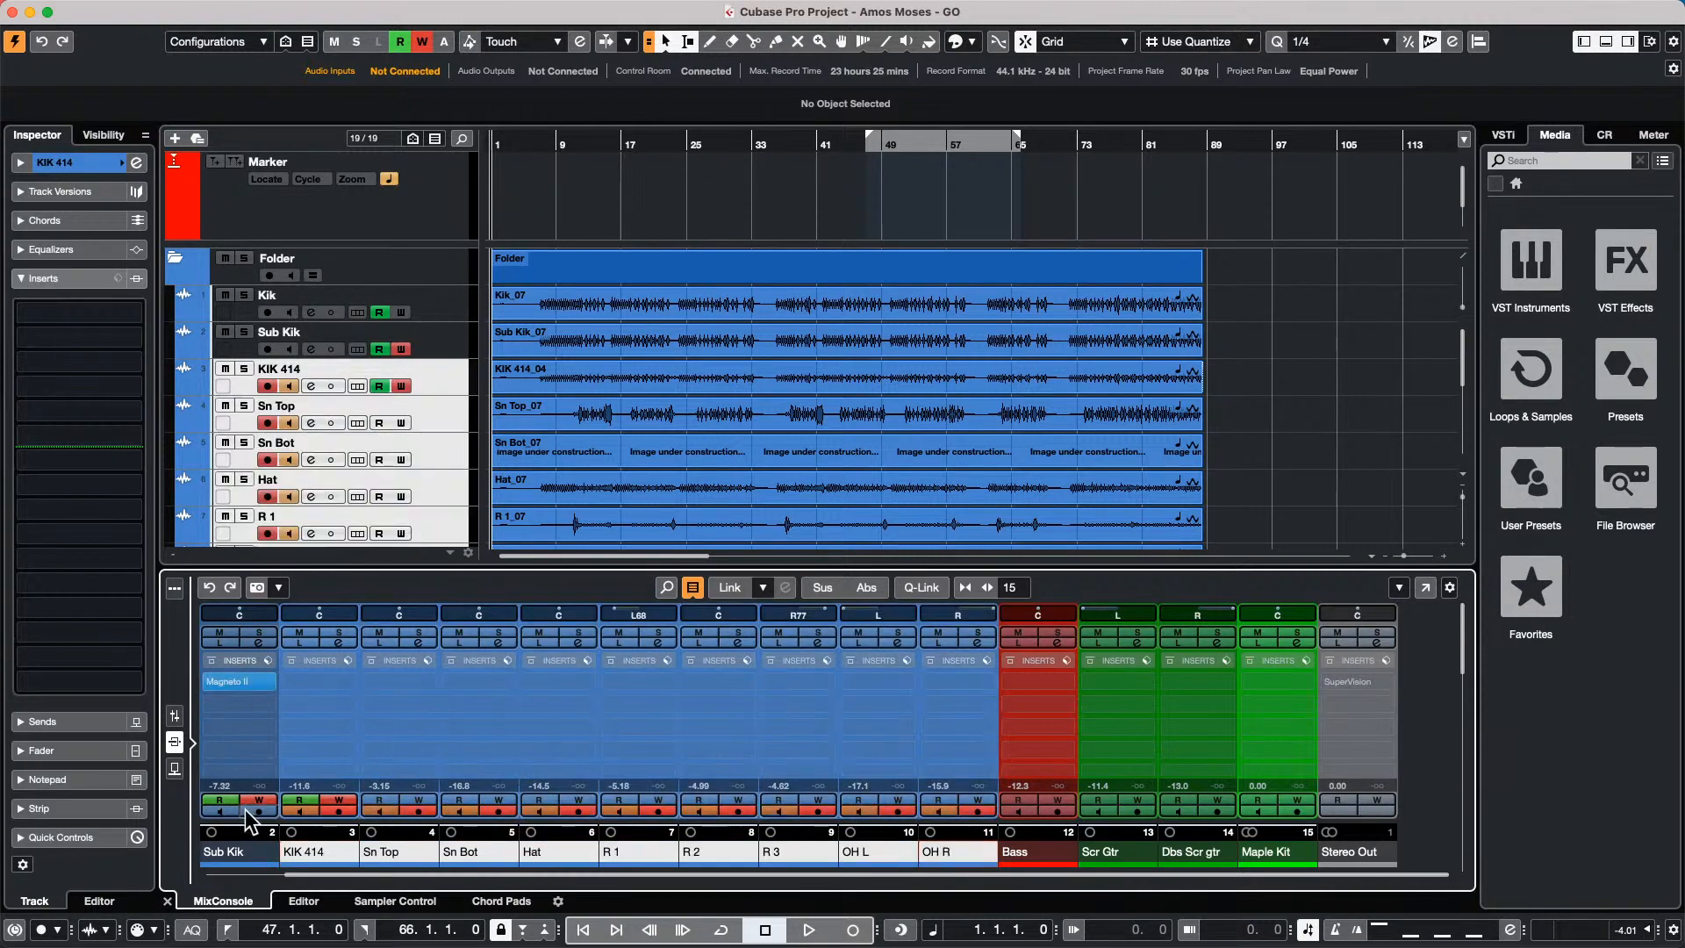
{"action": "right_click", "coordinate": [239, 863]}
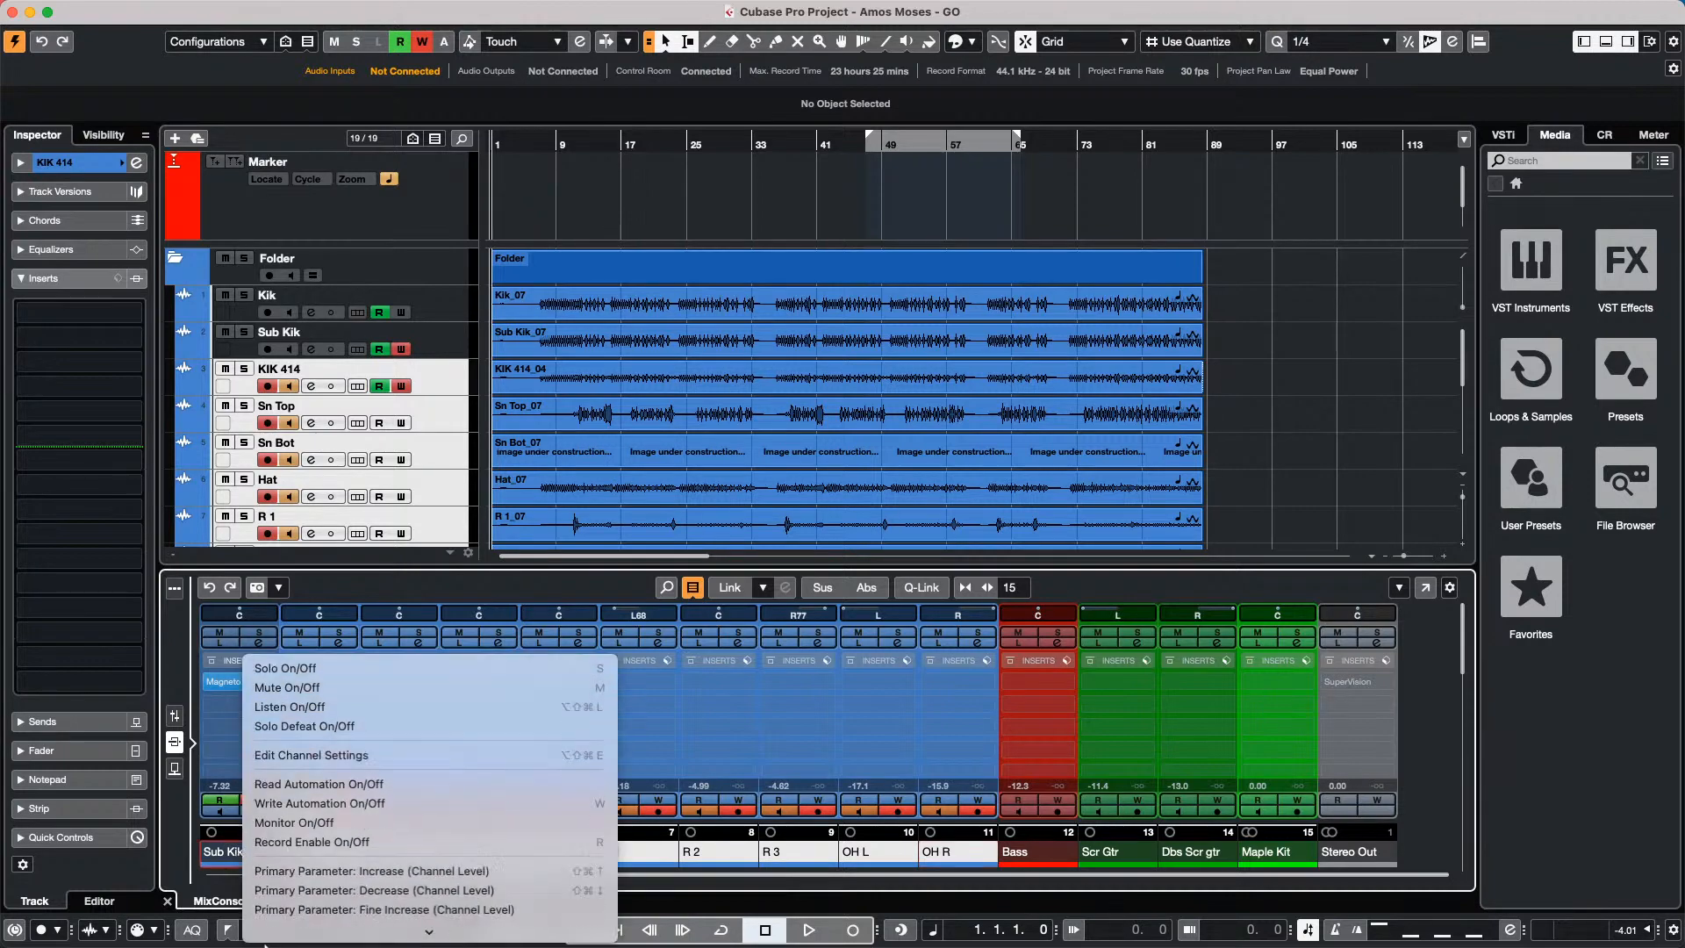
{"action": "mouse_move", "coordinate": [264, 934]}
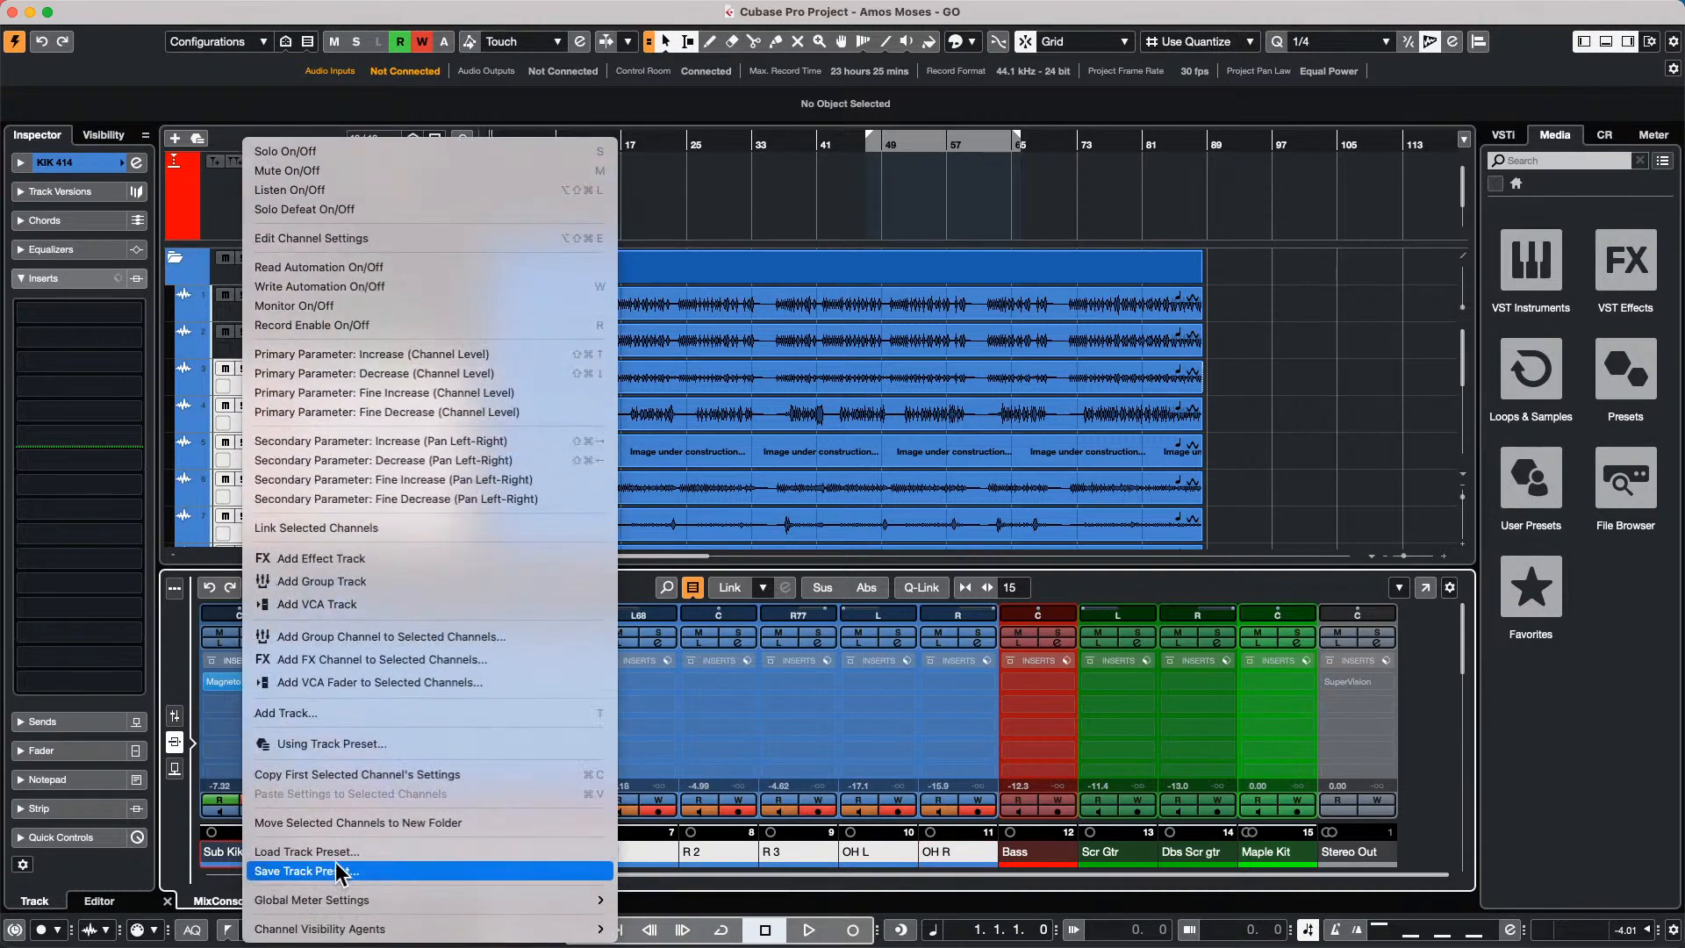
{"action": "left_click", "coordinate": [417, 774]}
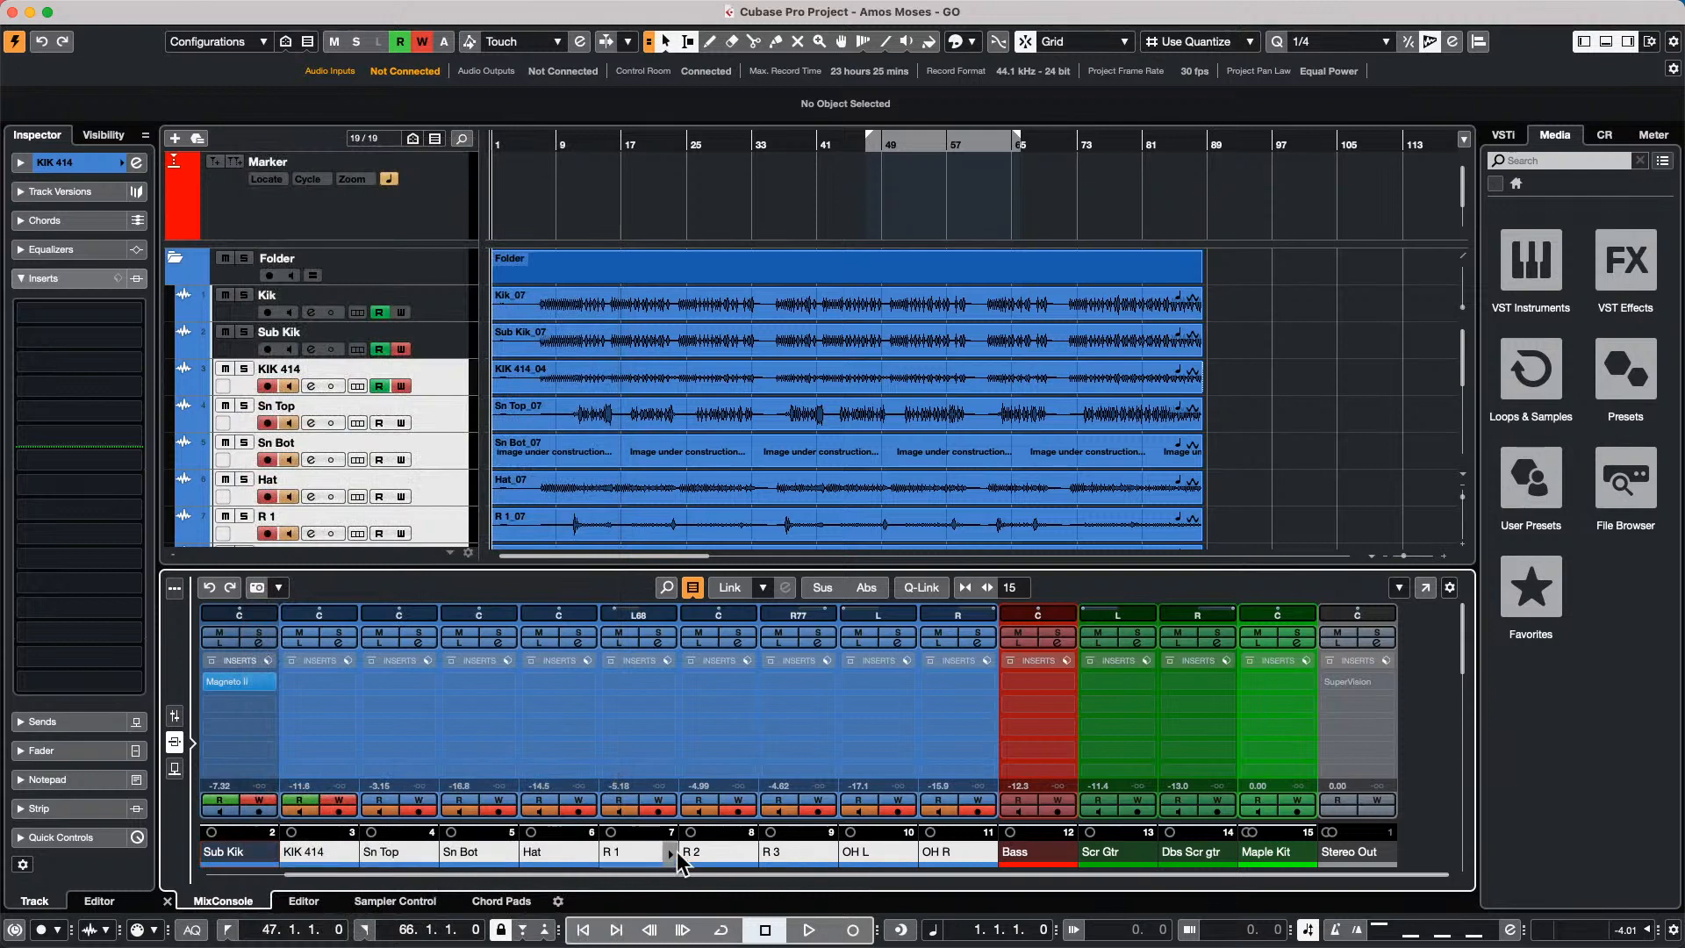
{"action": "right_click", "coordinate": [306, 864]}
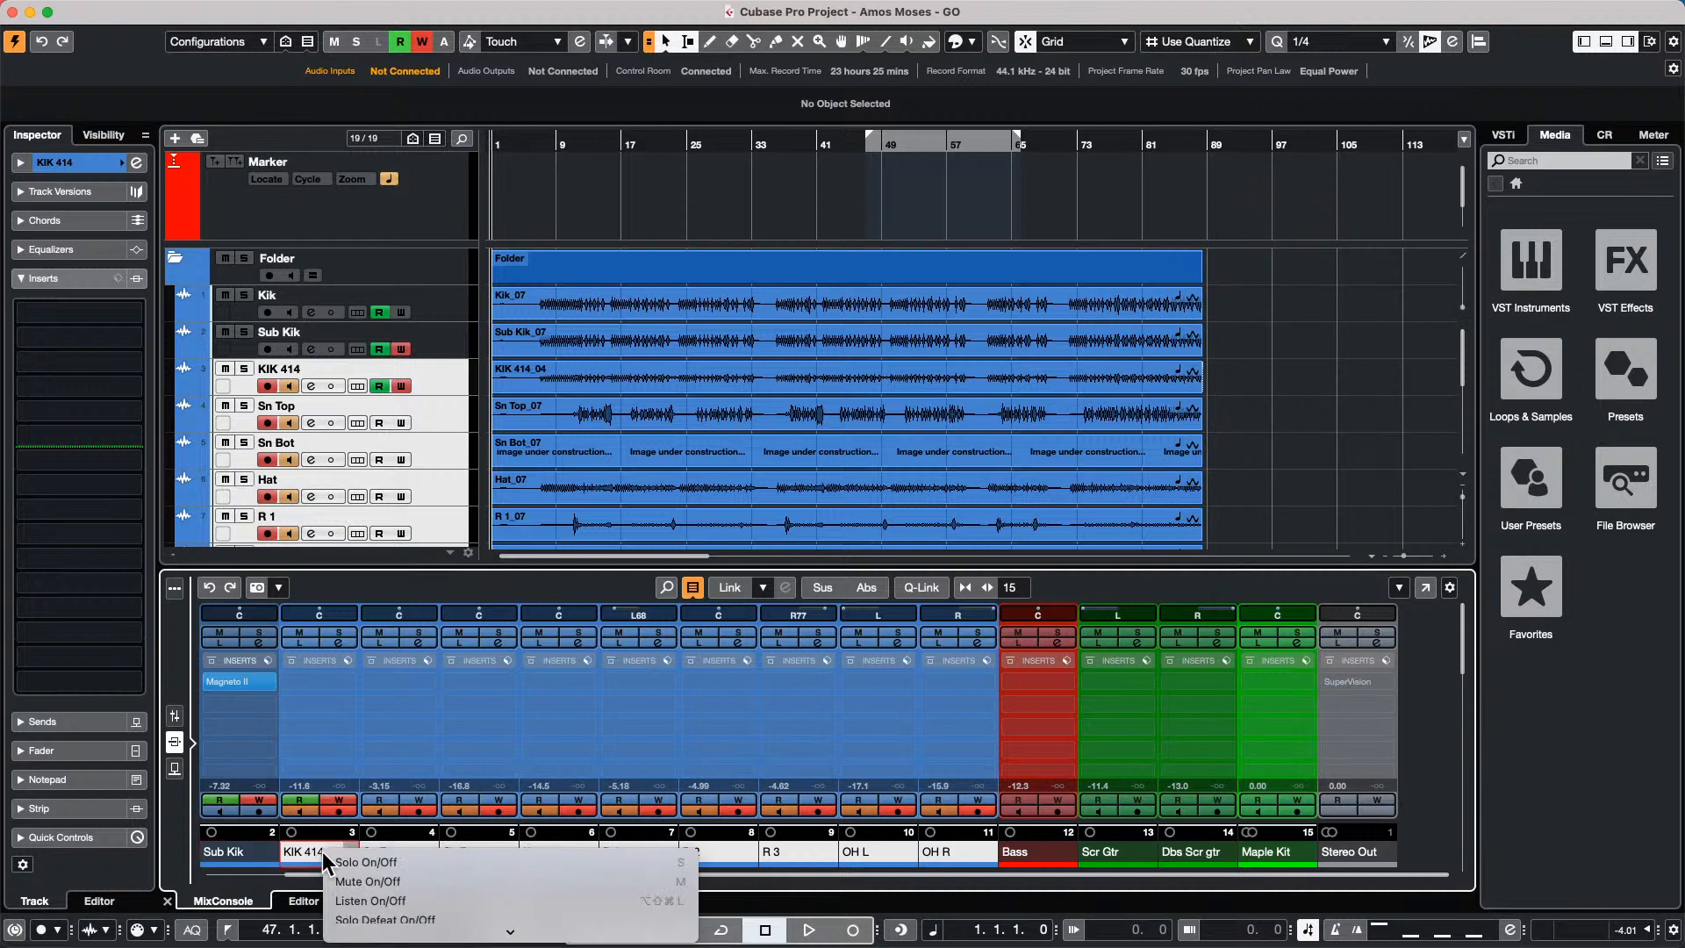
{"action": "mouse_move", "coordinate": [387, 942]}
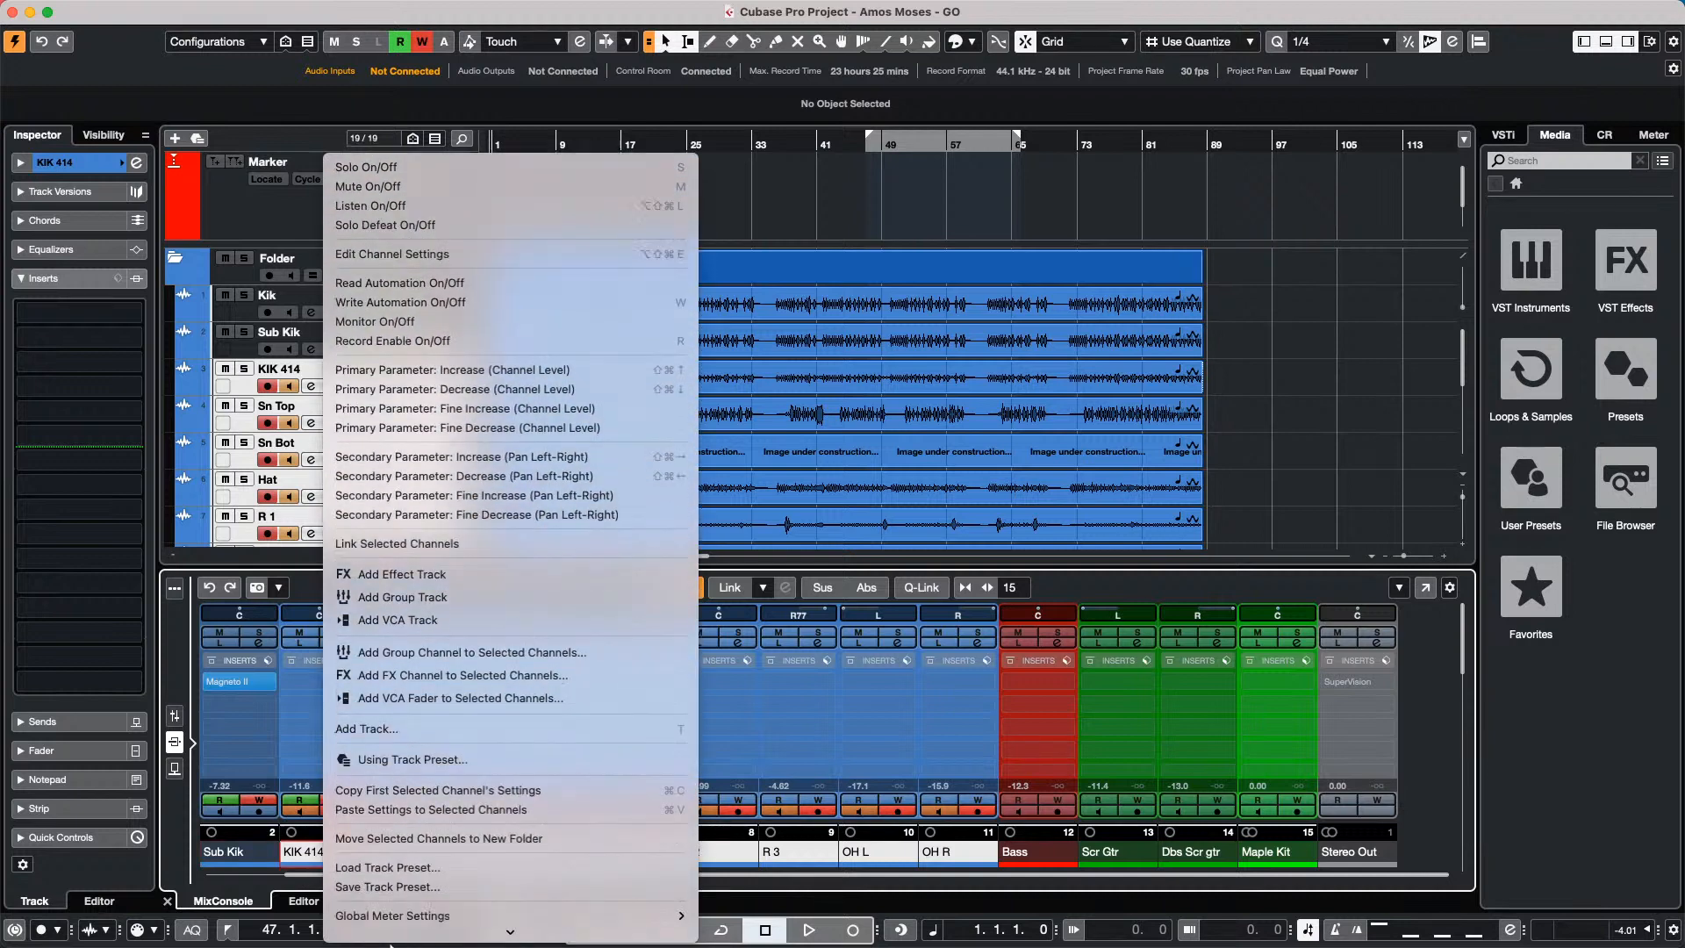
{"action": "left_click", "coordinate": [525, 793]}
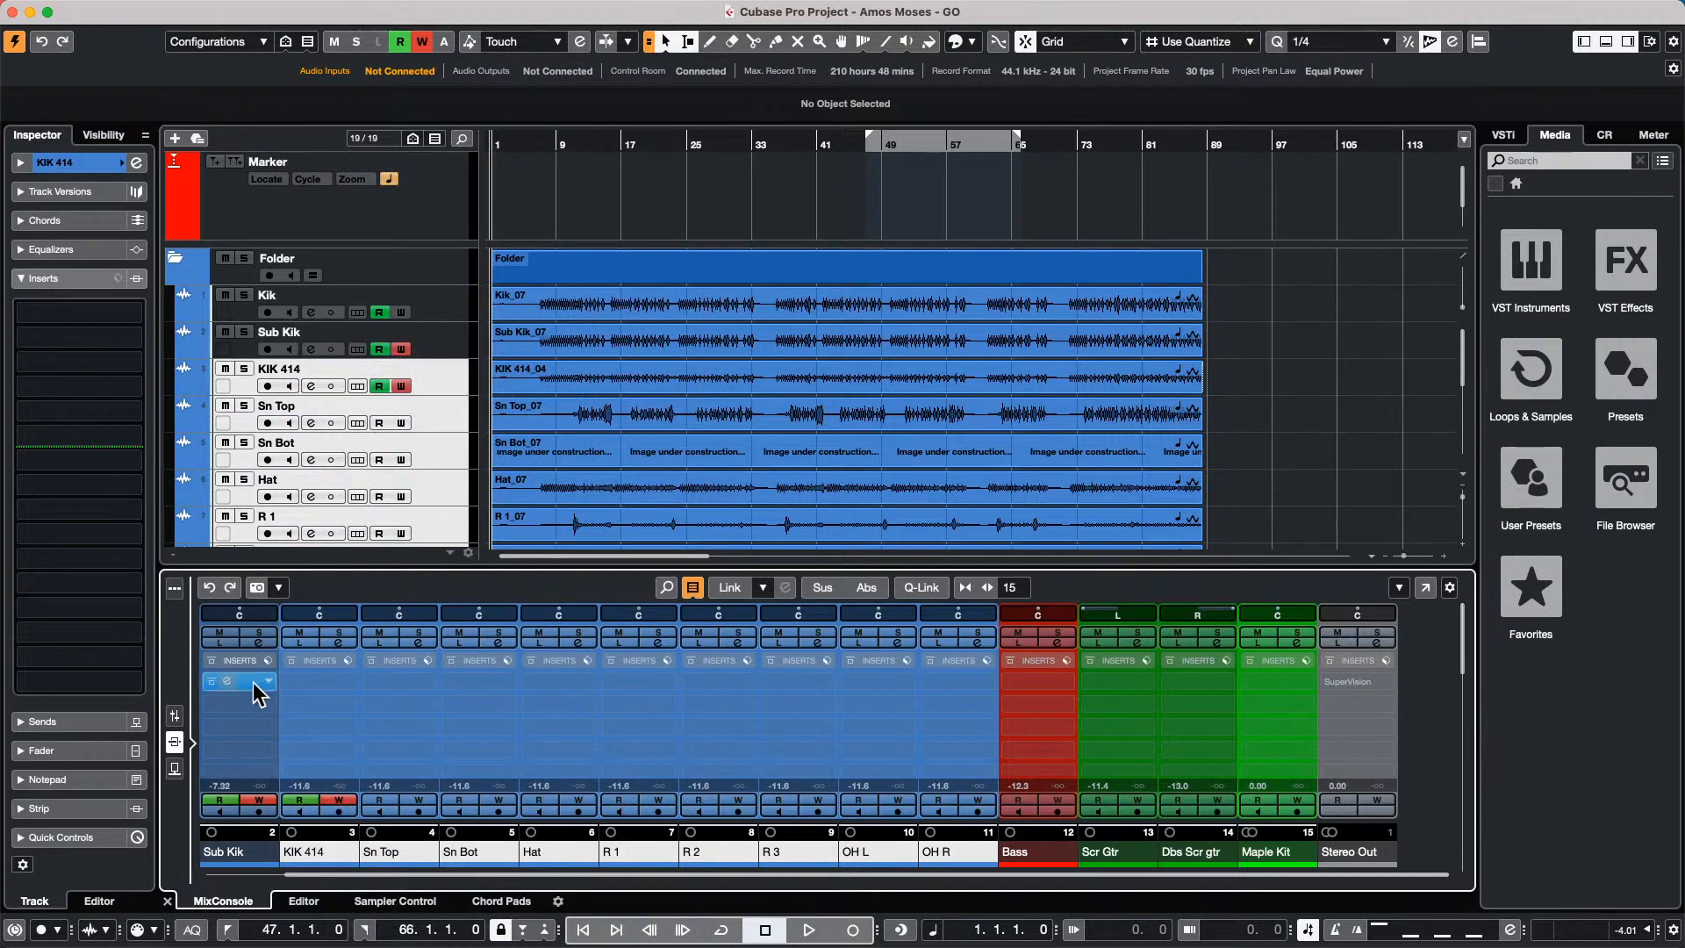
Select only the Sub Kik channel and copy its channel settings, including the Magneto II insert.
{"action": "left_click", "coordinate": [251, 851]}
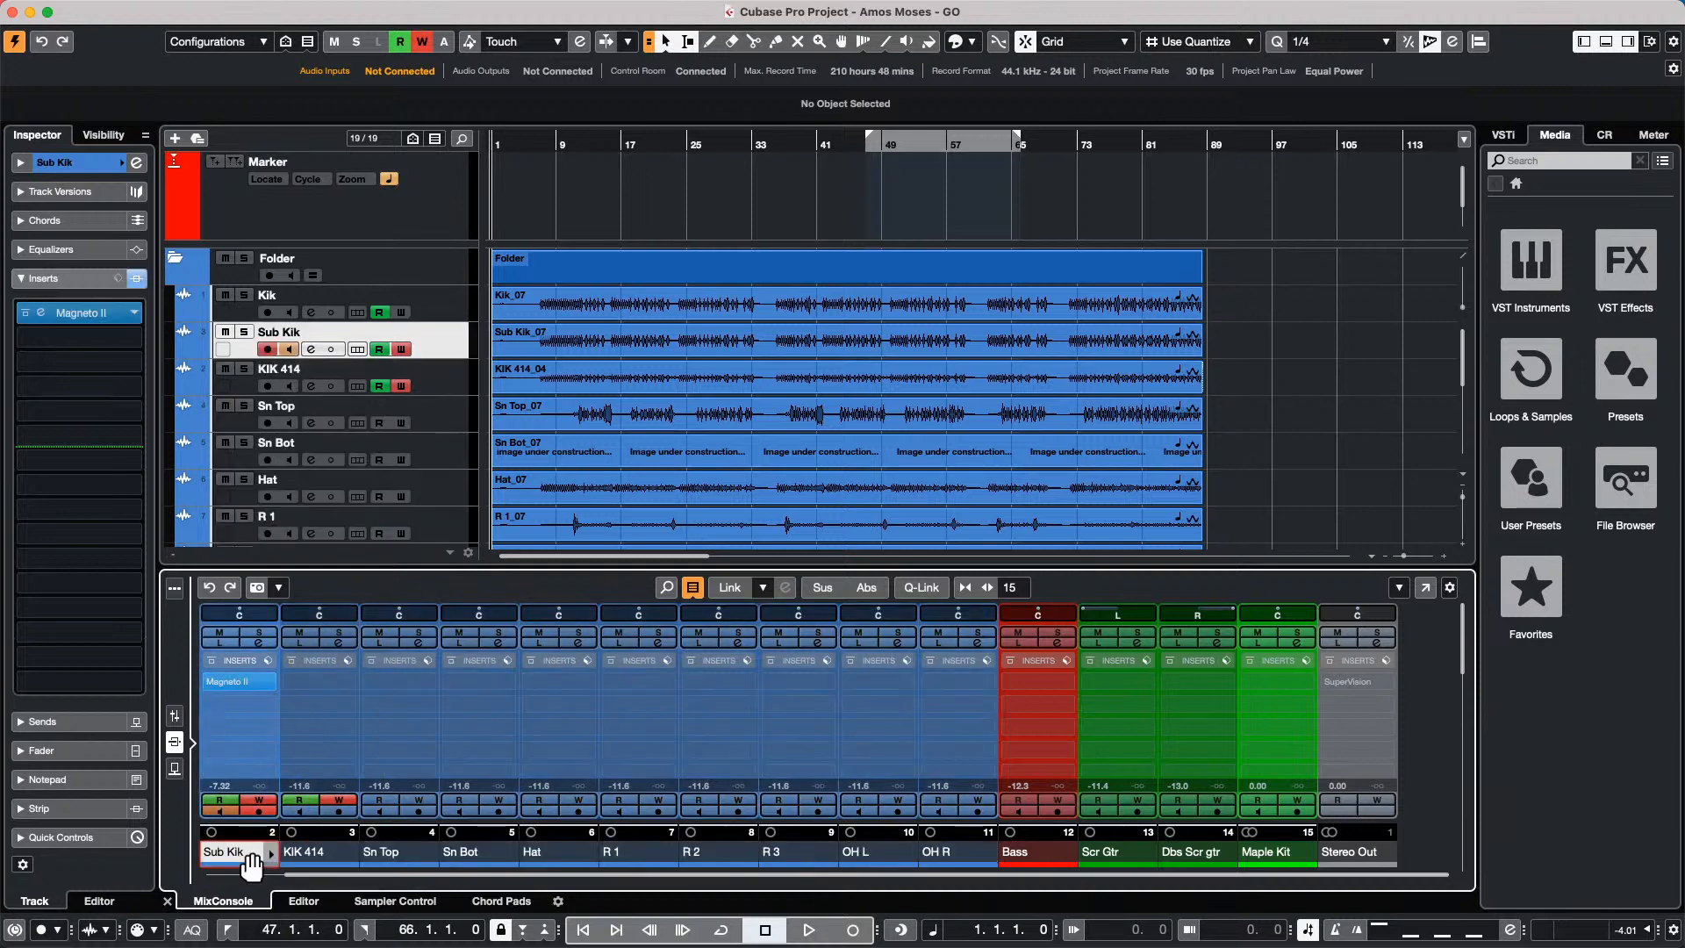
{"action": "right_click", "coordinate": [250, 854]}
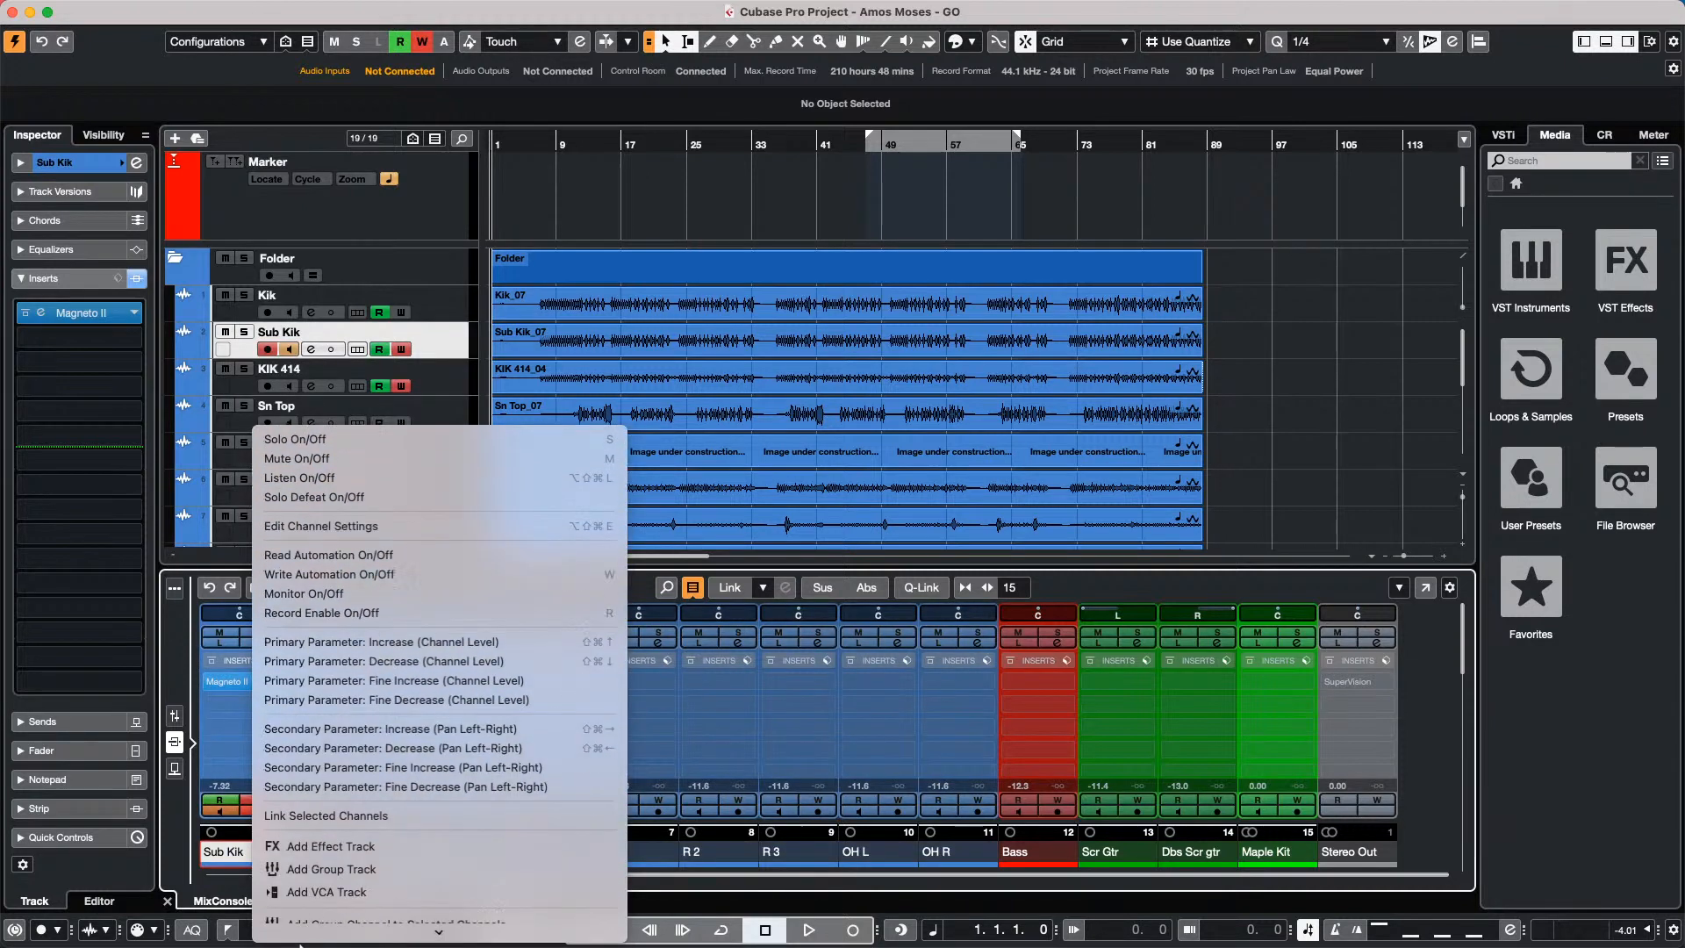
{"action": "left_click", "coordinate": [231, 751]}
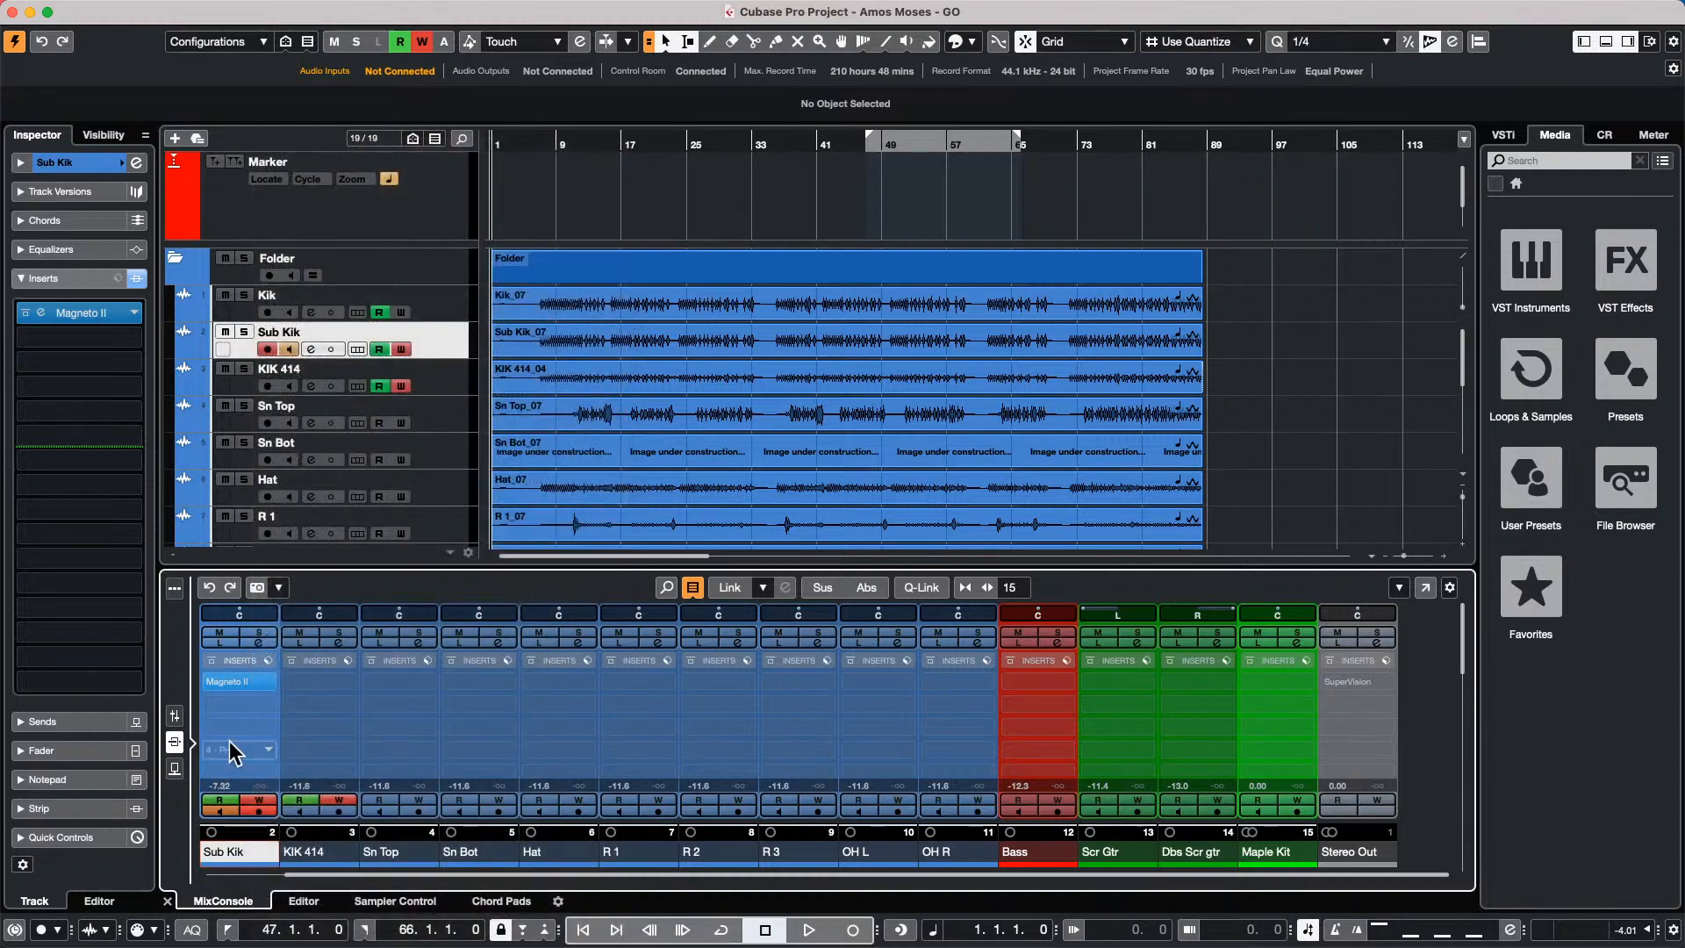
{"action": "right_click", "coordinate": [233, 855]}
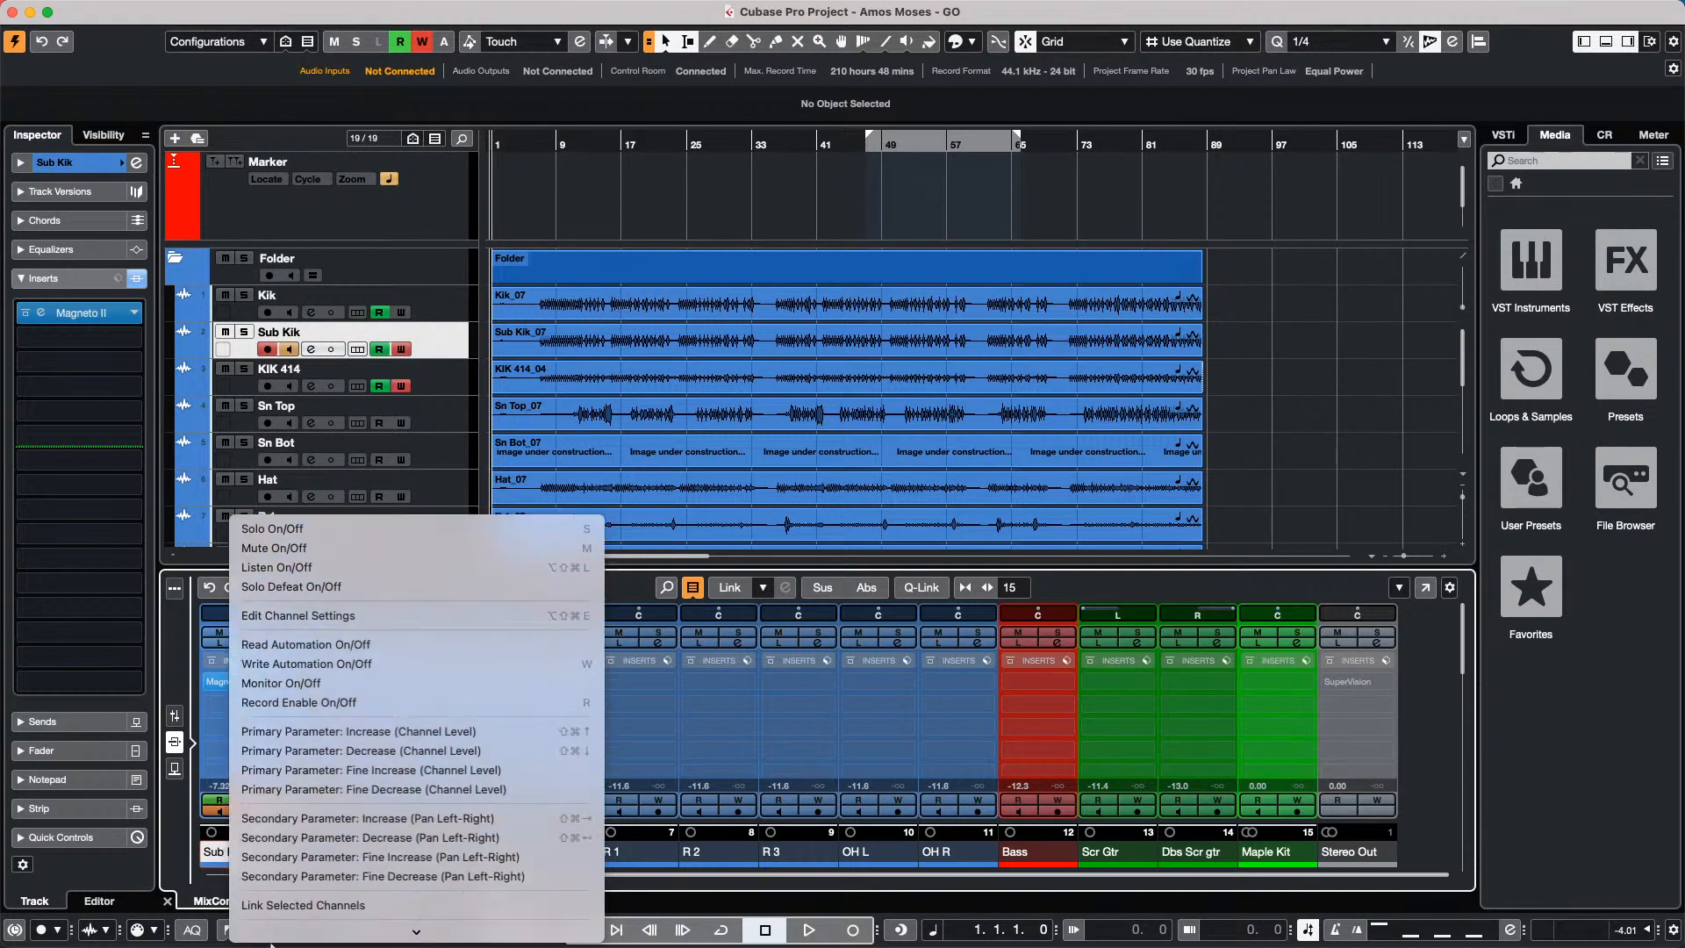
{"action": "scroll", "coordinate": [272, 930], "scroll_direction": "down", "scroll_amount": 3}
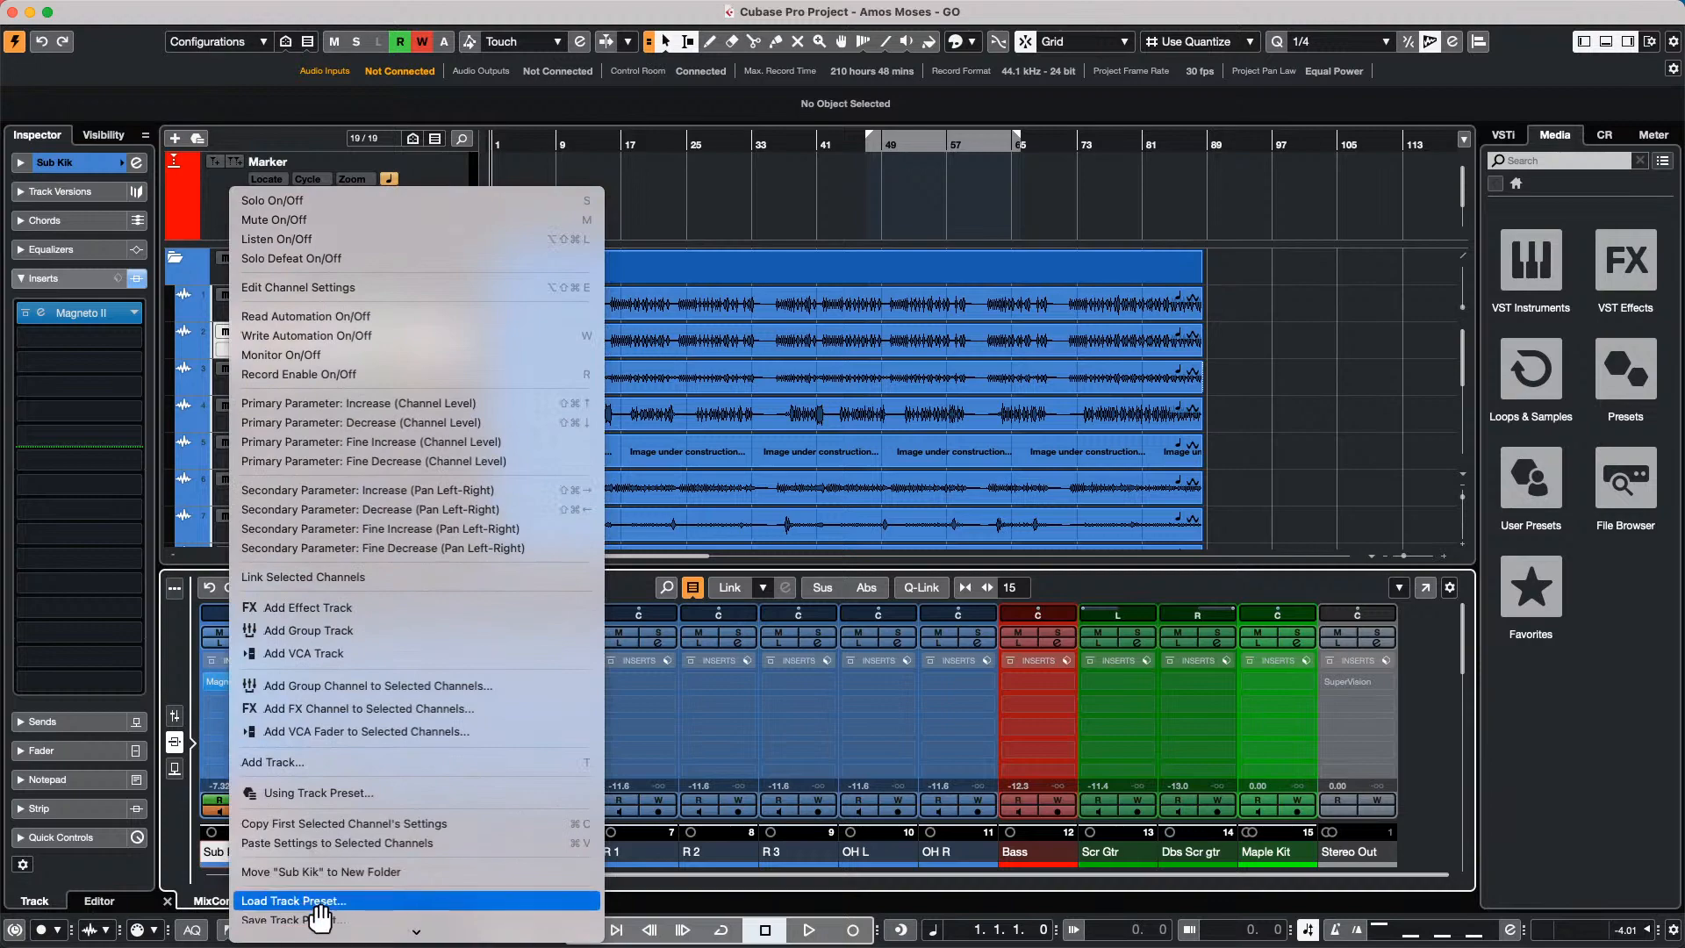
{"action": "left_click", "coordinate": [390, 825]}
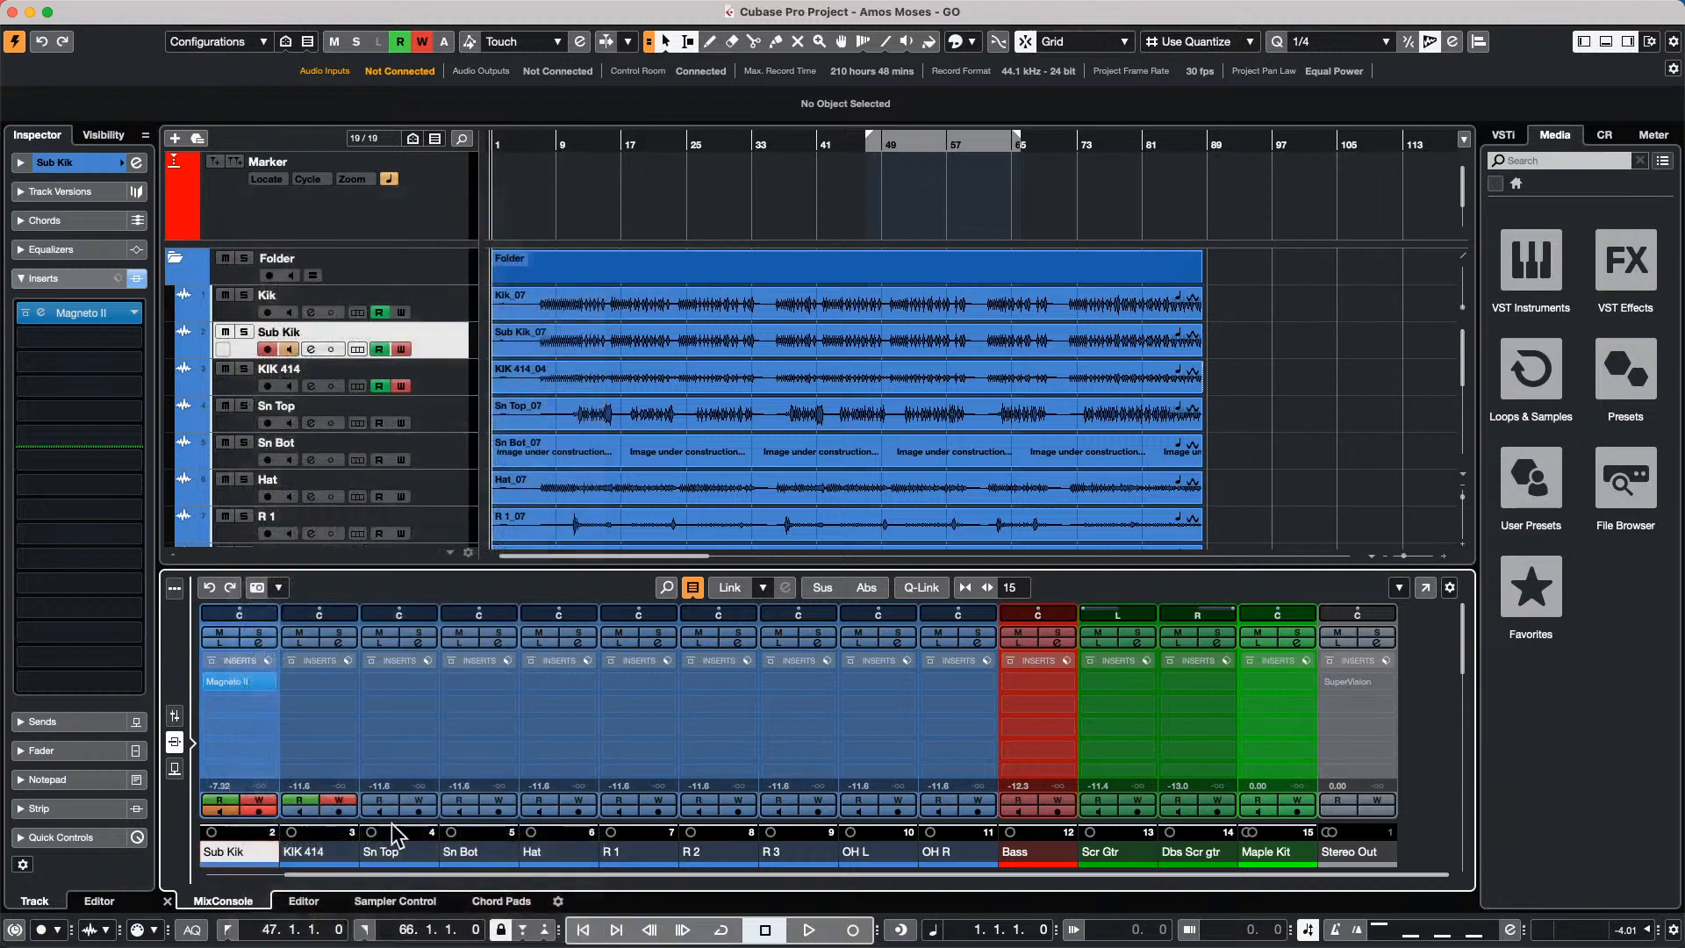
Paste the copied Sub Kik settings to all channels from KIK 414 through OH R.
{"action": "left_click", "coordinate": [318, 853]}
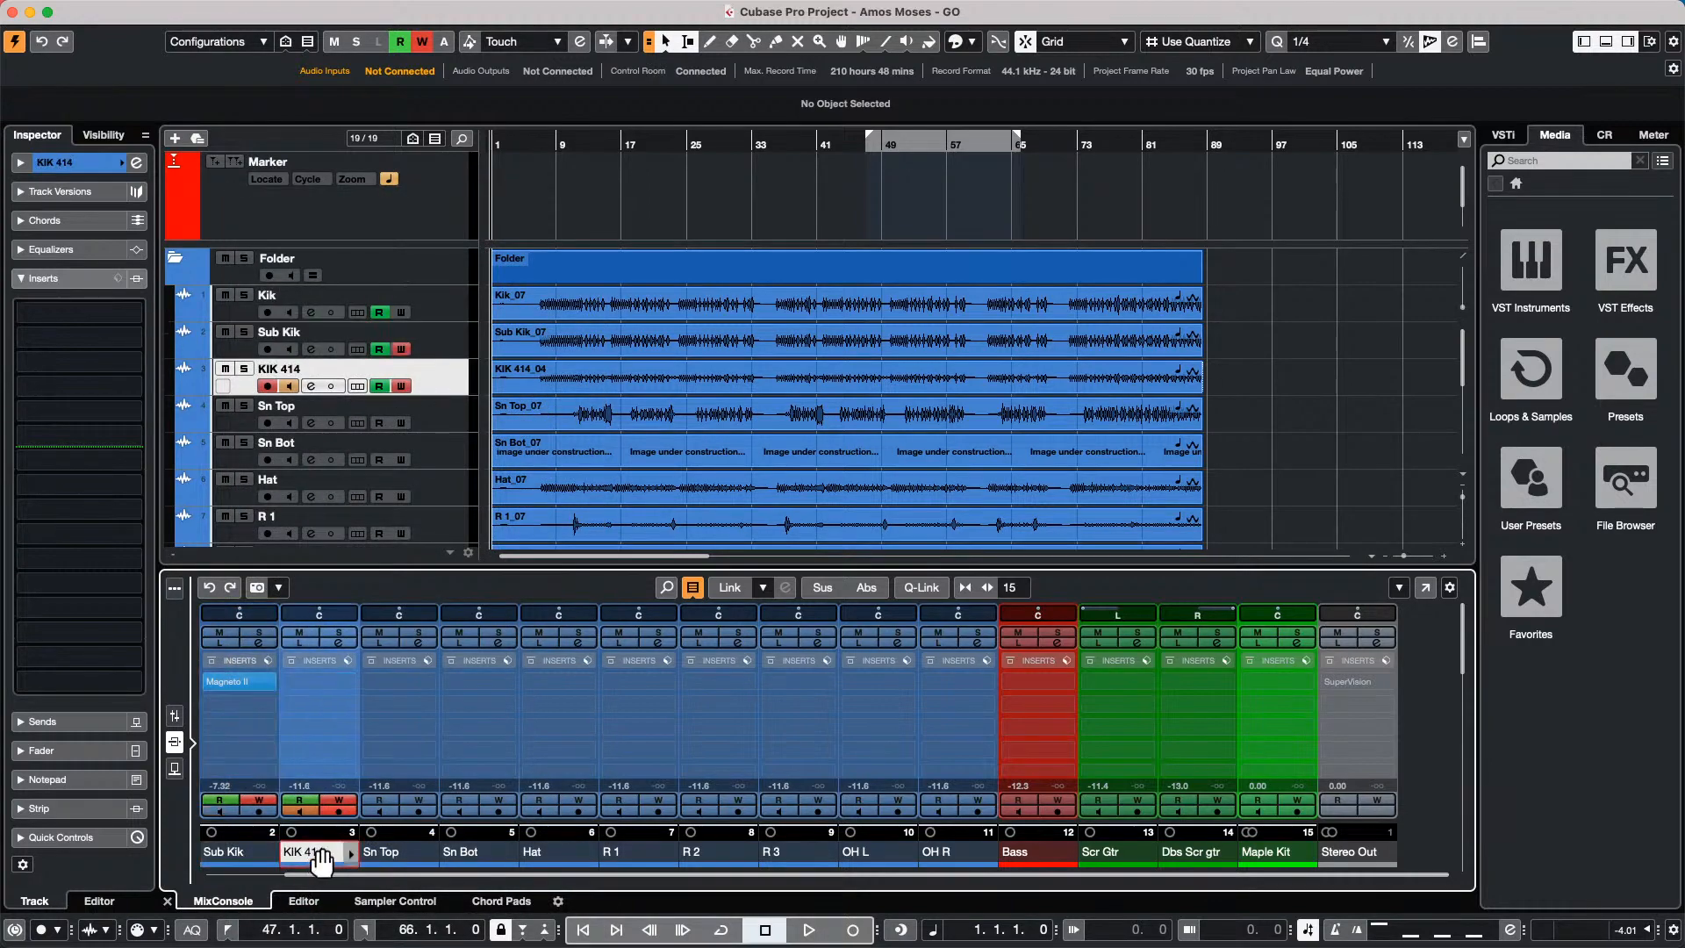
{"action": "left_click", "coordinate": [946, 862], "text": "shift"}
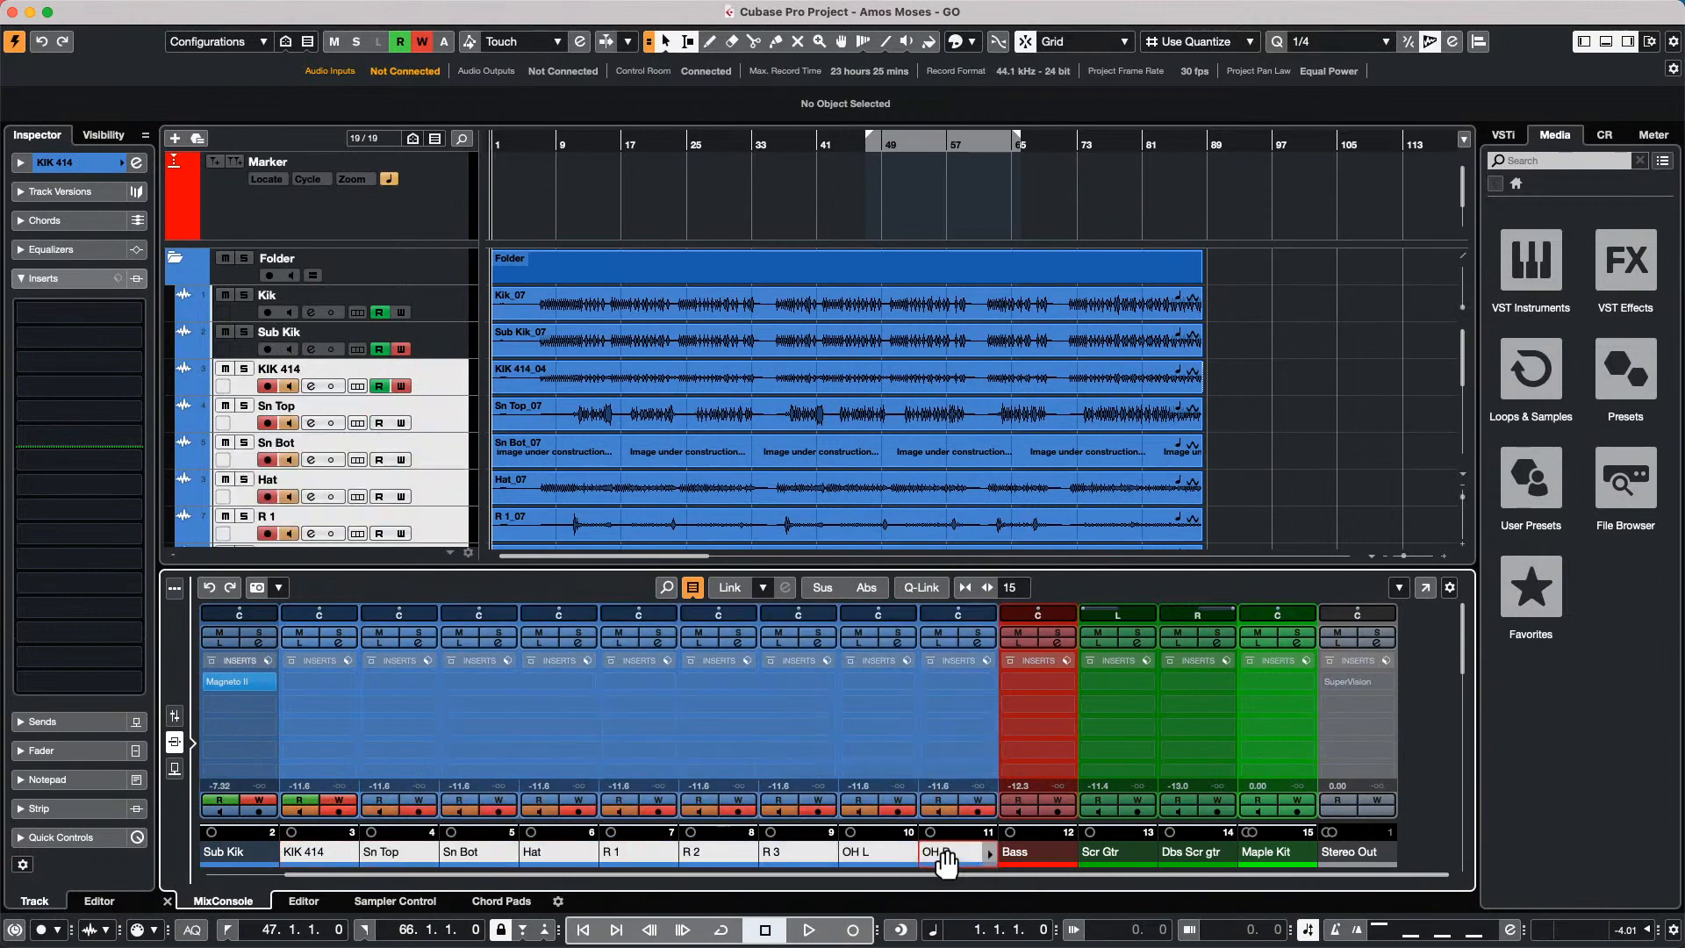
{"action": "right_click", "coordinate": [324, 863]}
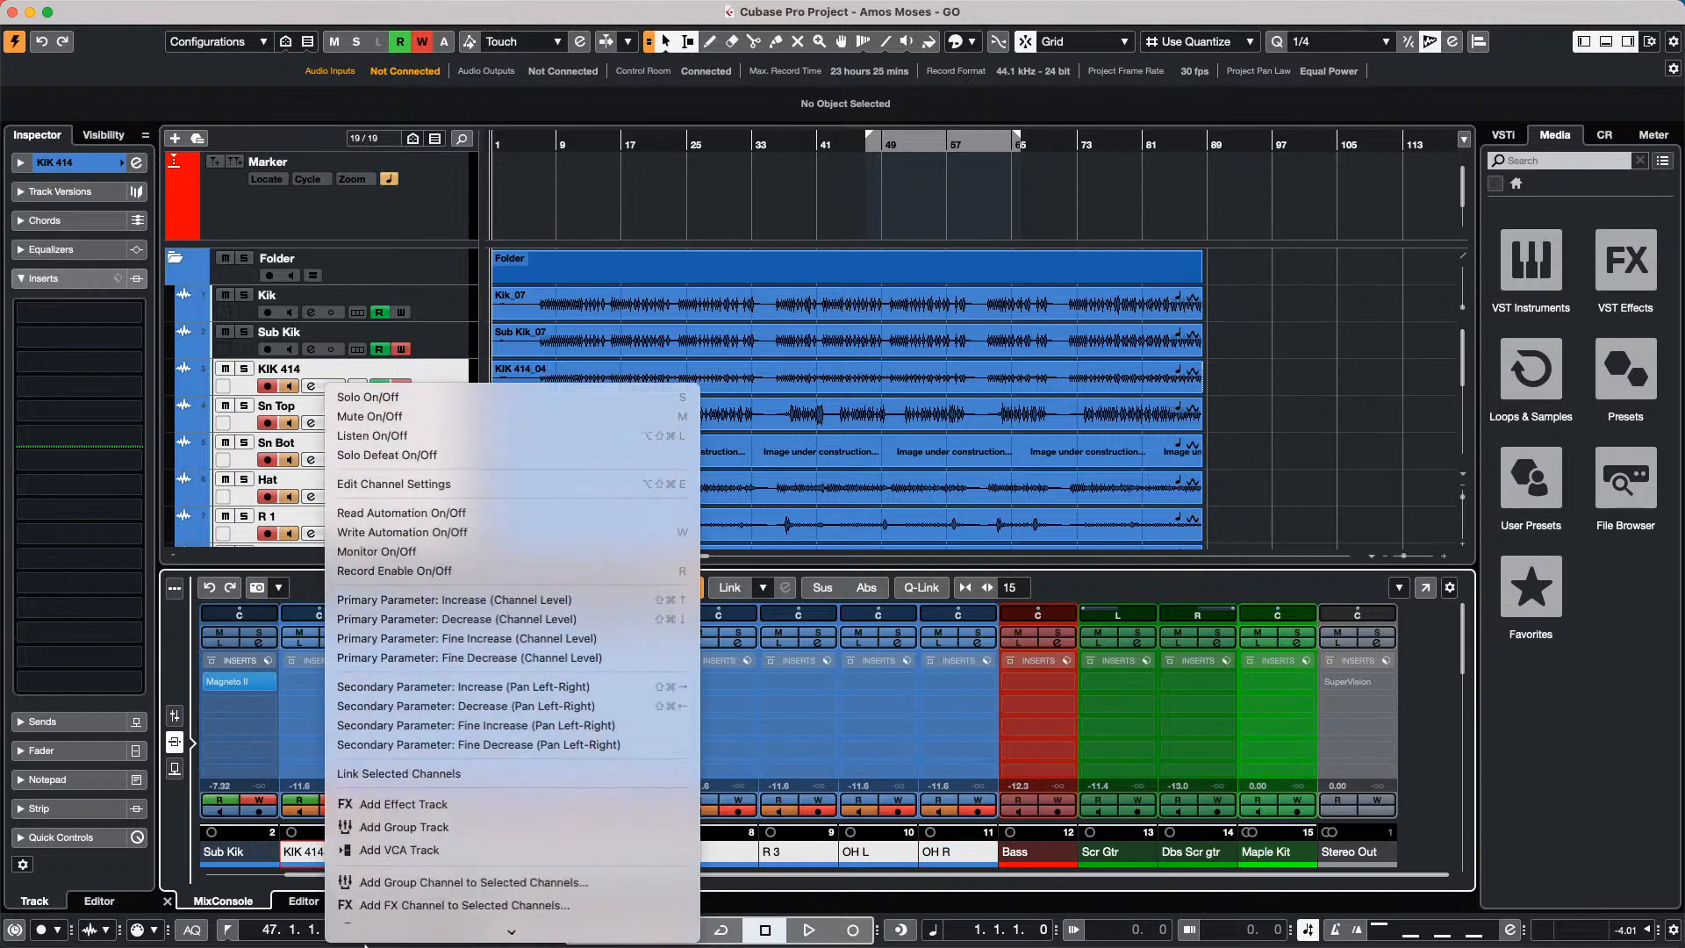
{"action": "scroll", "coordinate": [364, 943], "scroll_direction": "down", "scroll_amount": 5}
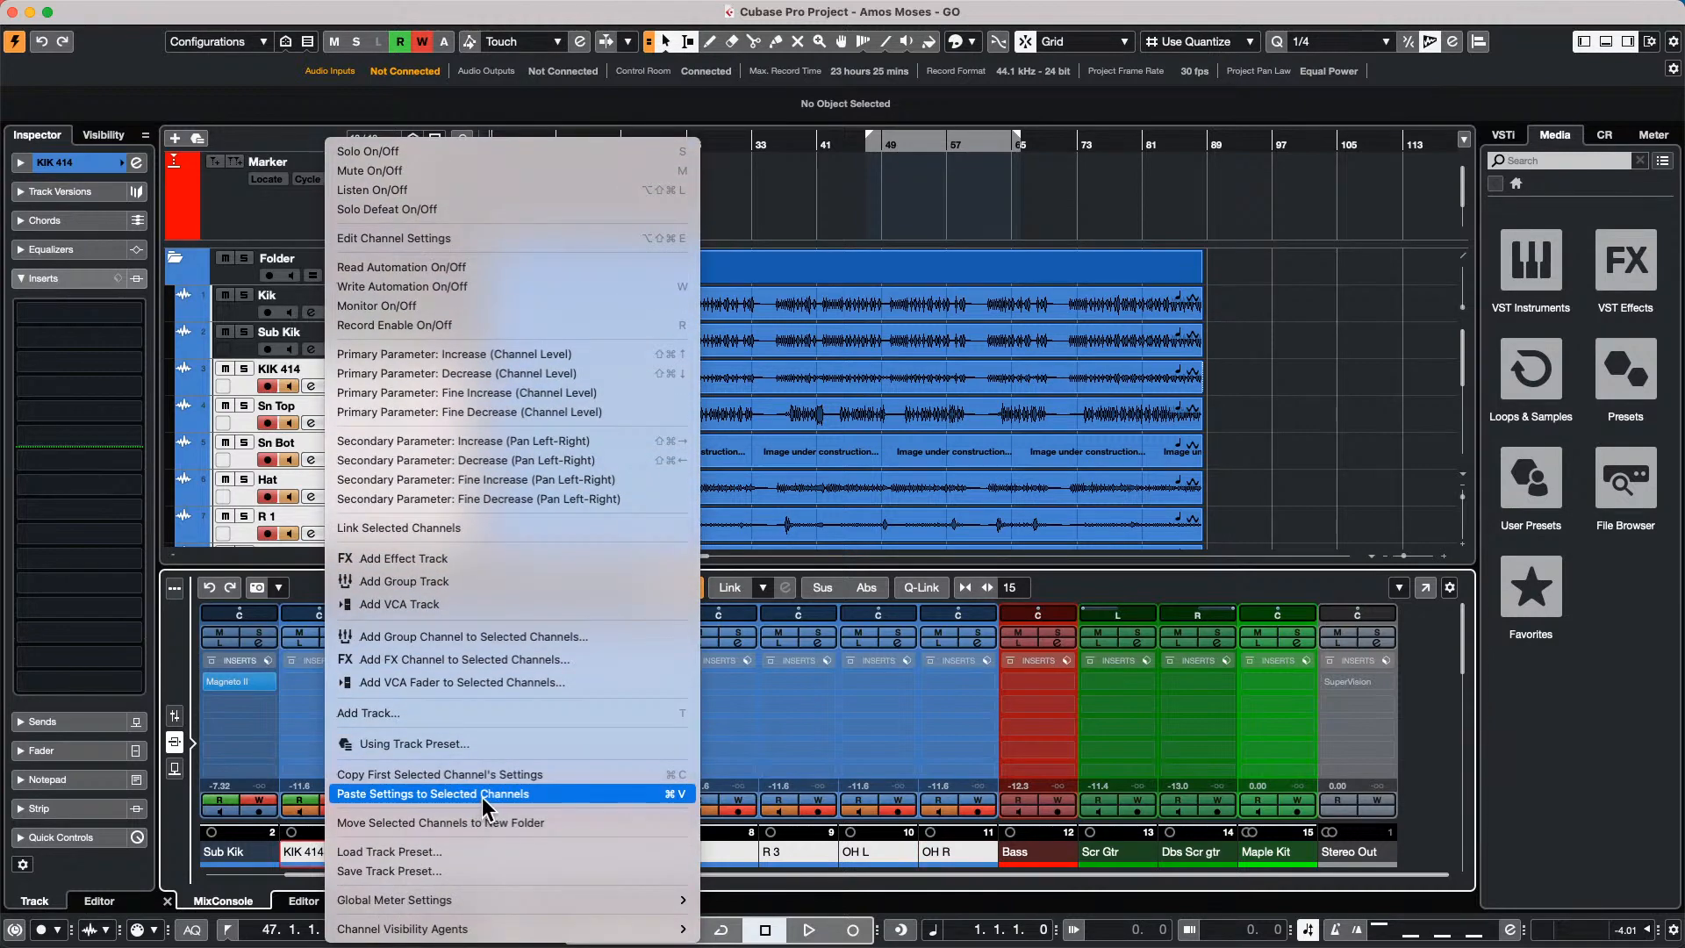
{"action": "left_click", "coordinate": [483, 793]}
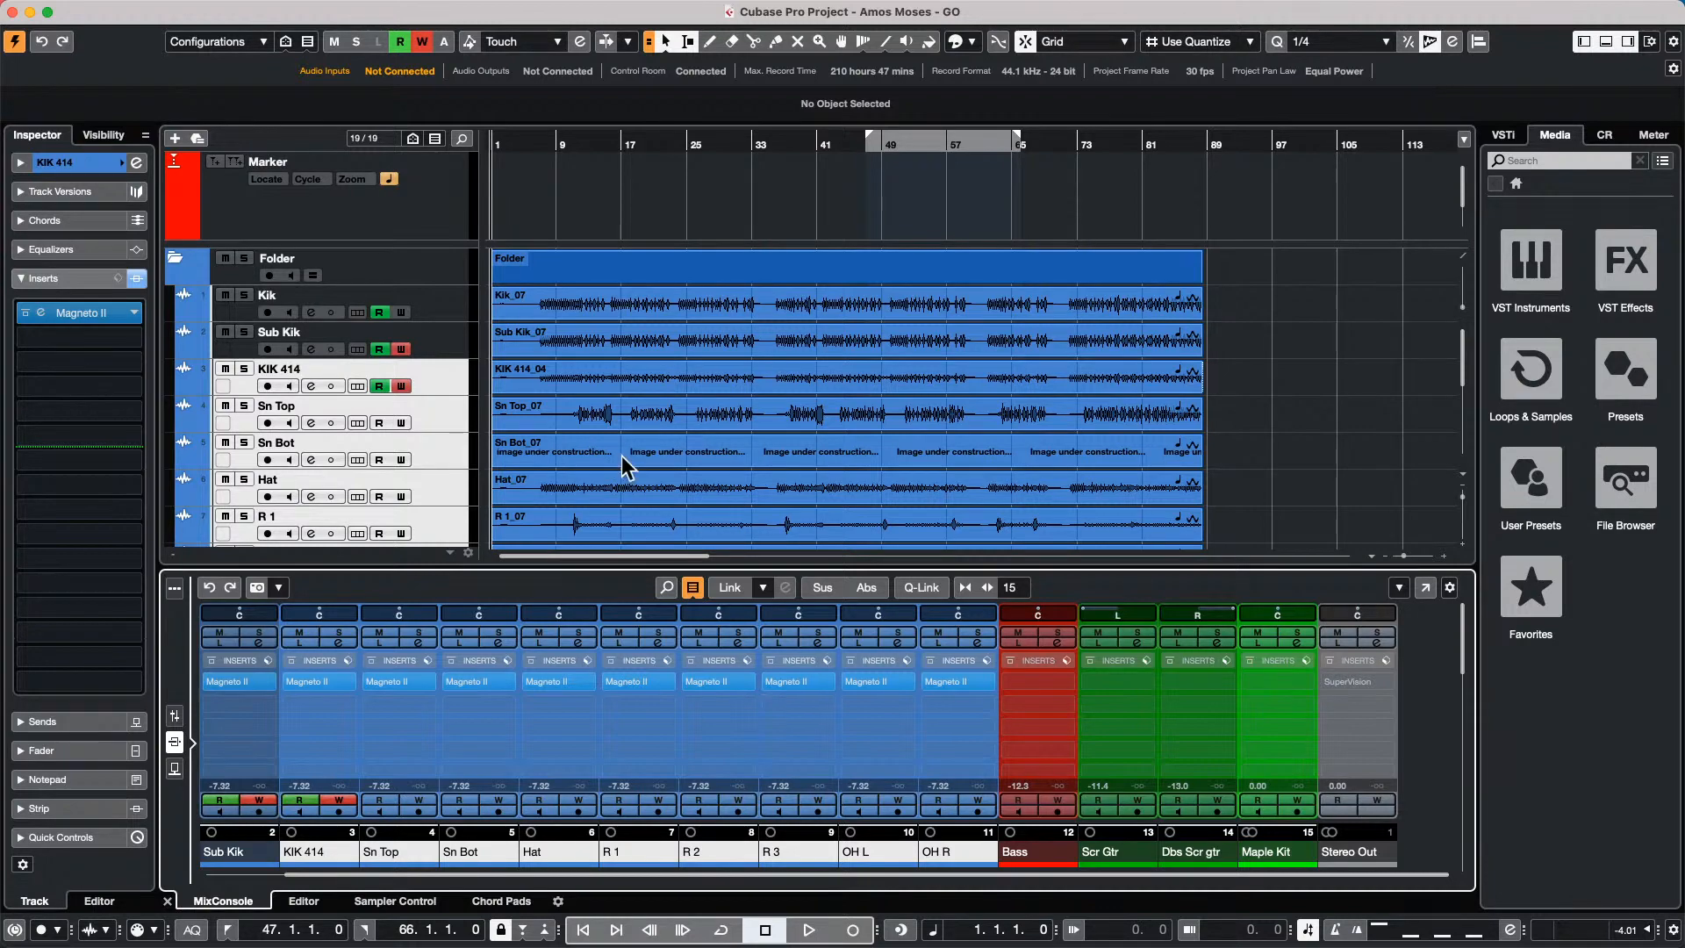
Create a new empty project in the November 2 2021 folder.
{"action": "mouse_move", "coordinate": [63, 5]}
{"action": "left_click", "coordinate": [120, 11]}
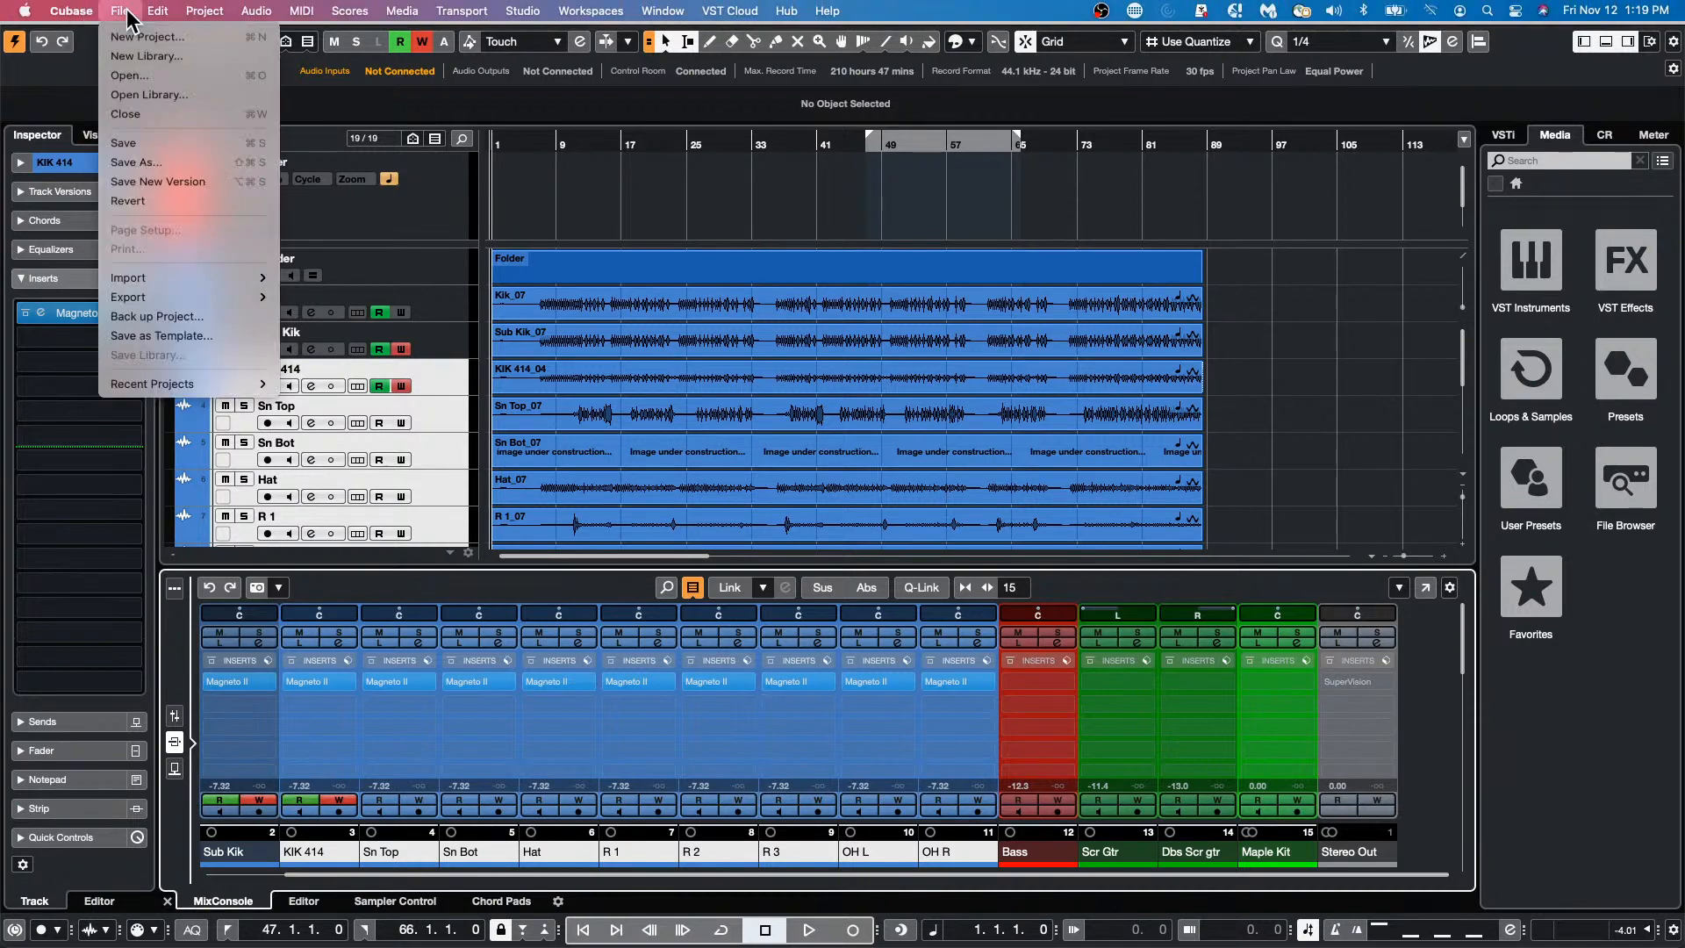
{"action": "left_click", "coordinate": [130, 42]}
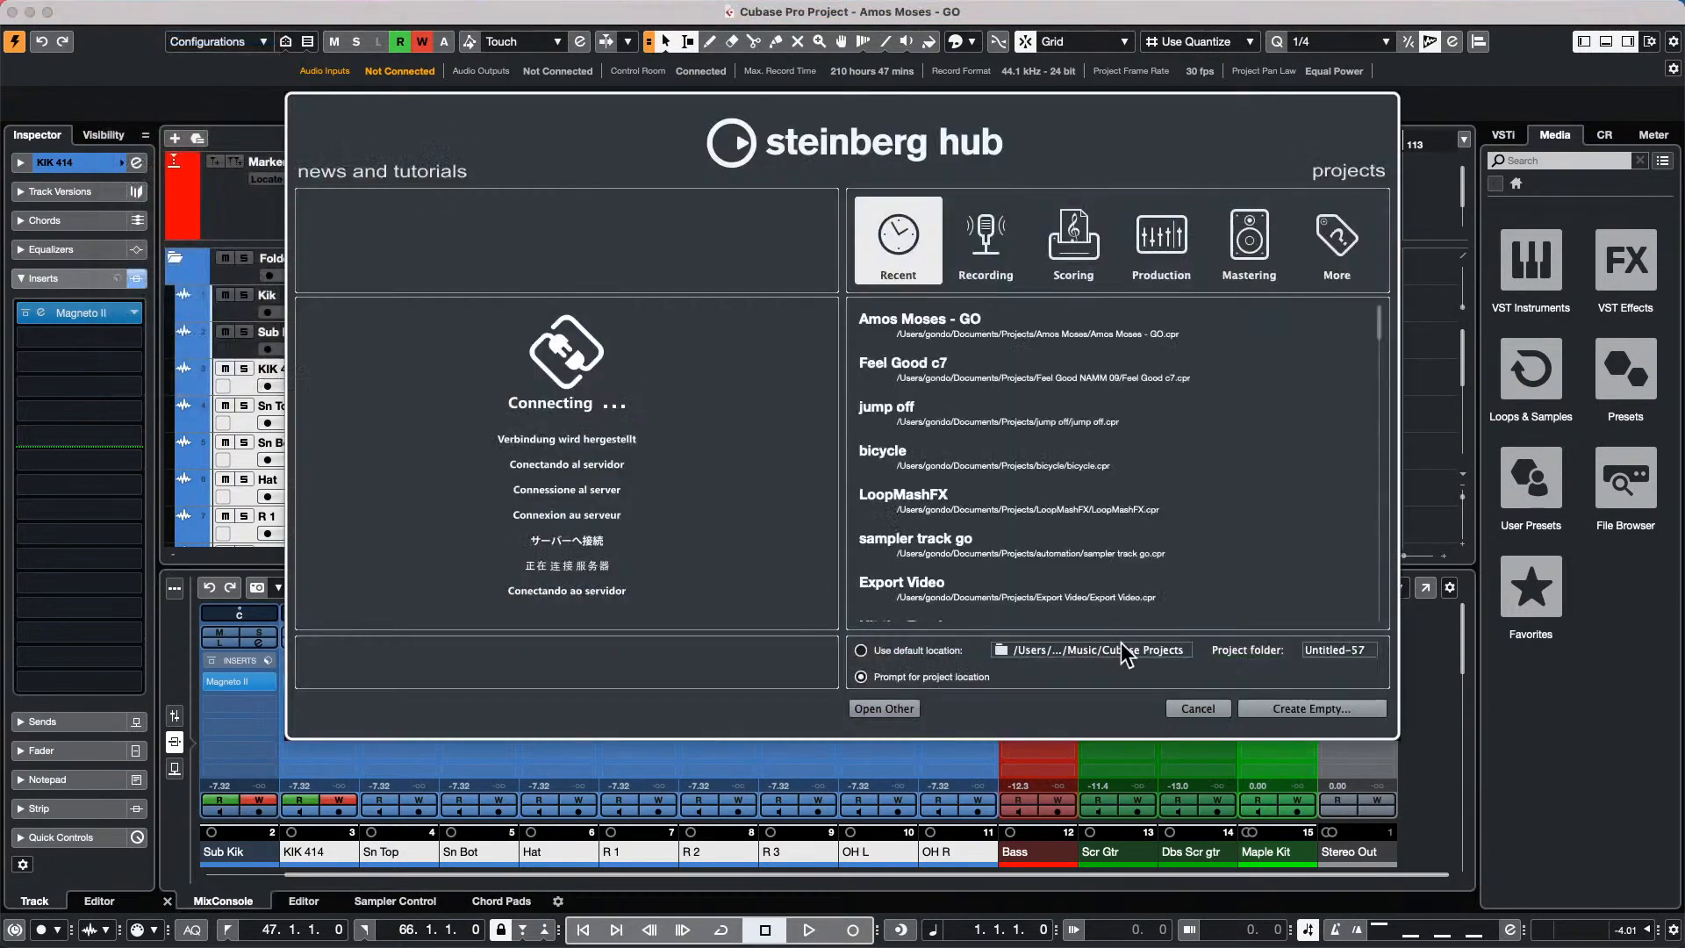
{"action": "left_click", "coordinate": [1290, 707]}
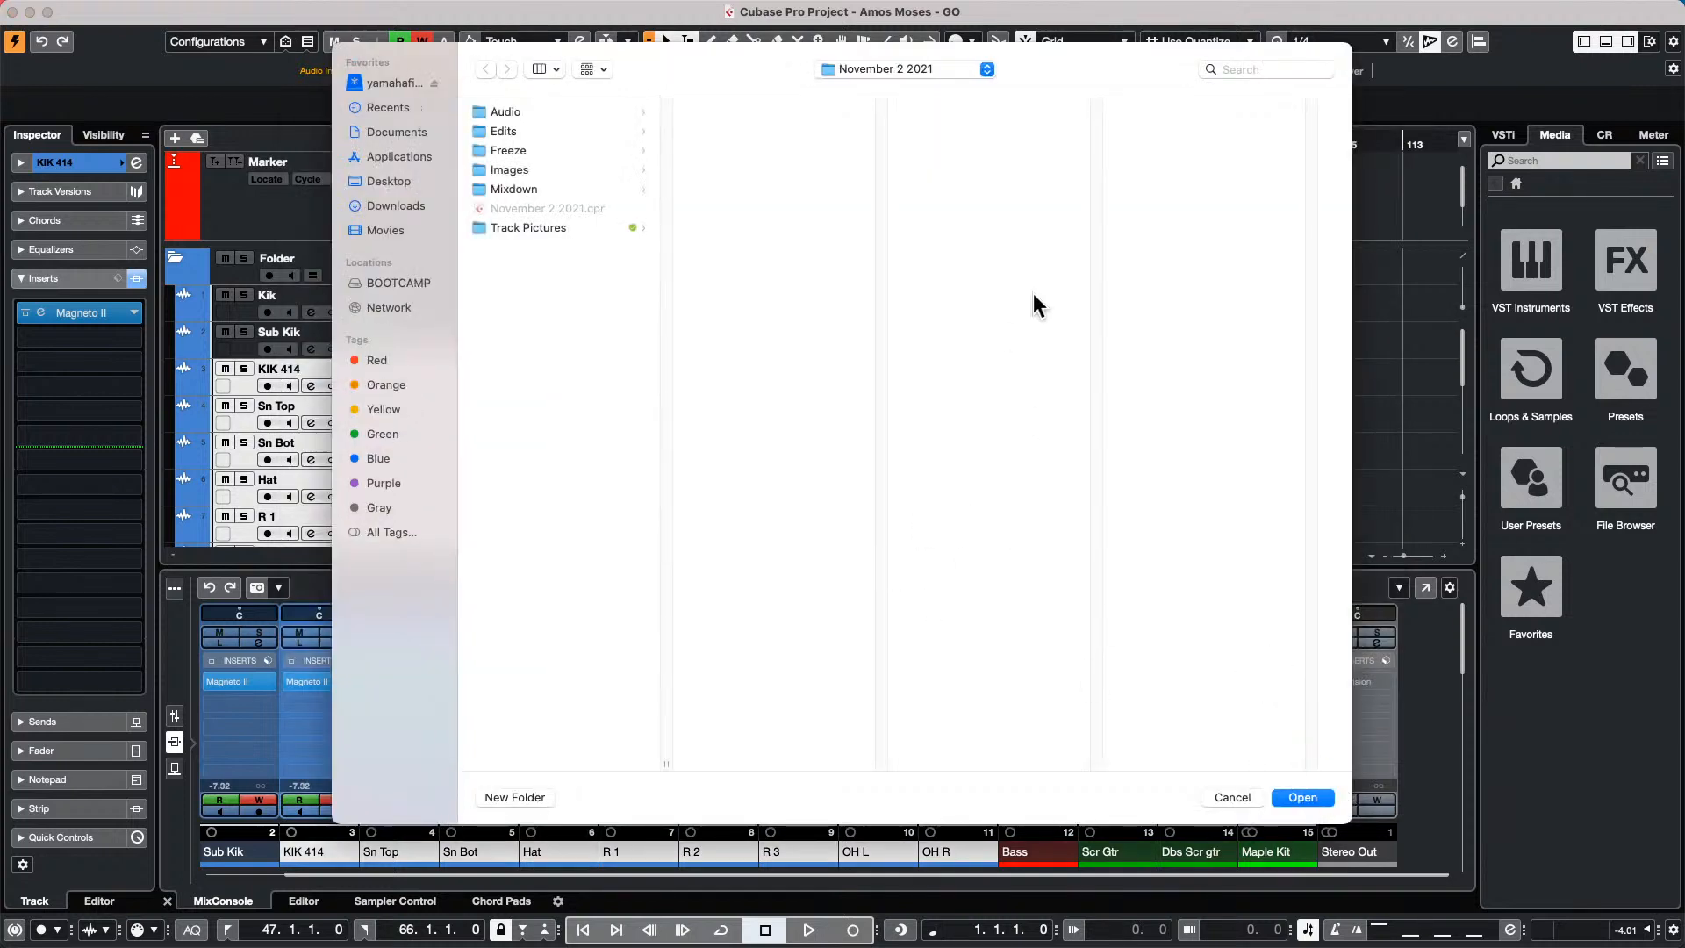
{"action": "left_click", "coordinate": [1297, 797]}
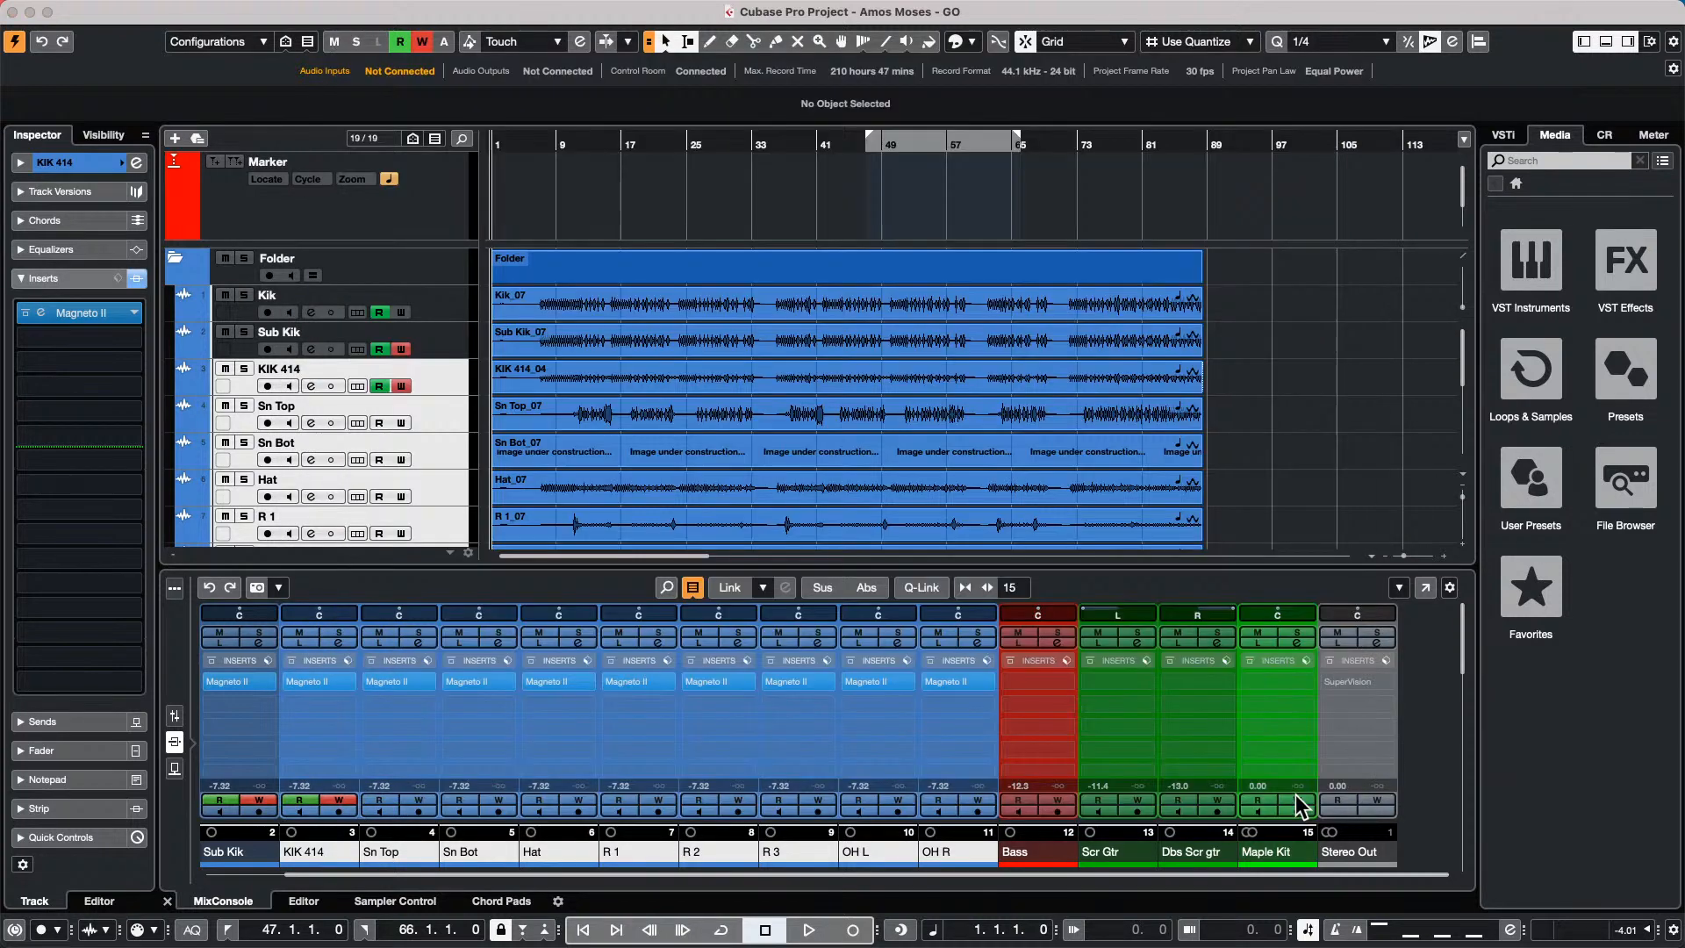
Add eight stereo audio tracks to the empty project.
{"action": "right_click", "coordinate": [261, 232]}
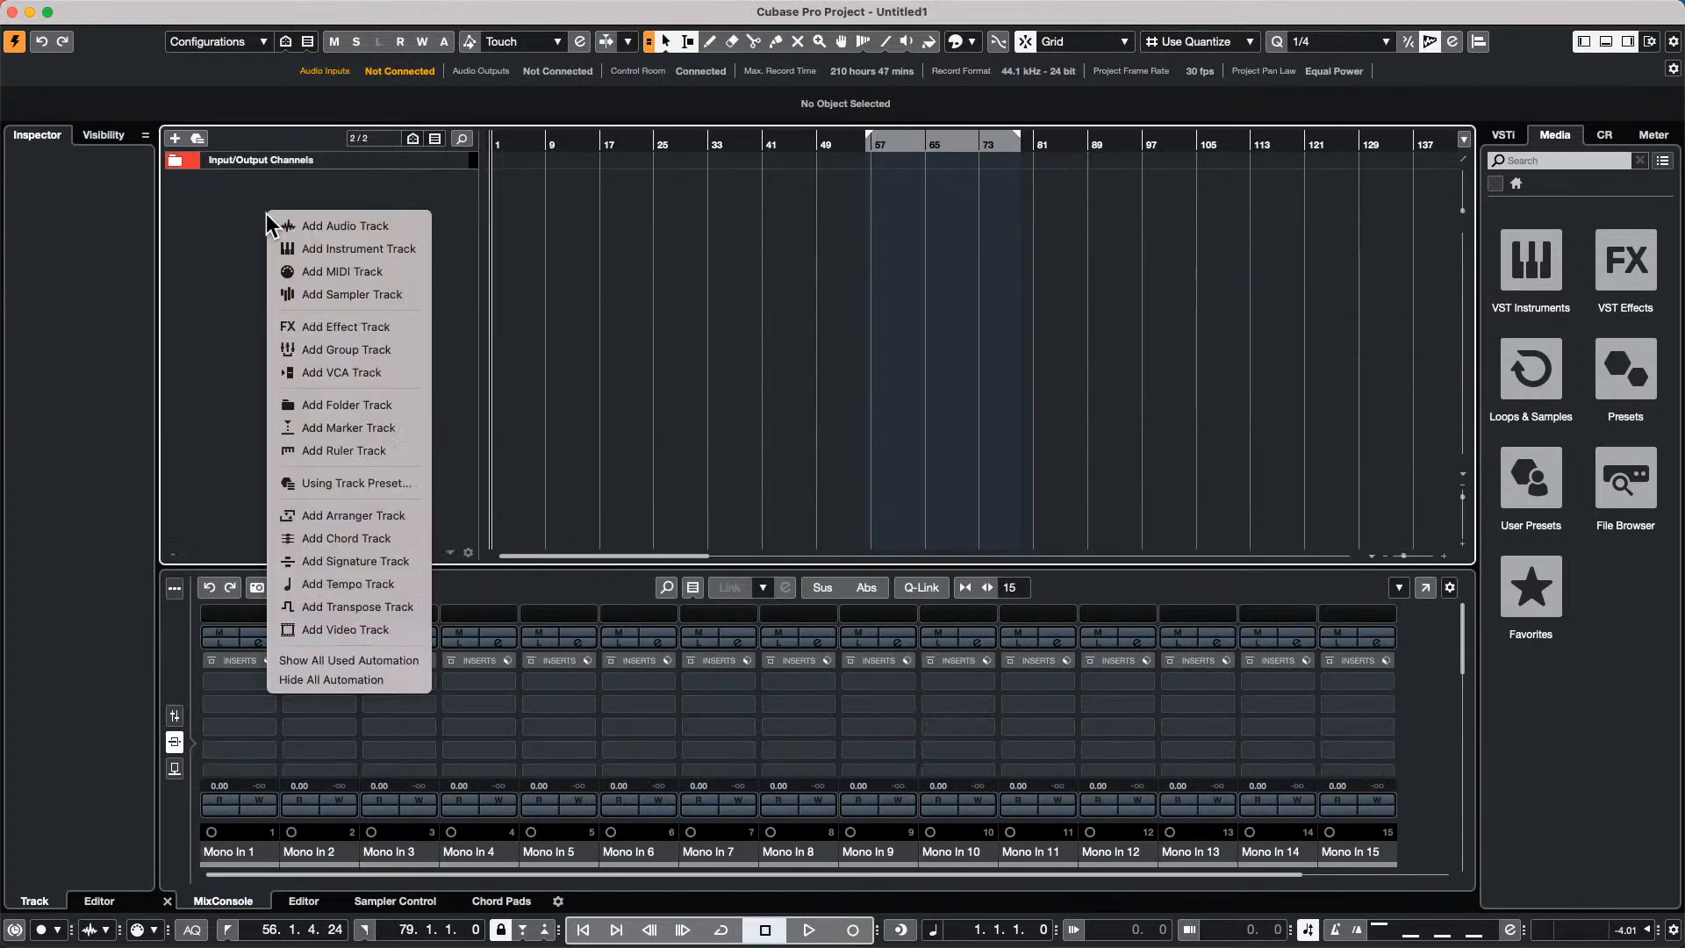
{"action": "left_click", "coordinate": [335, 226]}
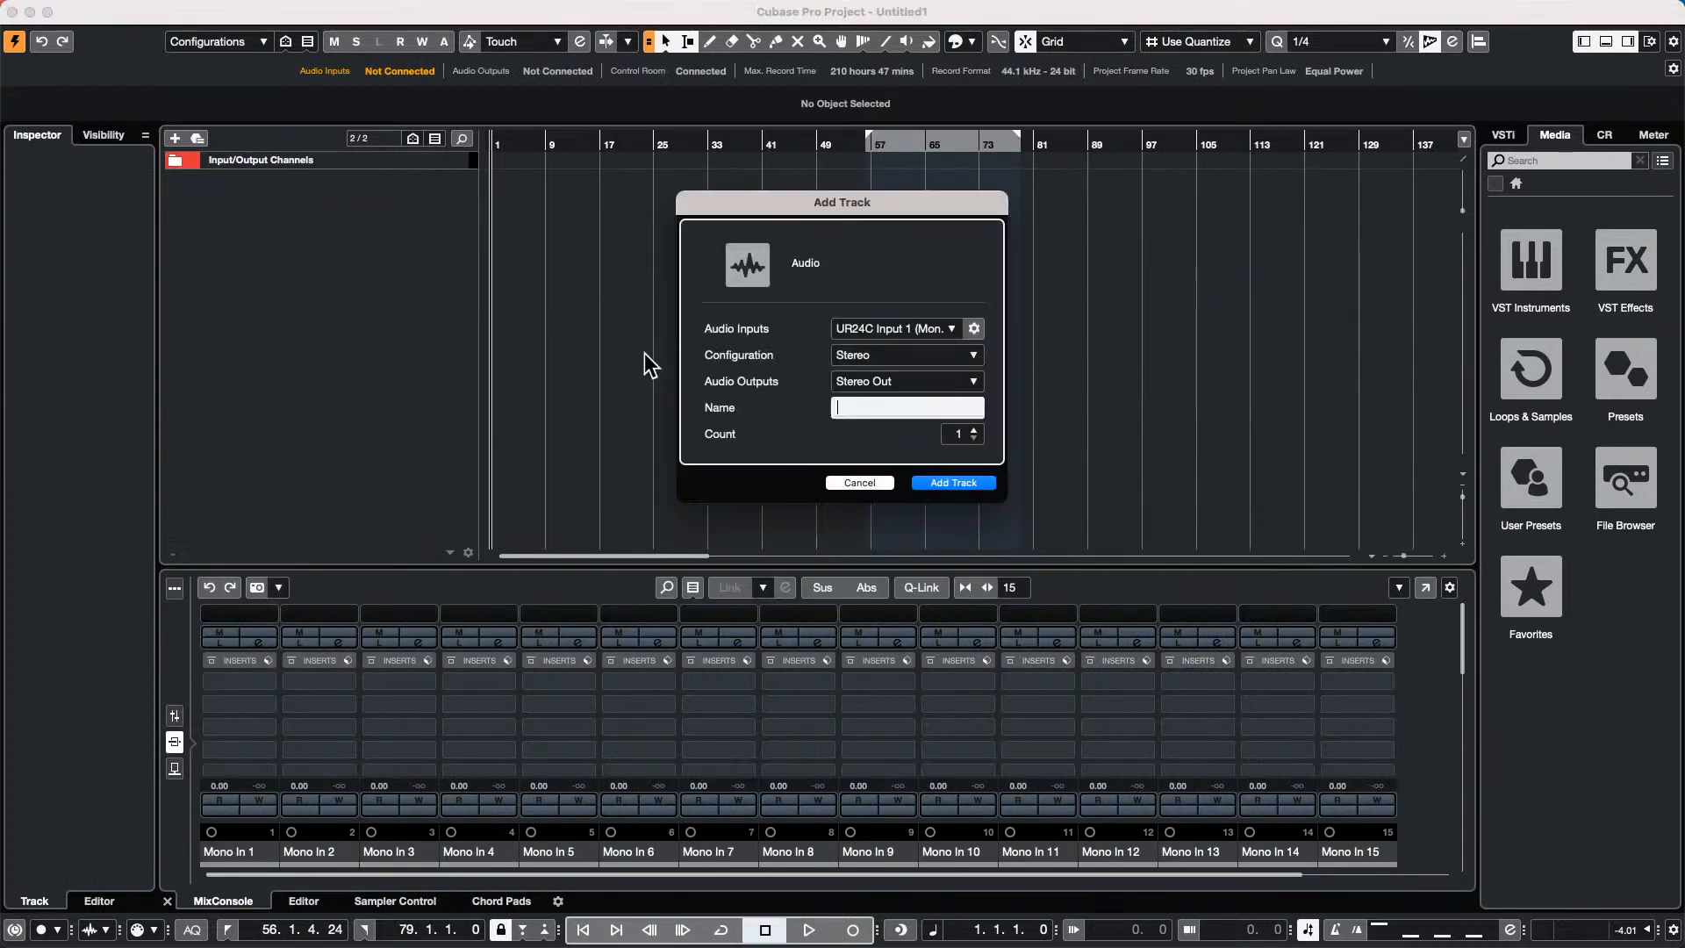
{"action": "left_click", "coordinate": [971, 430]}
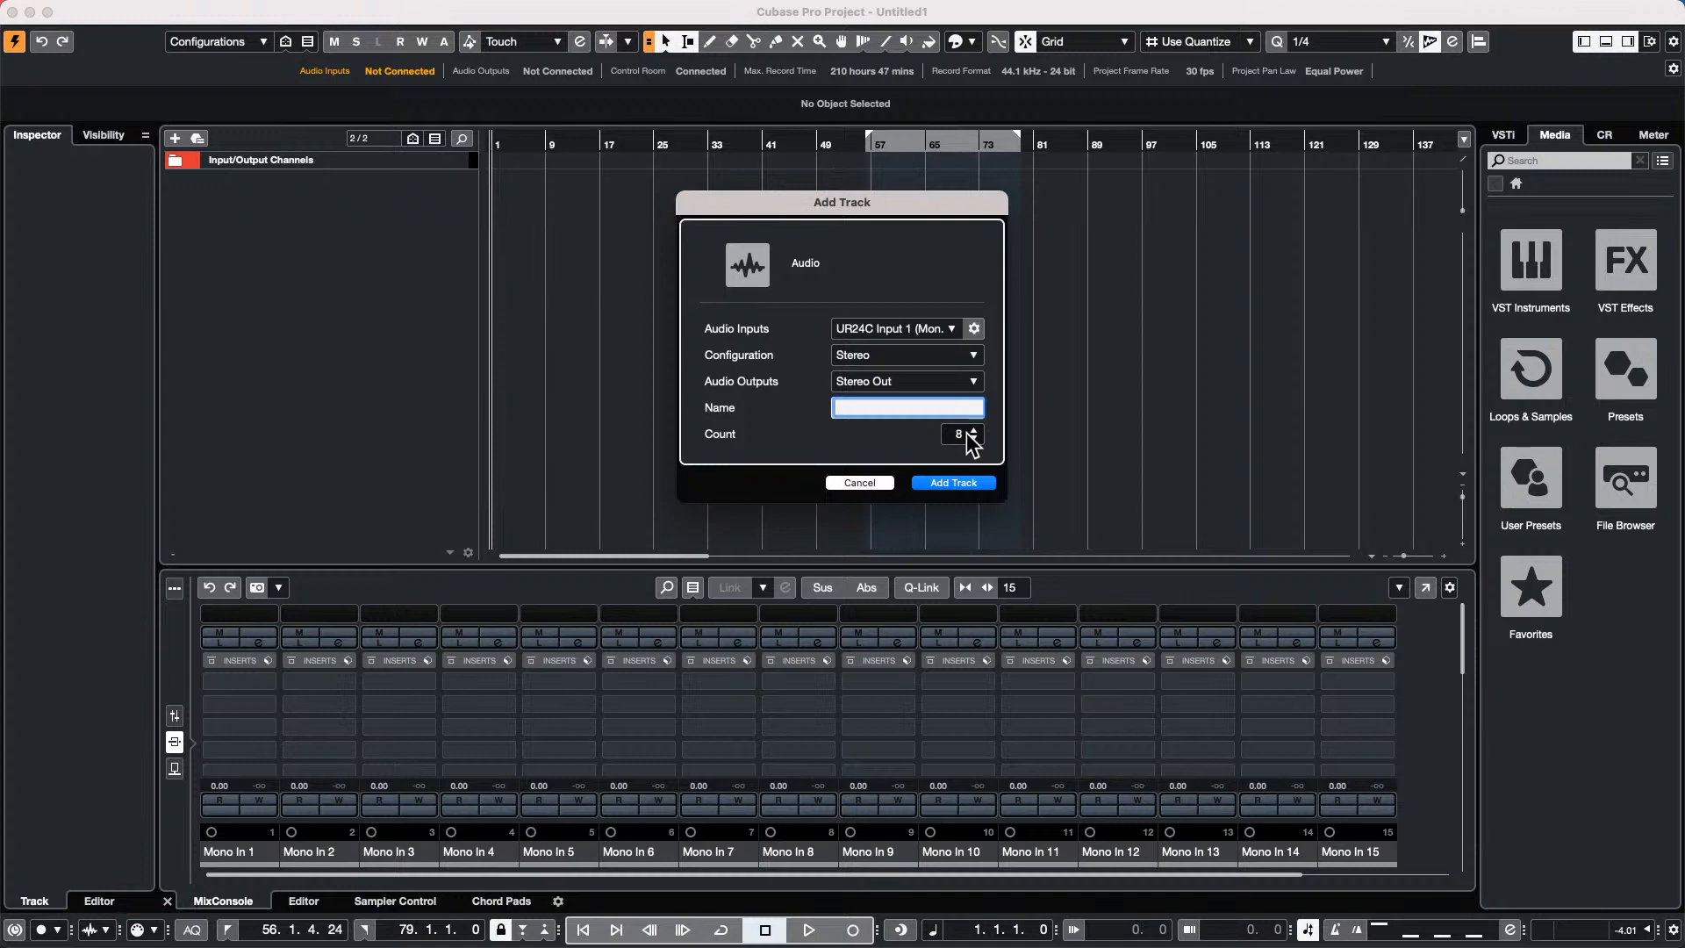
{"action": "left_click", "coordinate": [969, 485]}
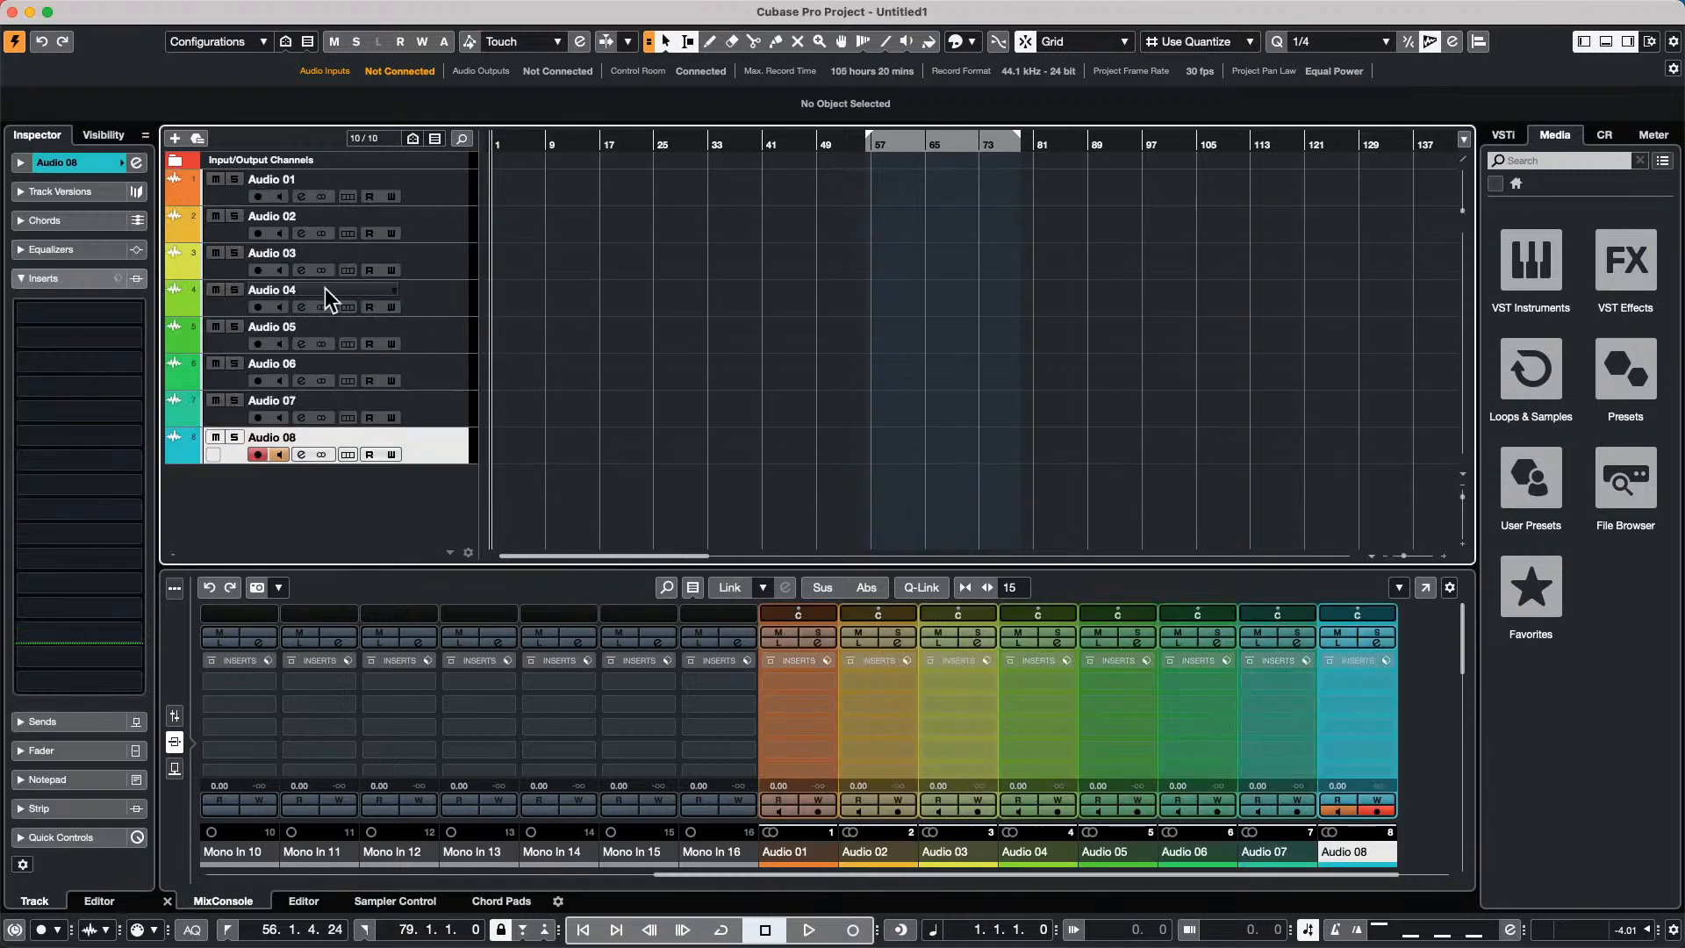
Select tracks Audio 01 through Audio 08 and record about 10 bars on all of them simultaneously.
{"action": "left_click", "coordinate": [449, 193], "text": "shift"}
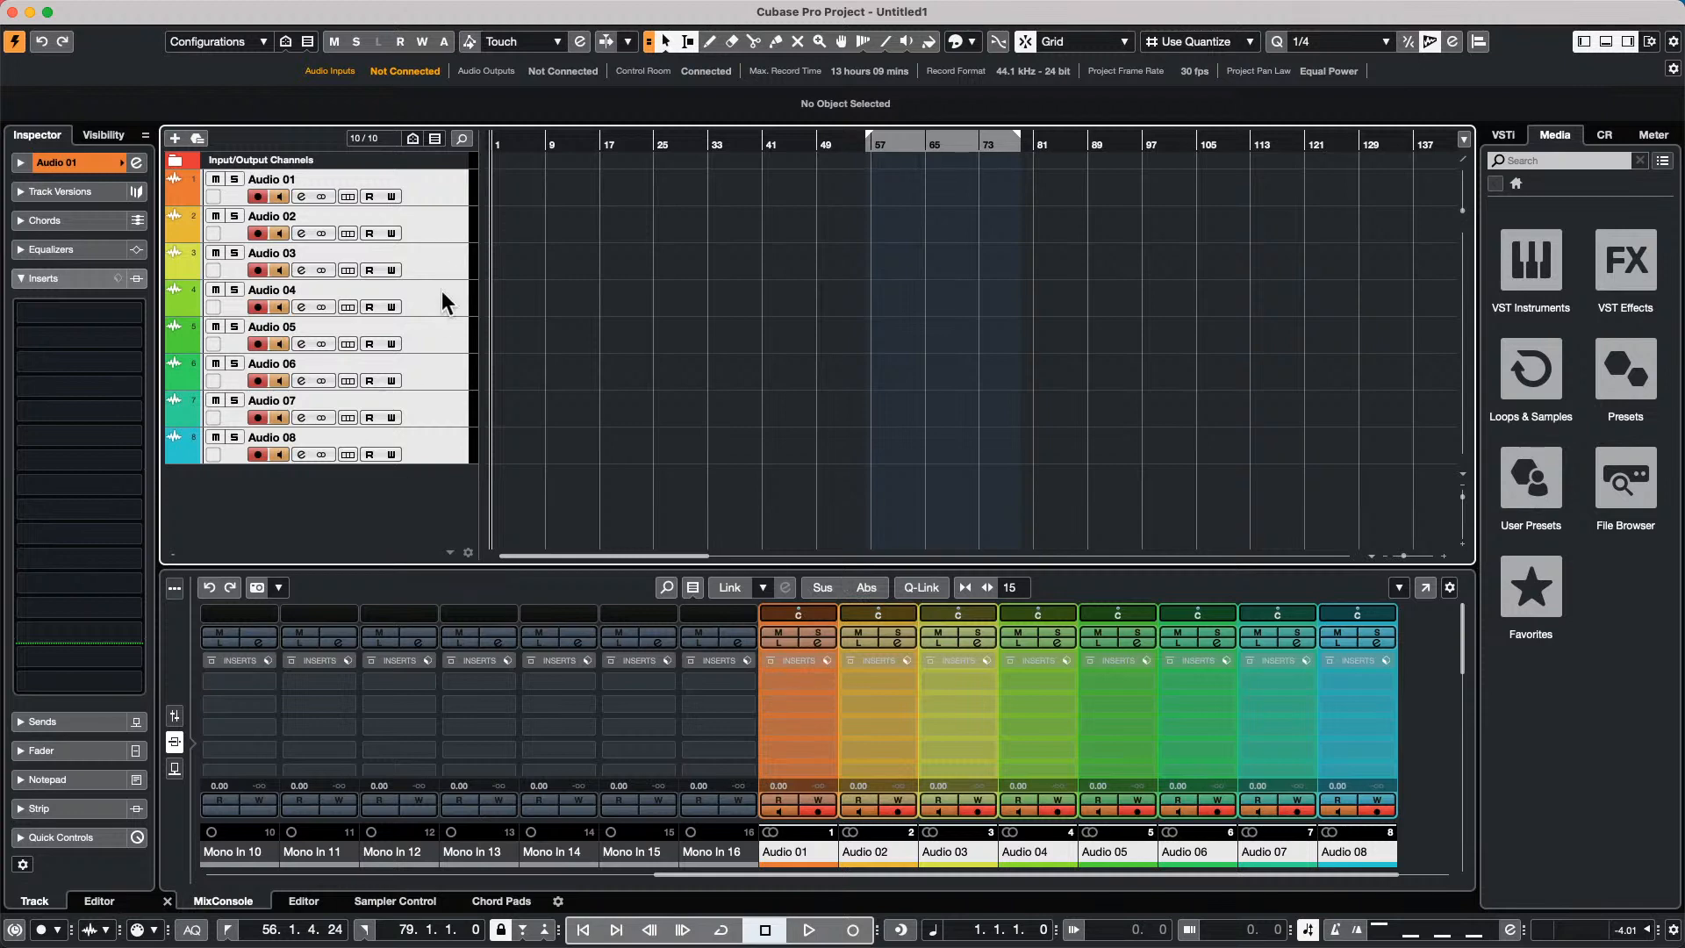
{"action": "left_click", "coordinate": [808, 930]}
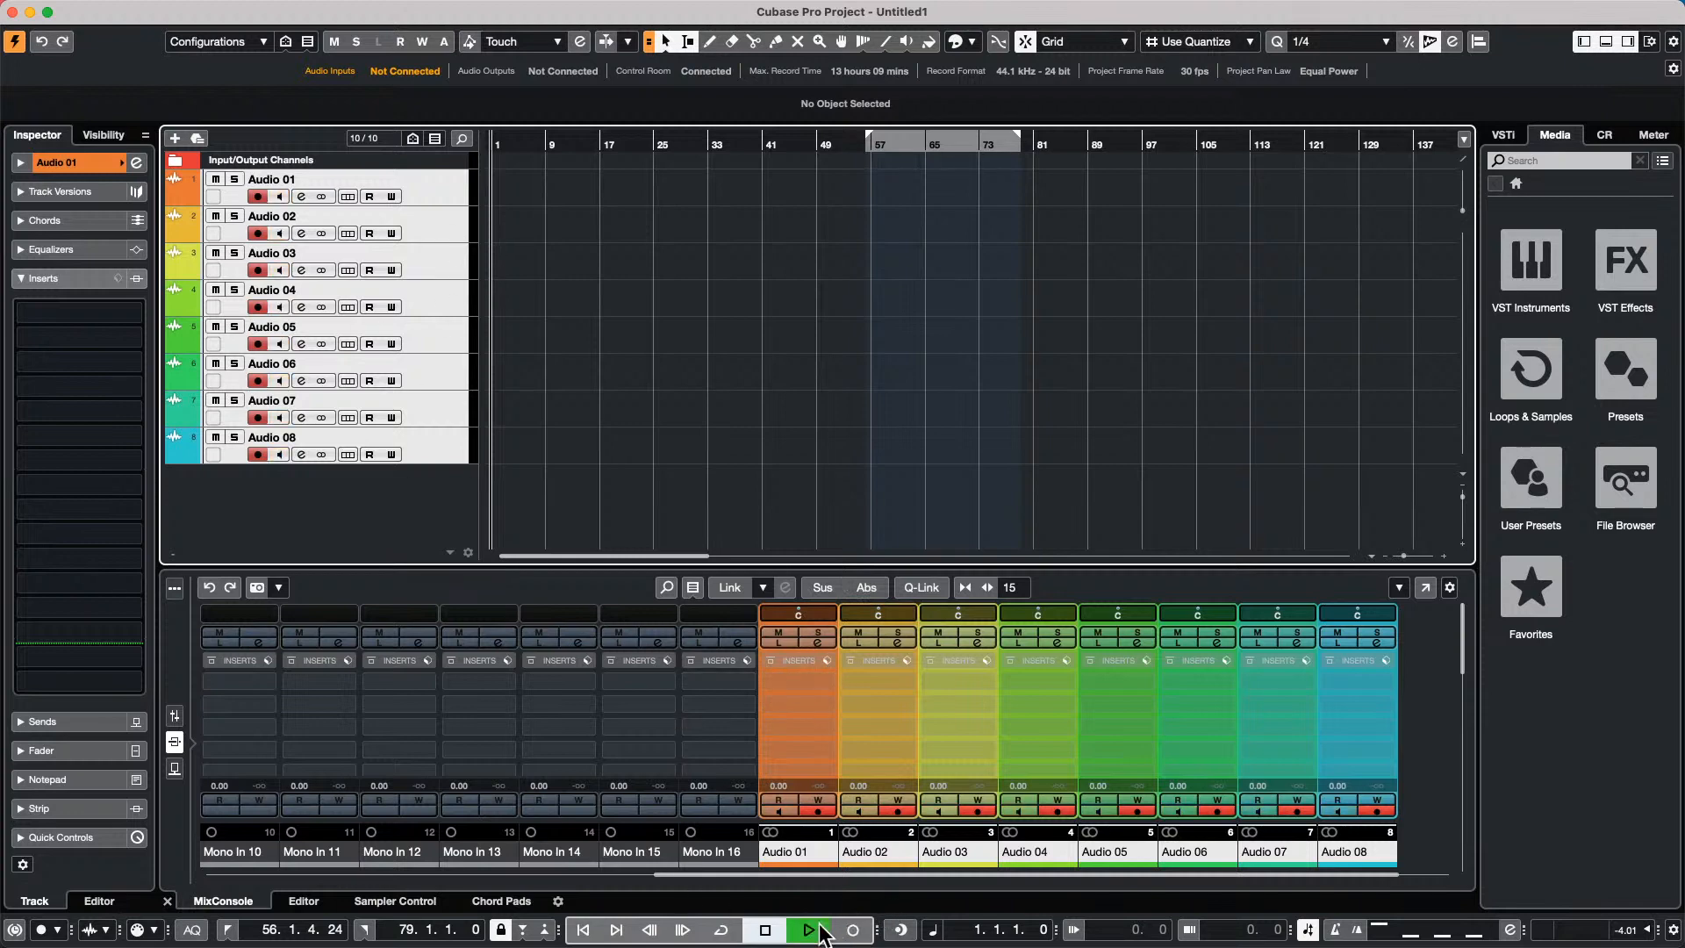
{"action": "left_click", "coordinate": [851, 932]}
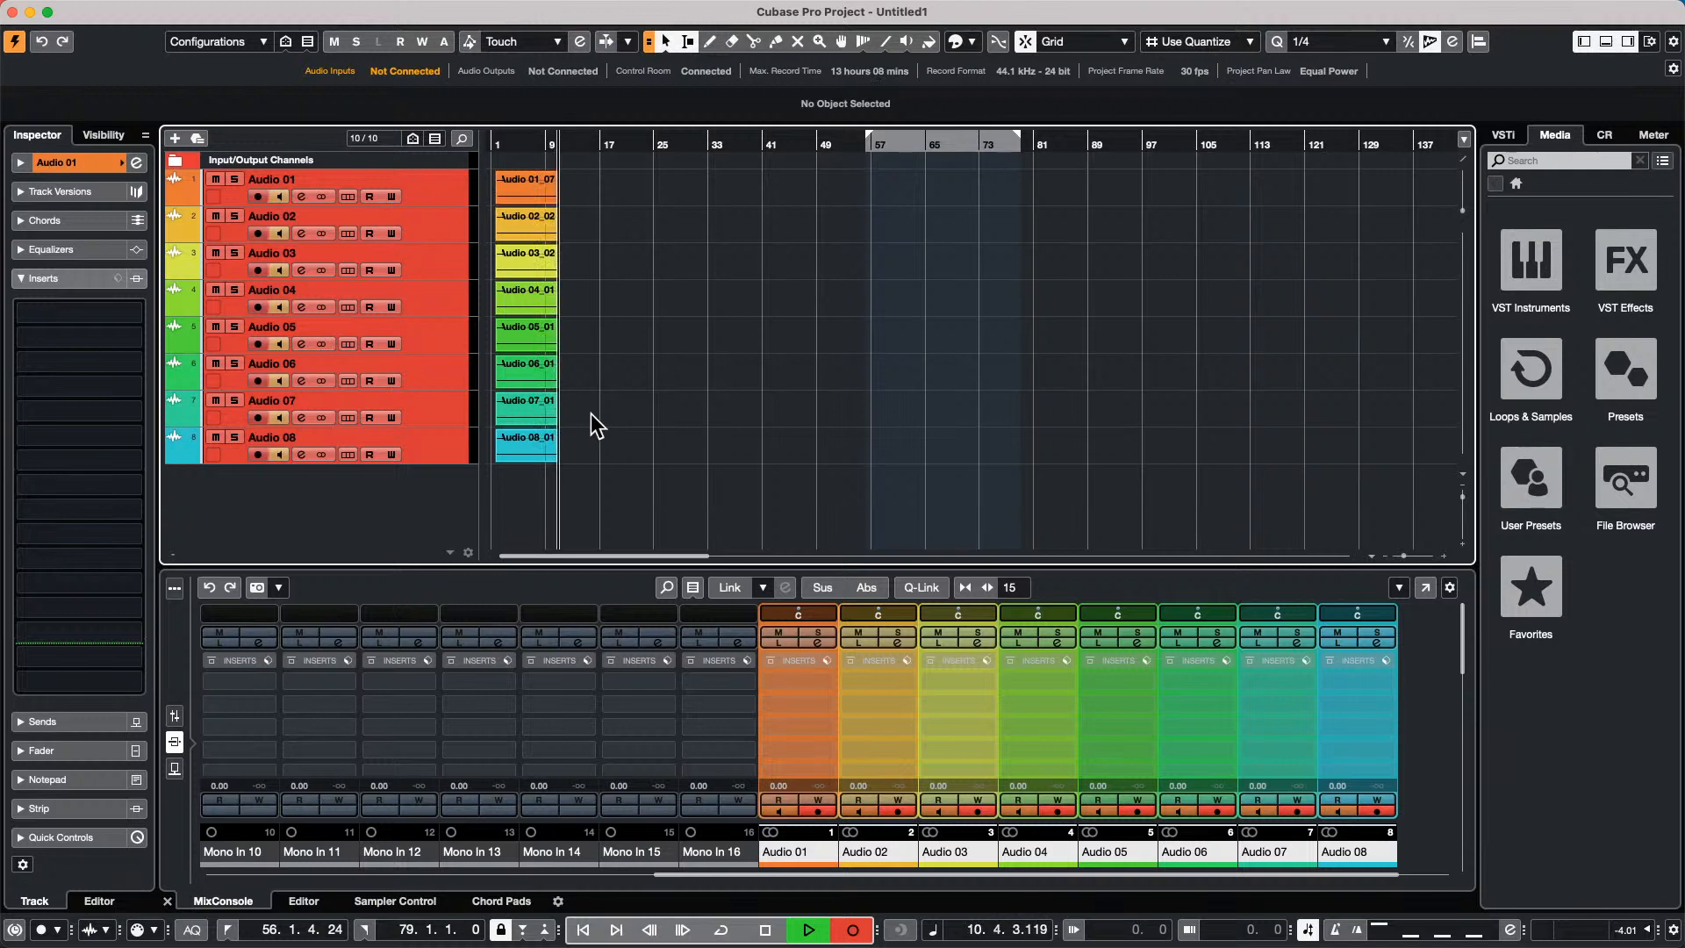
{"action": "key", "text": "space"}
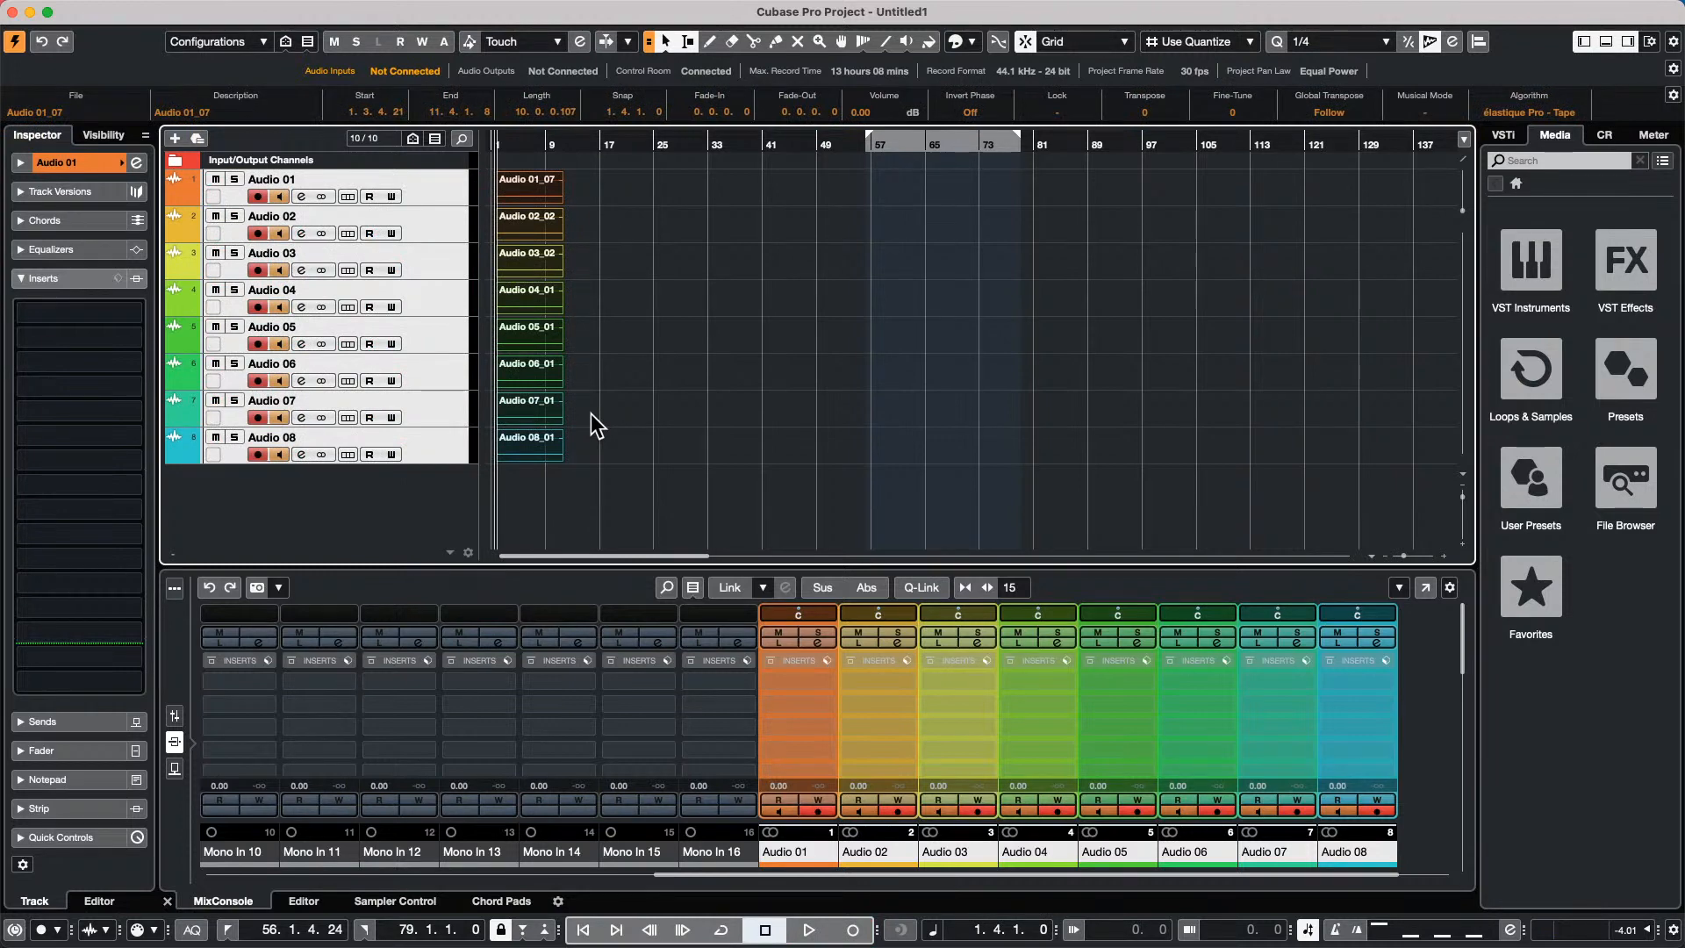
Select the recorded event on Audio 01 and return the project cursor to bar 1.
{"action": "left_click", "coordinate": [603, 229]}
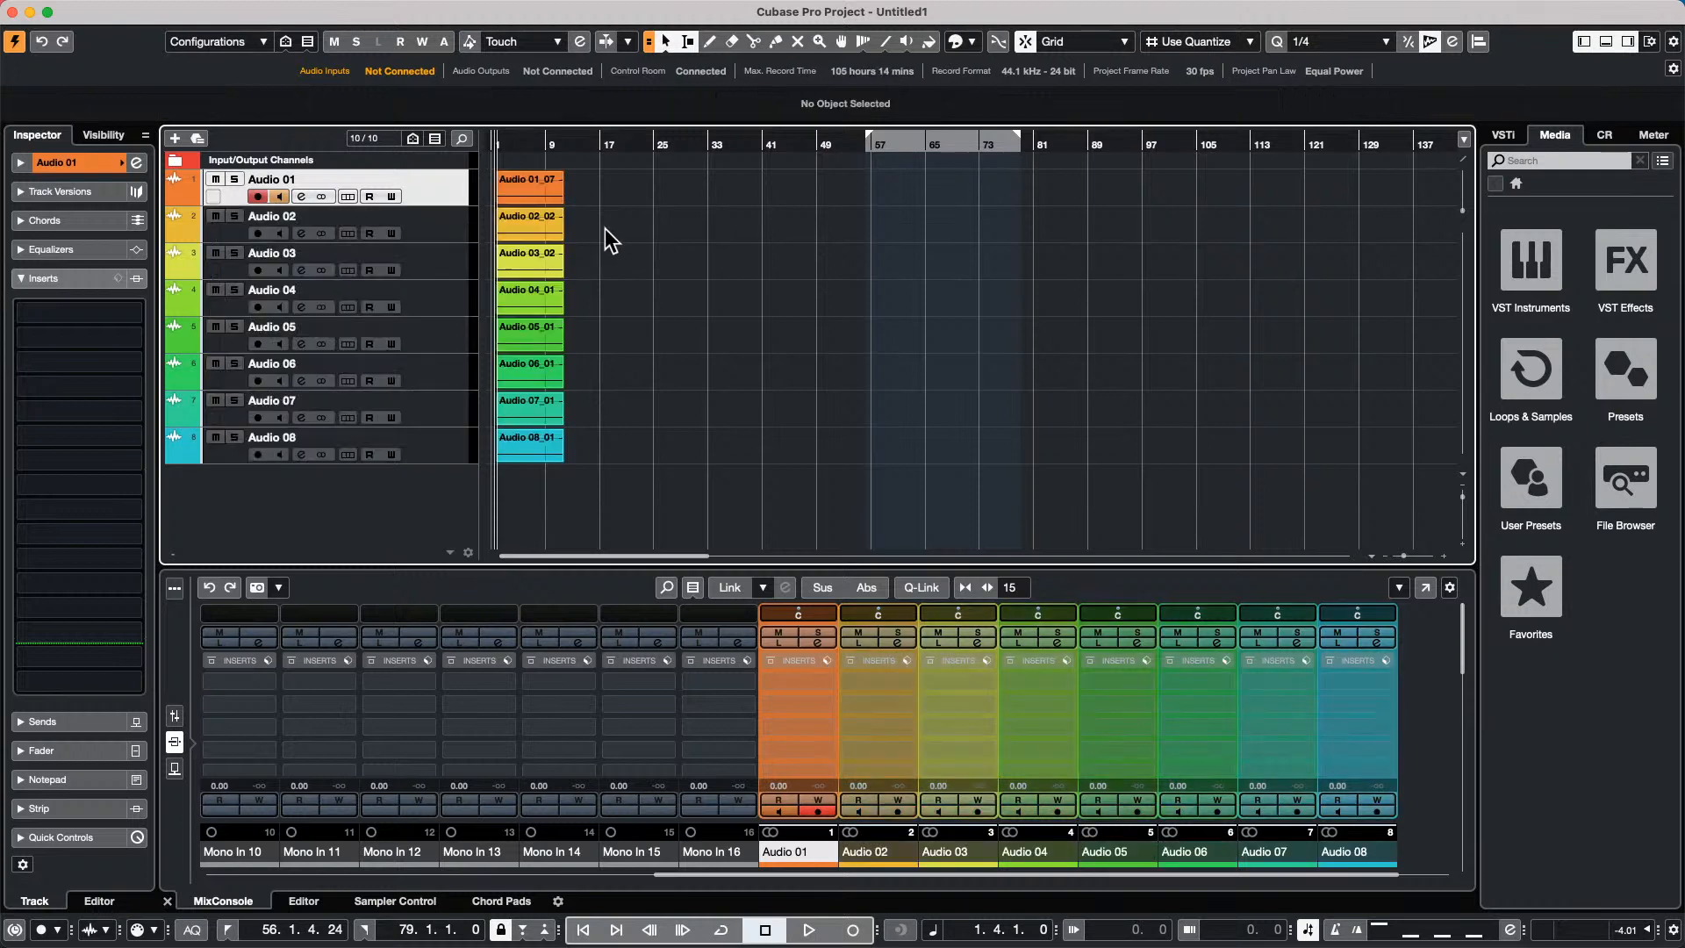
{"action": "left_click", "coordinate": [530, 193]}
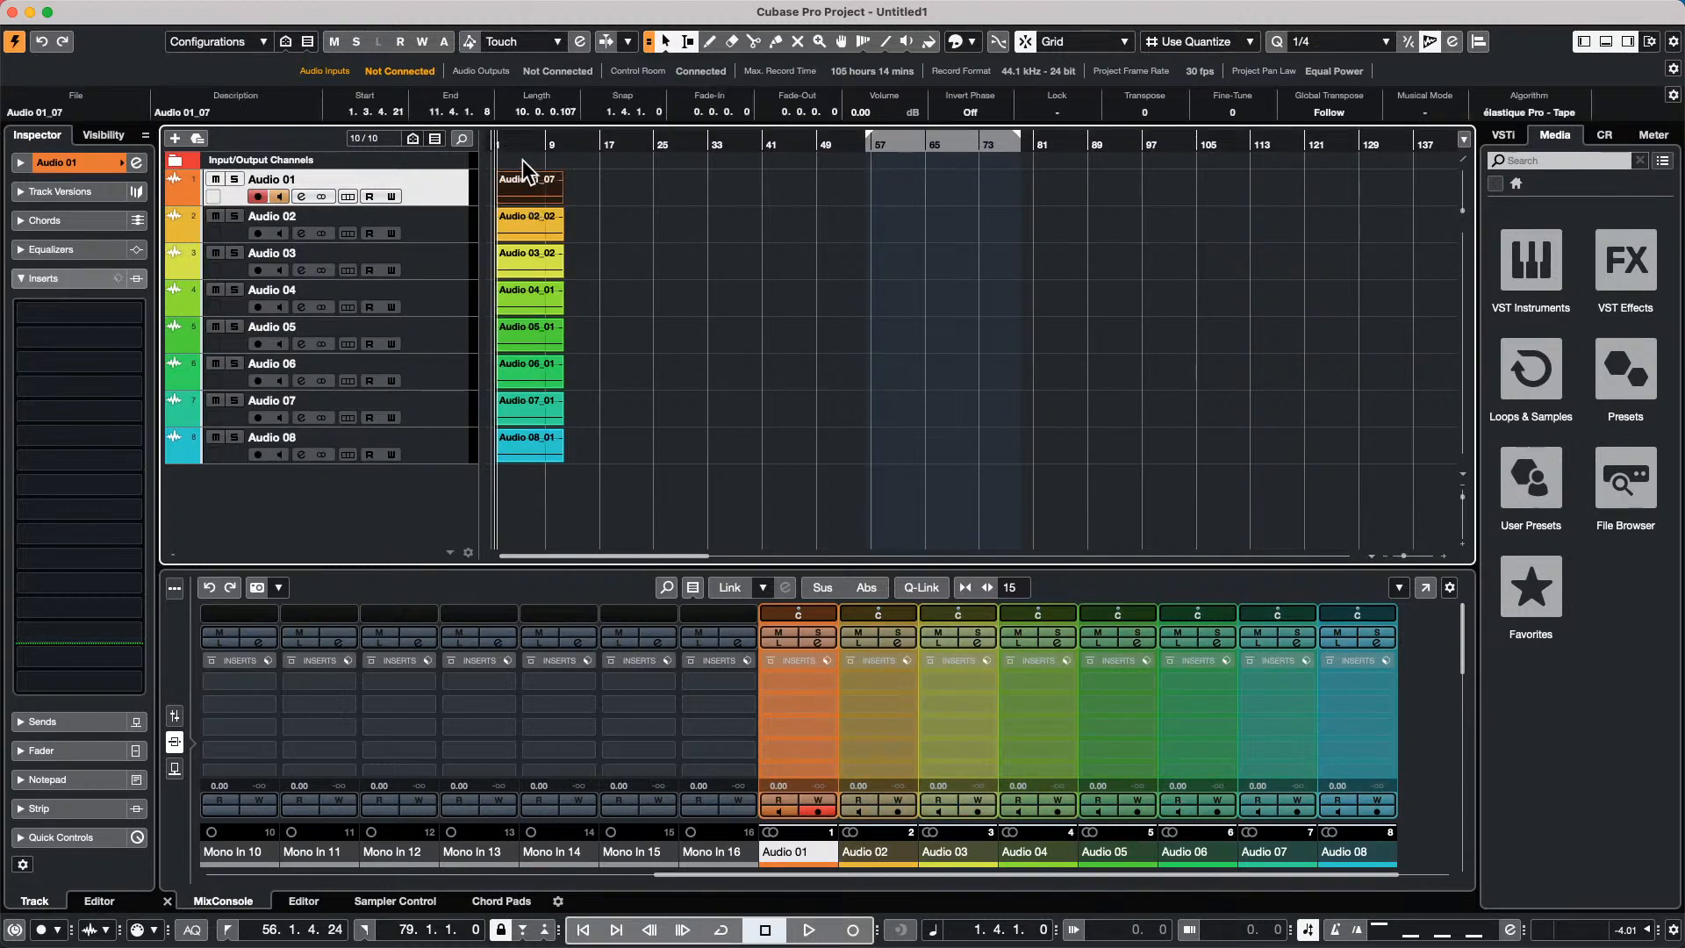
{"action": "left_click", "coordinate": [511, 145]}
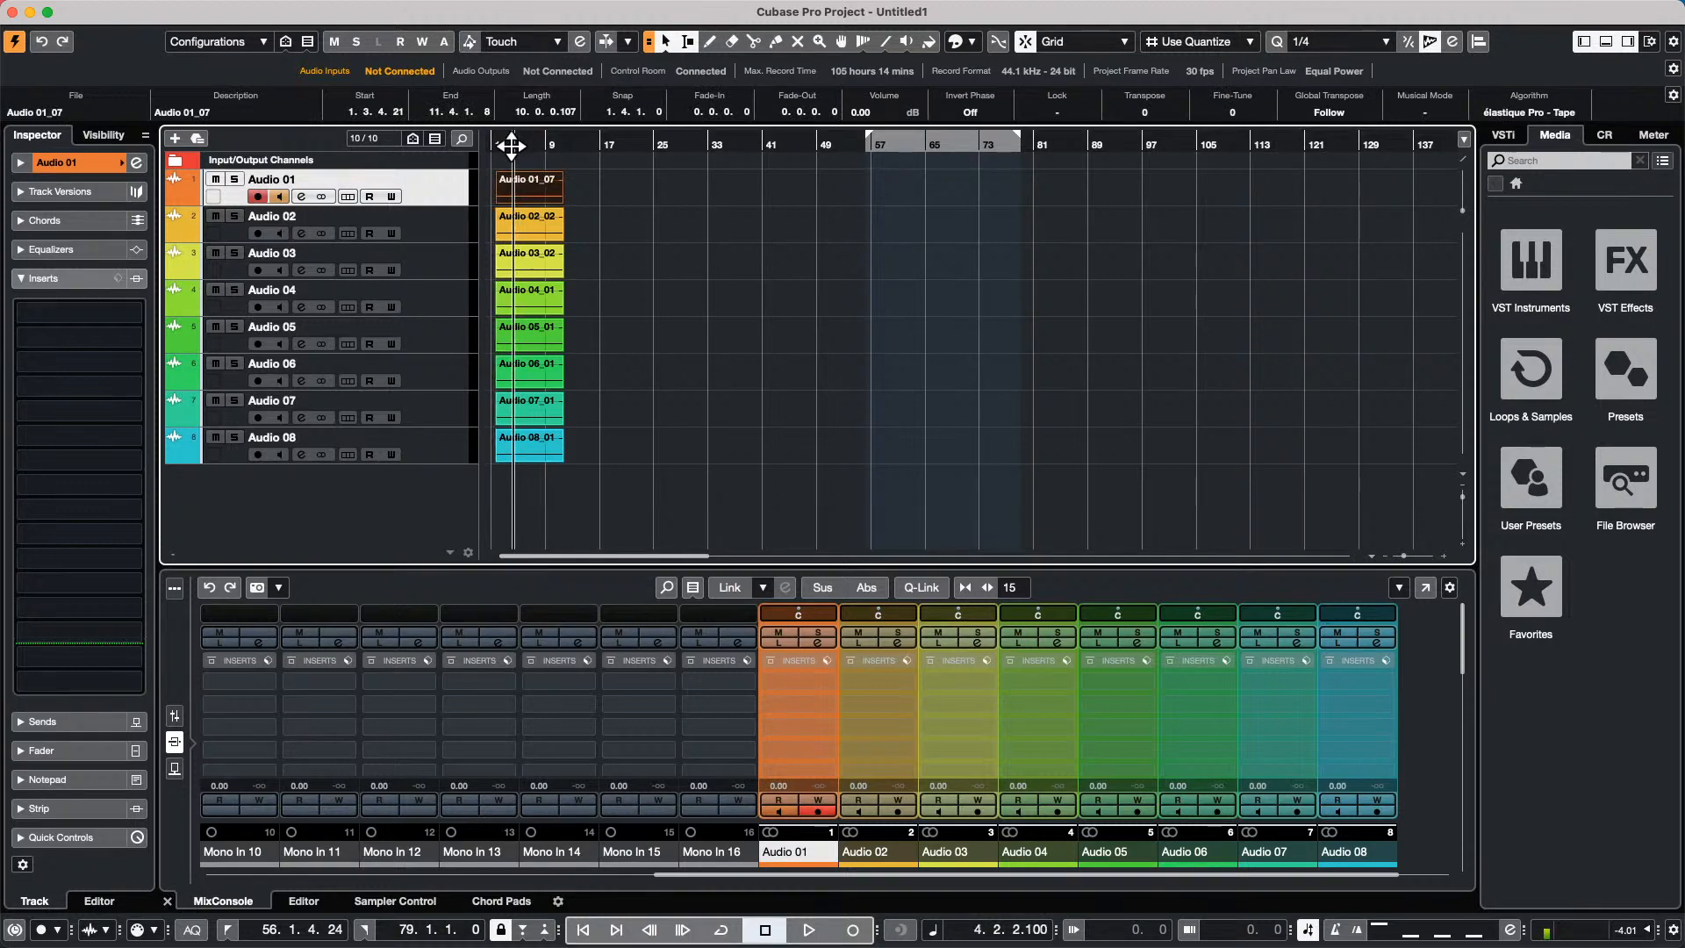
{"action": "left_click_drag", "start_coordinate": [512, 145], "coordinate": [463, 165]}
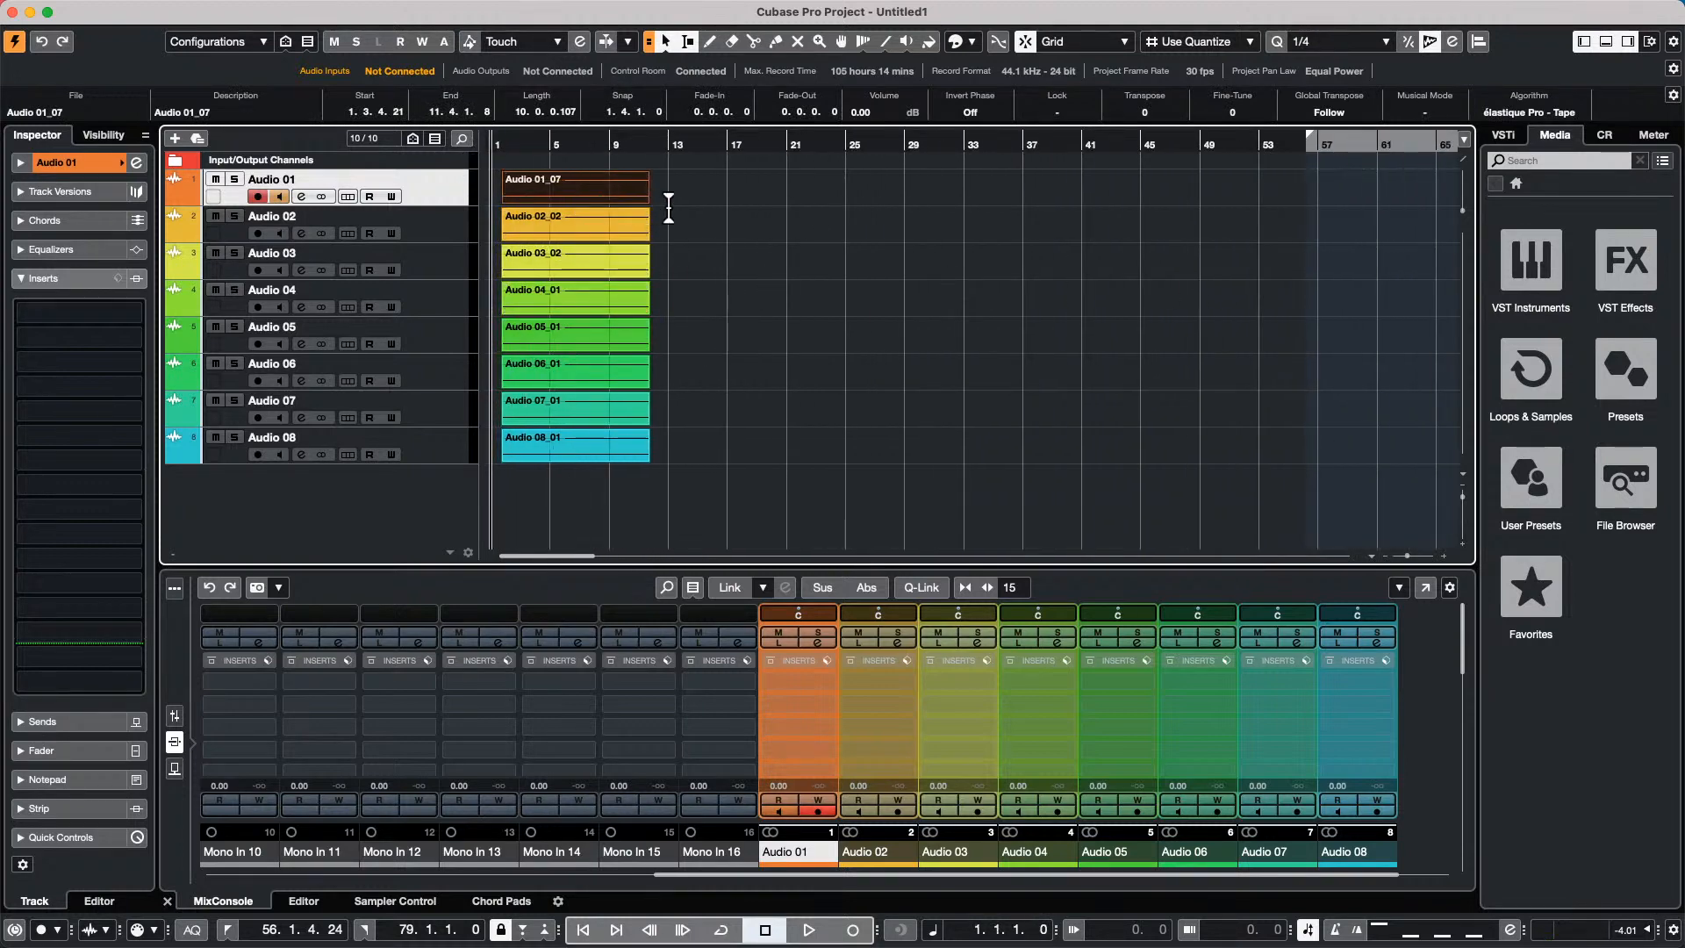
Add the loop Vocals_108_G#m_Adlibs_07_AKB from the Bloom sample set to the Audio 02 track at about bar 15.
{"action": "left_click", "coordinate": [1544, 386]}
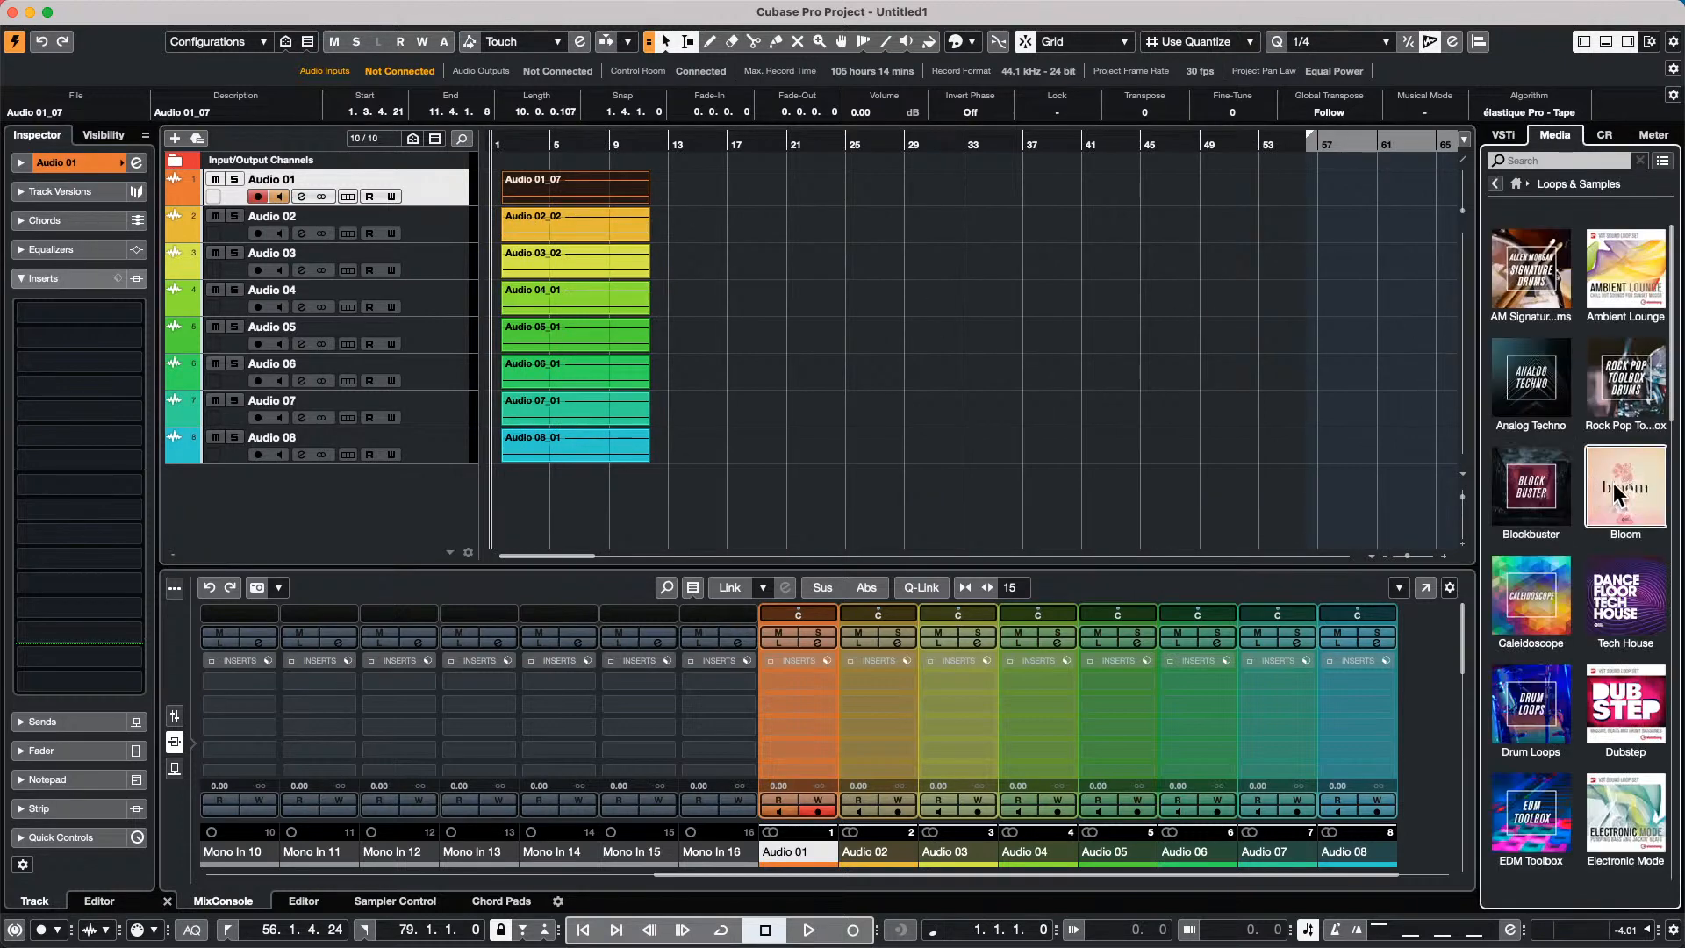
{"action": "left_click", "coordinate": [1613, 487]}
{"action": "left_click", "coordinate": [1525, 497]}
{"action": "left_click_drag", "start_coordinate": [1525, 498], "coordinate": [710, 230]}
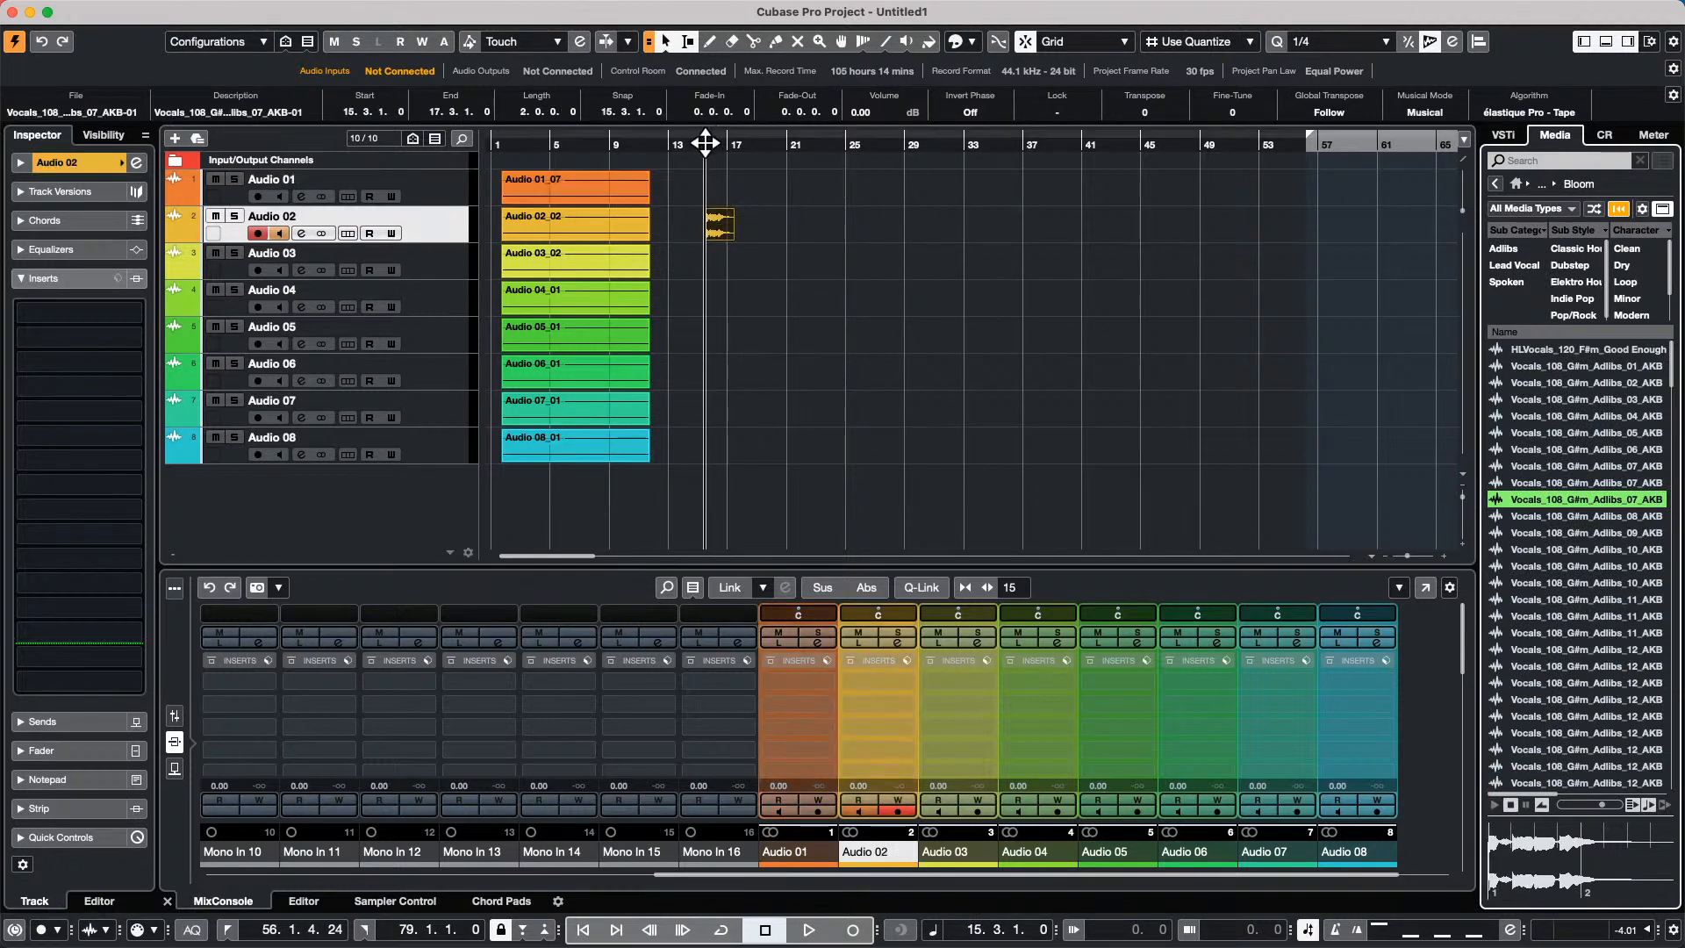
{"action": "left_click_drag", "start_coordinate": [705, 142], "coordinate": [700, 166]}
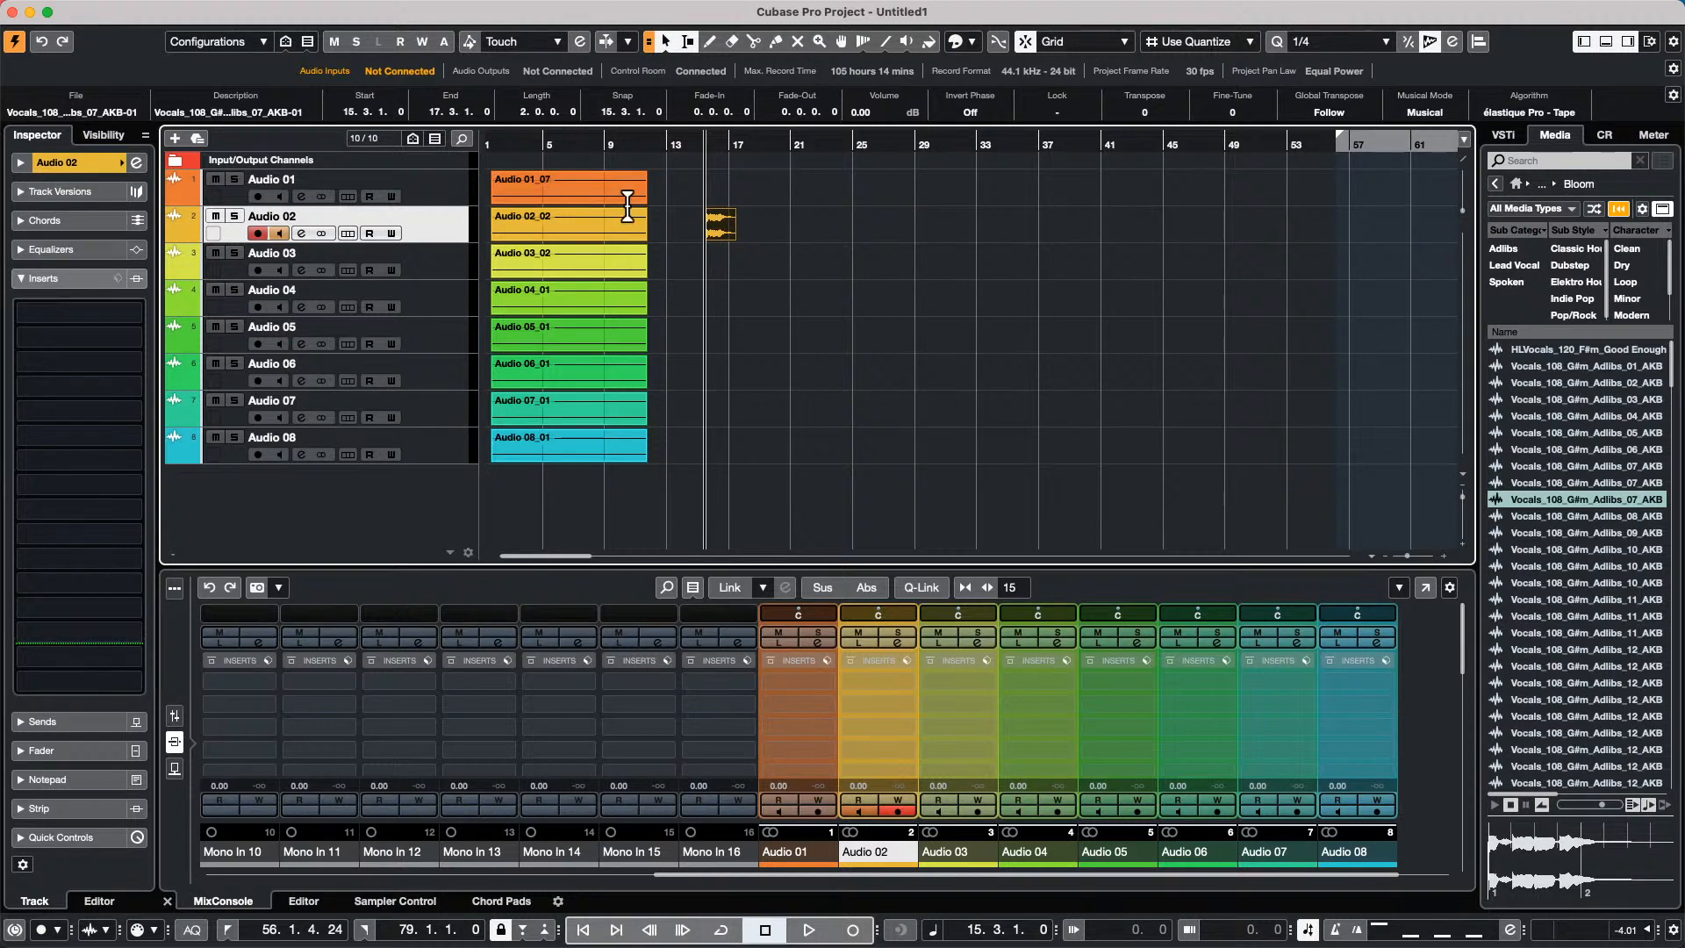
Examine the vocal loop's definition and musical mode in the Sample Editor and compare it with the recorded Audio 02 event.
{"action": "double_click", "coordinate": [718, 226]}
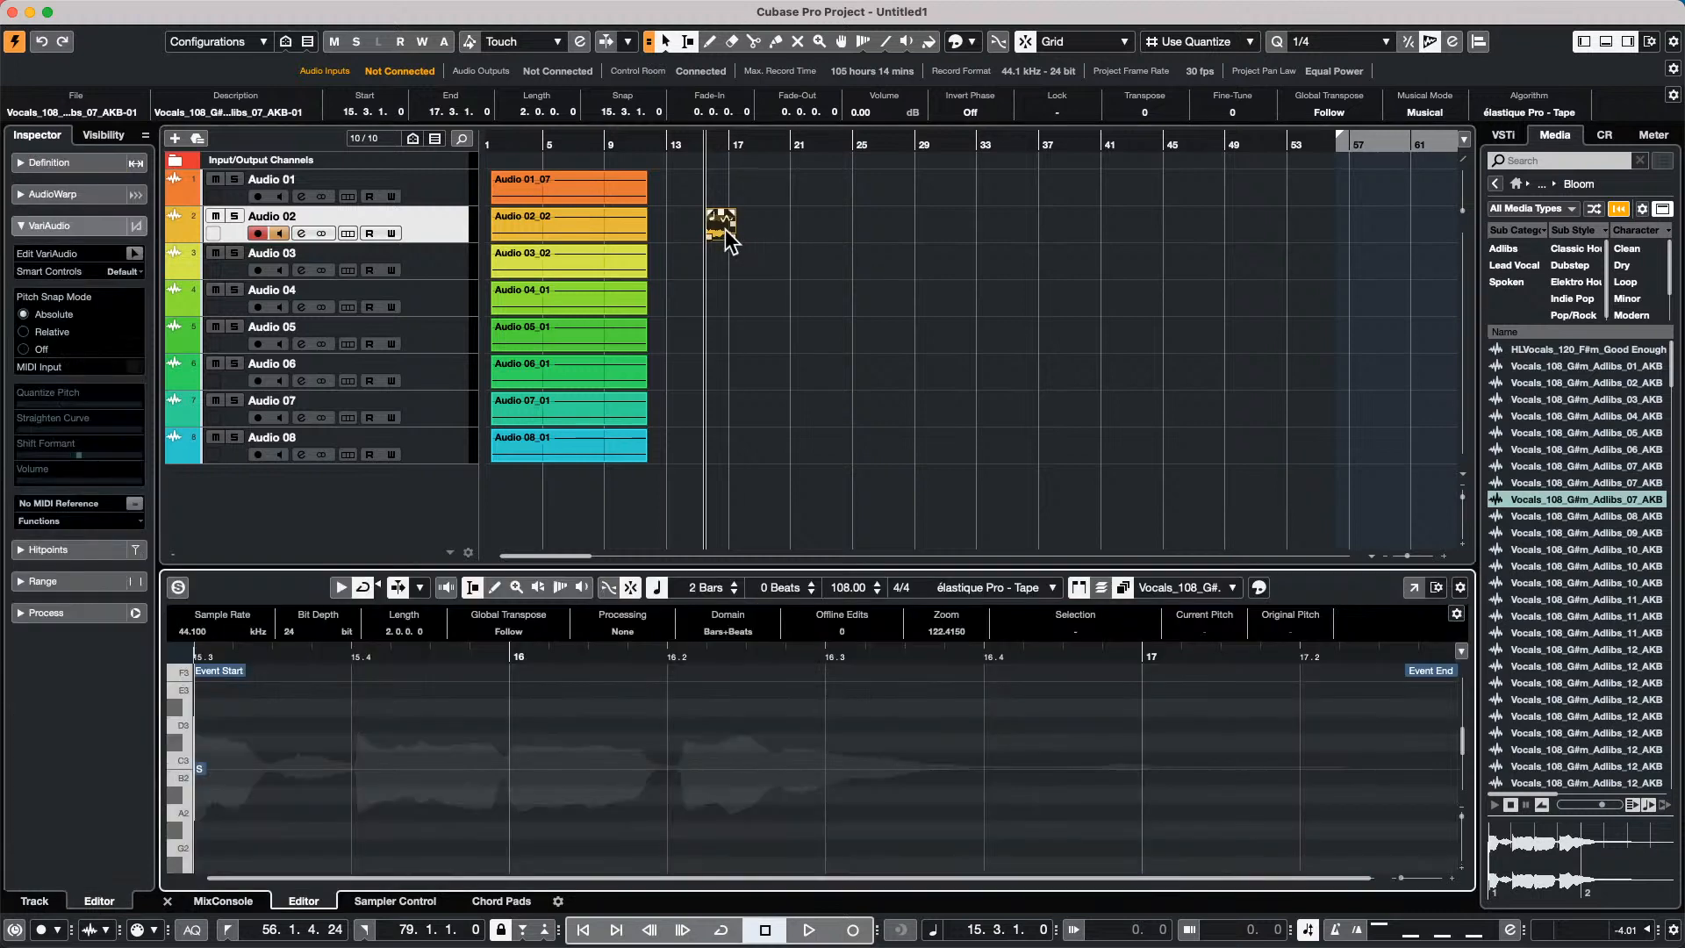
{"action": "left_click", "coordinate": [79, 163]}
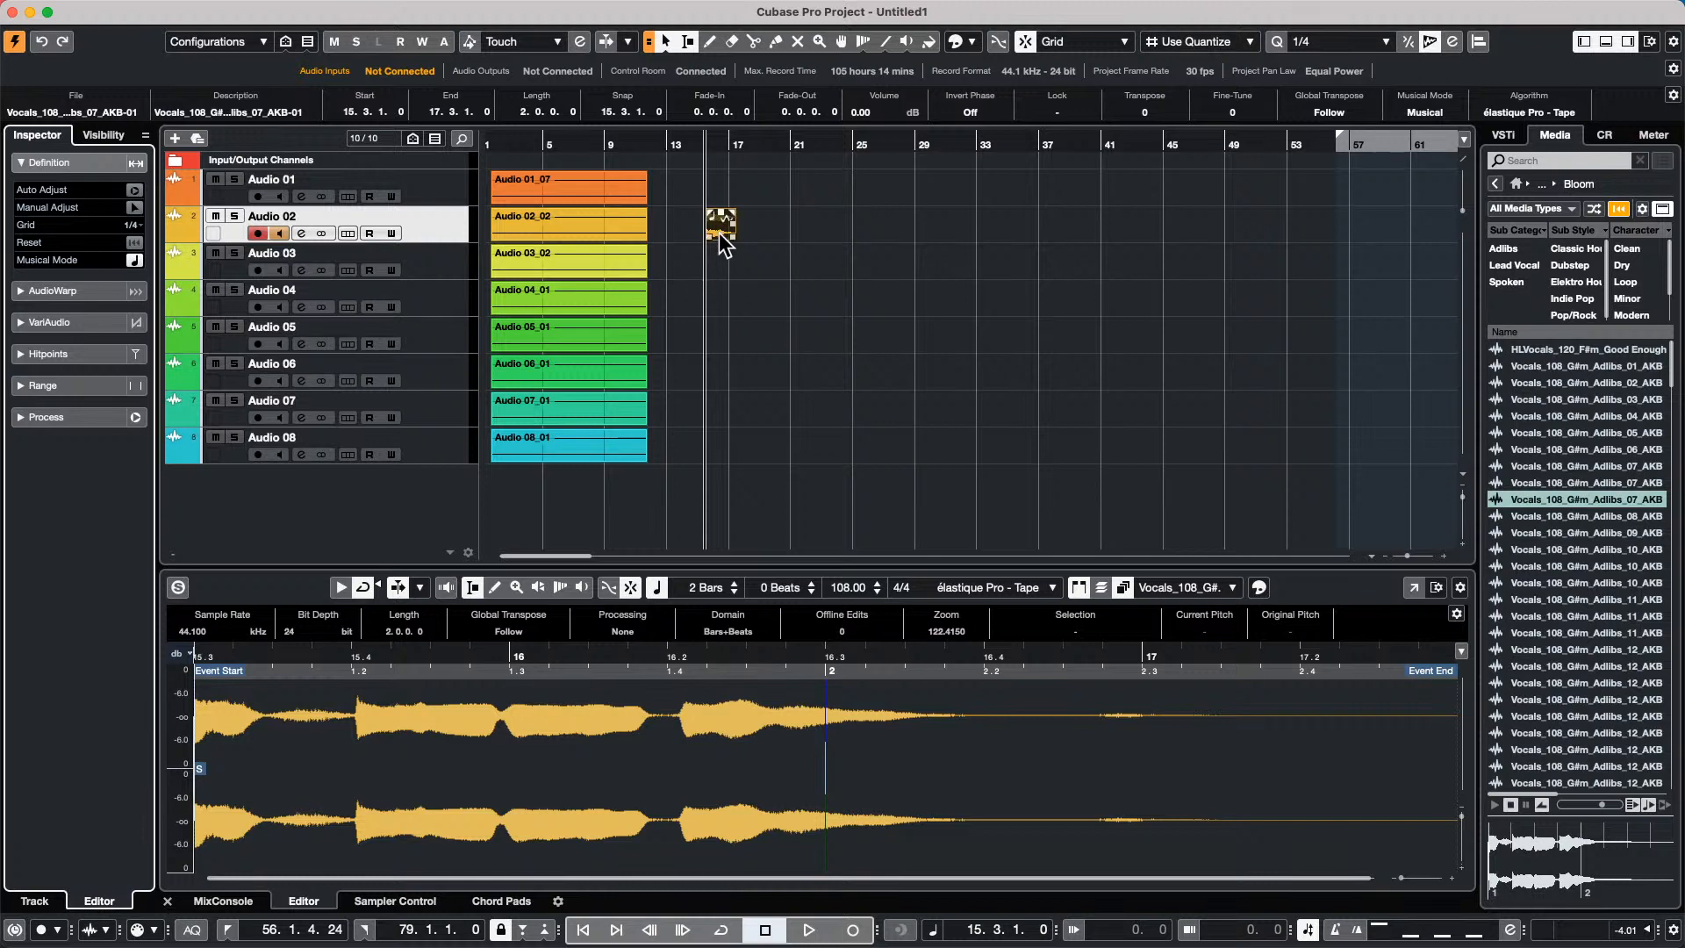
{"action": "left_click", "coordinate": [598, 217]}
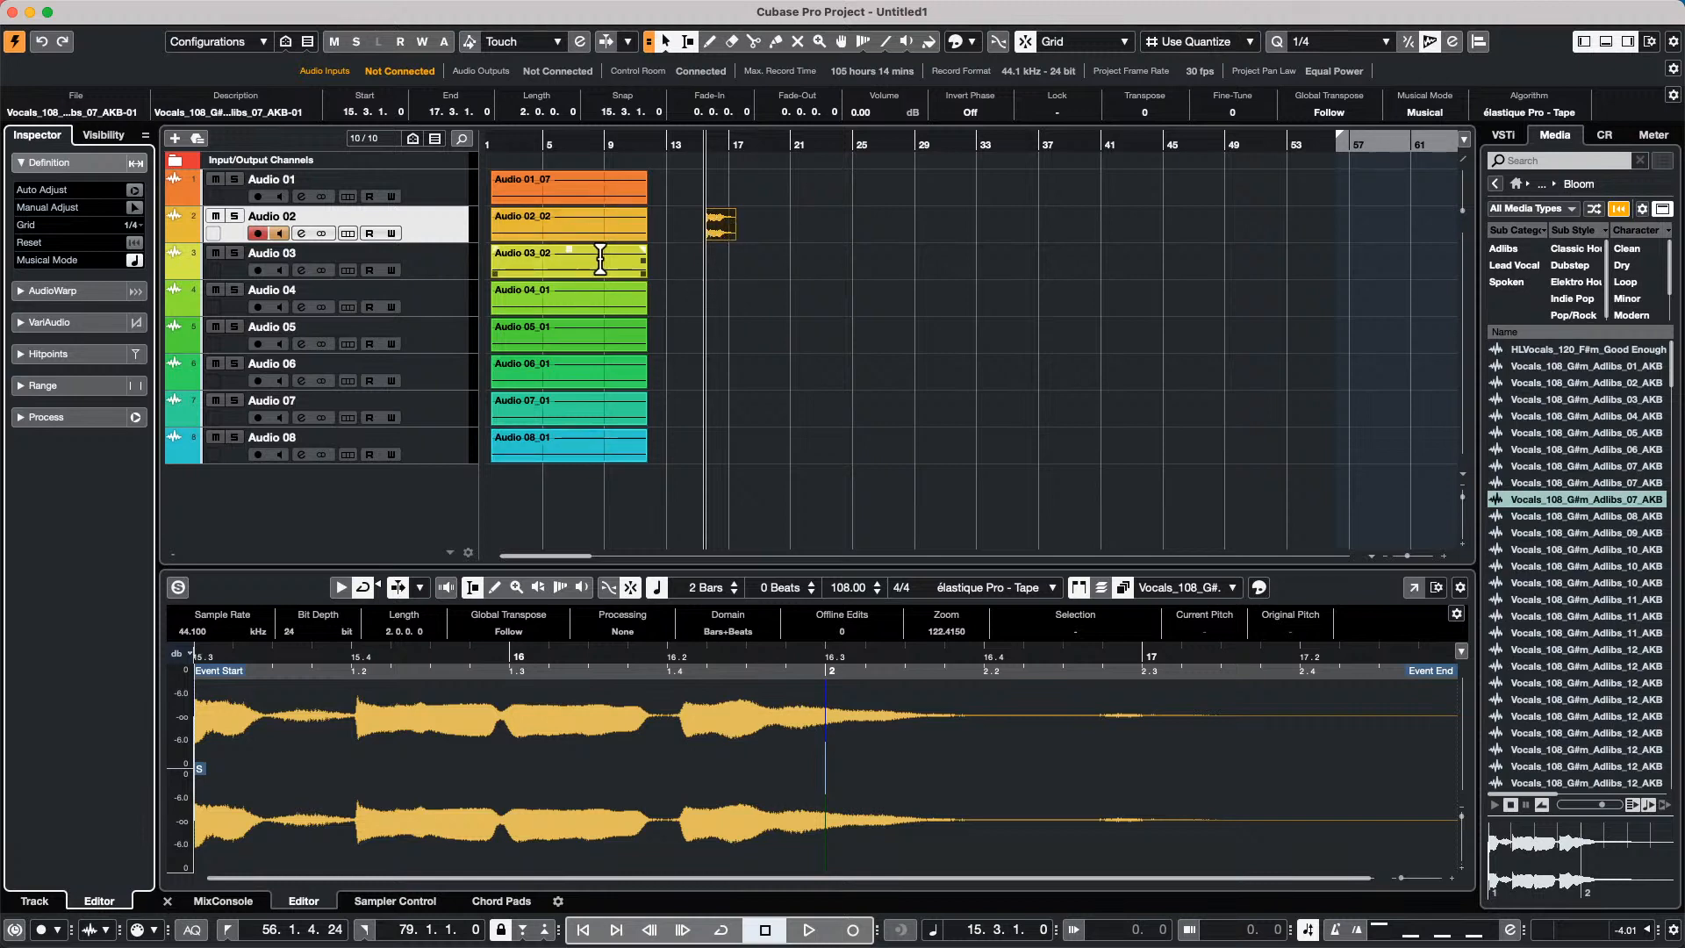
{"action": "left_click", "coordinate": [637, 271]}
{"action": "left_click", "coordinate": [669, 195]}
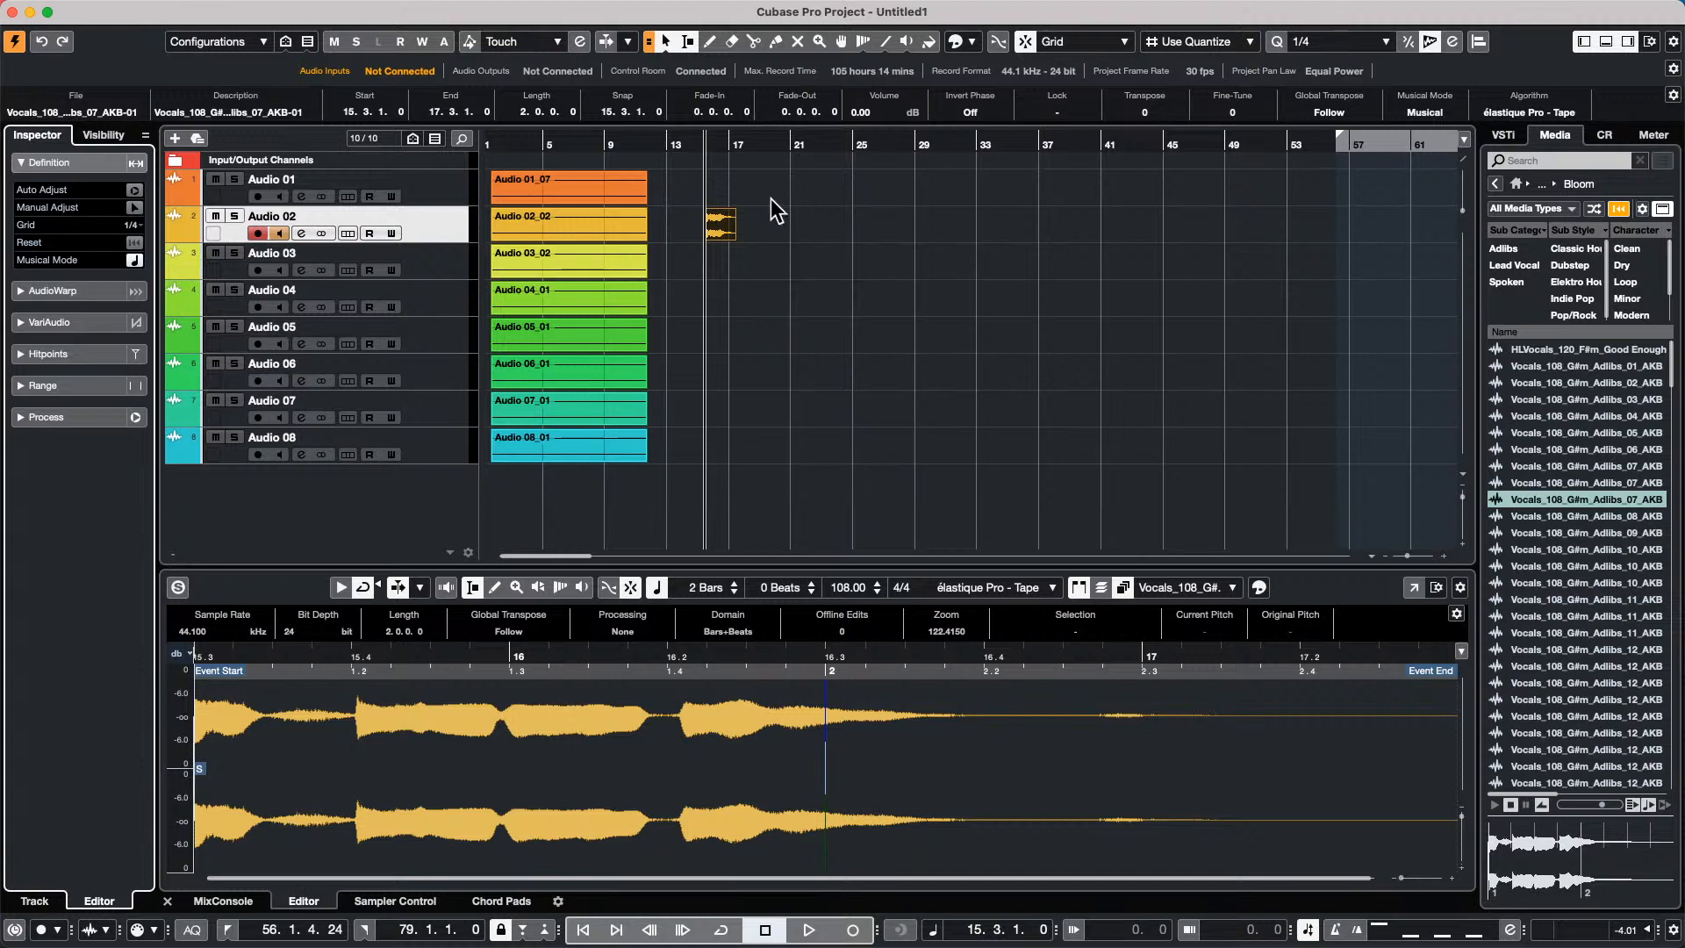
{"action": "left_click", "coordinate": [556, 231]}
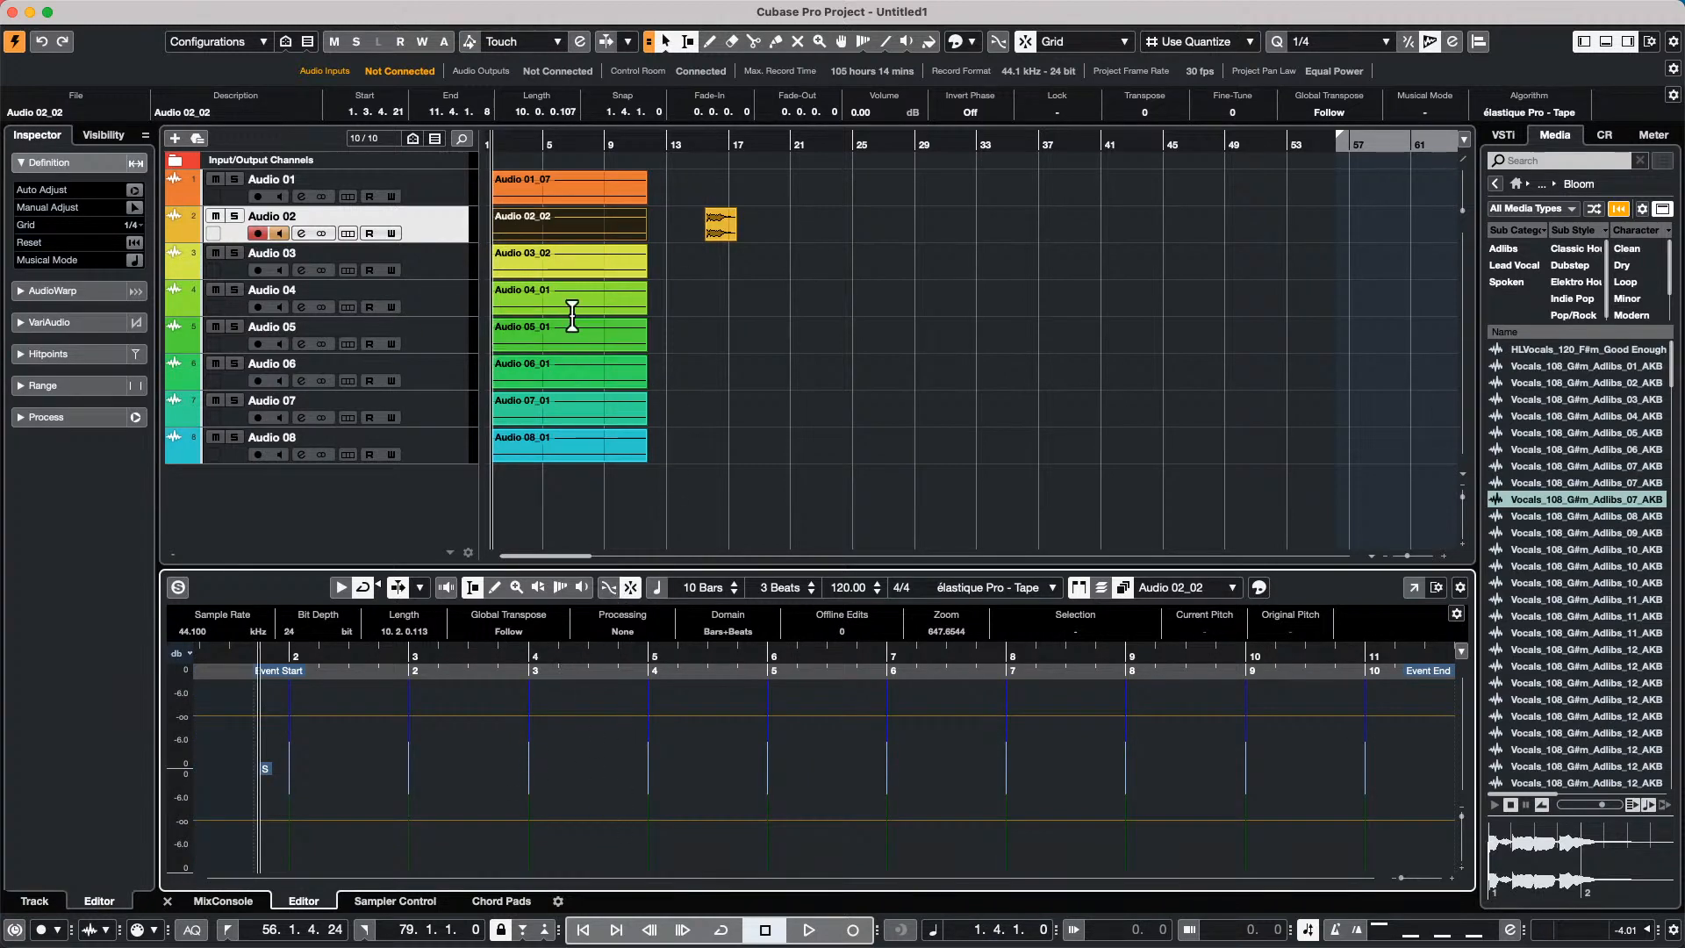
{"action": "left_click", "coordinate": [717, 227]}
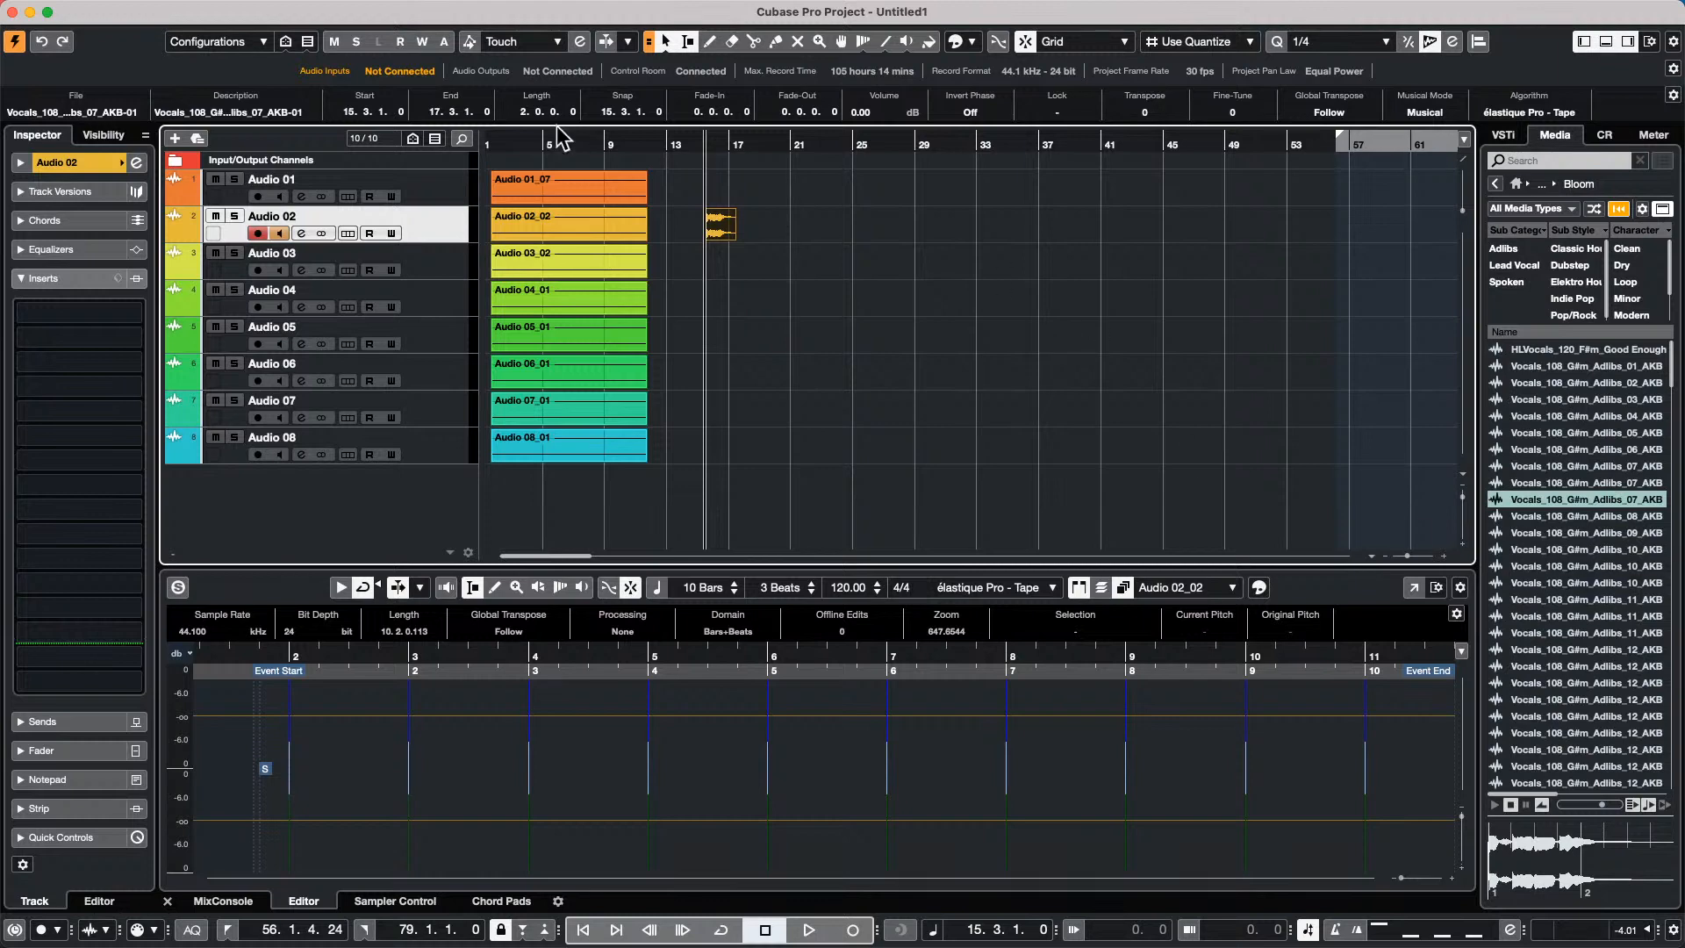
Open the Pool and check the tempo and musical mode attributes of the project's audio files.
{"action": "left_click", "coordinate": [404, 11]}
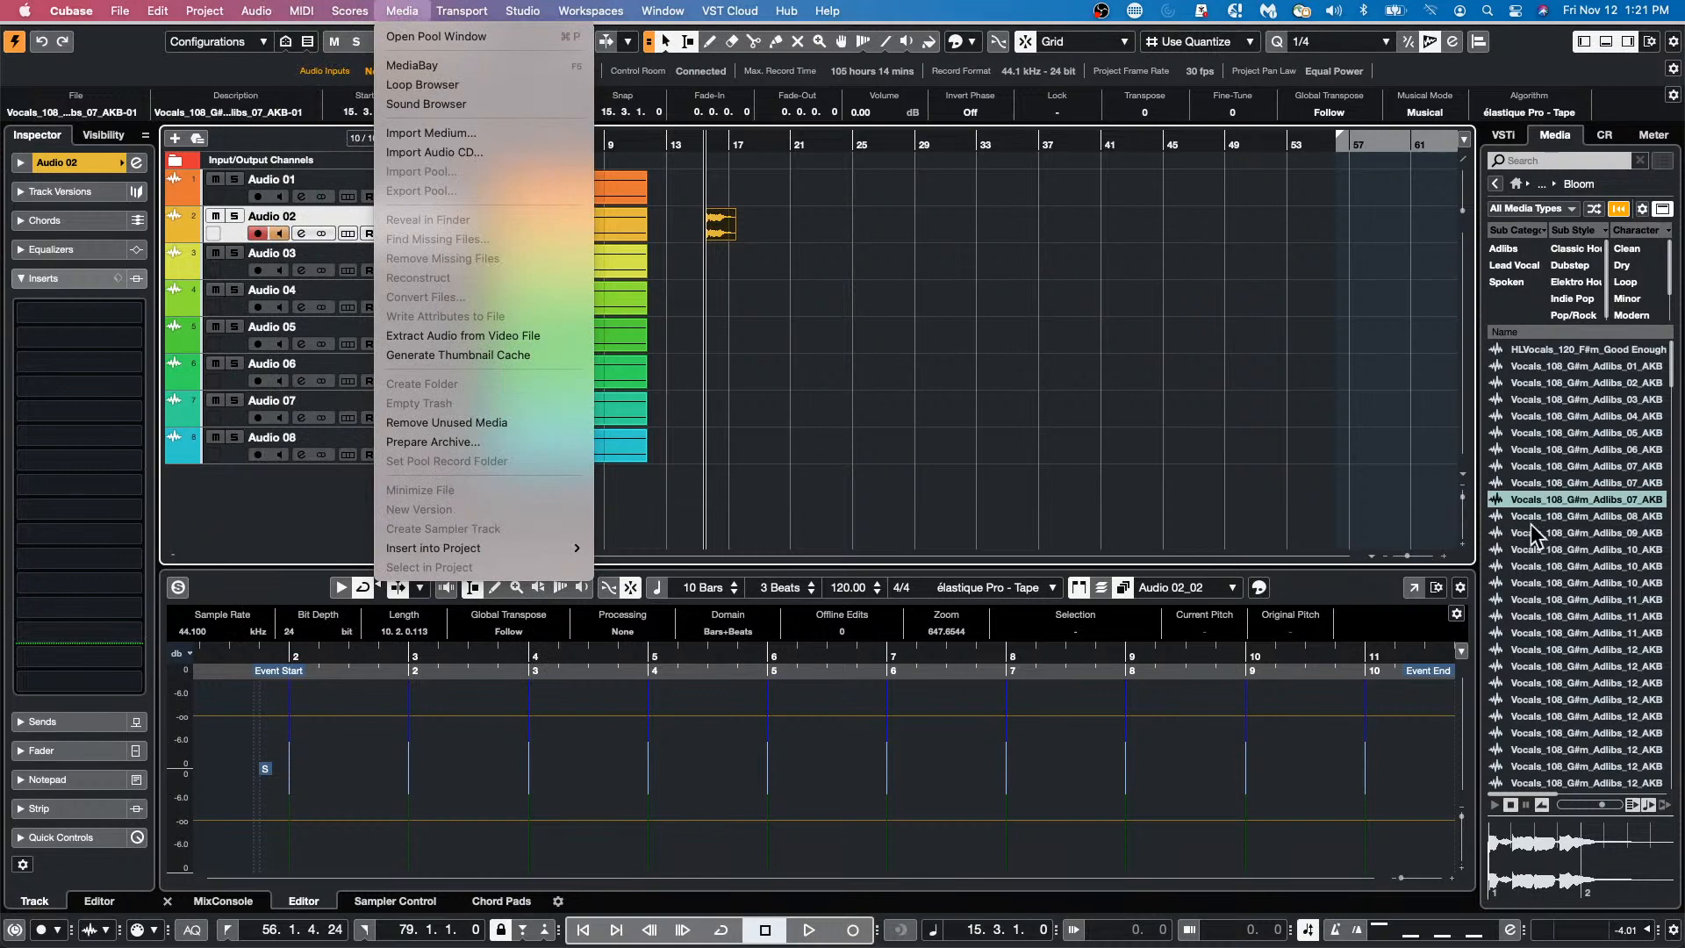
{"action": "mouse_move", "coordinate": [309, 13]}
{"action": "left_click", "coordinate": [1018, 200]}
{"action": "key", "text": "super+p"}
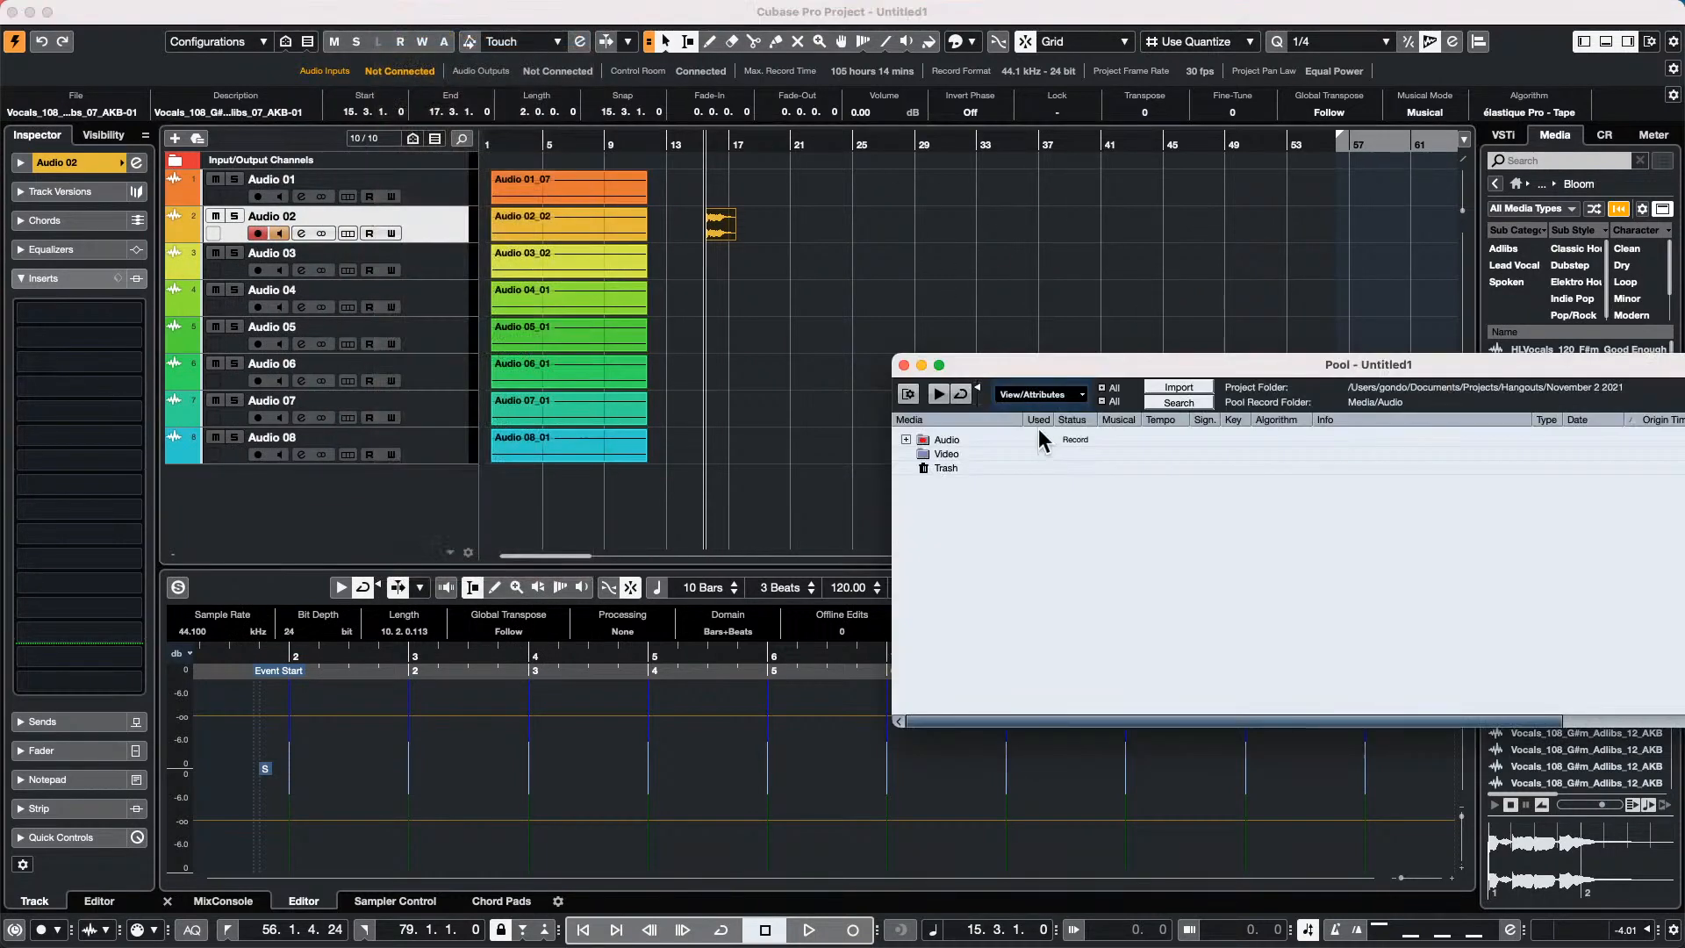
{"action": "left_click", "coordinate": [905, 439]}
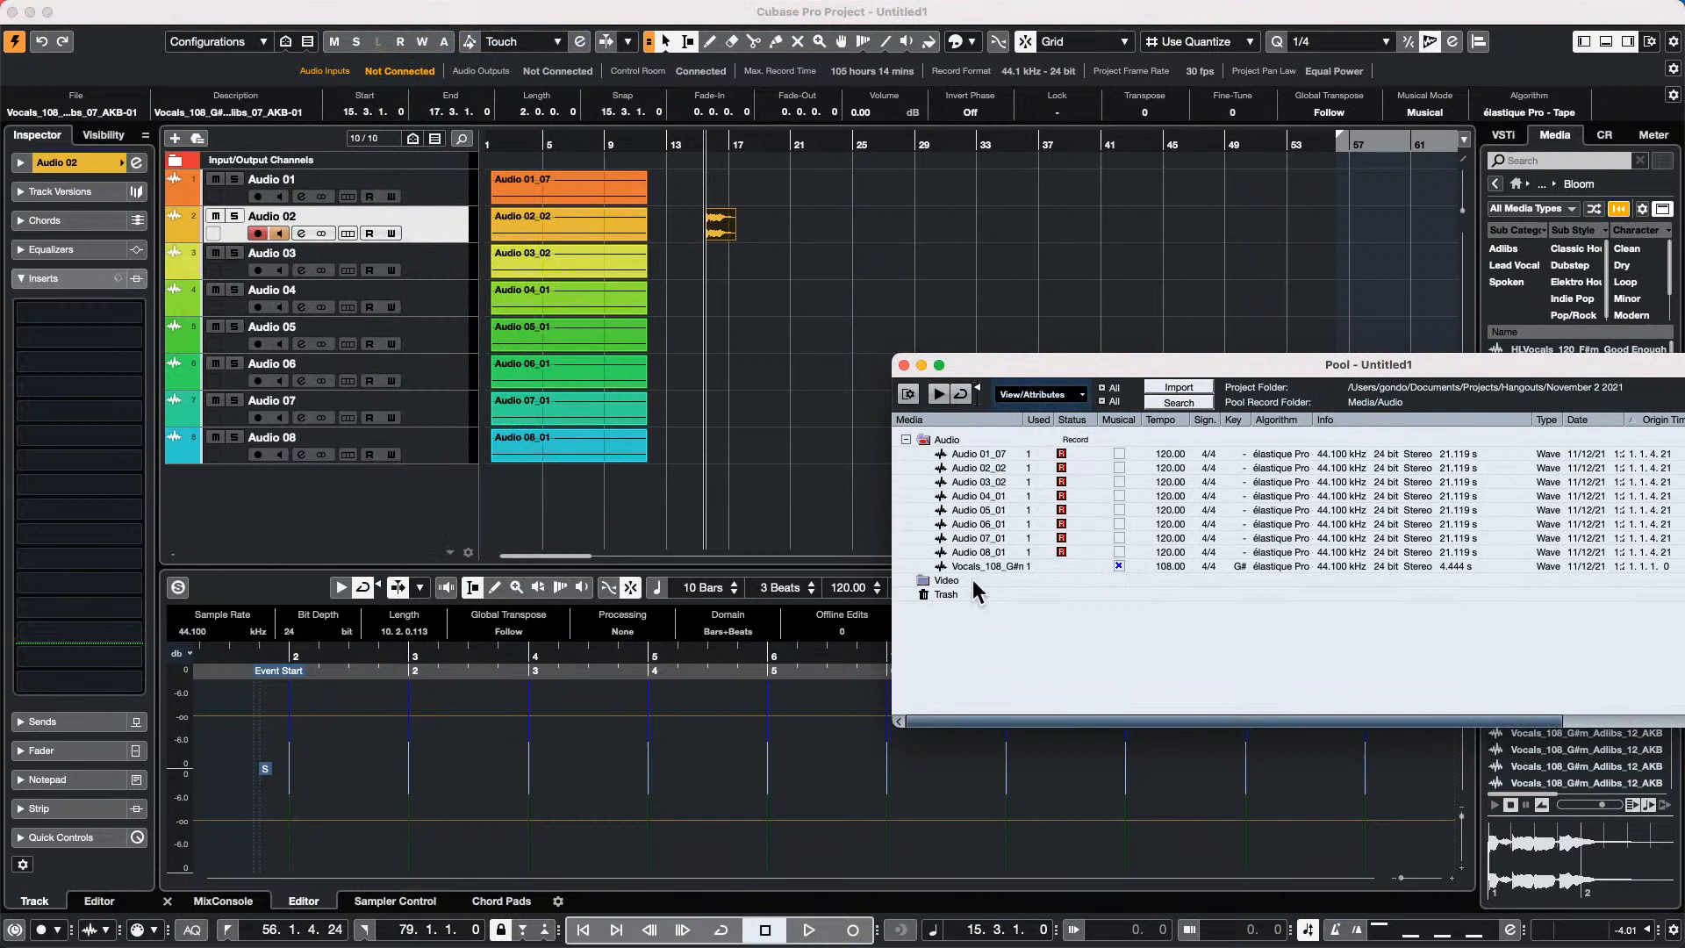
{"action": "left_click", "coordinate": [903, 365]}
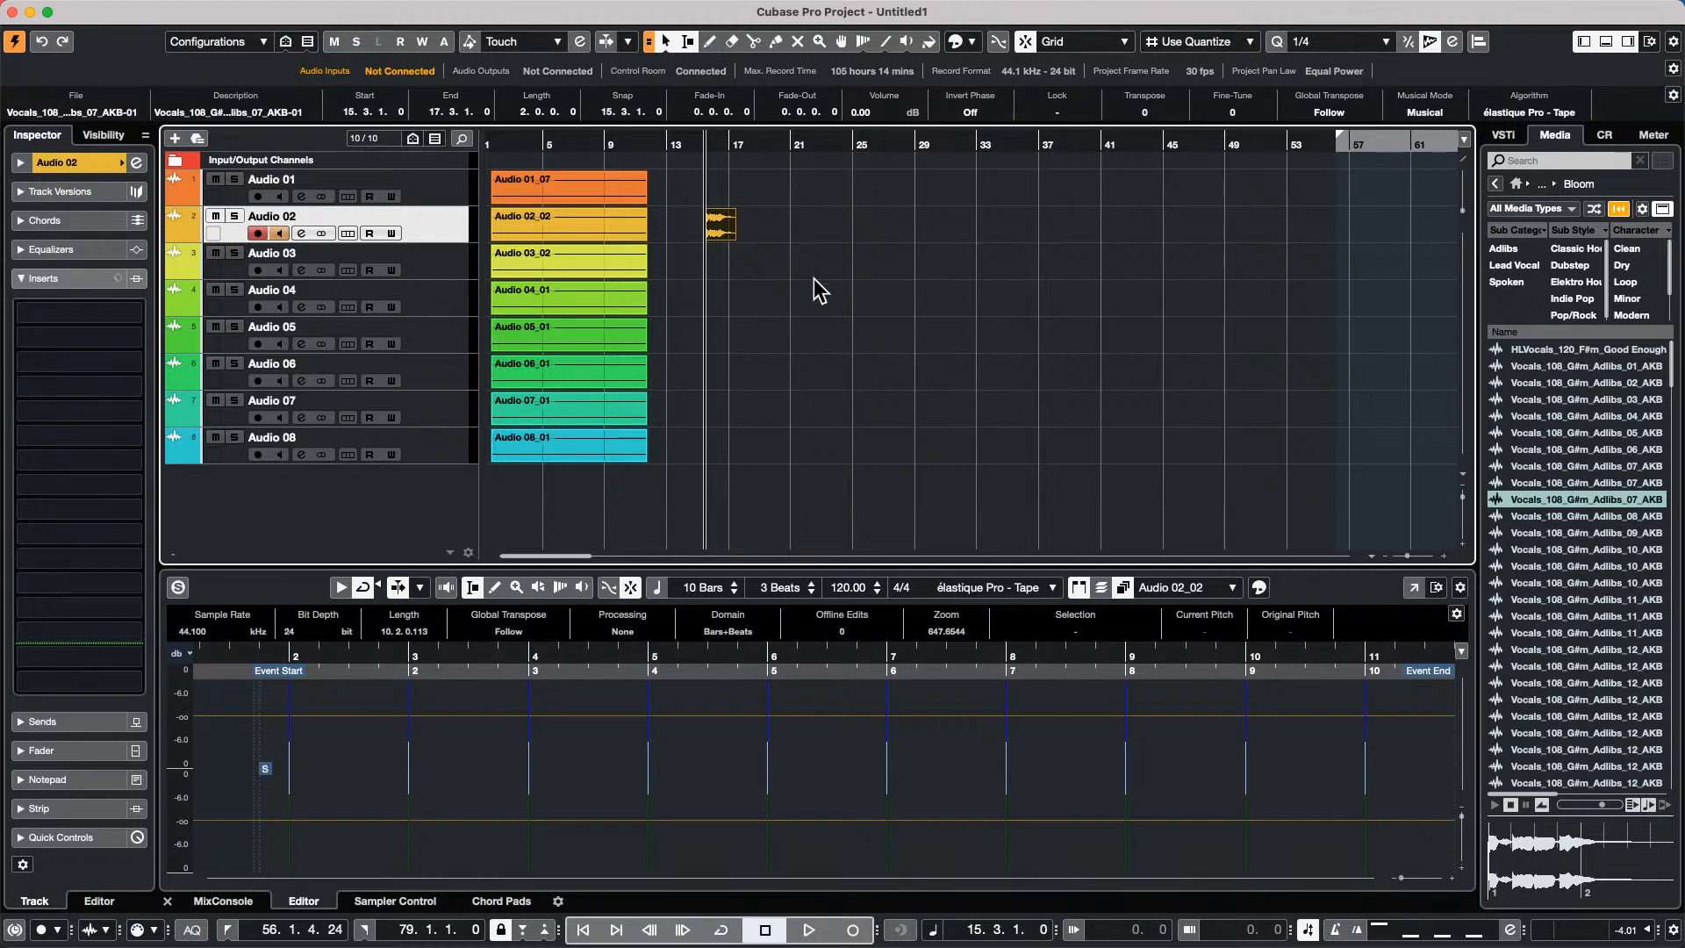
Open the recent project jump off.cpr and activate it.
{"action": "left_click", "coordinate": [116, 11]}
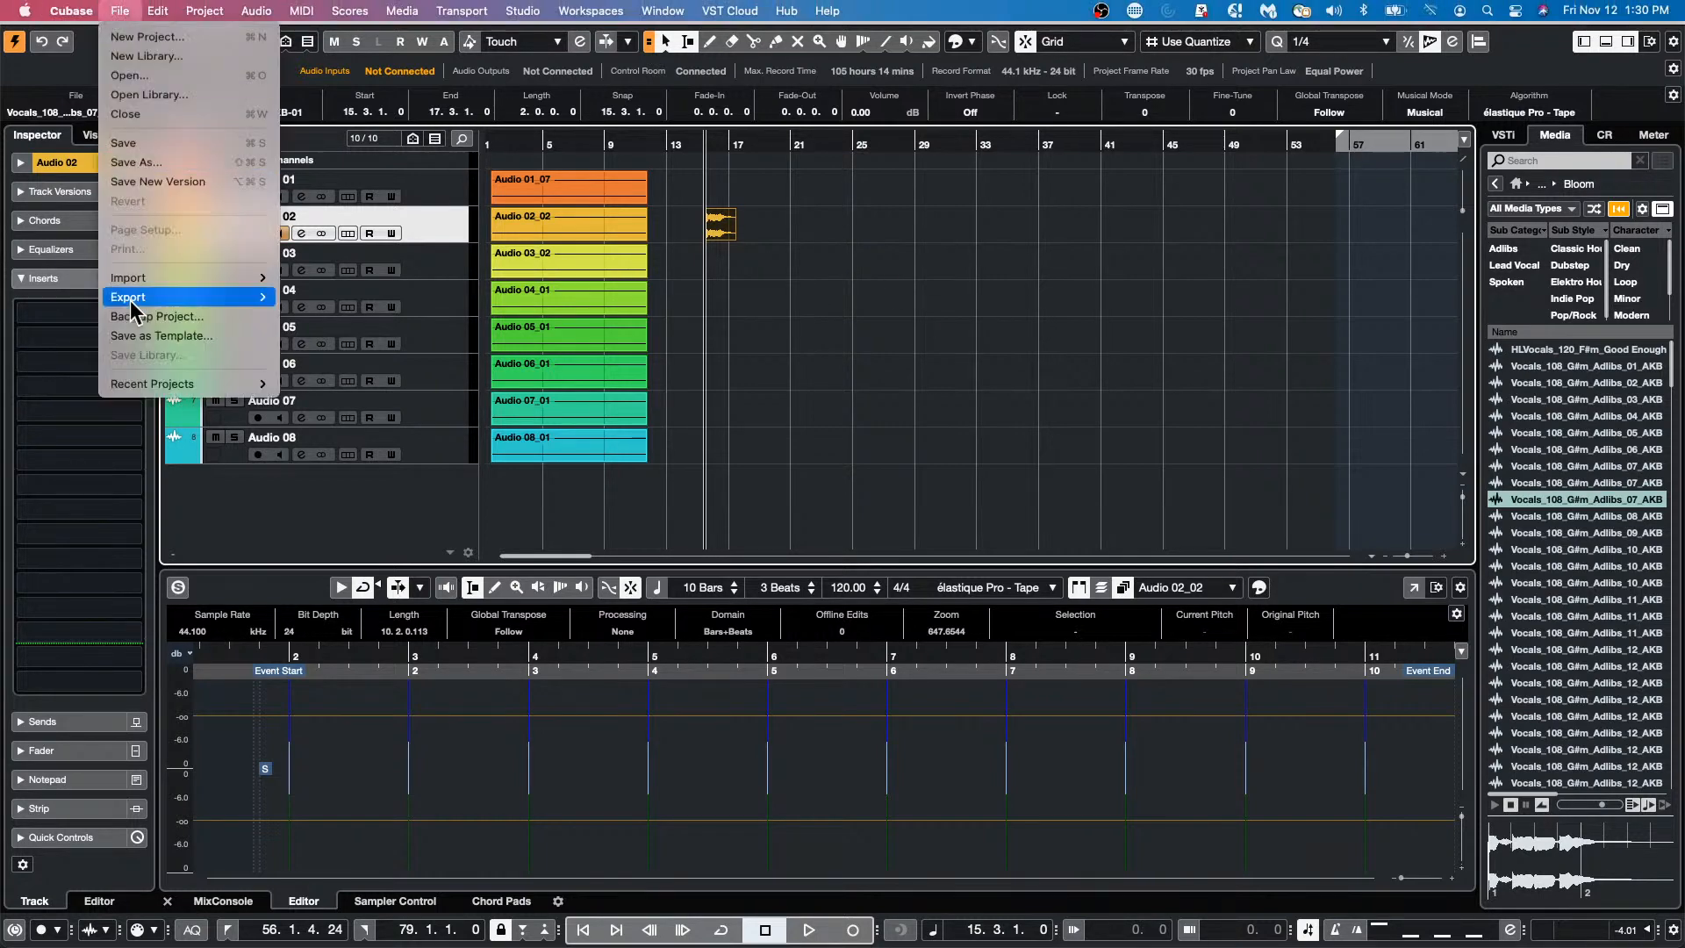
{"action": "mouse_move", "coordinate": [160, 386]}
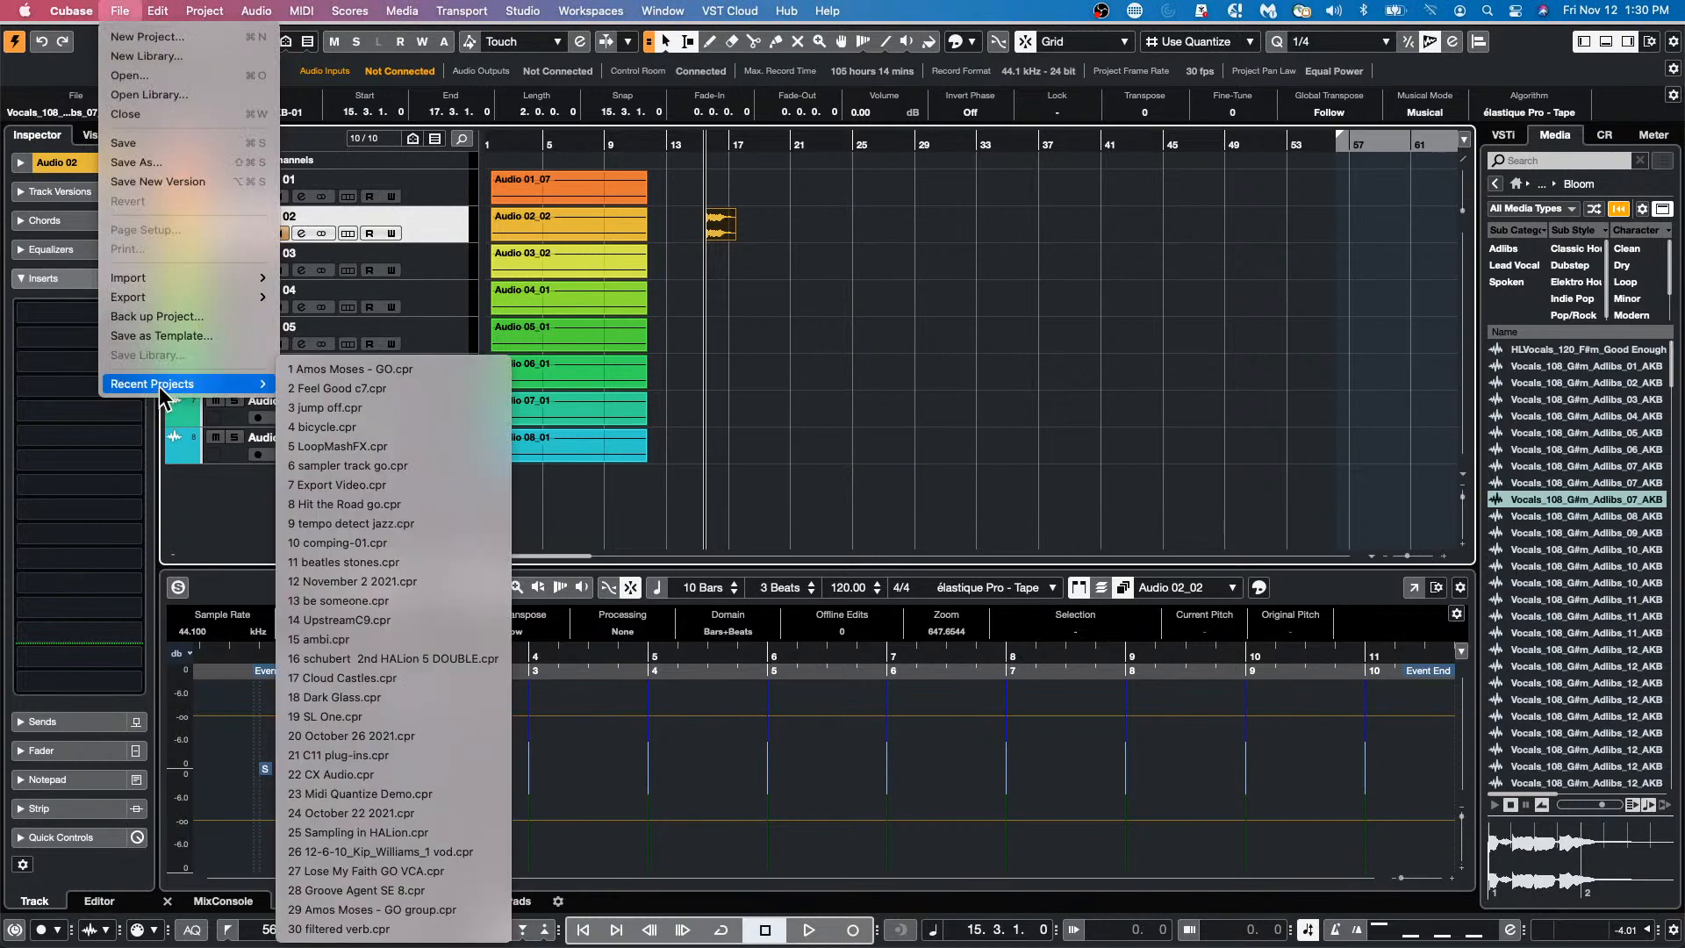
{"action": "left_click", "coordinate": [361, 407]}
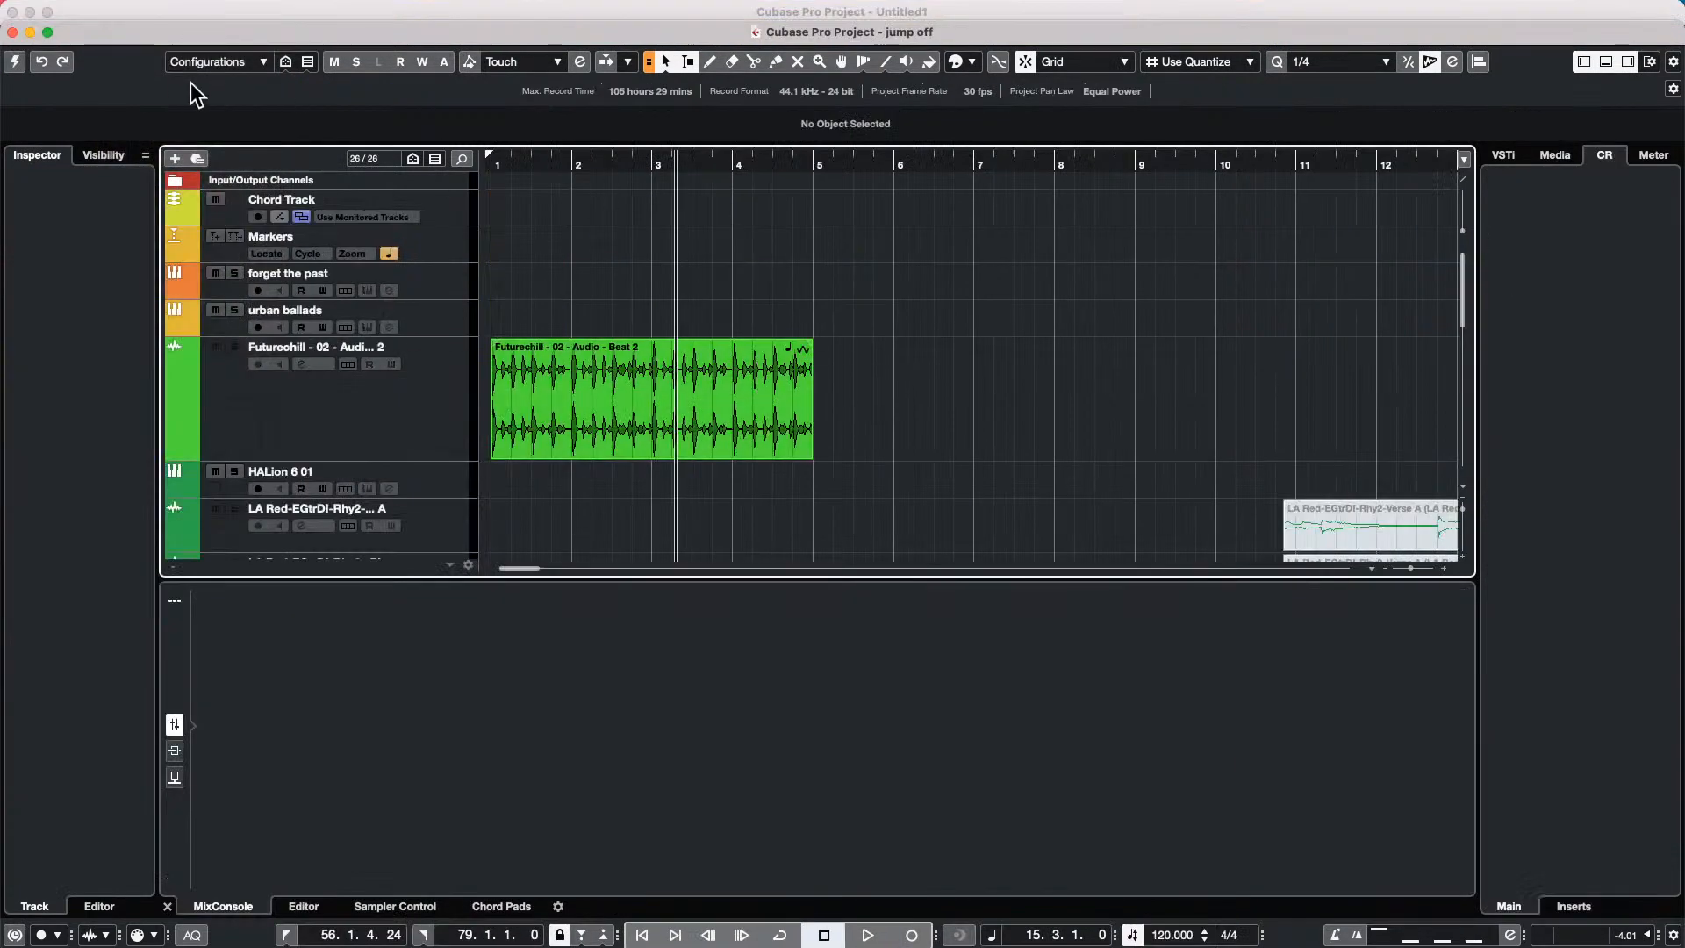
{"action": "left_click", "coordinate": [14, 61]}
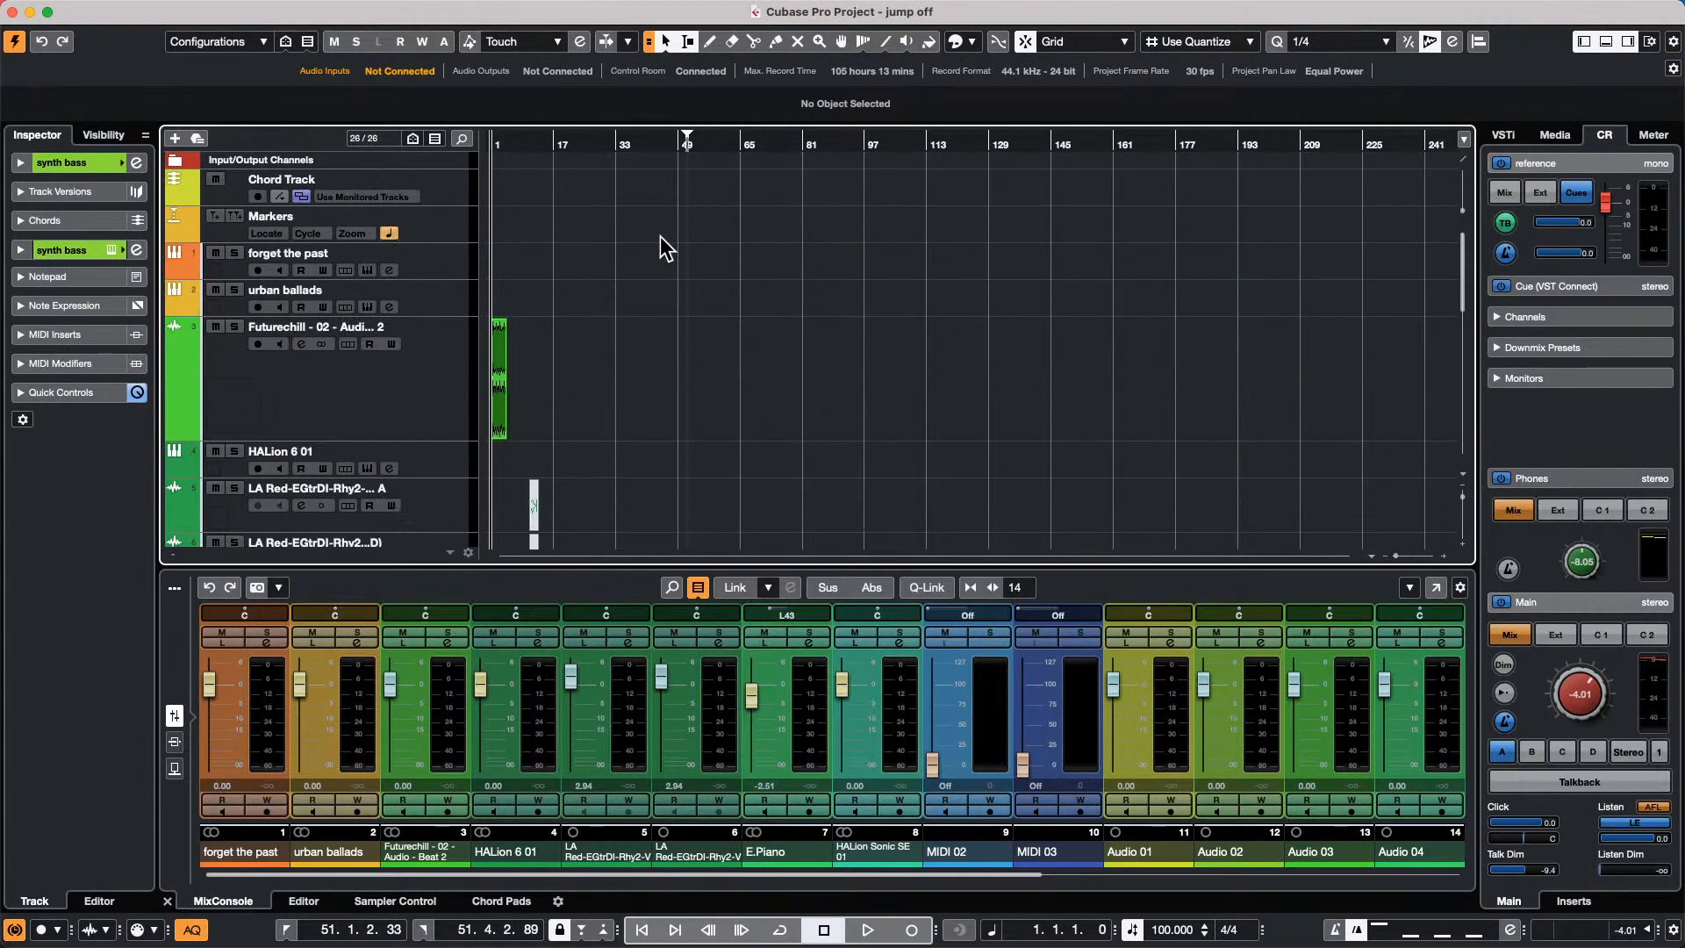
Select the E.Piano MIDI part and open the Render in Place settings for it.
{"action": "scroll", "coordinate": [660, 236], "scroll_direction": "down", "scroll_amount": 10}
{"action": "scroll", "coordinate": [645, 240], "scroll_direction": "up", "scroll_amount": 8}
{"action": "scroll", "coordinate": [645, 240], "scroll_direction": "down", "scroll_amount": 8}
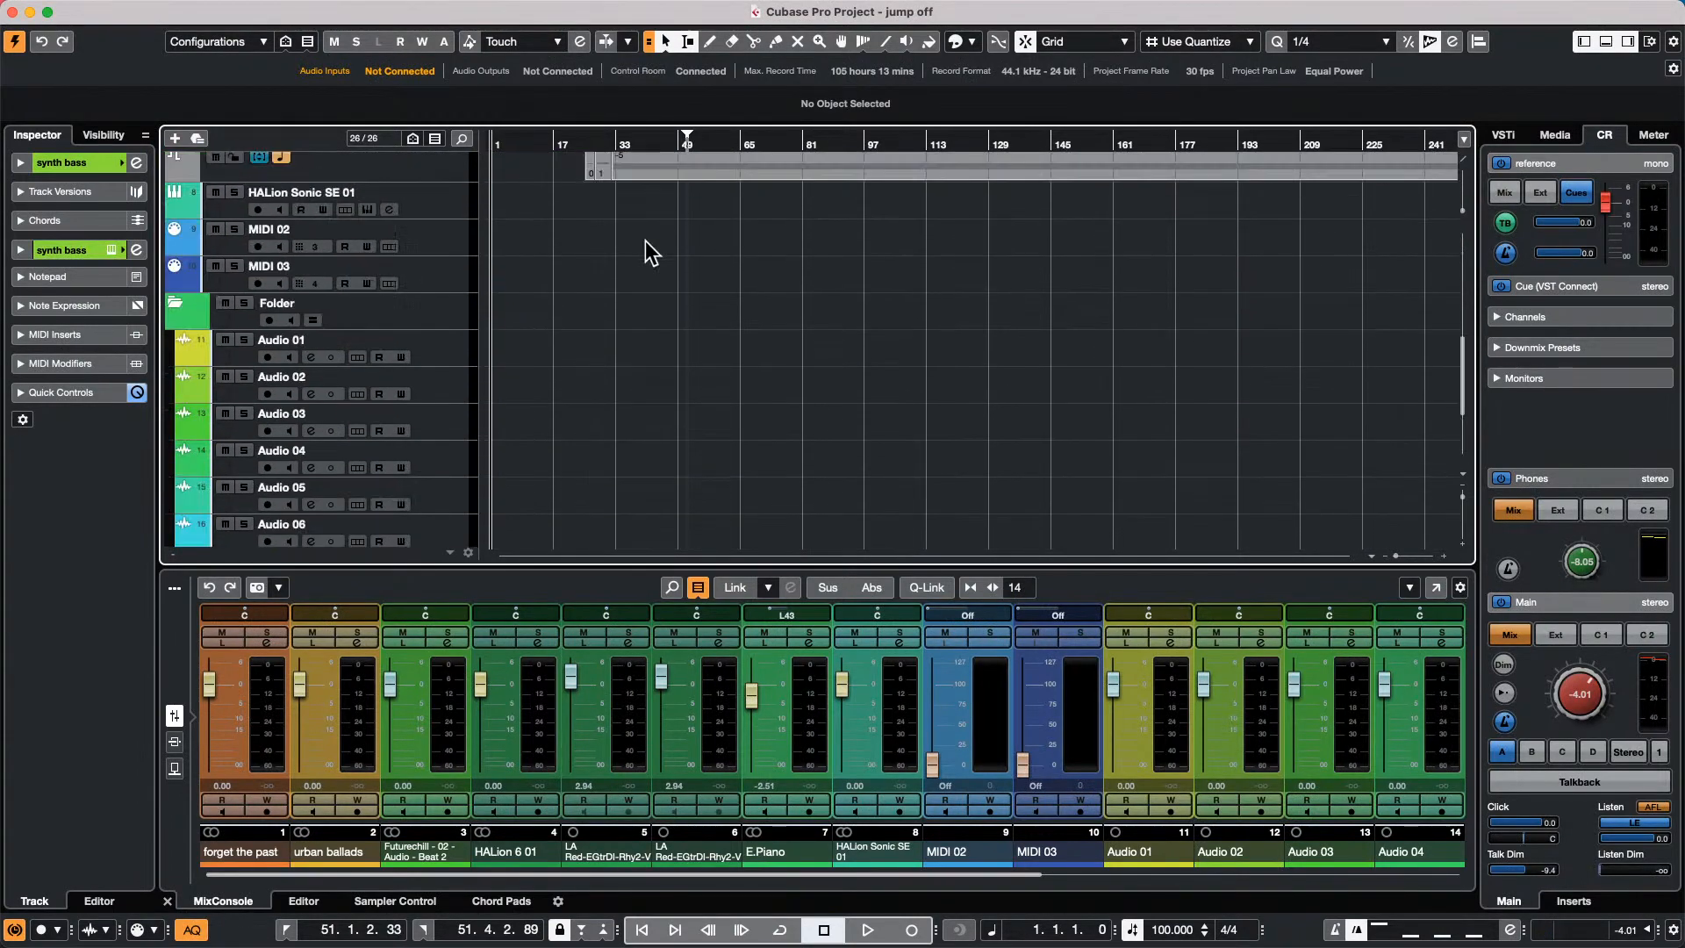
{"action": "scroll", "coordinate": [644, 246], "scroll_direction": "up", "scroll_amount": 5}
{"action": "left_click", "coordinate": [438, 304]}
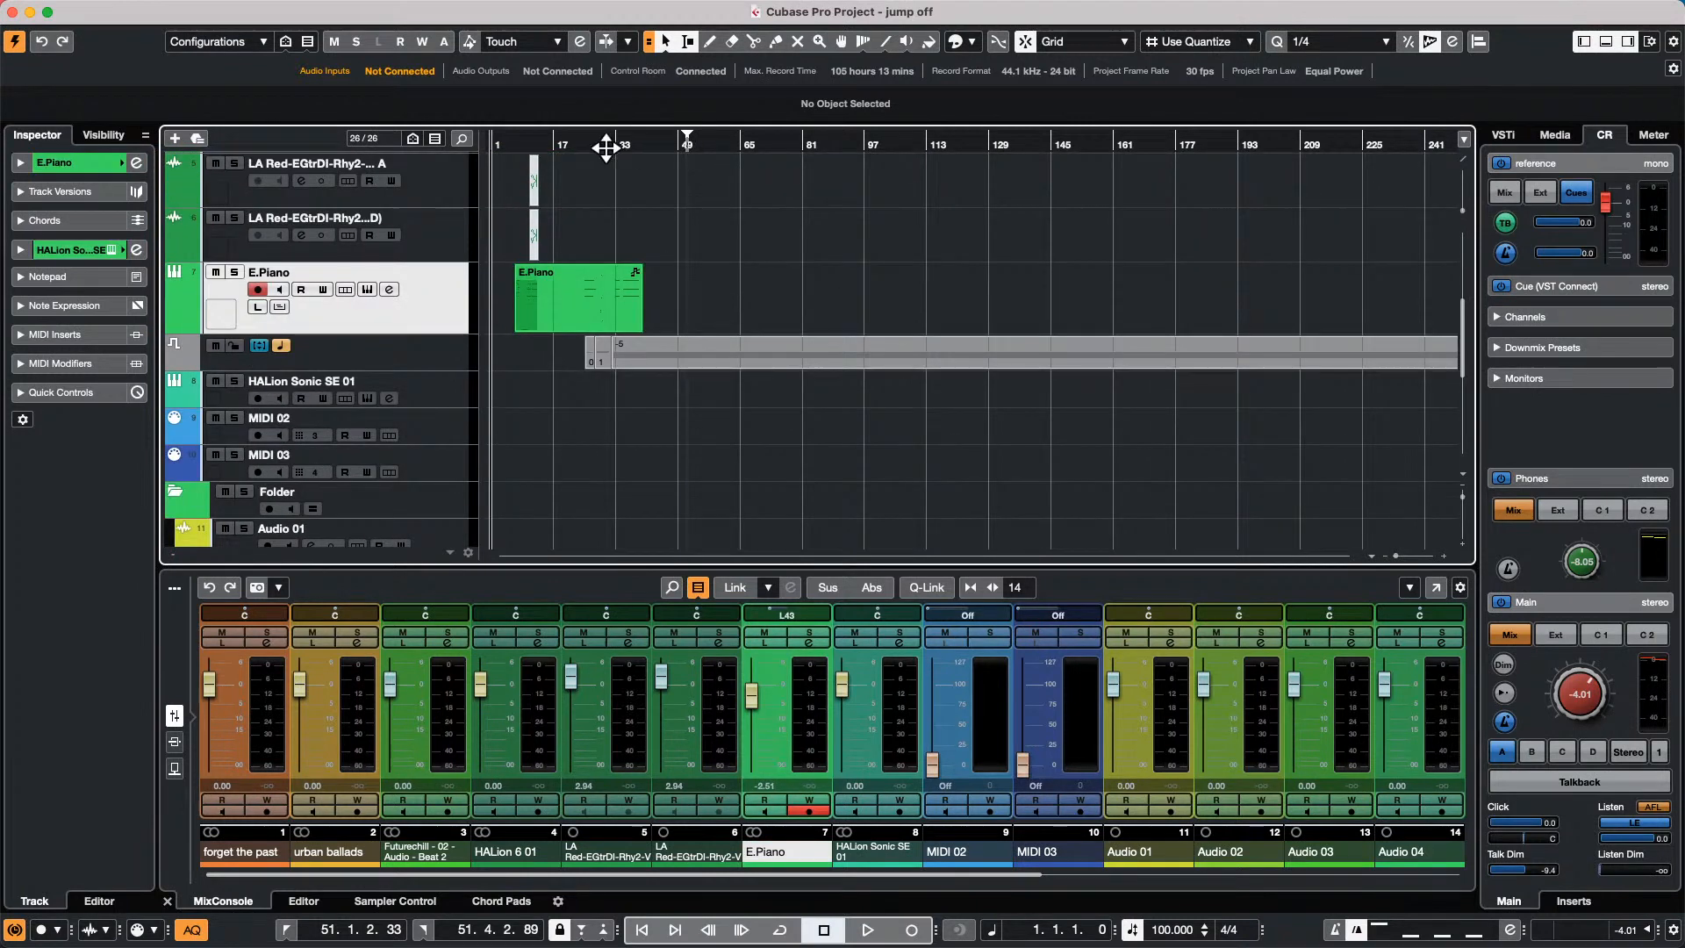
{"action": "left_click_drag", "start_coordinate": [529, 142], "coordinate": [531, 180]}
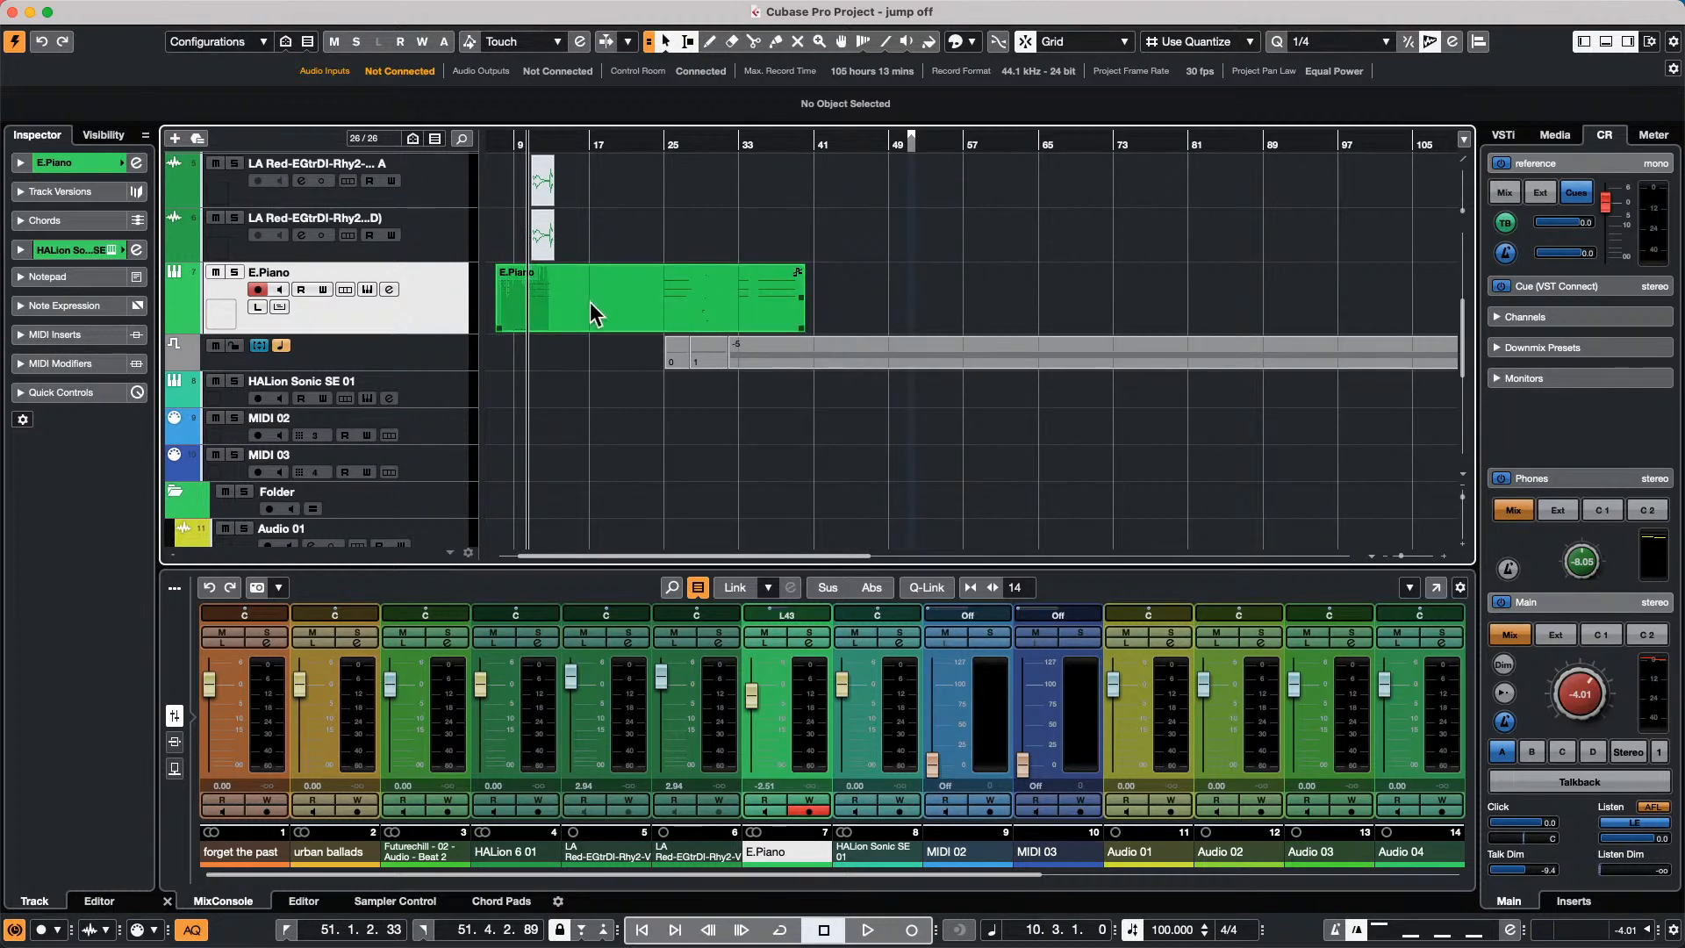
{"action": "left_click", "coordinate": [636, 317]}
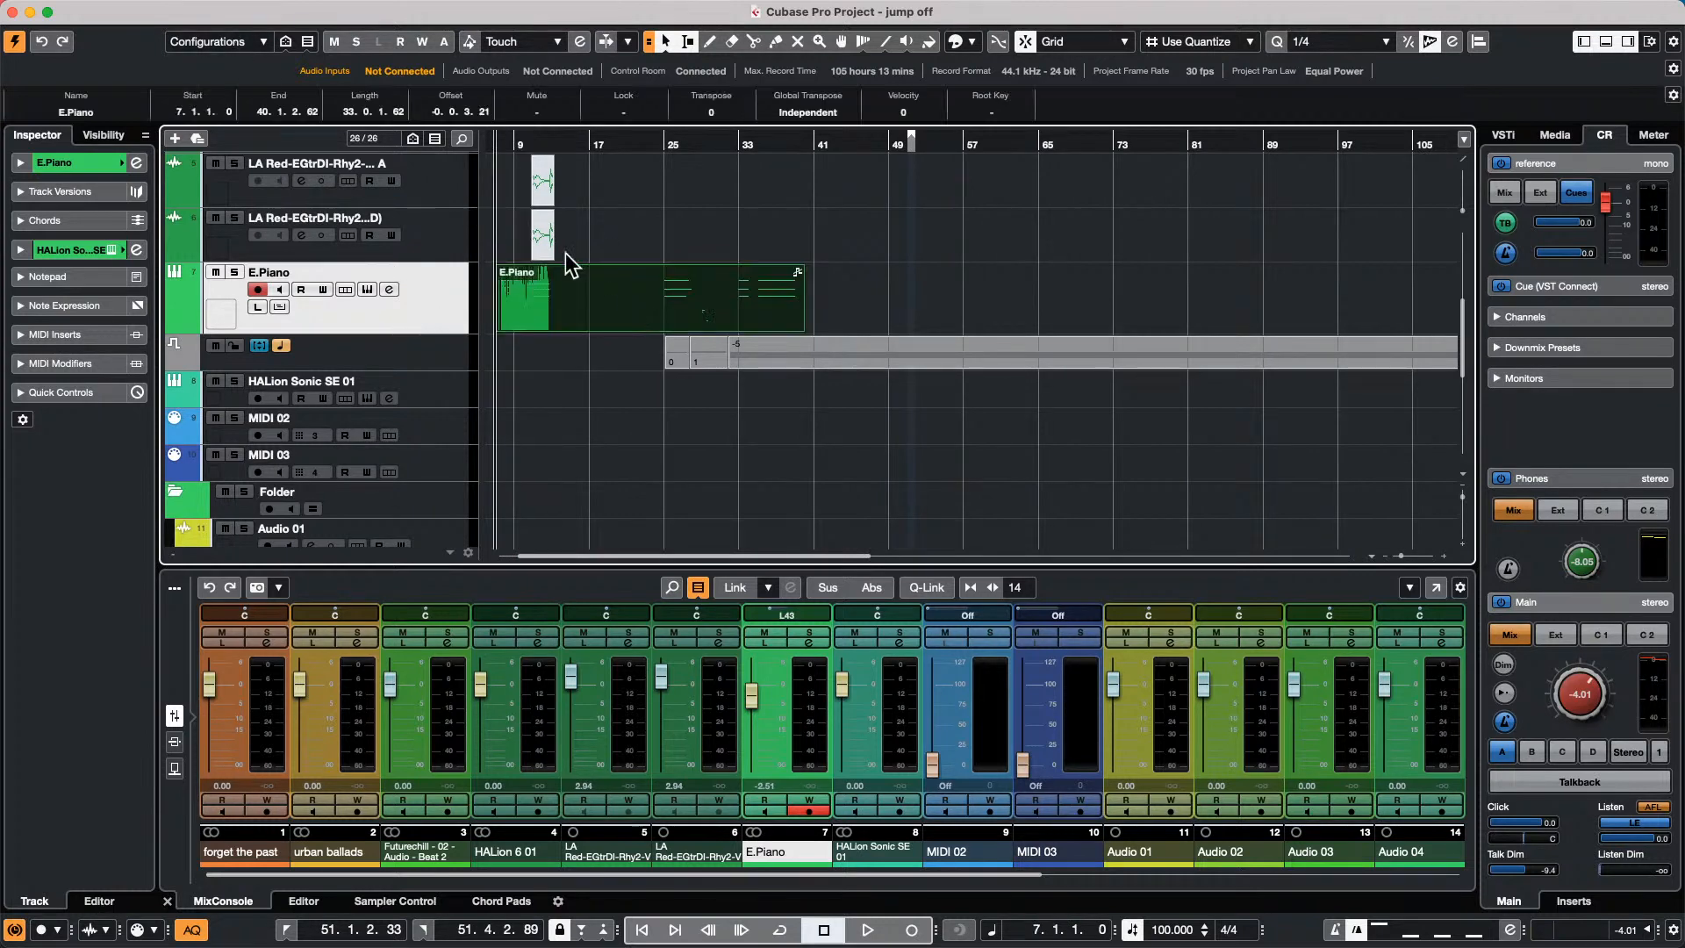
{"action": "left_click", "coordinate": [220, 11]}
{"action": "mouse_move", "coordinate": [158, 11]}
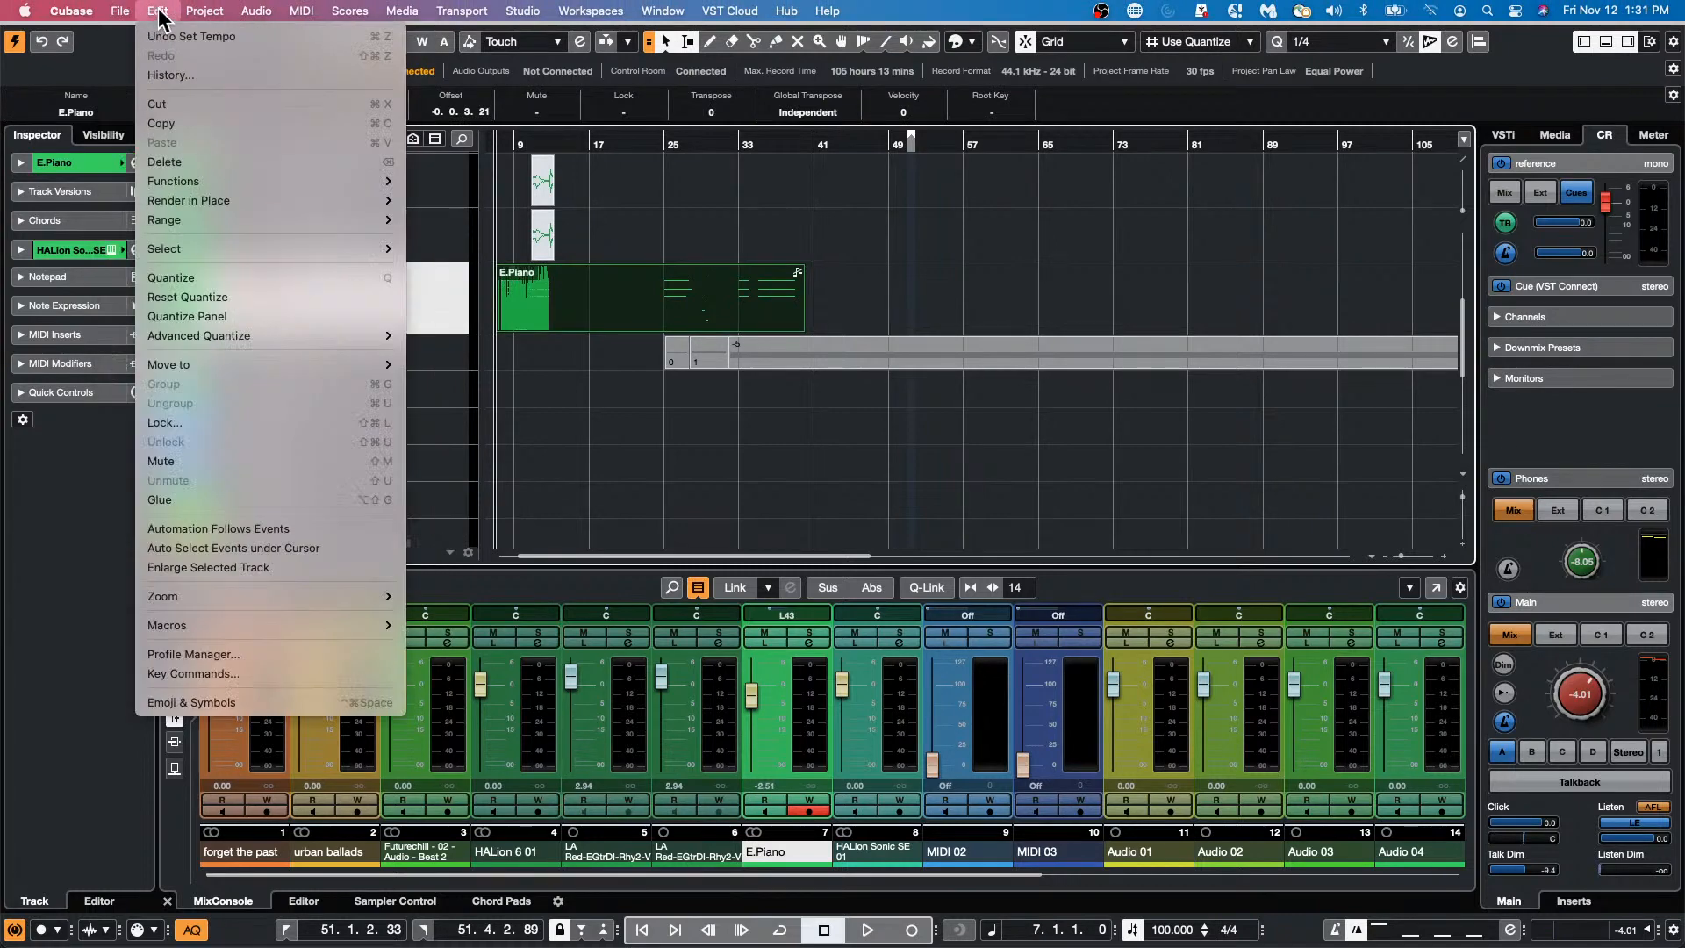
{"action": "mouse_move", "coordinate": [188, 200]}
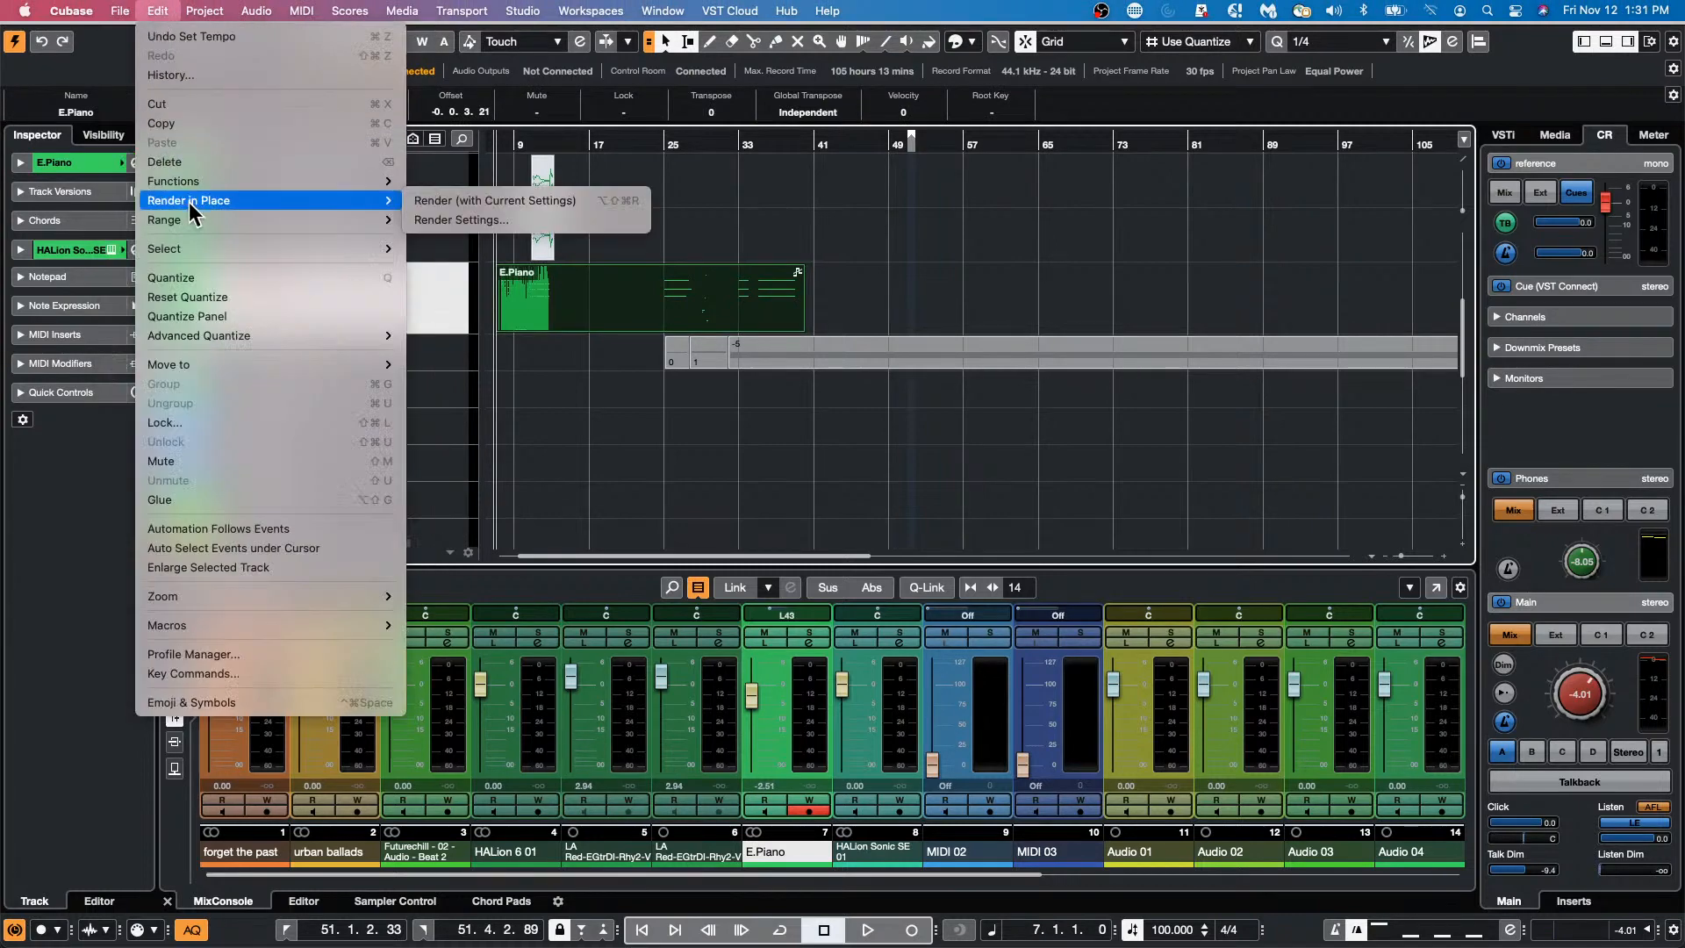
{"action": "left_click", "coordinate": [528, 214]}
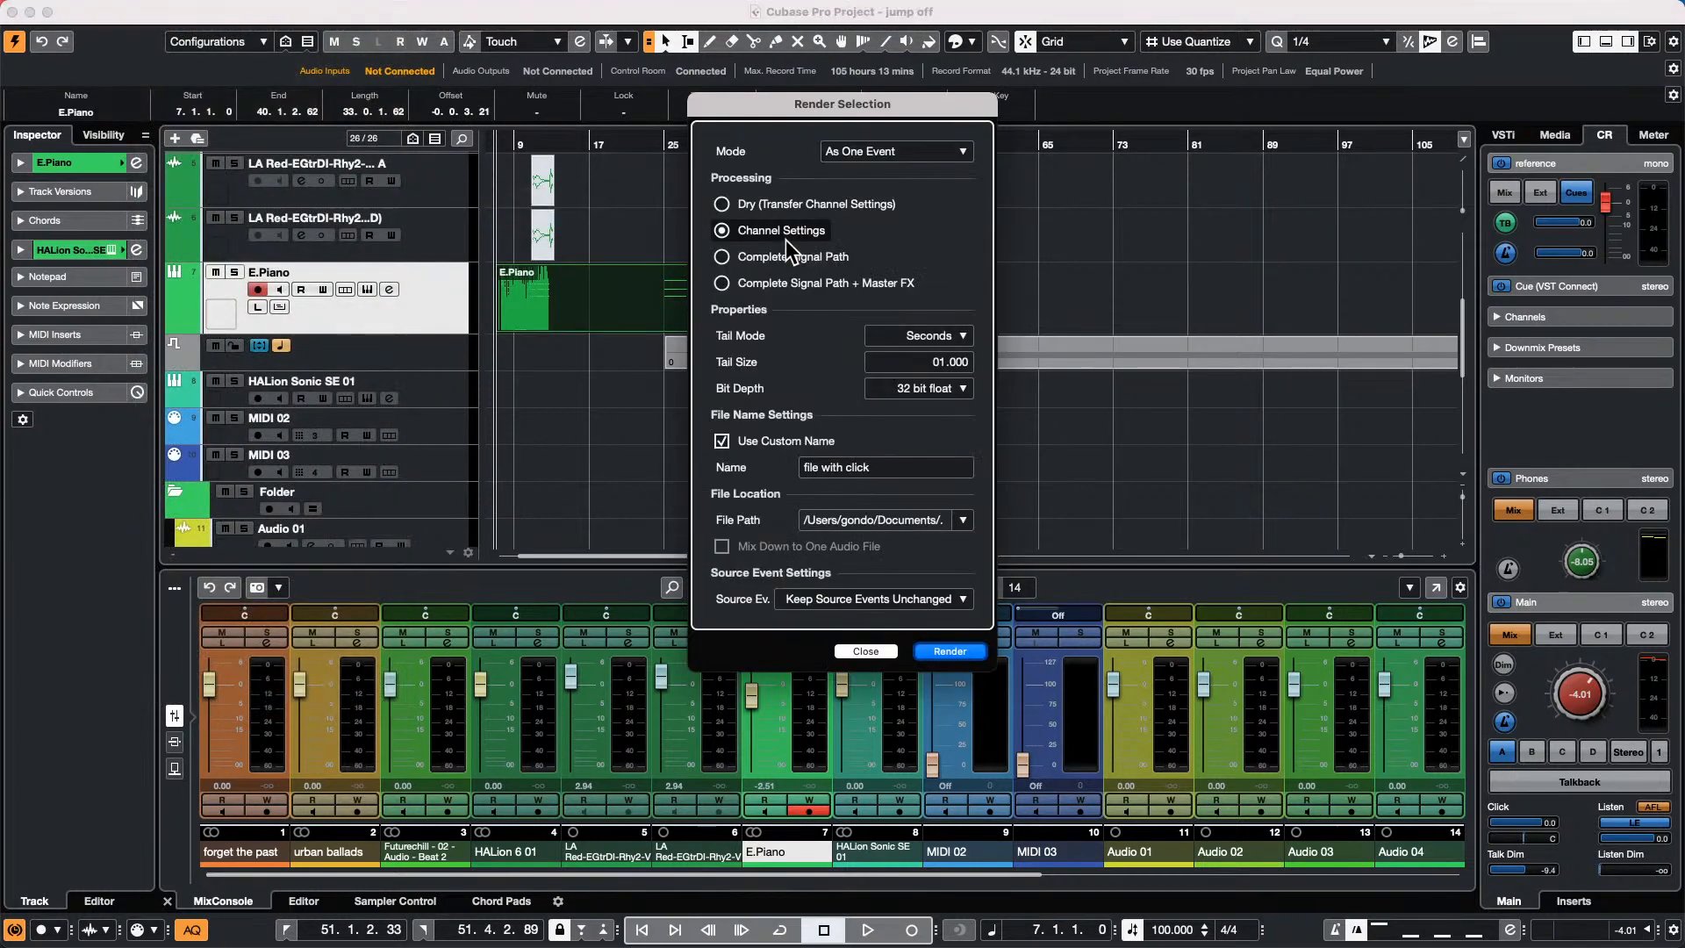
Render the E.Piano part with the complete signal path, tail mode in seconds, and source events muted.
{"action": "left_click", "coordinate": [722, 257]}
{"action": "left_click", "coordinate": [964, 337]}
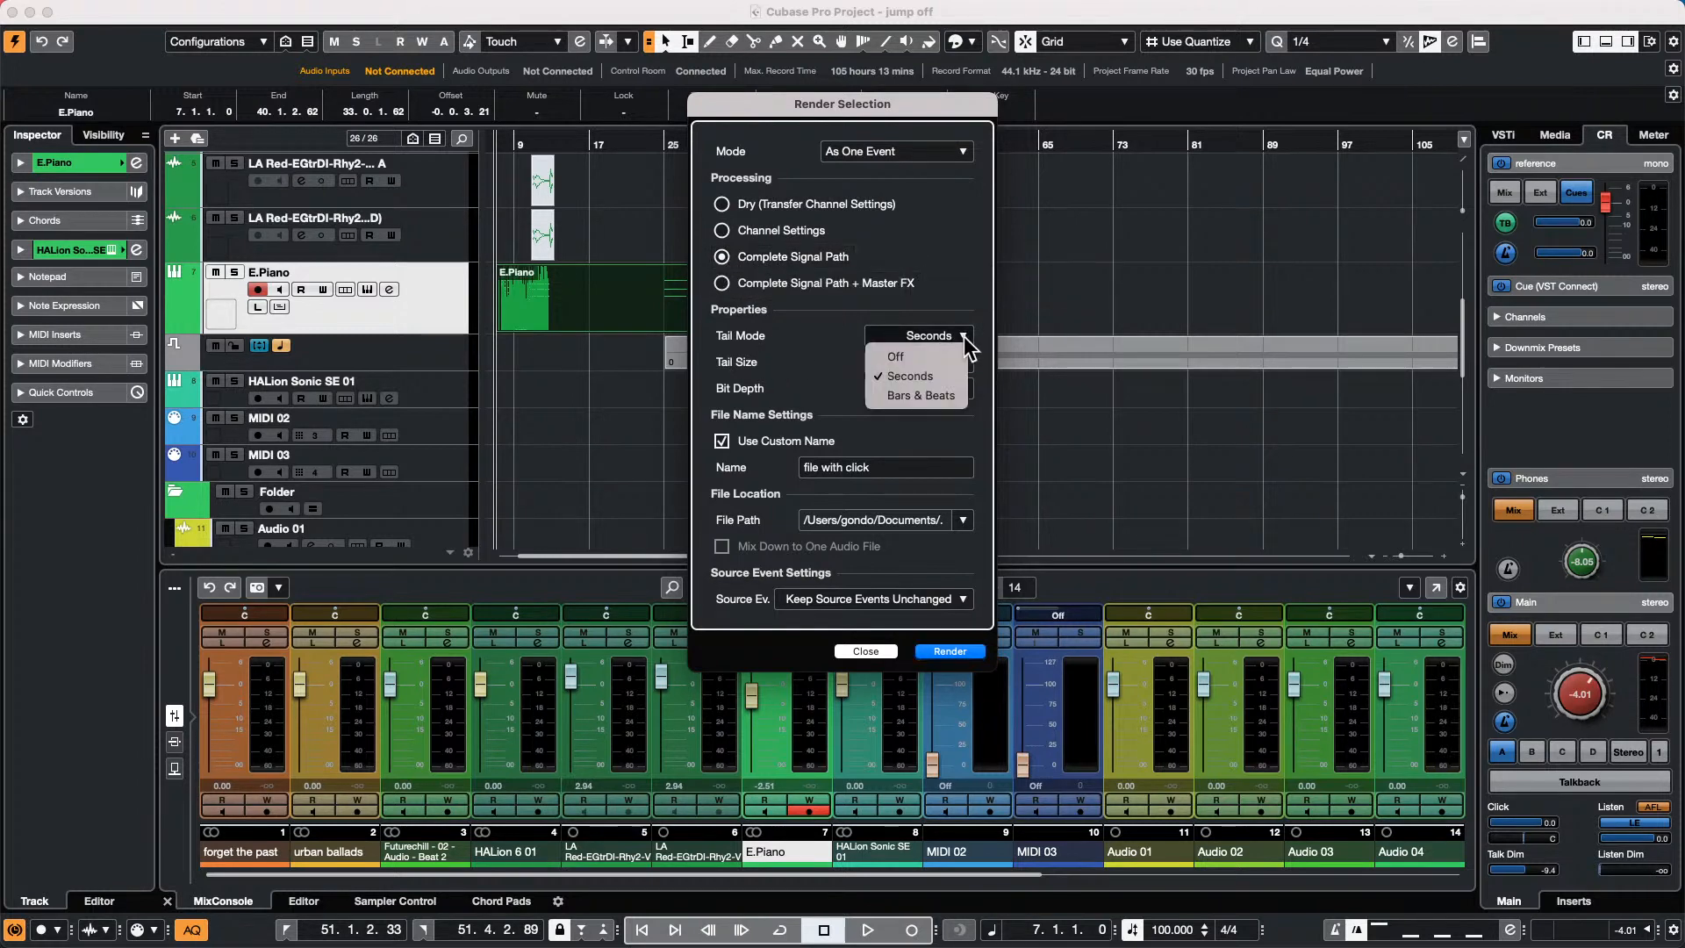
{"action": "left_click", "coordinate": [935, 377]}
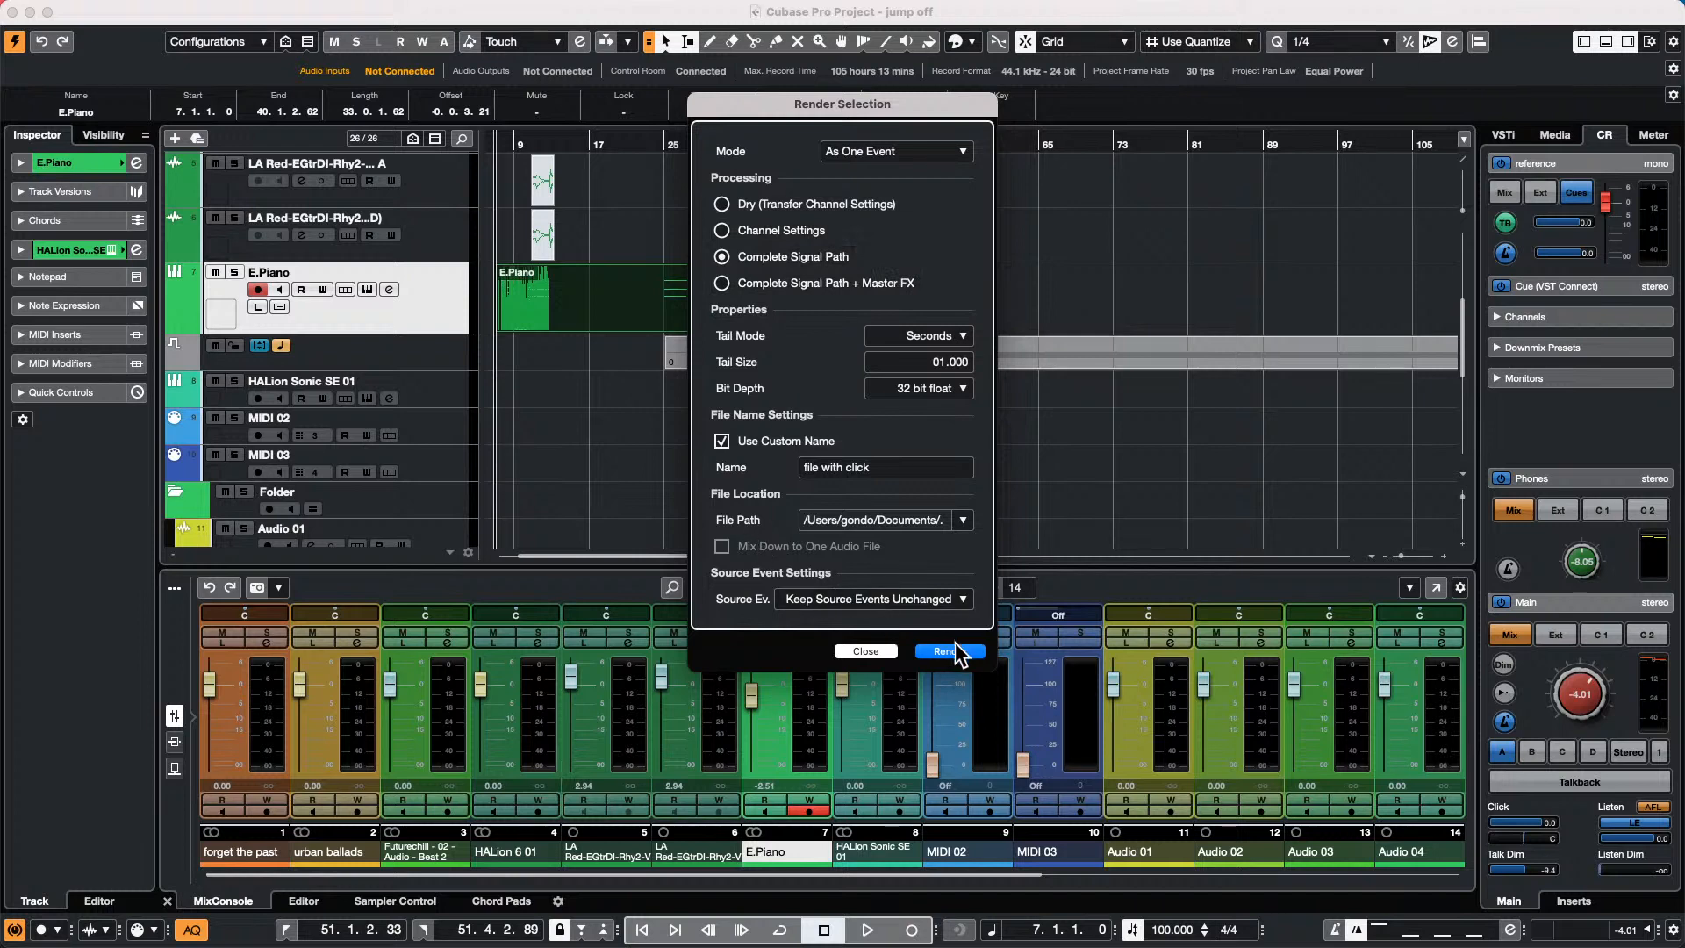
{"action": "left_click", "coordinate": [925, 599]}
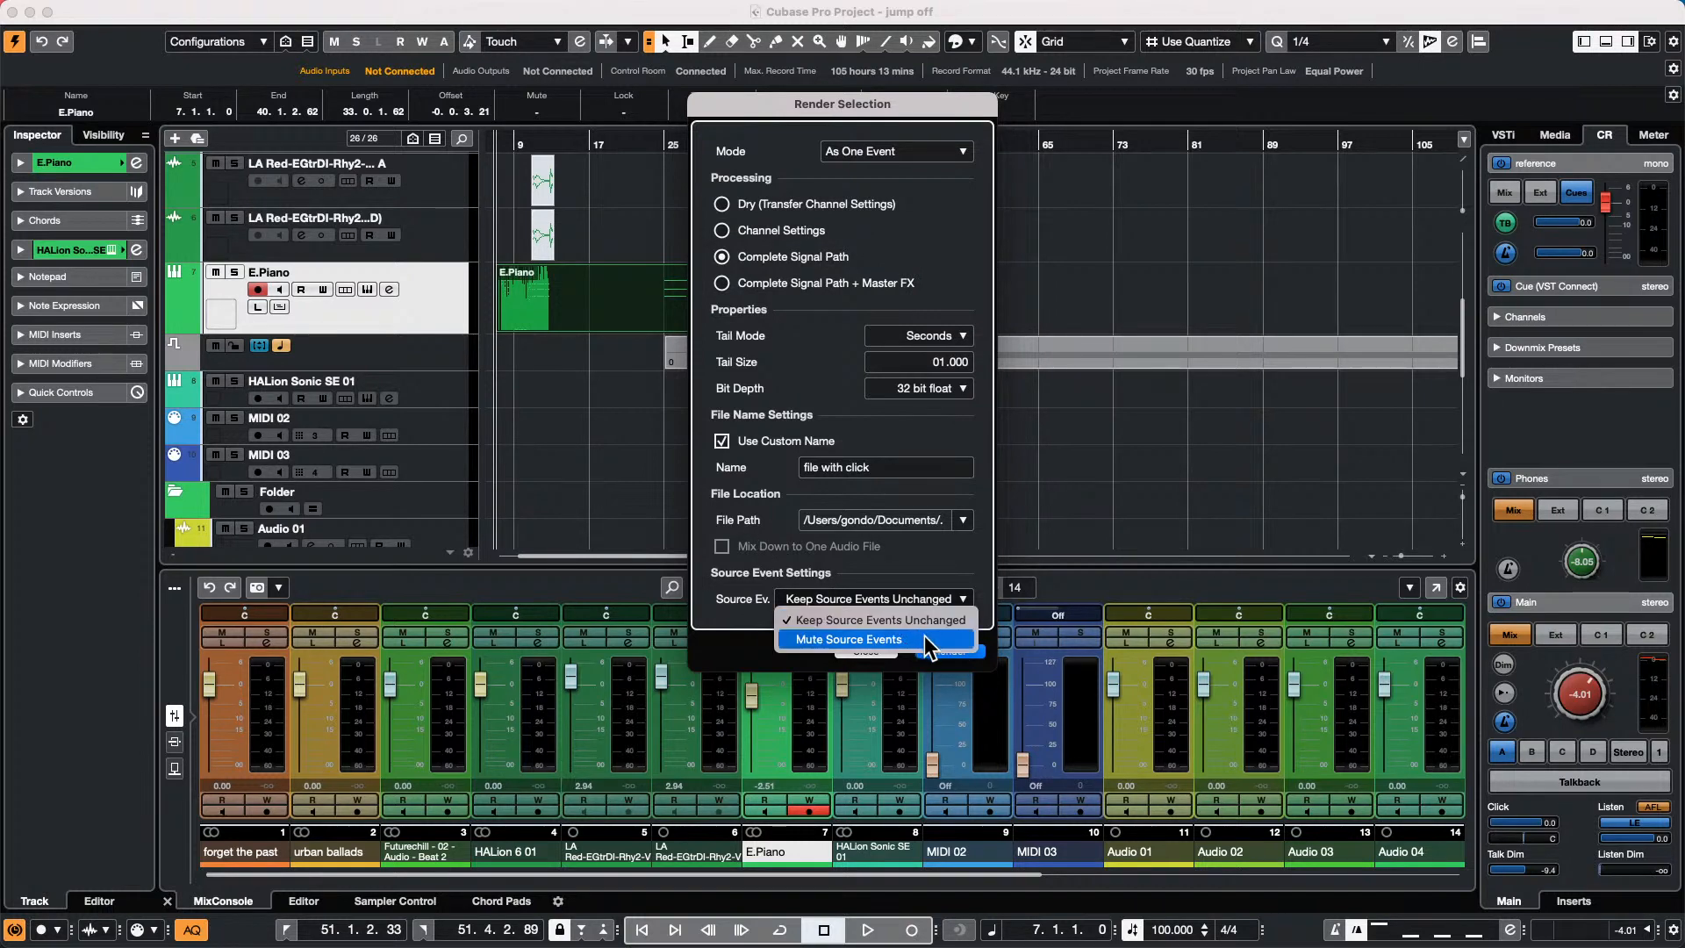
{"action": "left_click", "coordinate": [925, 637]}
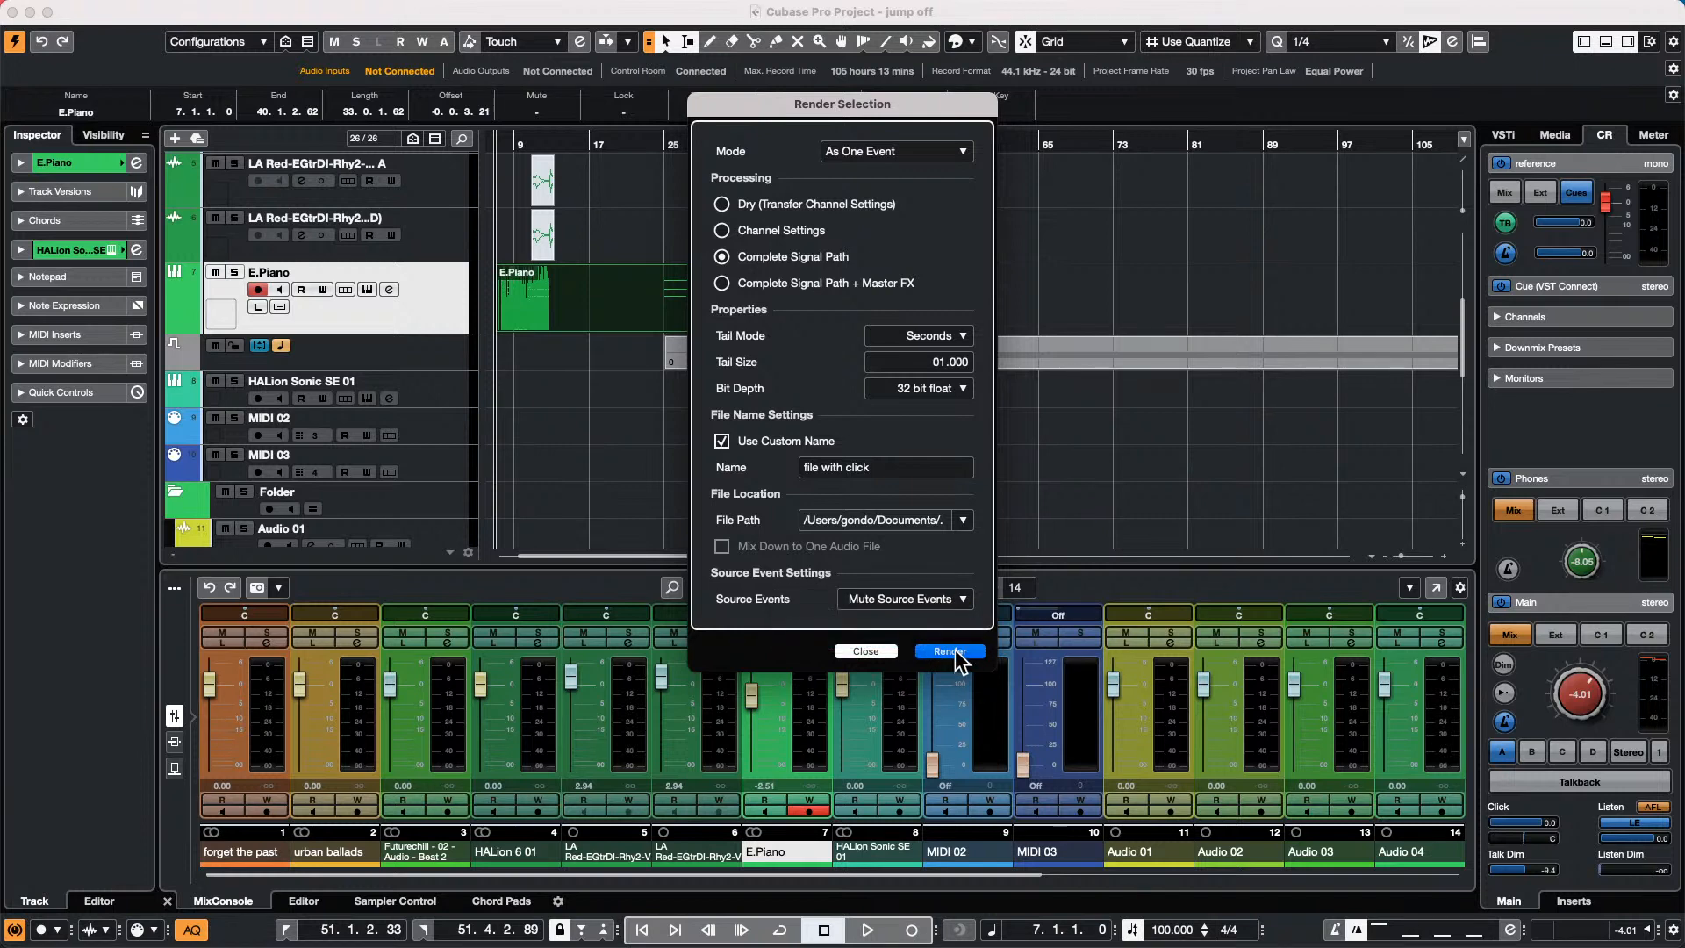
{"action": "left_click", "coordinate": [952, 650]}
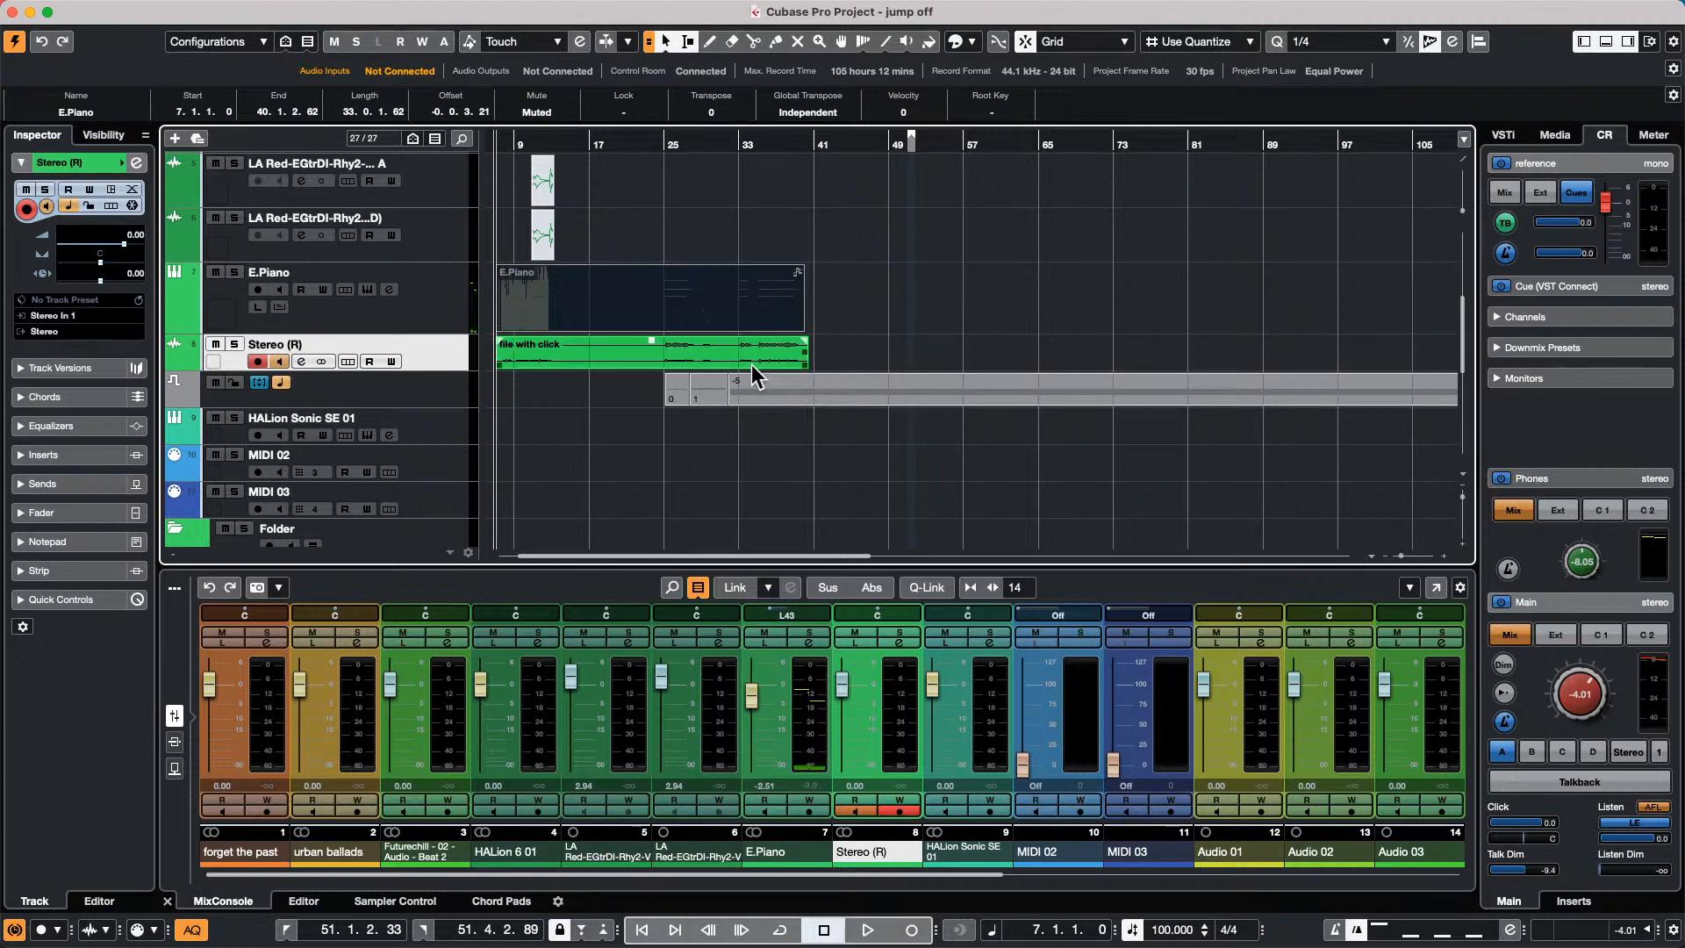
Open the Render in Place settings for the E.Piano part, review the processing and tail options, and close them.
{"action": "mouse_move", "coordinate": [259, 9]}
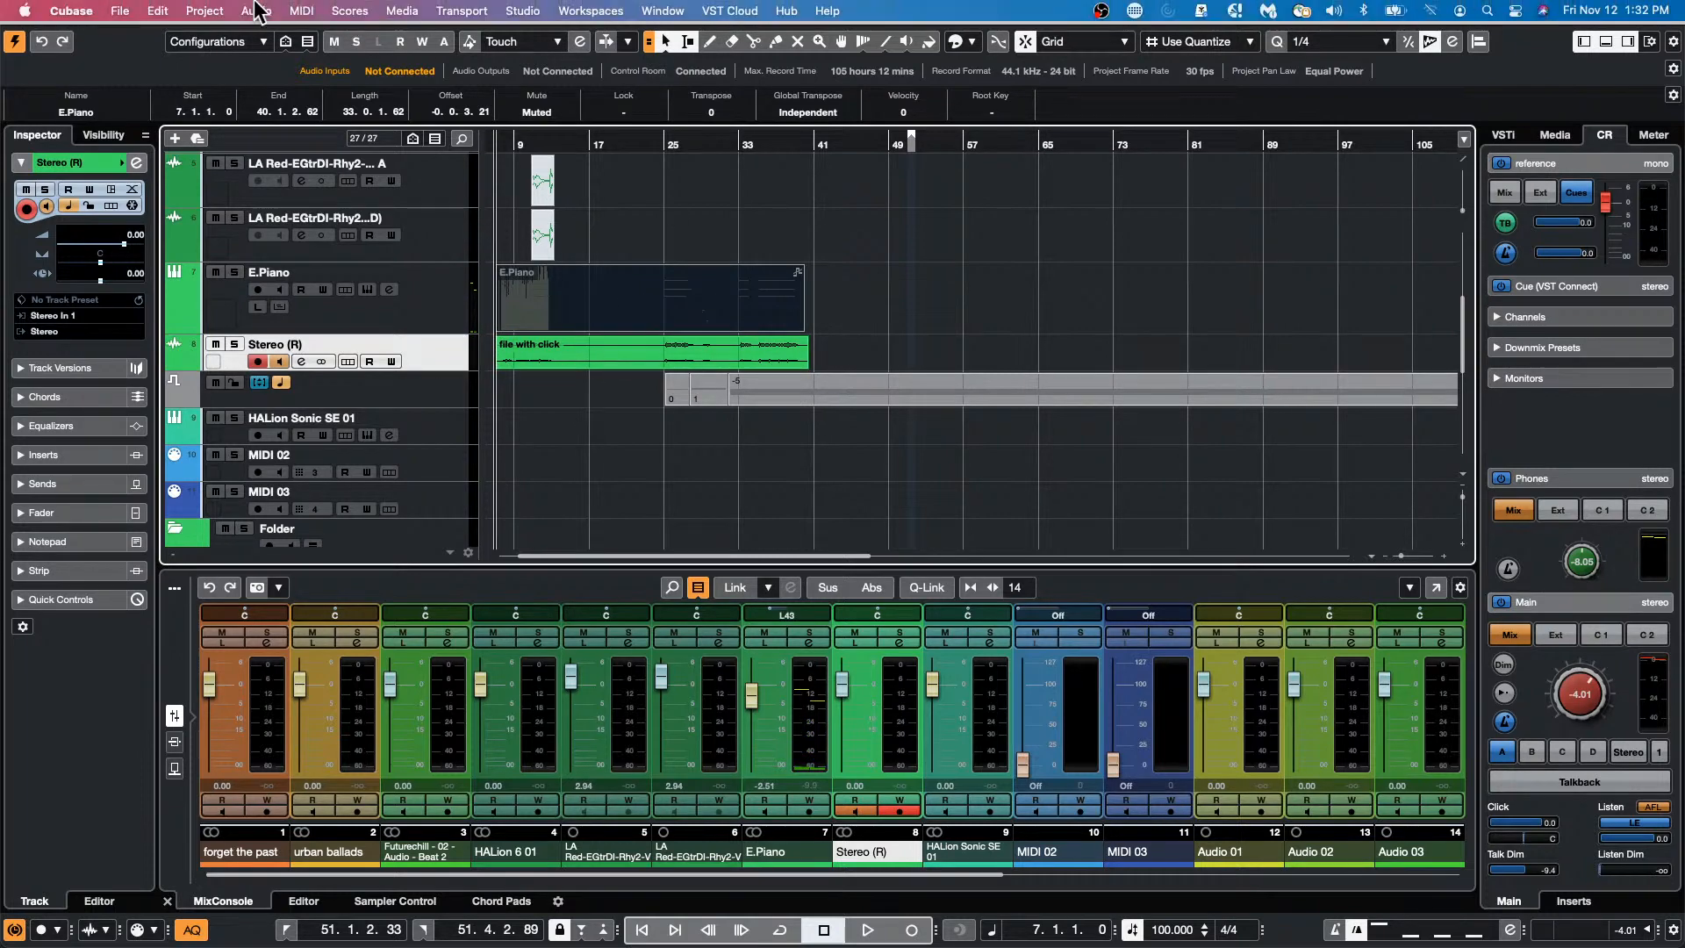
{"action": "left_click", "coordinate": [207, 11]}
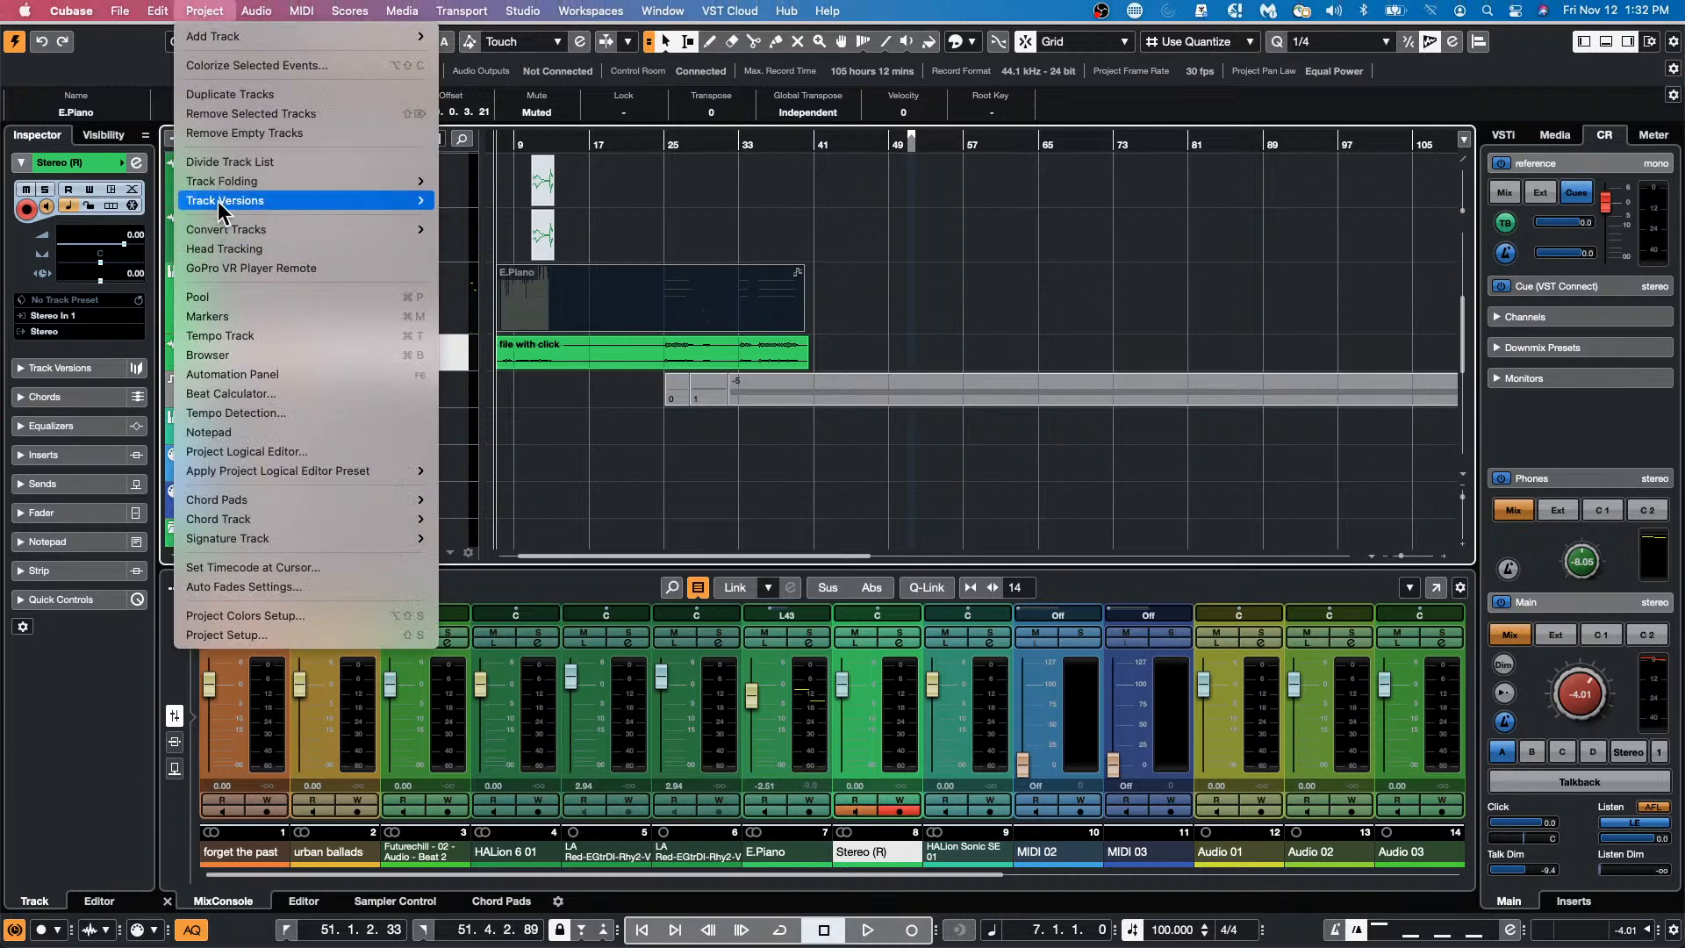
{"action": "mouse_move", "coordinate": [158, 12]}
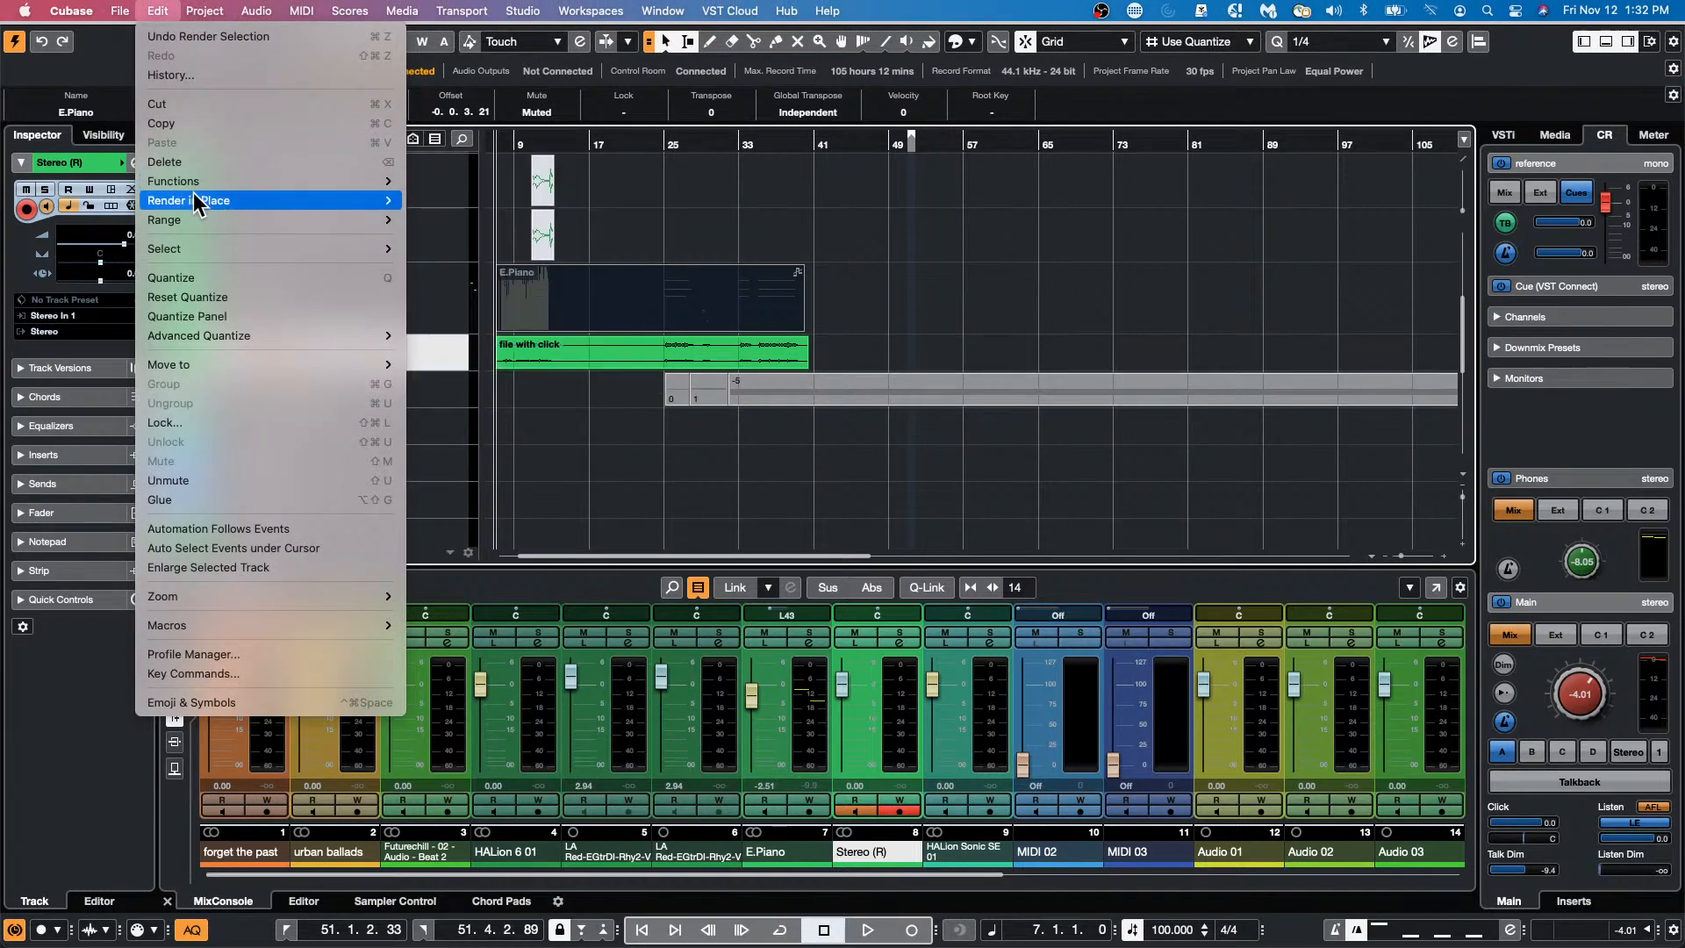
{"action": "mouse_move", "coordinate": [195, 200]}
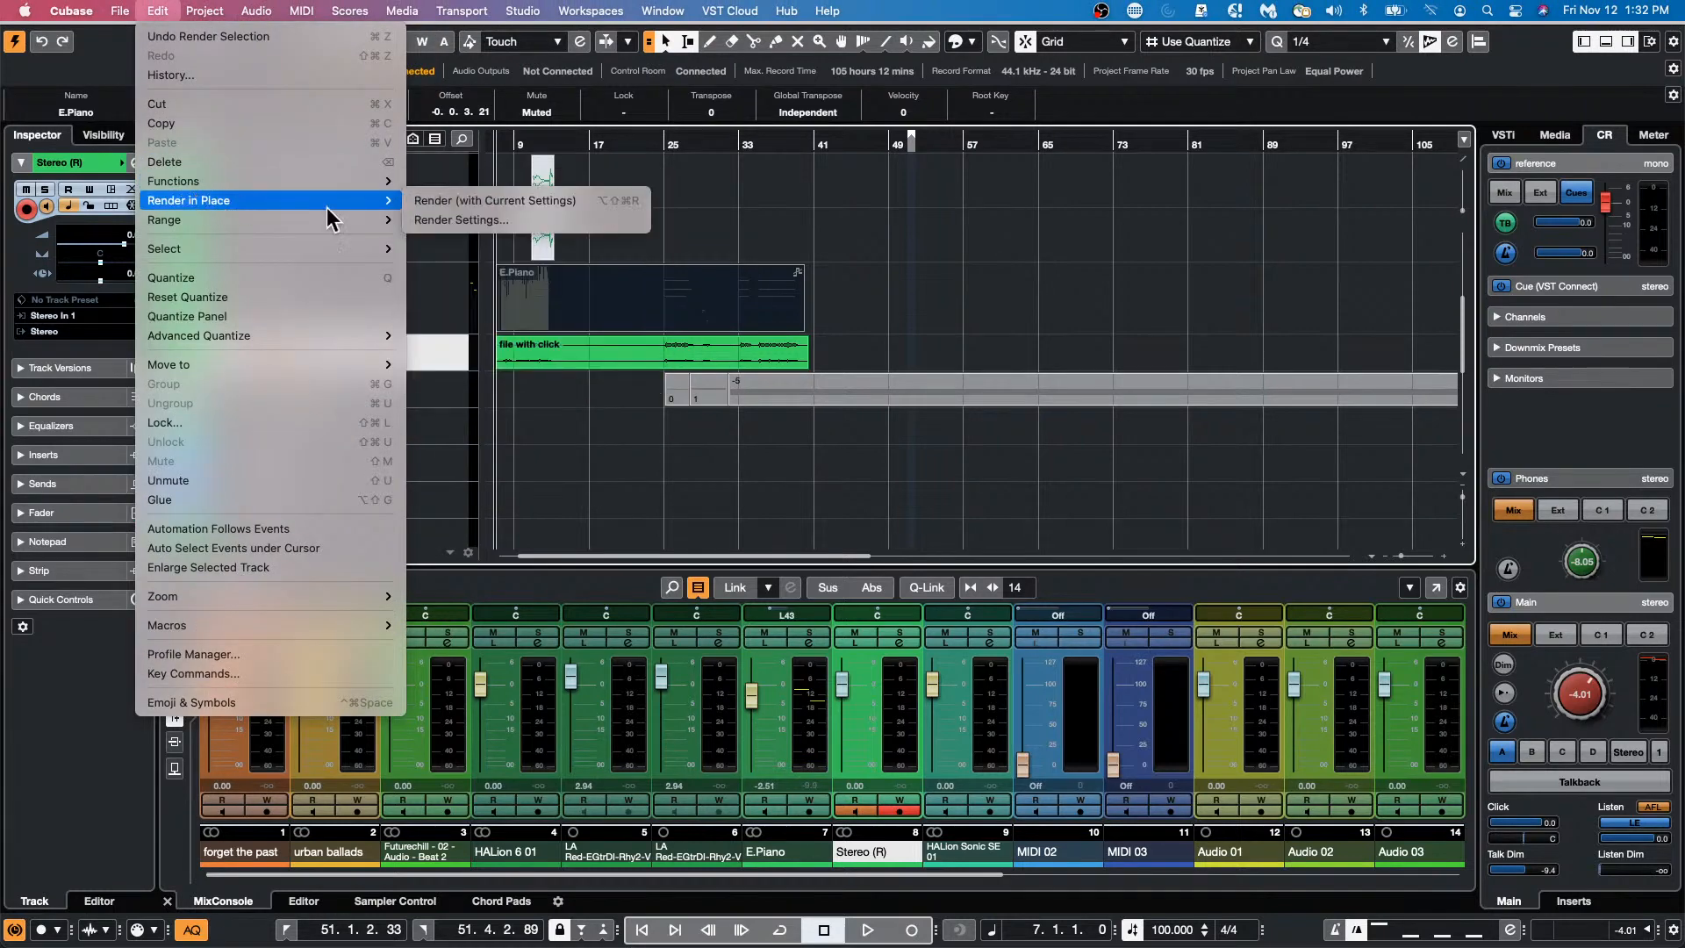
{"action": "left_click", "coordinate": [506, 221]}
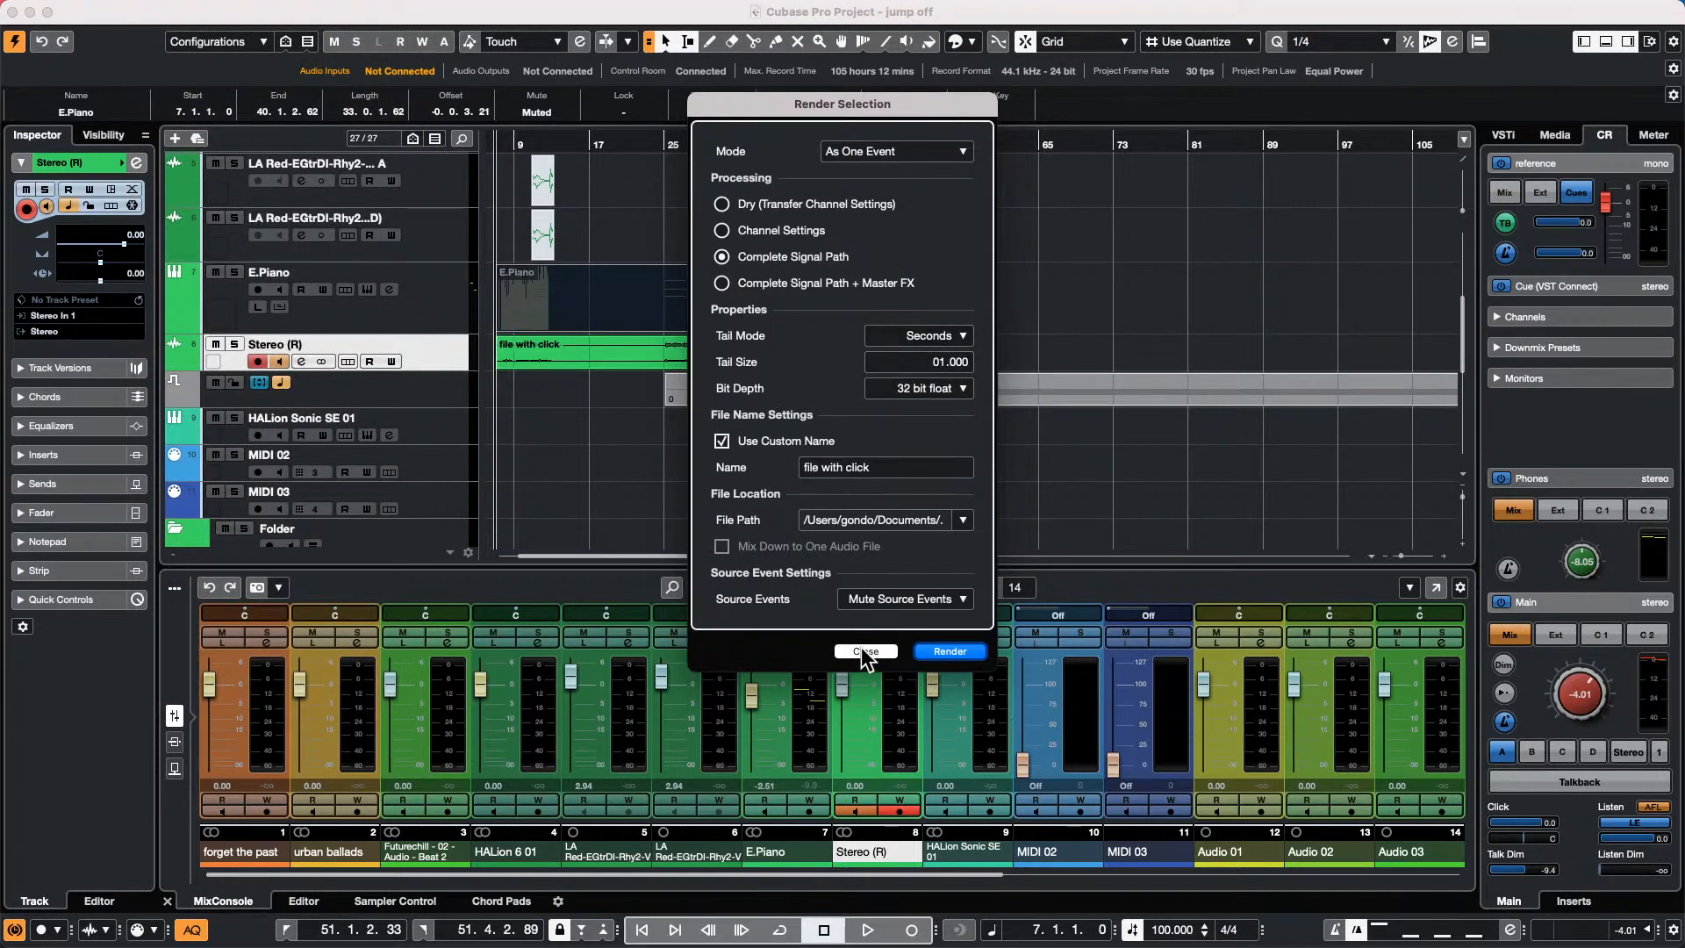
{"action": "left_click", "coordinate": [950, 650]}
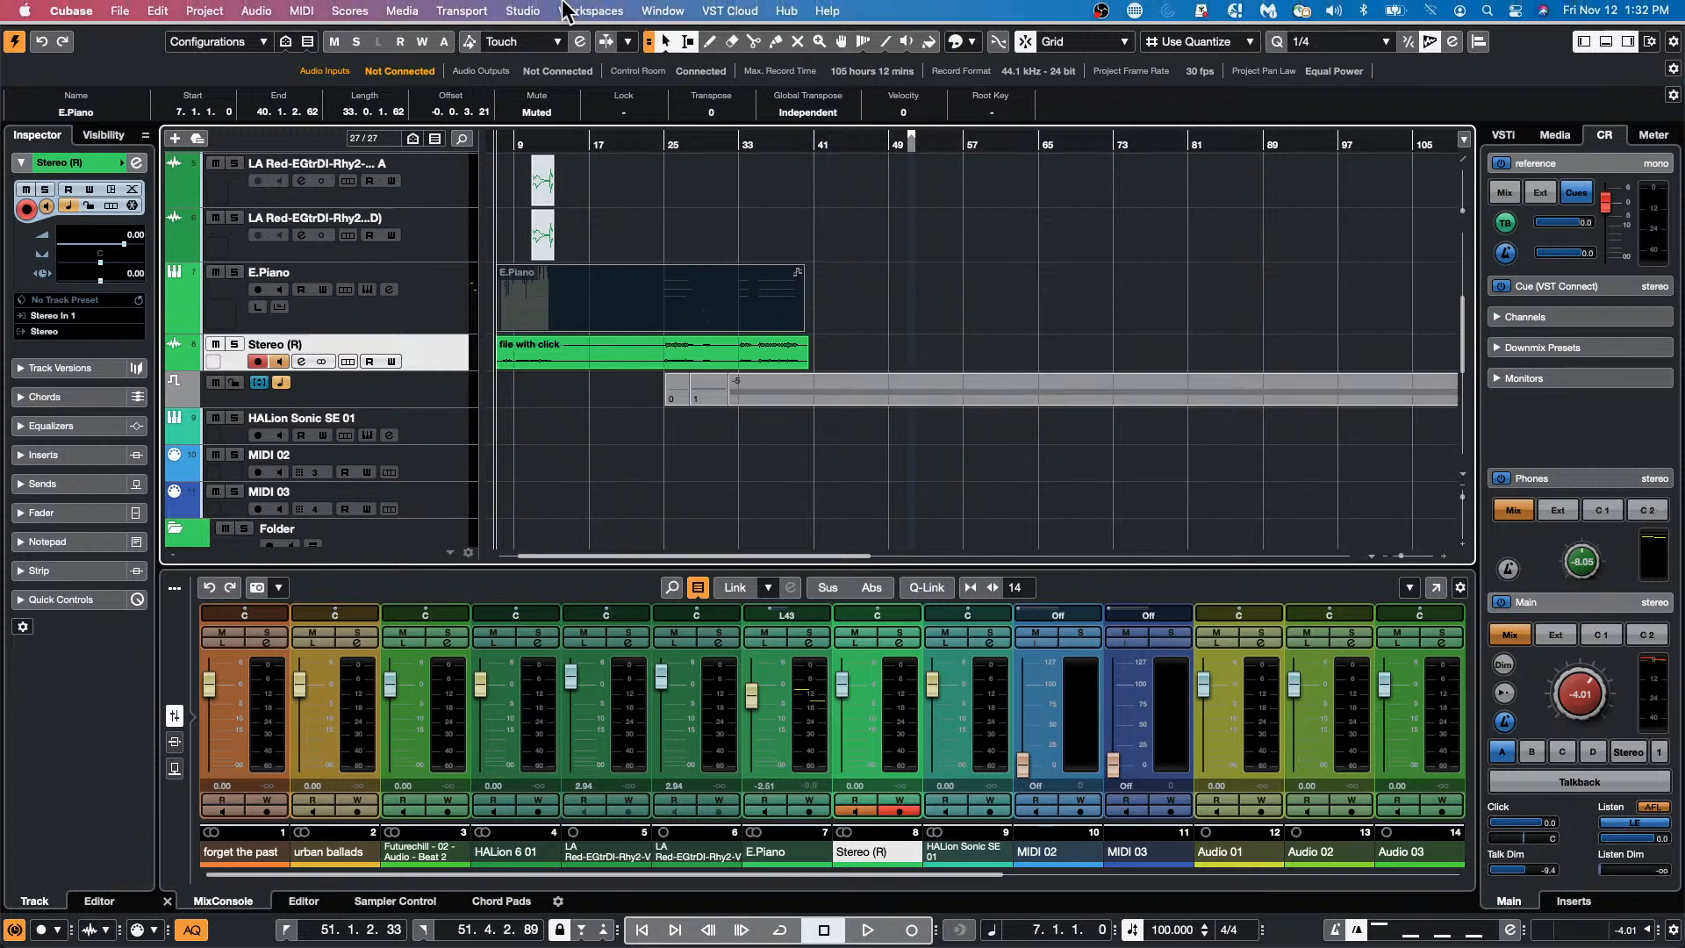
Open Studio Setup and bring up the control panel of the Steinberg UR24C audio device.
{"action": "left_click", "coordinate": [525, 11]}
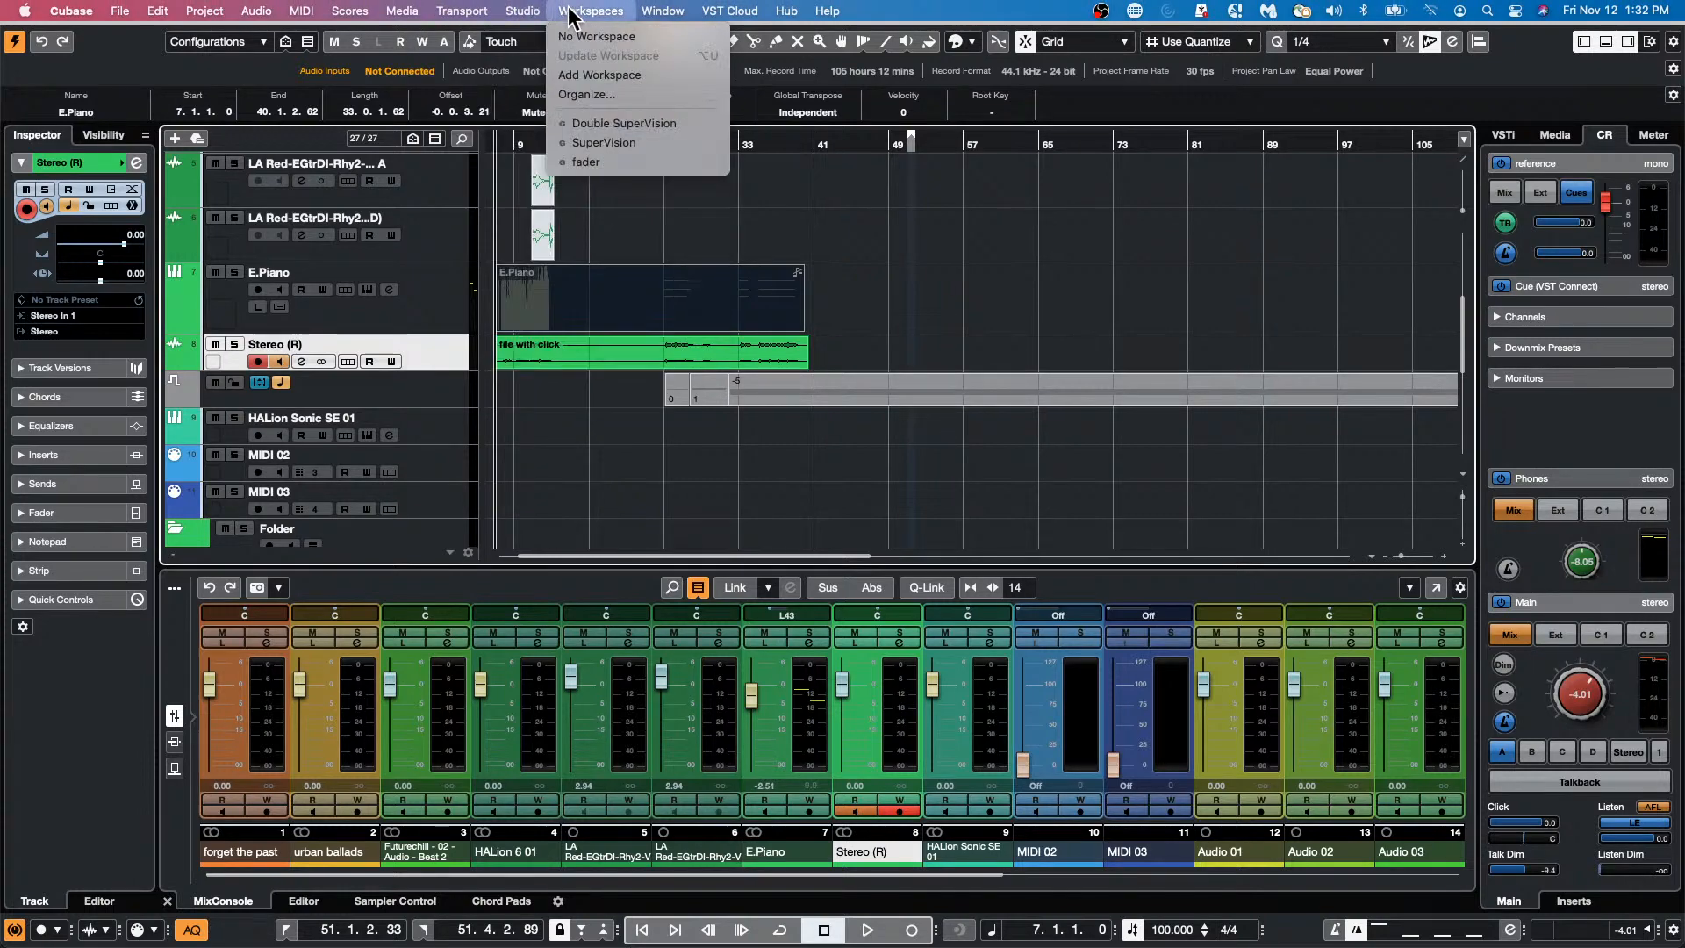
{"action": "mouse_move", "coordinate": [567, 279]}
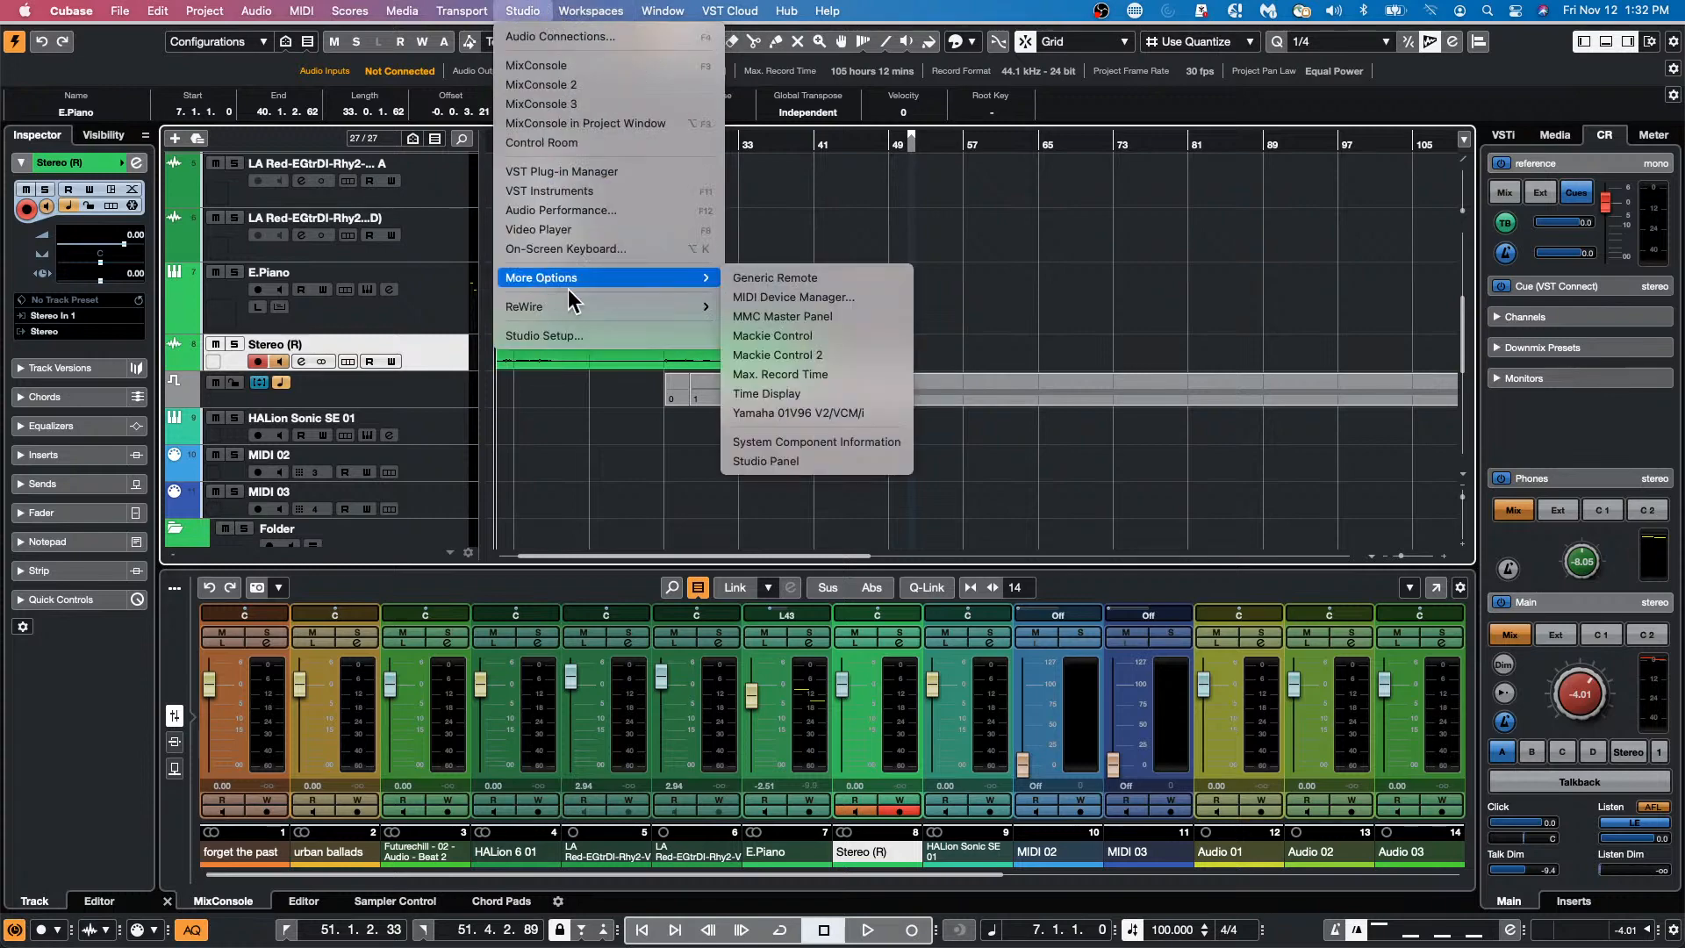
{"action": "left_click", "coordinate": [1090, 246]}
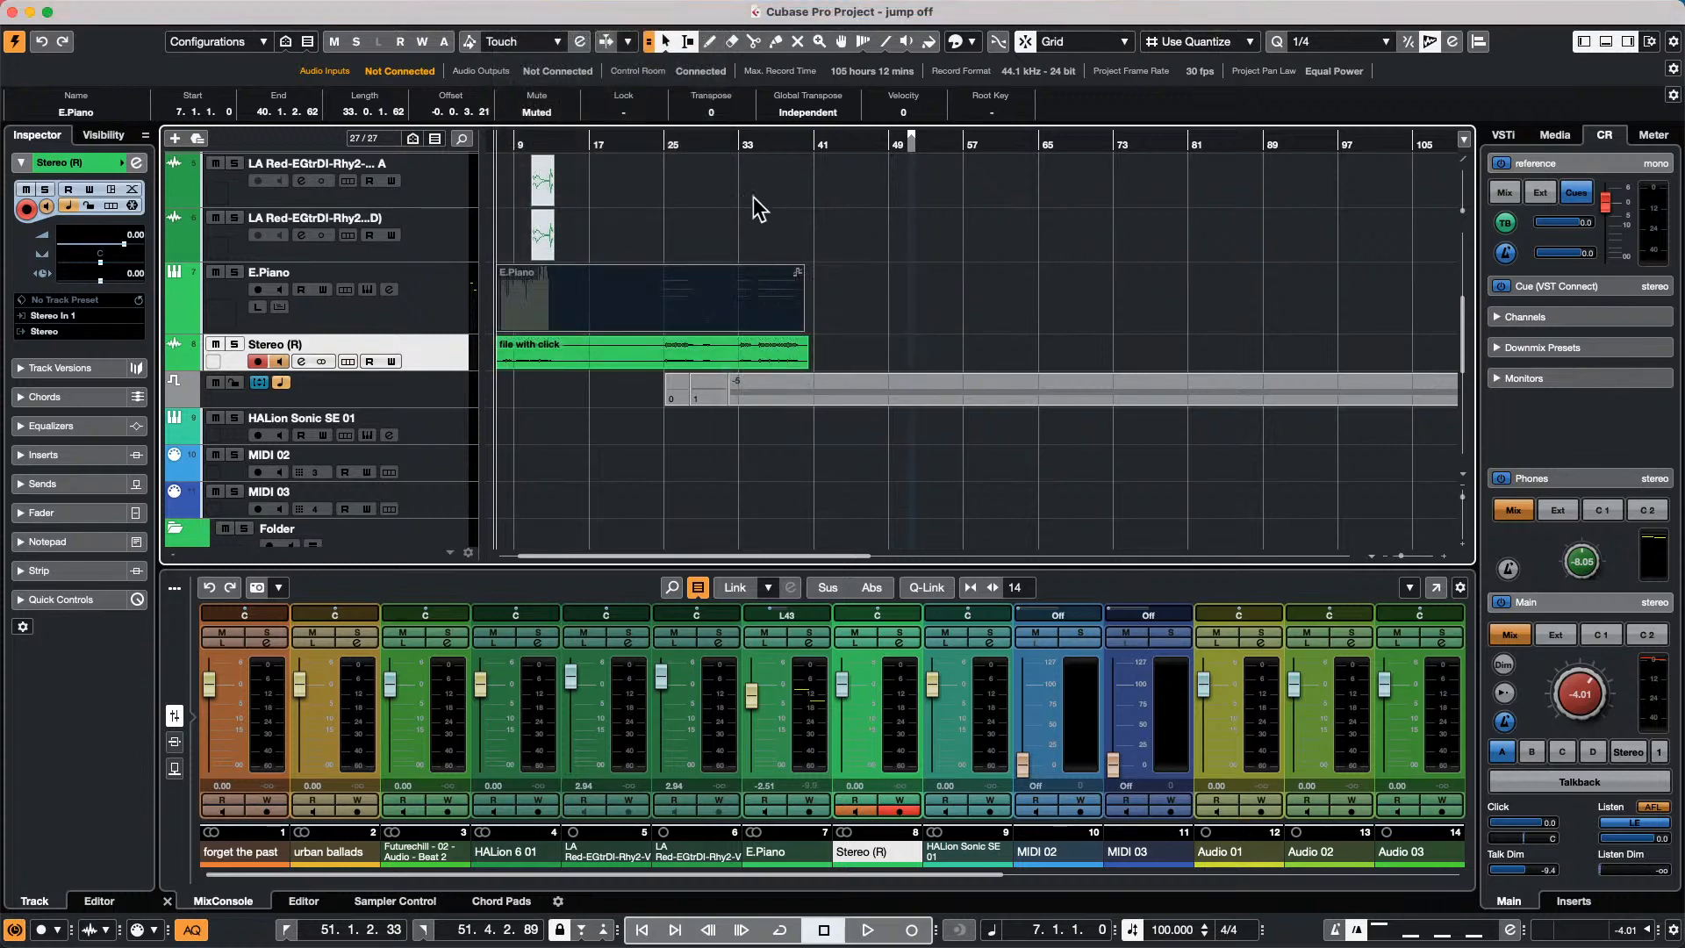
{"action": "left_click", "coordinate": [527, 11]}
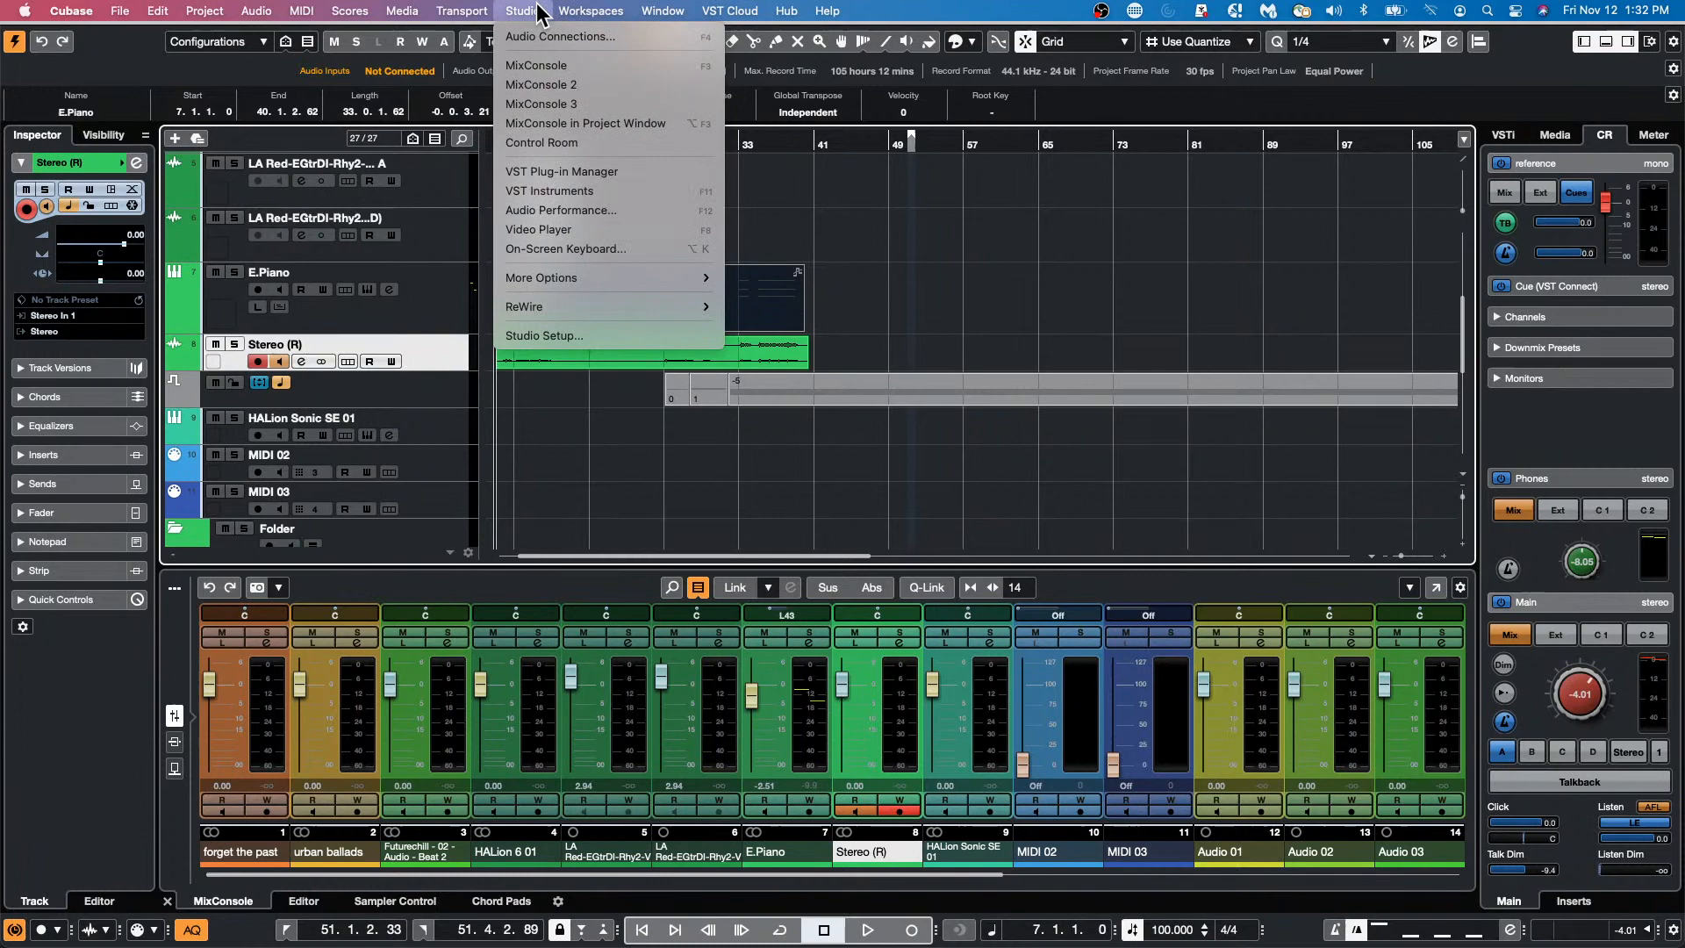
{"action": "left_click", "coordinate": [547, 338]}
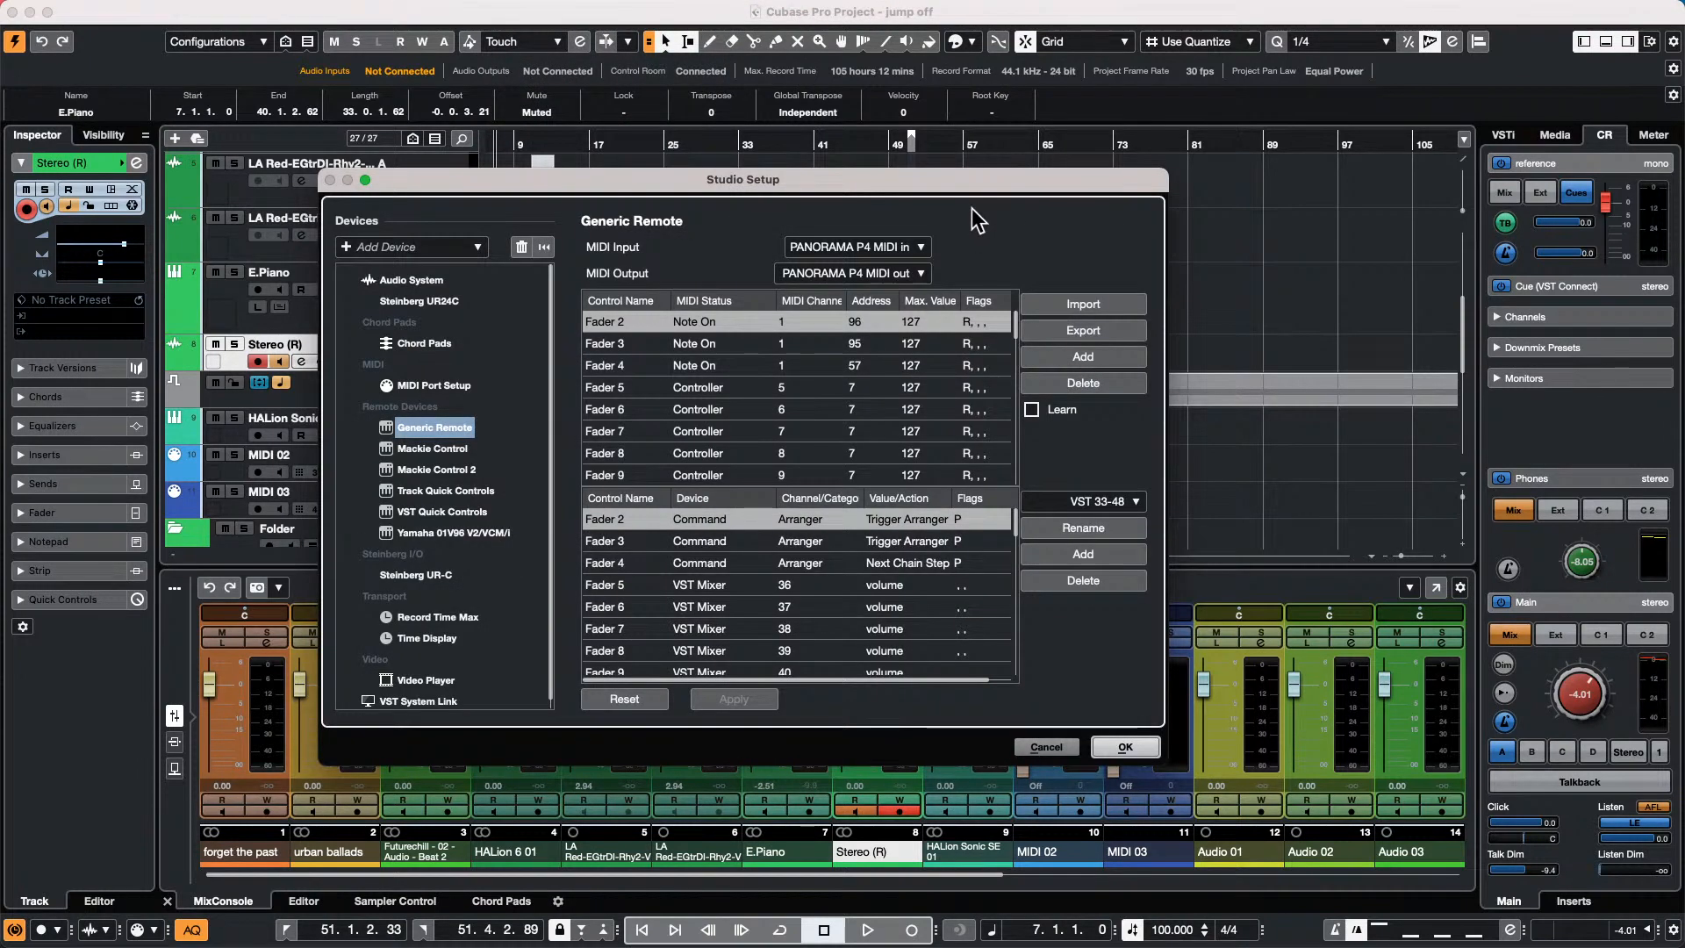
{"action": "left_click", "coordinate": [434, 300]}
{"action": "left_click", "coordinate": [691, 249]}
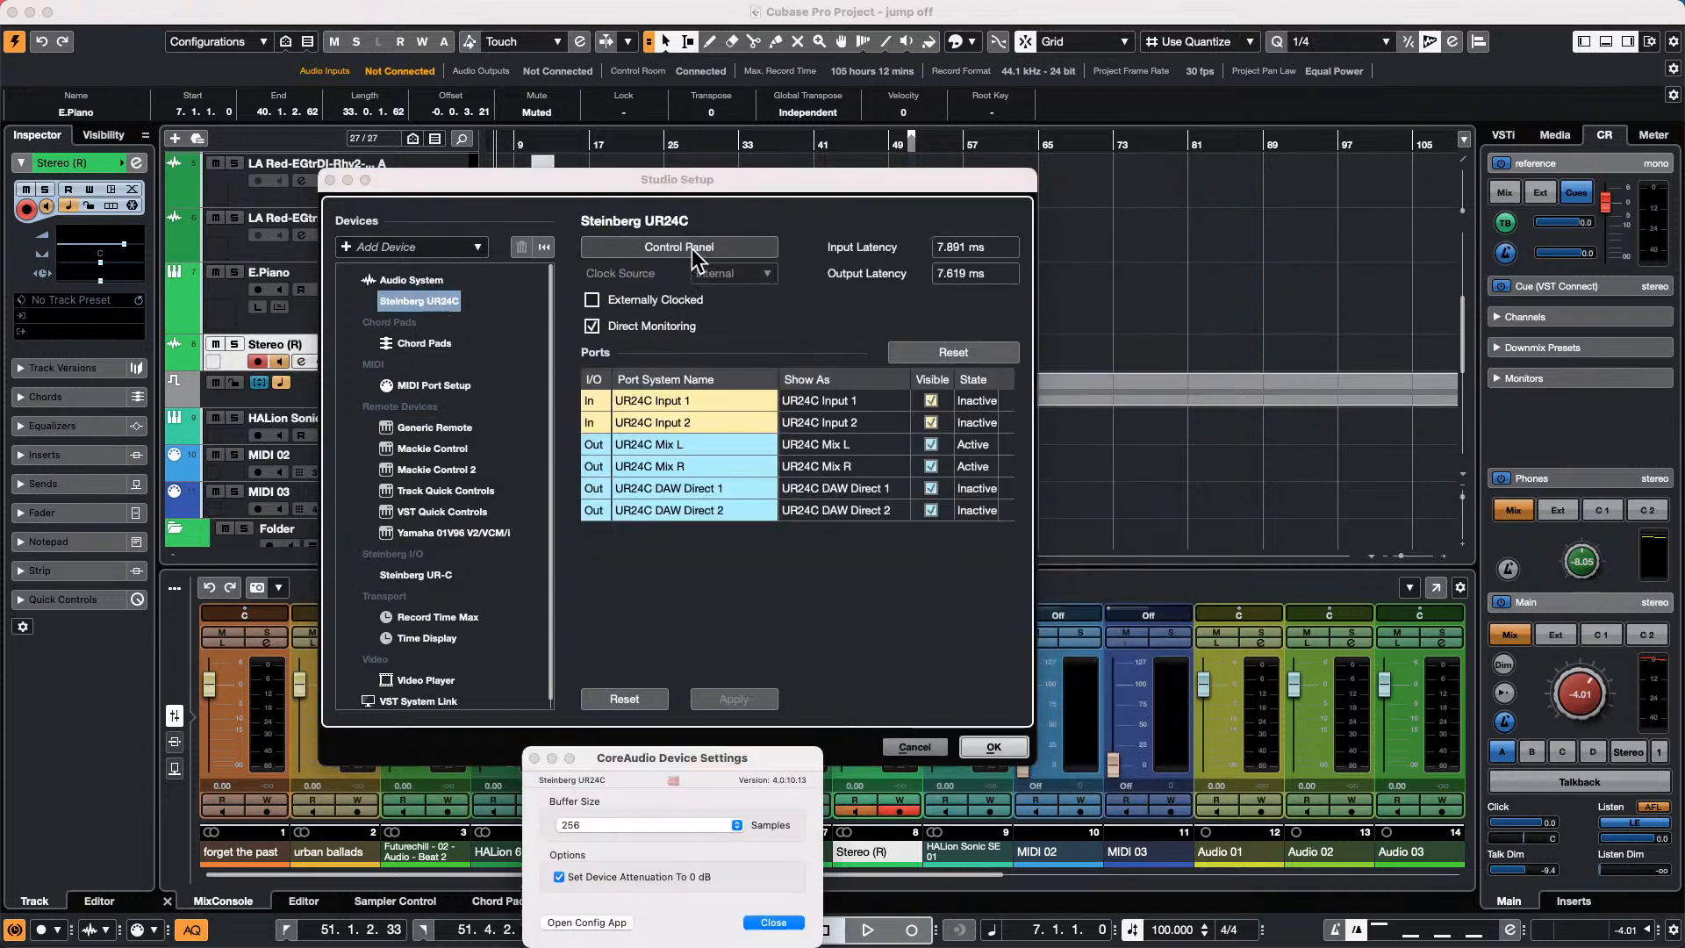
Examine the buffer size choices in the UR24C device settings, and close the device settings and Studio Setup.
{"action": "left_click_drag", "start_coordinate": [751, 756], "coordinate": [754, 417]}
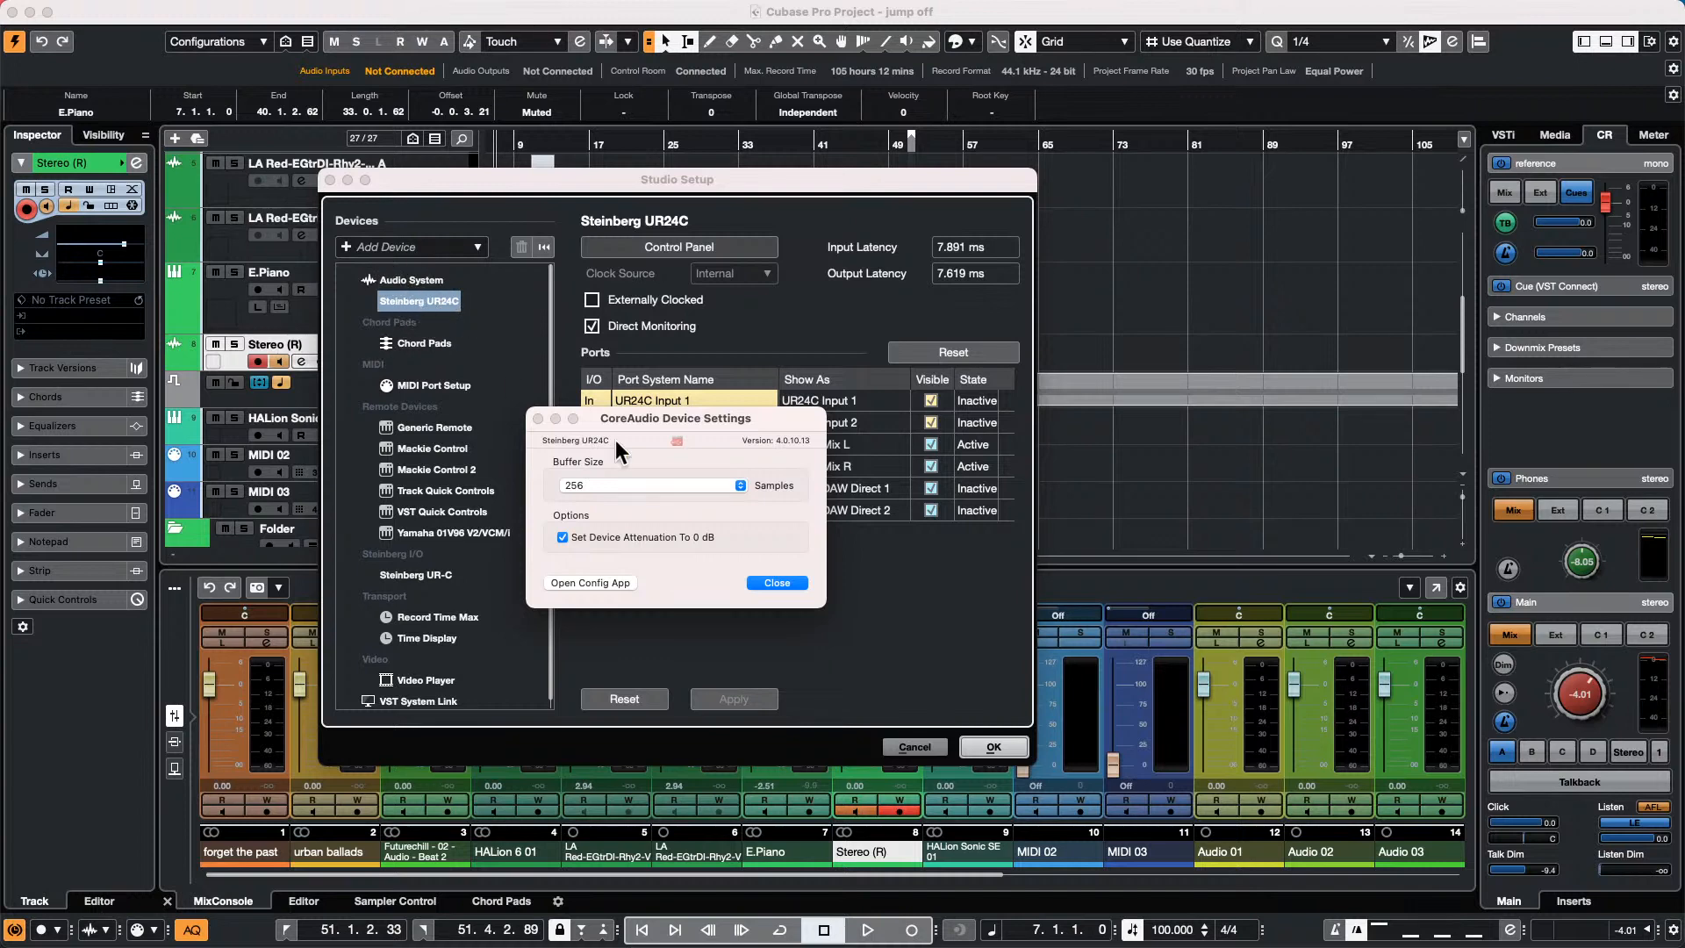
{"action": "left_click", "coordinate": [646, 485]}
{"action": "left_click", "coordinate": [761, 370]}
{"action": "left_click", "coordinate": [778, 582]}
{"action": "left_click", "coordinate": [992, 745]}
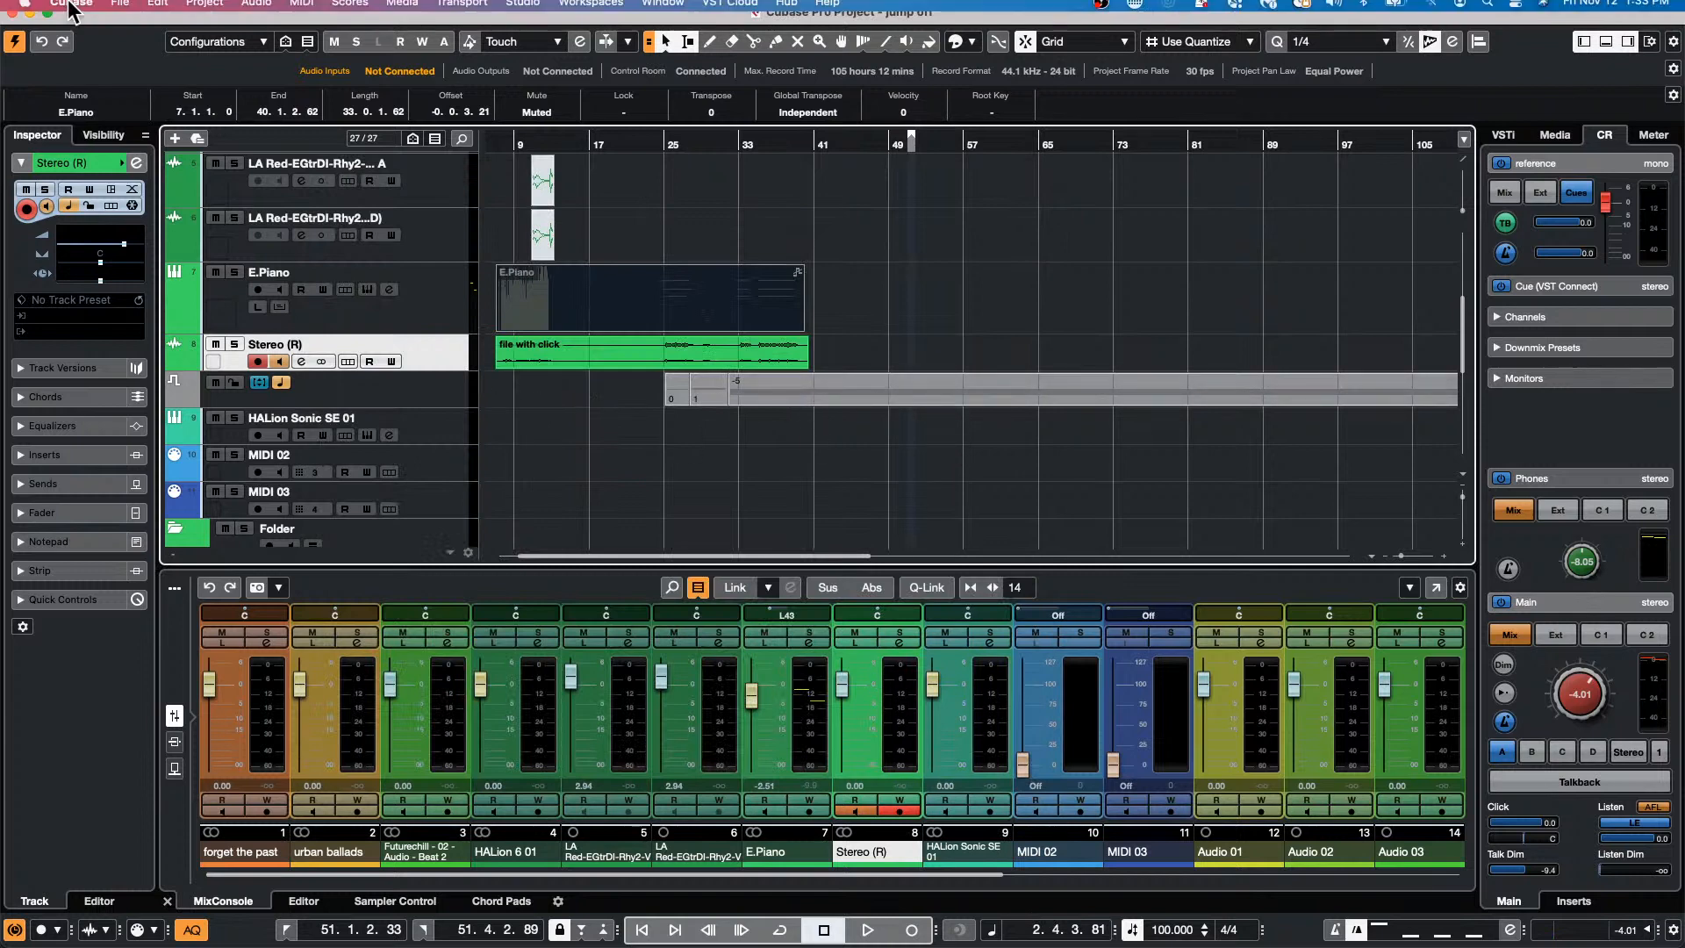
Open Export Audio Mixdown, examine the channel selection and the After Export choices, and return to the project.
{"action": "left_click", "coordinate": [120, 11]}
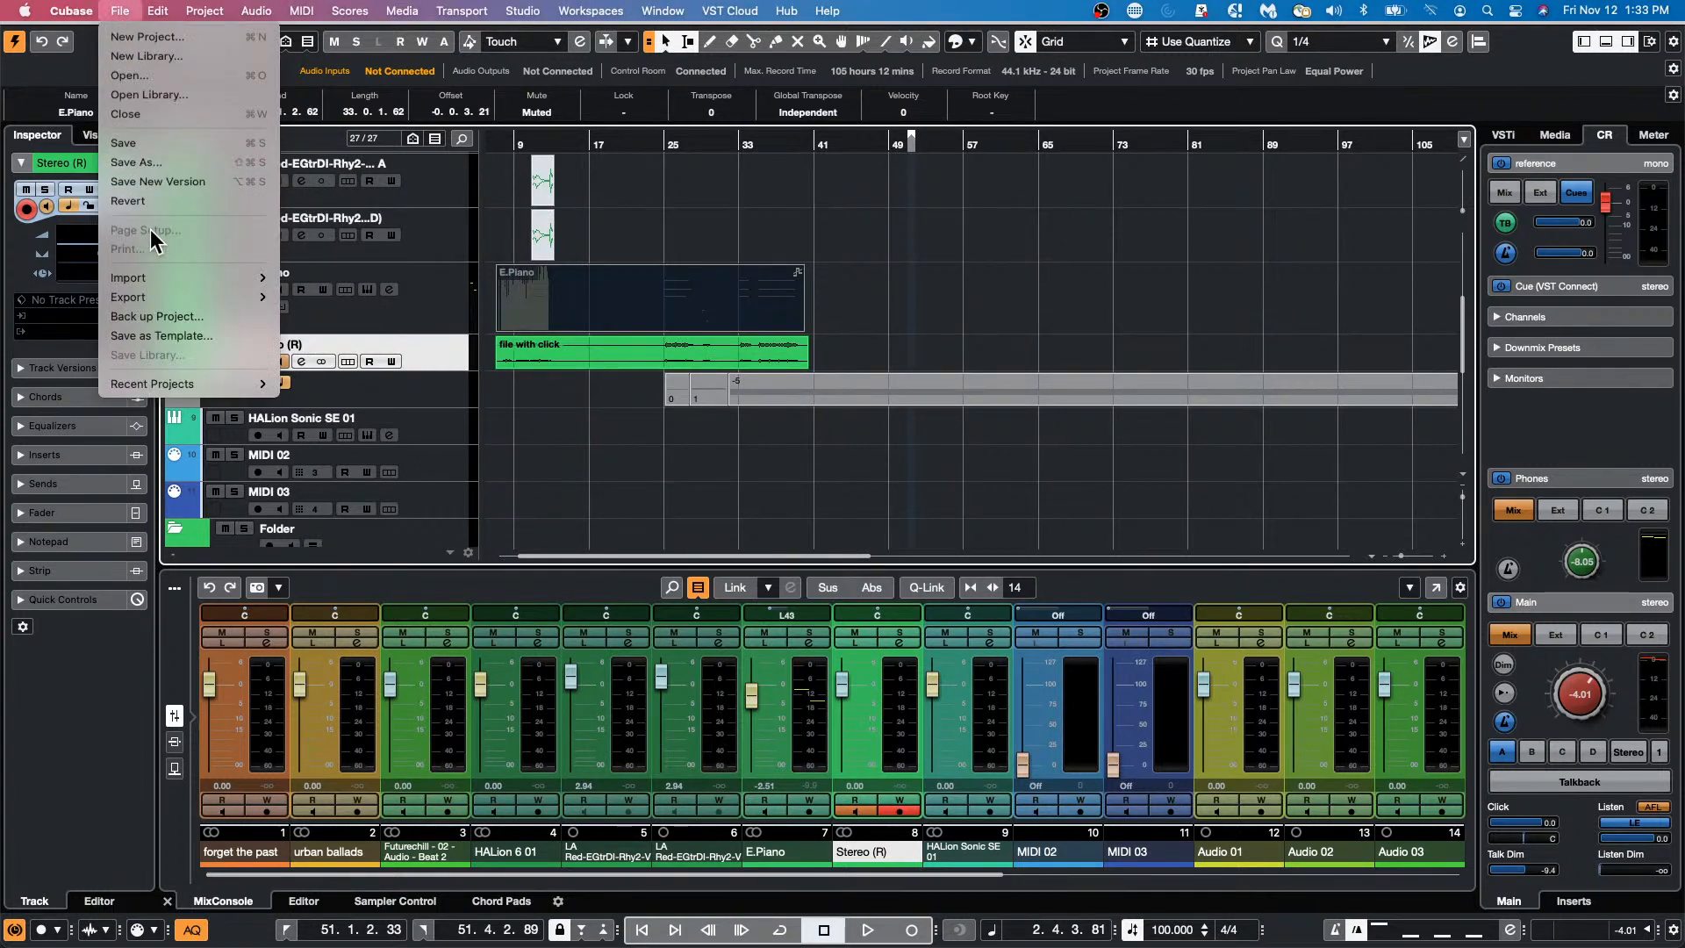
{"action": "mouse_move", "coordinate": [246, 297]}
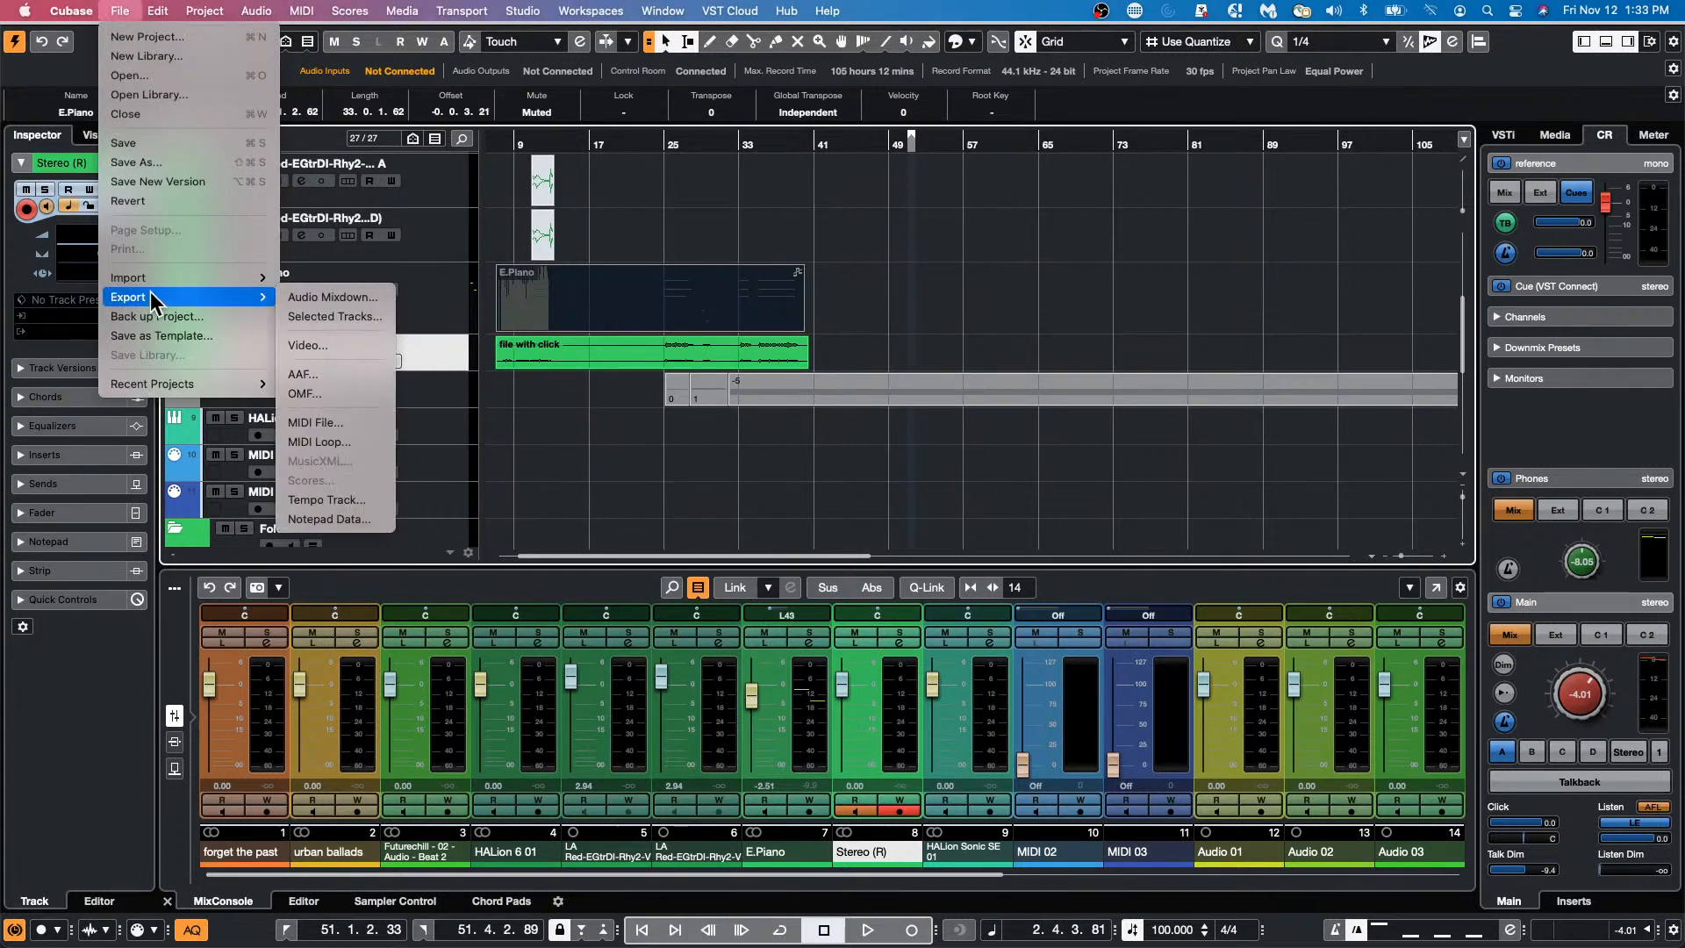
{"action": "left_click", "coordinate": [351, 298]}
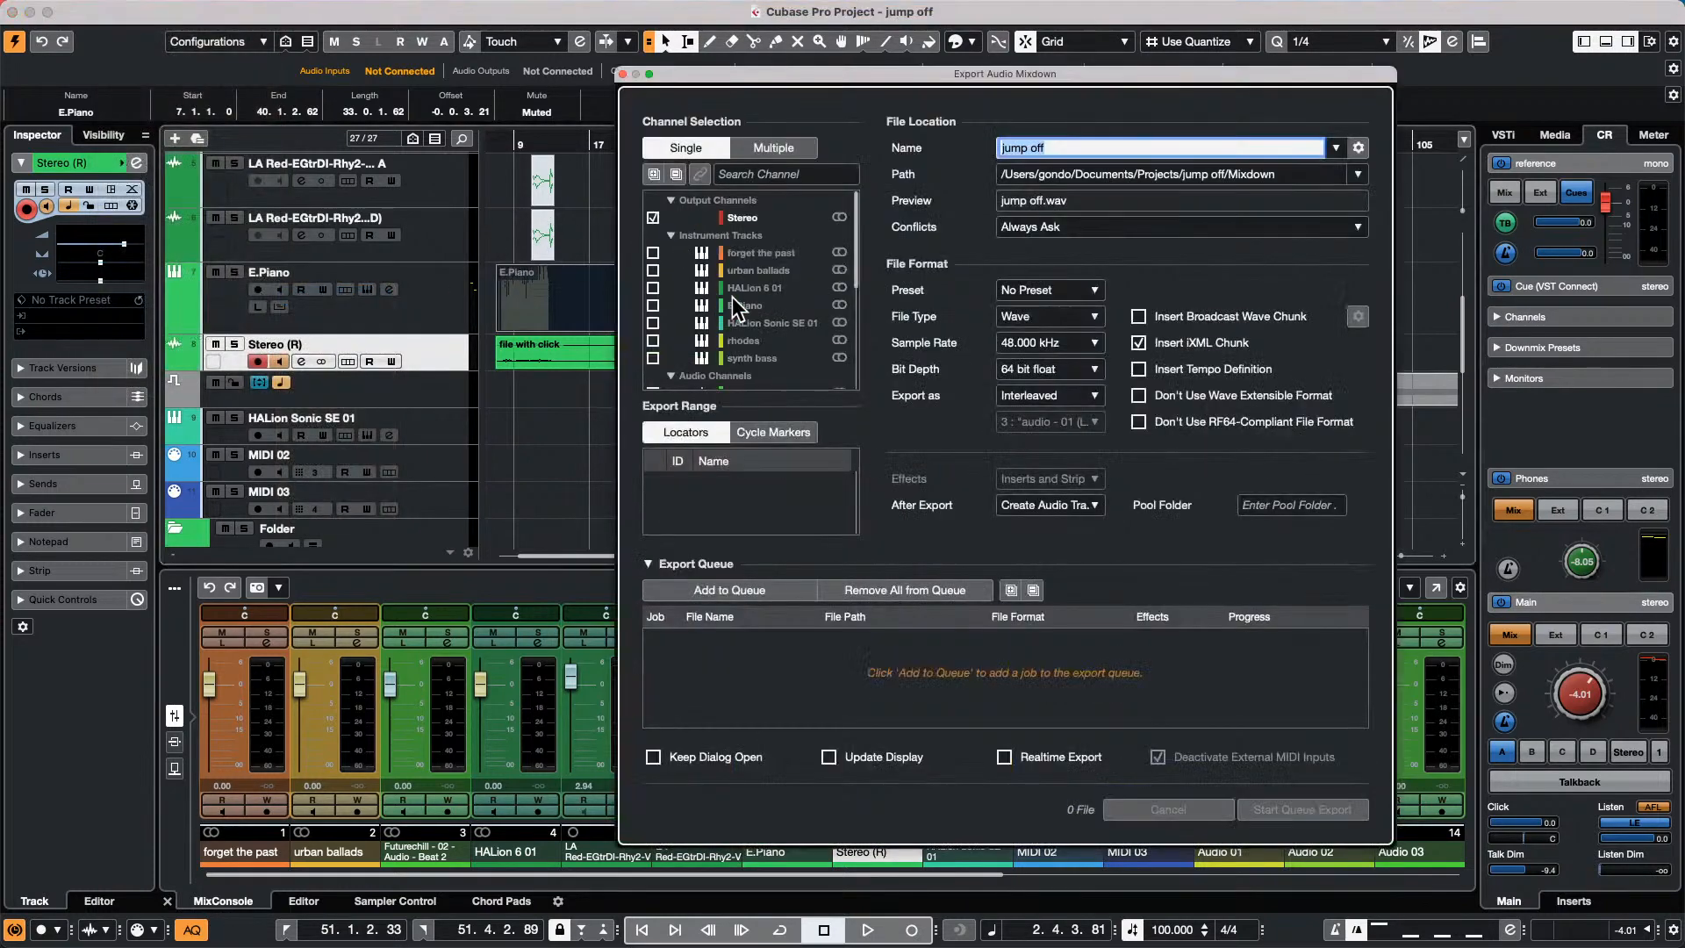
{"action": "scroll", "coordinate": [740, 309], "scroll_direction": "down", "scroll_amount": 3}
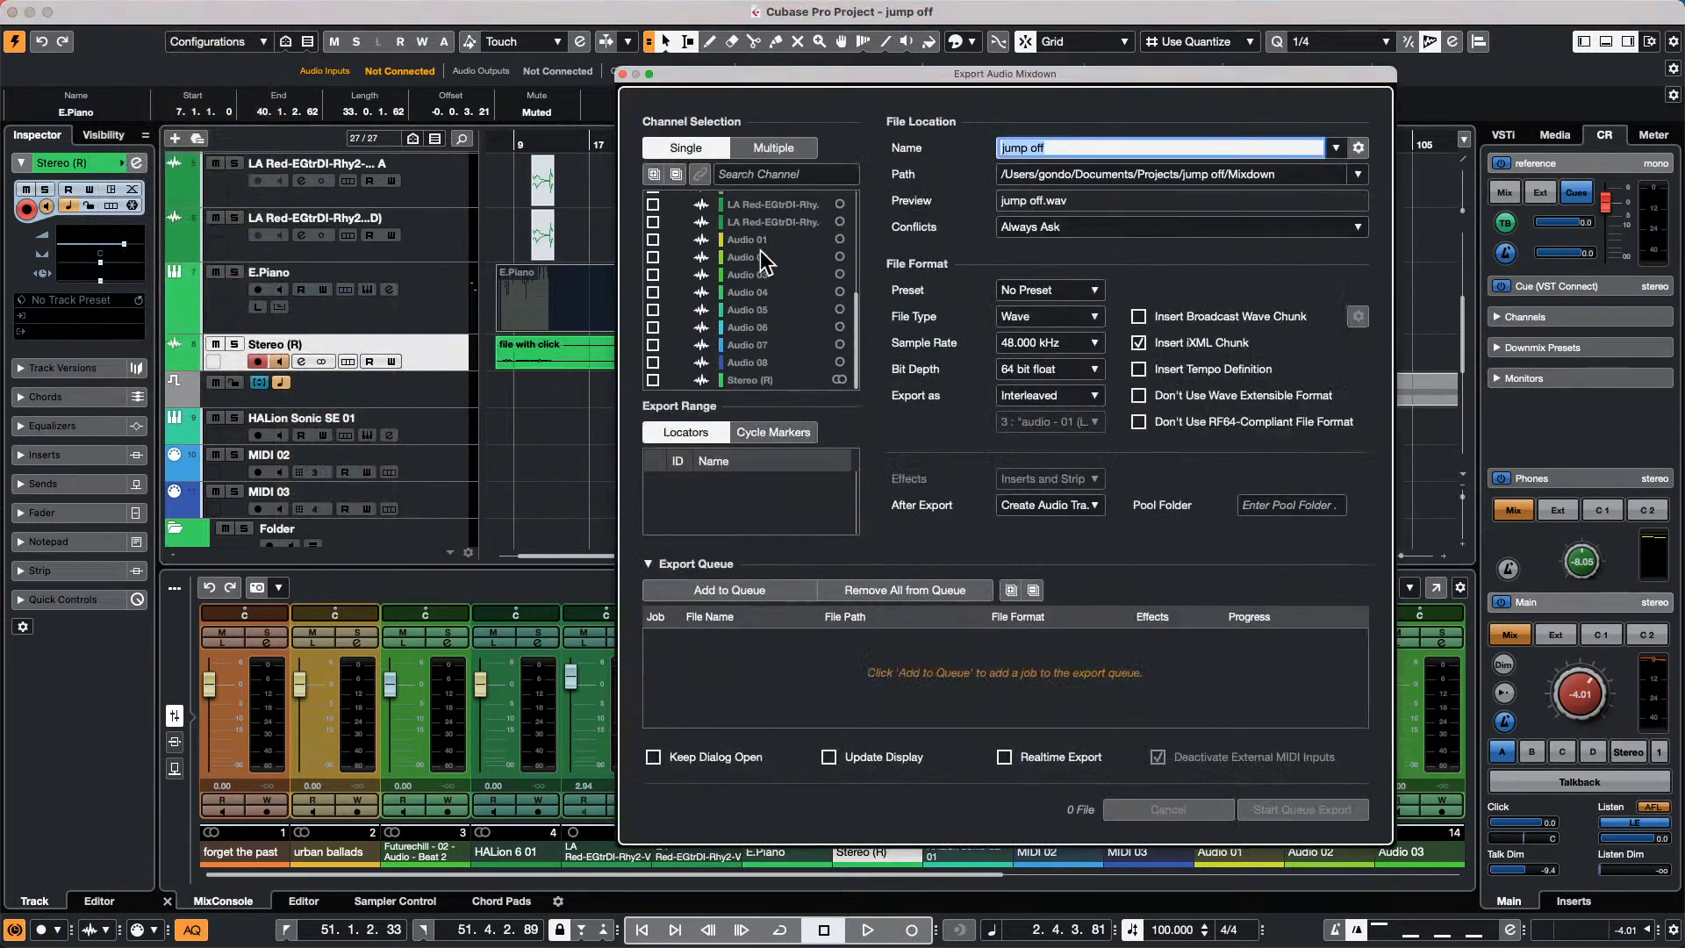
{"action": "mouse_move", "coordinate": [703, 7]}
{"action": "left_click", "coordinate": [1052, 498]}
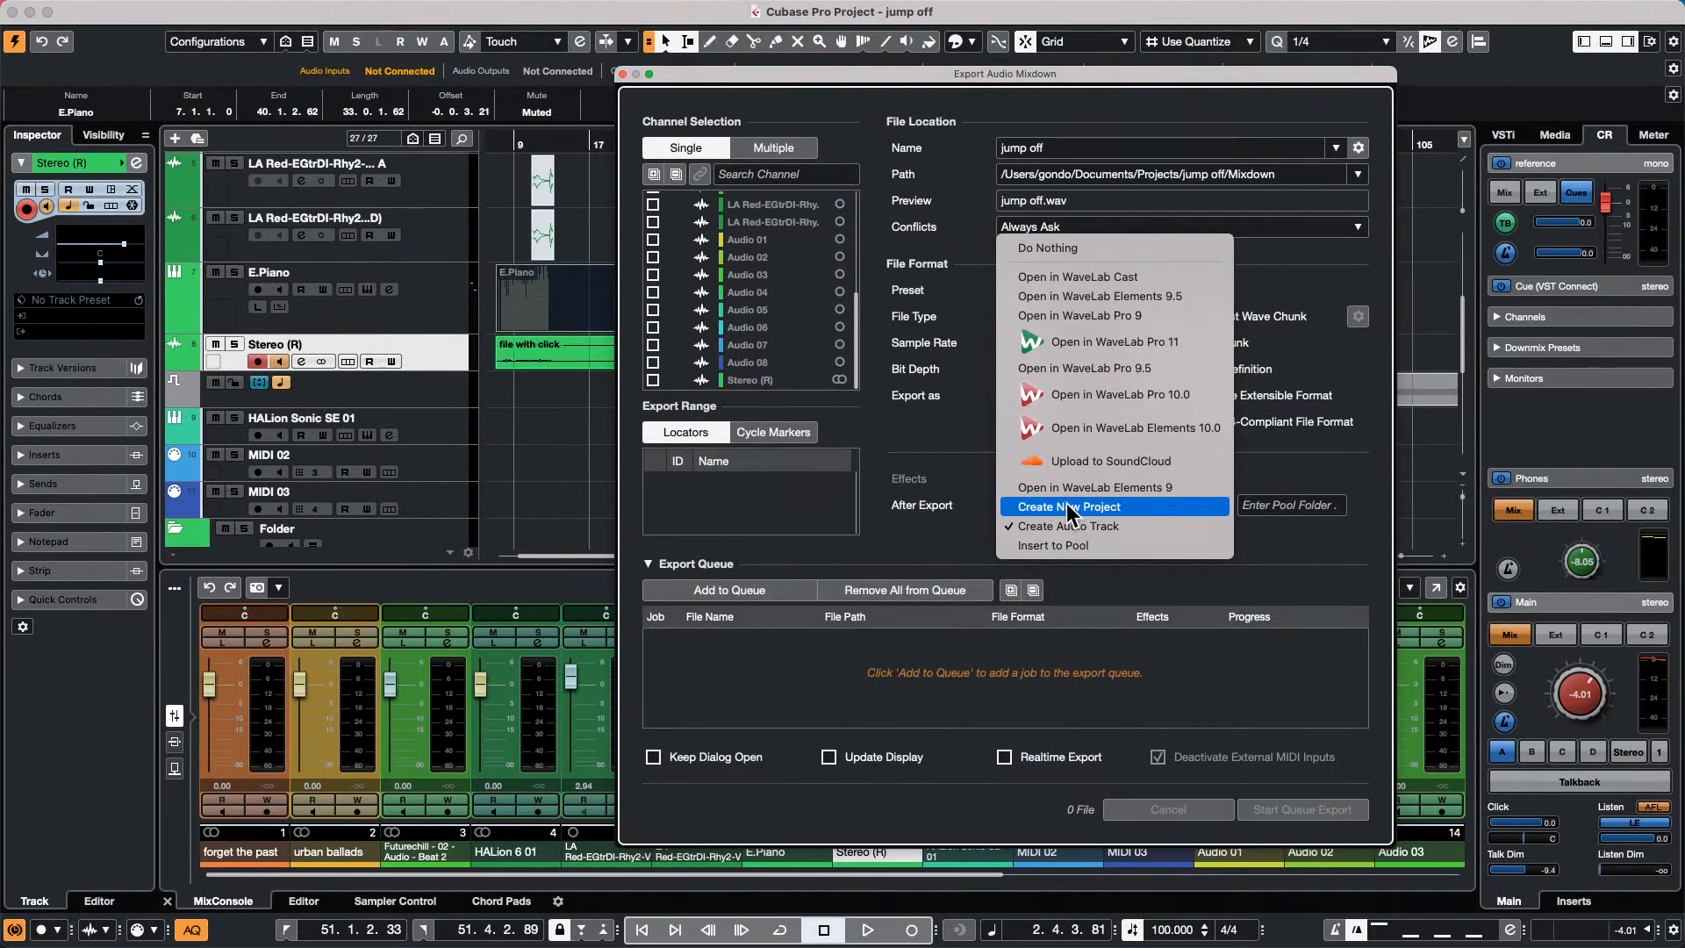
{"action": "left_click", "coordinate": [633, 79]}
{"action": "left_click", "coordinate": [633, 73]}
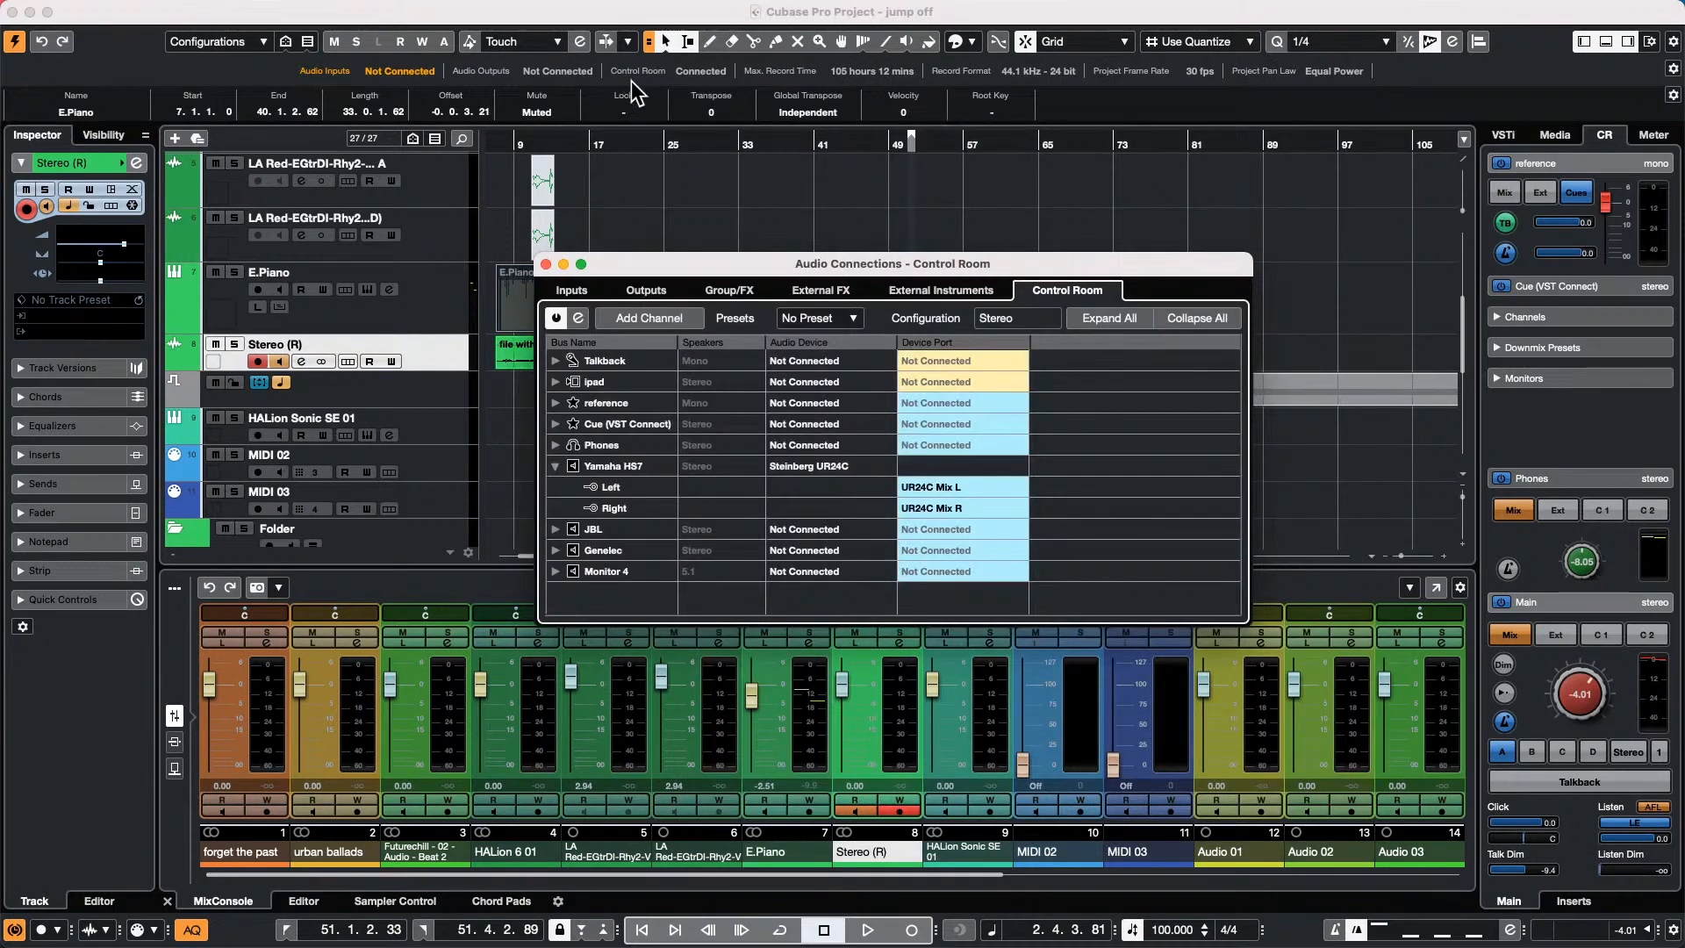
{"action": "left_click", "coordinate": [545, 263]}
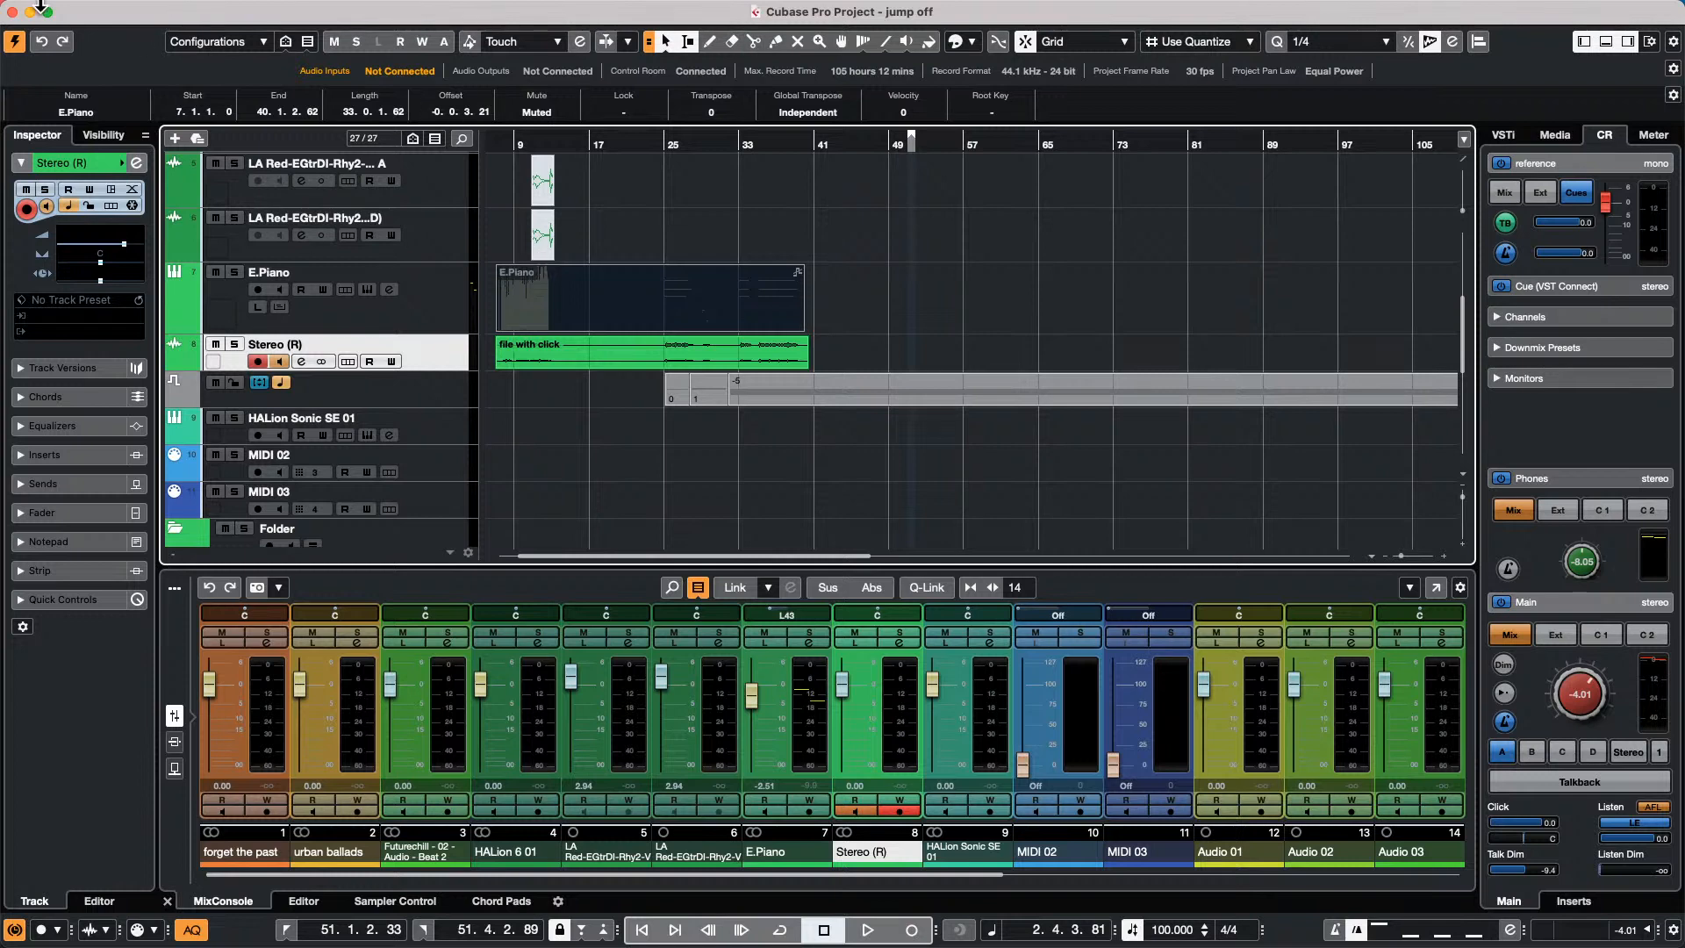
Review the Editing, Editing-Audio and Project & MixConsole pages in Preferences, and close Preferences.
{"action": "left_click", "coordinate": [89, 11]}
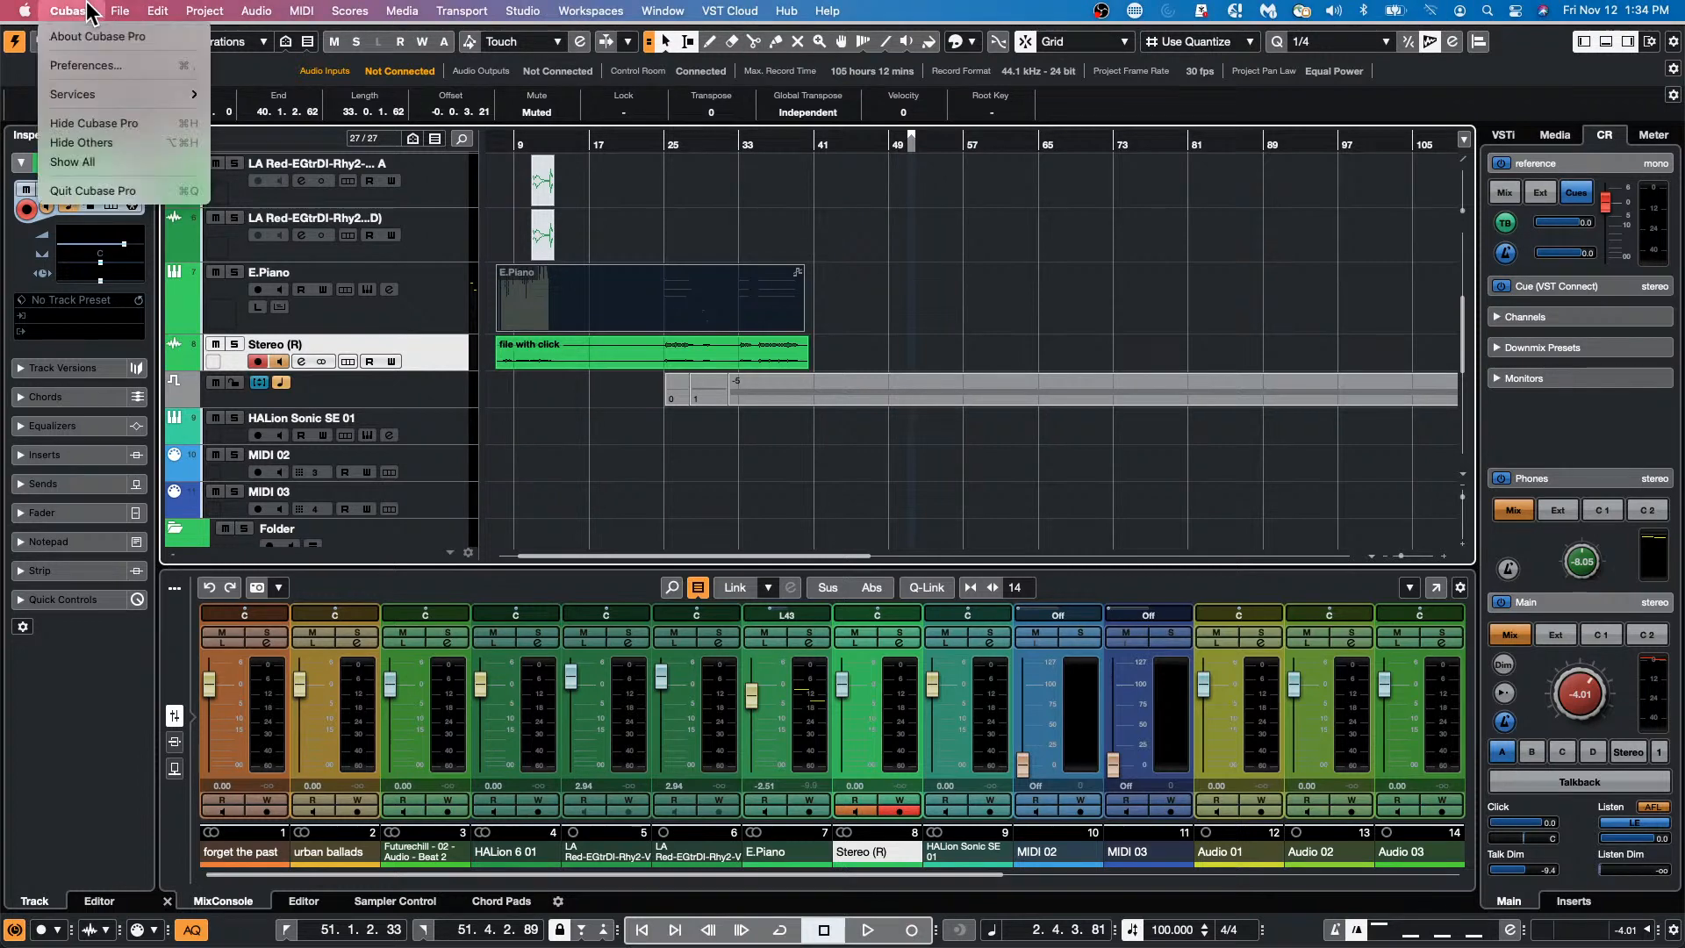
{"action": "left_click", "coordinate": [100, 66]}
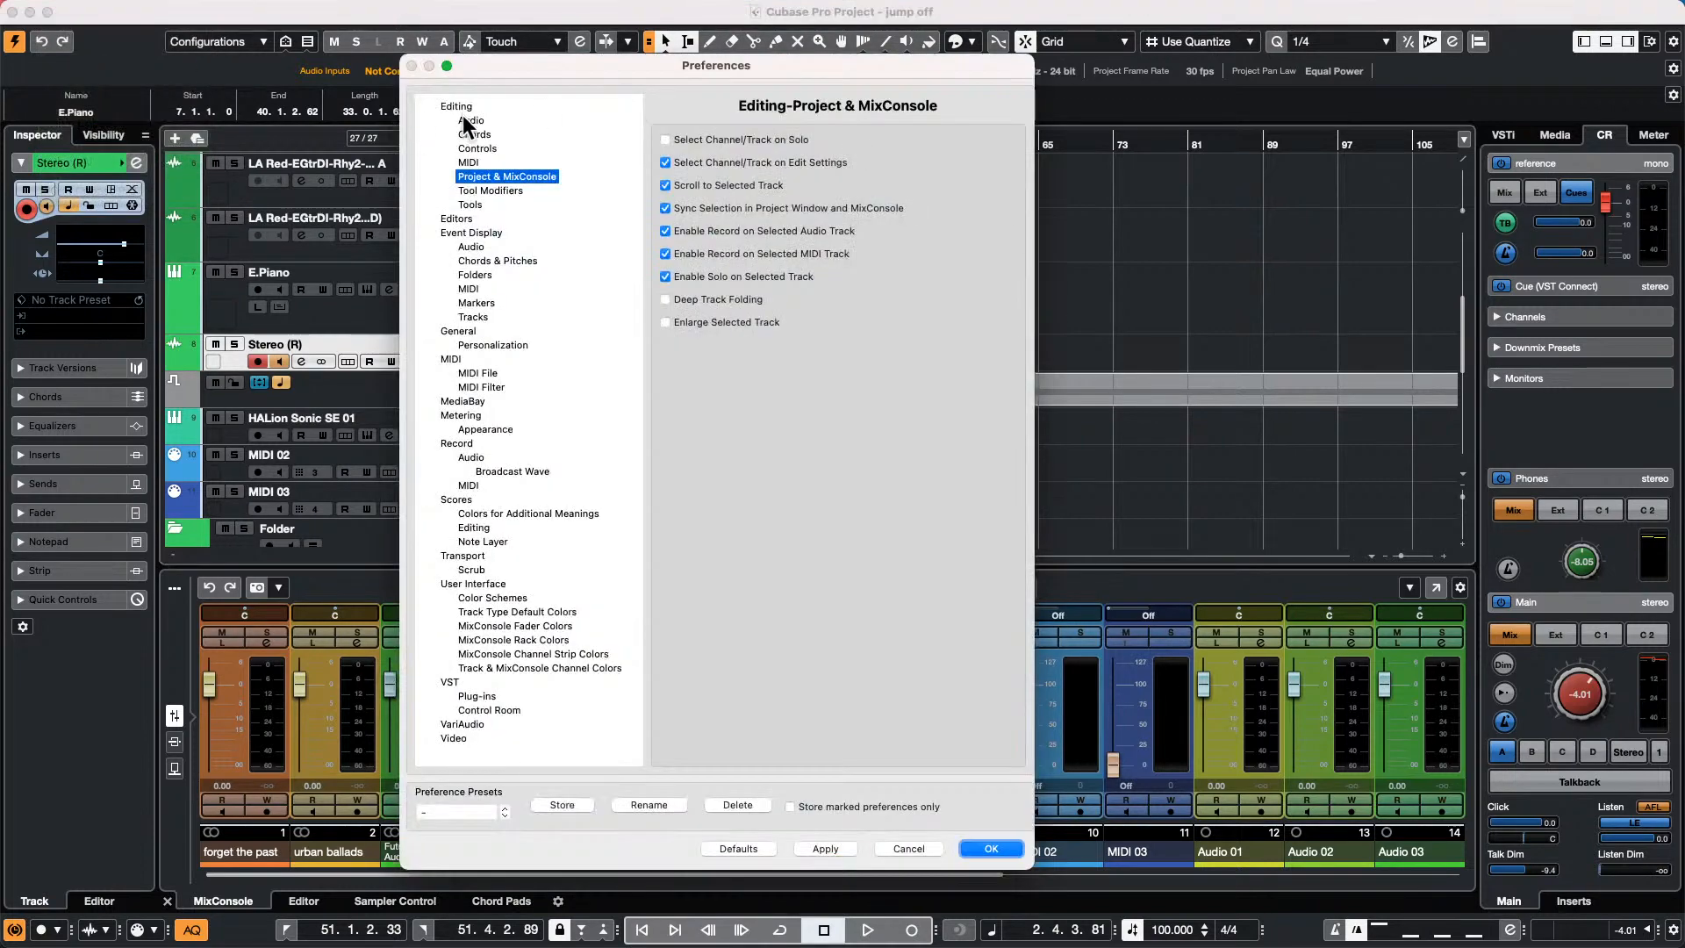
{"action": "left_click", "coordinate": [471, 121]}
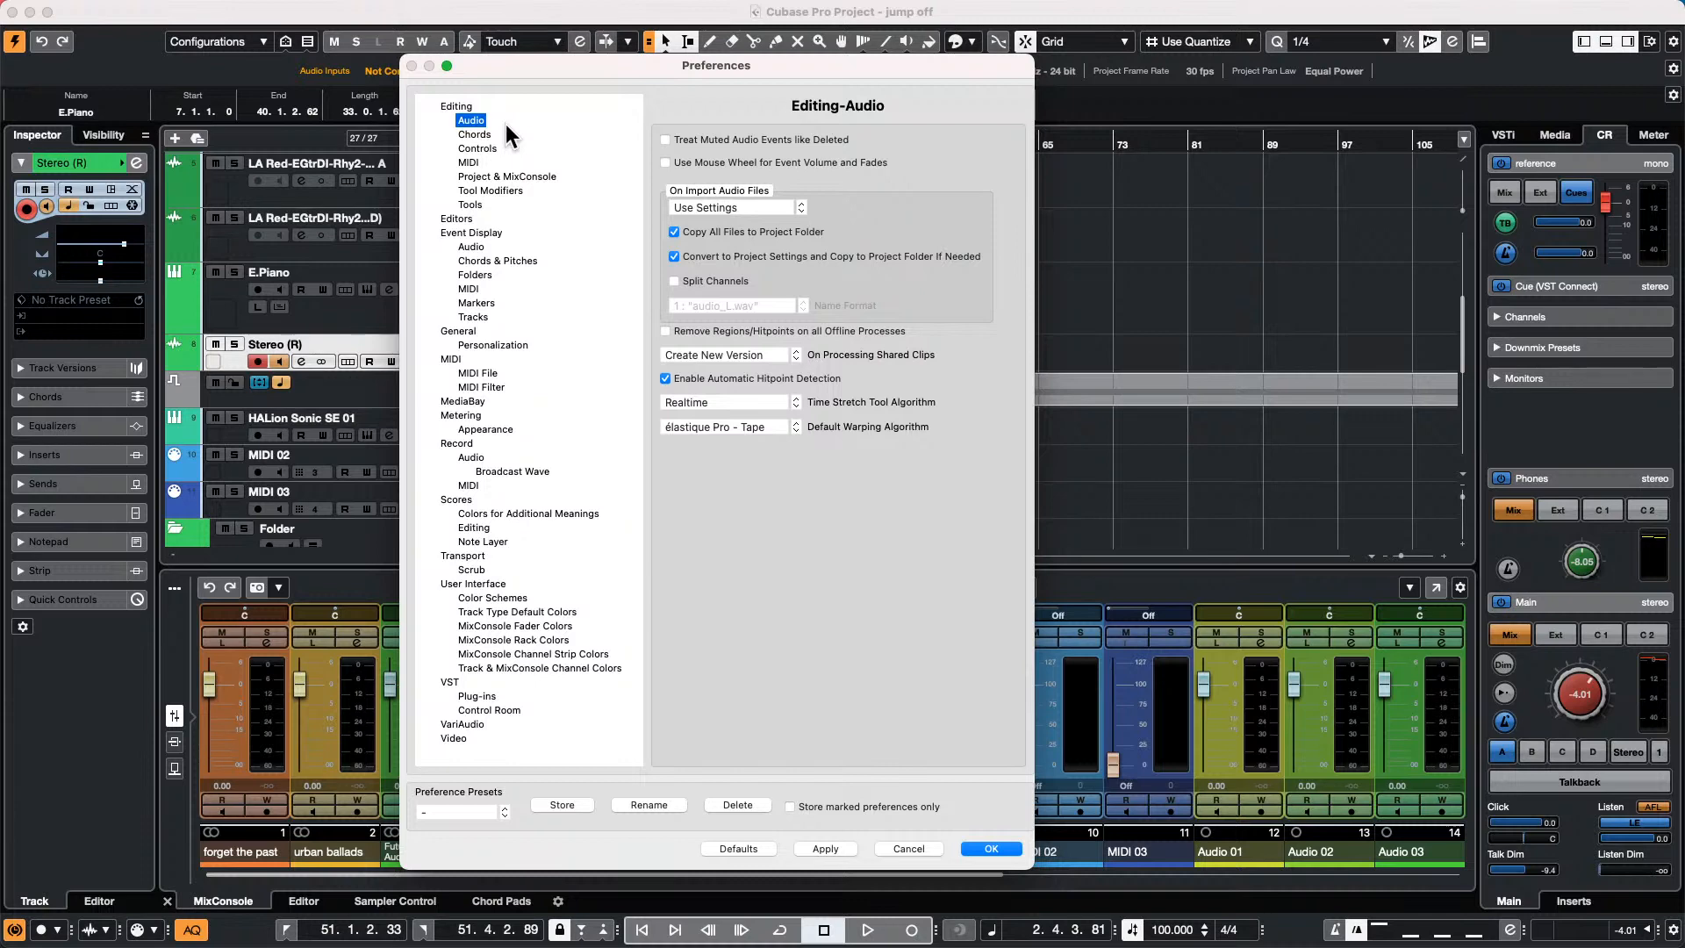
{"action": "left_click", "coordinate": [442, 103]}
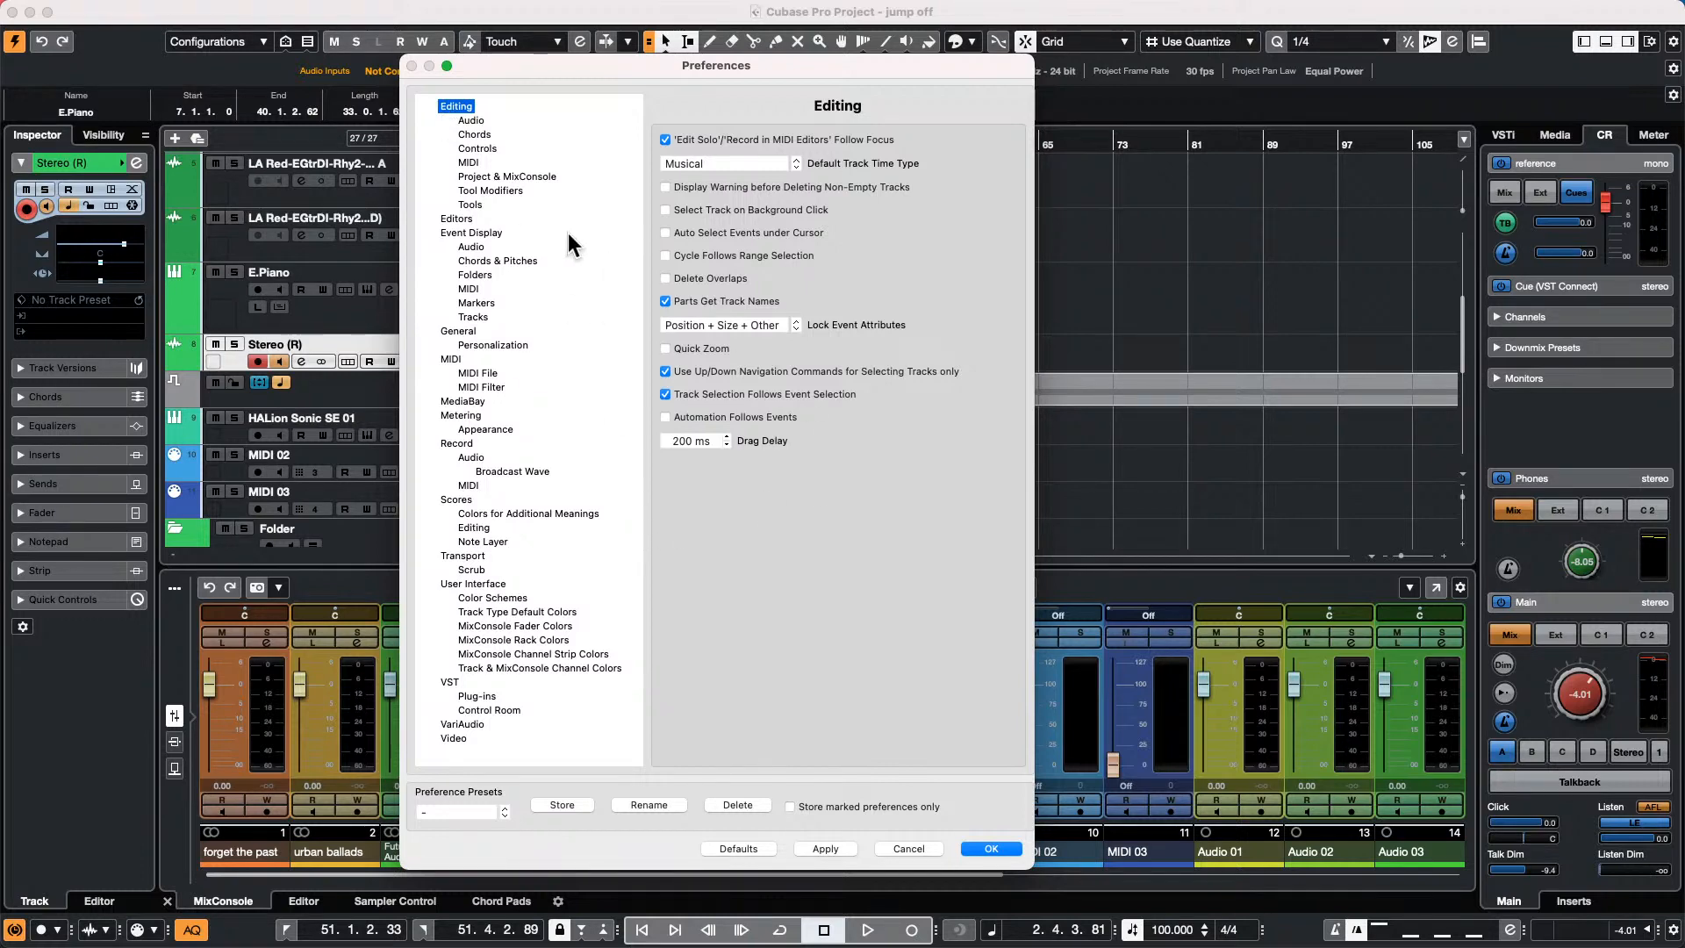
{"action": "left_click", "coordinate": [505, 174]}
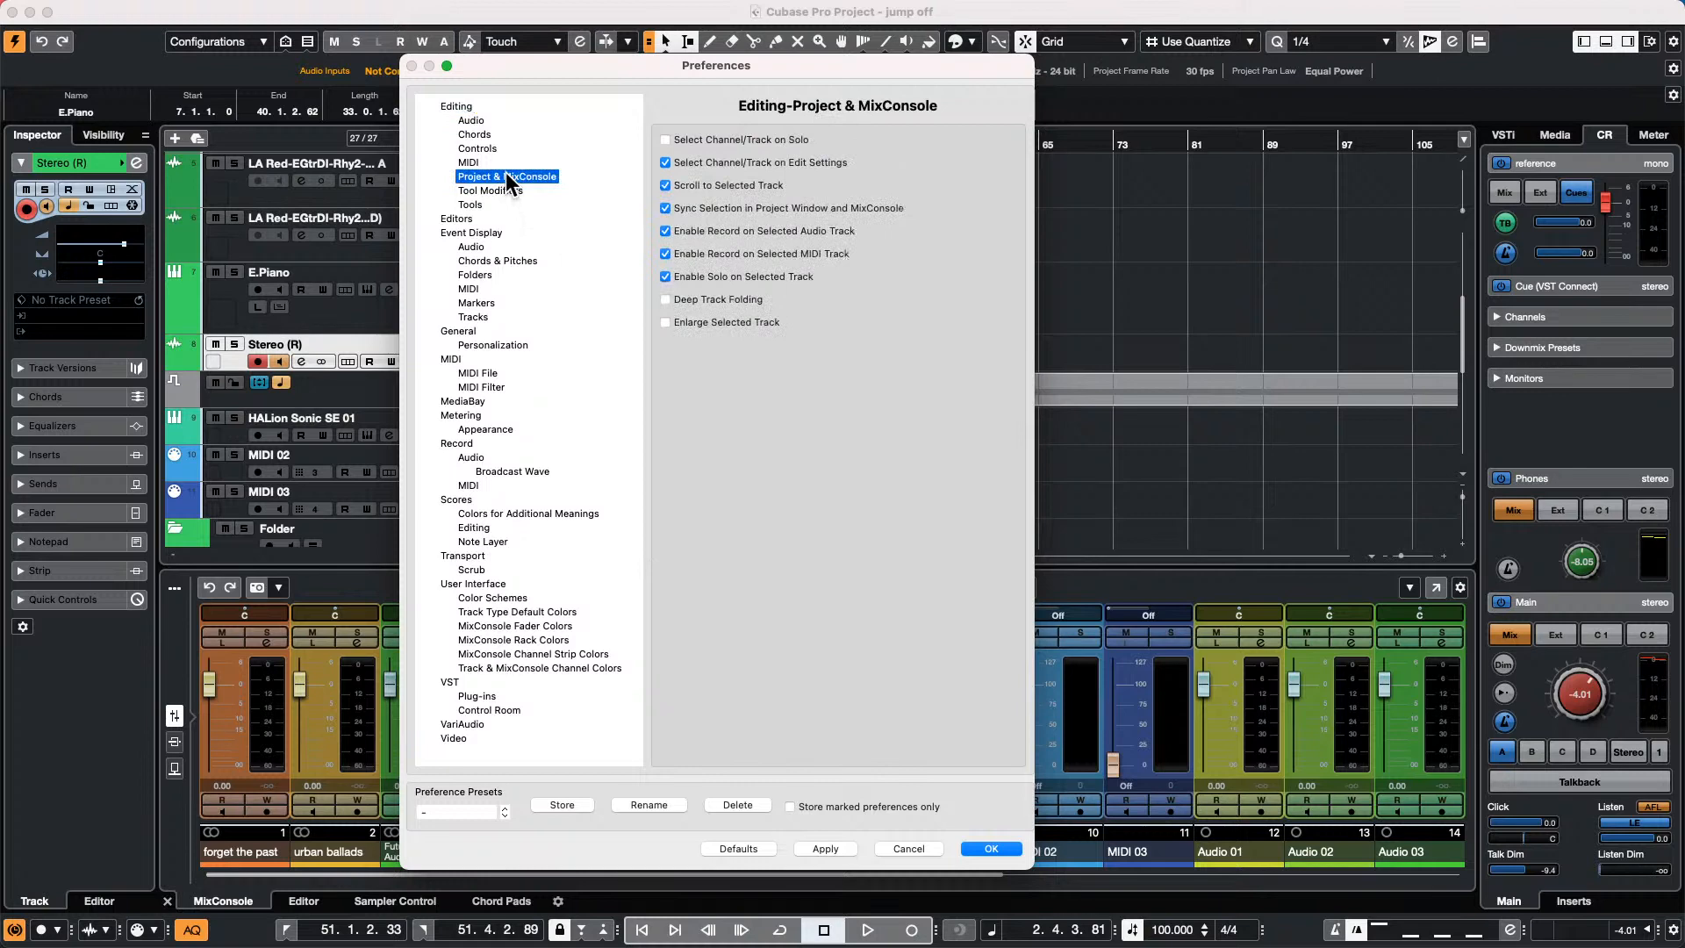
{"action": "left_click", "coordinate": [983, 846]}
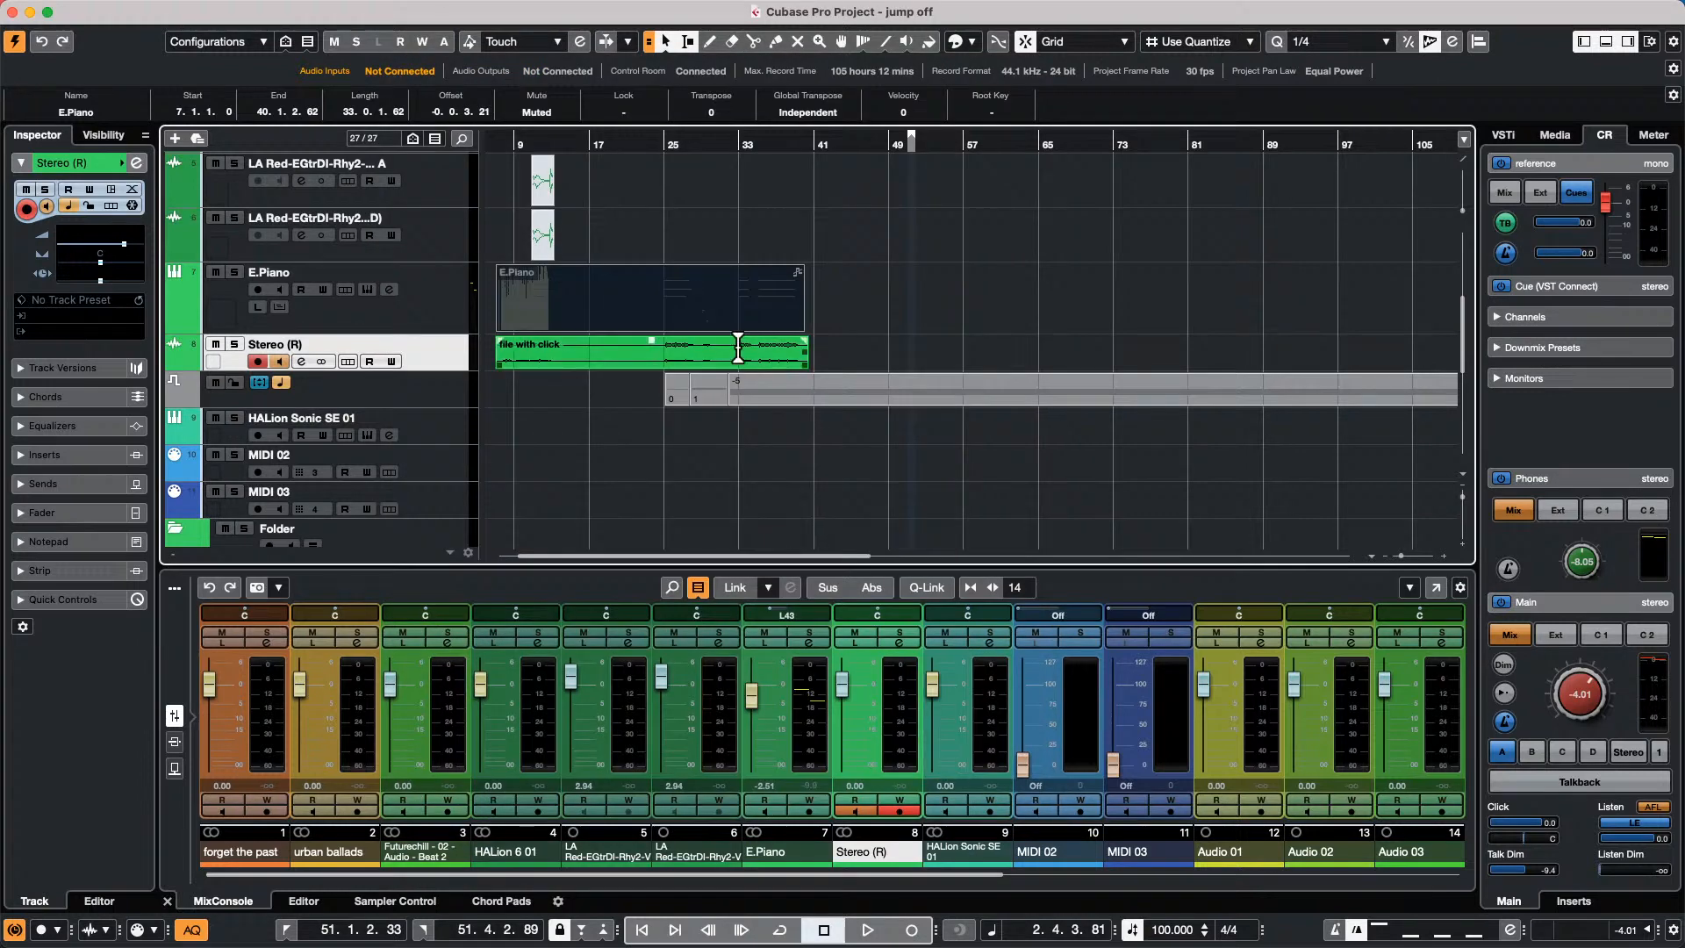
Open the Pool and select the audio files from 02 097 Drums down to the third LA Red-EGtrDI file.
{"action": "left_click", "coordinate": [610, 361]}
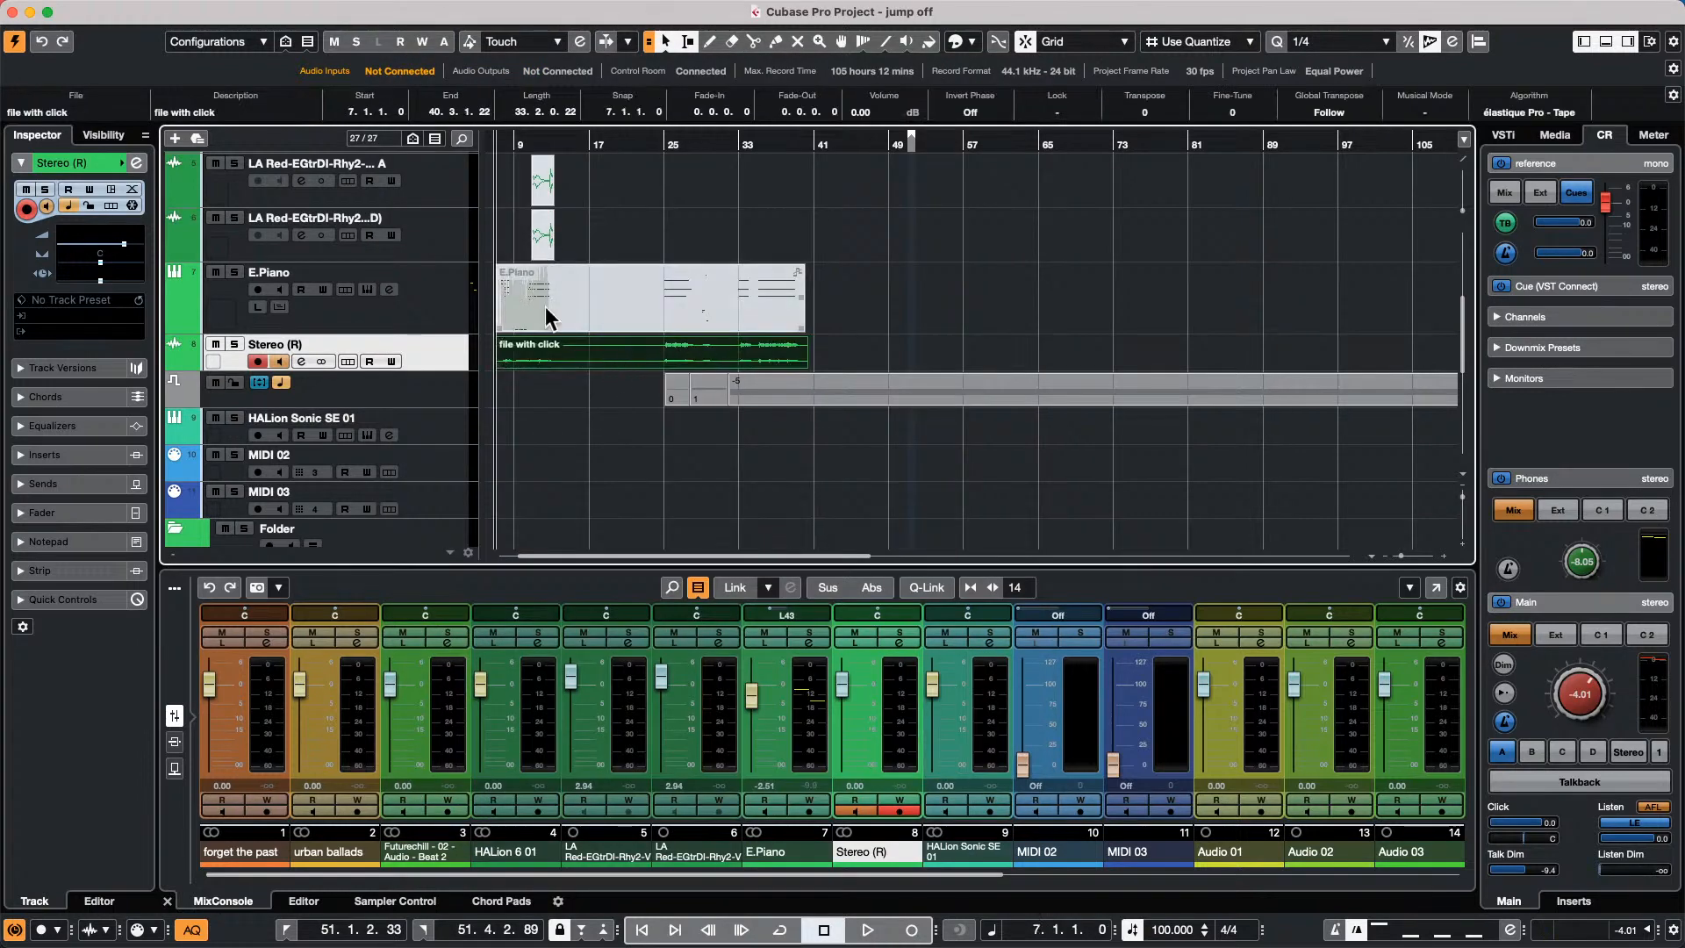
{"action": "left_click", "coordinate": [401, 11]}
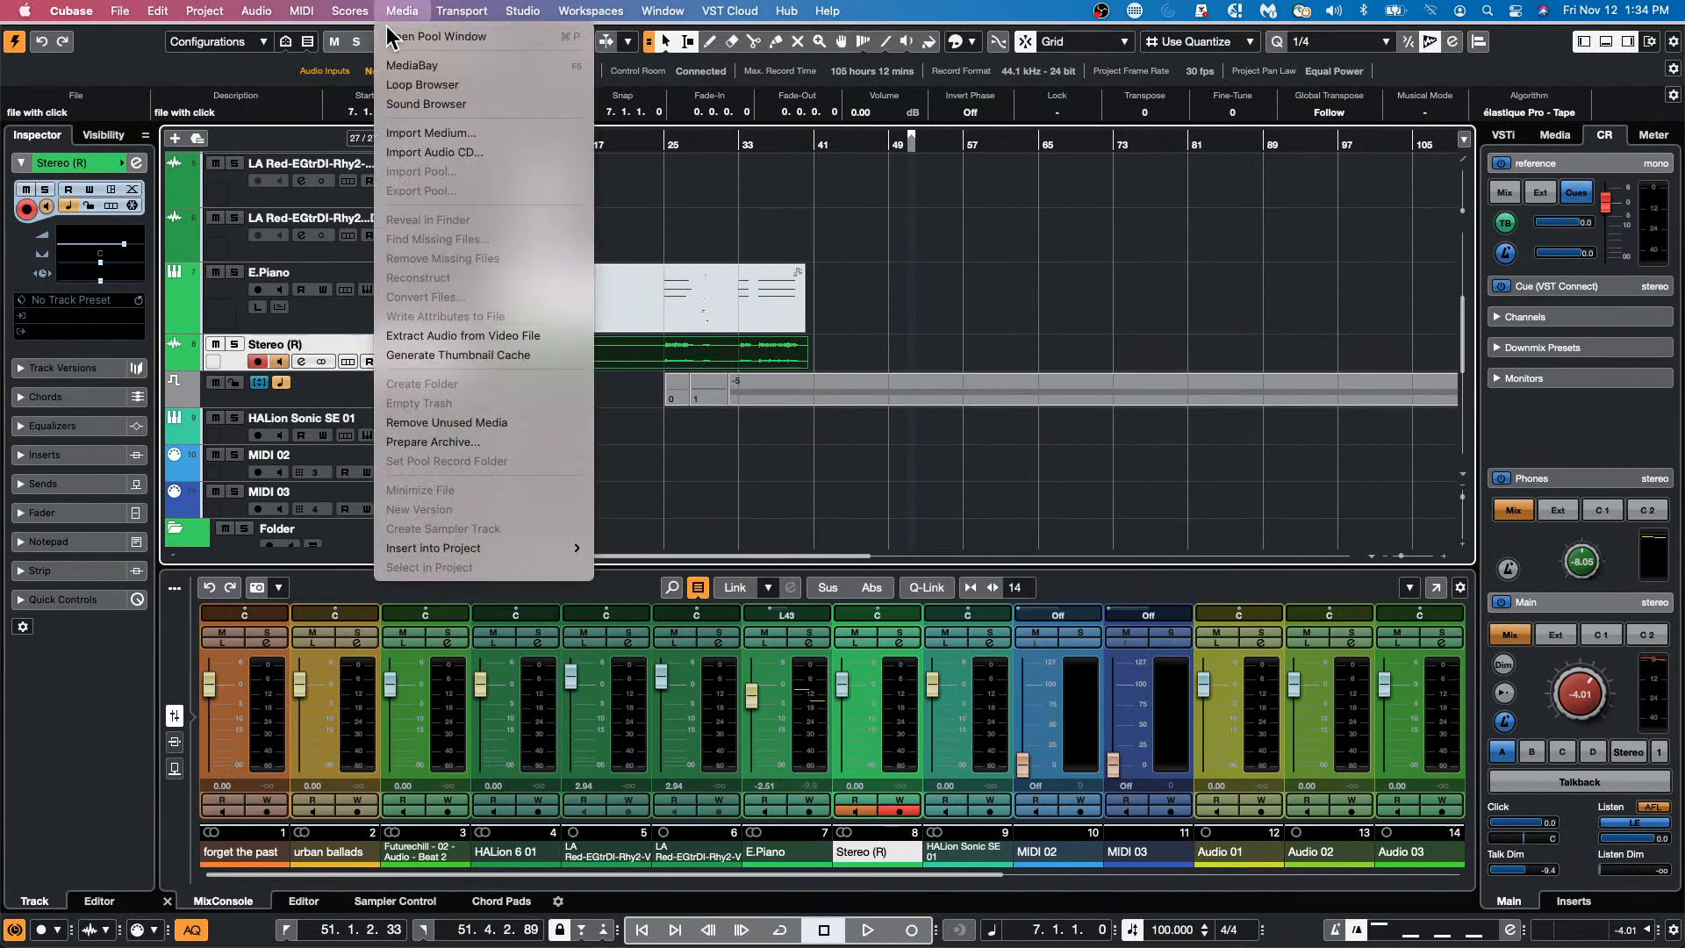
{"action": "left_click", "coordinate": [393, 37]}
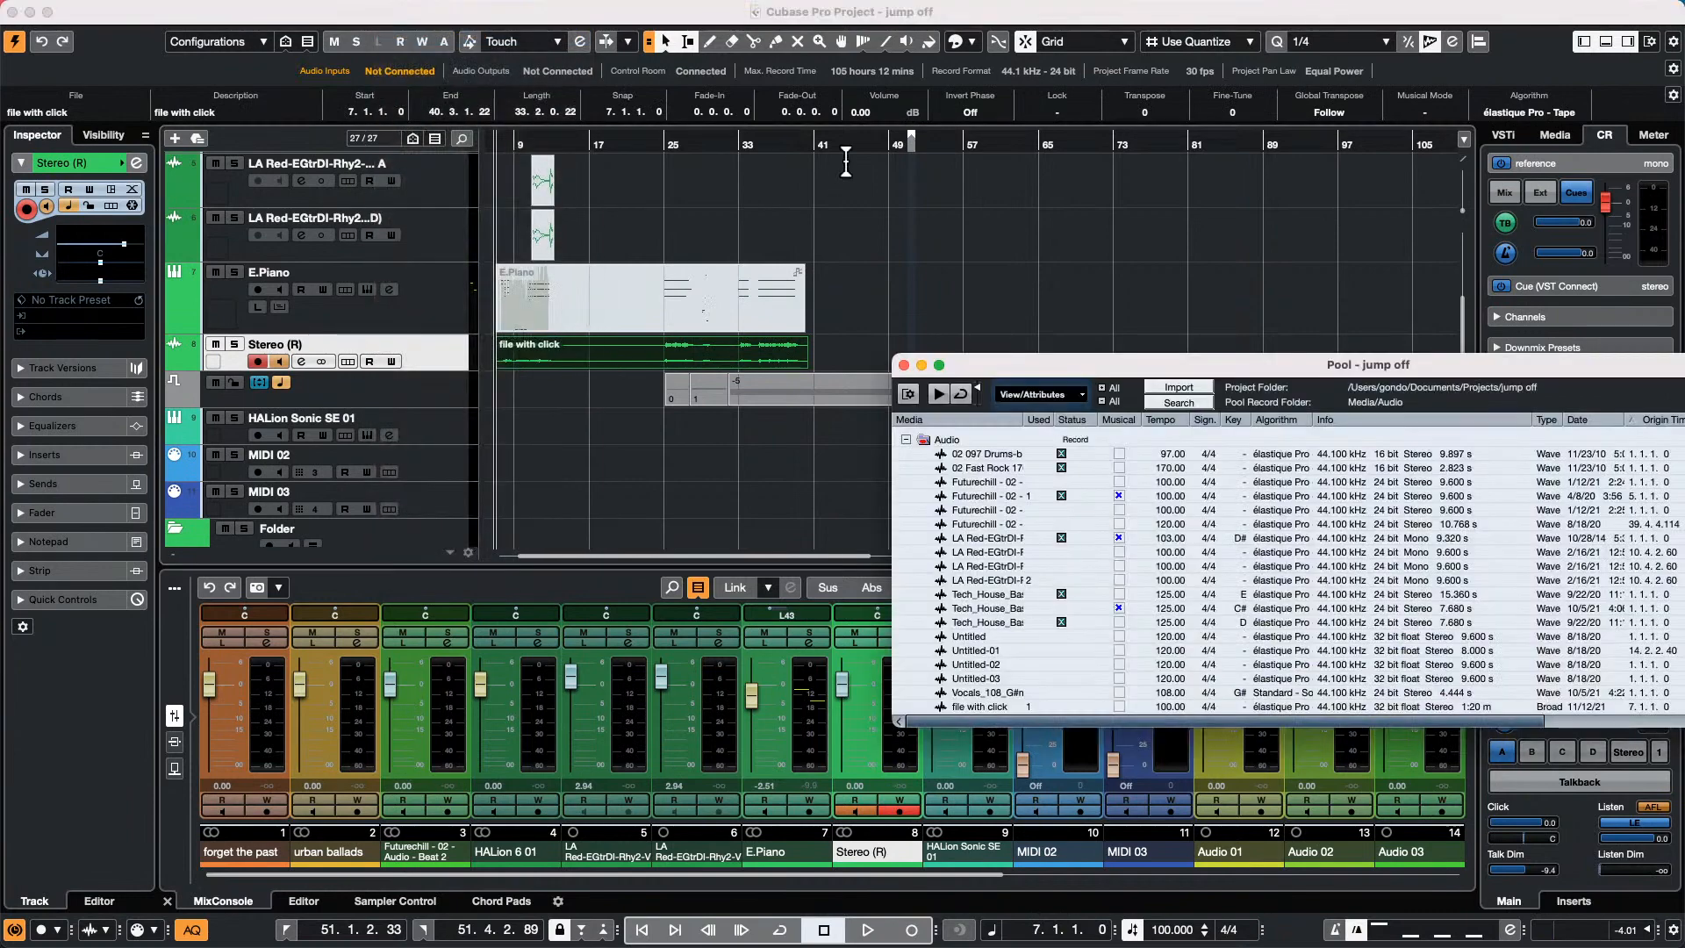
{"action": "left_click", "coordinate": [999, 453]}
{"action": "left_click", "coordinate": [970, 562], "text": "shift"}
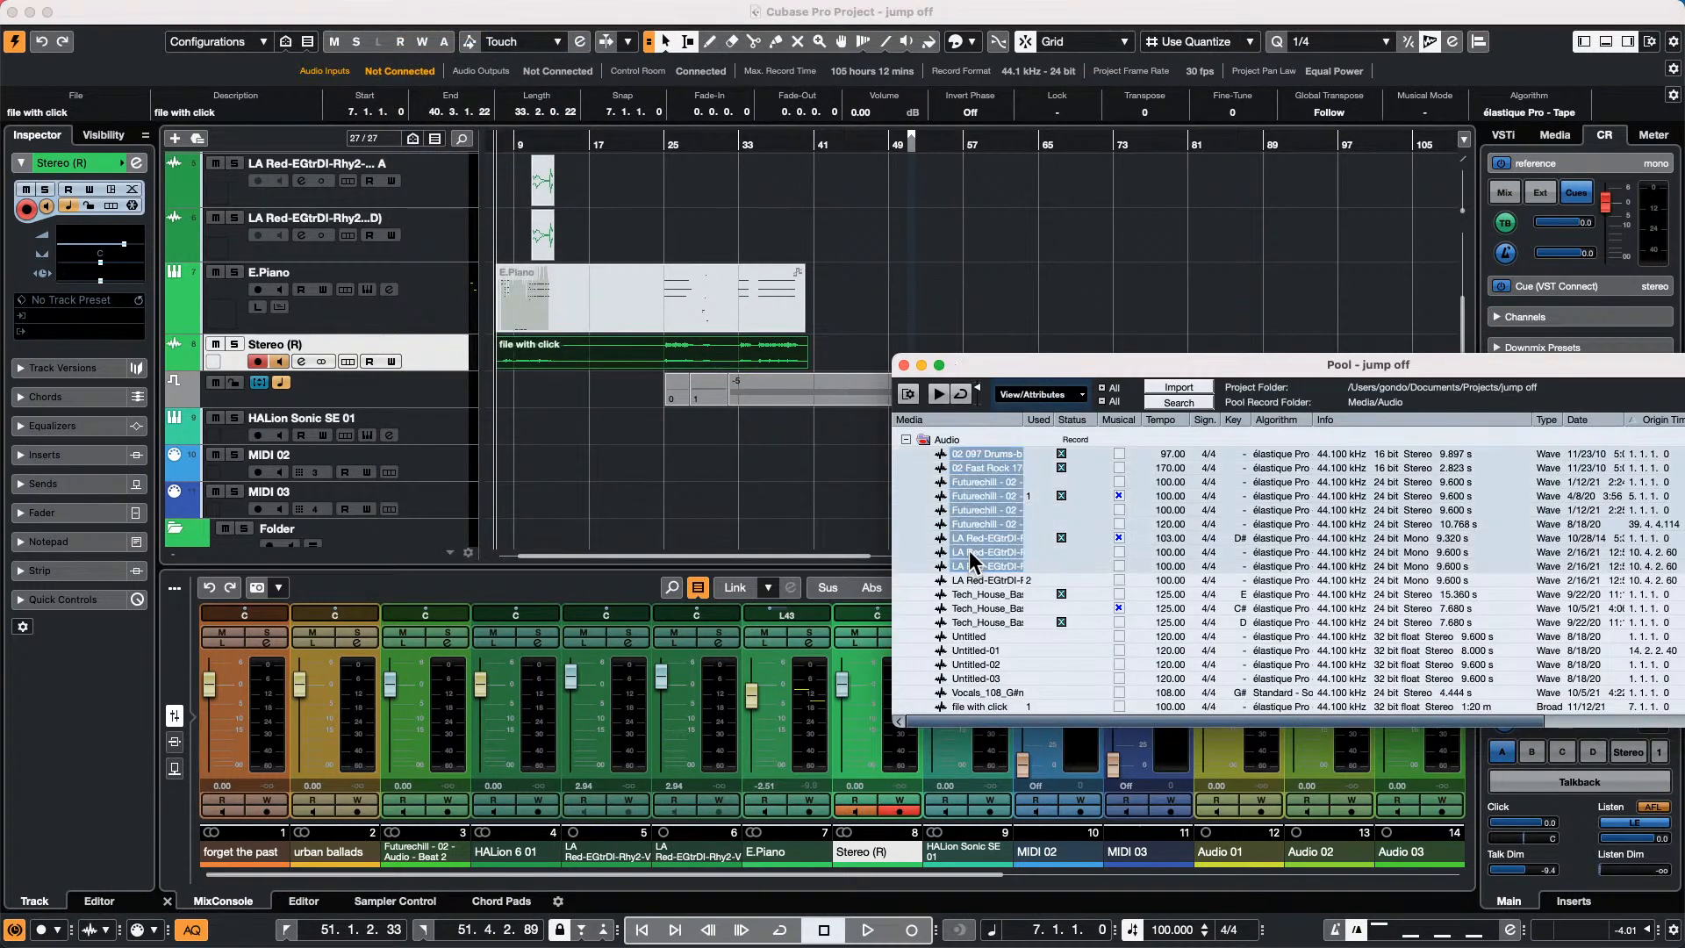
{"action": "right_click", "coordinate": [977, 493]}
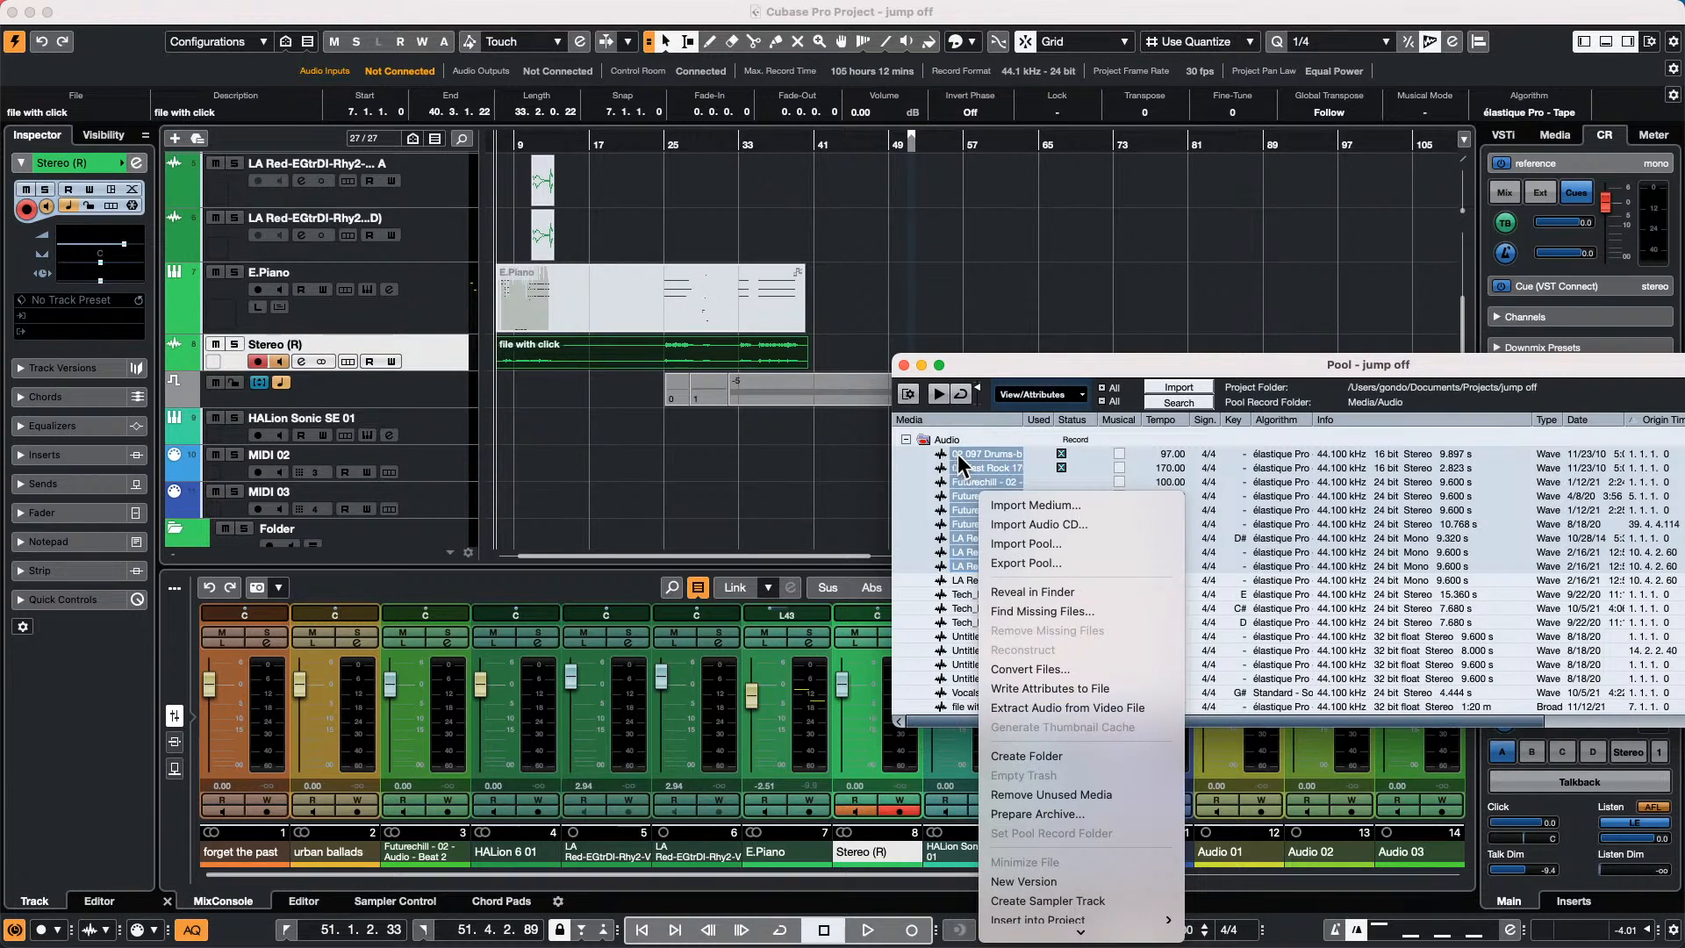
Reopen the Pool, examine the commands available for the selected audio files, and close the Pool.
{"action": "left_click", "coordinate": [379, 18]}
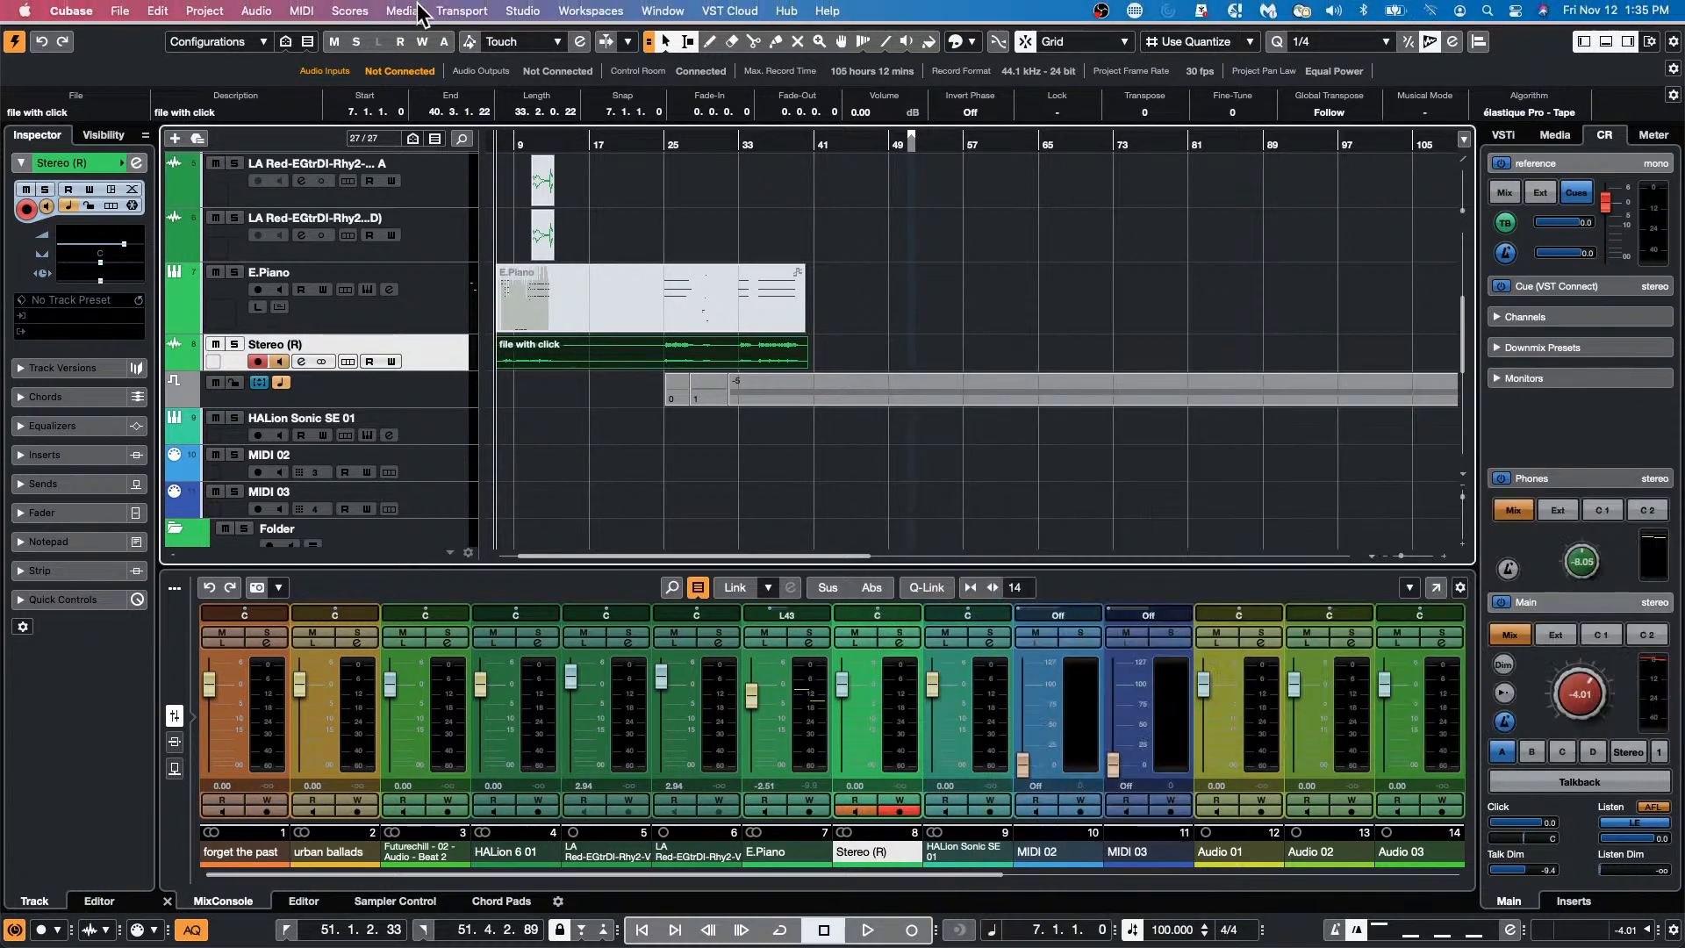
{"action": "left_click", "coordinate": [404, 11]}
{"action": "left_click", "coordinate": [418, 38]}
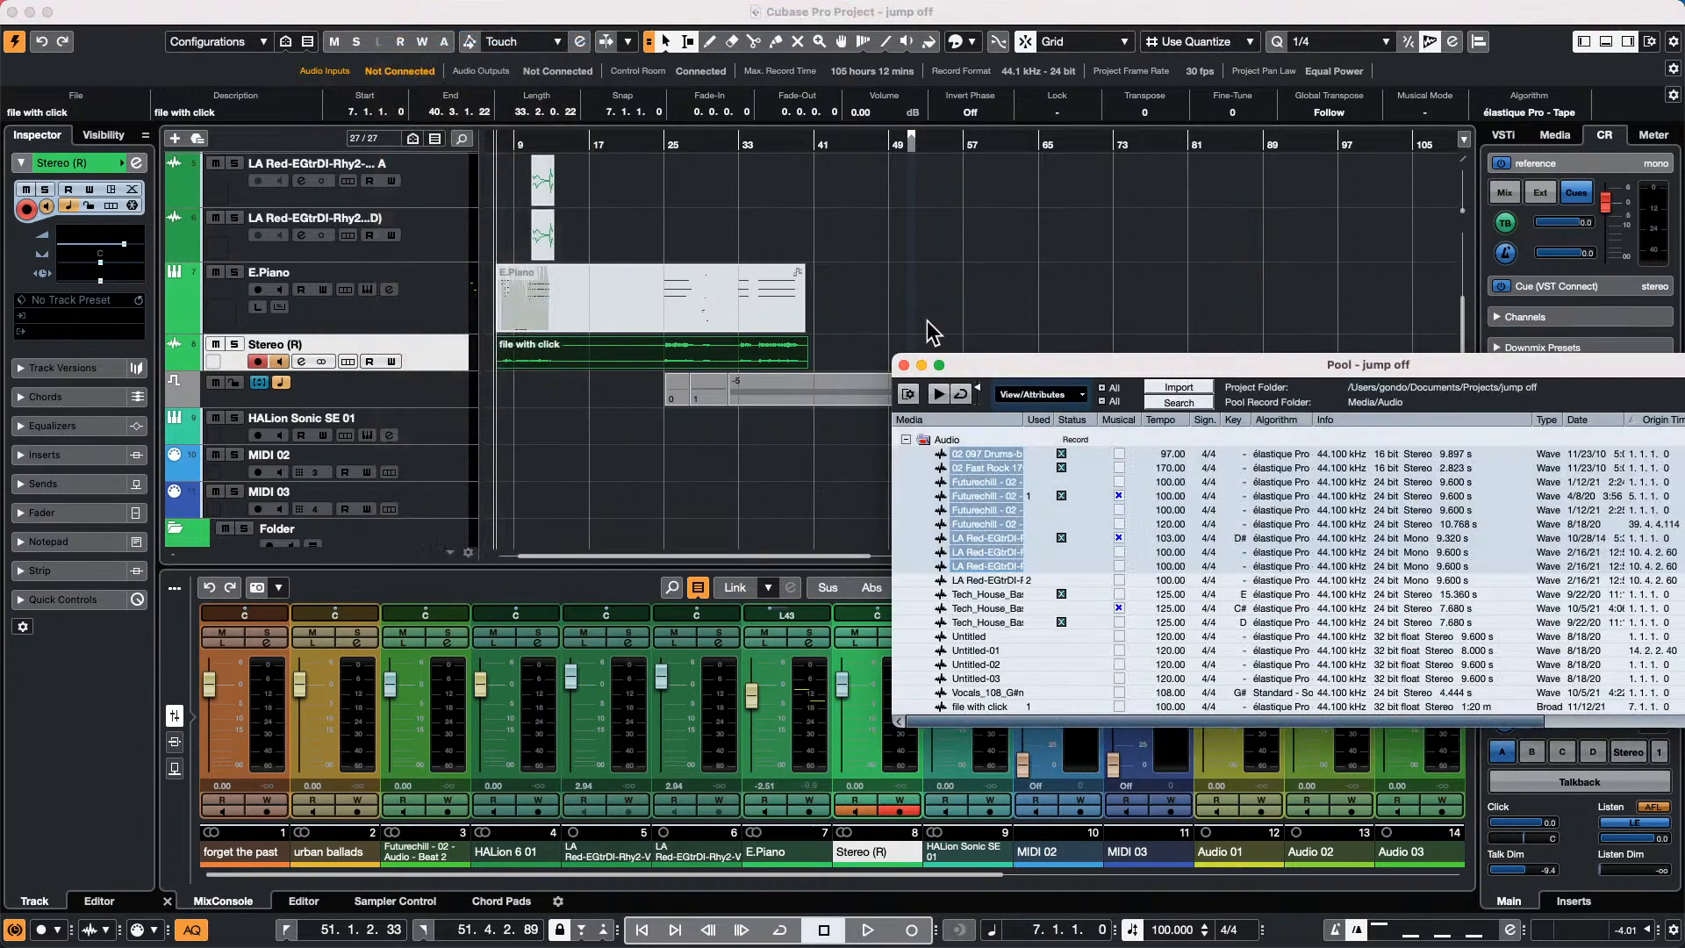
{"action": "right_click", "coordinate": [964, 493]}
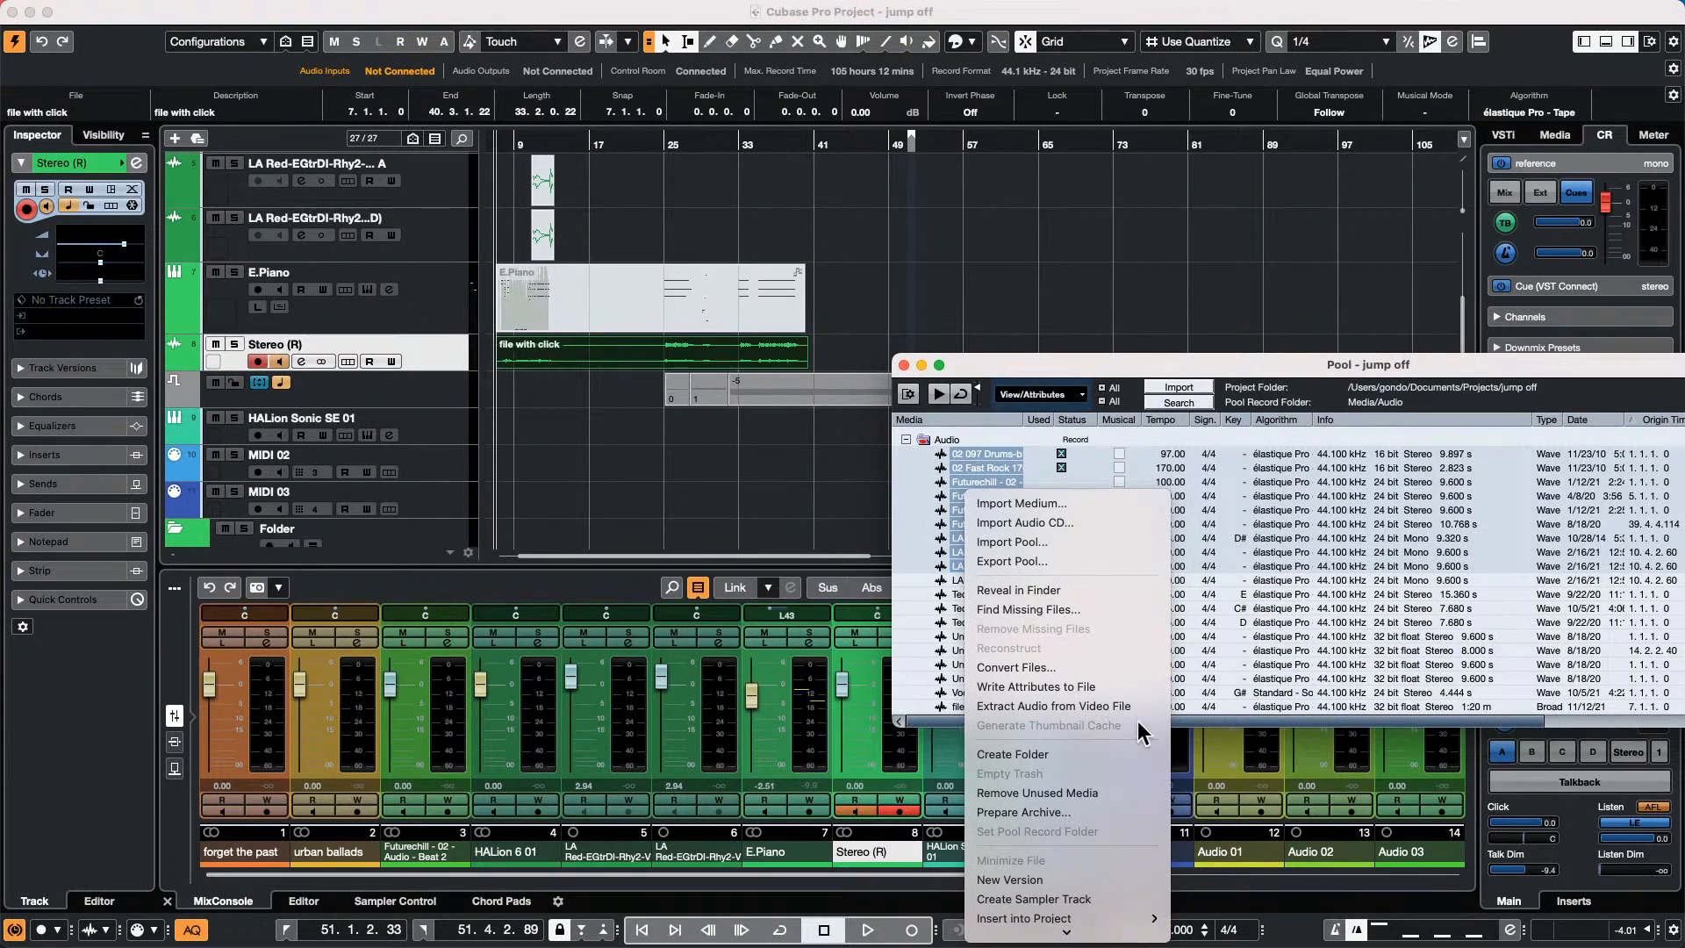
{"action": "left_click", "coordinate": [905, 365]}
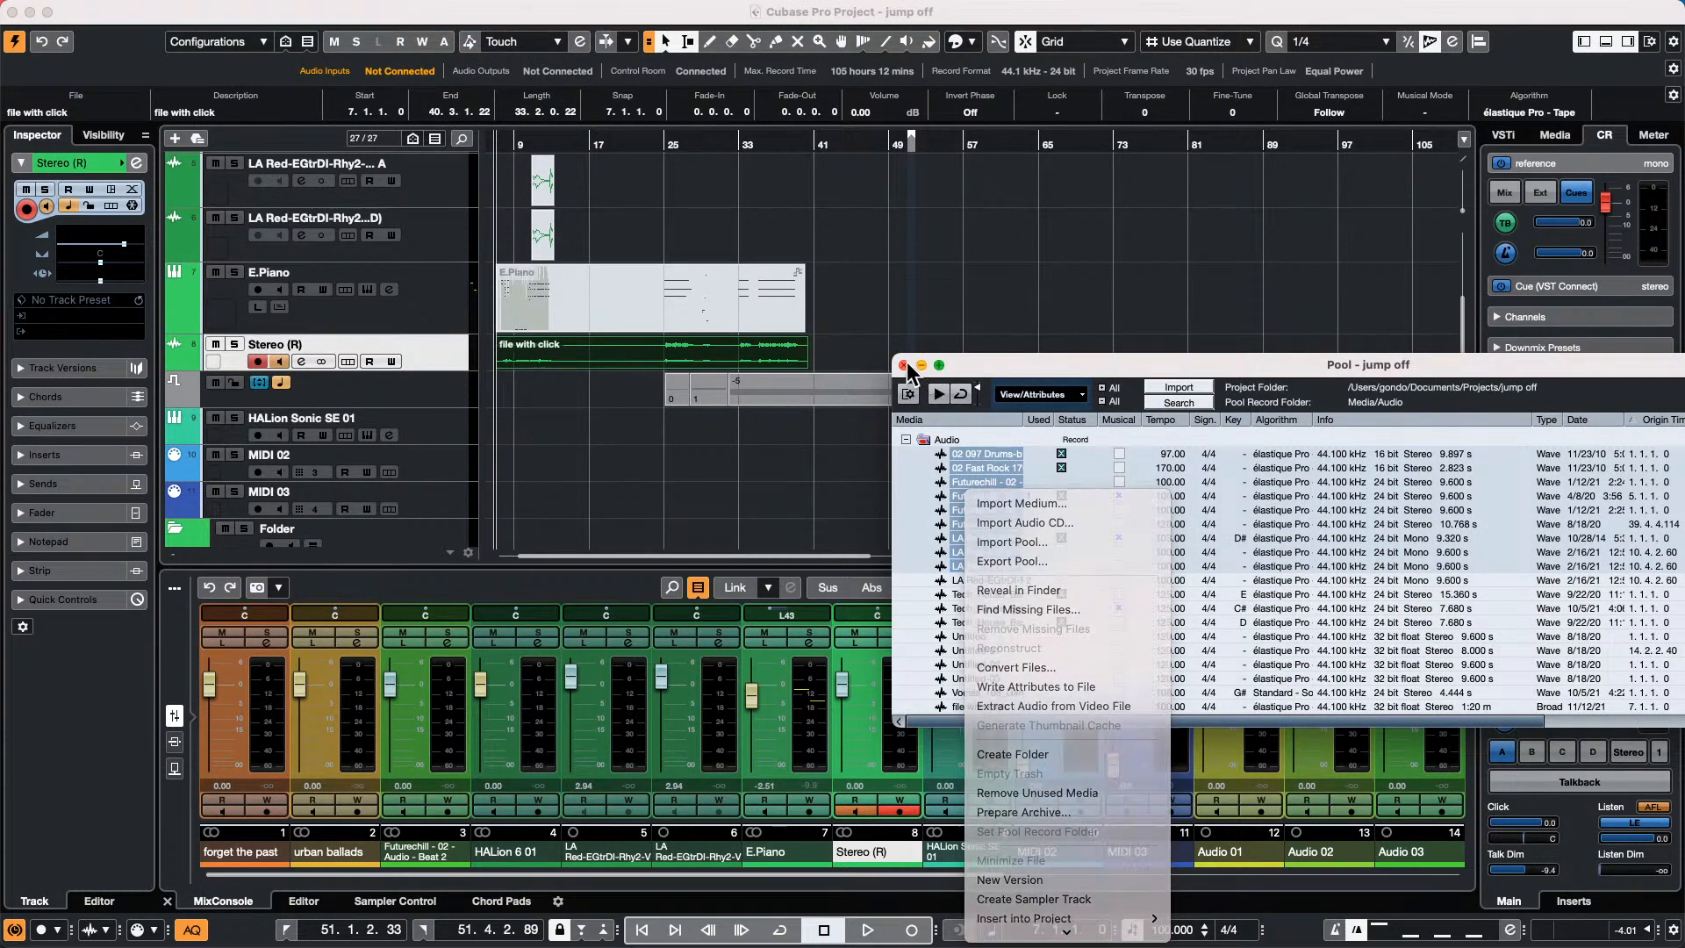
{"action": "left_click", "coordinate": [904, 365]}
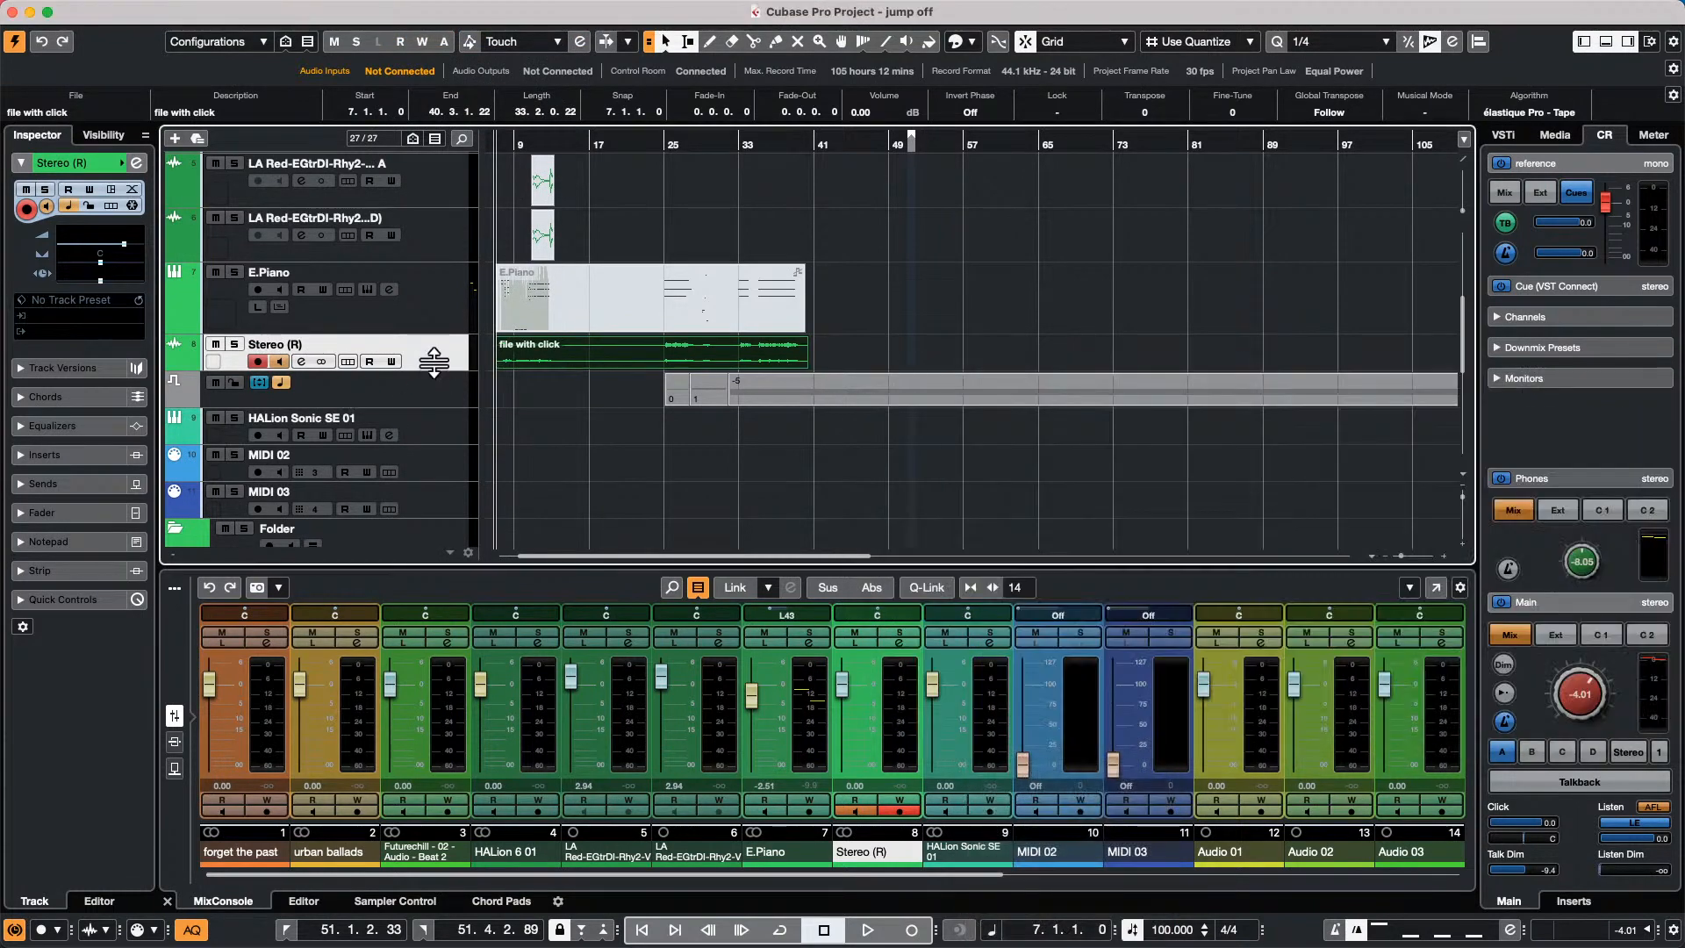
Make the Stereo (R) track slightly taller, and magnify the event waveforms and return them to normal size.
{"action": "mouse_move", "coordinate": [433, 369]}
{"action": "left_mouse_down"}
{"action": "mouse_move", "coordinate": [433, 339]}
{"action": "mouse_move", "coordinate": [417, 456]}
{"action": "mouse_move", "coordinate": [425, 347]}
{"action": "mouse_move", "coordinate": [421, 382]}
{"action": "left_mouse_up"}
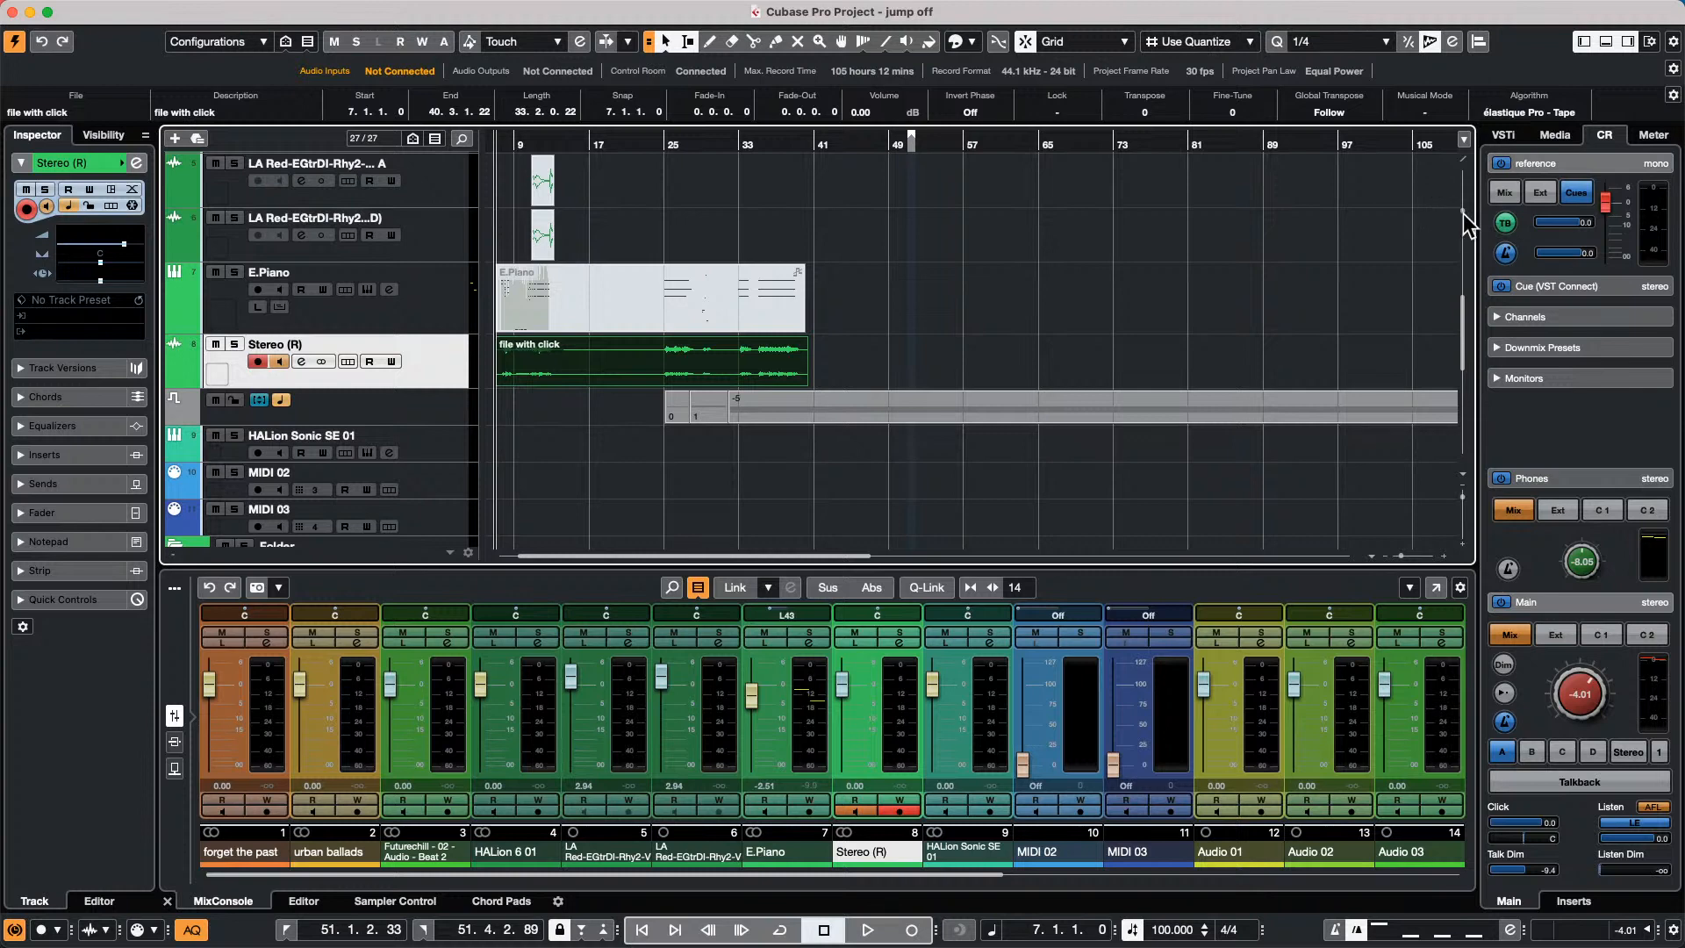
{"action": "mouse_move", "coordinate": [1462, 214]}
{"action": "left_mouse_down"}
{"action": "mouse_move", "coordinate": [1462, 186]}
{"action": "mouse_move", "coordinate": [1457, 218]}
{"action": "left_mouse_up"}
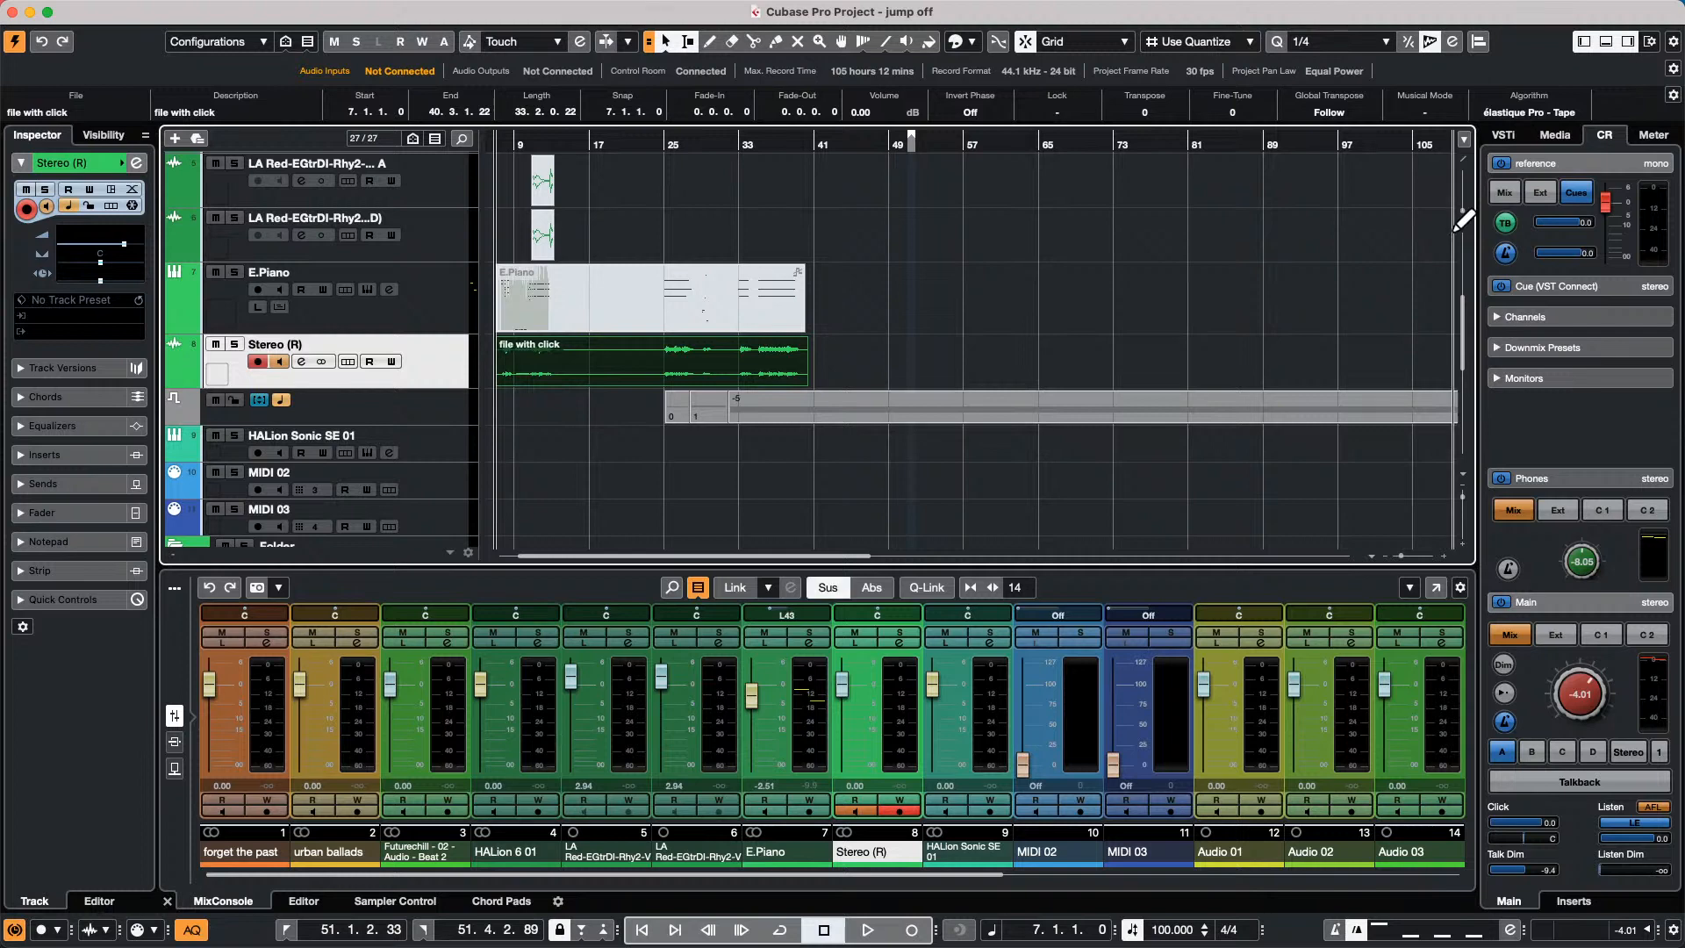
{"action": "scroll", "coordinate": [1462, 219], "scroll_direction": "up", "scroll_amount": 4}
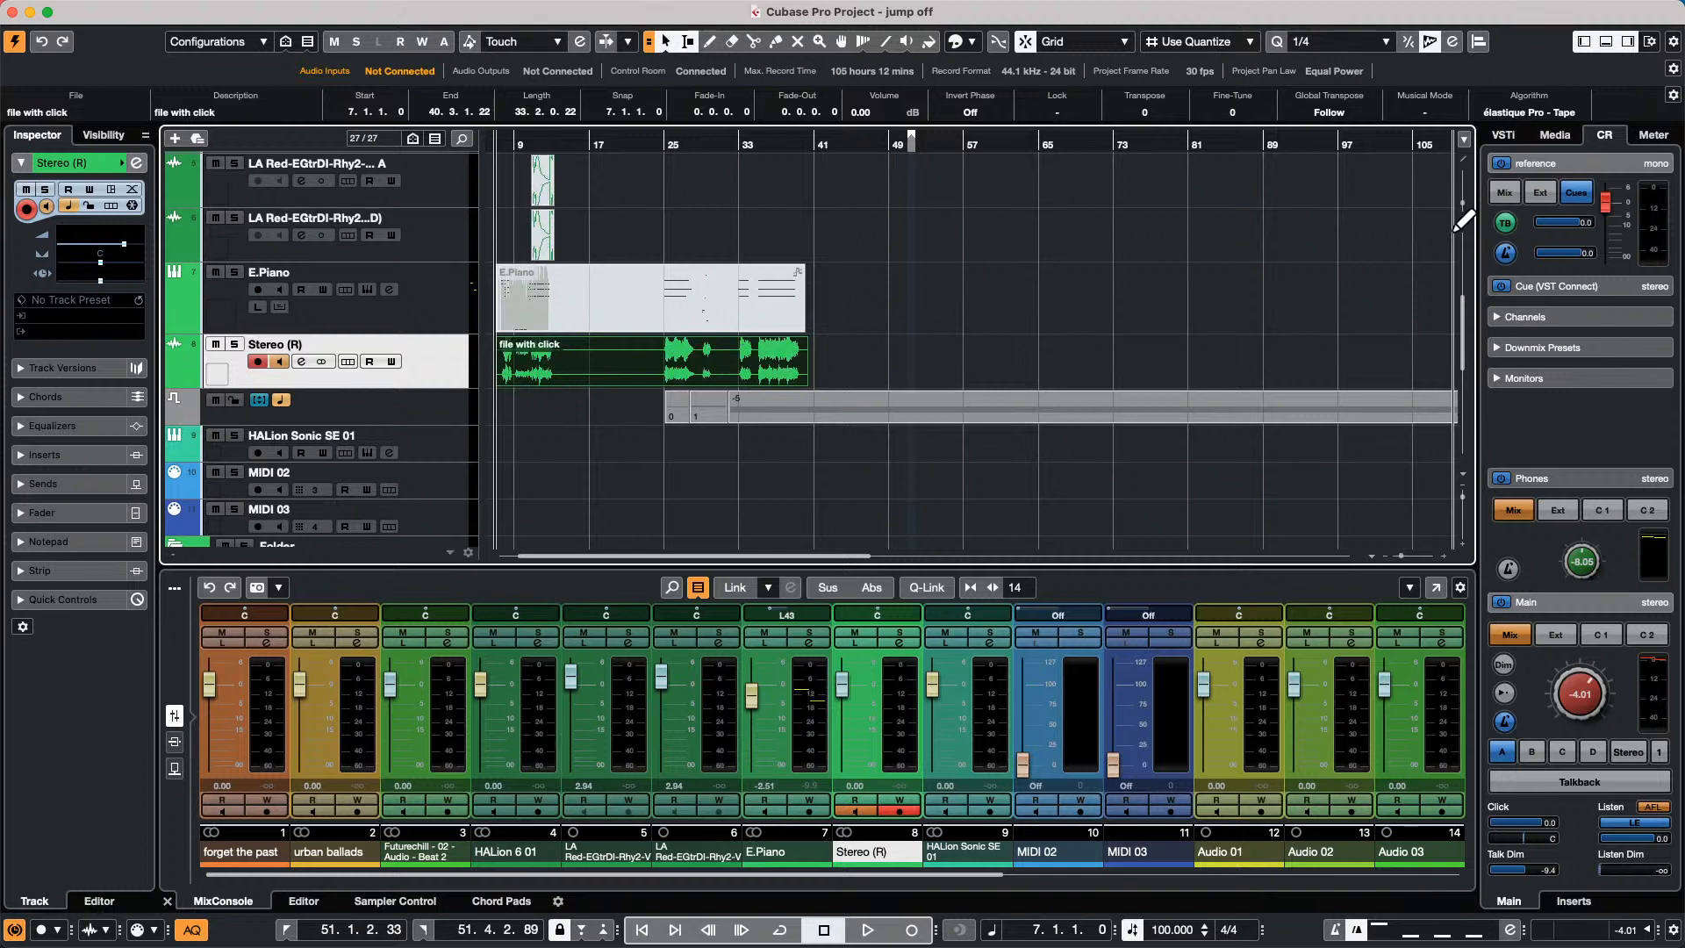
{"action": "scroll", "coordinate": [1463, 221], "scroll_direction": "down", "scroll_amount": 4}
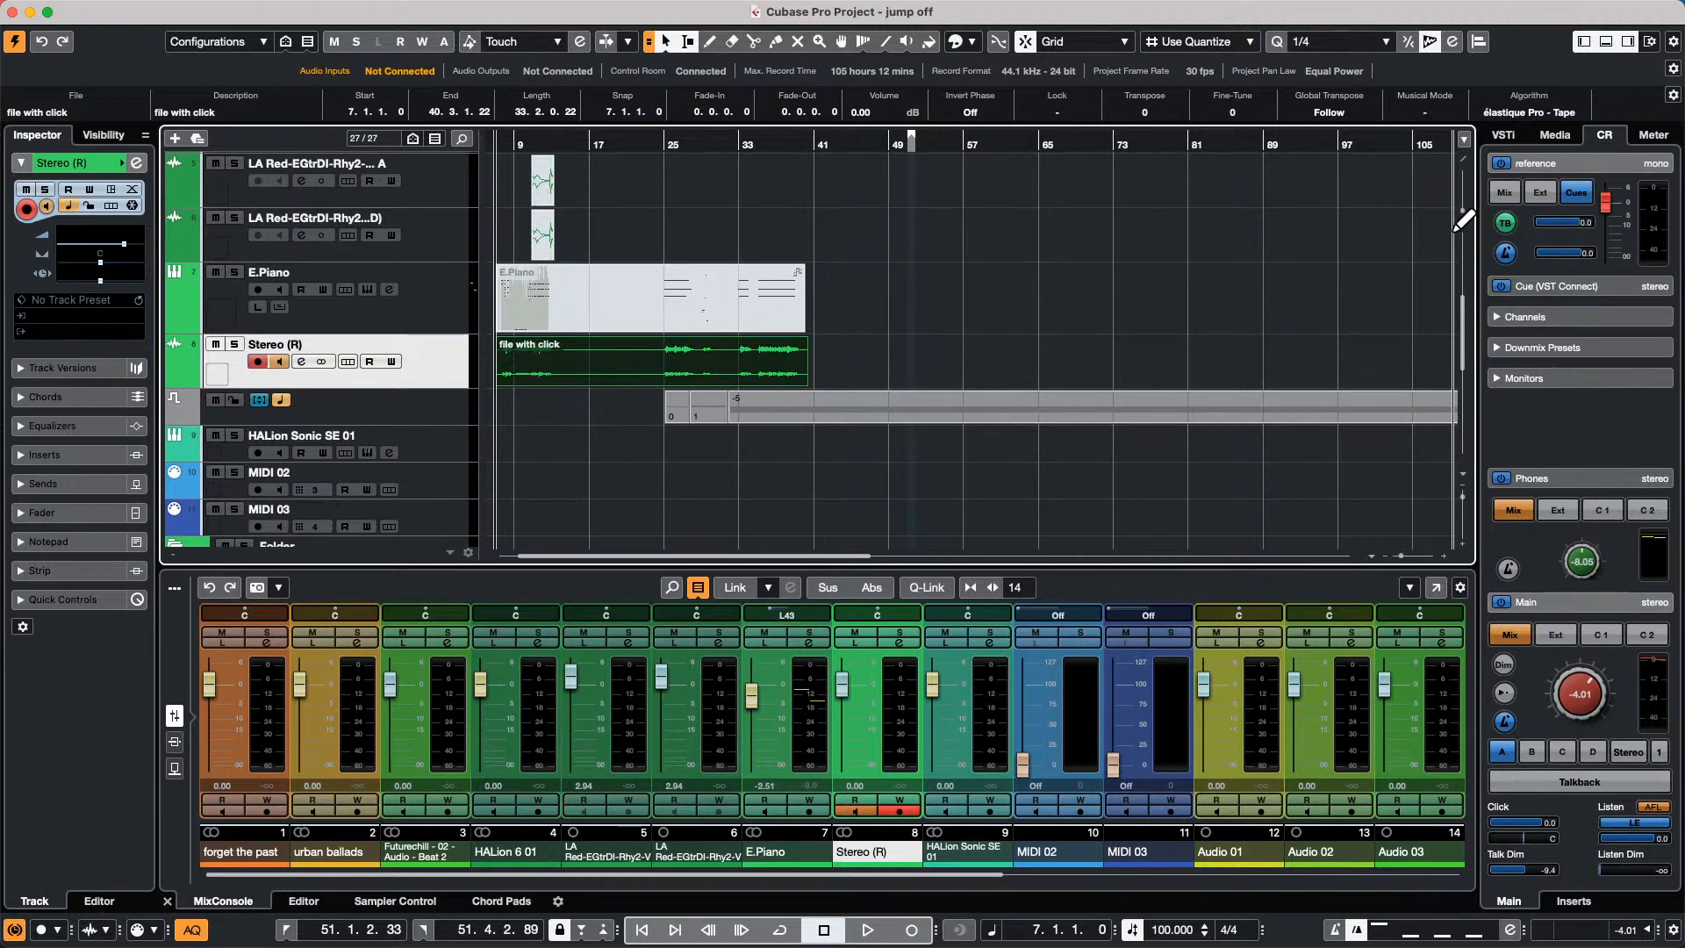
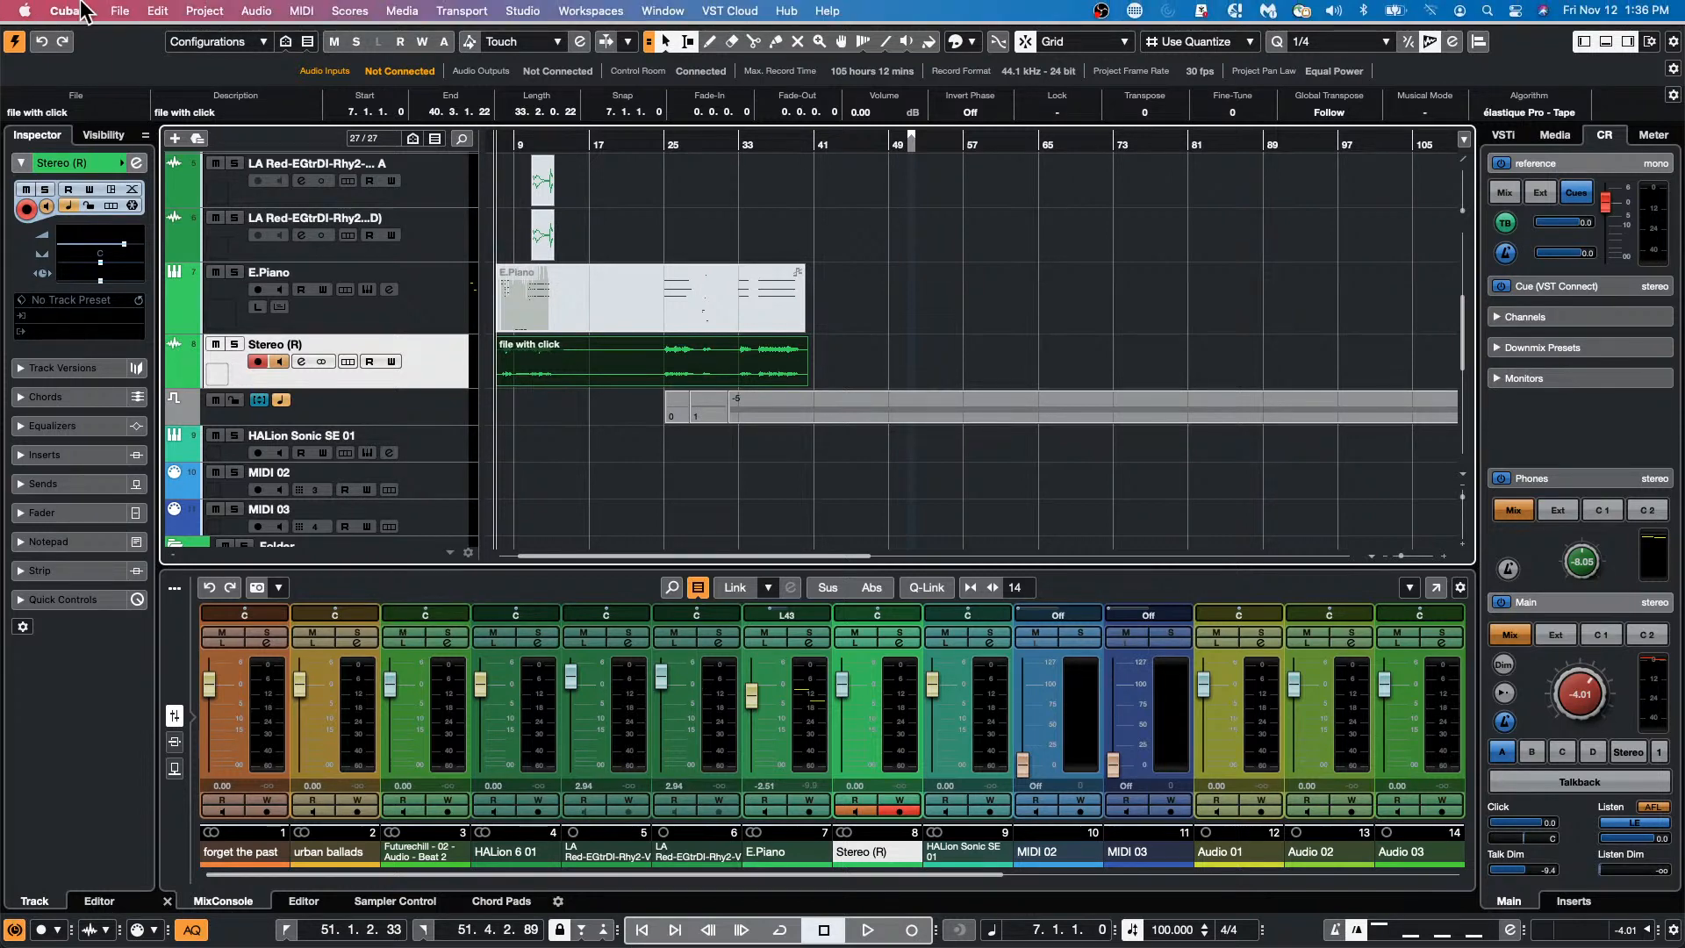
Examine the Auto Track/Channel Color Mode choices in the Track & MixConsole Channel Colors preferences, and close Preferences.
{"action": "left_click", "coordinate": [63, 10]}
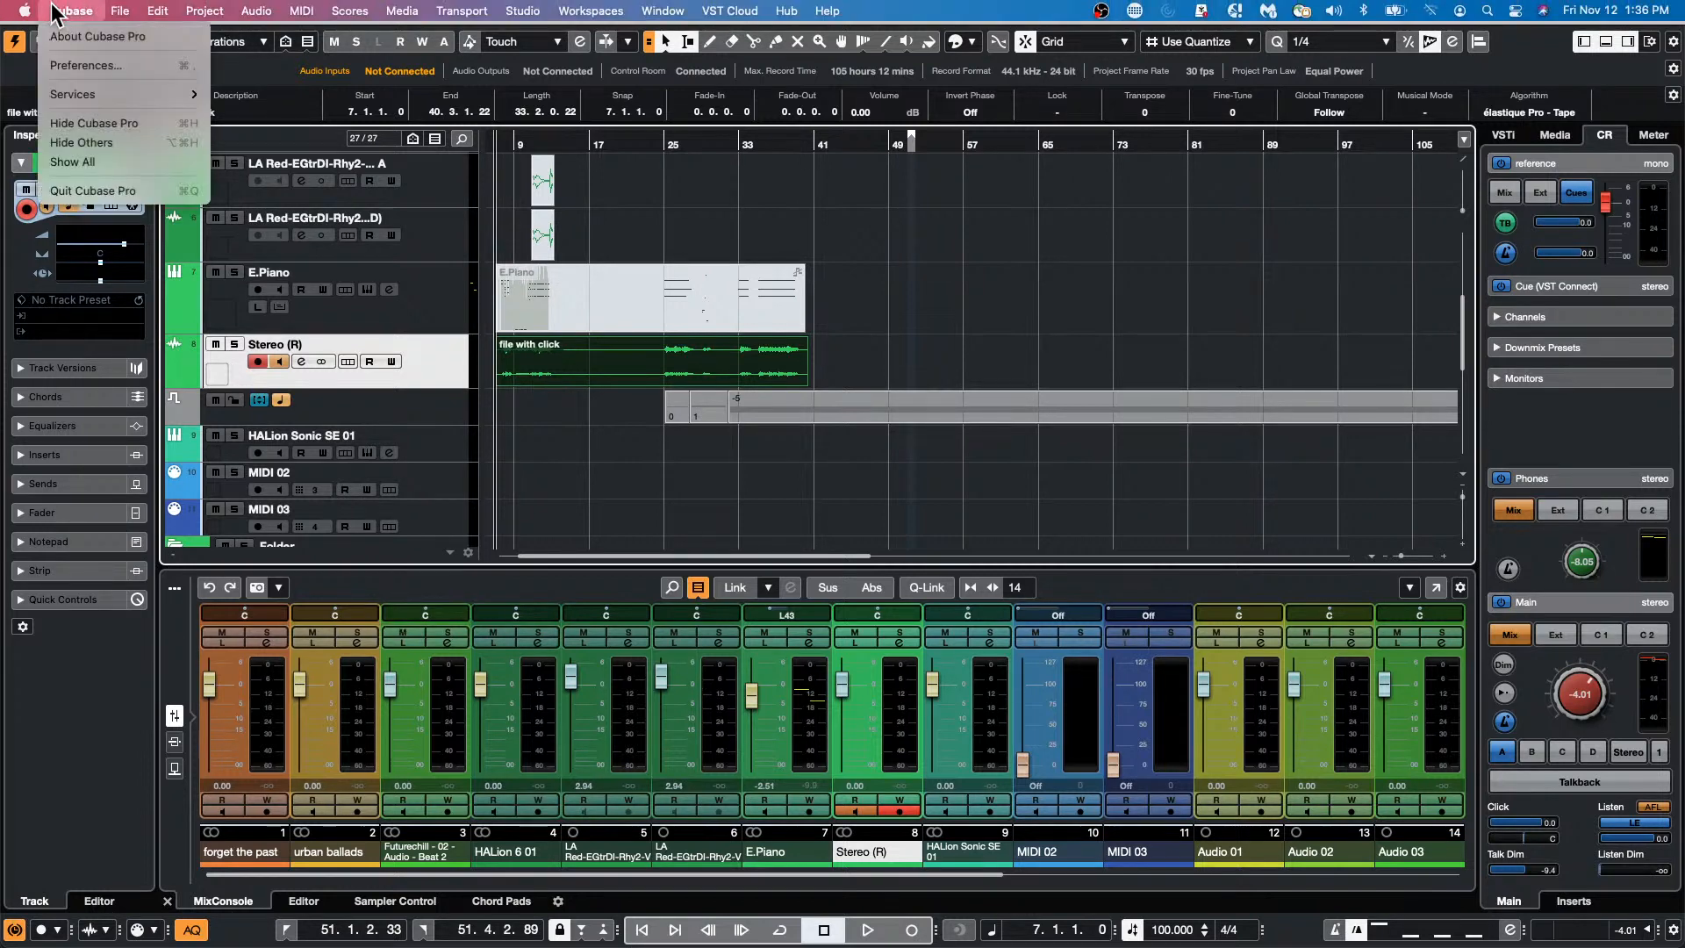
{"action": "left_click", "coordinate": [86, 58]}
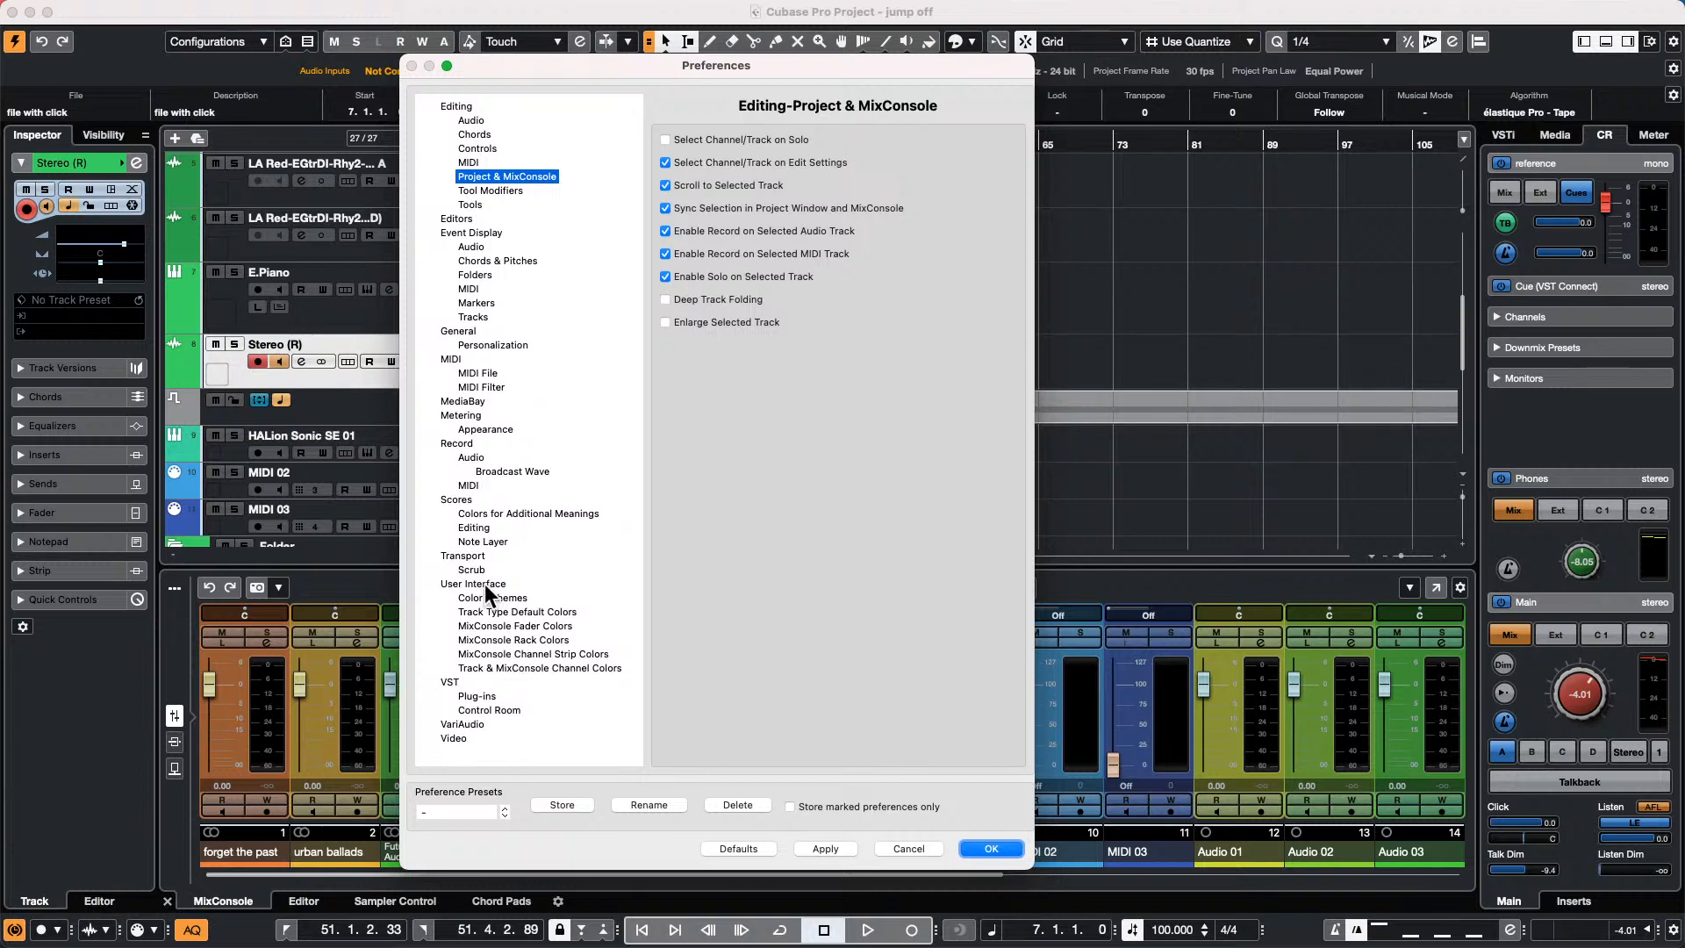
{"action": "left_click", "coordinate": [494, 668]}
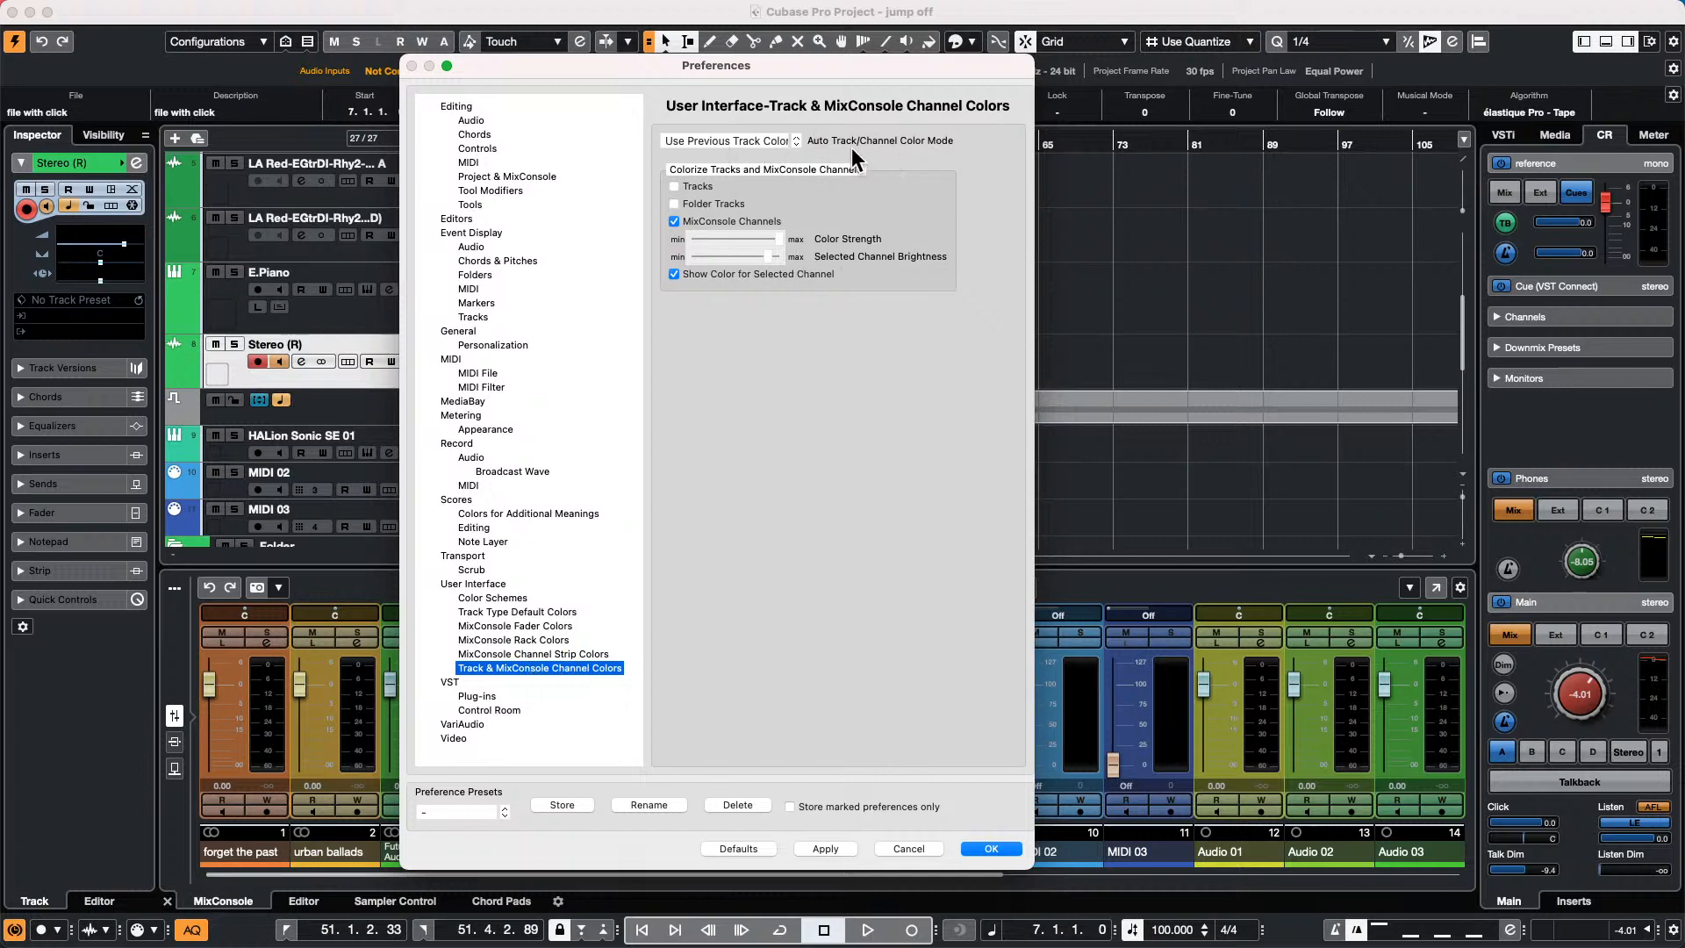
{"action": "left_click", "coordinate": [785, 140]}
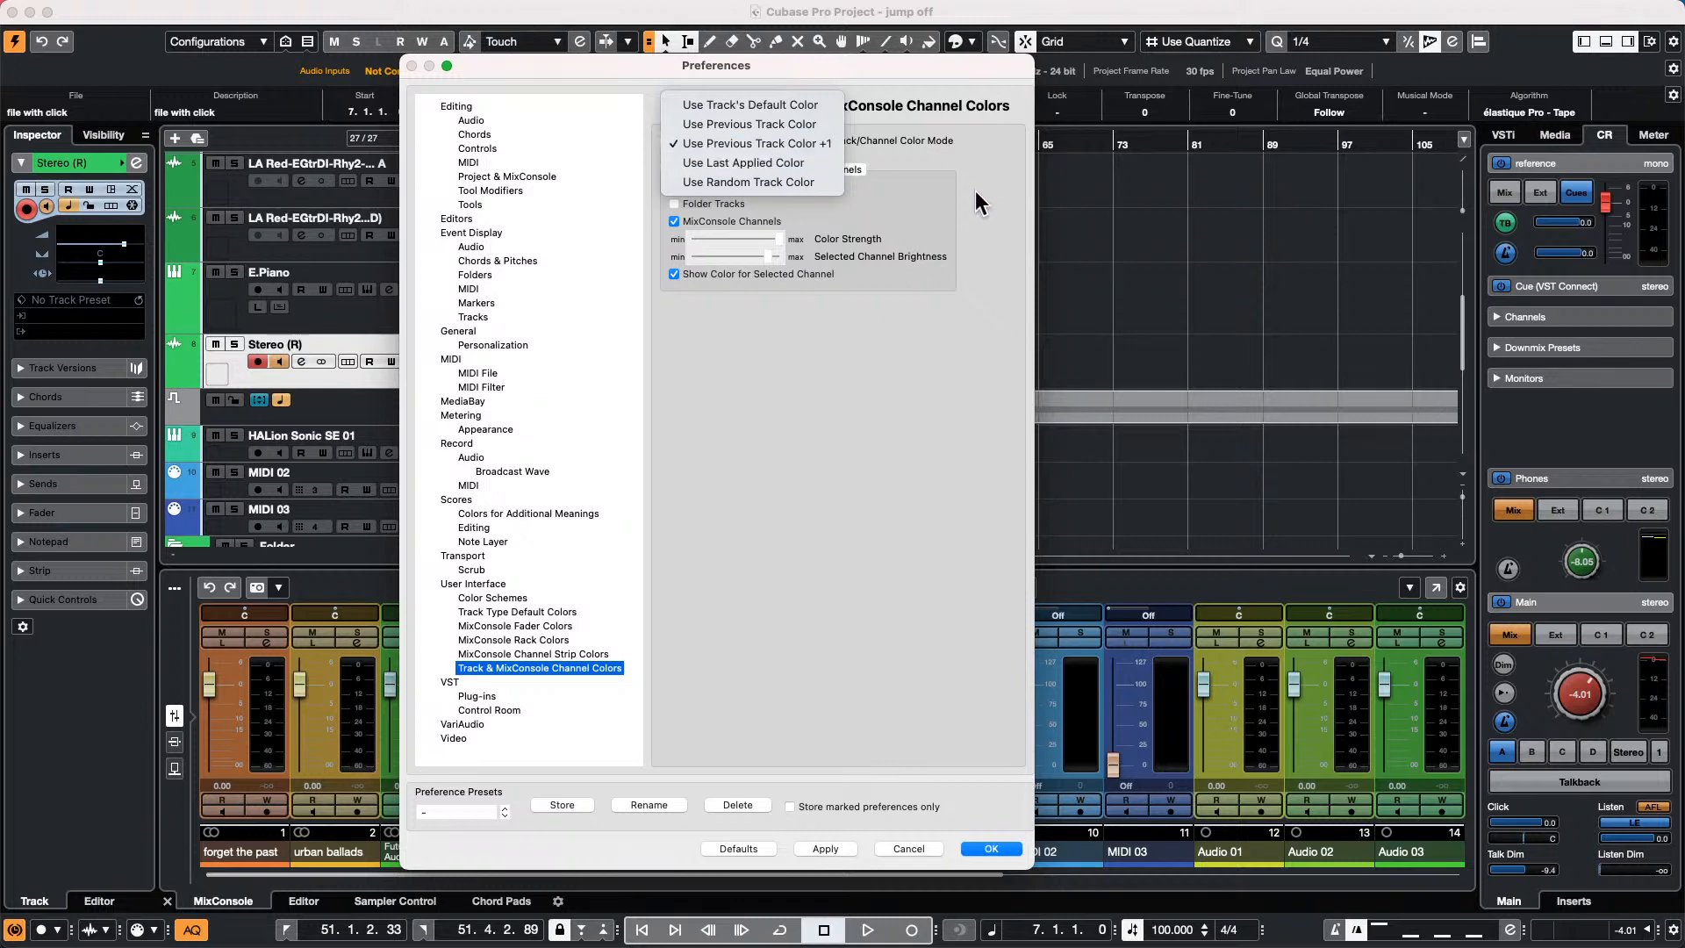
{"action": "left_click", "coordinate": [972, 842]}
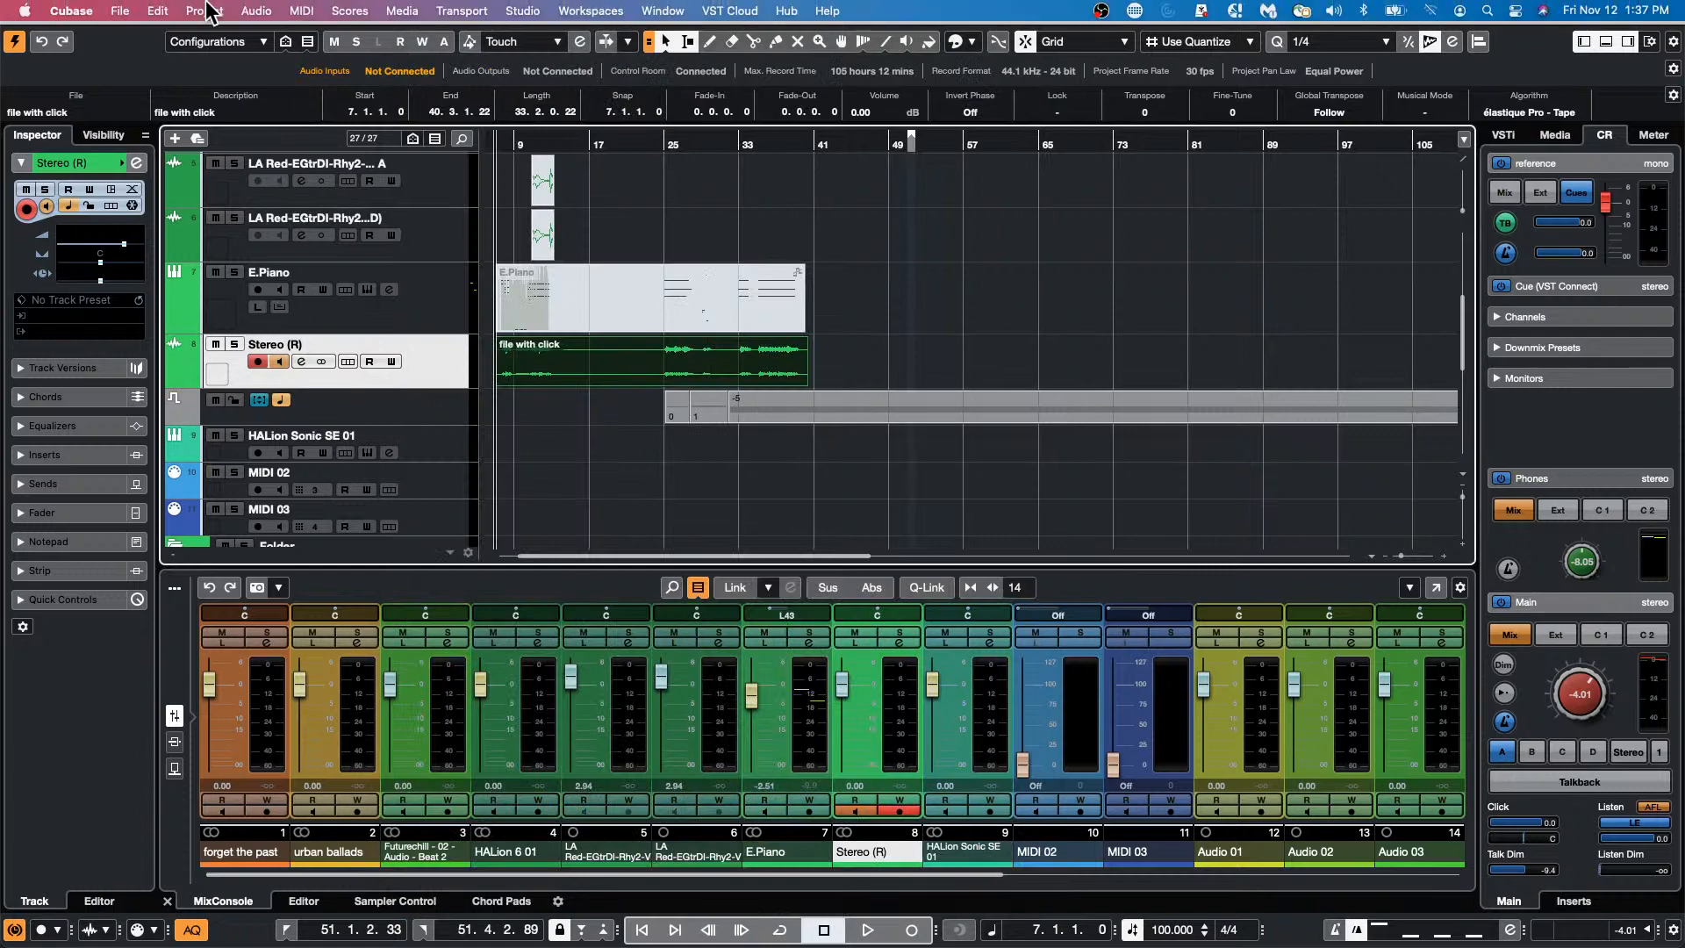
Create a new empty project.
{"action": "left_click", "coordinate": [119, 10]}
{"action": "left_click", "coordinate": [128, 37]}
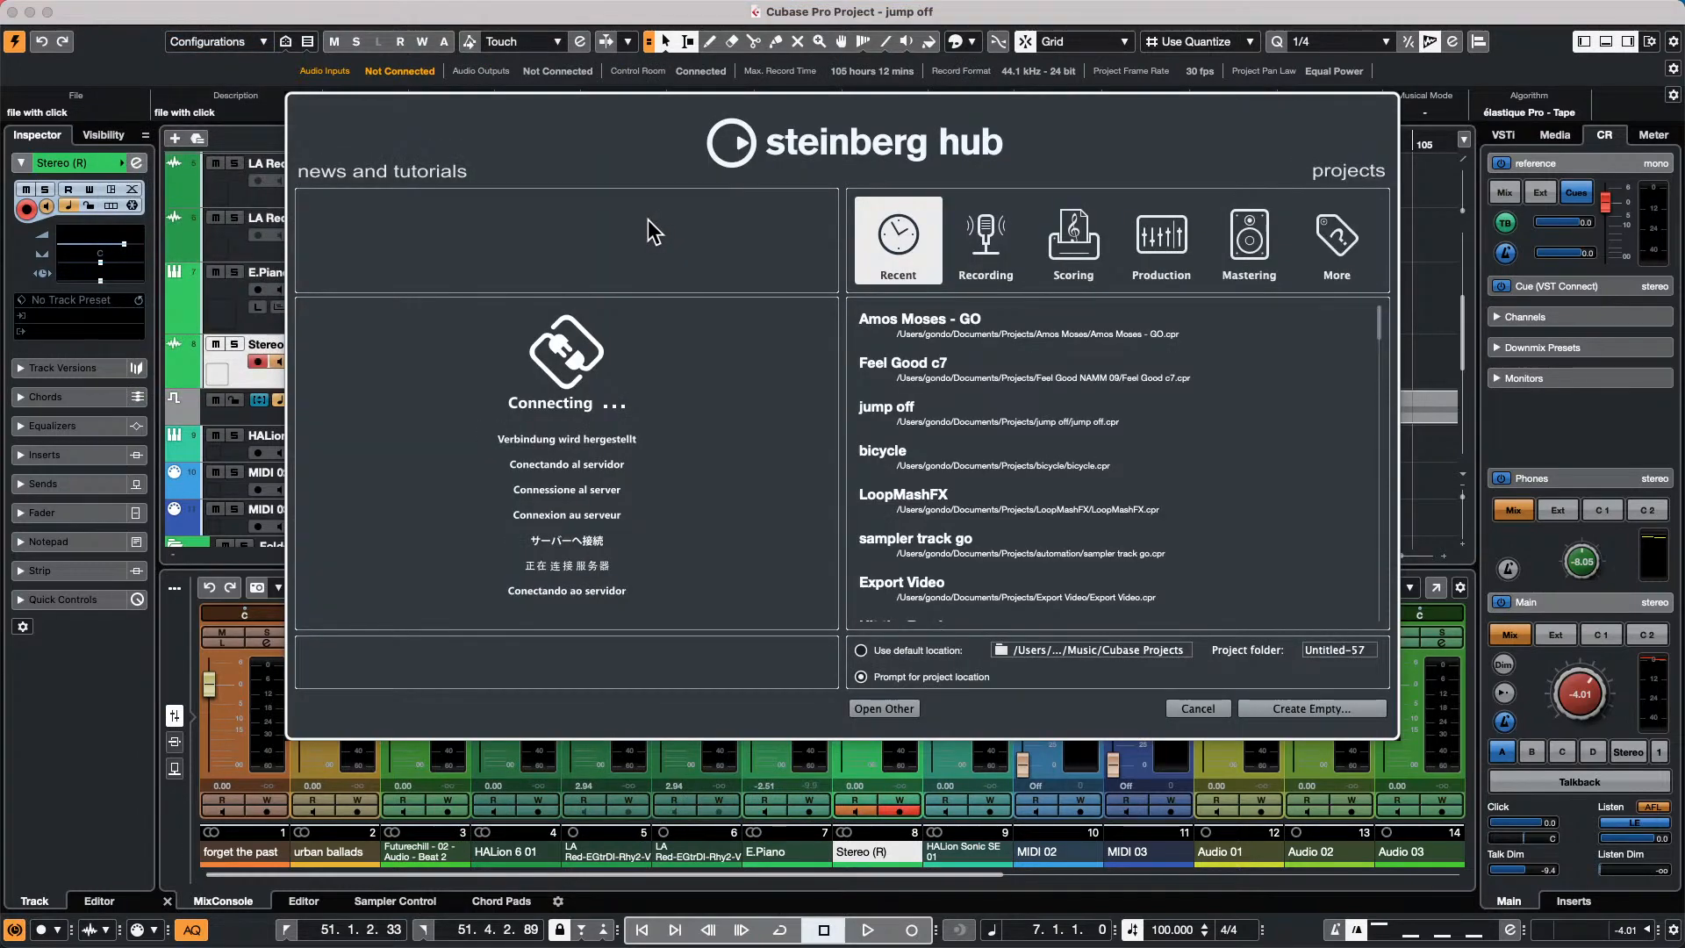
{"action": "key", "text": "Return"}
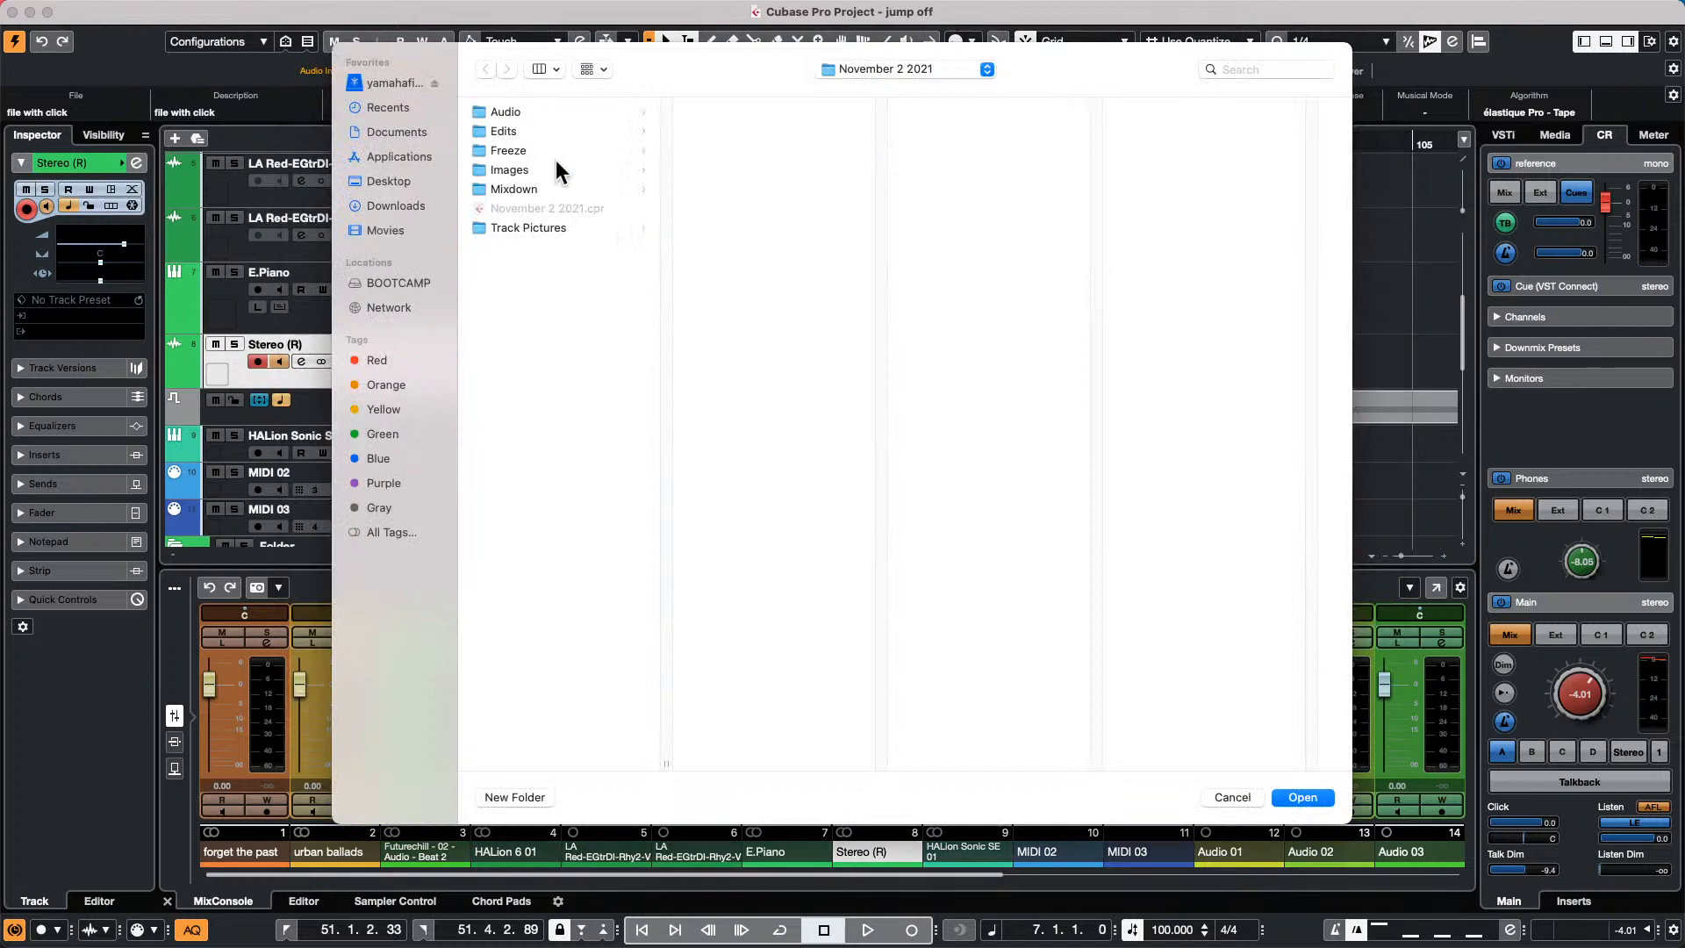
{"action": "key", "text": "Escape"}
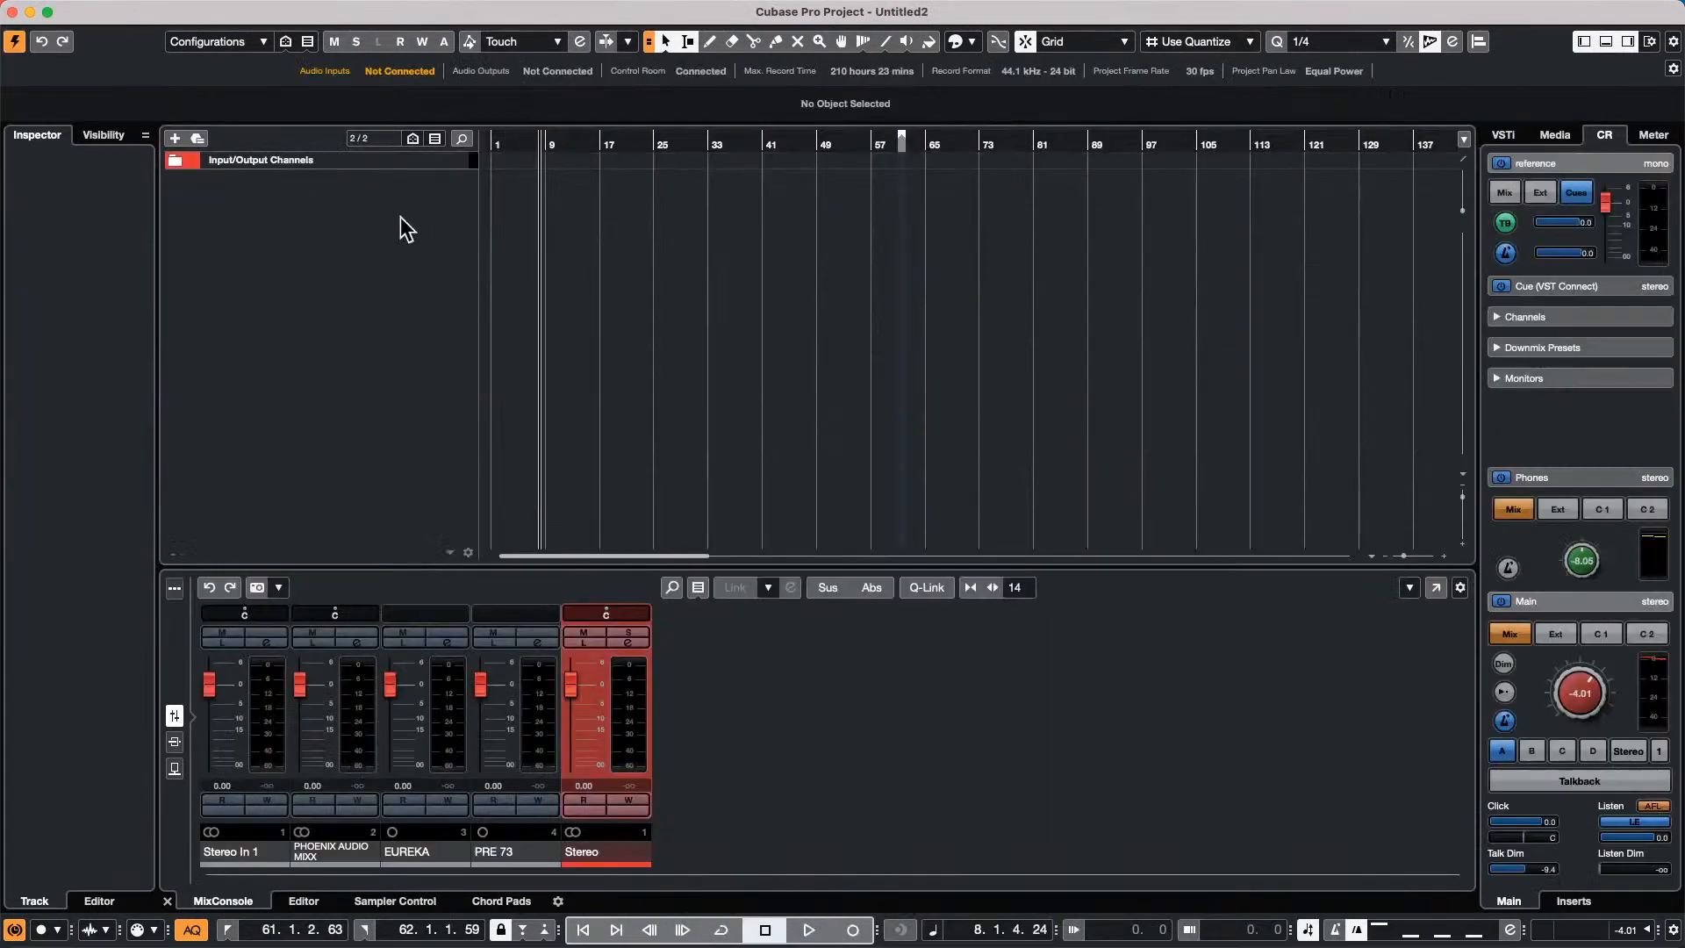
Add six stereo audio tracks to the empty project.
{"action": "right_click", "coordinate": [368, 210]}
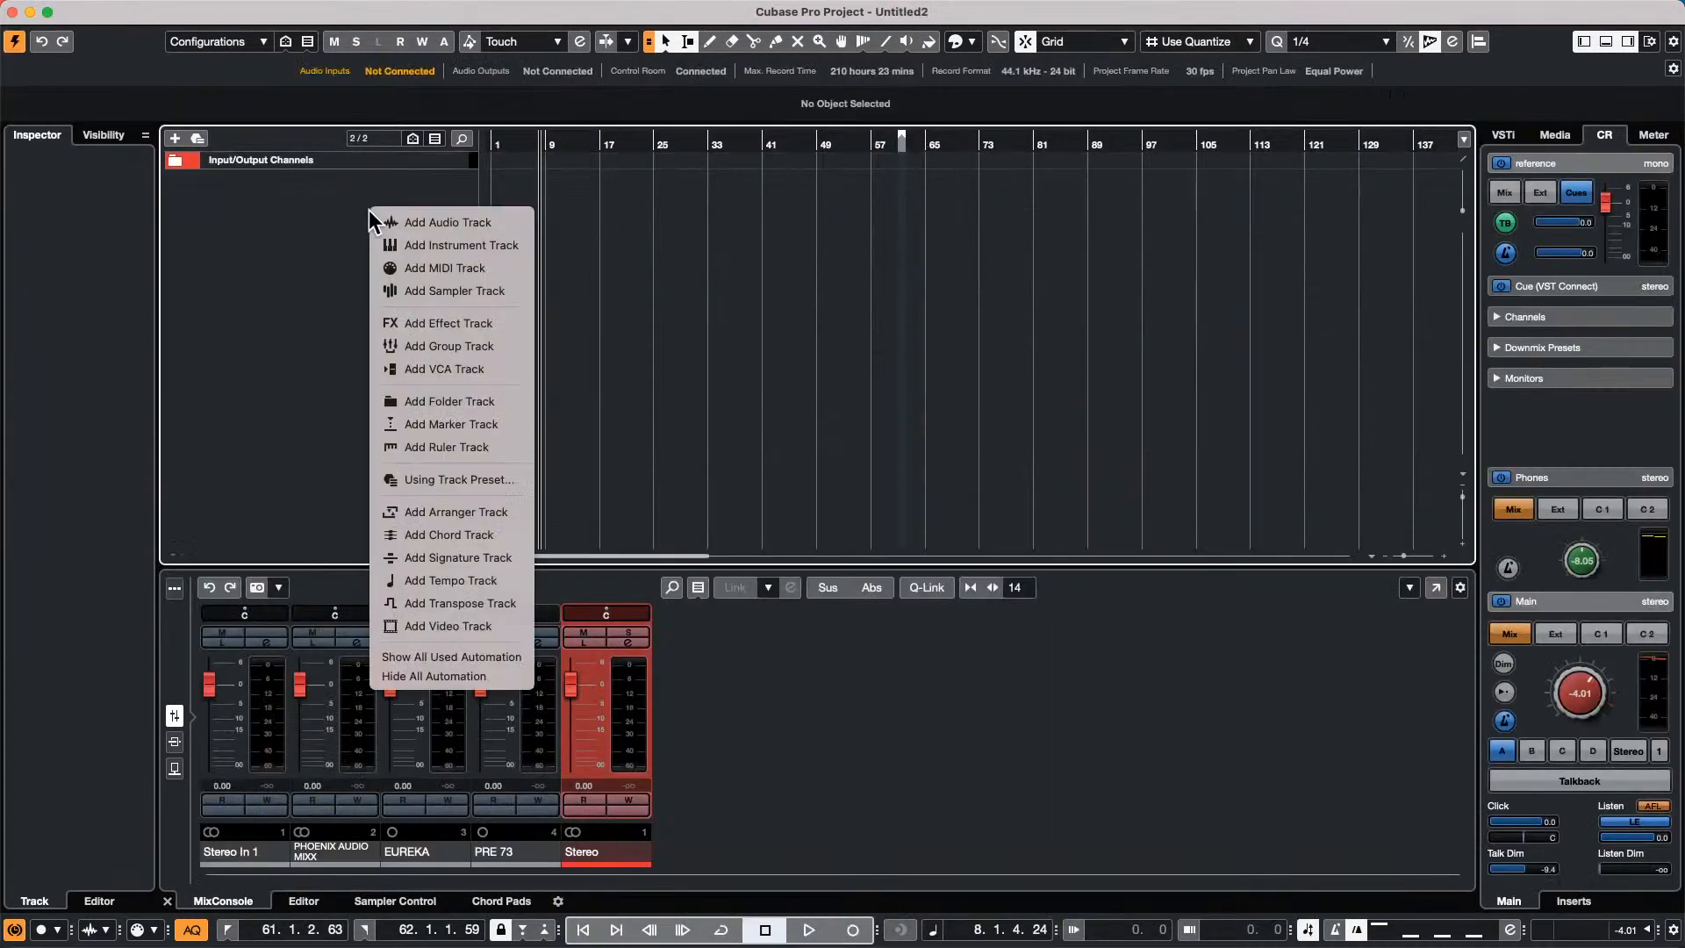
{"action": "left_click", "coordinate": [429, 222]}
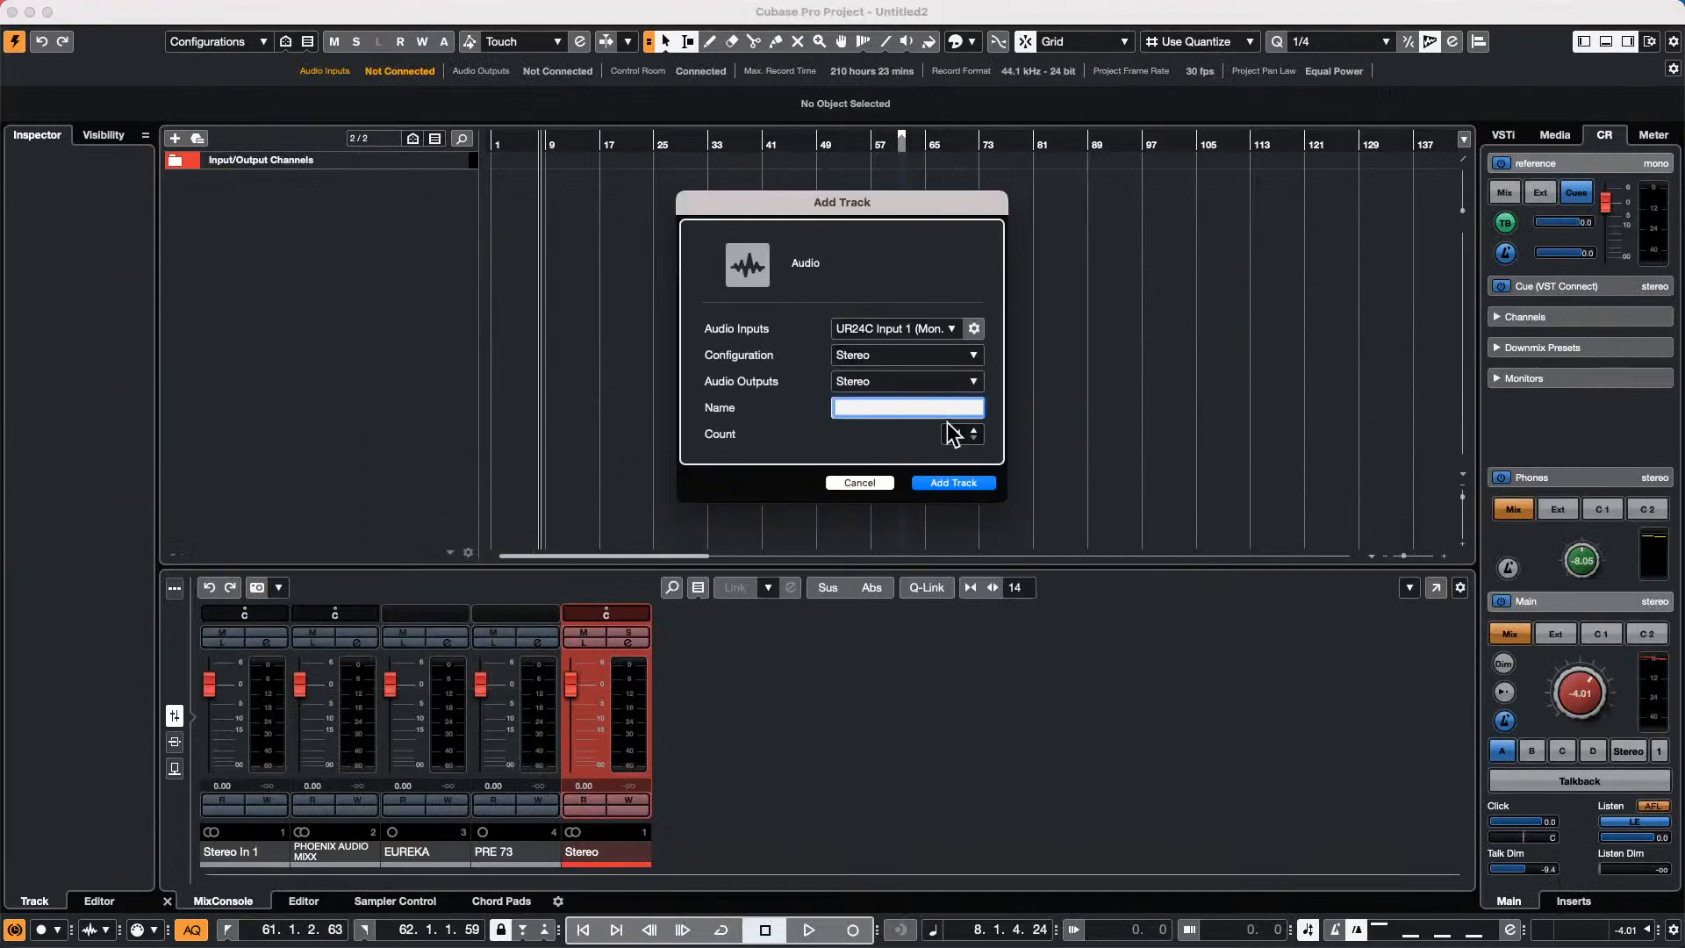
{"action": "left_click", "coordinate": [956, 482]}
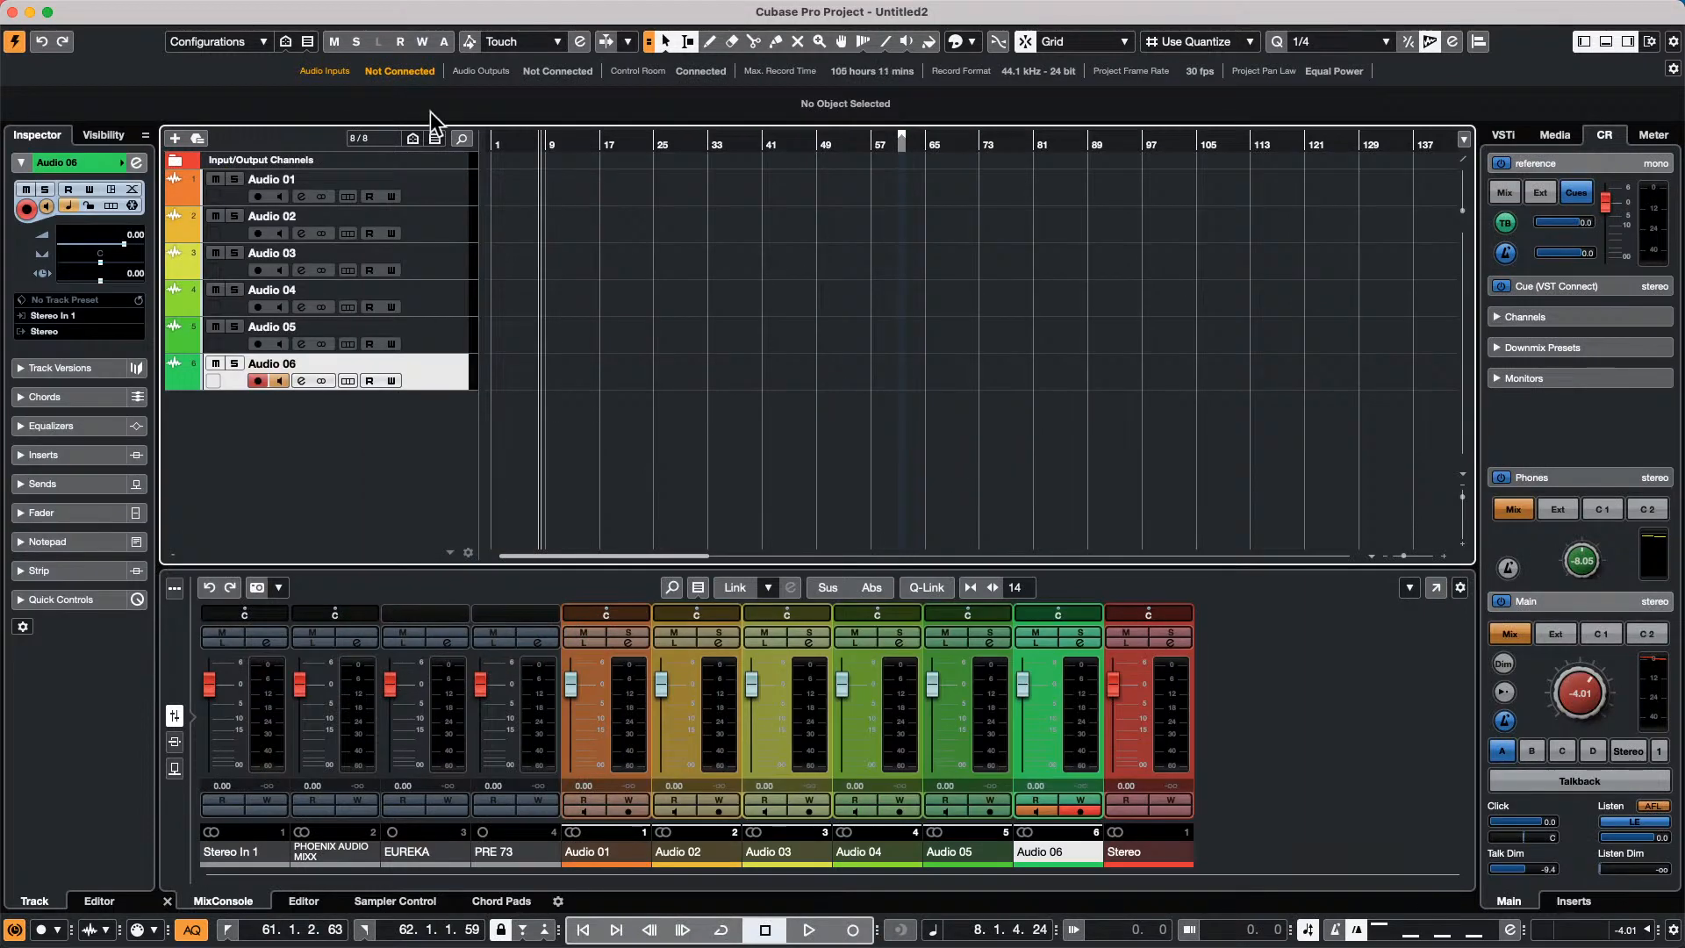
Set the Auto Track/Channel Color Mode preference to Use Track's Default Color and apply it.
{"action": "left_click", "coordinate": [73, 10]}
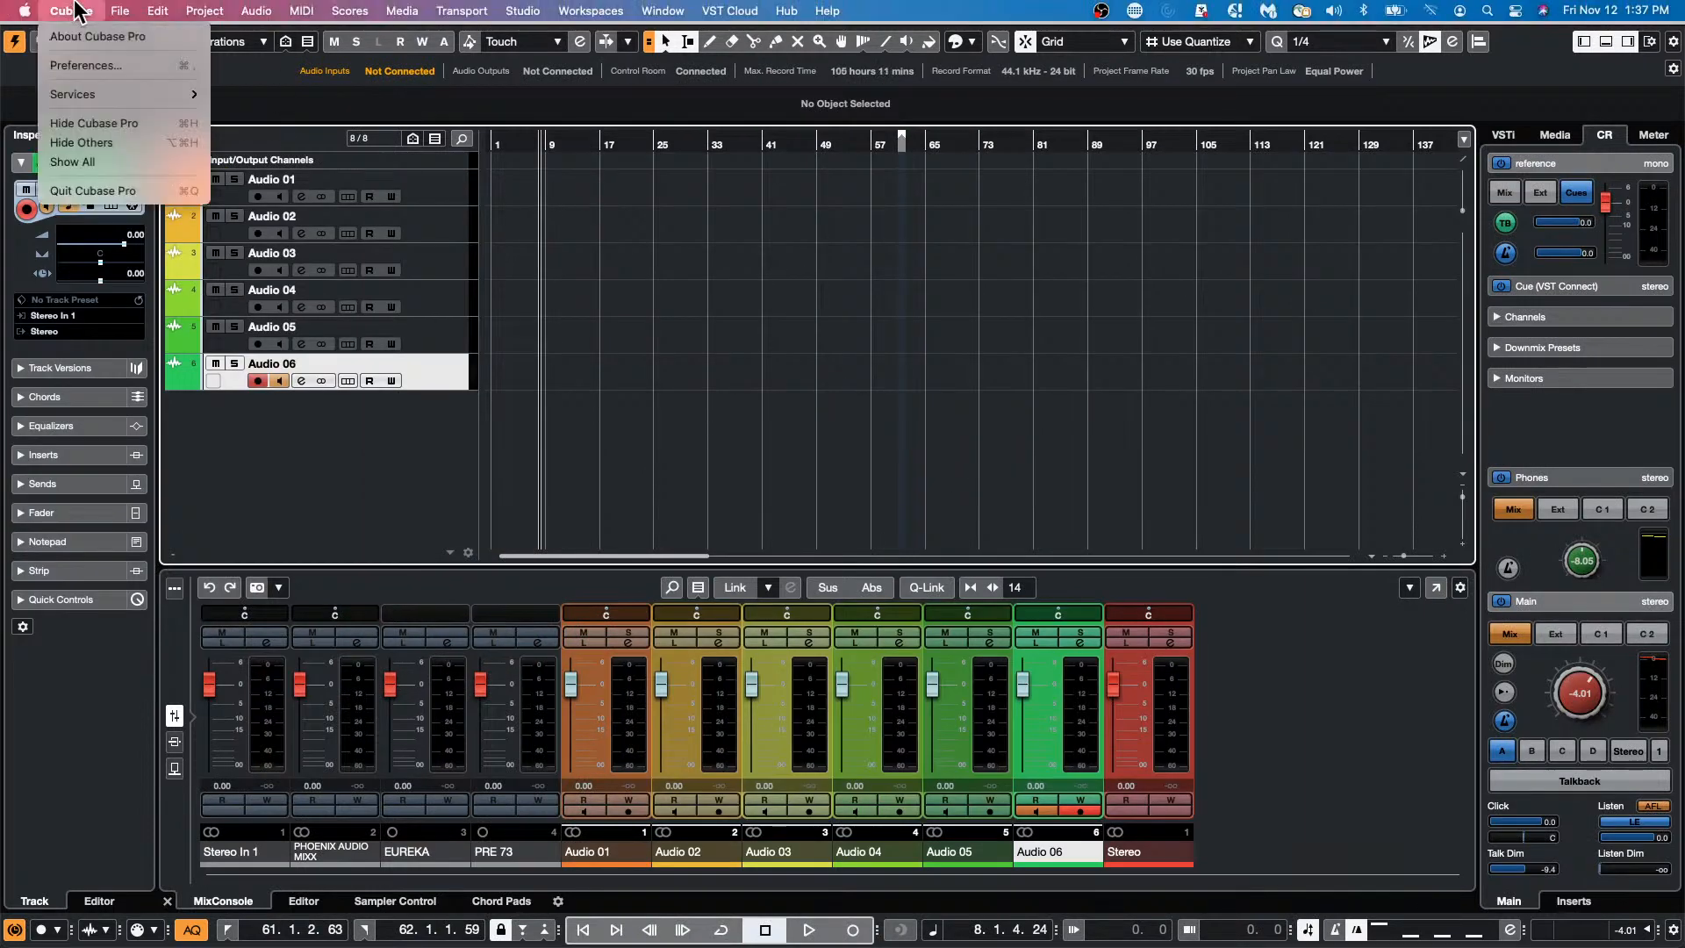
{"action": "left_click", "coordinate": [79, 65]}
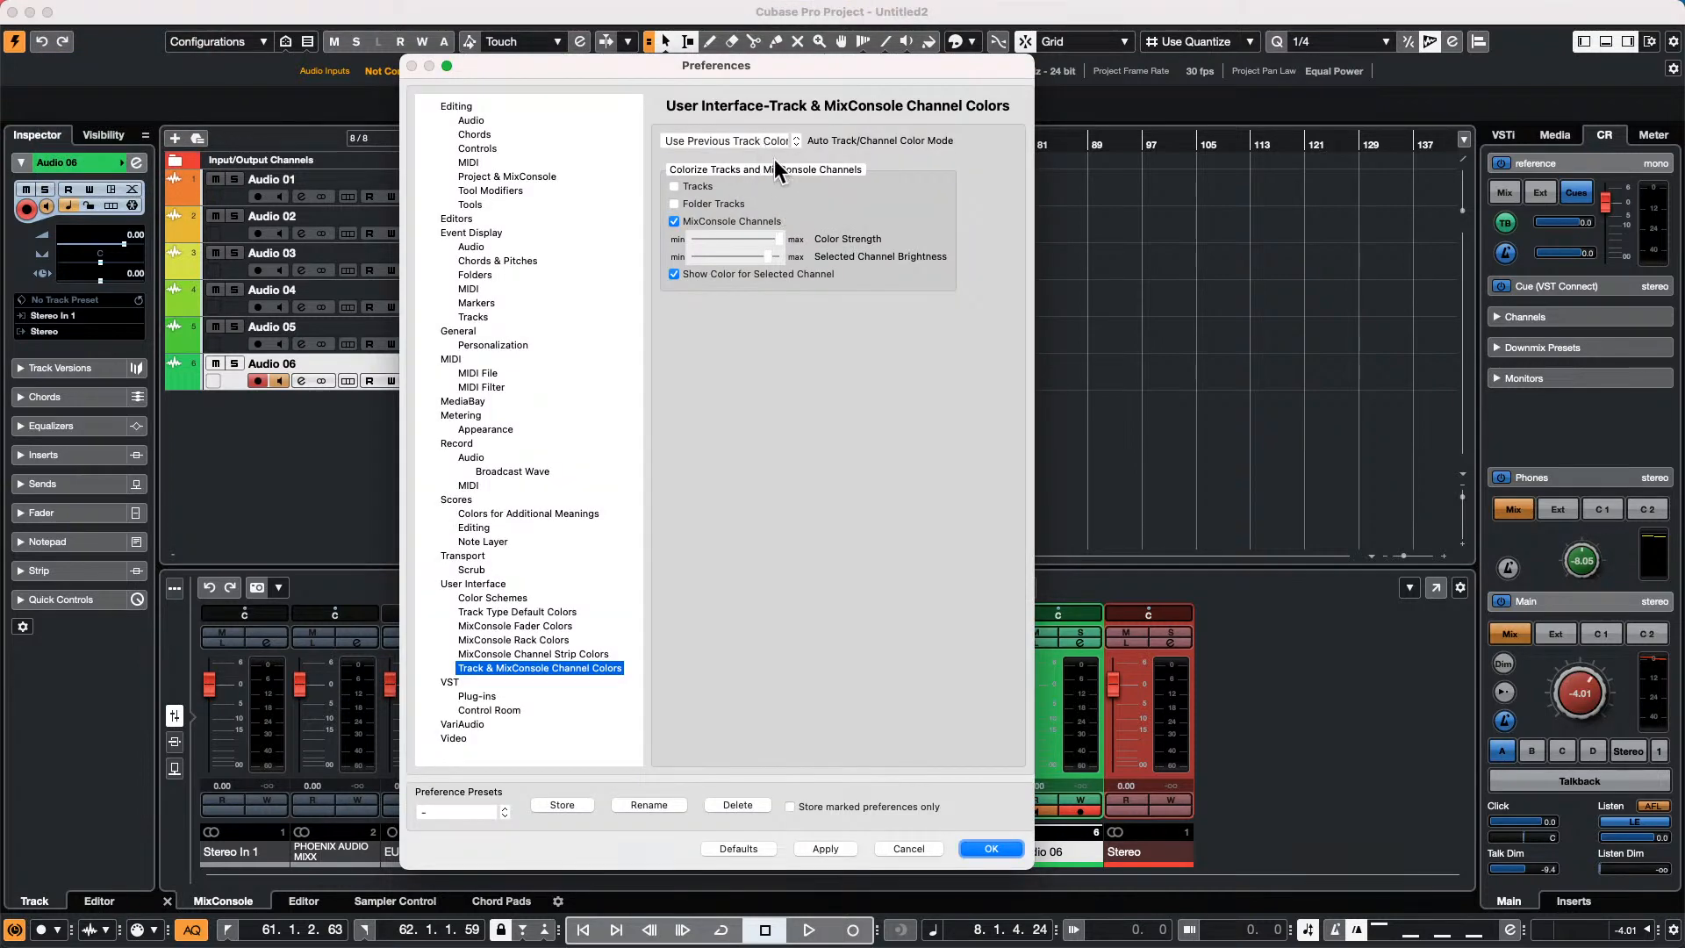
{"action": "left_click", "coordinate": [772, 140]}
{"action": "left_click", "coordinate": [771, 101]}
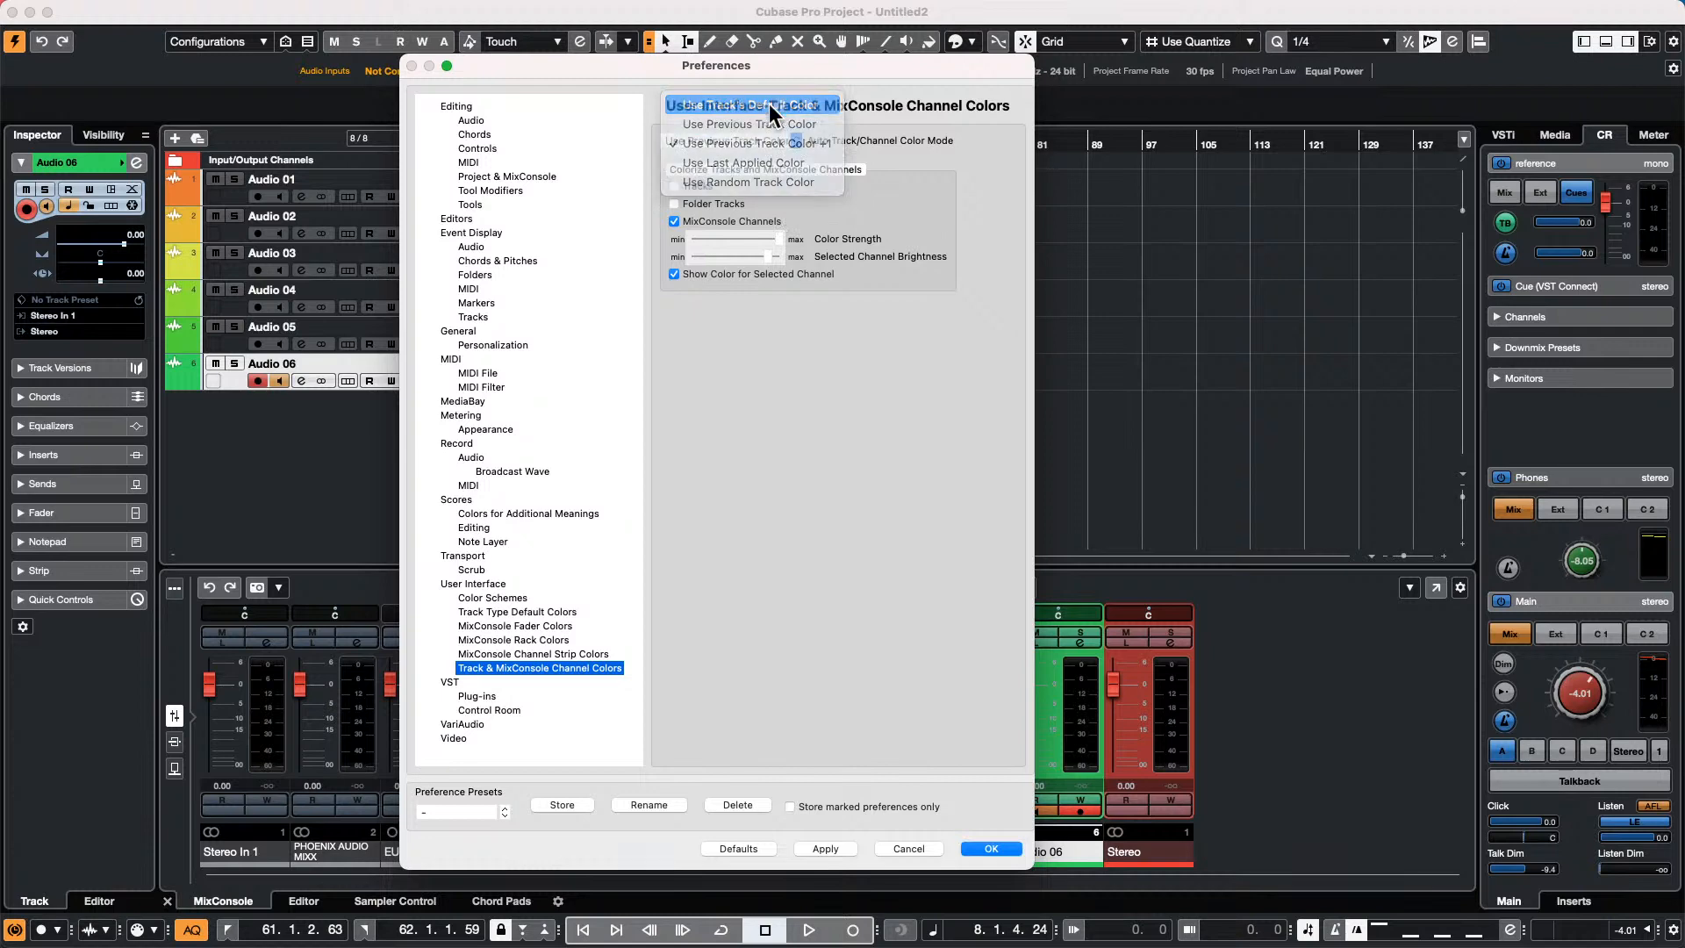
{"action": "left_click", "coordinate": [1005, 846]}
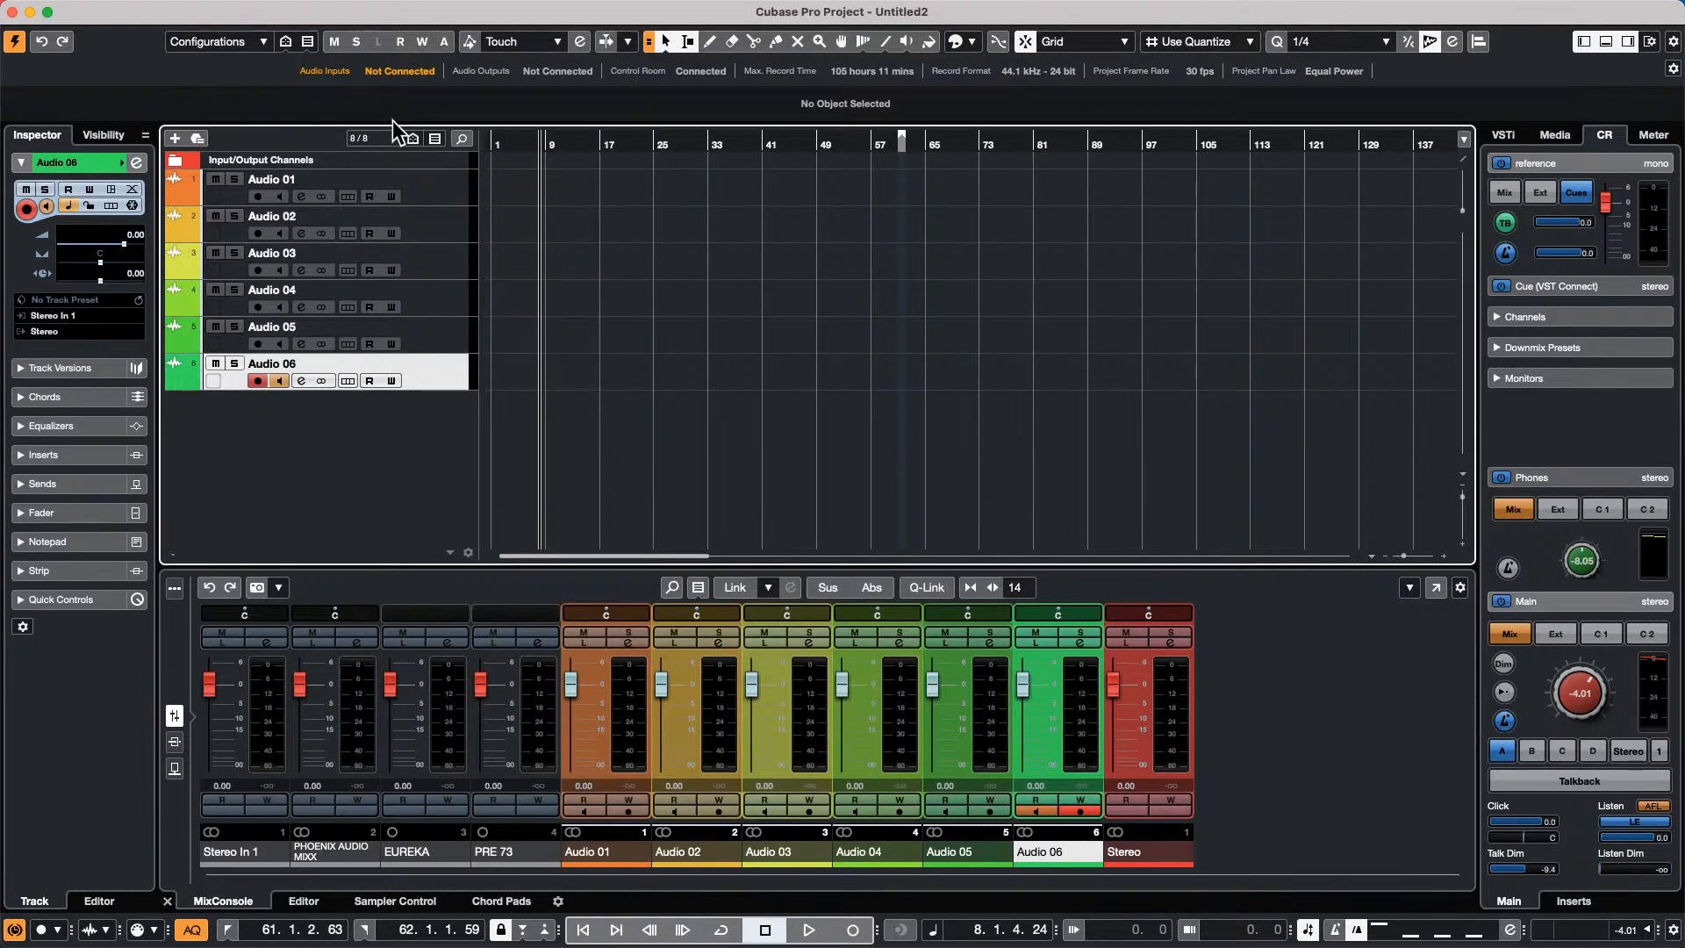
{"action": "mouse_move", "coordinate": [179, 10]}
{"action": "left_click", "coordinate": [107, 10]}
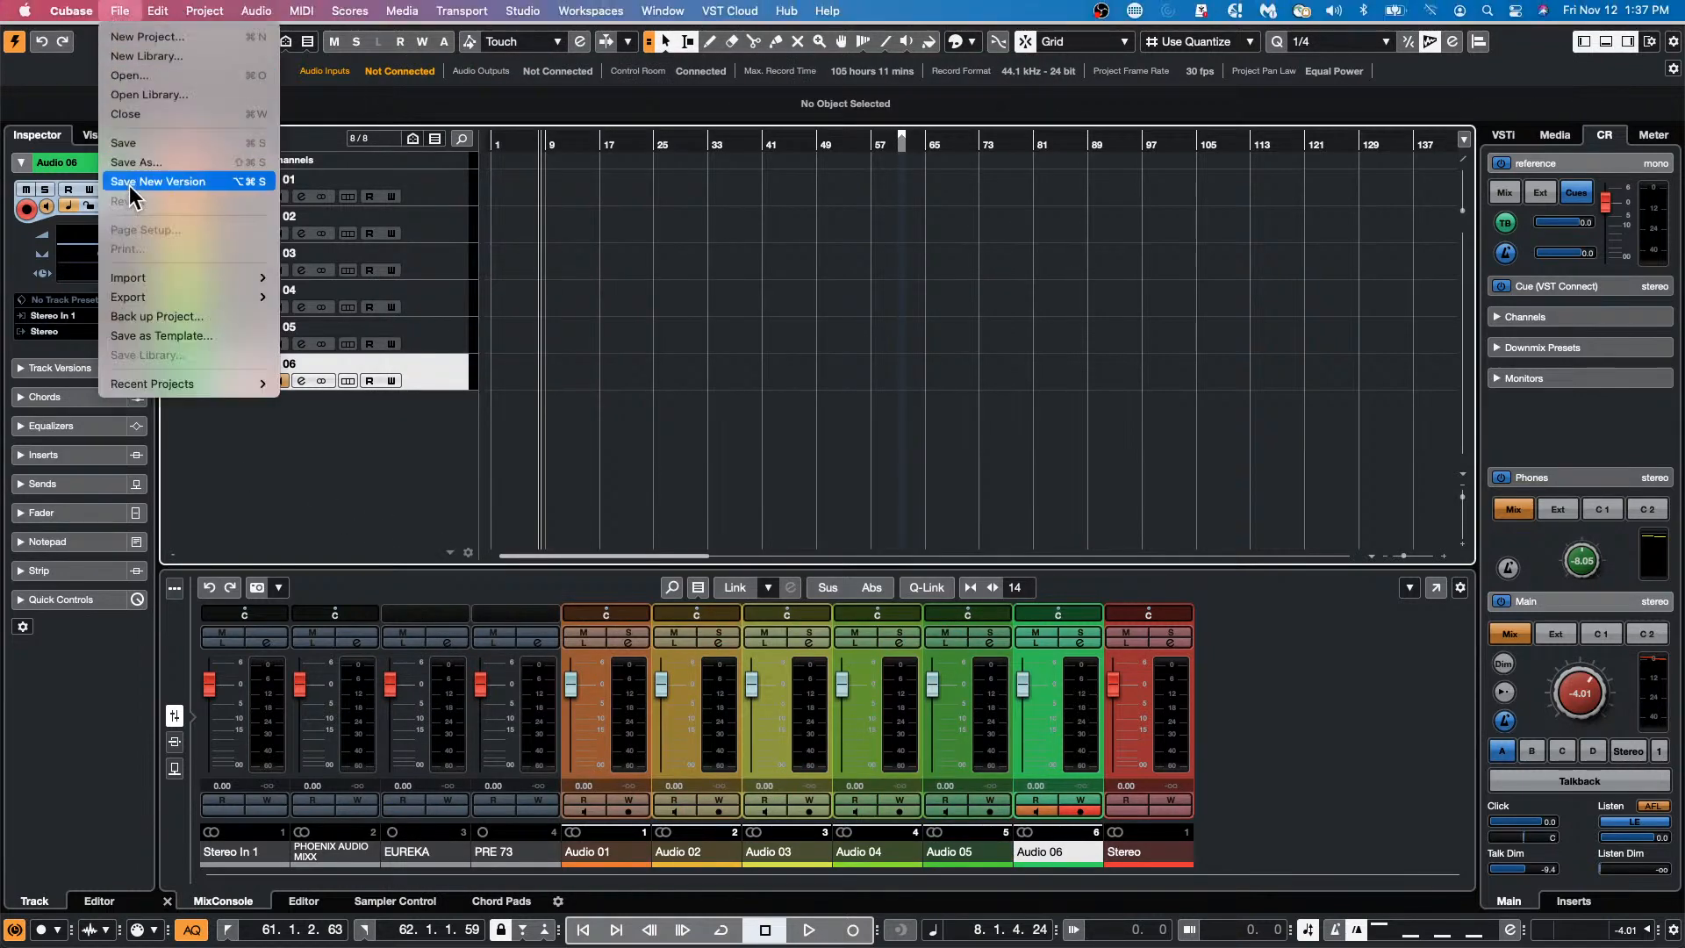
{"action": "left_click", "coordinate": [149, 37]}
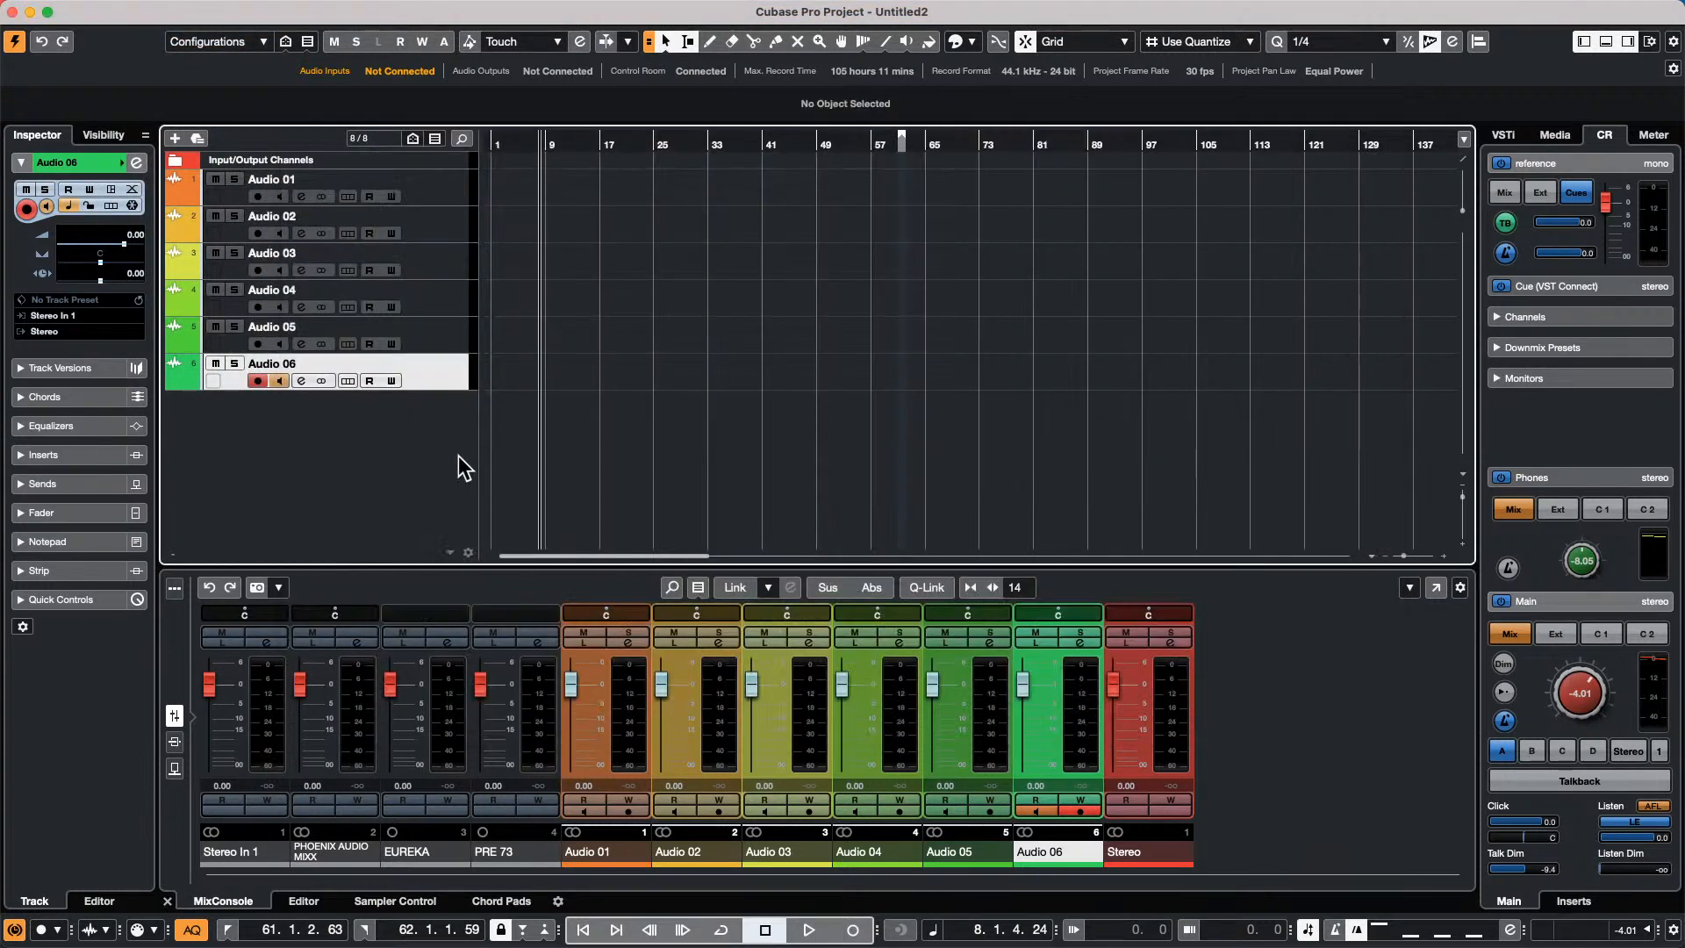
Add six more stereo audio tracks below Audio 06.
{"action": "right_click", "coordinate": [375, 429]}
{"action": "left_click", "coordinate": [470, 439]}
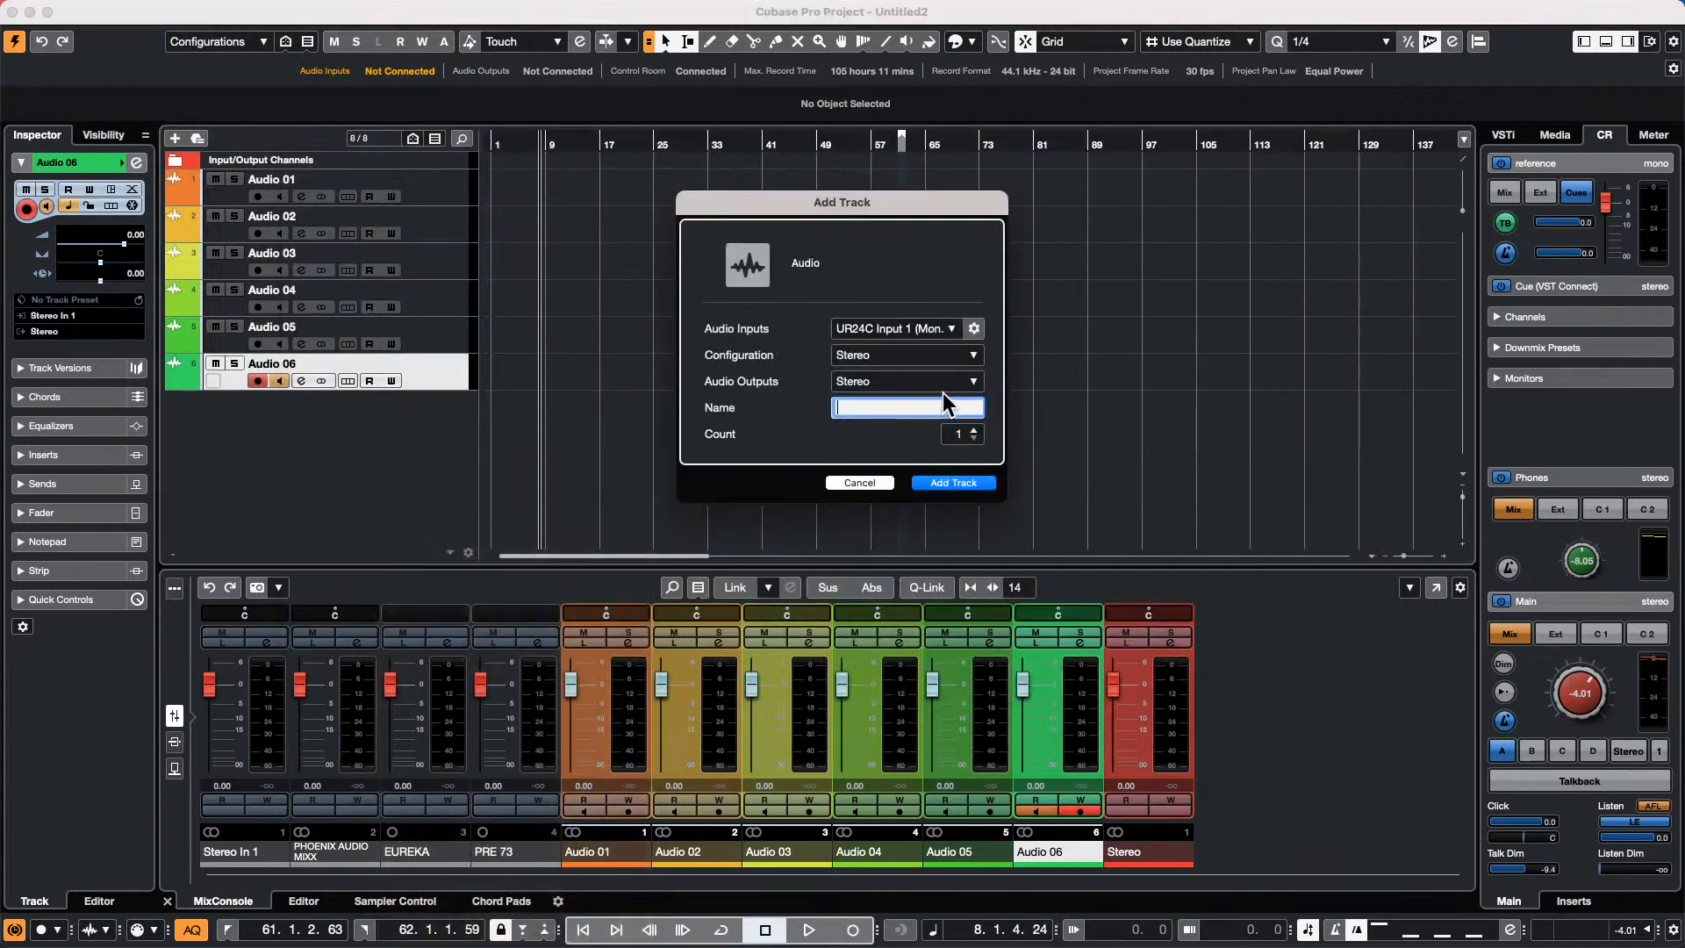
{"action": "left_click", "coordinate": [973, 429]}
{"action": "left_click", "coordinate": [948, 483]}
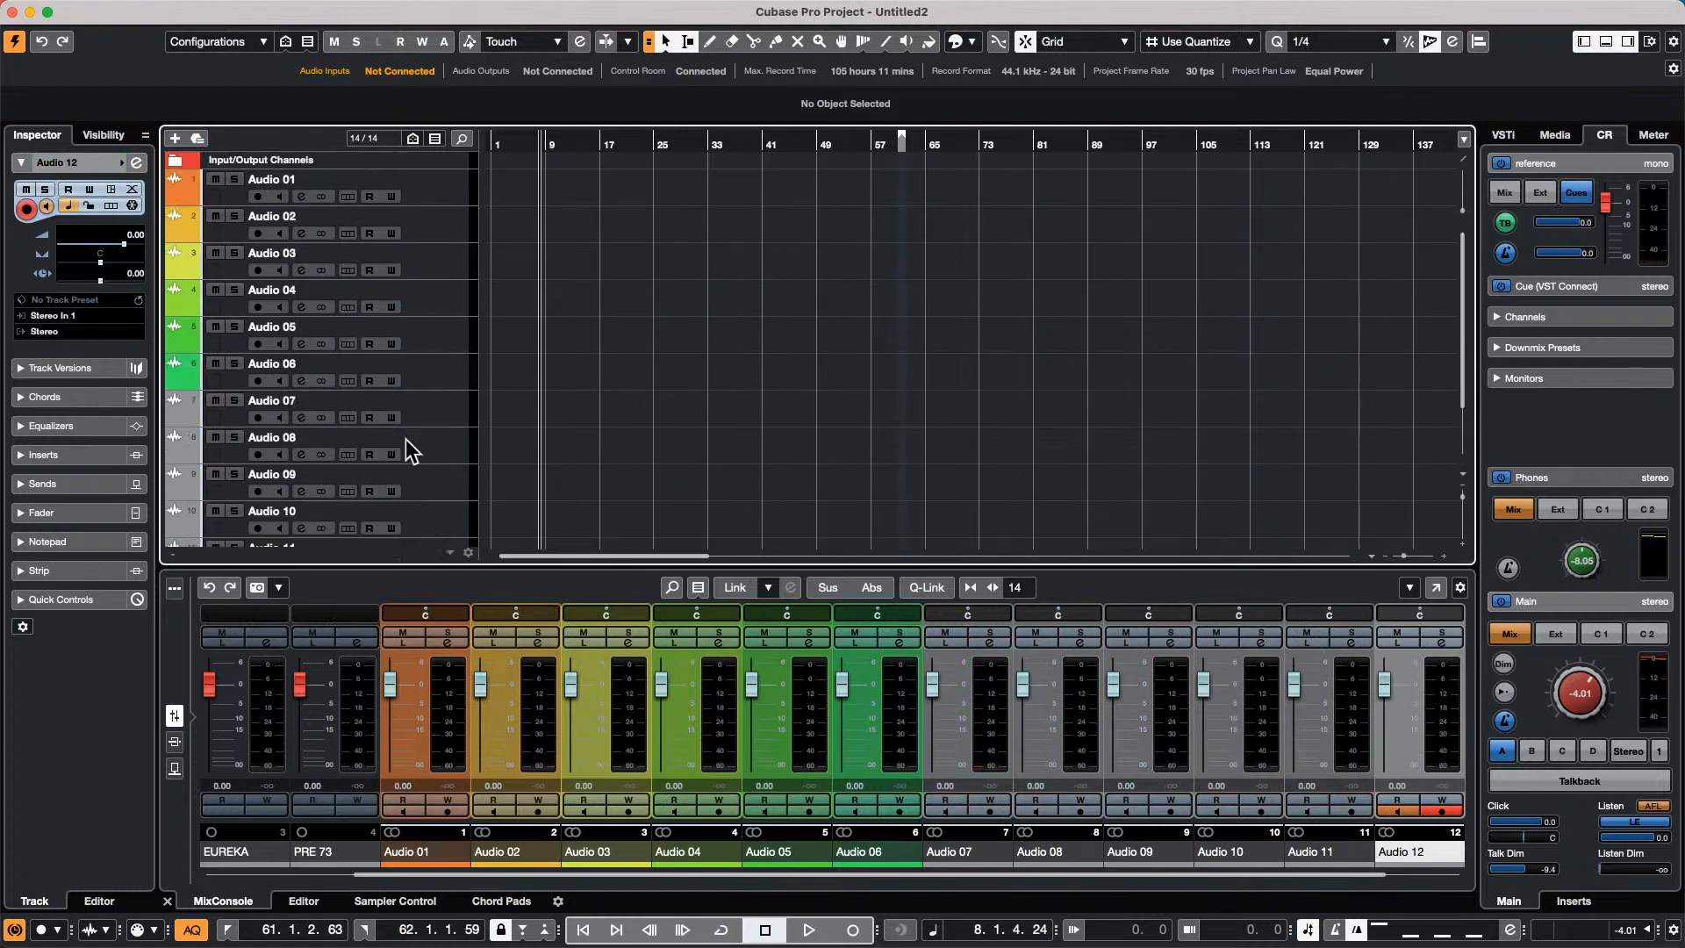
Set the Auto Track/Channel Color Mode preference to Use Previous Track Color +1 and apply it.
{"action": "left_click", "coordinate": [121, 13]}
{"action": "mouse_move", "coordinate": [70, 10]}
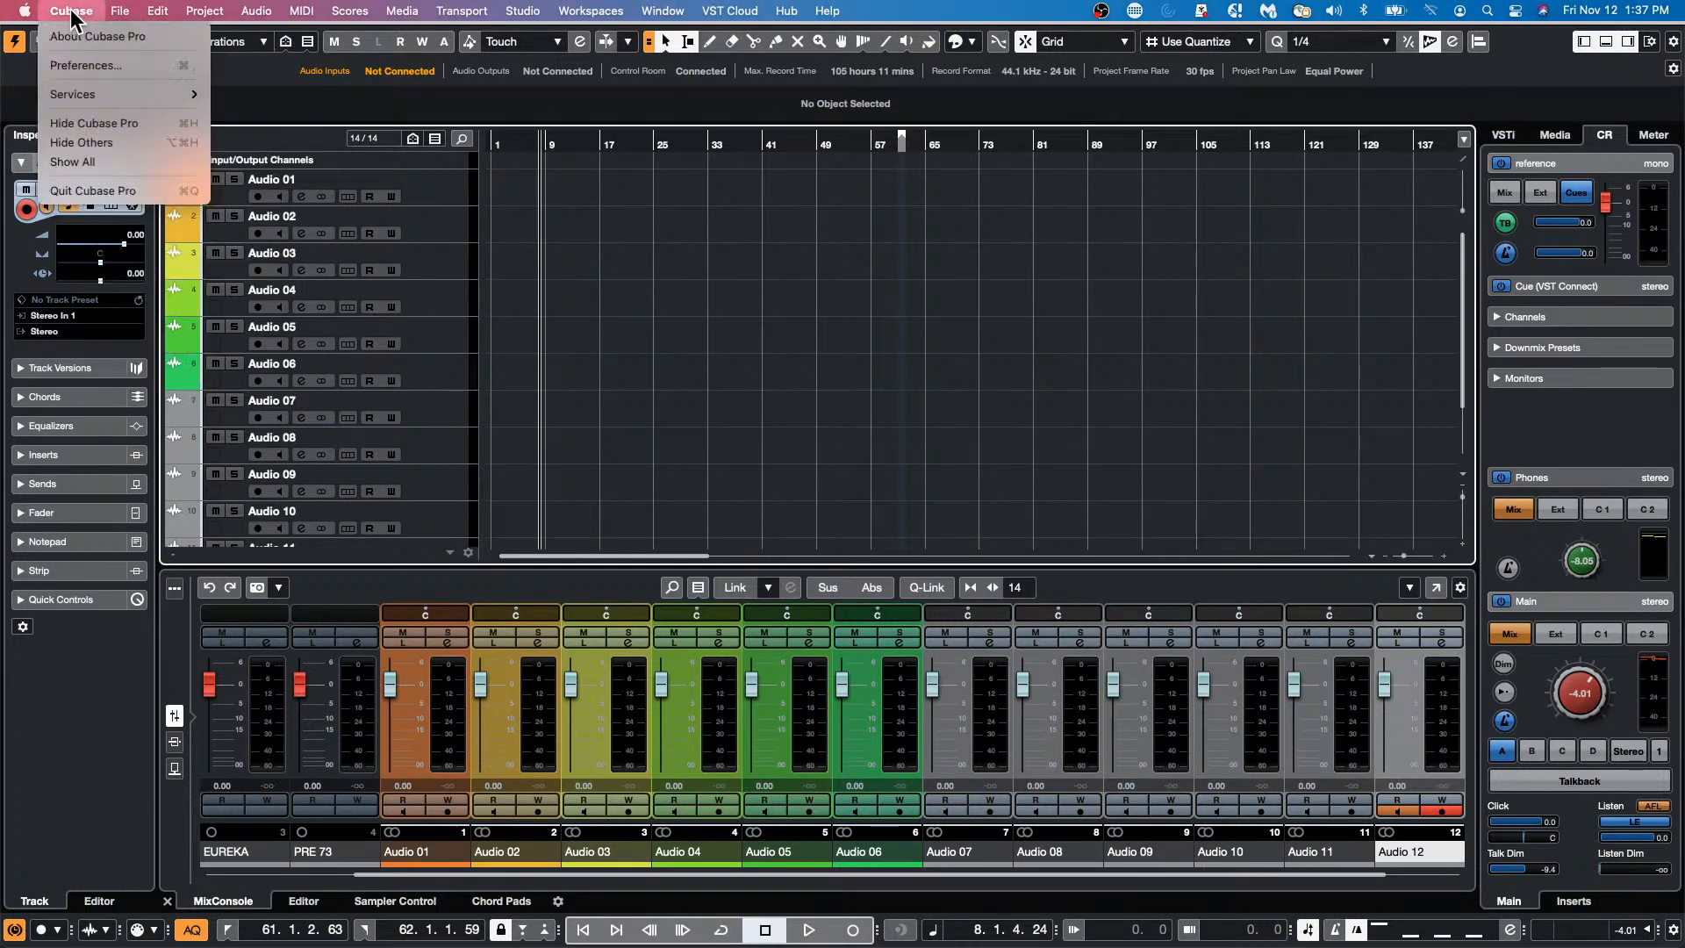
{"action": "left_click", "coordinate": [83, 63]}
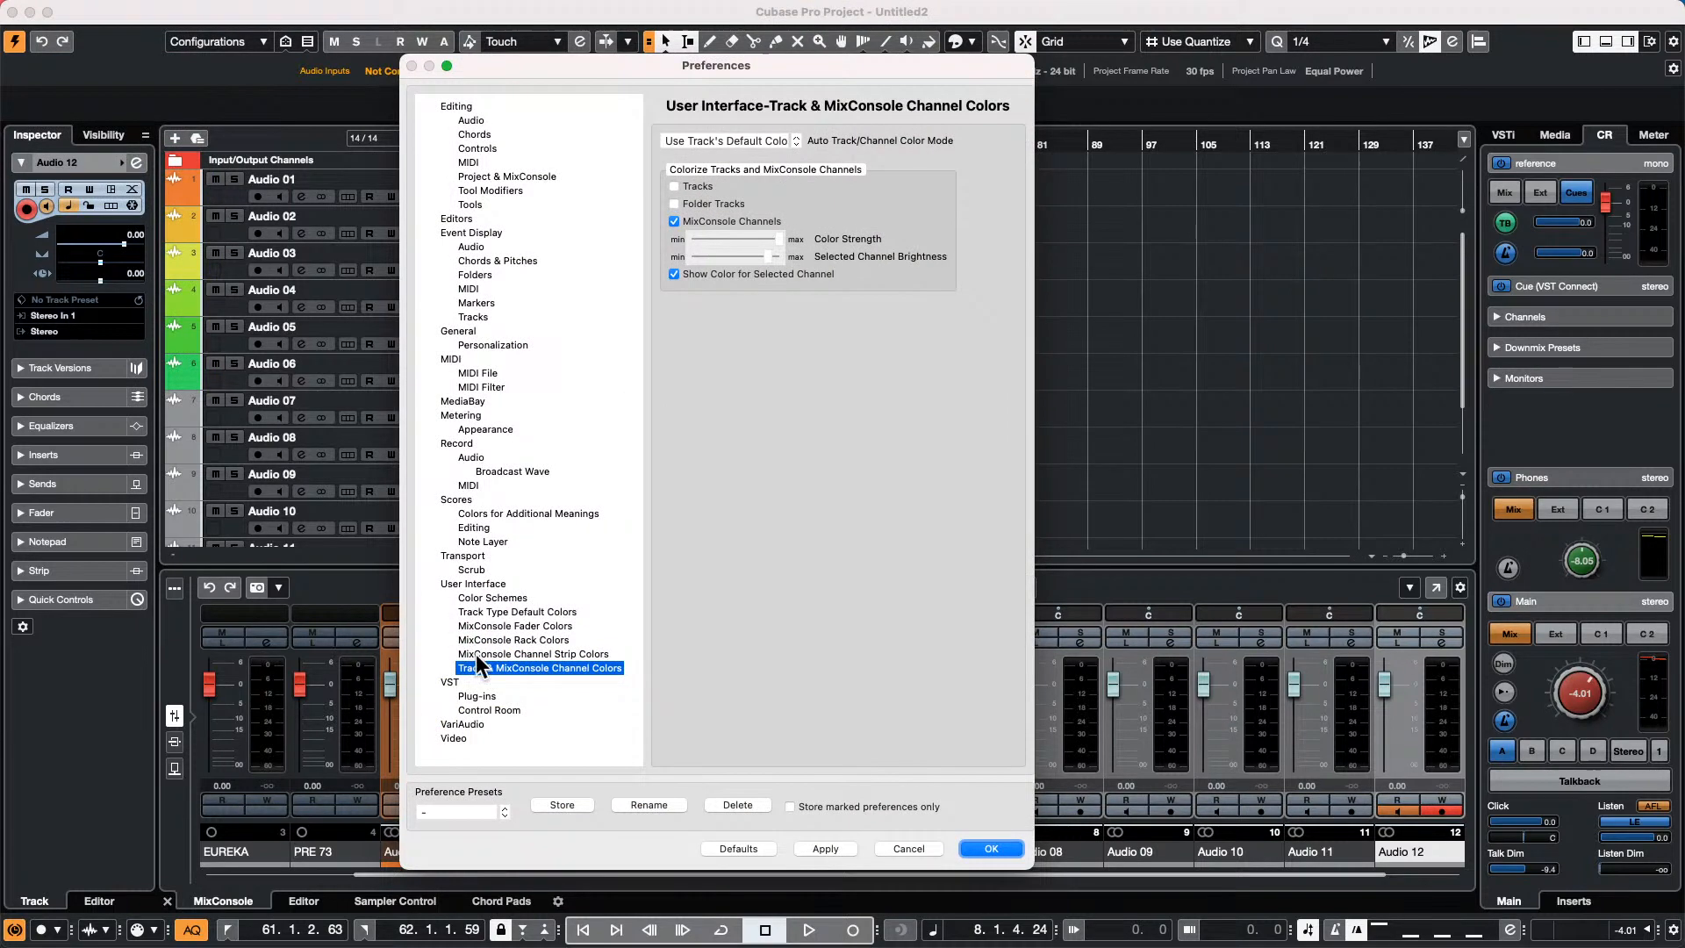
{"action": "left_click", "coordinate": [767, 131]}
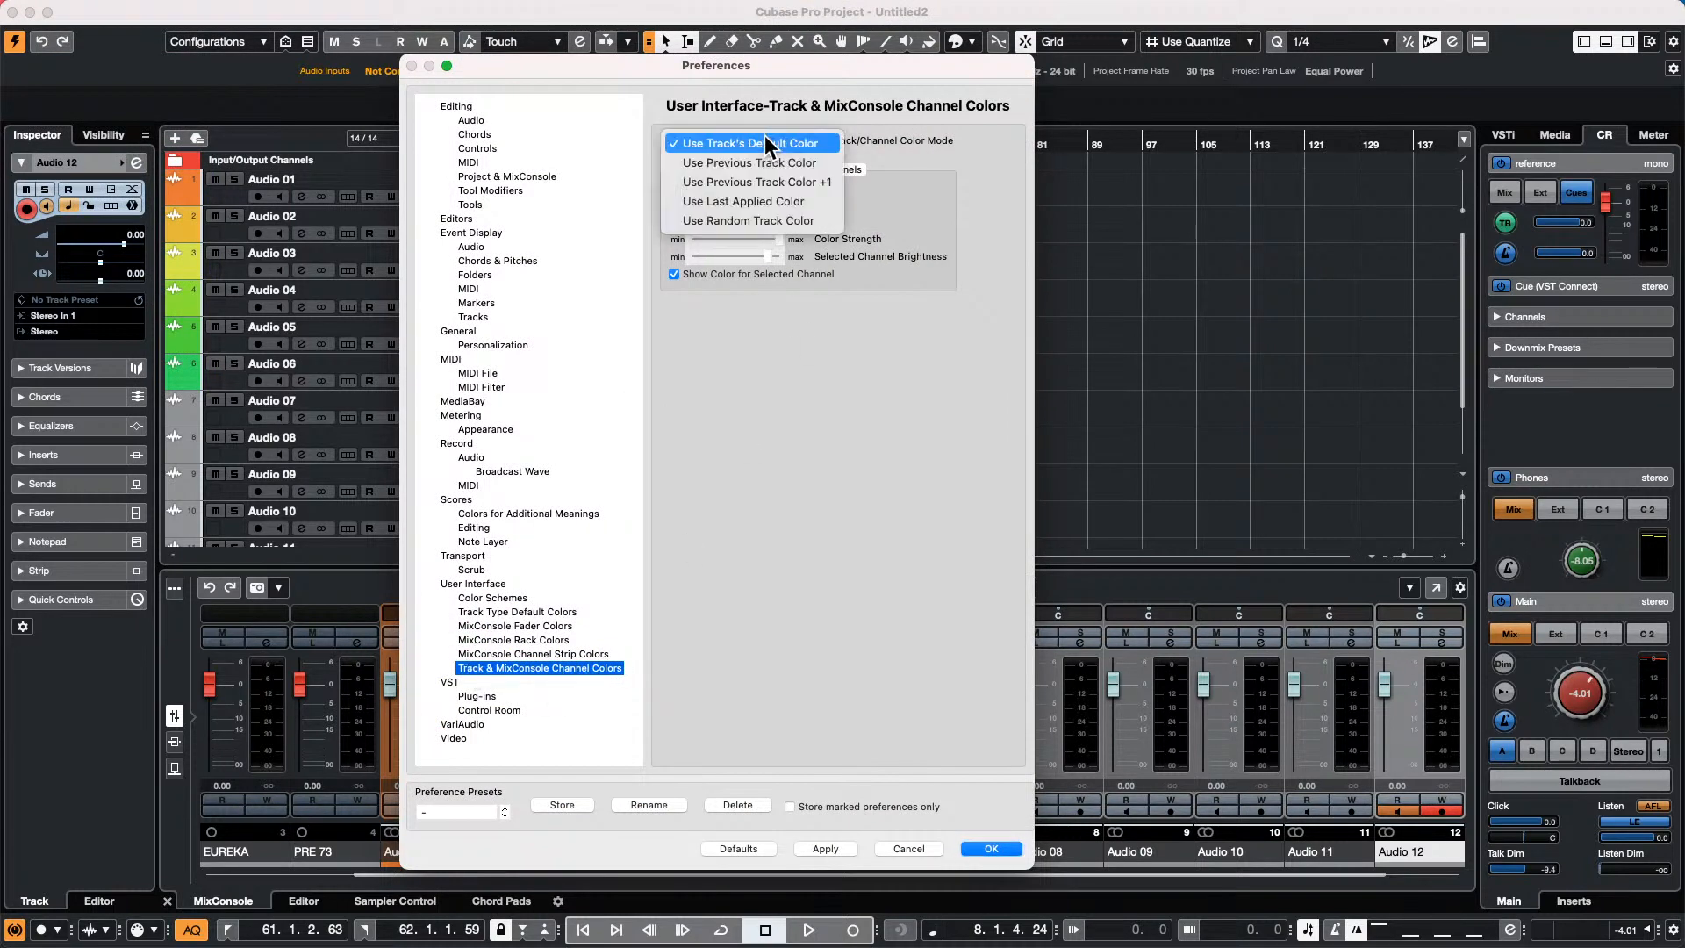
{"action": "left_click", "coordinate": [818, 182]}
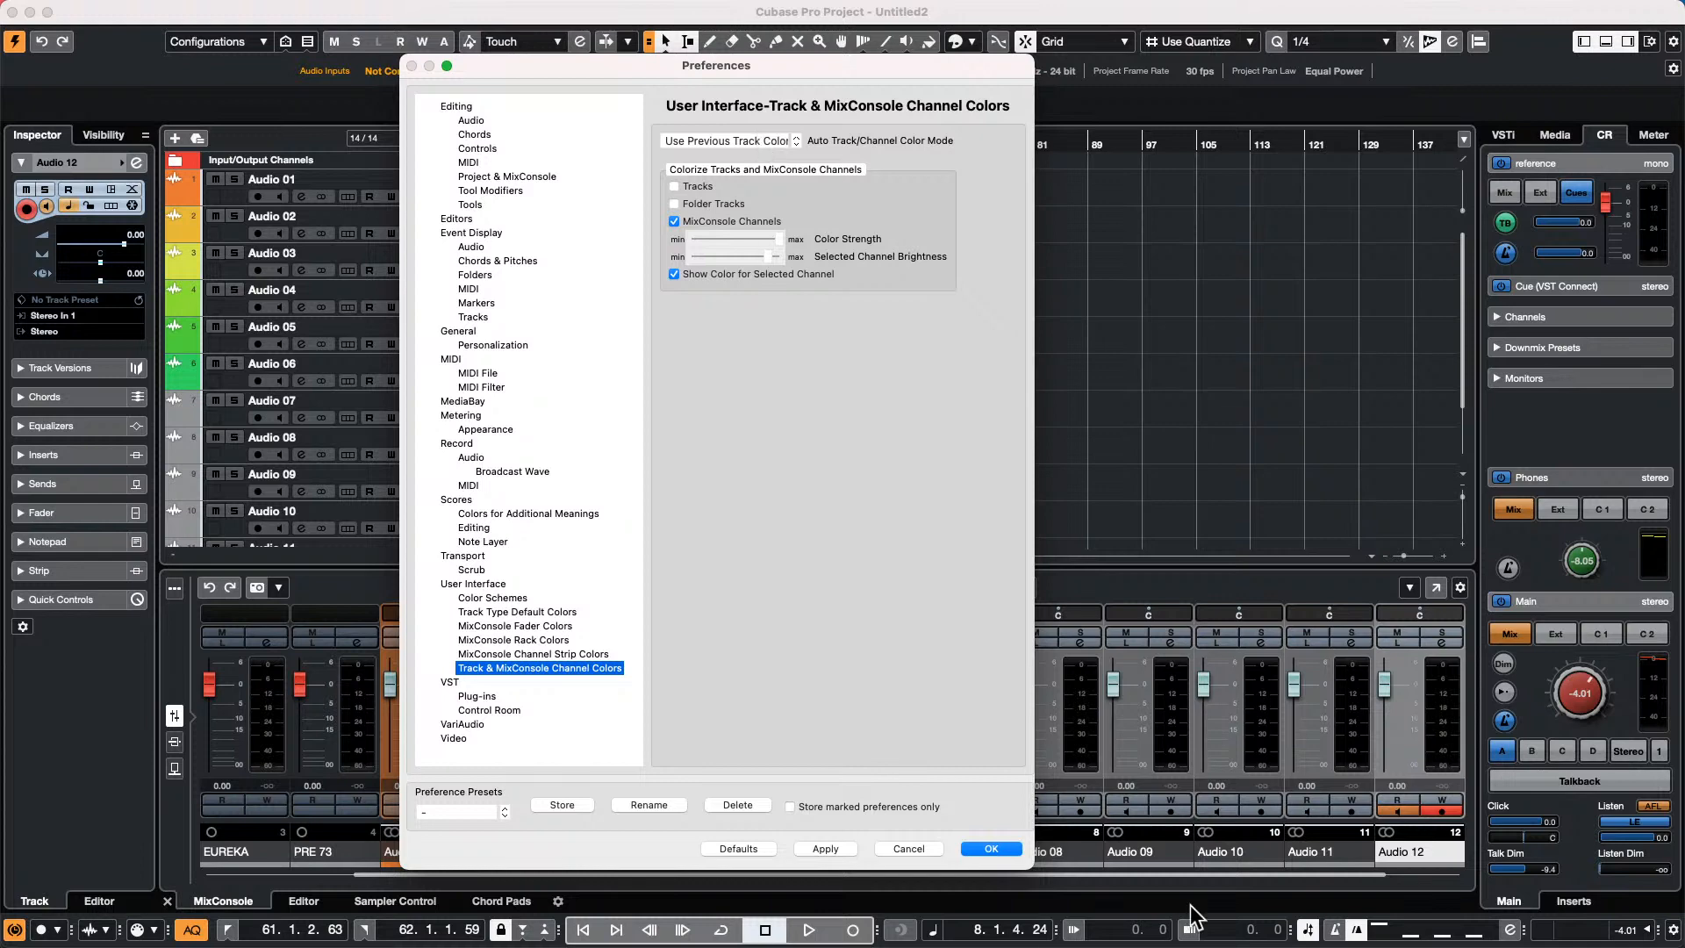
{"action": "left_click", "coordinate": [977, 841]}
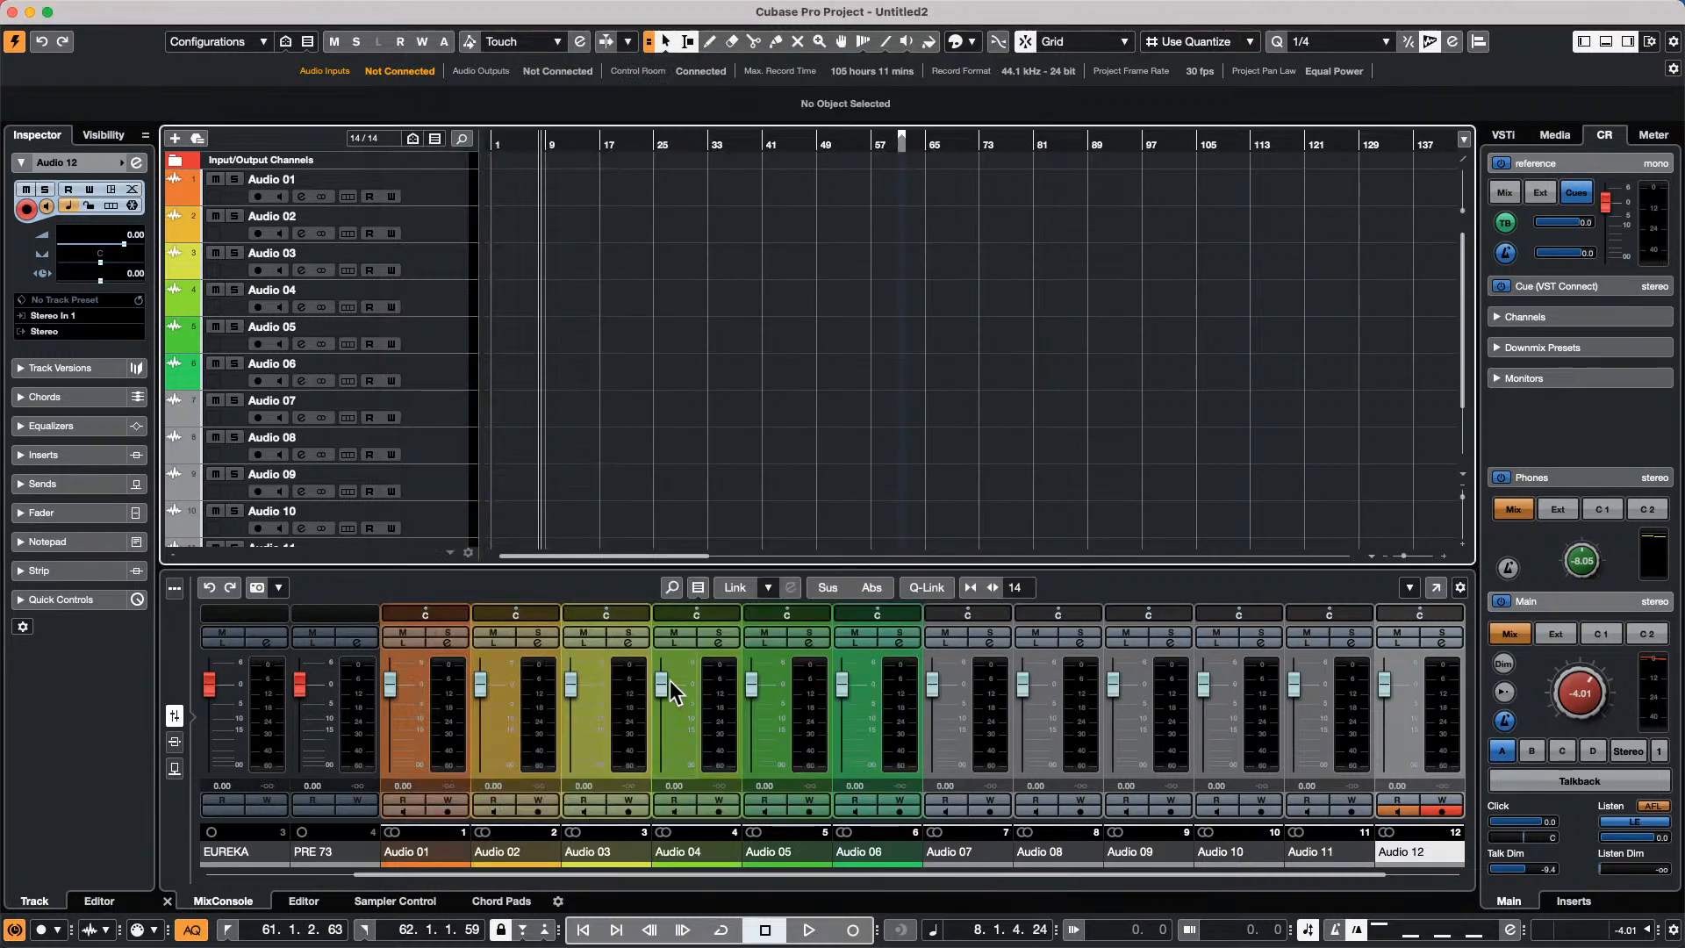
Add a single HALion 6 instrument track with stereo output directly below Audio 04.
{"action": "left_click", "coordinate": [432, 301]}
{"action": "right_click", "coordinate": [432, 296]}
{"action": "mouse_move", "coordinate": [543, 305]}
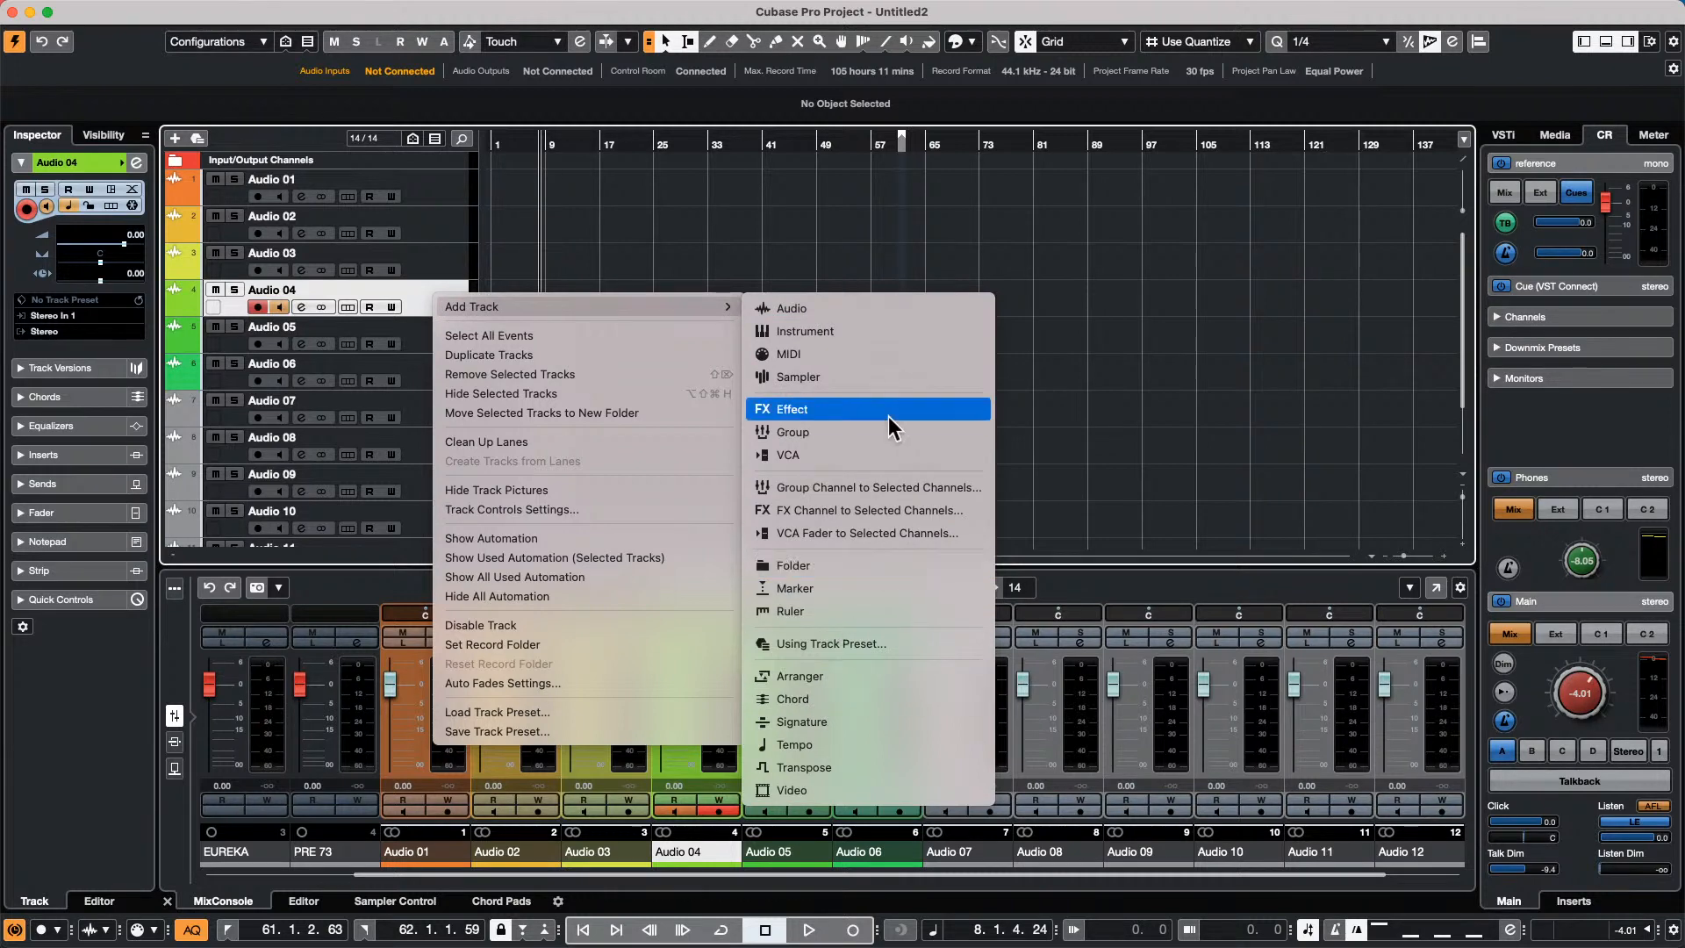
{"action": "left_click", "coordinate": [841, 328]}
{"action": "left_click", "coordinate": [847, 328]}
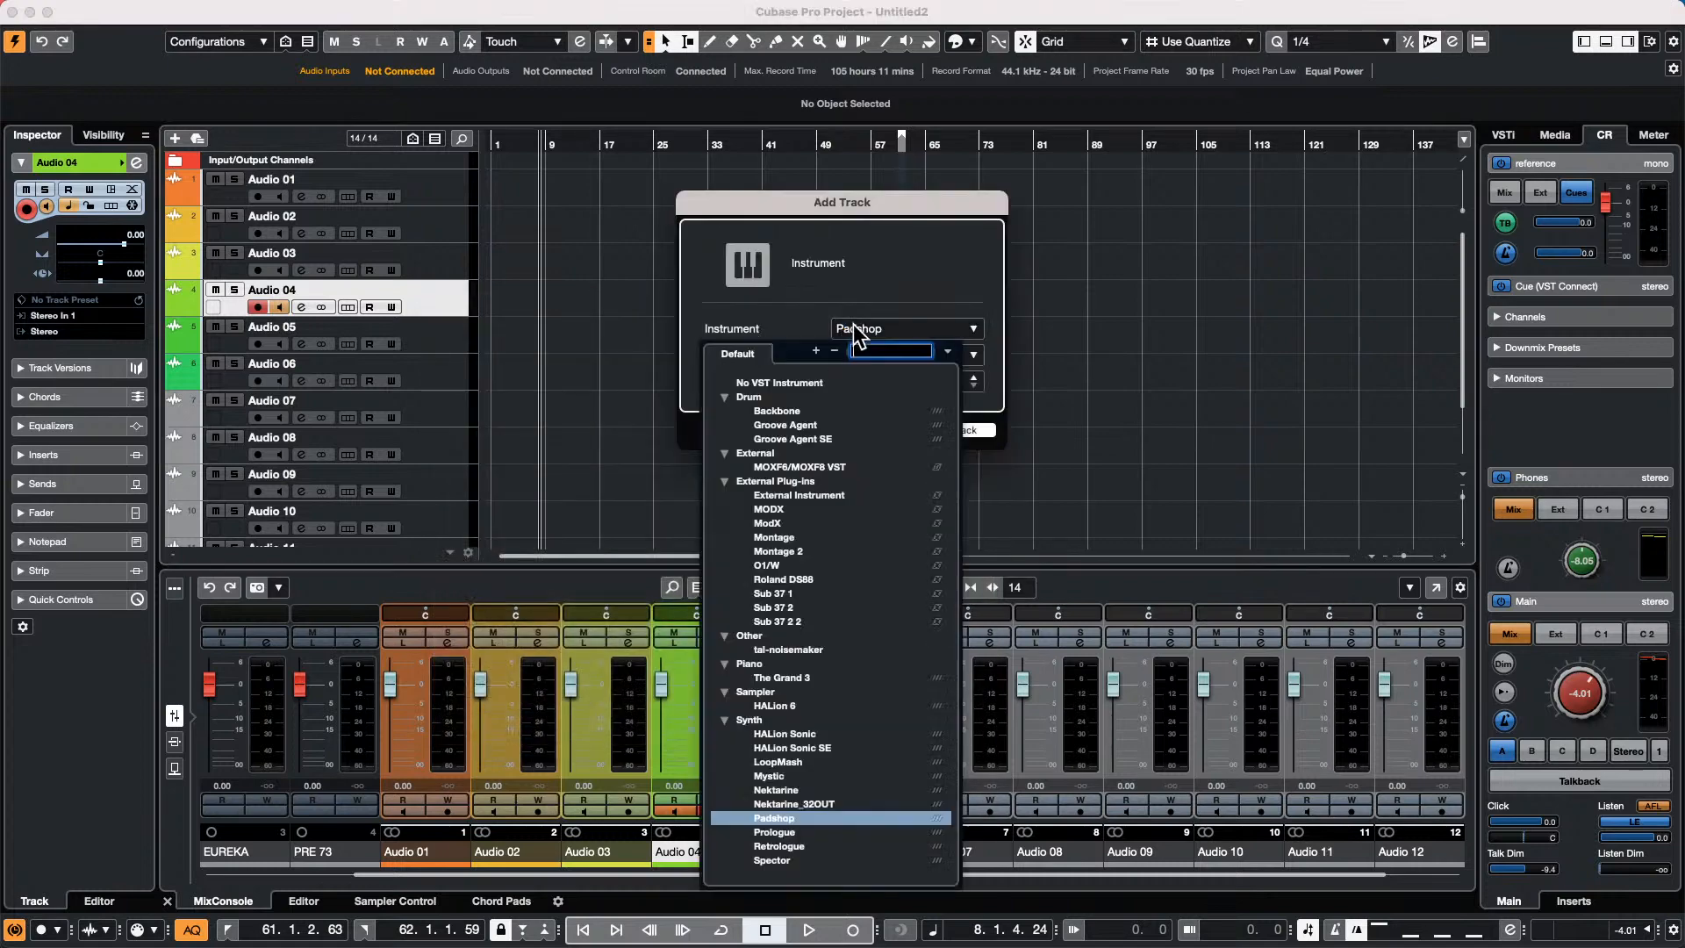
{"action": "left_click", "coordinate": [795, 702]}
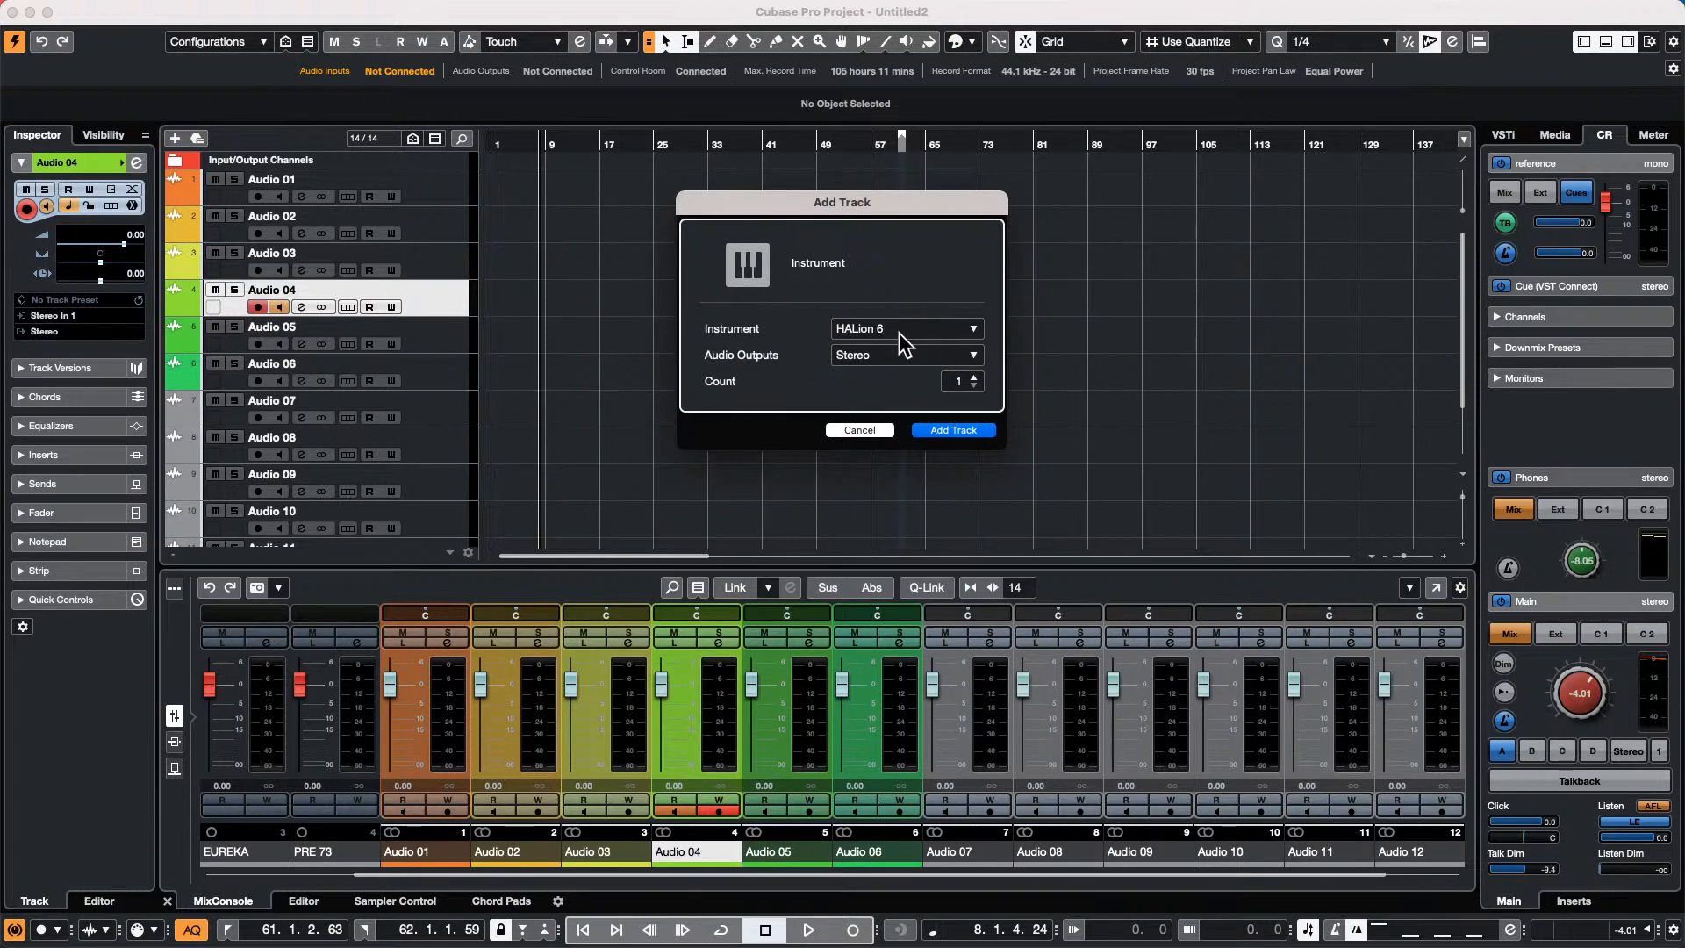
{"action": "key", "text": "Return"}
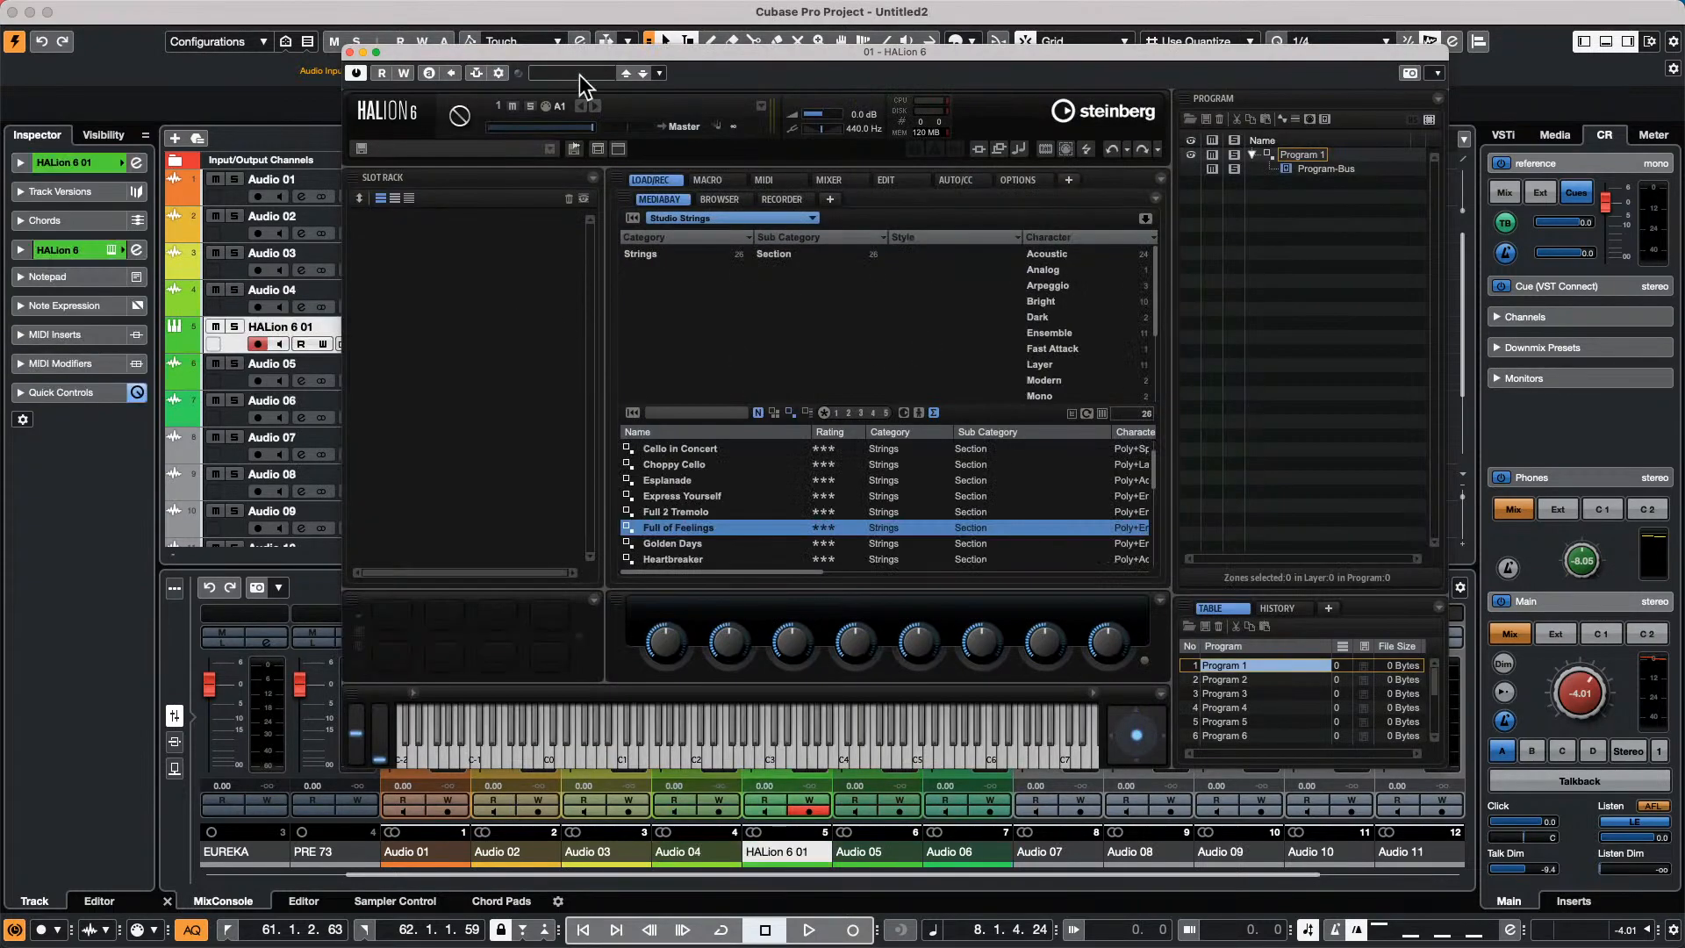
Load Full of Feelings, Esplanade and Golden Days into the first three HALion 6 program slots.
{"action": "left_click_drag", "start_coordinate": [566, 58], "coordinate": [623, 60]}
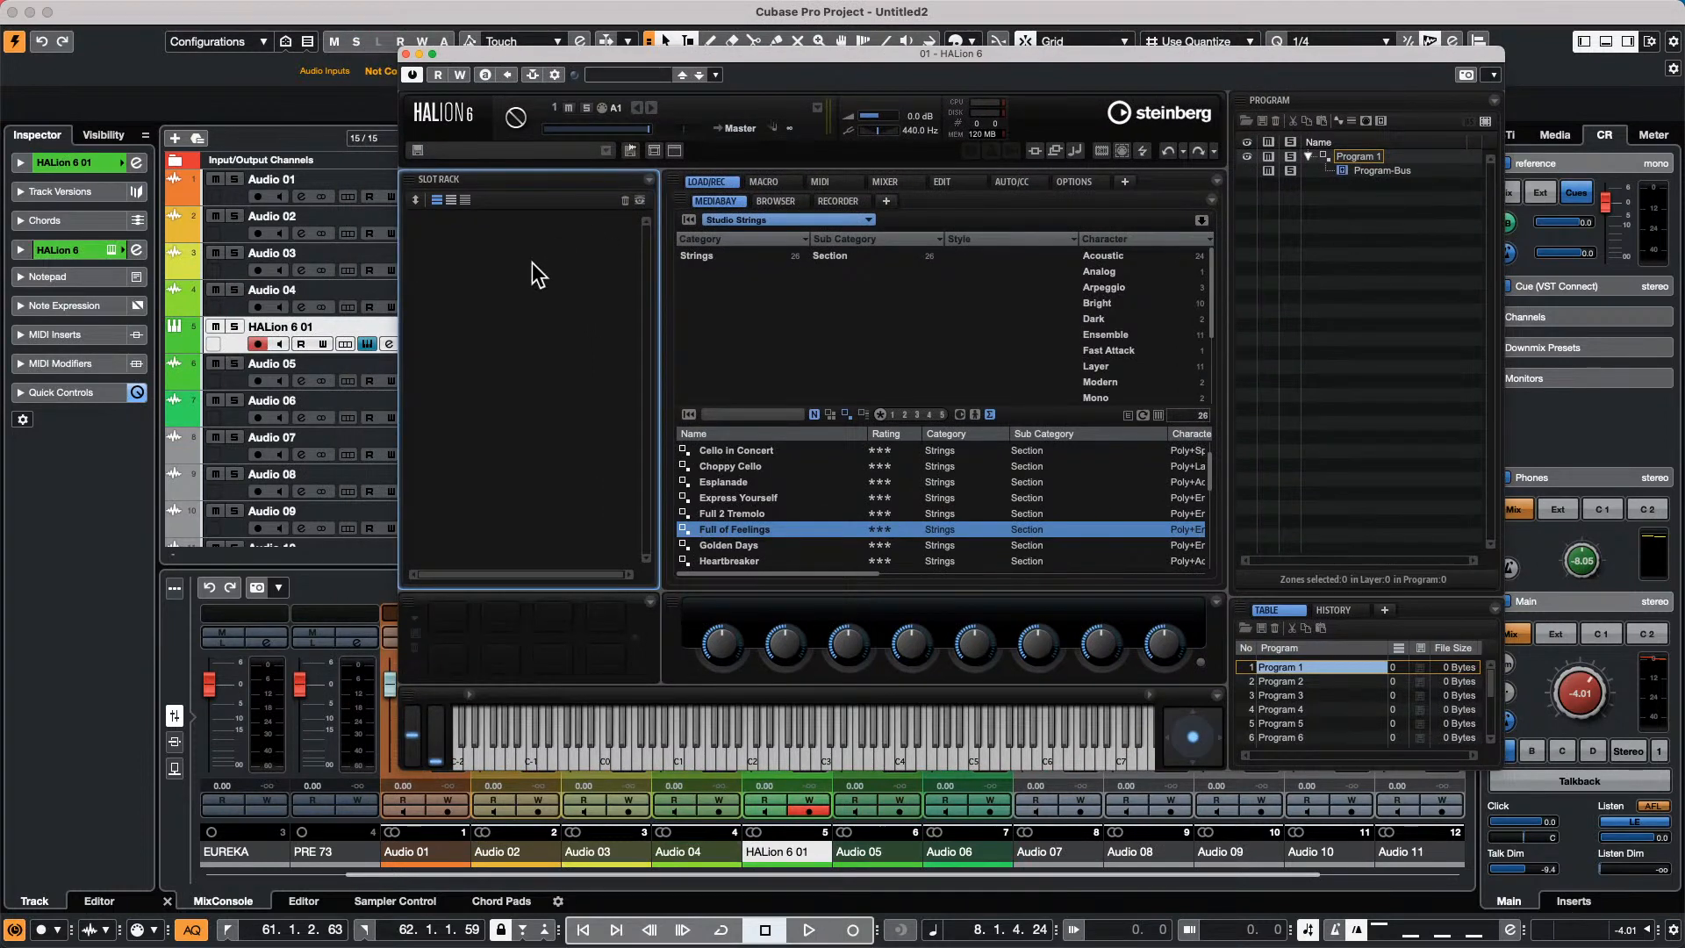
{"action": "double_click", "coordinate": [754, 529]}
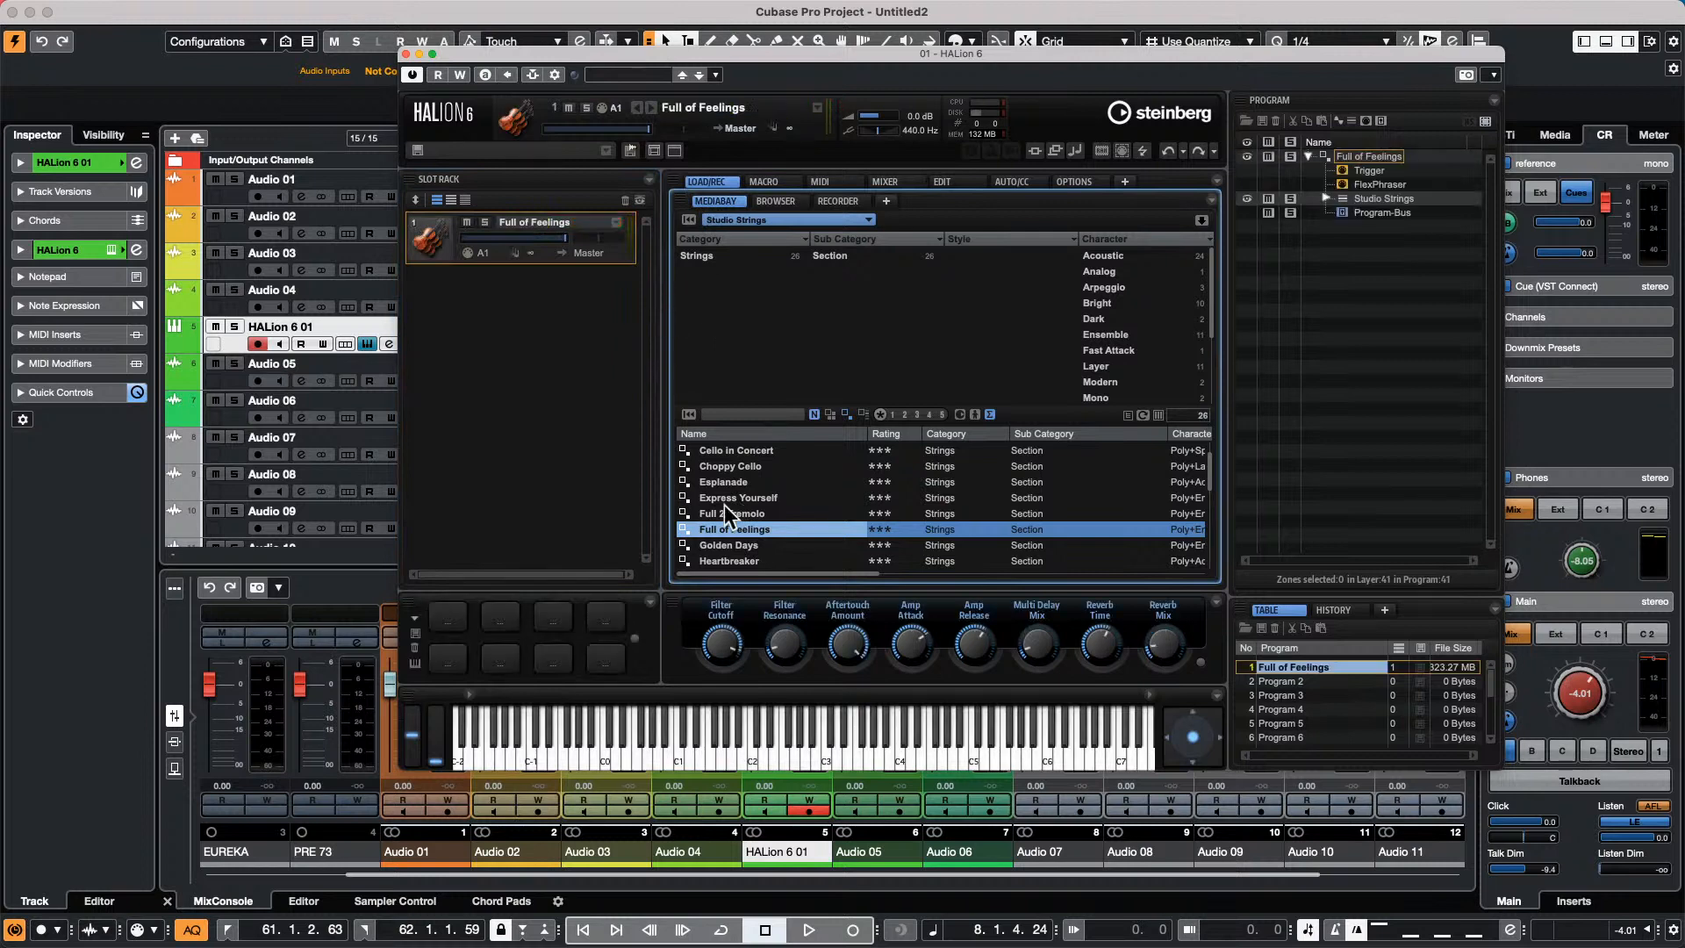
{"action": "left_click_drag", "start_coordinate": [728, 481], "coordinate": [502, 384]}
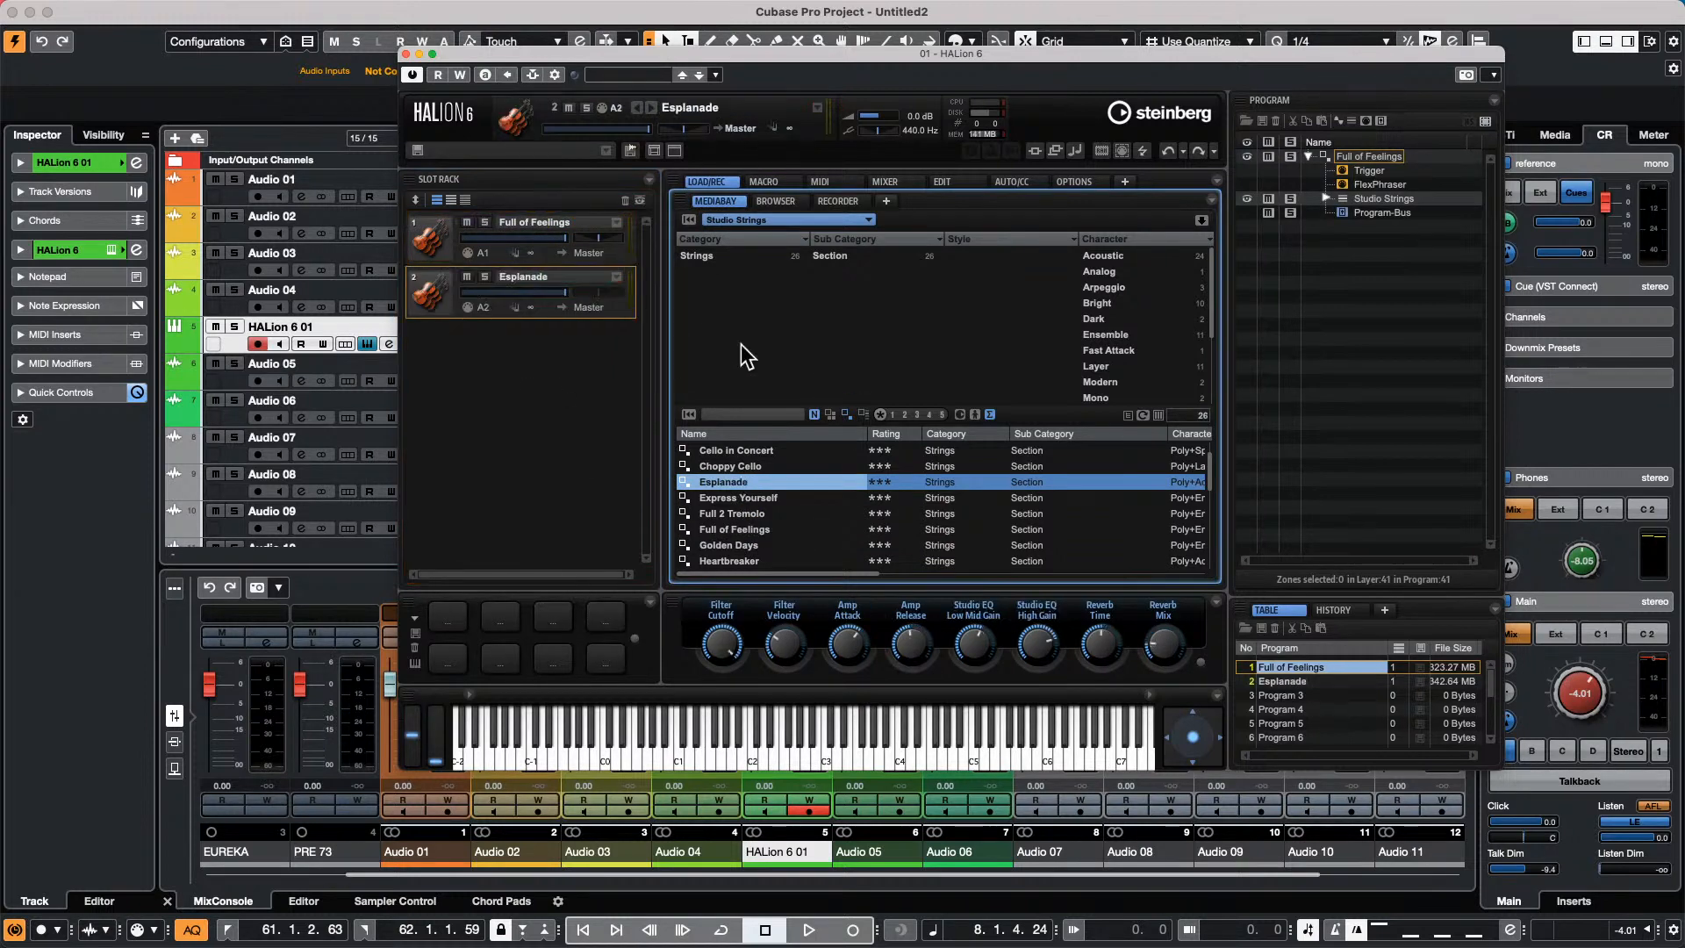
{"action": "left_click_drag", "start_coordinate": [732, 551], "coordinate": [481, 426]}
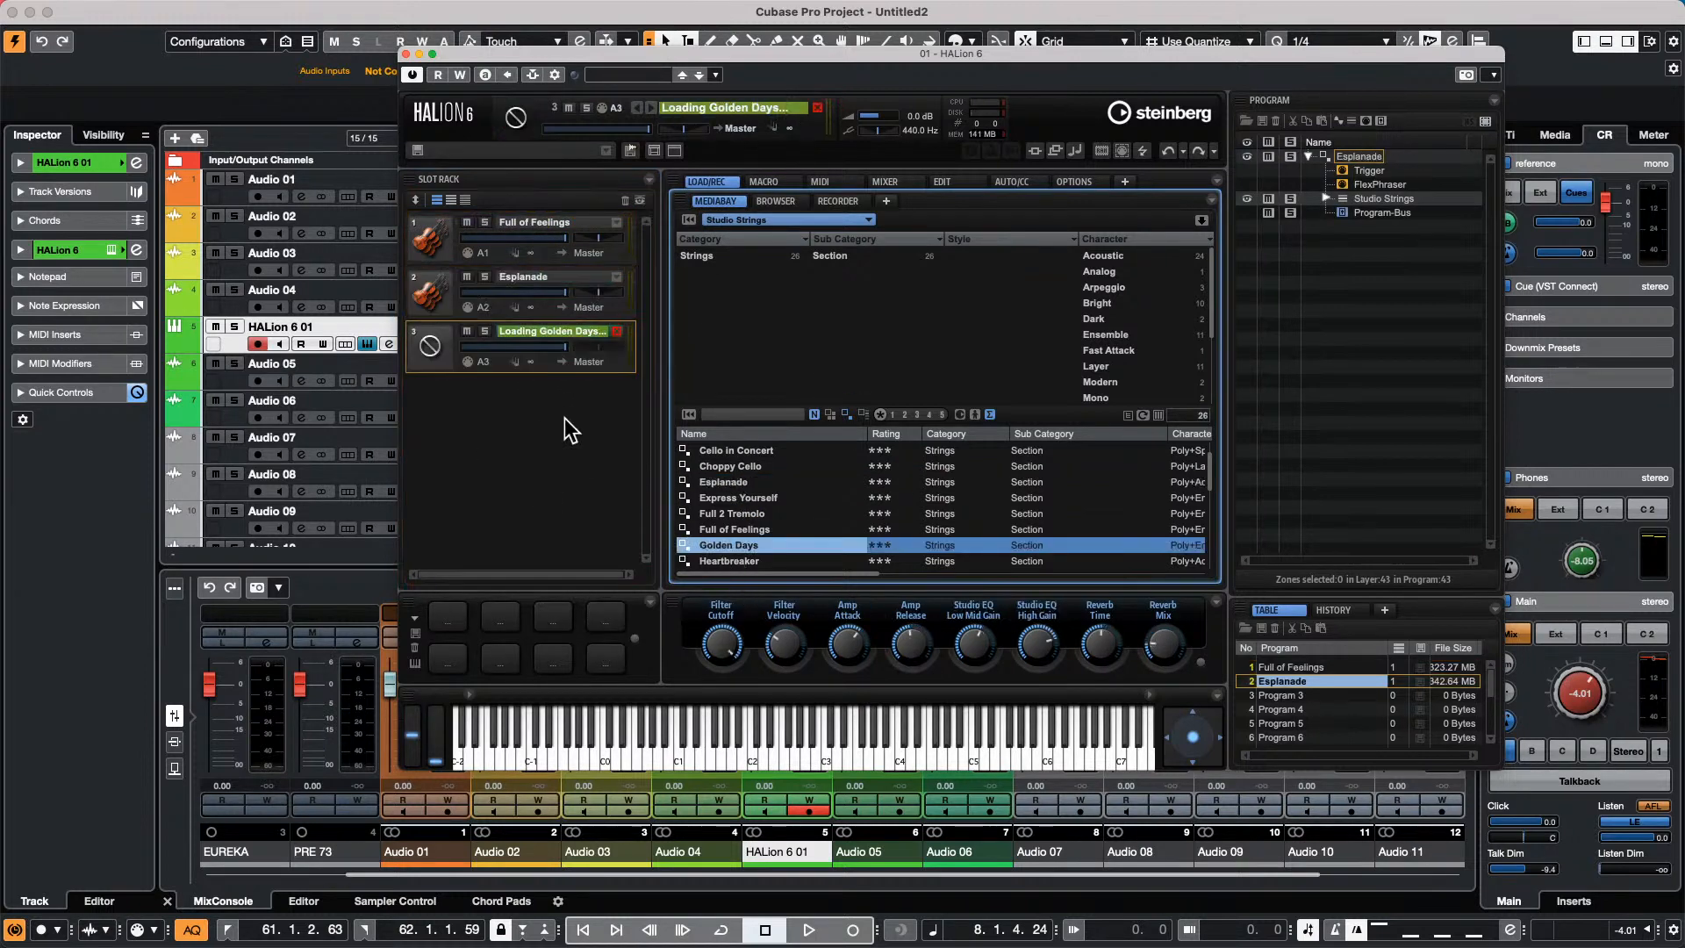
{"action": "left_click_drag", "start_coordinate": [537, 47], "coordinate": [381, 61]}
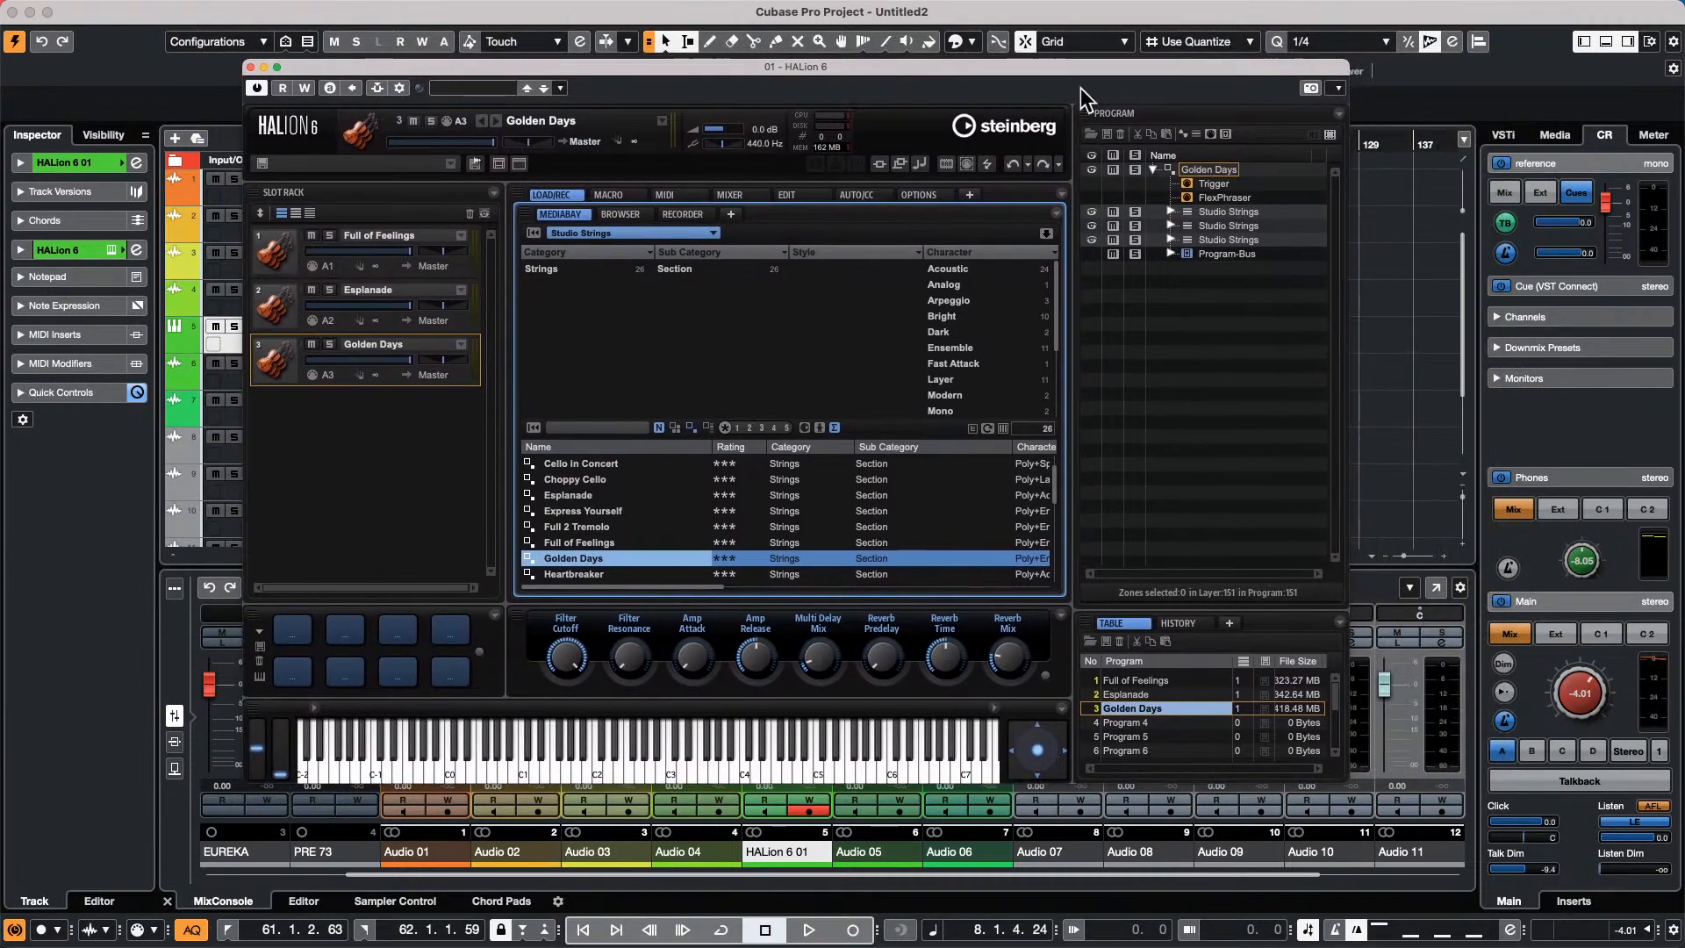
Activate HALion 6 outputs Out 2 through Out 6, then close the instrument editor.
{"action": "left_click", "coordinate": [1502, 135]}
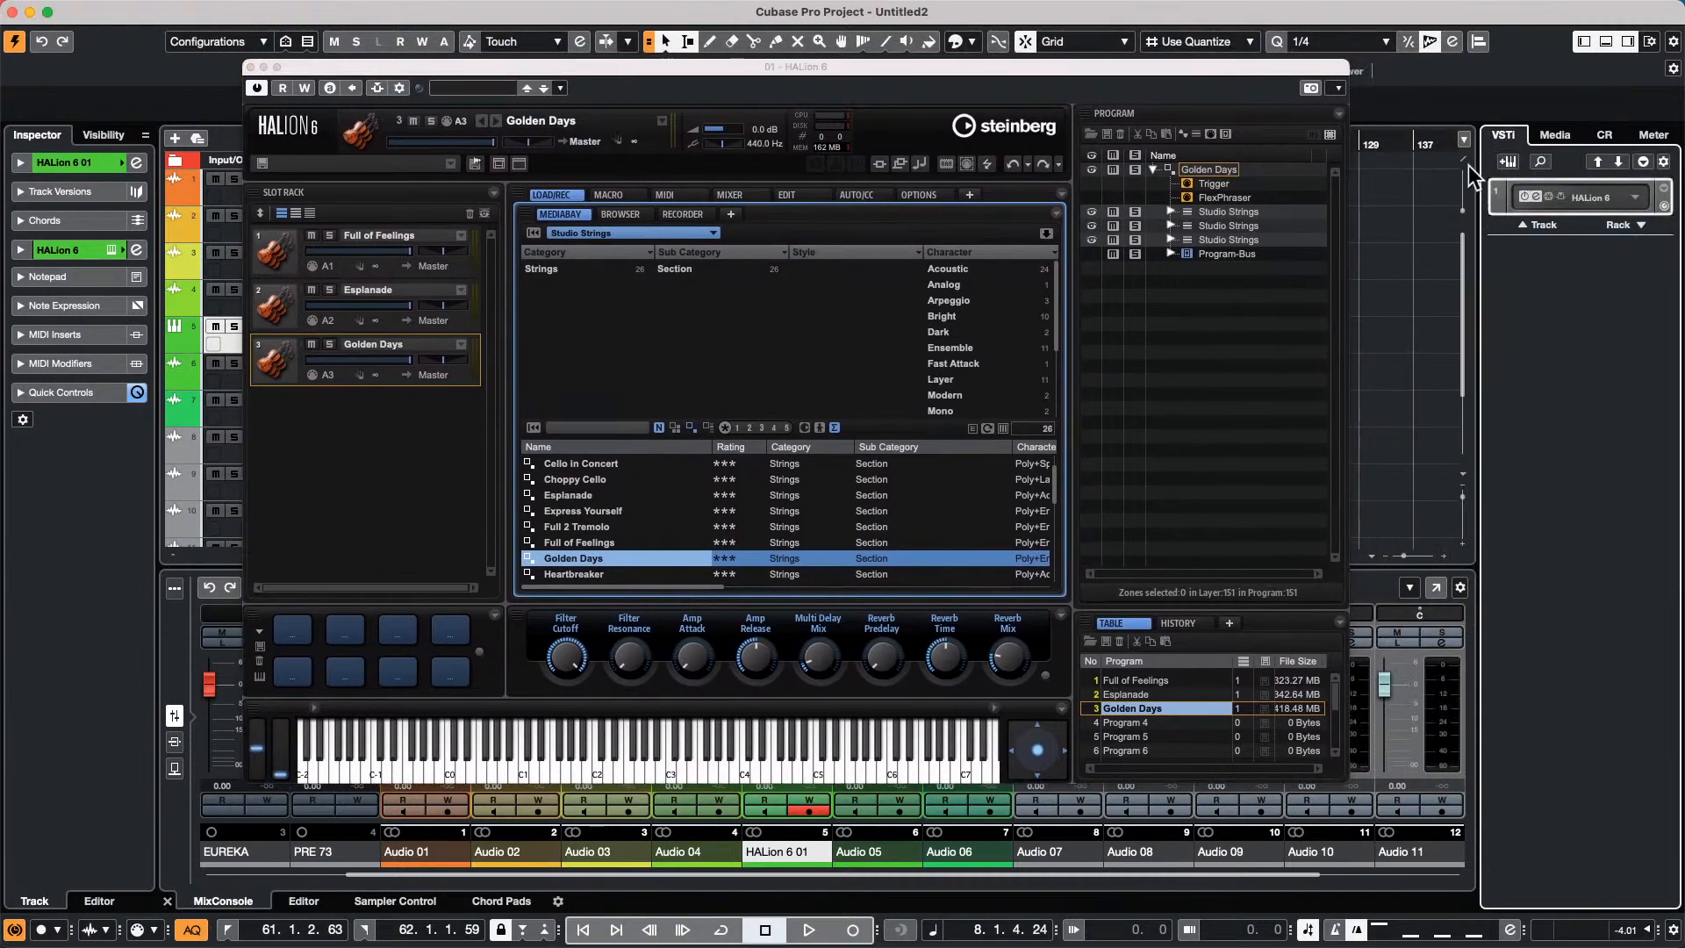
{"action": "left_click", "coordinate": [1633, 201]}
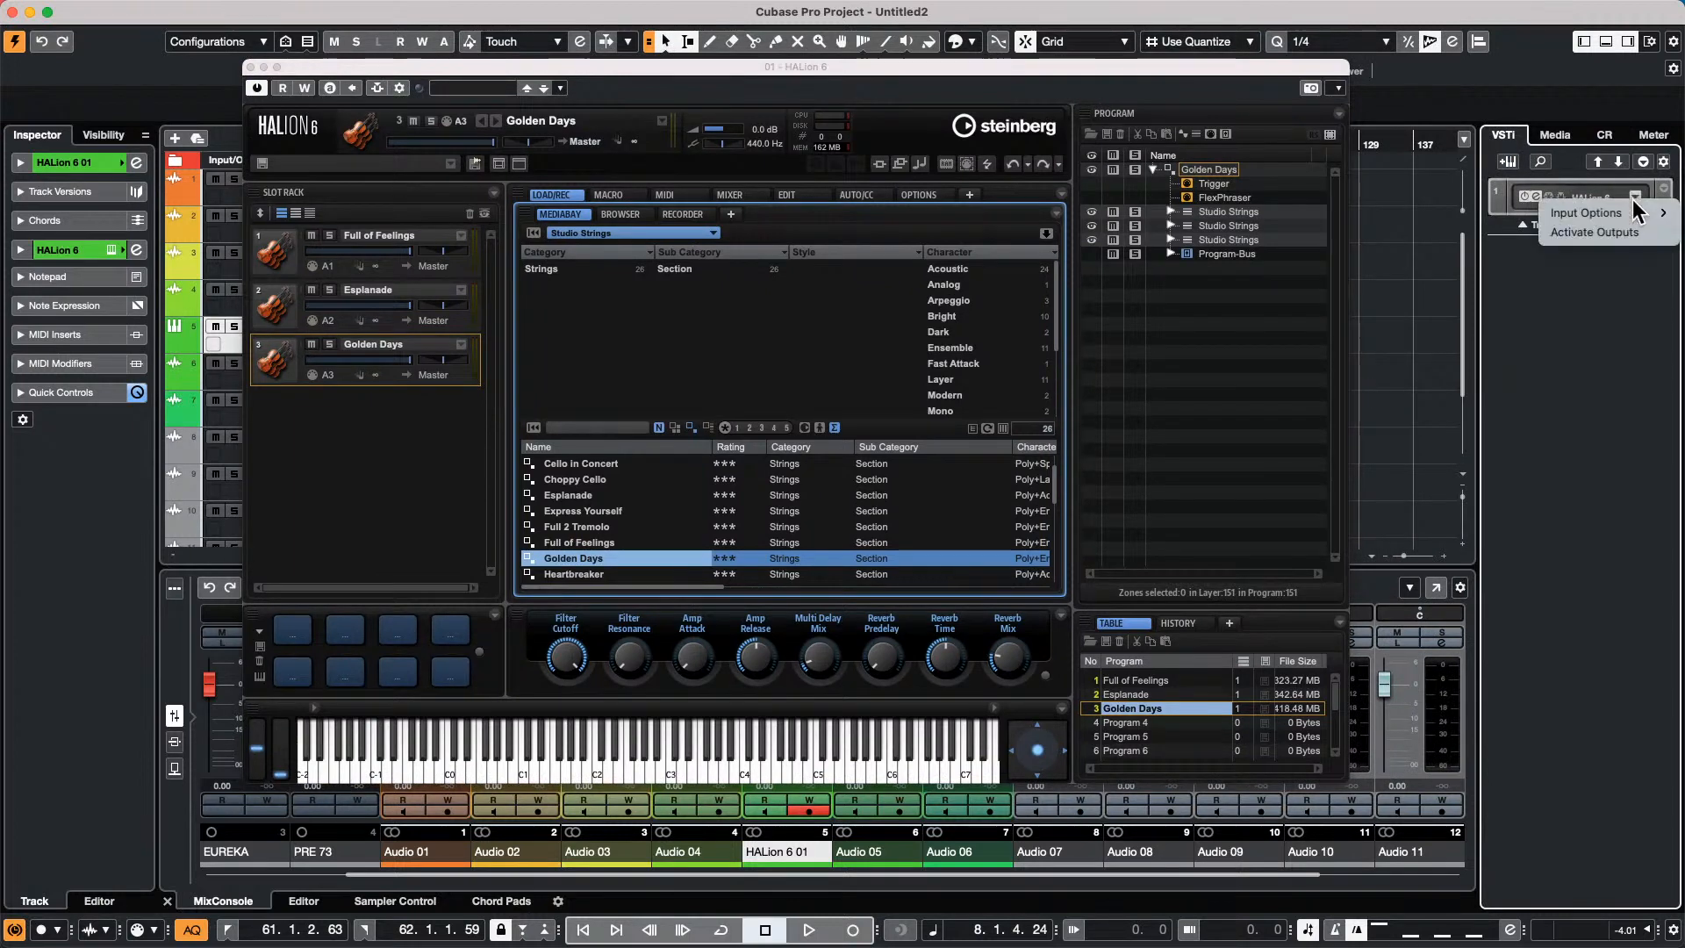
{"action": "left_click", "coordinate": [1594, 231]}
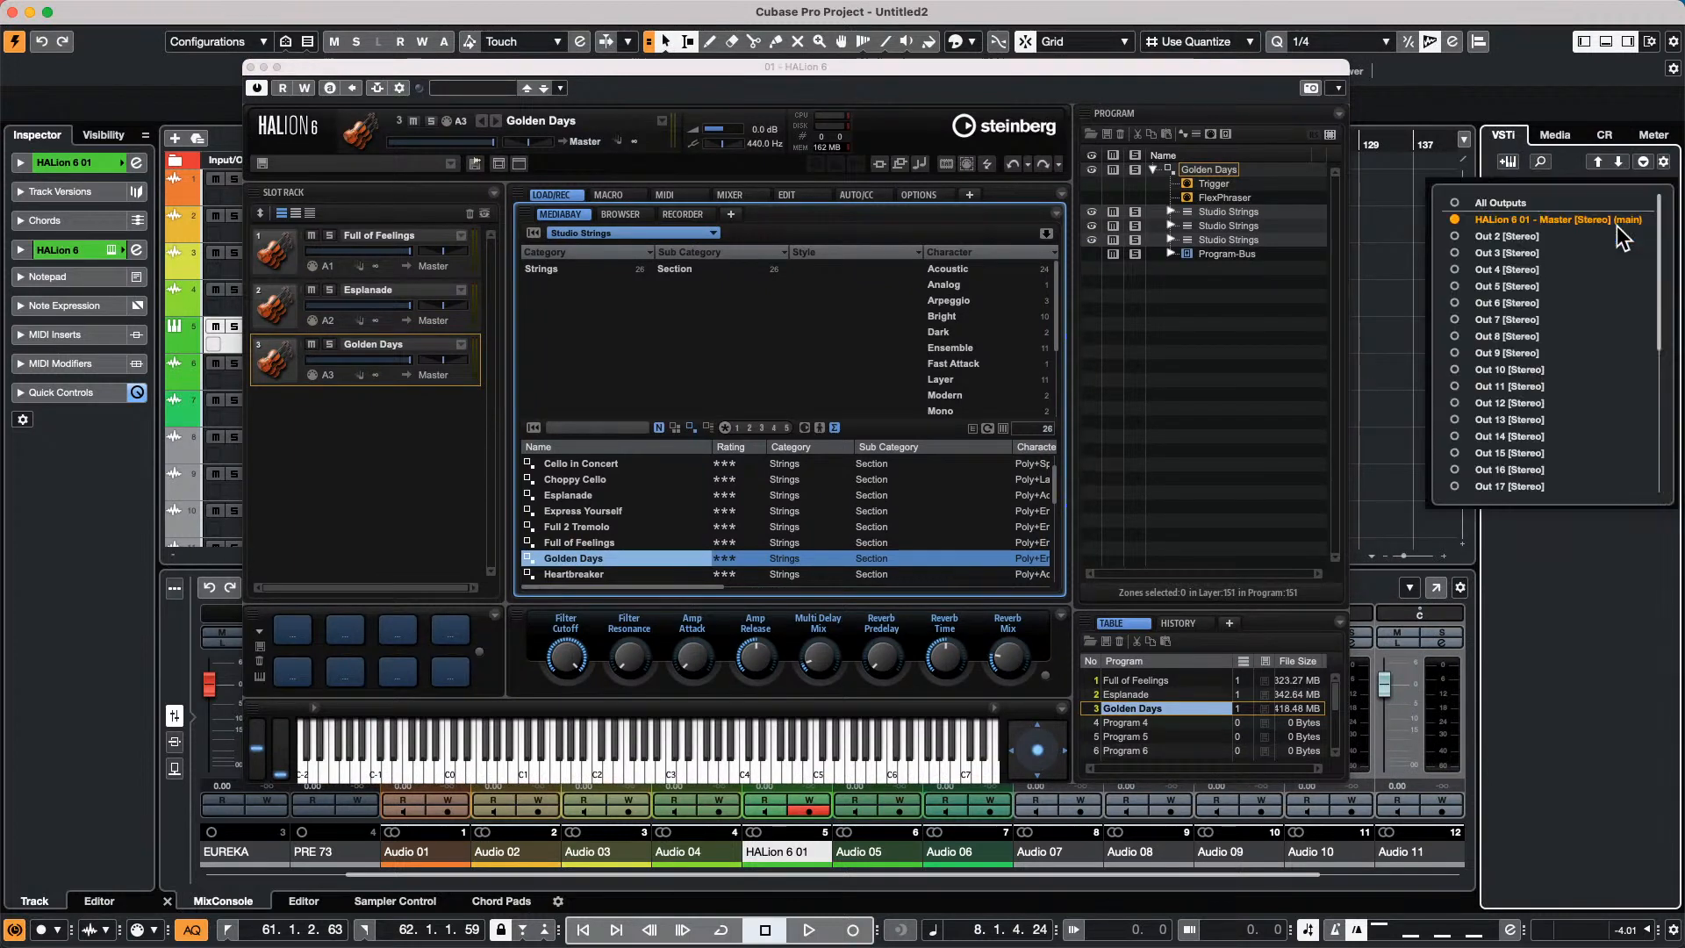
{"action": "left_click", "coordinate": [1453, 237]}
{"action": "left_click", "coordinate": [1454, 253]}
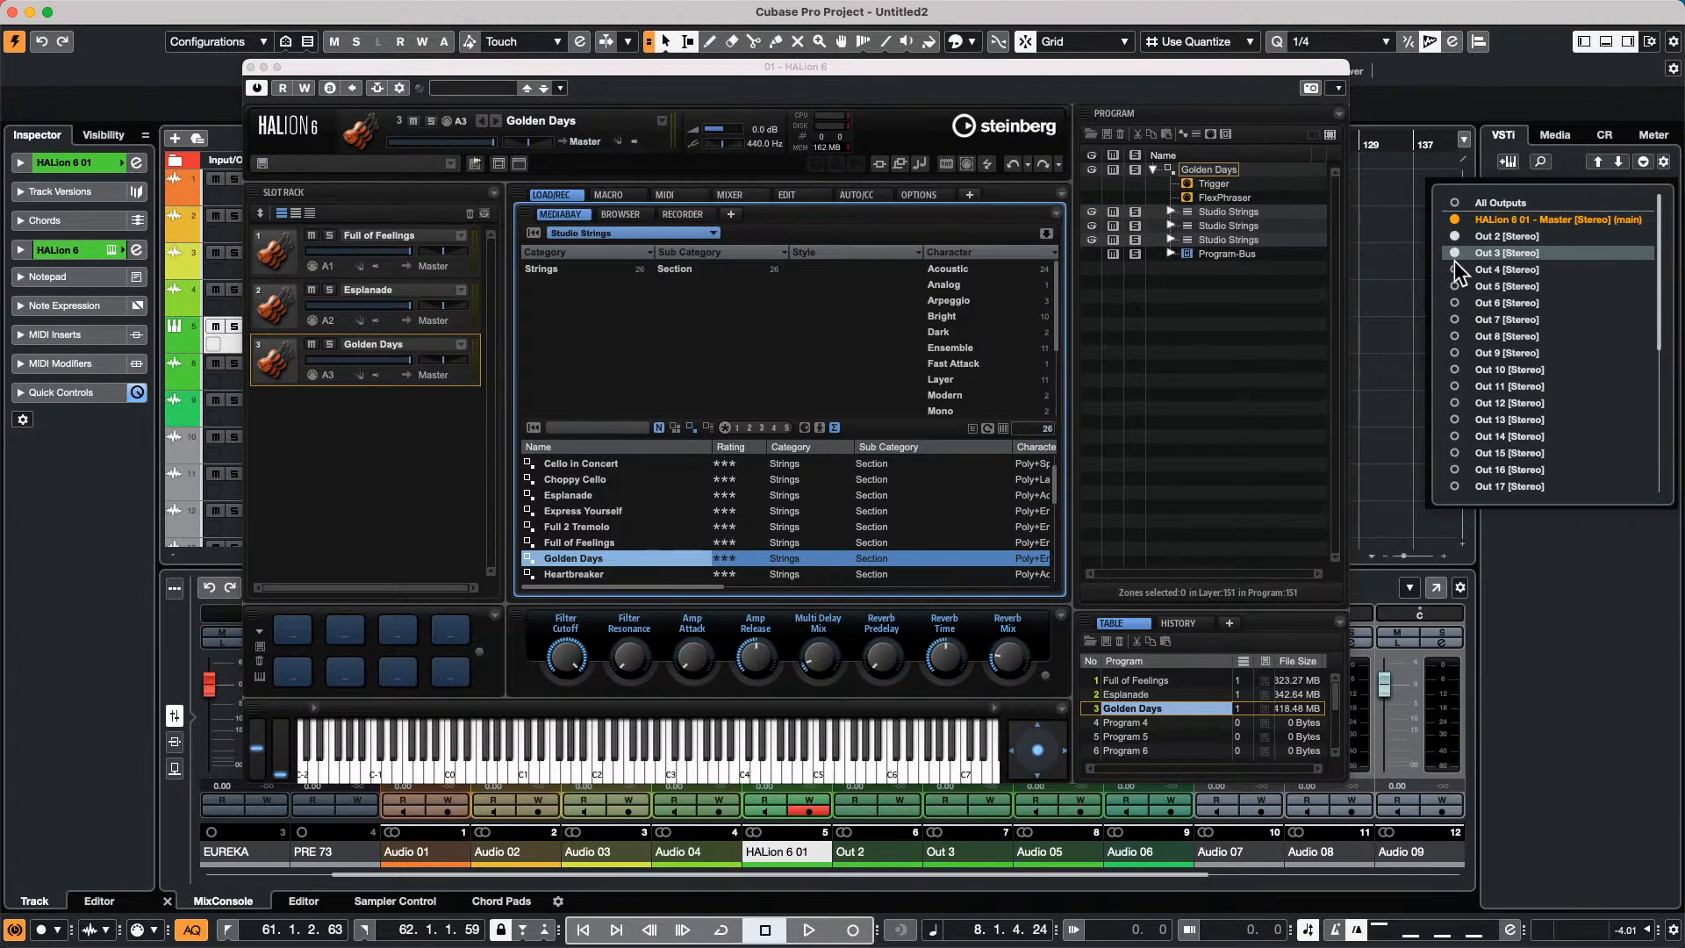
{"action": "left_click", "coordinate": [1455, 267]}
{"action": "left_click", "coordinate": [1454, 286]}
{"action": "left_click", "coordinate": [1454, 302]}
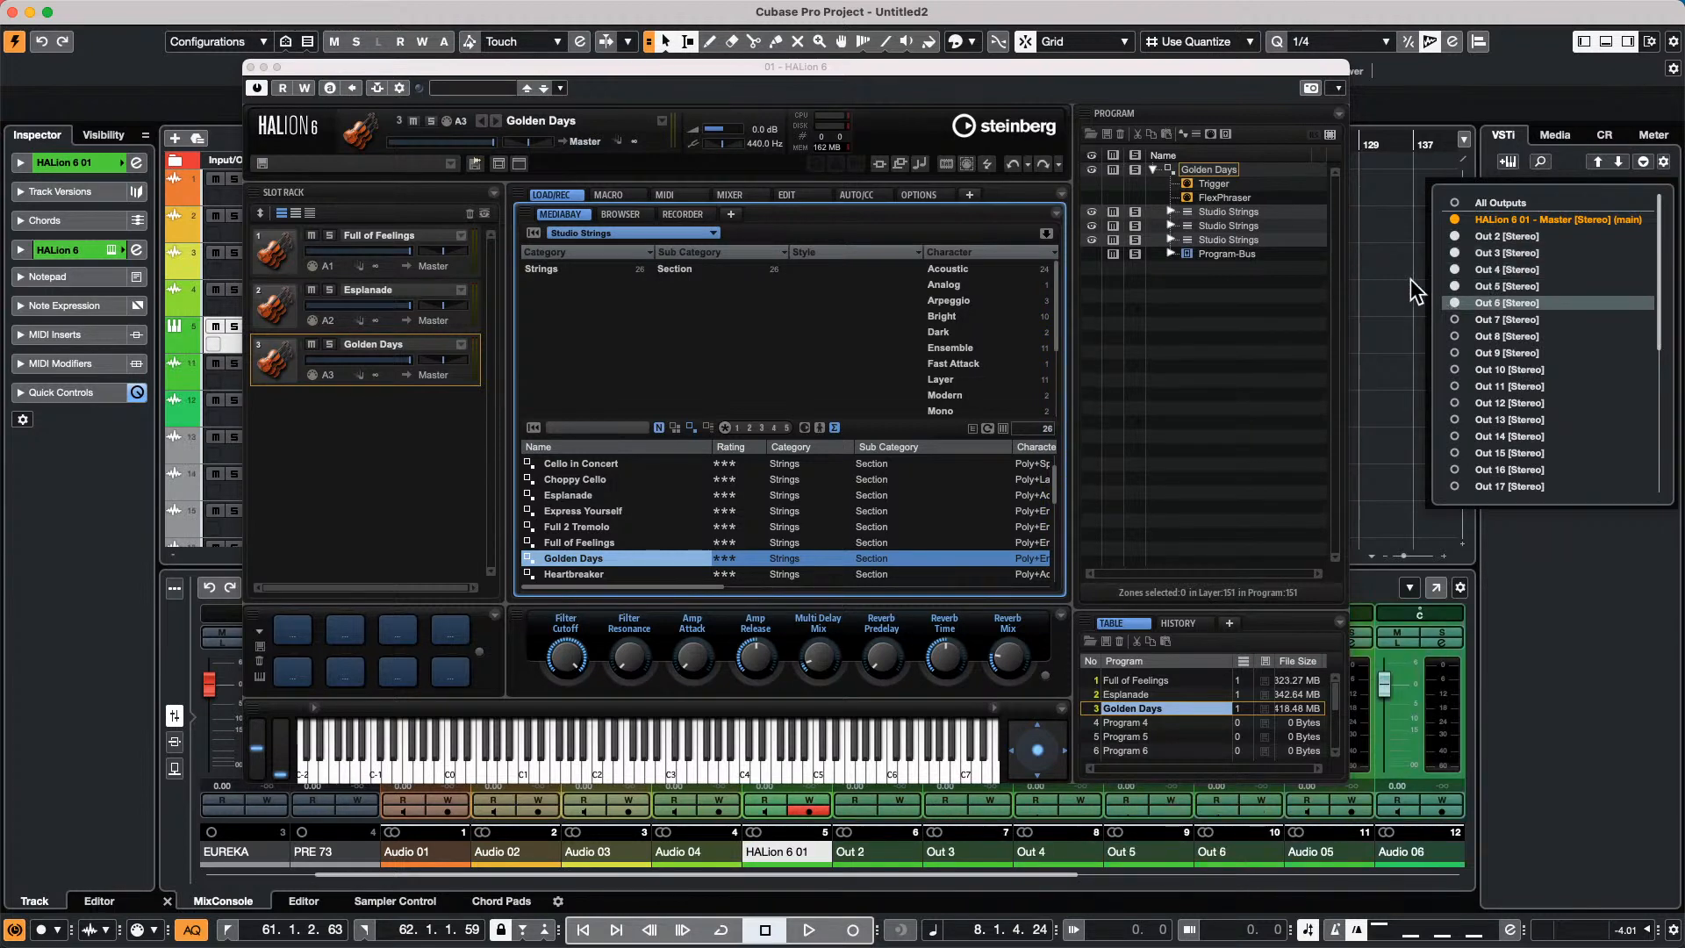
{"action": "left_click", "coordinate": [250, 66]}
{"action": "left_click", "coordinate": [250, 67]}
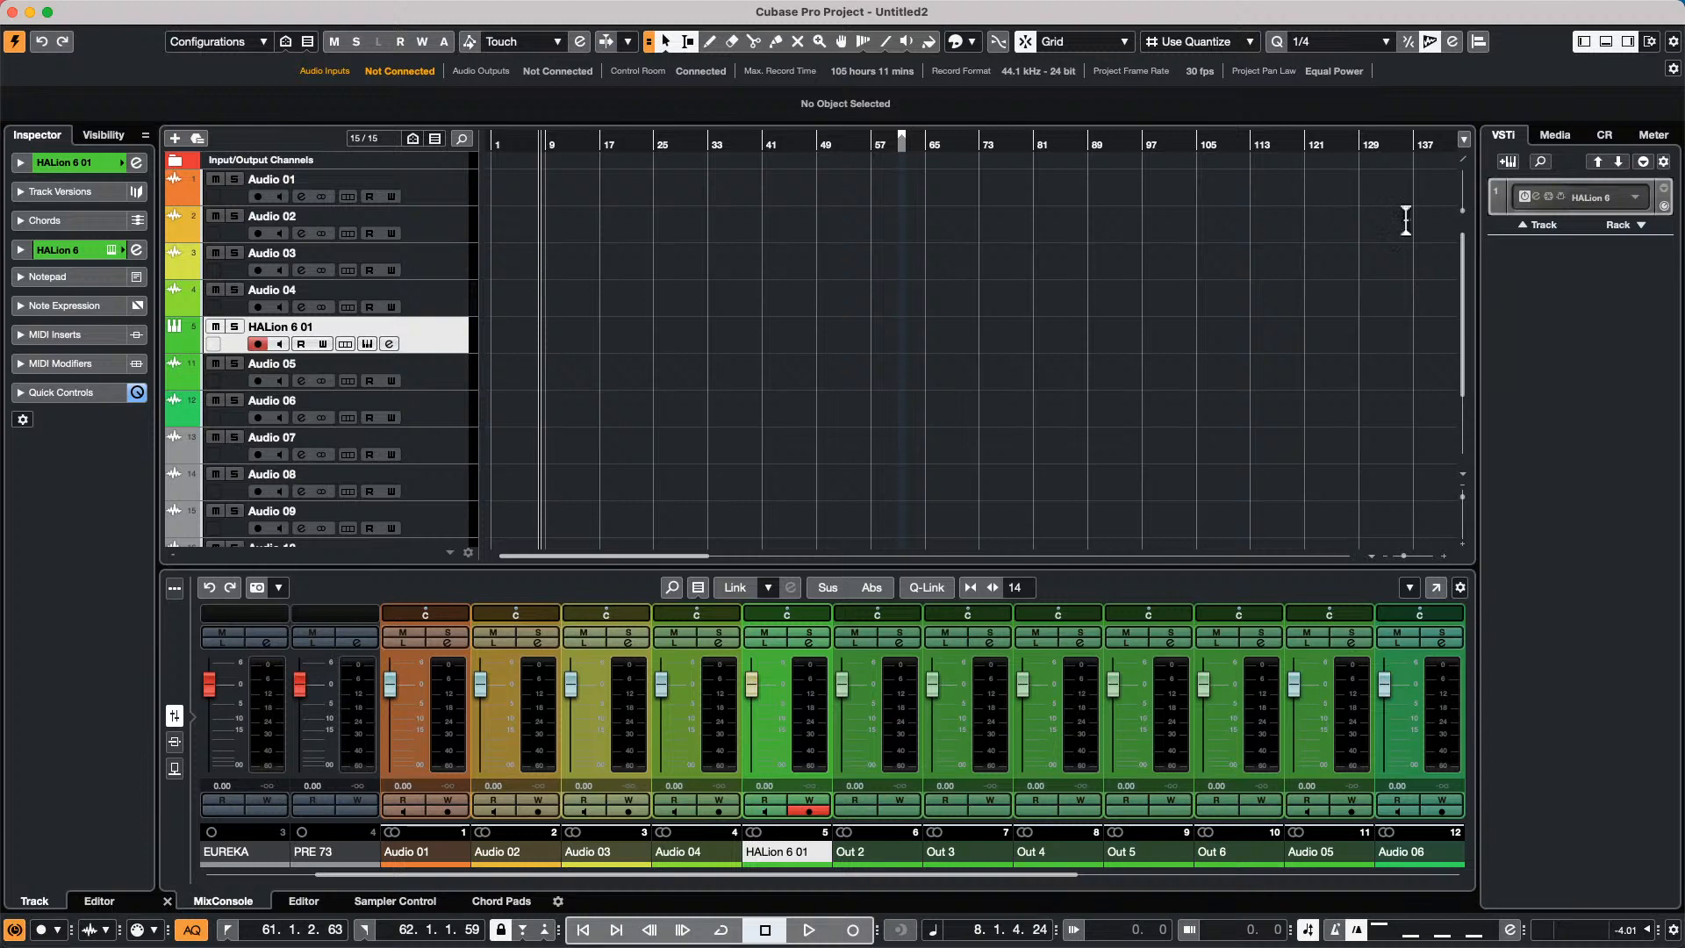
Deactivate HALion 6 outputs Out 6, Out 5, Out 4 and Out 3.
{"action": "left_click", "coordinate": [1636, 193]}
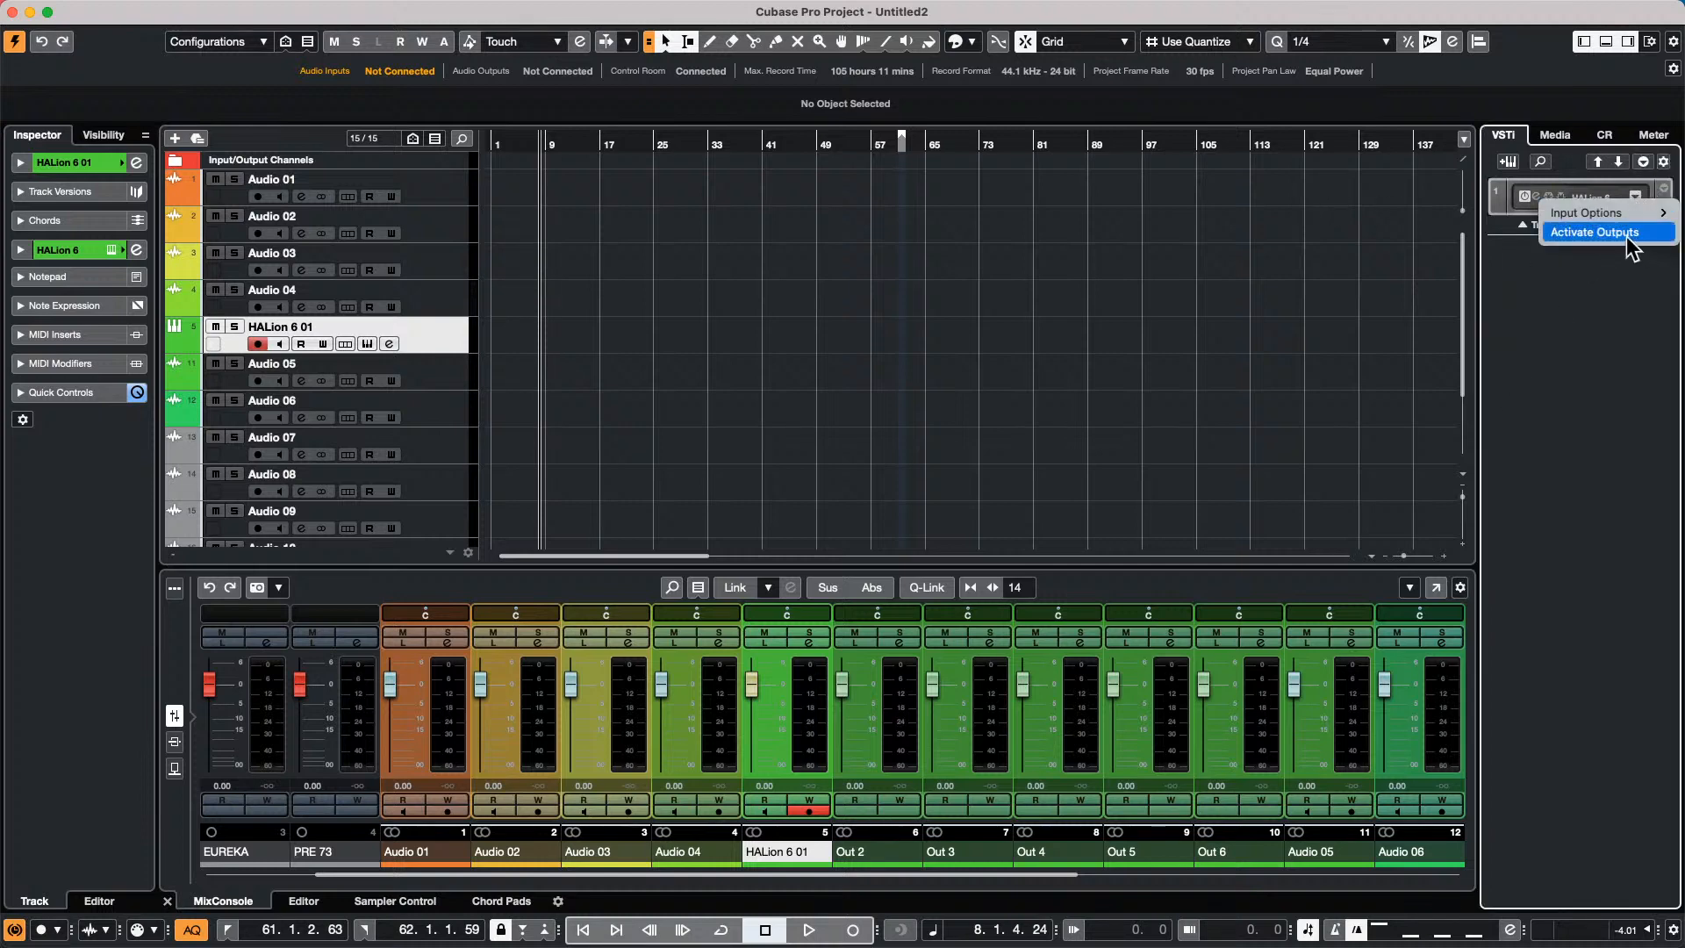
{"action": "left_click", "coordinate": [1594, 231]}
{"action": "left_click", "coordinate": [1454, 303]}
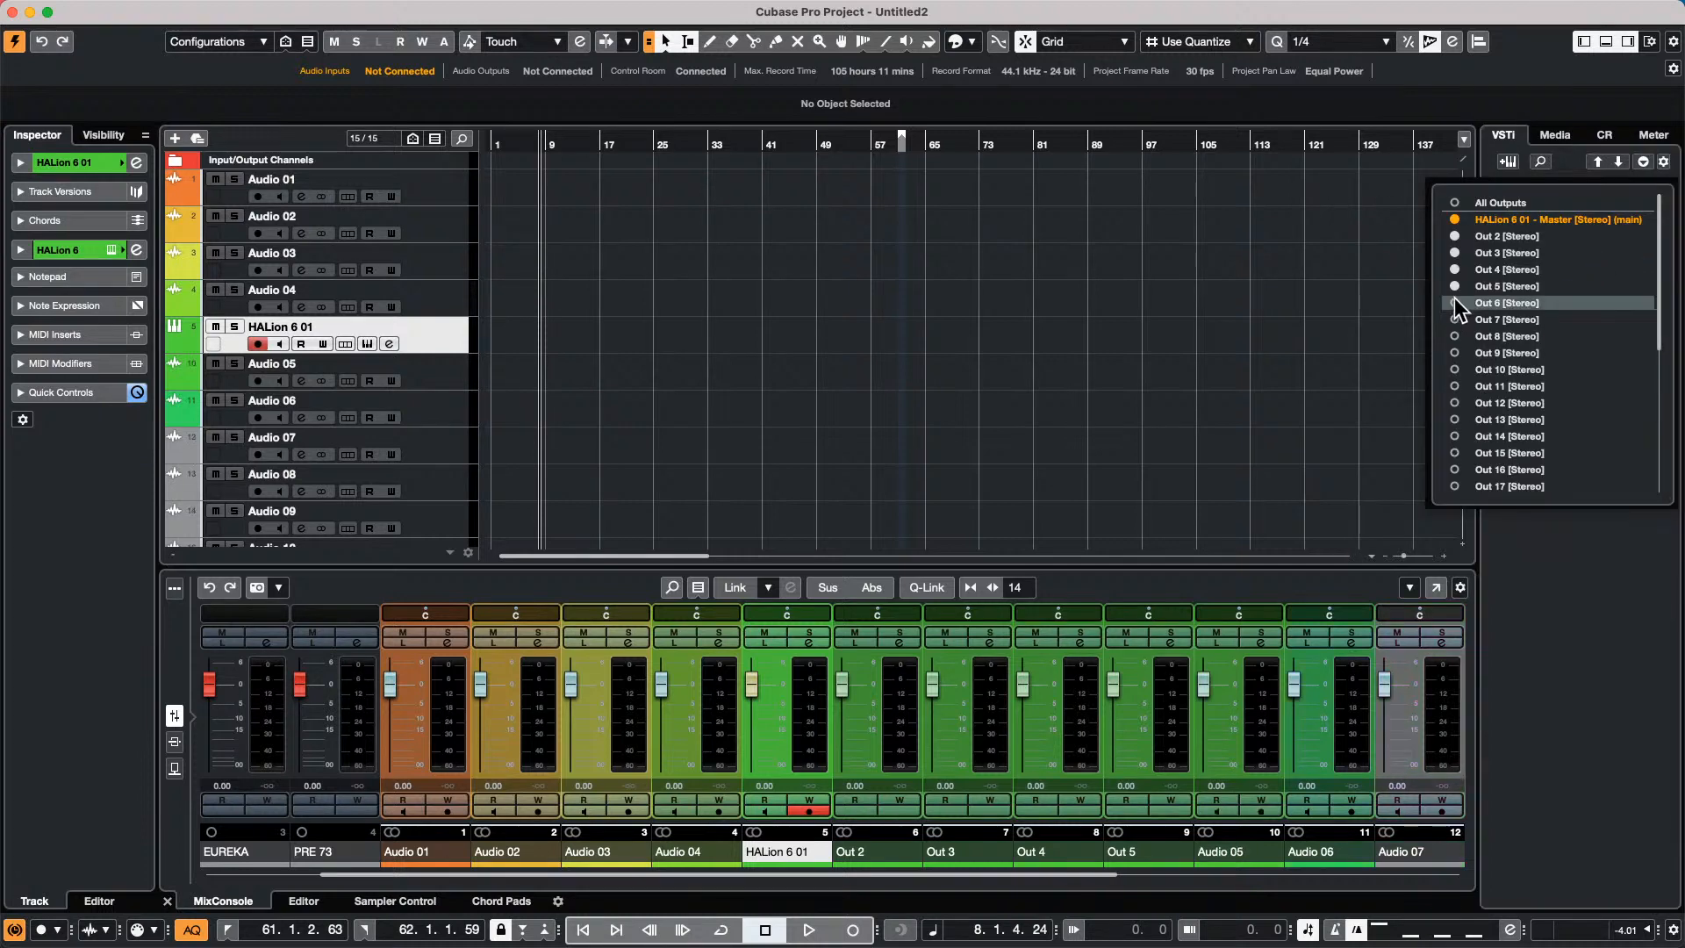
{"action": "left_click", "coordinate": [1454, 286]}
{"action": "left_click", "coordinate": [1454, 269]}
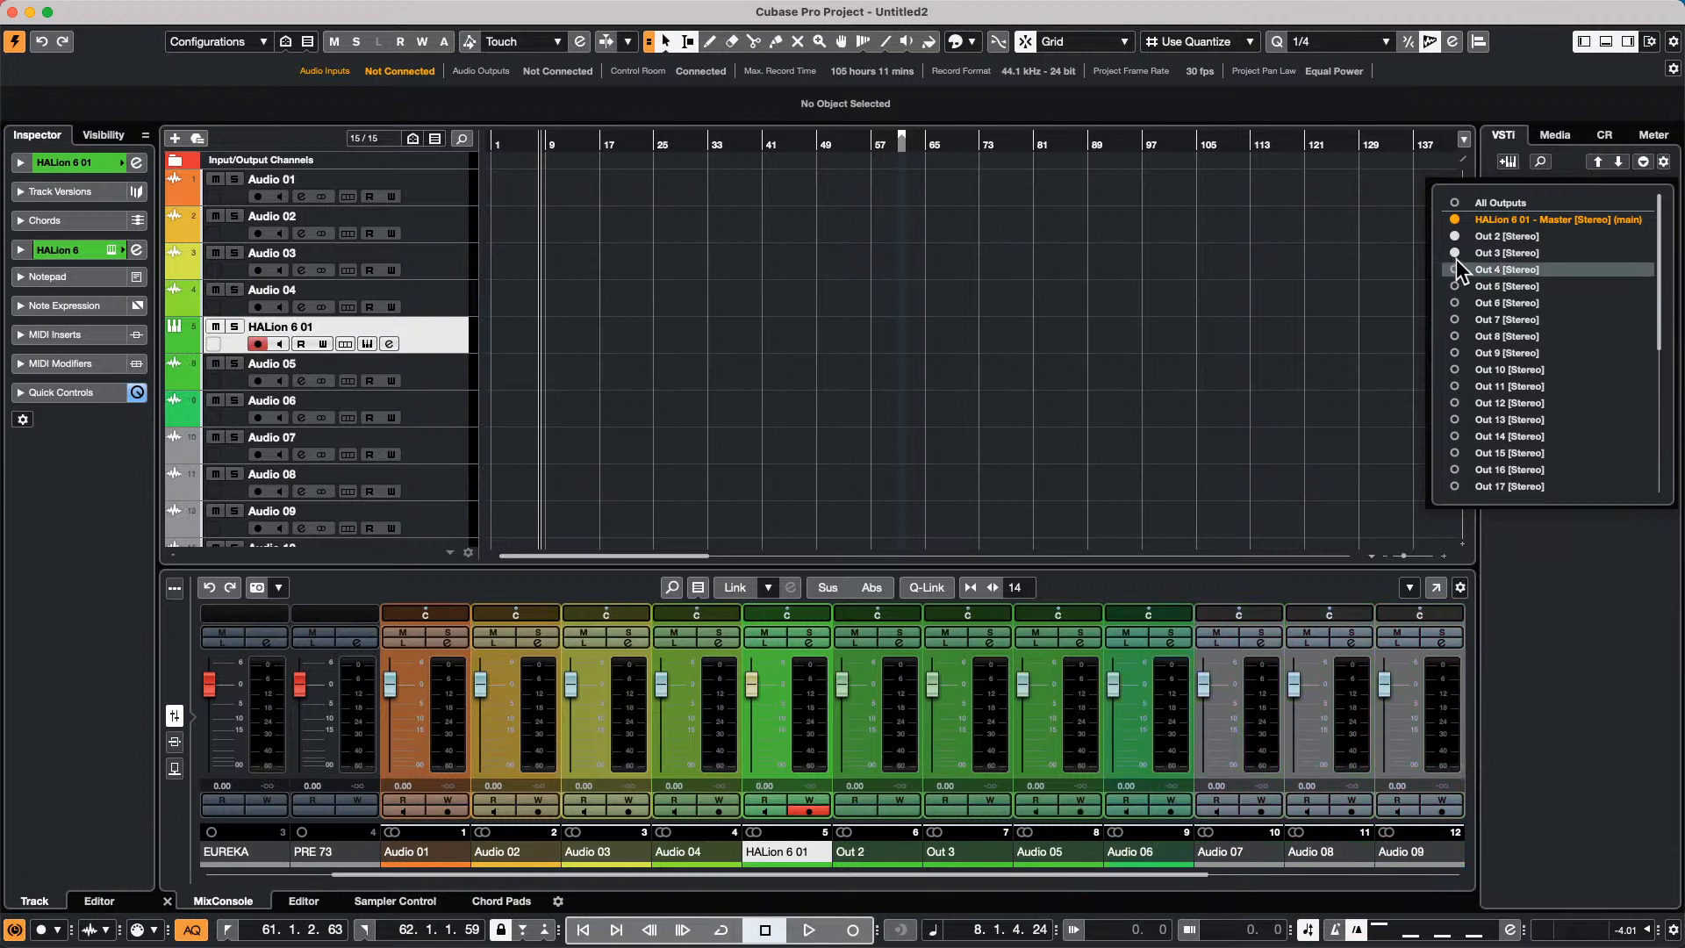
{"action": "left_click", "coordinate": [1454, 253]}
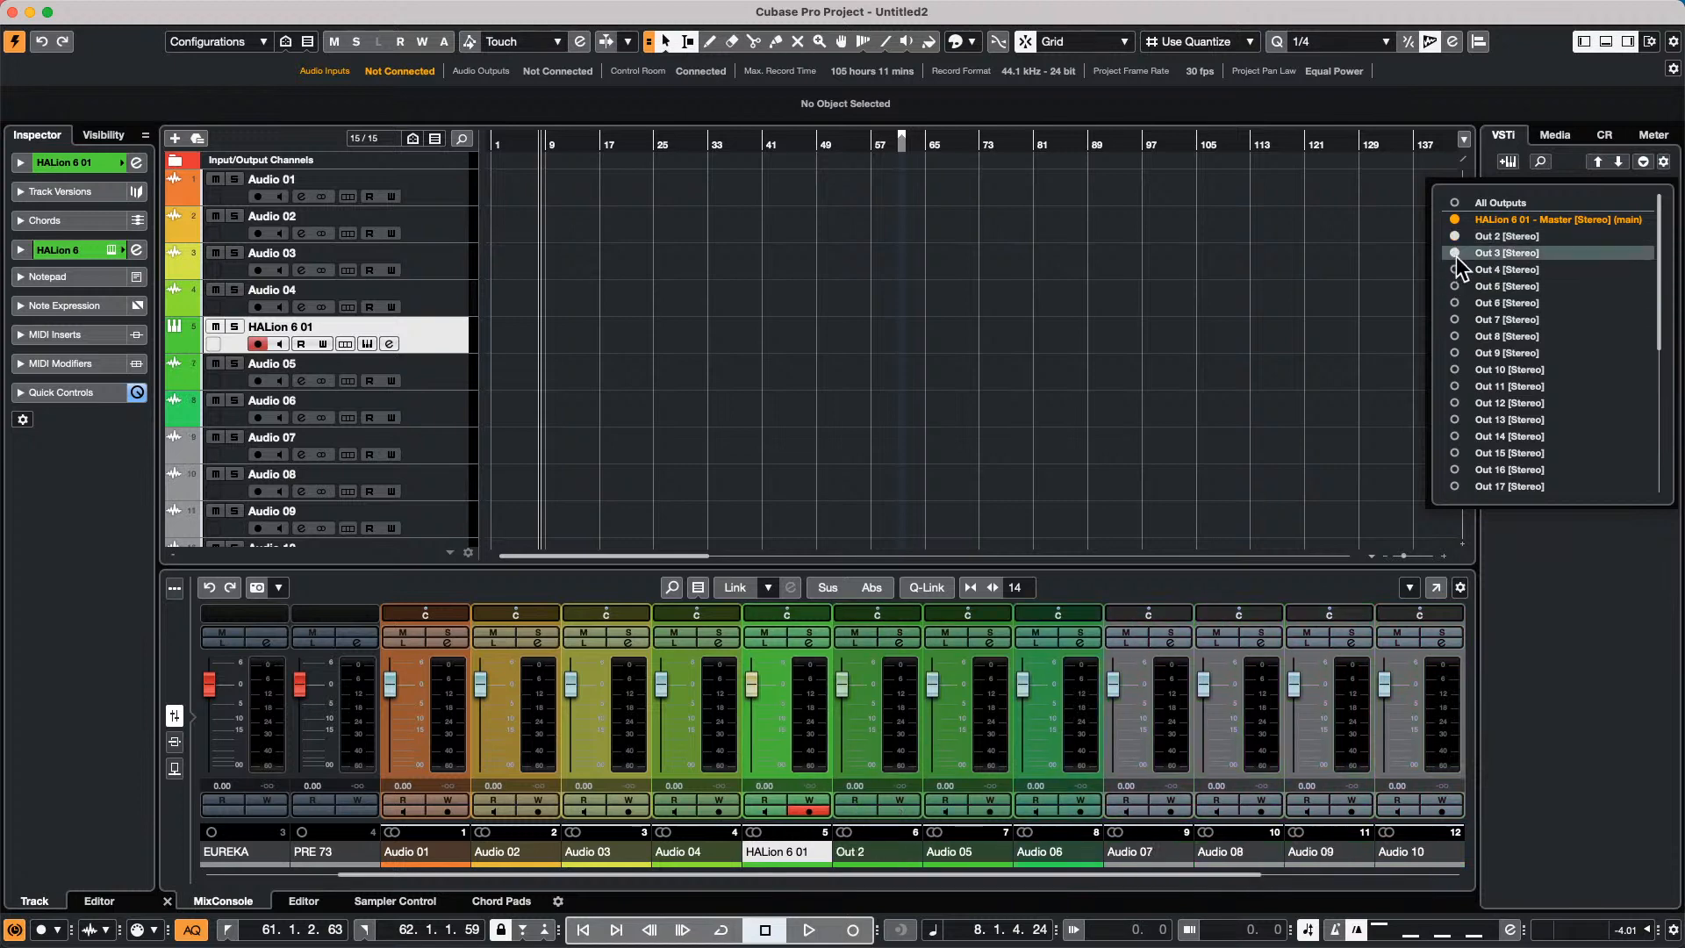
Reactivate HALion 6 outputs Out 3, Out 4, Out 5 and Out 6.
{"action": "left_click", "coordinate": [1455, 254]}
{"action": "left_click", "coordinate": [1455, 269]}
{"action": "left_click", "coordinate": [1454, 287]}
{"action": "left_click", "coordinate": [1455, 302]}
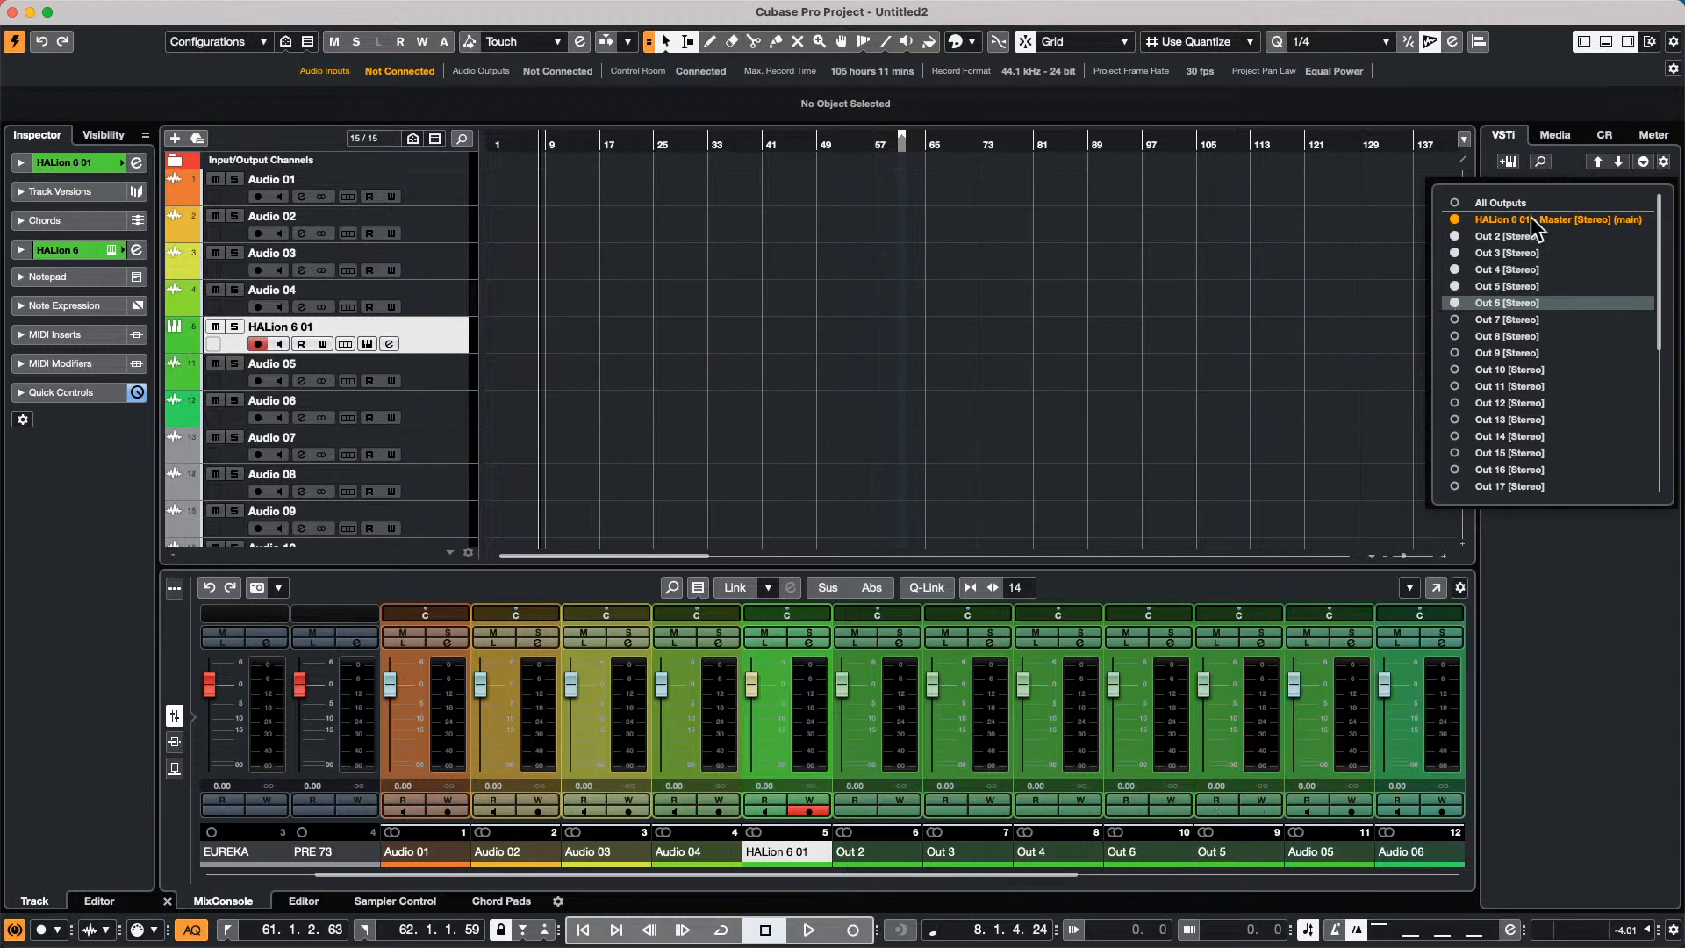
{"action": "left_click", "coordinate": [1360, 213]}
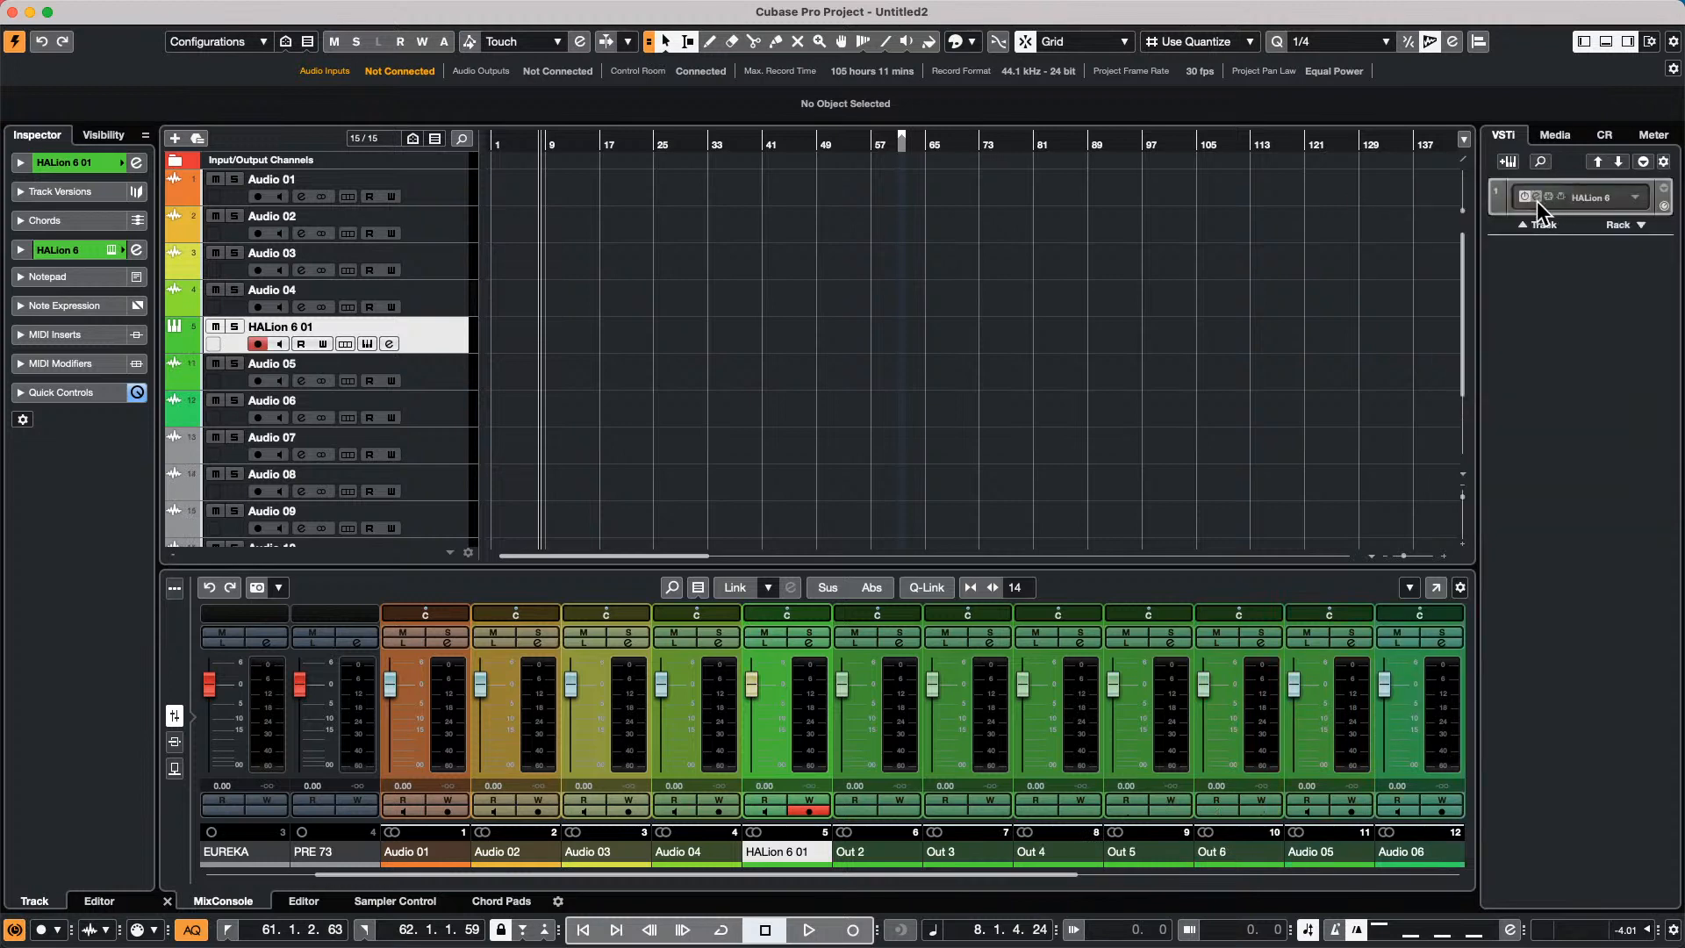
Reopen the HALion 6 editor and show the loaded programs' channels in its internal mixer.
{"action": "left_click", "coordinate": [1535, 201]}
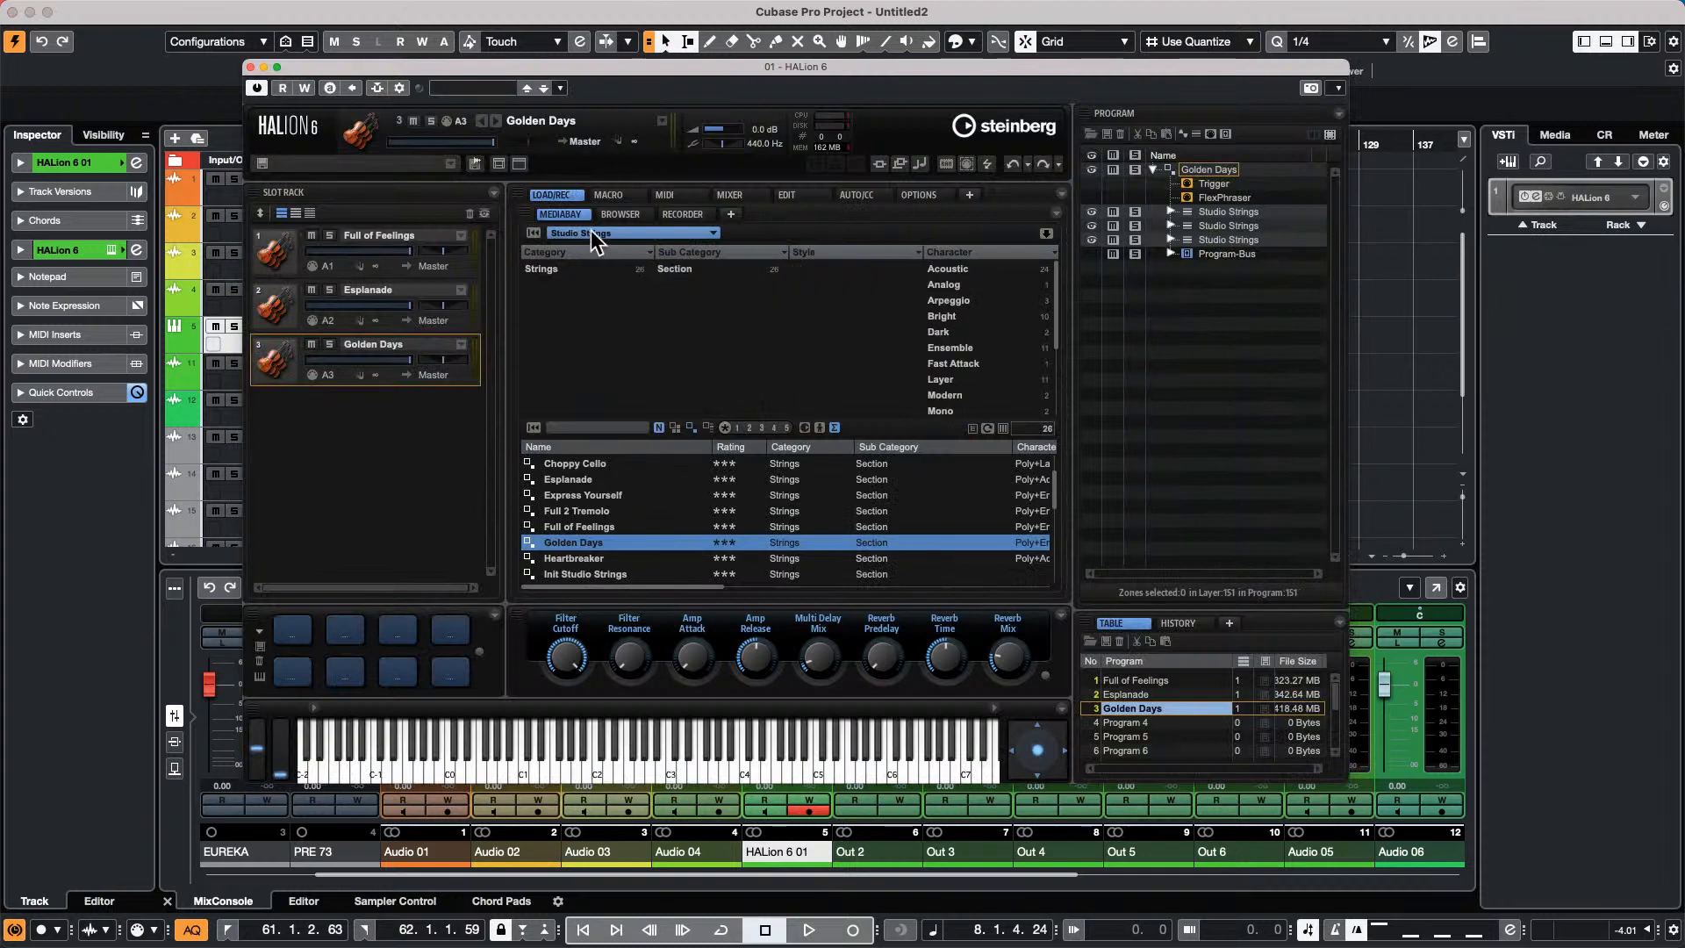
{"action": "left_click", "coordinate": [727, 195]}
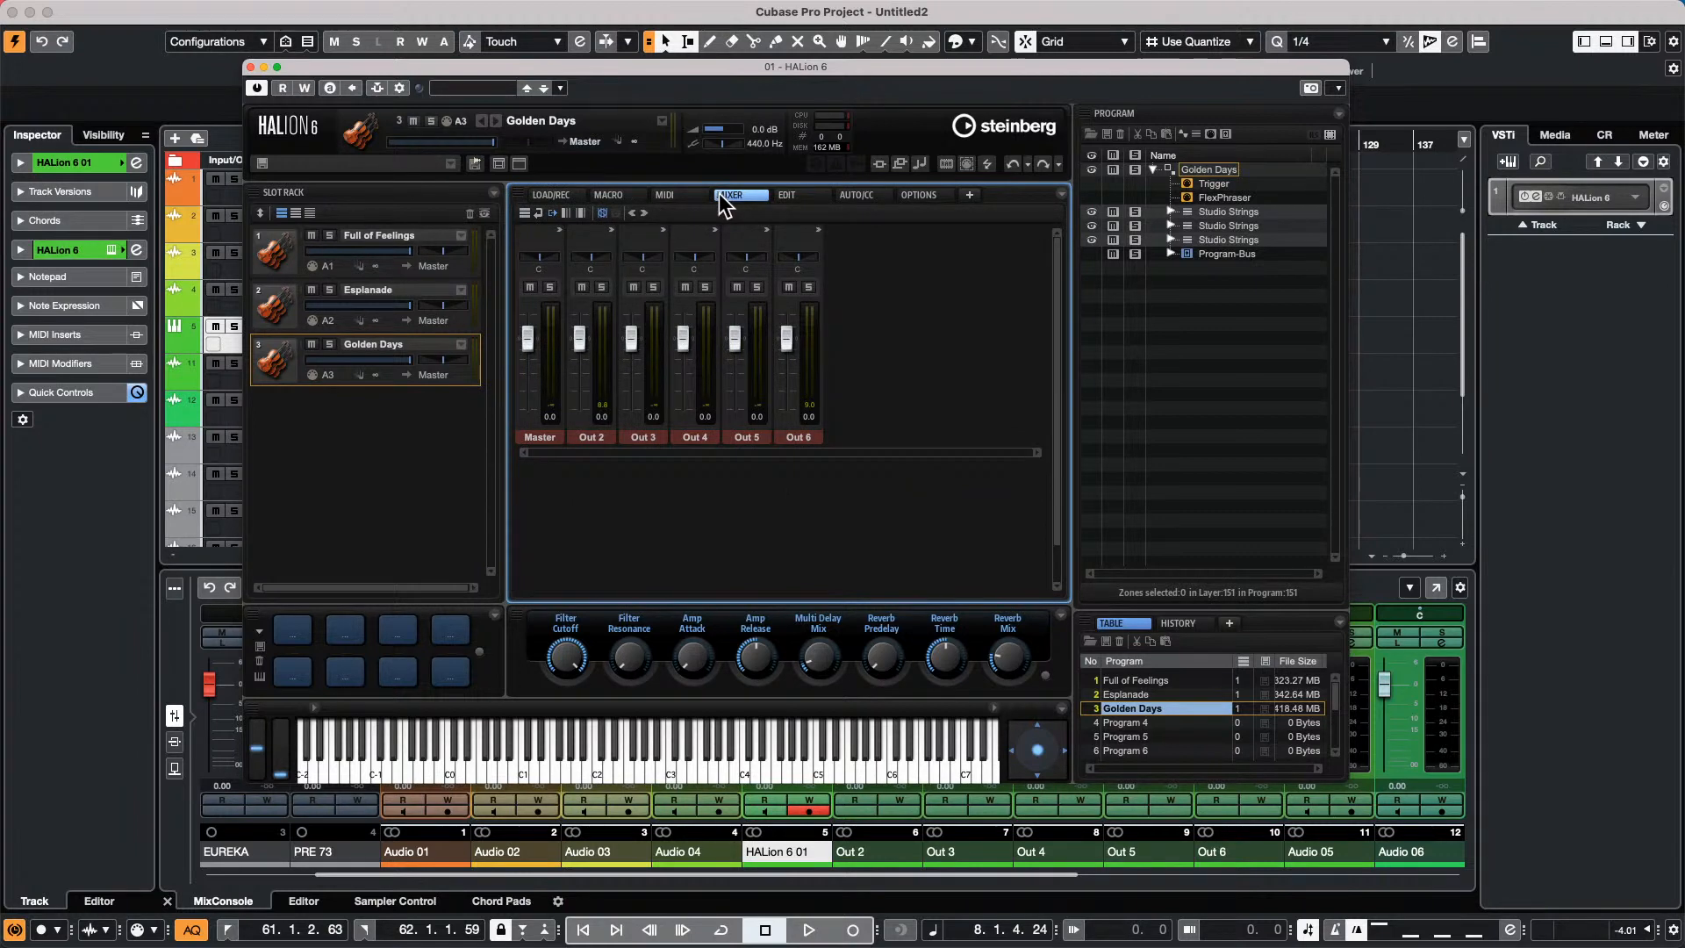
{"action": "left_click", "coordinate": [265, 247]}
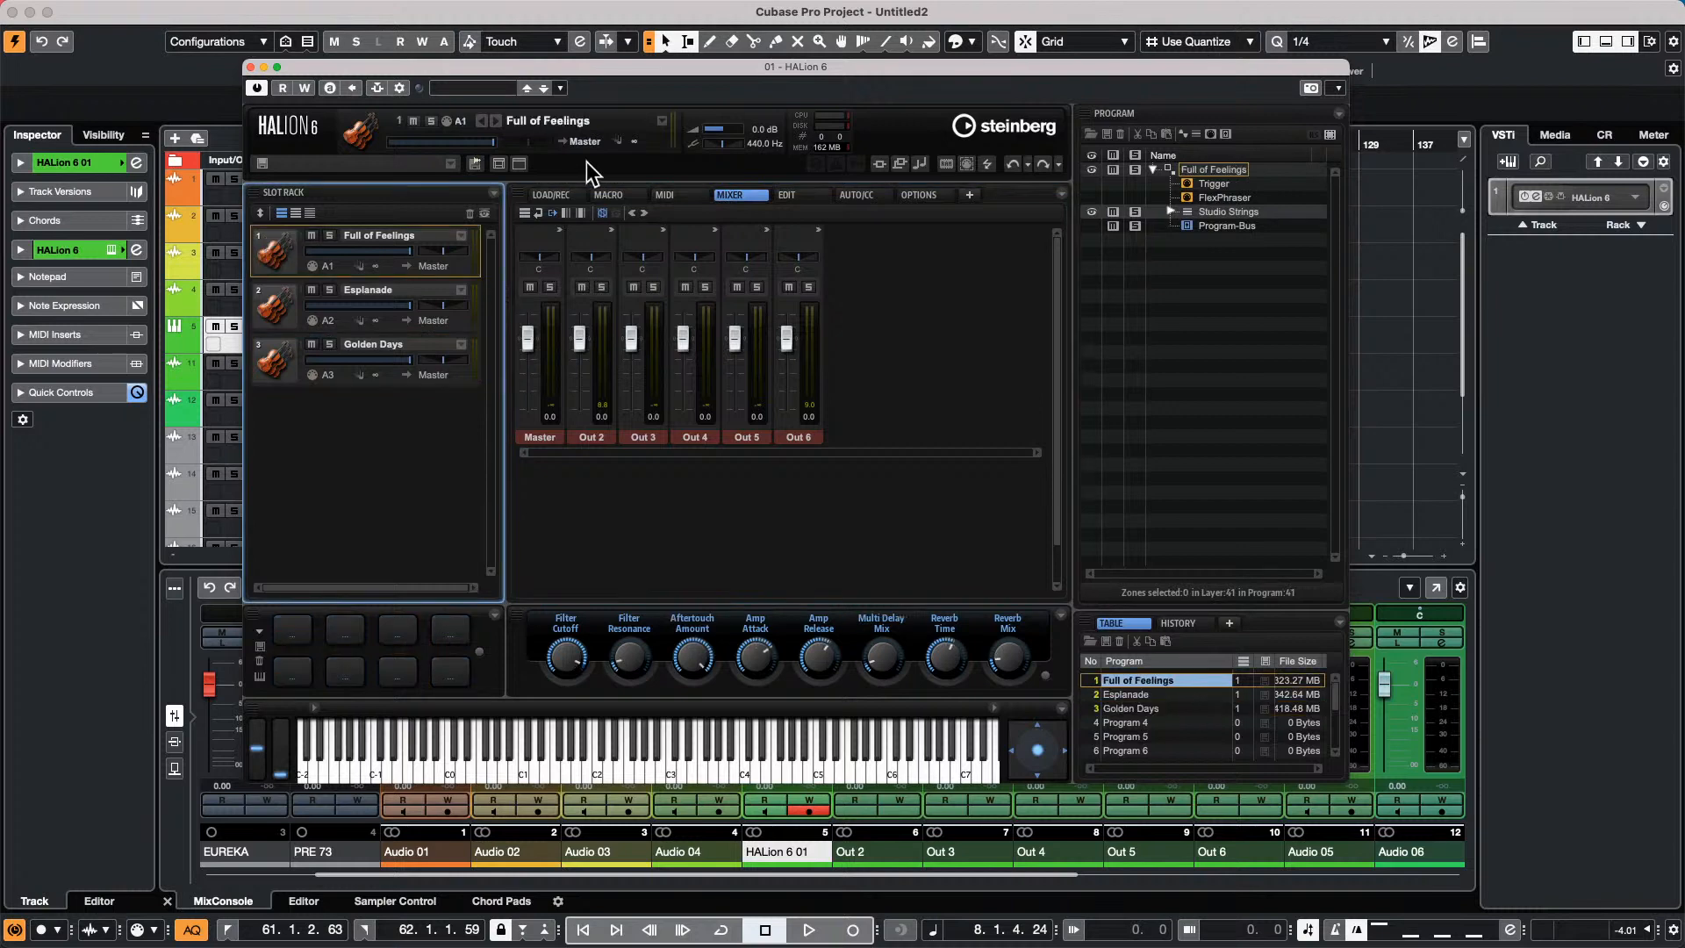
{"action": "left_click", "coordinate": [547, 196]}
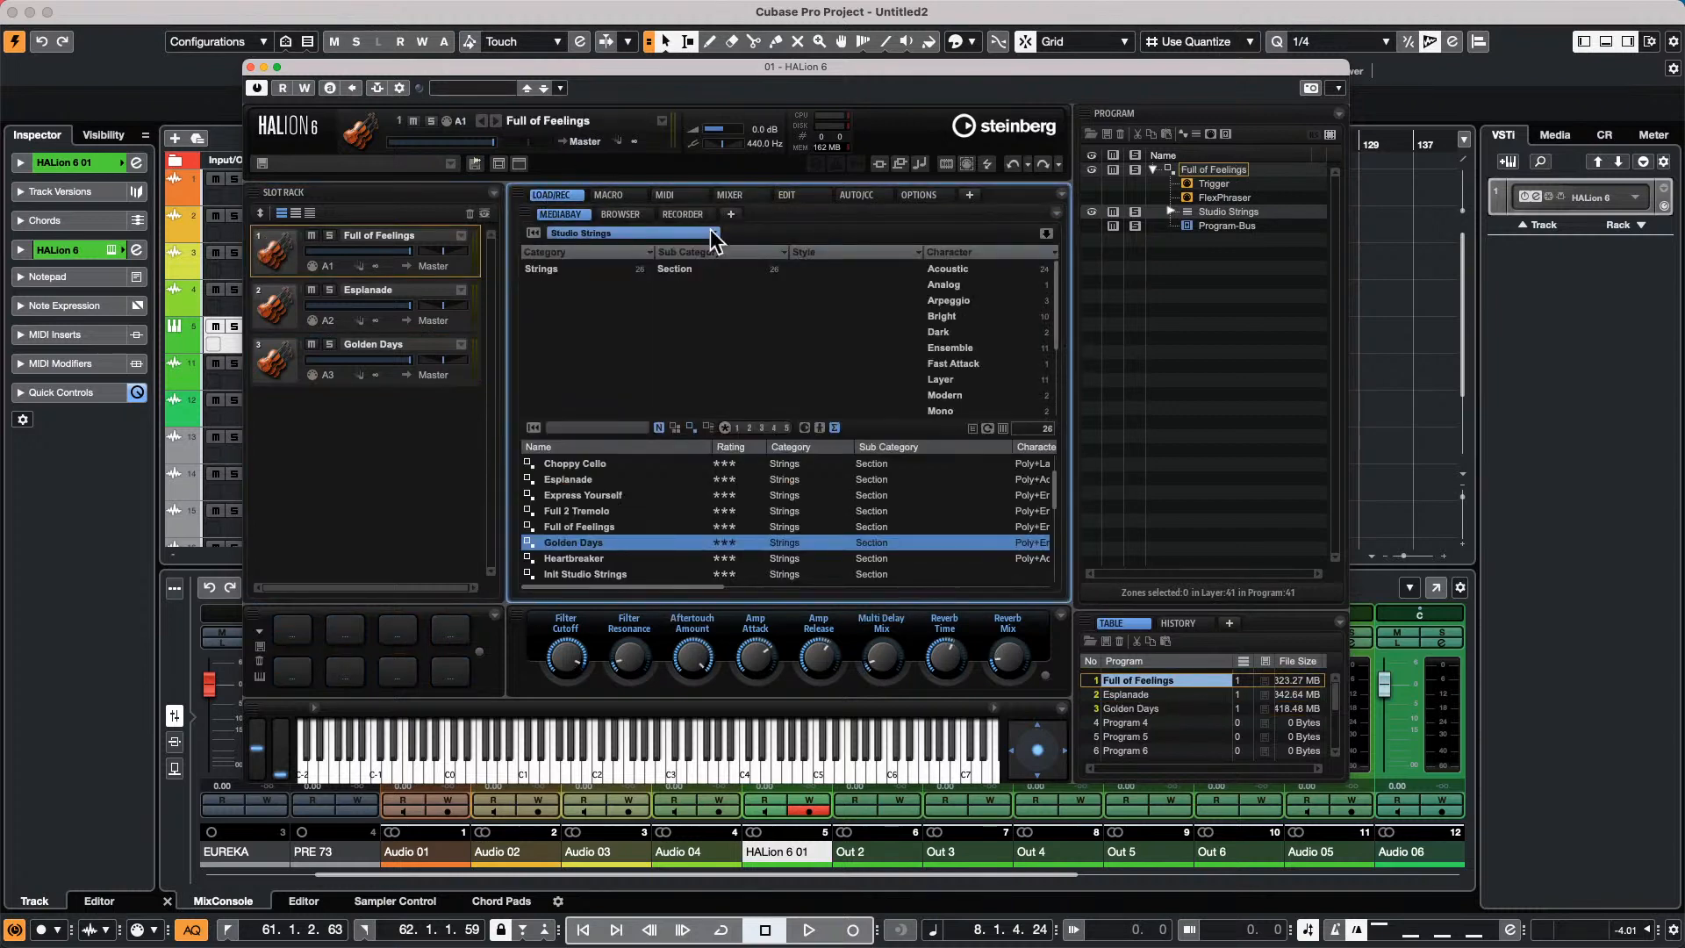
{"action": "left_click", "coordinate": [625, 194]}
{"action": "left_click", "coordinate": [660, 194]}
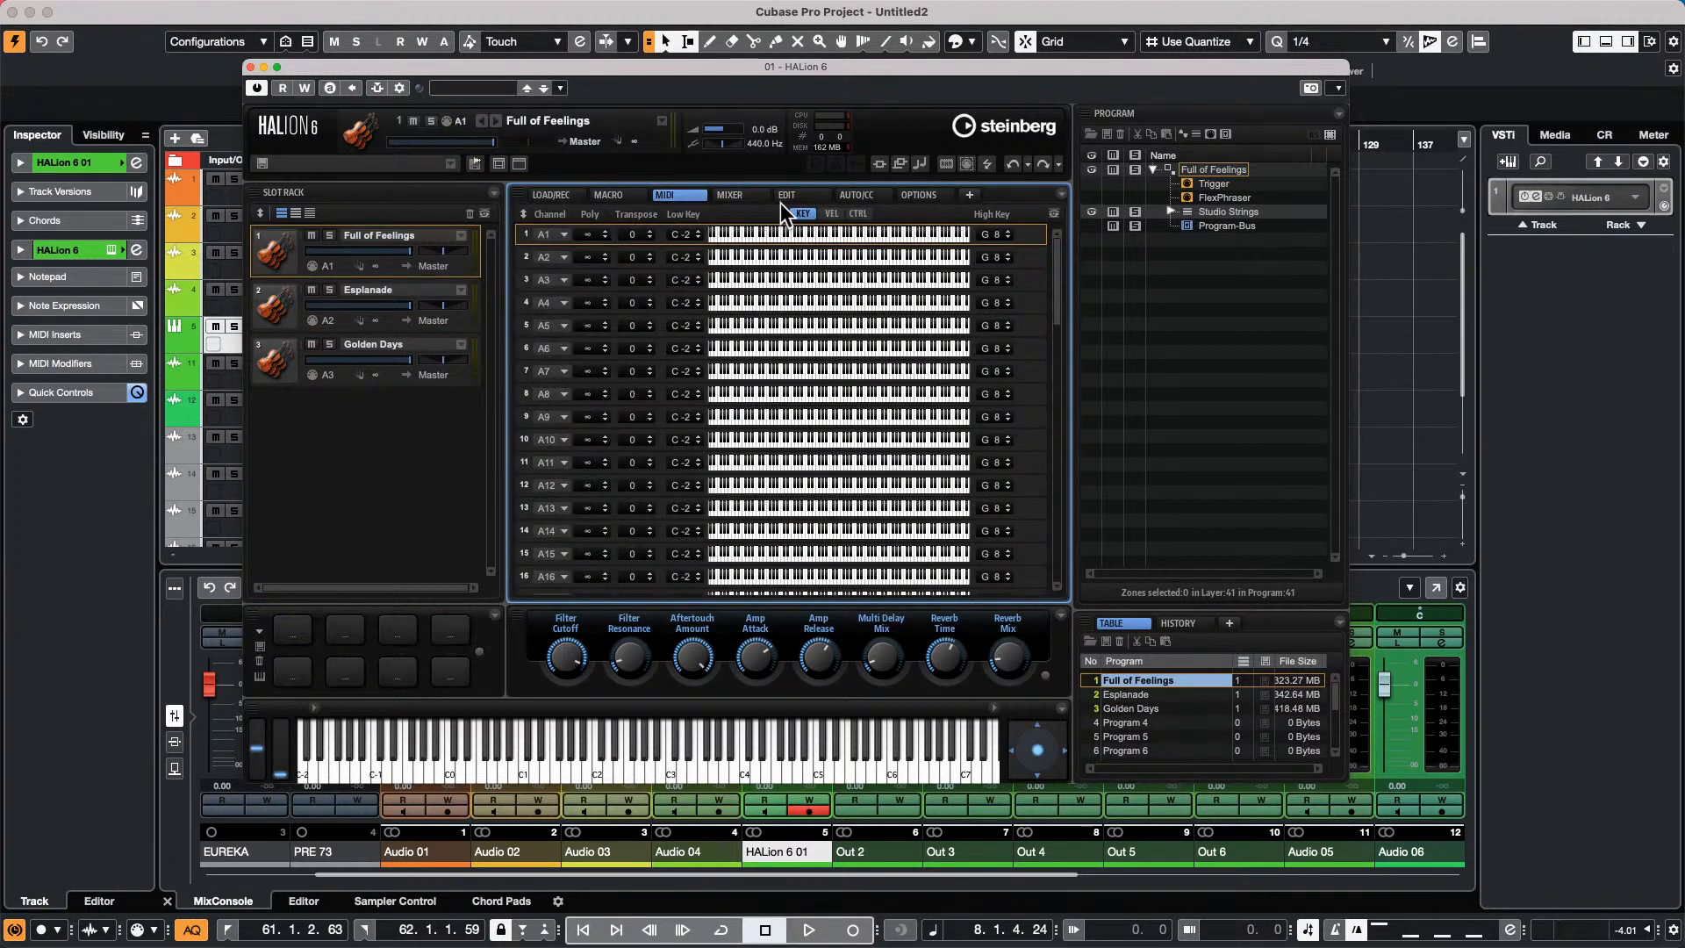
{"action": "left_click", "coordinate": [737, 195]}
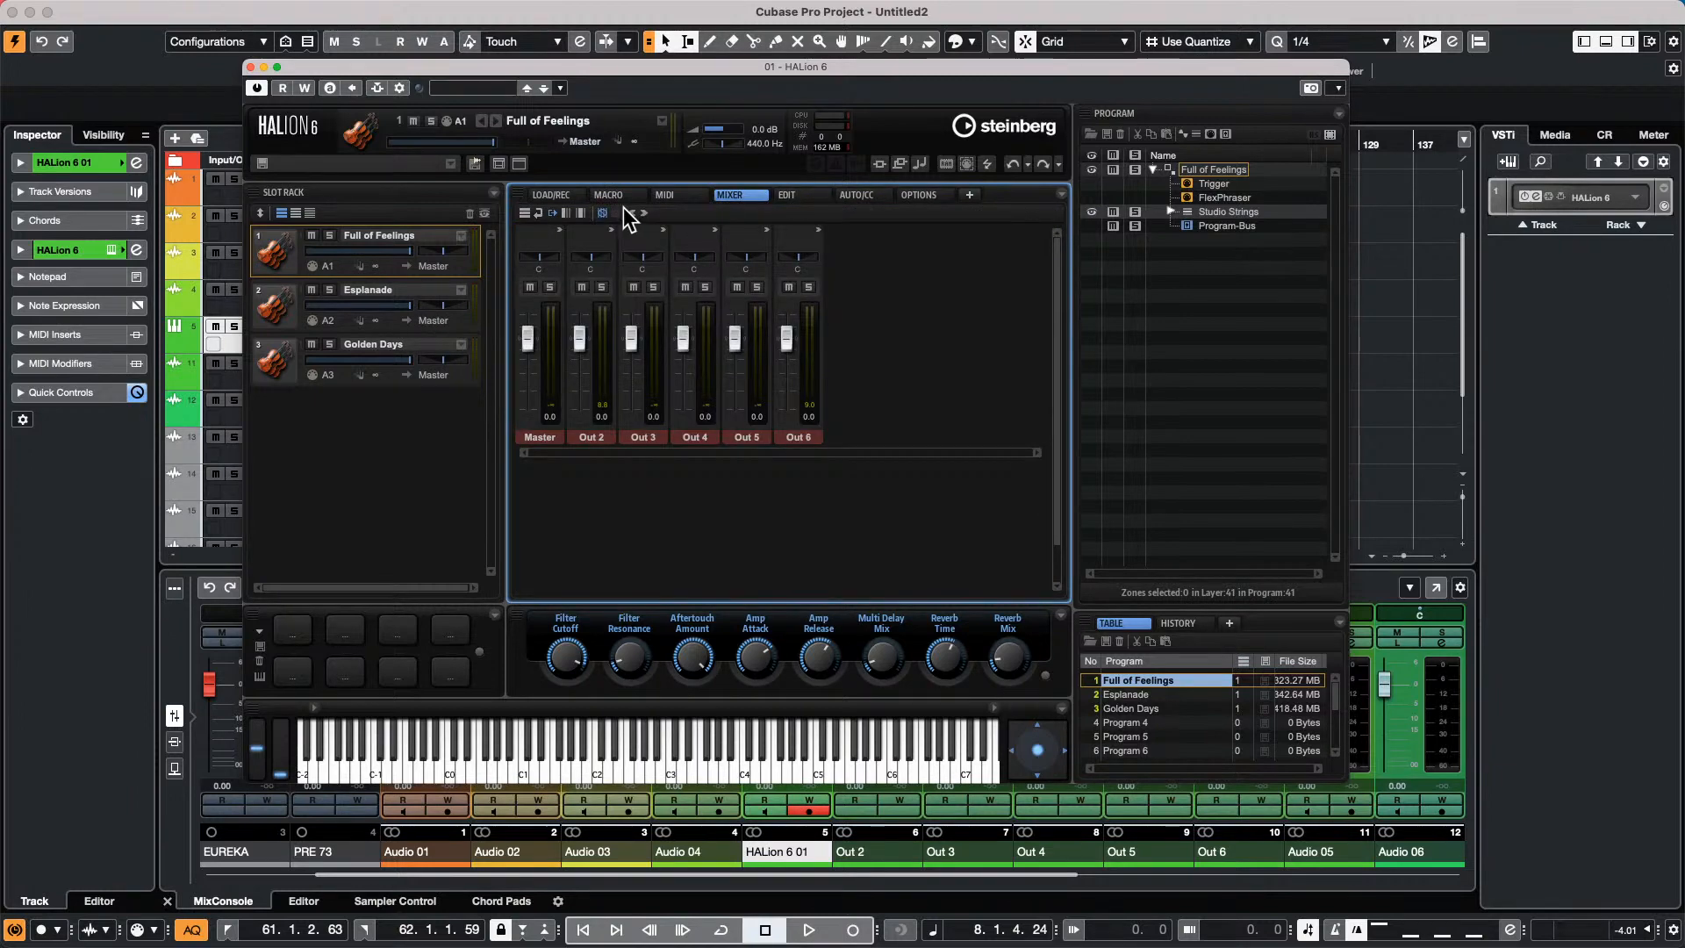
{"action": "left_click", "coordinate": [524, 213]}
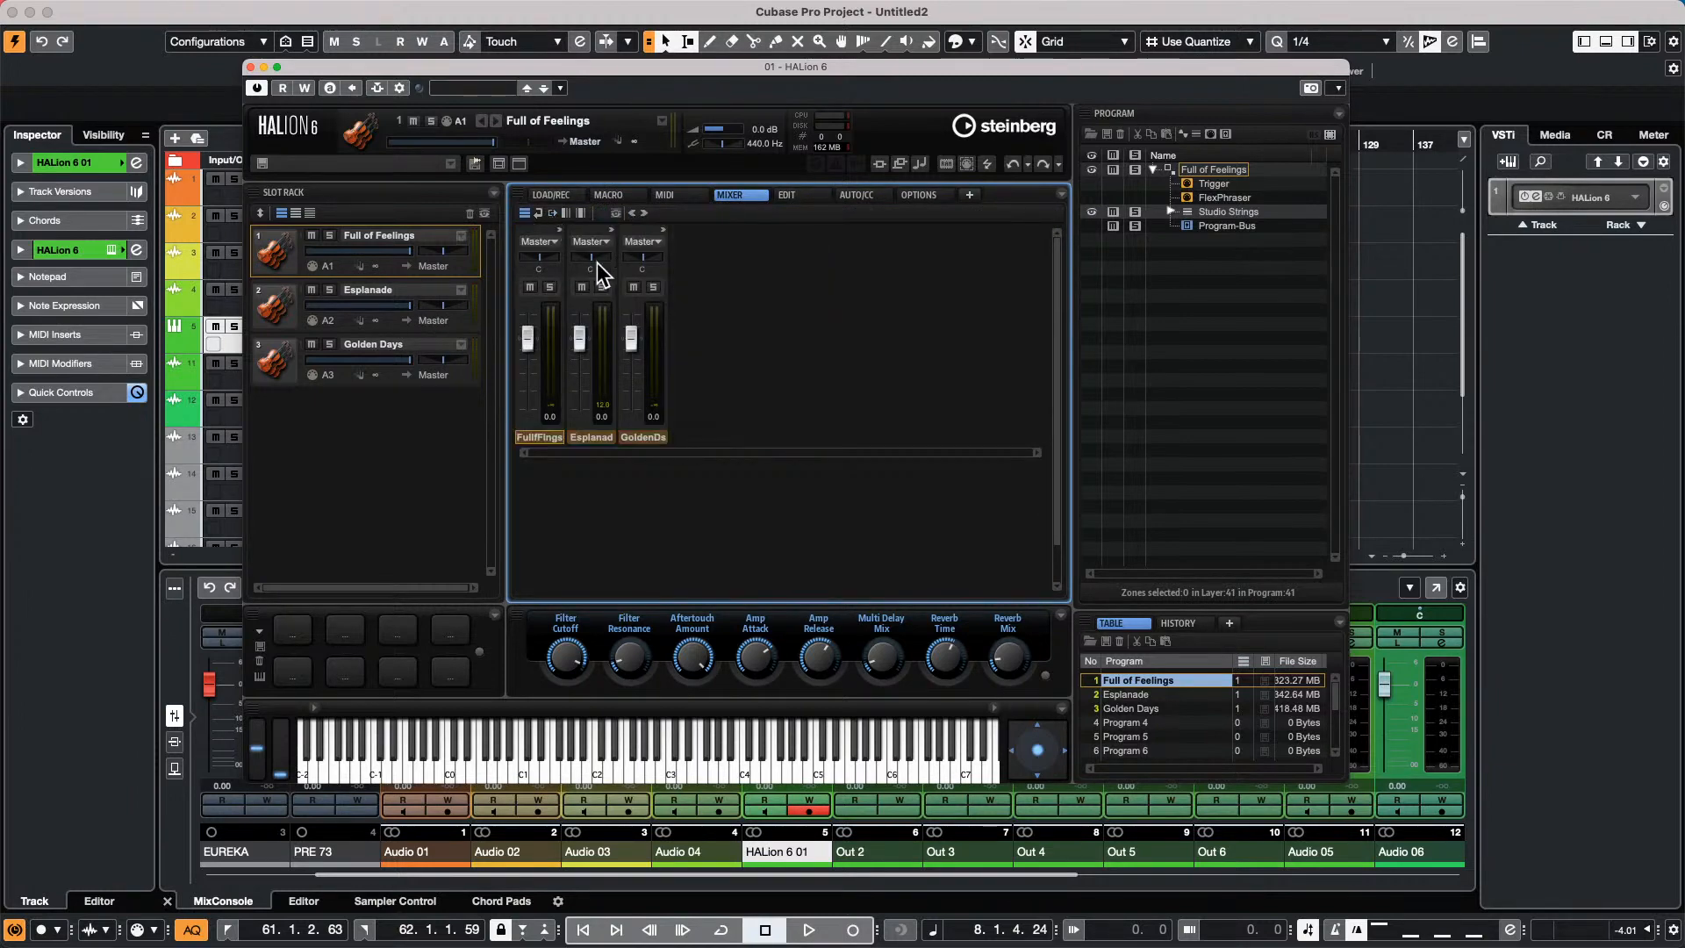
Route Full of Feelings to Out 2, Esplanade to Out 3 and Golden Days to Out 4, and close the editor.
{"action": "left_click", "coordinate": [543, 243]}
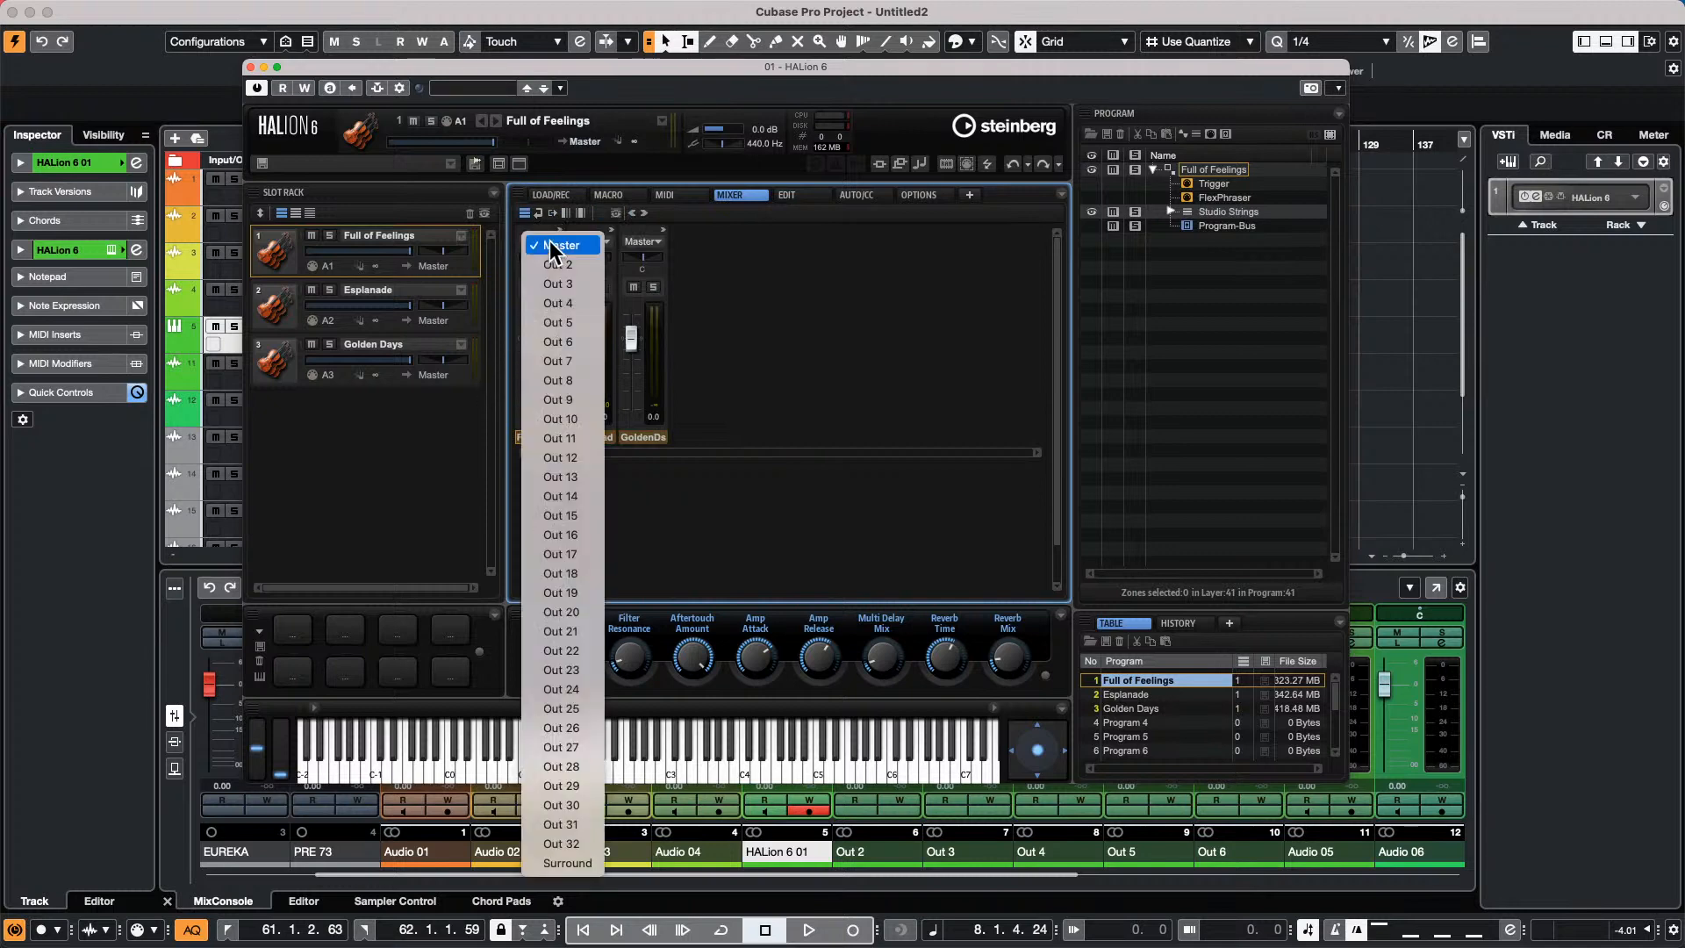
{"action": "left_click", "coordinate": [558, 264]}
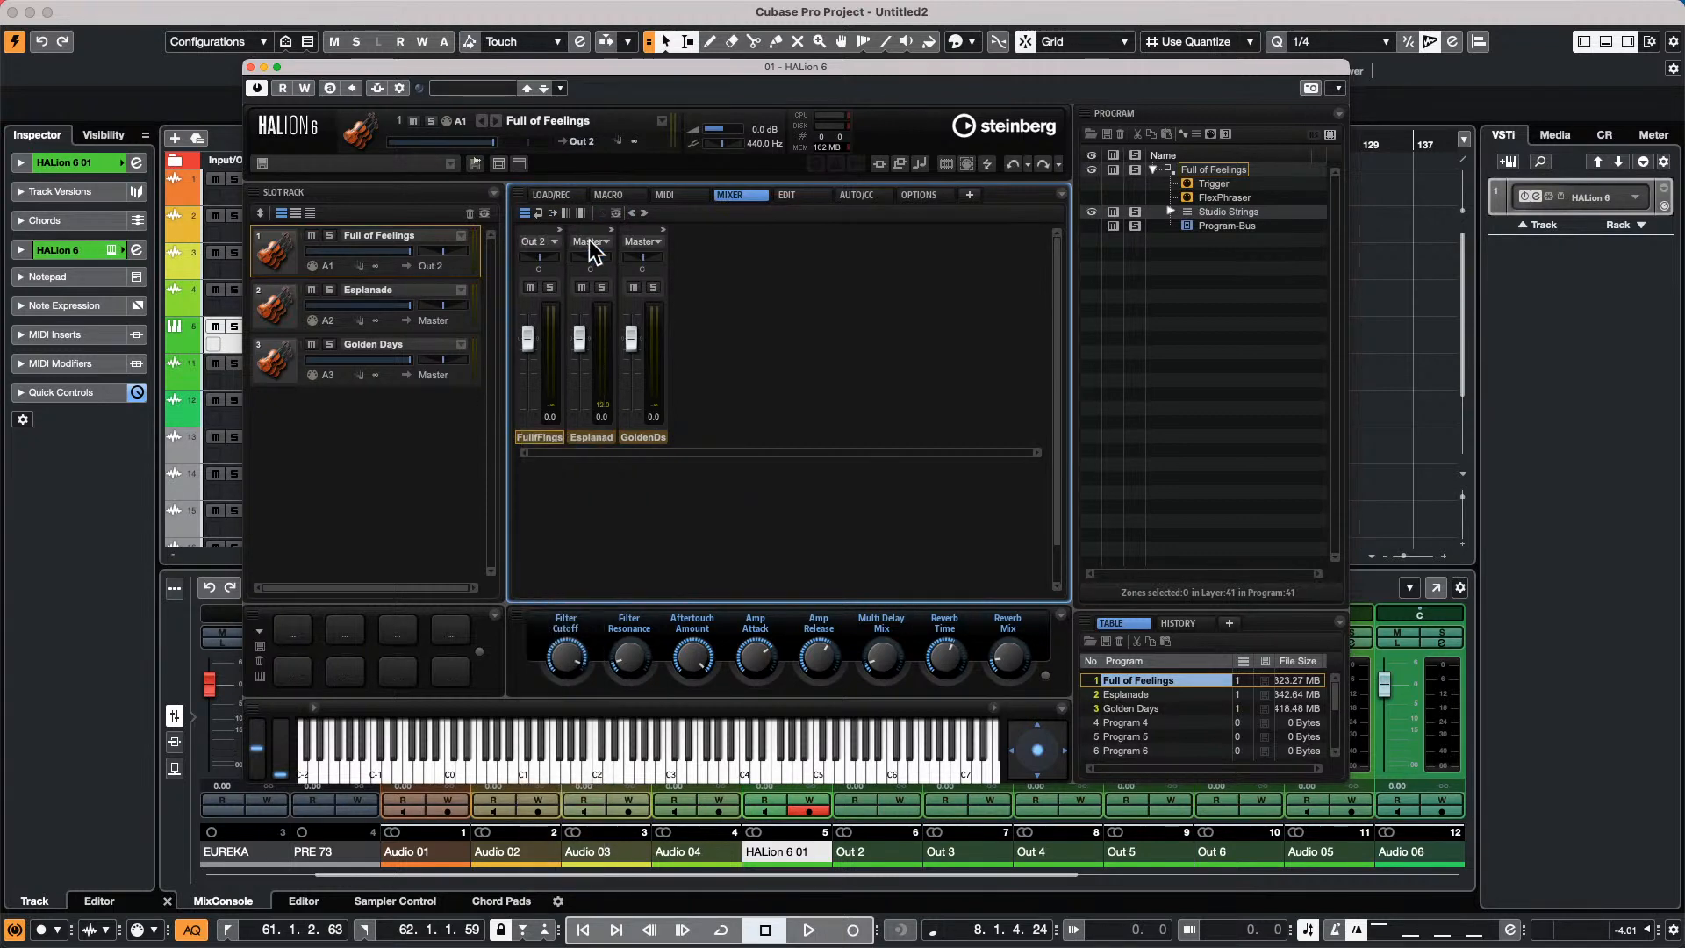
{"action": "left_click", "coordinate": [603, 247]}
{"action": "left_click", "coordinate": [610, 284]}
{"action": "left_click", "coordinate": [660, 243]}
{"action": "left_click", "coordinate": [664, 303]}
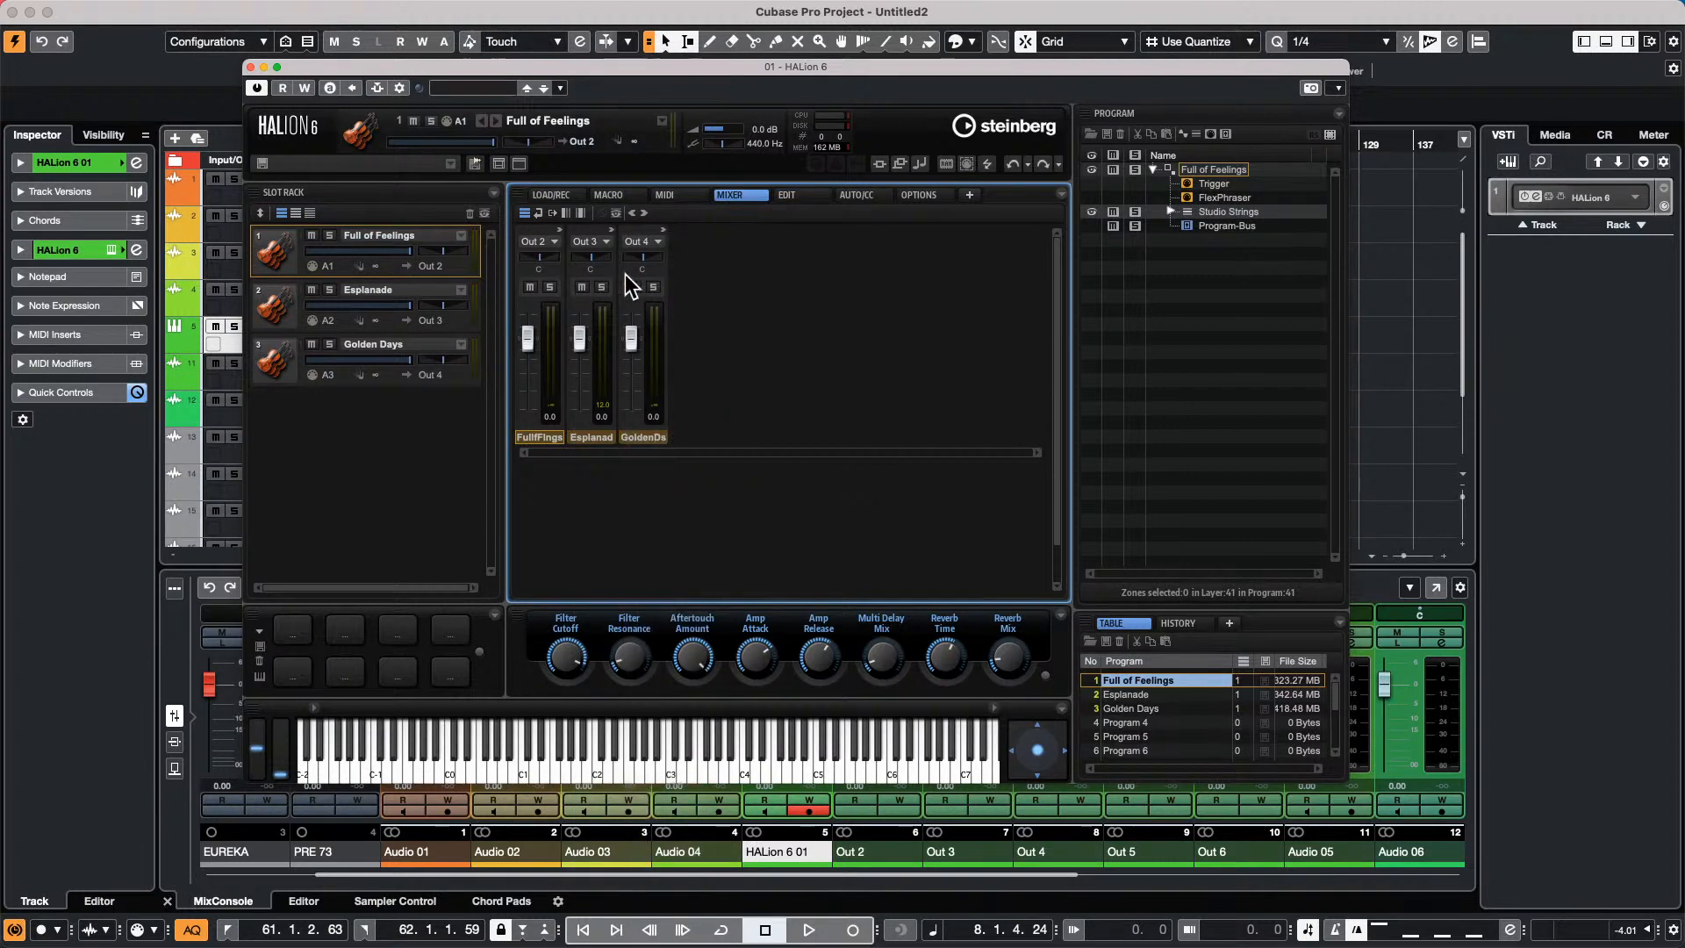
{"action": "left_click", "coordinate": [303, 323]}
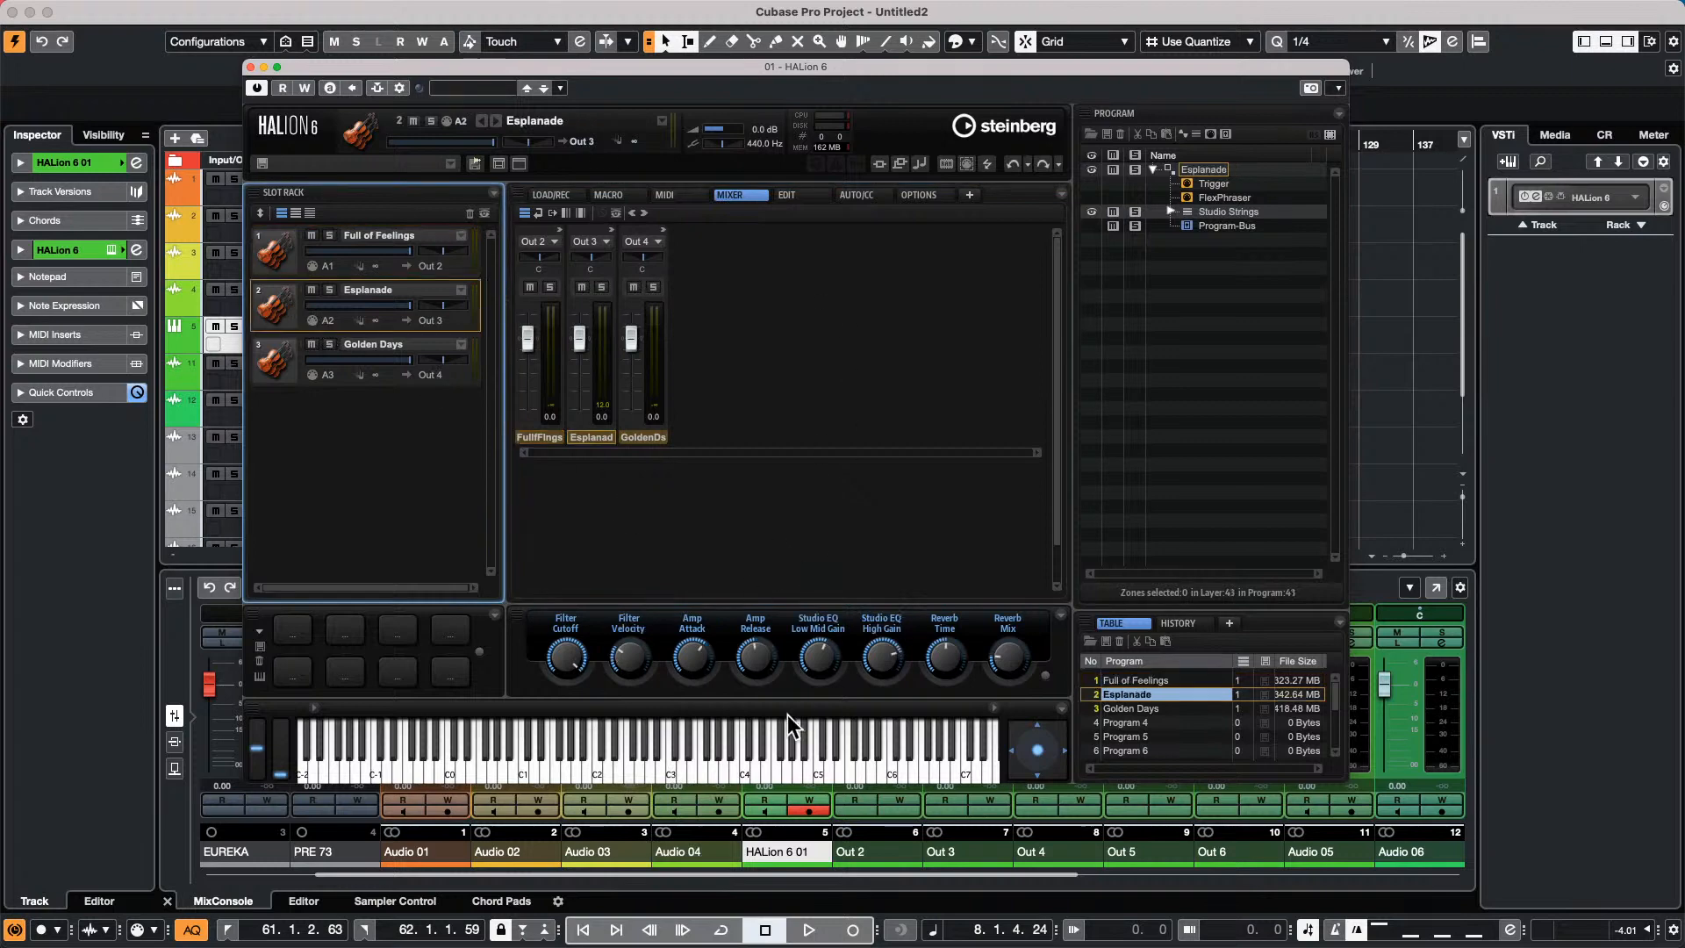
{"action": "left_click", "coordinate": [250, 67]}
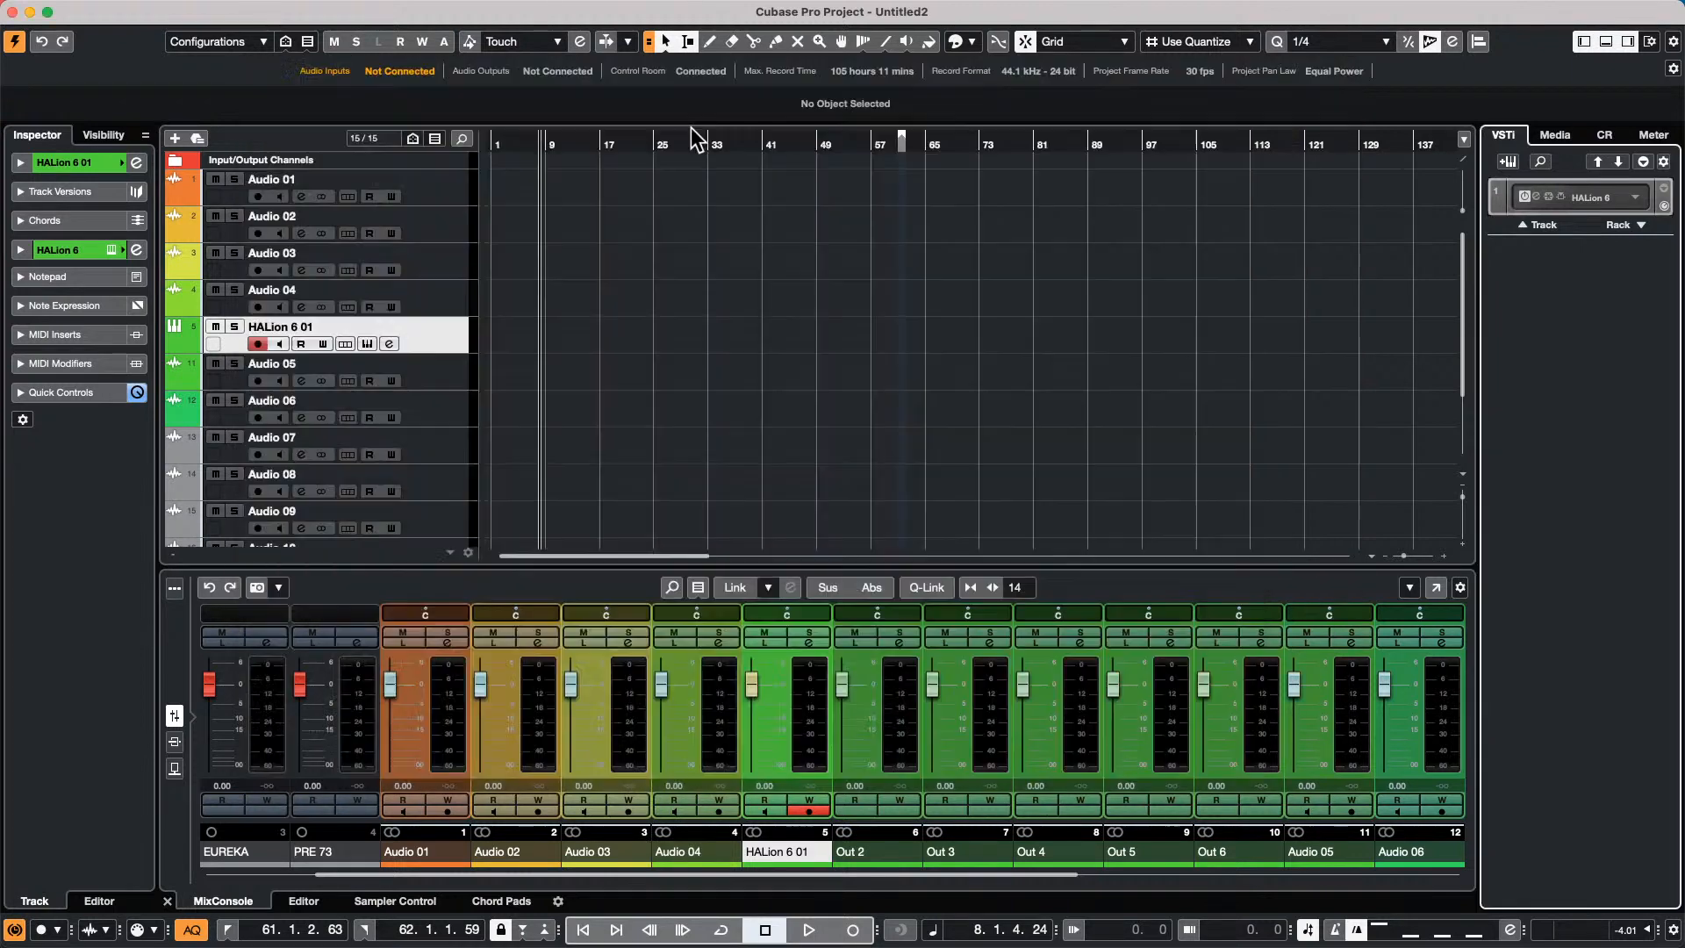
Show the output activation option for HALion 6 in the instrument rack, leaving its outputs as they are.
{"action": "left_click", "coordinate": [1636, 198]}
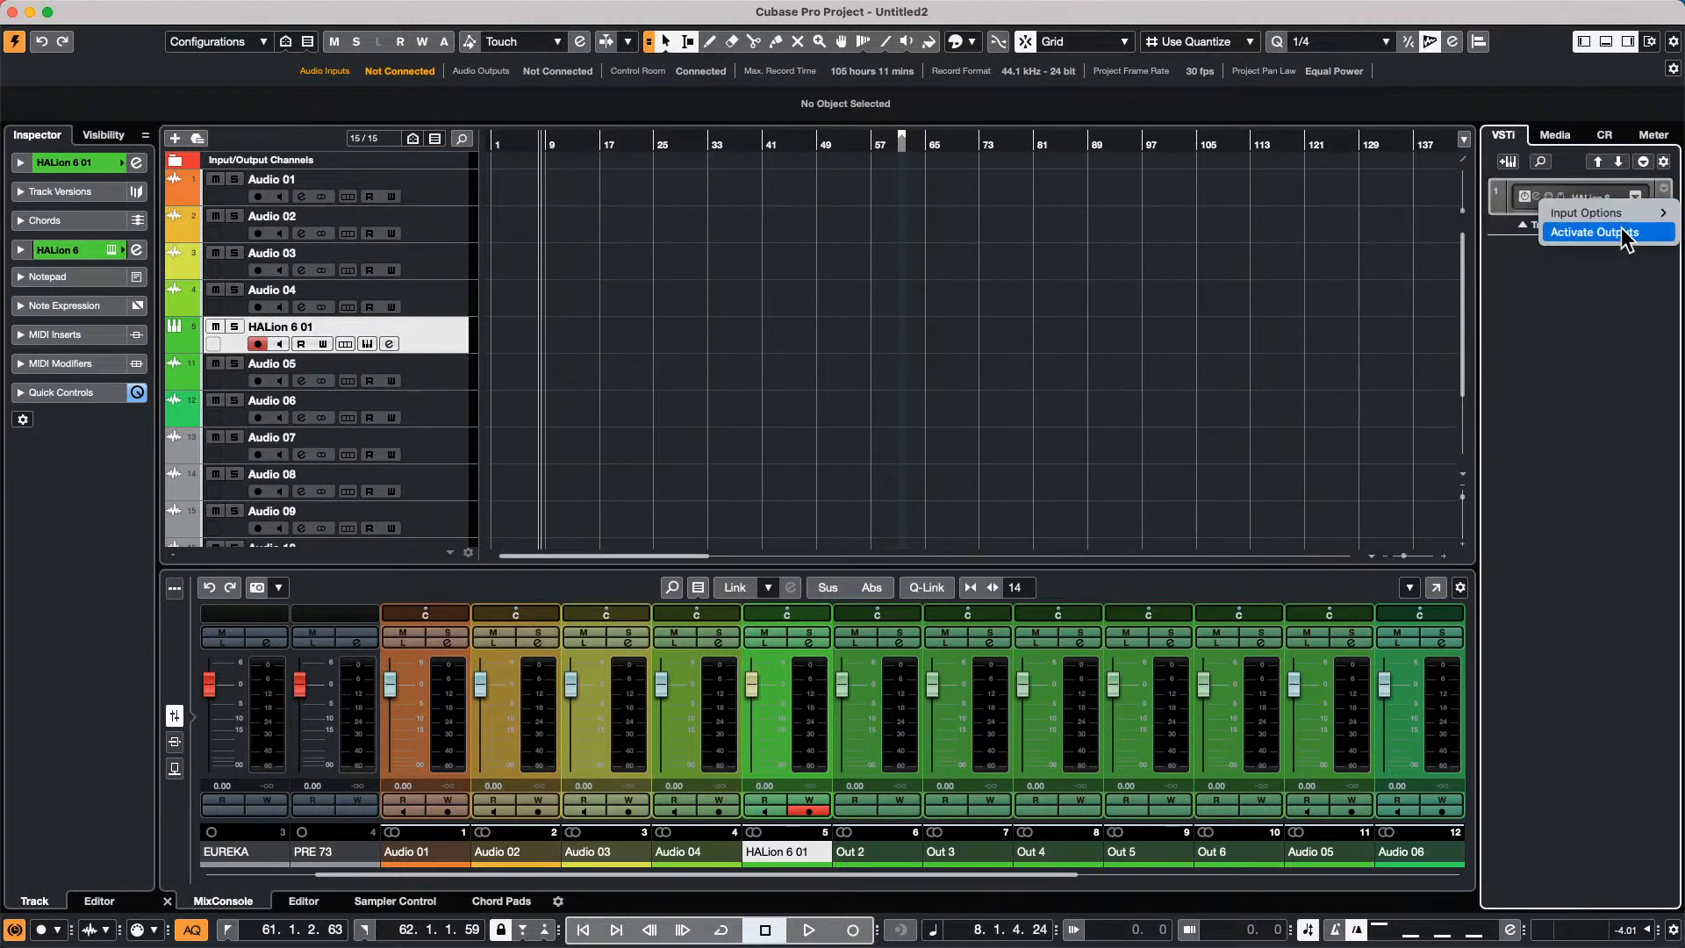
{"action": "left_click", "coordinate": [1625, 233]}
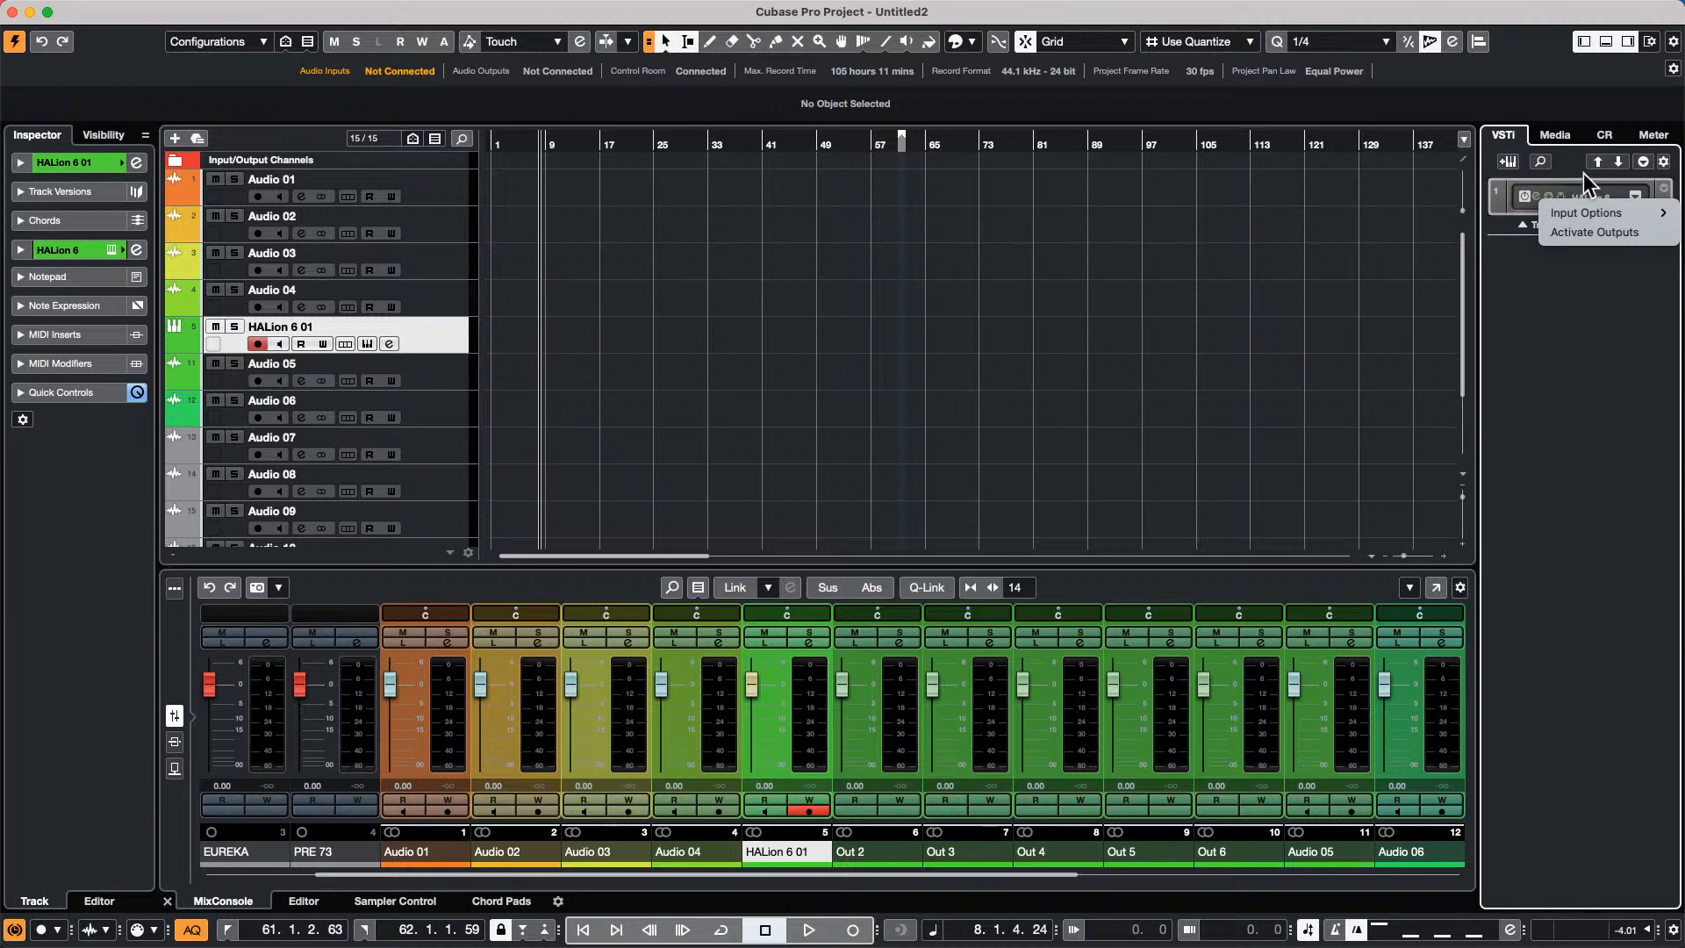
{"action": "left_click", "coordinate": [1560, 190]}
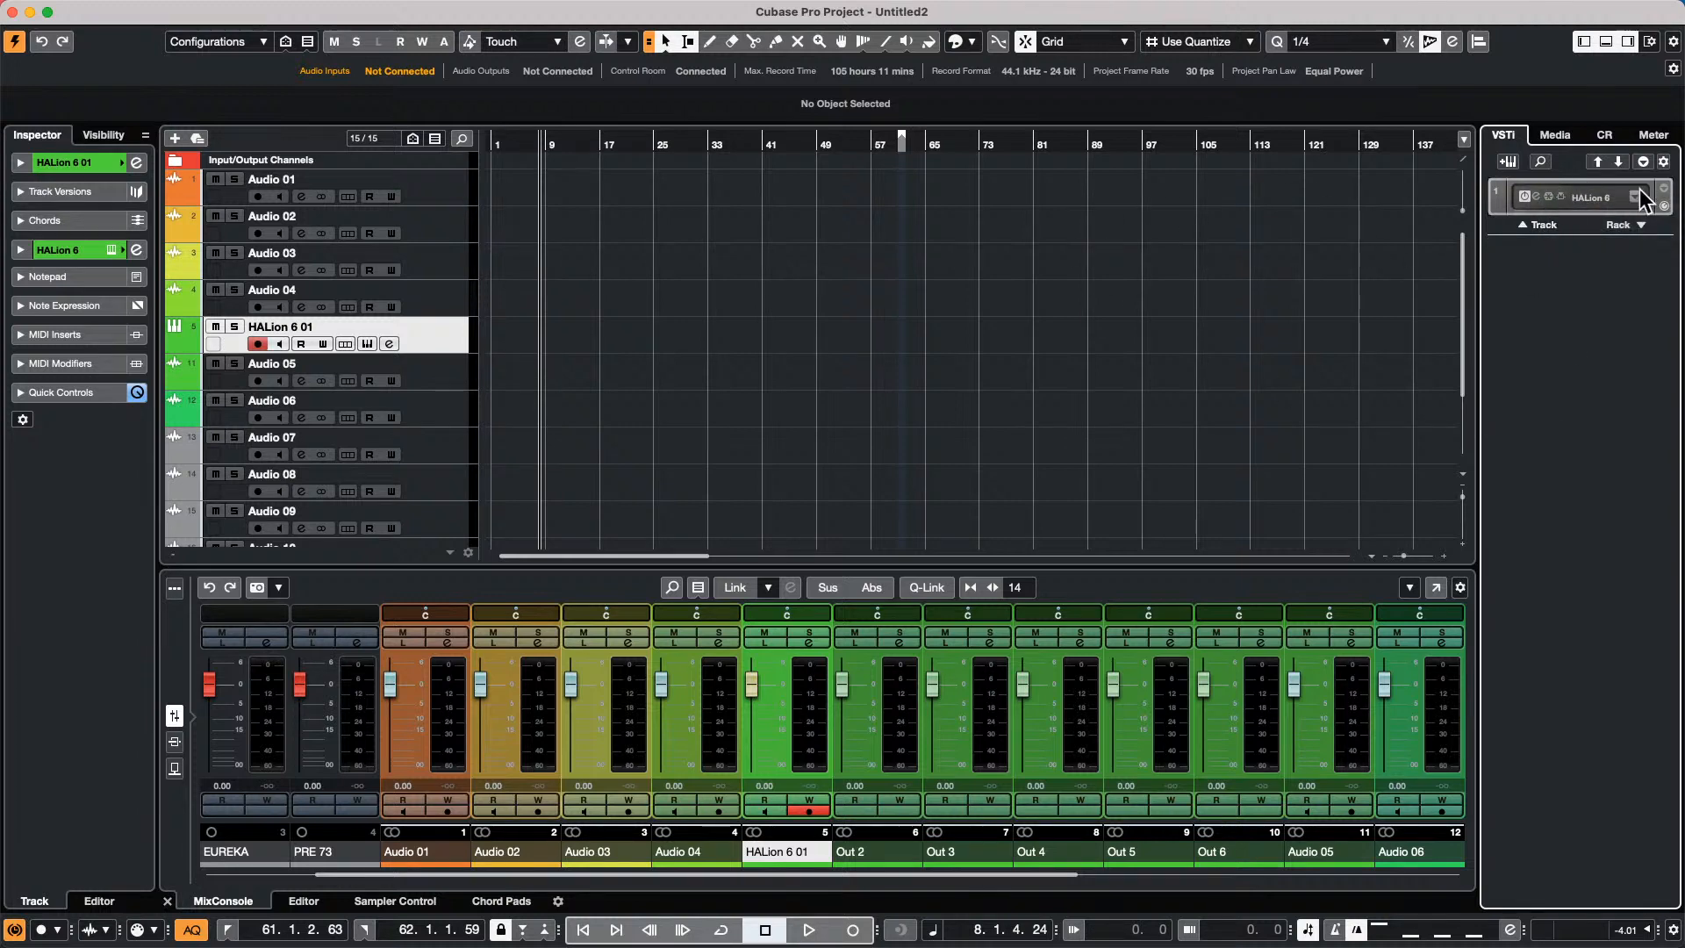
Add HALion Sonic SE as a rack instrument and create a MIDI track assigned to it.
{"action": "left_click", "coordinate": [1620, 225]}
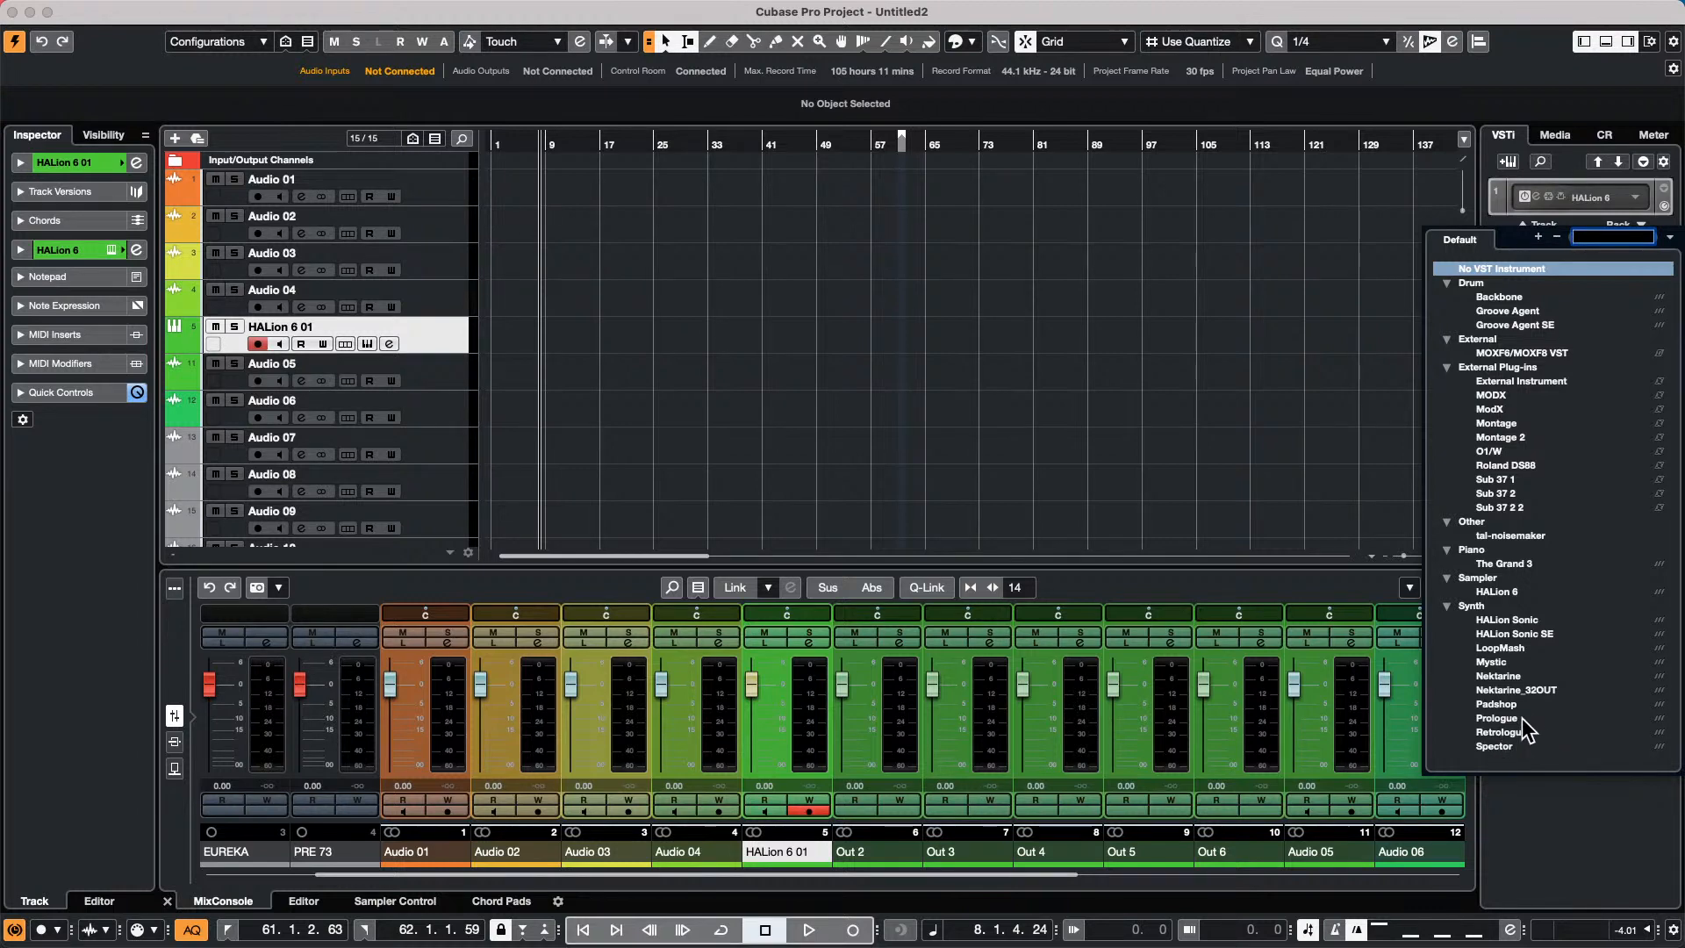
{"action": "left_click", "coordinate": [1549, 630]}
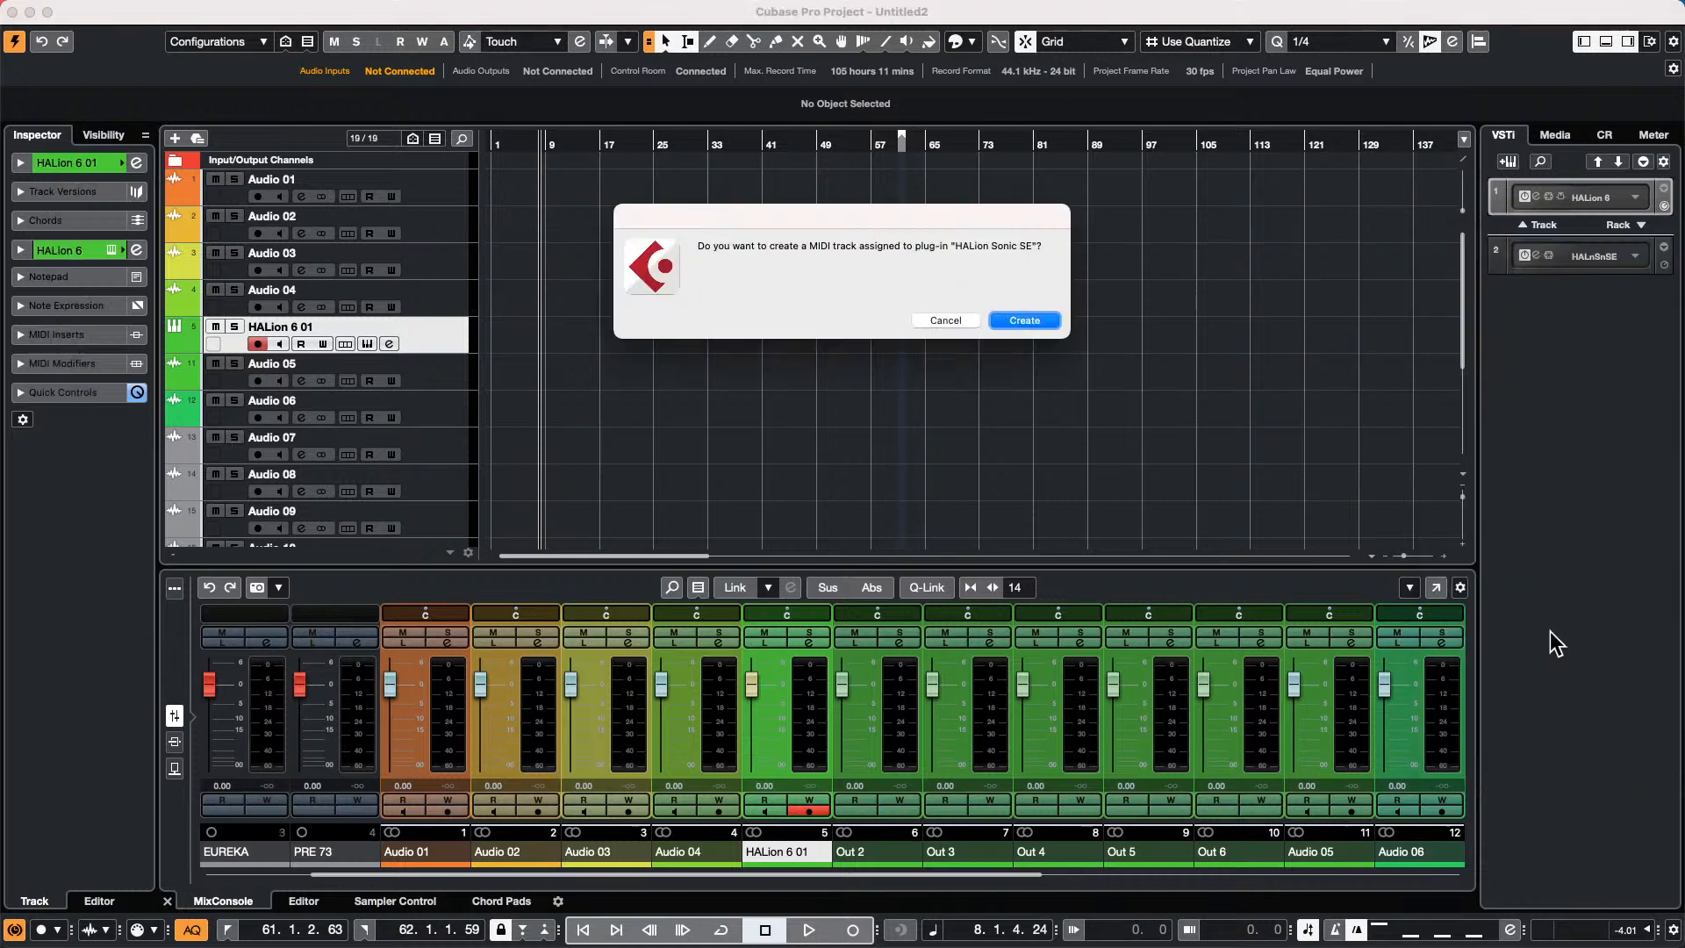
{"action": "left_click", "coordinate": [1018, 320]}
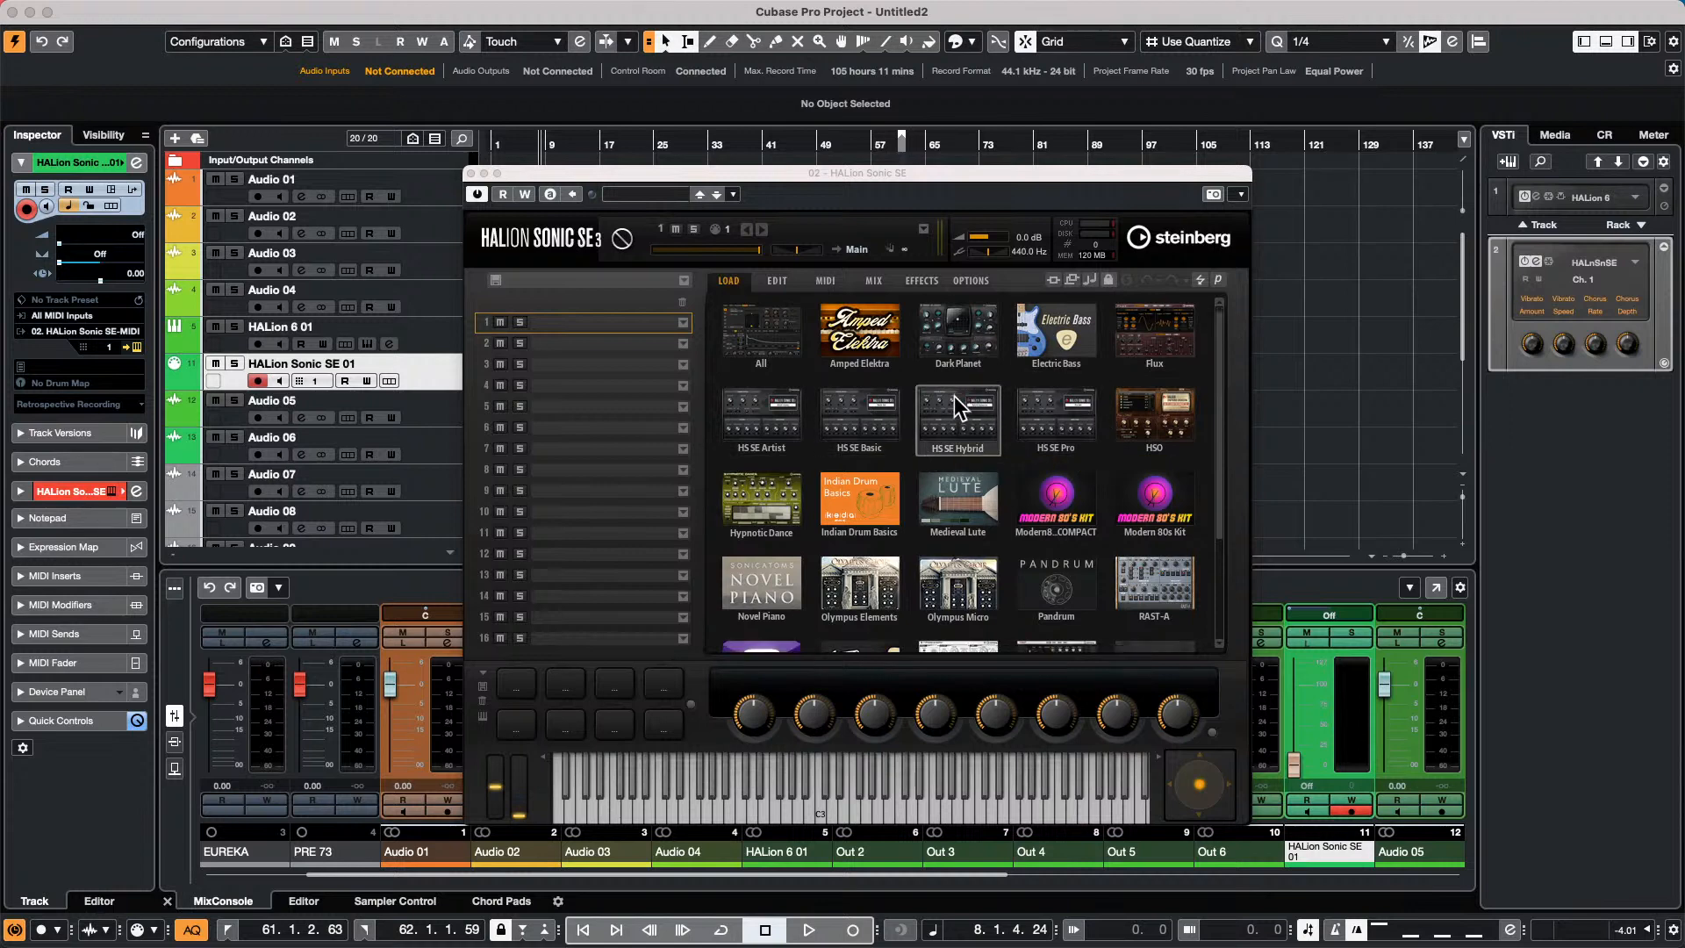
Look through the instruments available in the HALion Sonic SE editor and close the editor.
{"action": "scroll", "coordinate": [954, 397], "scroll_direction": "down", "scroll_amount": 3}
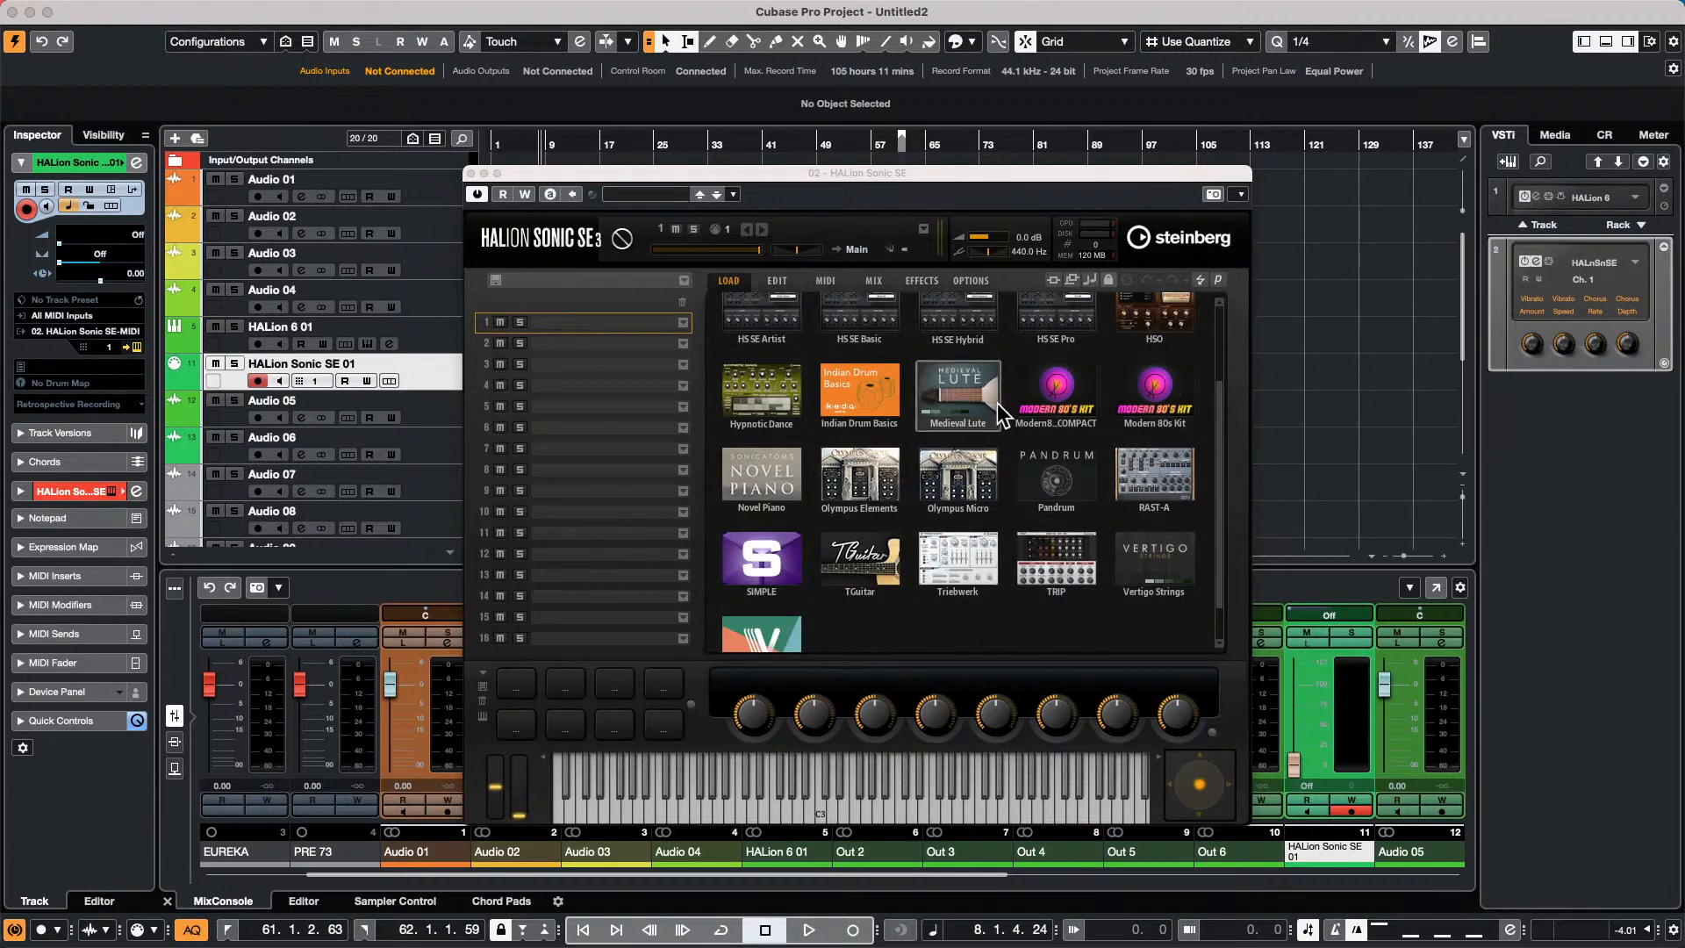
{"action": "scroll", "coordinate": [960, 408], "scroll_direction": "down", "scroll_amount": 1}
{"action": "scroll", "coordinate": [956, 430], "scroll_direction": "up", "scroll_amount": 5}
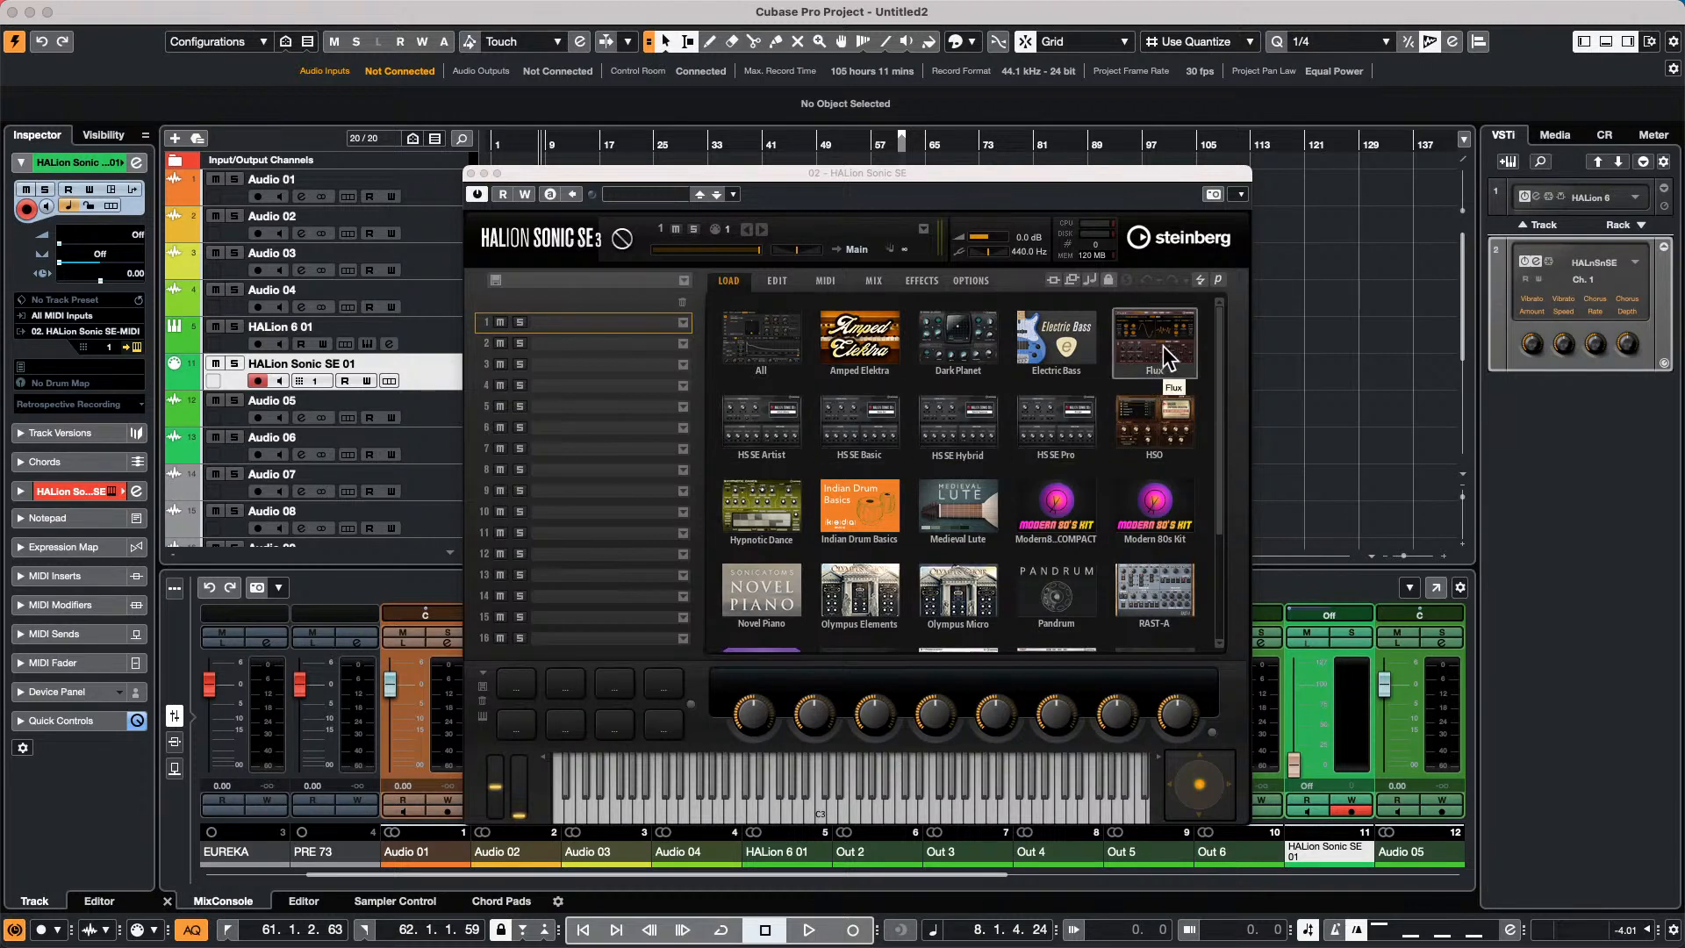
{"action": "left_click", "coordinate": [469, 173]}
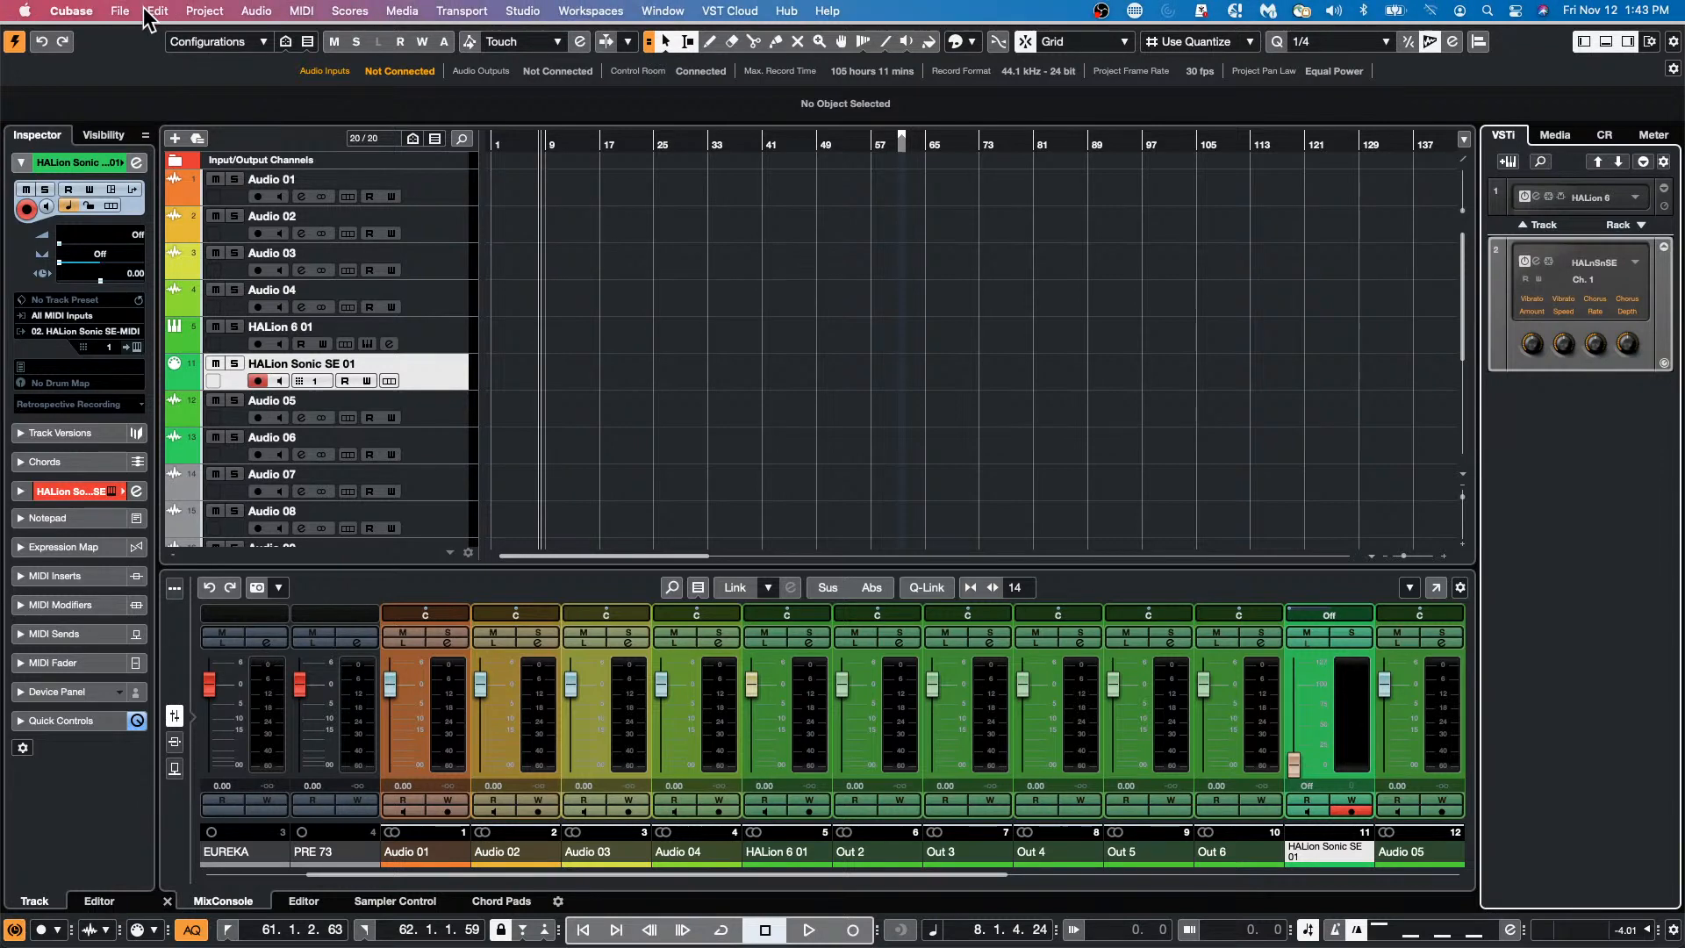
Open the recent project bicycle.cpr.
{"action": "left_click", "coordinate": [151, 11]}
{"action": "left_click", "coordinate": [764, 262]}
{"action": "left_click", "coordinate": [120, 10]}
{"action": "mouse_move", "coordinate": [153, 374]}
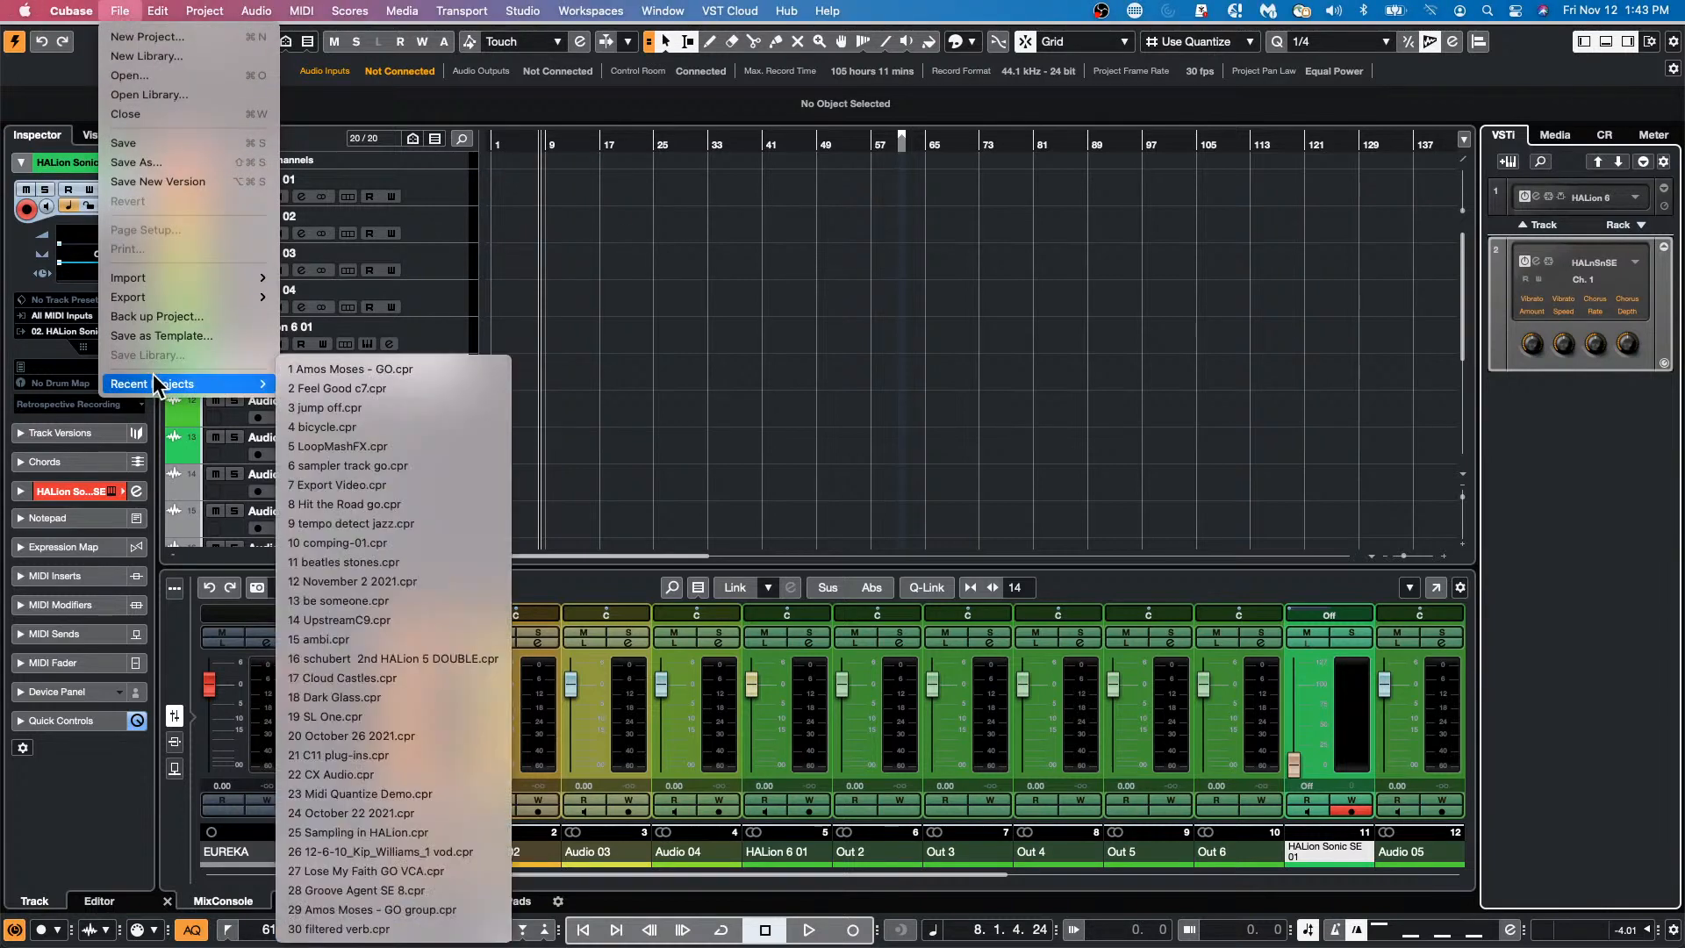
{"action": "left_click", "coordinate": [402, 430]}
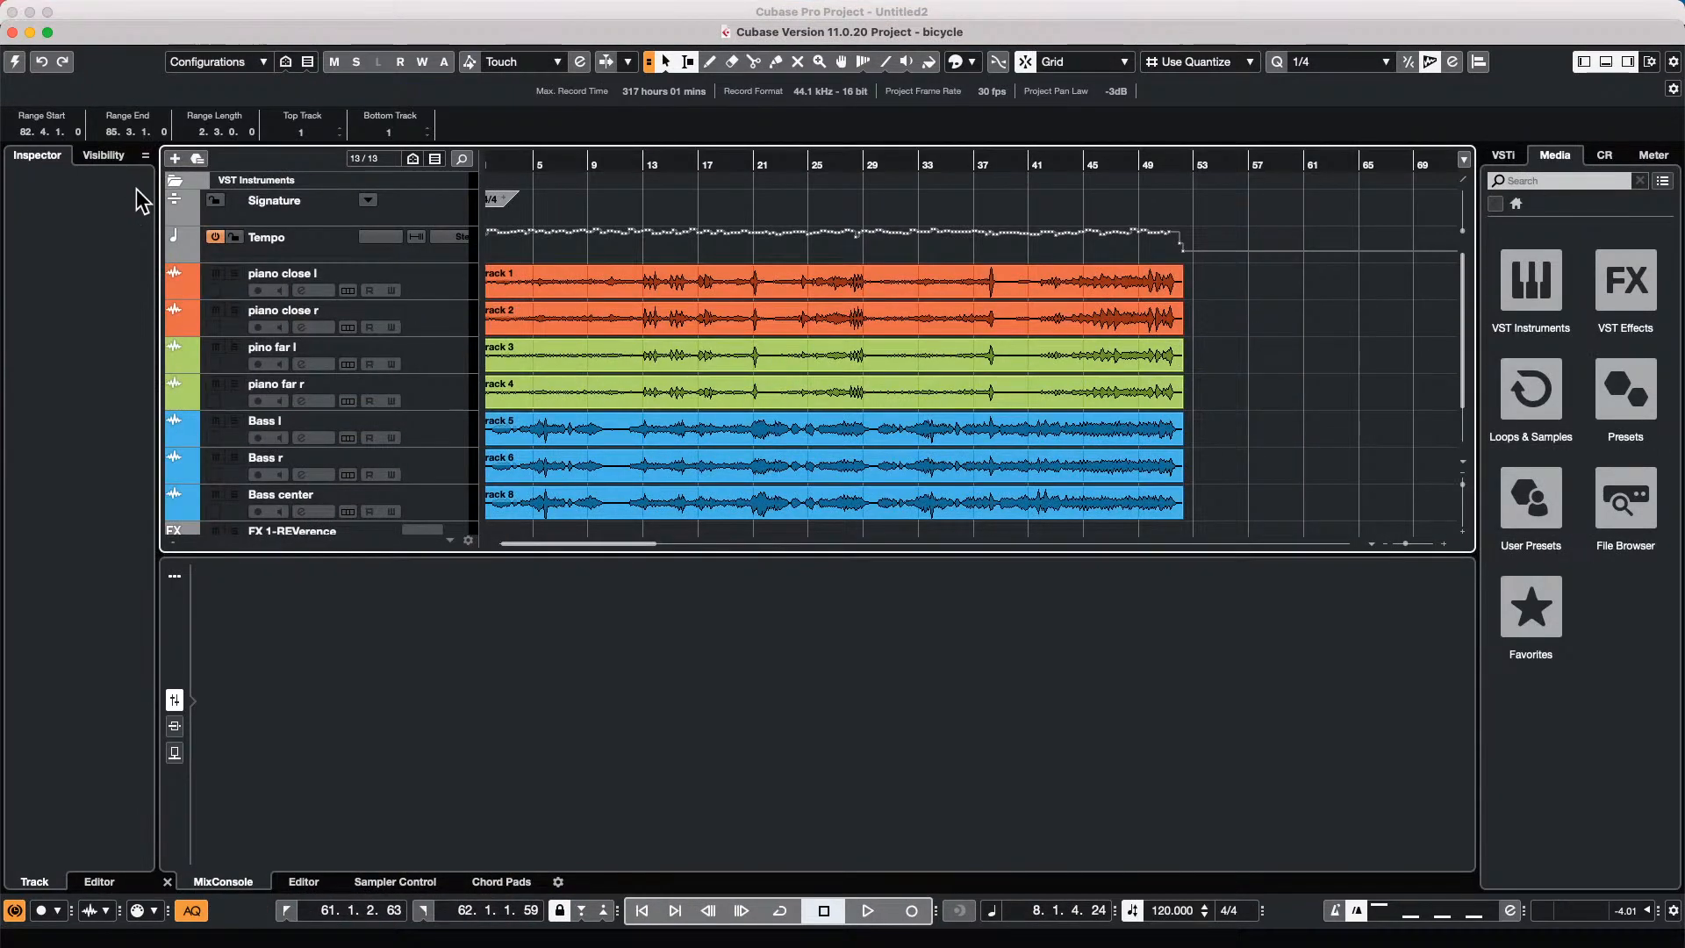
Split the piano close r event in two places from about bar 18 and move the middle section further along the timeline.
{"action": "right_click", "coordinate": [675, 308]}
{"action": "left_click", "coordinate": [763, 307]}
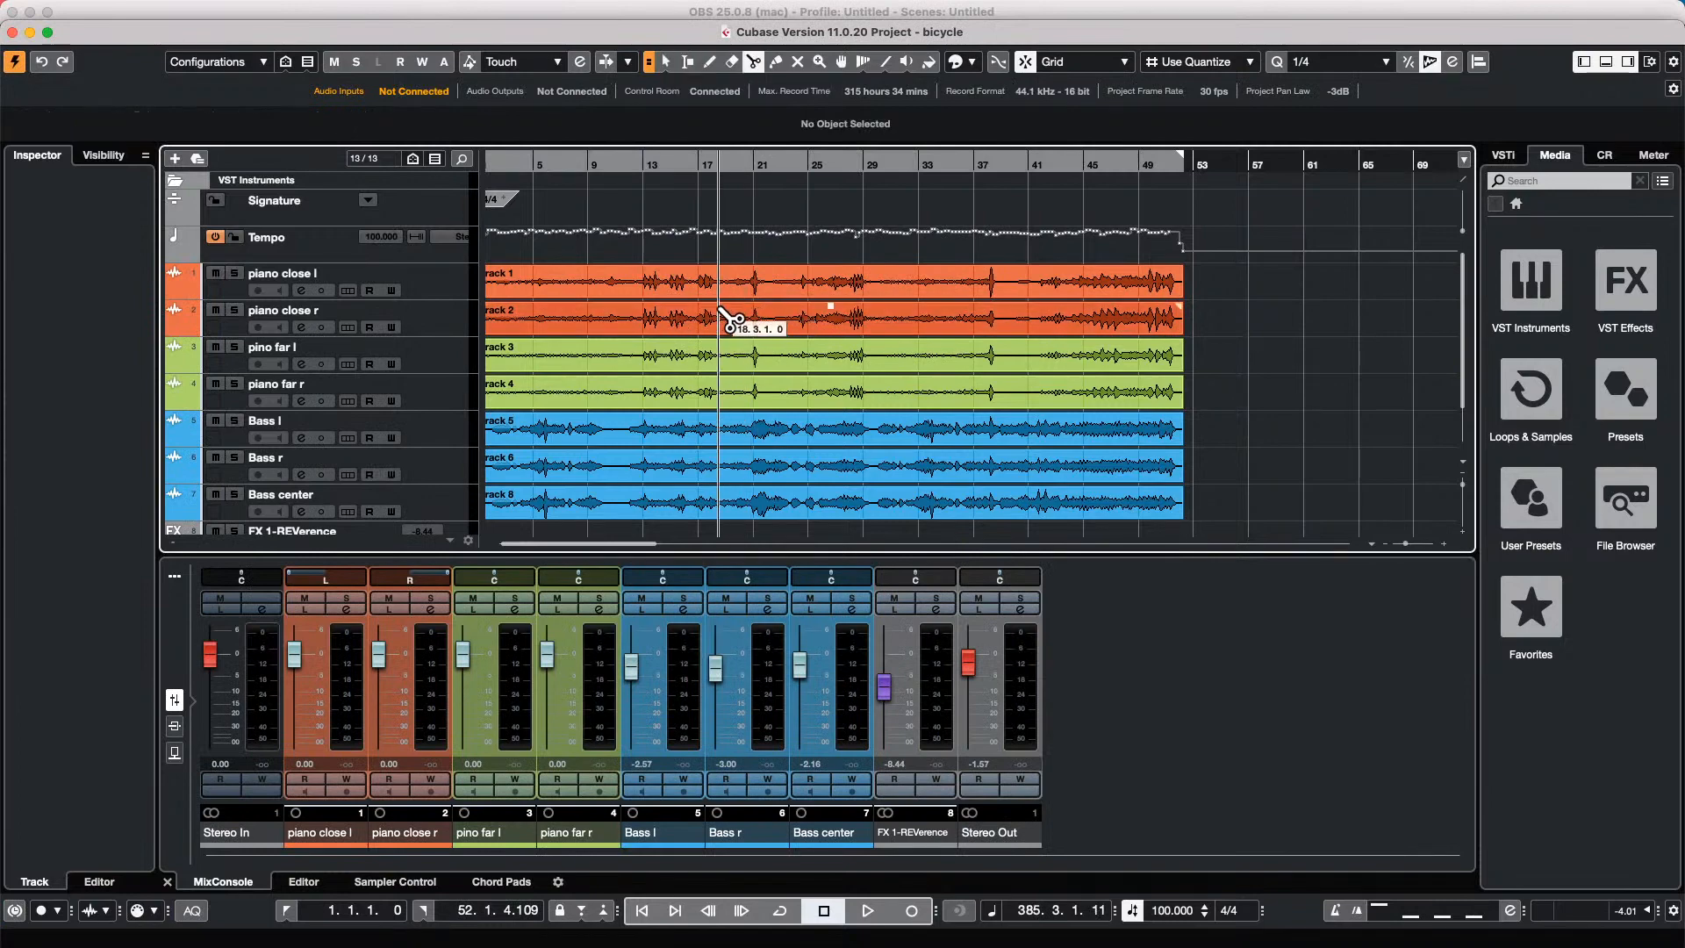
{"action": "right_click", "coordinate": [738, 321]}
{"action": "left_click", "coordinate": [760, 318]}
{"action": "mouse_move", "coordinate": [744, 318]}
{"action": "left_mouse_down"}
{"action": "mouse_move", "coordinate": [939, 316]}
{"action": "mouse_move", "coordinate": [935, 351]}
{"action": "left_mouse_up"}
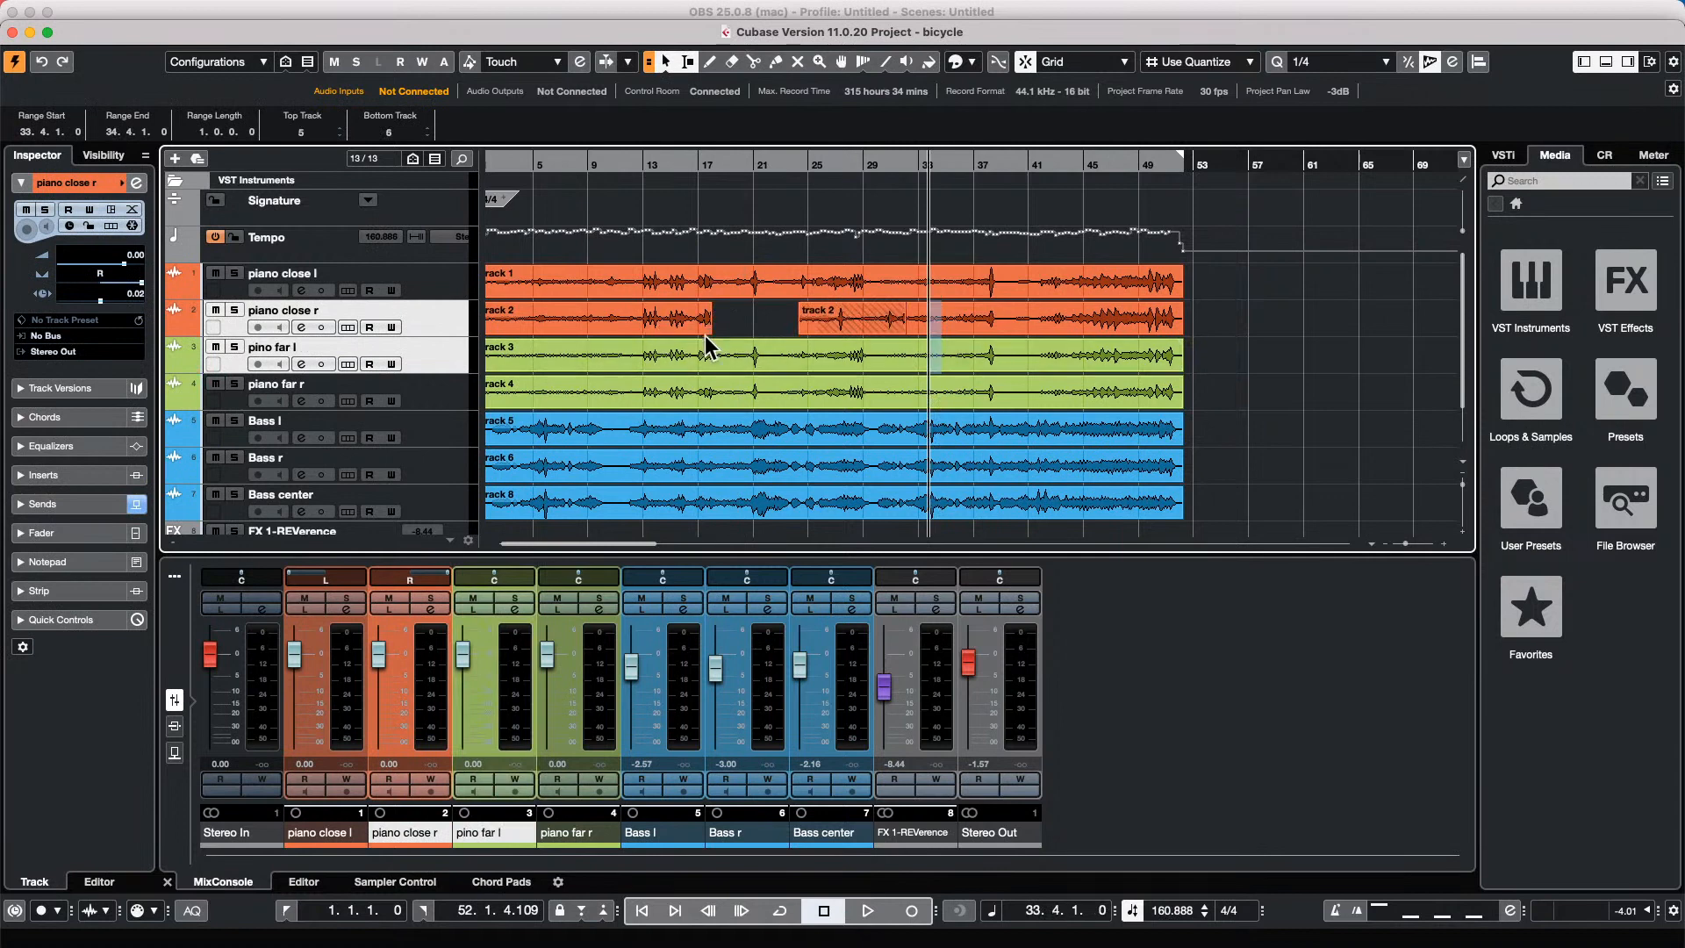
{"action": "left_click", "coordinate": [829, 352]}
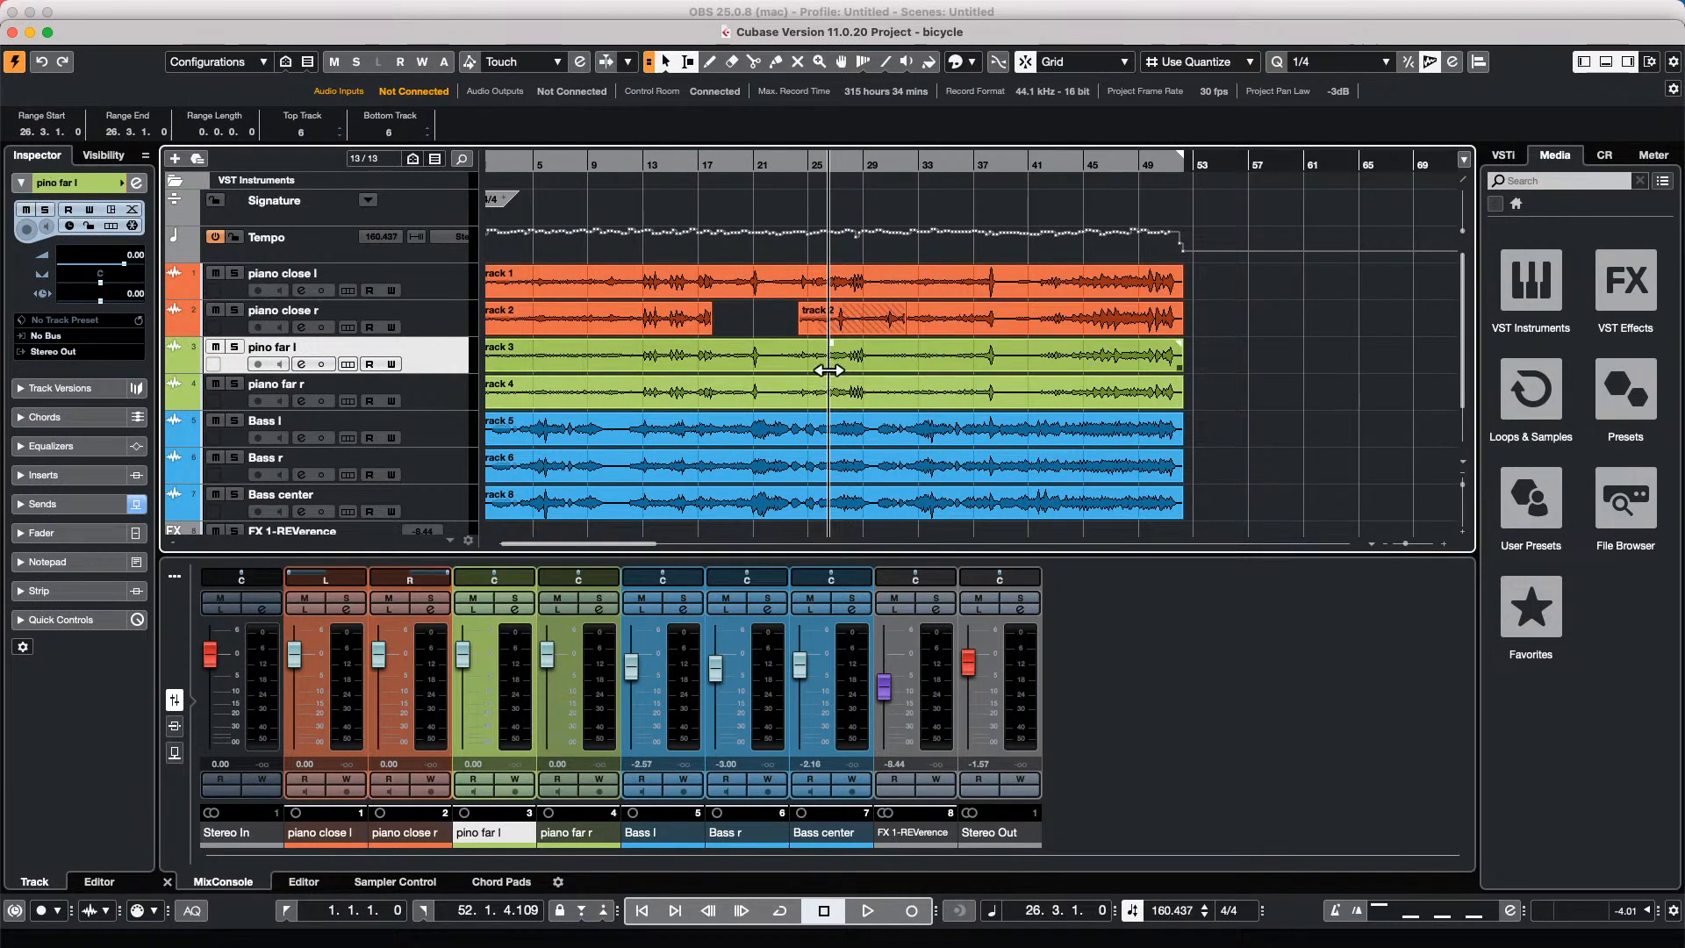
Split the piano far r event near bars 9 and 17, and cut the Bass l event in three places.
{"action": "right_click", "coordinate": [701, 401]}
{"action": "left_click", "coordinate": [718, 401]}
{"action": "left_click", "coordinate": [586, 391]}
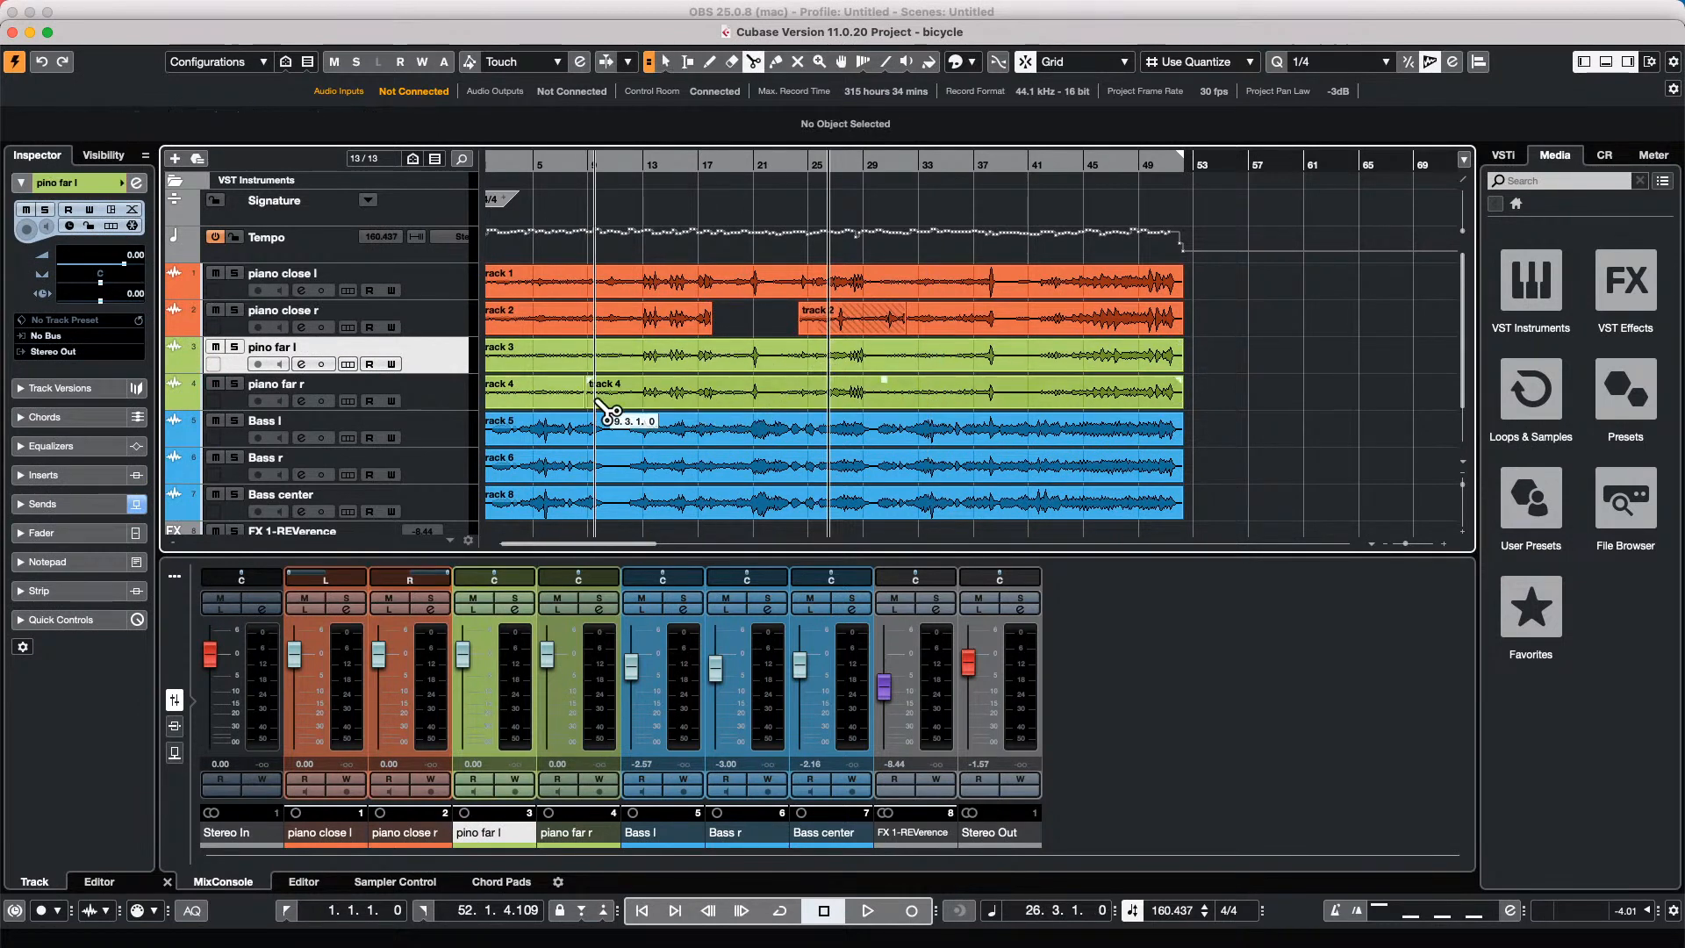
{"action": "left_click", "coordinate": [696, 392]}
{"action": "left_click", "coordinate": [794, 429]}
Erase the cut middle sections from piano far r and Bass l, and the whole Bass r event.
{"action": "right_click", "coordinate": [800, 458]}
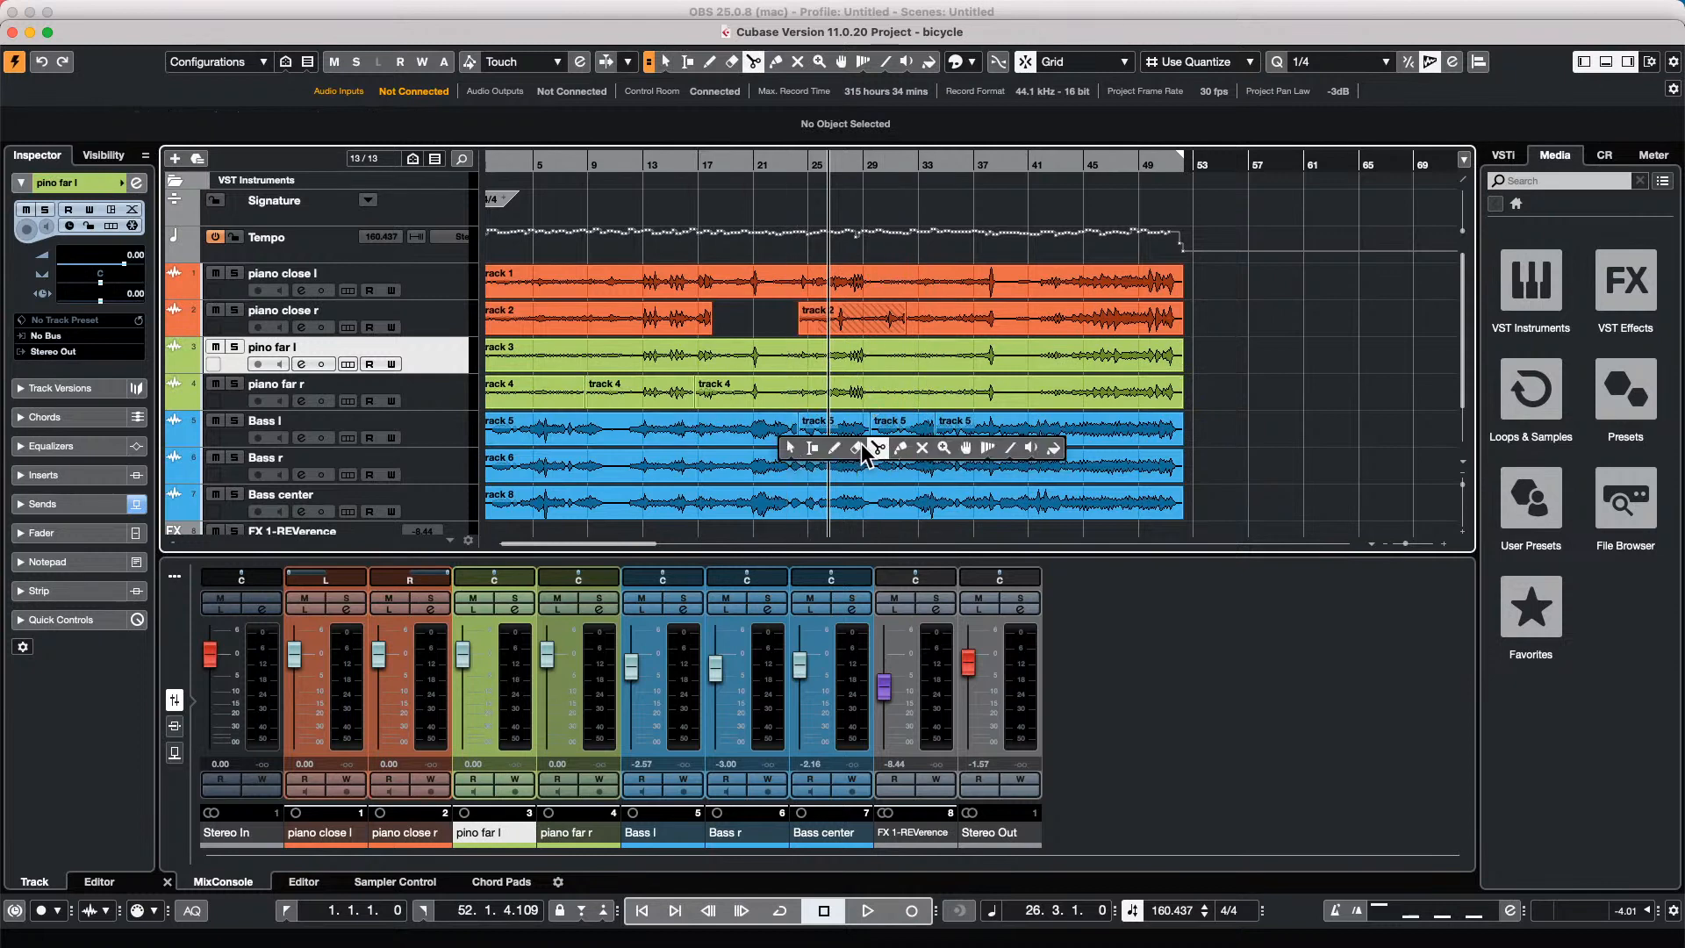
{"action": "left_click", "coordinate": [876, 452]}
{"action": "left_click", "coordinate": [641, 391]}
{"action": "left_click", "coordinate": [899, 429]}
{"action": "left_click", "coordinate": [882, 465]}
Undo all the recent split, move and erase edits on the piano and bass tracks.
{"action": "key", "text": "super+z"}
{"action": "key", "text": "super+z"}
{"action": "key", "text": "super+z"}
{"action": "key", "text": "super+z"}
{"action": "key", "text": "super+z"}
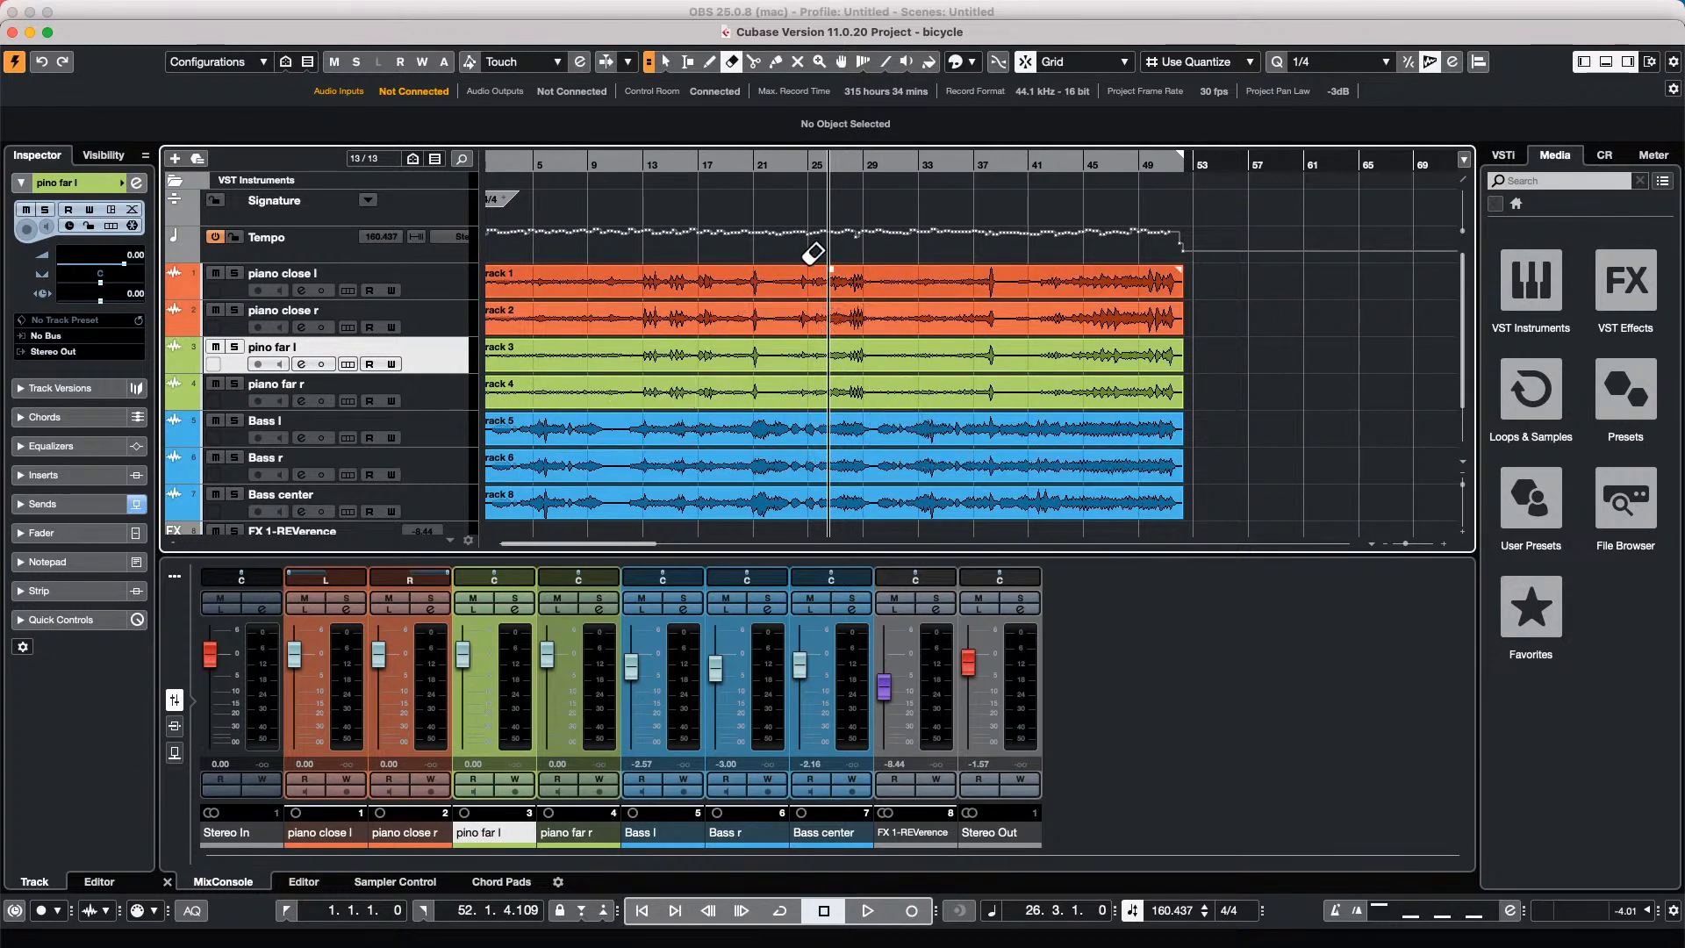
Redo all the undone split, move and erase edits, and enlarge the pino far l track.
{"action": "key", "text": "super+shift+z"}
{"action": "key", "text": "super+shift+z"}
{"action": "key", "text": "super+shift+z"}
{"action": "key", "text": "super+shift+z"}
{"action": "key", "text": "super+shift+z"}
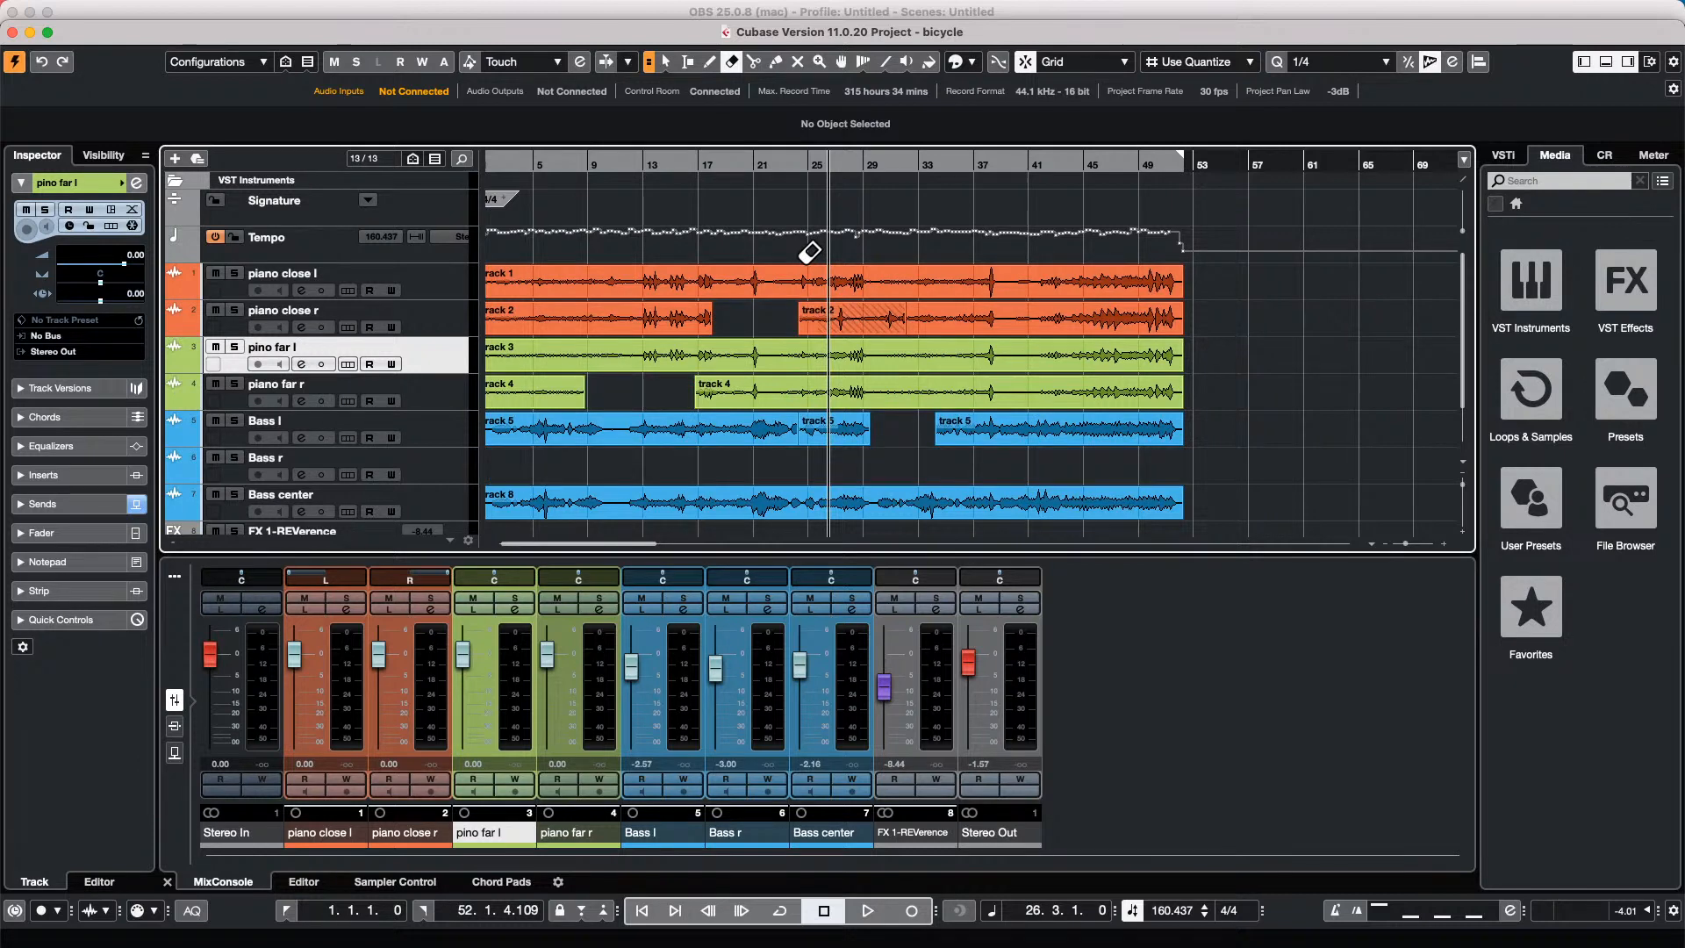
{"action": "key", "text": "super+Down"}
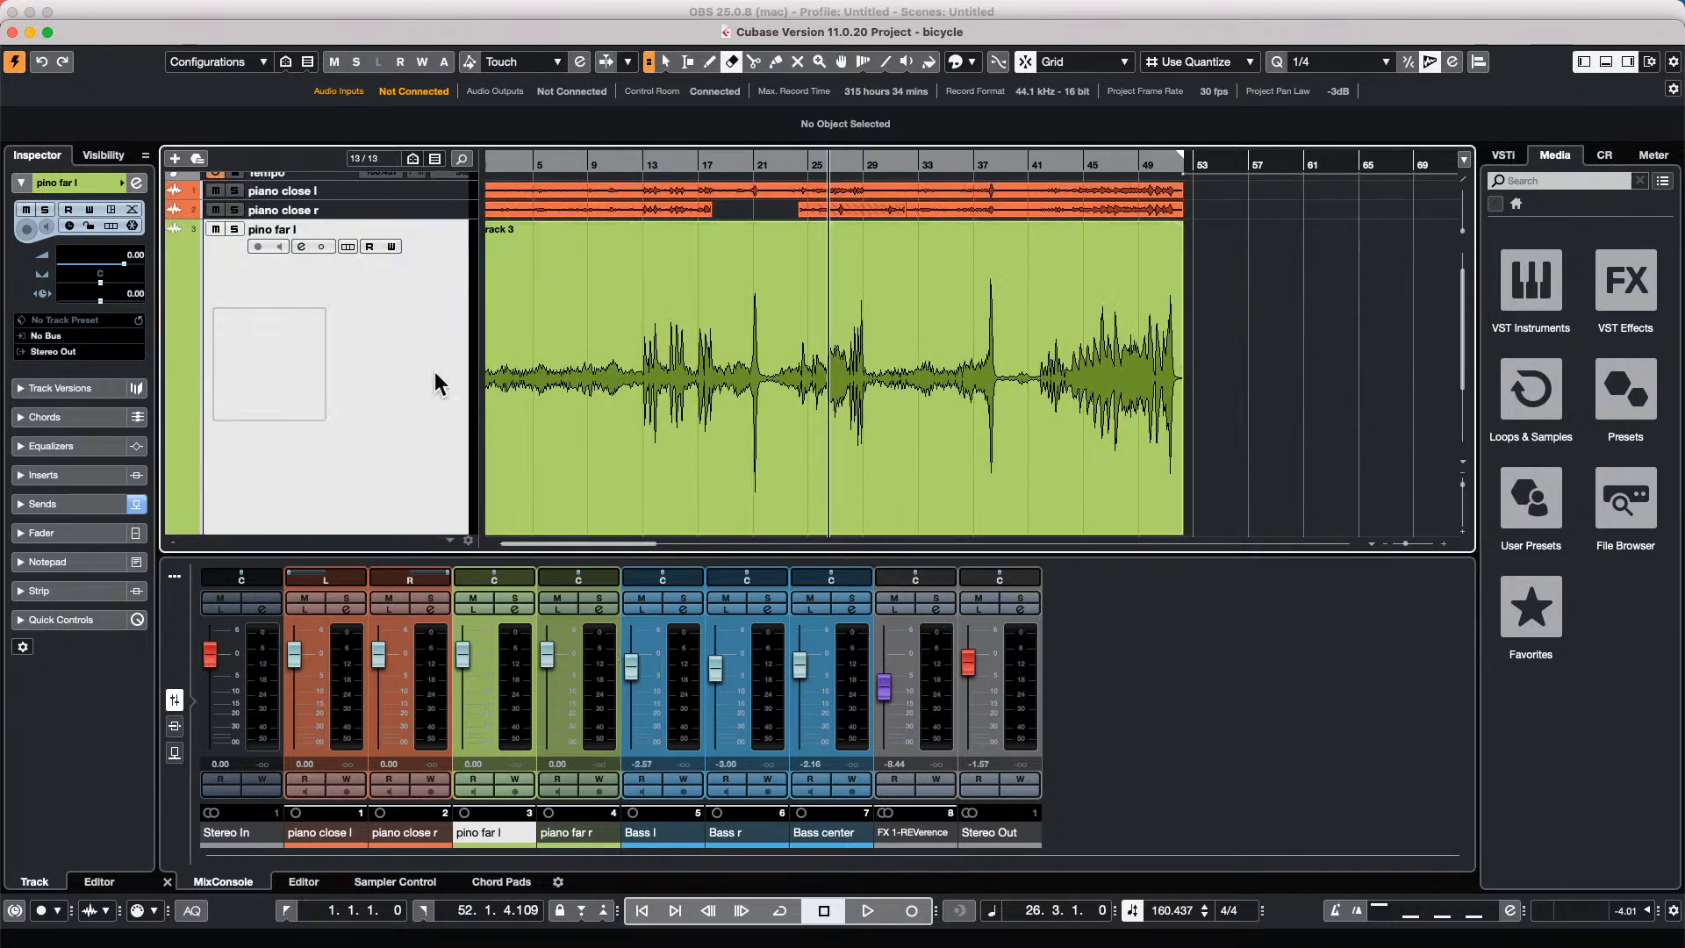
Set the faders of Bass r to -8.44, Bass center to -7.64 and FX 1-REVerence to -2.57; pan Bass l left, Bass center R48, FX right.
{"action": "left_click_drag", "start_coordinate": [715, 667], "coordinate": [883, 665]}
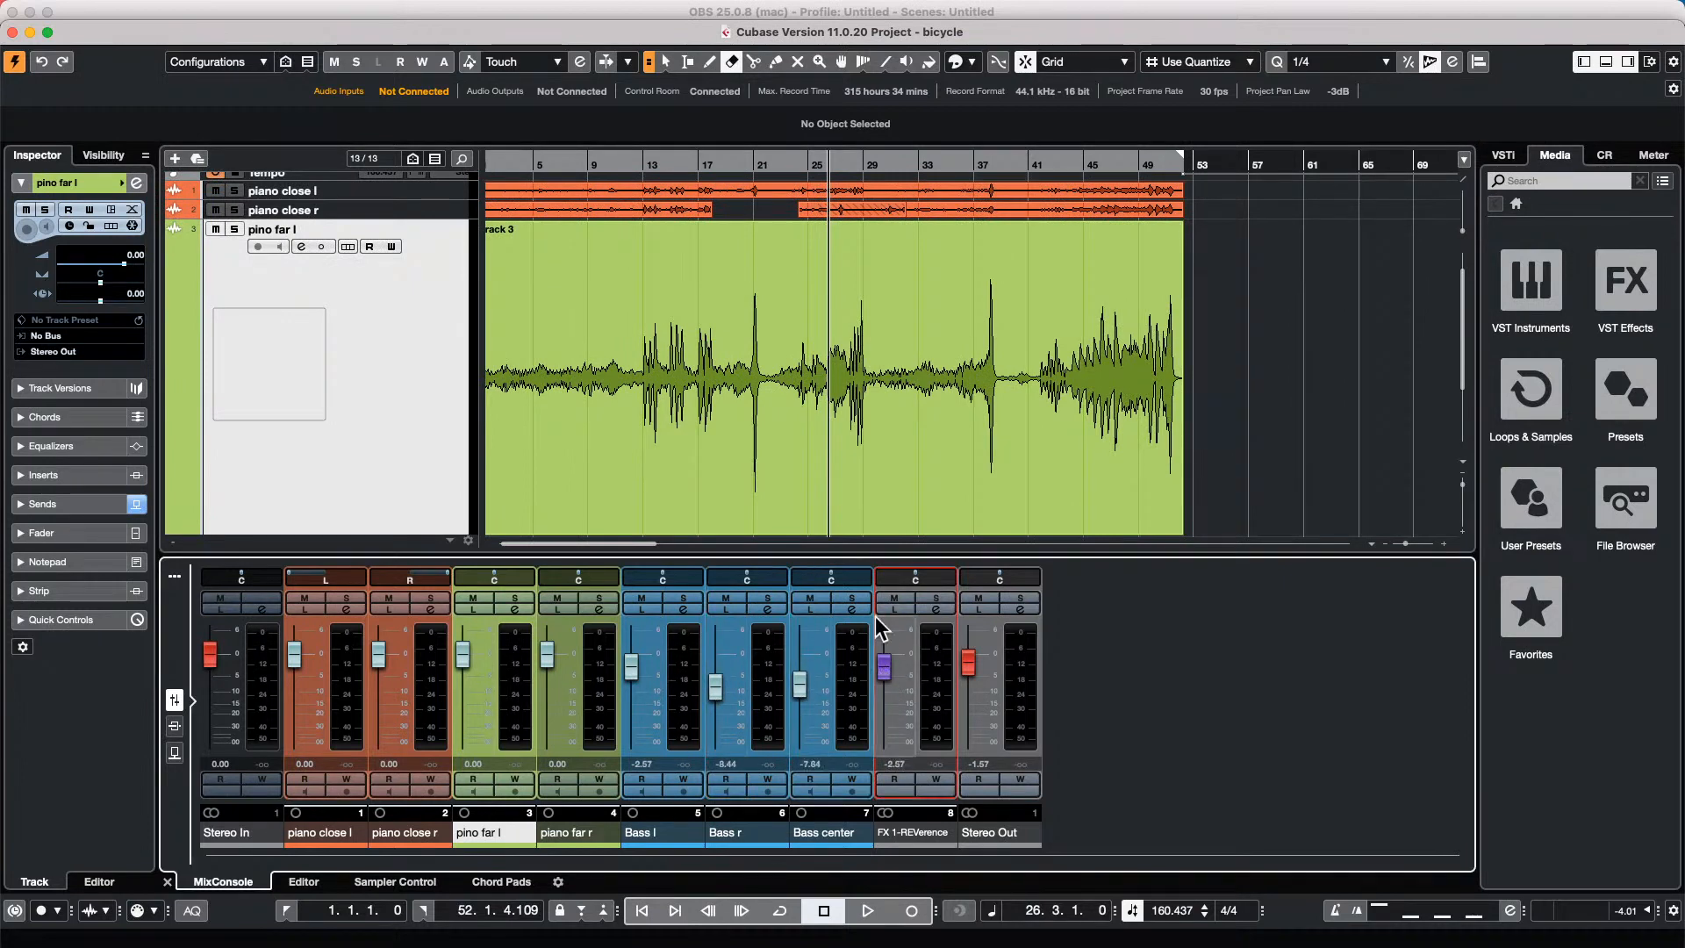
{"action": "left_click_drag", "start_coordinate": [915, 579], "coordinate": [968, 575]}
{"action": "left_click_drag", "start_coordinate": [665, 579], "coordinate": [613, 587]}
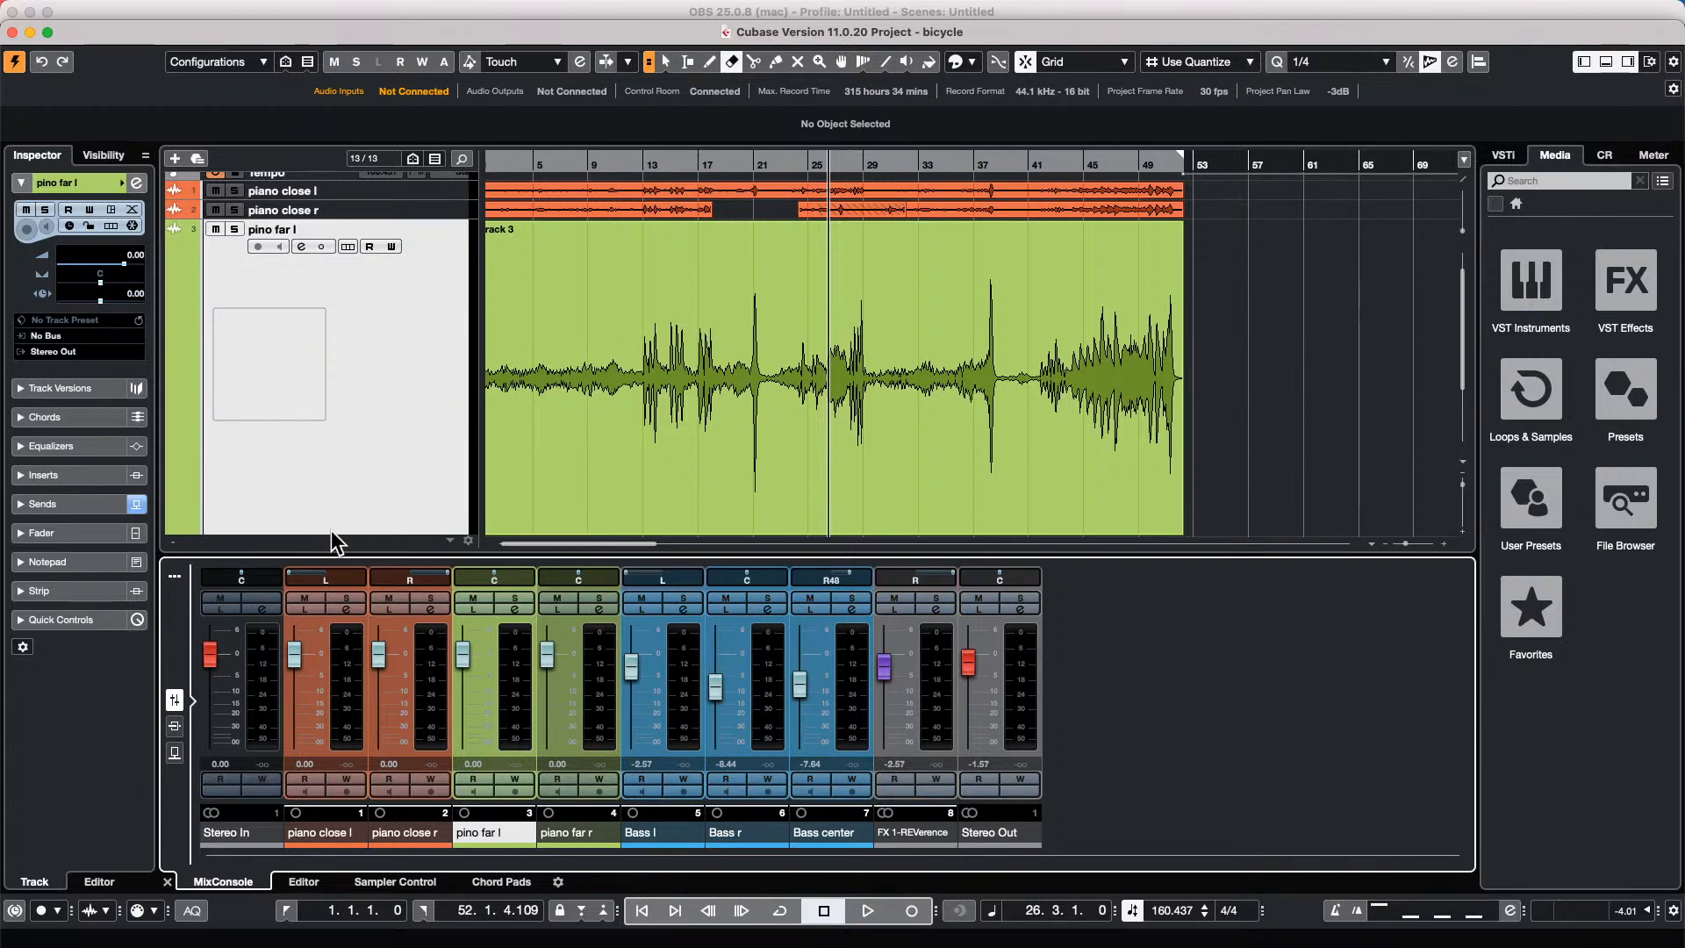
Reduce the height of the pino far l track and undo the fader and pan changes in the MixConsole.
{"action": "left_click_drag", "start_coordinate": [332, 530], "coordinate": [338, 307]}
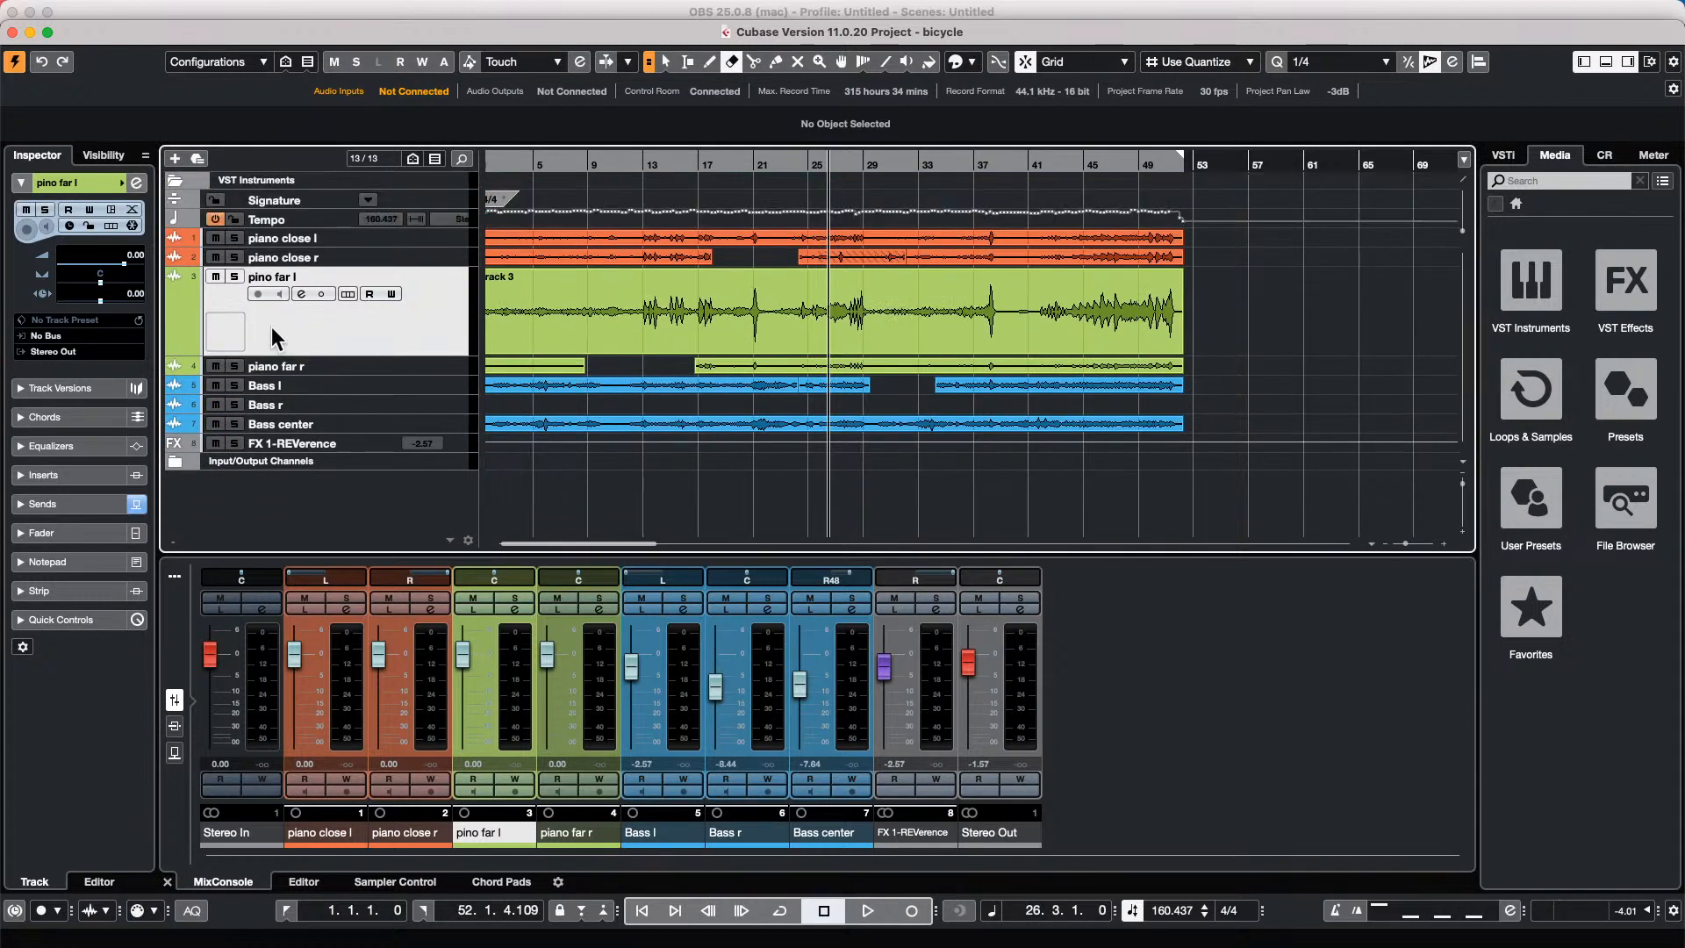
{"action": "left_click", "coordinate": [174, 576]}
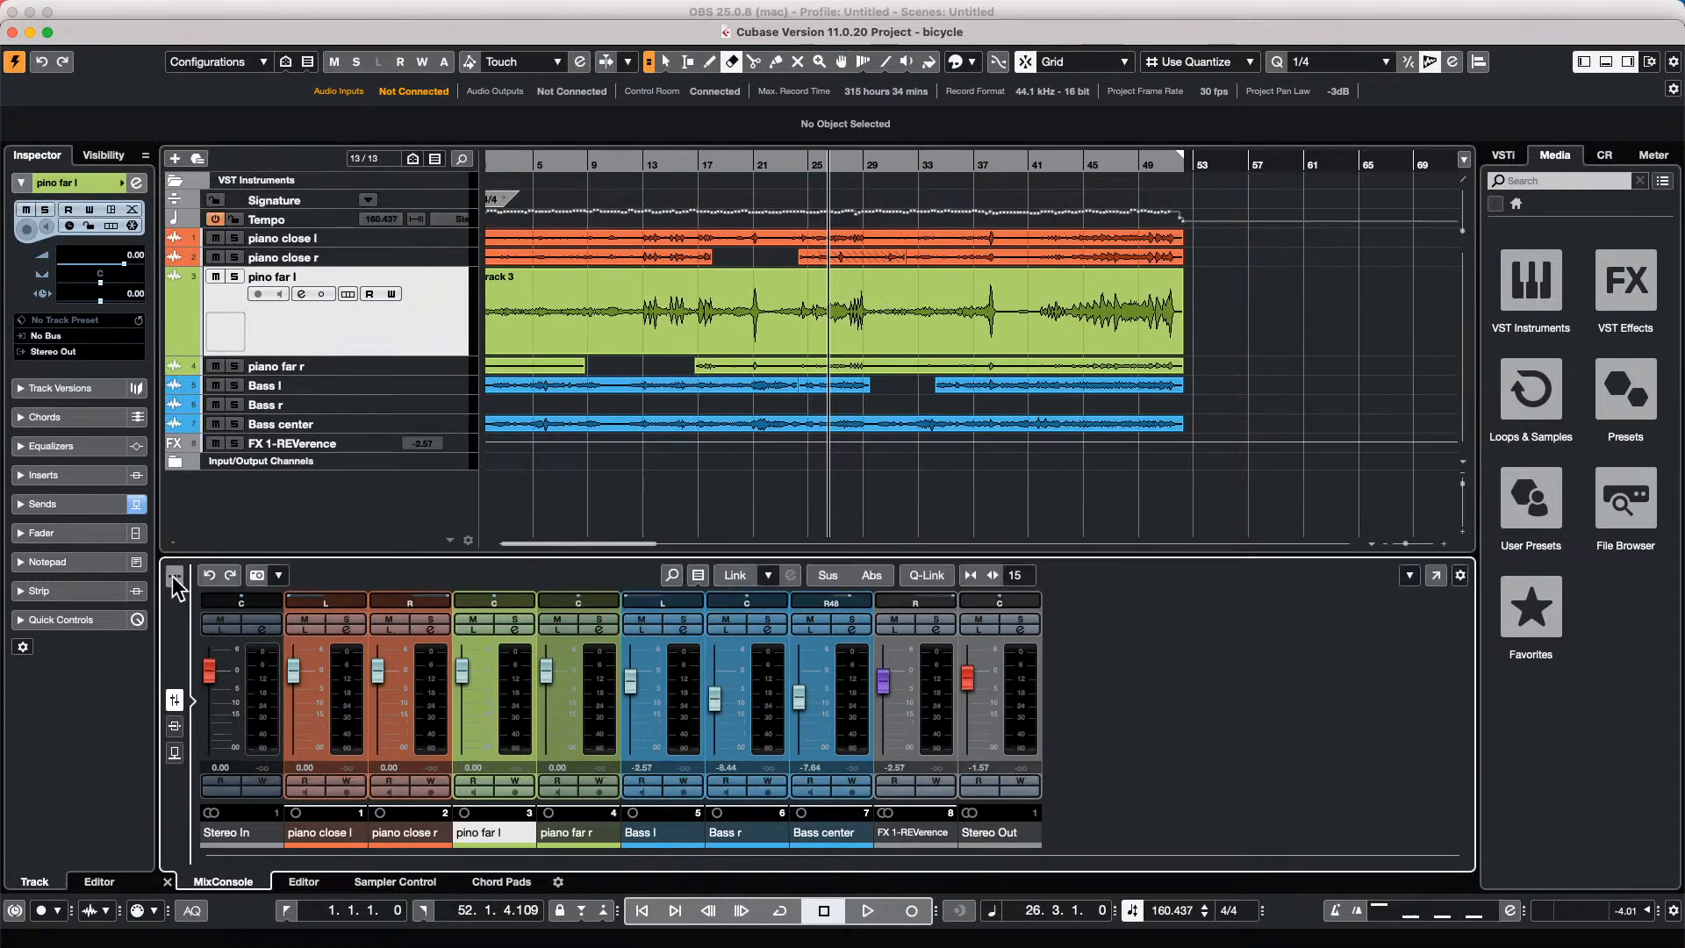
{"action": "left_click", "coordinate": [208, 576]}
{"action": "left_click", "coordinate": [208, 575]}
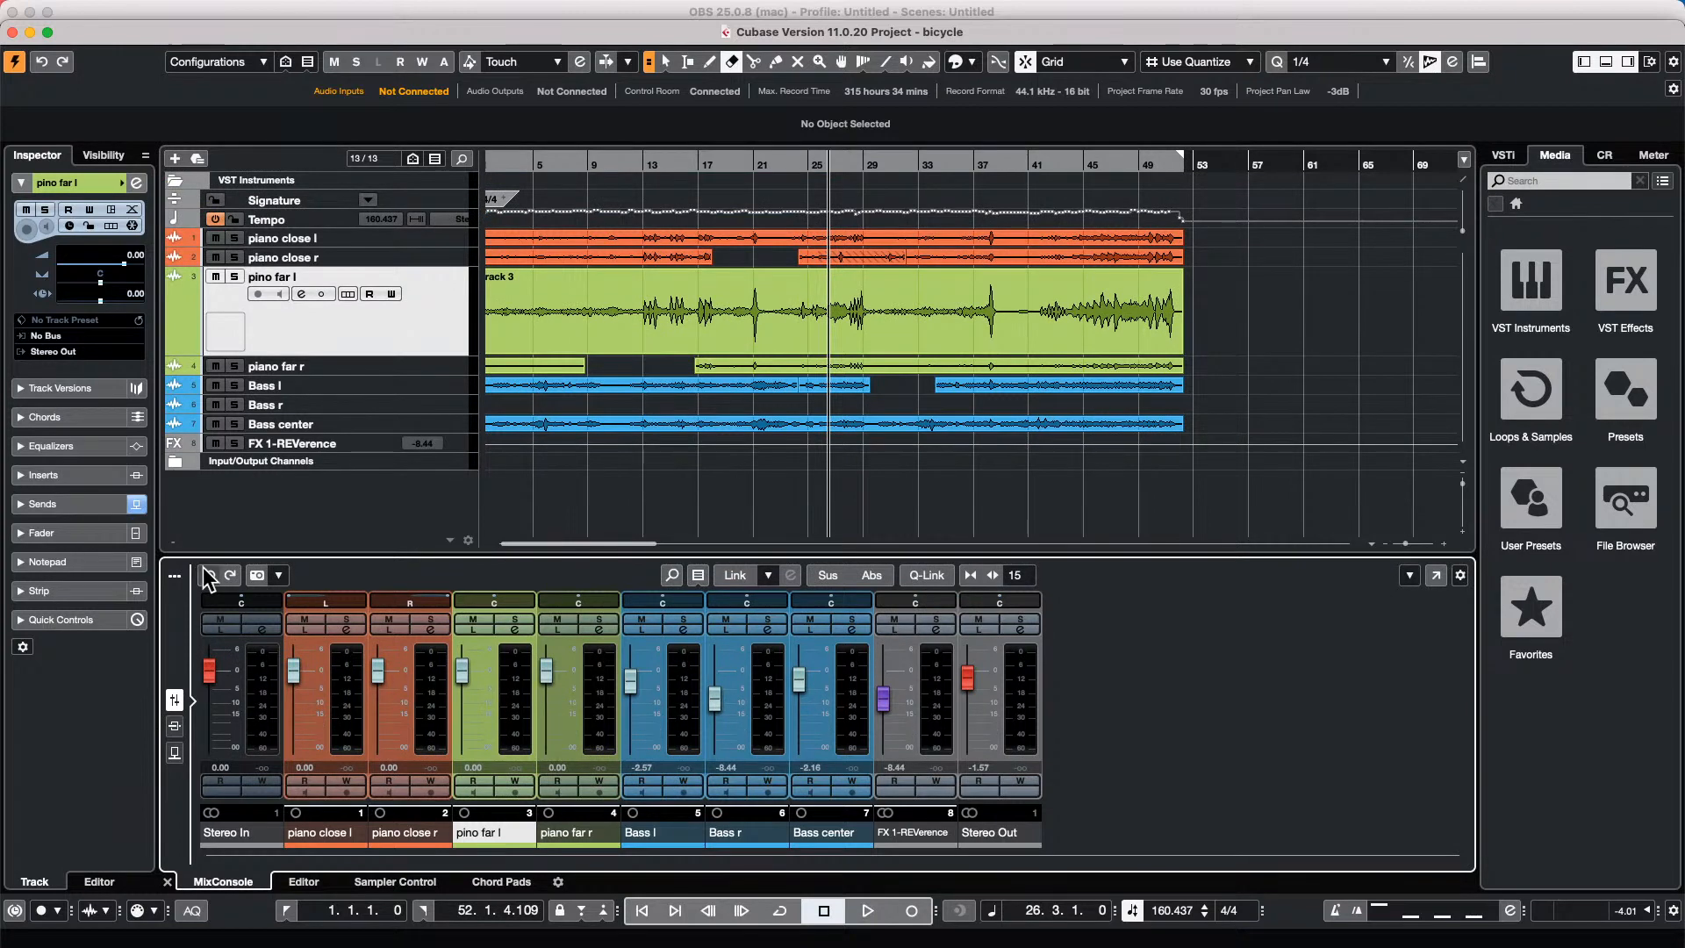
{"action": "left_click", "coordinate": [208, 575]}
Undo the project's split, move and erase edits once more and redo them.
{"action": "key", "text": "super+z"}
{"action": "key", "text": "super+z"}
{"action": "key", "text": "super+z"}
{"action": "key", "text": "super+z"}
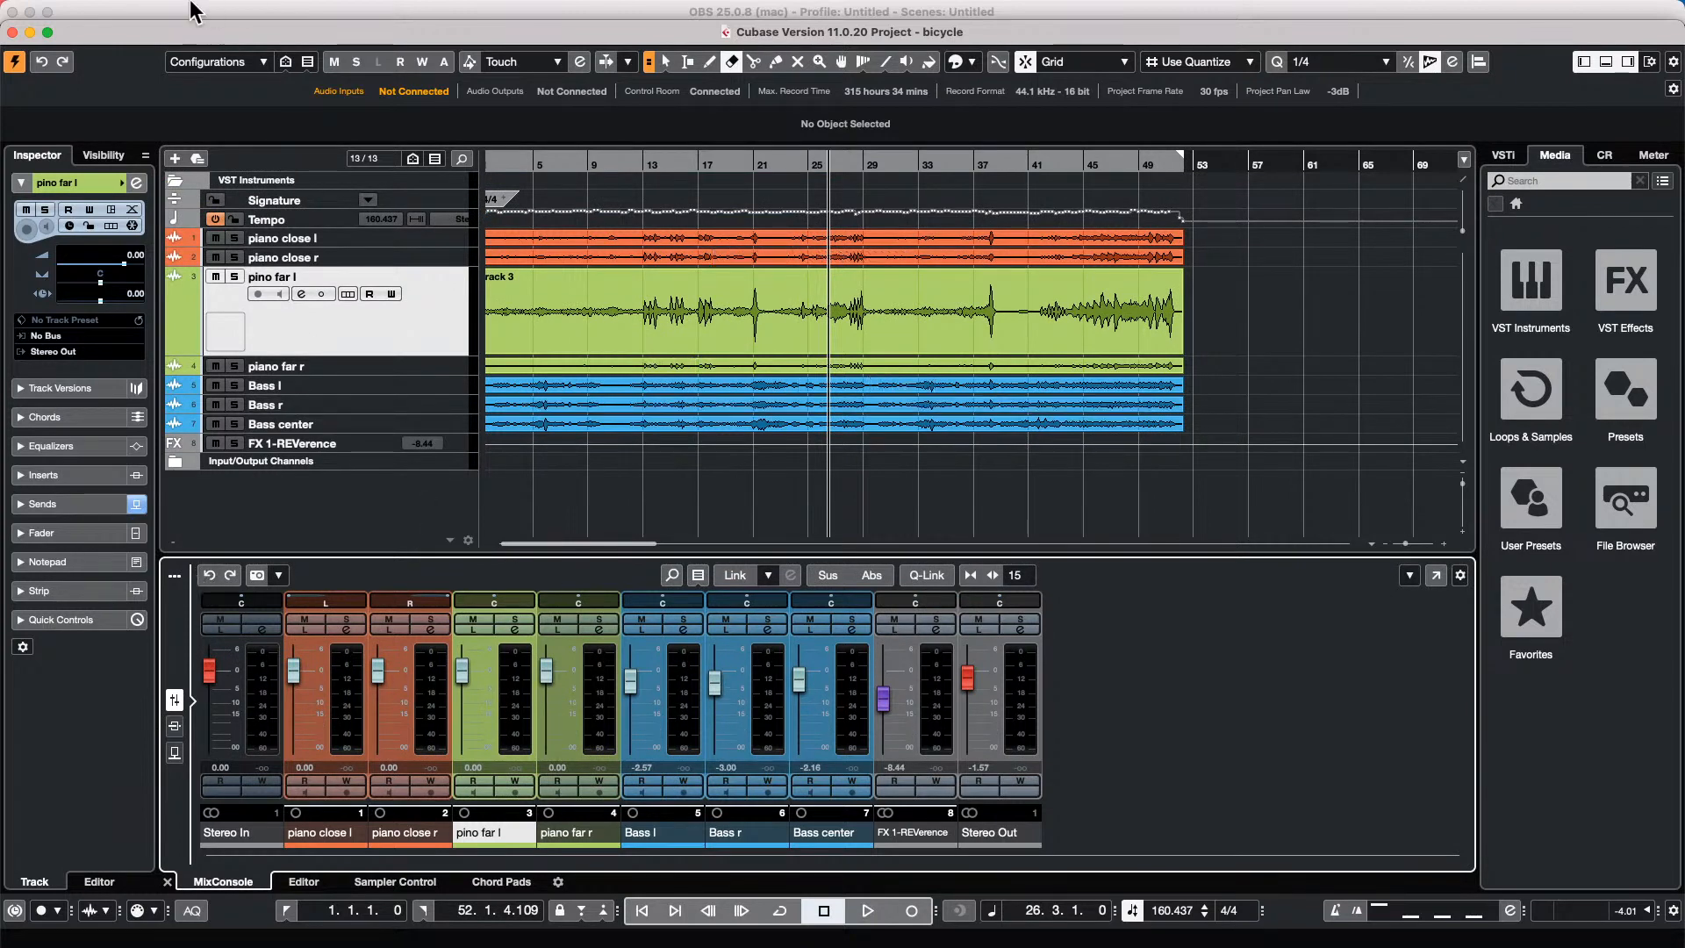
{"action": "key", "text": "super+shift+z"}
{"action": "key", "text": "super+shift+z"}
{"action": "key", "text": "super+shift+z"}
{"action": "key", "text": "super+shift+z"}
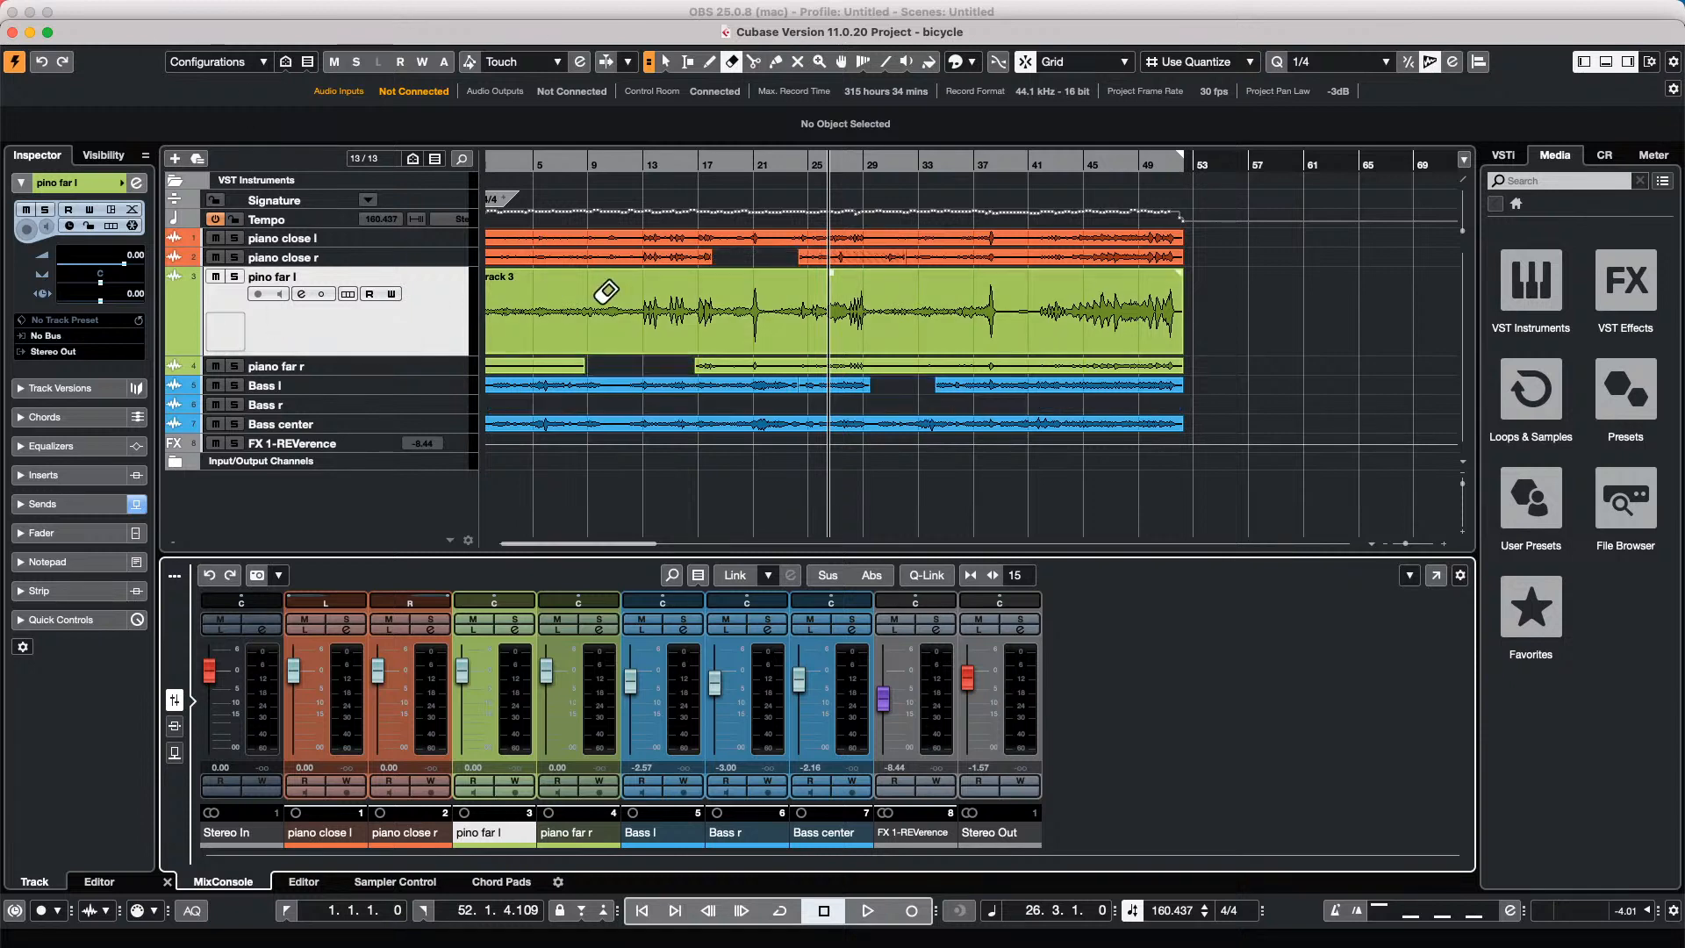
Erase the pino far l event and move the first Bass l section onto piano far r, starting at 7.3.1.0.
{"action": "left_click", "coordinate": [544, 309]}
{"action": "right_click", "coordinate": [569, 354]}
{"action": "key", "text": "2"}
{"action": "key", "text": "super+z"}
{"action": "key", "text": "super+z"}
{"action": "key", "text": "super+z"}
{"action": "key", "text": "super+z"}
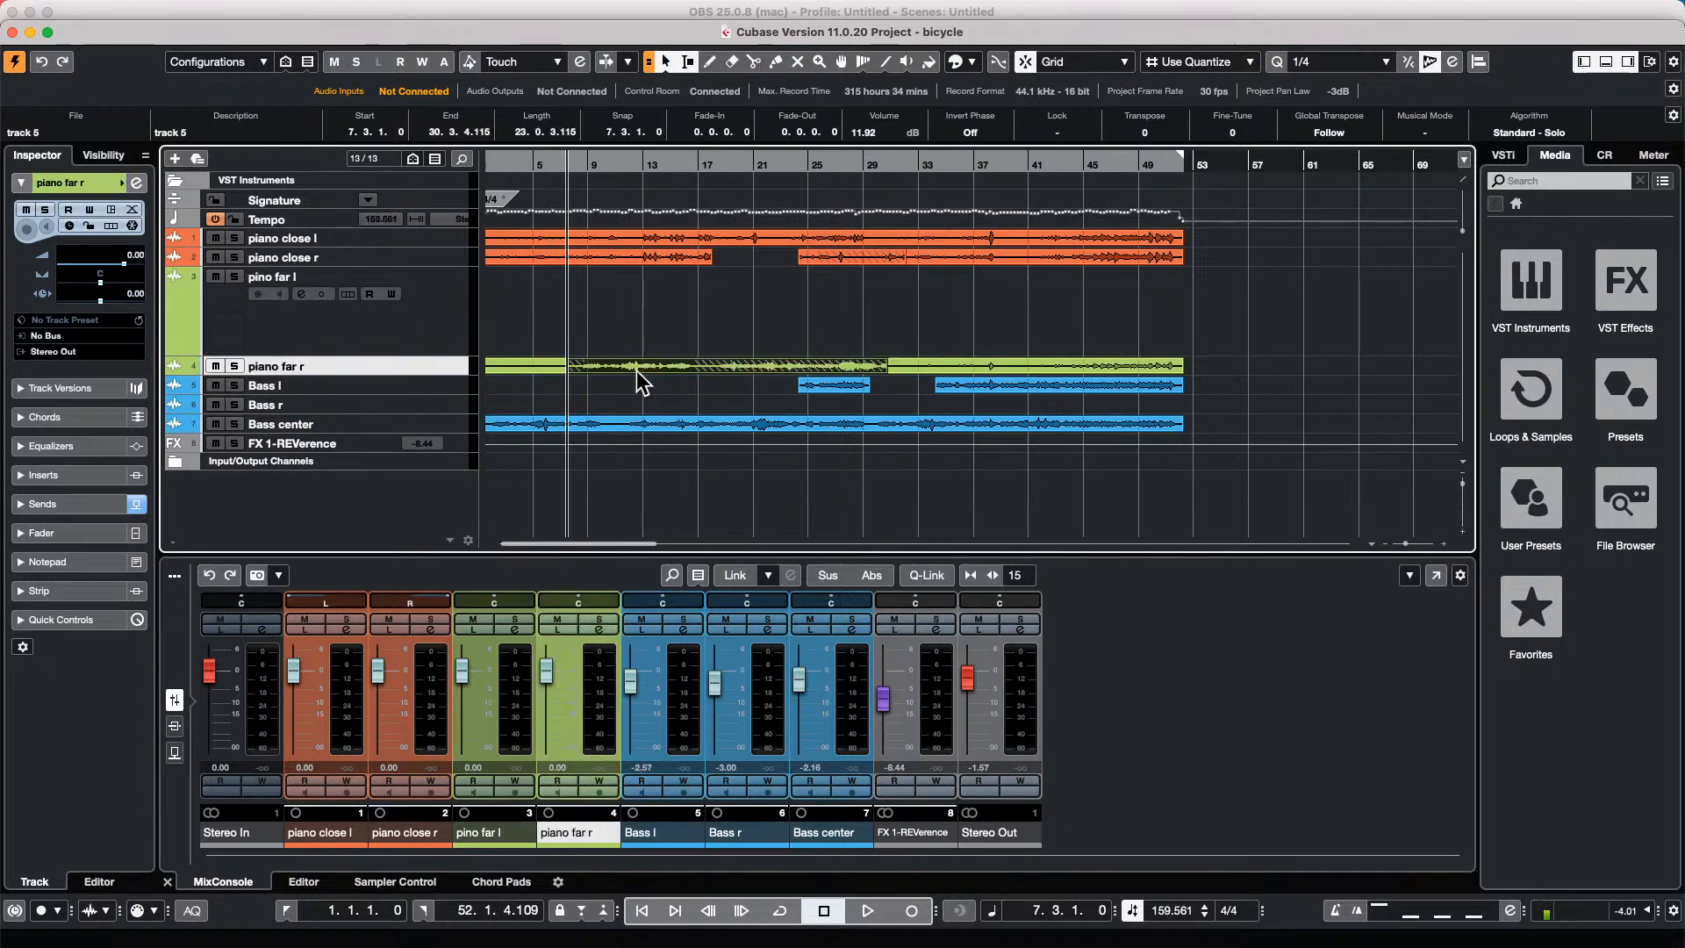
Move the Bass center event to pino far l, the piano close l event to Bass r, and a Bass l section to 31.1.1.0.
{"action": "key", "text": "super+z"}
{"action": "key", "text": "super+z"}
{"action": "key", "text": "super+z"}
{"action": "key", "text": "super+z"}
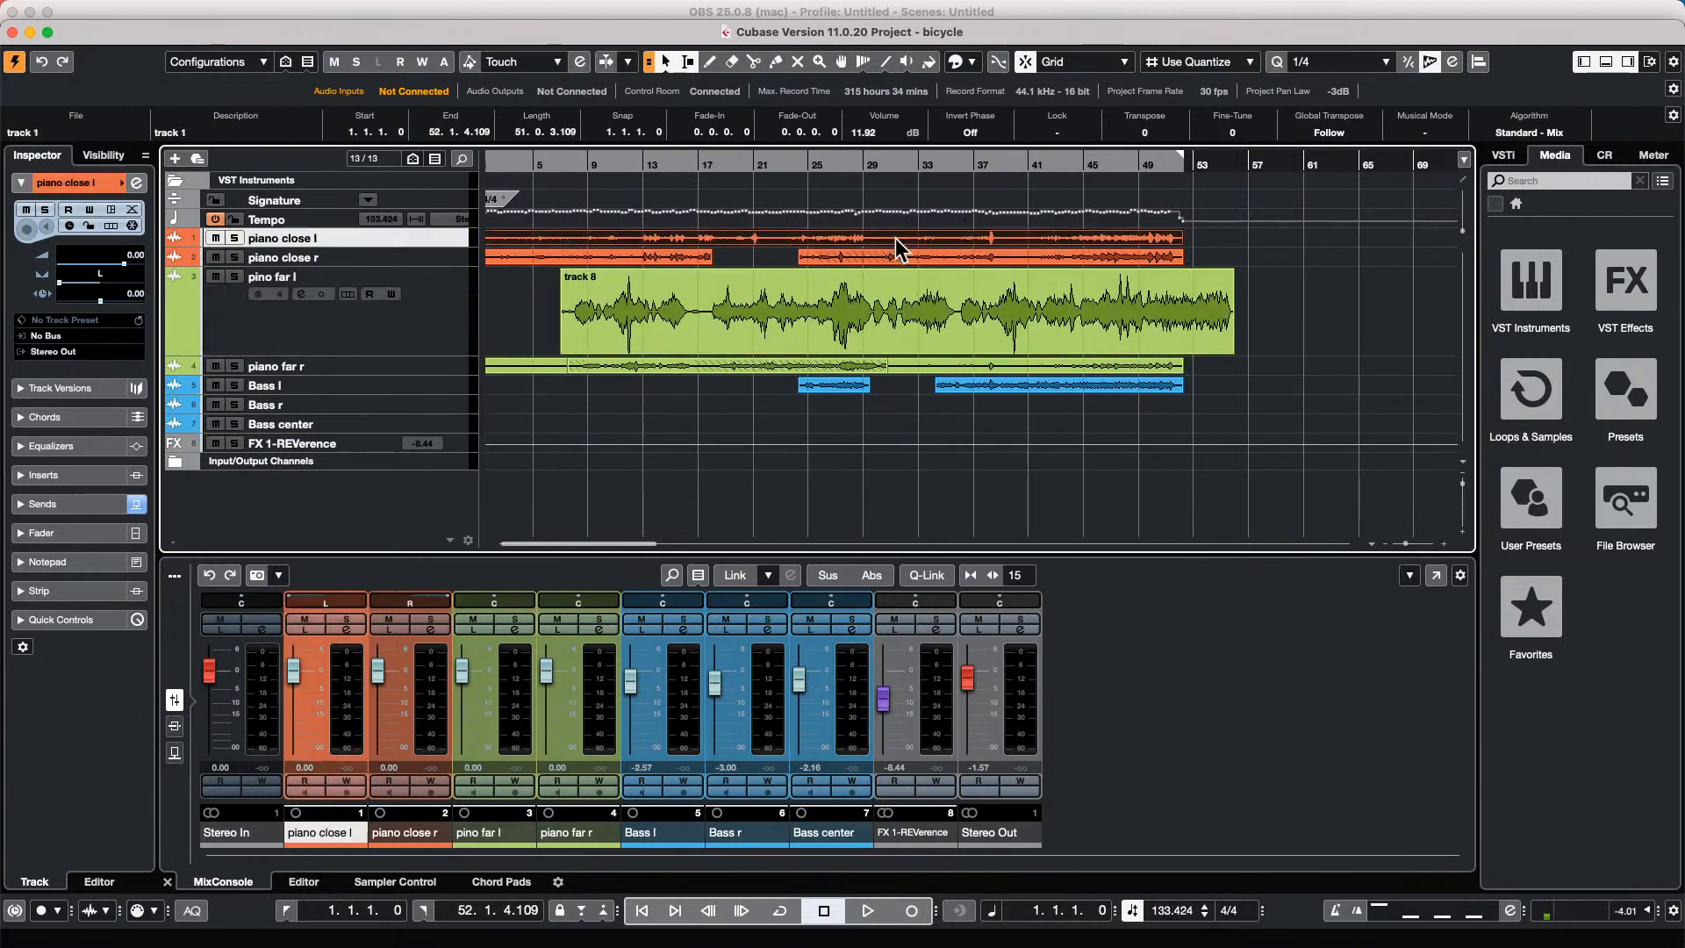
{"action": "key", "text": "super+z"}
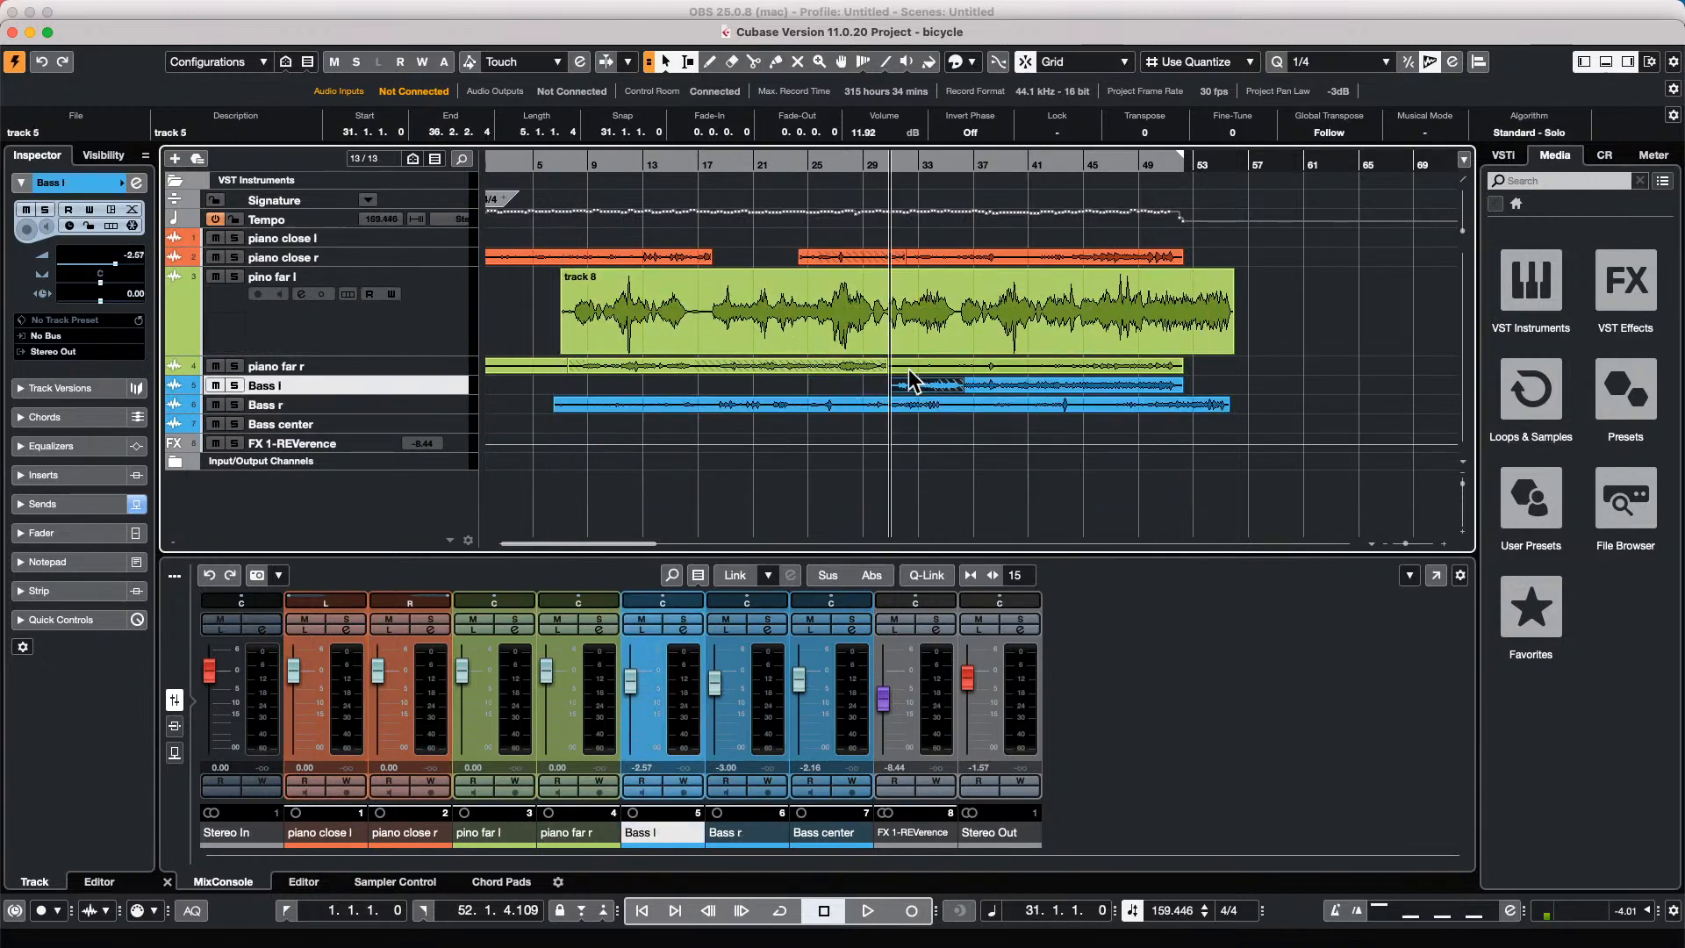
Revert every edit listed in the project's Edit History and close the history window.
{"action": "left_click", "coordinate": [159, 11]}
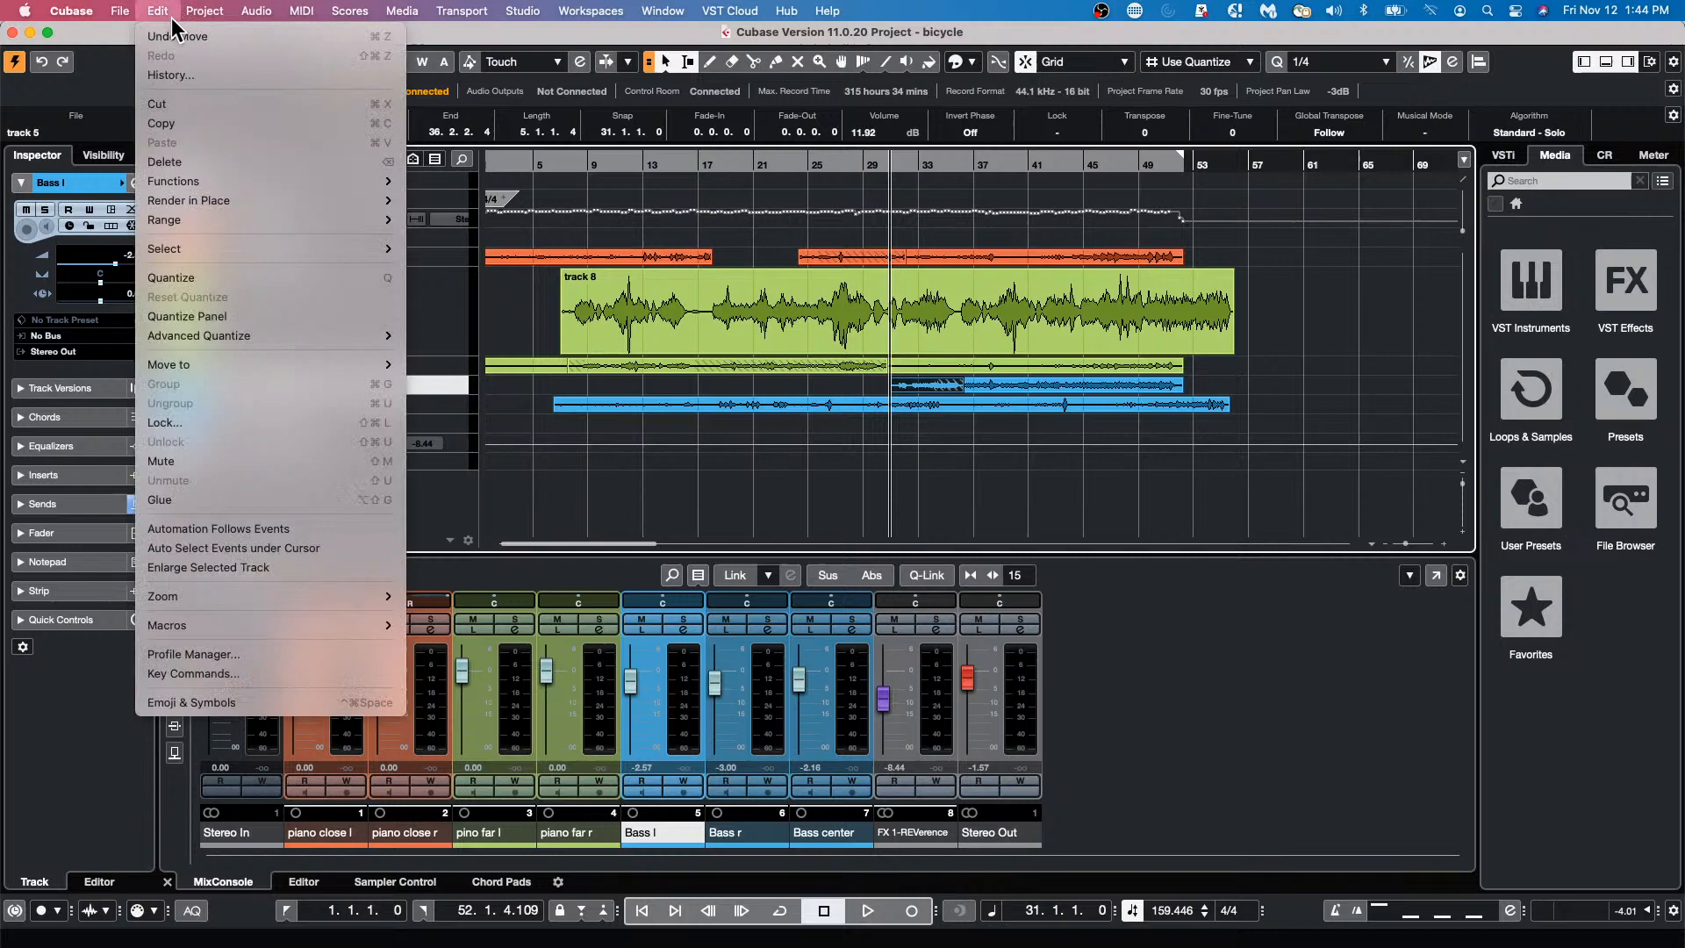
{"action": "left_click", "coordinate": [181, 79]}
{"action": "mouse_move", "coordinate": [179, 708]}
{"action": "left_mouse_down"}
{"action": "mouse_move", "coordinate": [209, 404]}
{"action": "mouse_move", "coordinate": [225, 481]}
{"action": "mouse_move", "coordinate": [224, 400]}
{"action": "left_mouse_up"}
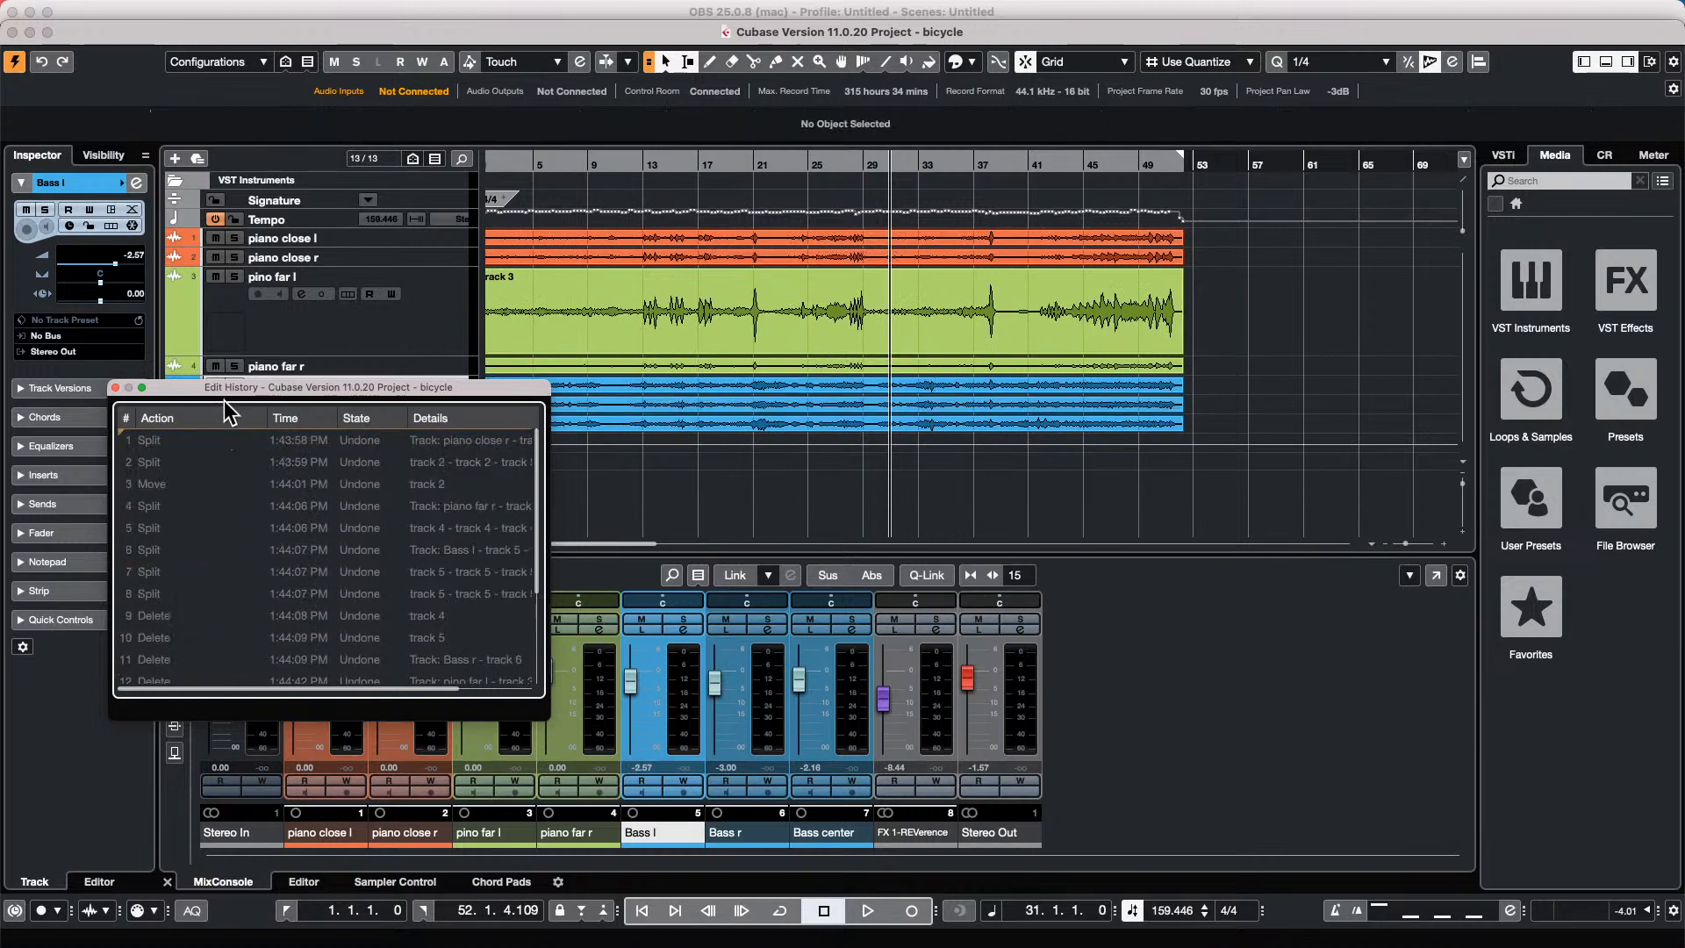
{"action": "left_click", "coordinate": [114, 387]}
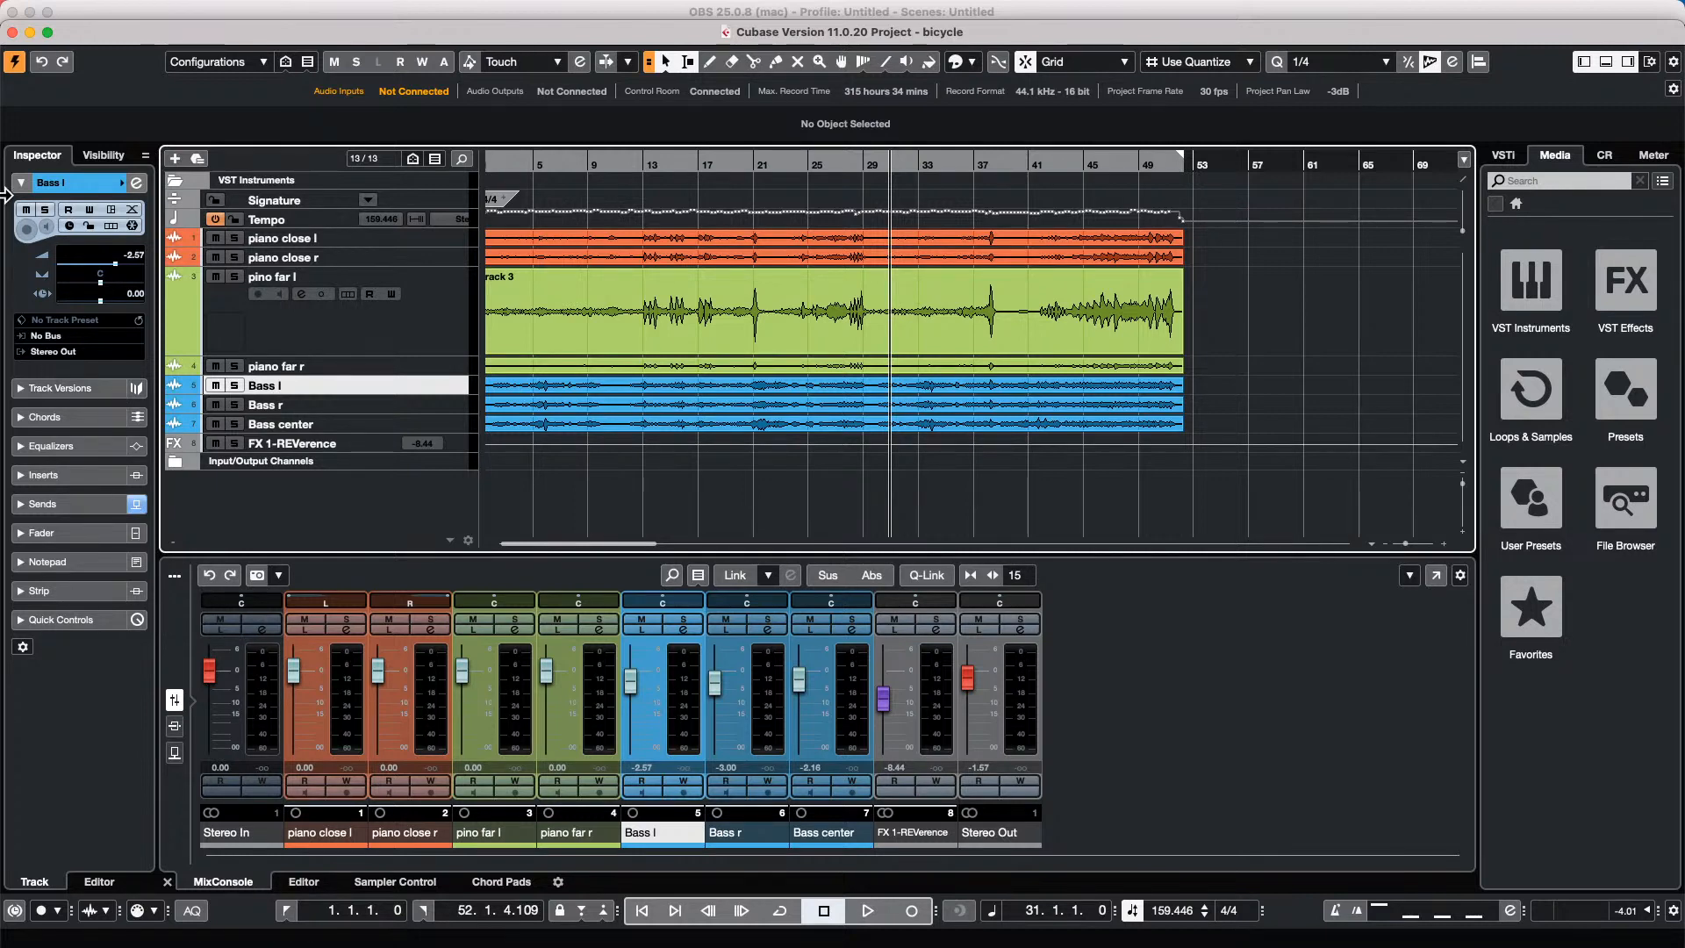
Add a HALion 6 instrument track routed to Stereo Out below pino far l and uncover the track list behind the plug-in window.
{"action": "right_click", "coordinate": [370, 313]}
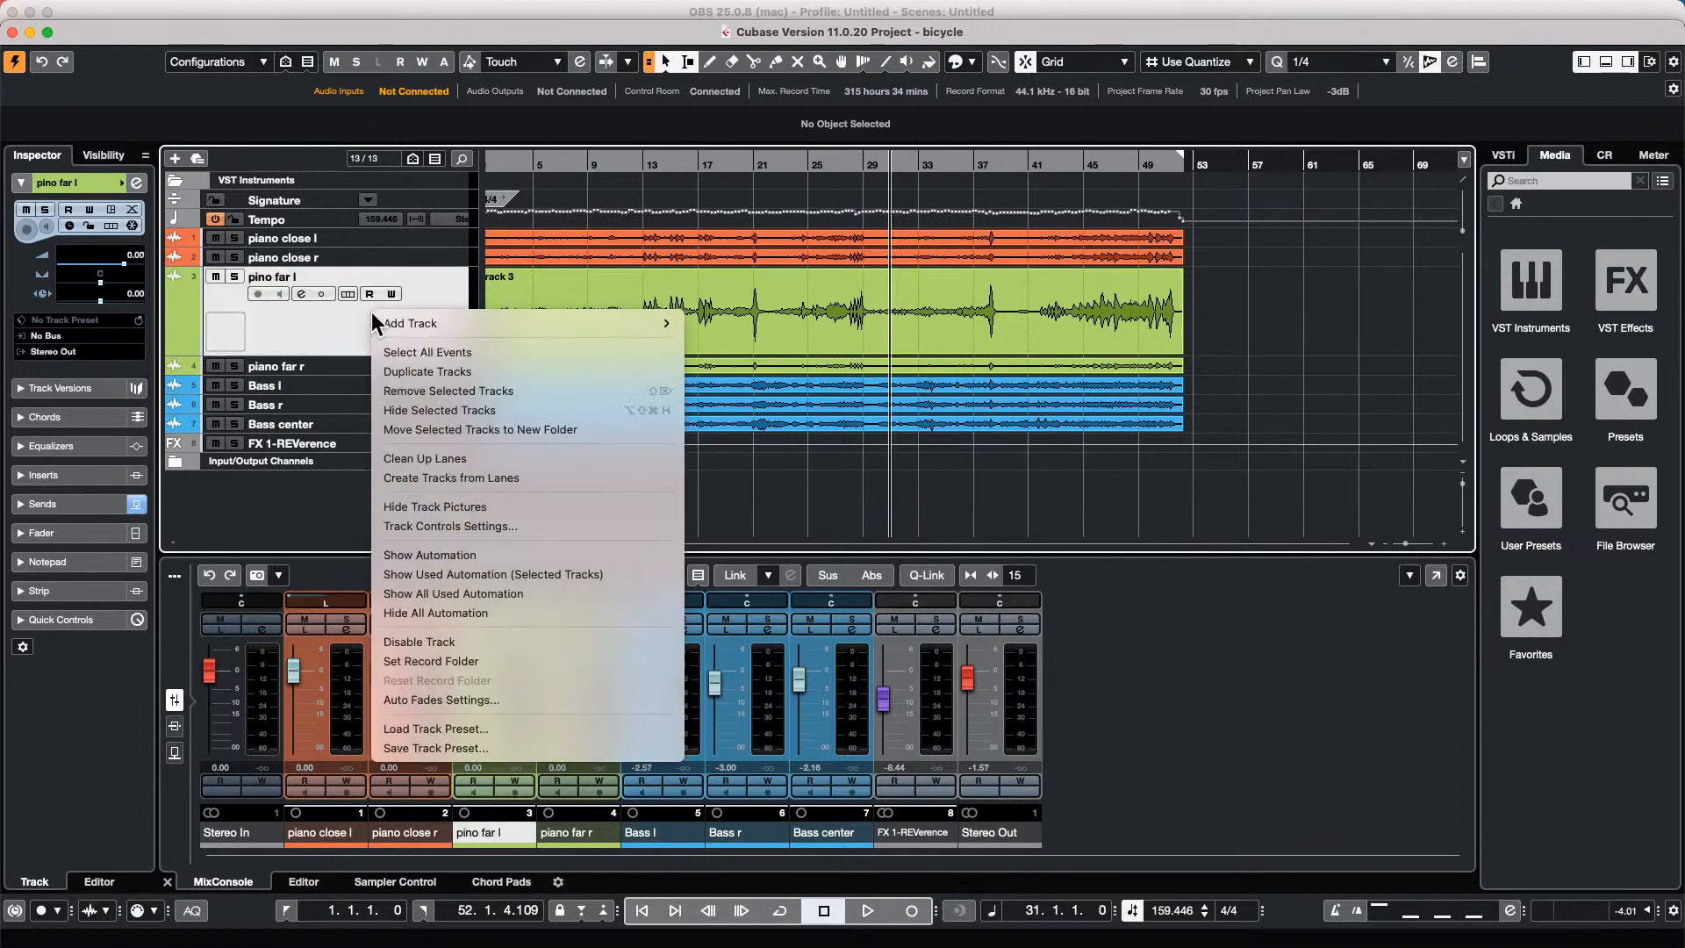
{"action": "mouse_move", "coordinate": [440, 314]}
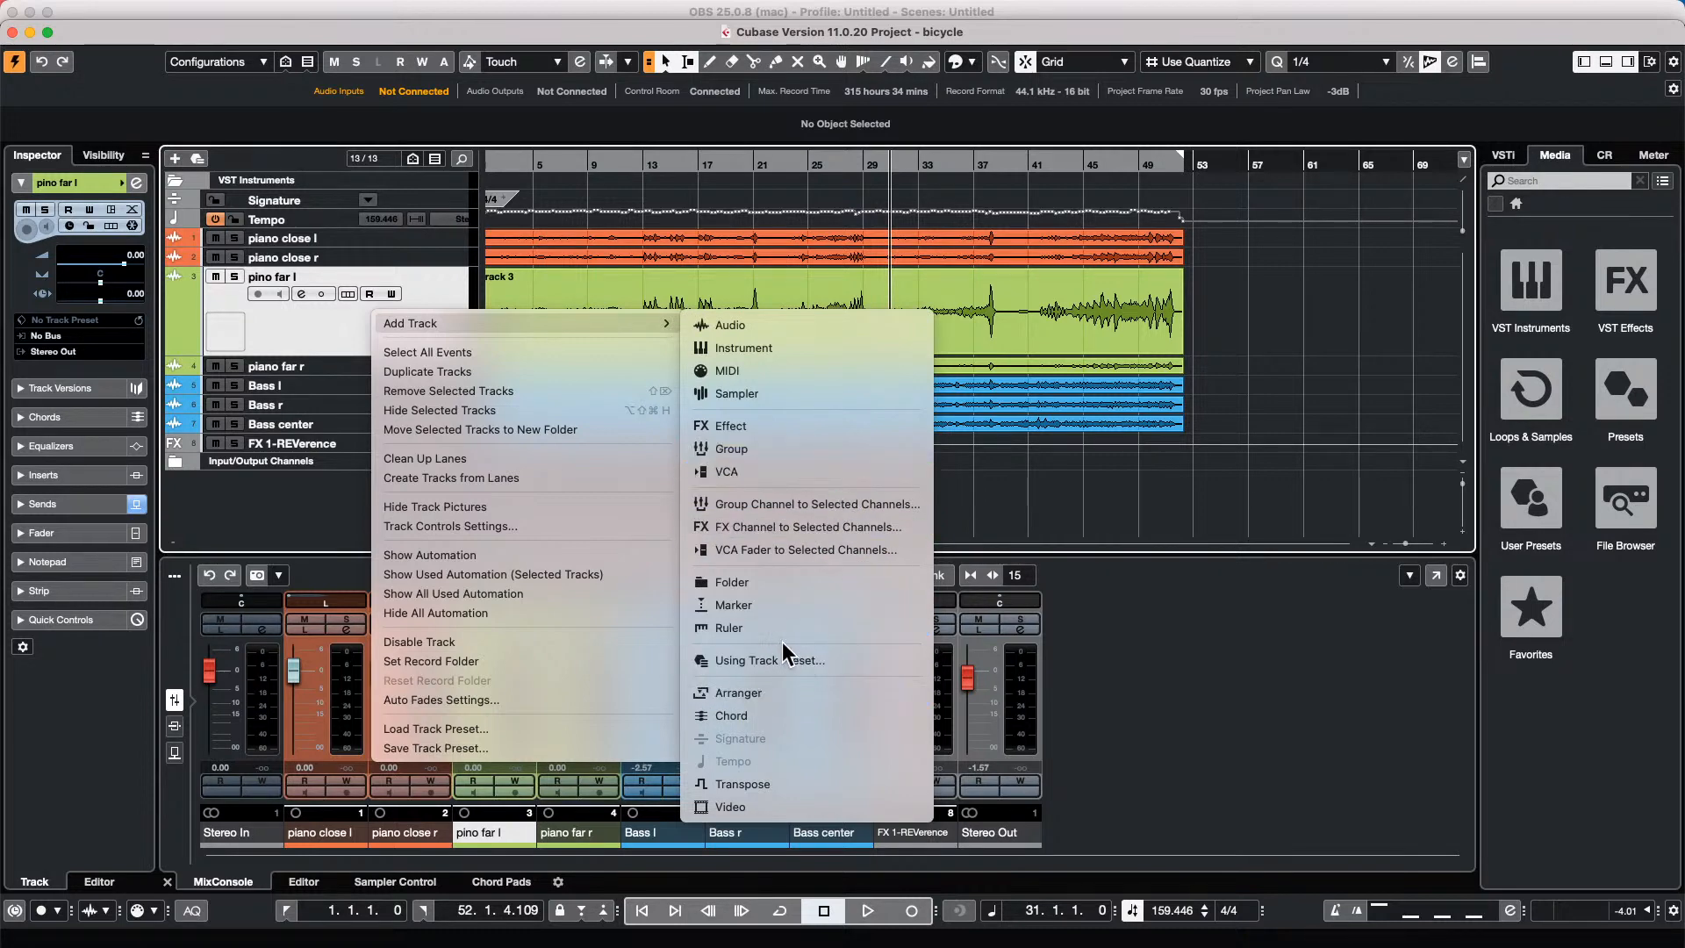
{"action": "left_click", "coordinate": [835, 349]}
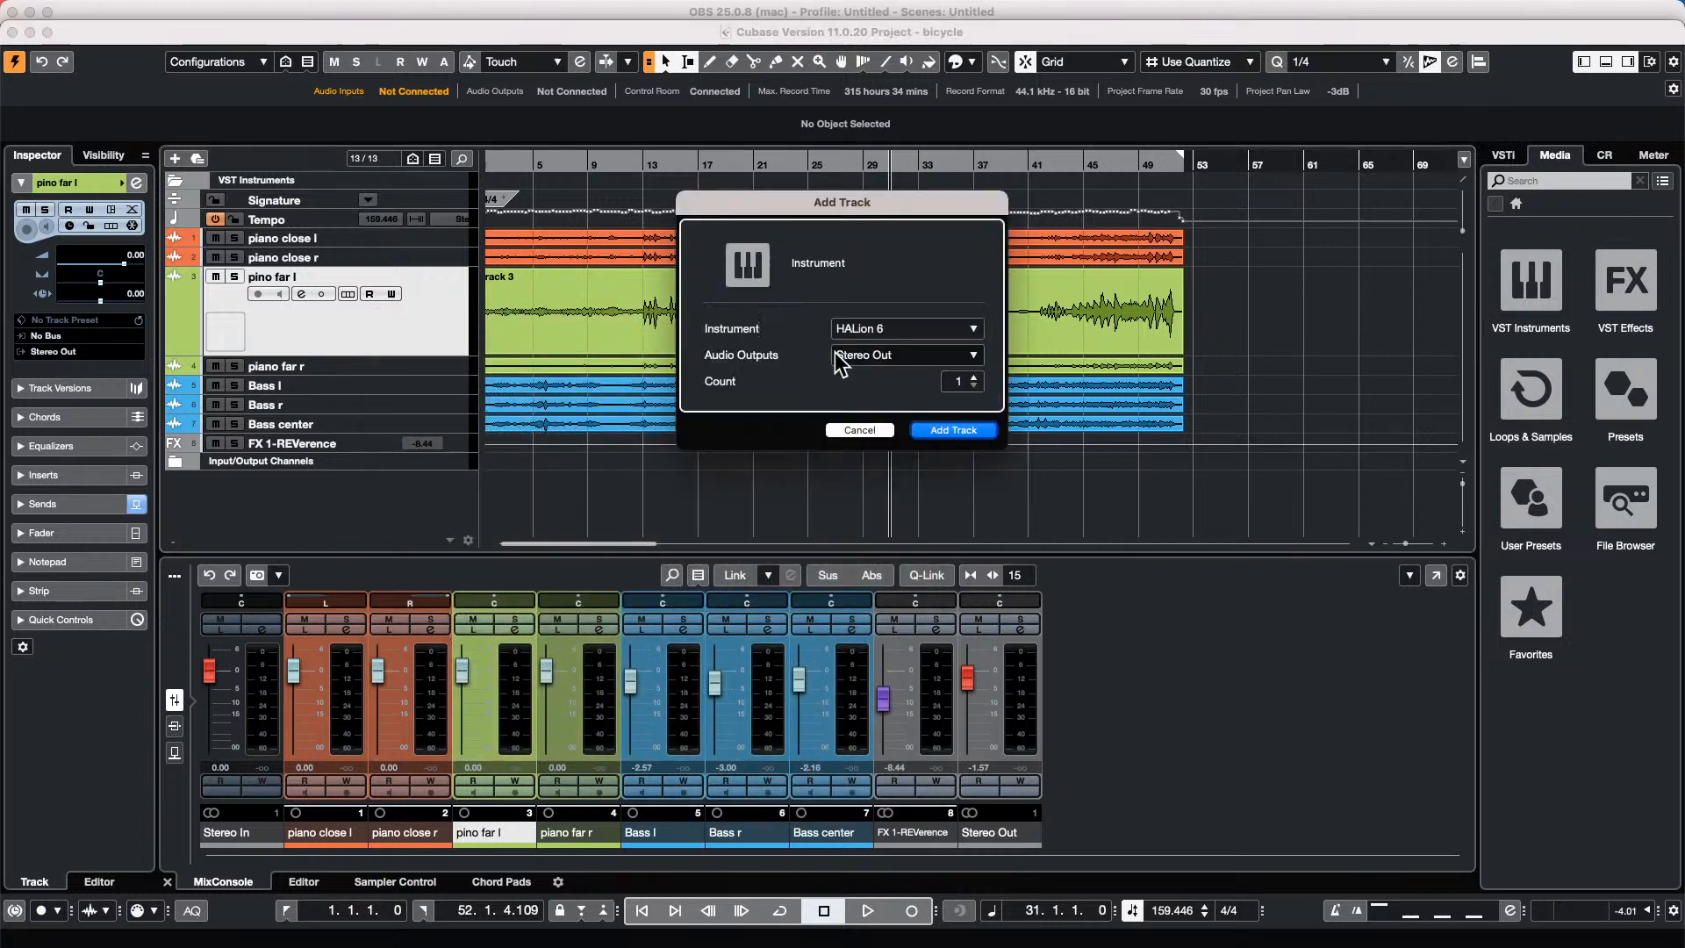
{"action": "left_click", "coordinate": [957, 430]}
{"action": "left_click_drag", "start_coordinate": [402, 68], "coordinate": [738, 87]}
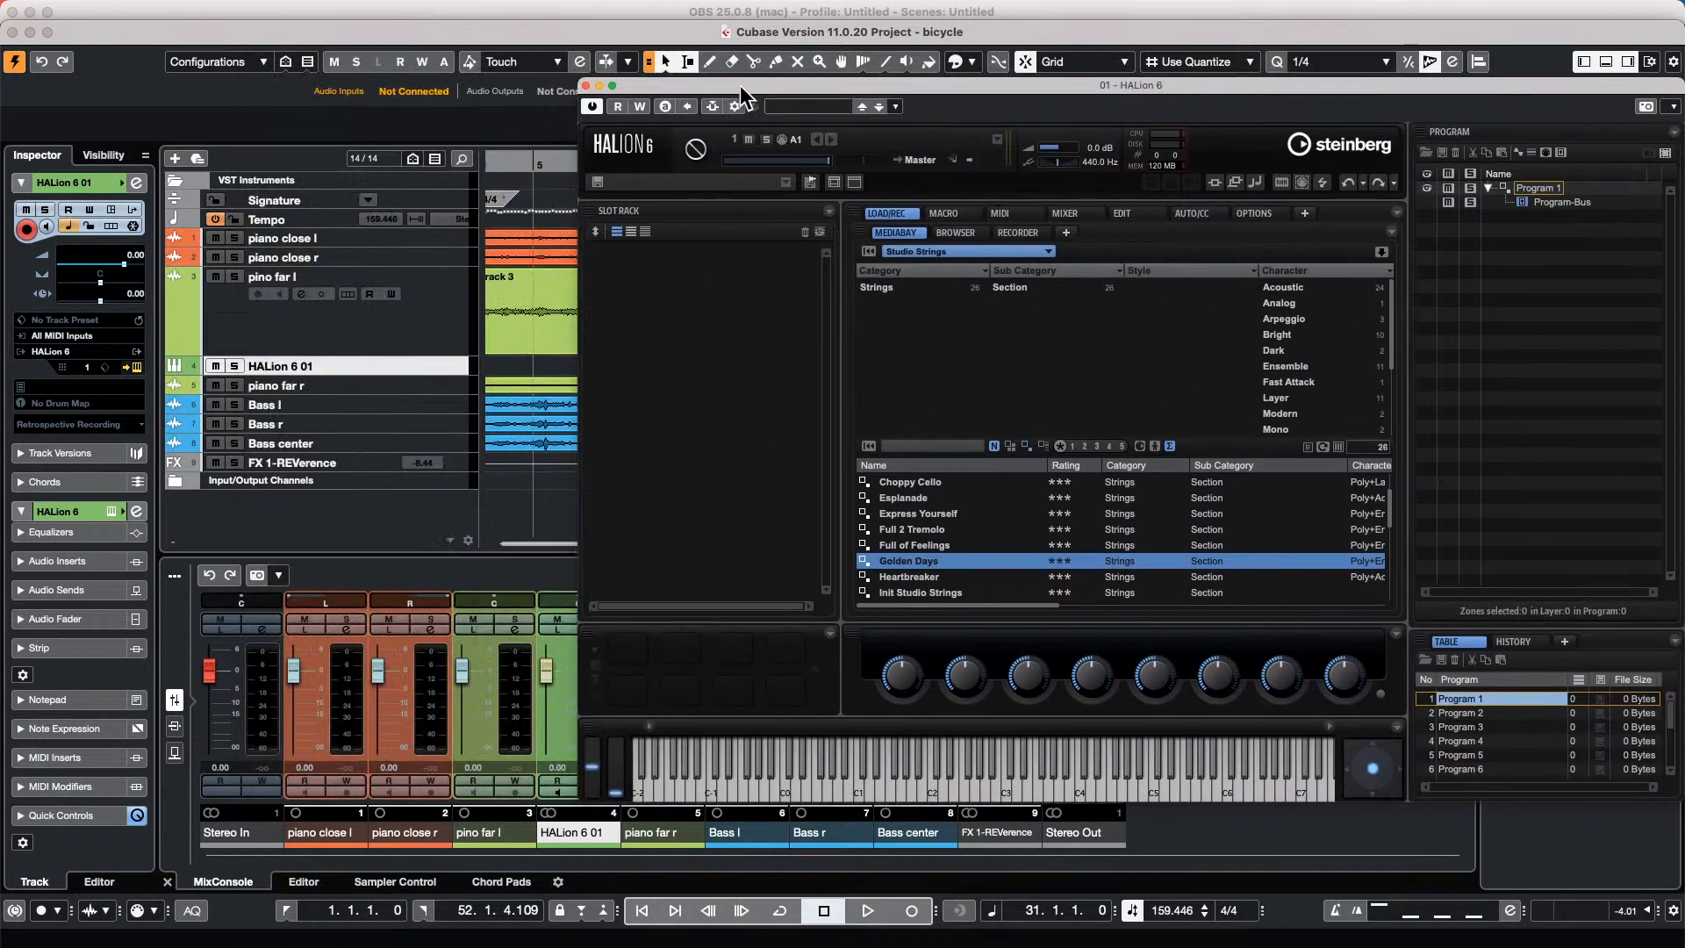
Look through the instruments available as the HALion 6 01 track's output, leaving the assignment as it is.
{"action": "left_click", "coordinate": [401, 374]}
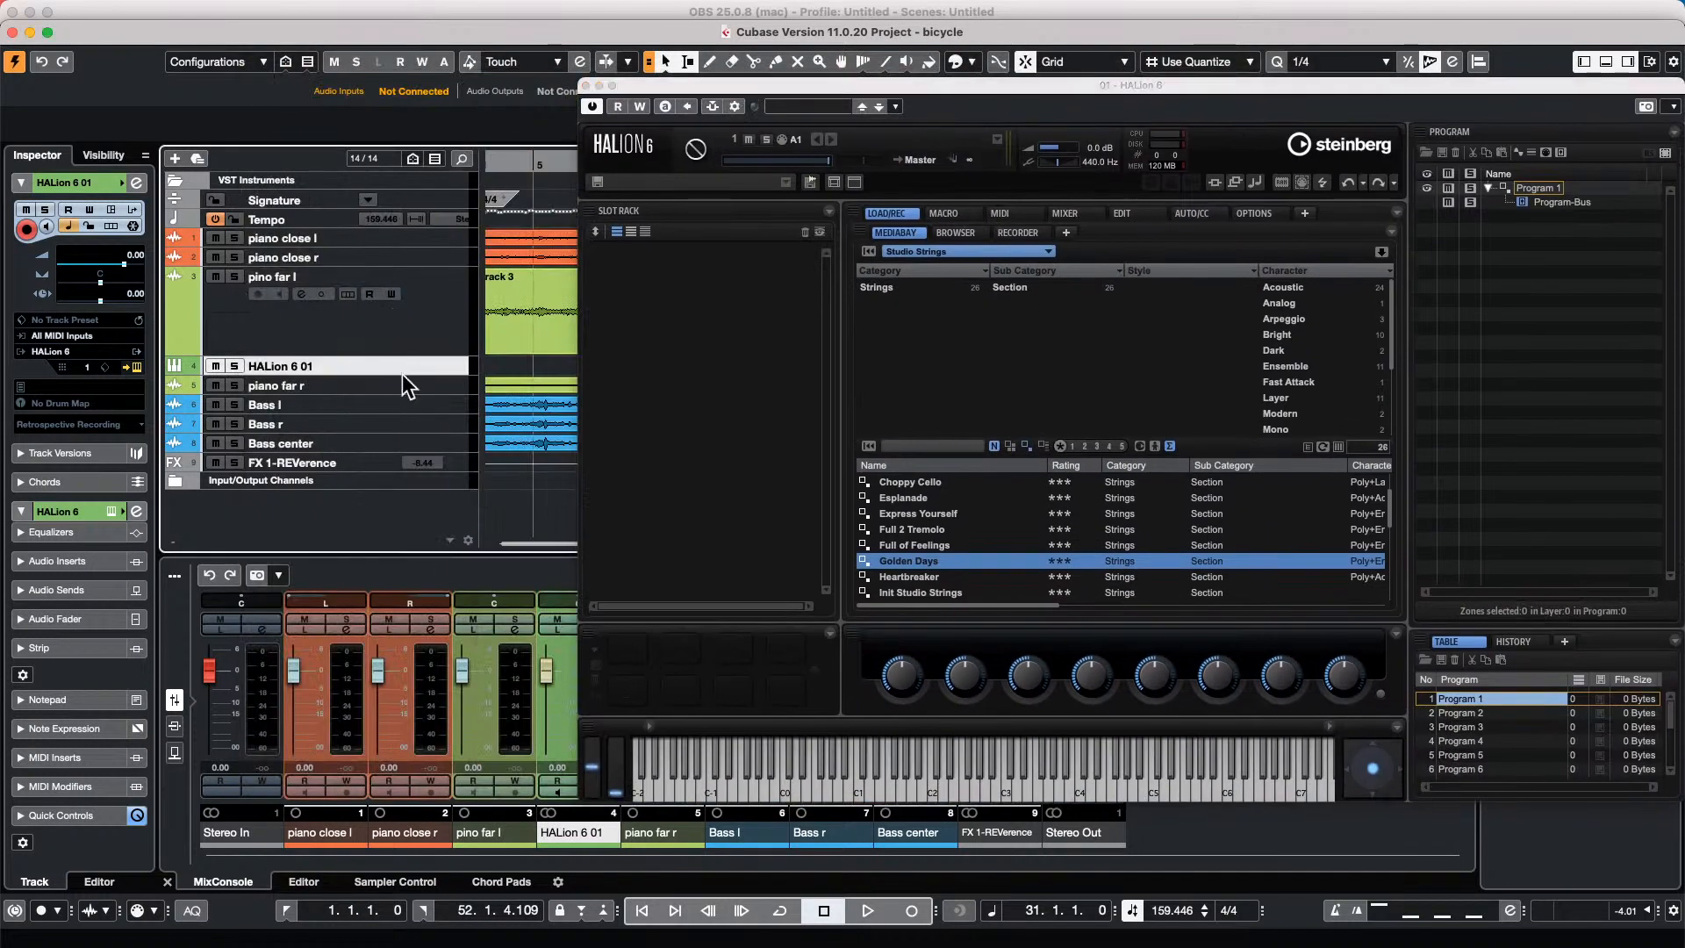
{"action": "left_click", "coordinate": [84, 350]}
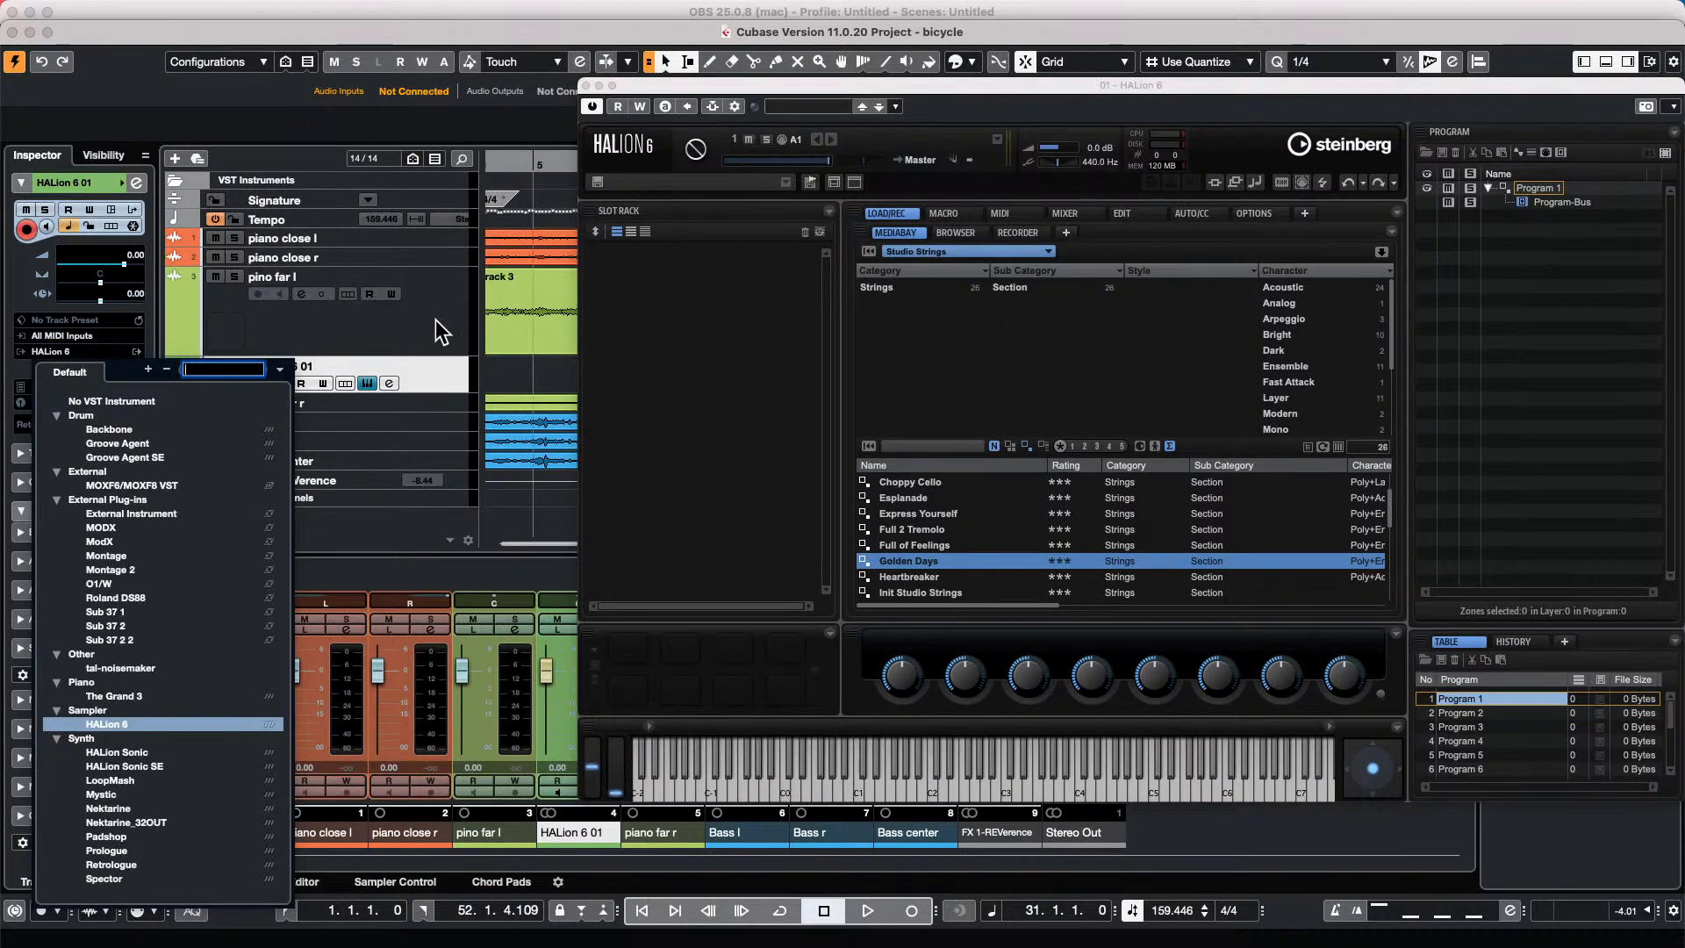
{"action": "left_click", "coordinate": [441, 362]}
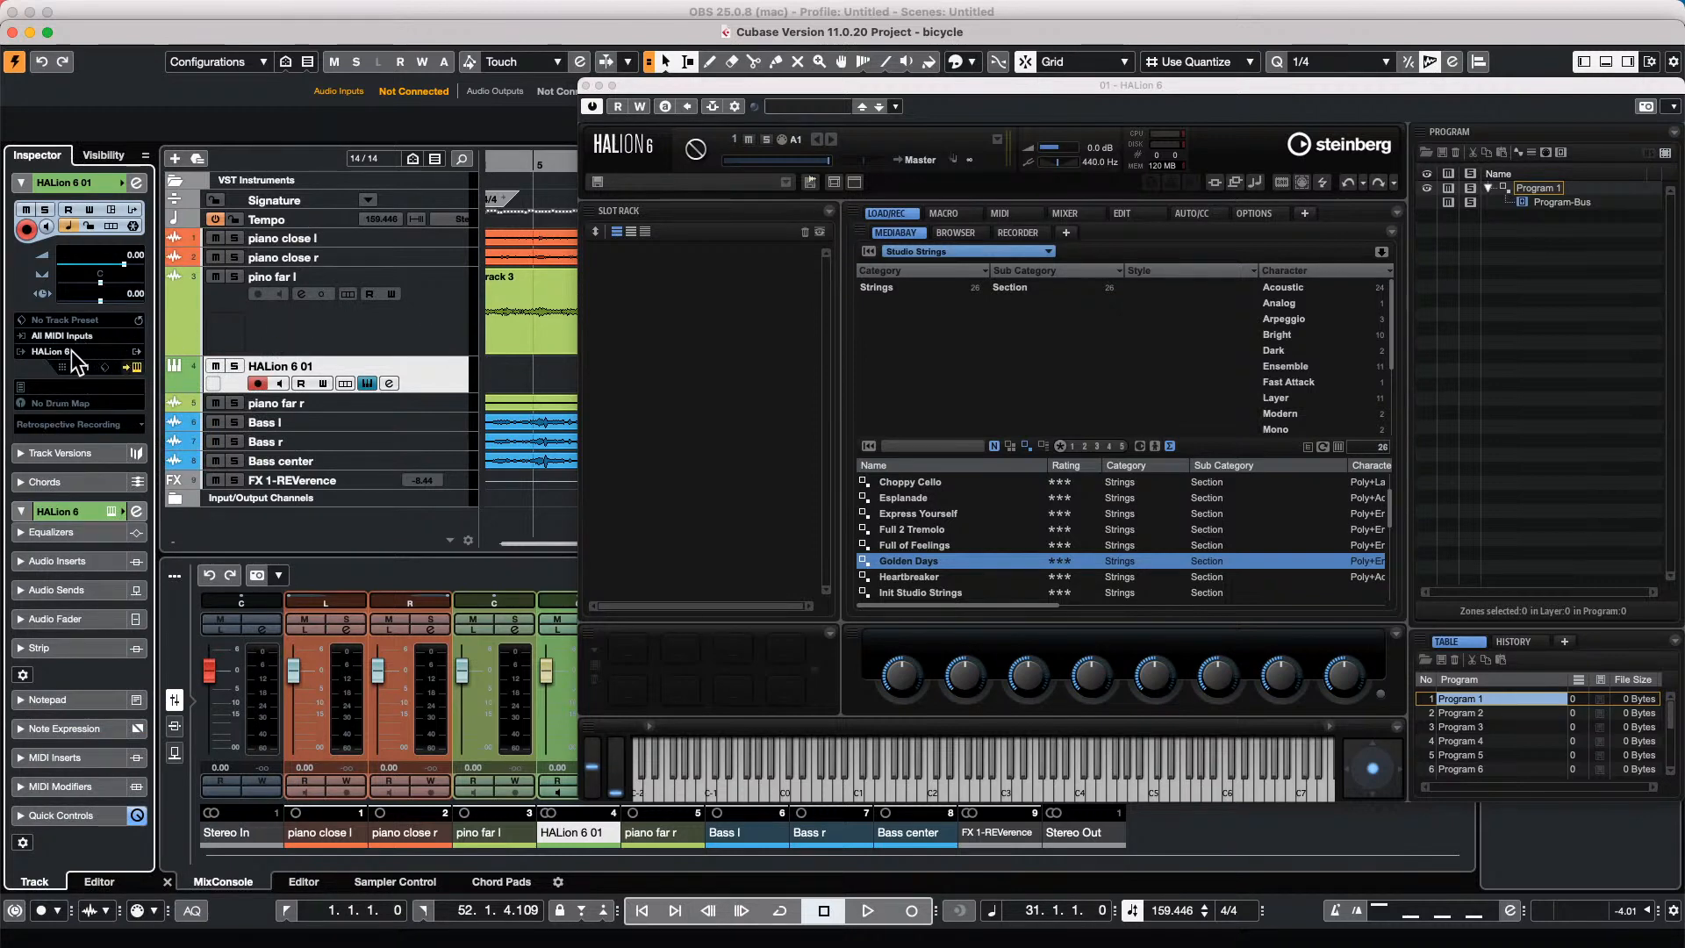
Add a MIDI track directly below the pino far l track.
{"action": "right_click", "coordinate": [370, 335]}
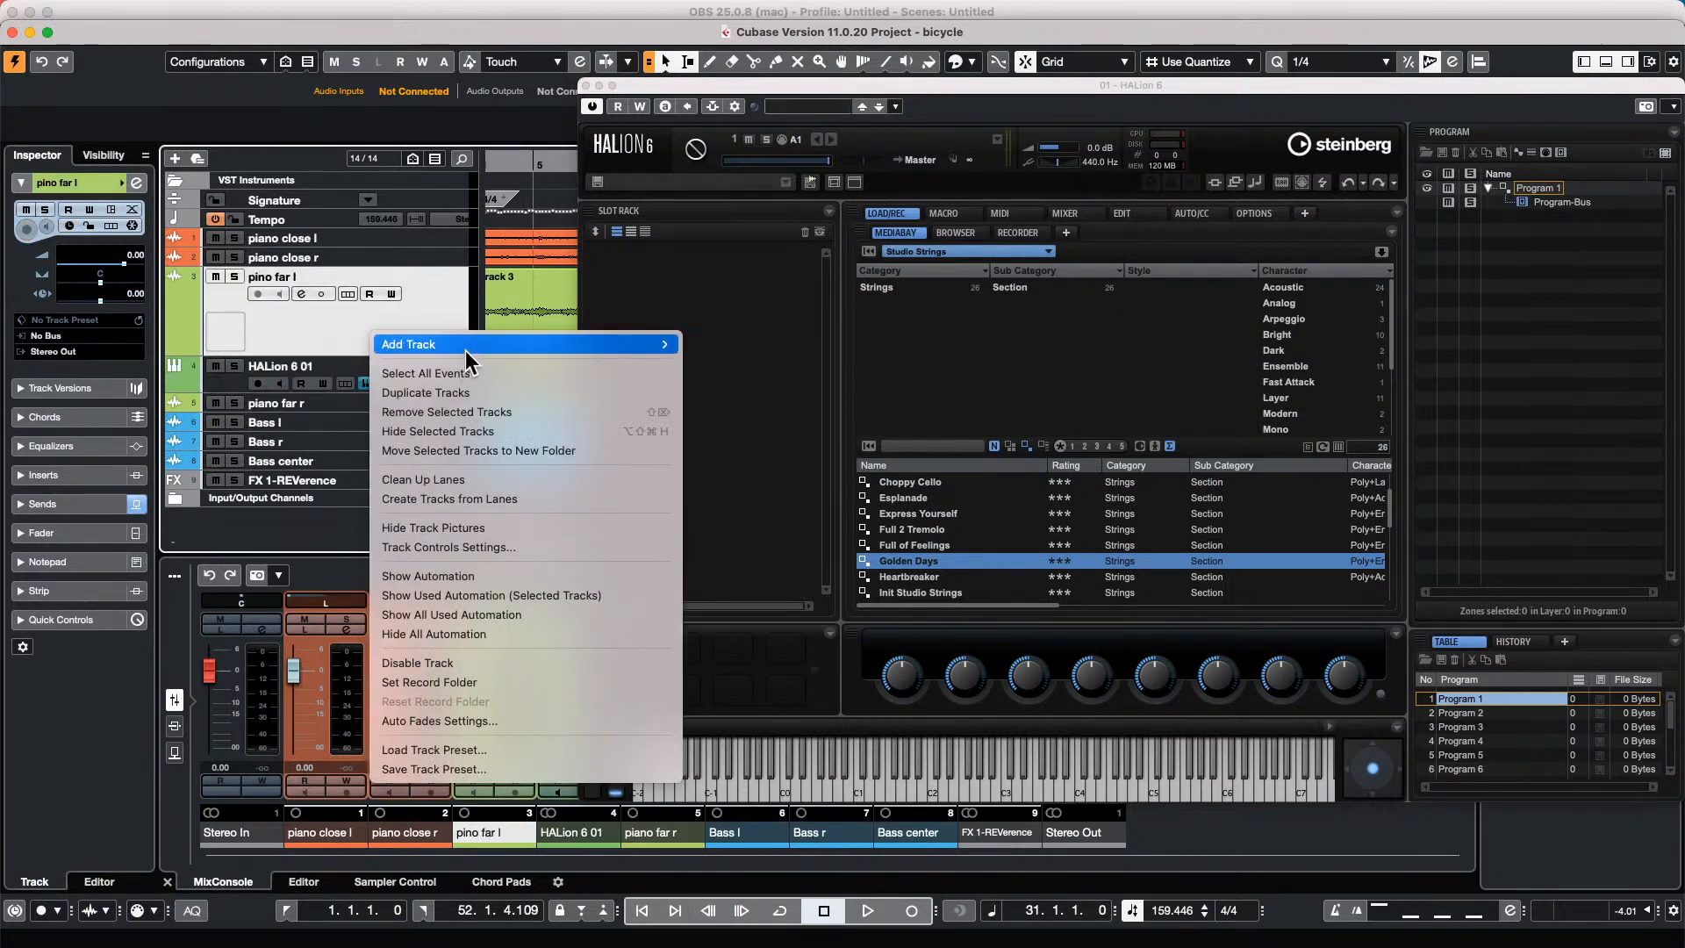
{"action": "mouse_move", "coordinate": [670, 350]}
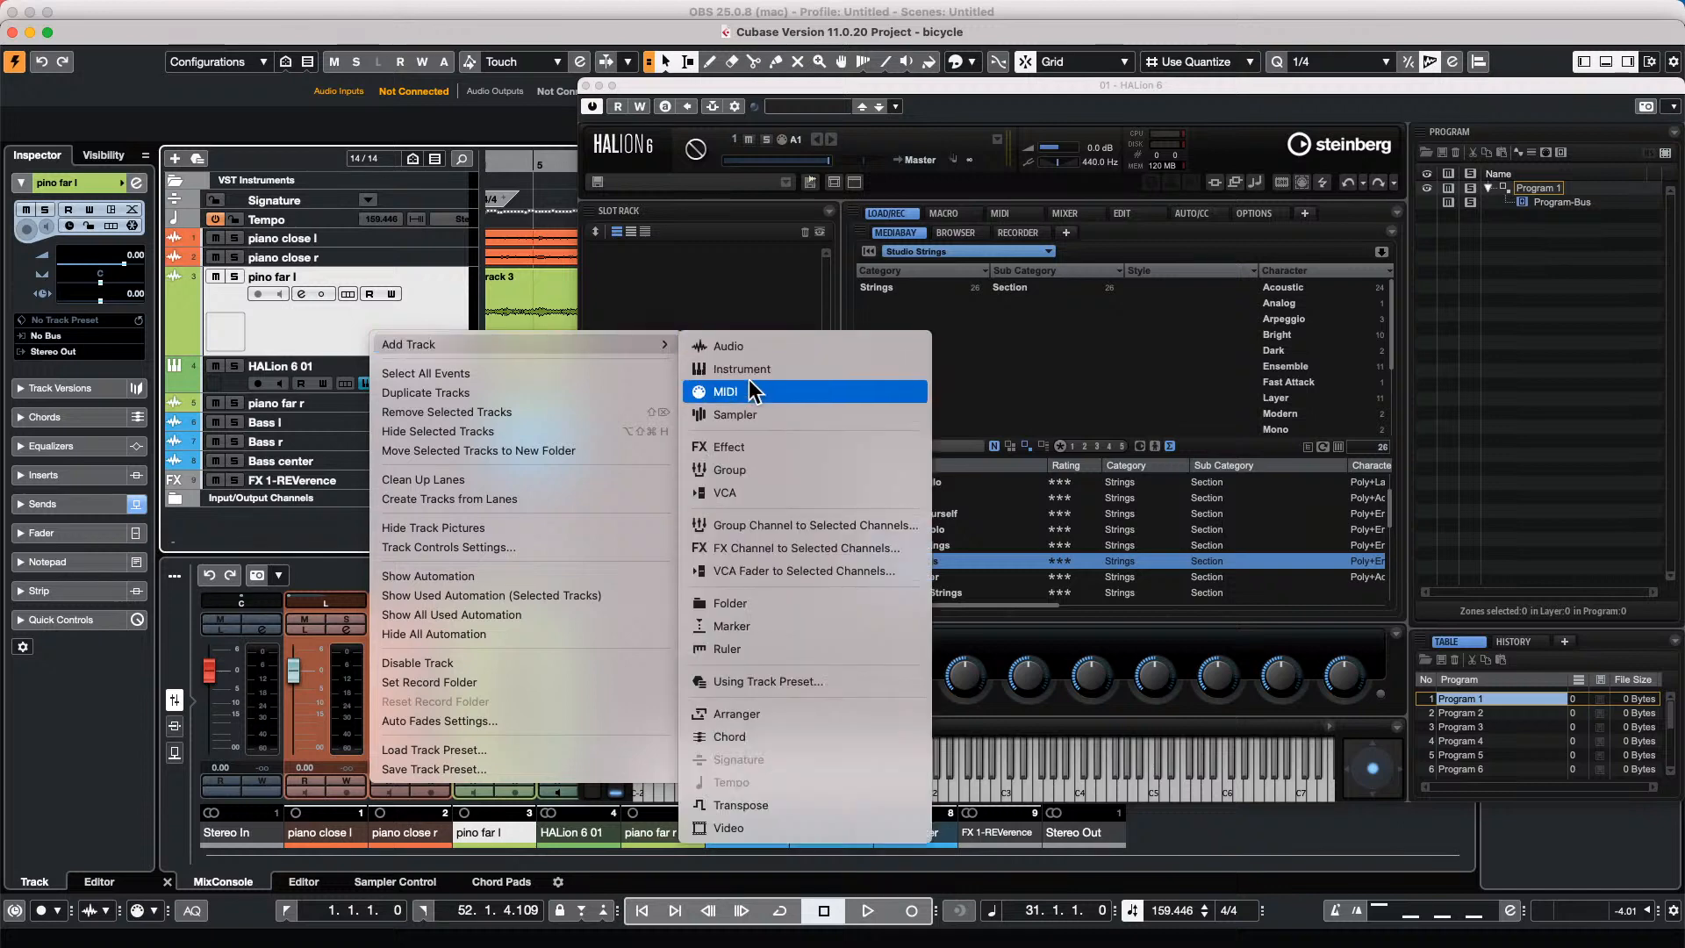
{"action": "left_click", "coordinate": [751, 391]}
{"action": "left_click", "coordinate": [968, 403]}
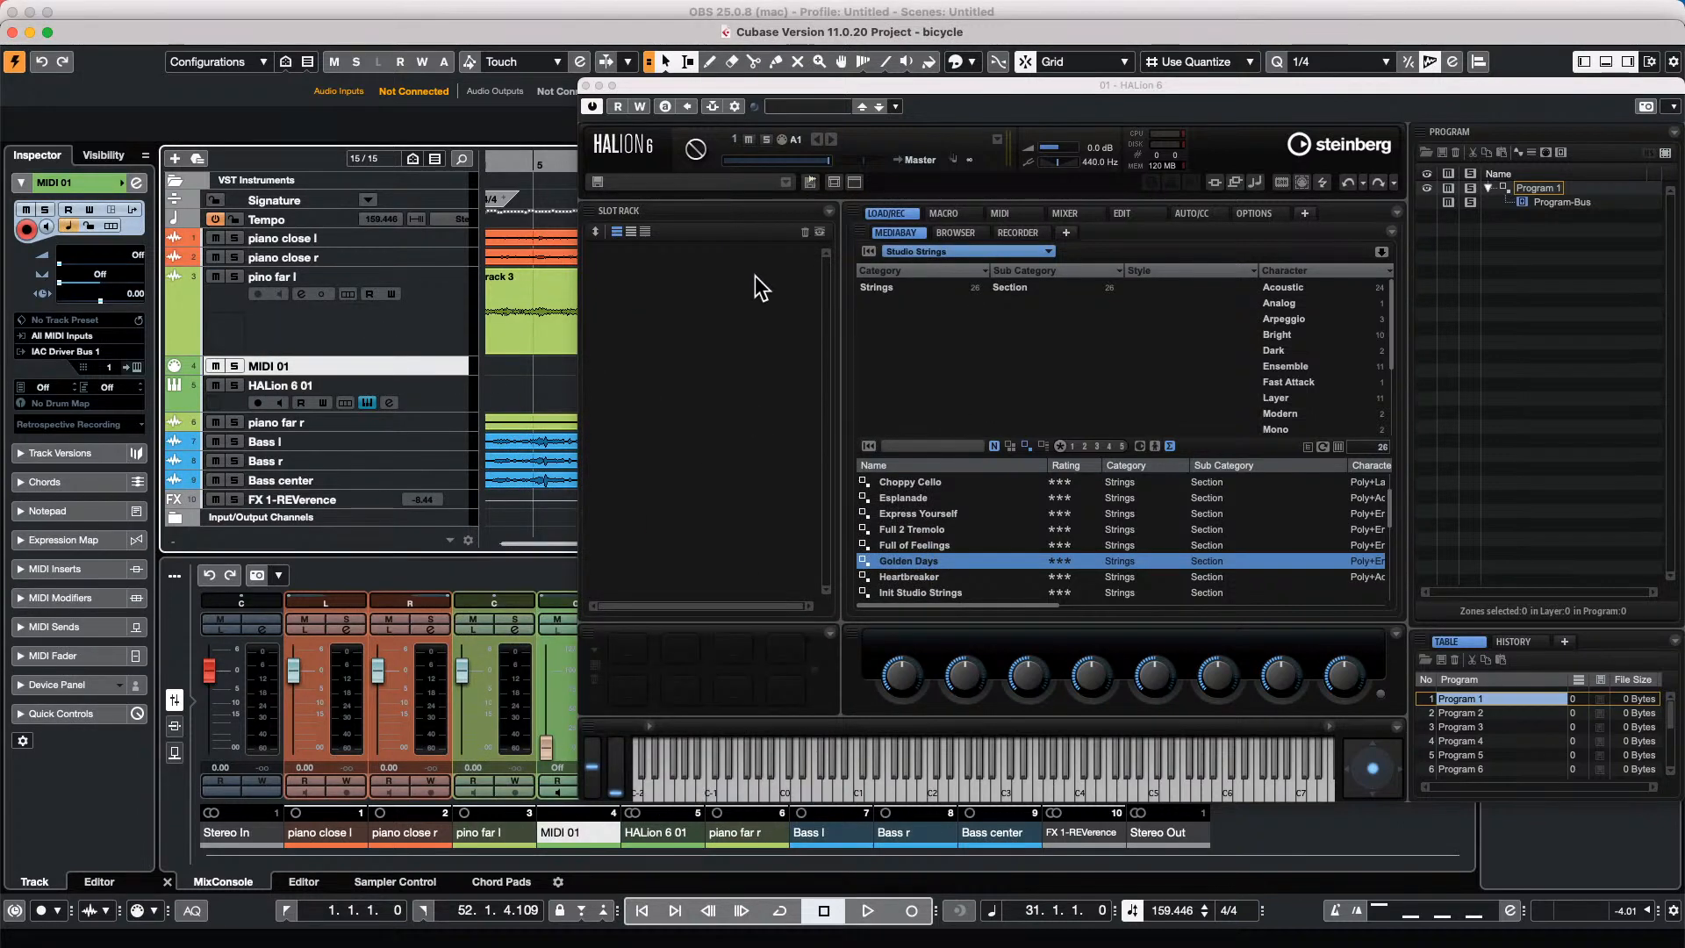
Load Full of Feelings into HALion 6, inspect the slot's MIDI port choices A to D, and close the plug-in window.
{"action": "double_click", "coordinate": [914, 544]}
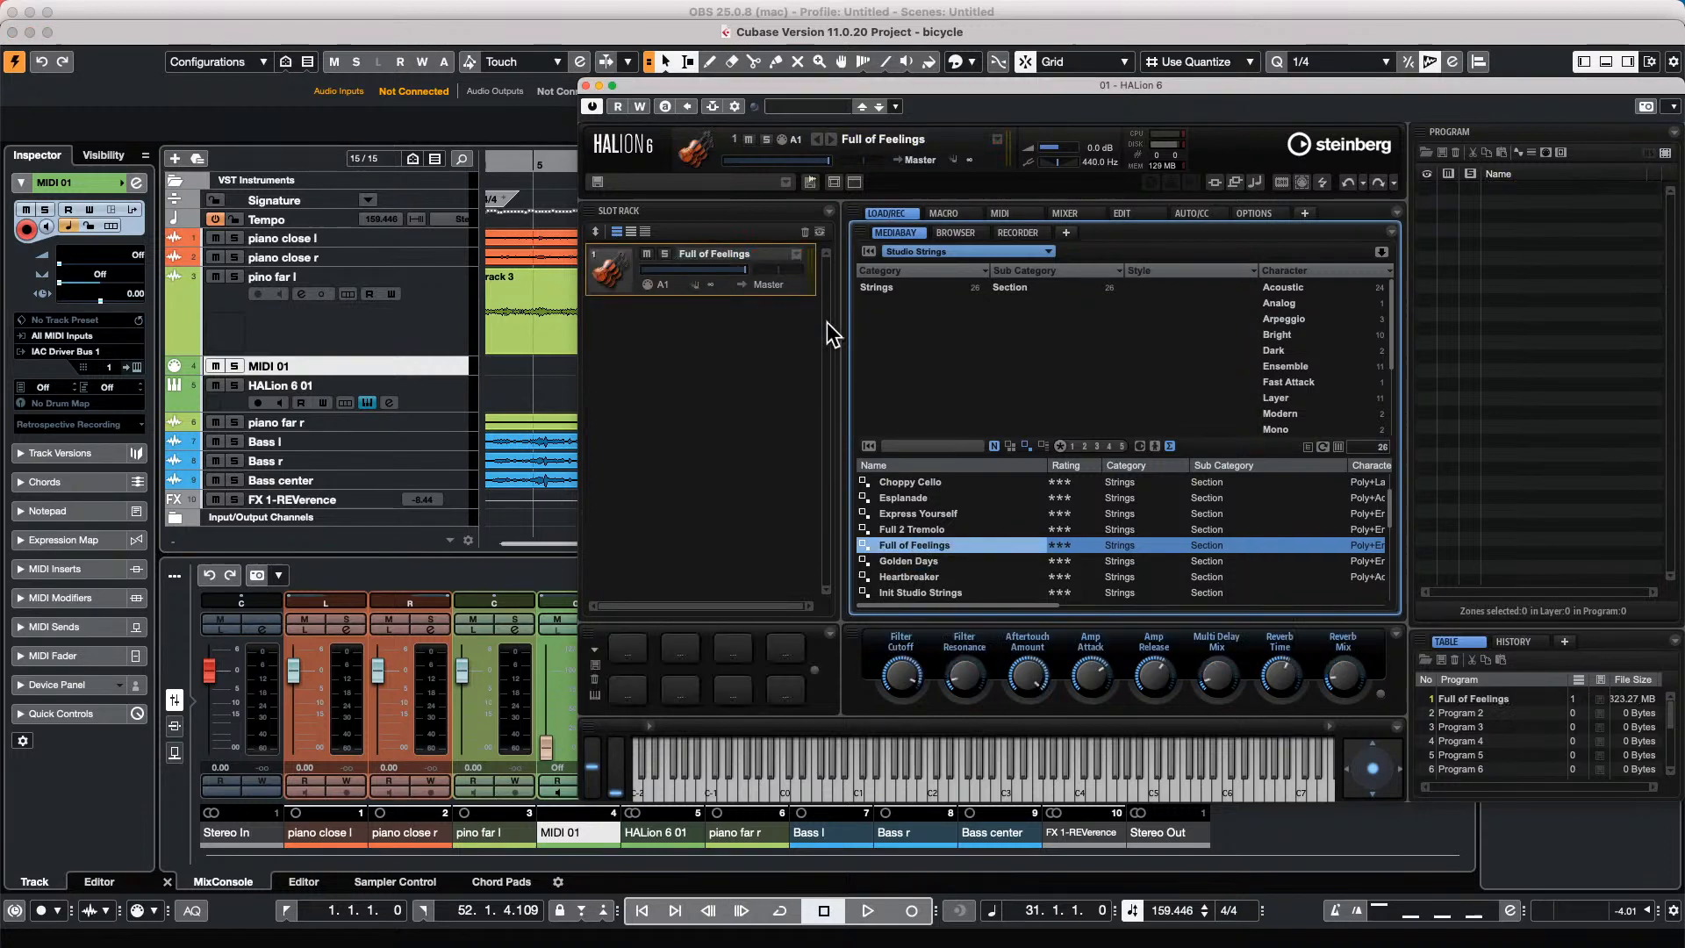
{"action": "left_click", "coordinate": [671, 287]}
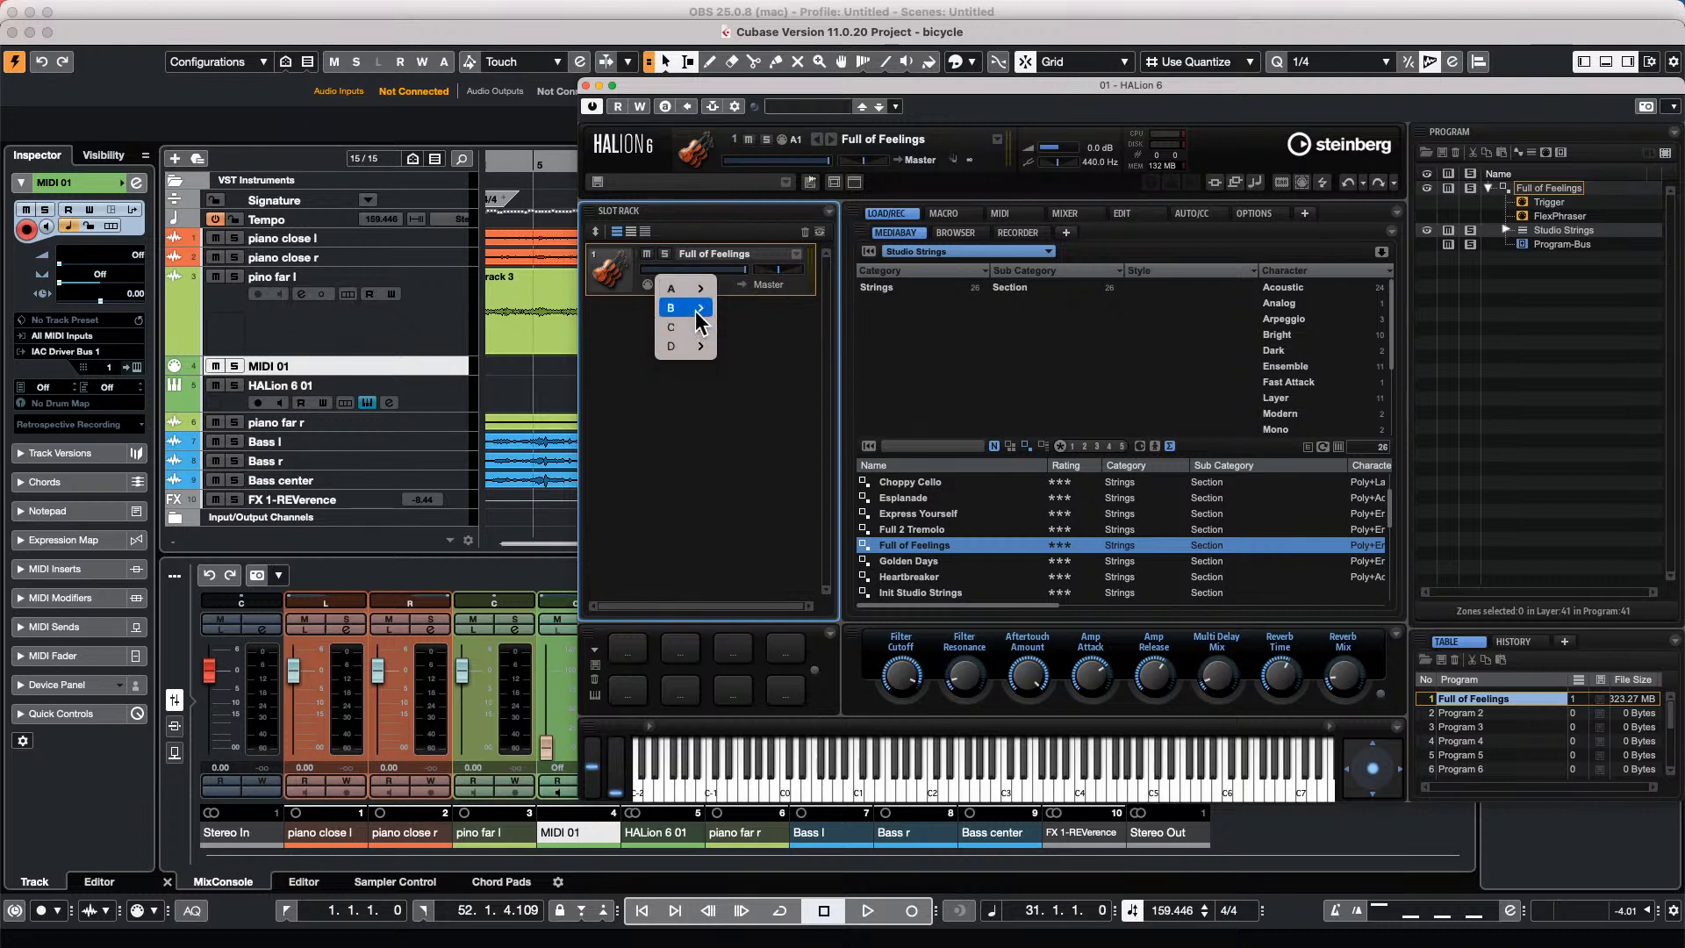
{"action": "mouse_move", "coordinate": [676, 308]}
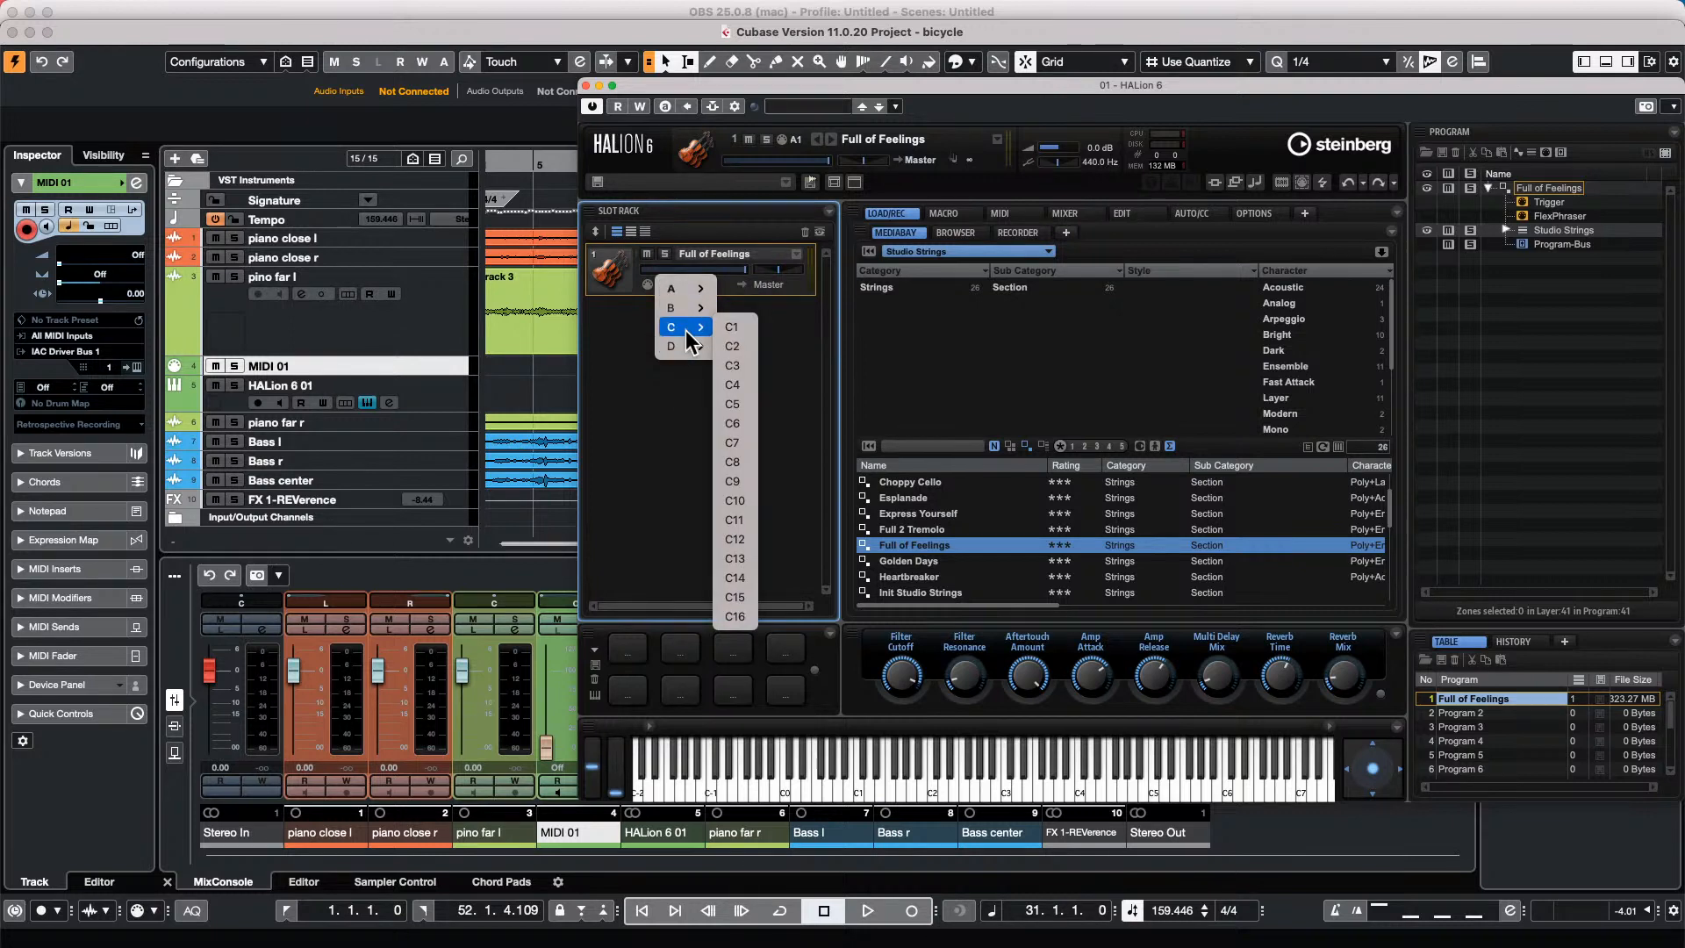
{"action": "mouse_move", "coordinate": [688, 353]}
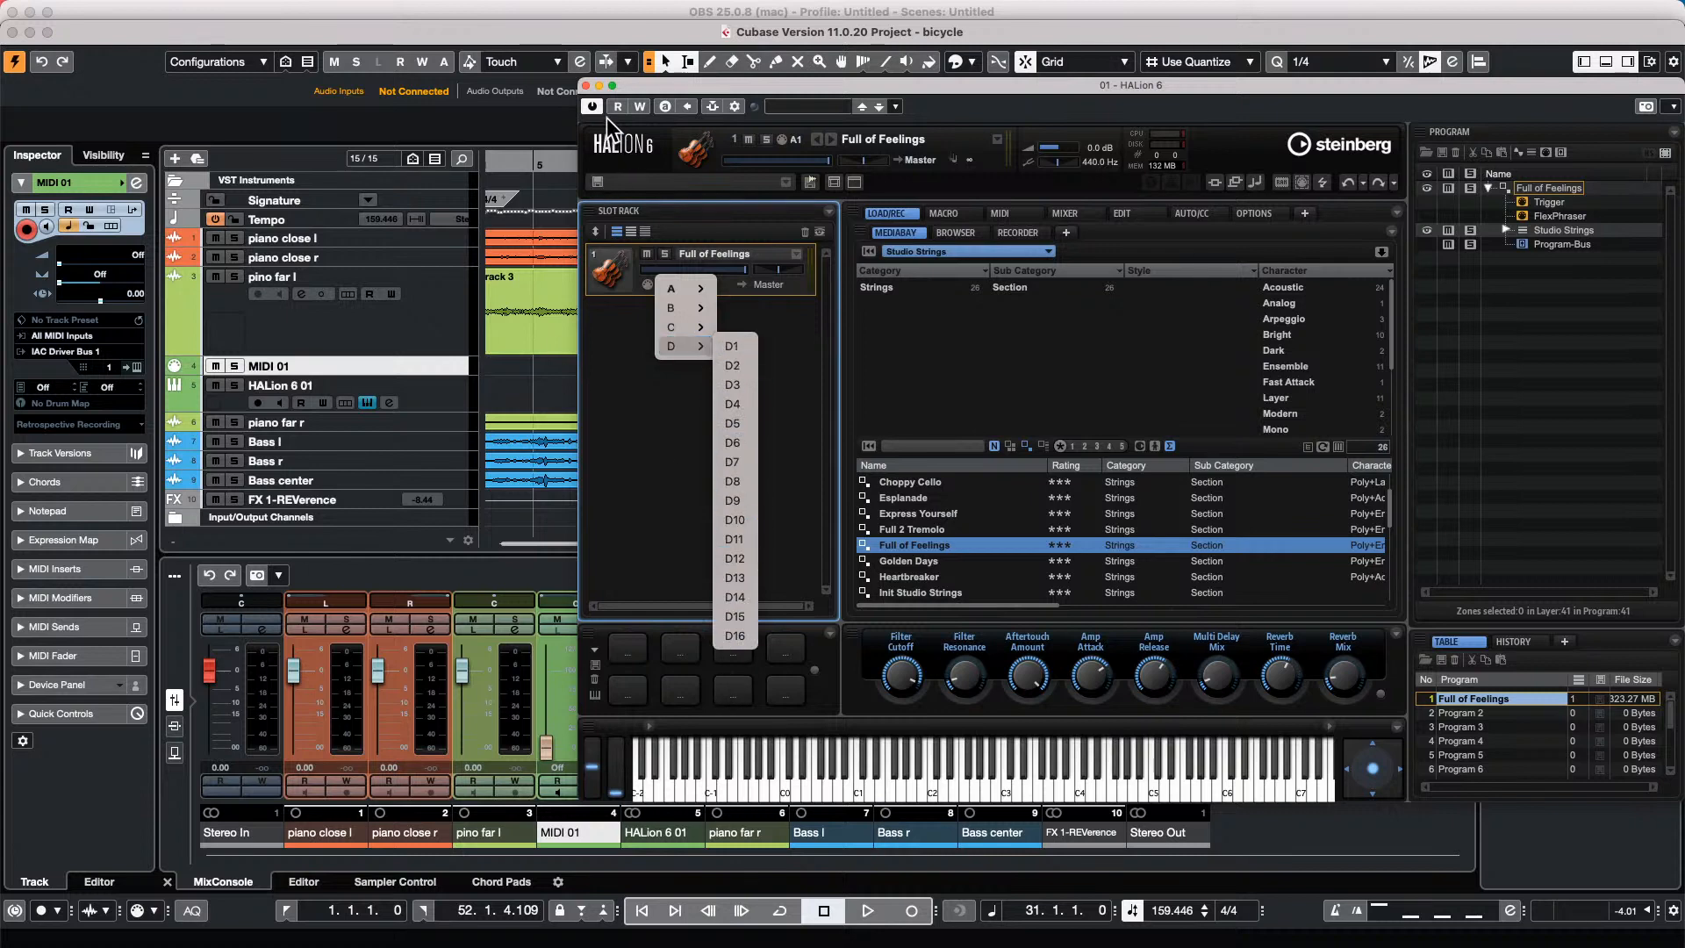
{"action": "left_click", "coordinate": [586, 86]}
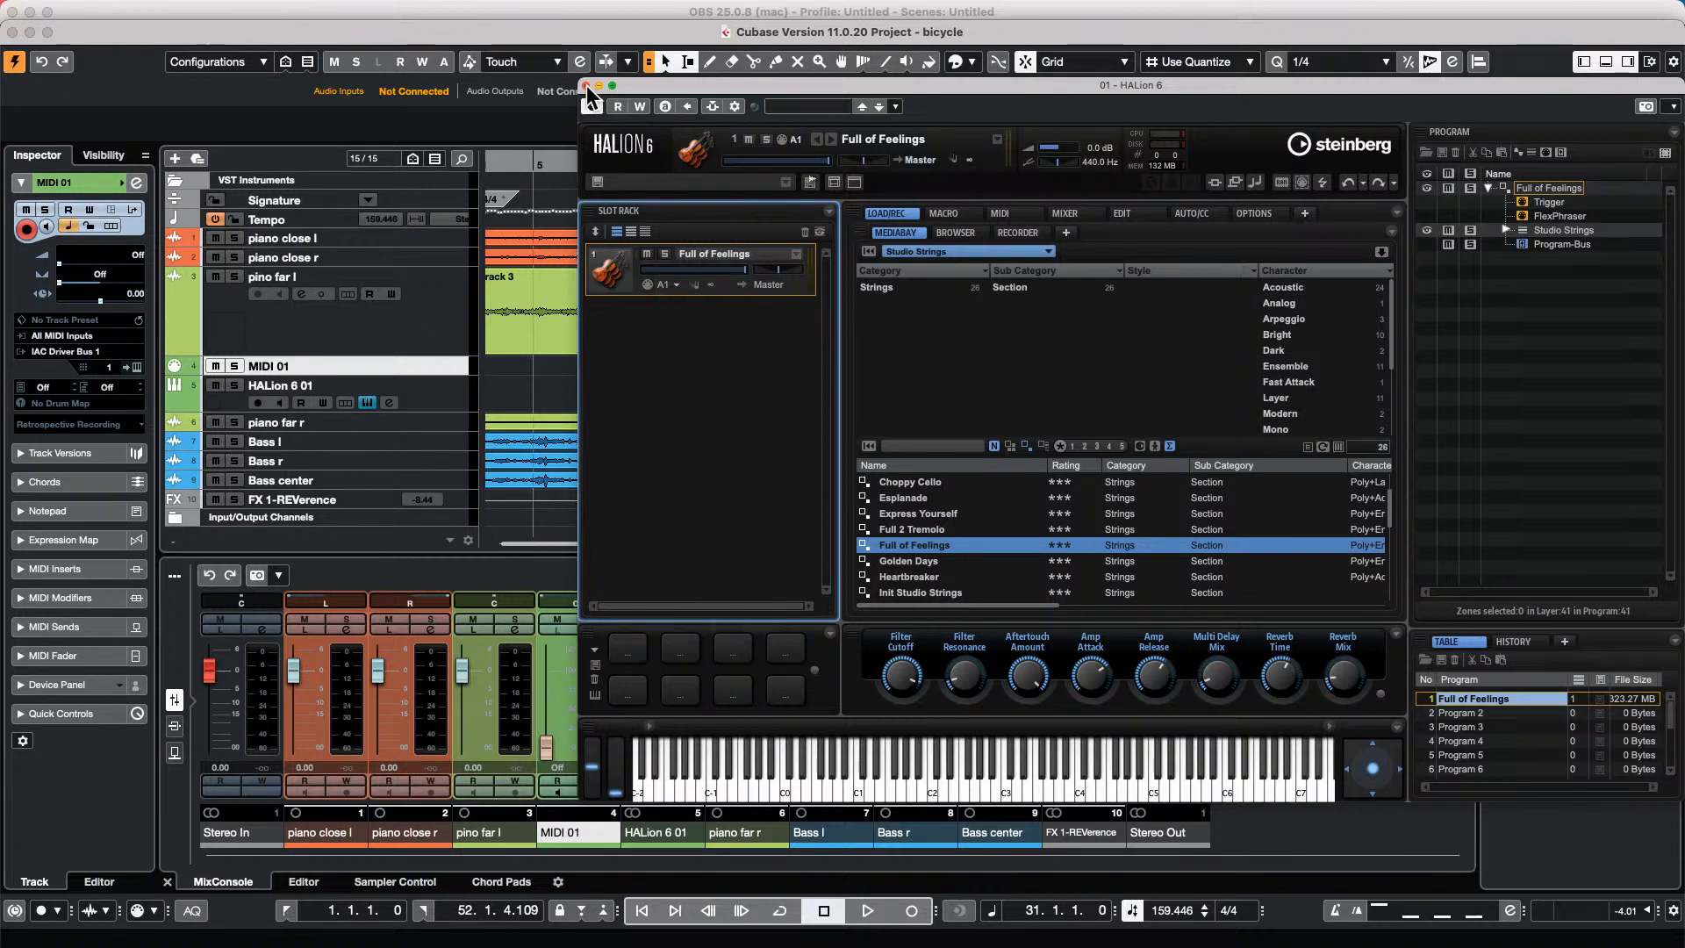
{"action": "left_click", "coordinate": [587, 86]}
{"action": "left_click", "coordinate": [587, 86]}
{"action": "left_click", "coordinate": [545, 263]}
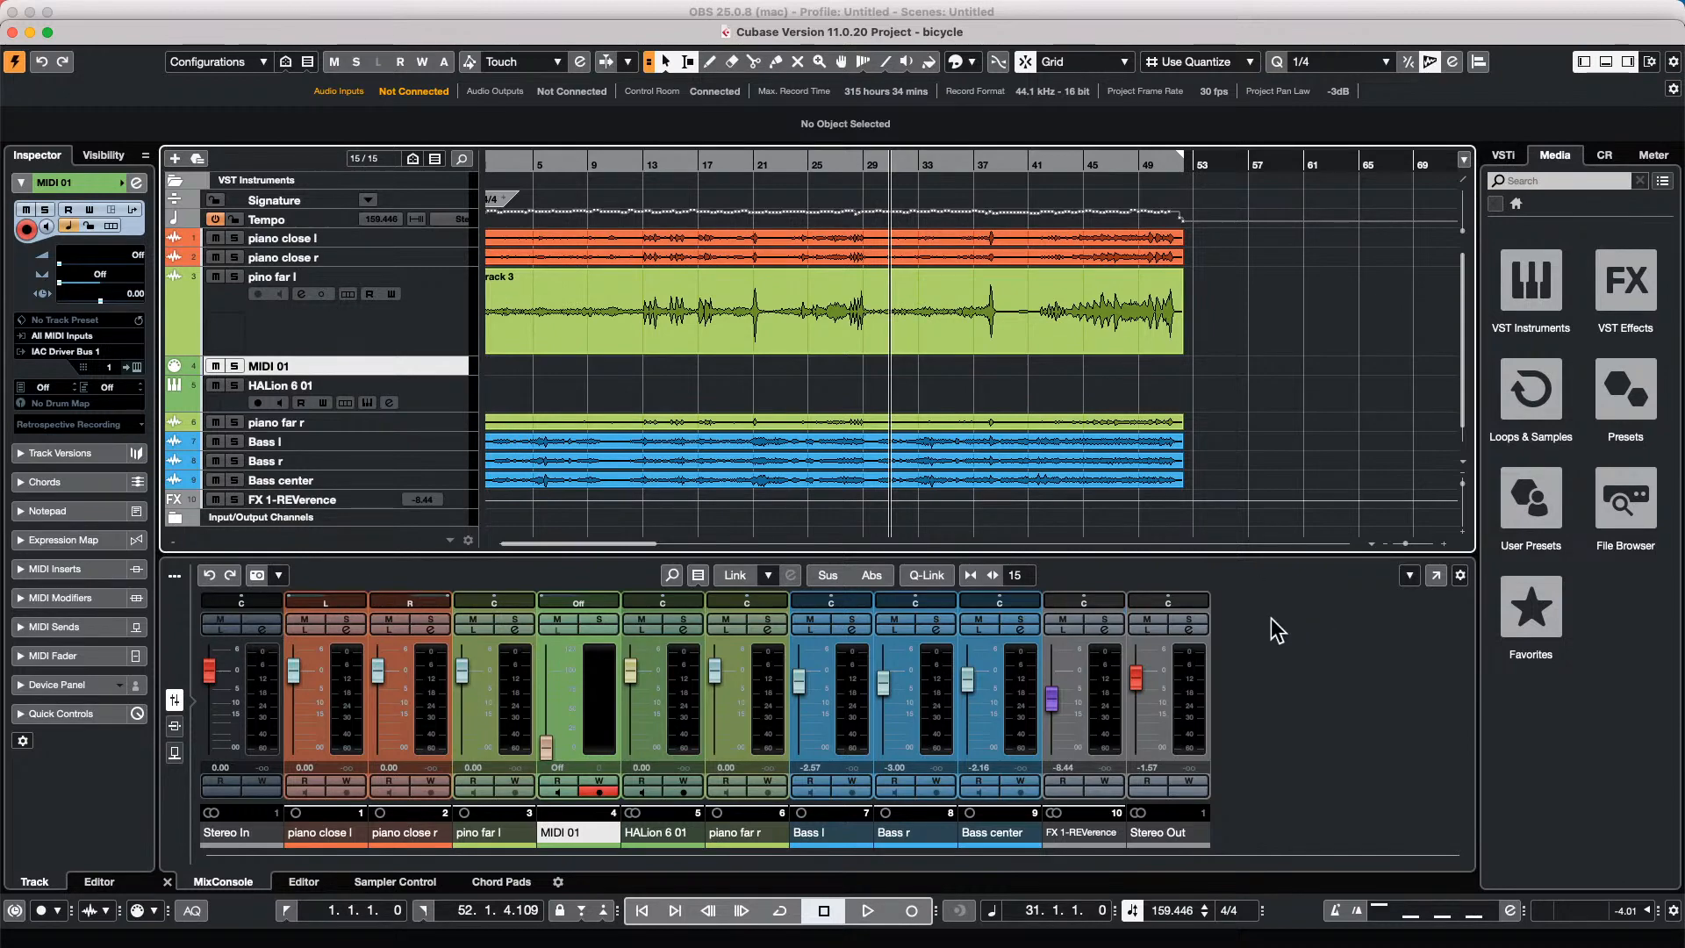
In the MixConsole, lower piano close r to about -7.95, pino far l to -8.31, HALion 6 01 to -3.19 and Bass l to -6.28.
{"action": "key", "text": "F3"}
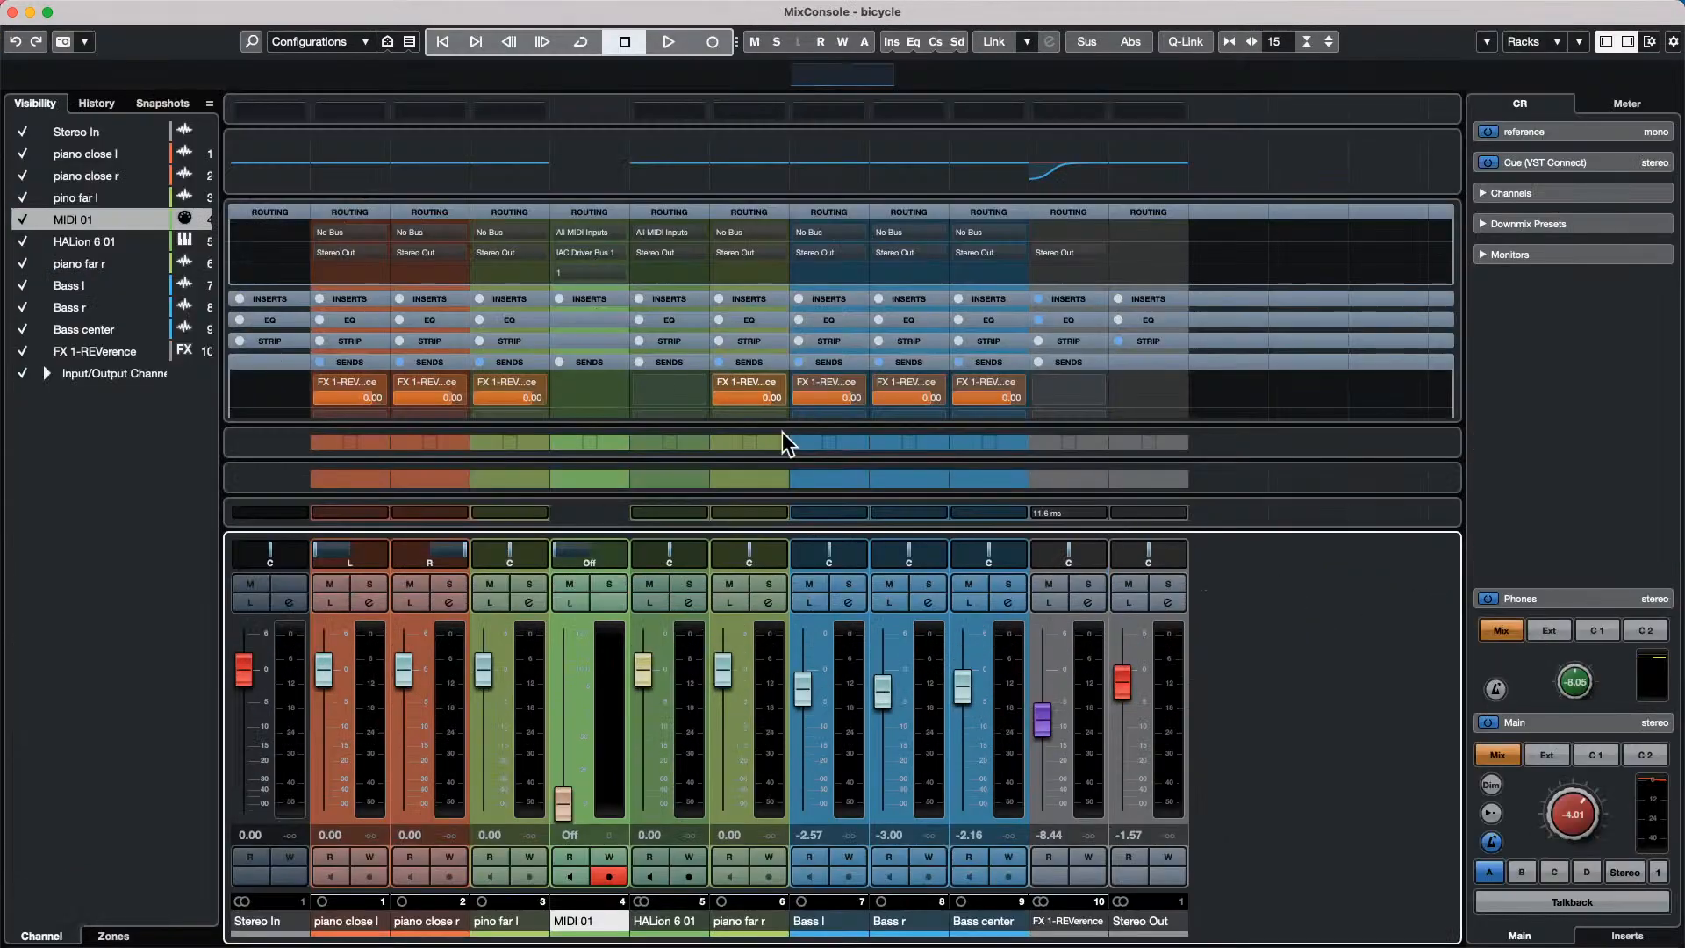
{"action": "left_click_drag", "start_coordinate": [486, 697], "coordinate": [398, 732]}
{"action": "left_click_drag", "start_coordinate": [644, 668], "coordinate": [644, 700]}
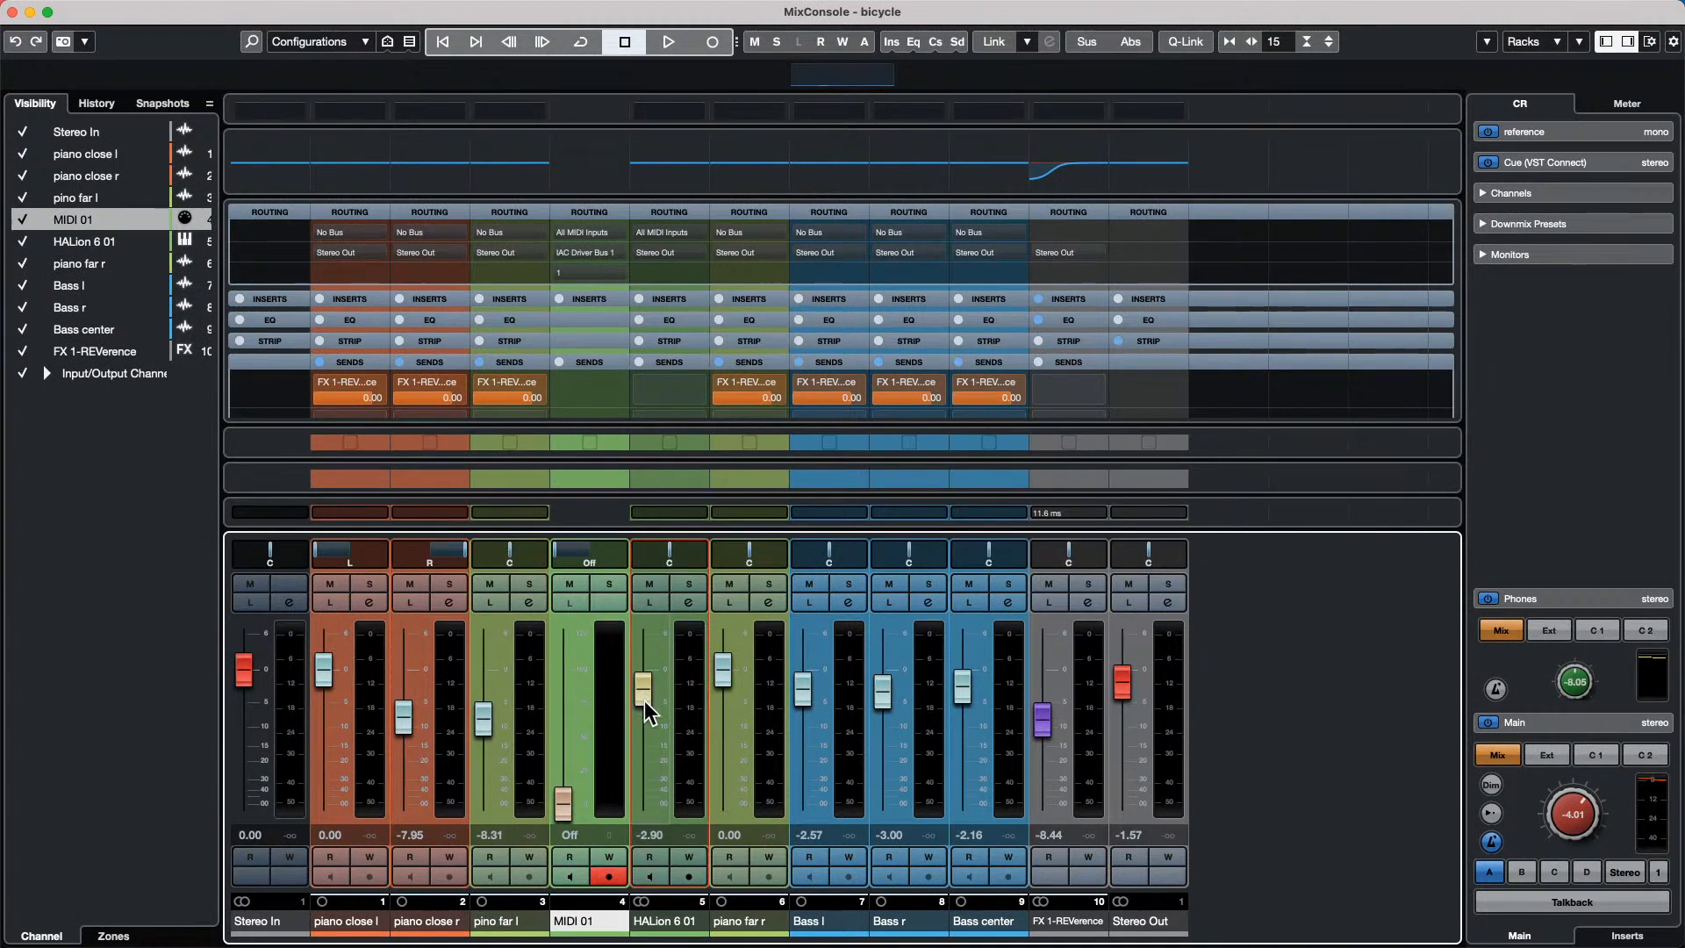
{"action": "left_click_drag", "start_coordinate": [802, 690], "coordinate": [806, 705]}
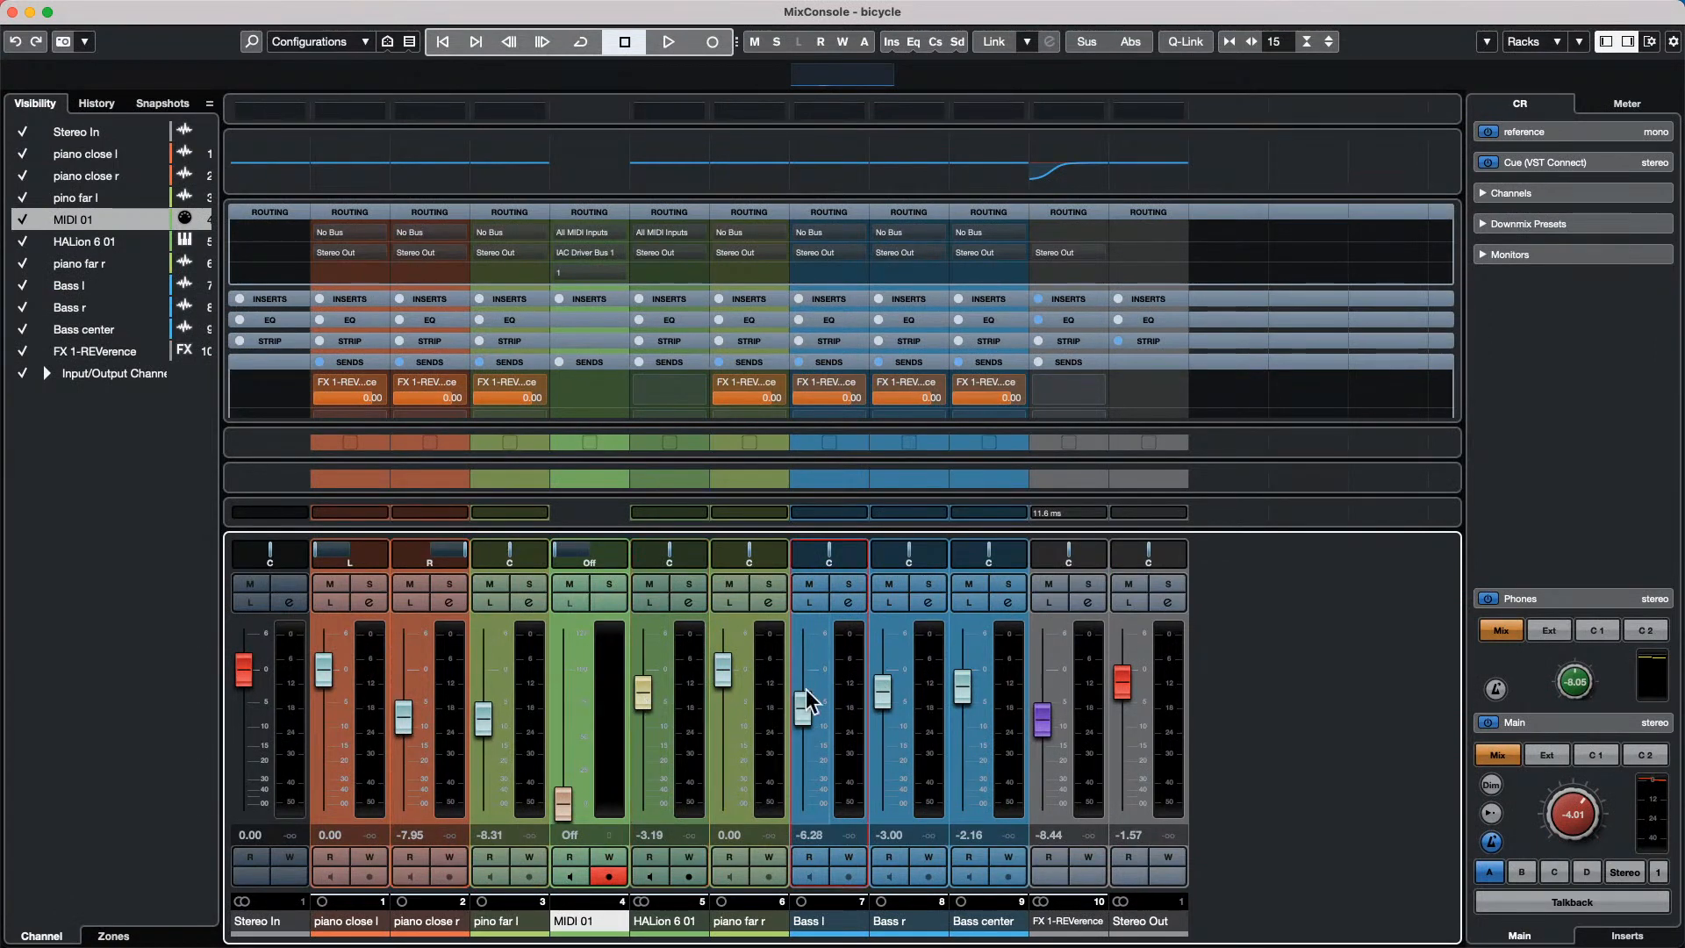
Cut HALion 6 01 by about 14.2 dB at 269 Hz in its EQ curve, save a mixer snapshot and show the snapshot list.
{"action": "left_click", "coordinate": [662, 181]}
{"action": "left_click_drag", "start_coordinate": [645, 164], "coordinate": [635, 219]}
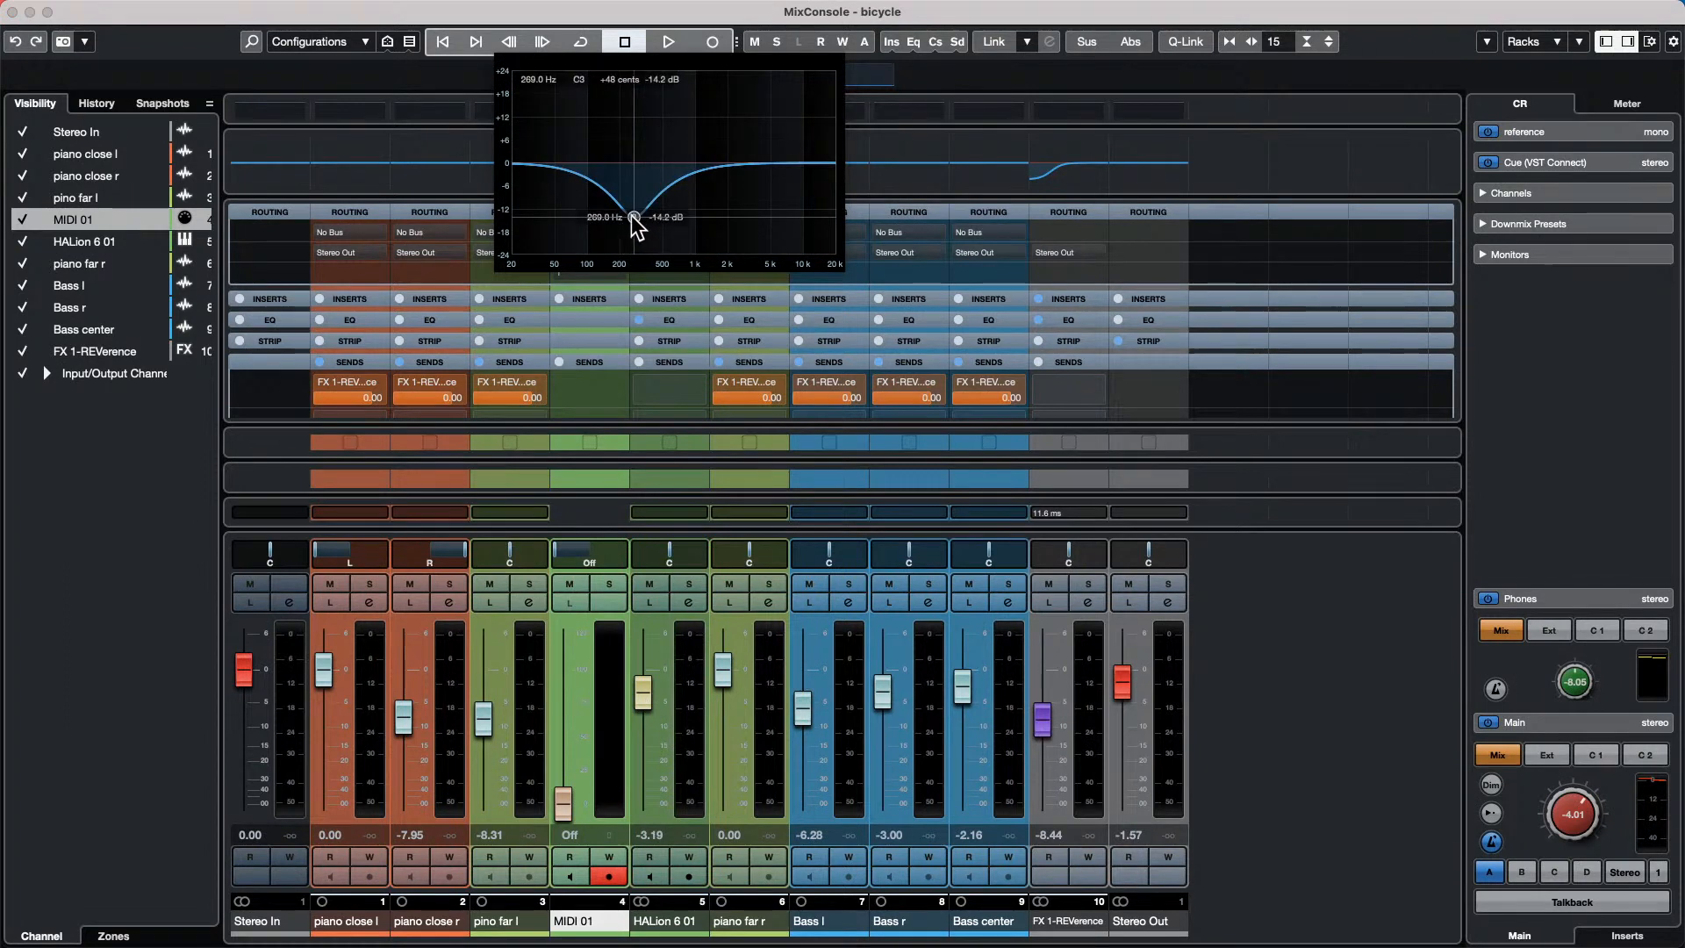
{"action": "left_click", "coordinate": [62, 41]}
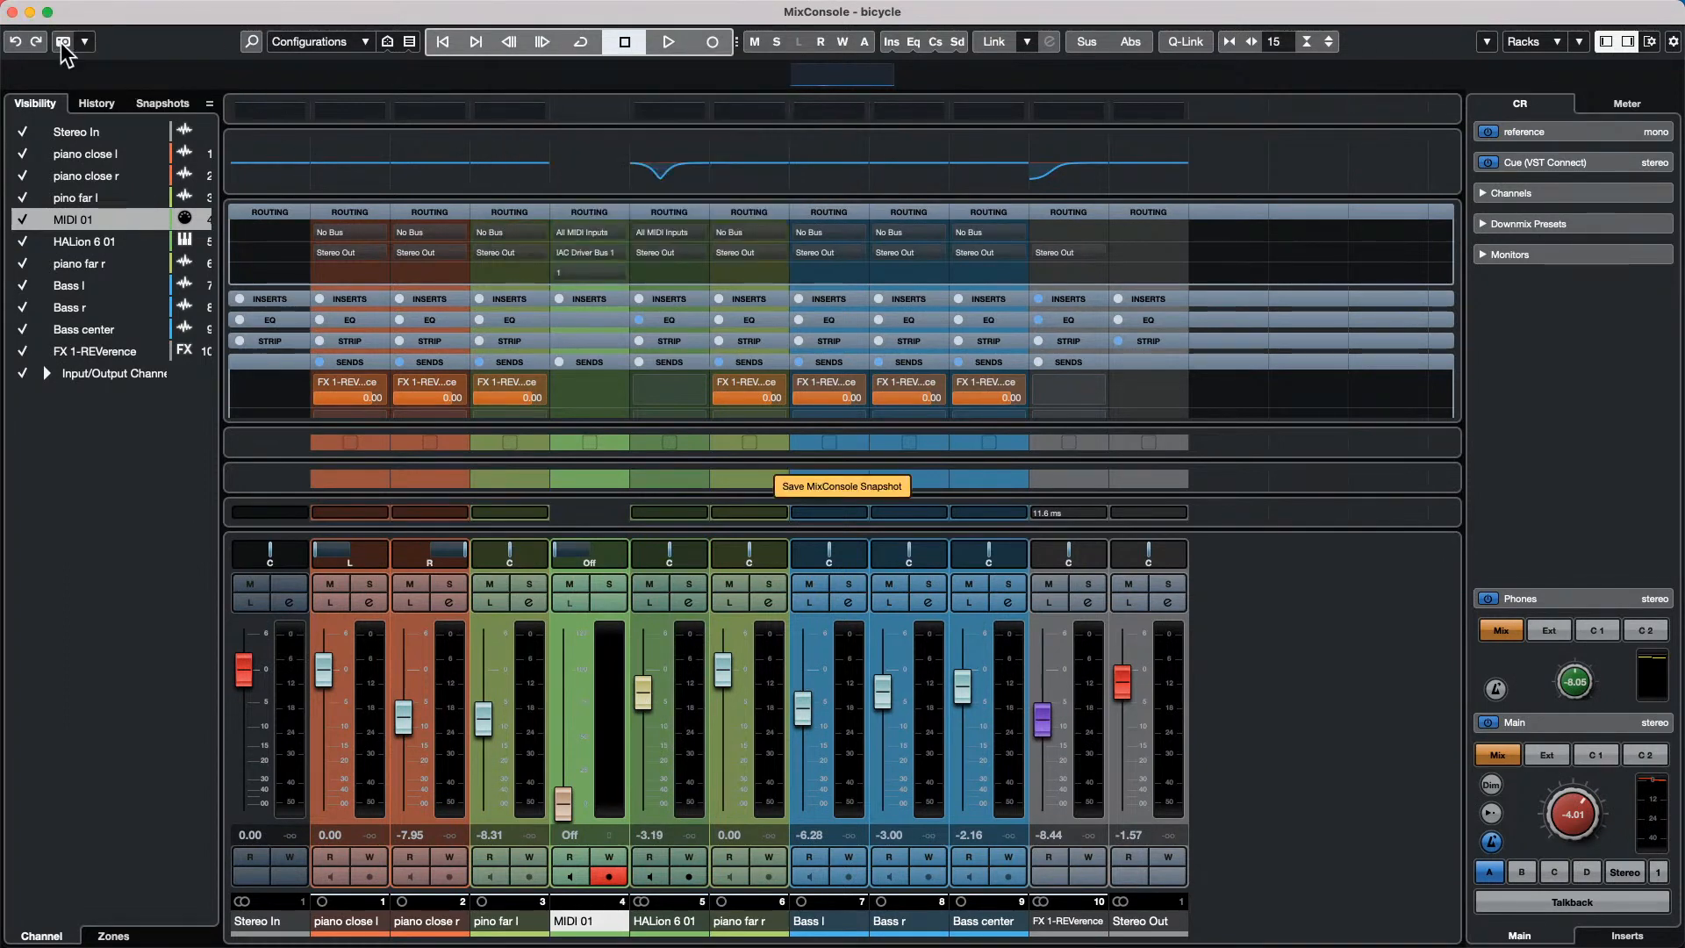
{"action": "left_click", "coordinate": [172, 105]}
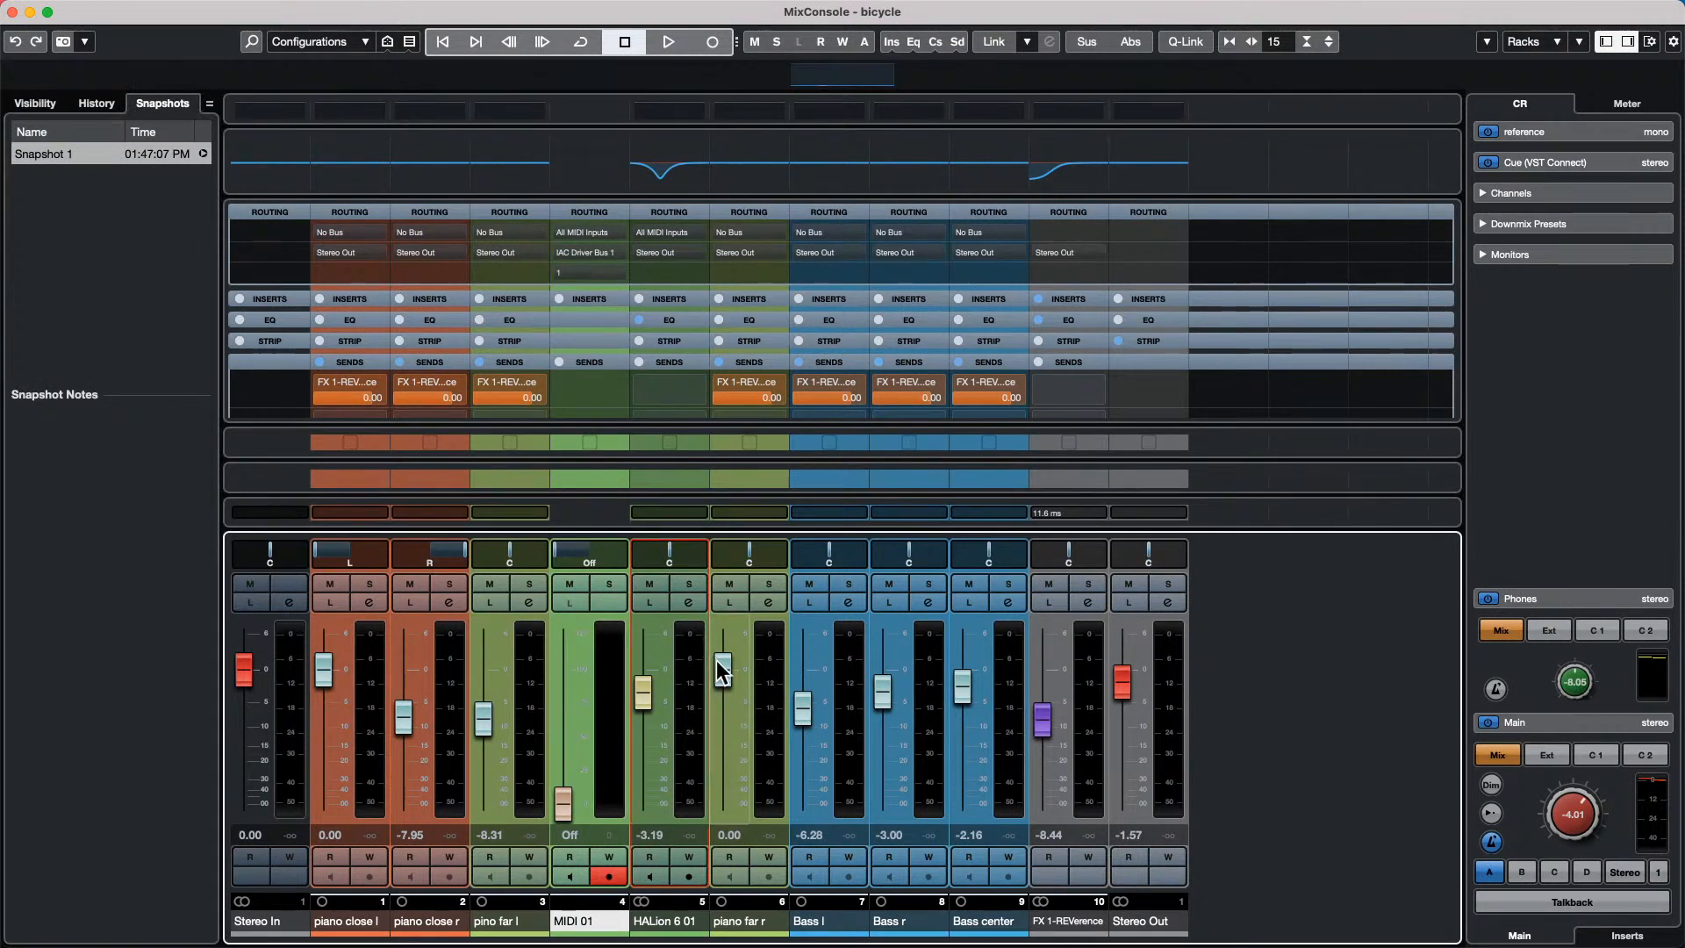
Set piano far r to about -11.7, piano close r to -0.98, pino far l to 6.02 and pino far l's reverb send to -27.5.
{"action": "left_click_drag", "start_coordinate": [723, 666], "coordinate": [723, 732]}
{"action": "left_click_drag", "start_coordinate": [403, 716], "coordinate": [403, 676]}
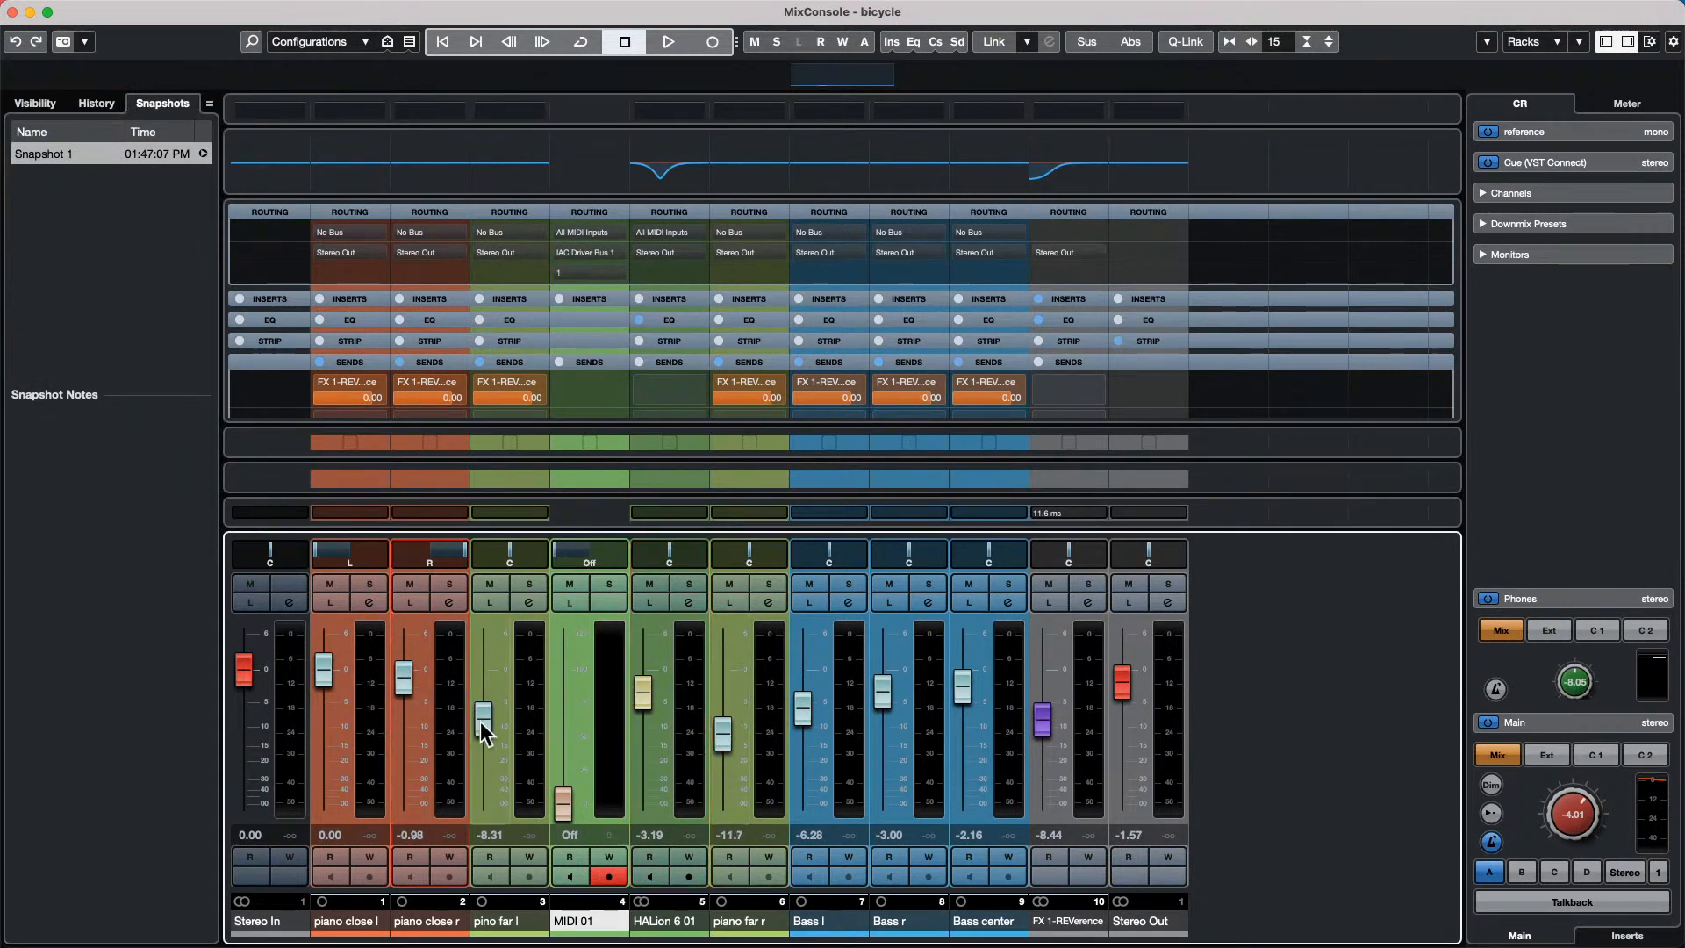
{"action": "left_click_drag", "start_coordinate": [483, 718], "coordinate": [484, 631]}
{"action": "left_click_drag", "start_coordinate": [523, 391], "coordinate": [420, 414]}
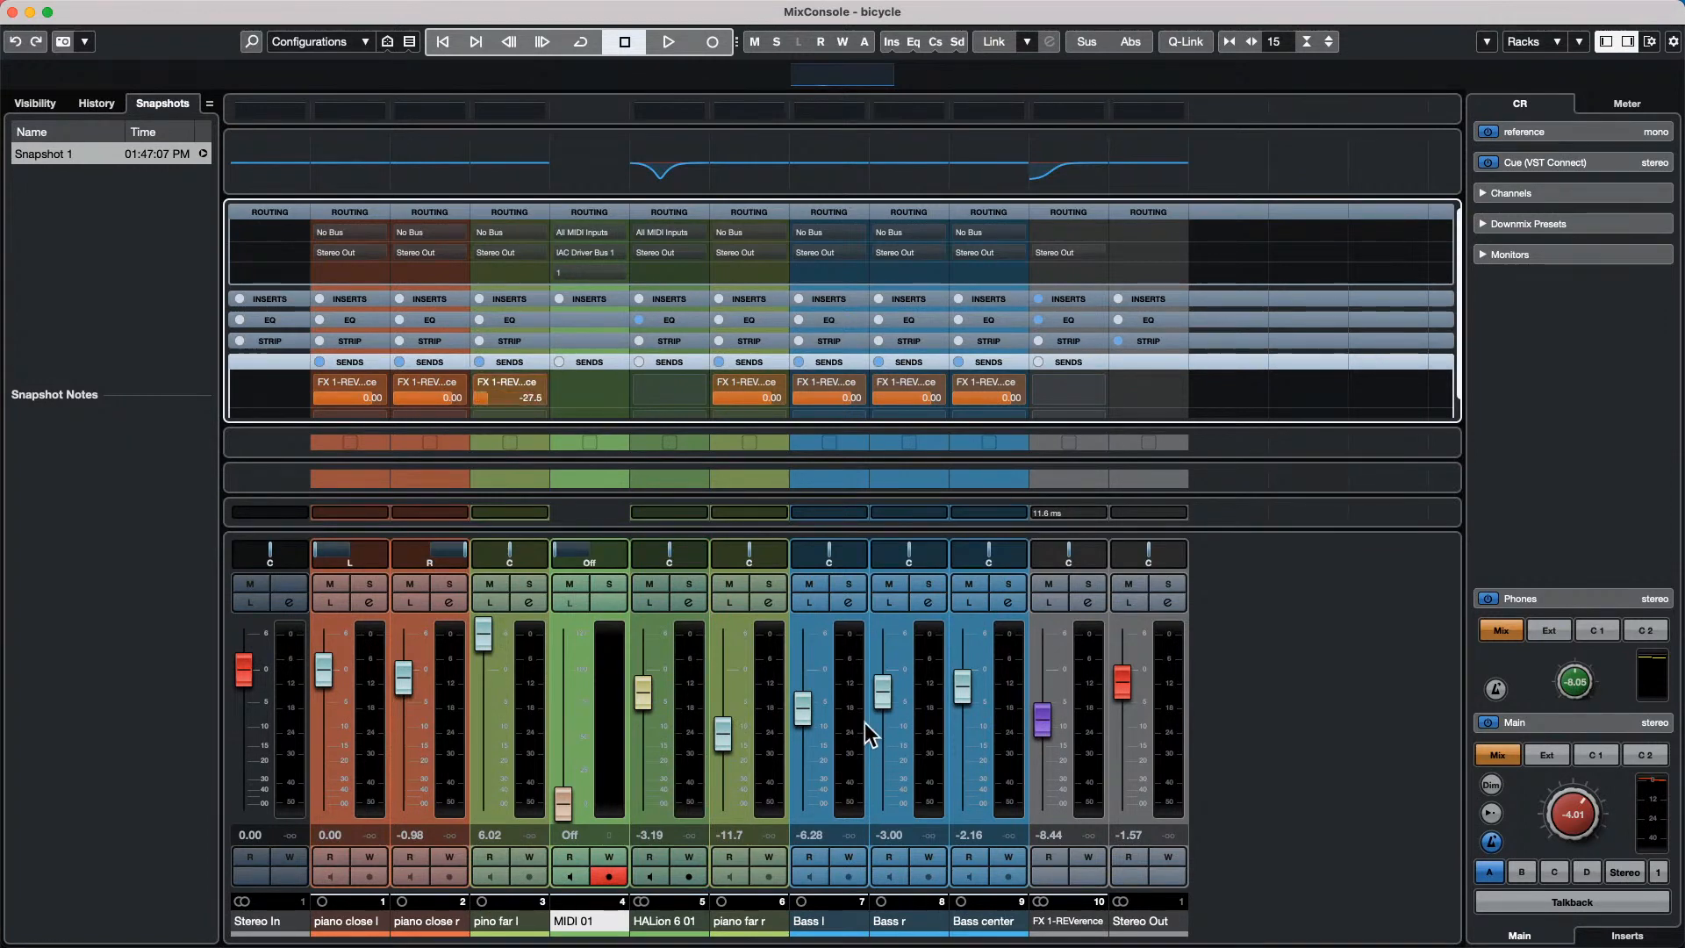
Set Bass r to about 0.79, Bass center to -8.67 and FX 1-REVerence to 2.54, and save the mix as a second snapshot.
{"action": "left_click_drag", "start_coordinate": [882, 693], "coordinate": [1042, 655]}
{"action": "left_click", "coordinate": [62, 42]}
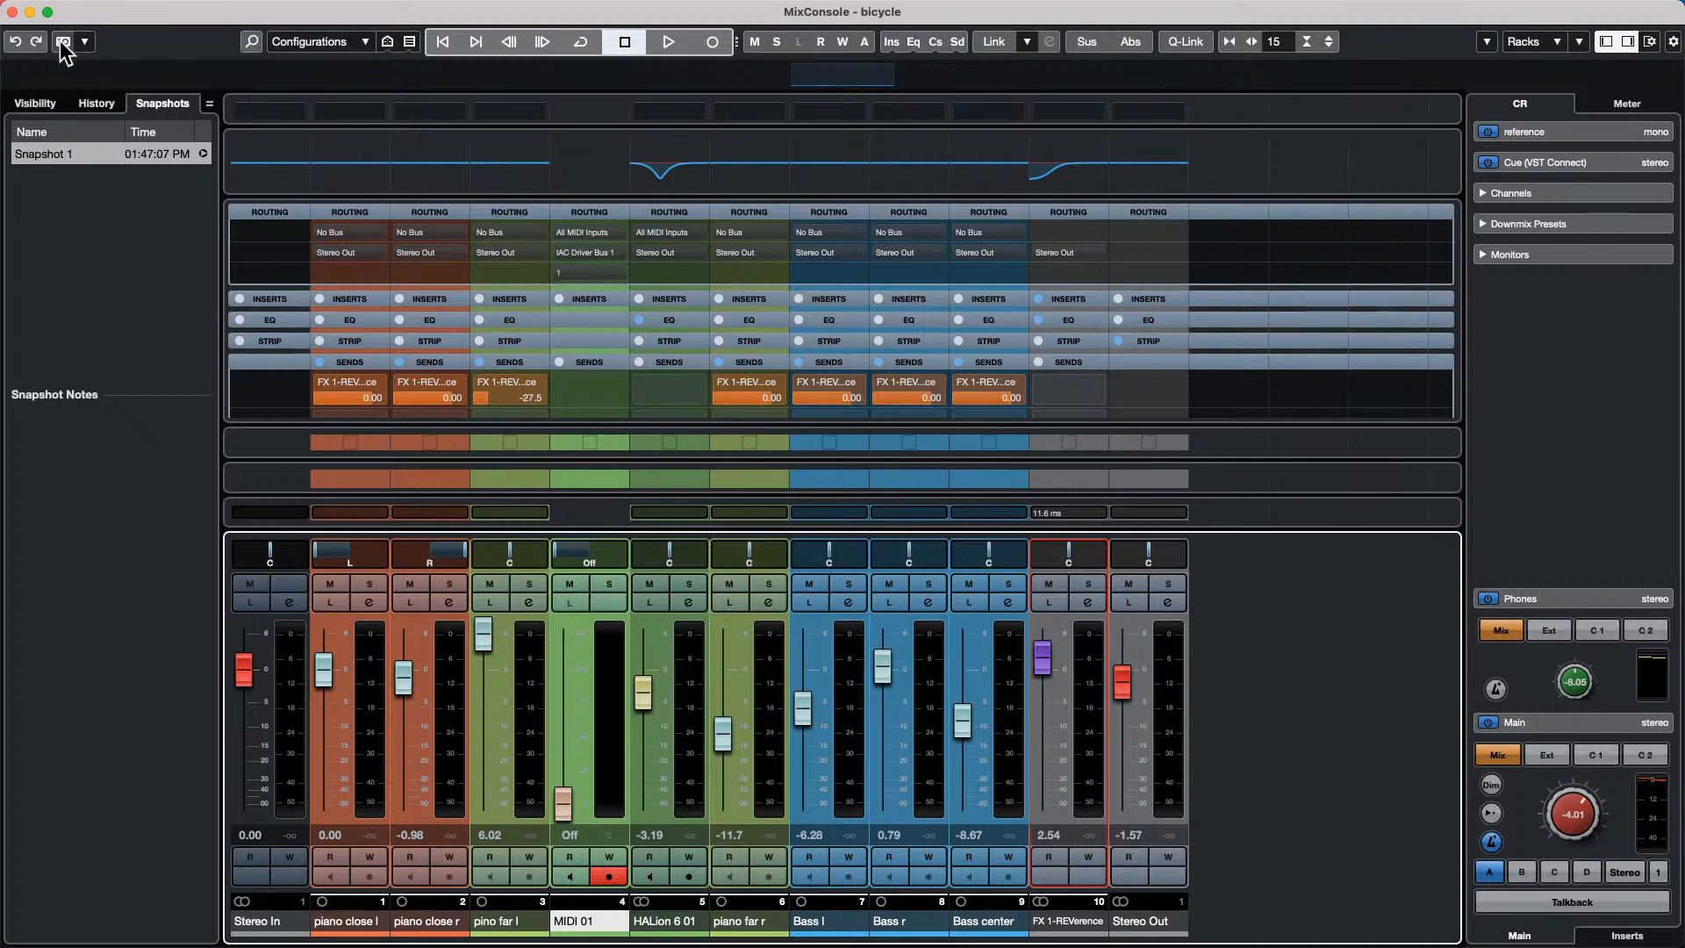
Pull the pino far l and piano close r faders fully down and save eight more mixer snapshots.
{"action": "left_click_drag", "start_coordinate": [498, 640], "coordinate": [481, 799]}
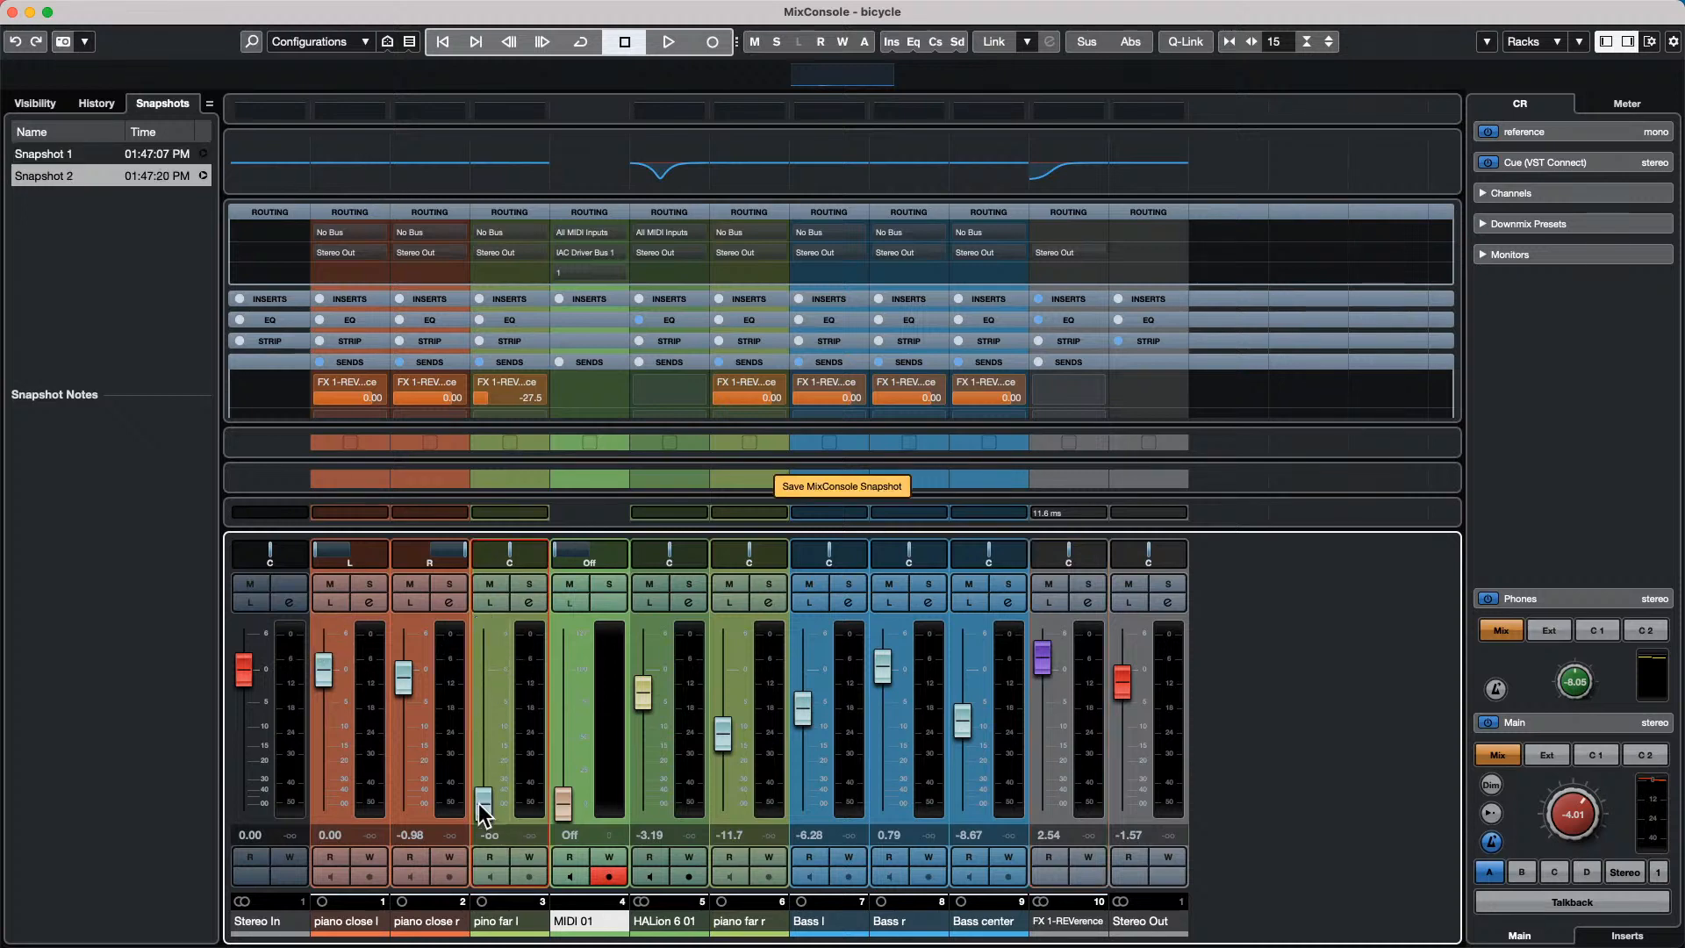
{"action": "left_click_drag", "start_coordinate": [405, 678], "coordinate": [404, 802]}
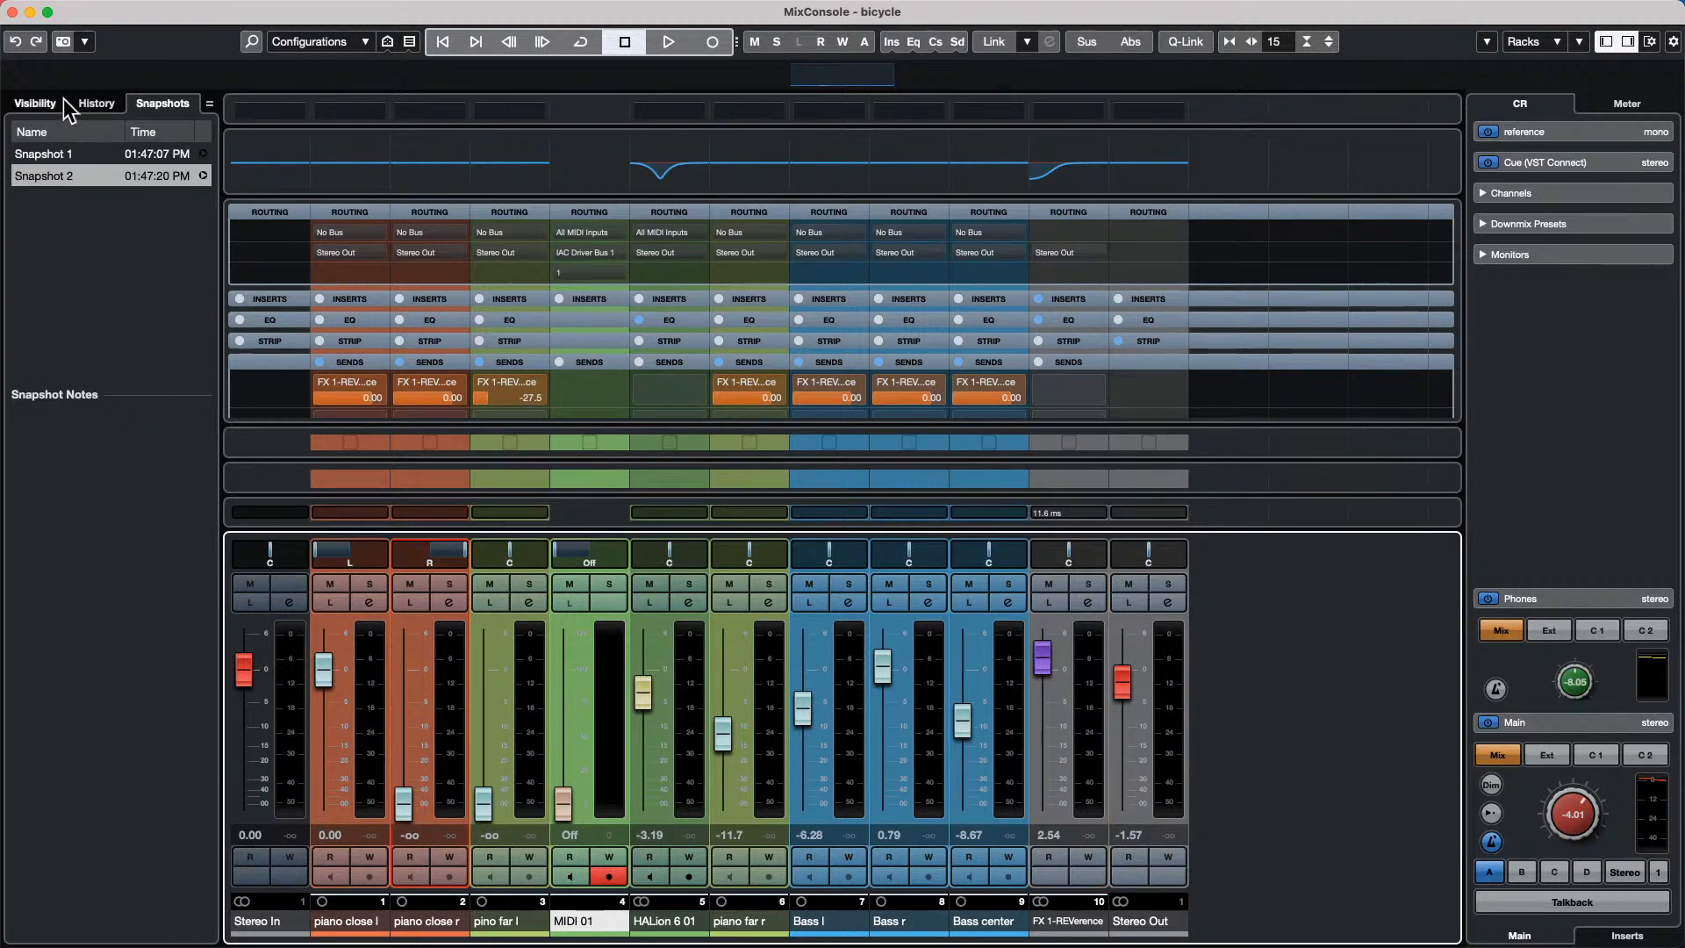
{"action": "left_click", "coordinate": [62, 41]}
{"action": "left_click", "coordinate": [62, 41]}
{"action": "left_click", "coordinate": [62, 41]}
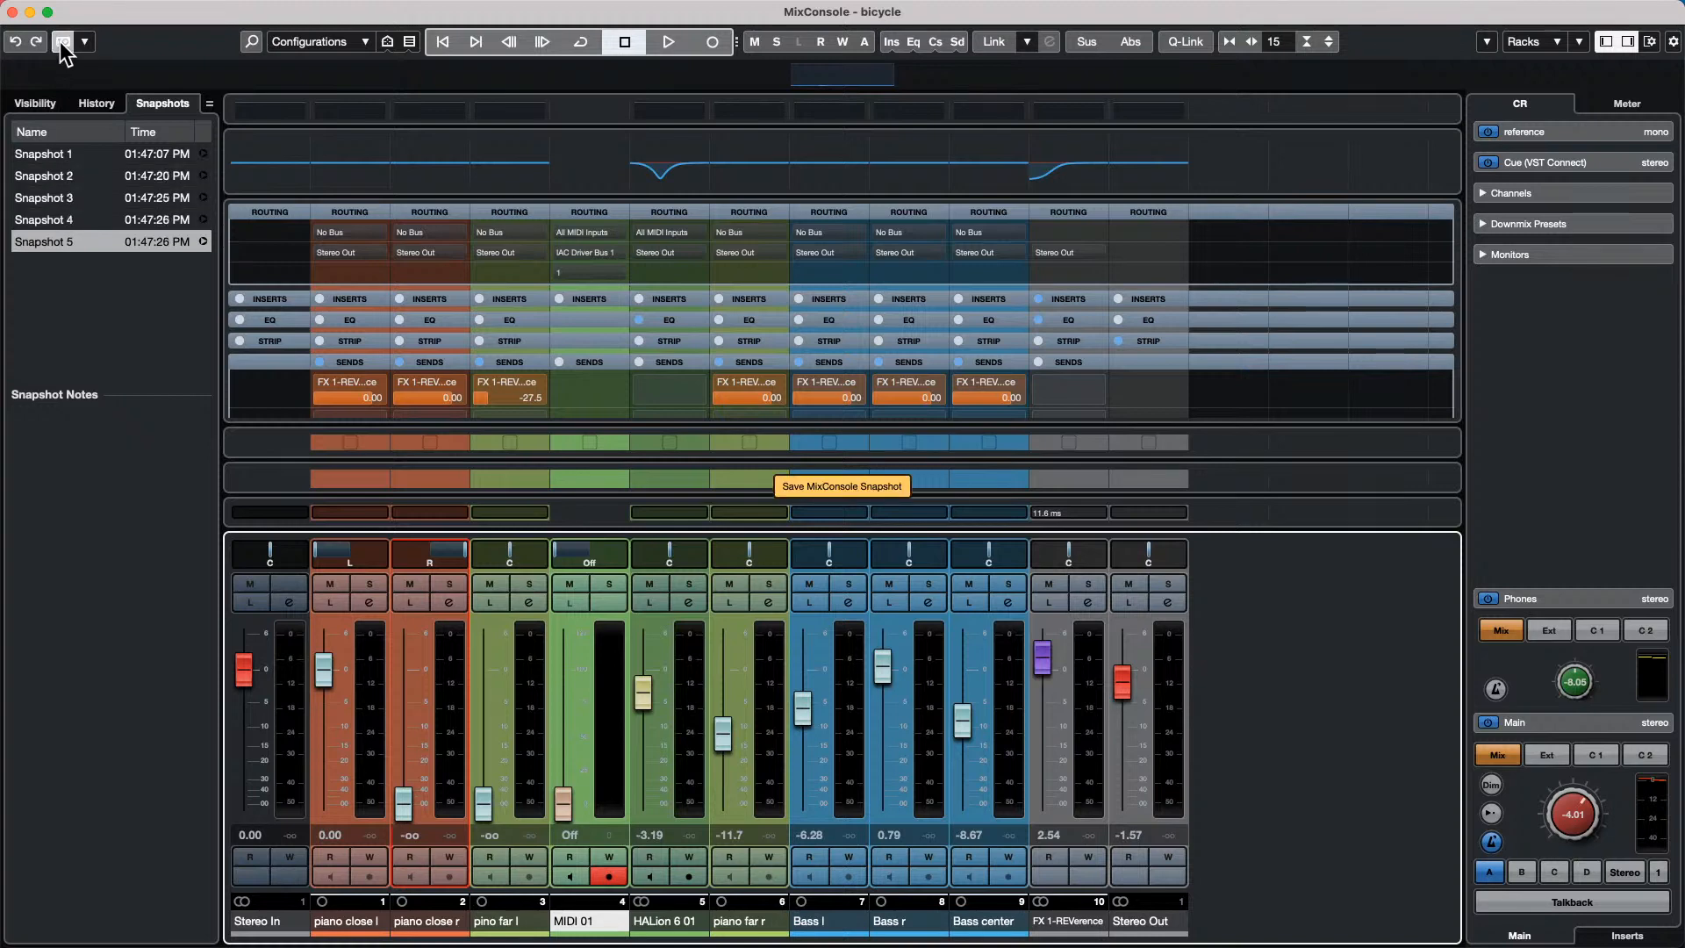
{"action": "left_click", "coordinate": [61, 41]}
{"action": "left_click", "coordinate": [61, 41]}
{"action": "left_click", "coordinate": [61, 42]}
{"action": "left_click", "coordinate": [61, 41]}
{"action": "left_click", "coordinate": [61, 41]}
{"action": "left_click", "coordinate": [61, 41]}
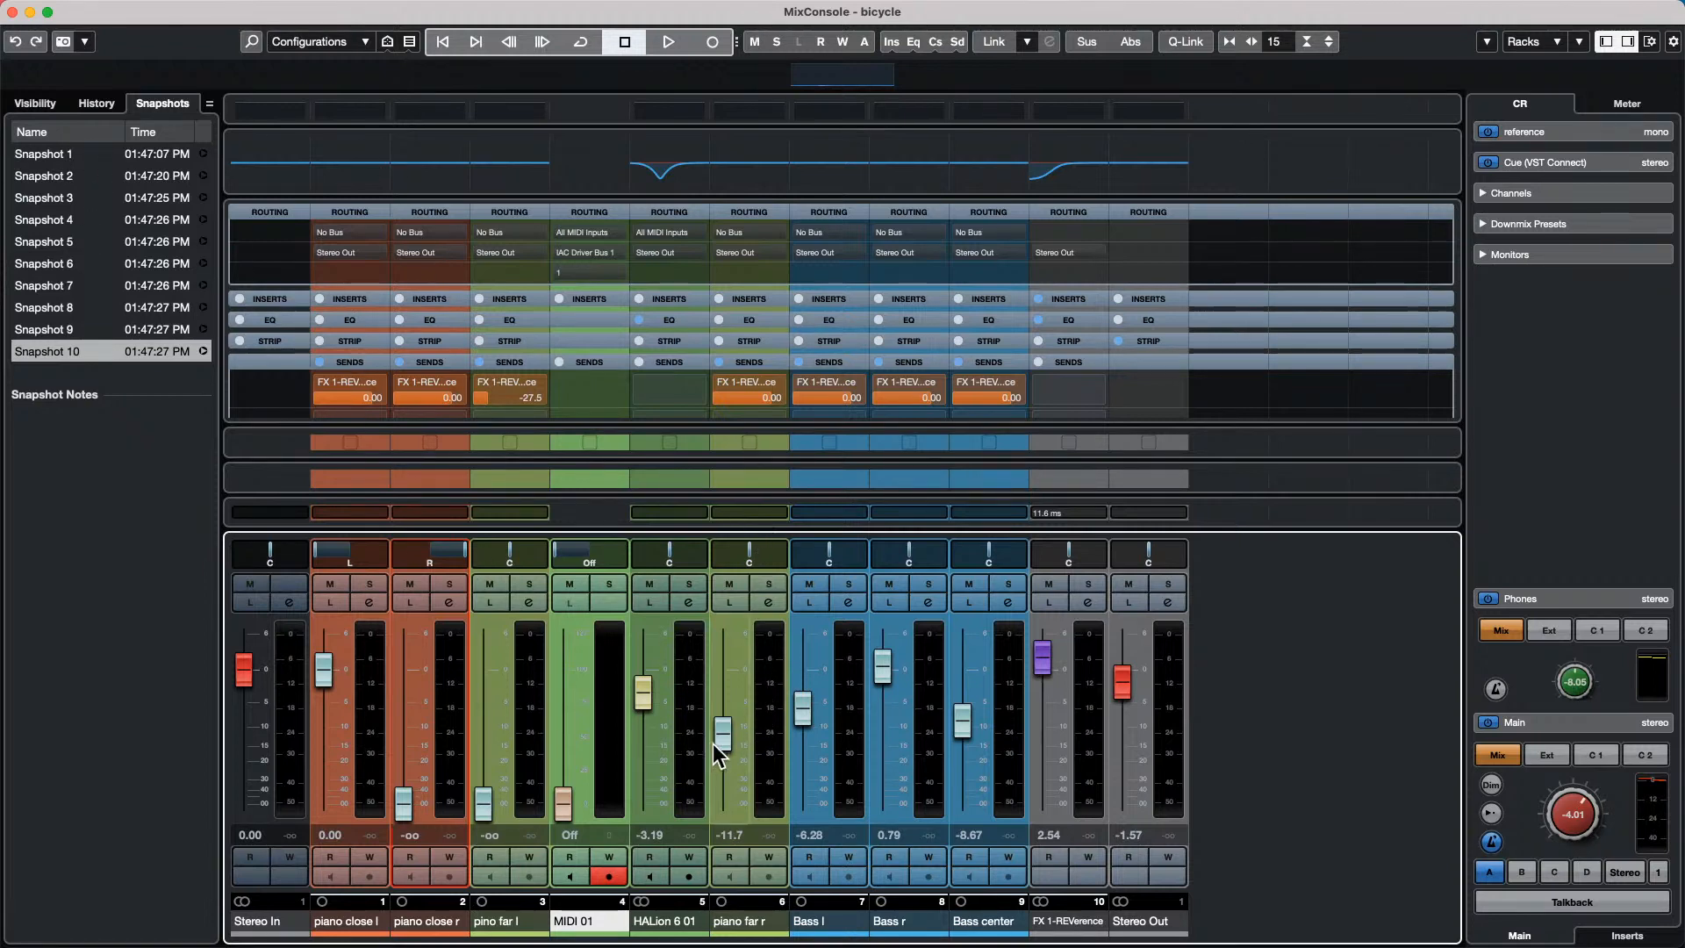
Set piano far r to about -2.62, HALion 6 01 to -8.31, pino far l to 1.89, Bass center to -14.0 and FX 1-REVerence to -10.00.
{"action": "left_click_drag", "start_coordinate": [722, 733], "coordinate": [637, 723]}
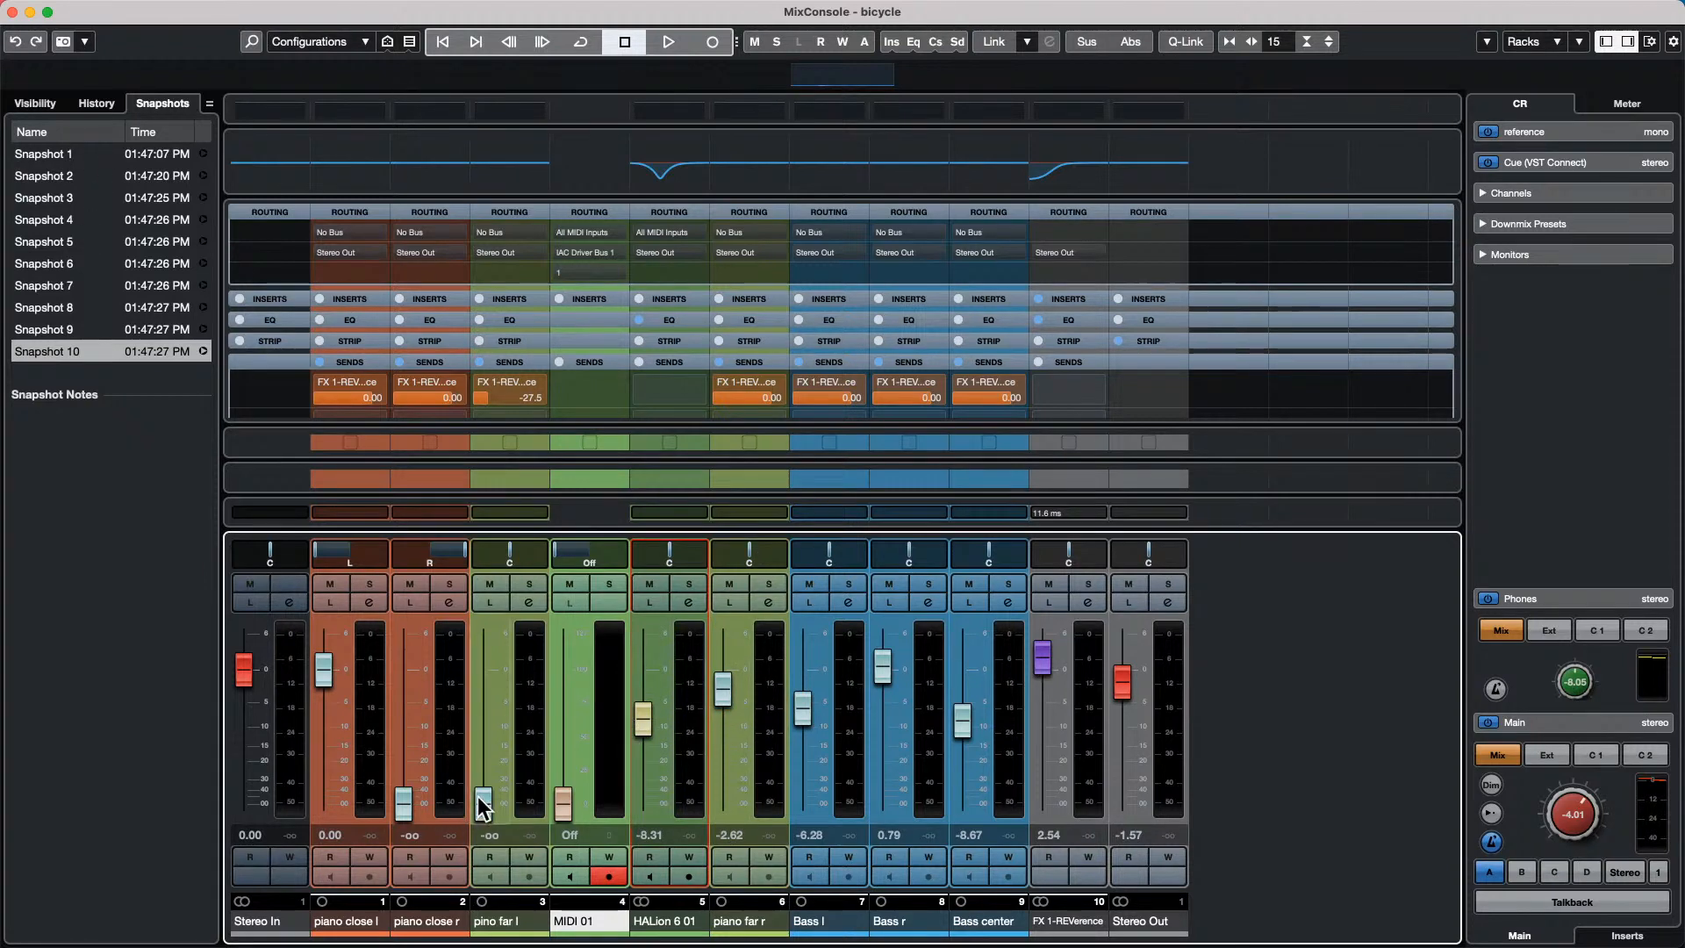
{"action": "left_click_drag", "start_coordinate": [483, 803], "coordinate": [482, 662]}
{"action": "left_click_drag", "start_coordinate": [963, 724], "coordinate": [963, 741]}
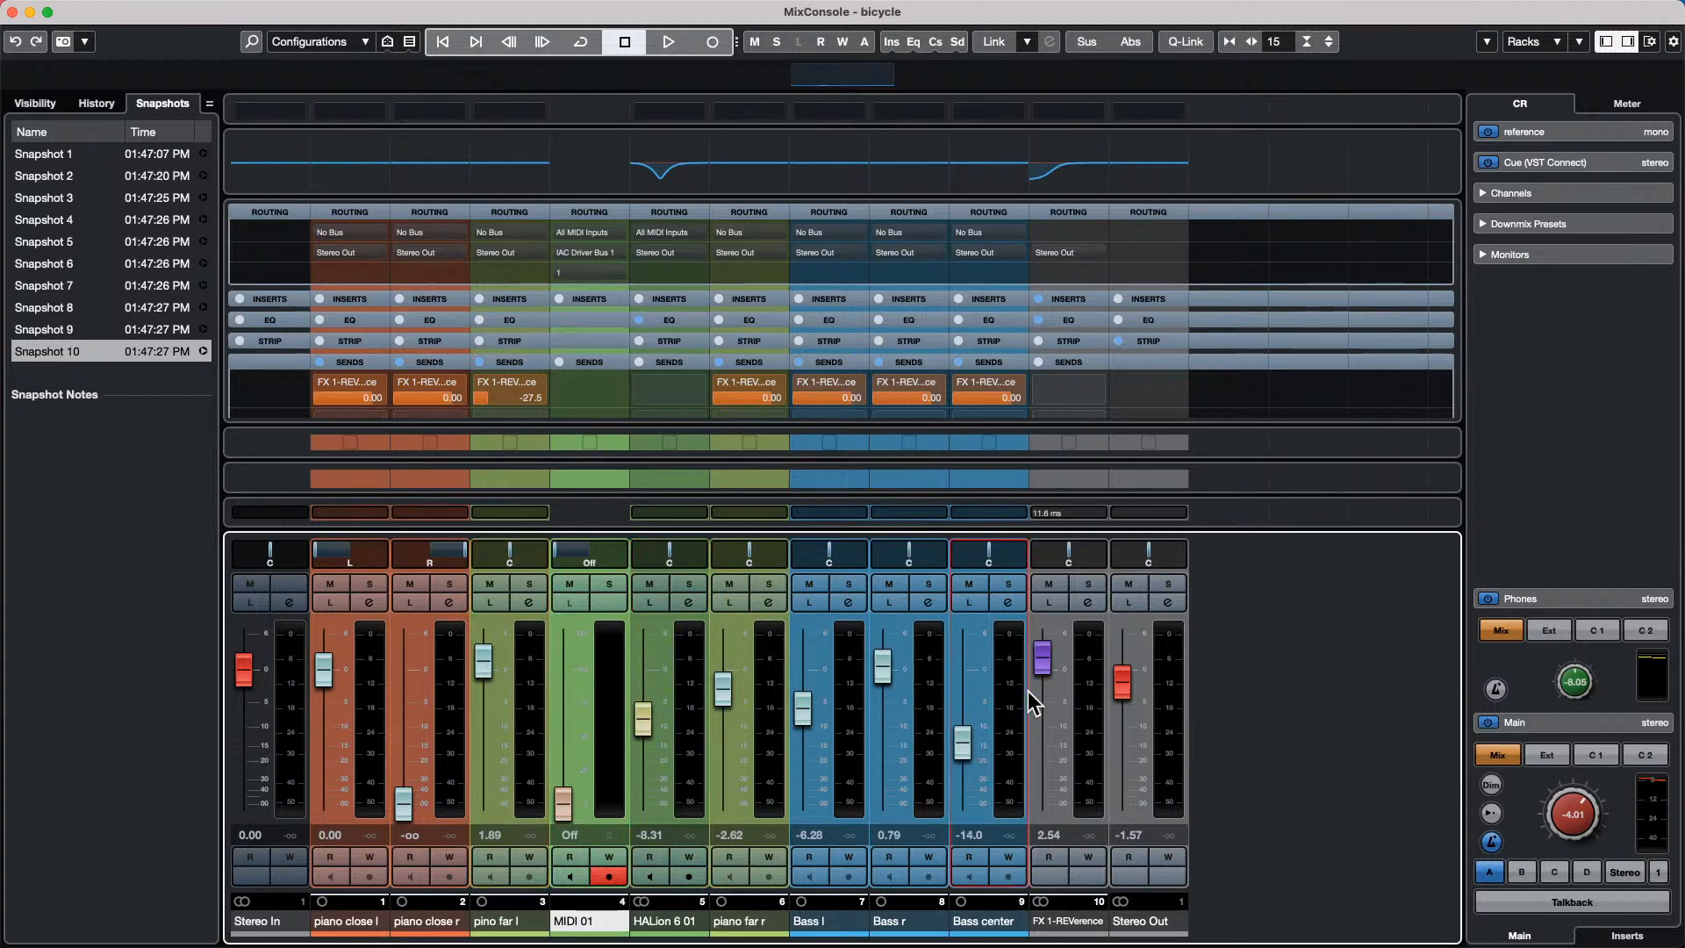
{"action": "left_click_drag", "start_coordinate": [1042, 658], "coordinate": [1042, 727]}
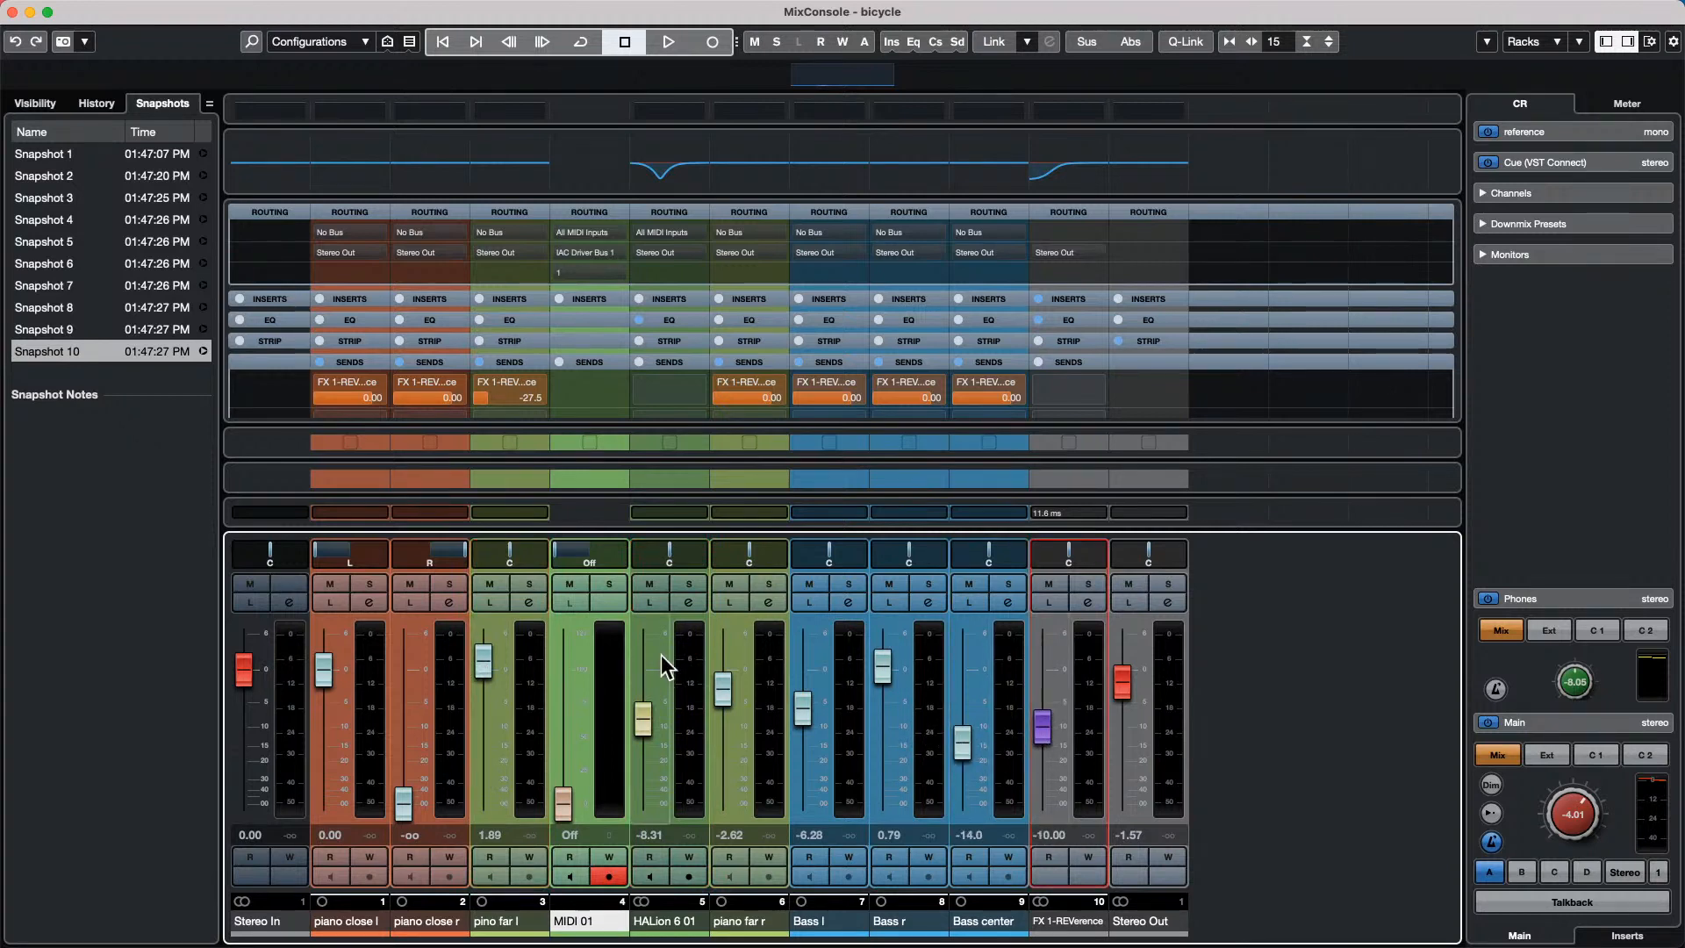
Select Snapshot 2 and check its update, delete and recall settings options.
{"action": "left_click", "coordinate": [49, 177]}
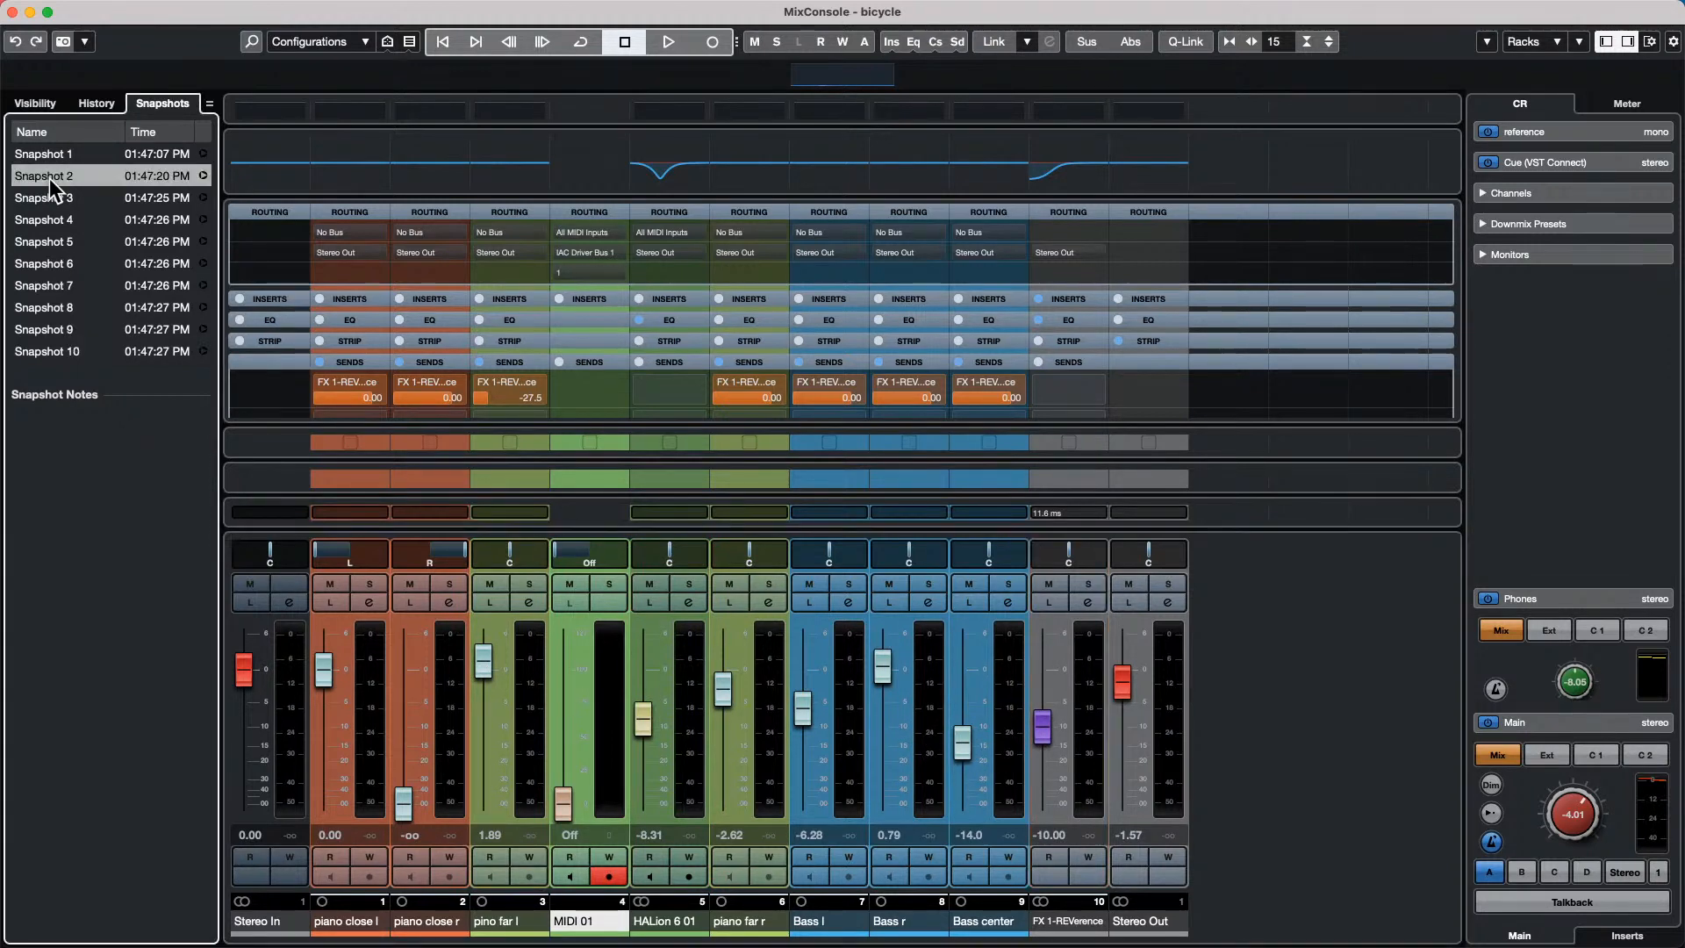
{"action": "right_click", "coordinate": [49, 178]}
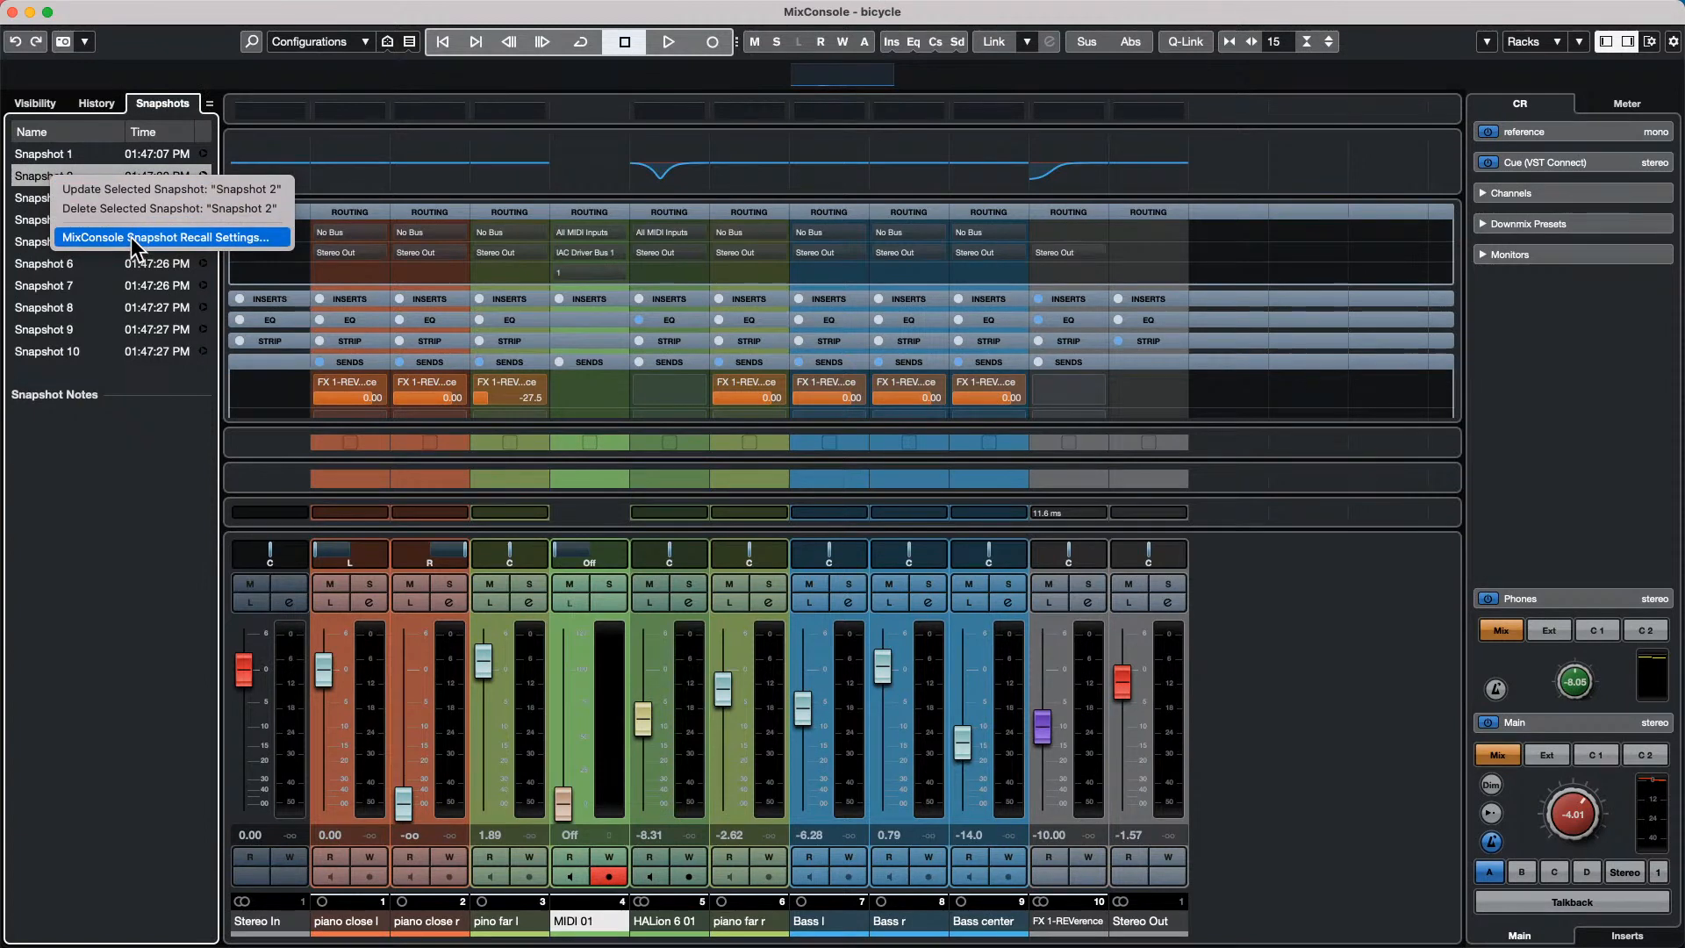
{"action": "left_click", "coordinate": [15, 175]}
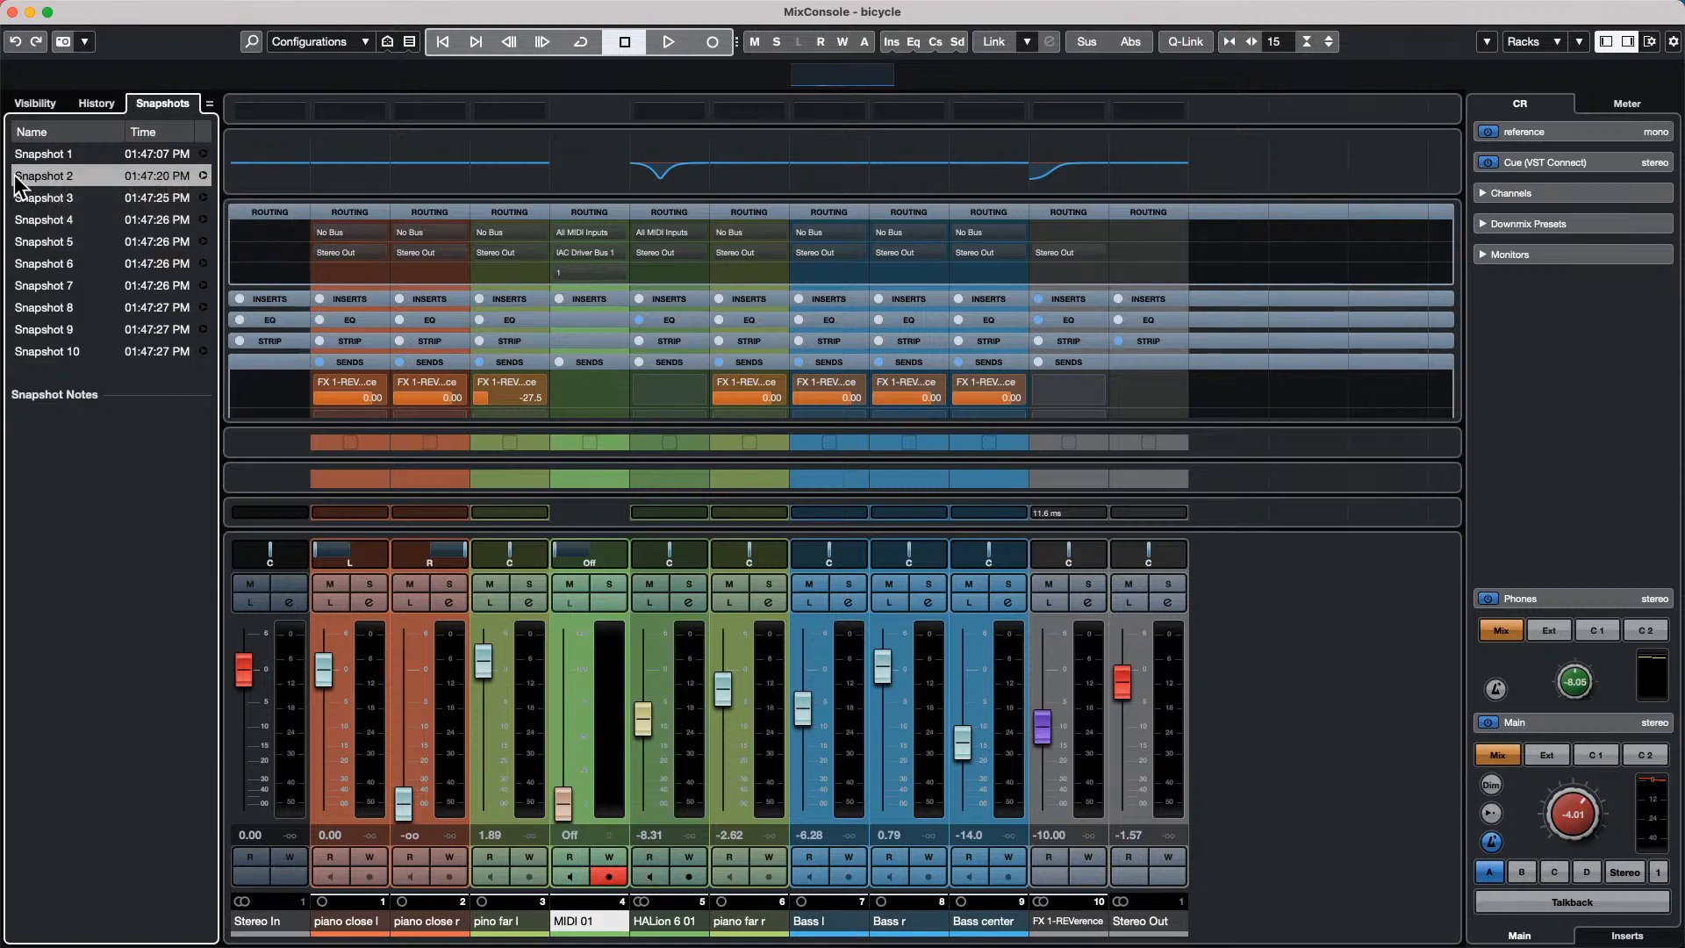
Recall Snapshot 2, accepting the deletion of insert automation, and add an EQ dip on the piano far r channel.
{"action": "left_click", "coordinate": [203, 175]}
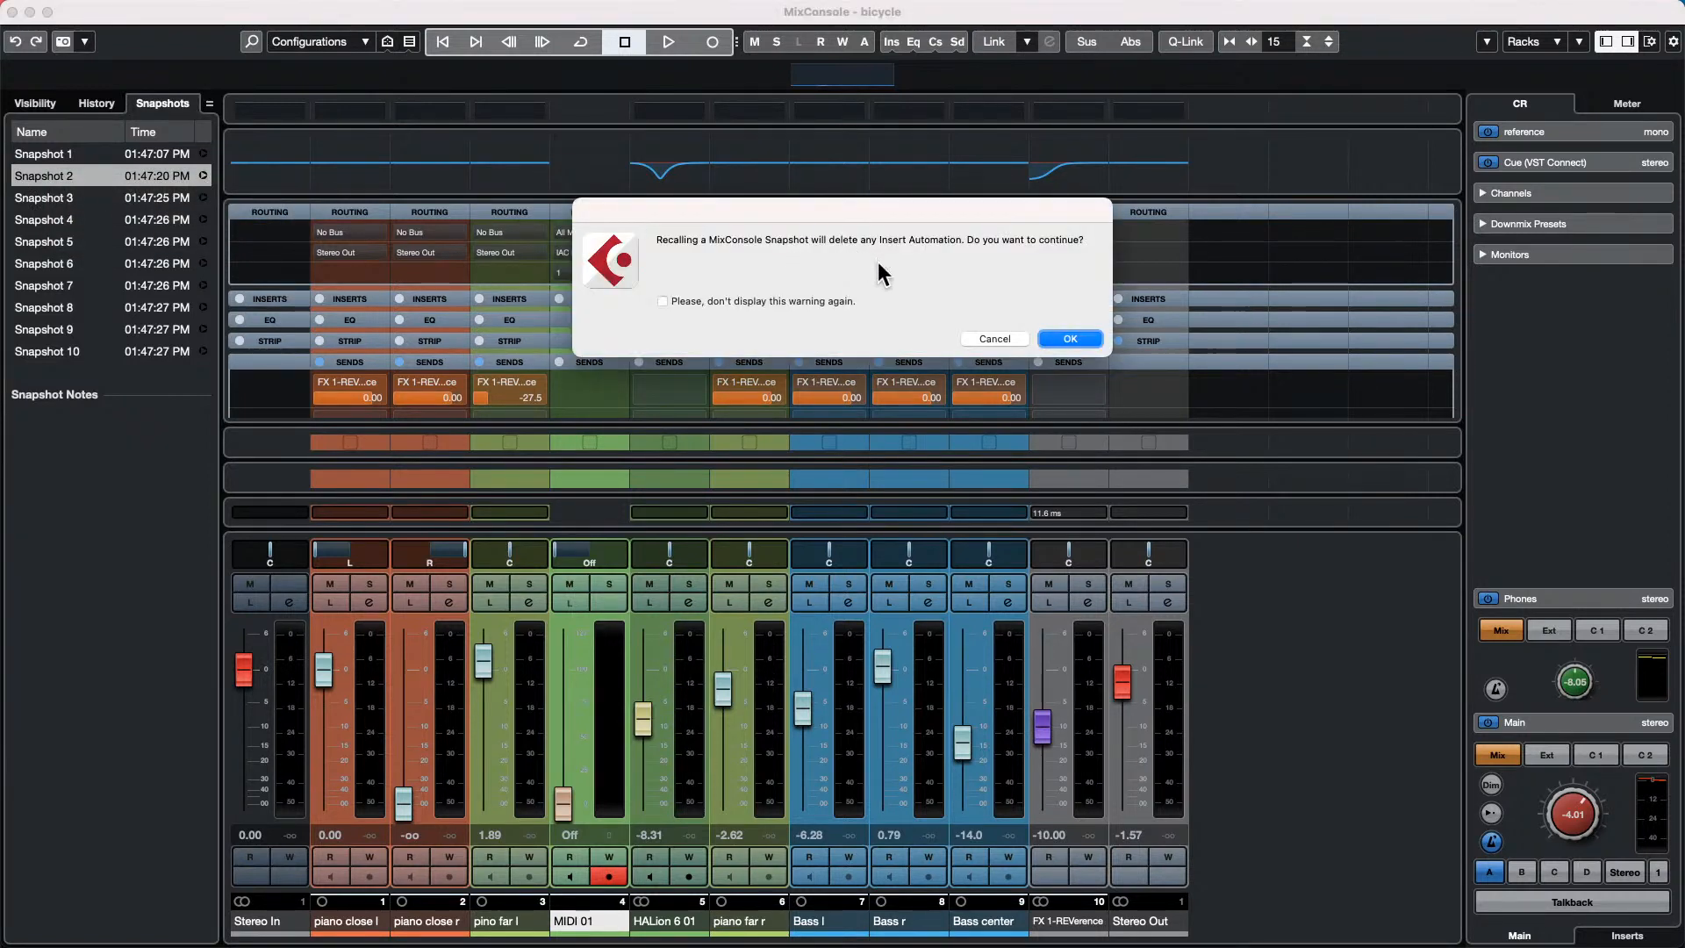
{"action": "left_click", "coordinate": [1070, 339]}
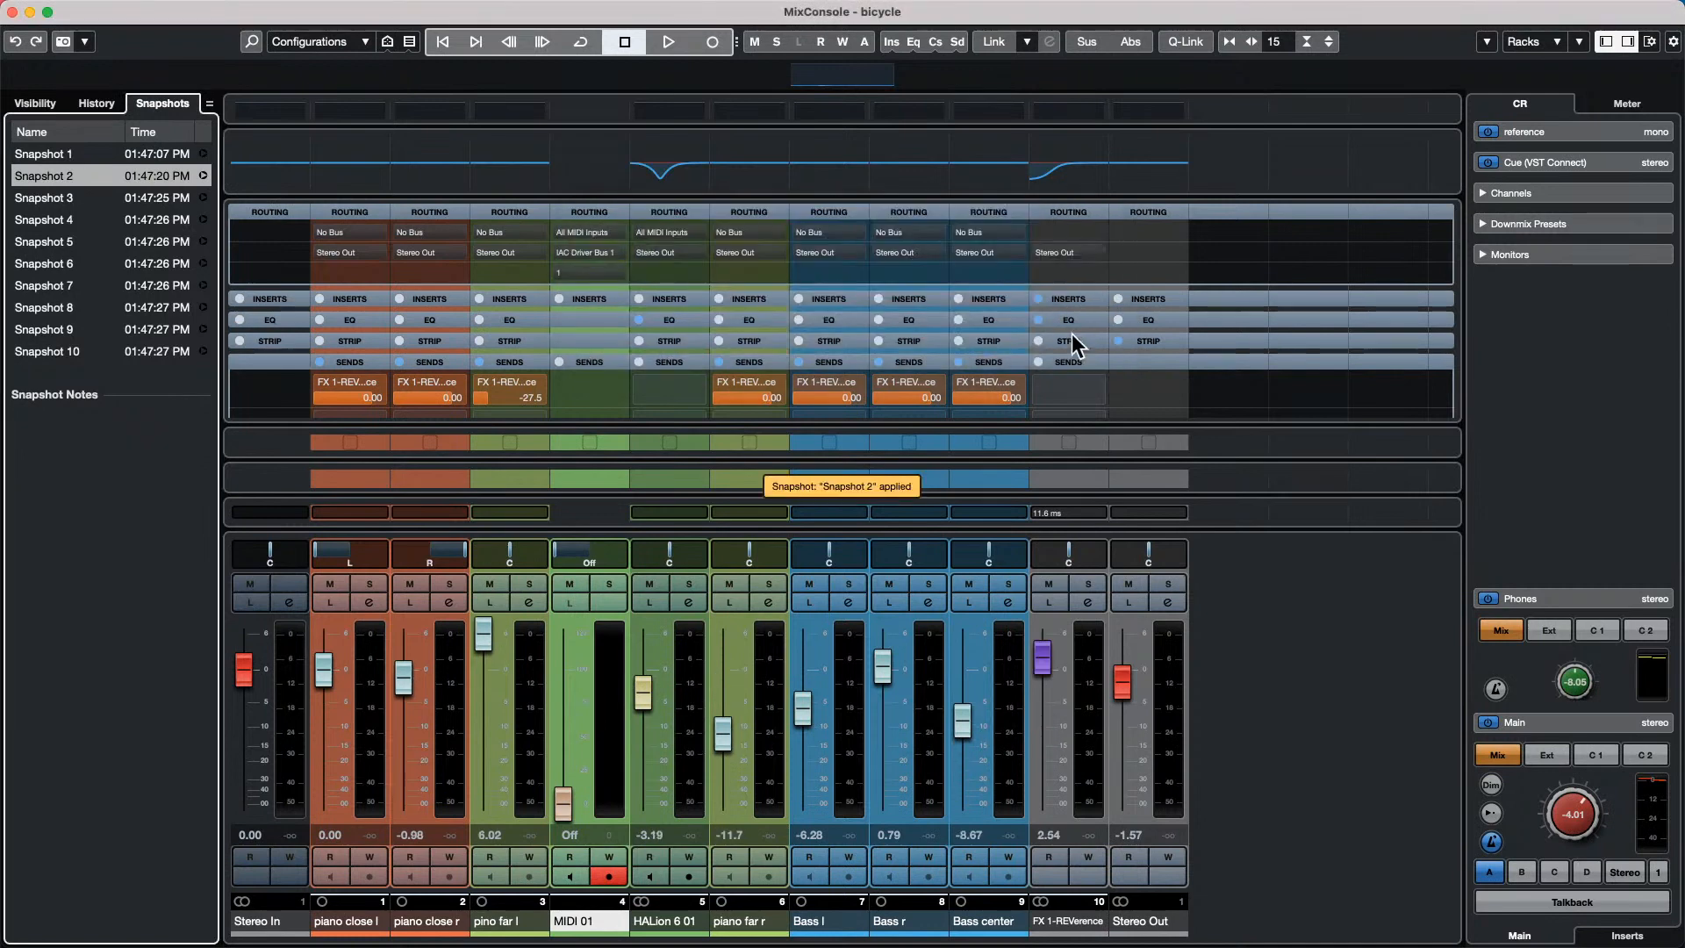
{"action": "left_click", "coordinate": [751, 163]}
{"action": "left_click", "coordinate": [748, 177]}
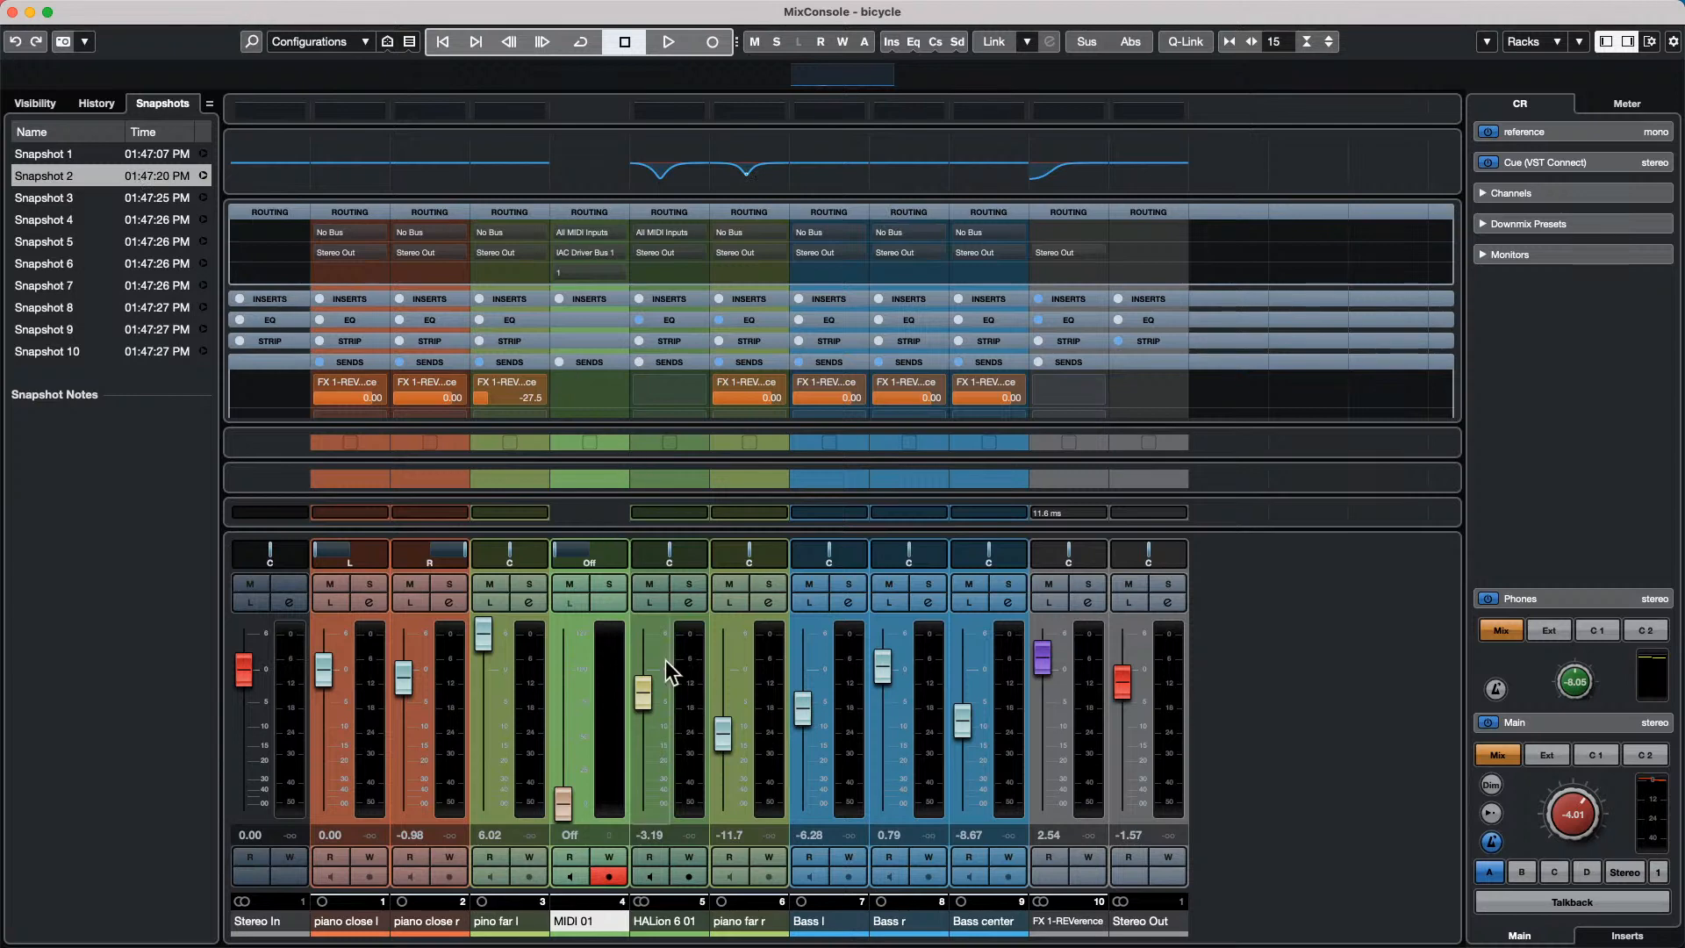
Set the HALion 6 01 fader to -7.78 and pull piano close l, piano close r and pino far l fully down.
{"action": "left_click", "coordinate": [652, 694]}
{"action": "left_click_drag", "start_coordinate": [654, 694], "coordinate": [654, 718]}
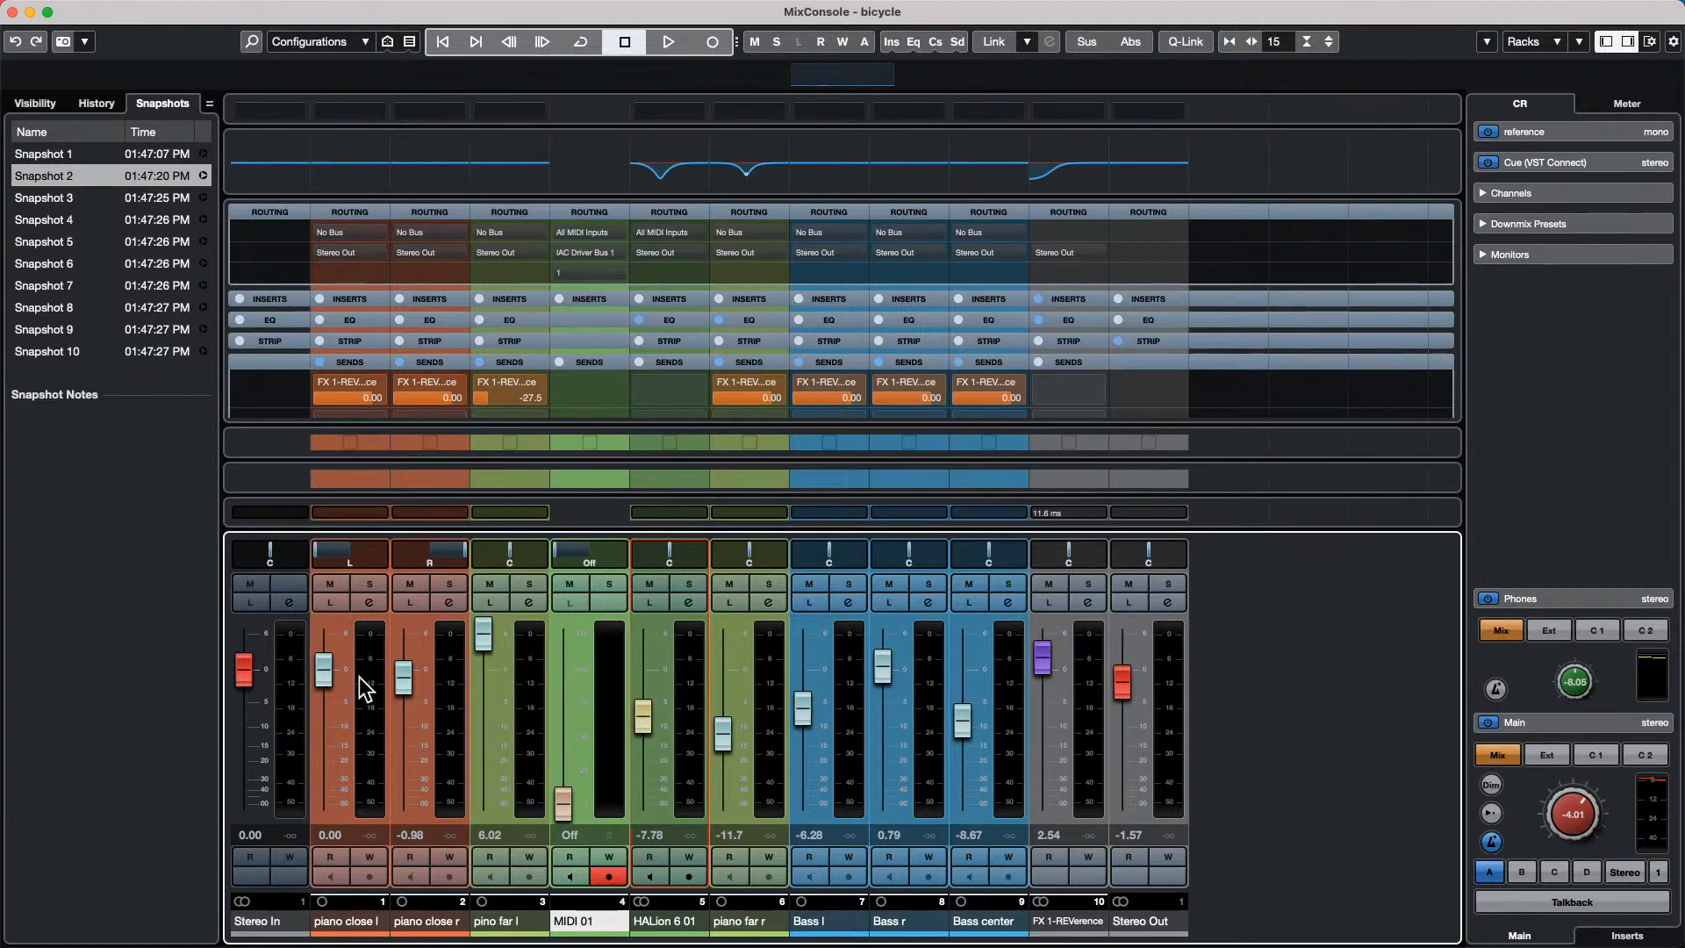
{"action": "left_click_drag", "start_coordinate": [332, 677], "coordinate": [339, 794]}
{"action": "left_click_drag", "start_coordinate": [404, 678], "coordinate": [403, 803]}
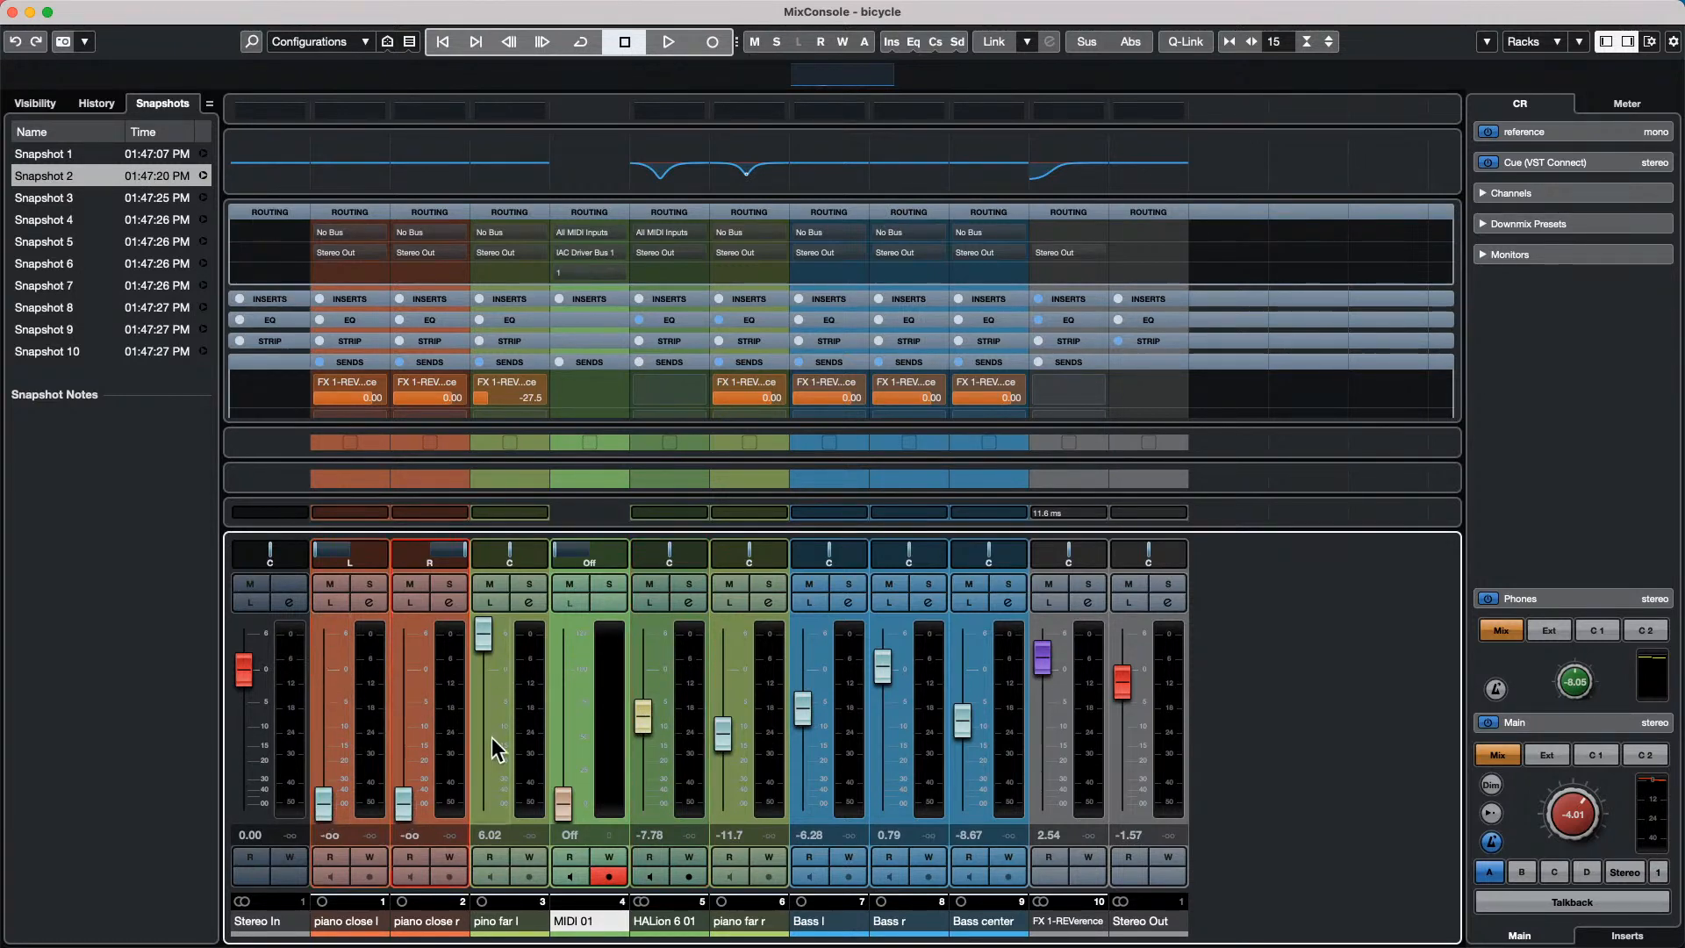
{"action": "left_click_drag", "start_coordinate": [490, 649], "coordinate": [487, 811]}
Set piano close l to -9.23, pino far l to -2.48, piano close r to -20.9, MIDI 01 to 10, piano far r to -15.0 and Bass l to -10.00.
{"action": "left_click_drag", "start_coordinate": [321, 799], "coordinate": [325, 716]}
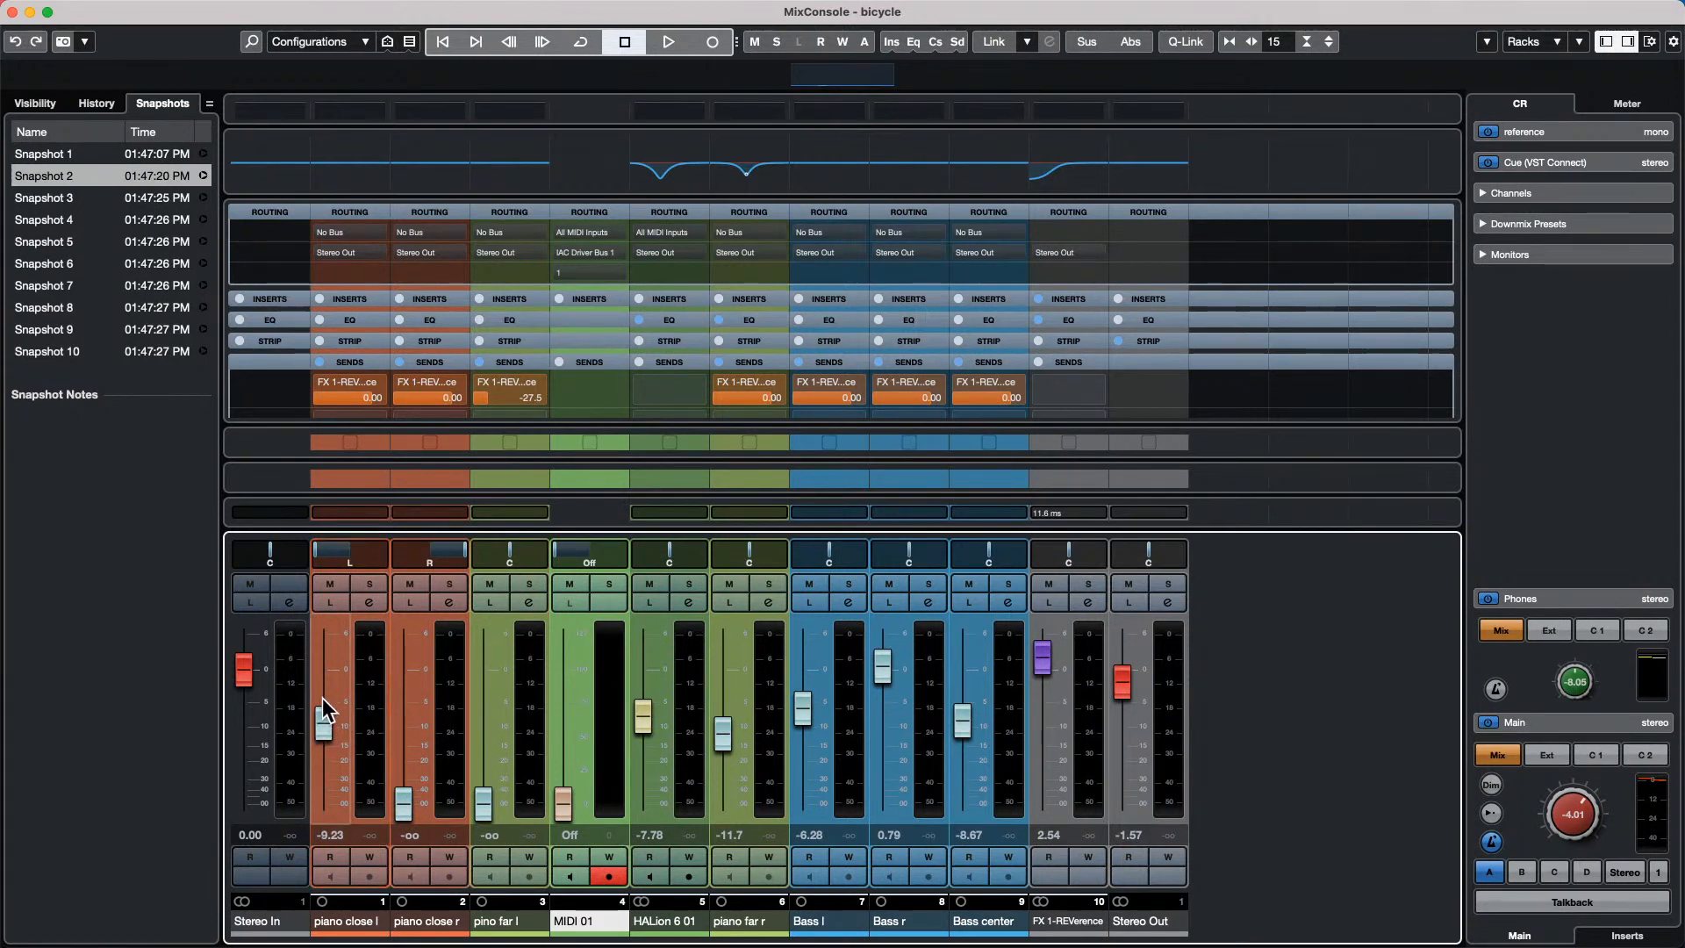
{"action": "left_click_drag", "start_coordinate": [491, 786], "coordinate": [491, 672]}
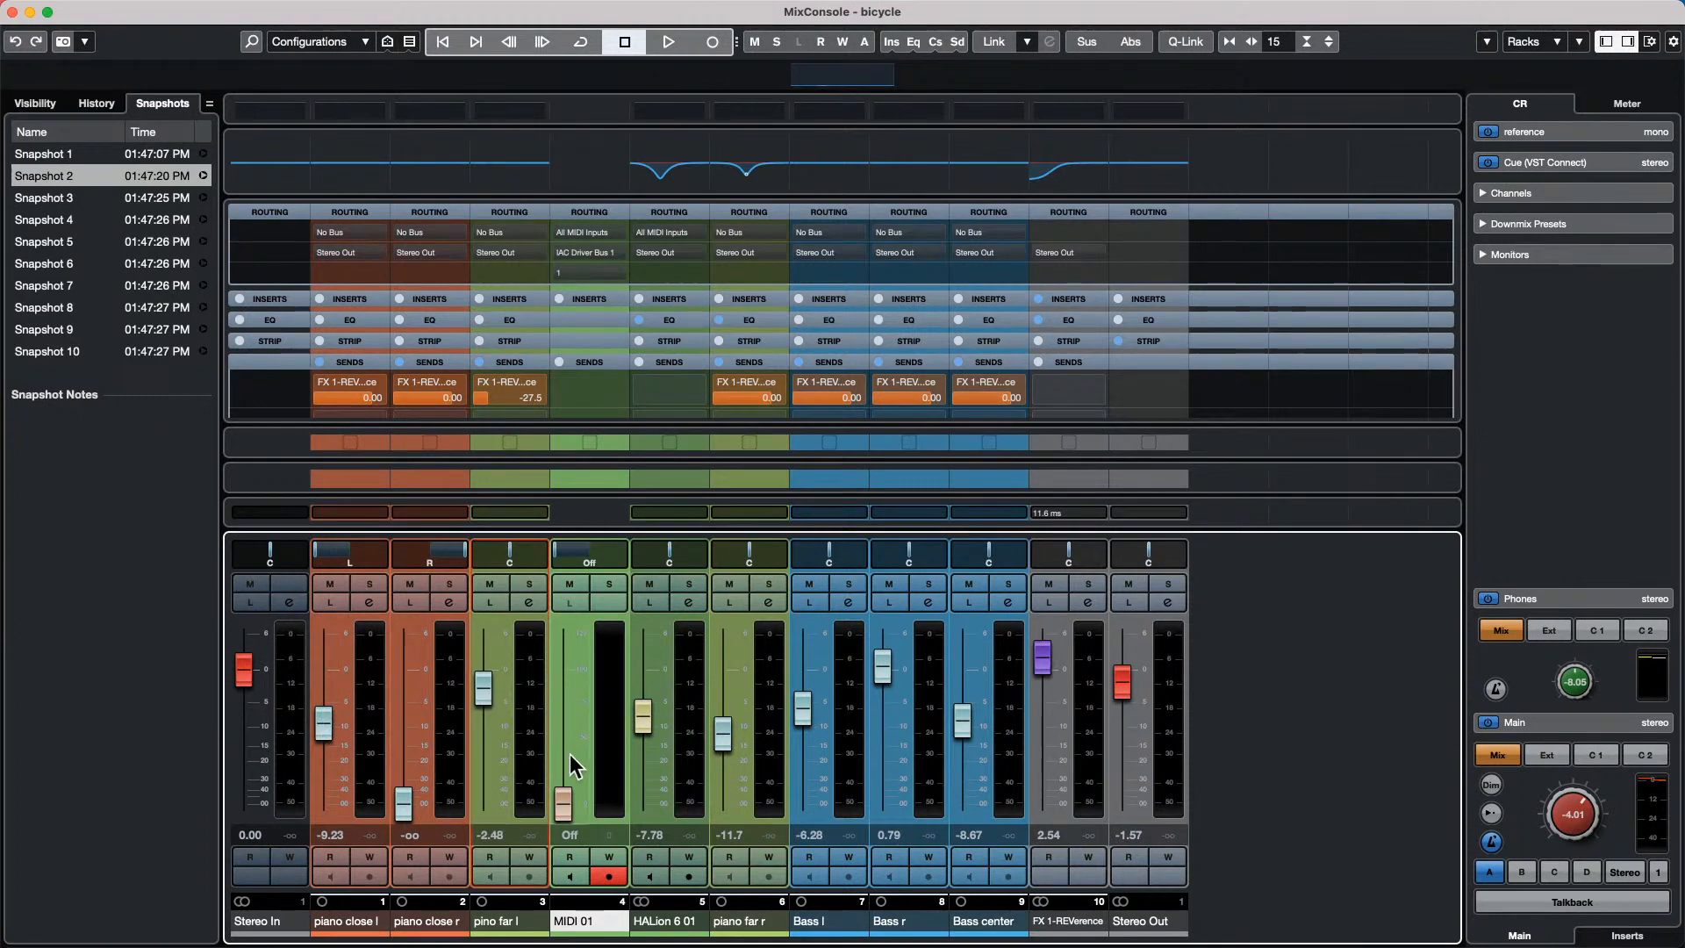
{"action": "left_click_drag", "start_coordinate": [566, 794], "coordinate": [568, 745]}
{"action": "left_click_drag", "start_coordinate": [404, 800], "coordinate": [394, 763]}
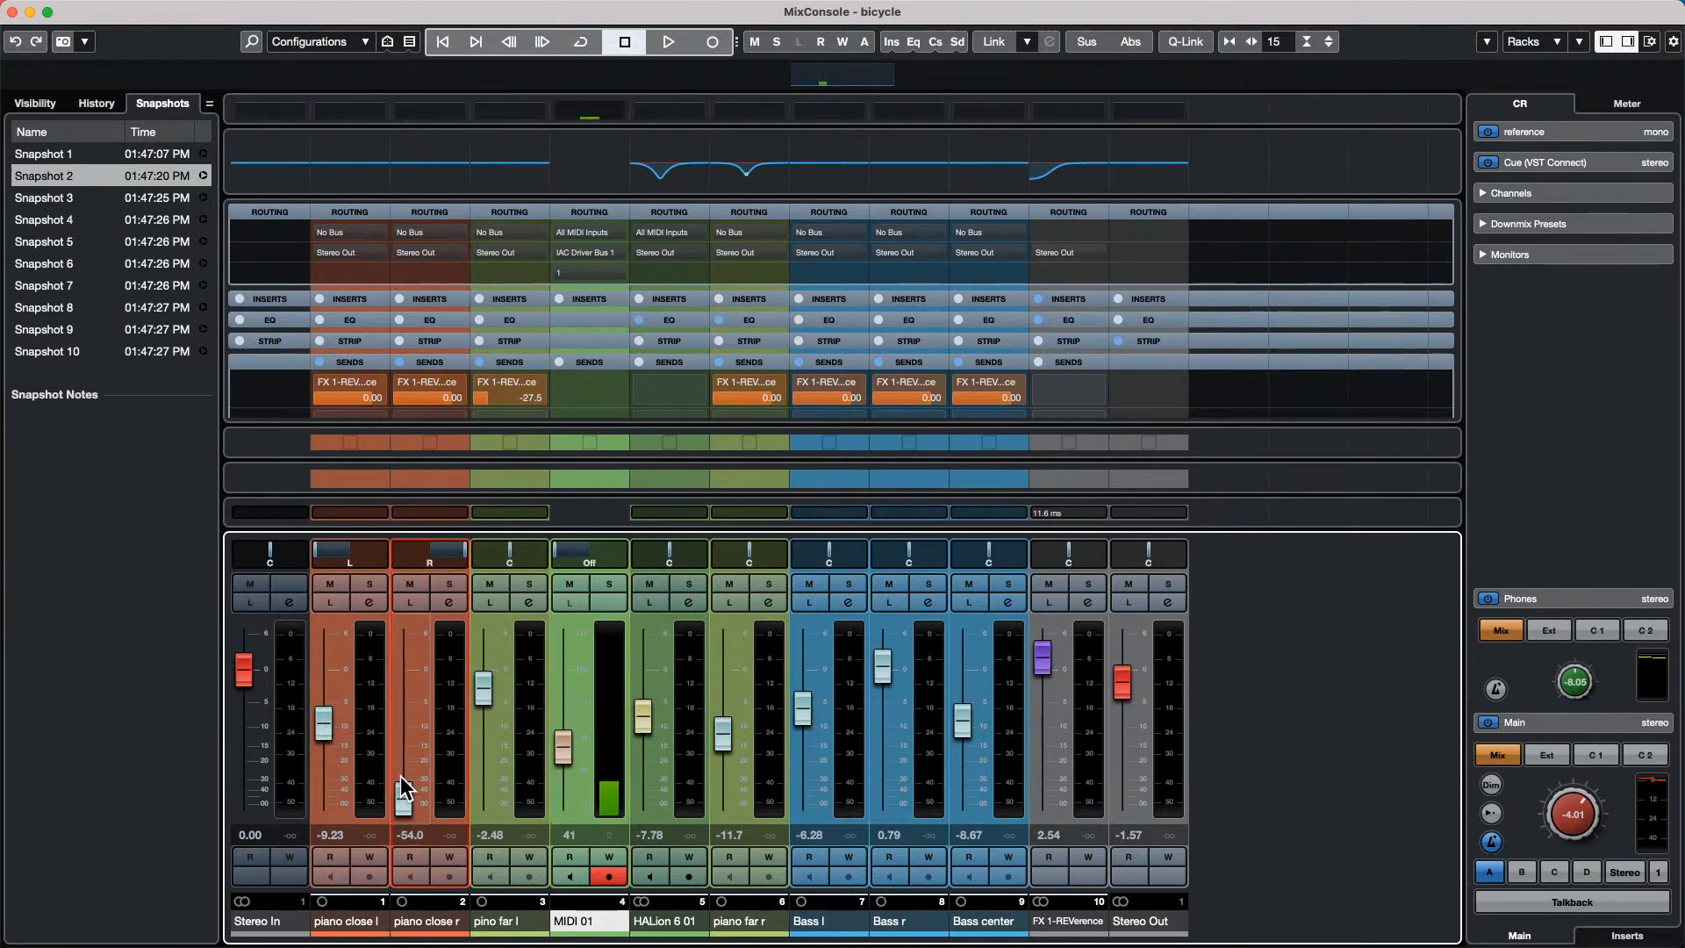
{"action": "left_click_drag", "start_coordinate": [562, 748], "coordinate": [563, 787]}
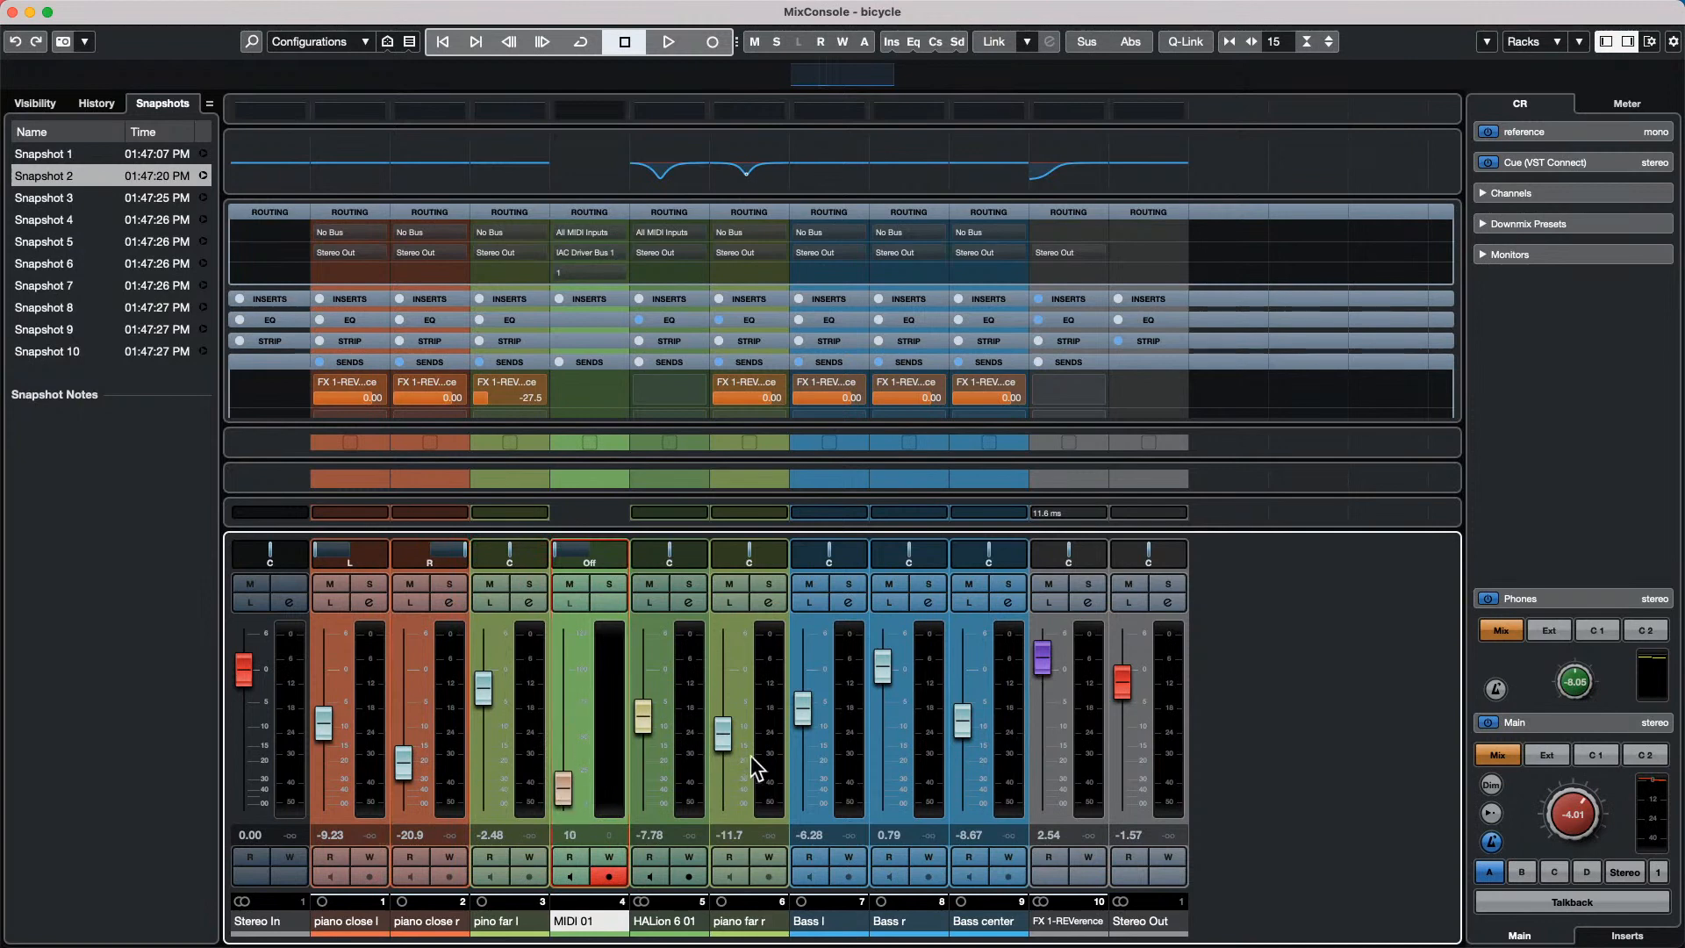
{"action": "left_click_drag", "start_coordinate": [723, 730], "coordinate": [800, 736]}
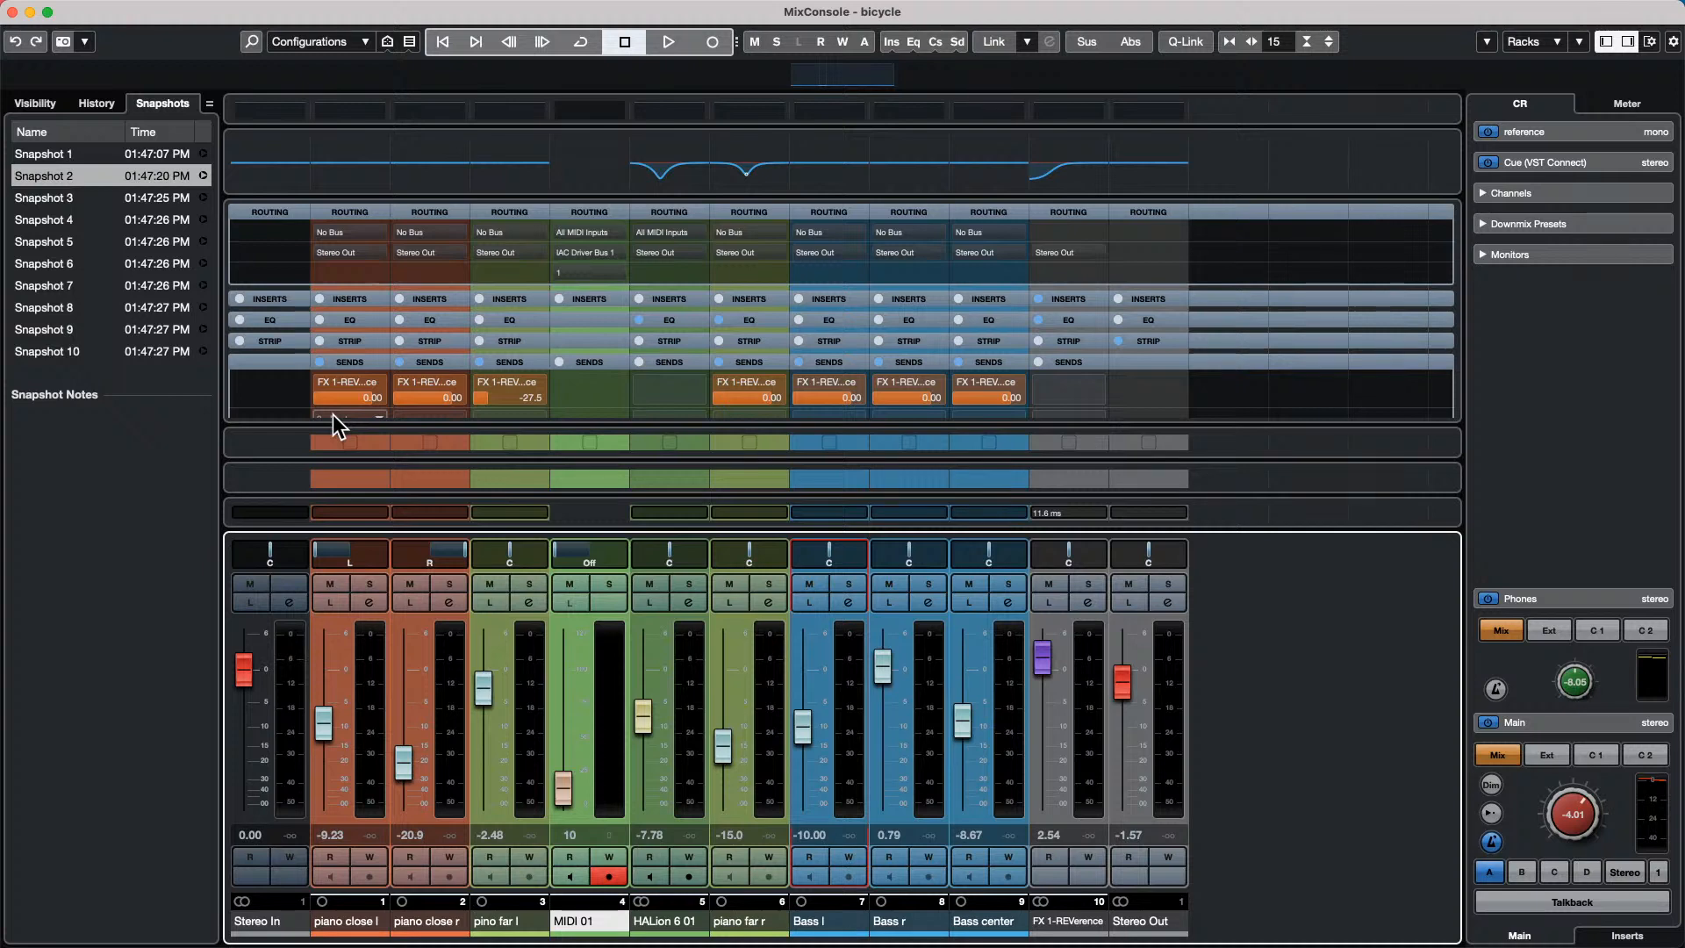
Select piano close l, try Selected Channels only and the Pre, Inserts, Channel Strip, Sends, Pan and Volume options in the snapshot recall settings, and cancel.
{"action": "left_click", "coordinate": [365, 654]}
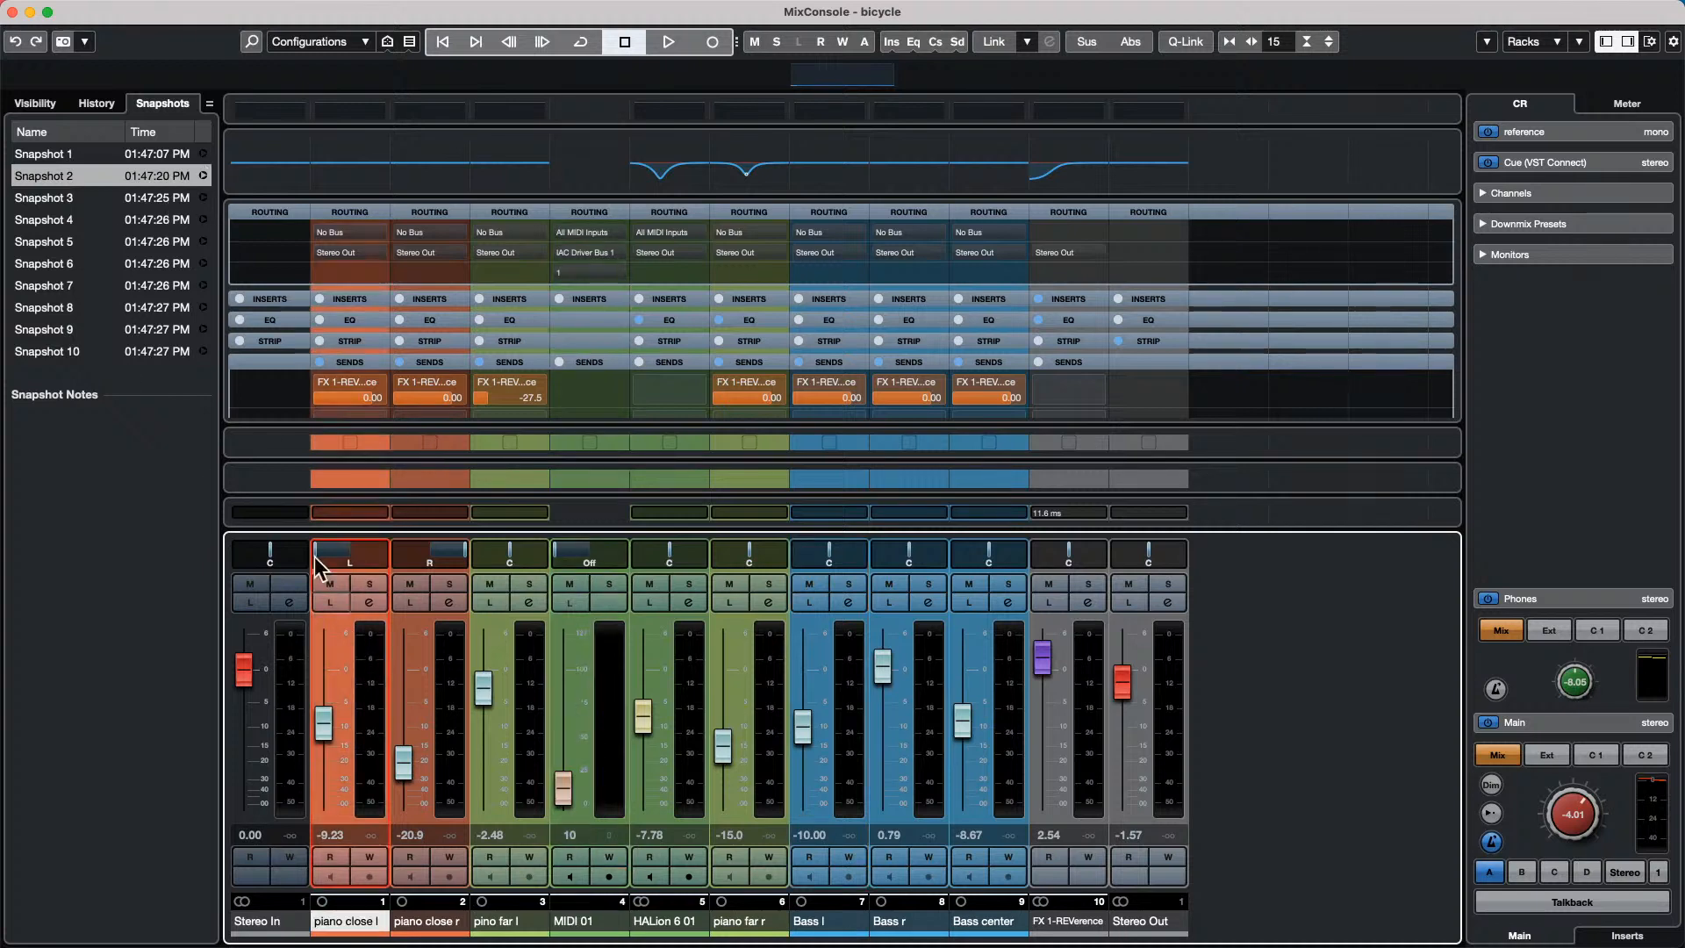
{"action": "right_click", "coordinate": [202, 176]}
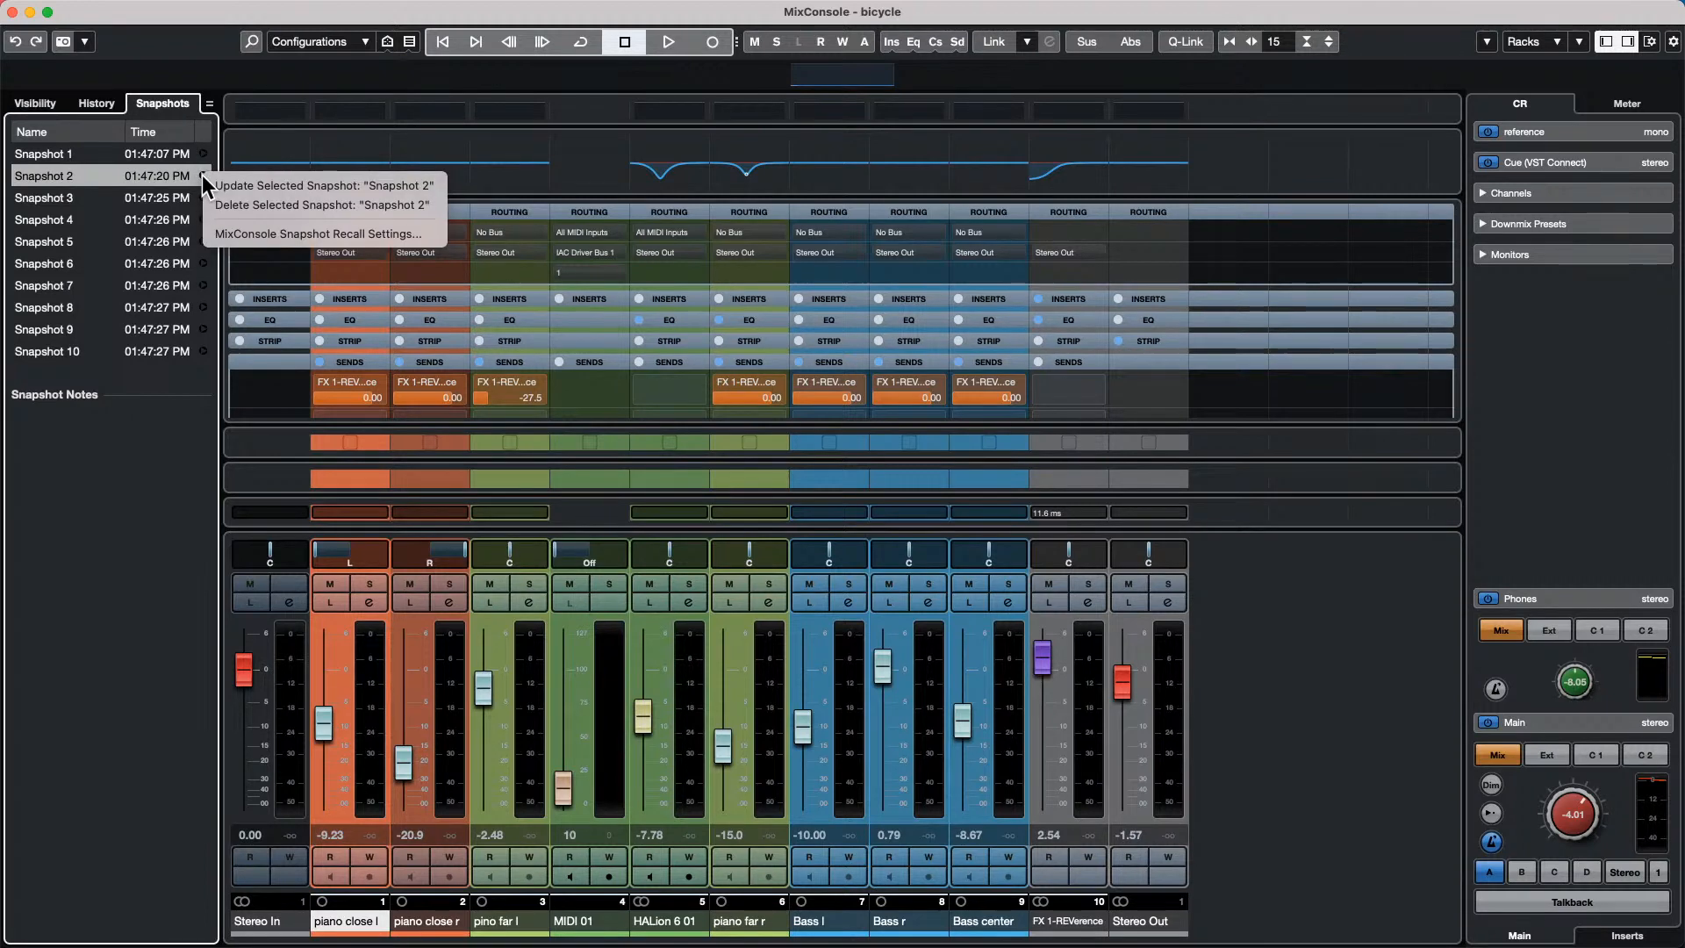
{"action": "left_click", "coordinate": [281, 235]}
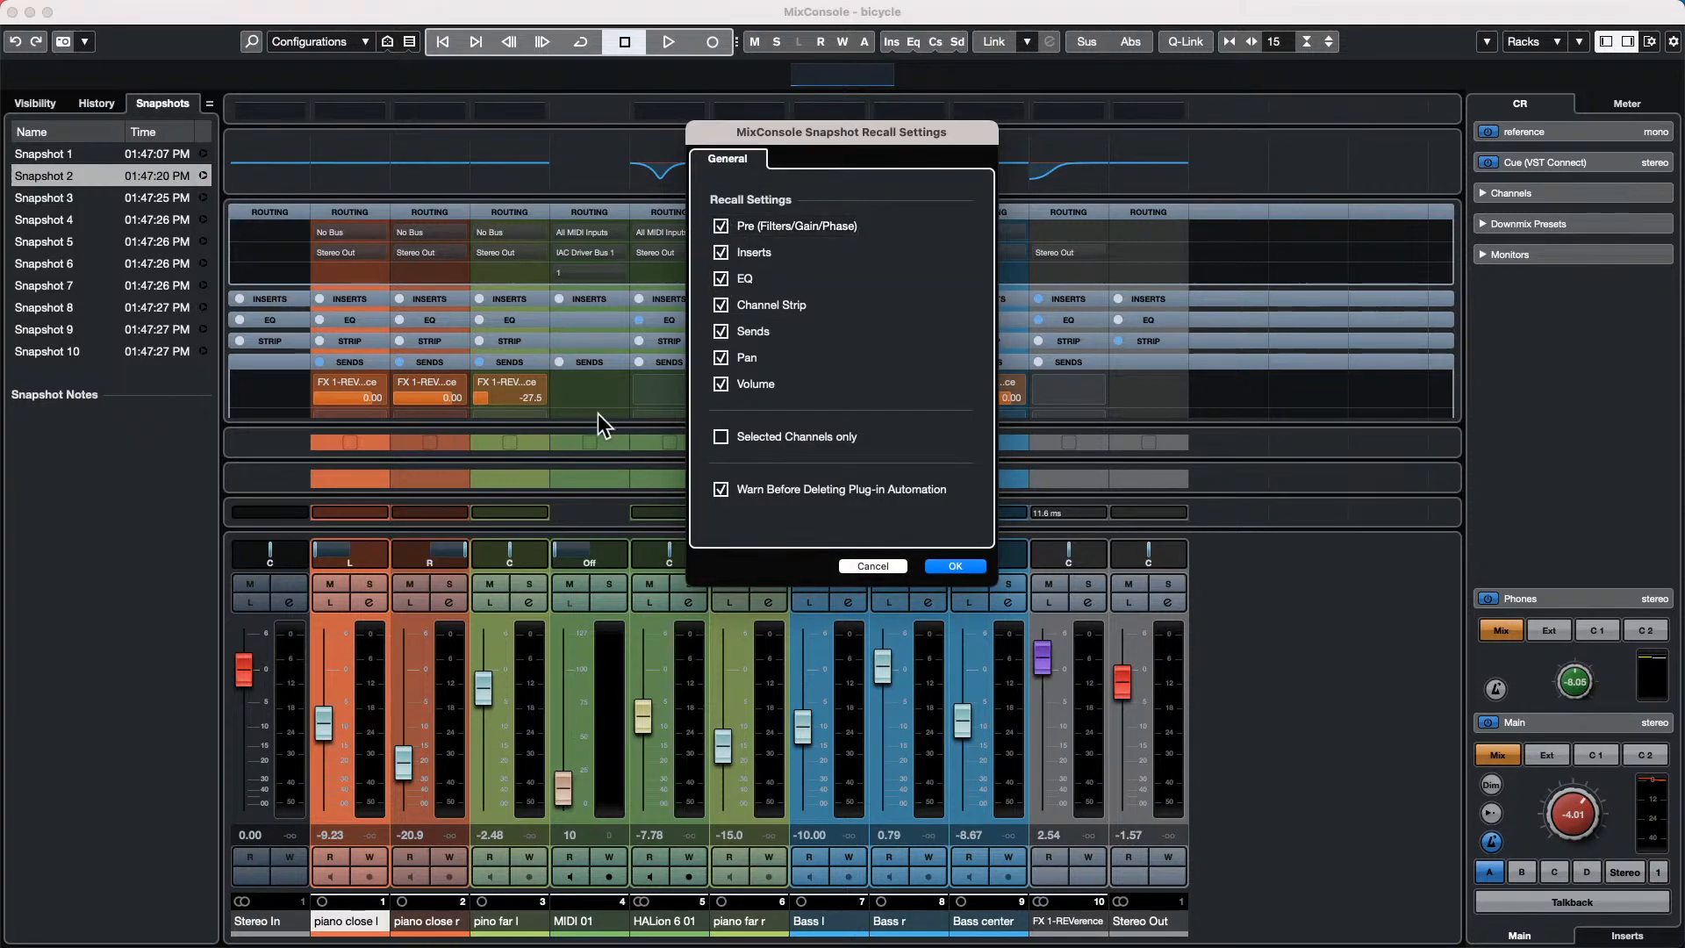
{"action": "left_click", "coordinate": [722, 436]}
{"action": "left_click", "coordinate": [720, 225]}
{"action": "left_click", "coordinate": [719, 251]}
{"action": "left_click", "coordinate": [721, 306]}
{"action": "left_click", "coordinate": [721, 331]}
{"action": "left_click", "coordinate": [721, 357]}
{"action": "left_click", "coordinate": [720, 384]}
{"action": "left_click", "coordinate": [878, 567]}
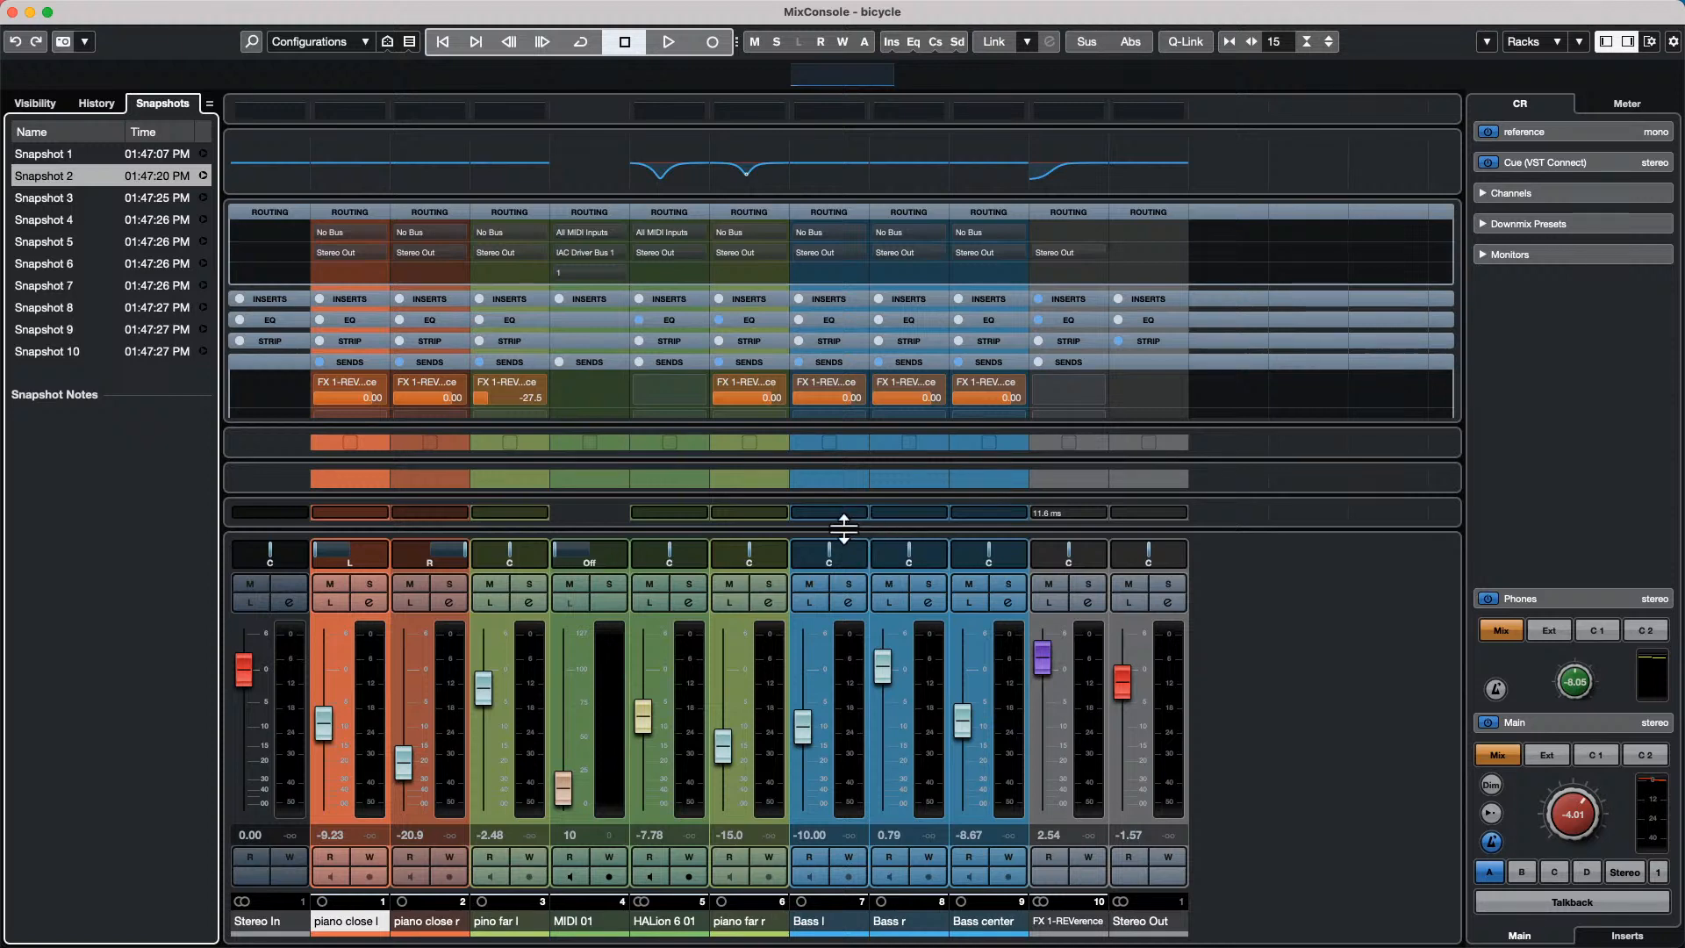
Check the sources and the MIDI clock and timecode destinations in the Project Synchronization Setup, and leave without changes.
{"action": "mouse_move", "coordinate": [753, 4]}
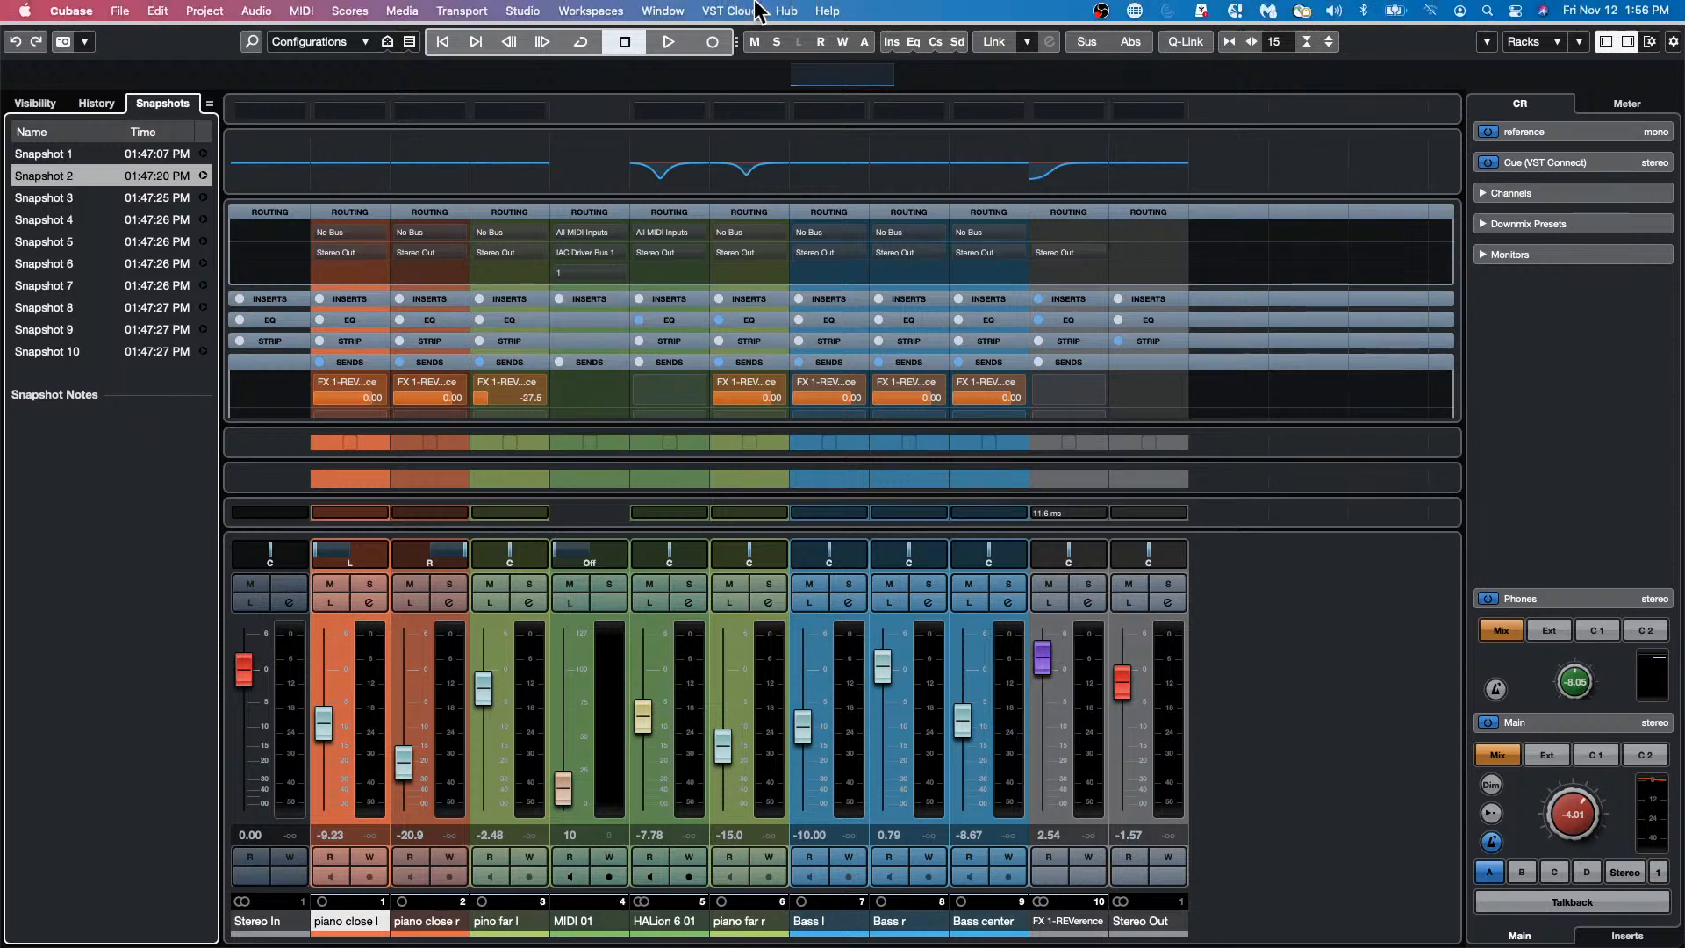
{"action": "left_click", "coordinate": [527, 12]}
{"action": "mouse_move", "coordinate": [483, 19]}
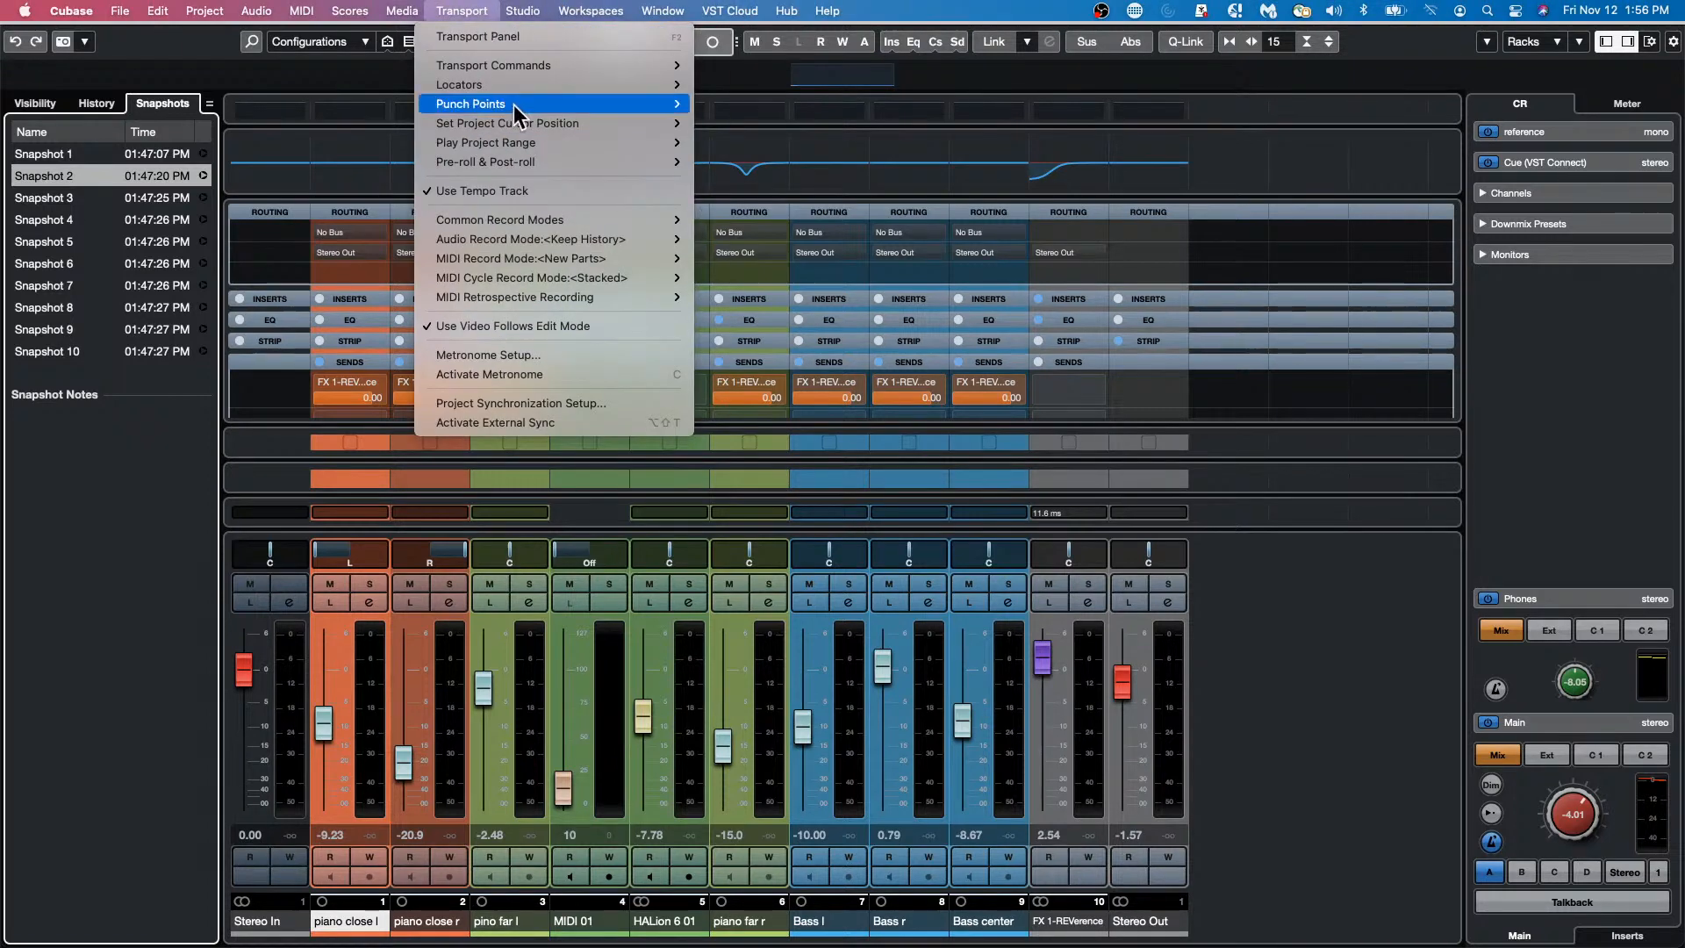
{"action": "left_click", "coordinate": [560, 403]}
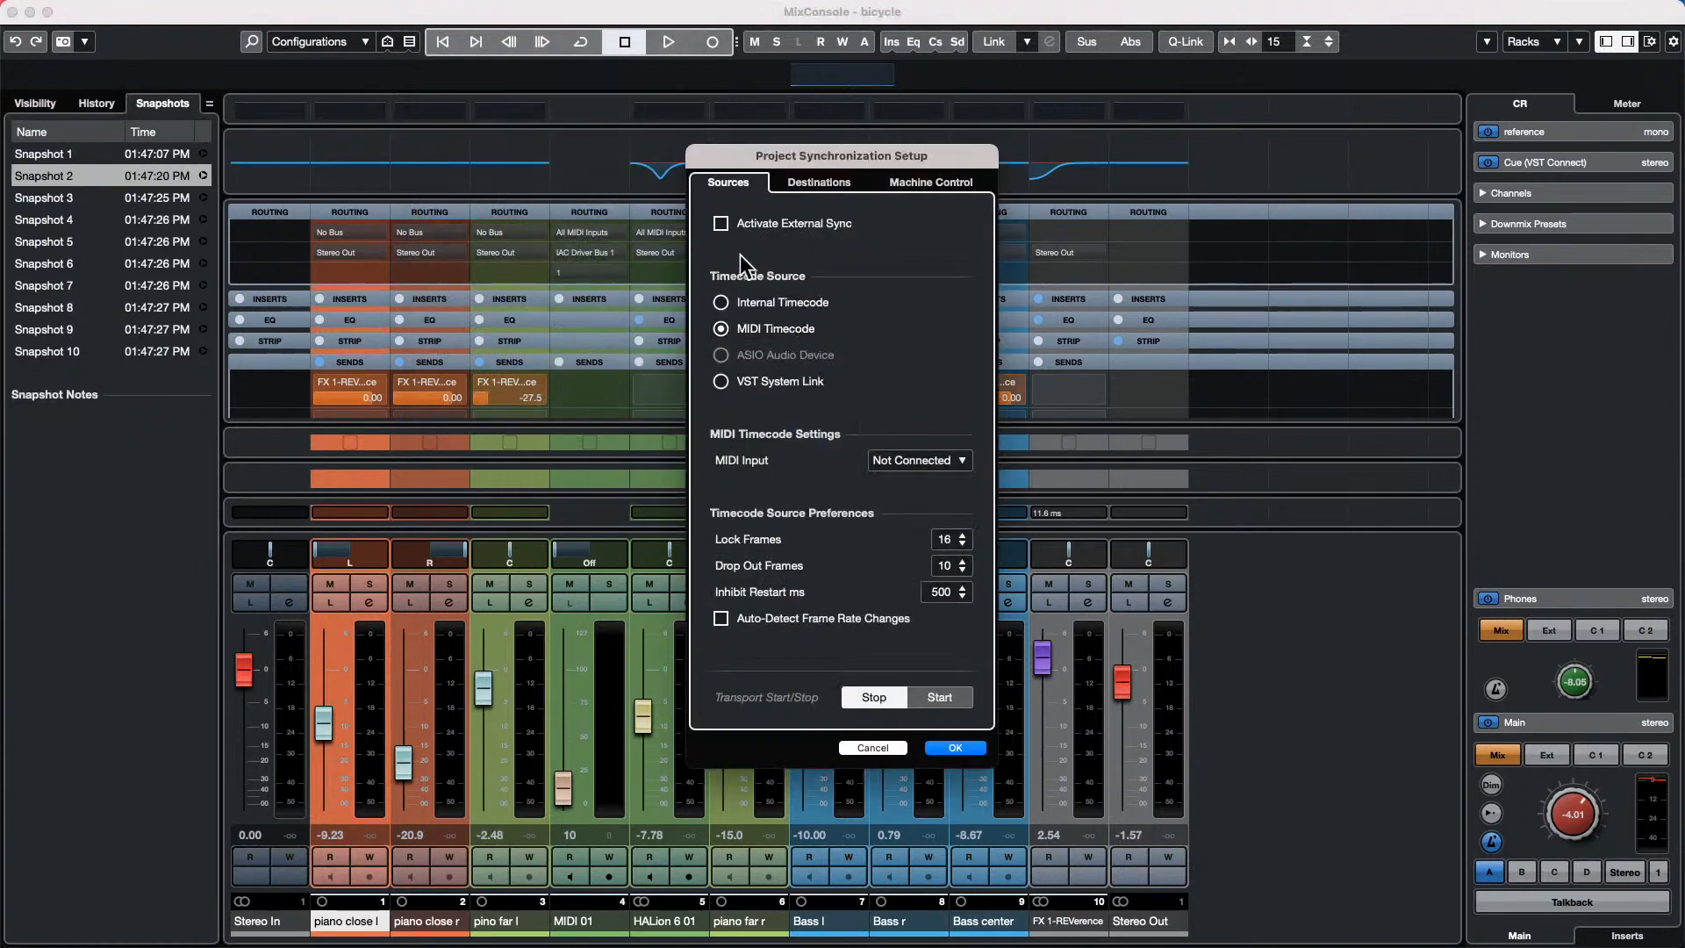
{"action": "left_click", "coordinate": [825, 180]}
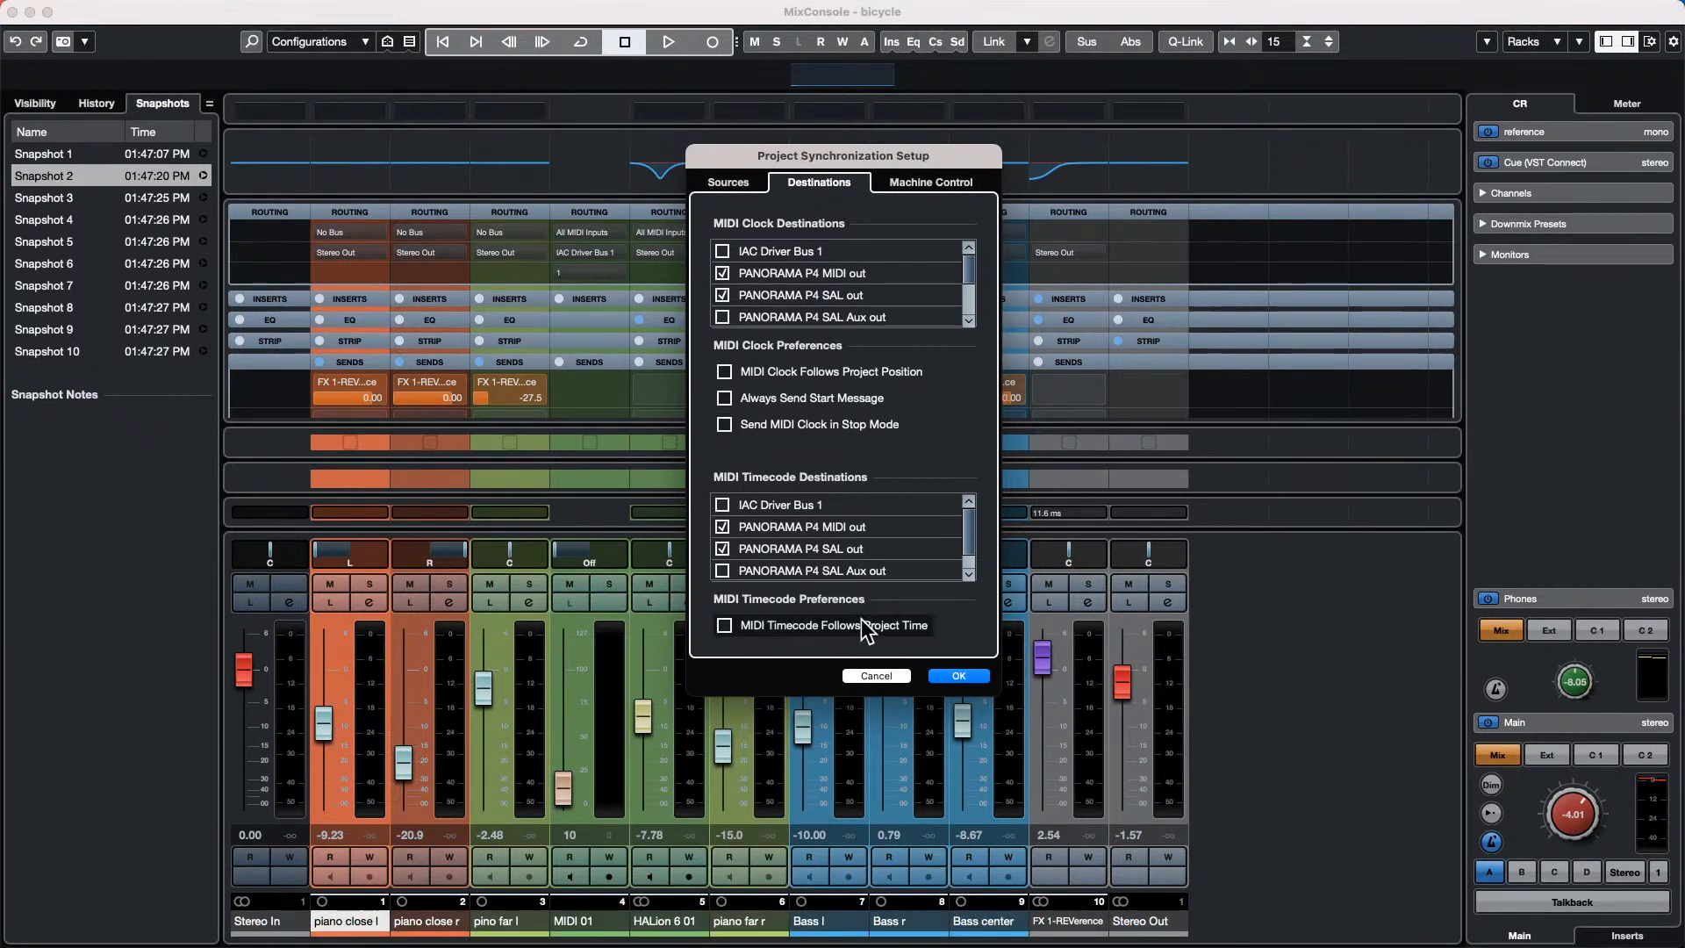
{"action": "left_click", "coordinate": [874, 677]}
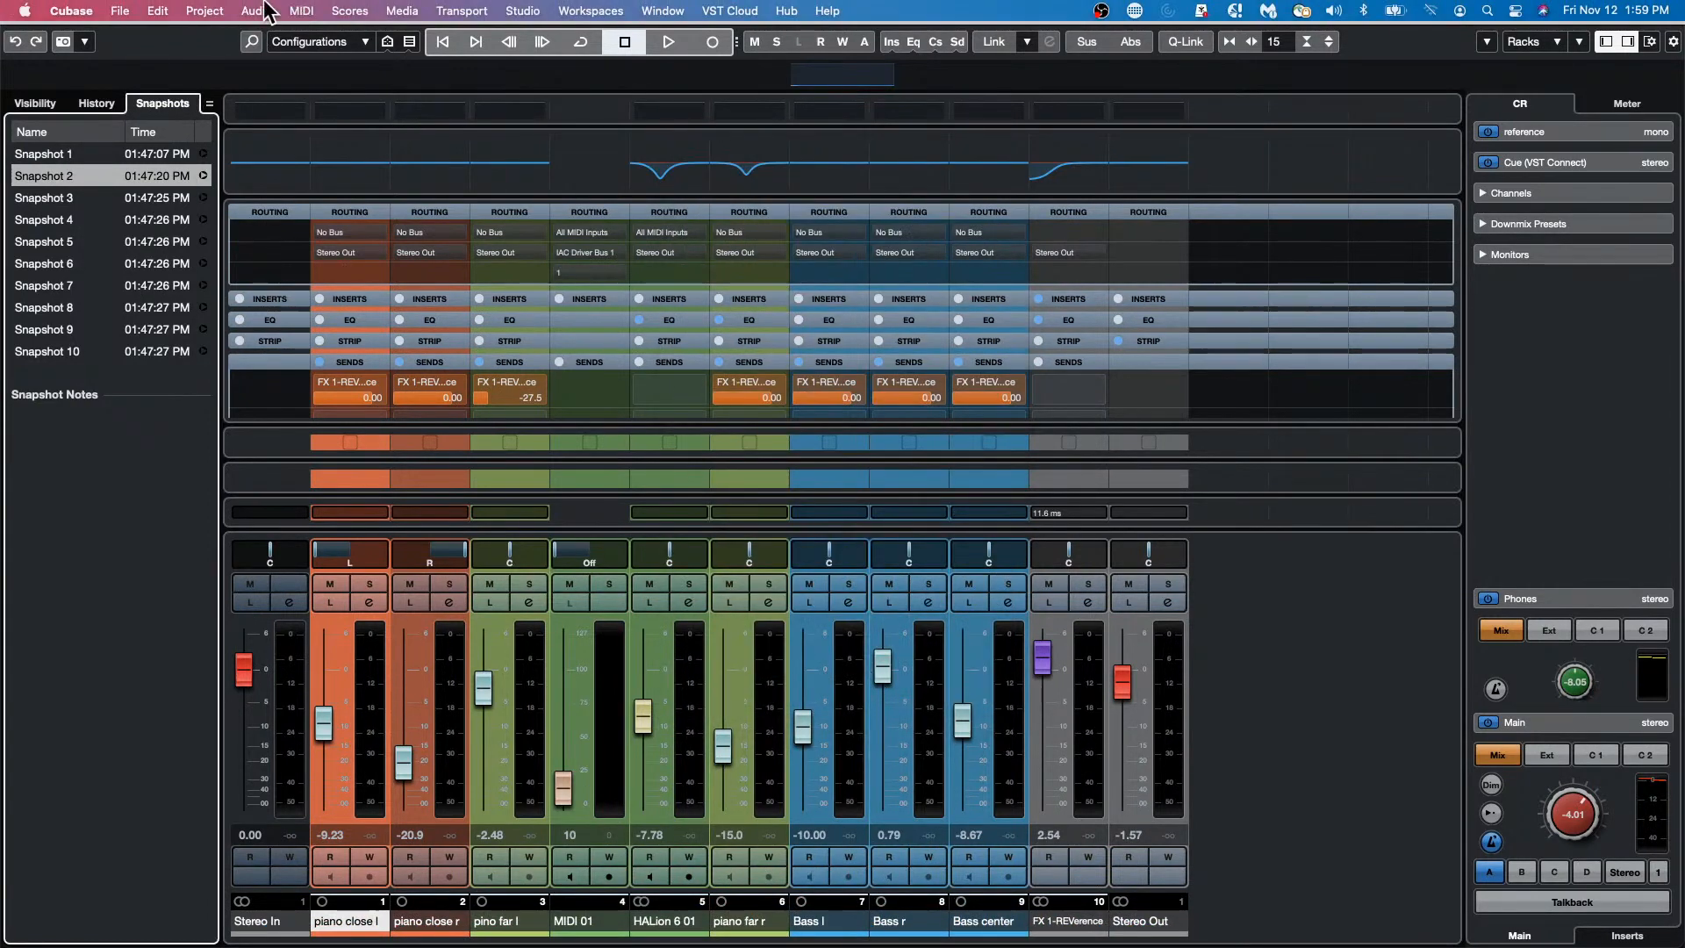
Create a new empty project in the November 2 2021 folder.
{"action": "left_click", "coordinate": [118, 11]}
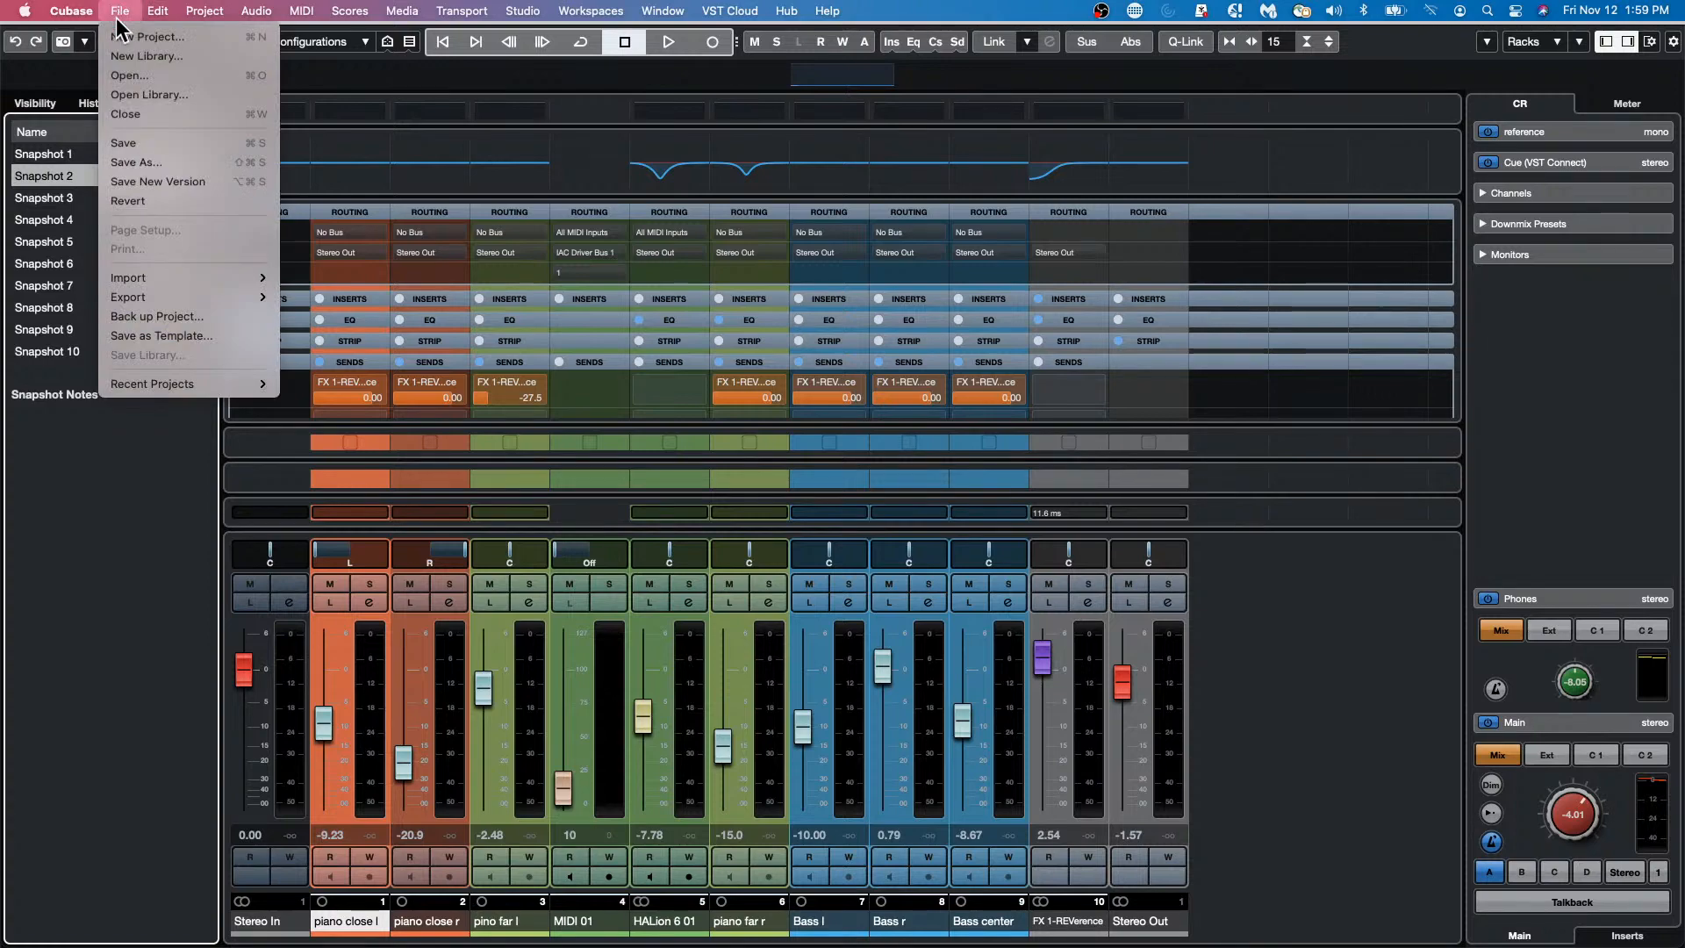
{"action": "mouse_move", "coordinate": [141, 386]}
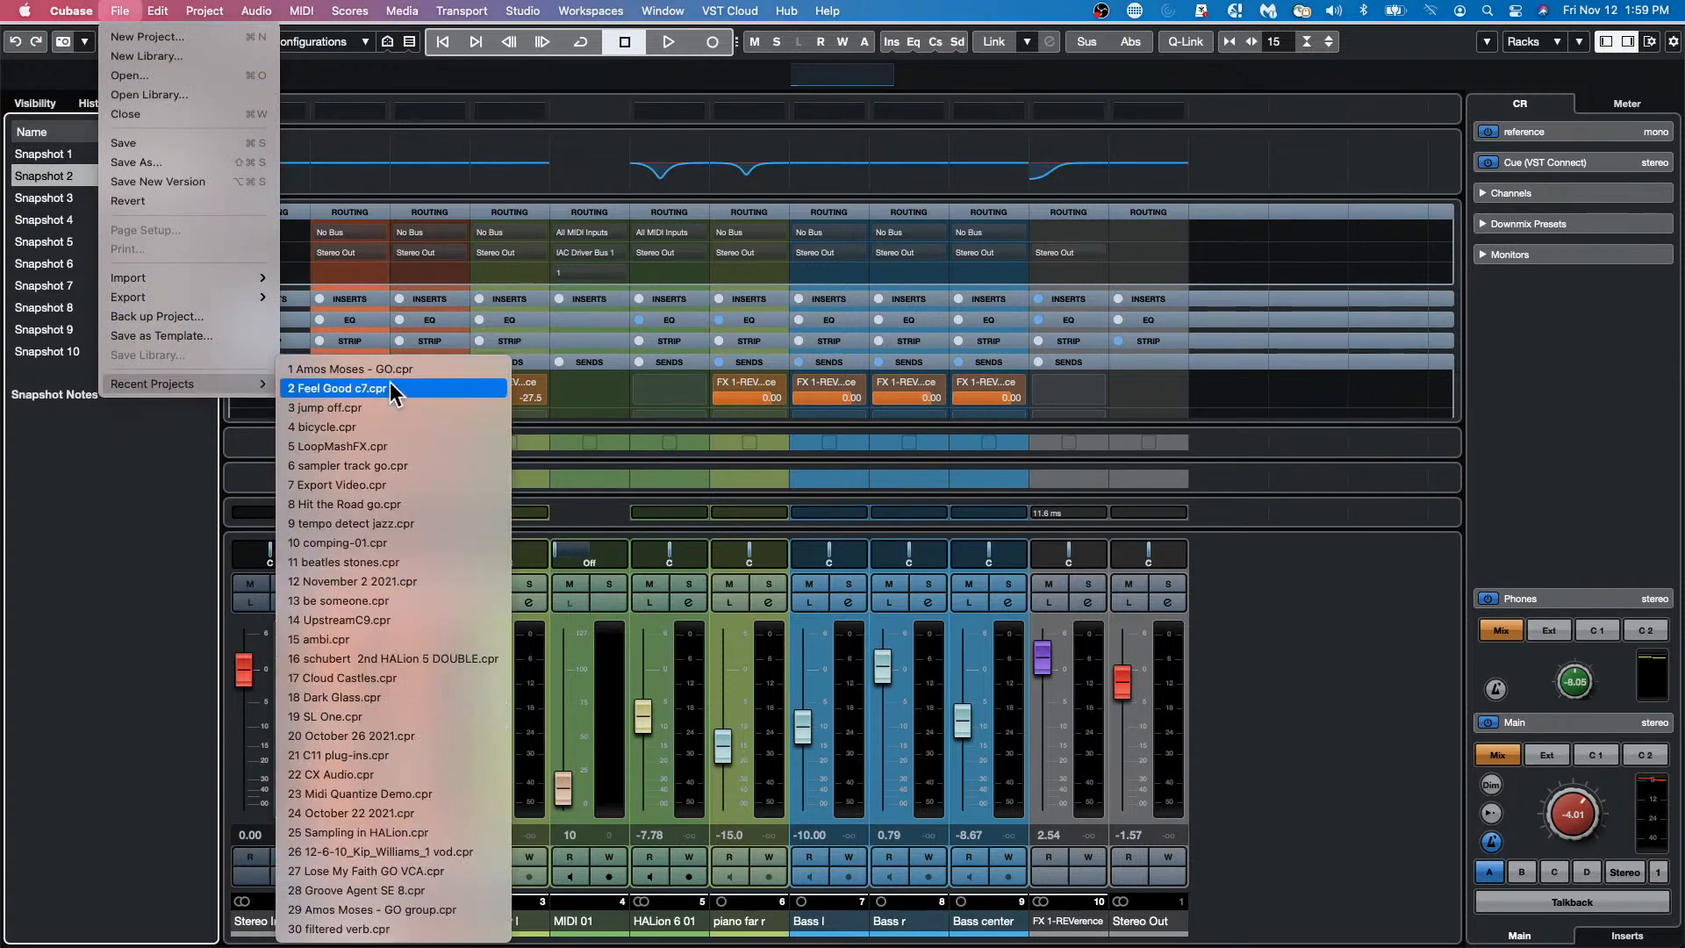
{"action": "left_click", "coordinate": [129, 39]}
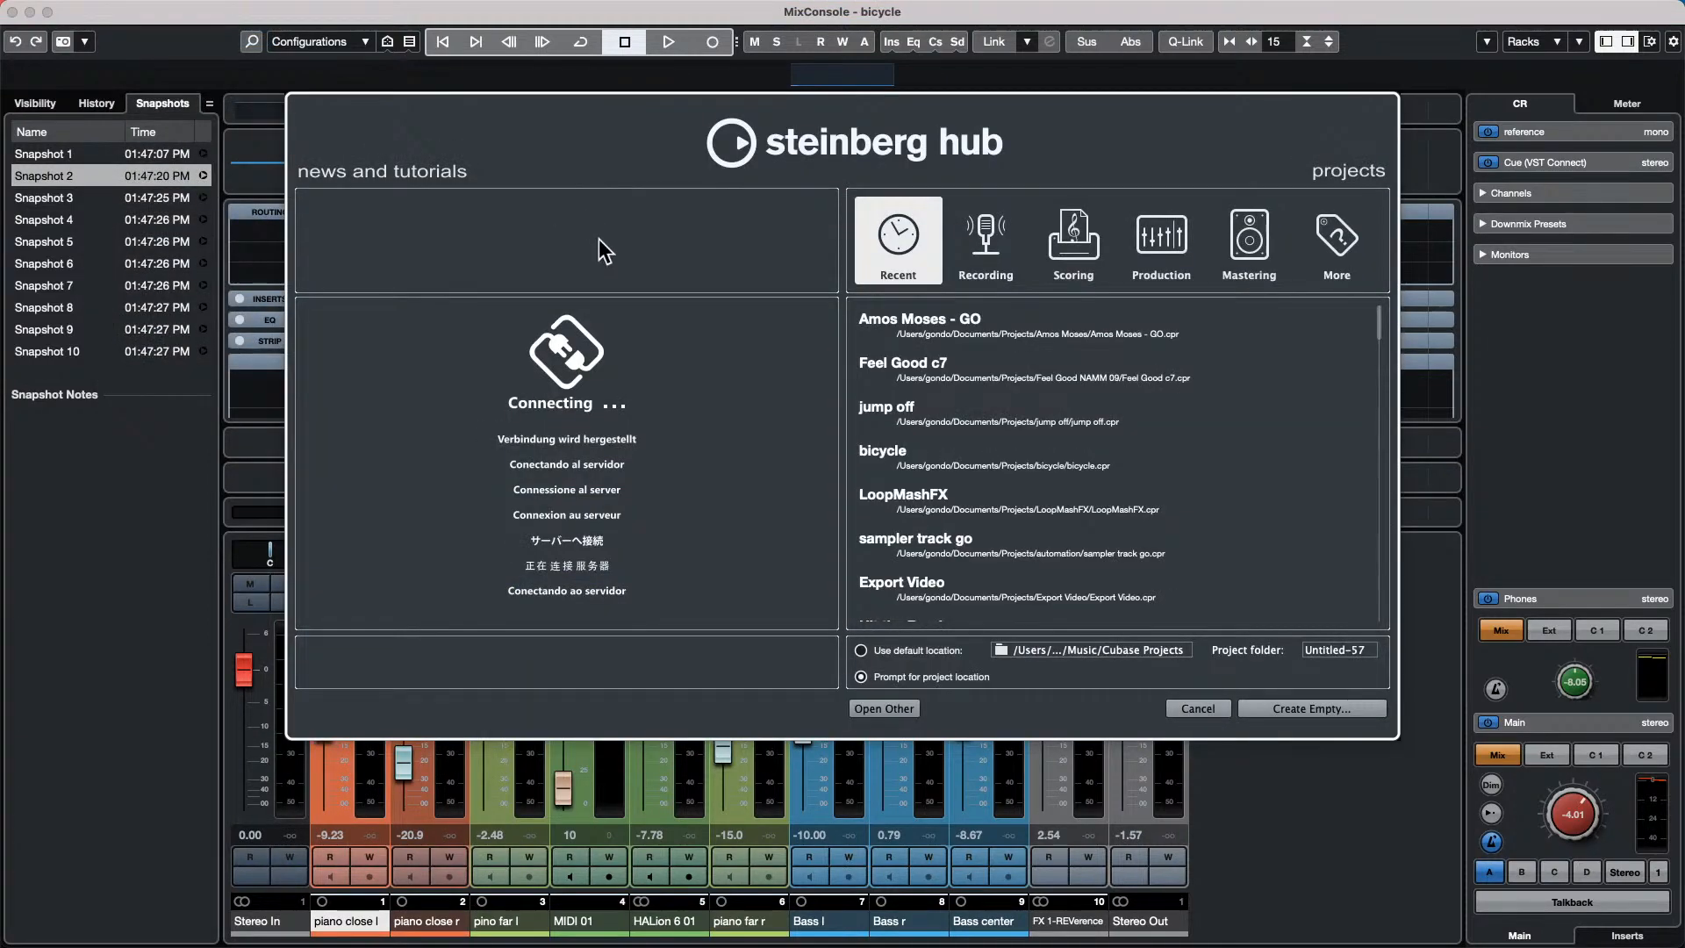
{"action": "left_click", "coordinate": [1293, 707]}
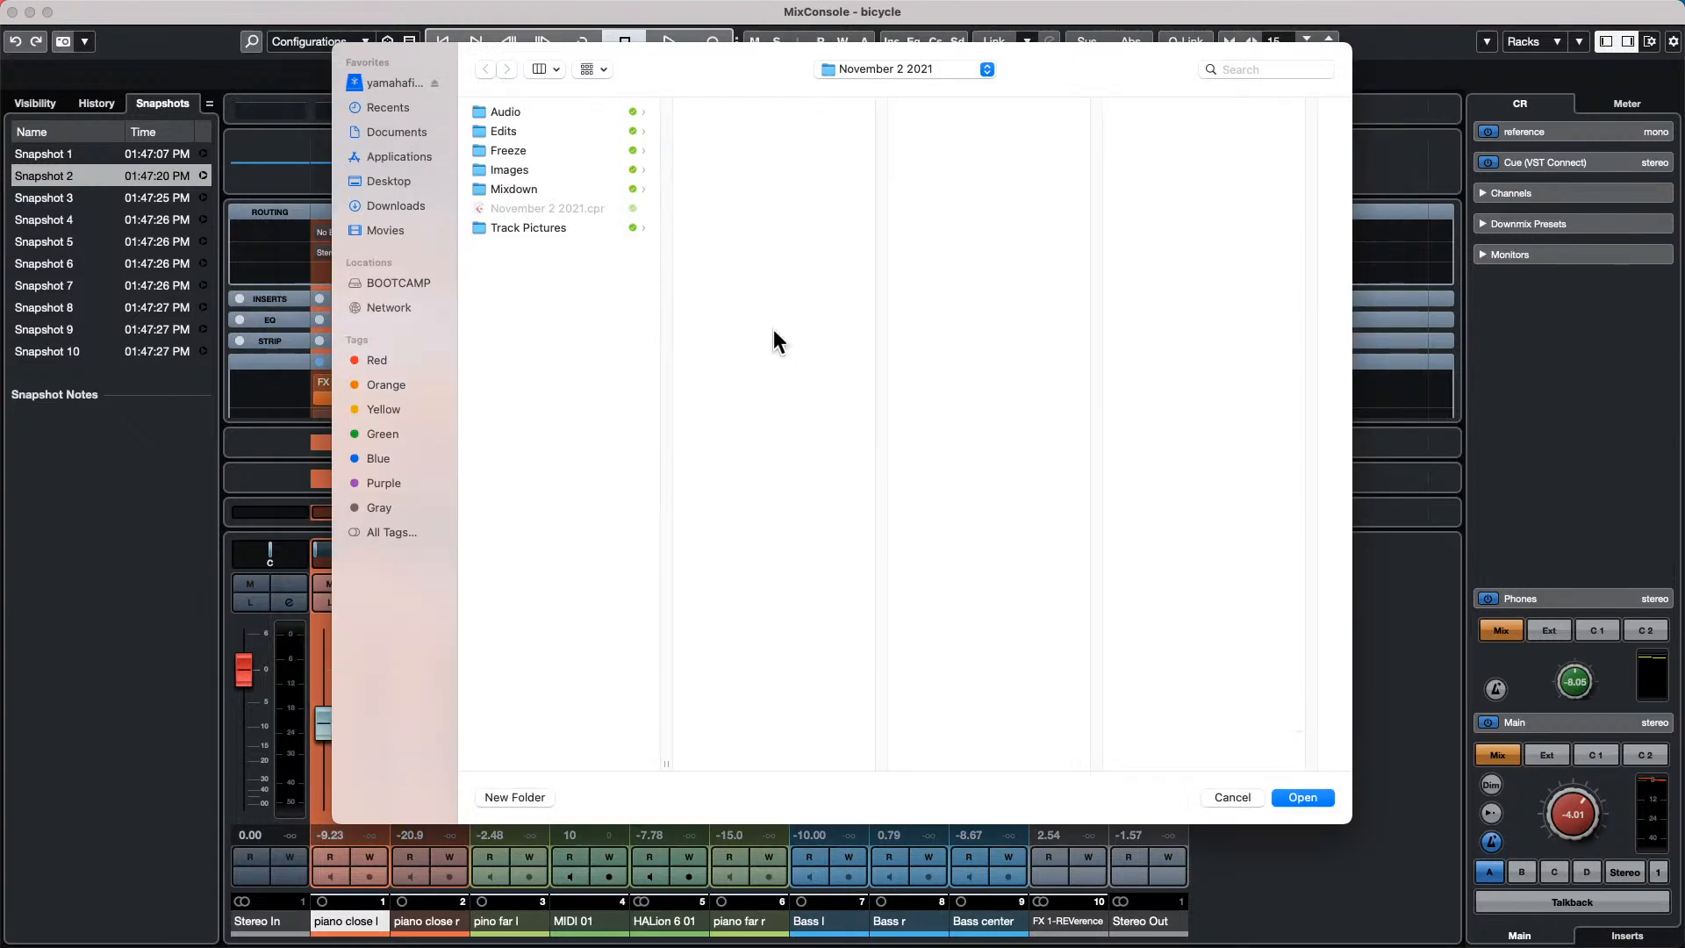
{"action": "left_click", "coordinate": [1300, 792]}
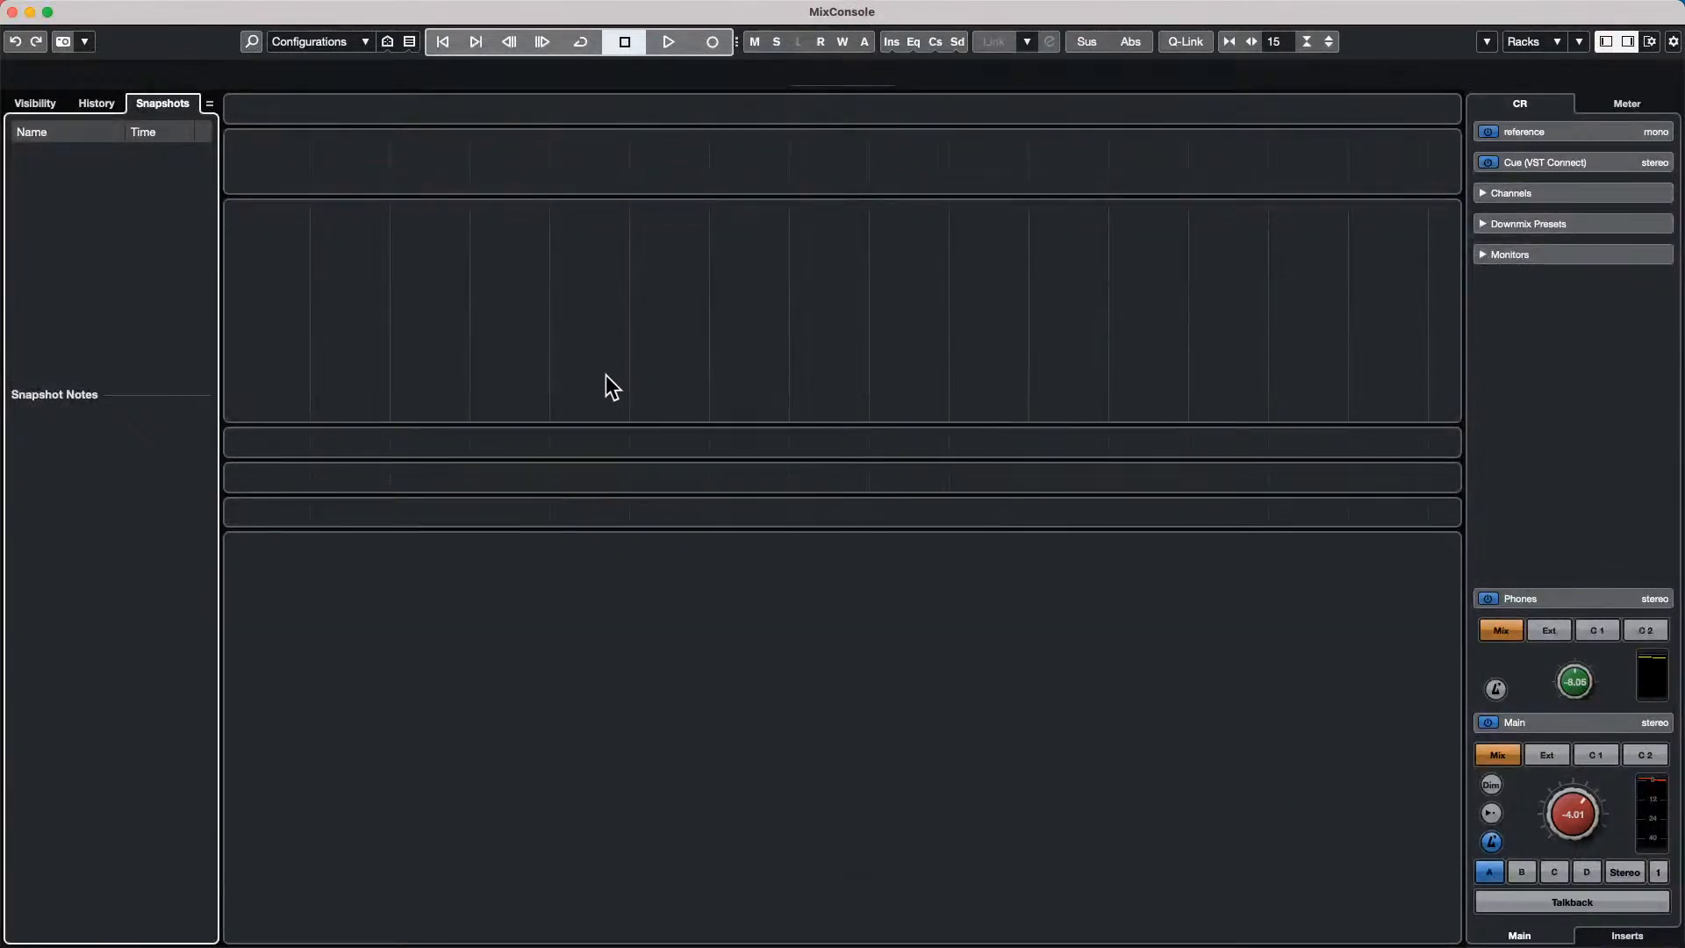
Close the MixConsole window and bring up the choice of track types to add to the empty track list.
{"action": "left_click", "coordinate": [12, 11]}
{"action": "right_click", "coordinate": [295, 215]}
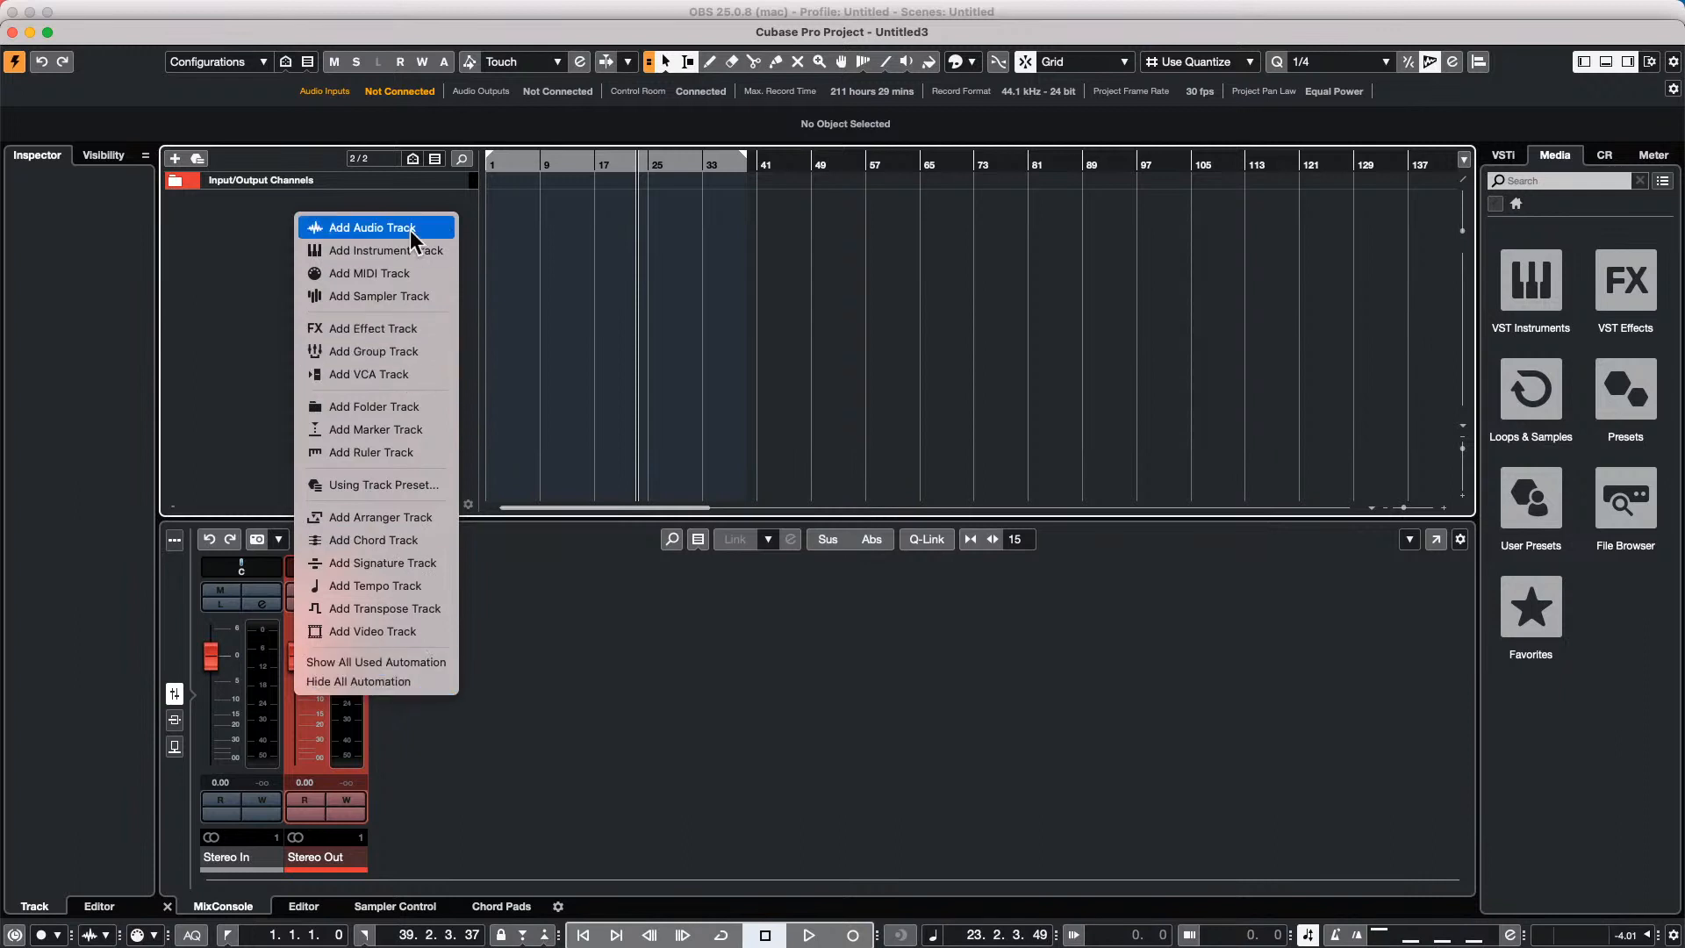
{"action": "right_click", "coordinate": [222, 243]}
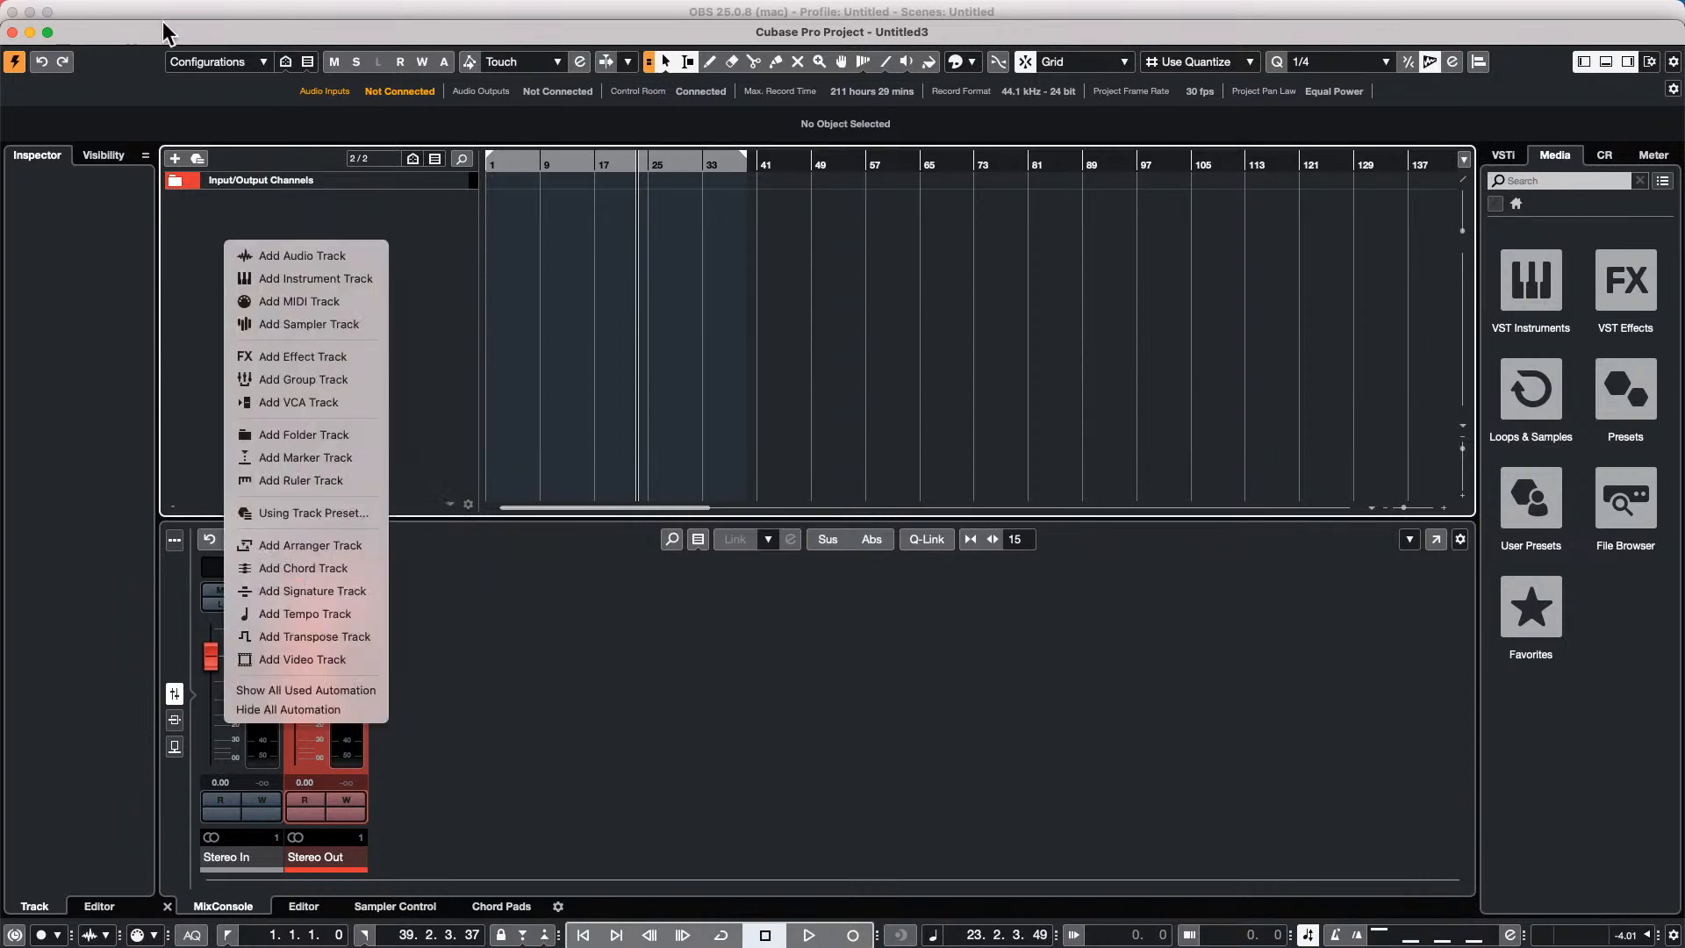
Import the "We Are Steinberg This Is Our Official YouTube Channel" MP4 video file from the Export Video folder into the project.
{"action": "key", "text": "Escape"}
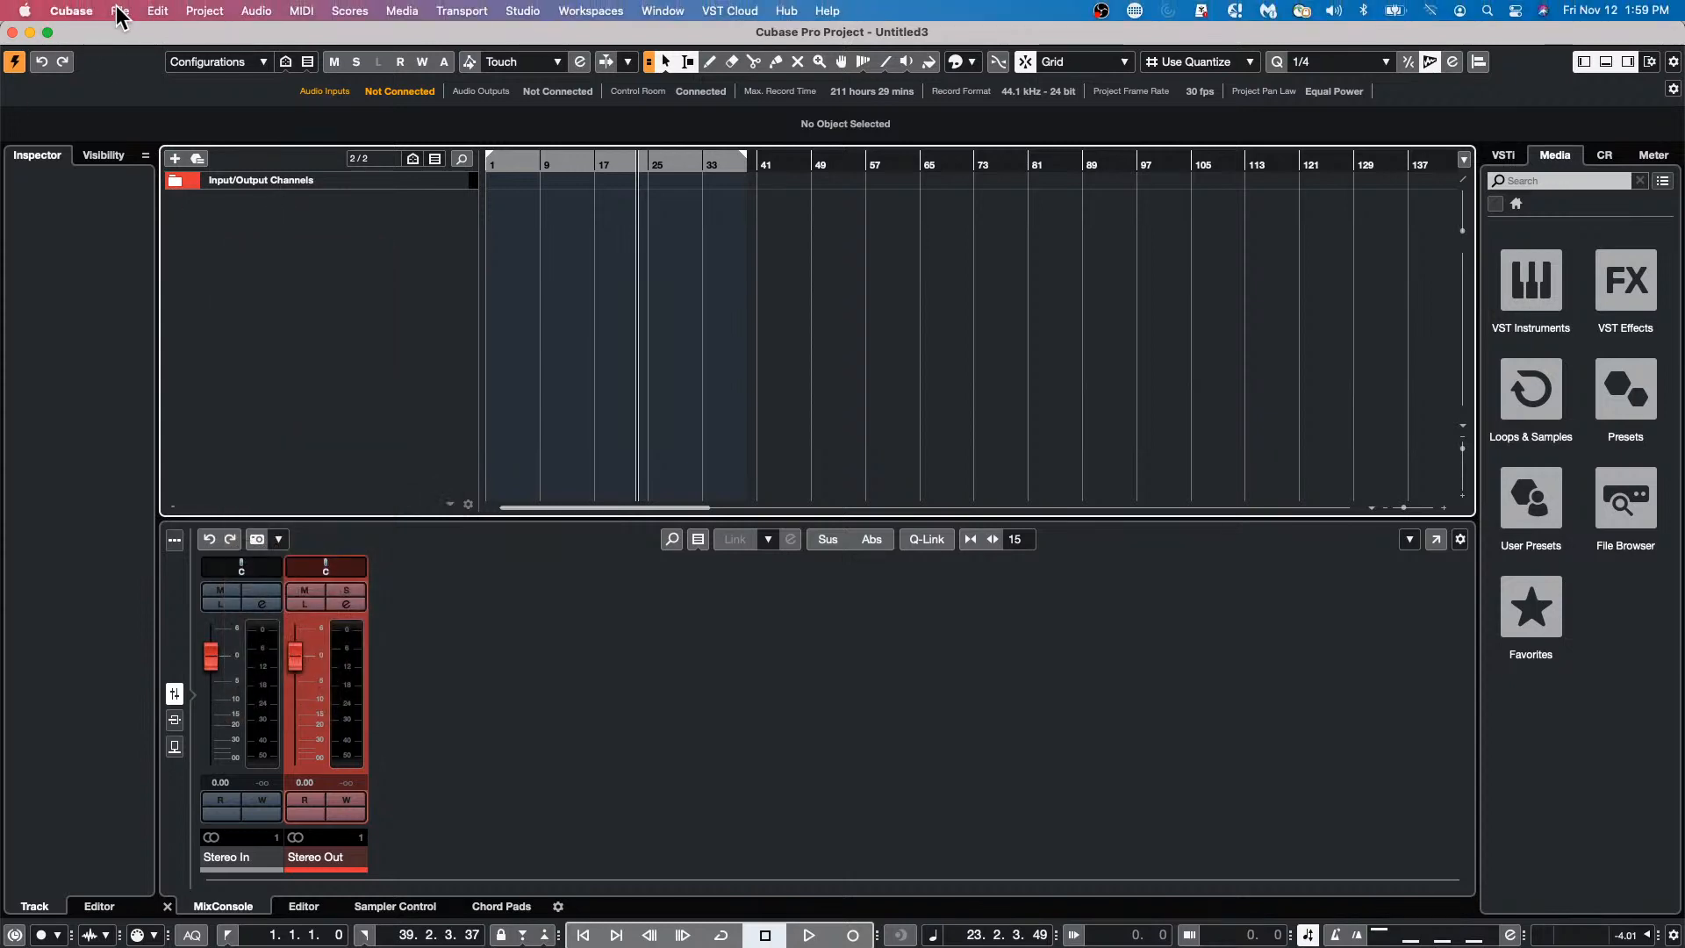
{"action": "left_click", "coordinate": [119, 10]}
{"action": "mouse_move", "coordinate": [162, 279]}
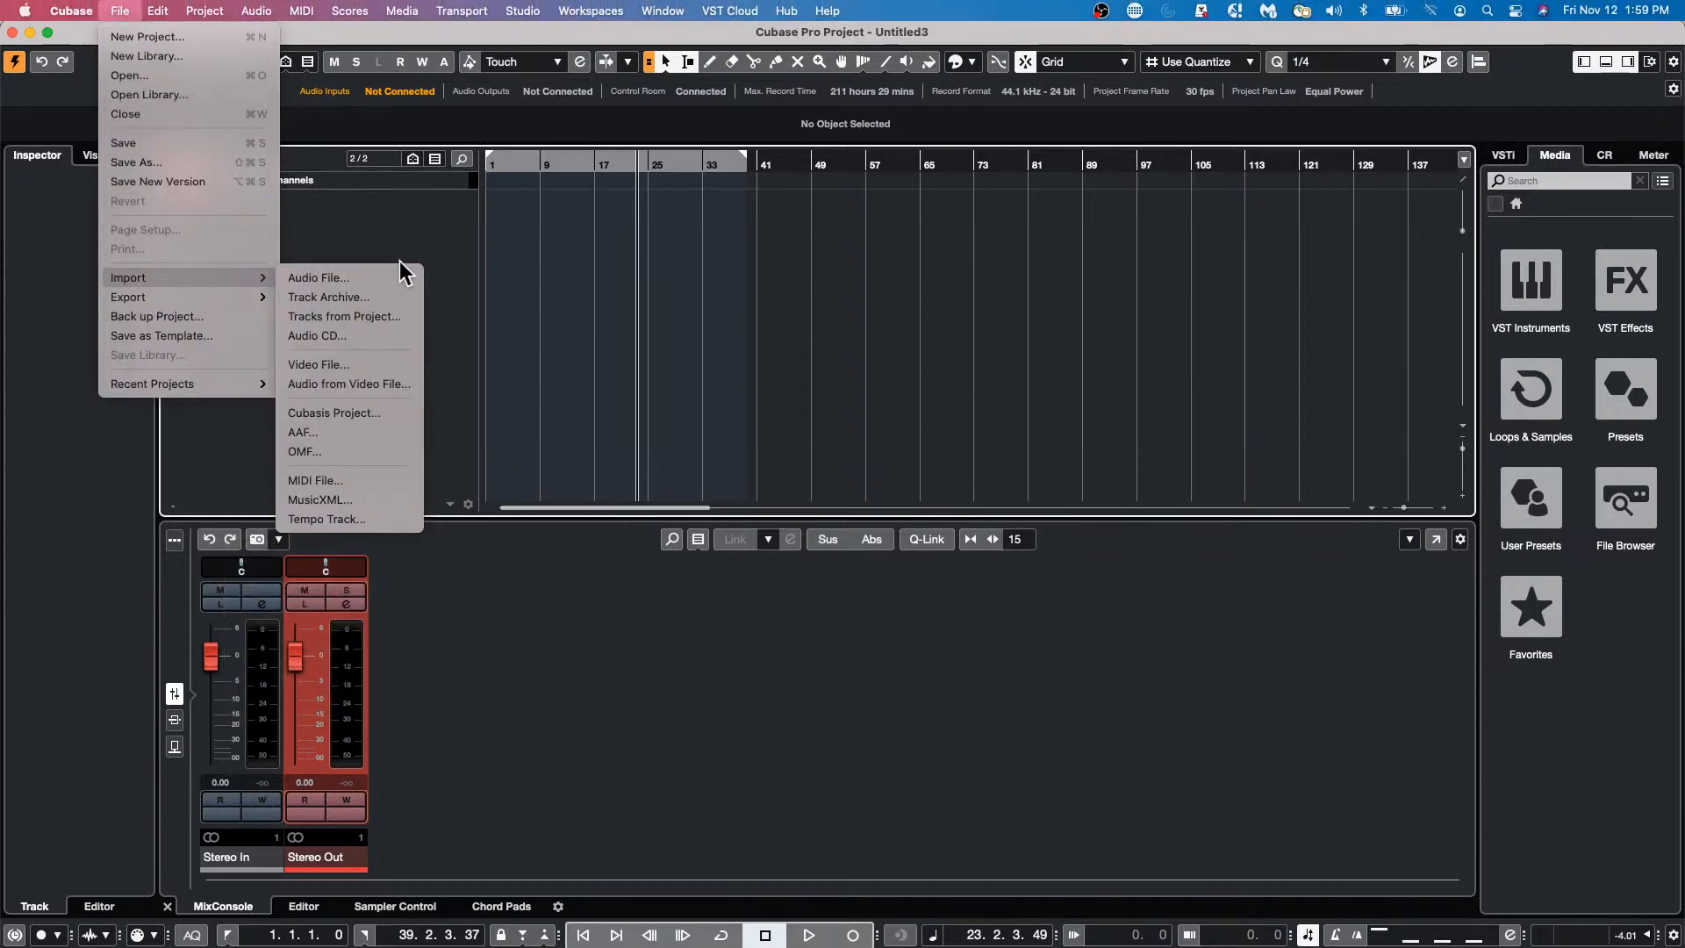
{"action": "left_click", "coordinate": [387, 365]}
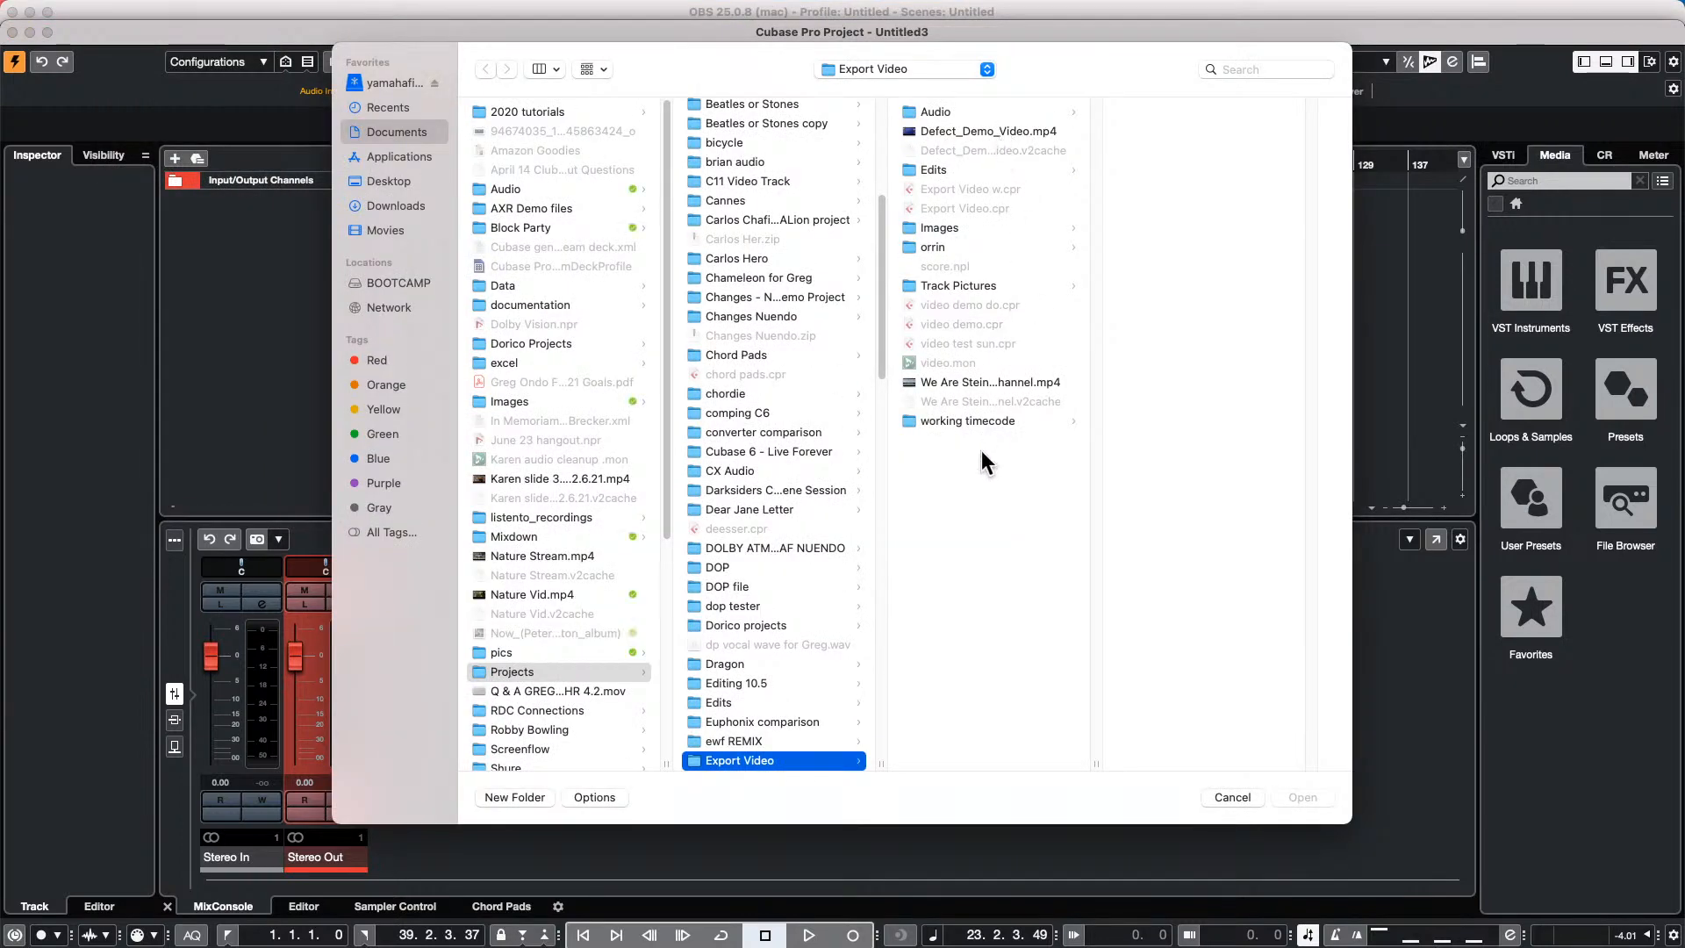
{"action": "double_click", "coordinate": [1027, 374]}
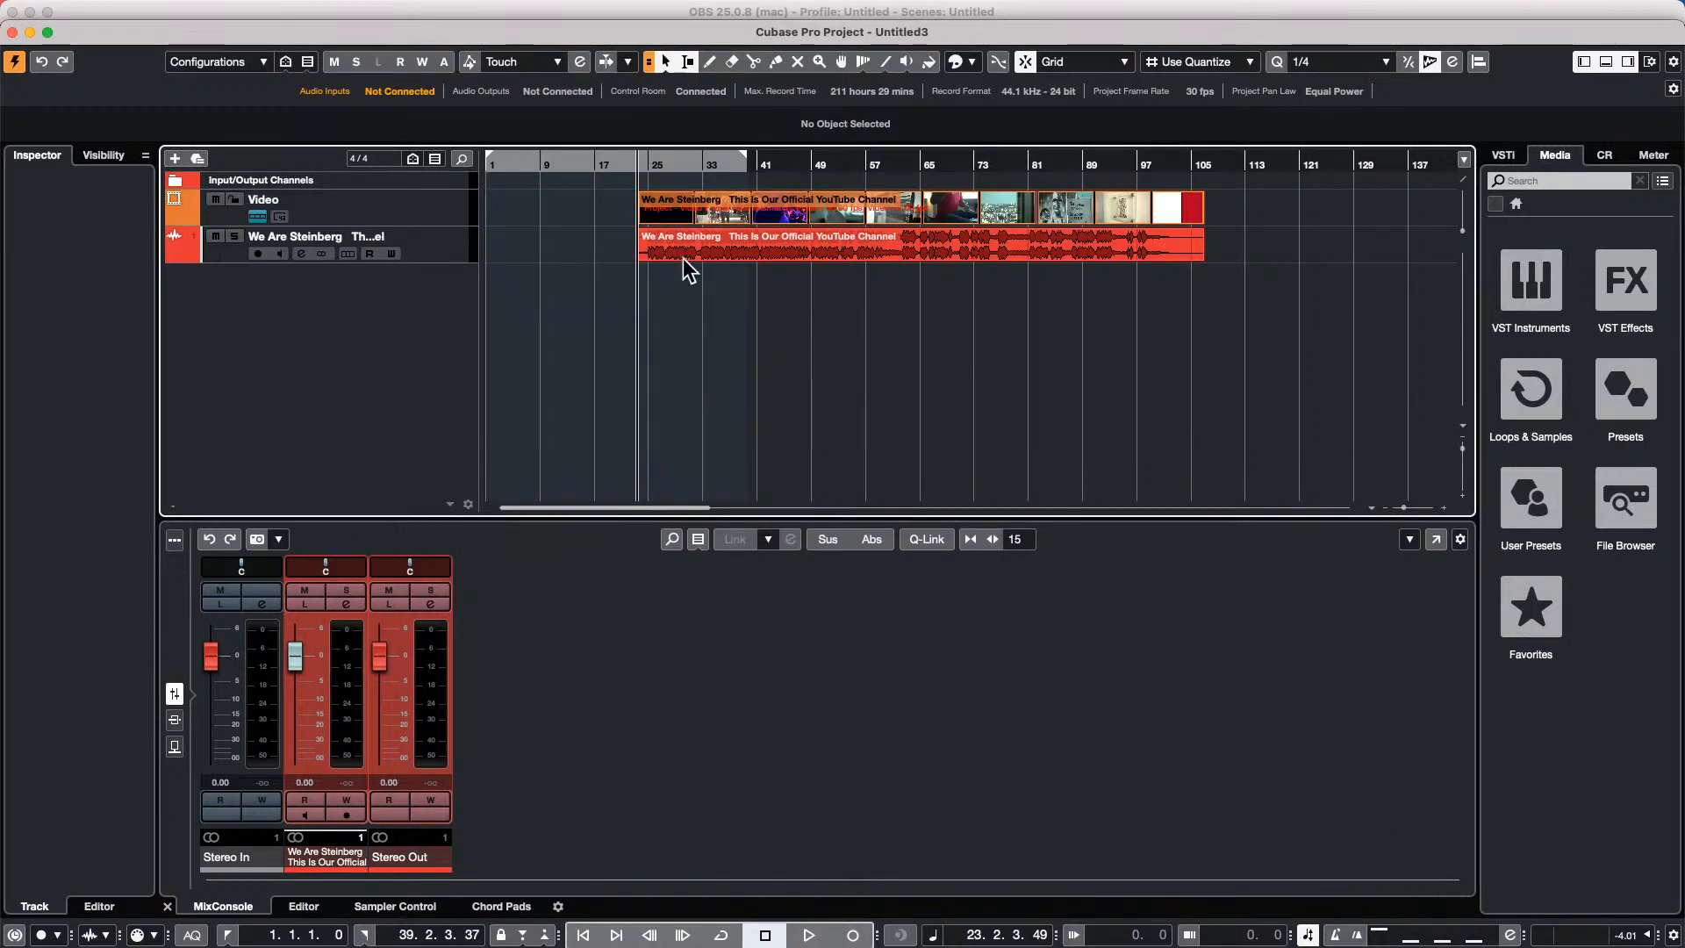
Try to move the imported video and audio clips together to the start of the timeline.
{"action": "left_click_drag", "start_coordinate": [689, 298], "coordinate": [1255, 216]}
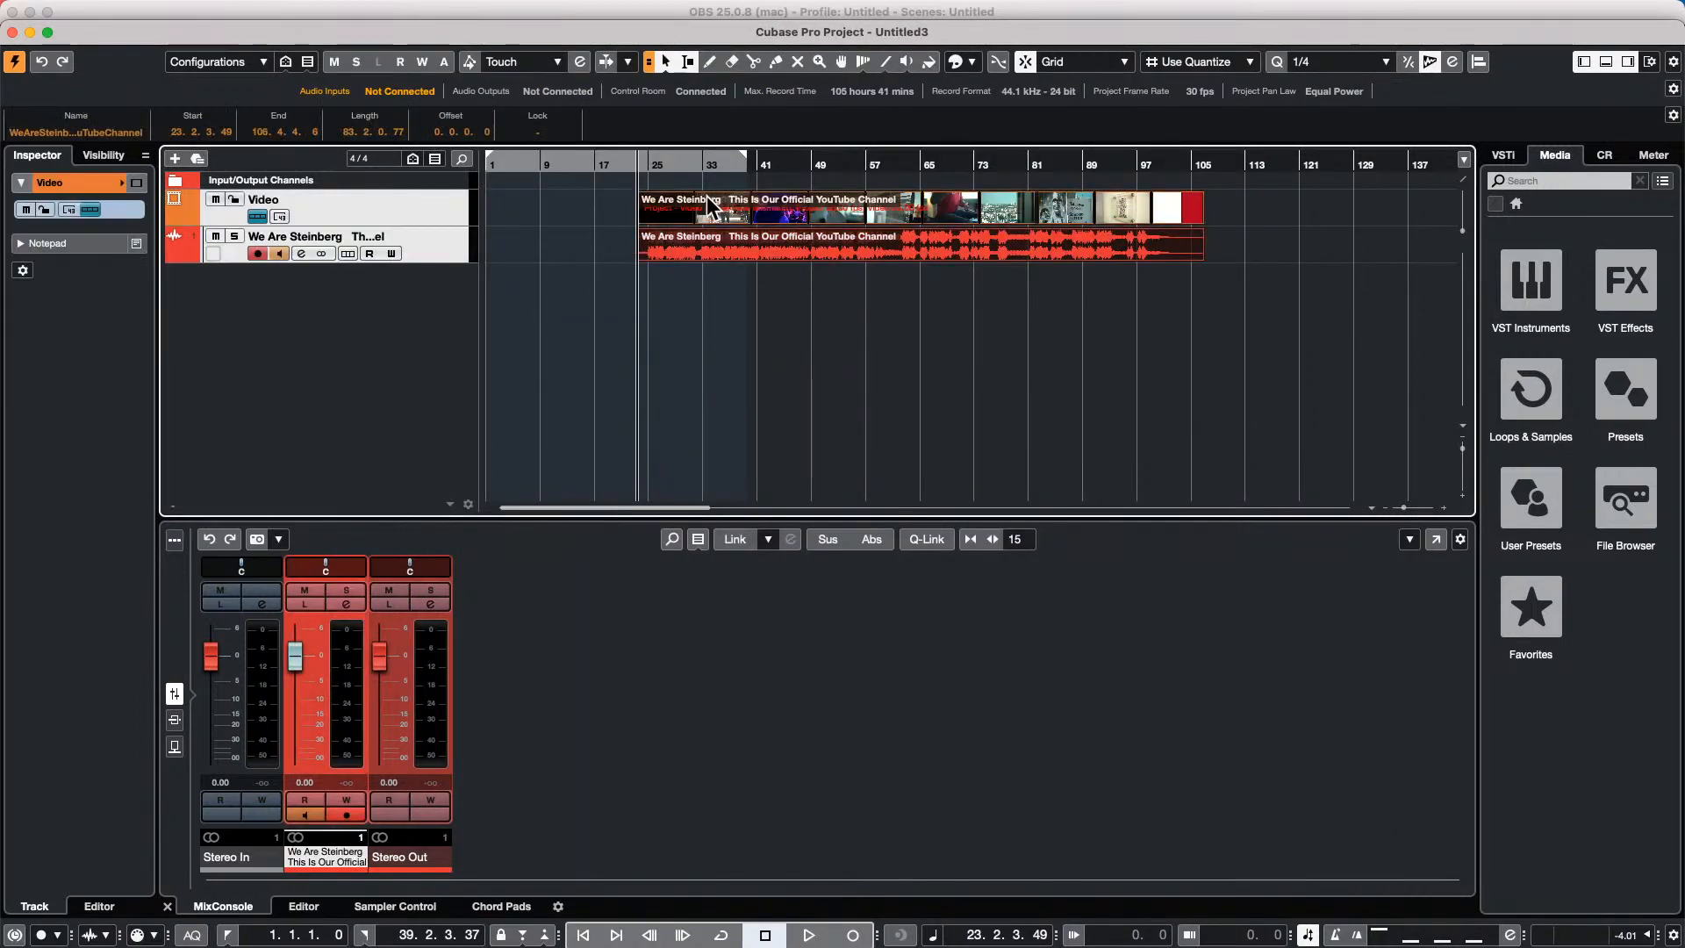
{"action": "left_click_drag", "start_coordinate": [692, 208], "coordinate": [440, 207]}
{"action": "left_click", "coordinate": [594, 350]}
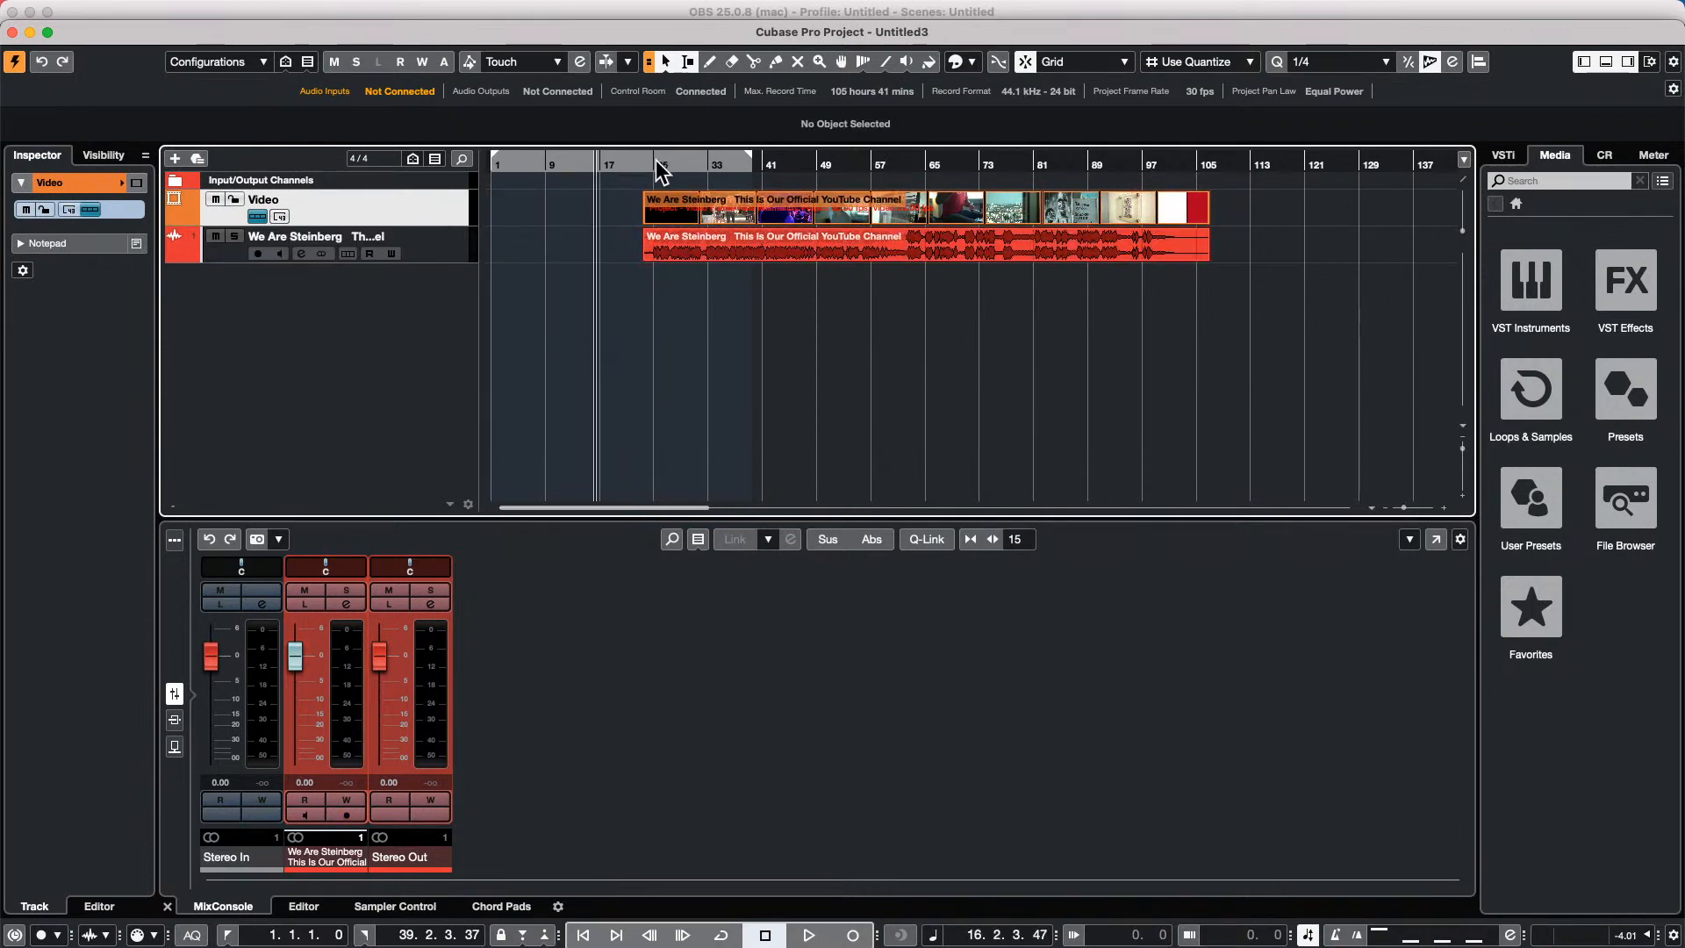
Show the Video Player and check the picture at several positions along the imported clip.
{"action": "key", "text": "F8"}
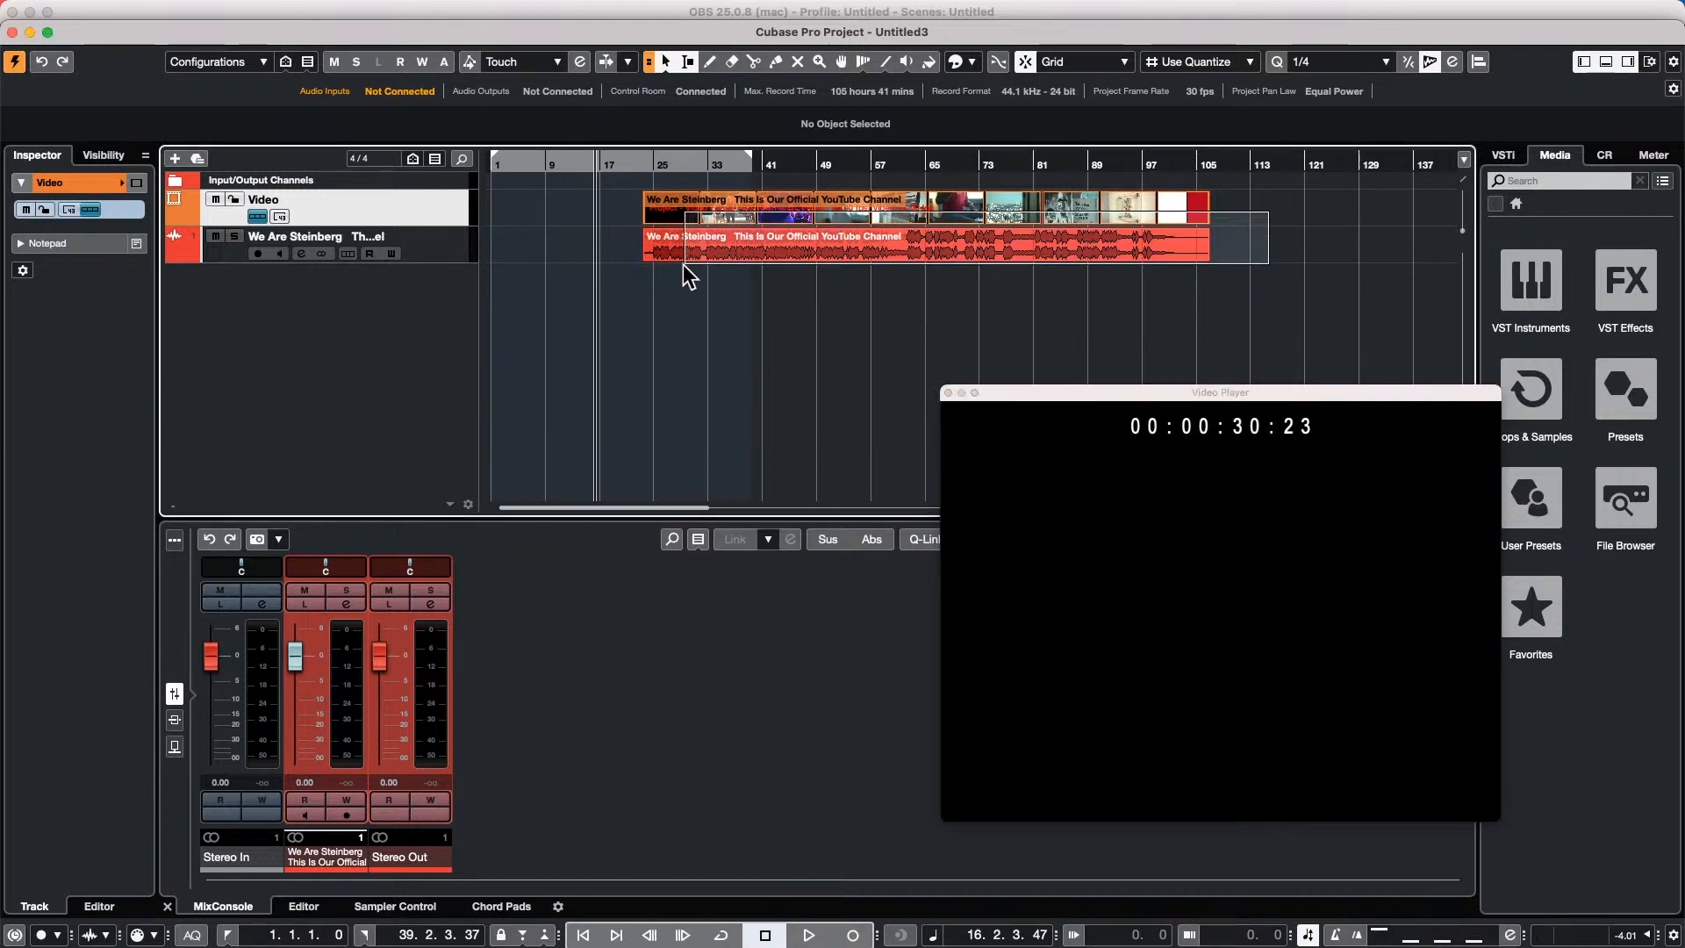
{"action": "left_click", "coordinate": [657, 195]}
{"action": "left_click_drag", "start_coordinate": [680, 213], "coordinate": [641, 213]}
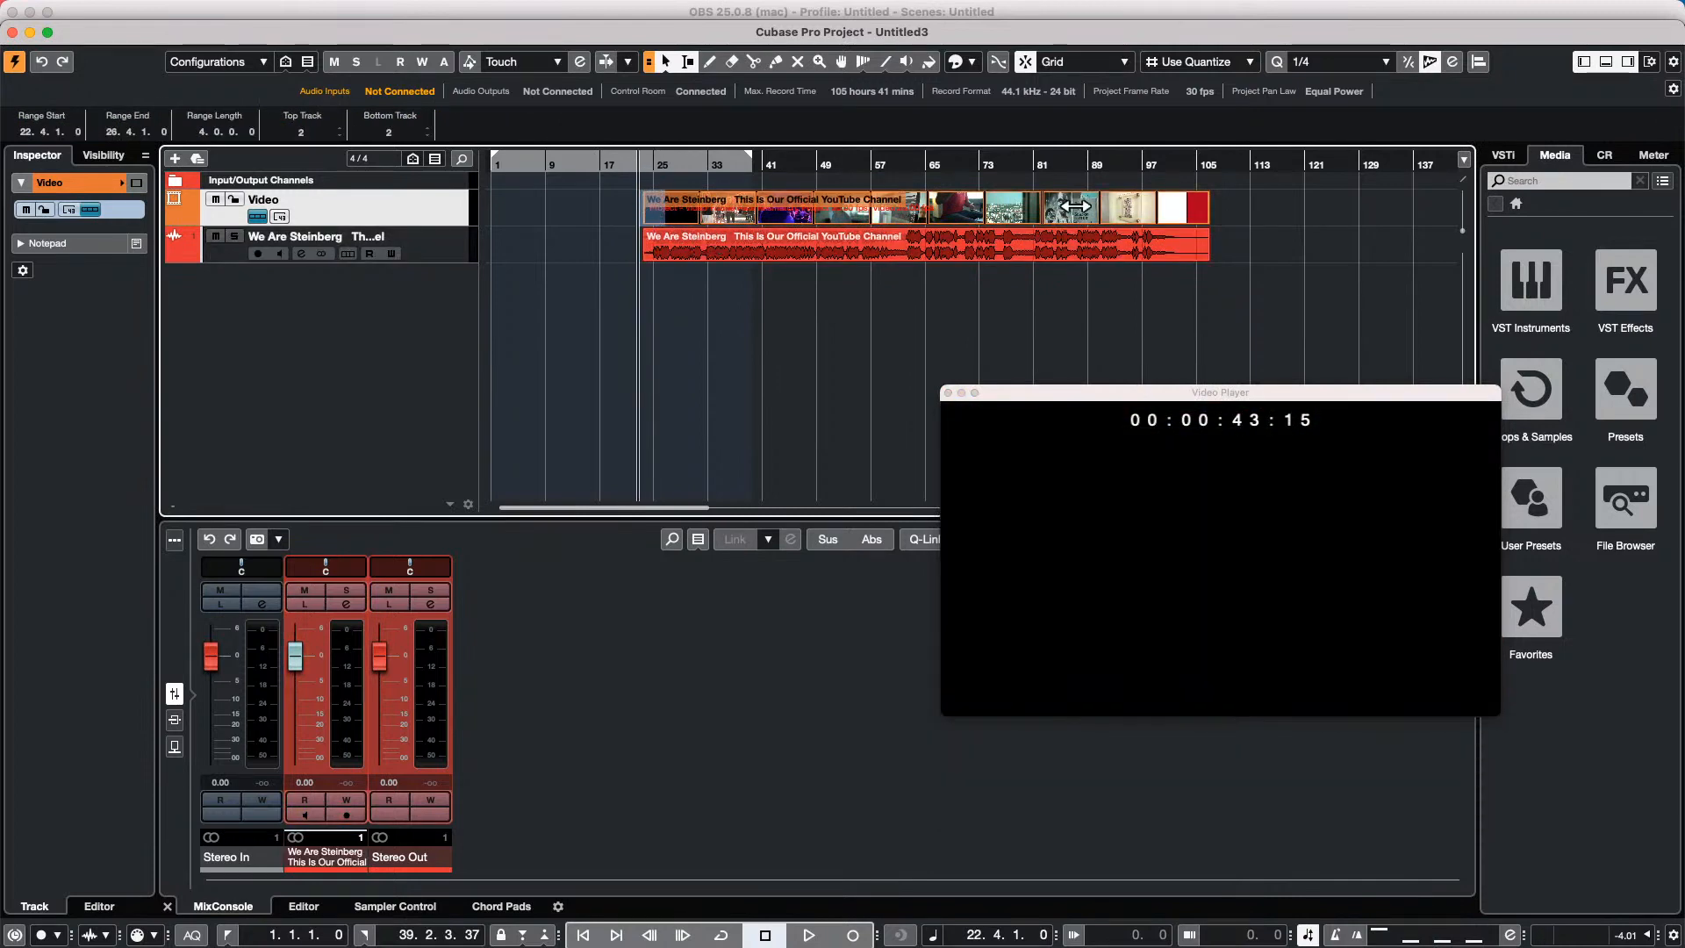
{"action": "left_click", "coordinate": [1196, 289]}
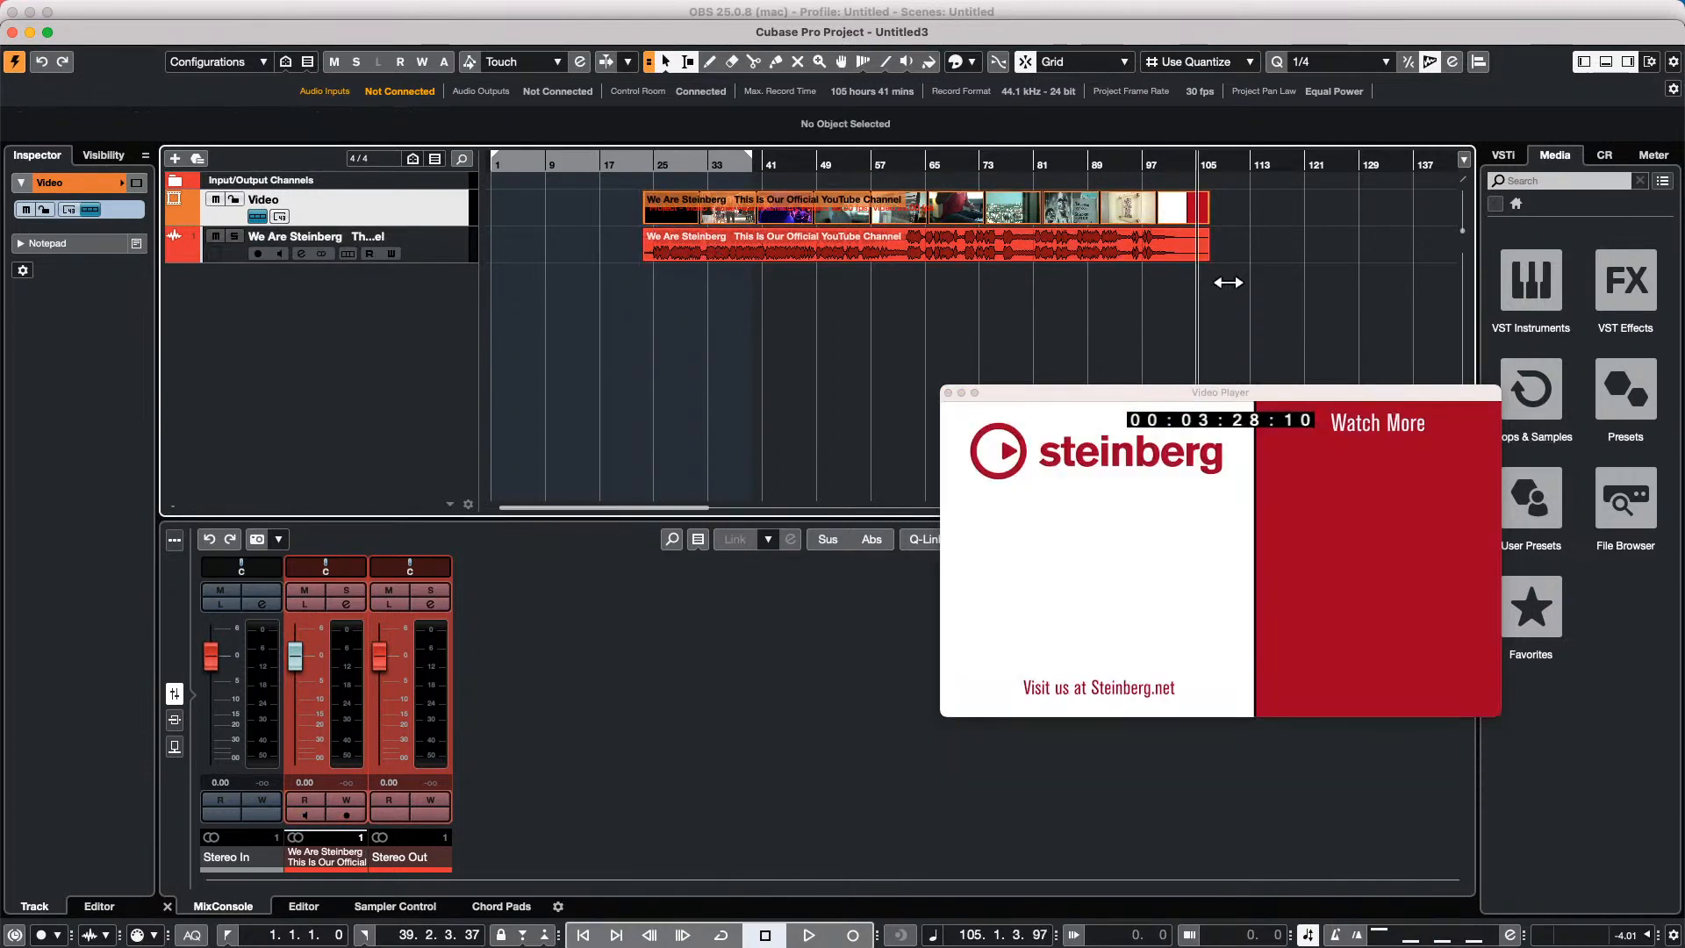
{"action": "left_click", "coordinate": [796, 163]}
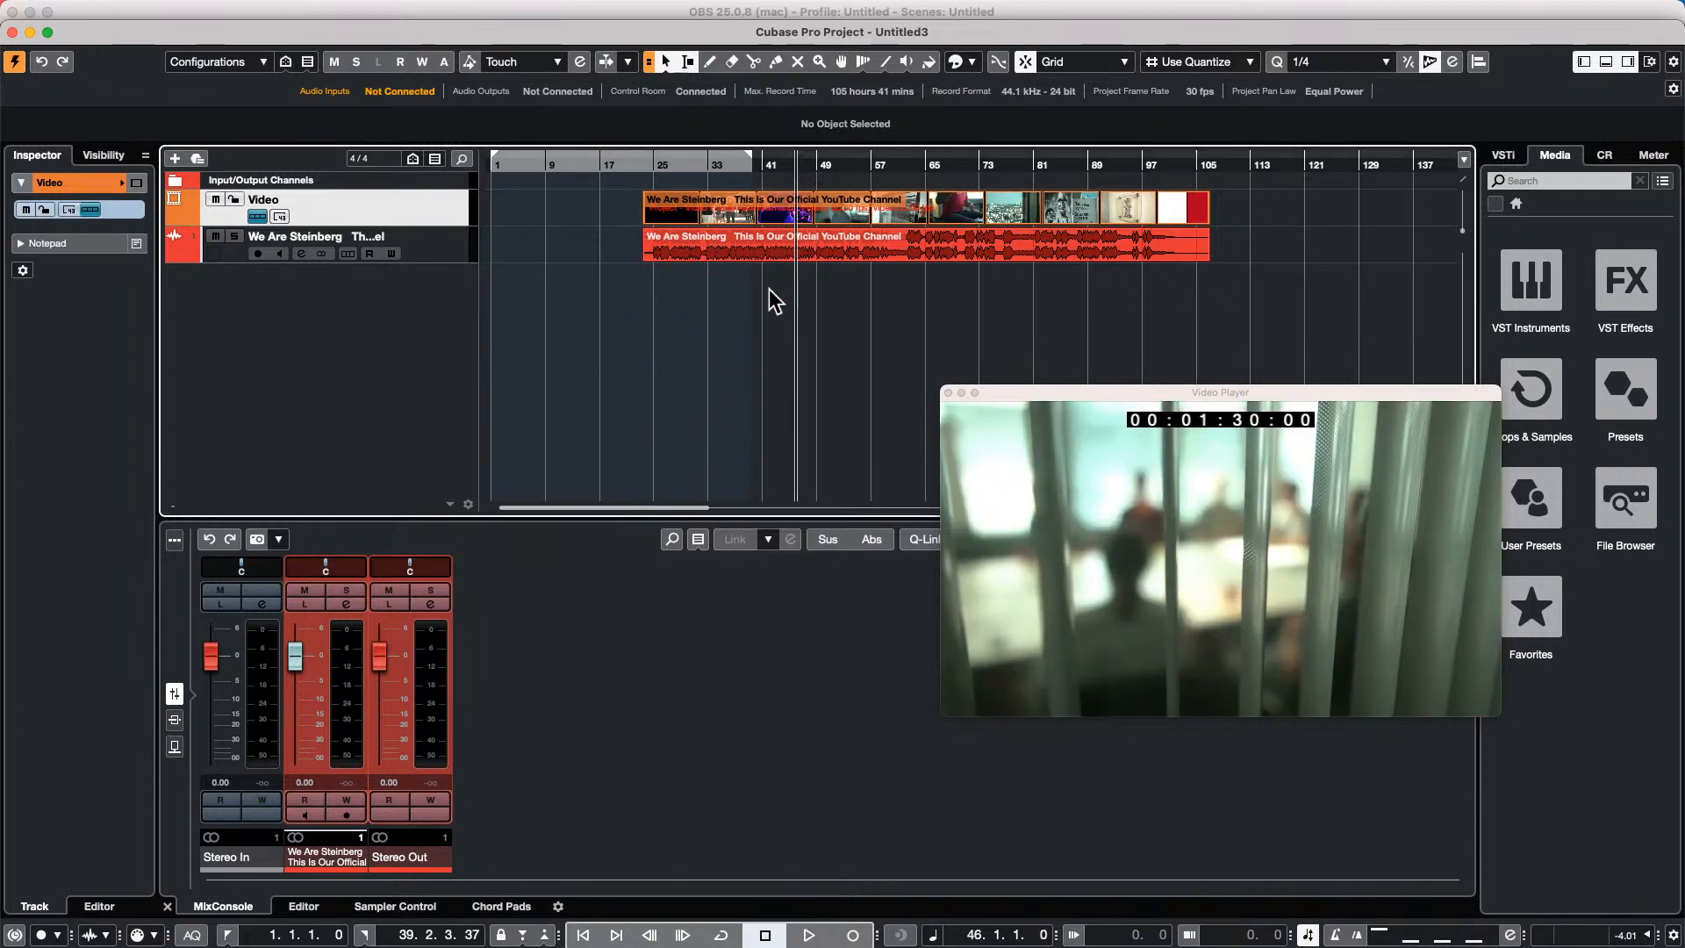
{"action": "left_click", "coordinate": [836, 165]}
Move the video and audio clips together to bar 1 using only Object Selection, then recombine the selection tools and preview playback.
{"action": "left_click", "coordinate": [665, 61]}
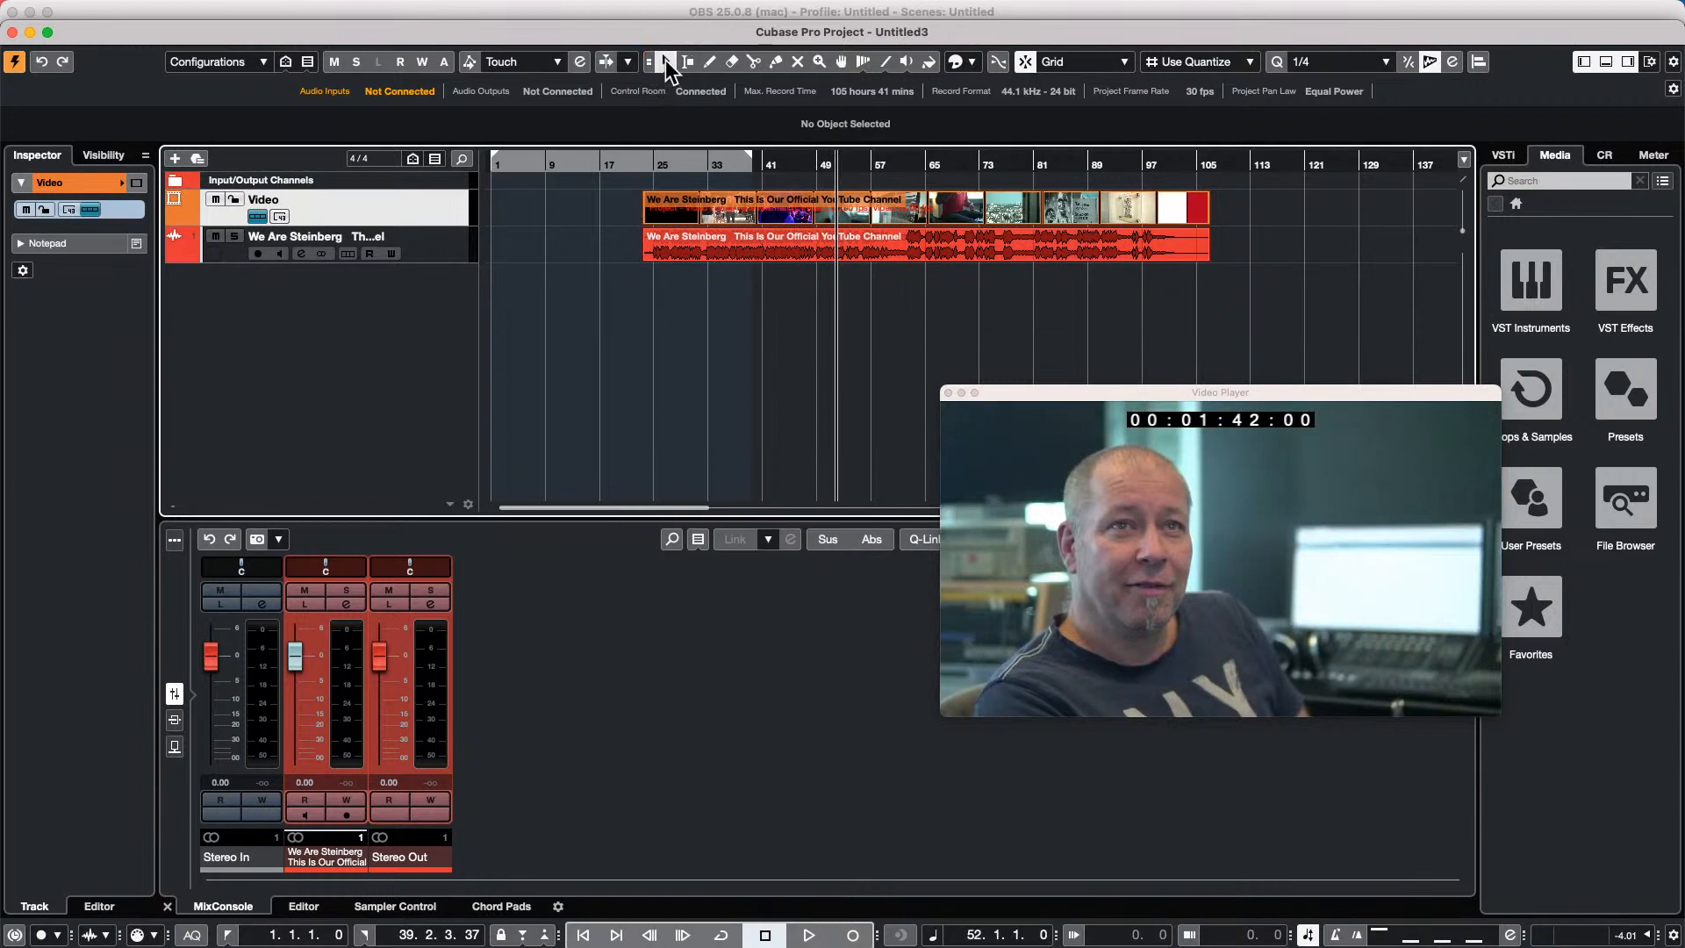
{"action": "left_click_drag", "start_coordinate": [1243, 207], "coordinate": [803, 268]}
{"action": "left_click_drag", "start_coordinate": [878, 211], "coordinate": [725, 213]}
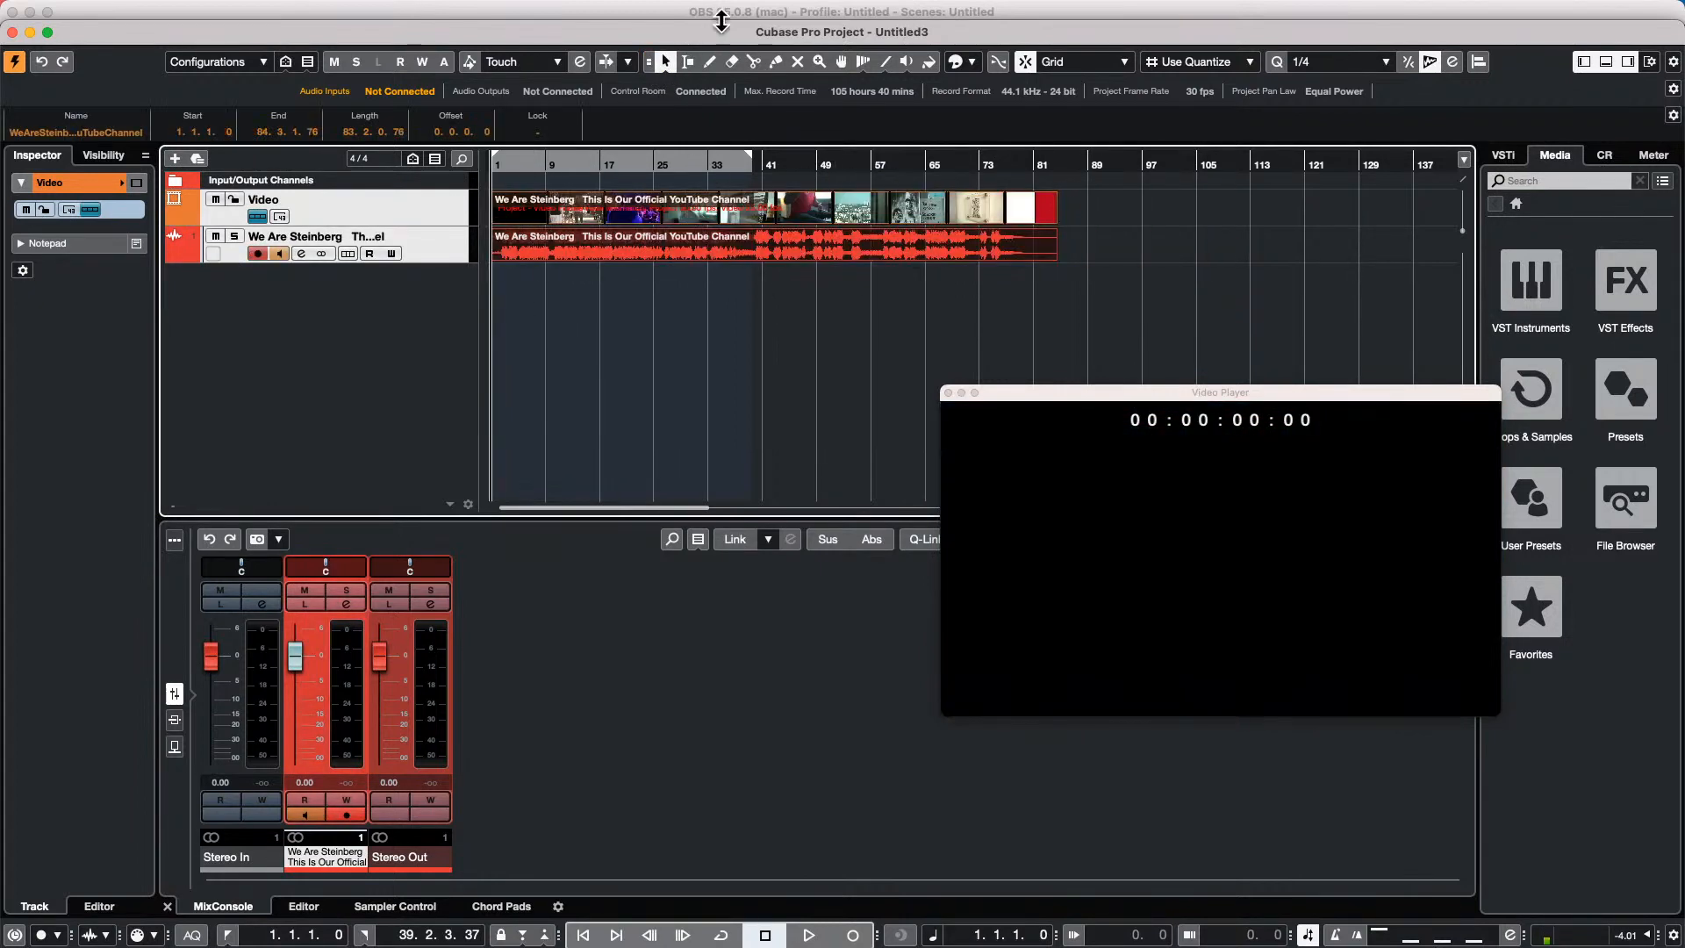
{"action": "left_click", "coordinate": [649, 61]}
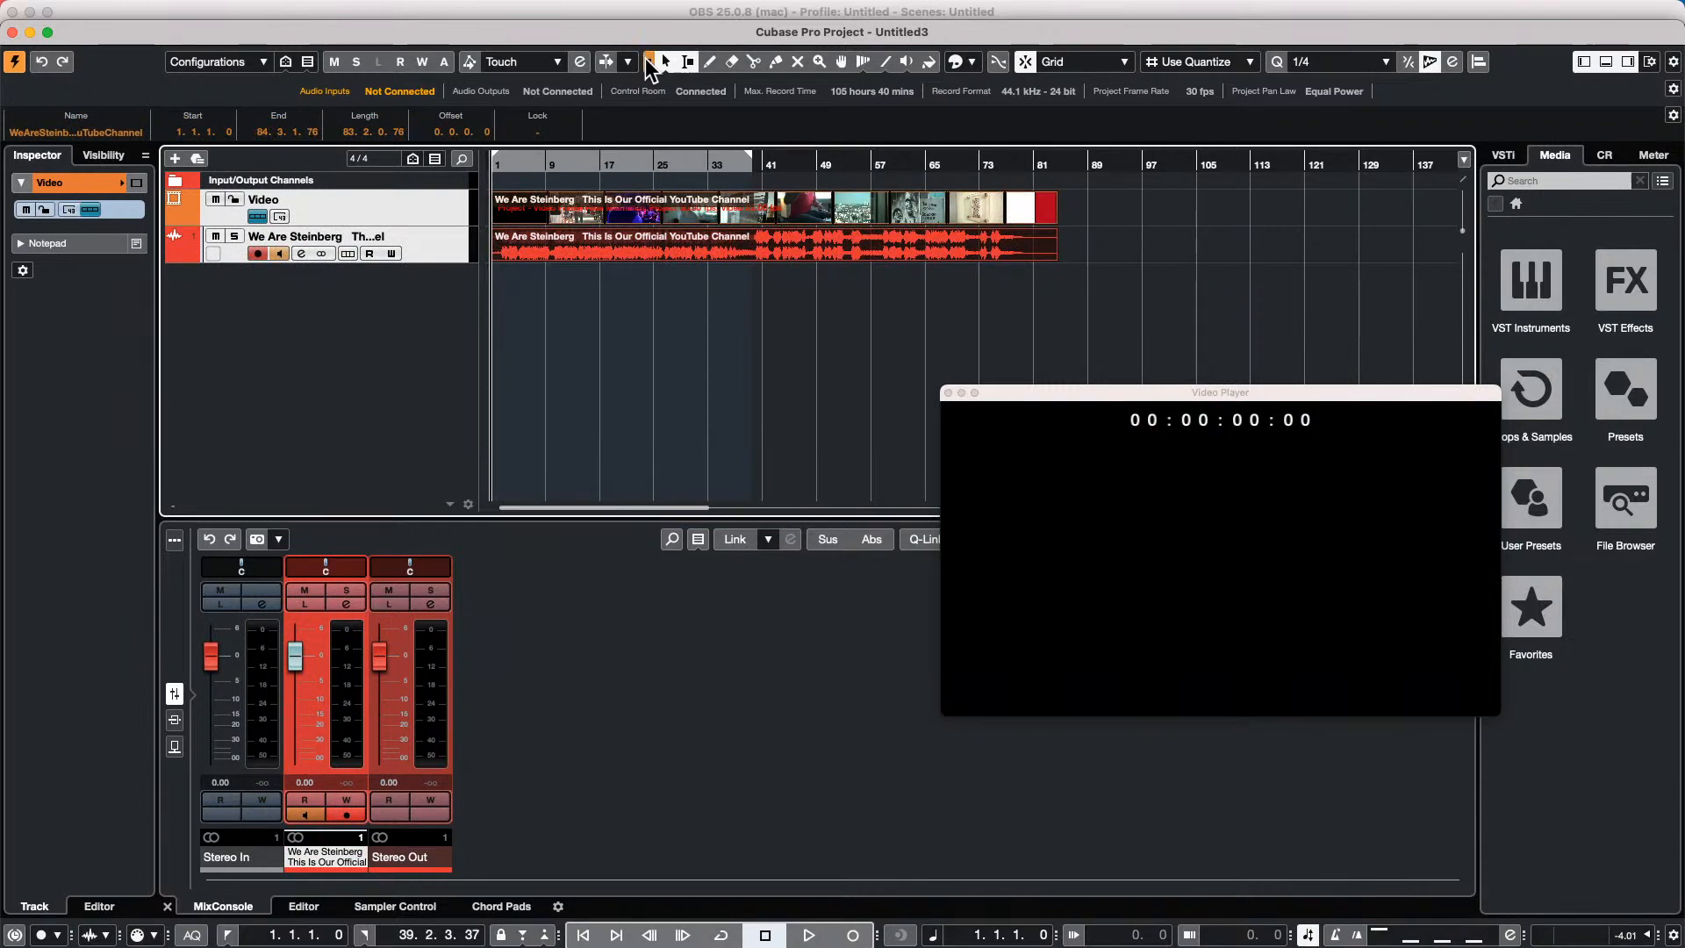
{"action": "key", "text": "space"}
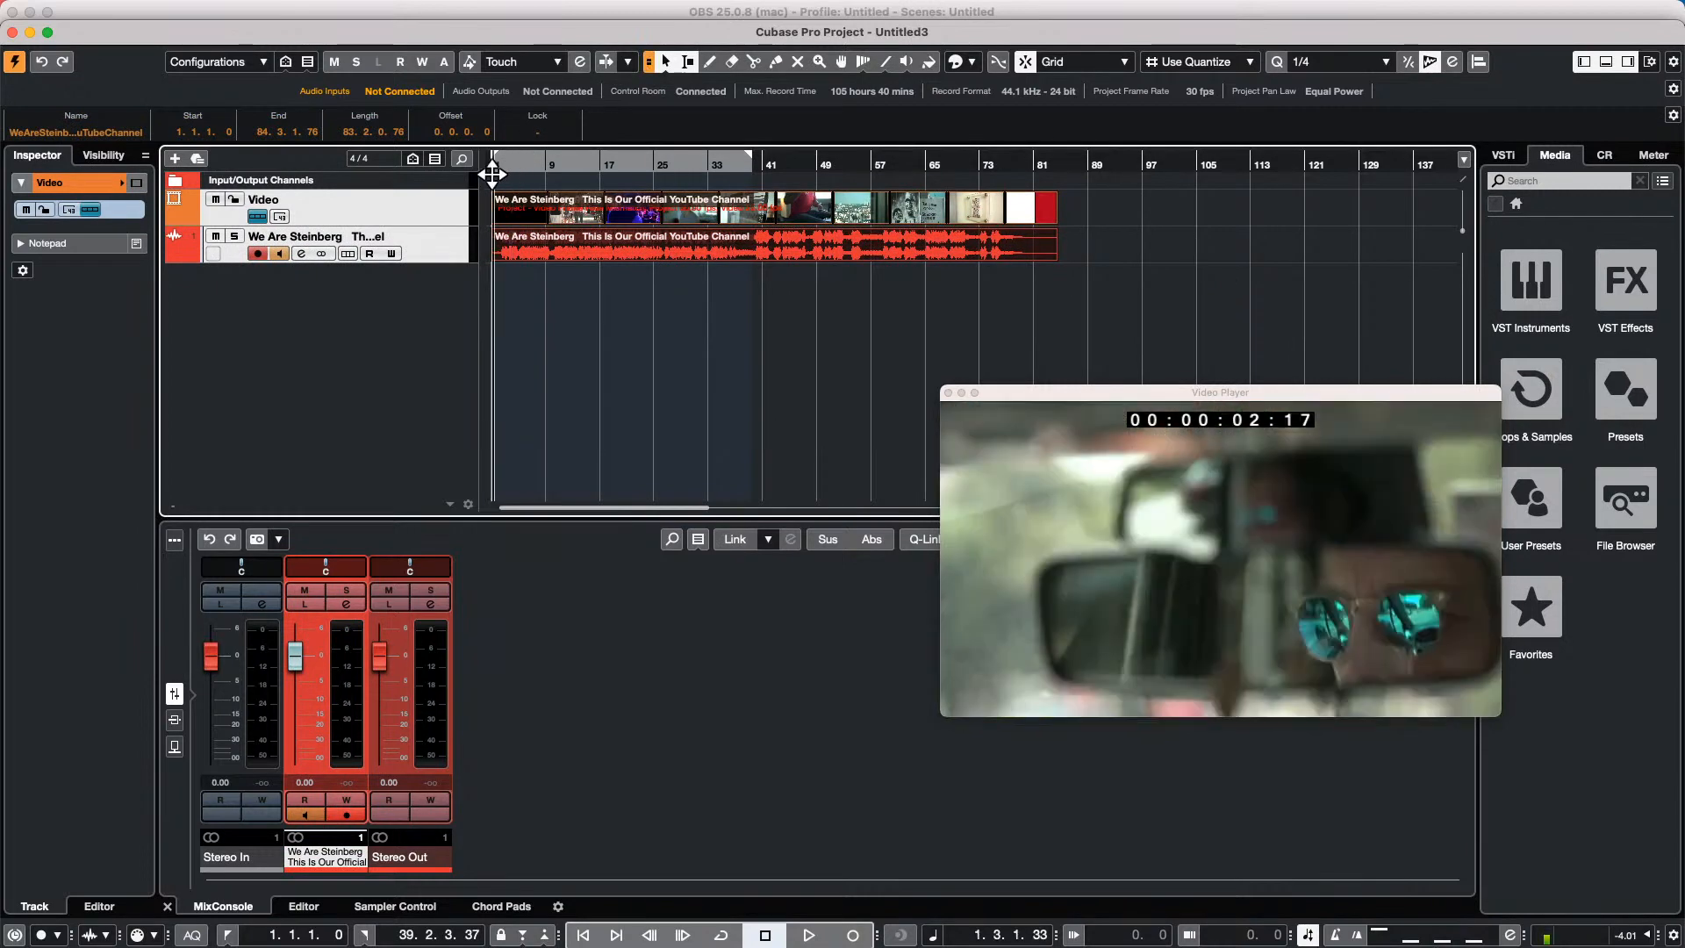
Add one marker track to the project with its name left blank.
{"action": "right_click", "coordinate": [430, 279]}
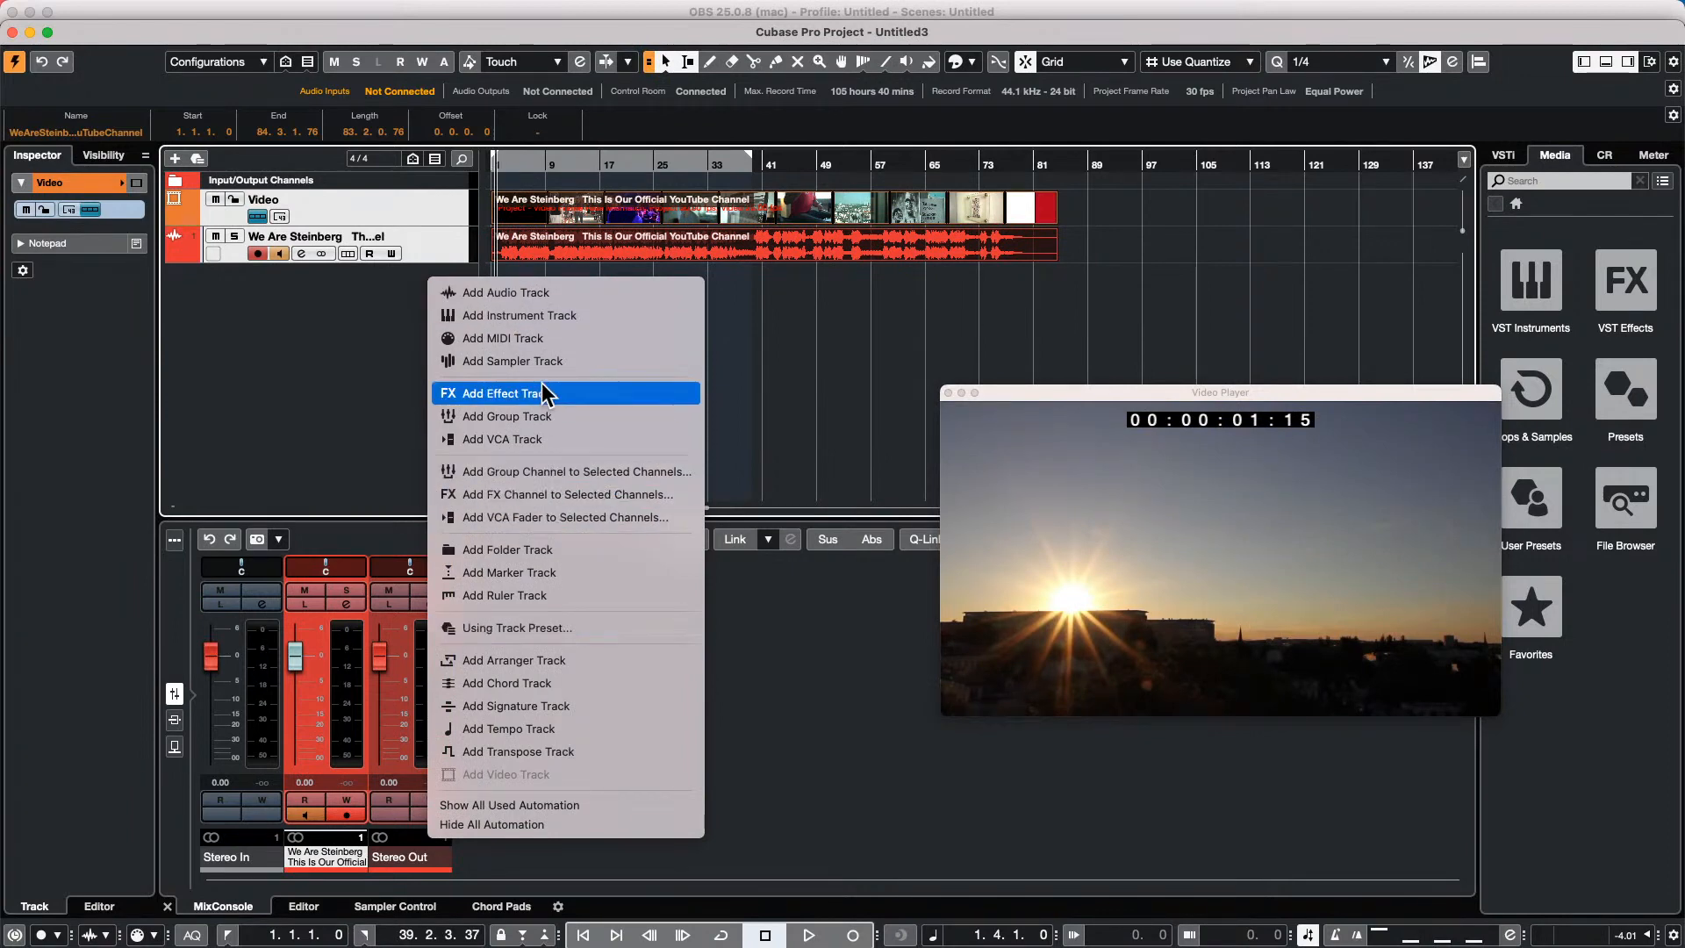
{"action": "left_click", "coordinate": [558, 575]}
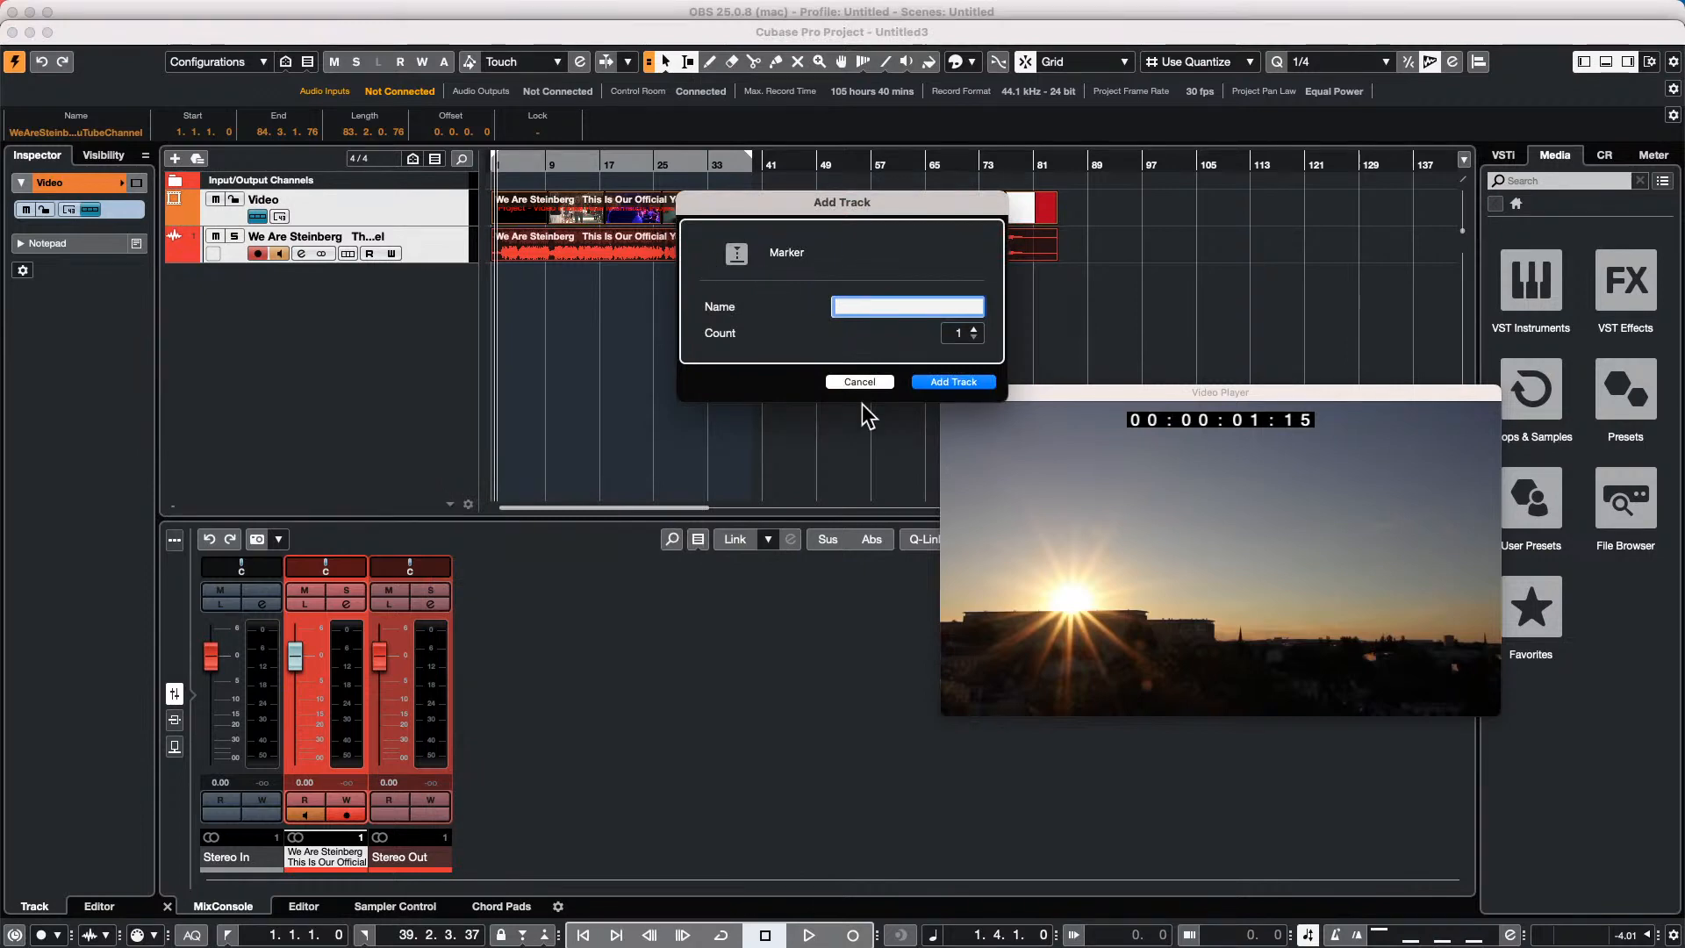
{"action": "left_click", "coordinate": [948, 381]}
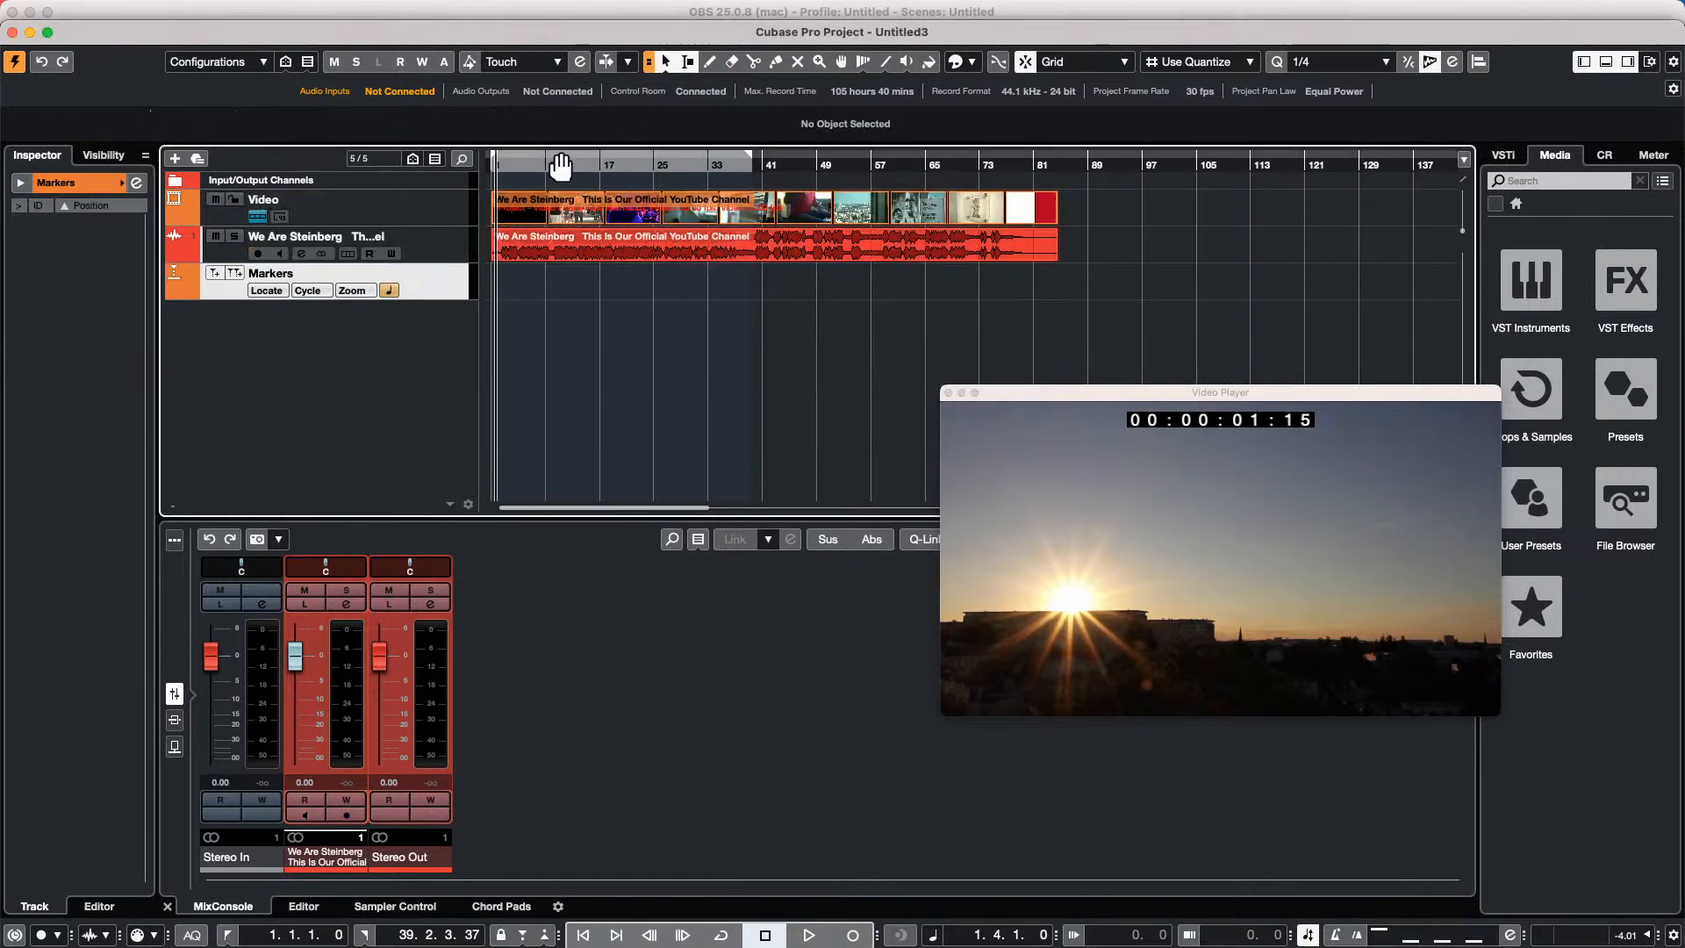
Mute the video's audio track and play the project from the beginning.
{"action": "left_click", "coordinate": [496, 161]}
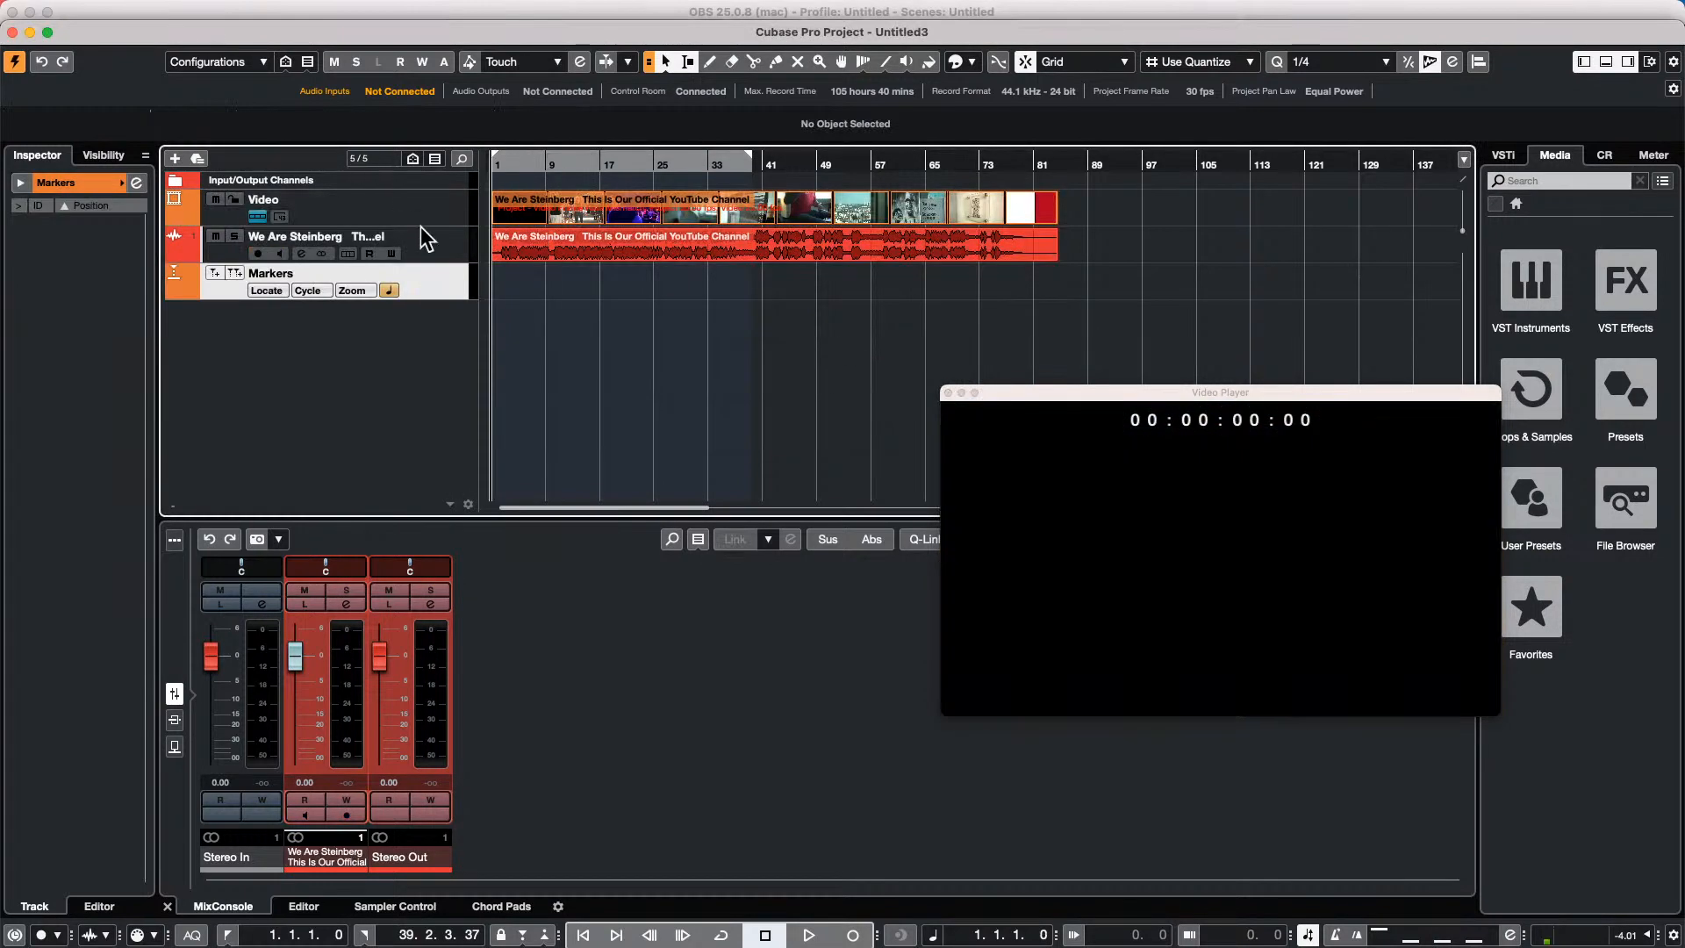
{"action": "left_click", "coordinate": [215, 236]}
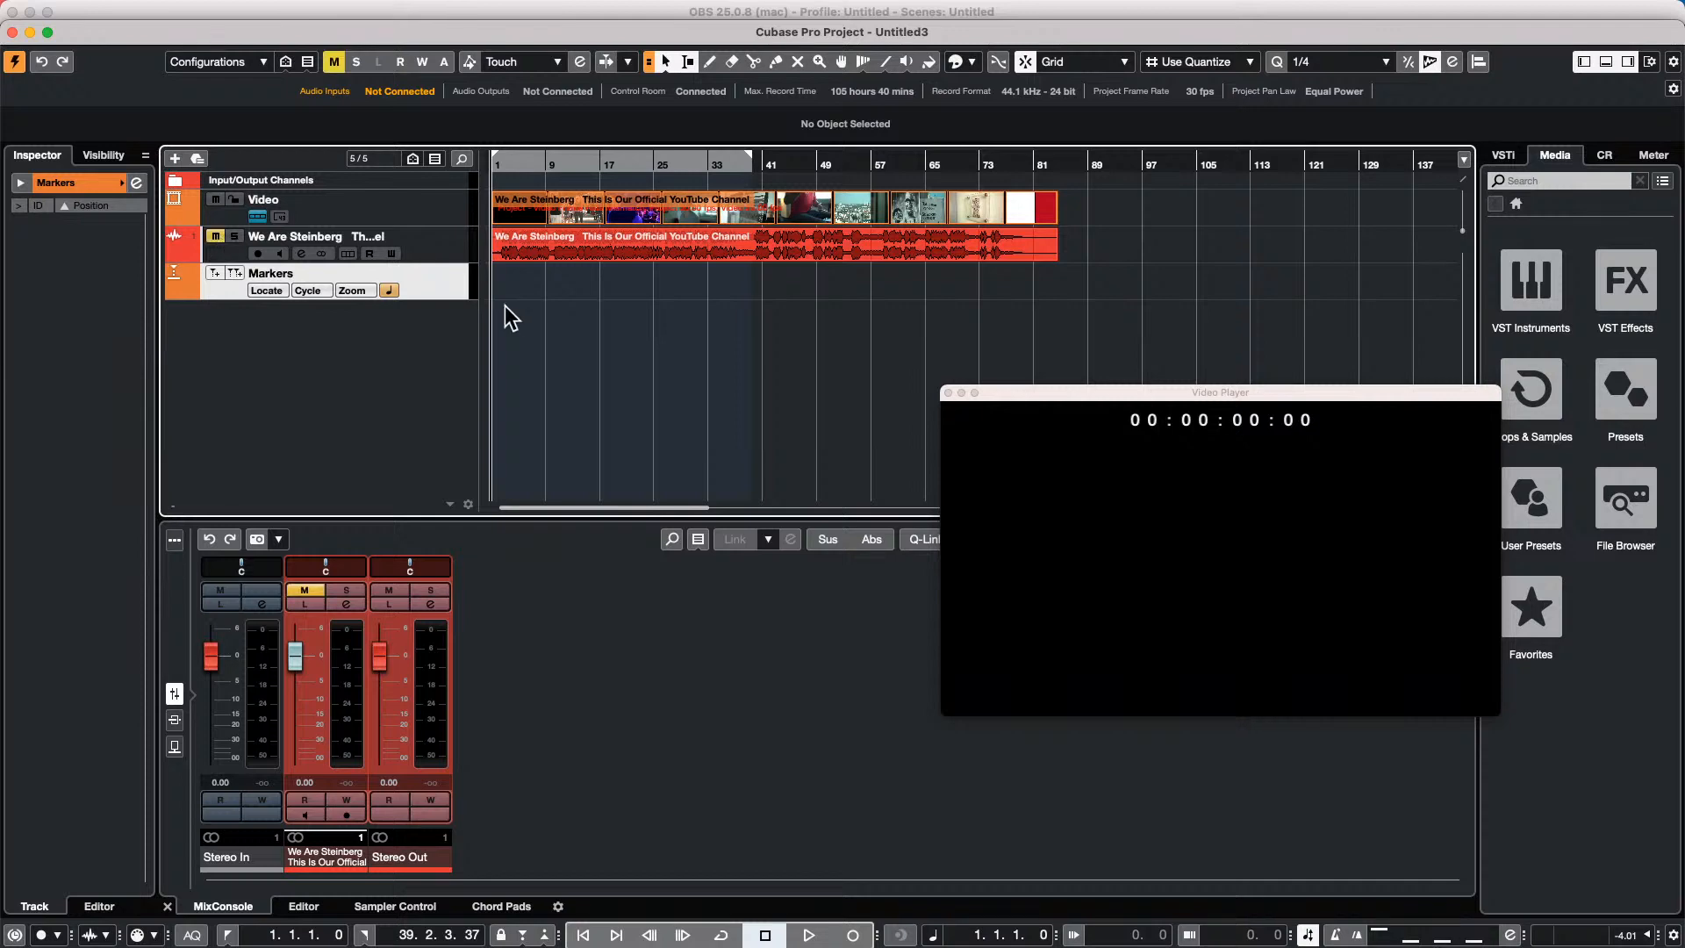
{"action": "key", "text": "space"}
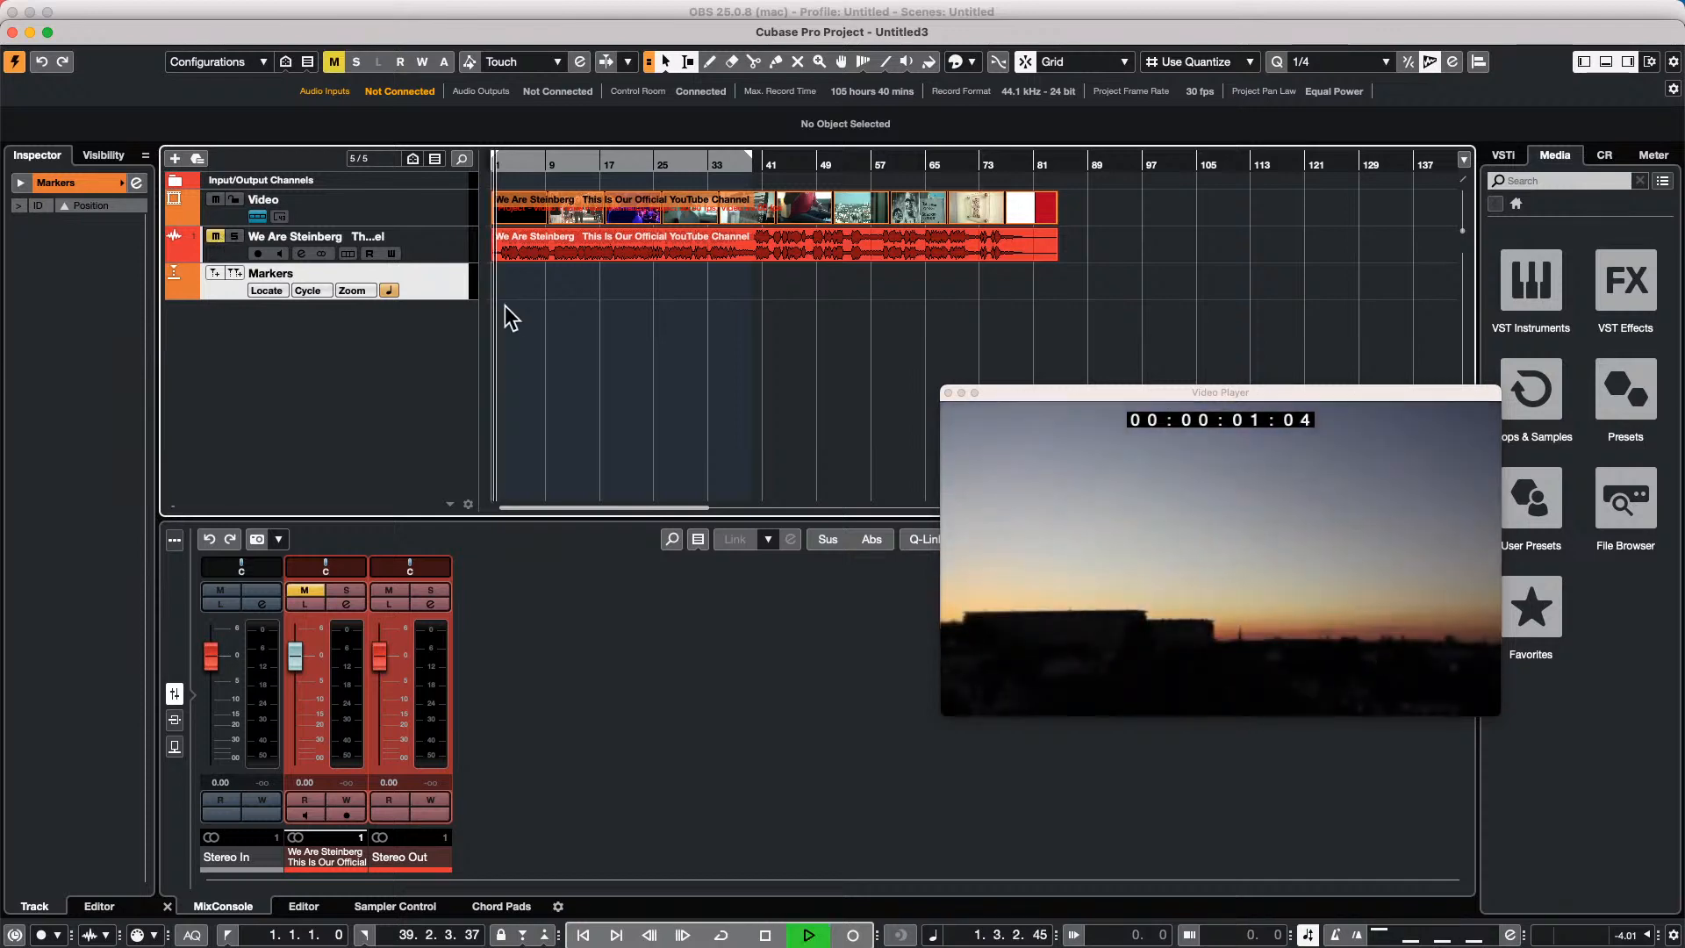
Add ten position markers between bars 3 and 46 on the Markers track while the video plays, and stop playback.
{"action": "key", "text": "h"}
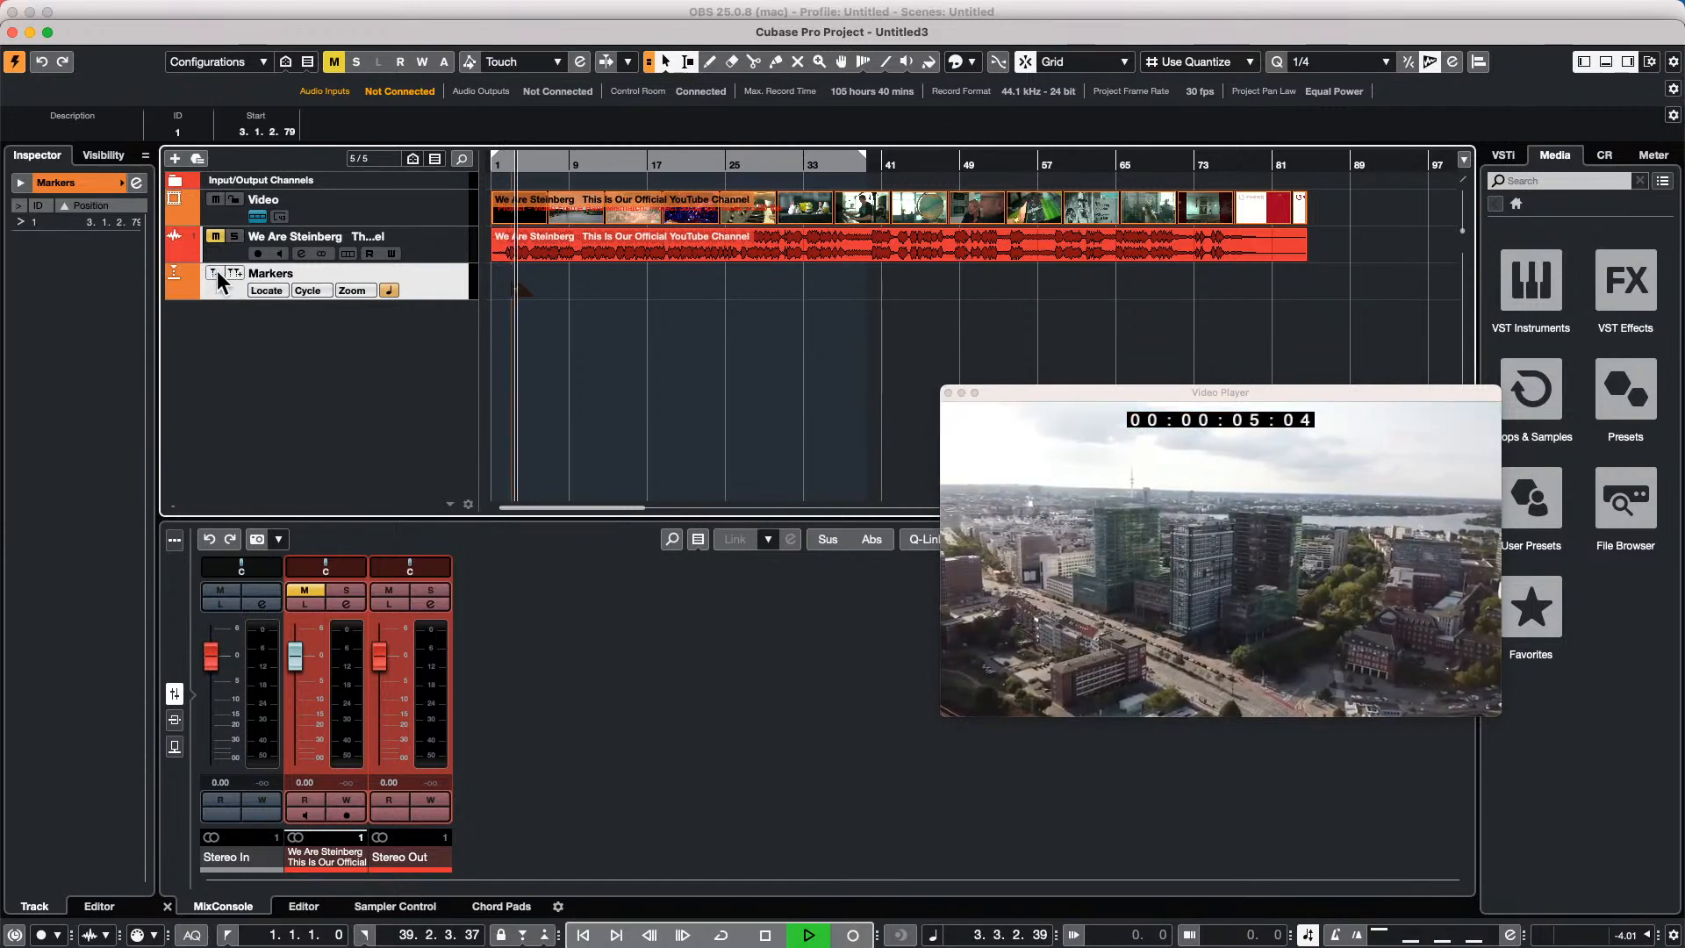
{"action": "left_click", "coordinate": [214, 271]}
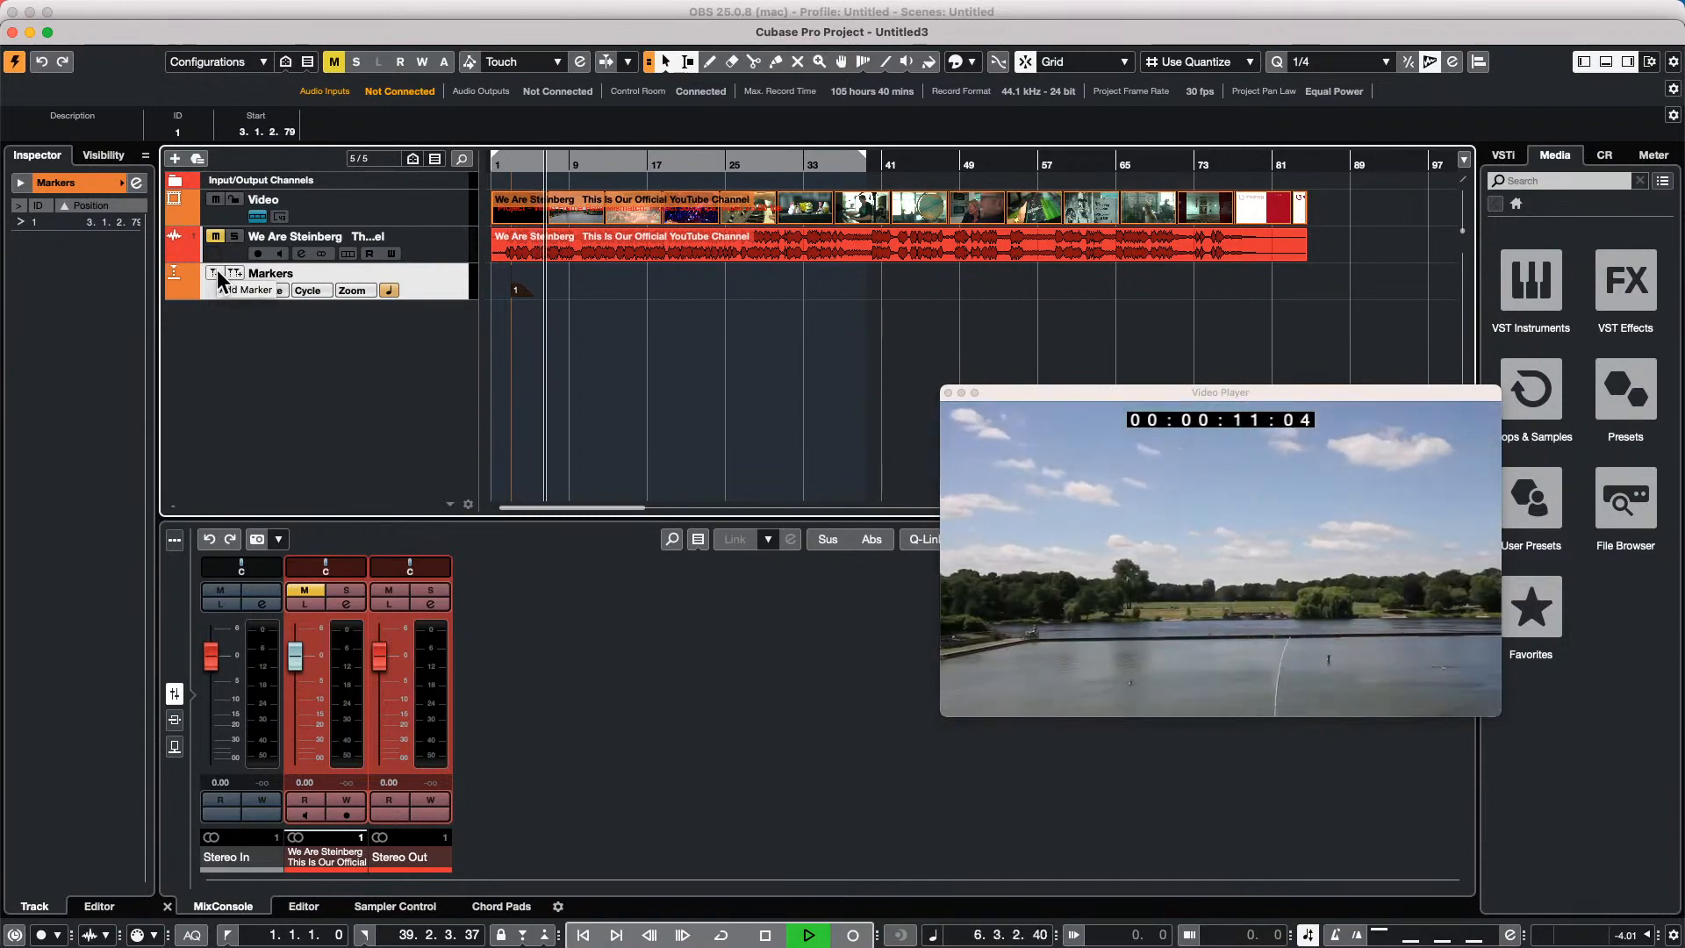
{"action": "left_click", "coordinate": [219, 273]}
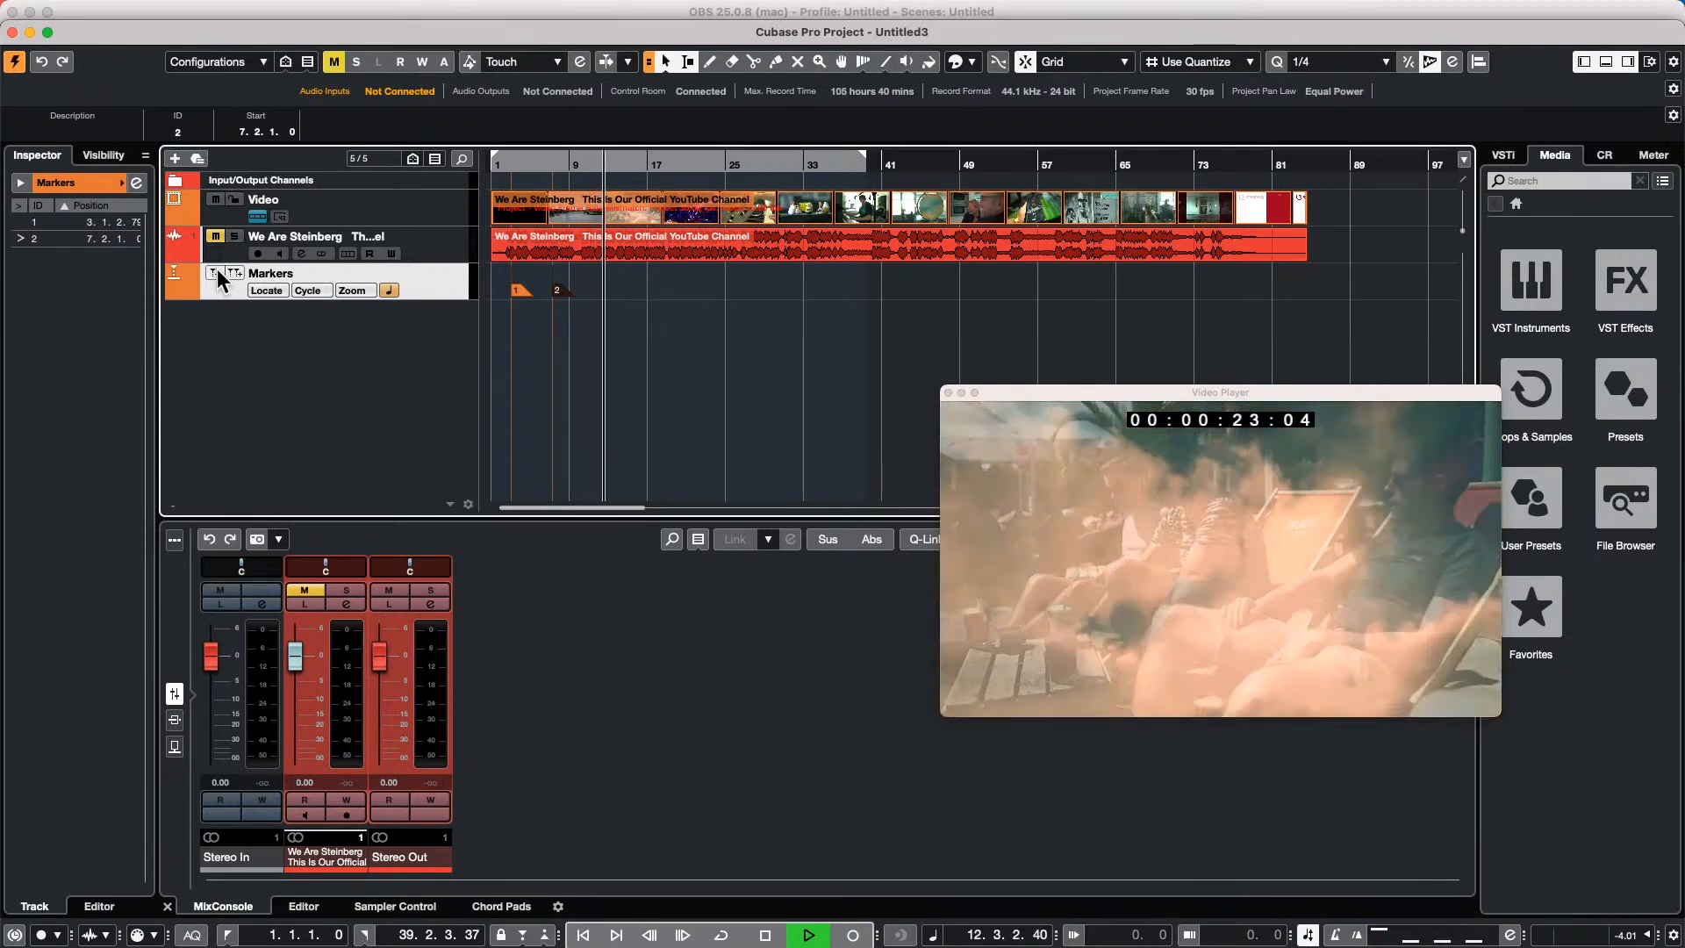
{"action": "left_click", "coordinate": [212, 273]}
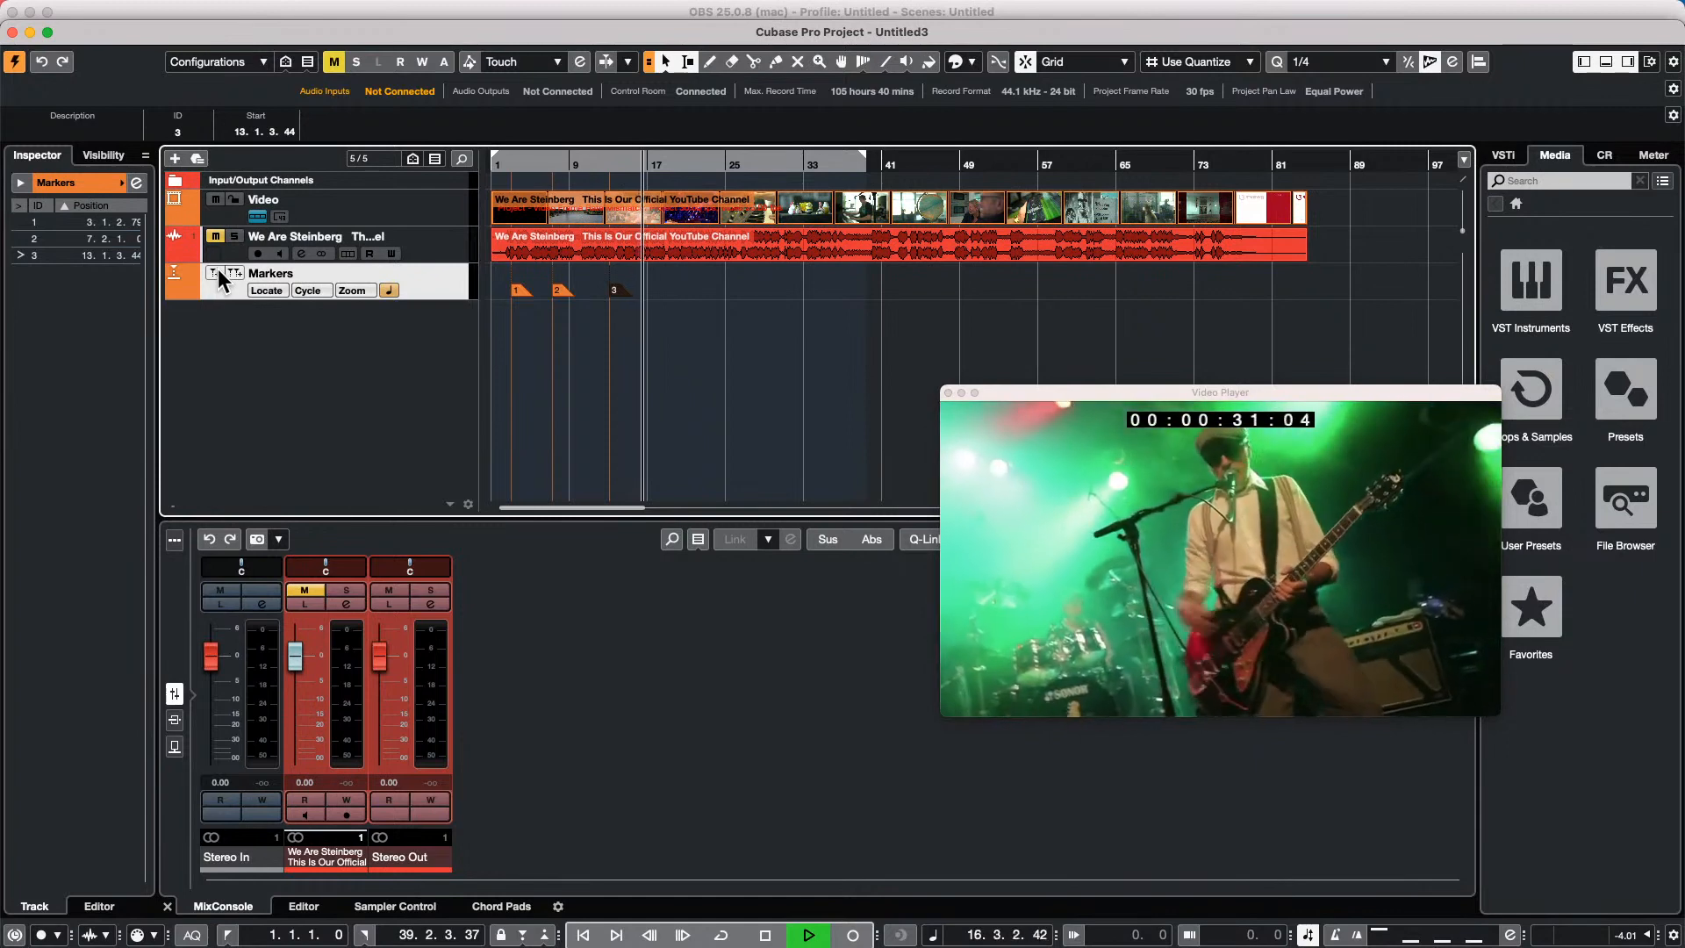
{"action": "left_click", "coordinate": [216, 271]}
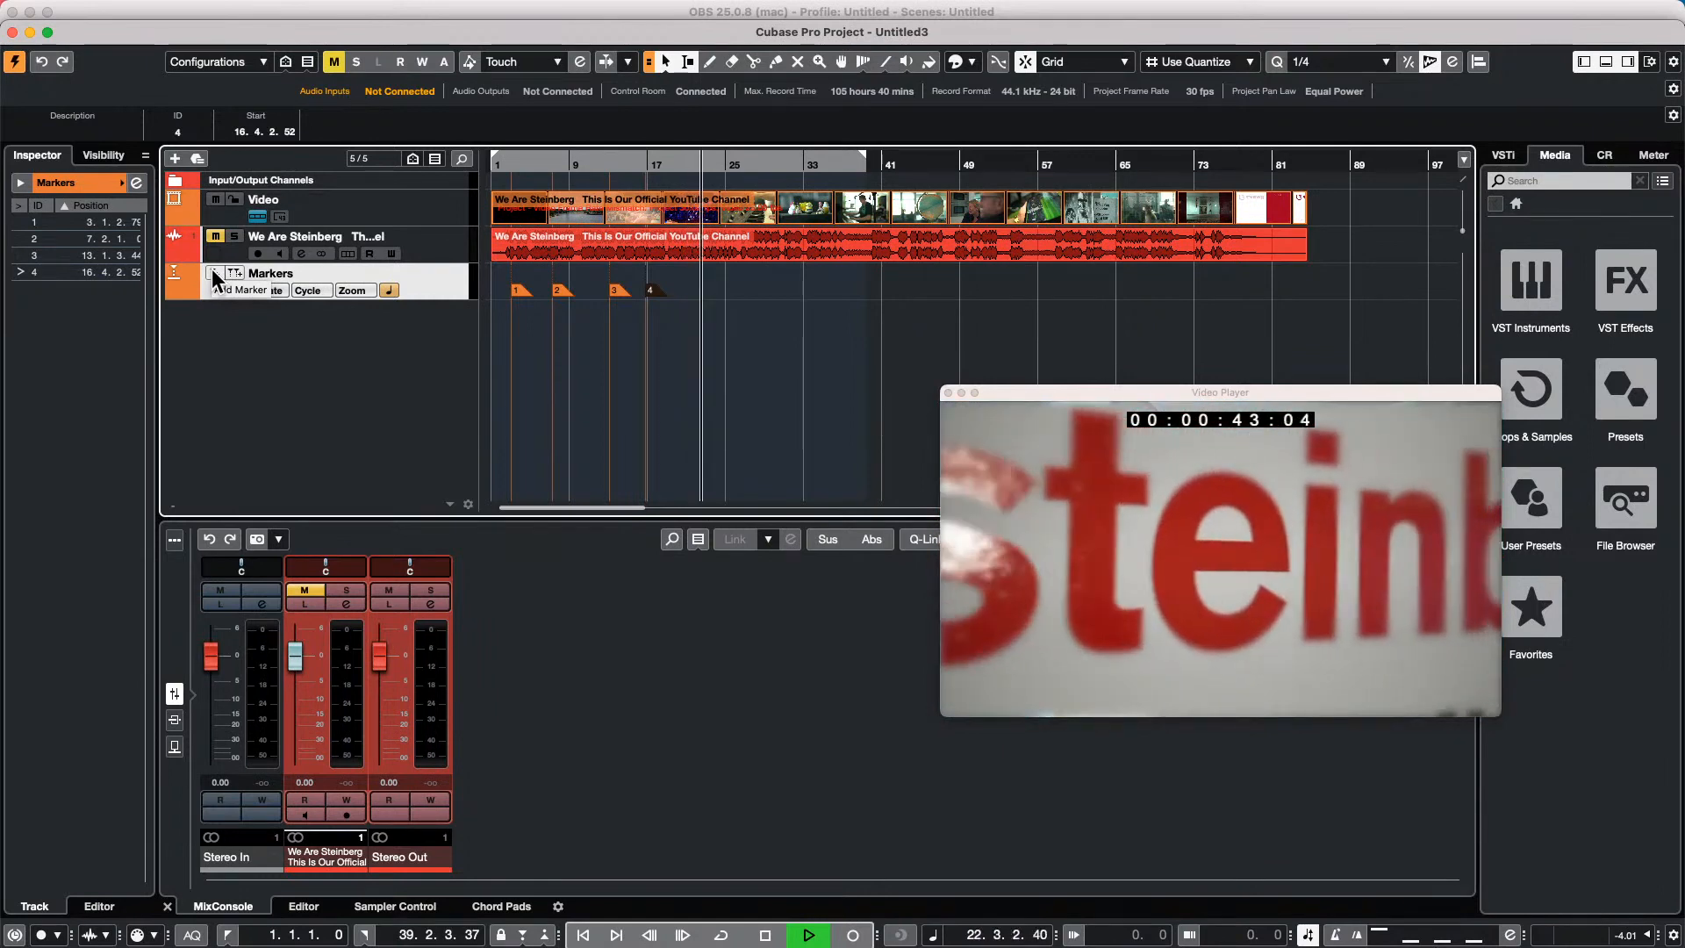
{"action": "left_click", "coordinate": [213, 271]}
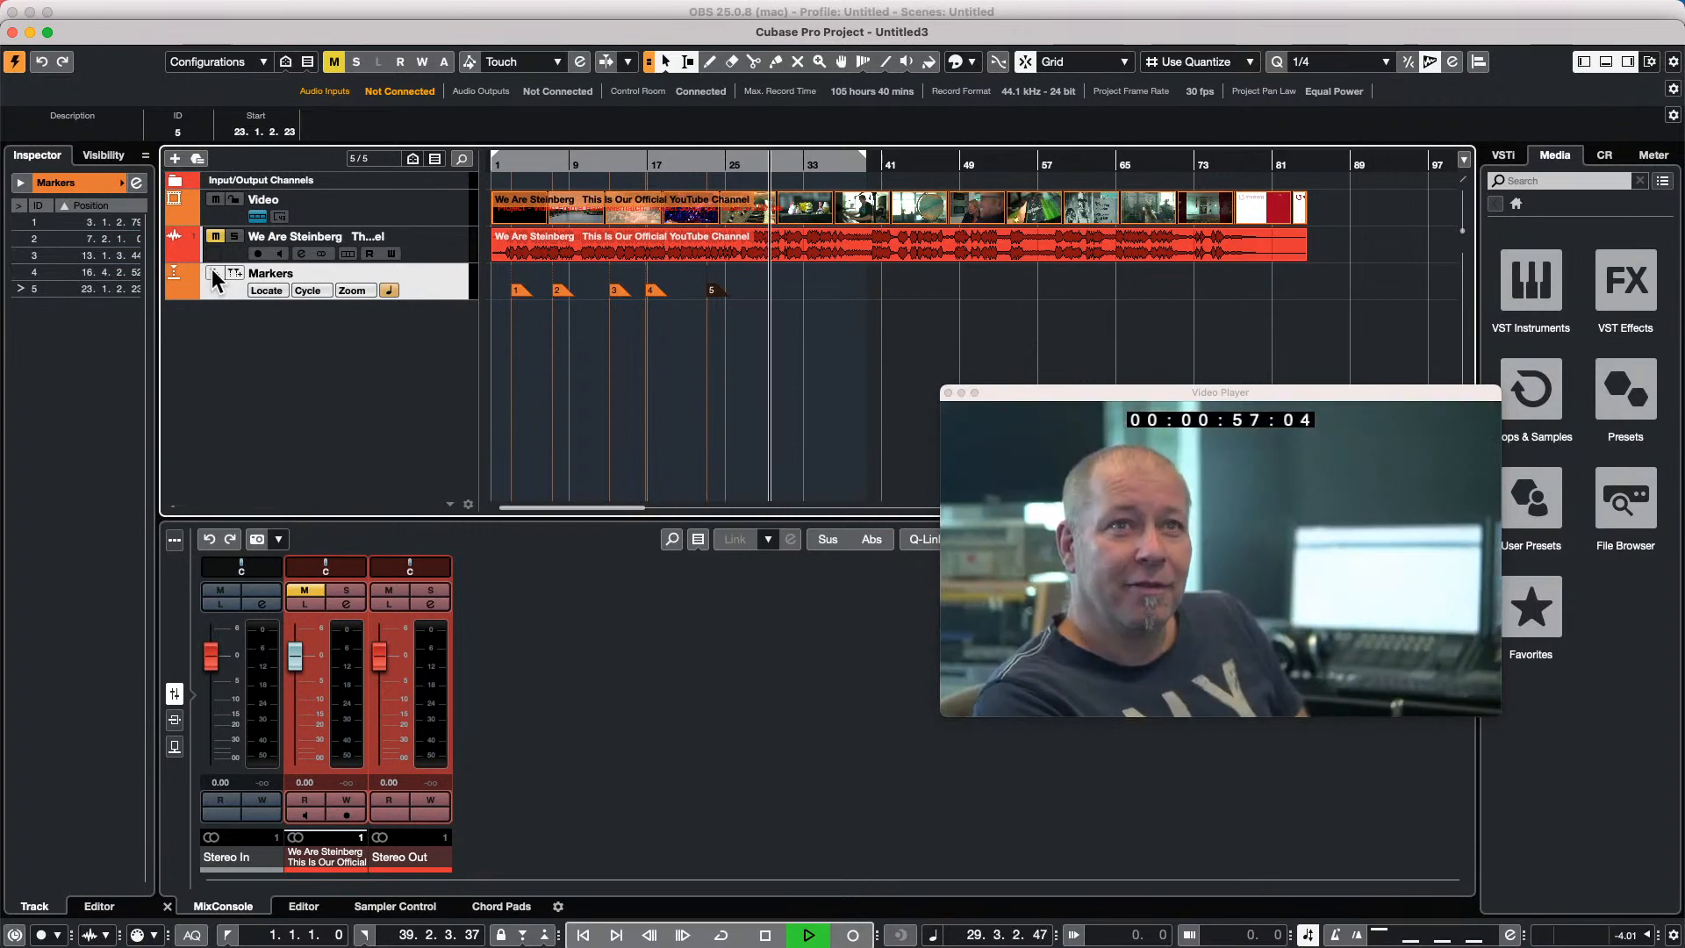
{"action": "left_click", "coordinate": [212, 268]}
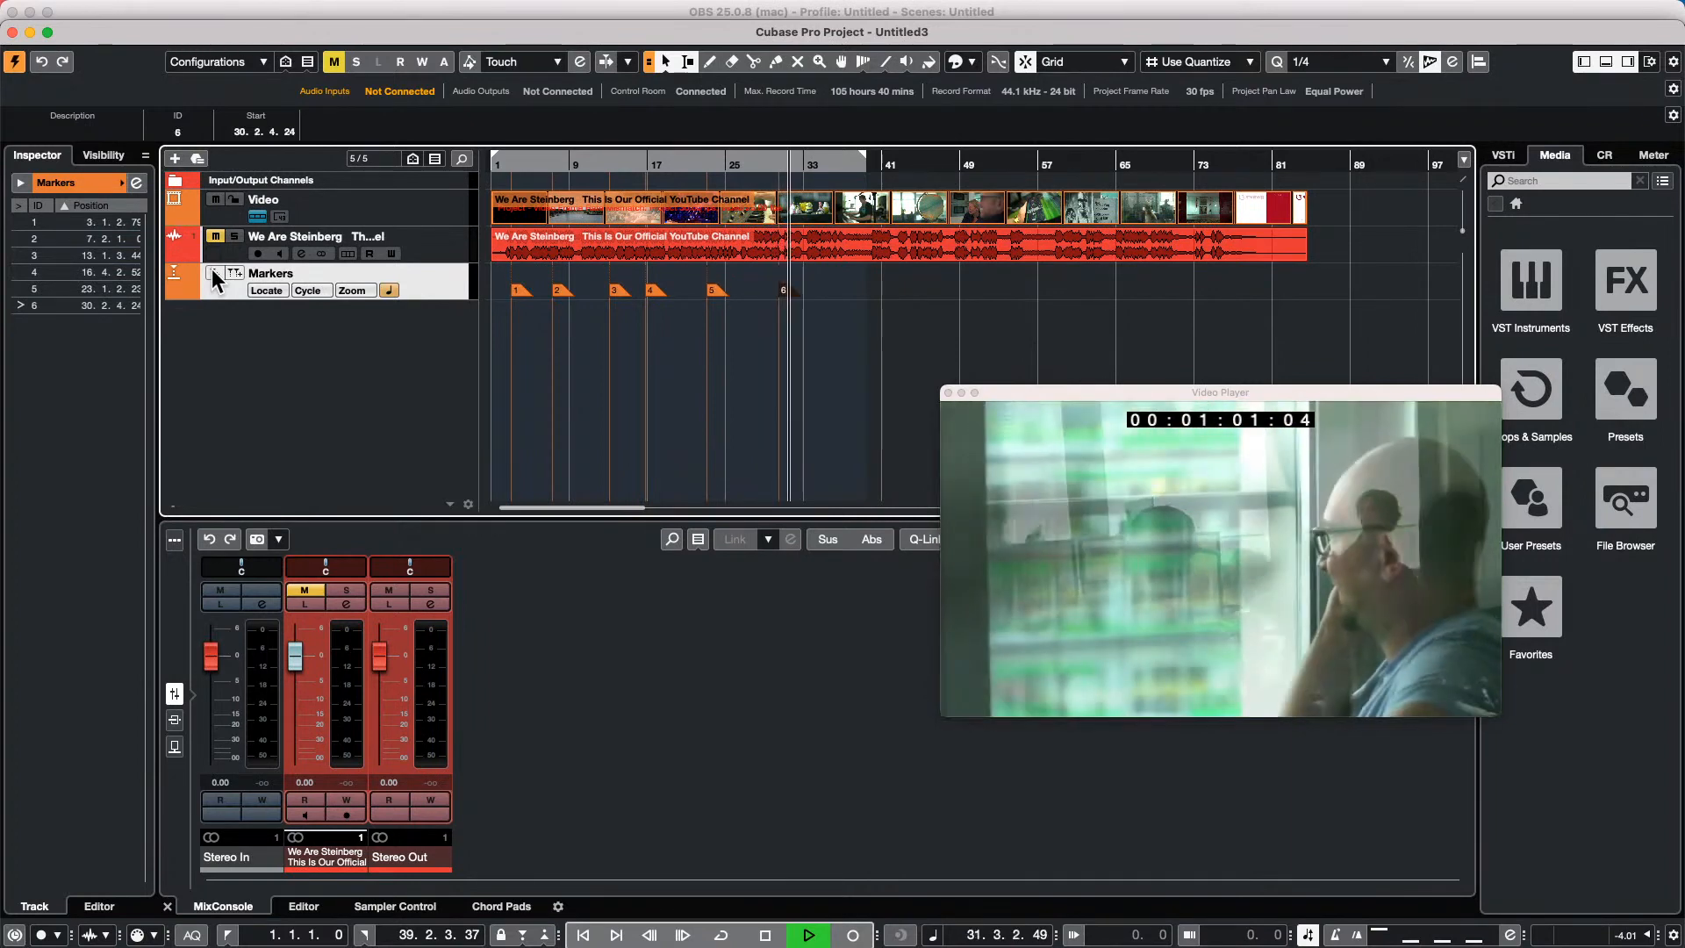
{"action": "left_click", "coordinate": [212, 268]}
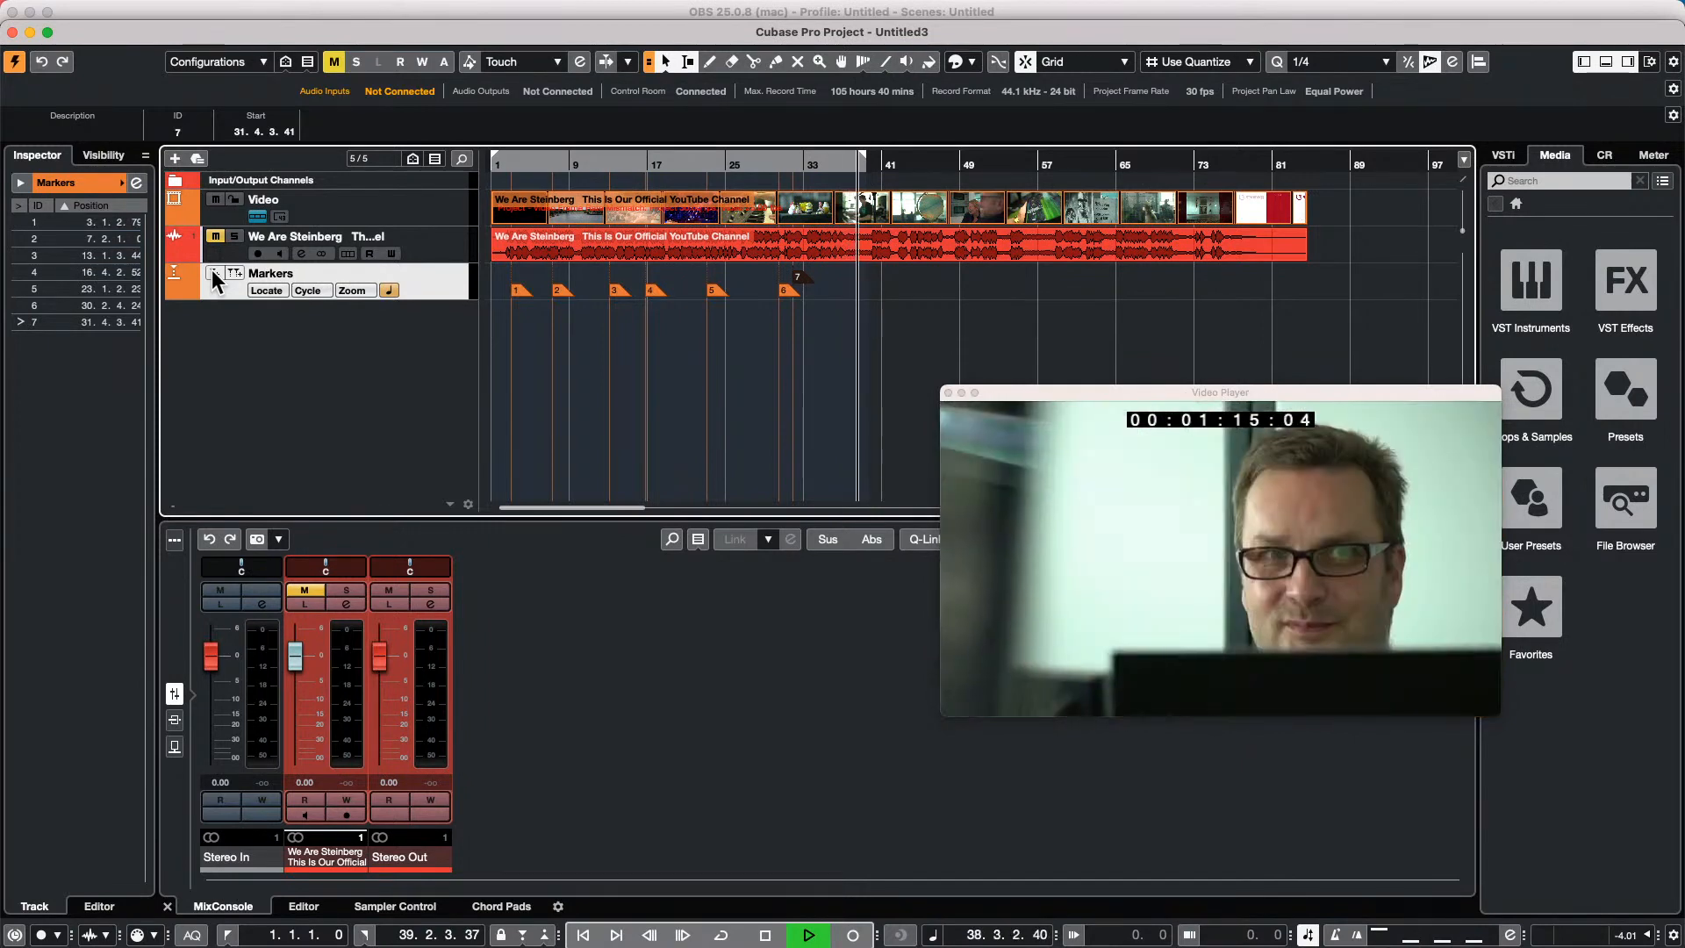
{"action": "left_click", "coordinate": [213, 273]}
{"action": "left_click", "coordinate": [213, 273]}
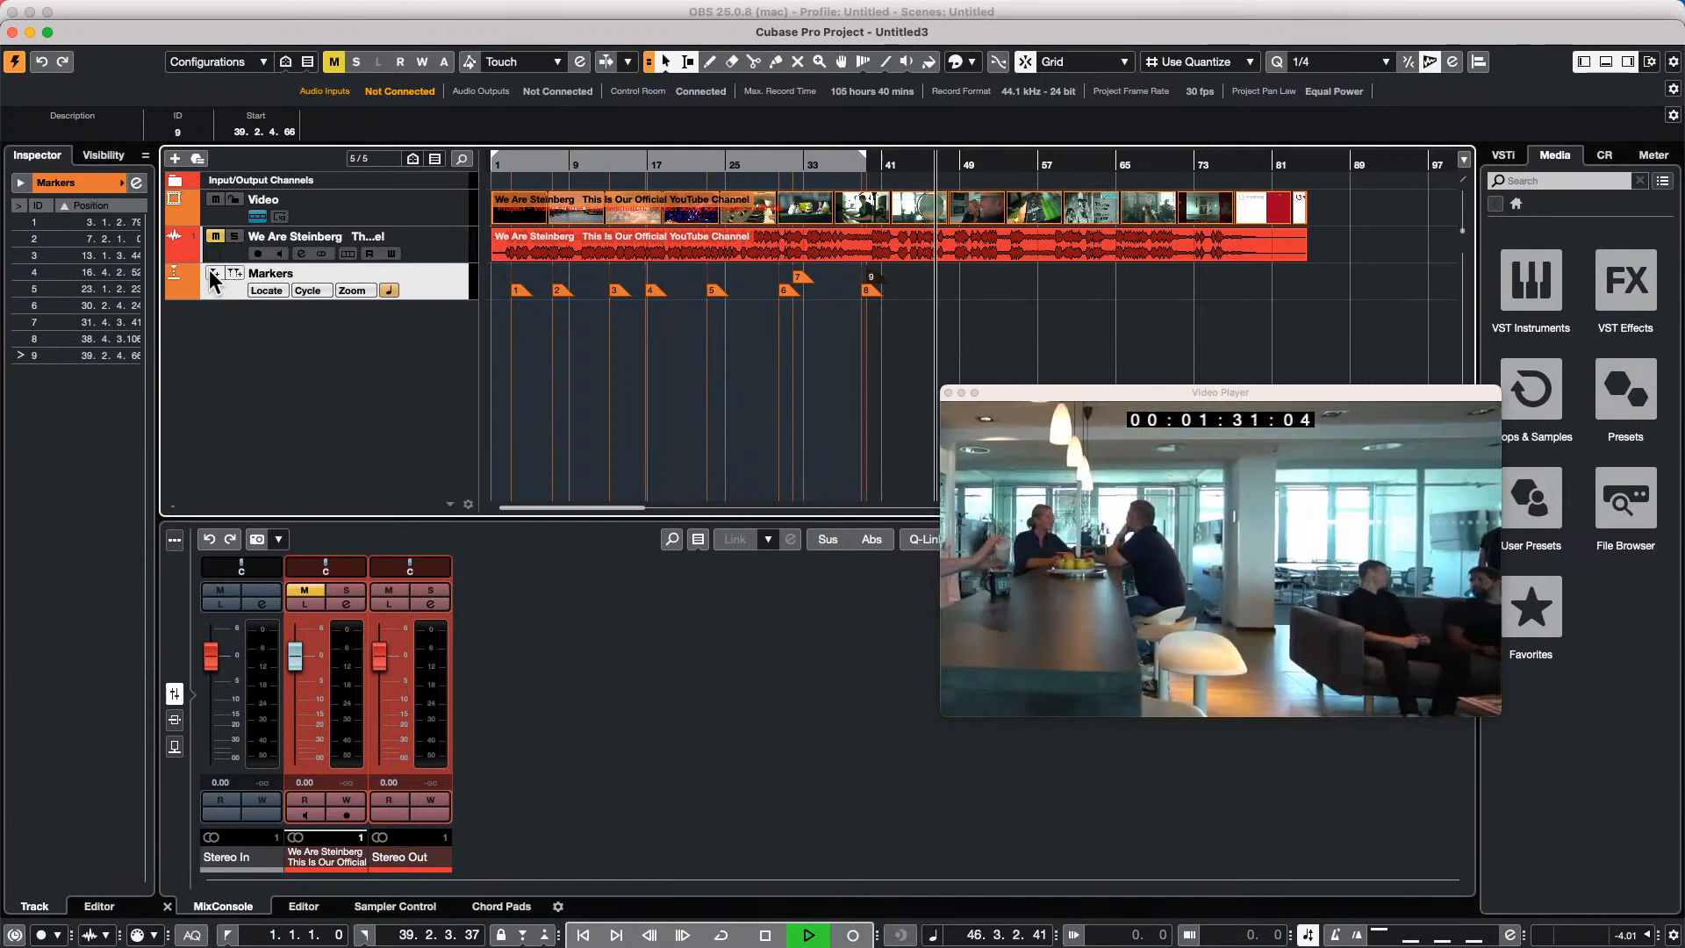
{"action": "left_click", "coordinate": [208, 270]}
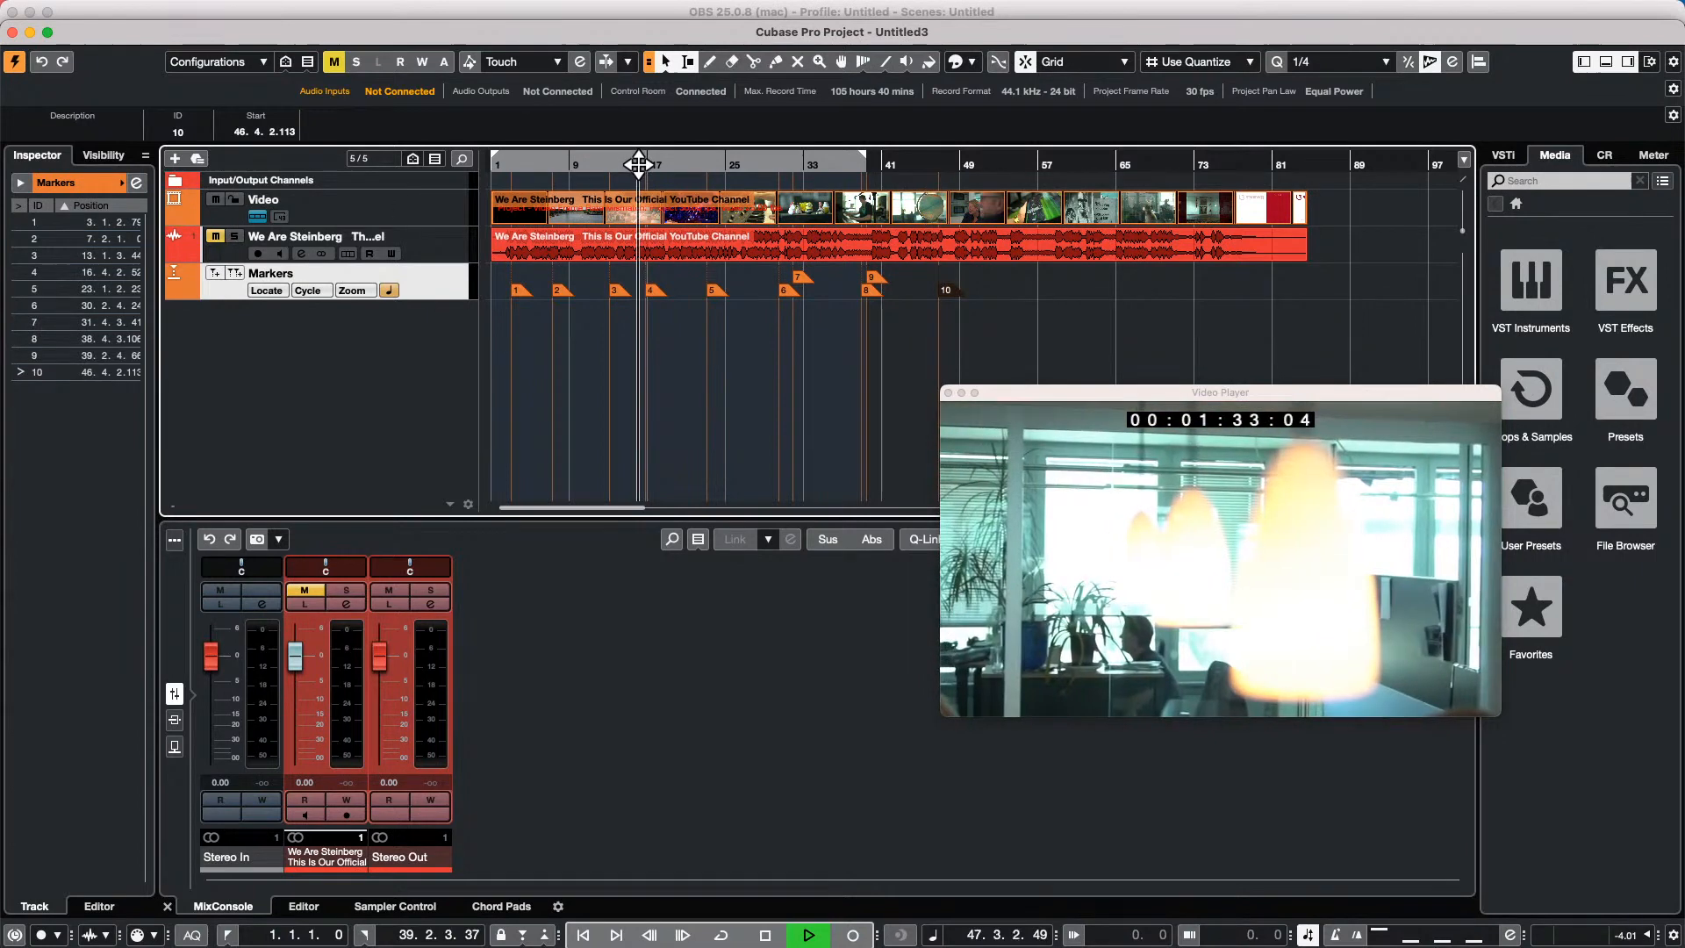
{"action": "left_click_drag", "start_coordinate": [637, 165], "coordinate": [710, 203]}
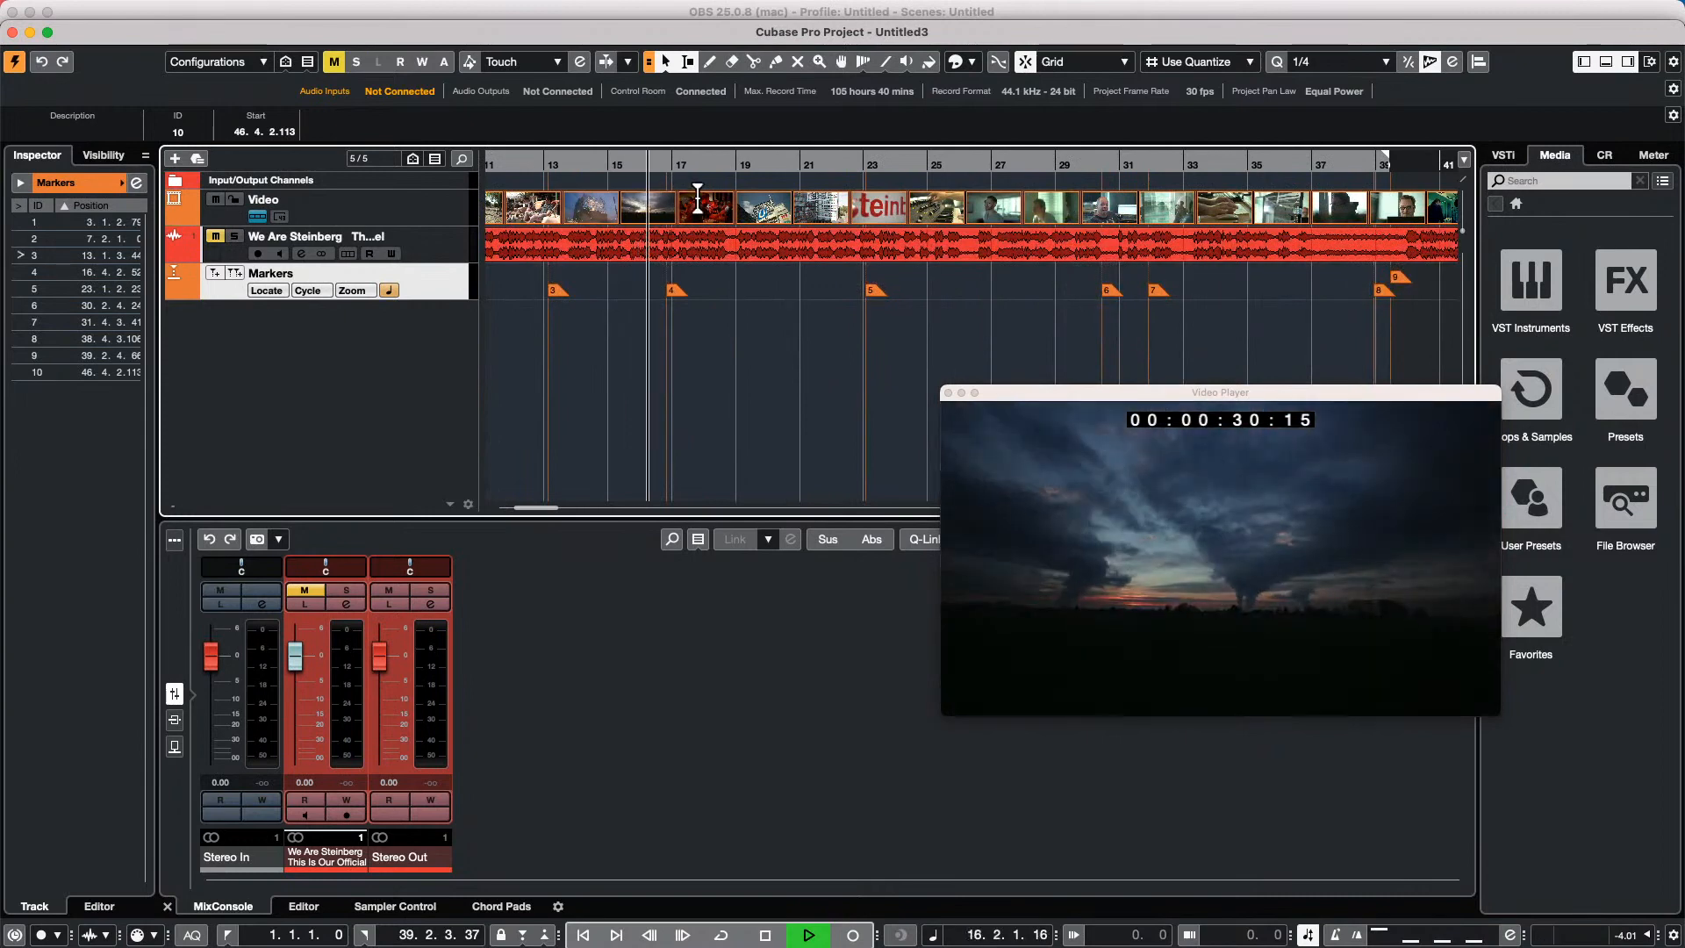
{"action": "key", "text": "space"}
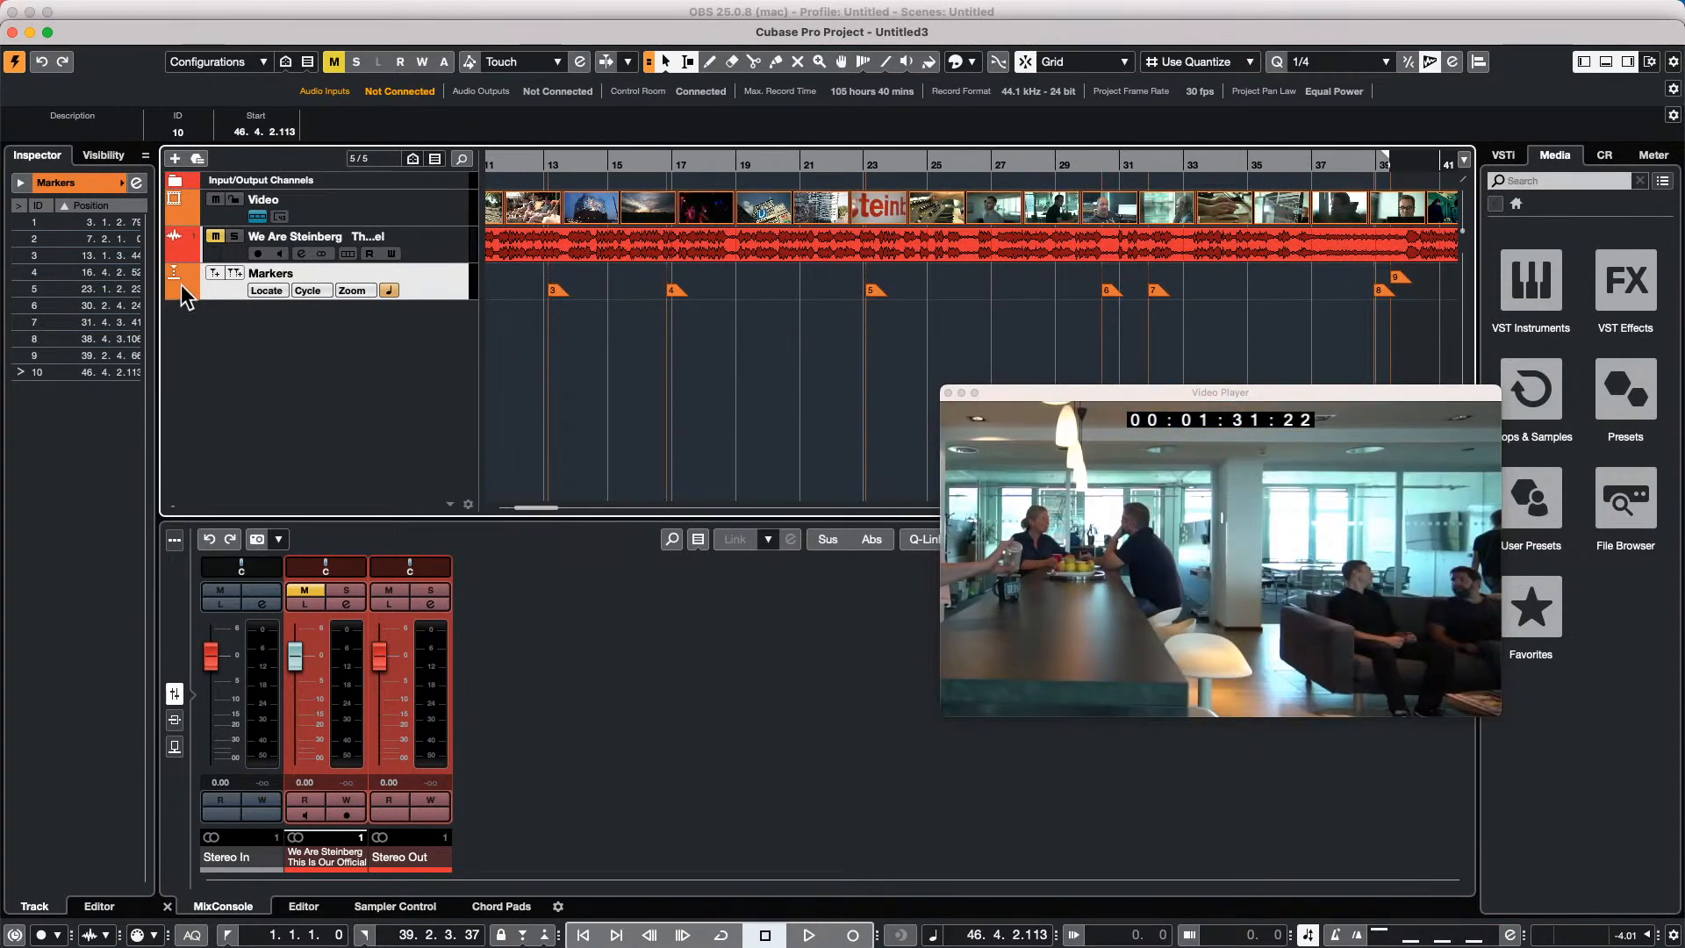
In the Markers window, describe marker 1 as "kuy ouyg" and set the second marker's ID to 8.
{"action": "left_click", "coordinate": [137, 184]}
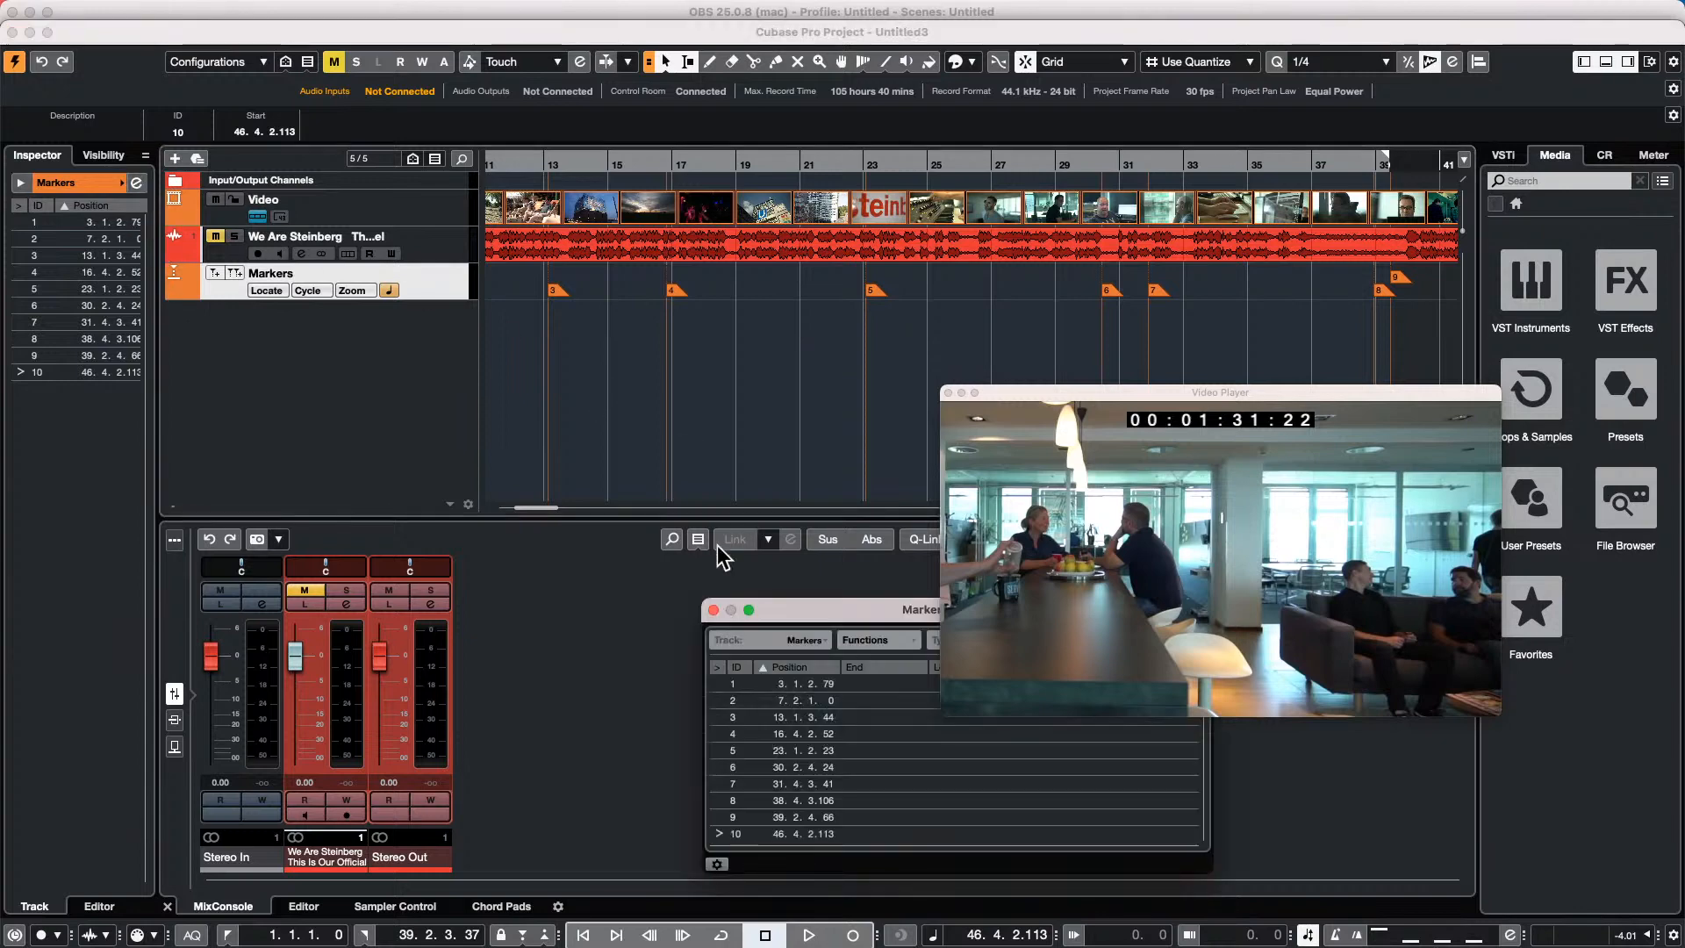
{"action": "left_click_drag", "start_coordinate": [791, 602], "coordinate": [445, 514]}
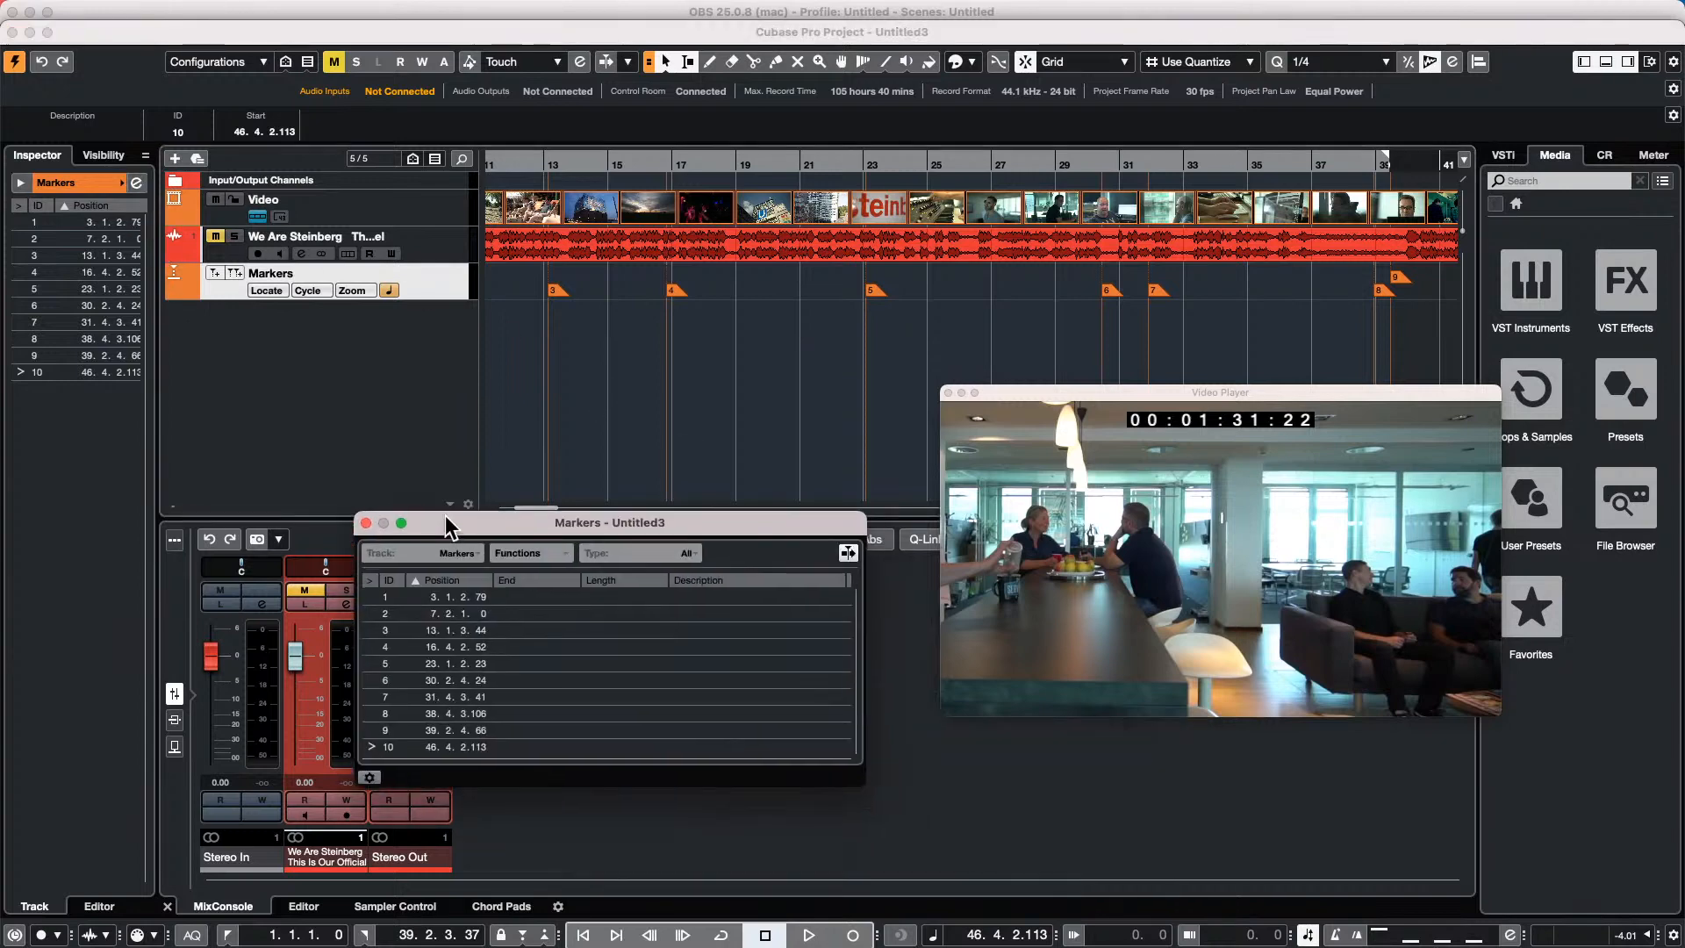
{"action": "left_click", "coordinate": [744, 596]}
{"action": "left_click", "coordinate": [745, 596]}
{"action": "type", "text": "kuy o"}
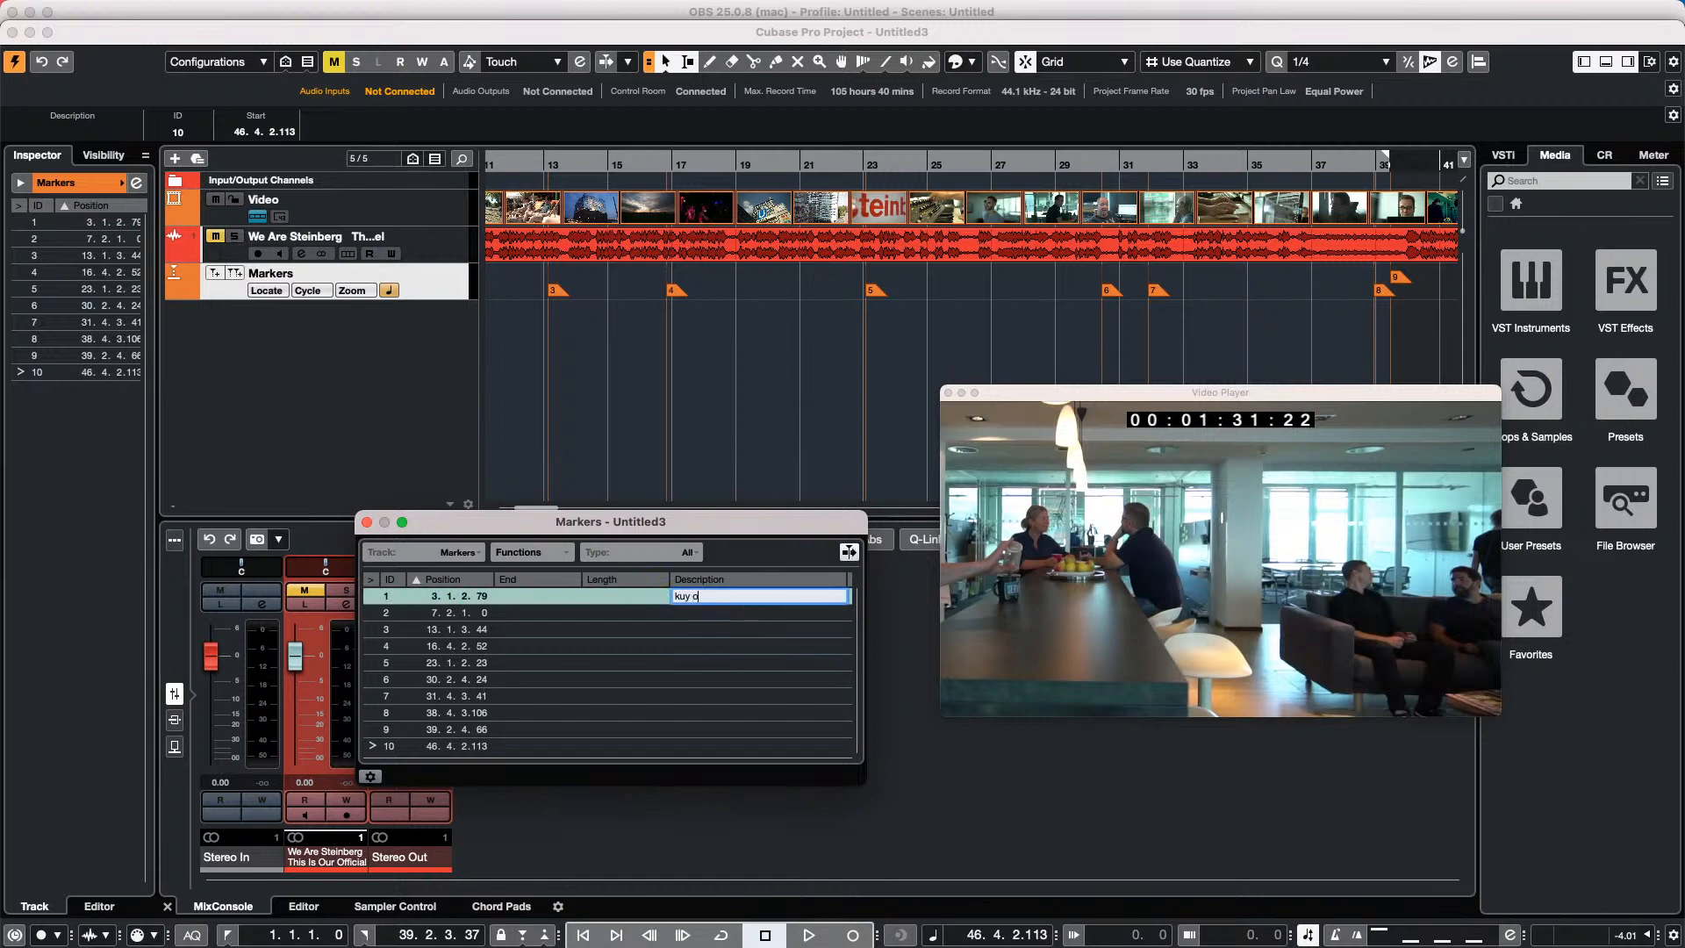
{"action": "type", "text": "uyg"}
{"action": "key", "text": "Return"}
{"action": "type", "text": "o"}
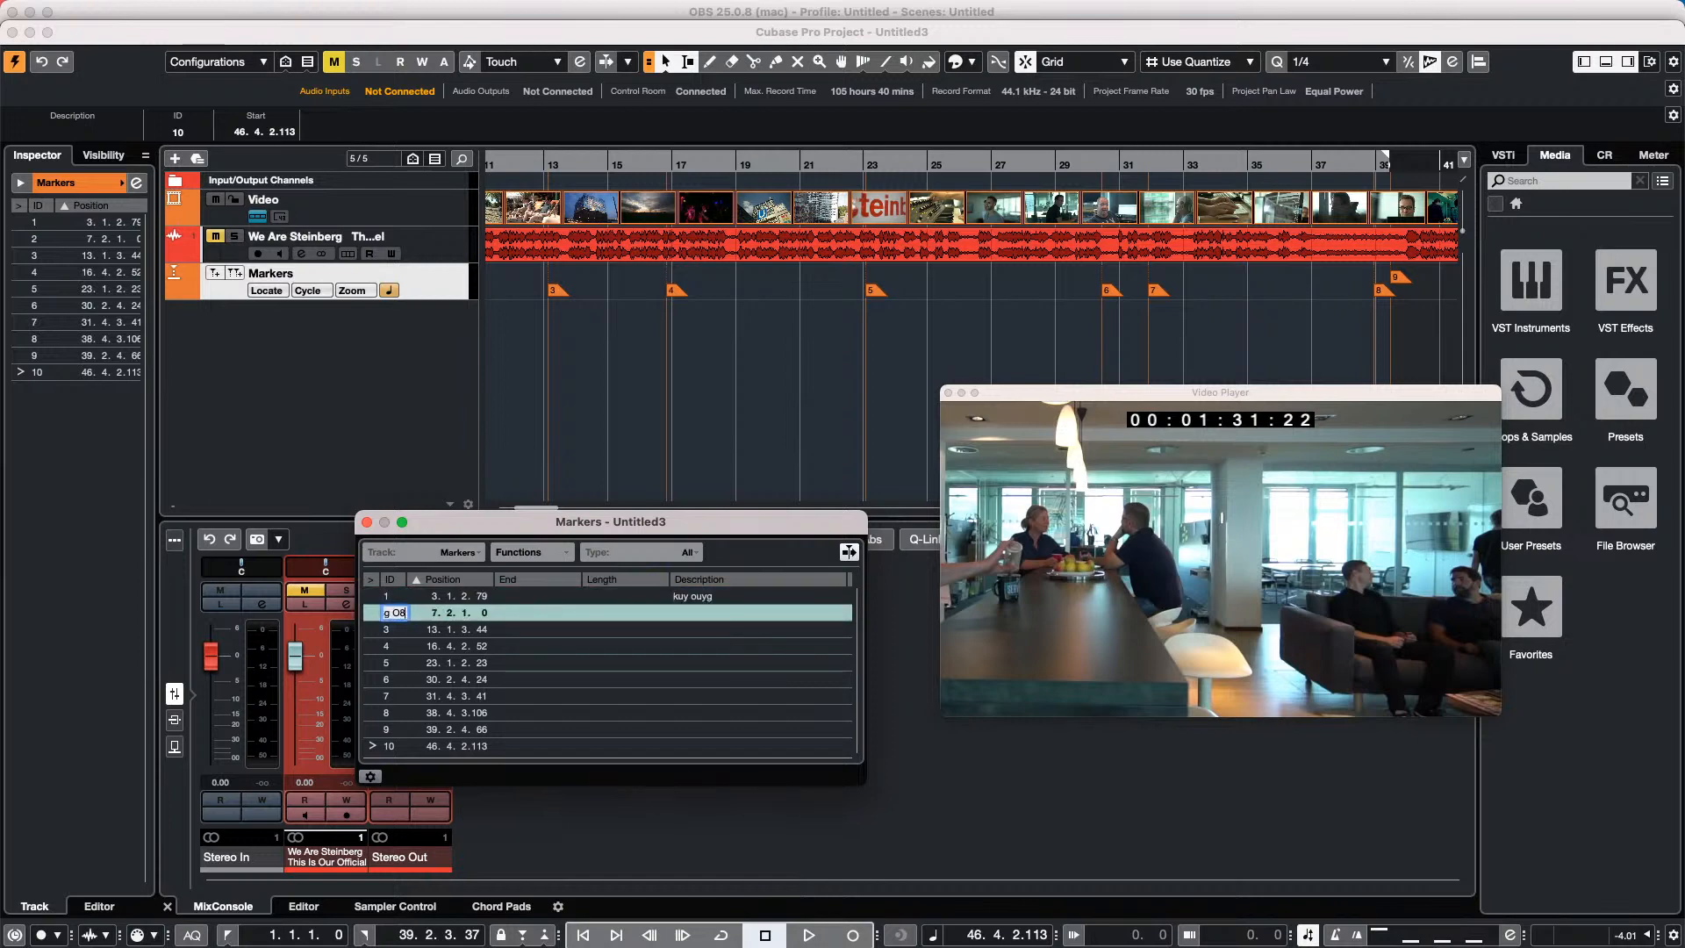
Describe marker 4 as "o76 76 i76 i76r 67f" and marker 5 as "pig oy o8yg yufg uy uyfg", returning to the project.
{"action": "double_click", "coordinate": [737, 646]}
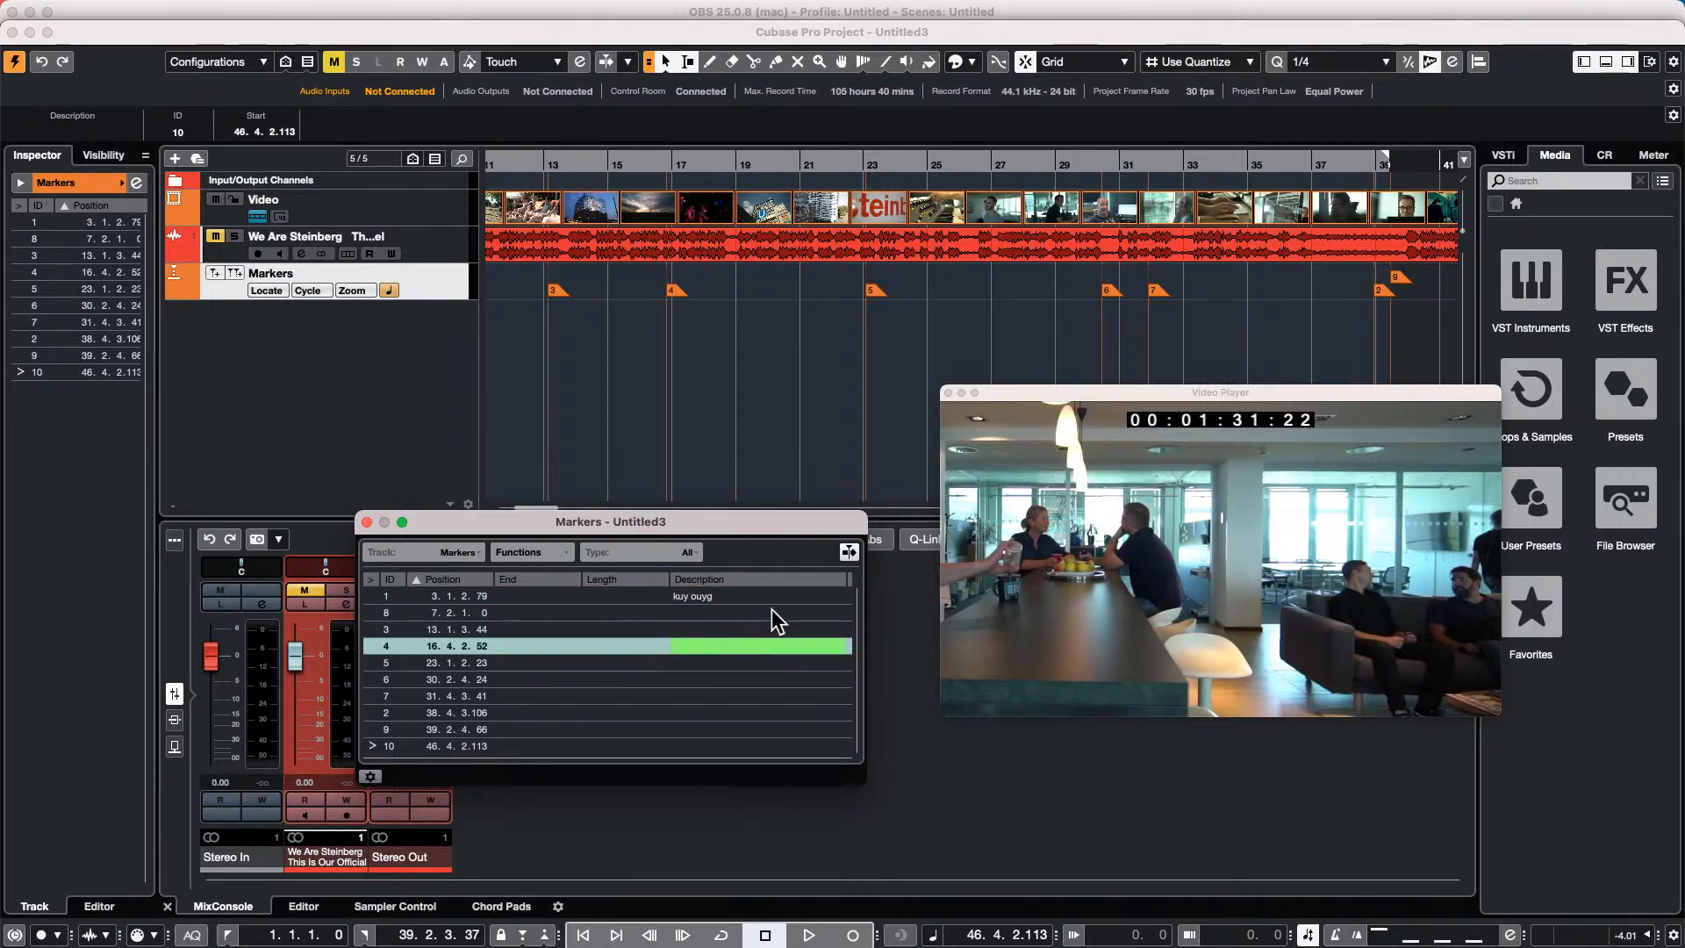
{"action": "left_click", "coordinate": [739, 644]}
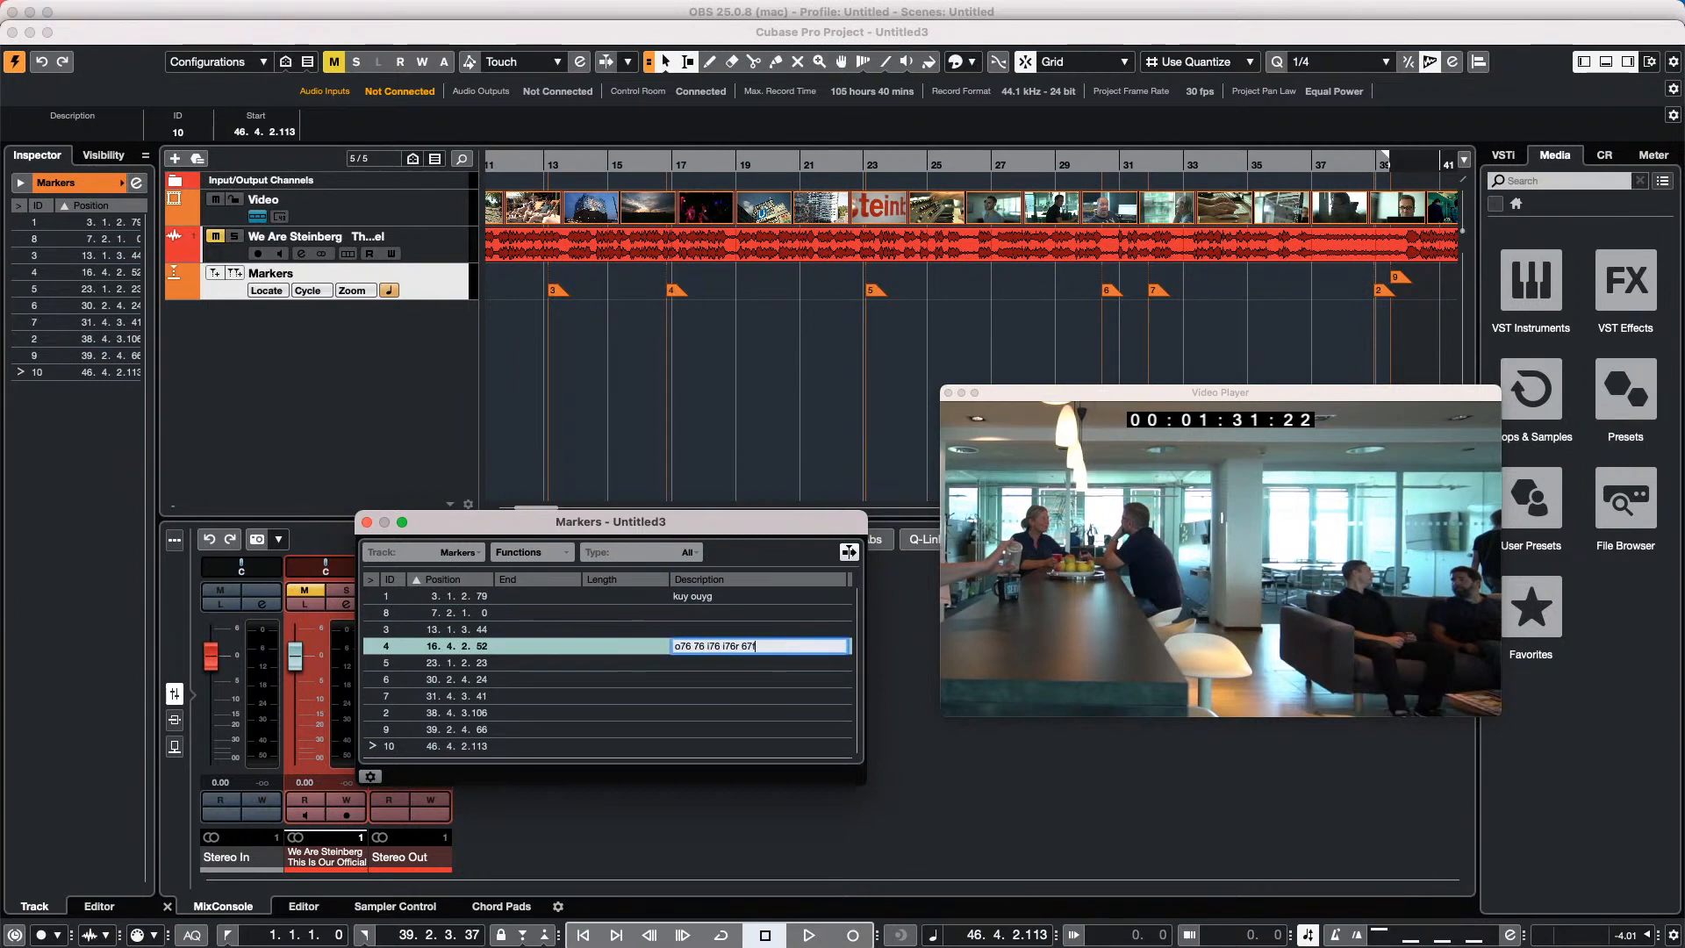
{"action": "key", "text": "Return"}
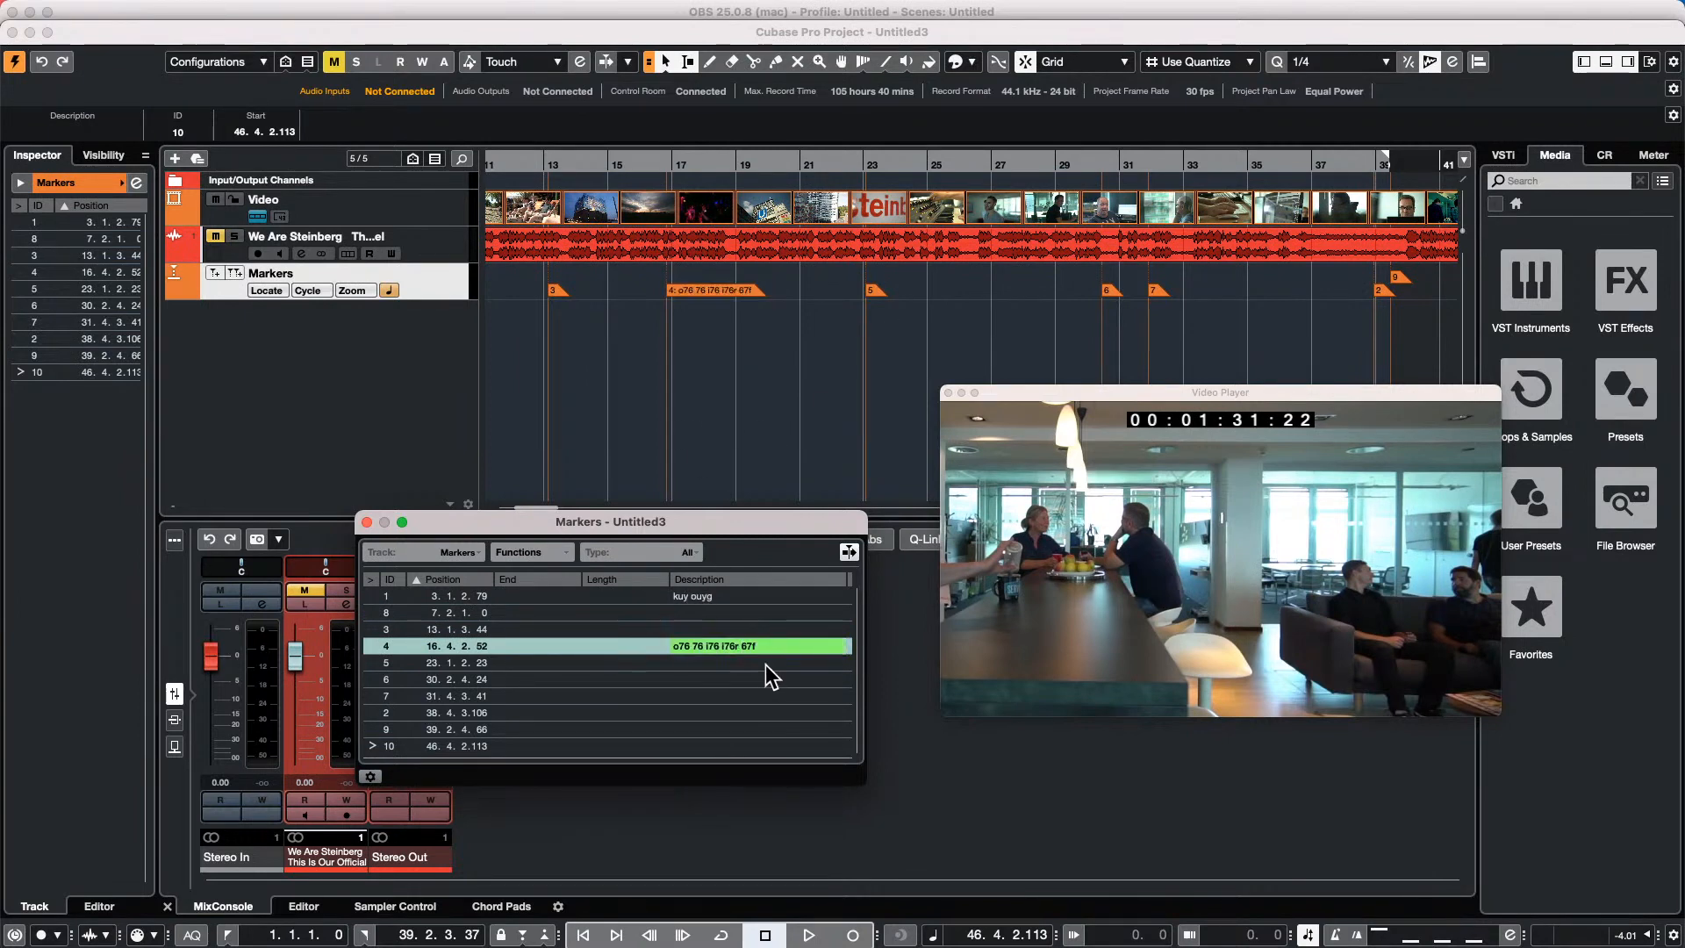
{"action": "left_click", "coordinate": [766, 666]}
{"action": "left_click", "coordinate": [765, 665]}
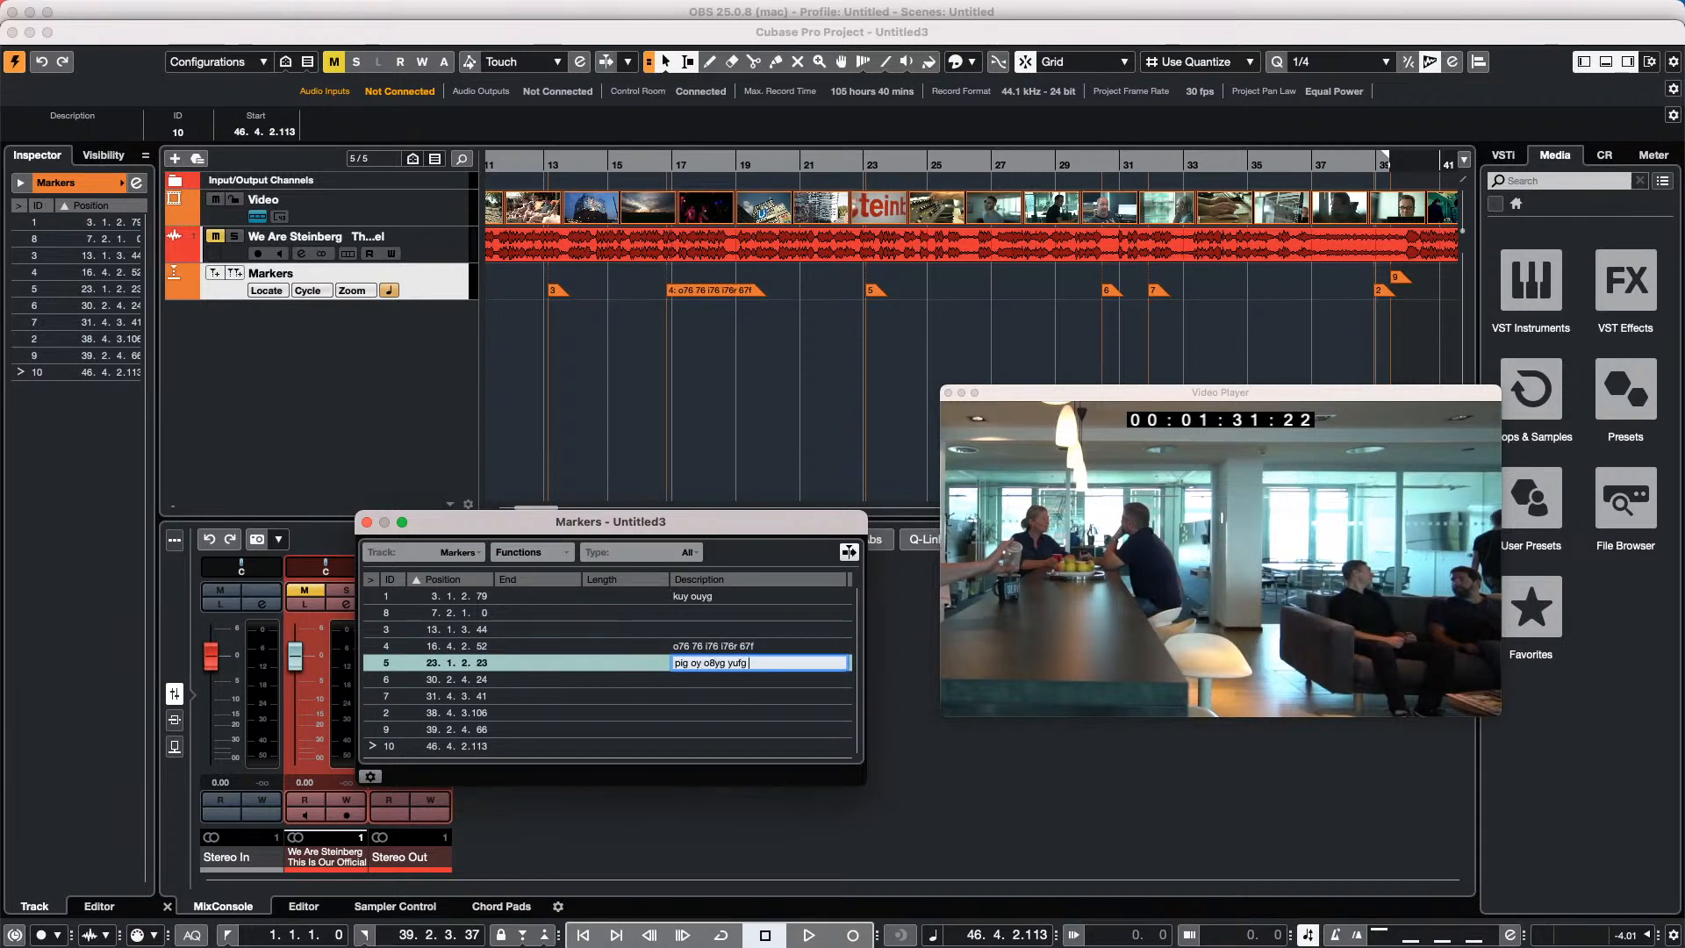
{"action": "key", "text": "Return"}
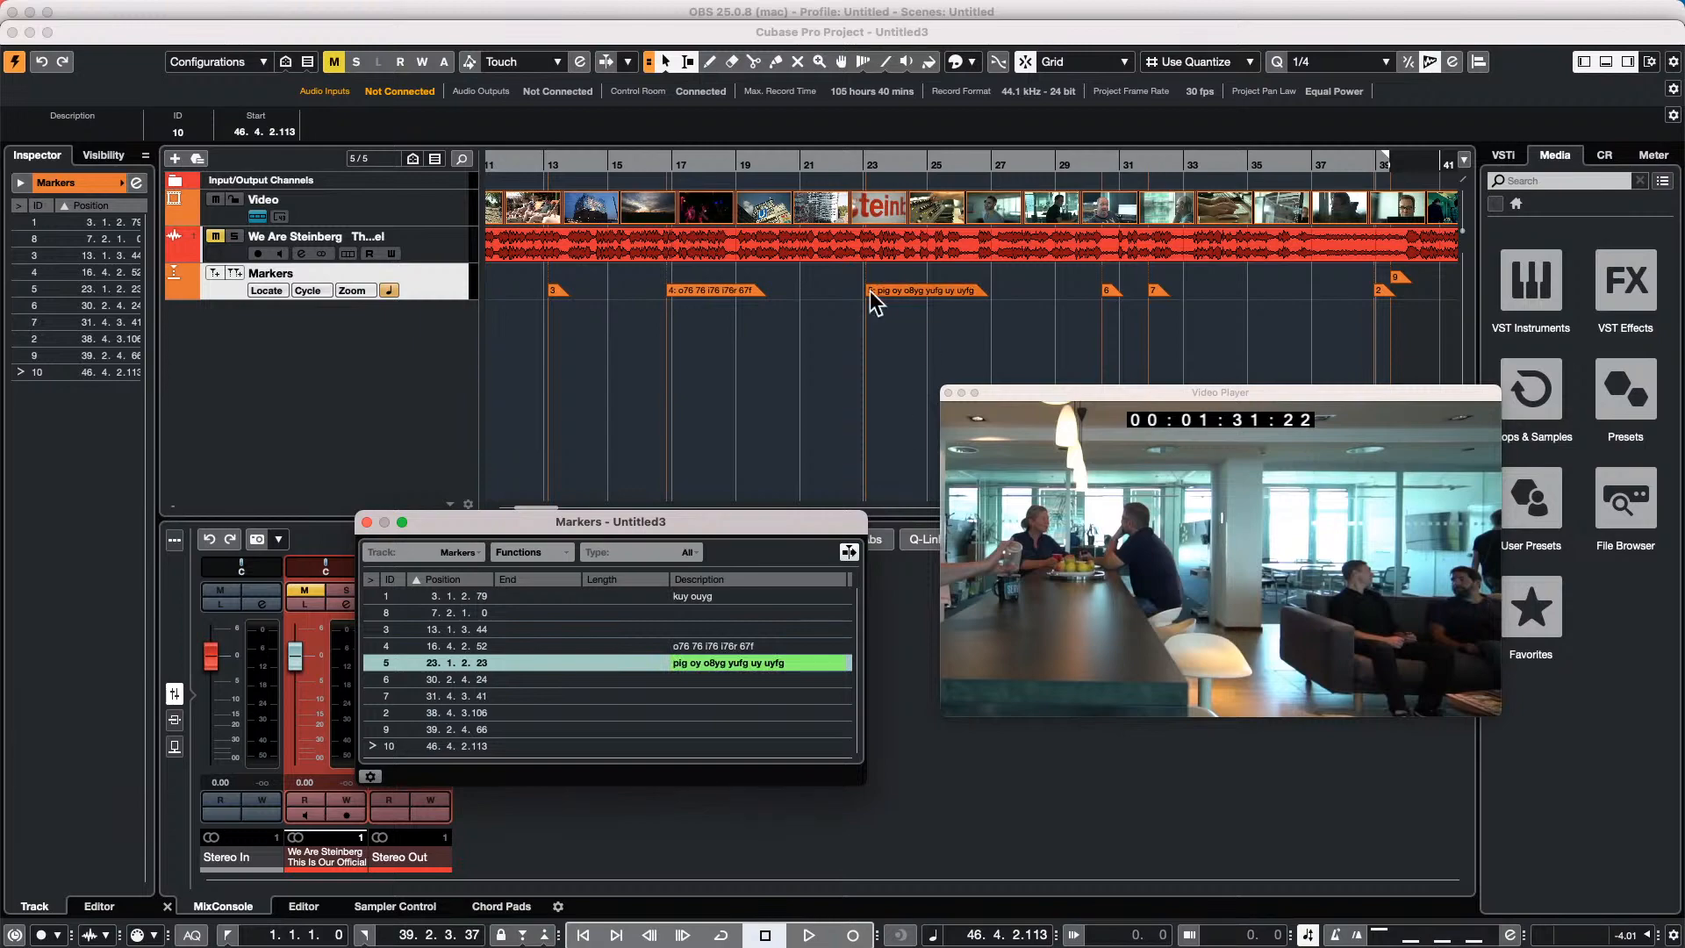
{"action": "left_click", "coordinate": [852, 307]}
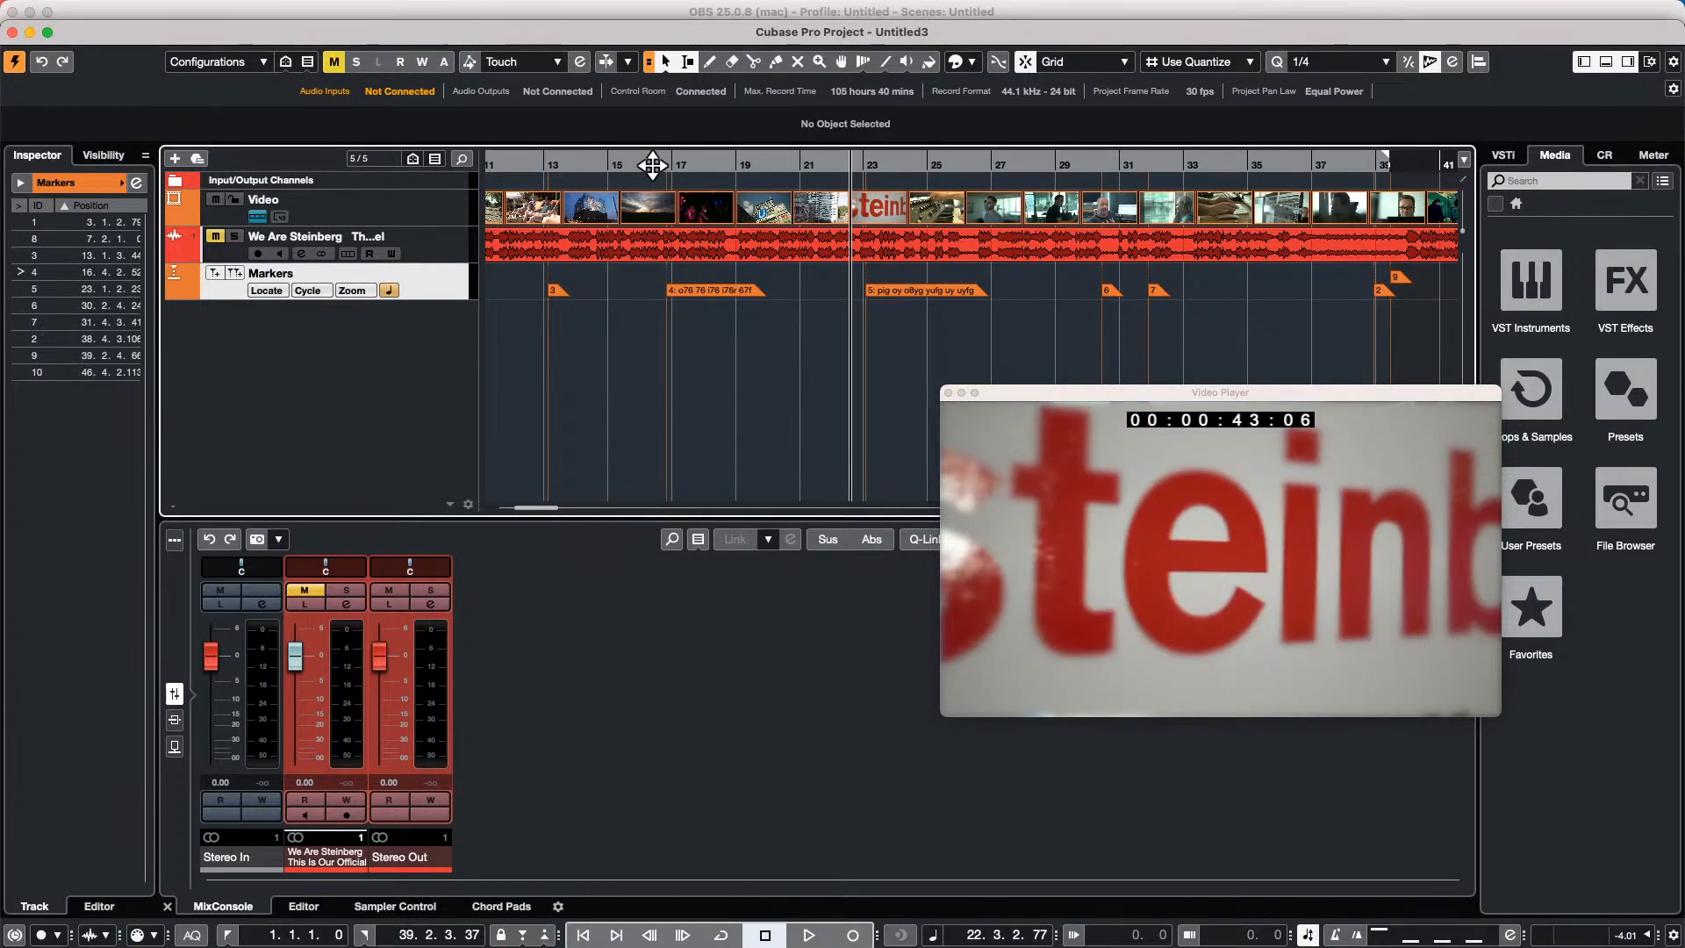
Use the Time Warp tool to align bar 17 with marker 4 and bar 26 with marker 5.
{"action": "left_click_drag", "start_coordinate": [652, 165], "coordinate": [662, 172]}
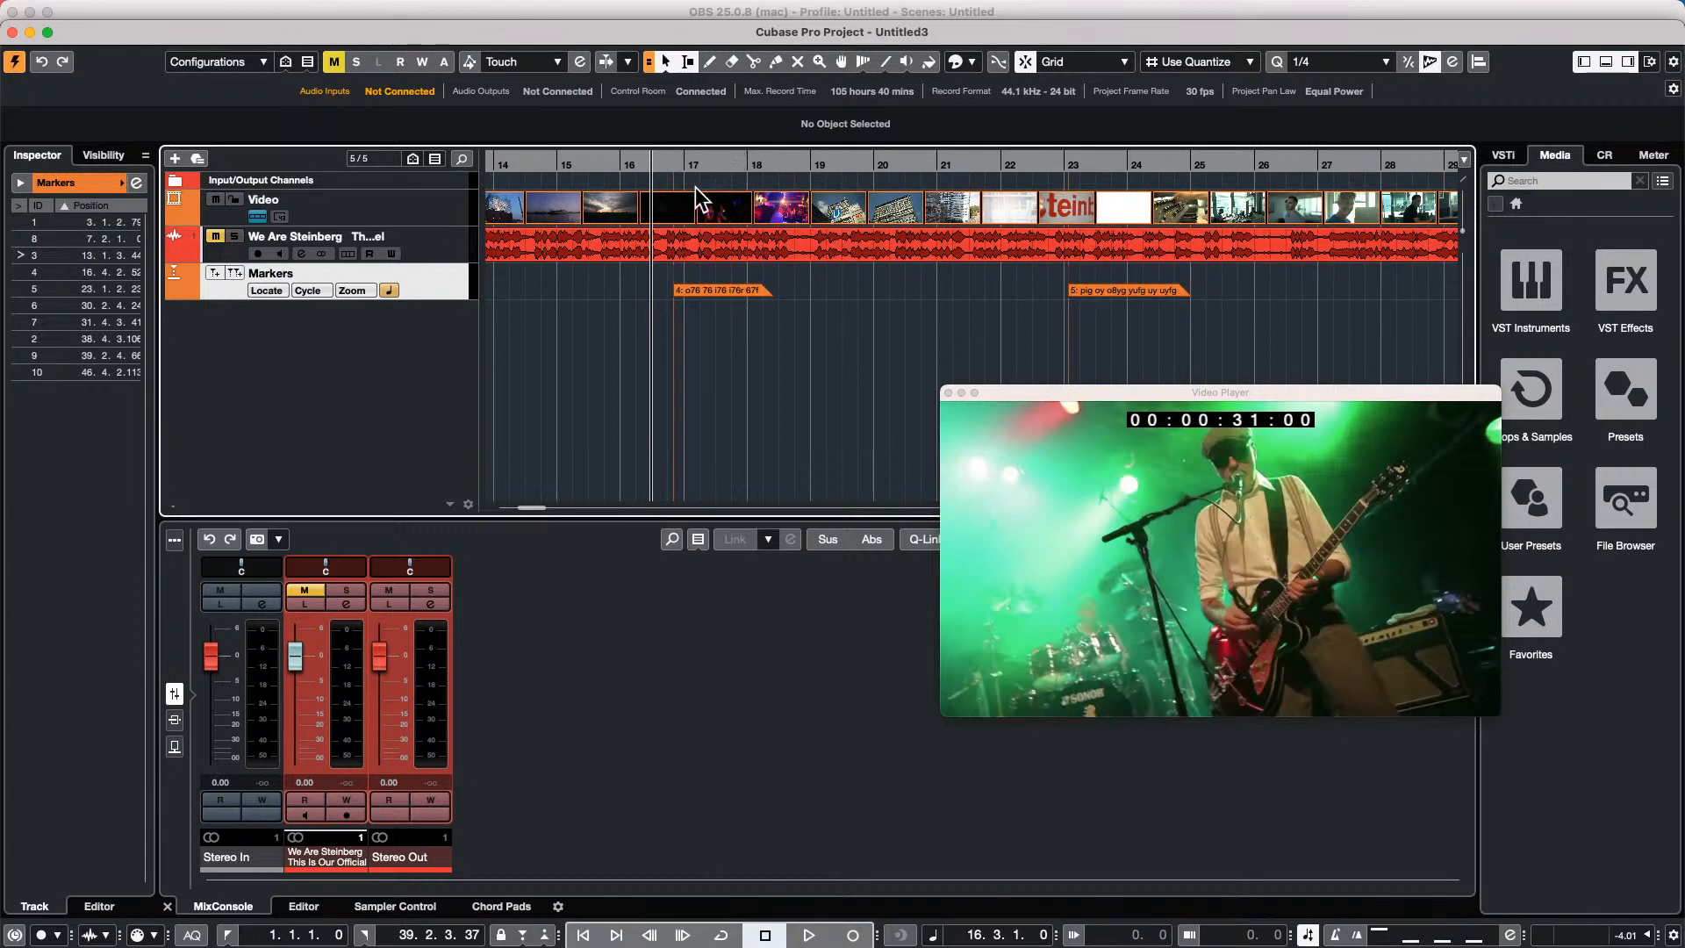
{"action": "right_click", "coordinate": [696, 242]}
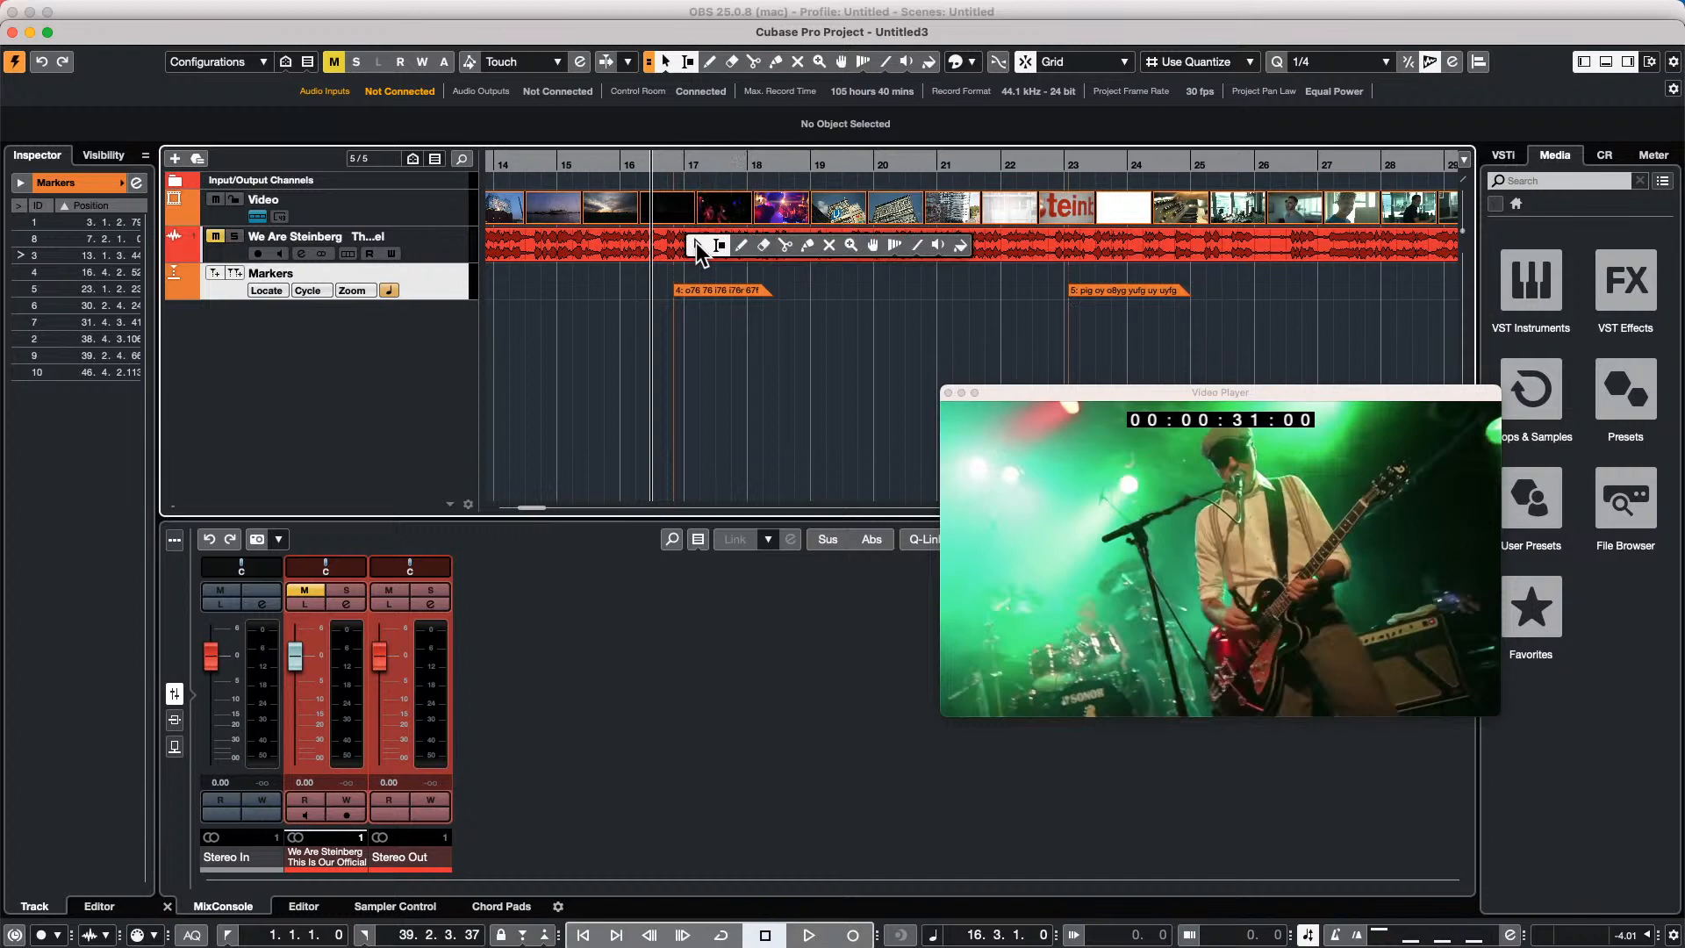
{"action": "left_click", "coordinate": [892, 245]}
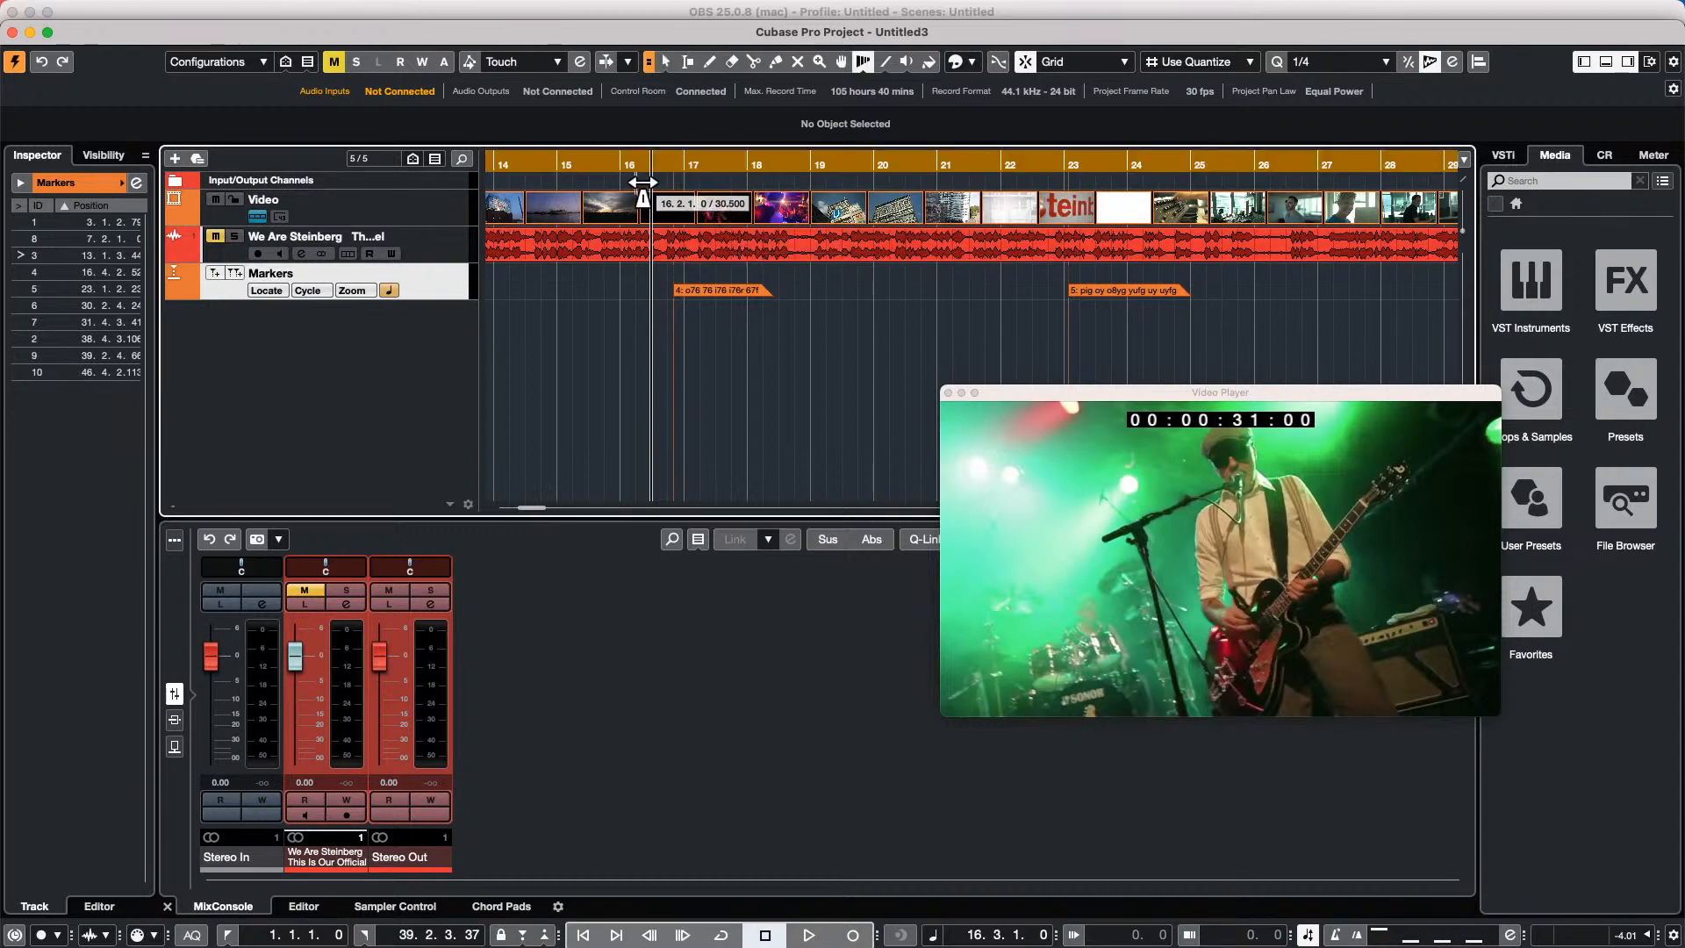
{"action": "left_click_drag", "start_coordinate": [677, 176], "coordinate": [675, 178]}
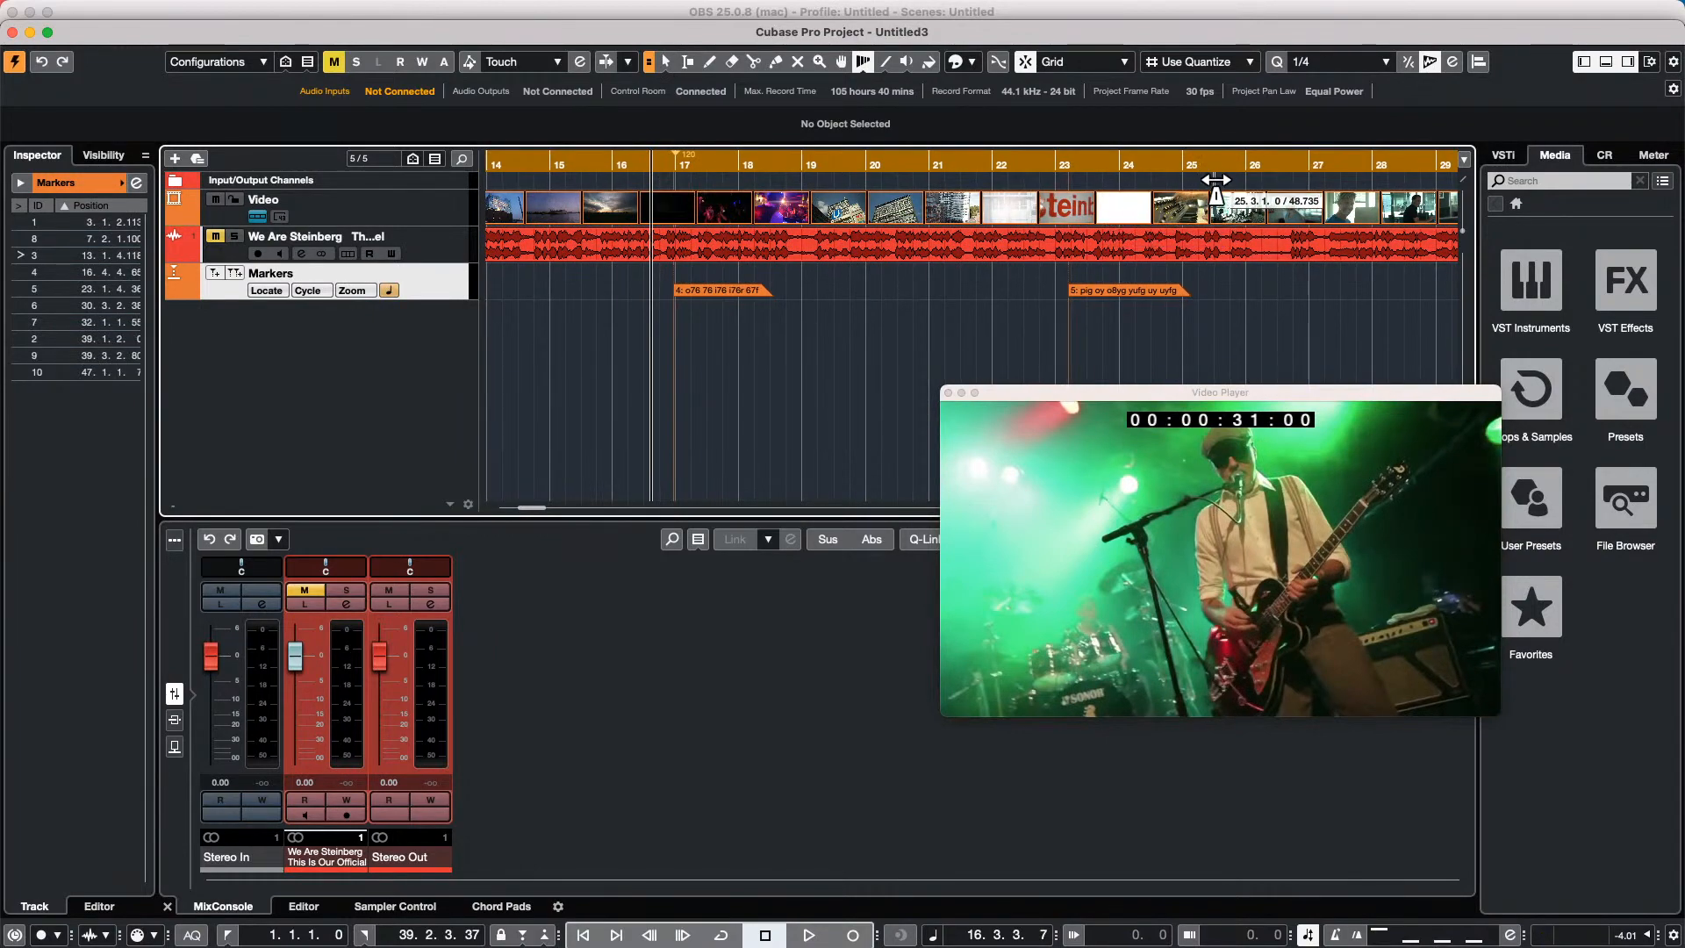
{"action": "mouse_move", "coordinate": [1244, 178]}
{"action": "left_mouse_down"}
{"action": "mouse_move", "coordinate": [1072, 200]}
{"action": "mouse_move", "coordinate": [1173, 202]}
{"action": "left_mouse_up"}
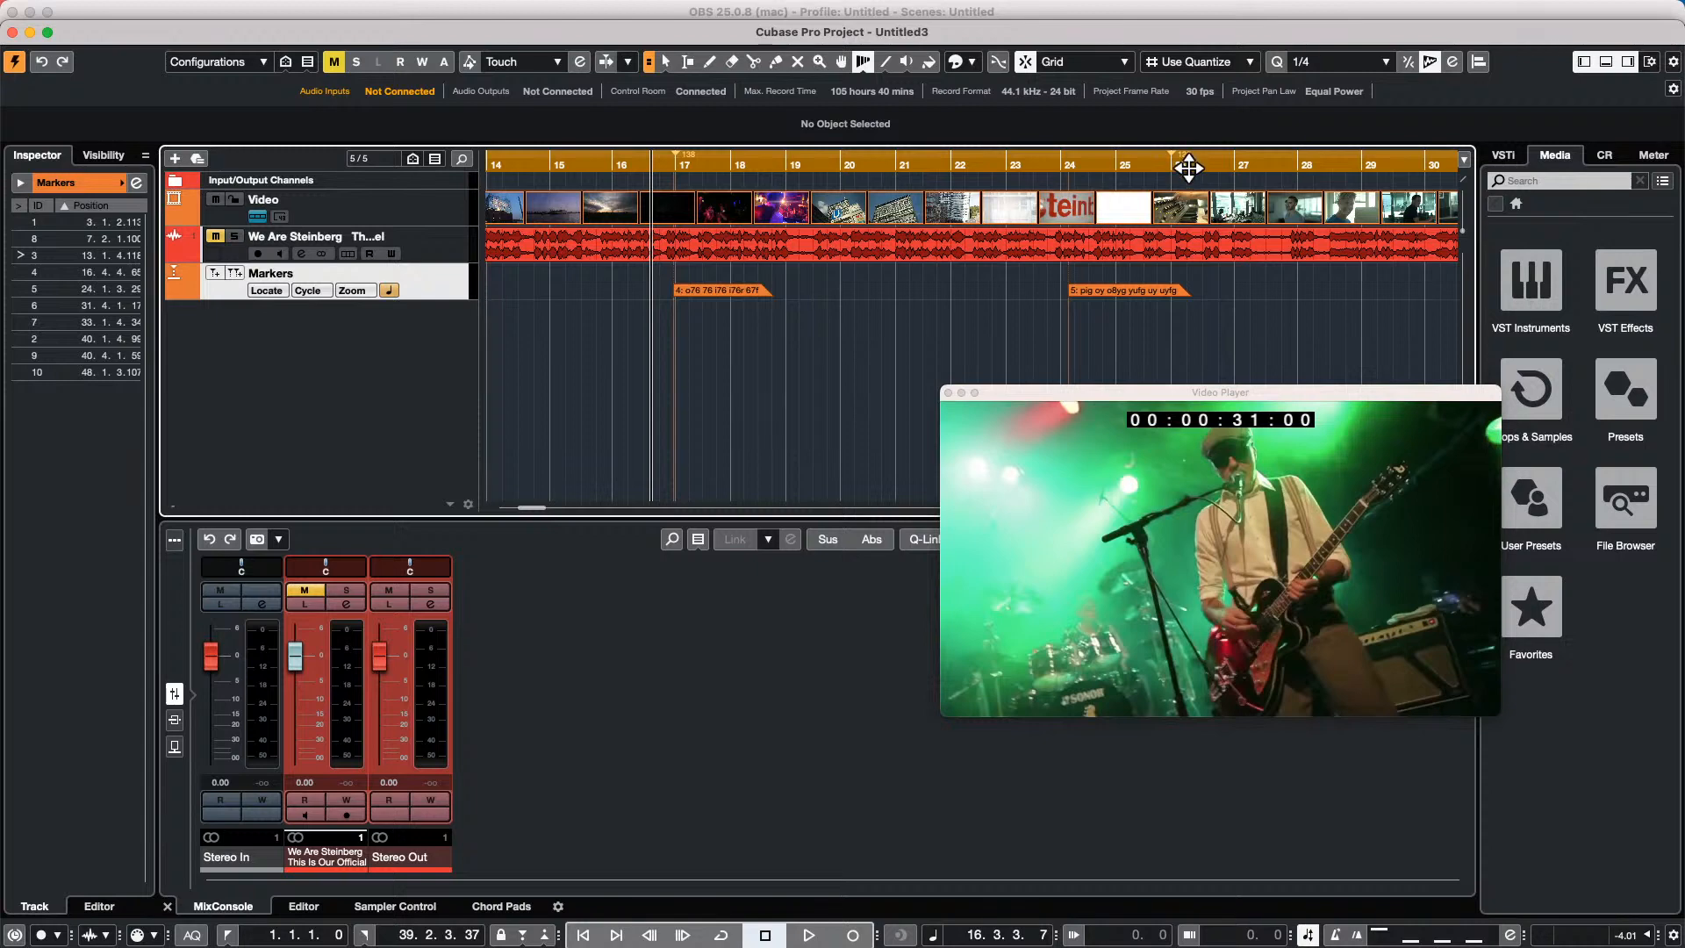
{"action": "left_click_drag", "start_coordinate": [1188, 166], "coordinate": [1069, 188]}
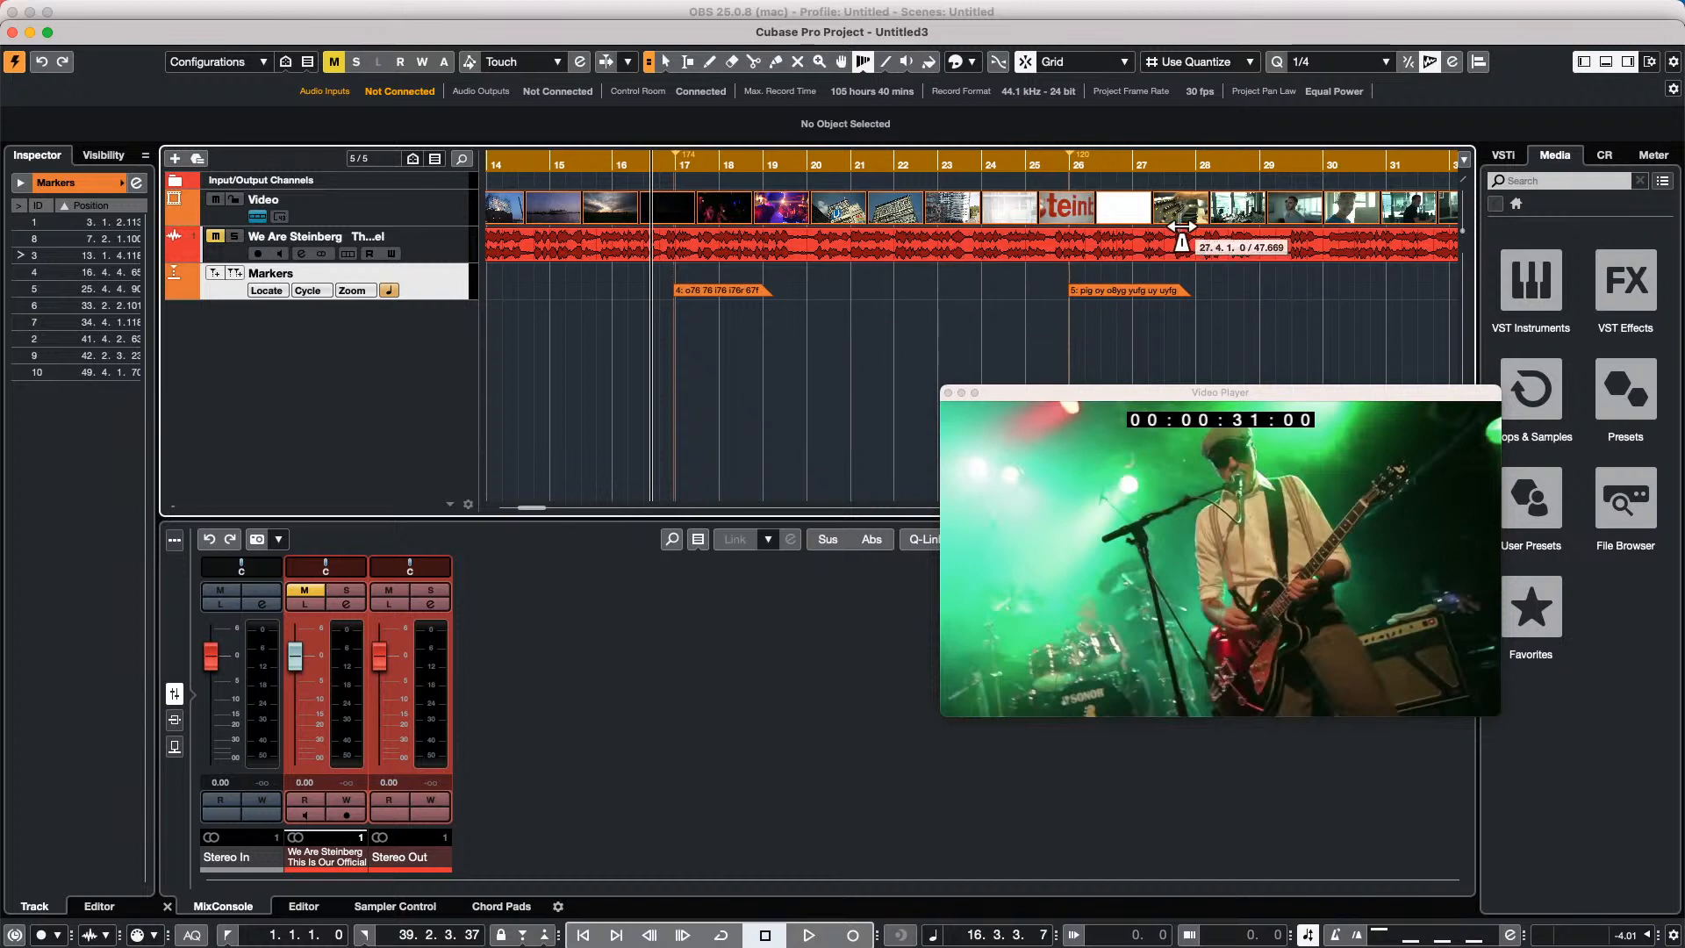
Time-warp the tempo grid so bar 33 falls on marker 6 and beat 35.2 falls on marker 7.
{"action": "left_click", "coordinate": [1032, 165]}
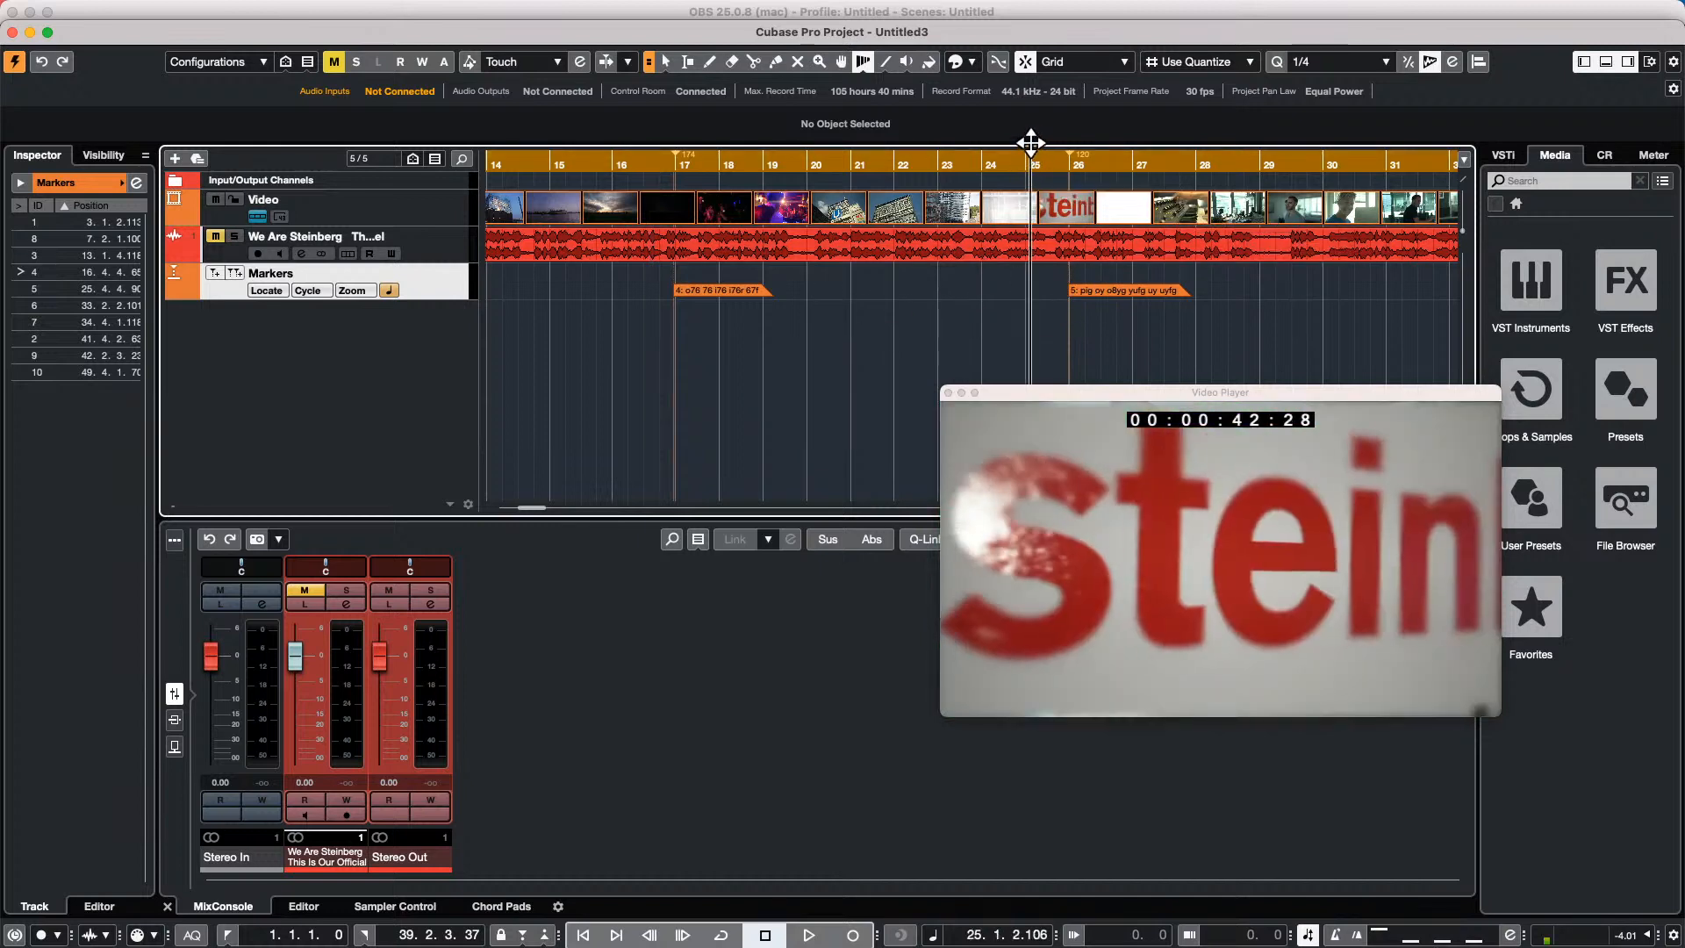
{"action": "left_click_drag", "start_coordinate": [1031, 142], "coordinate": [1024, 128]}
{"action": "left_click", "coordinate": [1264, 169]}
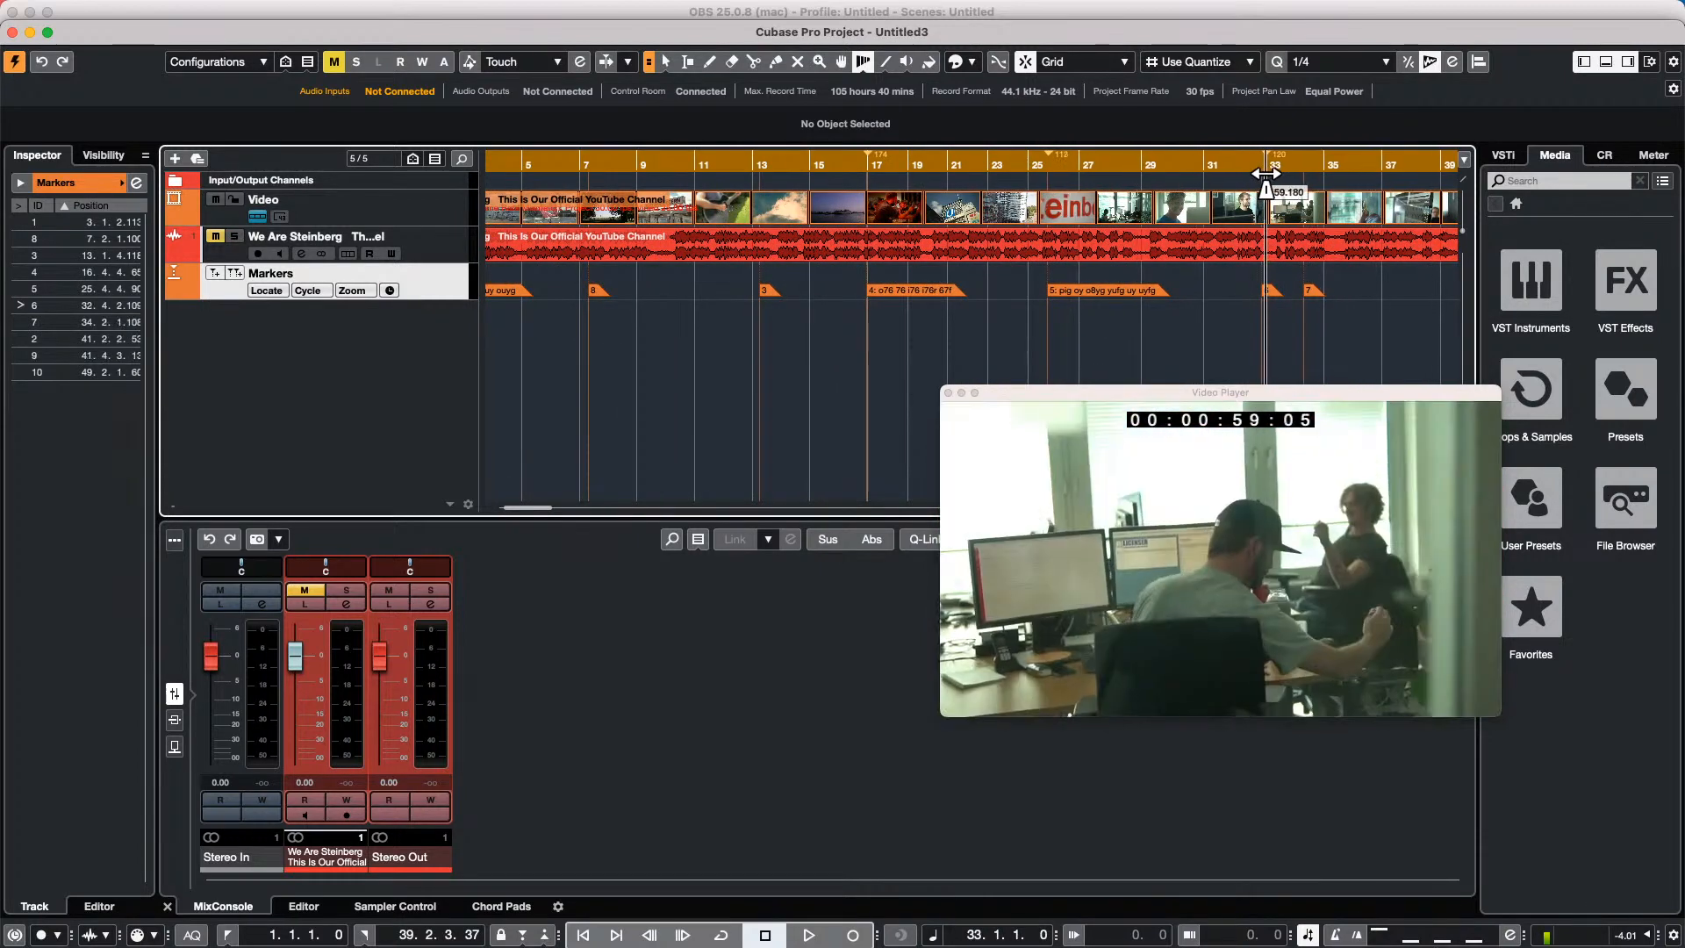
{"action": "mouse_move", "coordinate": [1264, 173]}
{"action": "left_mouse_down"}
{"action": "mouse_move", "coordinate": [1333, 180]}
{"action": "mouse_move", "coordinate": [1237, 182]}
{"action": "mouse_move", "coordinate": [1371, 187]}
{"action": "mouse_move", "coordinate": [1304, 193]}
{"action": "left_mouse_up"}
Add a Tempo track below the Markers track and move the video window down, clear of the arrangement.
{"action": "right_click", "coordinate": [394, 383]}
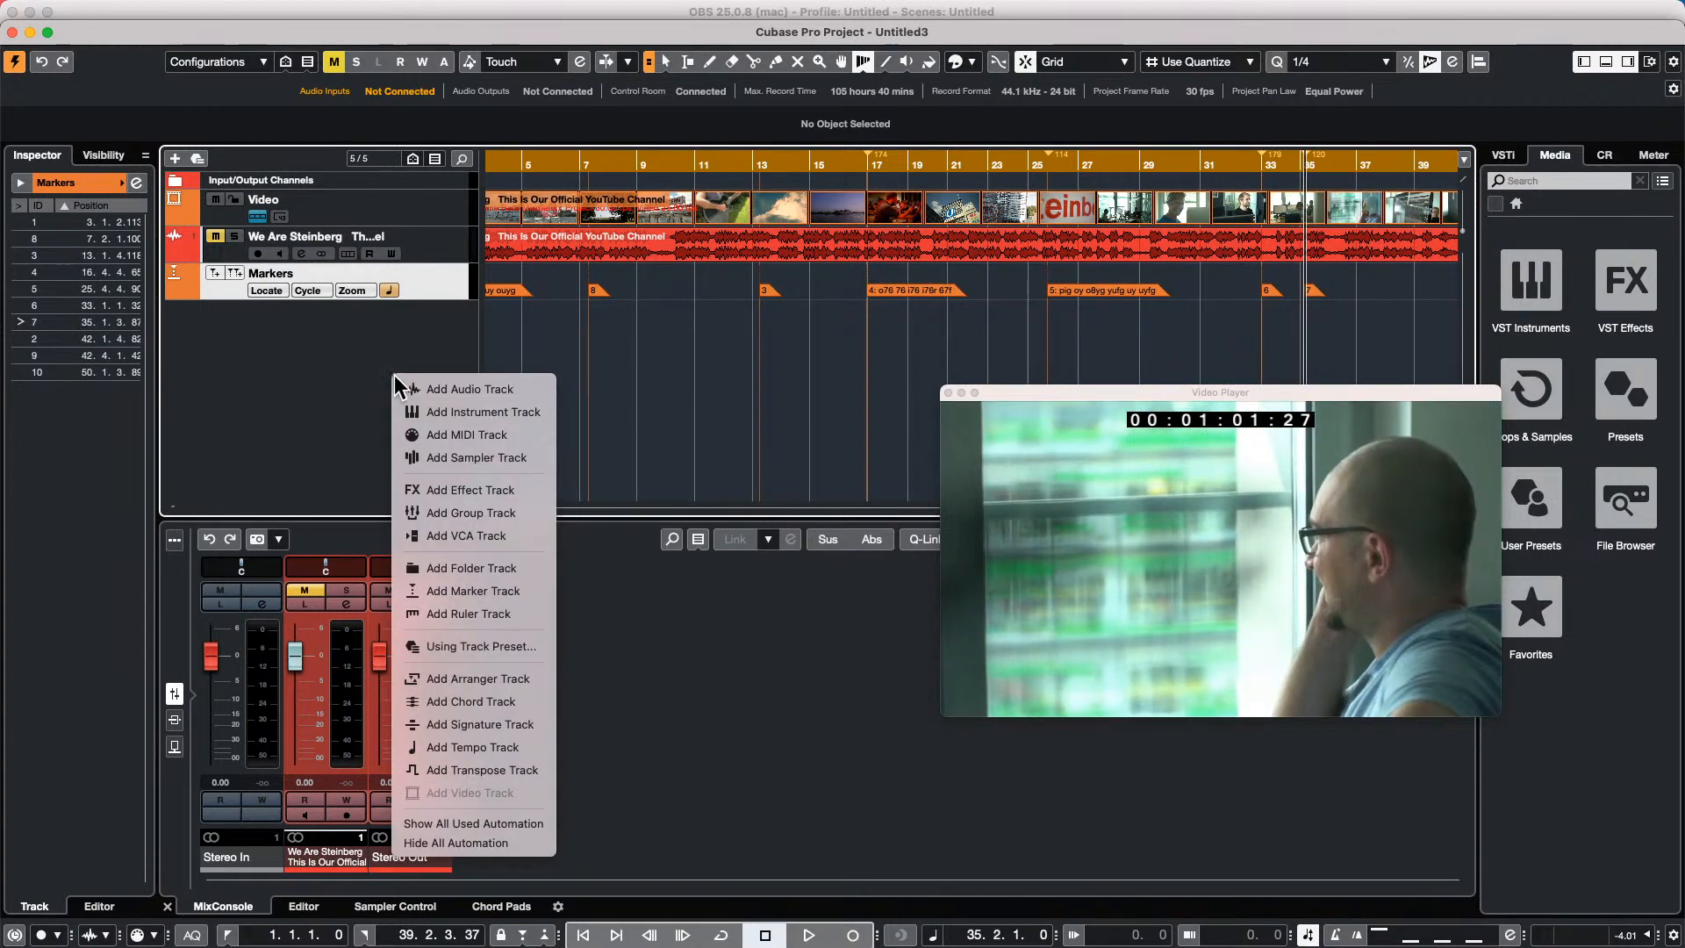
{"action": "left_click", "coordinate": [486, 750]}
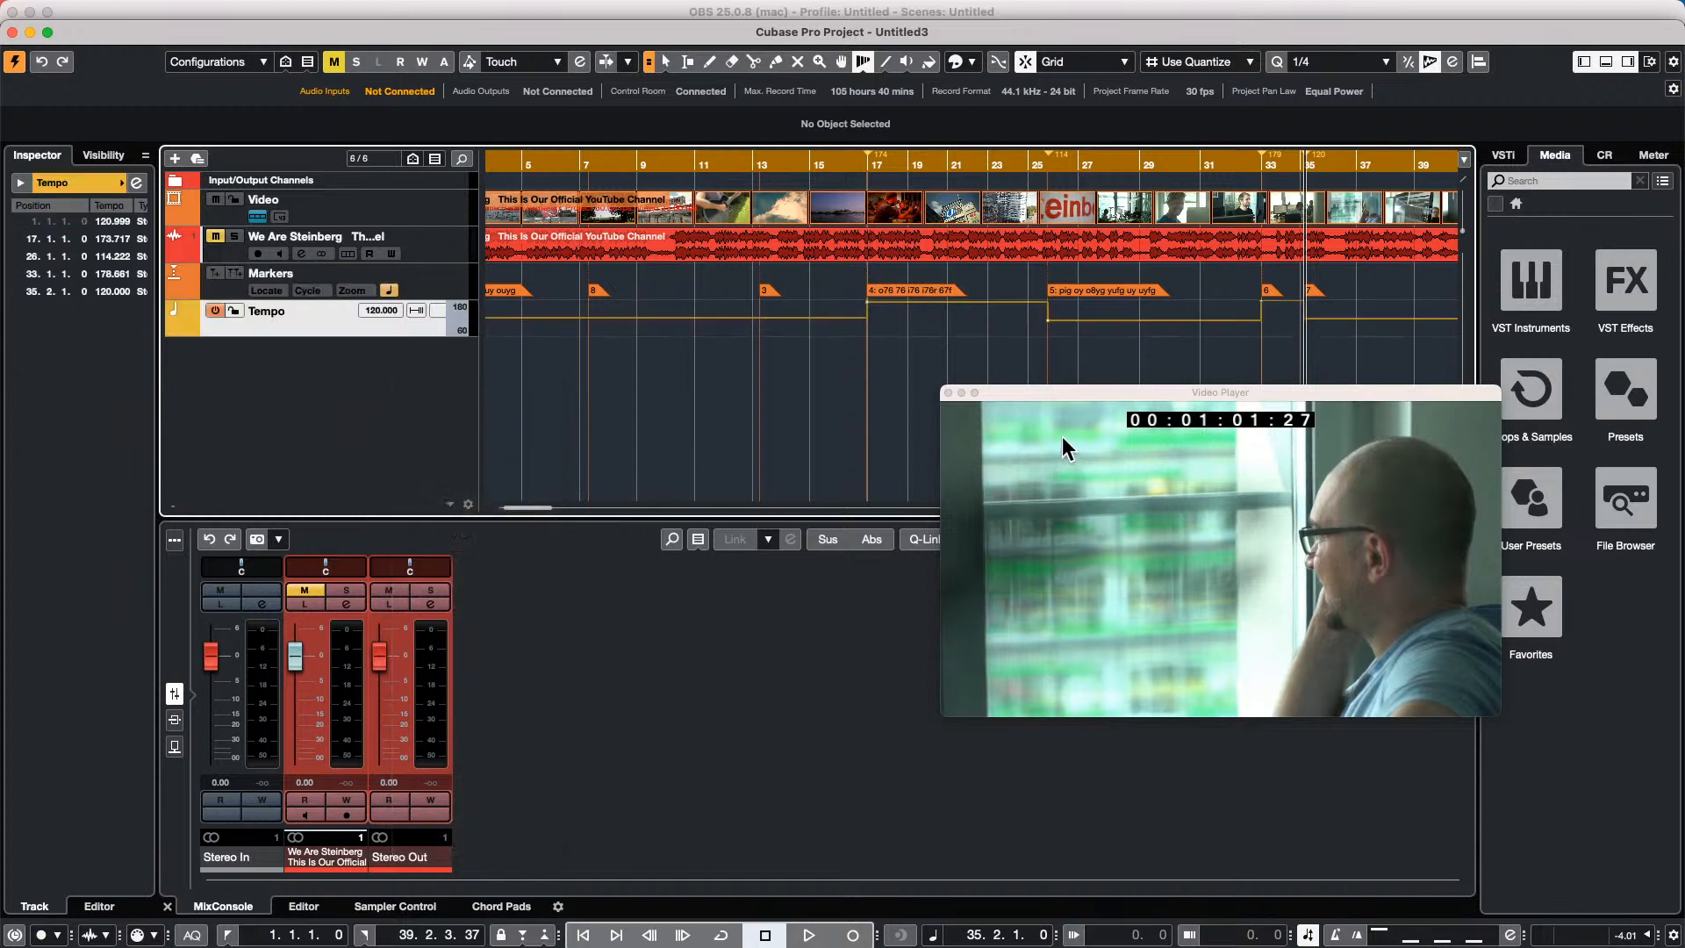
{"action": "left_click_drag", "start_coordinate": [1062, 390], "coordinate": [981, 605]}
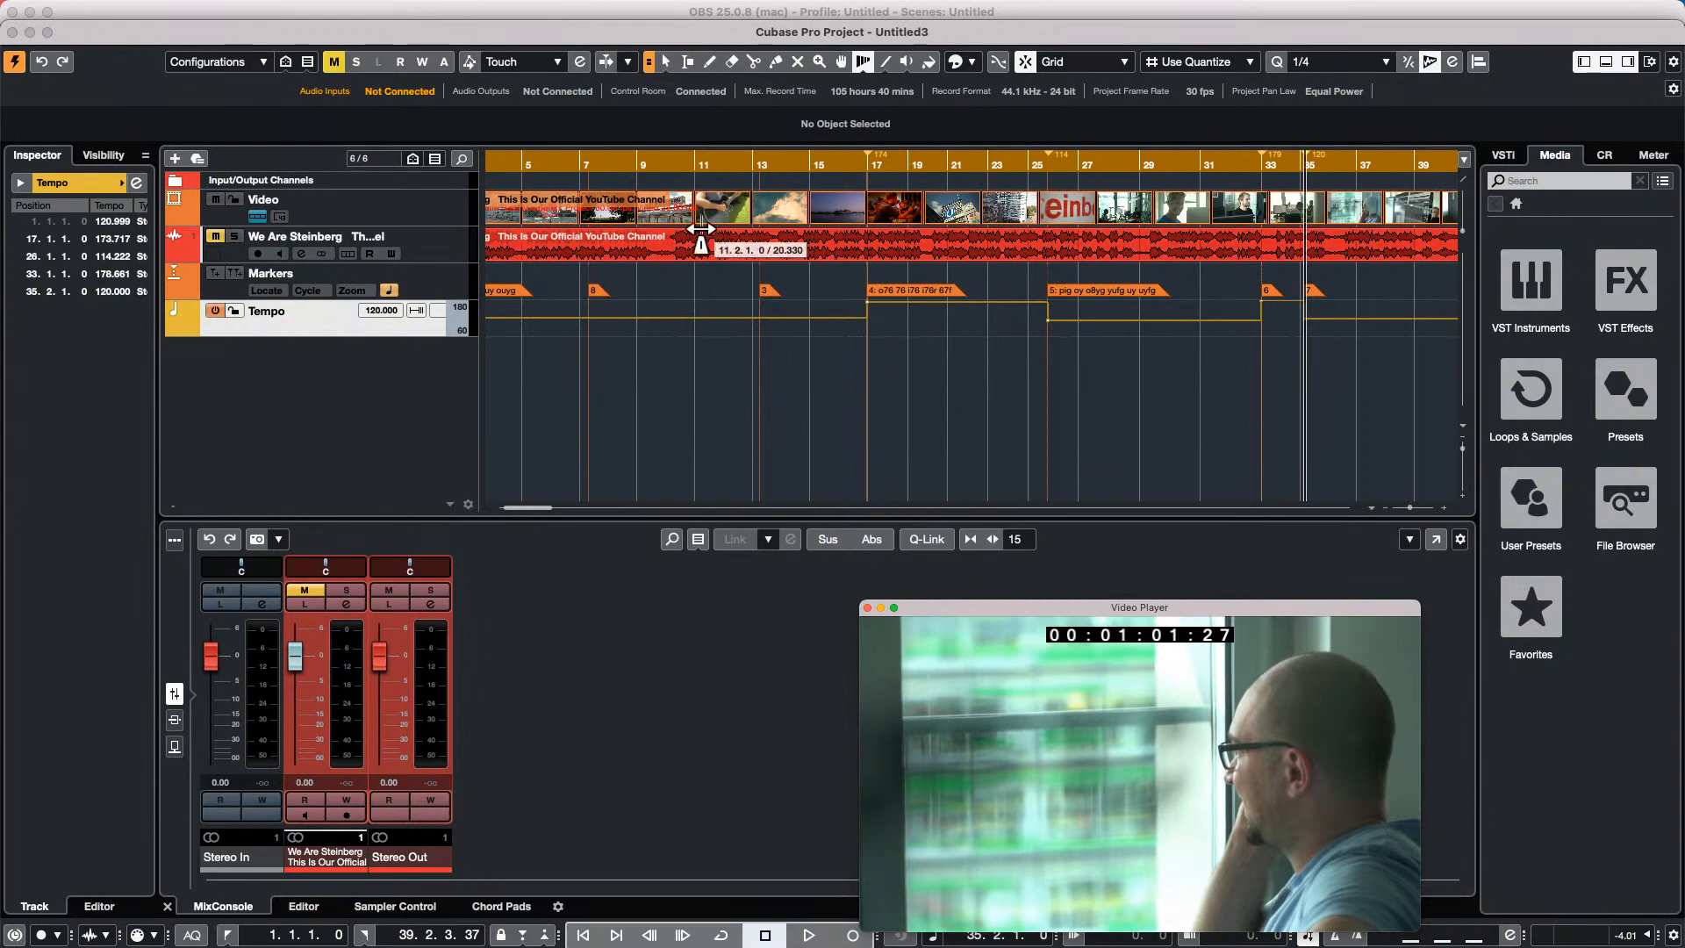
Time-warp bar 5 onto marker 8 near the start and bar 13 onto marker 3.
{"action": "left_click_drag", "start_coordinate": [500, 174], "coordinate": [590, 176]}
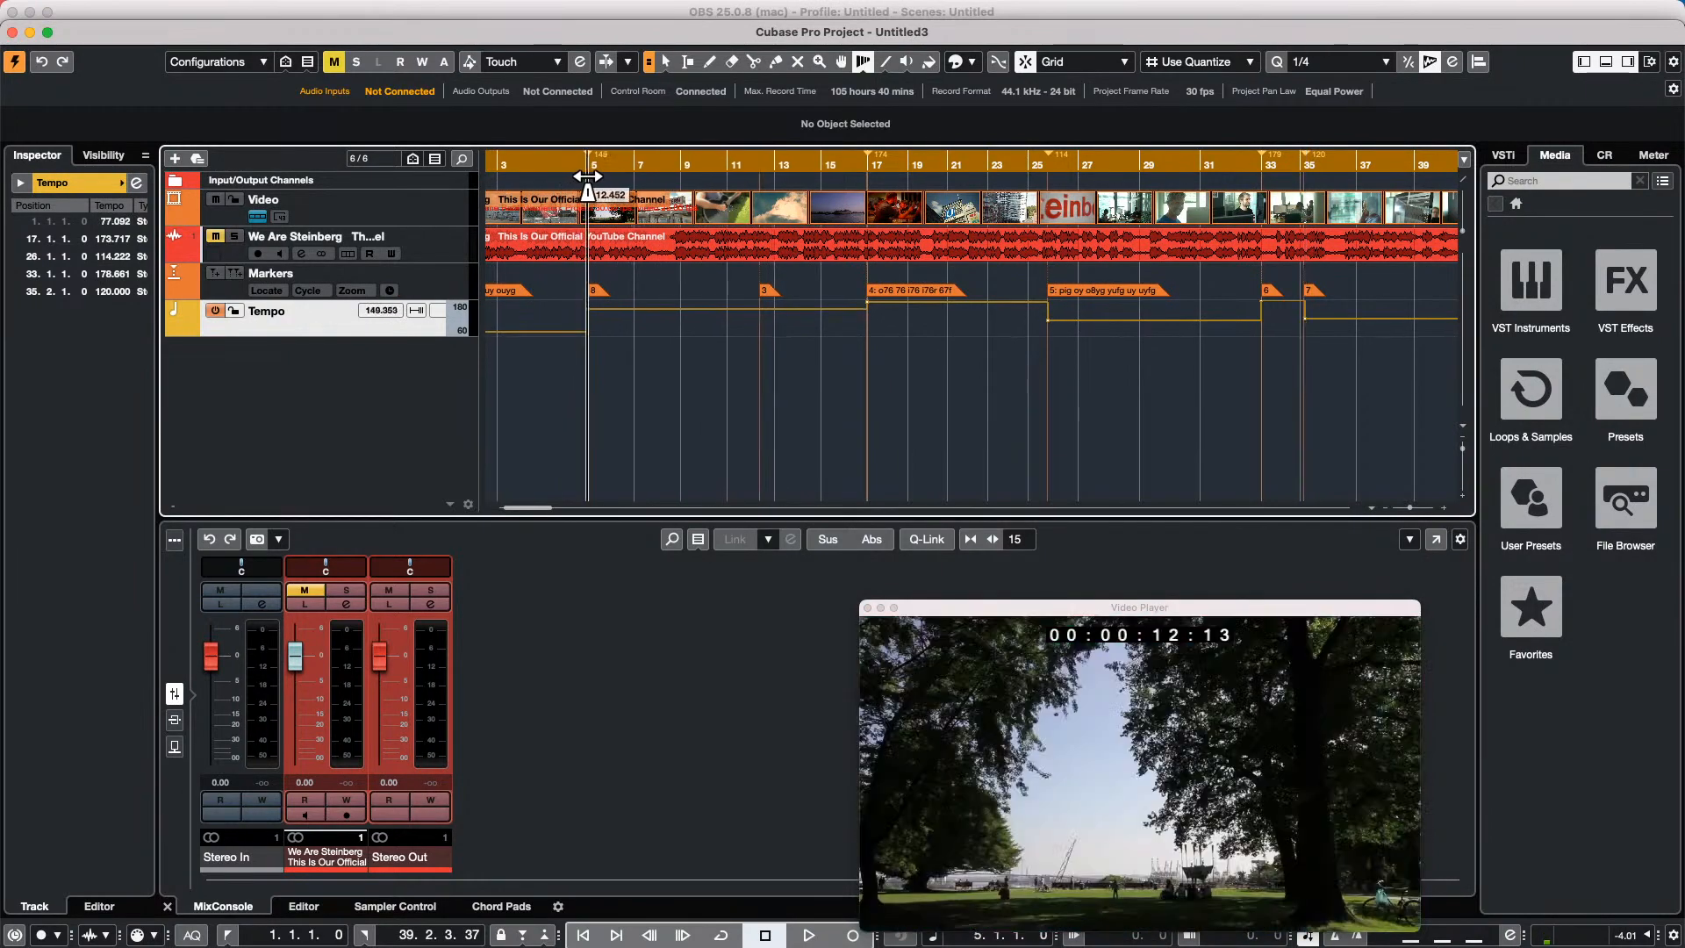
{"action": "left_click", "coordinate": [773, 182]}
{"action": "left_click_drag", "start_coordinate": [773, 181], "coordinate": [762, 189]}
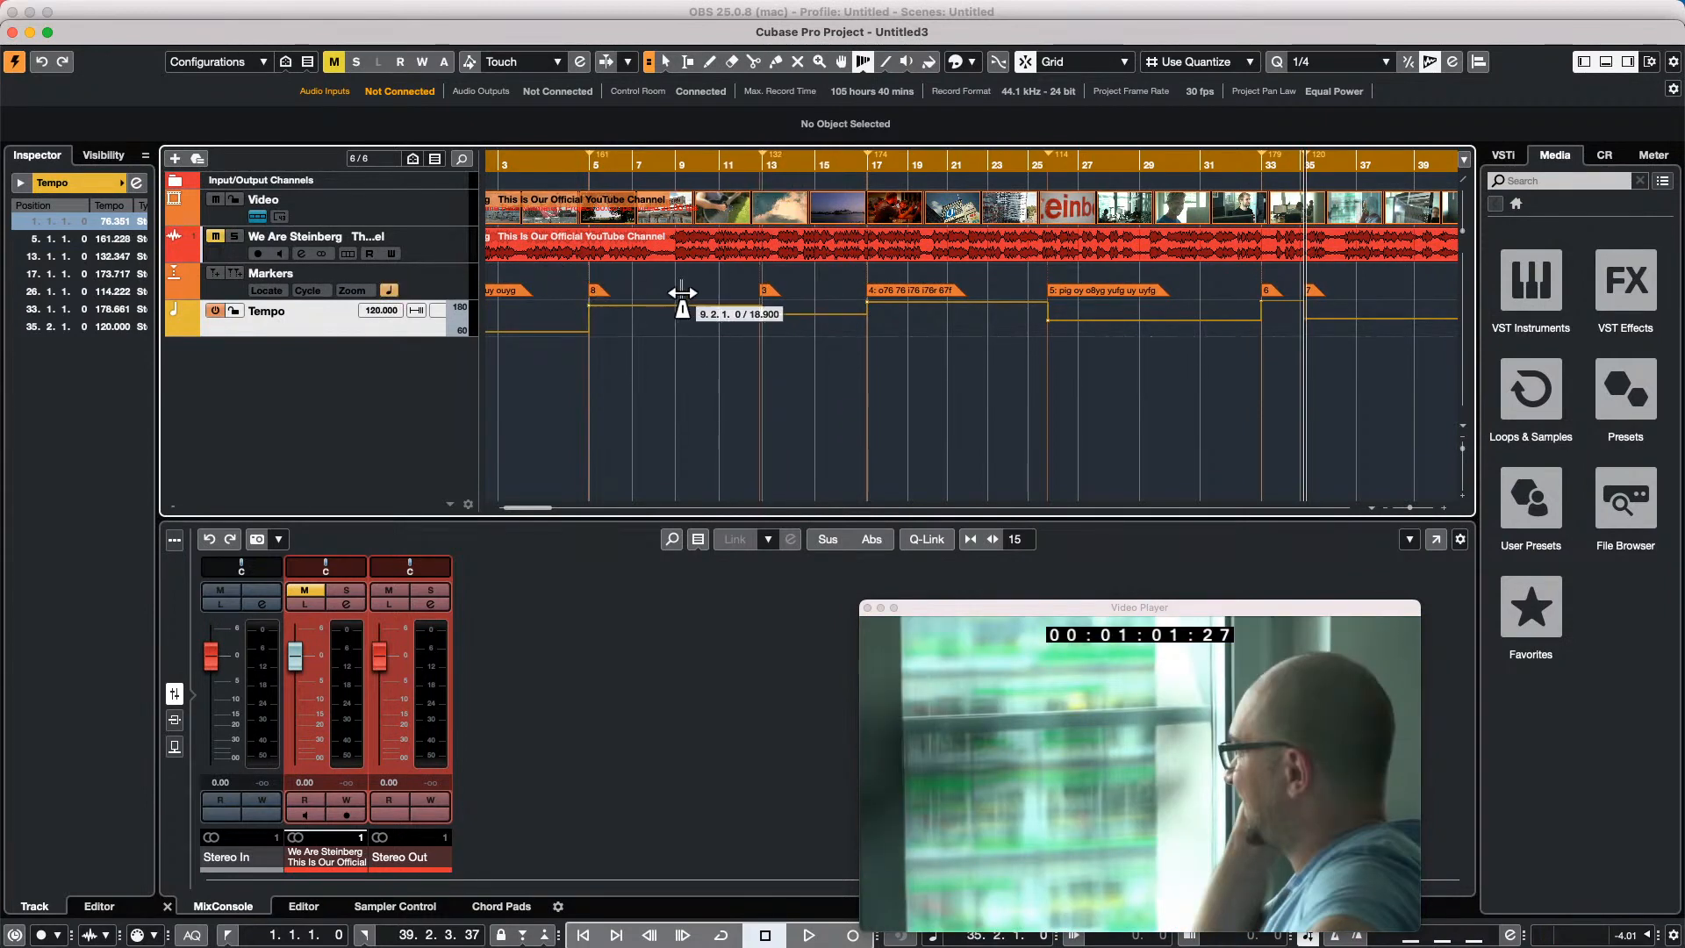
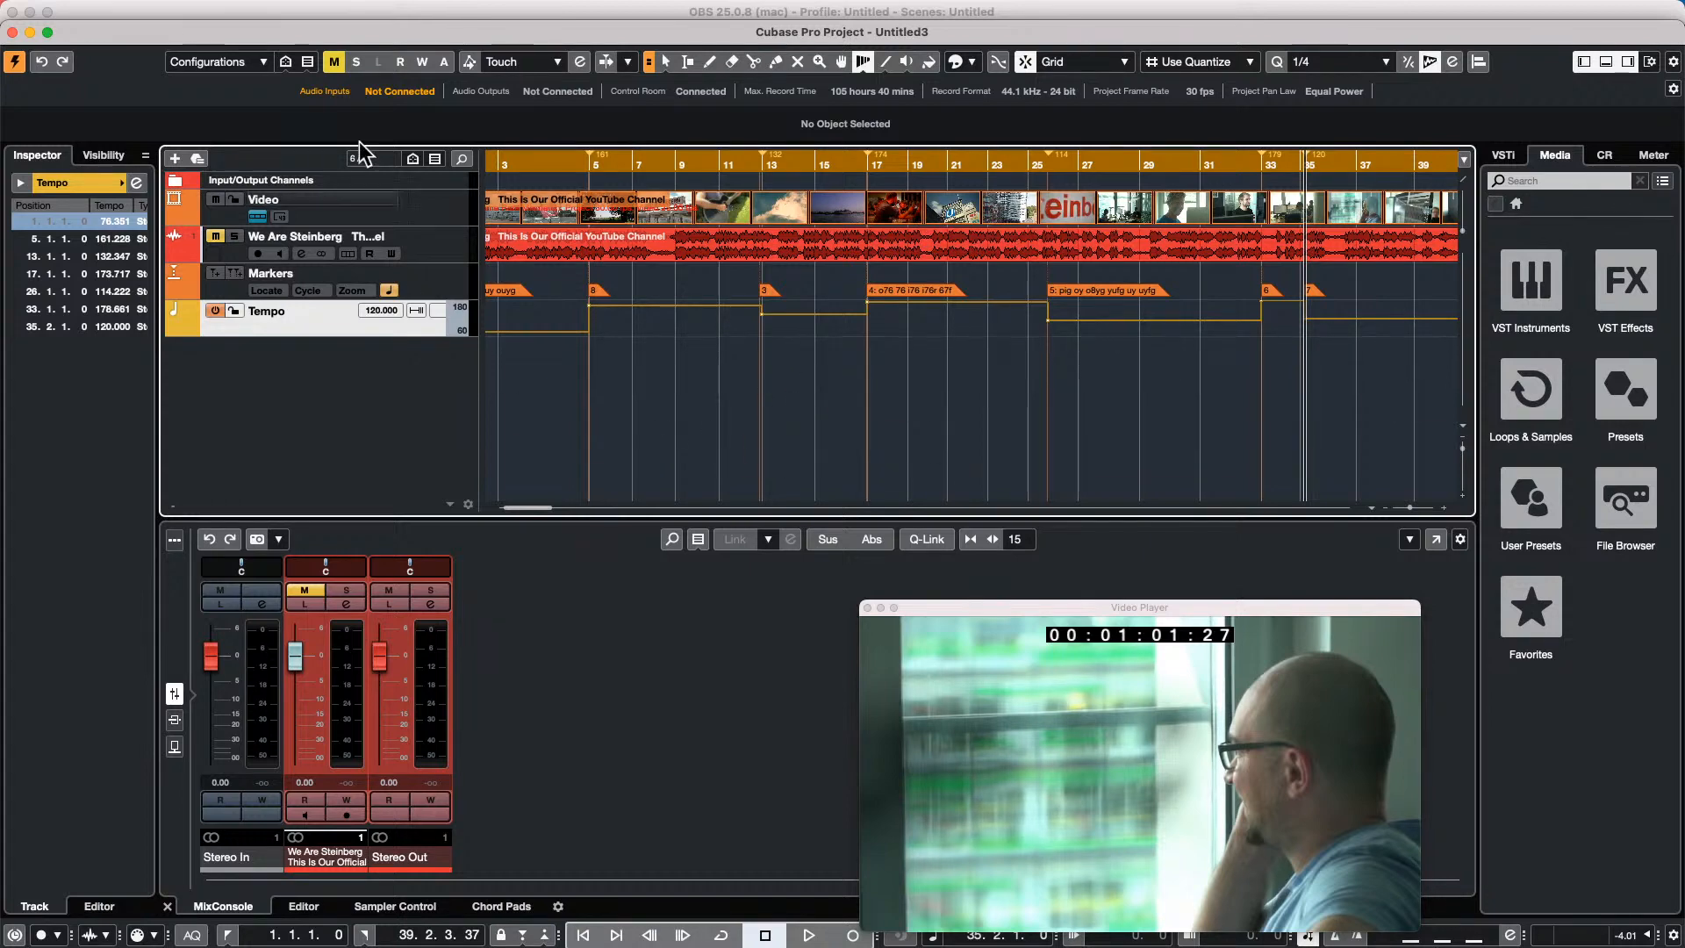
Tap a tempo in the Beat Calculator with 4 beats, accept it, and close the calculator without inserting the tempo.
{"action": "mouse_move", "coordinate": [261, 35]}
{"action": "left_click", "coordinate": [124, 10]}
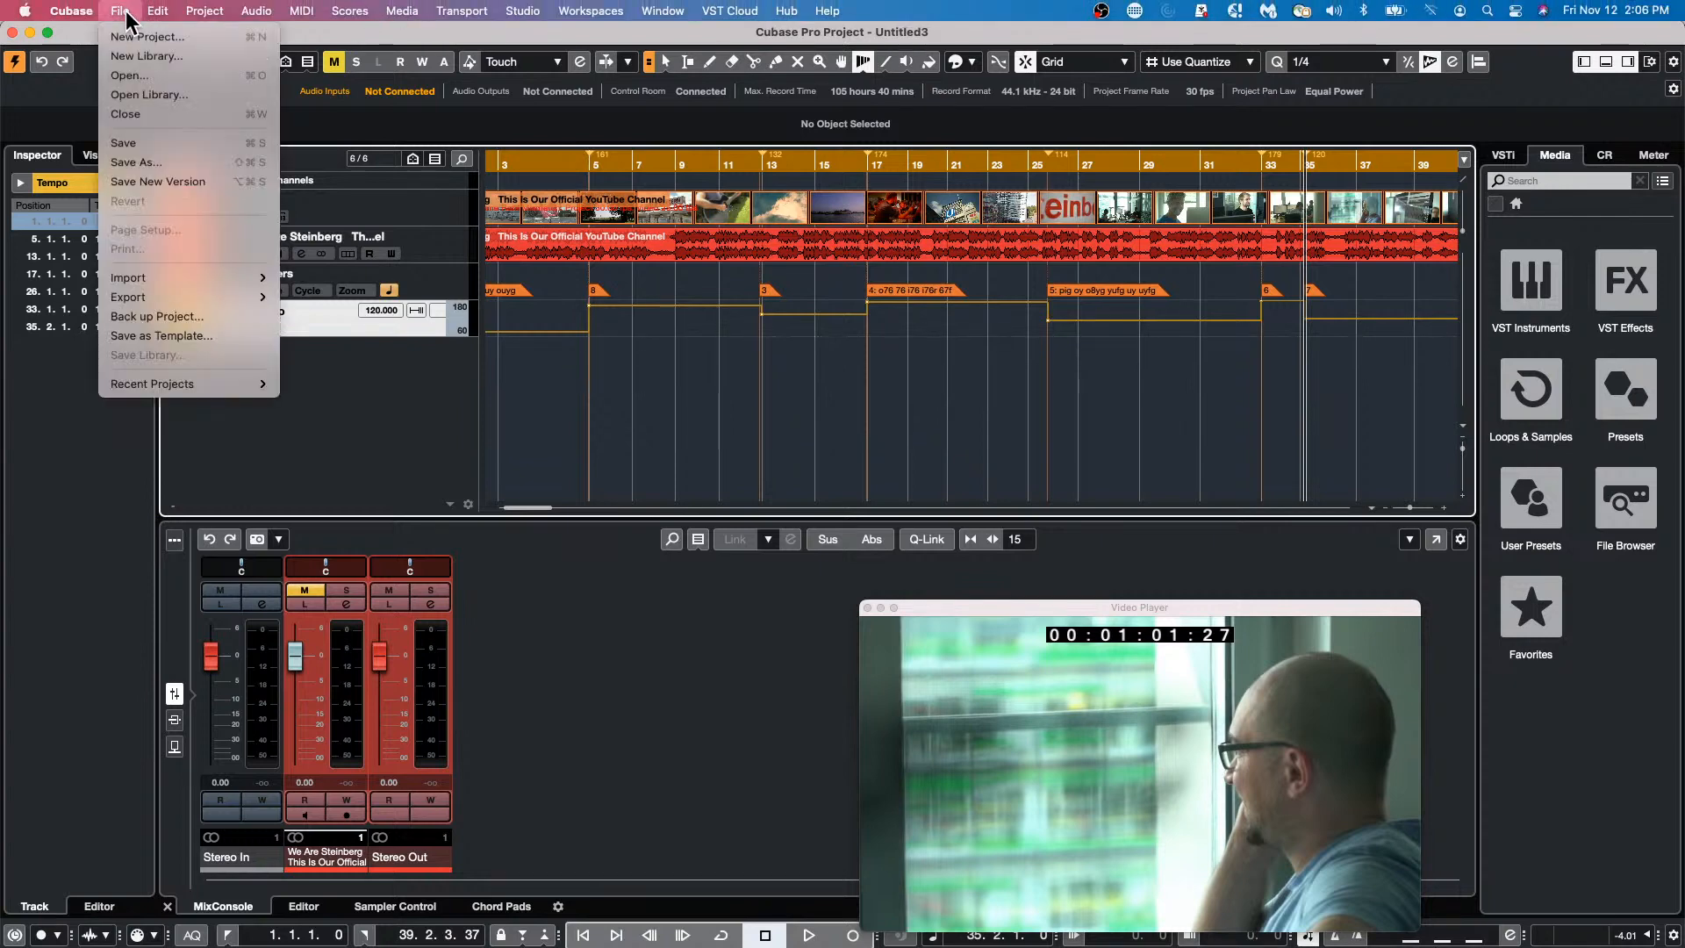
{"action": "mouse_move", "coordinate": [158, 10]}
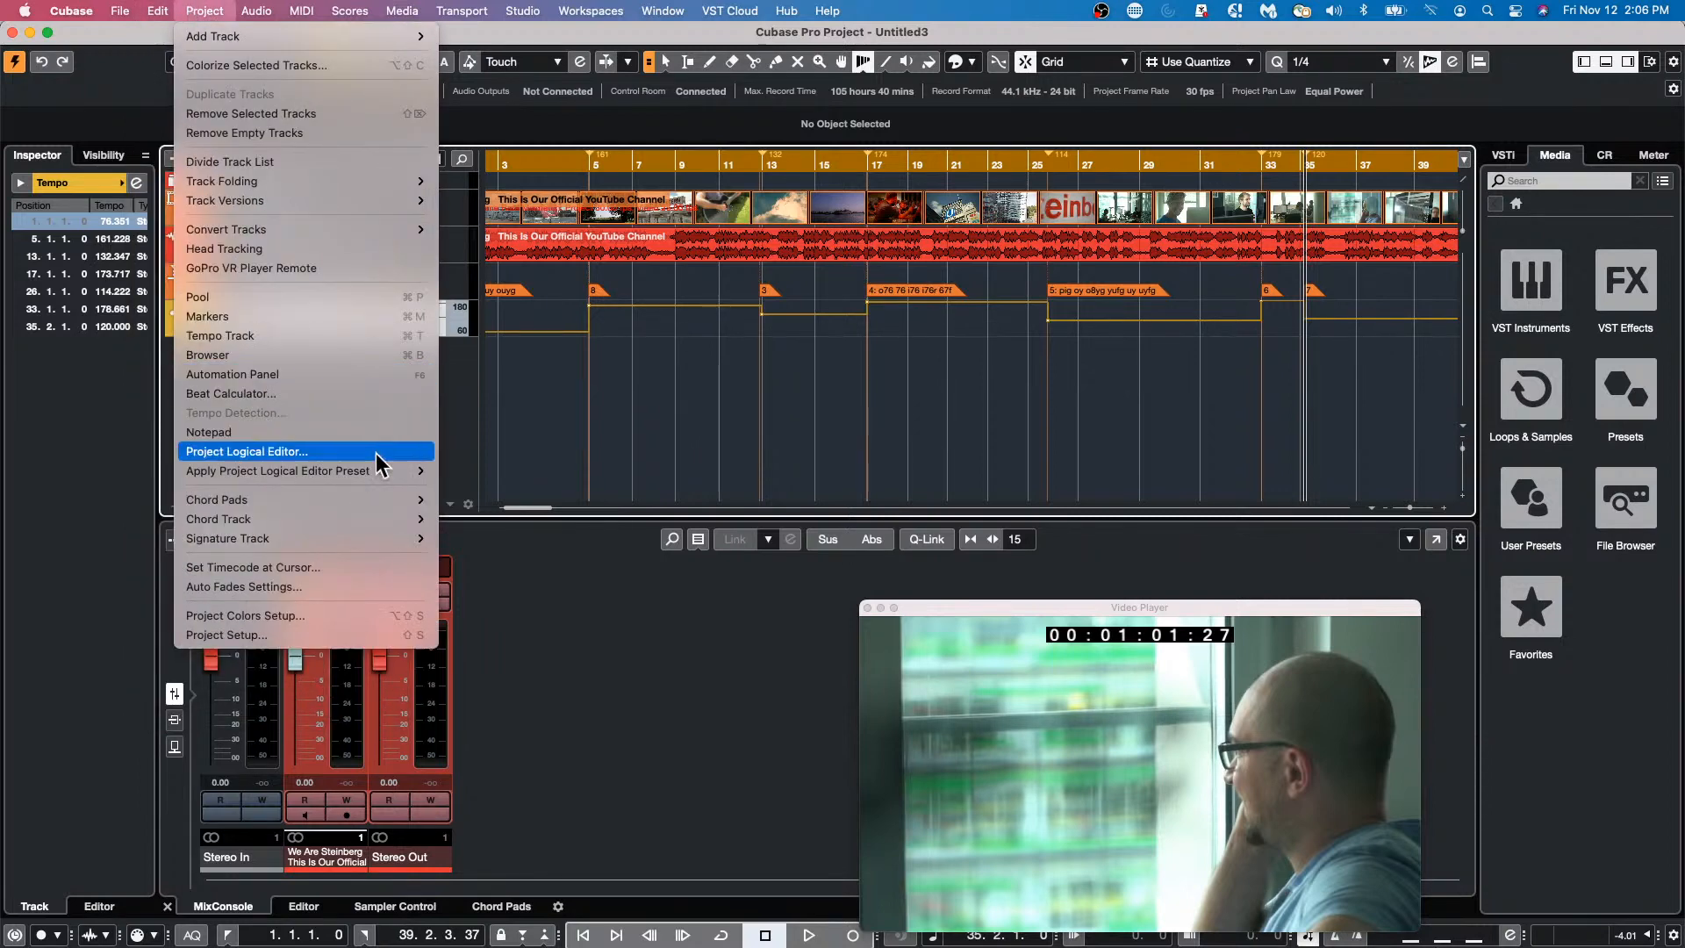
{"action": "left_click", "coordinate": [555, 456]}
{"action": "left_click", "coordinate": [205, 11]}
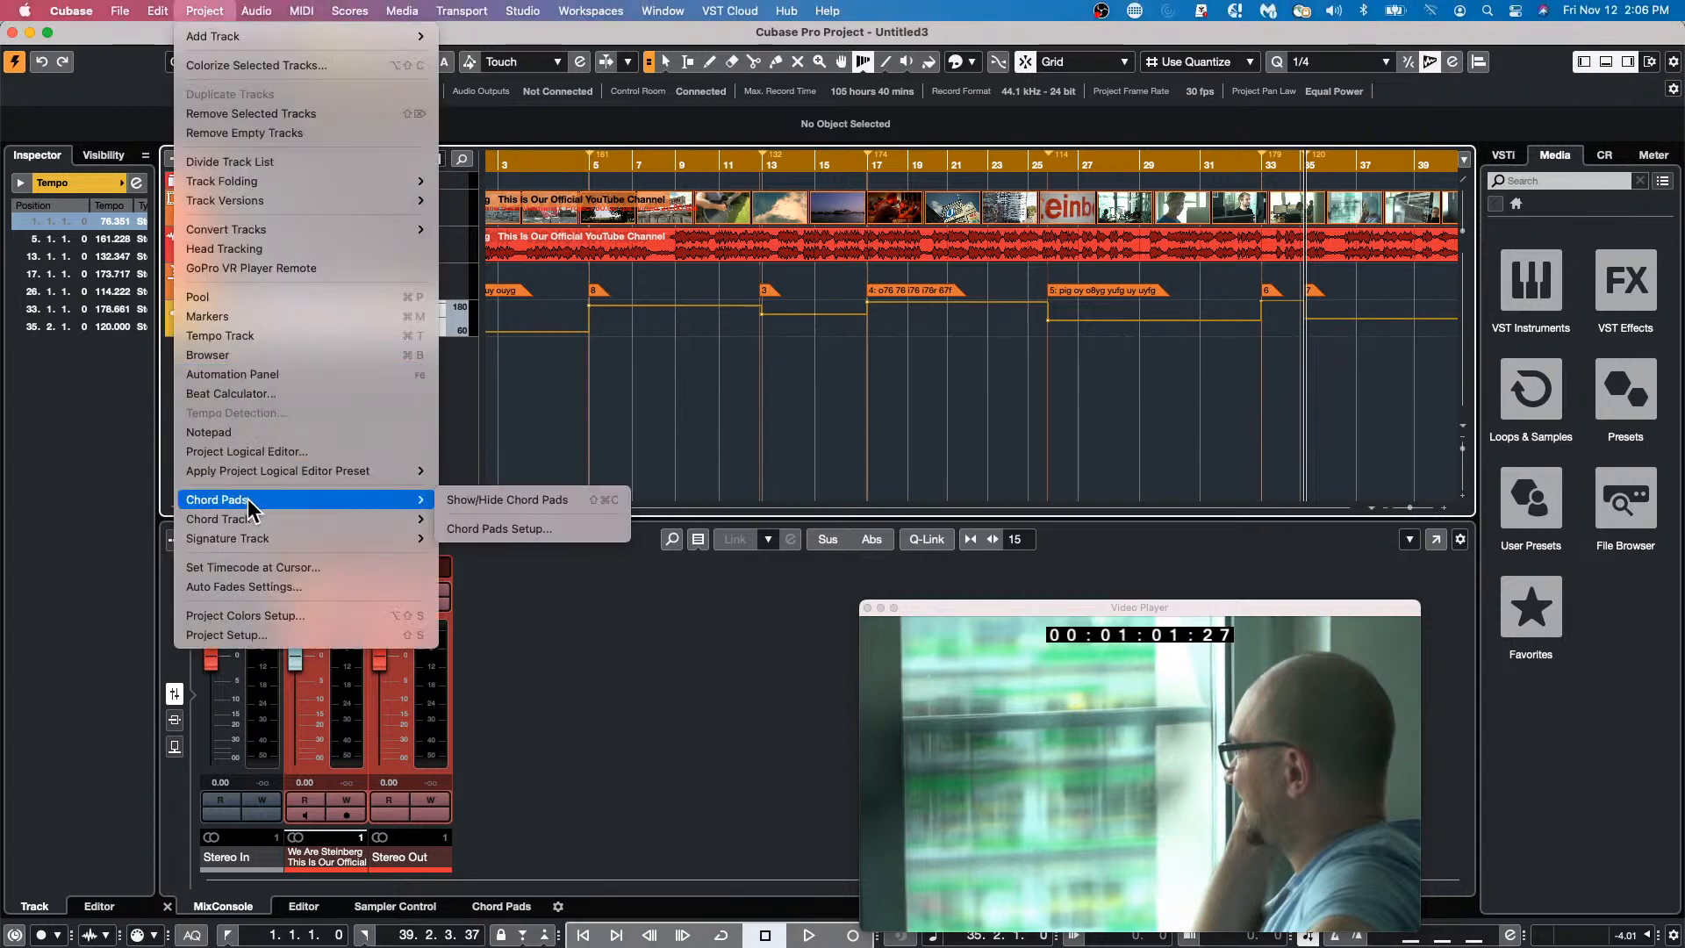
{"action": "left_click", "coordinate": [302, 393]}
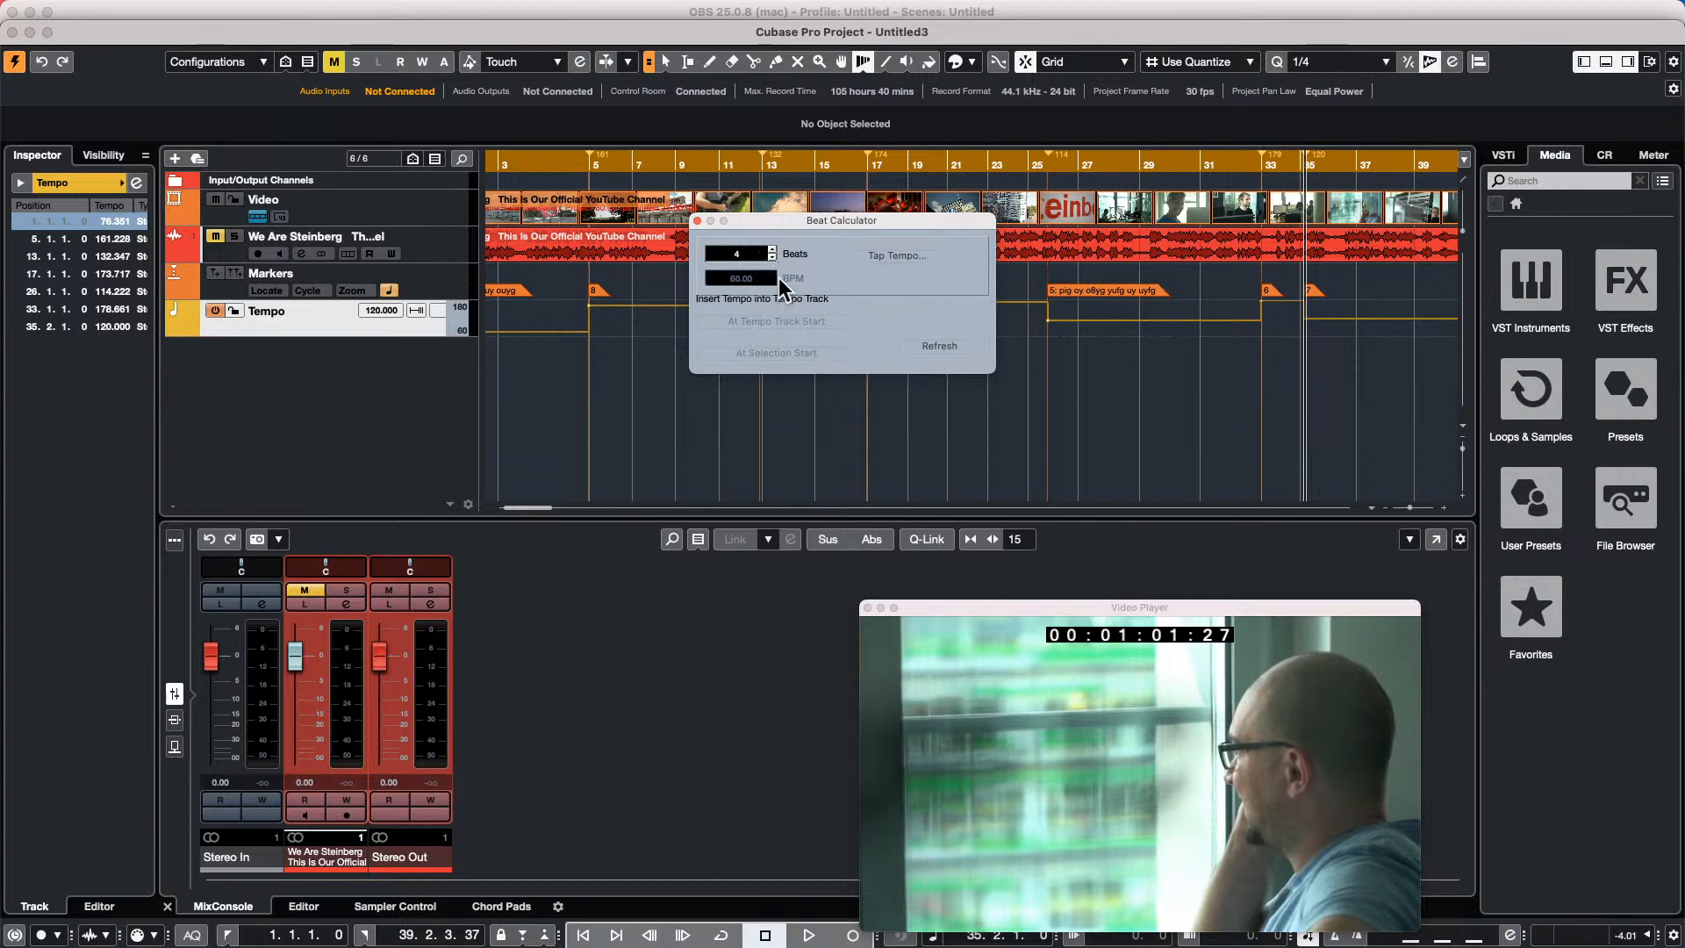
{"action": "left_click", "coordinate": [895, 256]}
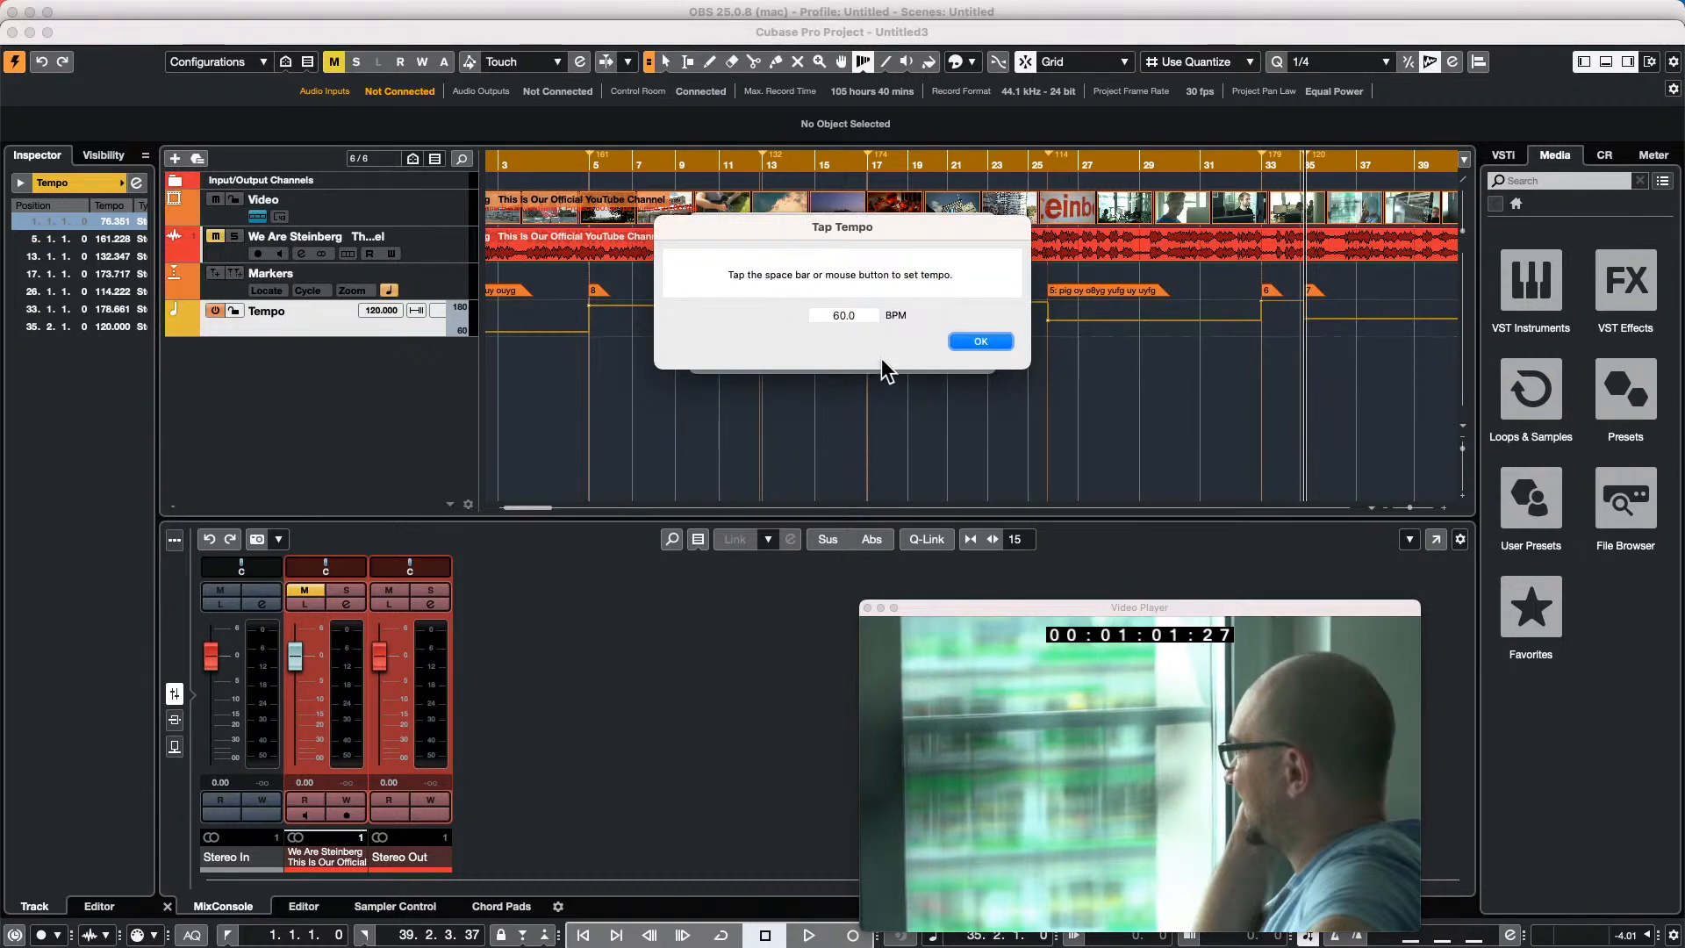
{"action": "key", "text": "space"}
{"action": "key", "text": "space"}
{"action": "left_click", "coordinate": [980, 341]}
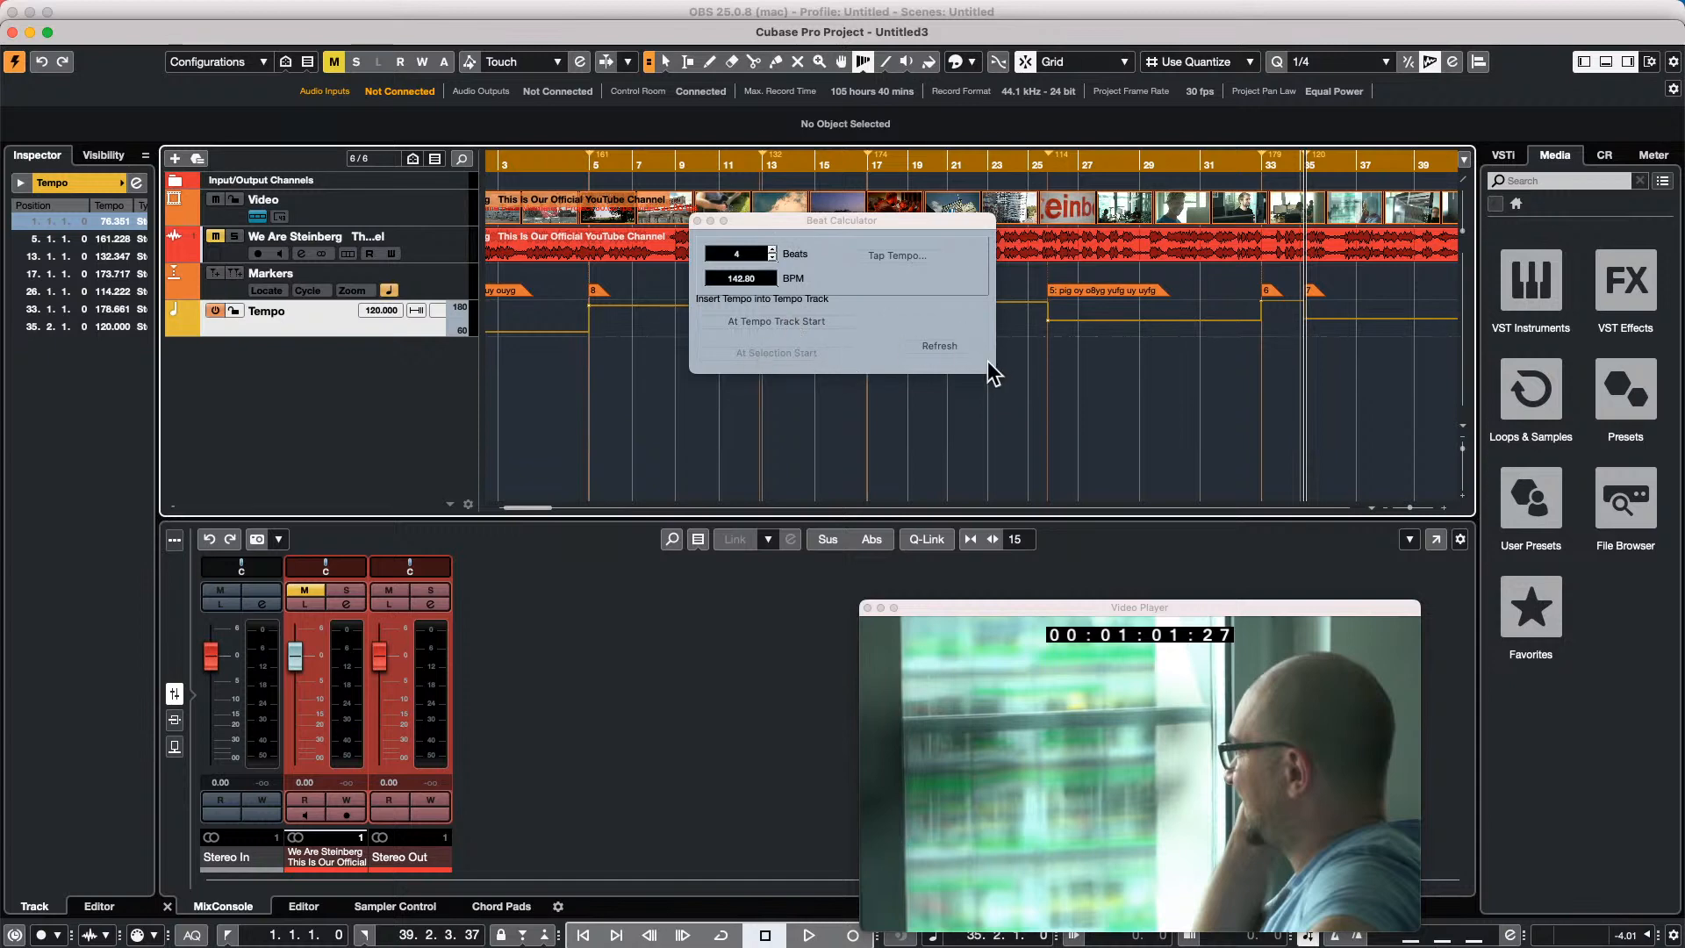
{"action": "left_click", "coordinate": [697, 220]}
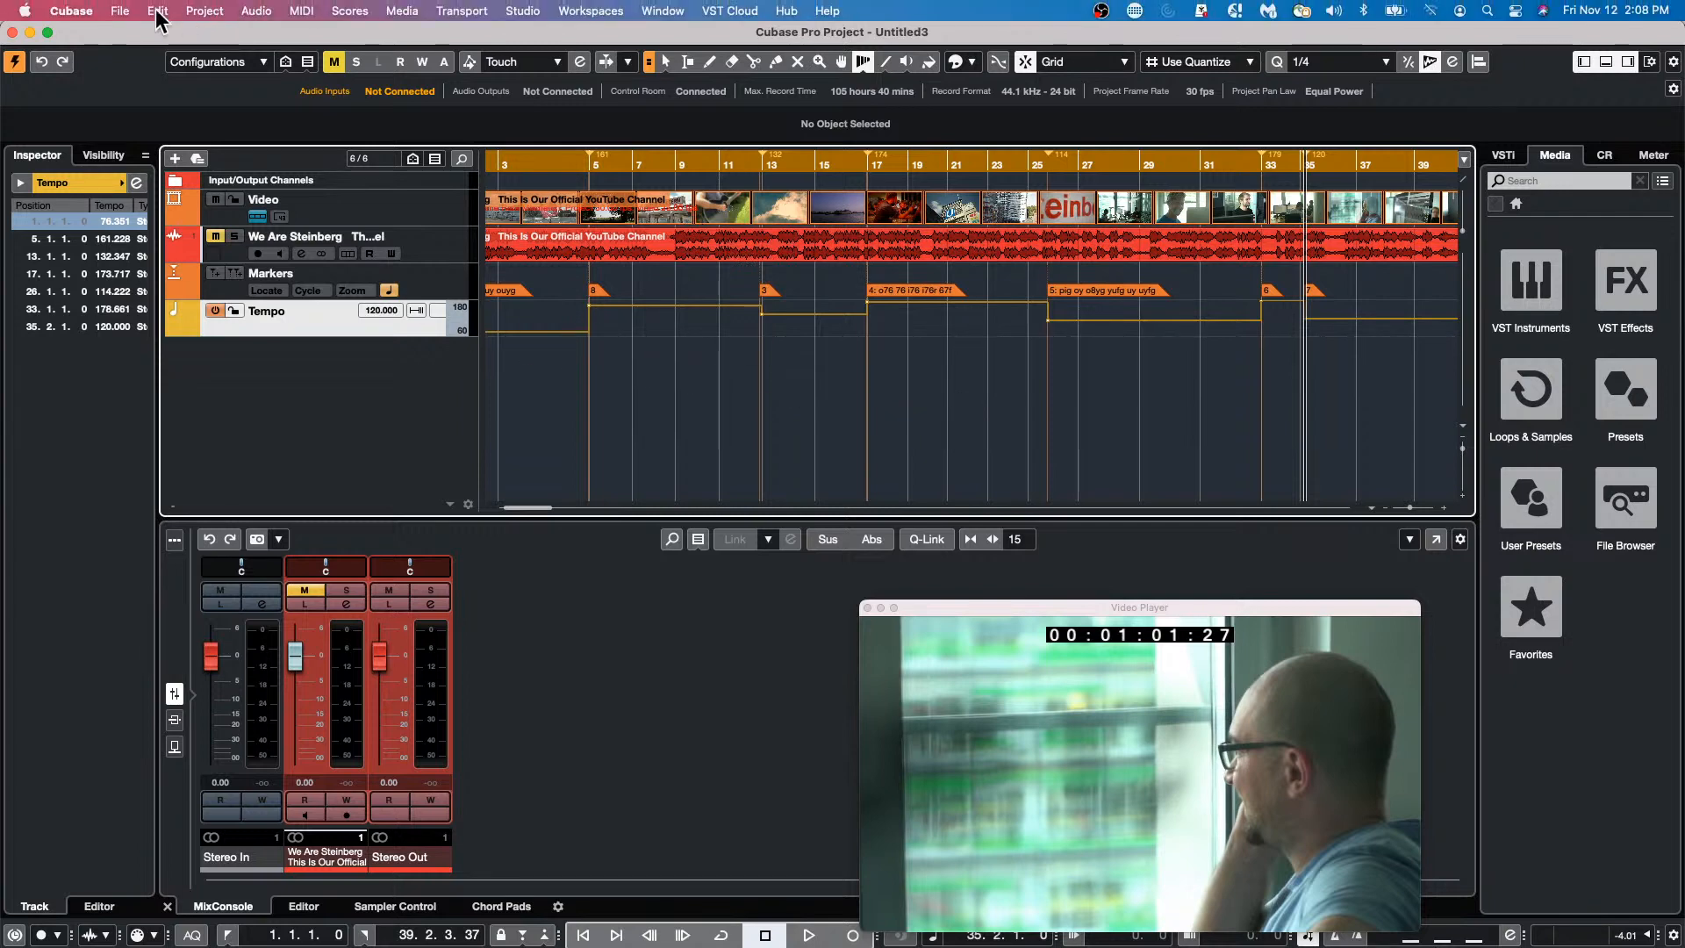
Open the recent project "Feel Good c7.cpr" and activate it.
{"action": "left_click", "coordinate": [131, 13]}
{"action": "mouse_move", "coordinate": [181, 385]}
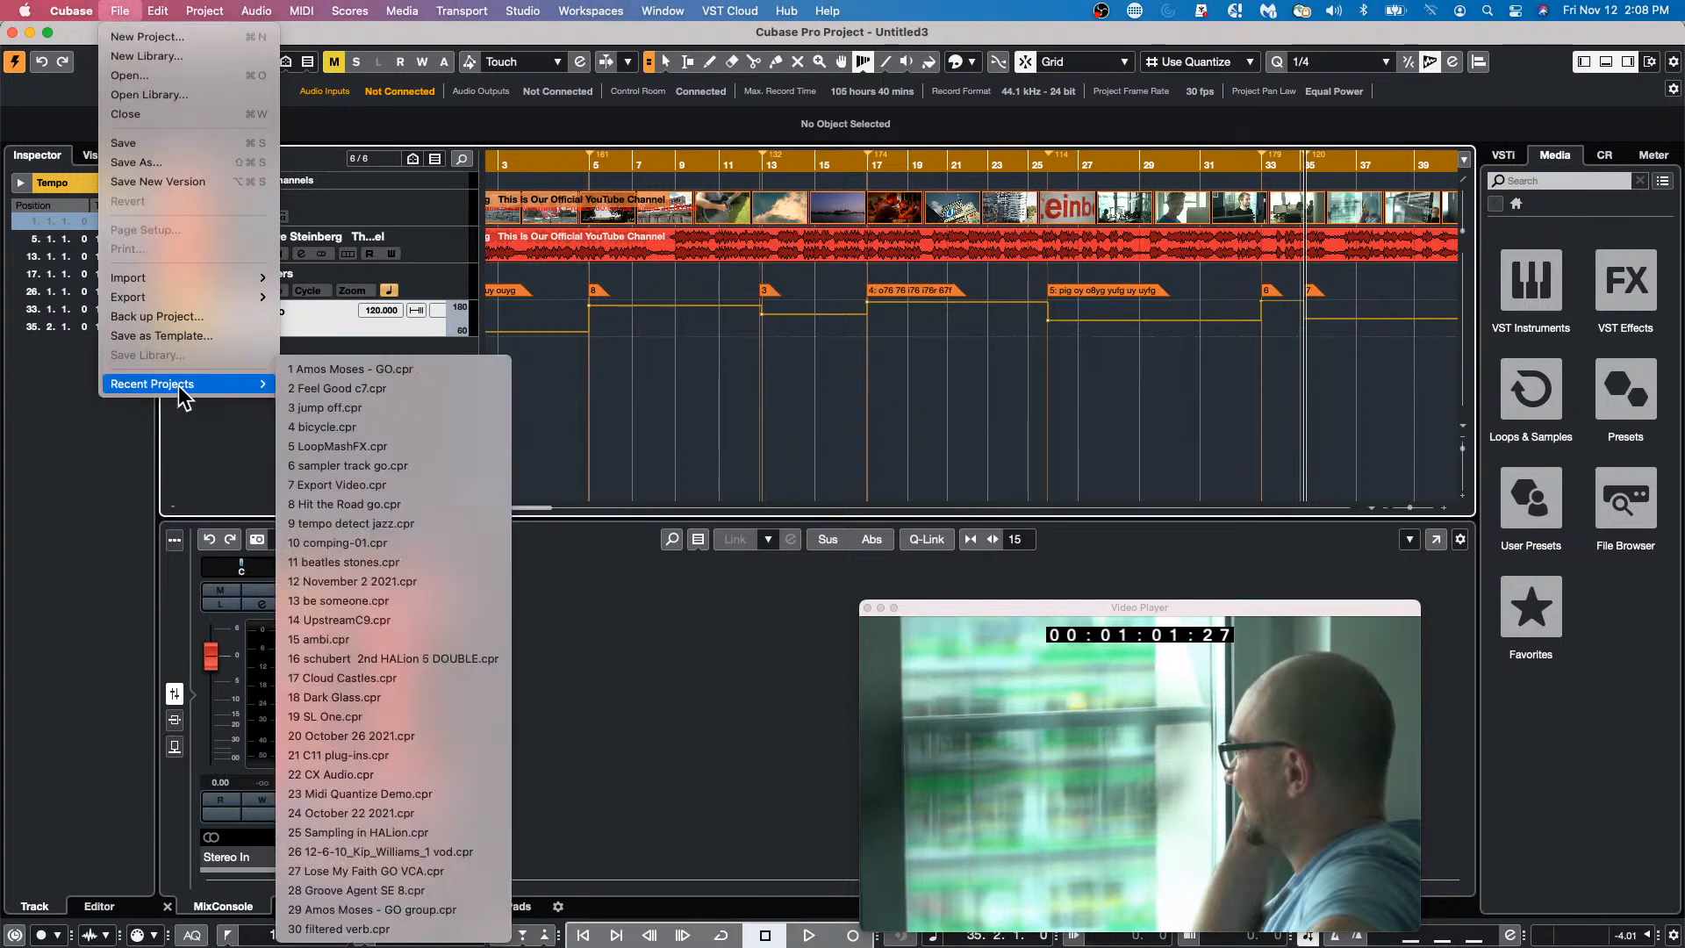
{"action": "left_click", "coordinate": [457, 389]}
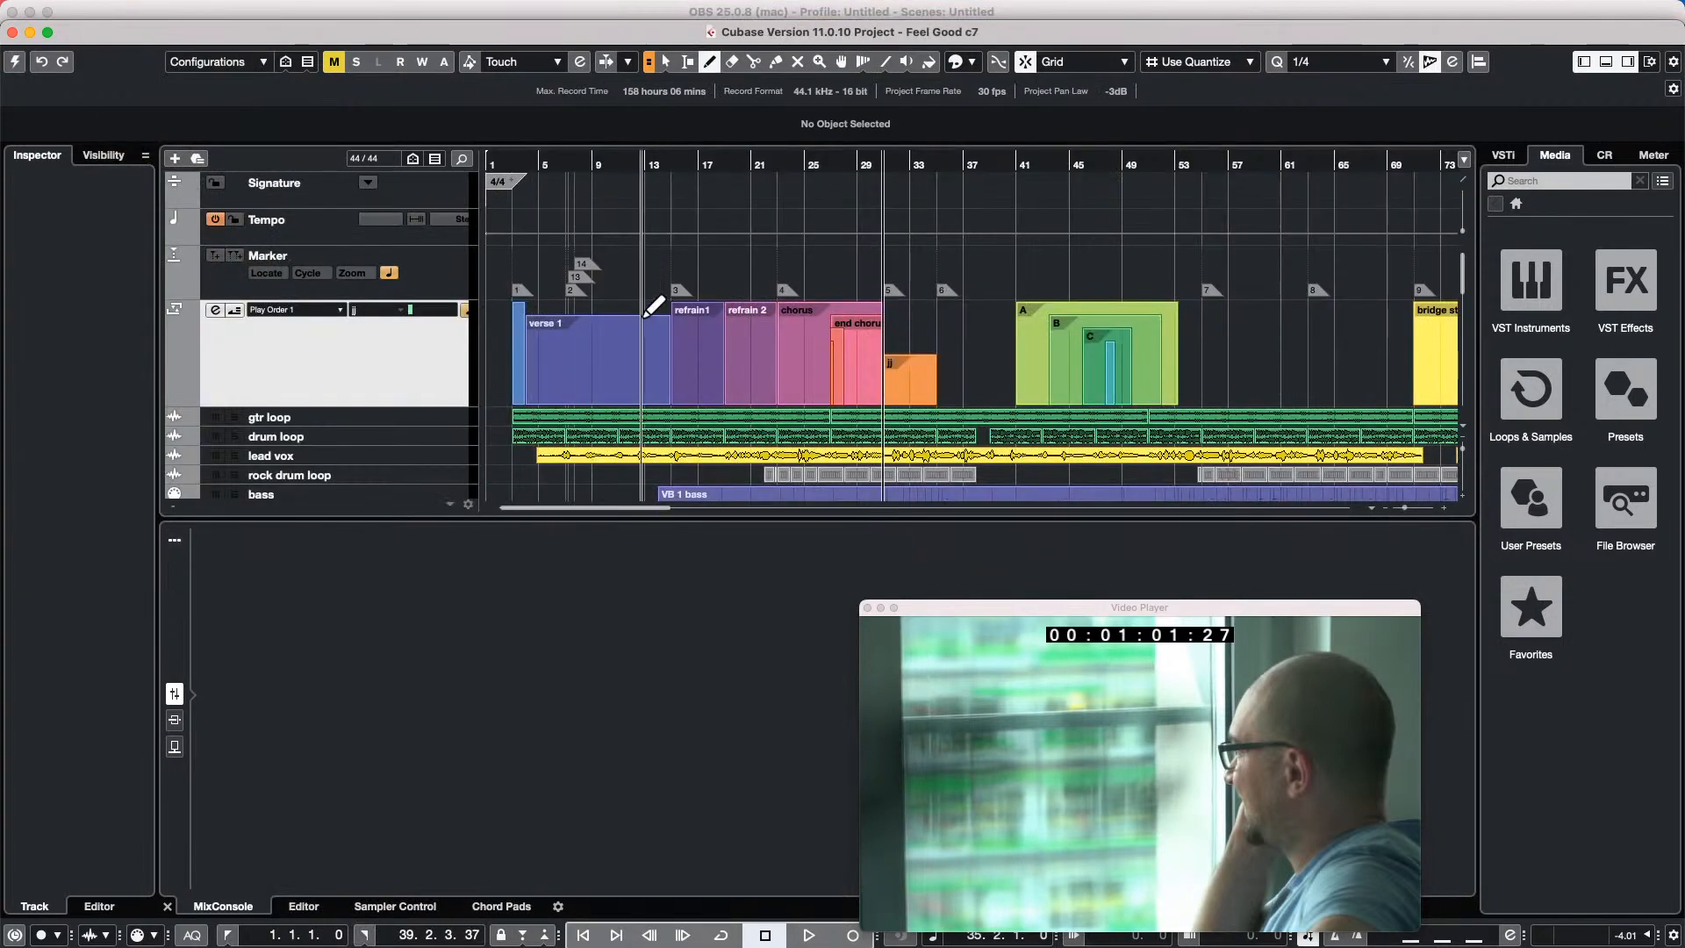
{"action": "left_click", "coordinate": [15, 61]}
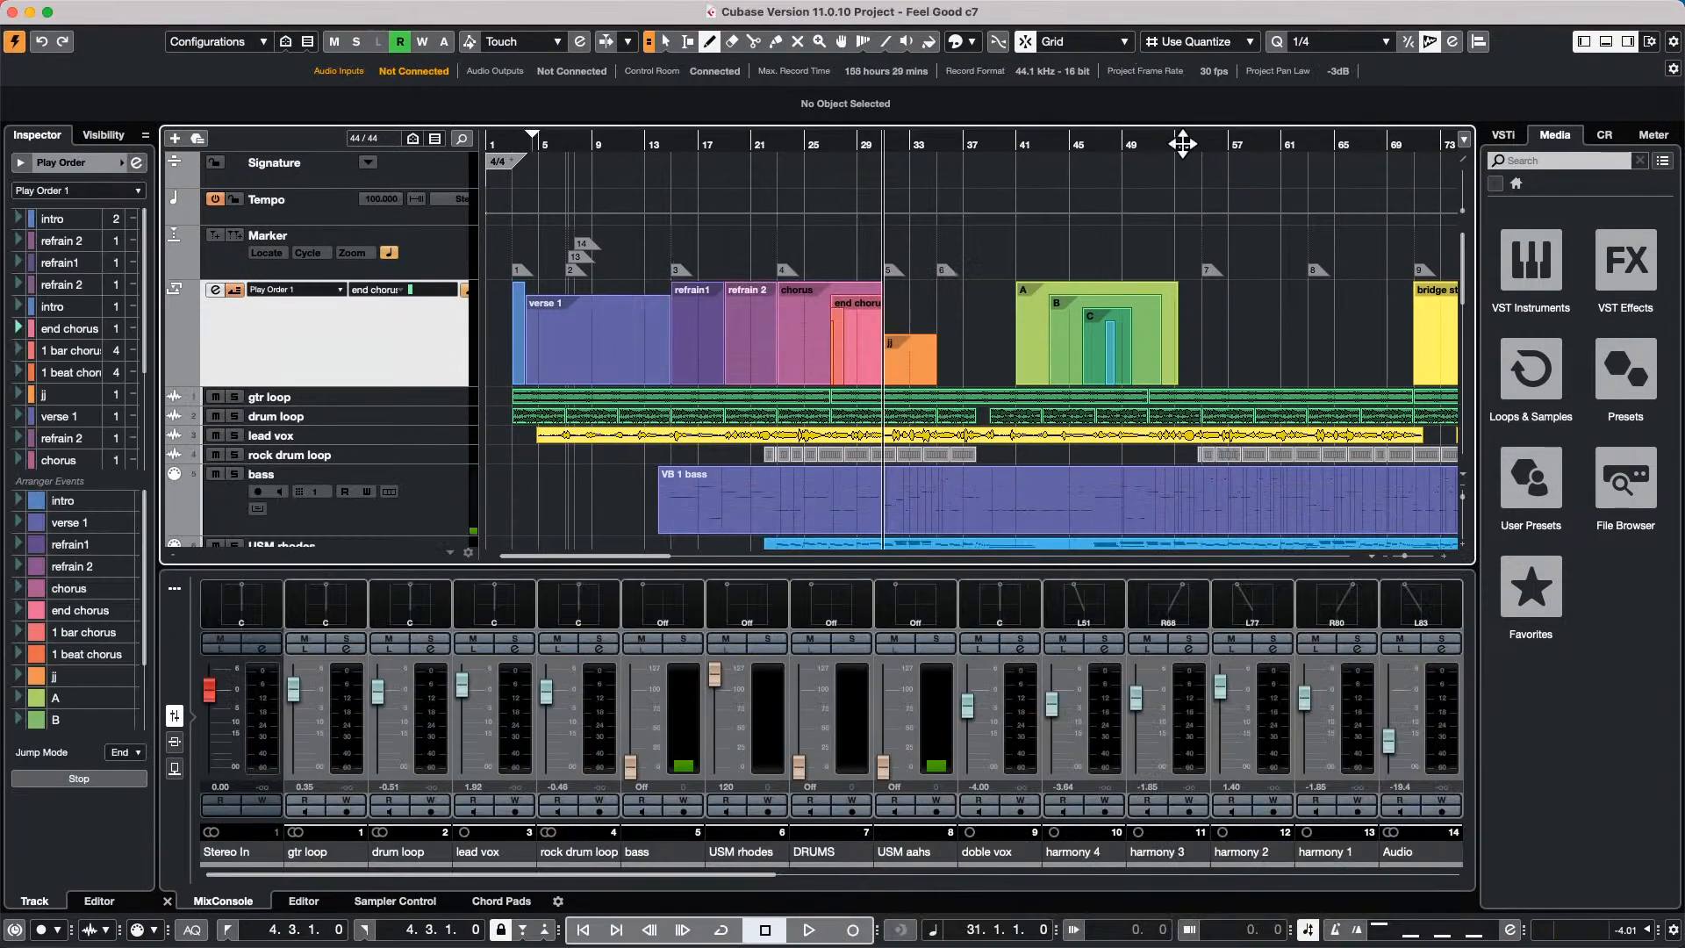
{"action": "scroll", "coordinate": [781, 349], "scroll_direction": "down", "scroll_amount": 1}
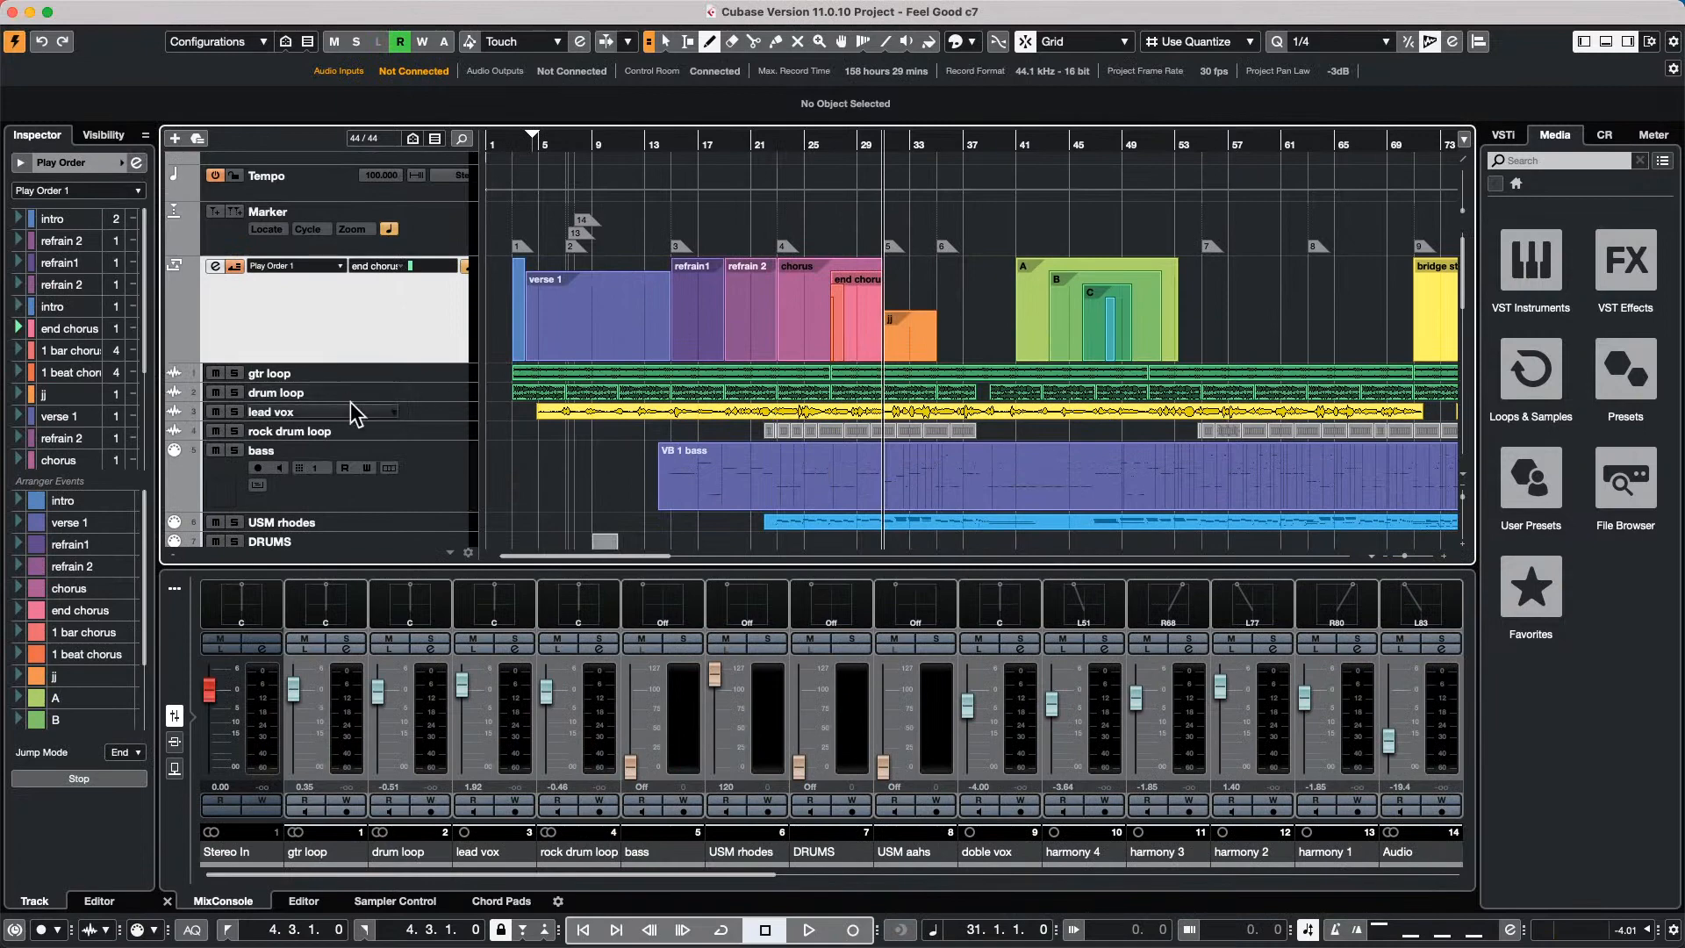
Increase the heights of the drum loop, lead vox and gtr loop tracks so their waveforms and track controls are readable.
{"action": "left_click_drag", "start_coordinate": [355, 398], "coordinate": [356, 416]}
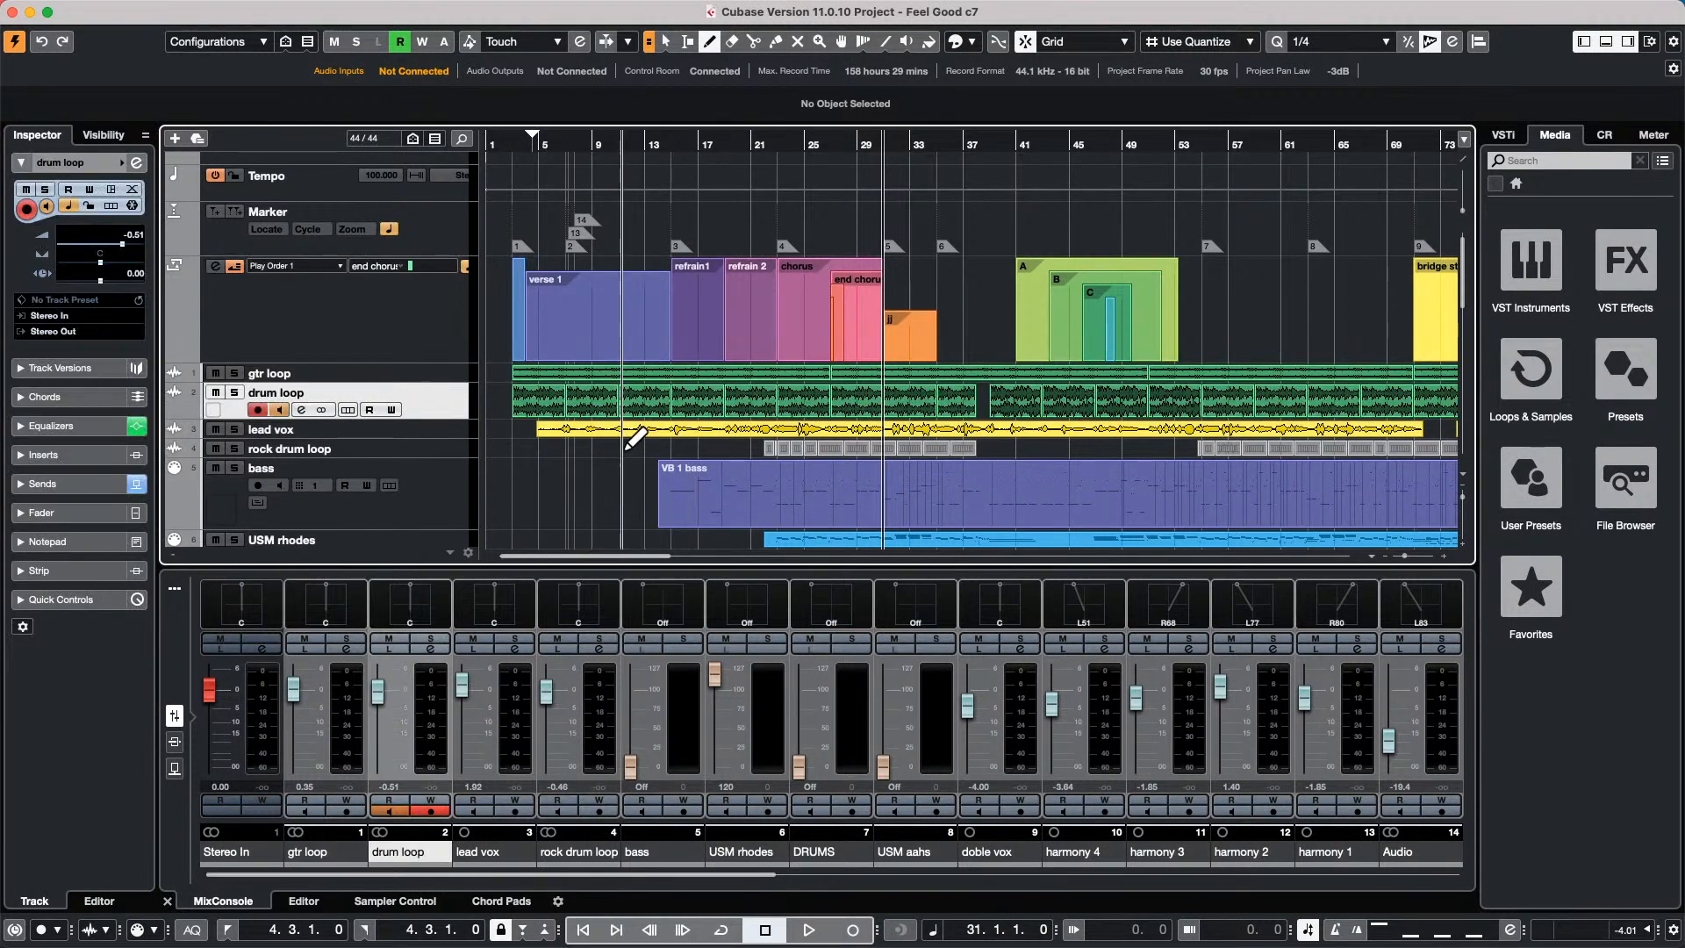
{"action": "left_click", "coordinate": [419, 438]}
{"action": "left_click_drag", "start_coordinate": [419, 446], "coordinate": [419, 456]}
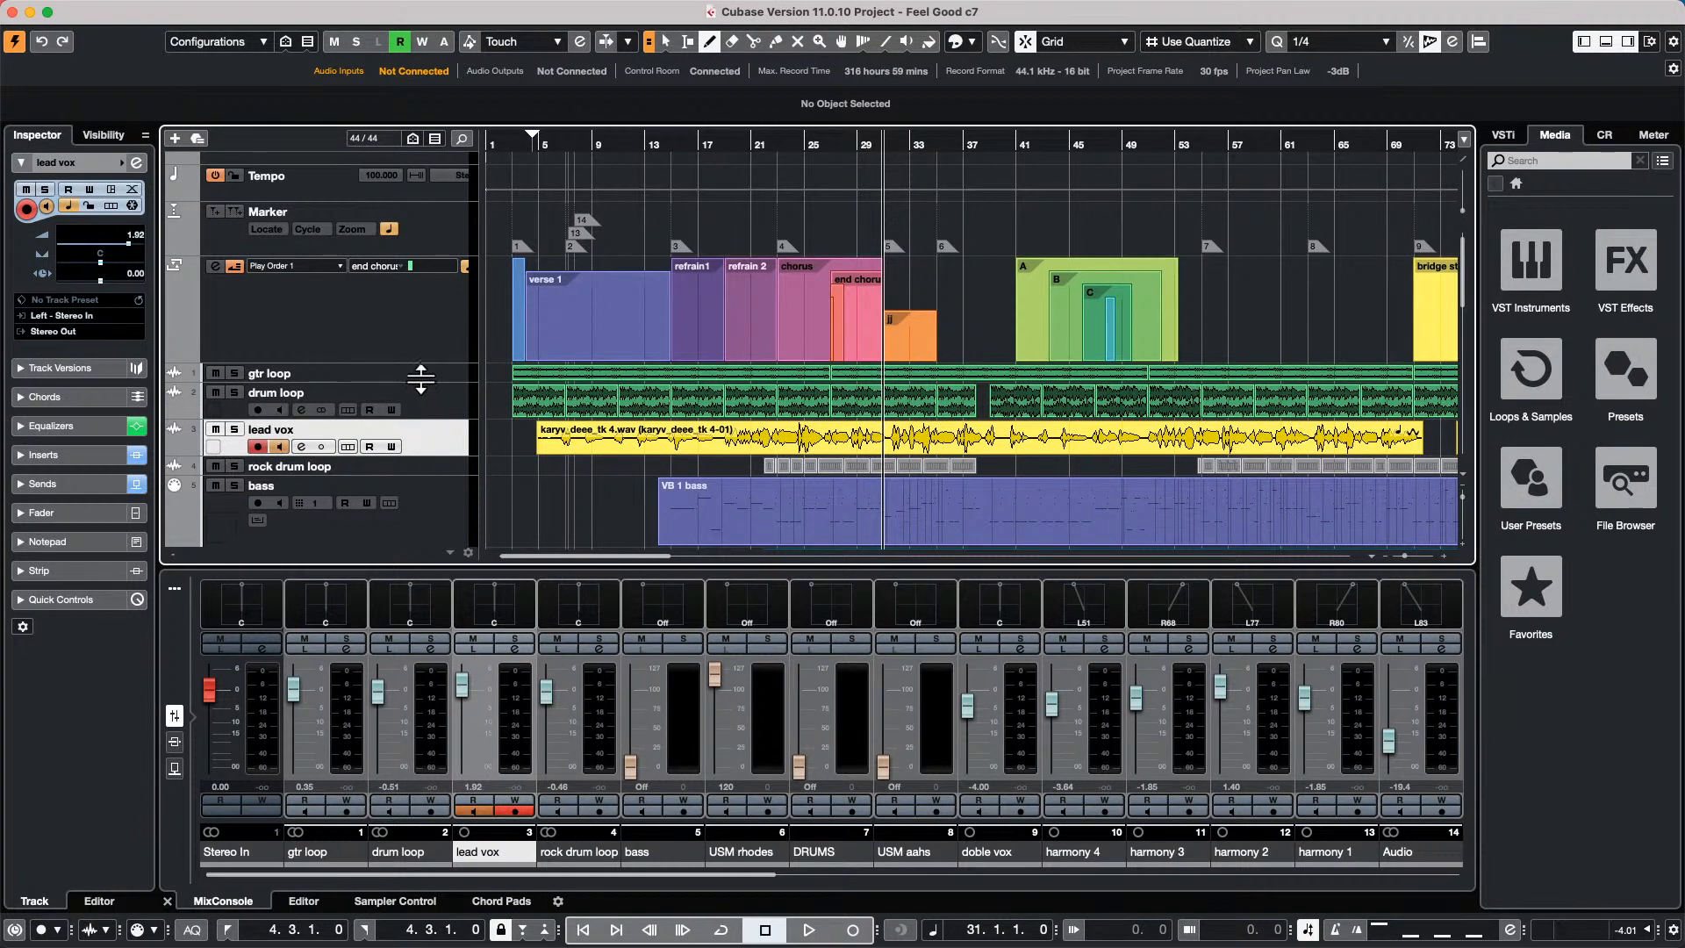
{"action": "left_click_drag", "start_coordinate": [421, 380], "coordinate": [421, 399]}
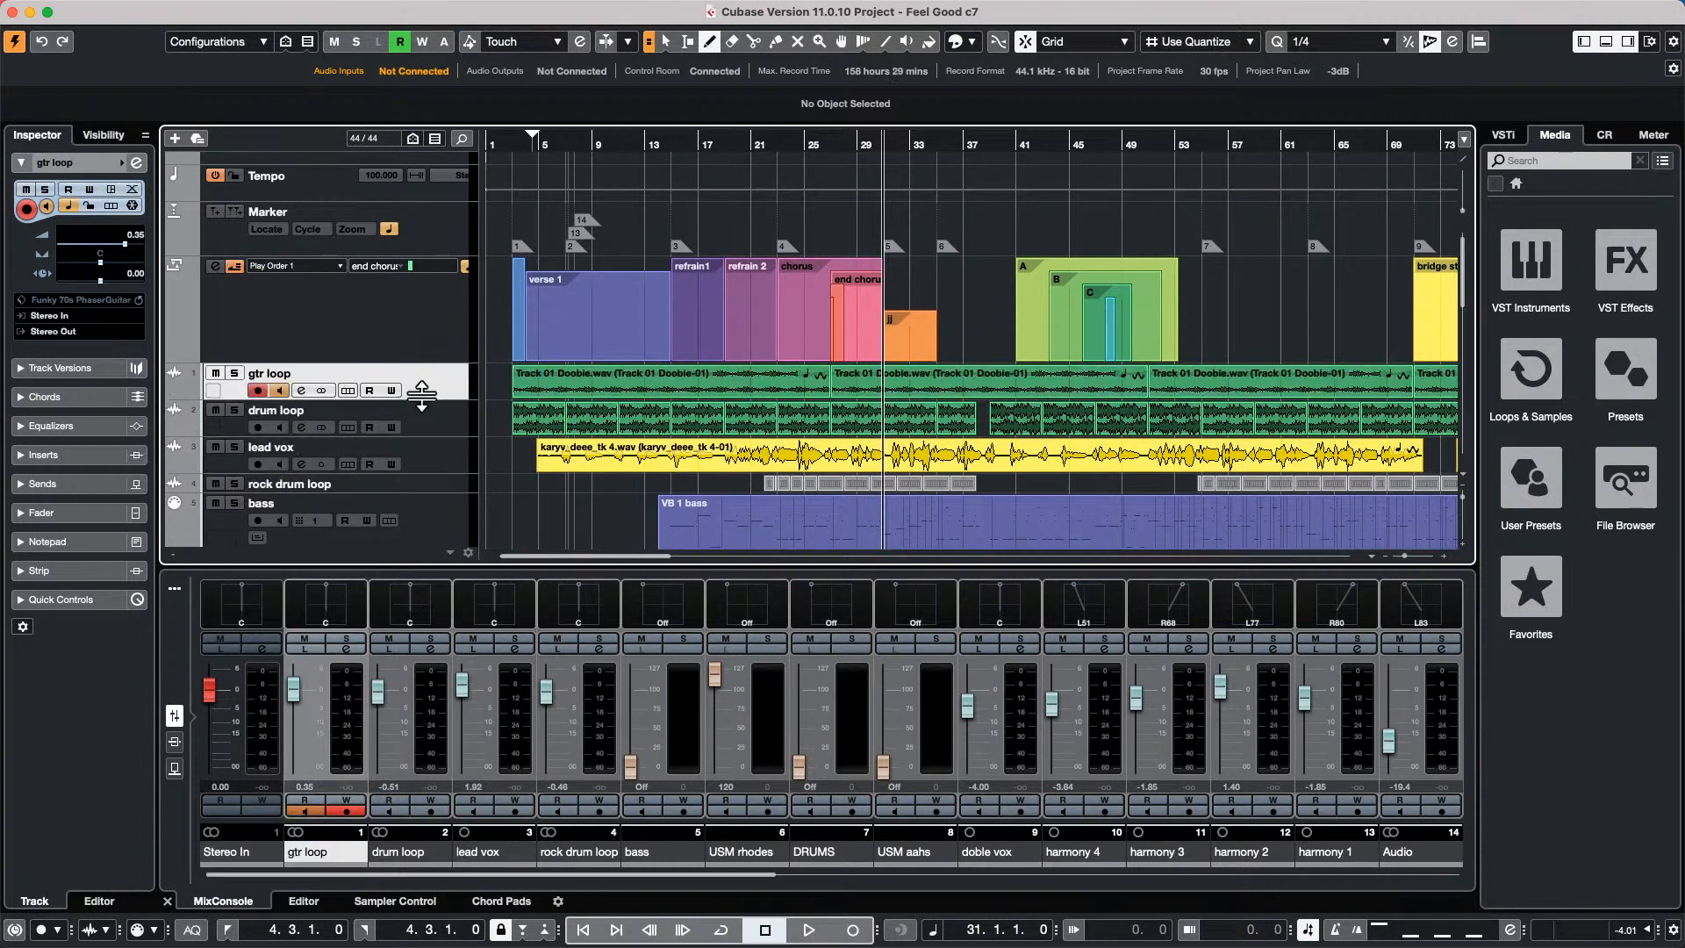
Use the Mute tool to mute the gtr loop event from bar 51, the drum loop event at bar 27 and two rock drum loop parts.
{"action": "right_click", "coordinate": [625, 434]}
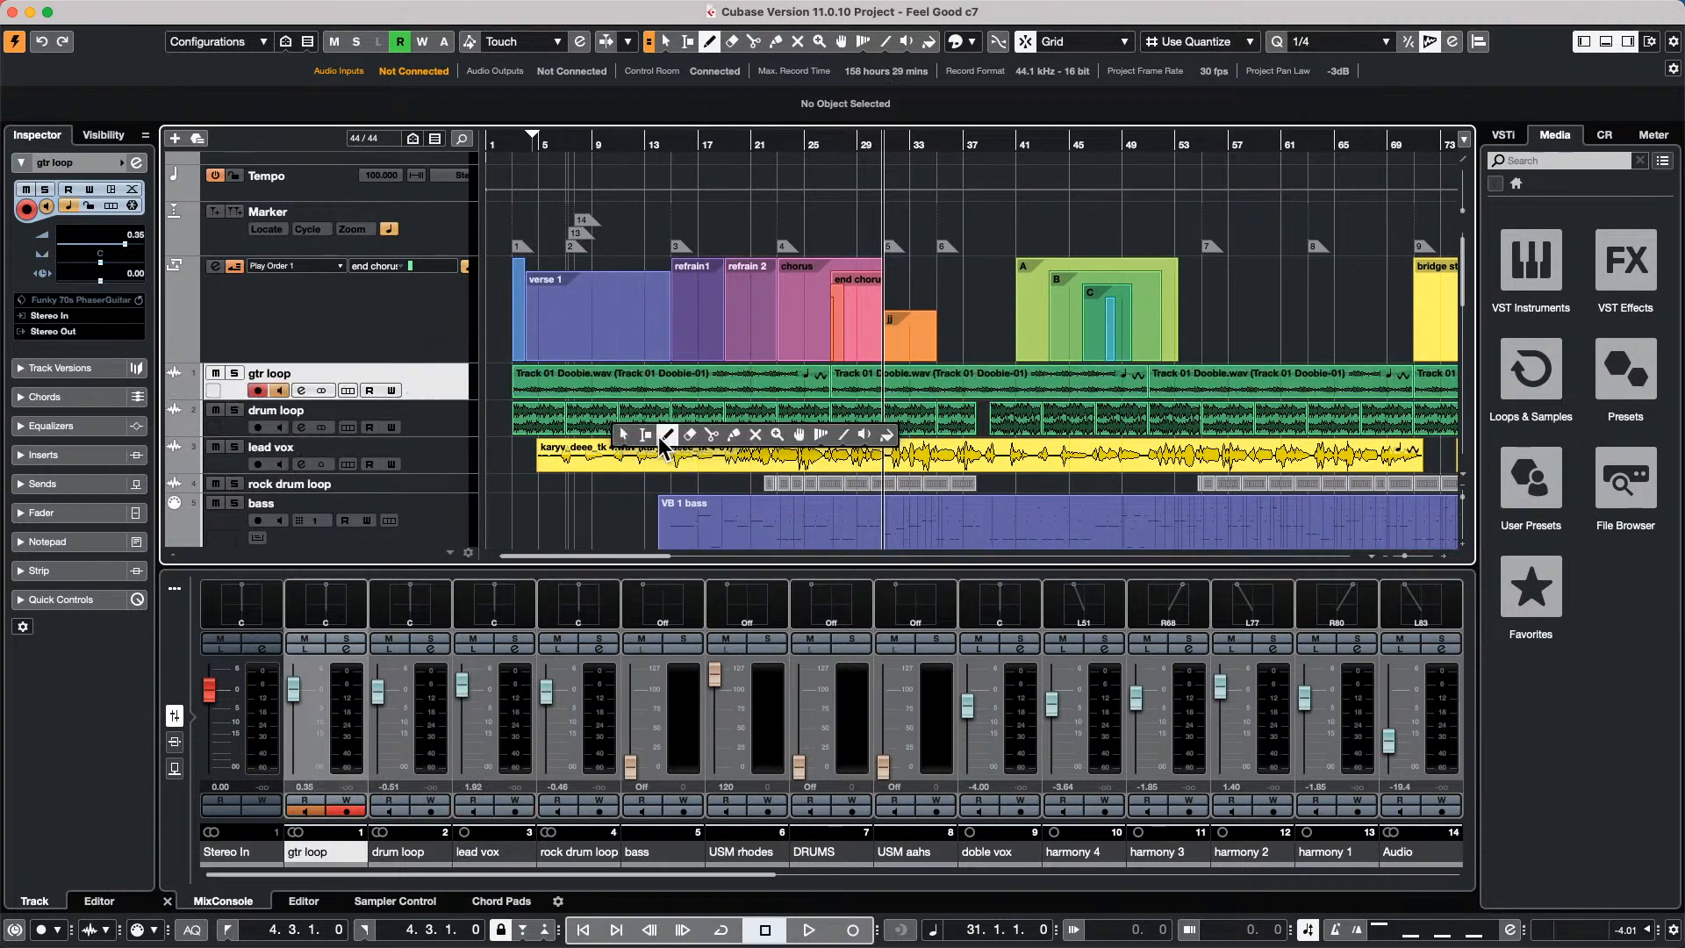
{"action": "left_click", "coordinate": [754, 433]}
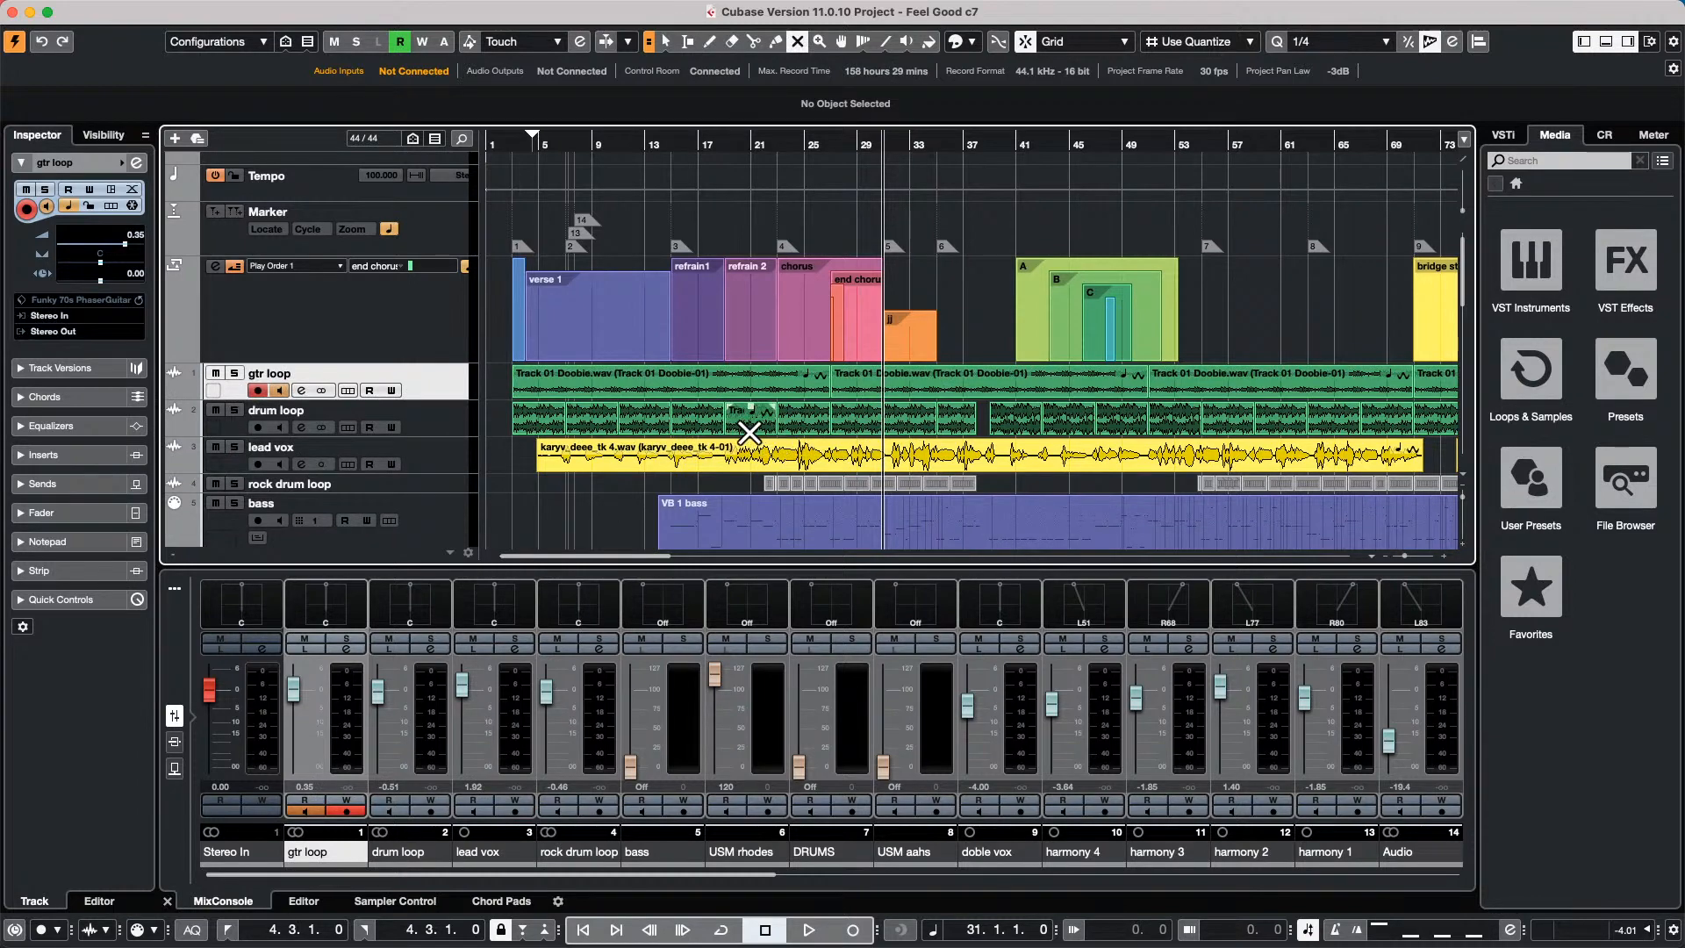
{"action": "left_click", "coordinate": [657, 416]}
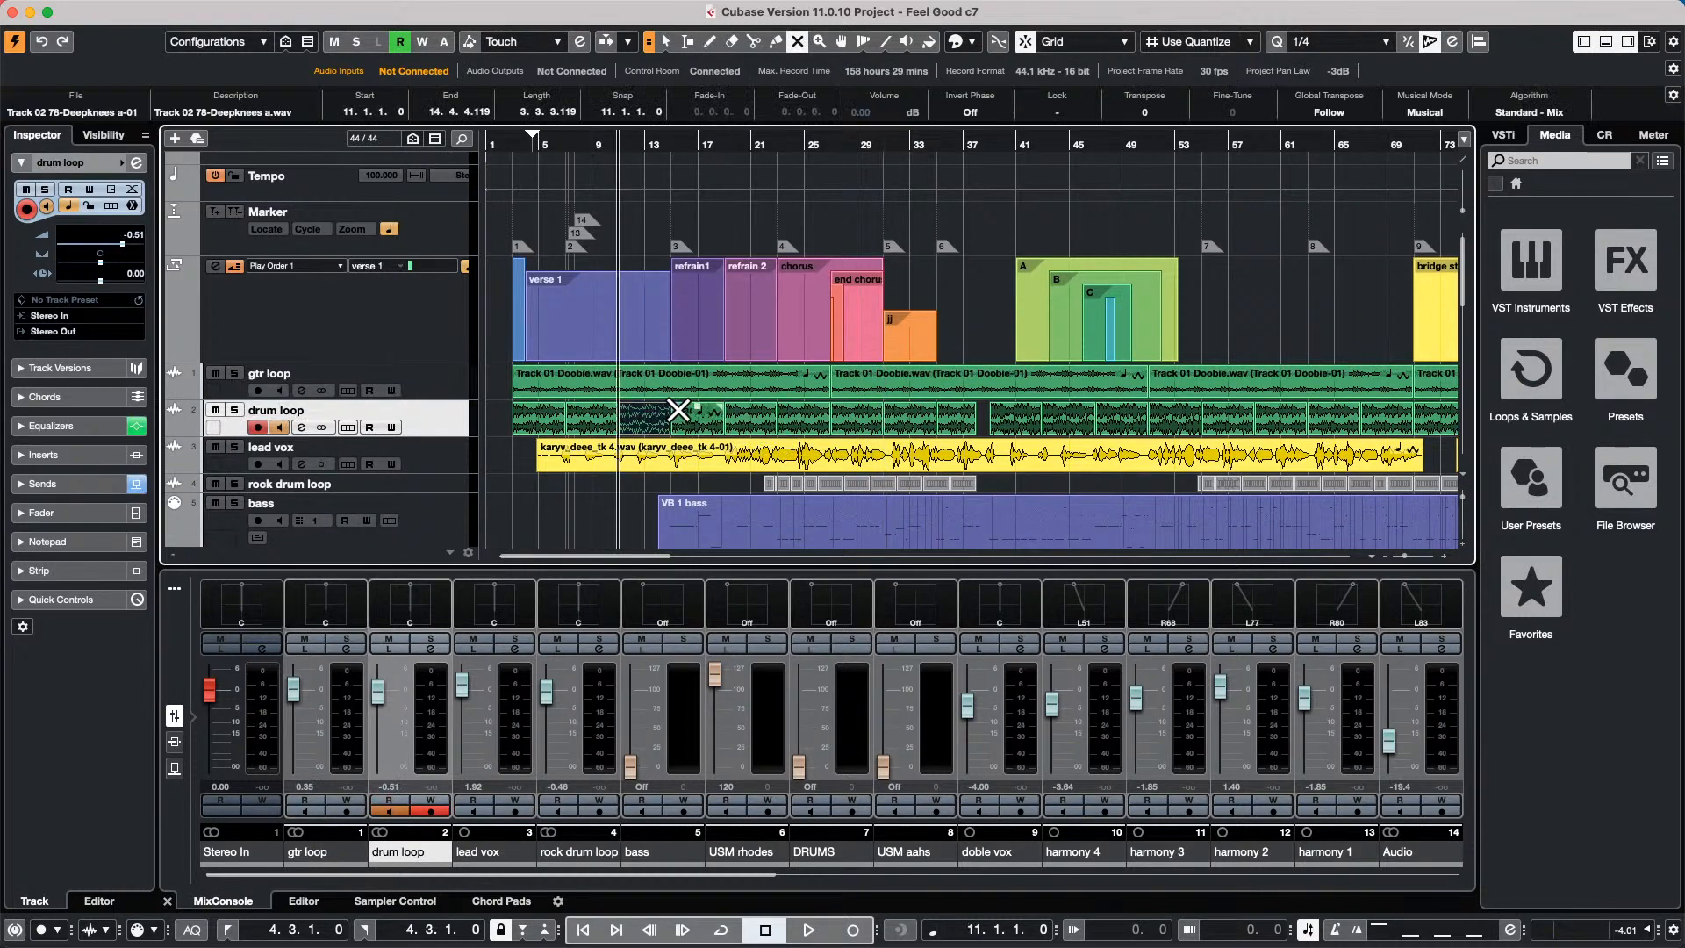
{"action": "left_click", "coordinate": [842, 412]}
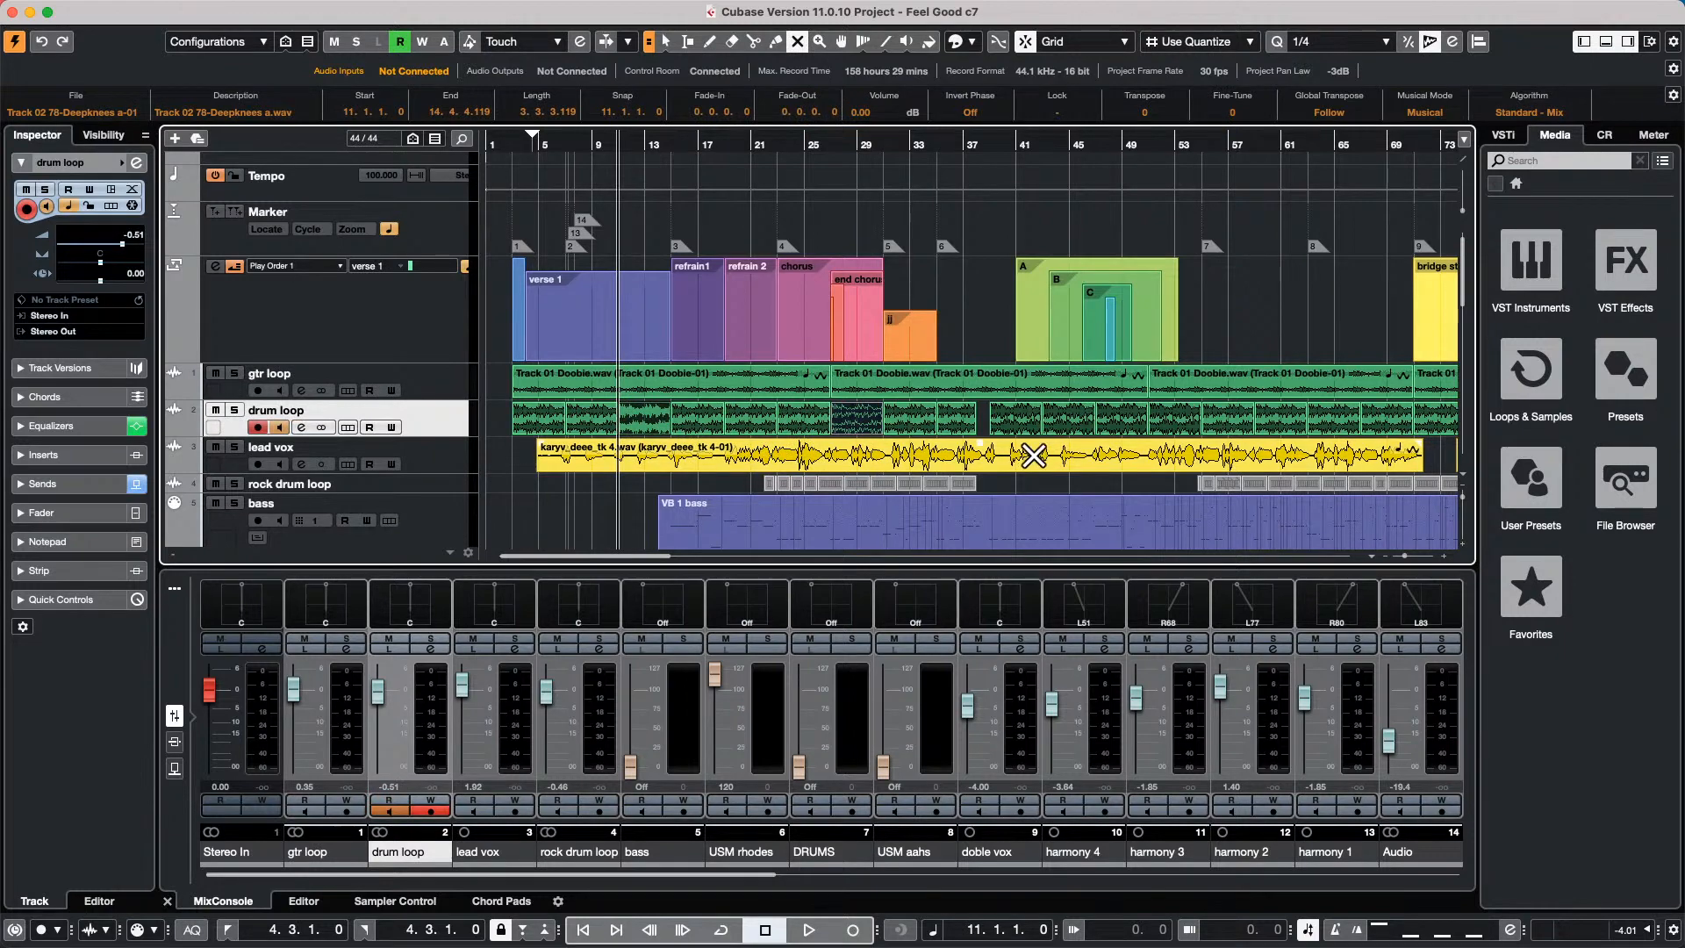
{"action": "left_click", "coordinate": [1331, 483]}
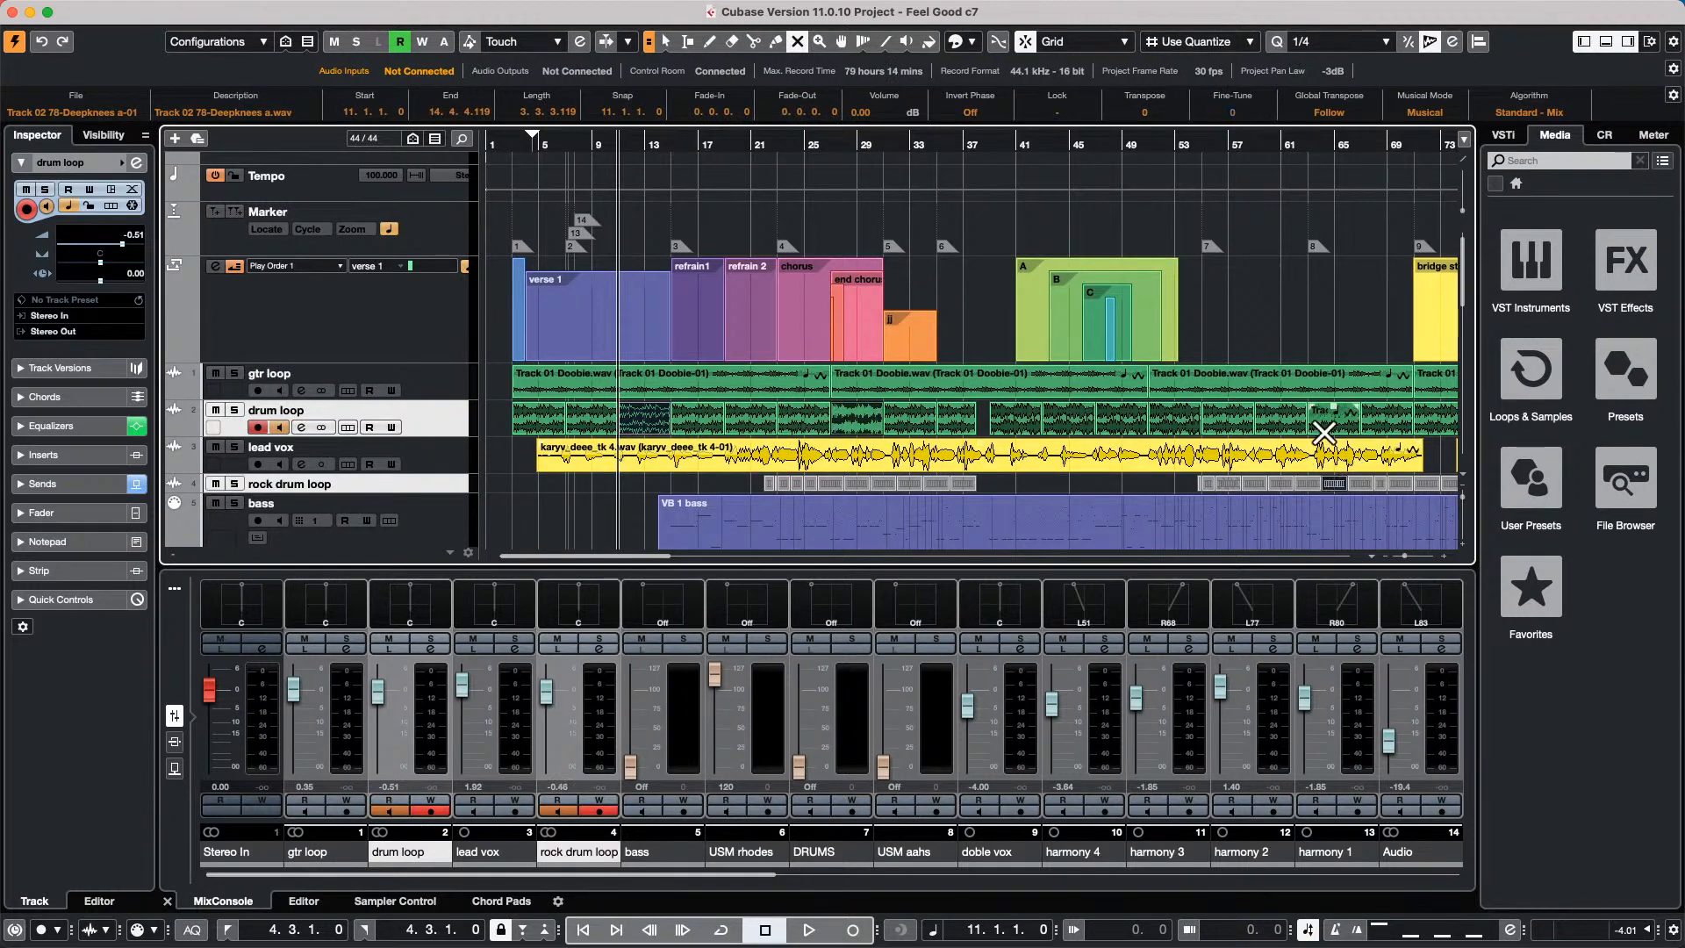
{"action": "left_click", "coordinate": [1327, 379]}
{"action": "left_click_drag", "start_coordinate": [996, 431], "coordinate": [559, 420]}
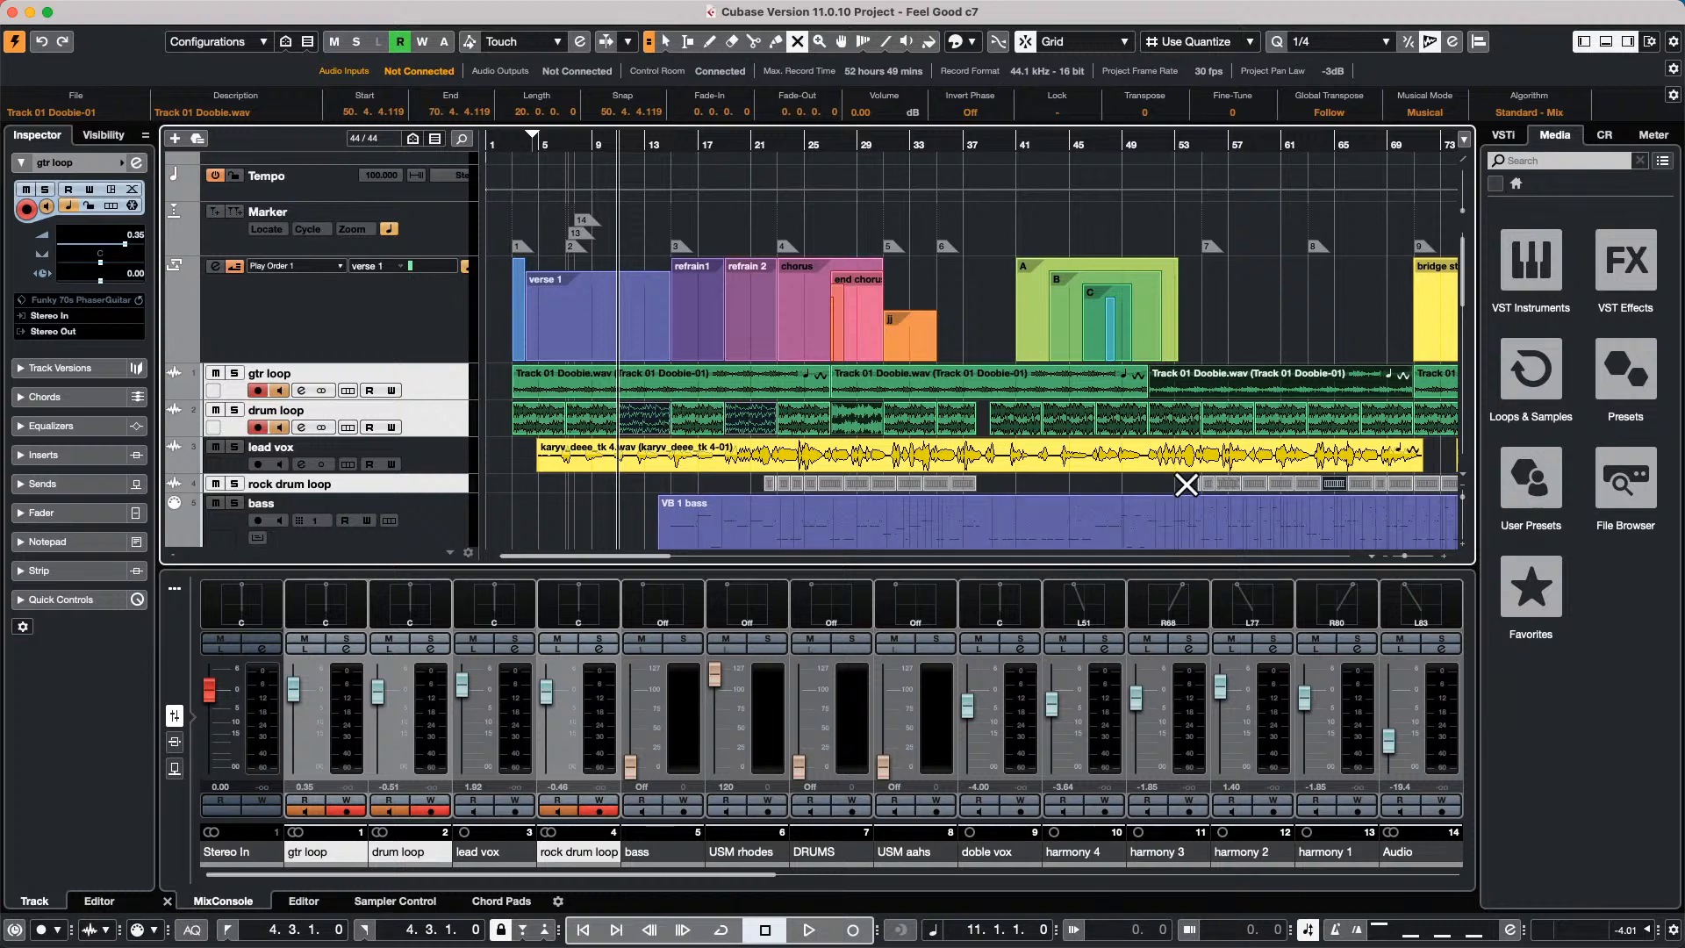
{"action": "left_click", "coordinate": [854, 485]}
{"action": "left_click", "coordinate": [1064, 387]}
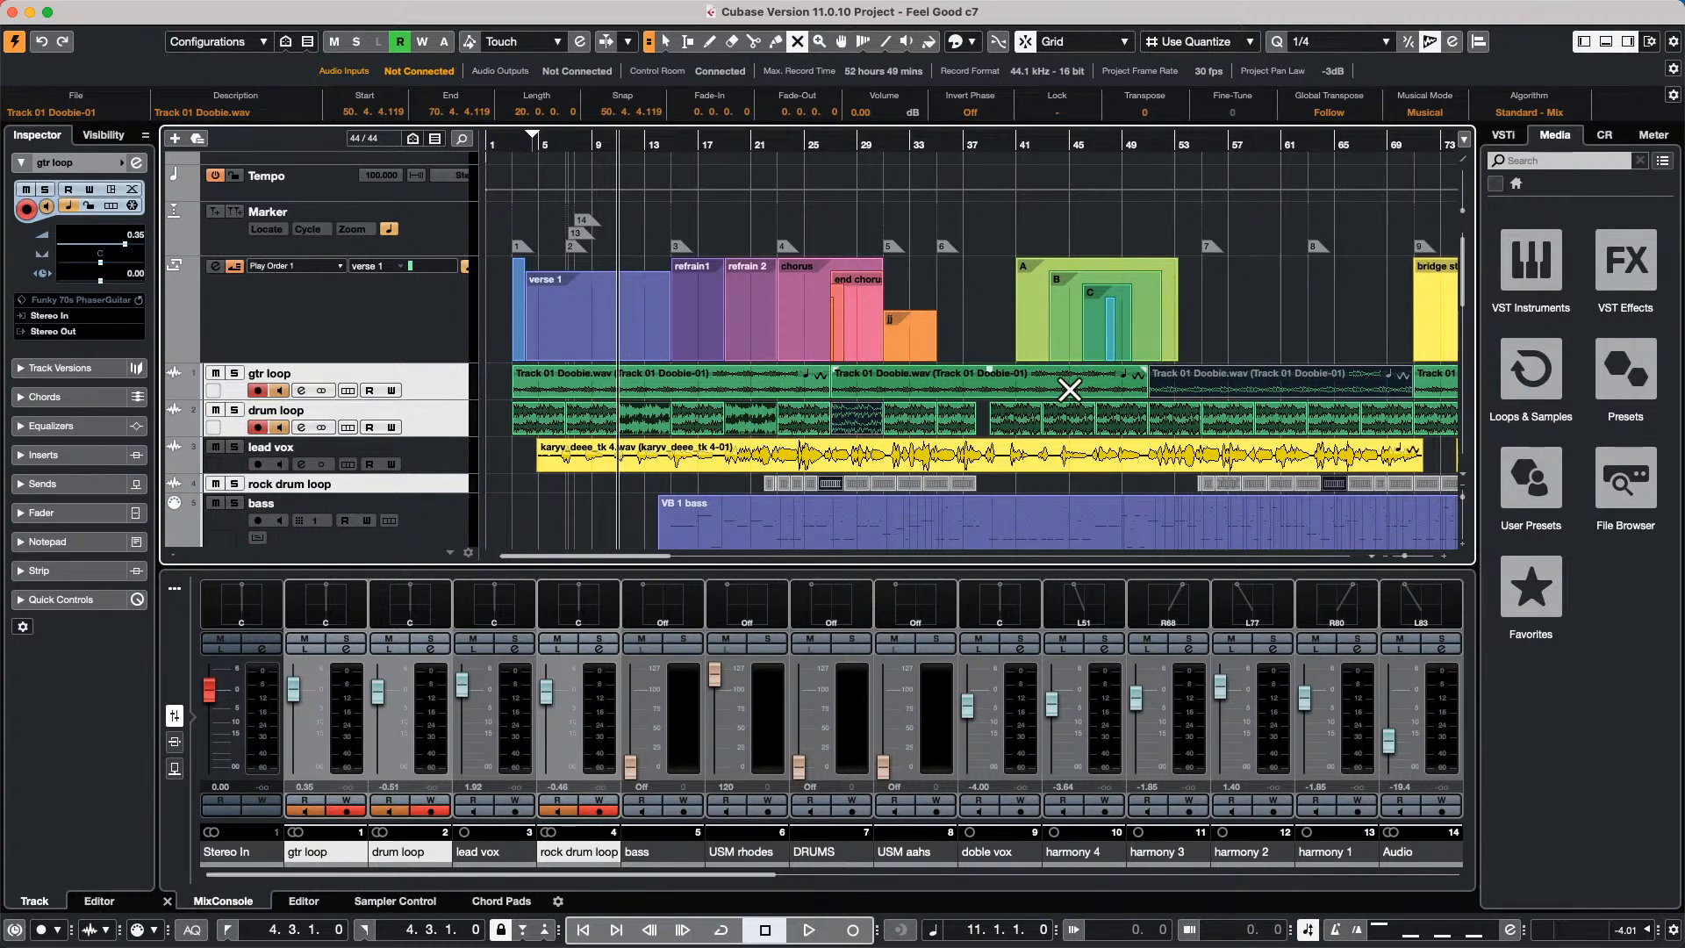
{"action": "left_click", "coordinate": [1064, 387]}
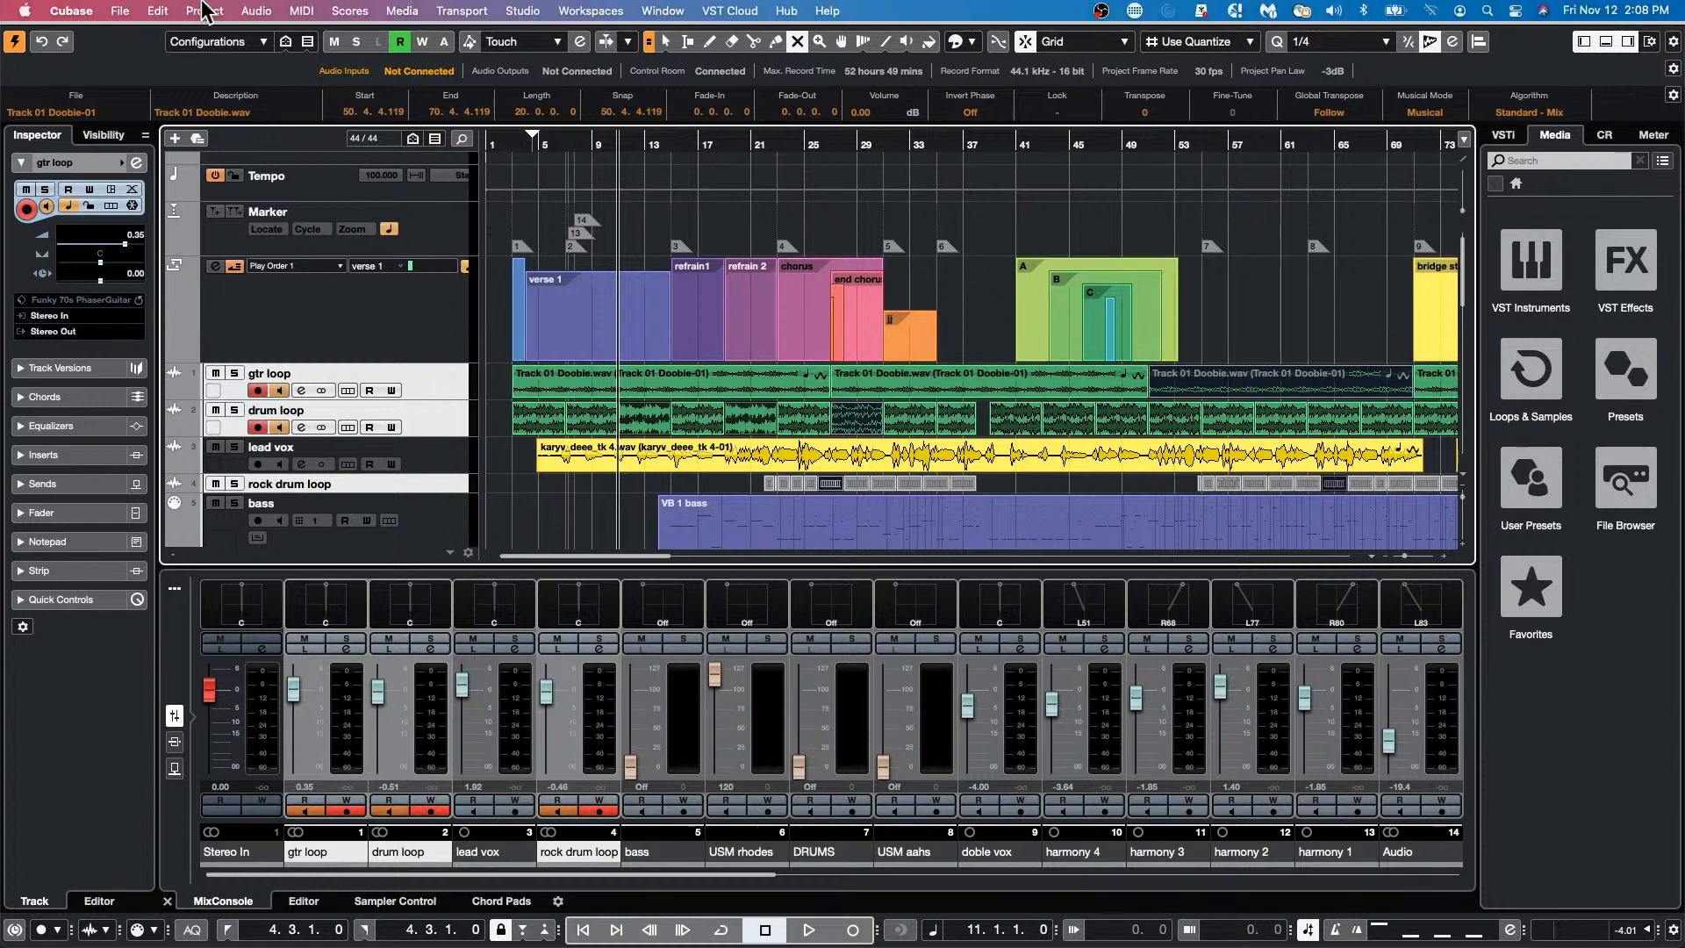
Open the Project Logical Editor and set its function to Select.
{"action": "left_click", "coordinate": [204, 11]}
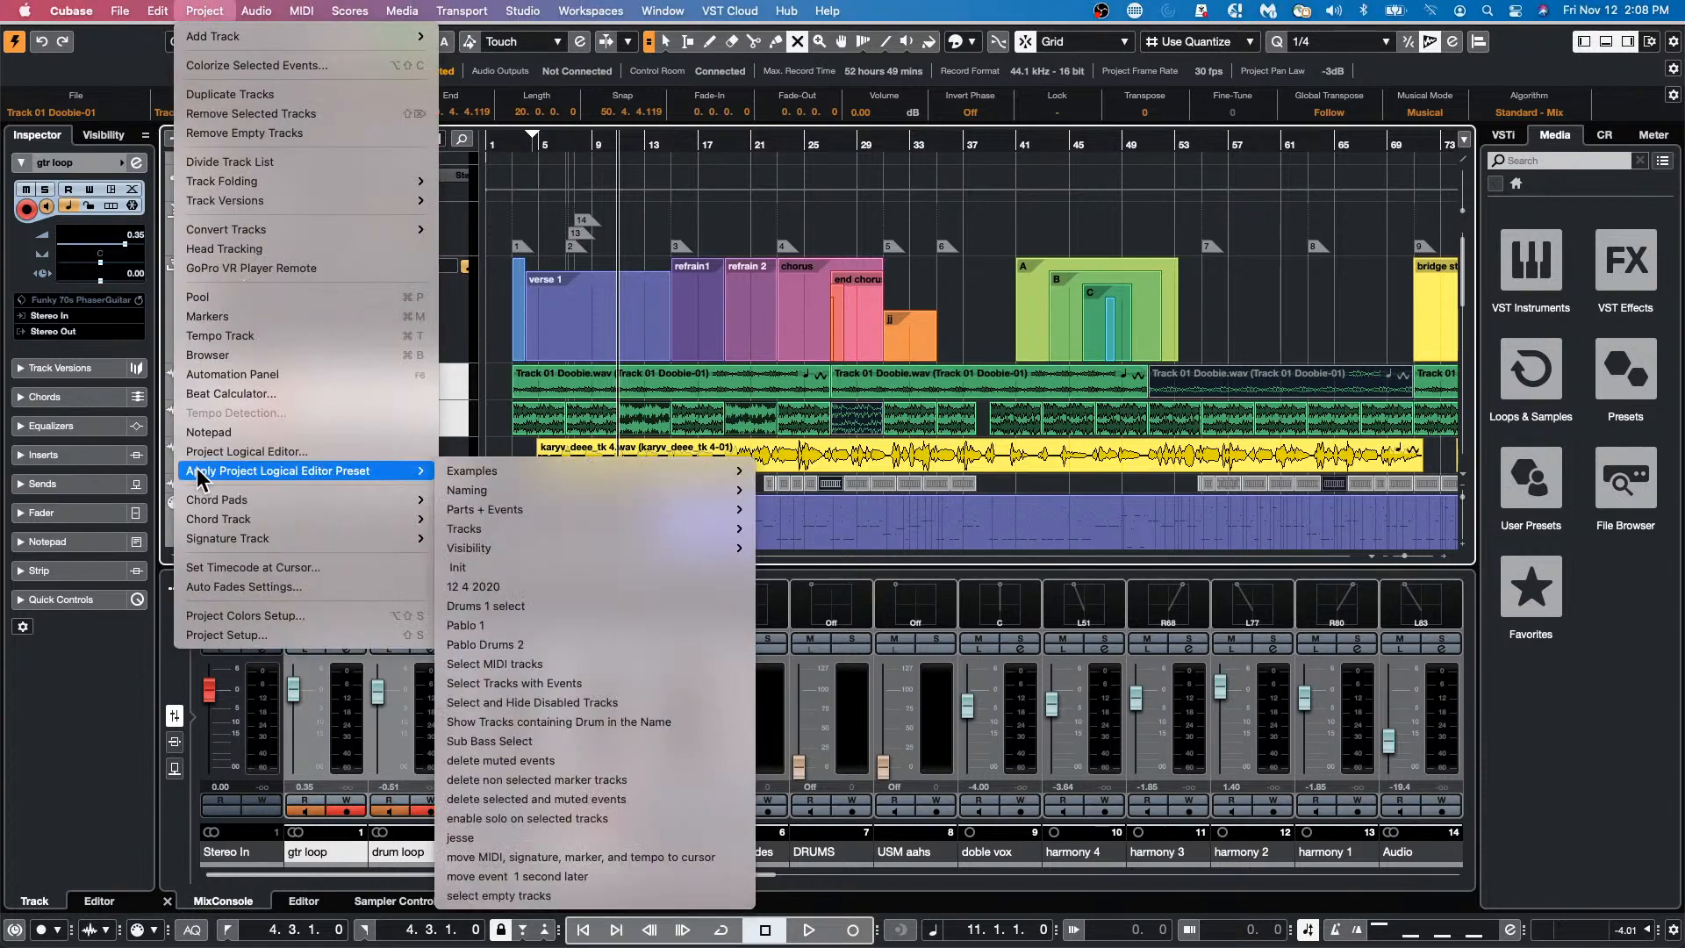
{"action": "left_click", "coordinate": [233, 451]}
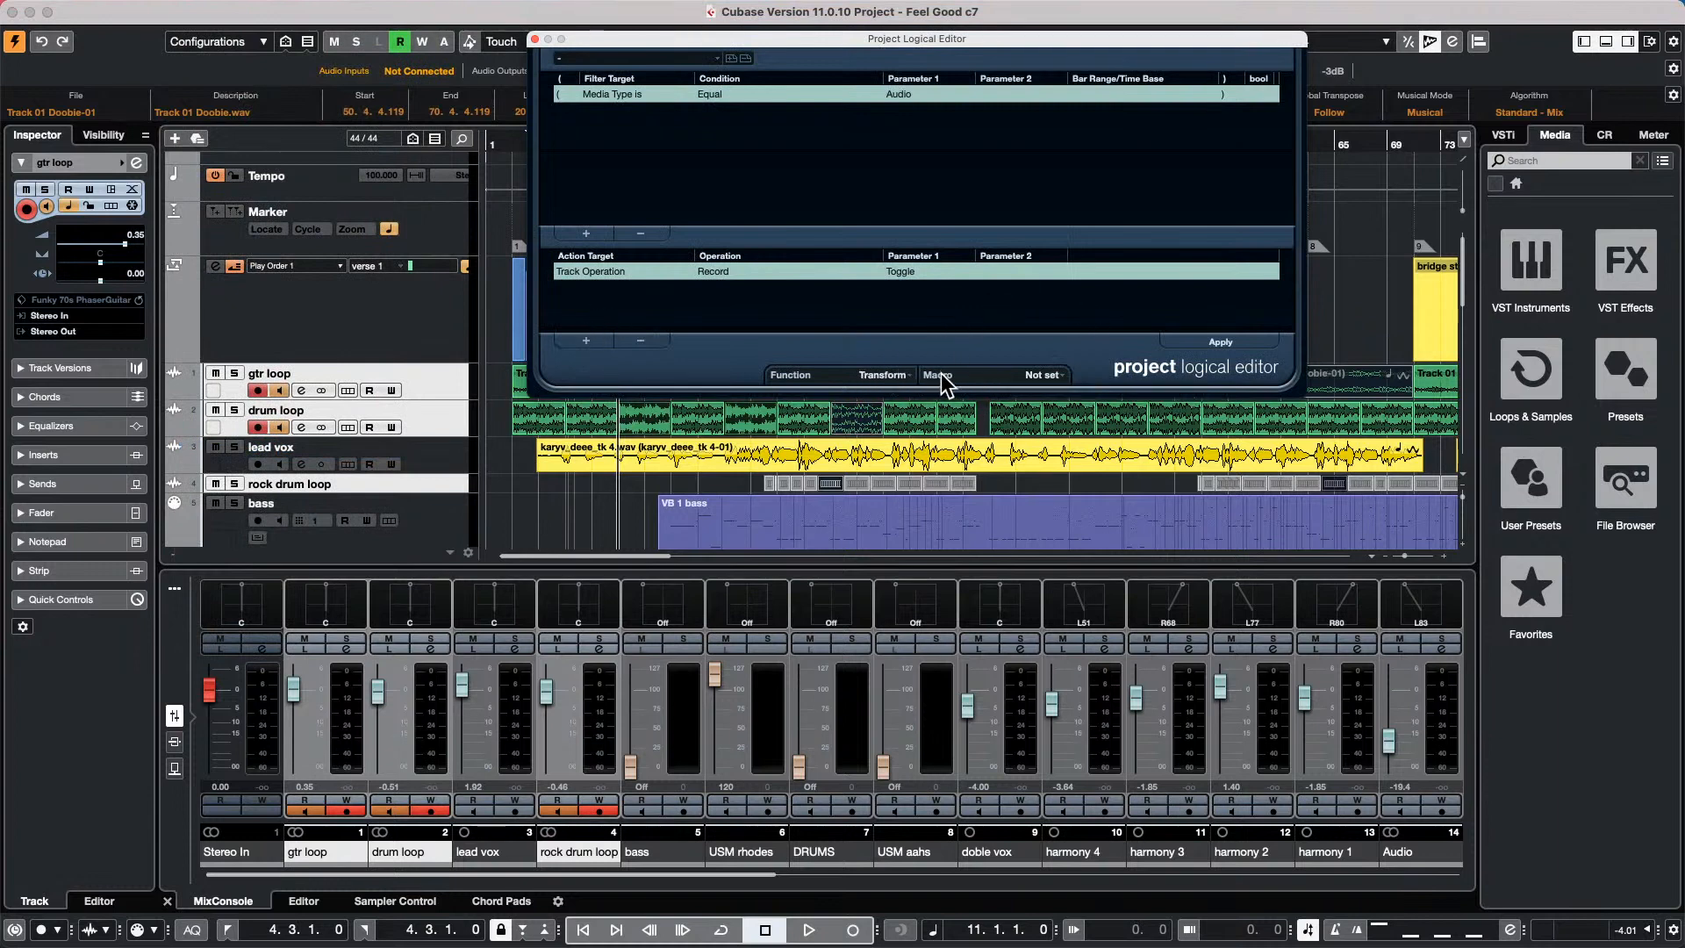
{"action": "left_click", "coordinate": [875, 377]}
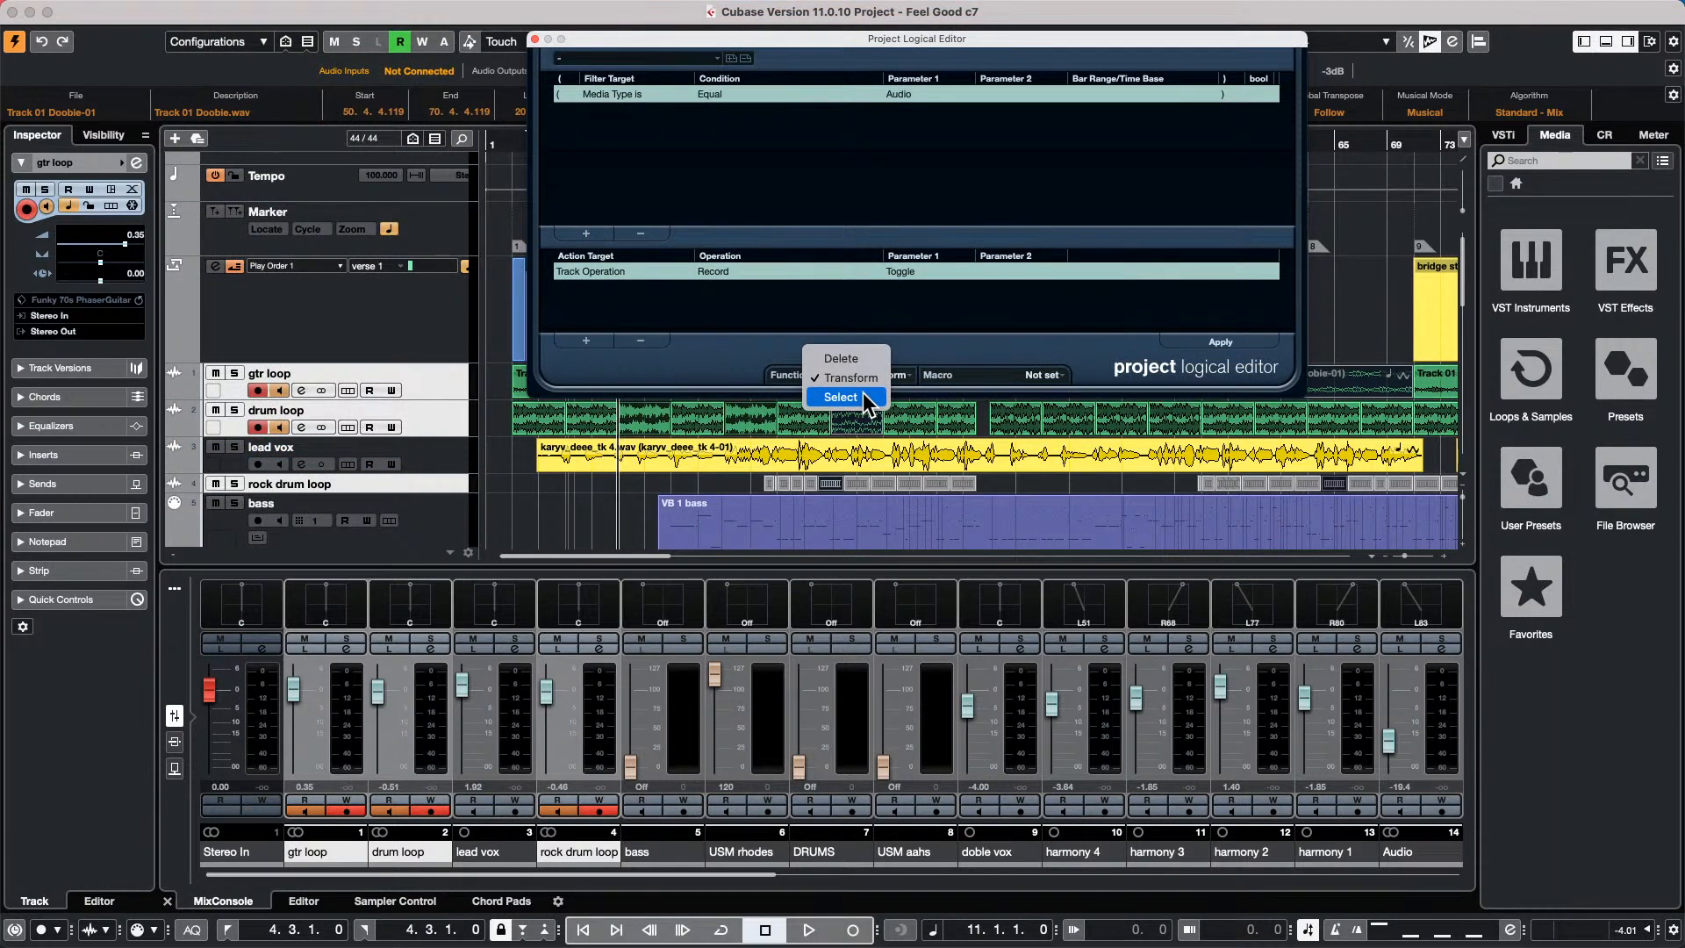
{"action": "left_click", "coordinate": [861, 397]}
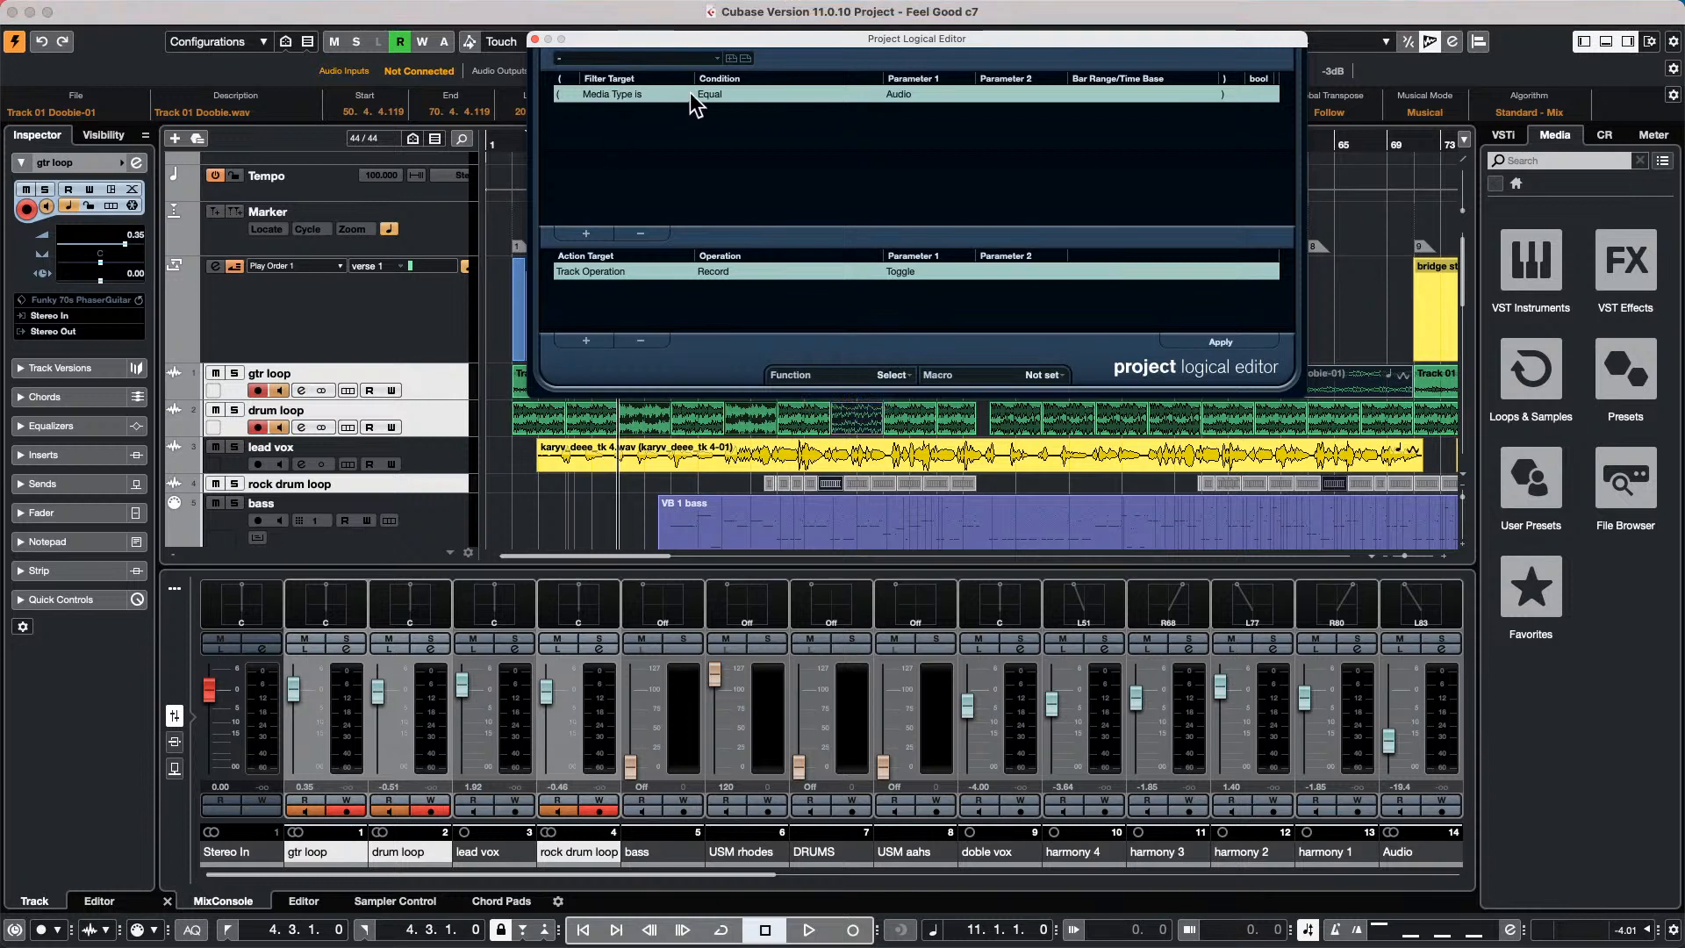
Set the first filter condition to Container Type is, Equal, Event.
{"action": "left_click", "coordinate": [914, 91]}
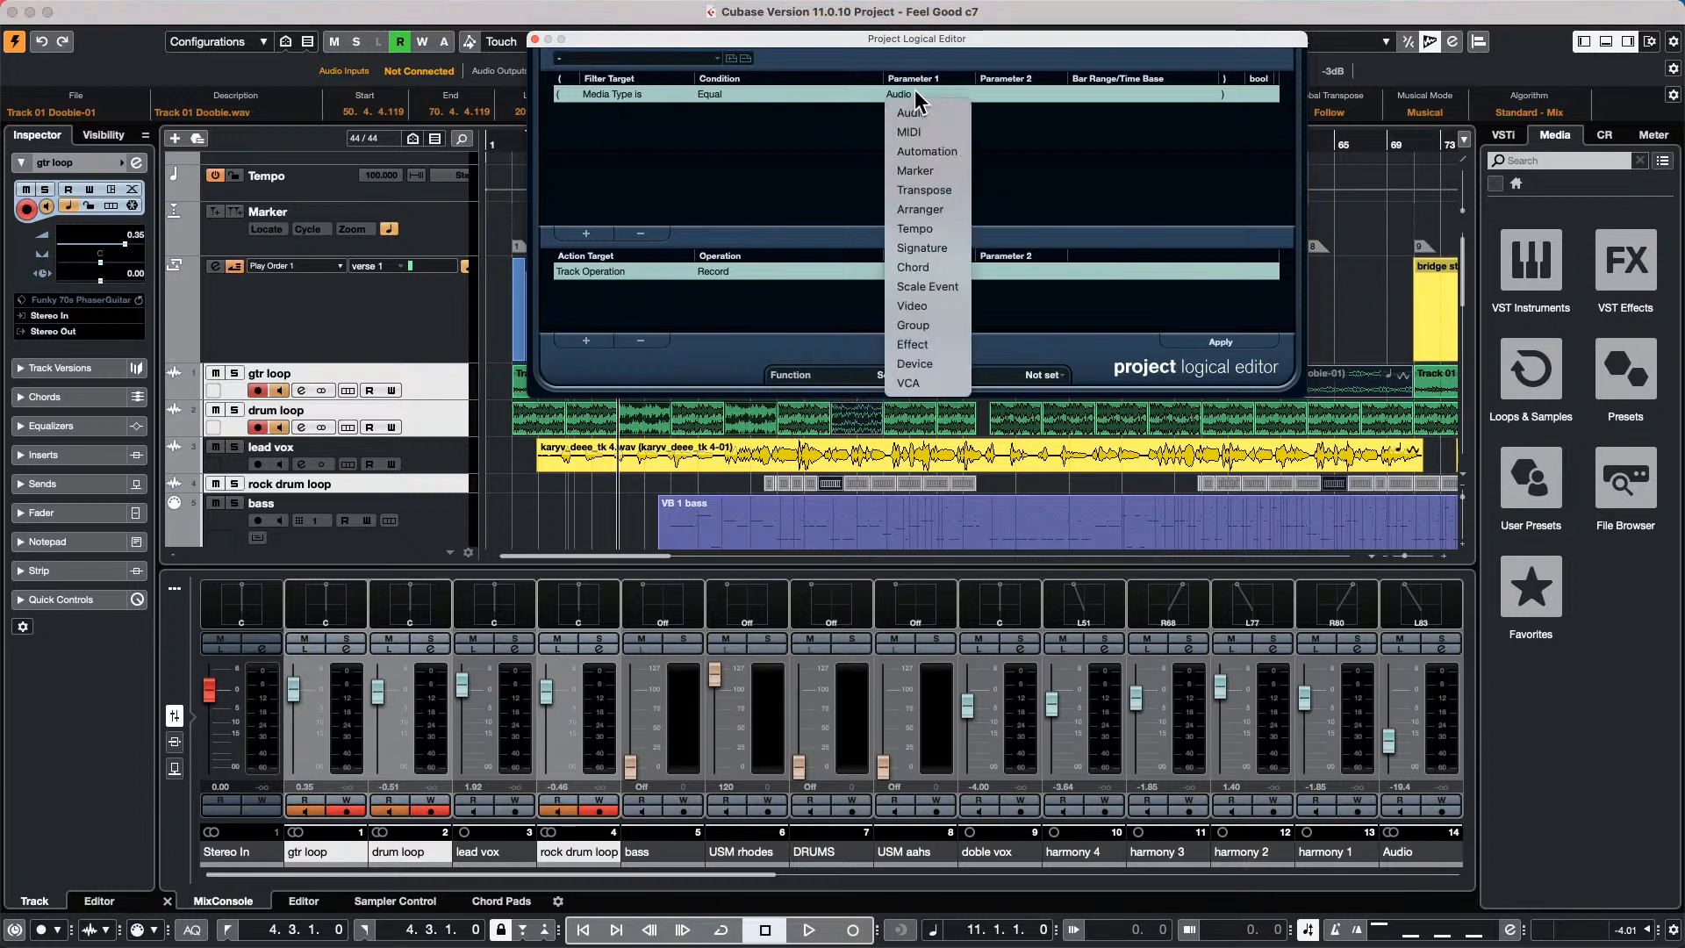
{"action": "left_click", "coordinate": [637, 88]}
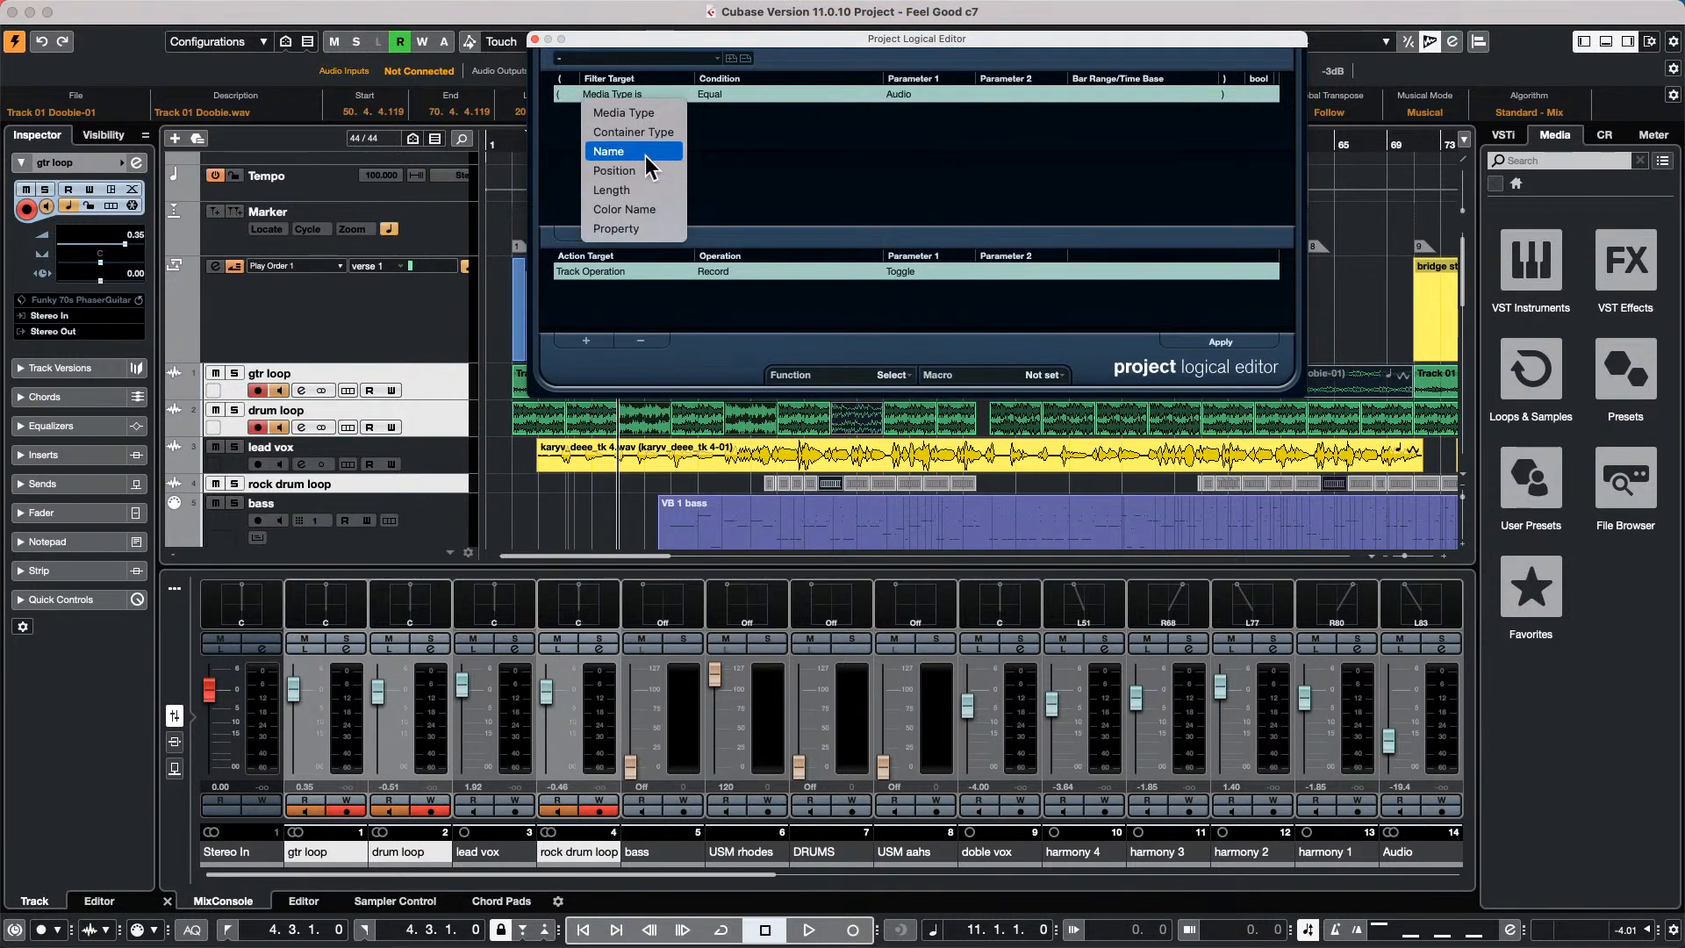
{"action": "left_click", "coordinate": [655, 133]}
{"action": "left_click", "coordinate": [900, 93]}
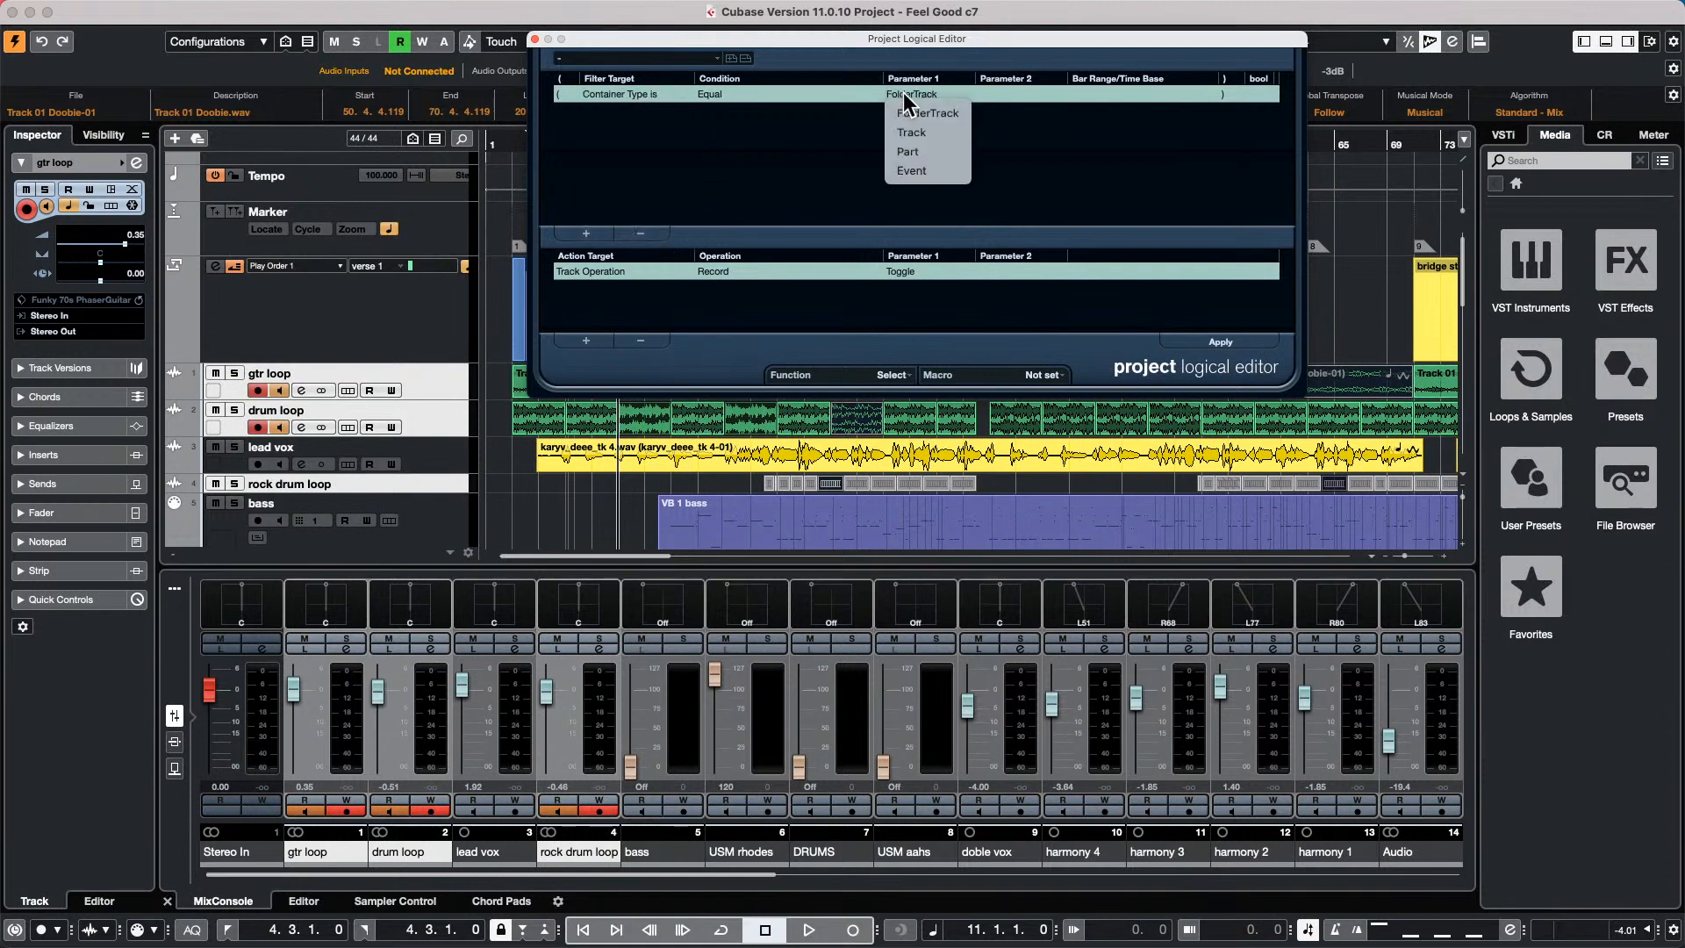
{"action": "left_click", "coordinate": [911, 171]}
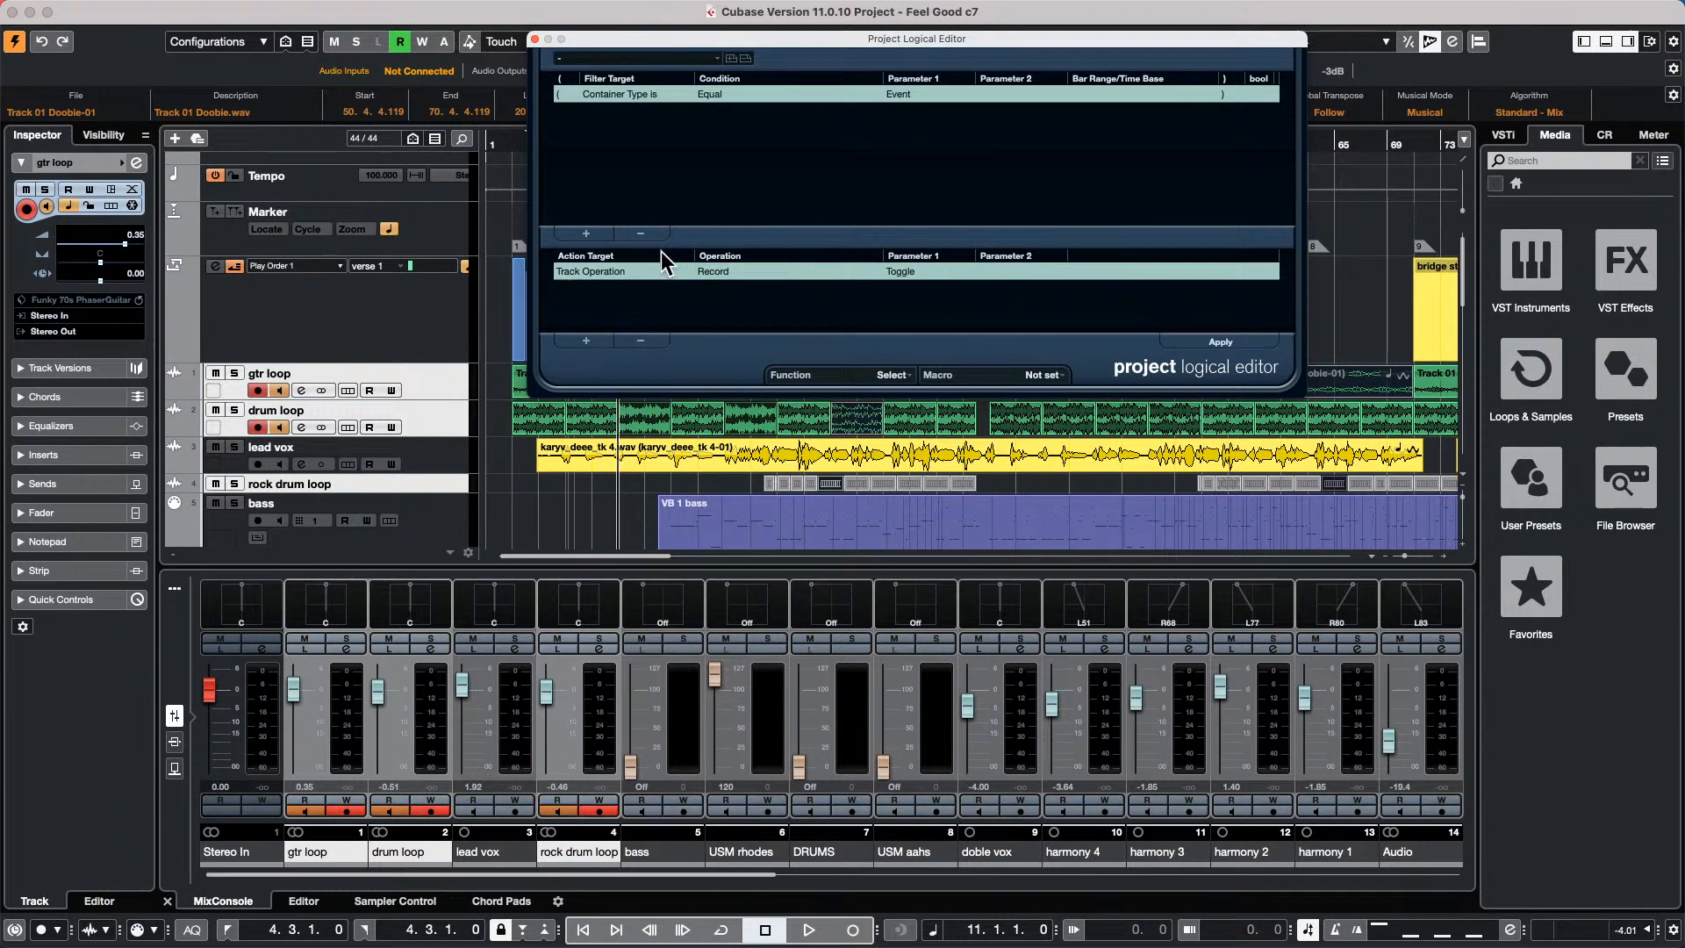
Remove the Track Operation action and add a filter line for Property, Property is set, Event is muted.
{"action": "left_click", "coordinate": [641, 342]}
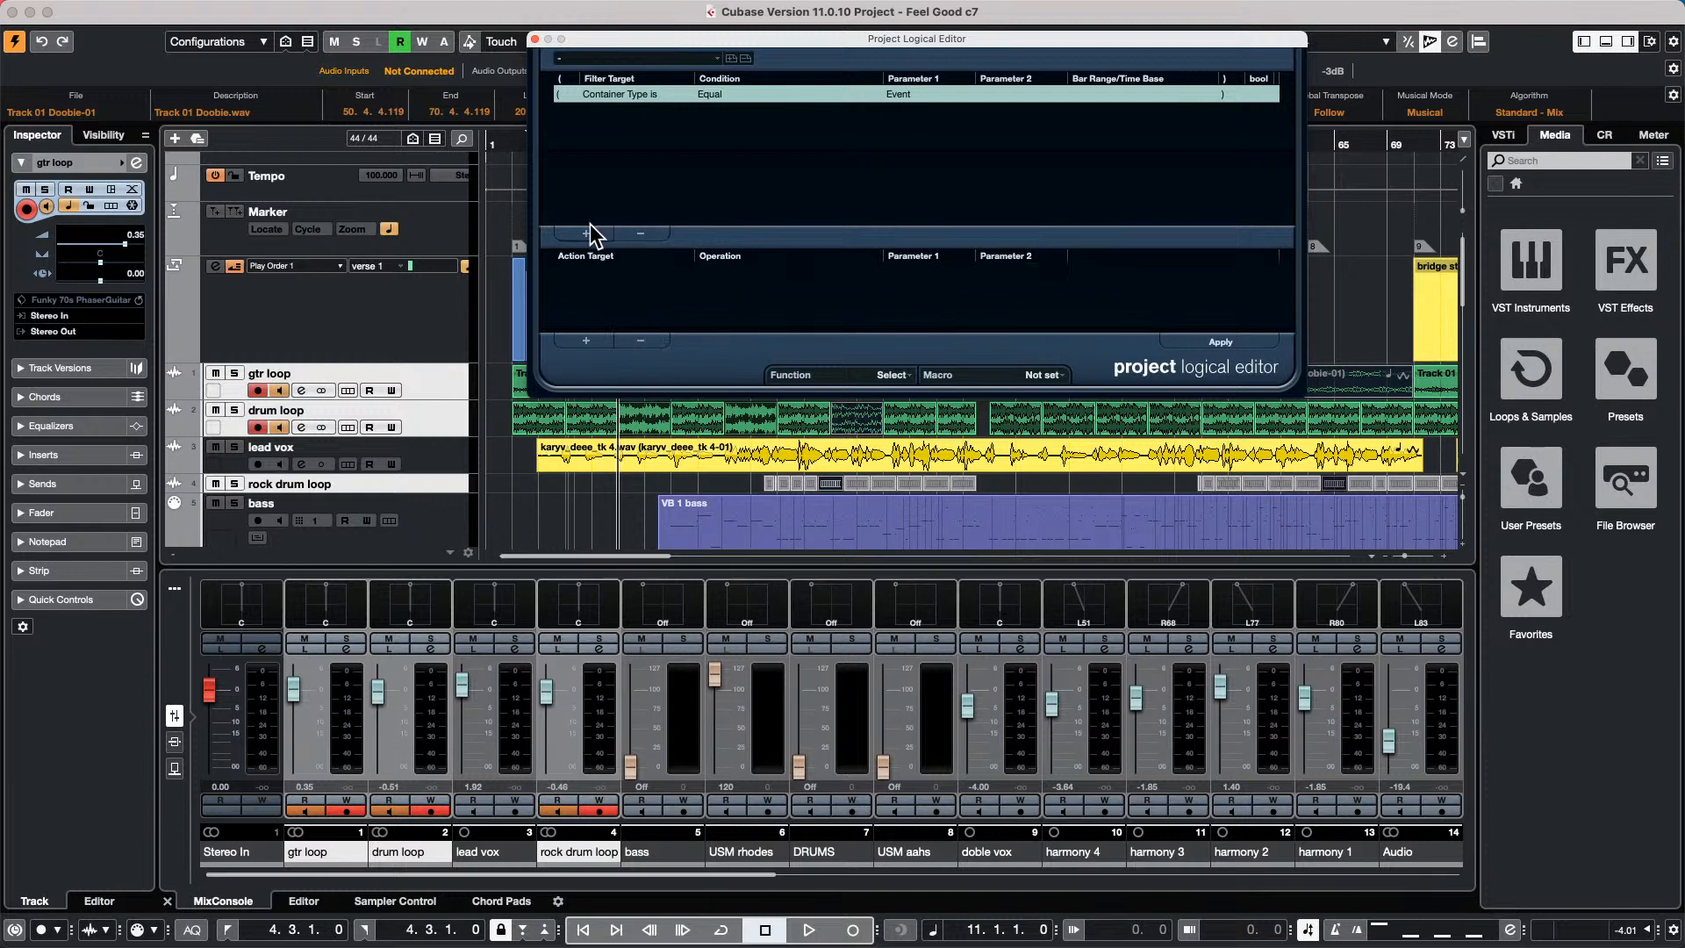
{"action": "left_click", "coordinate": [586, 232]}
{"action": "left_click", "coordinate": [612, 113]}
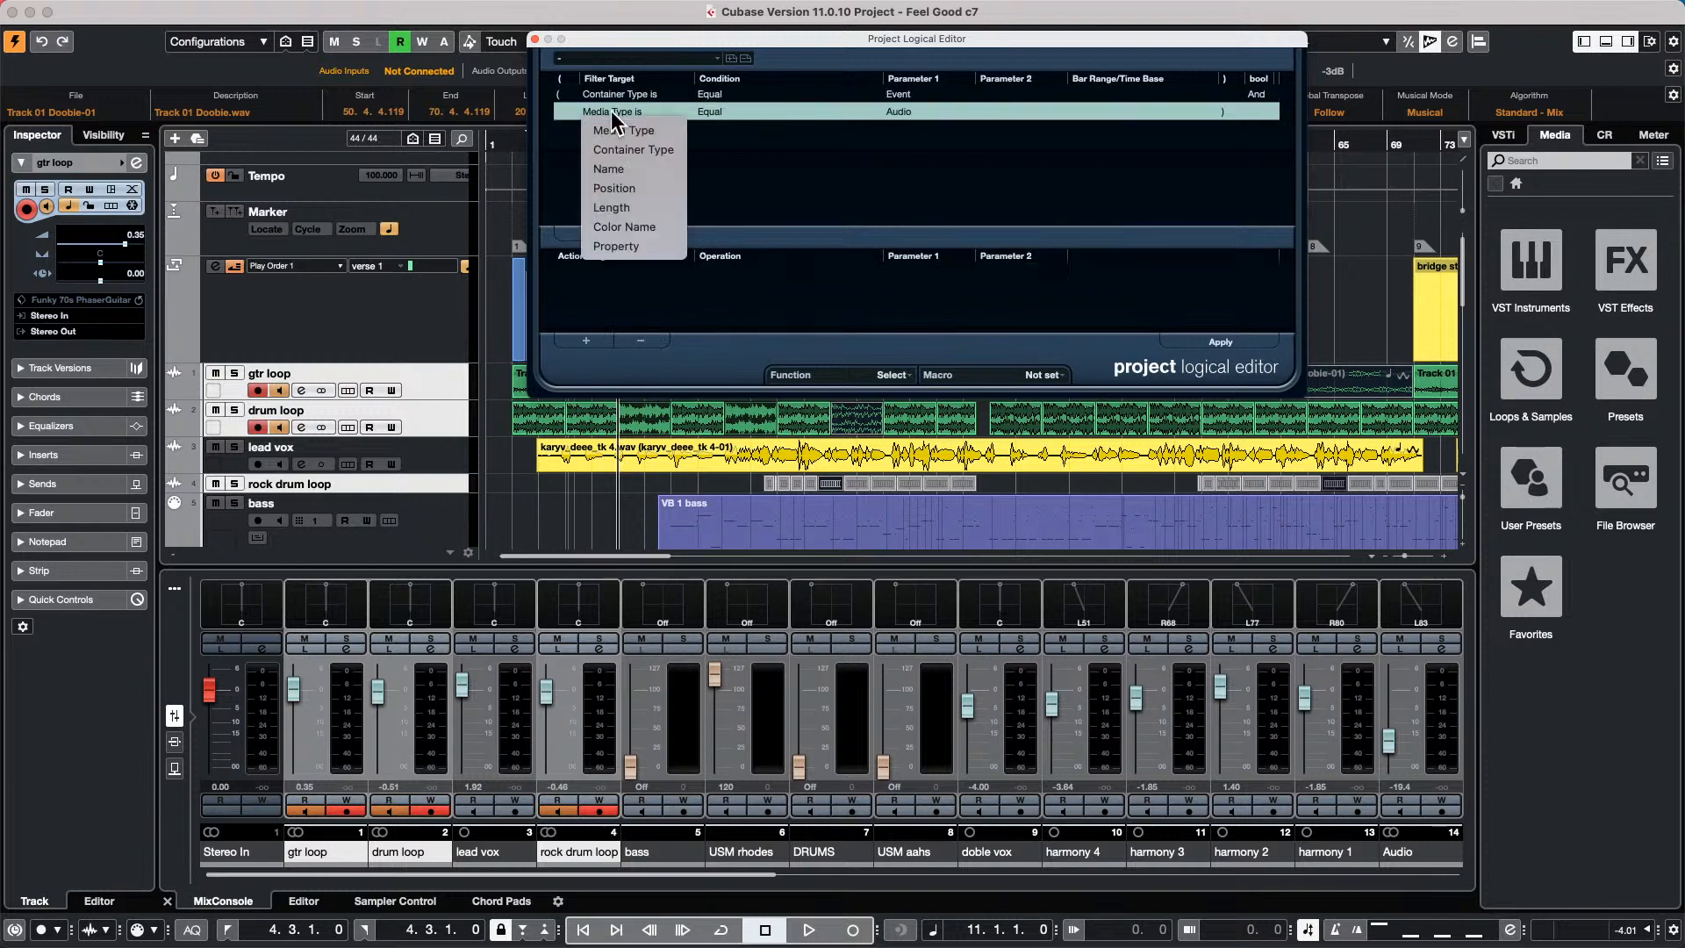
{"action": "left_click", "coordinate": [620, 246]}
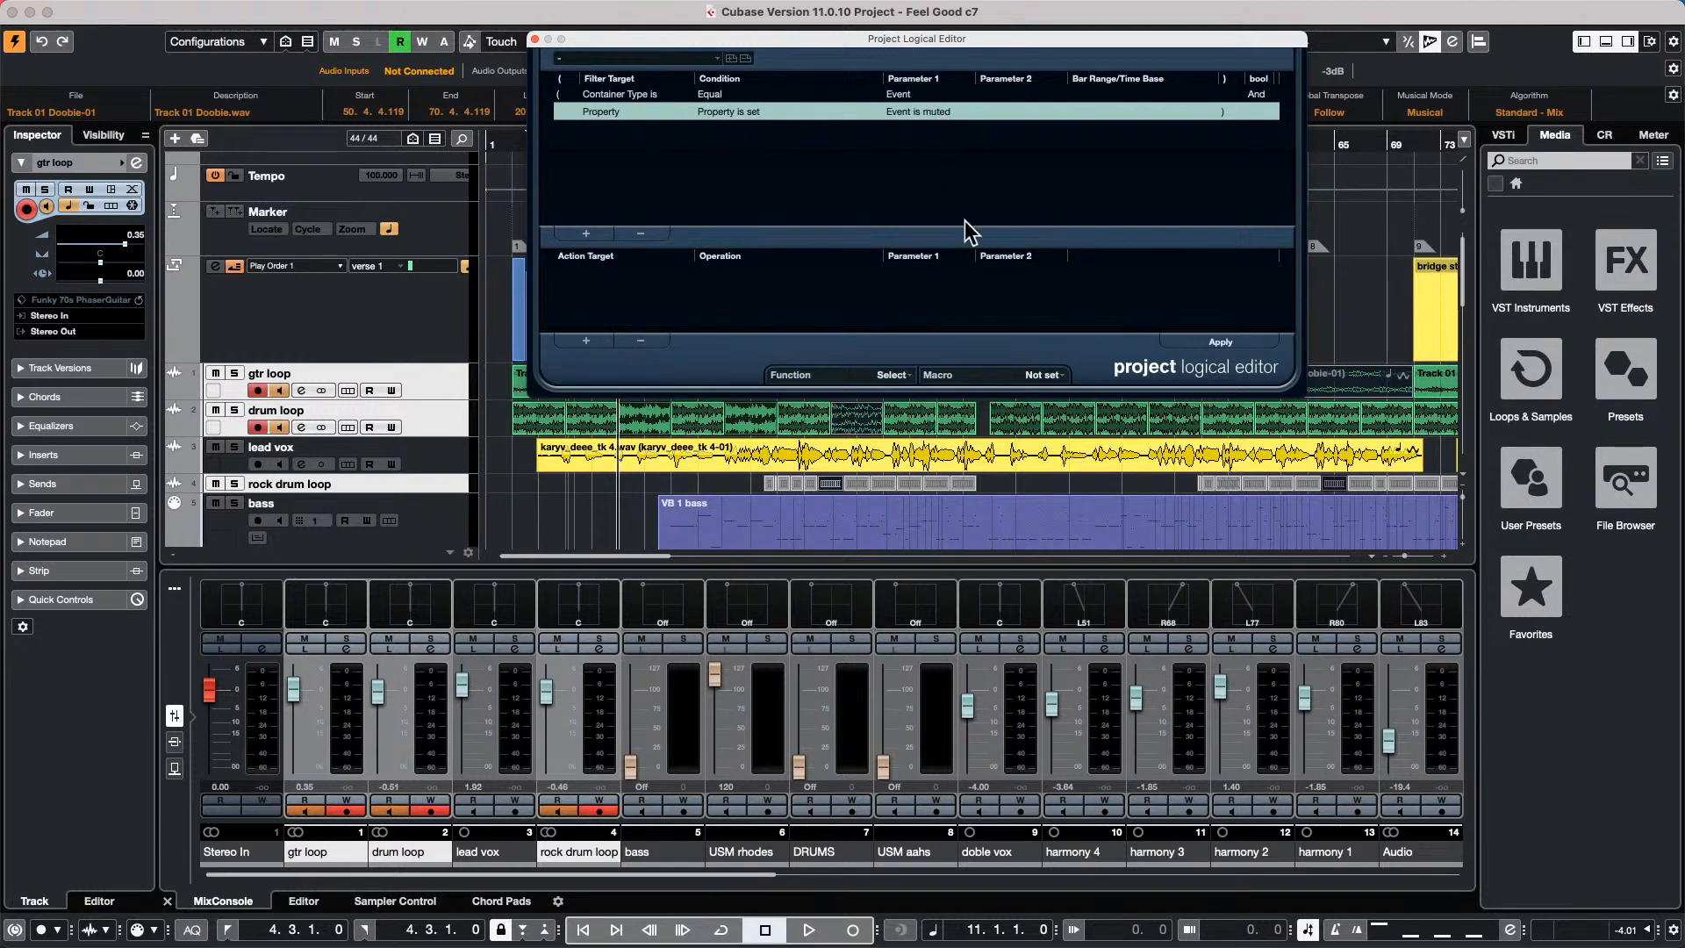
Move the logical editor below the audio tracks, apply the filter to select the muted events, and undo their deletion.
{"action": "left_click_drag", "start_coordinate": [1004, 43], "coordinate": [610, 505]}
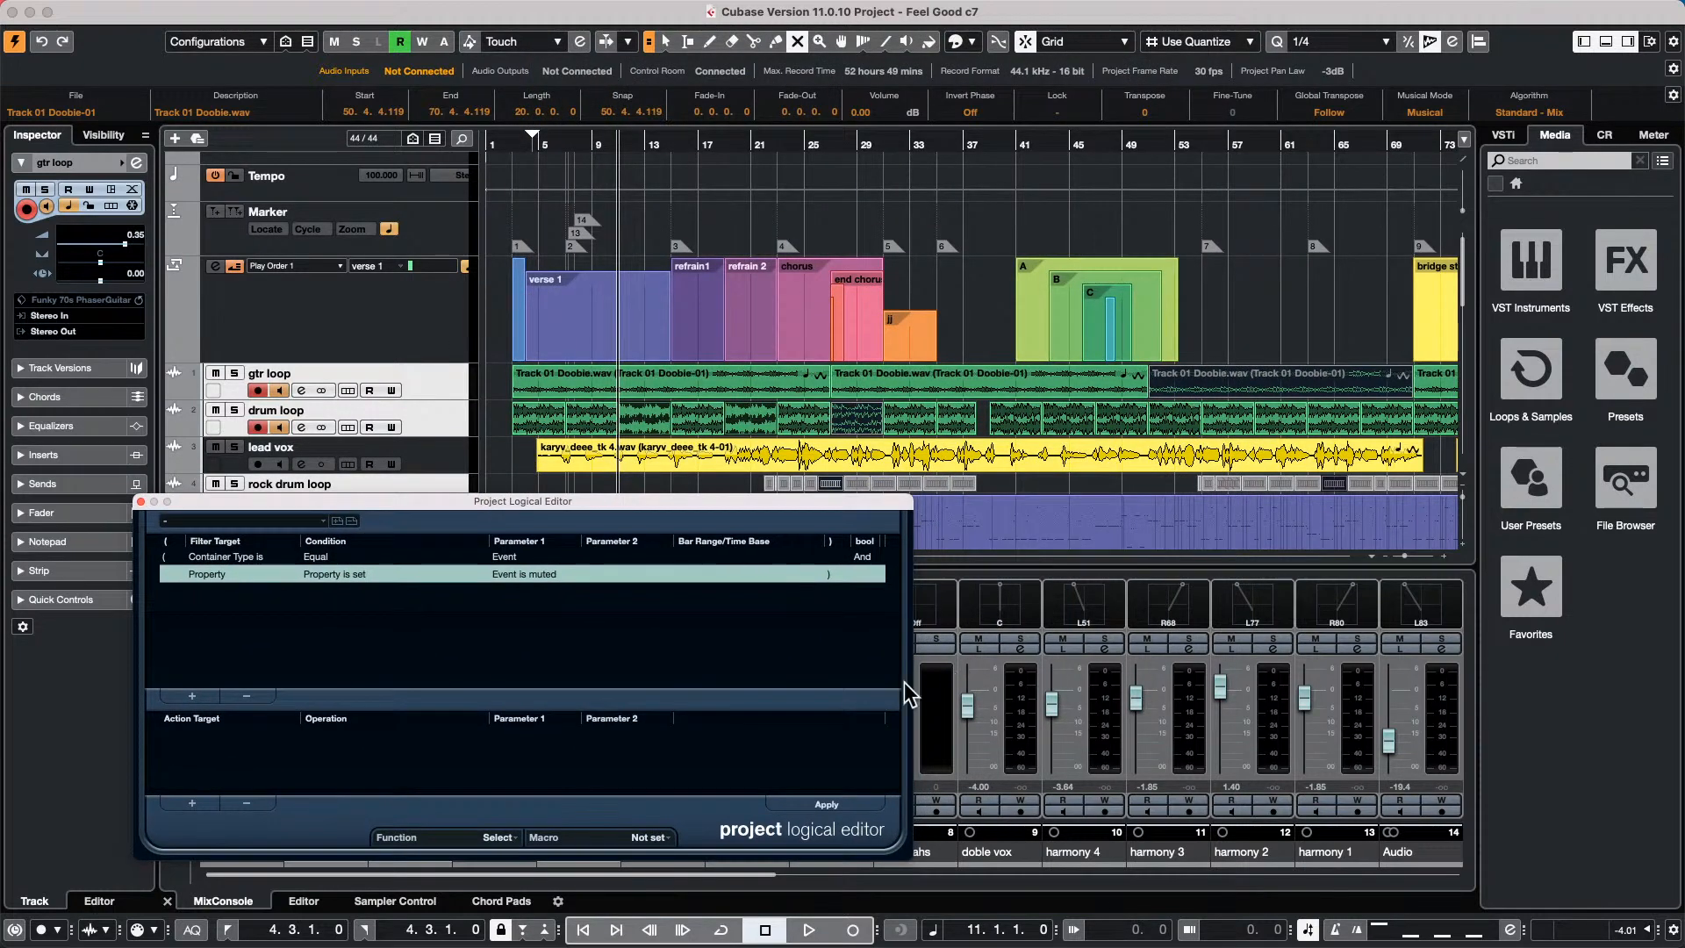
{"action": "left_click", "coordinate": [826, 805]}
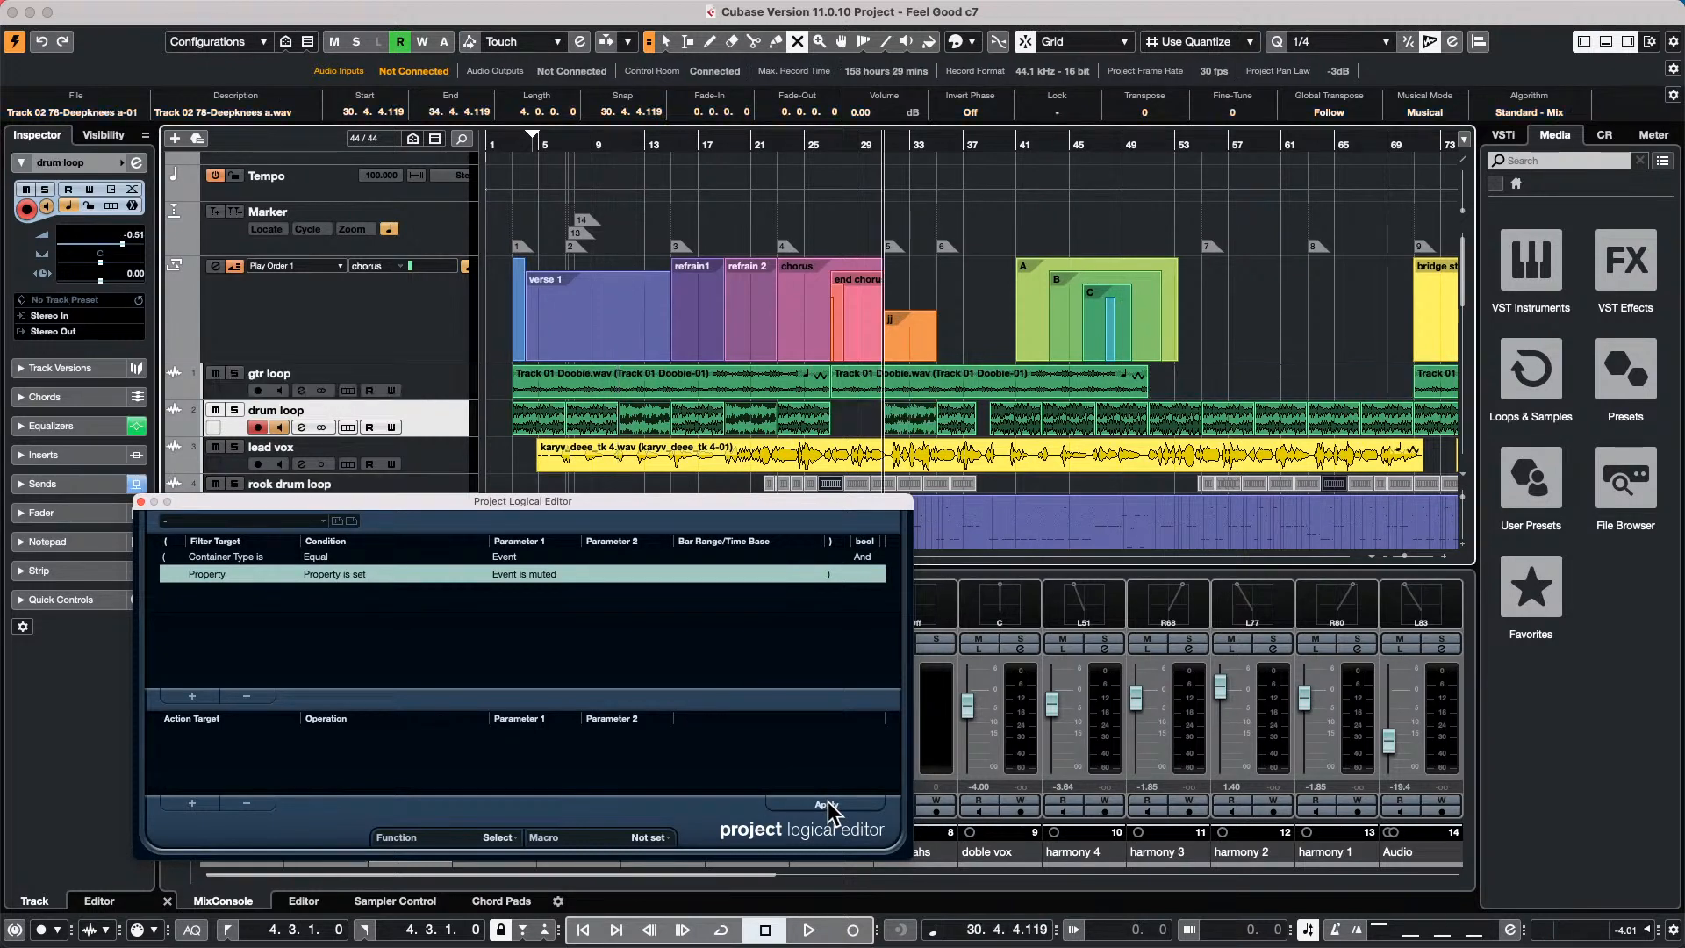
{"action": "key", "text": "ctrl+z"}
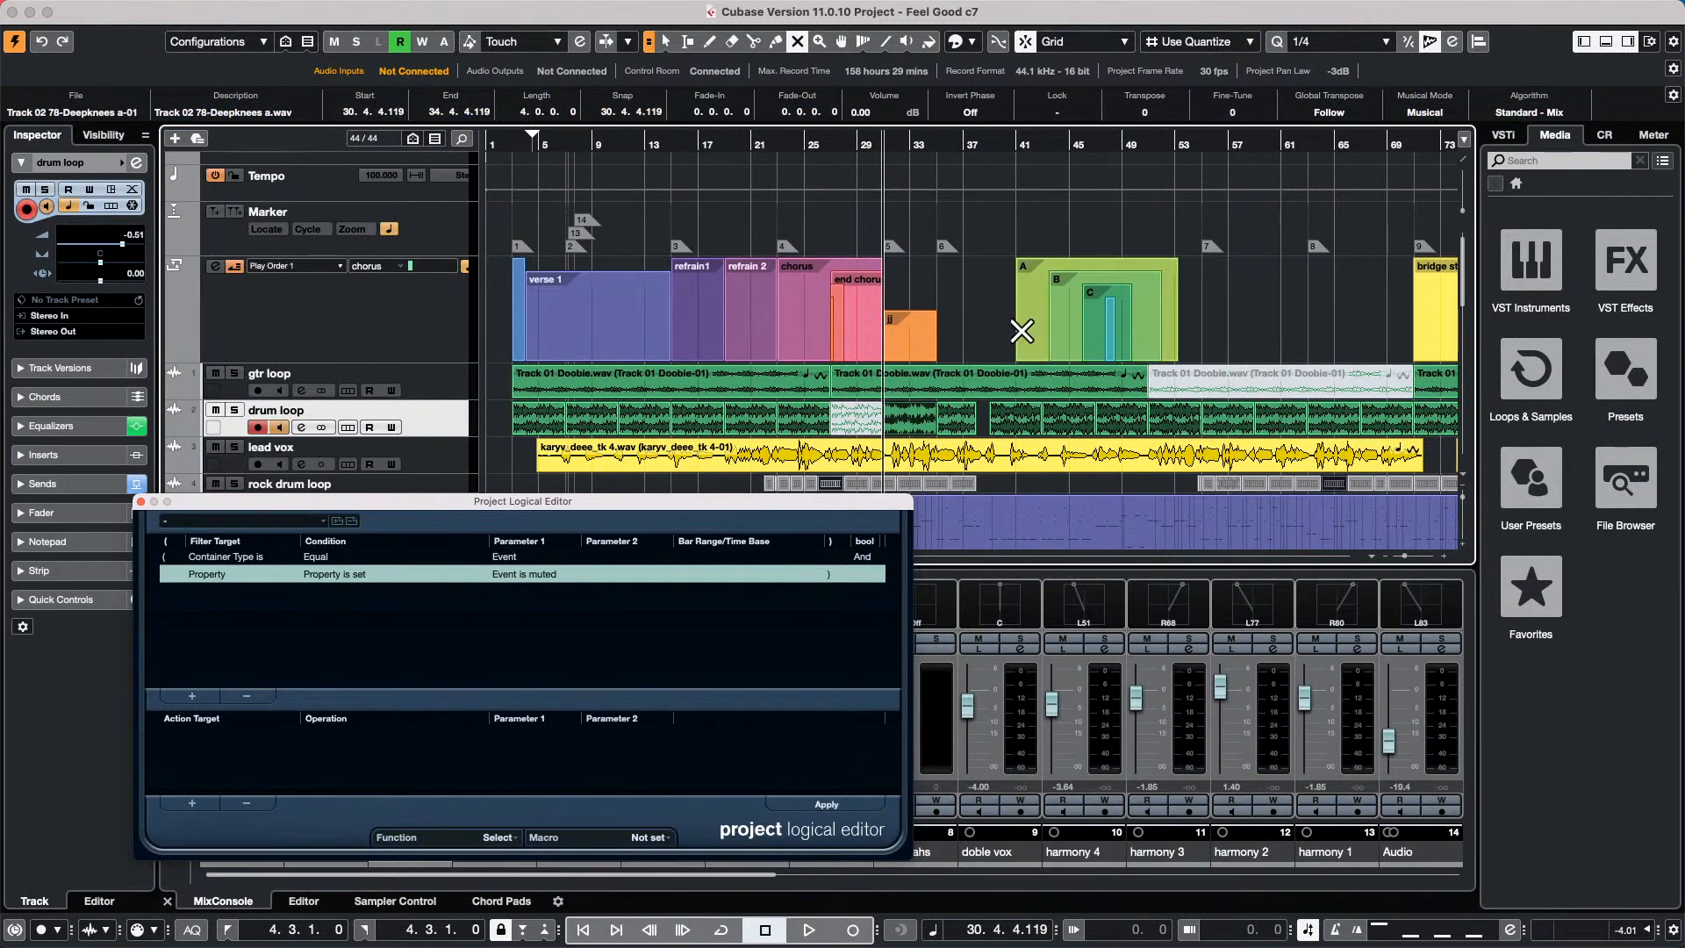
Switch back to the Object Selection tool and close the Project Logical Editor.
{"action": "right_click", "coordinate": [1110, 292]}
{"action": "left_click", "coordinate": [987, 292]}
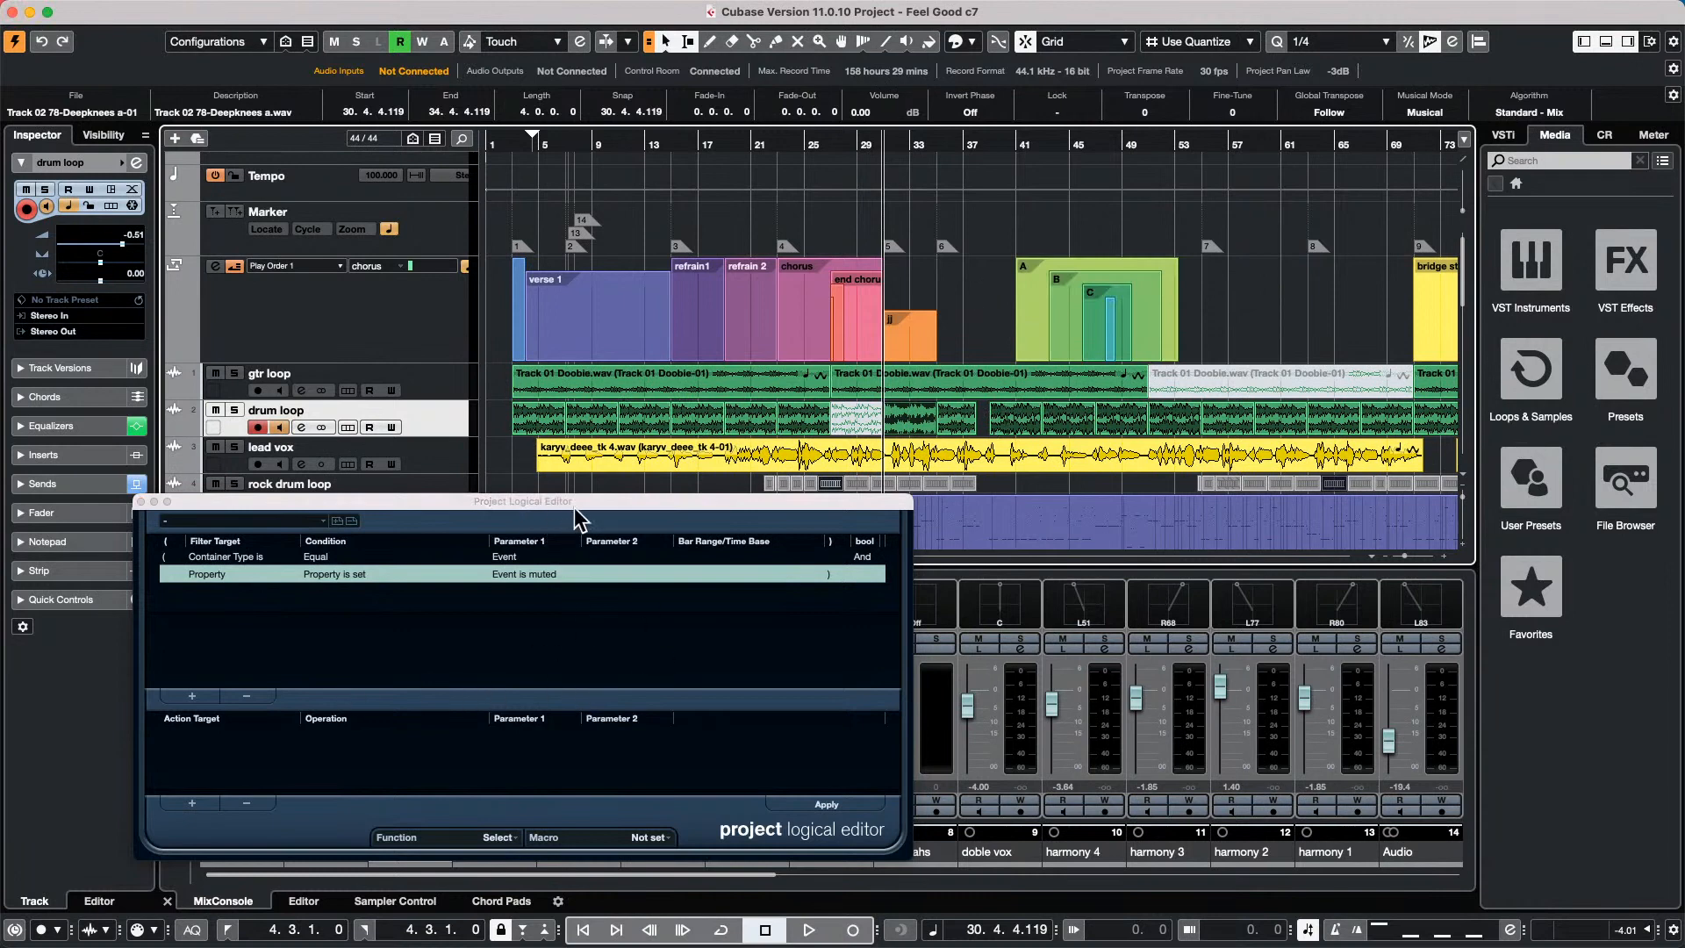
{"action": "left_click_drag", "start_coordinate": [572, 503], "coordinate": [785, 269]}
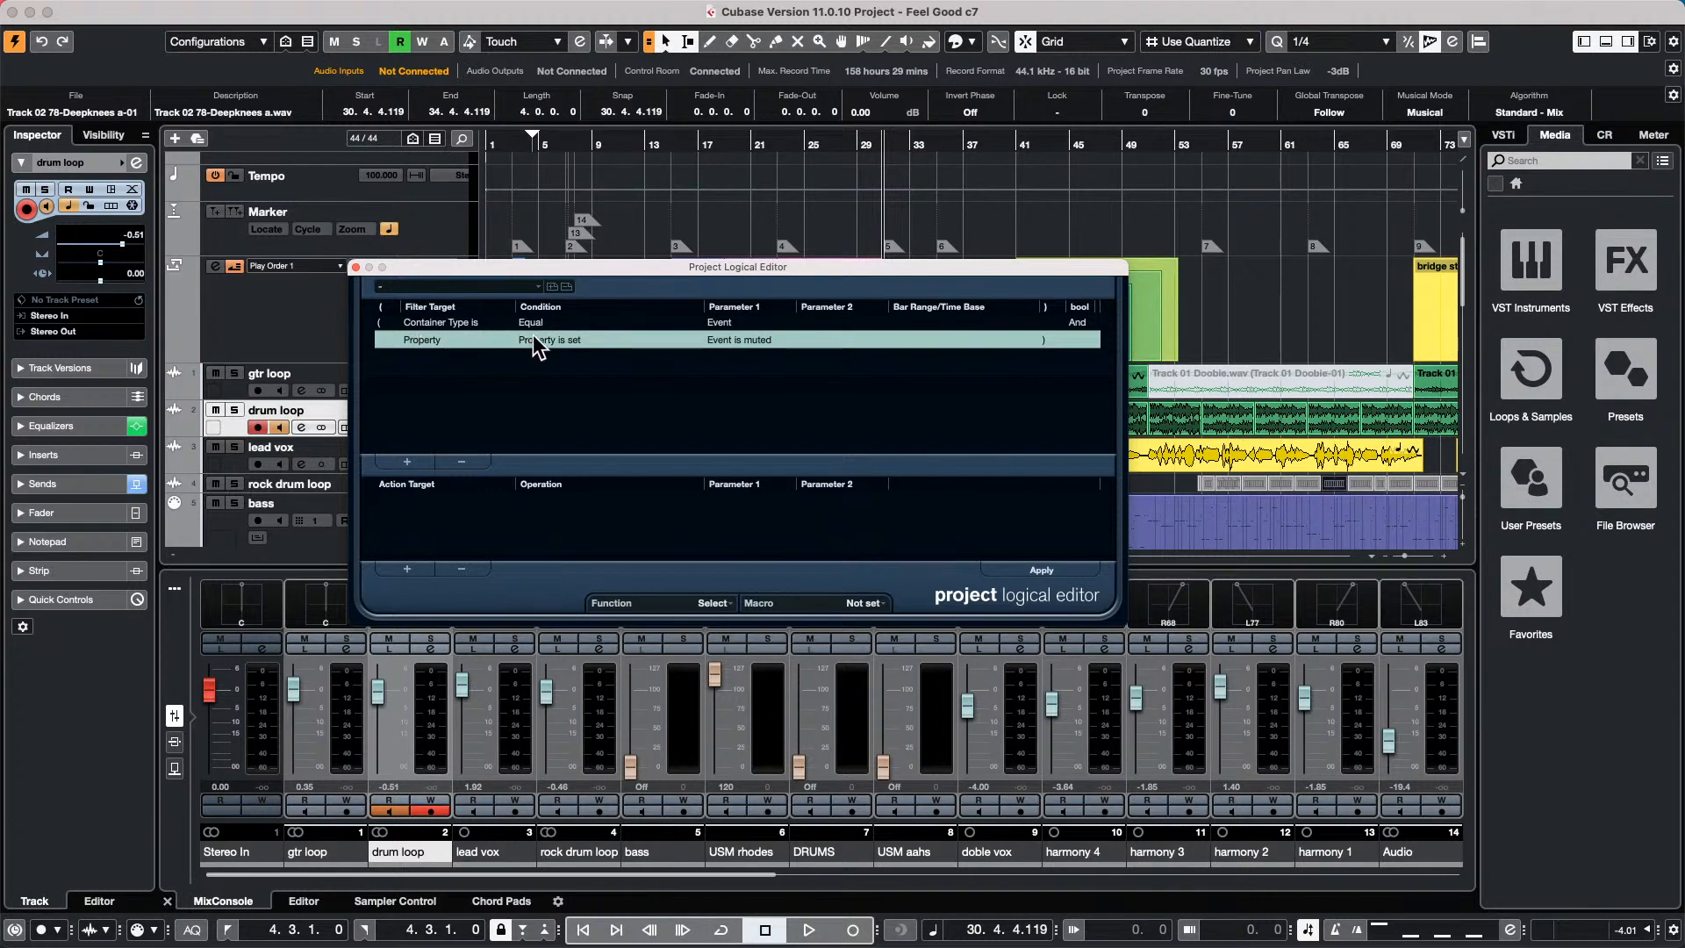
{"action": "left_click", "coordinate": [355, 267]}
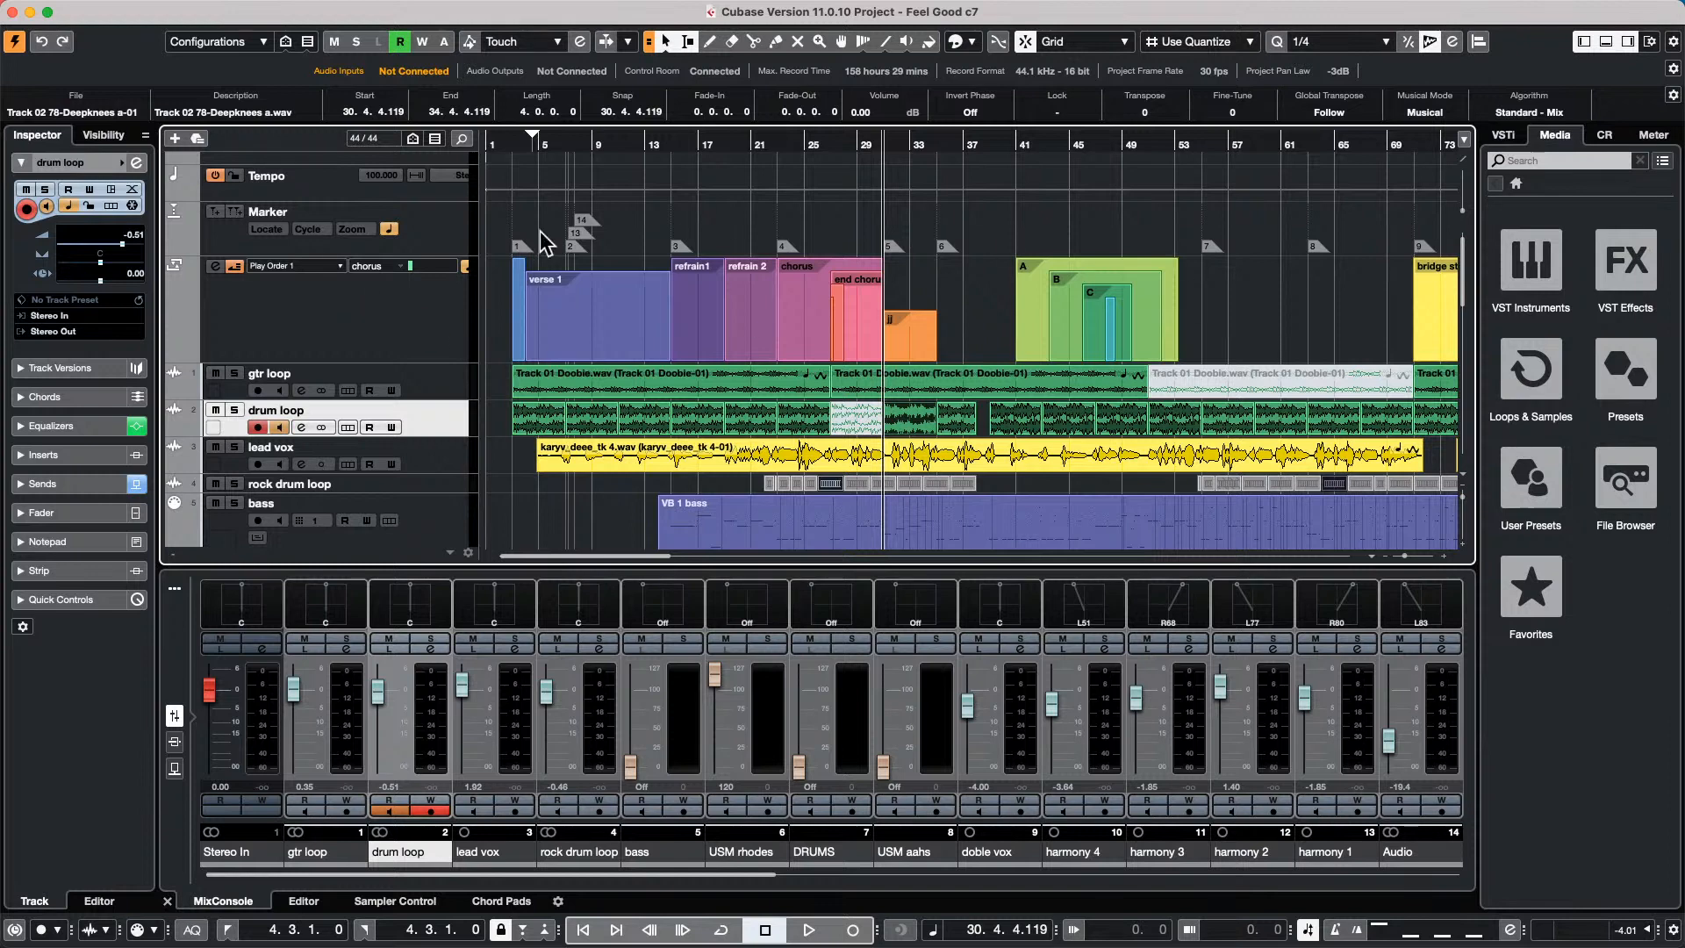
In the user interface color scheme preferences, set the Focus Color to a medium gray with RGB 158, 158, 158.
{"action": "left_click", "coordinate": [120, 12]}
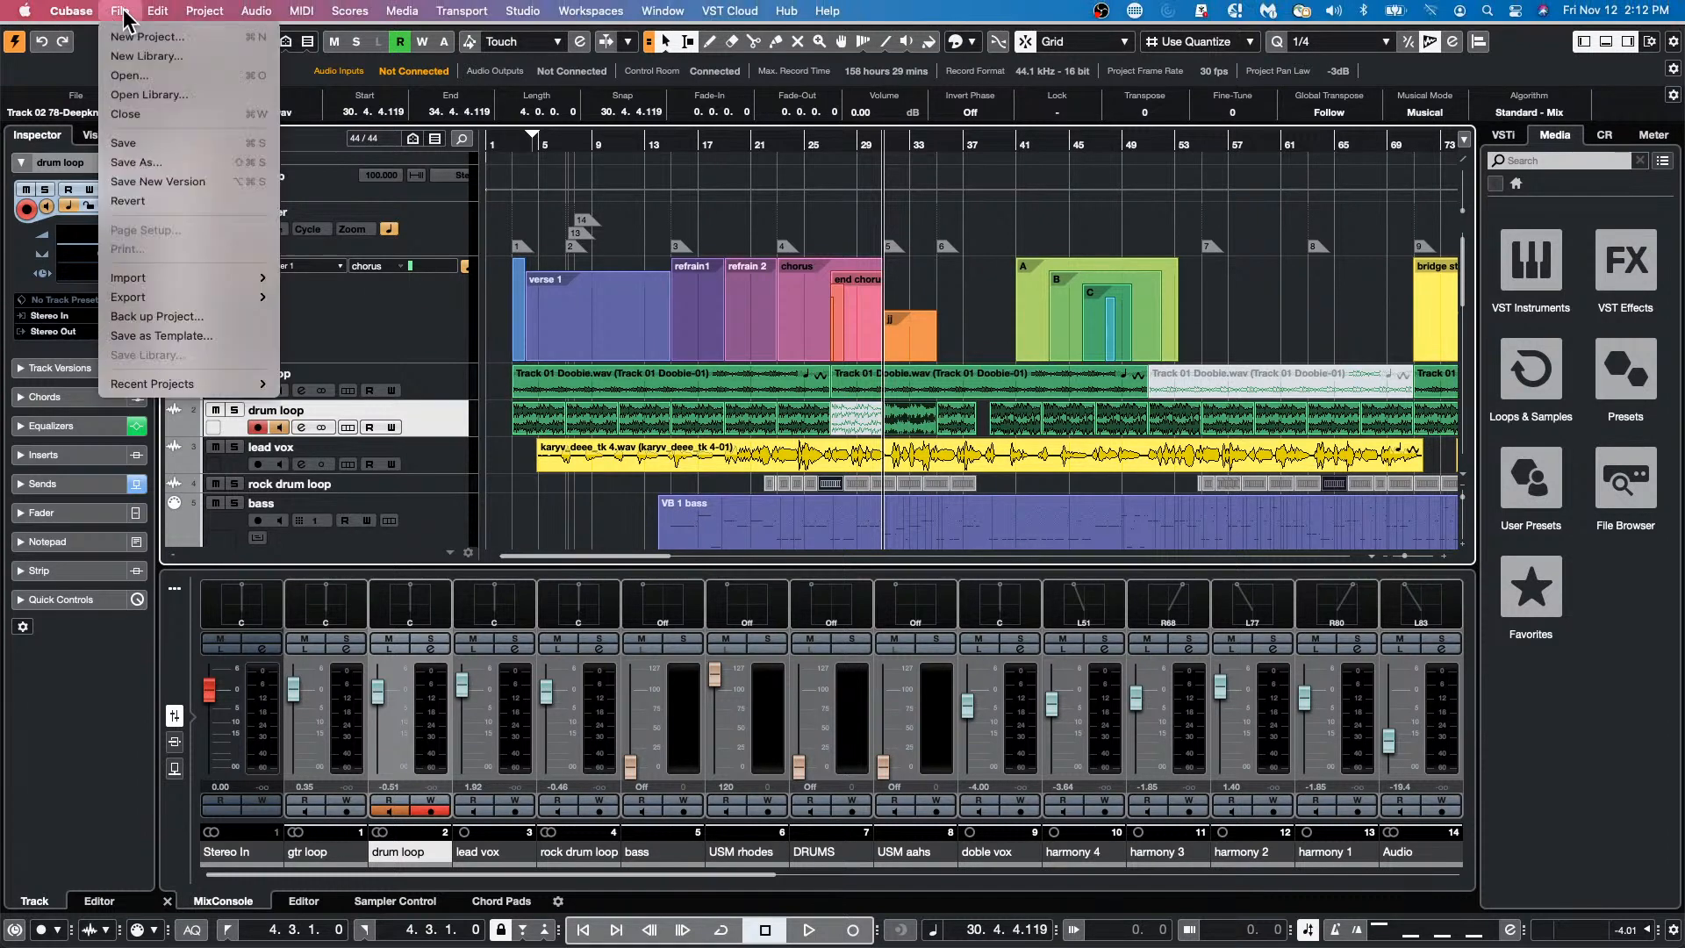
{"action": "mouse_move", "coordinate": [71, 10]}
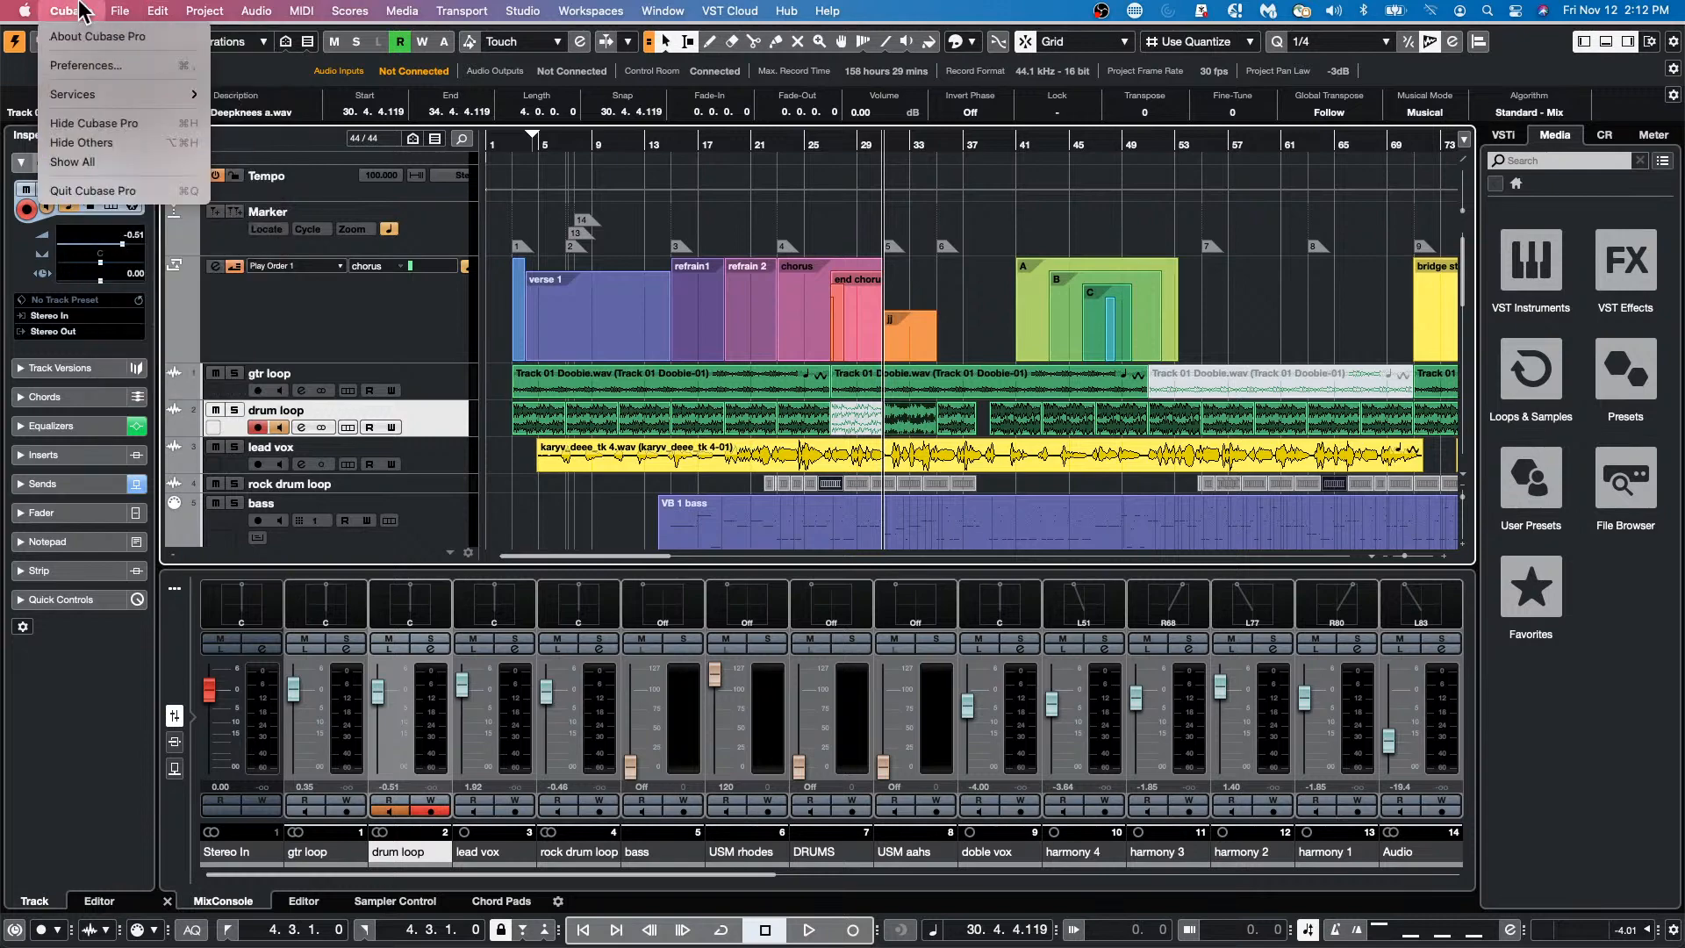
{"action": "left_click", "coordinate": [90, 67]}
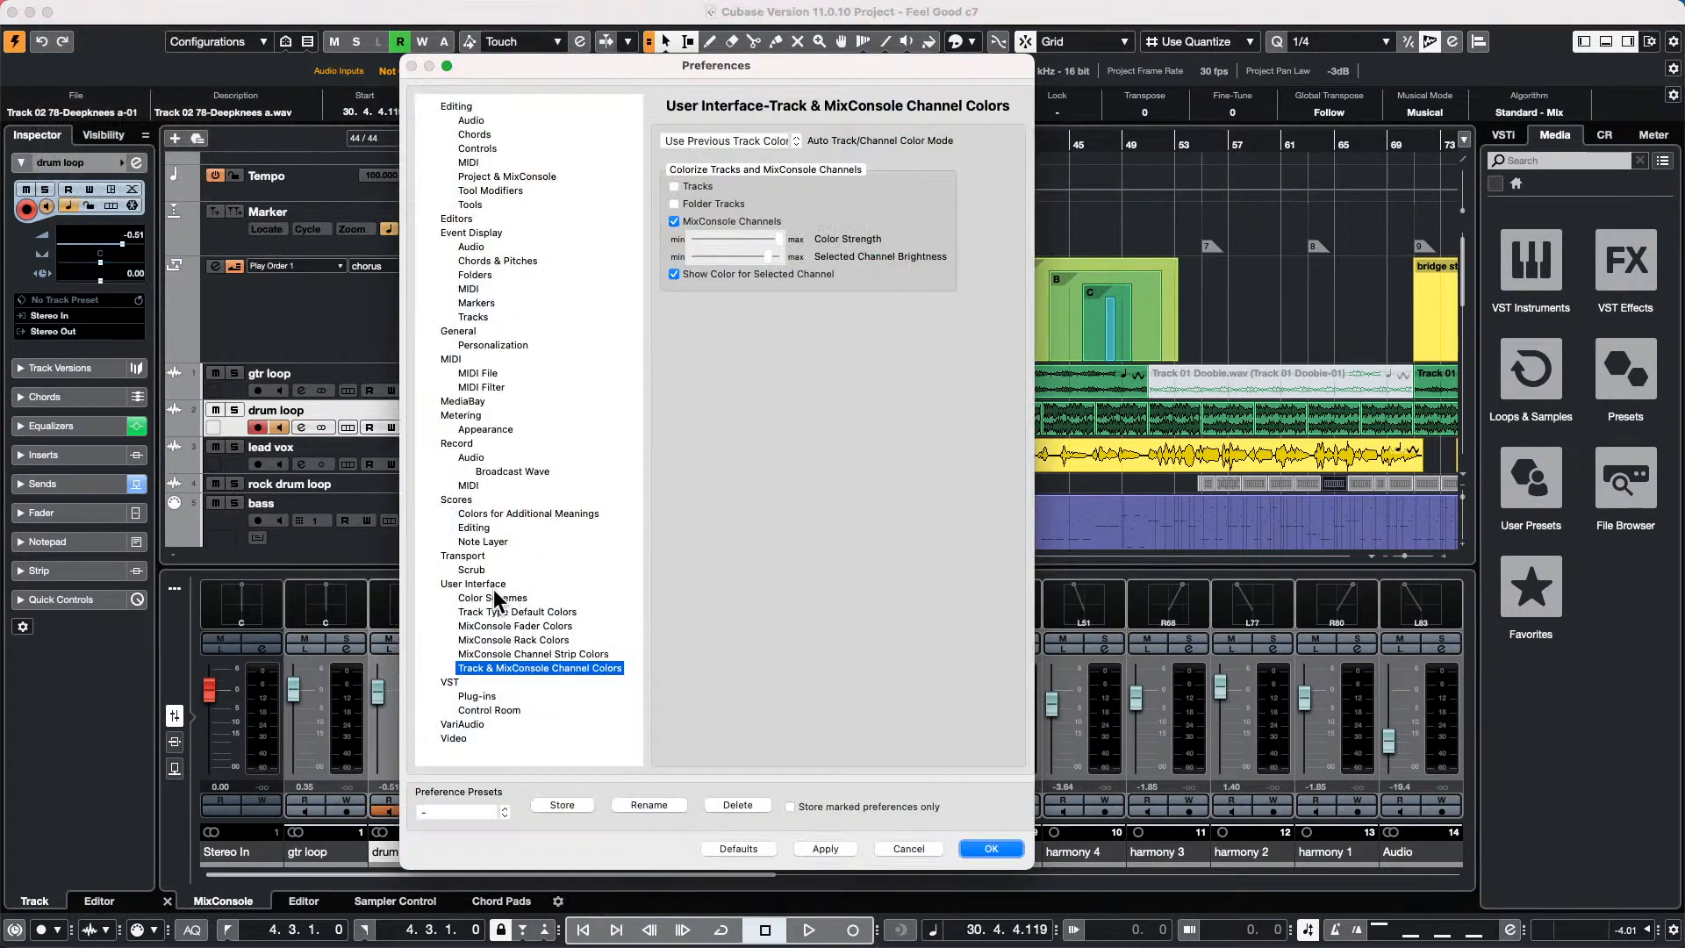
{"action": "left_click", "coordinate": [483, 582]}
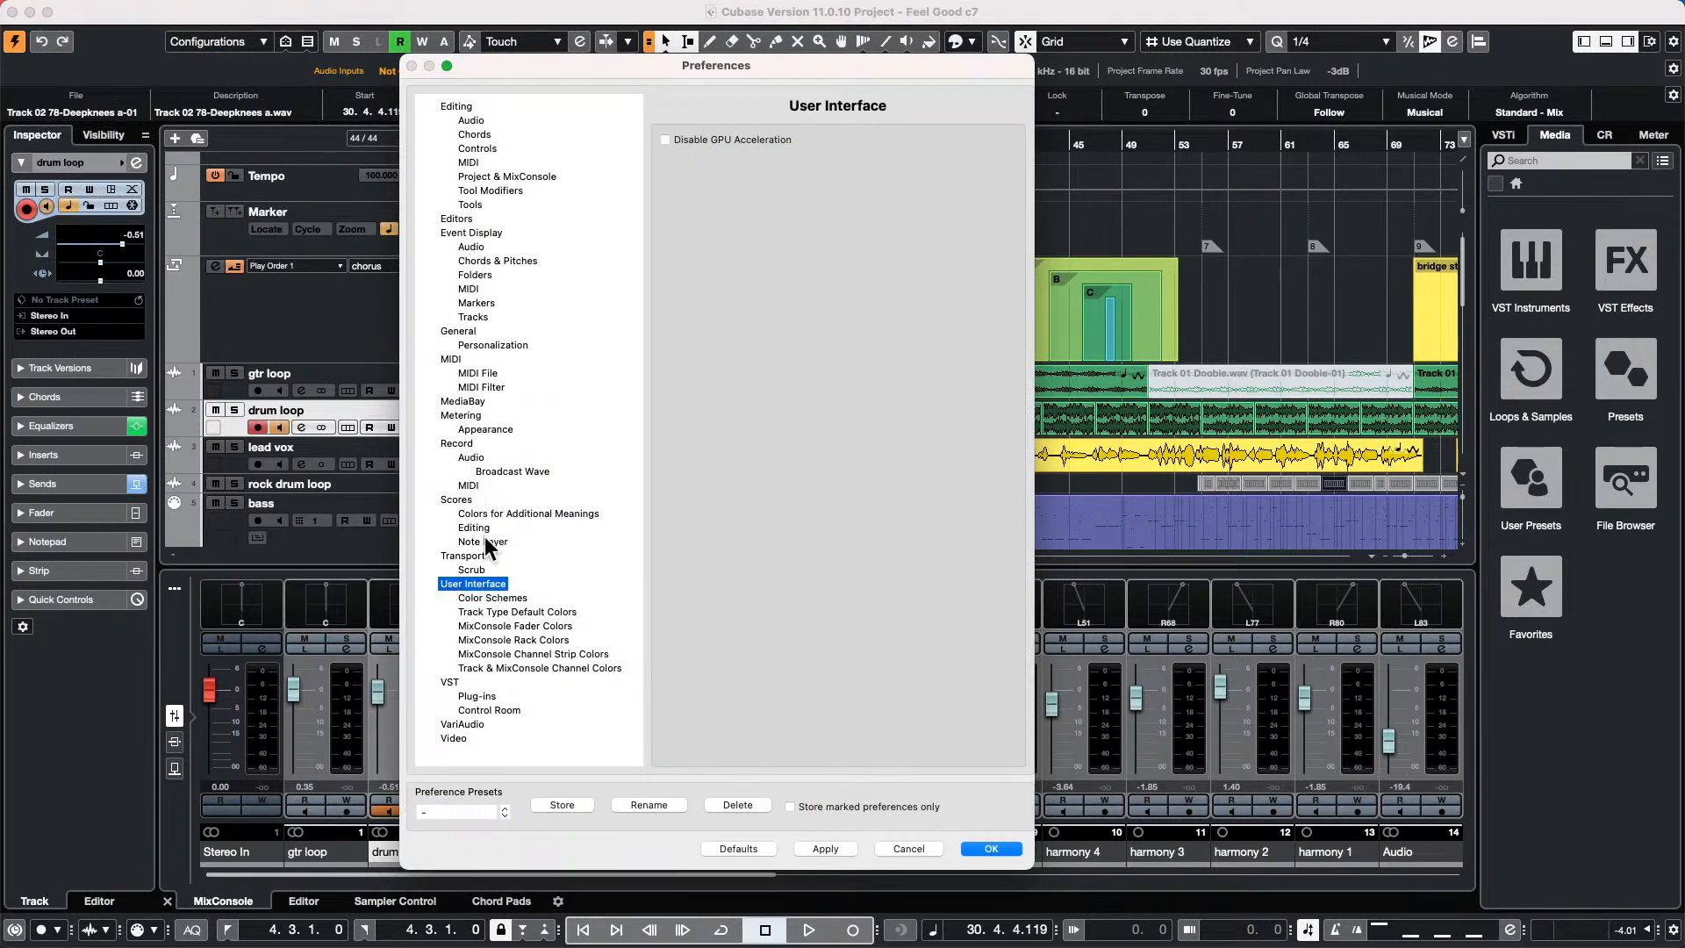
{"action": "left_click", "coordinate": [493, 597]}
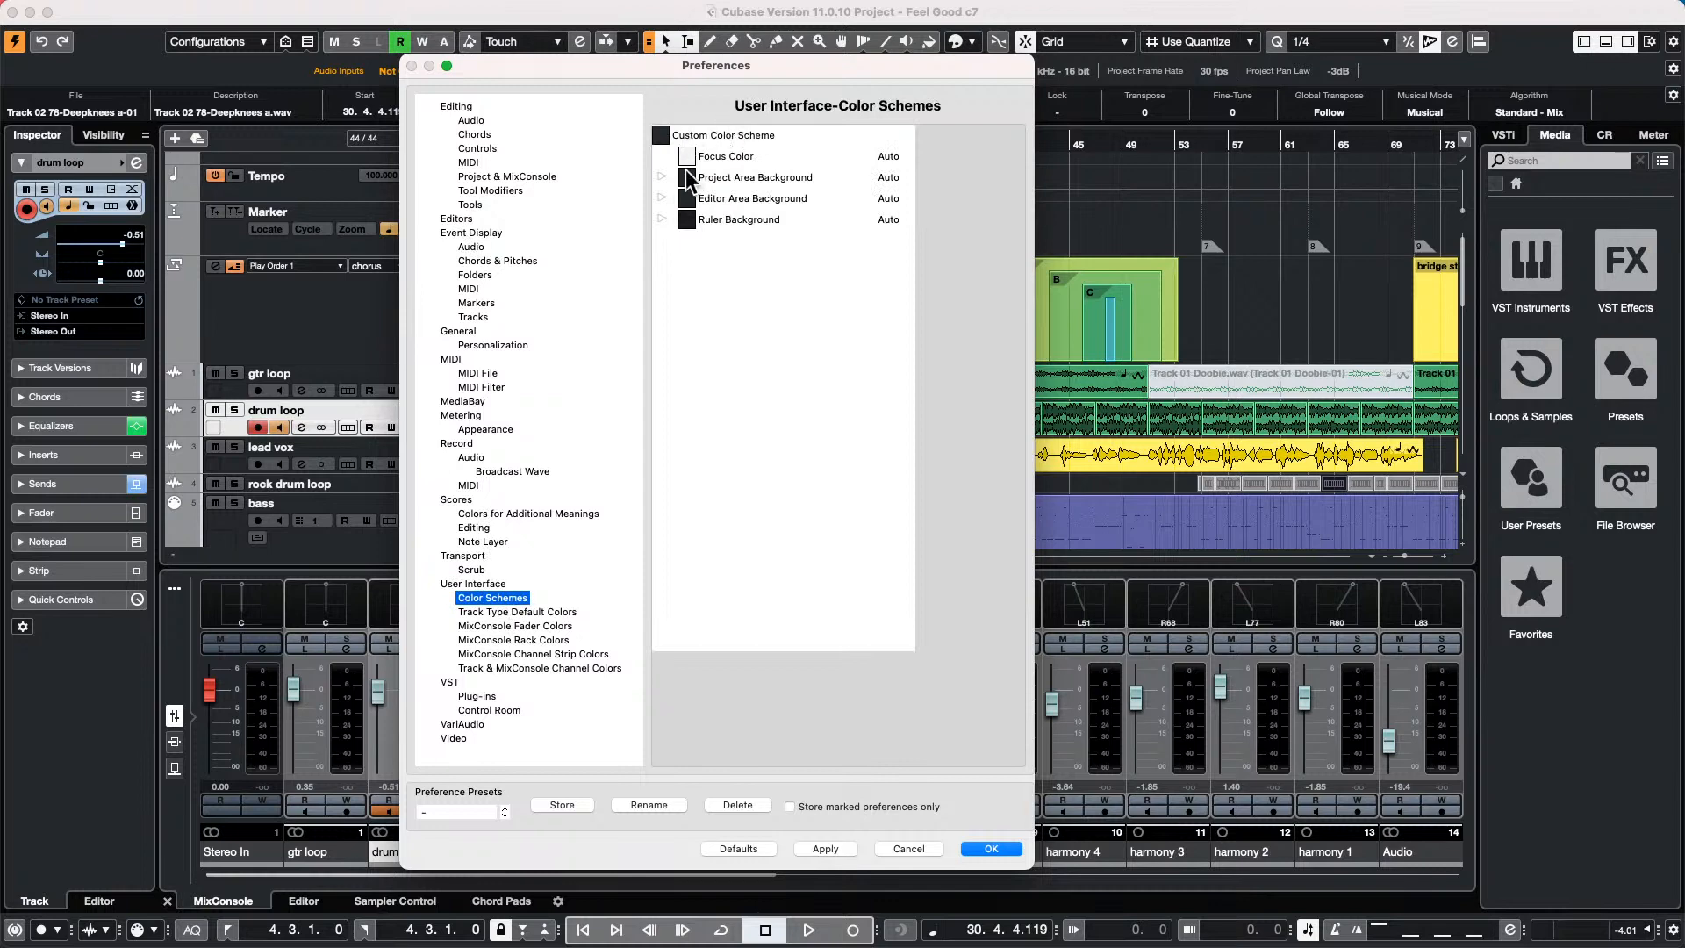
{"action": "left_click", "coordinate": [687, 157]}
{"action": "left_click_drag", "start_coordinate": [707, 239], "coordinate": [704, 307]}
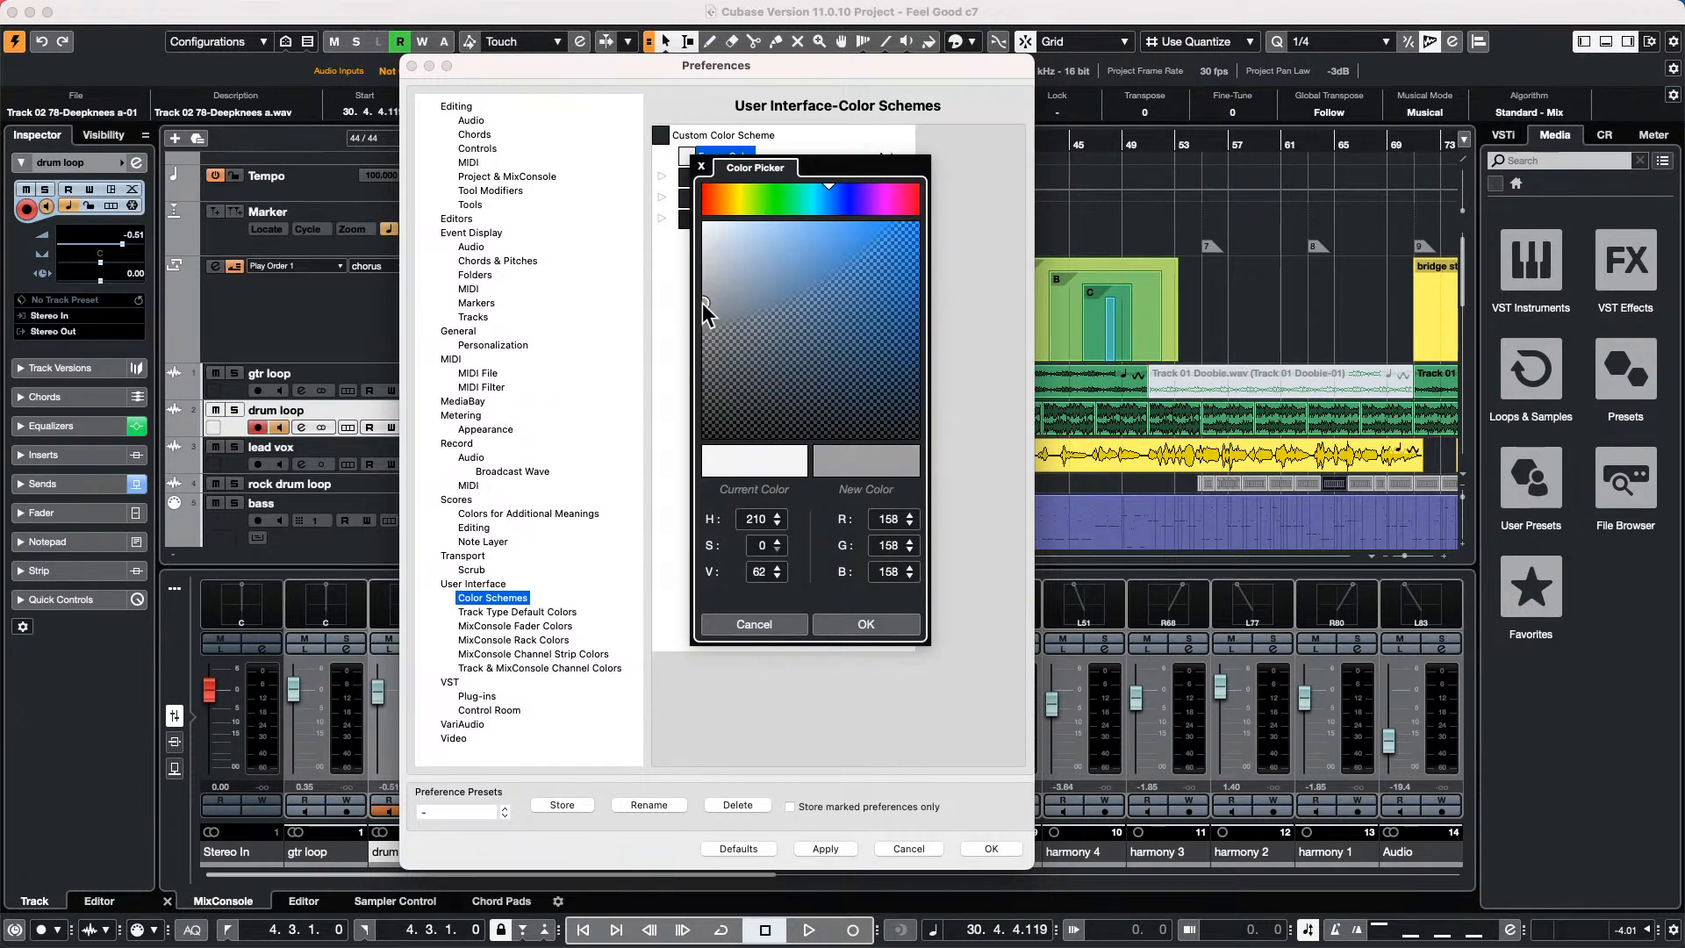
{"action": "left_click", "coordinate": [889, 628]}
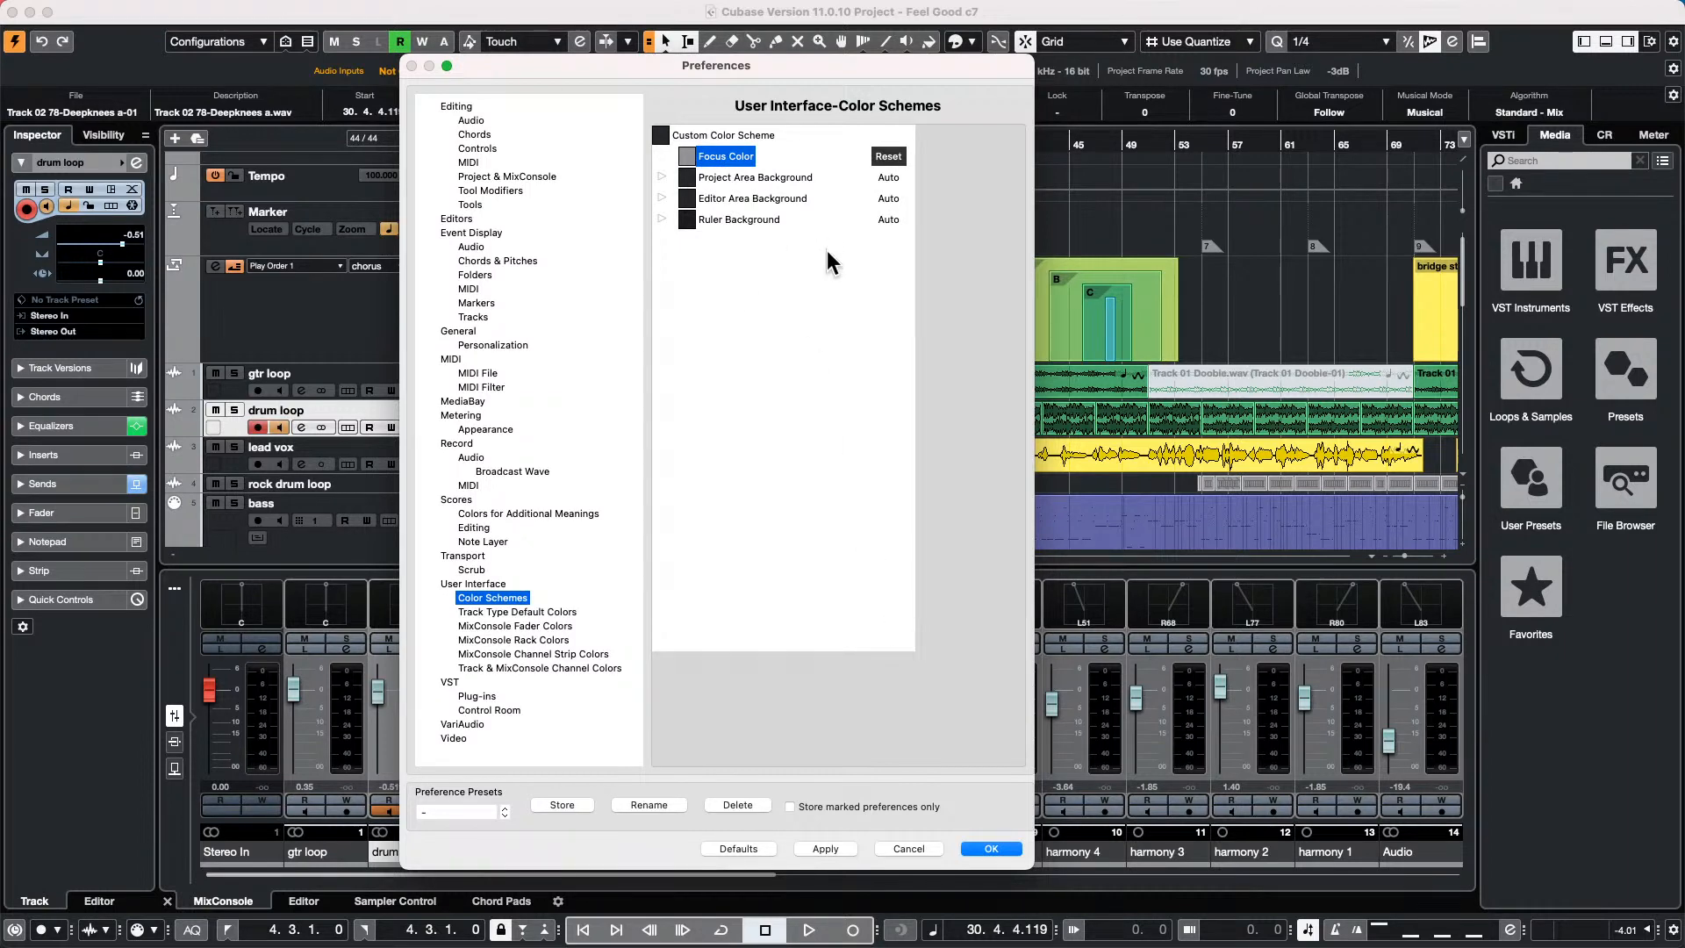
Change the Project Area Background color to a near-black shade in the custom color scheme.
{"action": "left_click", "coordinate": [687, 177]}
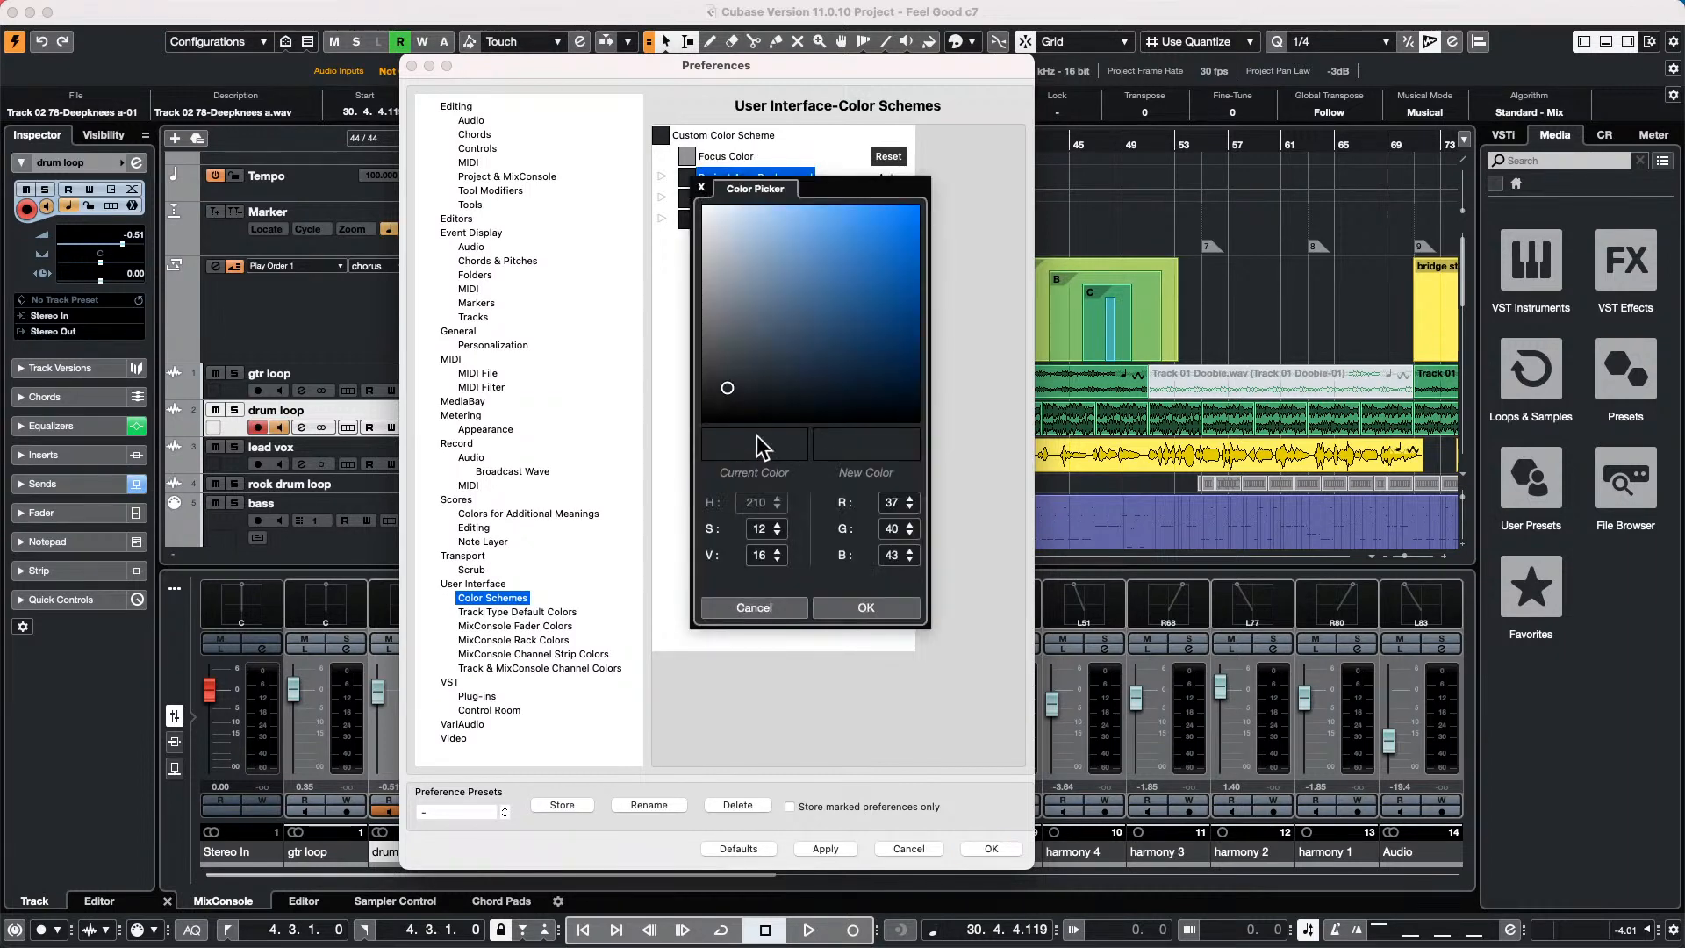
{"action": "mouse_move", "coordinate": [725, 387]}
{"action": "left_mouse_down"}
{"action": "mouse_move", "coordinate": [725, 418]}
{"action": "mouse_move", "coordinate": [707, 421]}
{"action": "left_mouse_up"}
{"action": "left_click", "coordinate": [879, 608]}
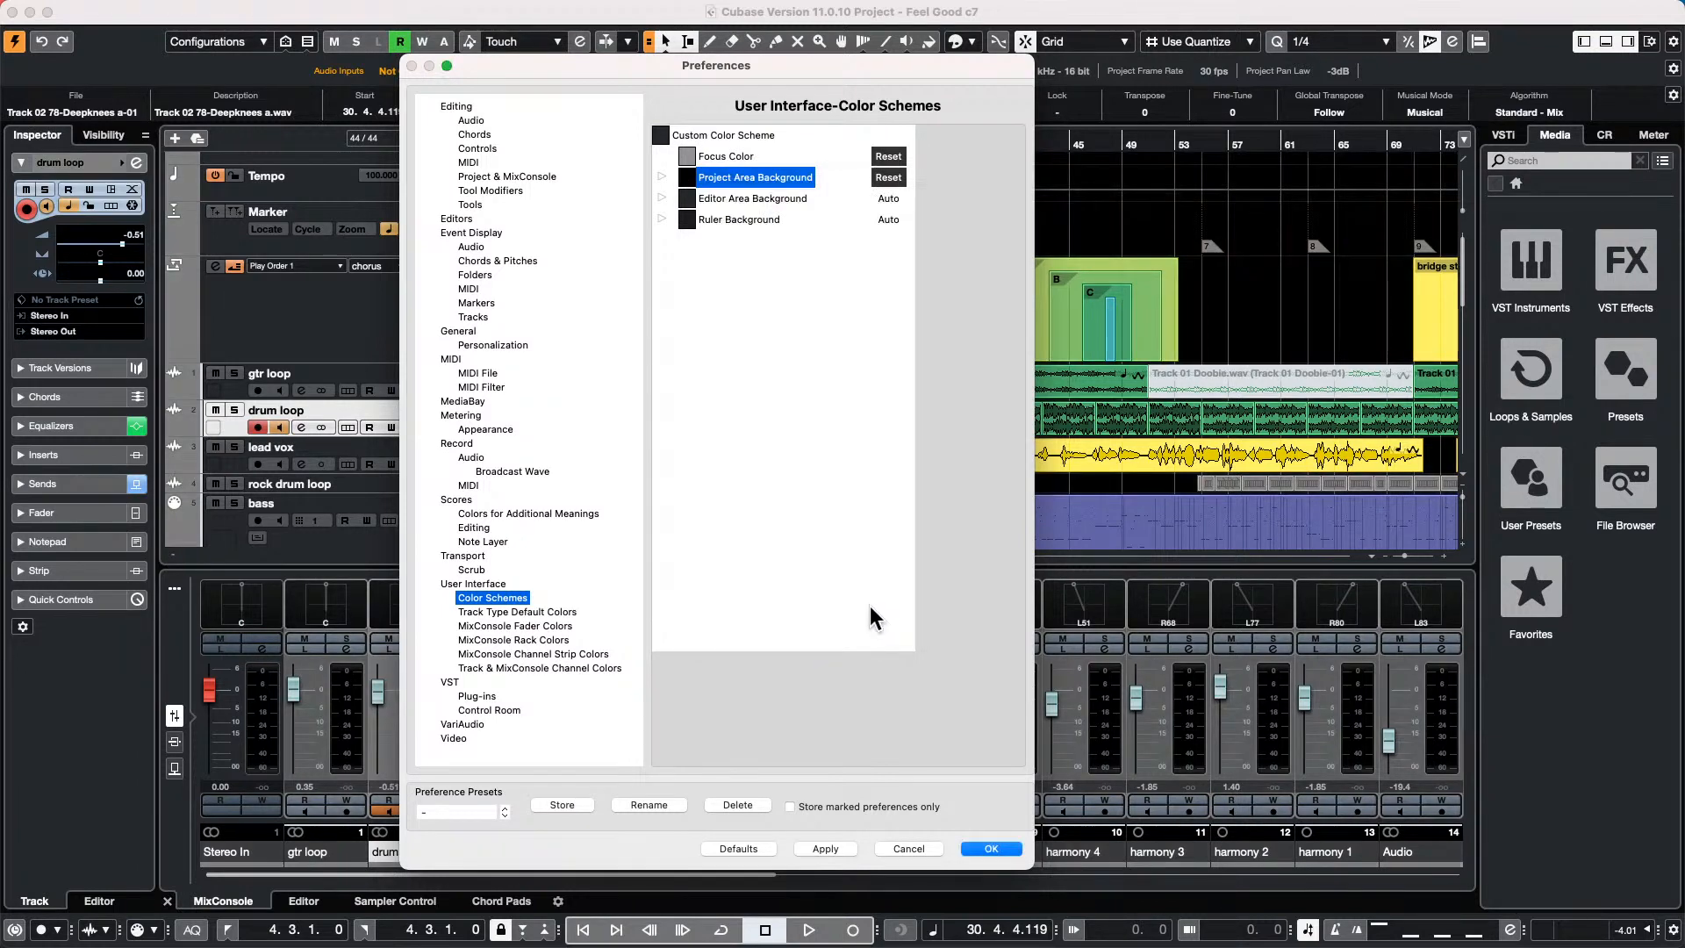
{"action": "left_click", "coordinate": [689, 209]}
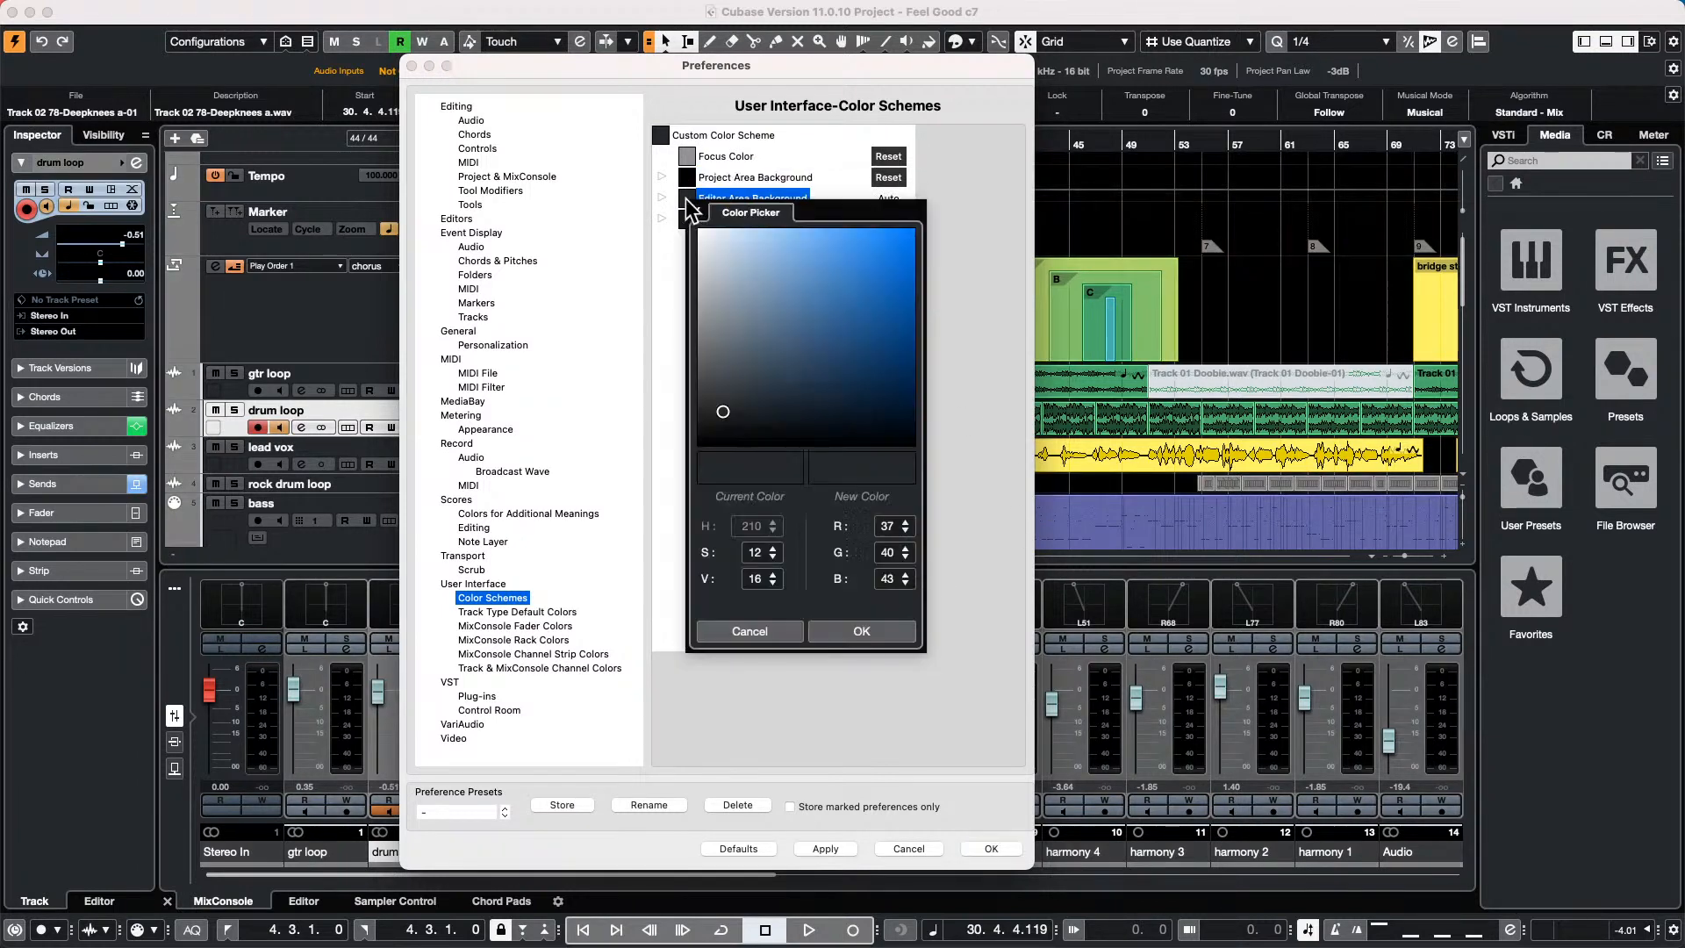
{"action": "left_click", "coordinate": [867, 267]}
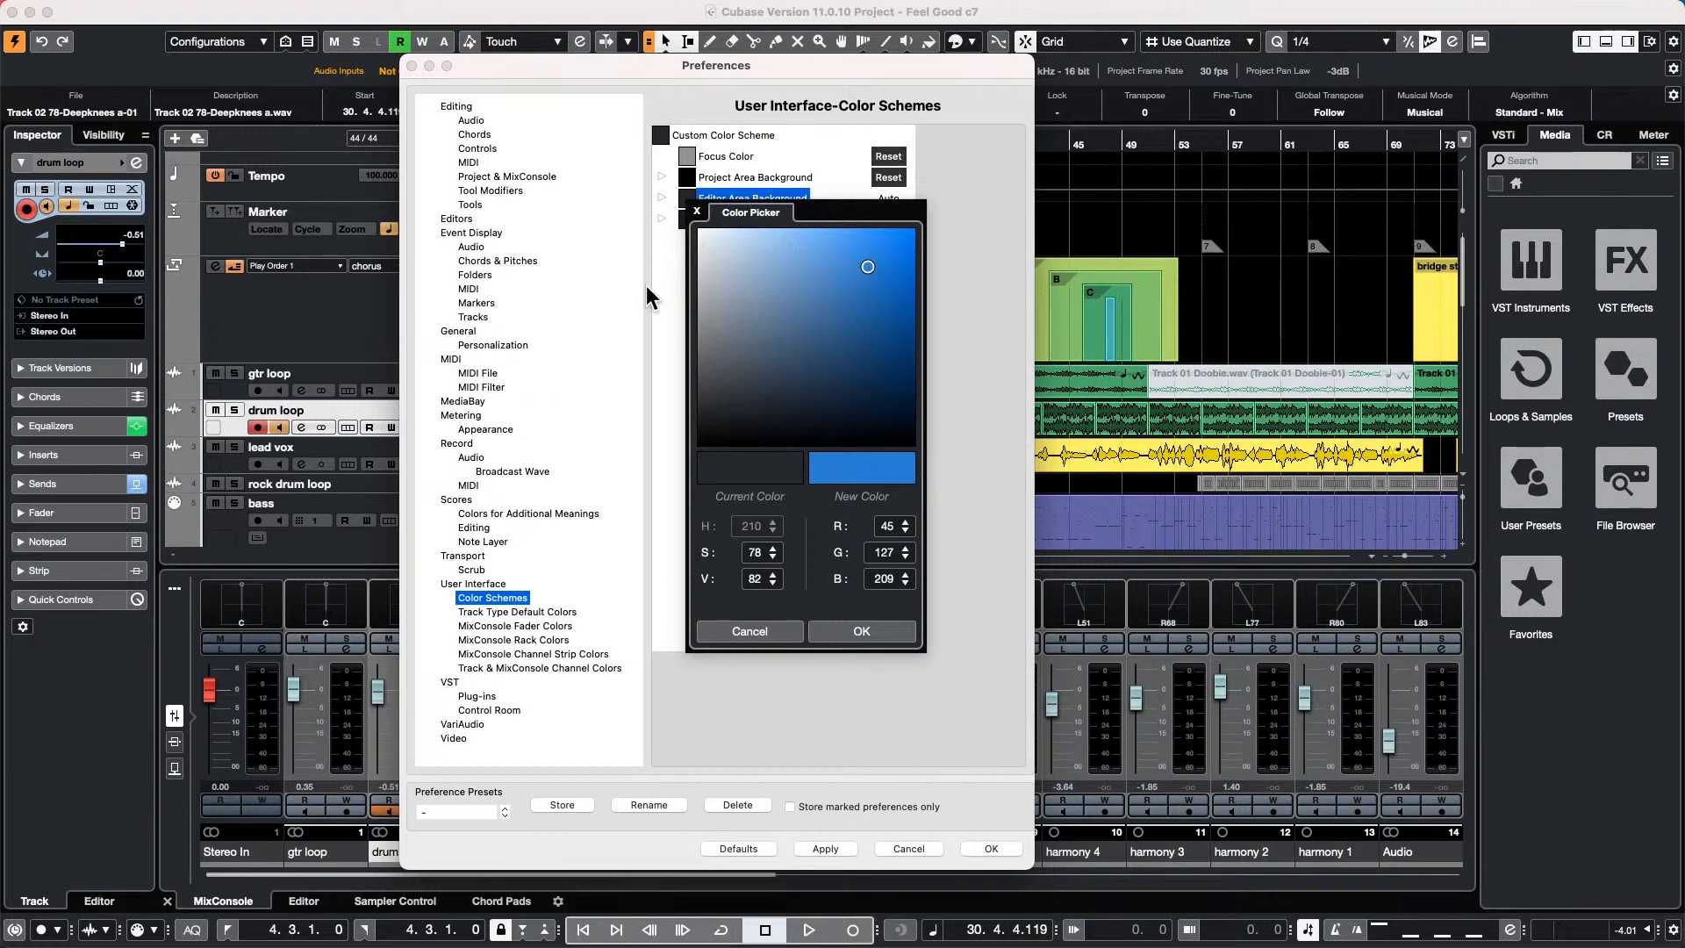
{"action": "key", "text": "Escape"}
Expand the ruler and editor area background entries, restore the color scheme defaults, and apply them.
{"action": "left_click", "coordinate": [662, 219]}
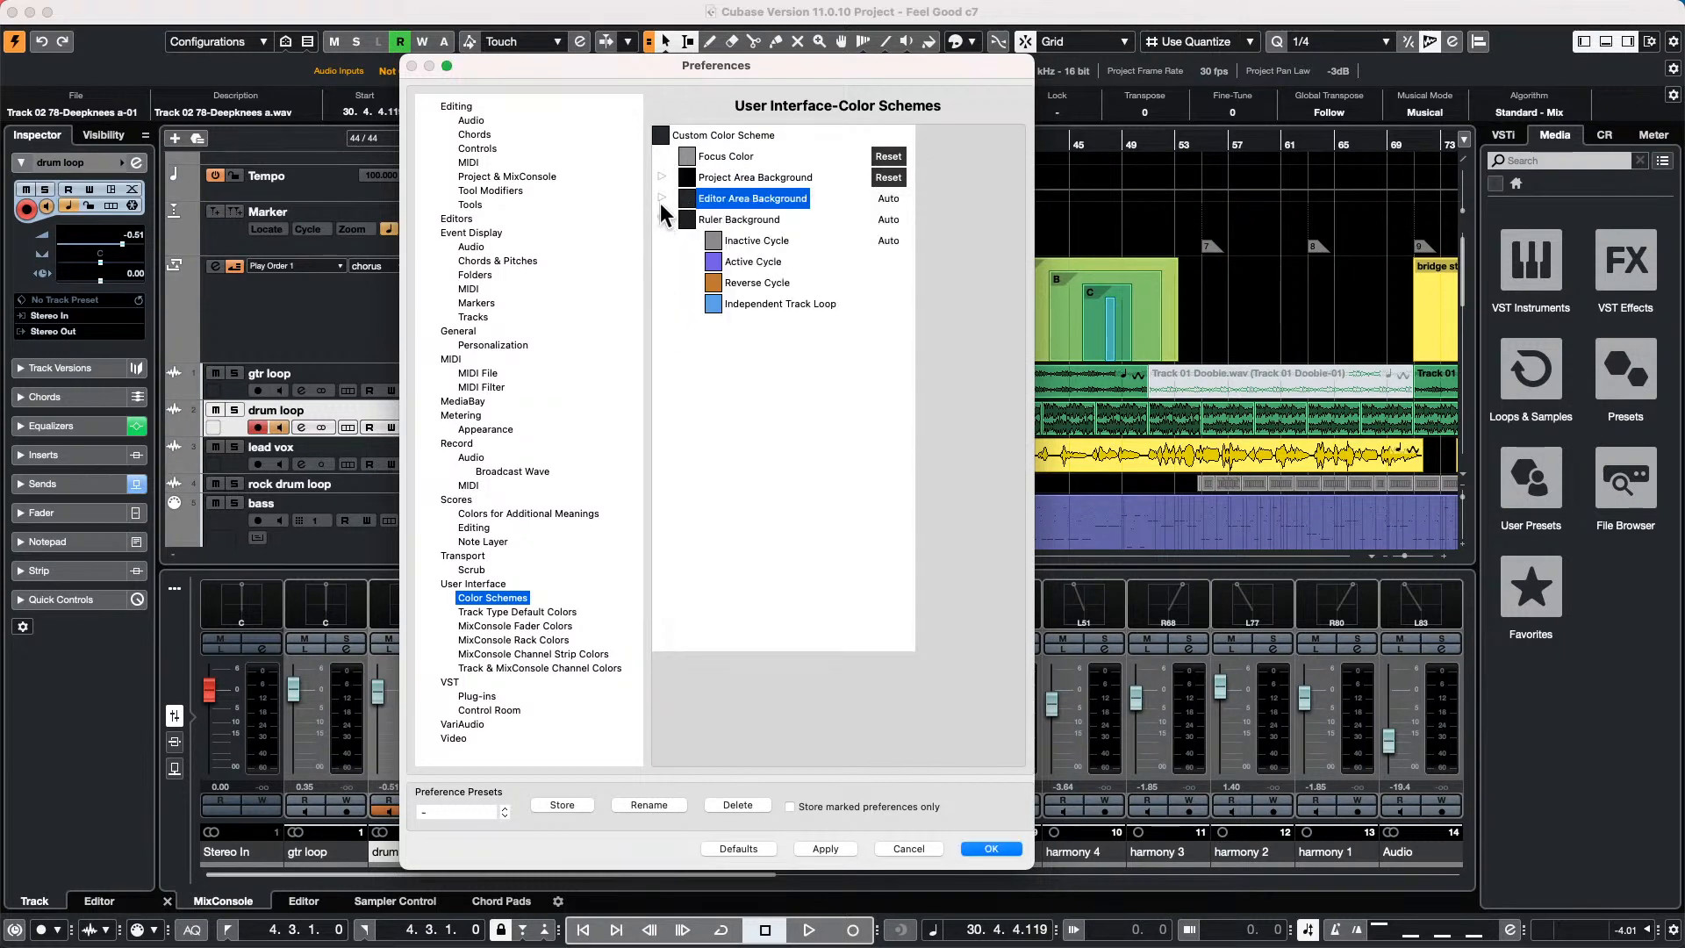
{"action": "left_click", "coordinate": [661, 199]}
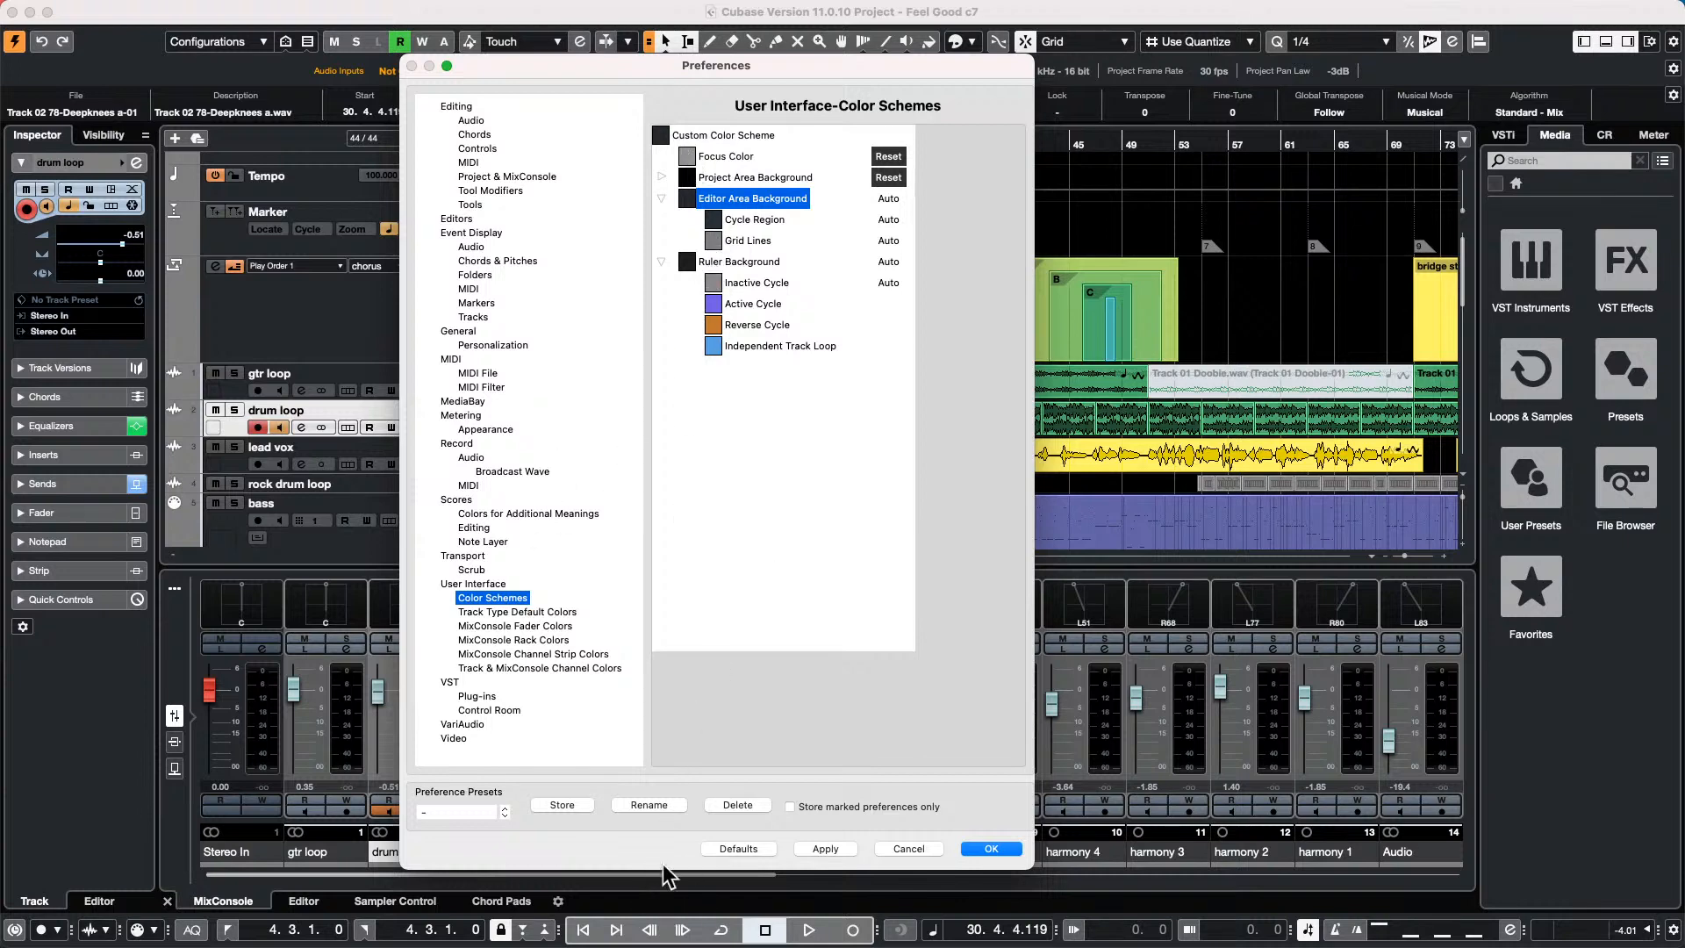
{"action": "left_click", "coordinate": [751, 845]}
{"action": "left_click", "coordinate": [853, 843]}
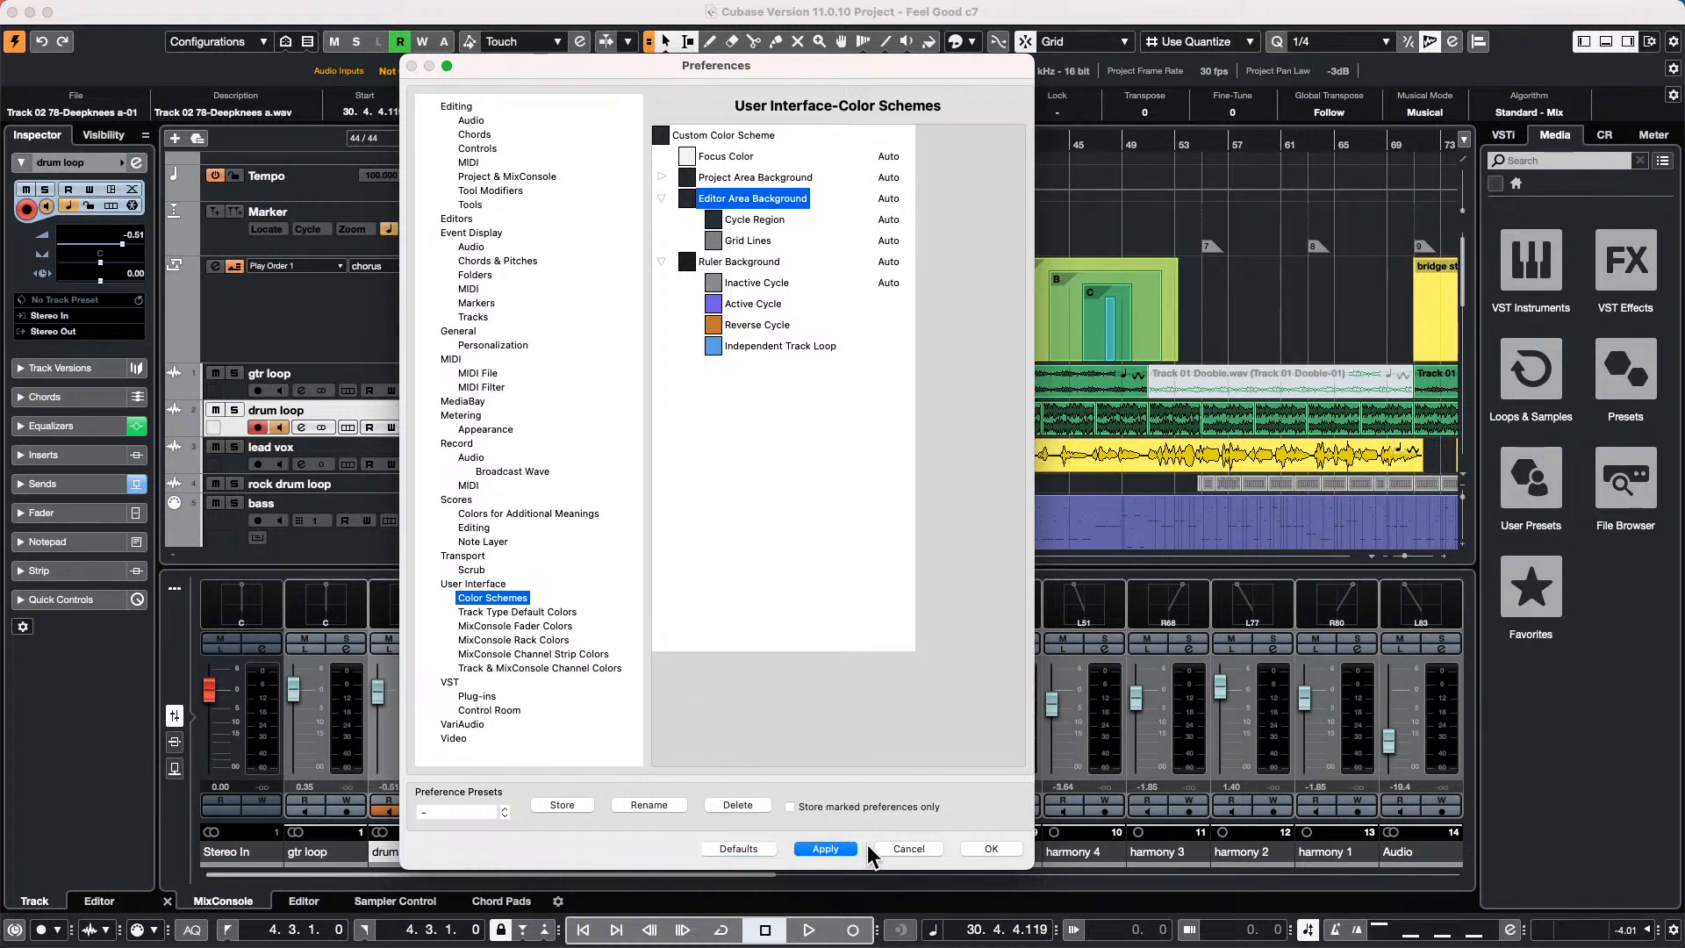
{"action": "left_click", "coordinate": [903, 847]}
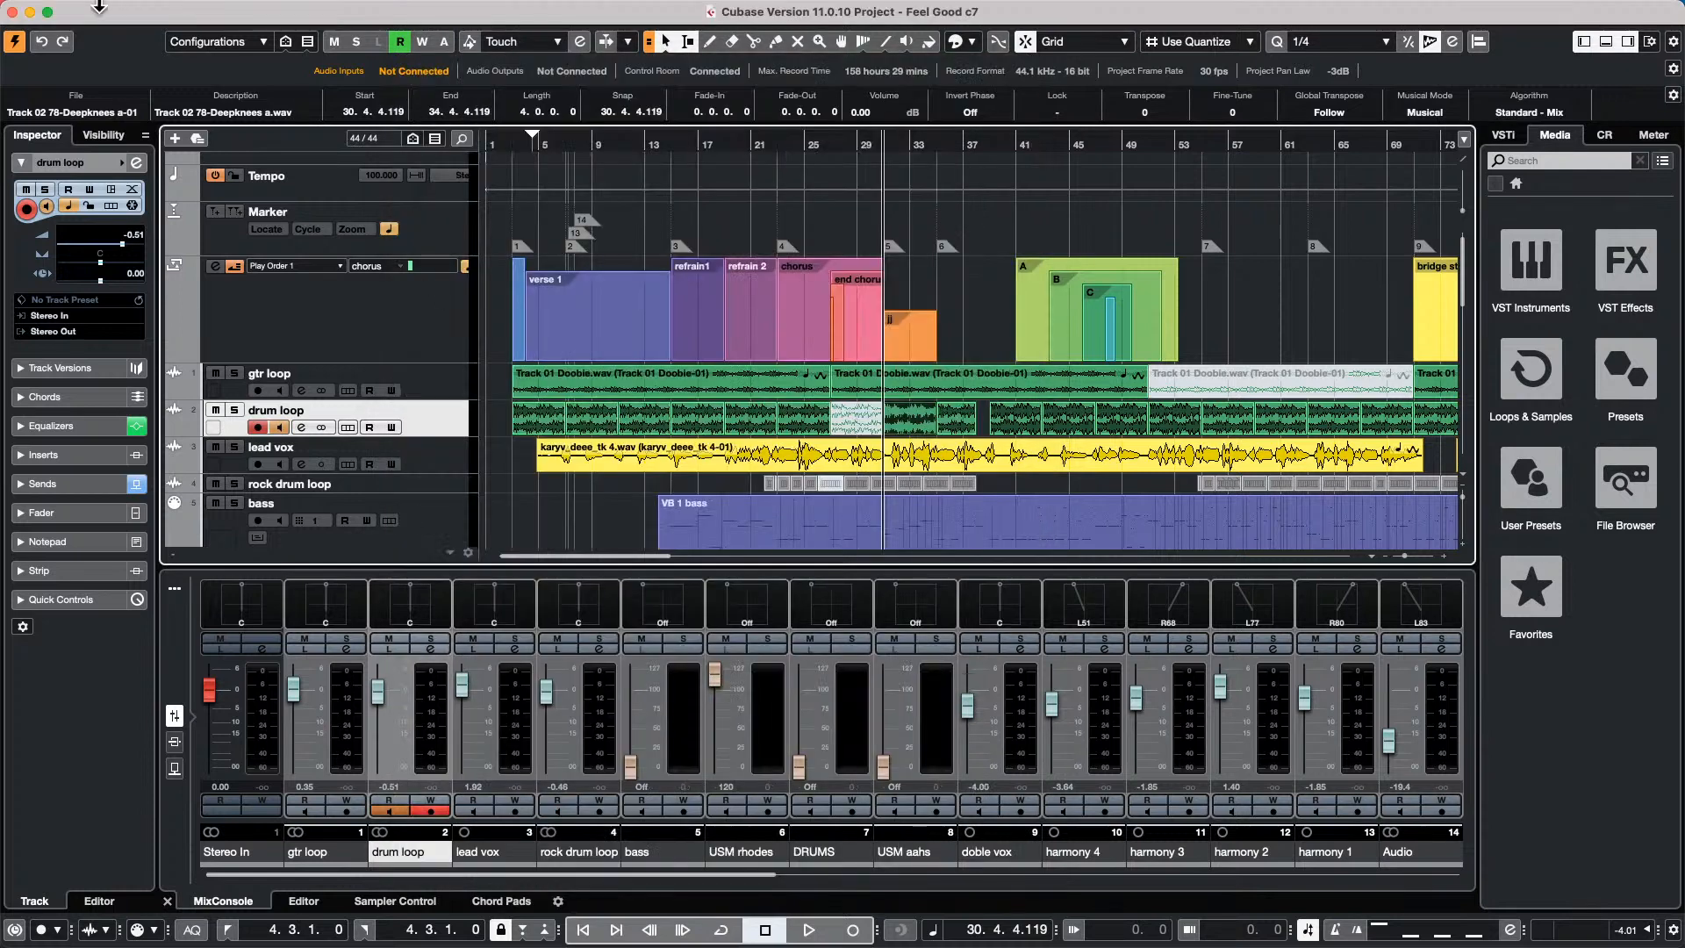
Reopen the color scheme preferences, apply the default colors, and confirm the settings.
{"action": "left_click", "coordinate": [71, 11]}
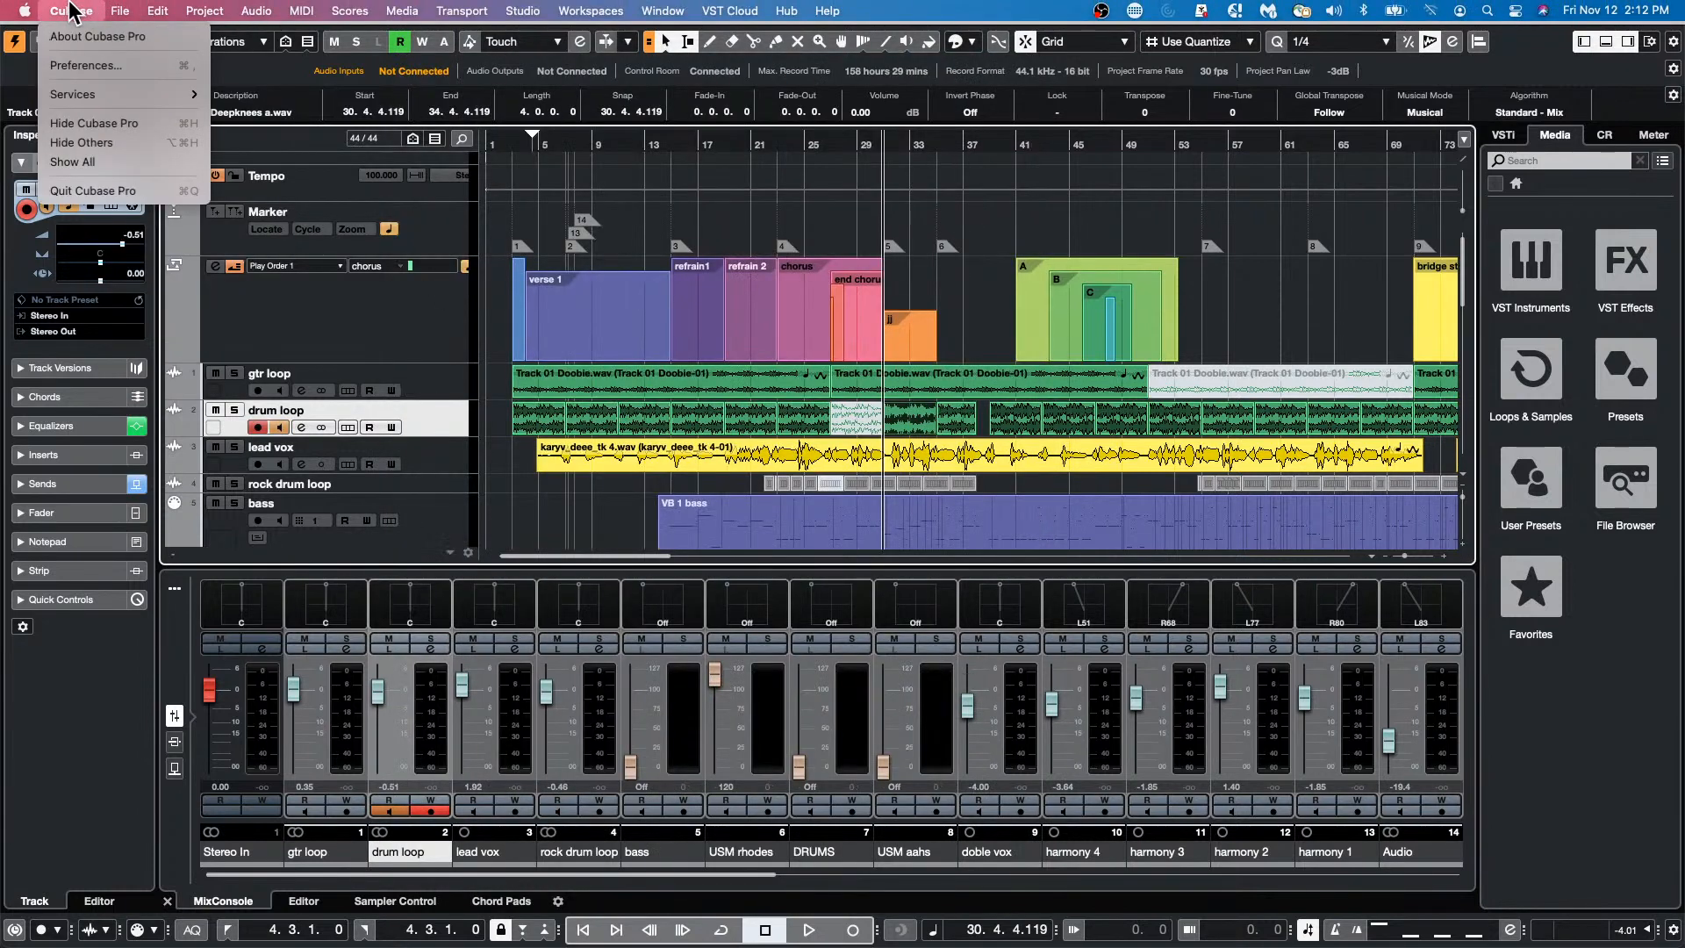
{"action": "left_click", "coordinate": [74, 65]}
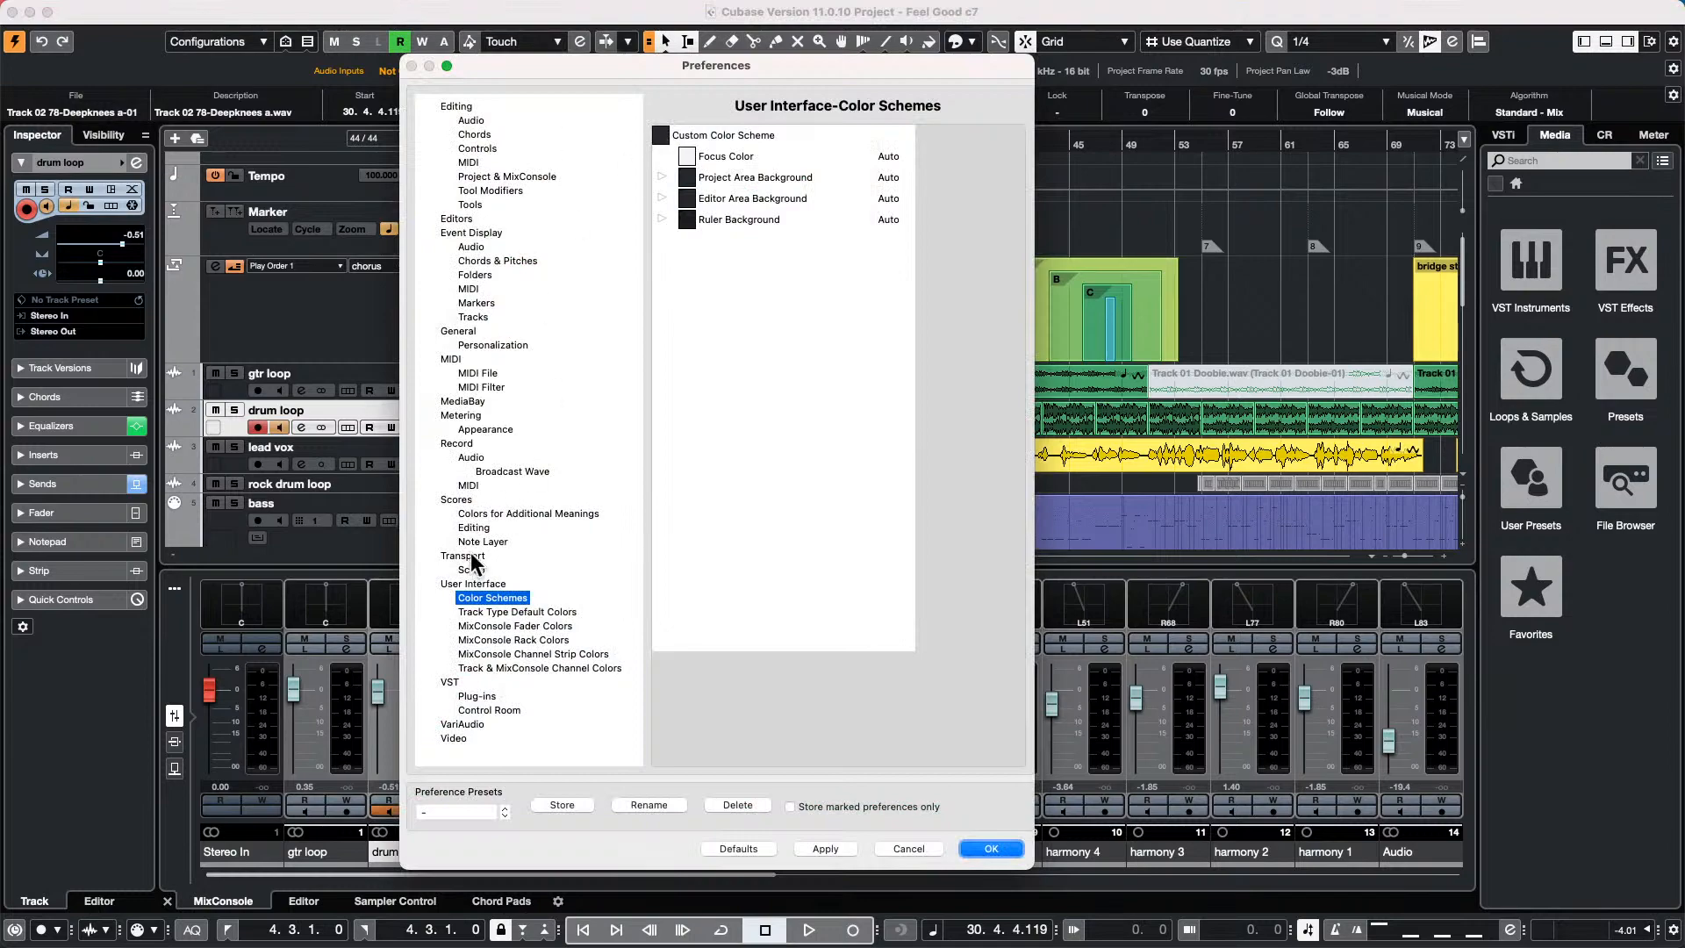
{"action": "left_click", "coordinate": [825, 848]}
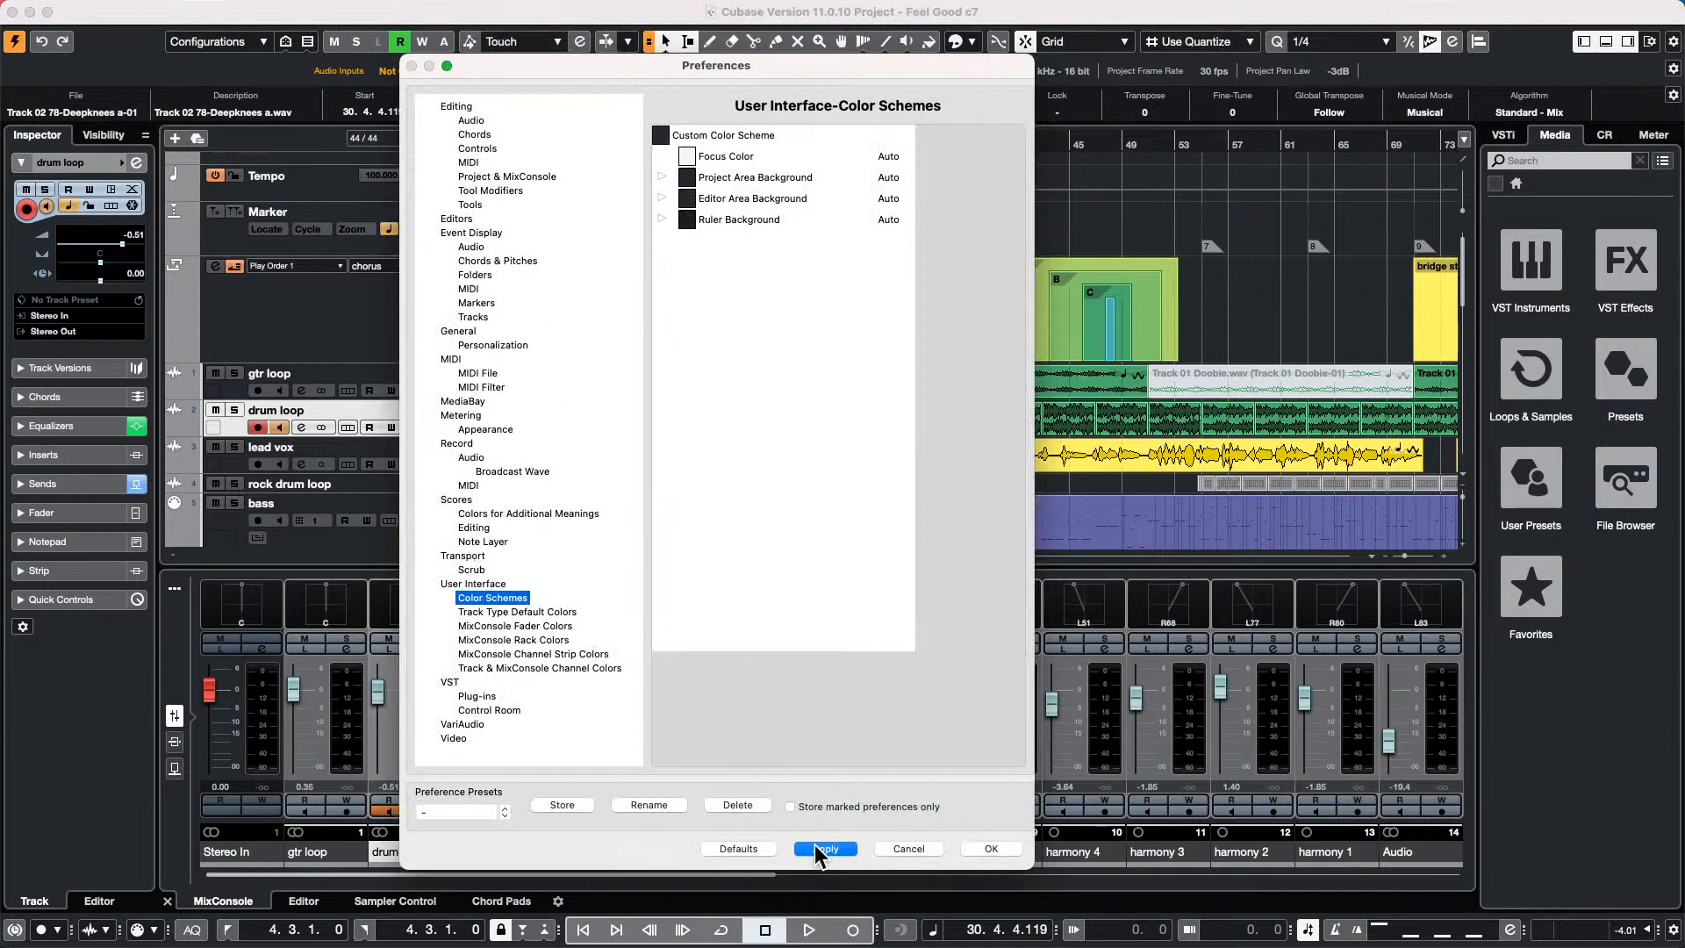
{"action": "left_click", "coordinate": [1004, 848]}
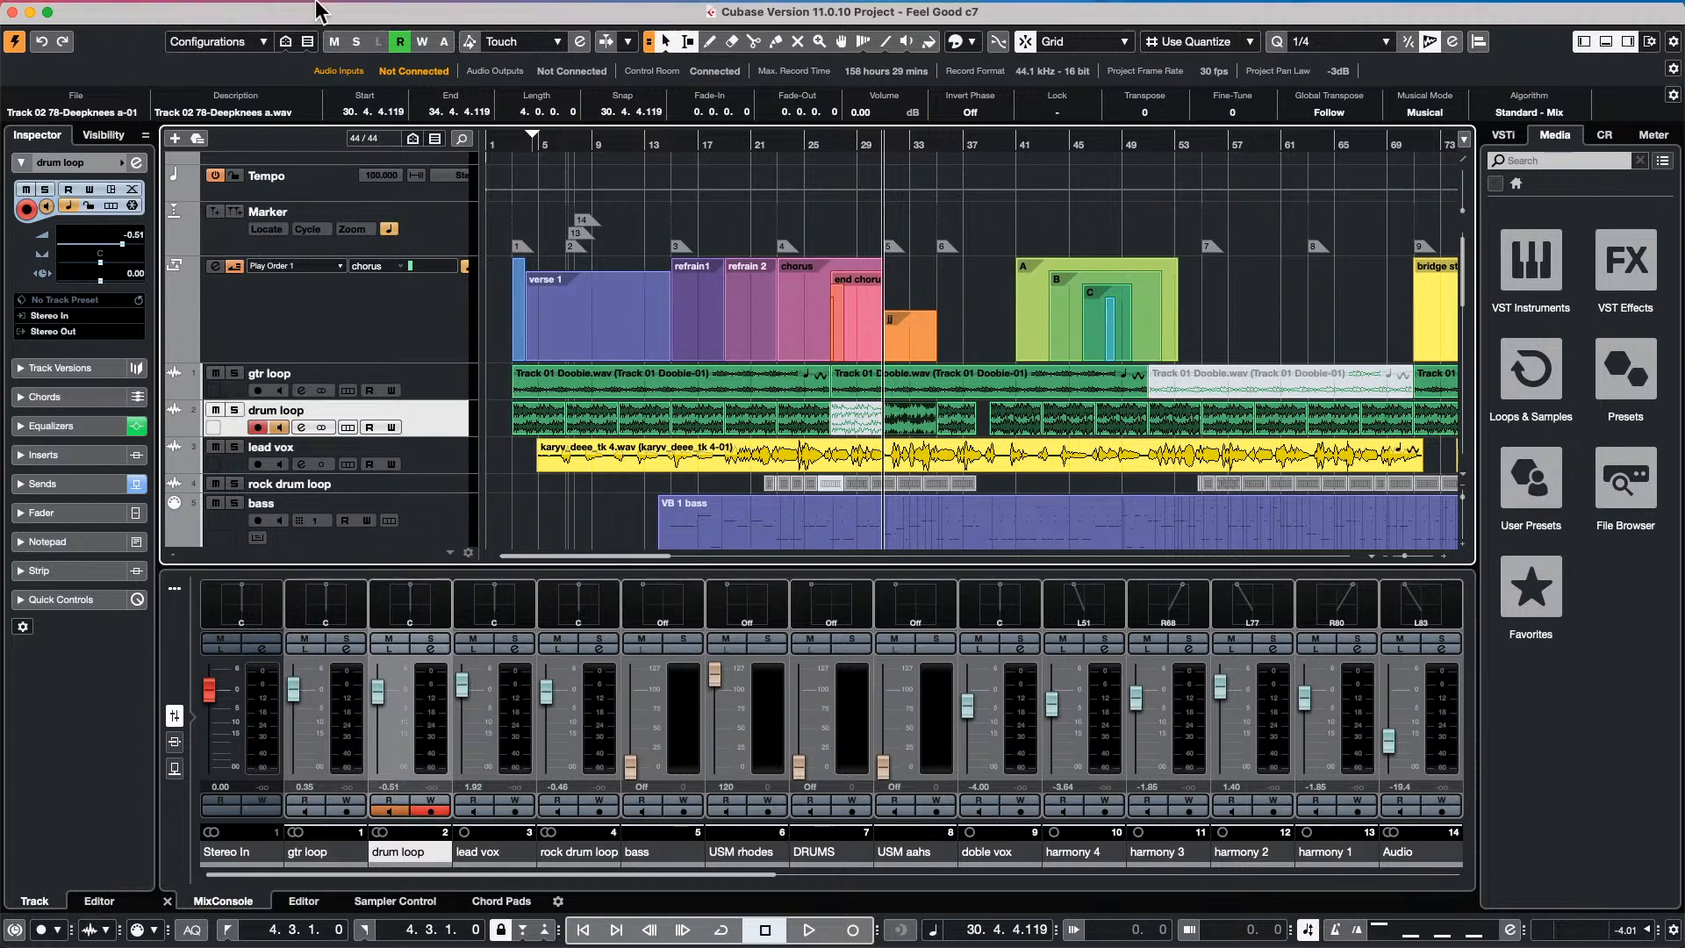
Open the Project Colors Setup for the current project.
{"action": "mouse_move", "coordinate": [316, 5]}
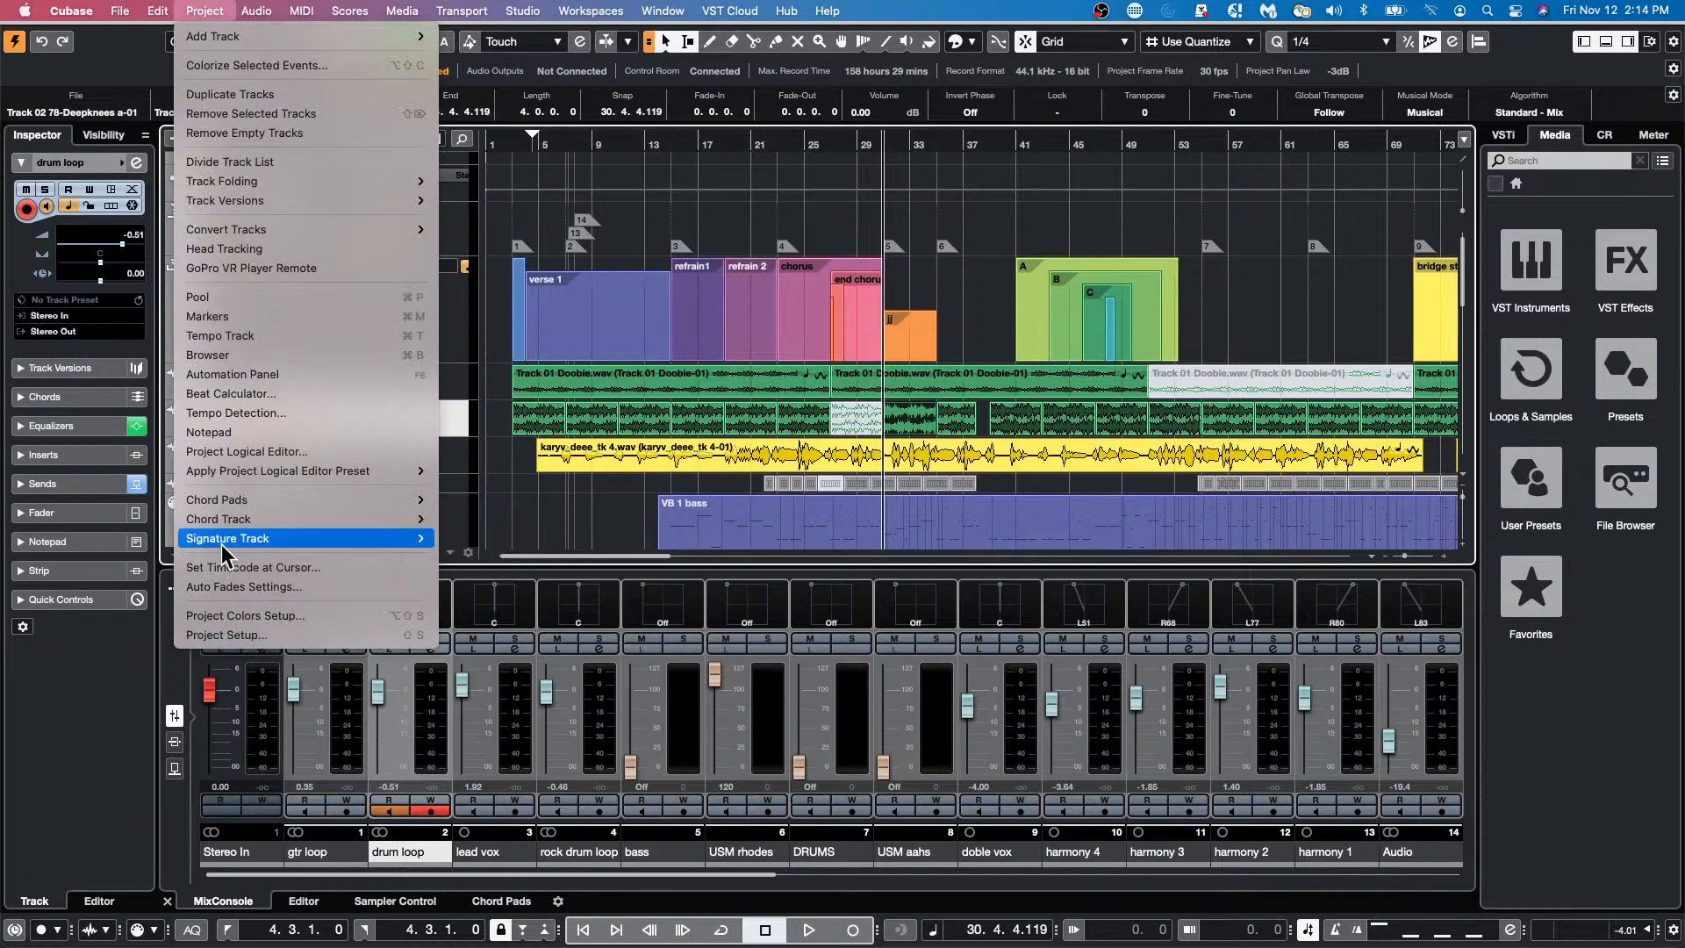
{"action": "left_click", "coordinate": [237, 615]}
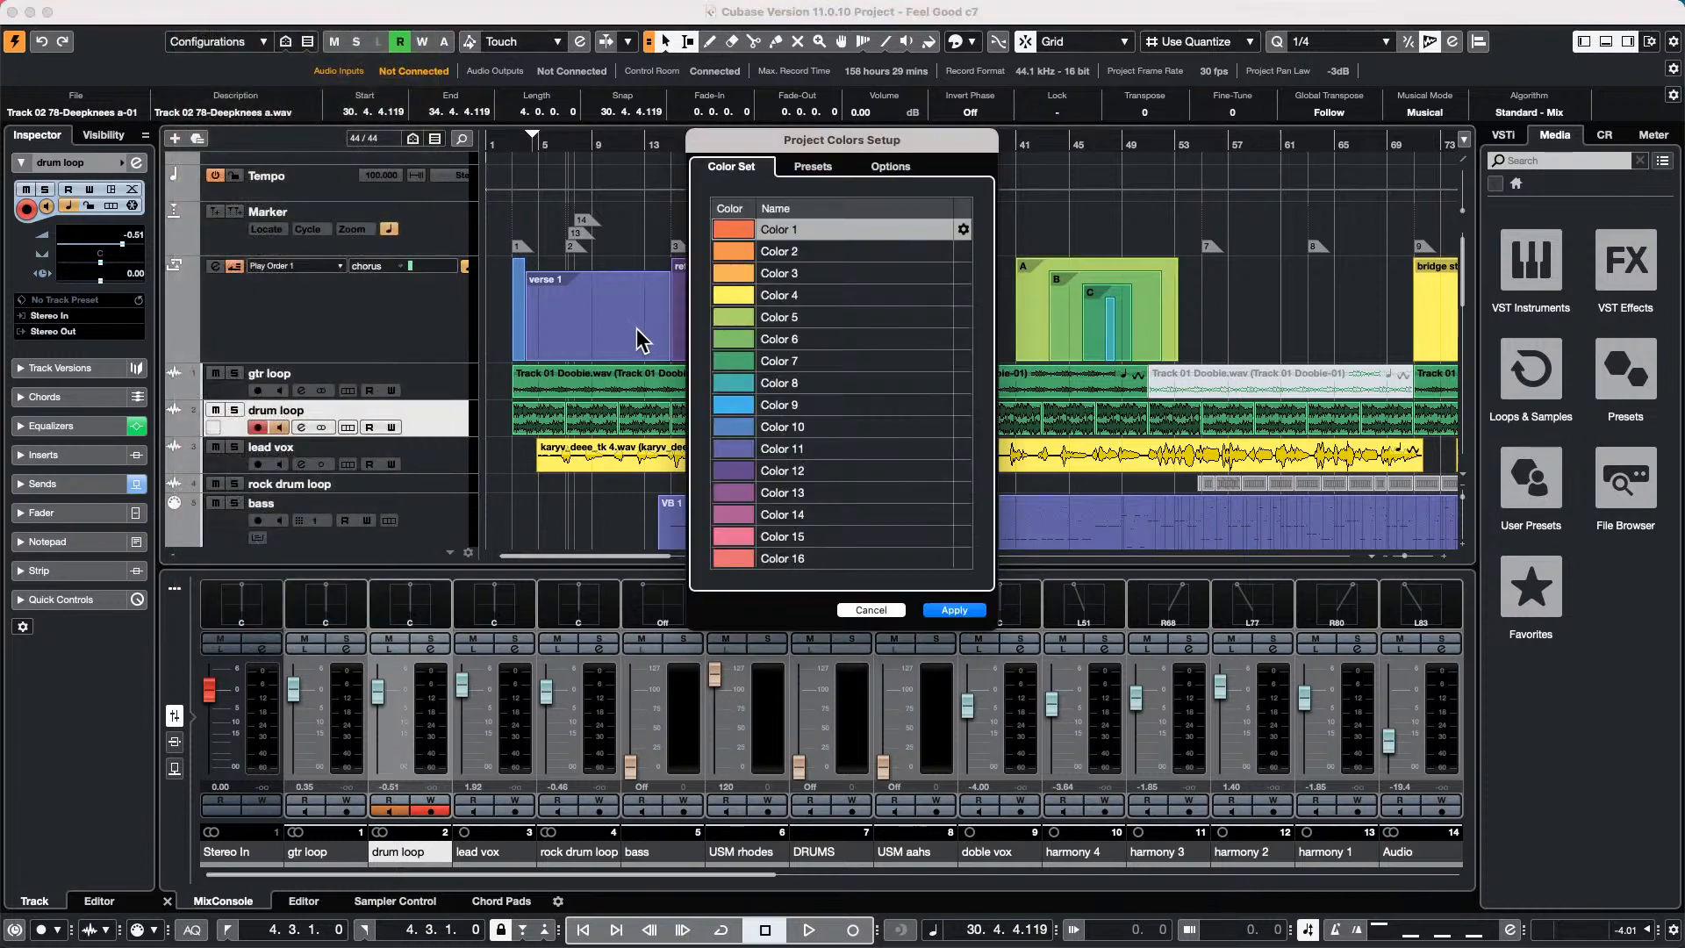
{"action": "left_click", "coordinate": [732, 230]}
{"action": "left_click_drag", "start_coordinate": [875, 319], "coordinate": [830, 298]}
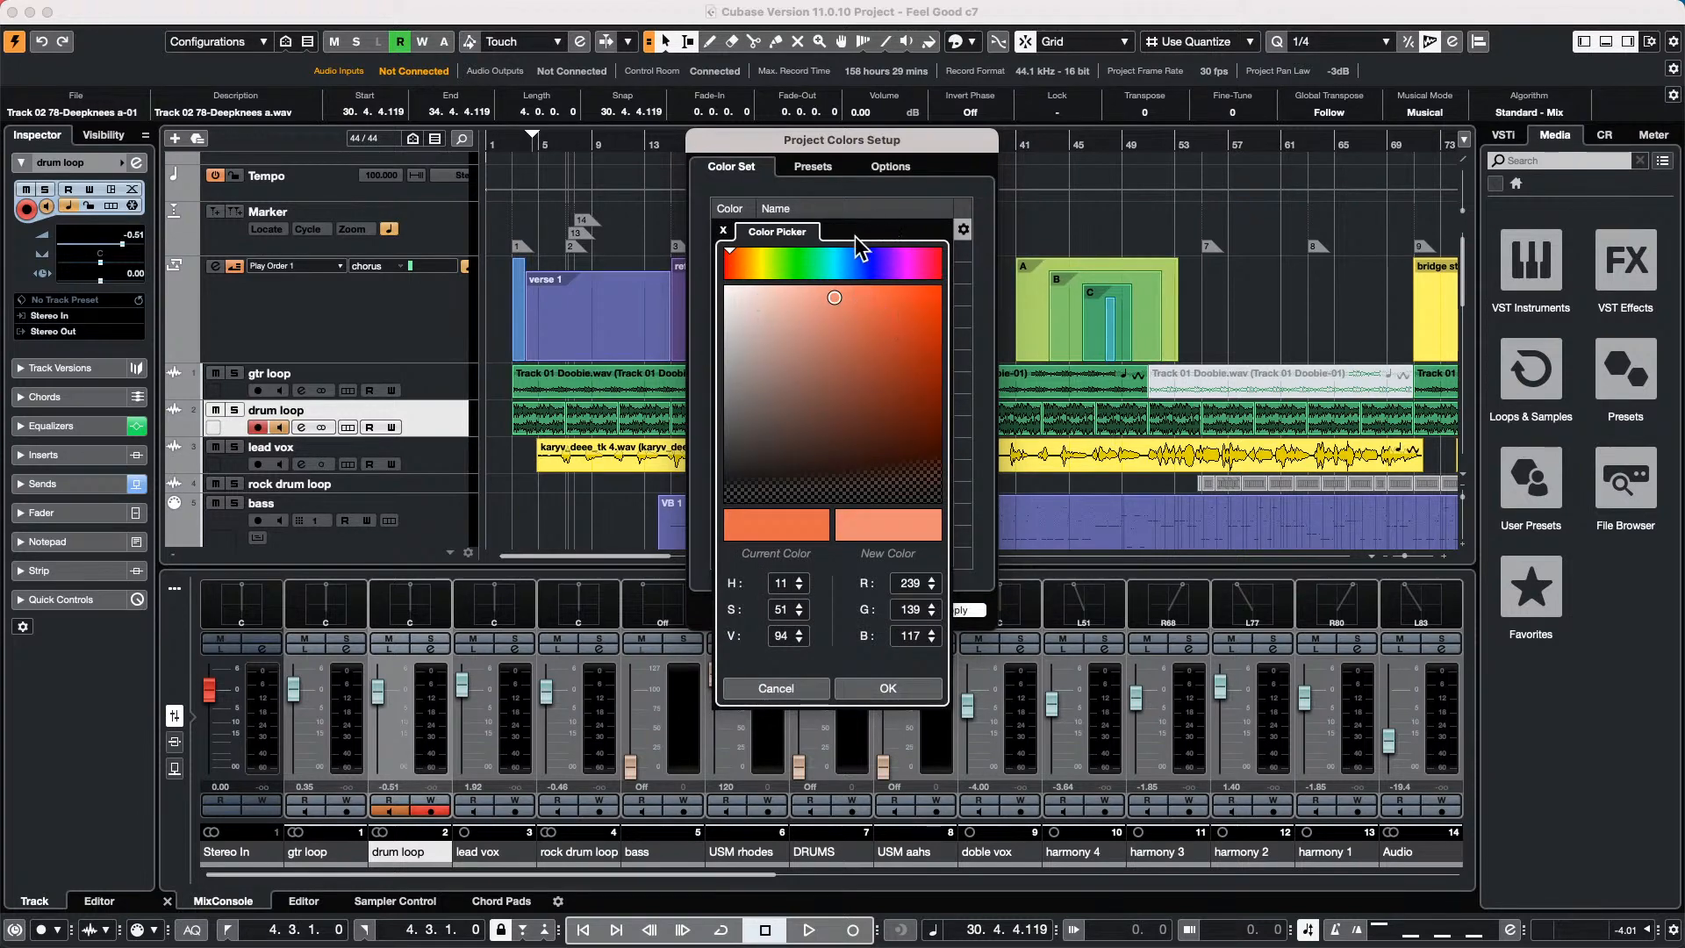
{"action": "left_click", "coordinate": [723, 230]}
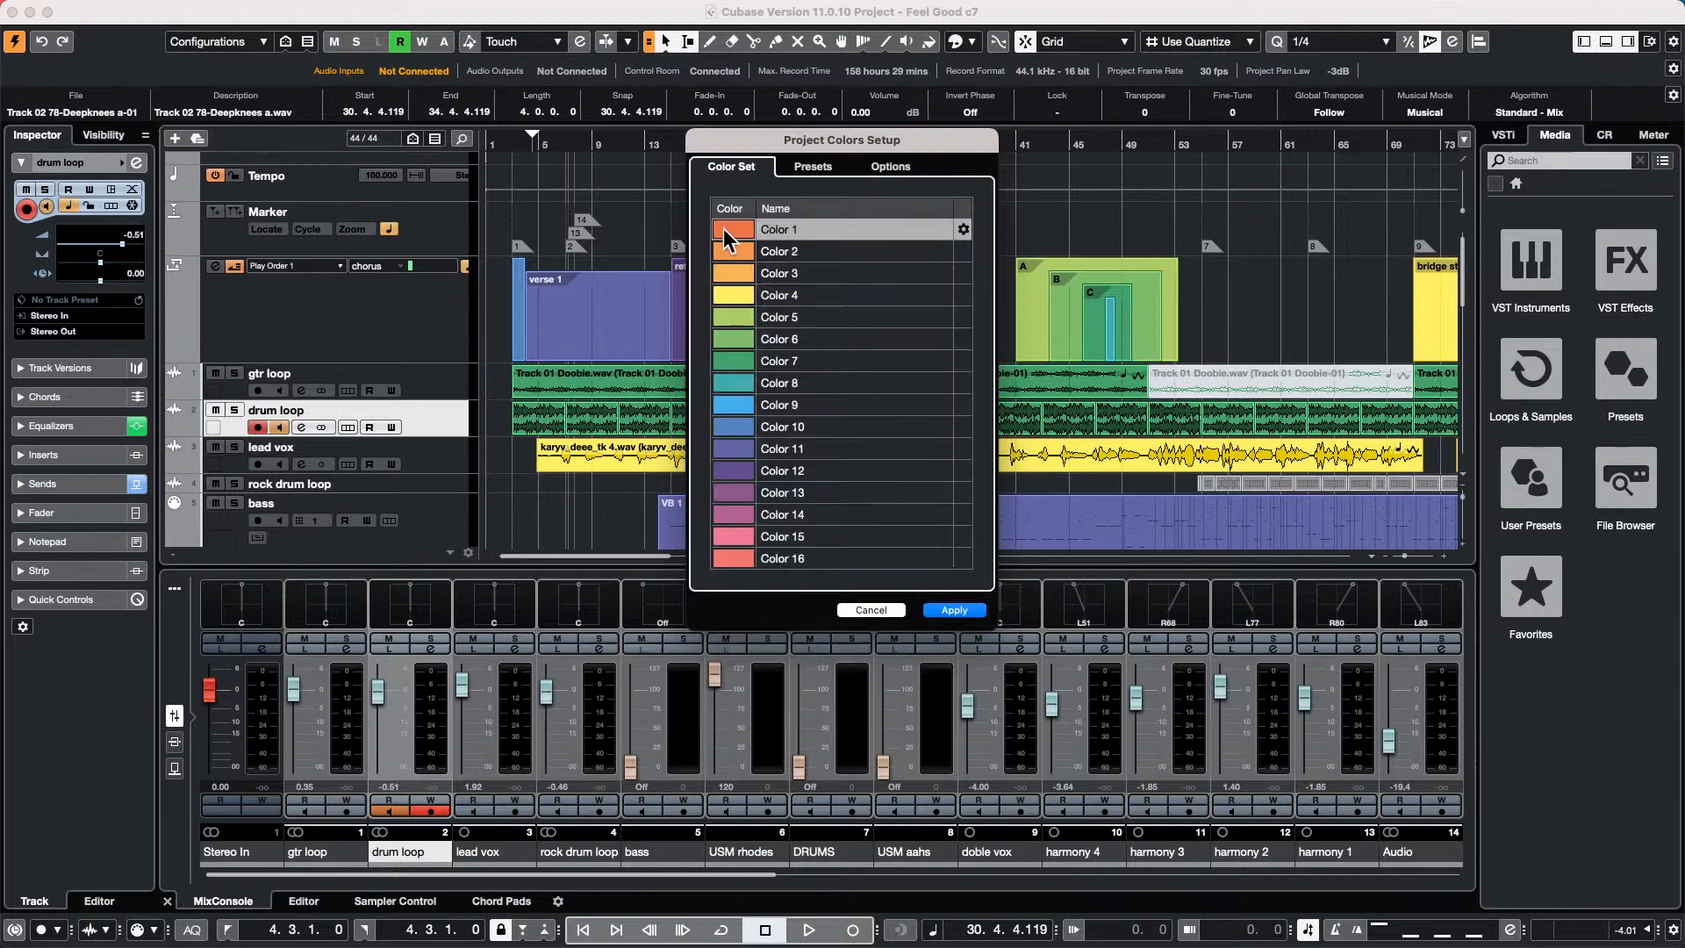
In the color set presets, set the number of basic colors to 8 with 2 color tints.
{"action": "left_click", "coordinate": [809, 167]}
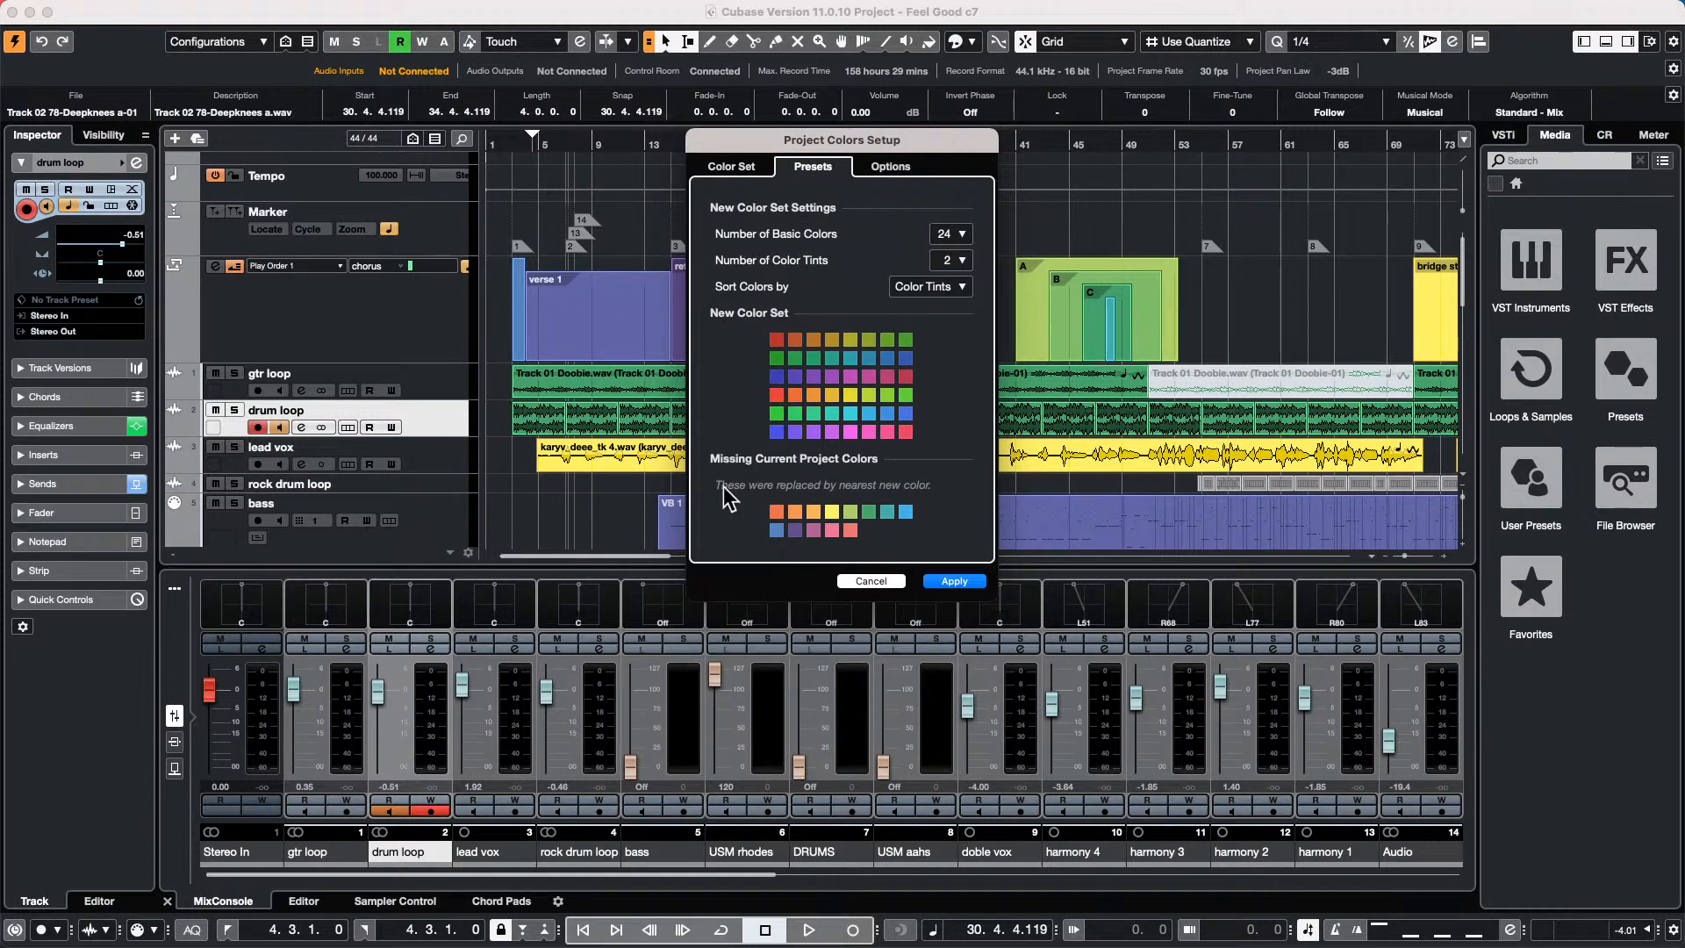
{"action": "left_click", "coordinate": [953, 233]}
{"action": "left_click", "coordinate": [953, 217]}
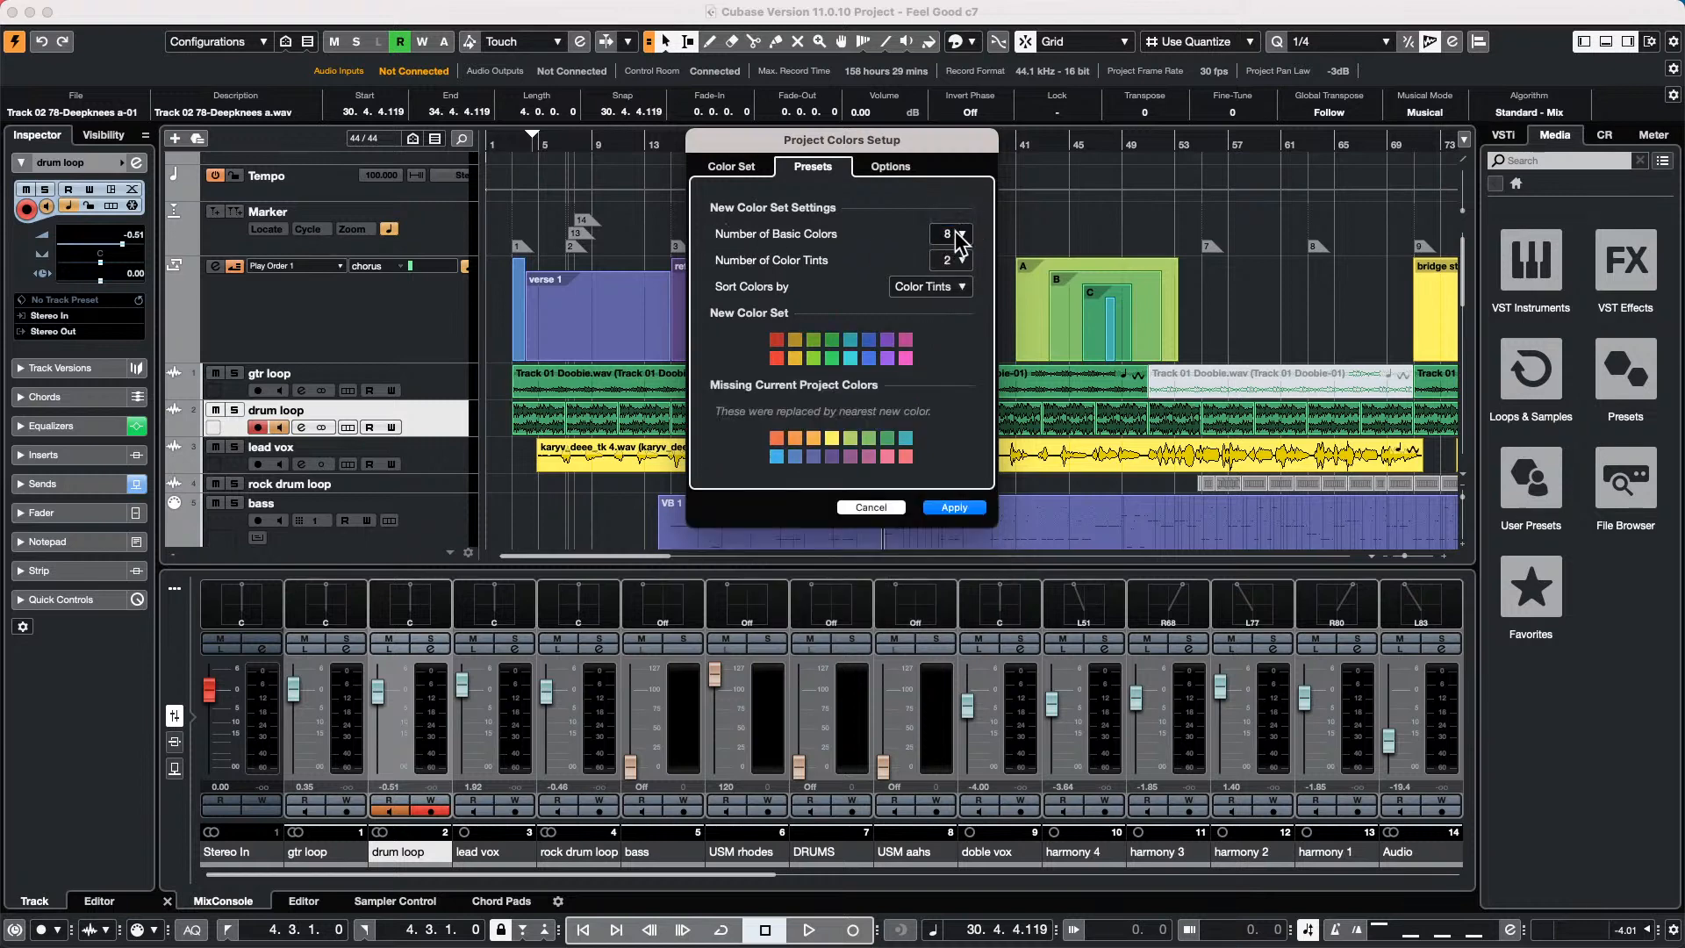
{"action": "left_click", "coordinate": [952, 260]}
{"action": "left_click", "coordinate": [948, 260]}
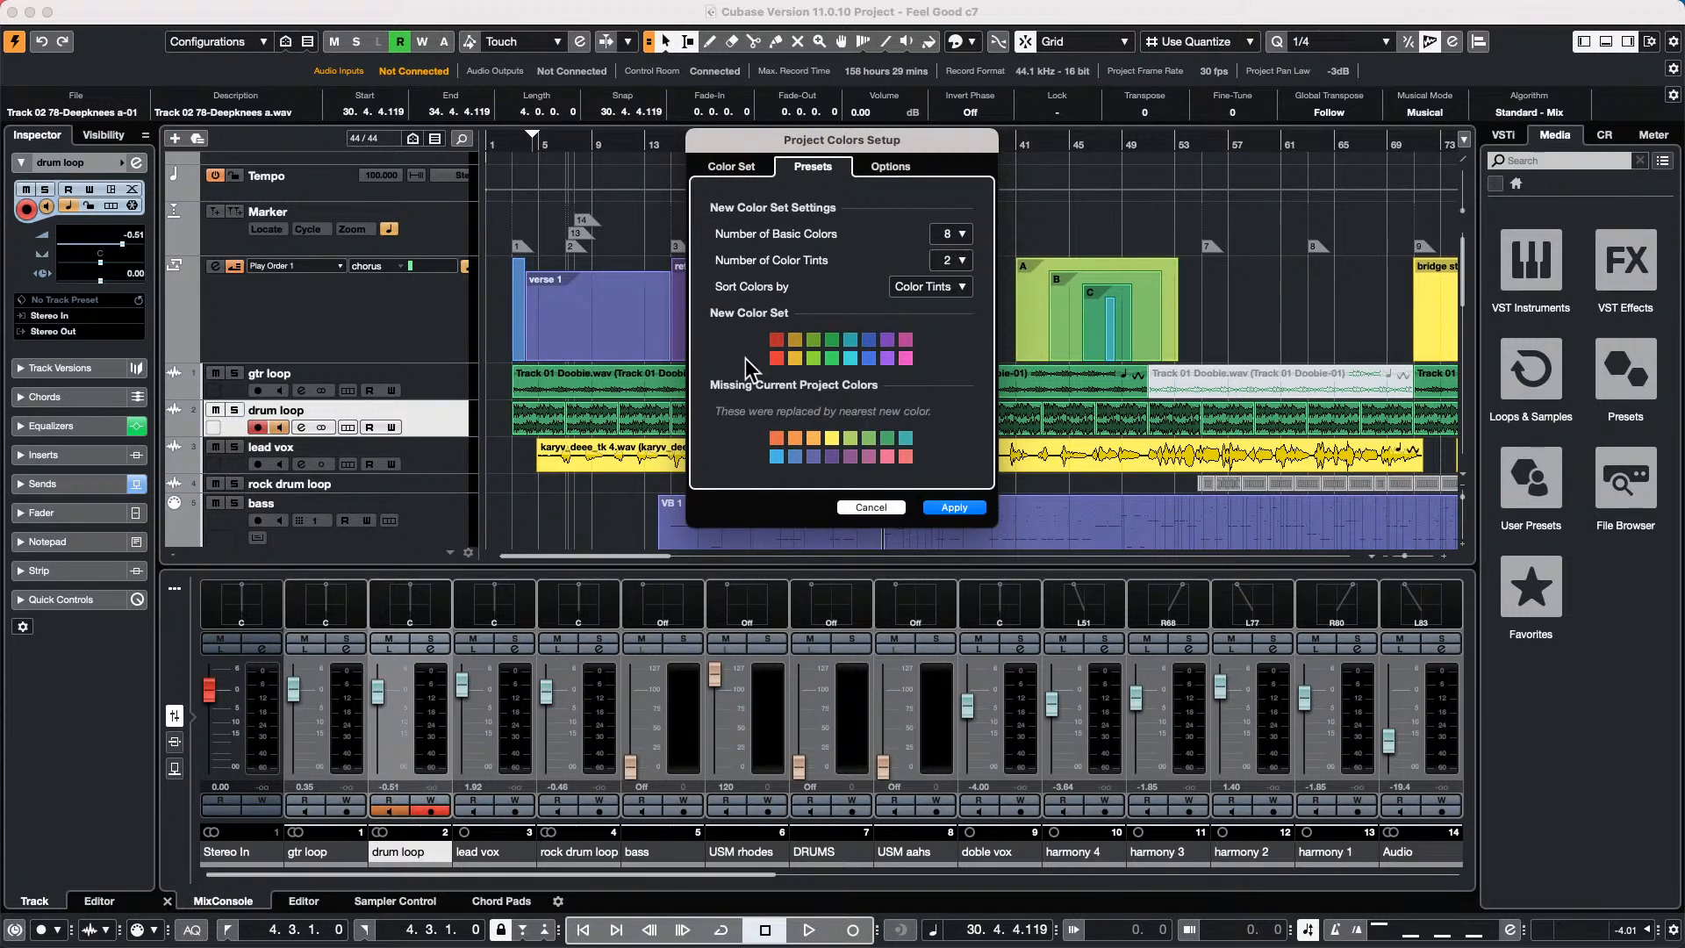
Set the new color set to 32 basic colors and 4 color tints, and apply it to the project.
{"action": "left_click", "coordinate": [963, 236]}
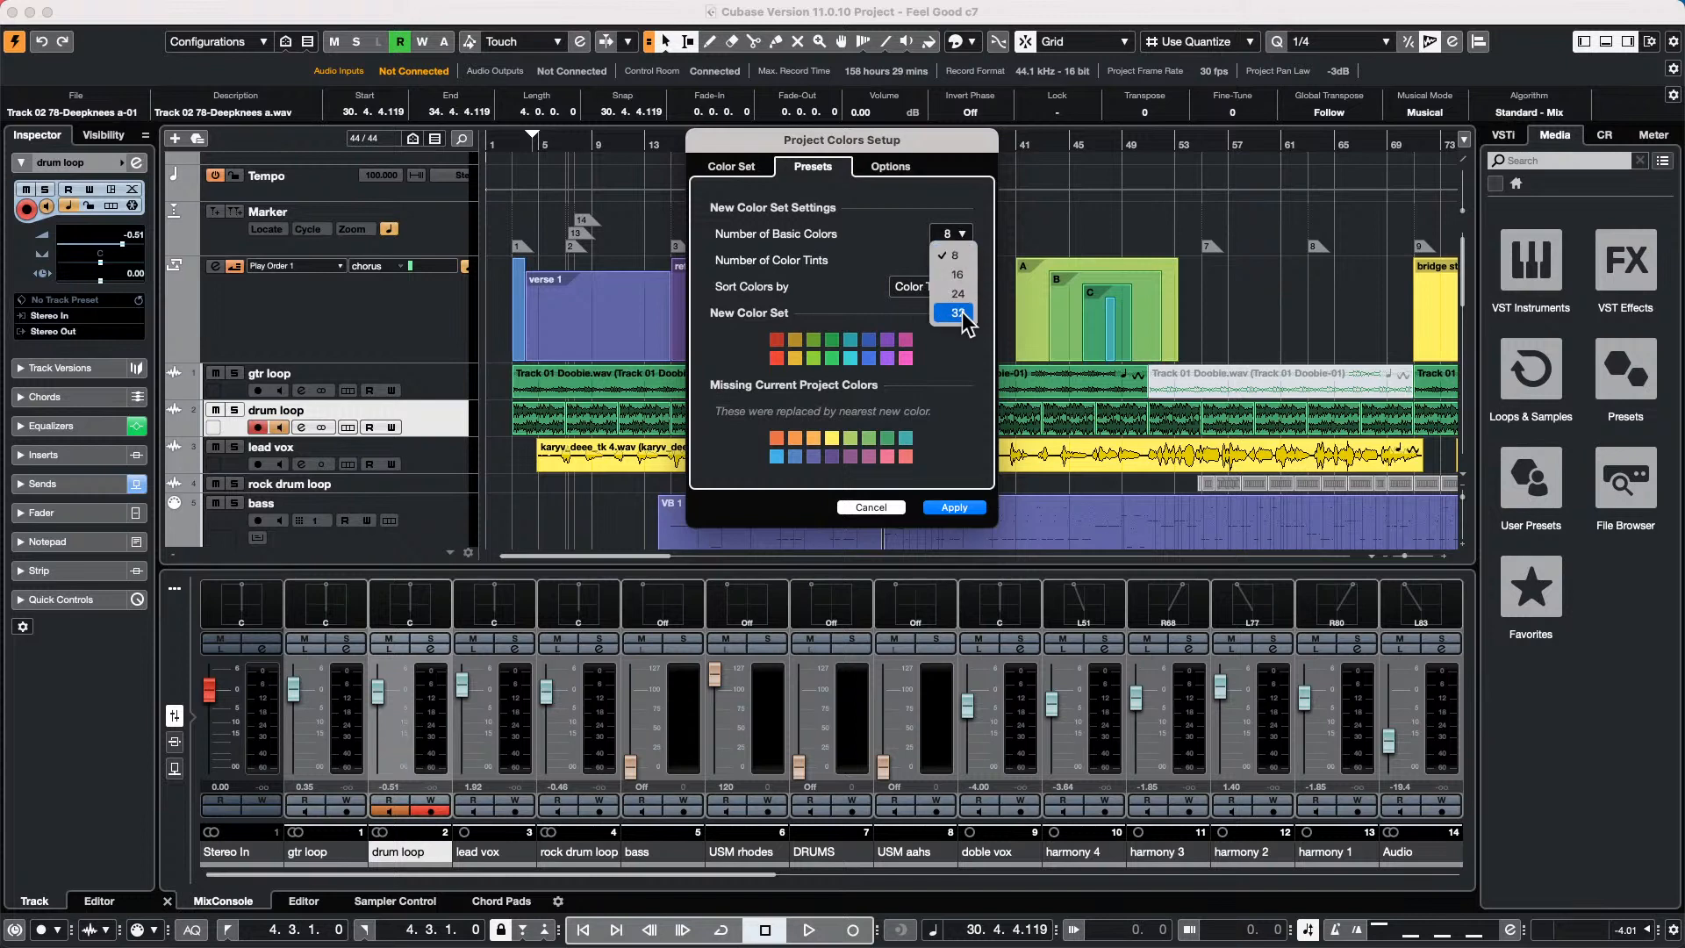
{"action": "left_click", "coordinate": [960, 315]}
{"action": "left_click", "coordinate": [960, 262]}
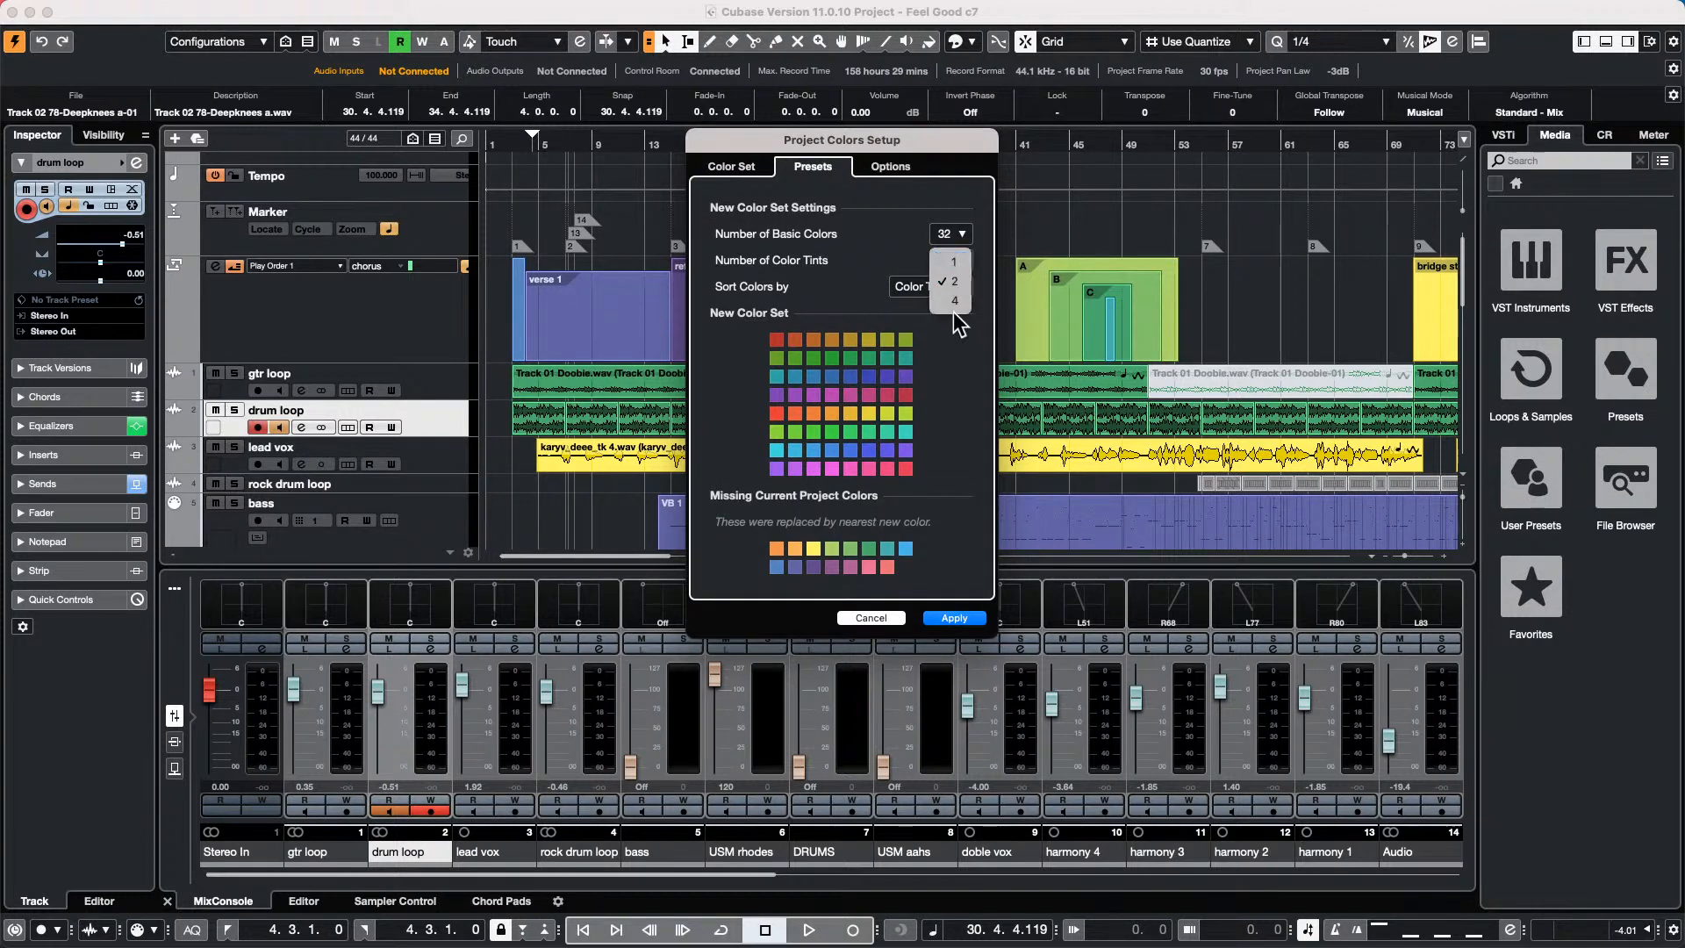
{"action": "left_click", "coordinate": [956, 301]}
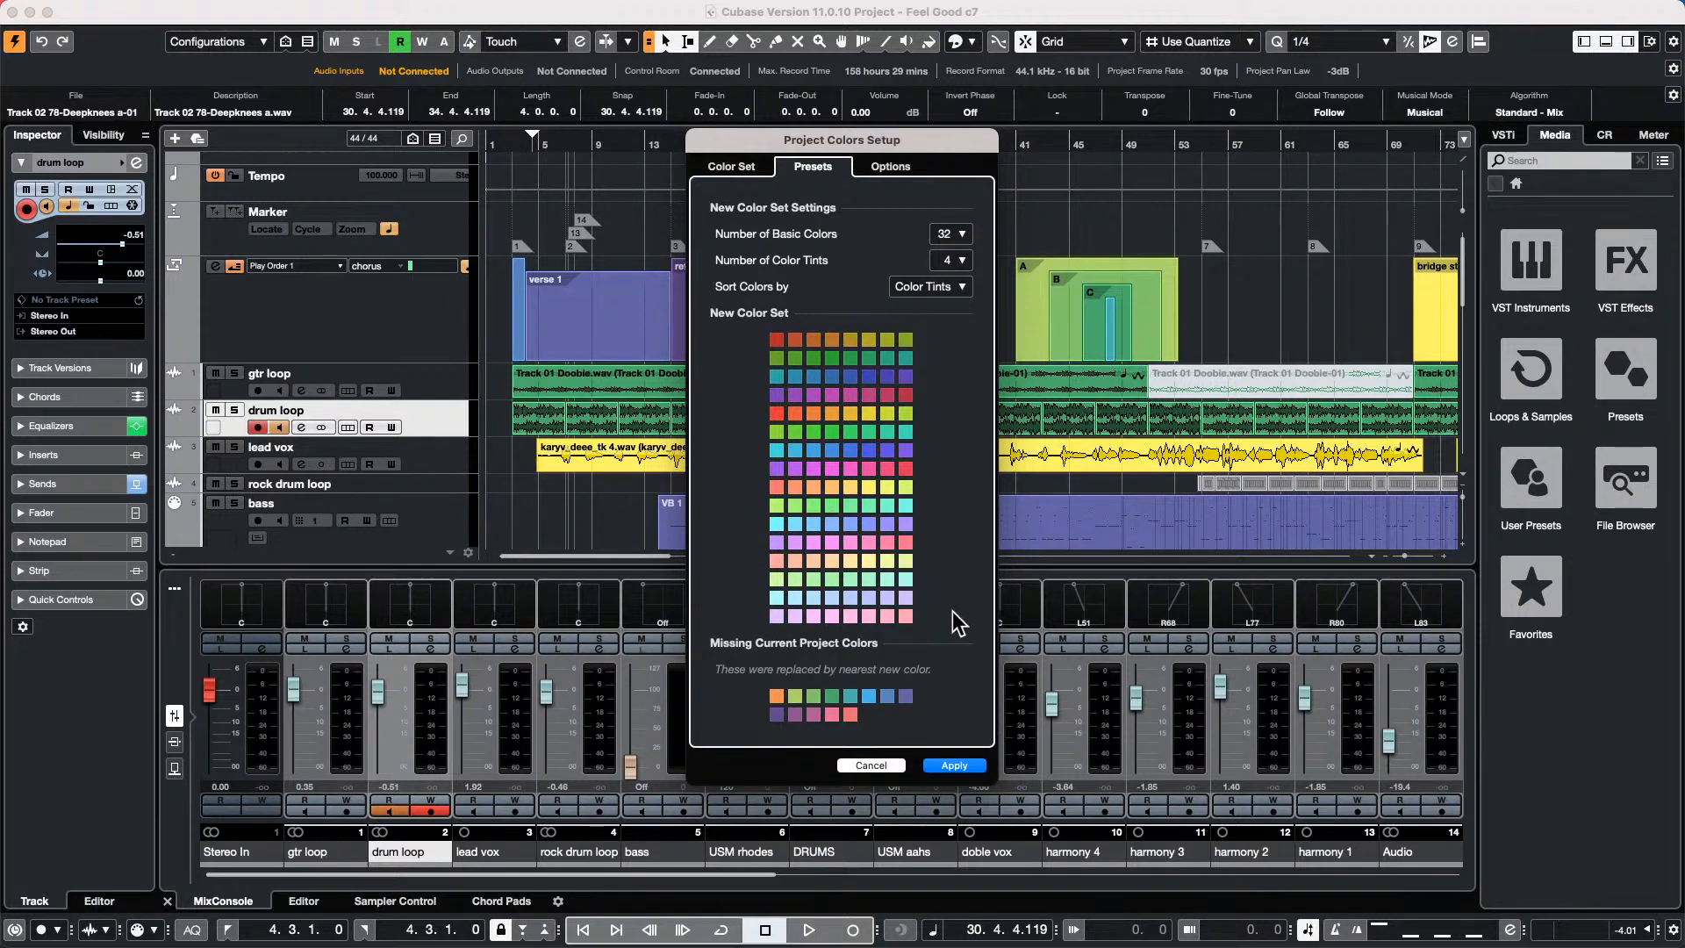
{"action": "left_click", "coordinate": [956, 765]}
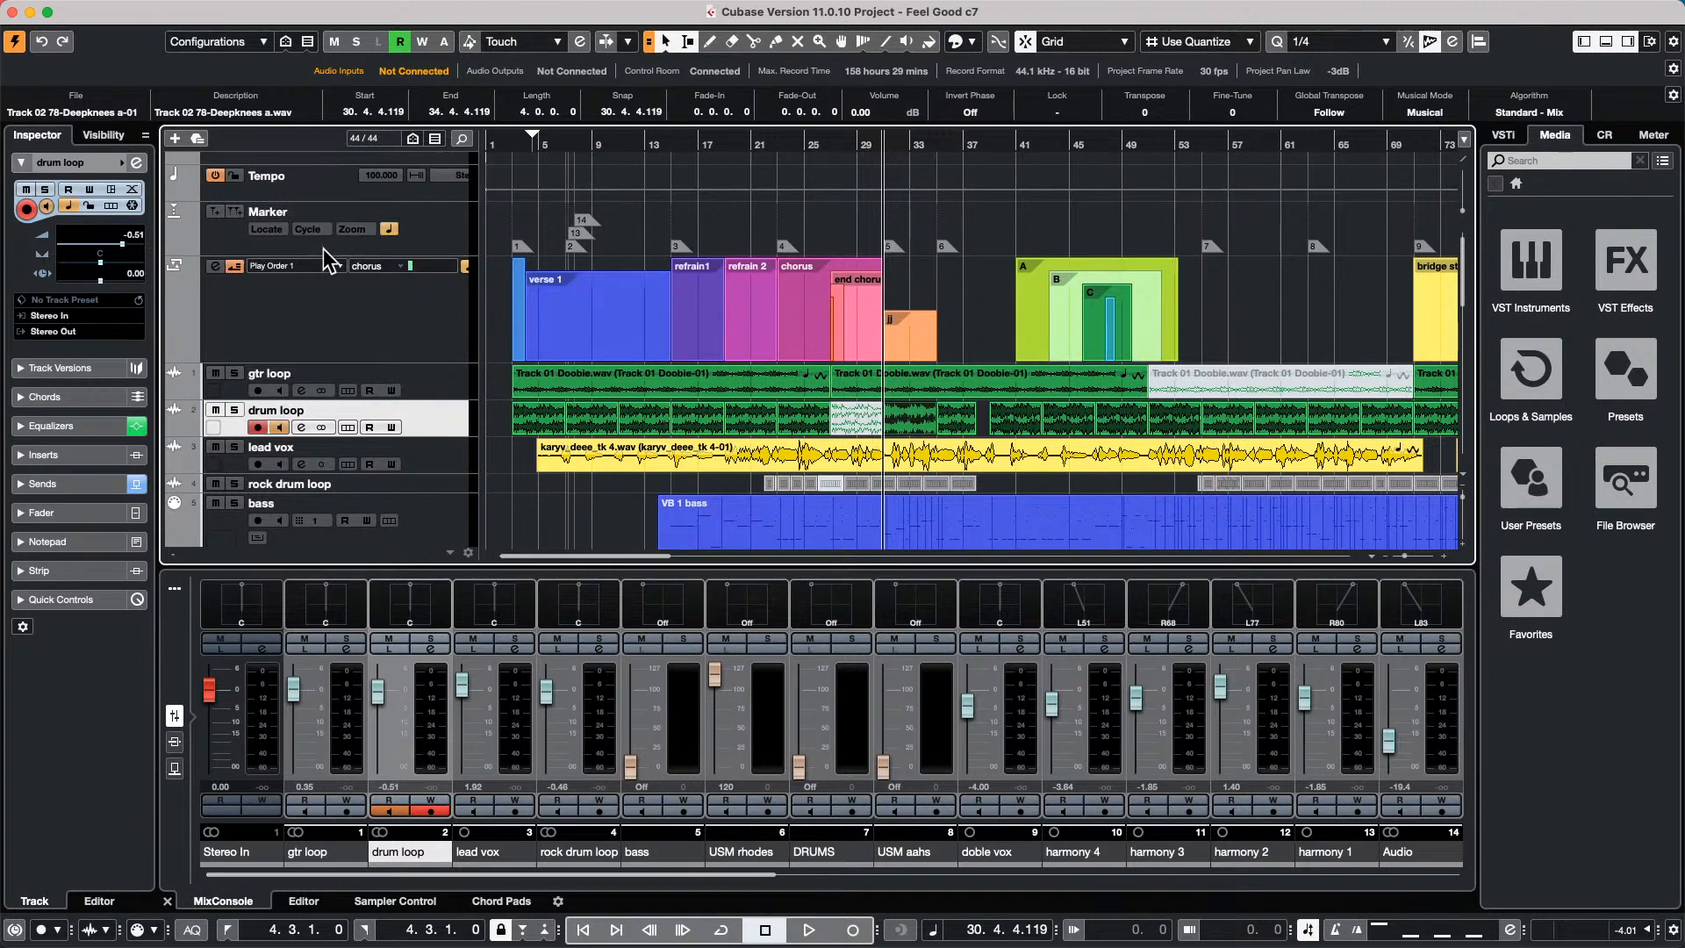
In the Track & MixConsole Channel Colors preferences, enable colorizing for Tracks and Folder Tracks, and confirm.
{"action": "left_click", "coordinate": [120, 12]}
{"action": "mouse_move", "coordinate": [96, 7]}
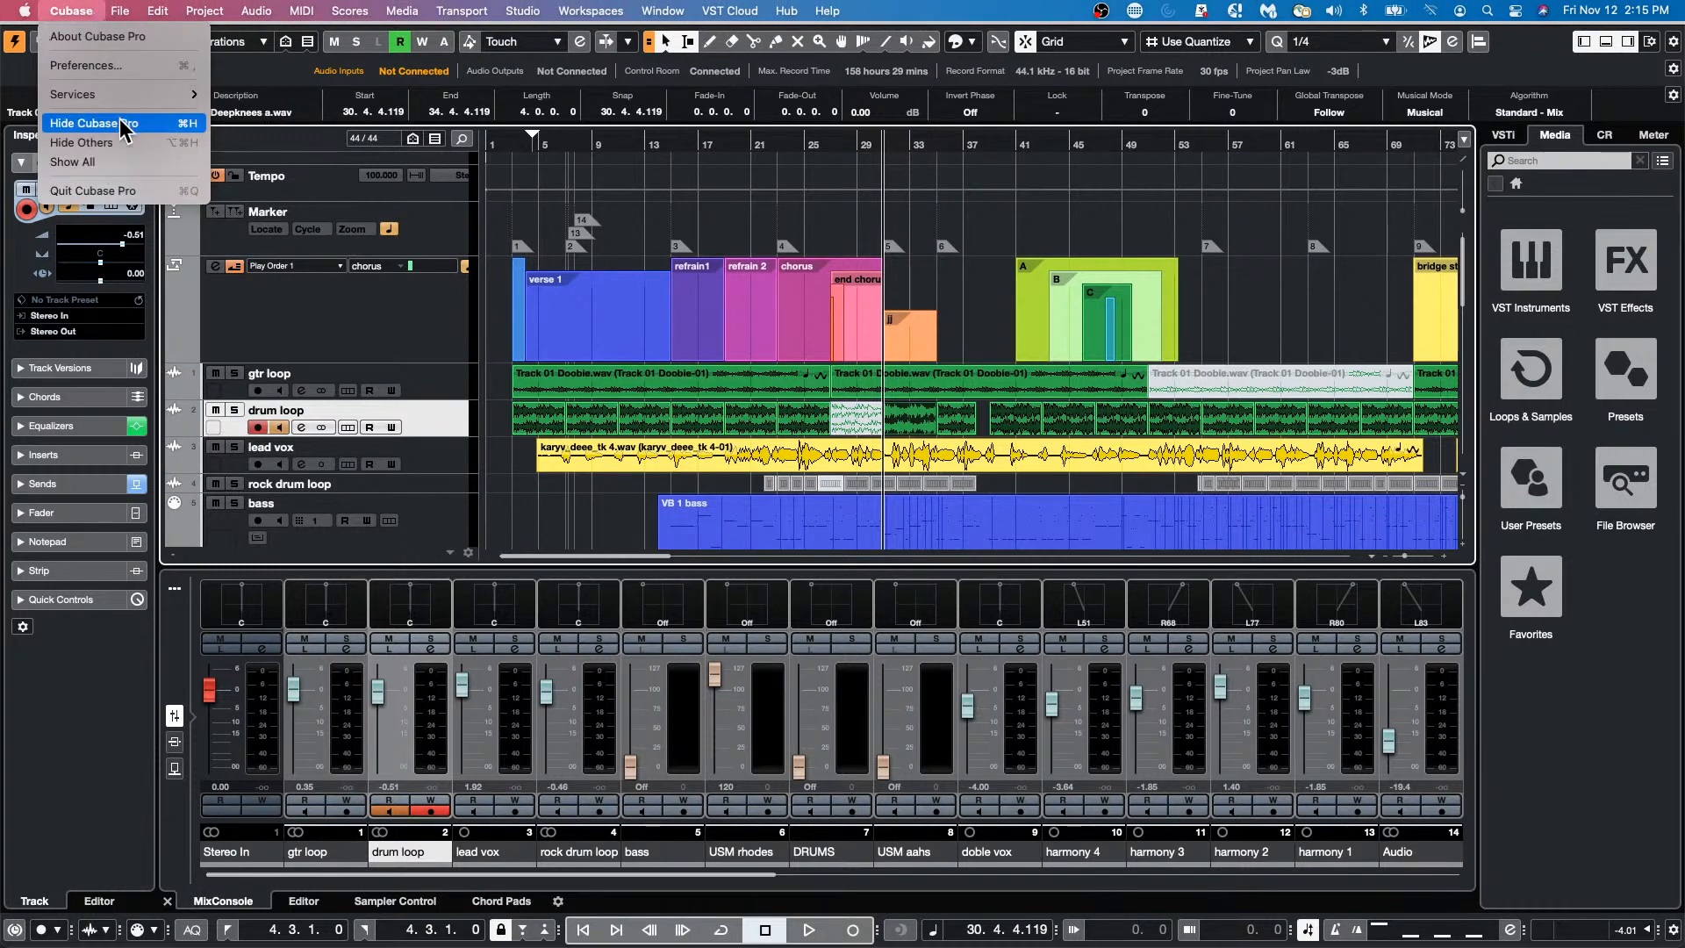
{"action": "left_click", "coordinate": [115, 67]}
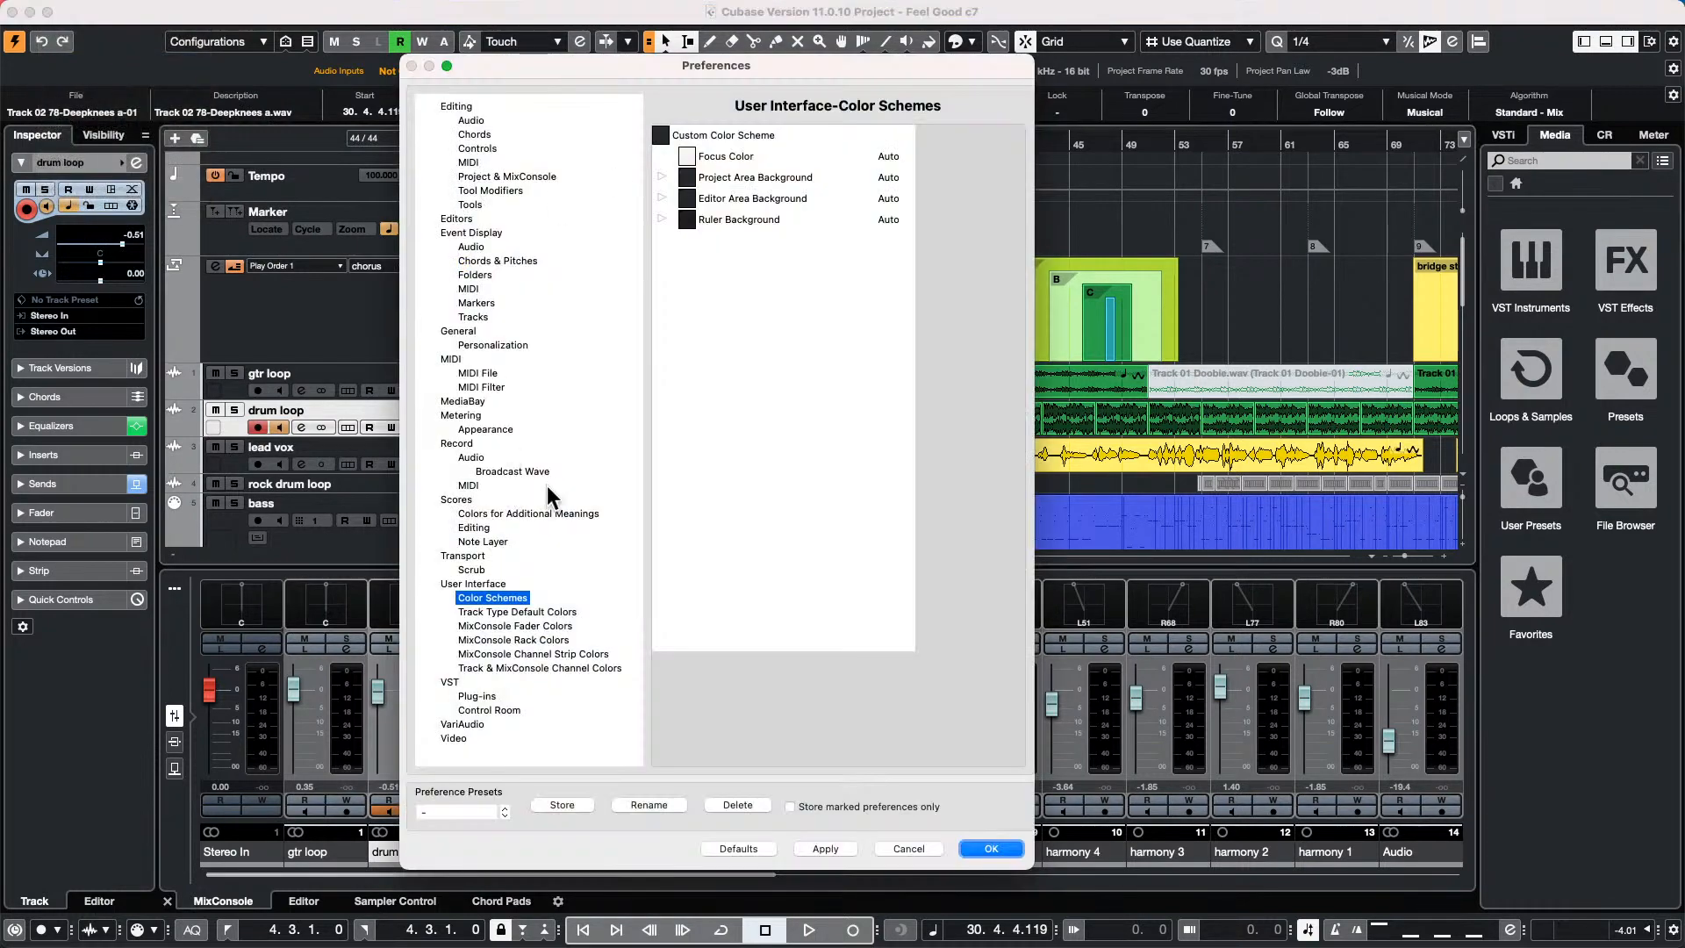
{"action": "left_click", "coordinate": [528, 668]}
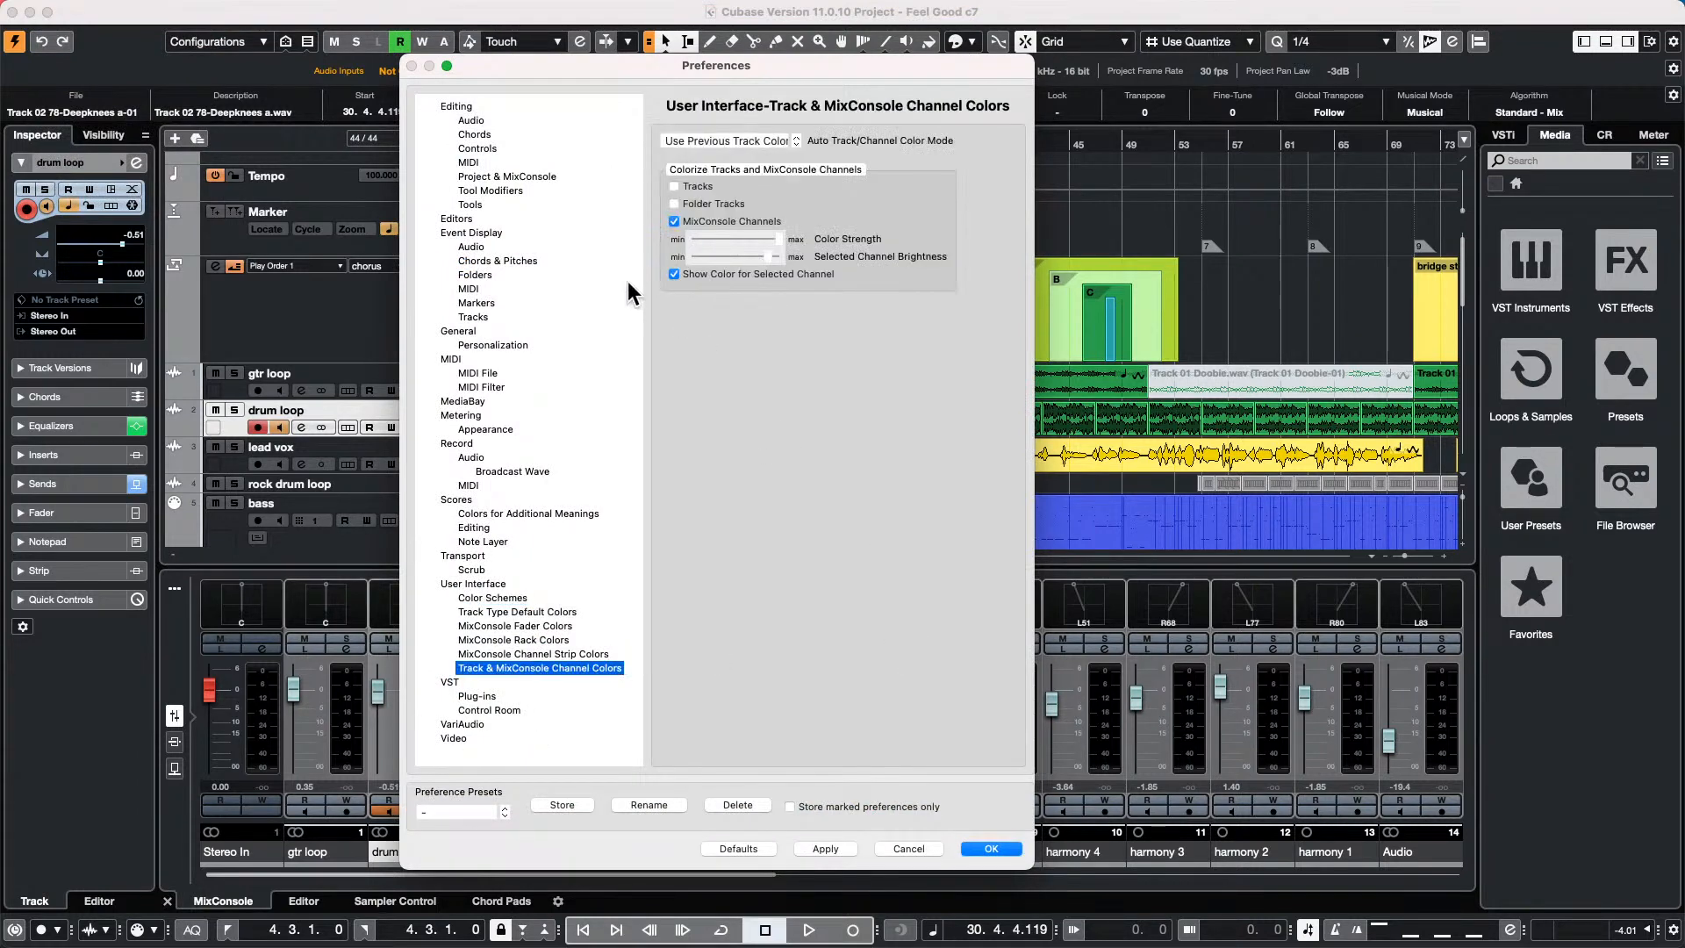
{"action": "left_click", "coordinate": [675, 187]}
{"action": "left_click", "coordinate": [844, 846]}
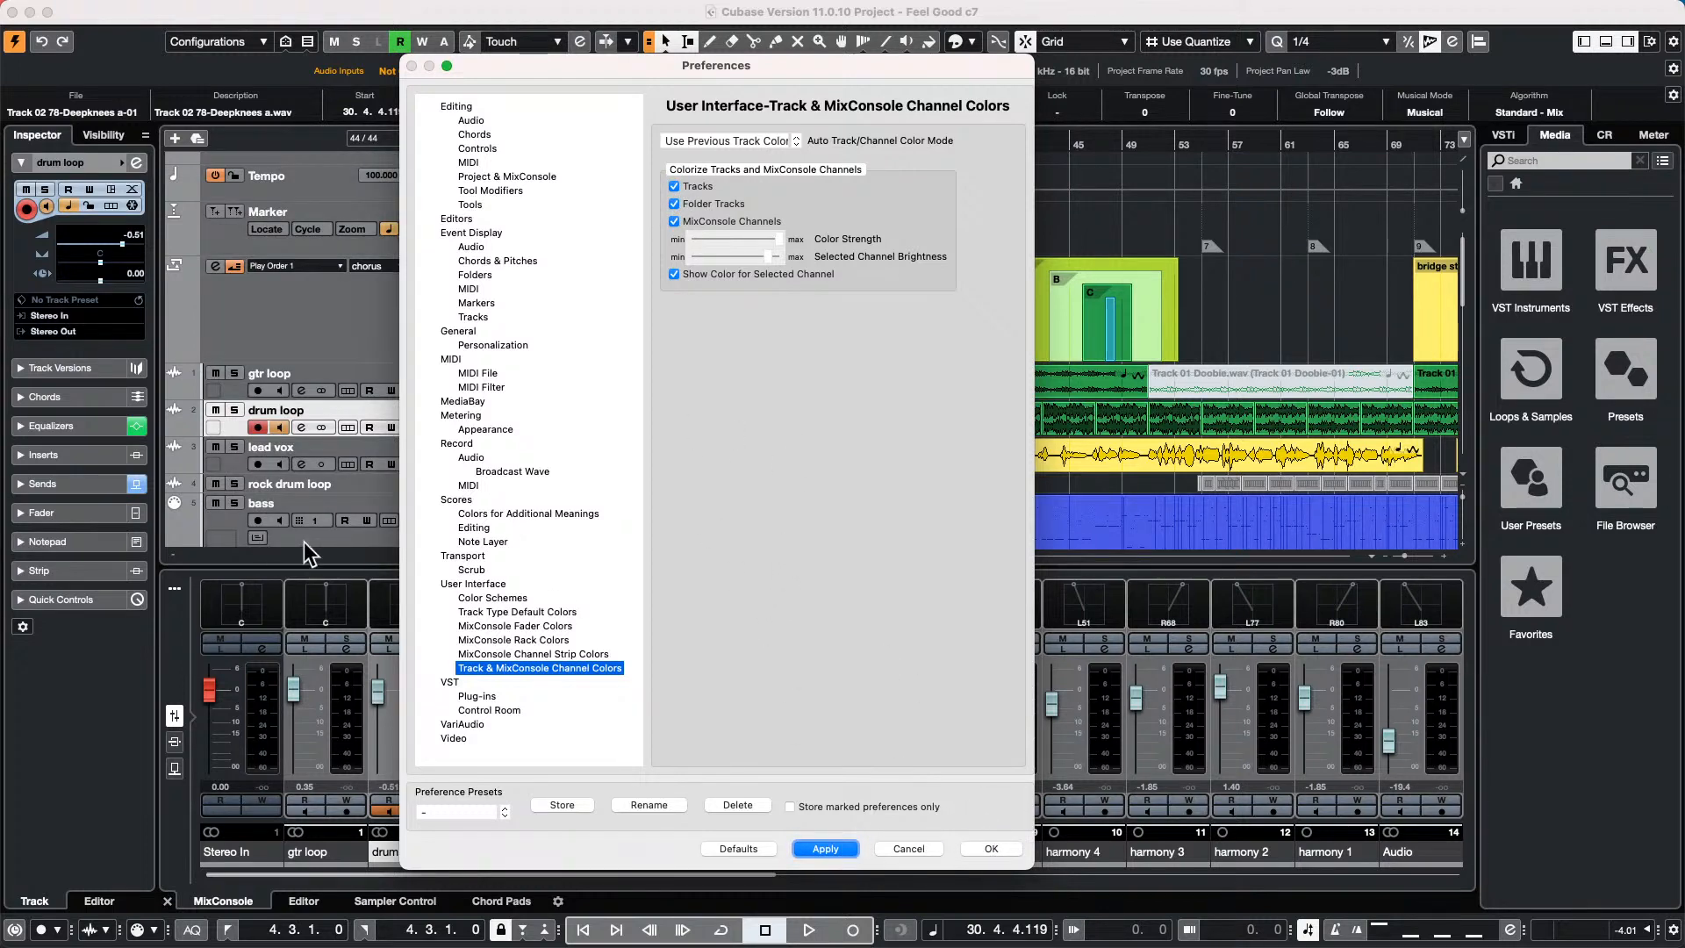
{"action": "left_click", "coordinate": [990, 847]}
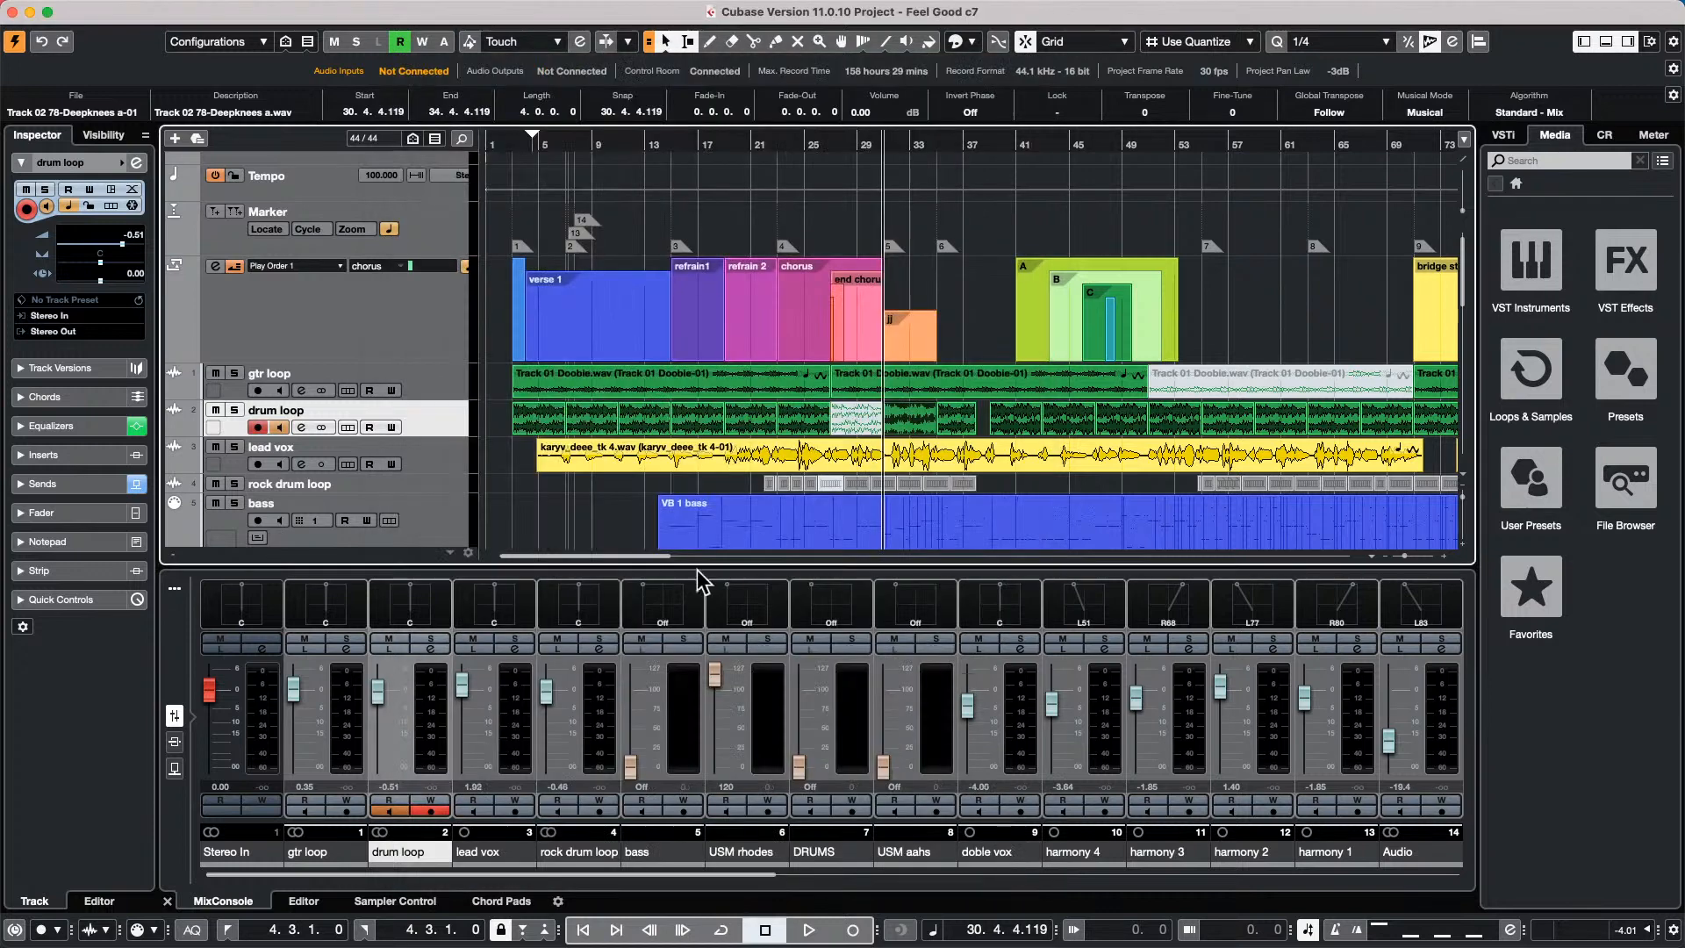
Select the arranger track, check the channel colors in the full MixConsole window, and close that window.
{"action": "left_click", "coordinate": [381, 324]}
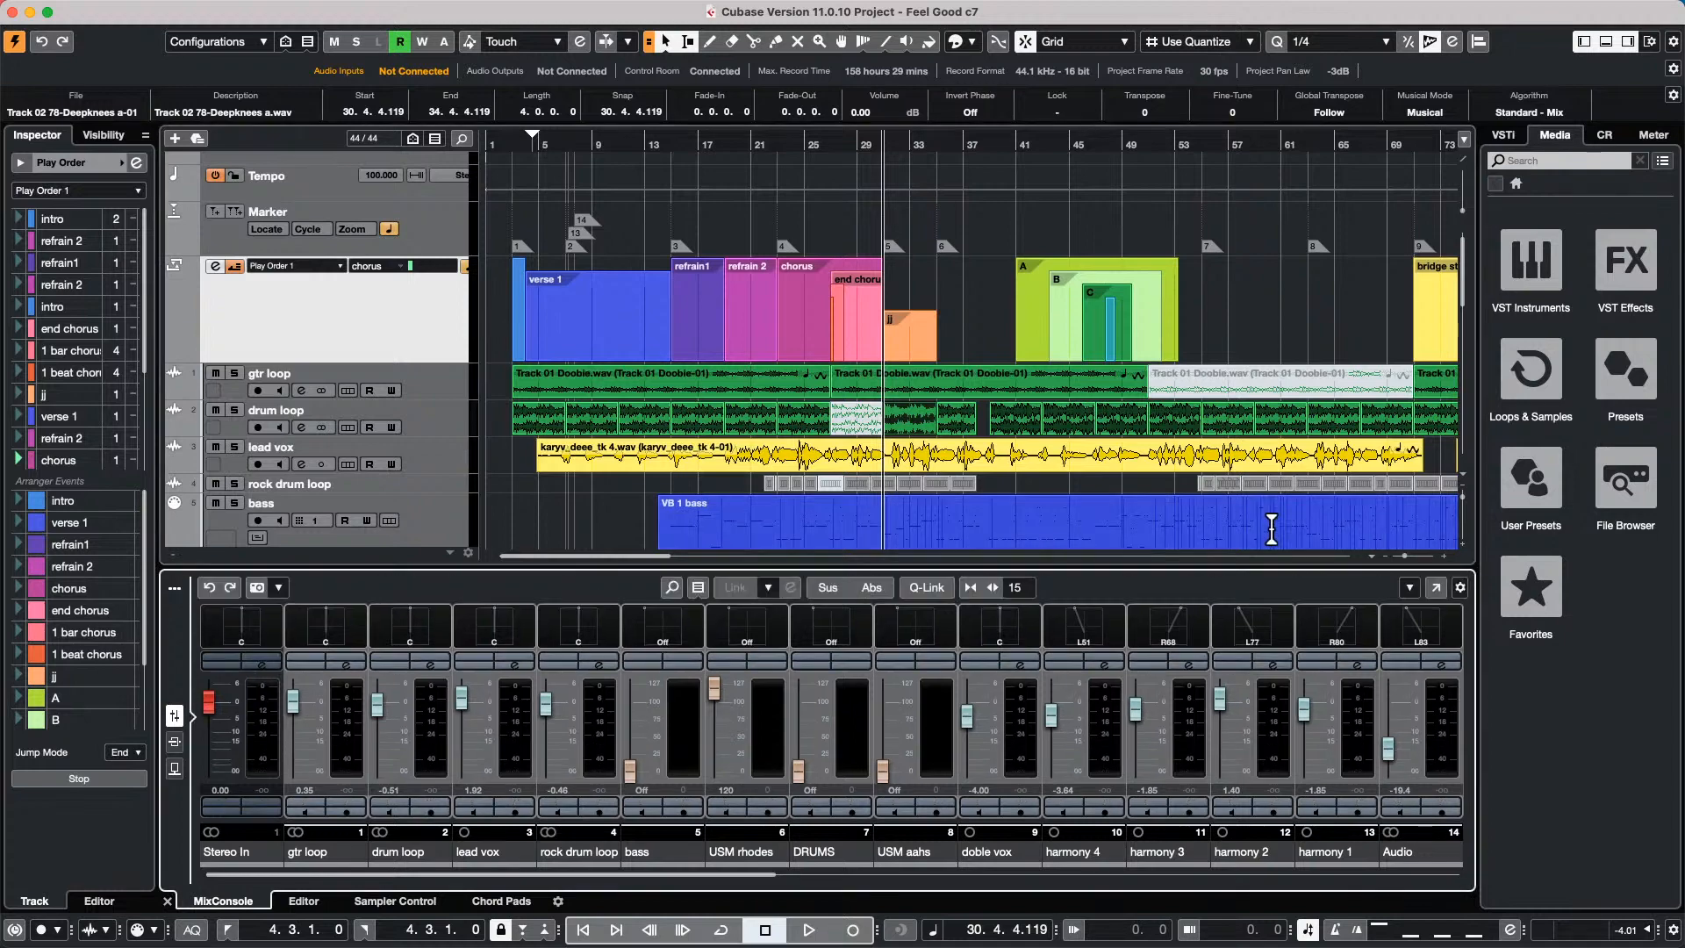
{"action": "key", "text": "F3"}
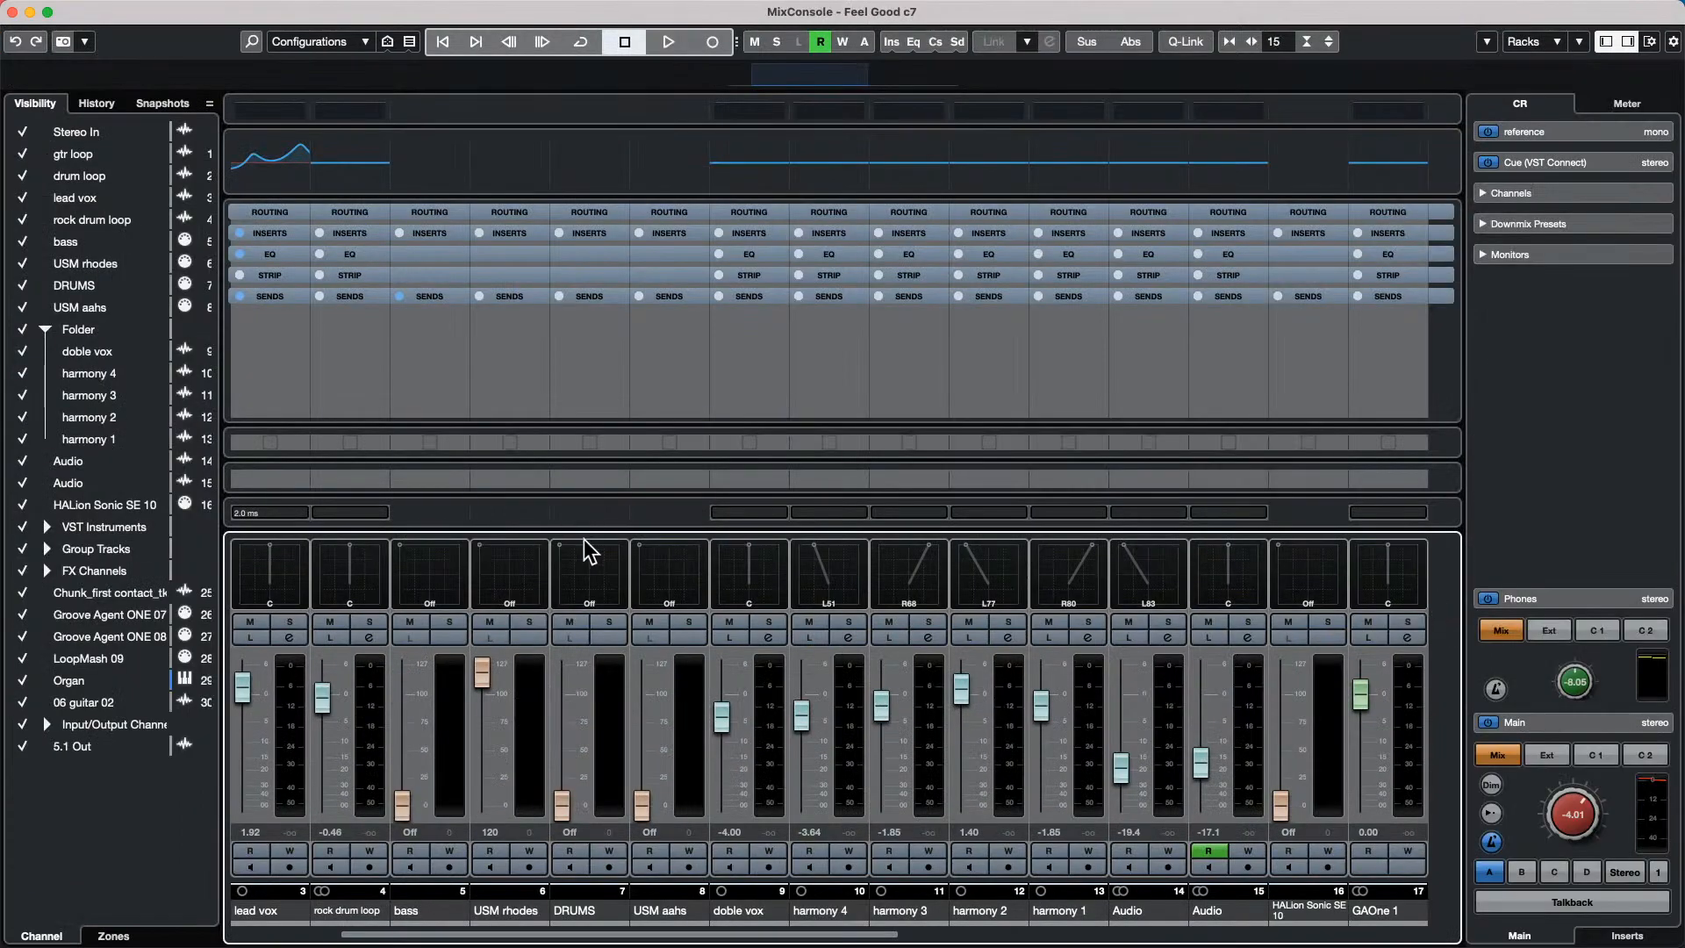
{"action": "left_click", "coordinate": [11, 12]}
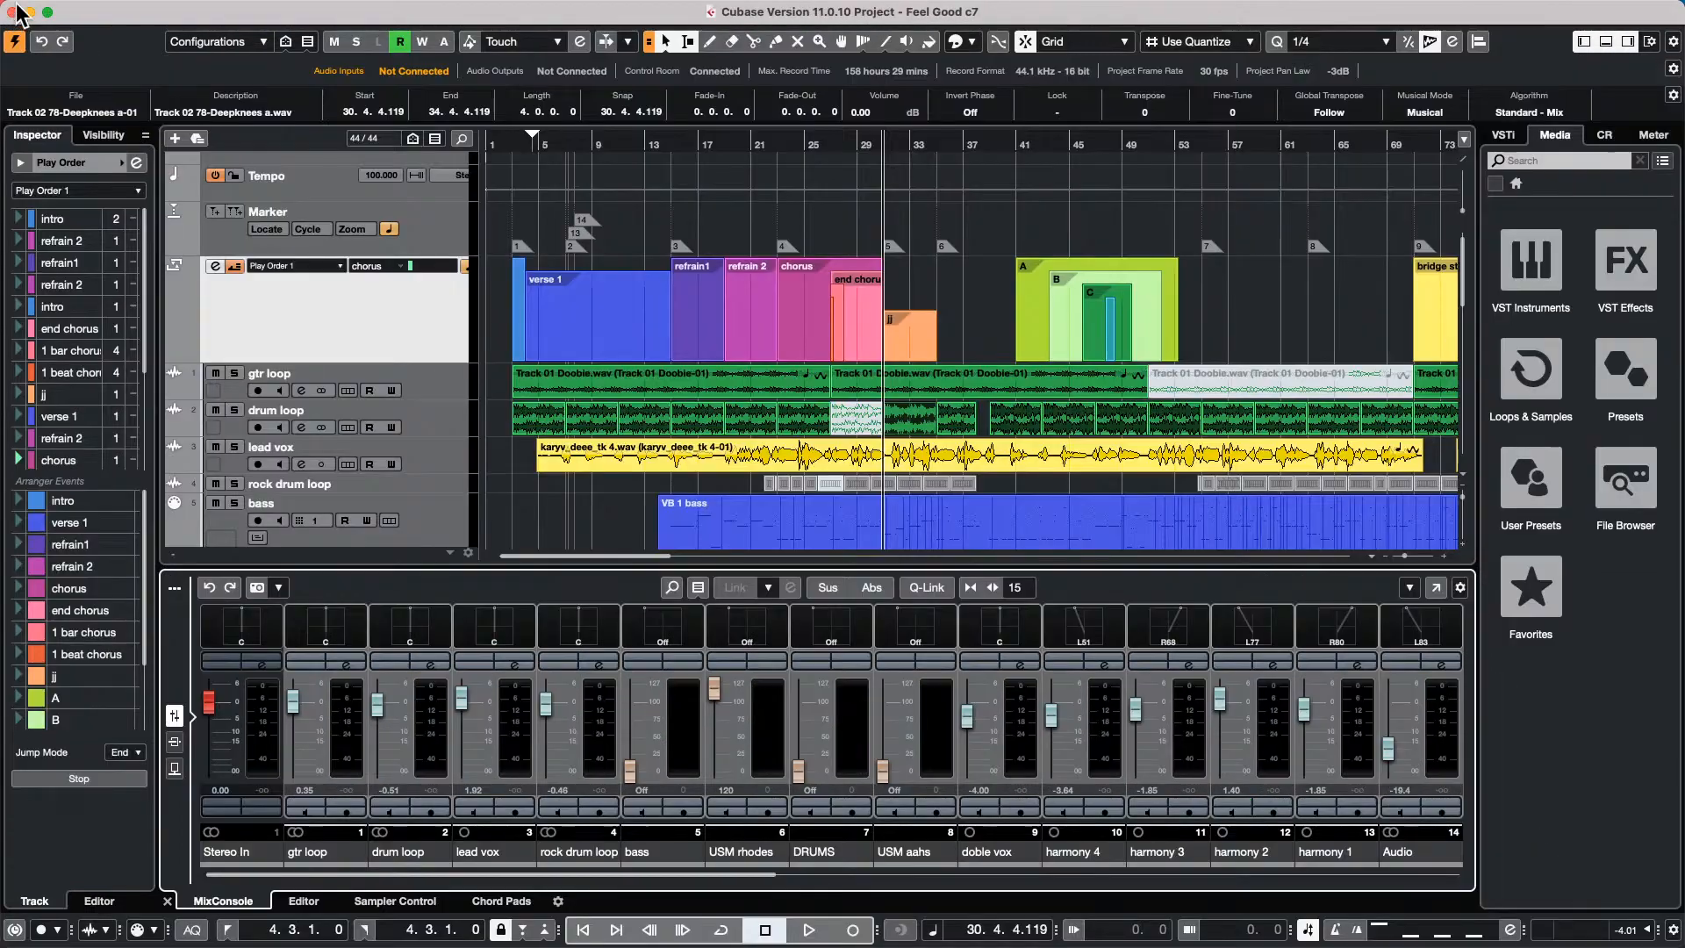
Open the recent project Amos Moses - GO.cpr.
{"action": "left_click", "coordinate": [79, 11]}
{"action": "mouse_move", "coordinate": [119, 11]}
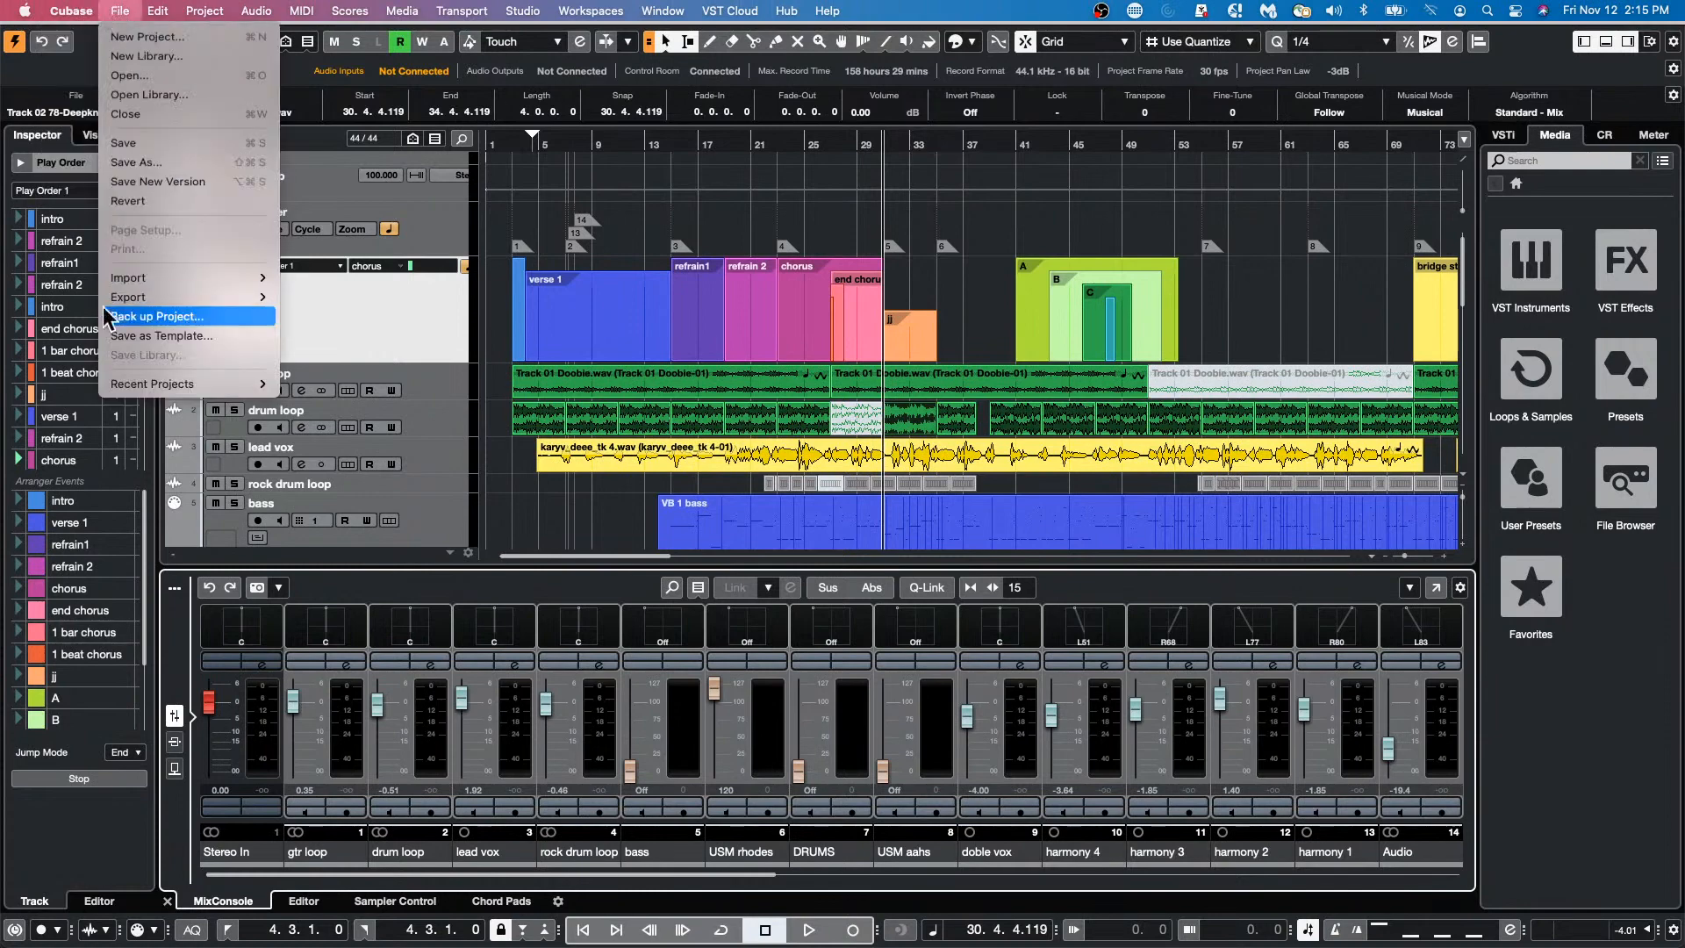
{"action": "mouse_move", "coordinate": [101, 382]}
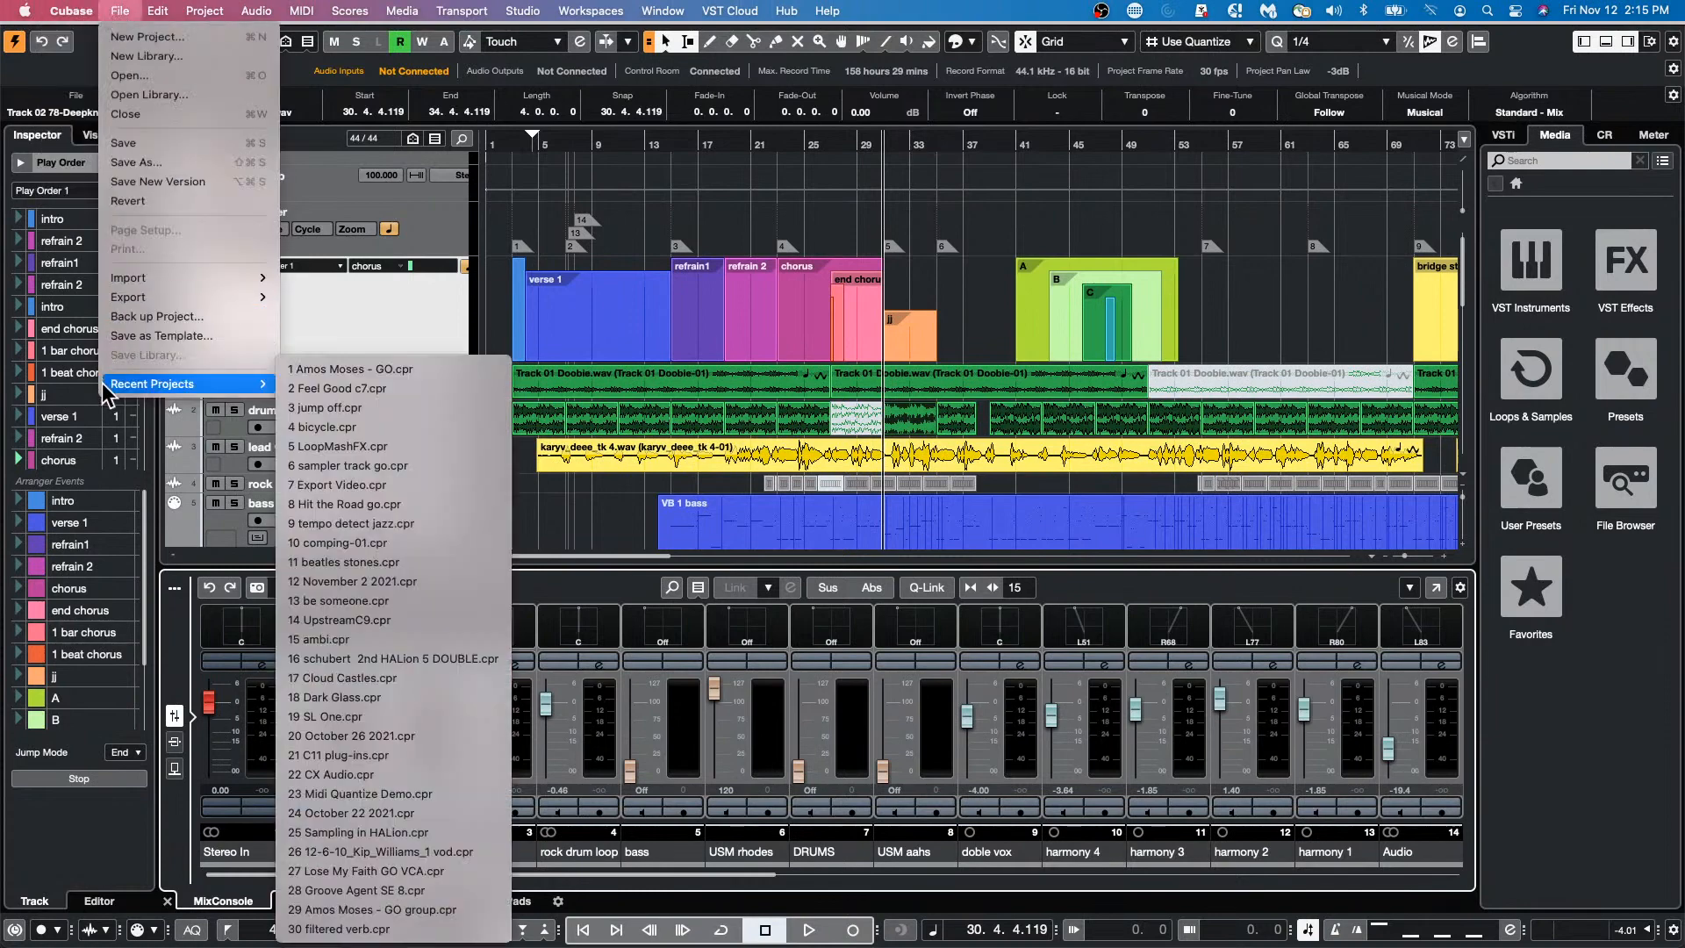
{"action": "left_click", "coordinate": [355, 369]}
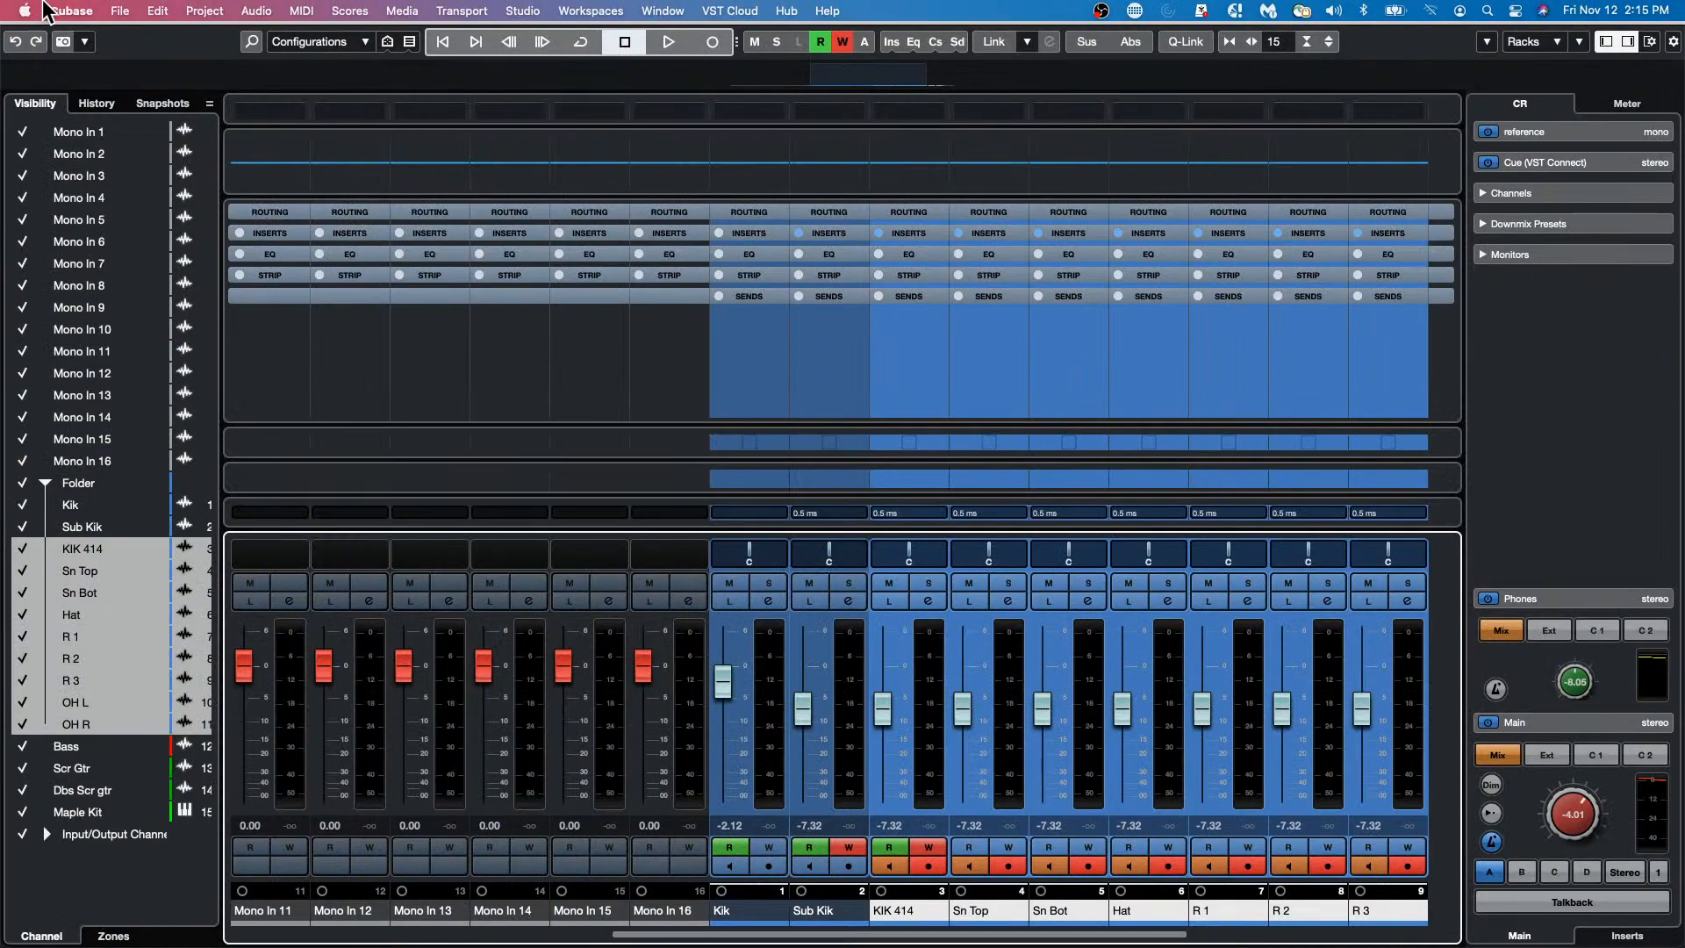
Turn off colorizing for MixConsole Channels in the Track & MixConsole Channel Colors preferences, apply and confirm.
{"action": "left_click", "coordinate": [42, 7]}
{"action": "left_click", "coordinate": [85, 69]}
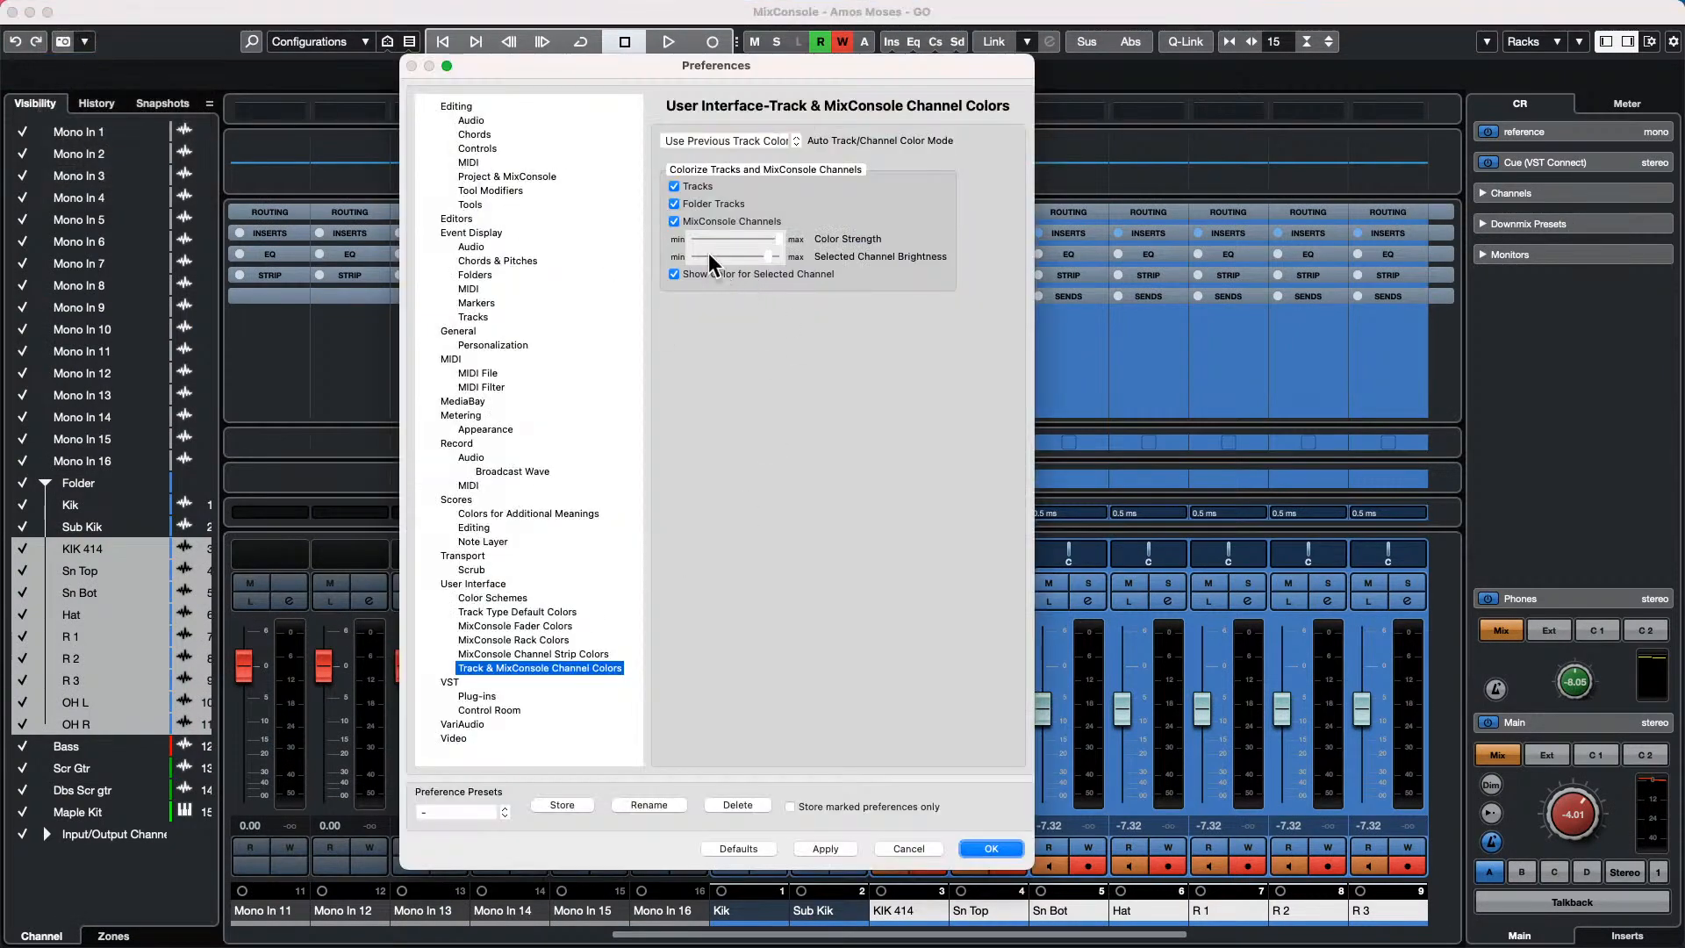
{"action": "left_click", "coordinate": [674, 221]}
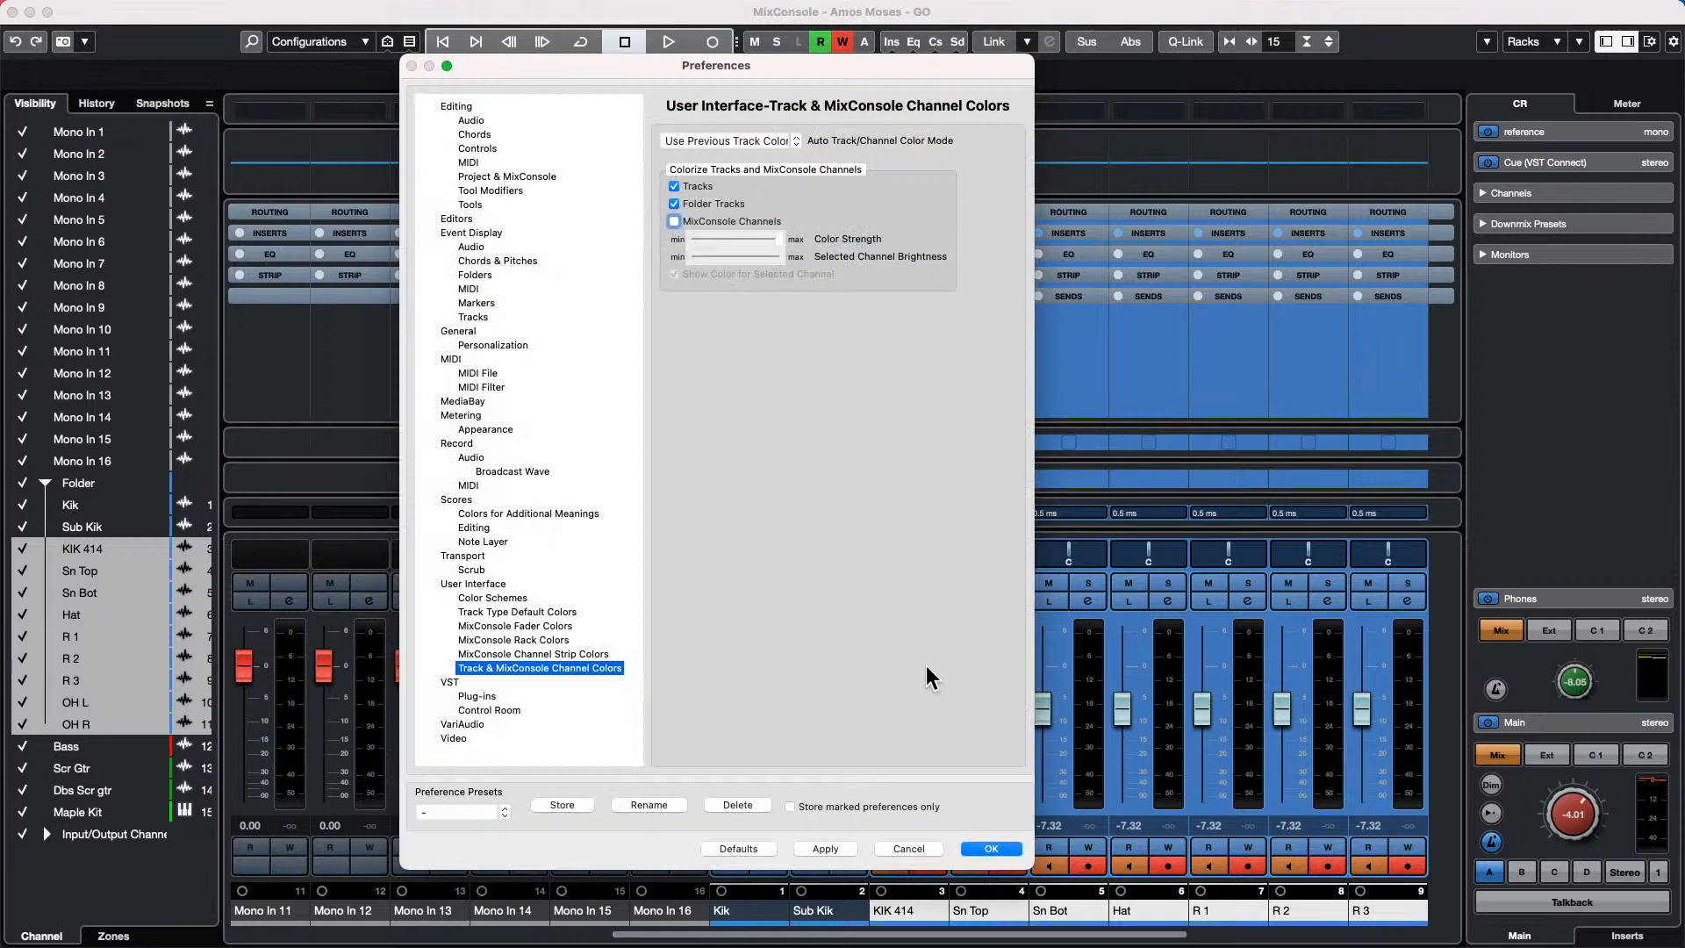
{"action": "left_click", "coordinate": [825, 848]}
{"action": "left_click", "coordinate": [988, 849]}
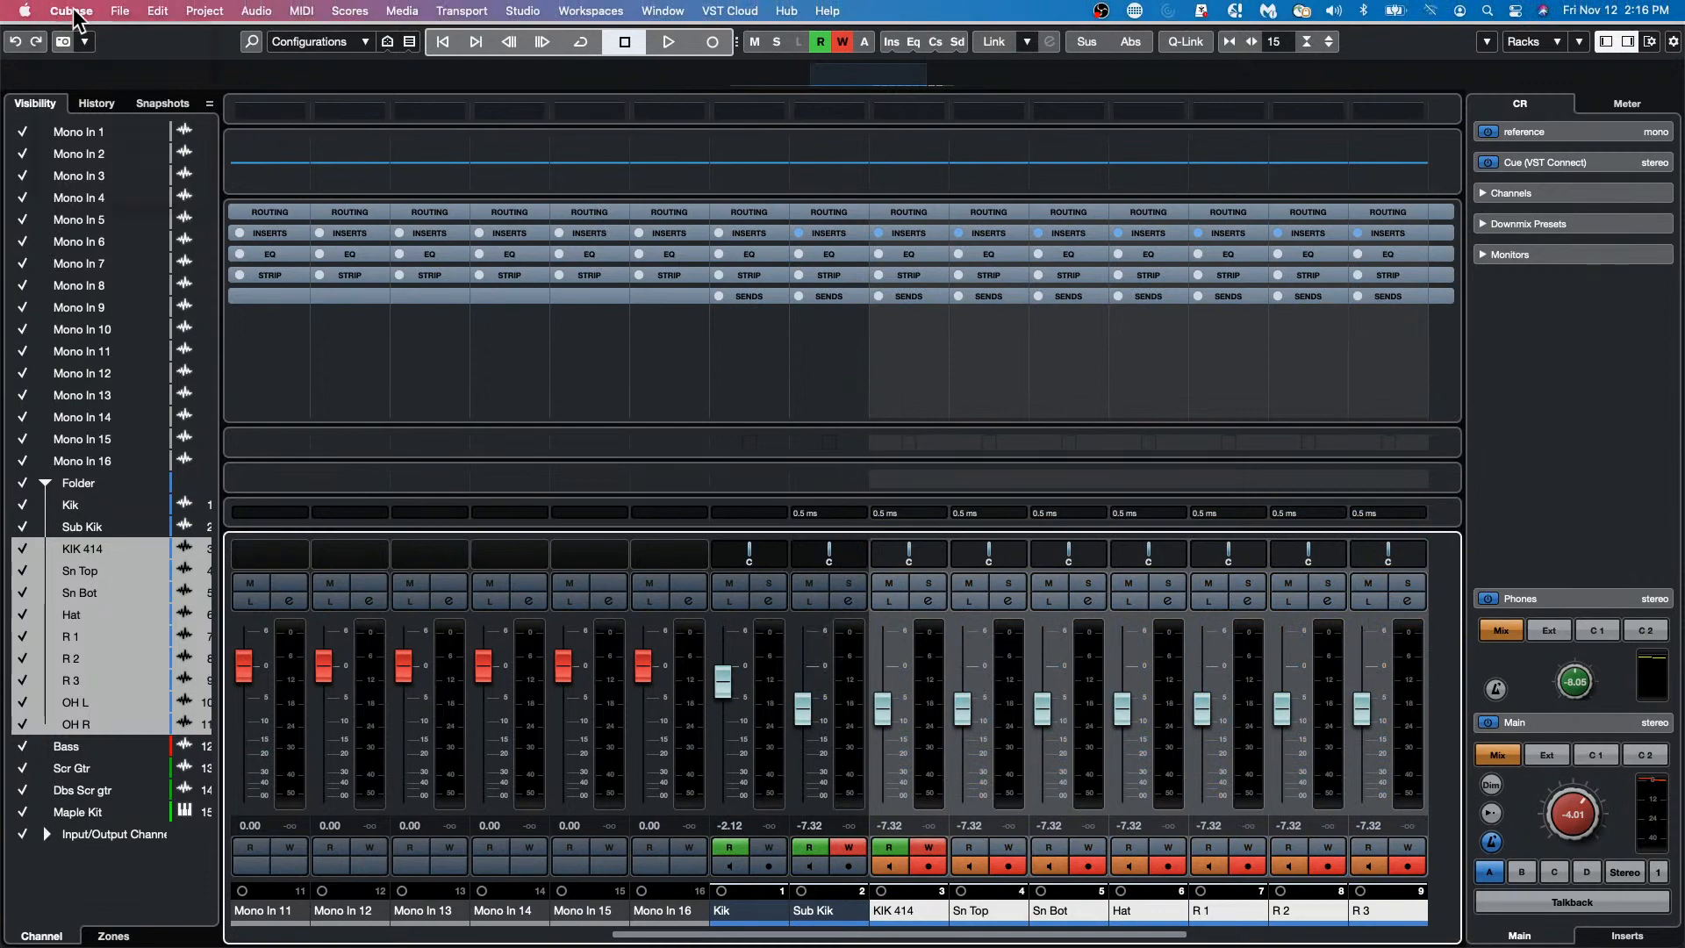
Re-enable colorizing for MixConsole Channels in the Track & MixConsole Channel Colors preferences, apply and confirm.
{"action": "left_click", "coordinate": [71, 10]}
{"action": "left_click", "coordinate": [79, 63]}
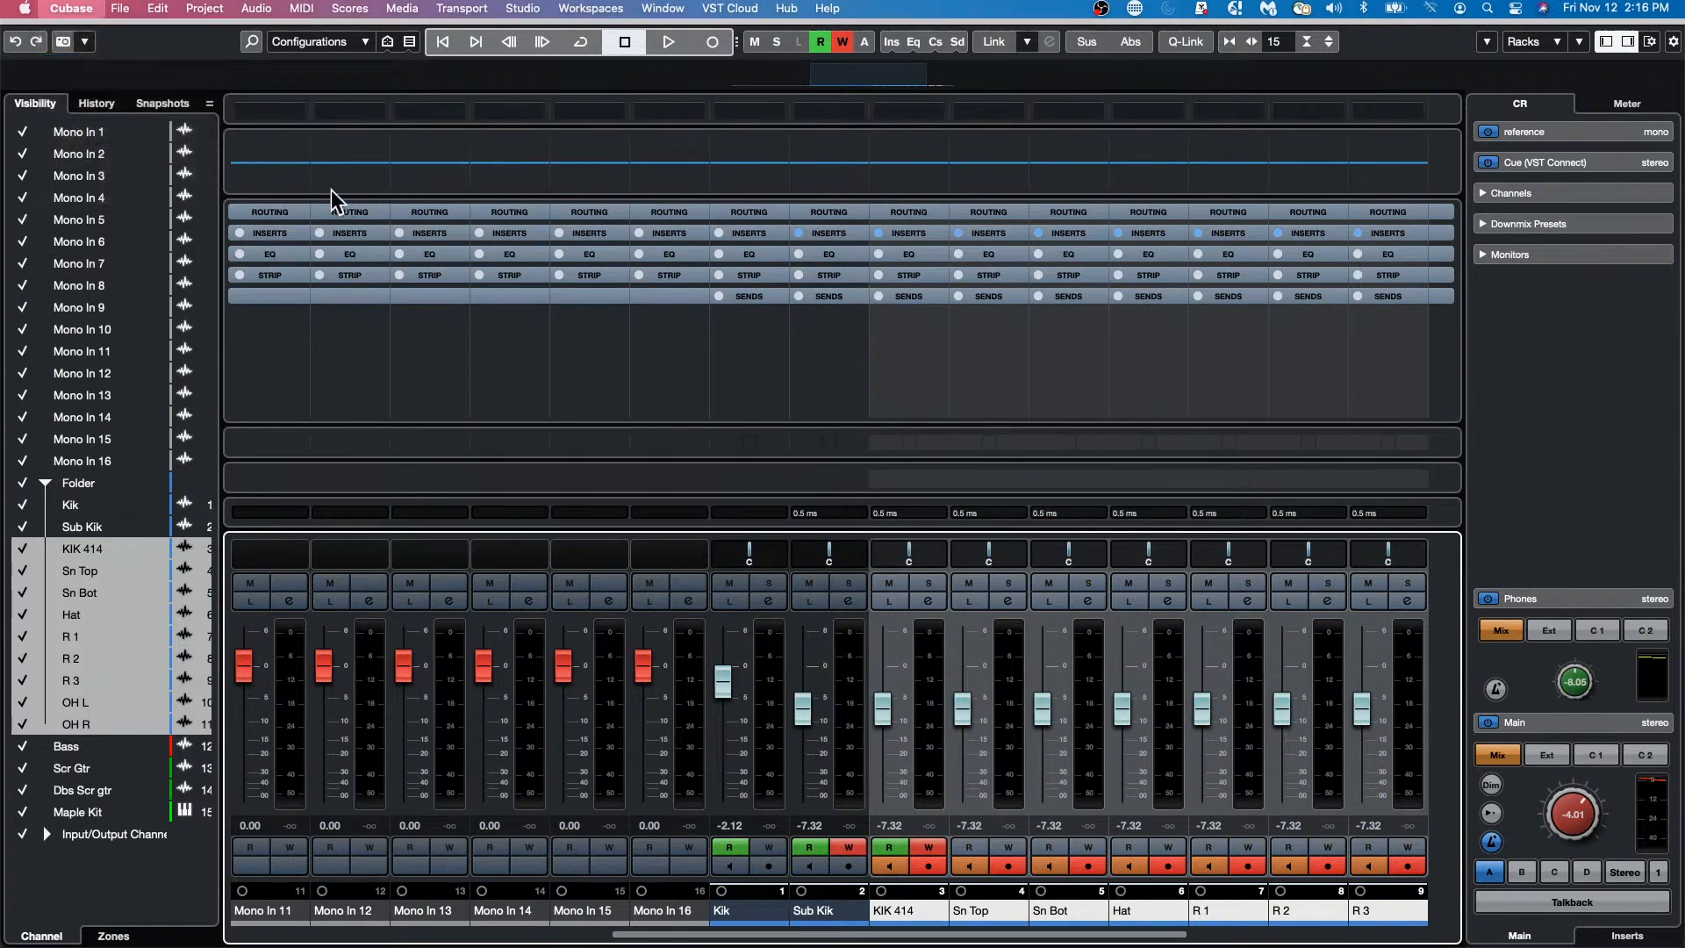
{"action": "left_click", "coordinate": [674, 221]}
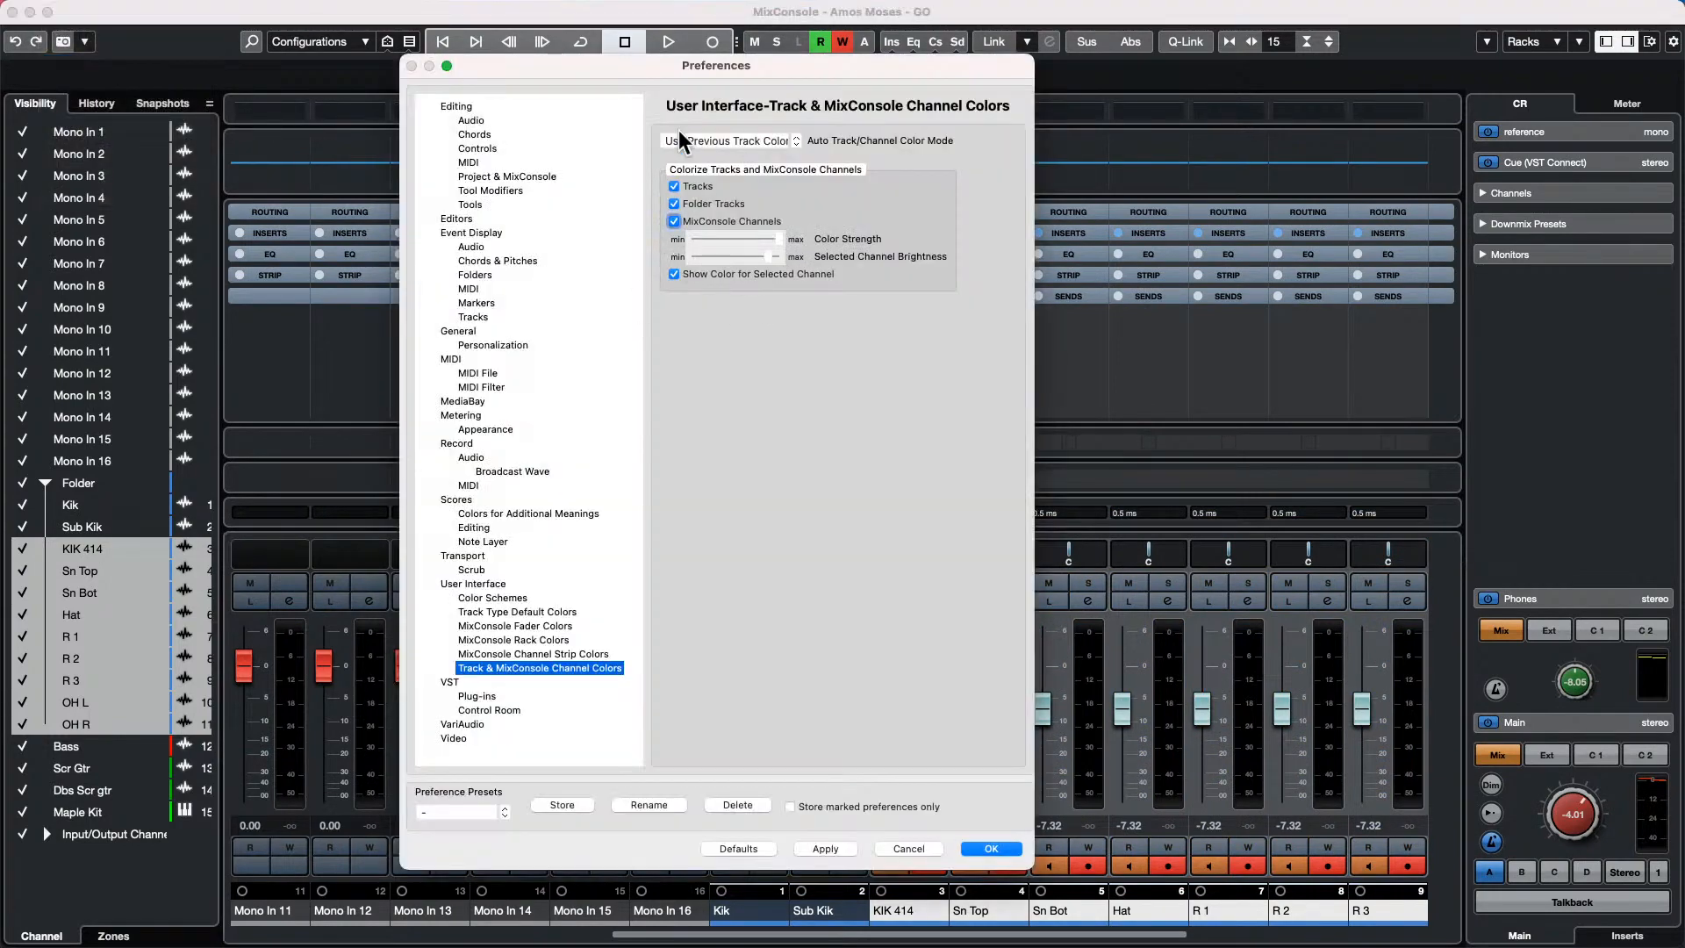
{"action": "left_click_drag", "start_coordinate": [670, 68], "coordinate": [480, 73]}
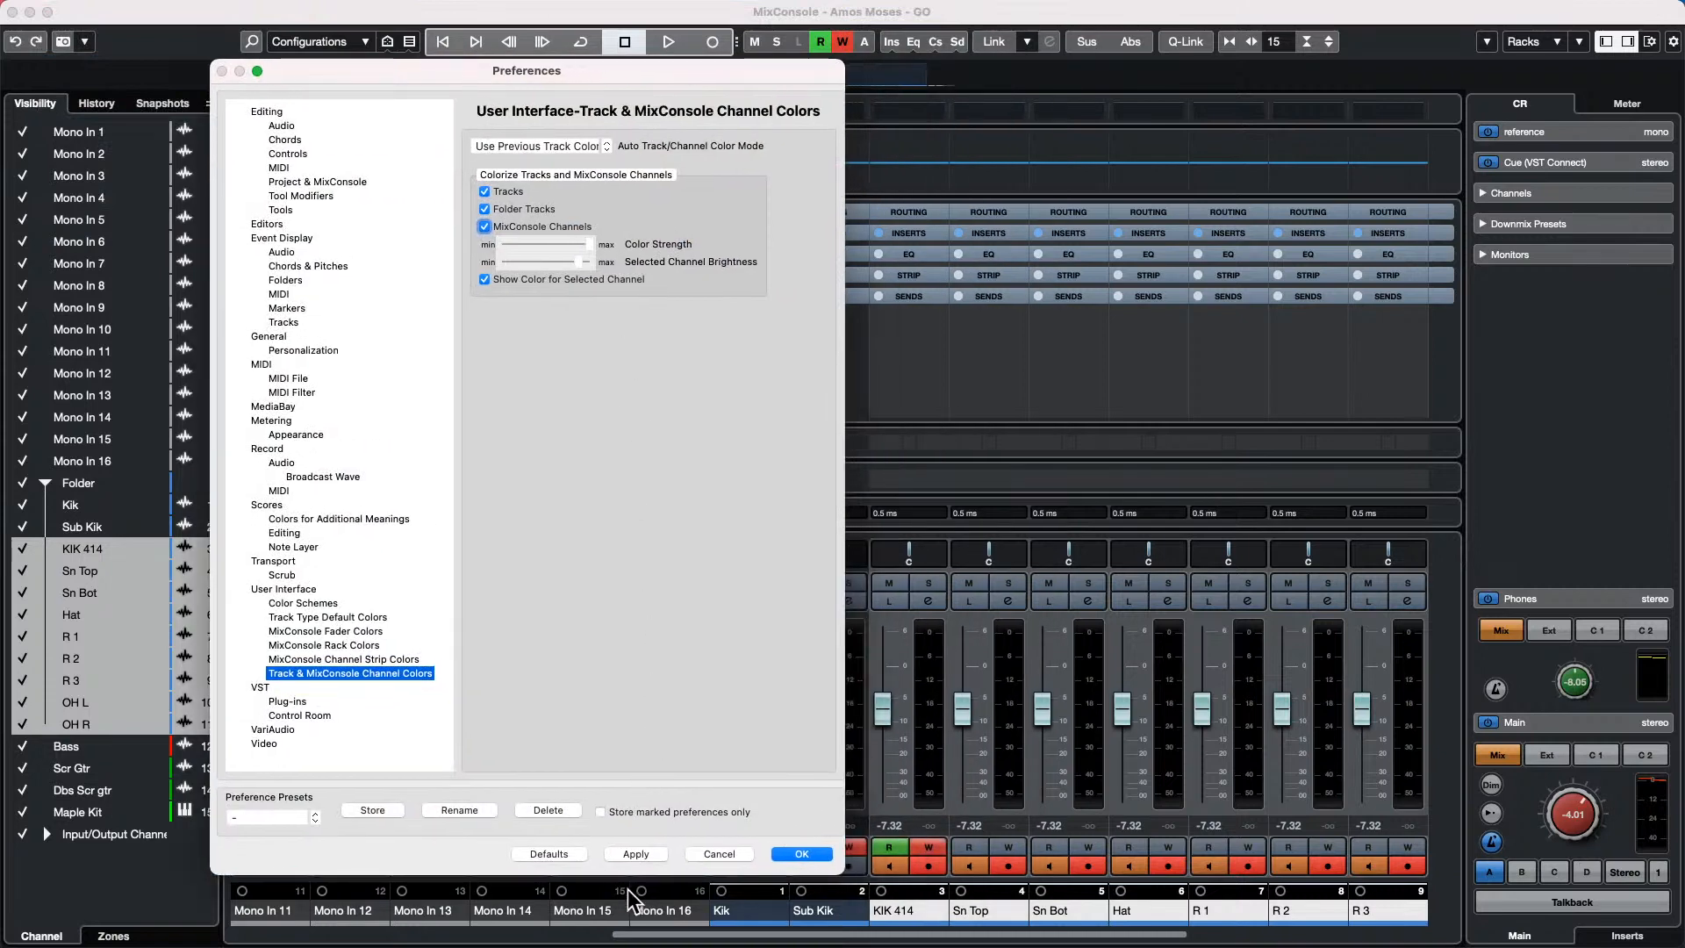
{"action": "left_click", "coordinate": [635, 854]}
{"action": "left_click", "coordinate": [801, 854]}
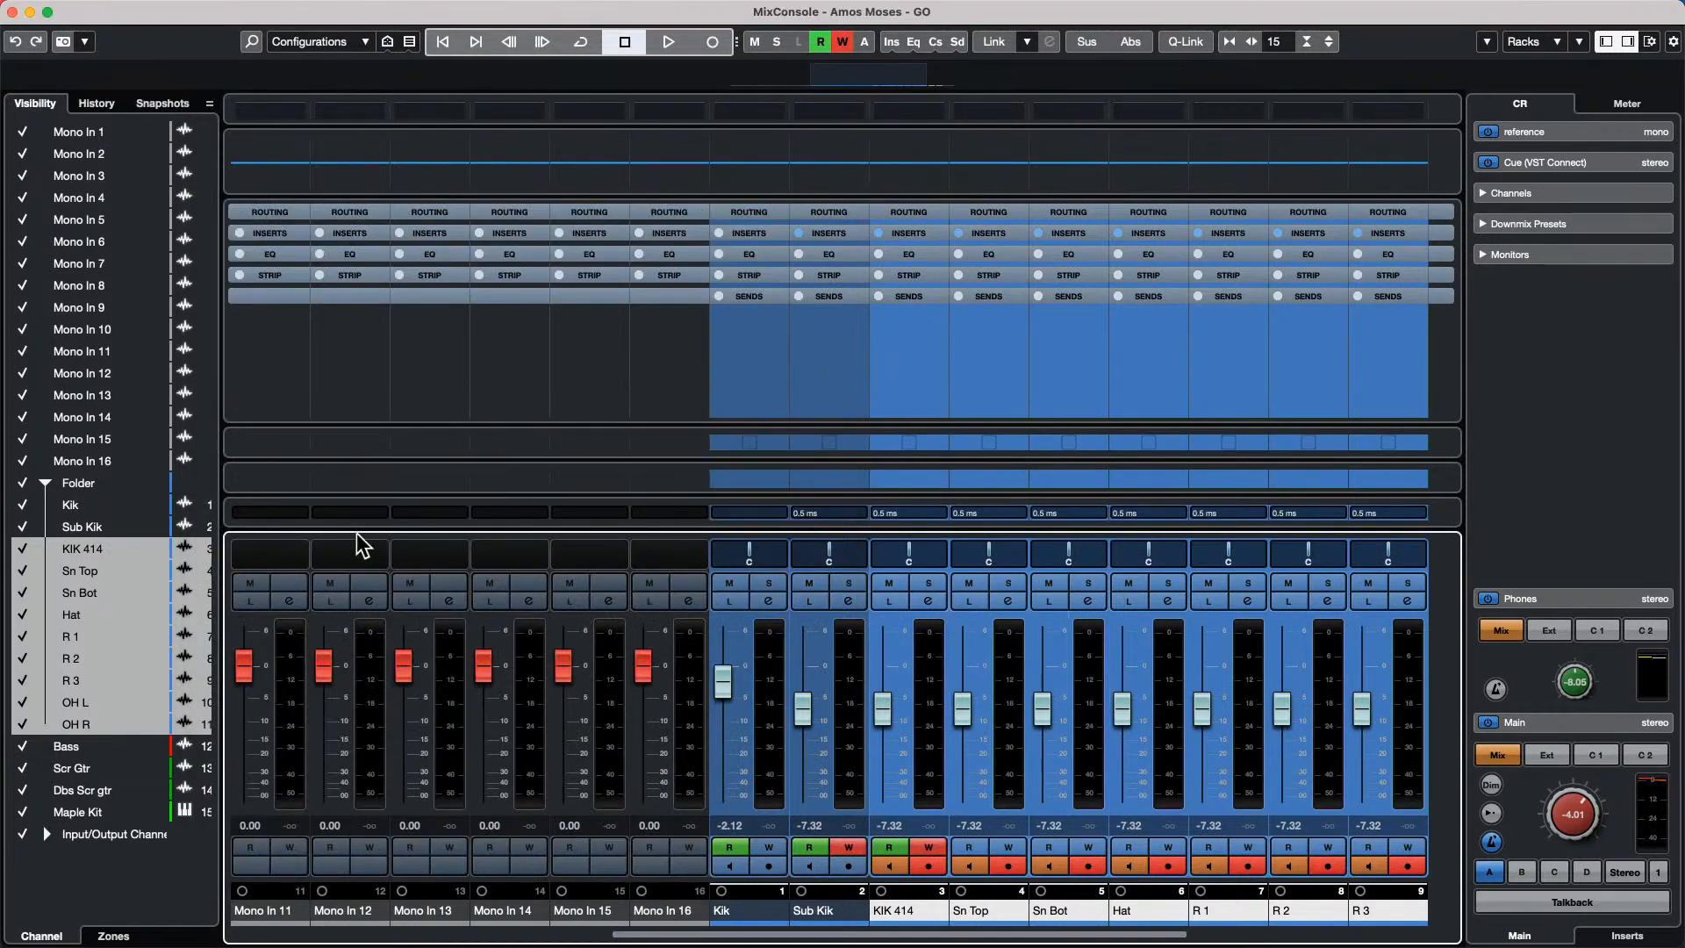
Close the full MixConsole window and the Audio Connections window to return to the project.
{"action": "mouse_move", "coordinate": [13, 17]}
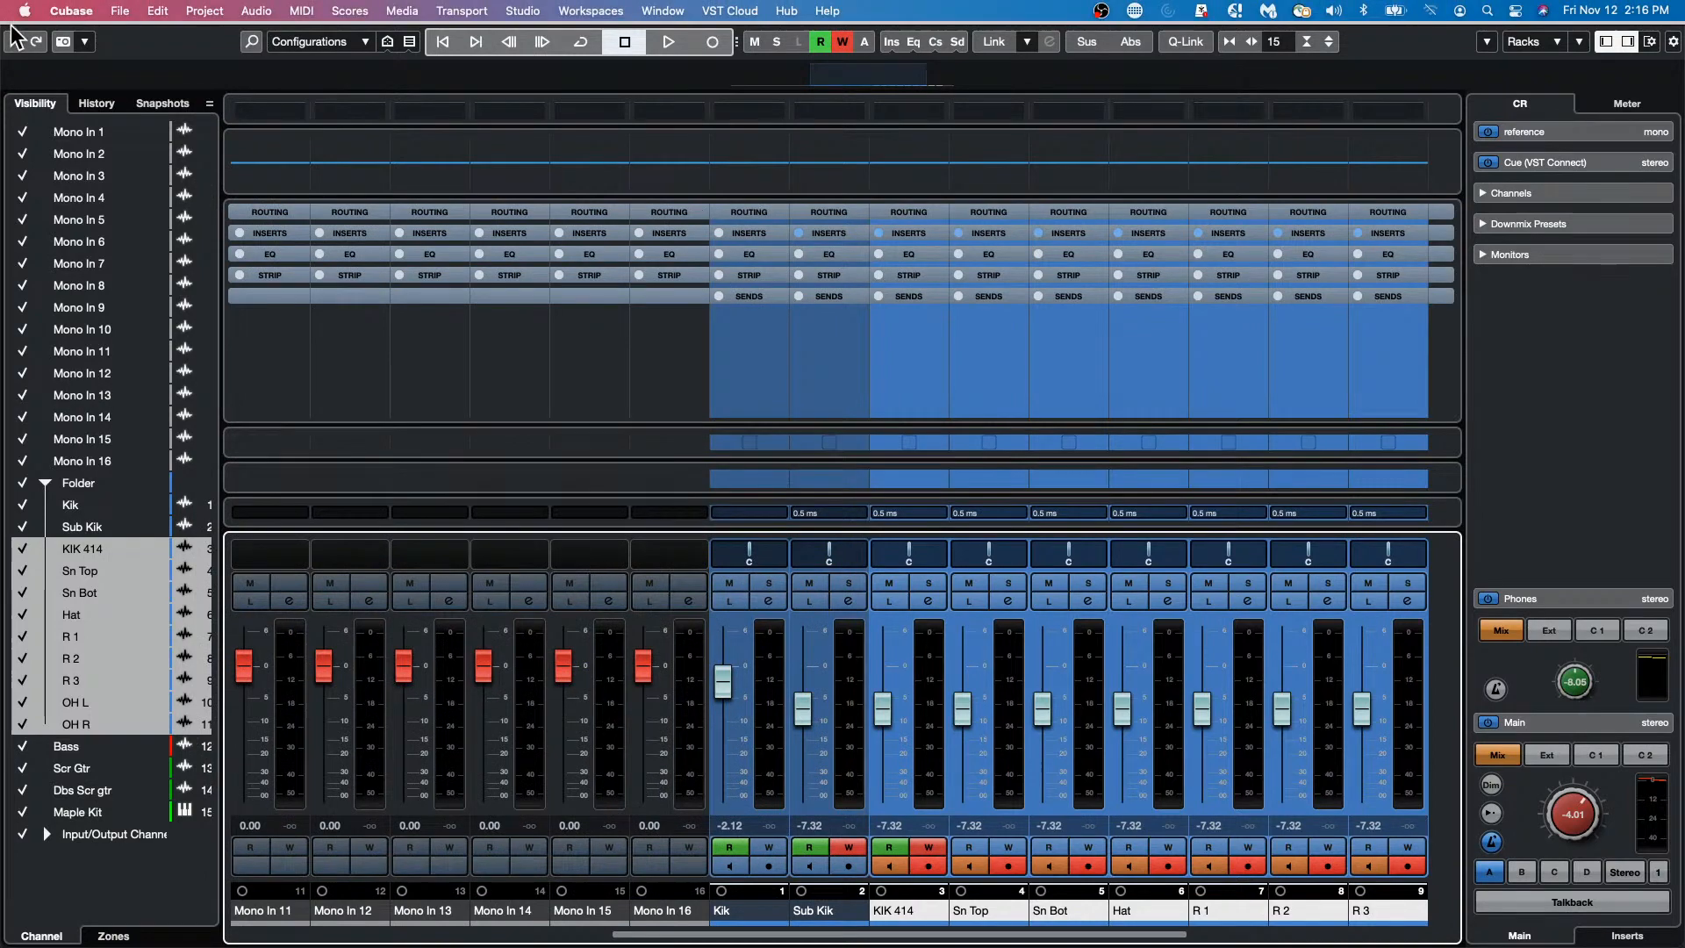
{"action": "left_click", "coordinate": [13, 11]}
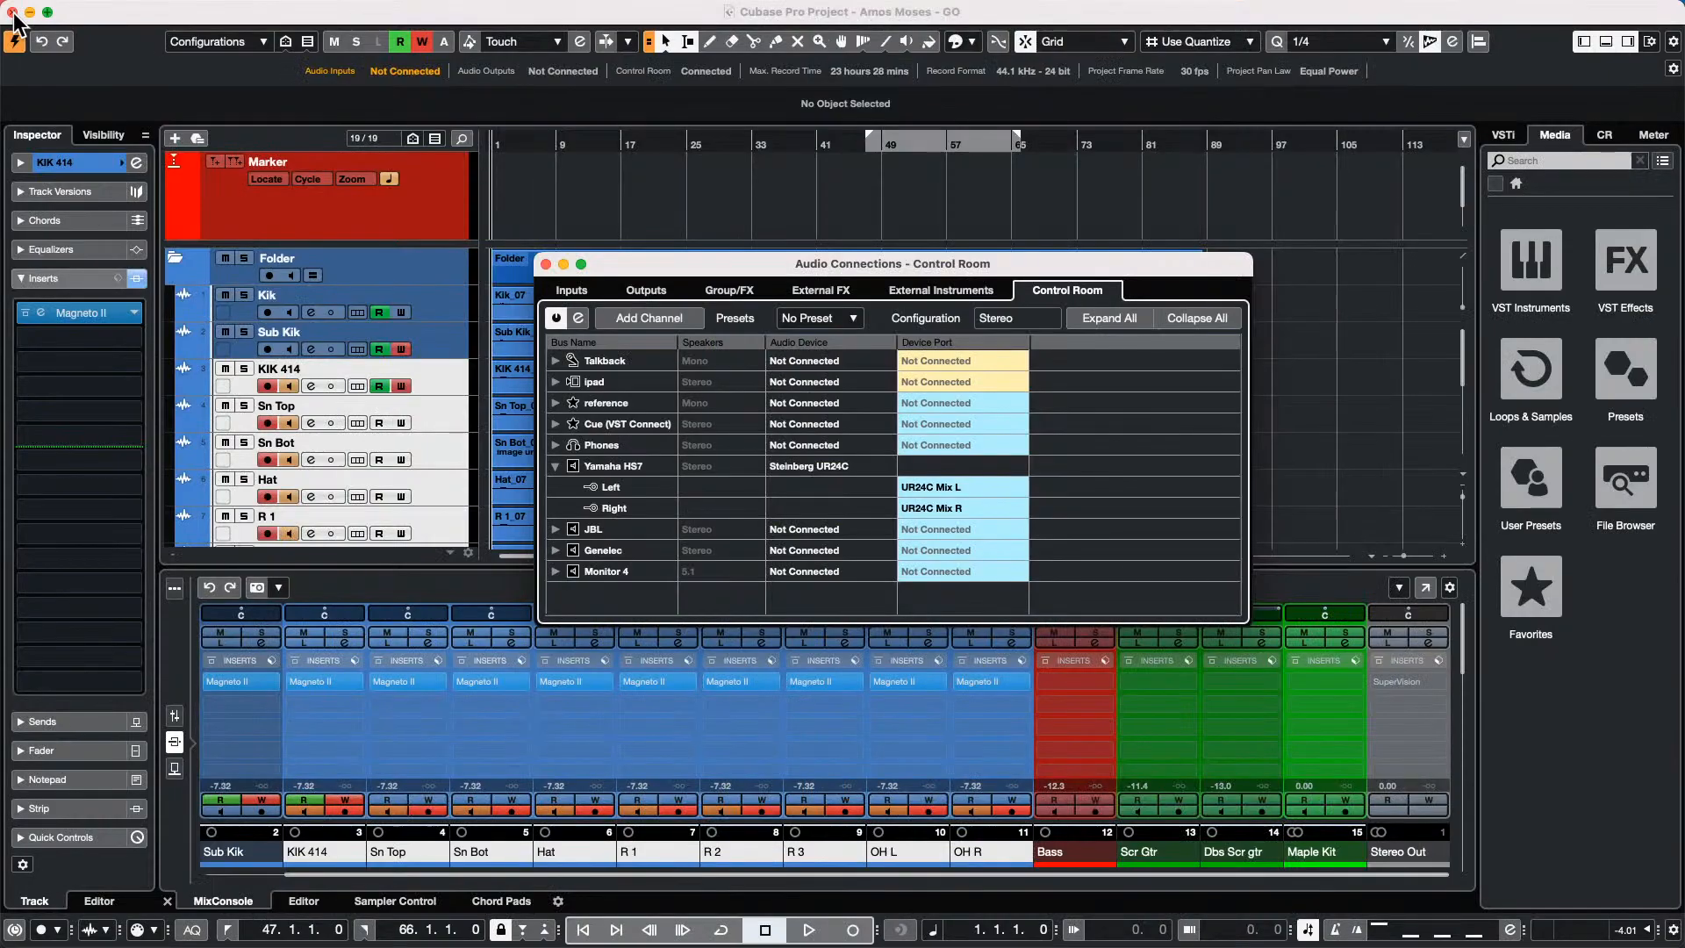
{"action": "left_click", "coordinate": [545, 264]}
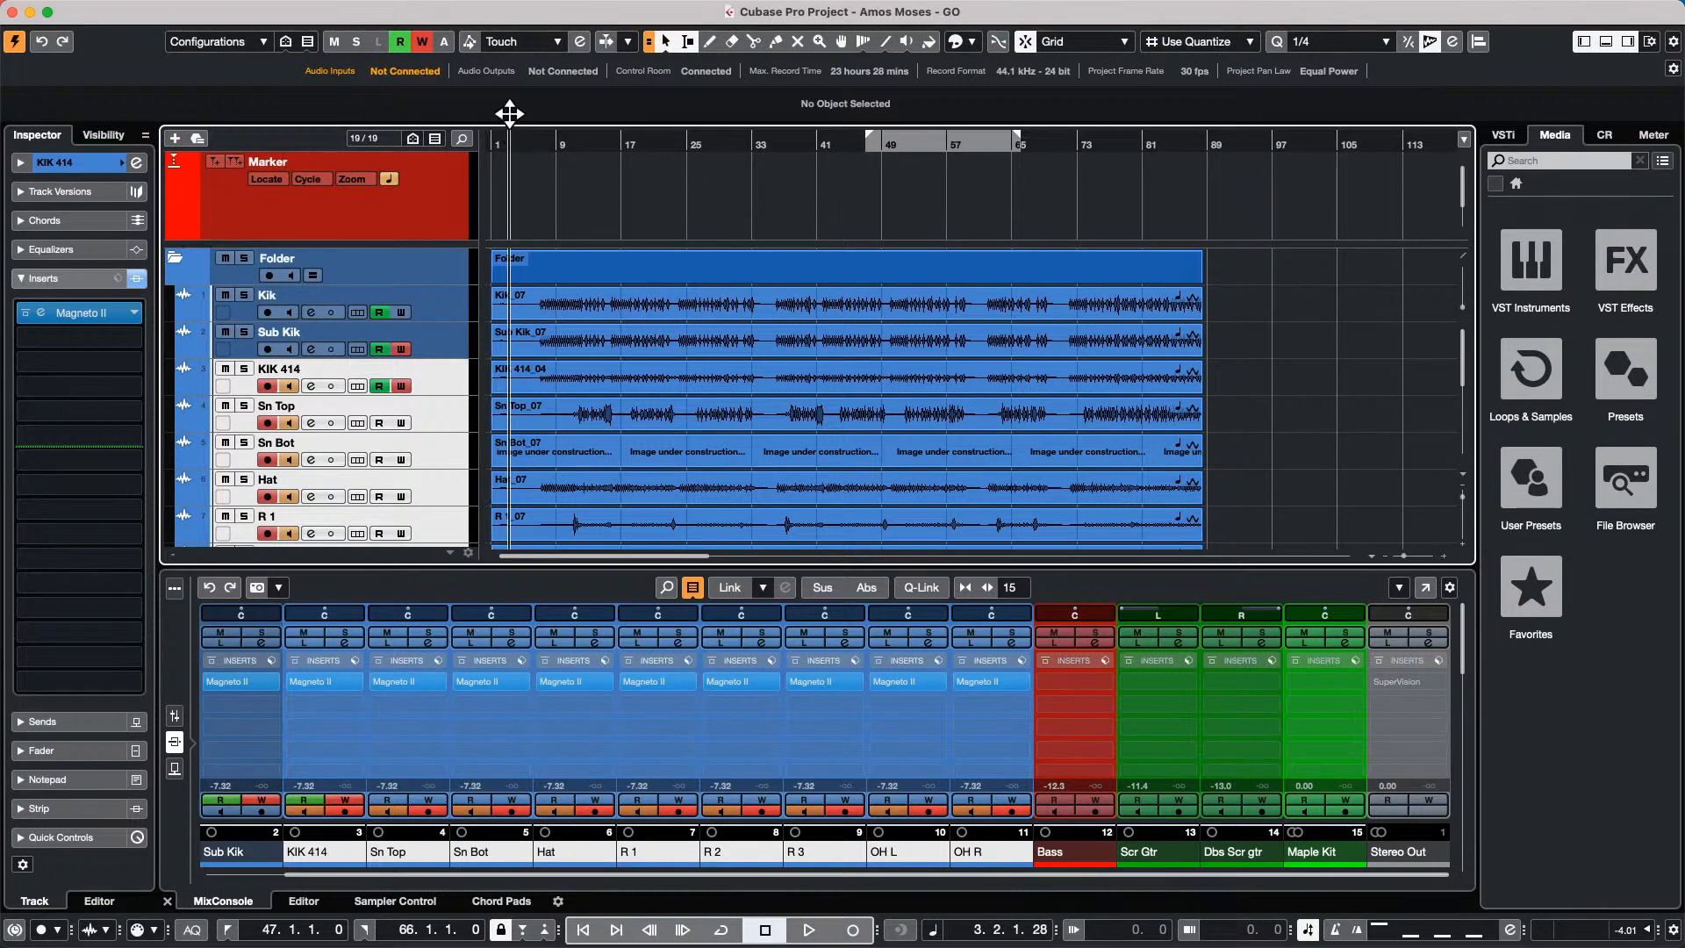
Draw an empty part about 105 bars long on the Maple Kit track from the project start, and return to the Object Selection tool.
{"action": "left_click_drag", "start_coordinate": [508, 132], "coordinate": [508, 75]}
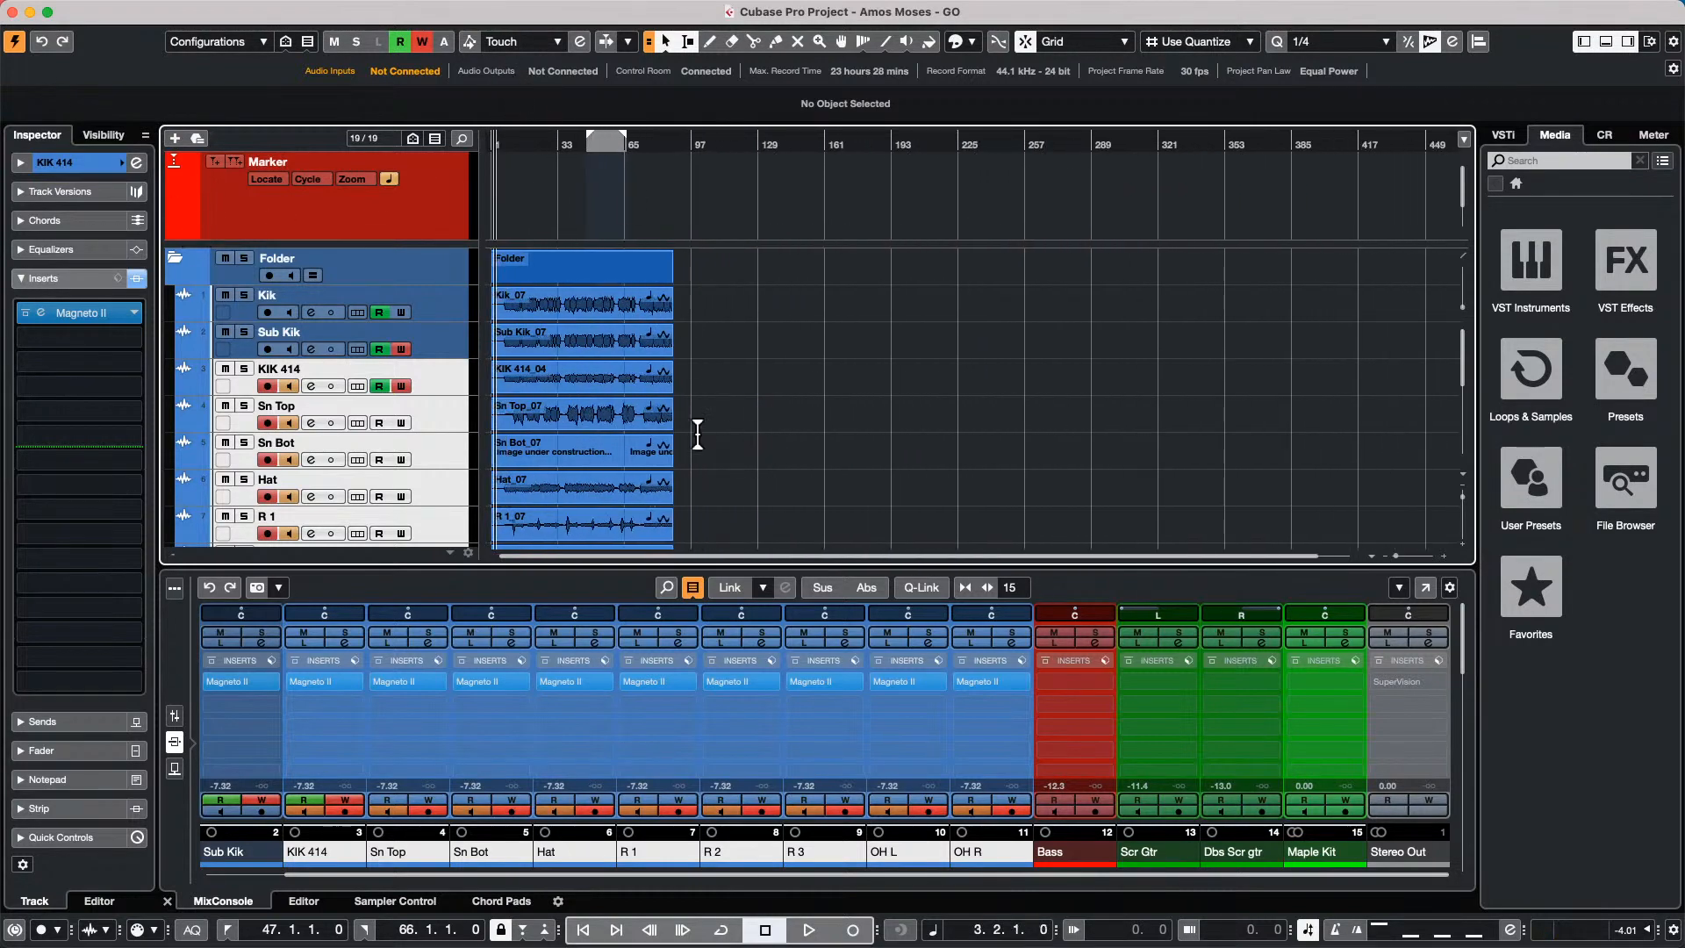
{"action": "scroll", "coordinate": [726, 426], "scroll_direction": "down", "scroll_amount": 5}
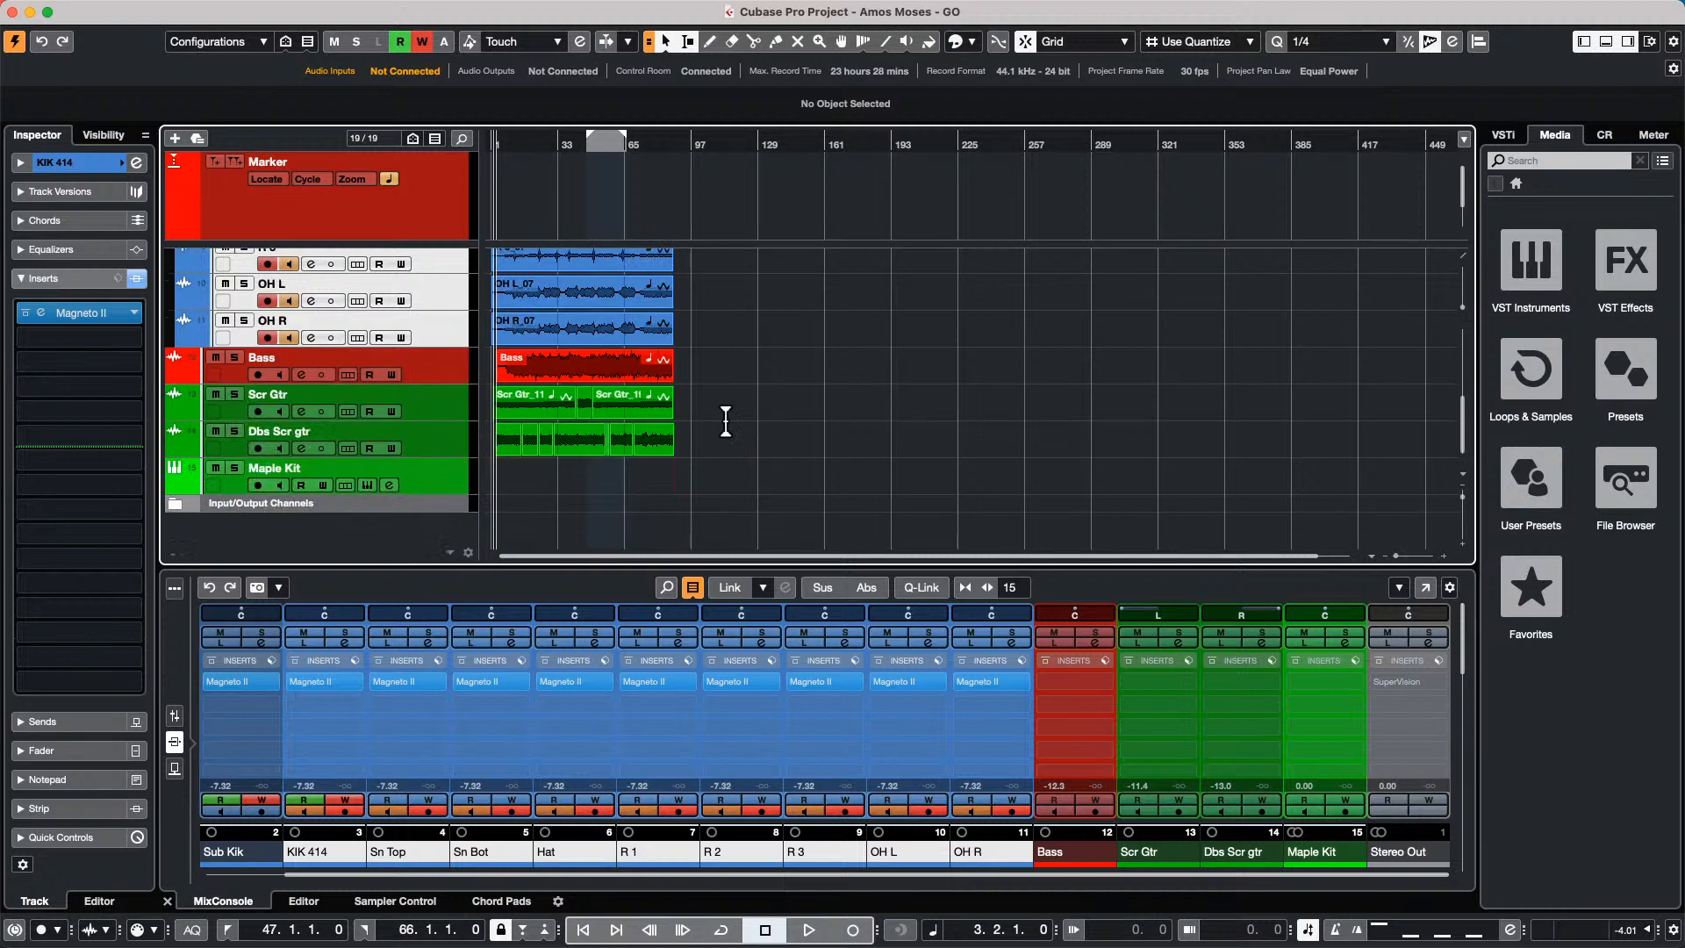
{"action": "right_click", "coordinate": [513, 489]}
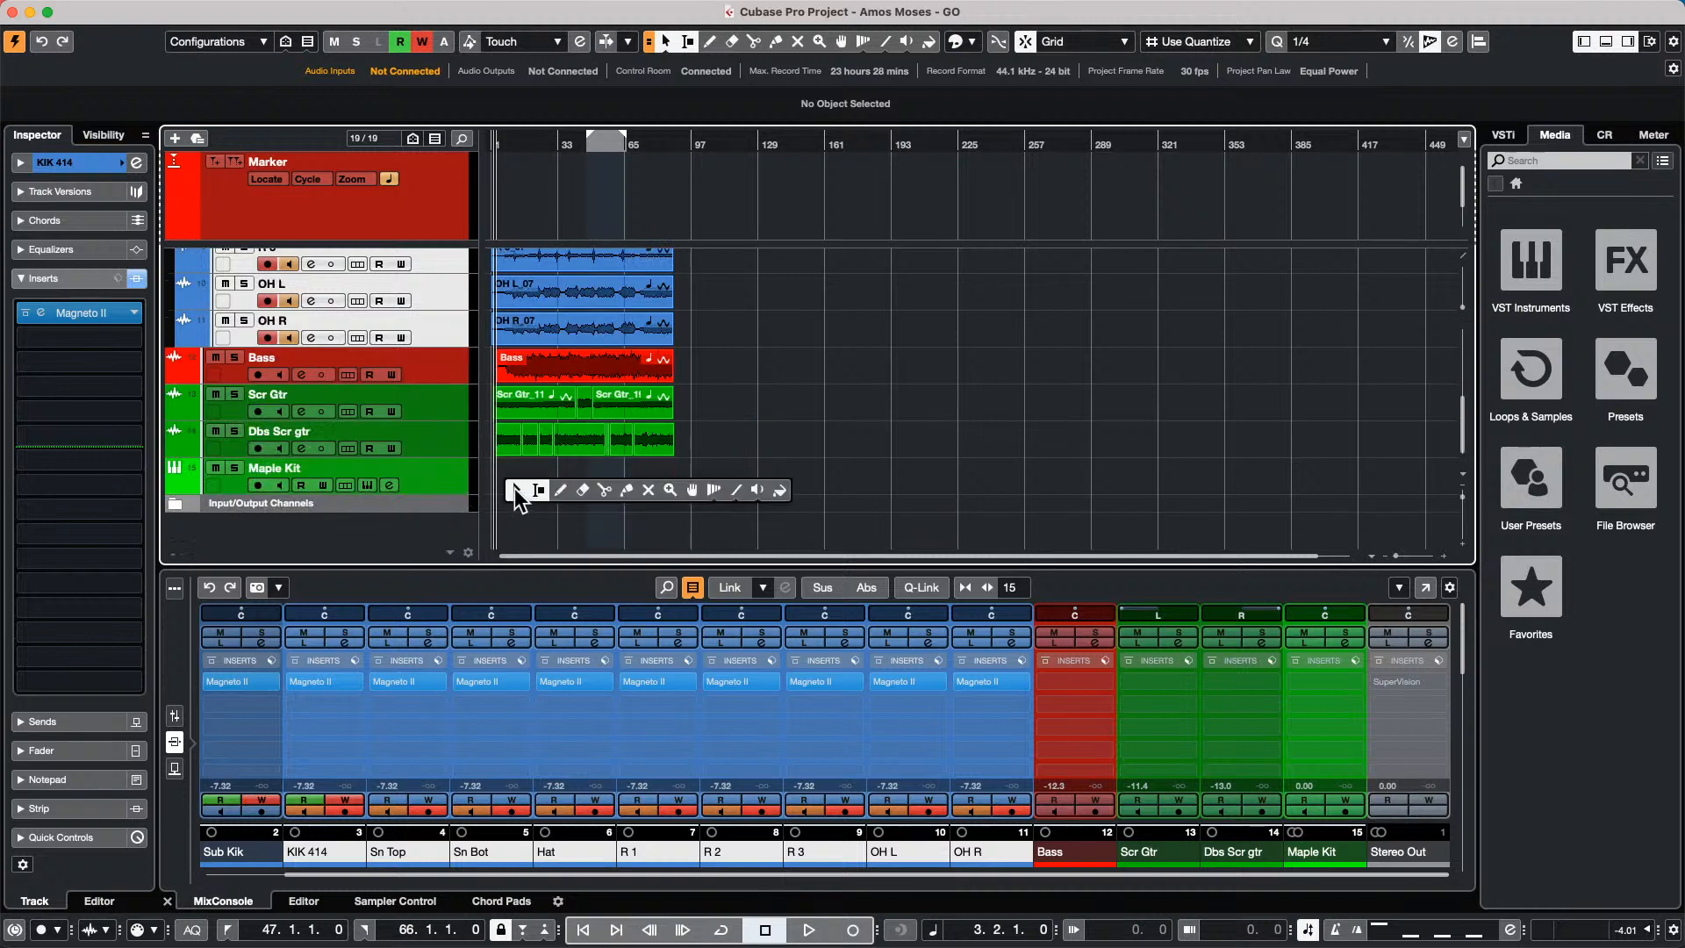
{"action": "left_click", "coordinate": [567, 489]}
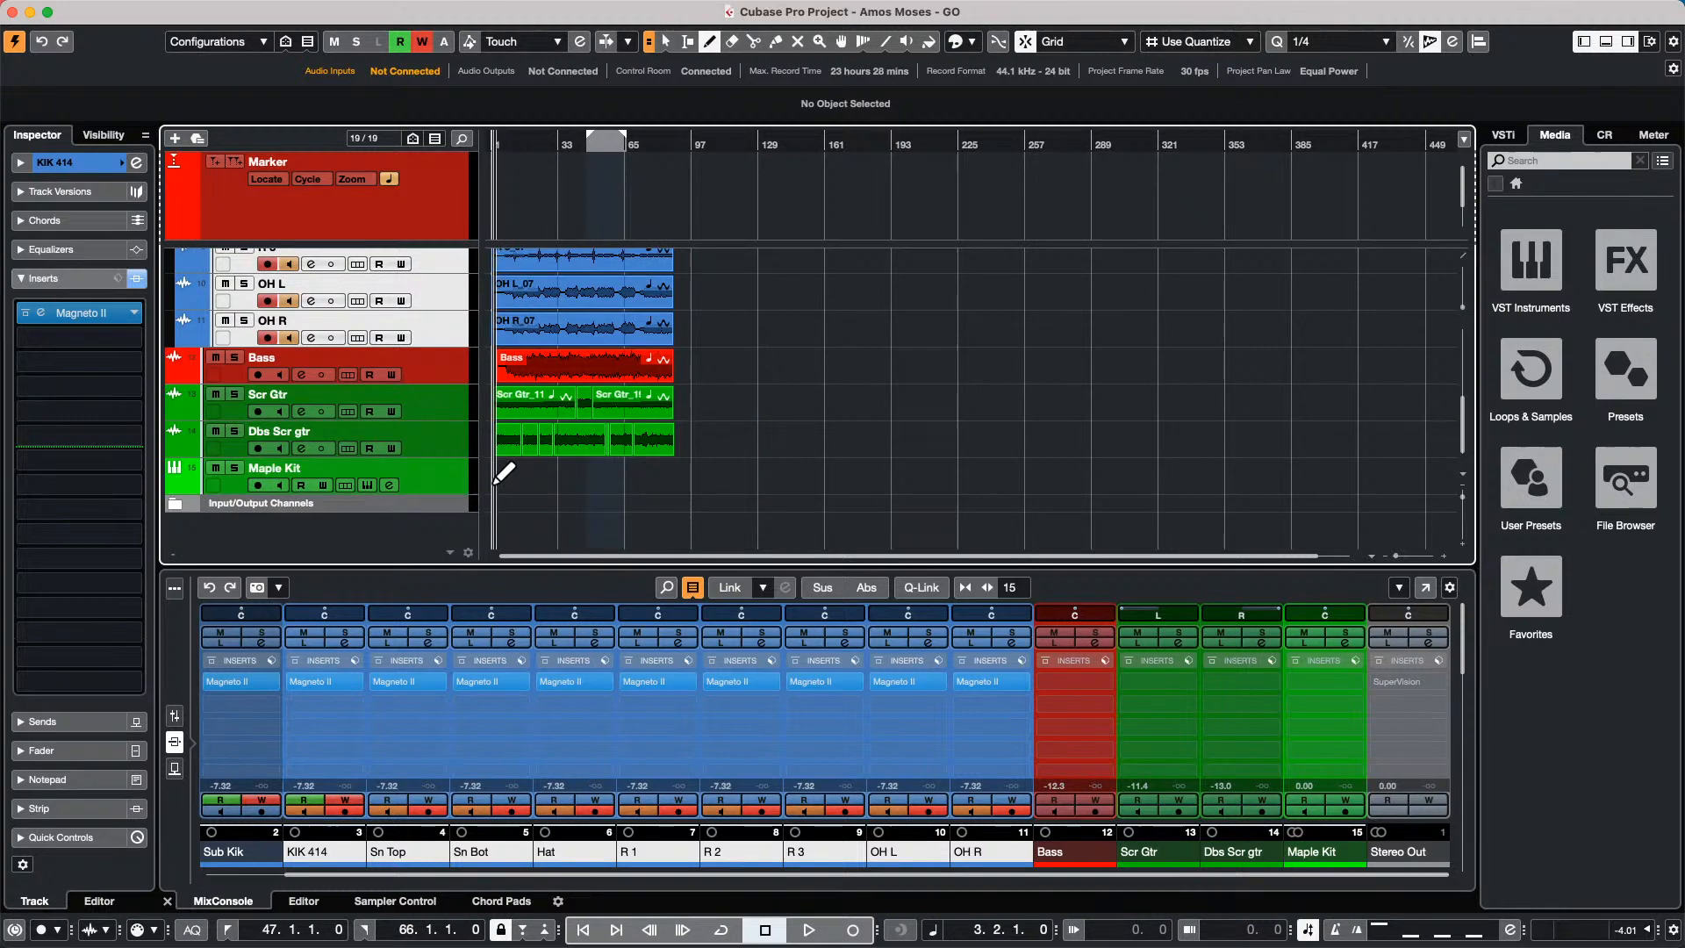
{"action": "left_click_drag", "start_coordinate": [498, 476], "coordinate": [710, 481]}
{"action": "right_click", "coordinate": [583, 489]}
{"action": "left_click", "coordinate": [583, 487]}
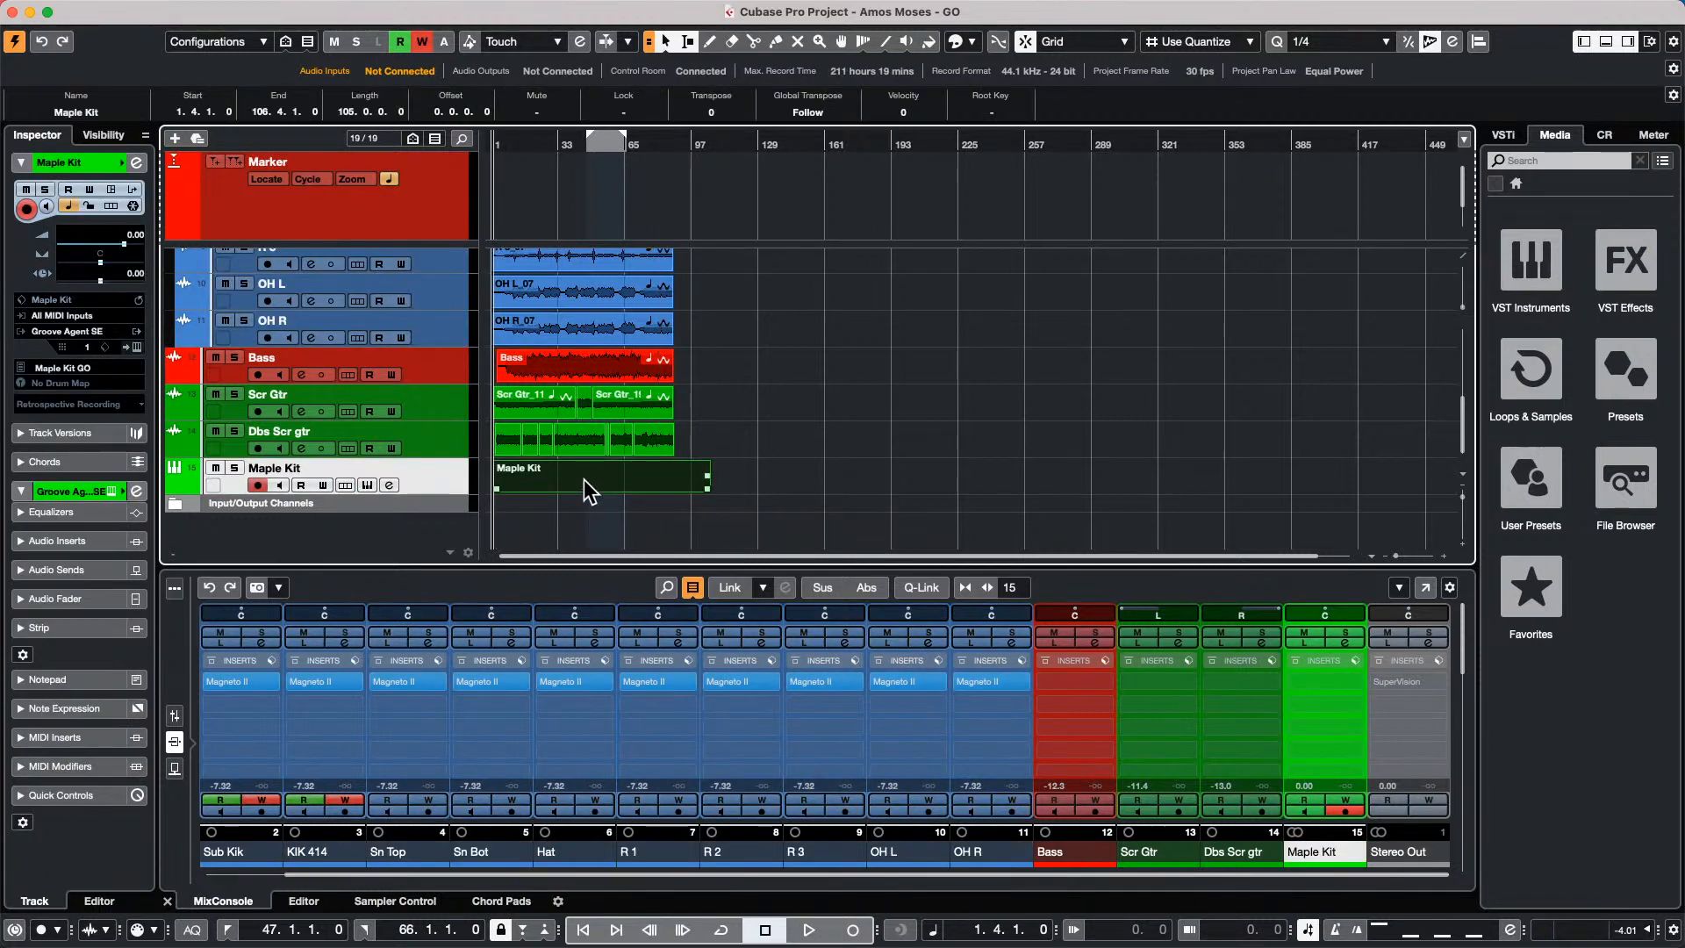
Open the Maple Kit part in the lower-zone Key Editor and draw a series of notes with varied pitches and lengths.
{"action": "double_click", "coordinate": [583, 479]}
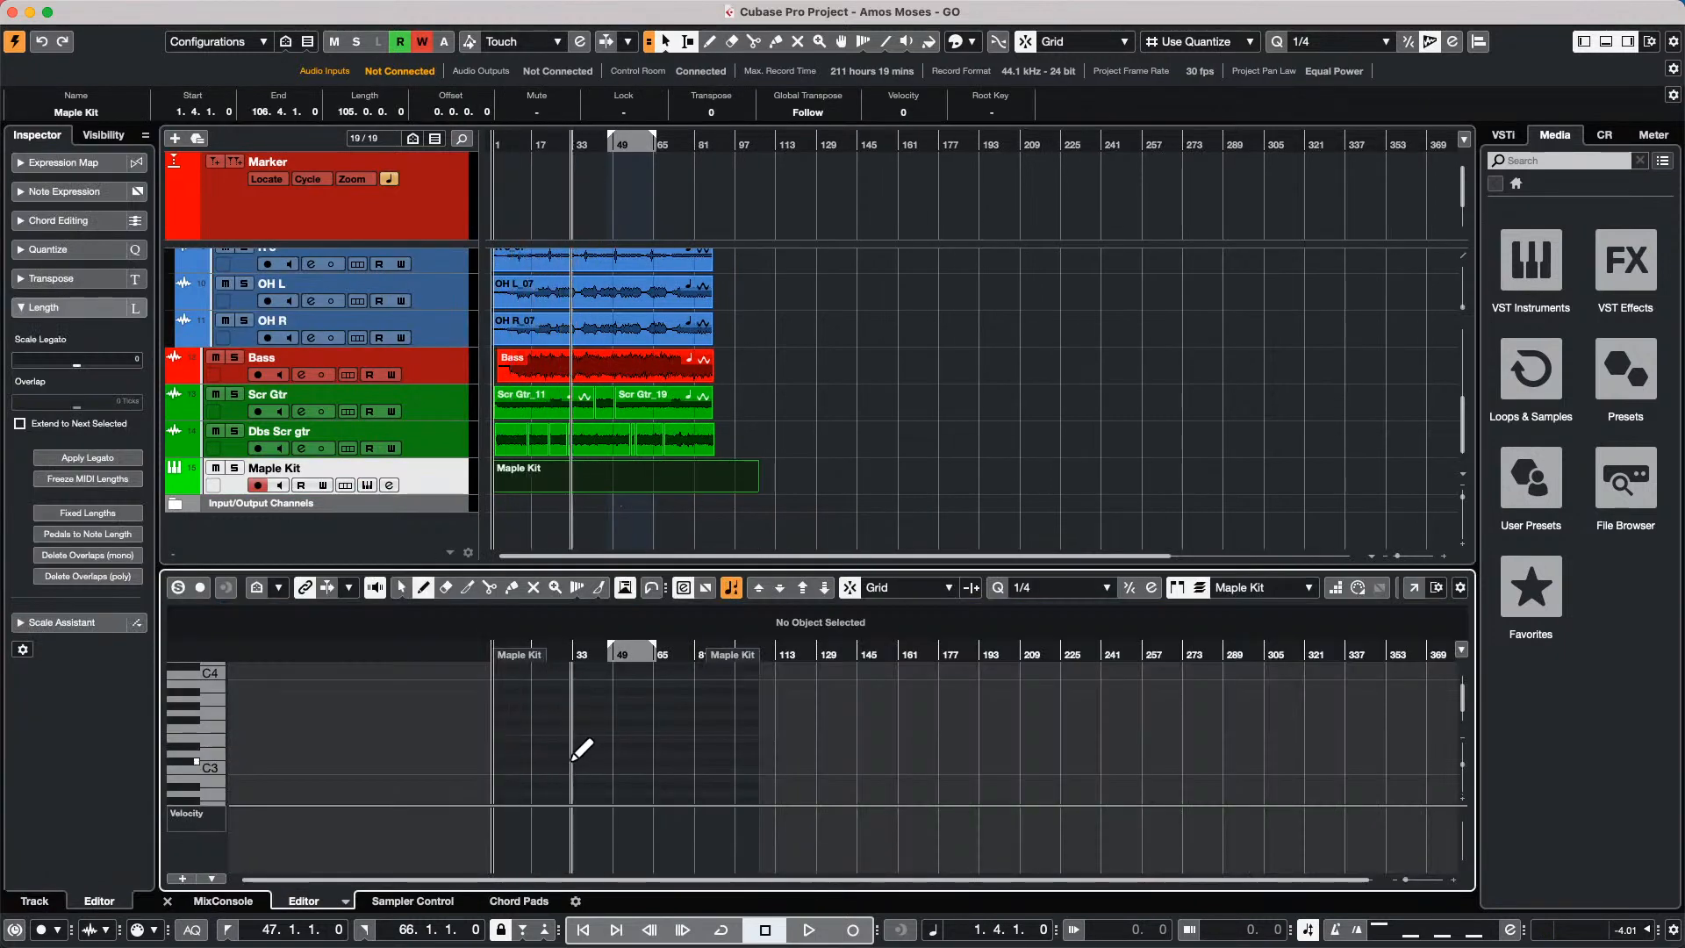
{"action": "left_click_drag", "start_coordinate": [573, 746], "coordinate": [618, 746]}
{"action": "left_click_drag", "start_coordinate": [625, 746], "coordinate": [650, 746]}
{"action": "left_click", "coordinate": [669, 745]}
{"action": "left_click", "coordinate": [689, 738]}
{"action": "left_click_drag", "start_coordinate": [572, 700], "coordinate": [671, 699]}
{"action": "left_click", "coordinate": [684, 706]}
{"action": "left_click", "coordinate": [702, 738]}
{"action": "left_click", "coordinate": [524, 770]}
{"action": "left_click", "coordinate": [527, 745]}
{"action": "left_click_drag", "start_coordinate": [537, 769], "coordinate": [688, 779]}
{"action": "left_click", "coordinate": [693, 495]}
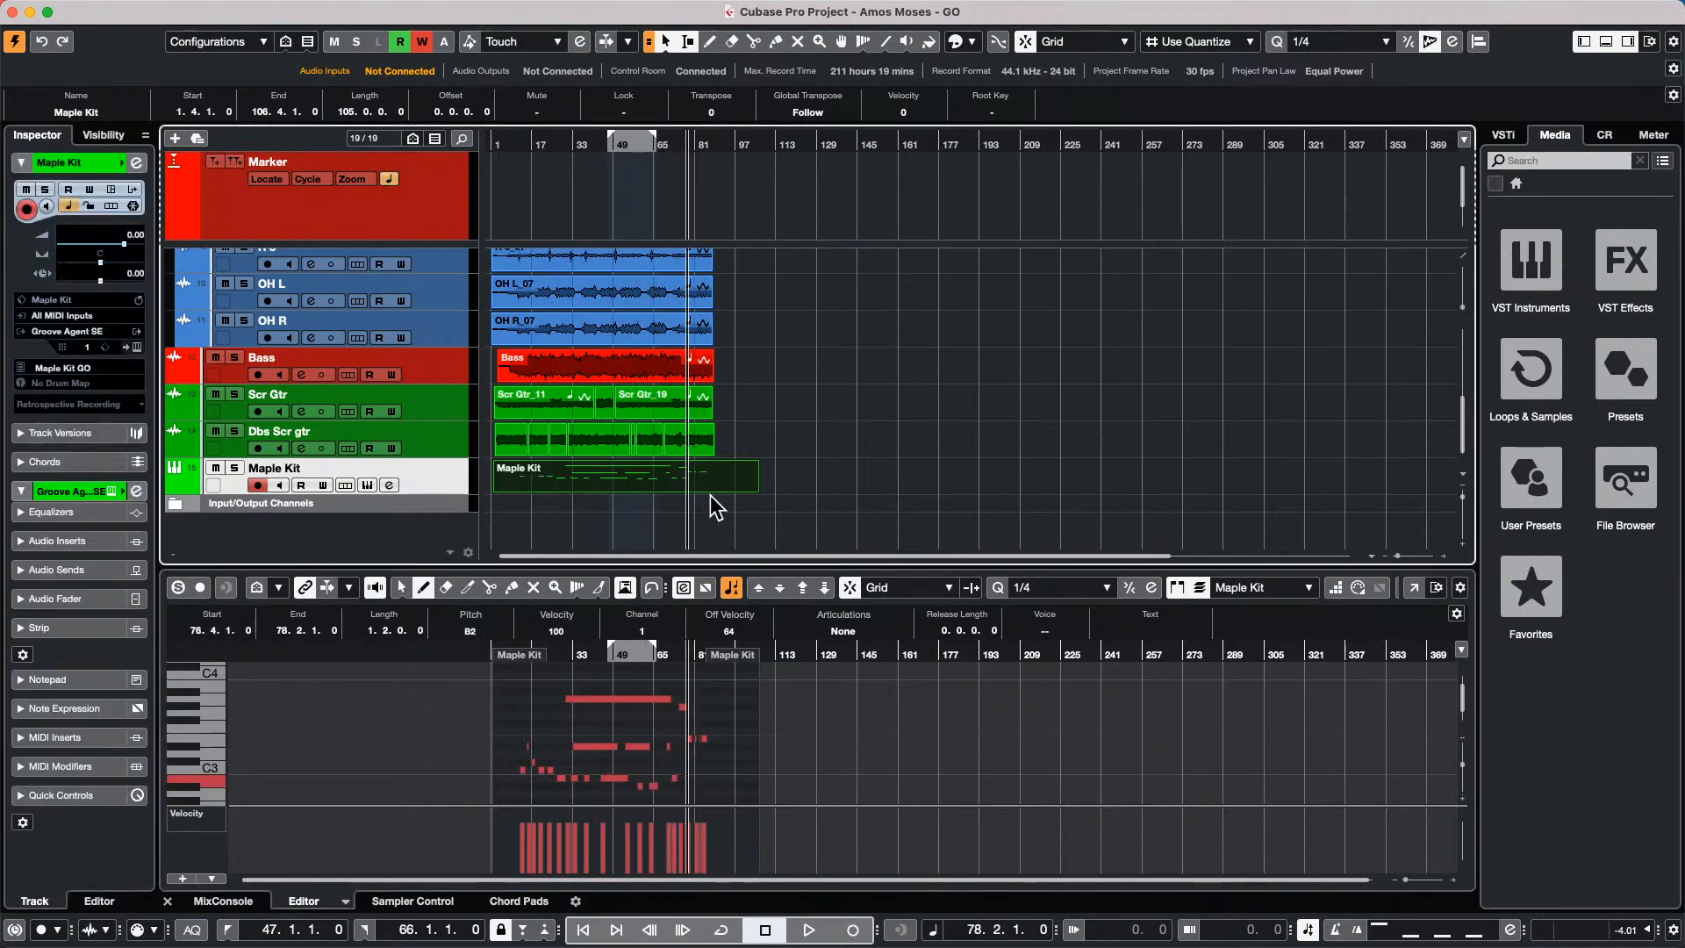
Open the Key Editor in a separate window and draw a row of A1 notes from about bar 33 to bar 80.
{"action": "left_click", "coordinate": [1414, 587]}
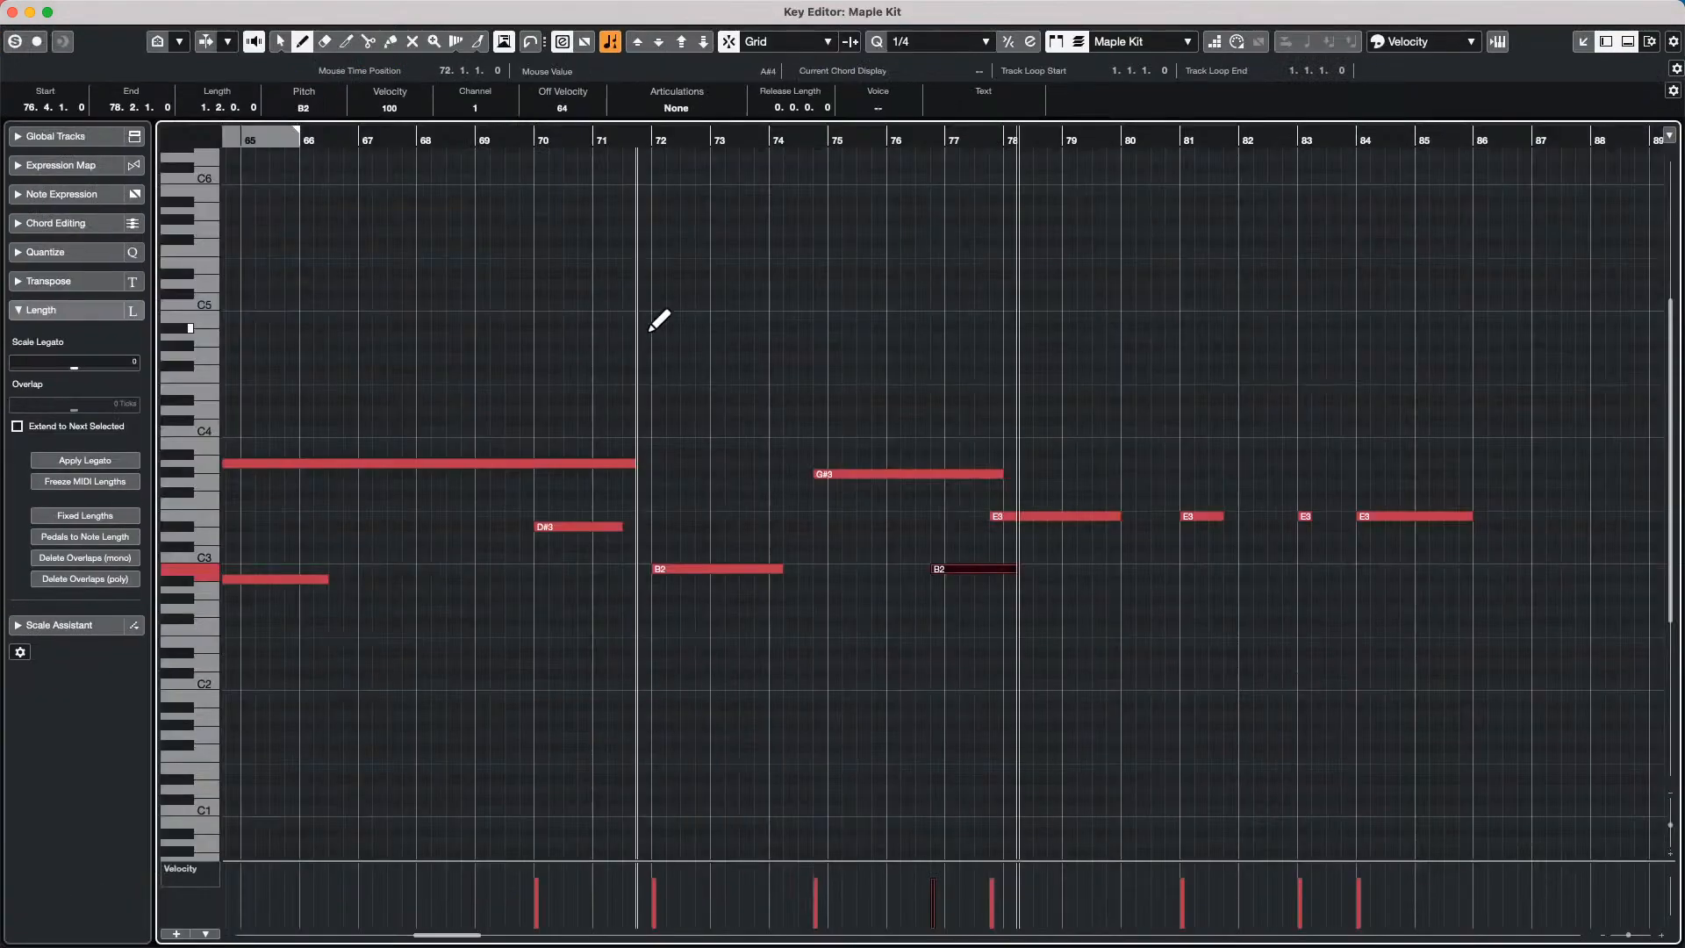
{"action": "mouse_move", "coordinate": [605, 133]}
{"action": "left_mouse_down"}
{"action": "mouse_move", "coordinate": [614, 83]}
{"action": "mouse_move", "coordinate": [590, 145]}
{"action": "left_mouse_up"}
{"action": "left_click", "coordinate": [352, 716]}
{"action": "left_click", "coordinate": [367, 716]}
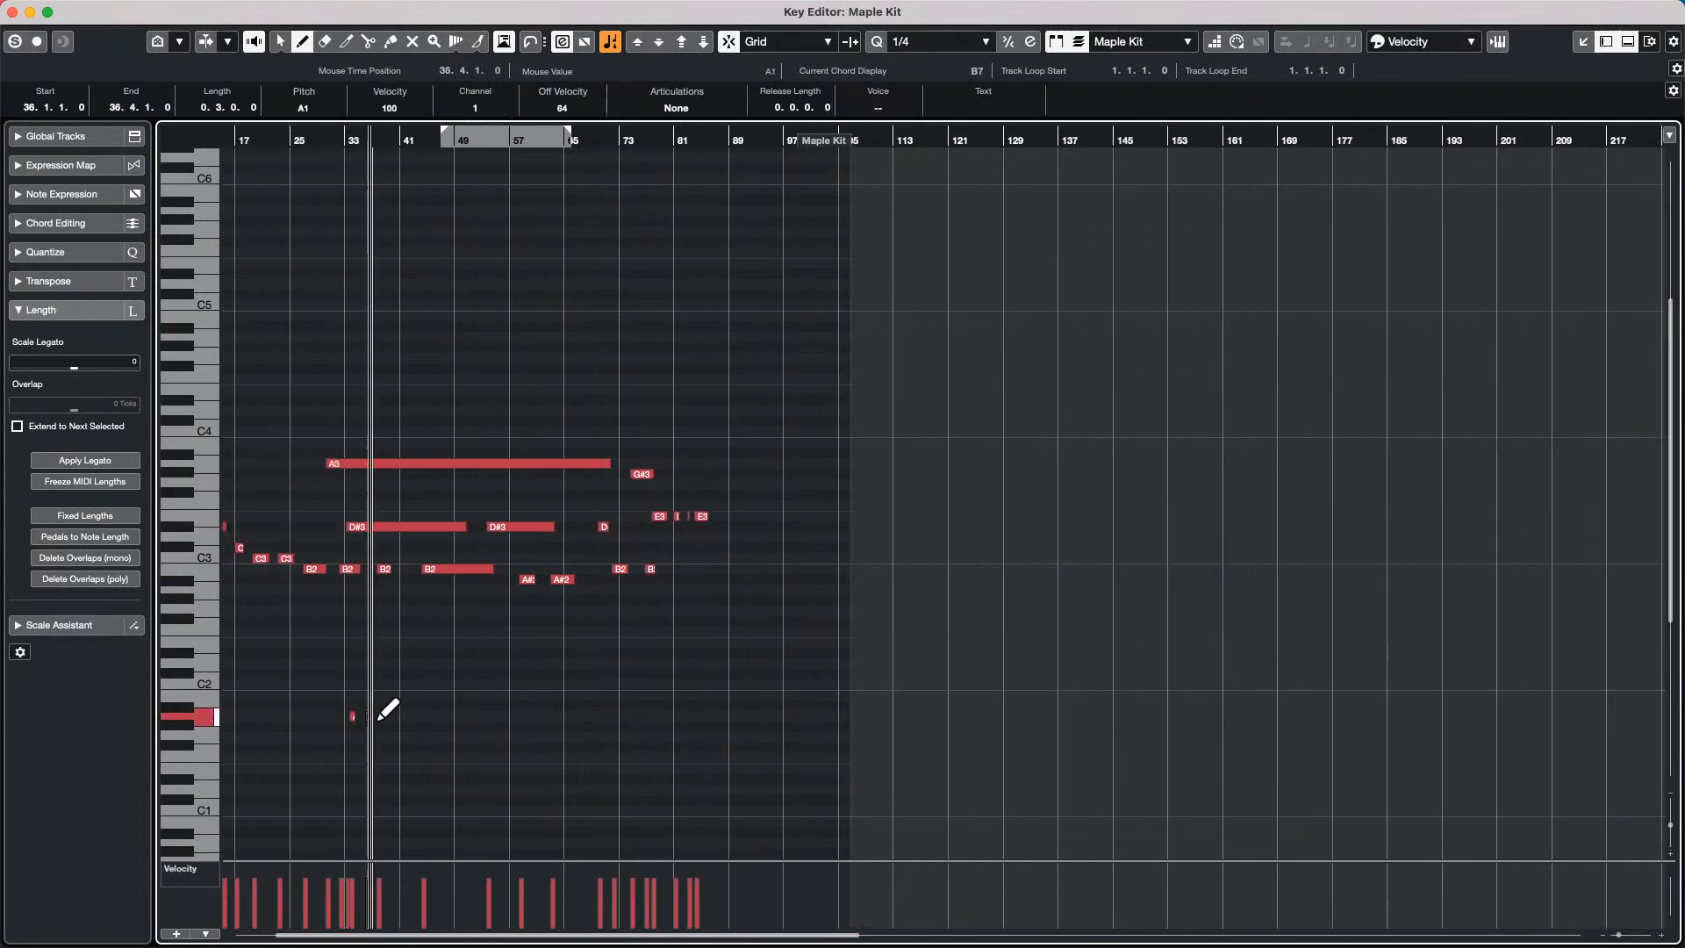
{"action": "left_click", "coordinate": [404, 715]}
{"action": "left_click", "coordinate": [416, 716]}
{"action": "left_click", "coordinate": [505, 716]}
{"action": "left_click", "coordinate": [526, 716]}
{"action": "left_click_drag", "start_coordinate": [436, 715], "coordinate": [572, 716]}
{"action": "left_click", "coordinate": [606, 716]}
{"action": "left_click", "coordinate": [630, 716]}
{"action": "left_click", "coordinate": [660, 716]}
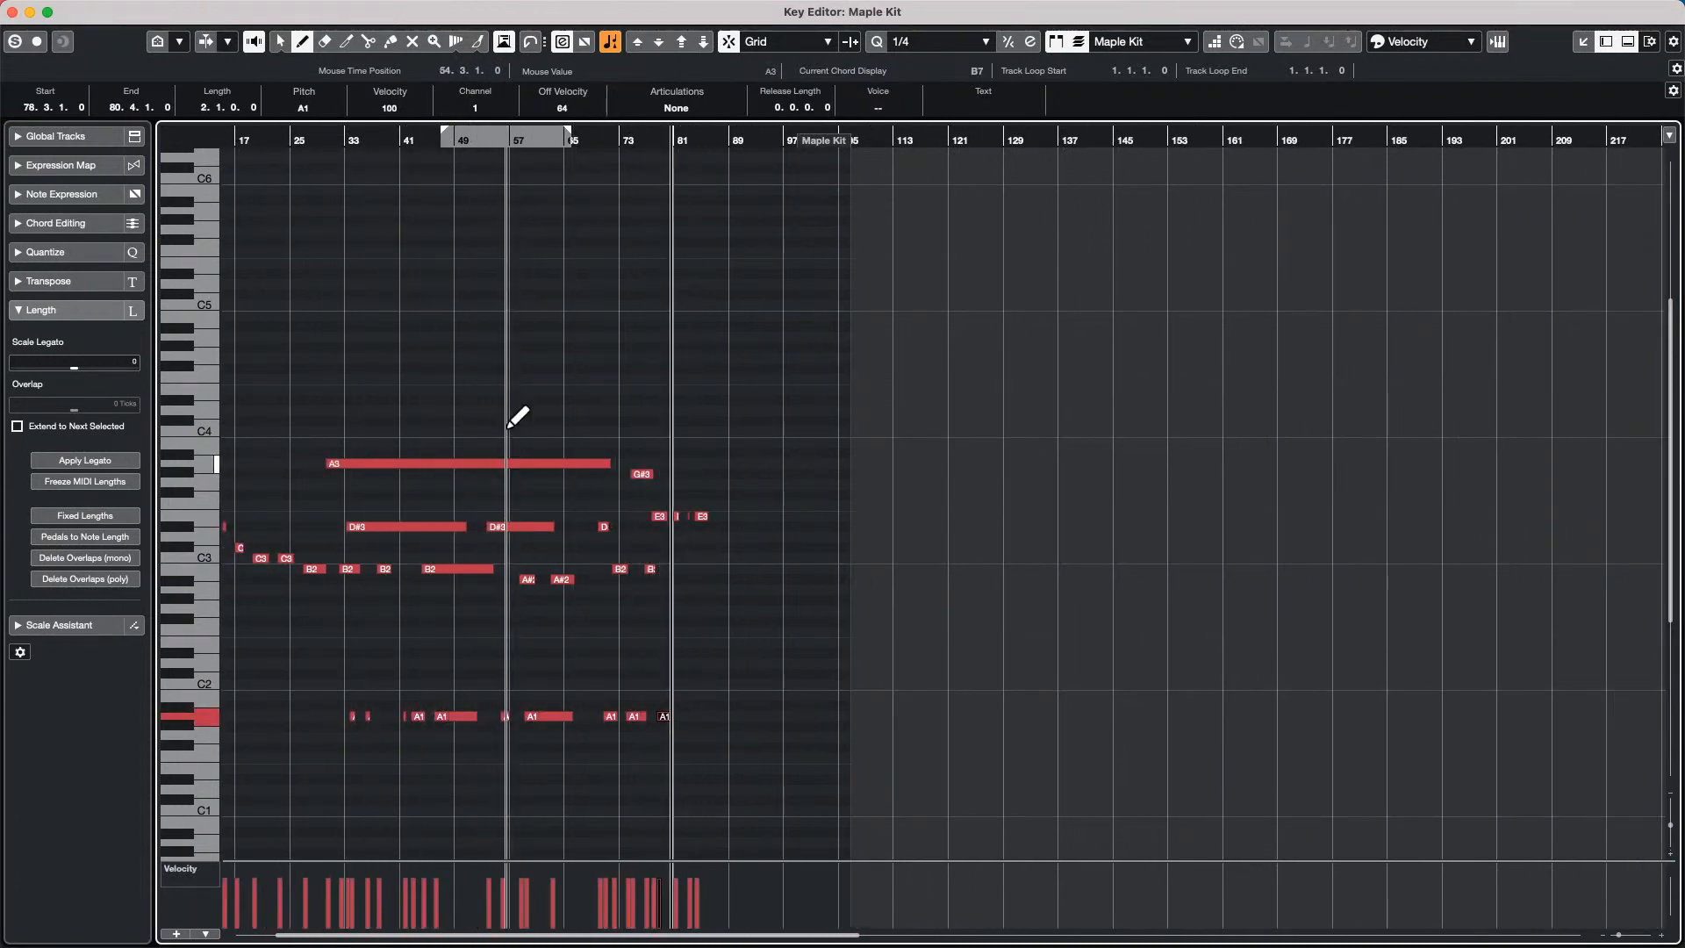
Draw varied velocities across the notes in the velocity lane, and switch to the Object Selection tool.
{"action": "mouse_move", "coordinate": [264, 914]}
{"action": "left_mouse_down"}
{"action": "mouse_move", "coordinate": [677, 910]}
{"action": "mouse_move", "coordinate": [705, 873]}
{"action": "mouse_move", "coordinate": [437, 899]}
{"action": "mouse_move", "coordinate": [304, 890]}
{"action": "mouse_move", "coordinate": [226, 912]}
{"action": "mouse_move", "coordinate": [286, 882]}
{"action": "mouse_move", "coordinate": [601, 889]}
{"action": "left_mouse_up"}
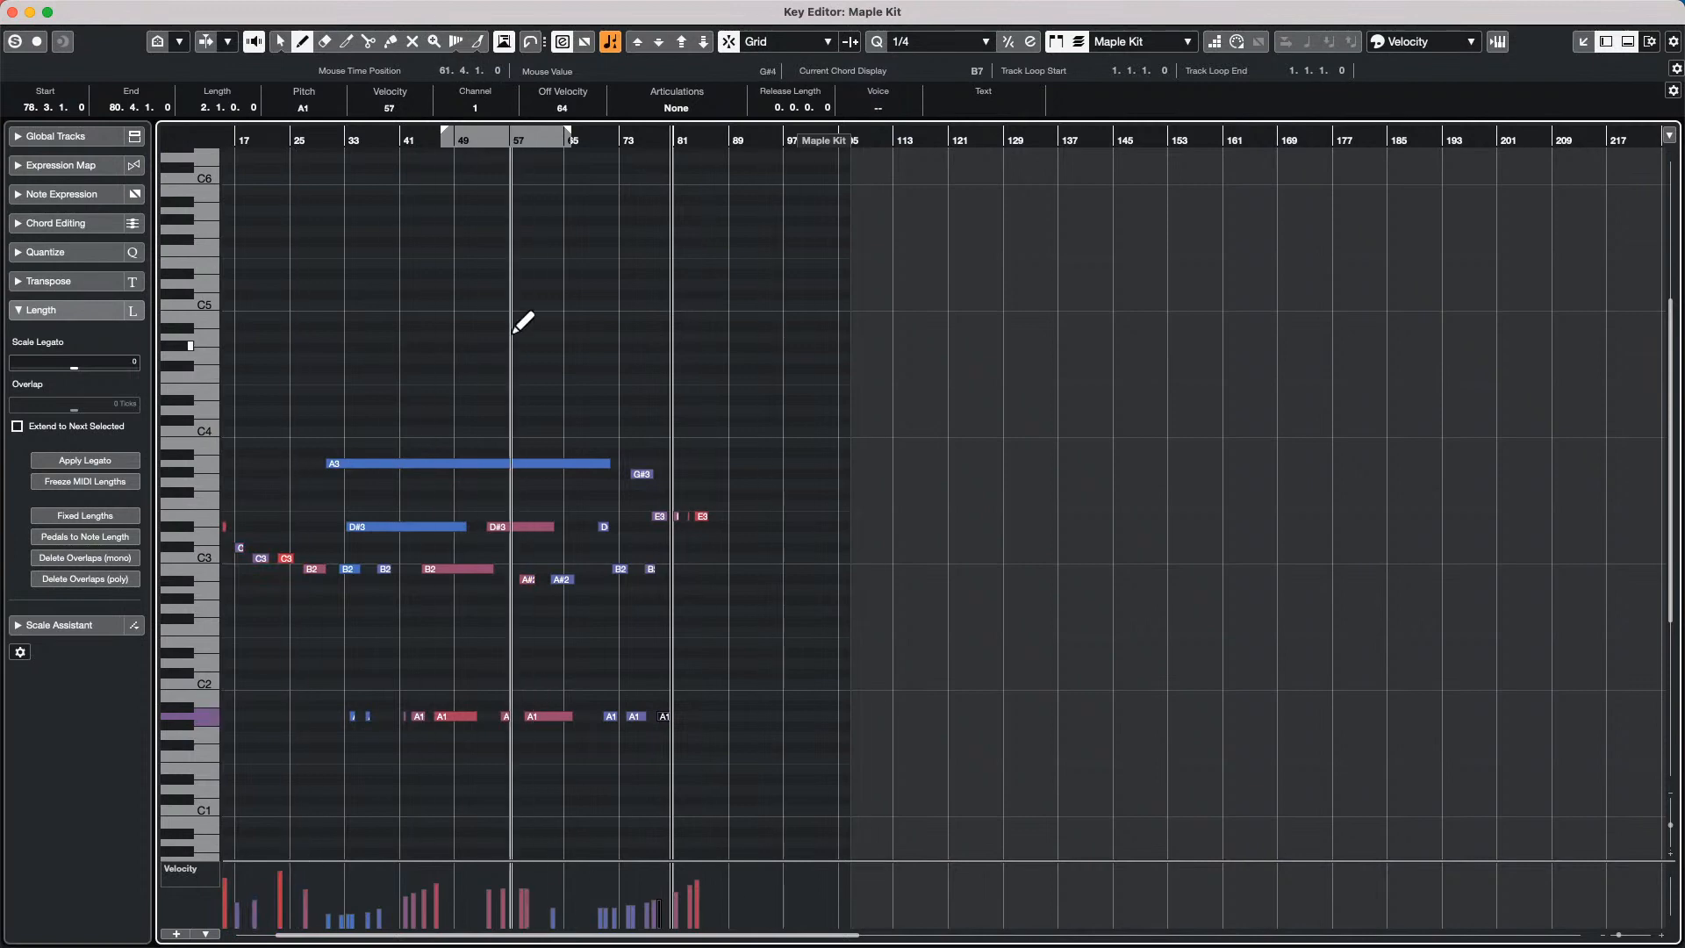
{"action": "right_click", "coordinate": [428, 411]}
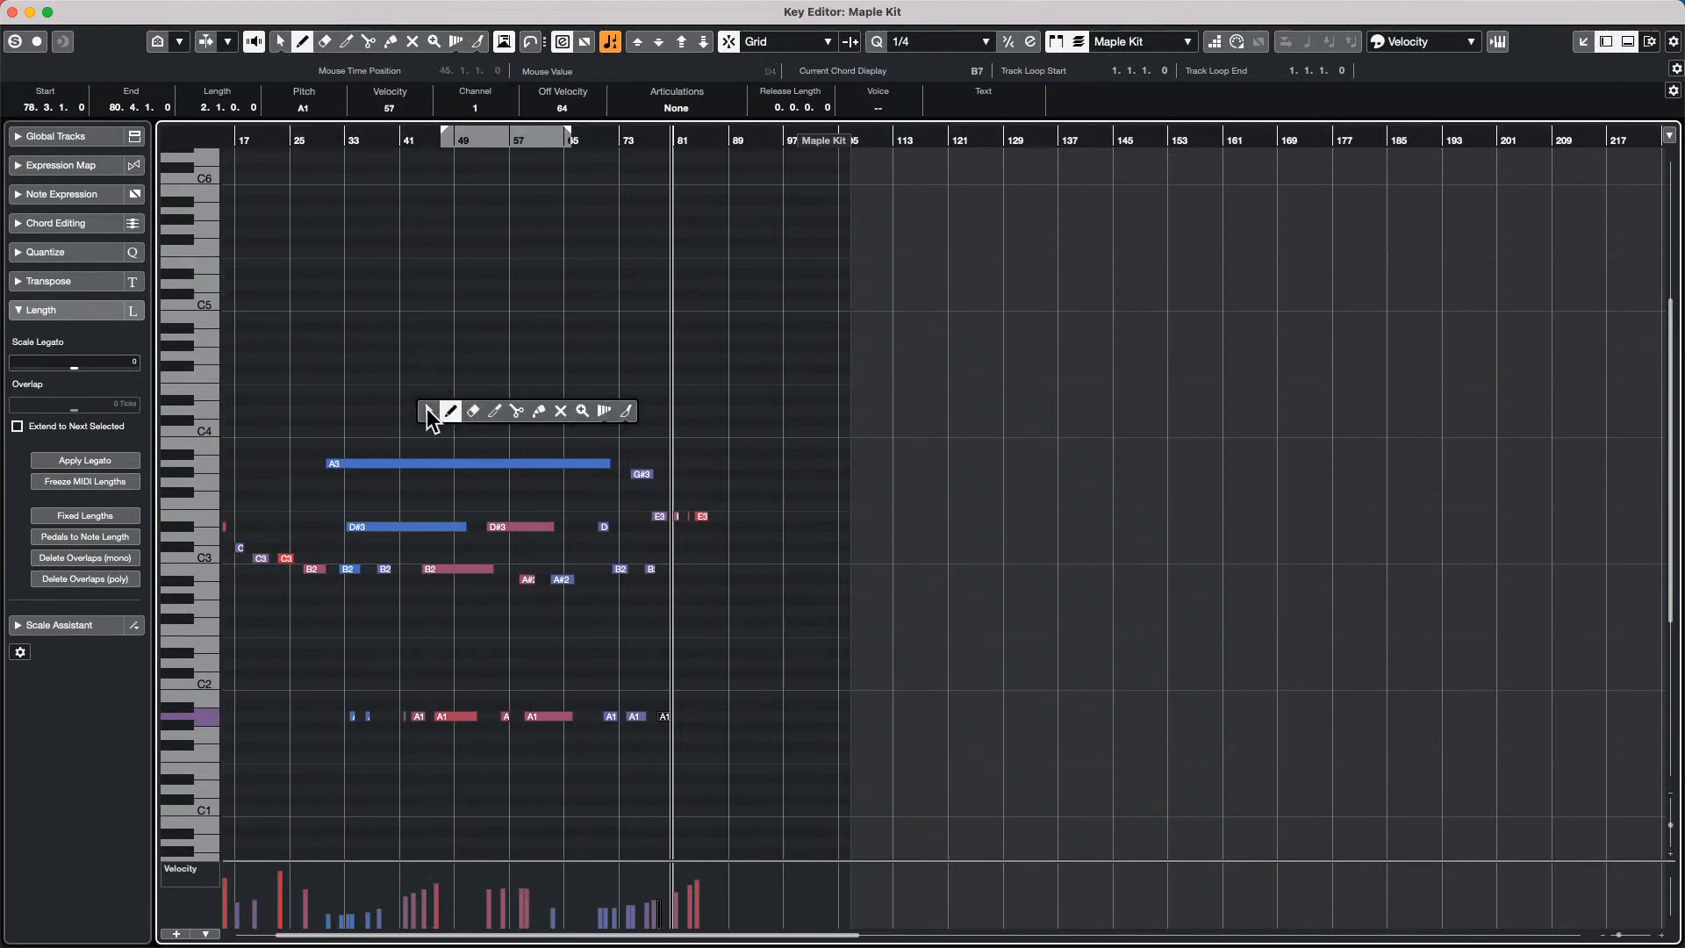
{"action": "left_click", "coordinate": [437, 406]}
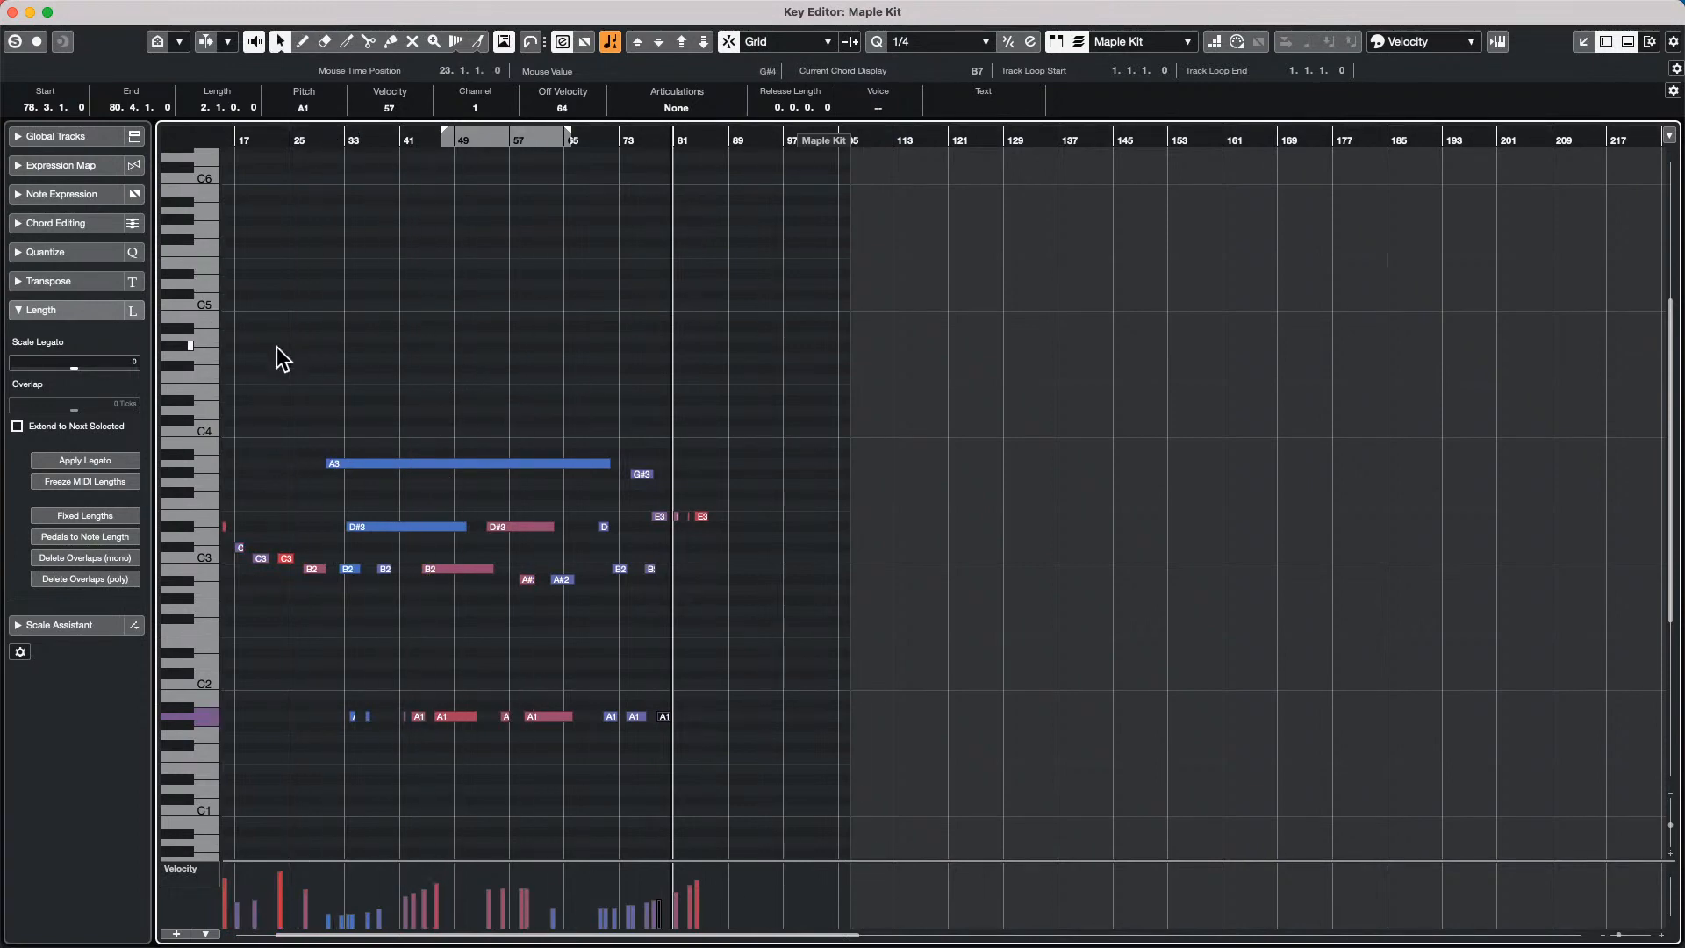
Select all notes in the part and set the velocity to 99 in the info line.
{"action": "left_click_drag", "start_coordinate": [276, 350], "coordinate": [750, 746]}
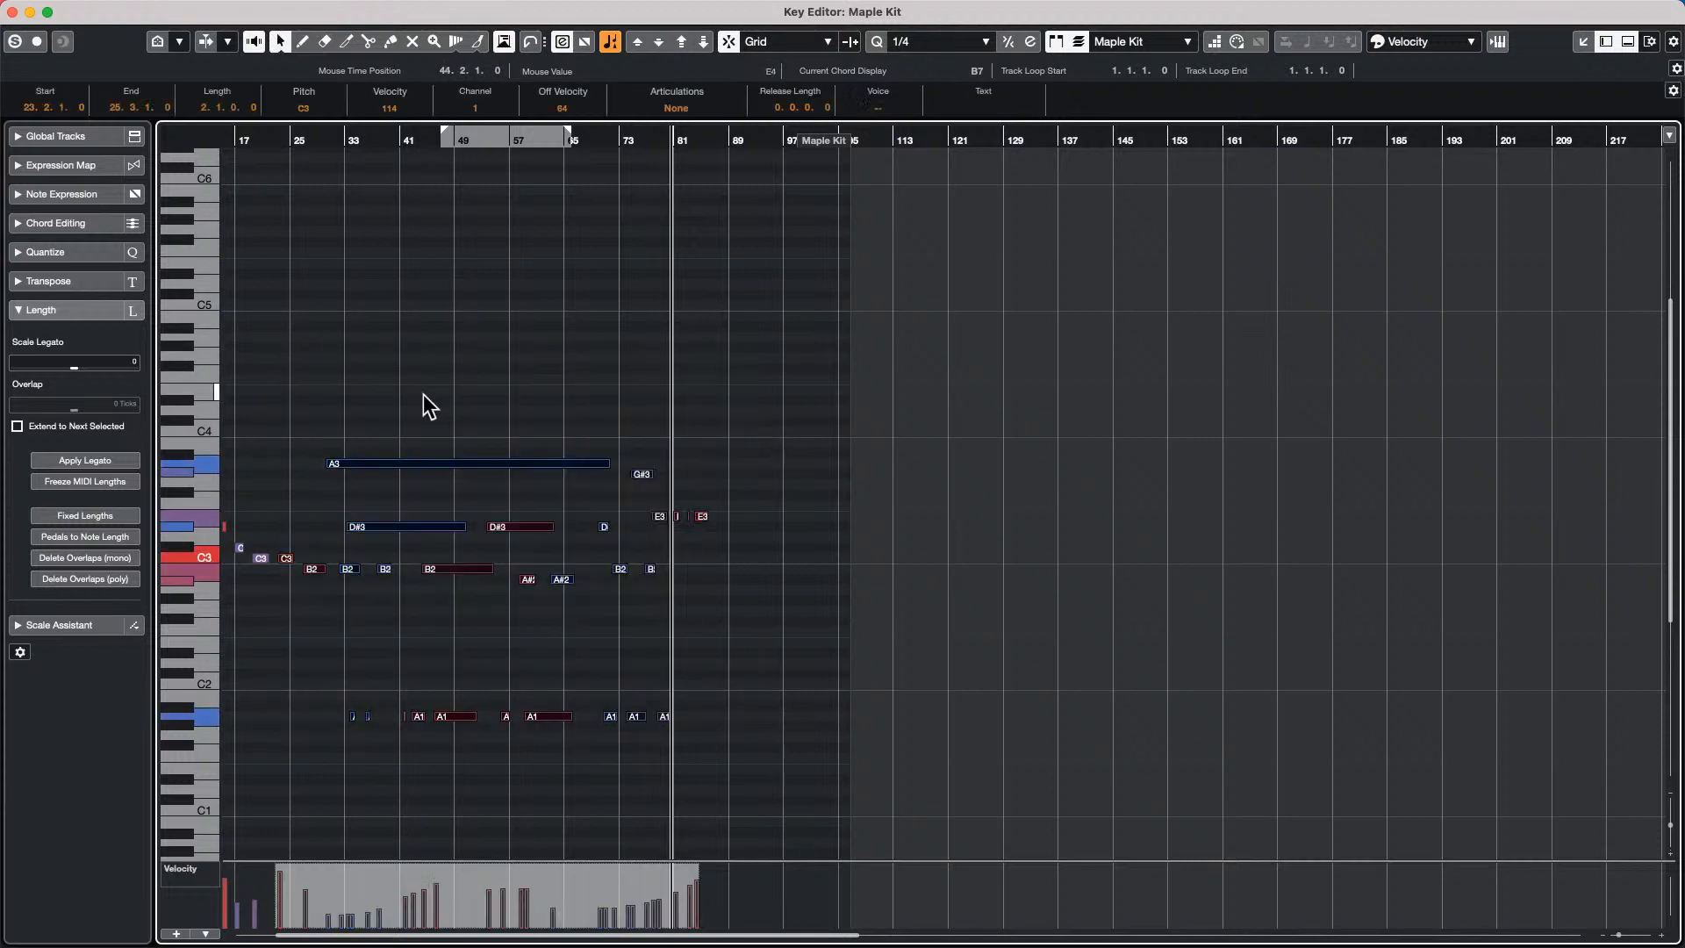
{"action": "left_click", "coordinate": [404, 324]}
{"action": "key", "text": "super+a"}
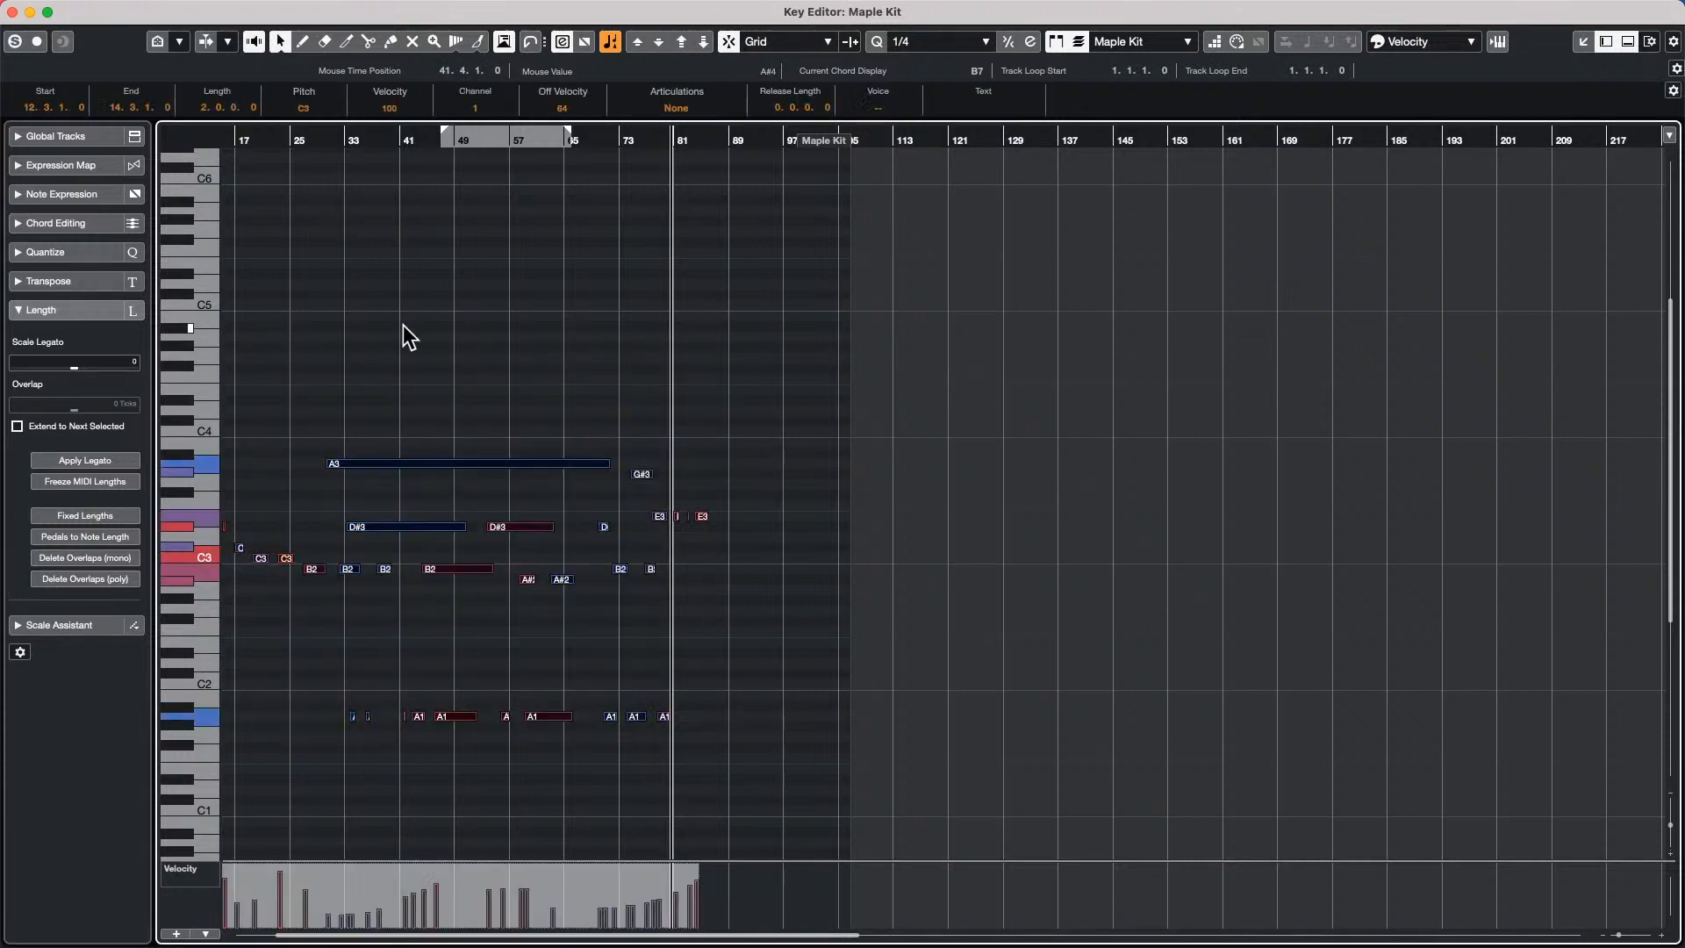
{"action": "left_click", "coordinate": [397, 109]}
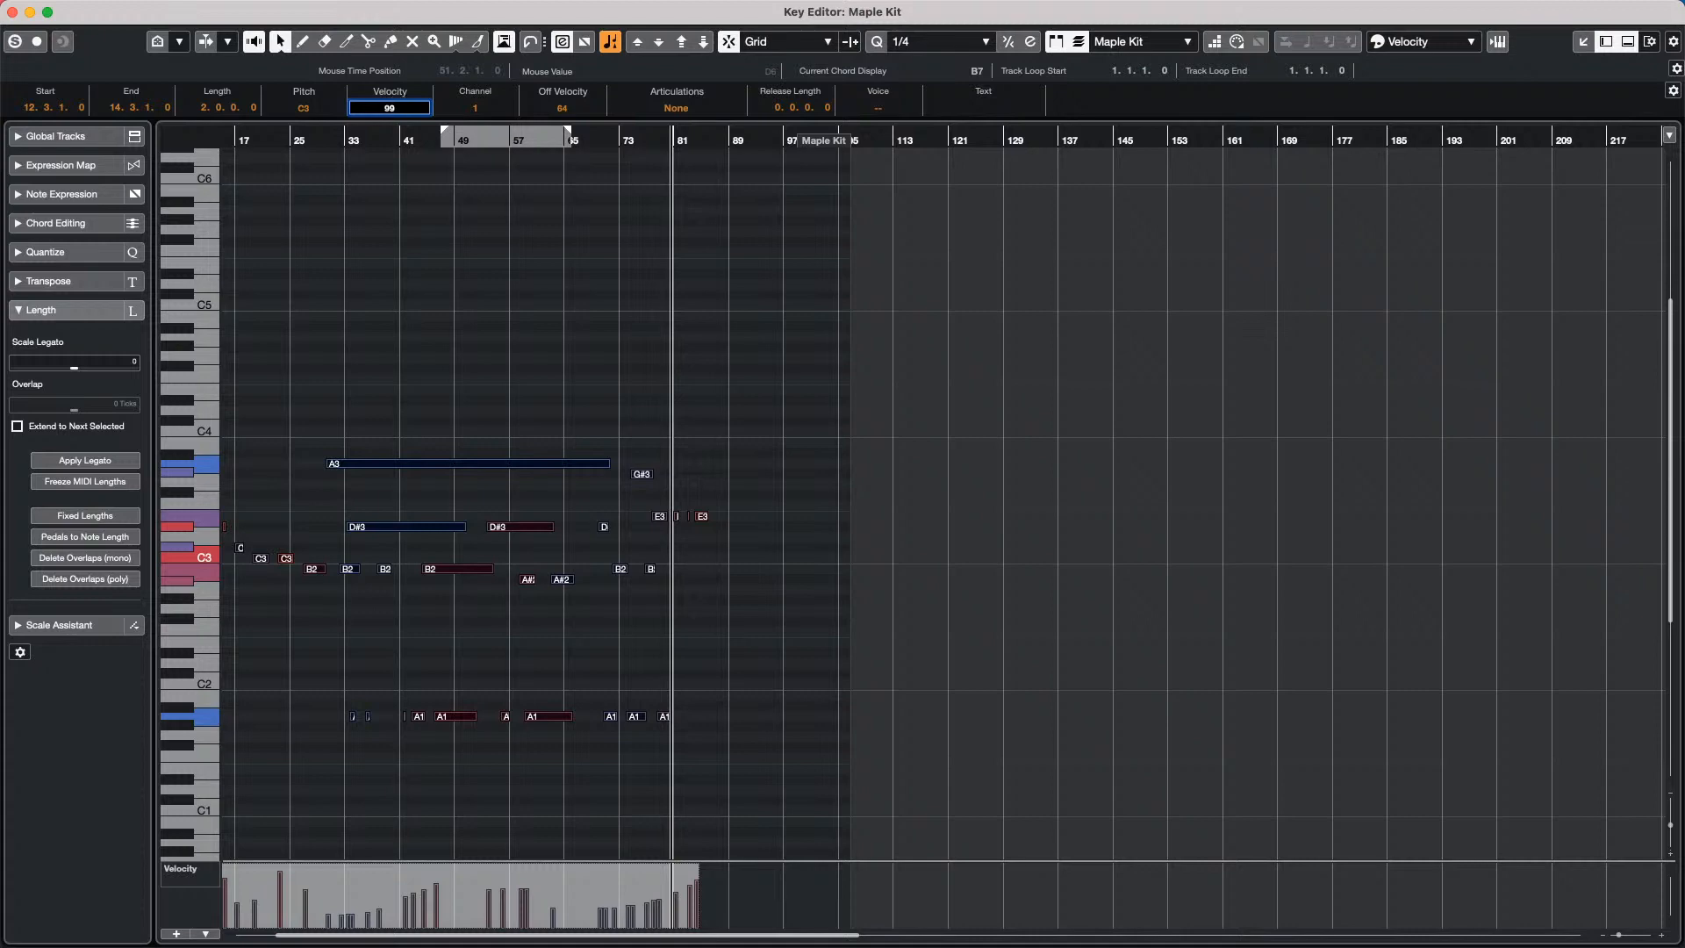
{"action": "type", "text": "99"}
{"action": "key", "text": "Return"}
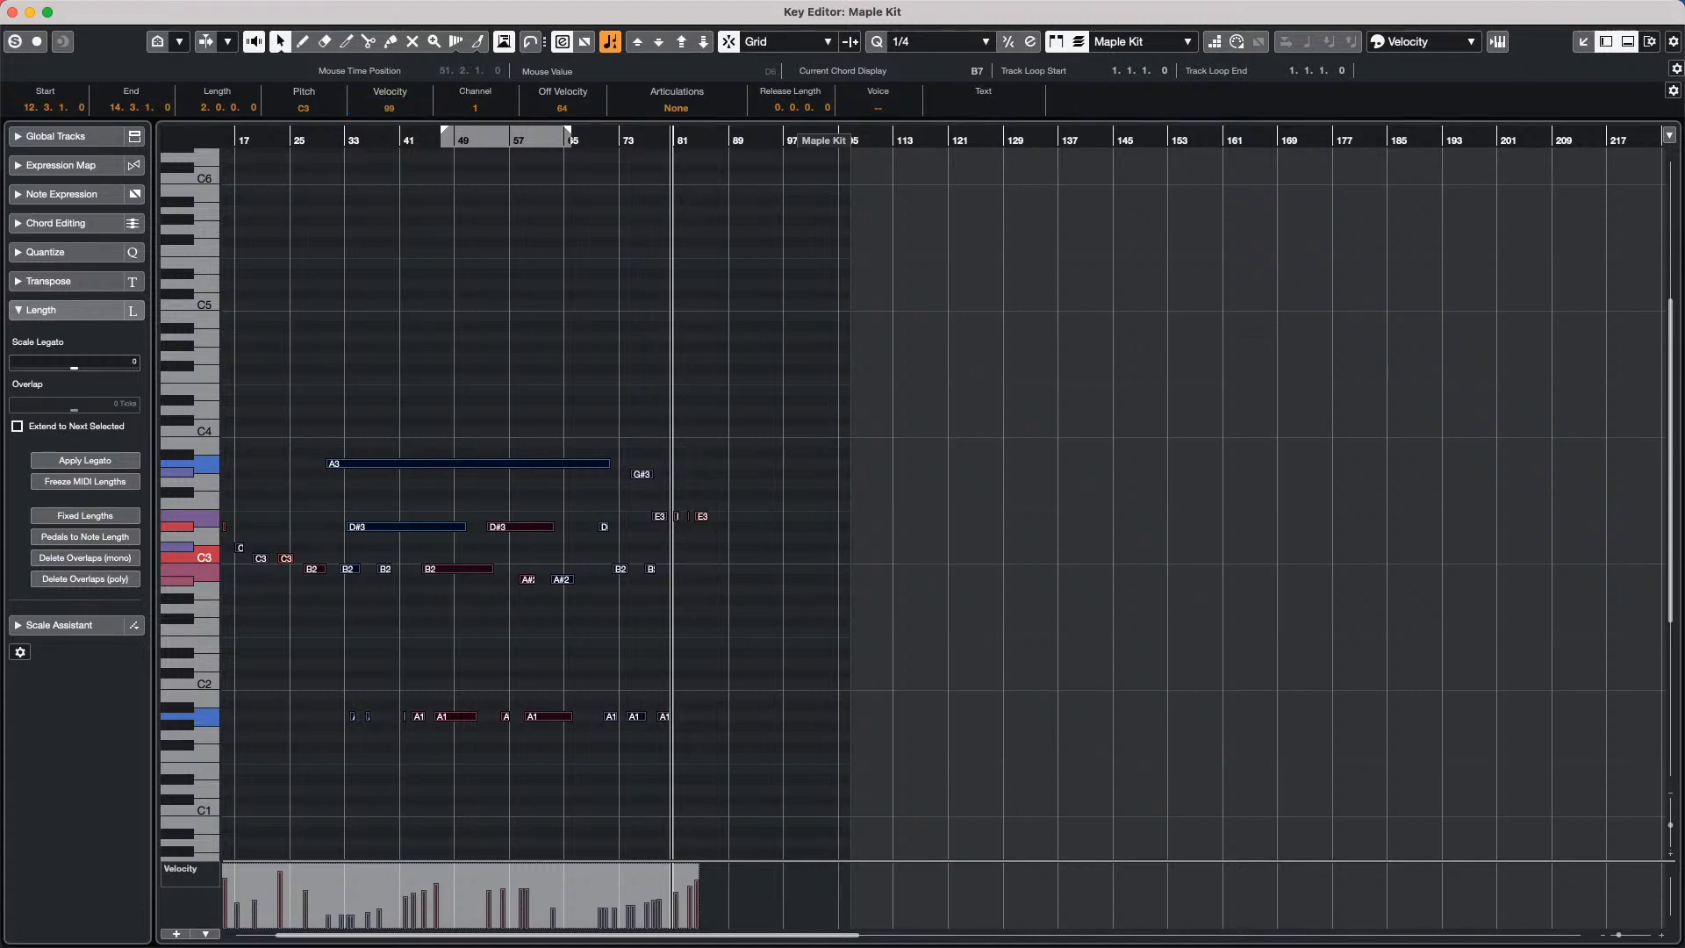
{"action": "key", "text": "space"}
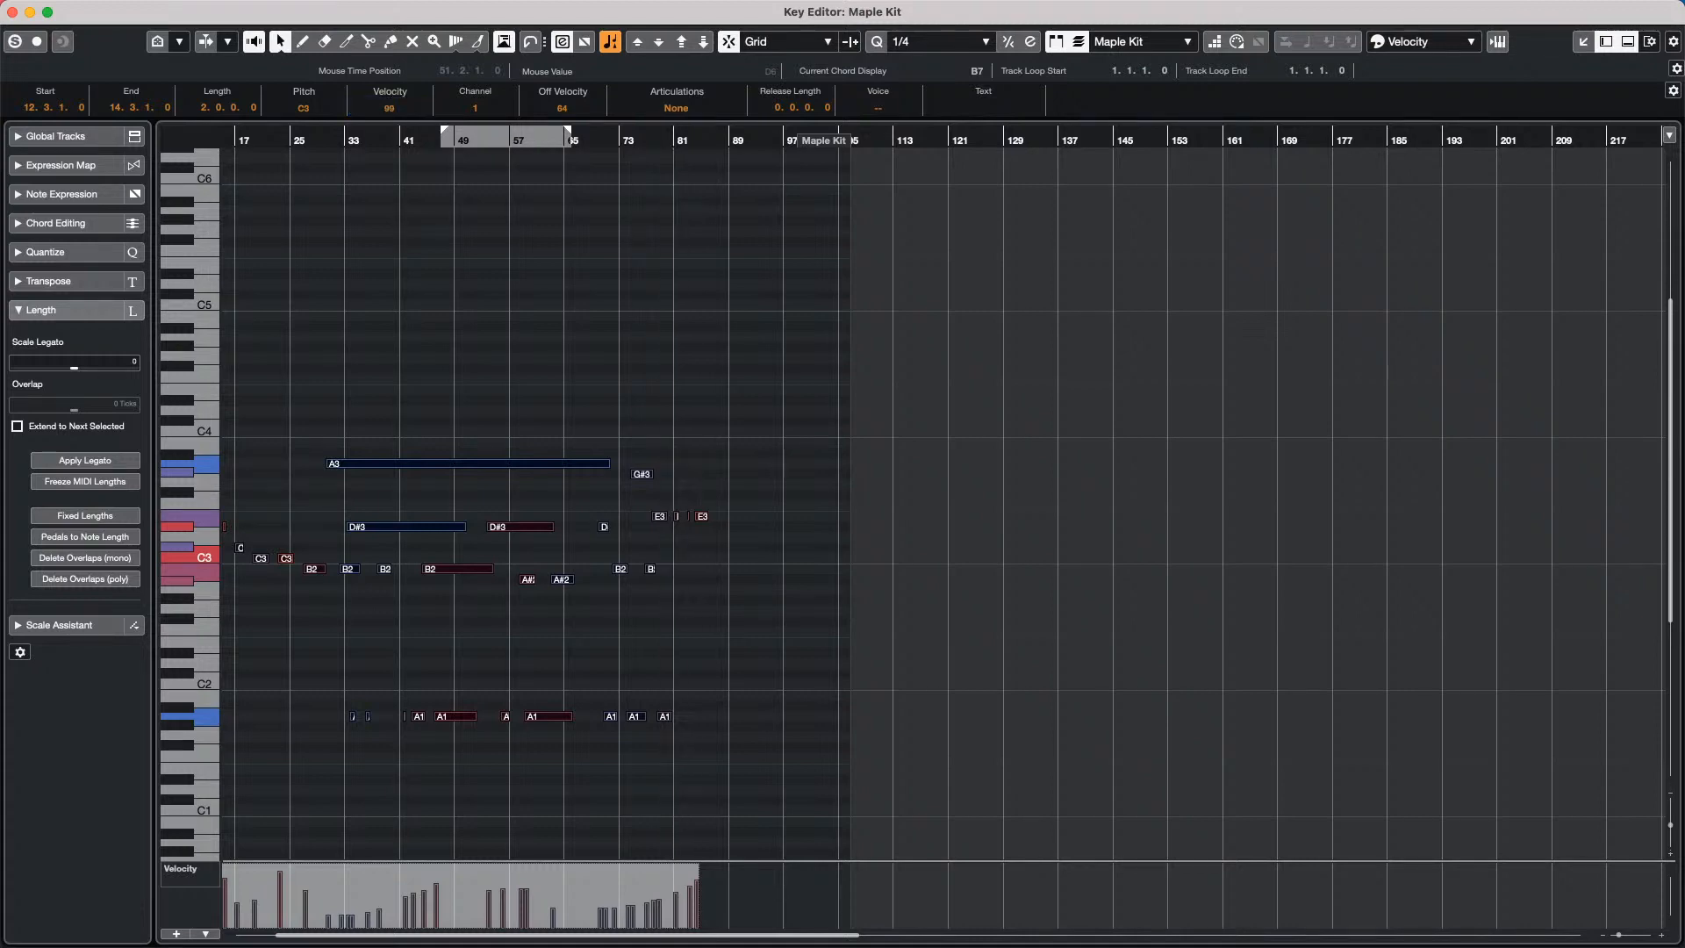
Select the notes from bar 23 onward and set the velocity to 100 for every selected note.
{"action": "left_click", "coordinate": [420, 338]}
{"action": "left_click_drag", "start_coordinate": [278, 376], "coordinate": [759, 781]}
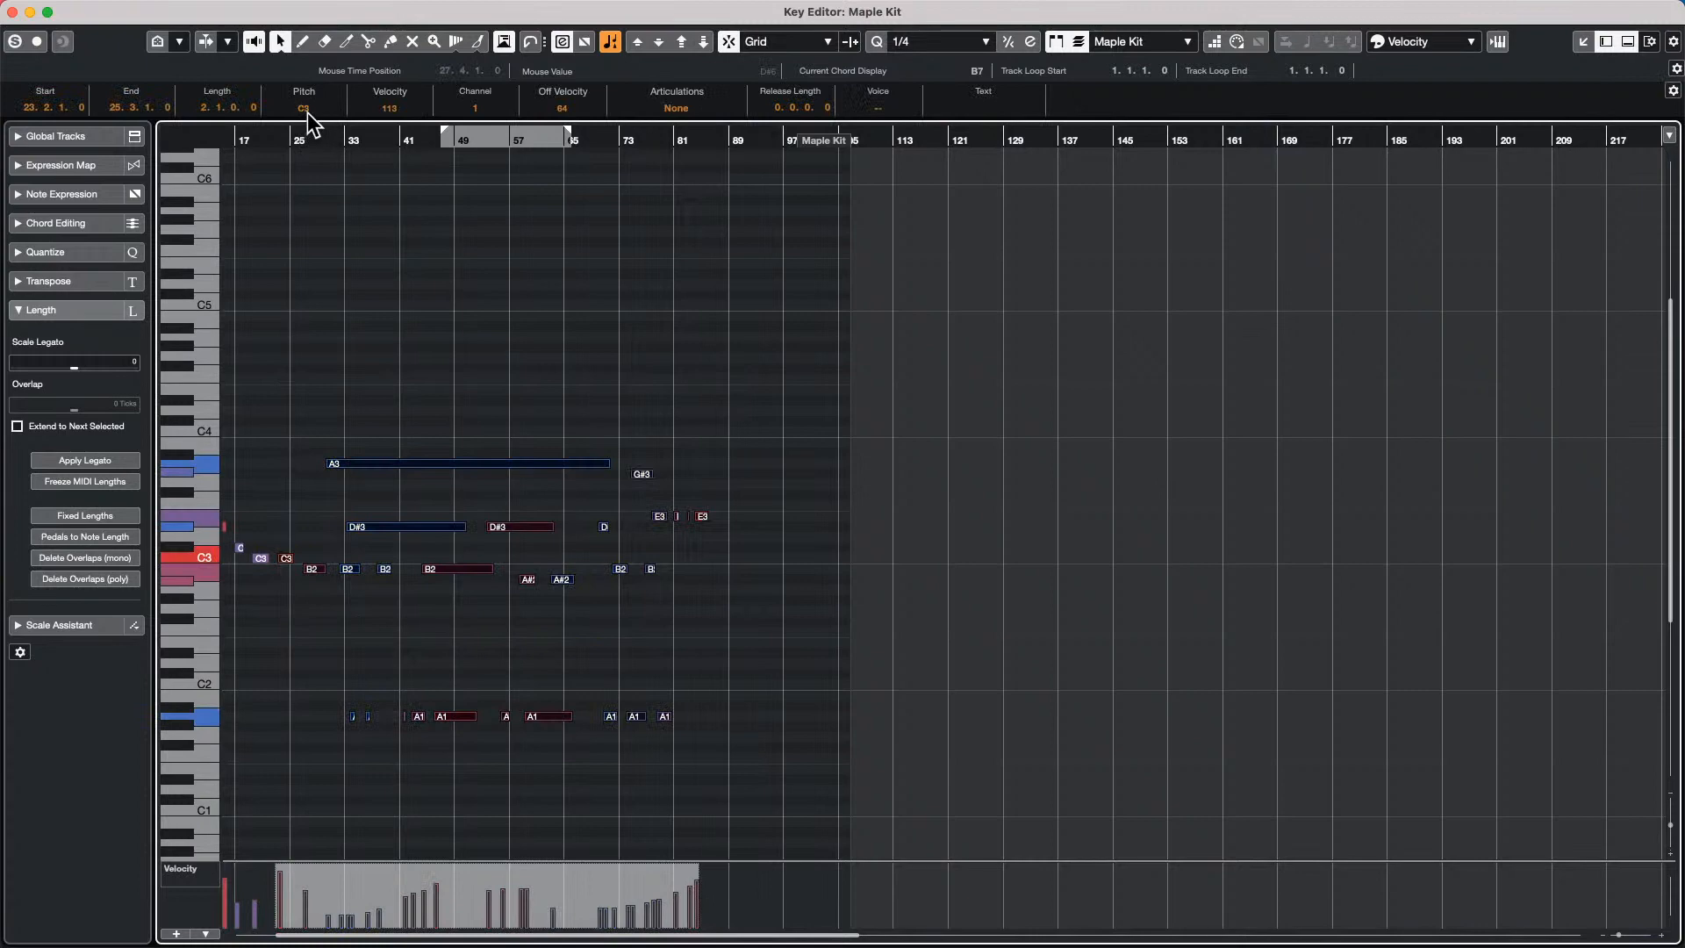
{"action": "left_click", "coordinate": [418, 107]}
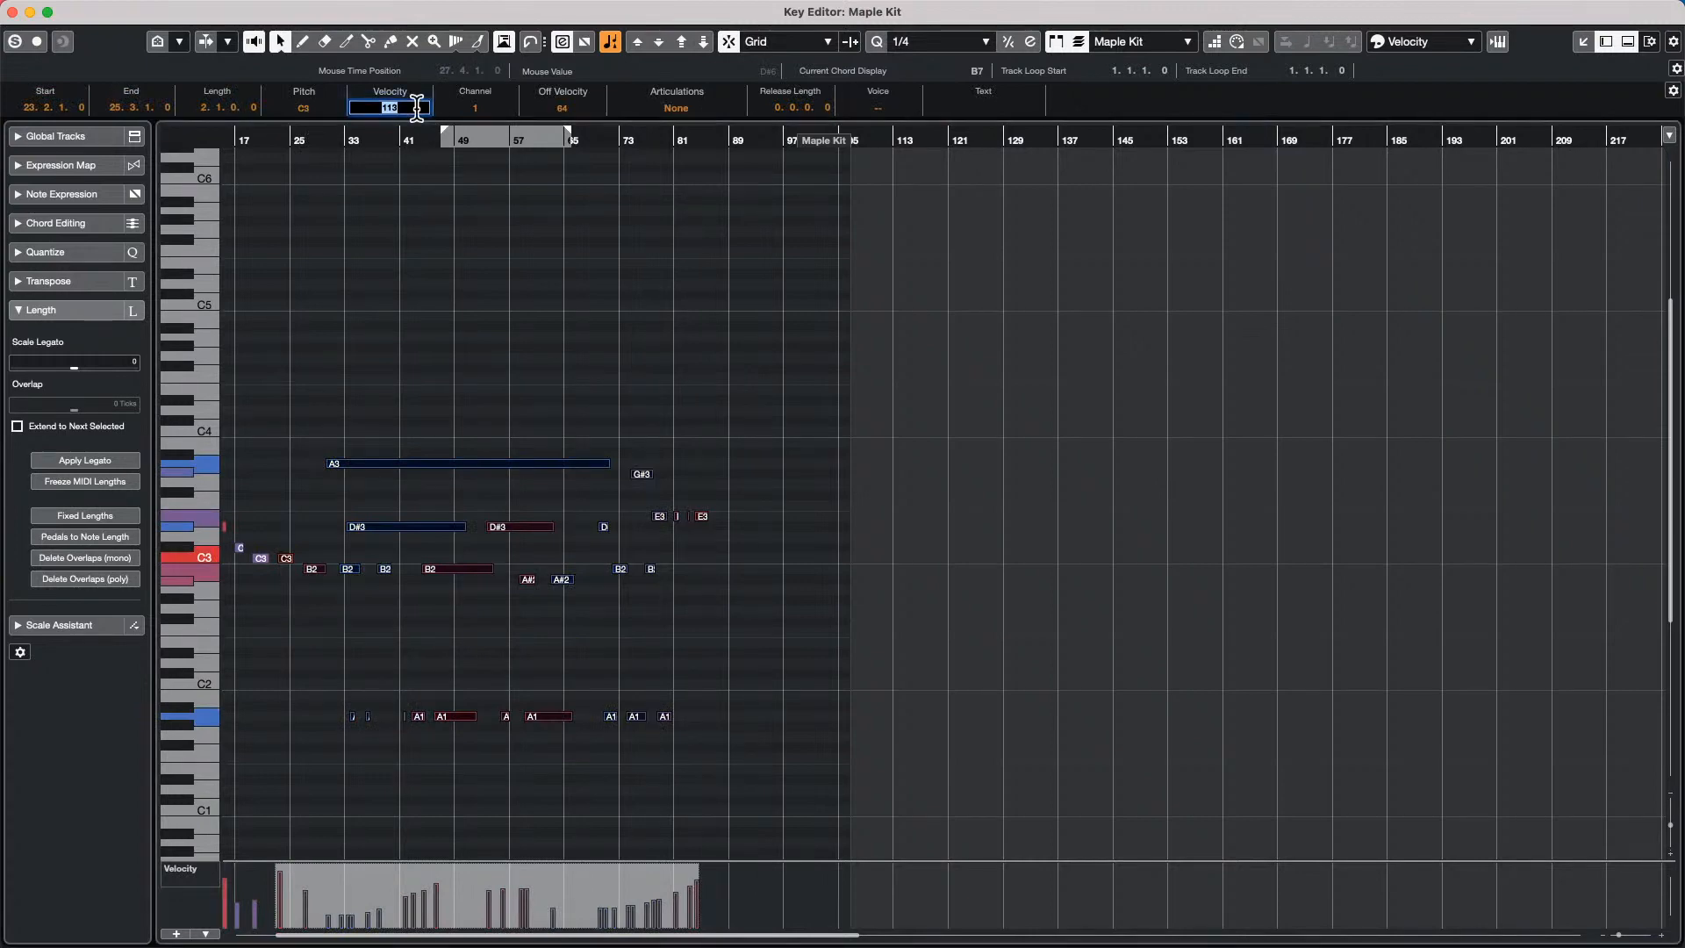
{"action": "type", "text": "100"}
{"action": "key", "text": "Return"}
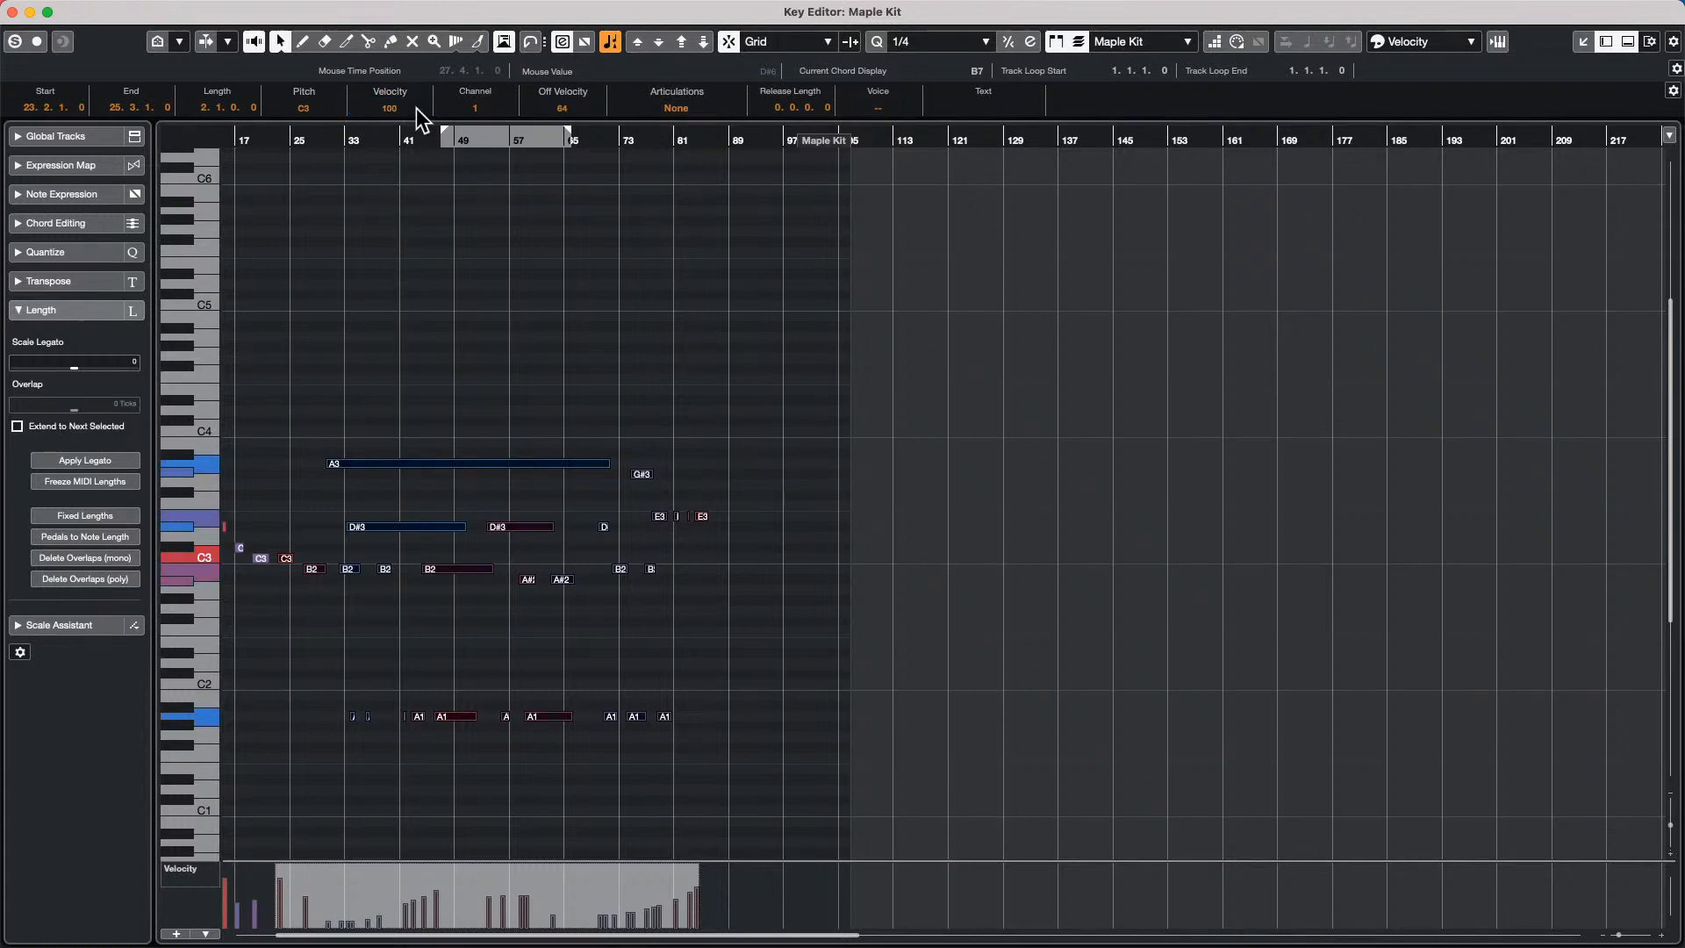
{"action": "left_click", "coordinate": [406, 106]}
{"action": "key", "text": "Return"}
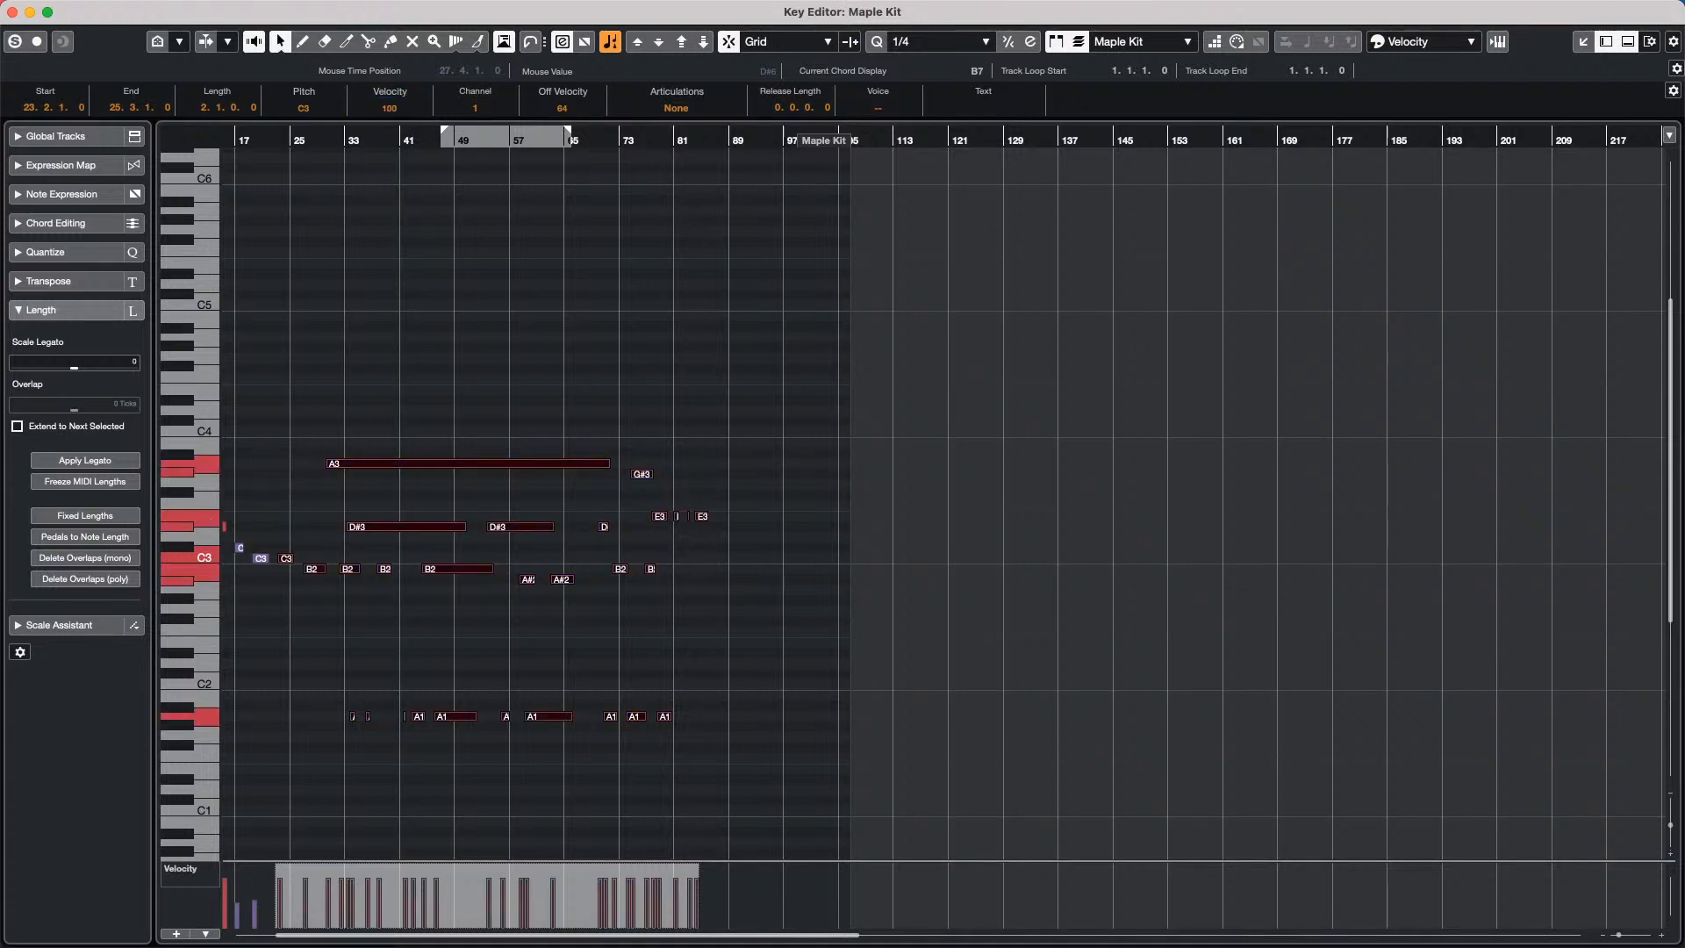
Redraw uneven velocities for the notes in the velocity lane, lowering those at the start of the view.
{"action": "left_click_drag", "start_coordinate": [342, 904], "coordinate": [685, 887]}
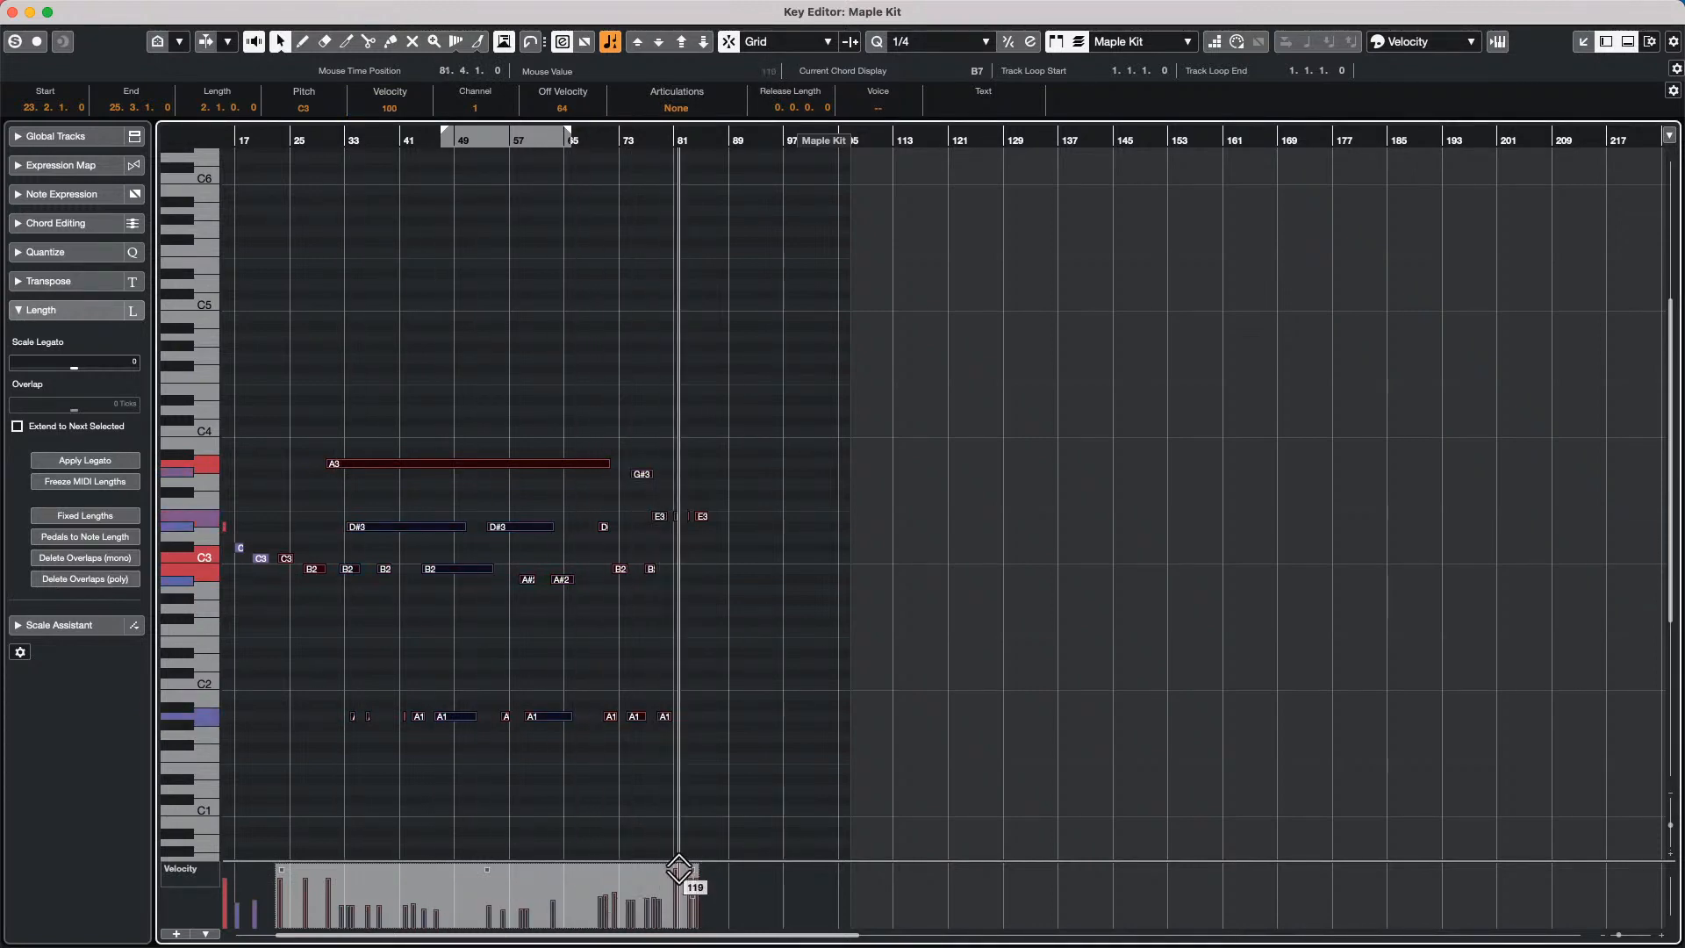
{"action": "left_click_drag", "start_coordinate": [291, 882], "coordinate": [225, 914]}
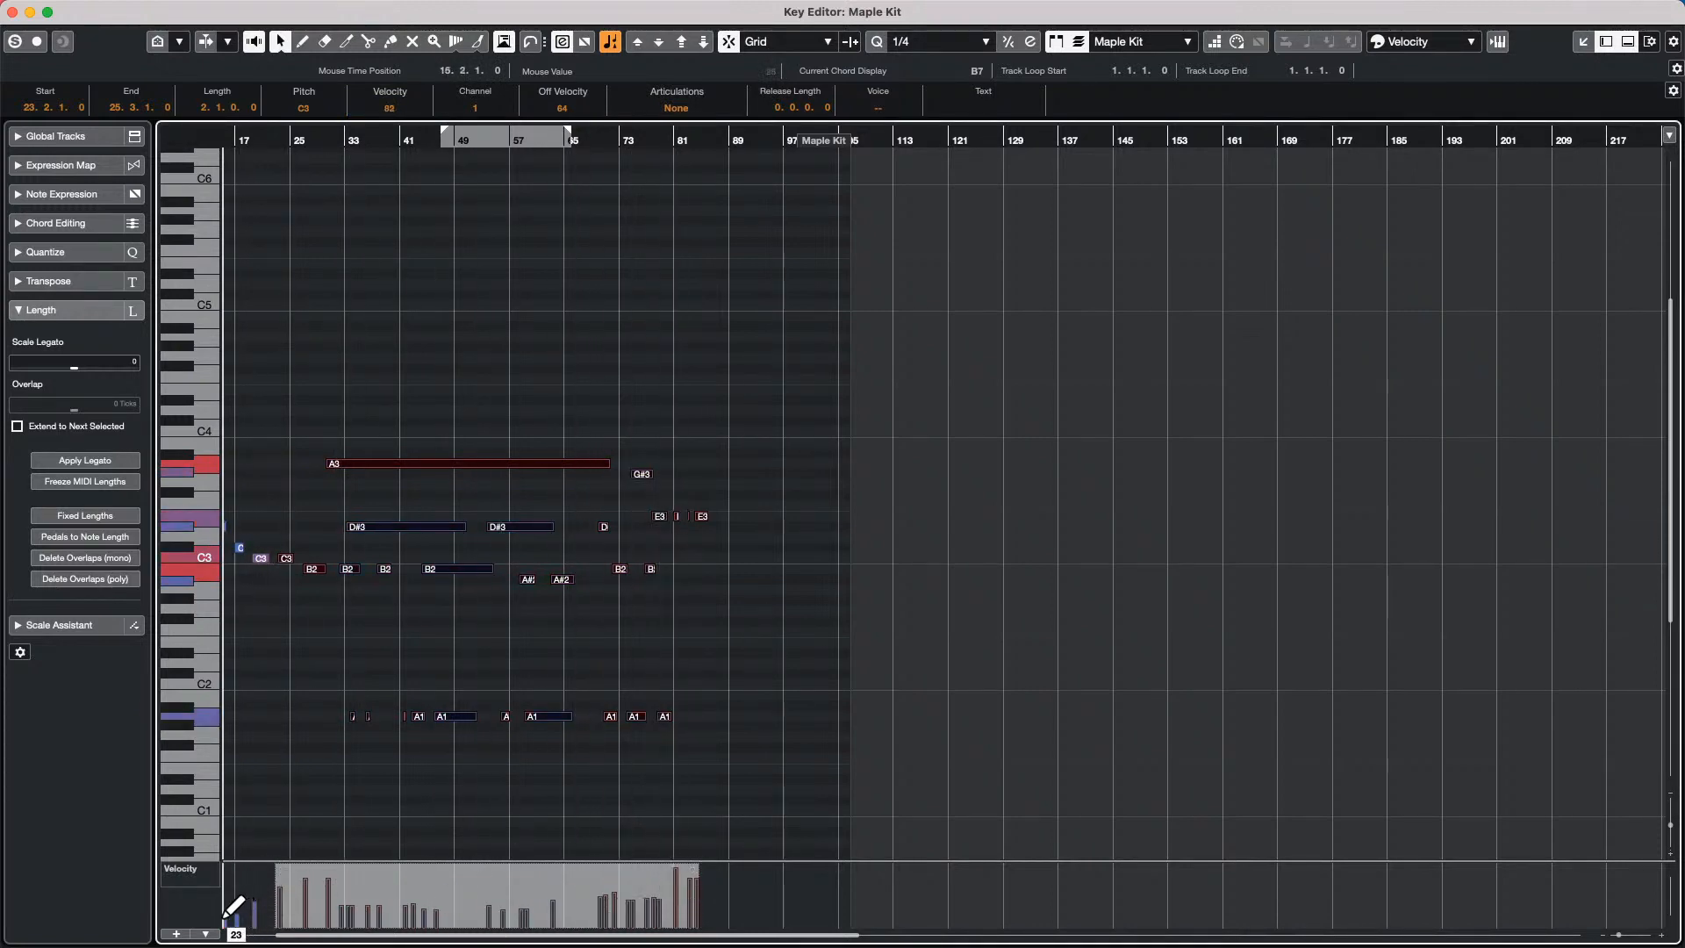
{"action": "mouse_move", "coordinate": [406, 907]}
{"action": "left_mouse_down"}
{"action": "mouse_move", "coordinate": [521, 903]}
{"action": "mouse_move", "coordinate": [509, 915]}
{"action": "mouse_move", "coordinate": [537, 895]}
{"action": "left_mouse_up"}
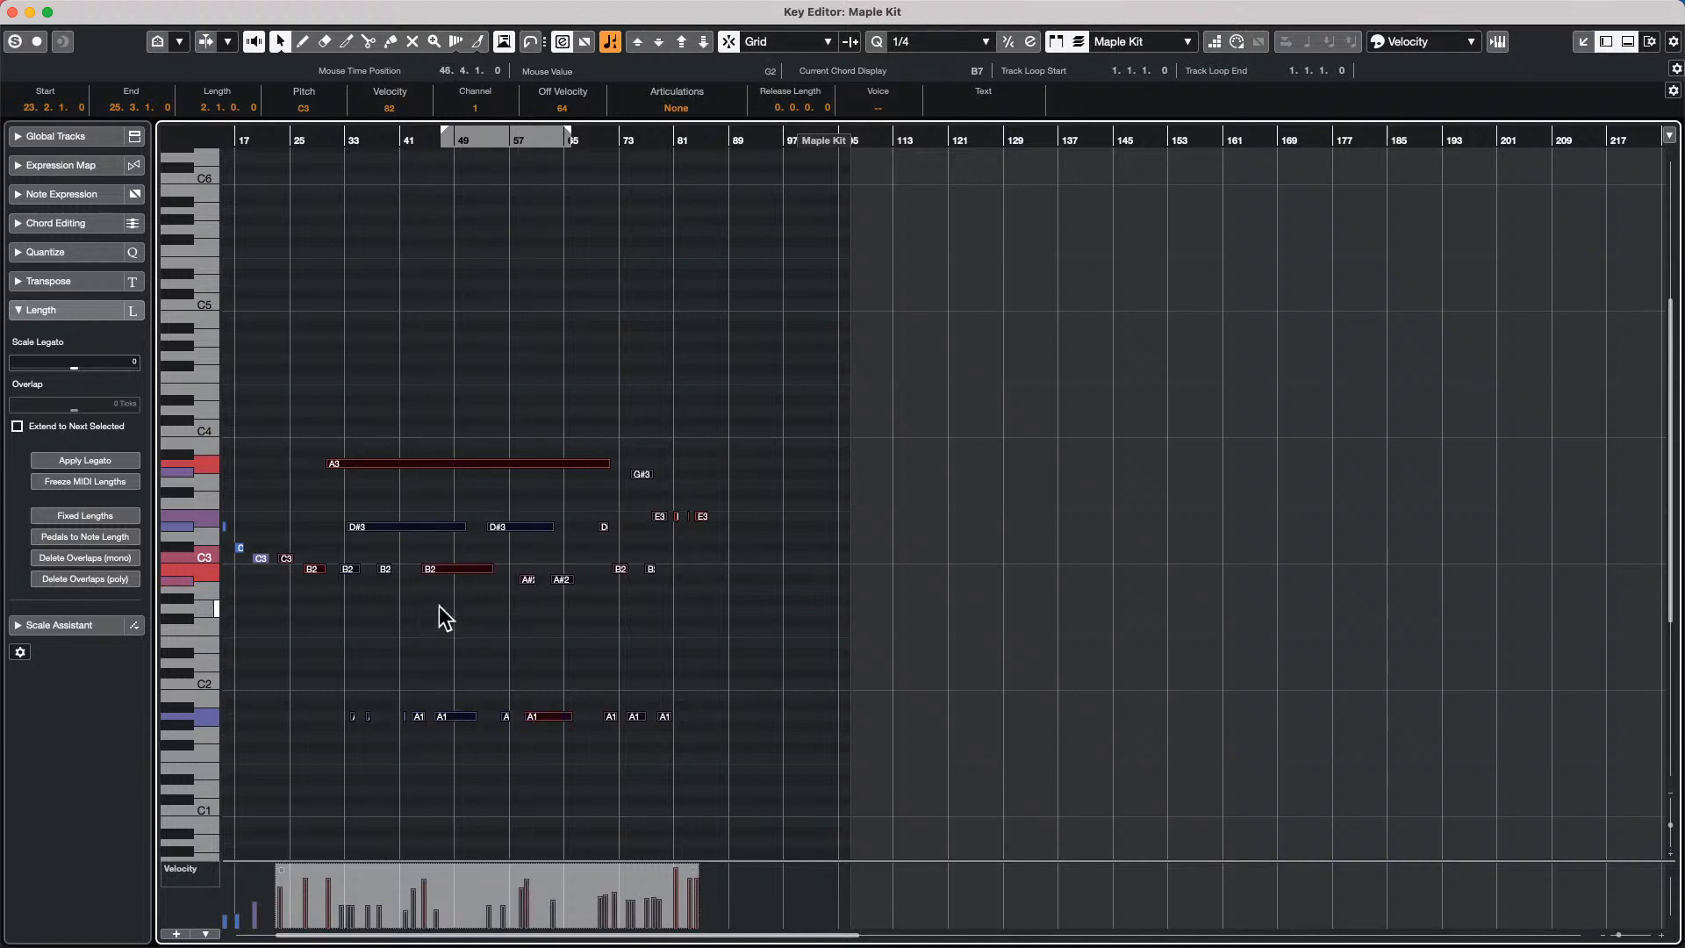
Select all notes in the part, set their velocity to 100 in the info line, and deselect the notes.
{"action": "key", "text": "super+a"}
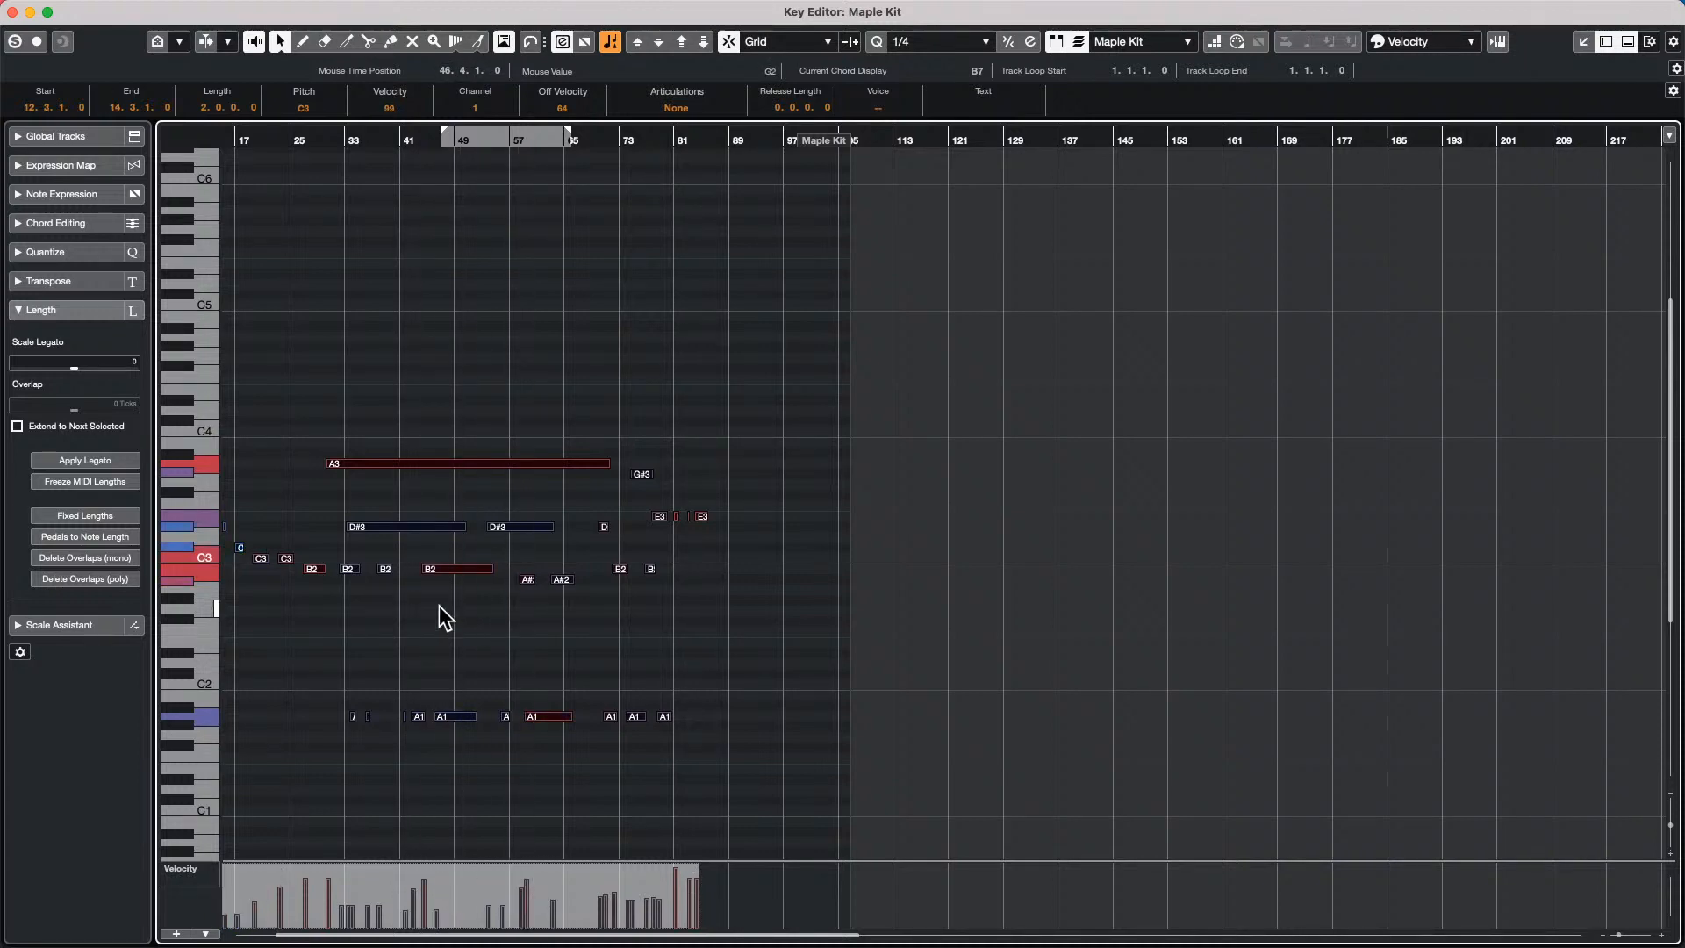
{"action": "left_click", "coordinate": [416, 109]}
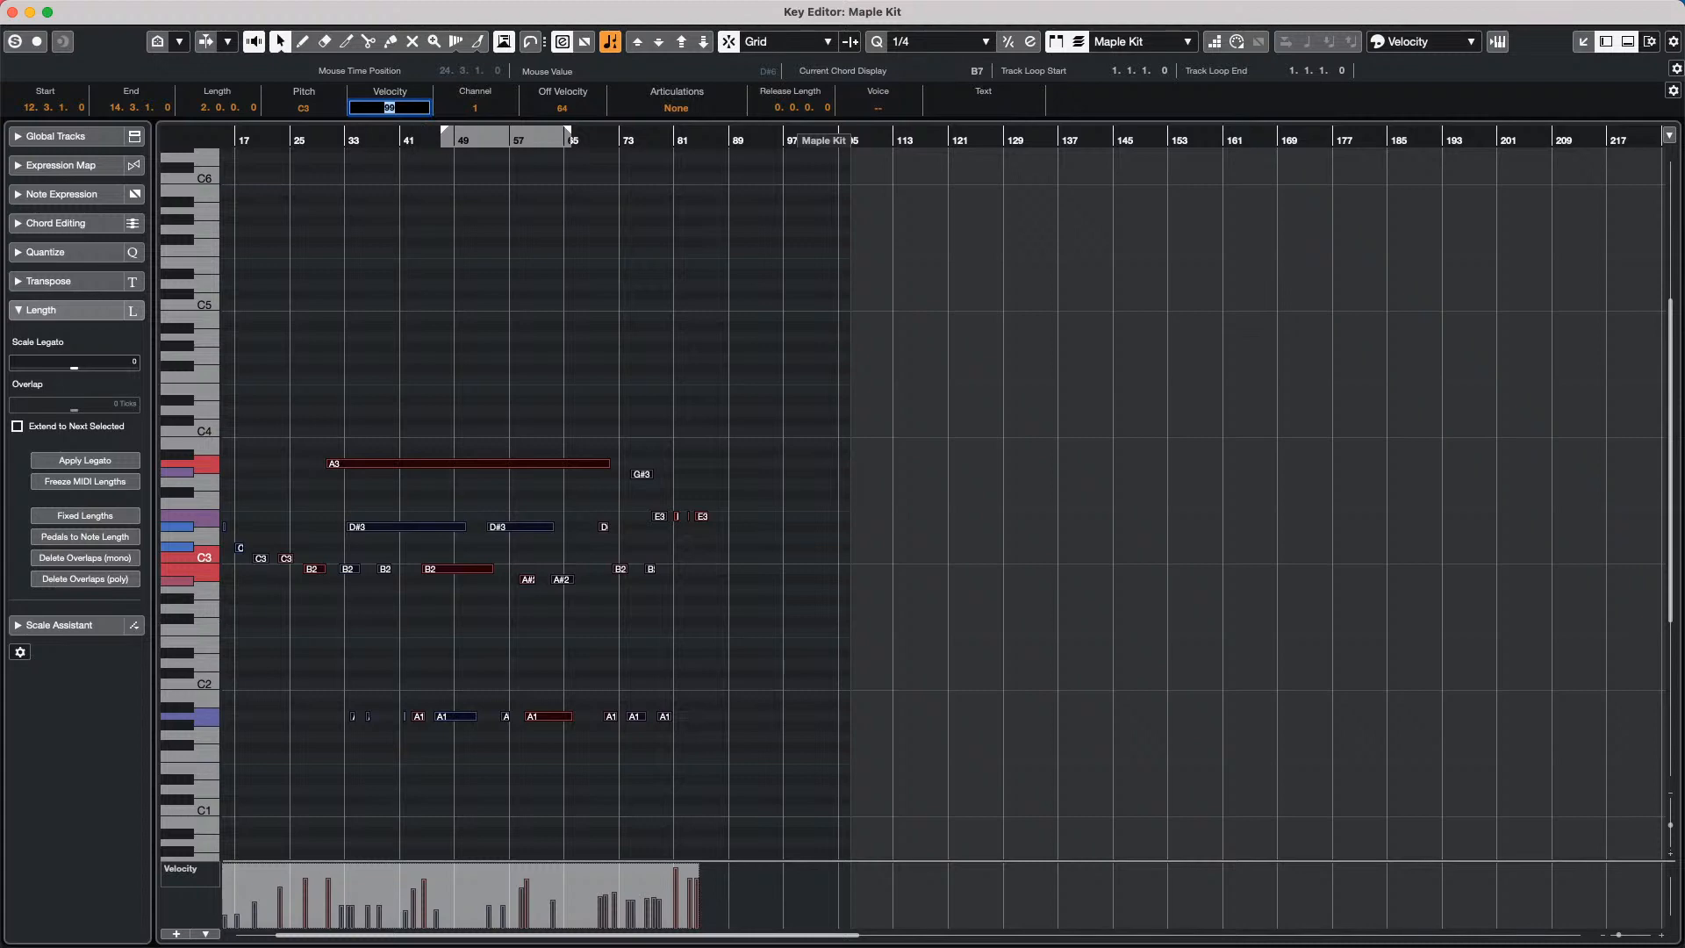
{"action": "key", "text": "Return"}
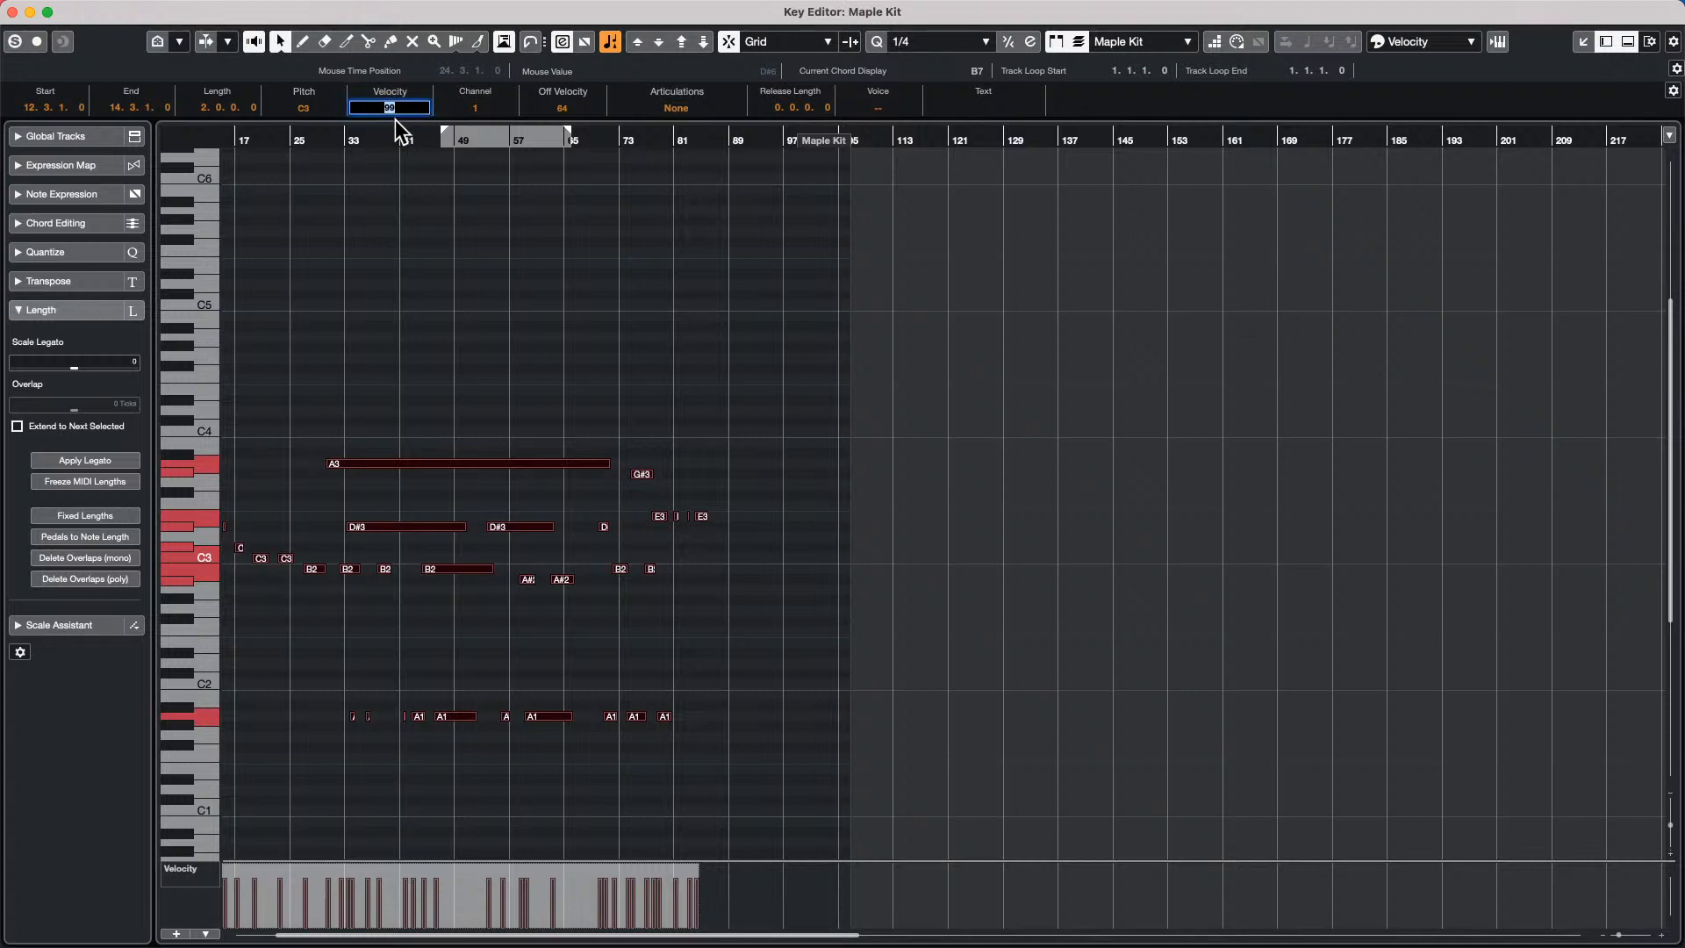
{"action": "type", "text": "100"}
{"action": "key", "text": "Return"}
{"action": "left_click", "coordinate": [302, 259]}
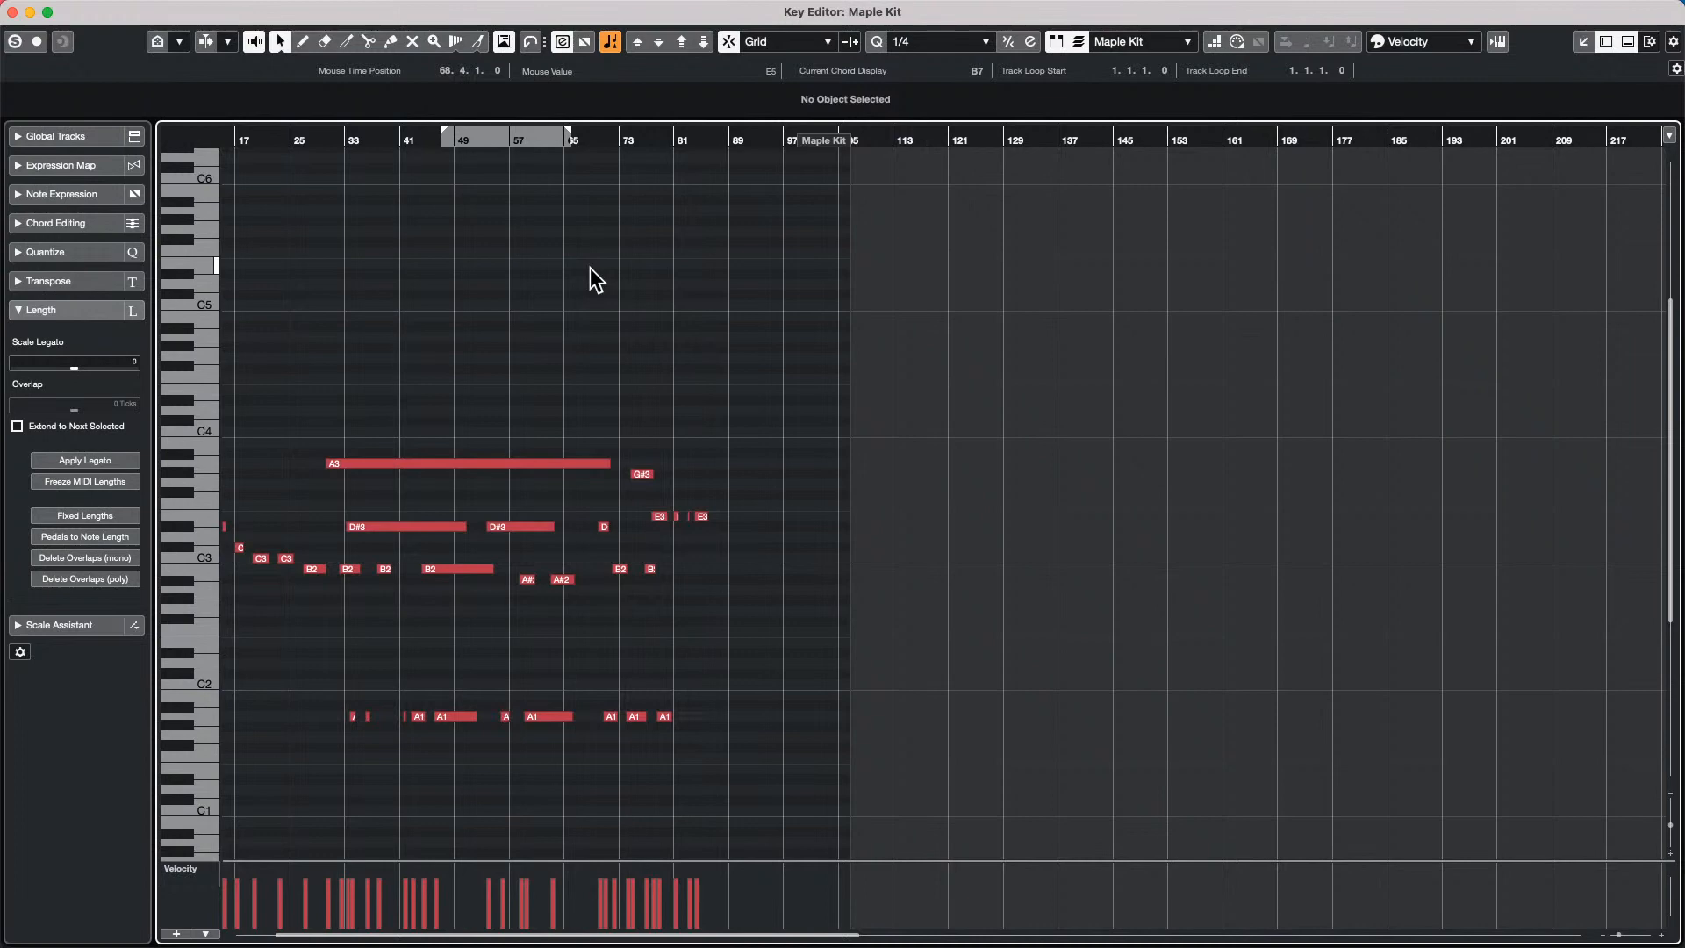
Close the separate Key Editor window and show the MIDI Modifiers settings of the Maple Kit track.
{"action": "left_click", "coordinate": [12, 11]}
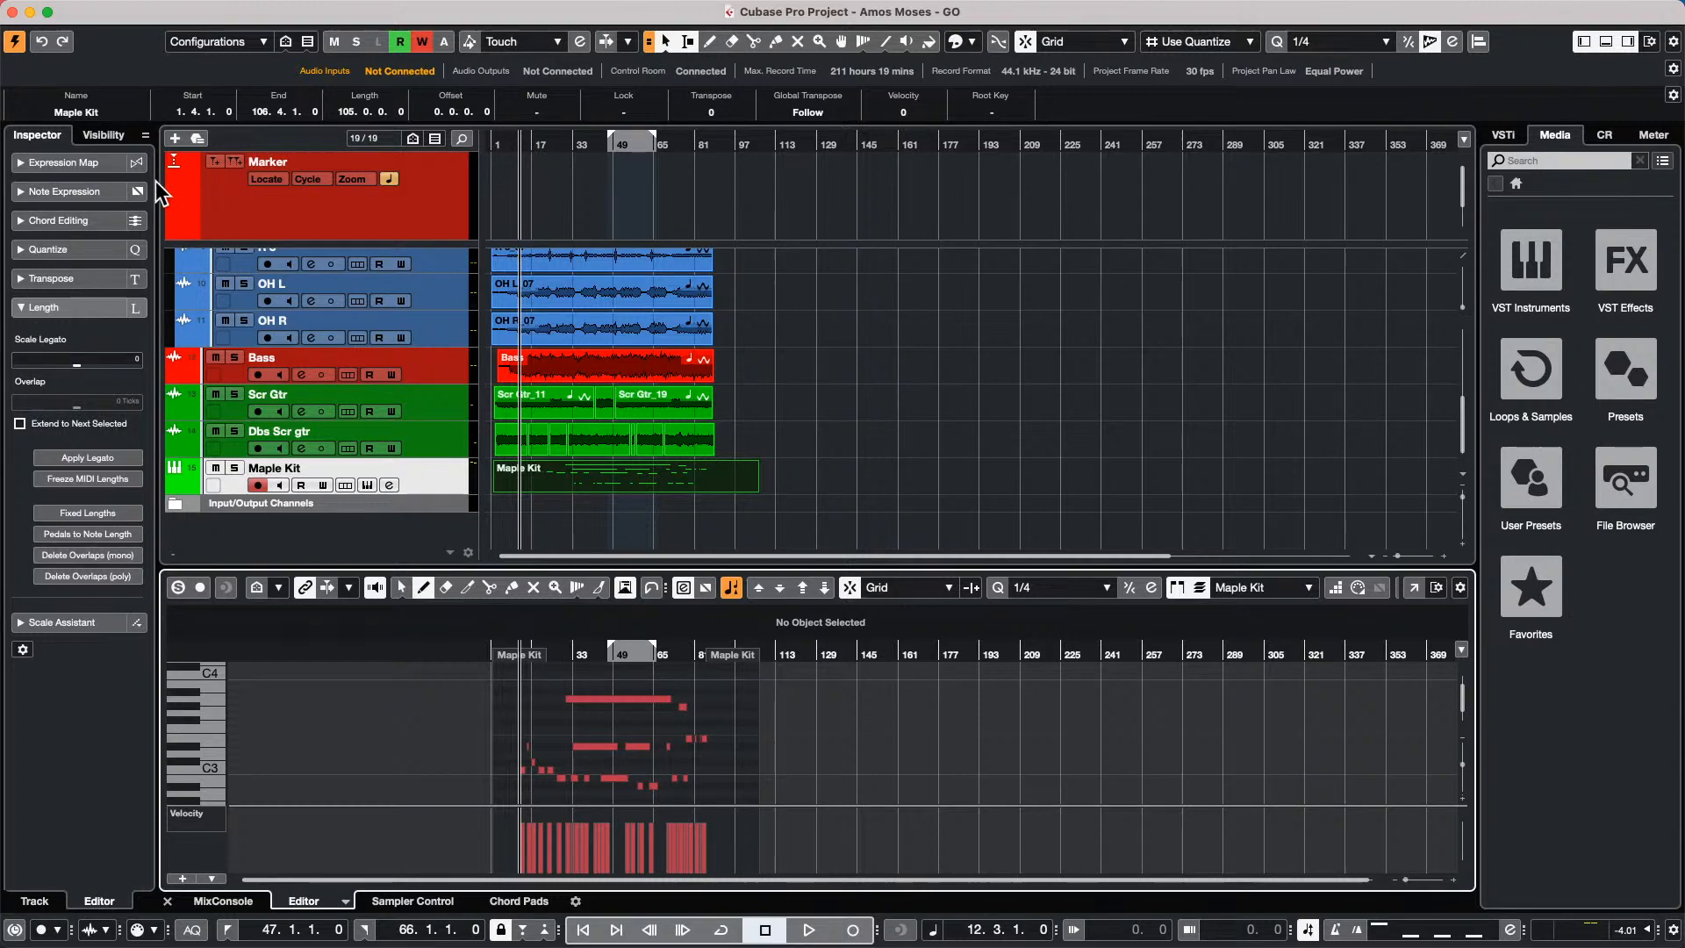
{"action": "left_click", "coordinate": [424, 487]}
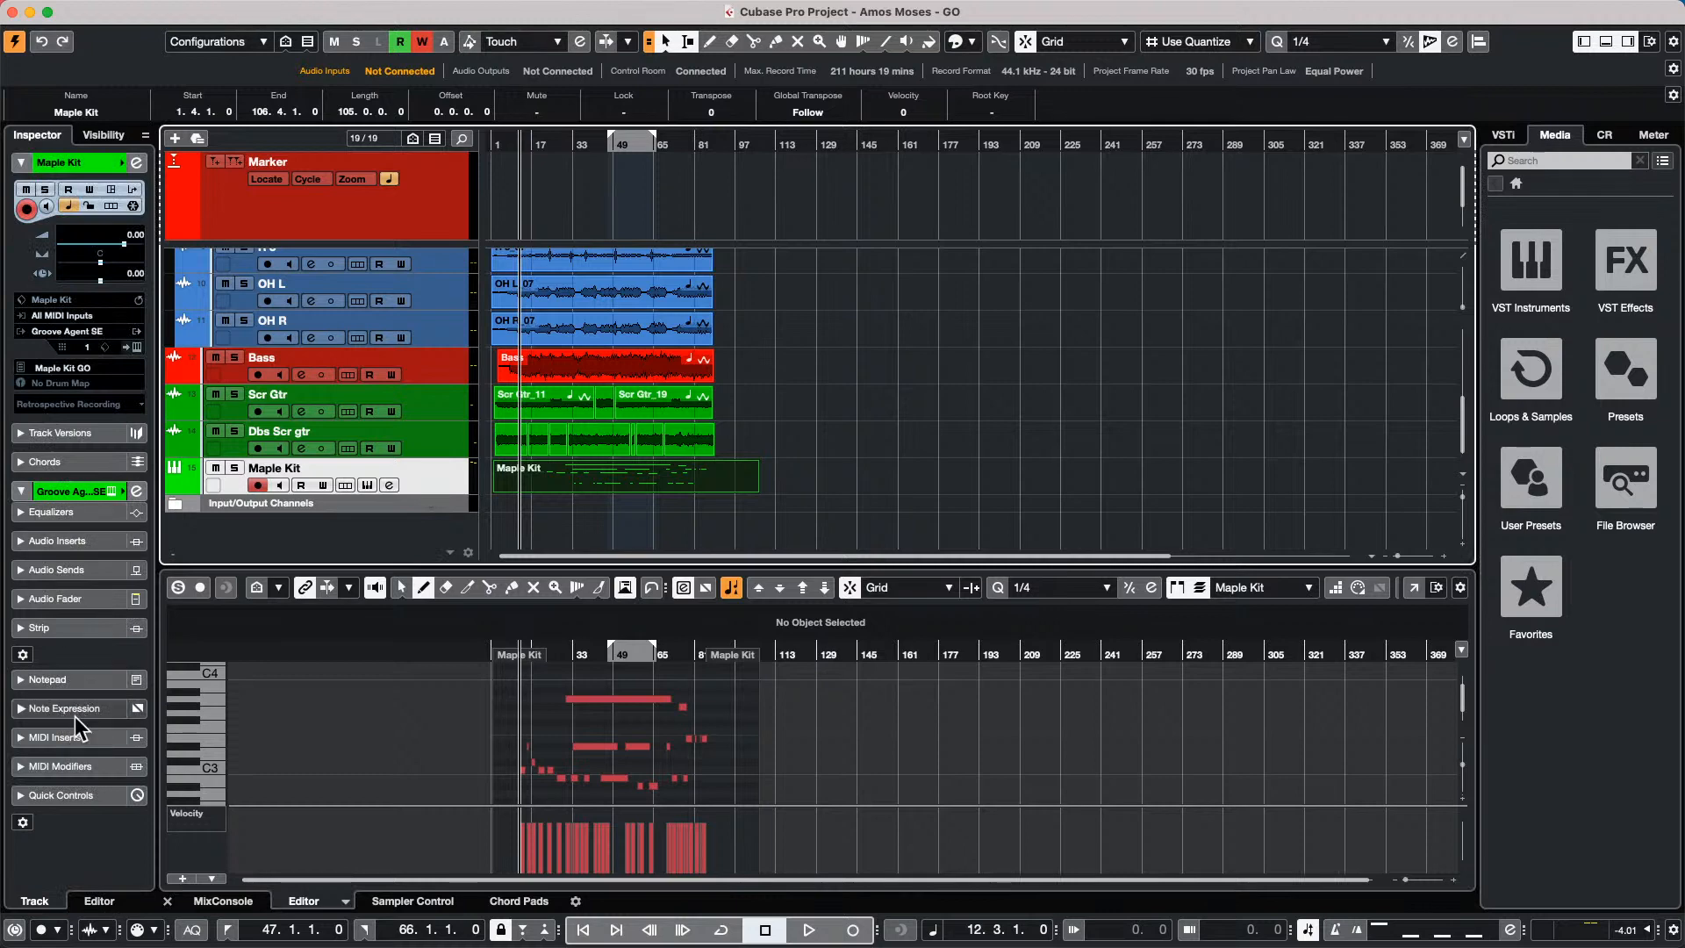
{"action": "left_click", "coordinate": [62, 766]}
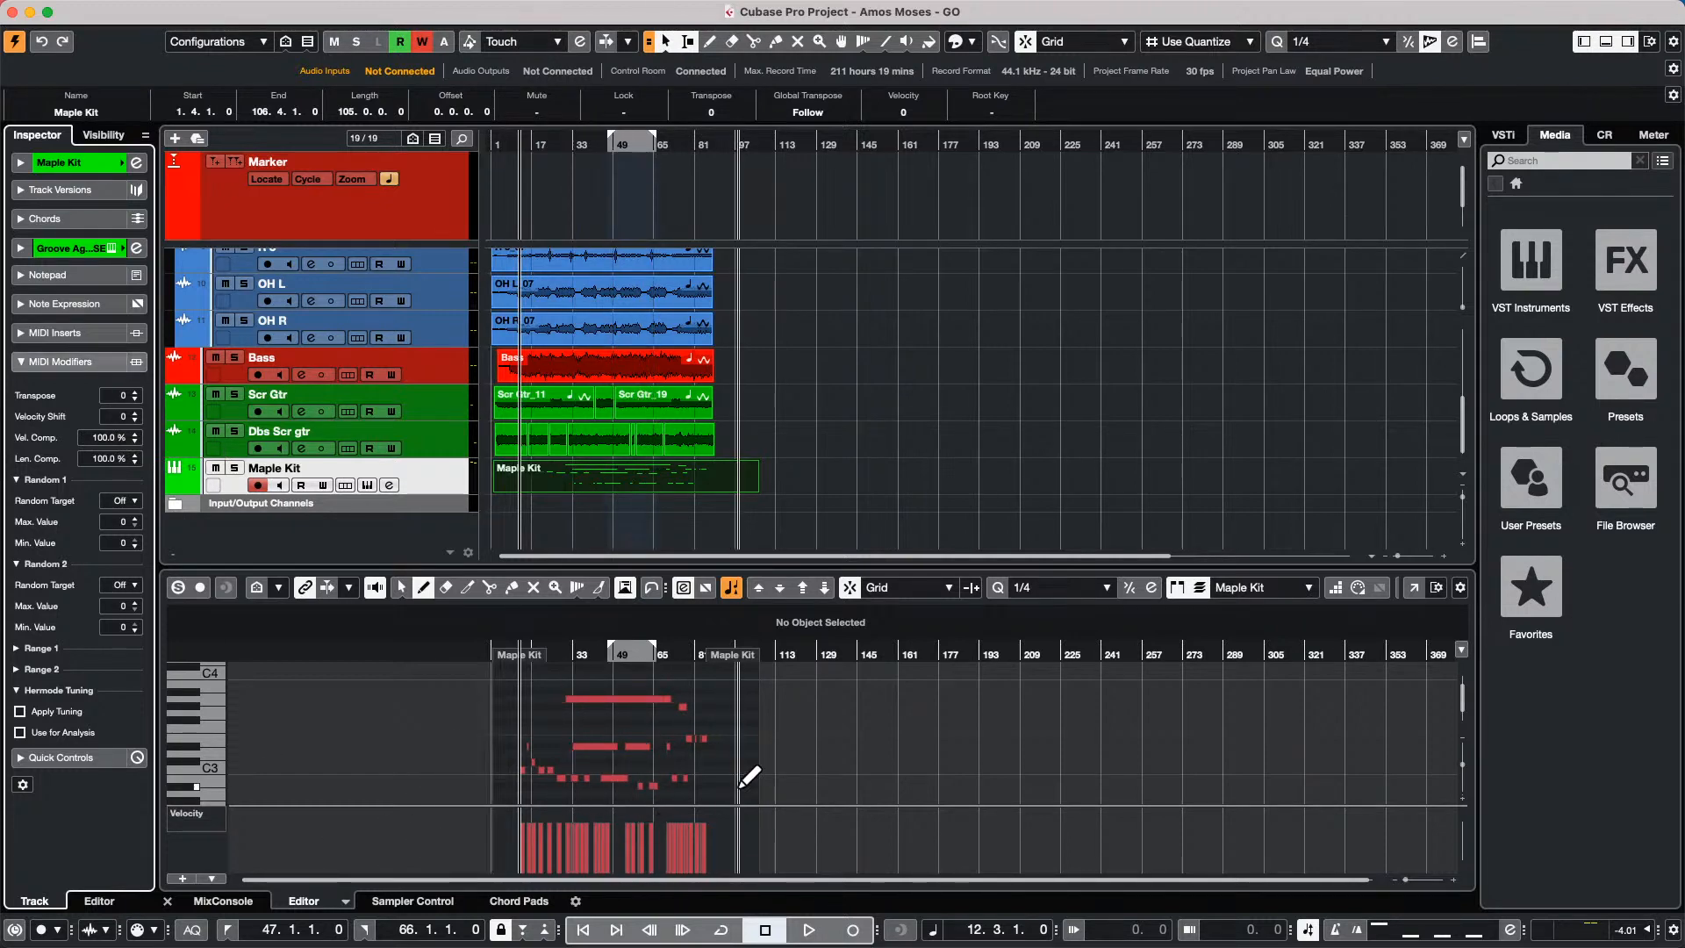
{"action": "left_click", "coordinate": [627, 656]}
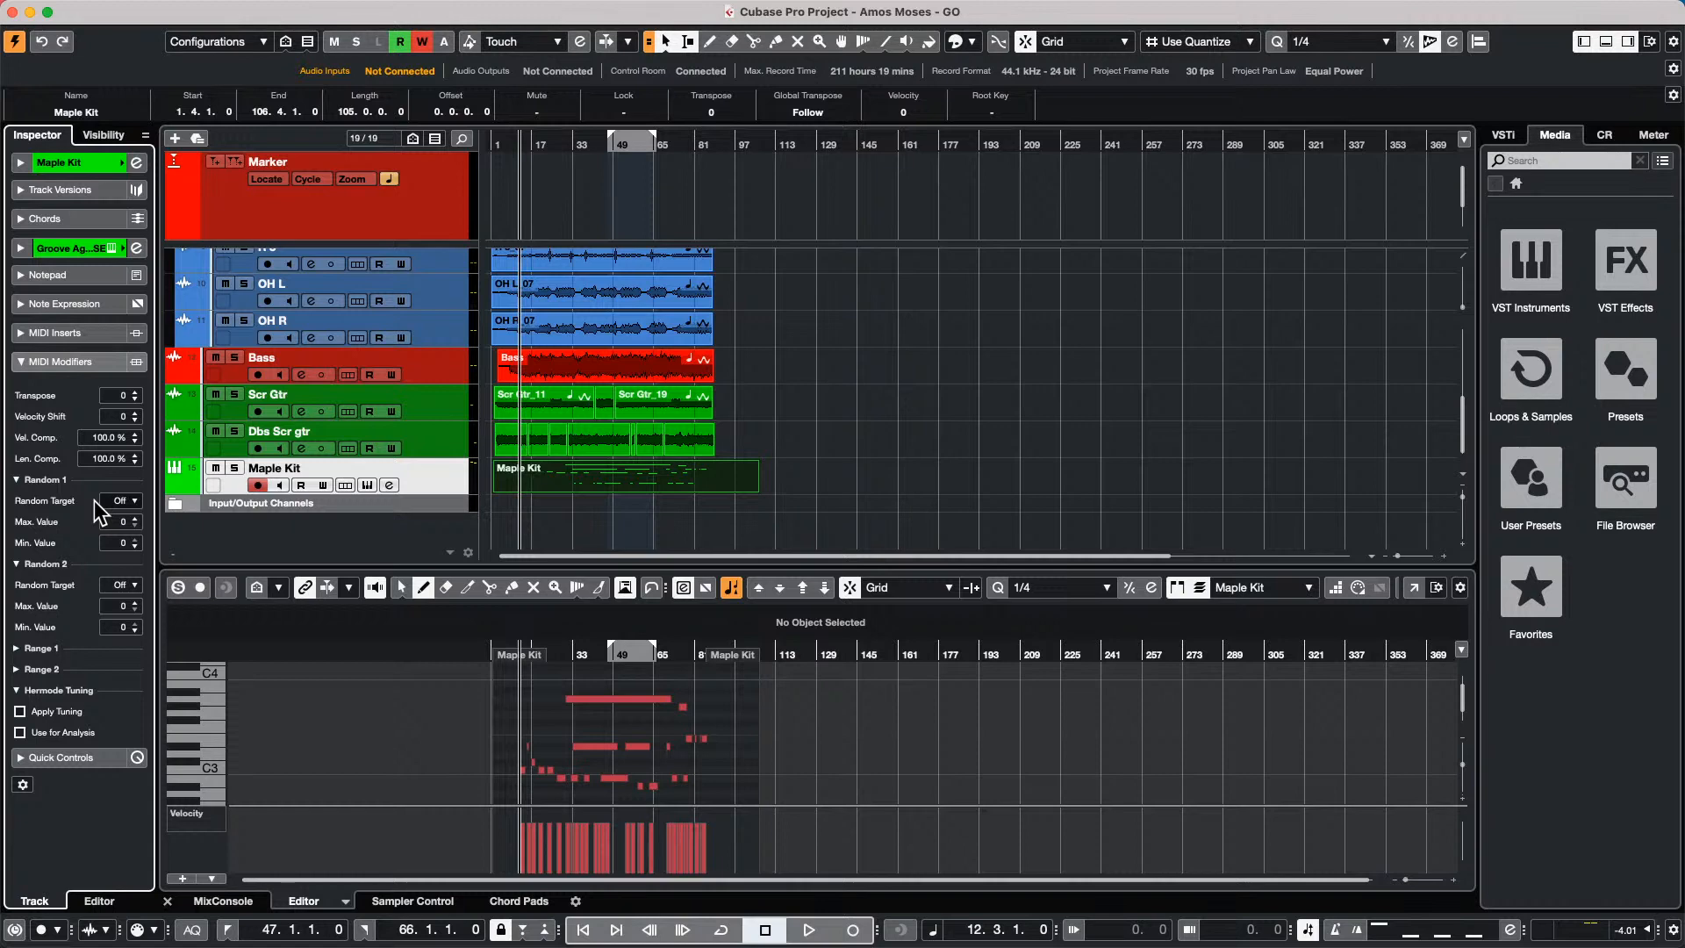
Select a range on the OH L event from about bar 25 to bar 70.
{"action": "right_click", "coordinate": [639, 301]}
{"action": "left_click", "coordinate": [649, 298]}
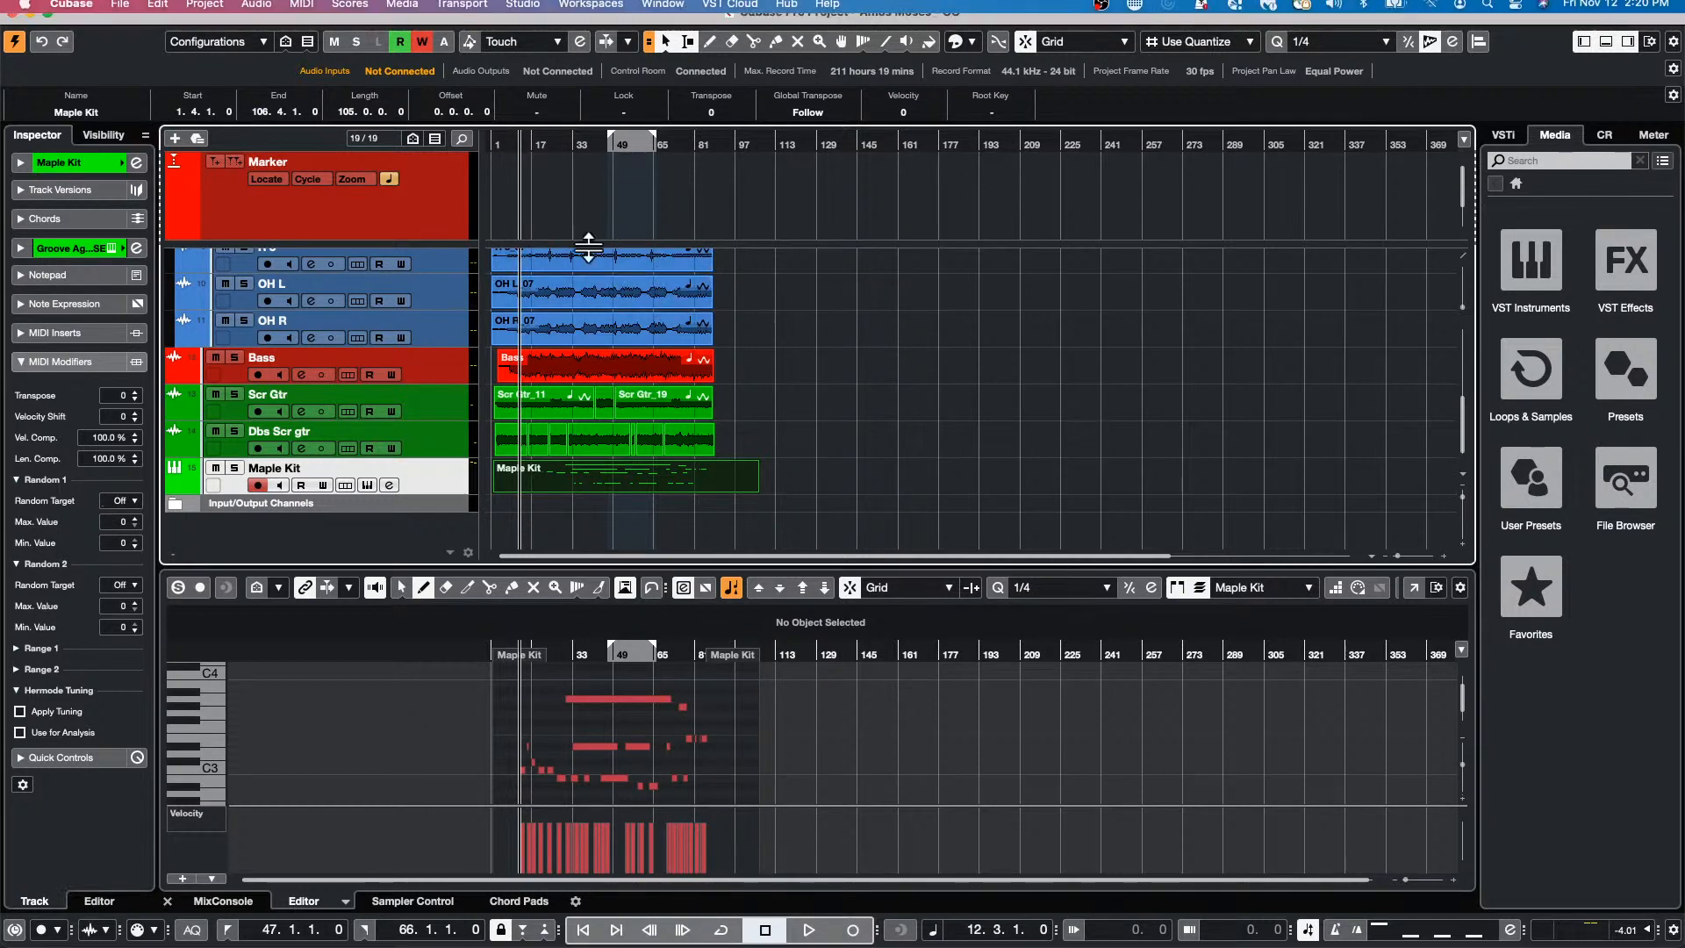
{"action": "left_click", "coordinate": [554, 303]}
{"action": "left_click_drag", "start_coordinate": [558, 302], "coordinate": [678, 298]}
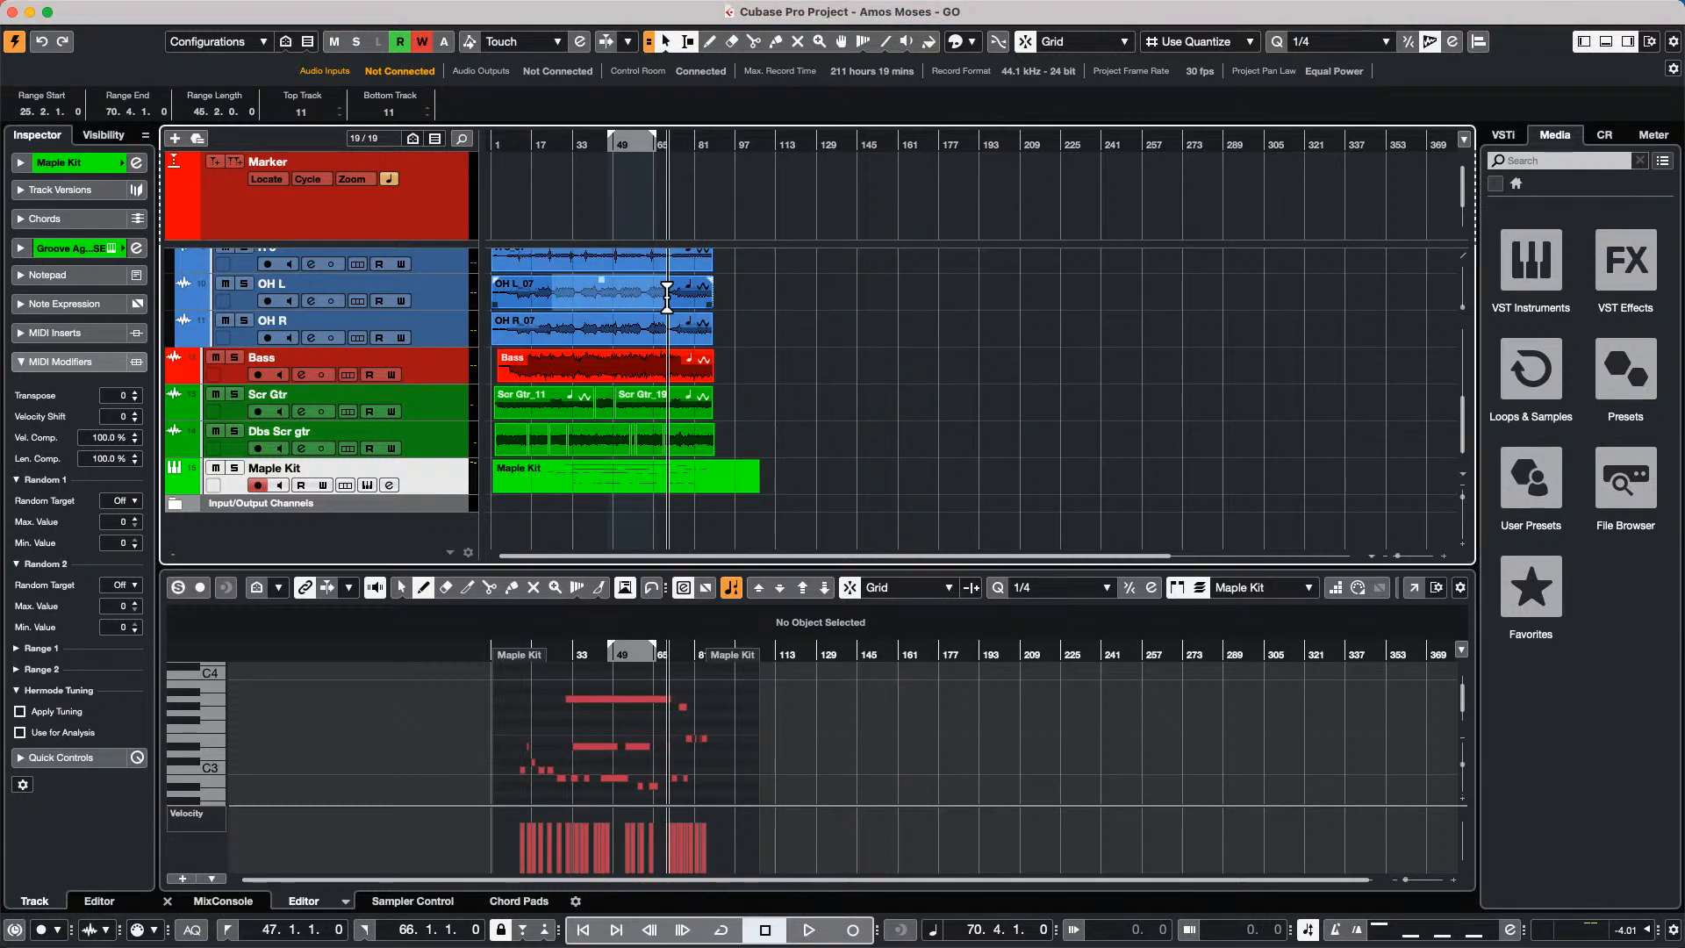
Open the Preferences at the Color Schemes page and examine the colors under Project Area, Editor Area and Ruler Background.
{"action": "mouse_move", "coordinate": [128, 6]}
{"action": "left_click", "coordinate": [71, 10]}
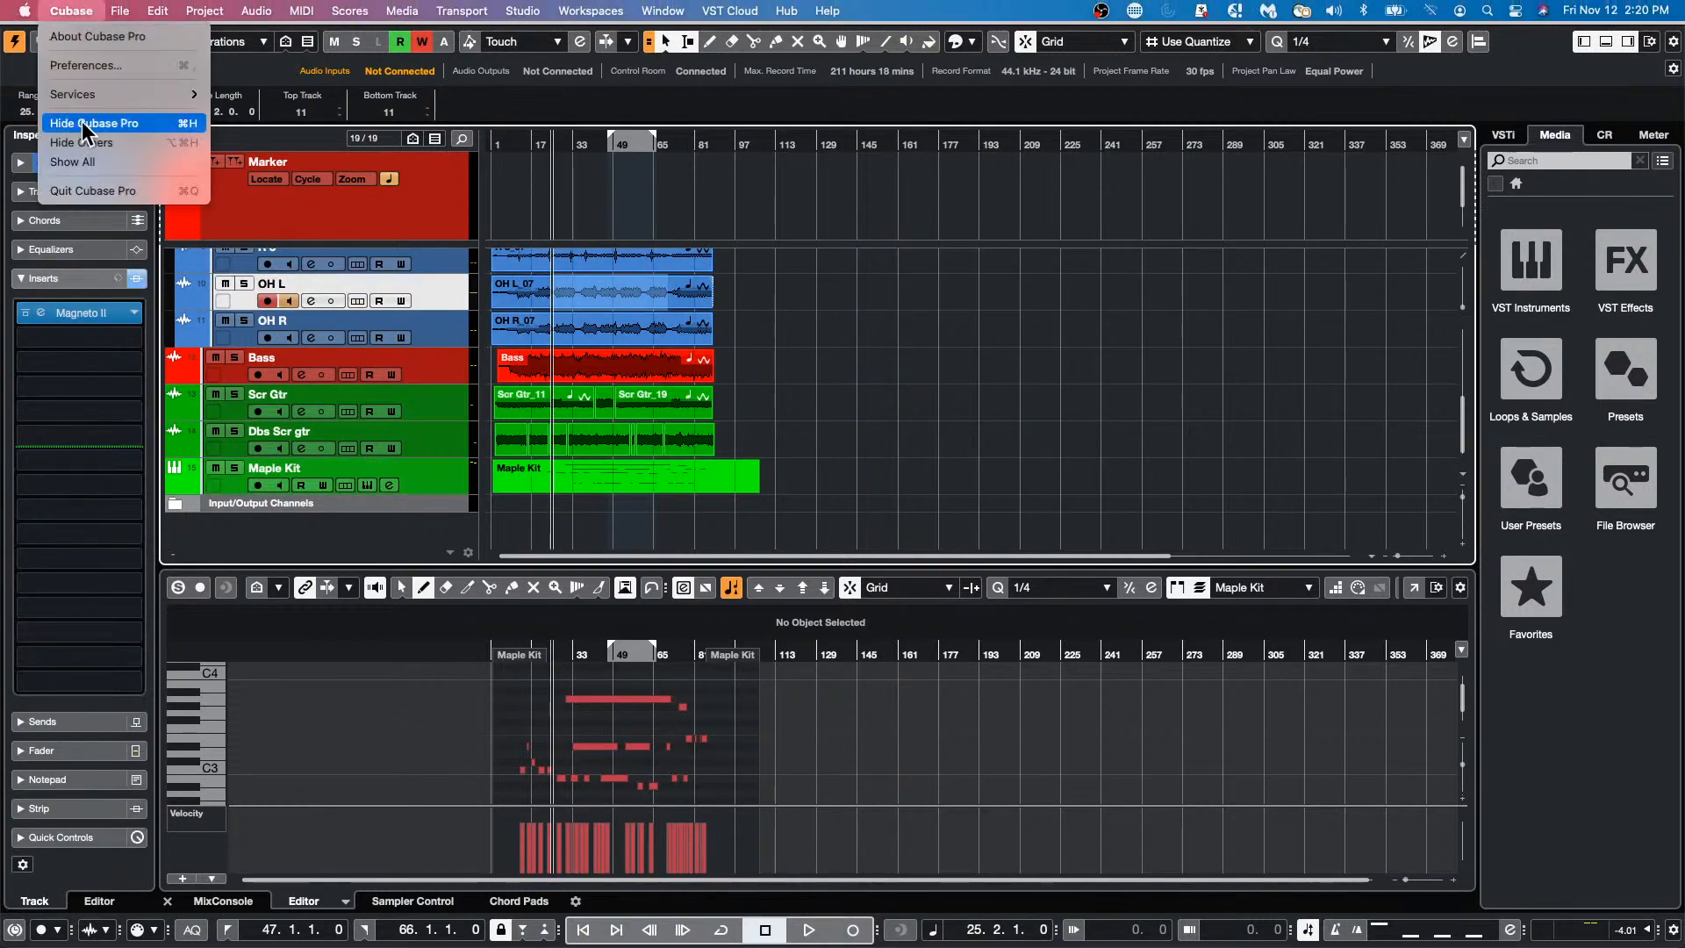
{"action": "left_click", "coordinate": [86, 65]}
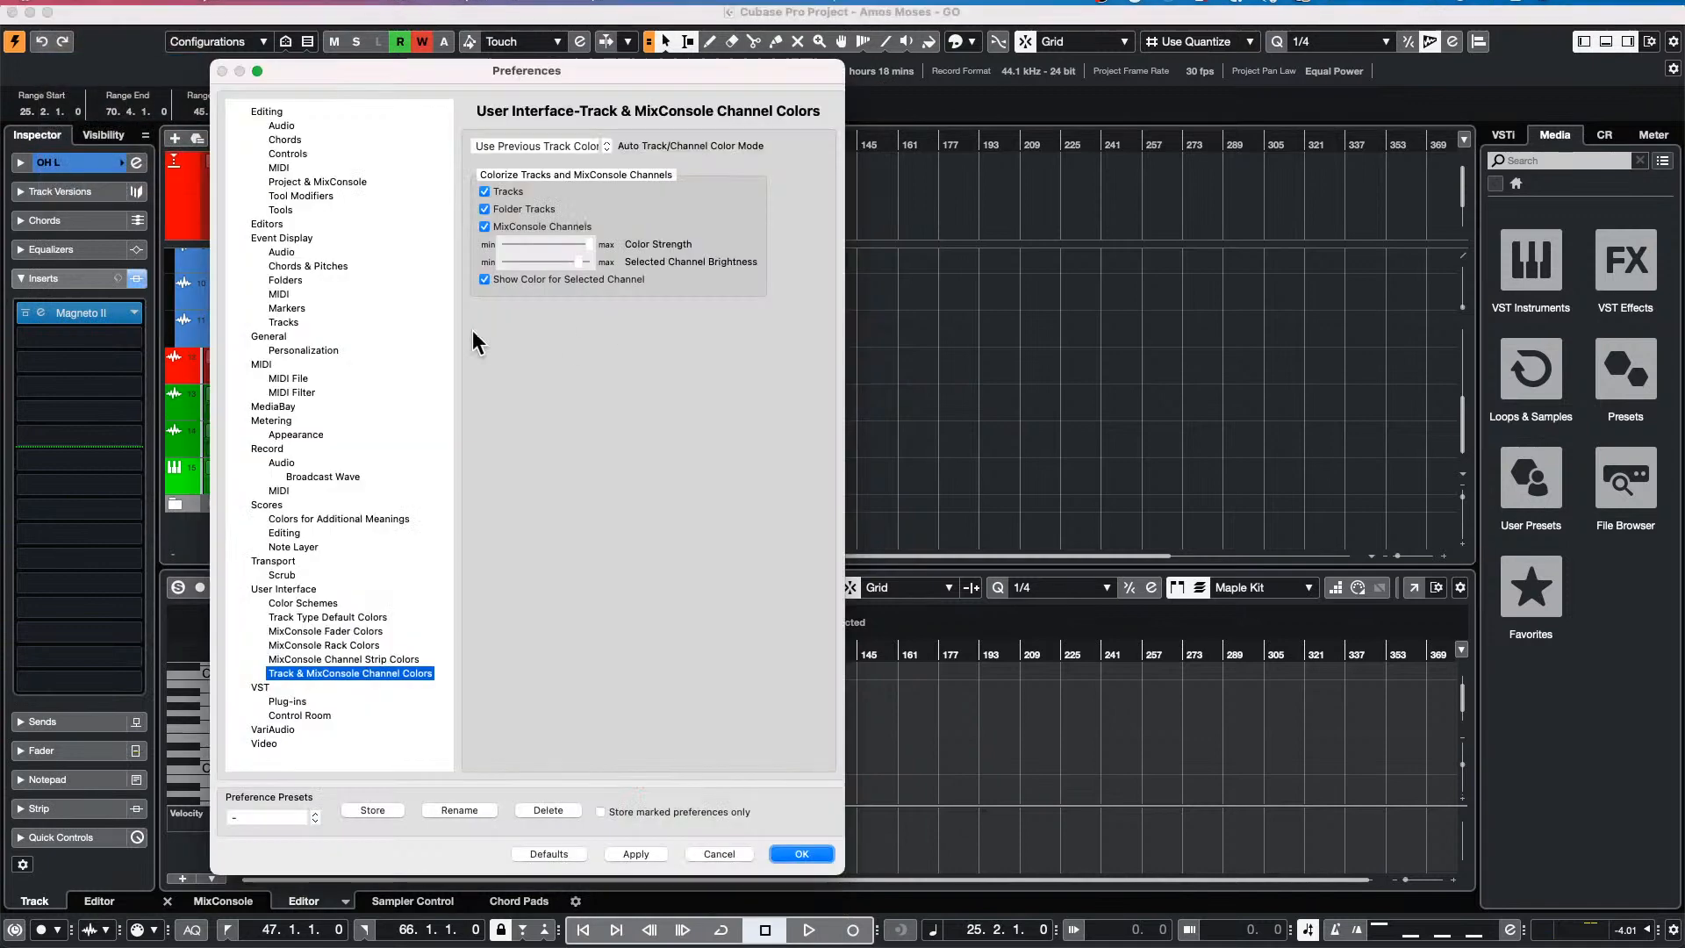
{"action": "left_click", "coordinate": [303, 603]}
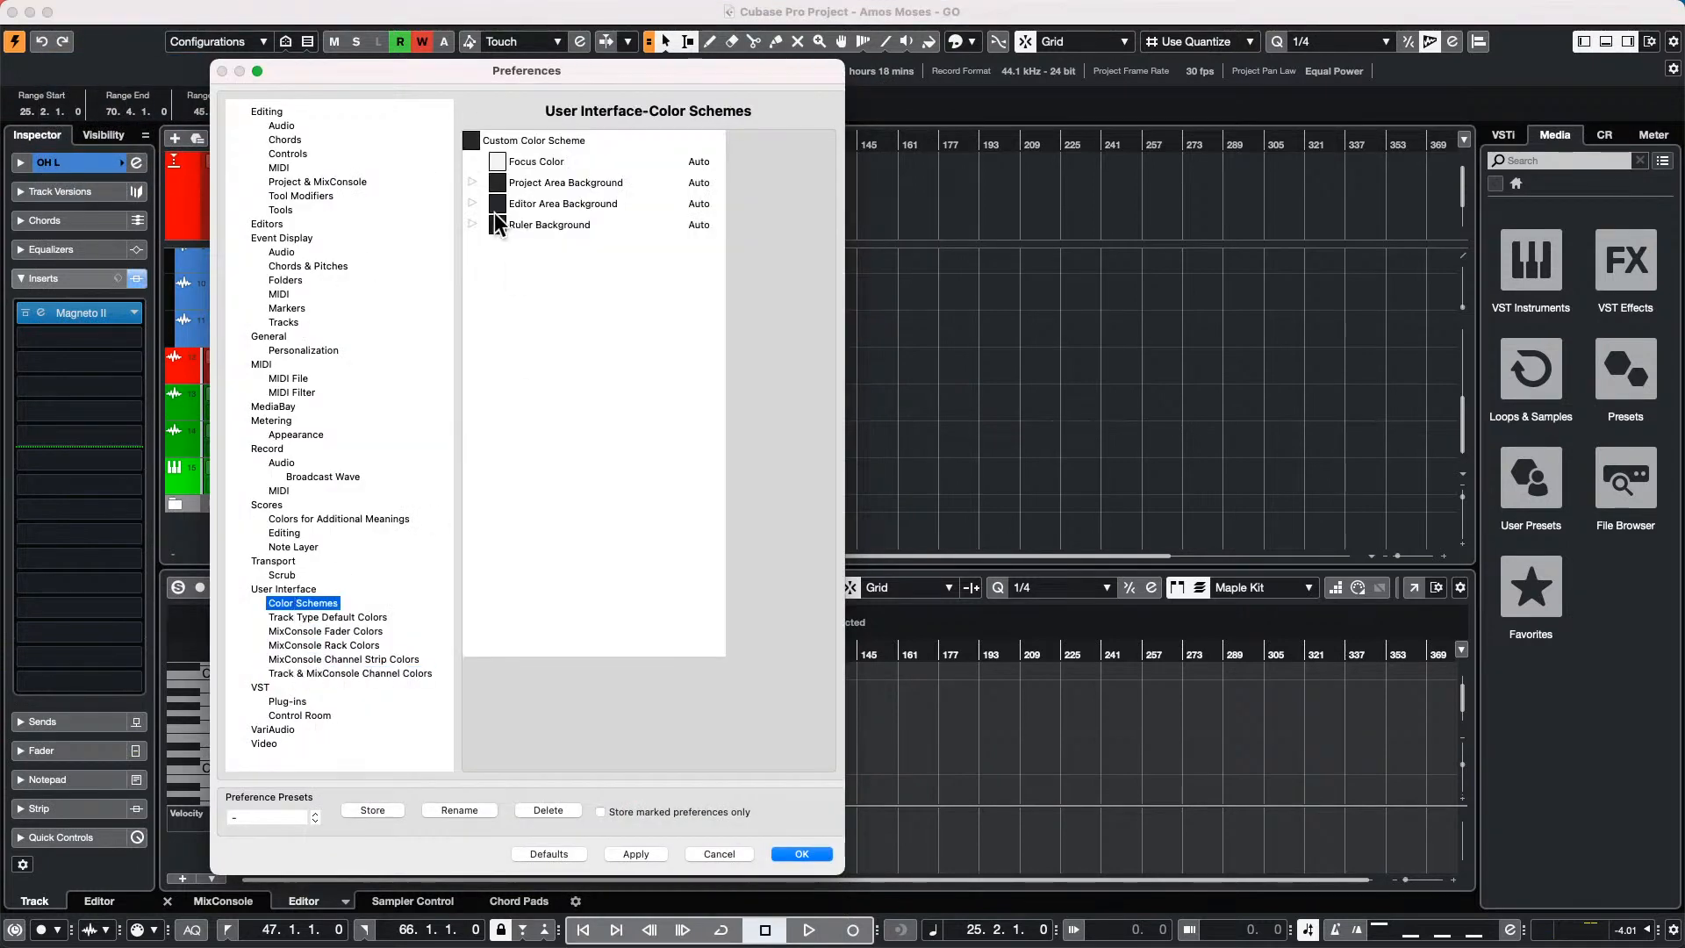
{"action": "left_click", "coordinate": [473, 204]}
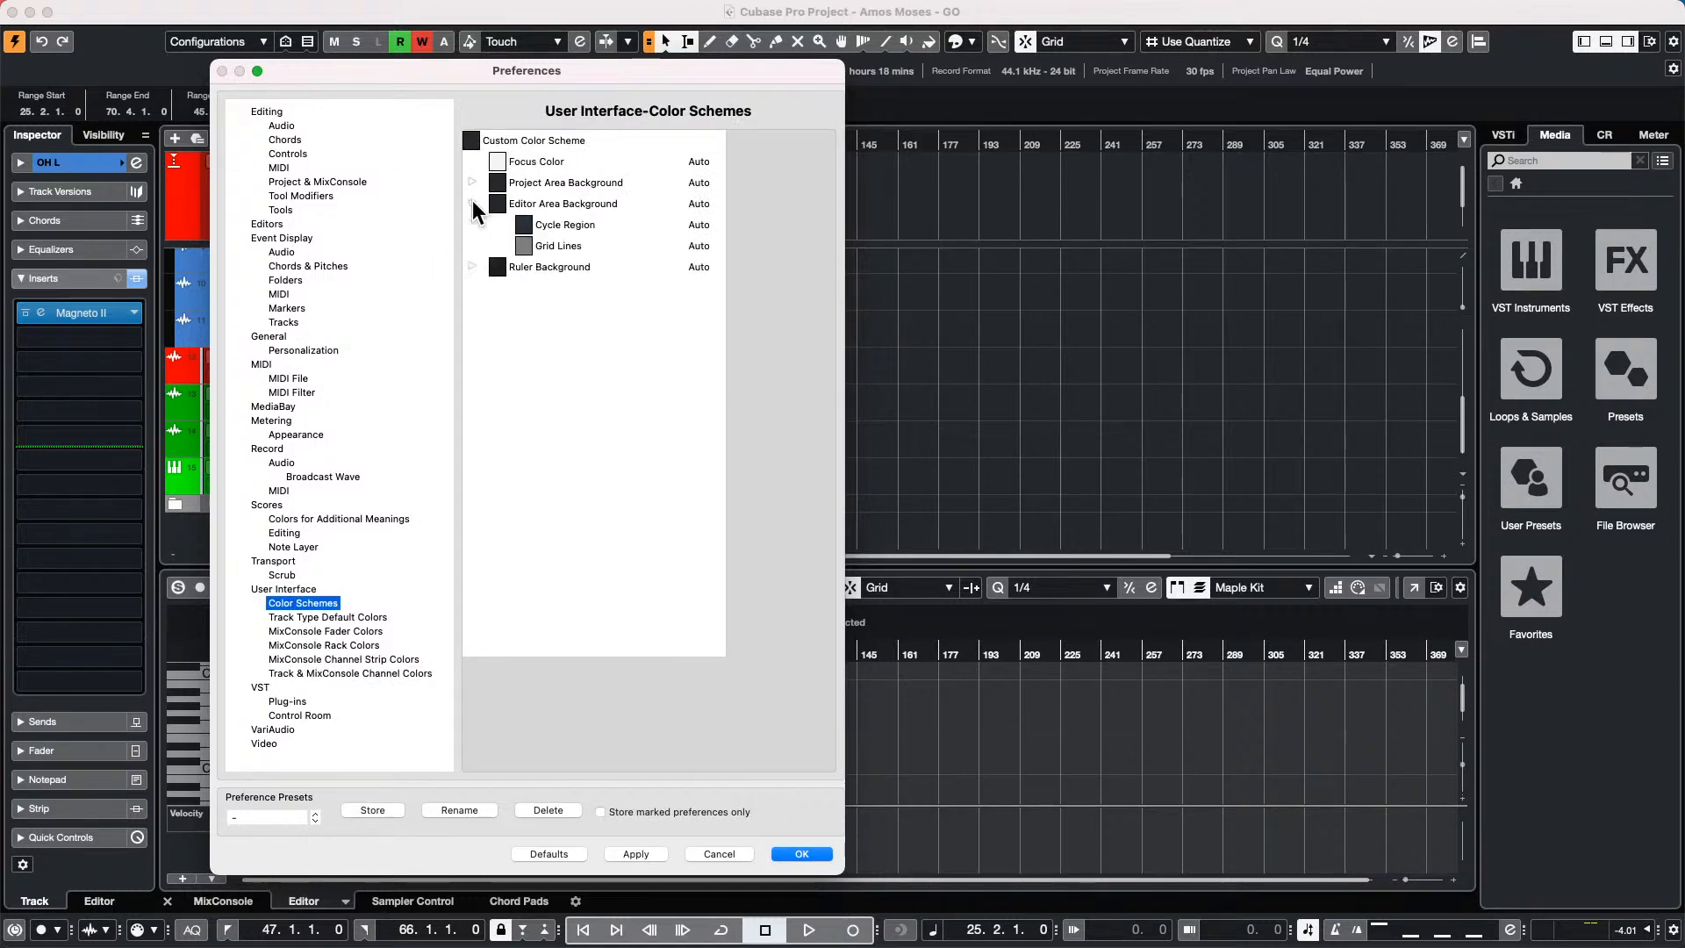
{"action": "left_click", "coordinate": [473, 182]}
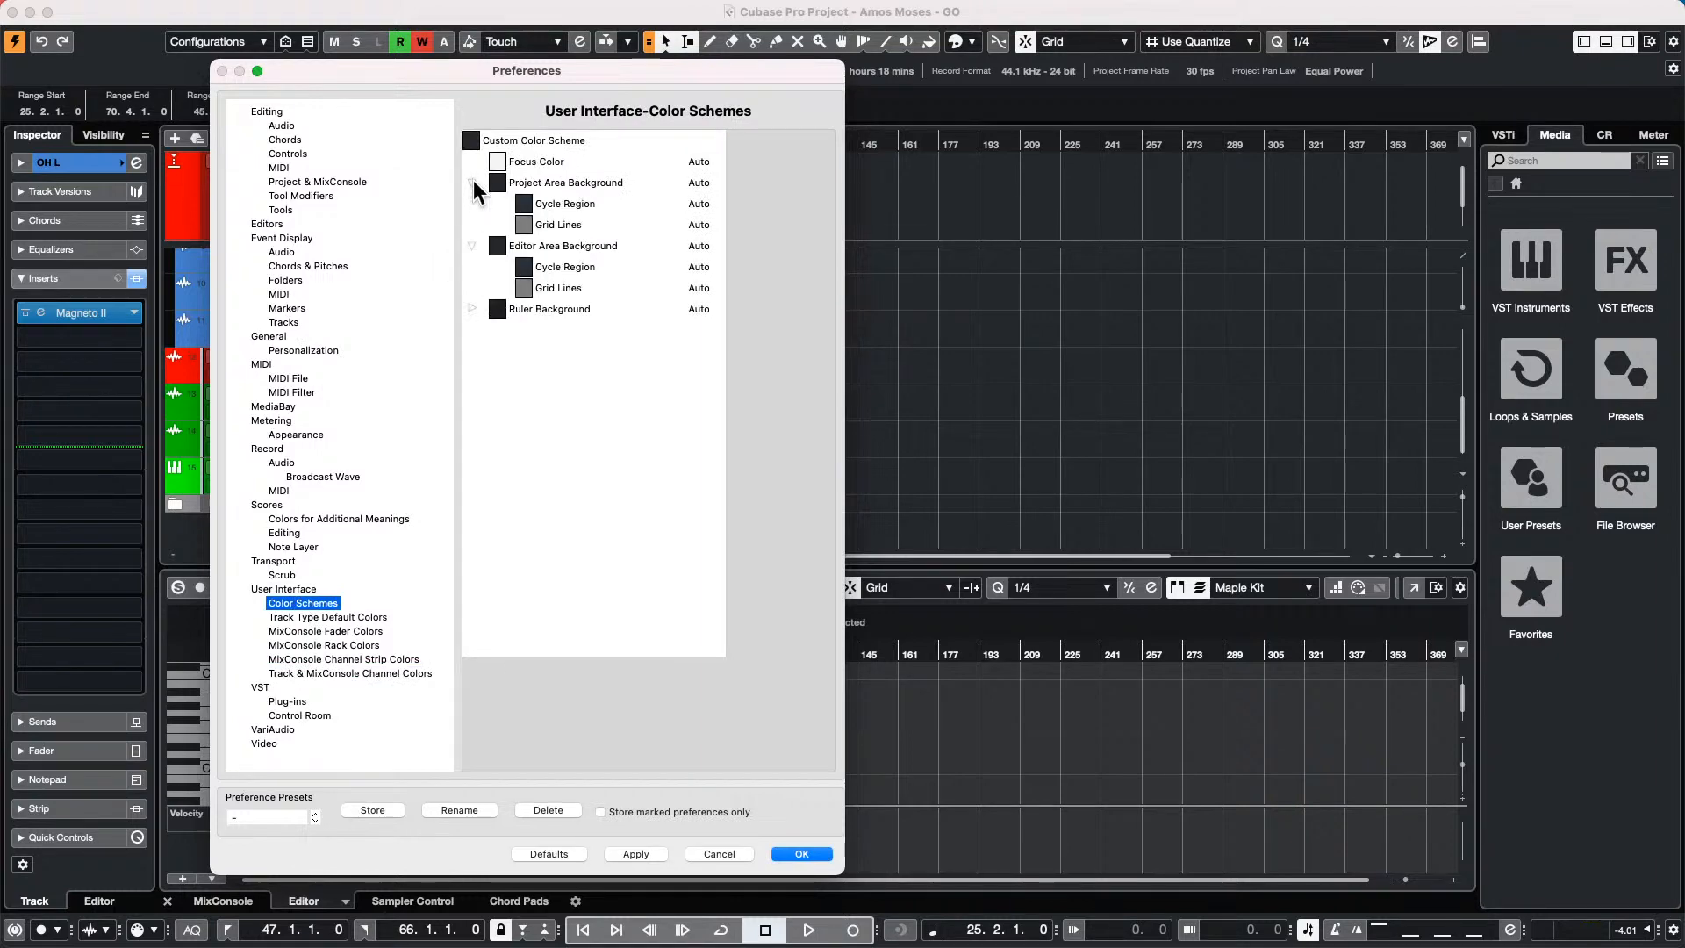
{"action": "left_click", "coordinate": [474, 303]}
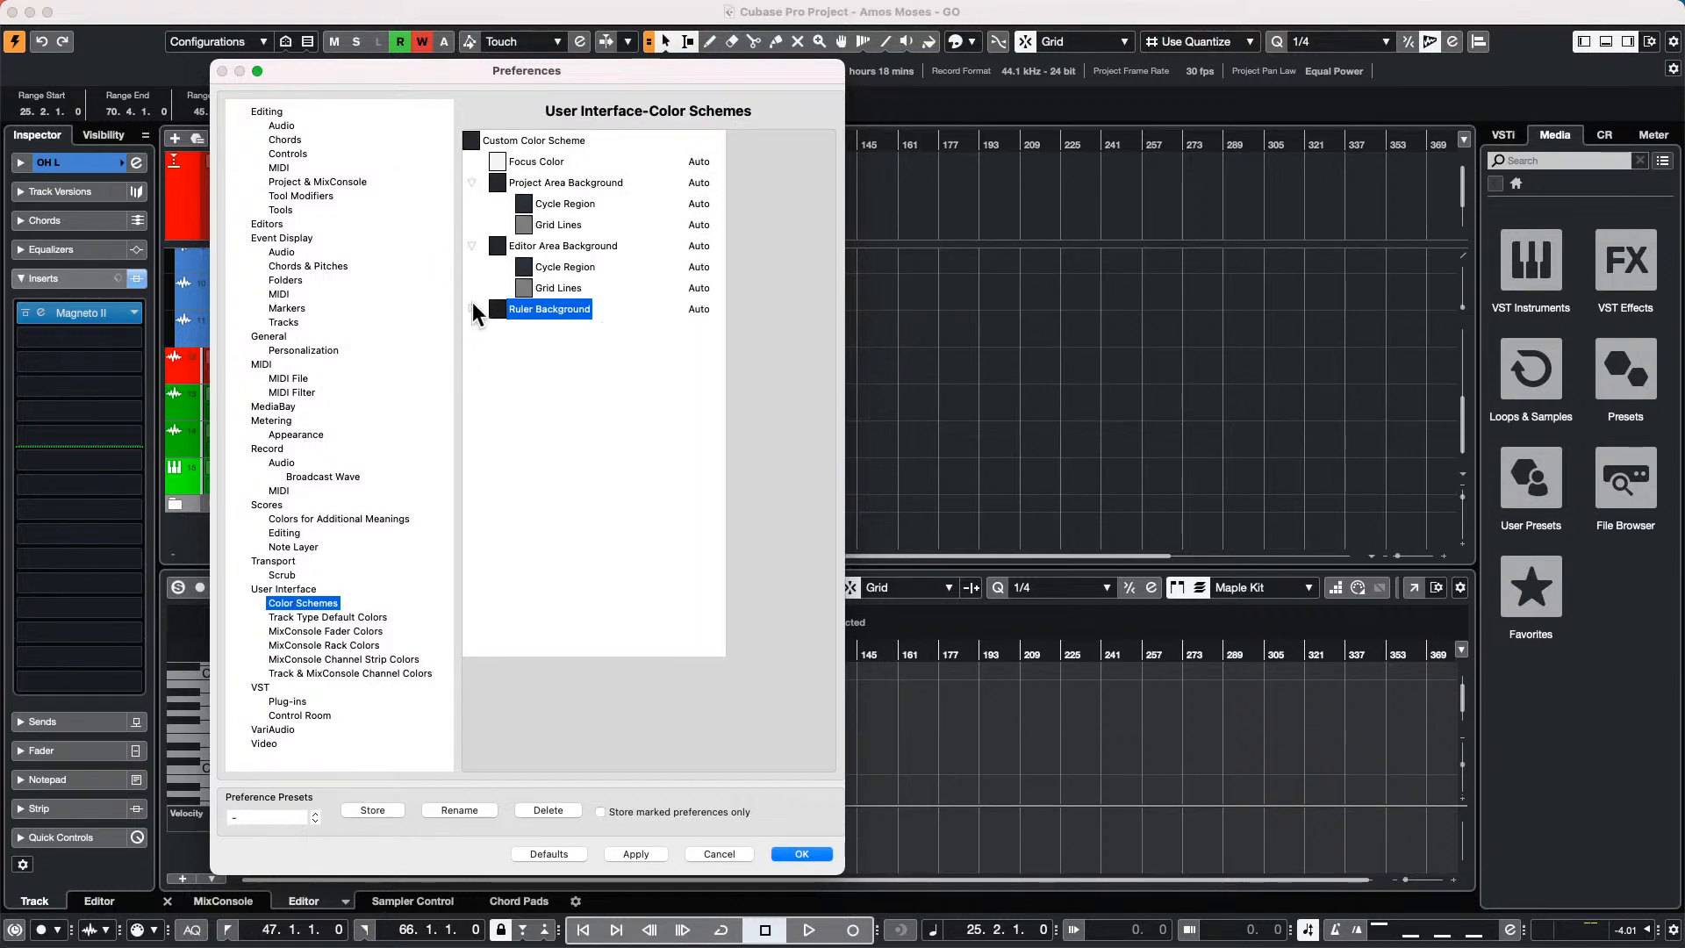
{"action": "left_click", "coordinate": [473, 309]}
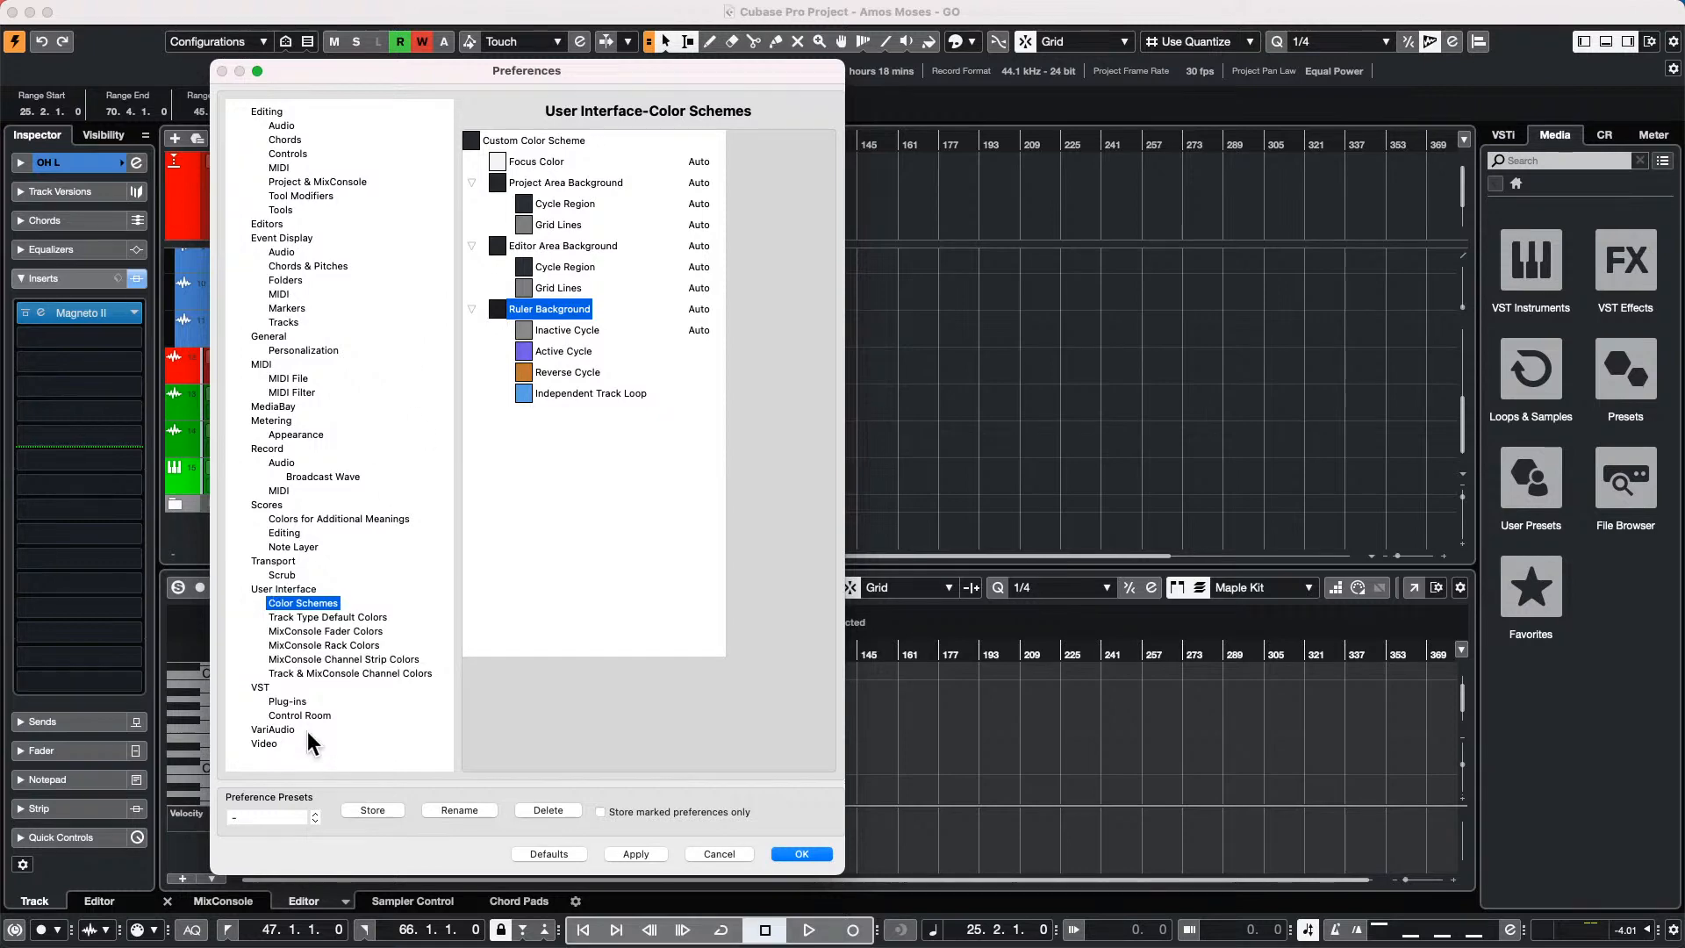
Look through the User Interface preference pages for track type and MixConsole colors, and return to Color Schemes.
{"action": "left_click", "coordinate": [287, 588]}
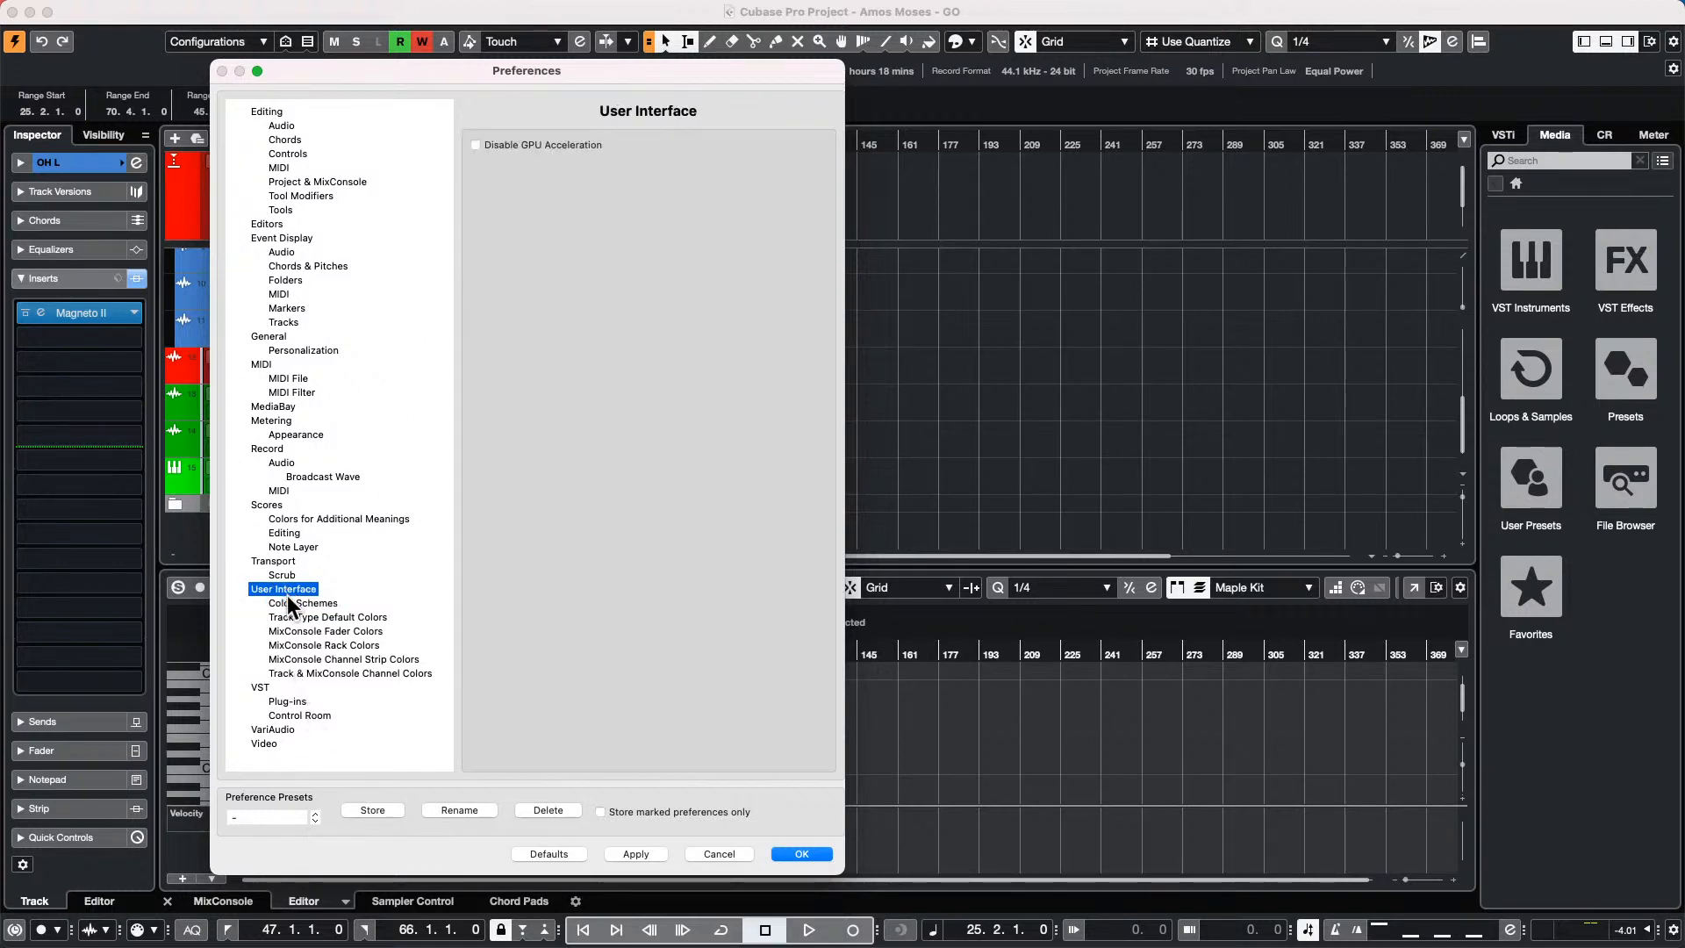
{"action": "left_click", "coordinate": [287, 598]}
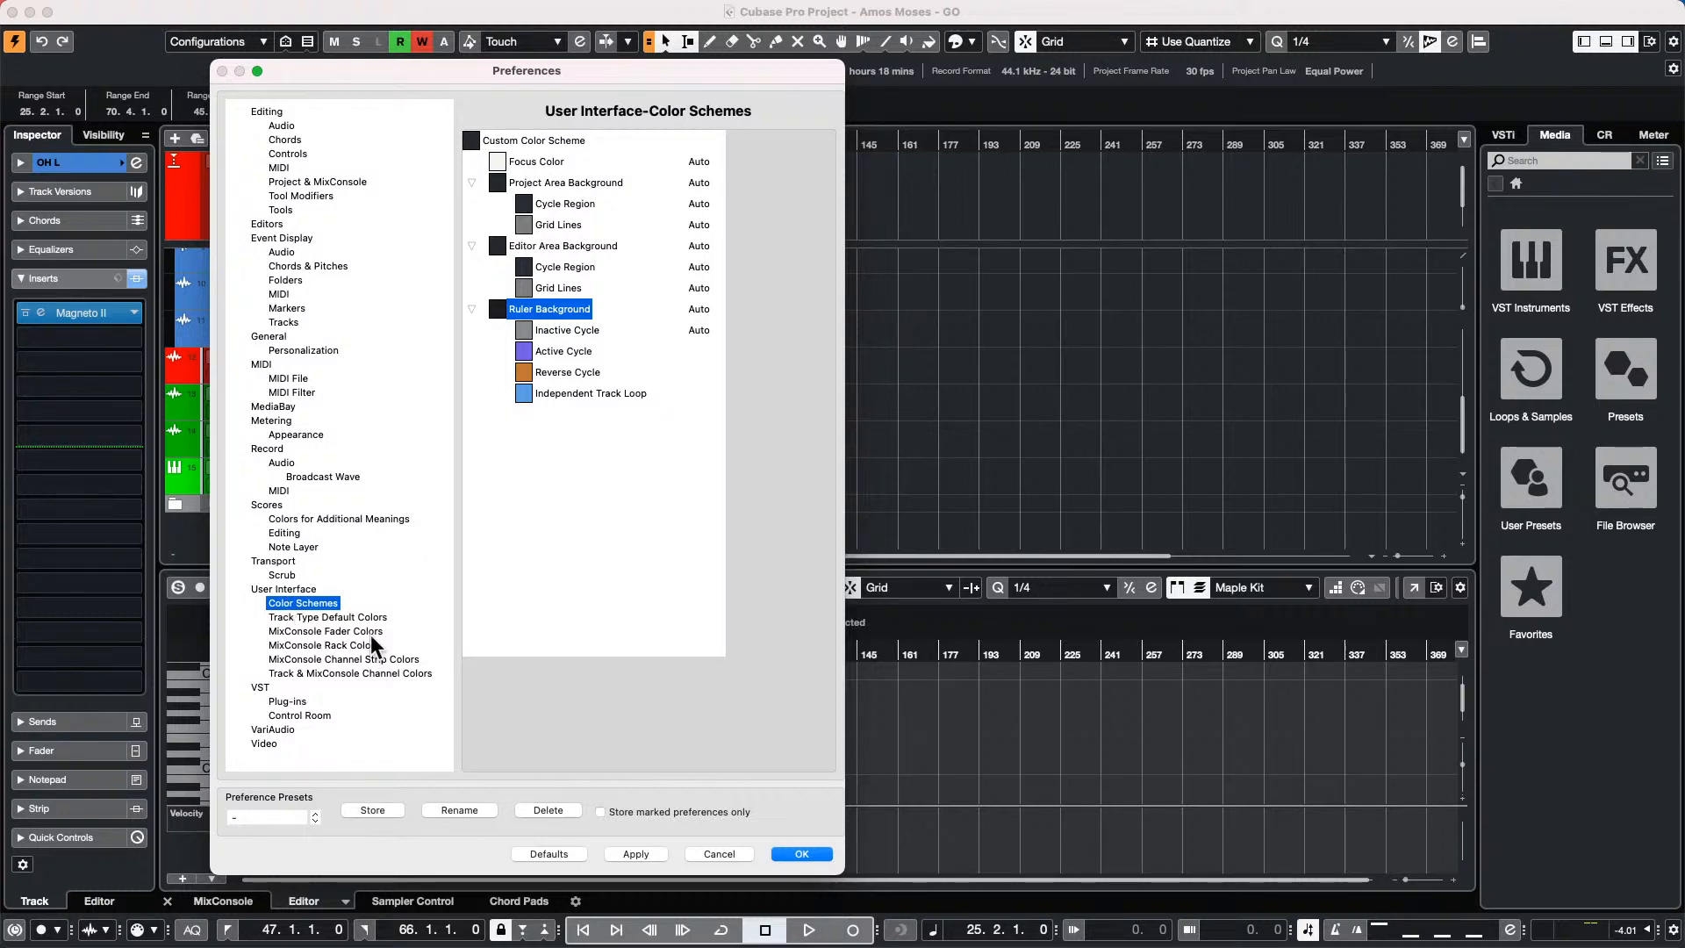
{"action": "left_click", "coordinate": [330, 616]}
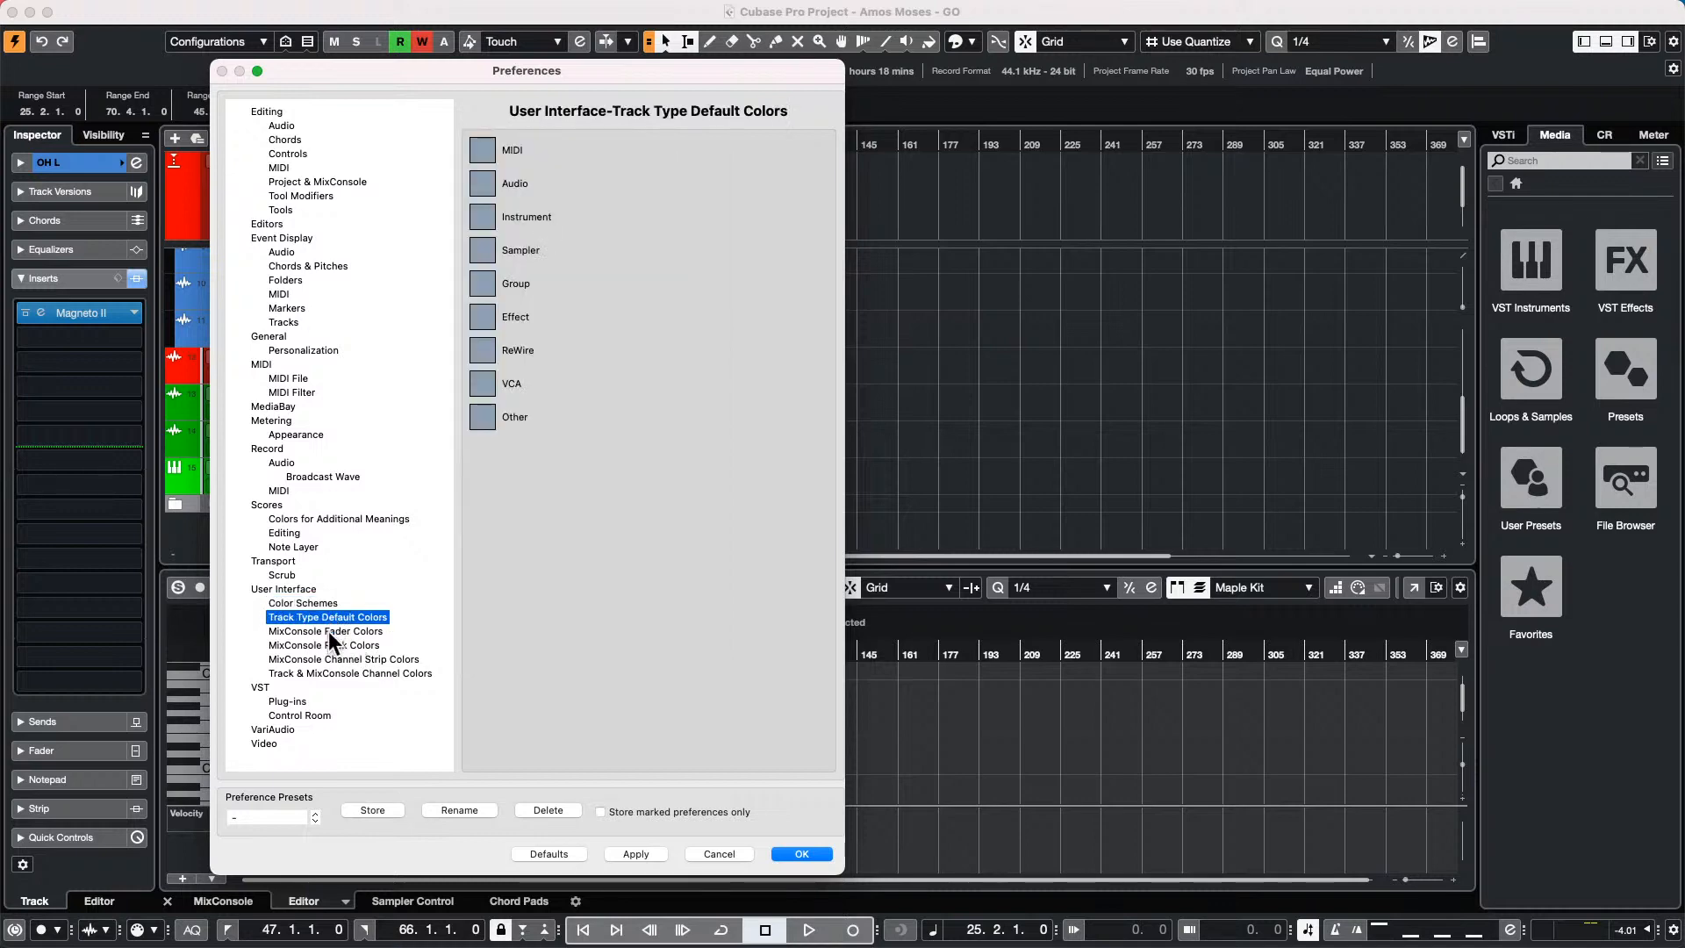
{"action": "left_click", "coordinate": [328, 630]}
{"action": "left_click", "coordinate": [329, 646]}
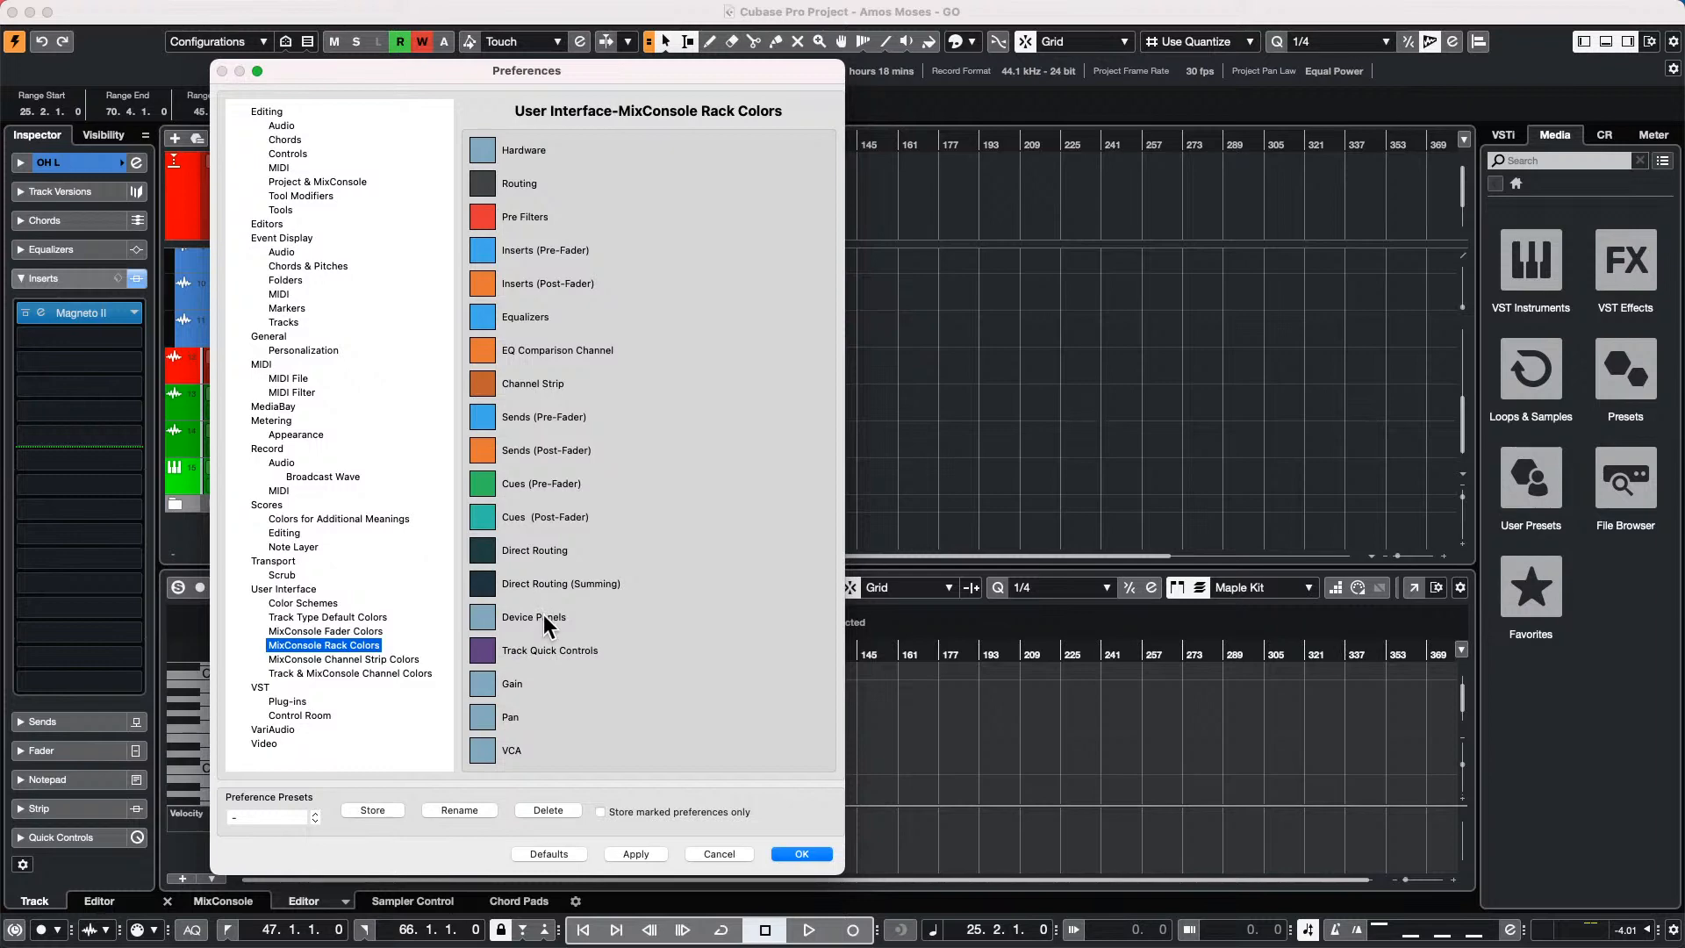
{"action": "left_click", "coordinate": [326, 660]}
{"action": "left_click", "coordinate": [322, 672]}
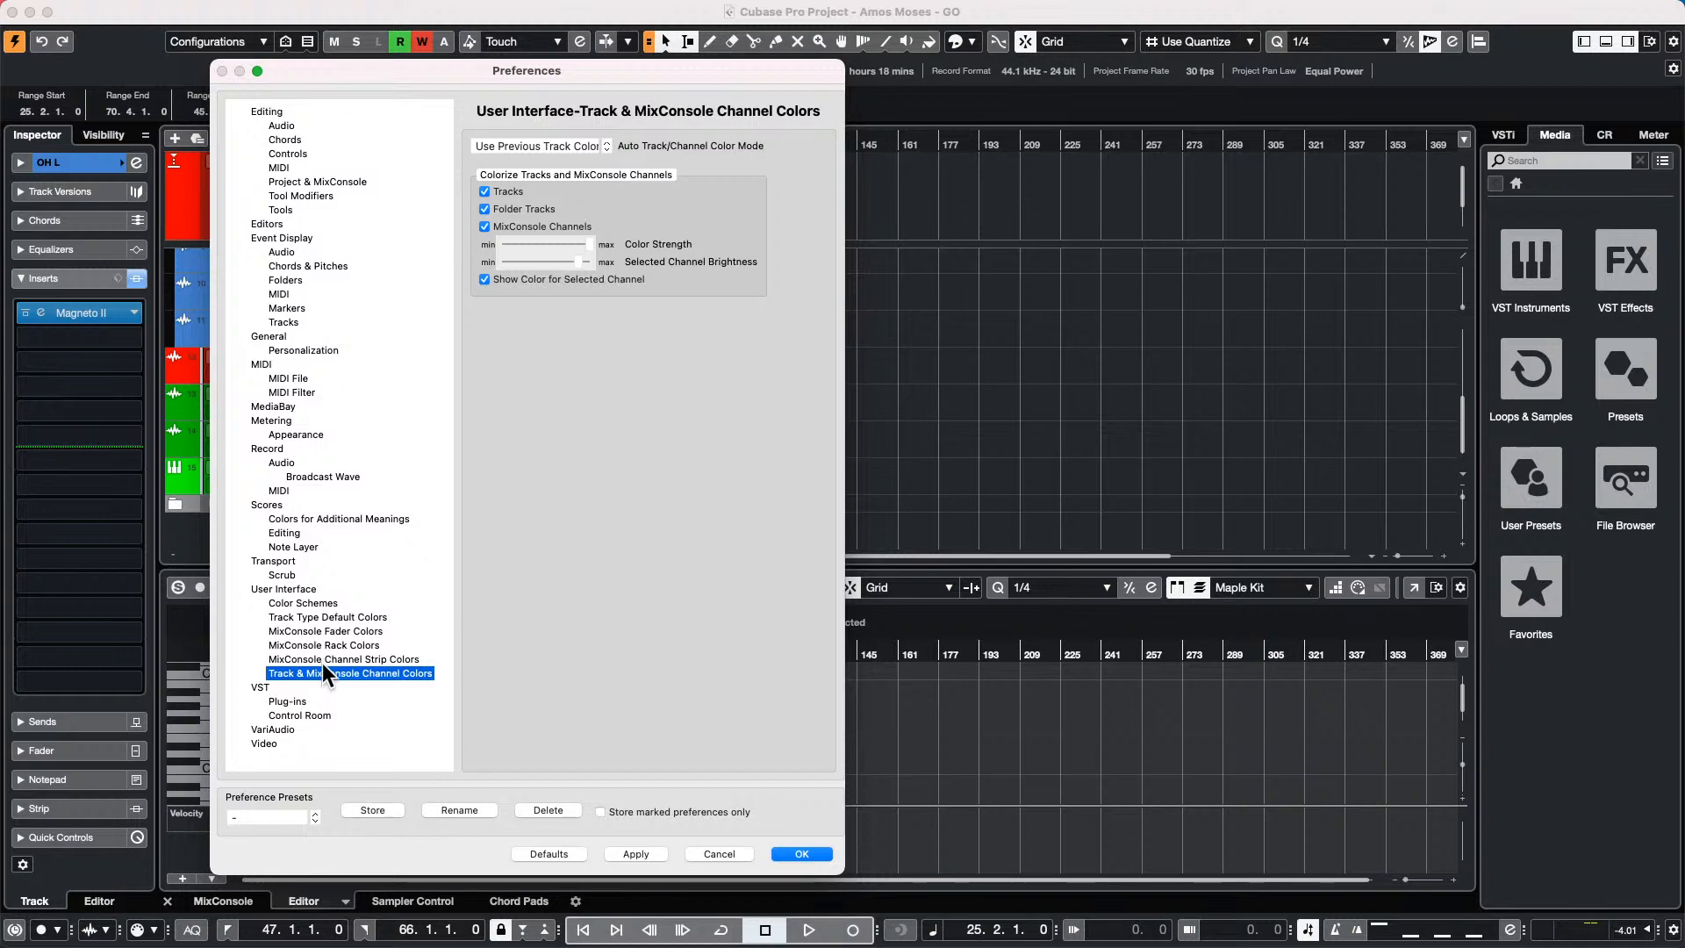
{"action": "left_click", "coordinate": [323, 662]}
{"action": "left_click", "coordinate": [303, 604]}
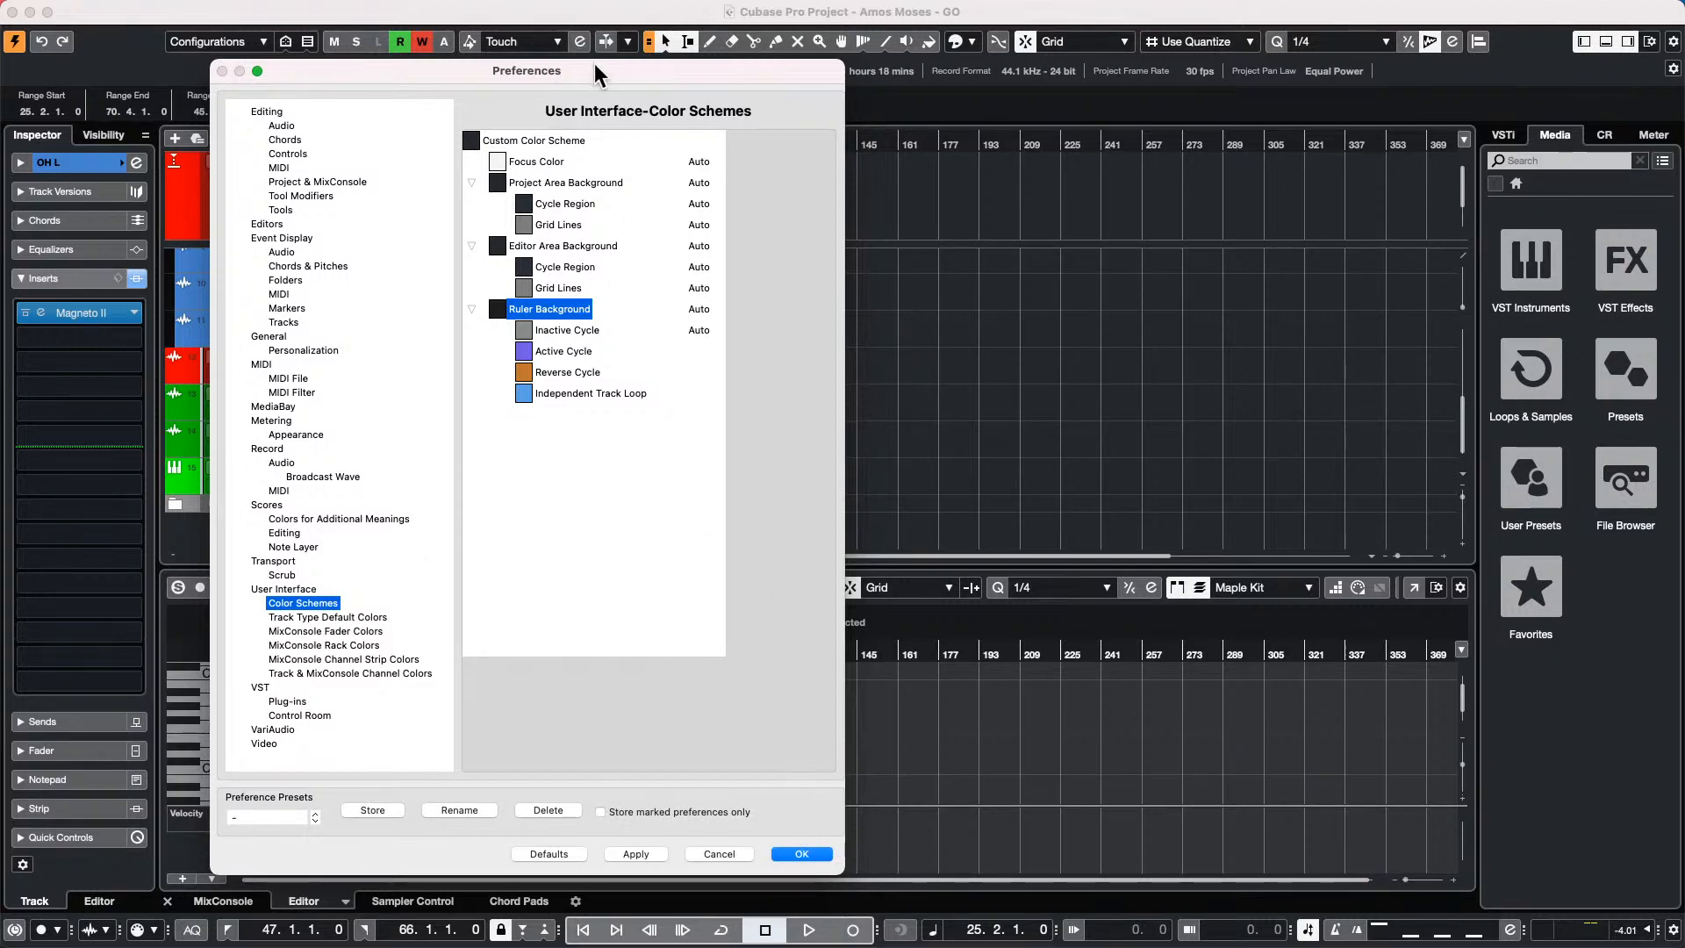
Move the Preferences window off the tracks to view the range highlight, apply the unchanged settings, and close the window.
{"action": "left_click_drag", "start_coordinate": [595, 68], "coordinate": [1255, 103]}
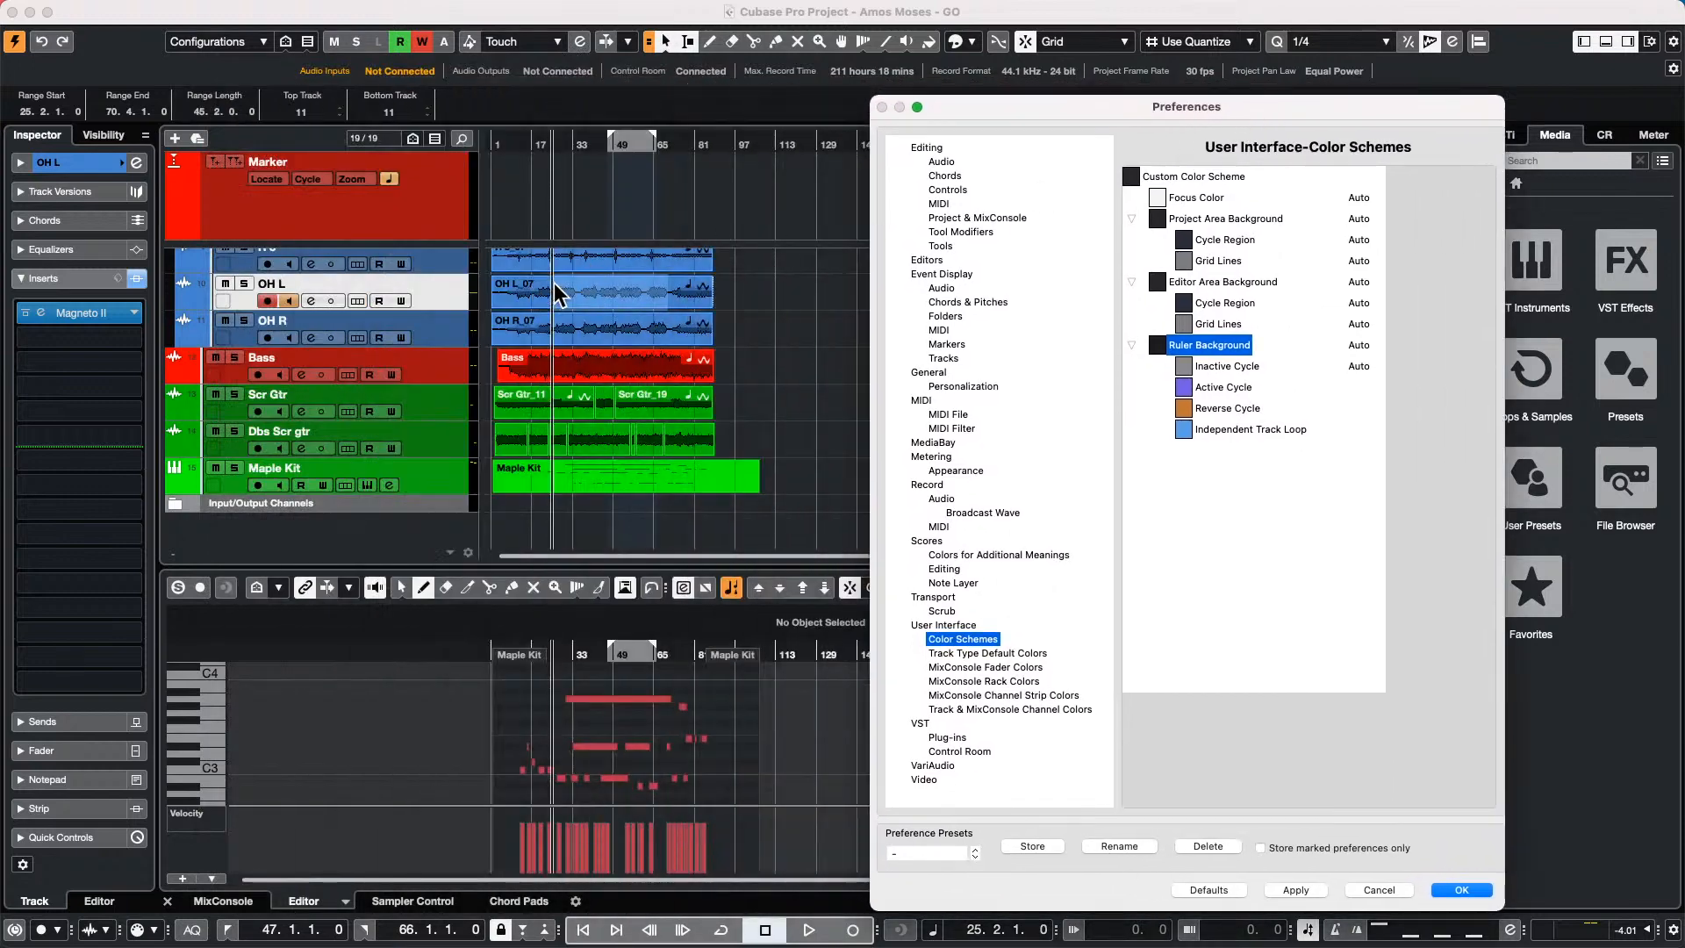
{"action": "left_click", "coordinate": [1296, 890]}
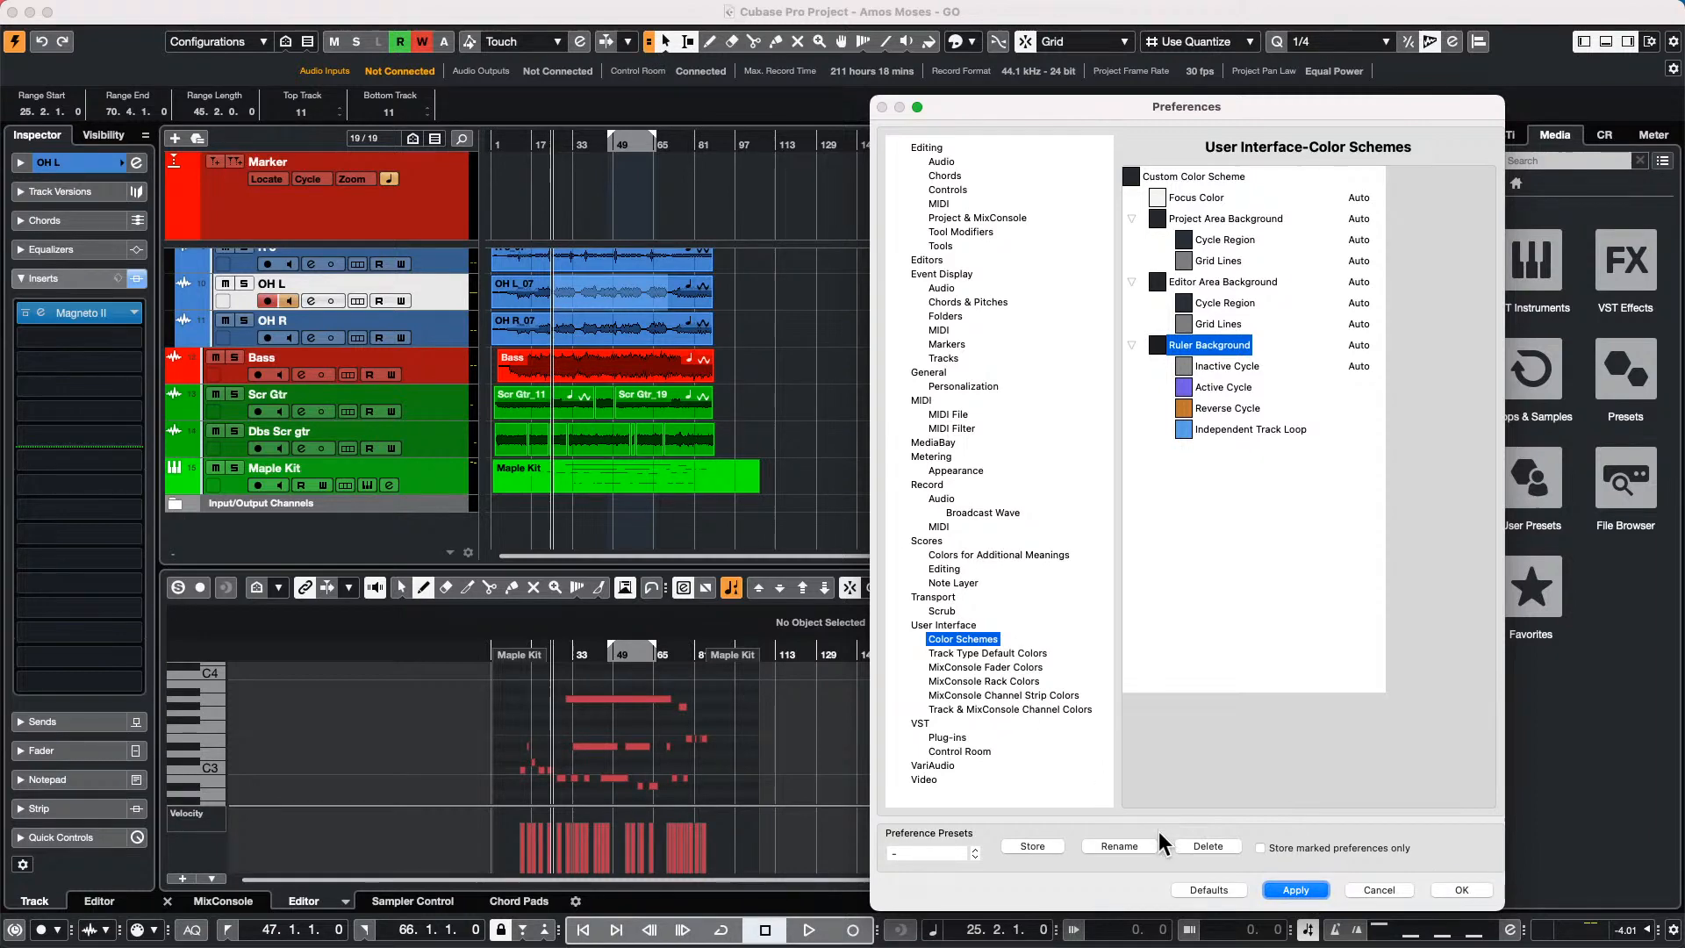
{"action": "left_click", "coordinate": [1384, 891]}
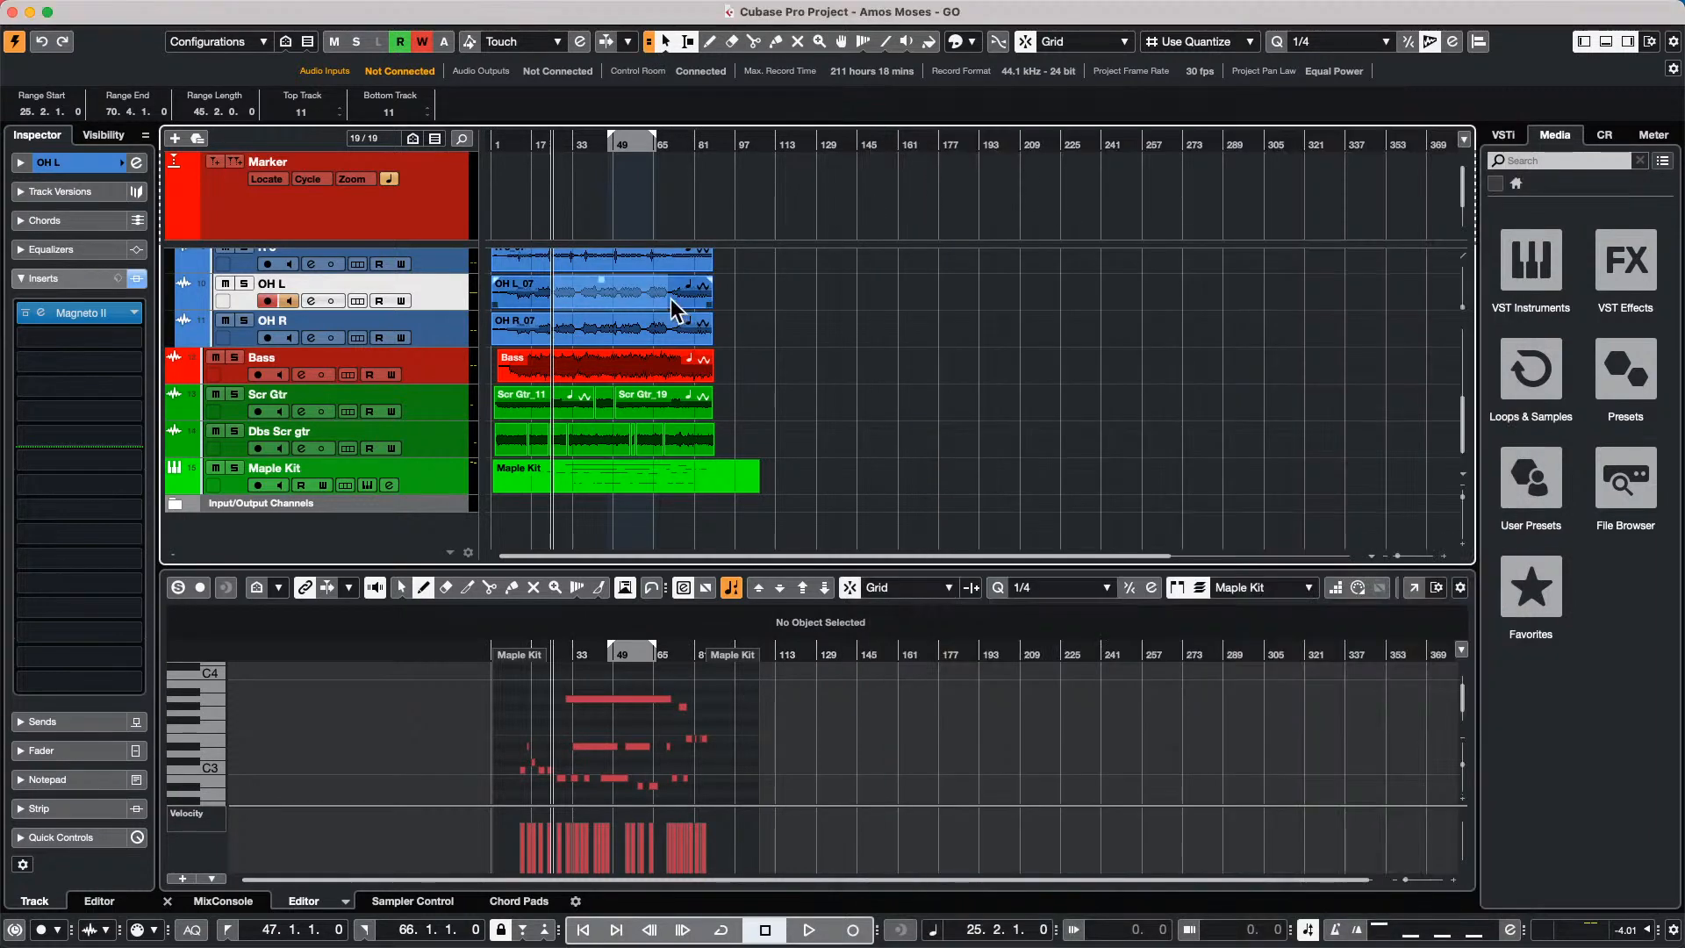
Select a range on the Bass event from about bar 30 to bar 64.
{"action": "left_click", "coordinate": [773, 290]}
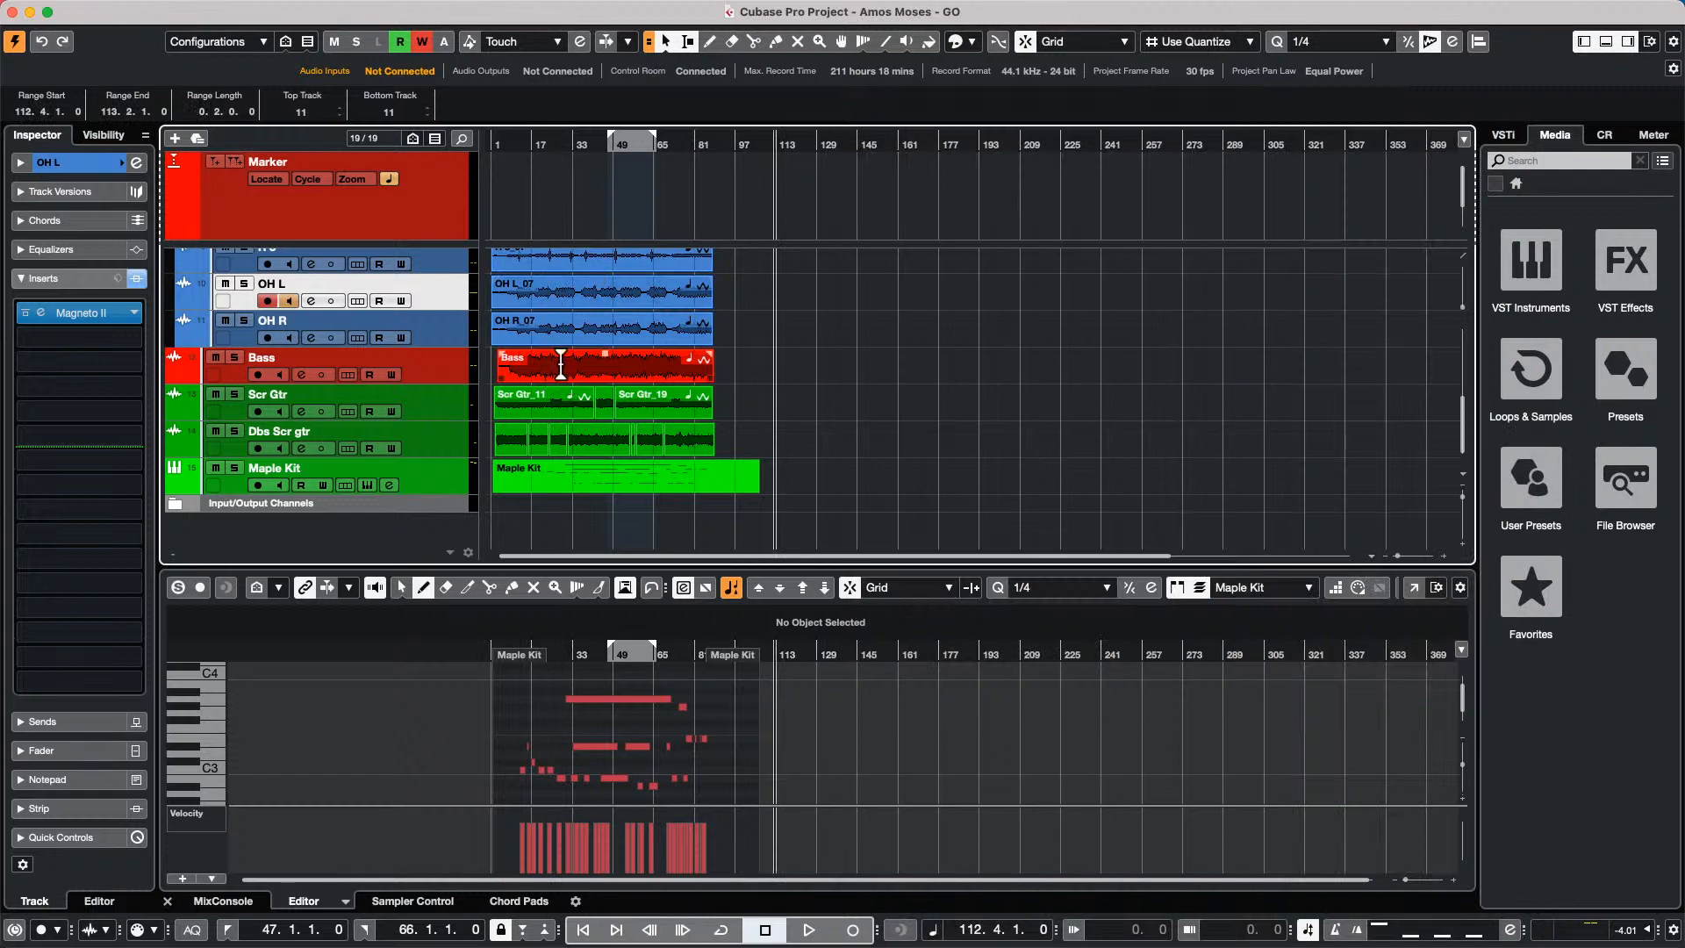
{"action": "left_click_drag", "start_coordinate": [565, 362], "coordinate": [658, 366]}
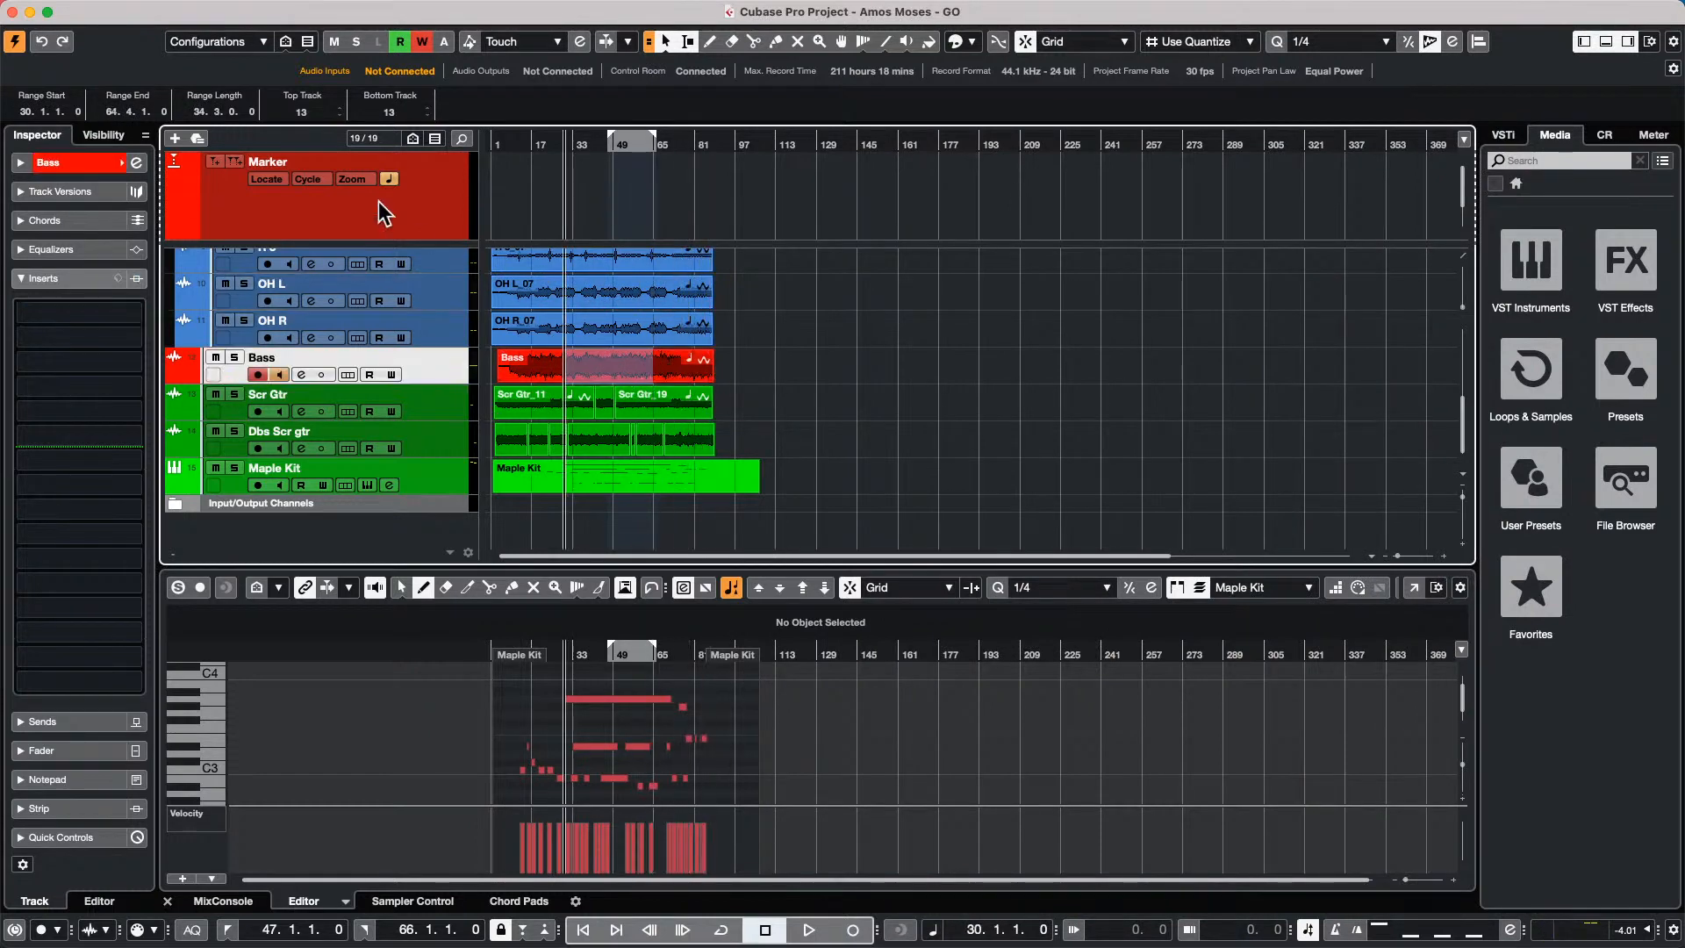
Reopen the Preferences, check the Editor Area and Ruler Background entries for a range selection color, and cancel the dialog.
{"action": "left_click", "coordinate": [158, 10]}
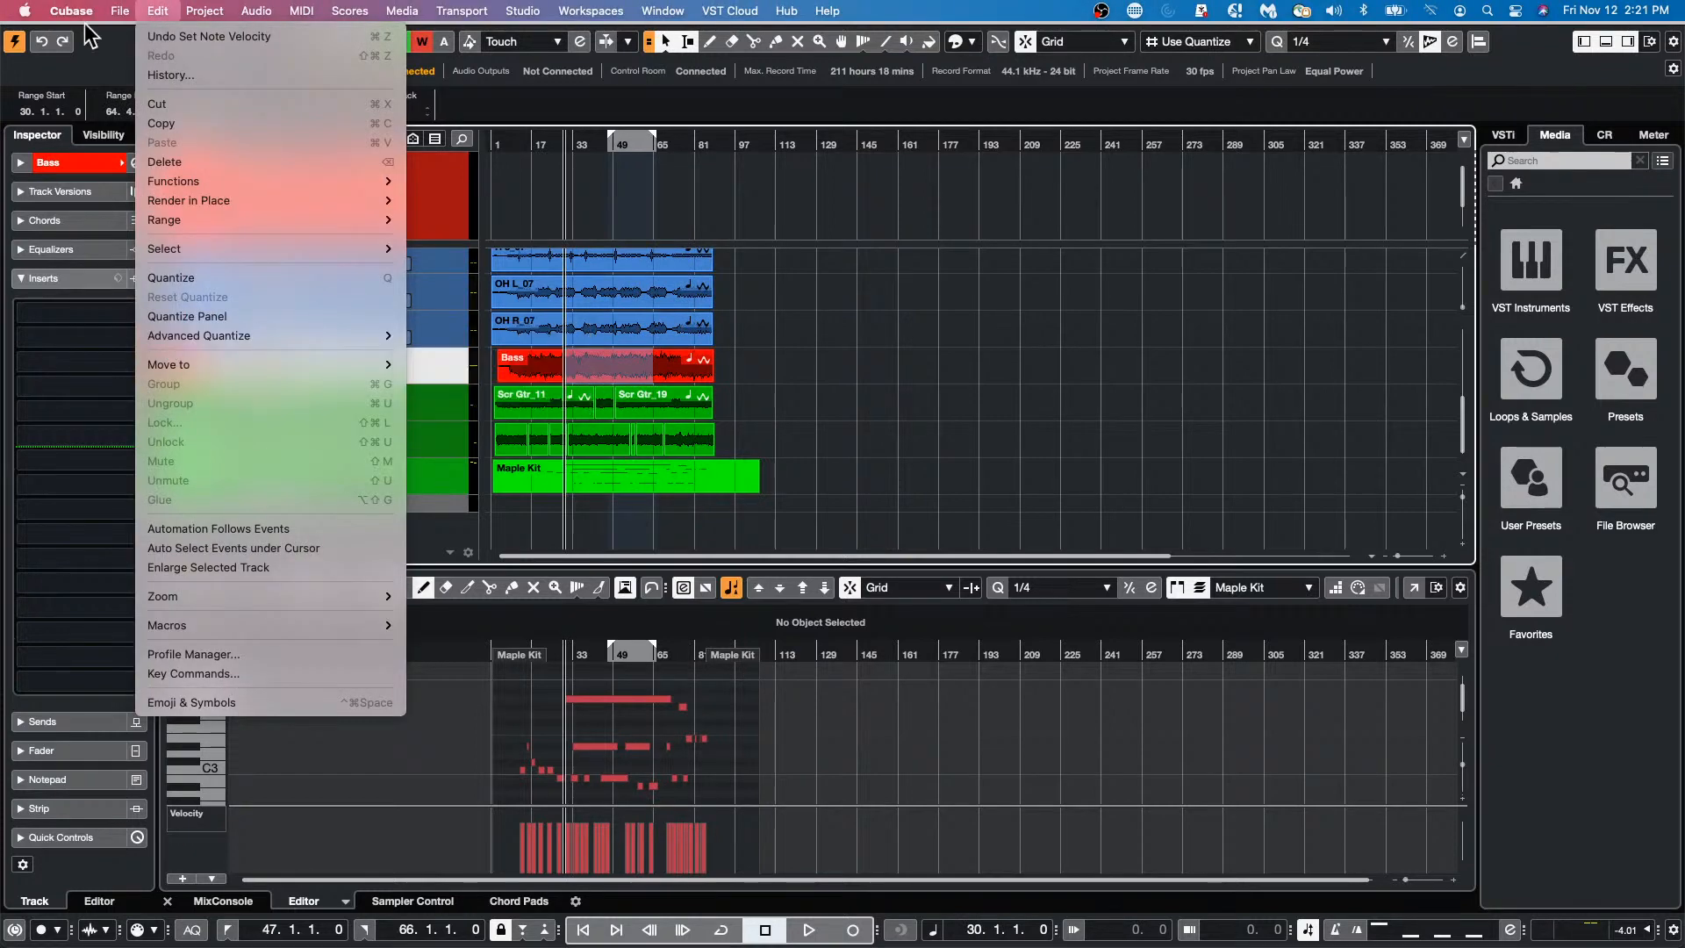
{"action": "mouse_move", "coordinate": [71, 11]}
{"action": "left_click", "coordinate": [79, 54]}
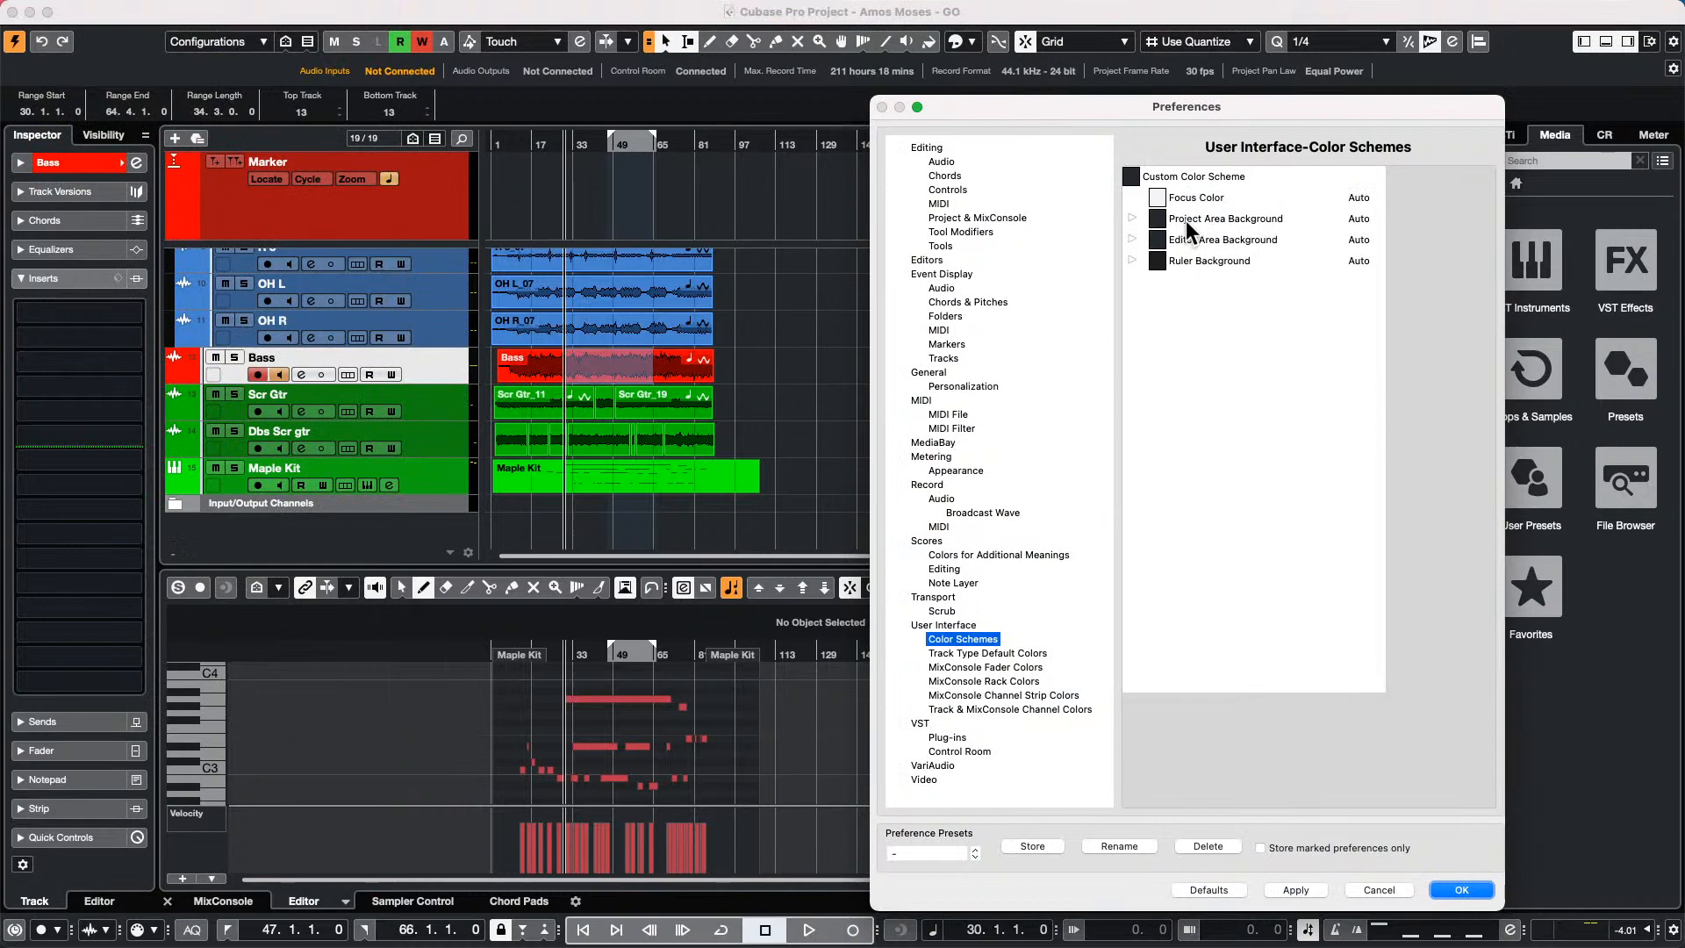
{"action": "left_click", "coordinate": [1126, 259]}
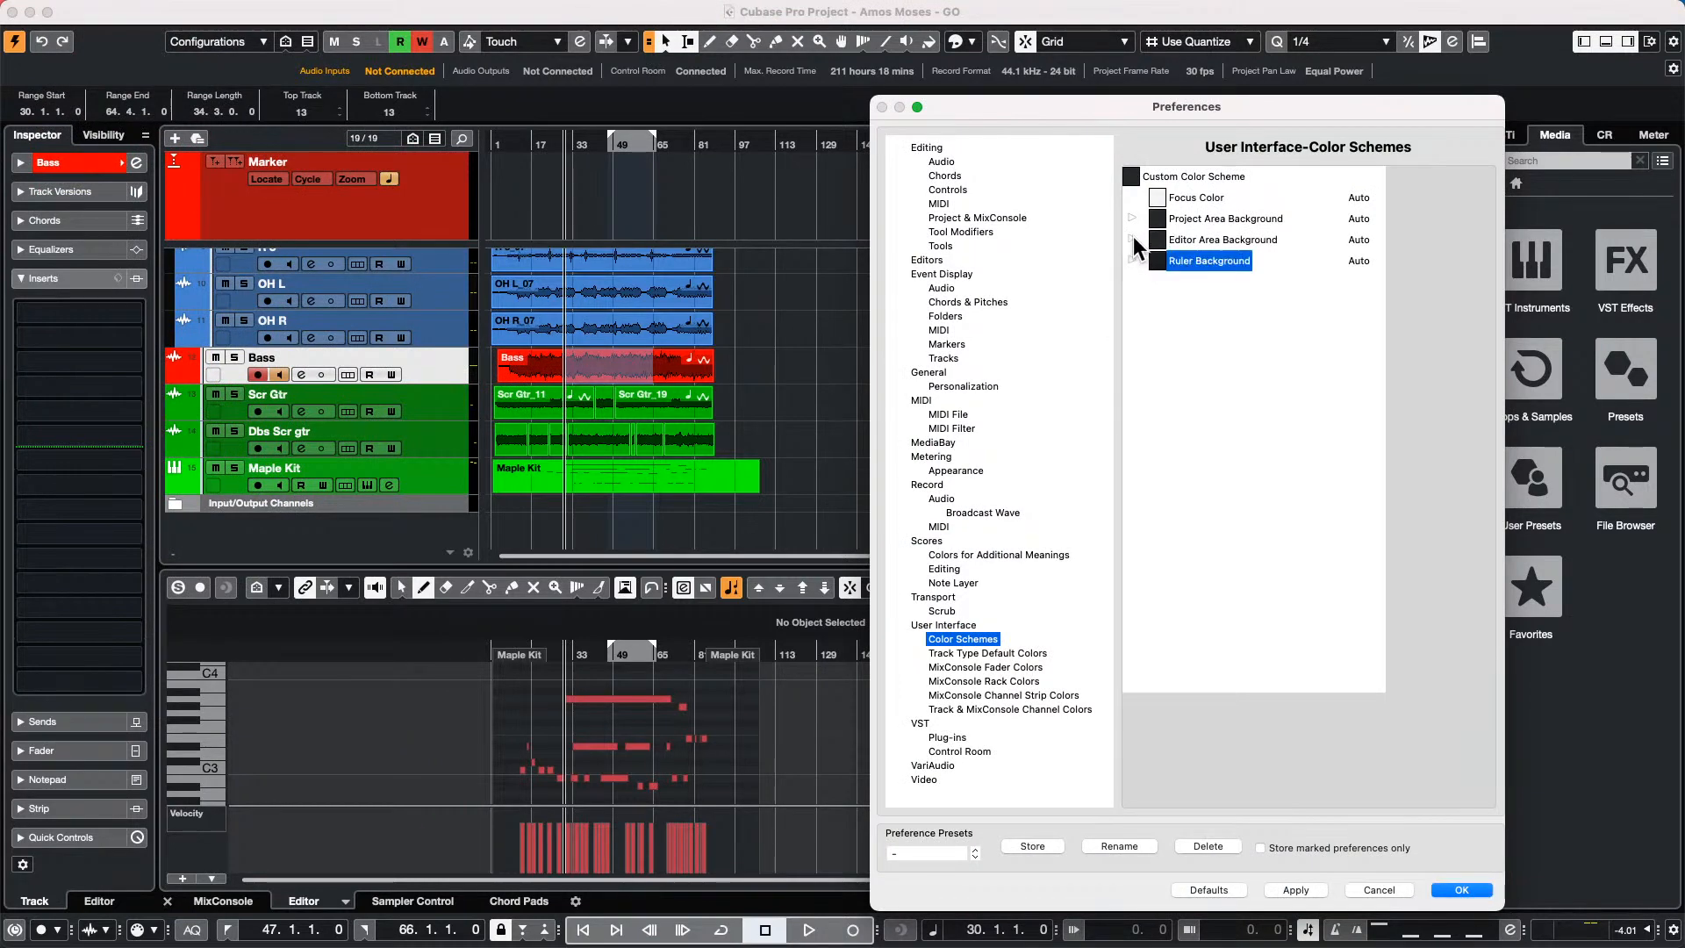
{"action": "left_click", "coordinate": [1133, 237]}
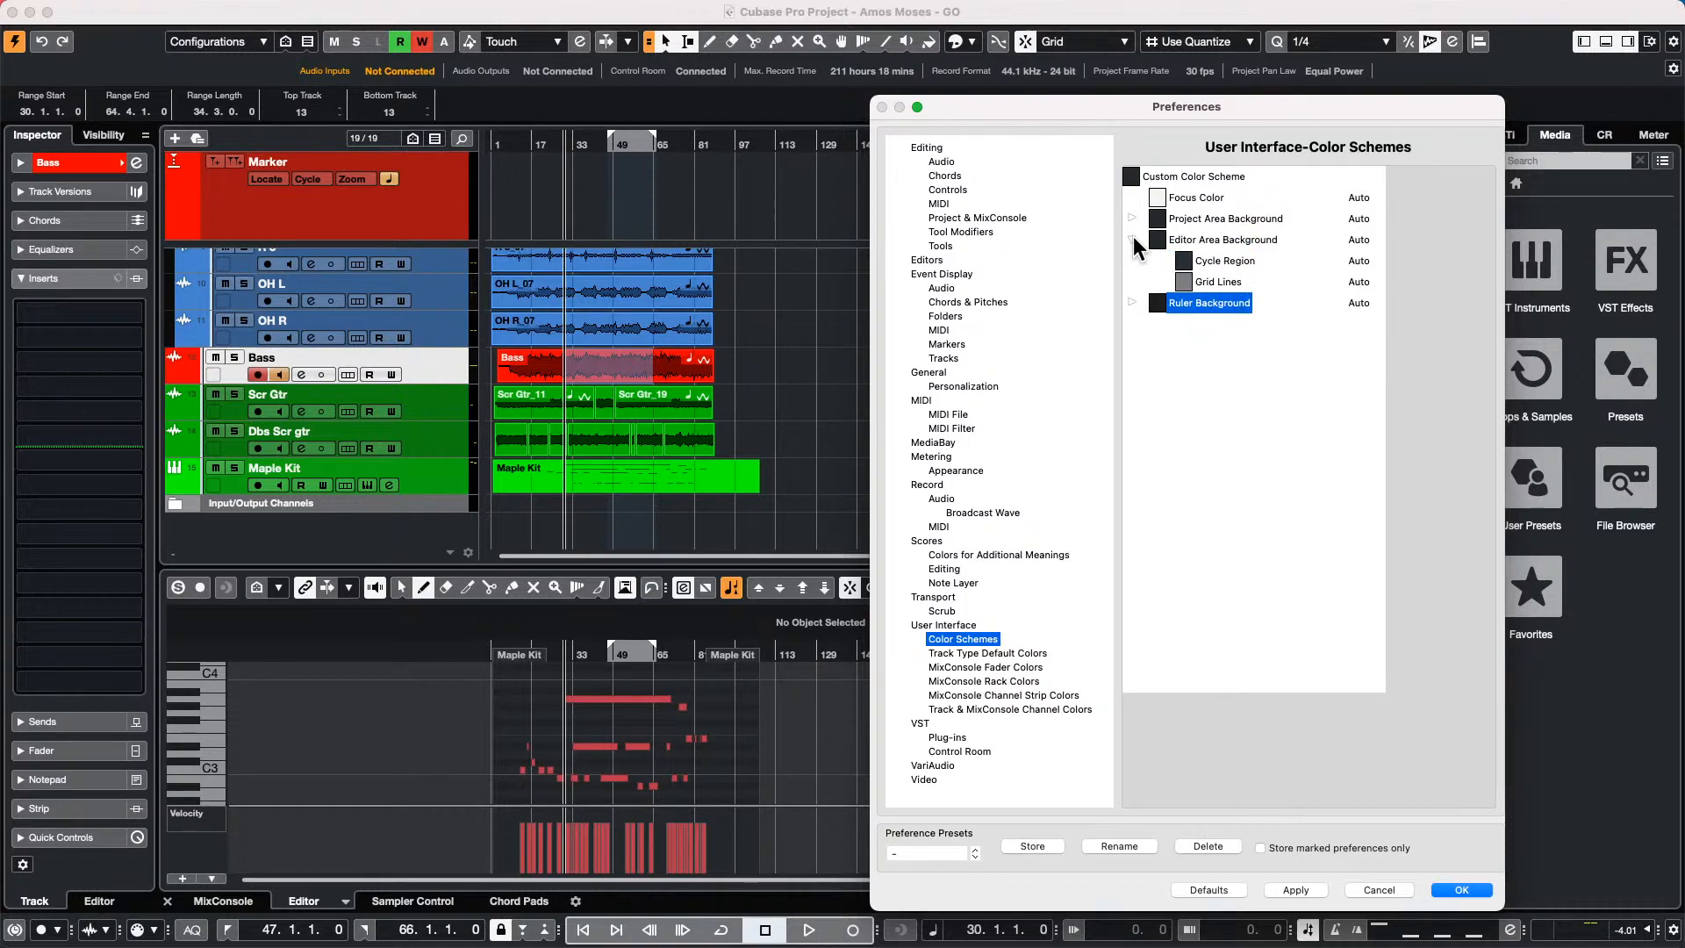
{"action": "left_click", "coordinate": [1131, 298]}
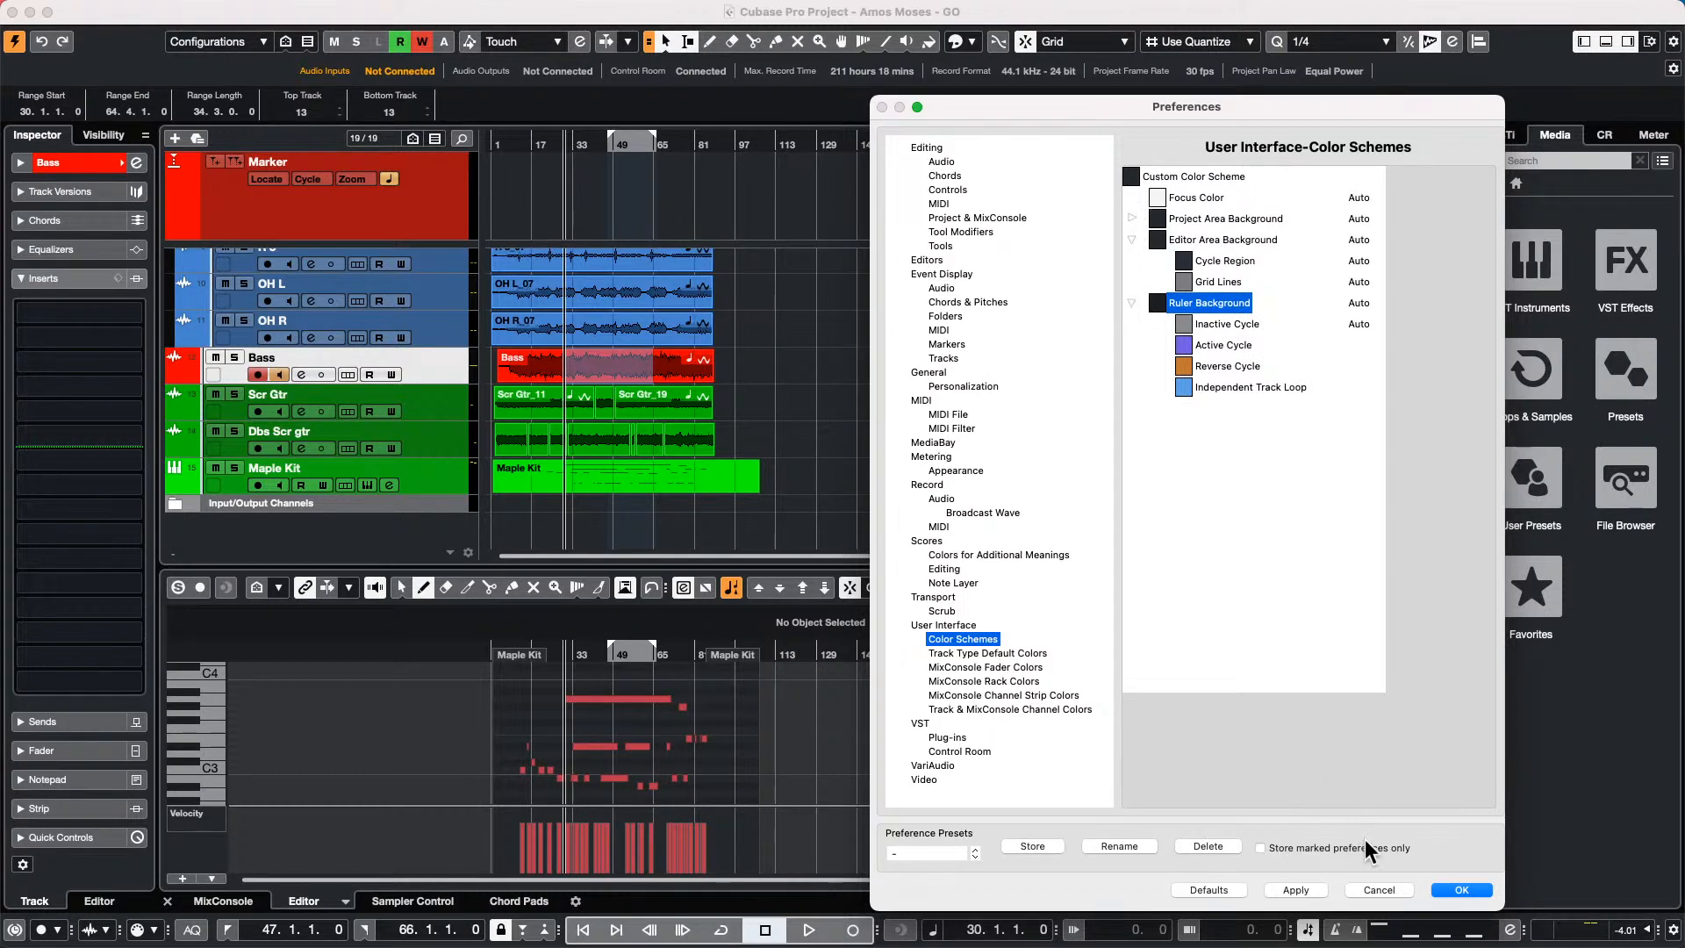
{"action": "left_click", "coordinate": [1395, 892]}
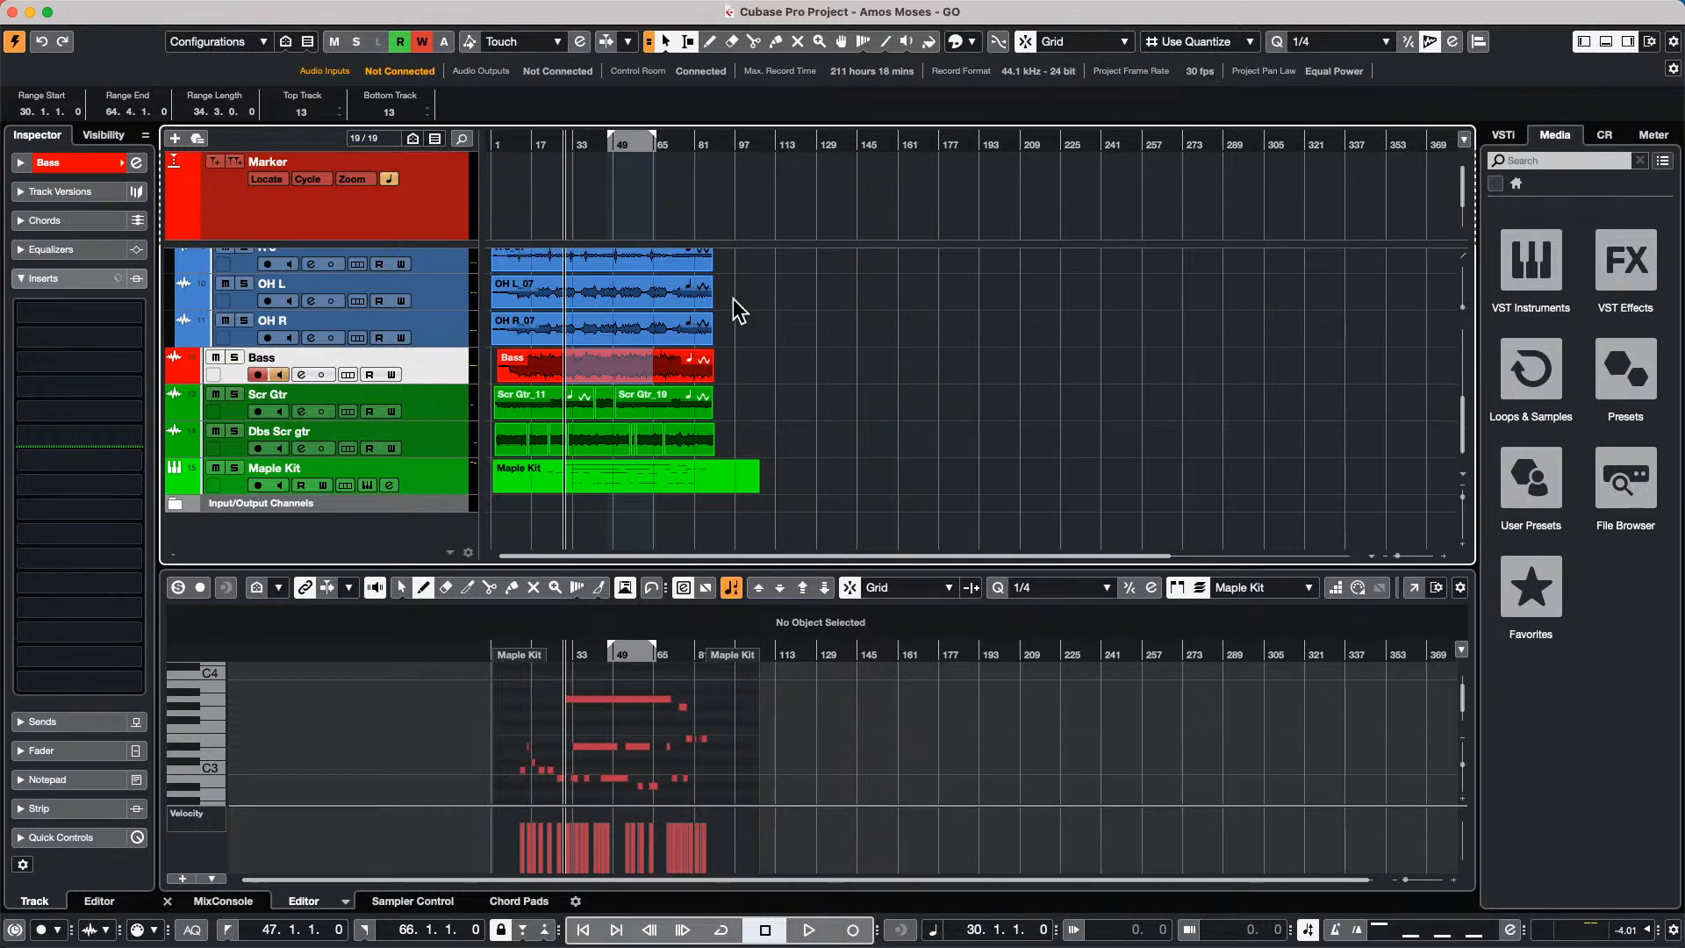
Select the Maple Kit part in the project's event display.
{"action": "left_click", "coordinate": [600, 488]}
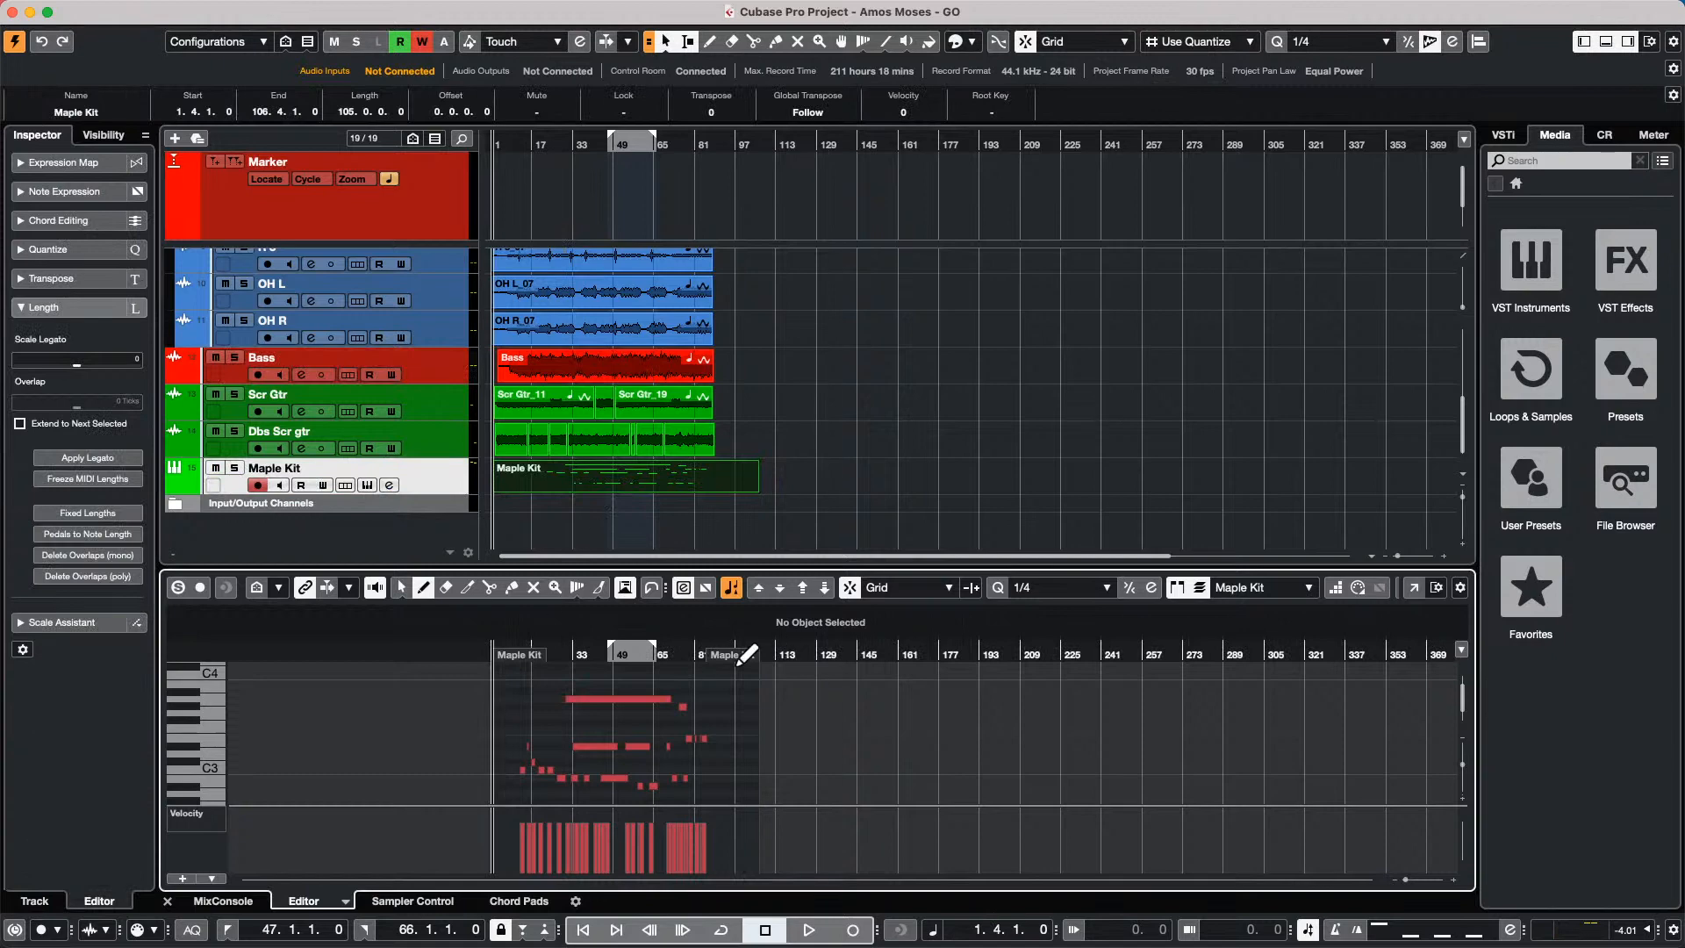
Redraw the Maple Kit part's note velocities with one freehand sweep across the whole velocity lane.
{"action": "mouse_move", "coordinate": [526, 847]}
{"action": "left_mouse_down"}
{"action": "mouse_move", "coordinate": [707, 829]}
{"action": "mouse_move", "coordinate": [763, 855]}
{"action": "left_mouse_up"}
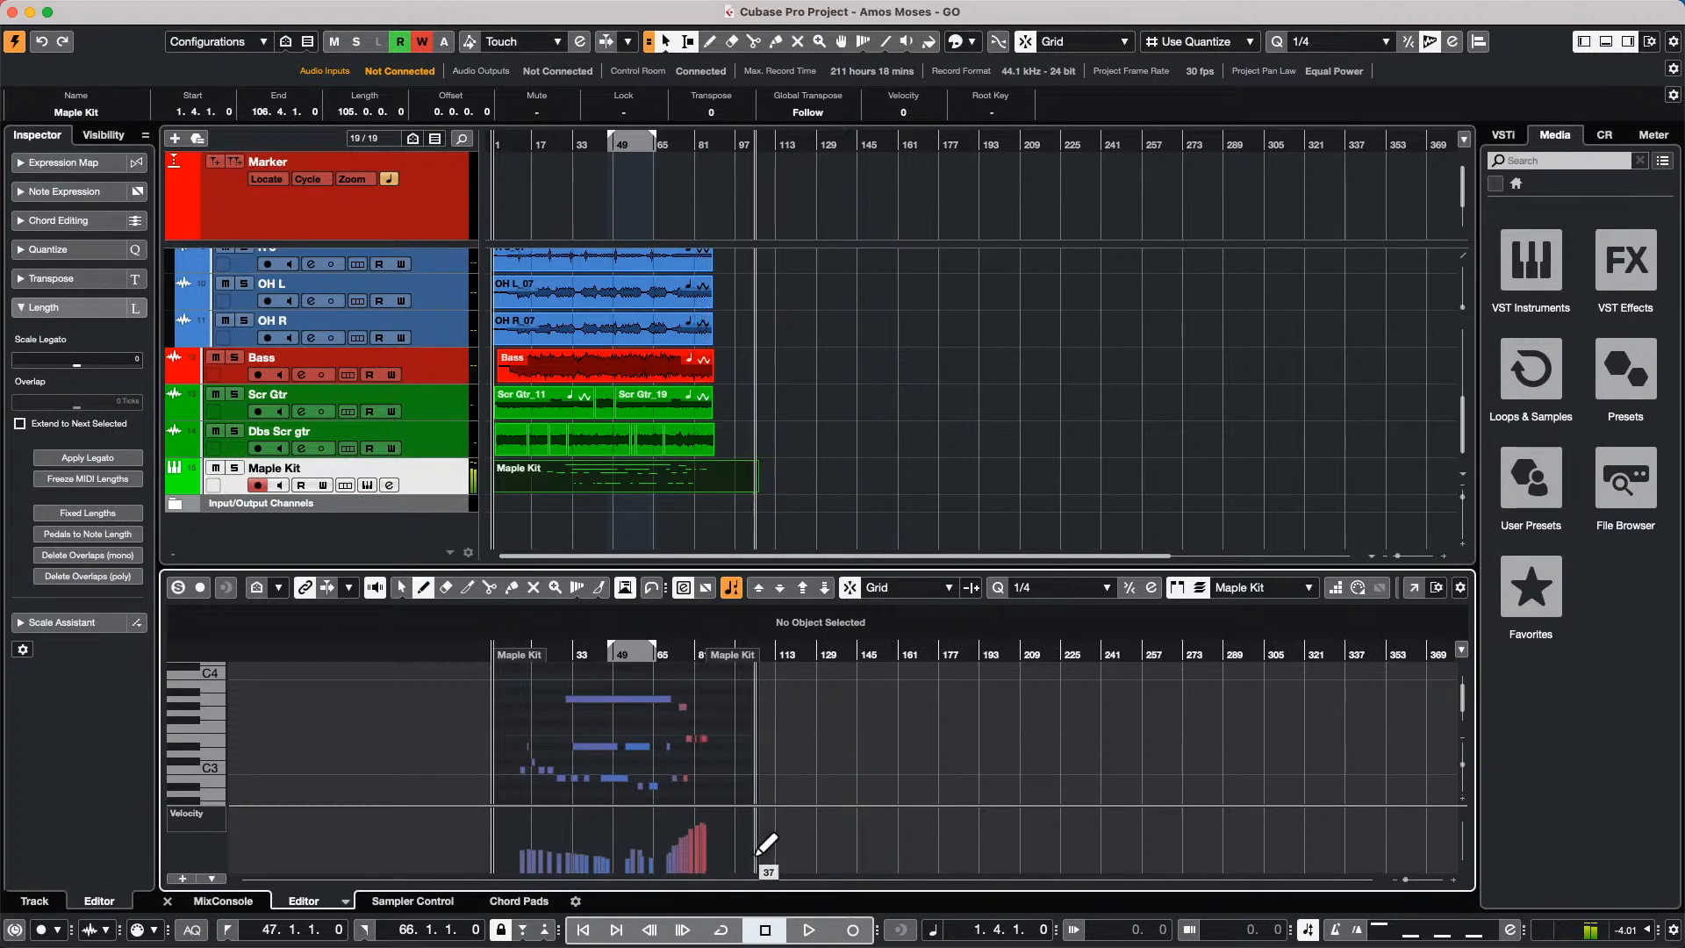
{"action": "mouse_move", "coordinate": [393, 7]}
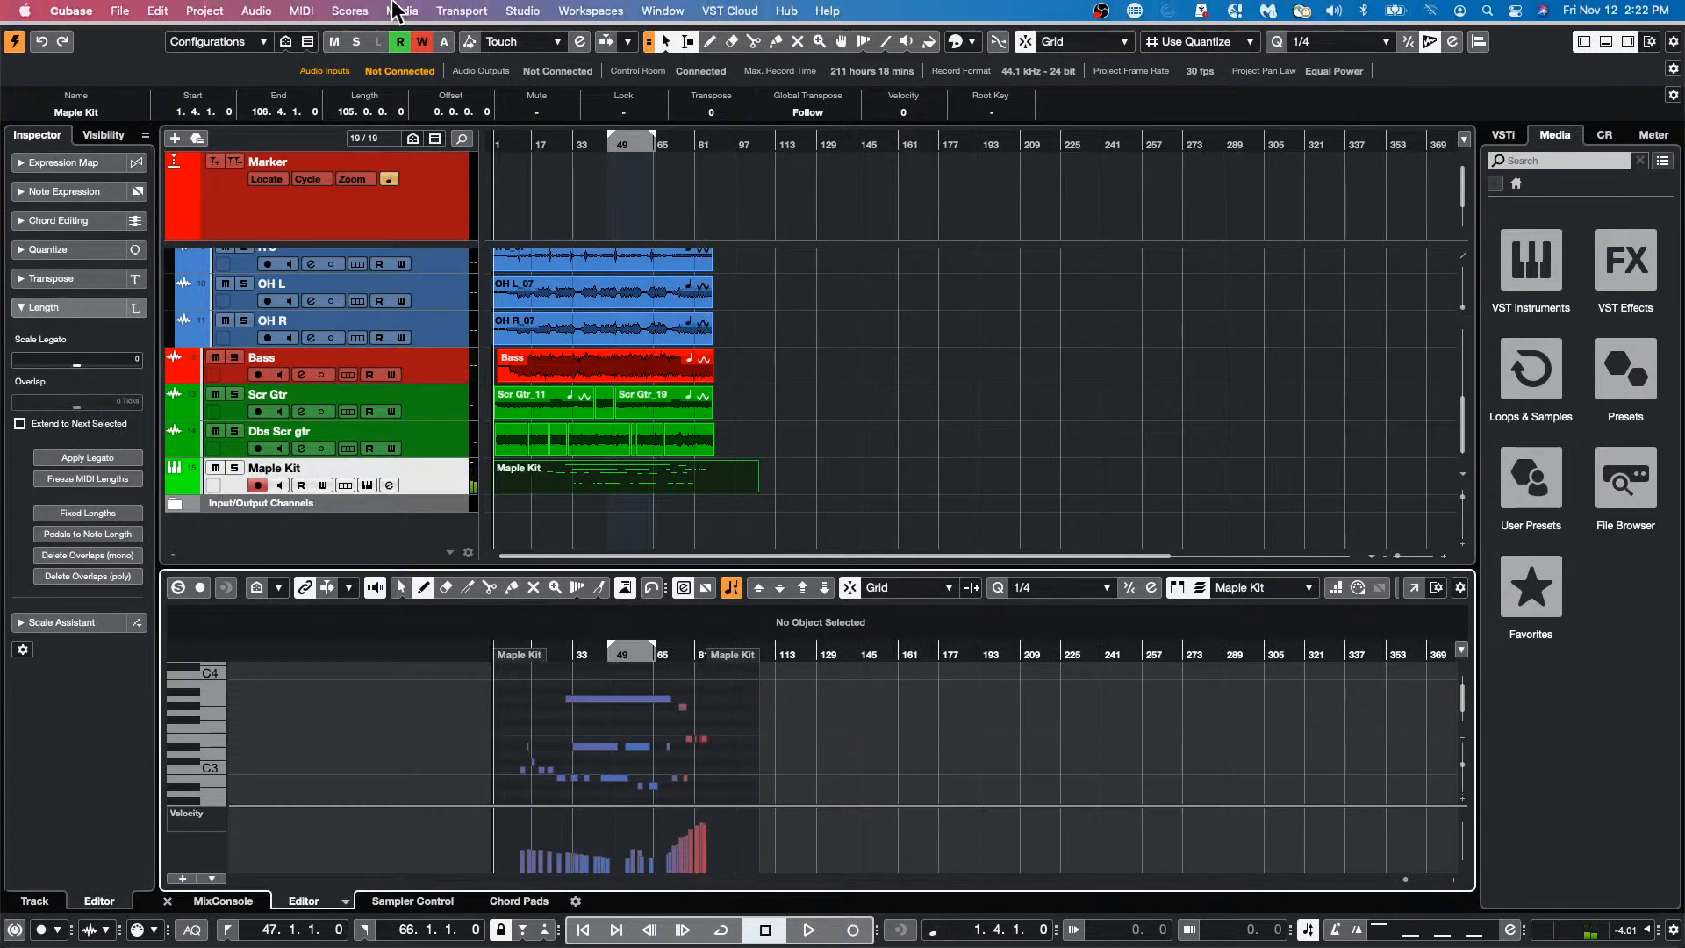
Browse the MIDI logical presets, open the Logical Editor with the Transform function, and remove its existing action line.
{"action": "left_click", "coordinate": [298, 11]}
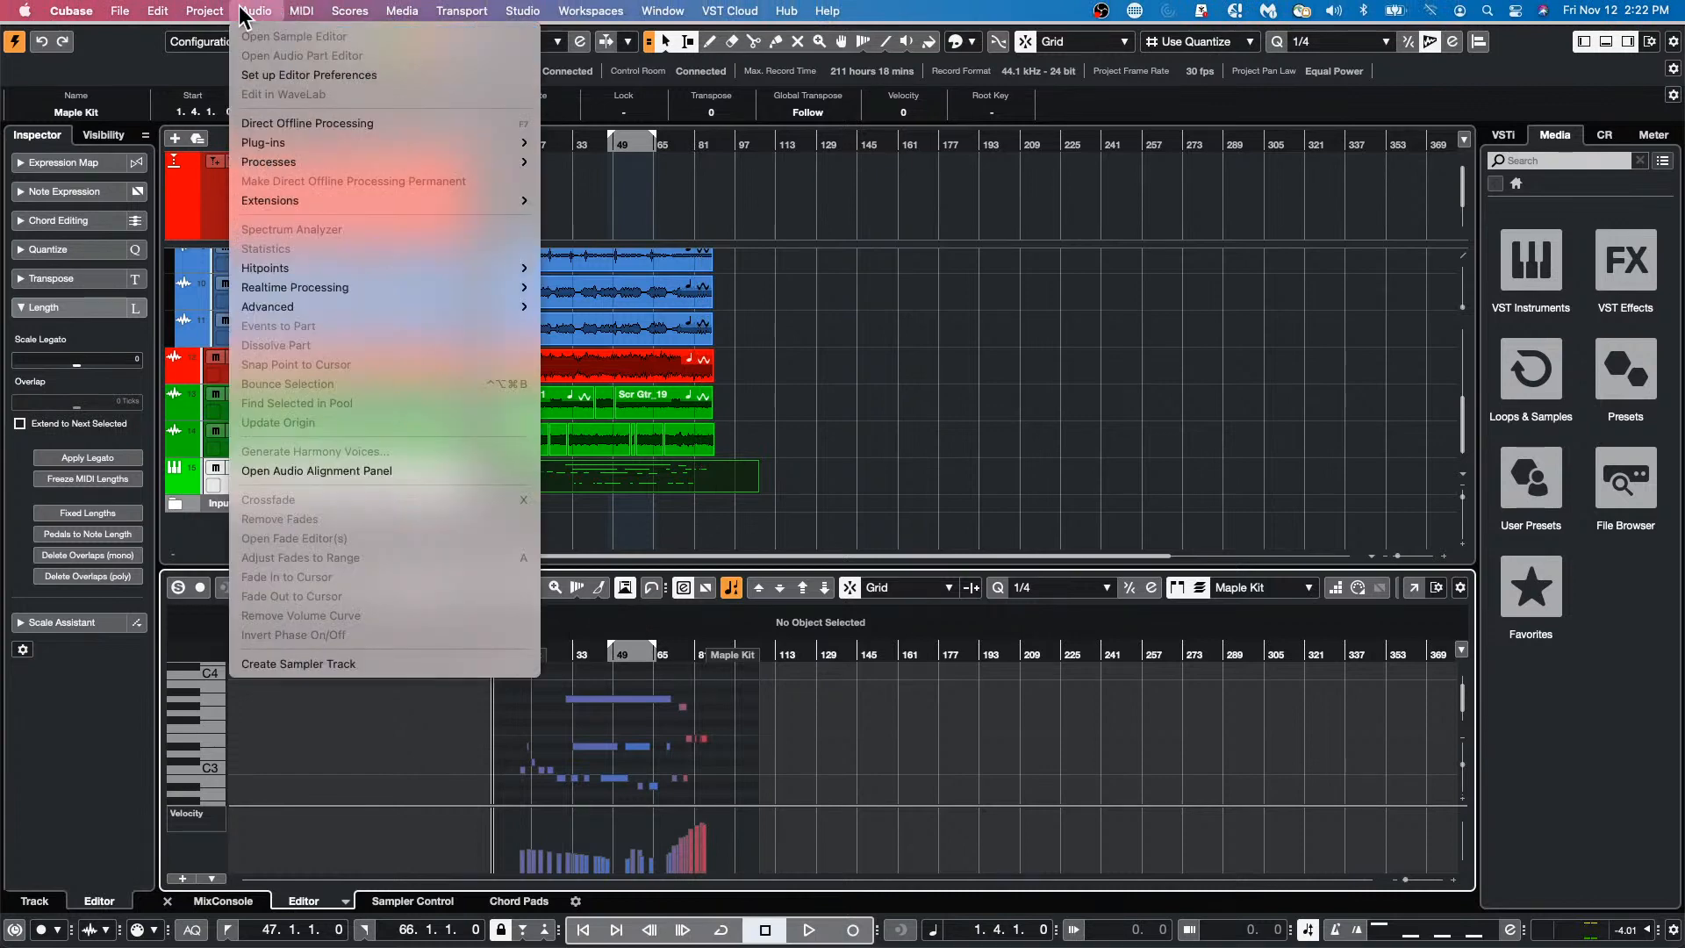
{"action": "mouse_move", "coordinate": [165, 12]}
{"action": "mouse_move", "coordinate": [276, 10]}
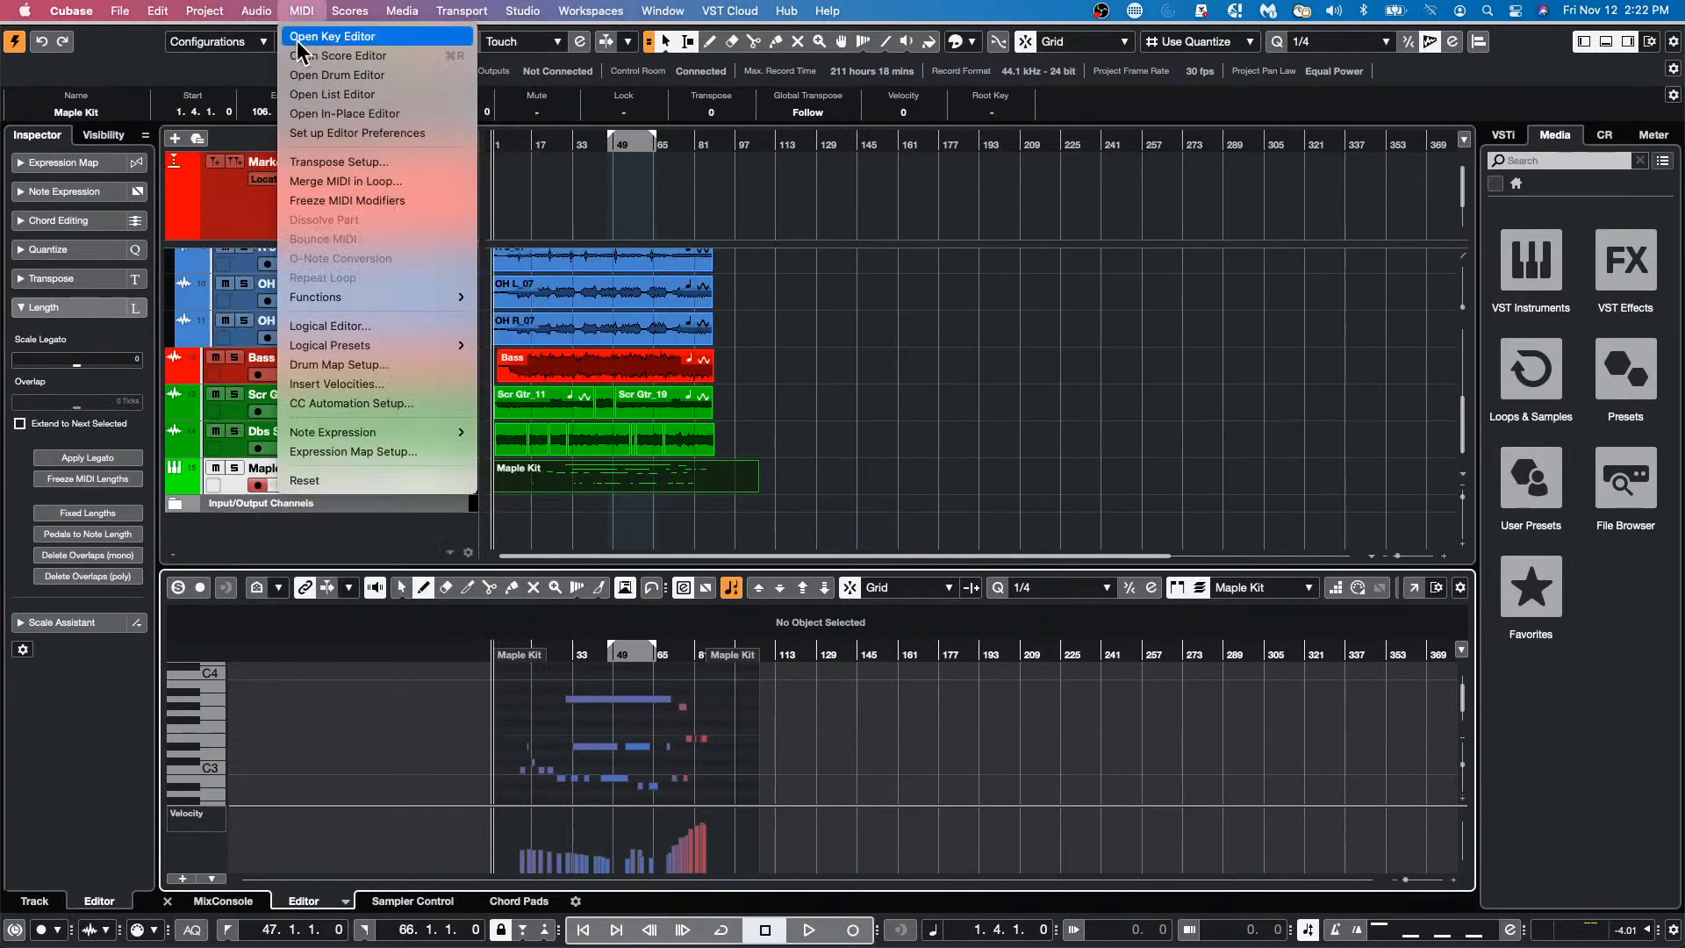
{"action": "mouse_move", "coordinate": [312, 347]}
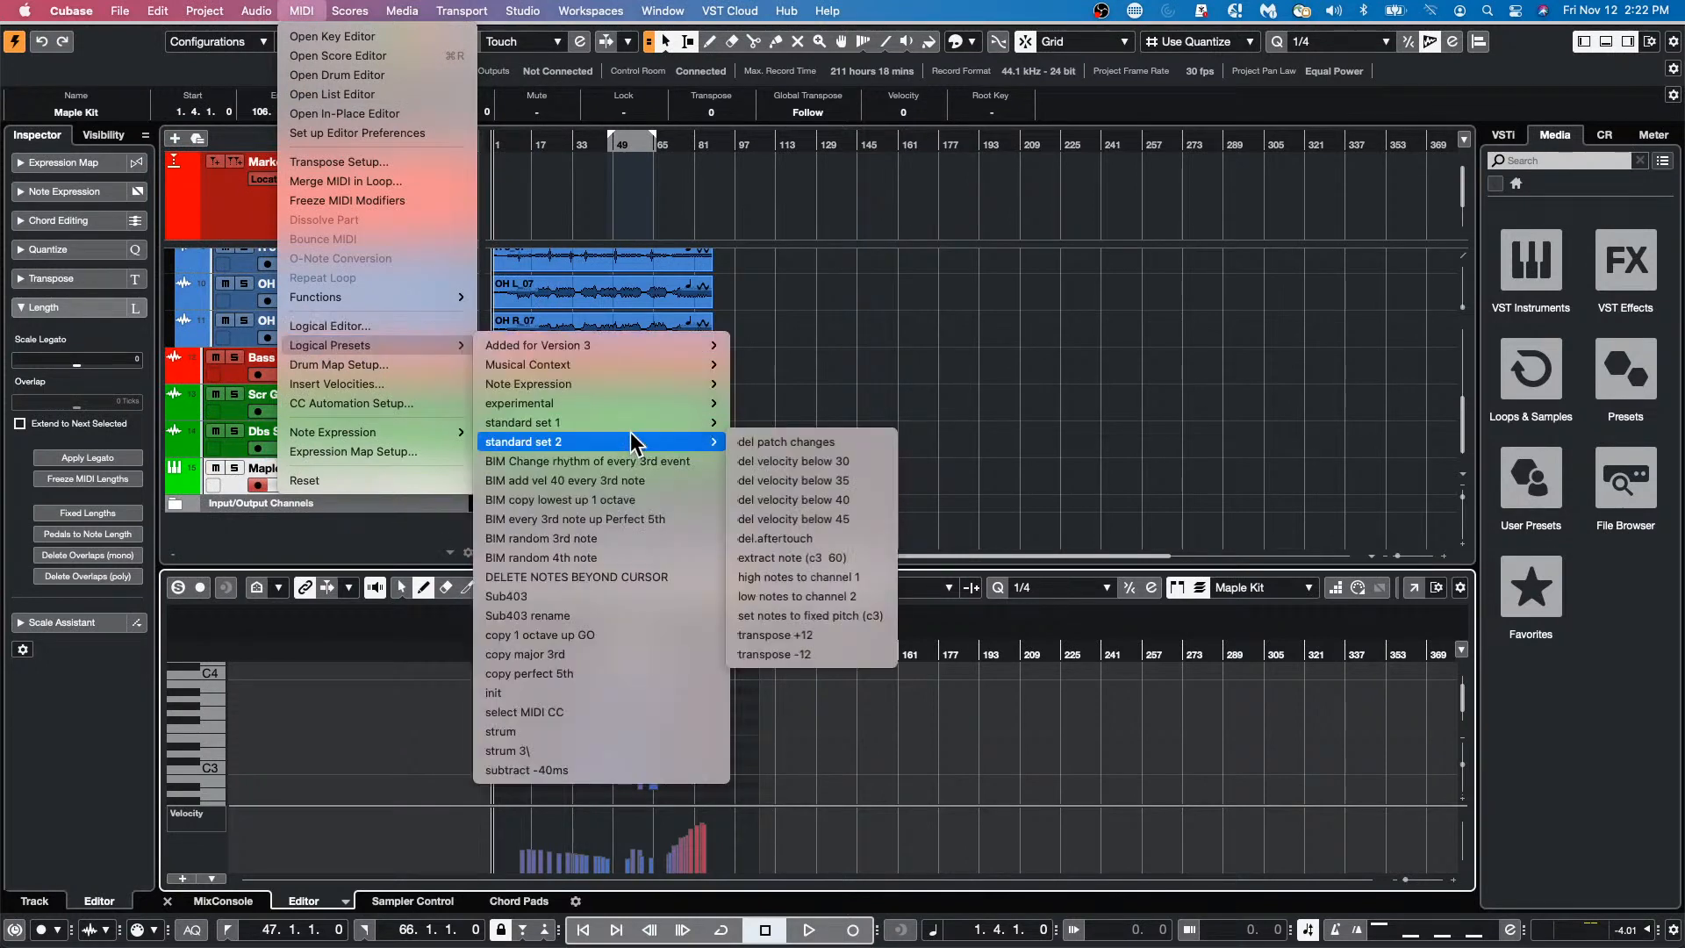
{"action": "mouse_move", "coordinate": [632, 426]}
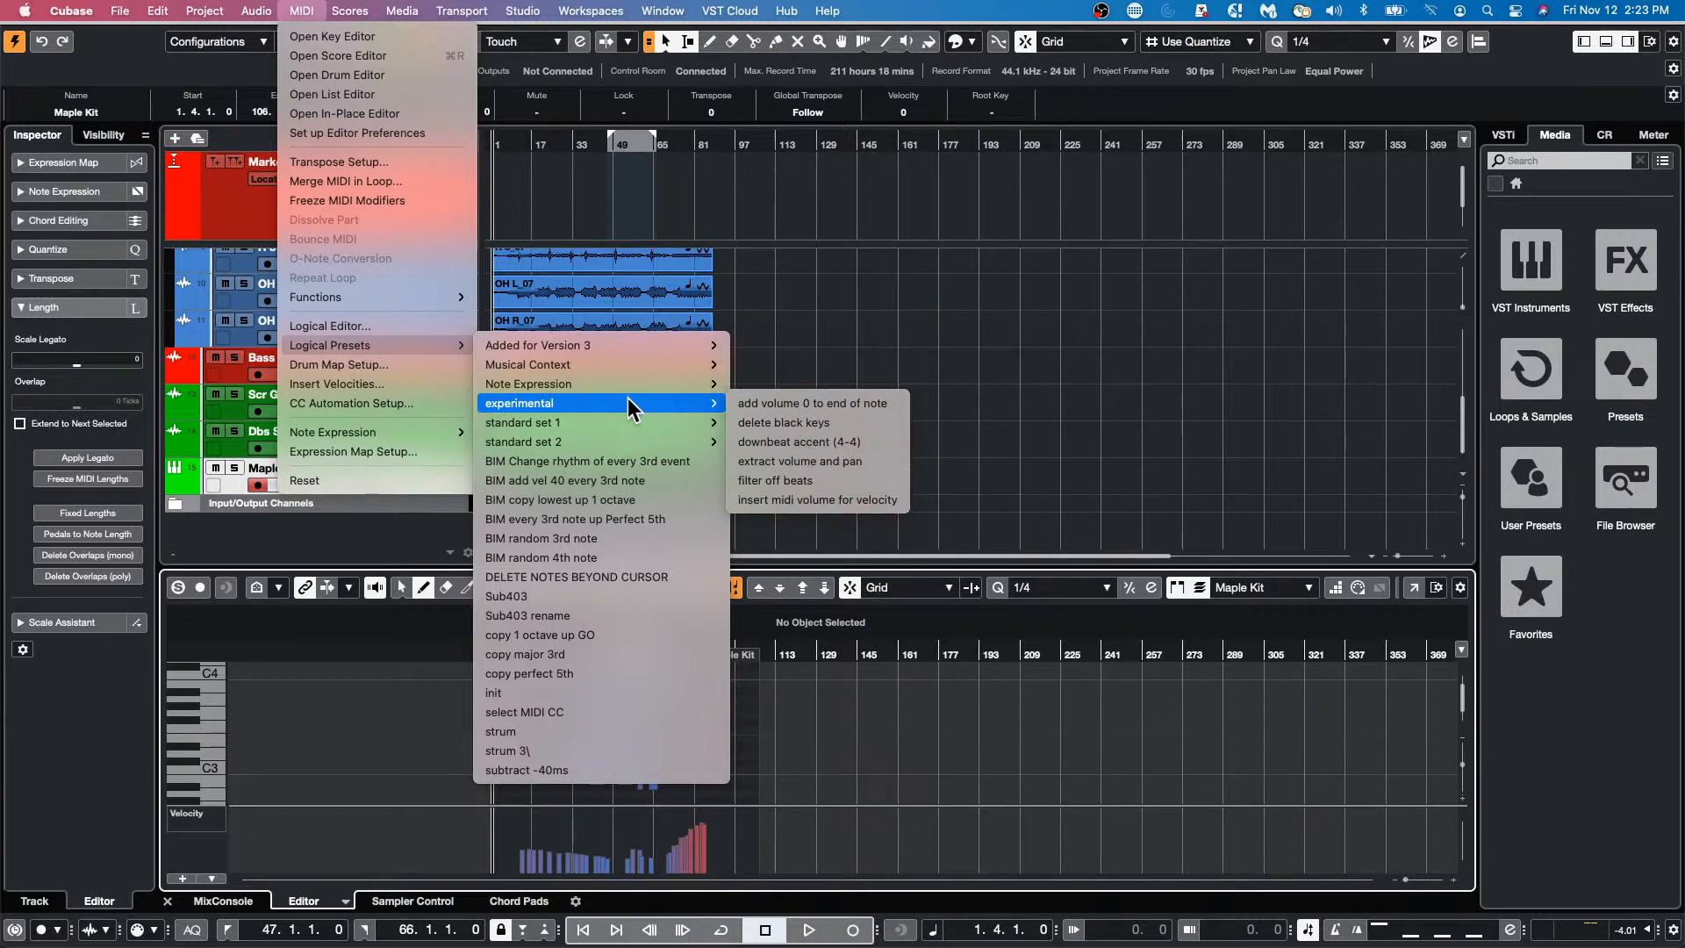
{"action": "mouse_move", "coordinate": [629, 369]}
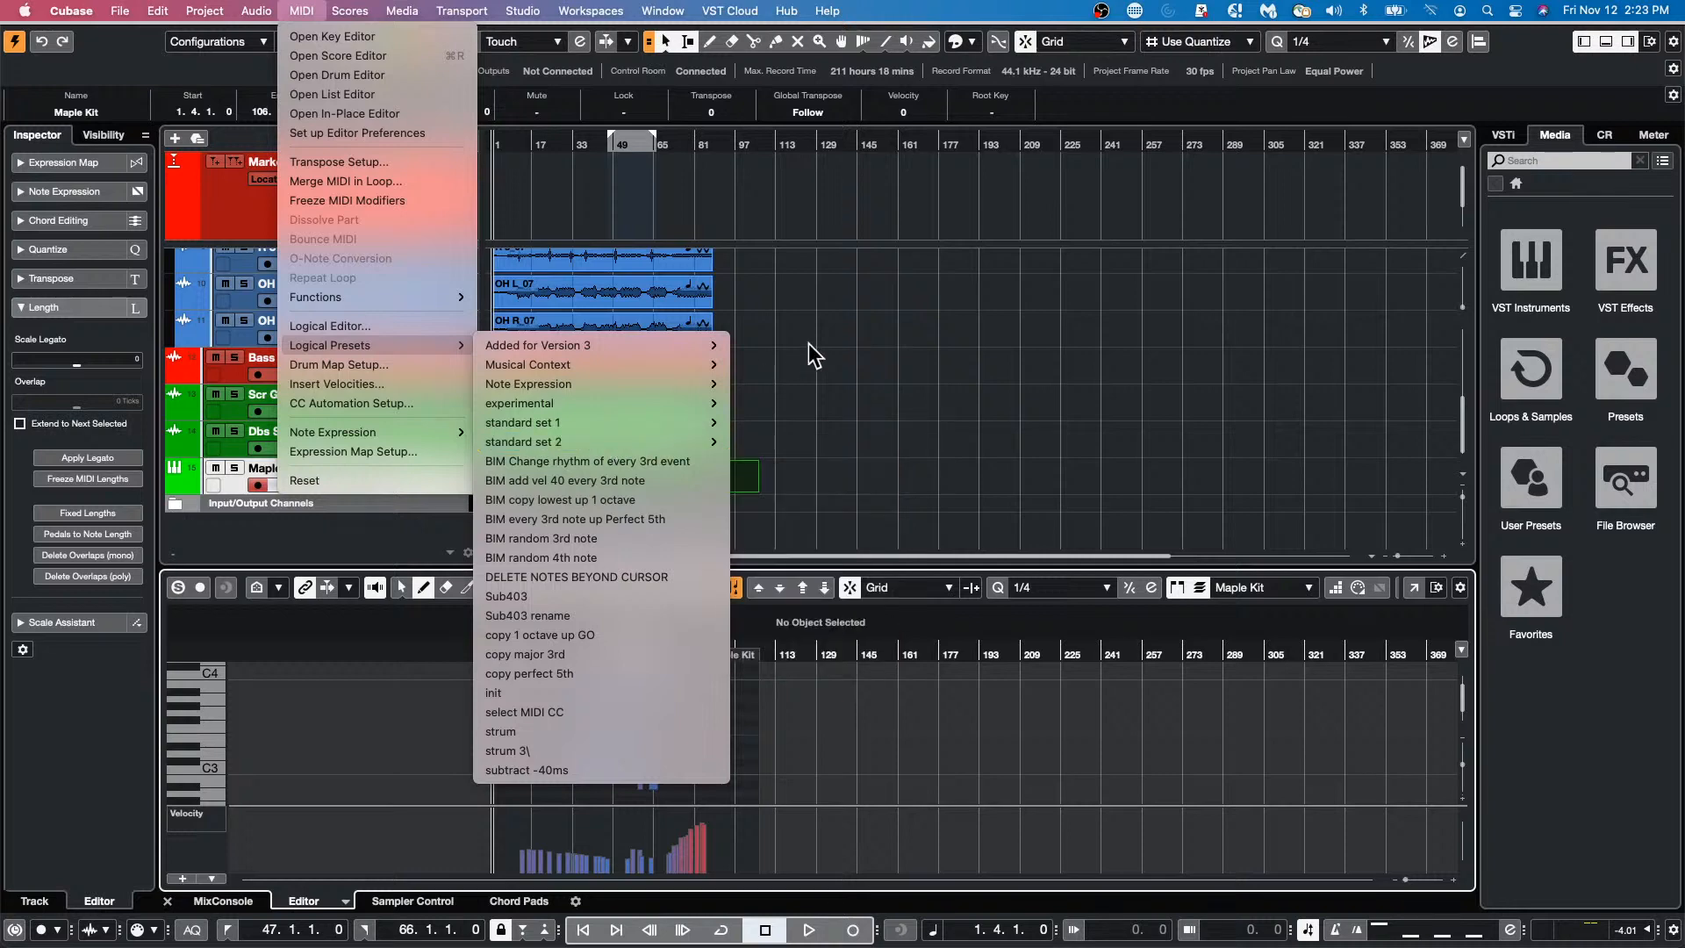
{"action": "left_click", "coordinate": [425, 326]}
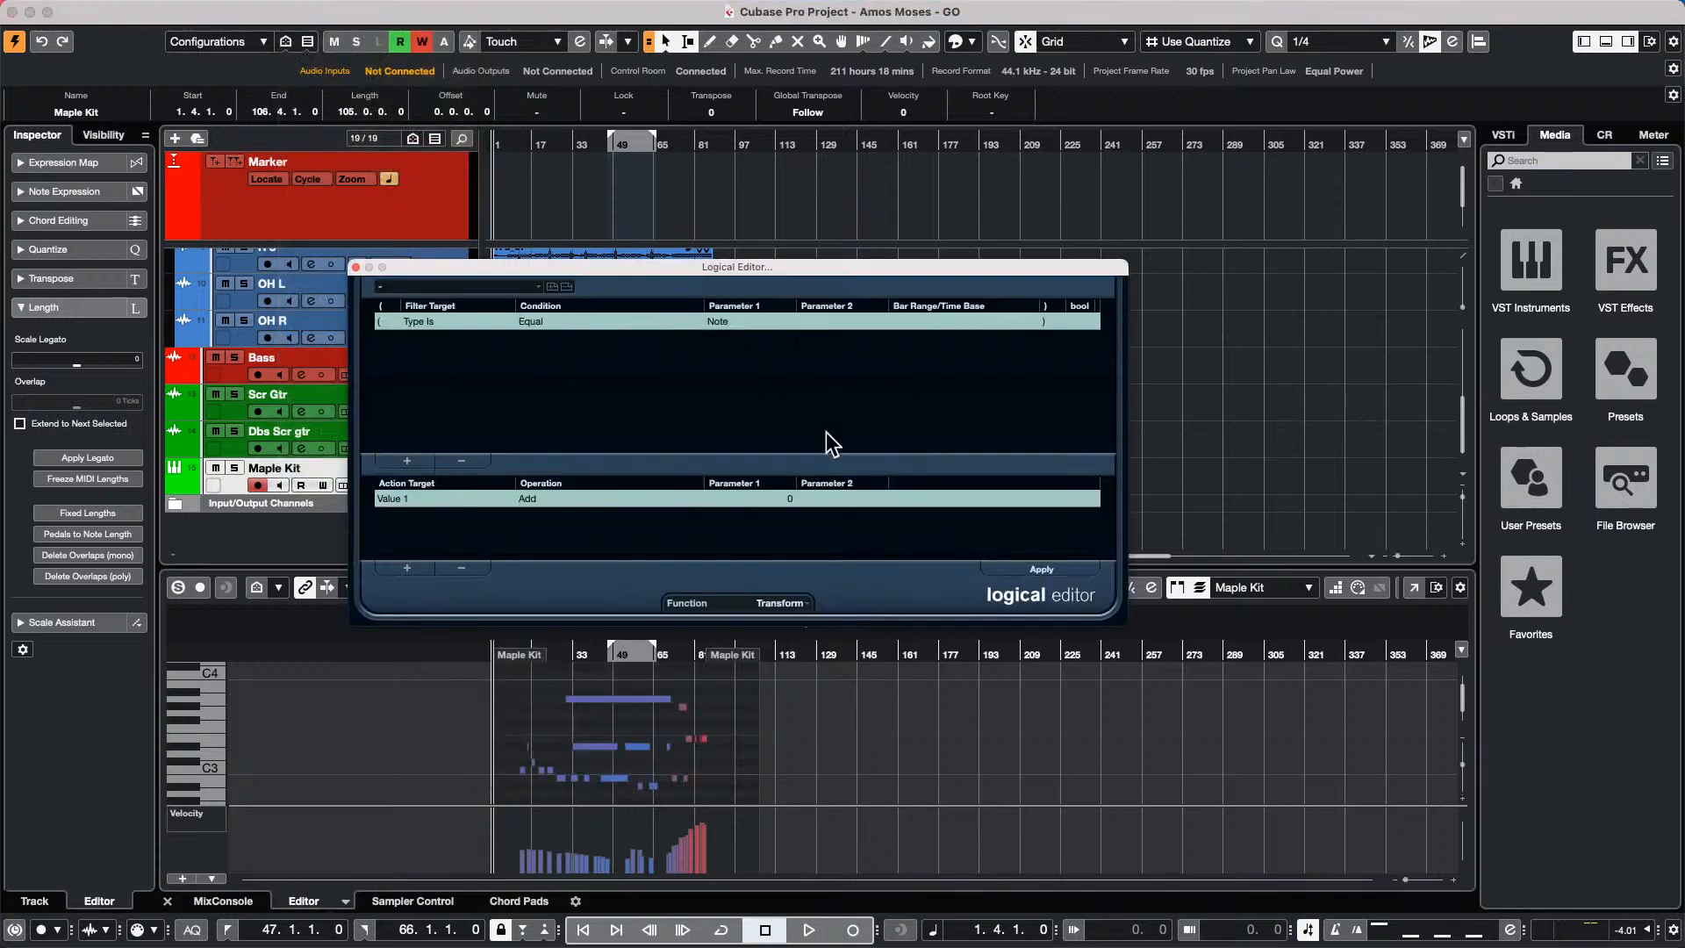
{"action": "left_click", "coordinate": [789, 604]}
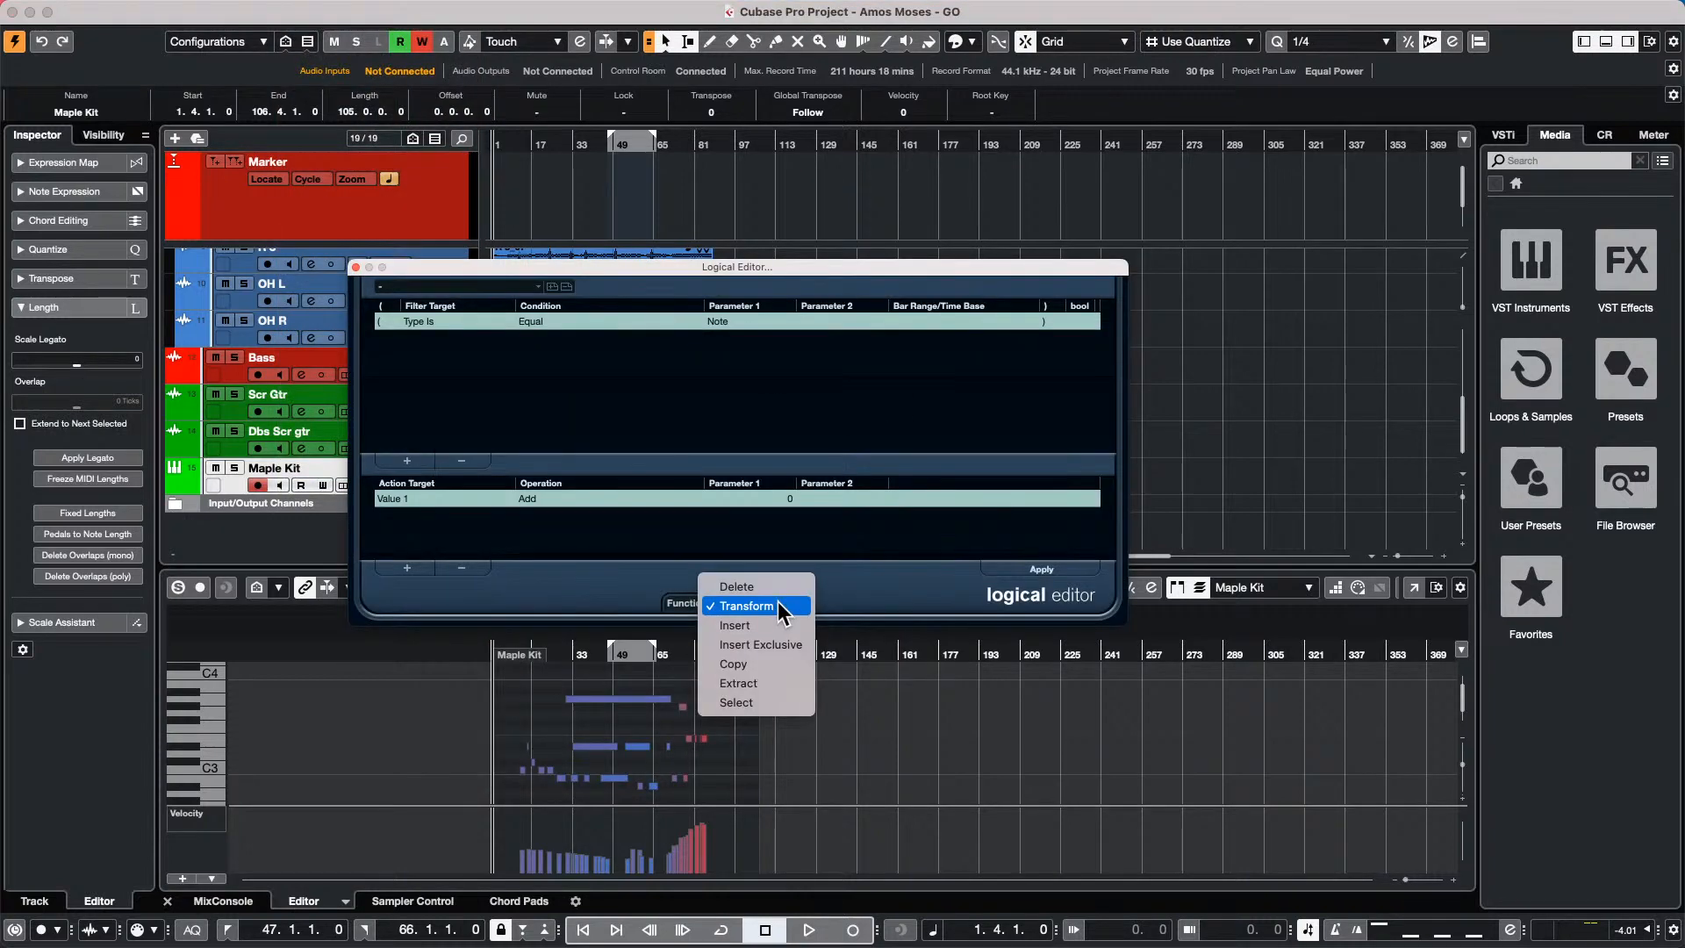
{"action": "left_click", "coordinate": [777, 605]}
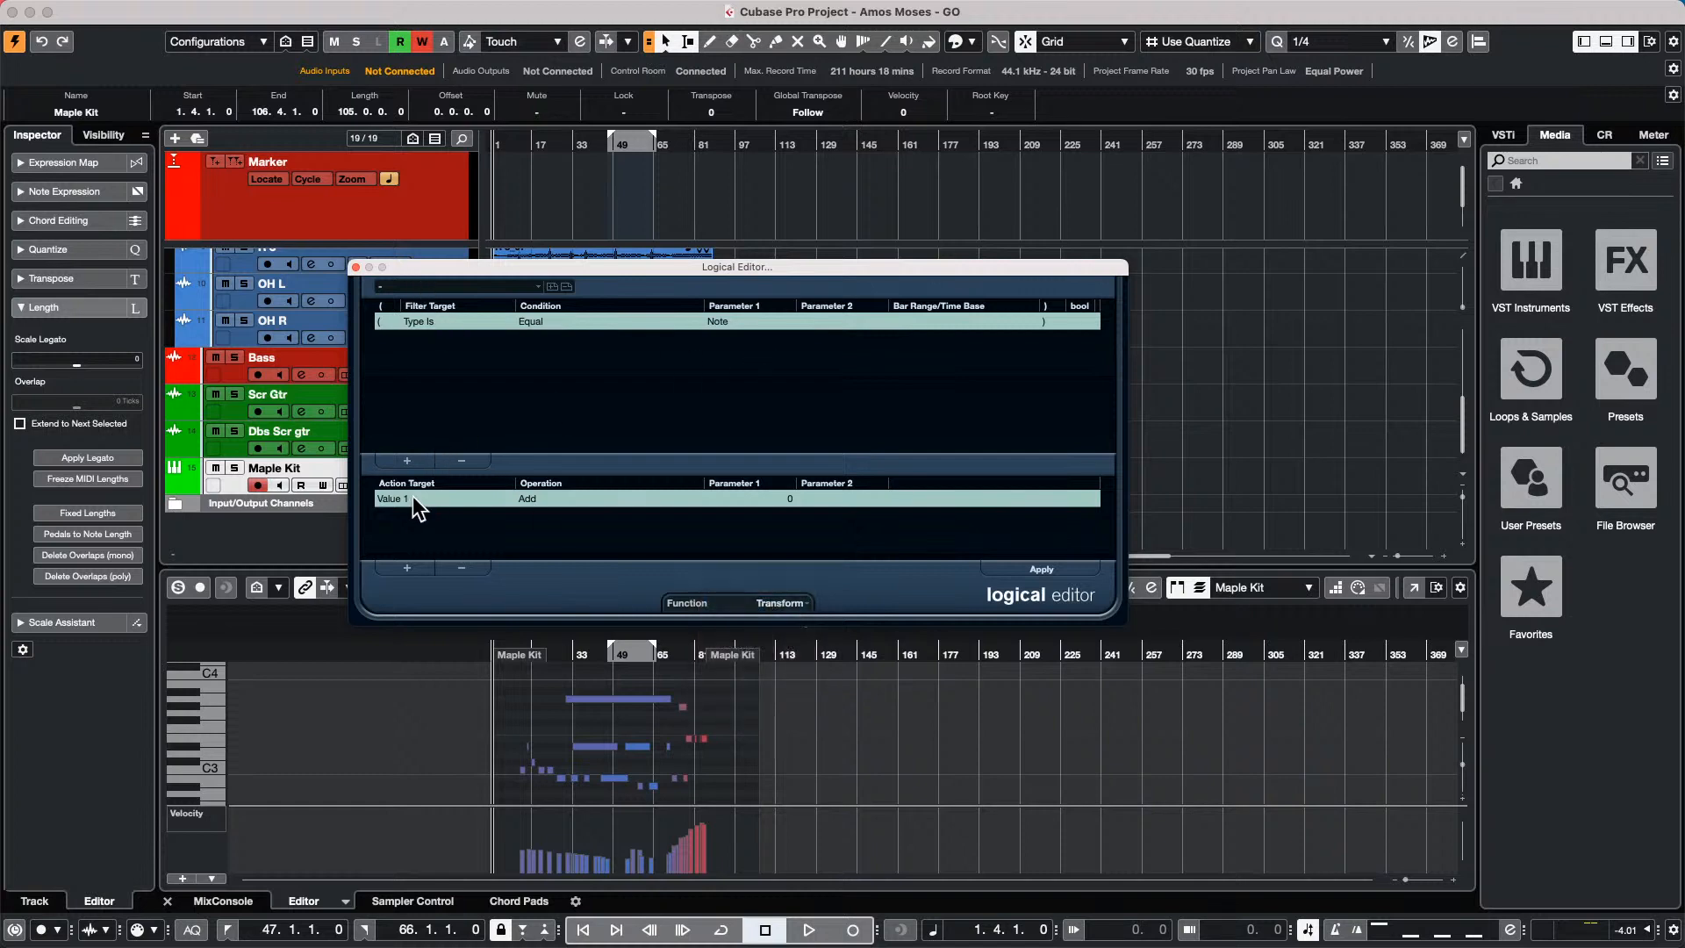
{"action": "left_click", "coordinate": [441, 567]}
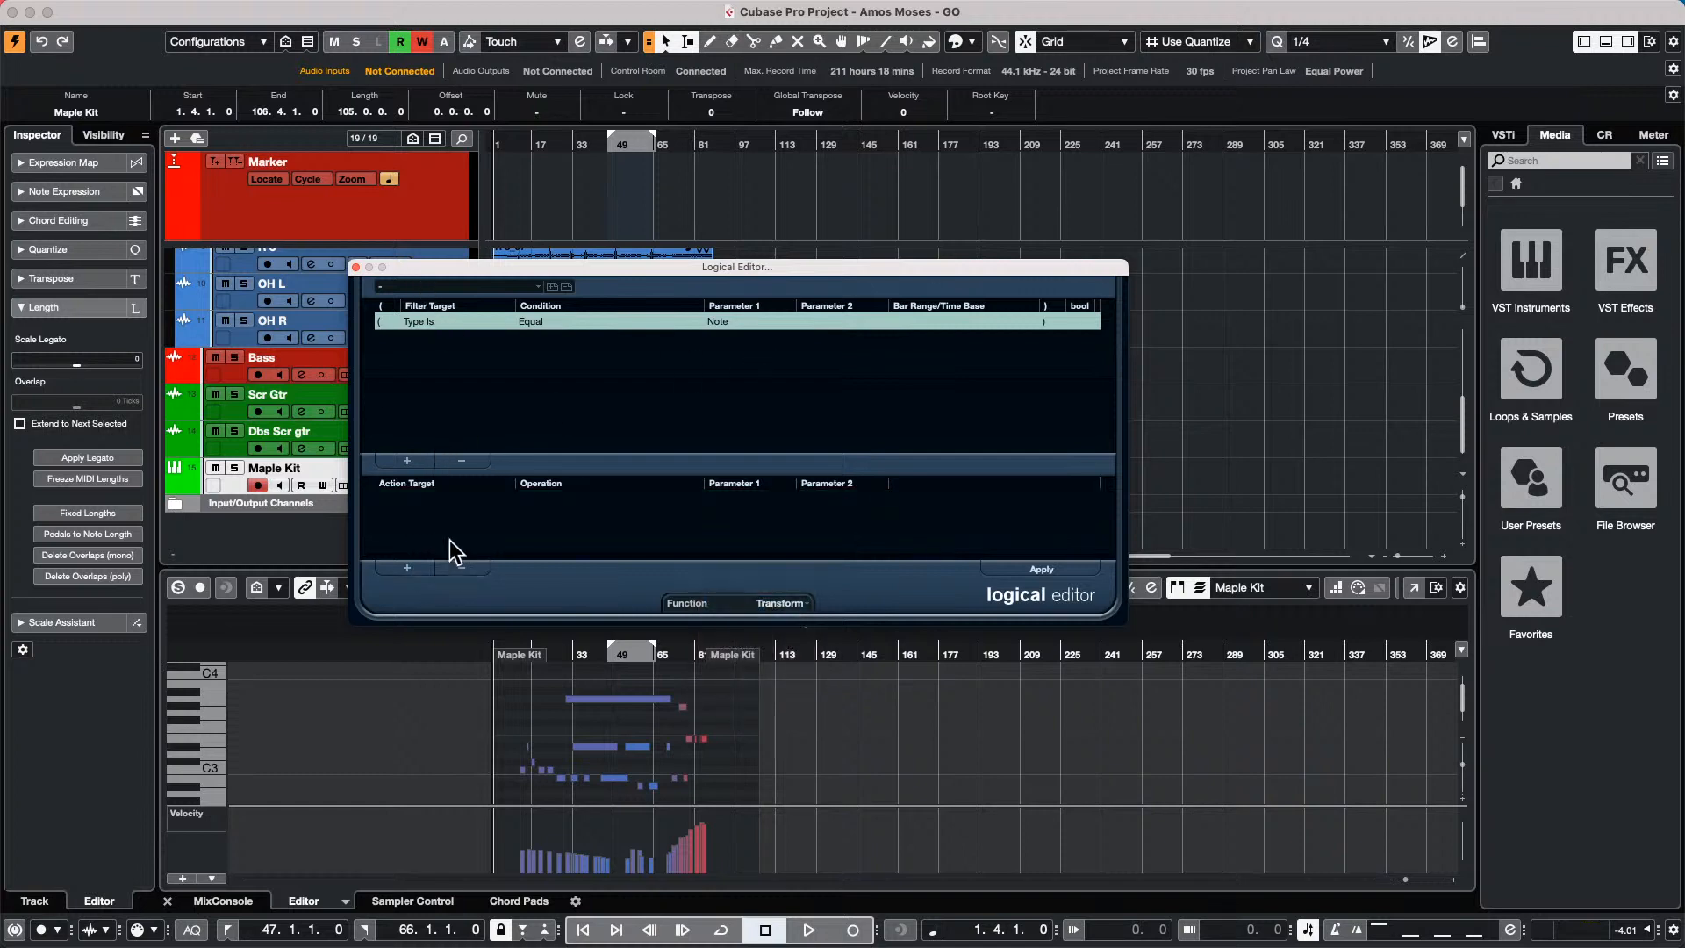
{"action": "left_click", "coordinate": [408, 461]}
{"action": "left_click", "coordinate": [430, 339]}
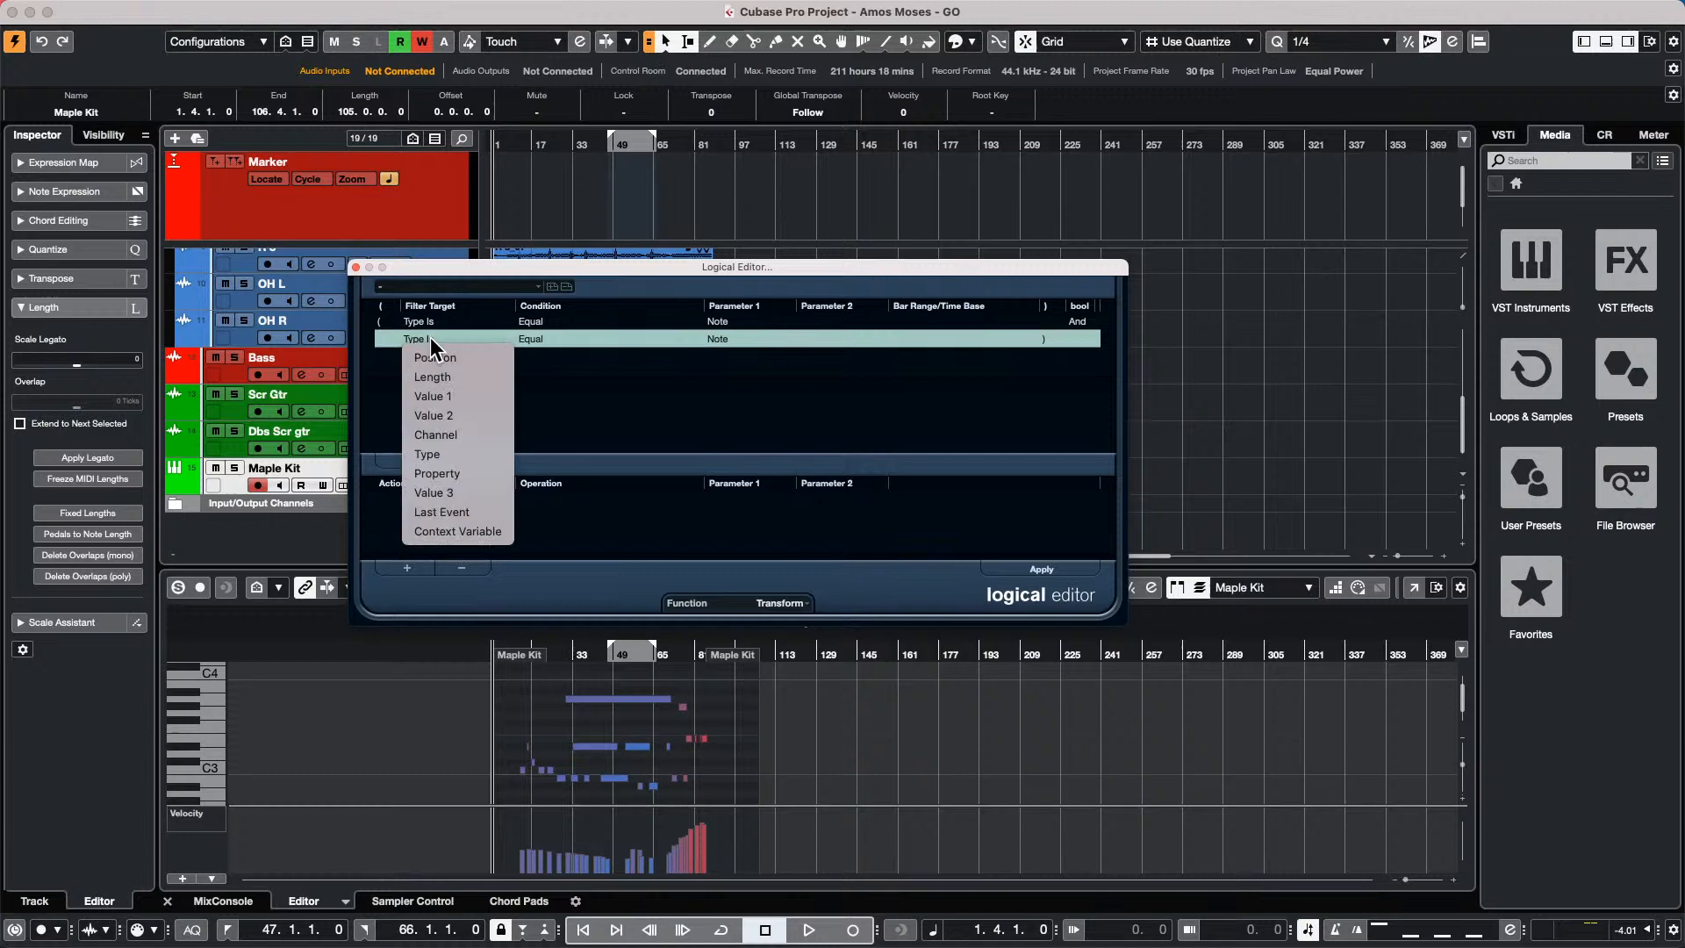
{"action": "left_click", "coordinate": [438, 412]}
{"action": "left_click", "coordinate": [553, 338]}
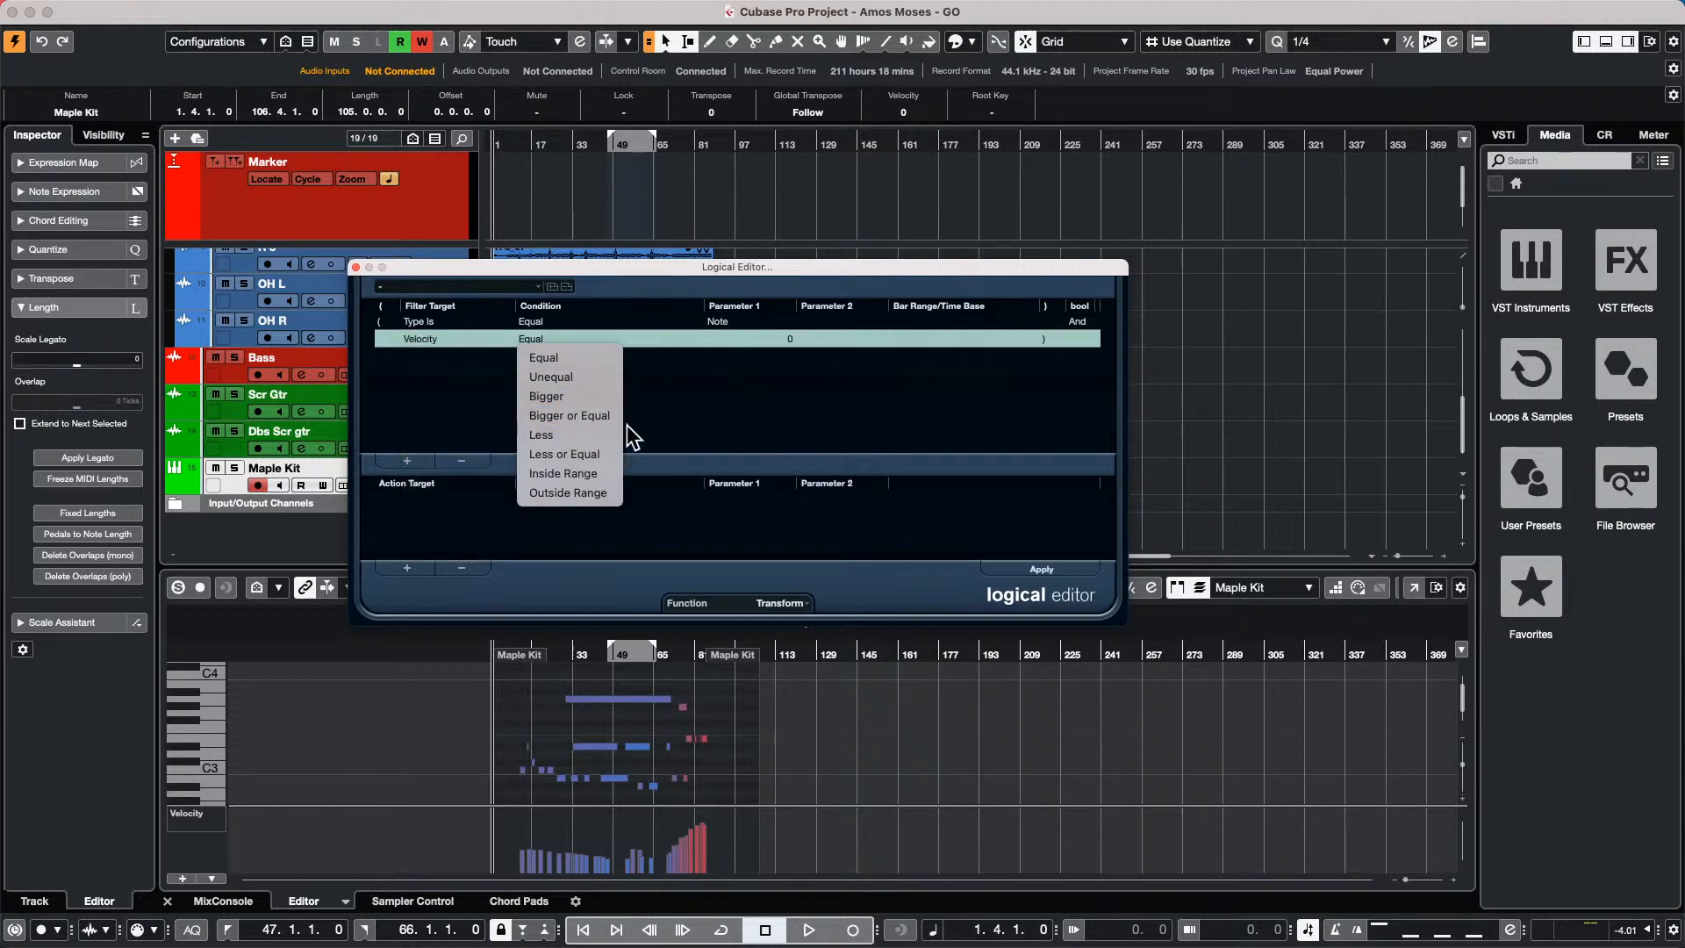
{"action": "left_click", "coordinate": [636, 393]}
{"action": "left_click", "coordinate": [463, 459]}
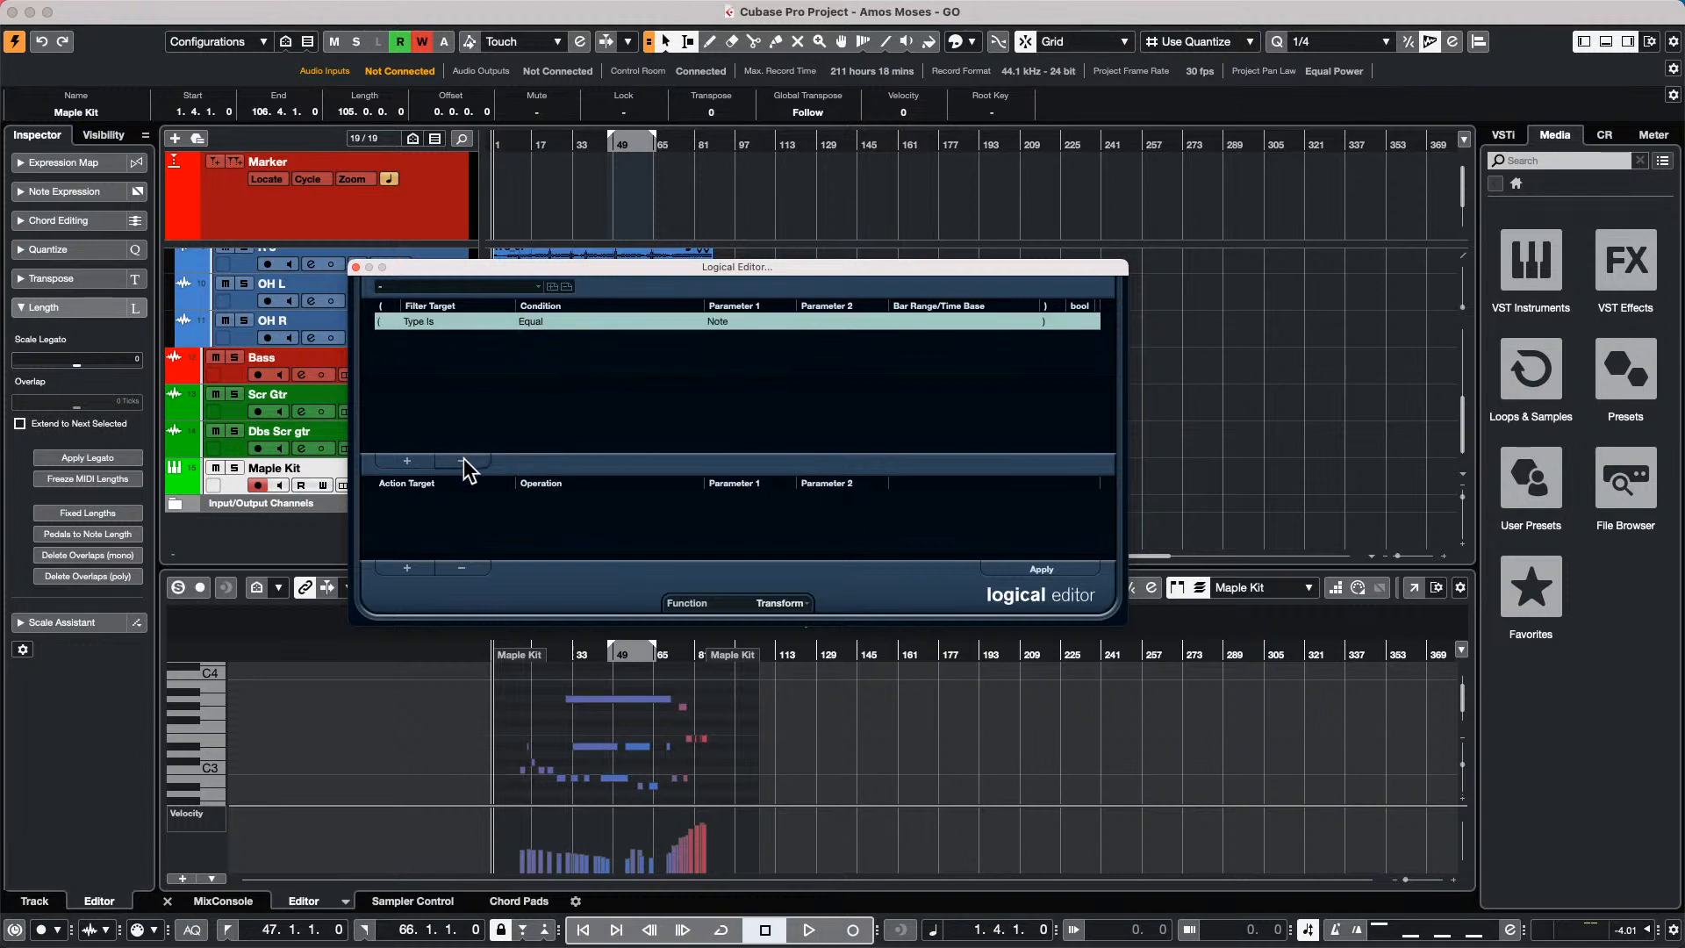
Add an action that sets Value 2 to a fixed value of 68 and apply it to the Maple Kit notes.
{"action": "left_click", "coordinate": [406, 566]}
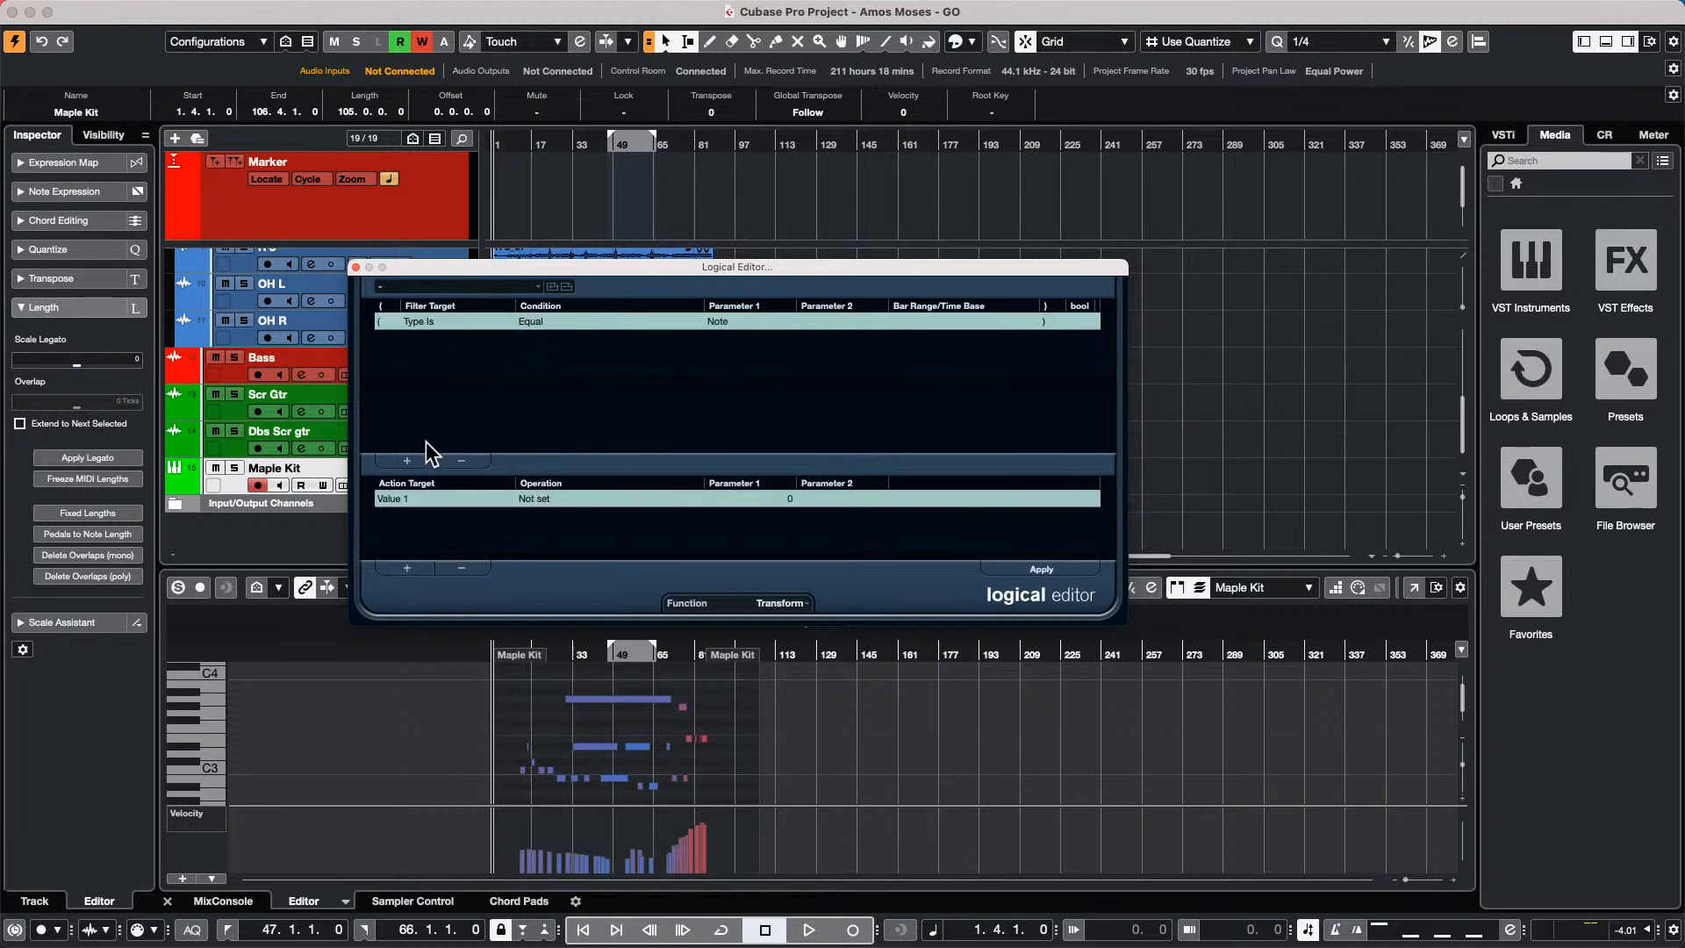
{"action": "left_click", "coordinate": [407, 498]}
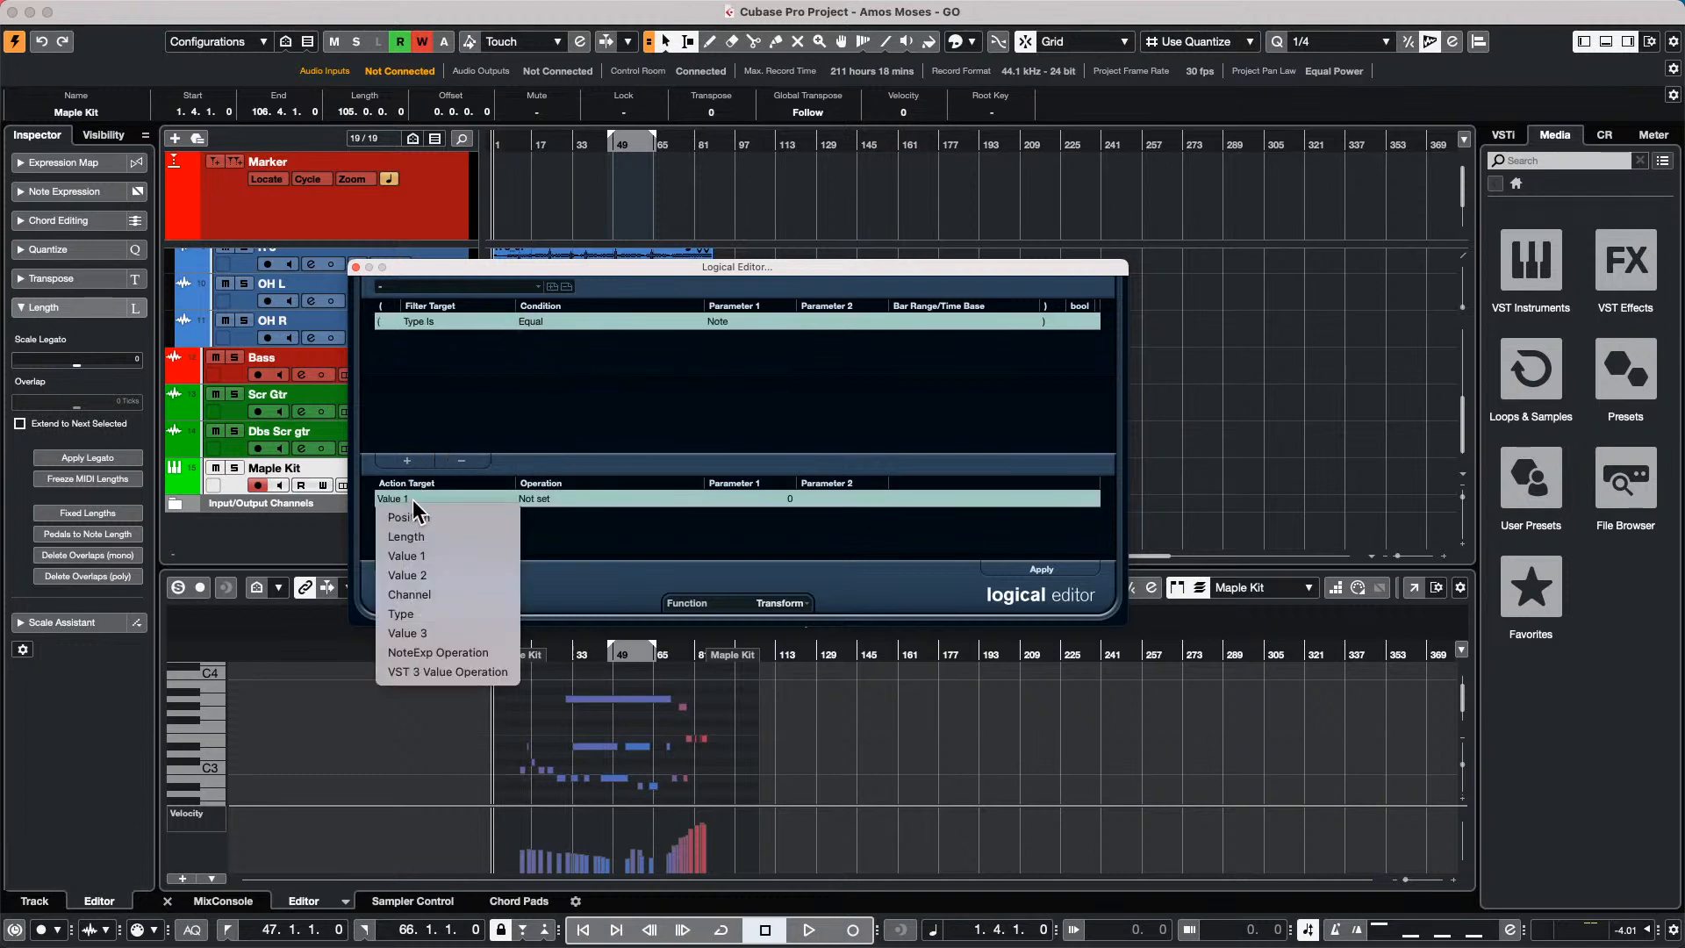
{"action": "left_click", "coordinate": [553, 496]}
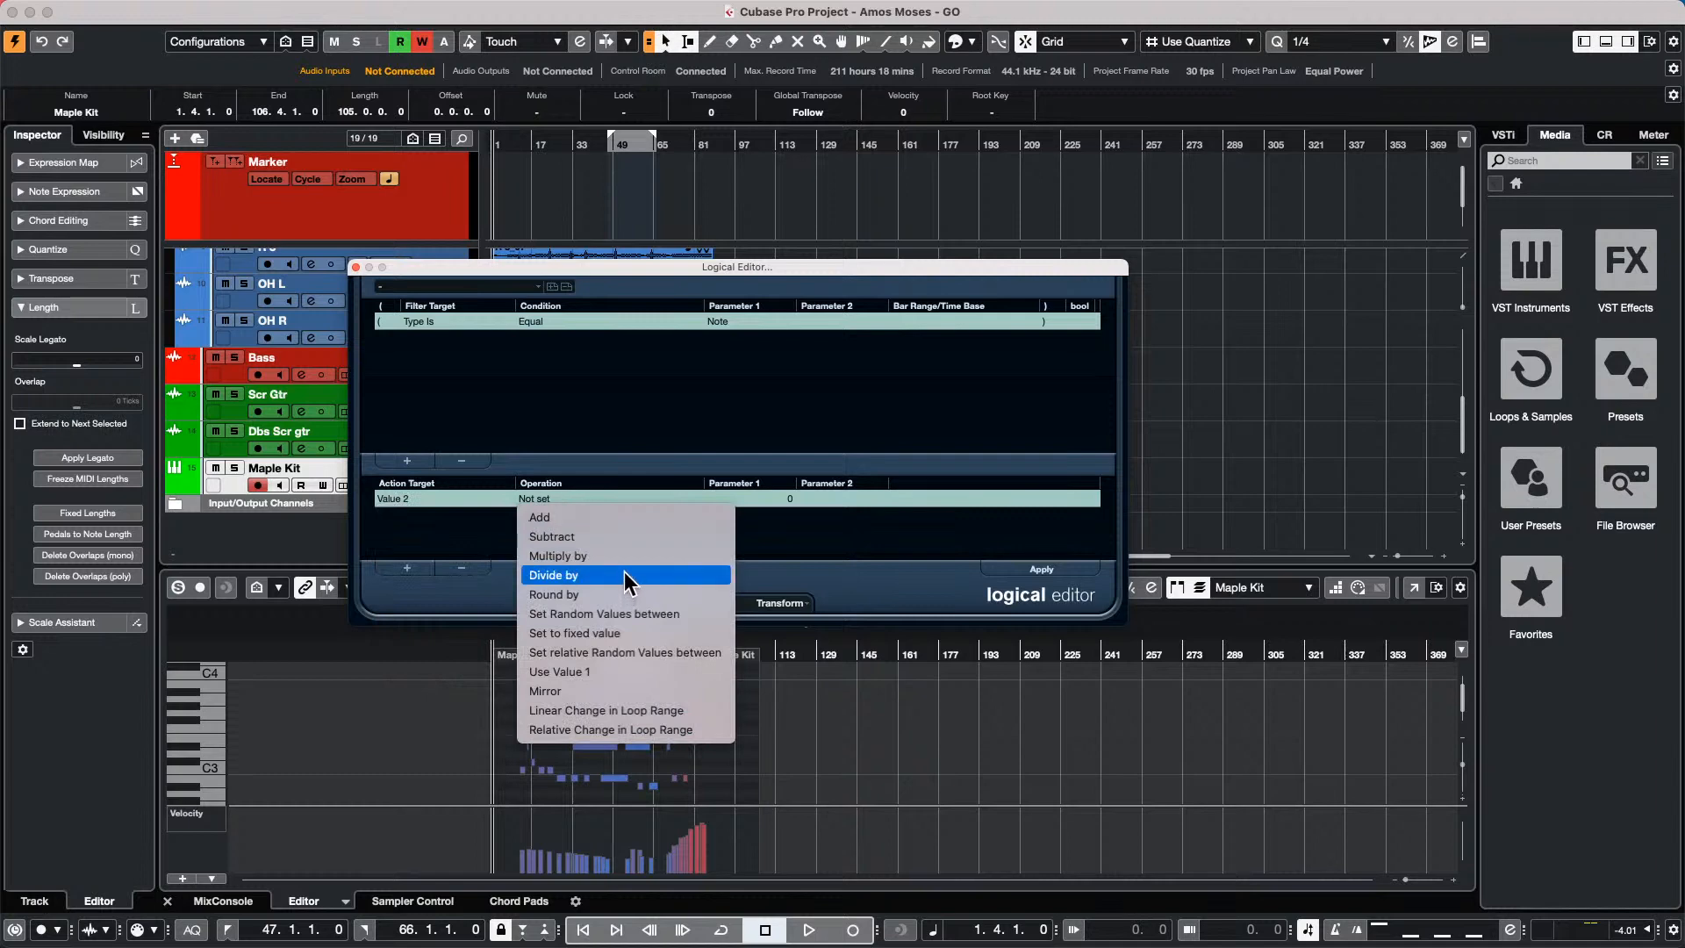
{"action": "left_click", "coordinate": [589, 631]}
{"action": "left_click", "coordinate": [775, 500]}
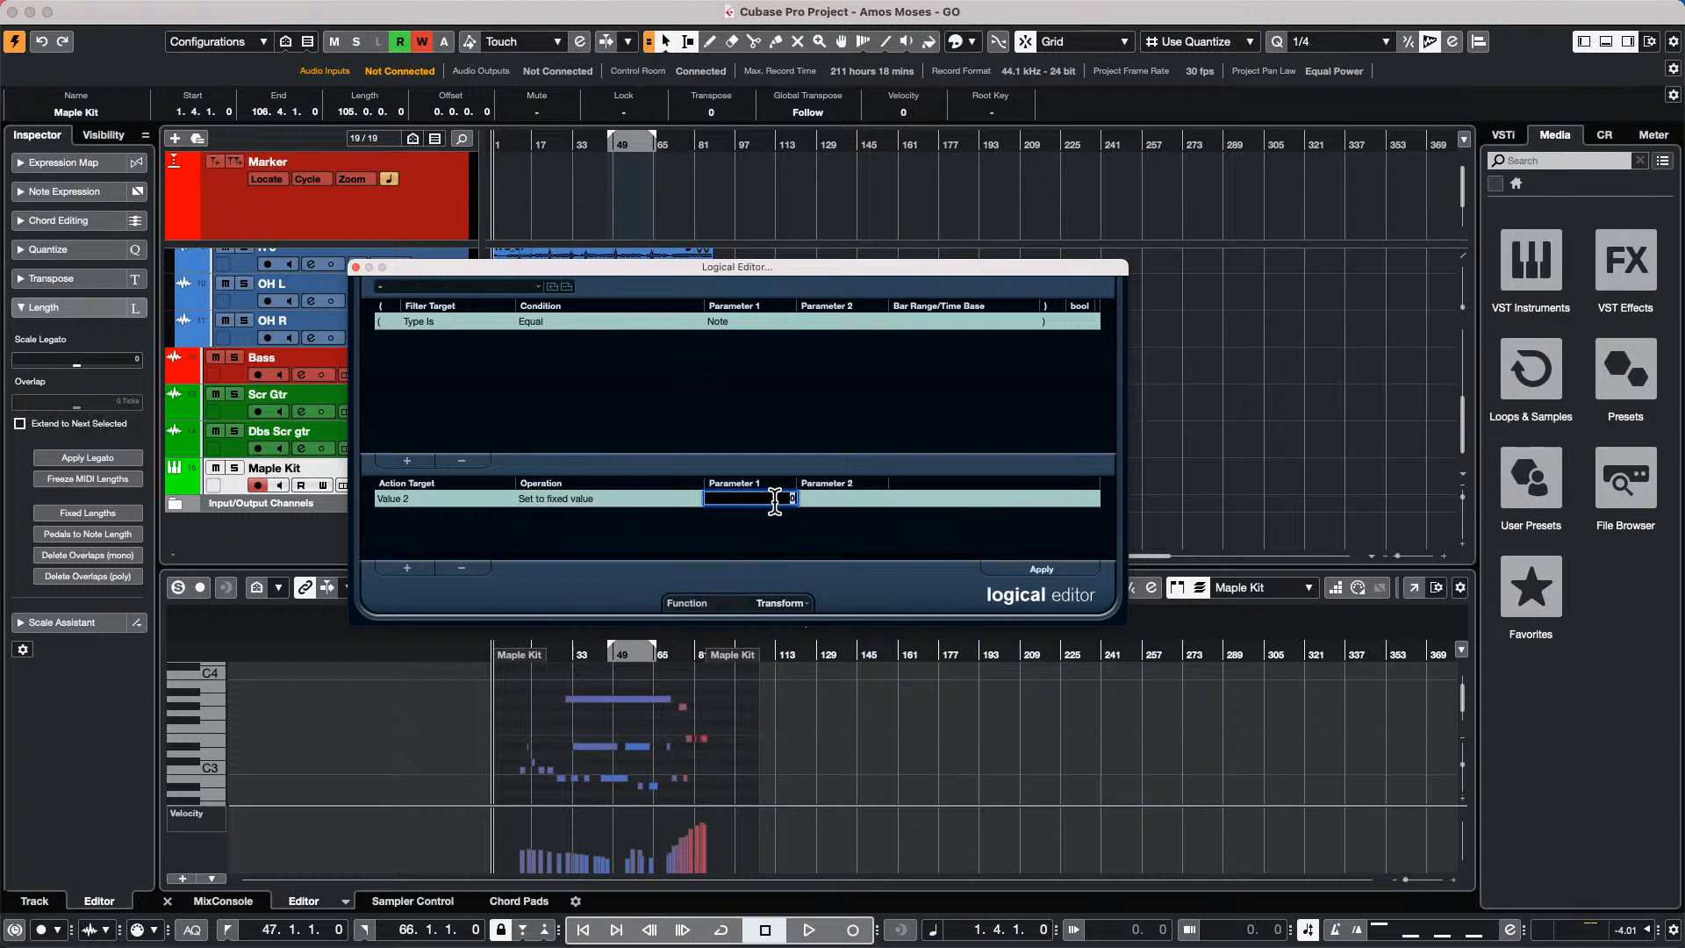
{"action": "type", "text": "68"}
{"action": "key", "text": "Return"}
{"action": "left_click", "coordinate": [1050, 566]}
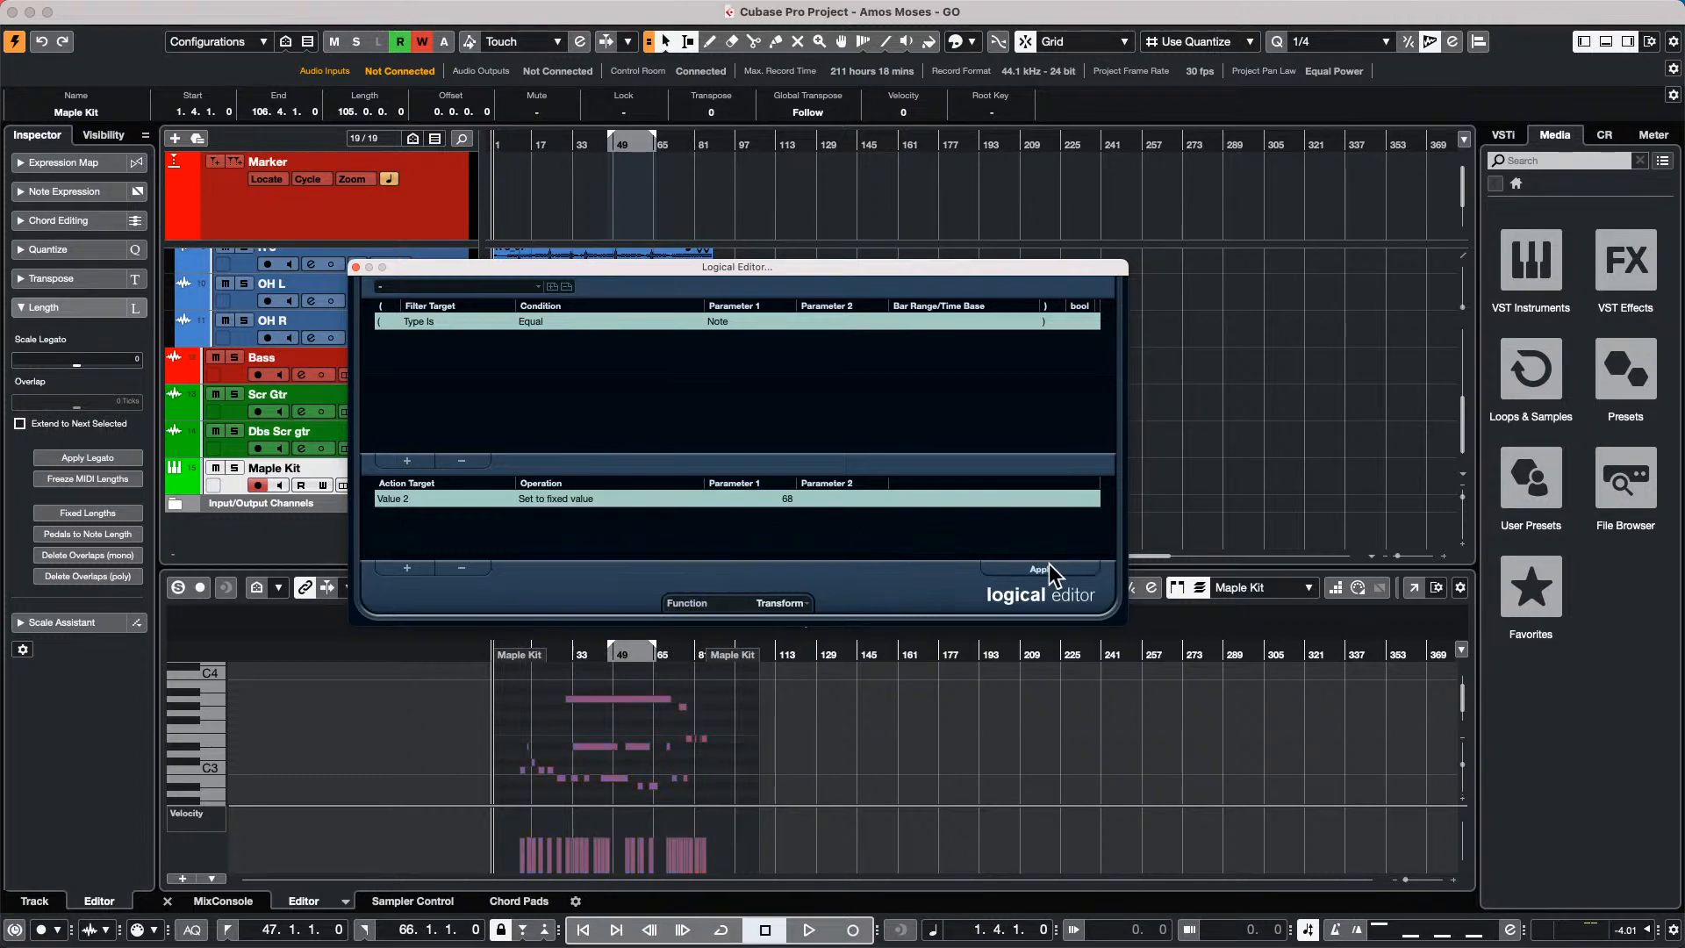
Change the action's fixed value to 88, apply it to the notes, and close the Logical Editor.
{"action": "left_click", "coordinate": [780, 498]}
{"action": "type", "text": "88"}
{"action": "key", "text": "Return"}
{"action": "left_click", "coordinate": [1067, 566]}
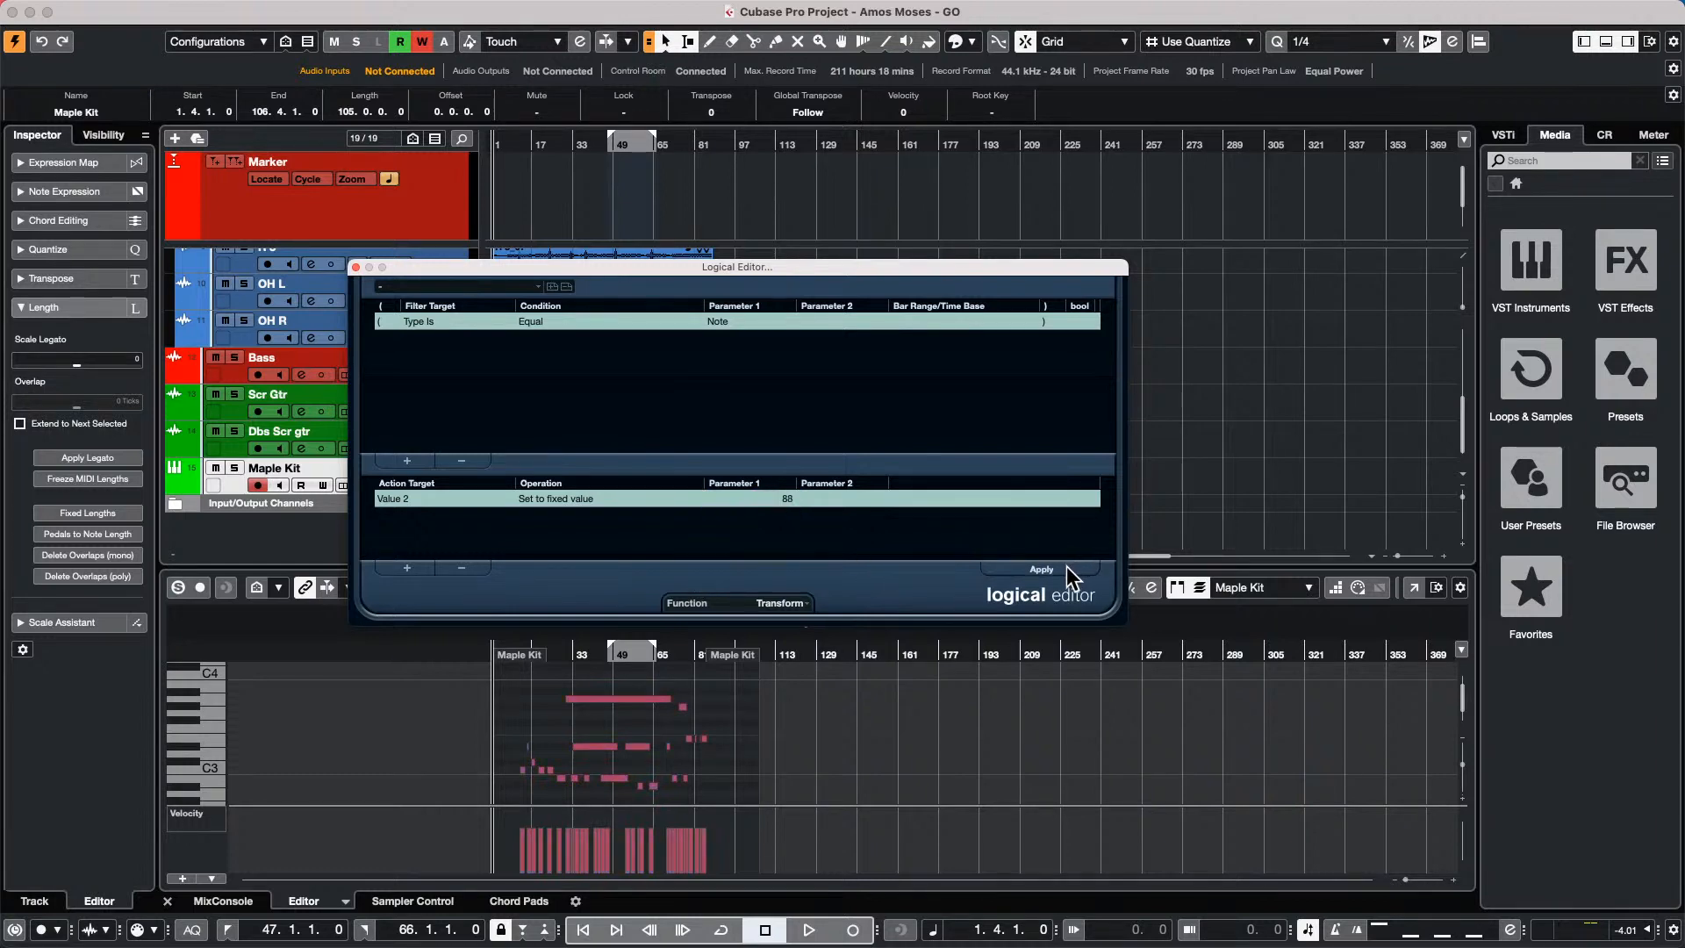
{"action": "left_click", "coordinate": [716, 762]}
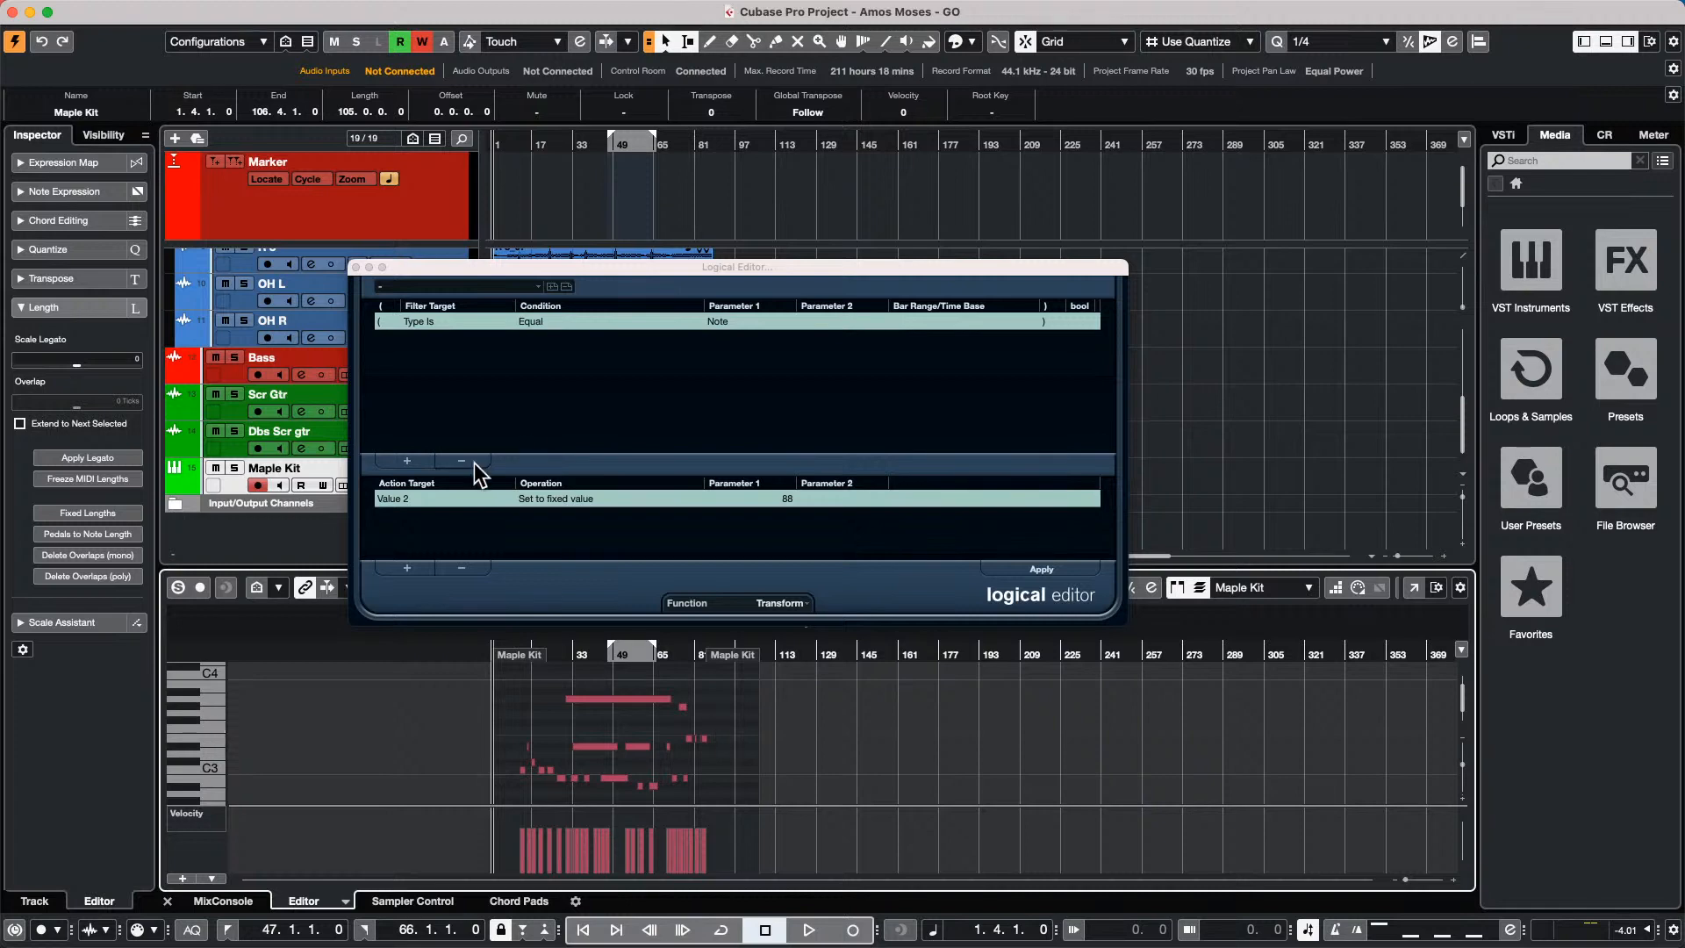
{"action": "left_click", "coordinate": [355, 266]}
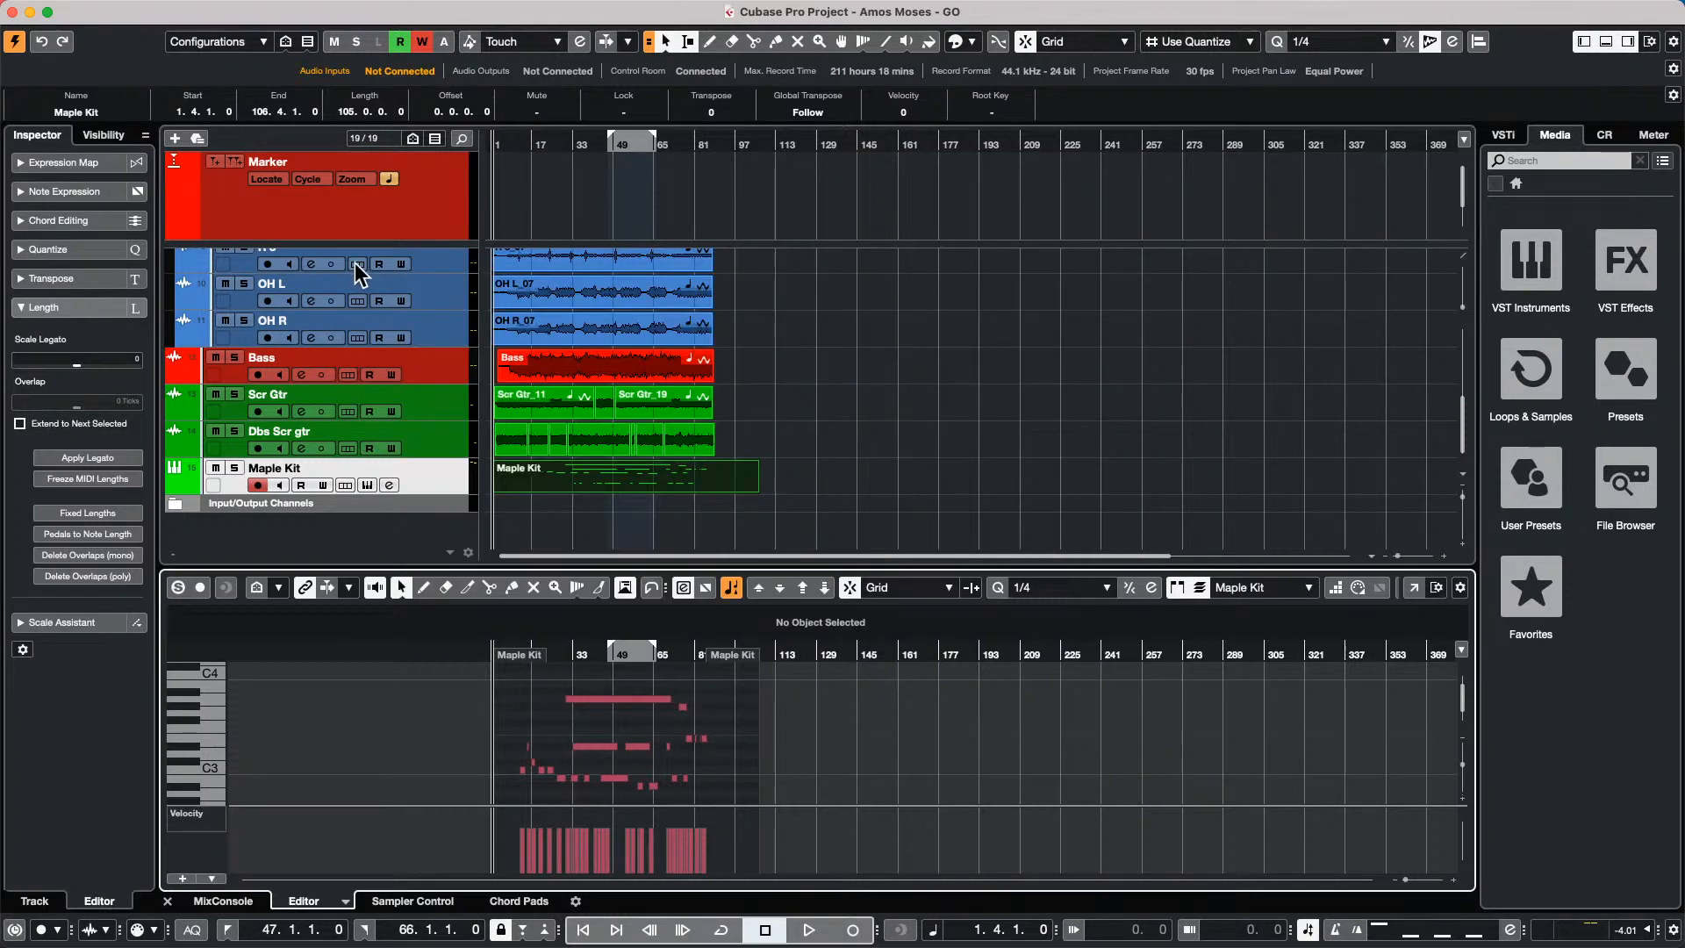
Show the Maple Kit track's settings and open its Input Transformer in Local mode, keeping the Transform function.
{"action": "left_click", "coordinate": [105, 134]}
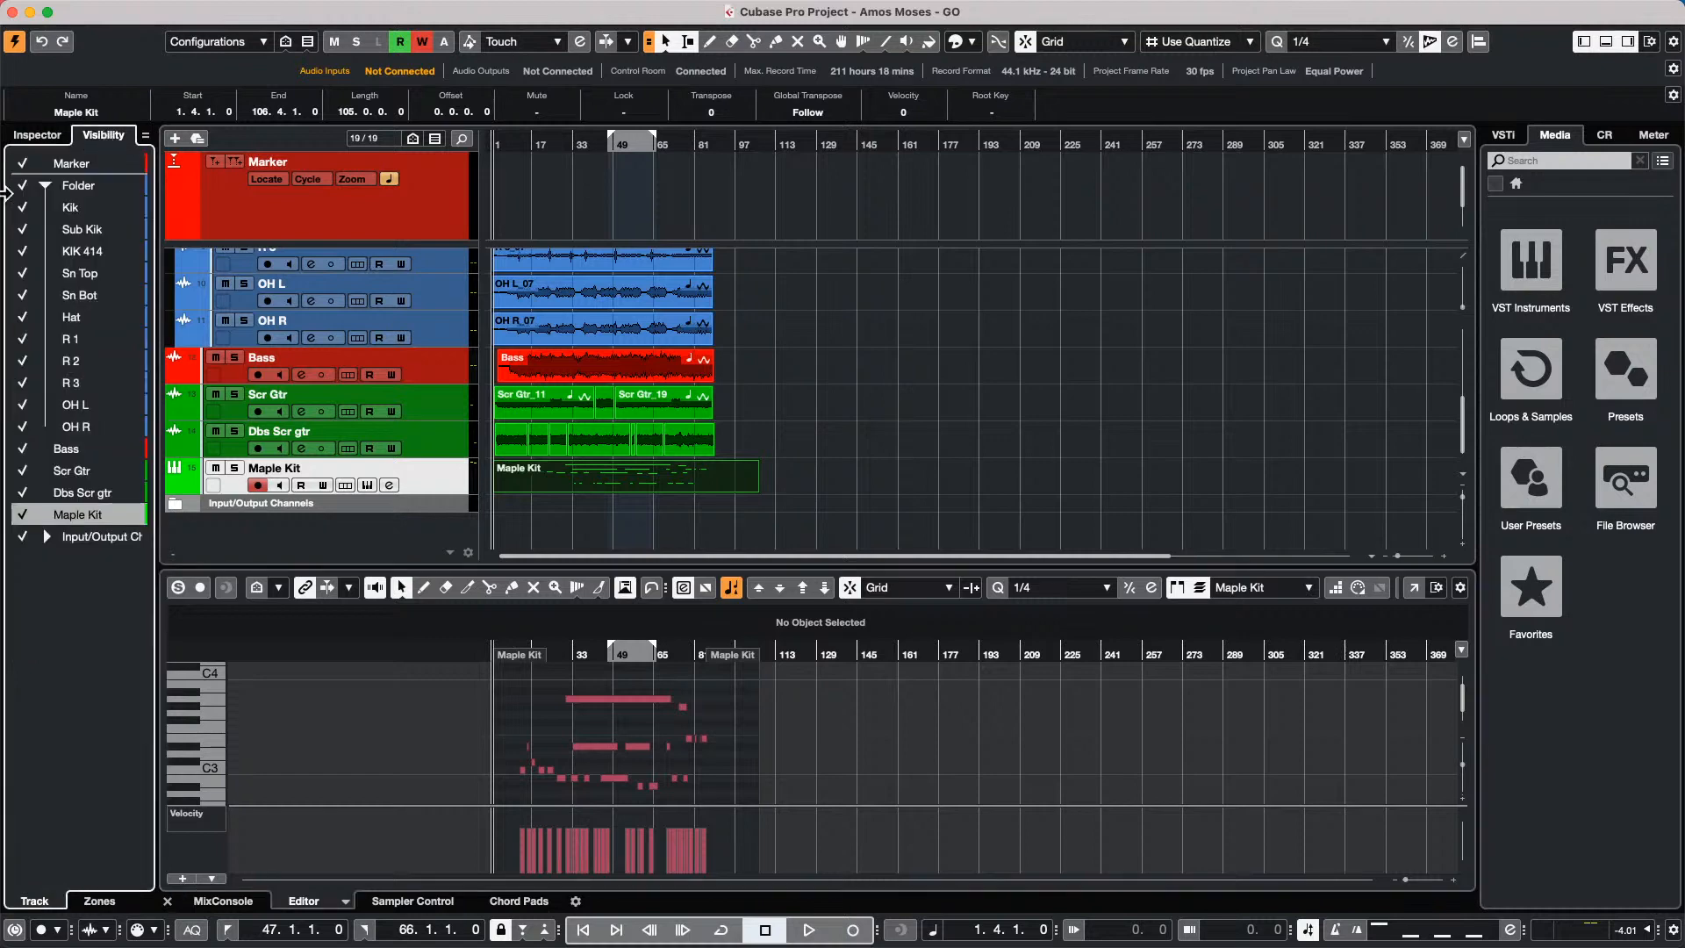
{"action": "left_click", "coordinate": [38, 136]}
{"action": "left_click", "coordinate": [337, 478]}
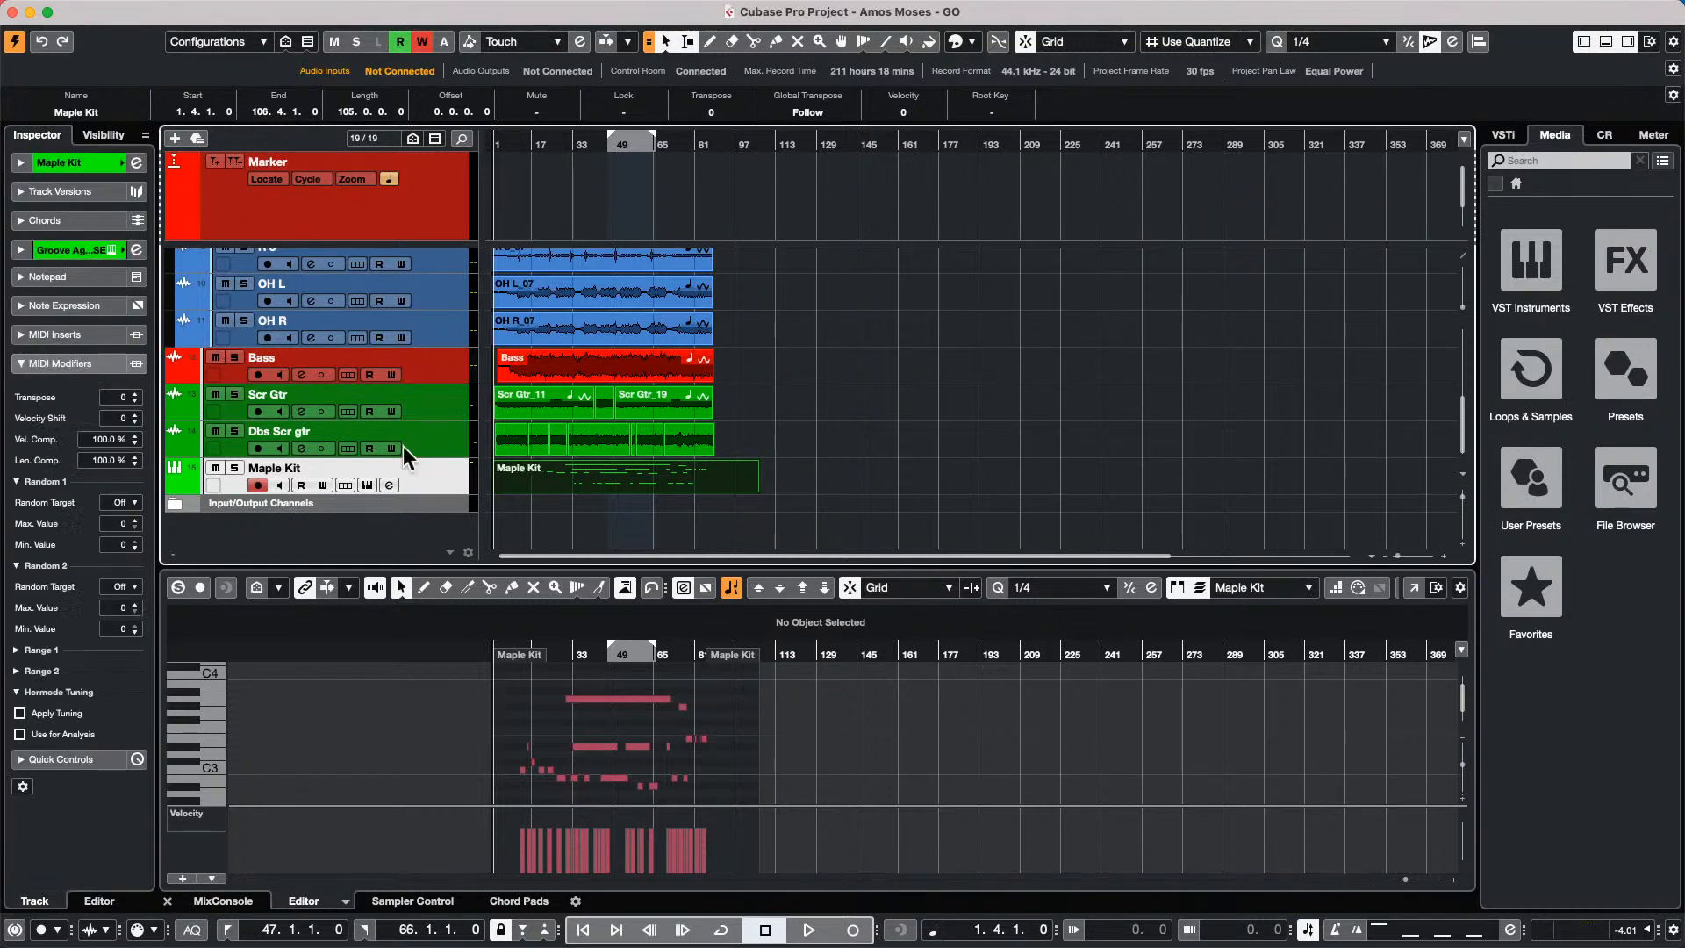
{"action": "left_click", "coordinate": [106, 159]}
{"action": "left_click", "coordinate": [132, 188]}
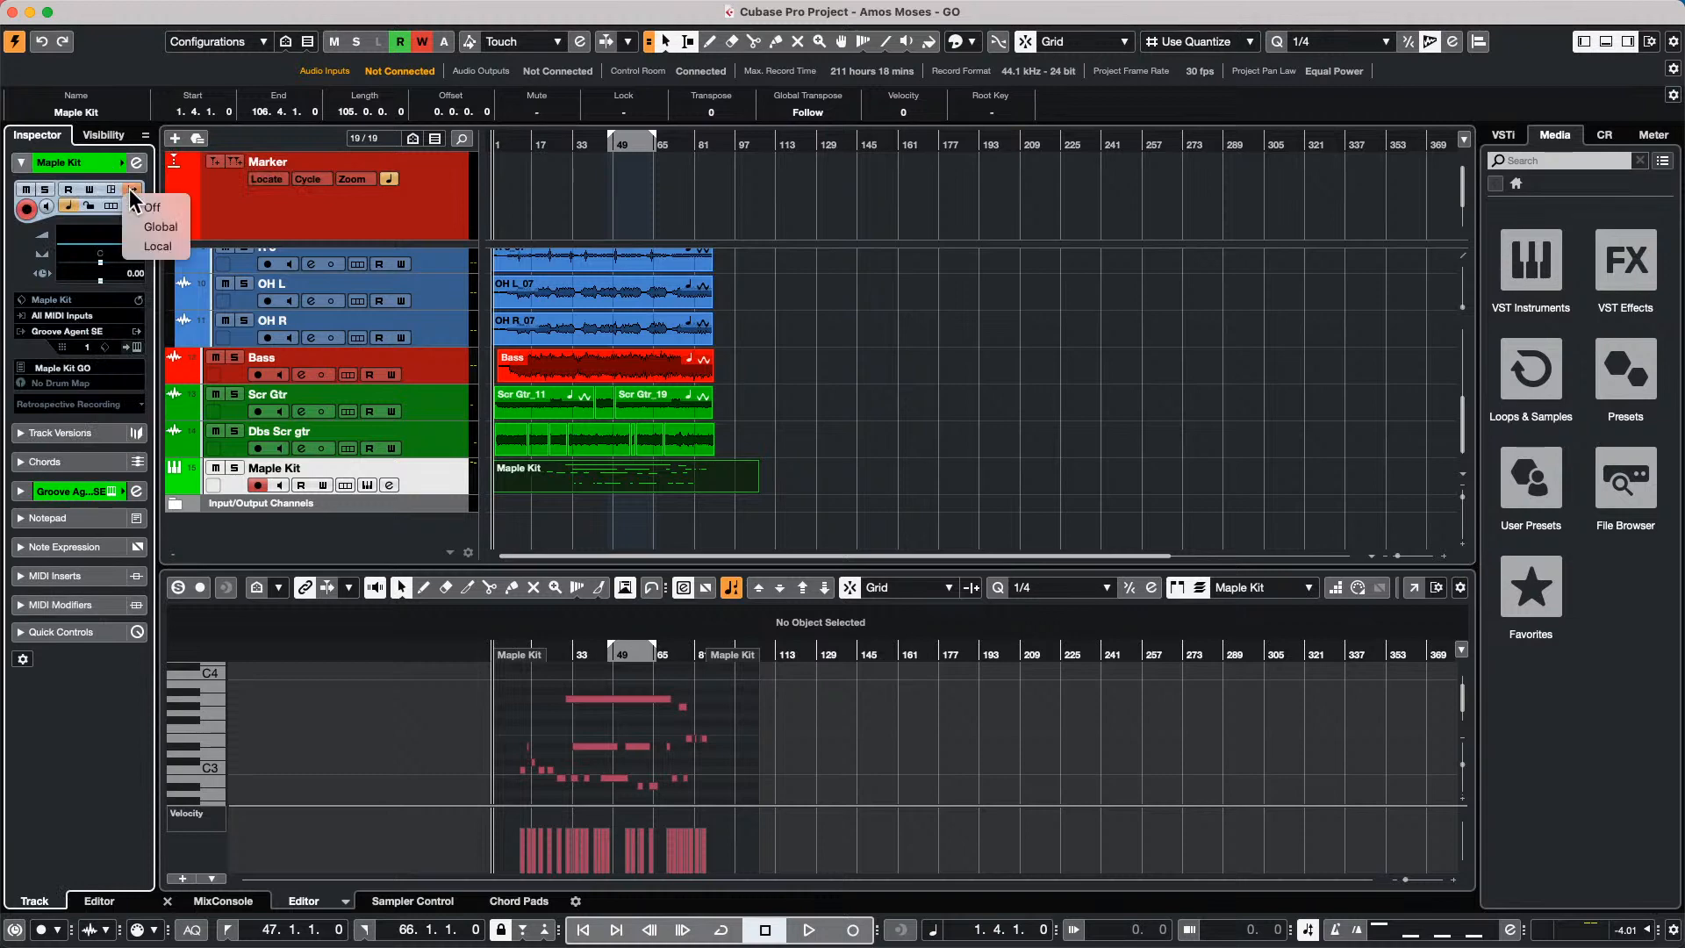
{"action": "left_click", "coordinate": [170, 252]}
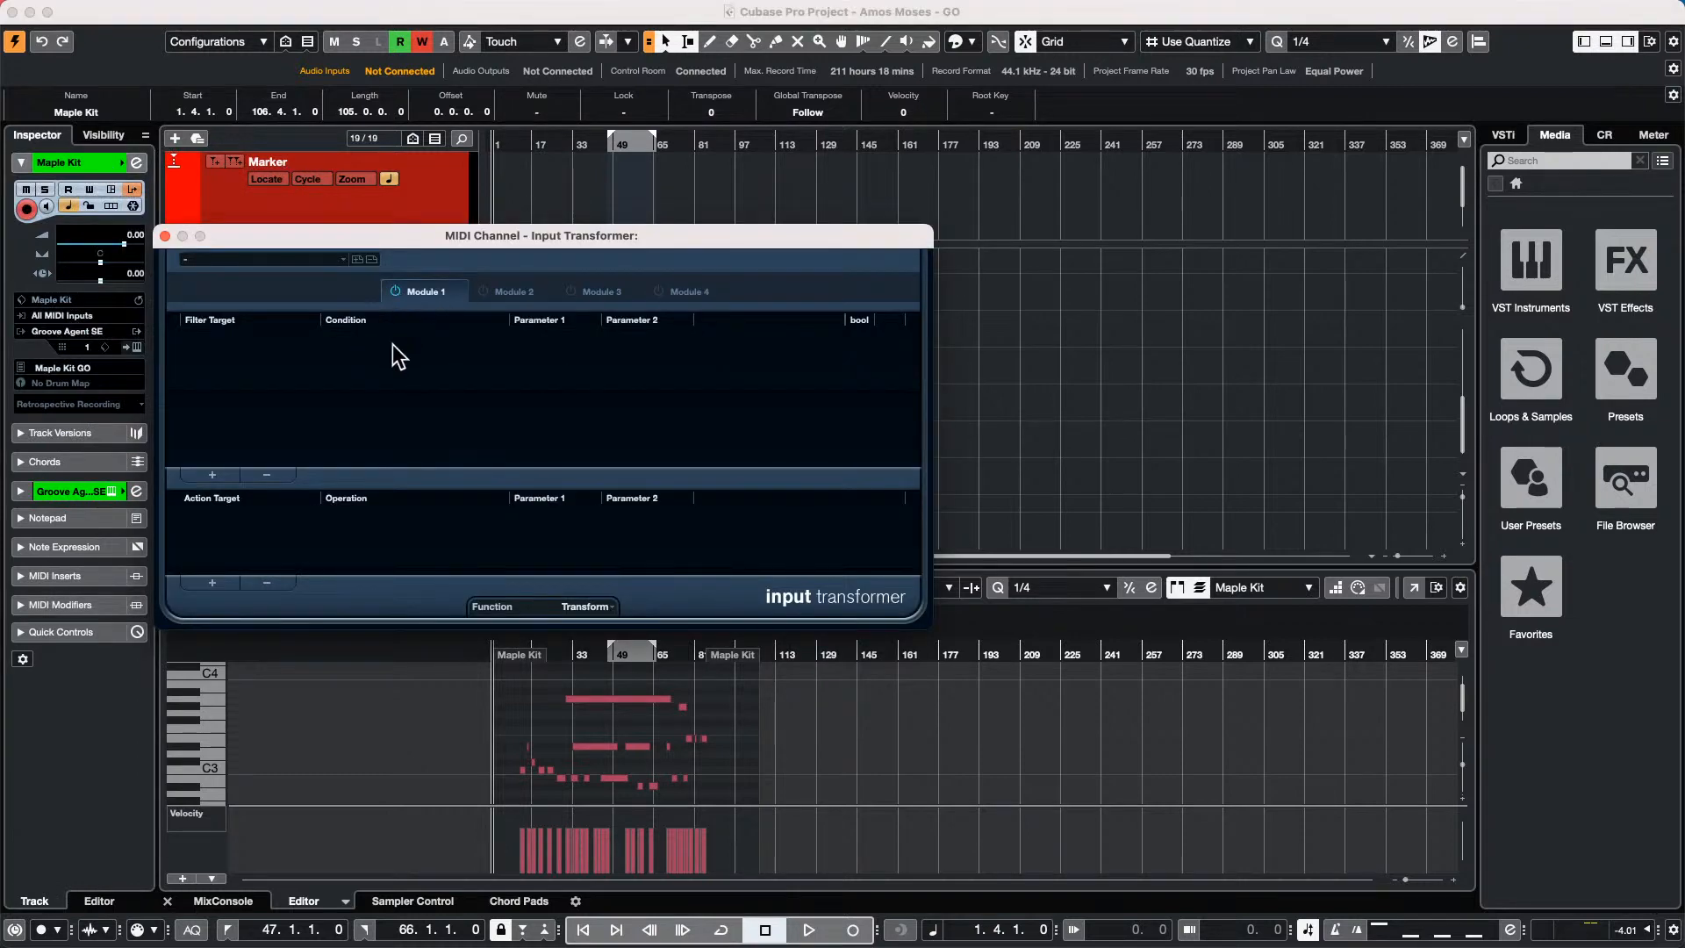
{"action": "left_click", "coordinate": [565, 607]}
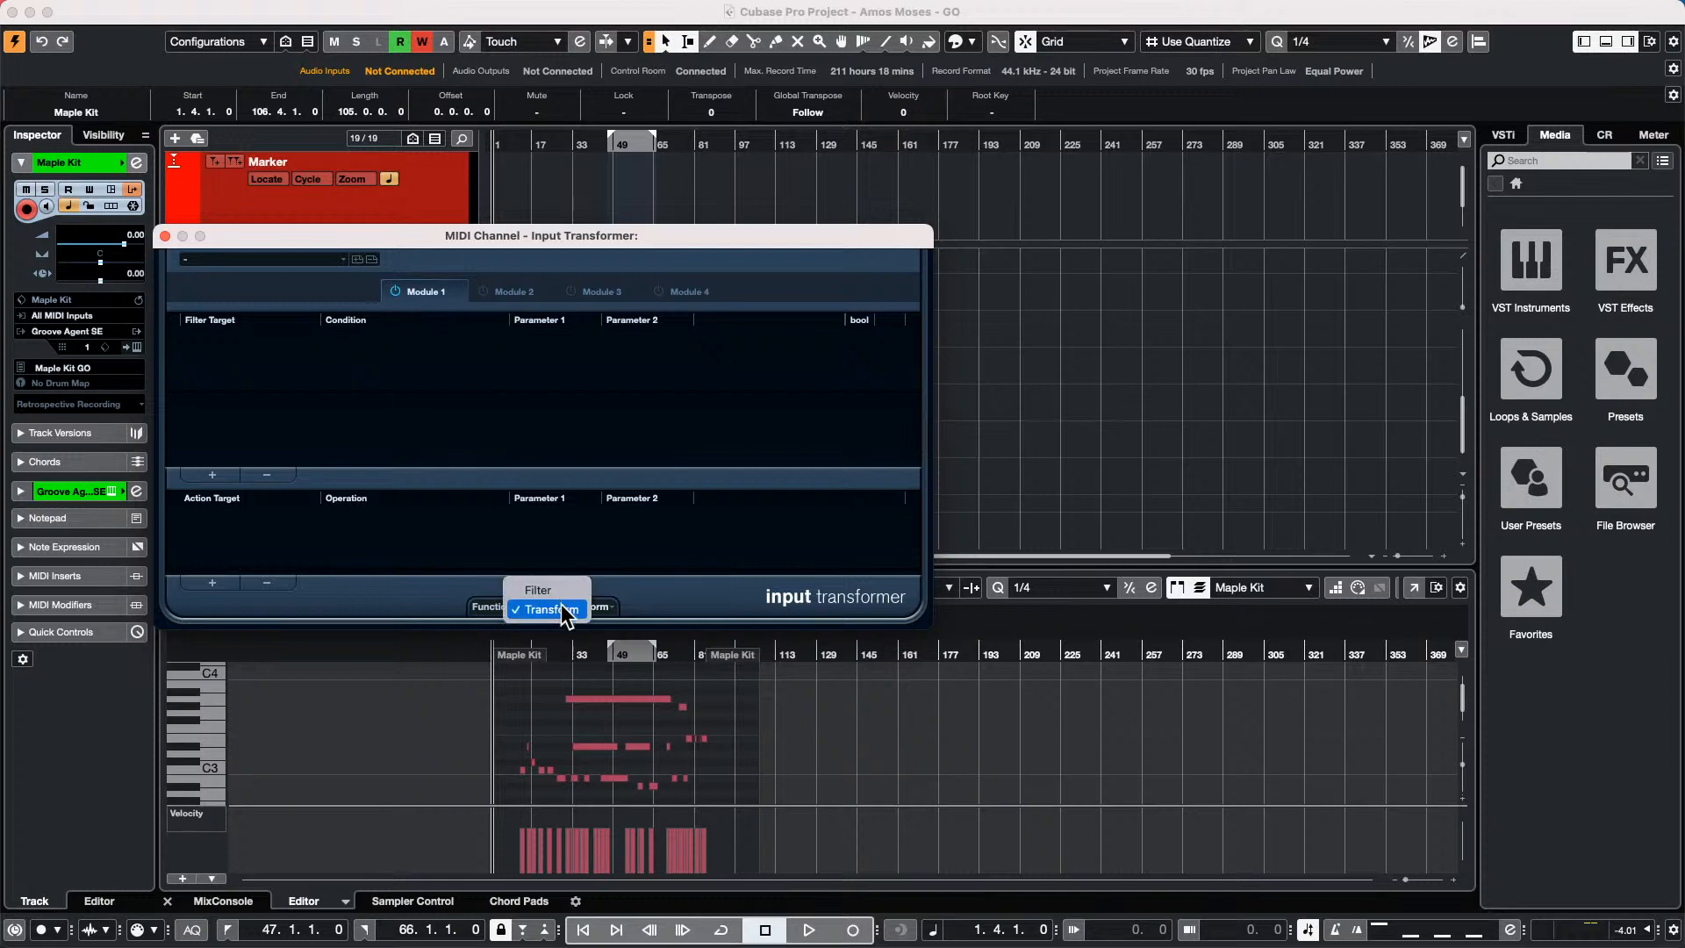
{"action": "left_click", "coordinate": [562, 609]}
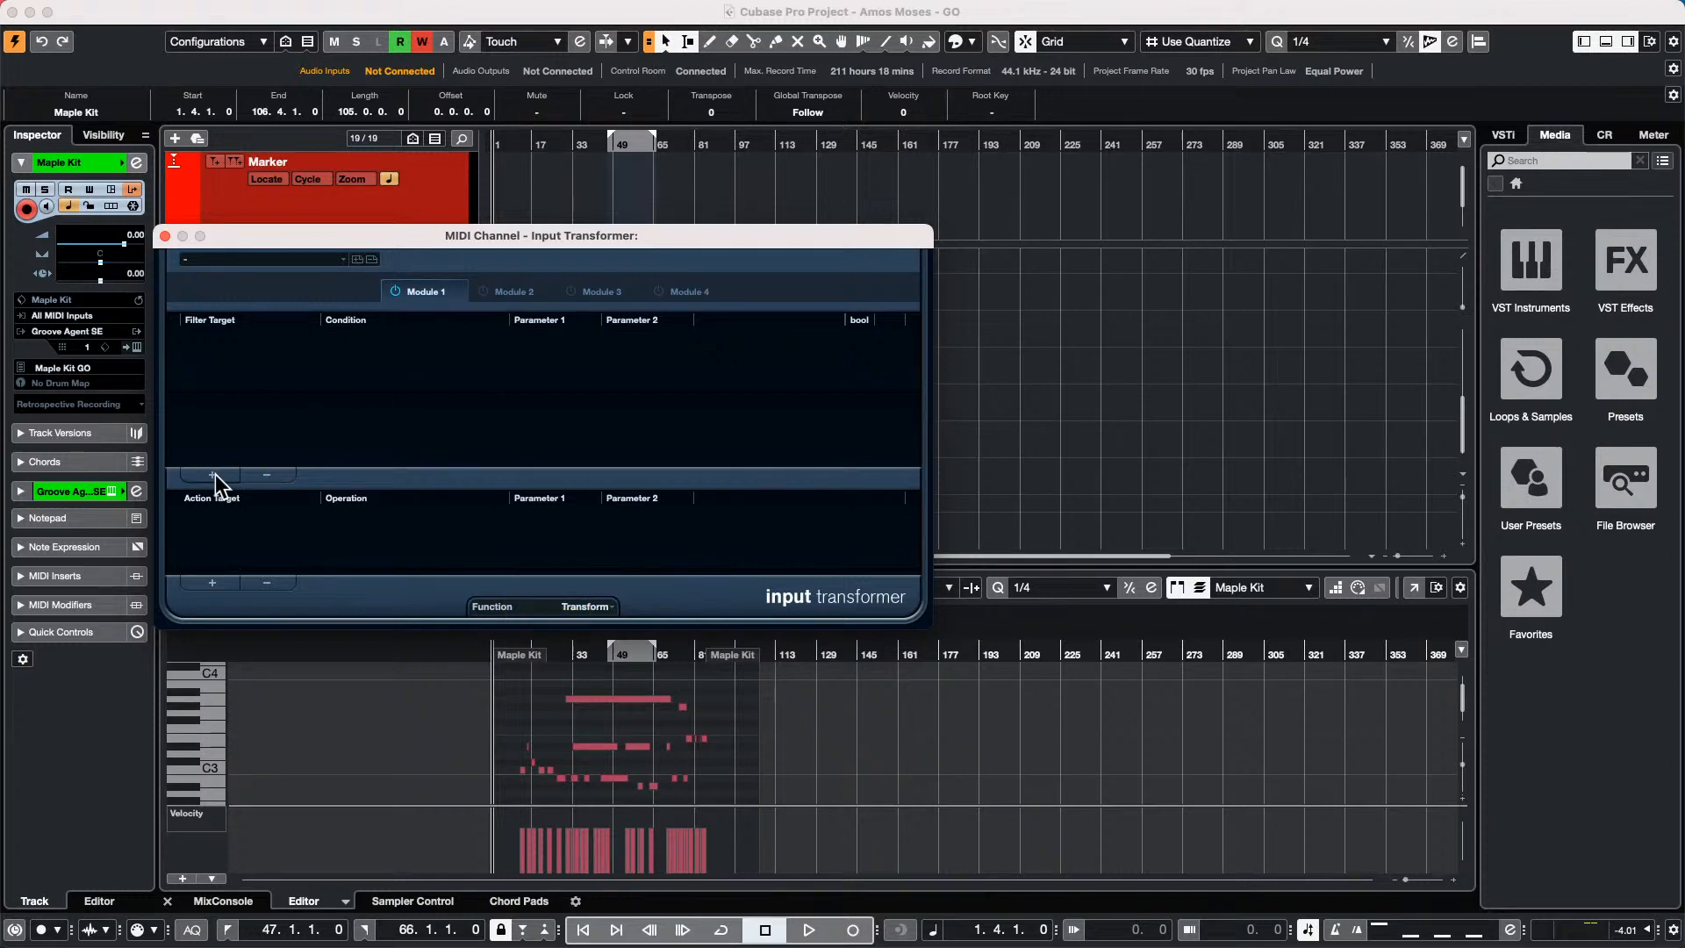
Add an Input Transformer filter condition in Module 1 for Value 2 bigger than 24.
{"action": "left_click", "coordinate": [212, 475]}
{"action": "left_click", "coordinate": [209, 341]}
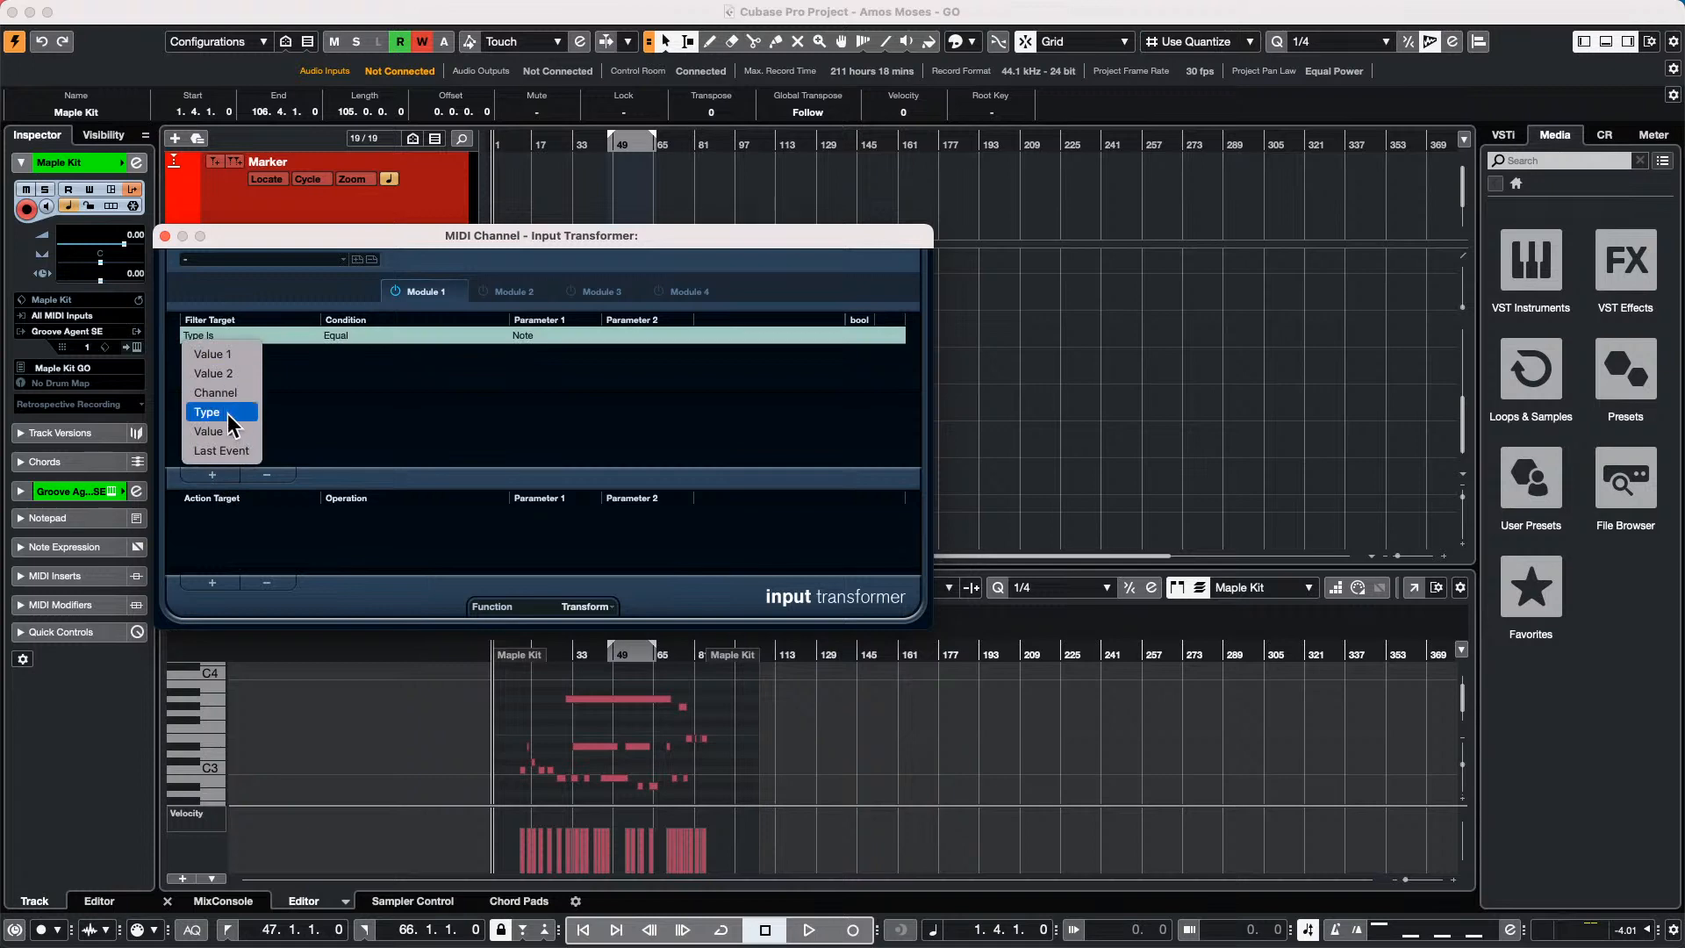
{"action": "left_click", "coordinate": [246, 372]}
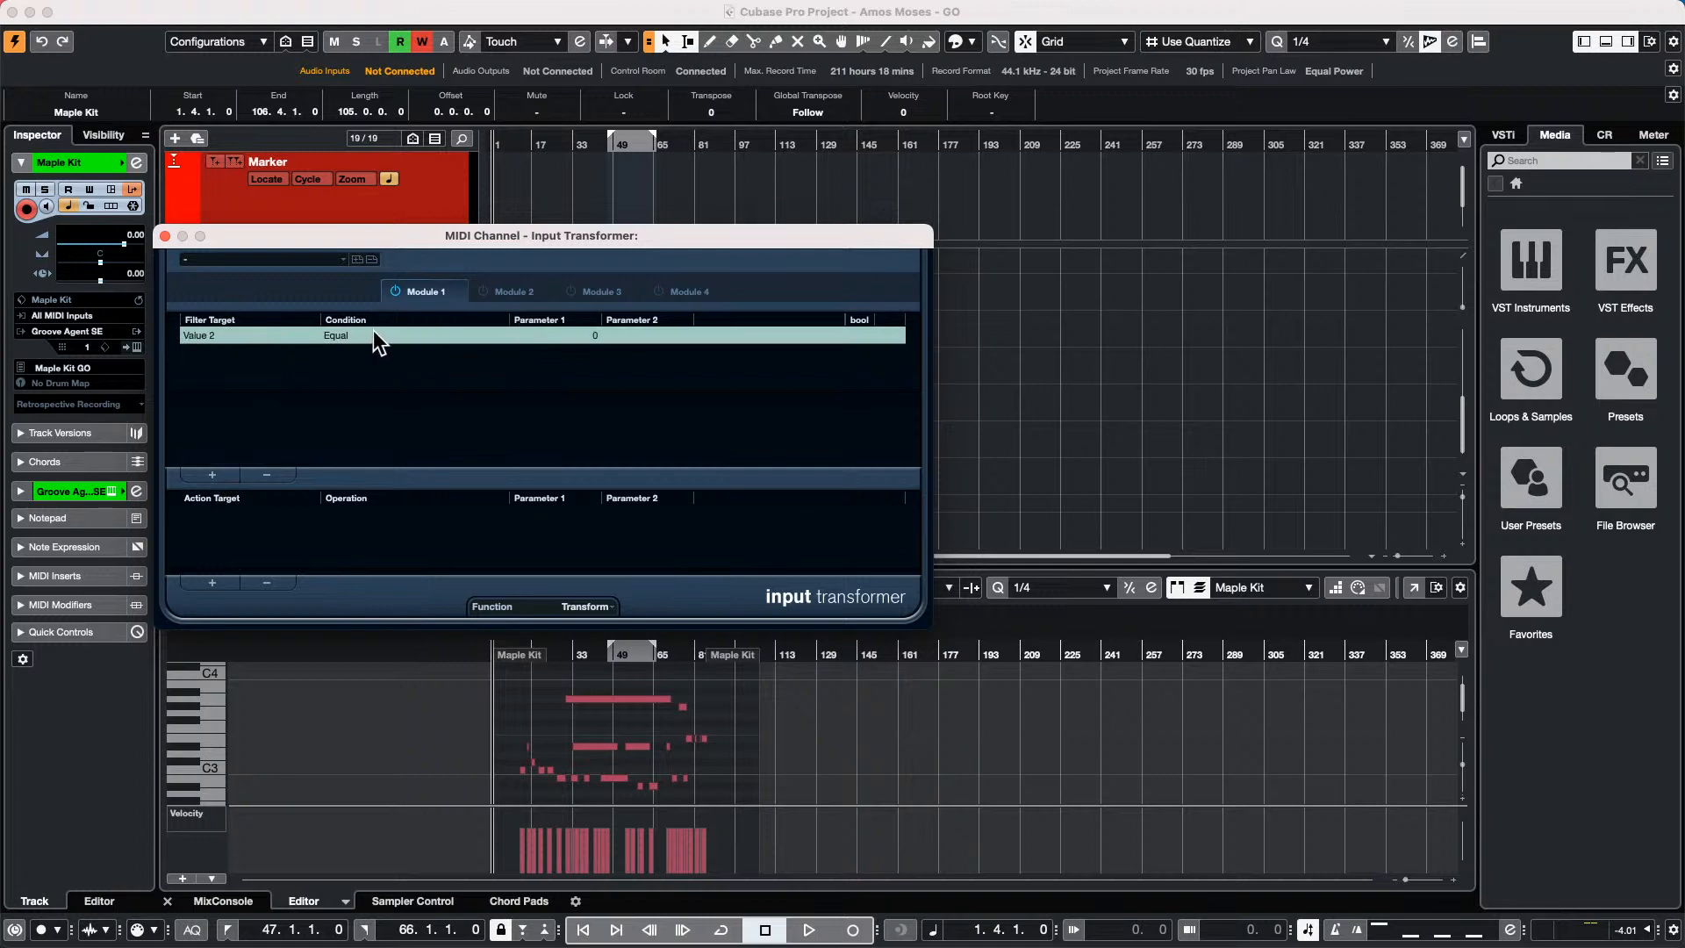
{"action": "left_click", "coordinate": [330, 334]}
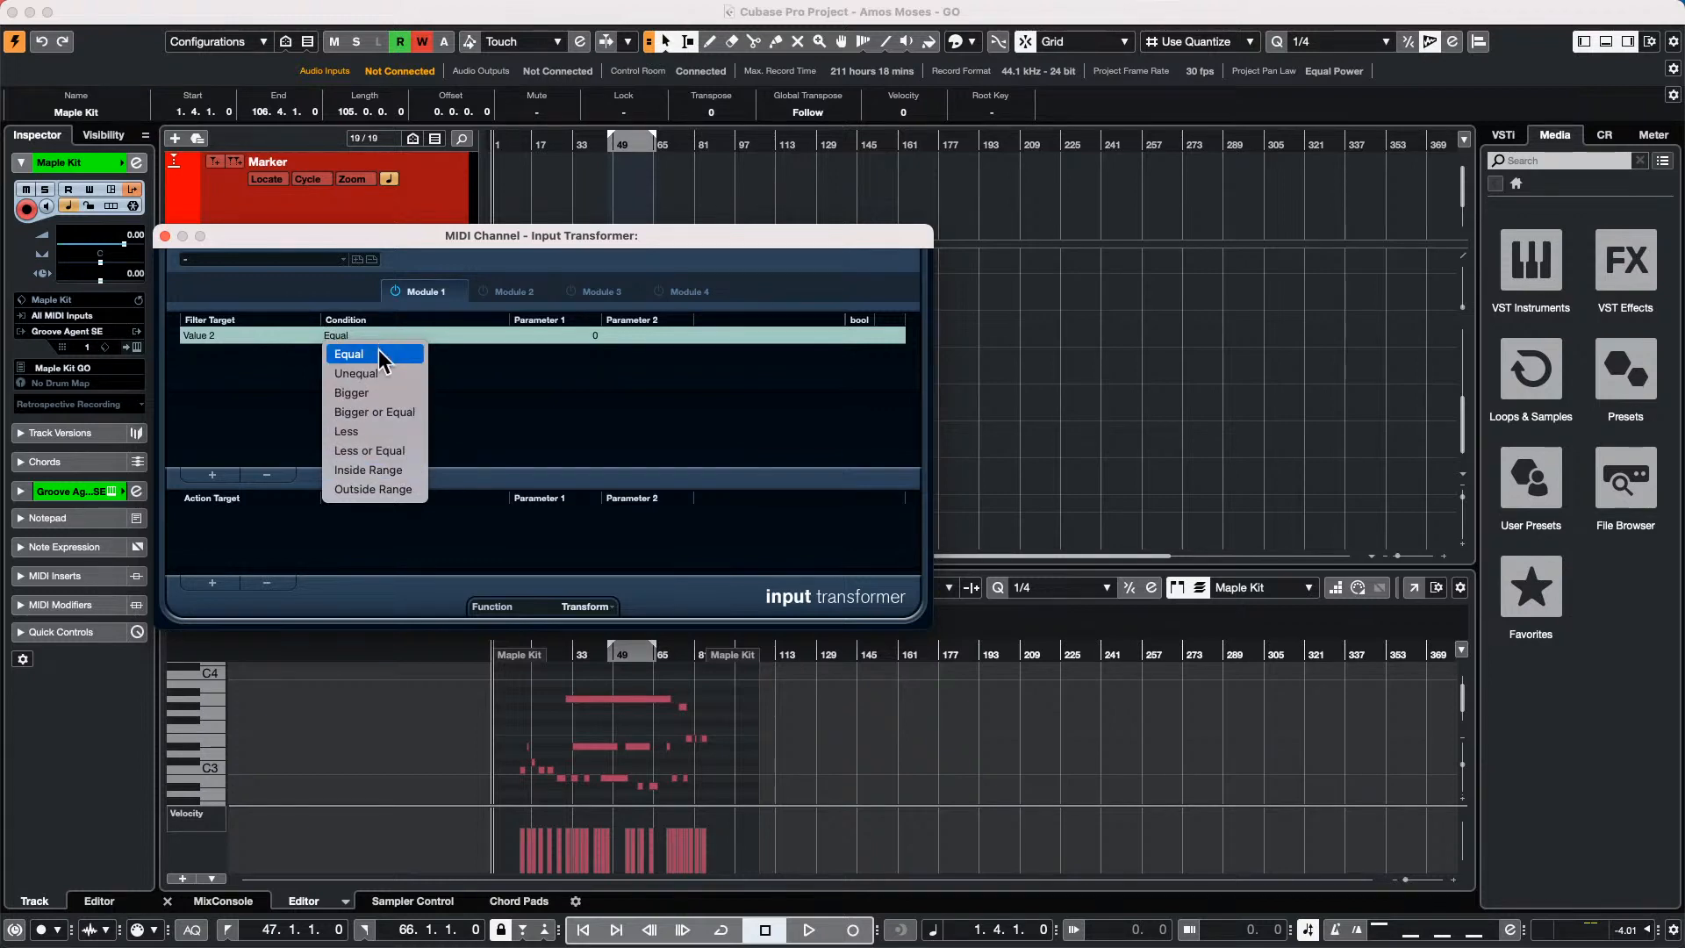
{"action": "left_click", "coordinate": [203, 360]}
{"action": "left_click", "coordinate": [330, 336]}
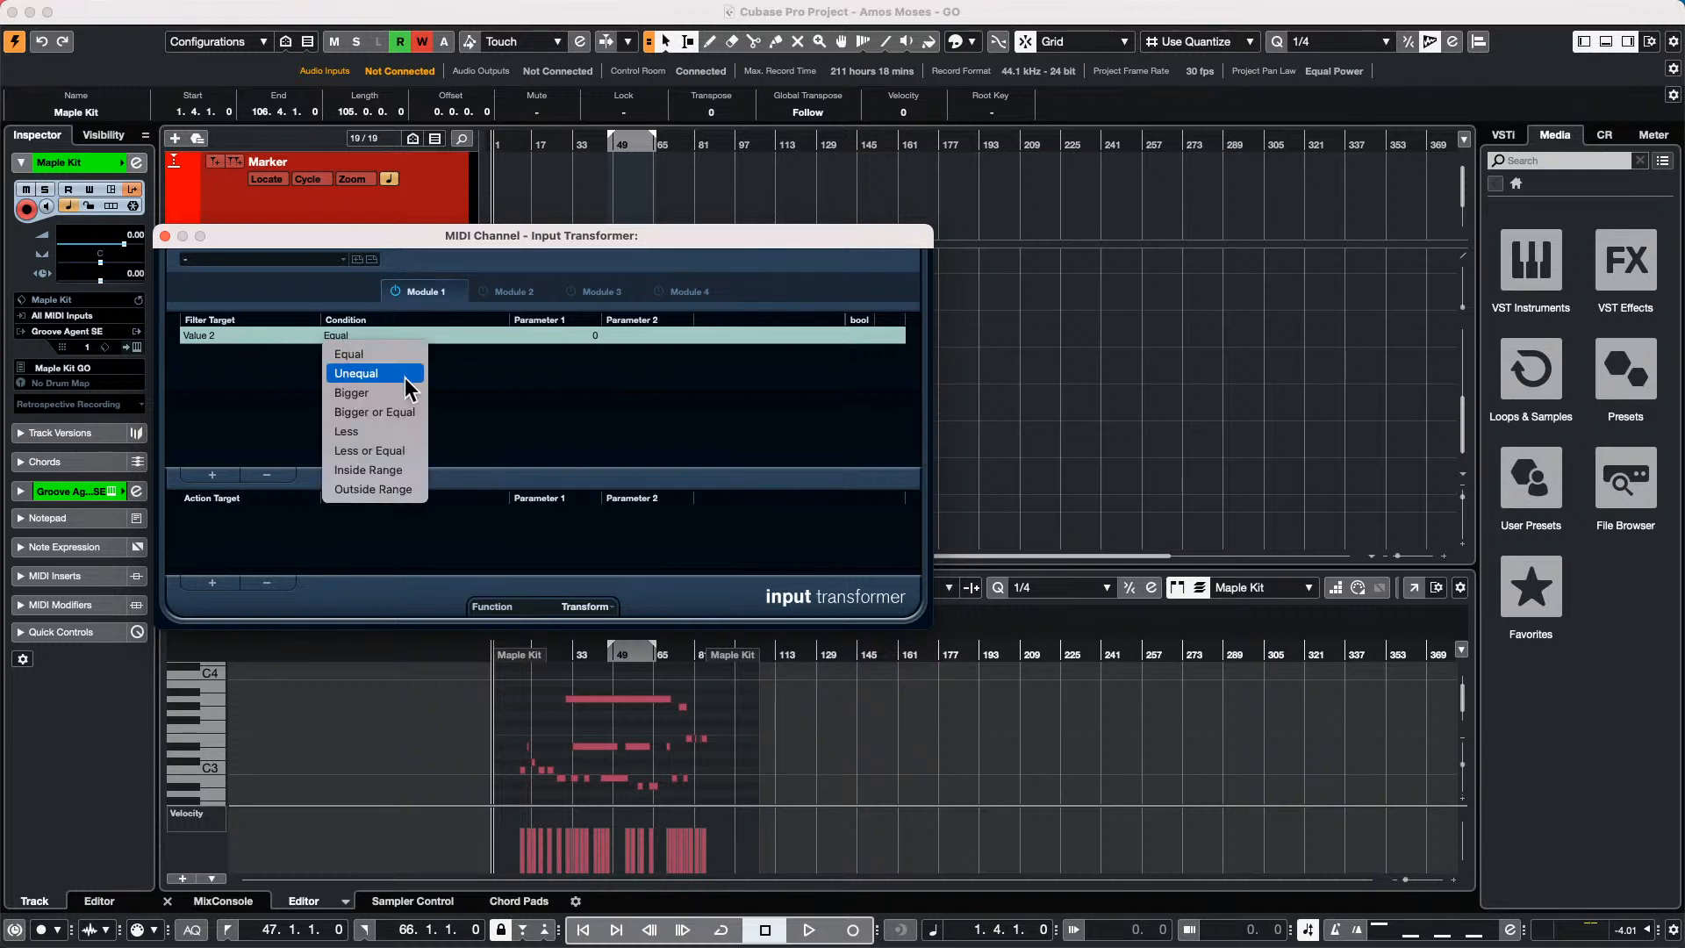
{"action": "left_click", "coordinate": [386, 392]}
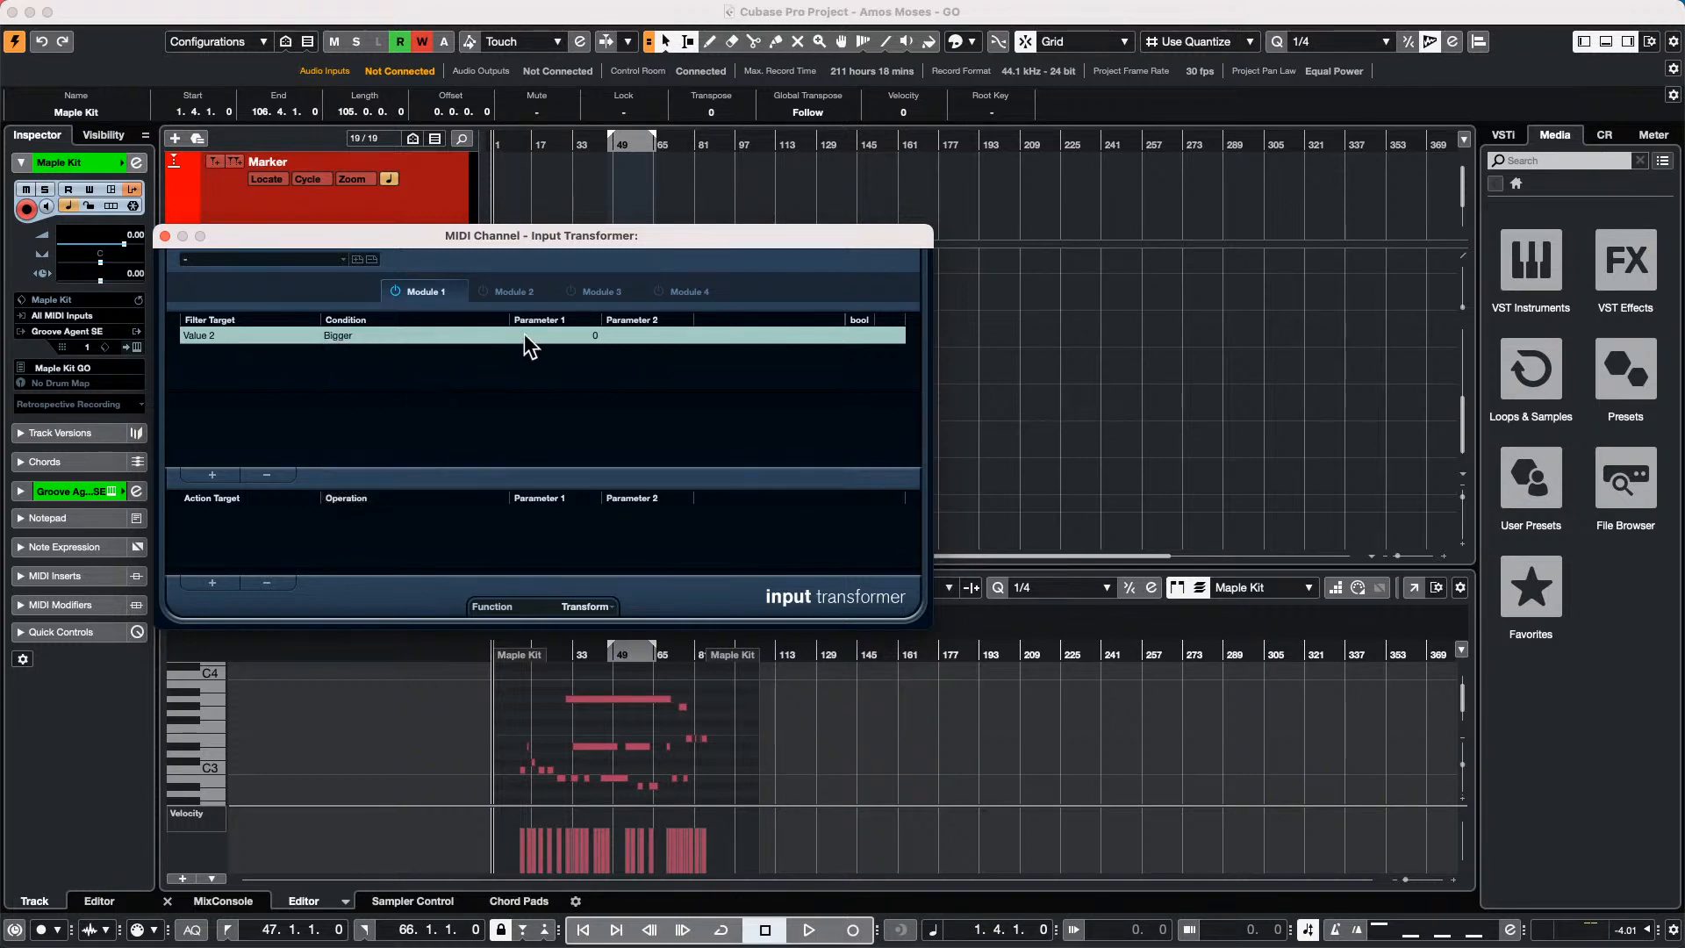
{"action": "type", "text": "24"}
{"action": "key", "text": "Return"}
{"action": "left_click", "coordinate": [348, 332]}
{"action": "left_click", "coordinate": [349, 331]}
{"action": "left_click", "coordinate": [349, 330]}
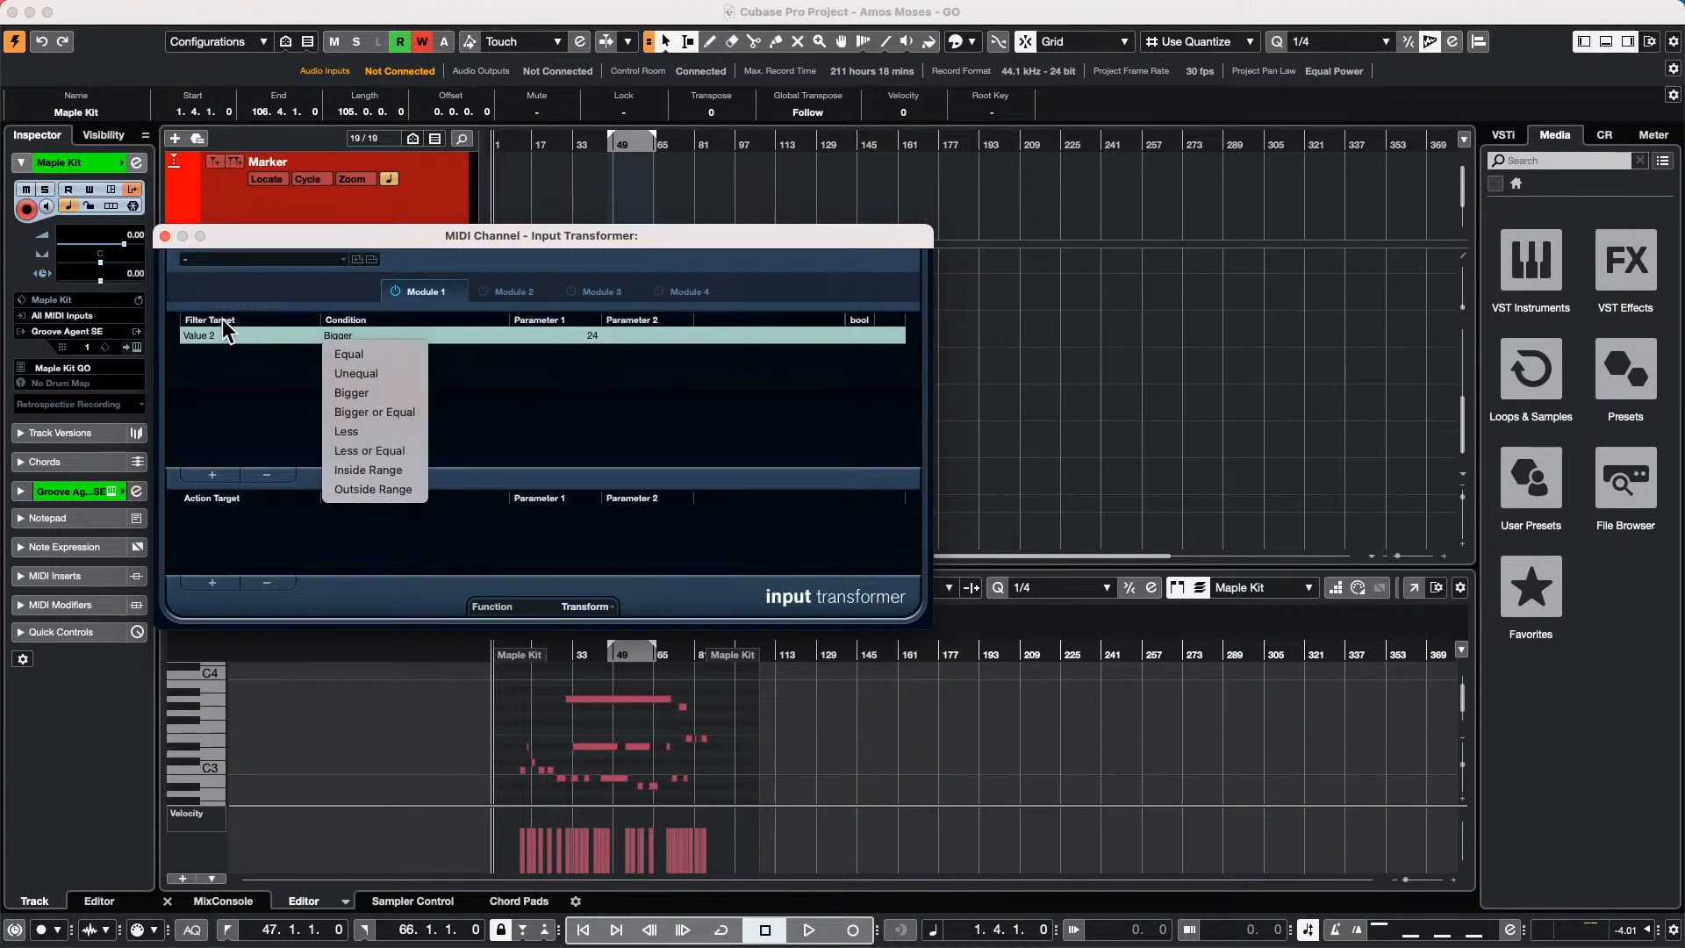
{"action": "left_click", "coordinate": [207, 331]}
{"action": "left_click", "coordinate": [207, 331]}
{"action": "left_click", "coordinate": [366, 363]}
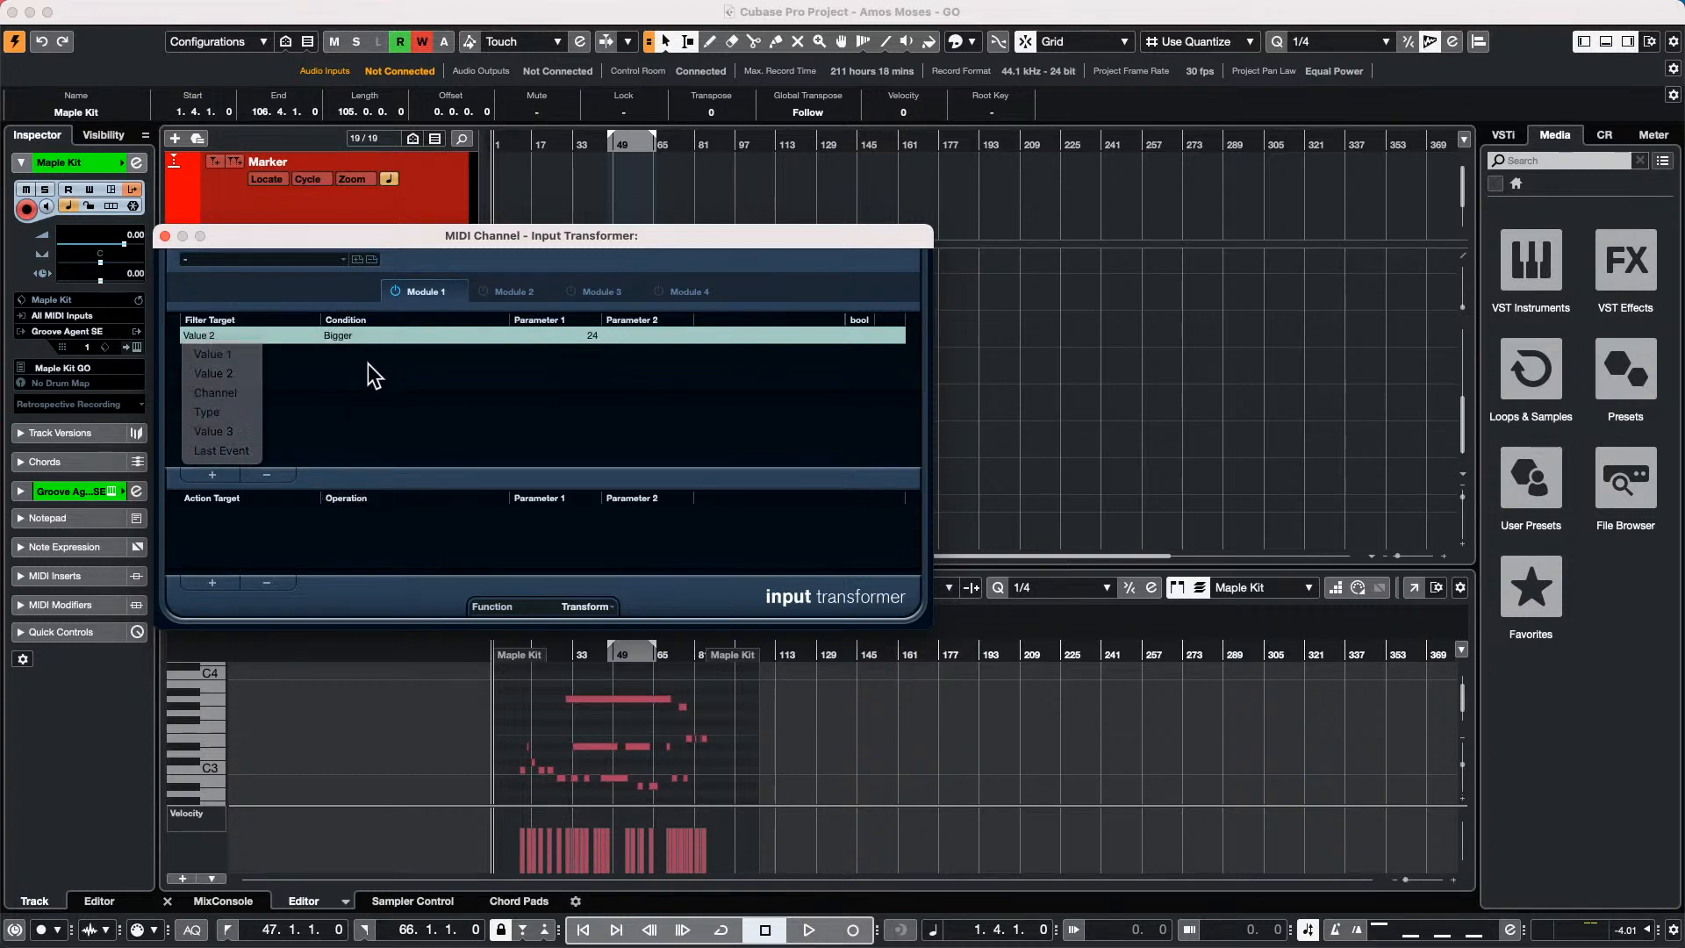
Replace the existing Module 1 filter condition with a new one that targets Value 2.
{"action": "left_click", "coordinate": [267, 474]}
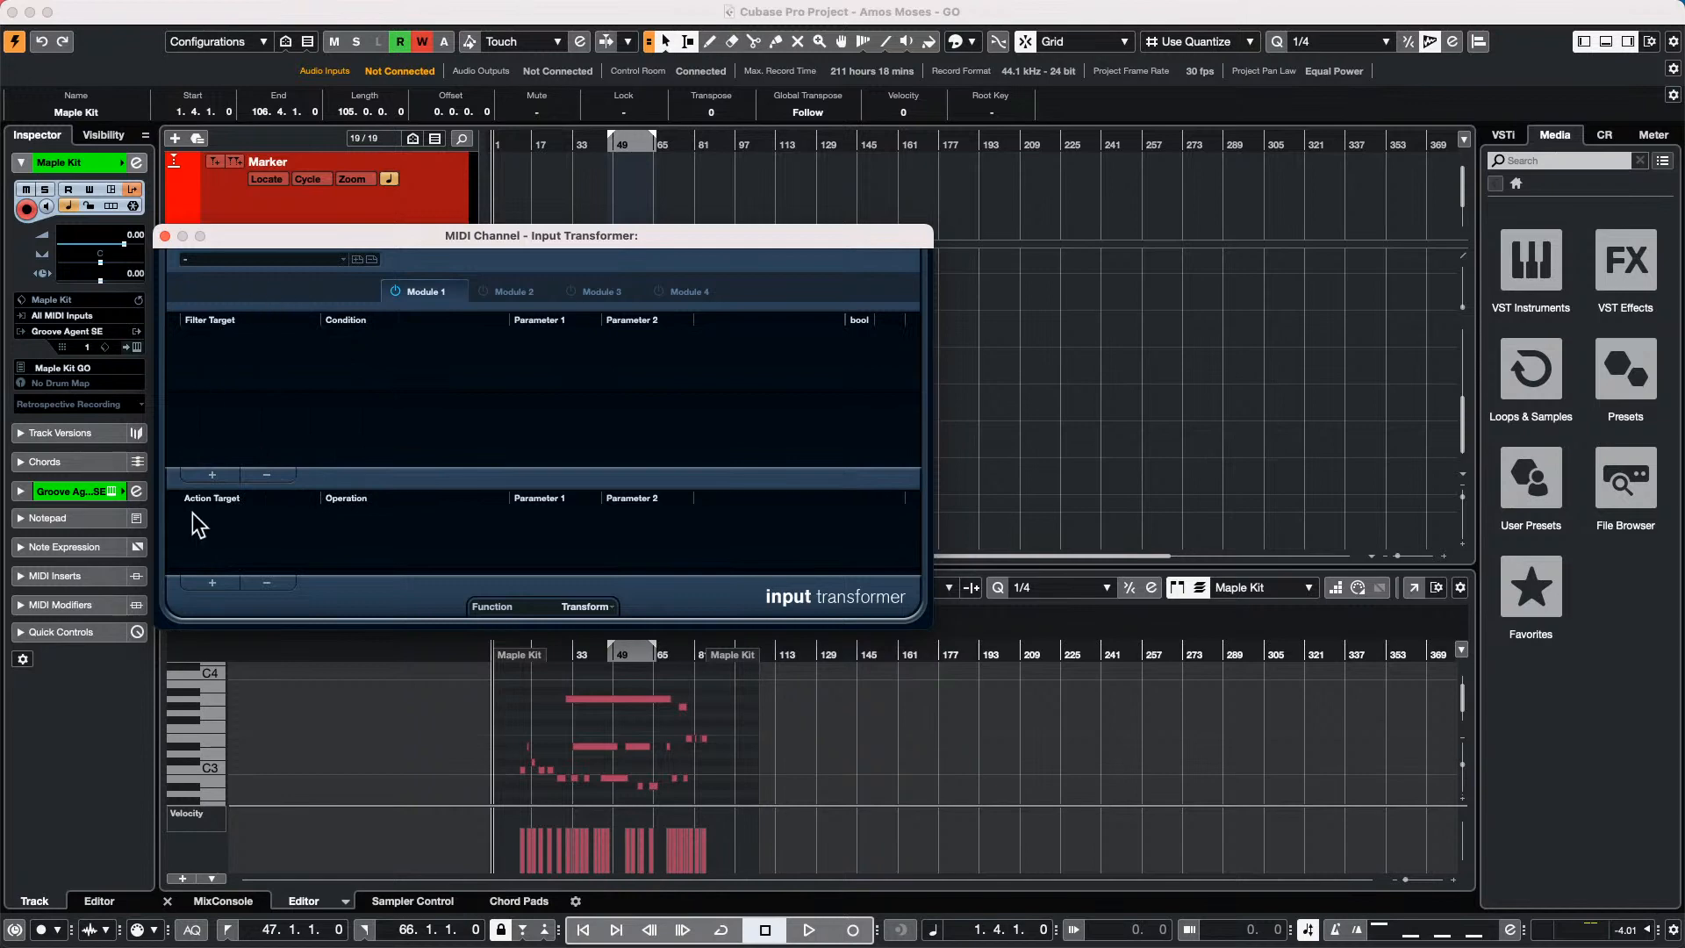
{"action": "left_click", "coordinate": [212, 474]}
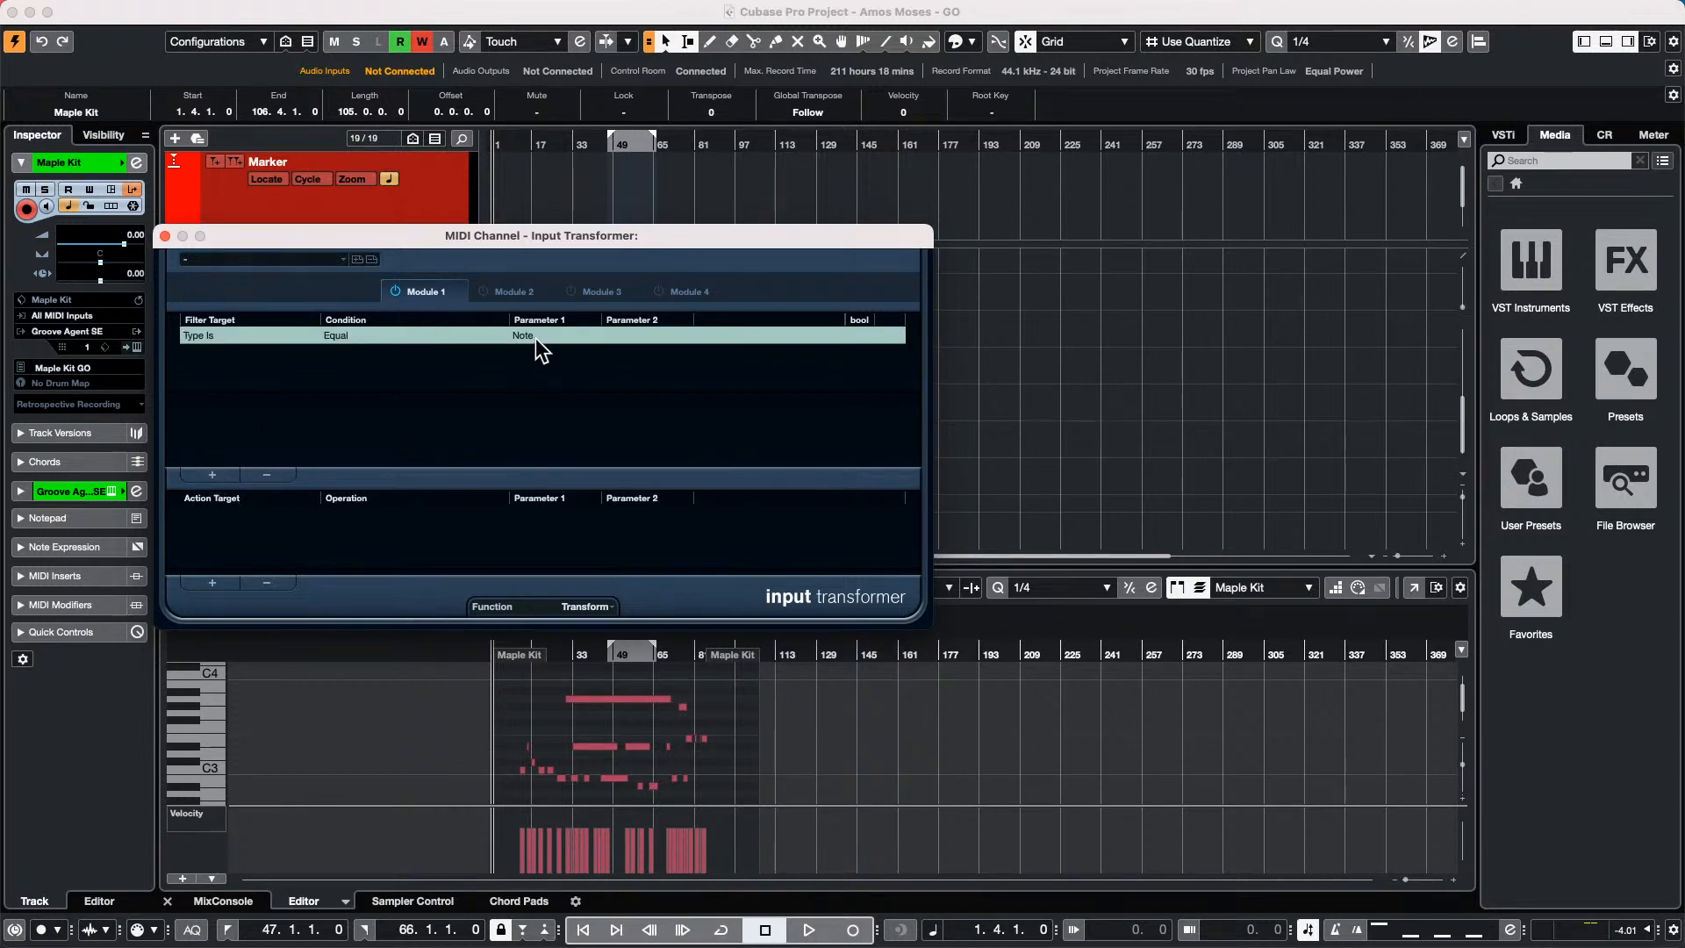
{"action": "left_click", "coordinate": [227, 338]}
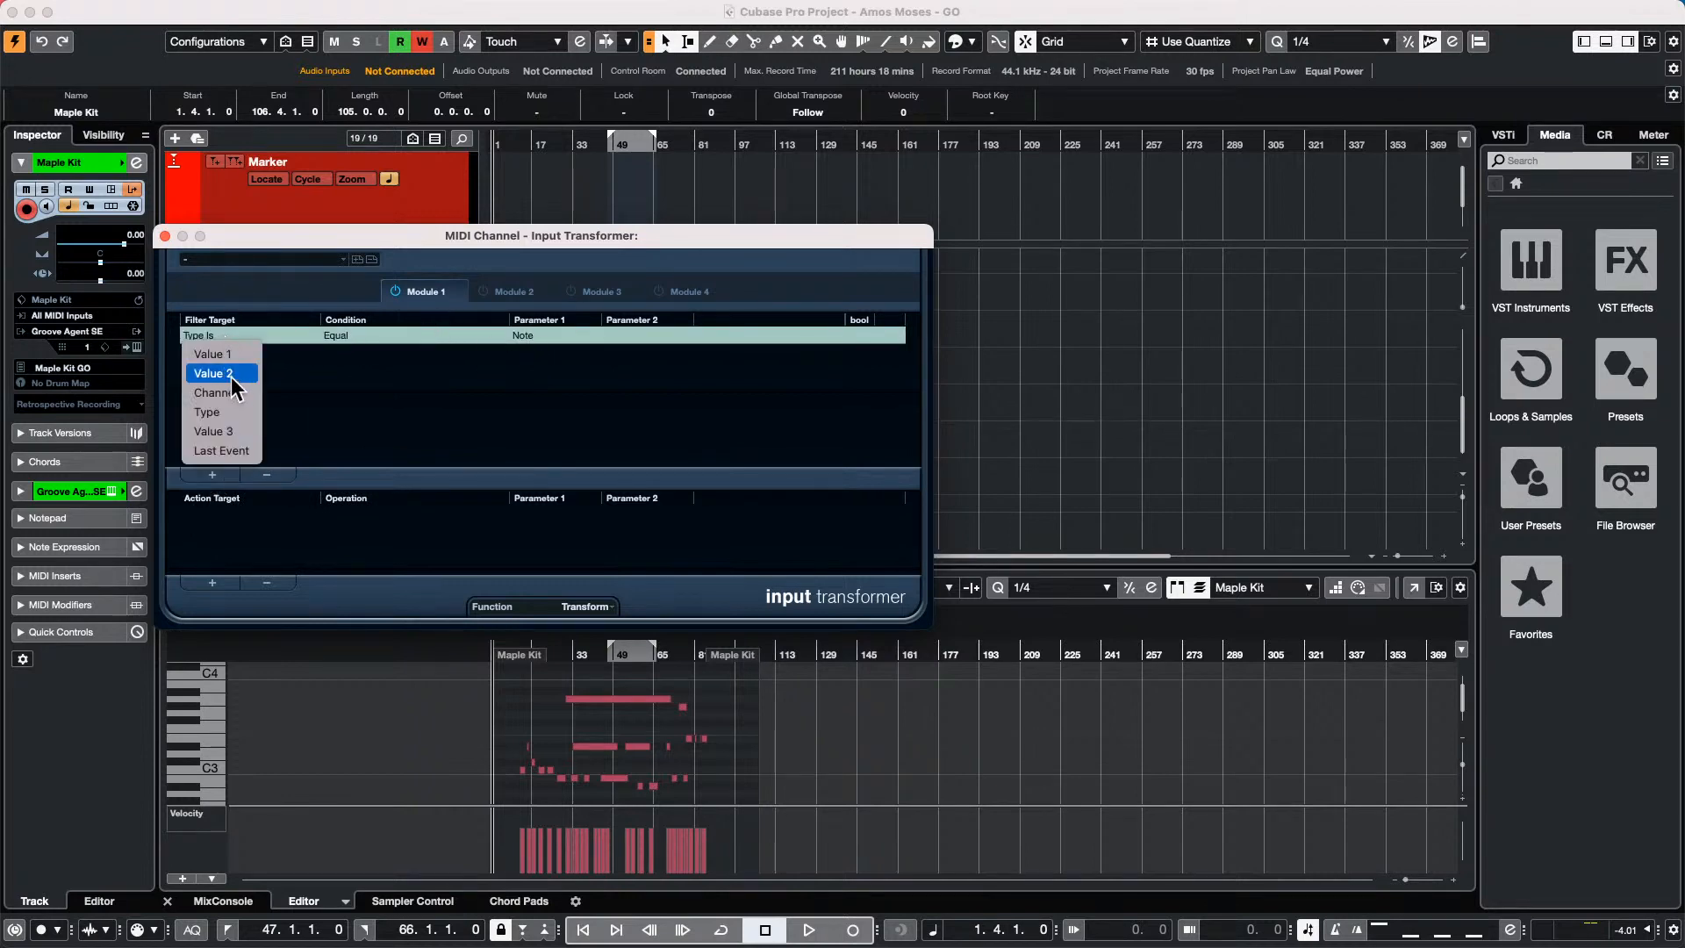
{"action": "left_click", "coordinate": [230, 377]}
Add an Input Transformer action that multiplies Value 2 by 1.27, and close the Input Transformer.
{"action": "left_click", "coordinate": [210, 582]}
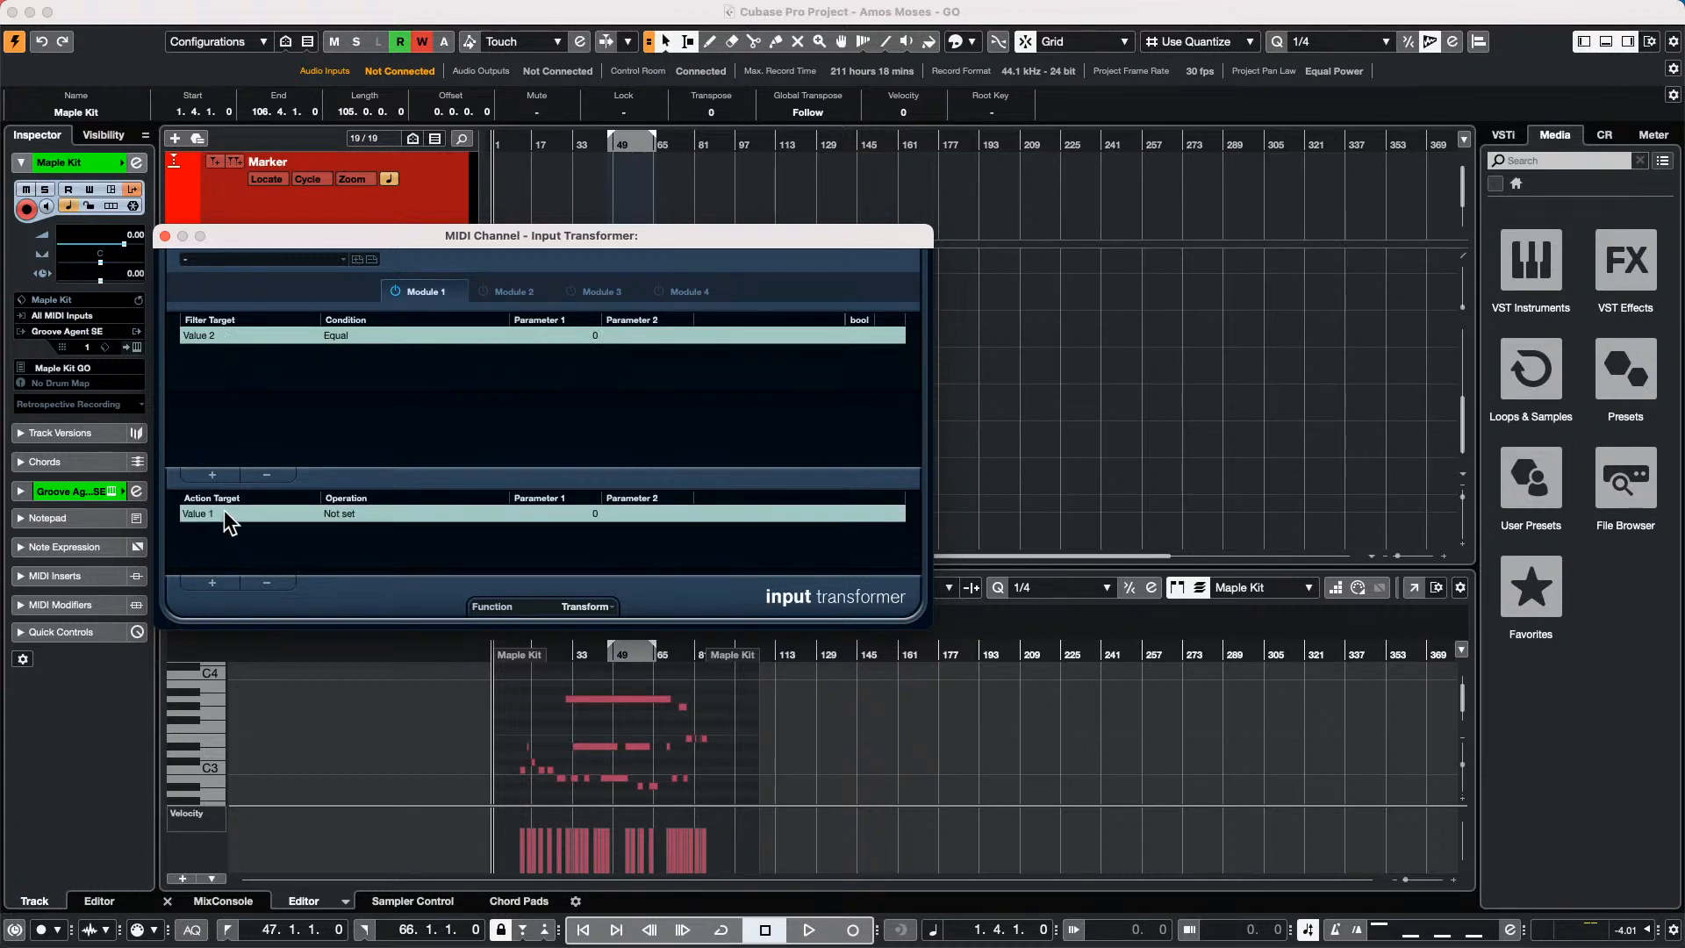
{"action": "left_click", "coordinate": [226, 517]}
{"action": "left_click", "coordinate": [228, 545]}
{"action": "left_click", "coordinate": [344, 512]}
{"action": "left_click", "coordinate": [375, 571]}
{"action": "left_click", "coordinate": [524, 509]}
{"action": "type", "text": "700"}
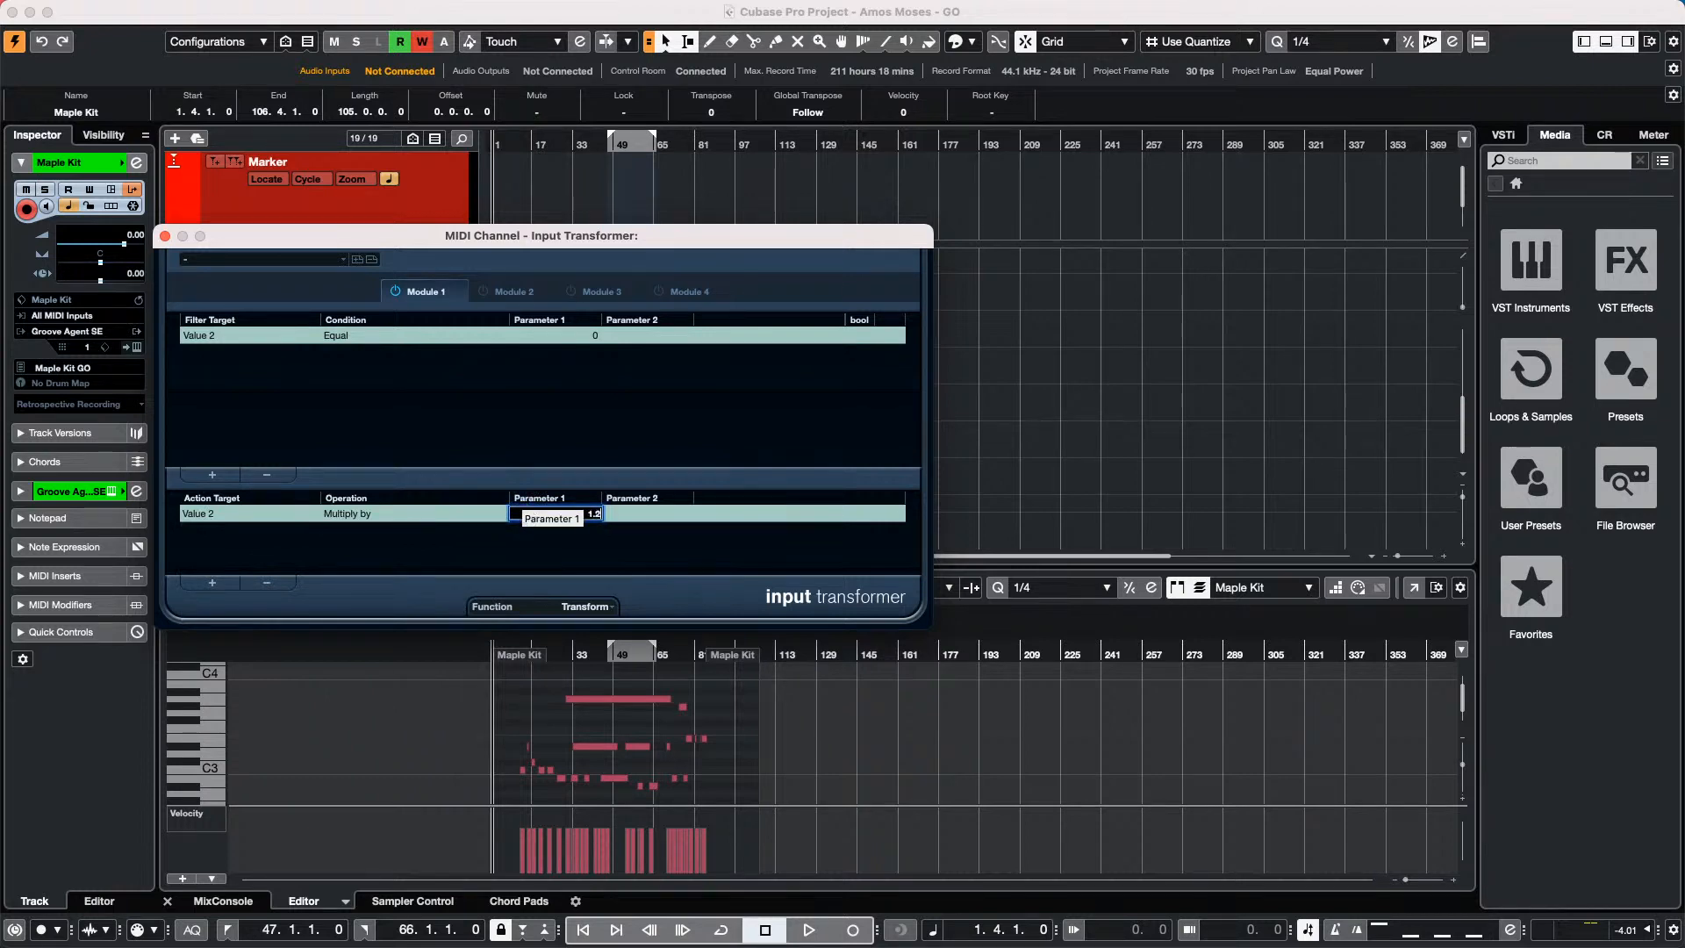
{"action": "key", "text": "Return"}
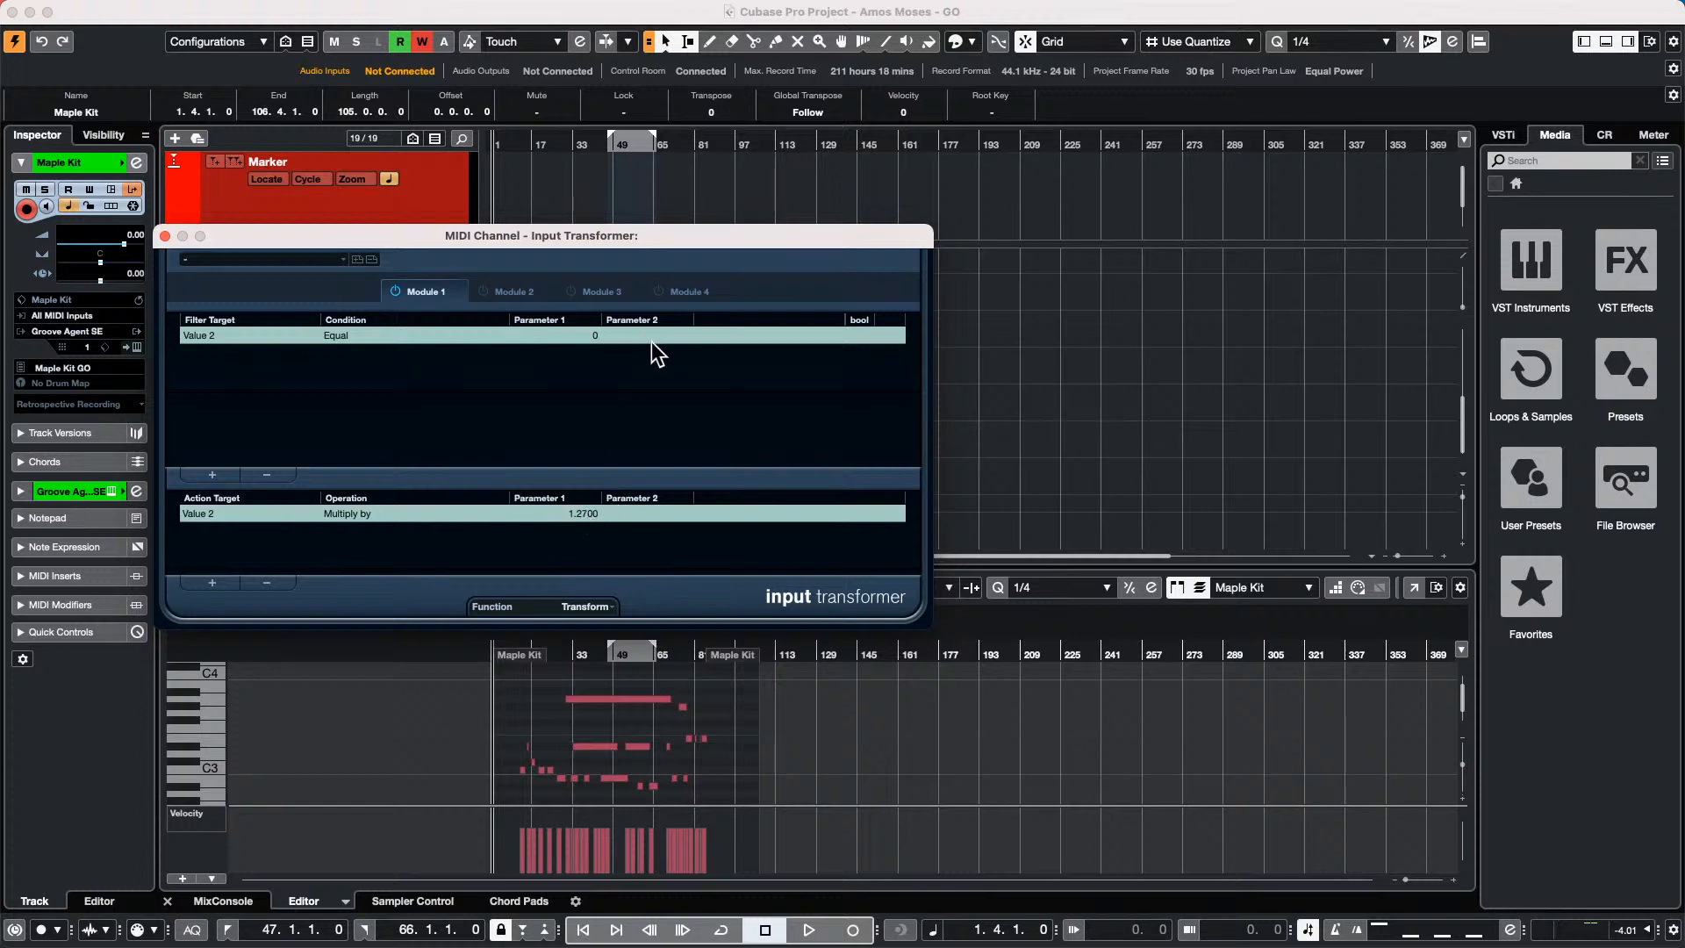
{"action": "left_click", "coordinate": [164, 235]}
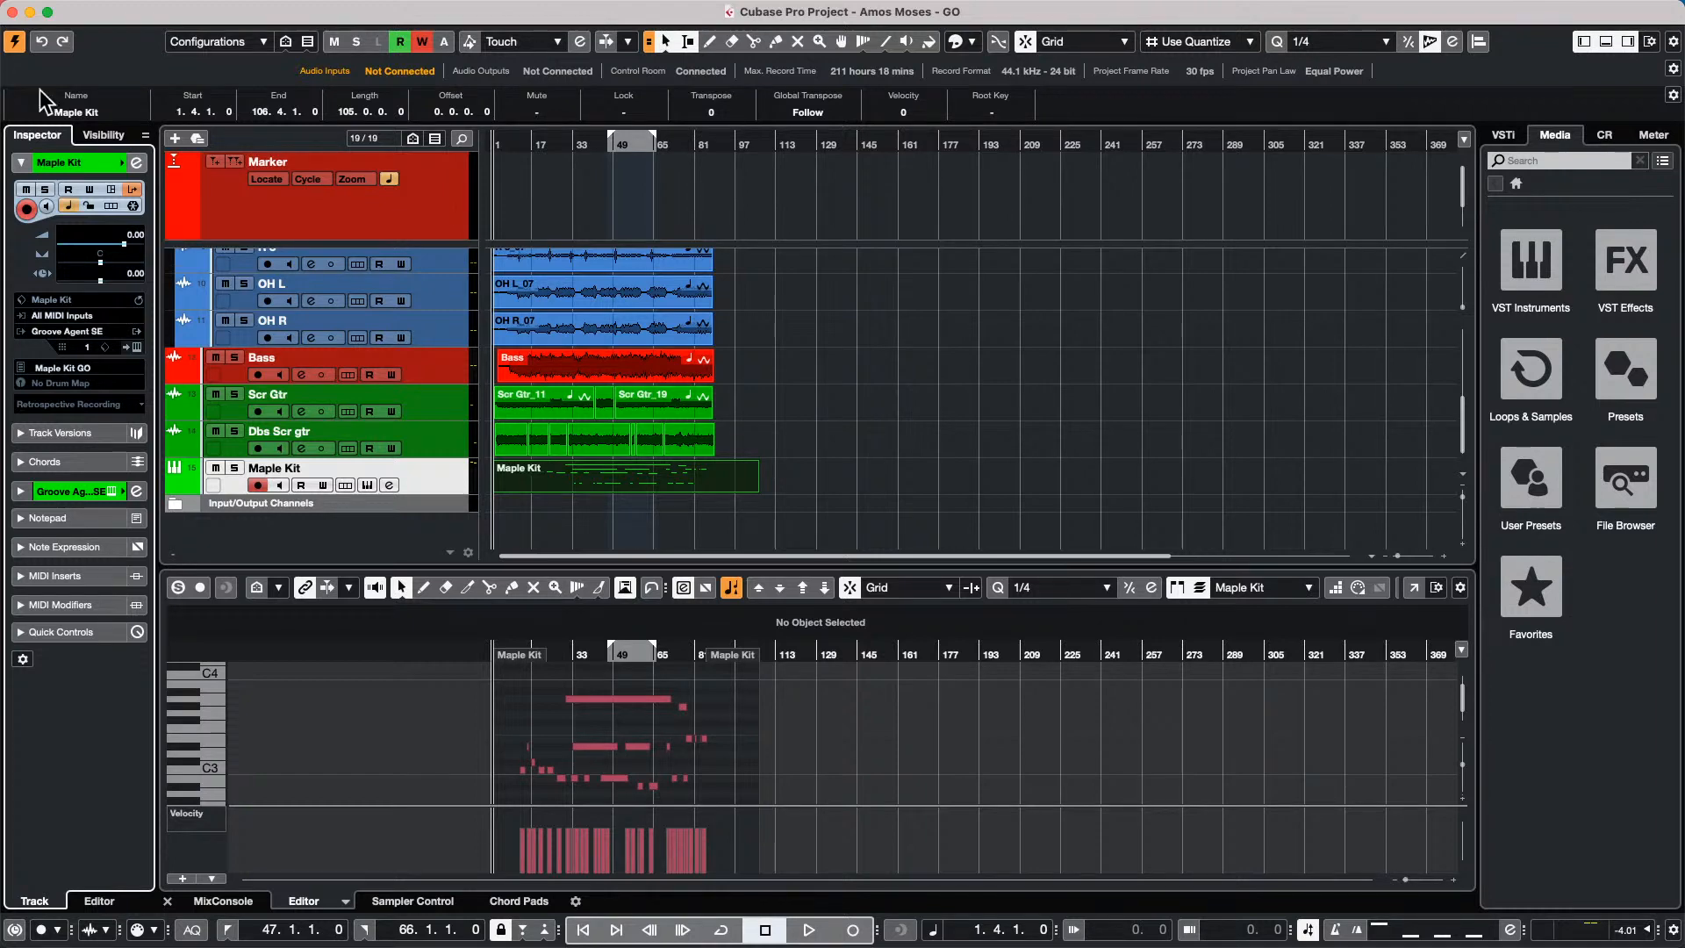
{"action": "mouse_move", "coordinate": [77, 9]}
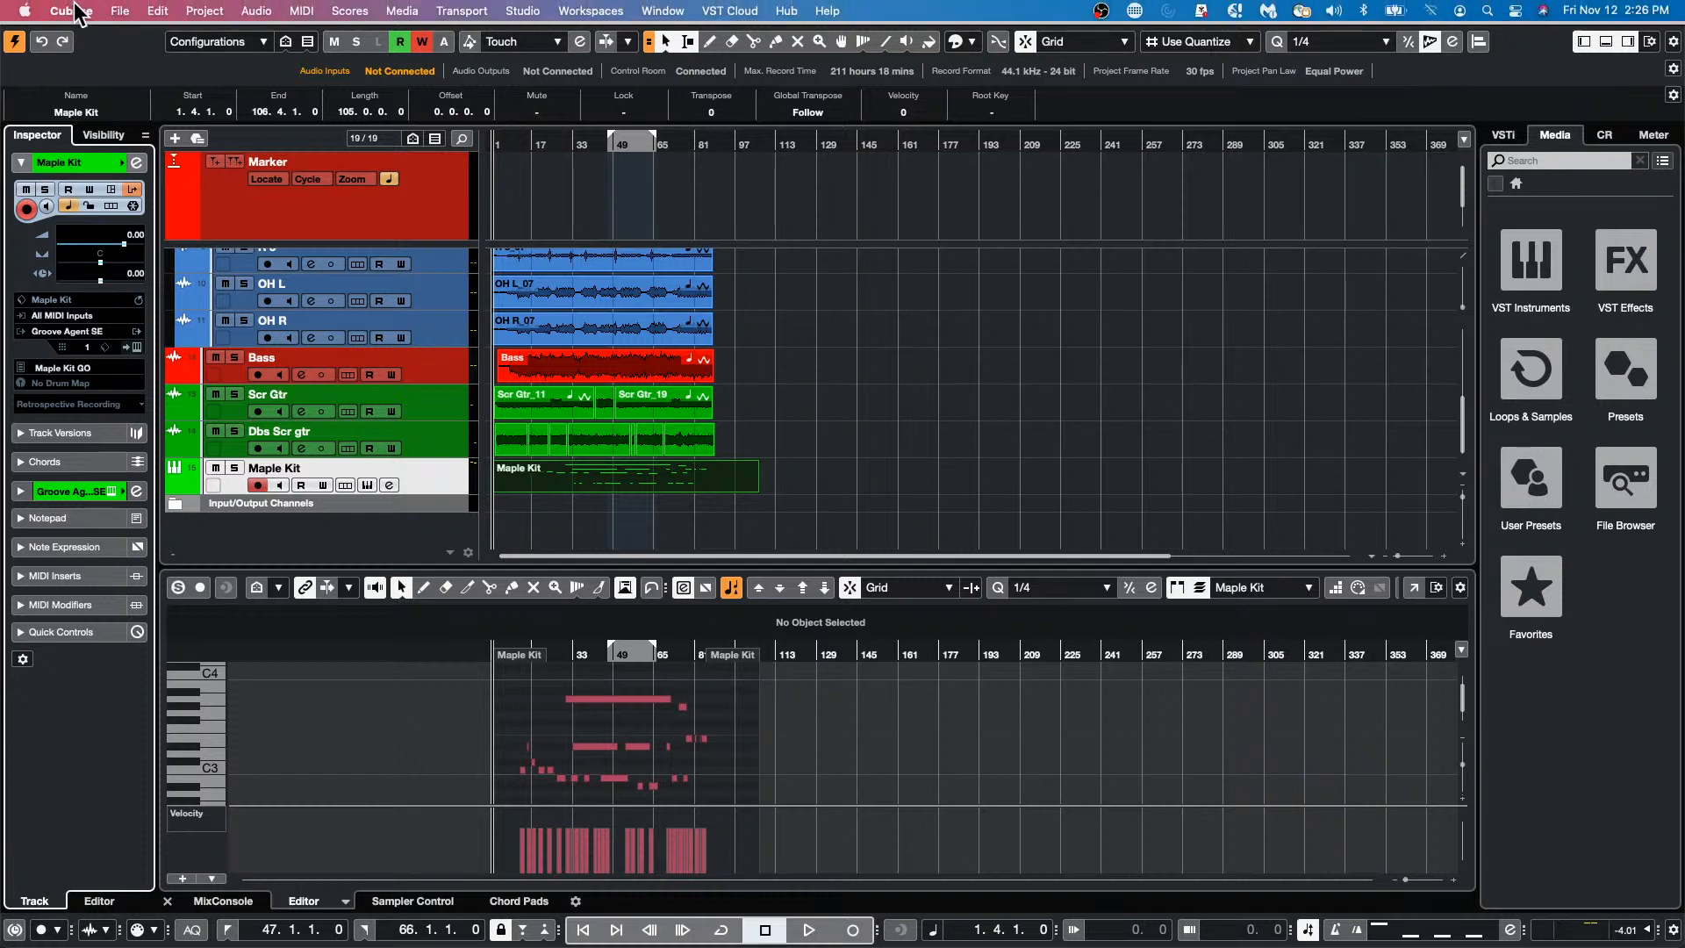
{"action": "left_click", "coordinate": [26, 10]}
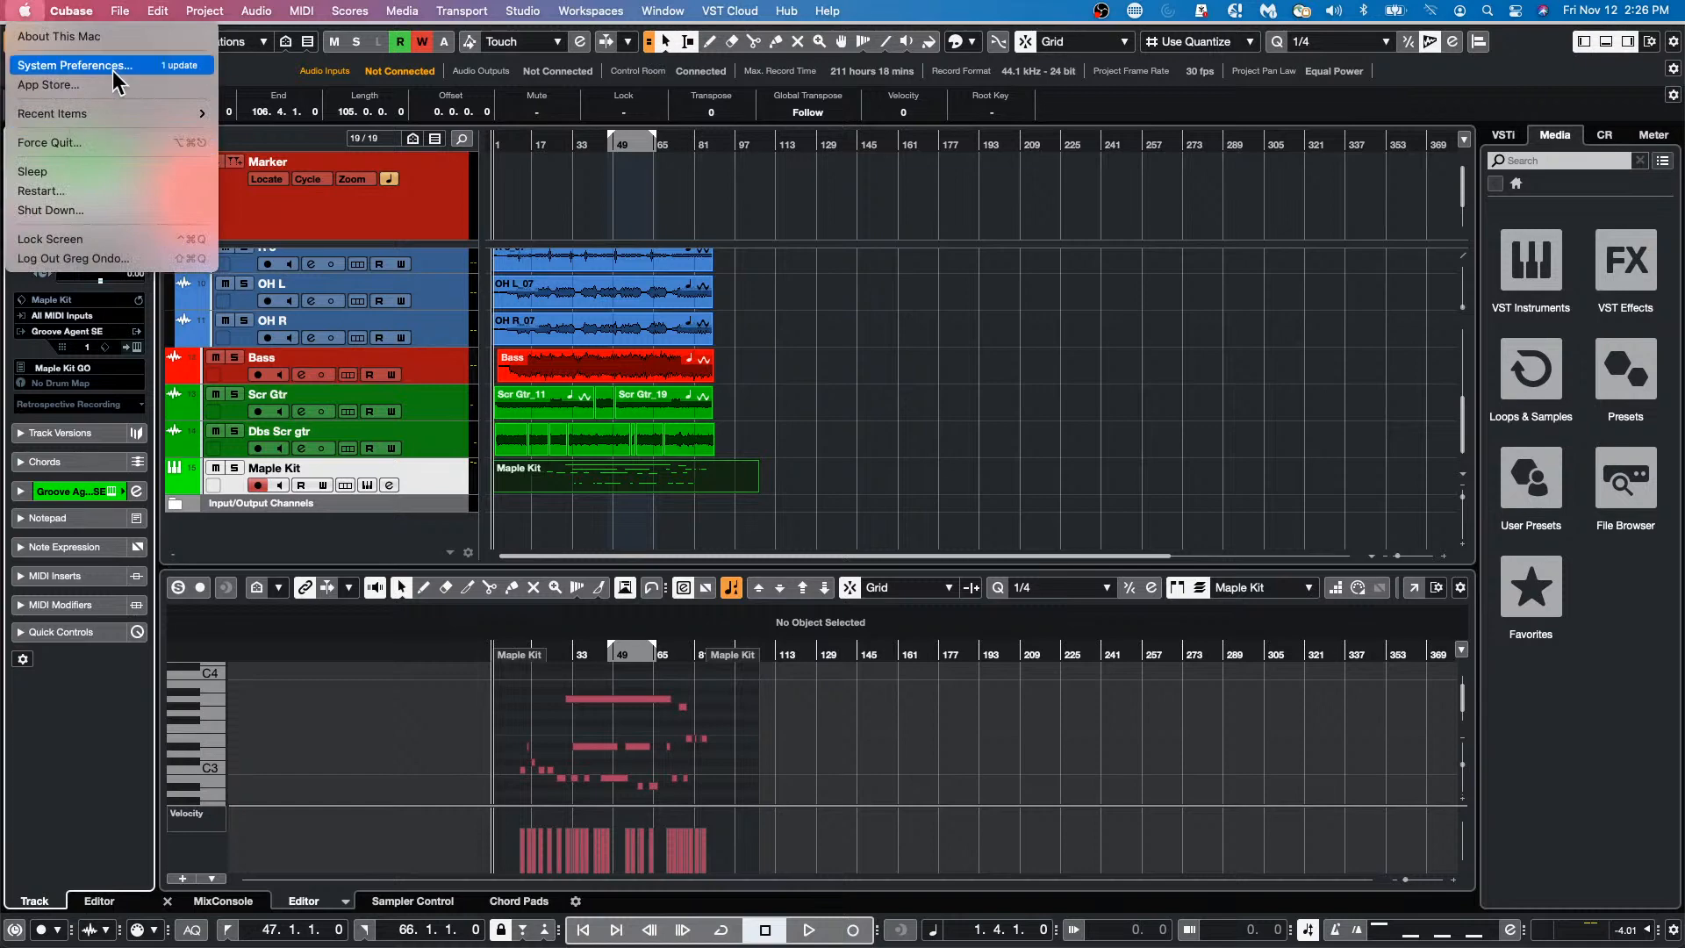
{"action": "key", "text": "Escape"}
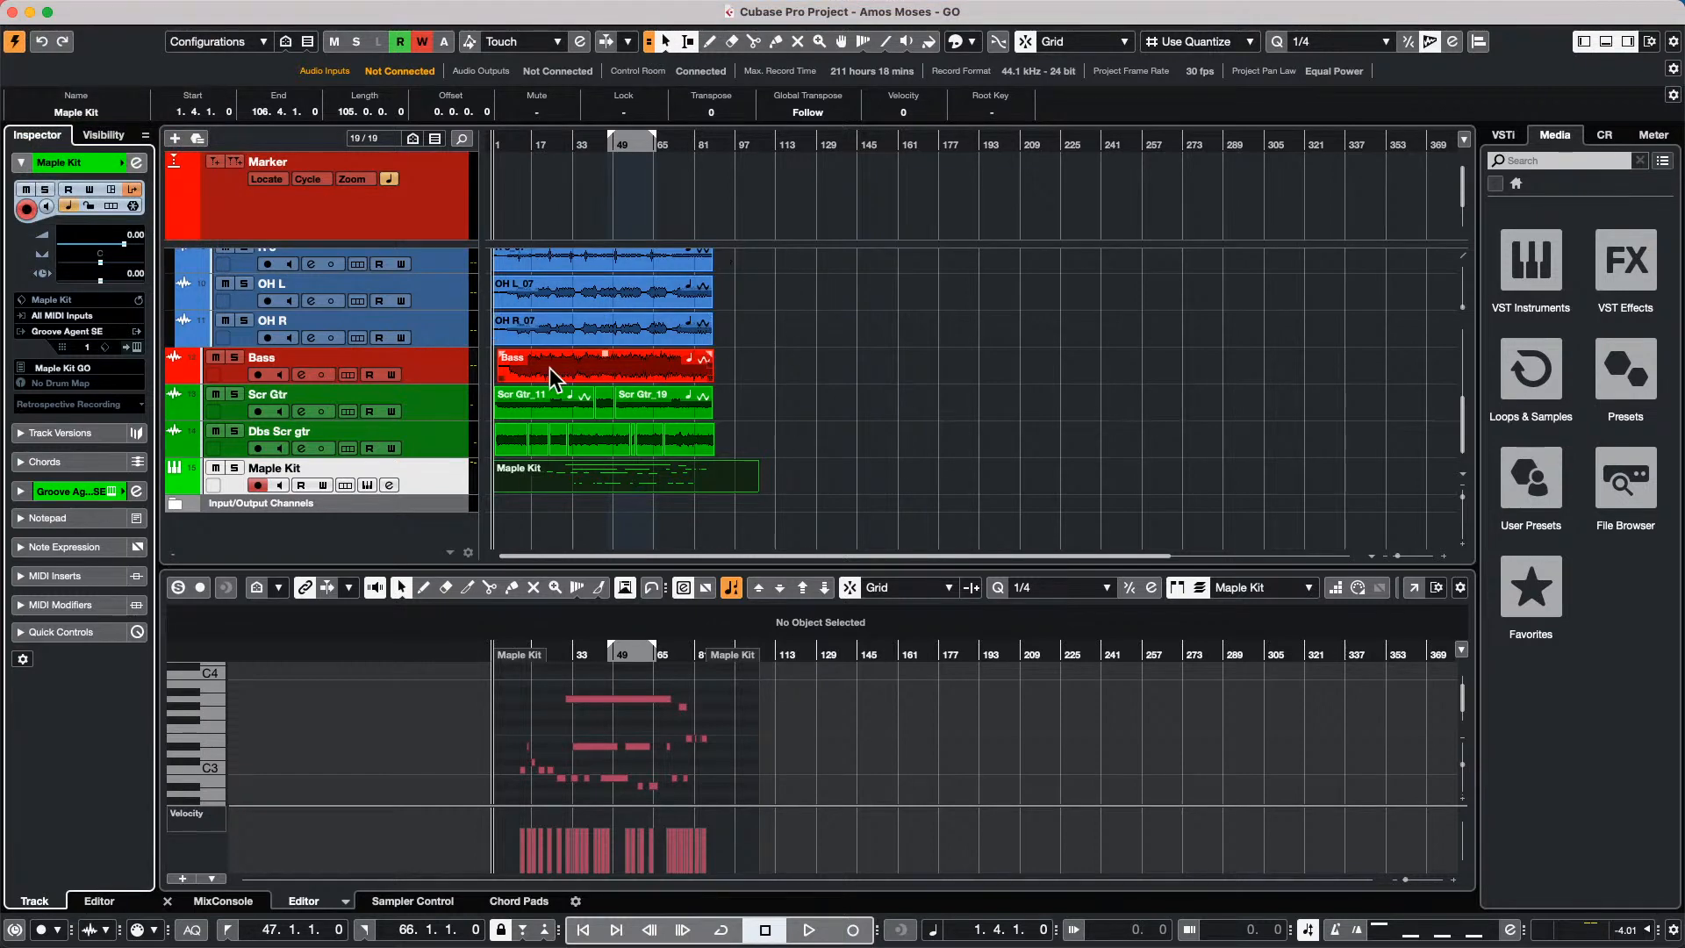
{"action": "left_click", "coordinate": [693, 298]}
Review the General page of the Preferences, including its auto save and usage logging options, and close the dialog.
{"action": "left_click", "coordinate": [27, 10]}
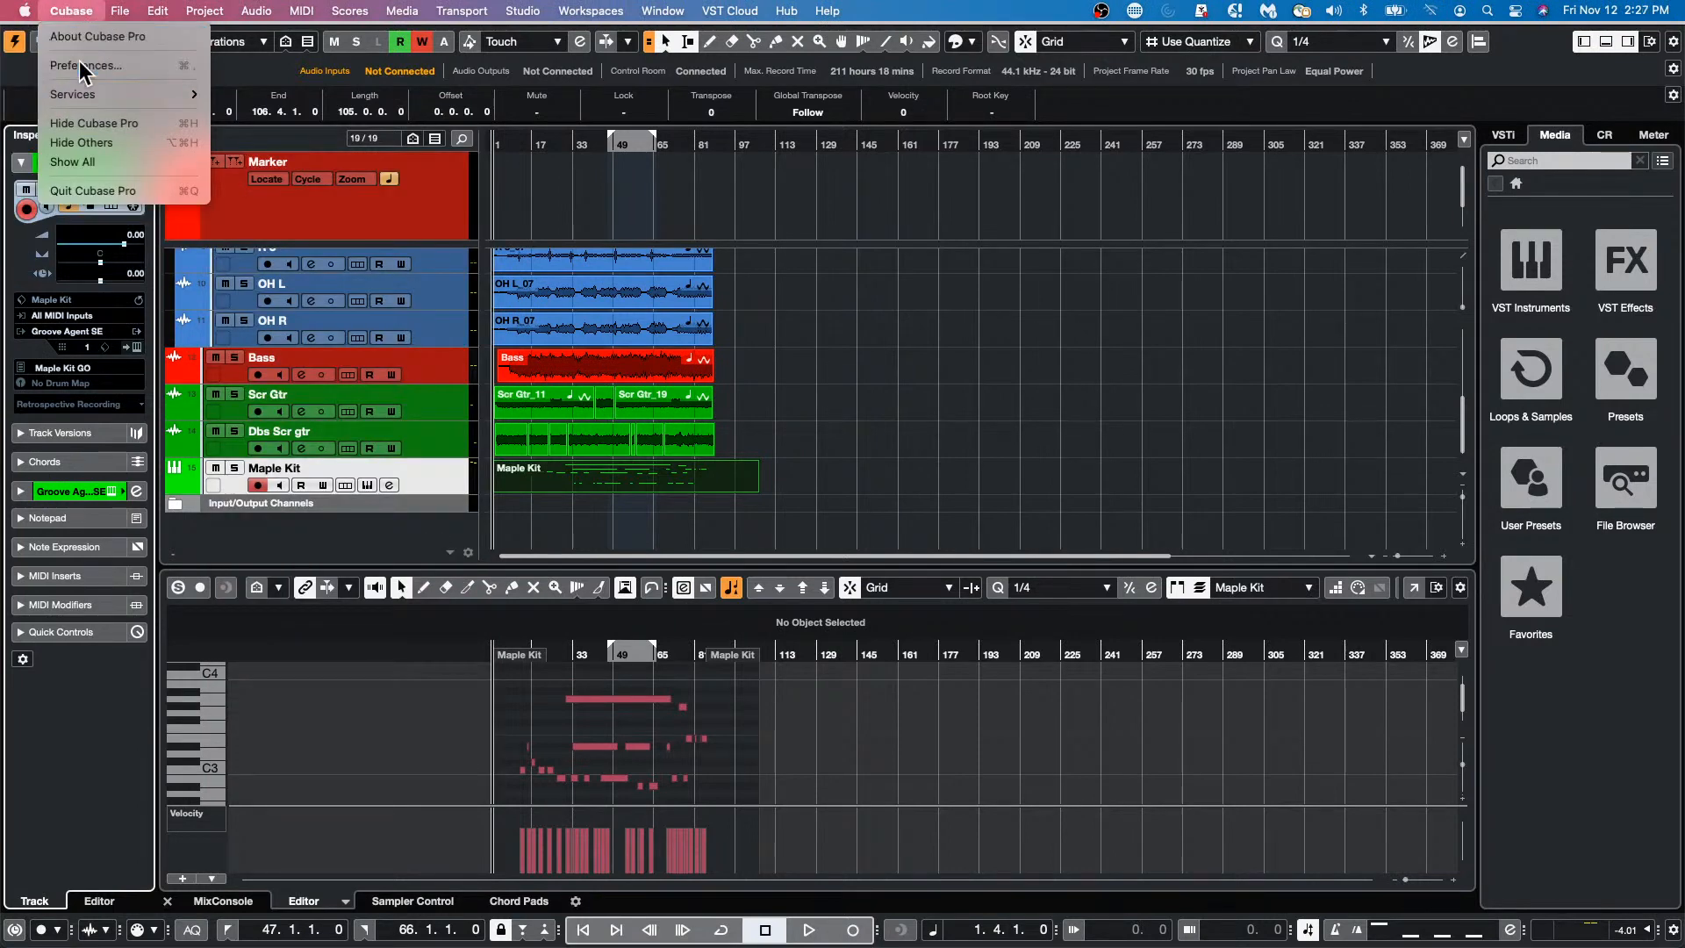
{"action": "left_click", "coordinate": [80, 65]}
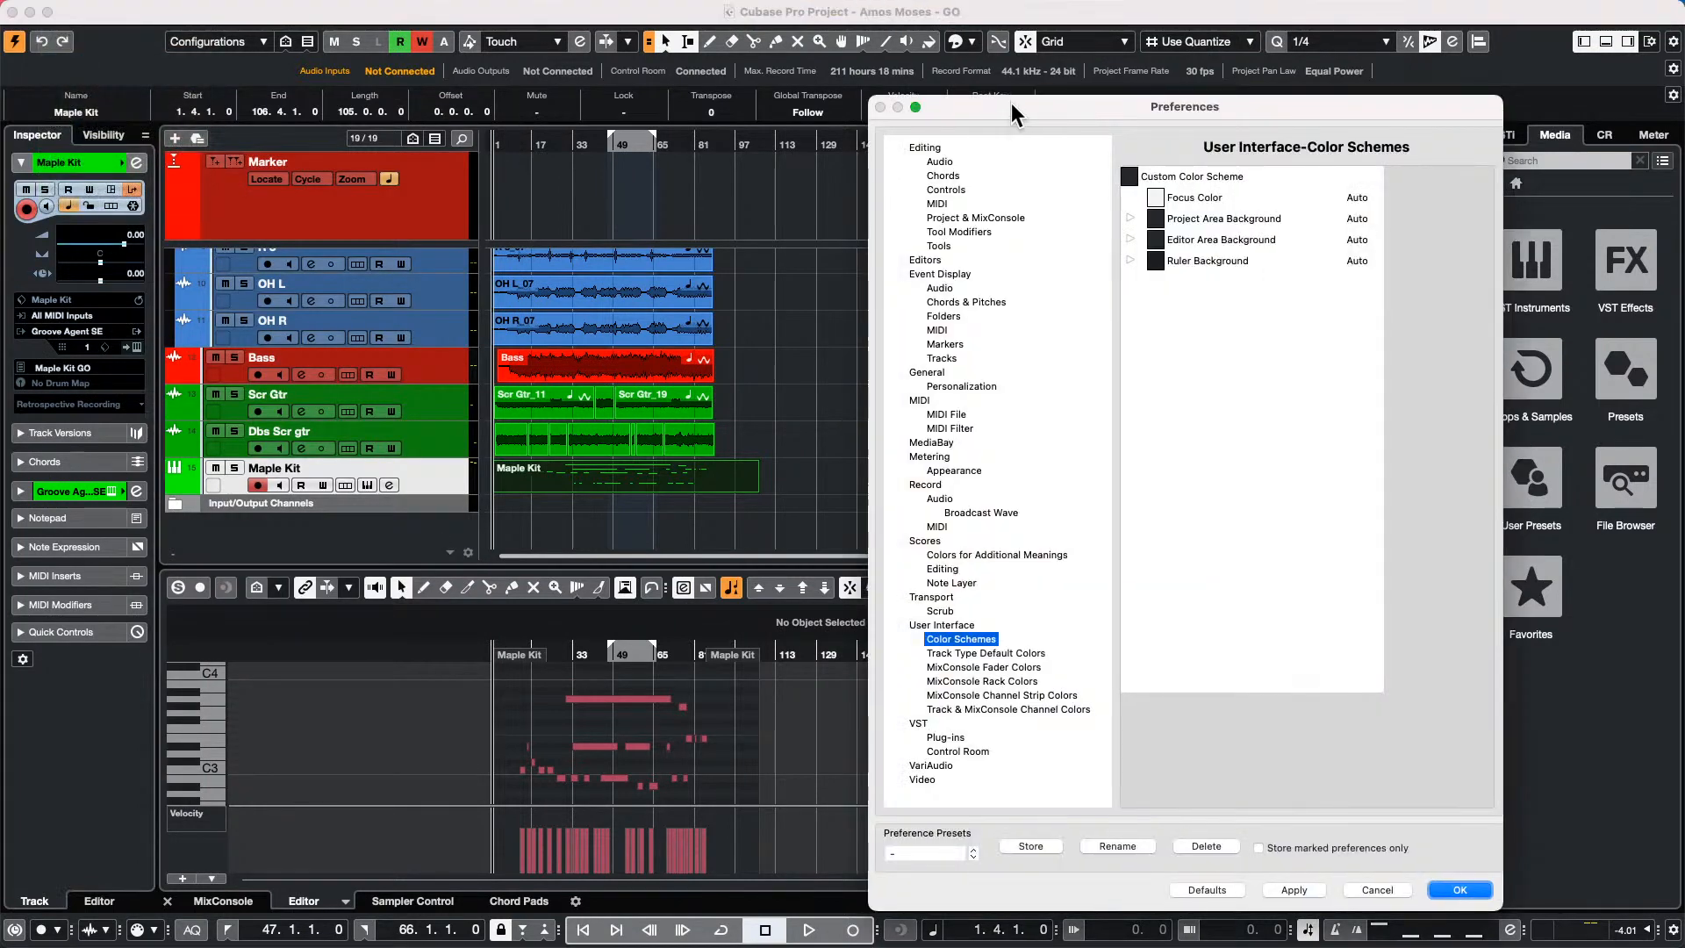
{"action": "left_click_drag", "start_coordinate": [1011, 103], "coordinate": [671, 102]}
{"action": "left_click", "coordinate": [589, 372]}
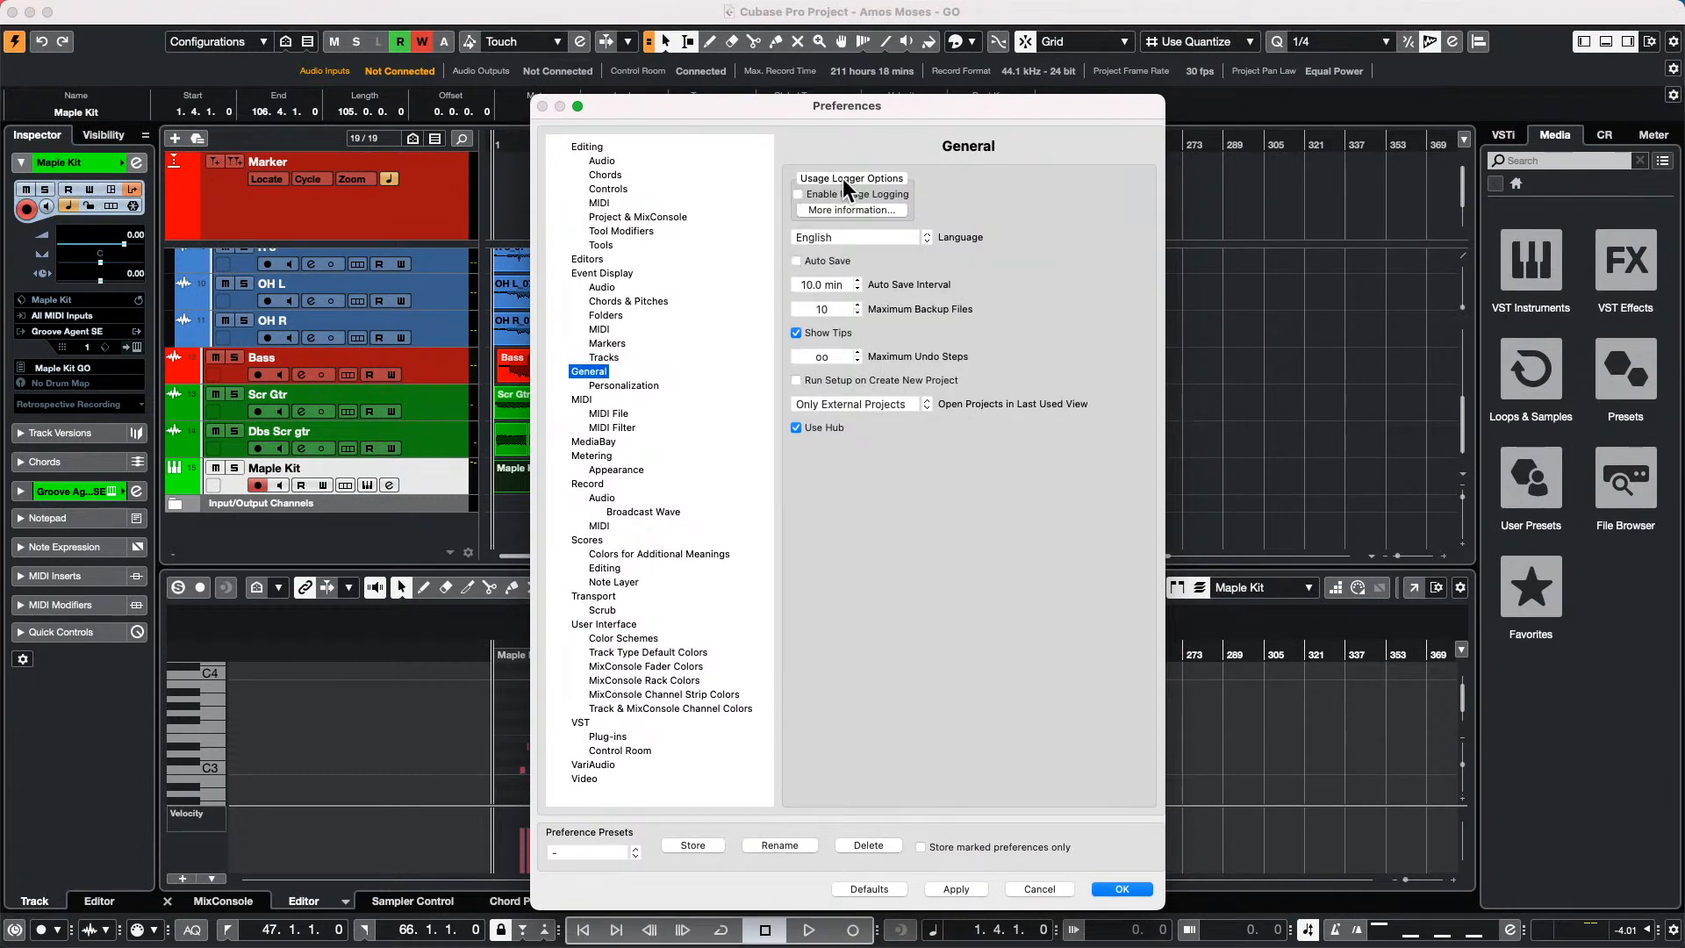
{"action": "left_click", "coordinate": [1116, 887]}
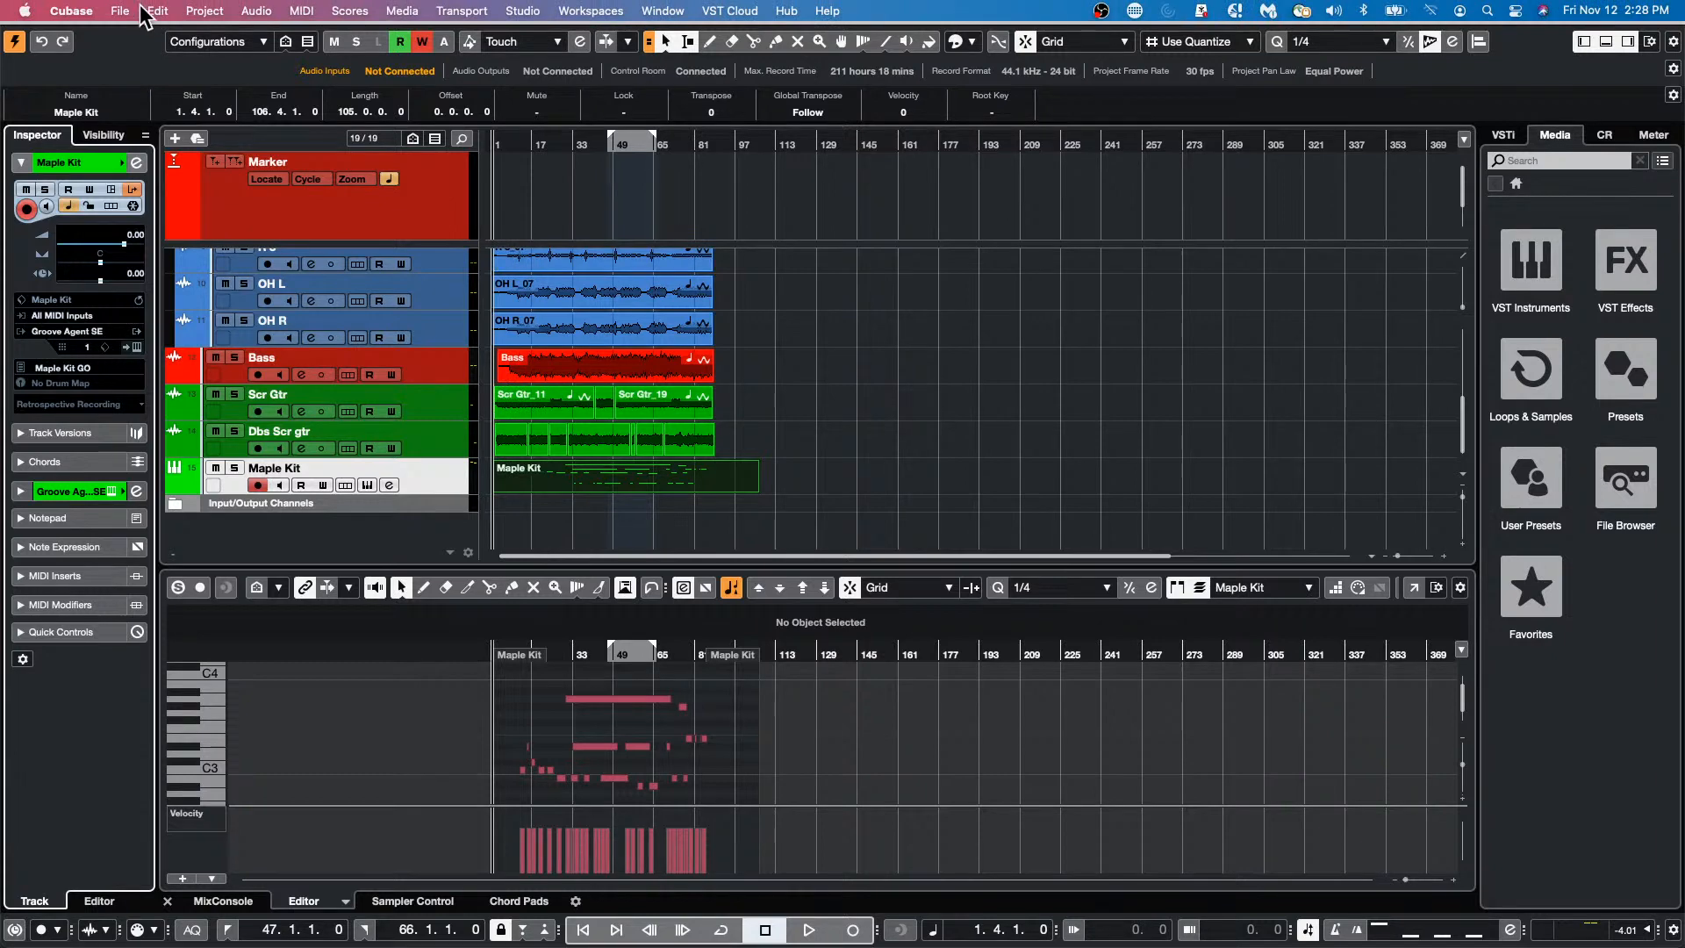
Open and activate the recent project "beatles stones.cpr".
{"action": "left_click", "coordinate": [123, 11]}
{"action": "mouse_move", "coordinate": [185, 383]}
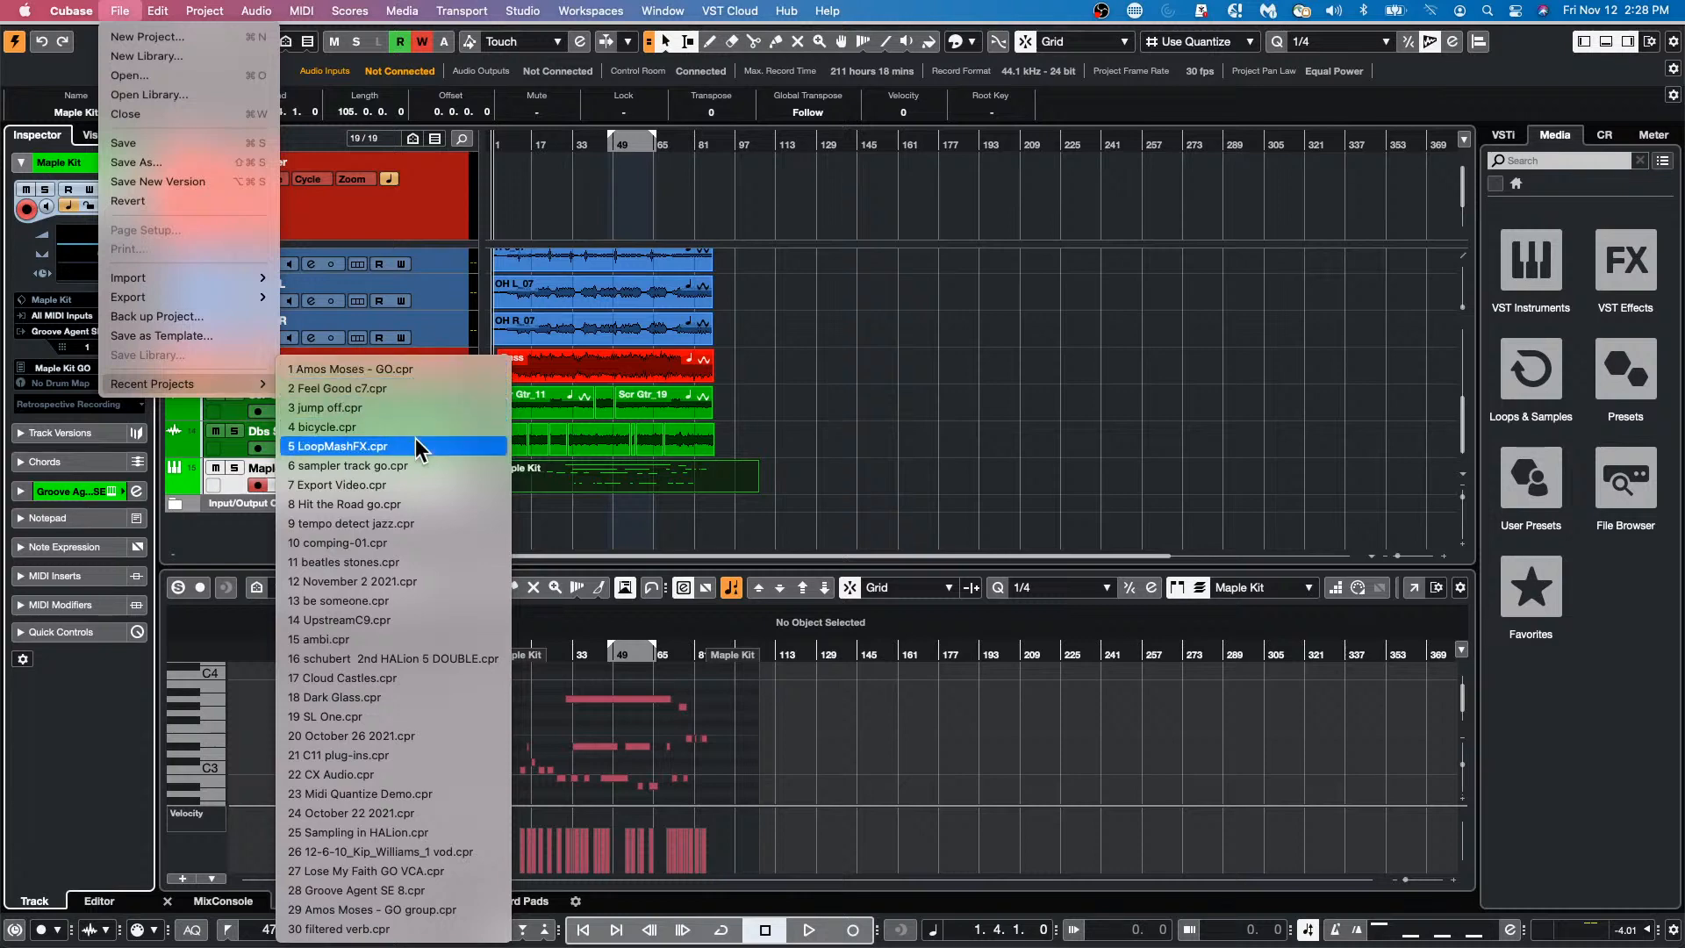
{"action": "left_click", "coordinate": [430, 569]}
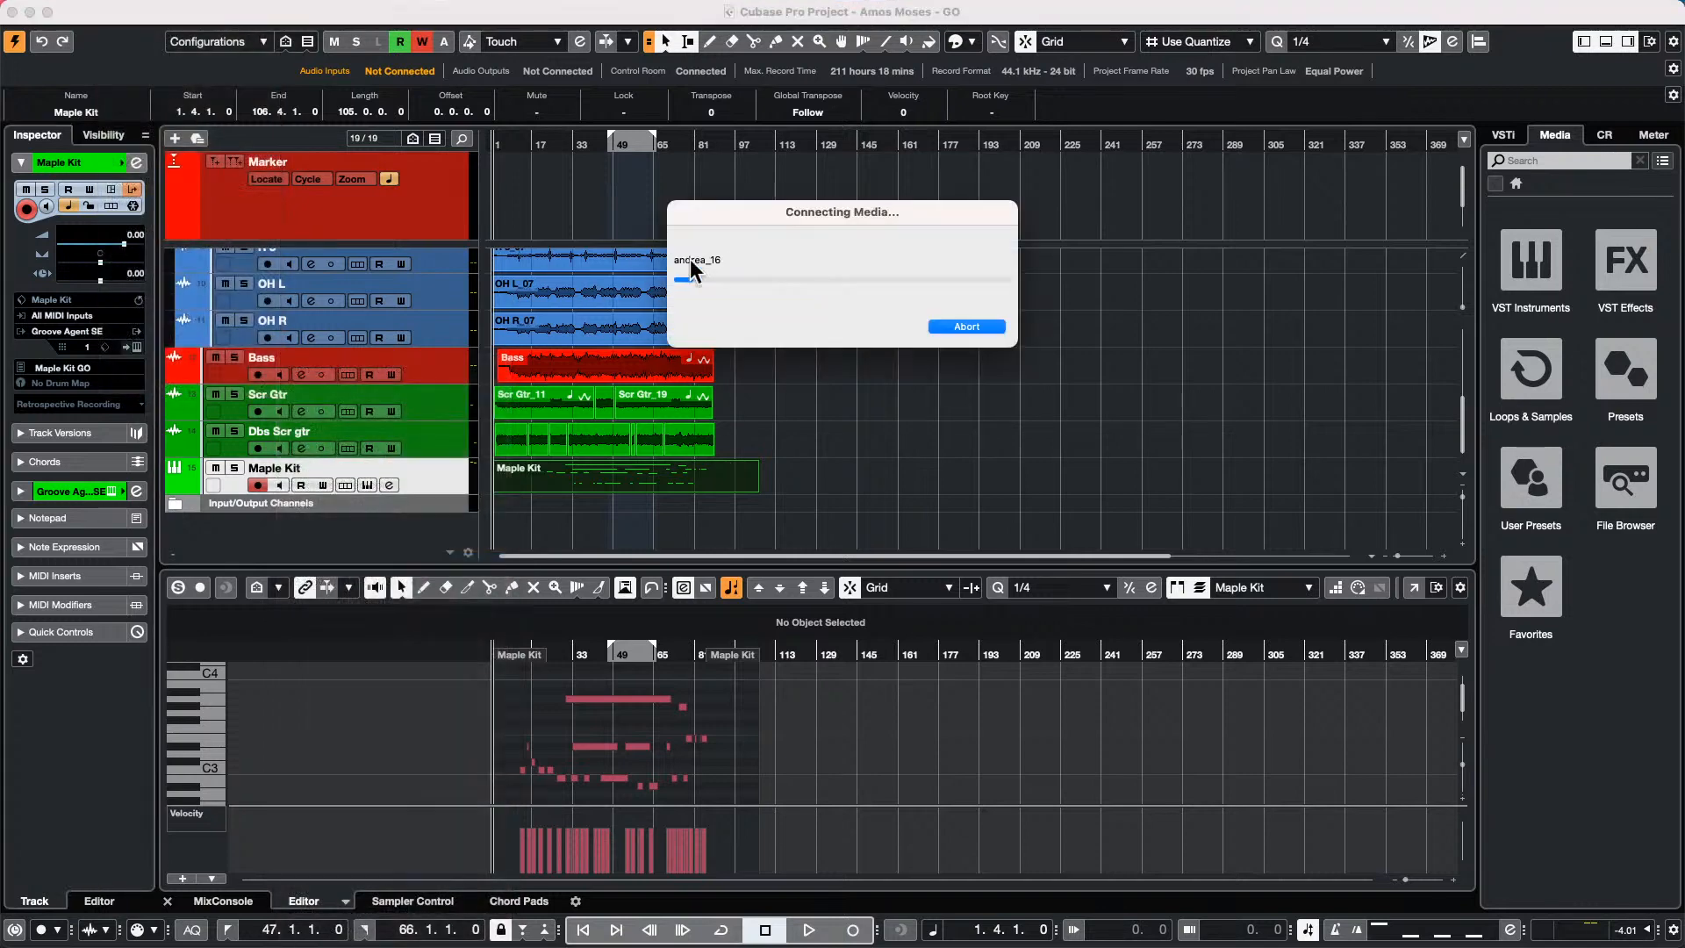
{"action": "left_click", "coordinate": [953, 318]}
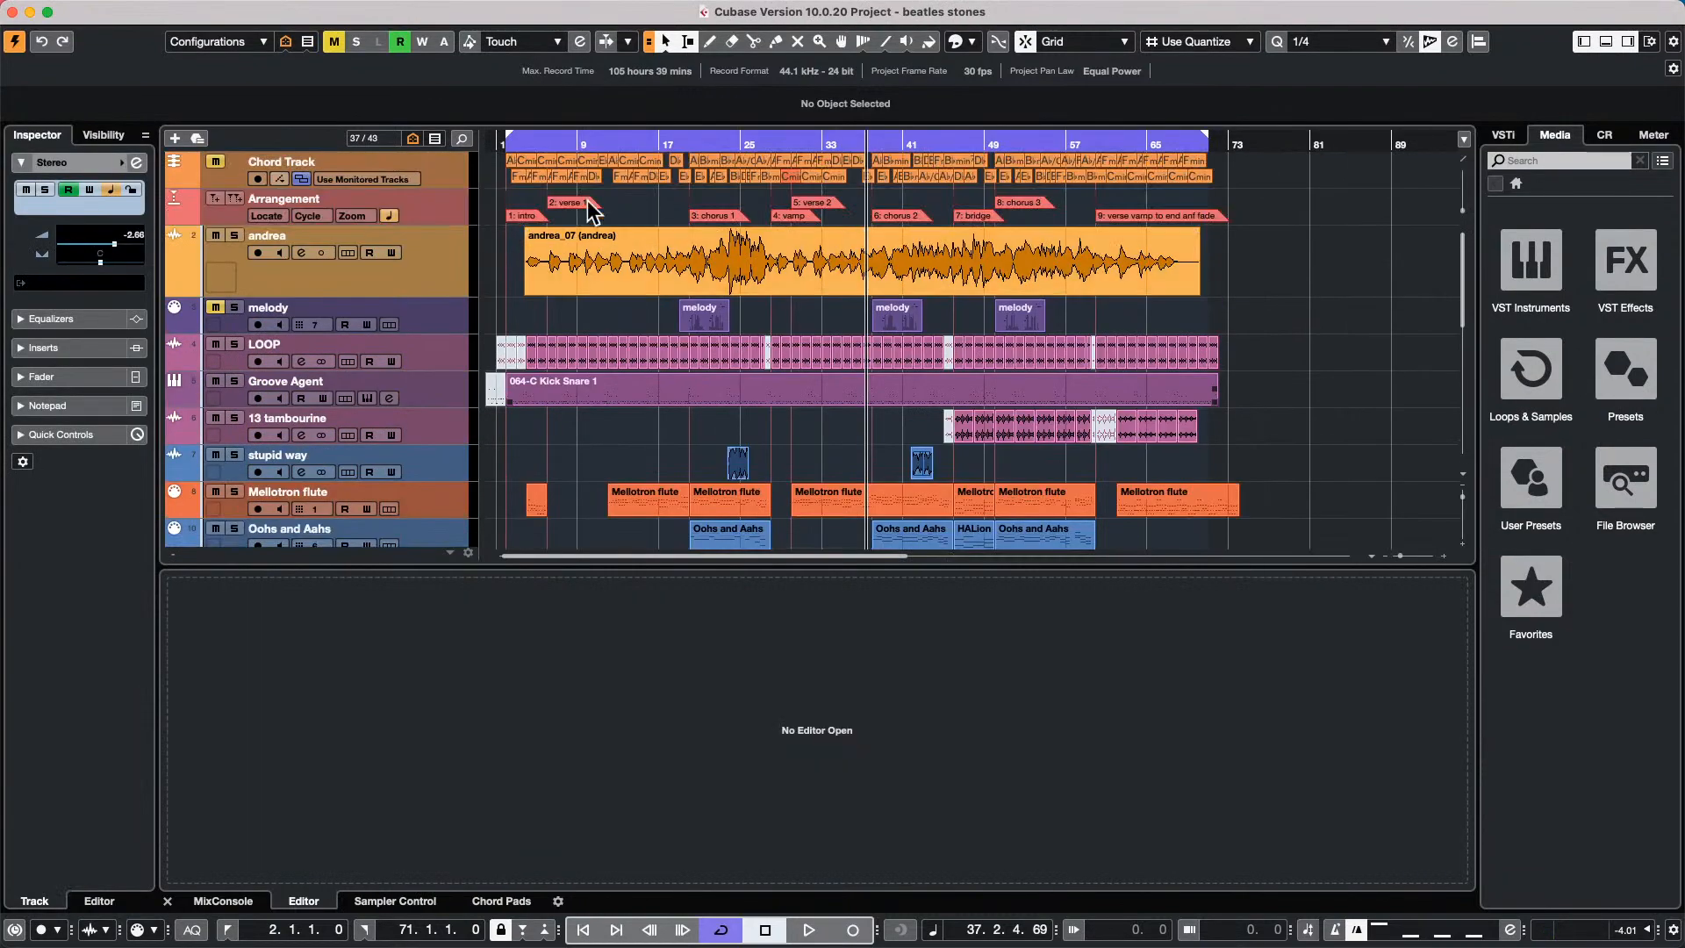
Add one MIDI track below the andrea track and set its output routing to Not Connected.
{"action": "right_click", "coordinate": [404, 273]}
{"action": "mouse_move", "coordinate": [526, 286]}
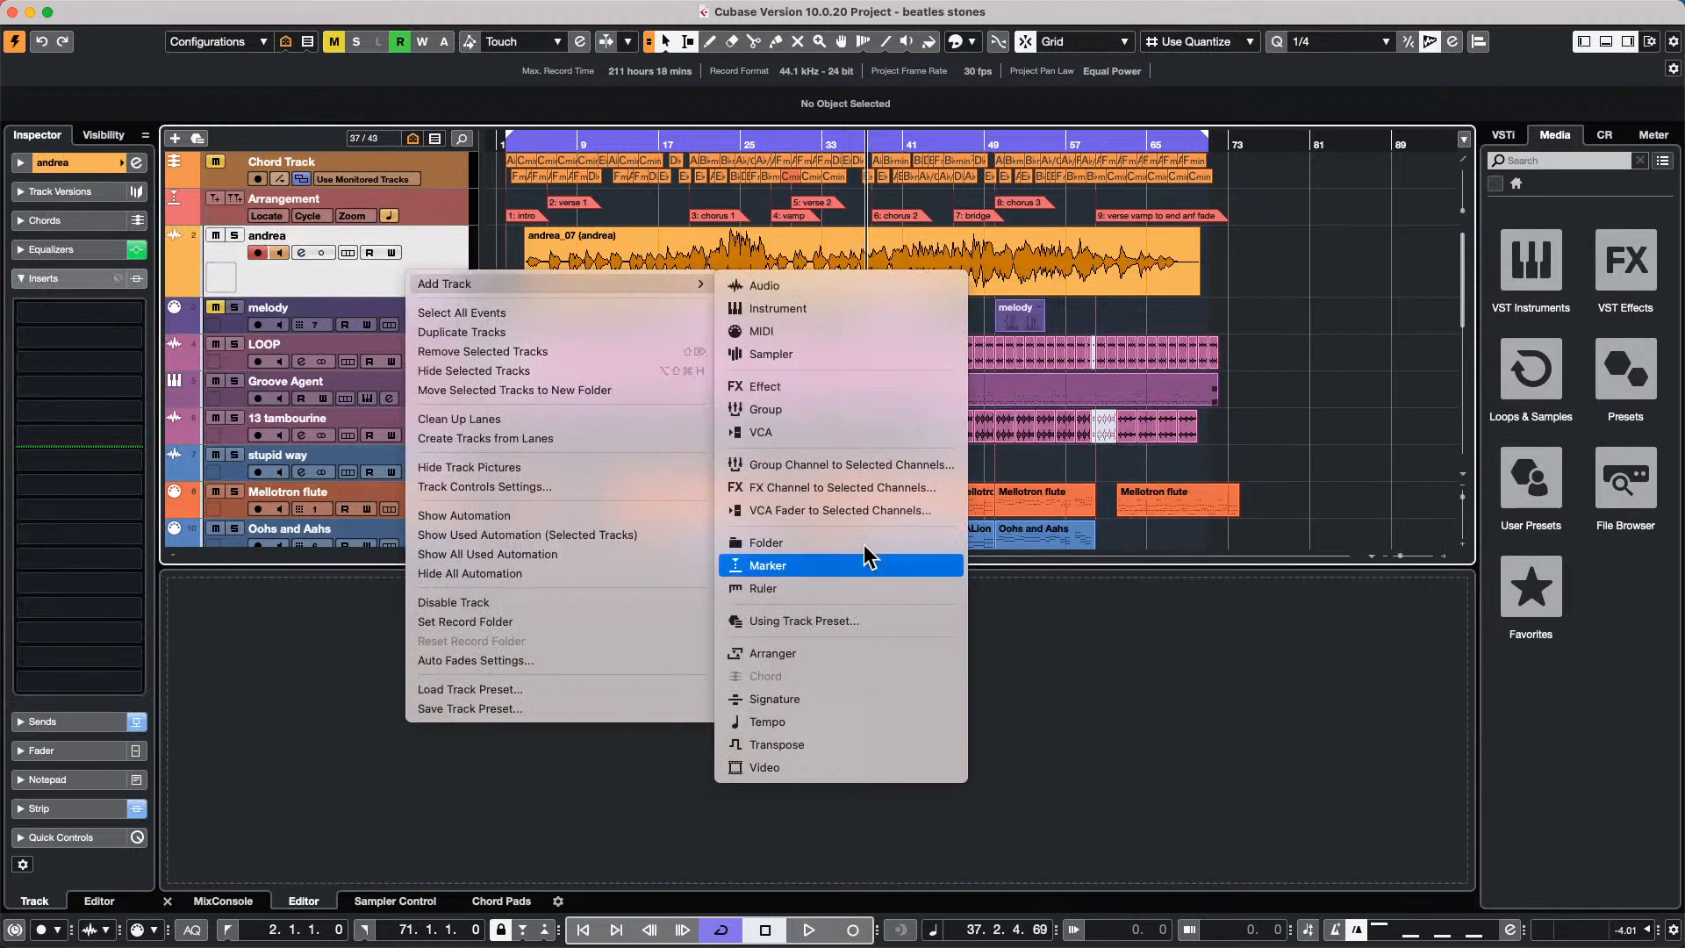
{"action": "left_click", "coordinate": [872, 333]}
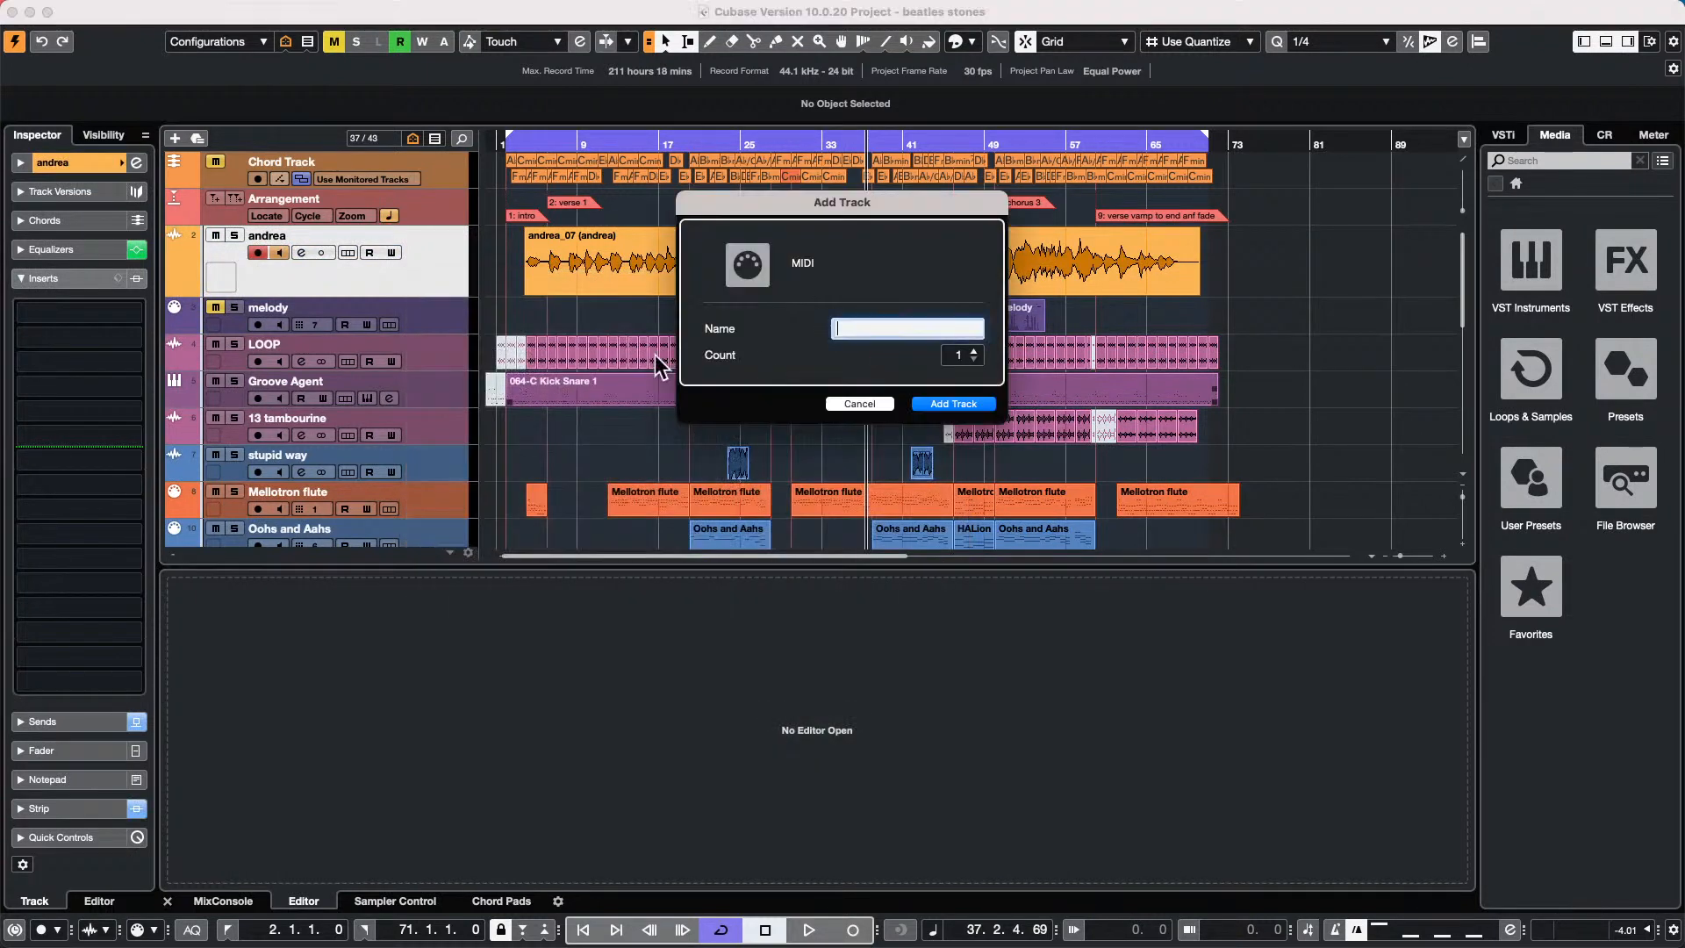
{"action": "left_click", "coordinate": [953, 404]}
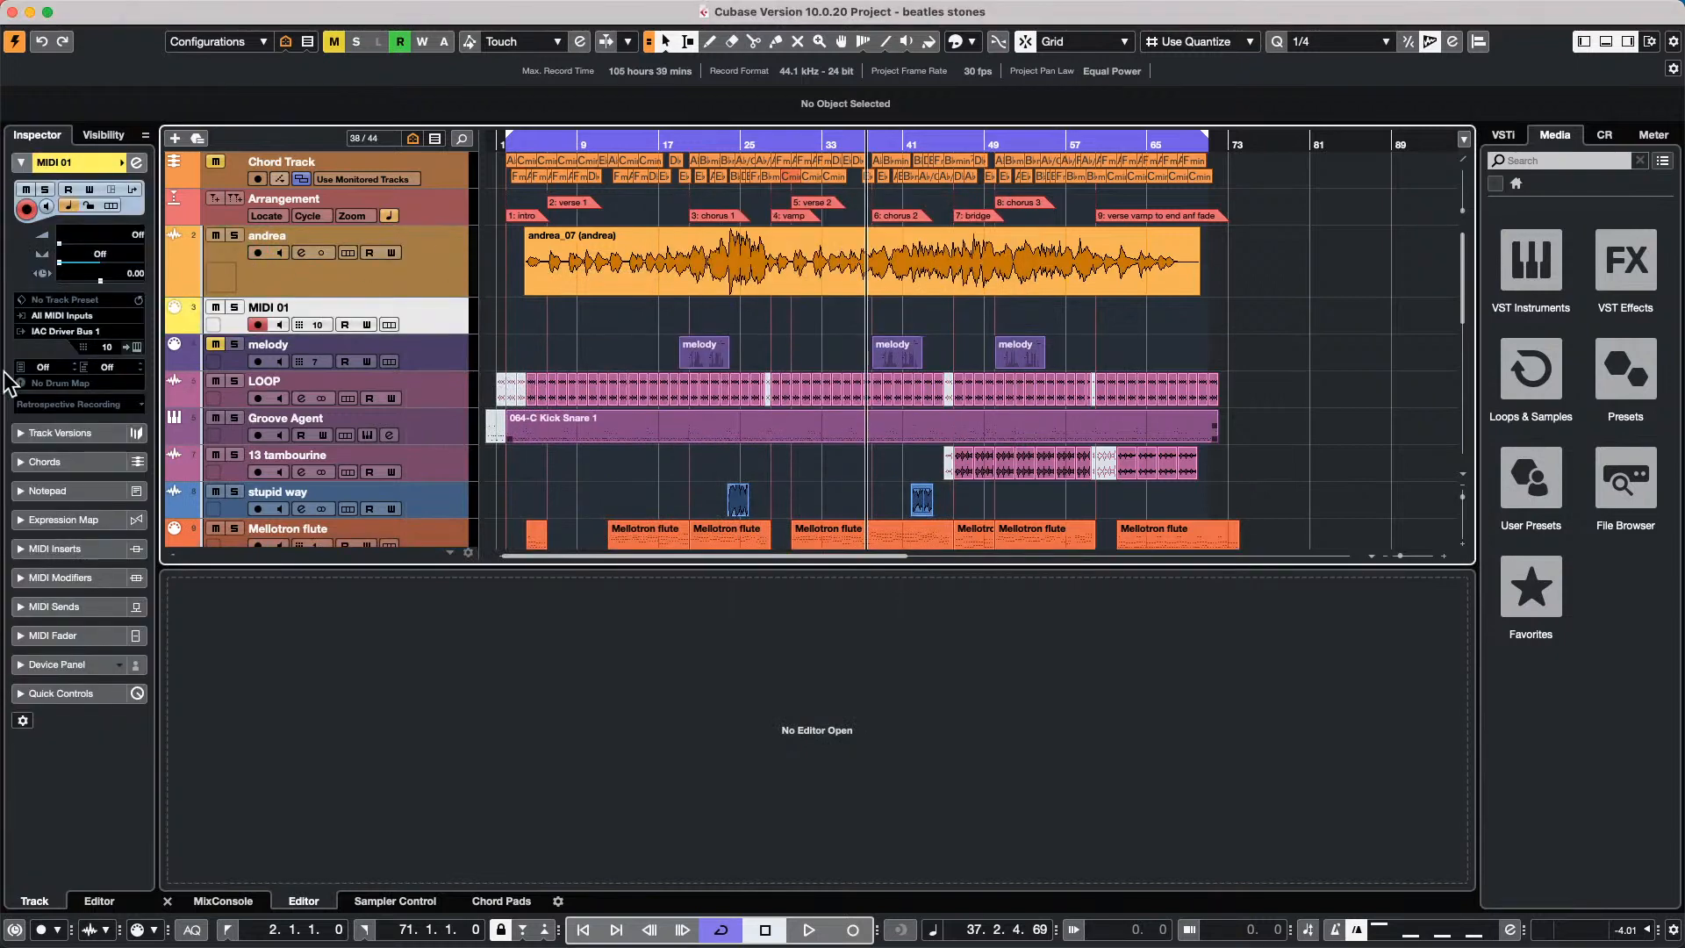
{"action": "left_click", "coordinate": [56, 335]}
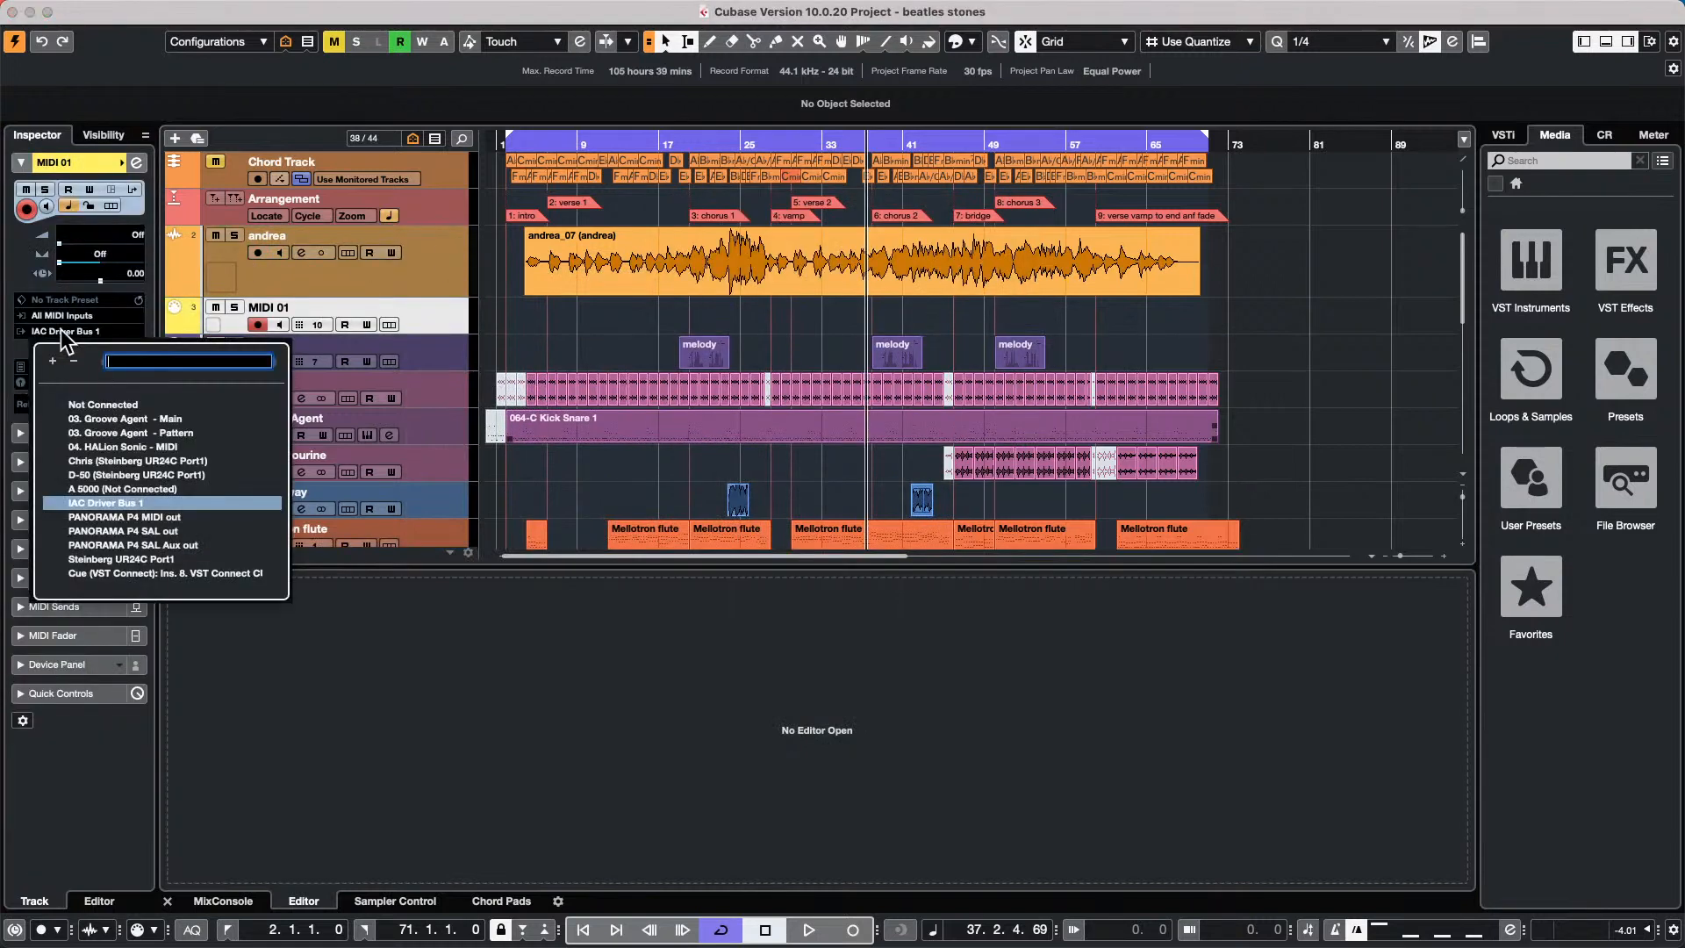
{"action": "left_click", "coordinate": [127, 403]}
Draw an empty MIDI part on the new track from about bar 3 to bar 72, and extend its start to 2.2.1.0.
{"action": "right_click", "coordinate": [550, 313]}
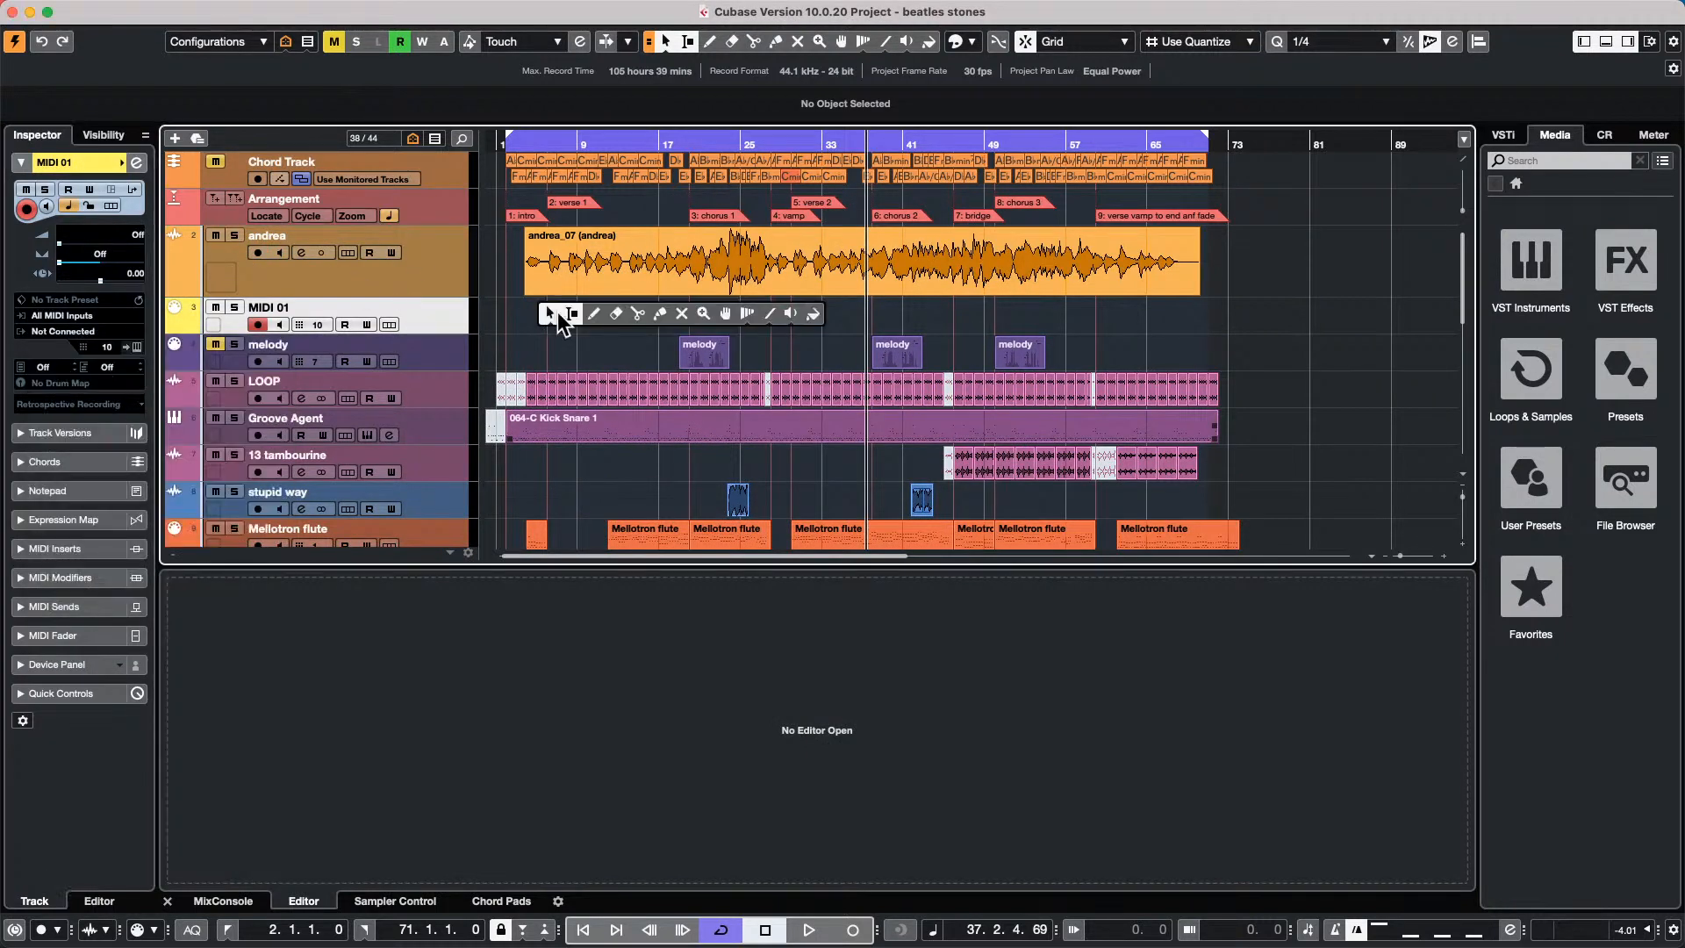
{"action": "left_click", "coordinate": [597, 314]}
{"action": "left_click_drag", "start_coordinate": [526, 318], "coordinate": [1221, 325]}
{"action": "right_click", "coordinate": [572, 334]}
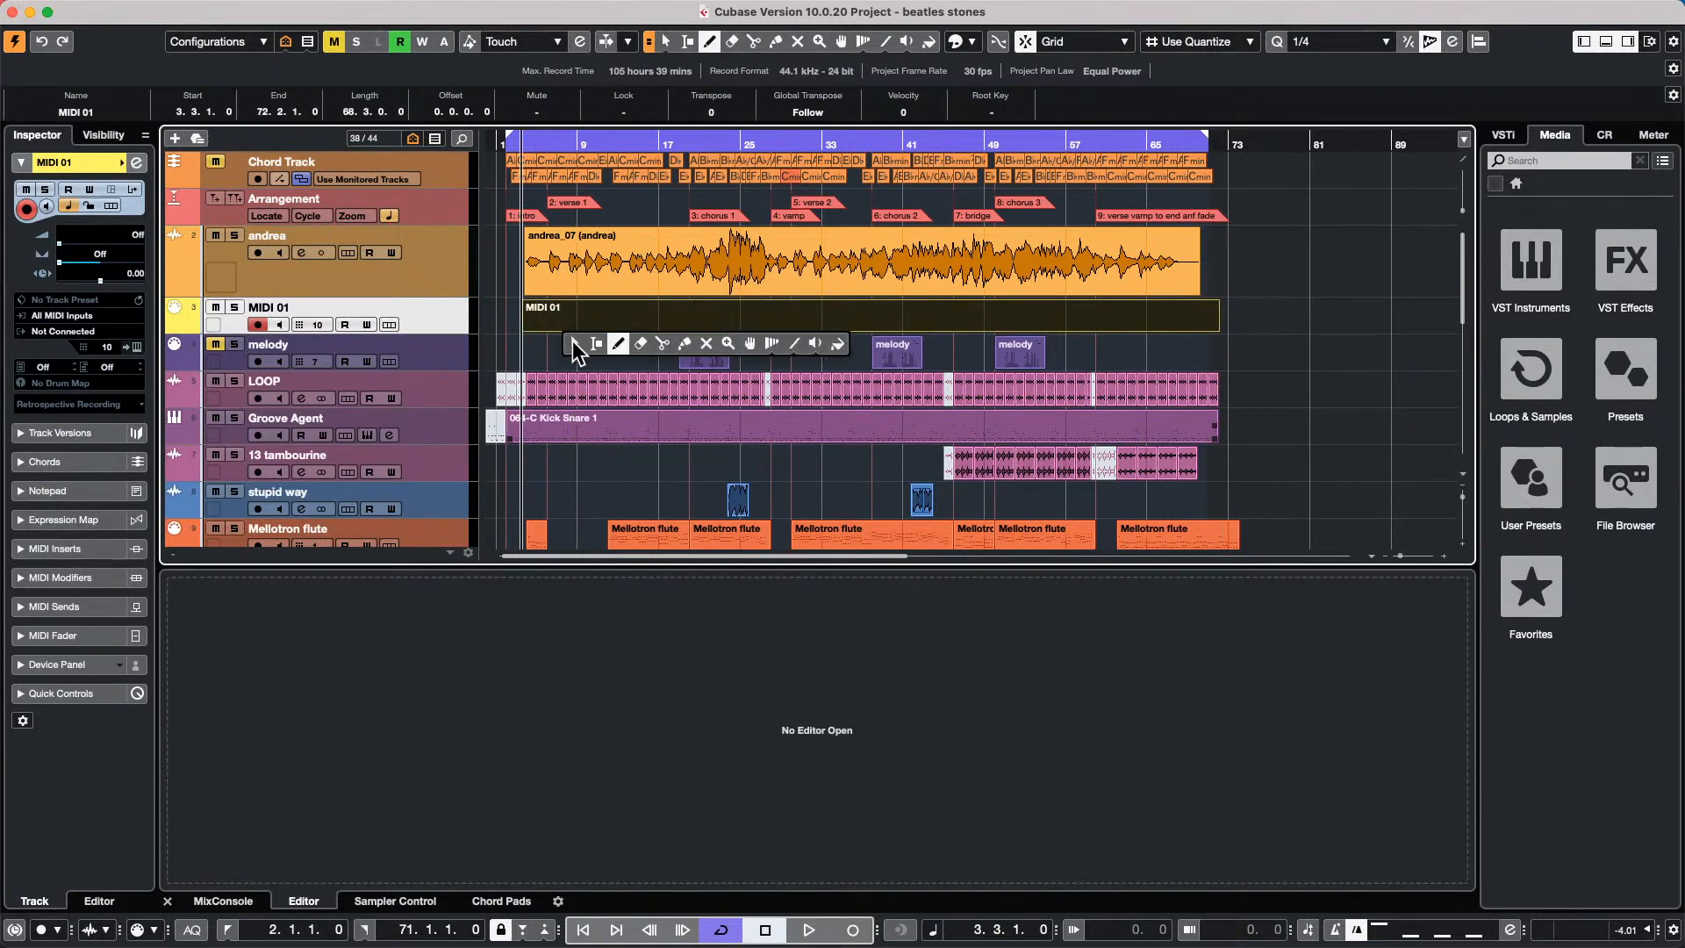
{"action": "left_click", "coordinate": [572, 341]}
{"action": "left_click_drag", "start_coordinate": [524, 328], "coordinate": [511, 329]}
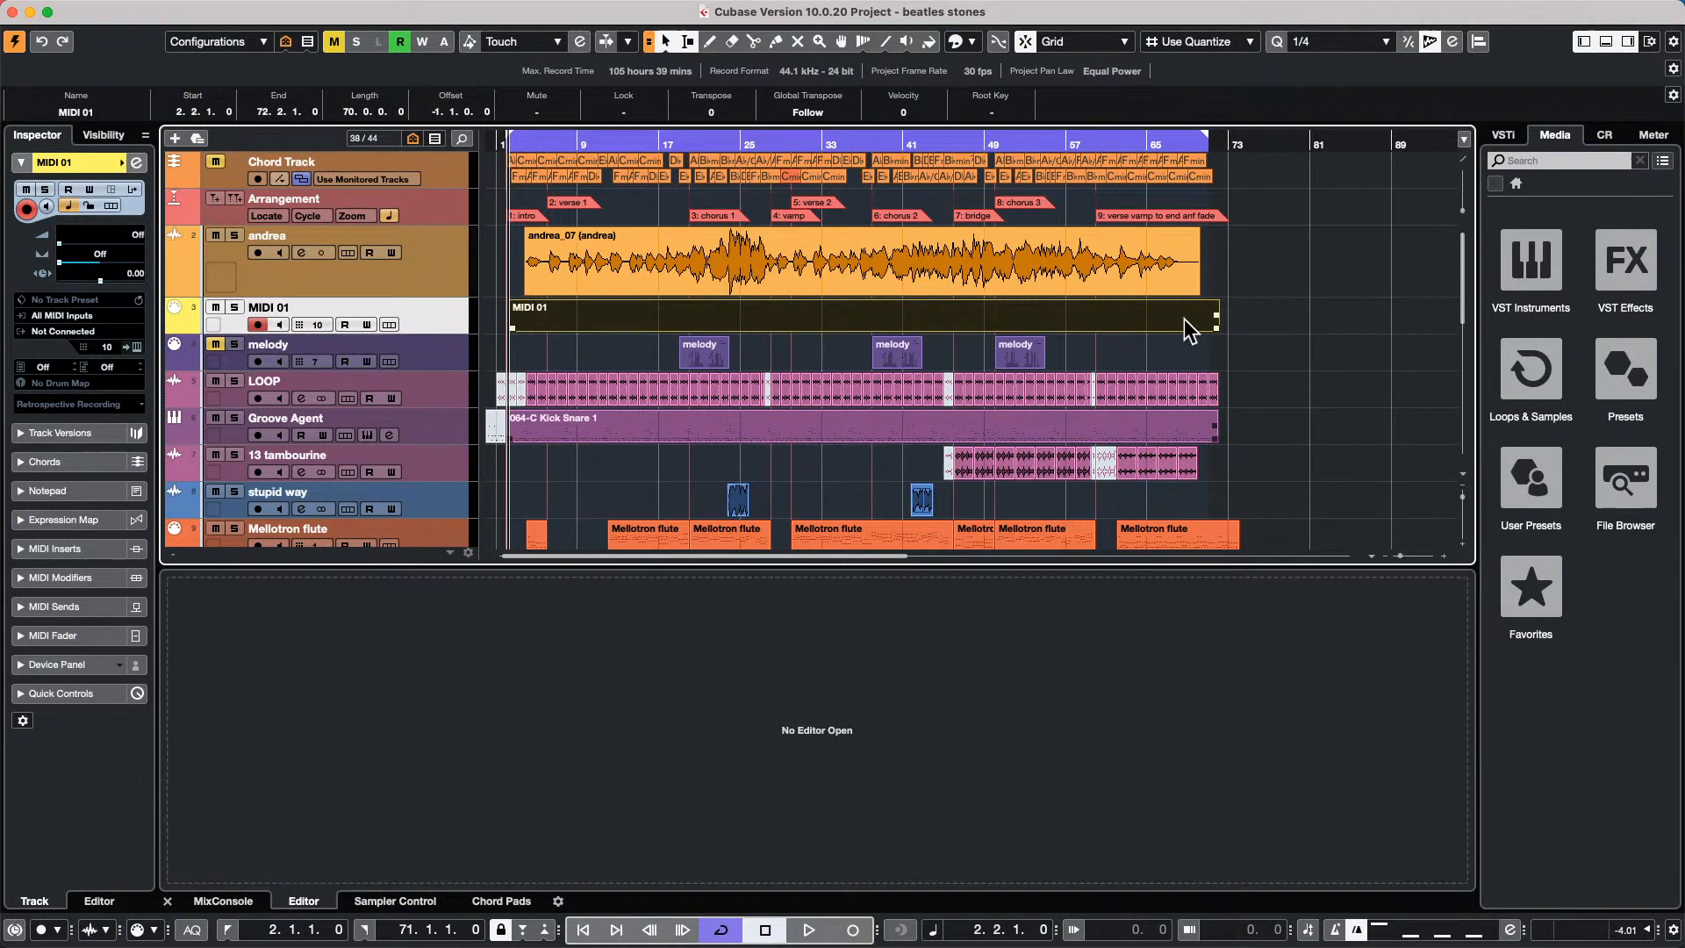
Open the empty MIDI part in a maximized Score Editor and switch it to Page Mode.
{"action": "double_click", "coordinate": [840, 321]}
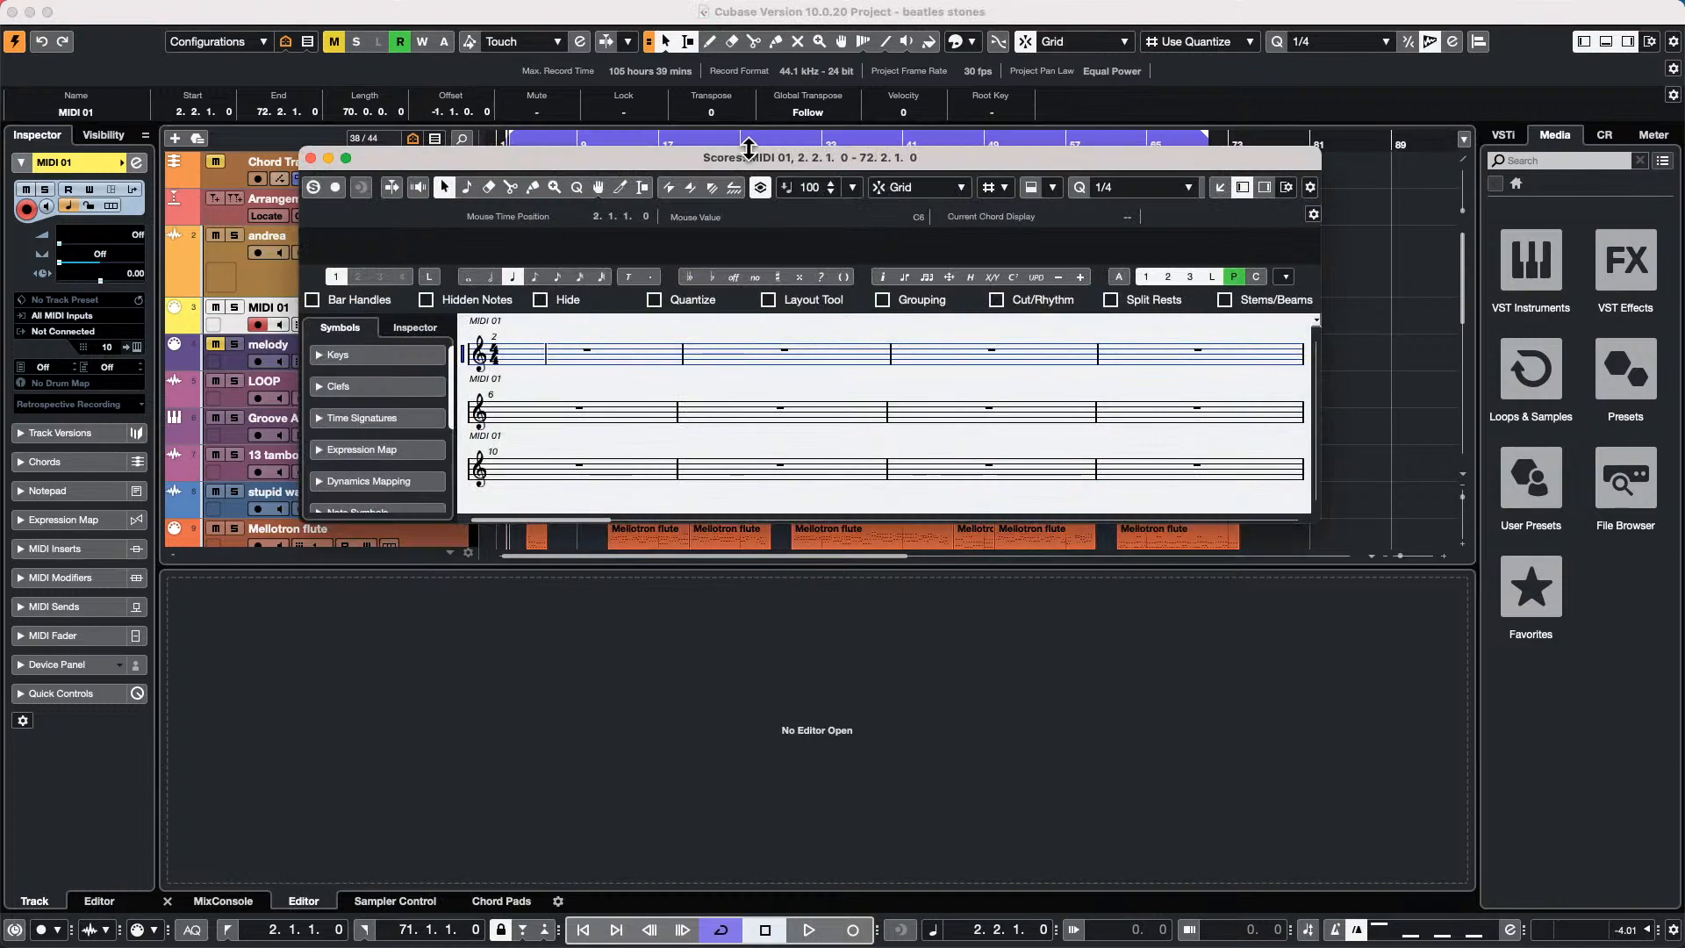
{"action": "left_click", "coordinate": [343, 157]}
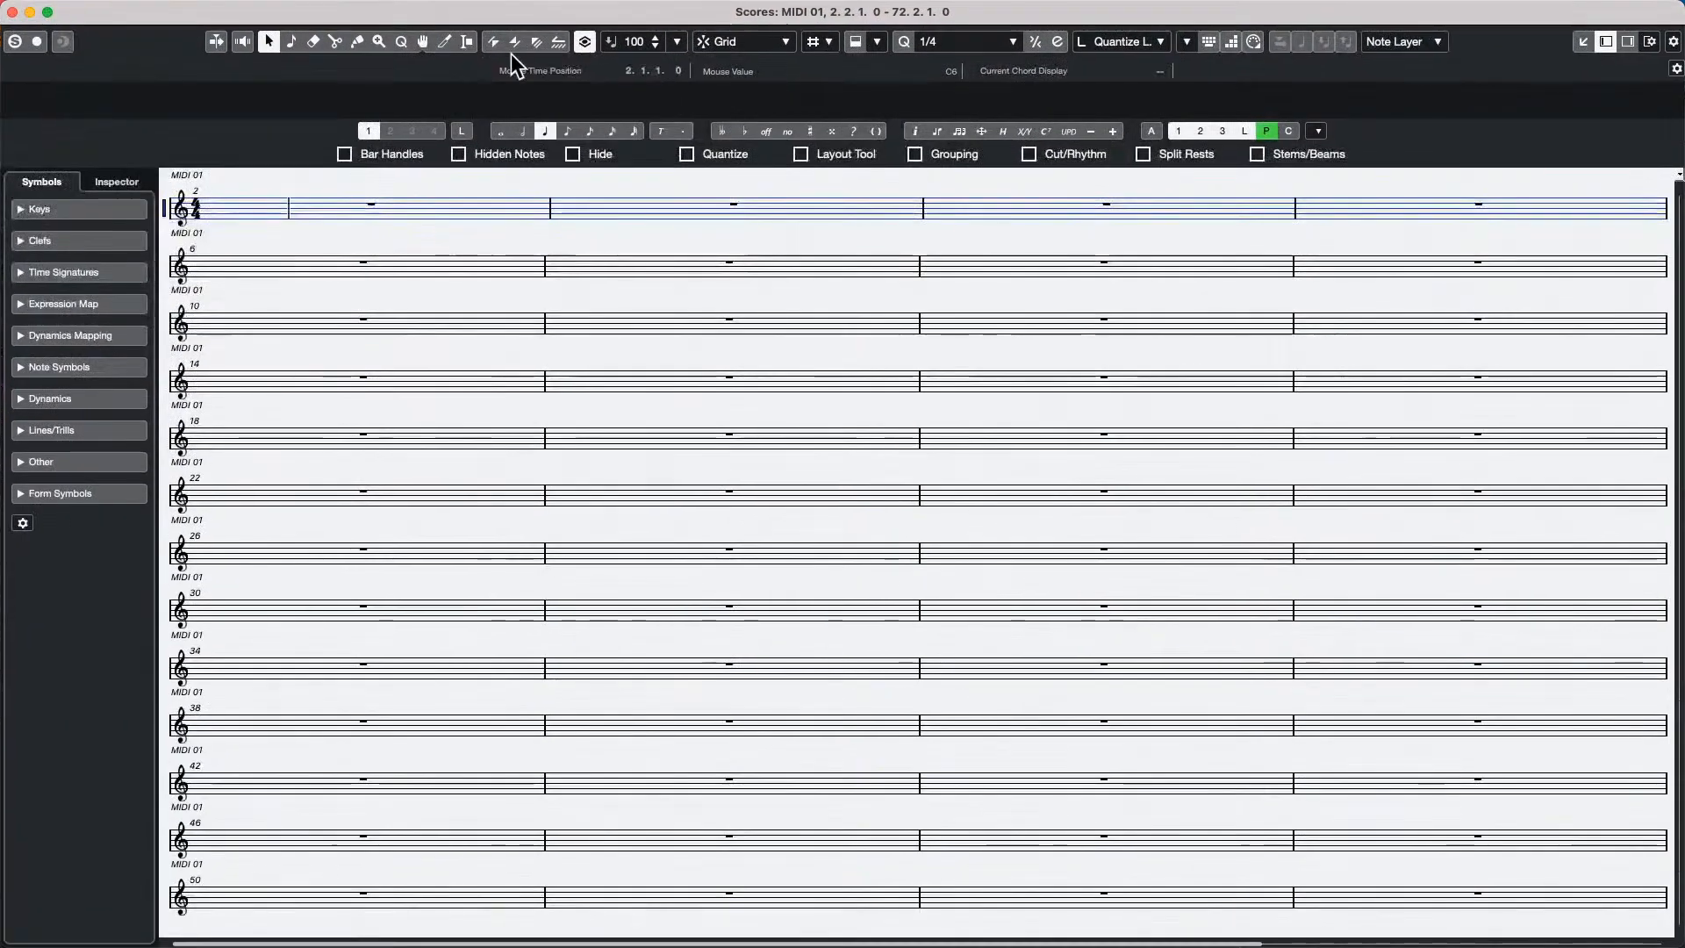
{"action": "left_click", "coordinate": [349, 10]}
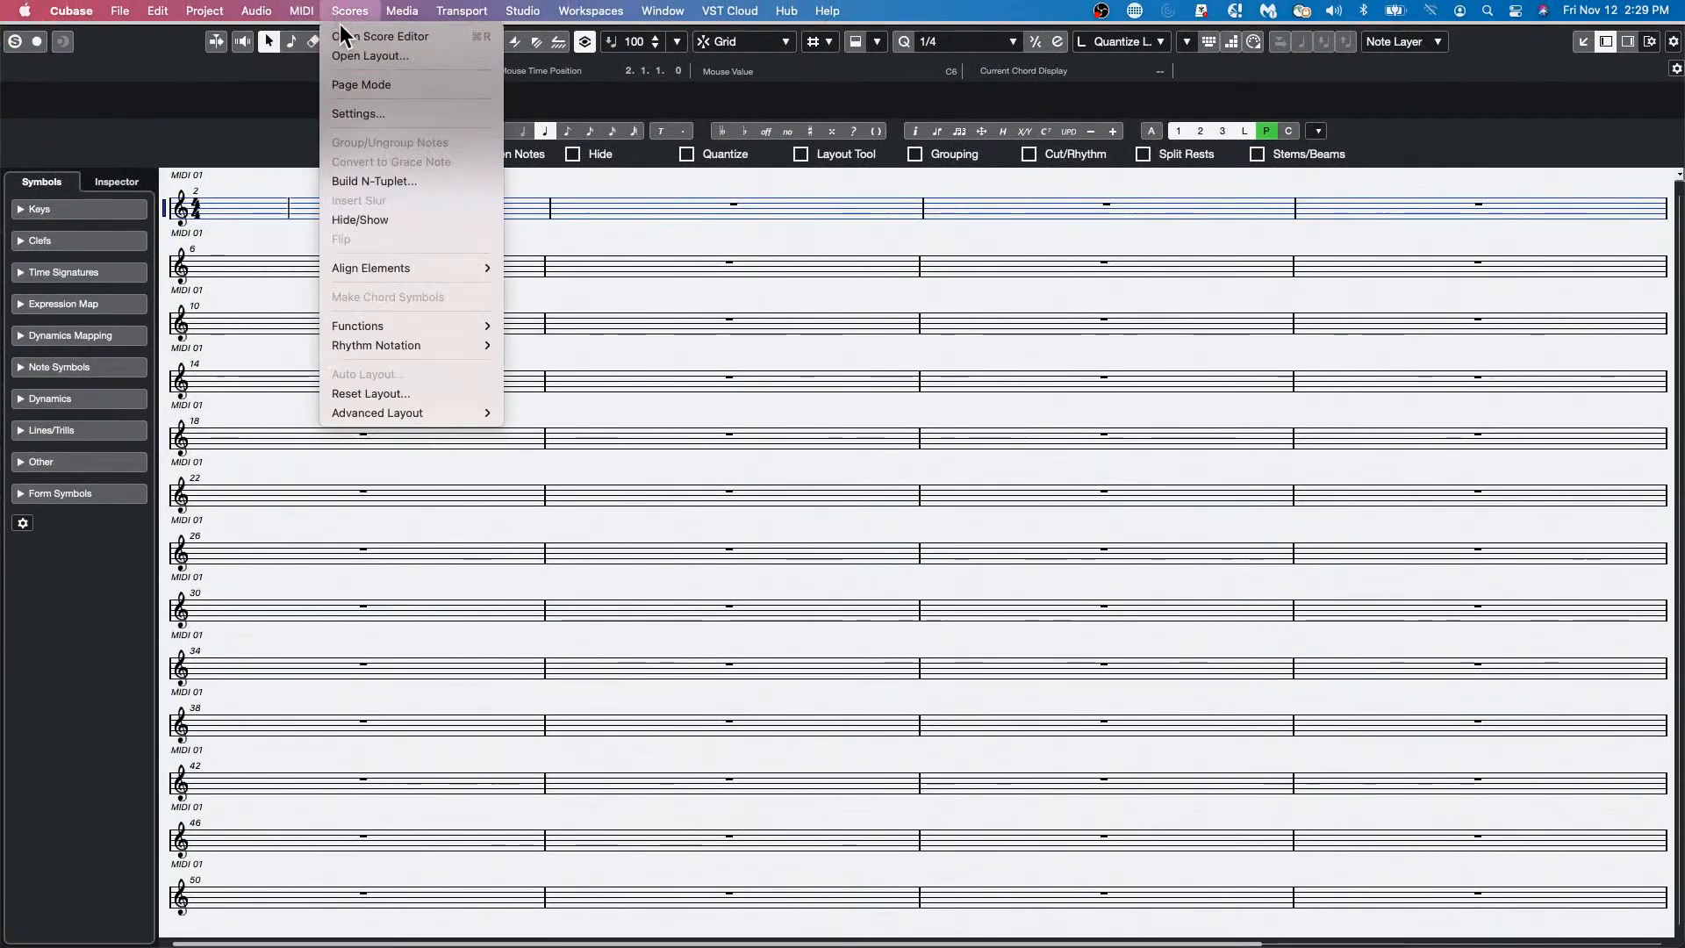
{"action": "left_click", "coordinate": [379, 86]}
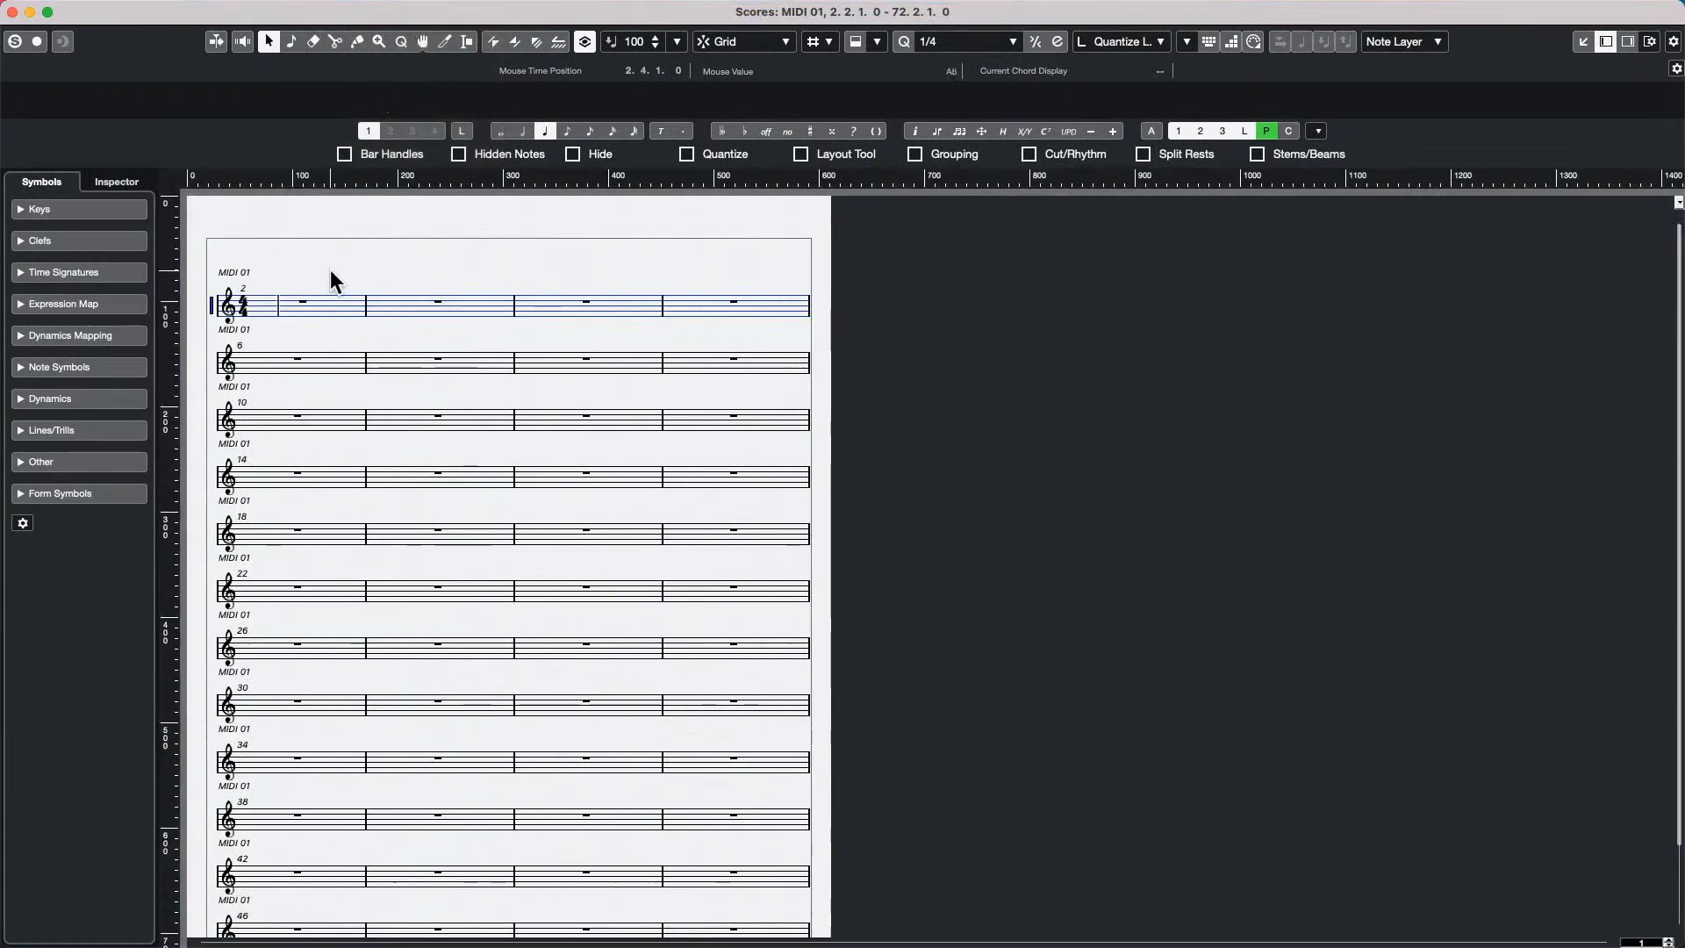
Show the Chord Track's chords in the score through the Advanced Layout options.
{"action": "mouse_move", "coordinate": [407, 3]}
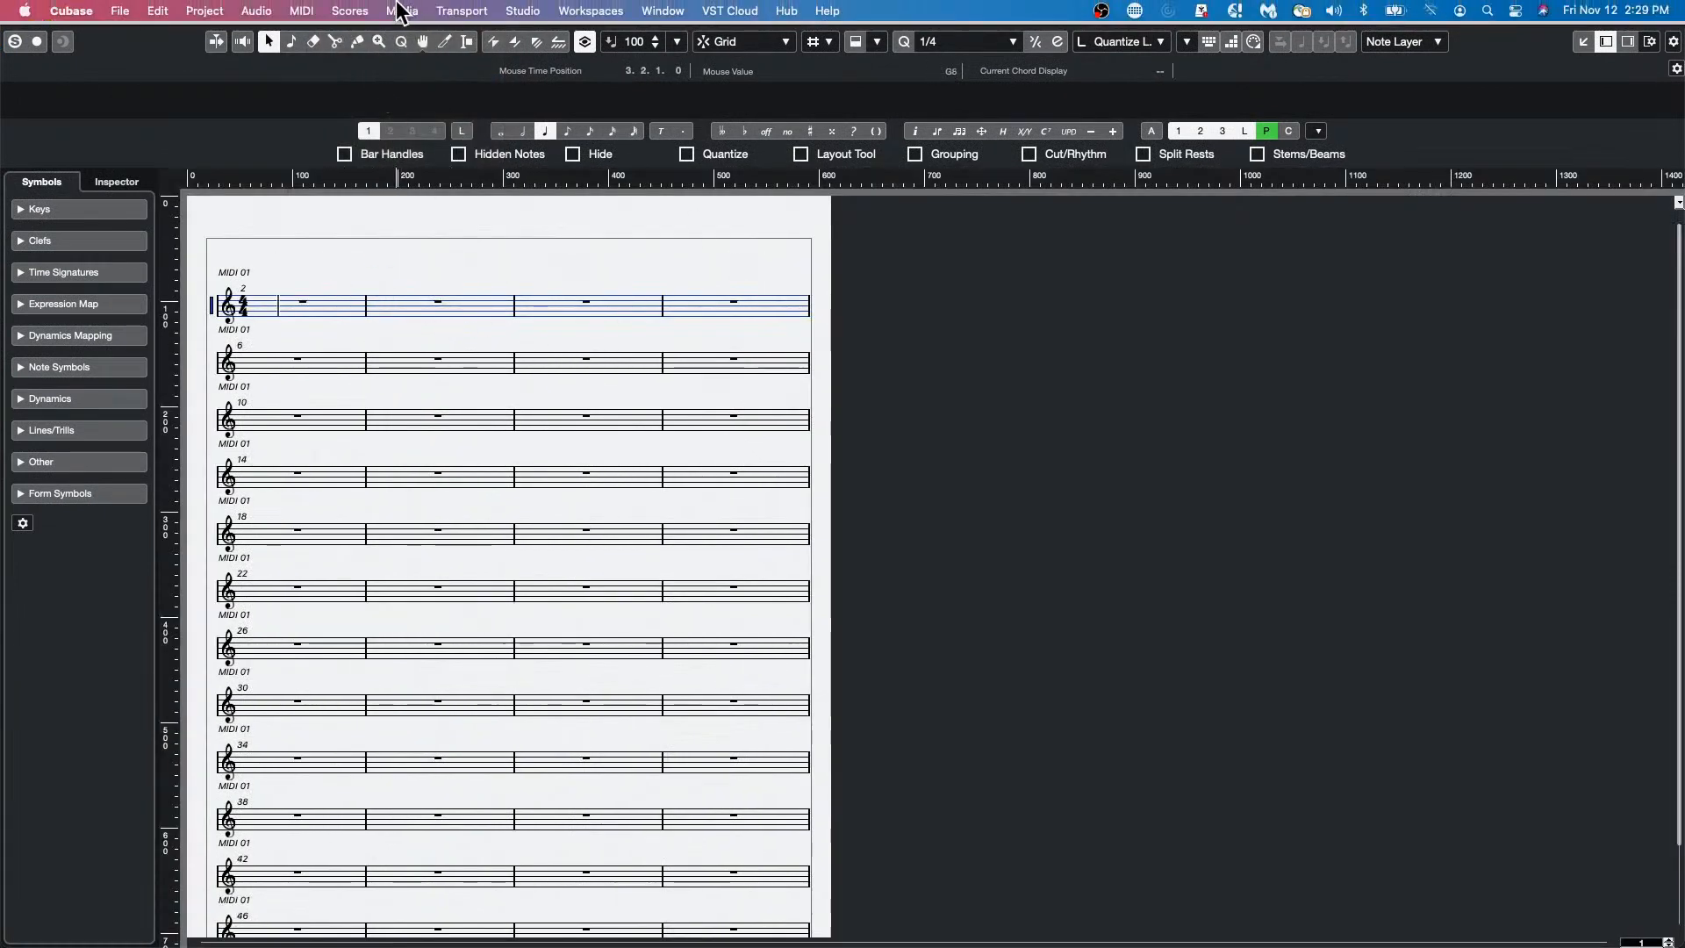
{"action": "left_click", "coordinate": [349, 11]}
{"action": "mouse_move", "coordinate": [382, 270]}
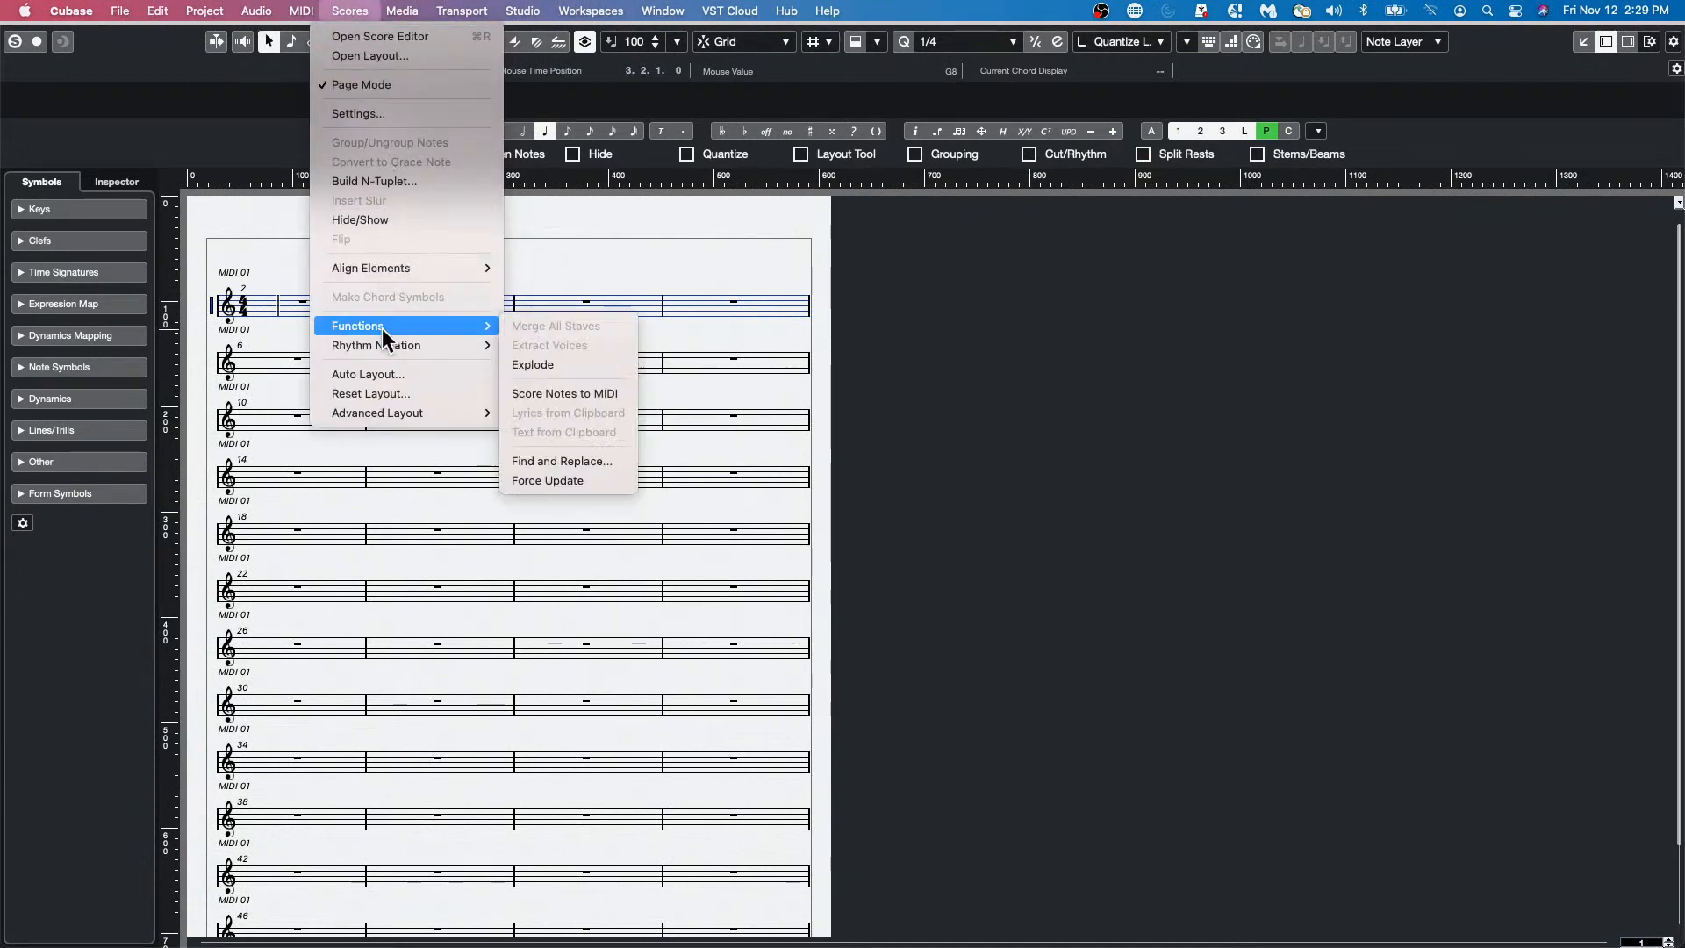
{"action": "mouse_move", "coordinate": [386, 345]}
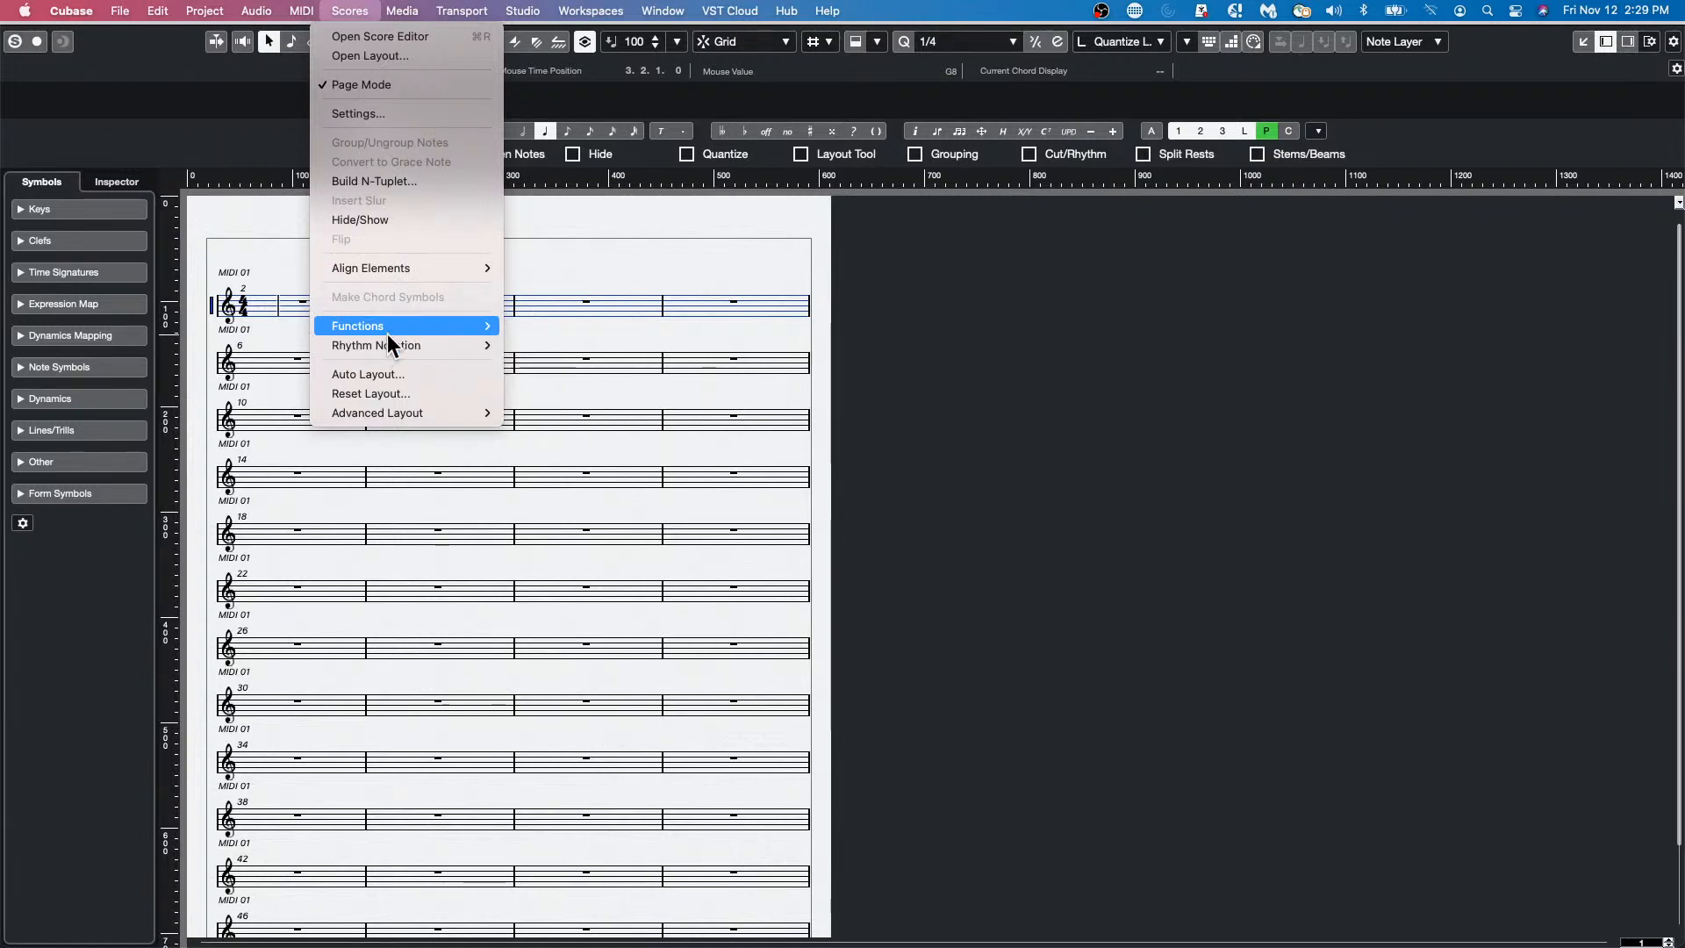
{"action": "mouse_move", "coordinate": [400, 412]}
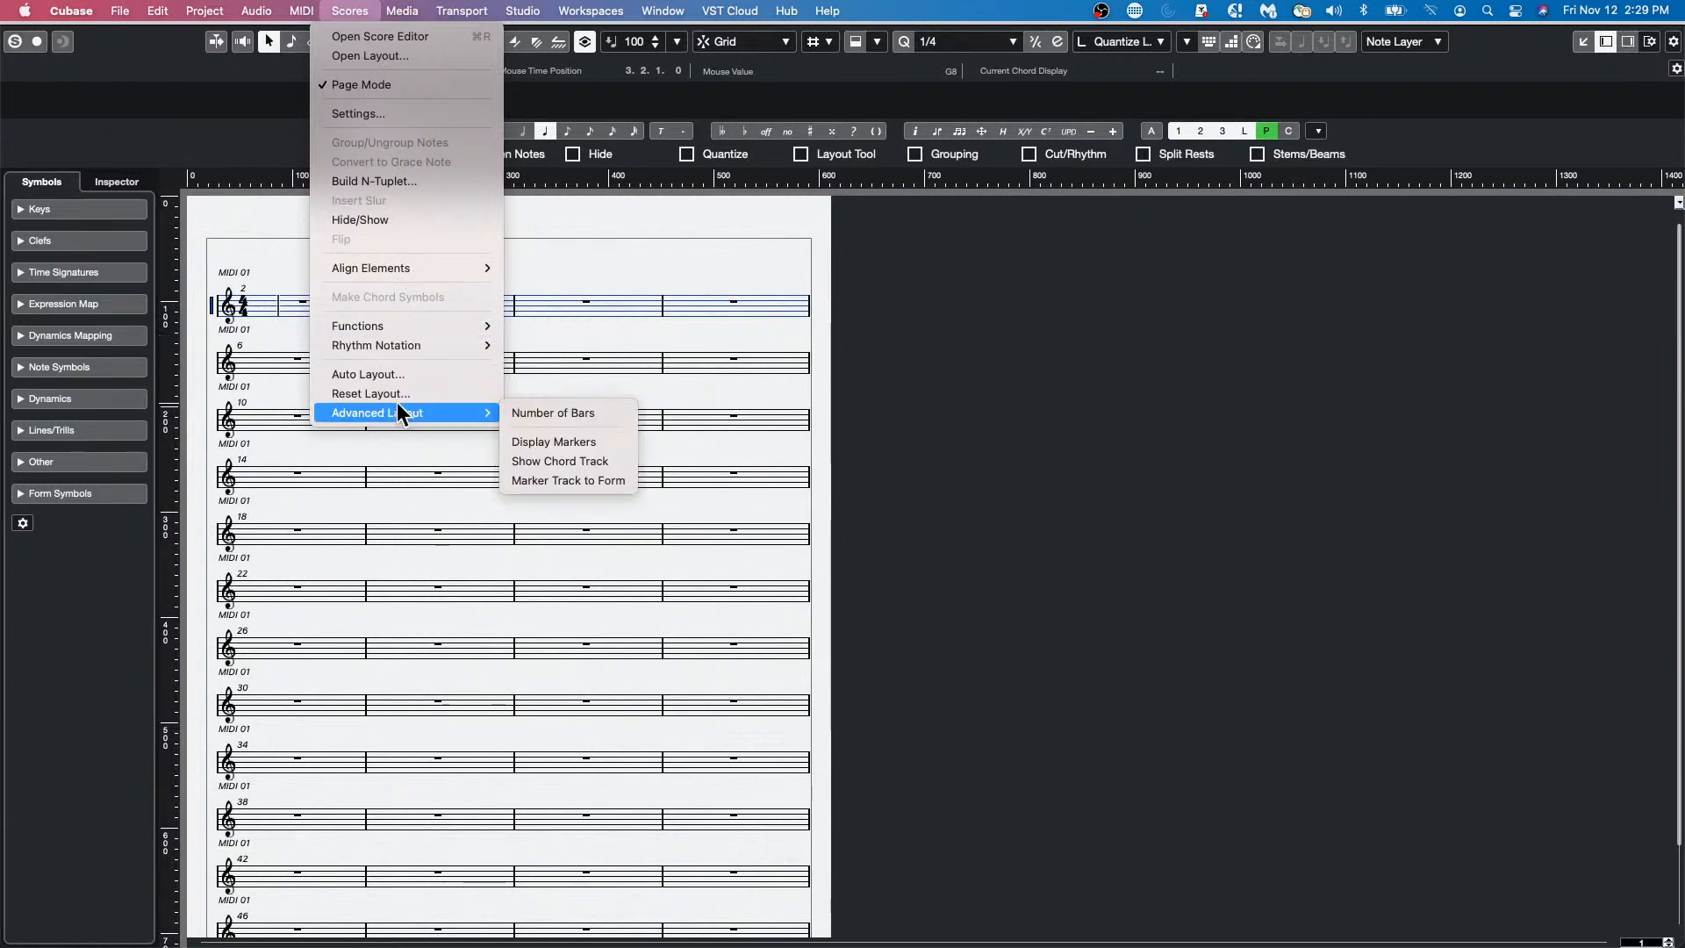
{"action": "left_click", "coordinate": [590, 462]}
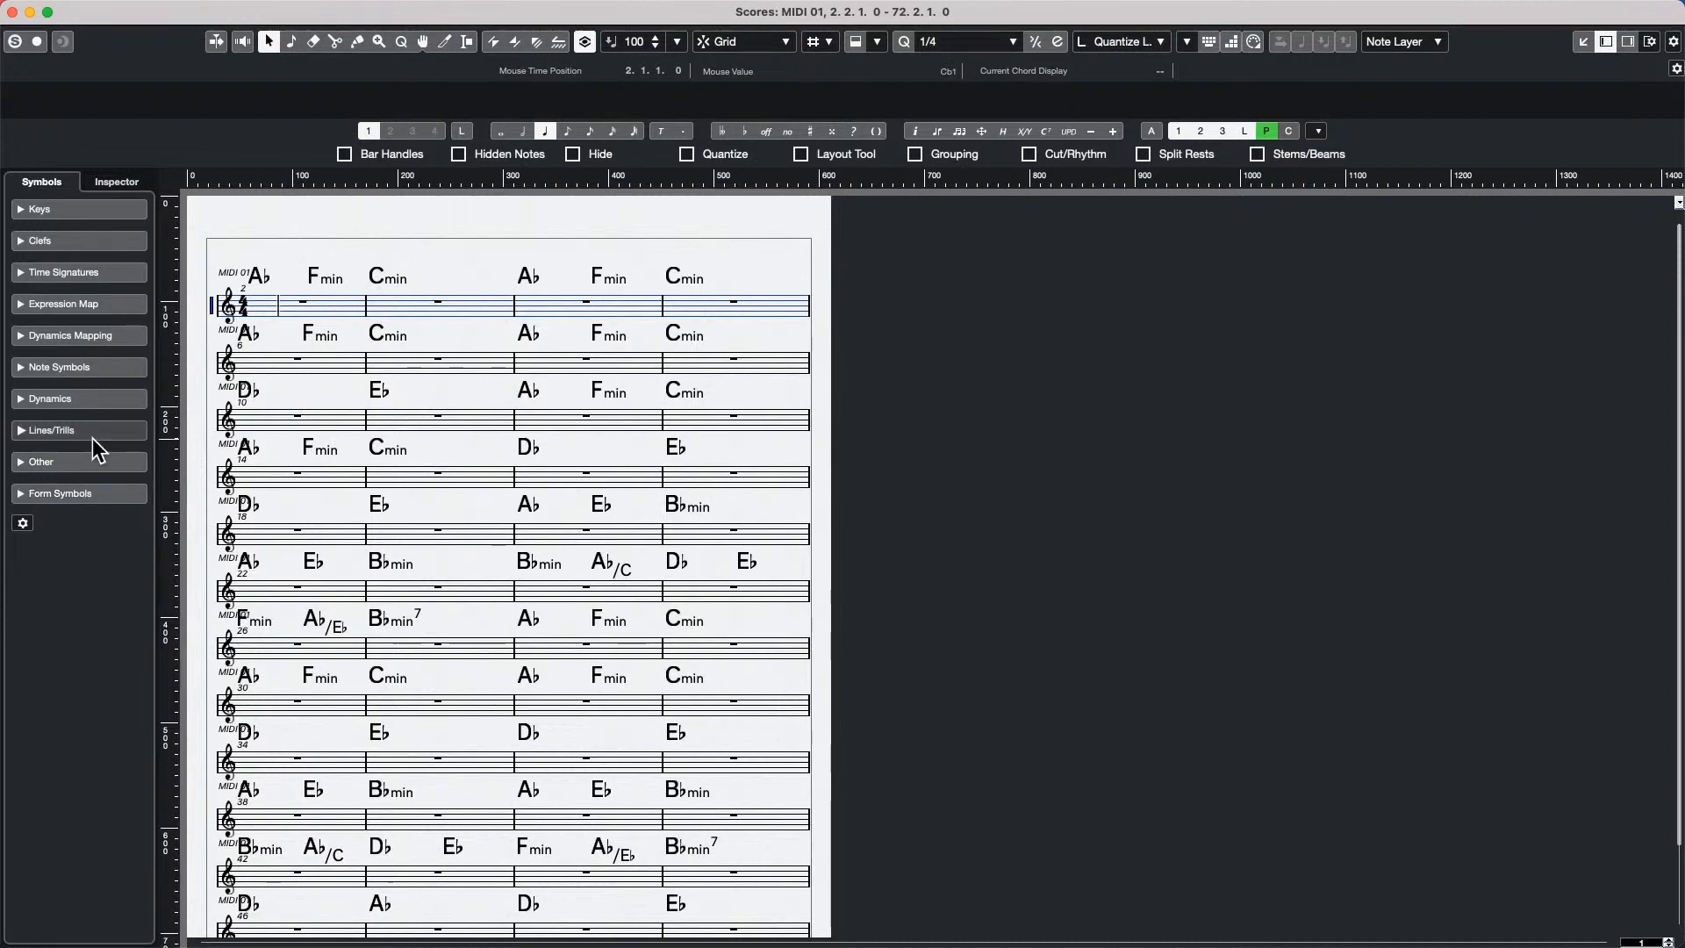
Try to place a Lyrics symbol below the first staff around bar 3.
{"action": "left_click", "coordinate": [103, 461]}
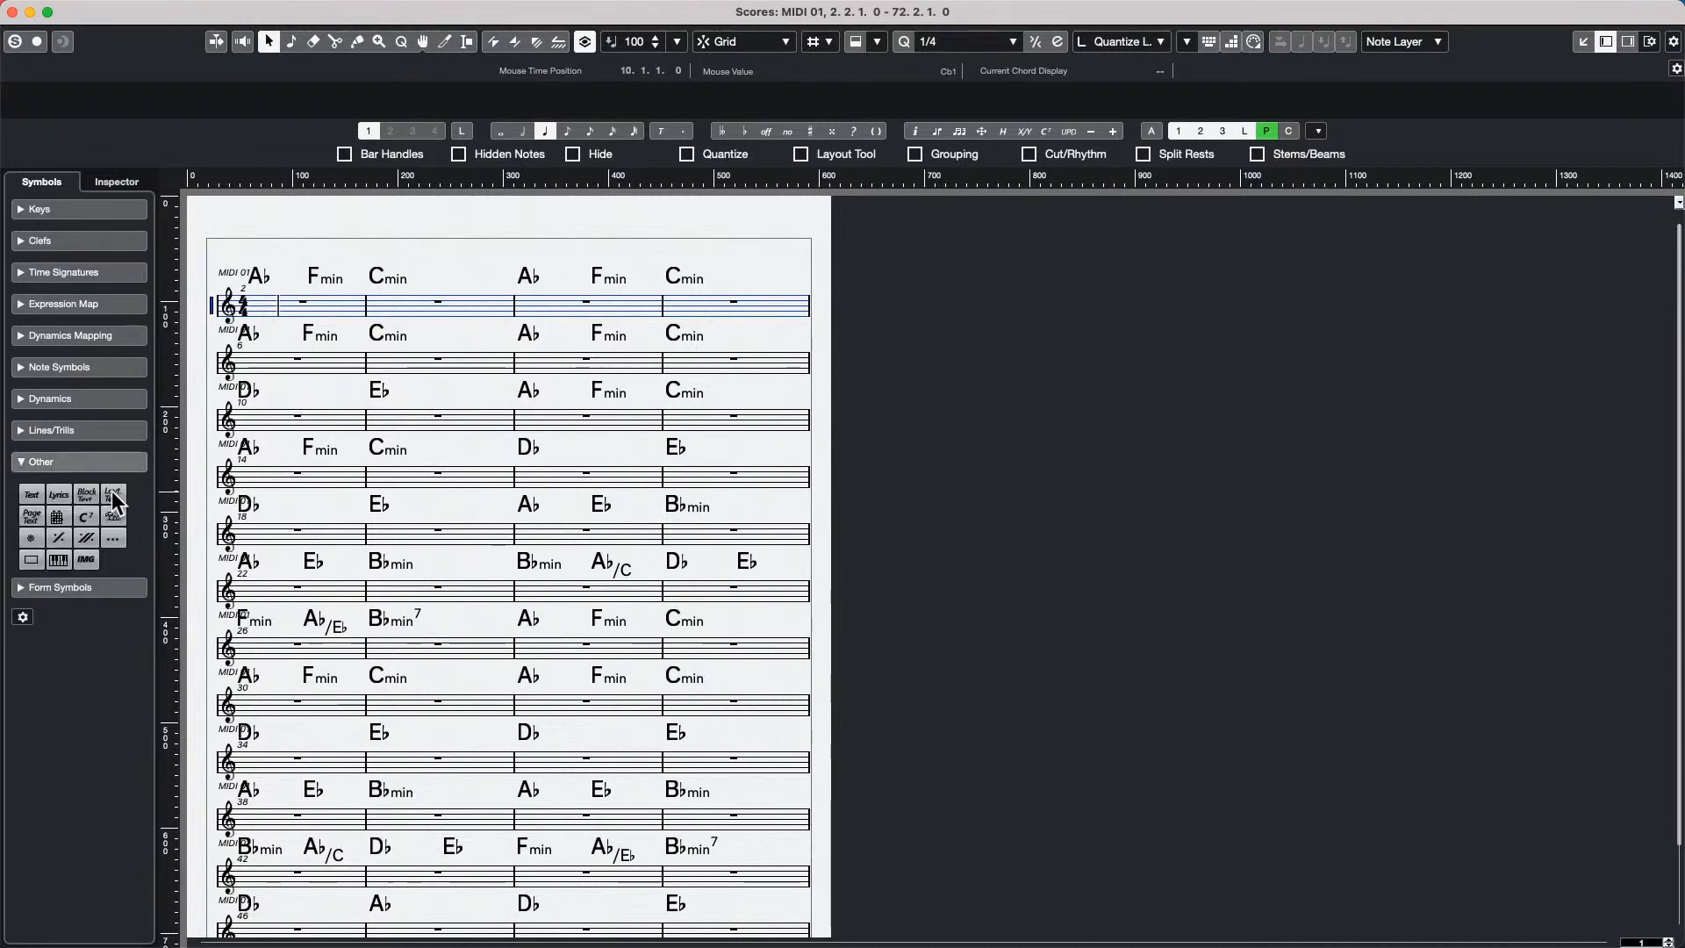
{"action": "left_click", "coordinate": [66, 494]}
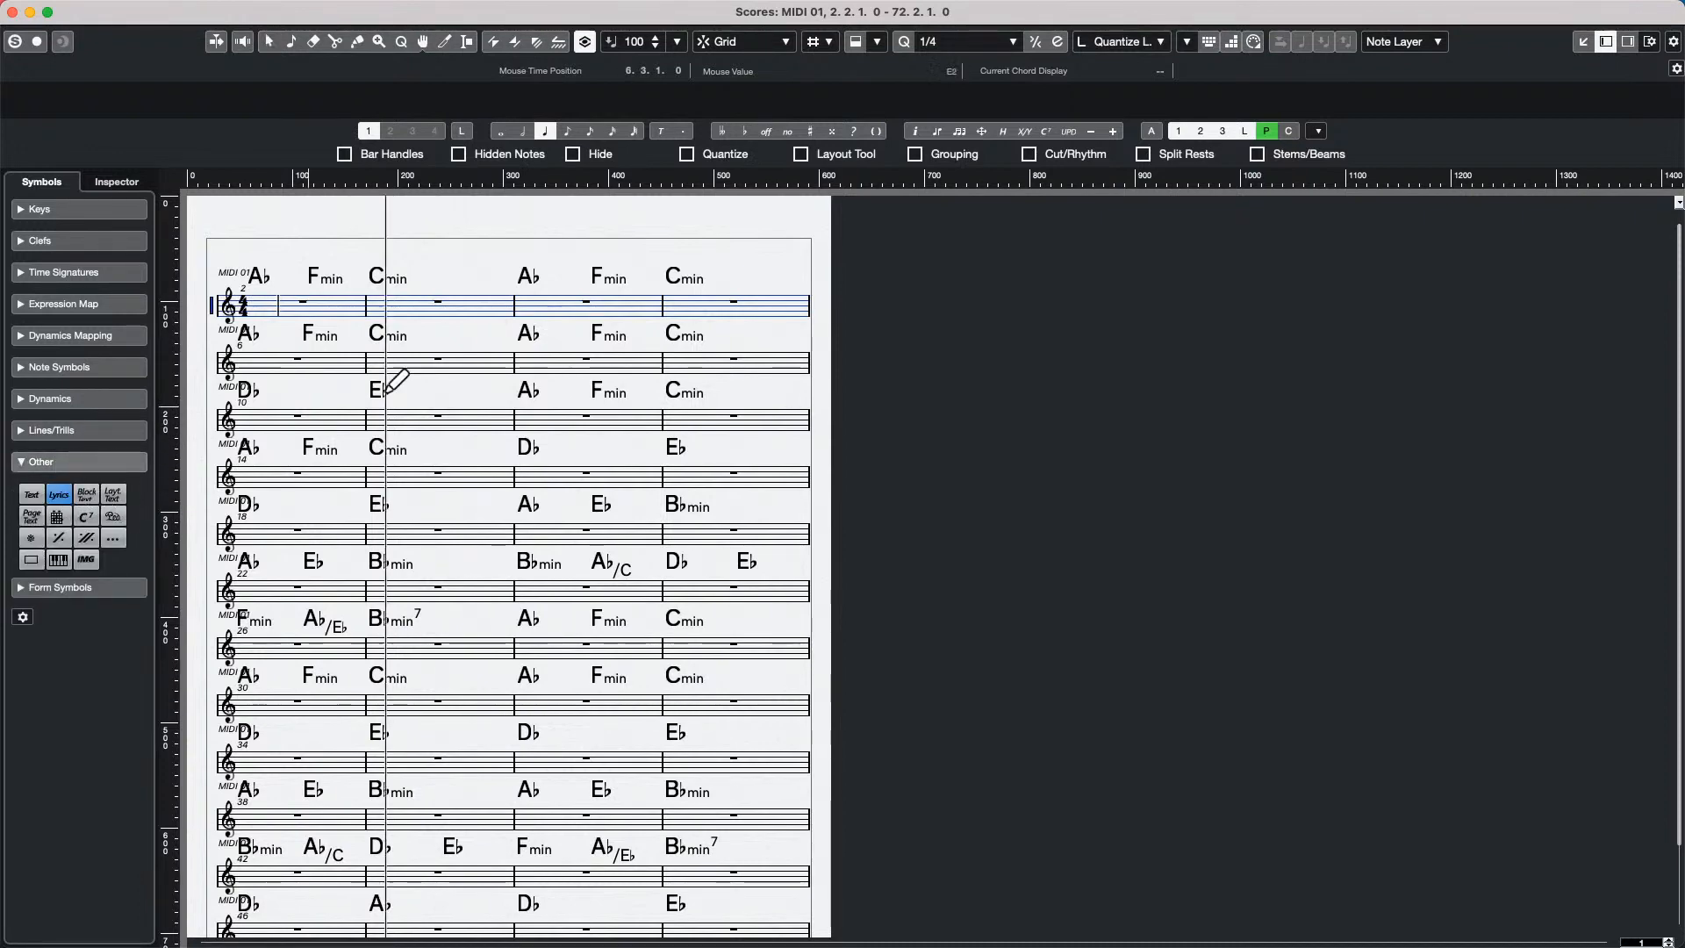
{"action": "left_click", "coordinate": [448, 330]}
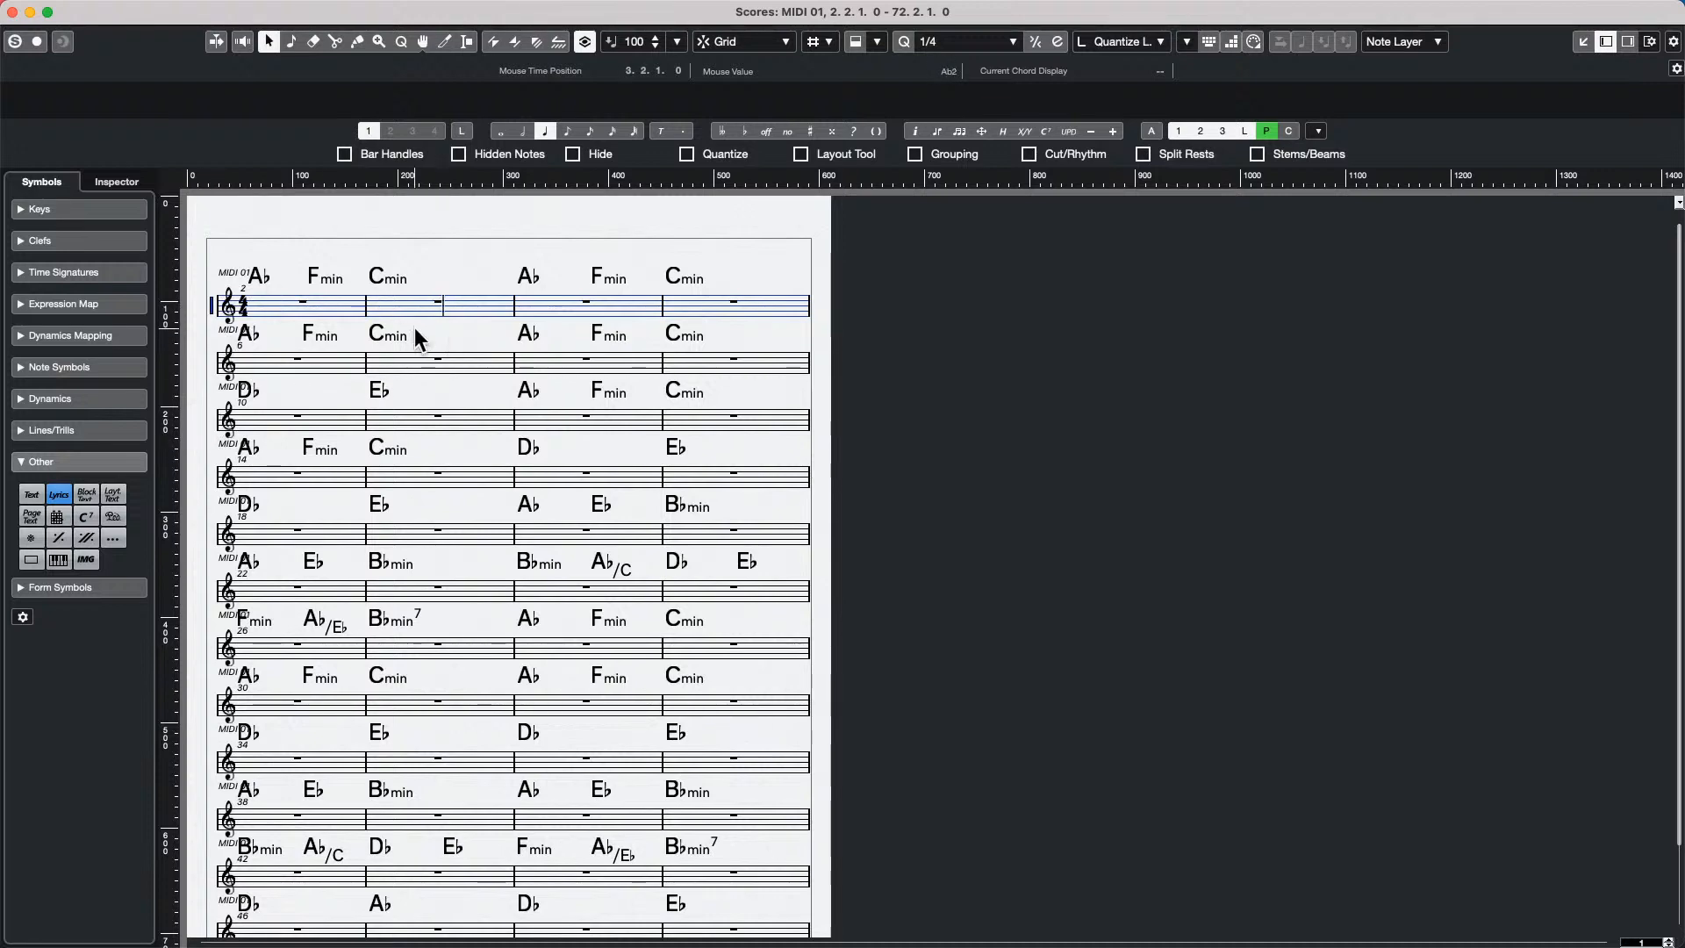
{"action": "left_click", "coordinate": [497, 328]}
Place the text "kuyf iuy. o8yg" below the first staff in bar 3.
{"action": "left_click", "coordinate": [37, 496]}
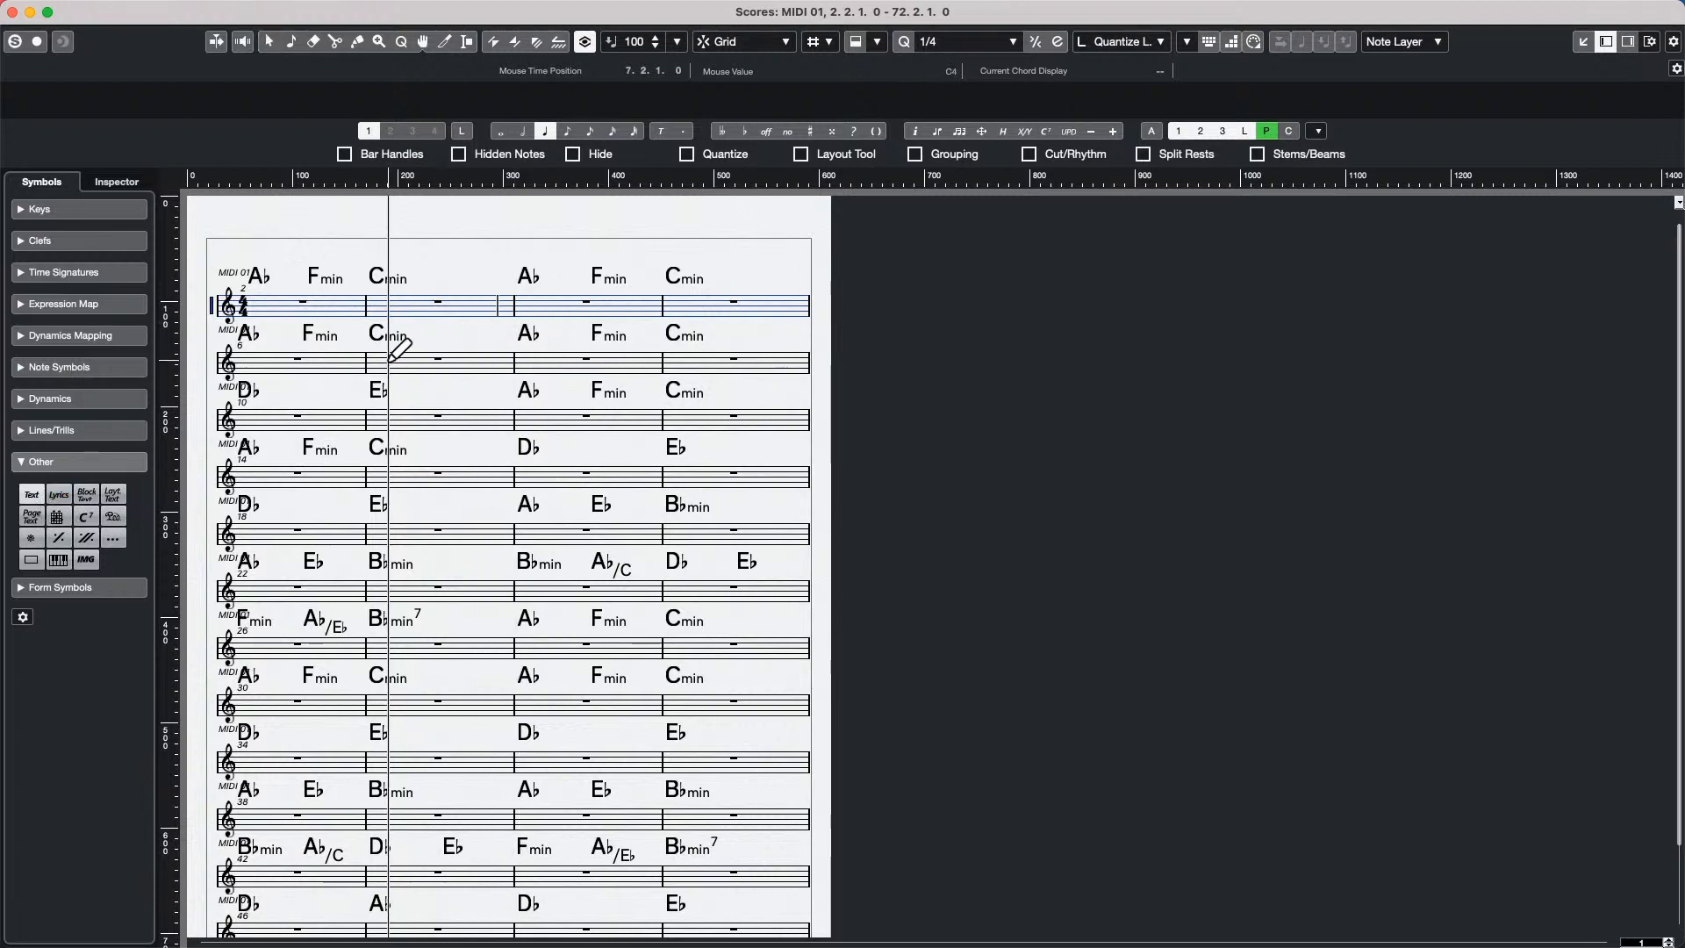
{"action": "left_click", "coordinate": [457, 334]}
{"action": "type", "text": "kuyf iu"}
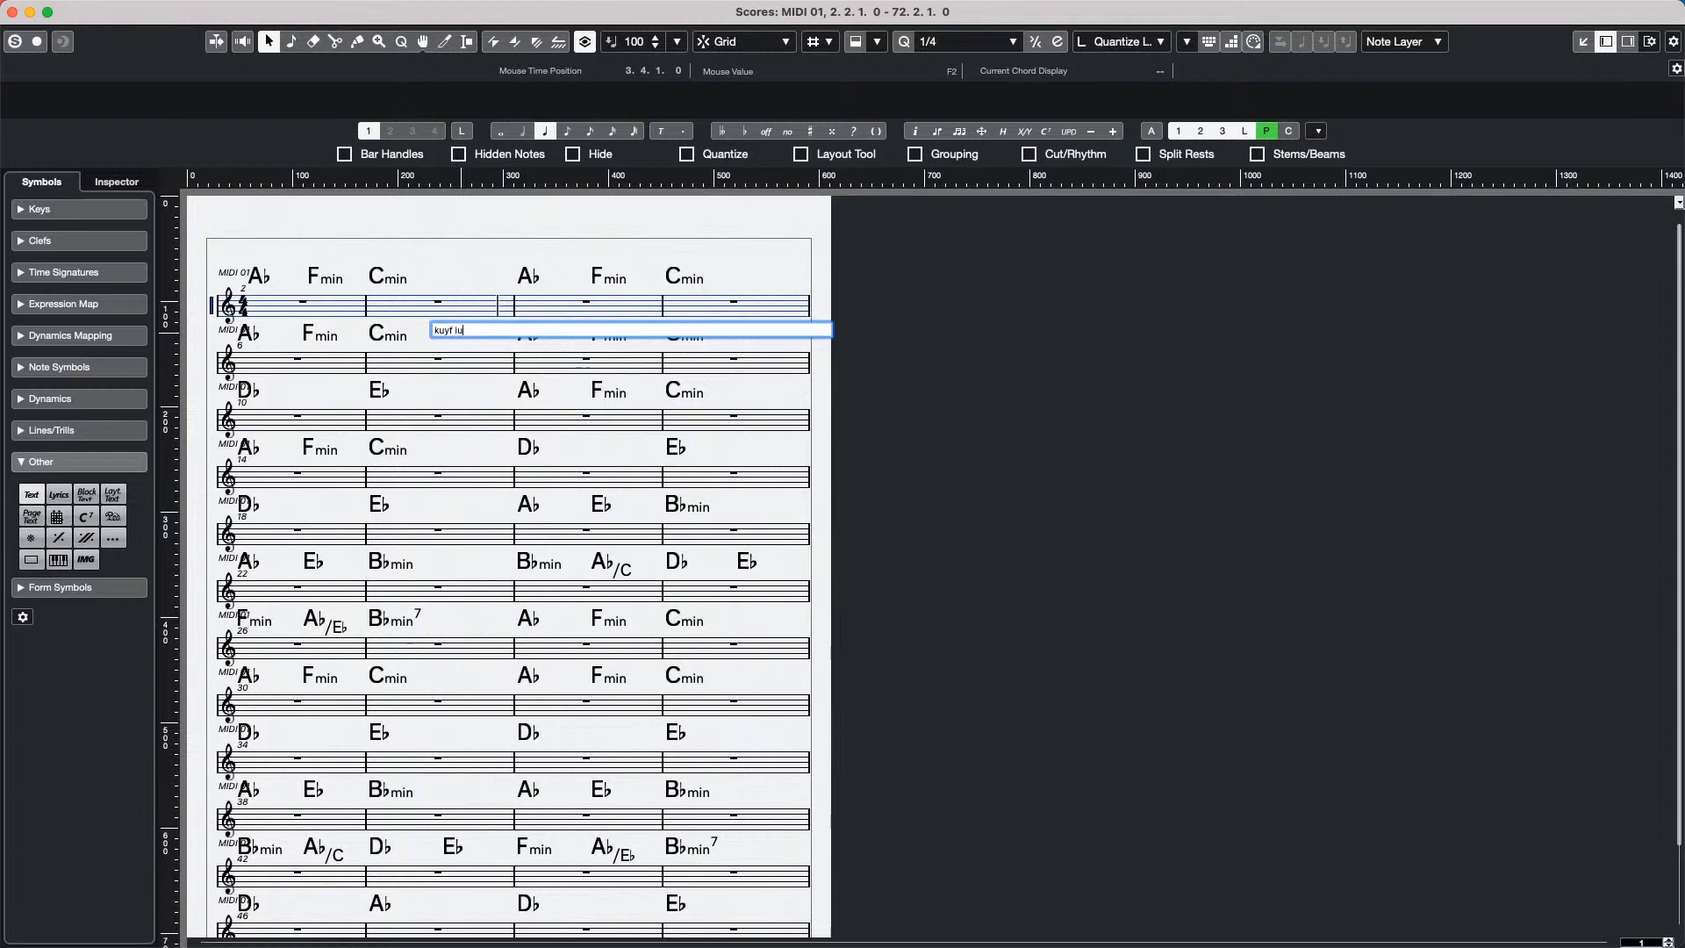
{"action": "type", "text": "y. o8yg"}
{"action": "key", "text": "Return"}
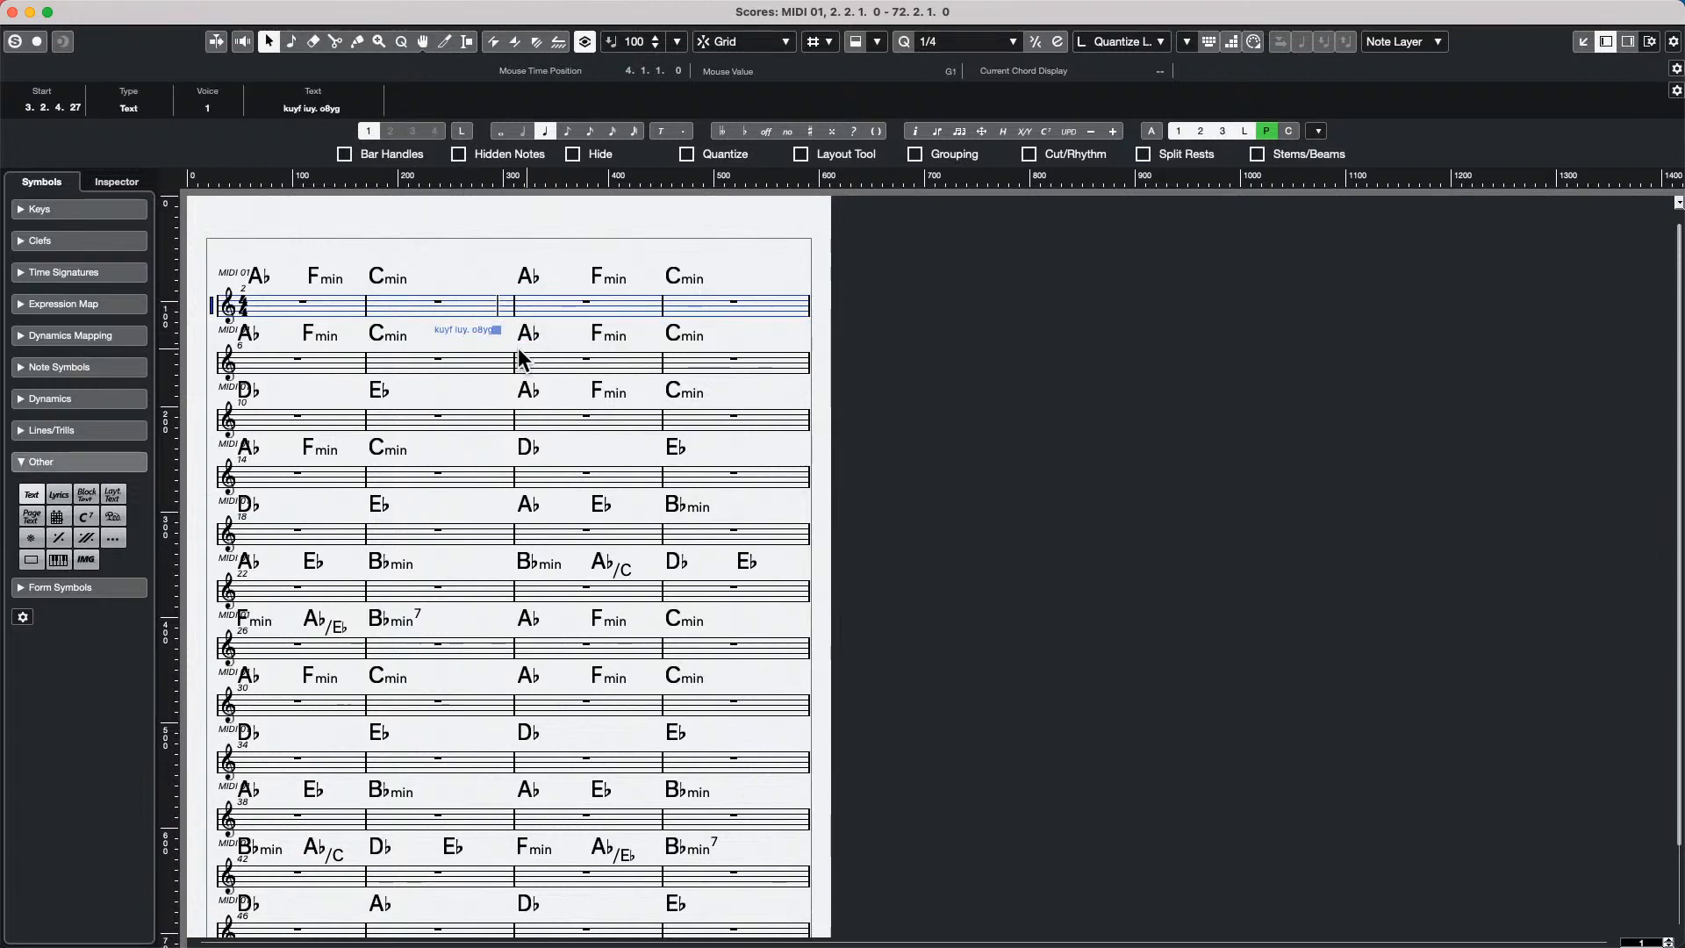
Undo the placed text and the earlier extension of the MIDI part's start.
{"action": "left_click", "coordinate": [471, 354]}
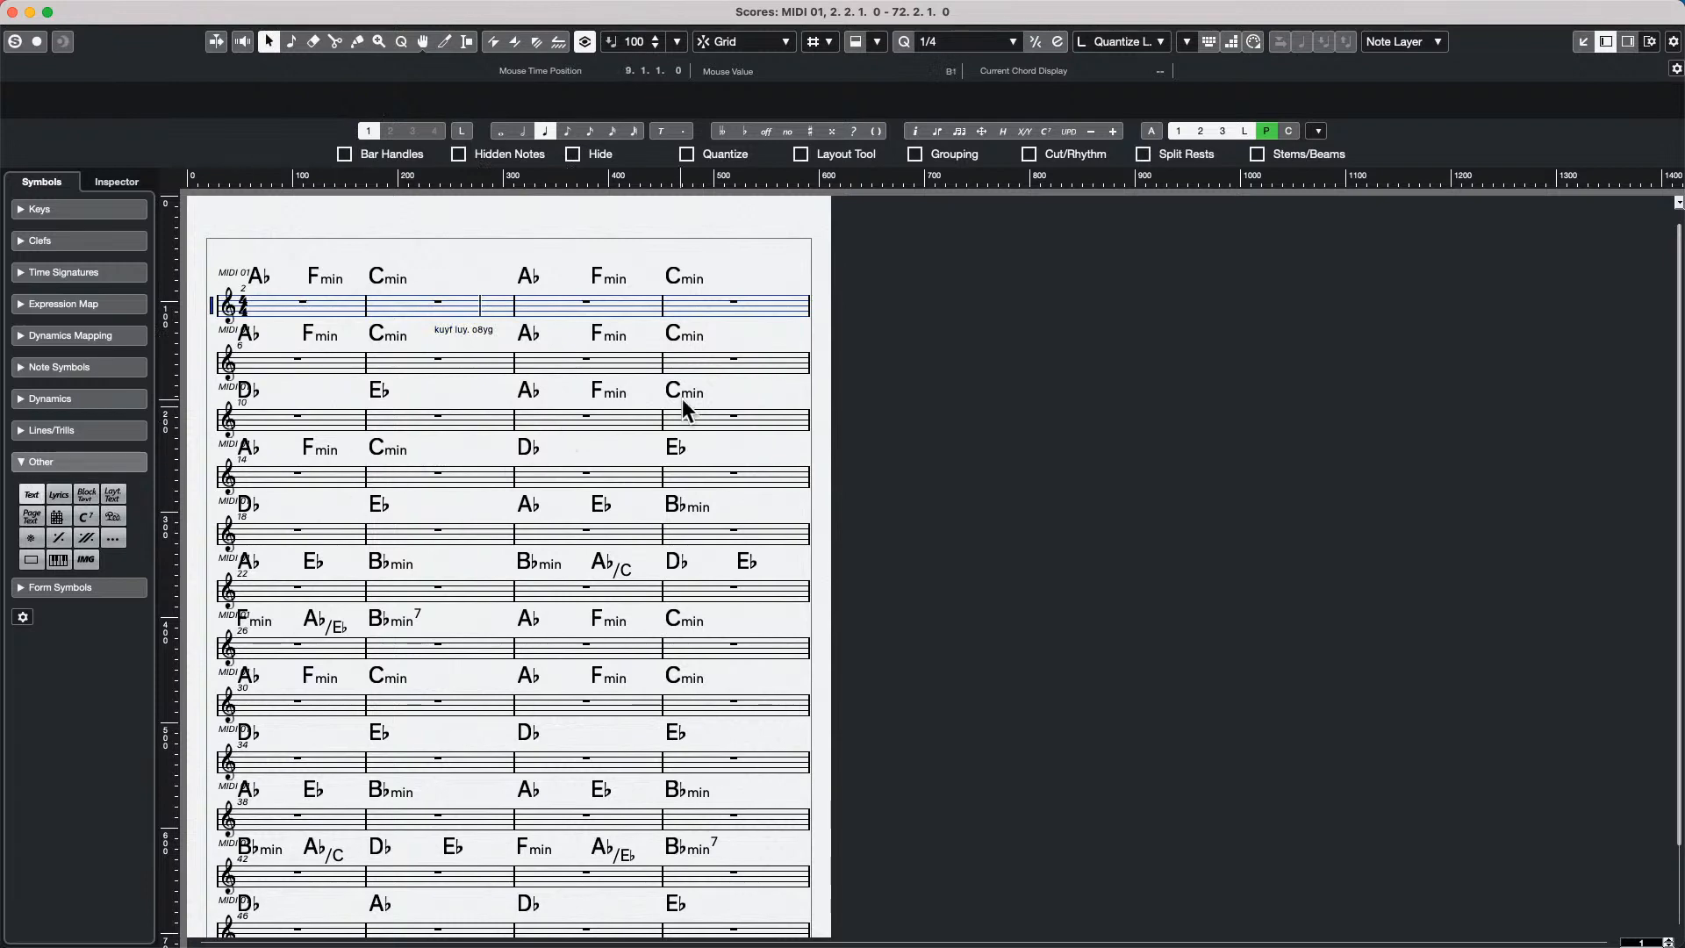
{"action": "key", "text": "super+z"}
{"action": "key", "text": "super+z"}
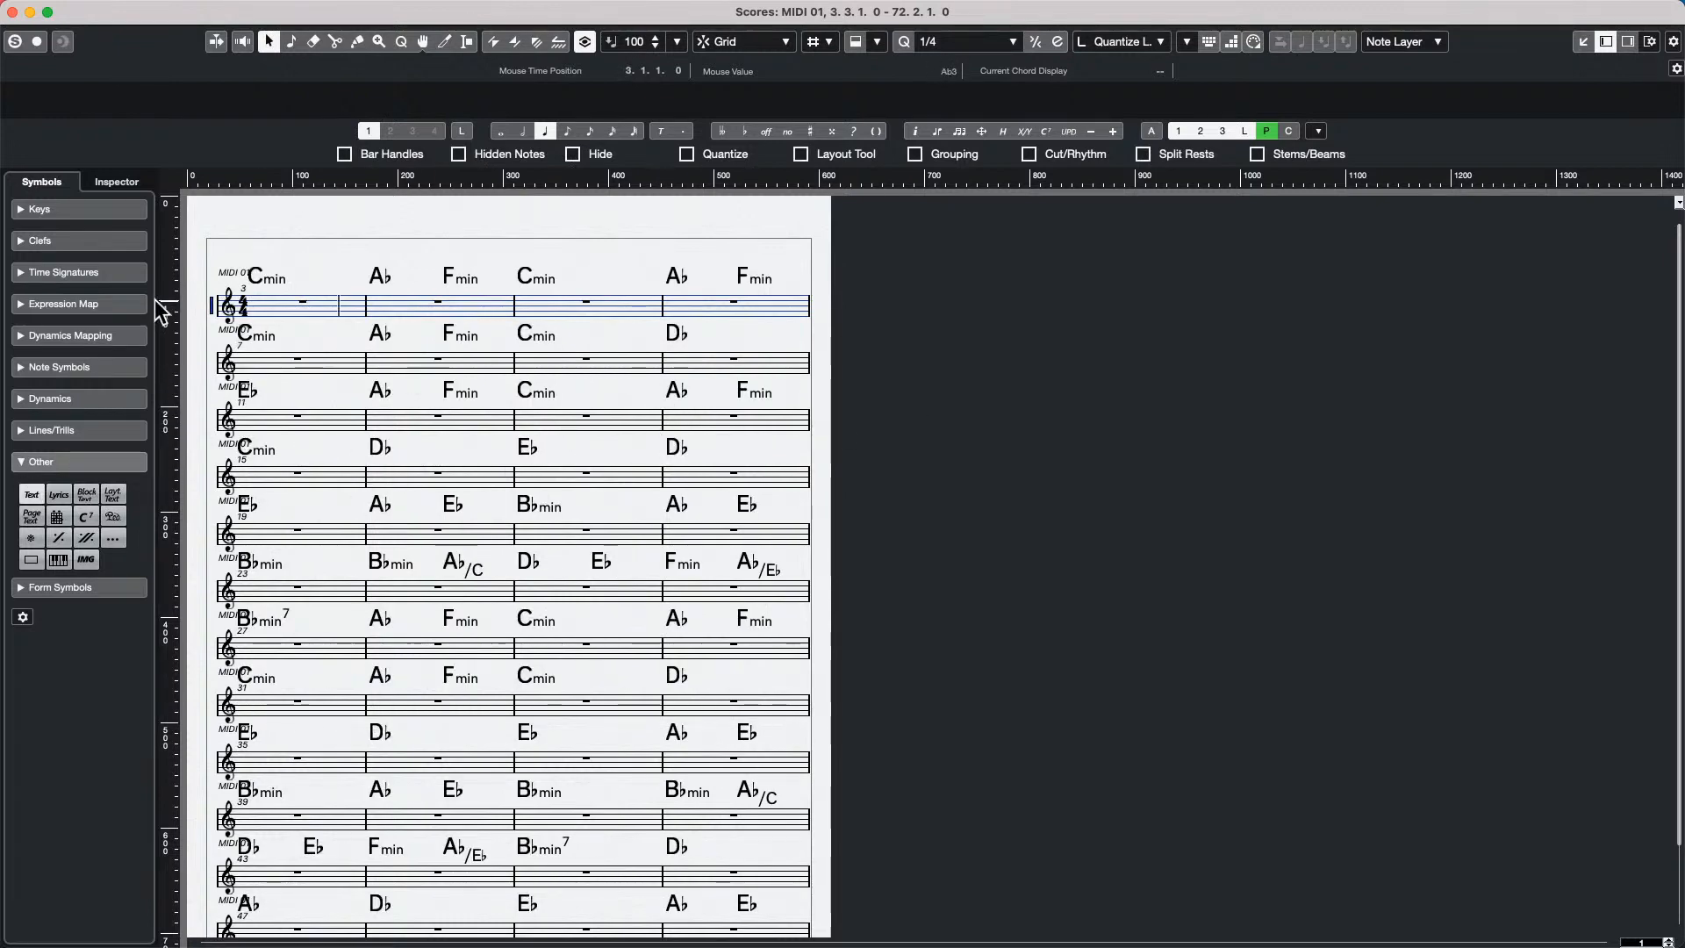
Return to the project and reopen the MIDI 01 part in the Score Editor.
{"action": "left_click", "coordinate": [13, 11]}
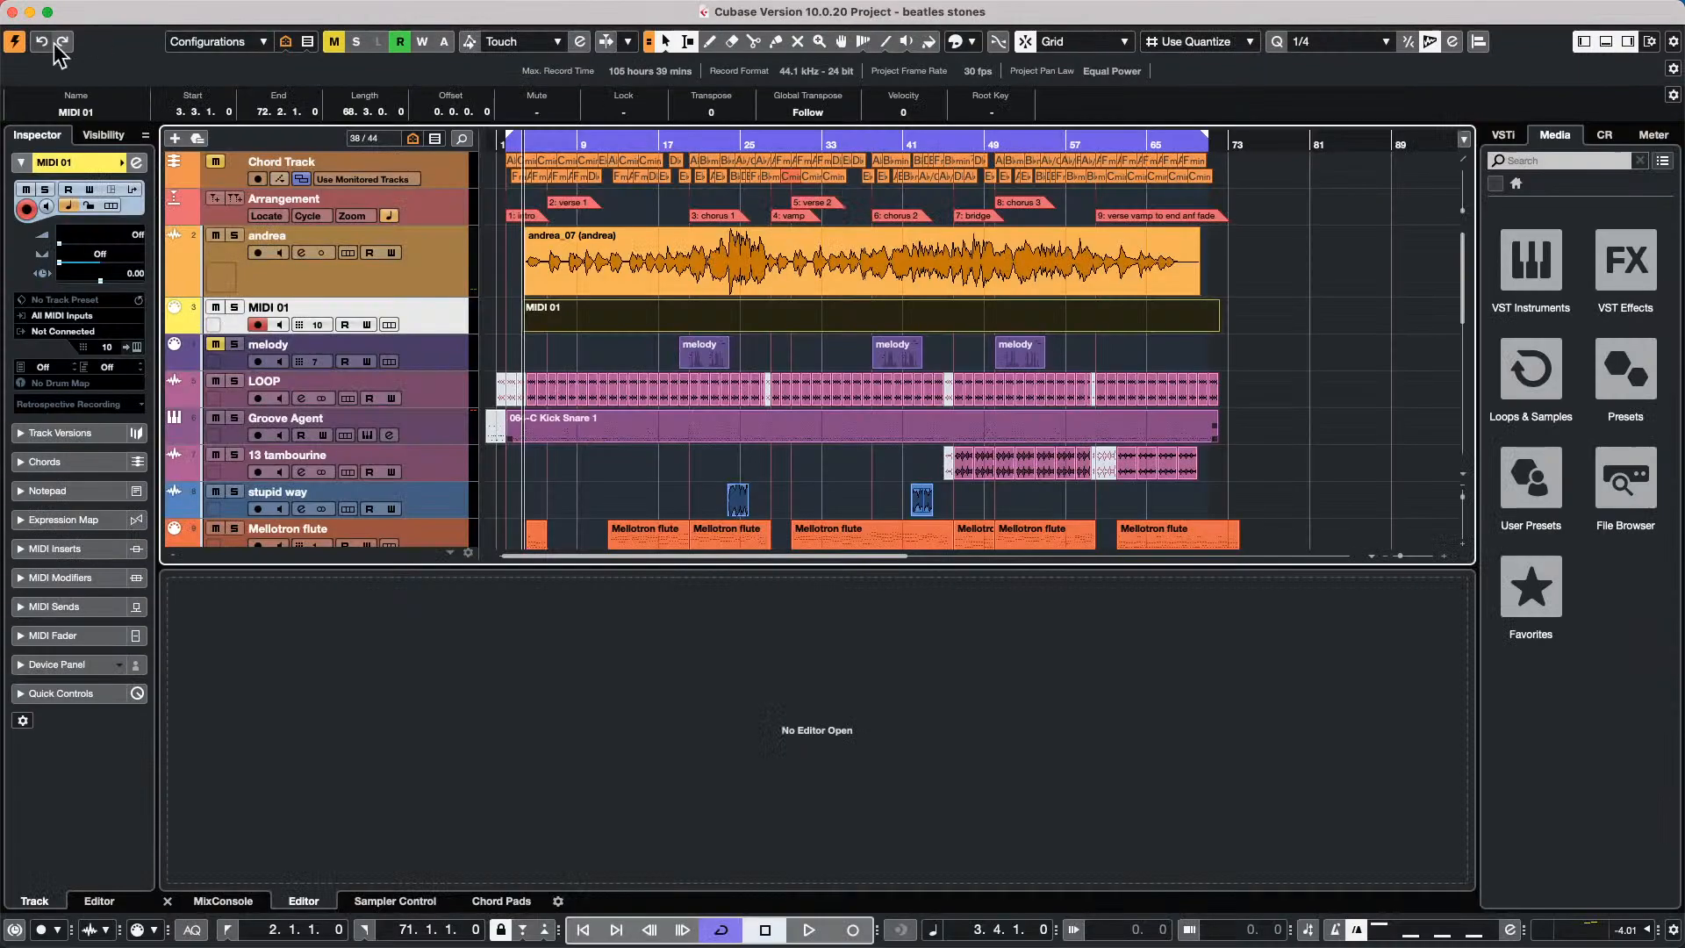
{"action": "double_click", "coordinate": [601, 319]}
{"action": "key", "text": "super+r"}
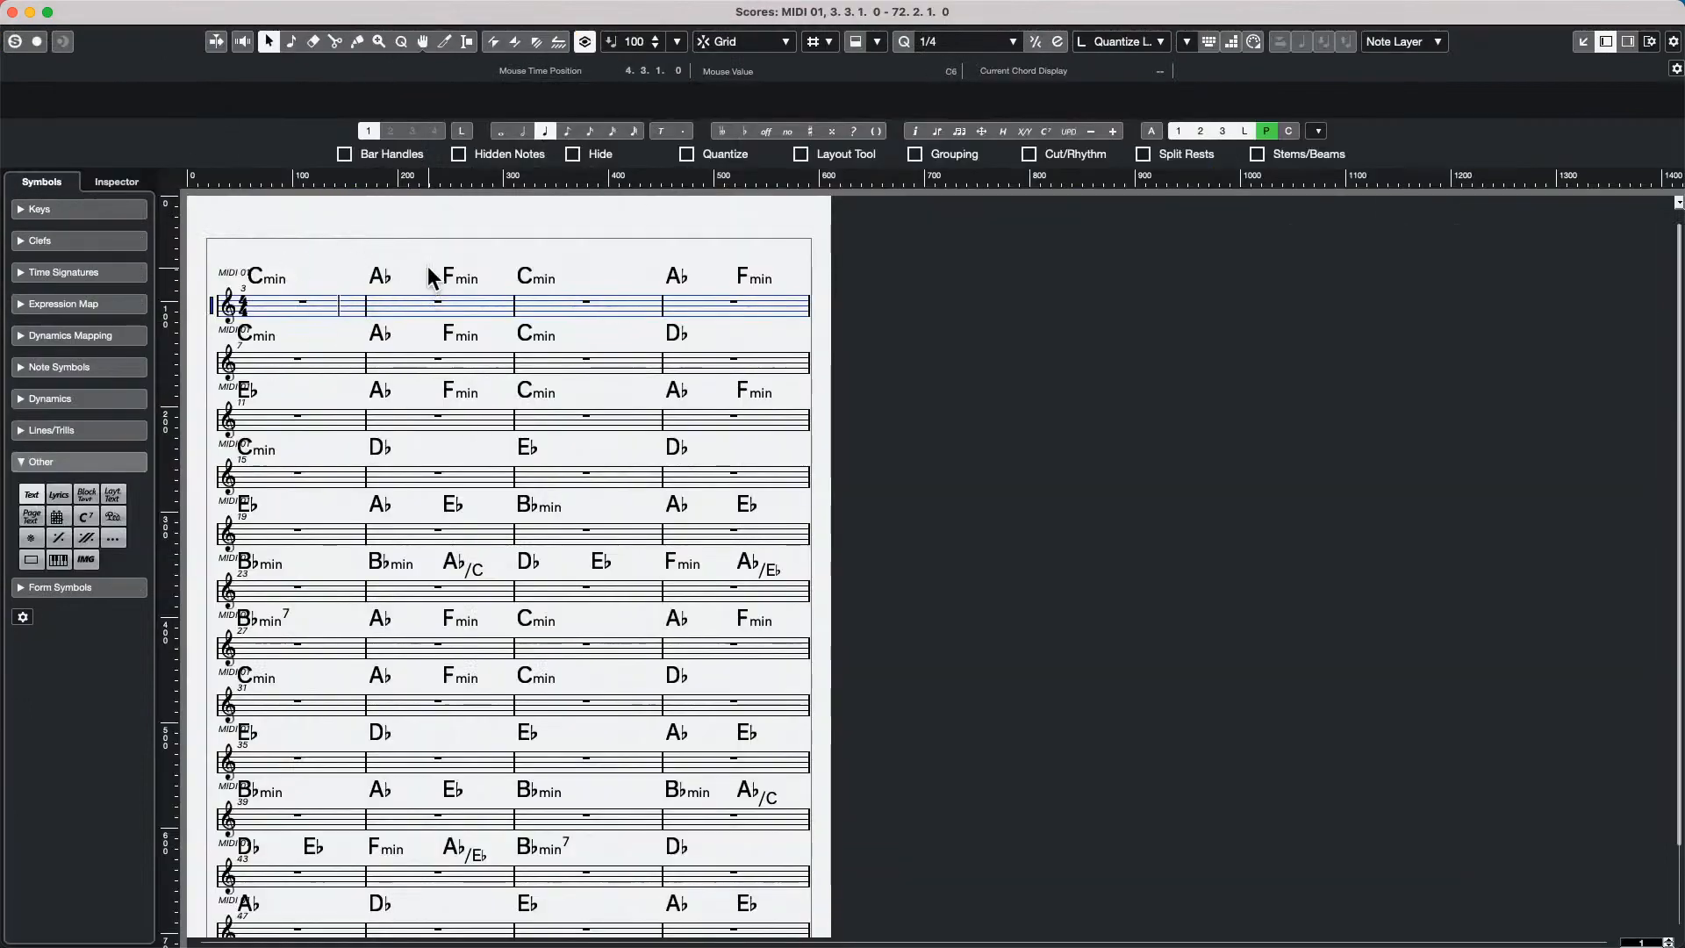
Review the Advanced Layout options for the score and close the Score Editor.
{"action": "left_click", "coordinate": [349, 10]}
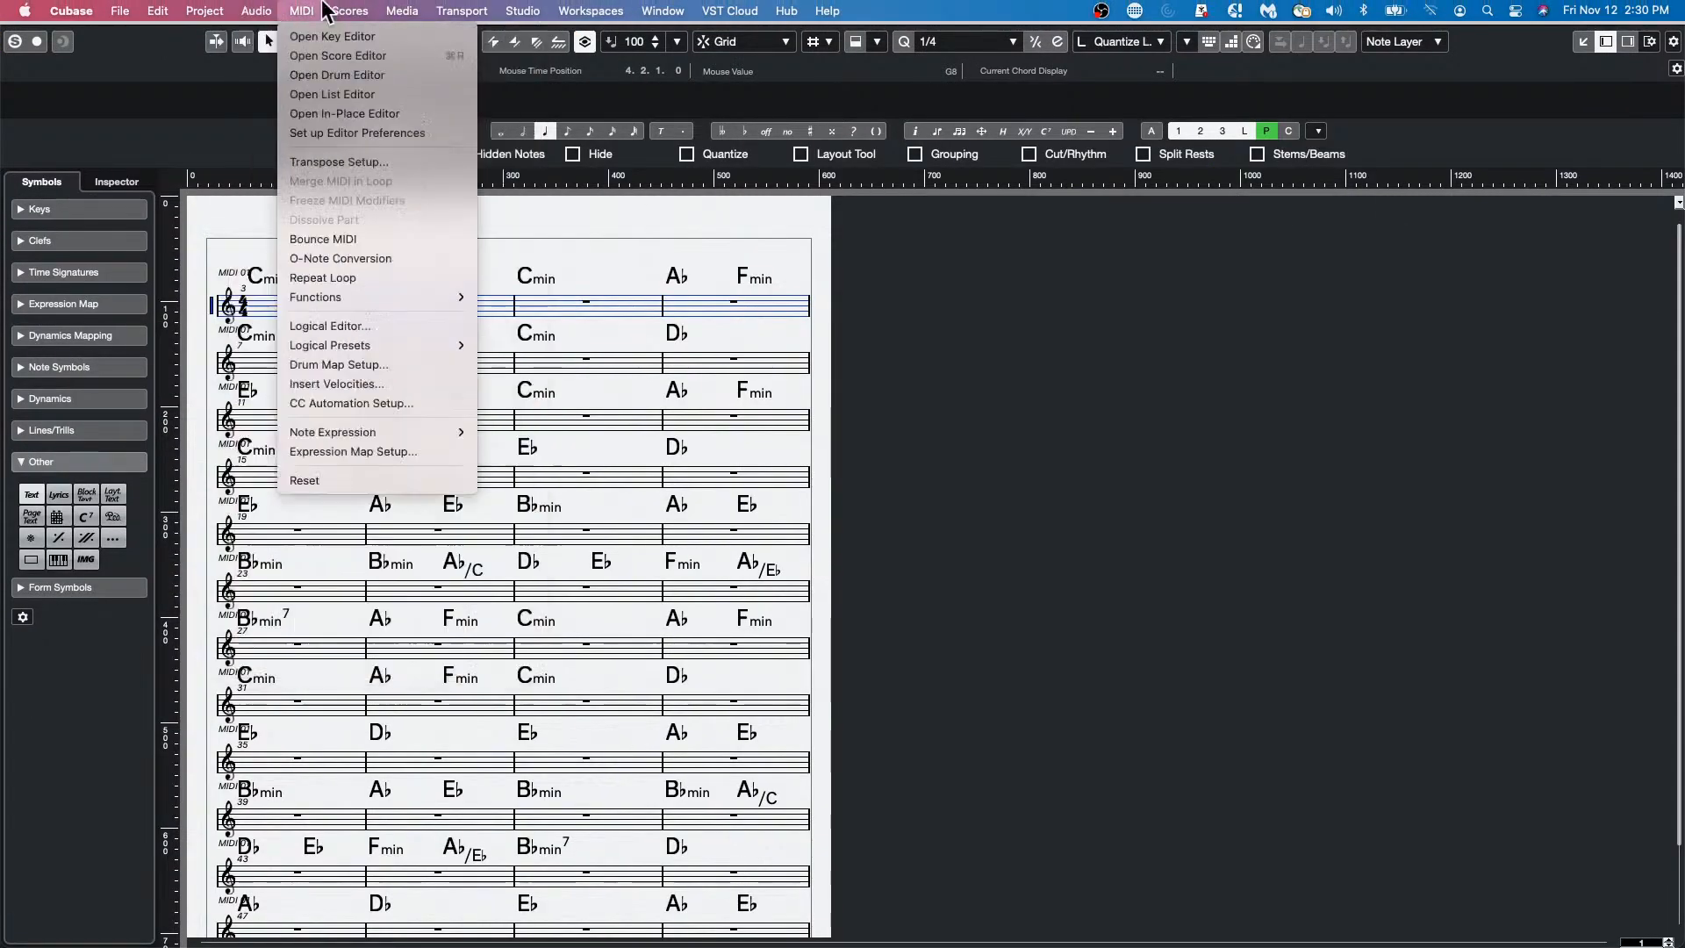
{"action": "mouse_move", "coordinate": [416, 412]}
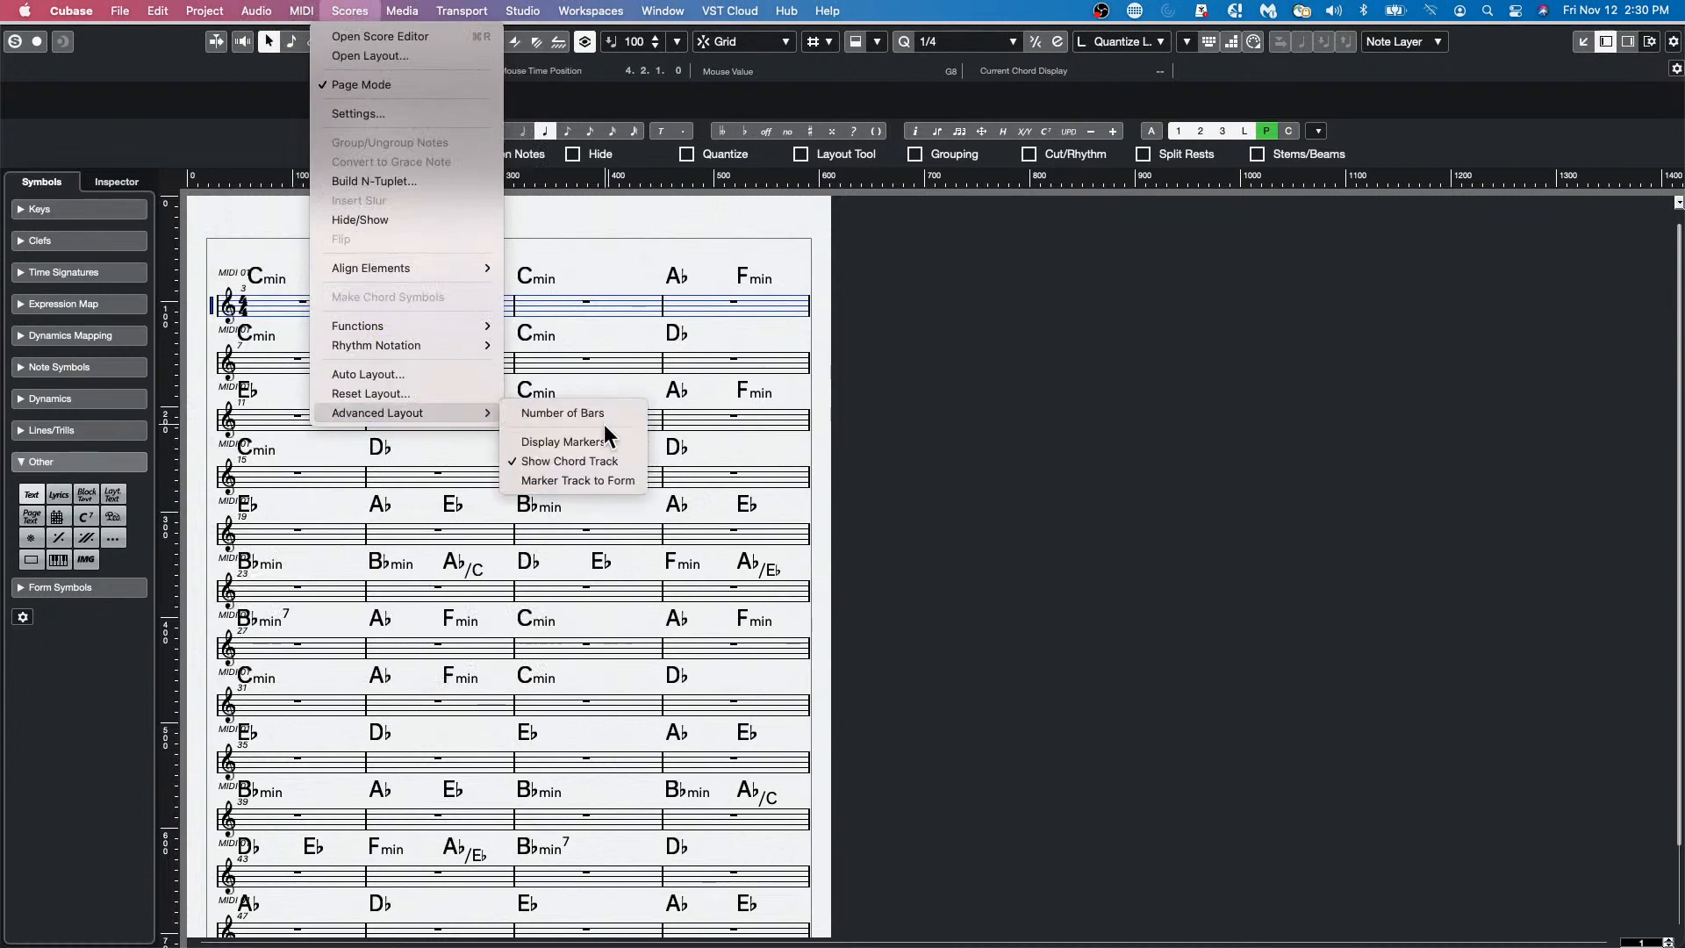
{"action": "left_click", "coordinate": [16, 41]}
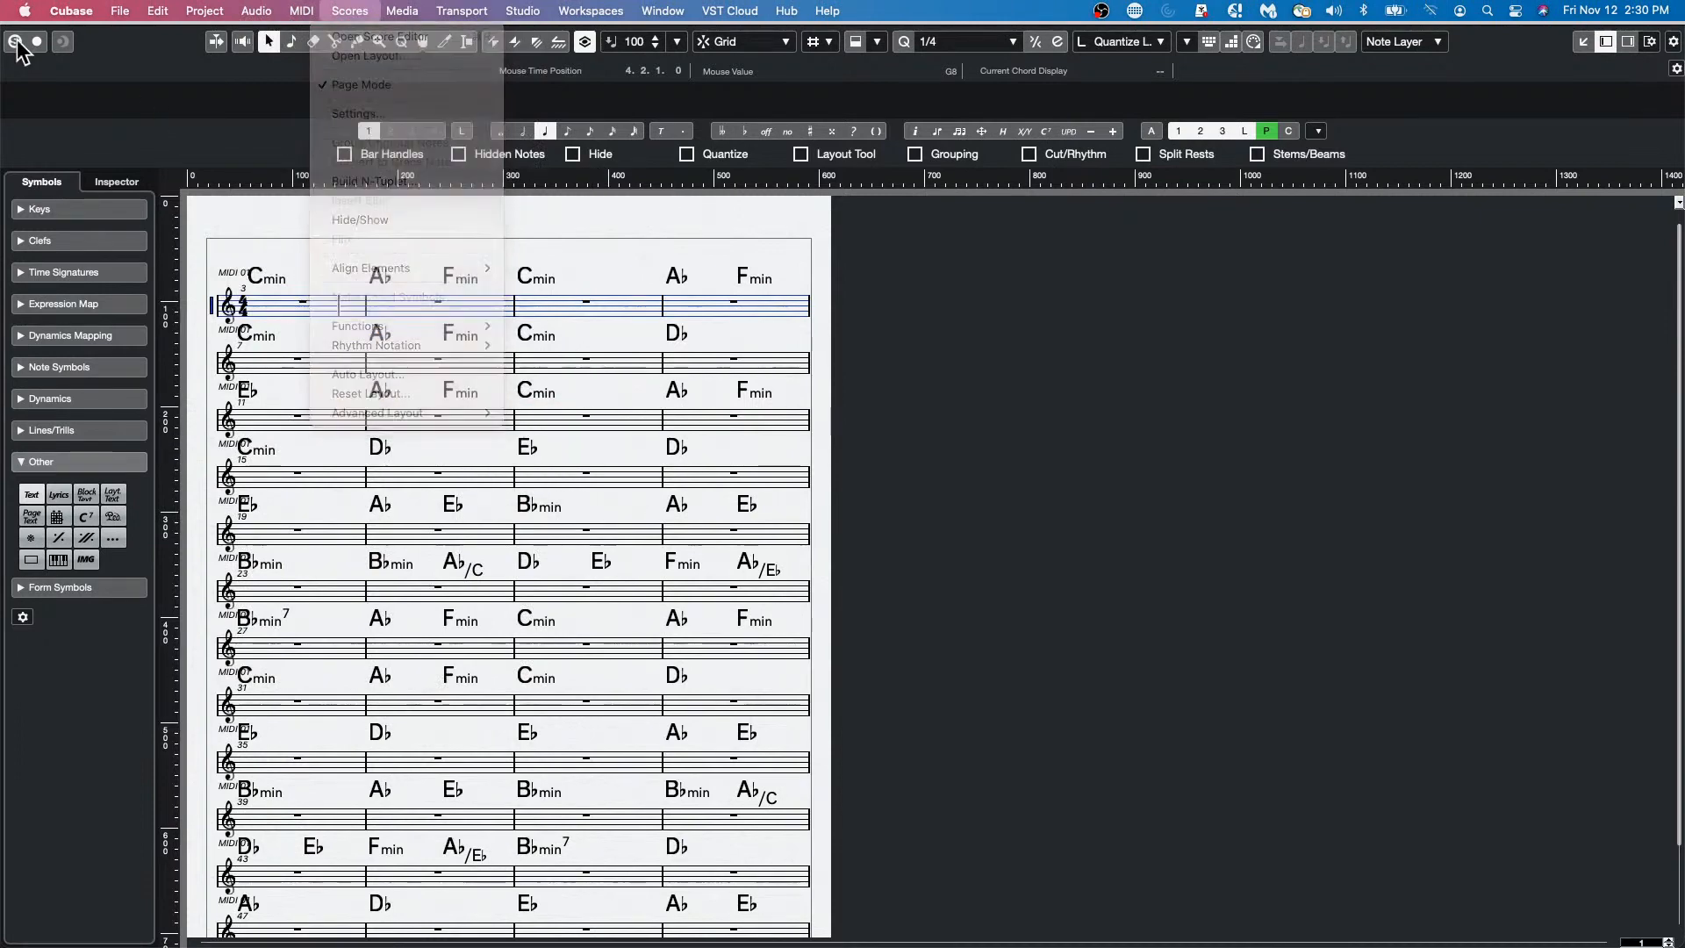
{"action": "mouse_move", "coordinate": [1662, 7]}
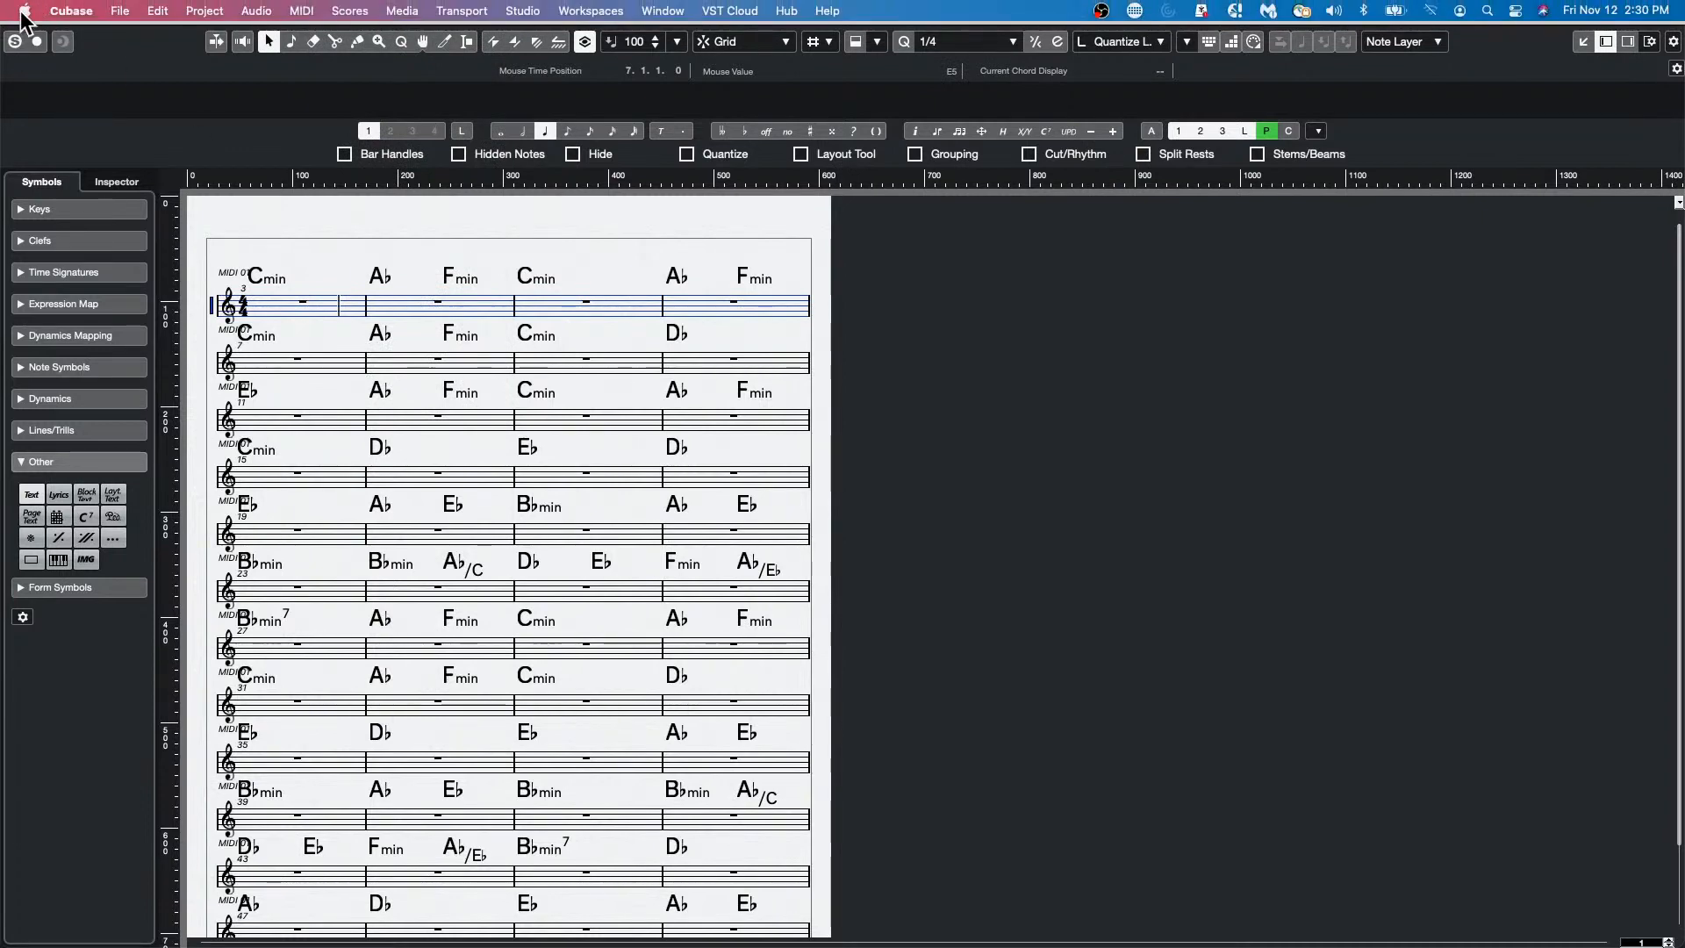
{"action": "left_click", "coordinate": [12, 12]}
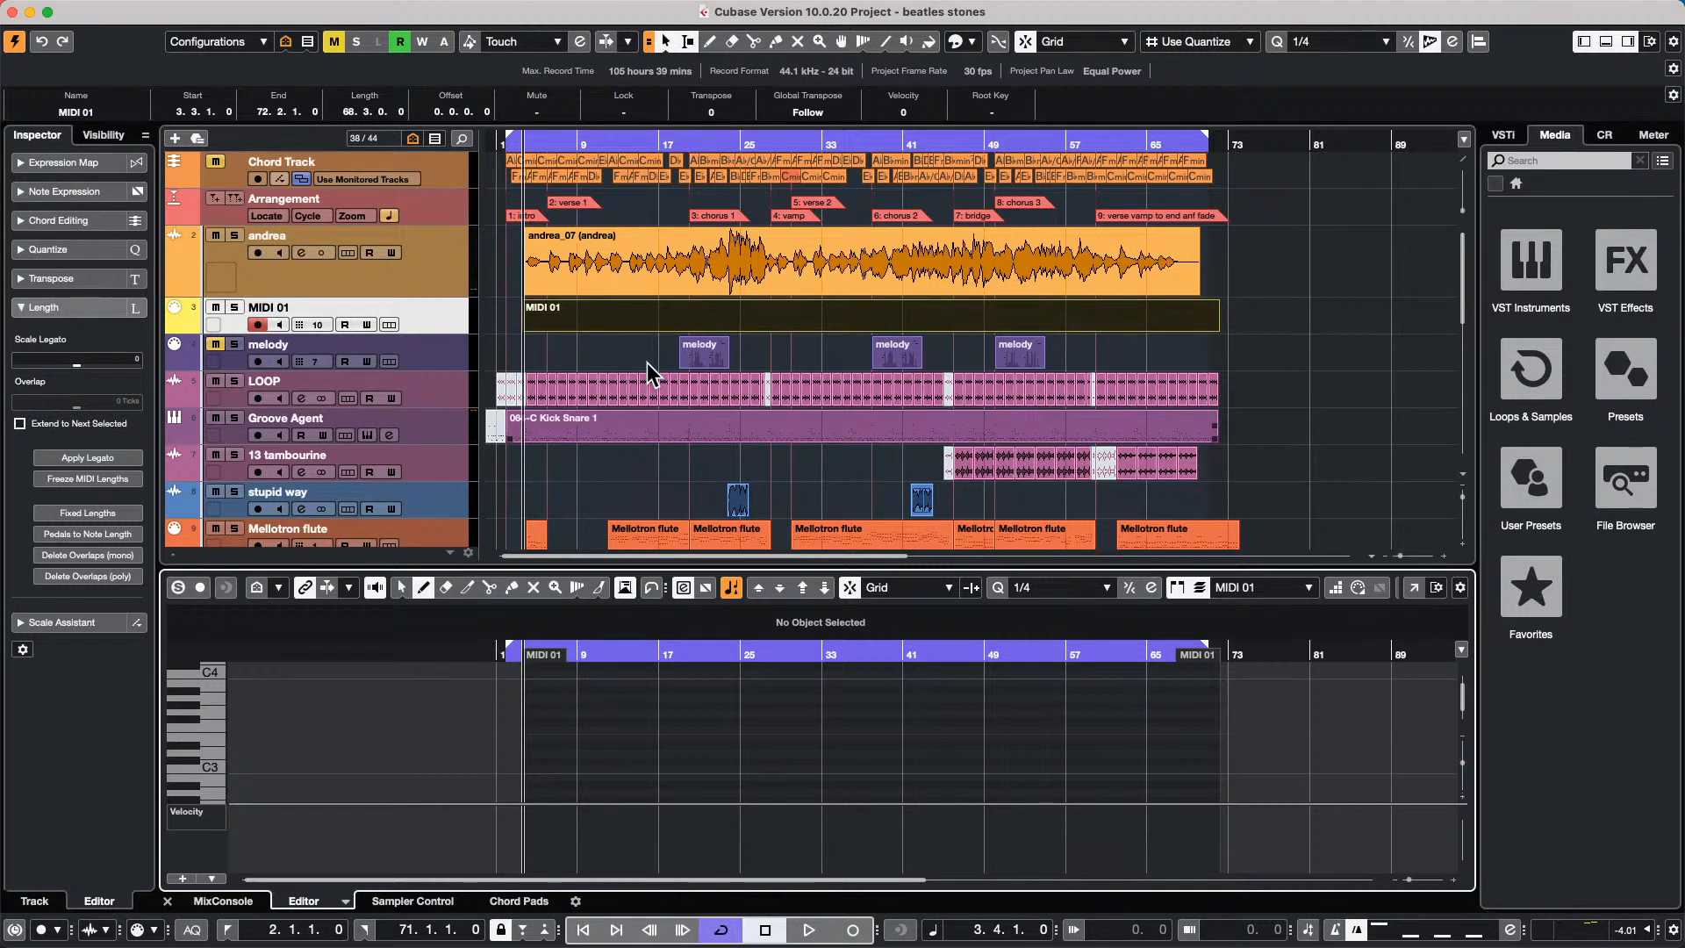
Deselect the MIDI 01 part and increase the height of the LOOP track.
{"action": "left_click", "coordinate": [739, 383]}
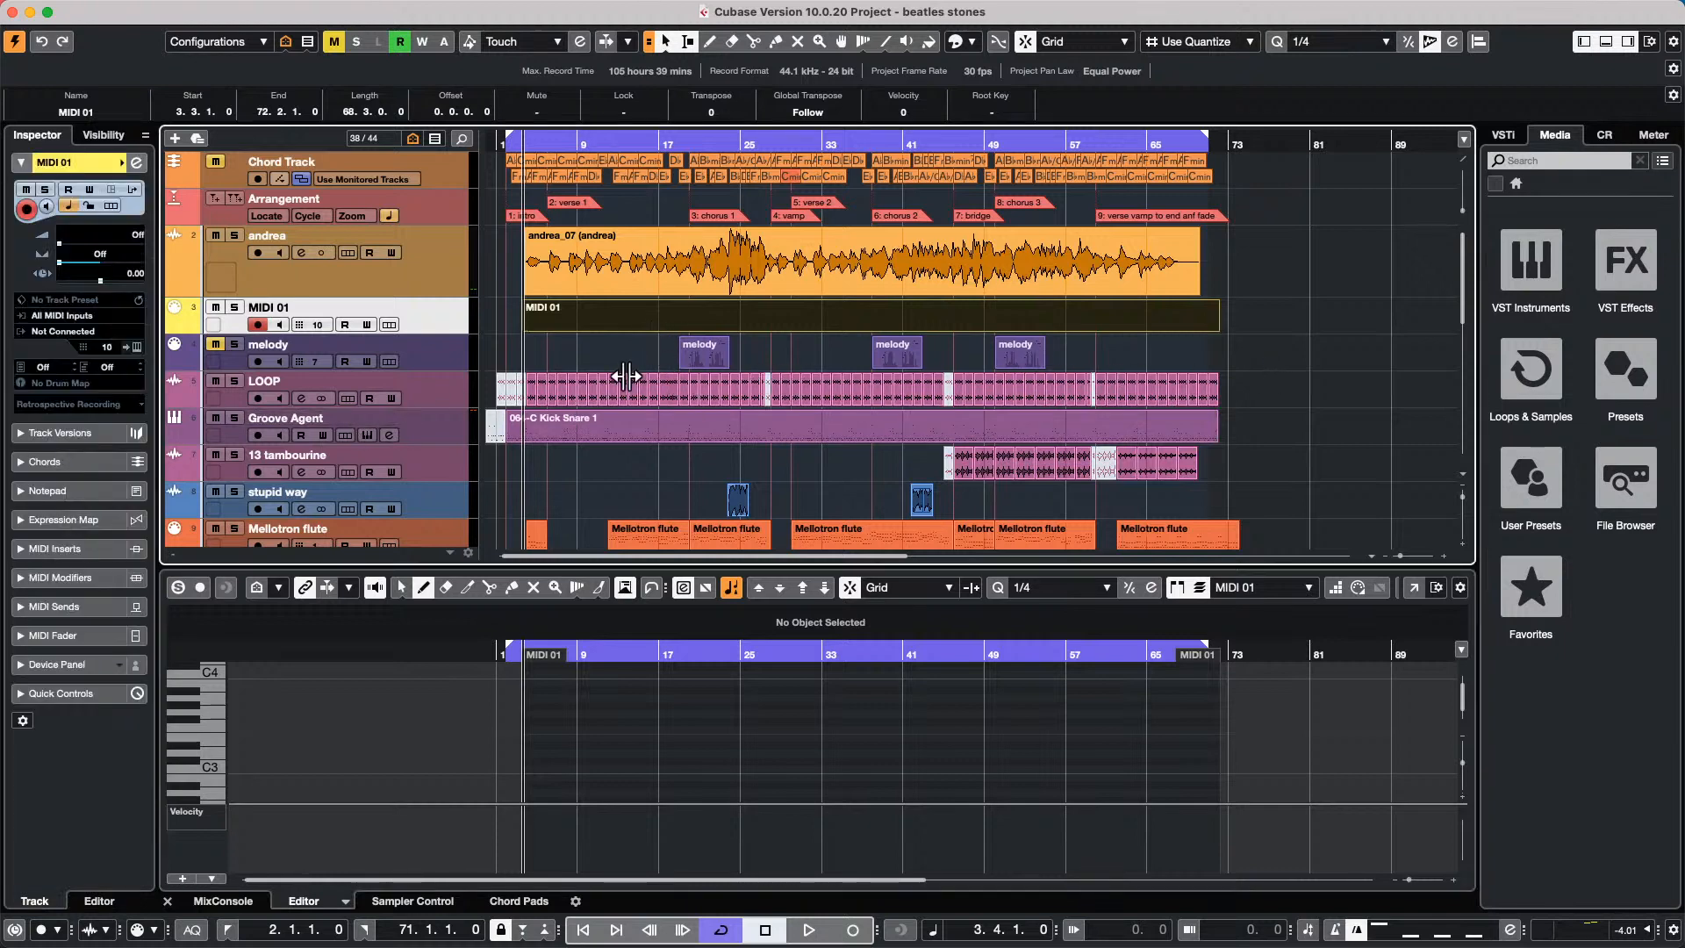
{"action": "left_click_drag", "start_coordinate": [428, 404], "coordinate": [428, 442]}
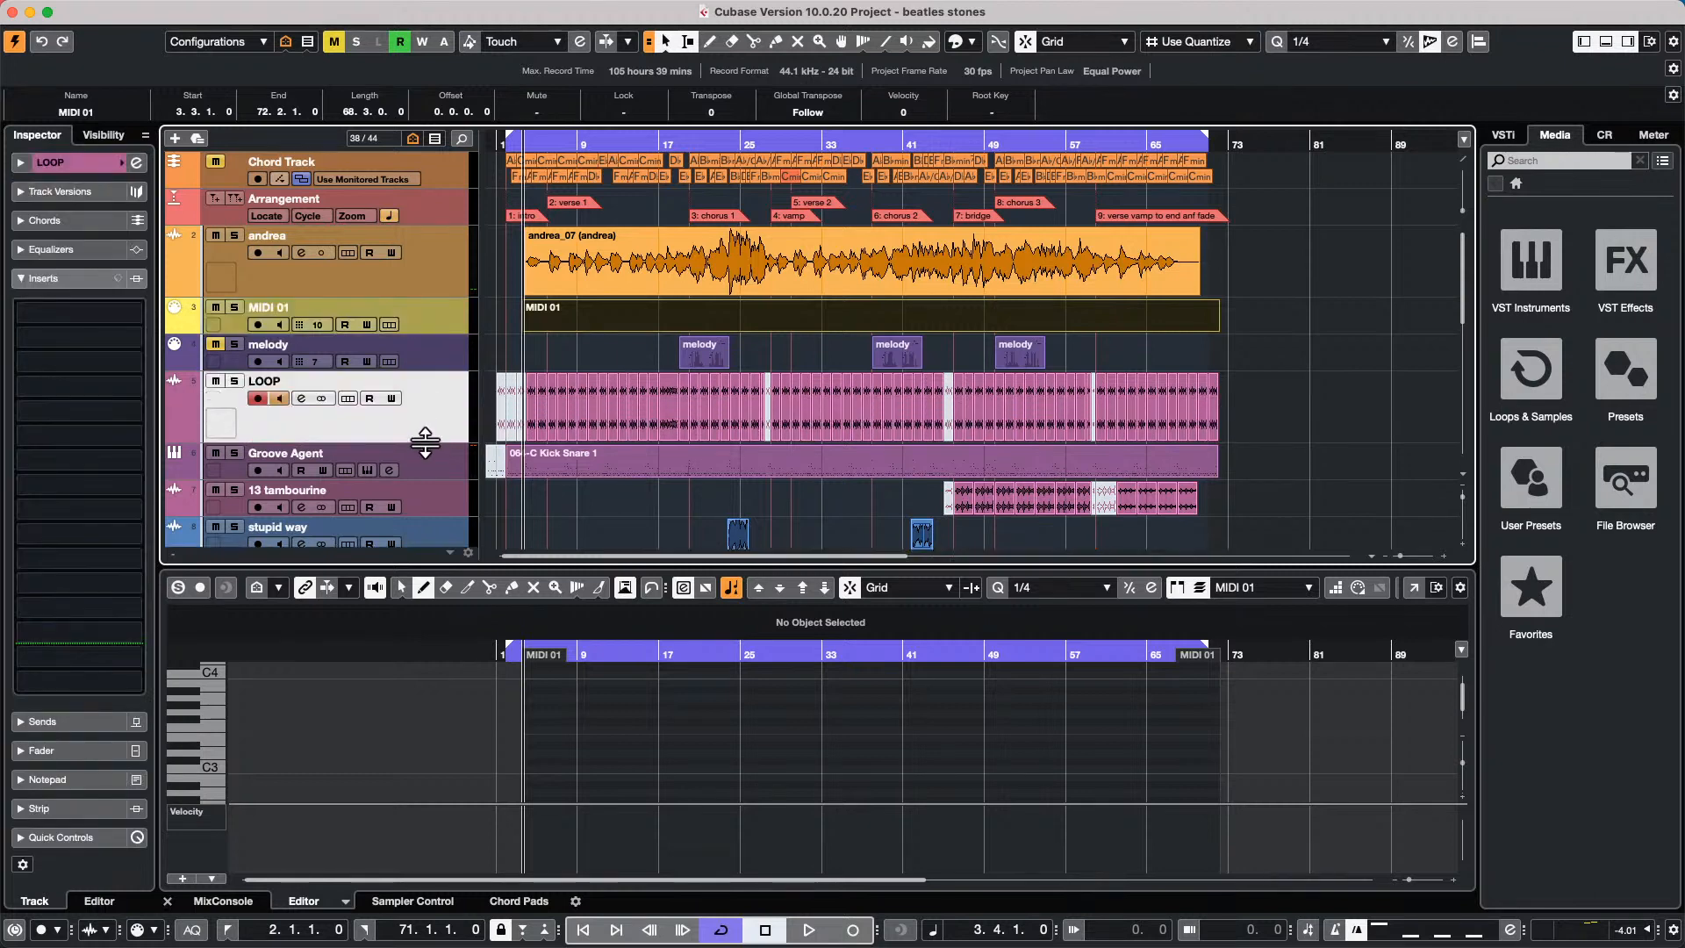
Delete the range from 9.3.1.0 to 41.2.1.0 on the LOOP track and undo the deletion.
{"action": "left_click_drag", "start_coordinate": [580, 382], "coordinate": [908, 389]}
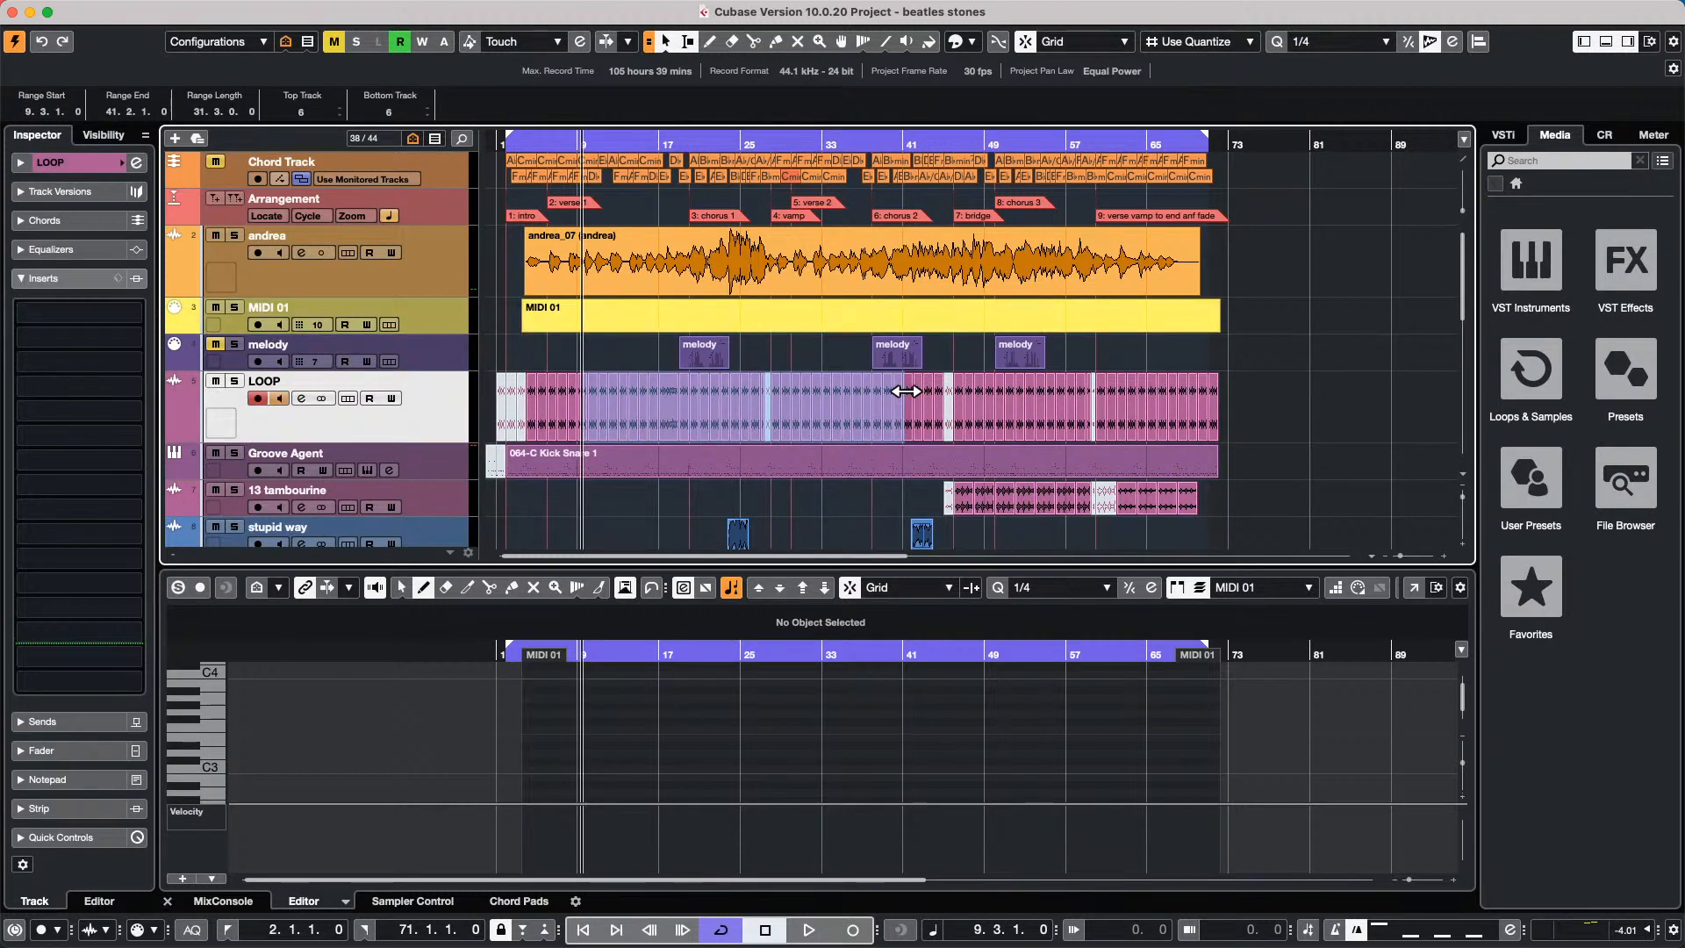
{"action": "key", "text": "Delete"}
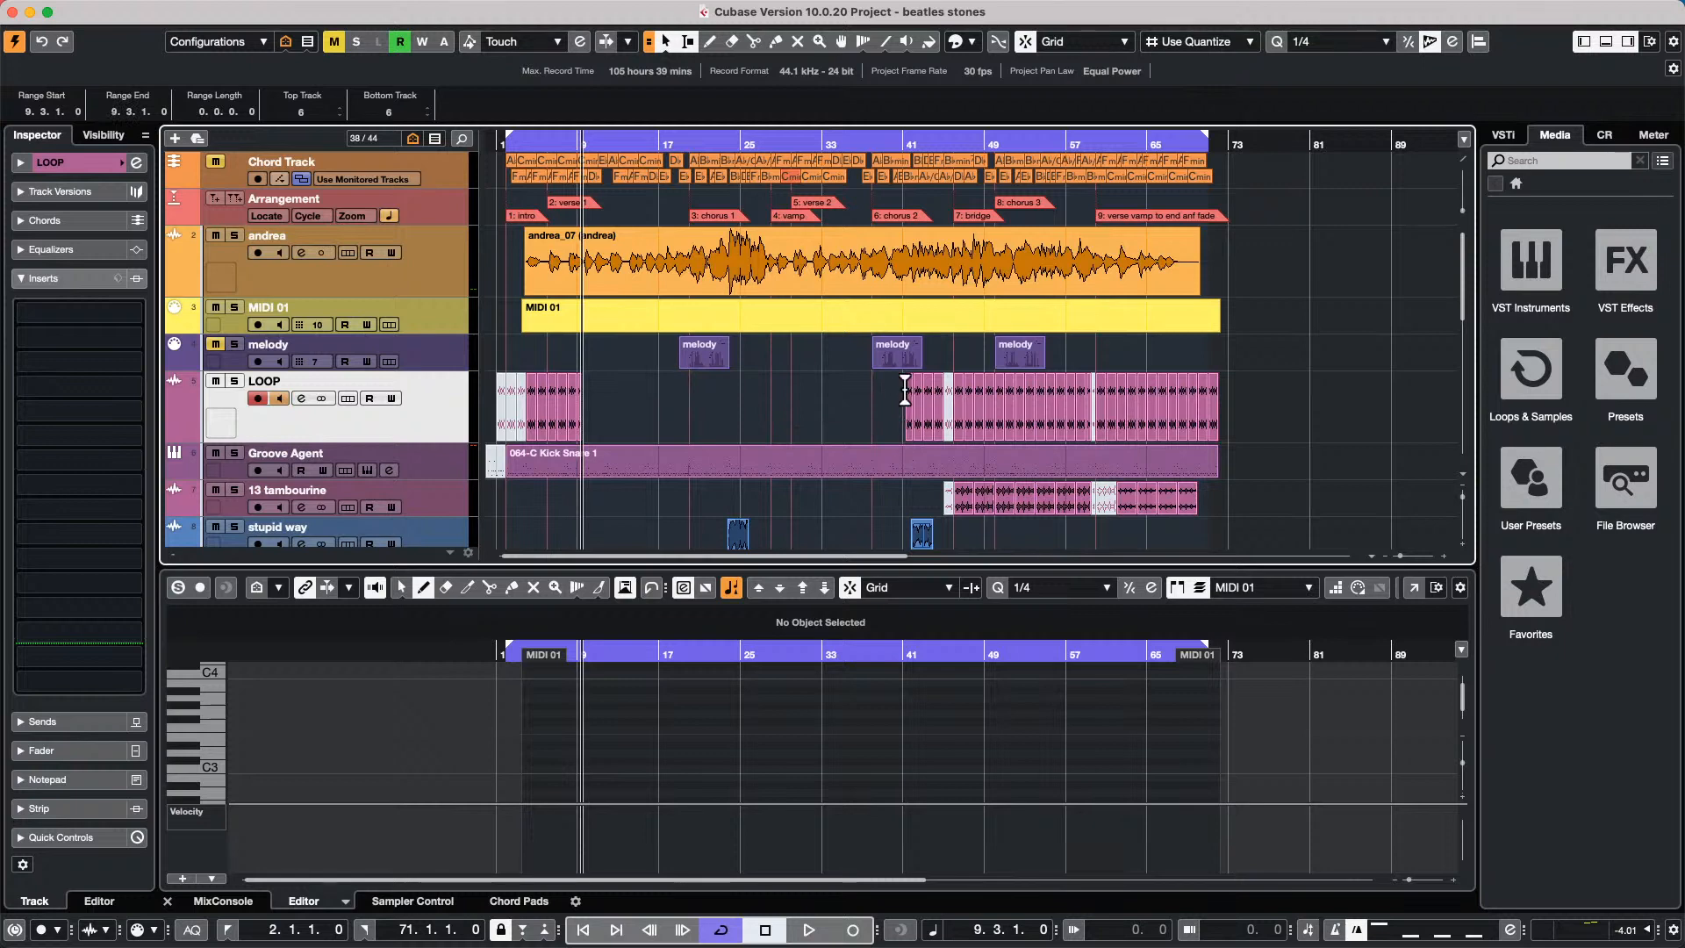
{"action": "key", "text": "super+z"}
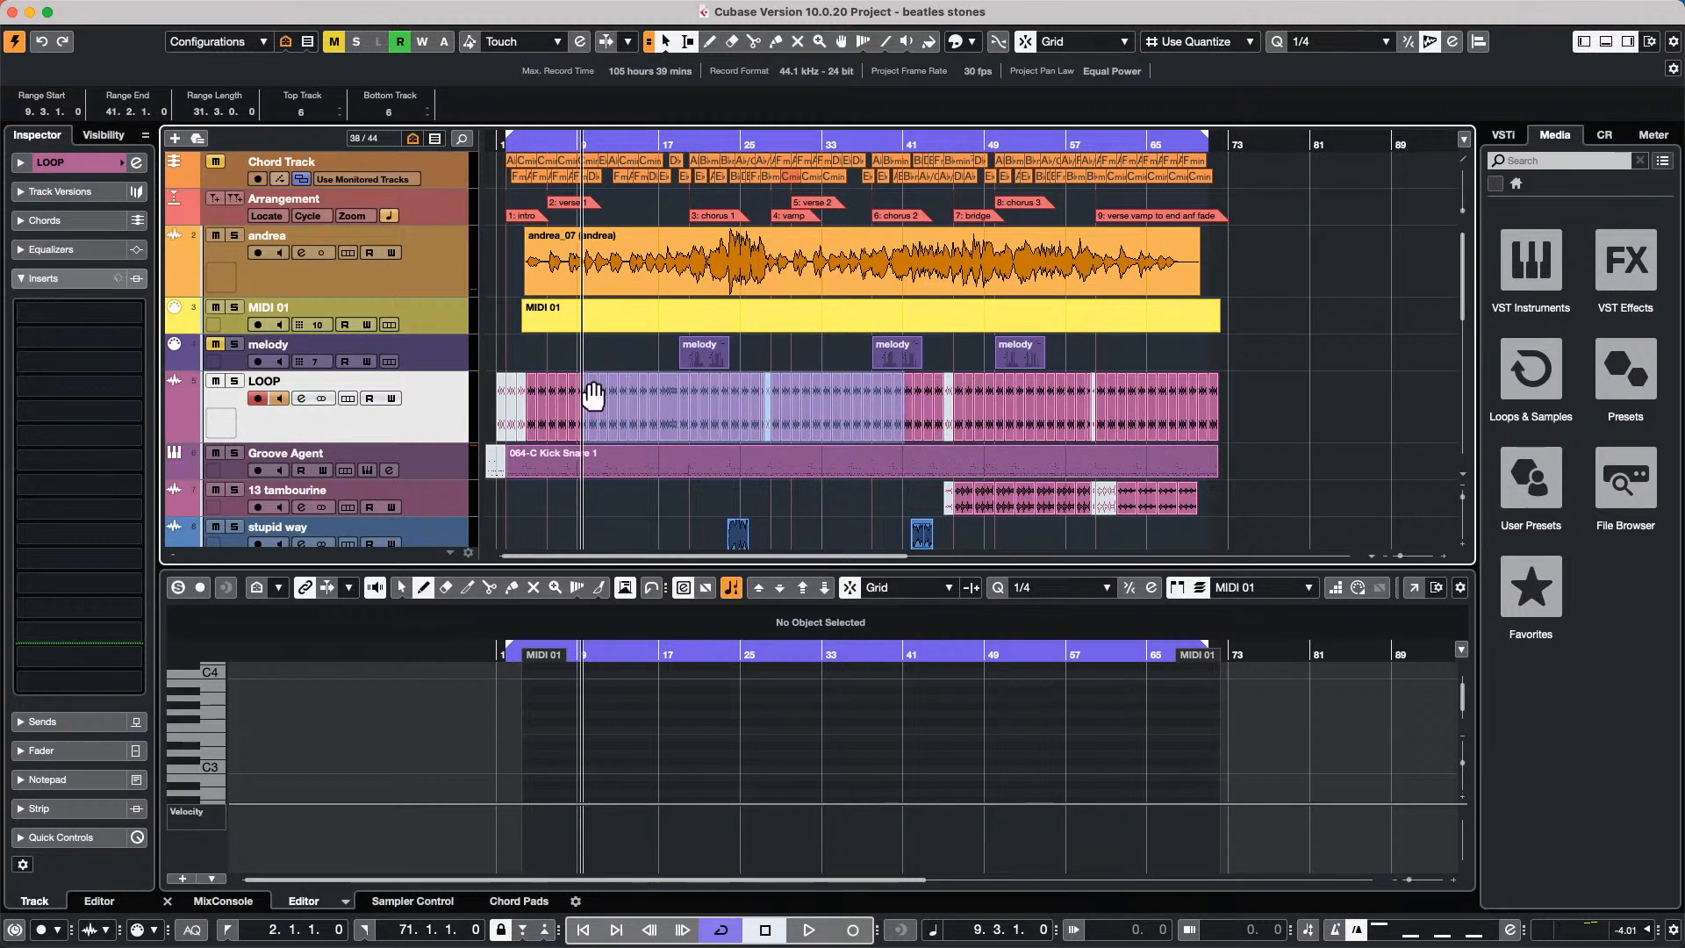
Delete the range from 13.4.1.0 to 35.3.1.0 on the LOOP track and undo the deletion.
{"action": "left_click_drag", "start_coordinate": [585, 151], "coordinate": [584, 188]}
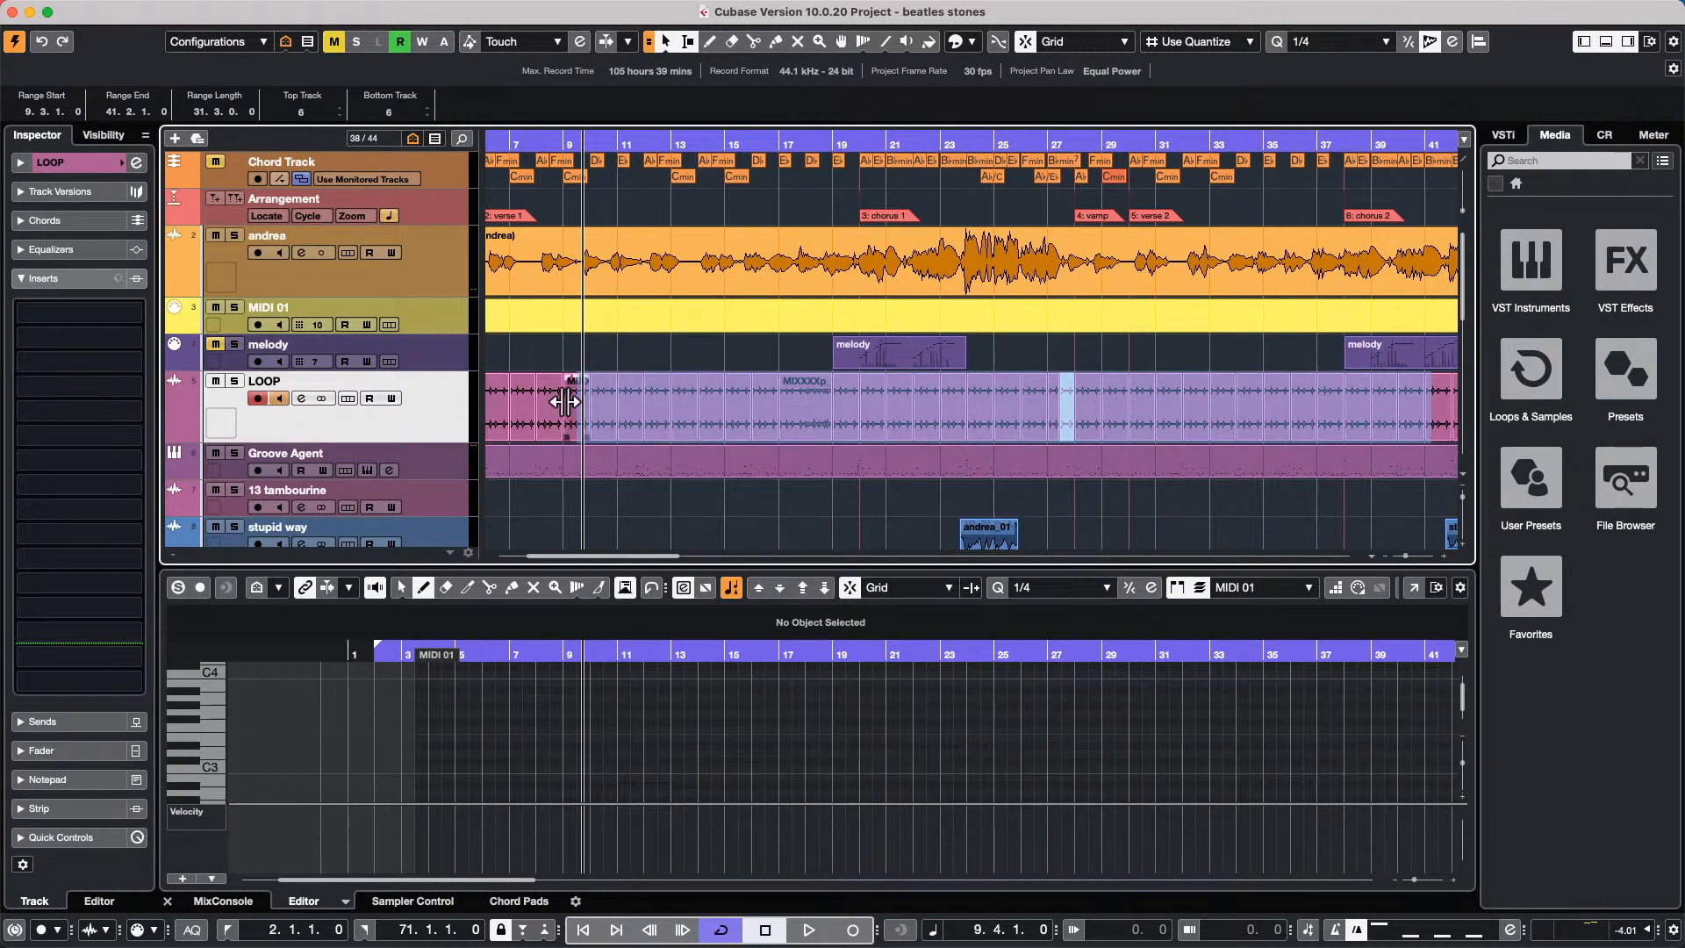
{"action": "left_click", "coordinate": [670, 349]}
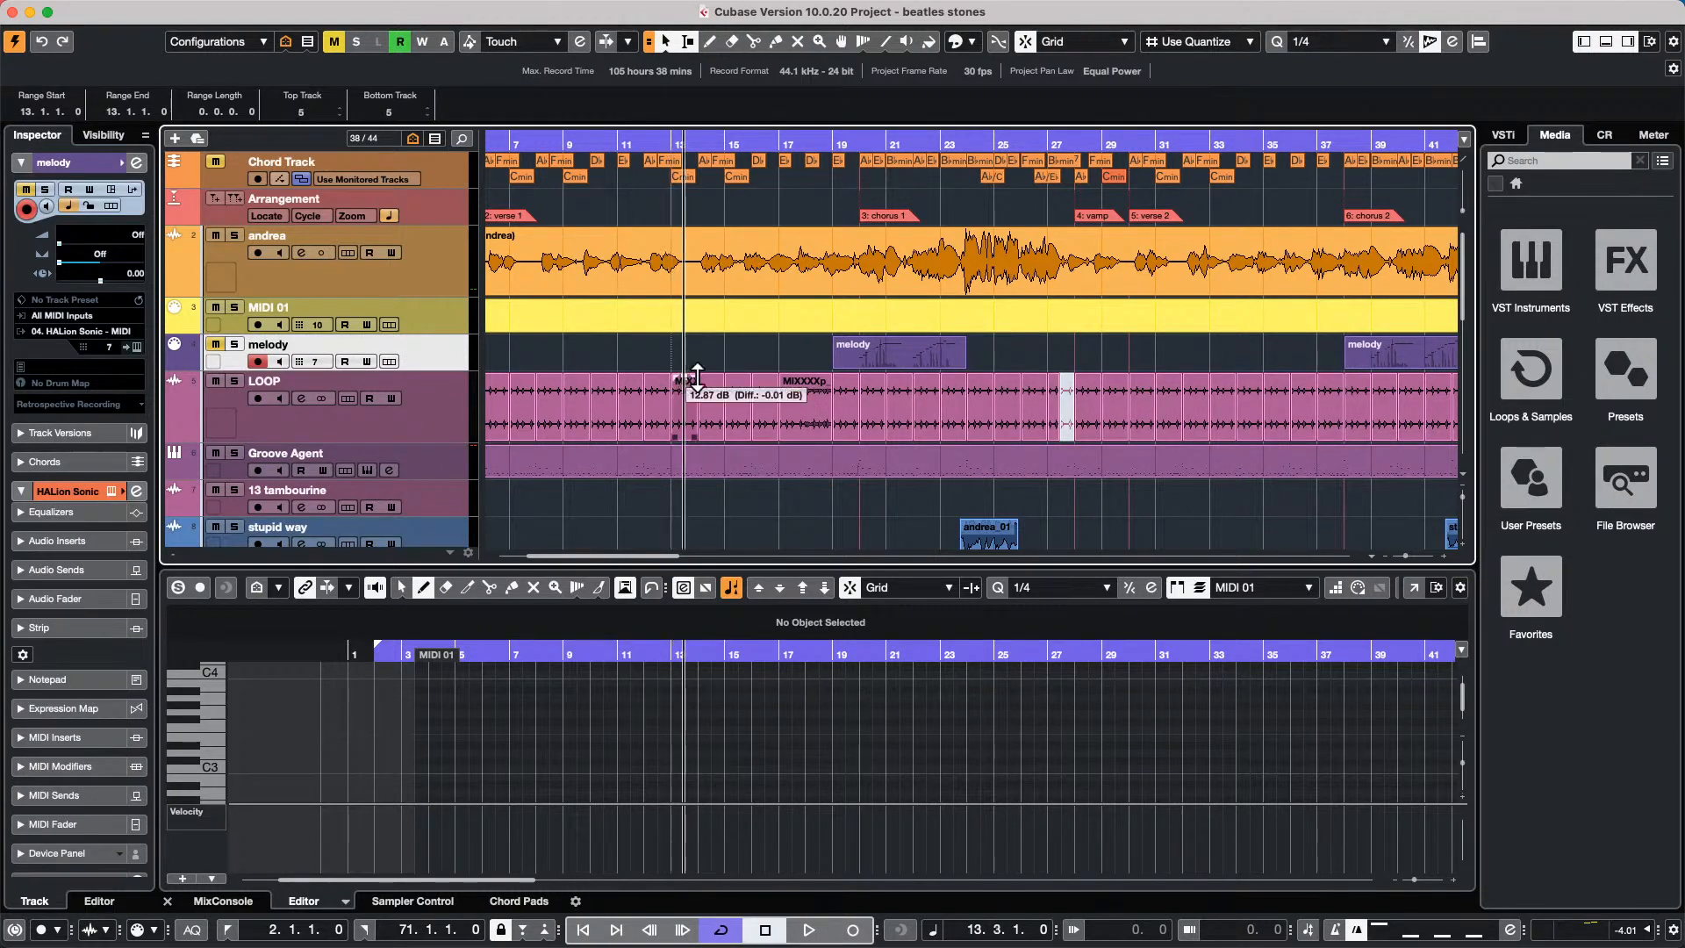
{"action": "left_click", "coordinate": [769, 382]}
{"action": "left_click_drag", "start_coordinate": [687, 403], "coordinate": [1277, 408]}
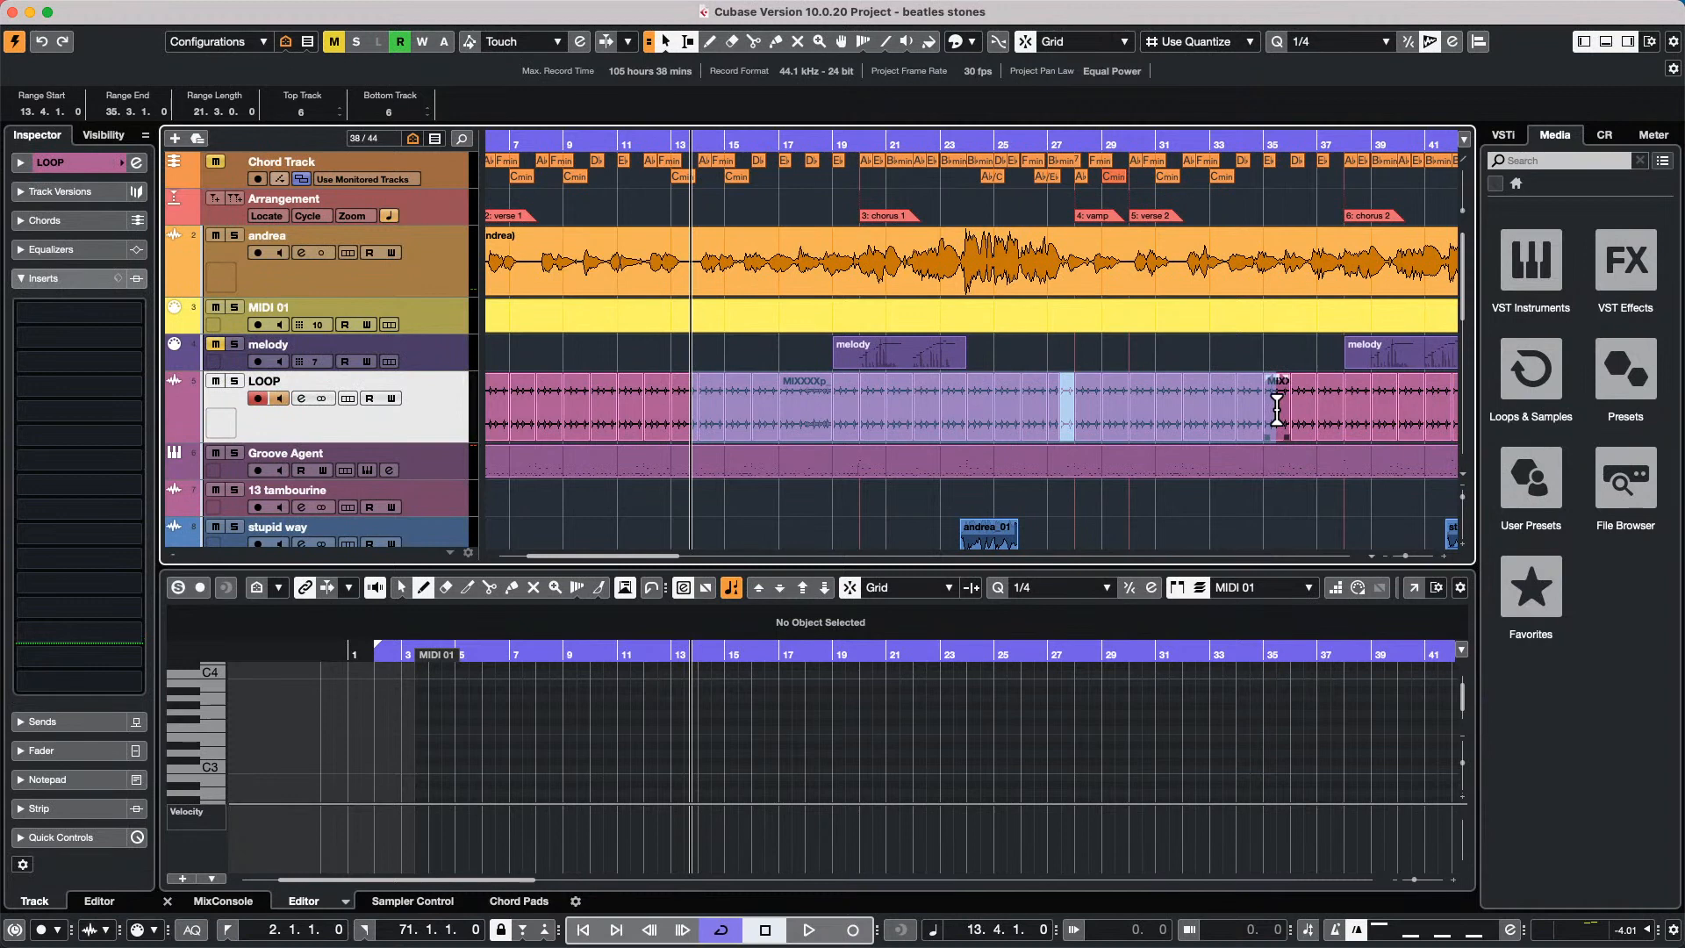
{"action": "key", "text": "Delete"}
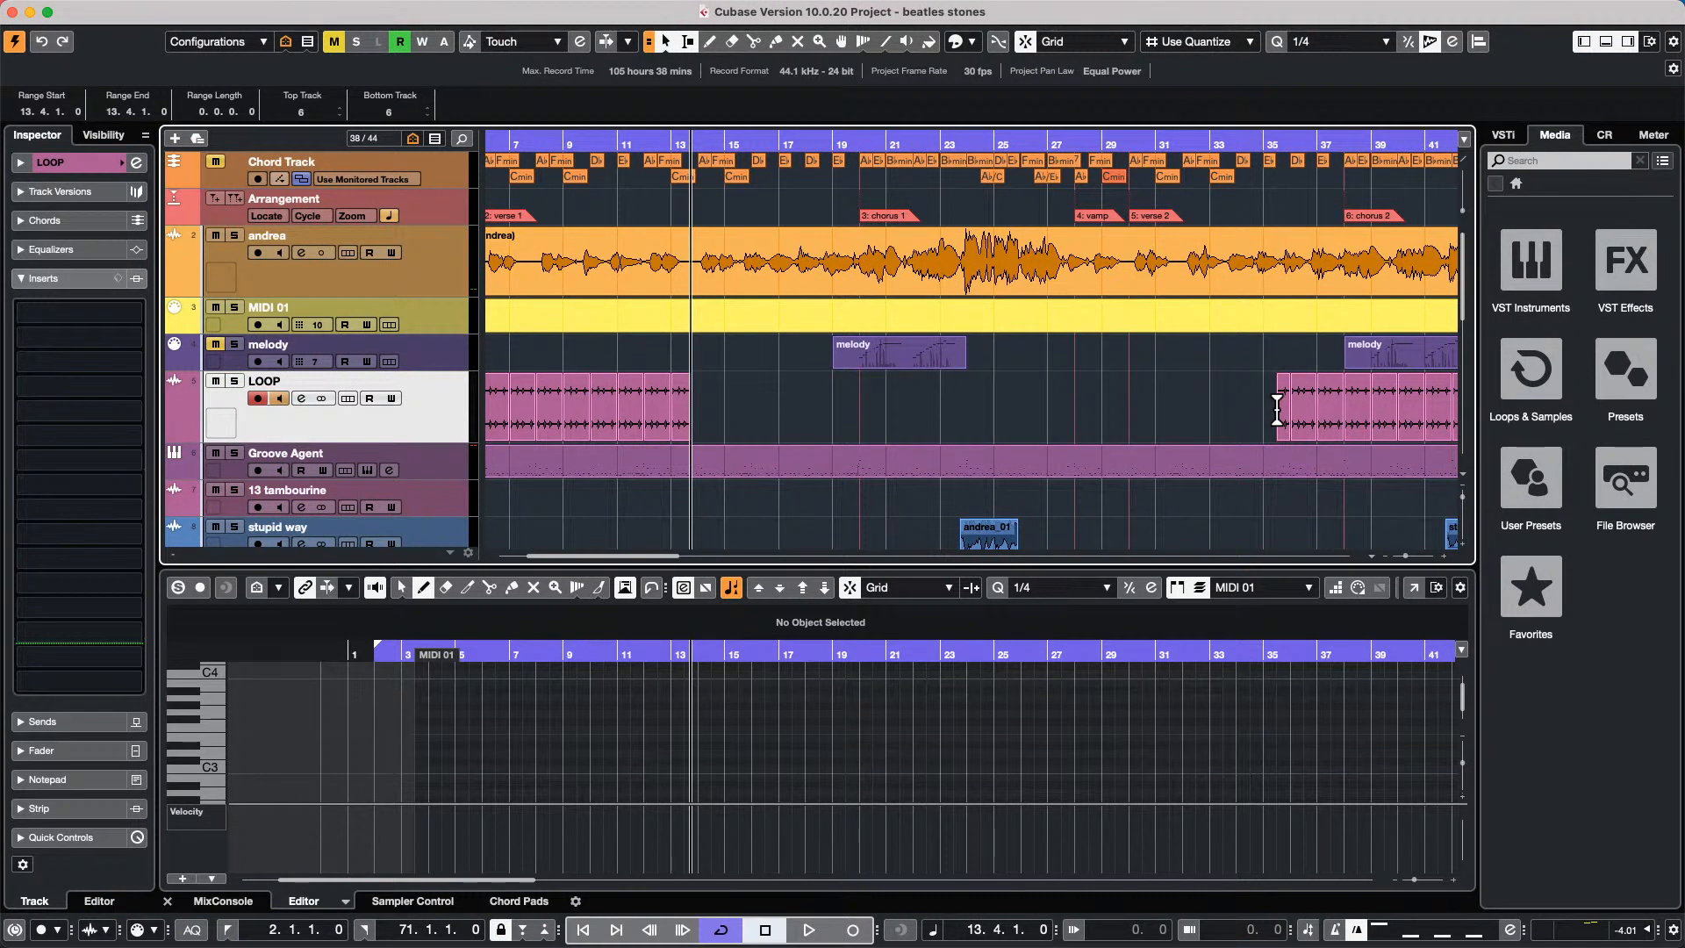
{"action": "key", "text": "super+z"}
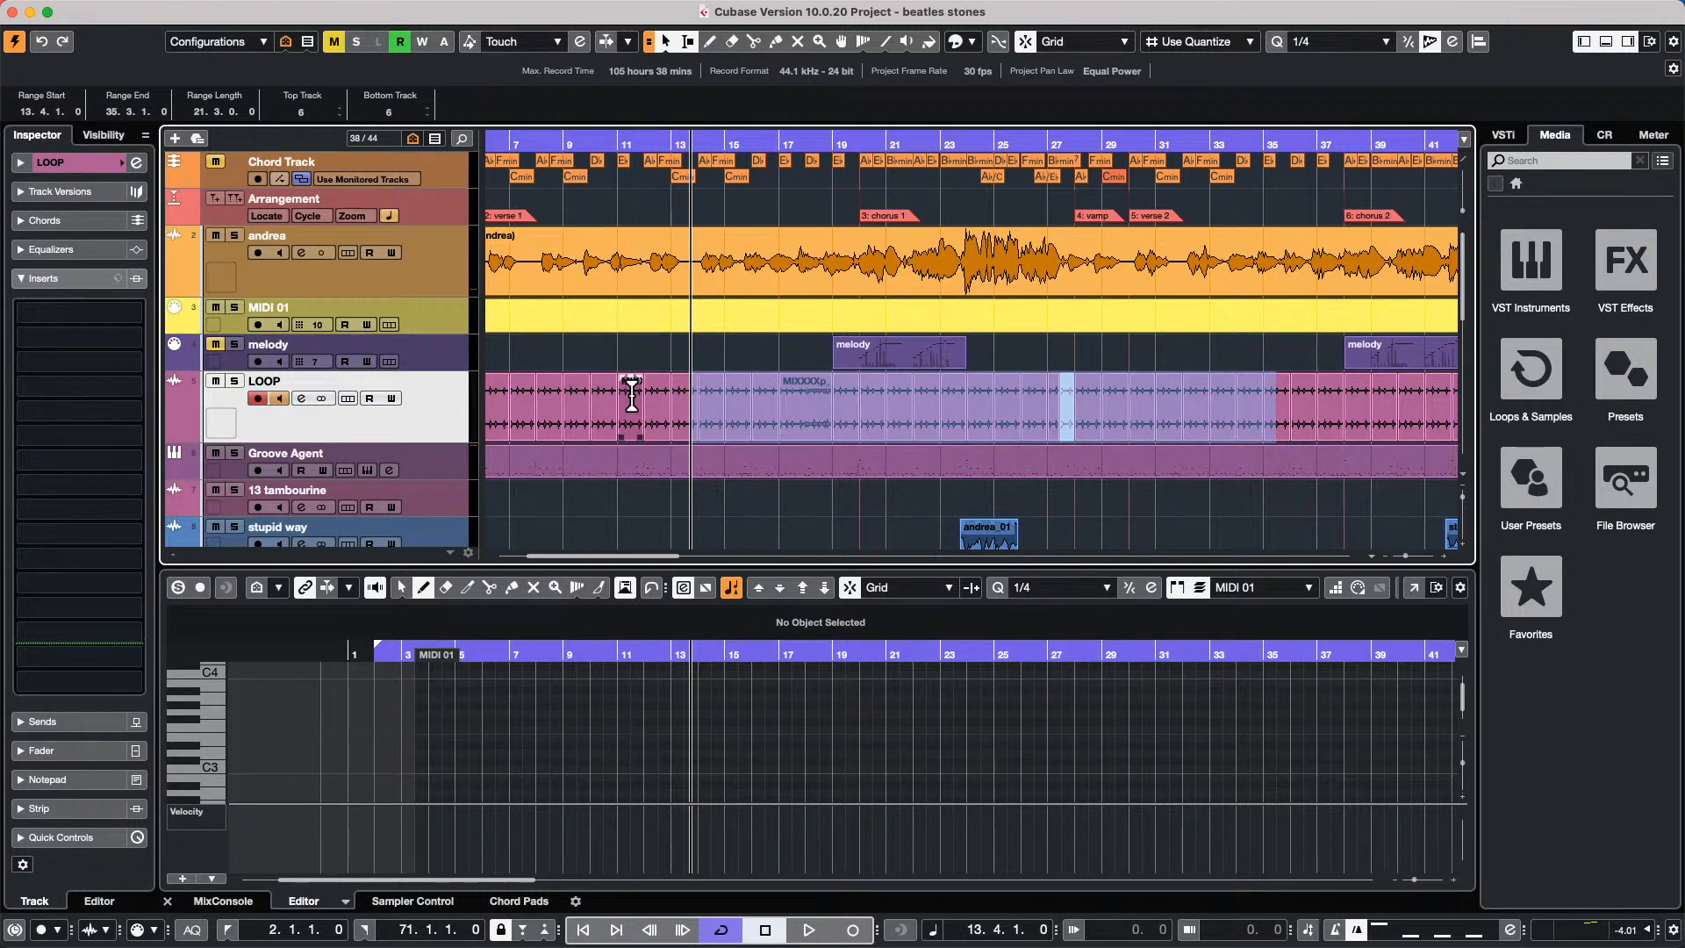
Delete the range from 11.3.1.0 to 33.2.1.0 on the LOOP track.
{"action": "left_click_drag", "start_coordinate": [628, 388], "coordinate": [1217, 392]}
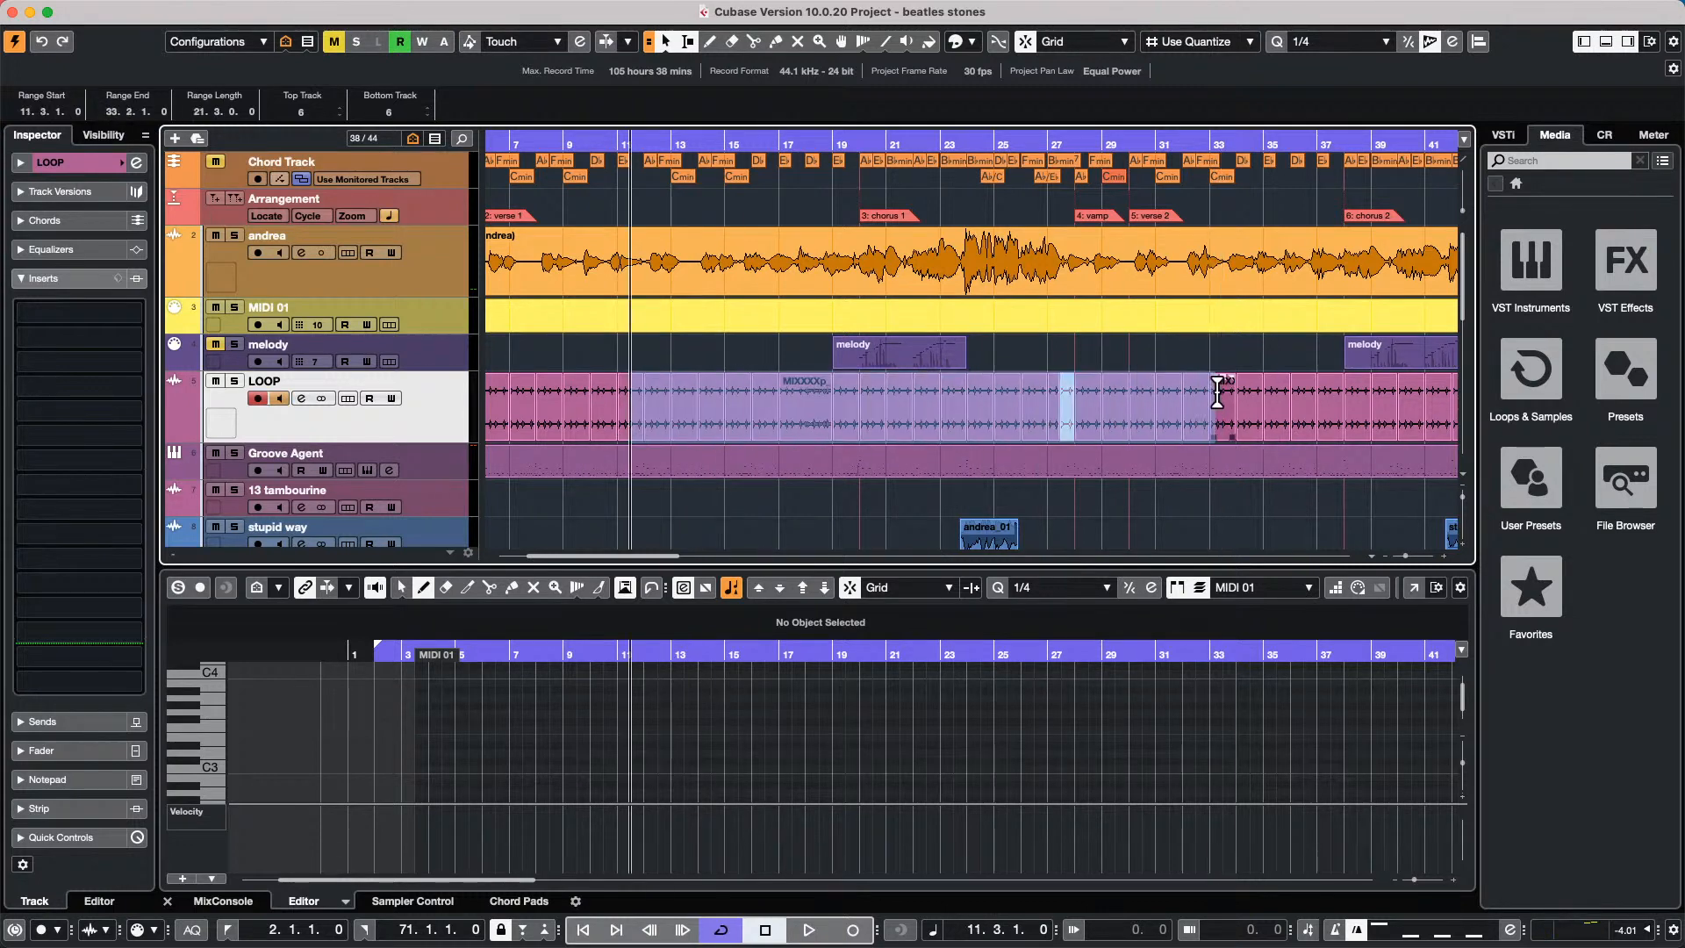
{"action": "key", "text": "Delete"}
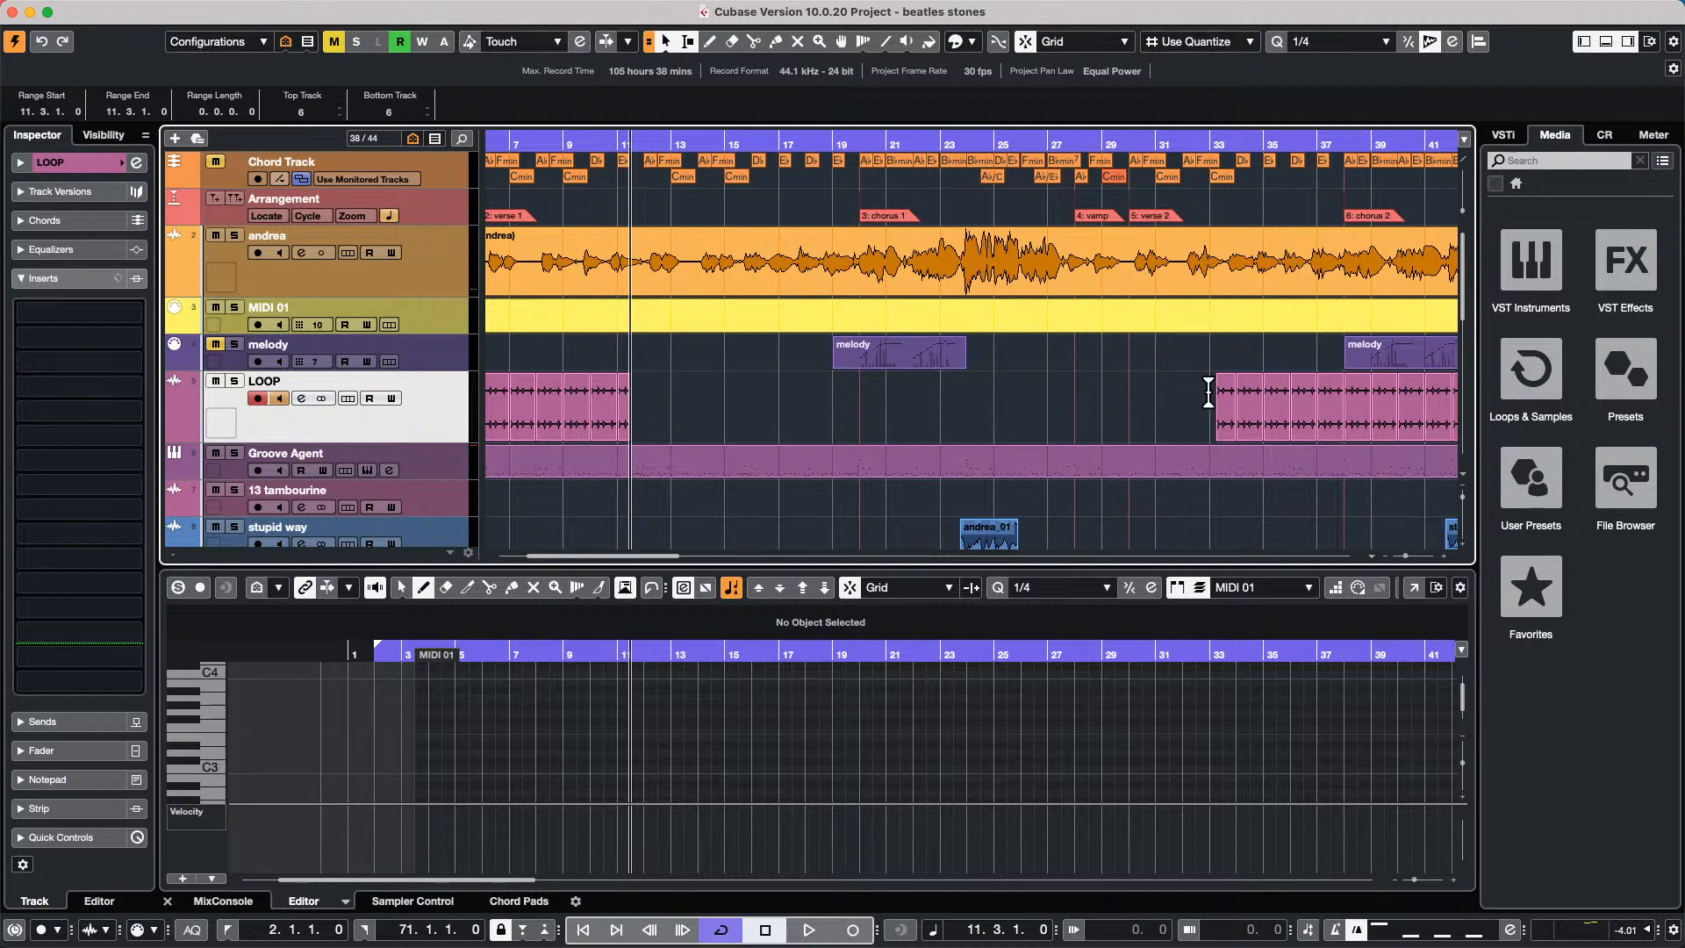
Open the andrea_07 audio event in the Sample Editor in its own window.
{"action": "left_click", "coordinate": [621, 277]}
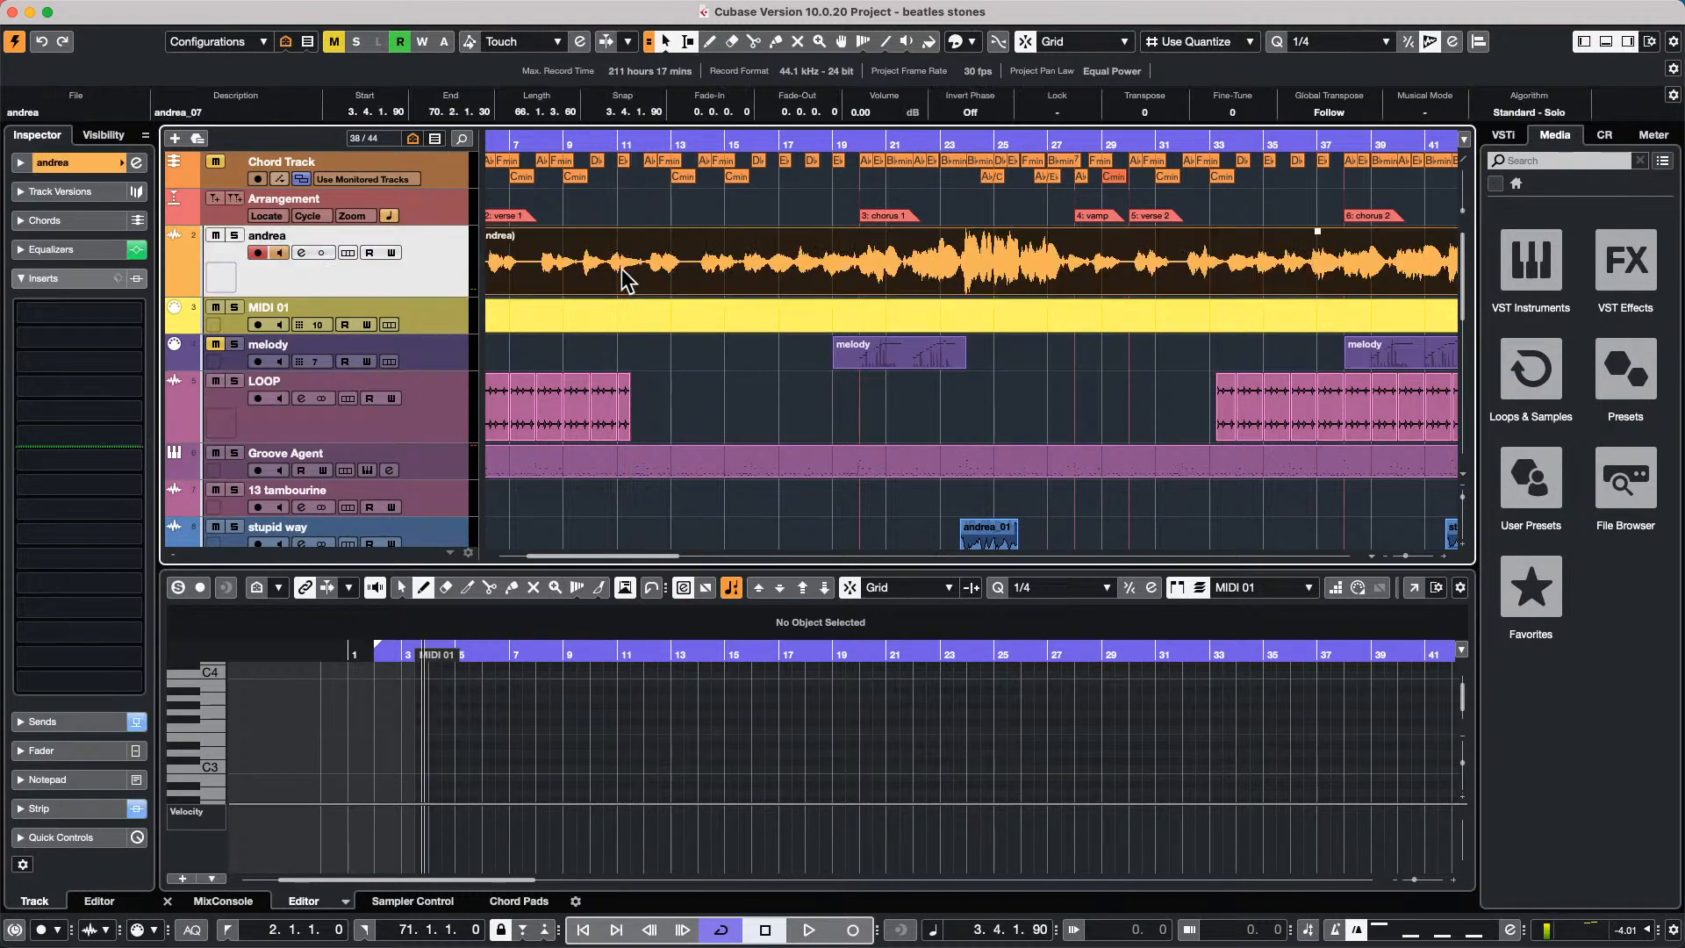
{"action": "double_click", "coordinate": [744, 279]}
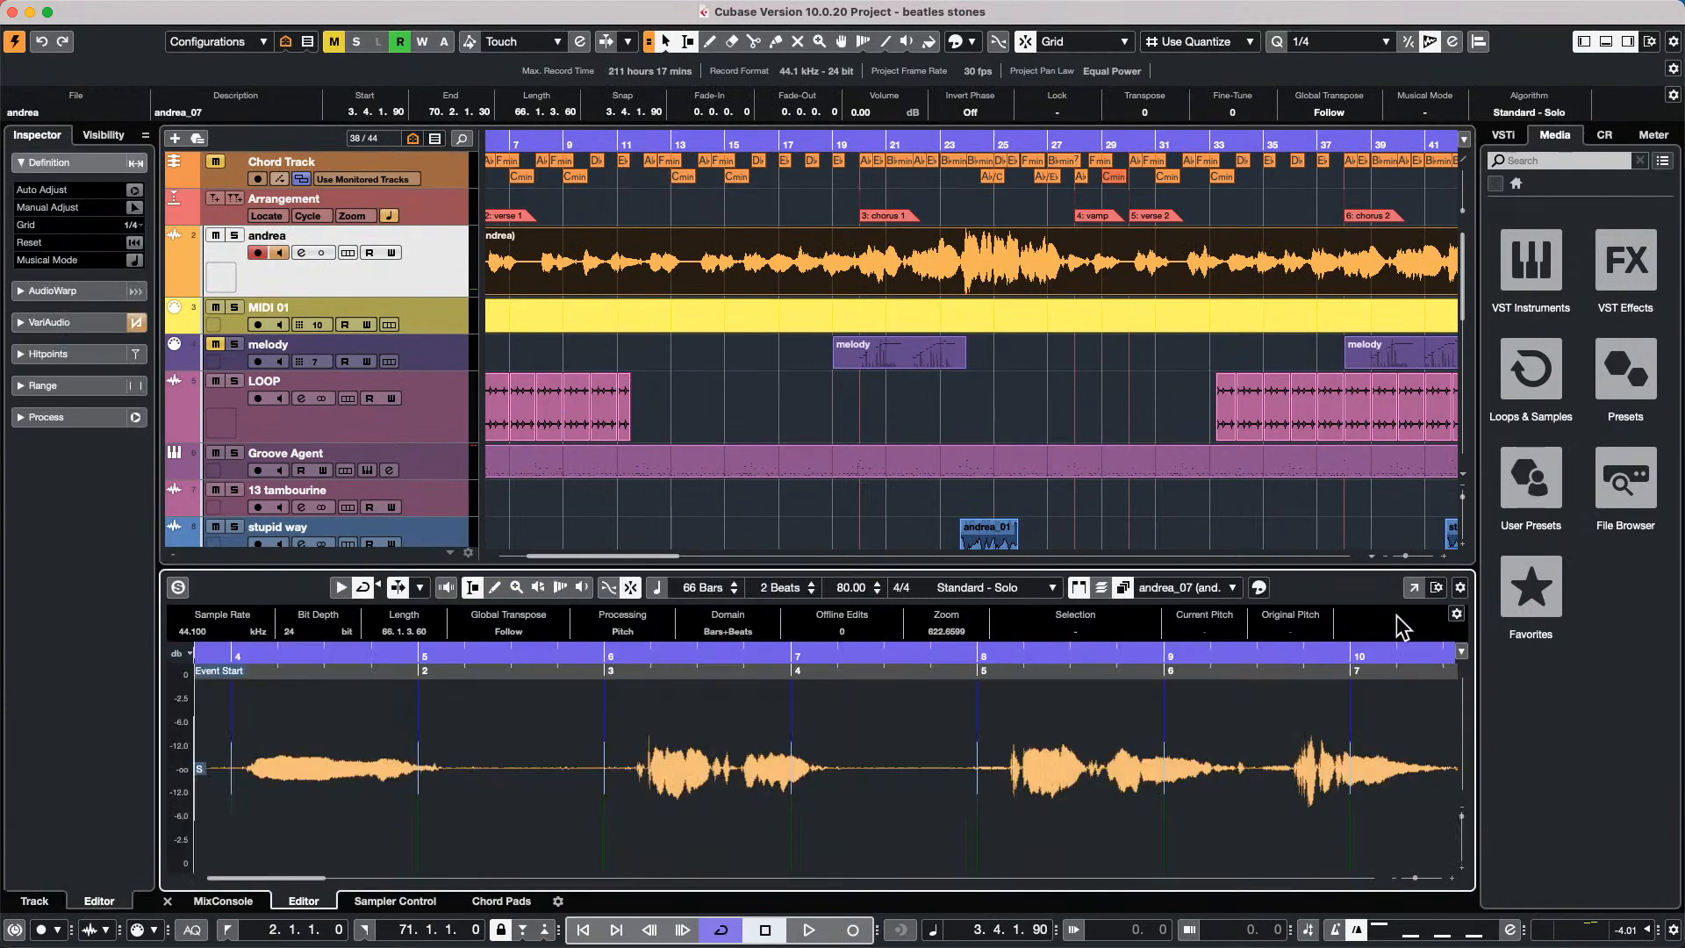
{"action": "left_click", "coordinate": [1411, 589]}
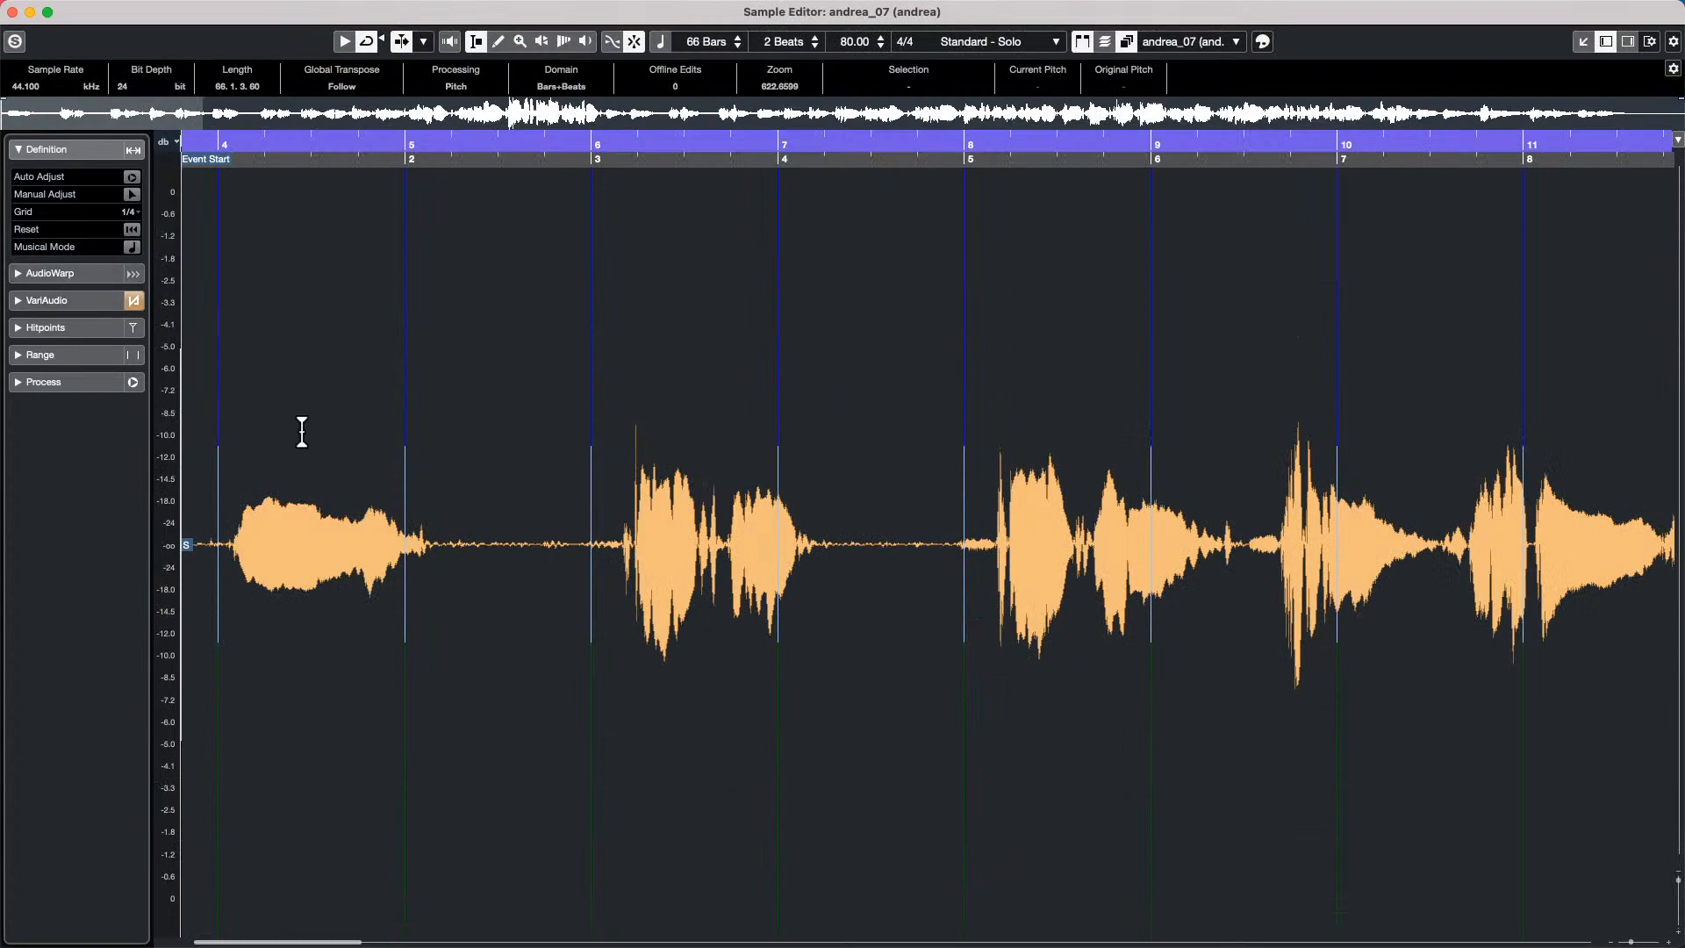
Check the Hitpoints section and enable Edit VariAudio for the andrea_07 event.
{"action": "left_click", "coordinate": [92, 328]}
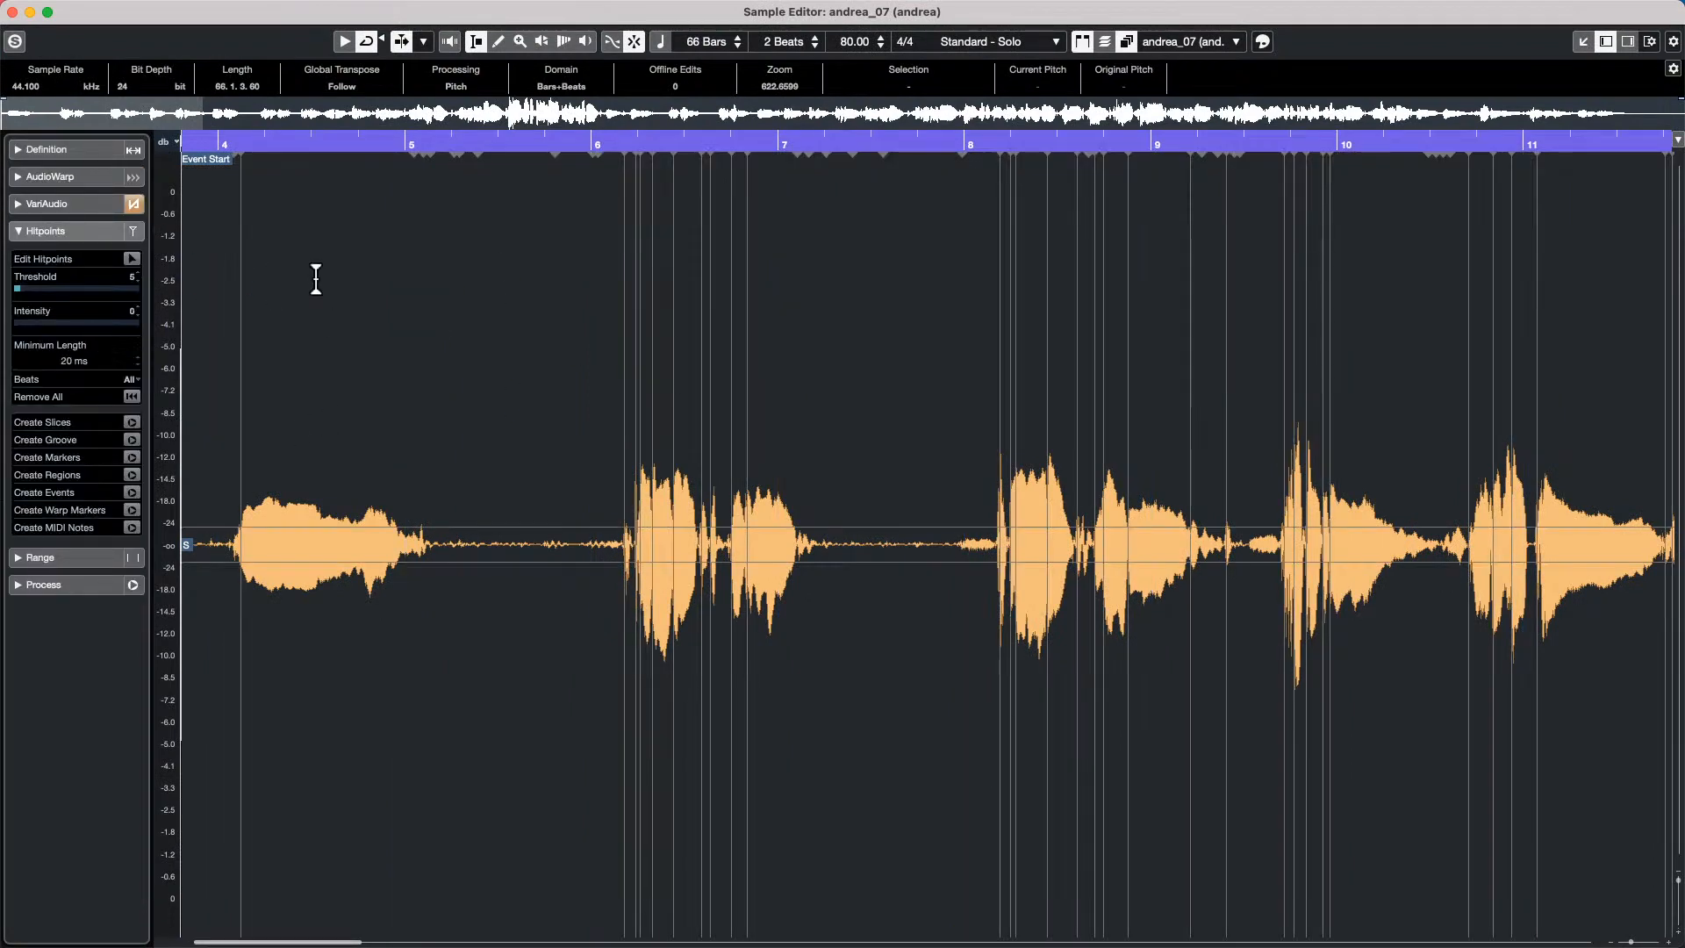
{"action": "left_click", "coordinate": [97, 204]}
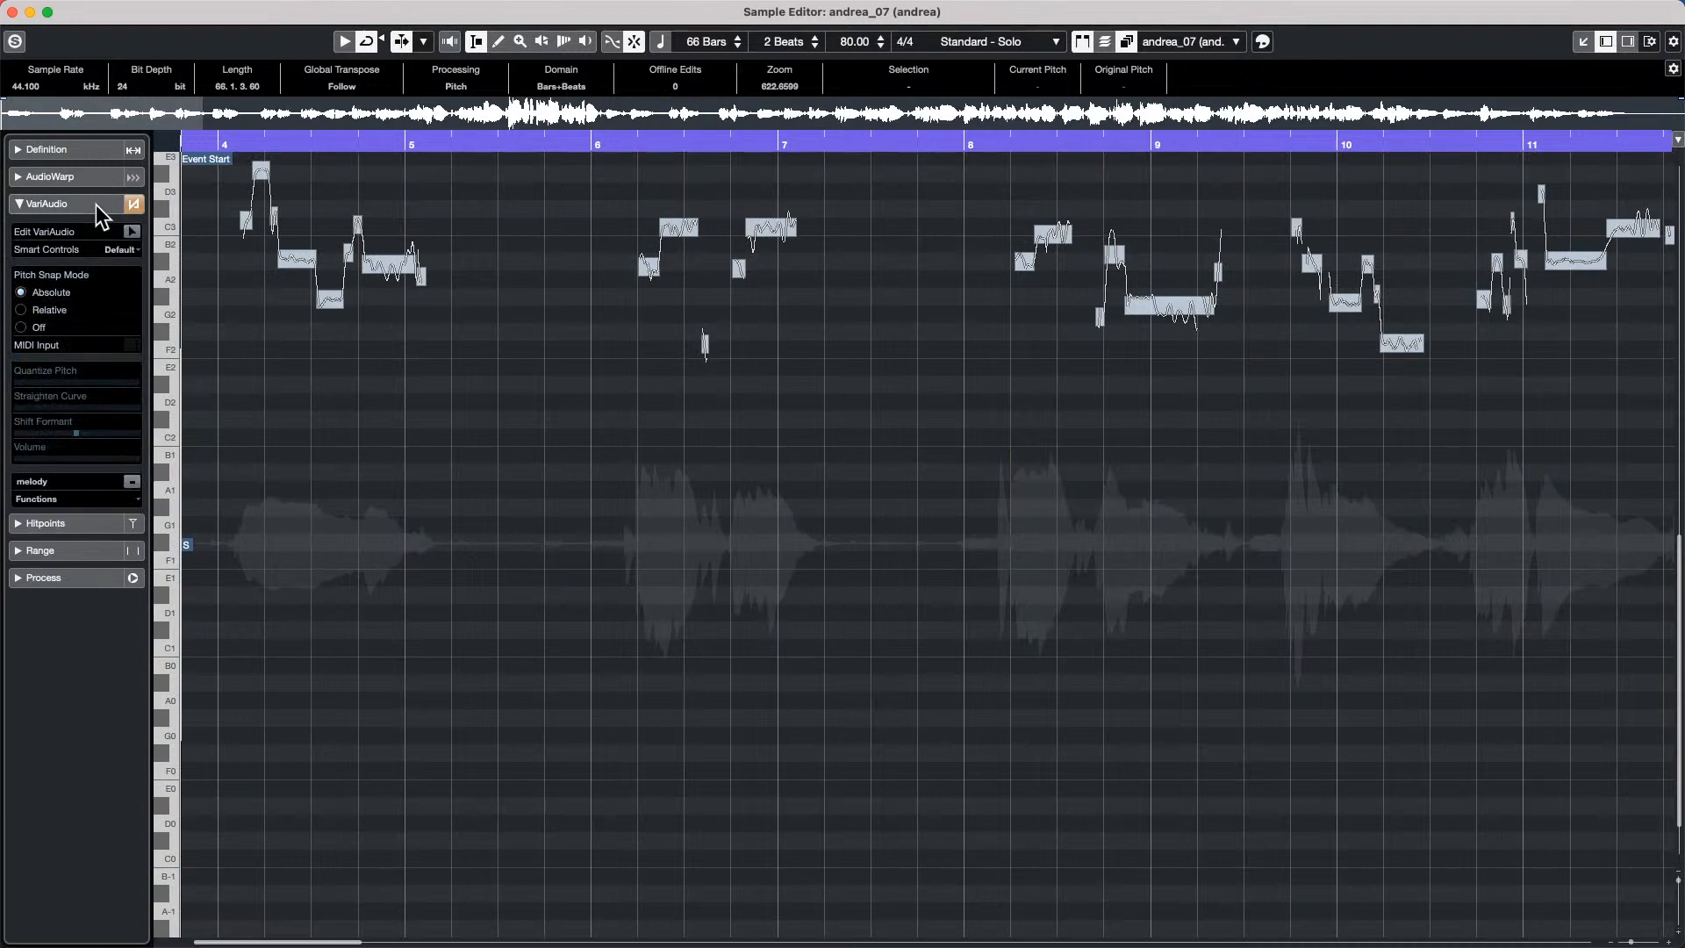
{"action": "left_click", "coordinate": [133, 233]}
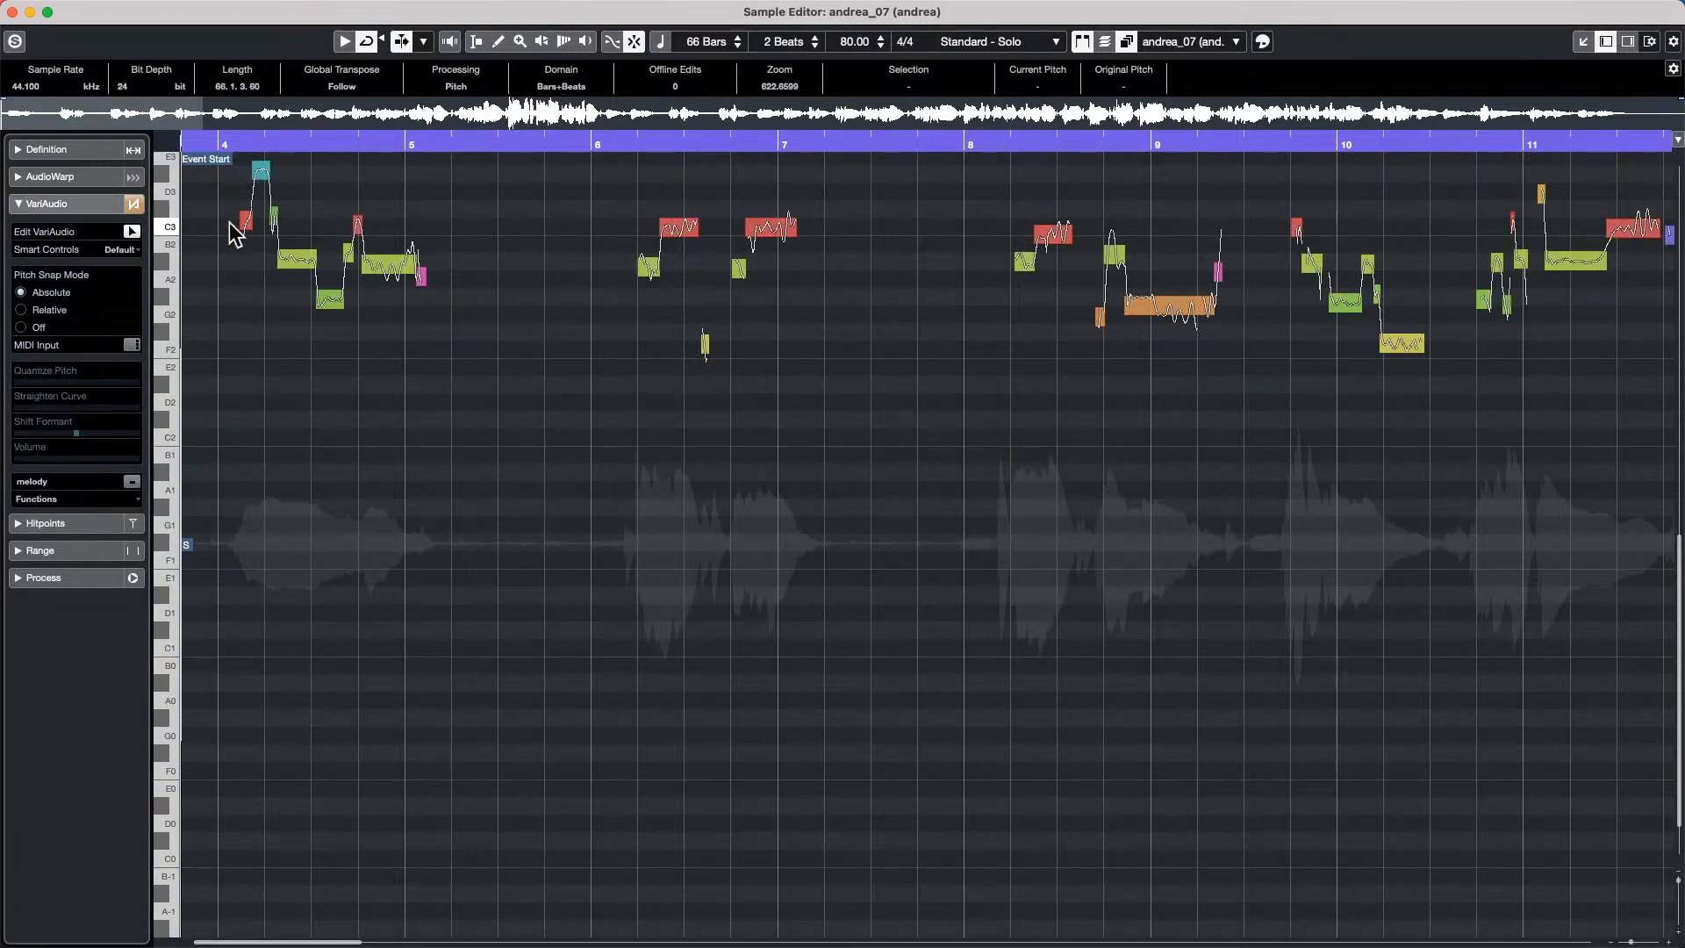
{"action": "scroll", "coordinate": [562, 421], "scroll_direction": "up", "scroll_amount": 5}
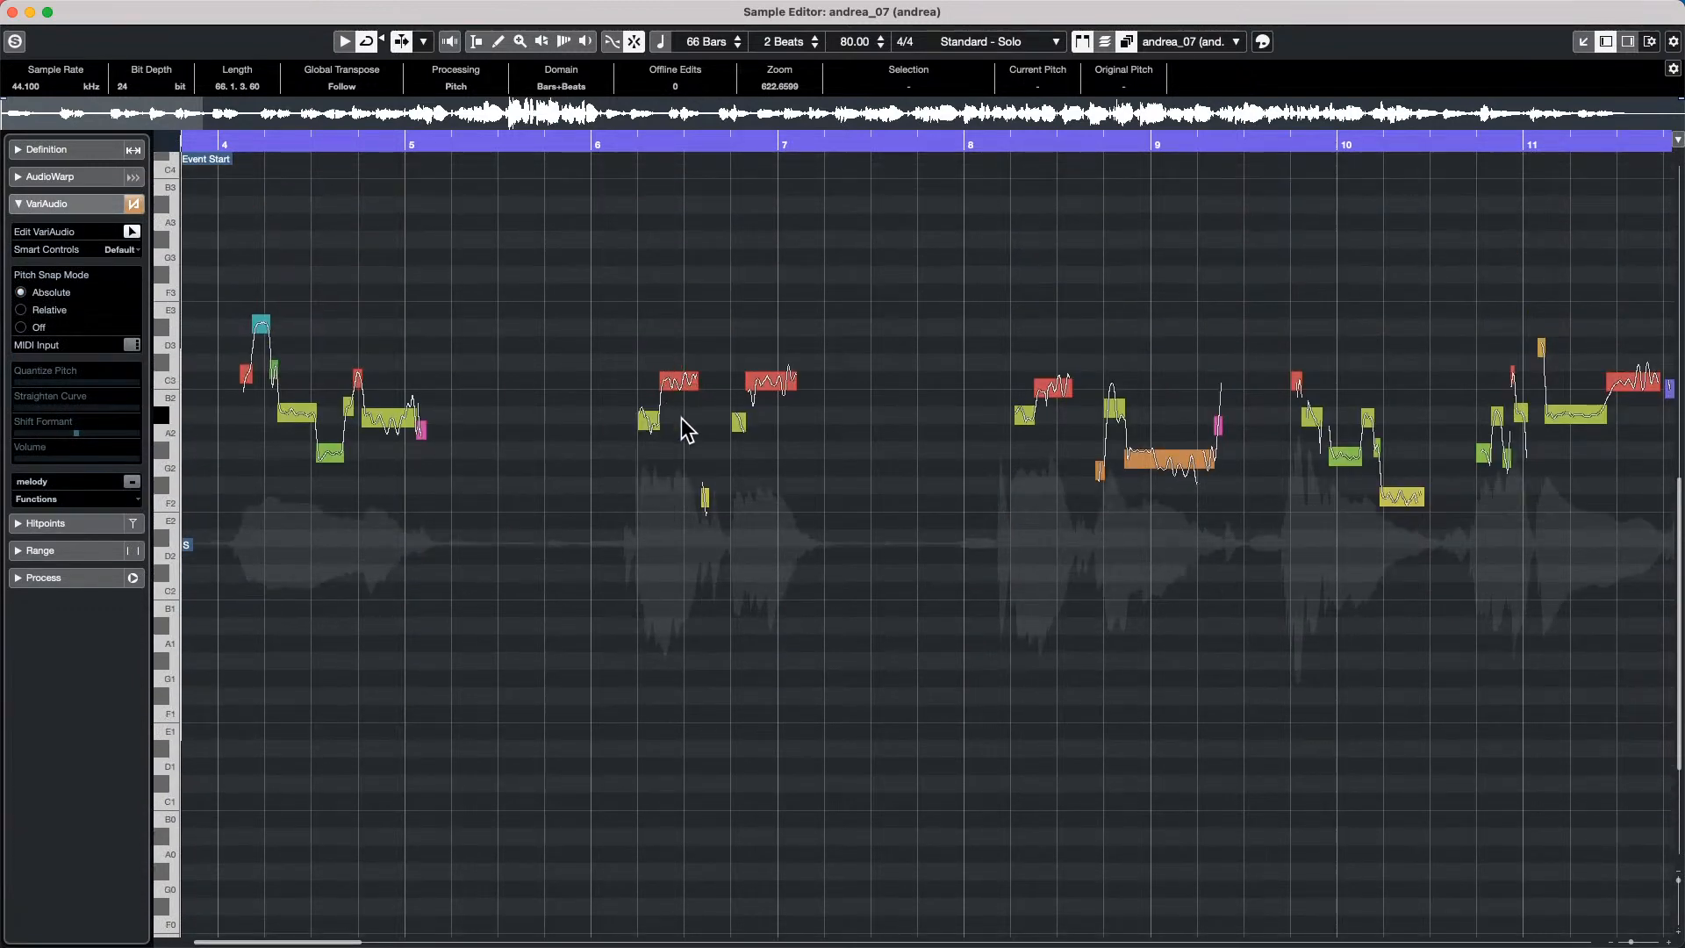
{"action": "scroll", "coordinate": [685, 430], "scroll_direction": "up", "scroll_amount": 1}
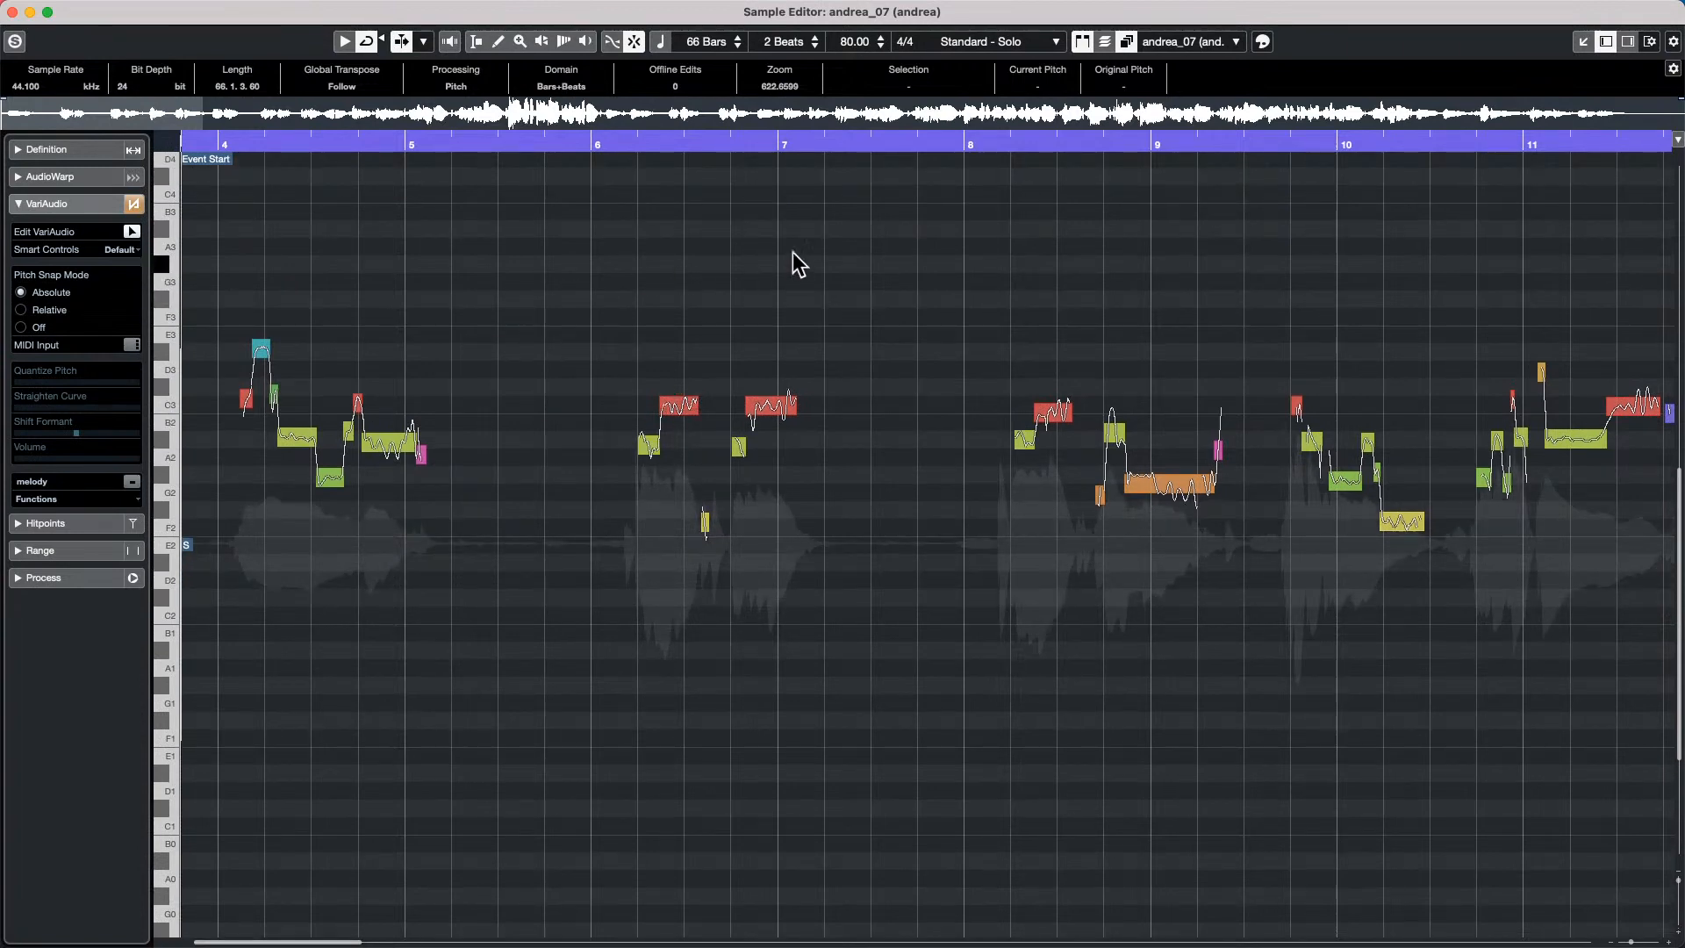
Show all smart controls for the VariAudio segments and check them on the segments after bar 6.
{"action": "left_click_drag", "start_coordinate": [592, 146], "coordinate": [556, 188]}
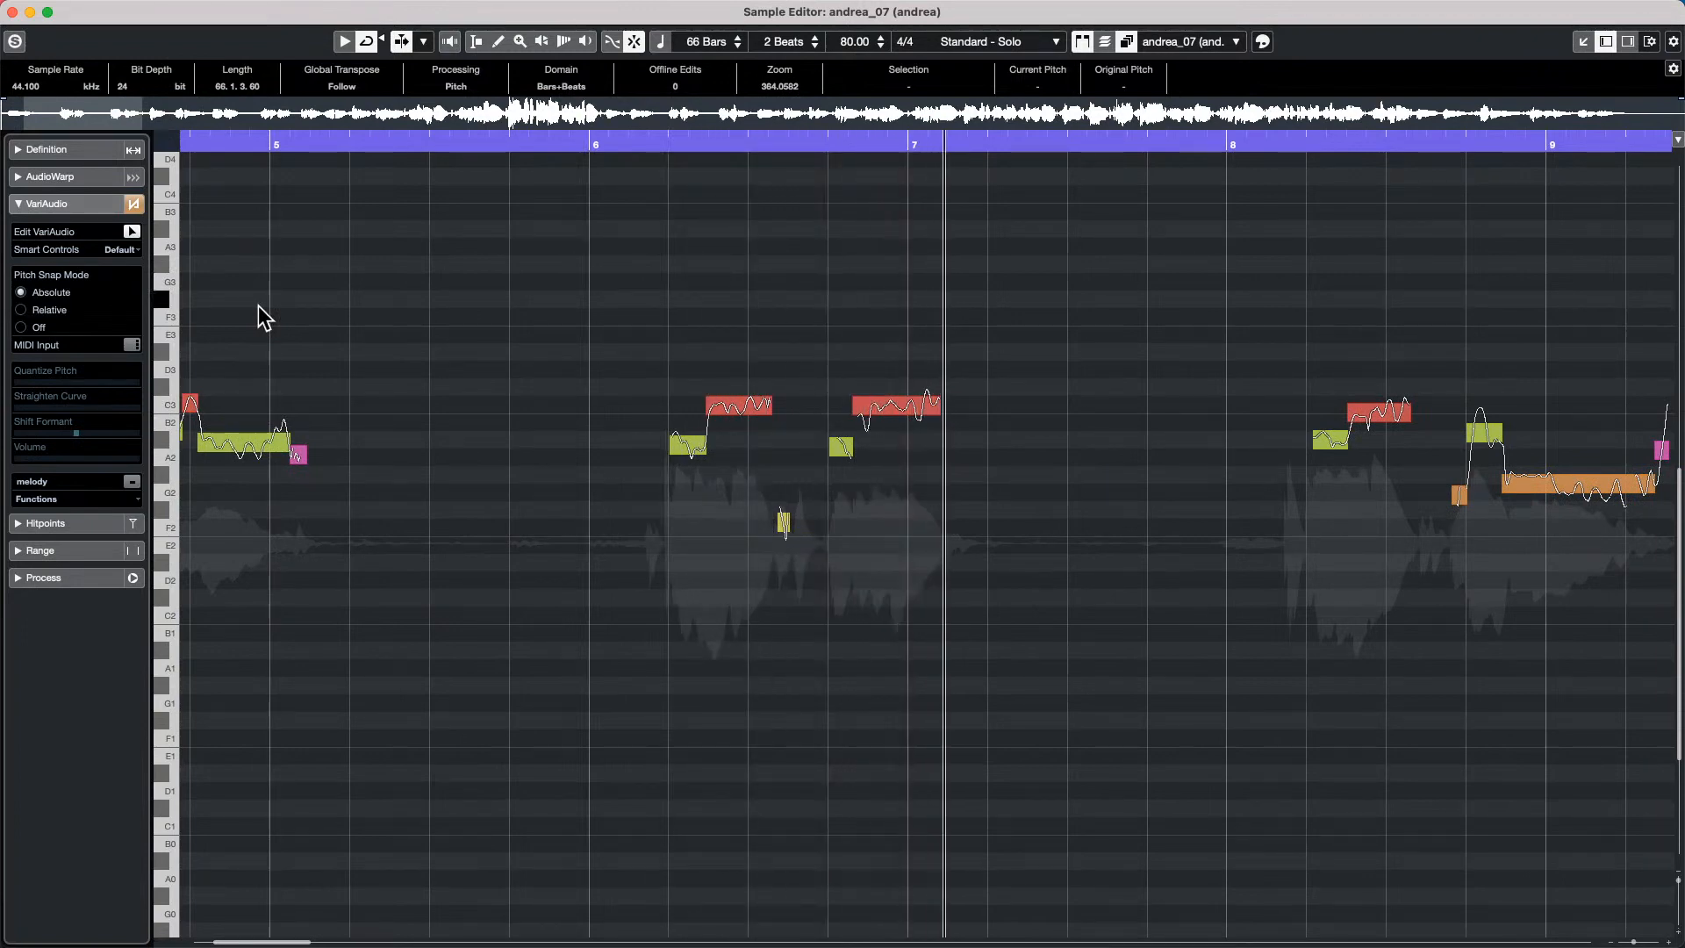
{"action": "key", "text": "space"}
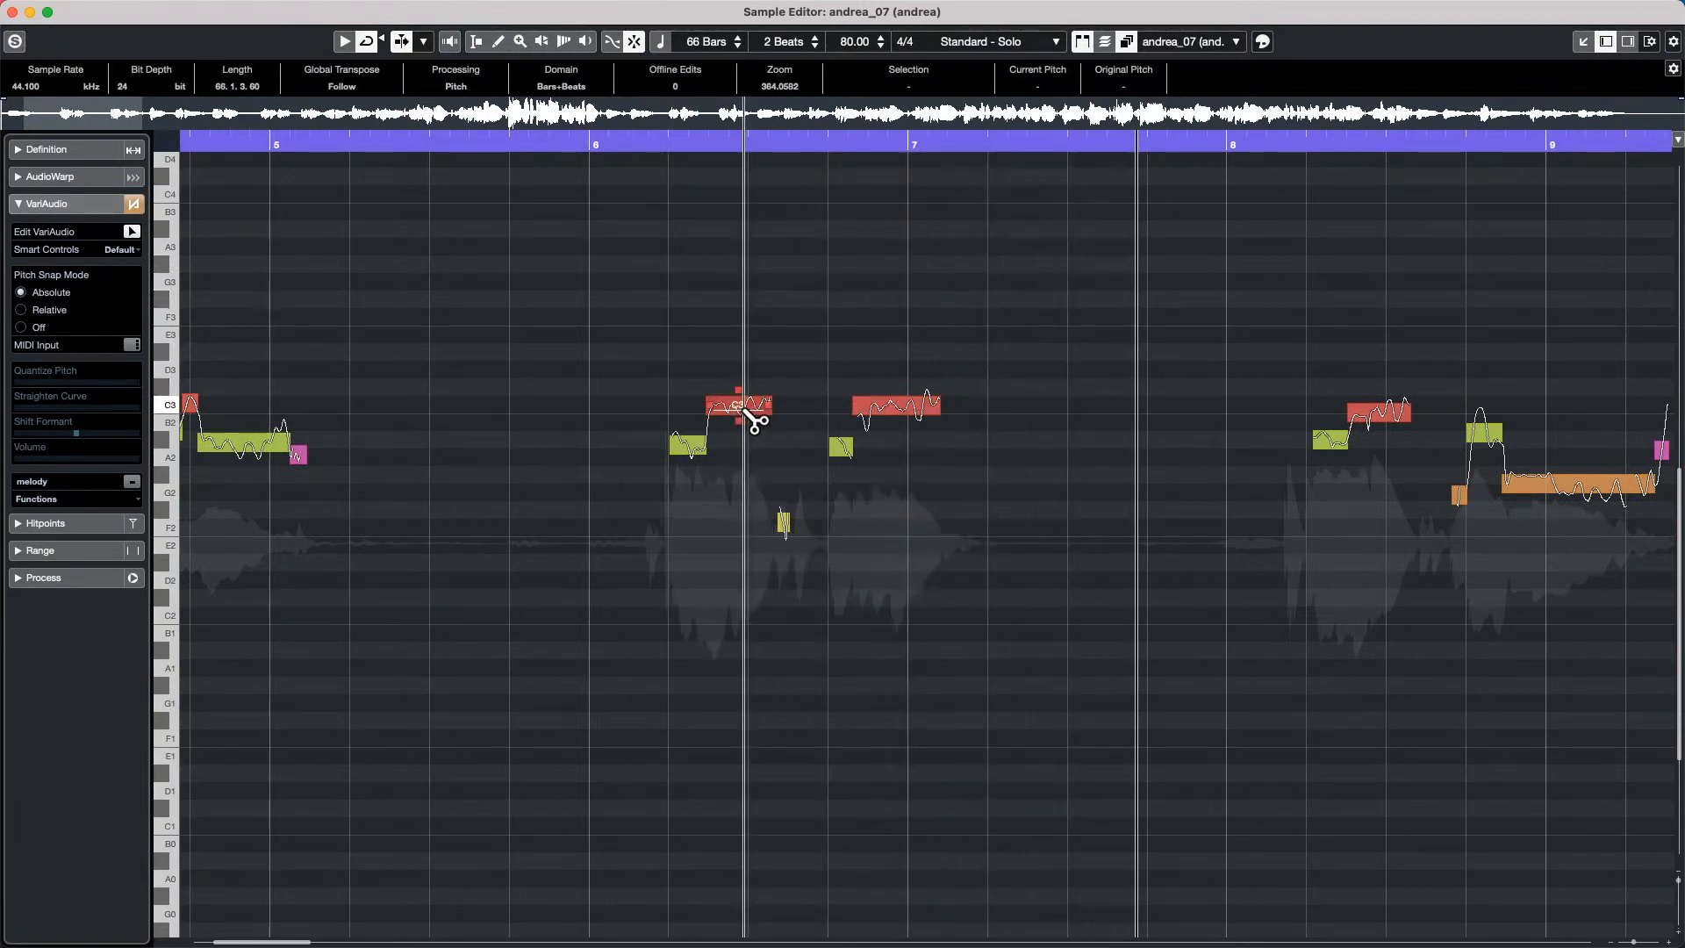
{"action": "left_click", "coordinate": [124, 250]}
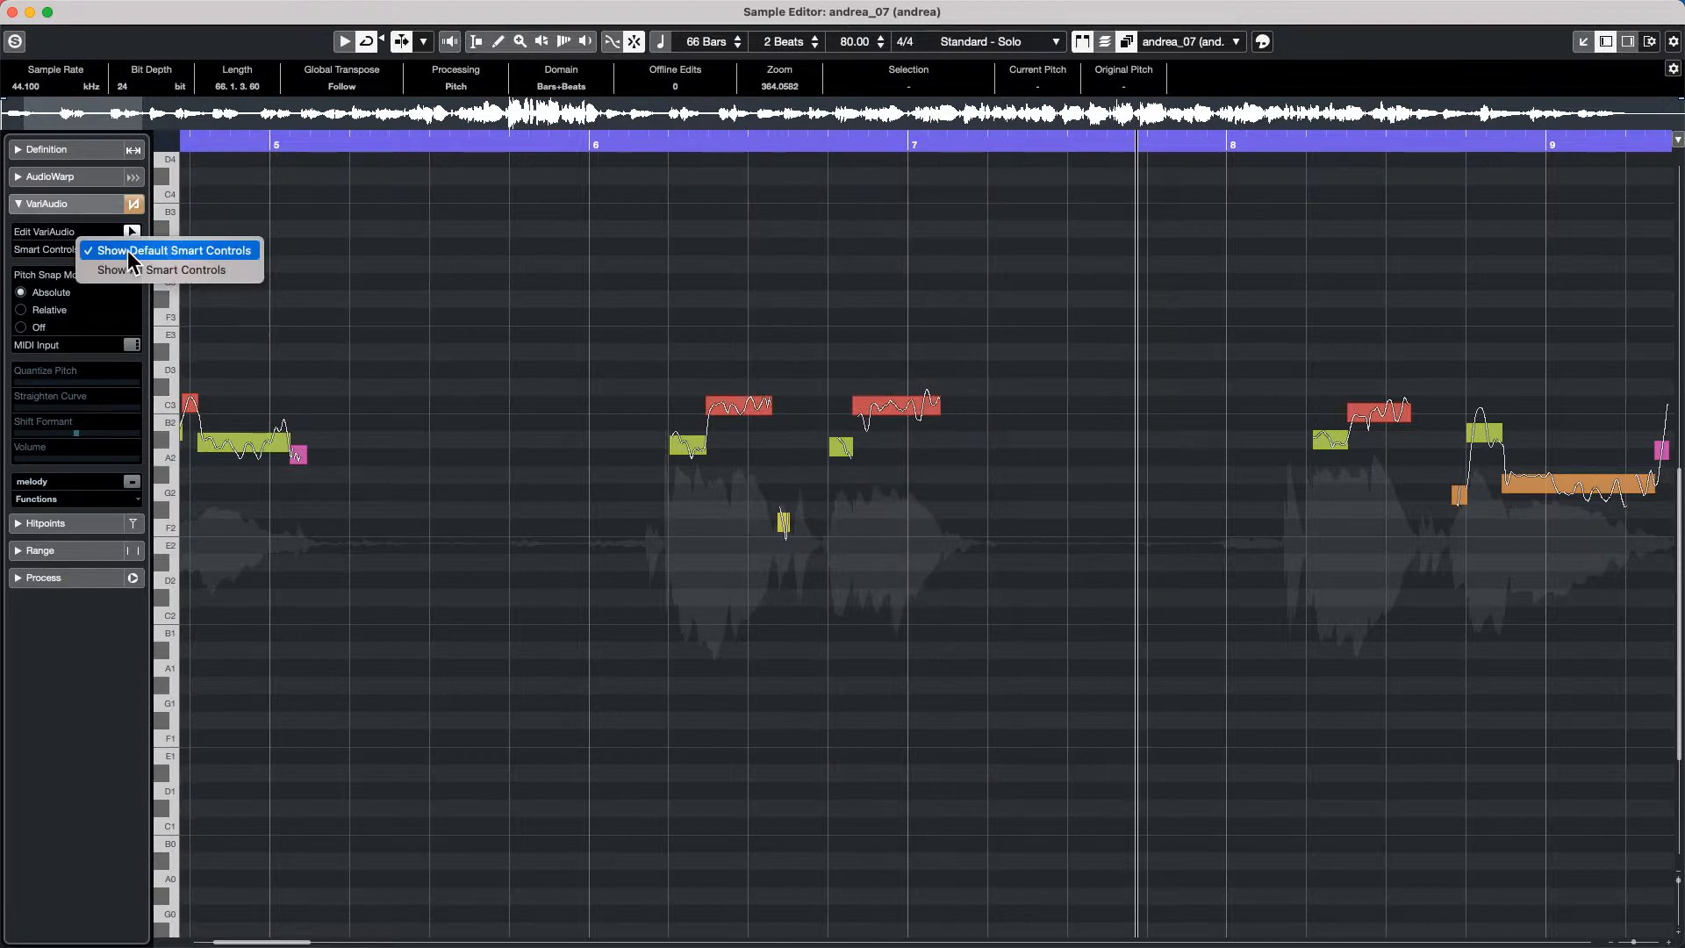
{"action": "left_click", "coordinate": [250, 271]}
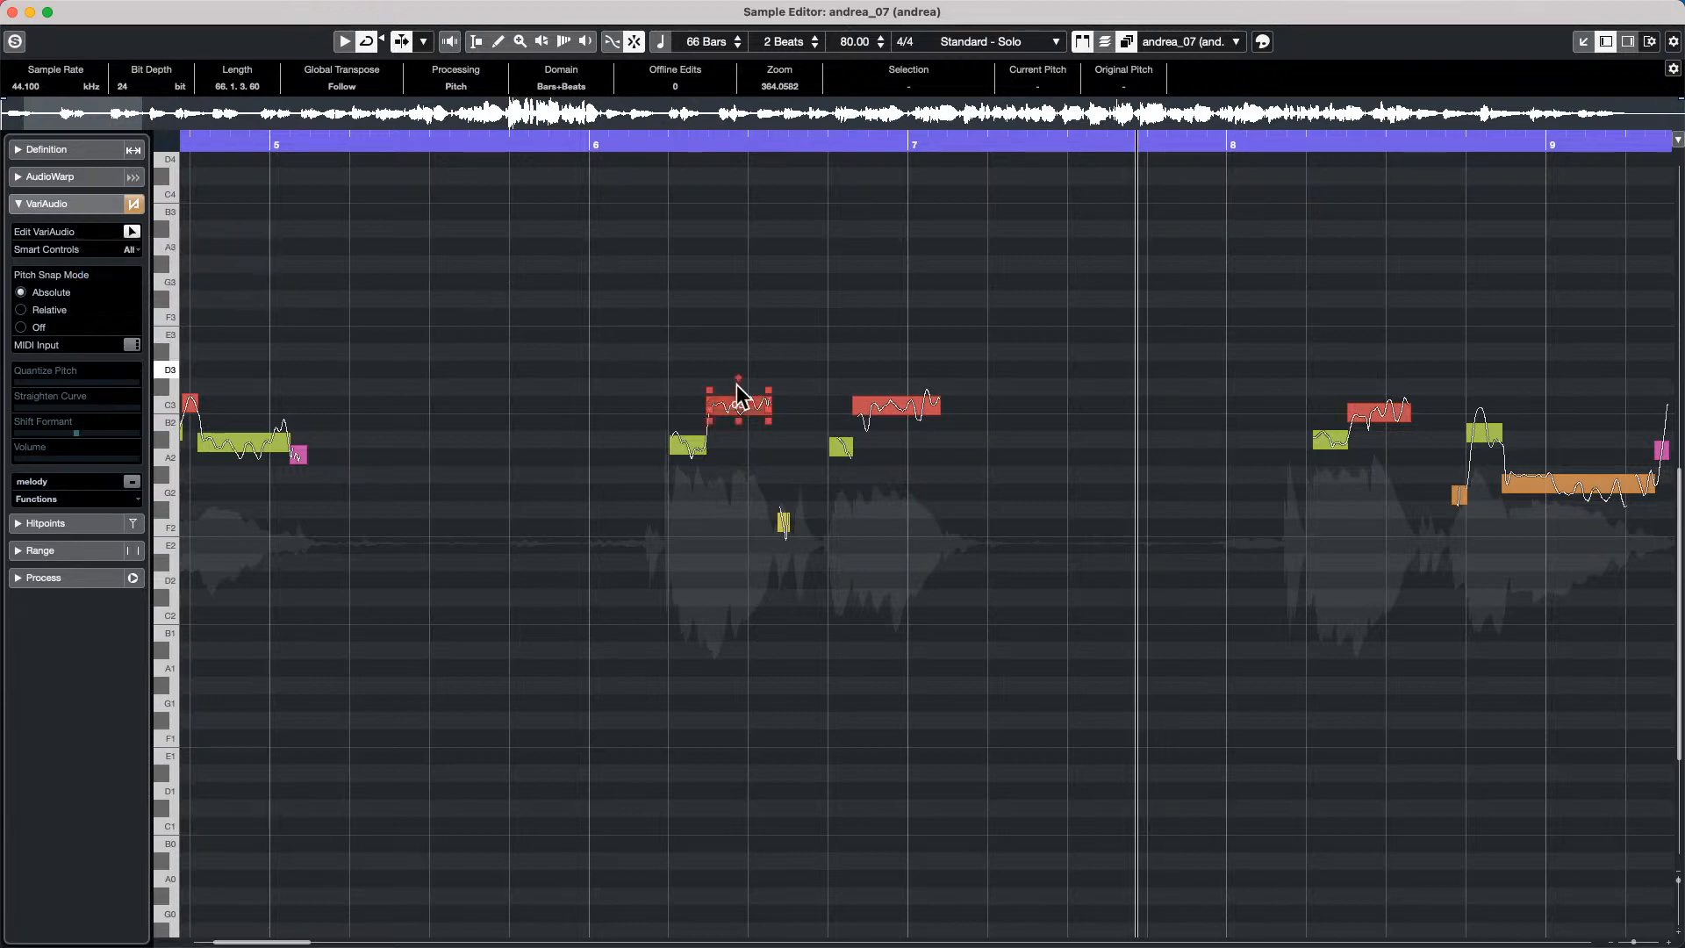
{"action": "left_click", "coordinate": [687, 443]}
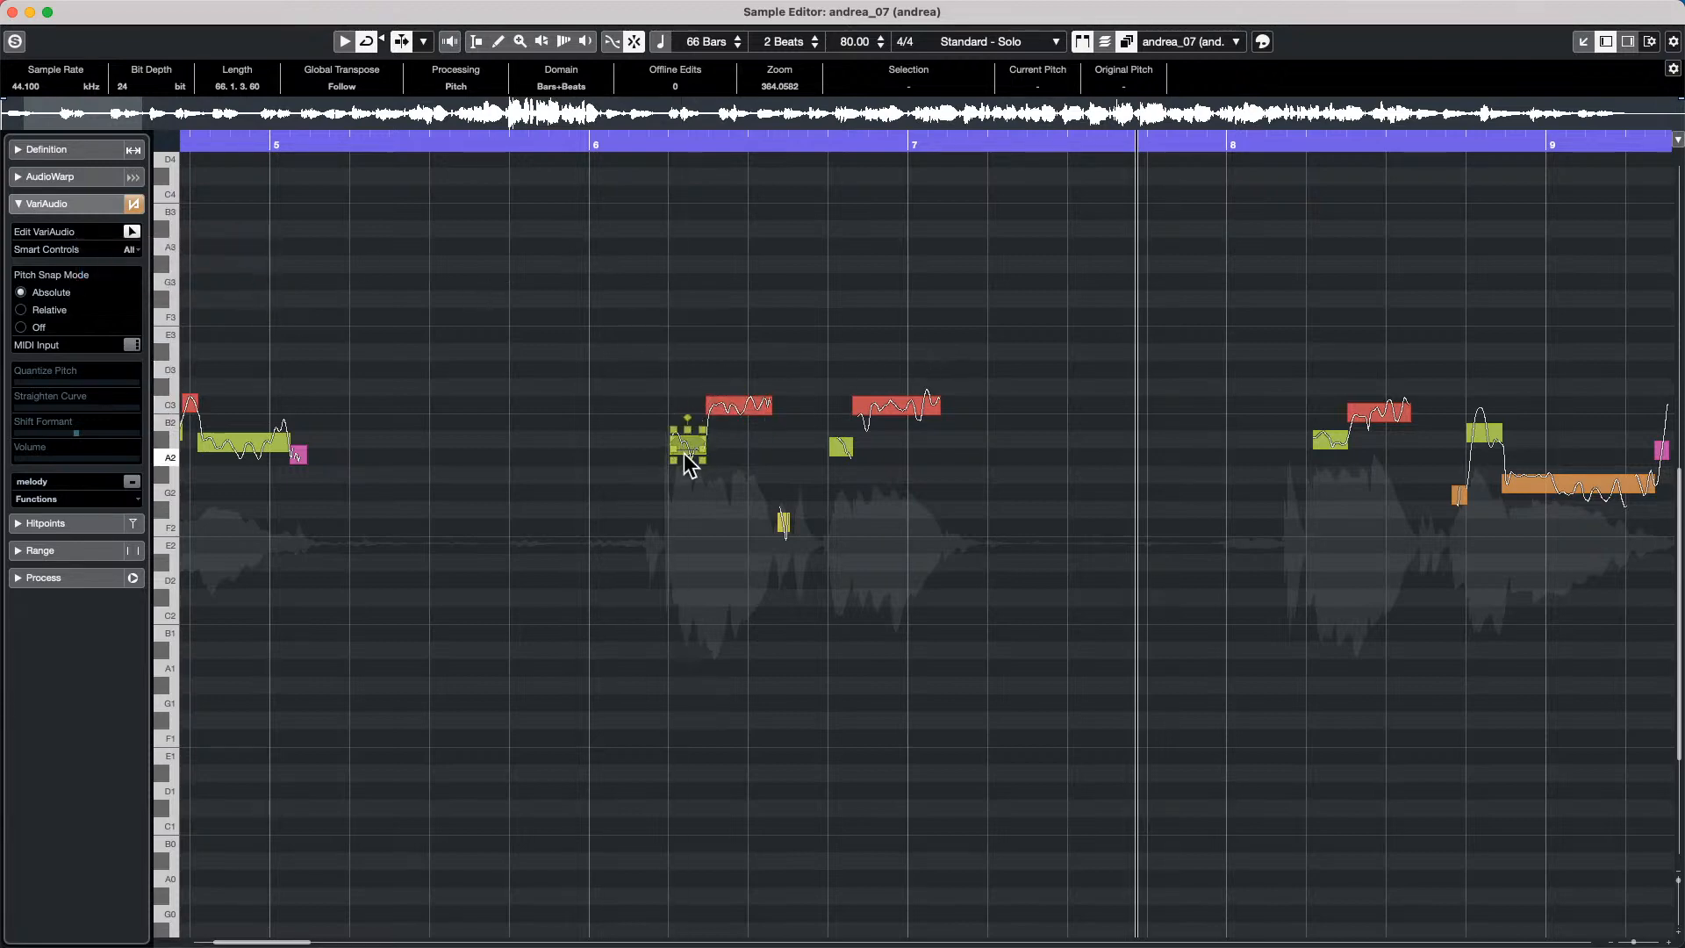
{"action": "left_click", "coordinate": [789, 303]}
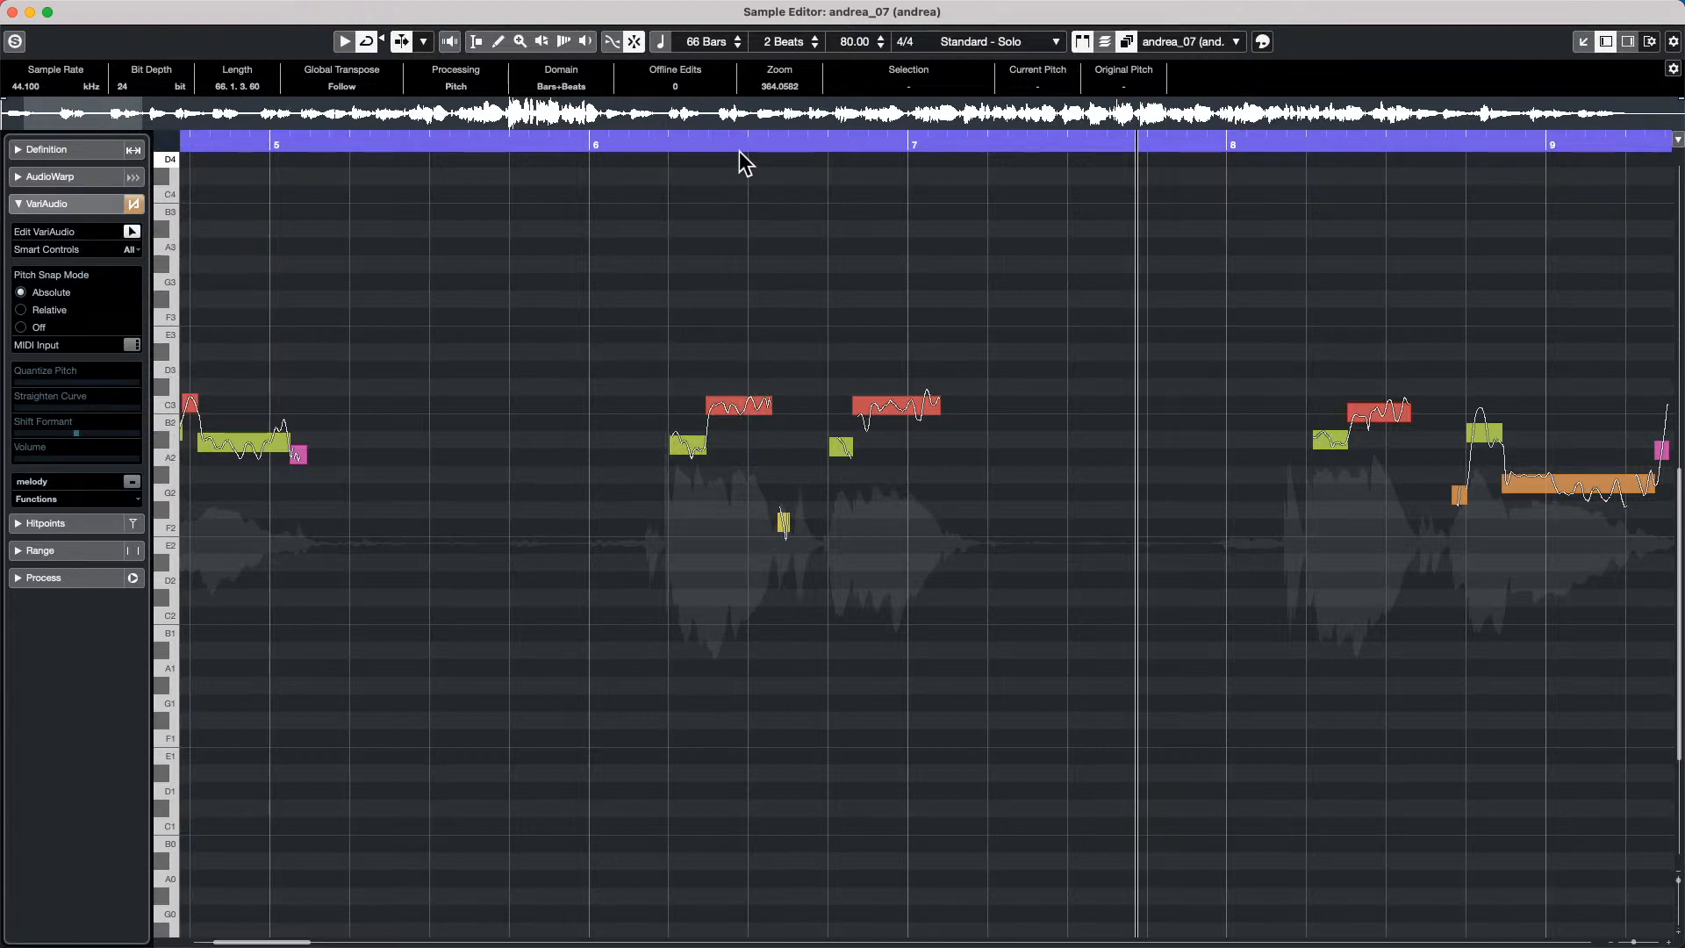
Try to straighten the pitch curve of the first C3 segment after bar 6.
{"action": "key", "text": "shift+h"}
{"action": "key", "text": "shift+h"}
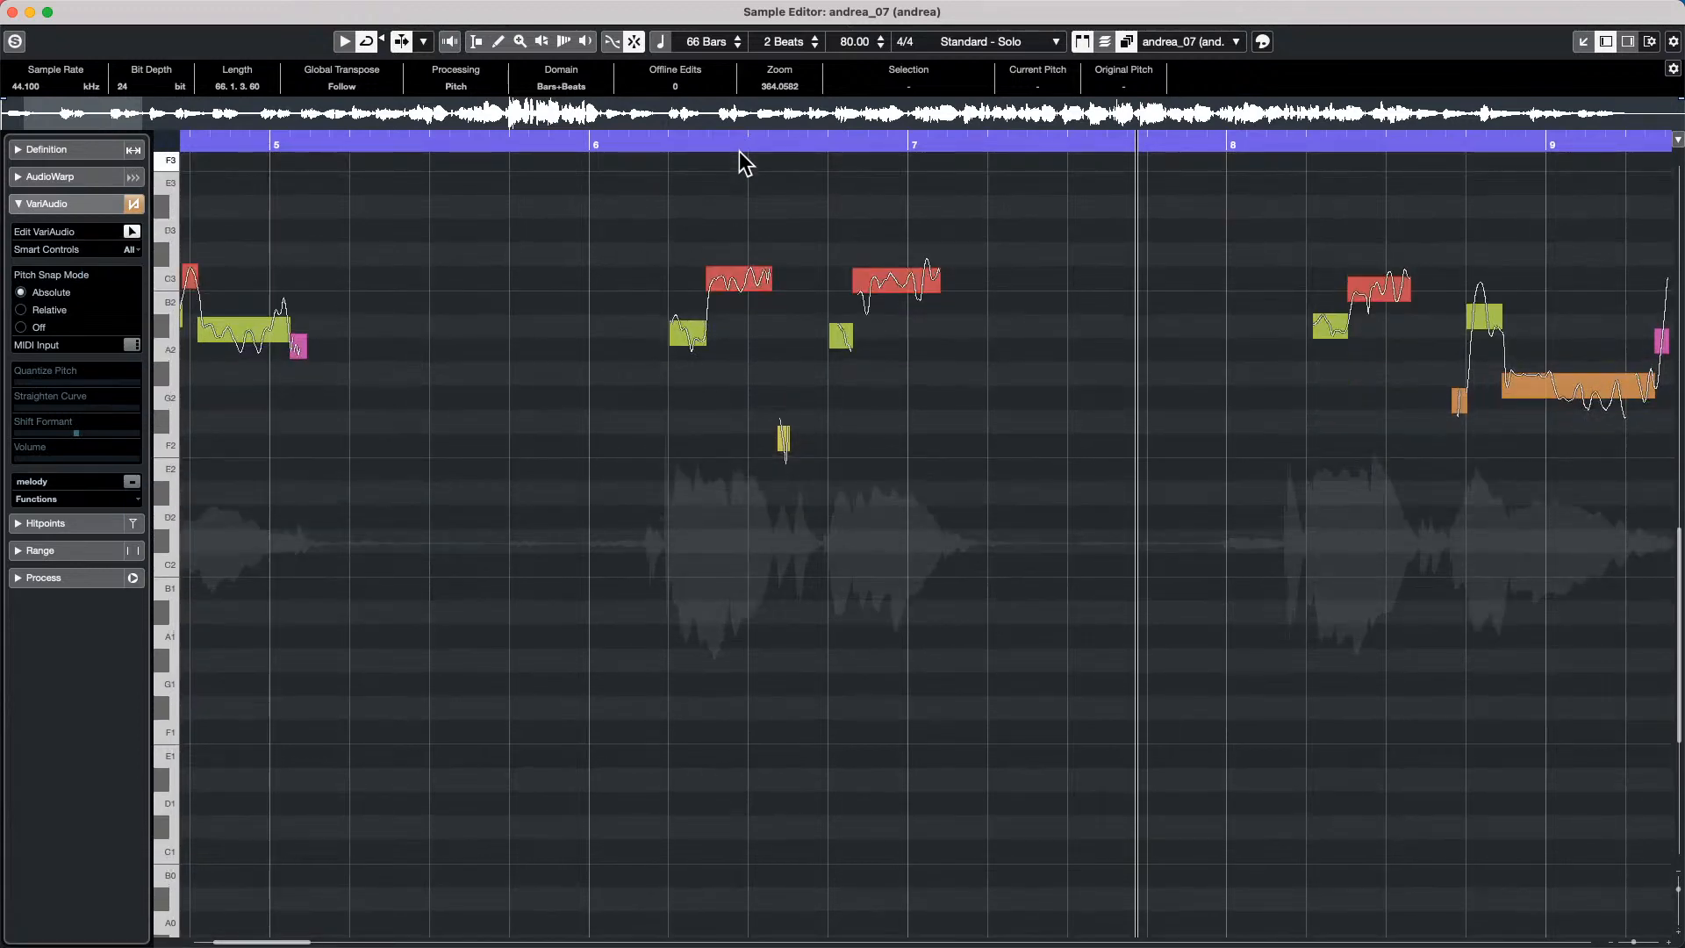
{"action": "key", "text": "h"}
{"action": "key", "text": "h"}
{"action": "key", "text": "h"}
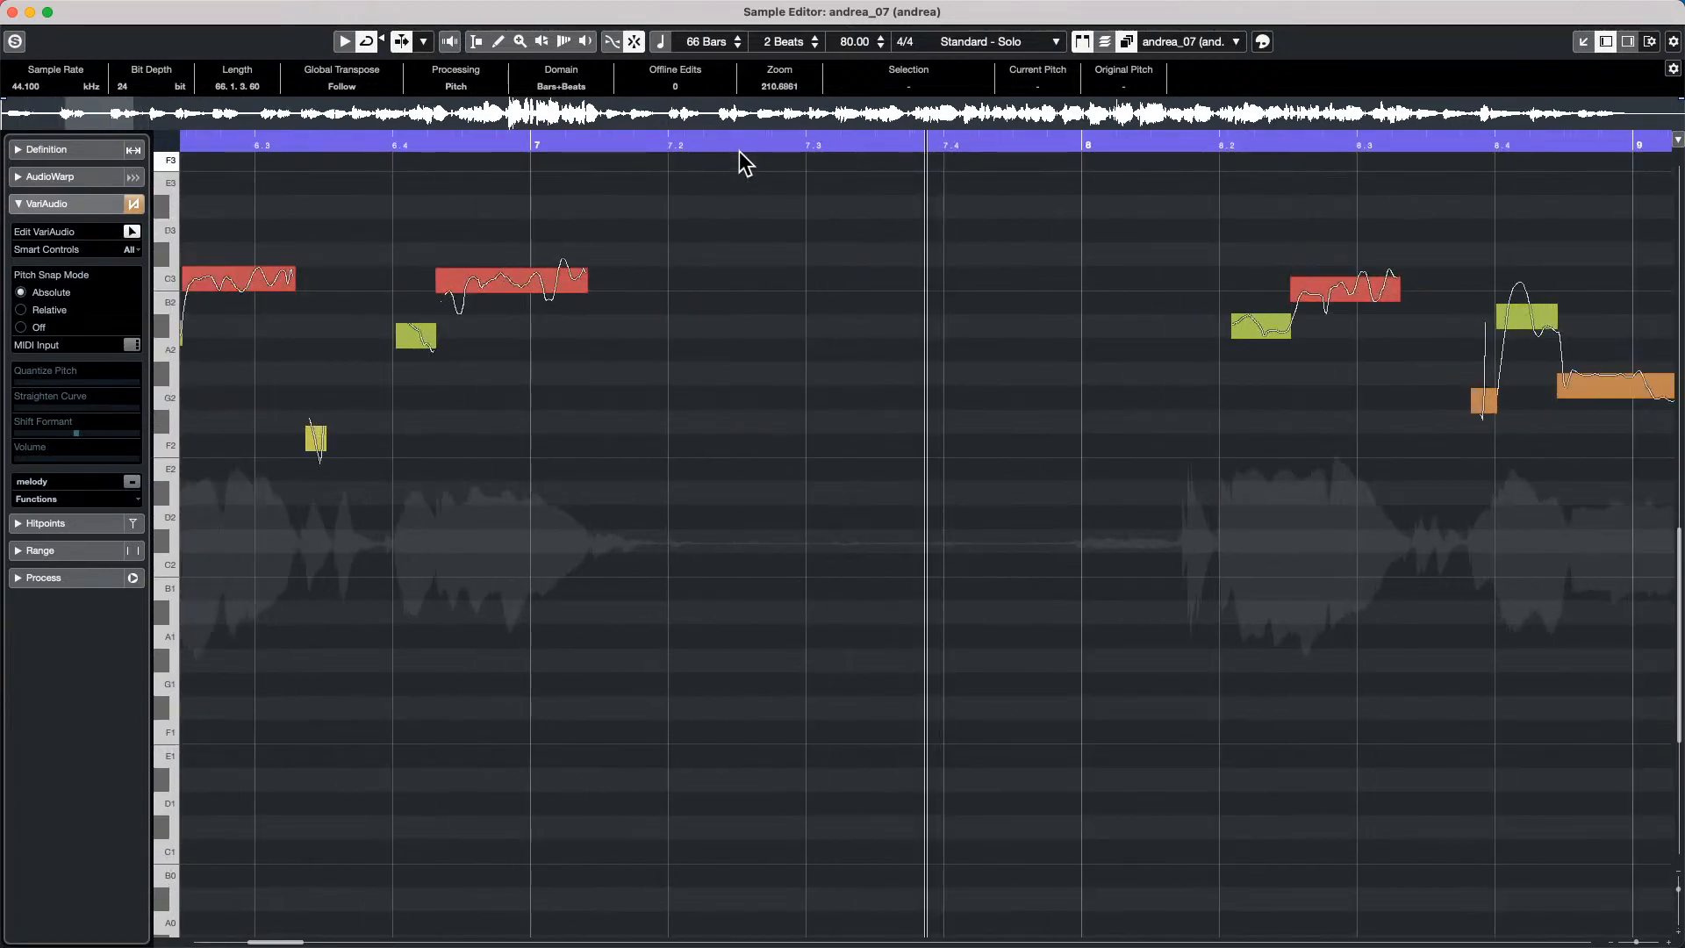
{"action": "left_click_drag", "start_coordinate": [502, 136], "coordinate": [523, 181]}
{"action": "scroll", "coordinate": [1147, 471], "scroll_direction": "up", "scroll_amount": 5}
{"action": "left_click", "coordinate": [1132, 399]}
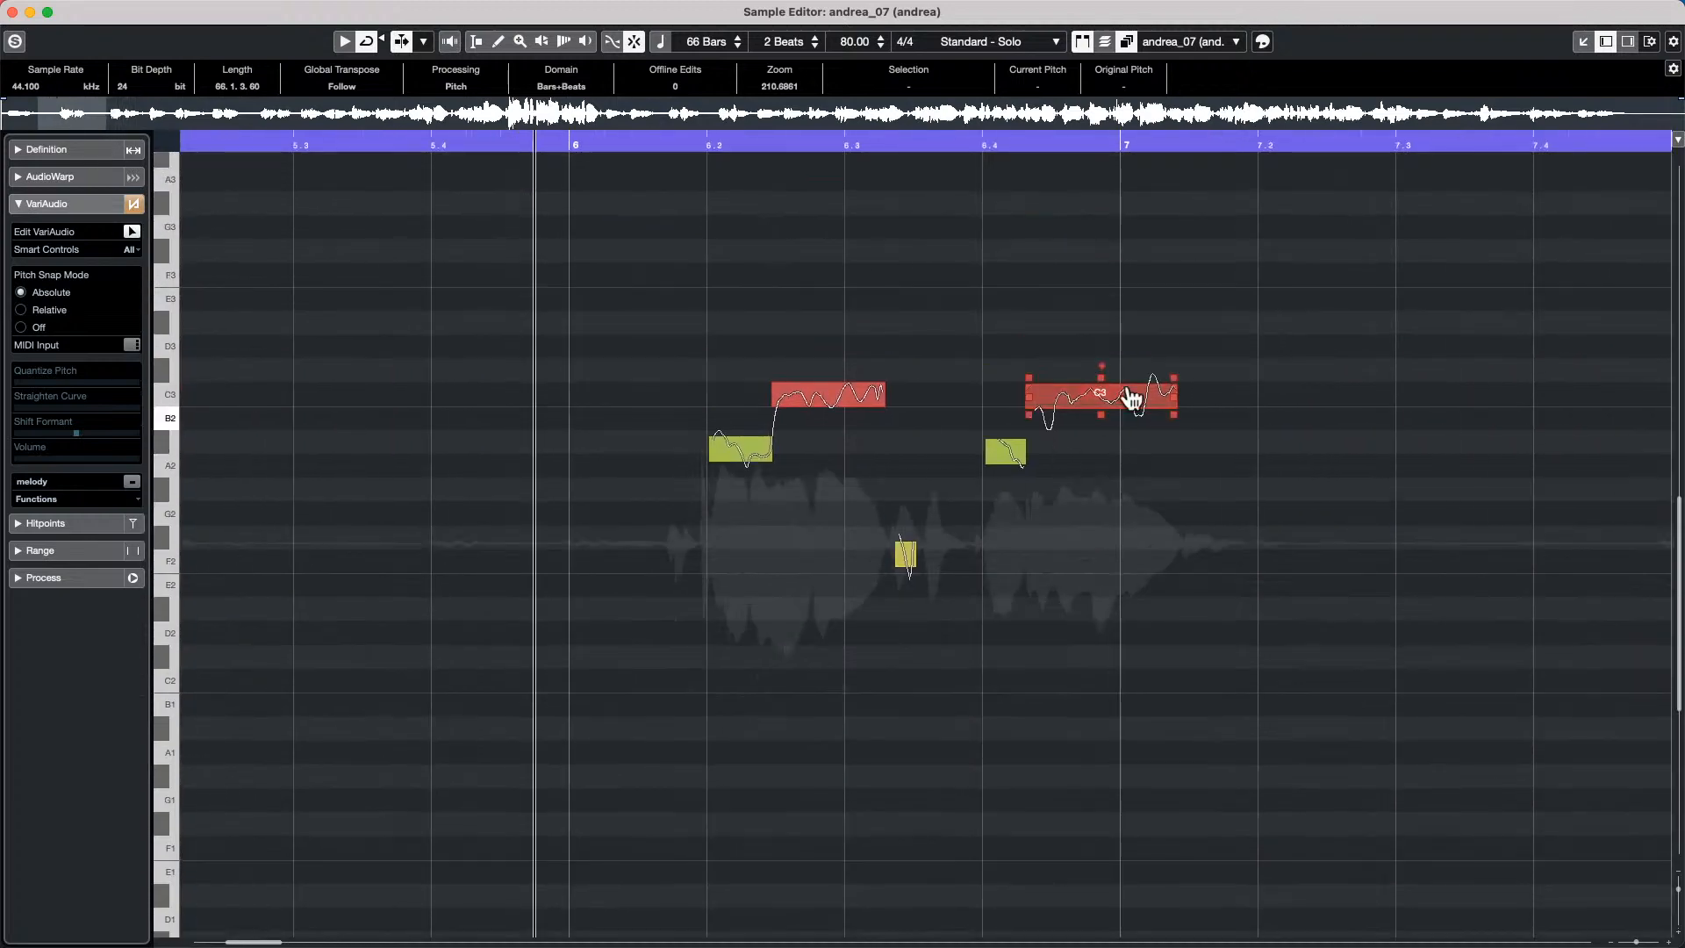
{"action": "left_click", "coordinate": [838, 400]}
{"action": "left_click", "coordinate": [887, 345]}
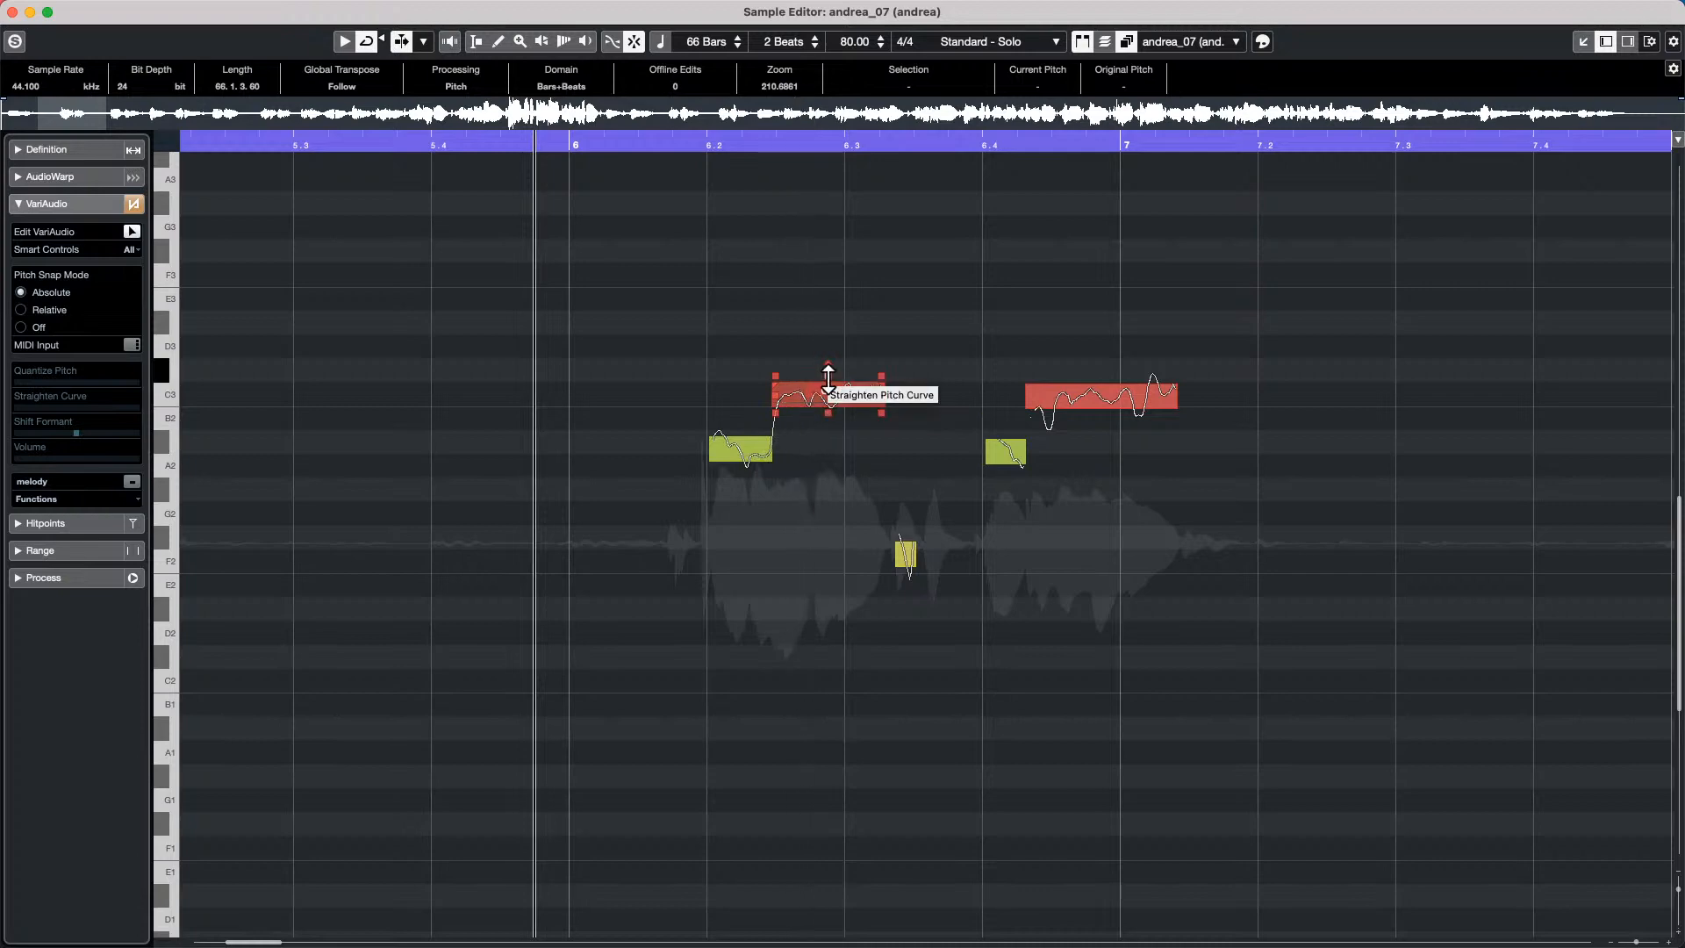
{"action": "left_click_drag", "start_coordinate": [828, 377], "coordinate": [819, 447]}
Set Quantize Pitch to 58% for all segments from 6.2 to just past bar 7, and snap the first A#2 segment to its exact pitch.
{"action": "left_click_drag", "start_coordinate": [674, 586], "coordinate": [1243, 314]}
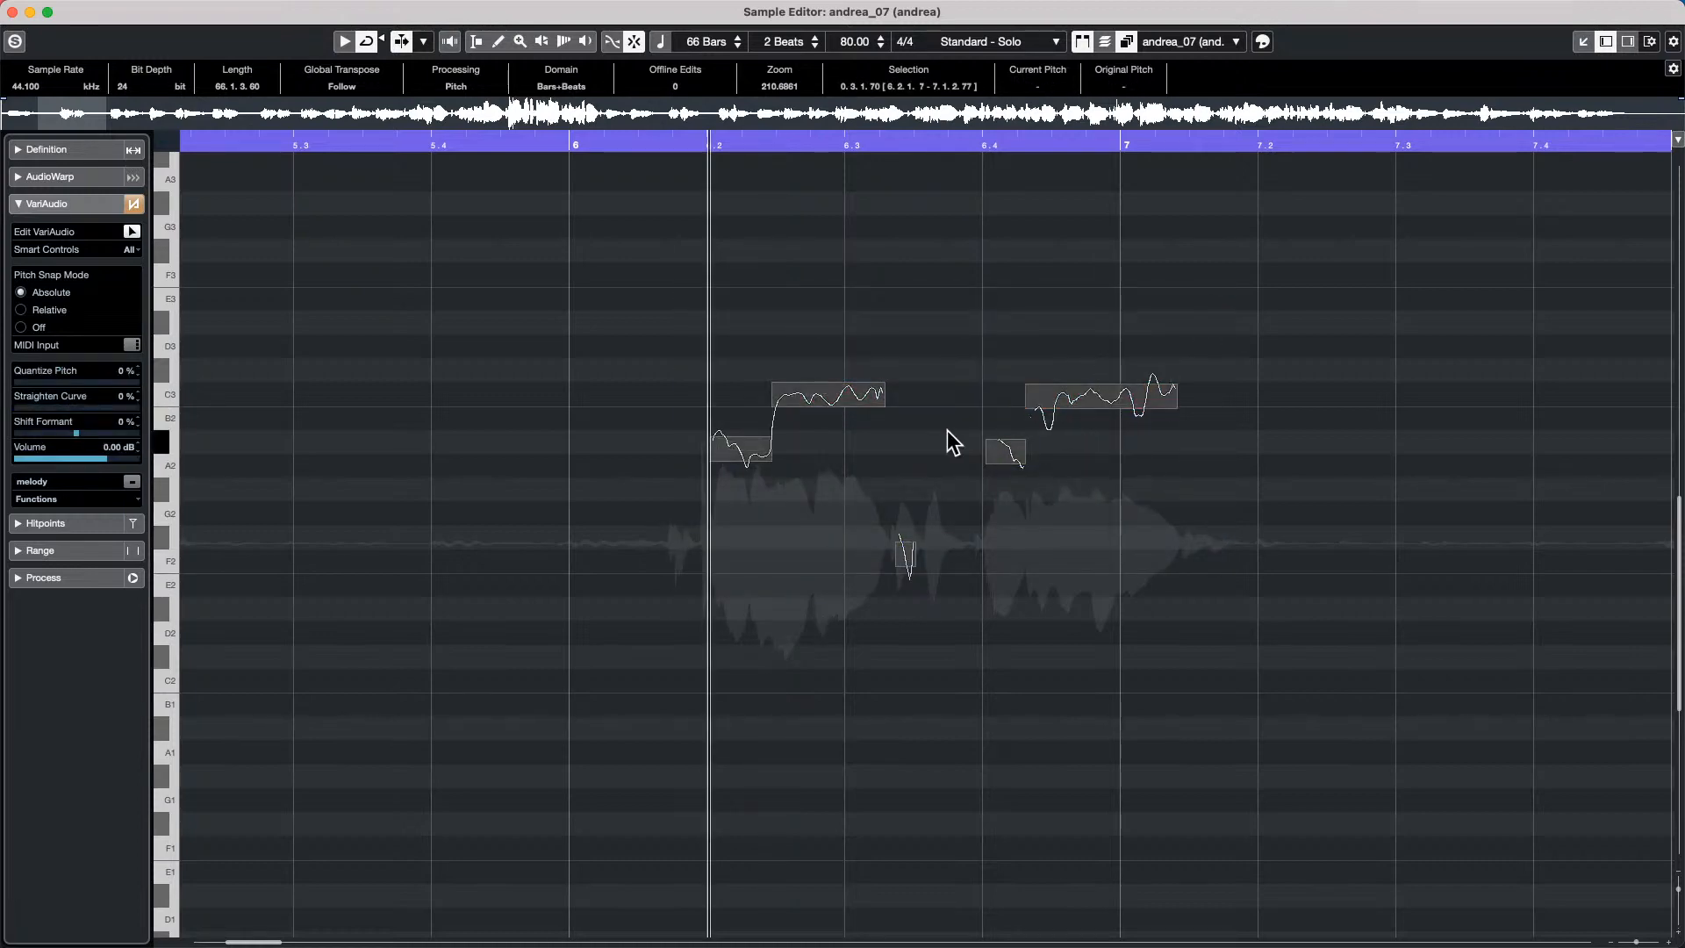
{"action": "left_click_drag", "start_coordinate": [1102, 396], "coordinate": [1109, 346]}
{"action": "left_click", "coordinate": [1109, 345]}
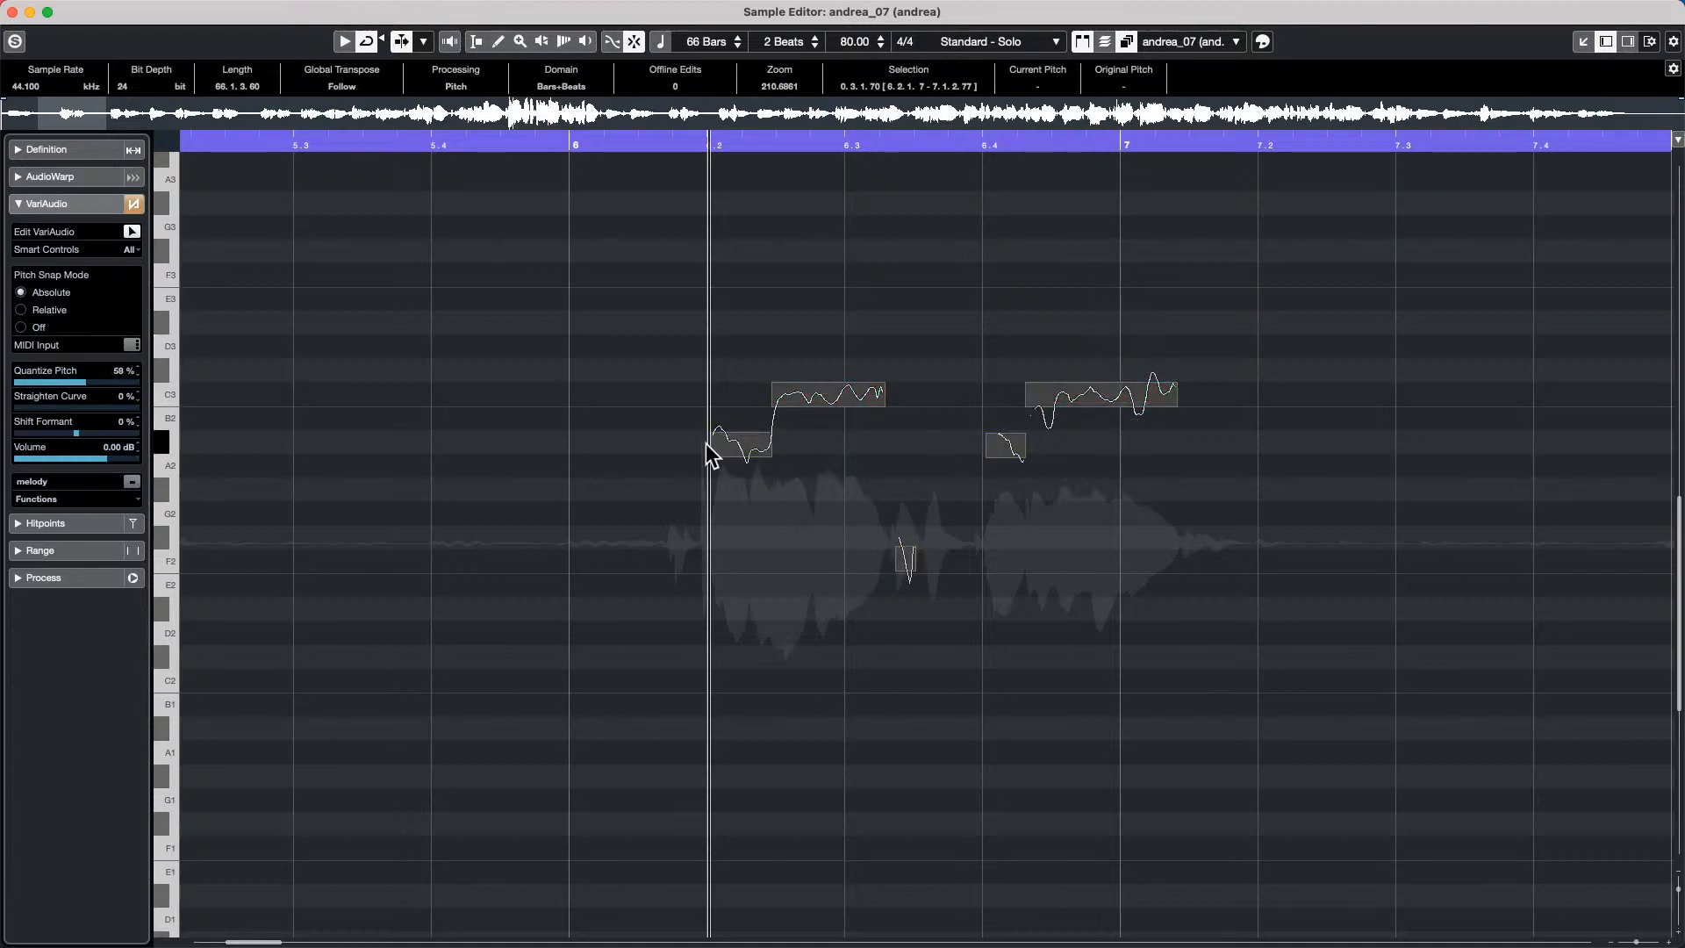
{"action": "left_click", "coordinate": [737, 447]}
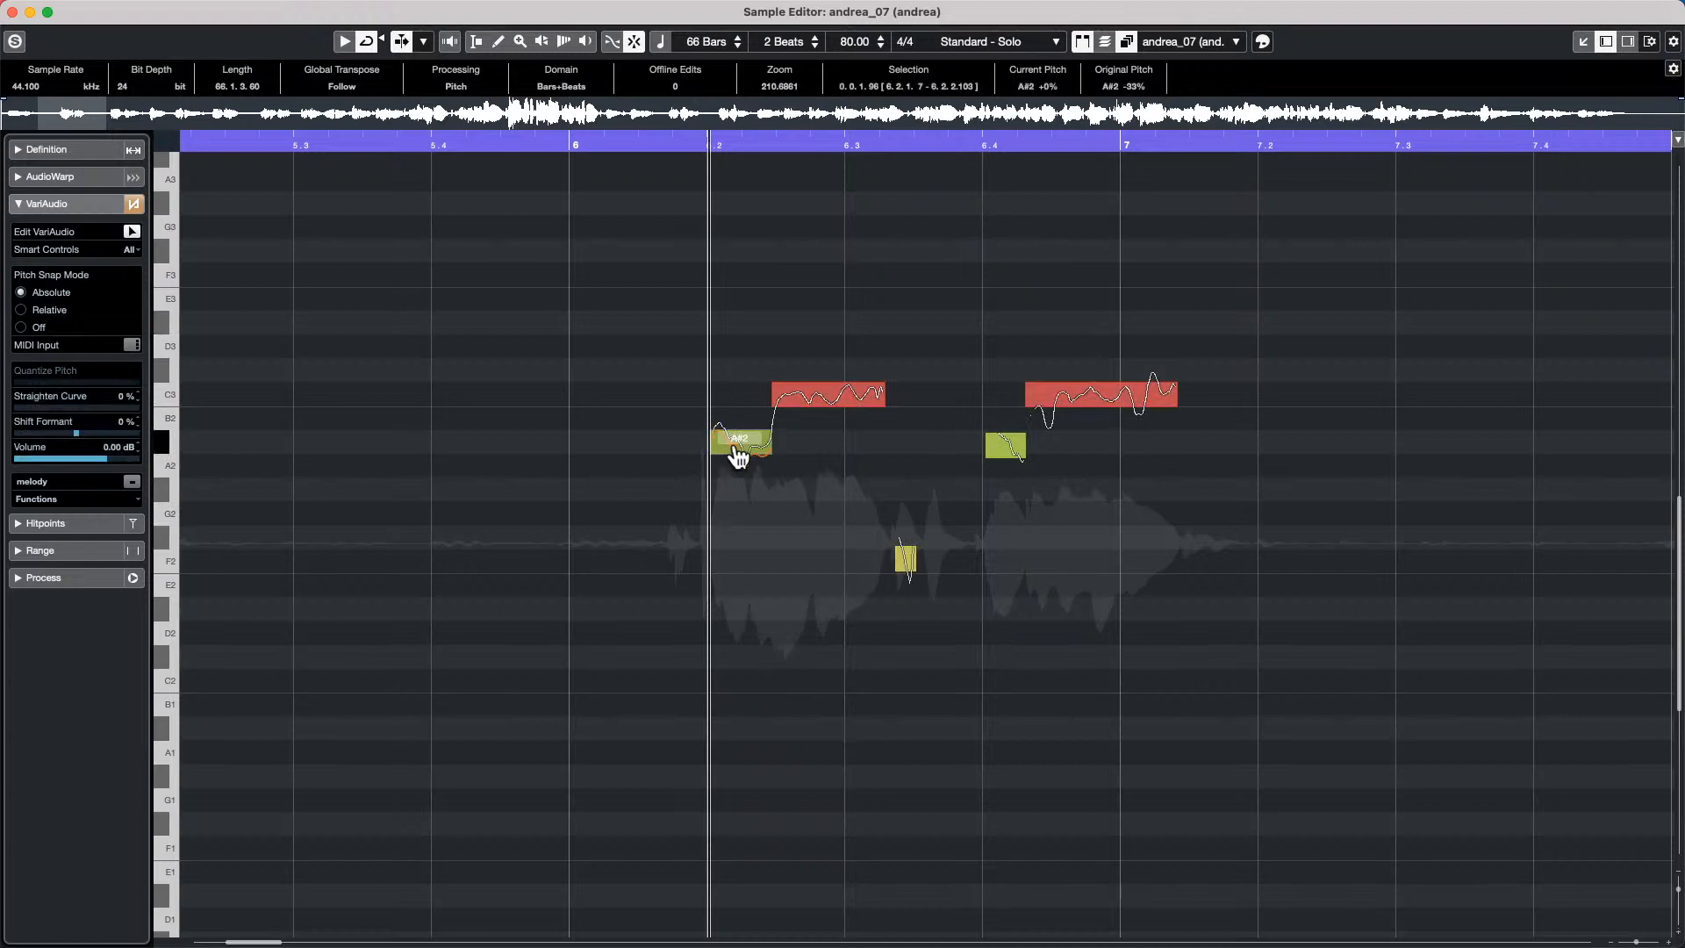
Straighten the pitch curve of the C3 segment after 6.2 by 22% and tilt the end of the next C3 segment upward.
{"action": "left_click", "coordinate": [830, 401]}
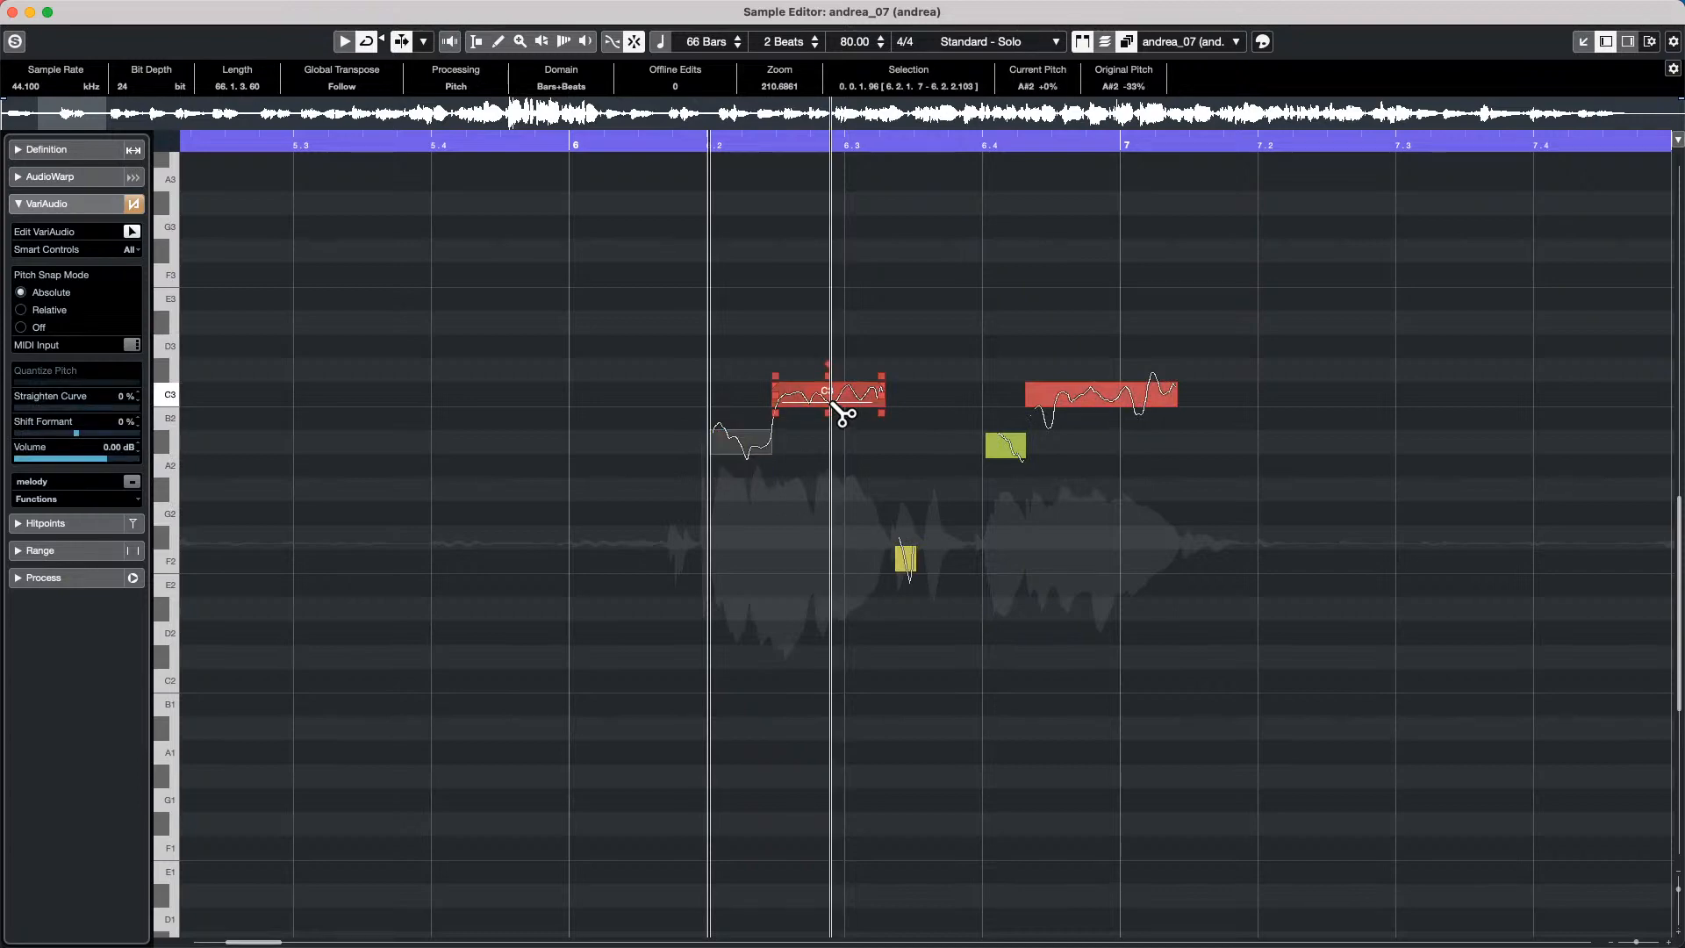
{"action": "mouse_move", "coordinate": [831, 394]}
{"action": "left_mouse_down"}
{"action": "mouse_move", "coordinate": [831, 439]}
{"action": "mouse_move", "coordinate": [831, 383]}
{"action": "mouse_move", "coordinate": [831, 398]}
{"action": "left_mouse_up"}
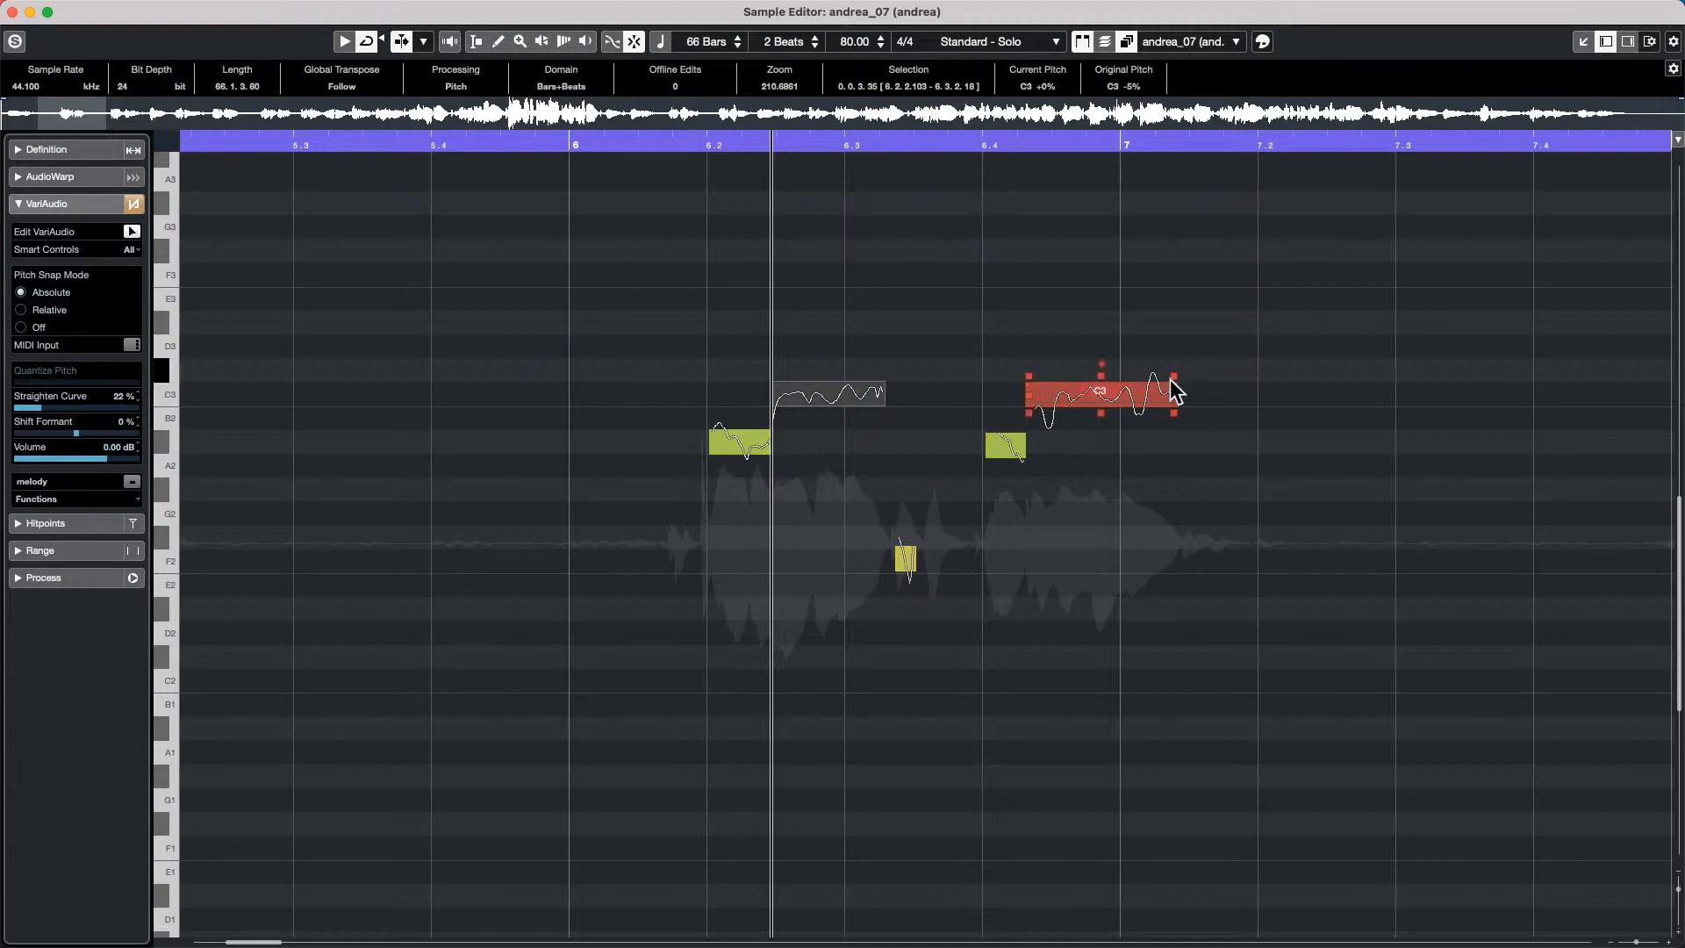
{"action": "mouse_move", "coordinate": [1174, 365]}
{"action": "left_mouse_down"}
{"action": "mouse_move", "coordinate": [1169, 283]}
{"action": "mouse_move", "coordinate": [1155, 488]}
{"action": "mouse_move", "coordinate": [1177, 334]}
{"action": "mouse_move", "coordinate": [1168, 612]}
{"action": "mouse_move", "coordinate": [1176, 343]}
{"action": "left_mouse_up"}
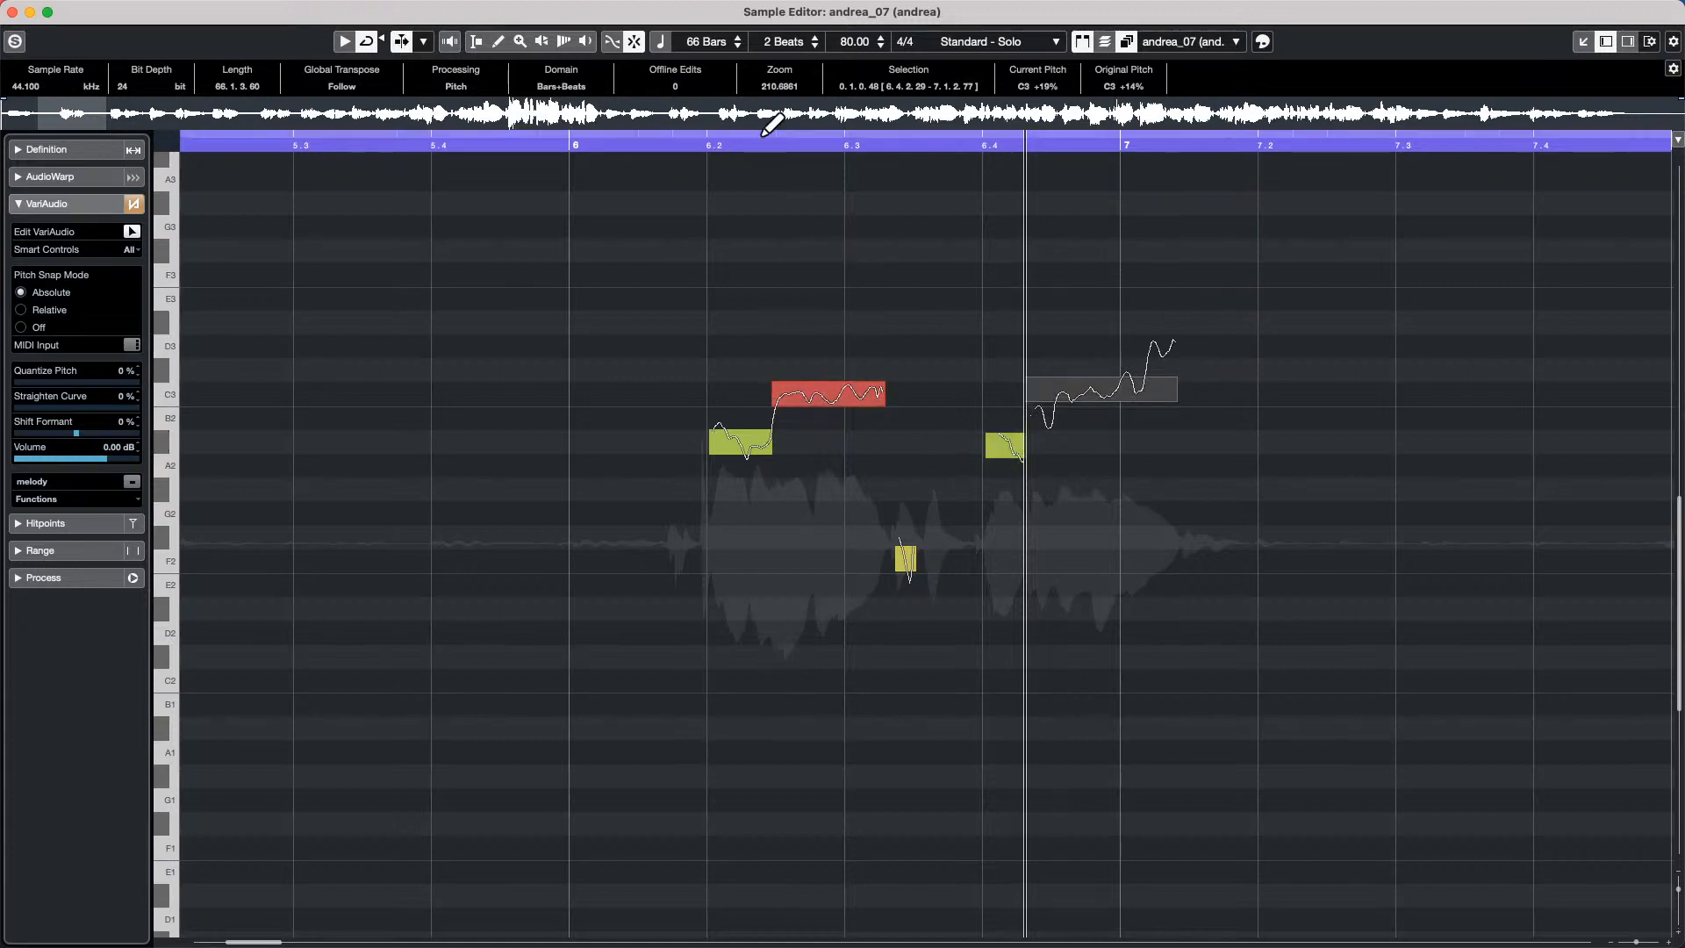
Straighten the pitch curve of the A#2 segment just before 10.2 by 63%, adjusting the range it affects.
{"action": "left_click_drag", "start_coordinate": [764, 143], "coordinate": [1045, 282]}
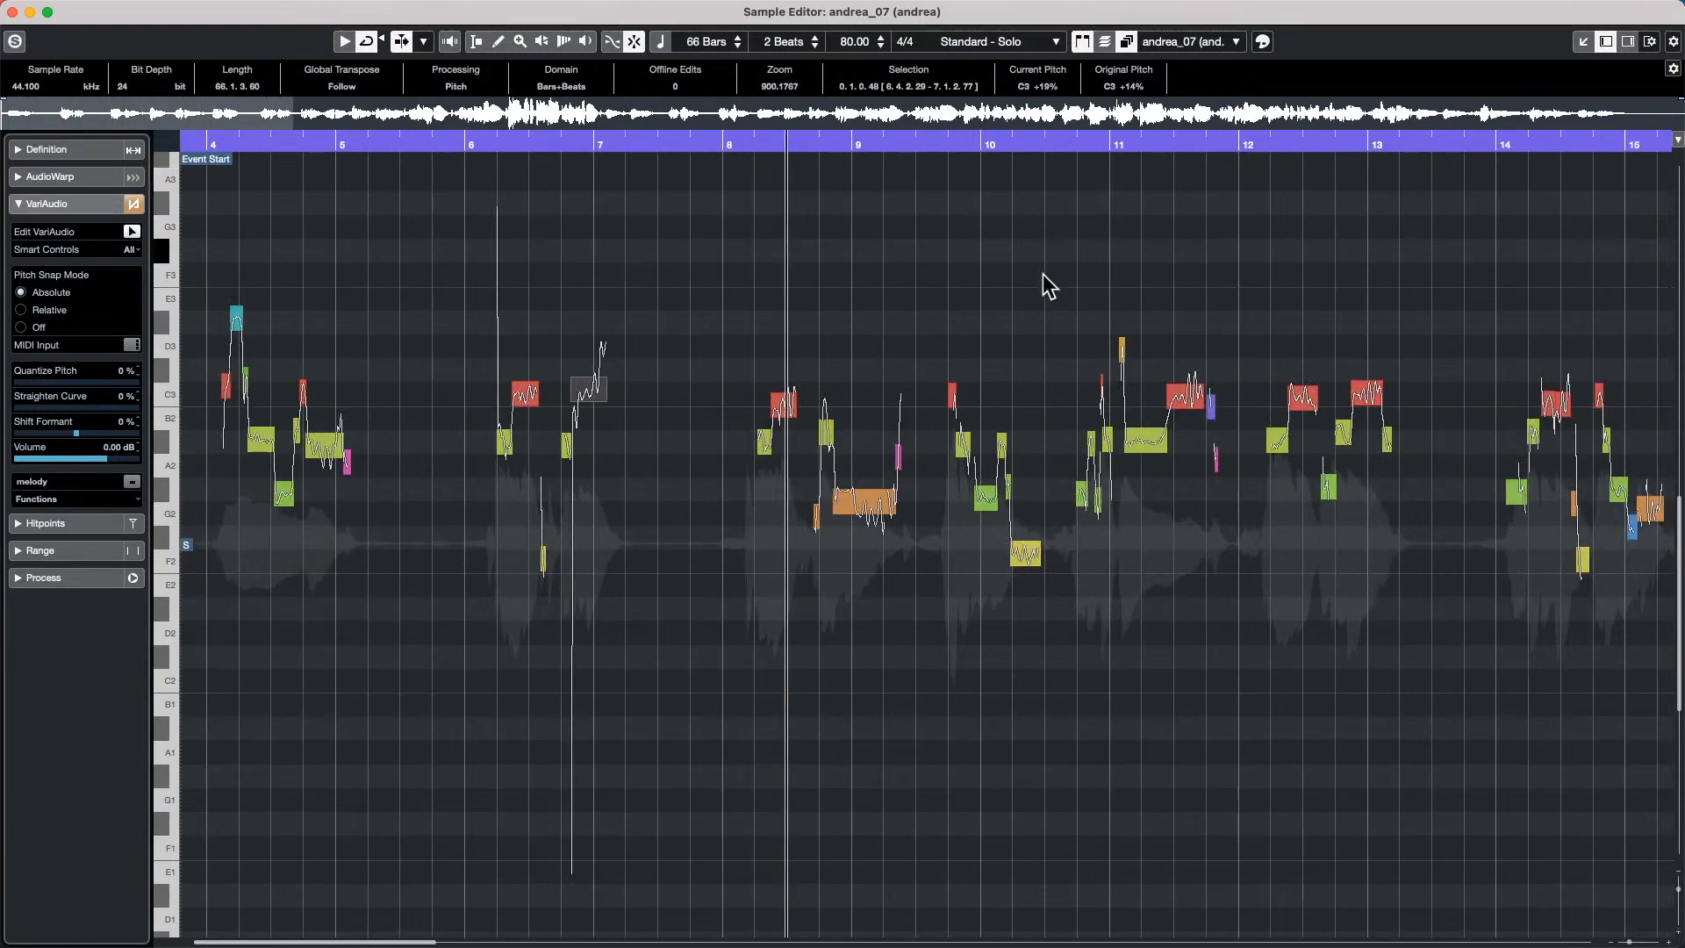
{"action": "left_click_drag", "start_coordinate": [1005, 153], "coordinate": [996, 214]}
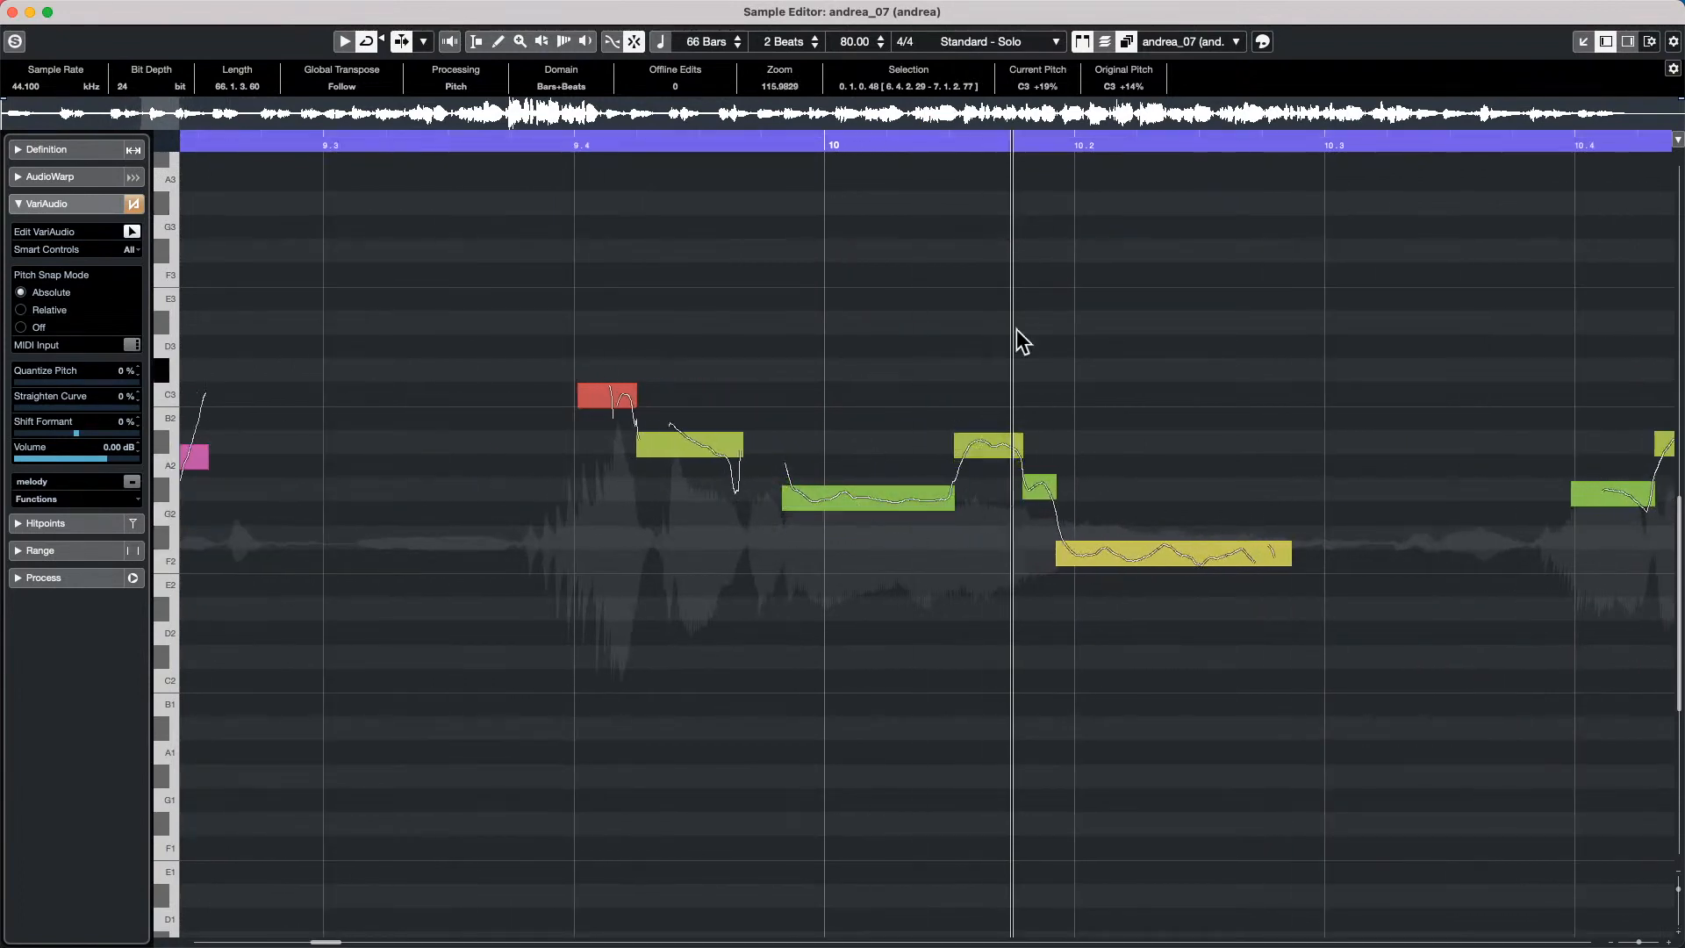
{"action": "left_click_drag", "start_coordinate": [992, 143], "coordinate": [997, 166]}
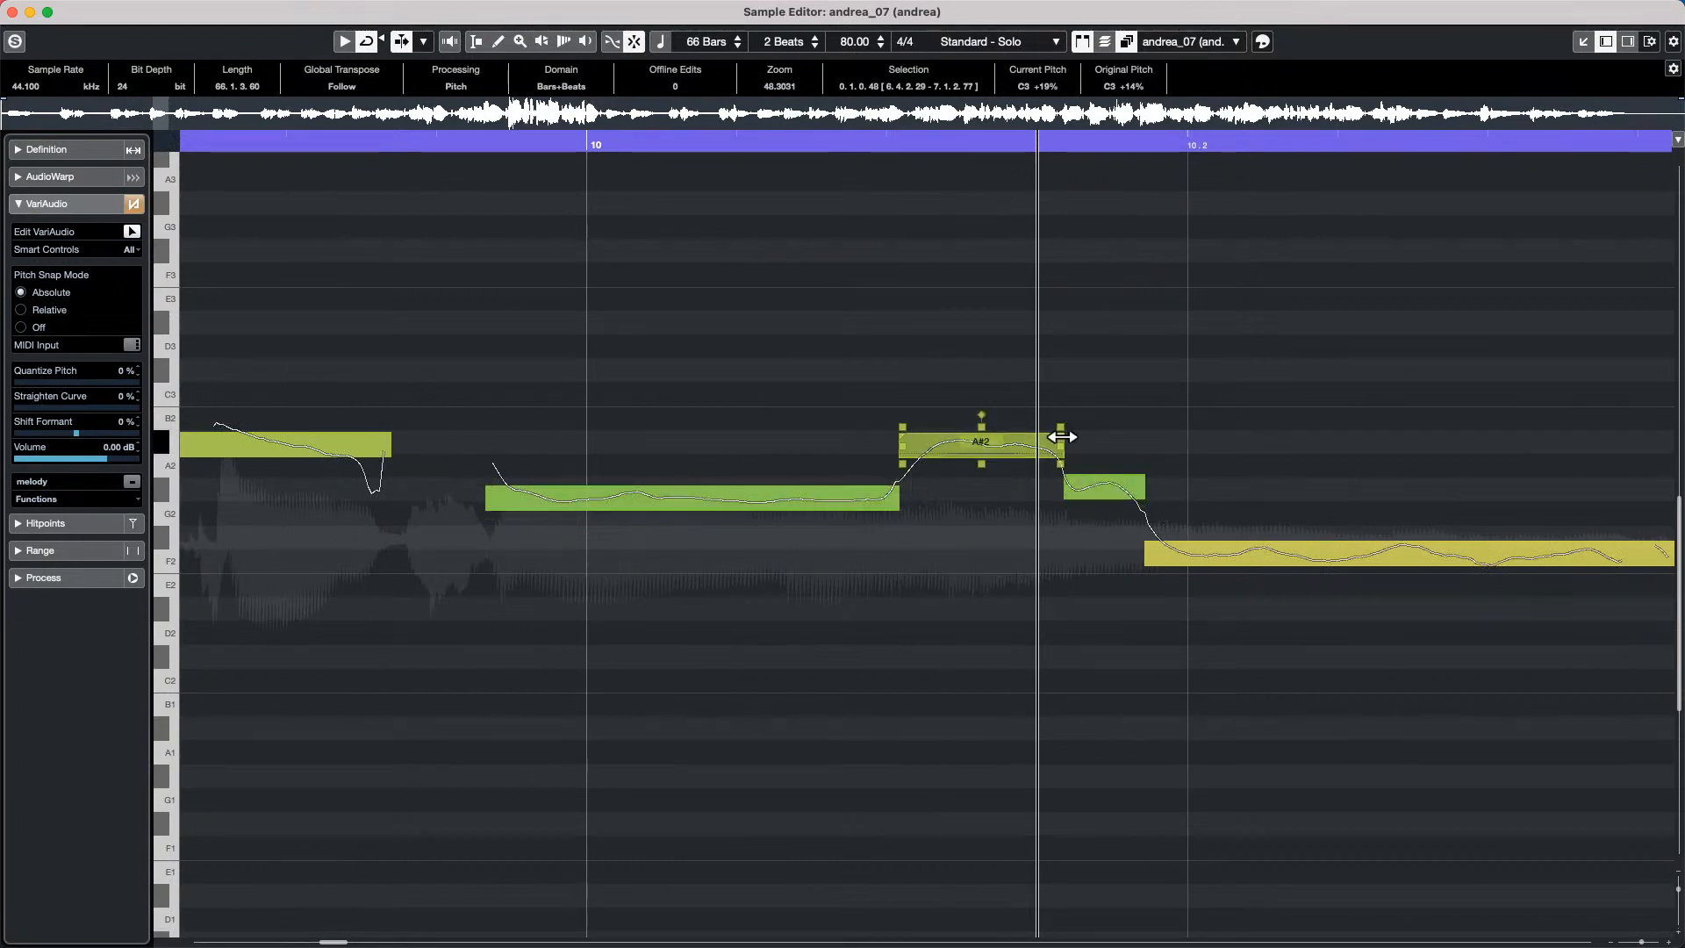
{"action": "left_click_drag", "start_coordinate": [1060, 439], "coordinate": [891, 456]}
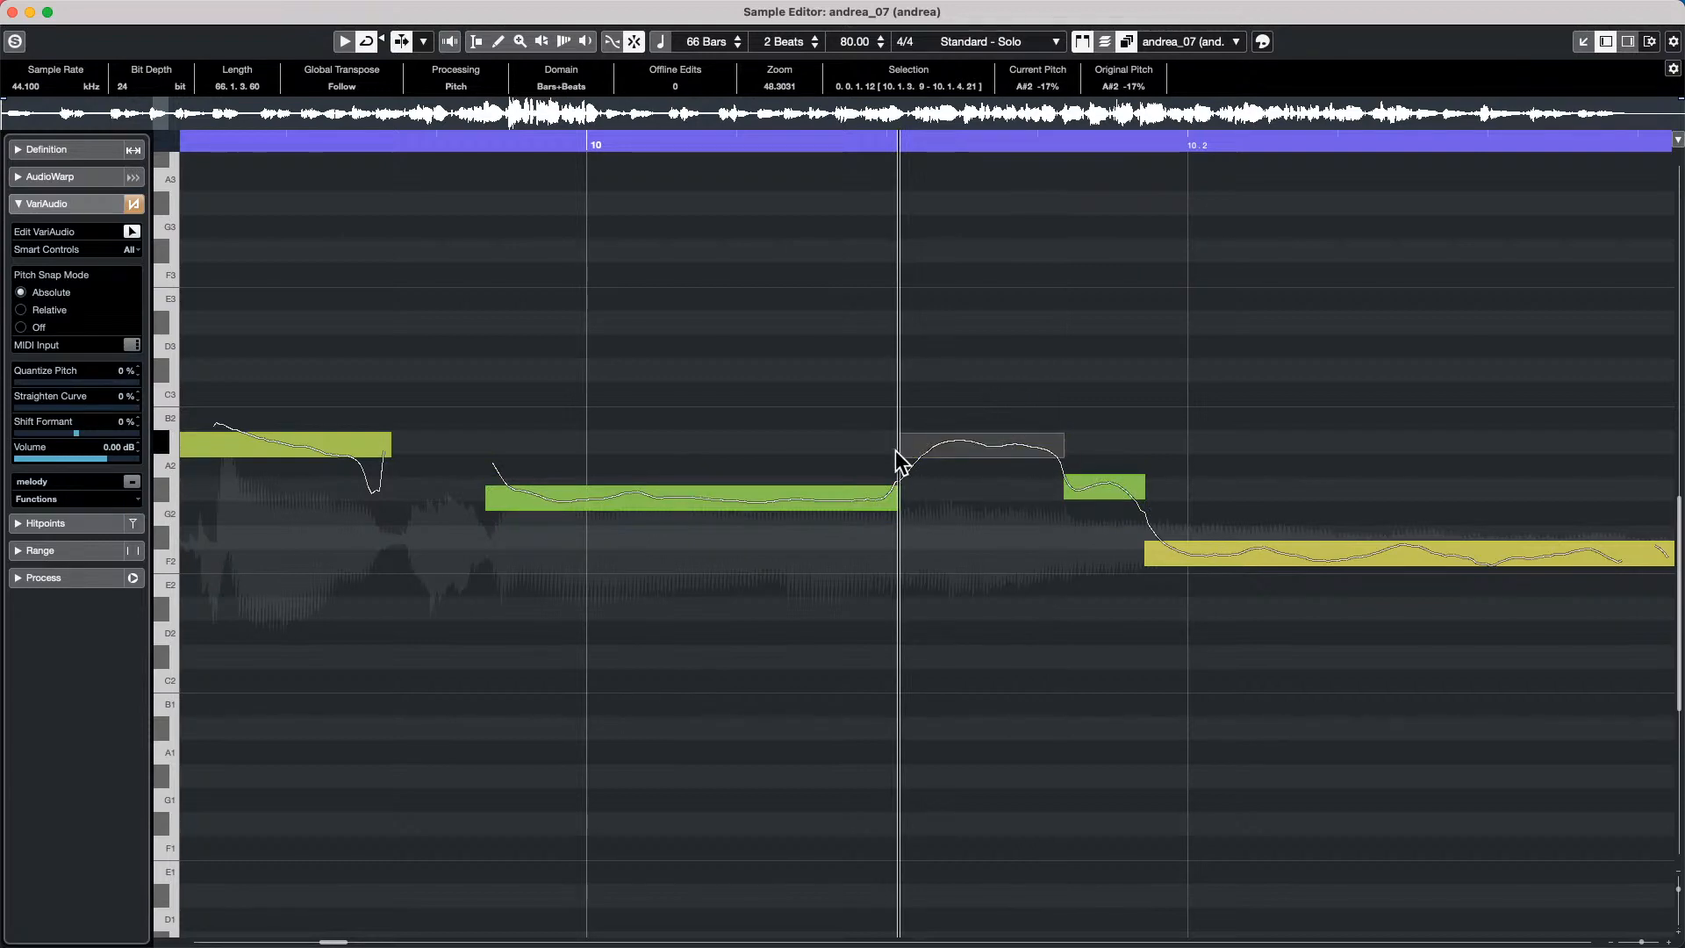
{"action": "scroll", "coordinate": [893, 452], "scroll_direction": "up", "scroll_amount": 3}
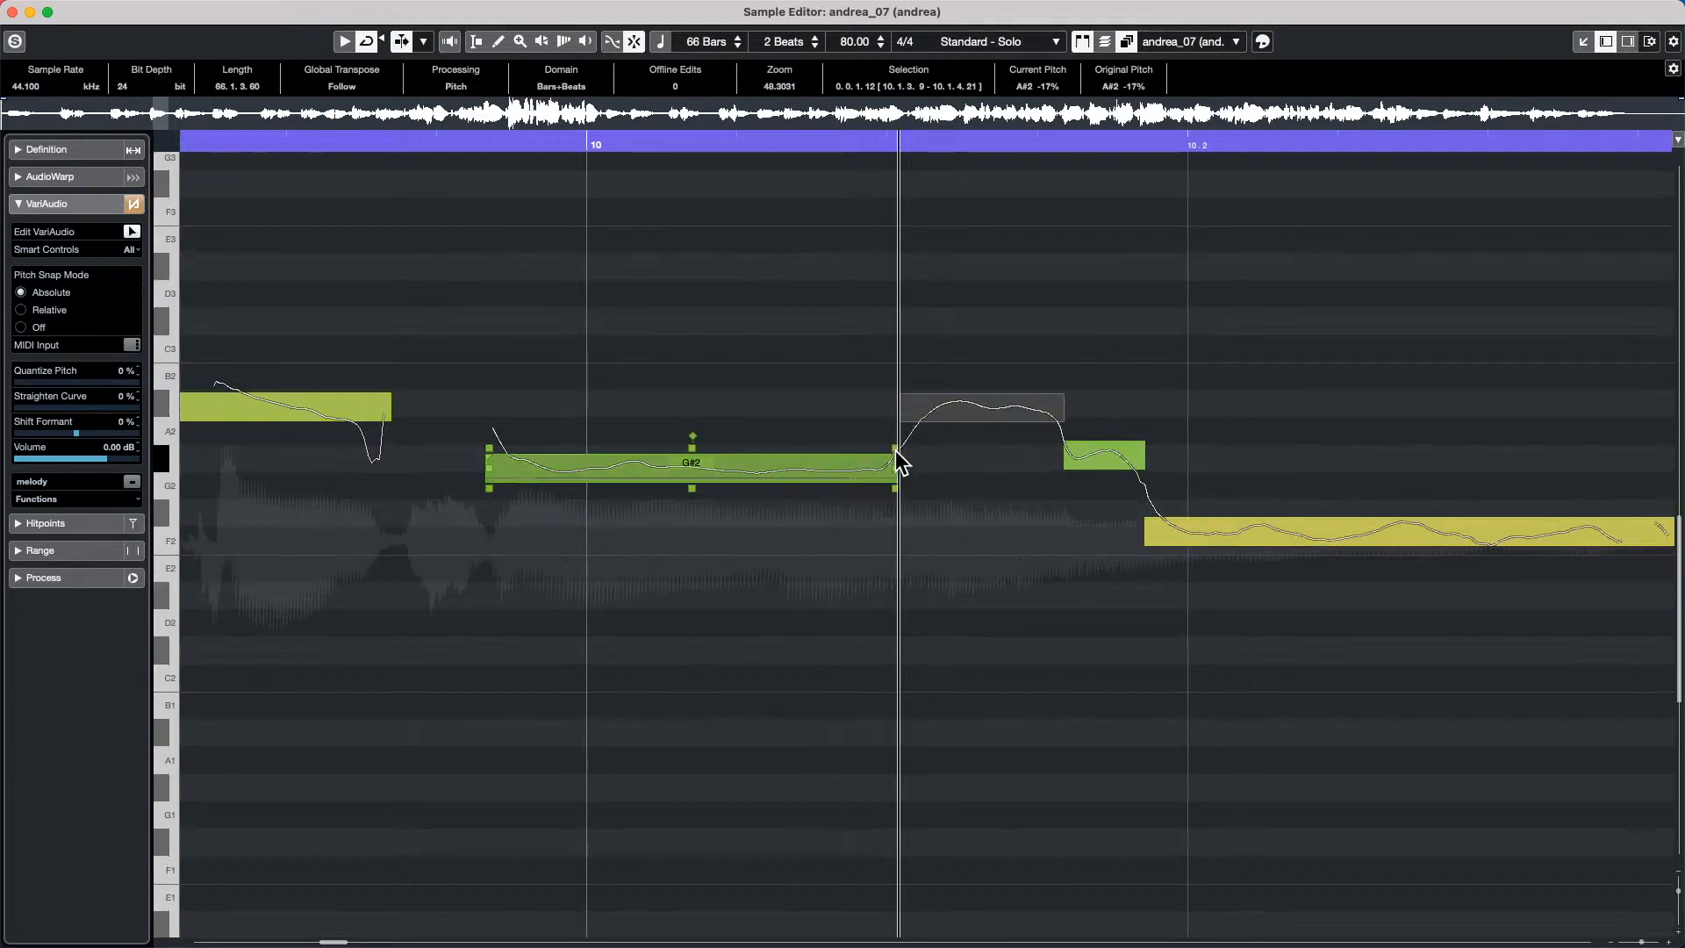
{"action": "scroll", "coordinate": [891, 463], "scroll_direction": "up", "scroll_amount": 1}
{"action": "scroll", "coordinate": [891, 466], "scroll_direction": "up", "scroll_amount": 1}
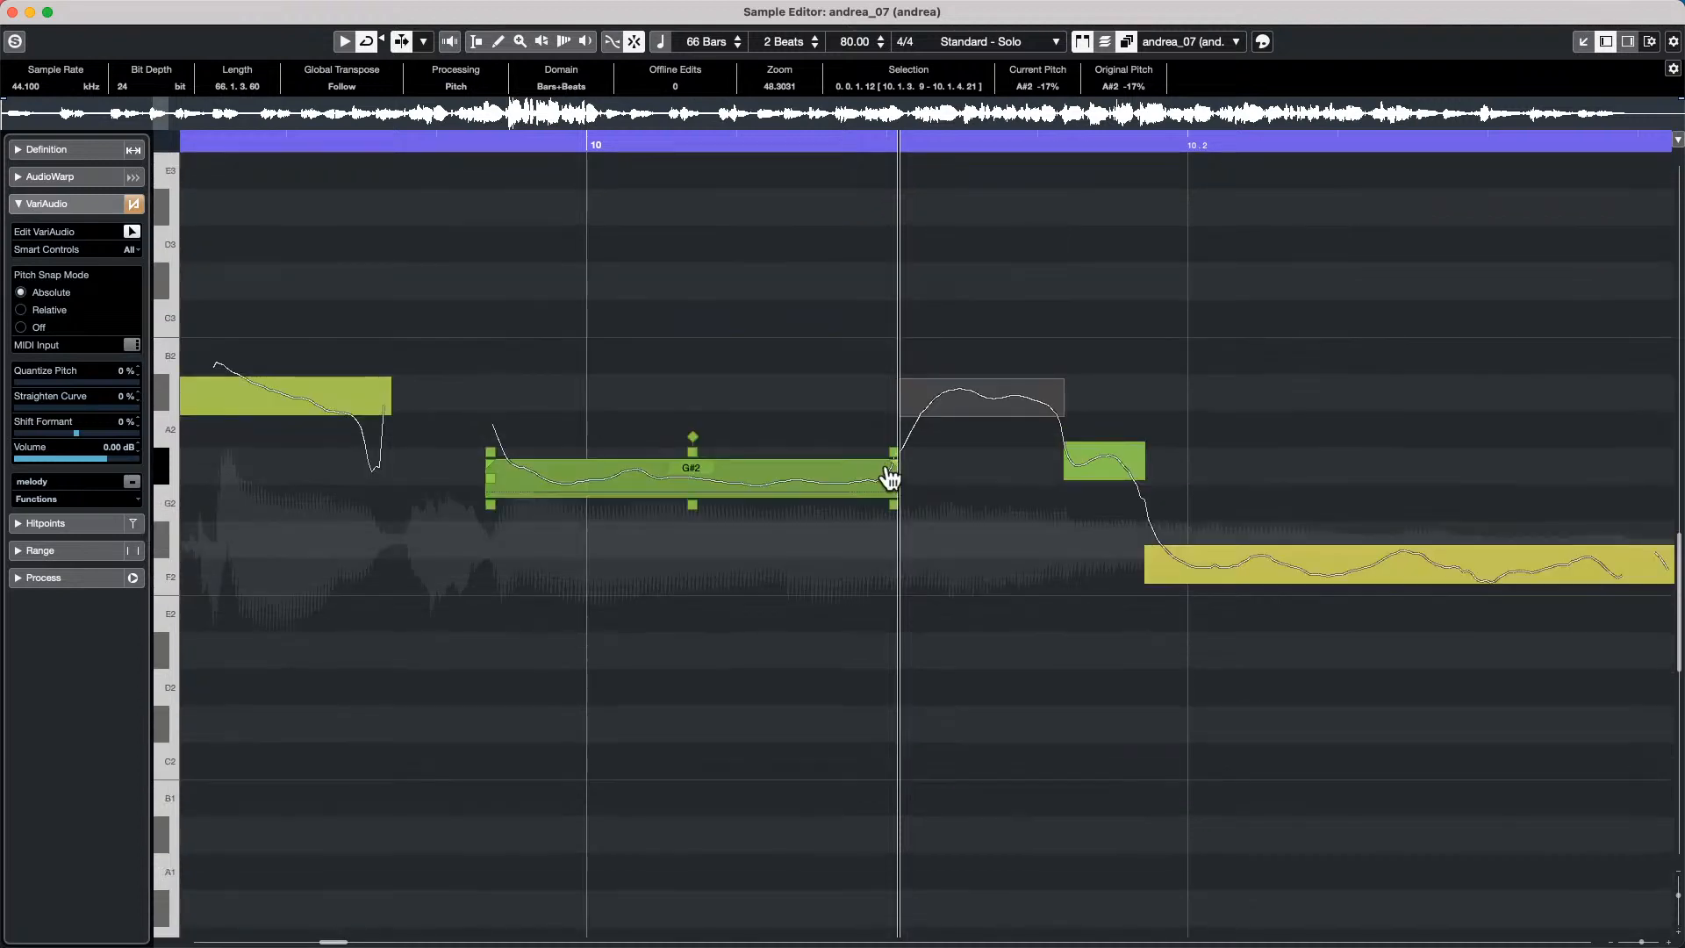
{"action": "mouse_move", "coordinate": [1063, 398]}
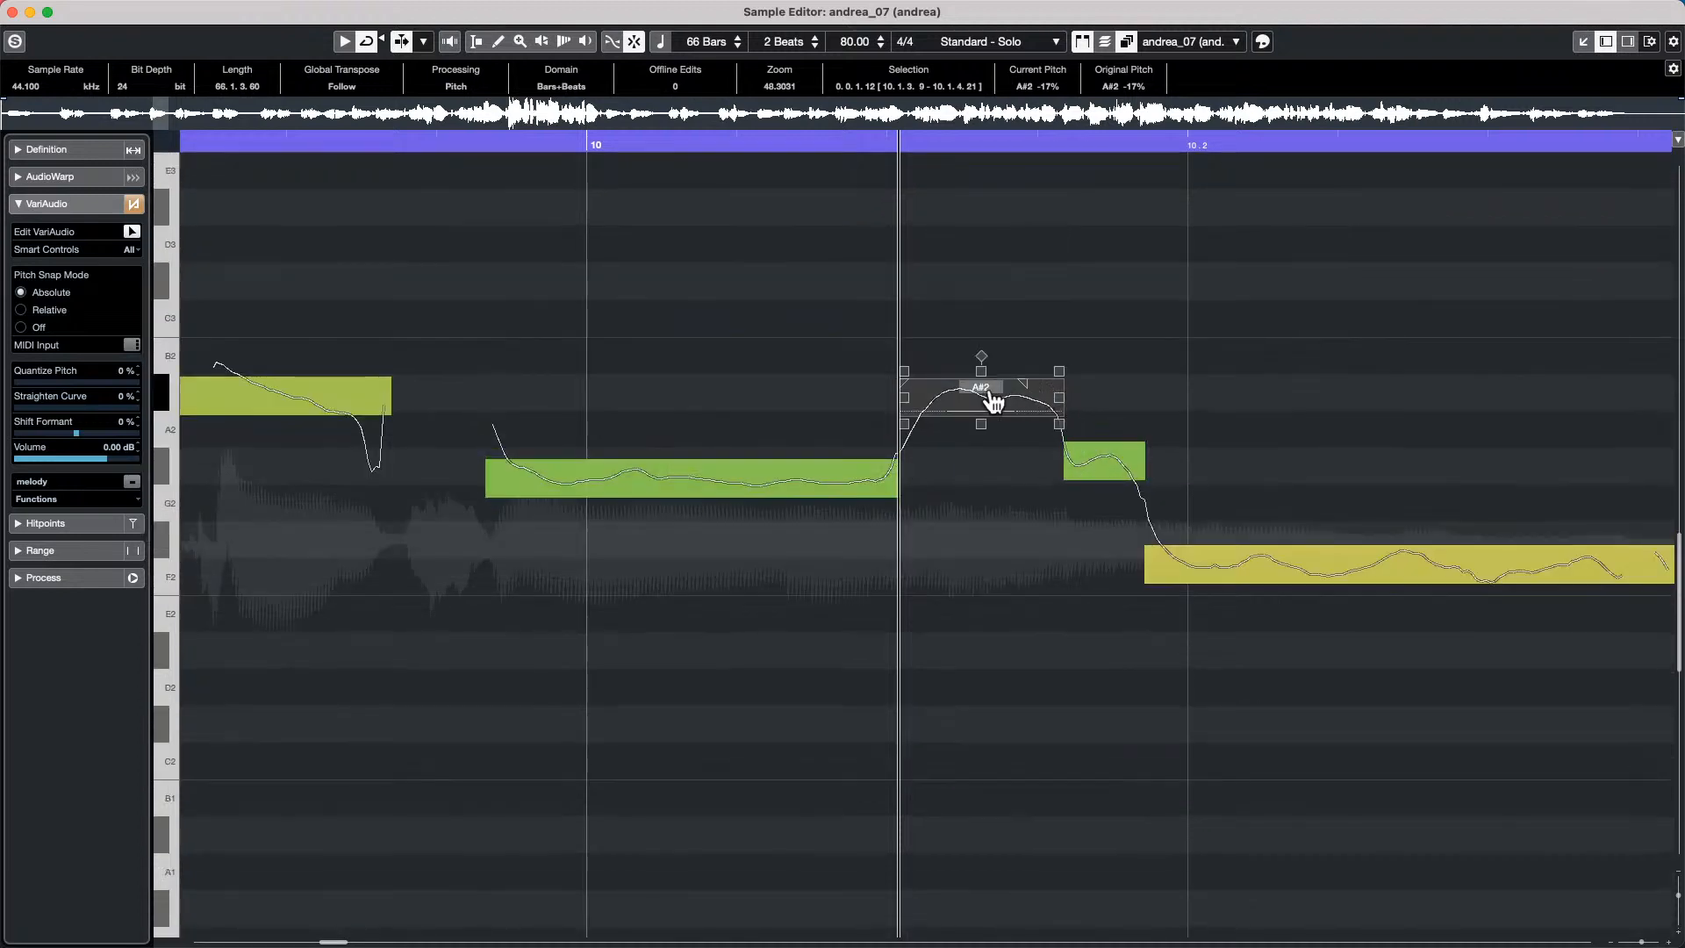
{"action": "left_click", "coordinate": [904, 388]}
{"action": "left_click_drag", "start_coordinate": [904, 388], "coordinate": [985, 462]}
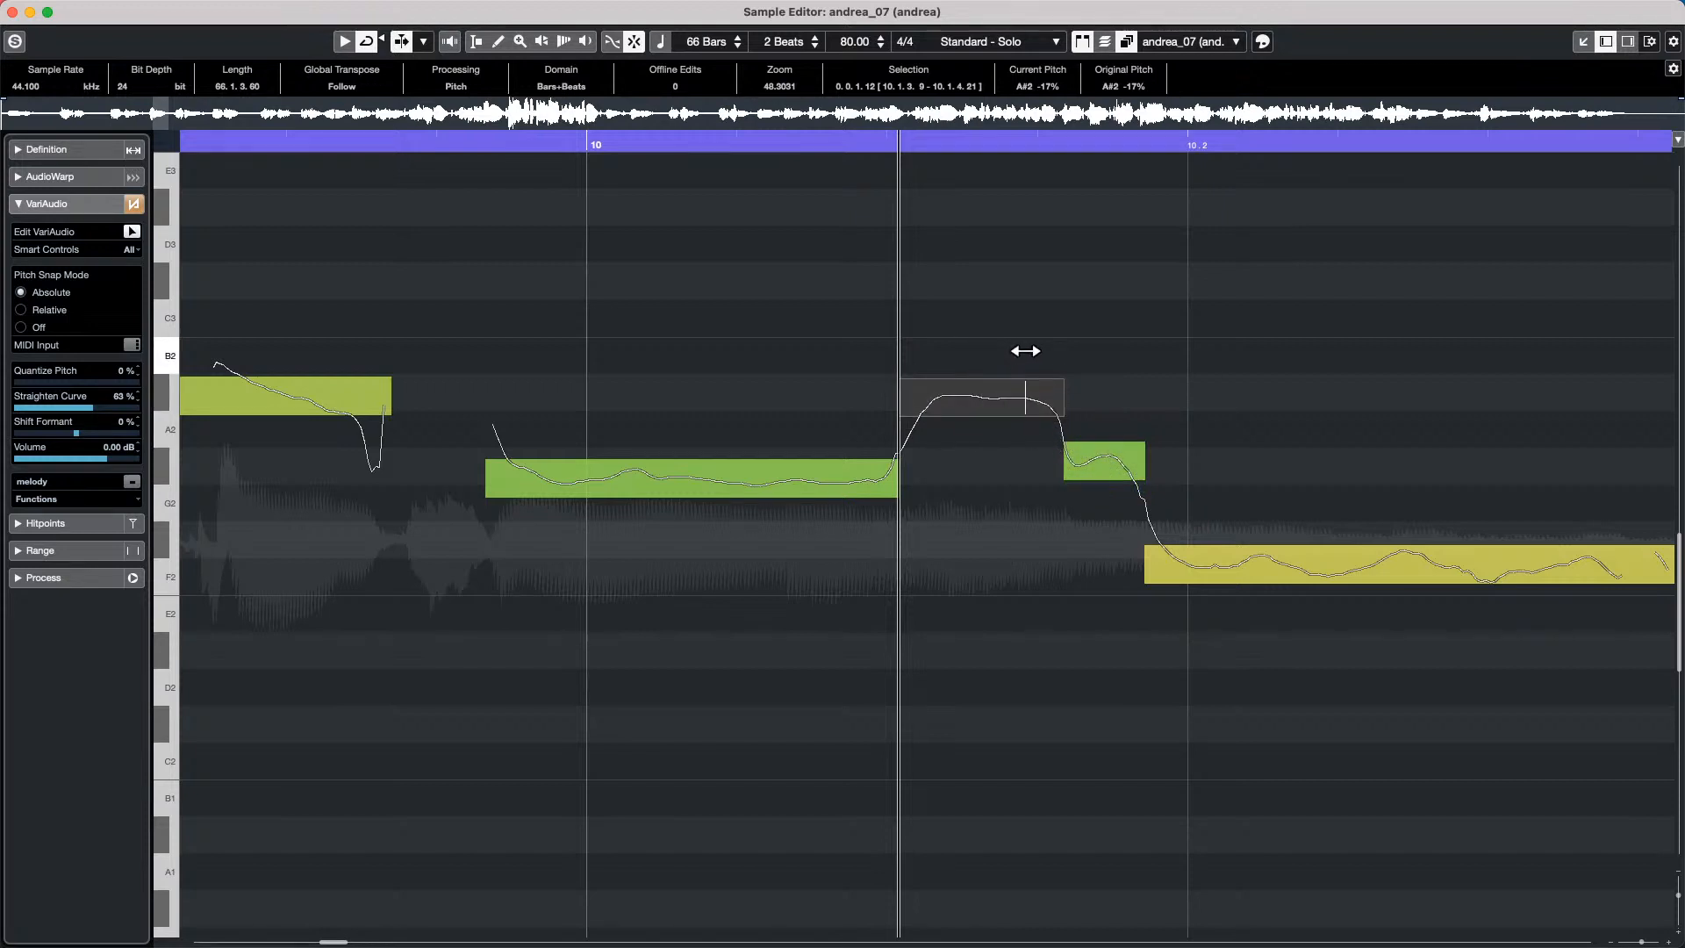
Move the tilt anchor of the G#2 segment around bar 10 near its start and tilt the beginning of its pitch curve slightly downward.
{"action": "left_click", "coordinate": [695, 432]}
{"action": "left_click", "coordinate": [698, 440]}
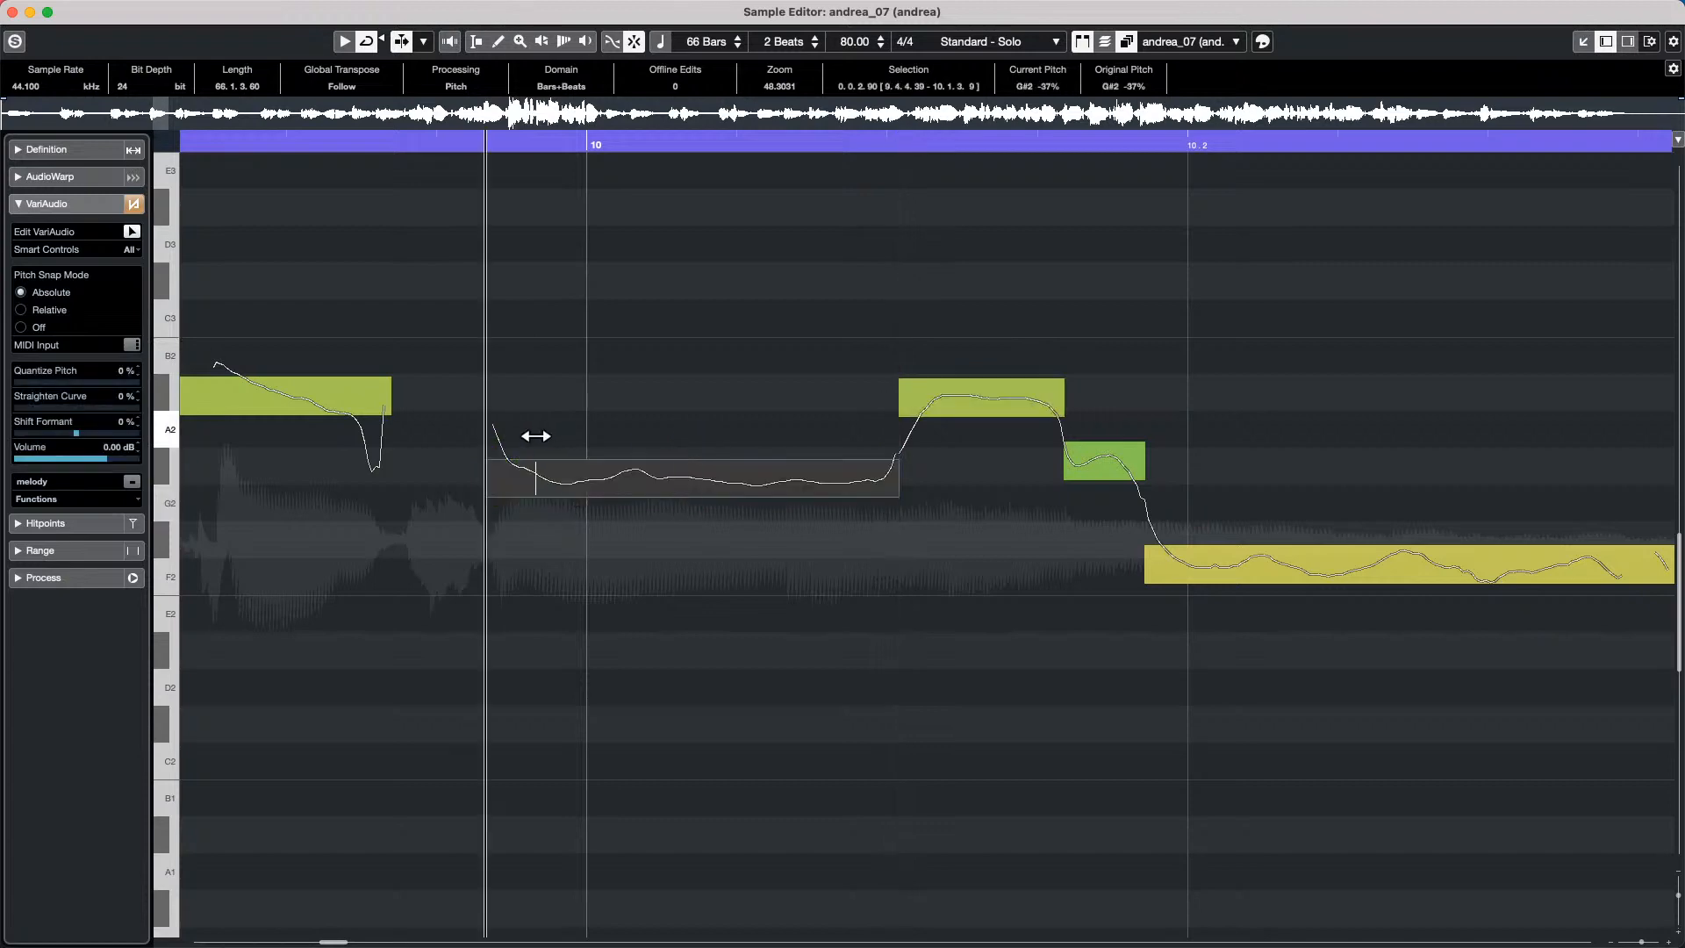
{"action": "left_click", "coordinate": [488, 465]}
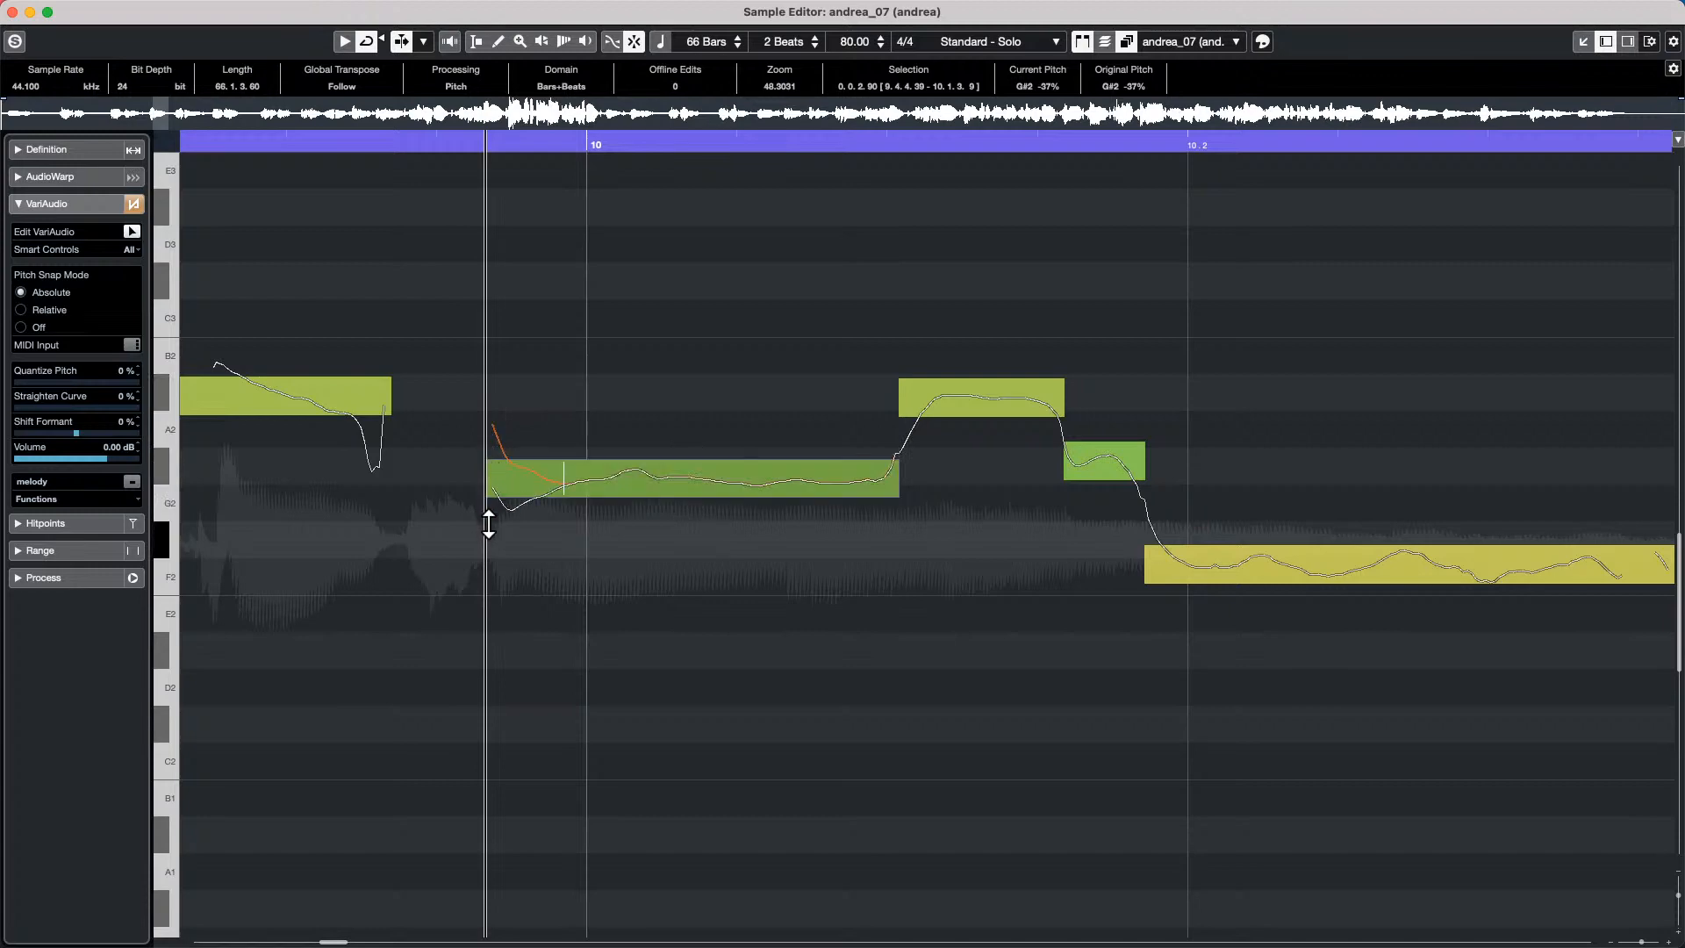
{"action": "left_click_drag", "start_coordinate": [488, 524], "coordinate": [508, 471]}
{"action": "left_click", "coordinate": [873, 477]}
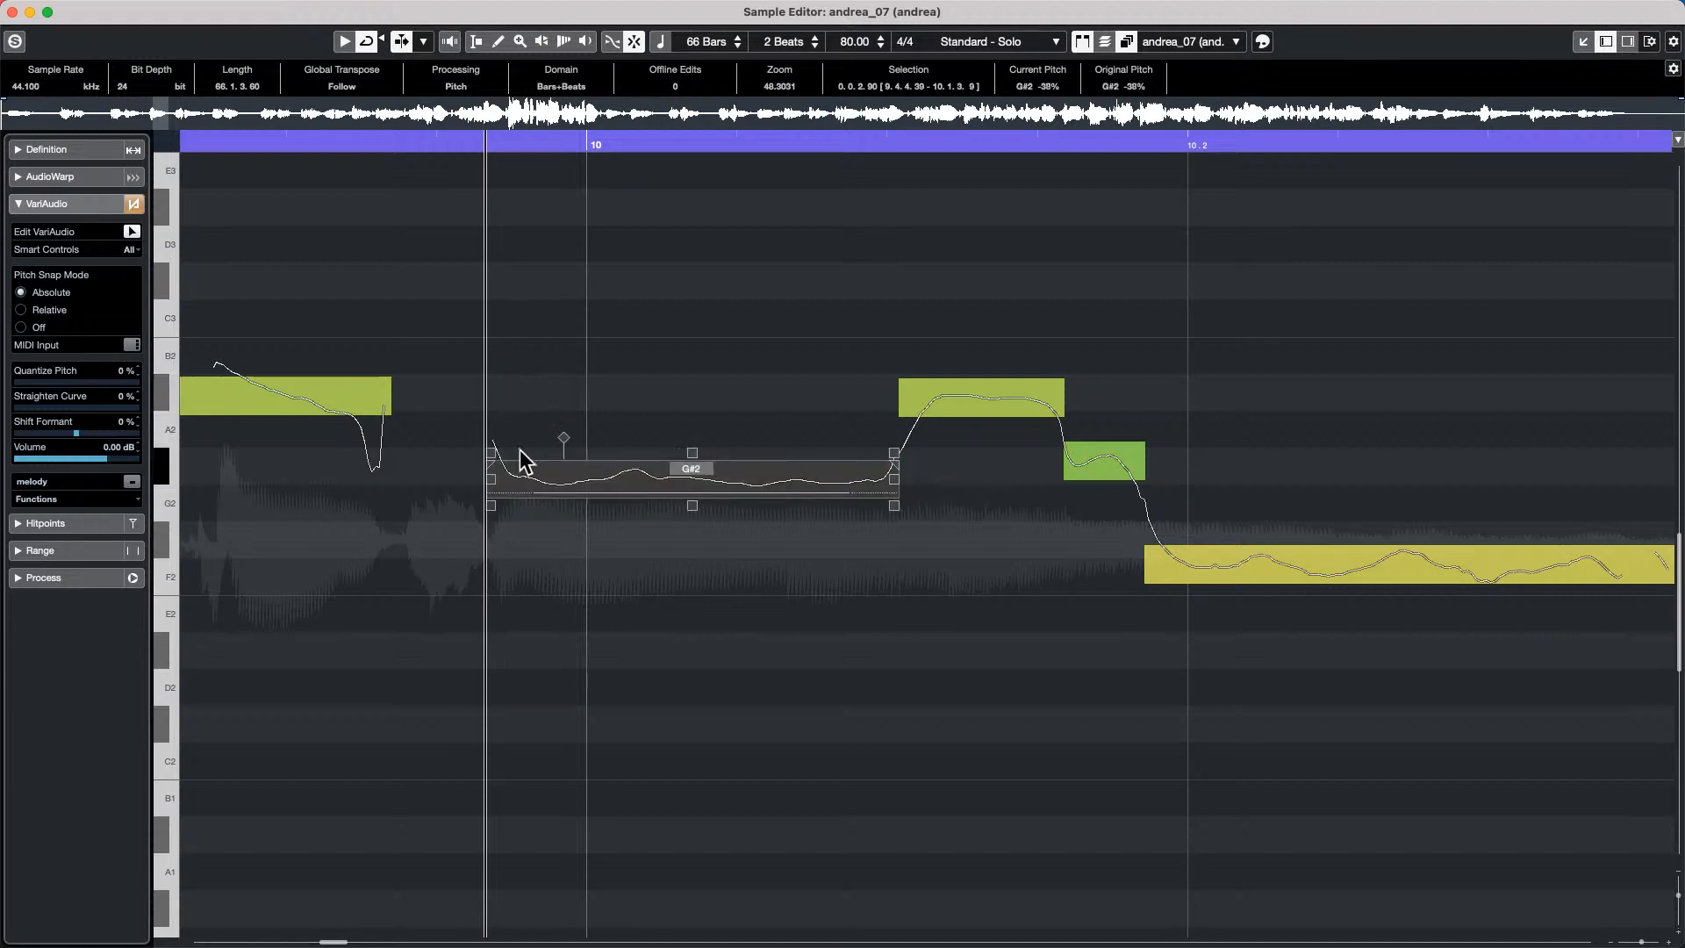
{"action": "left_click", "coordinate": [564, 436]}
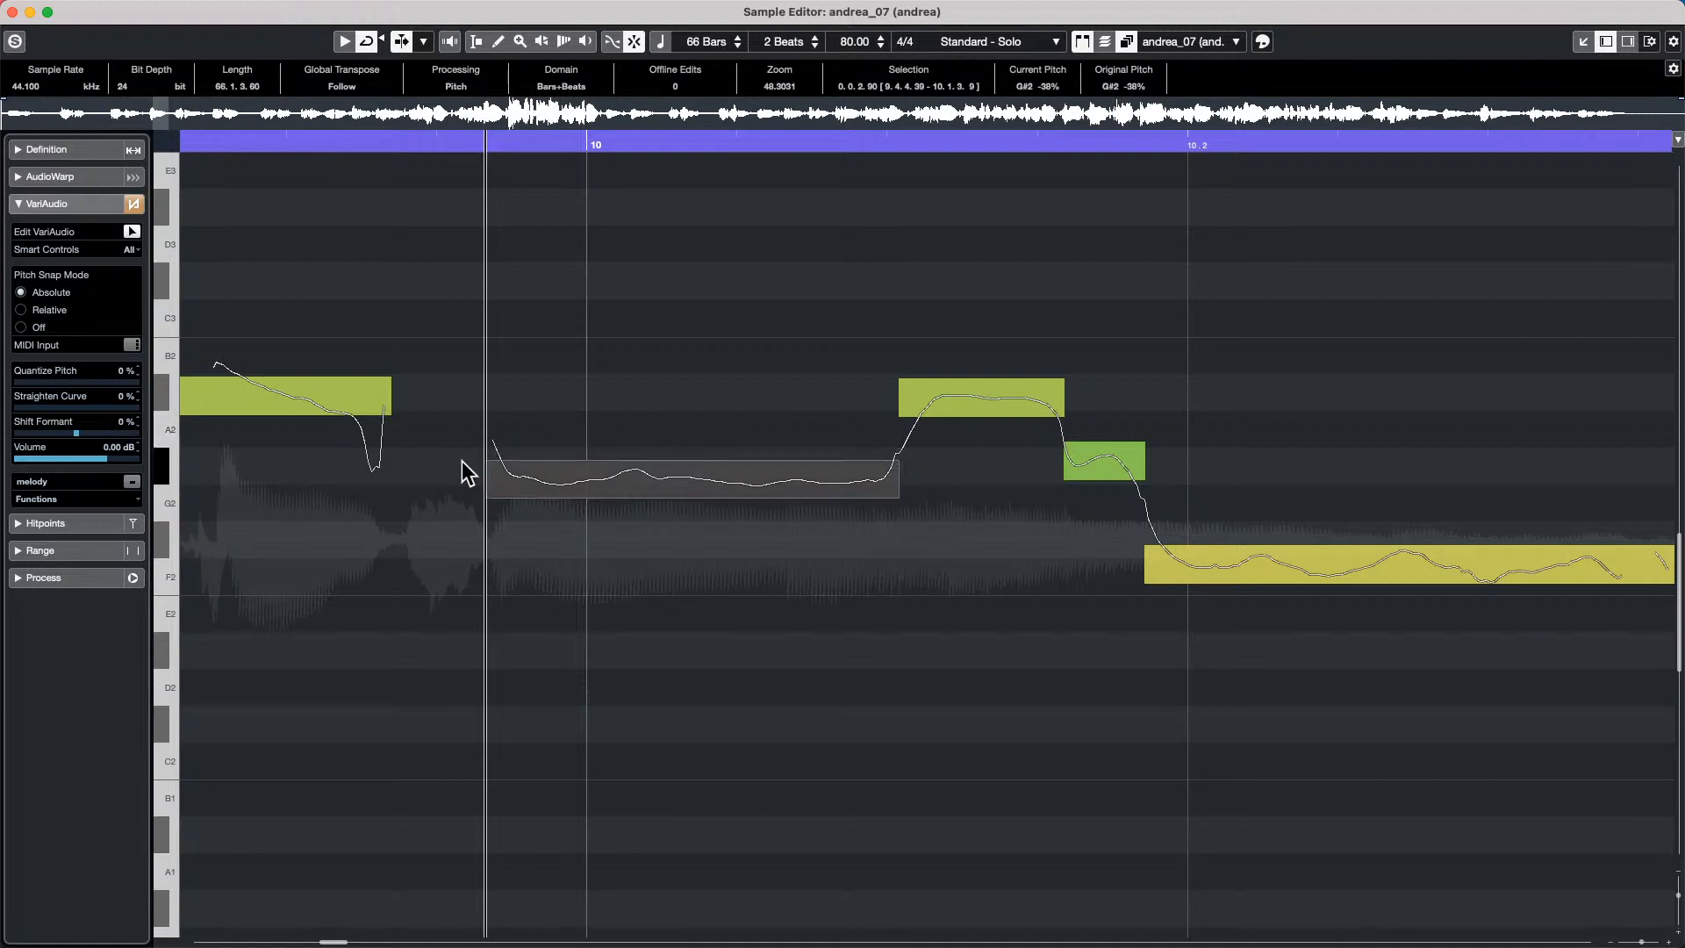
Shift the formant of the G#2 segment around bar 10 to 20% and try its volume control.
{"action": "mouse_move", "coordinate": [497, 478]}
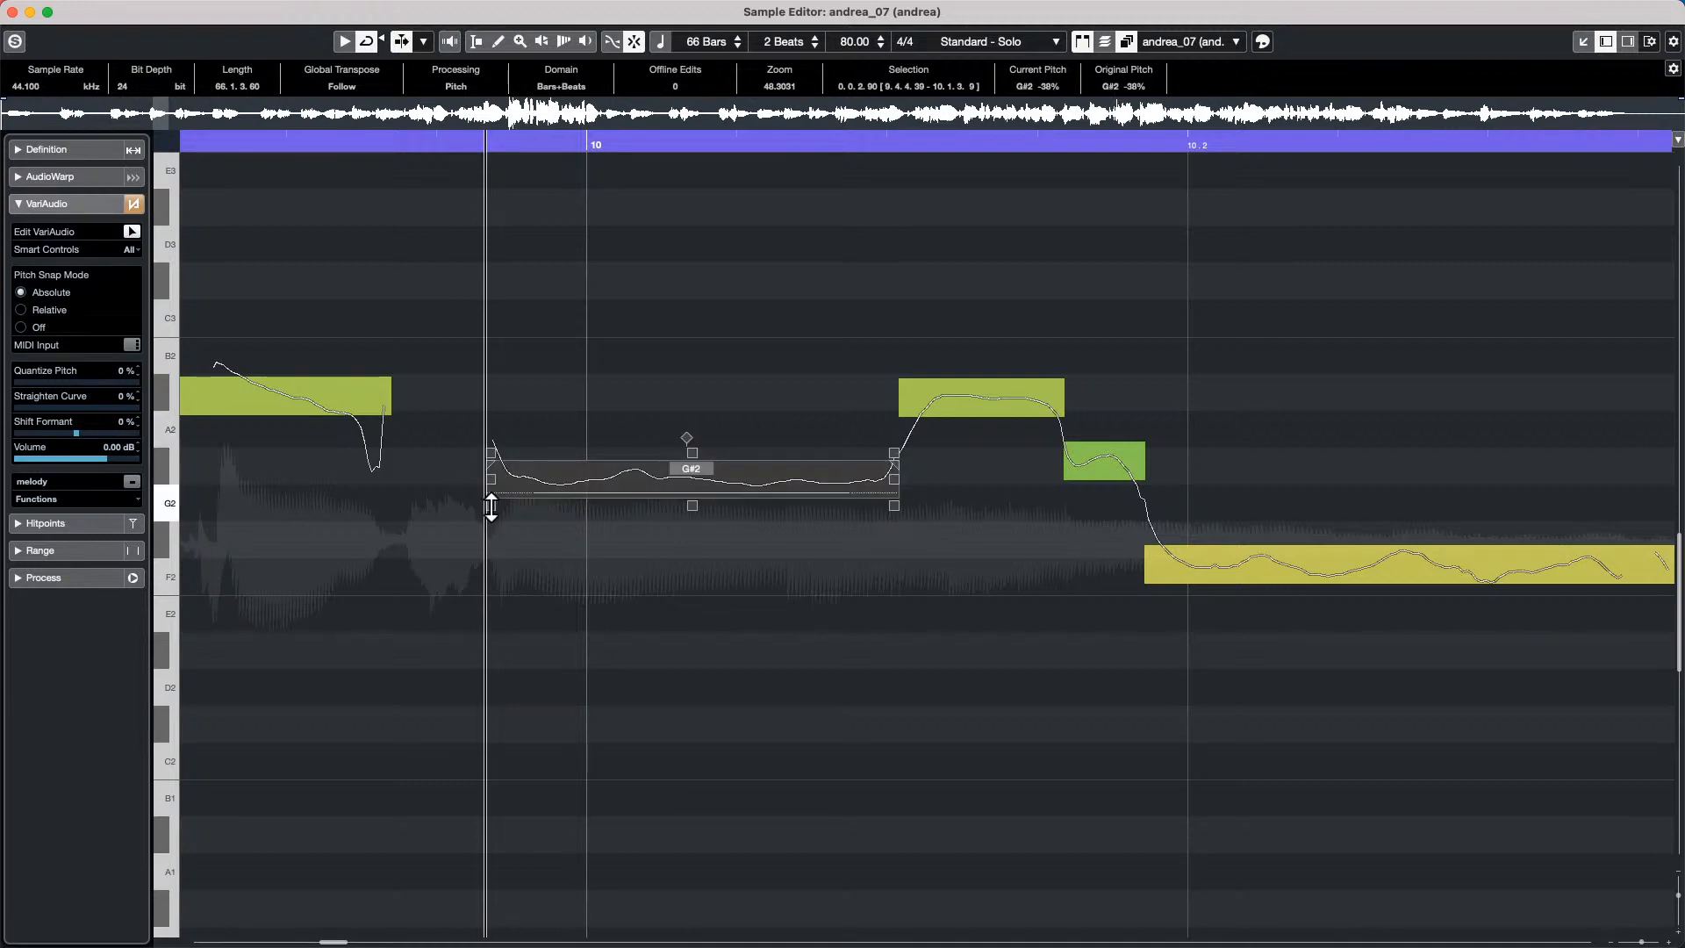
{"action": "left_click_drag", "start_coordinate": [491, 506], "coordinate": [500, 465]}
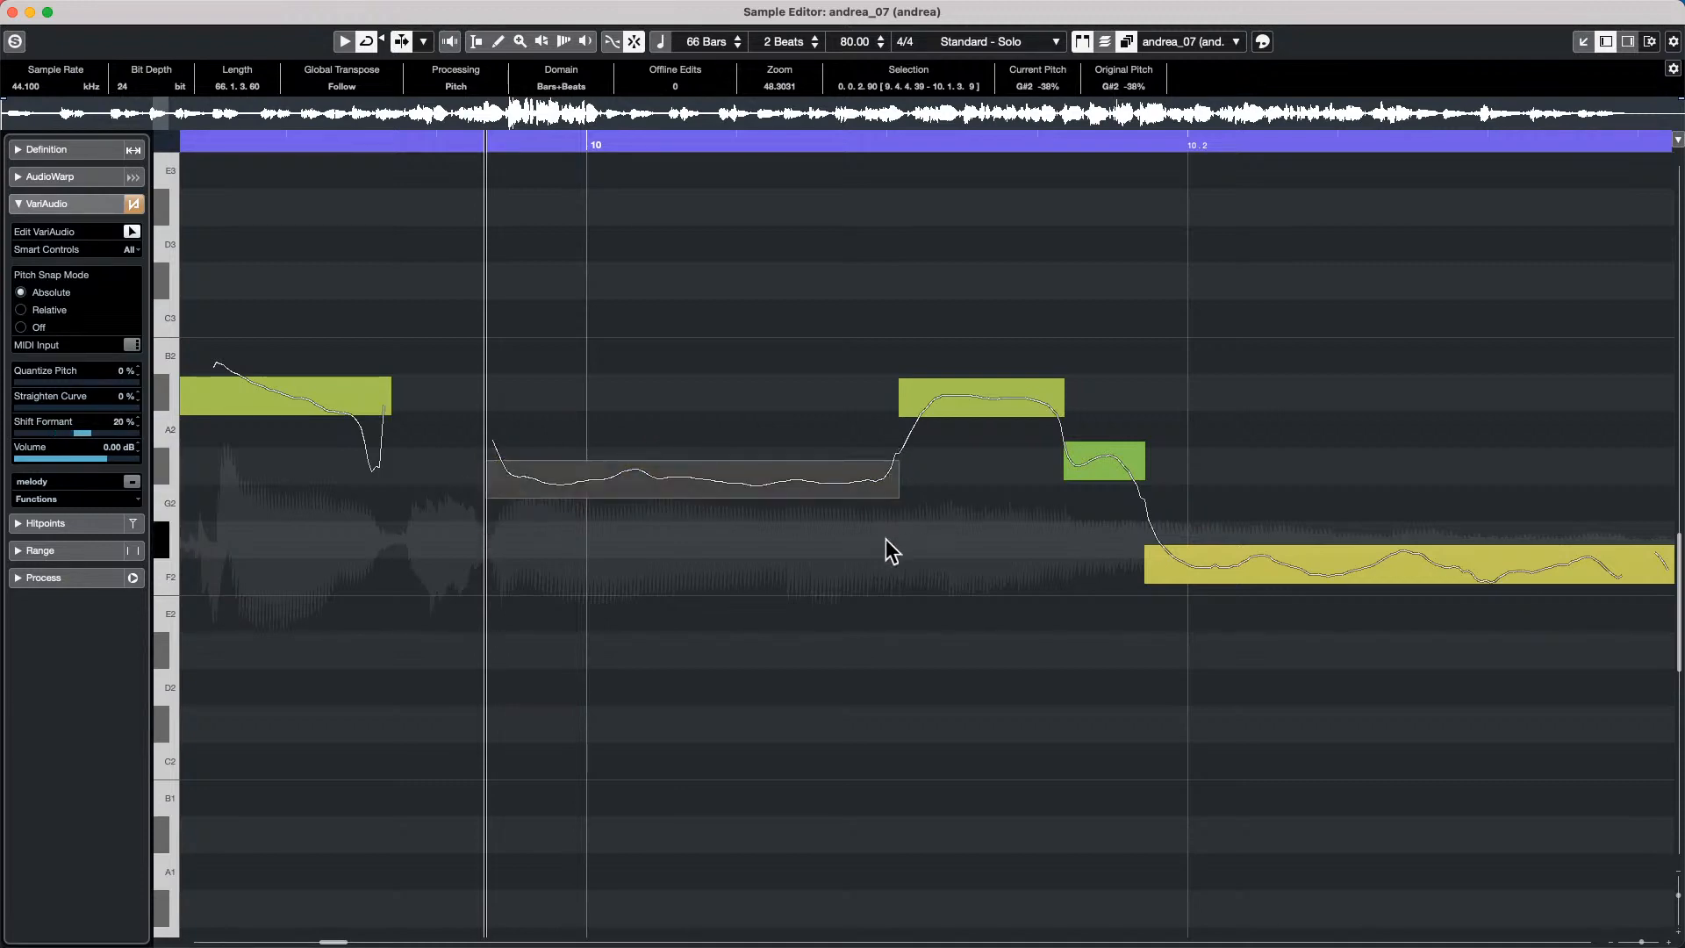
{"action": "mouse_move", "coordinate": [891, 502]}
{"action": "mouse_move", "coordinate": [897, 508]}
{"action": "left_mouse_down"}
{"action": "mouse_move", "coordinate": [887, 556]}
{"action": "mouse_move", "coordinate": [895, 477]}
{"action": "mouse_move", "coordinate": [909, 506]}
{"action": "left_mouse_up"}
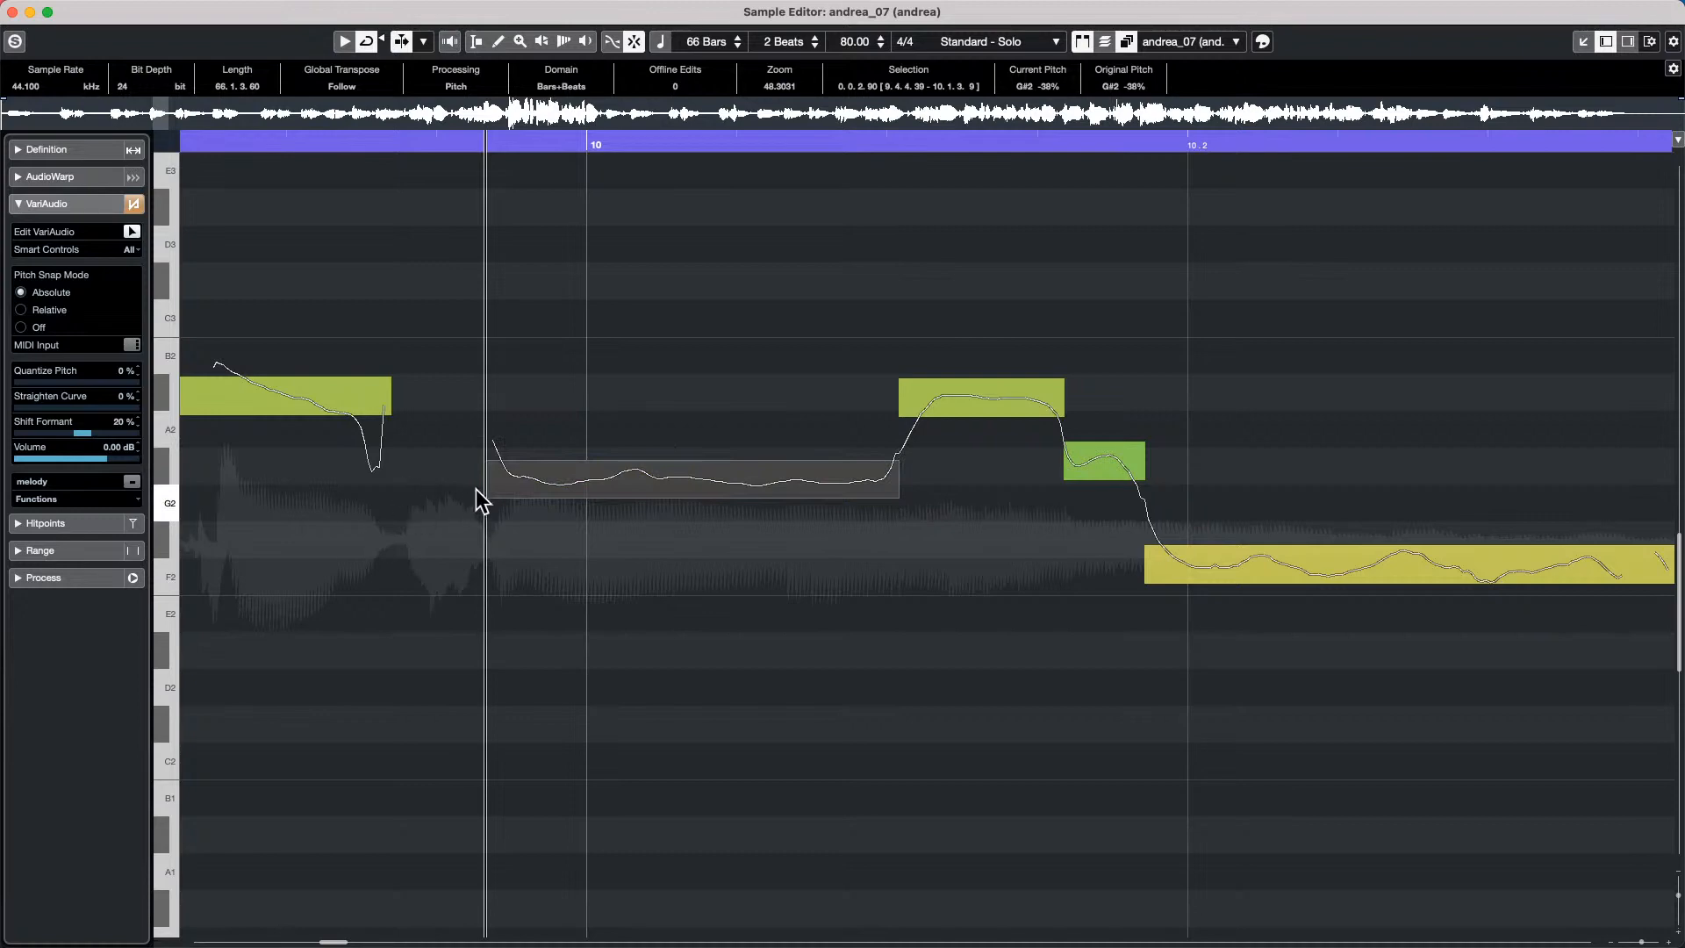
Warp the G#2 segment around bar 10 so it starts later and ends earlier, at 10.1.2.98.
{"action": "mouse_move", "coordinate": [487, 478]}
{"action": "mouse_move", "coordinate": [492, 477]}
{"action": "left_mouse_down"}
{"action": "mouse_move", "coordinate": [583, 480]}
{"action": "mouse_move", "coordinate": [436, 478]}
{"action": "mouse_move", "coordinate": [518, 478]}
{"action": "left_mouse_up"}
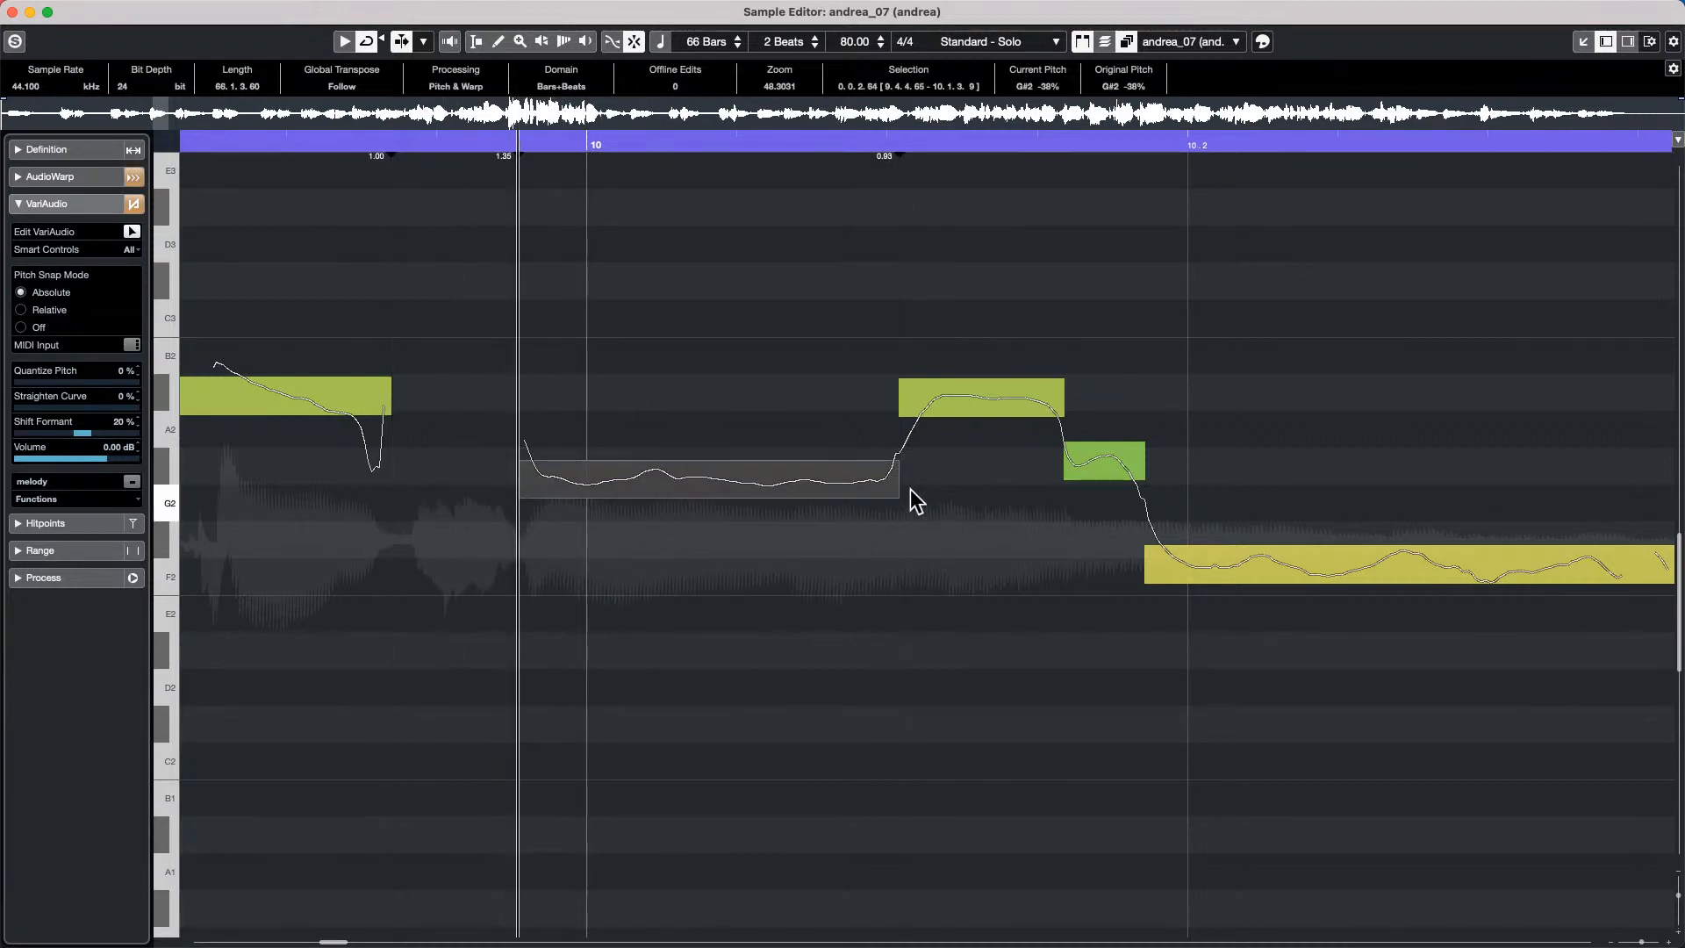
{"action": "mouse_move", "coordinate": [892, 488]}
{"action": "left_click_drag", "start_coordinate": [891, 477], "coordinate": [860, 479]}
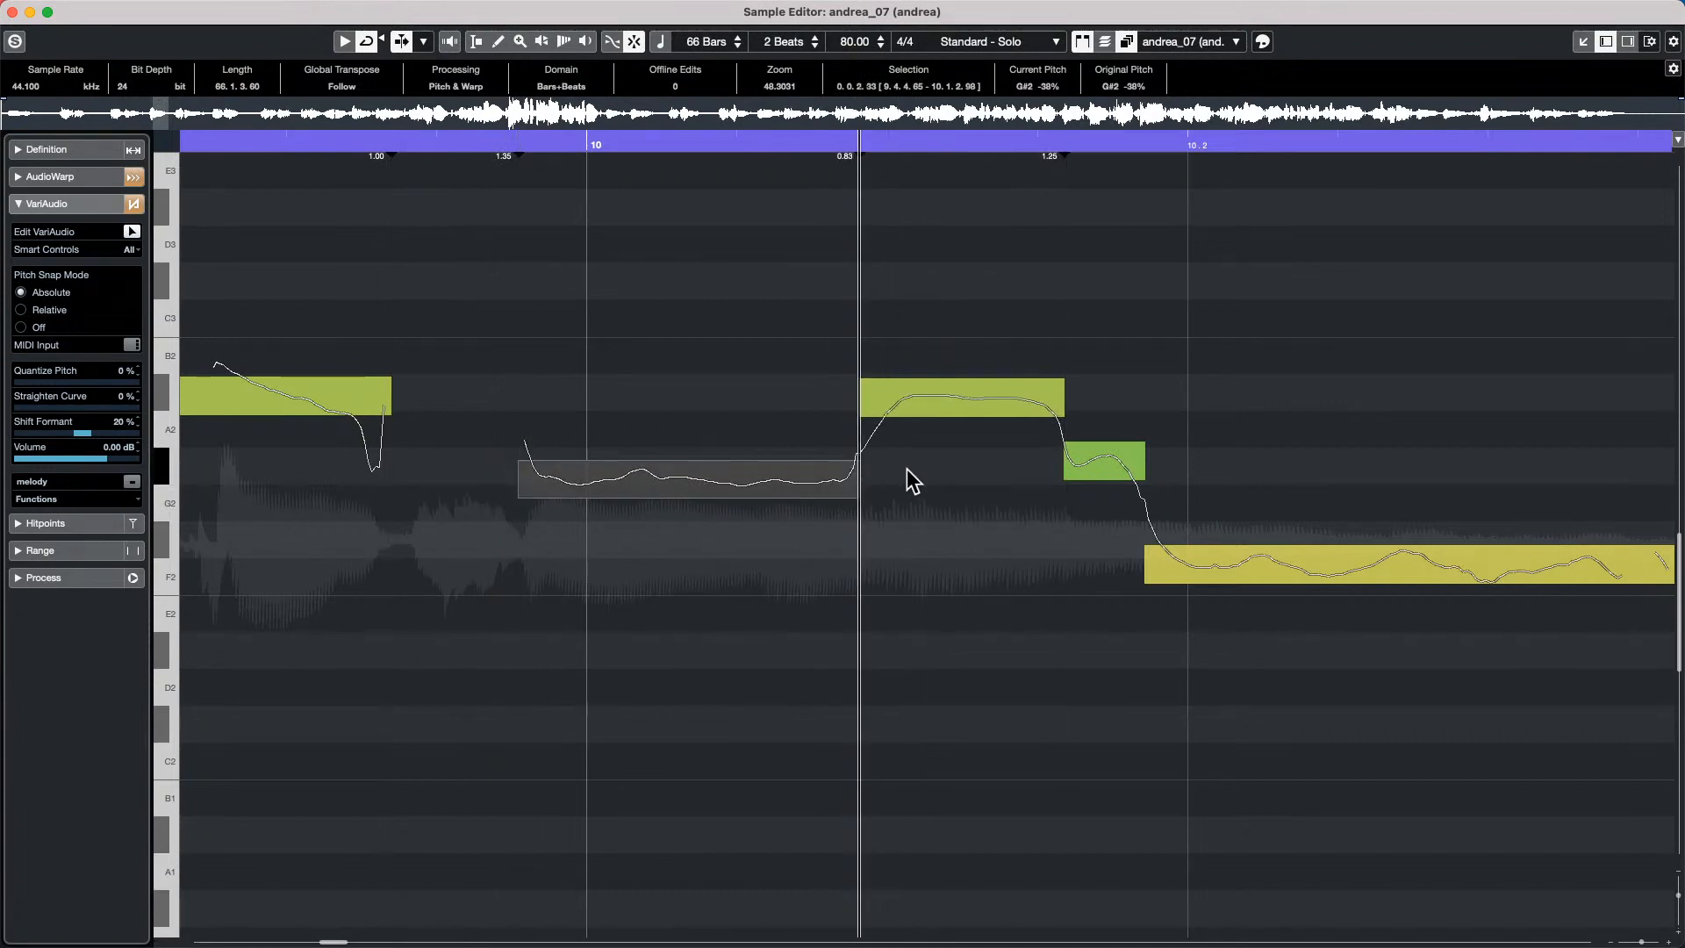
Close the separate Sample Editor window and view the Arrangement track's marker list in its own window.
{"action": "left_click", "coordinate": [12, 12]}
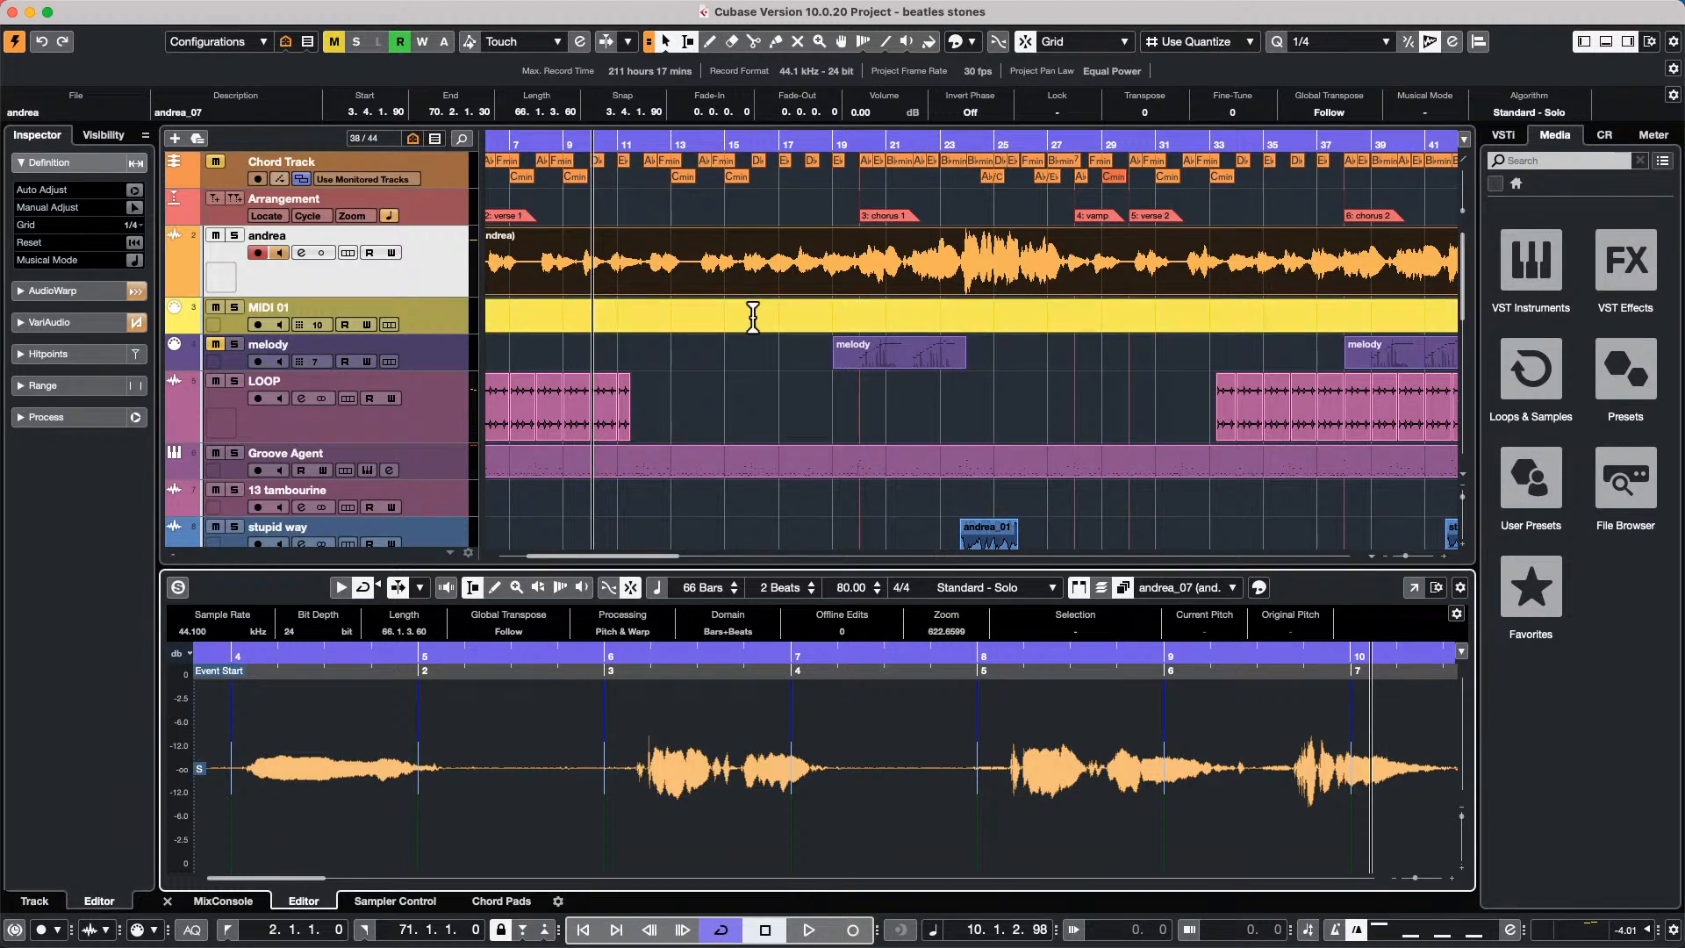
{"action": "left_click", "coordinate": [451, 207]}
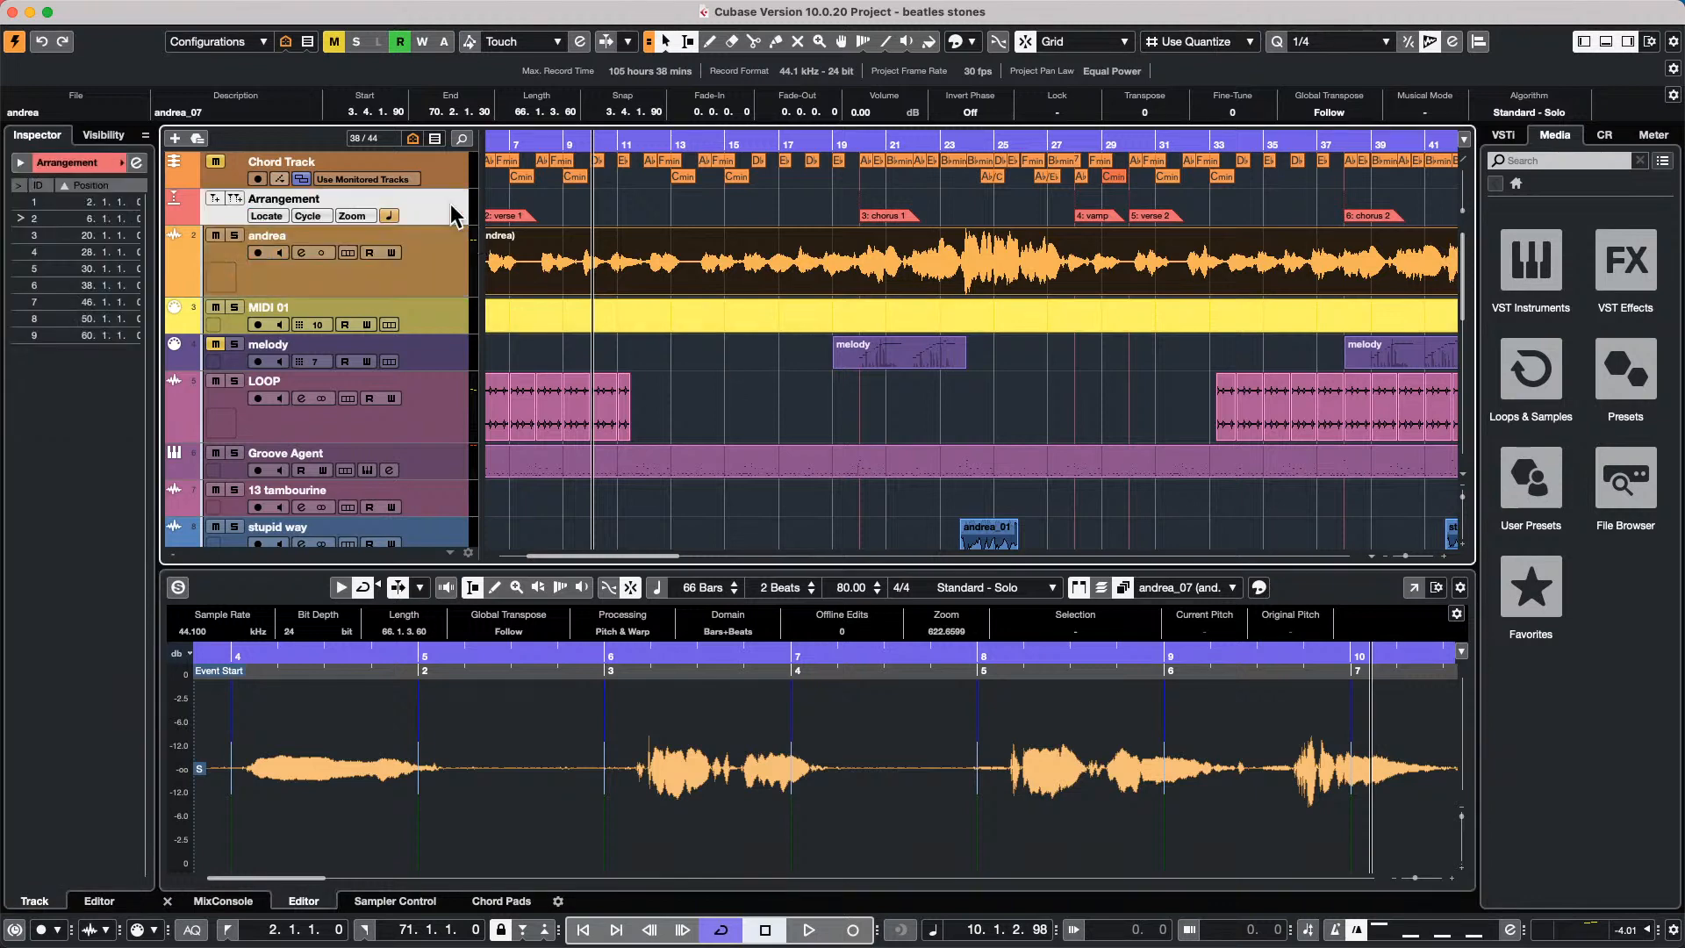
{"action": "left_click", "coordinate": [136, 163]}
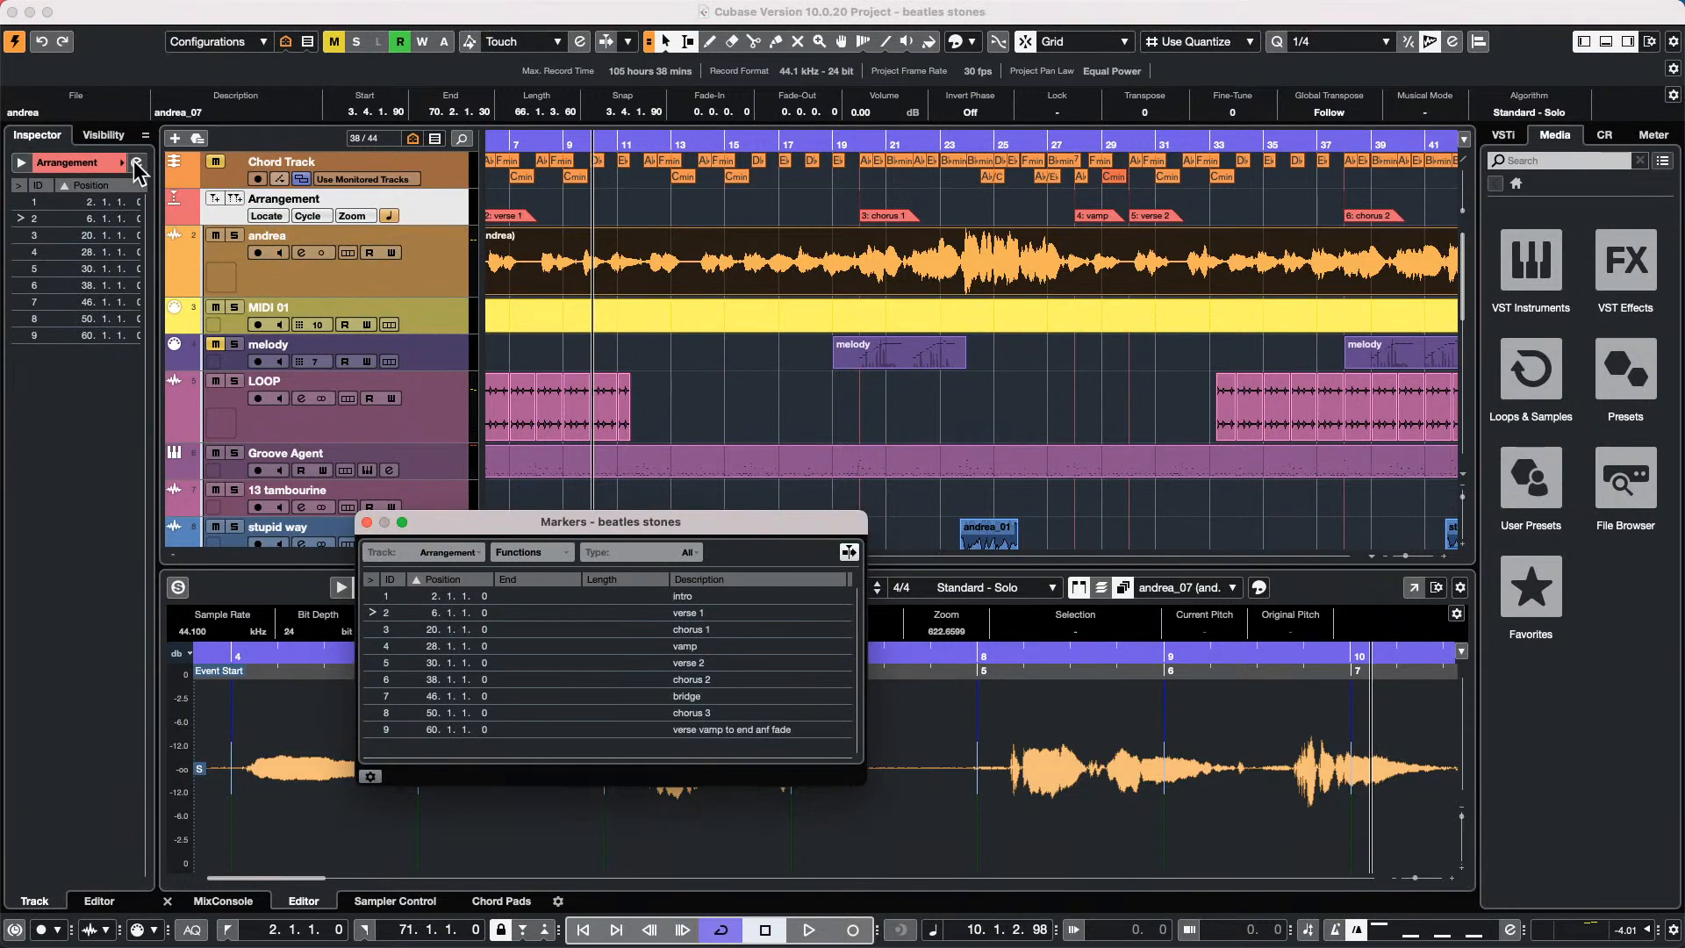
{"action": "left_click", "coordinate": [366, 522]}
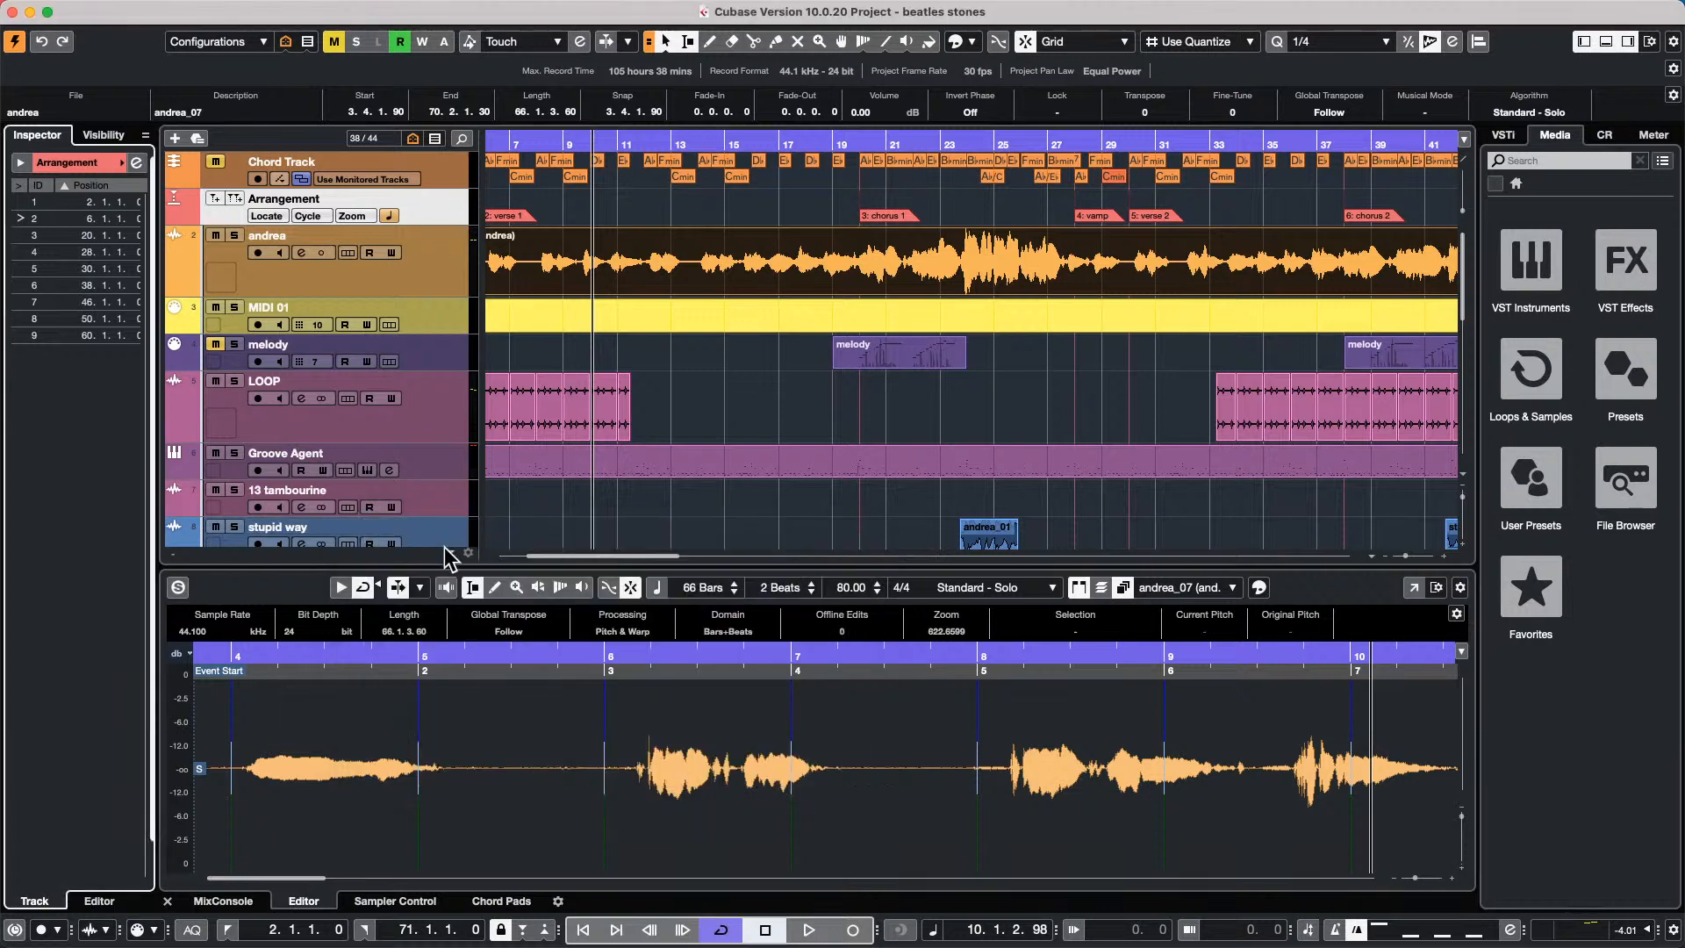
Toggle the Markers window open and closed repeatedly, leaving it closed.
{"action": "key", "text": "super+m"}
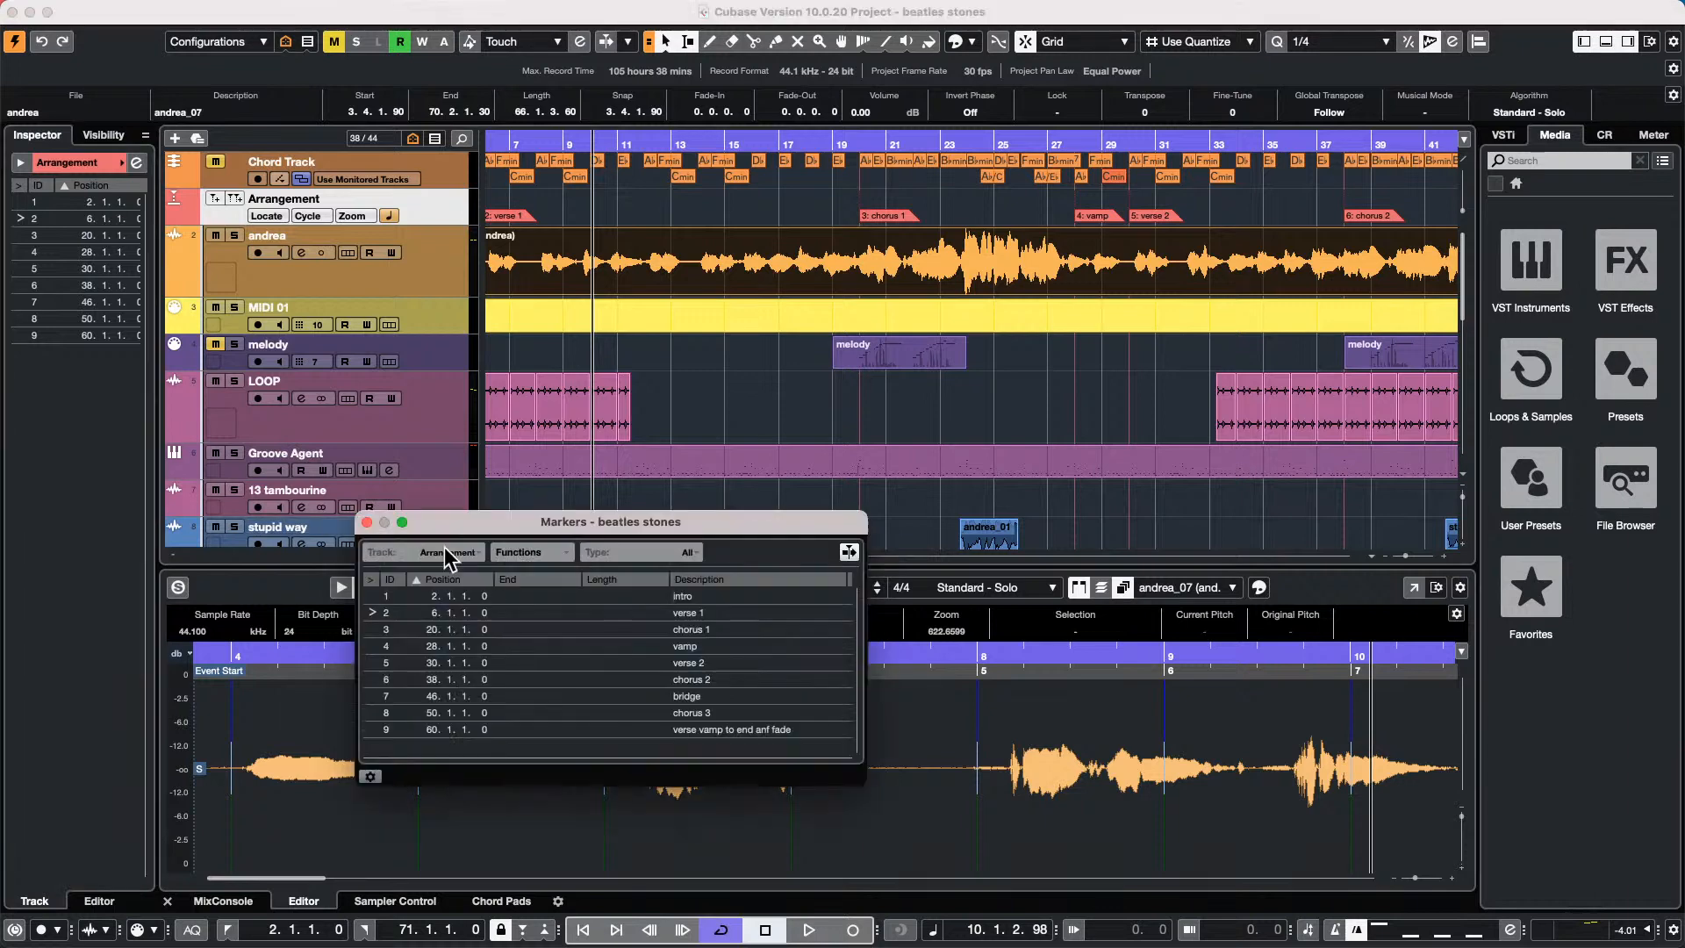
{"action": "key", "text": "super+m"}
{"action": "key", "text": "super+m"}
{"action": "key", "text": "super+m"}
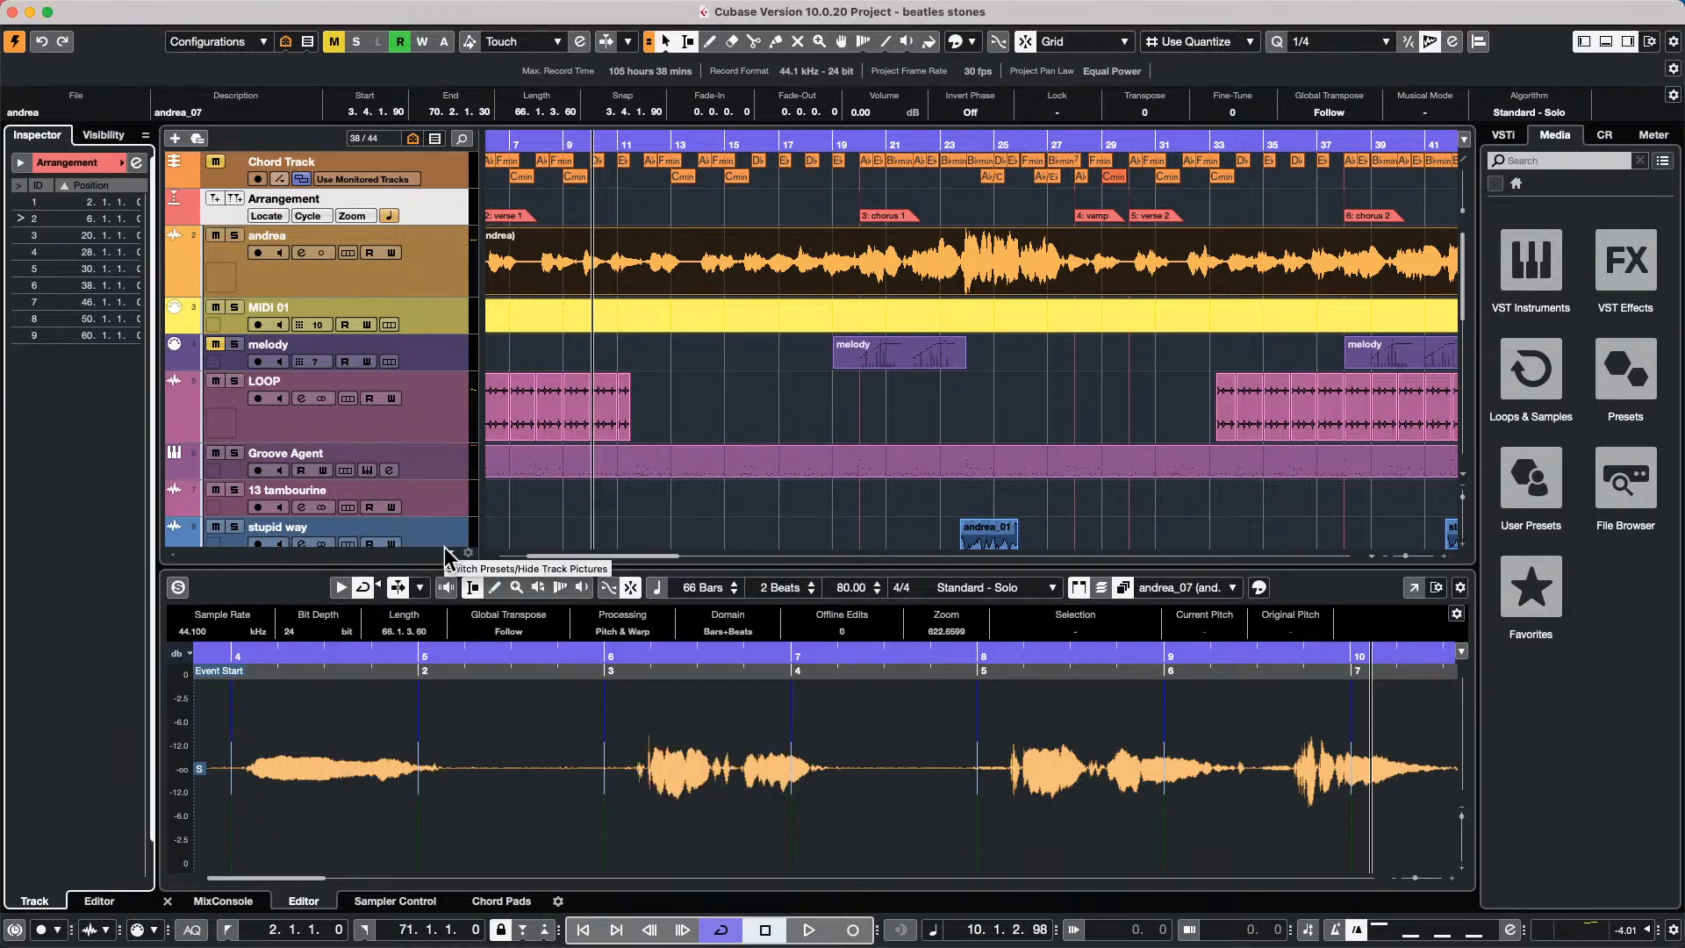
Open the Markers window to view the song sections listed on the Arrangement marker track.
{"action": "key", "text": "super+m"}
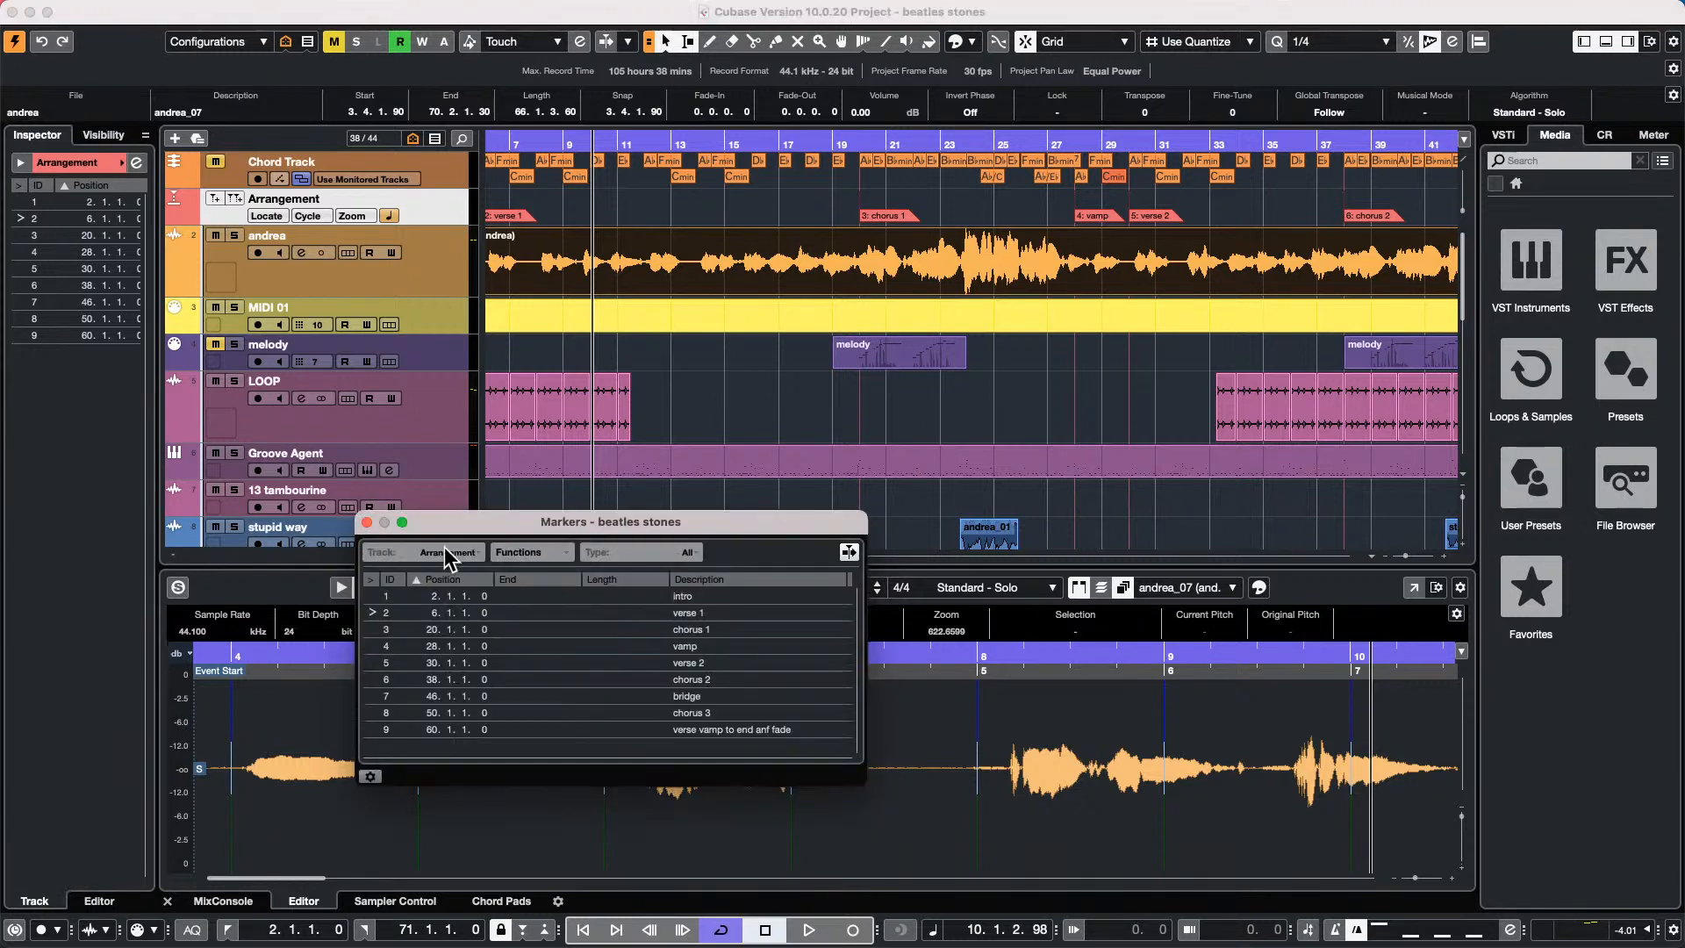
{"action": "left_click", "coordinate": [367, 522]}
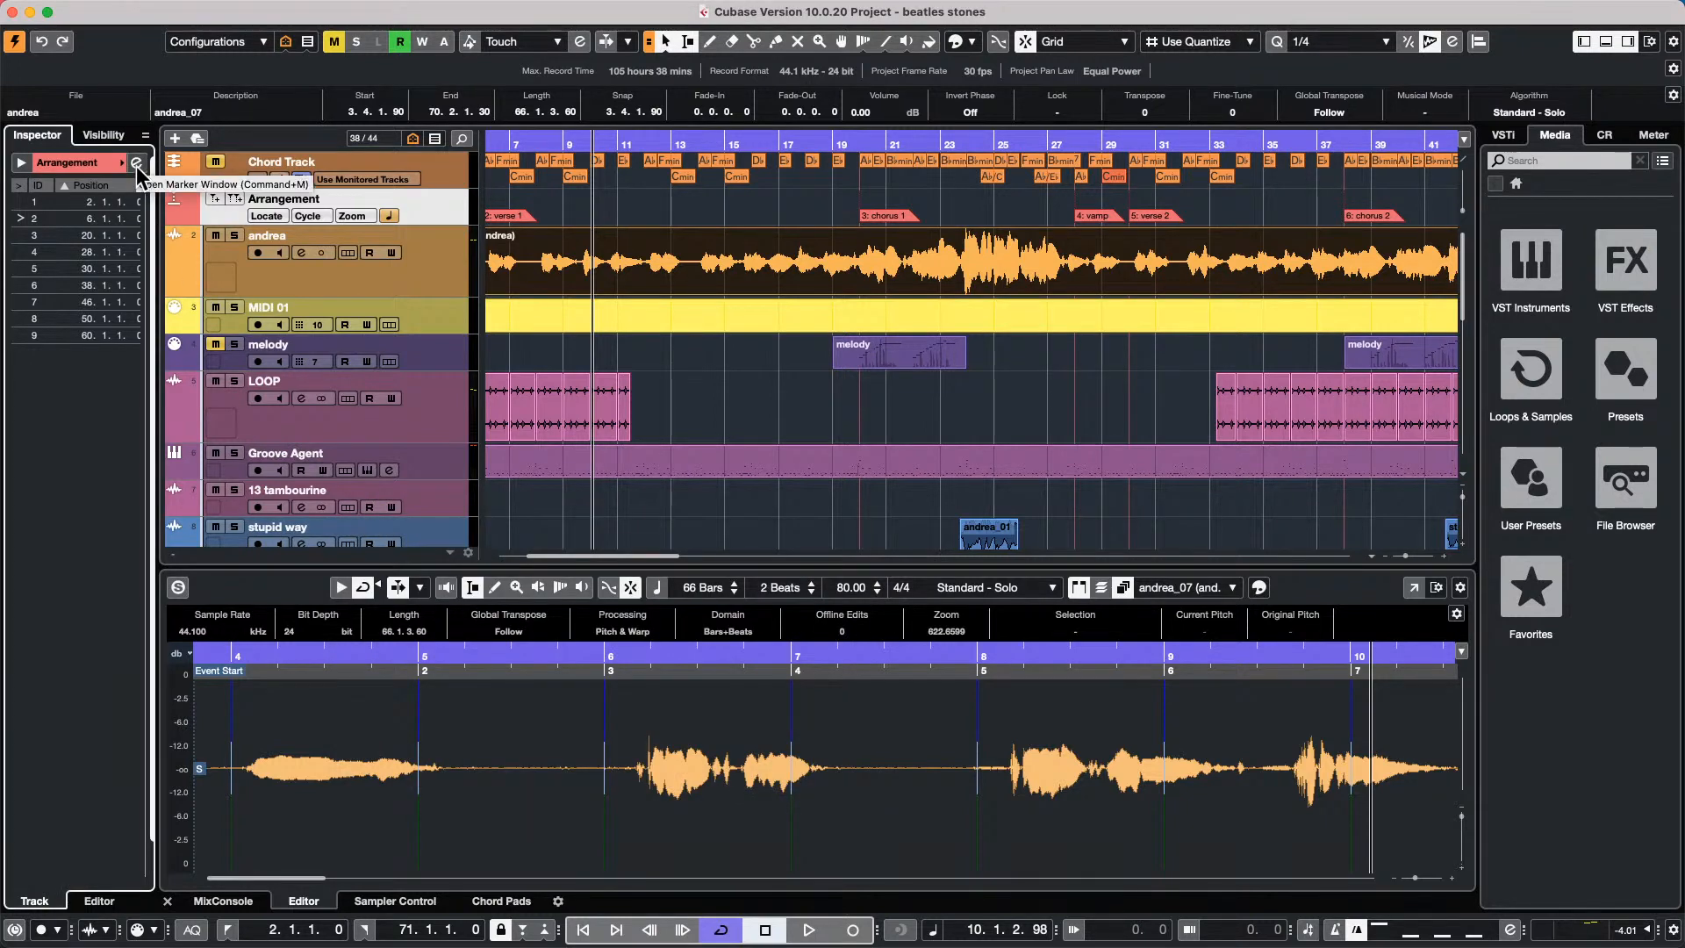
{"action": "left_click", "coordinate": [135, 163]}
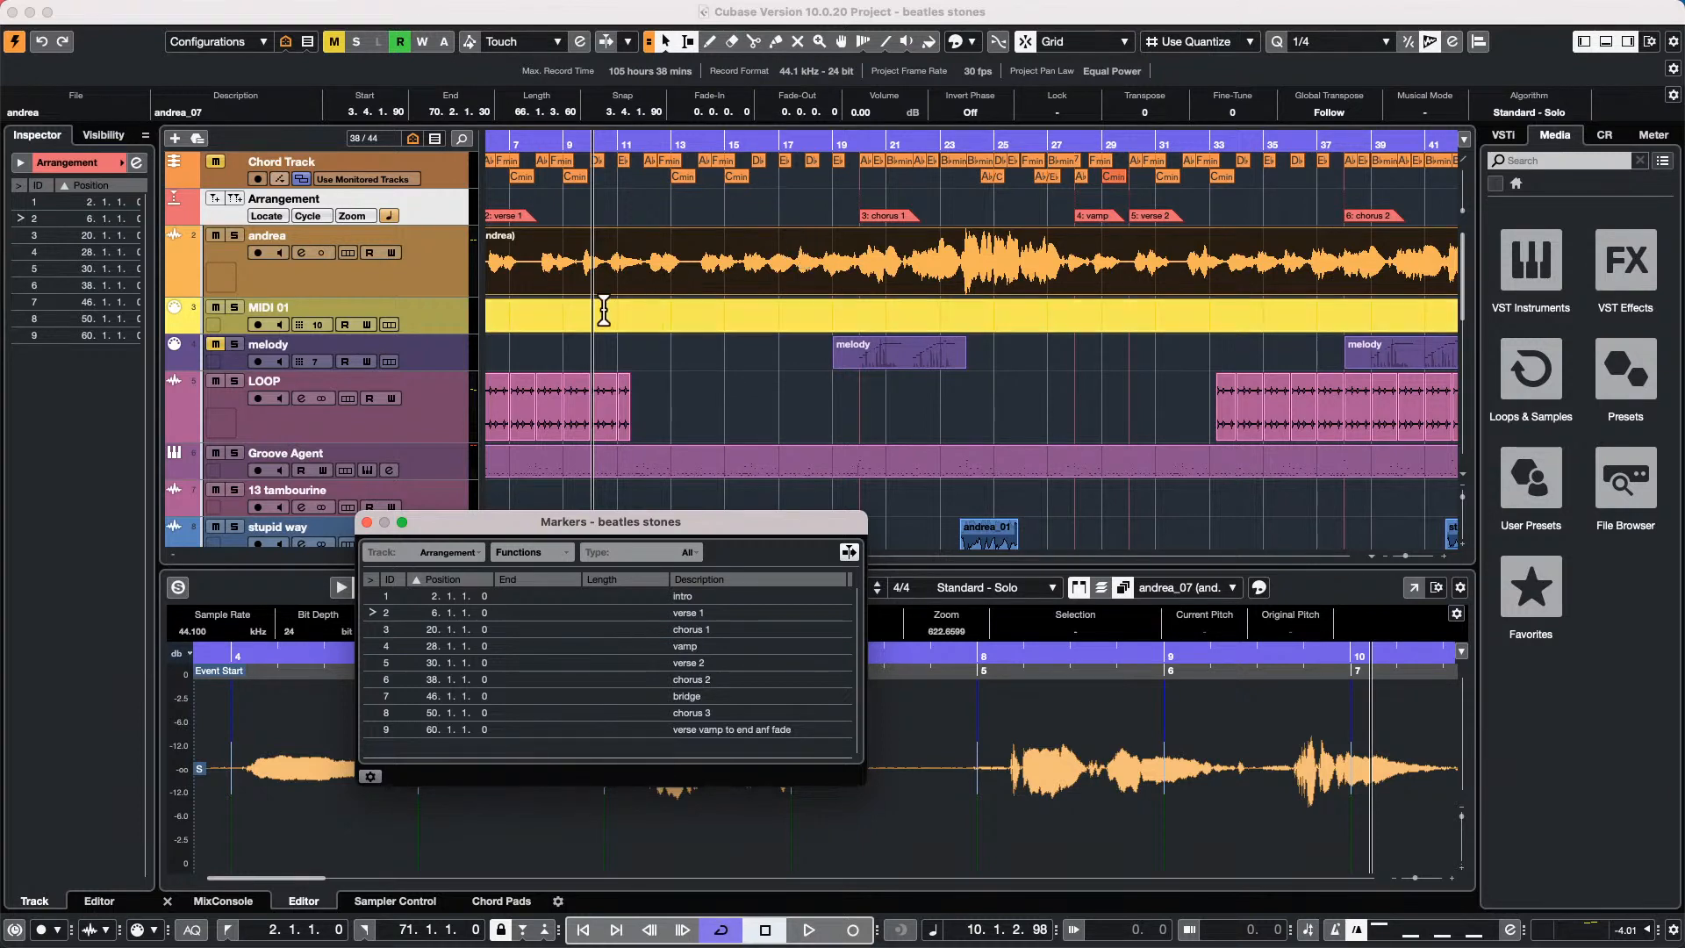
{"action": "mouse_move", "coordinate": [841, 928]}
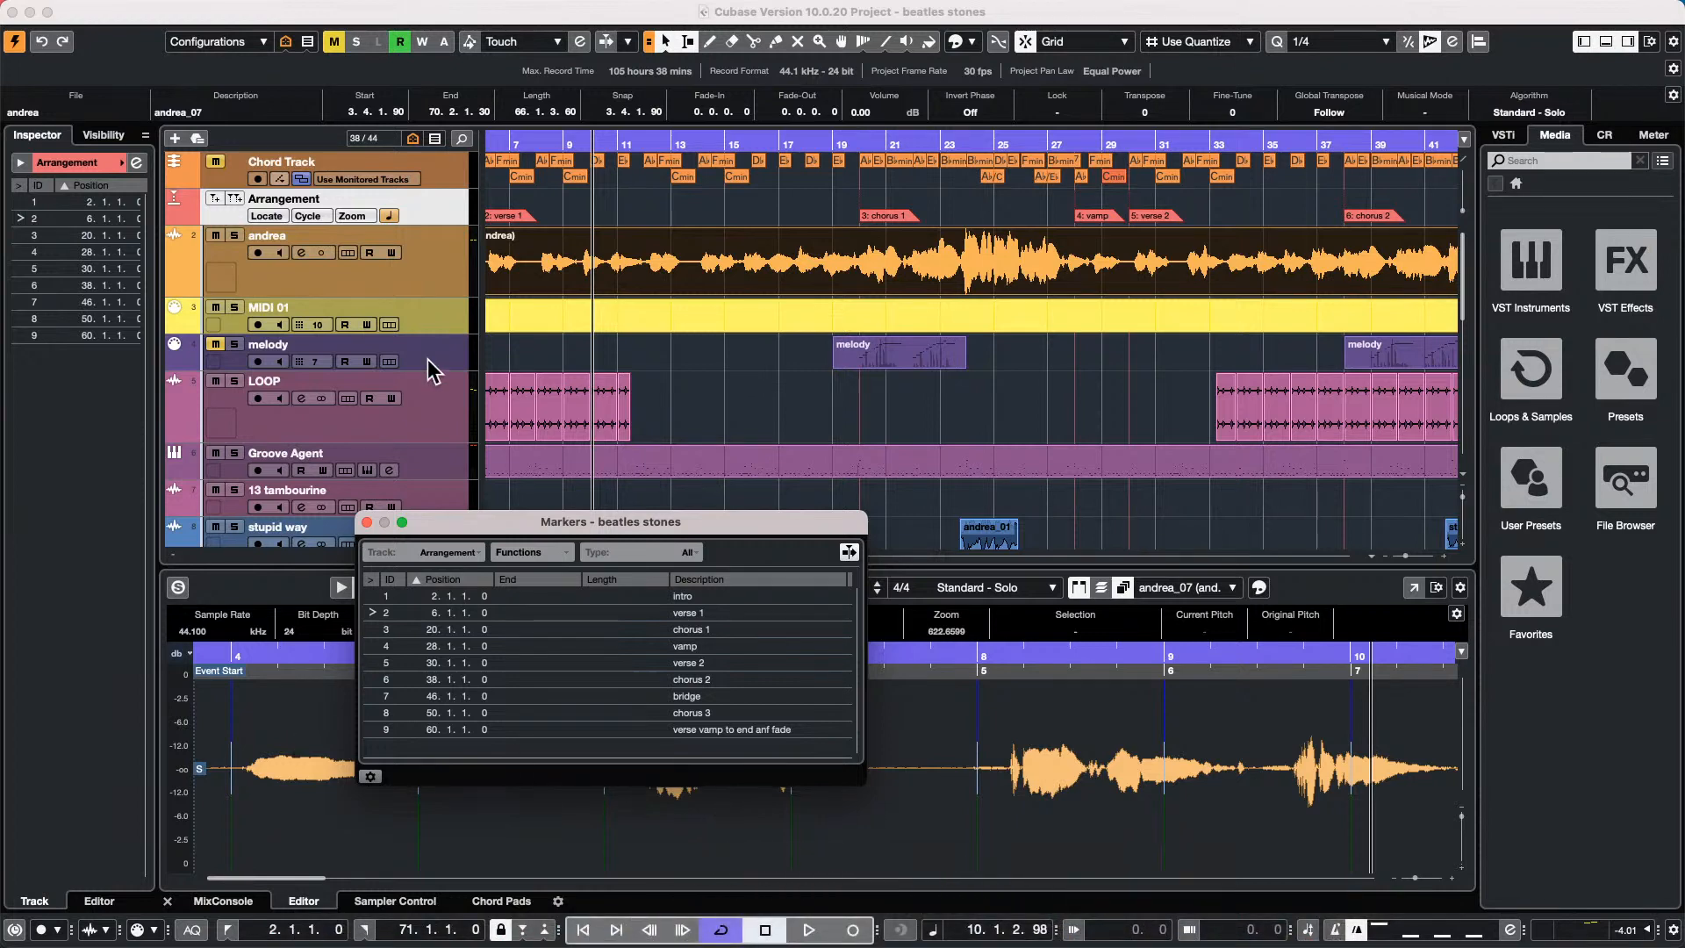
Start playback and add a stereo MonoDelay FX channel to the second send of the vocal track.
{"action": "left_click", "coordinate": [440, 280]}
{"action": "key", "text": "space"}
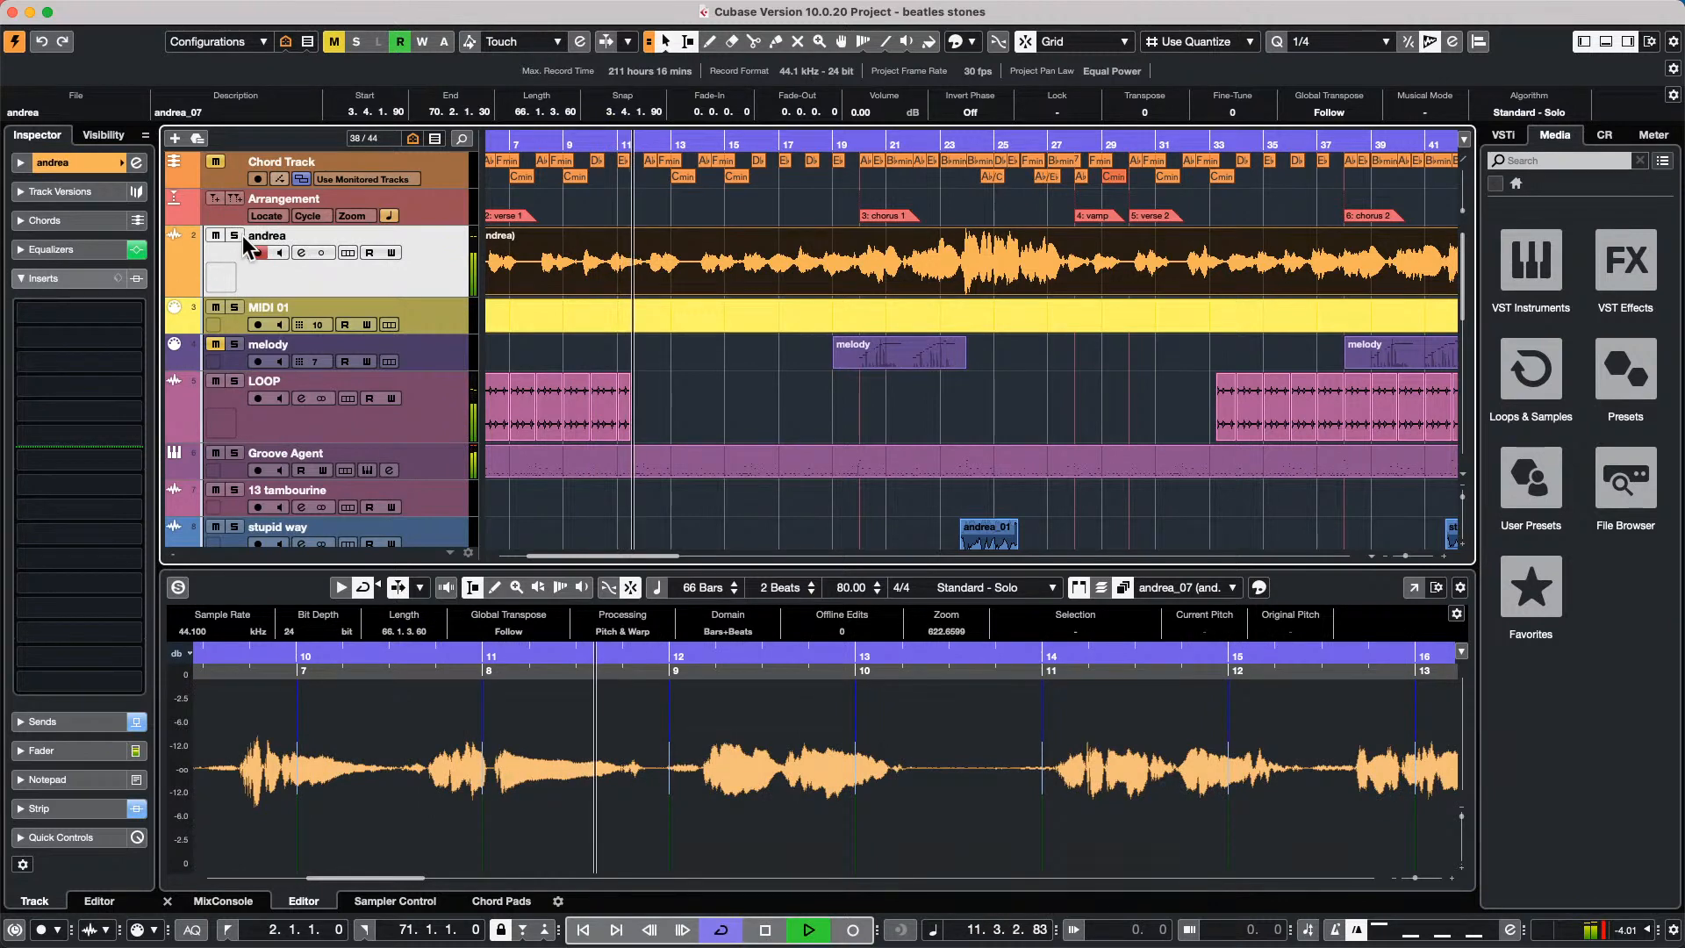
{"action": "left_click", "coordinate": [79, 723]}
{"action": "right_click", "coordinate": [82, 374]}
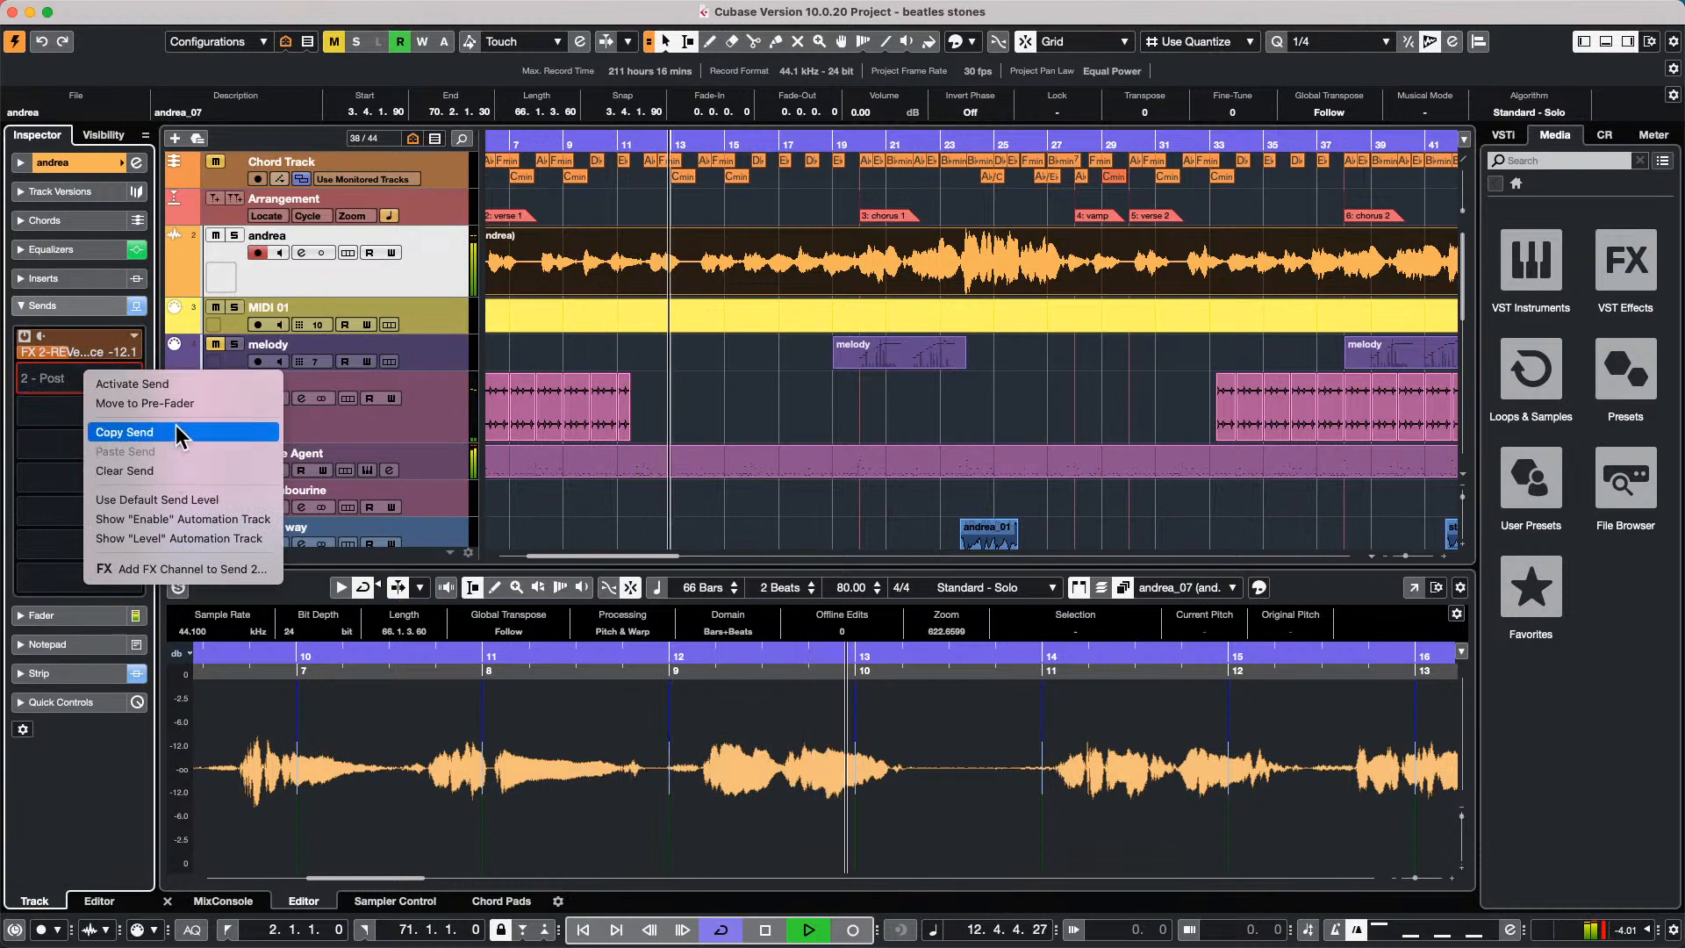
{"action": "left_click", "coordinate": [162, 568]}
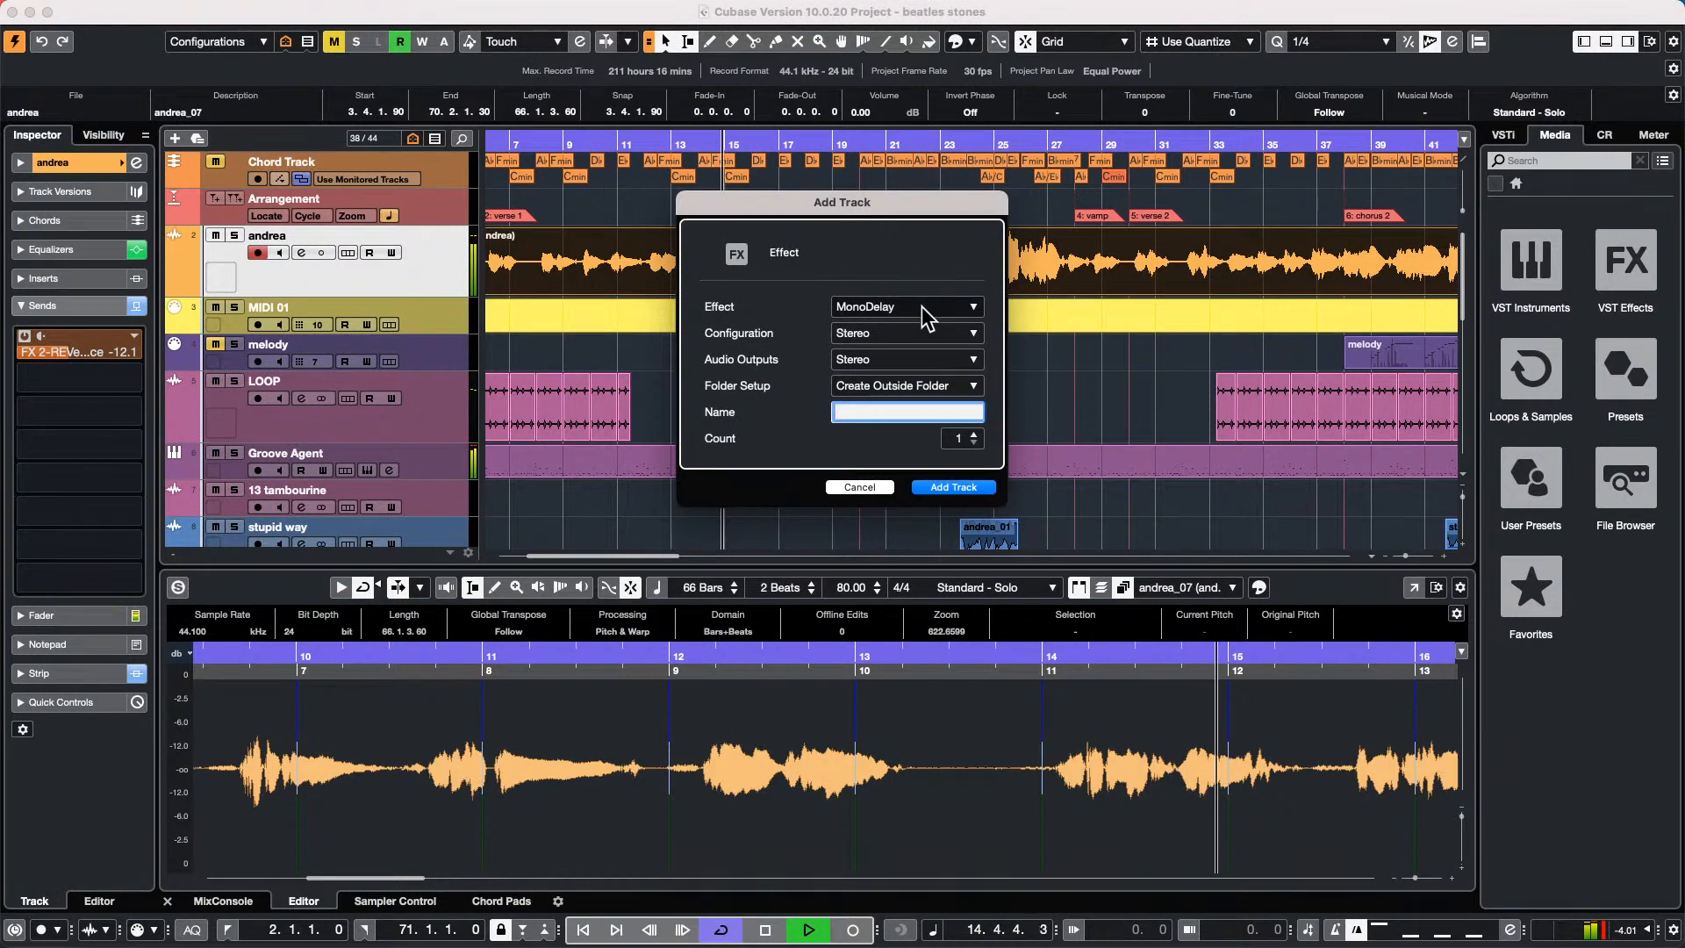
{"action": "left_click", "coordinate": [954, 488]}
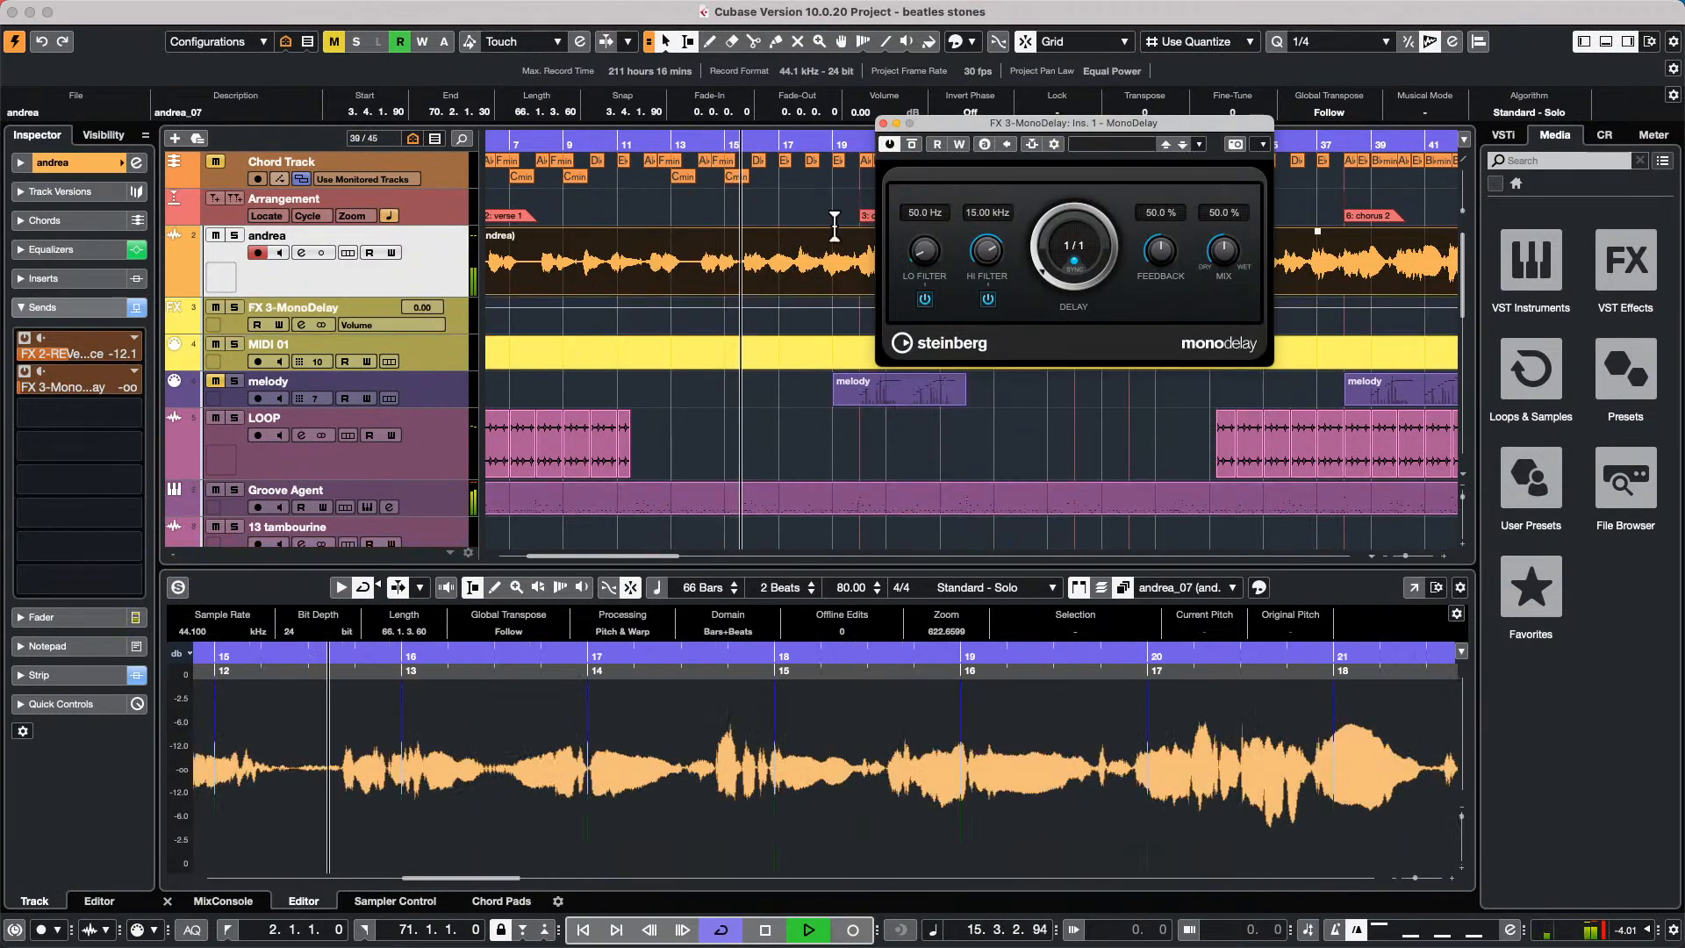
Set the MonoDelay time to 1/4 and raise the vocal track's delay send to about -14.2 dB.
{"action": "left_click_drag", "start_coordinate": [1033, 297], "coordinate": [1031, 253]}
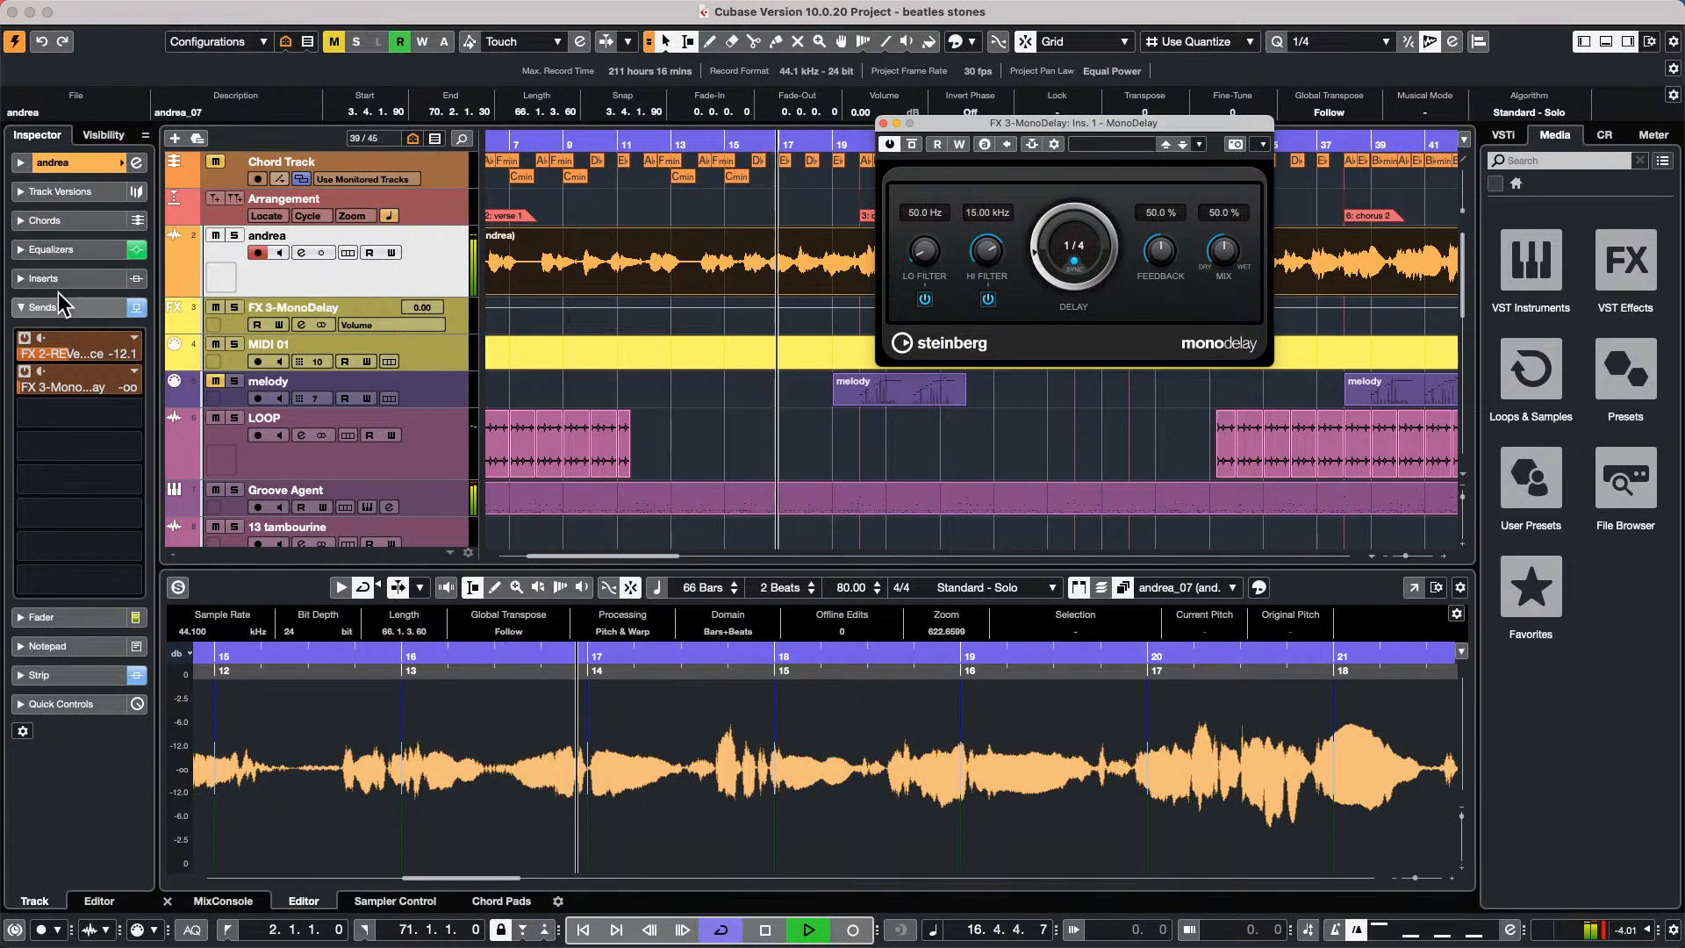
{"action": "left_click", "coordinate": [45, 383]}
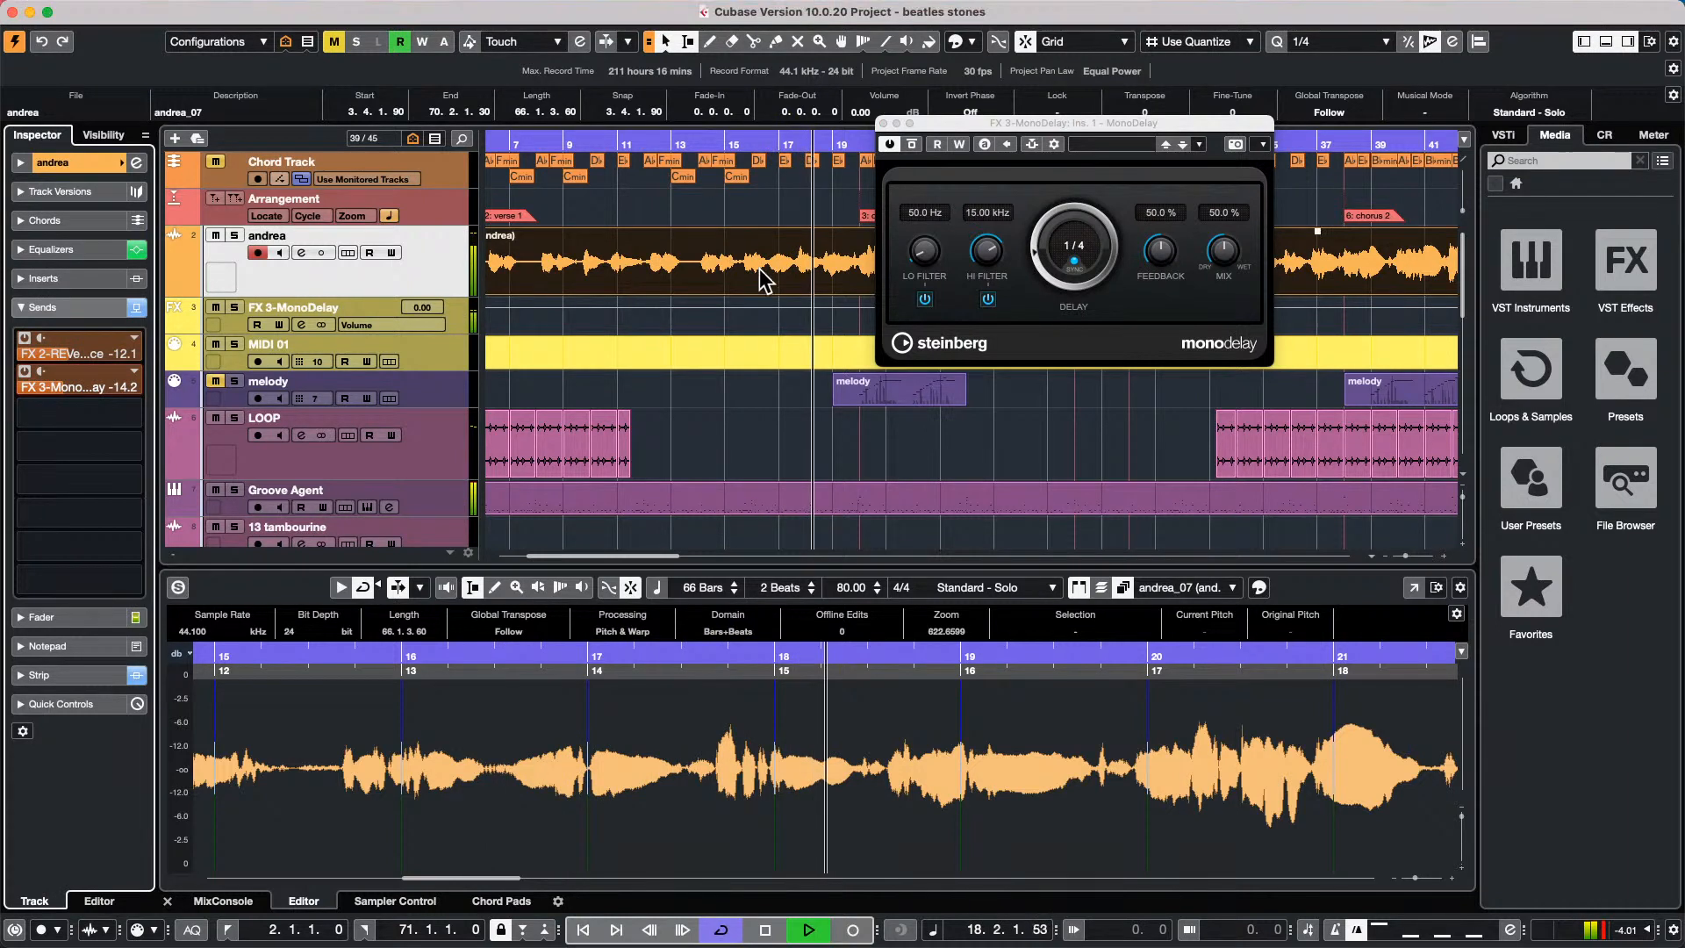
Solo the vocal track and audition the tempo-synced delay in playback from about bar 12.
{"action": "left_click", "coordinate": [235, 237]}
{"action": "key", "text": "space"}
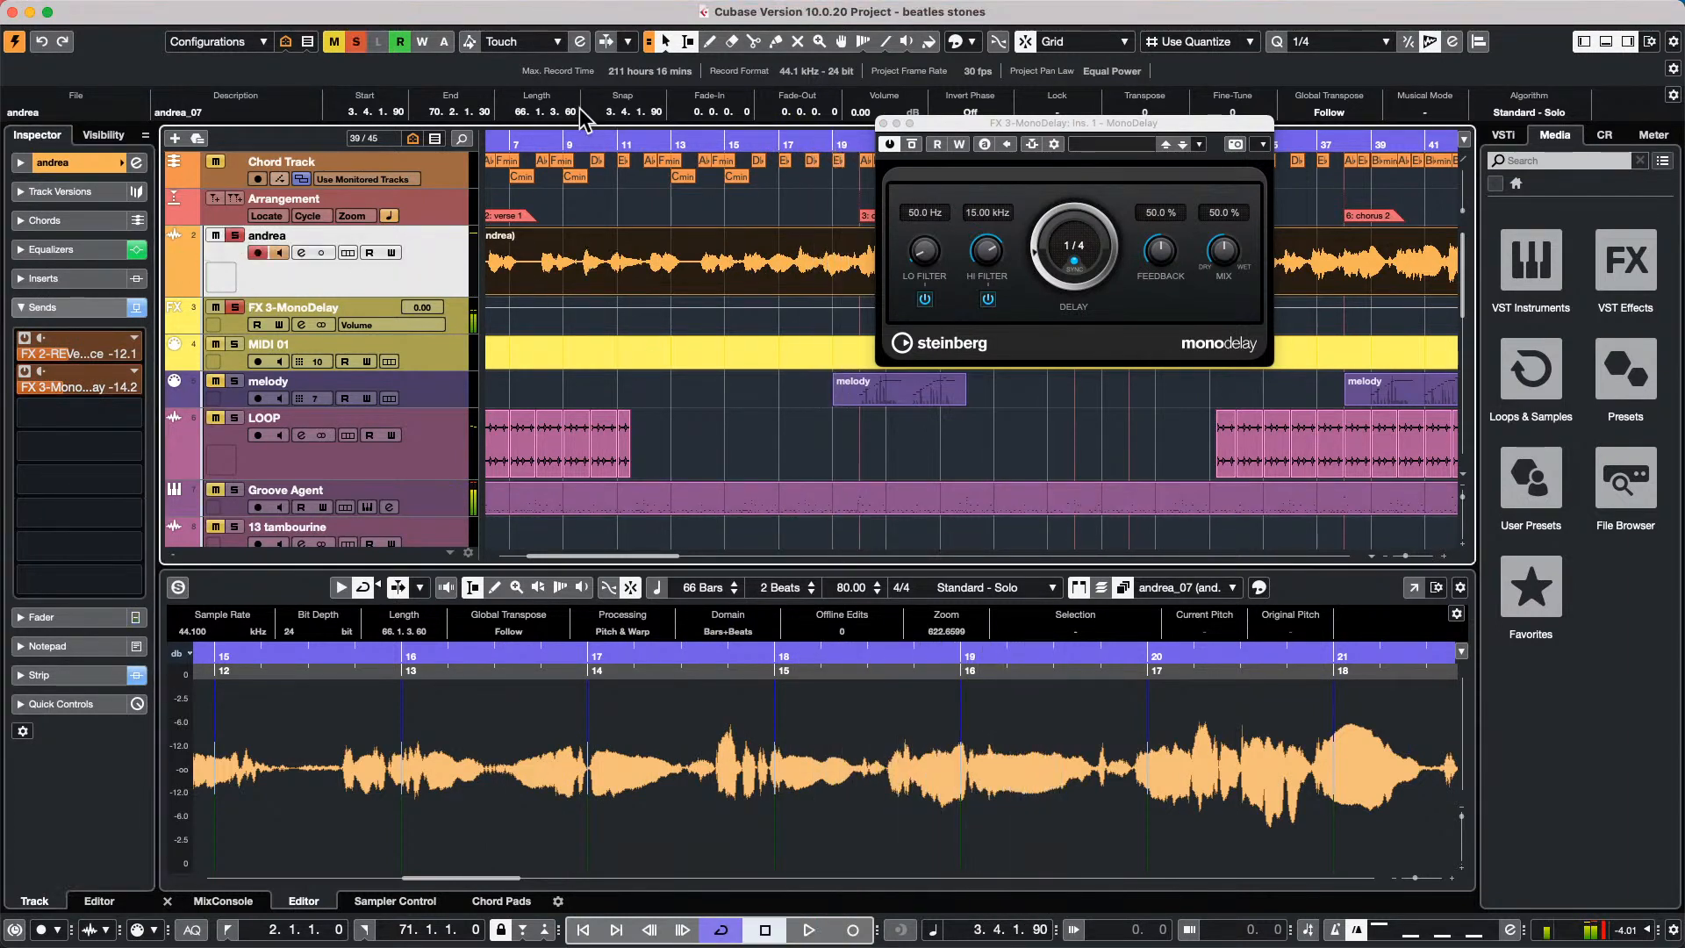
{"action": "left_click", "coordinate": [1074, 265]}
{"action": "left_click", "coordinate": [1074, 265]}
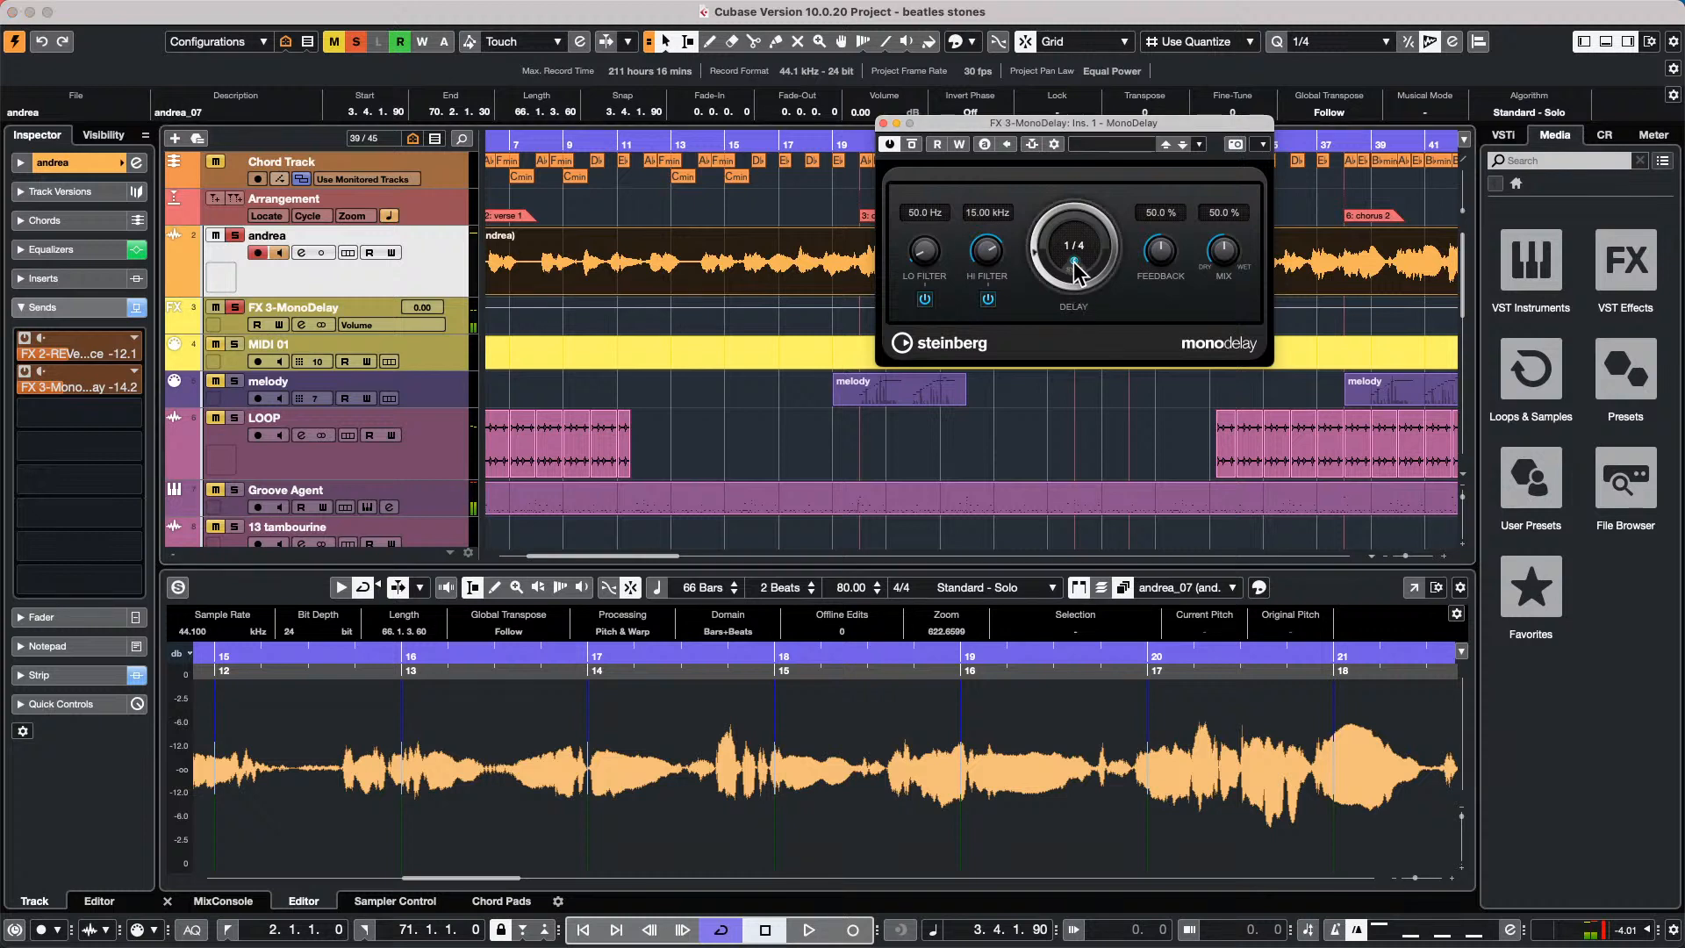
{"action": "key", "text": "space"}
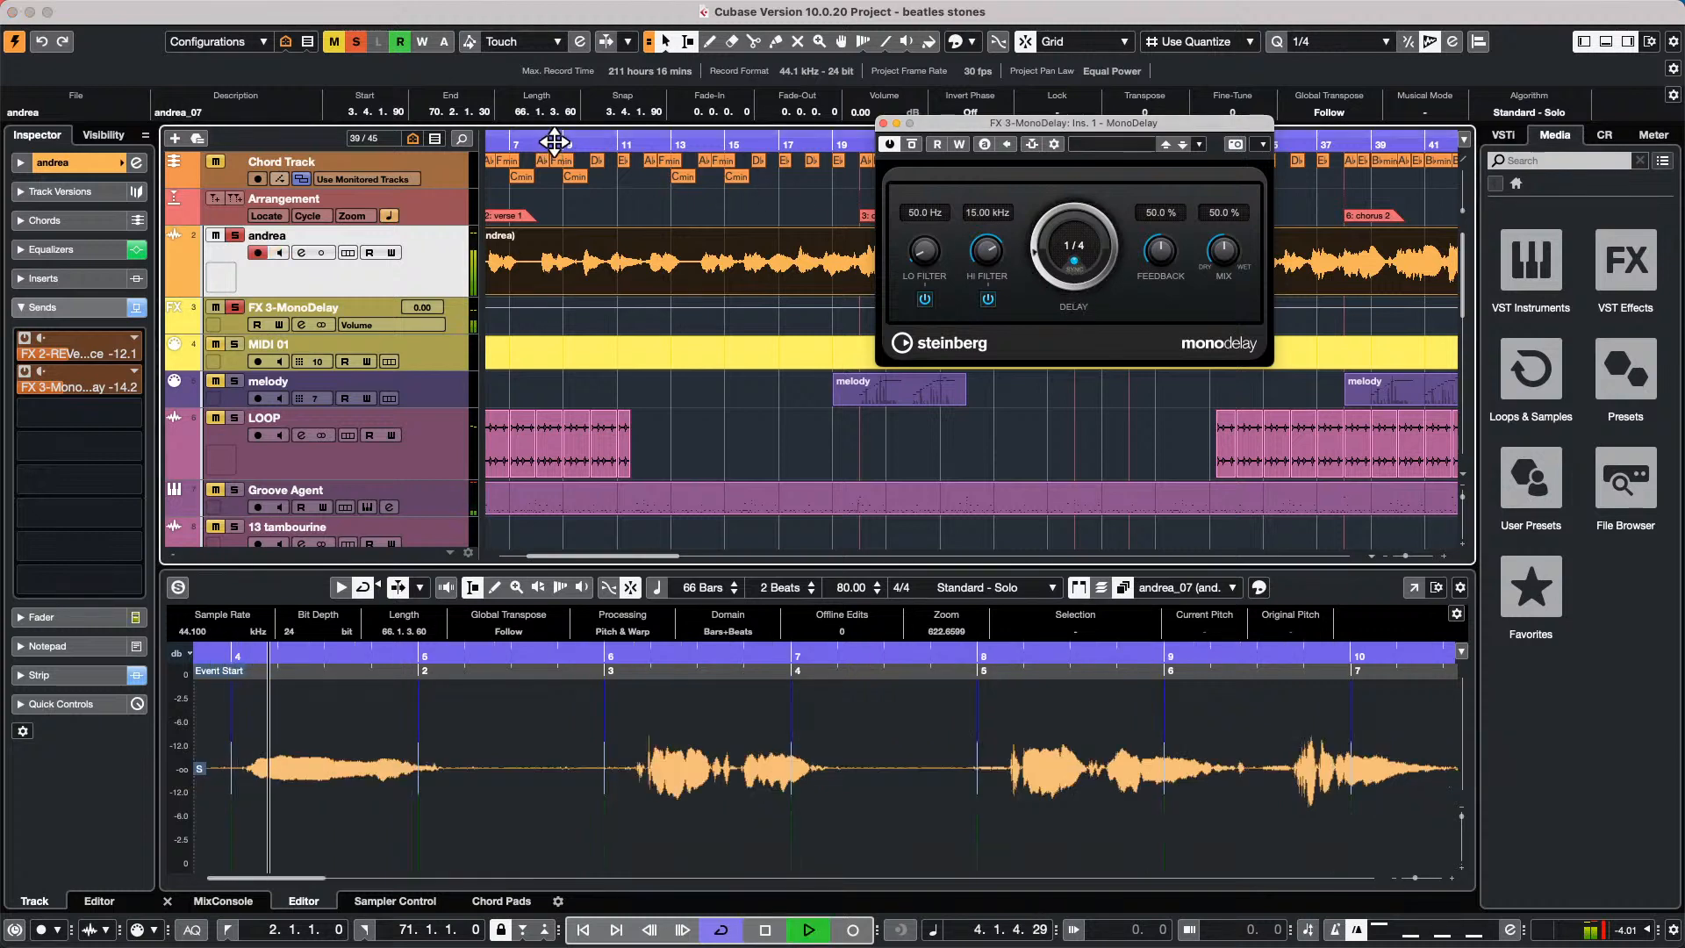
{"action": "key", "text": "space"}
{"action": "left_click_drag", "start_coordinate": [648, 141], "coordinate": [655, 88]}
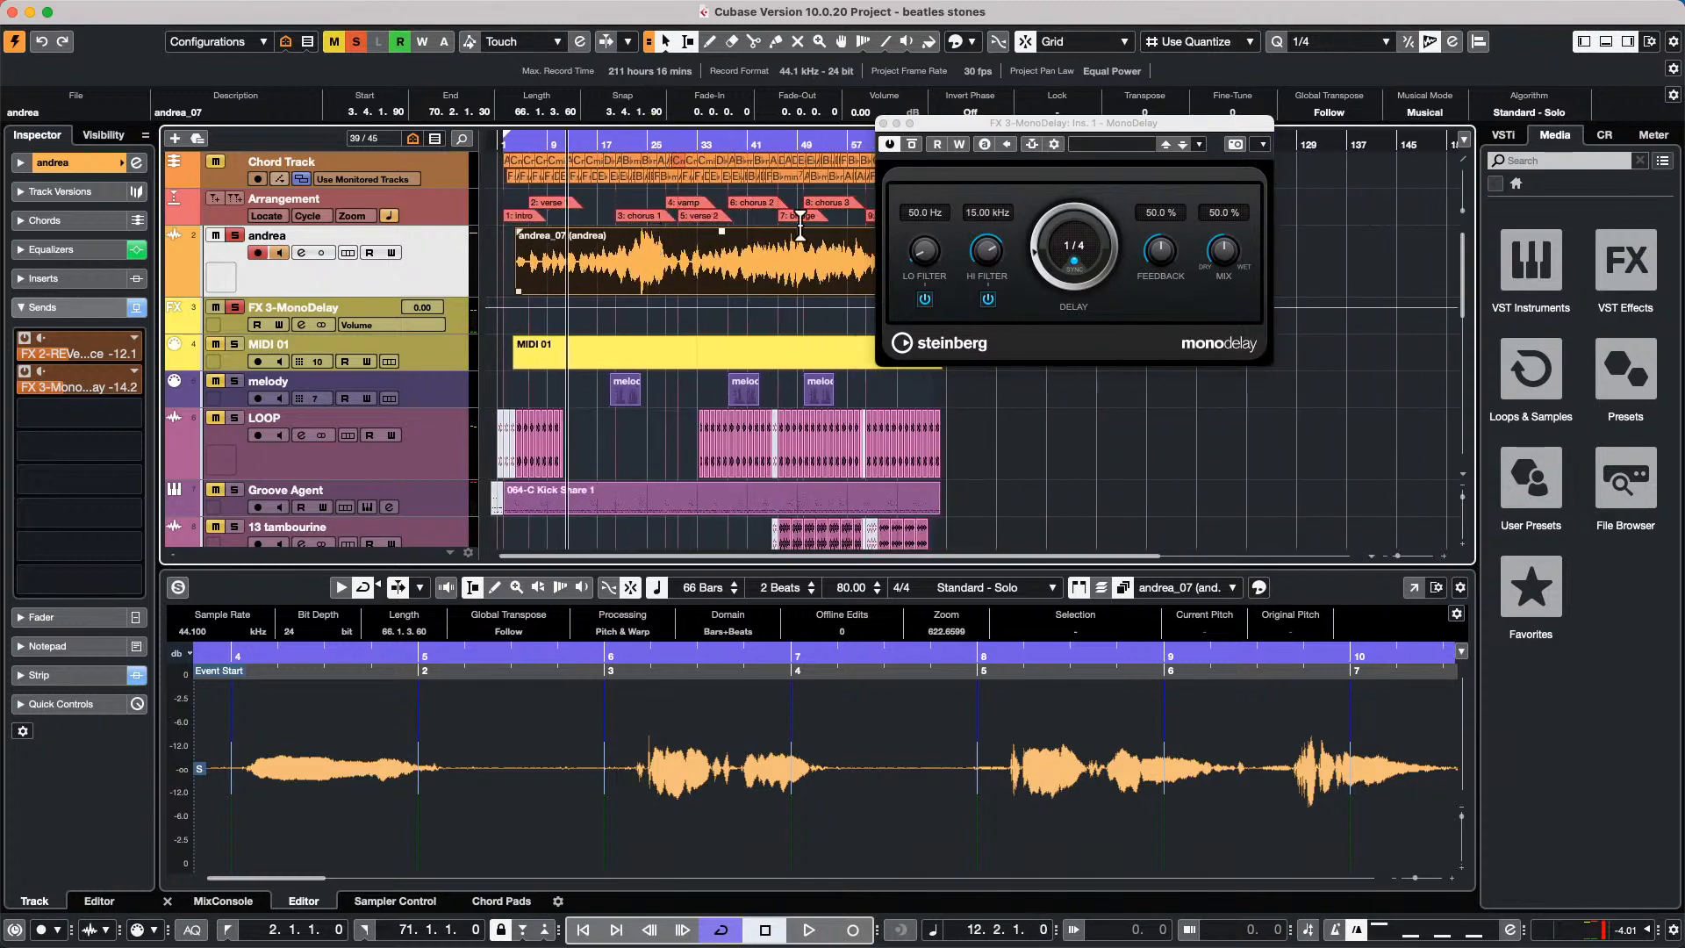
{"action": "key", "text": "space"}
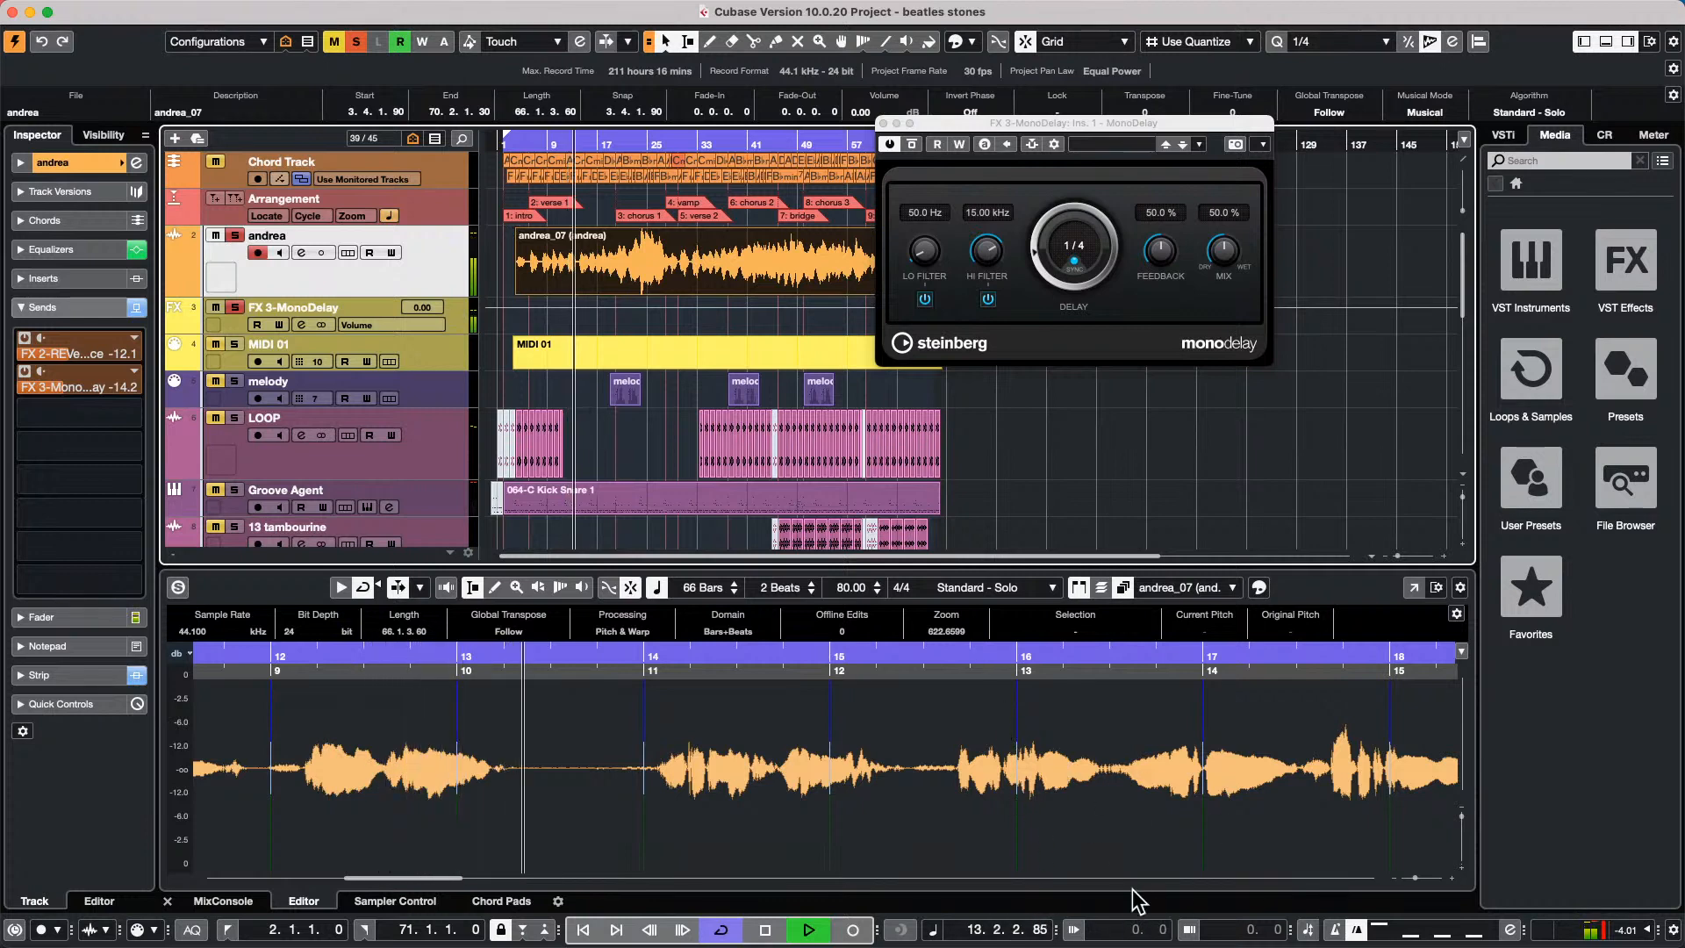
Hide the Pre-roll & Post-roll section of the transport and set the project tempo to 100.
{"action": "right_click", "coordinate": [1676, 917]}
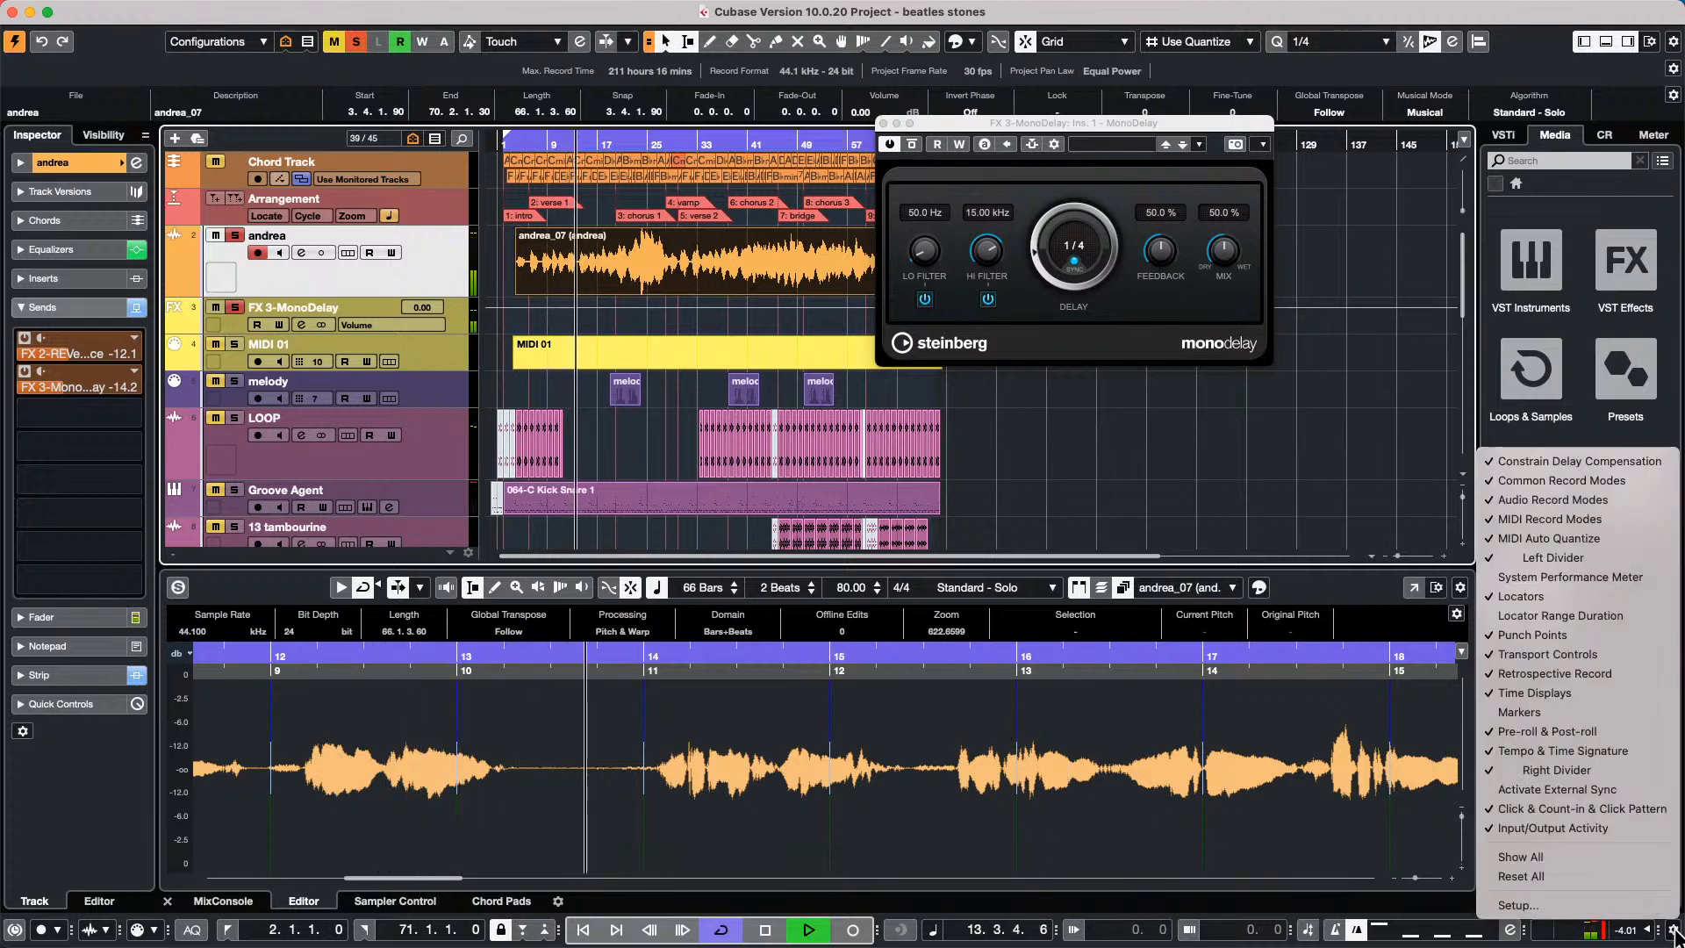
{"action": "left_click", "coordinate": [1599, 733]}
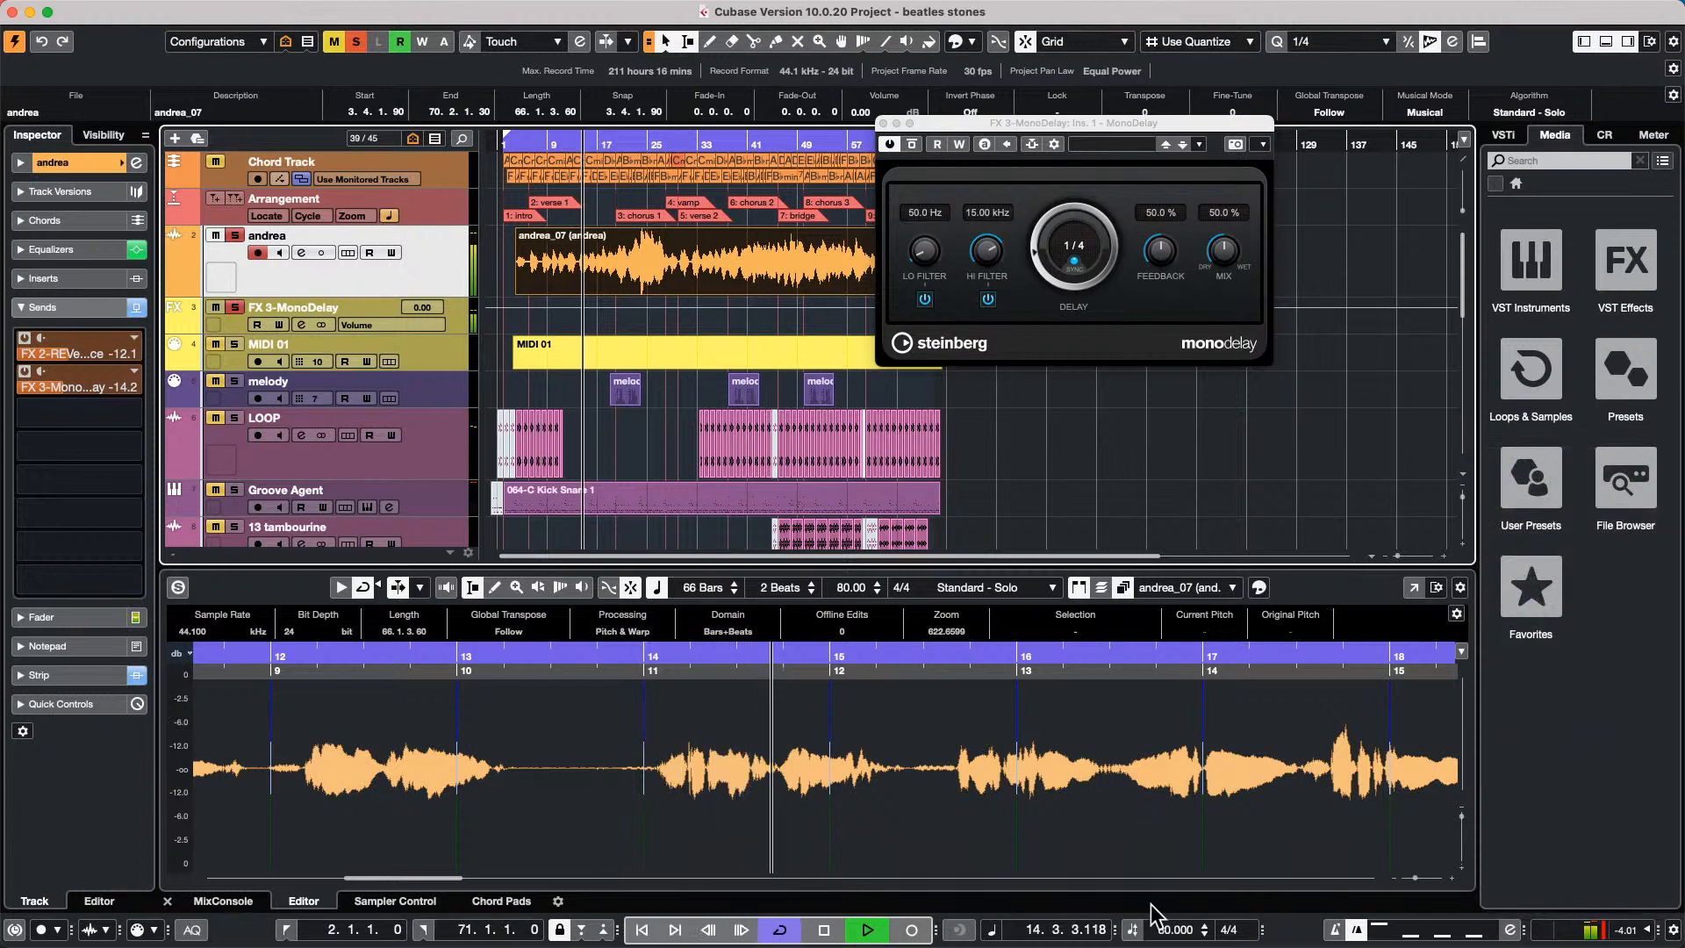
{"action": "double_click", "coordinate": [1176, 929]}
{"action": "type", "text": "100"}
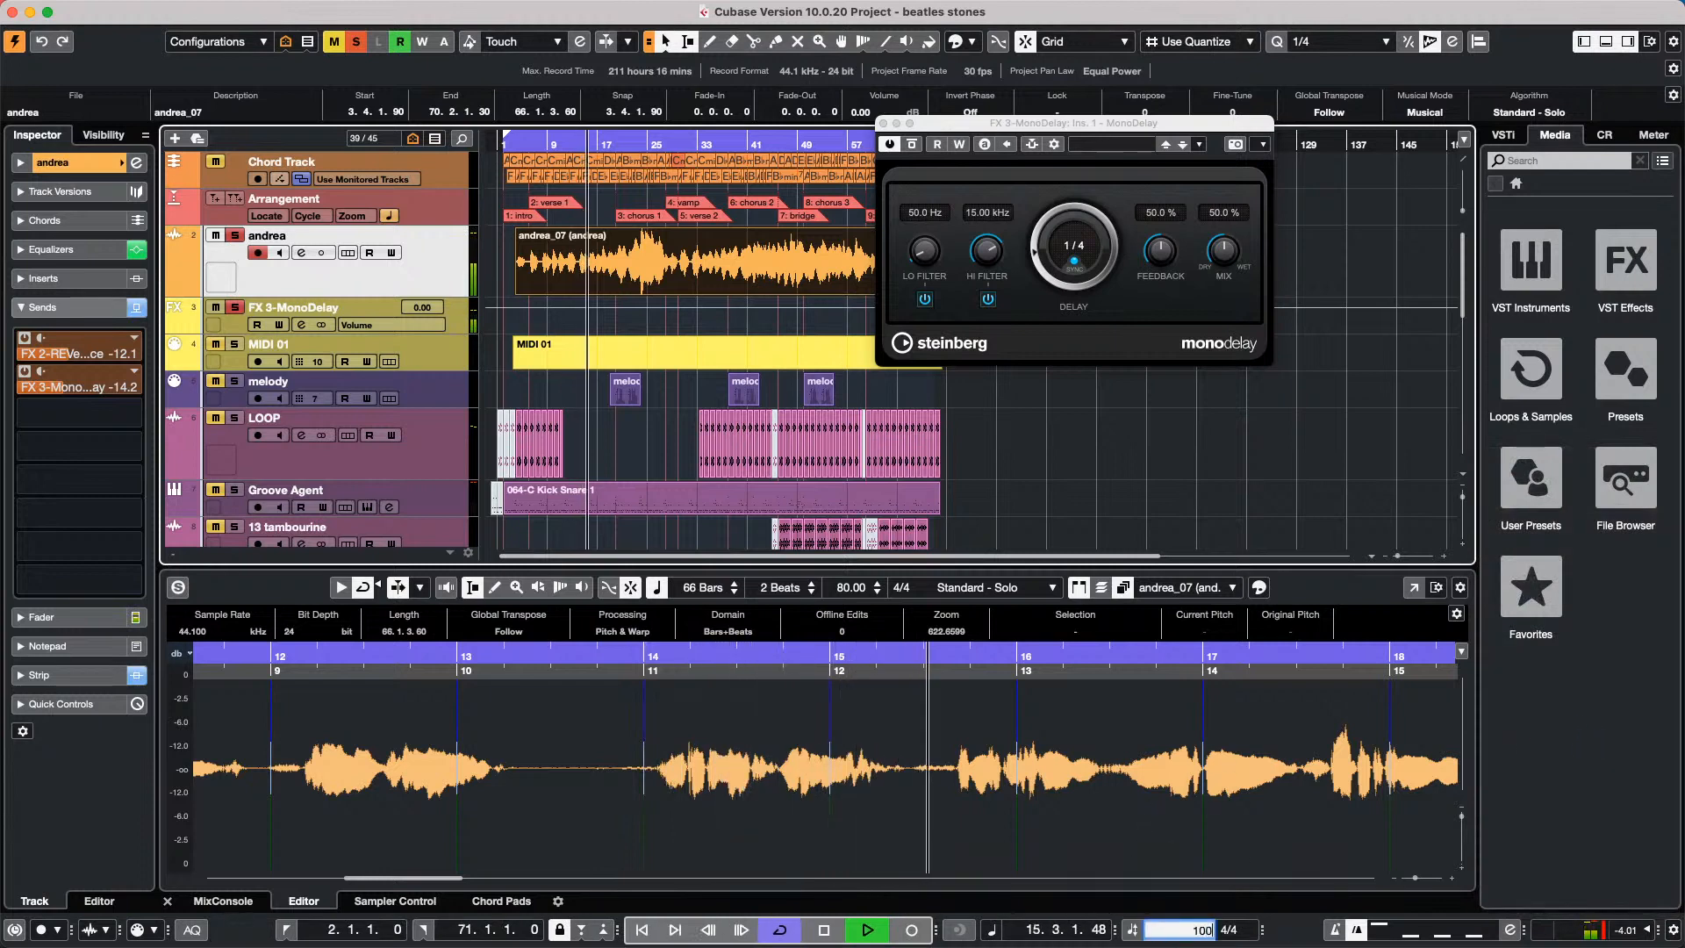
{"action": "key", "text": "Return"}
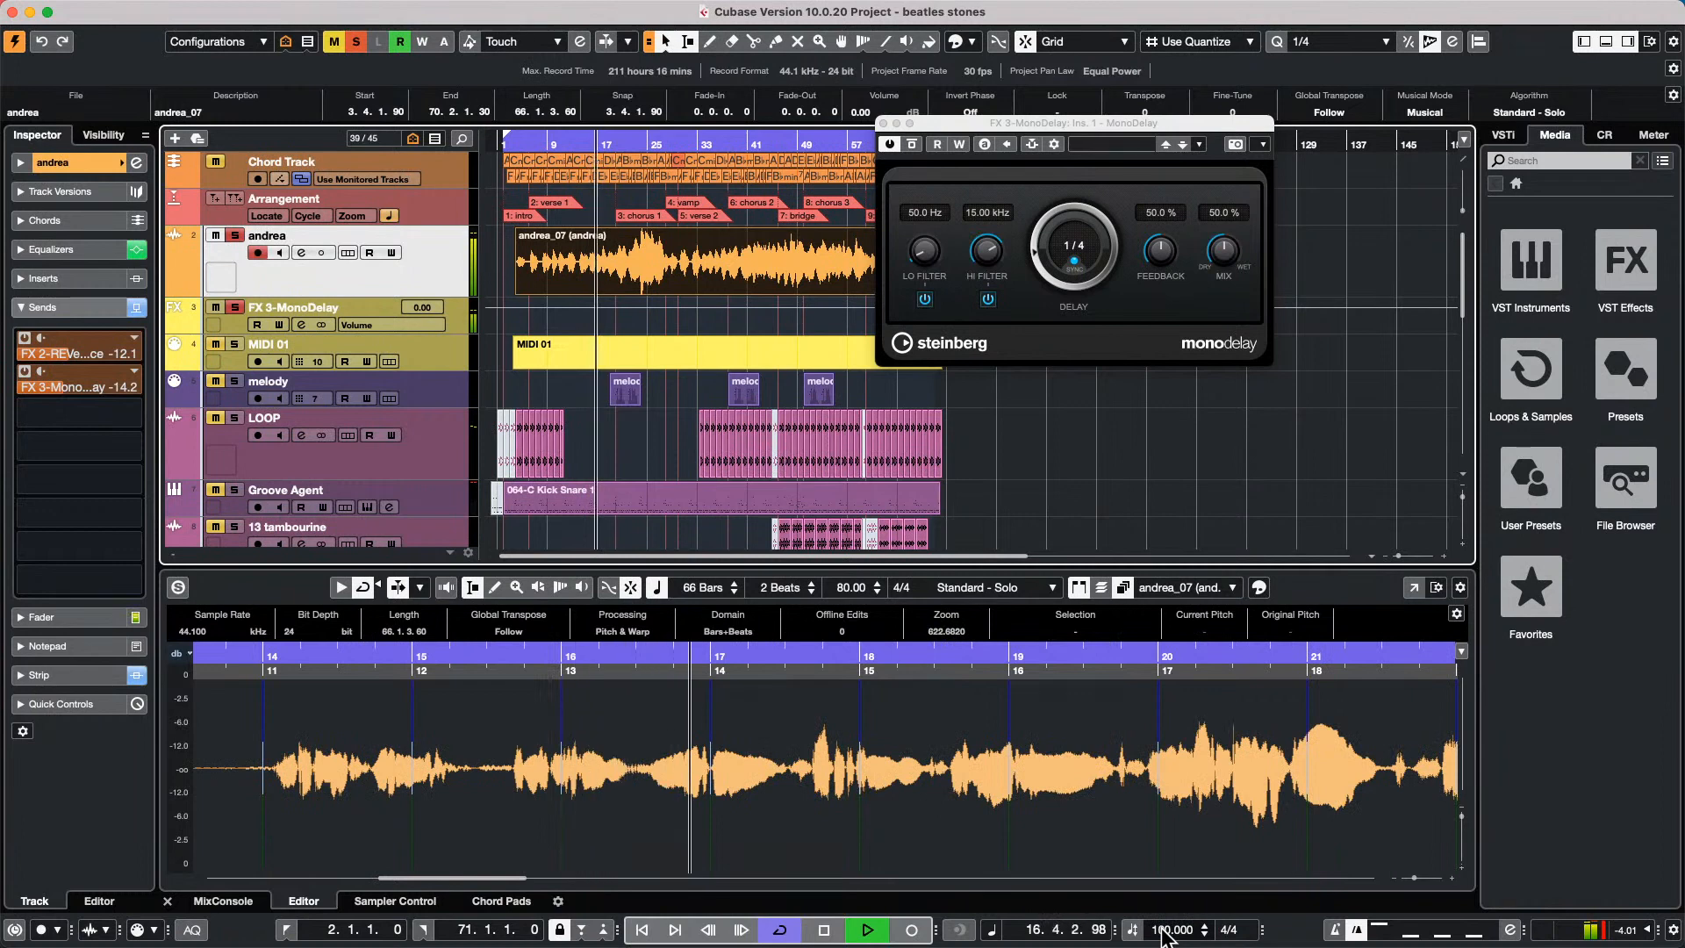
Try the delay with the project tempo at 120 during playback.
{"action": "double_click", "coordinate": [1160, 927]}
{"action": "type", "text": "120"}
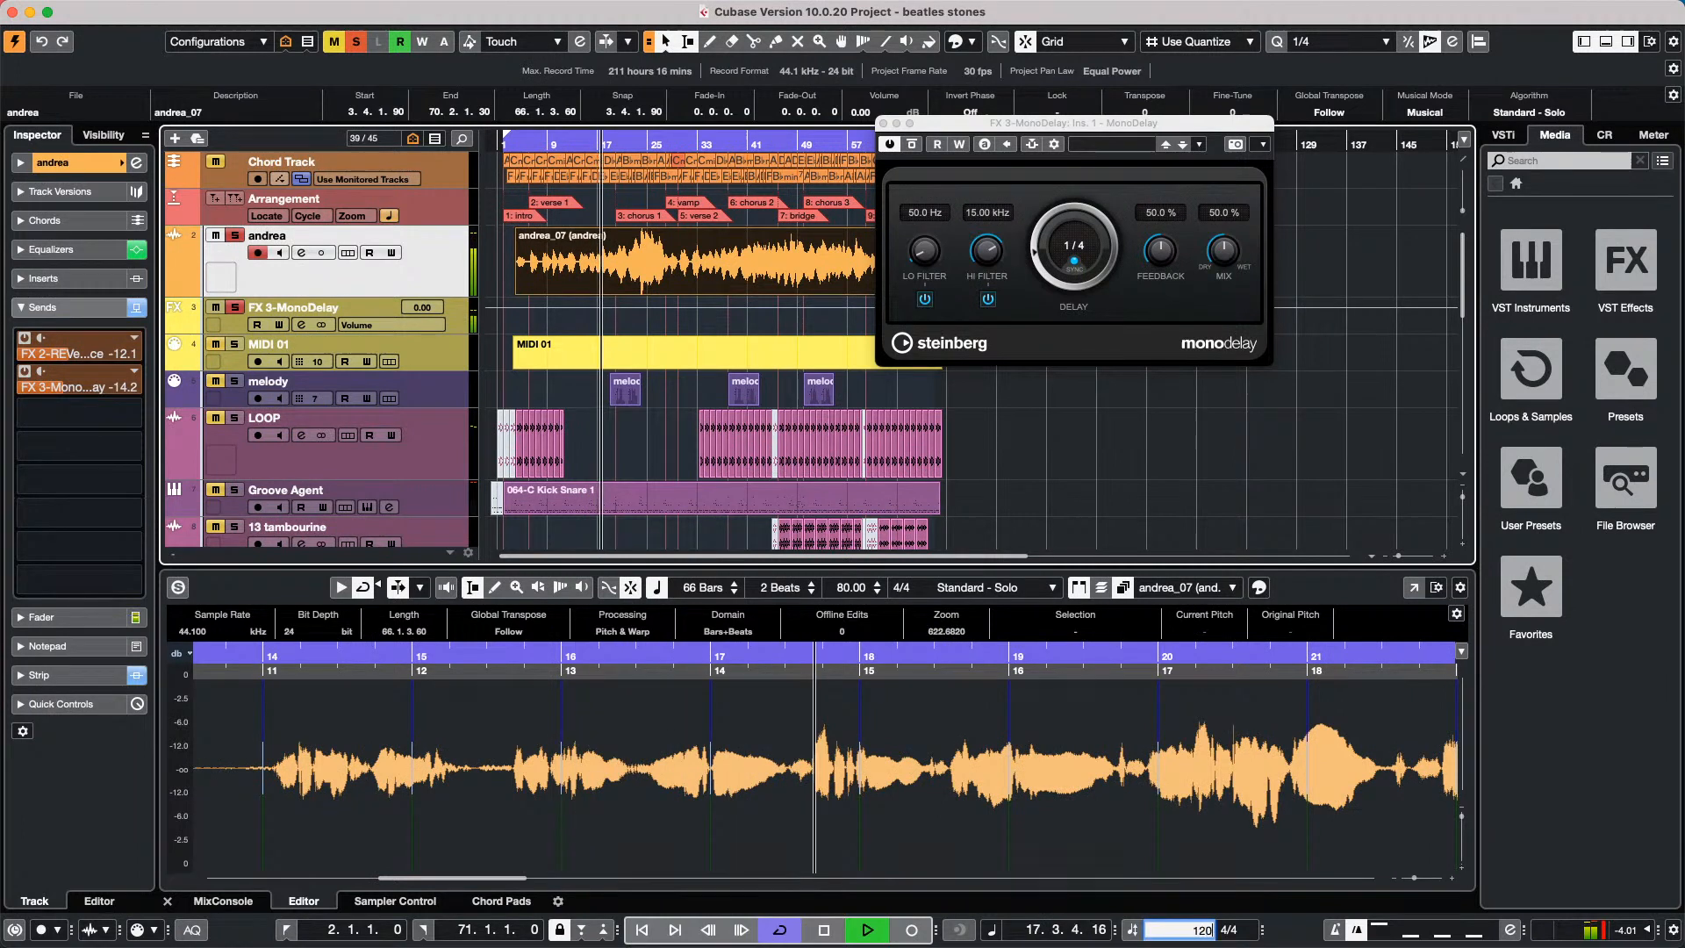
{"action": "key", "text": "Return"}
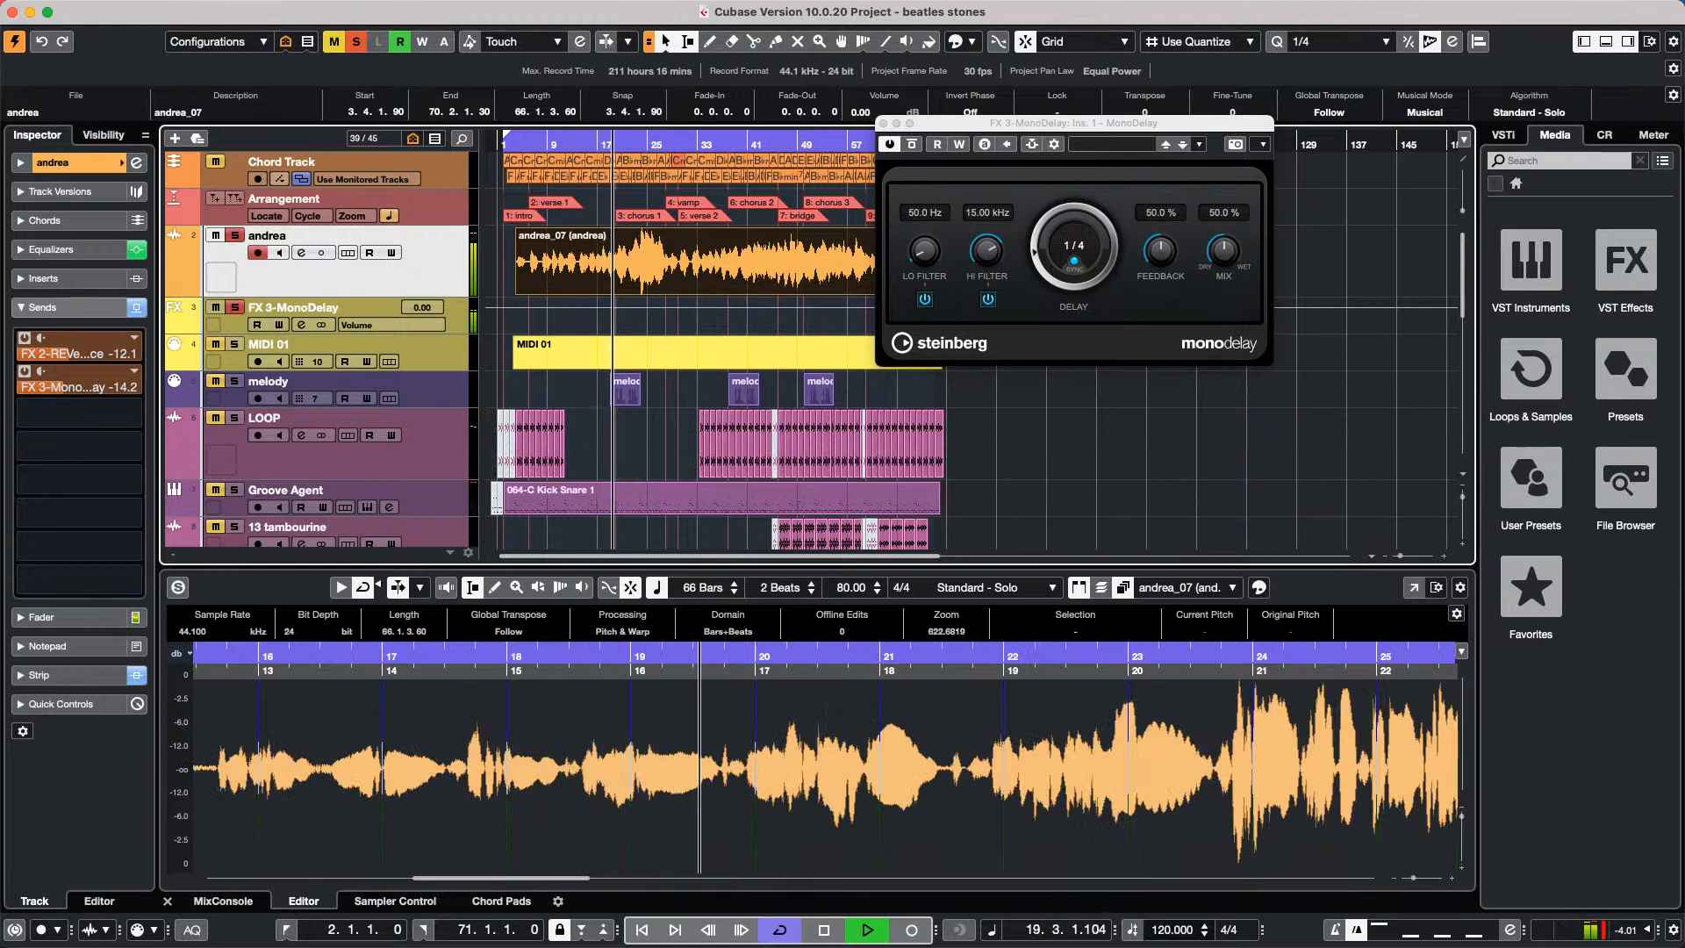
Set the project tempo to 60, listen to the delay, and stop playback.
{"action": "double_click", "coordinate": [1175, 927]}
{"action": "type", "text": "60"}
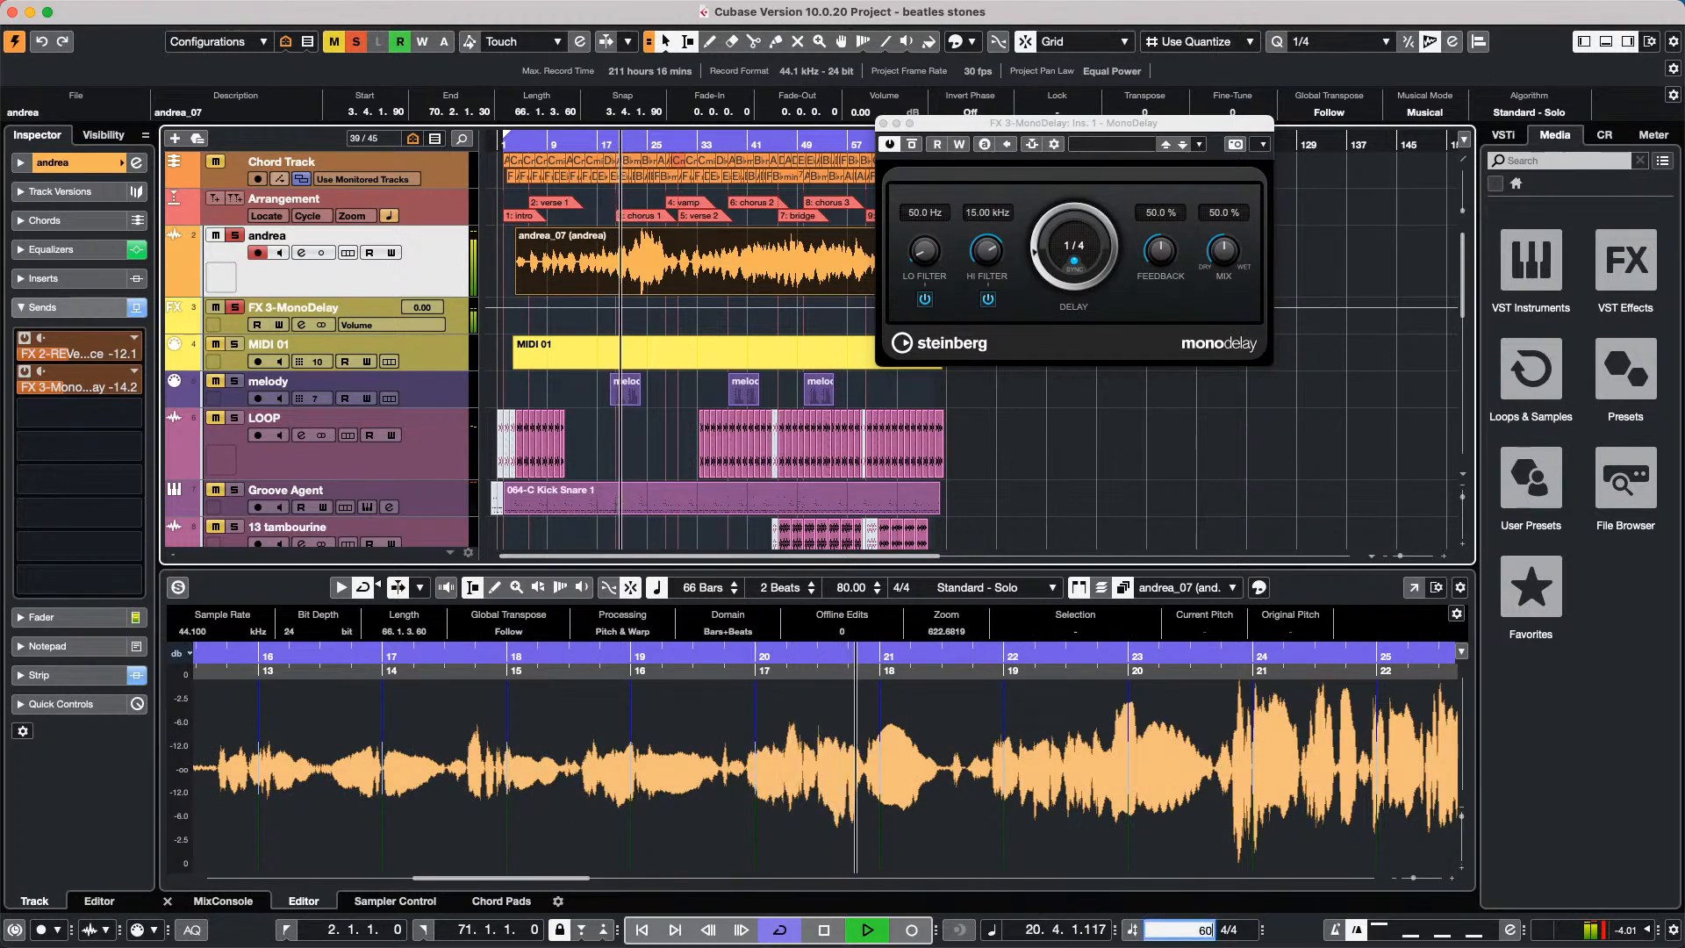
{"action": "key", "text": "Return"}
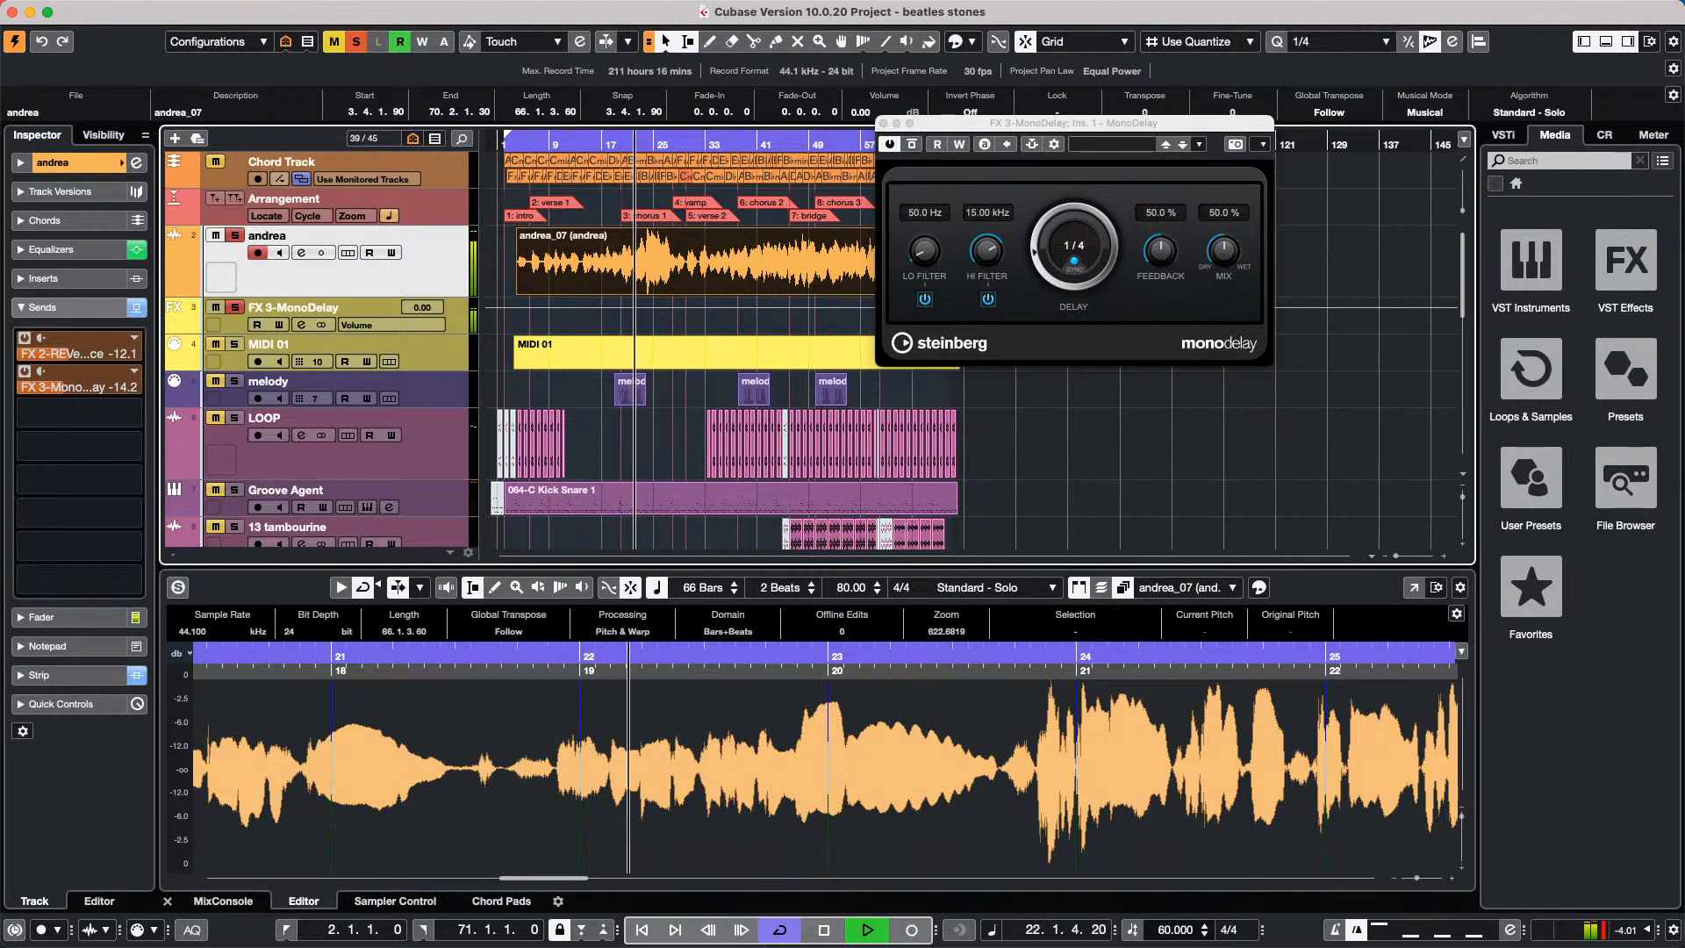
{"action": "key", "text": "space"}
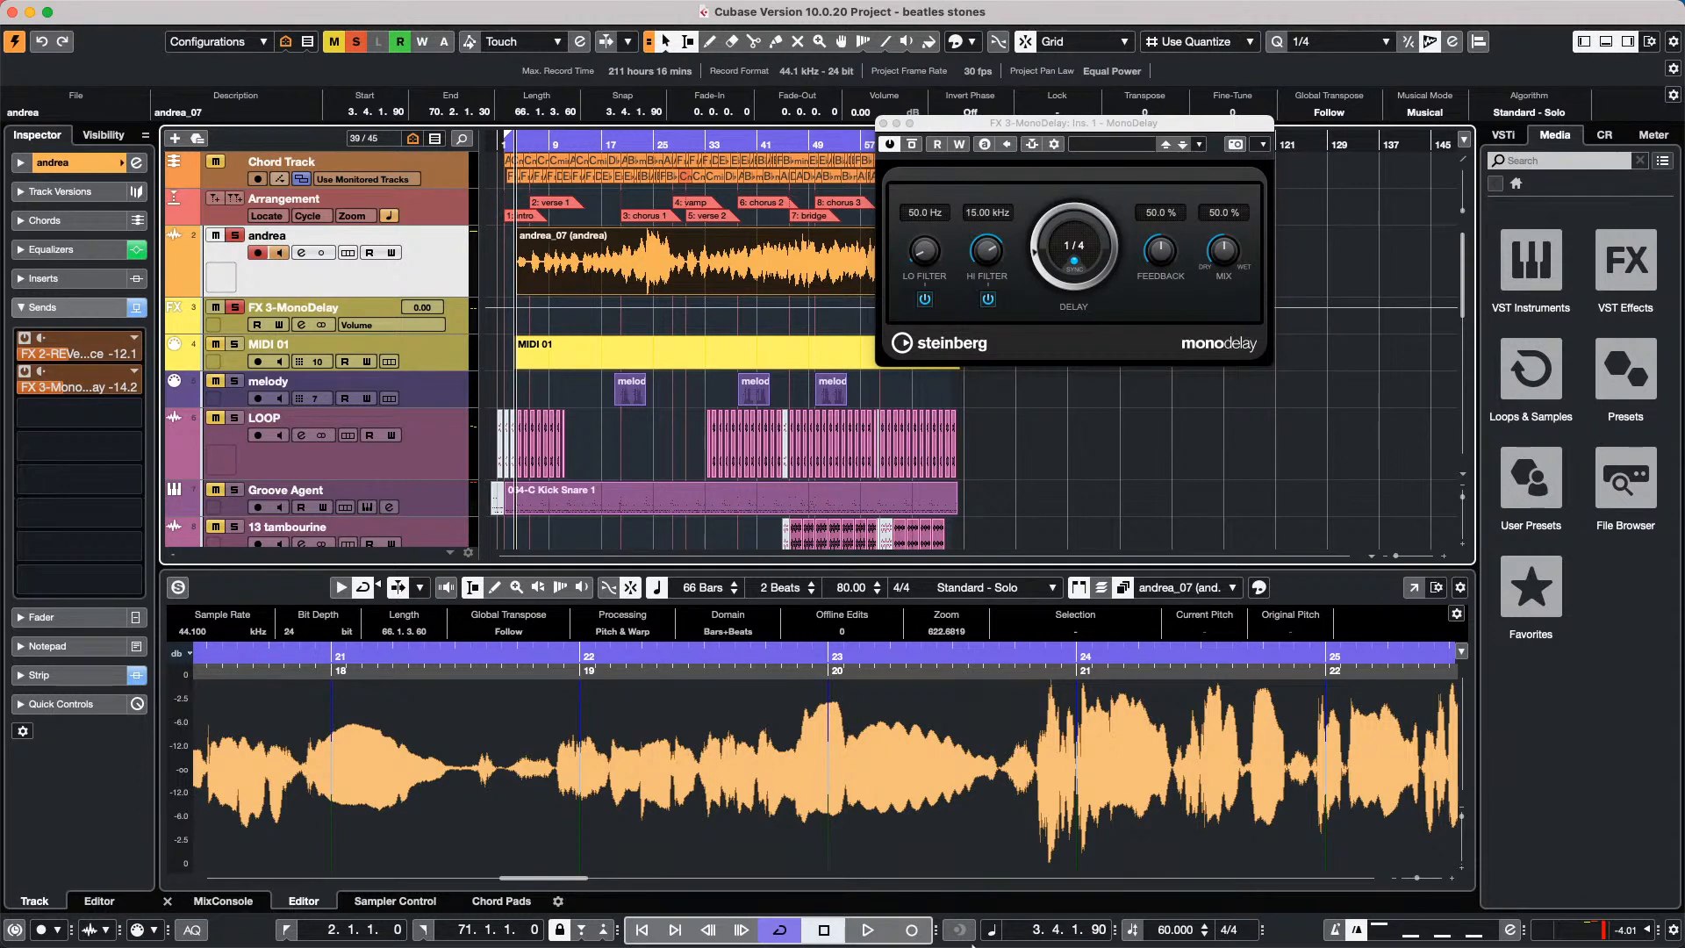
Close the MonoDelay window and show the MixConsole in the lower zone.
{"action": "mouse_move", "coordinate": [974, 945]}
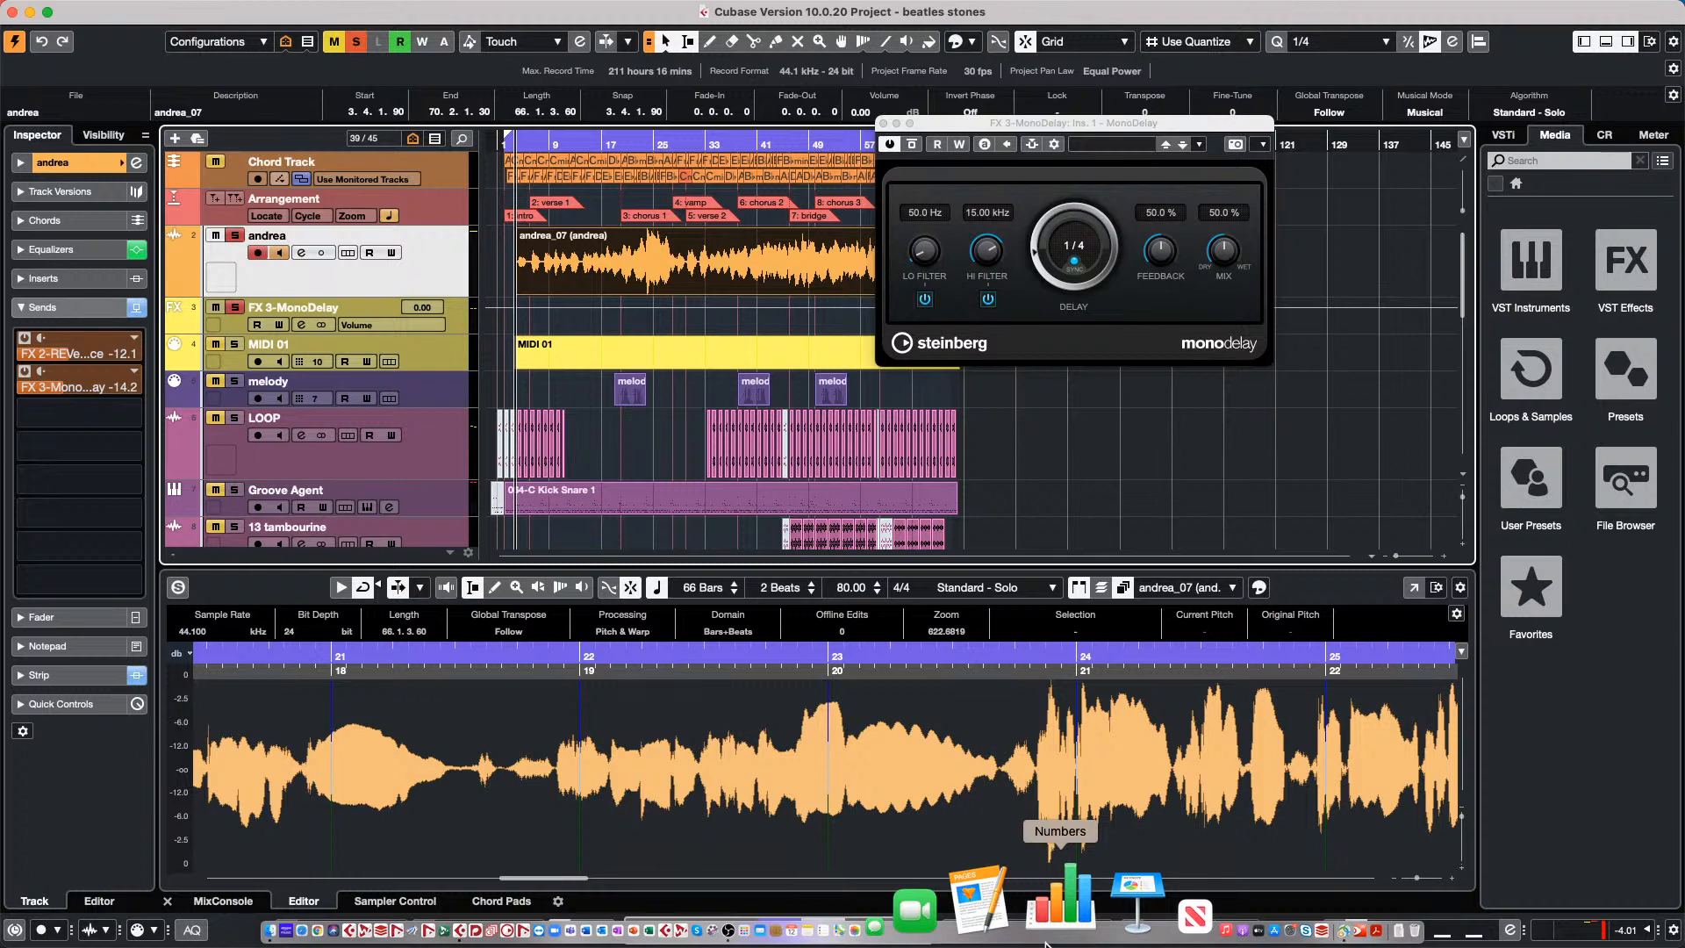
{"action": "left_click", "coordinate": [884, 122]}
{"action": "left_click", "coordinate": [224, 900]}
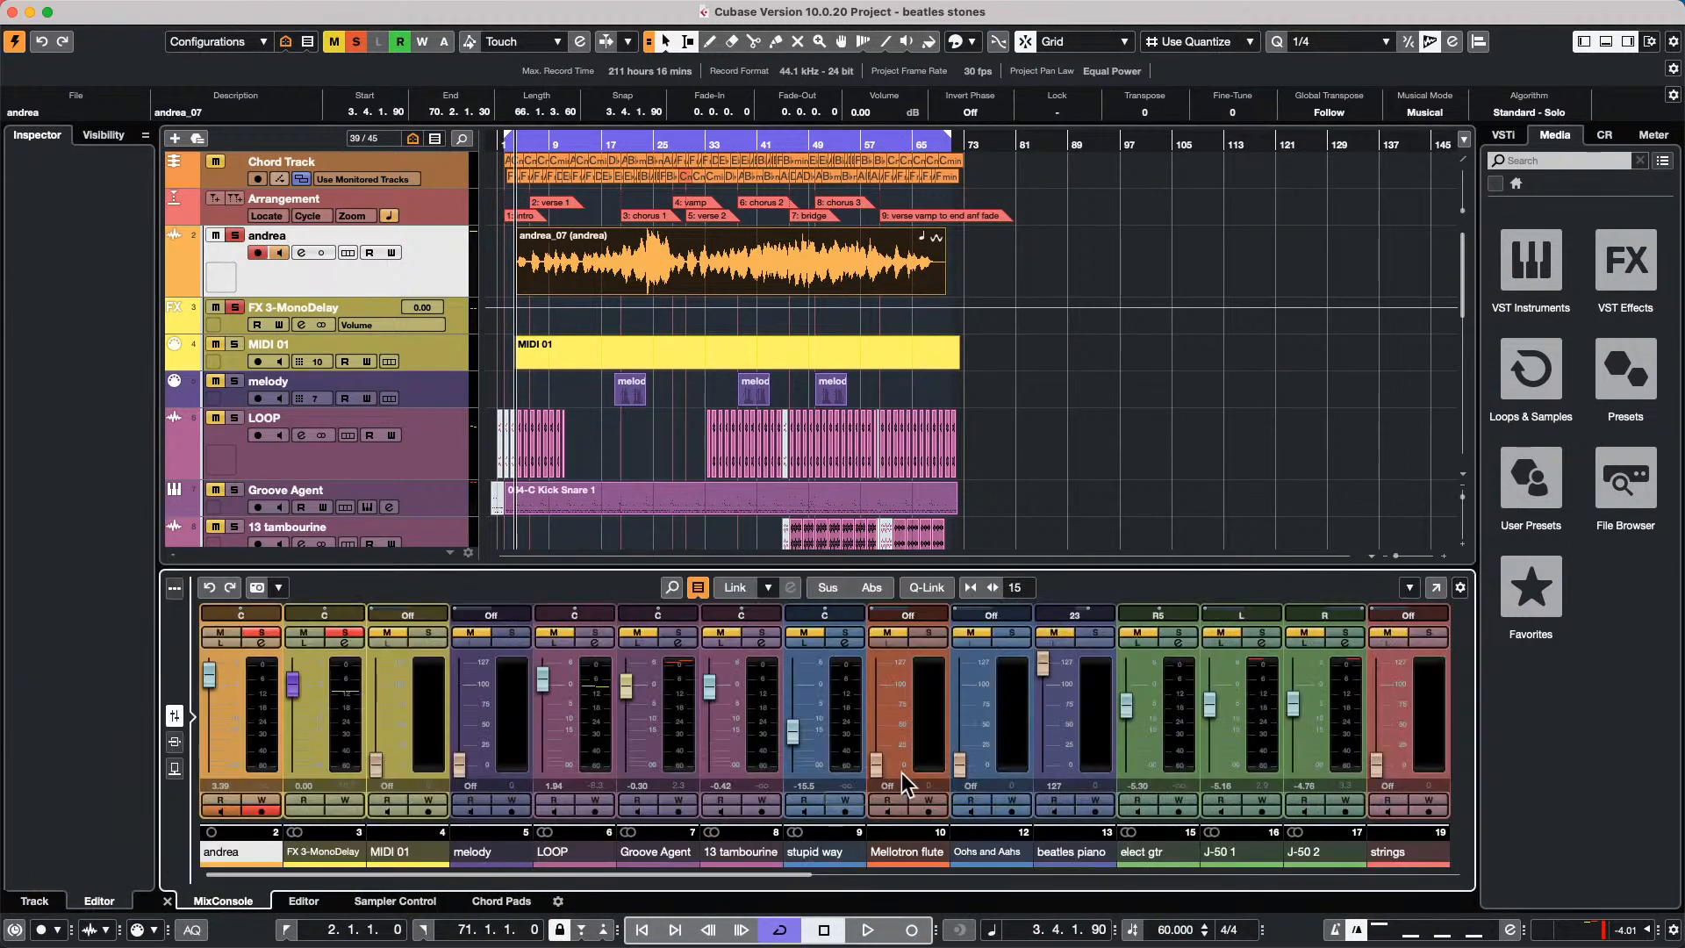
Show the master meter, set it to Digital Scale, and review the other available meter scales.
{"action": "left_click", "coordinate": [1650, 140]}
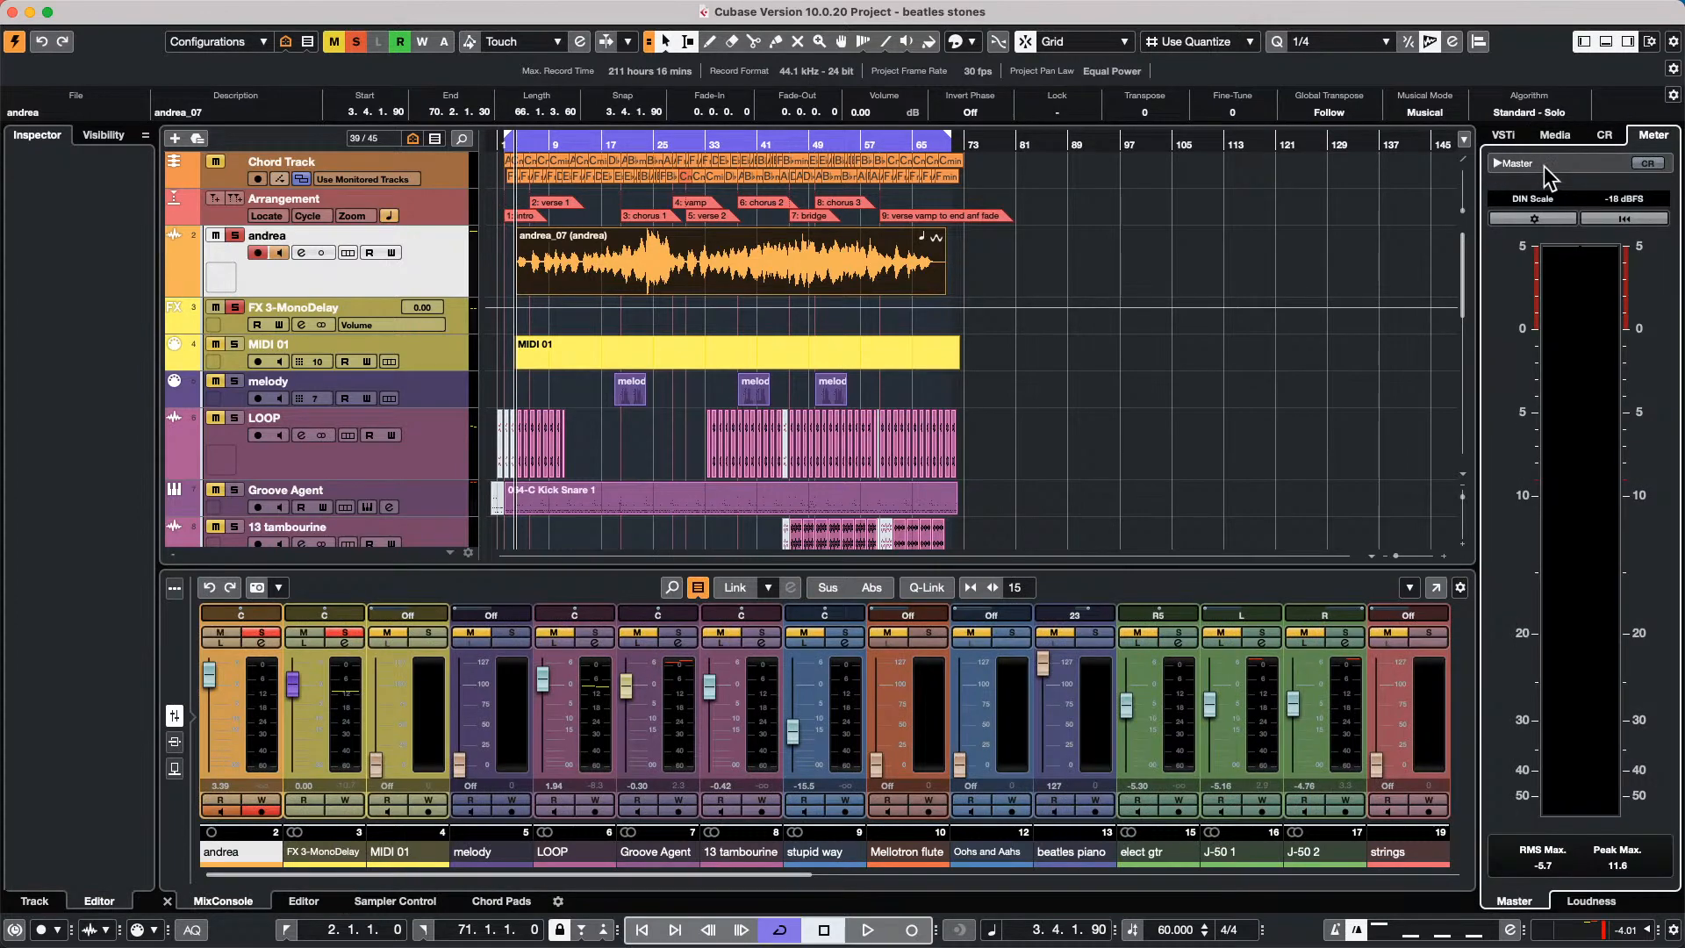
{"action": "left_click", "coordinate": [1533, 199]}
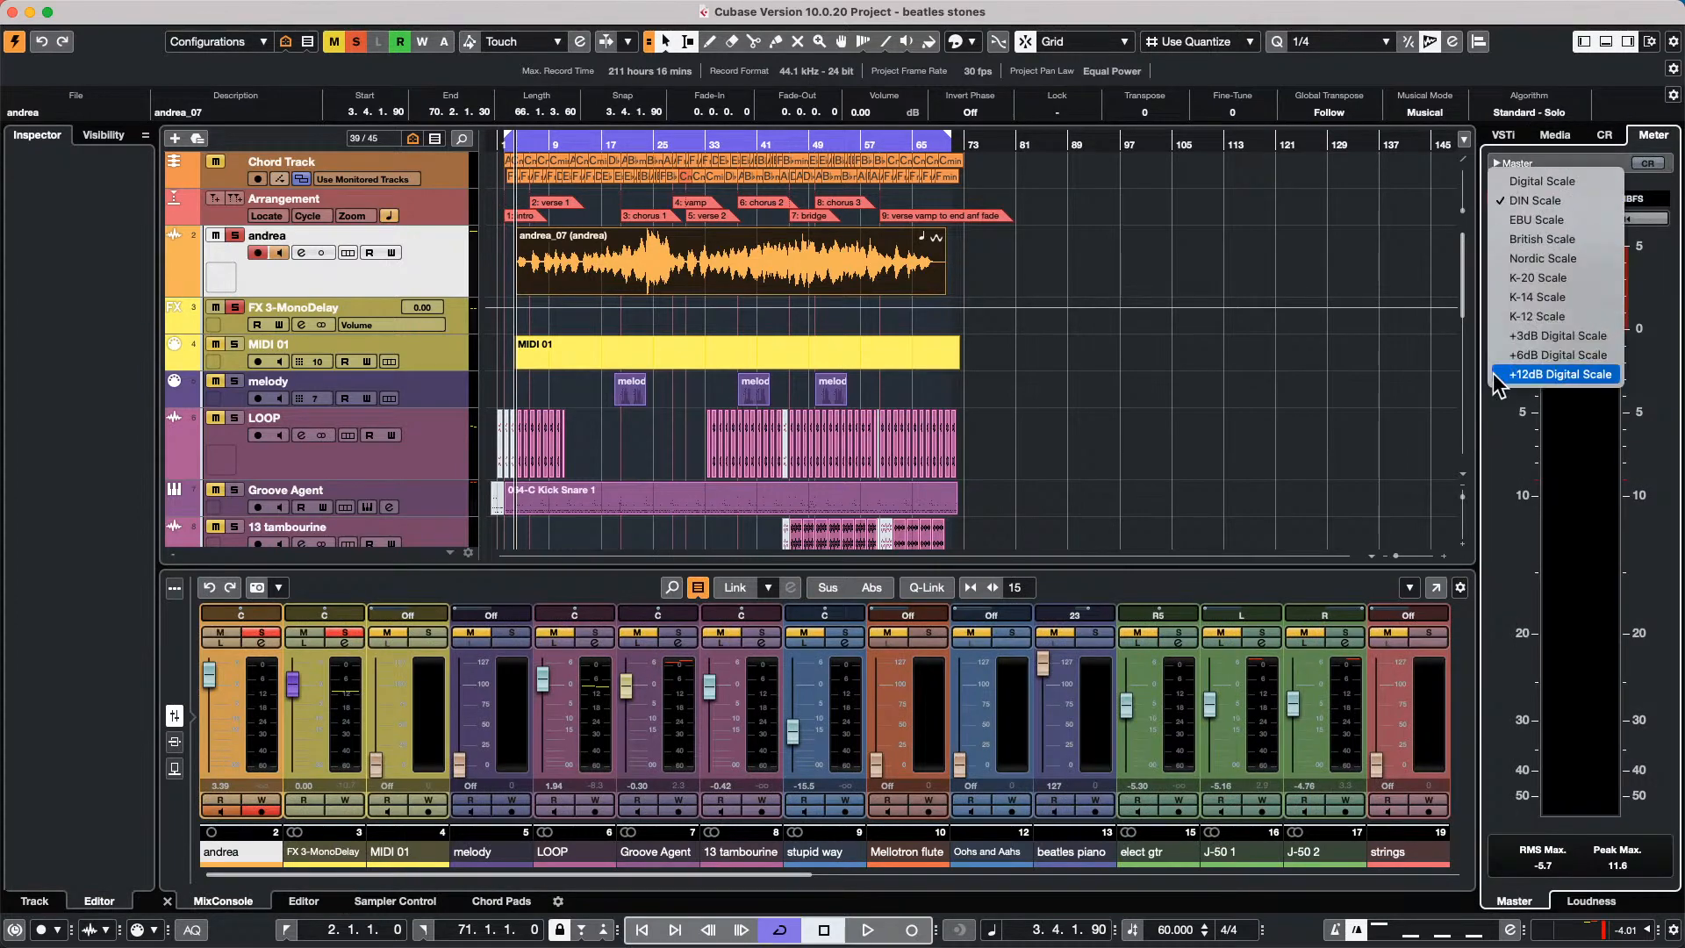
{"action": "left_click", "coordinate": [1579, 181]}
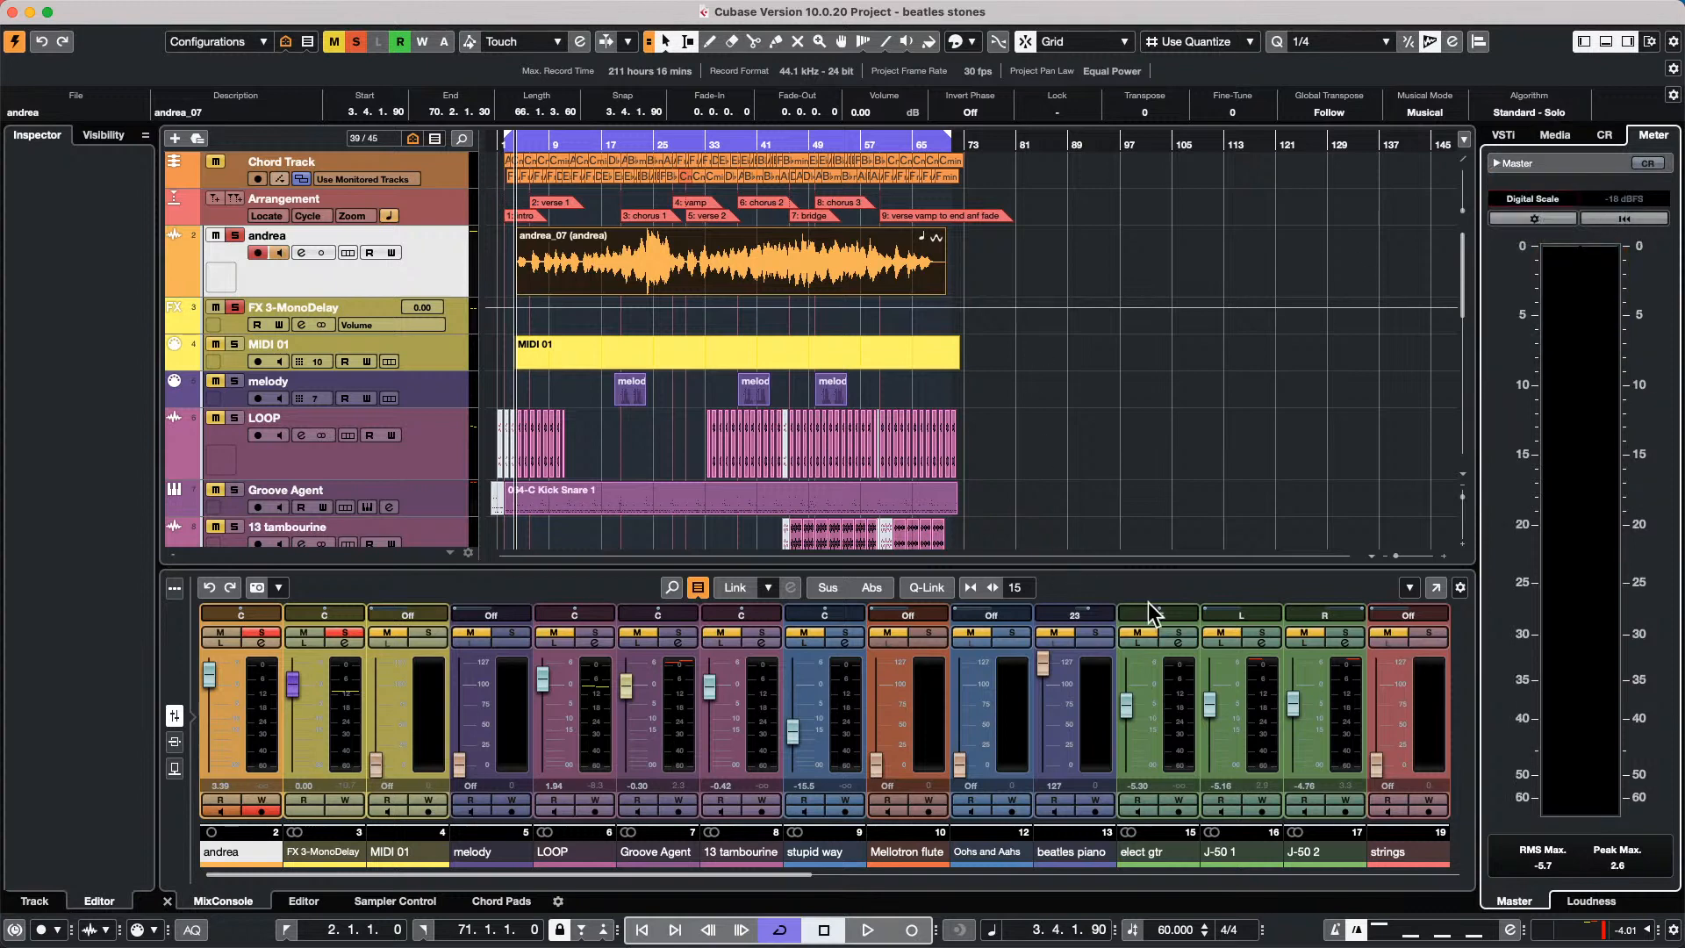
{"action": "left_click", "coordinate": [1553, 205]}
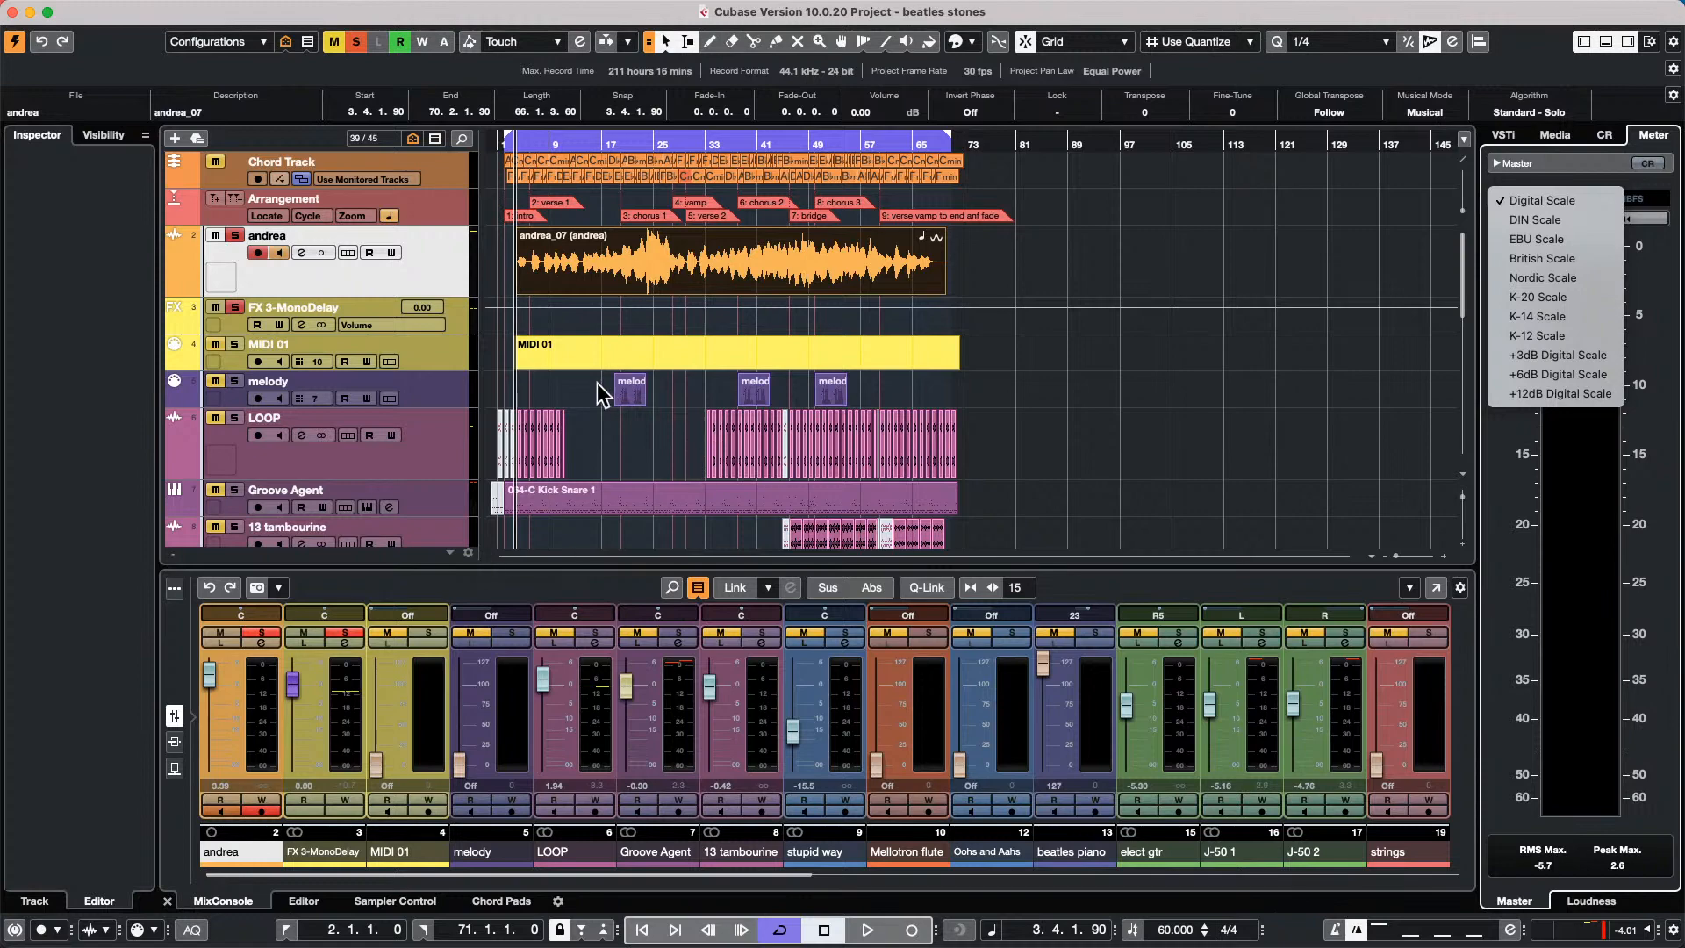
{"action": "left_click", "coordinate": [623, 439]}
Draw a new empty chord event at bar 1 of the Chord Track, before the first A♭ chord.
{"action": "scroll", "coordinate": [623, 439], "scroll_direction": "down", "scroll_amount": 5}
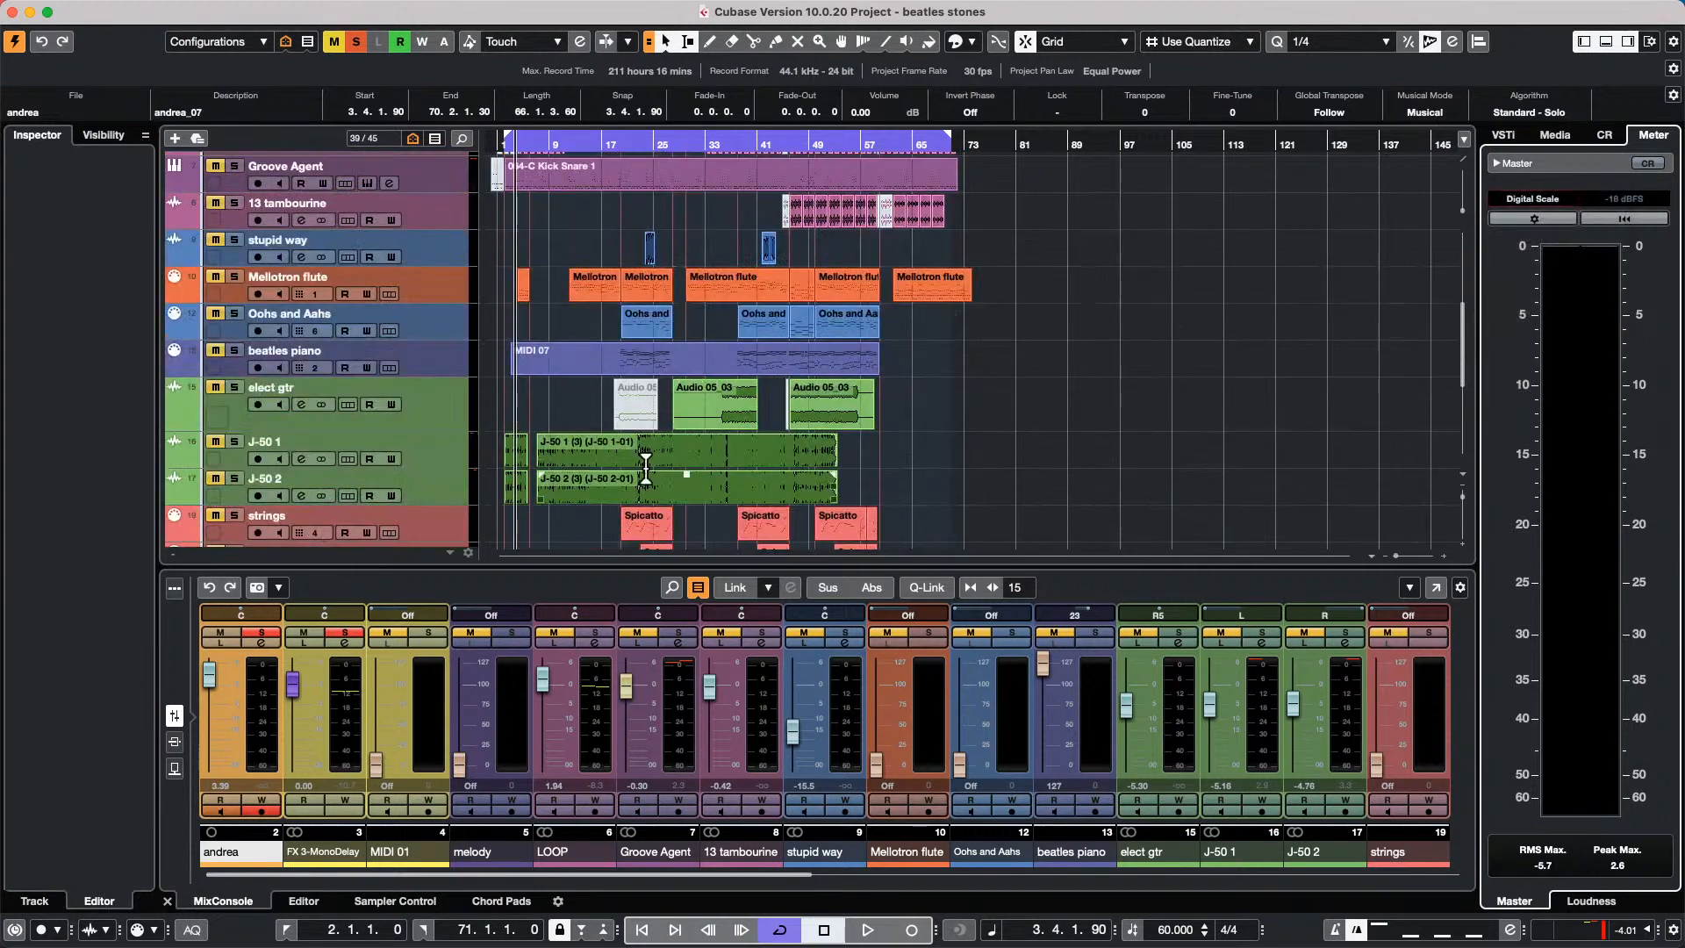
{"action": "scroll", "coordinate": [645, 470], "scroll_direction": "up", "scroll_amount": 5}
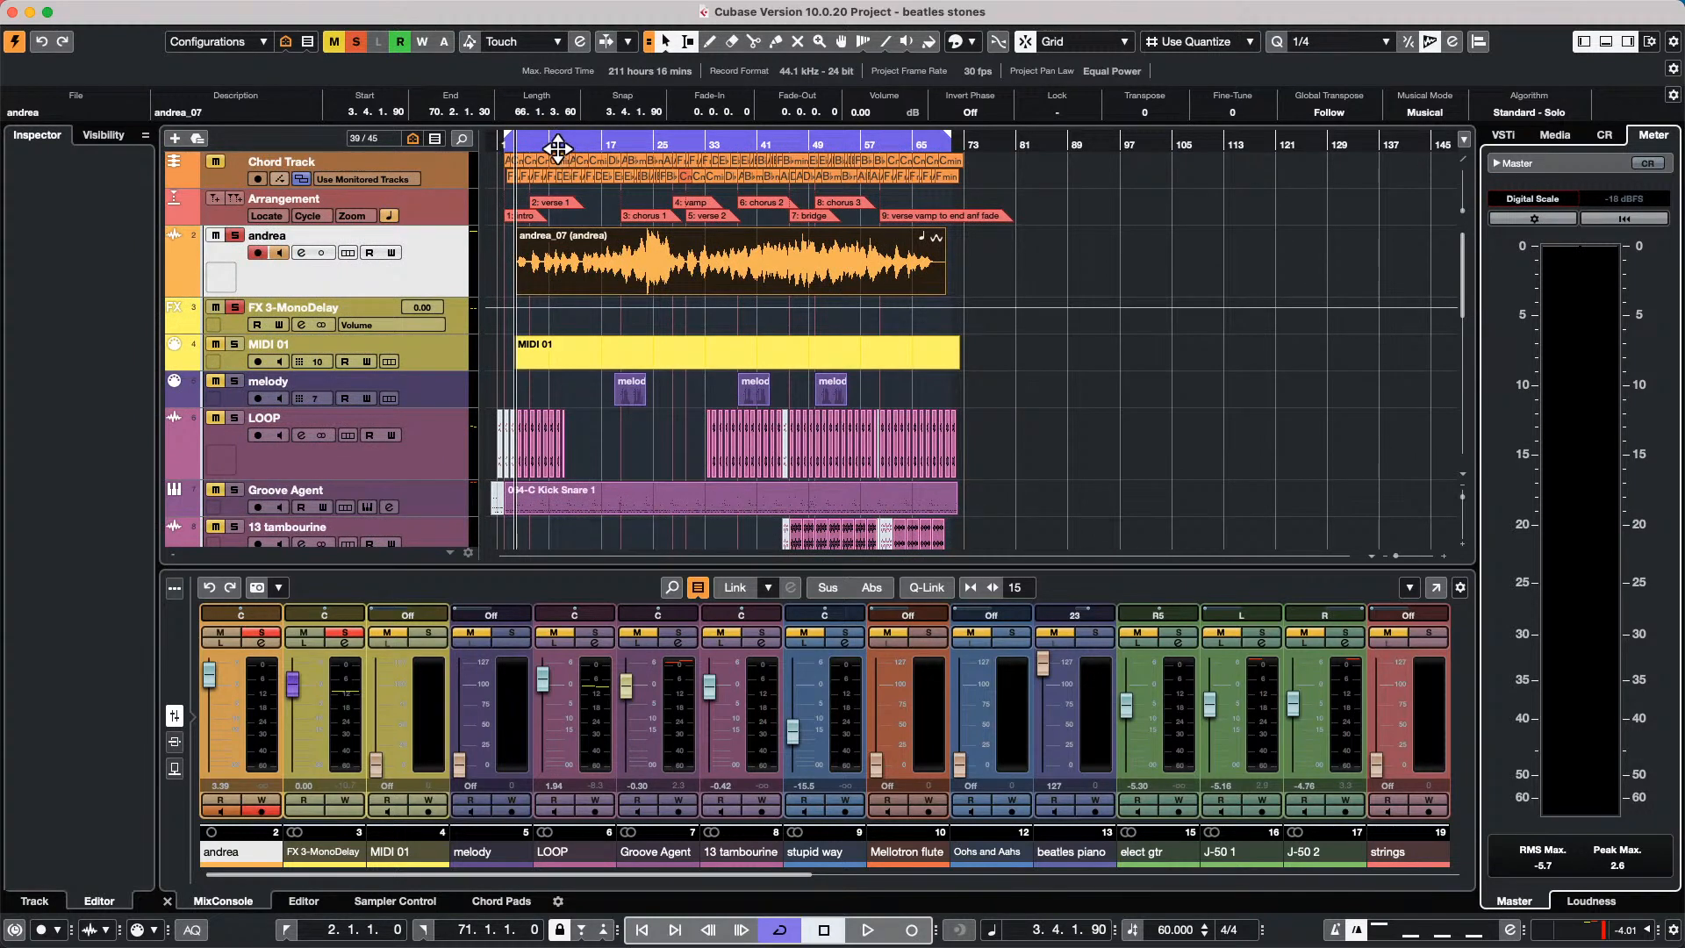
{"action": "left_click_drag", "start_coordinate": [492, 143], "coordinate": [430, 311]}
{"action": "left_click", "coordinate": [564, 193]}
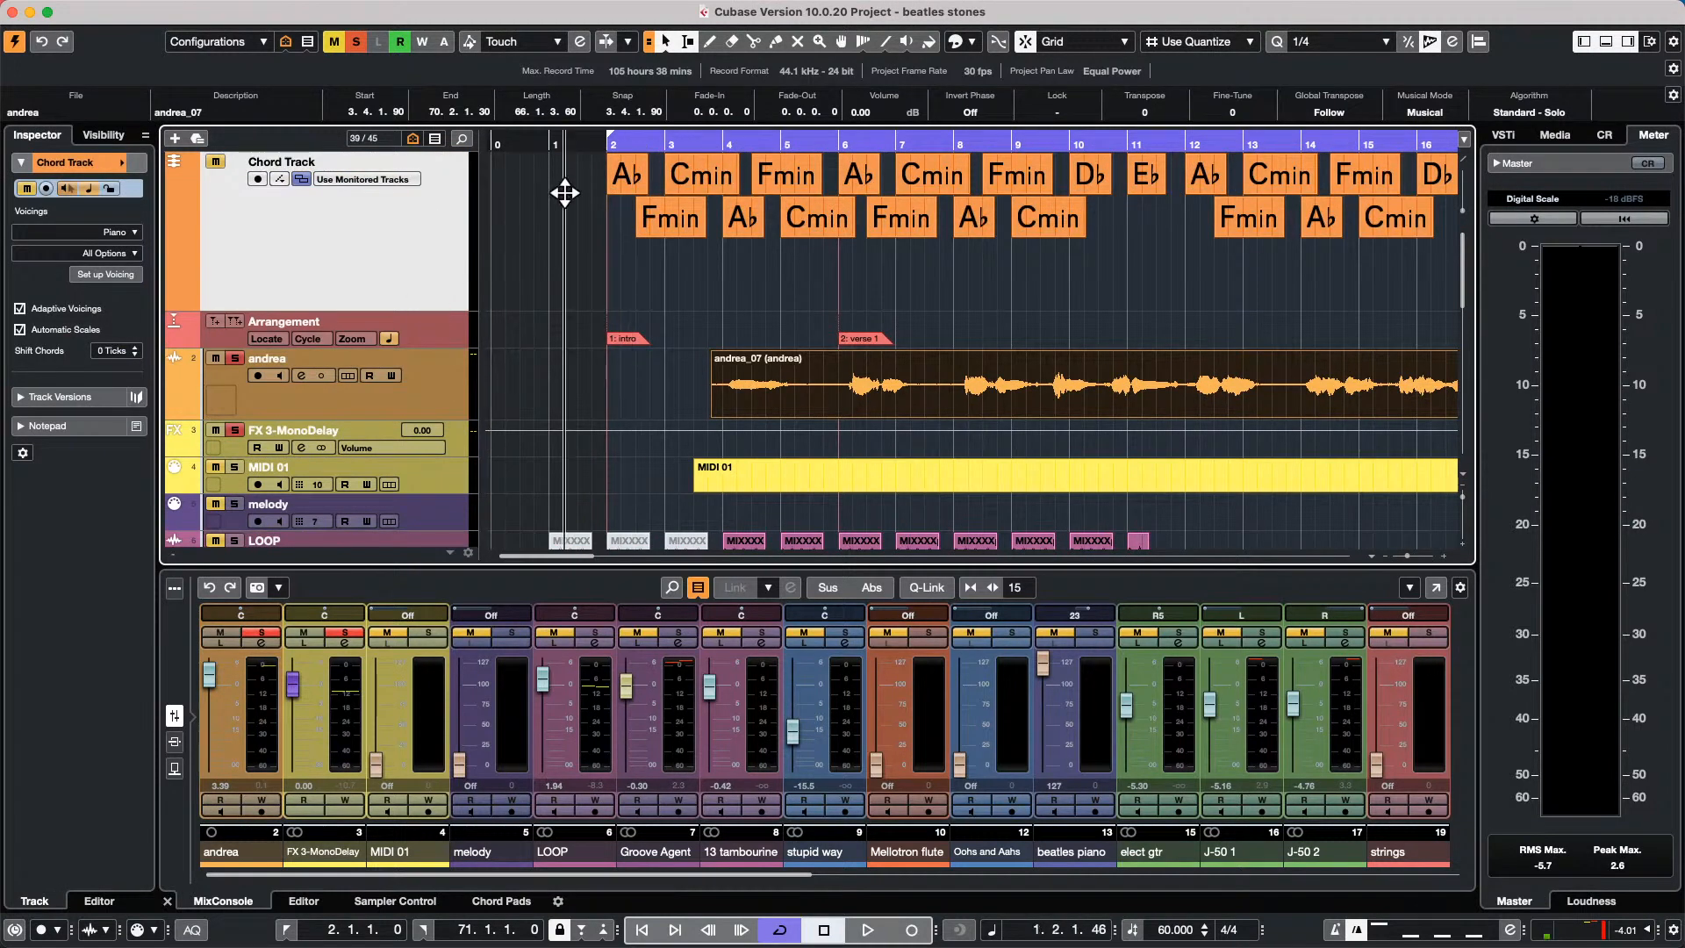
{"action": "key", "text": "h"}
{"action": "key", "text": "h"}
{"action": "key", "text": "h"}
{"action": "right_click", "coordinate": [597, 189]}
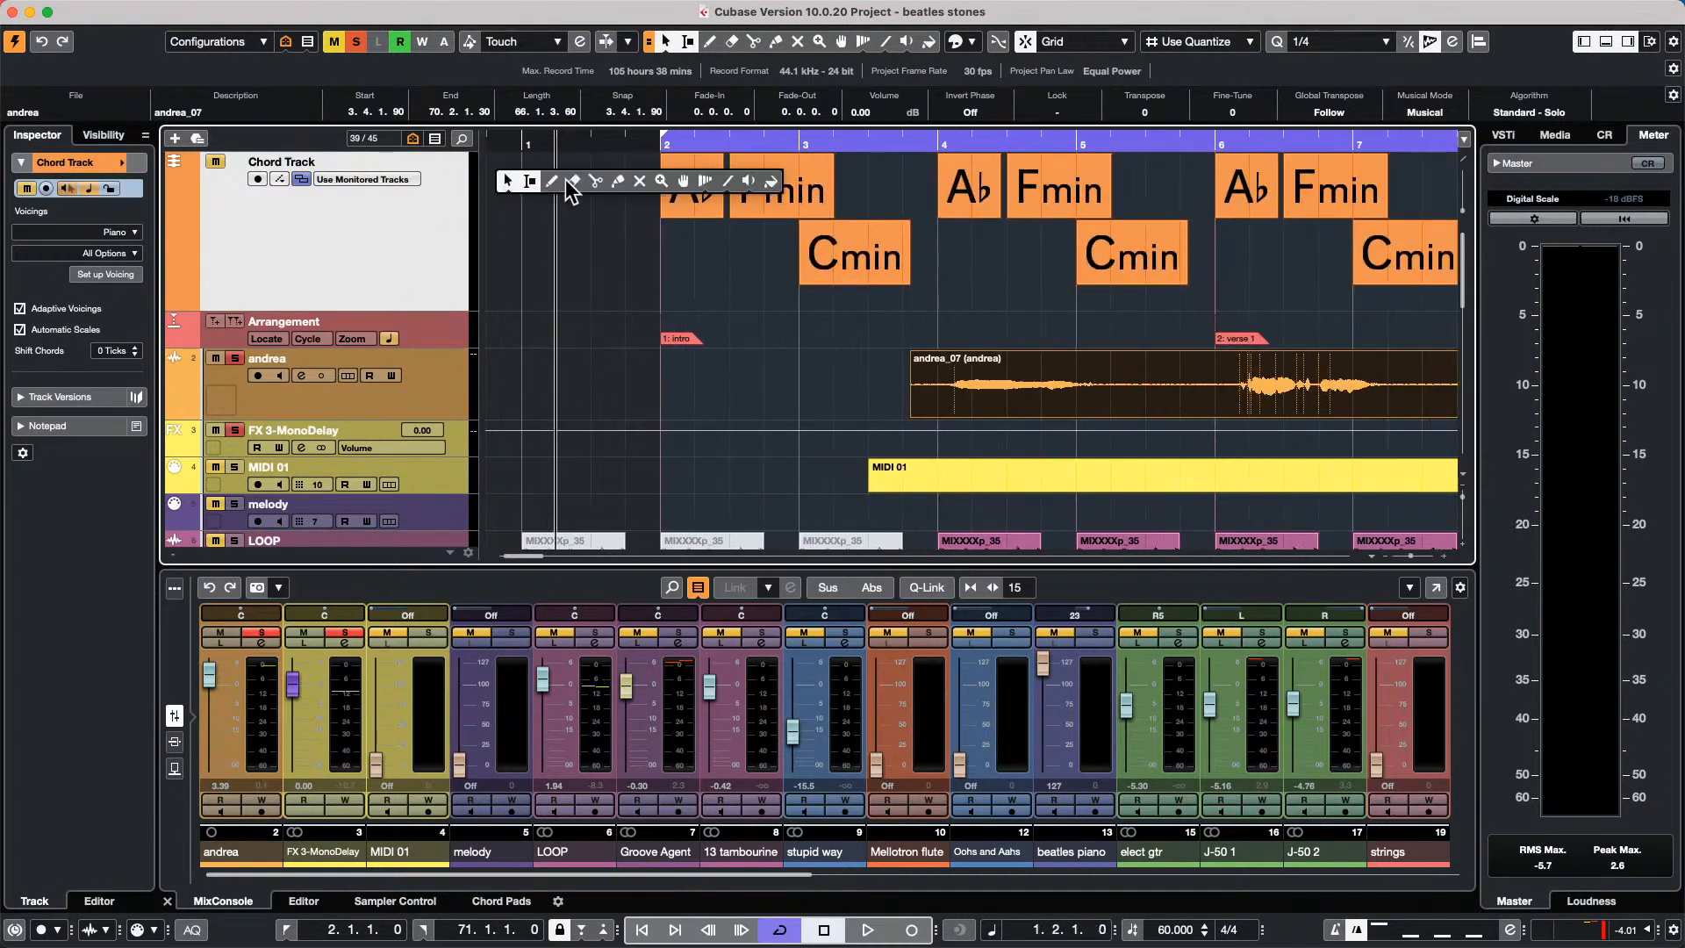
{"action": "left_click", "coordinate": [553, 181]}
{"action": "left_click", "coordinate": [539, 180]}
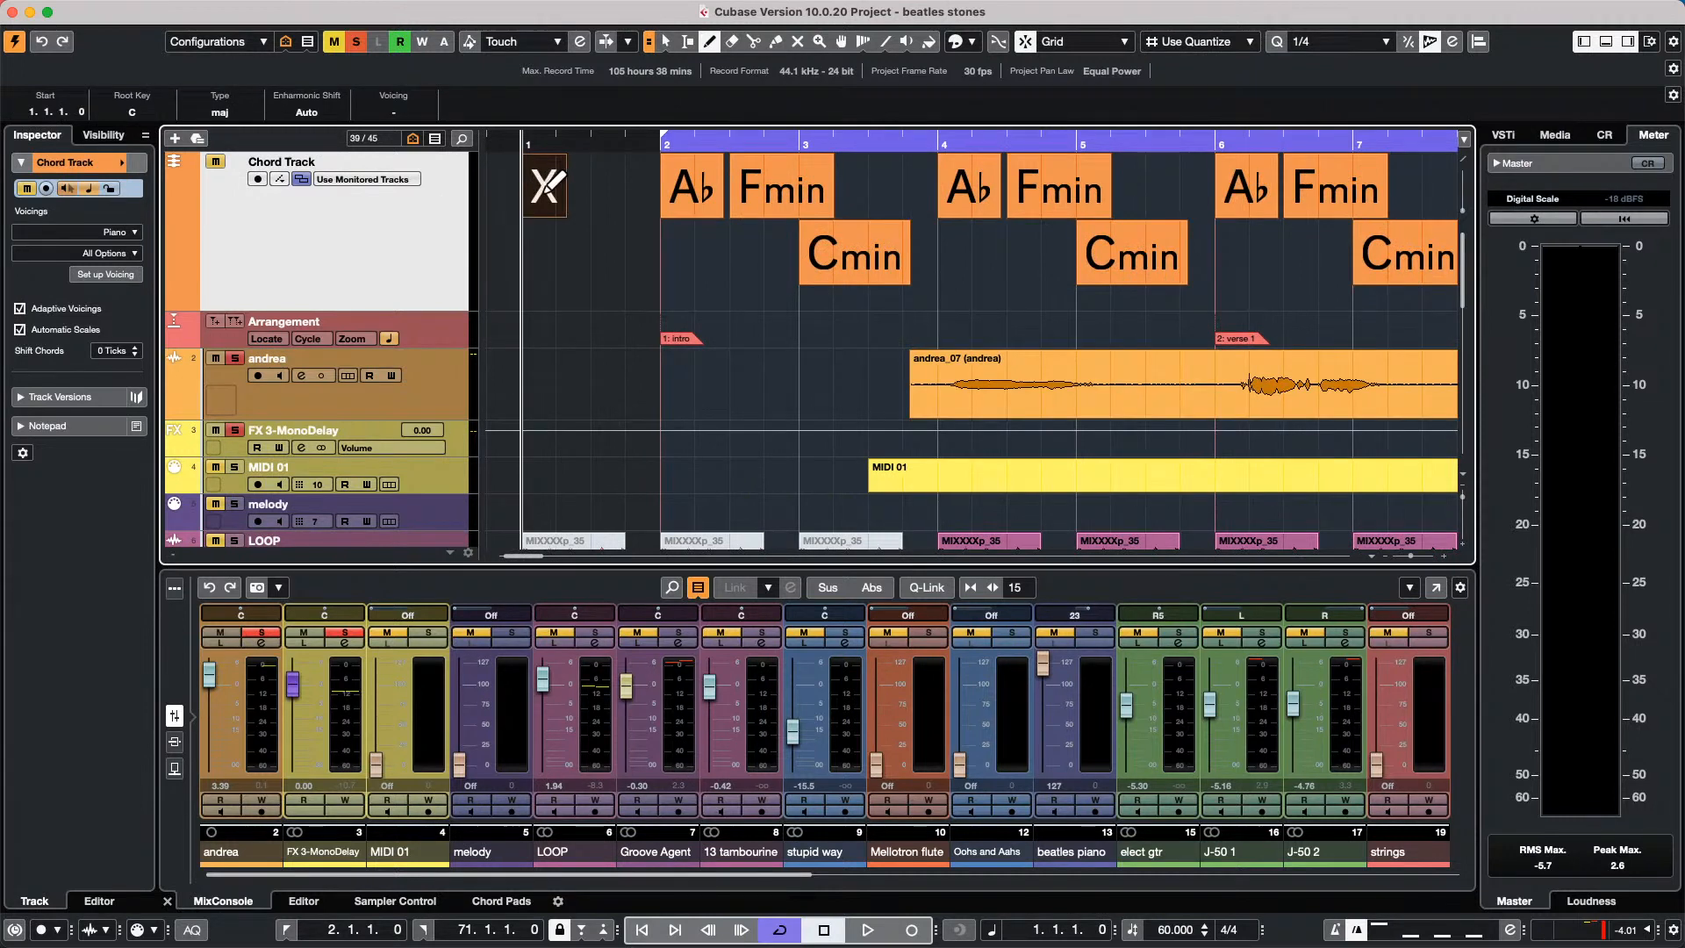
Open the bar 1 chord event for editing and set it to Ddim7 with a B♭ bass.
{"action": "key", "text": "1"}
{"action": "double_click", "coordinate": [548, 188]}
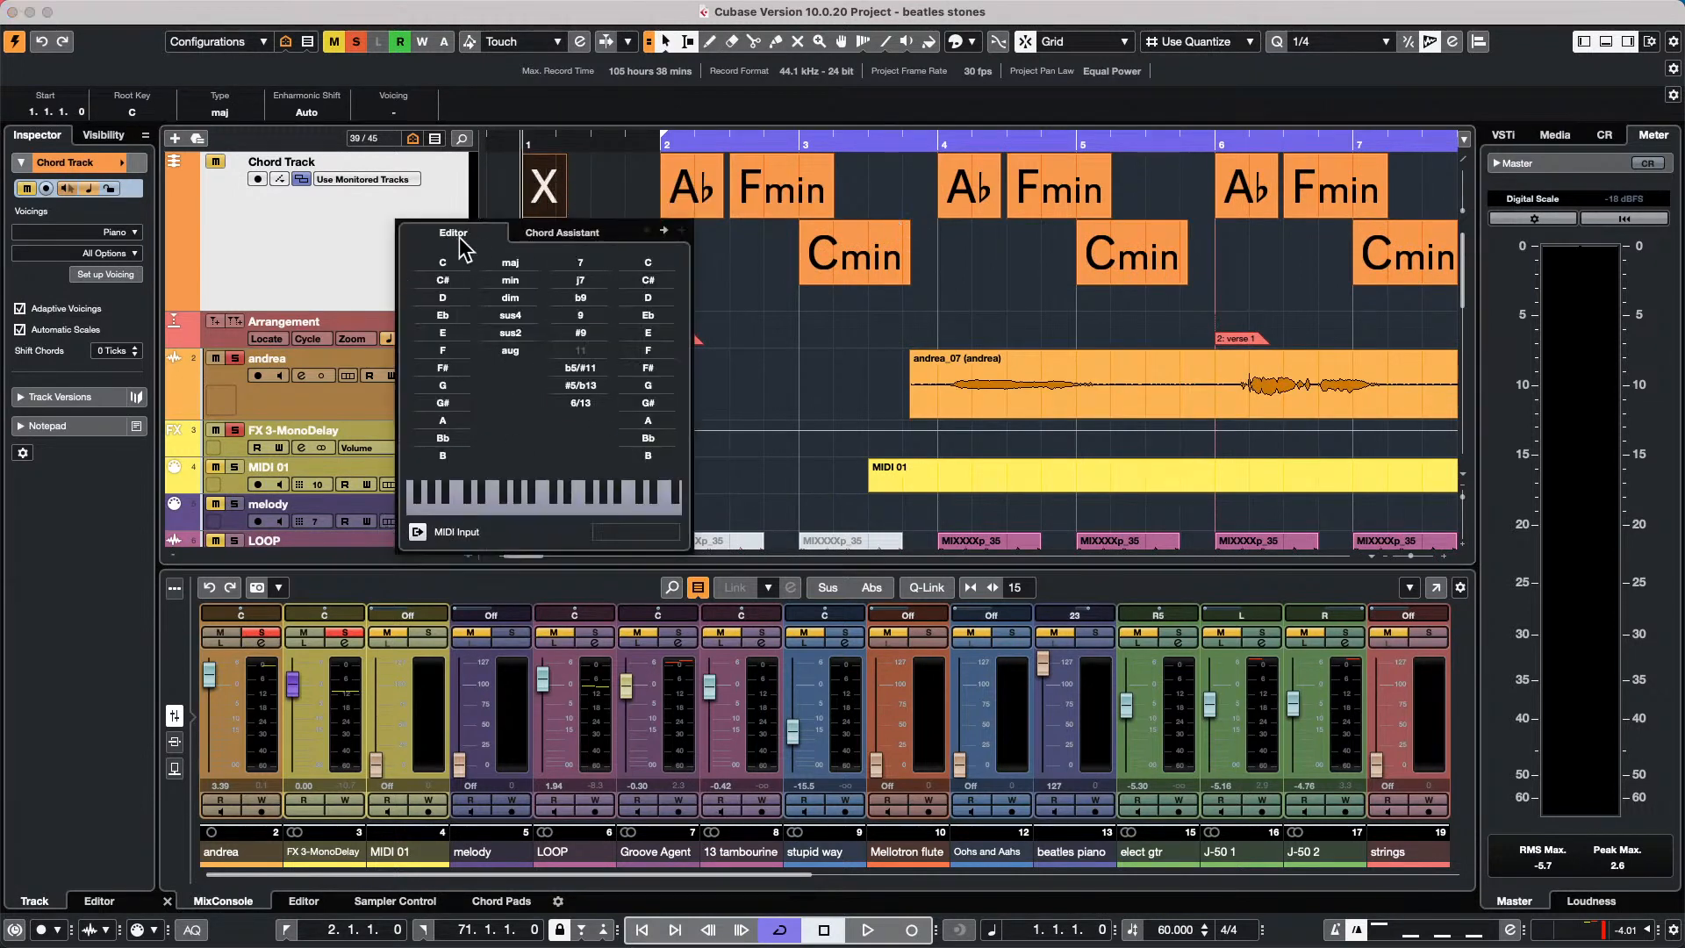
{"action": "left_click", "coordinate": [442, 297]}
{"action": "left_click", "coordinate": [510, 298]}
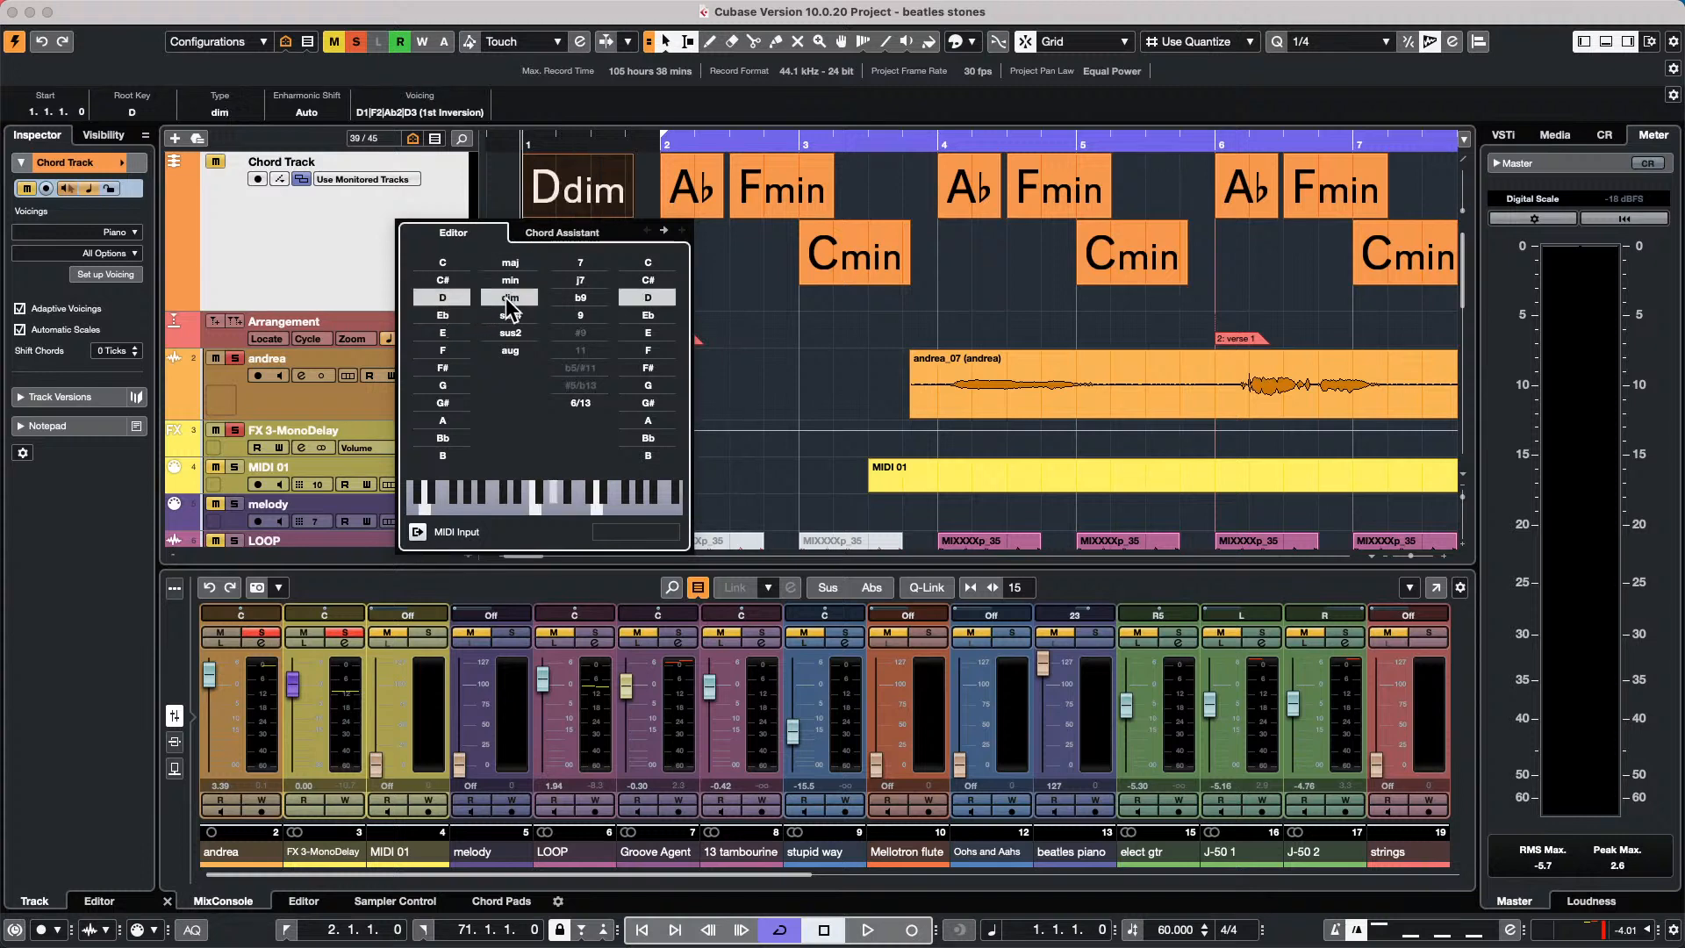
{"action": "left_click", "coordinate": [580, 280]}
{"action": "left_click", "coordinate": [647, 350]}
{"action": "left_click", "coordinate": [647, 438]}
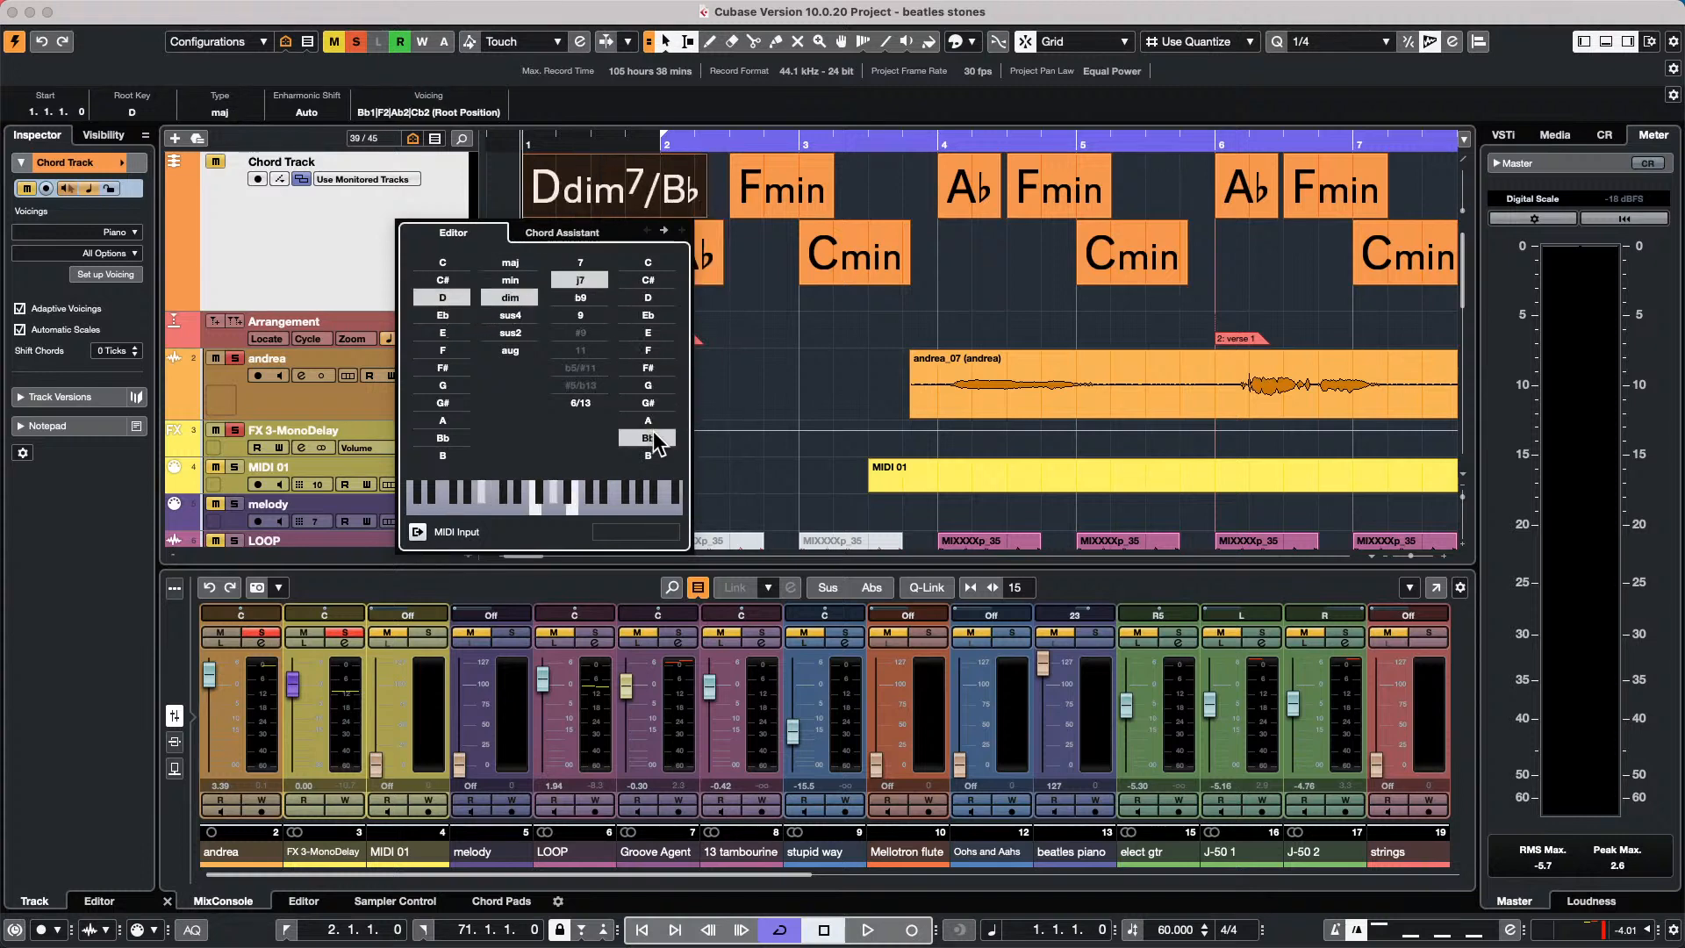
Change the bar 1 chord to Dsus4 with 7 and 9 tensions over a B♭ bass.
{"action": "left_click", "coordinate": [580, 403]}
{"action": "left_click", "coordinate": [654, 315]}
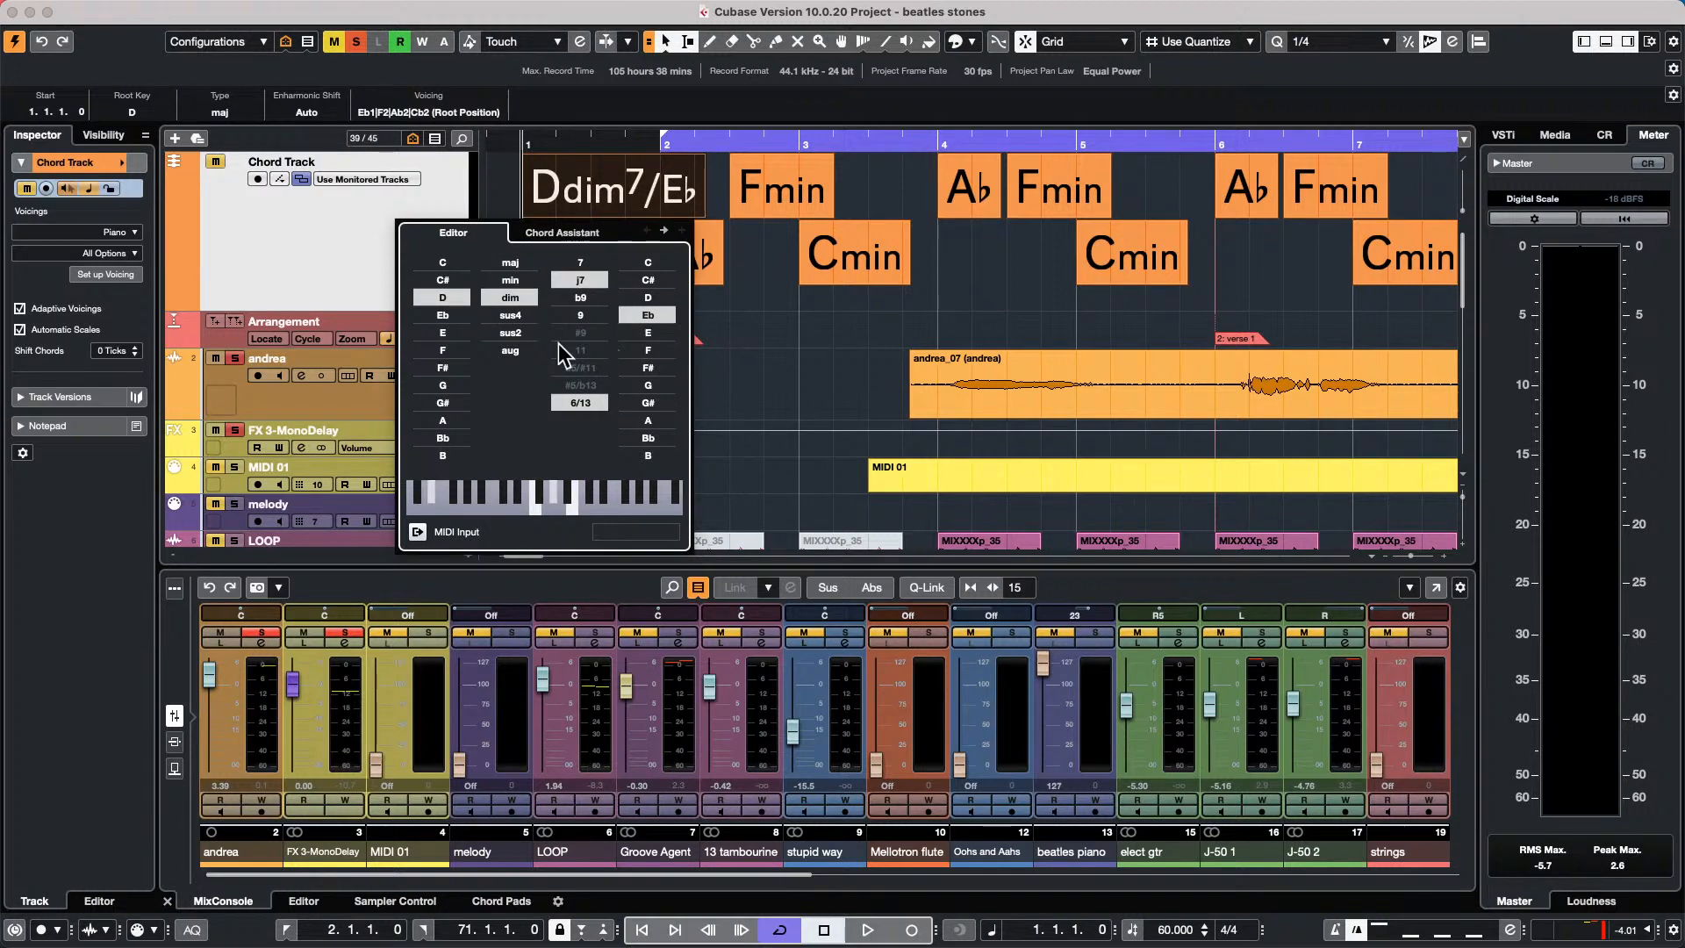
{"action": "left_click", "coordinate": [513, 332]}
{"action": "left_click", "coordinate": [519, 312]}
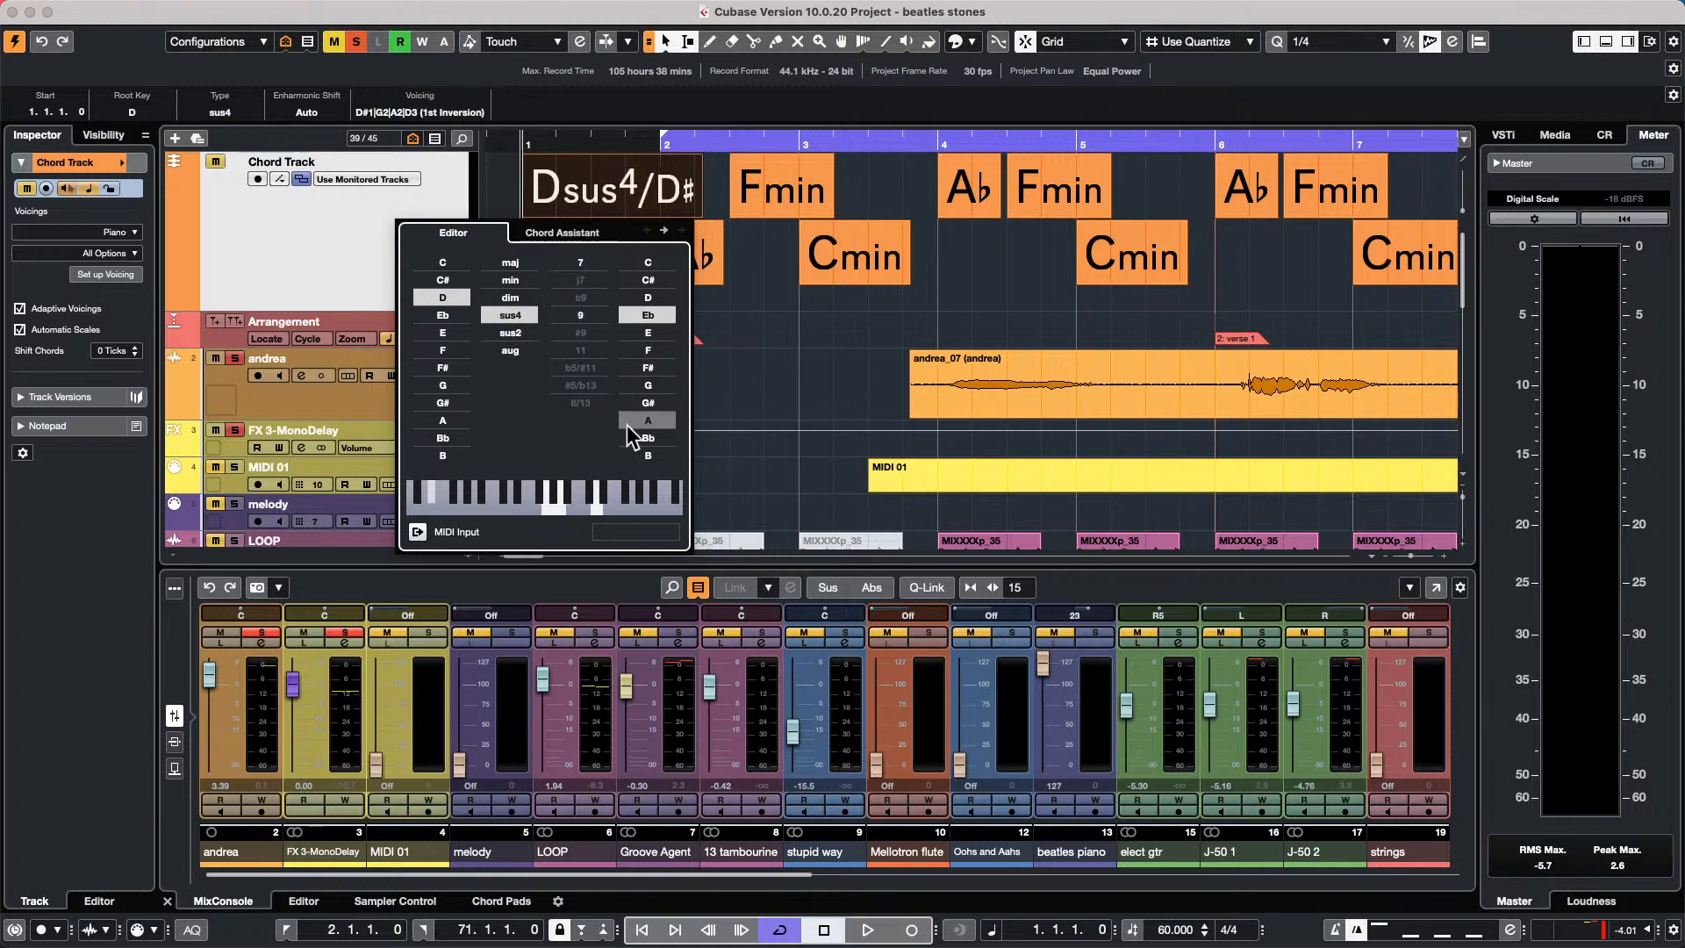
{"action": "left_click", "coordinate": [647, 437]}
{"action": "left_click", "coordinate": [590, 316]}
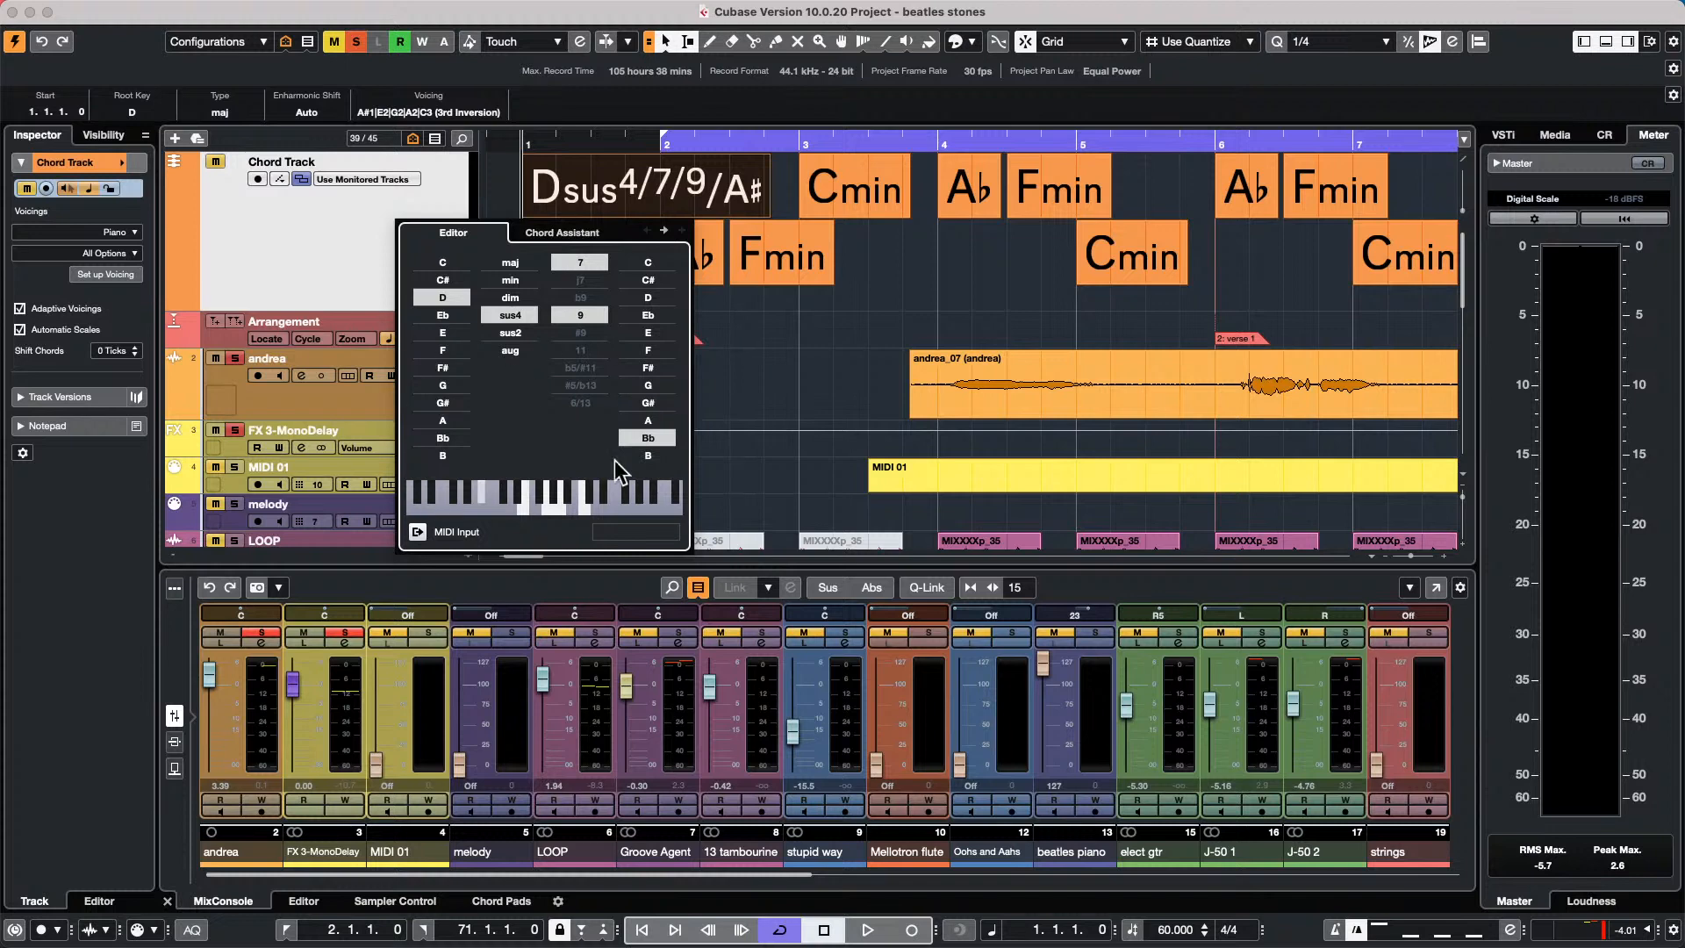
Try a C♯ bass on the bar 1 chord, and reduce it to a plain Dsus4 without tensions.
{"action": "left_click", "coordinate": [648, 298]}
{"action": "left_click", "coordinate": [637, 281]}
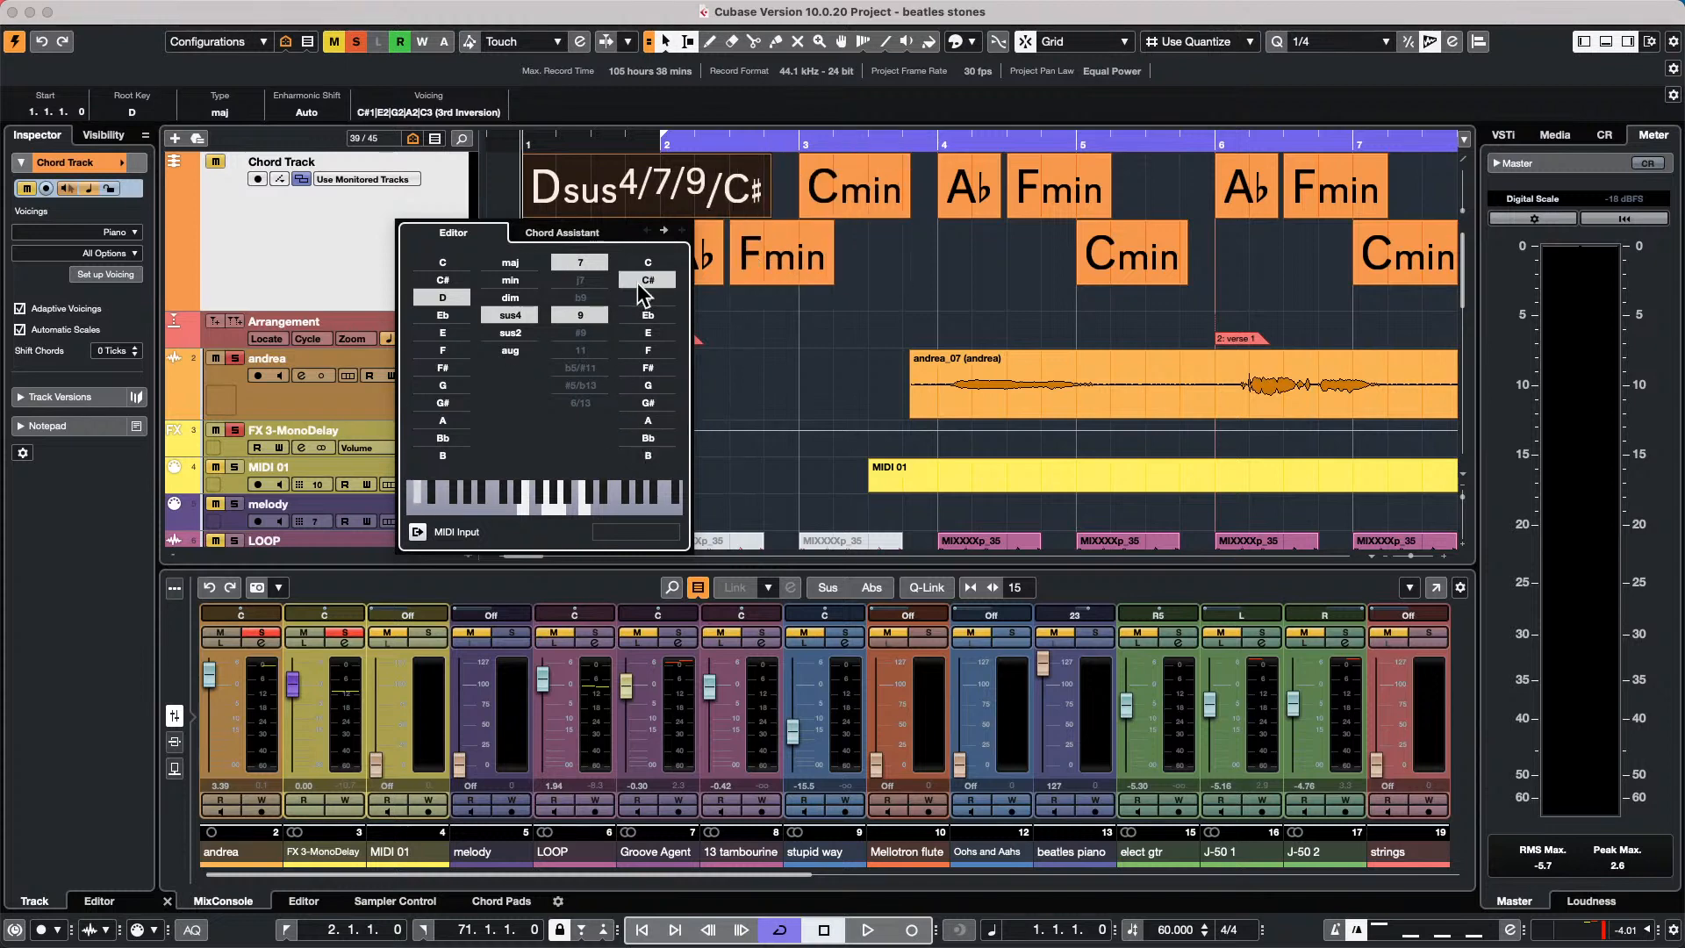
{"action": "left_click", "coordinate": [634, 281]}
{"action": "left_click", "coordinate": [590, 314]}
{"action": "left_click", "coordinate": [580, 263]}
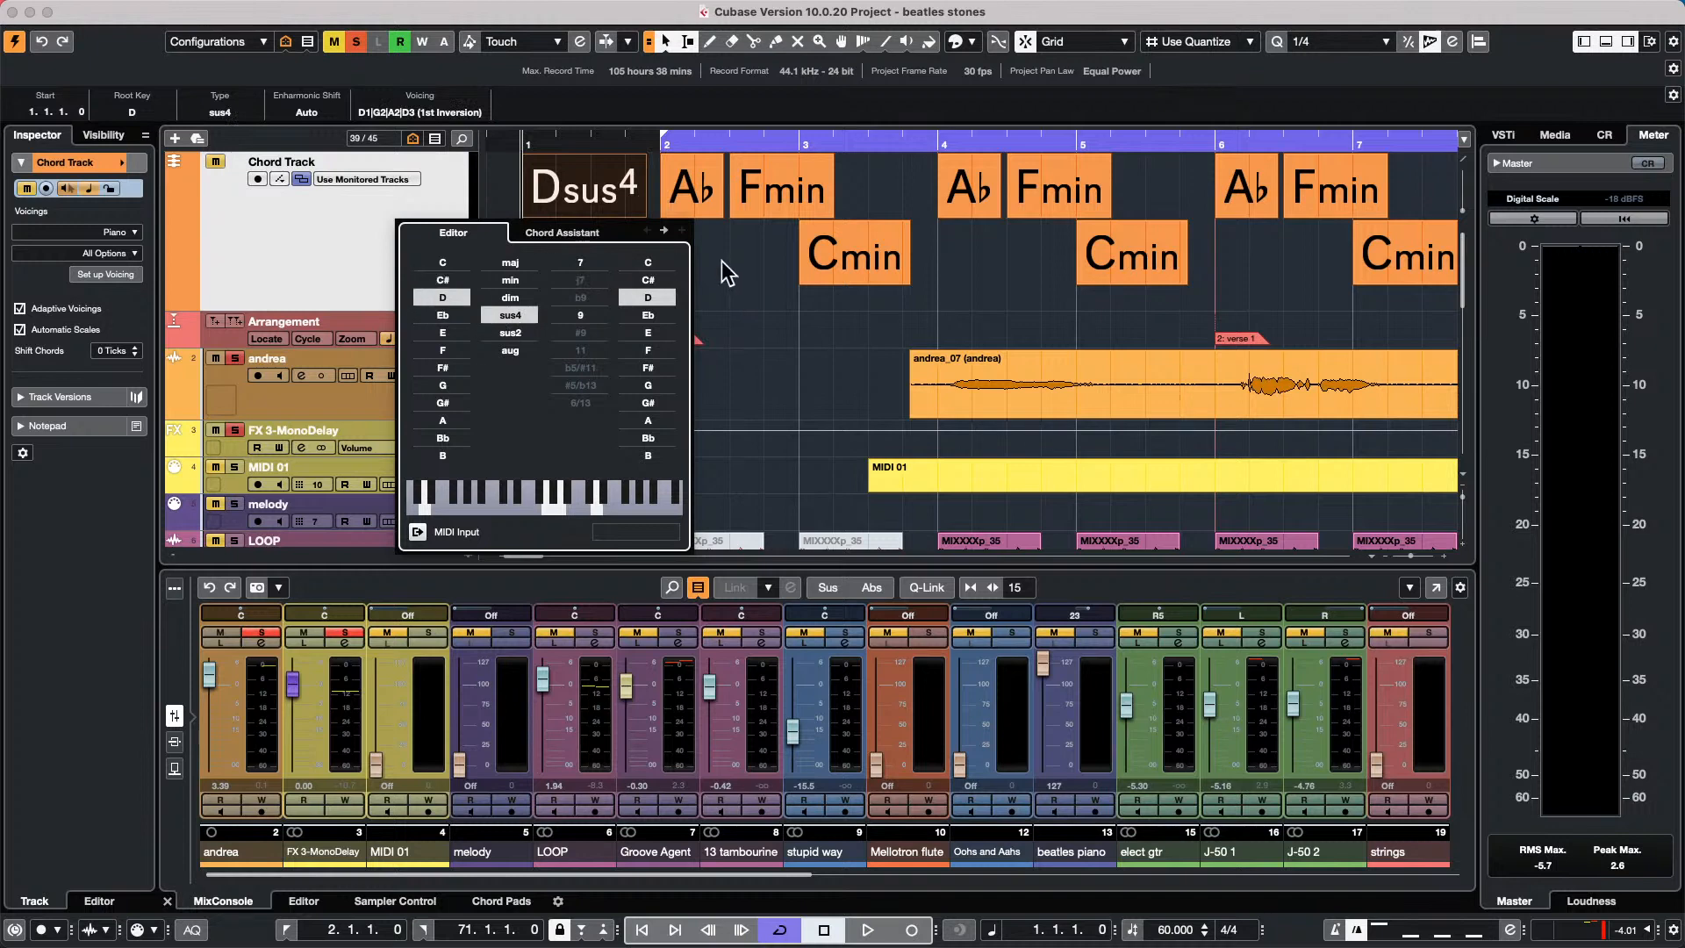
Set the bar 1 chord to Fmaj7/♯11/13 and close the chord editor.
{"action": "left_click", "coordinate": [528, 265]}
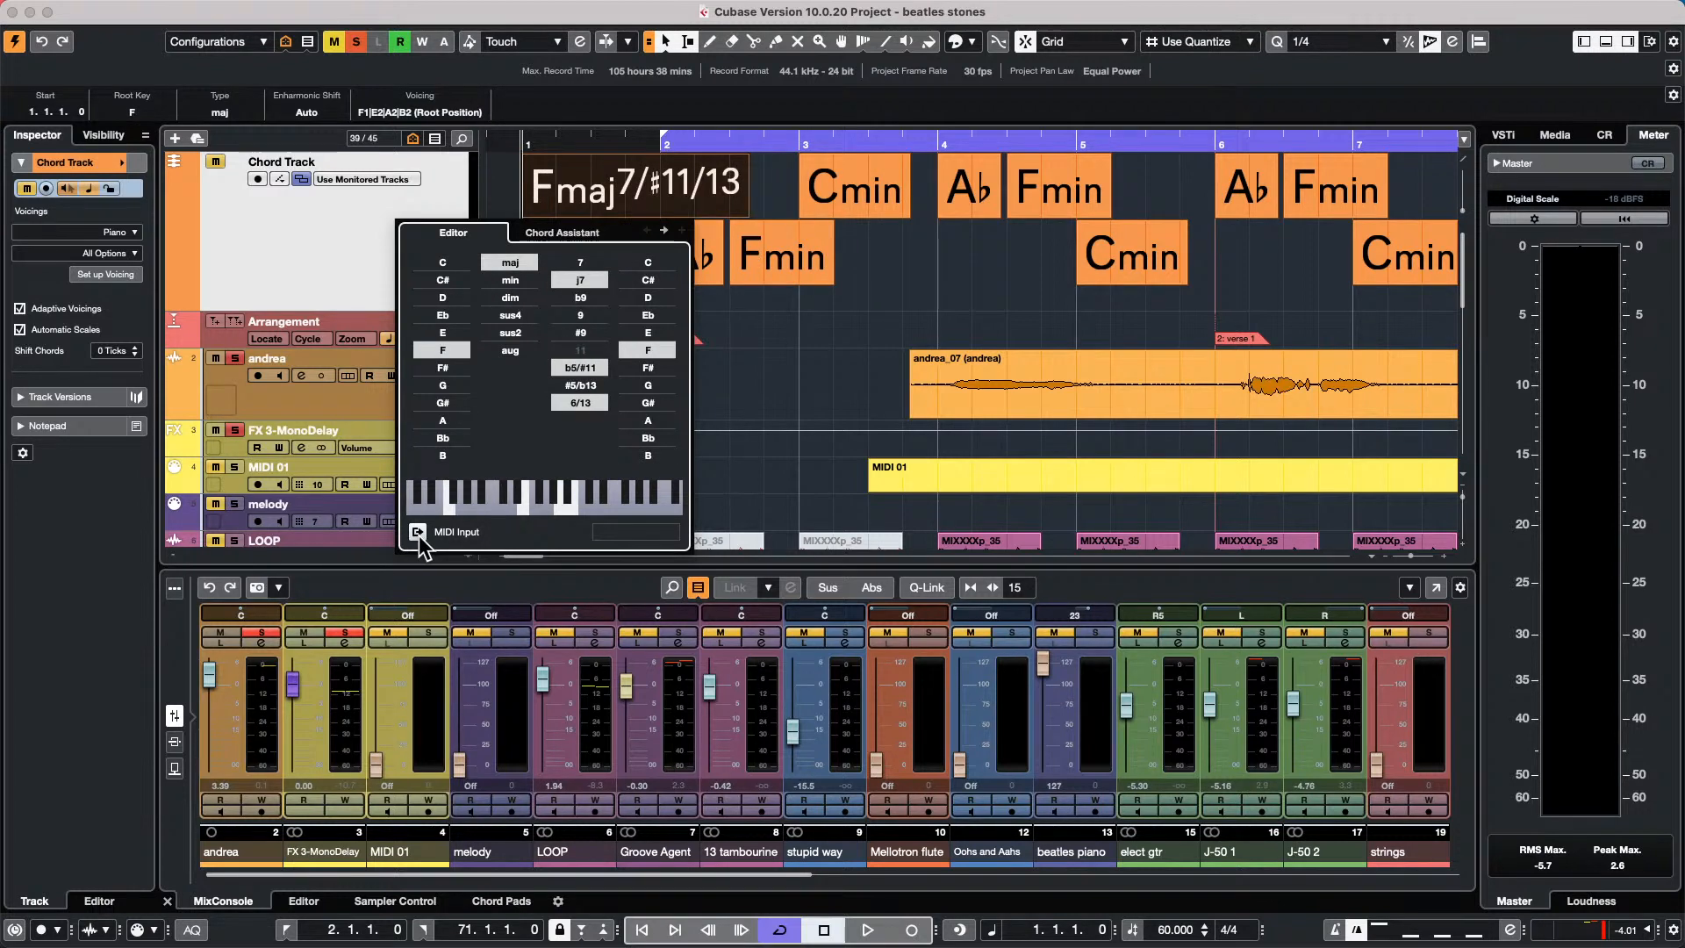
{"action": "left_click", "coordinate": [834, 294]}
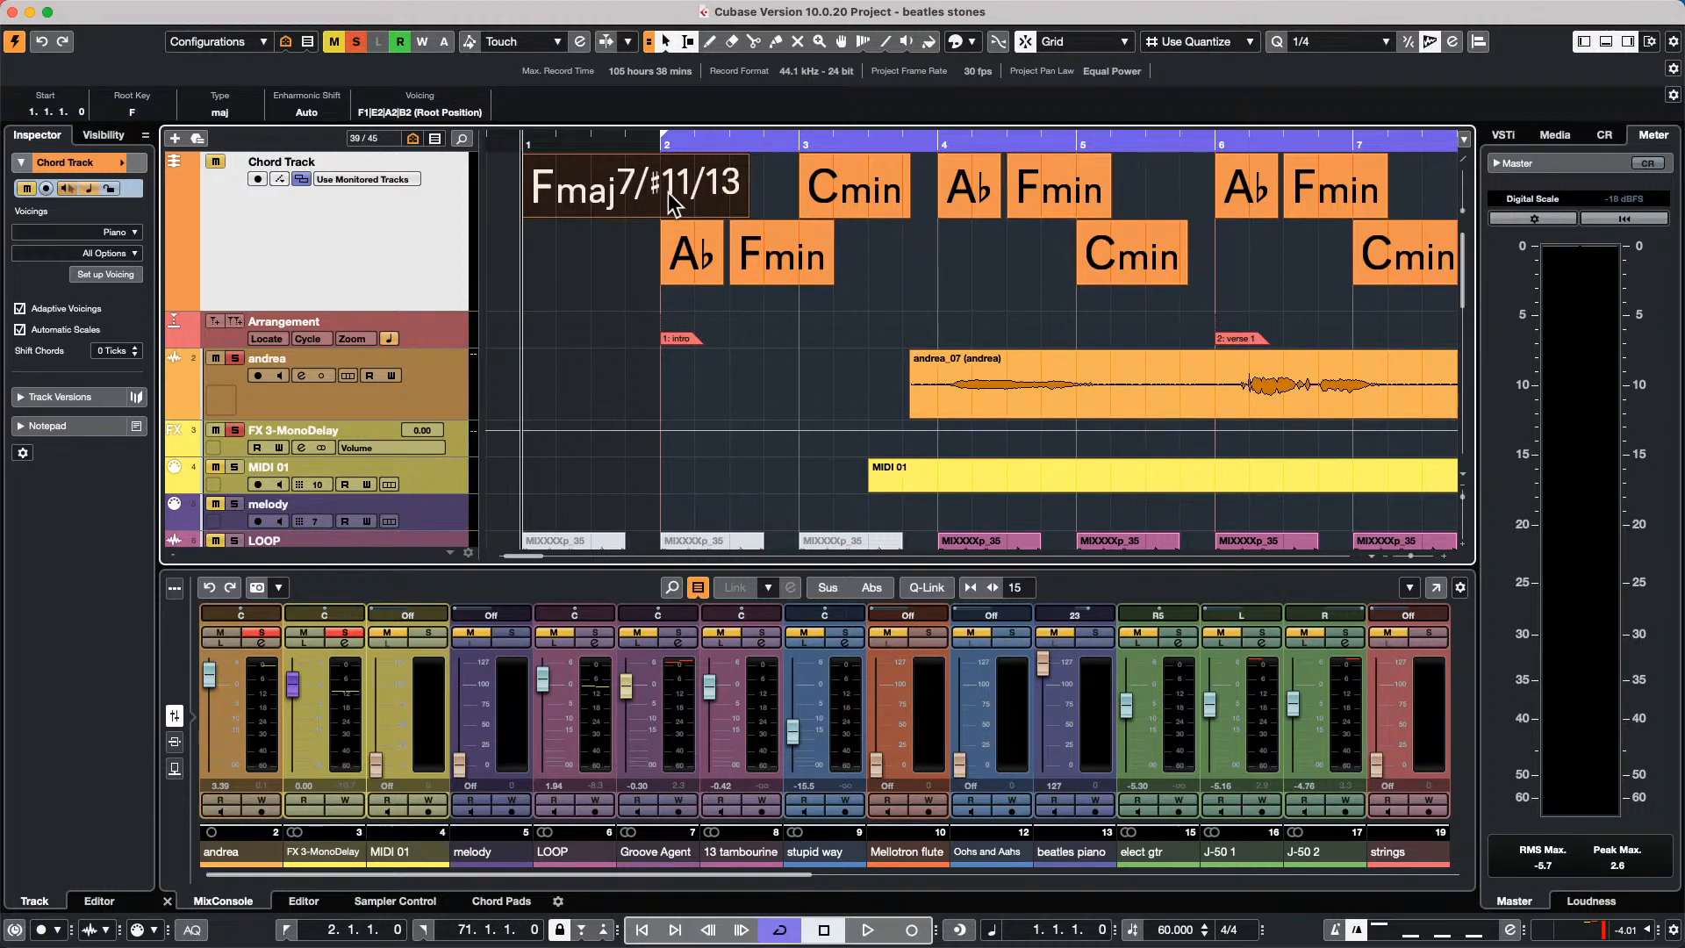
Open the MIDI 07 part of the beatles piano track in a separate Key Editor window.
{"action": "scroll", "coordinate": [763, 351], "scroll_direction": "down", "scroll_amount": 6}
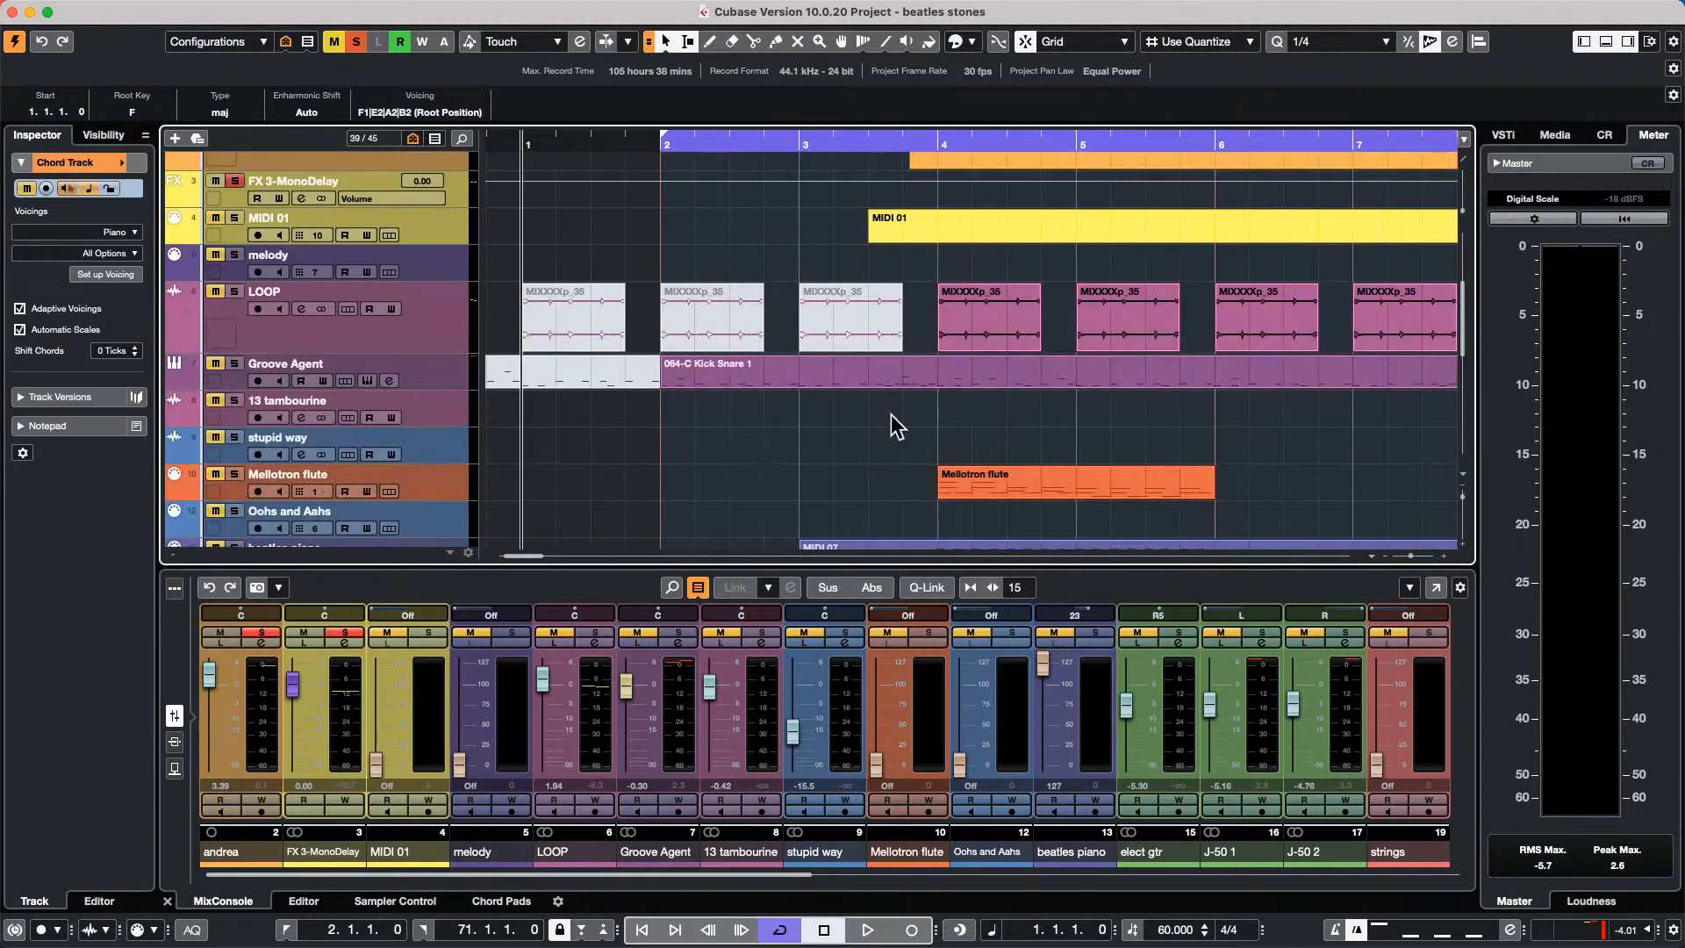
{"action": "scroll", "coordinate": [772, 369], "scroll_direction": "down", "scroll_amount": 2}
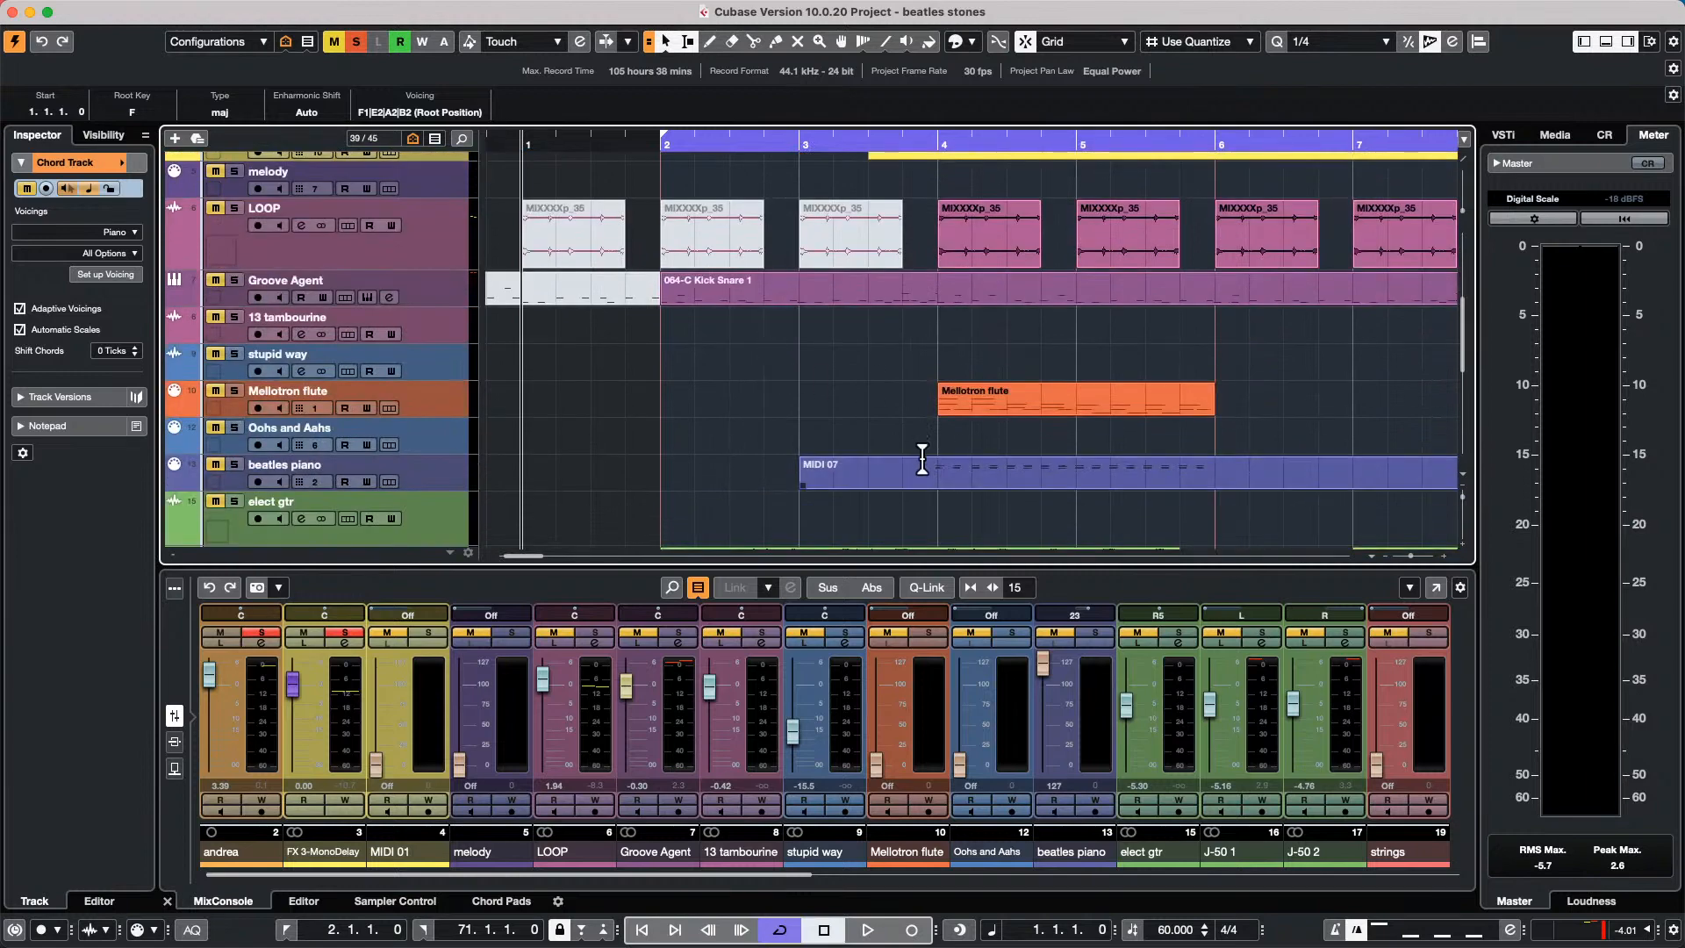
{"action": "left_click", "coordinate": [419, 483]}
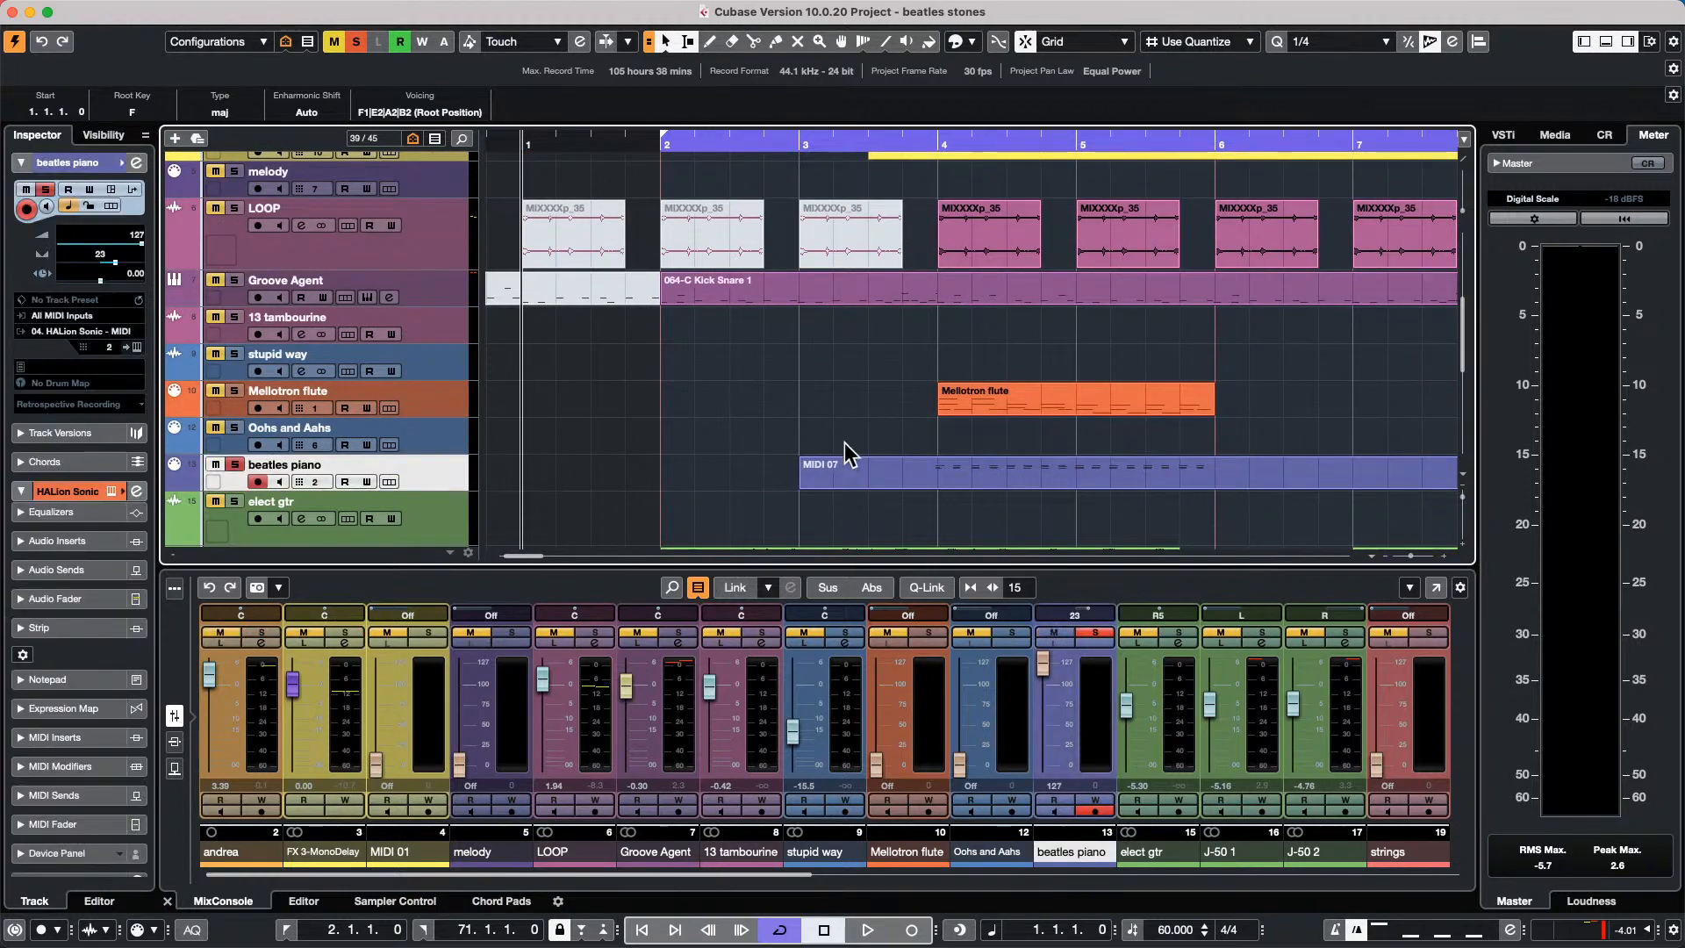
{"action": "double_click", "coordinate": [975, 480]}
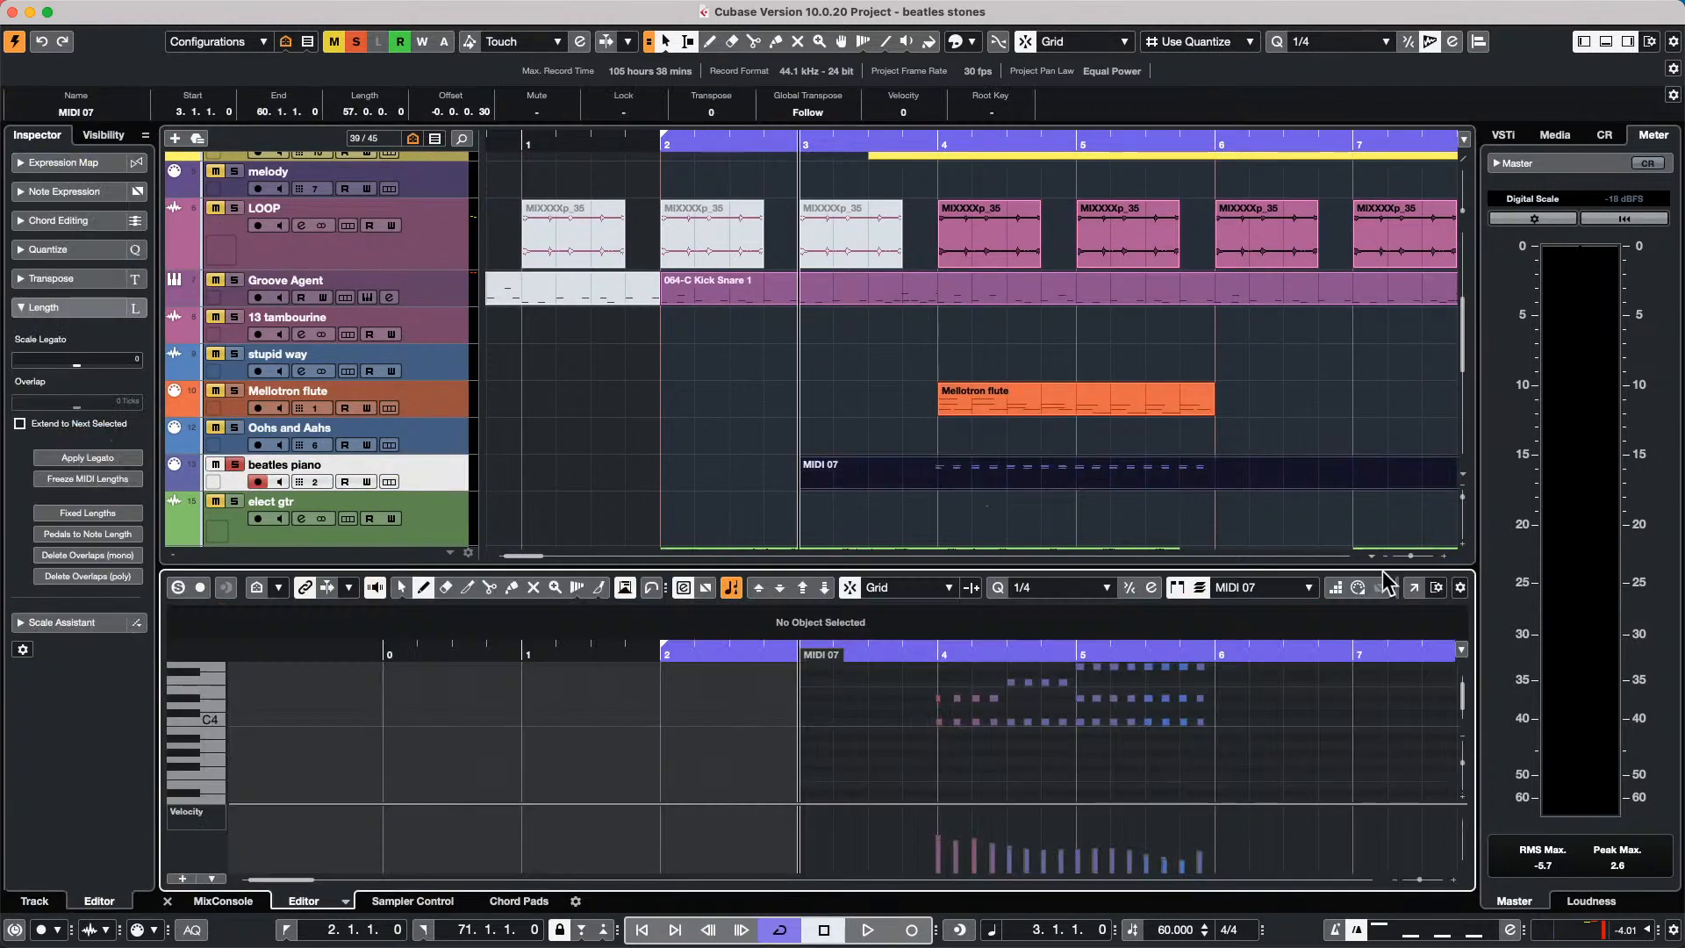
{"action": "left_click", "coordinate": [1413, 587]}
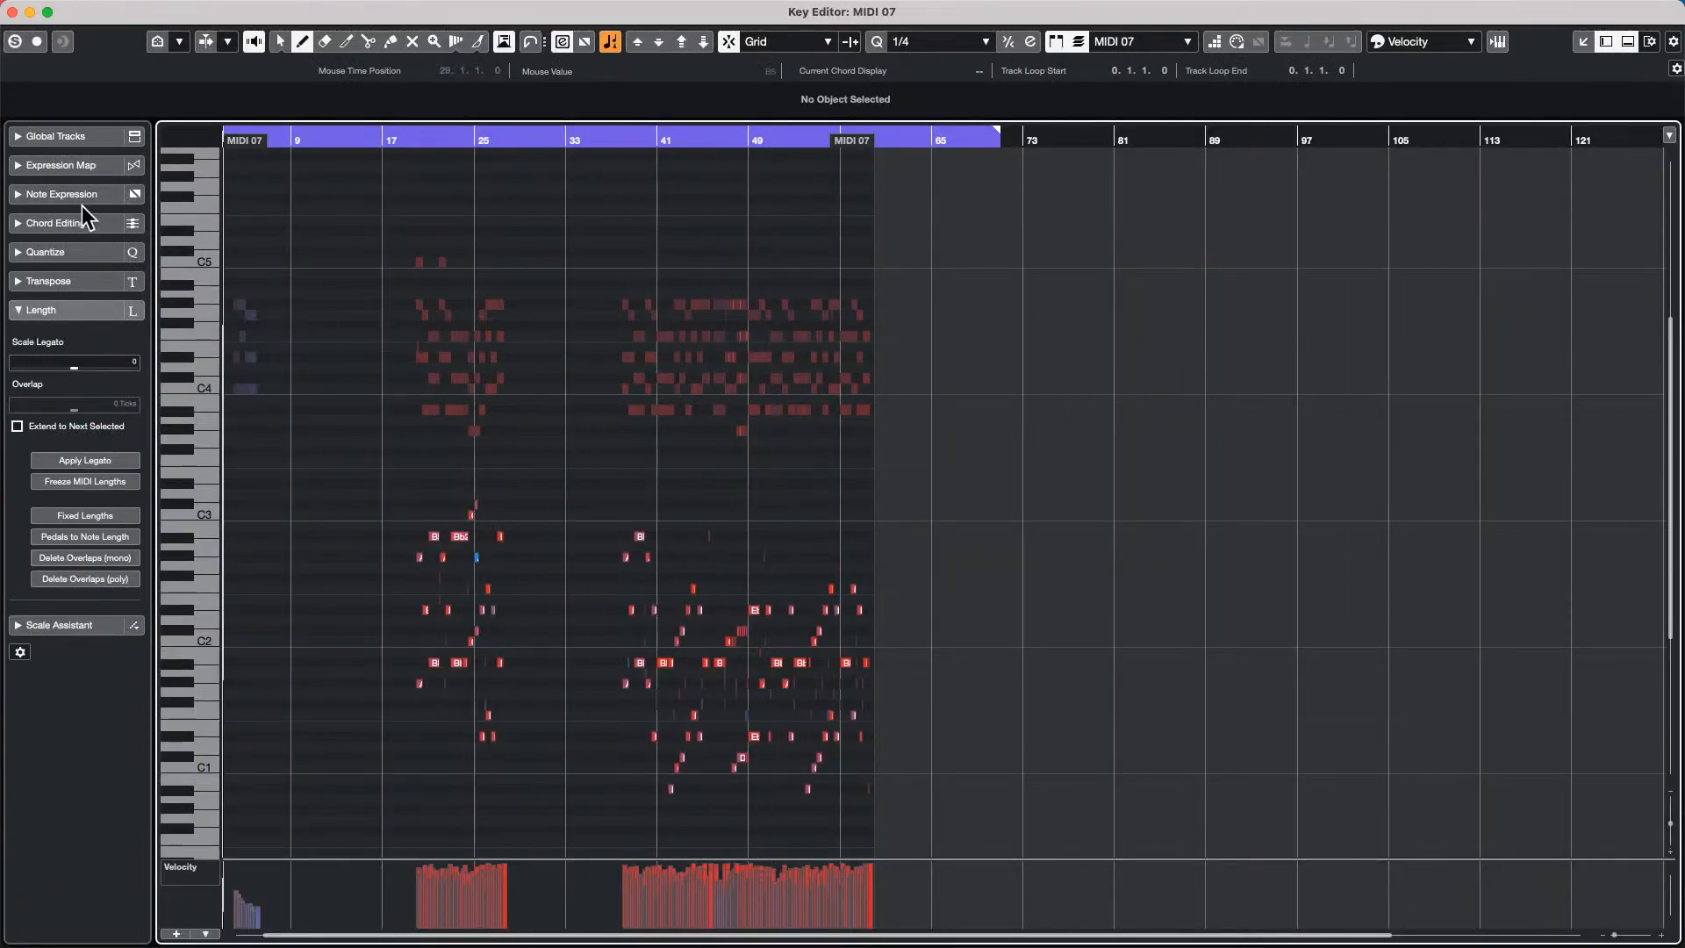
Show the Chord Track and Arrangement global tracks above the notes in the Key Editor.
{"action": "left_click", "coordinate": [93, 137]}
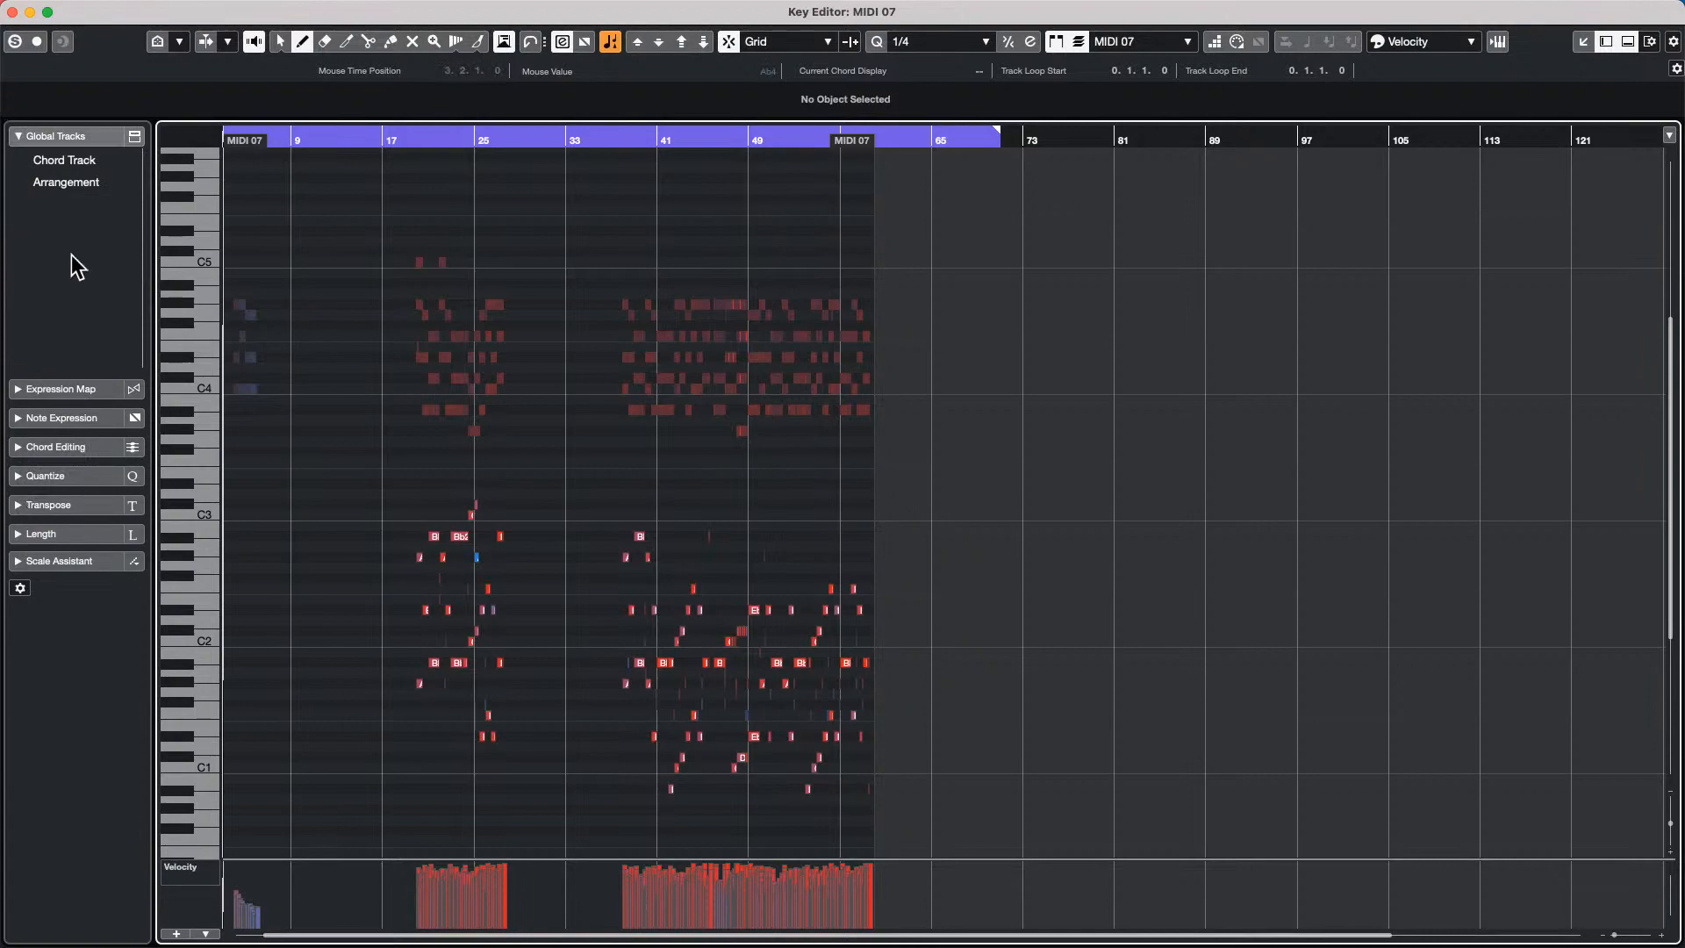
{"action": "left_click", "coordinate": [17, 159]}
{"action": "left_click_drag", "start_coordinate": [421, 141], "coordinate": [433, 188]}
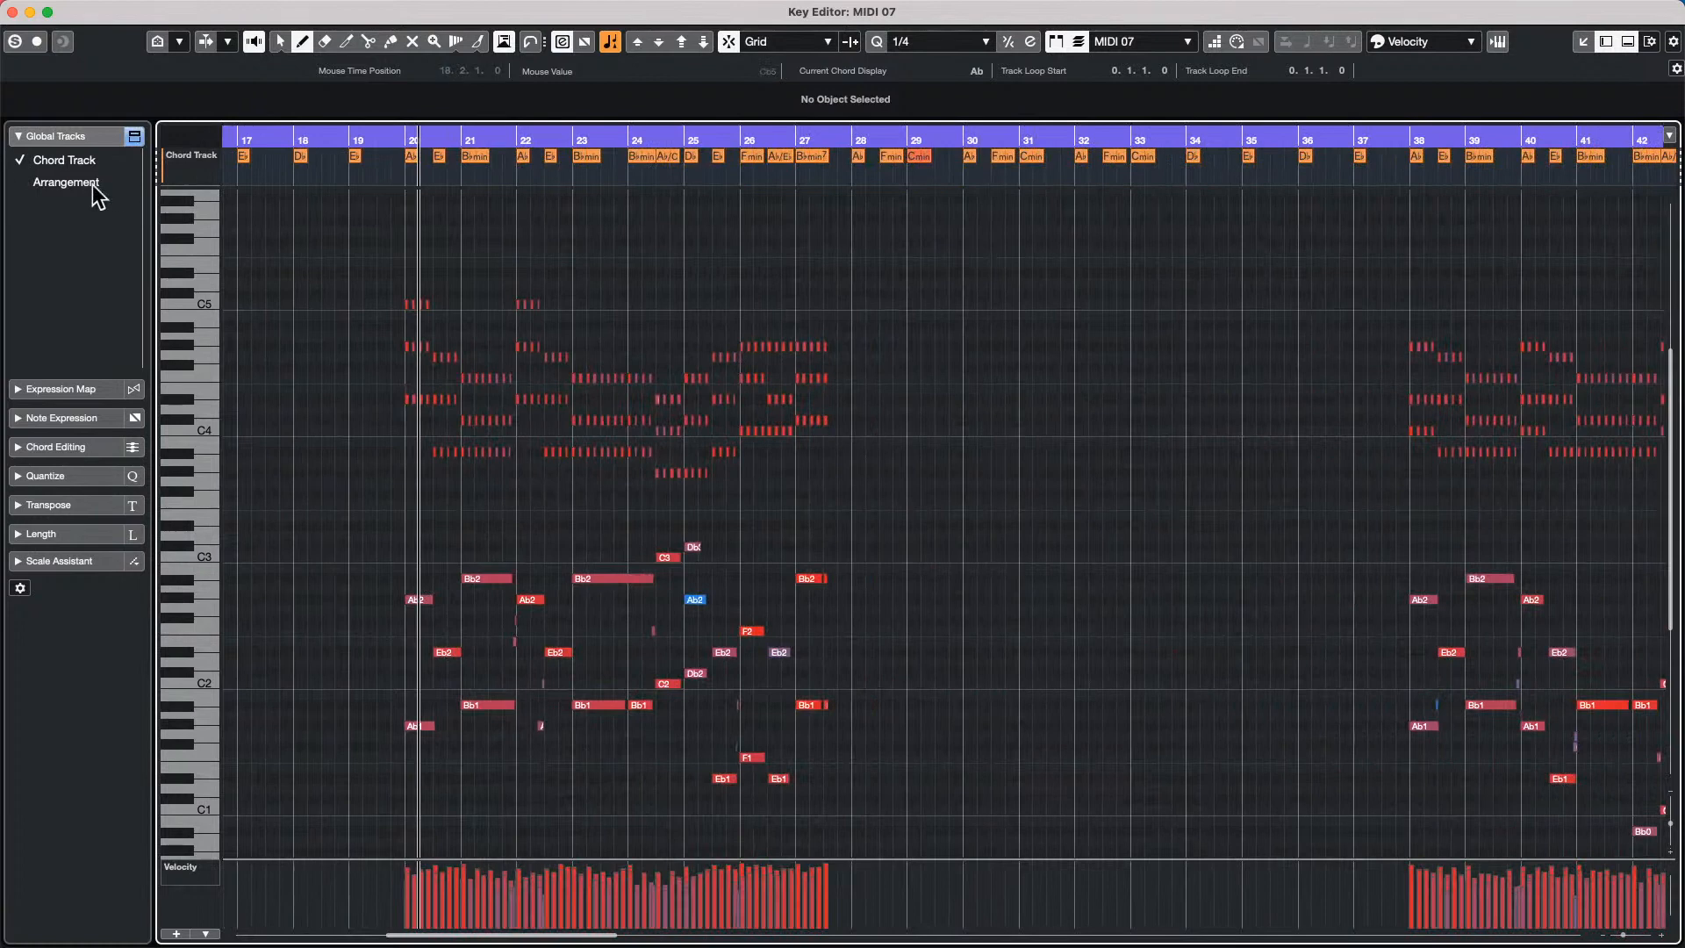
{"action": "left_click", "coordinate": [19, 182]}
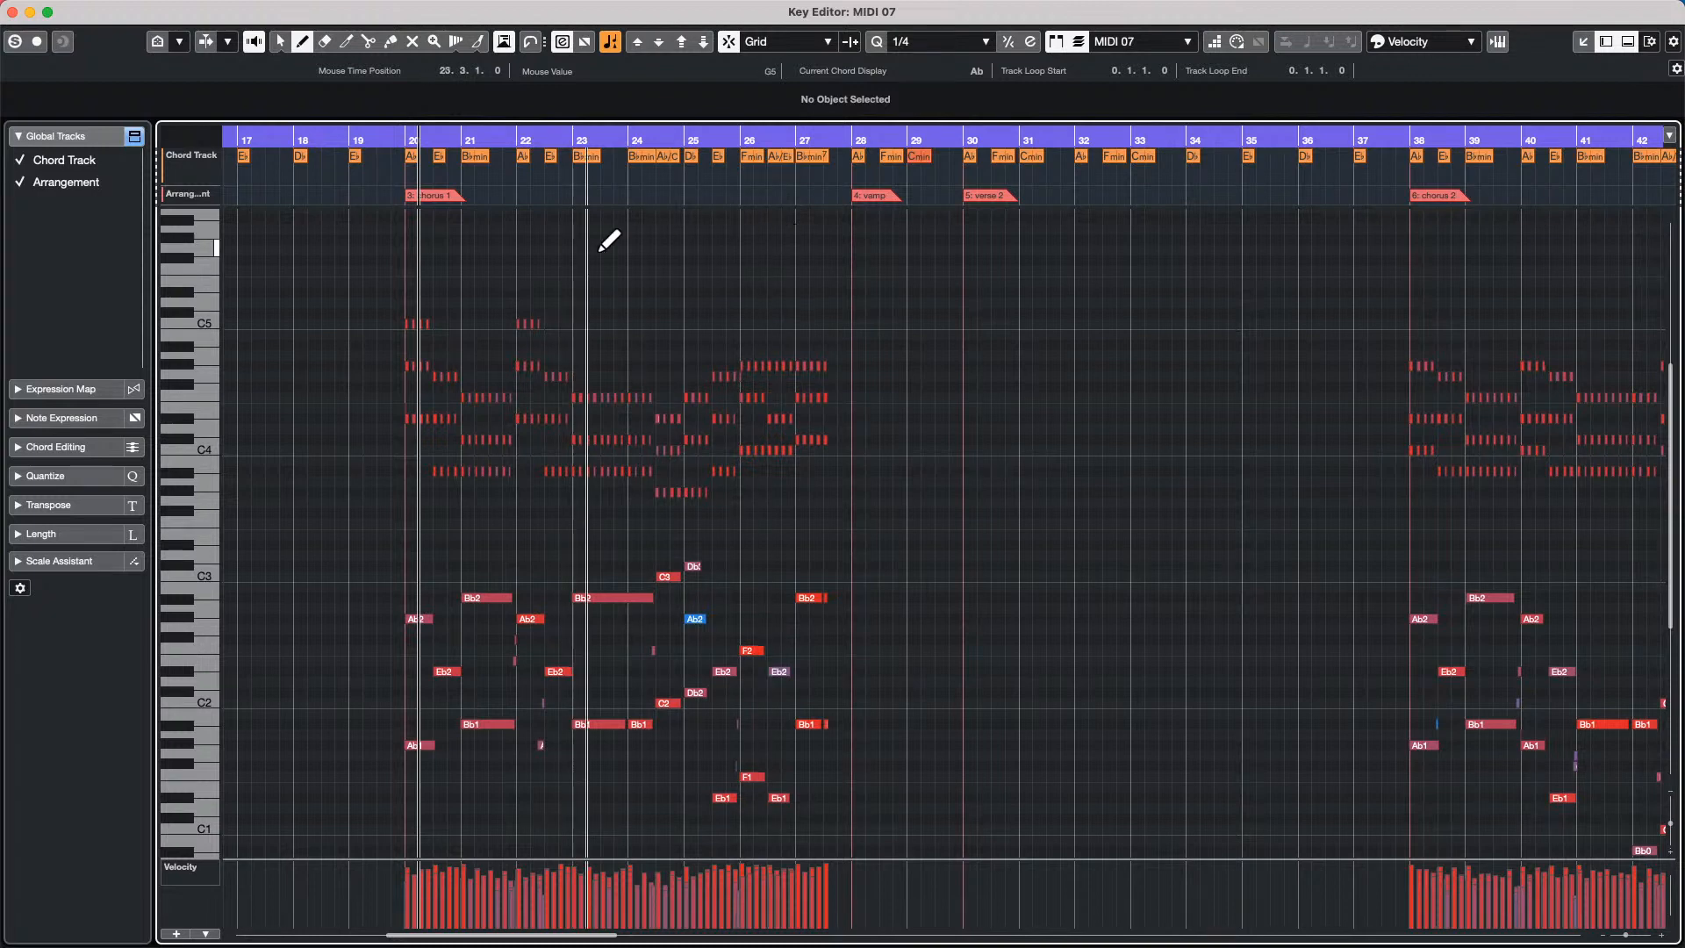
Examine the chord settings of the B♭min events at bars 21 and 24 from the Key Editor's Chord Track.
{"action": "right_click", "coordinate": [481, 199]}
{"action": "left_click", "coordinate": [488, 200]}
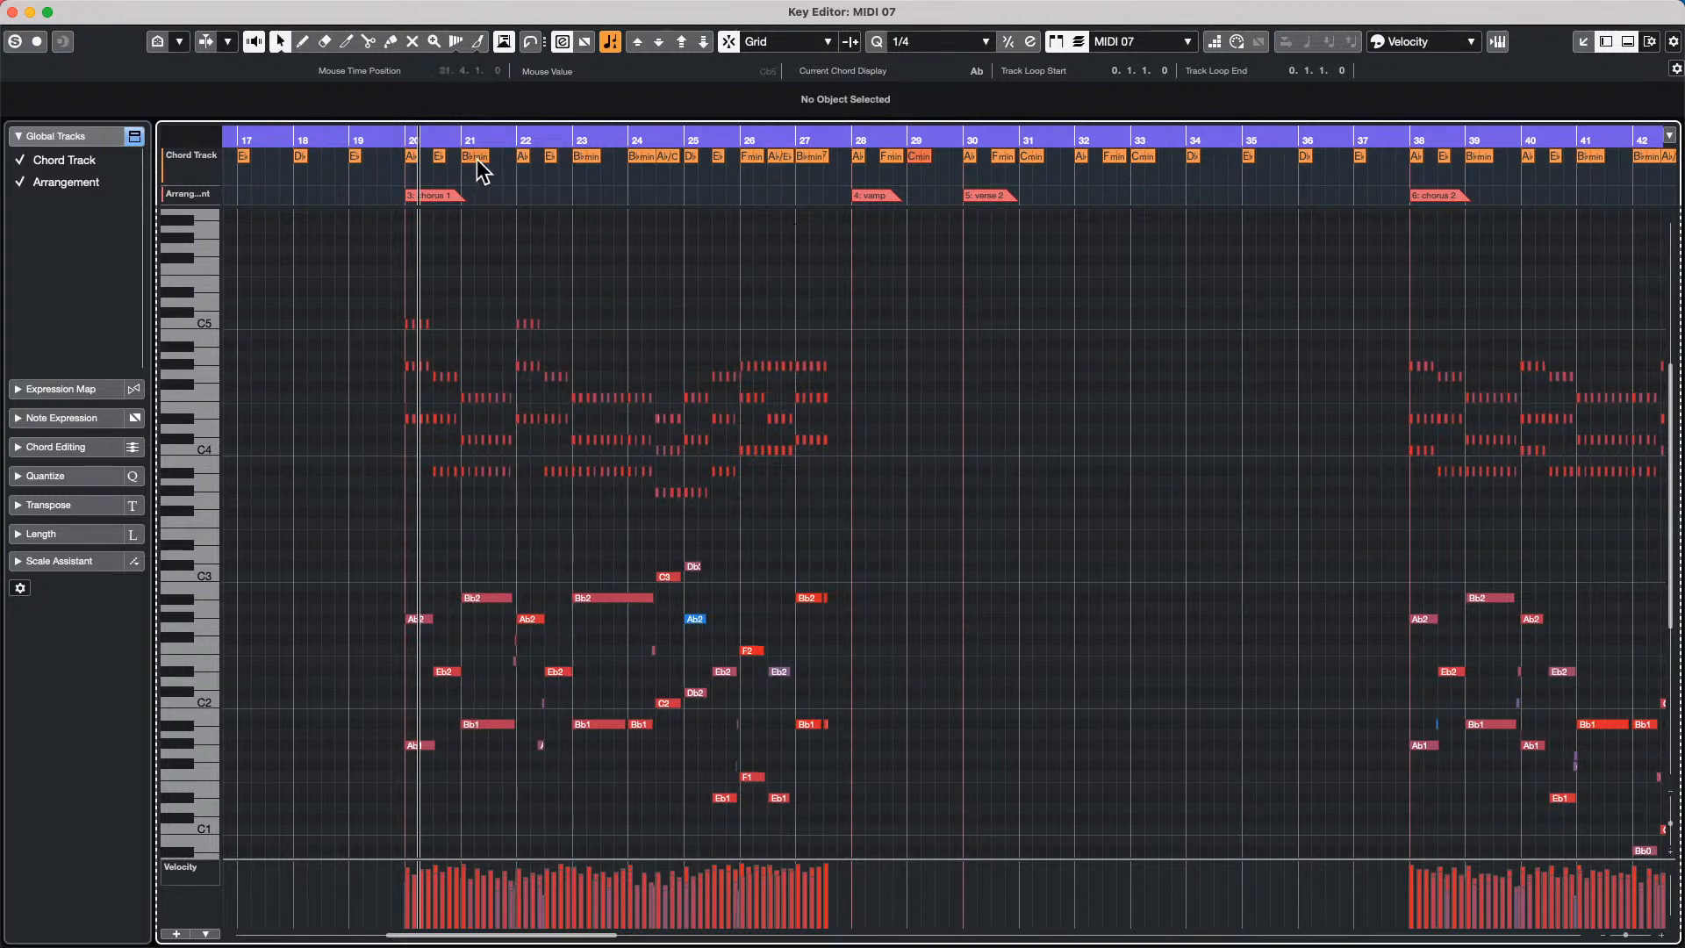
{"action": "double_click", "coordinate": [476, 158]}
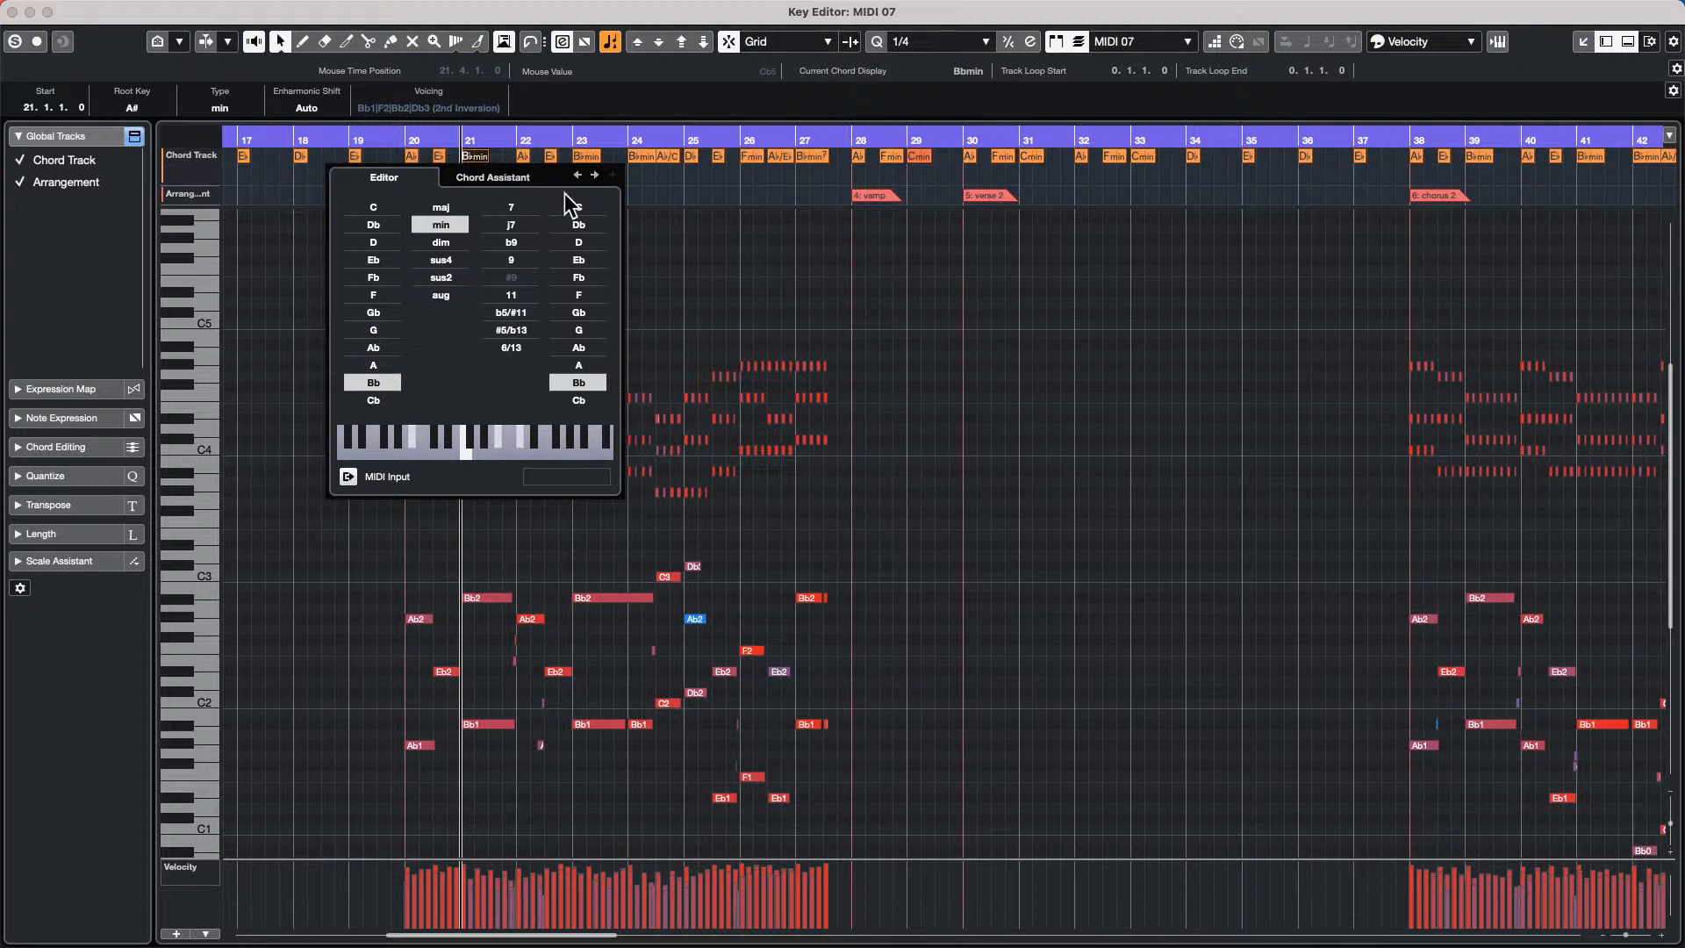
{"action": "left_click", "coordinate": [654, 165]}
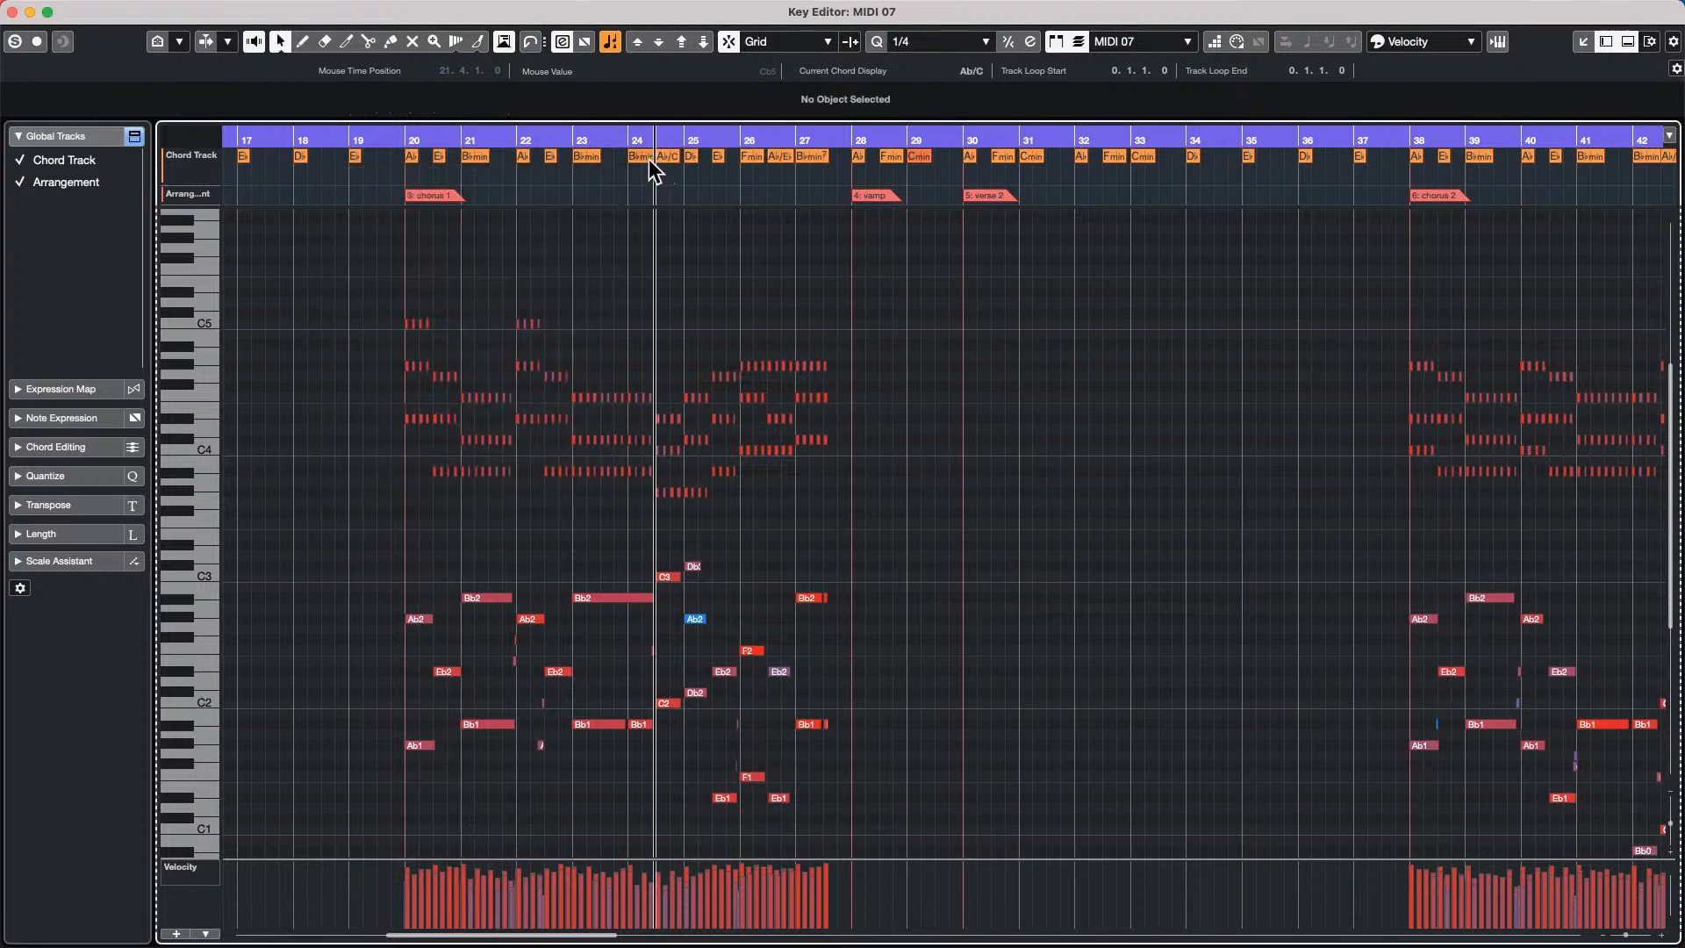
{"action": "double_click", "coordinate": [644, 160]}
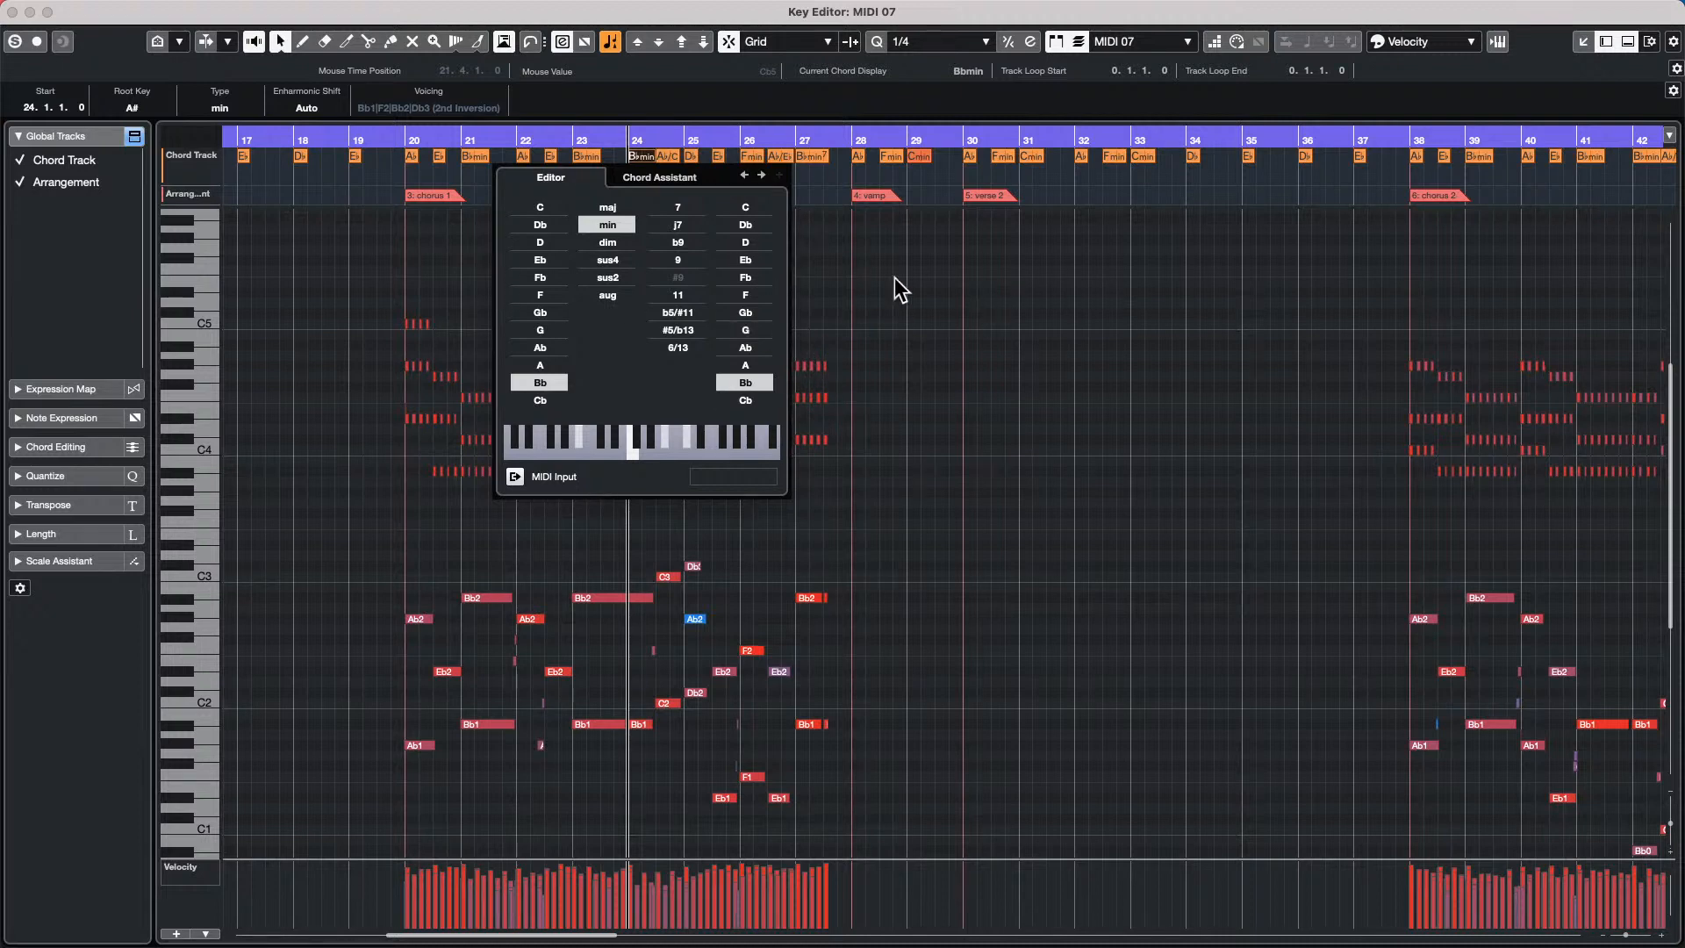
{"action": "left_click", "coordinate": [342, 202]}
Draw an empty chord event at bar 19 beat 3 in the Key Editor's Chord Track and open it for editing.
{"action": "right_click", "coordinate": [344, 201]}
{"action": "left_click", "coordinate": [374, 204]}
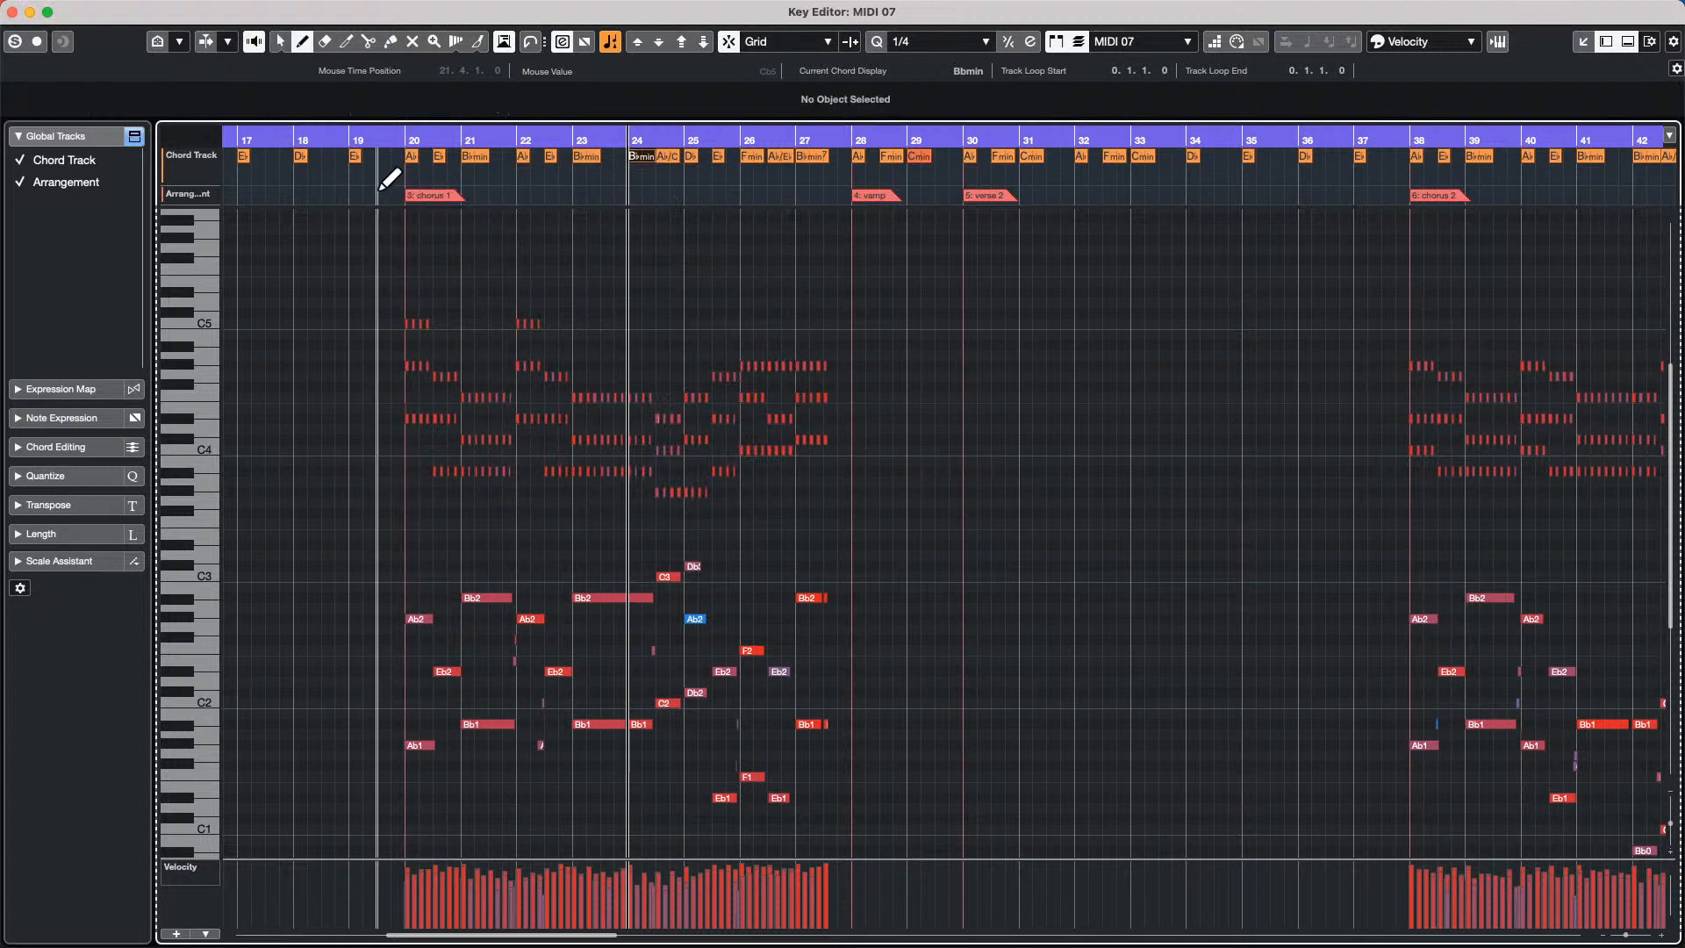
{"action": "left_click", "coordinate": [379, 167]}
{"action": "key", "text": "1"}
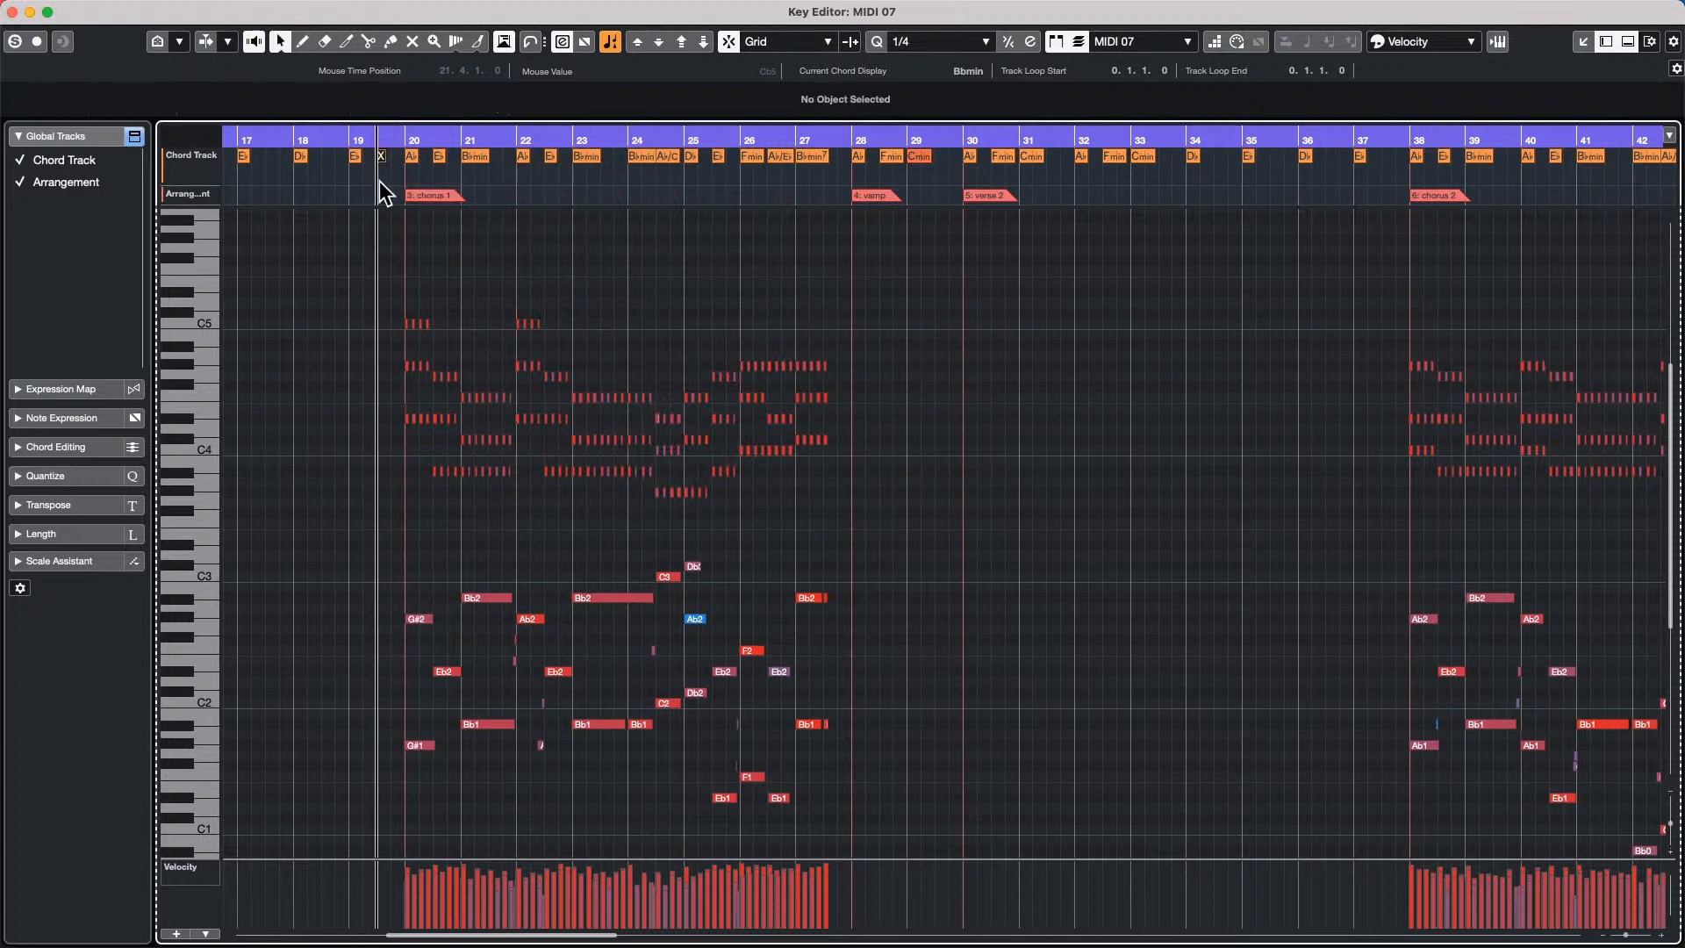
{"action": "double_click", "coordinate": [380, 157]}
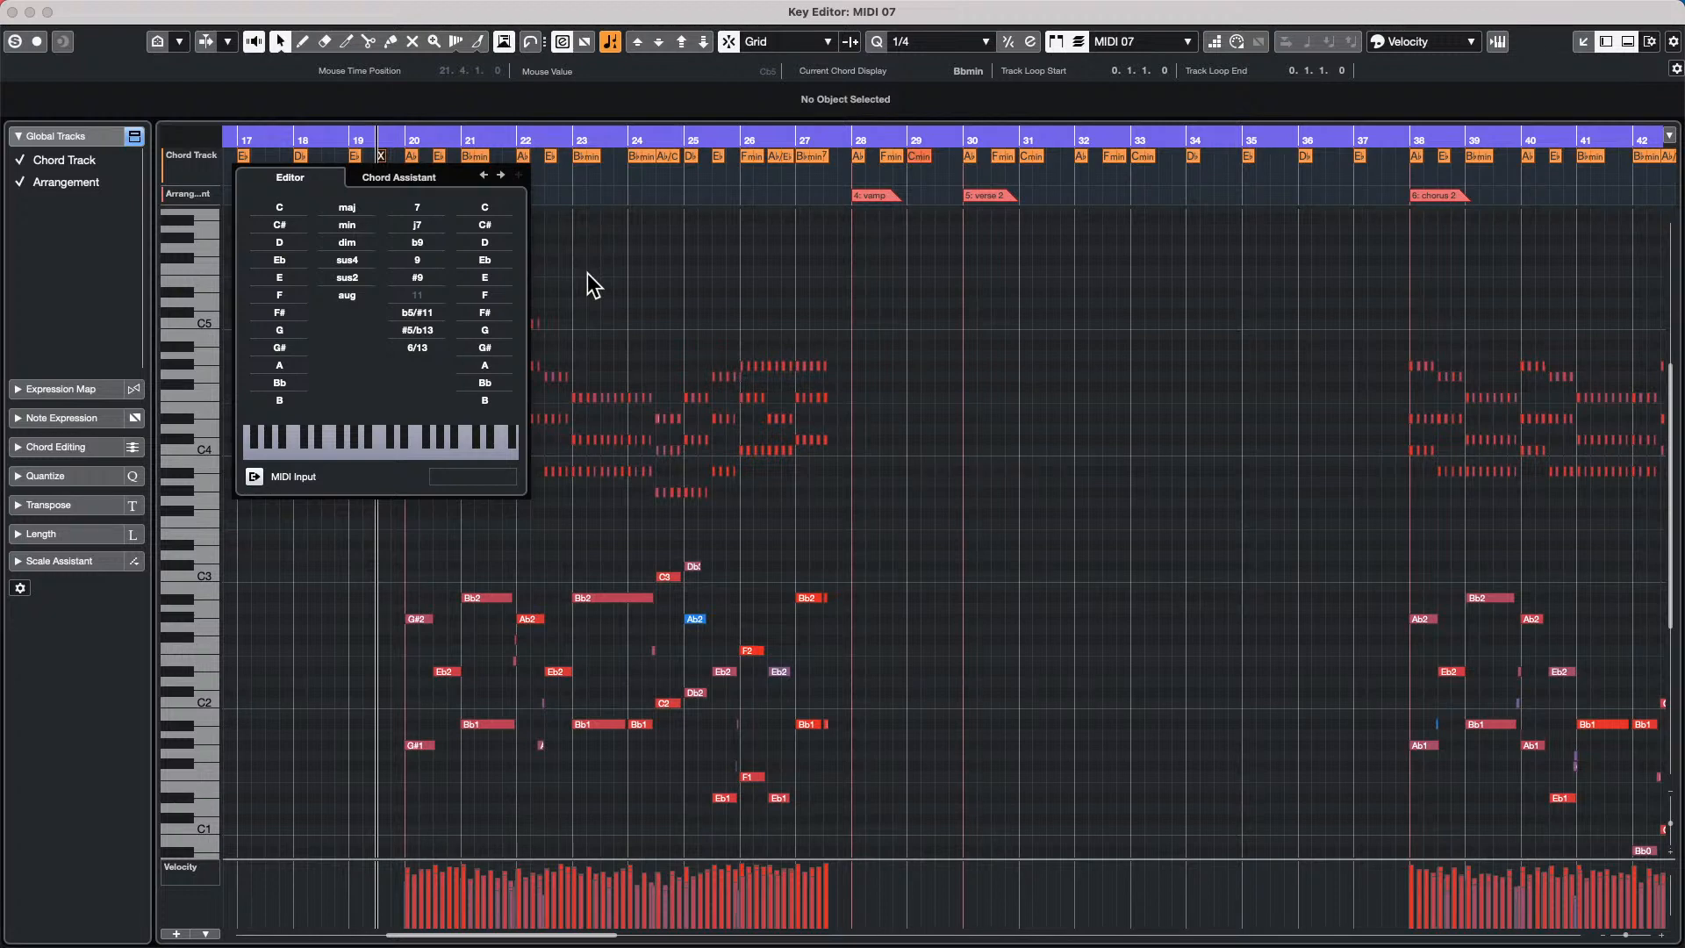
Close the Key Editor window and show the MixConsole in the project's lower zone.
{"action": "left_click", "coordinate": [12, 12]}
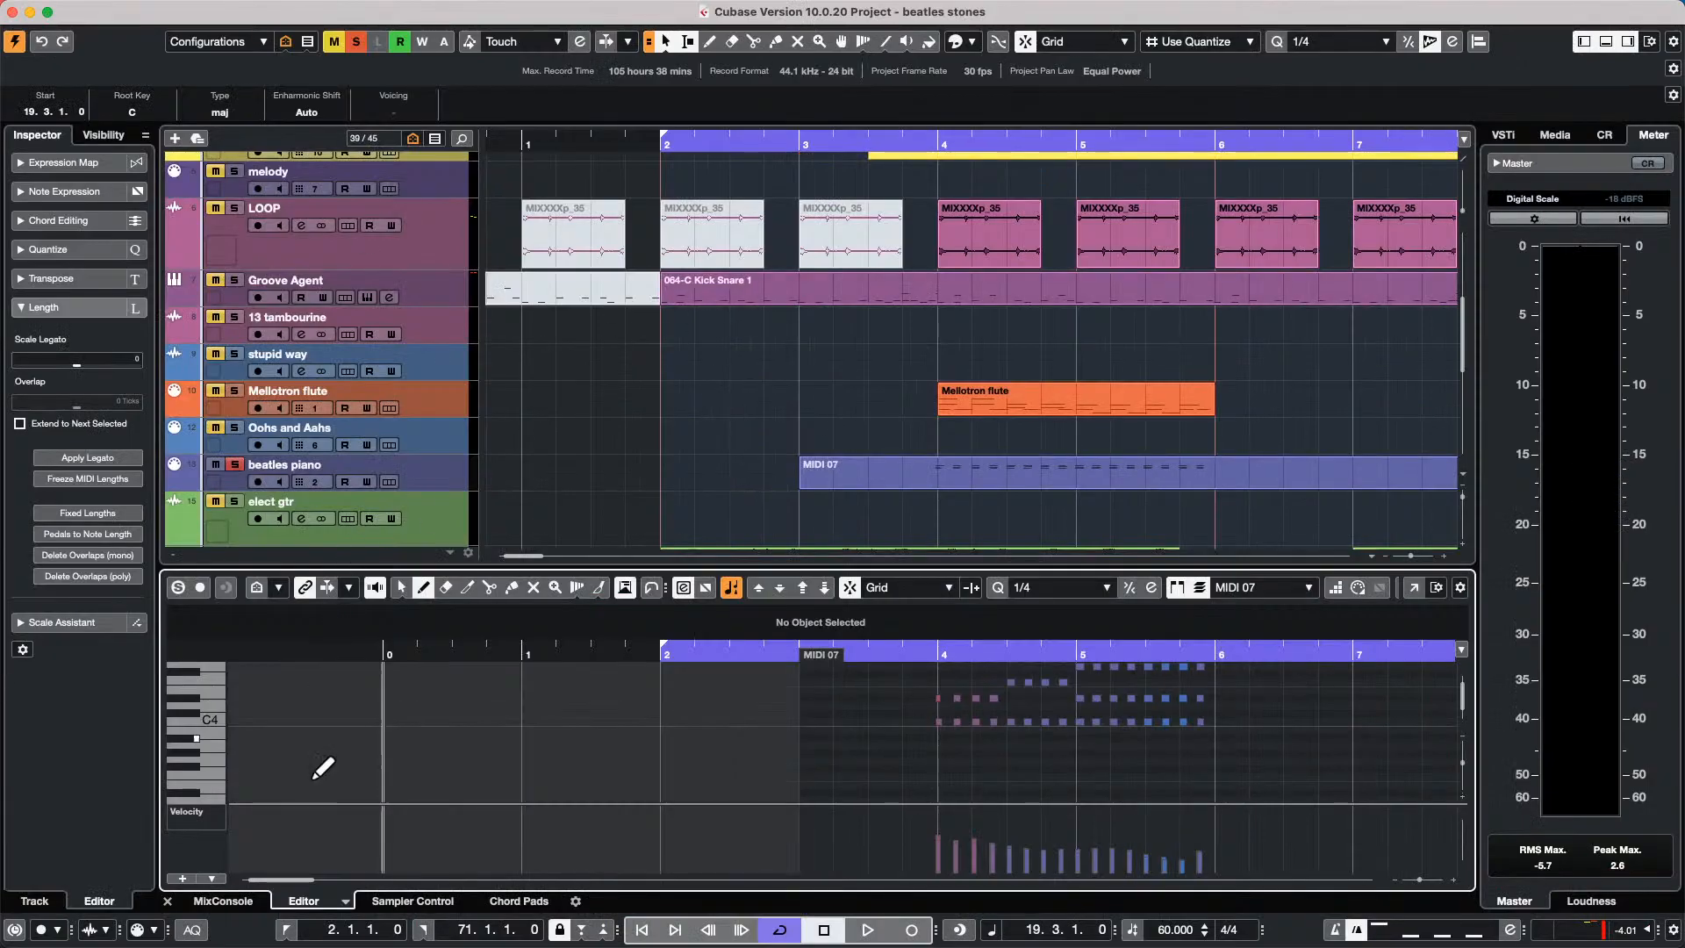
{"action": "left_click", "coordinate": [222, 900]}
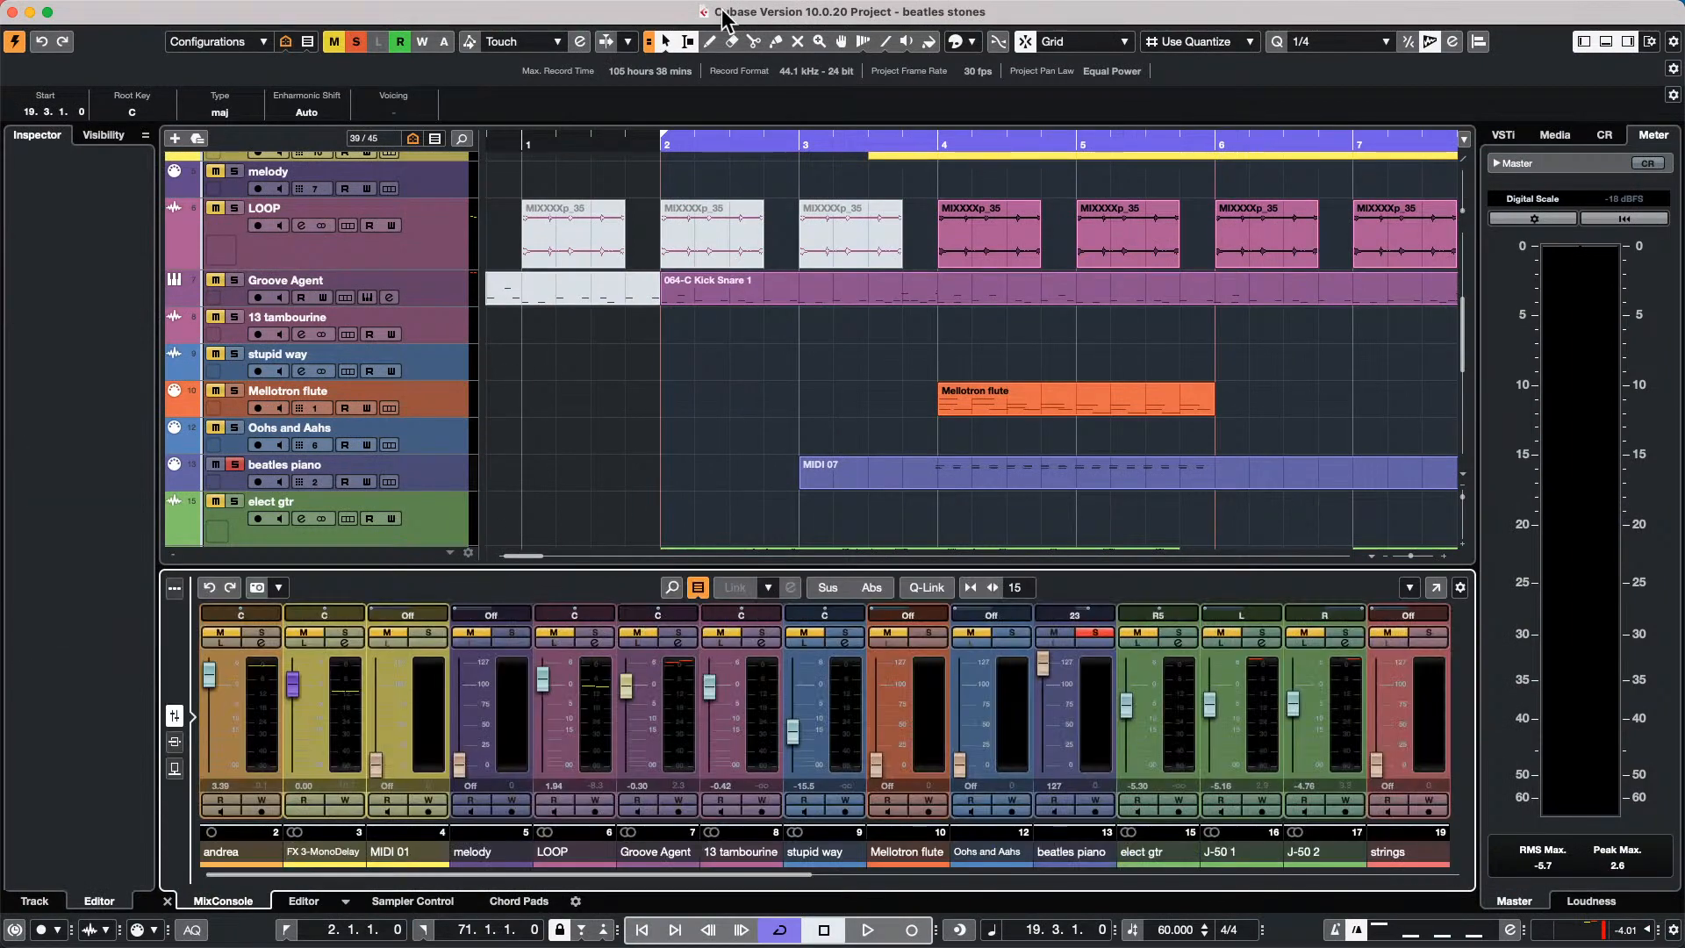
Add a 5.1 output bus in Audio Connections and close the Audio Connections window.
{"action": "left_click", "coordinate": [523, 11]}
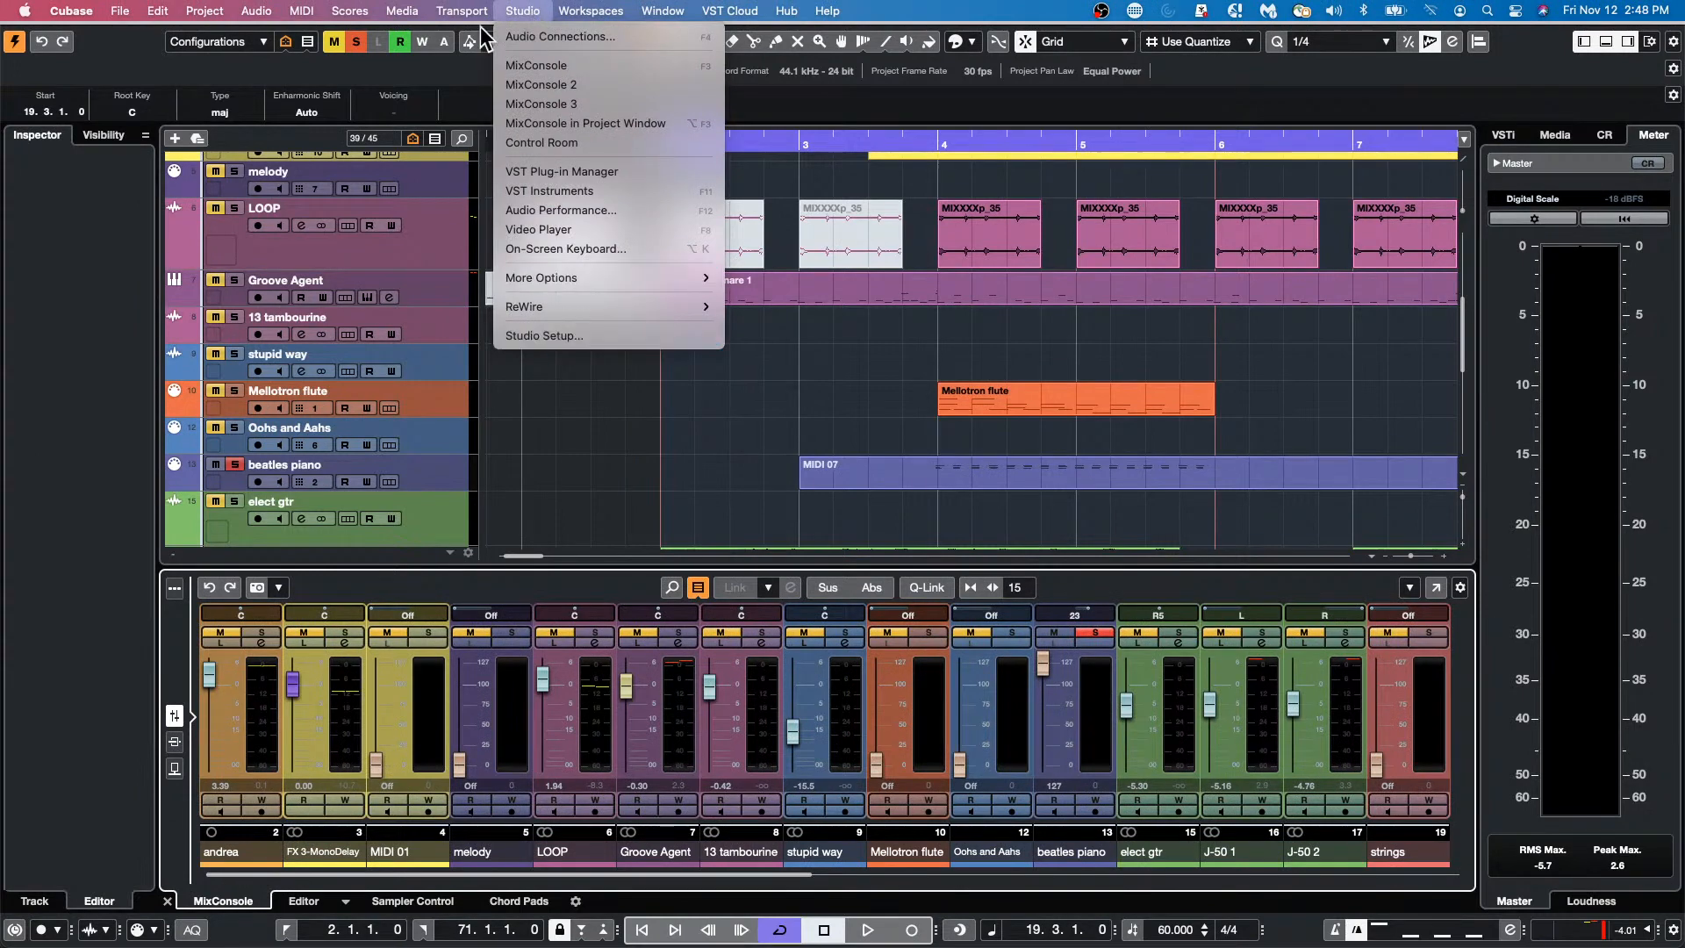
{"action": "mouse_move", "coordinate": [474, 13]}
{"action": "mouse_move", "coordinate": [543, 16]}
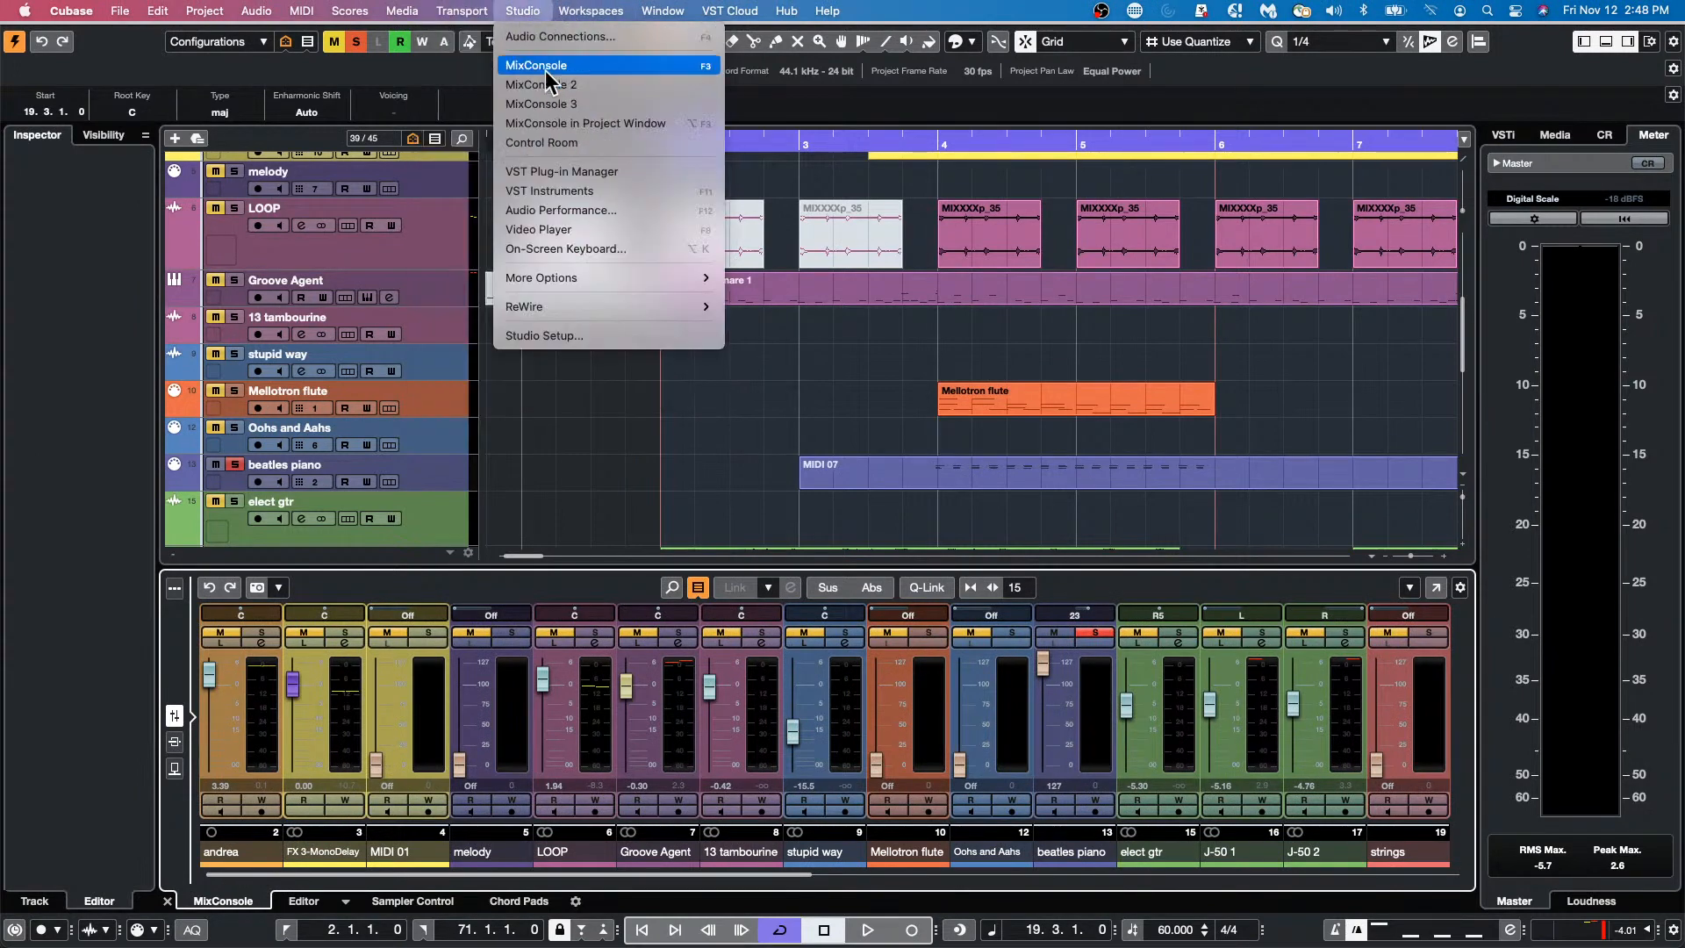
{"action": "left_click", "coordinate": [560, 36]}
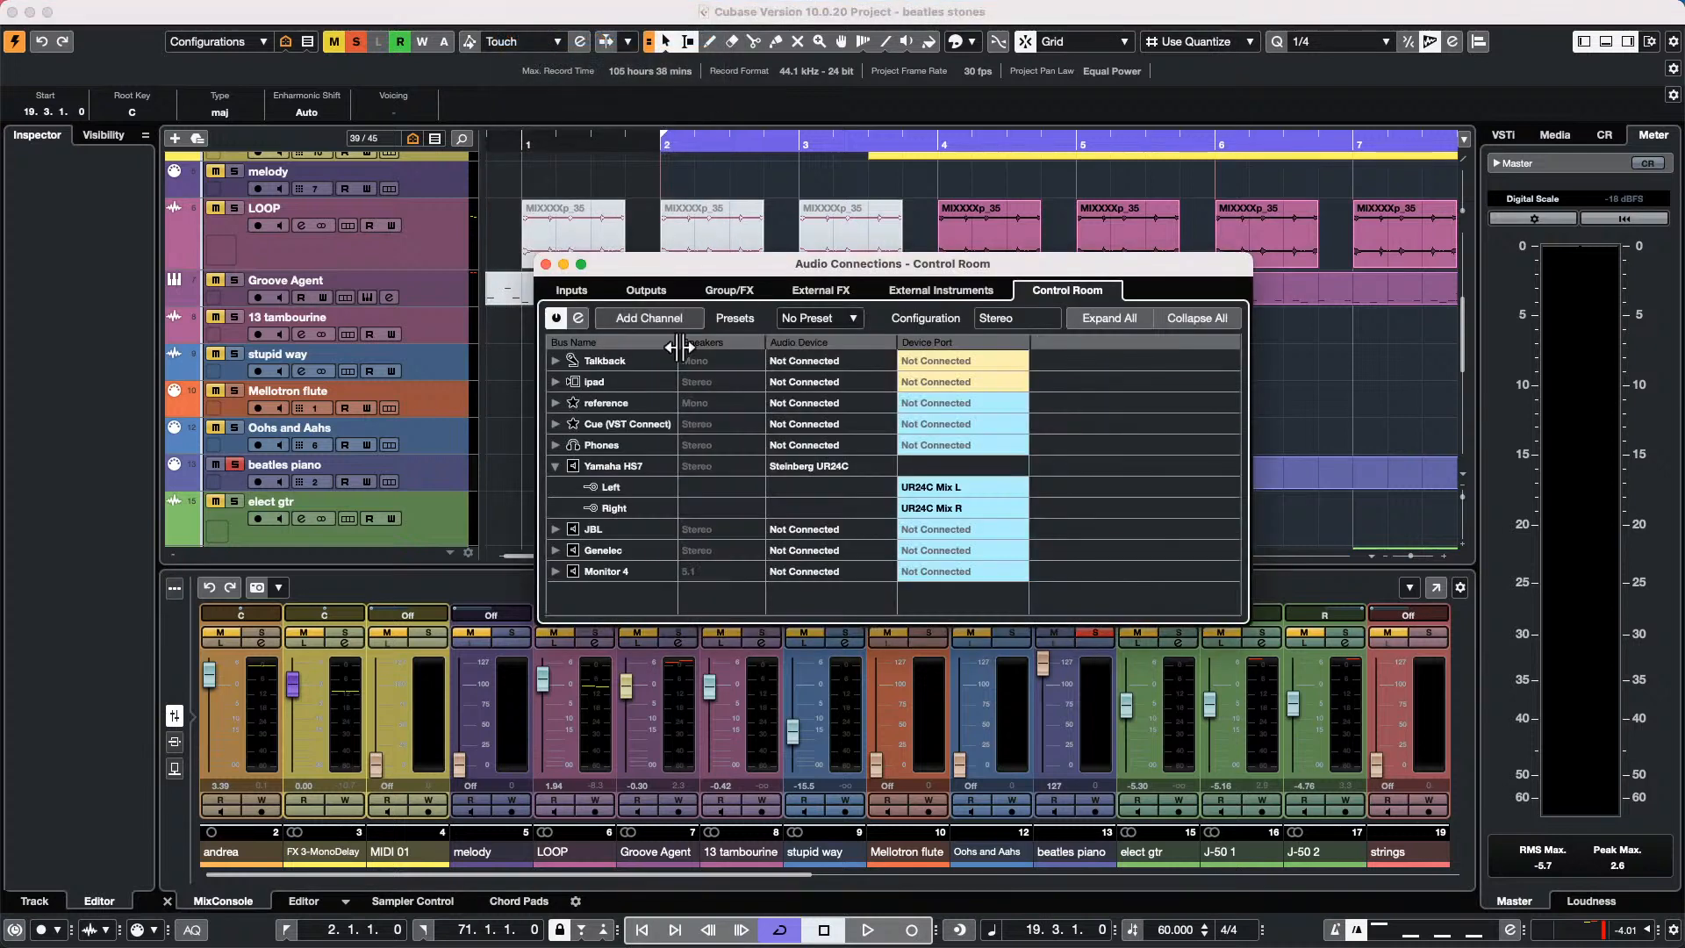
{"action": "left_click", "coordinate": [647, 290]}
{"action": "right_click", "coordinate": [589, 419]}
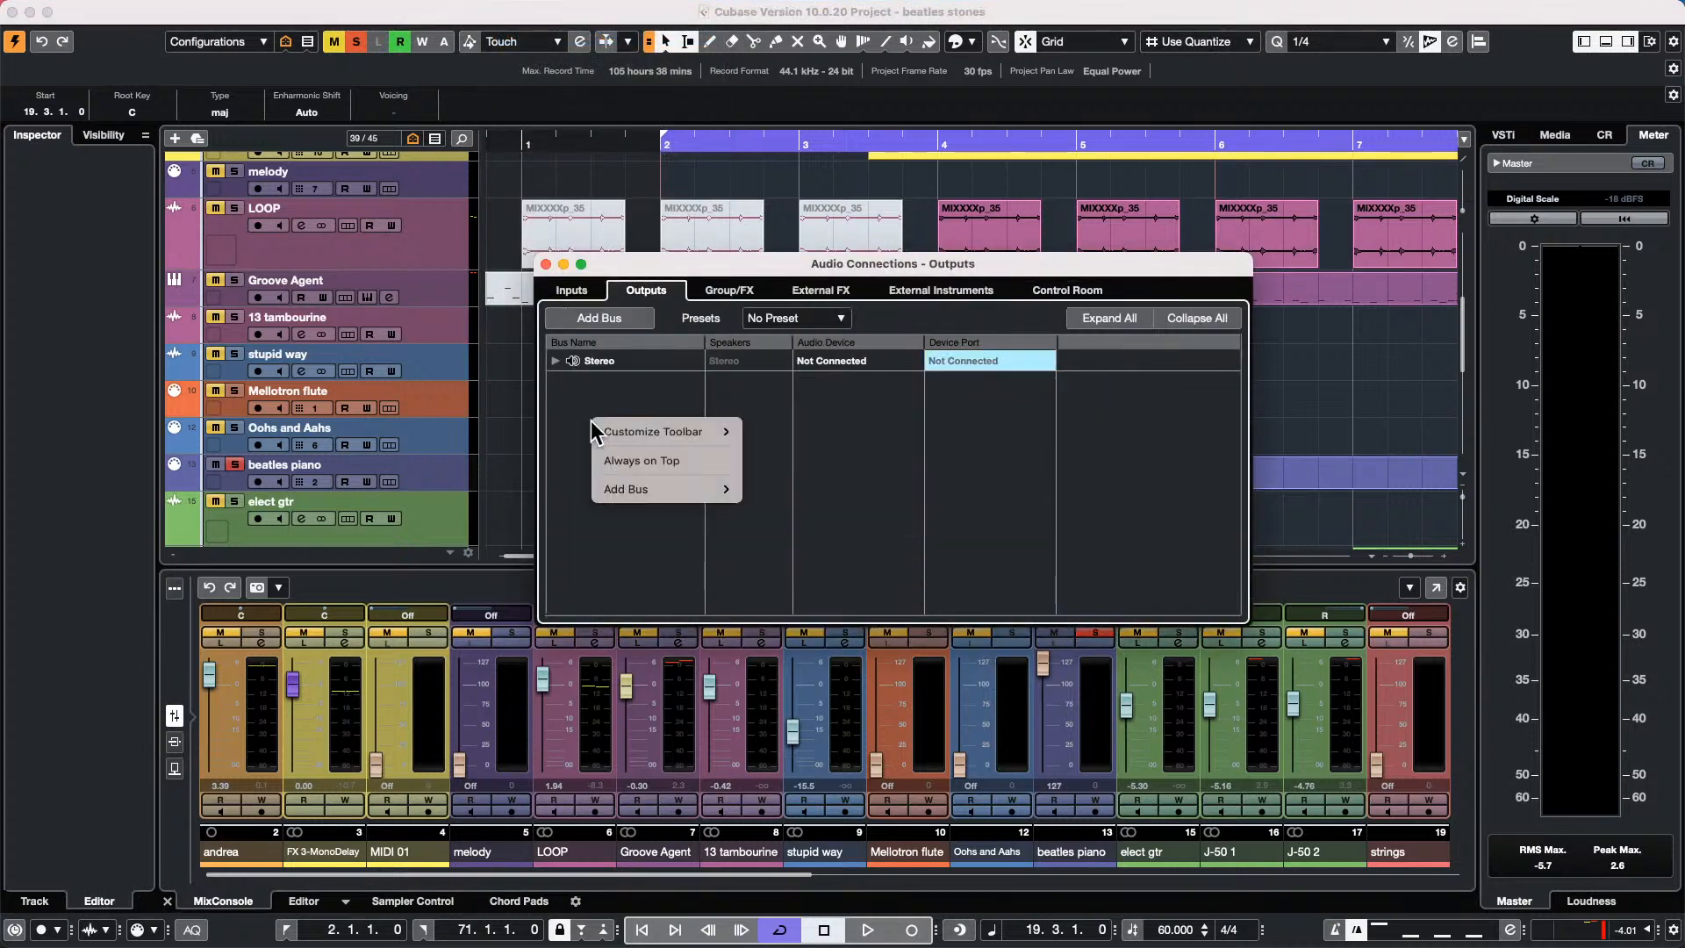
{"action": "mouse_move", "coordinate": [626, 491]}
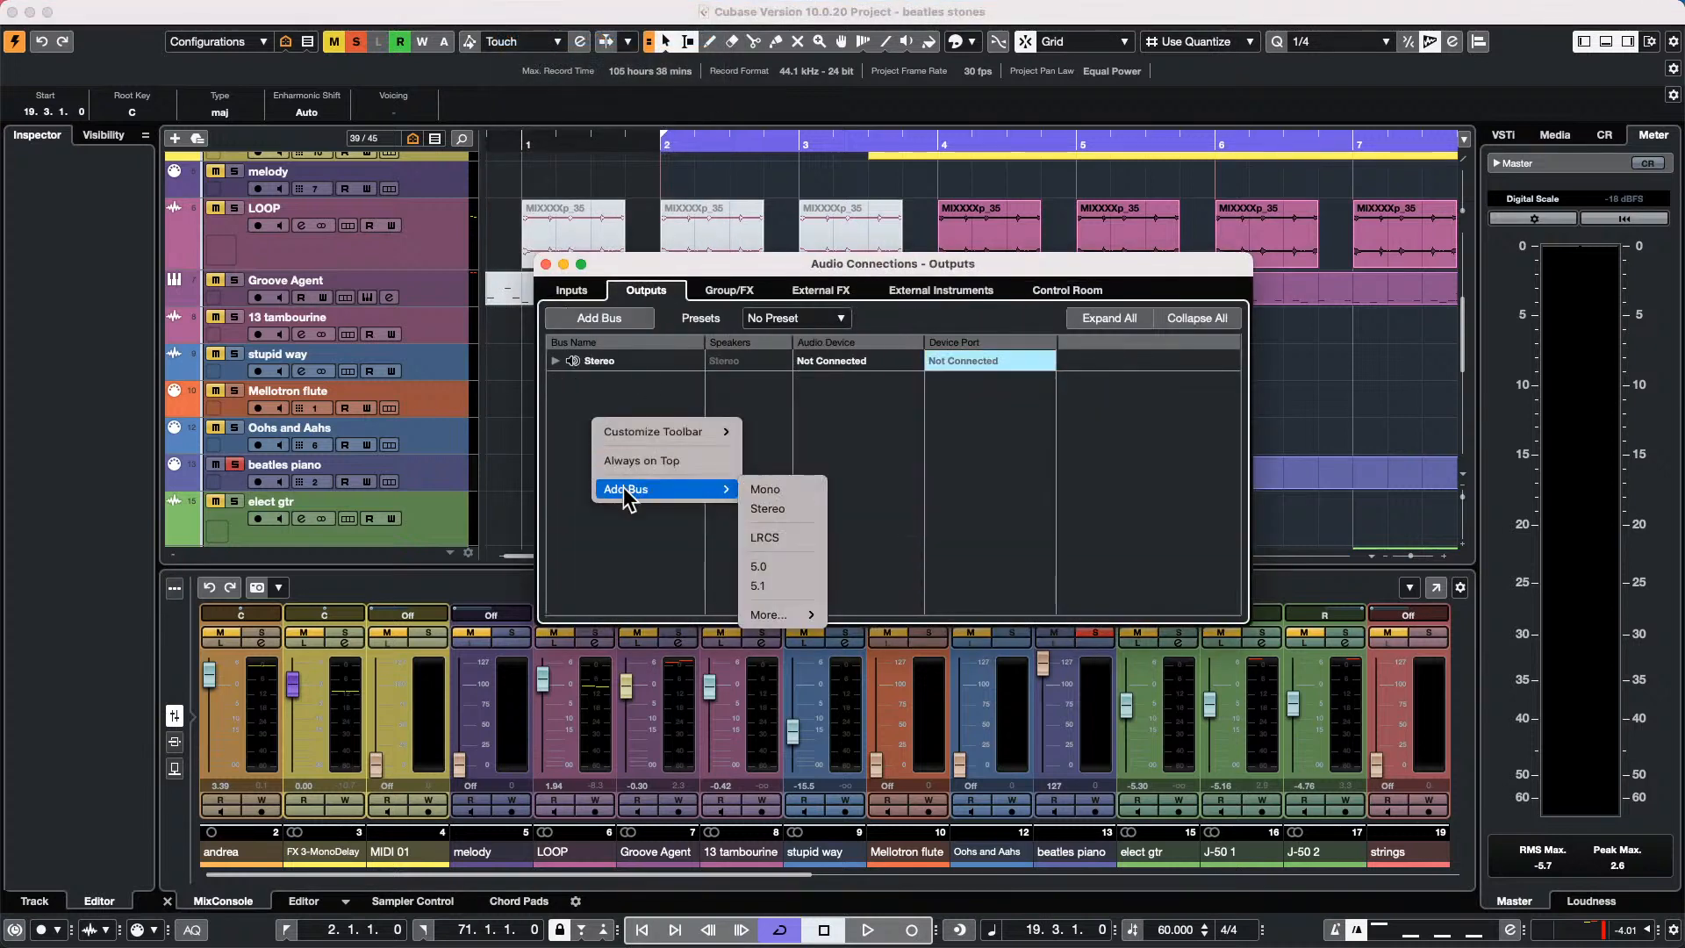
{"action": "left_click", "coordinate": [784, 586]}
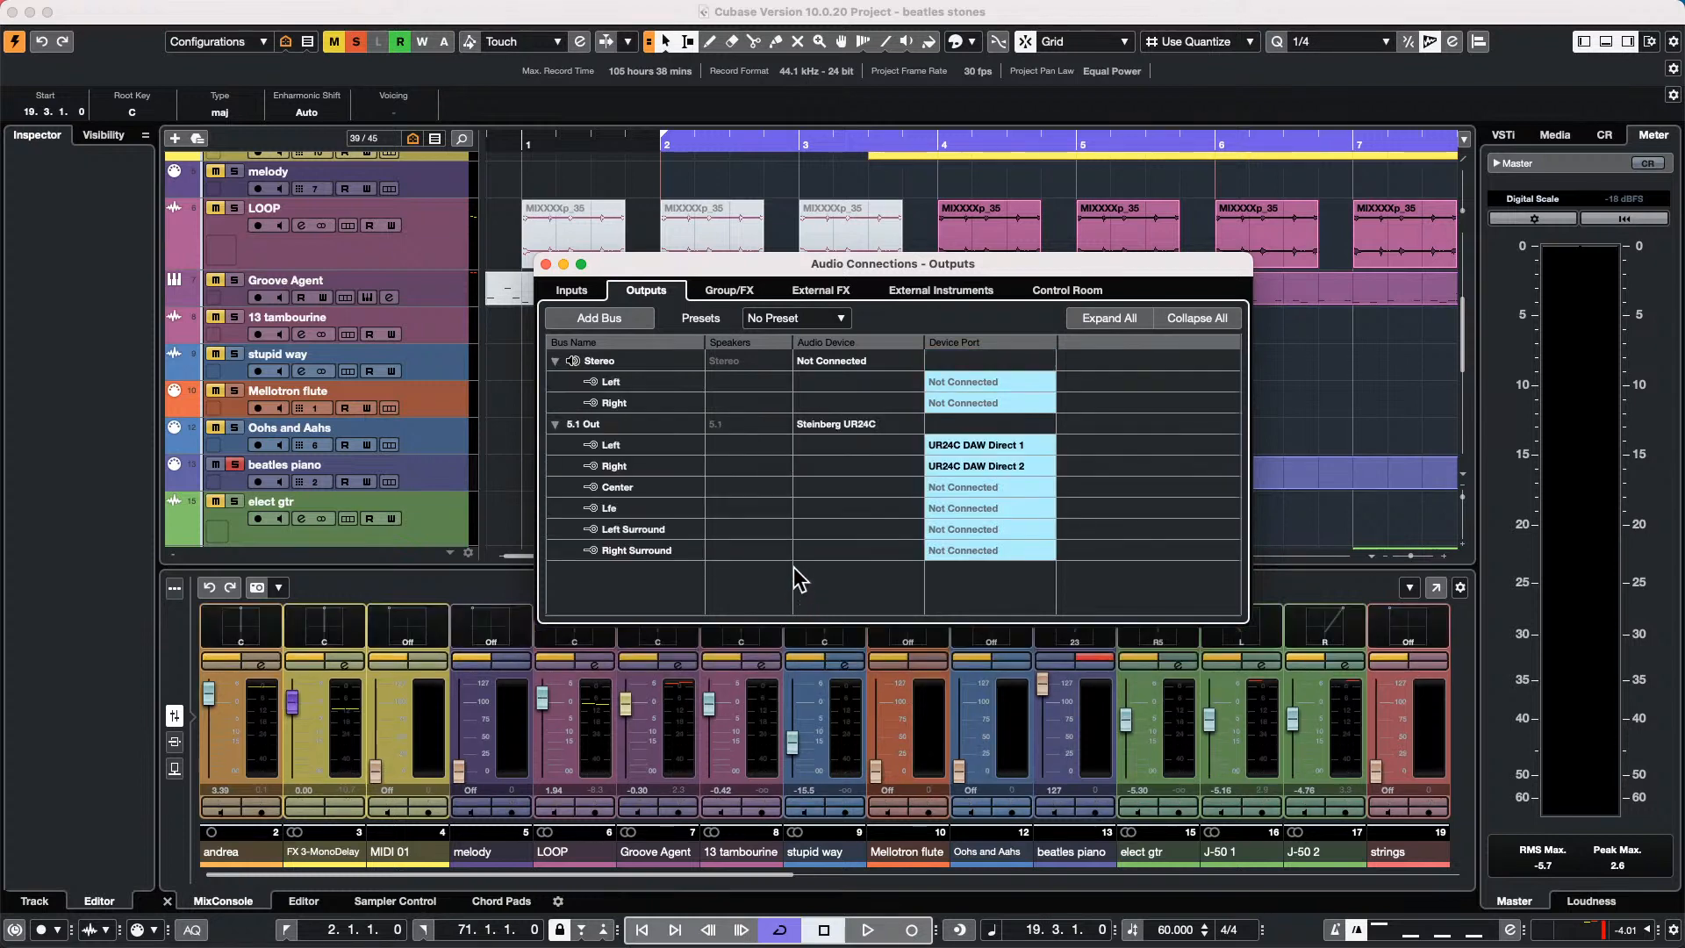
{"action": "left_click", "coordinate": [545, 264]}
Open the LOOP channel's Stereo Balance Panner and pan it to L2.
{"action": "double_click", "coordinate": [575, 618]}
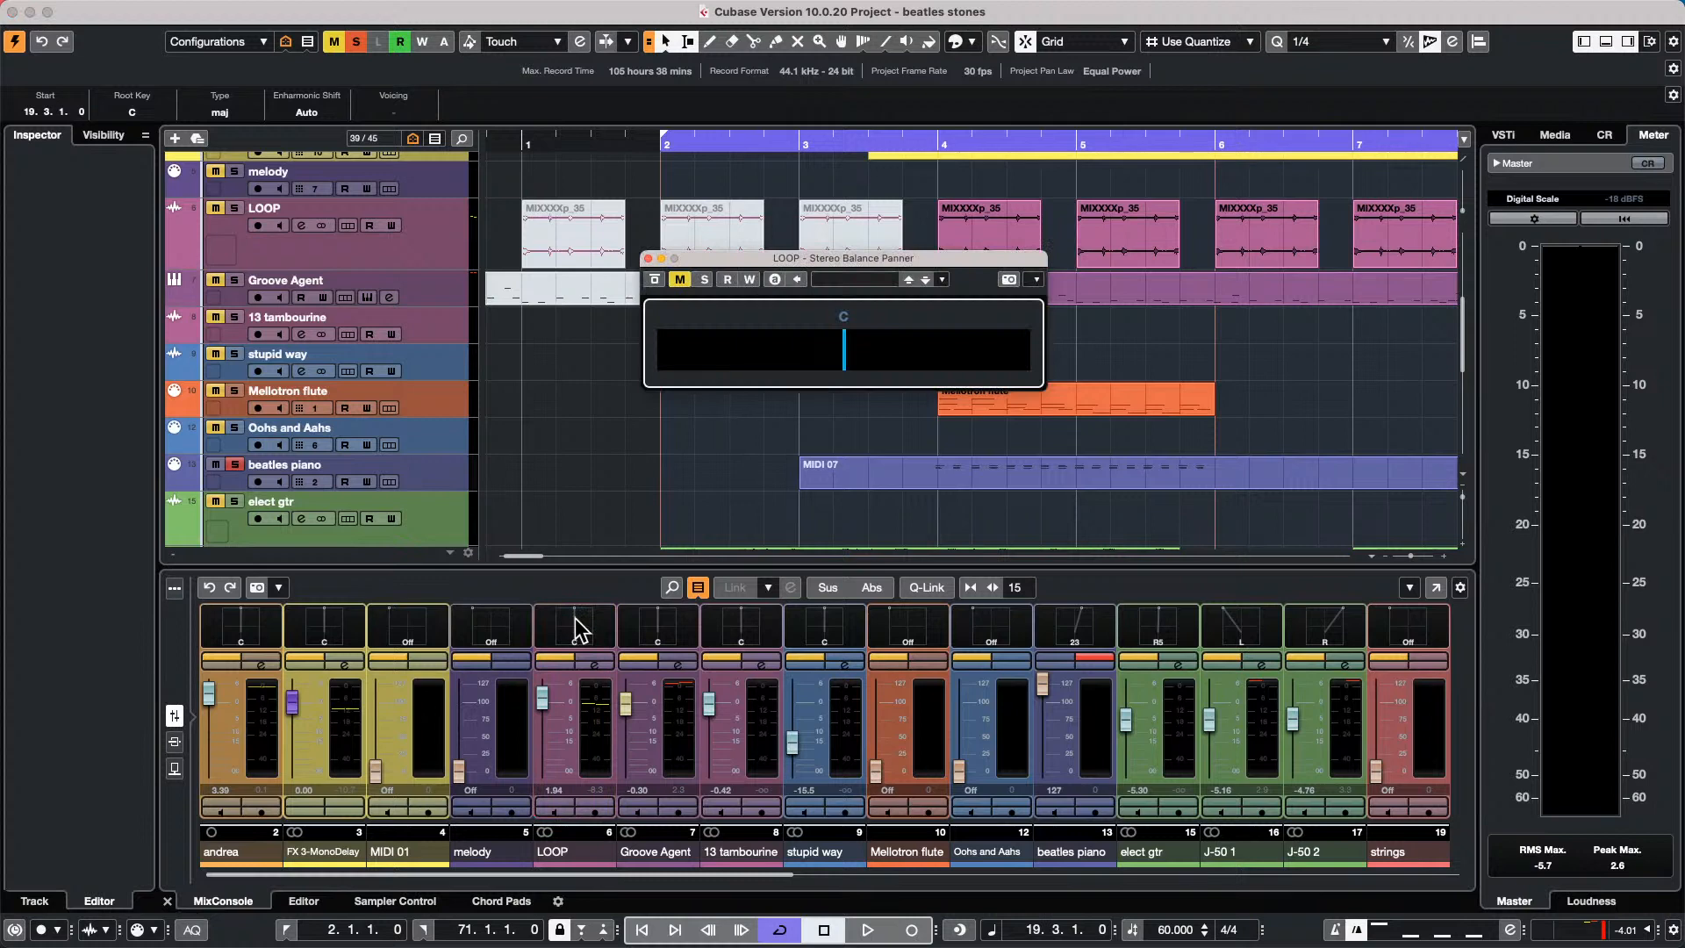
{"action": "mouse_move", "coordinate": [853, 368]}
{"action": "left_mouse_down"}
{"action": "mouse_move", "coordinate": [887, 367]}
{"action": "mouse_move", "coordinate": [839, 371]}
{"action": "left_mouse_up"}
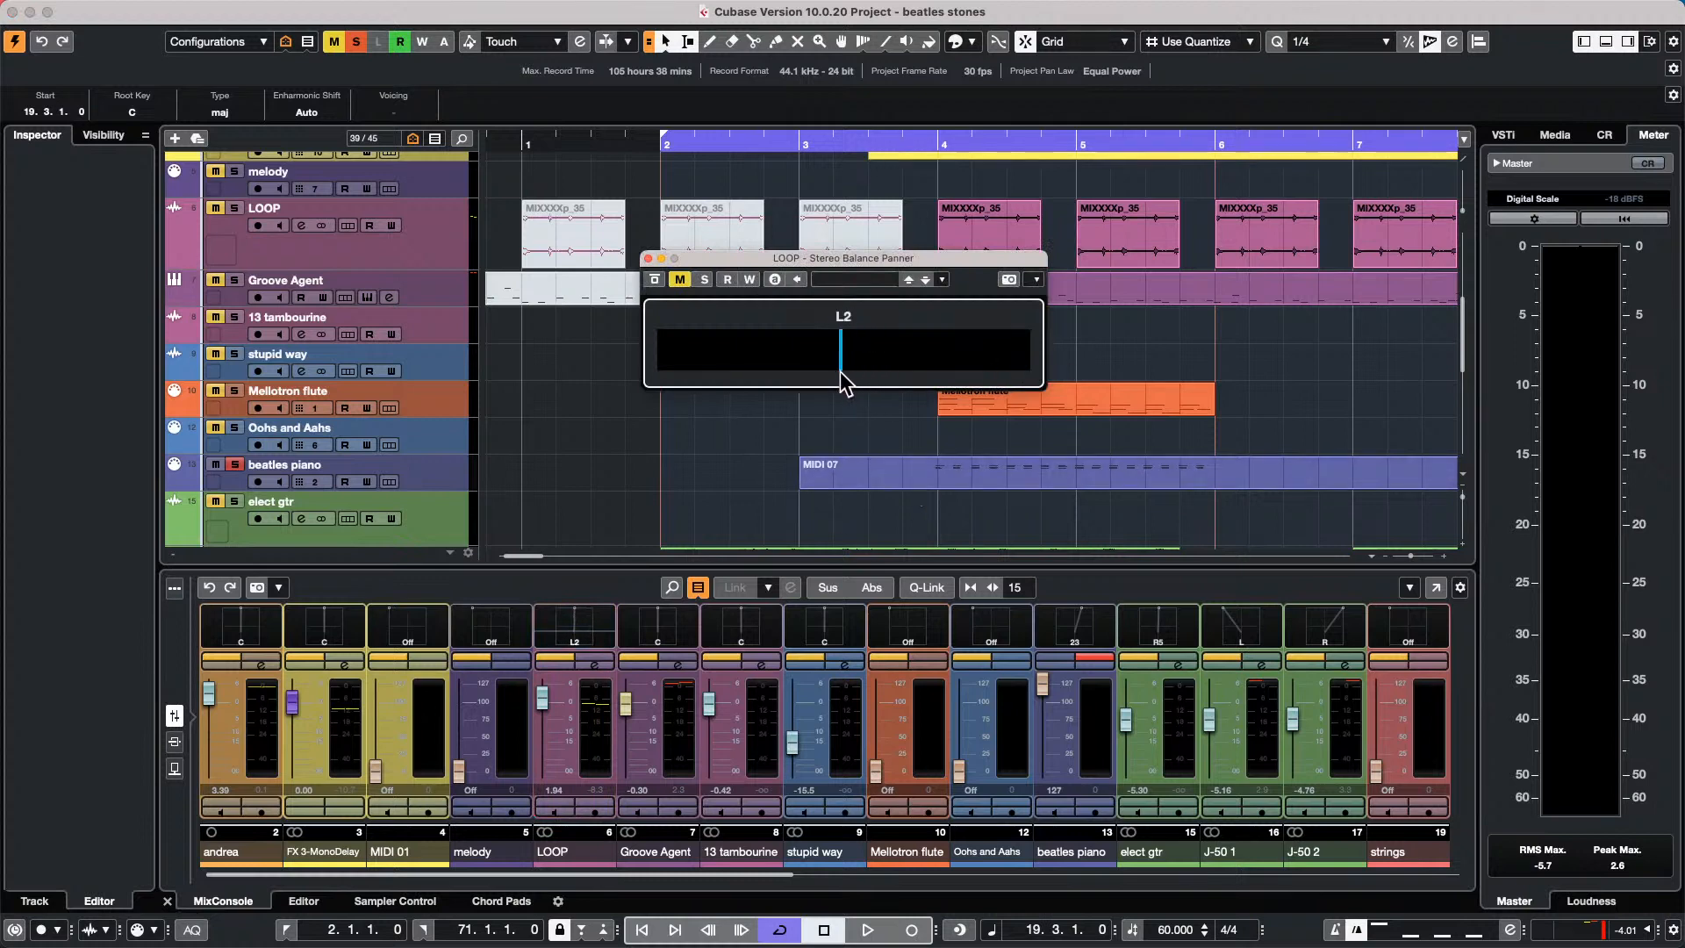
Close the LOOP channel's panner, then remove the 5.1 Out bus in Audio Connections and close that window.
{"action": "left_click", "coordinate": [649, 259]}
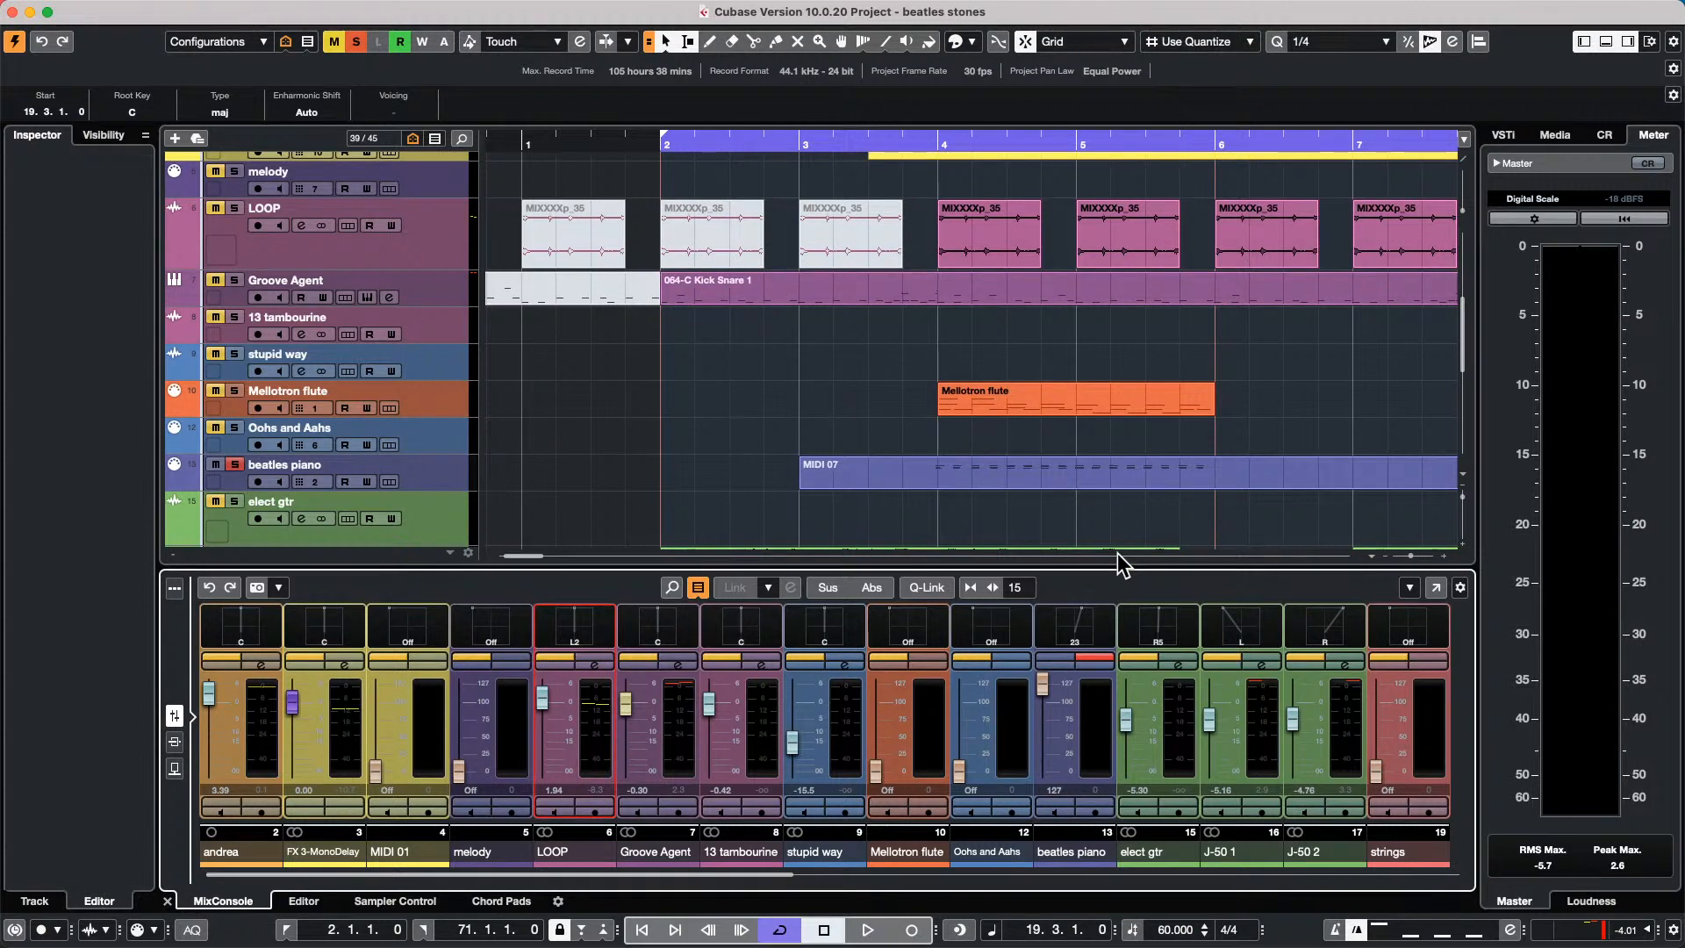
{"action": "mouse_move", "coordinate": [650, 9]}
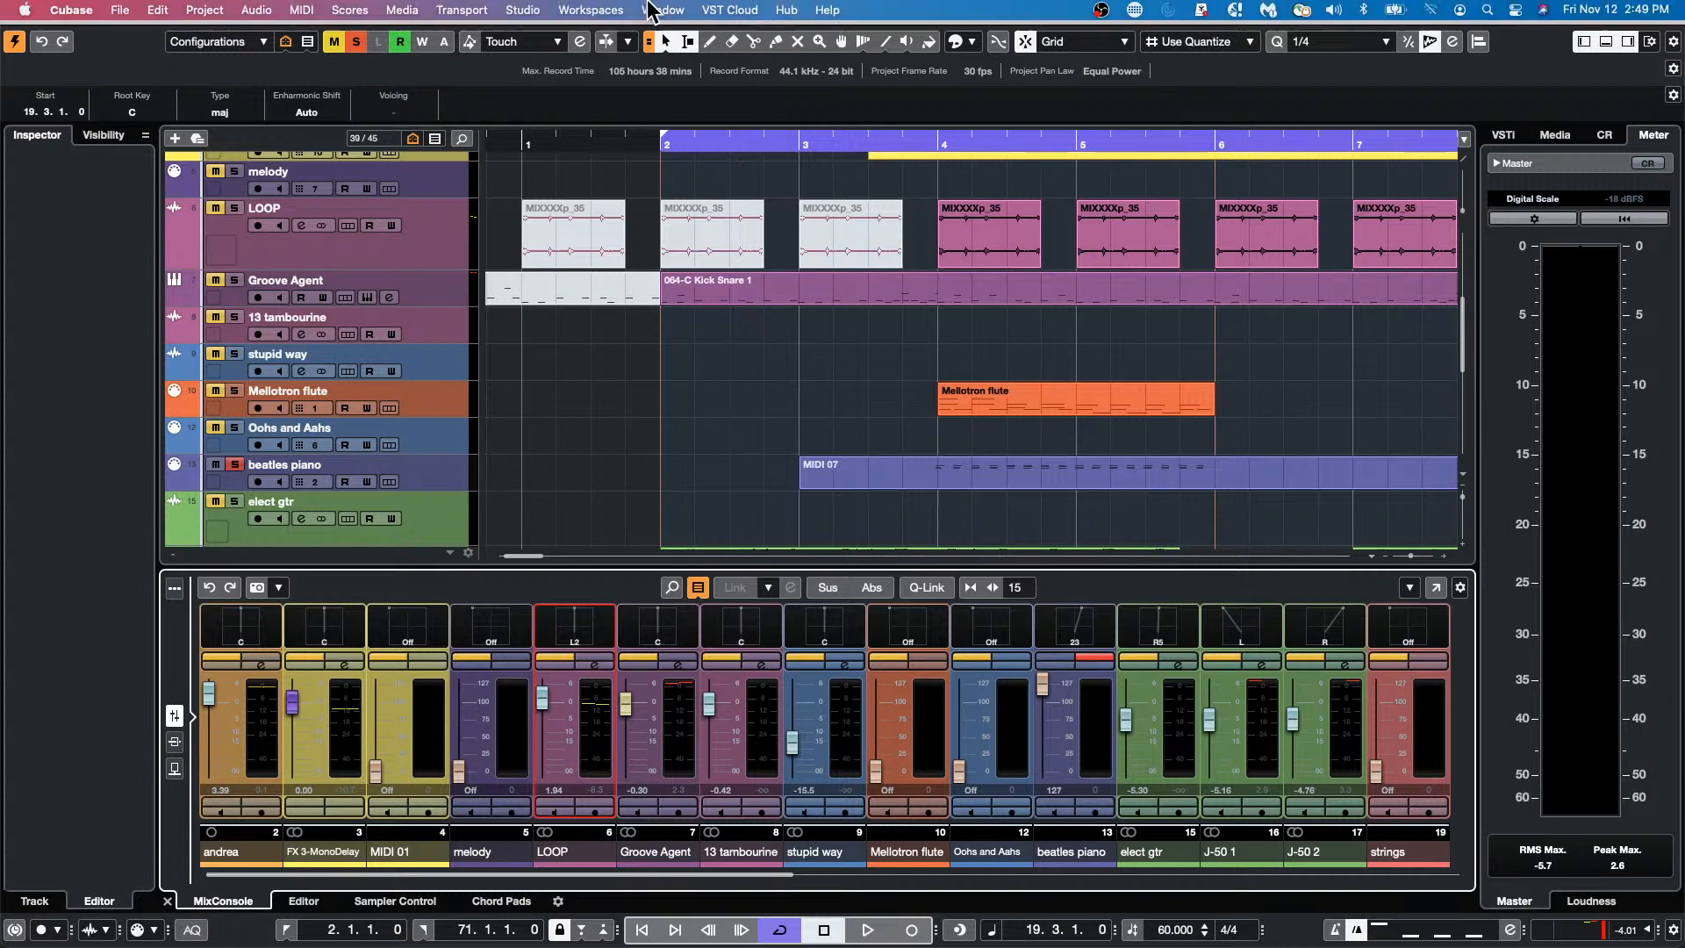
{"action": "left_click", "coordinate": [522, 10]}
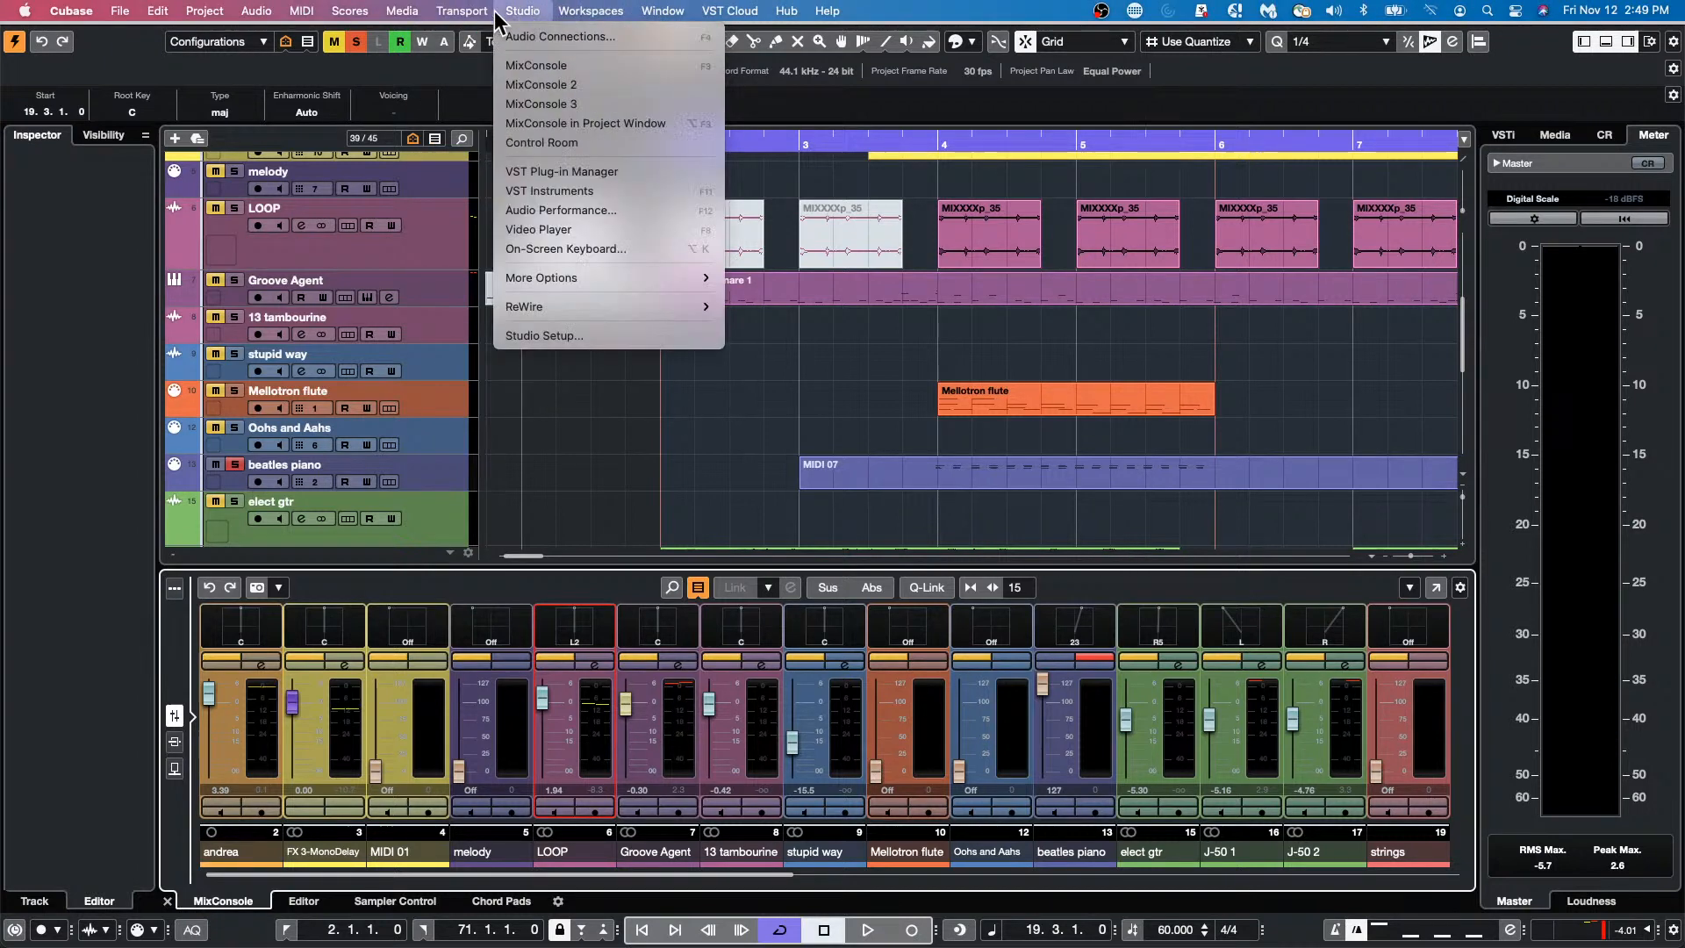
{"action": "left_click", "coordinate": [523, 36]}
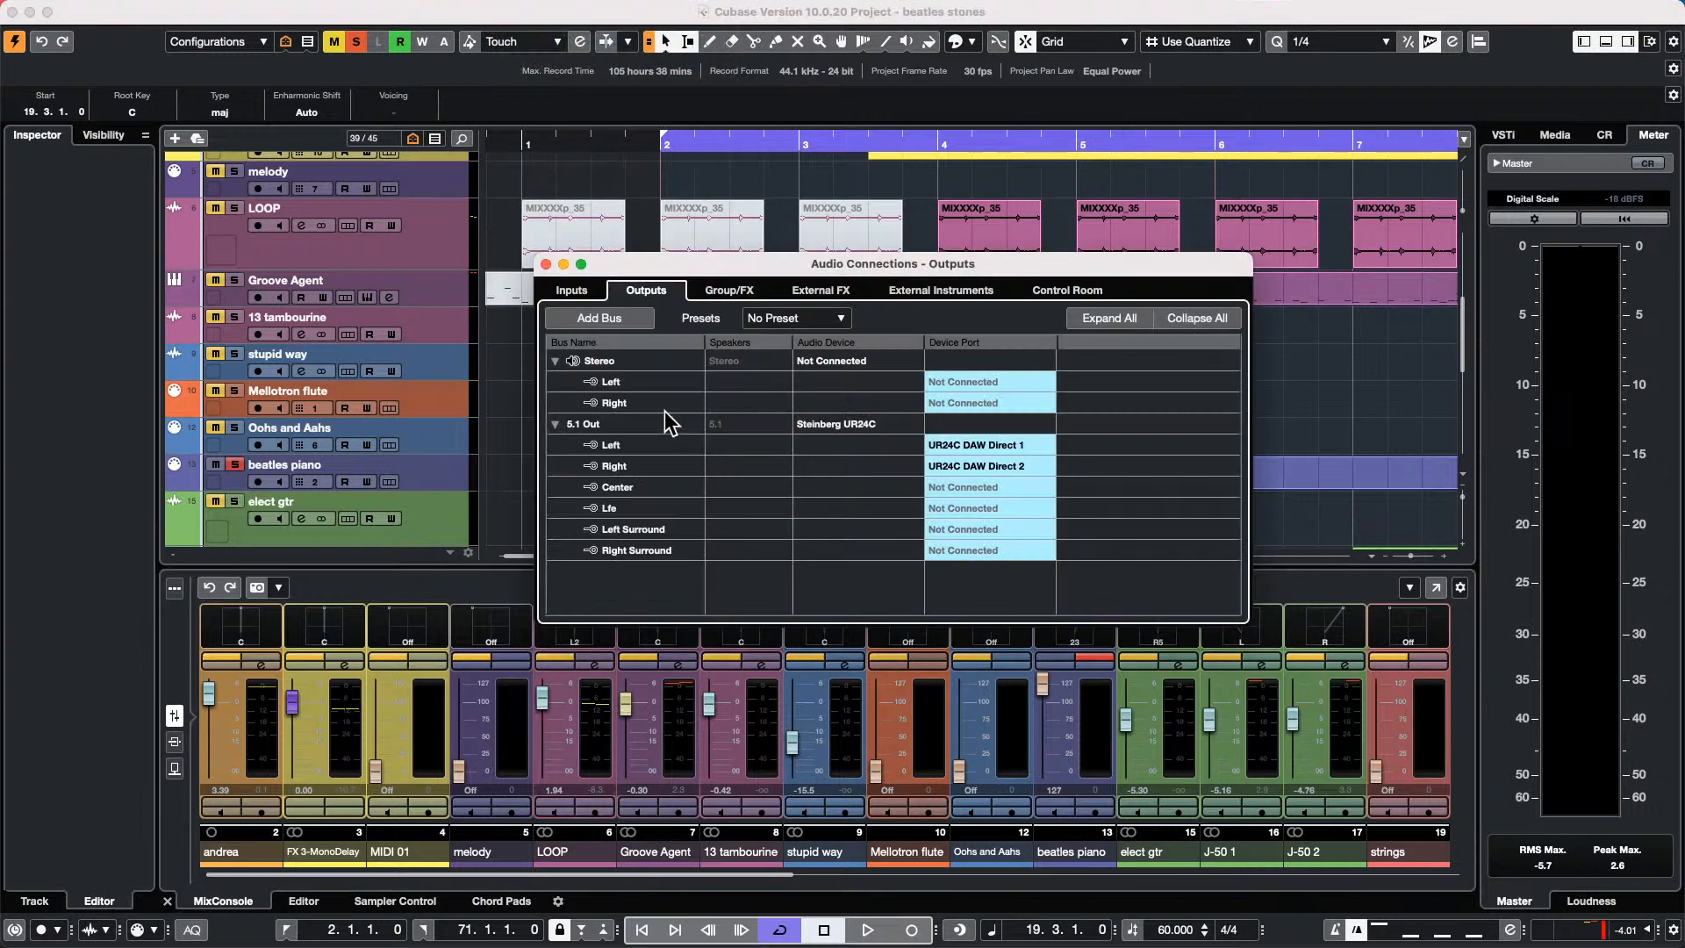
{"action": "left_click", "coordinate": [581, 425]}
{"action": "right_click", "coordinate": [581, 425]}
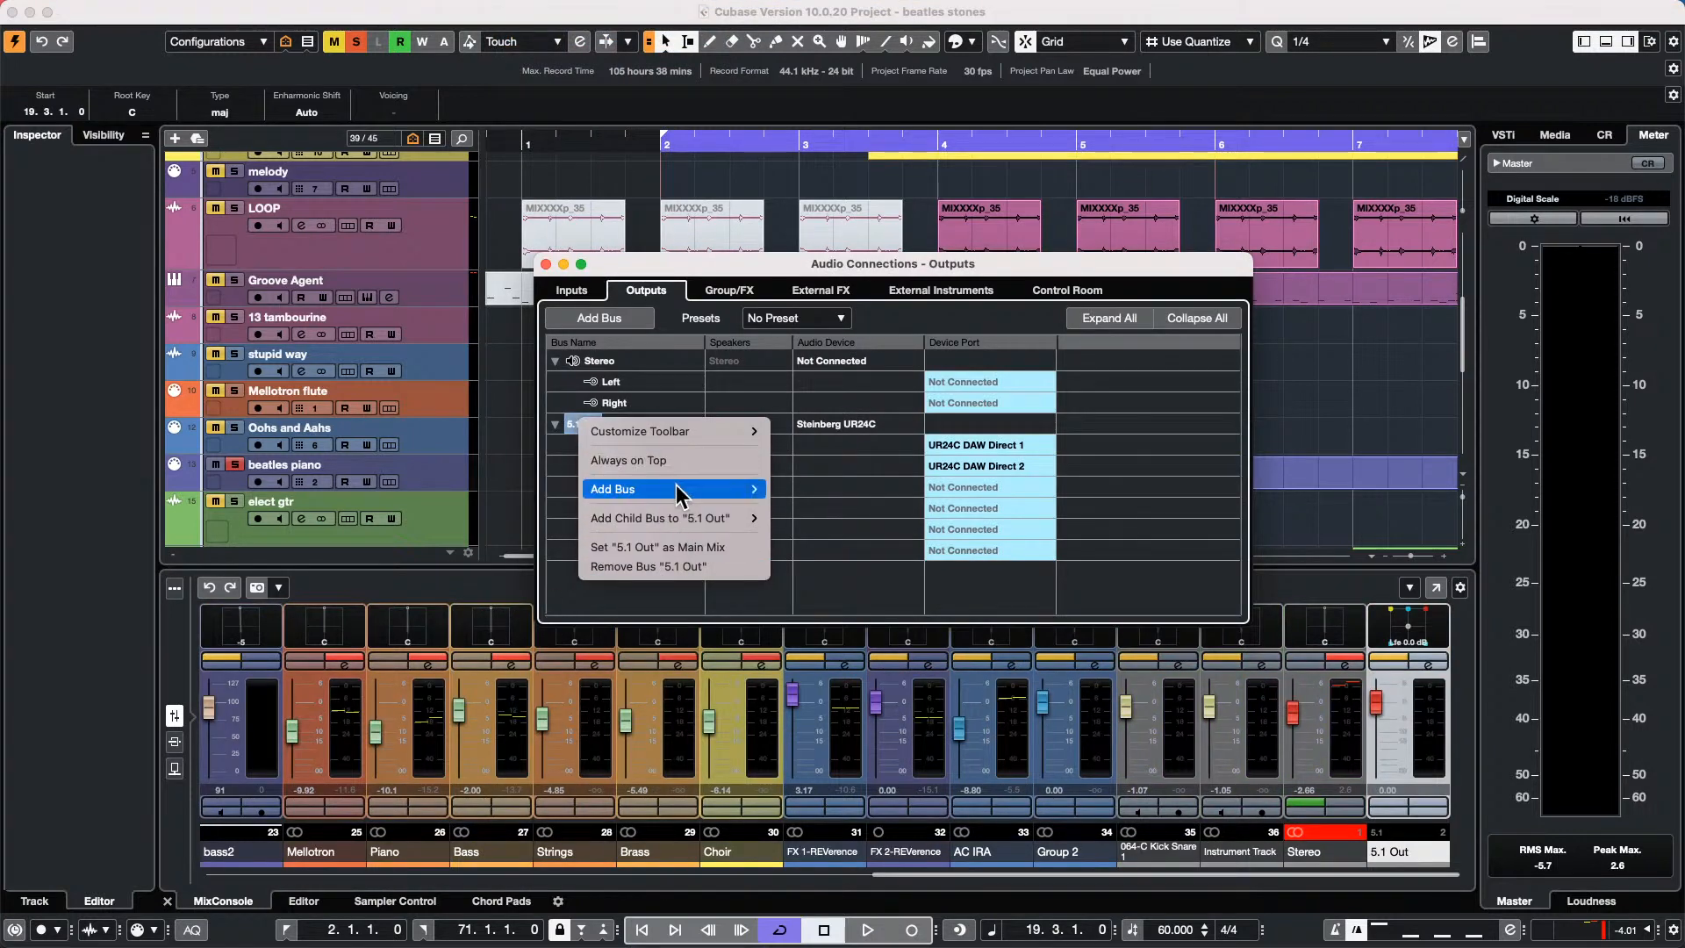
{"action": "mouse_move", "coordinate": [677, 497]}
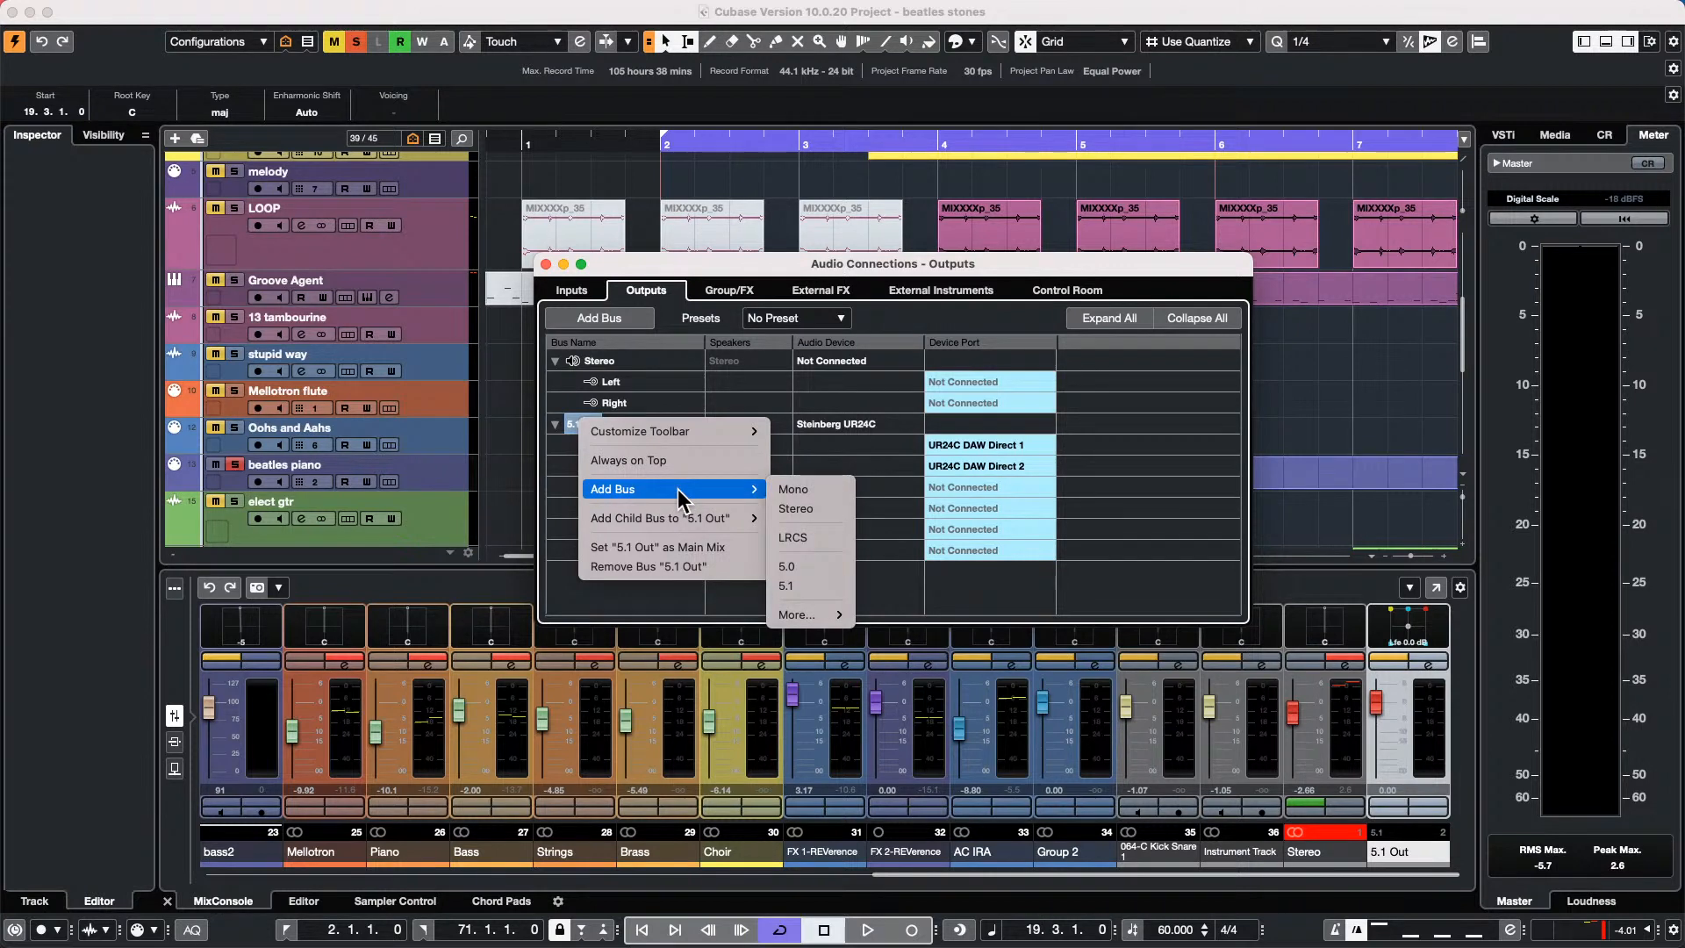
{"action": "left_click", "coordinate": [671, 568]}
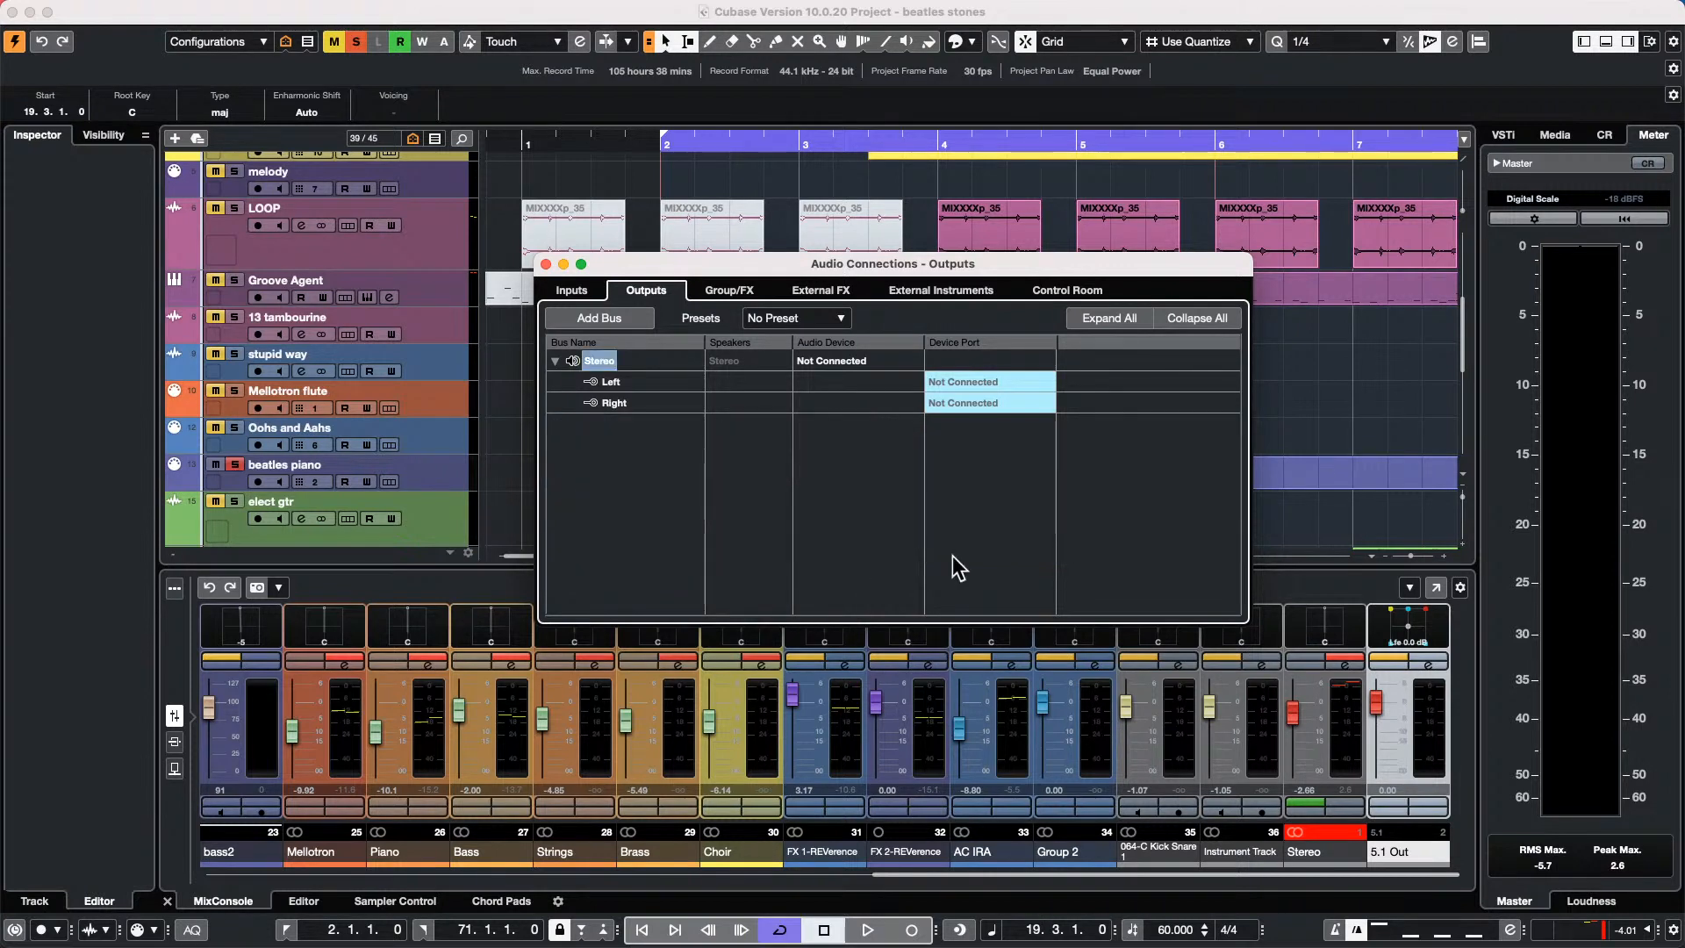
{"action": "left_click", "coordinate": [545, 264]}
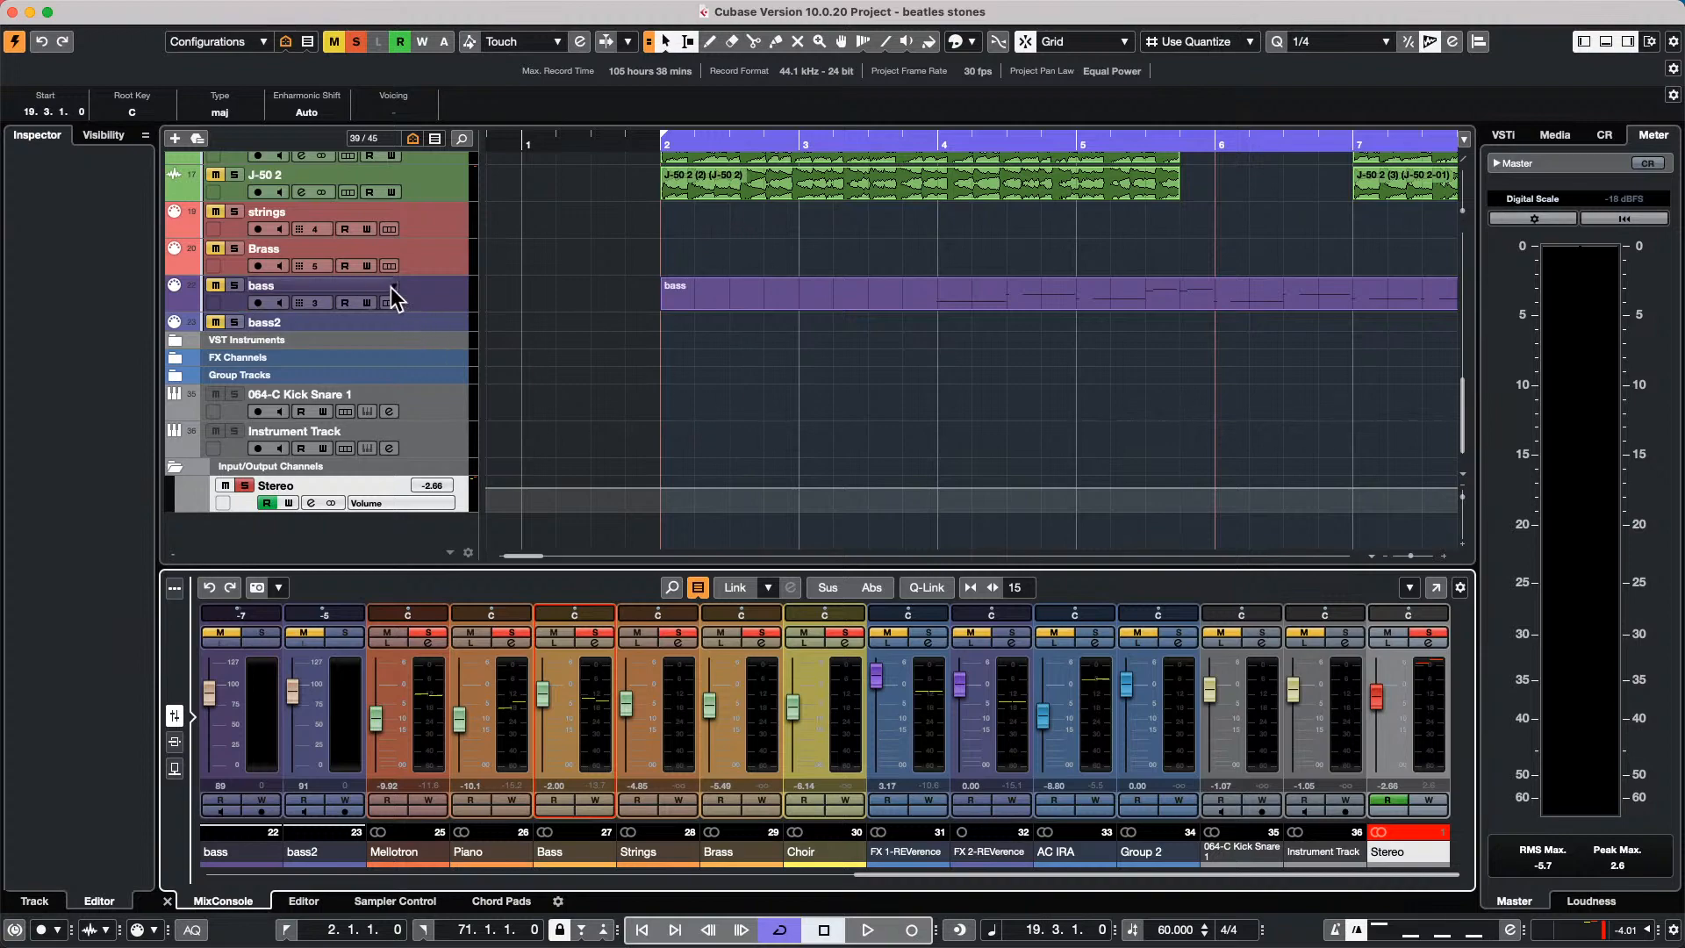
Add a Groove Agent instrument track with stereo output below the Brass track and move its plug-in window aside.
{"action": "scroll", "coordinate": [394, 298], "scroll_direction": "up", "scroll_amount": 15}
{"action": "scroll", "coordinate": [397, 298], "scroll_direction": "down", "scroll_amount": 15}
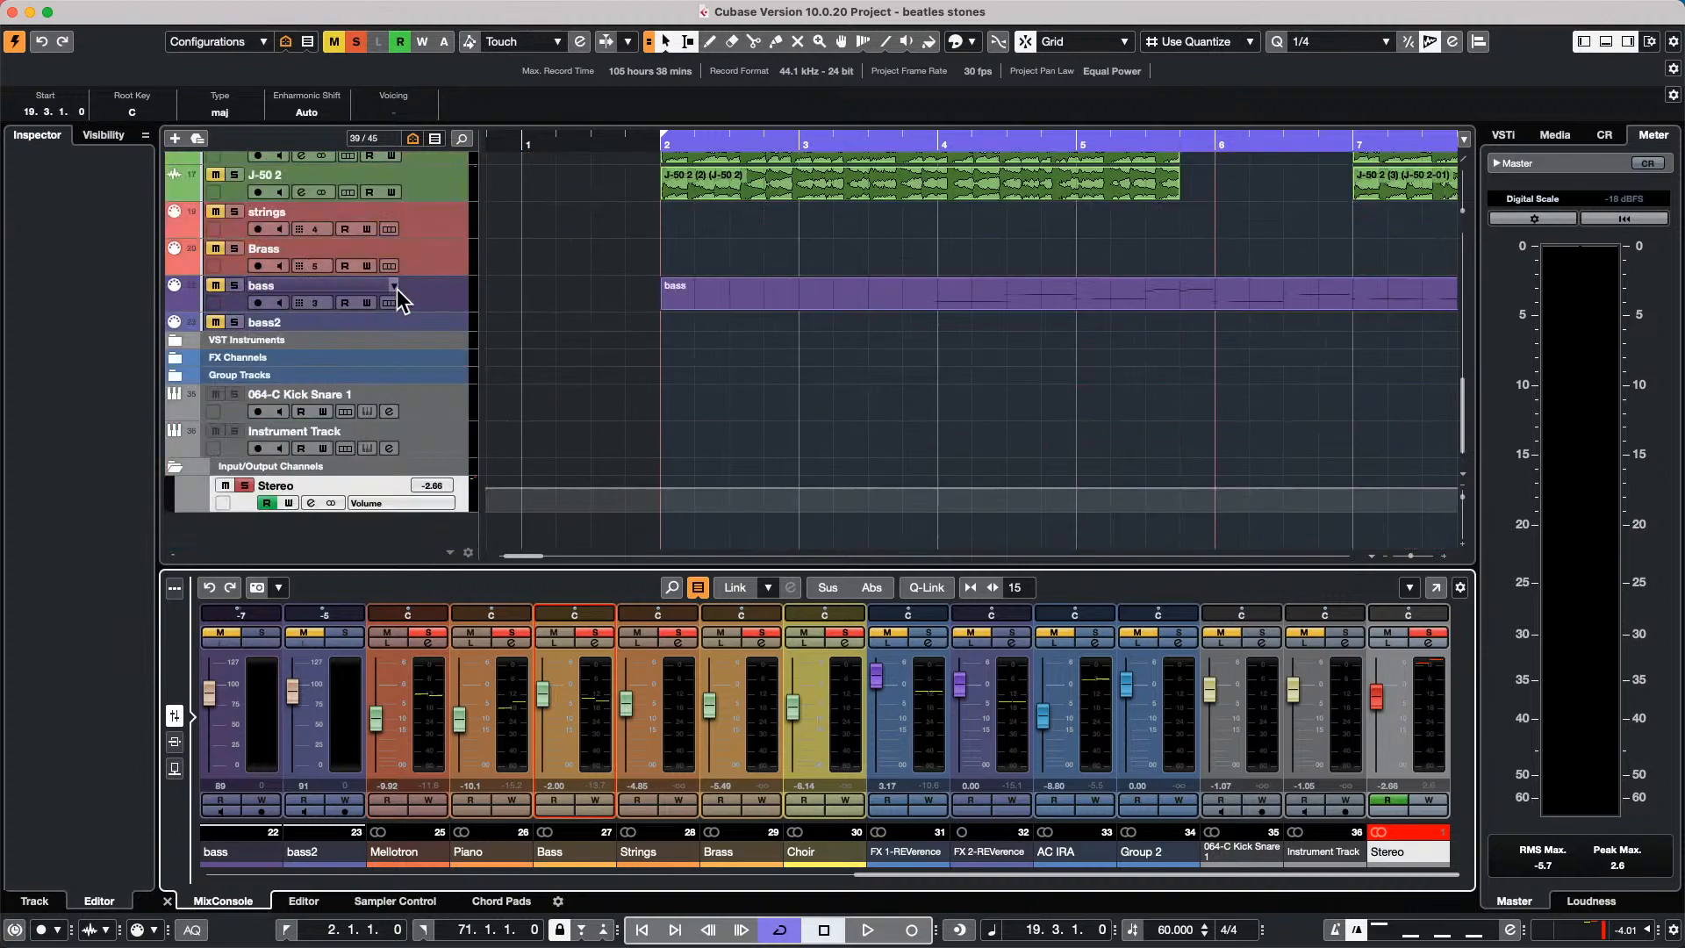
{"action": "right_click", "coordinate": [449, 274]}
{"action": "mouse_move", "coordinate": [513, 272]}
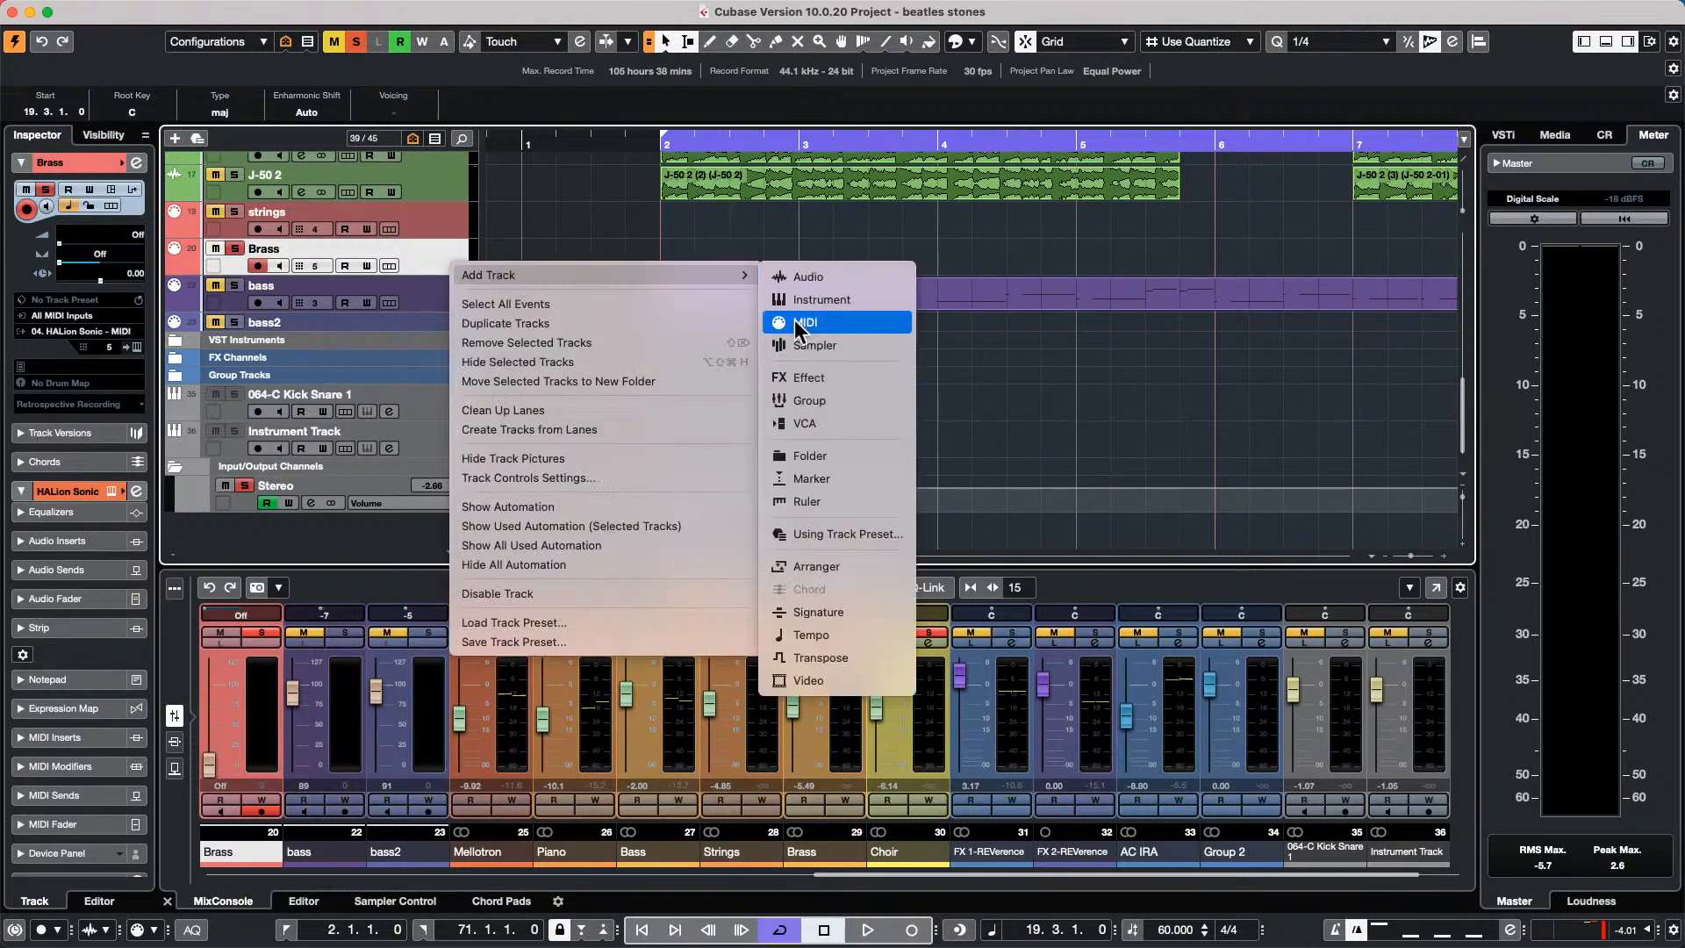
{"action": "left_click", "coordinate": [871, 299]}
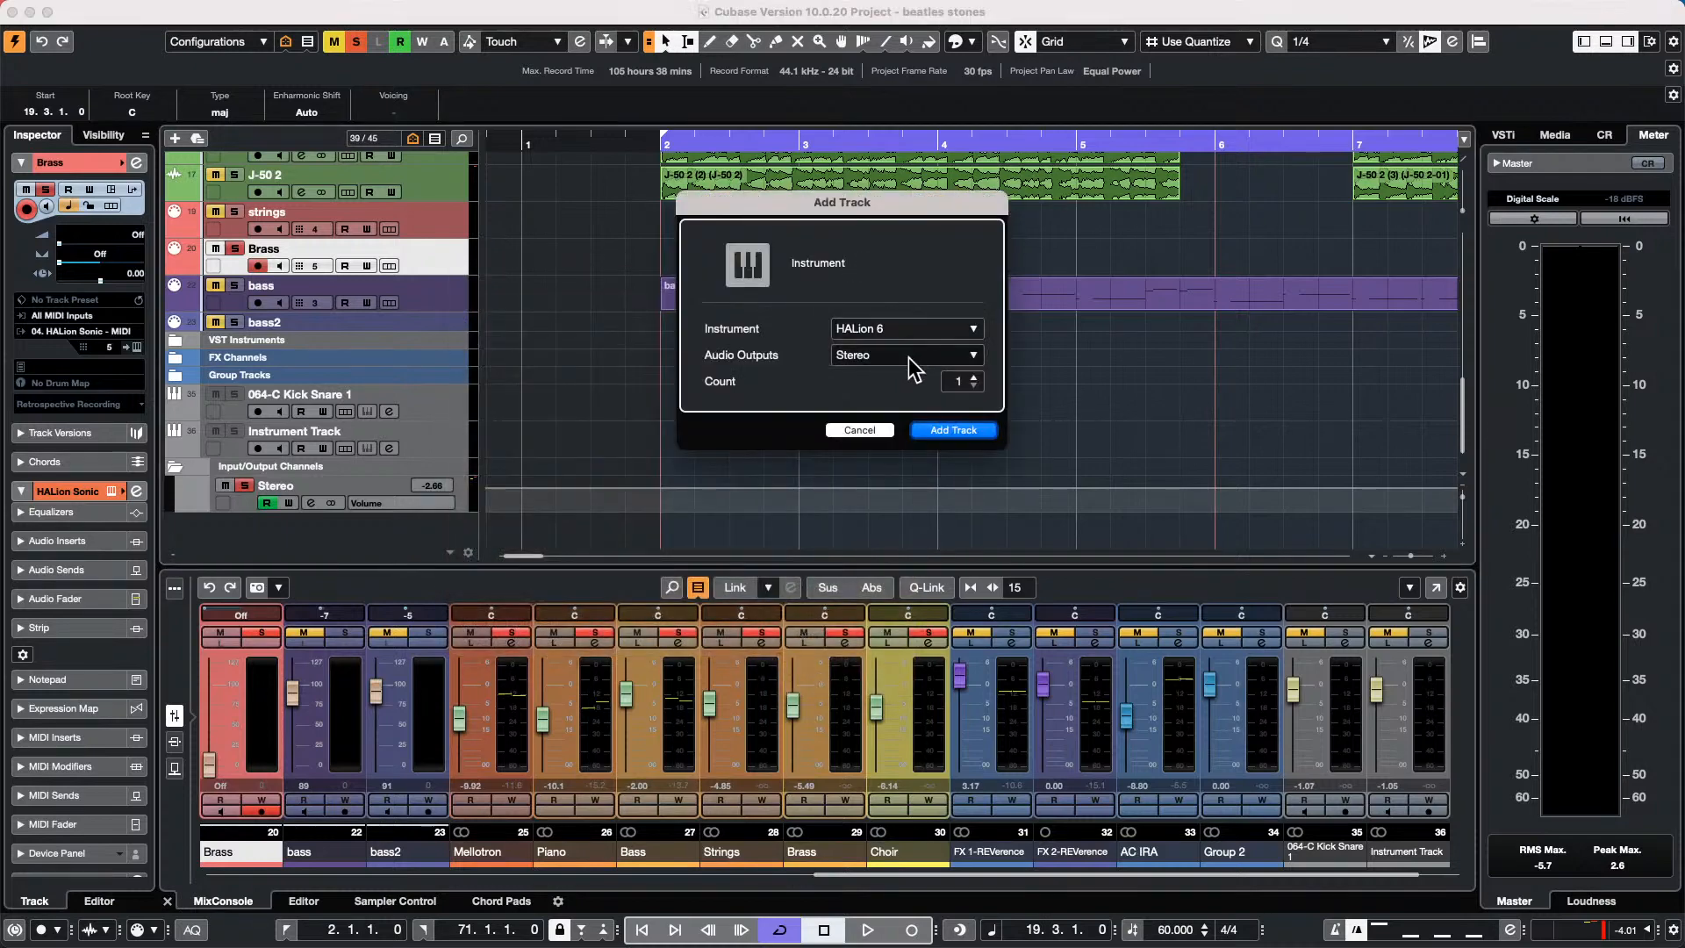
{"action": "left_click", "coordinate": [902, 330]}
{"action": "left_click", "coordinate": [794, 426]}
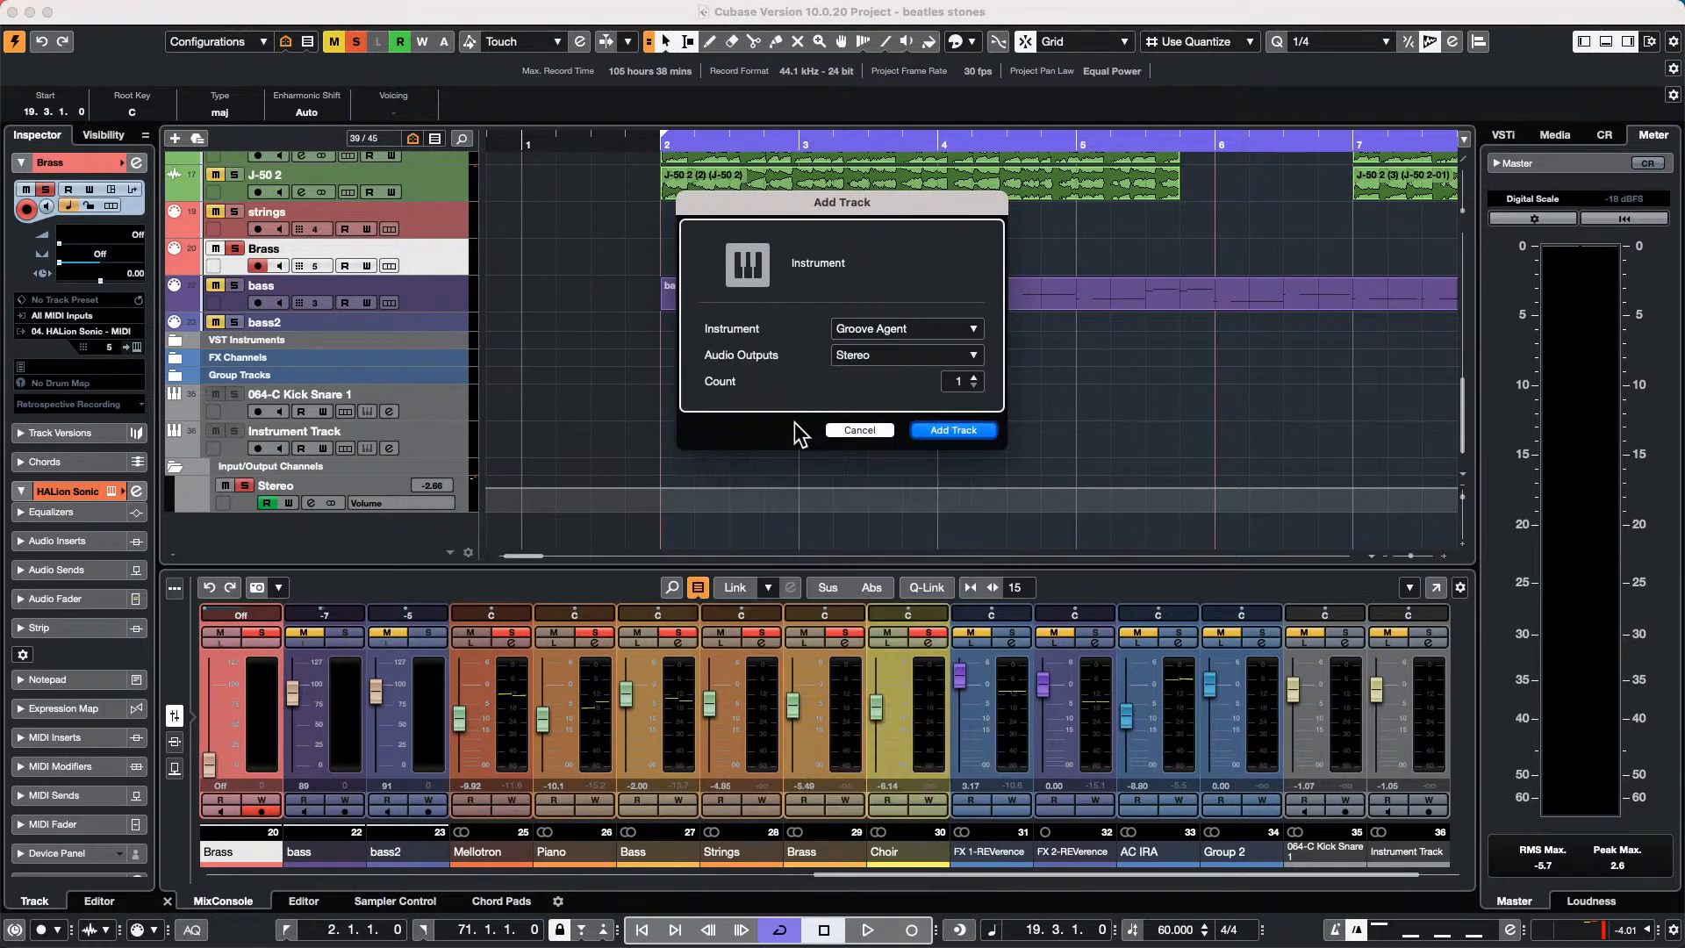
{"action": "left_click", "coordinate": [946, 430]}
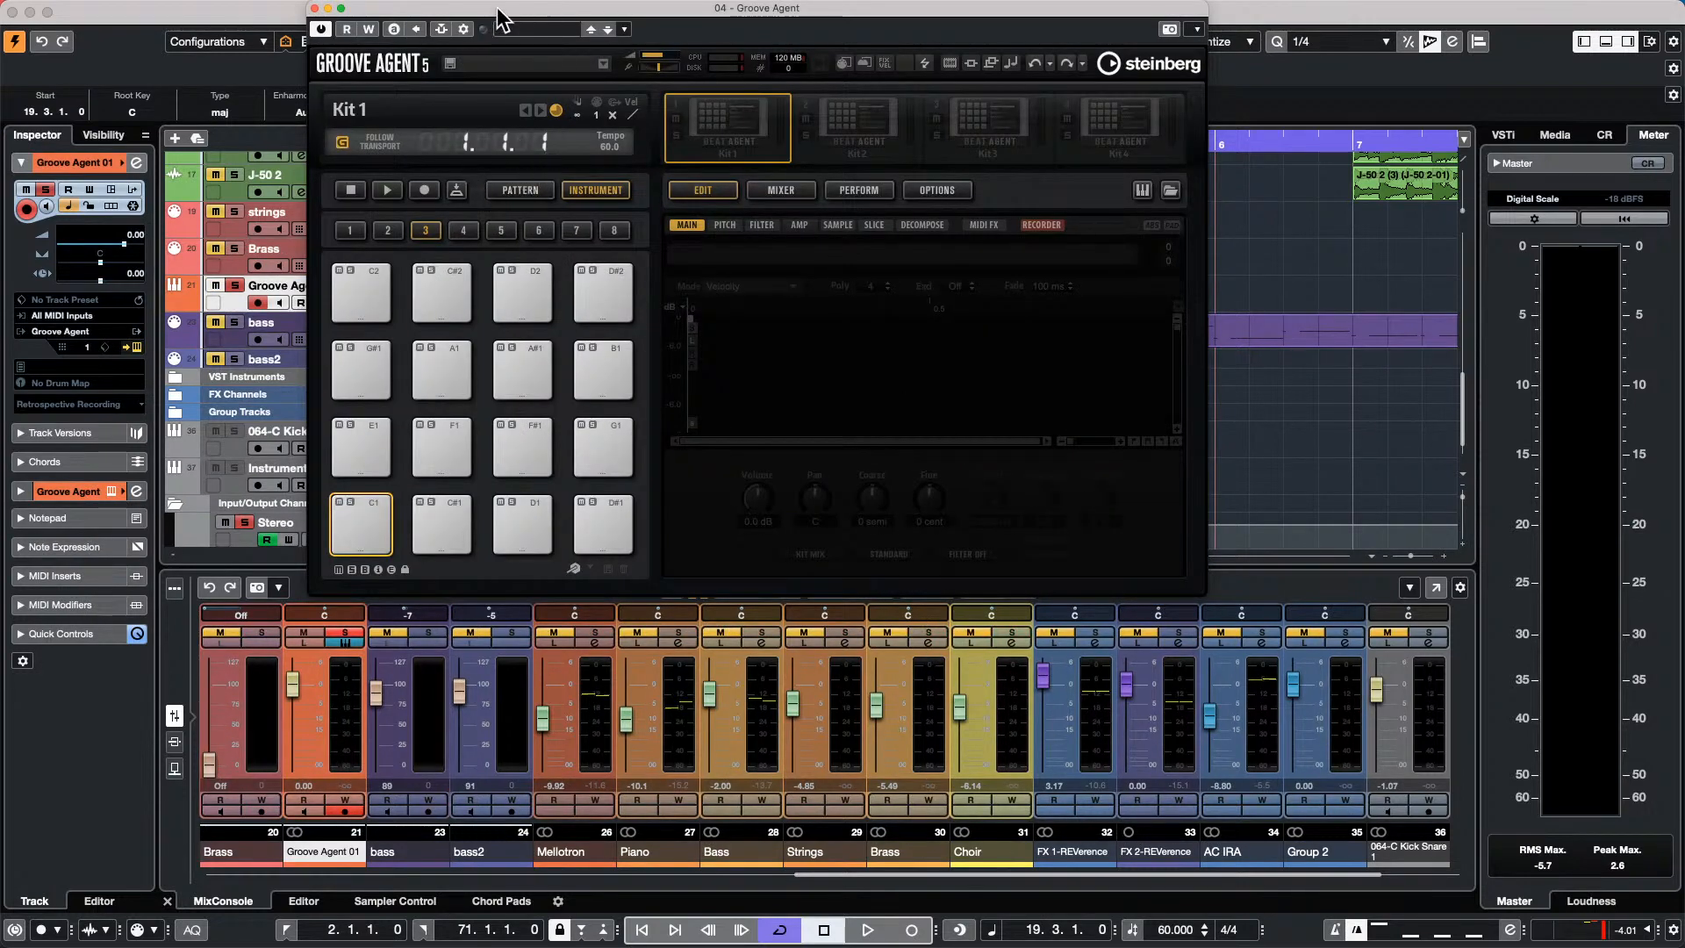
{"action": "left_click_drag", "start_coordinate": [498, 10], "coordinate": [936, 49]}
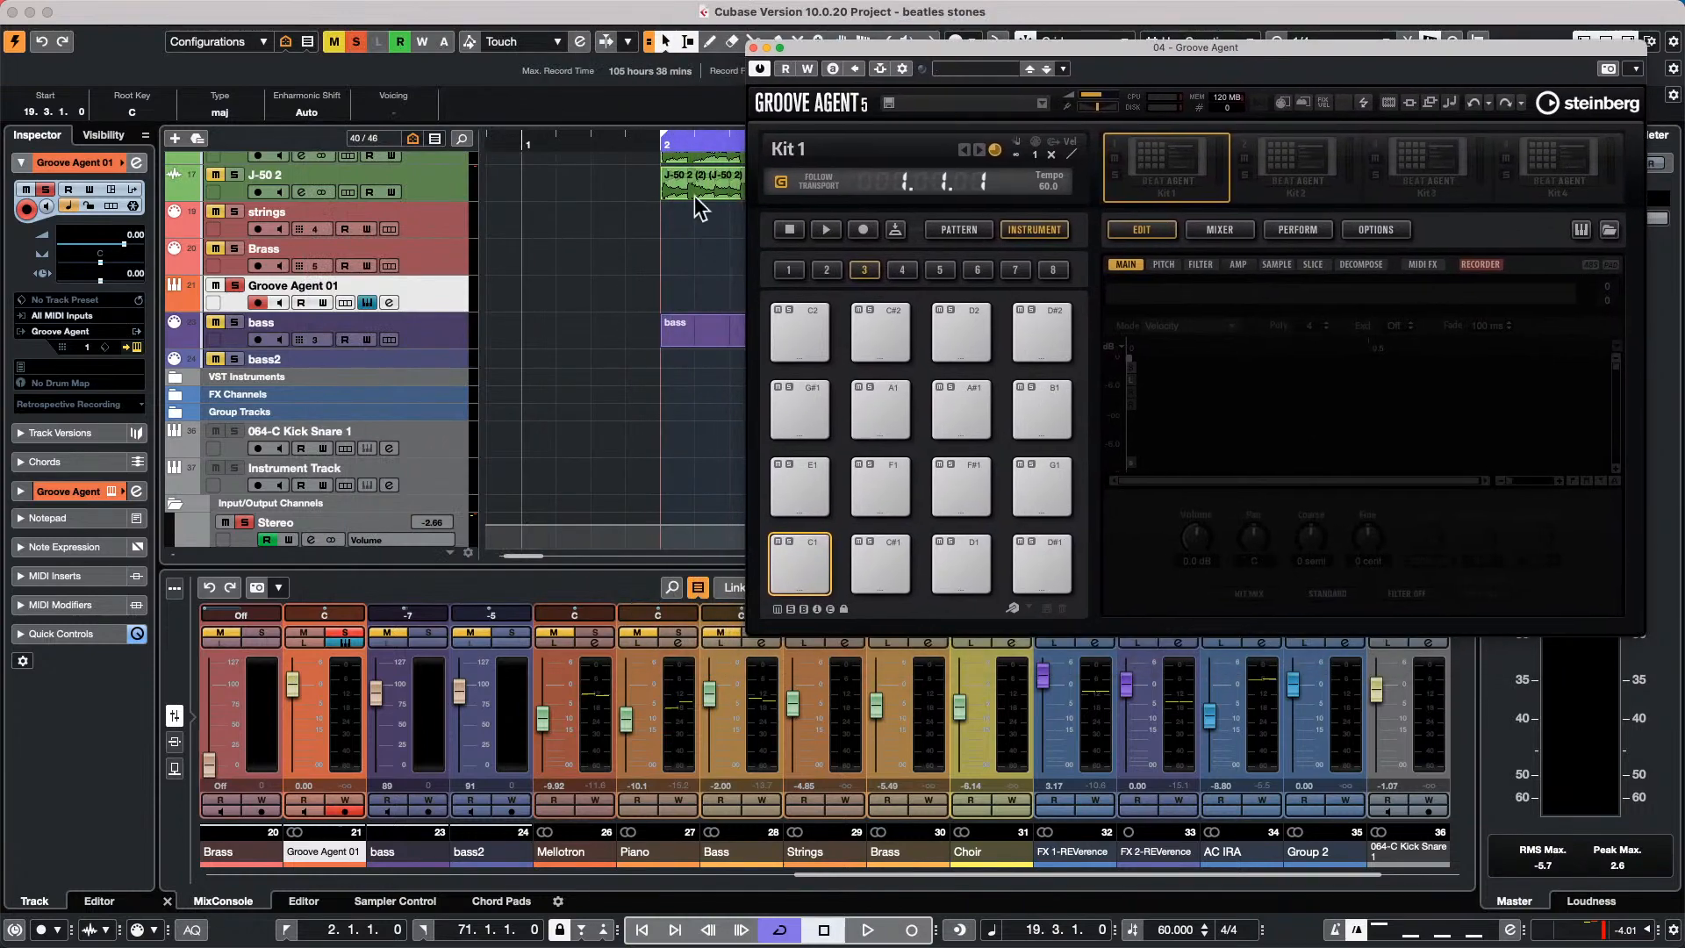
Add a Groove Agent SE instrument track with stereo output below the Groove Agent 01 track.
{"action": "right_click", "coordinate": [444, 283]}
{"action": "mouse_move", "coordinate": [474, 294]}
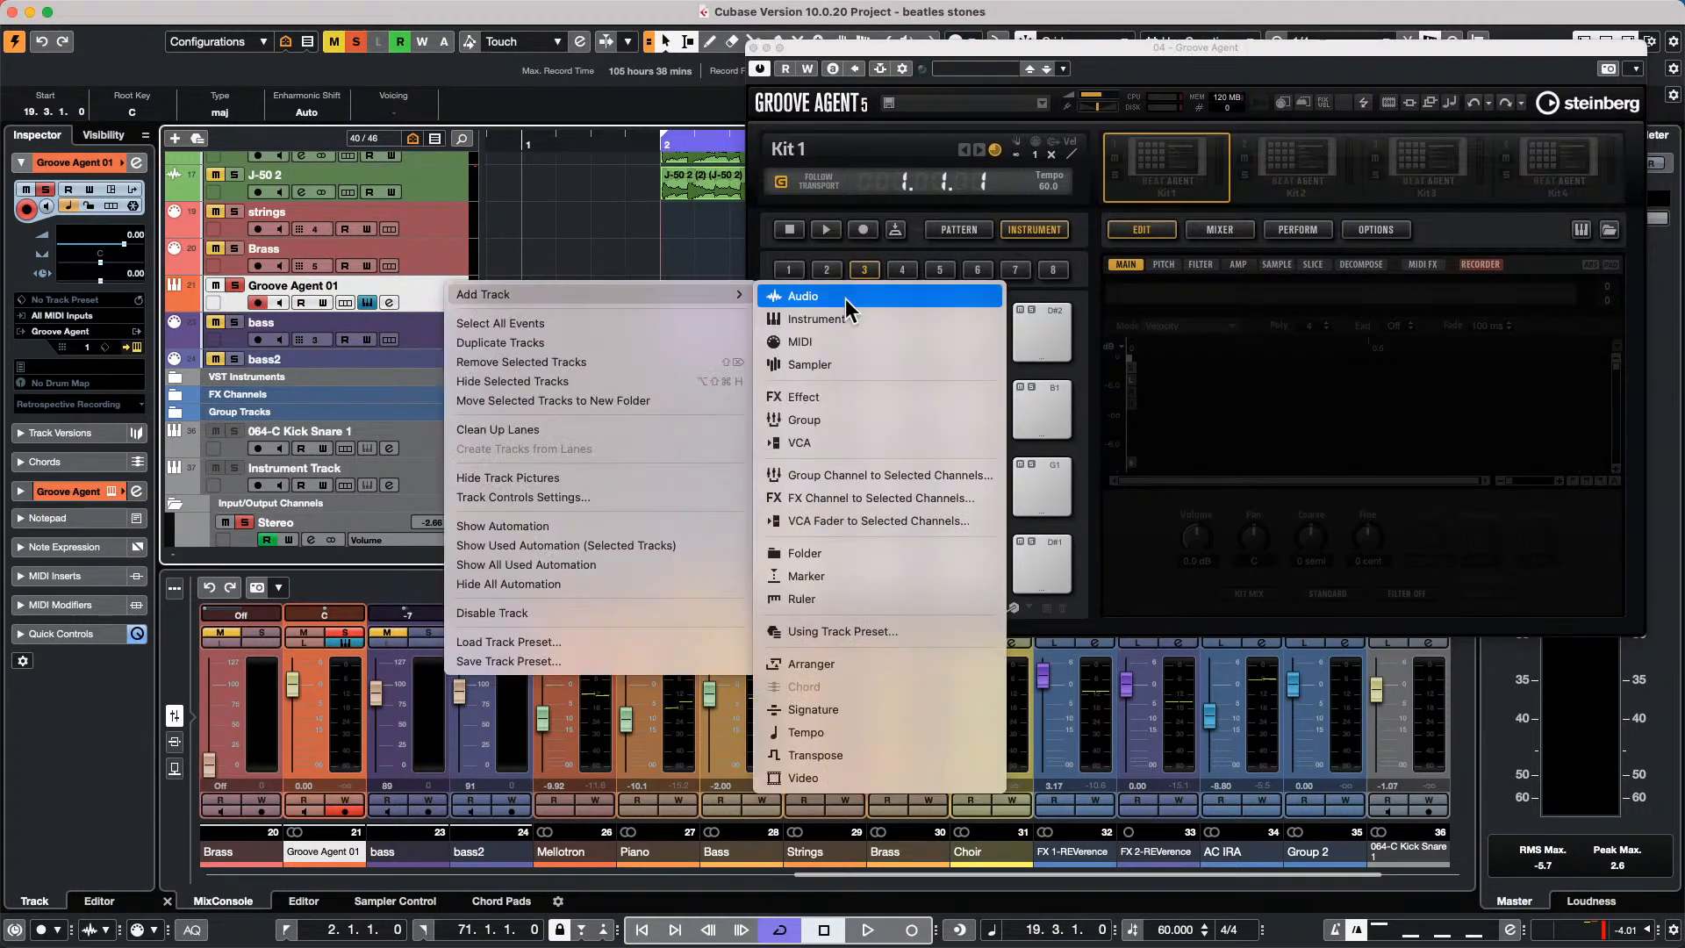
{"action": "left_click", "coordinate": [840, 316]}
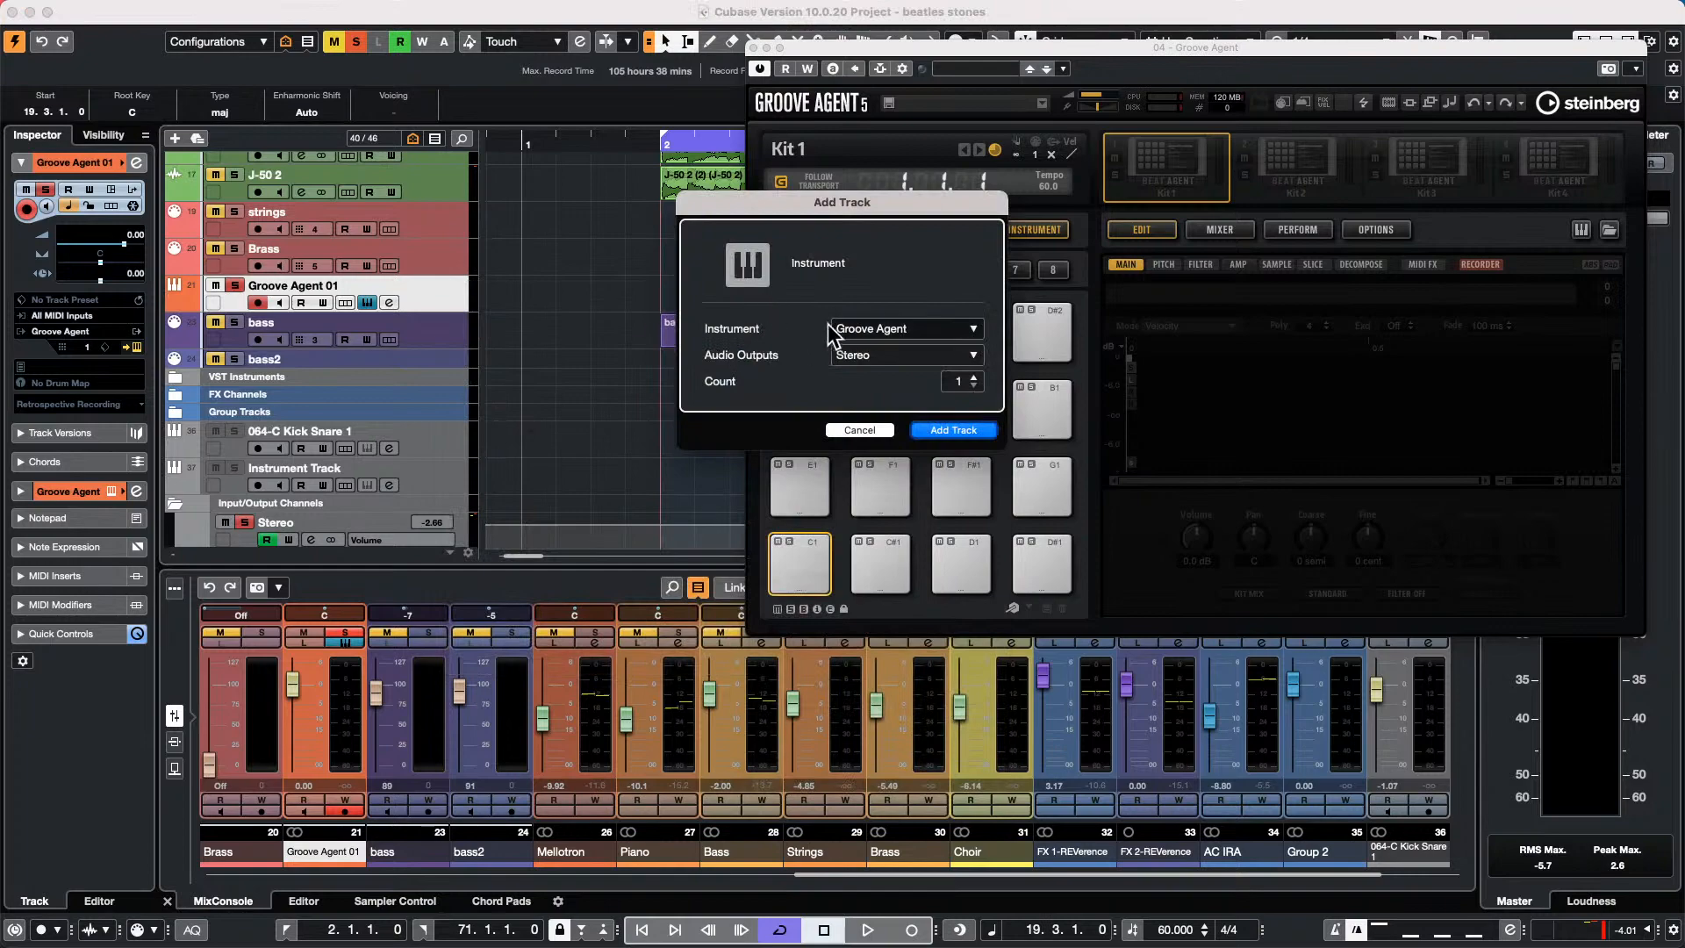
{"action": "left_click", "coordinate": [843, 329]}
{"action": "left_click", "coordinate": [828, 439]}
{"action": "left_click", "coordinate": [942, 432]}
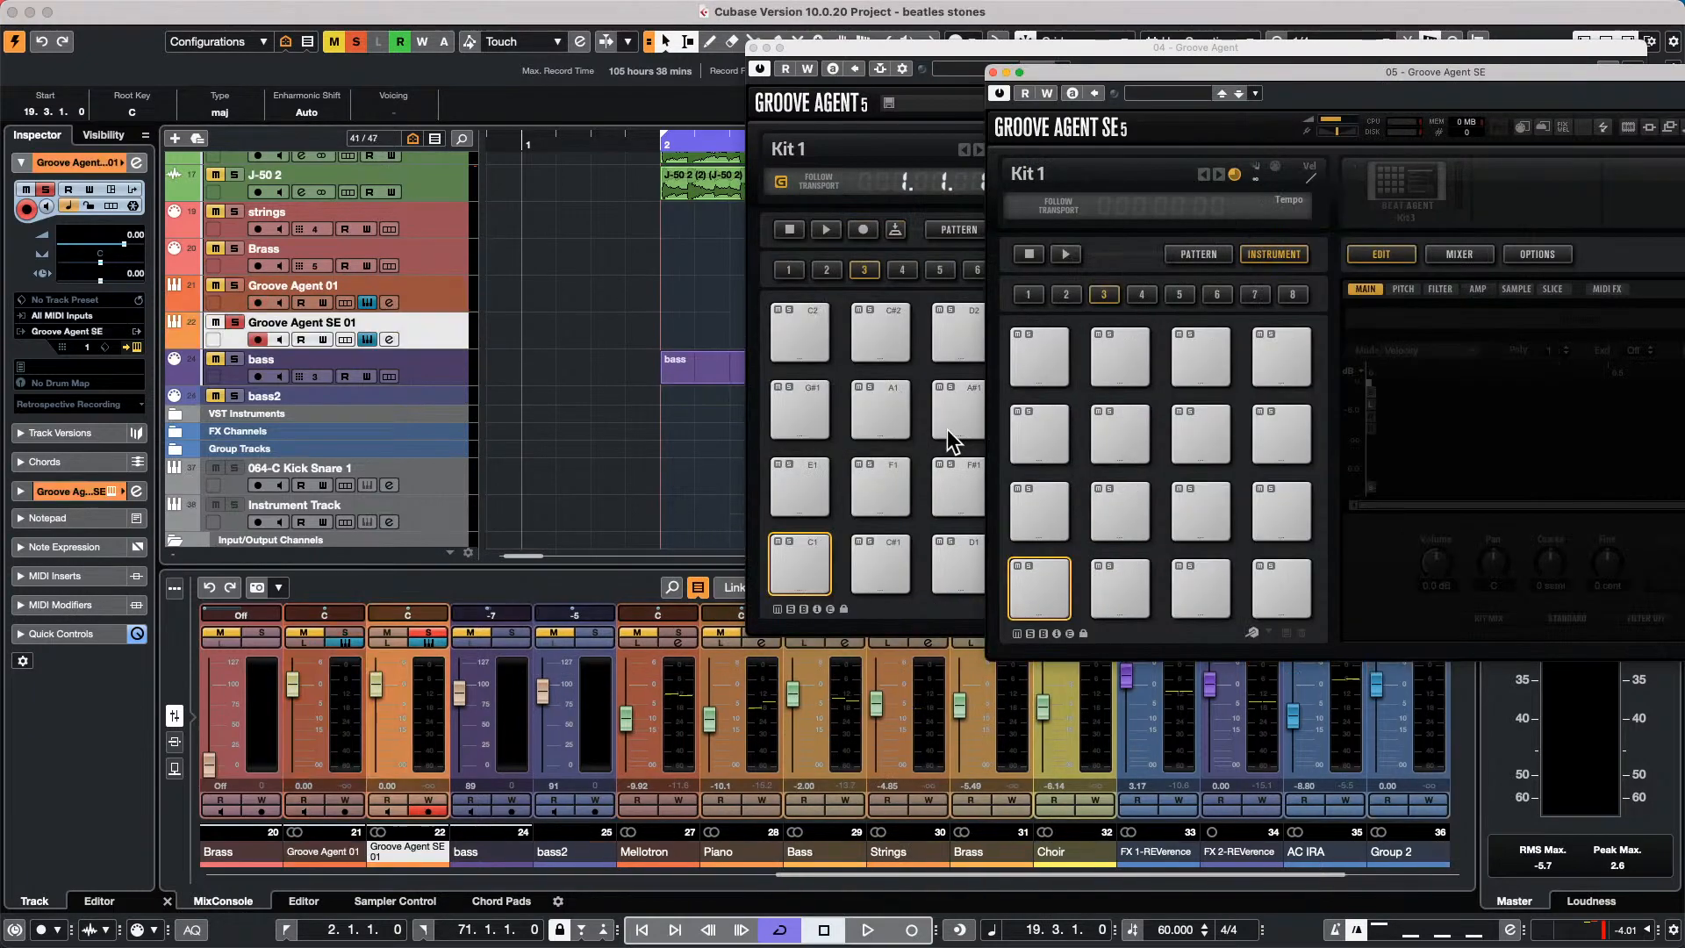
Arrange the Groove Agent SE and Groove Agent windows for comparison and show the pattern pads in Groove Agent SE.
{"action": "left_click_drag", "start_coordinate": [1093, 72], "coordinate": [123, 302]}
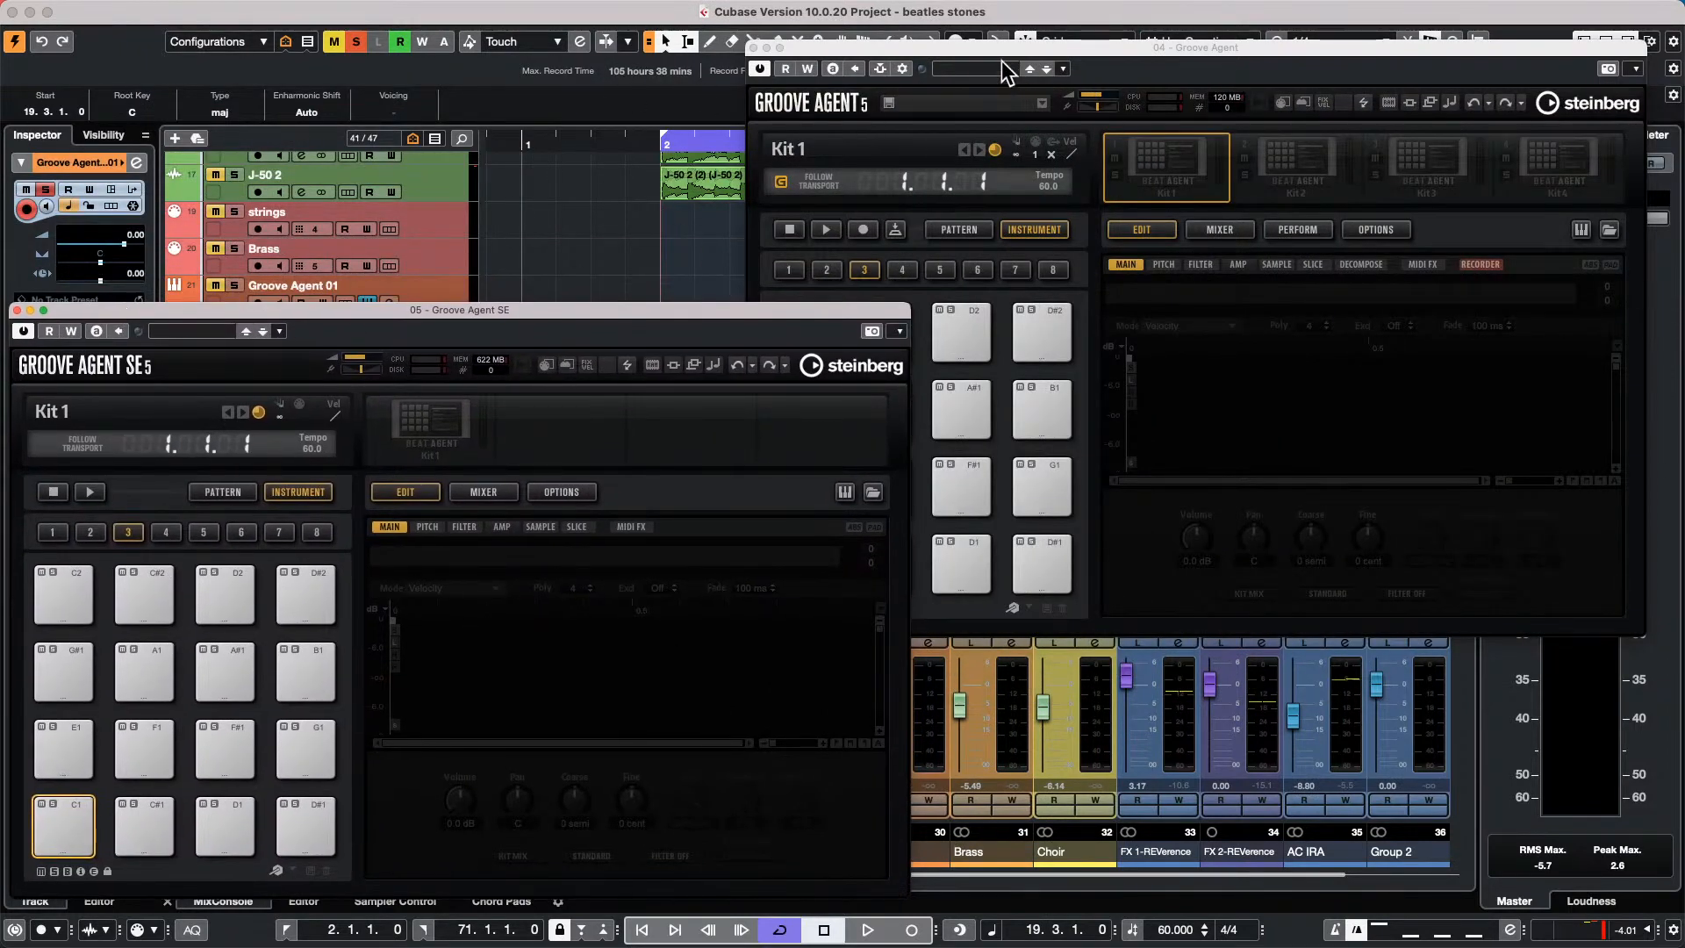
{"action": "left_click_drag", "start_coordinate": [965, 49], "coordinate": [1042, 35]}
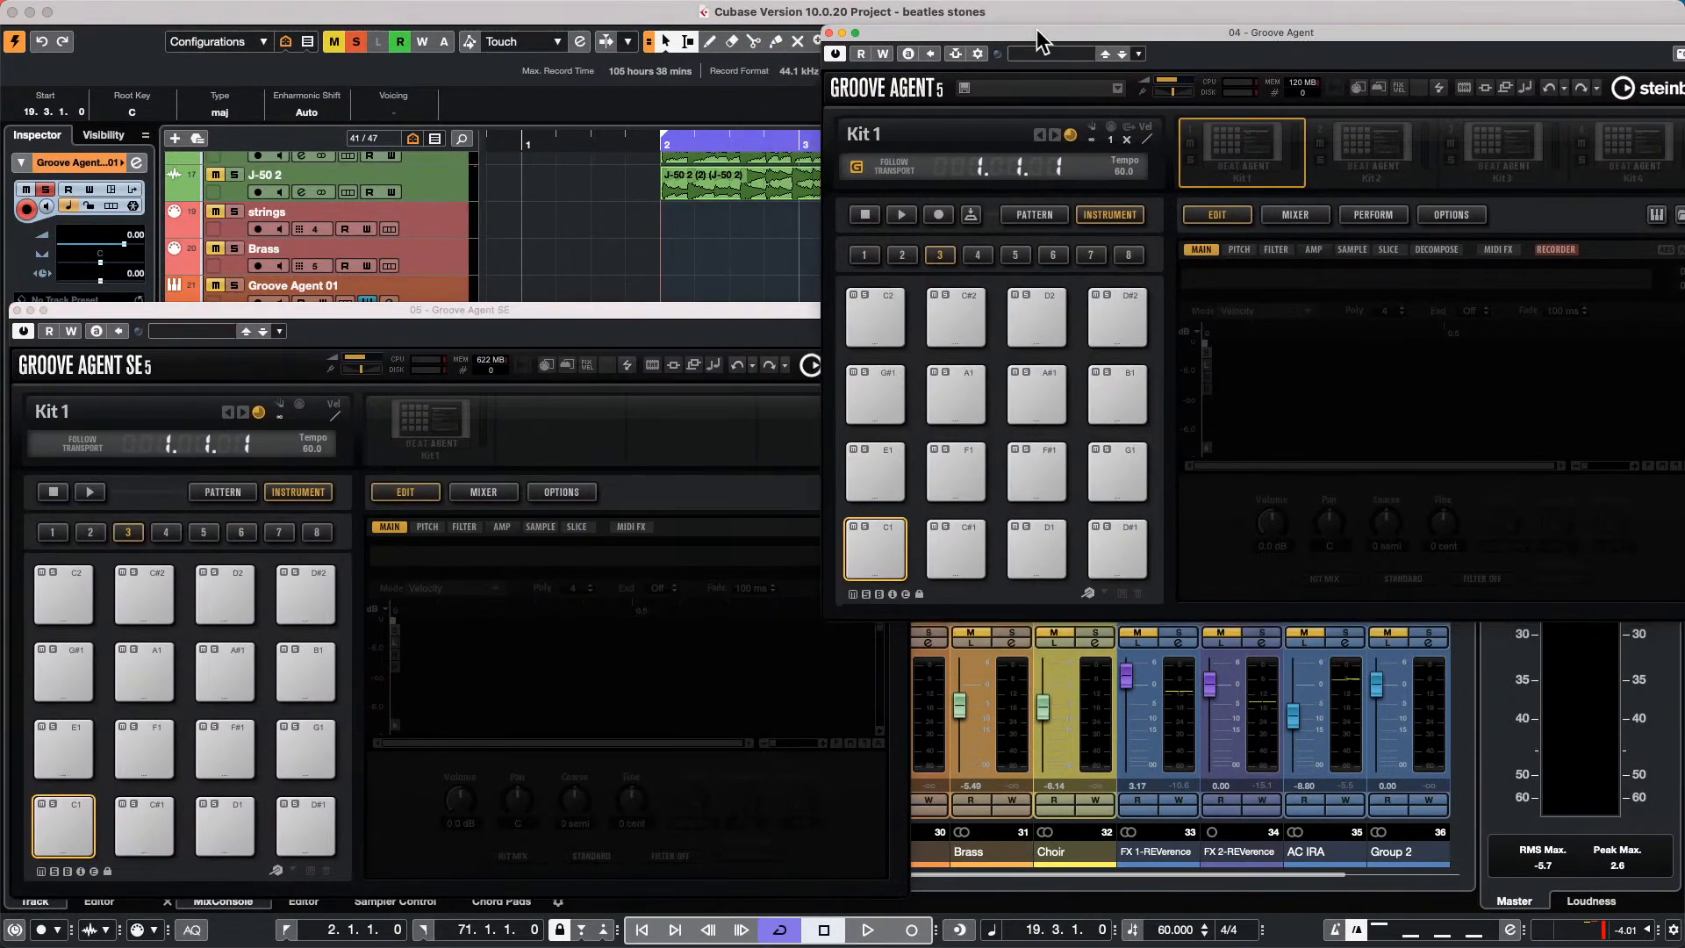
{"action": "left_click", "coordinate": [223, 483]}
{"action": "left_click", "coordinate": [223, 483]}
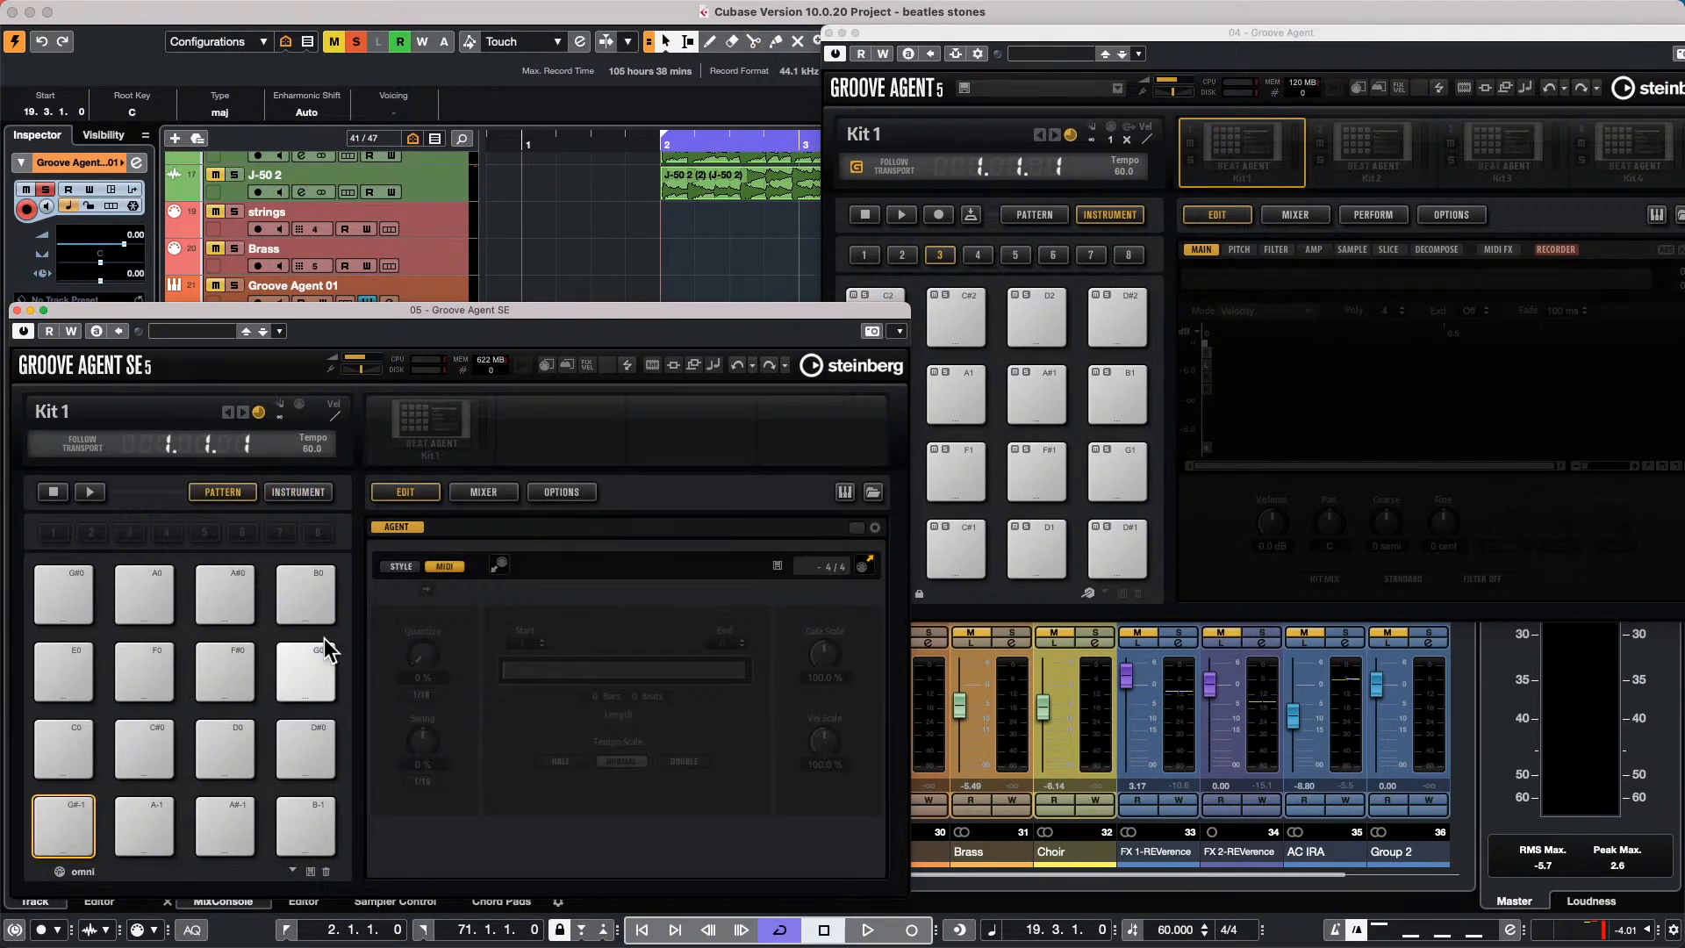
Load the Up Swing program from the Simon Phillips Jazz Drums content set into Groove Agent's first kit slot.
{"action": "right_click", "coordinate": [1239, 163]}
{"action": "left_click", "coordinate": [1272, 191]}
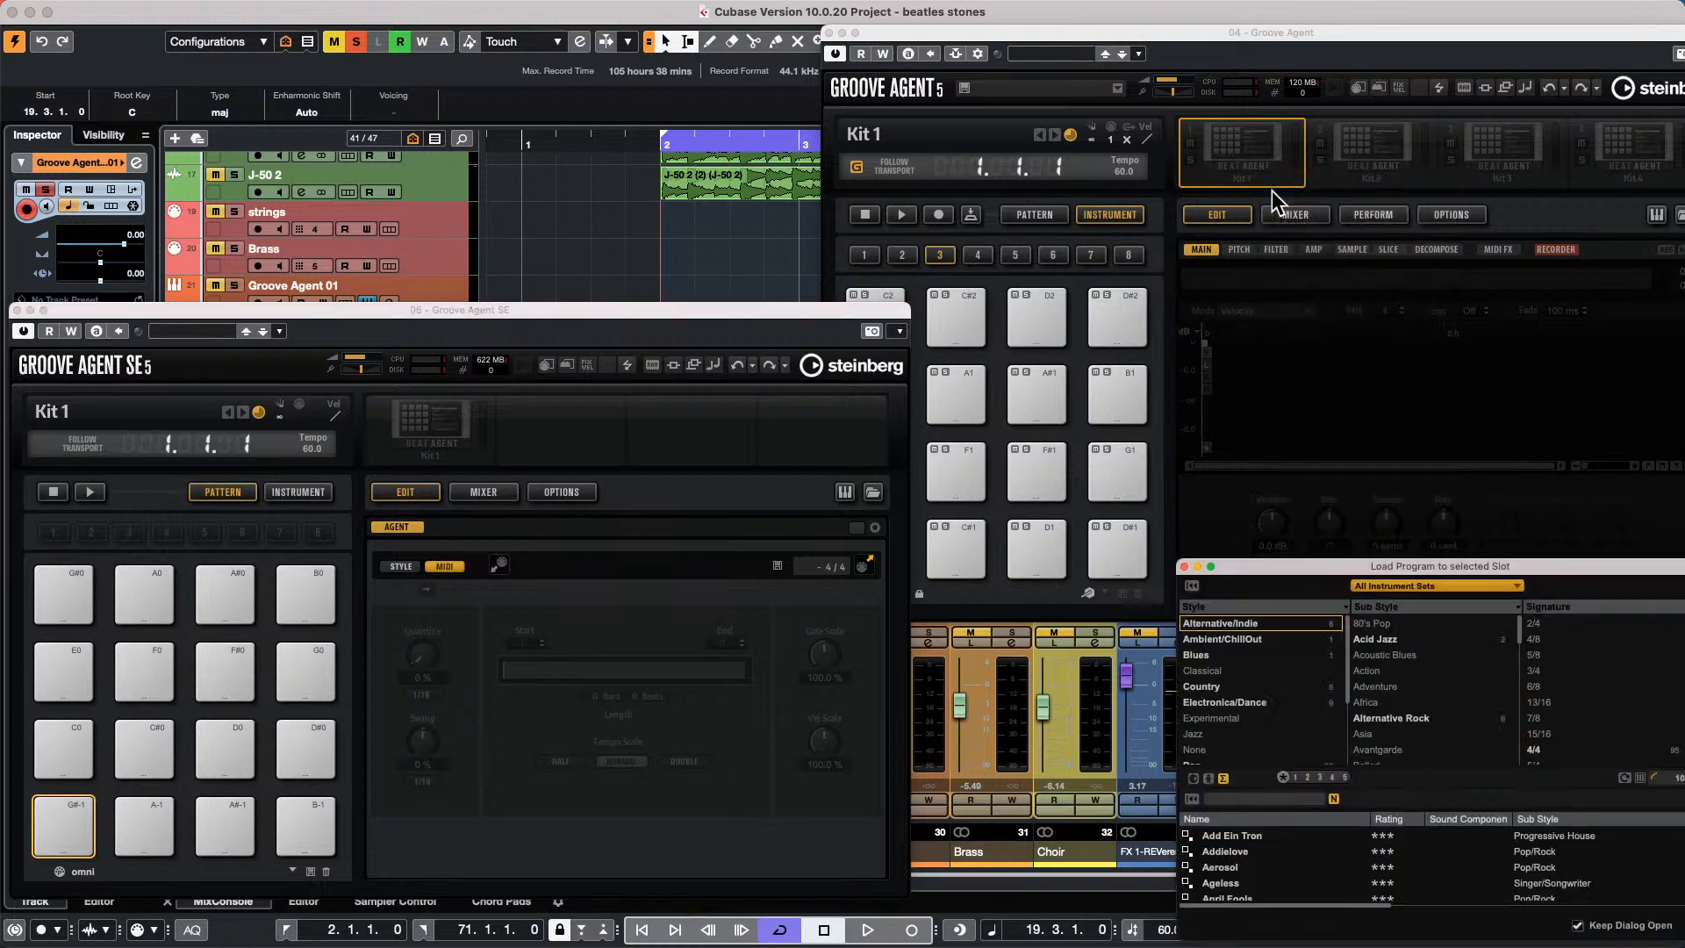
{"action": "left_click_drag", "start_coordinate": [1262, 566], "coordinate": [1134, 205]}
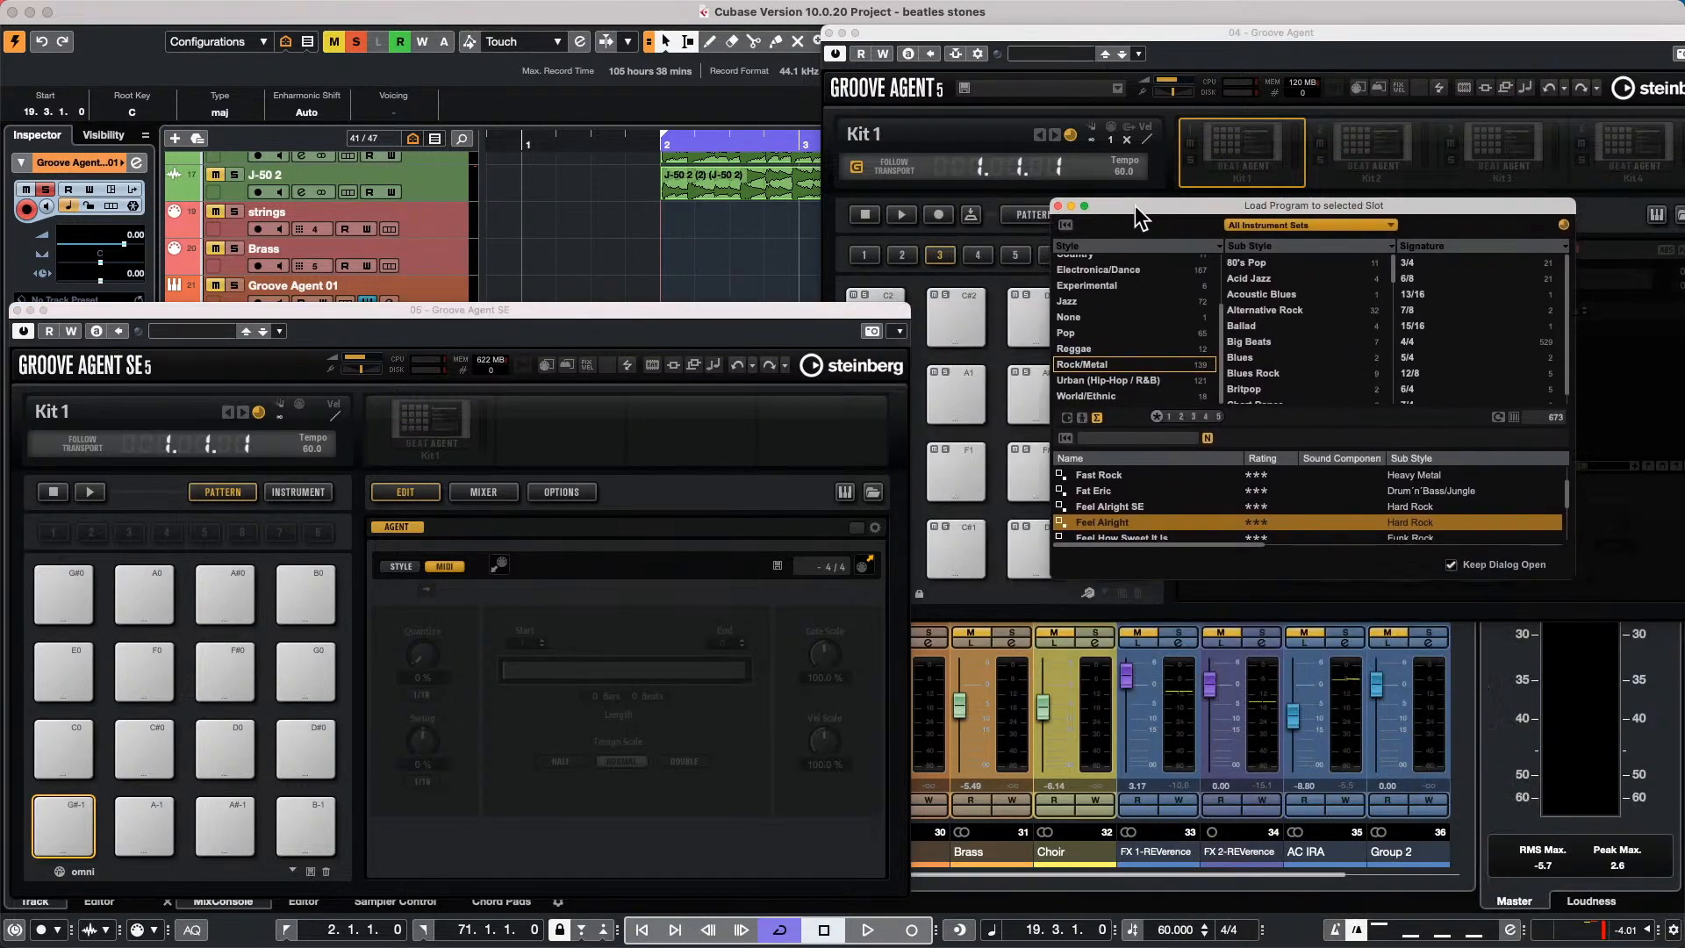
{"action": "left_click", "coordinate": [1257, 224]}
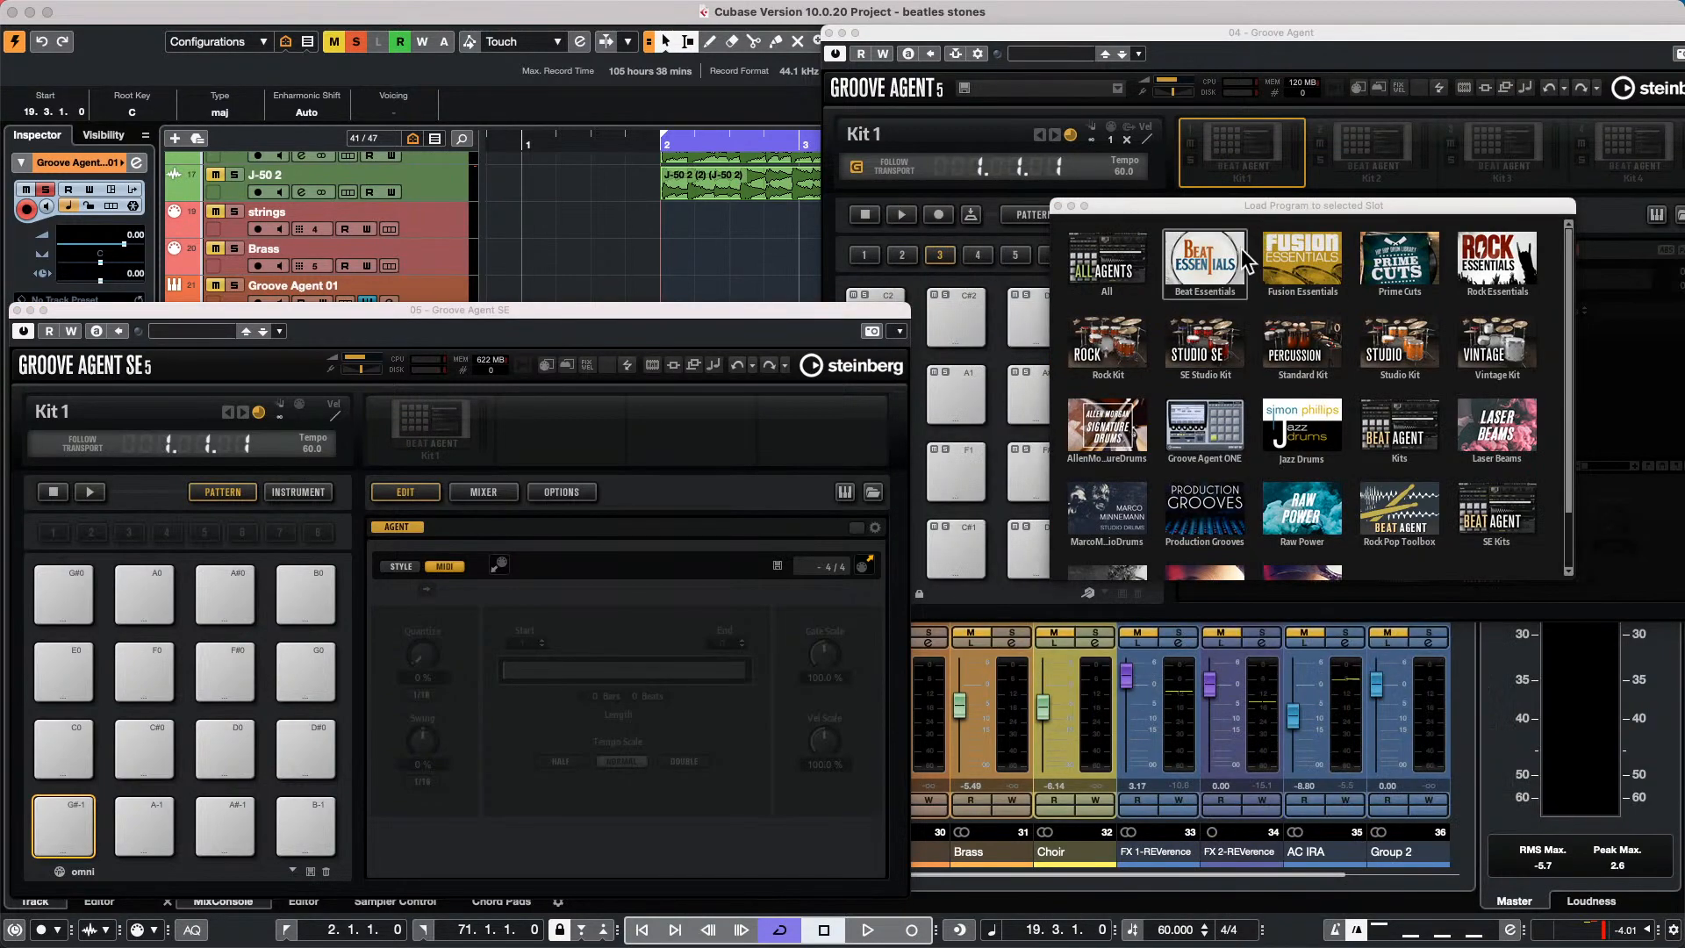
{"action": "left_click", "coordinate": [1305, 430]}
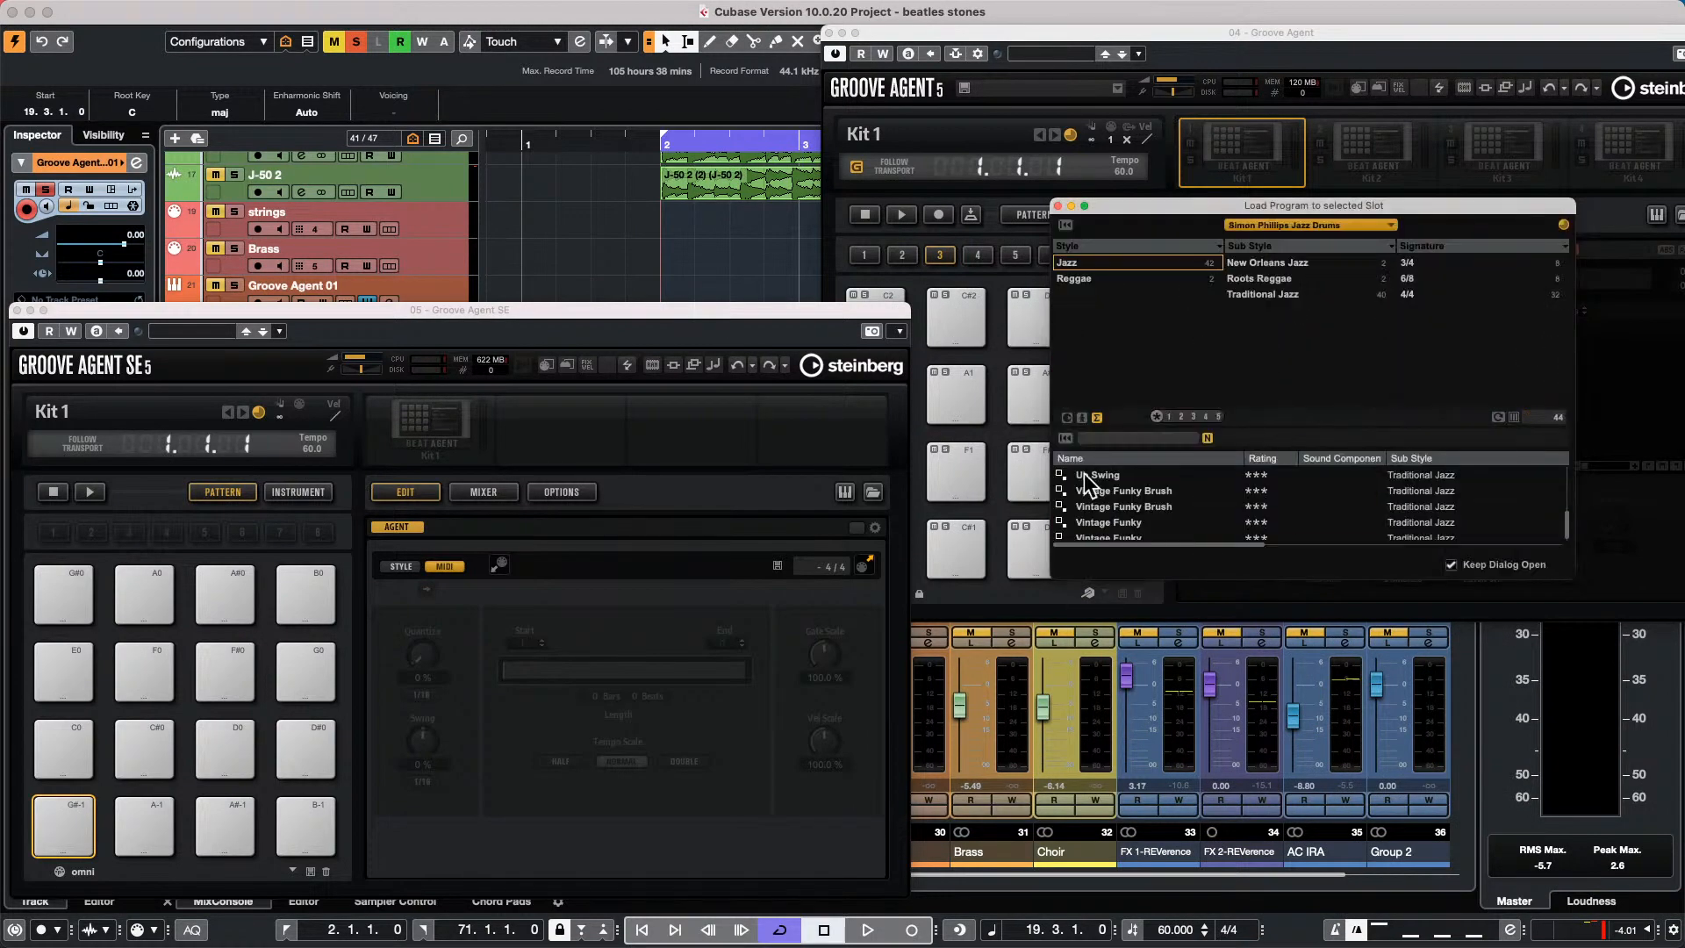
{"action": "double_click", "coordinate": [1125, 477]}
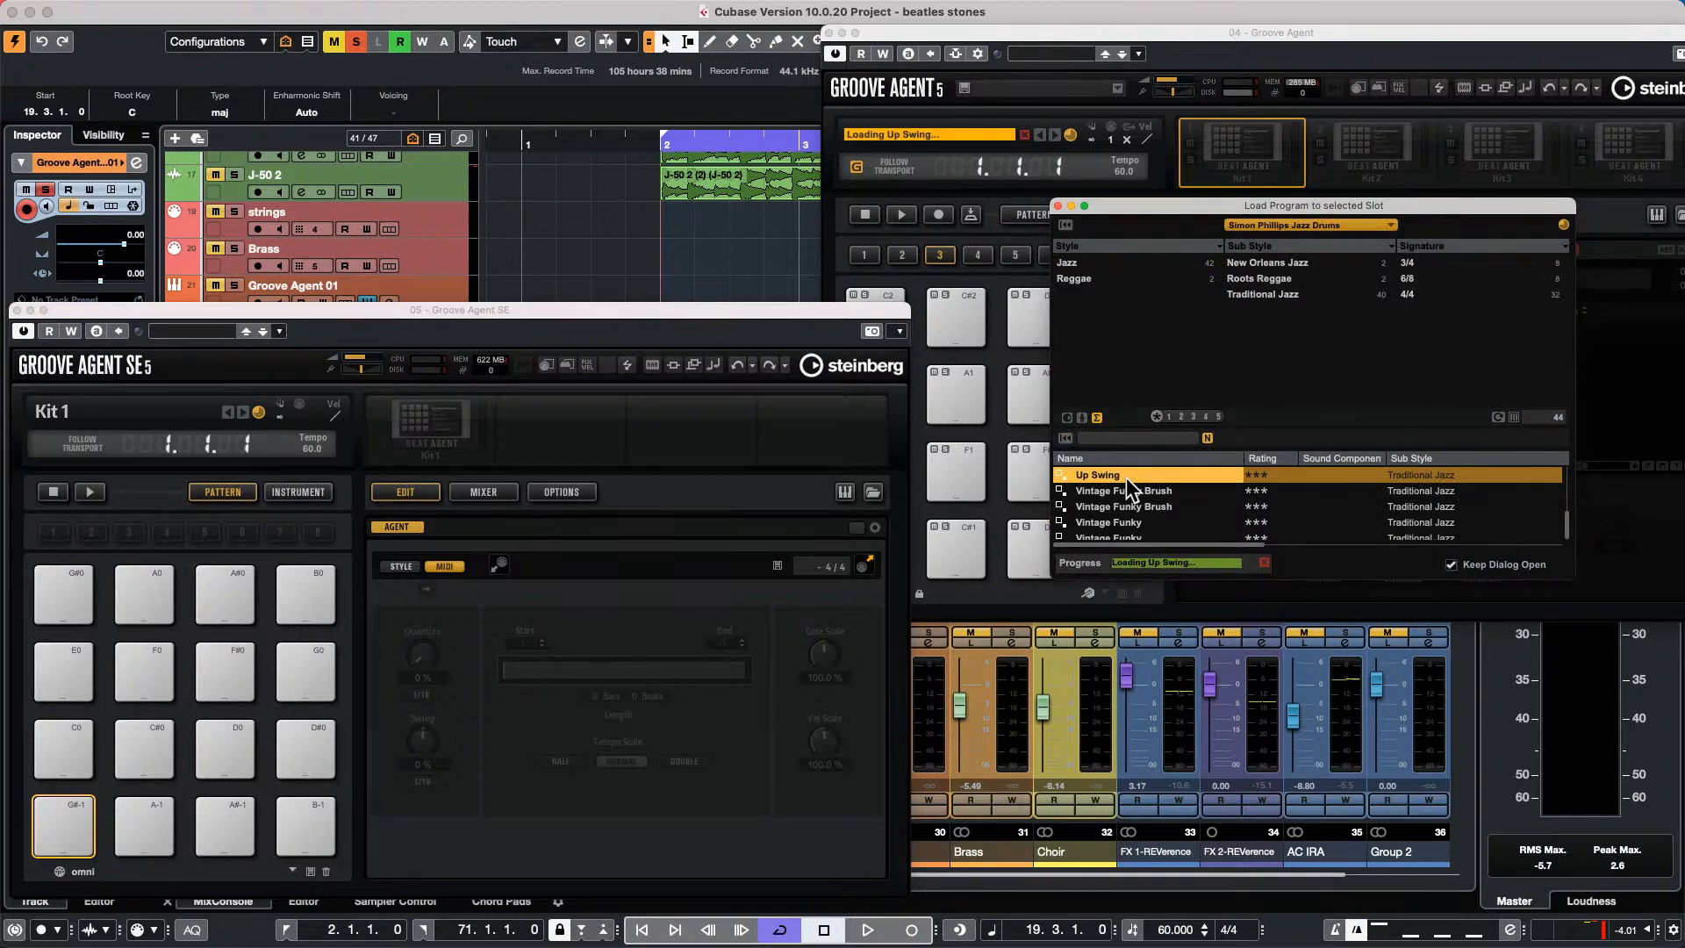
Browse the programs of the Allen Morgan Signature Drums and Acoustic Agent SE Studio Kit content sets in Groove Agent's program loader.
{"action": "right_click", "coordinate": [1251, 148]}
{"action": "left_click", "coordinate": [1325, 173]}
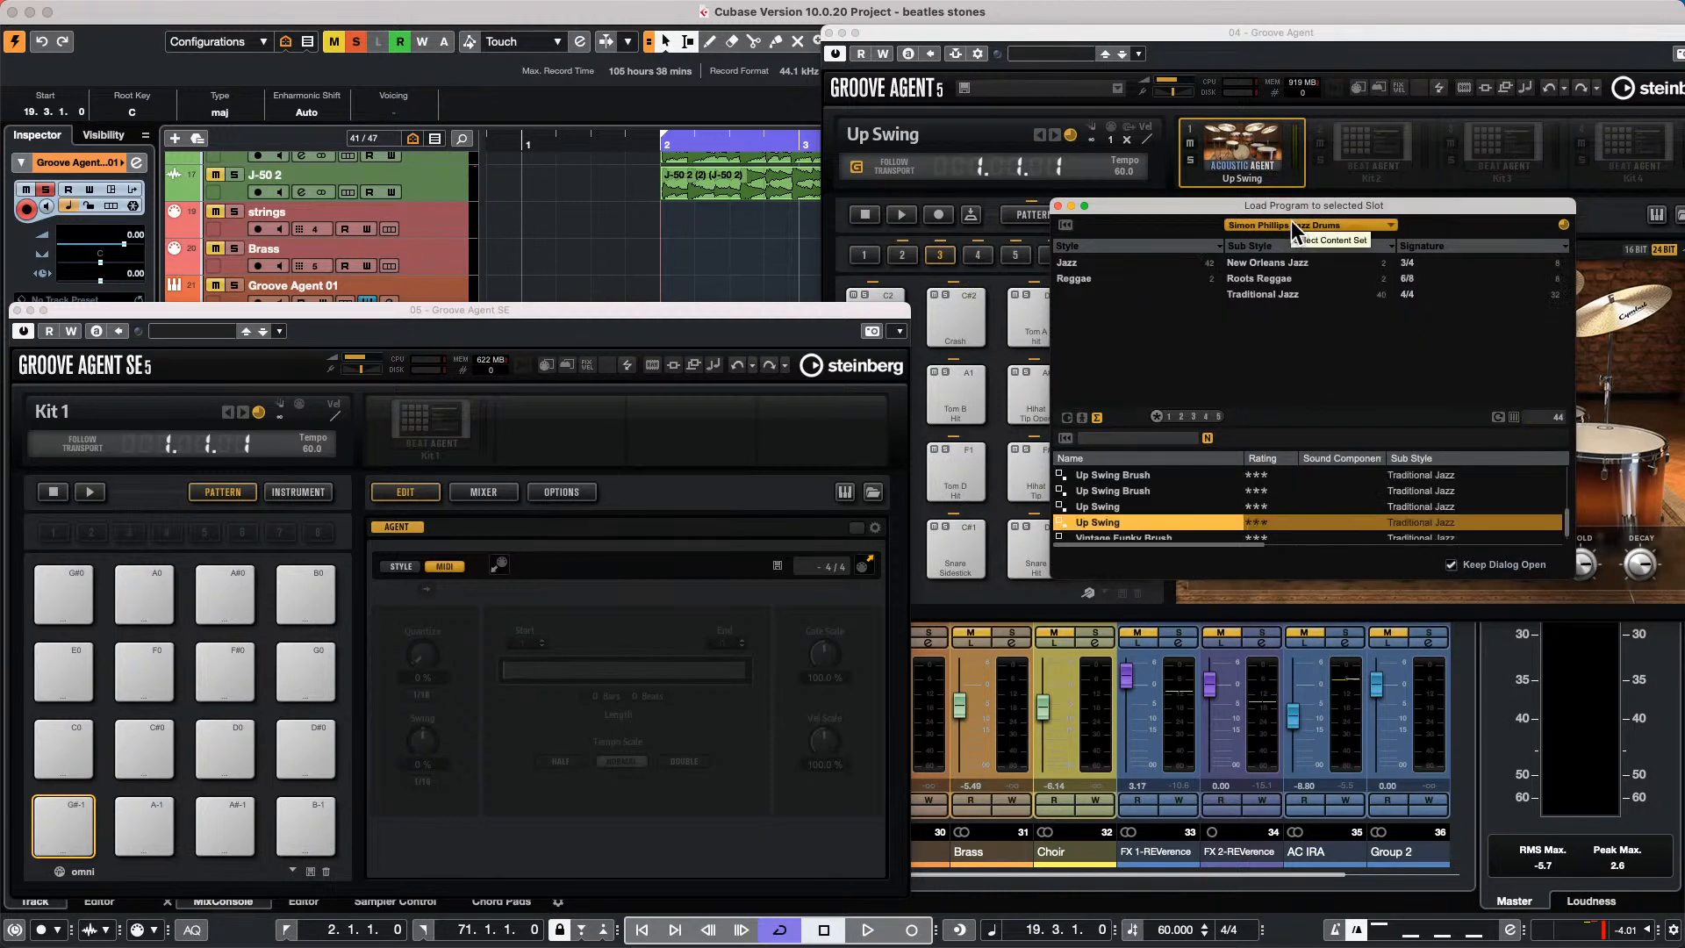
{"action": "left_click", "coordinate": [1261, 222]}
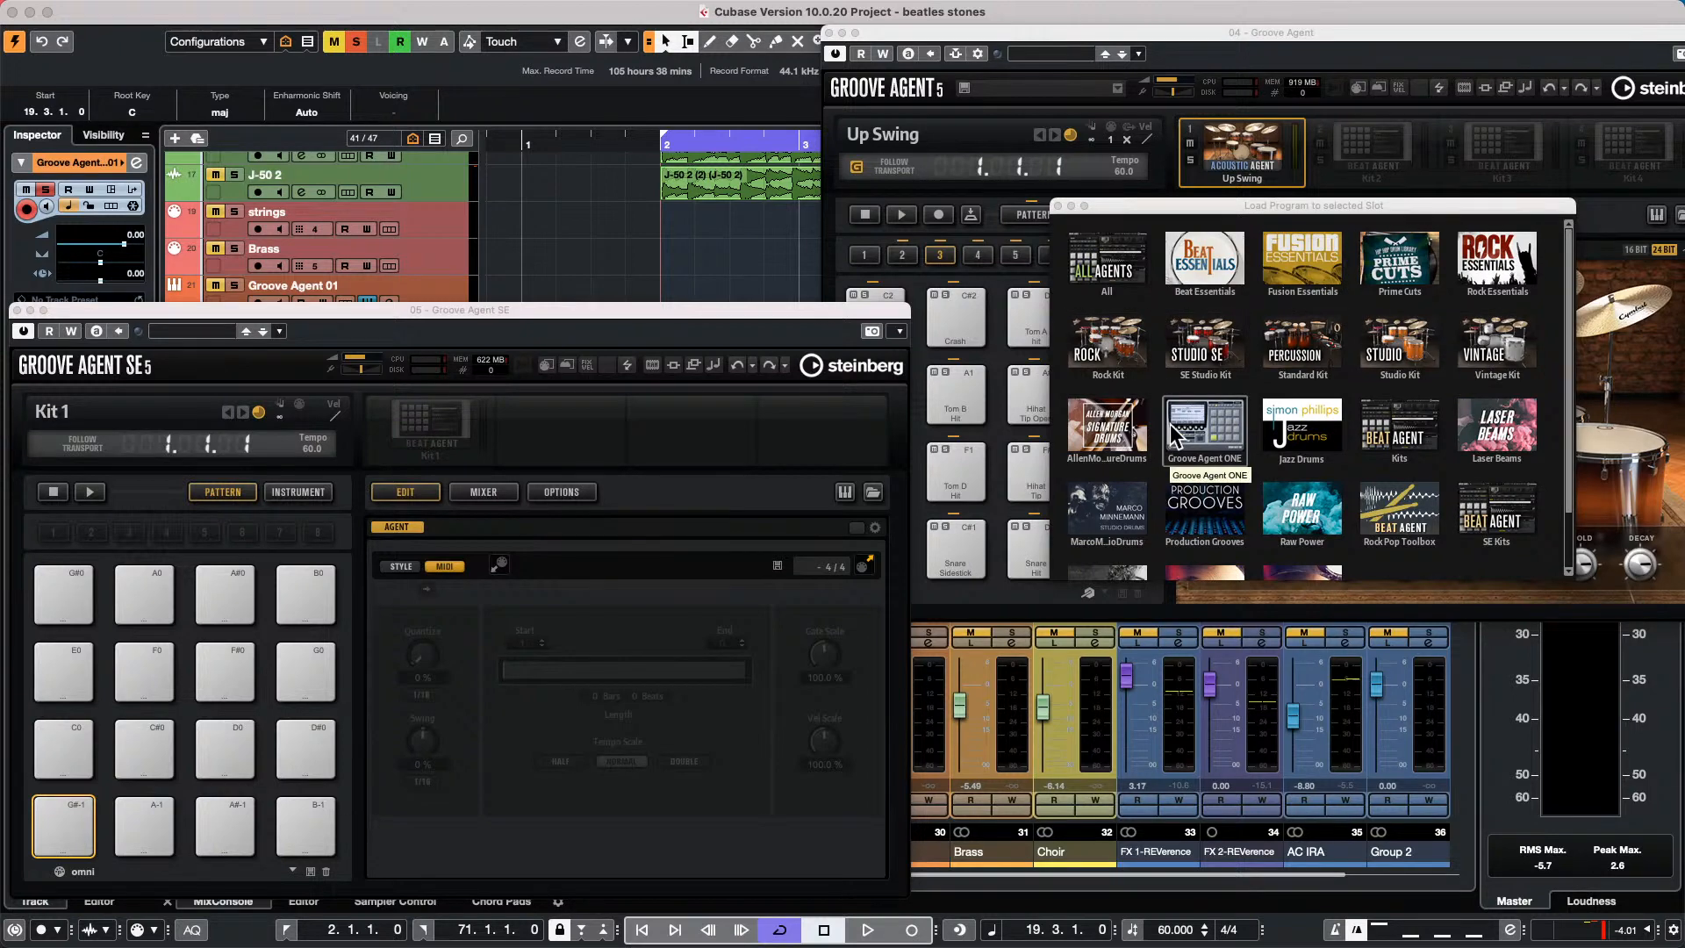
{"action": "left_click", "coordinate": [1097, 425]}
{"action": "scroll", "coordinate": [1215, 487], "scroll_direction": "down", "scroll_amount": 5}
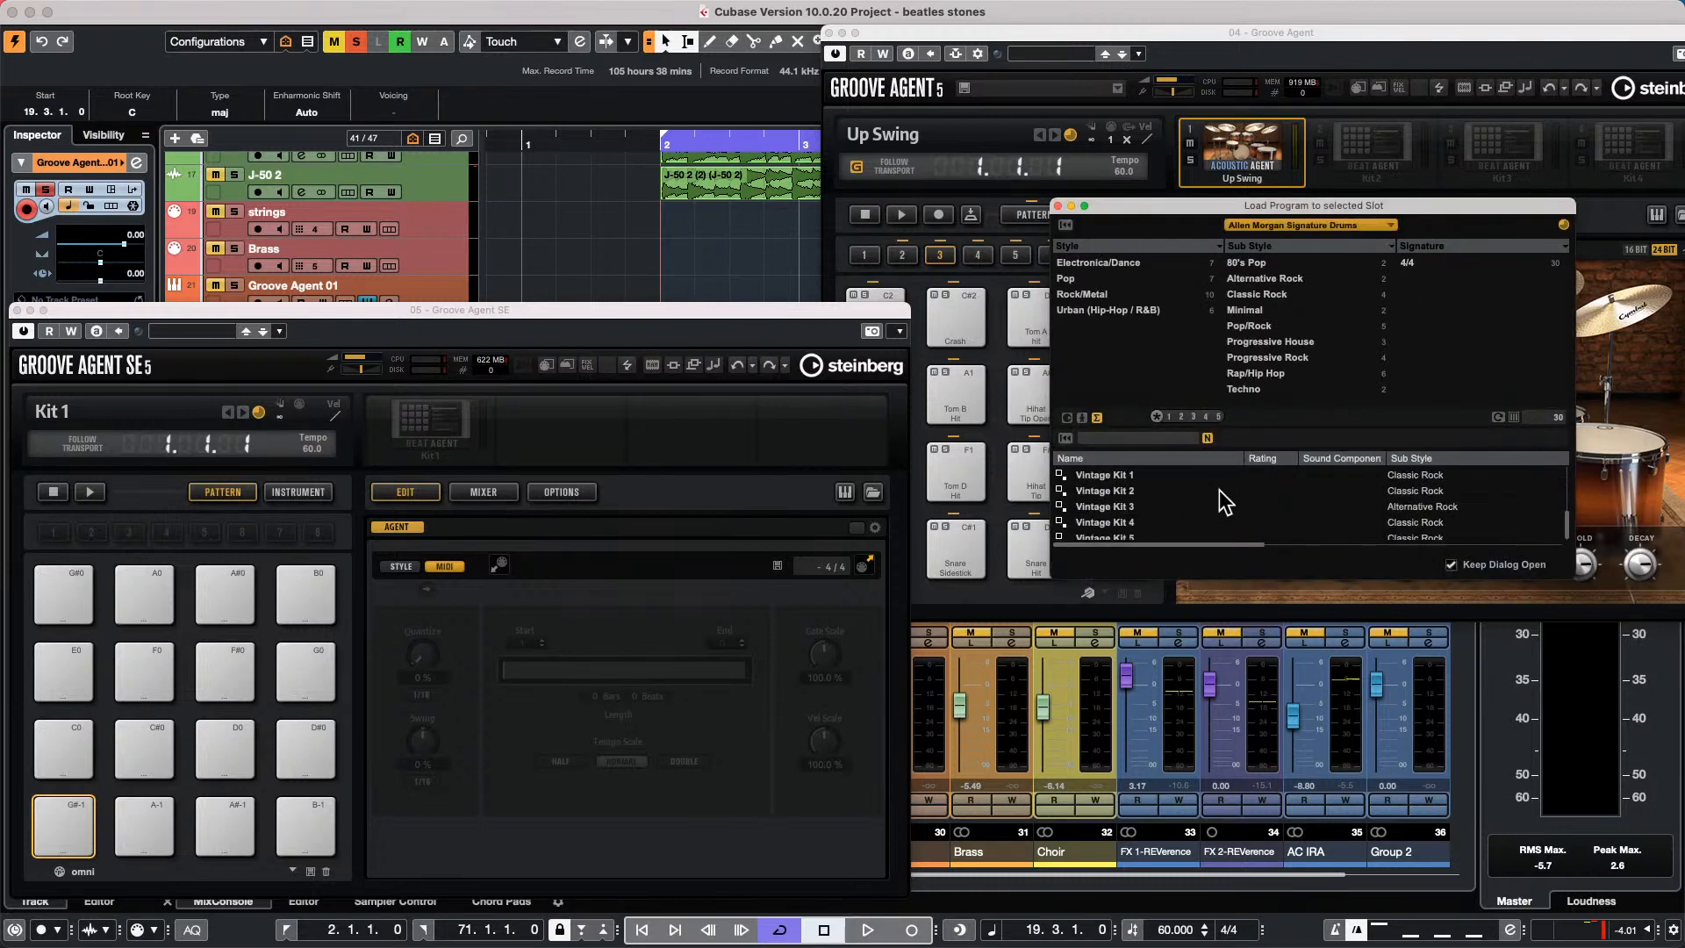
{"action": "scroll", "coordinate": [1219, 491], "scroll_direction": "up", "scroll_amount": 10}
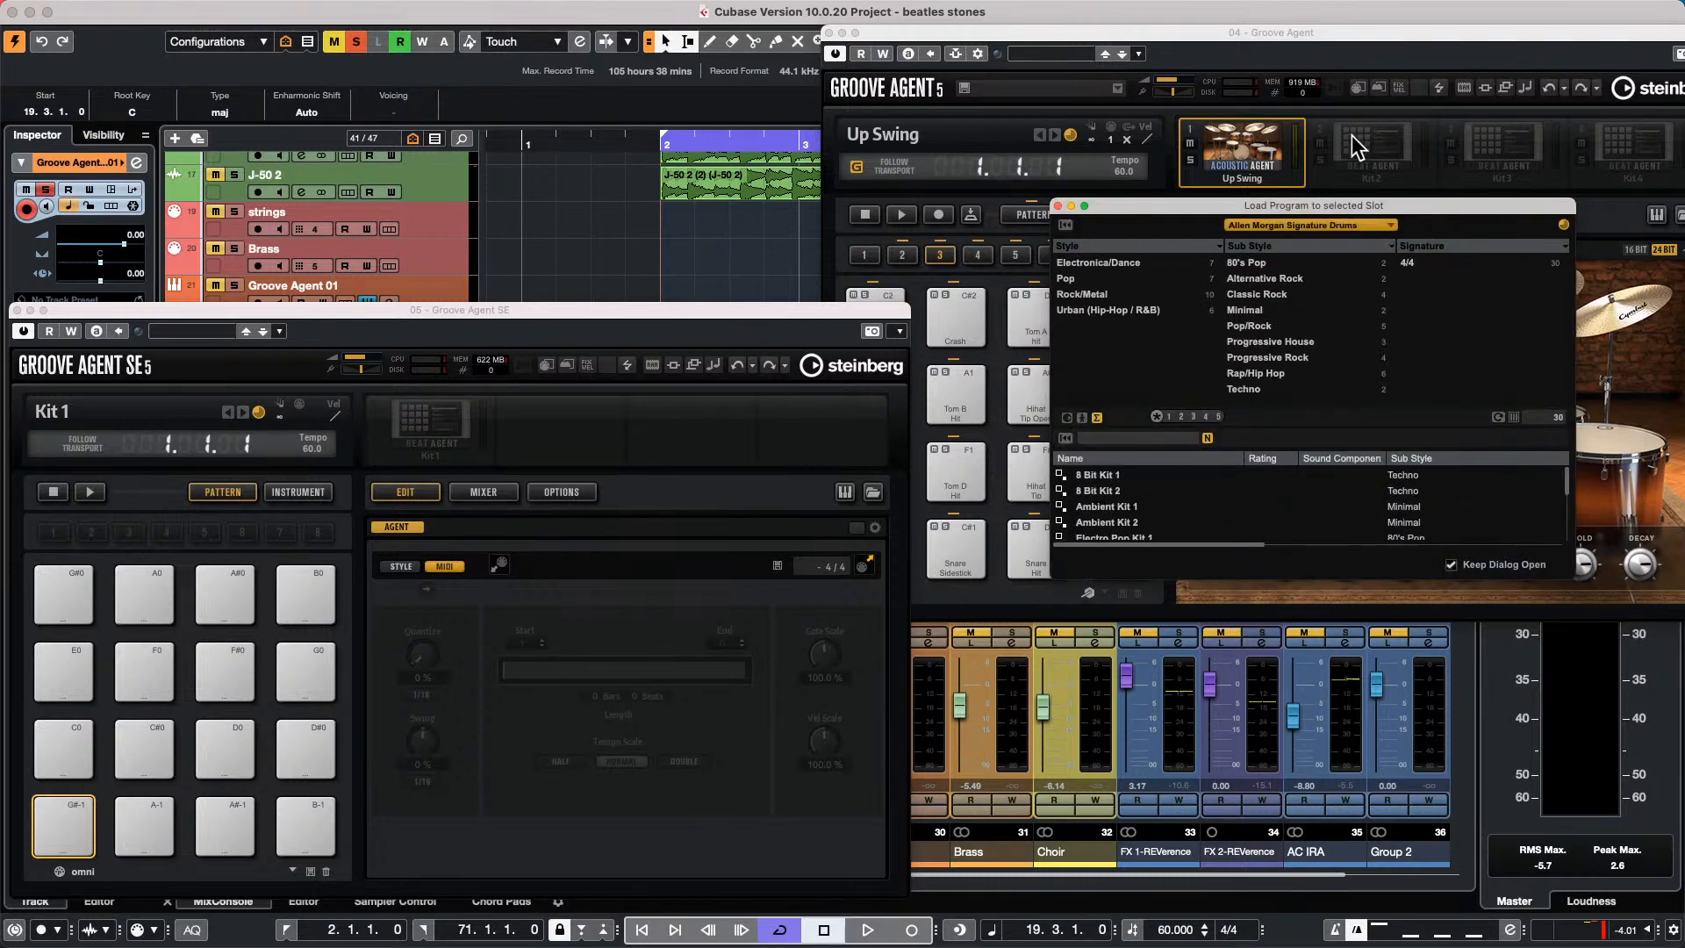
{"action": "left_click", "coordinate": [1318, 223]}
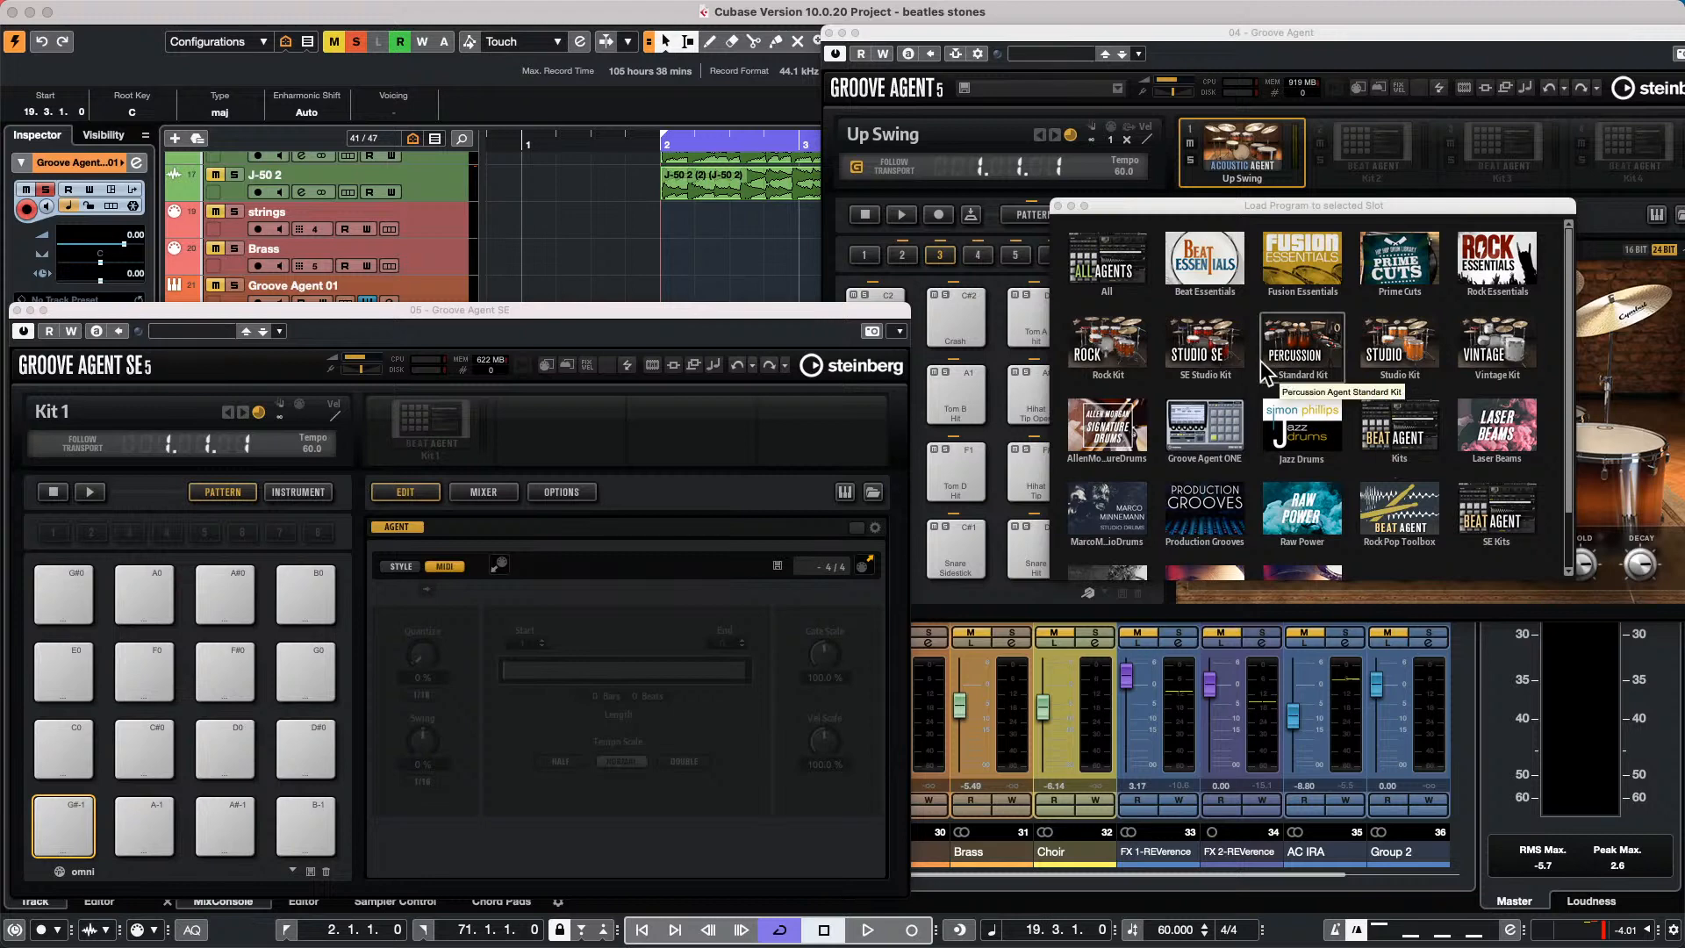
{"action": "left_click", "coordinate": [1224, 332]}
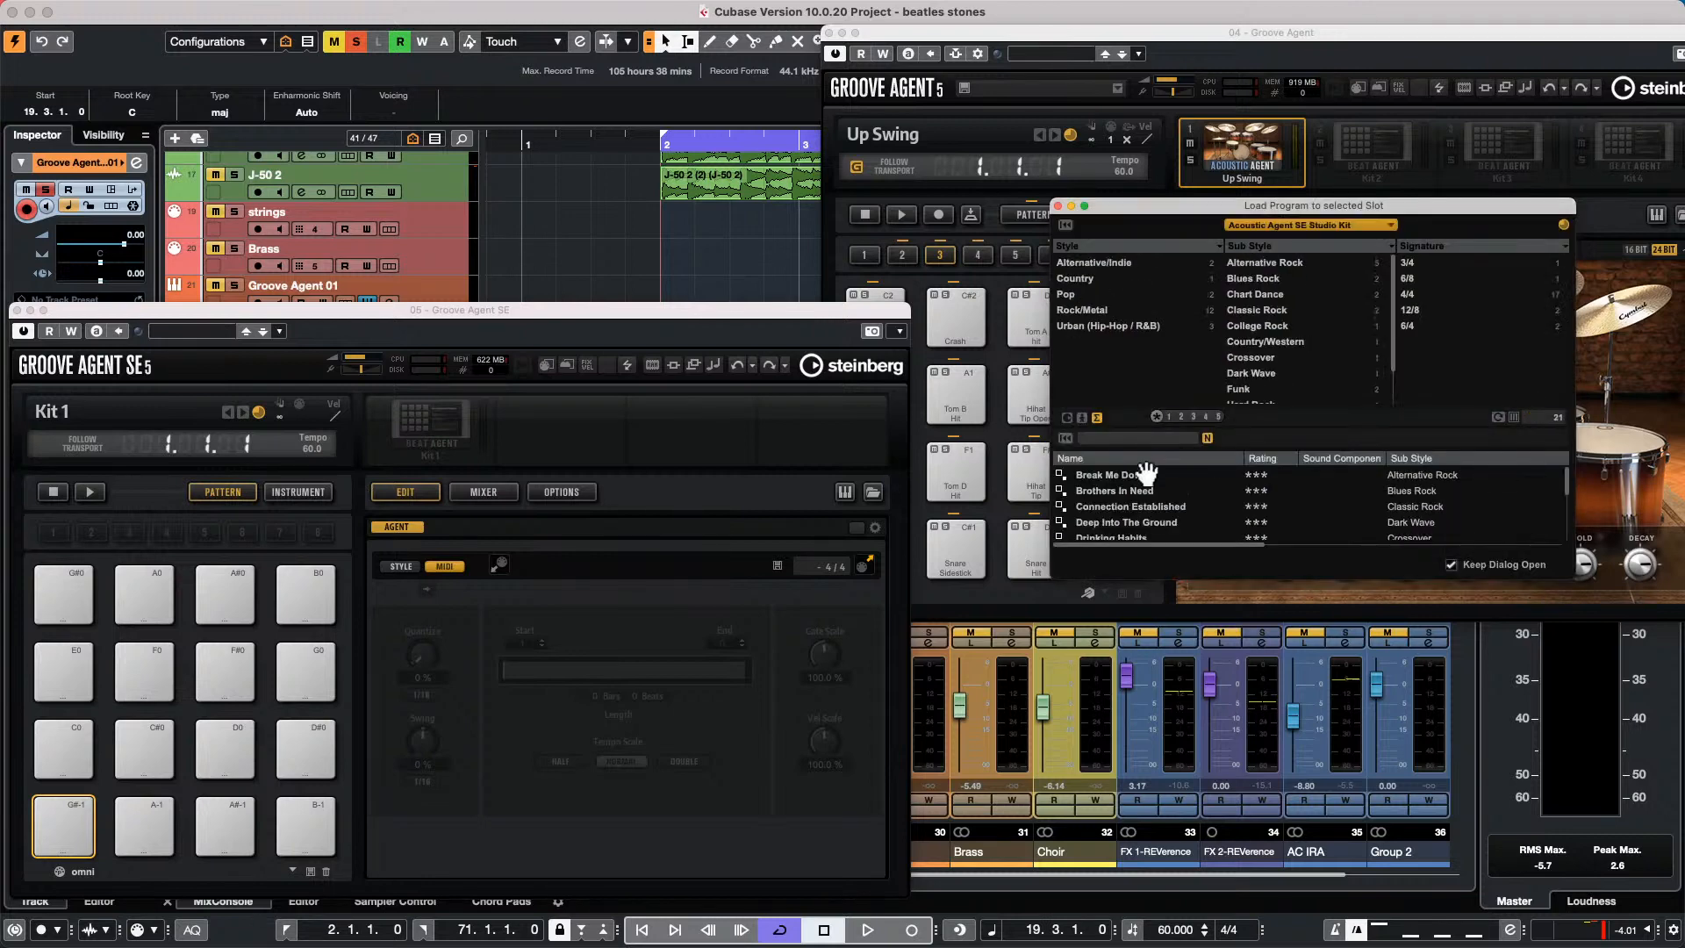
{"action": "scroll", "coordinate": [1228, 492], "scroll_direction": "down", "scroll_amount": 3}
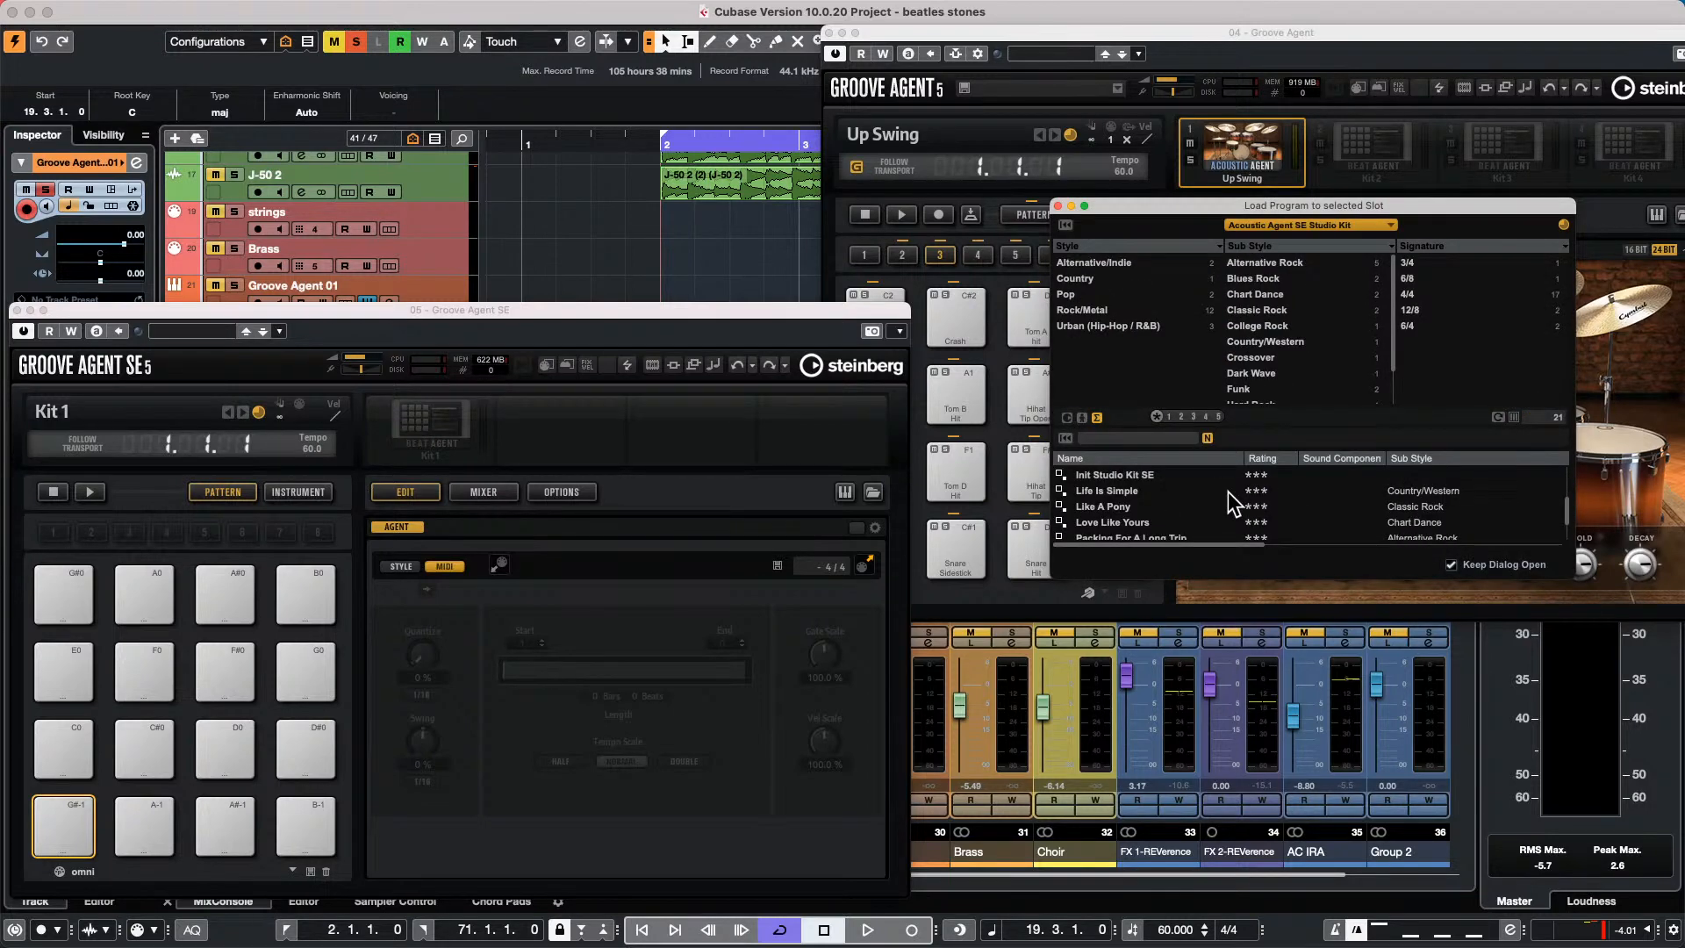
{"action": "scroll", "coordinate": [1197, 502], "scroll_direction": "up", "scroll_amount": 2}
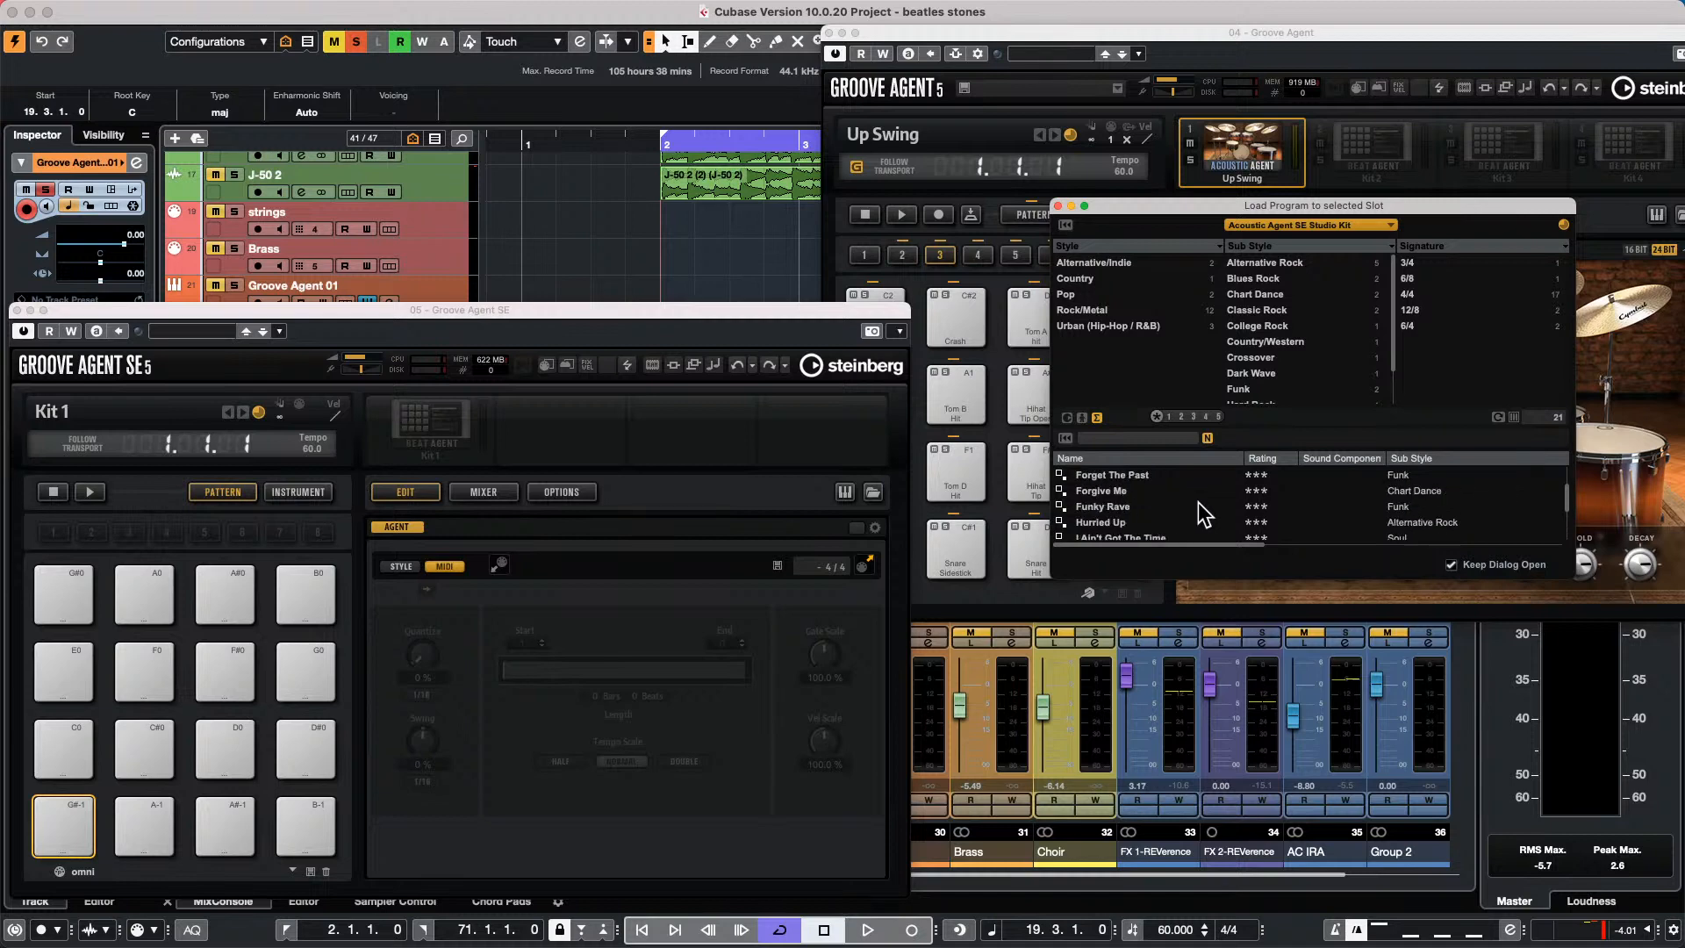
{"action": "scroll", "coordinate": [1198, 502], "scroll_direction": "up", "scroll_amount": 1}
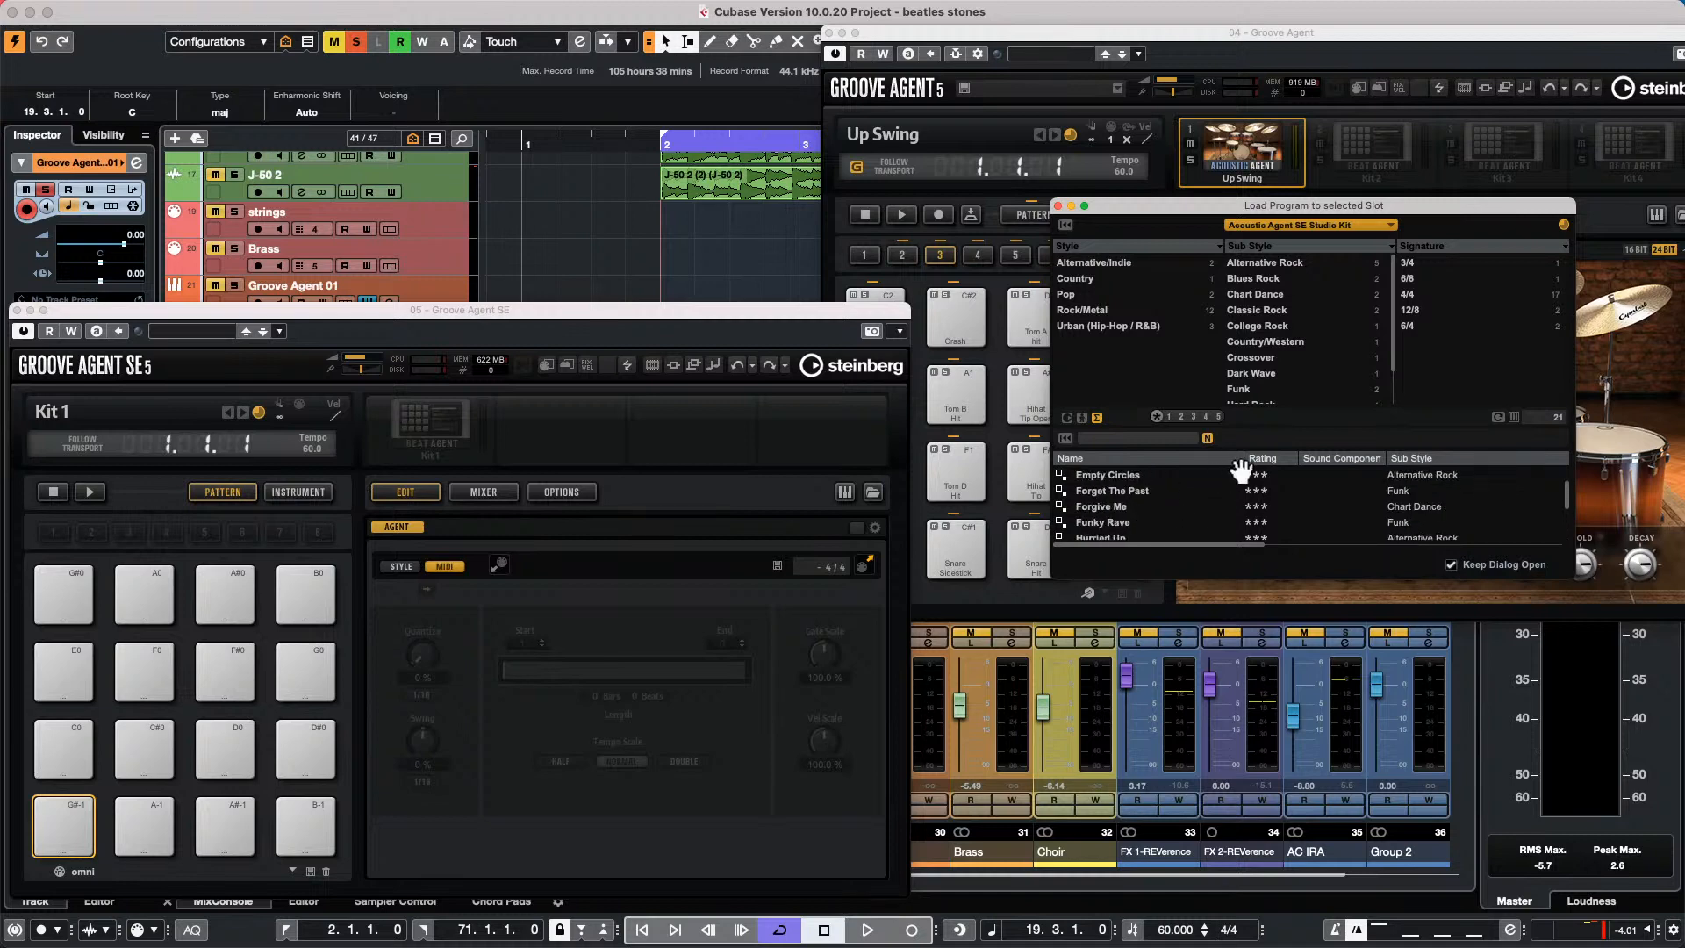
{"action": "scroll", "coordinate": [1145, 507], "scroll_direction": "down", "scroll_amount": 2}
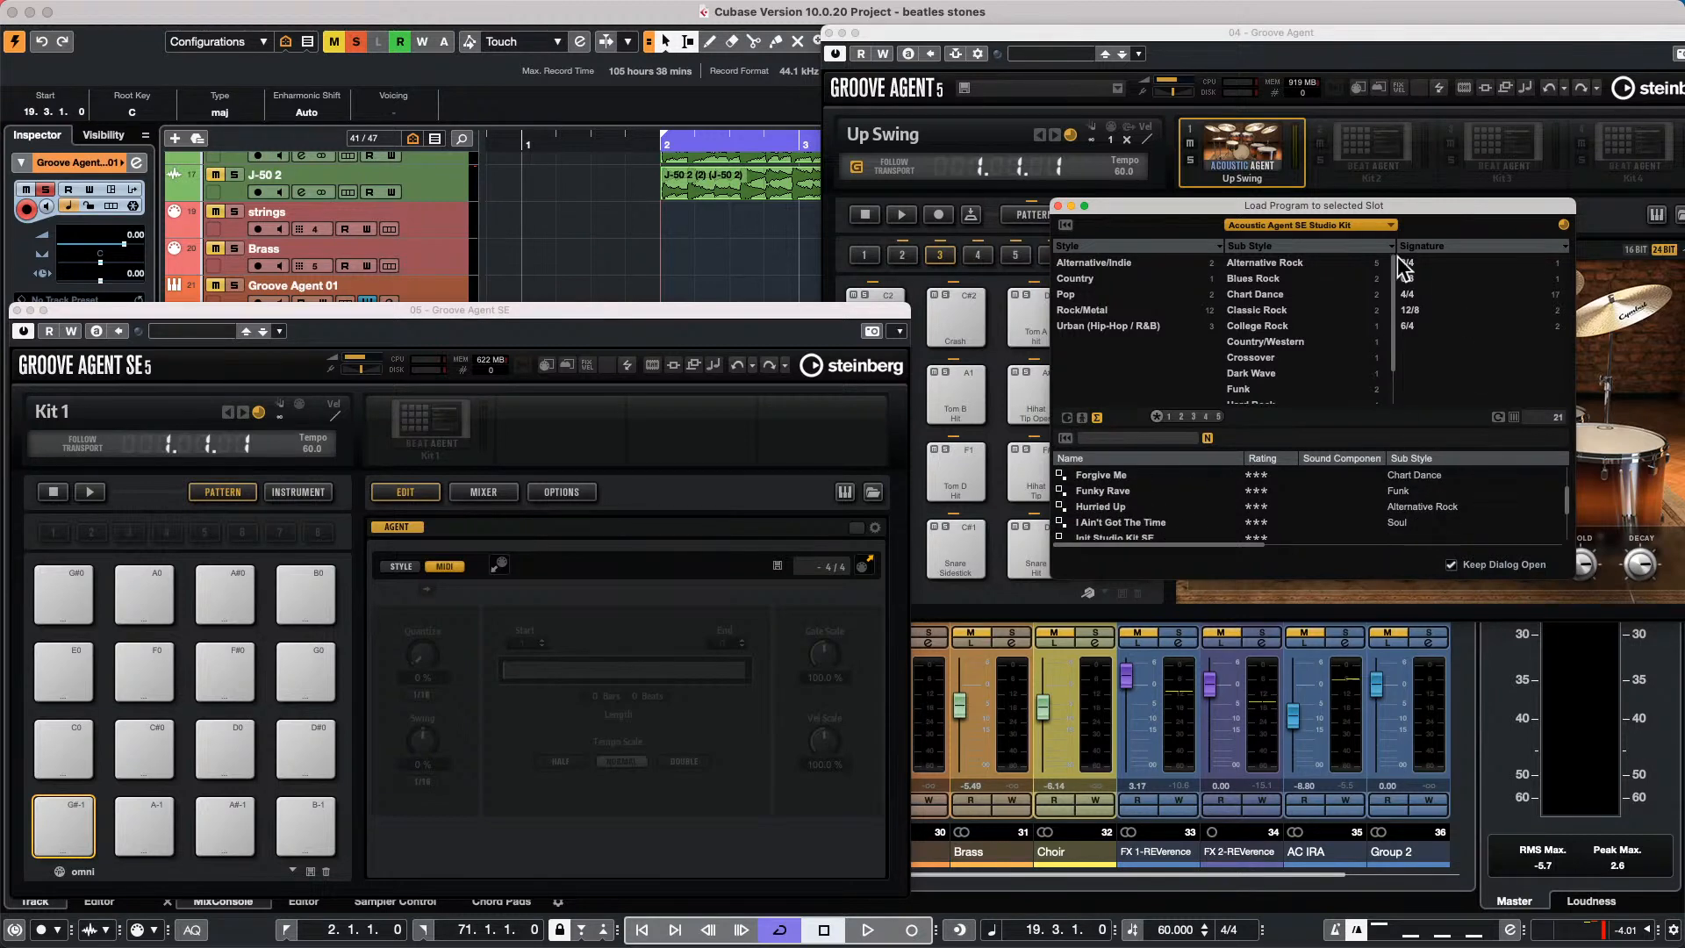
Browse the programs of the Beat Agent and Acoustic Agent Studio Kit content sets in Groove Agent's program loader, and close the loader.
{"action": "left_click", "coordinate": [1284, 225]}
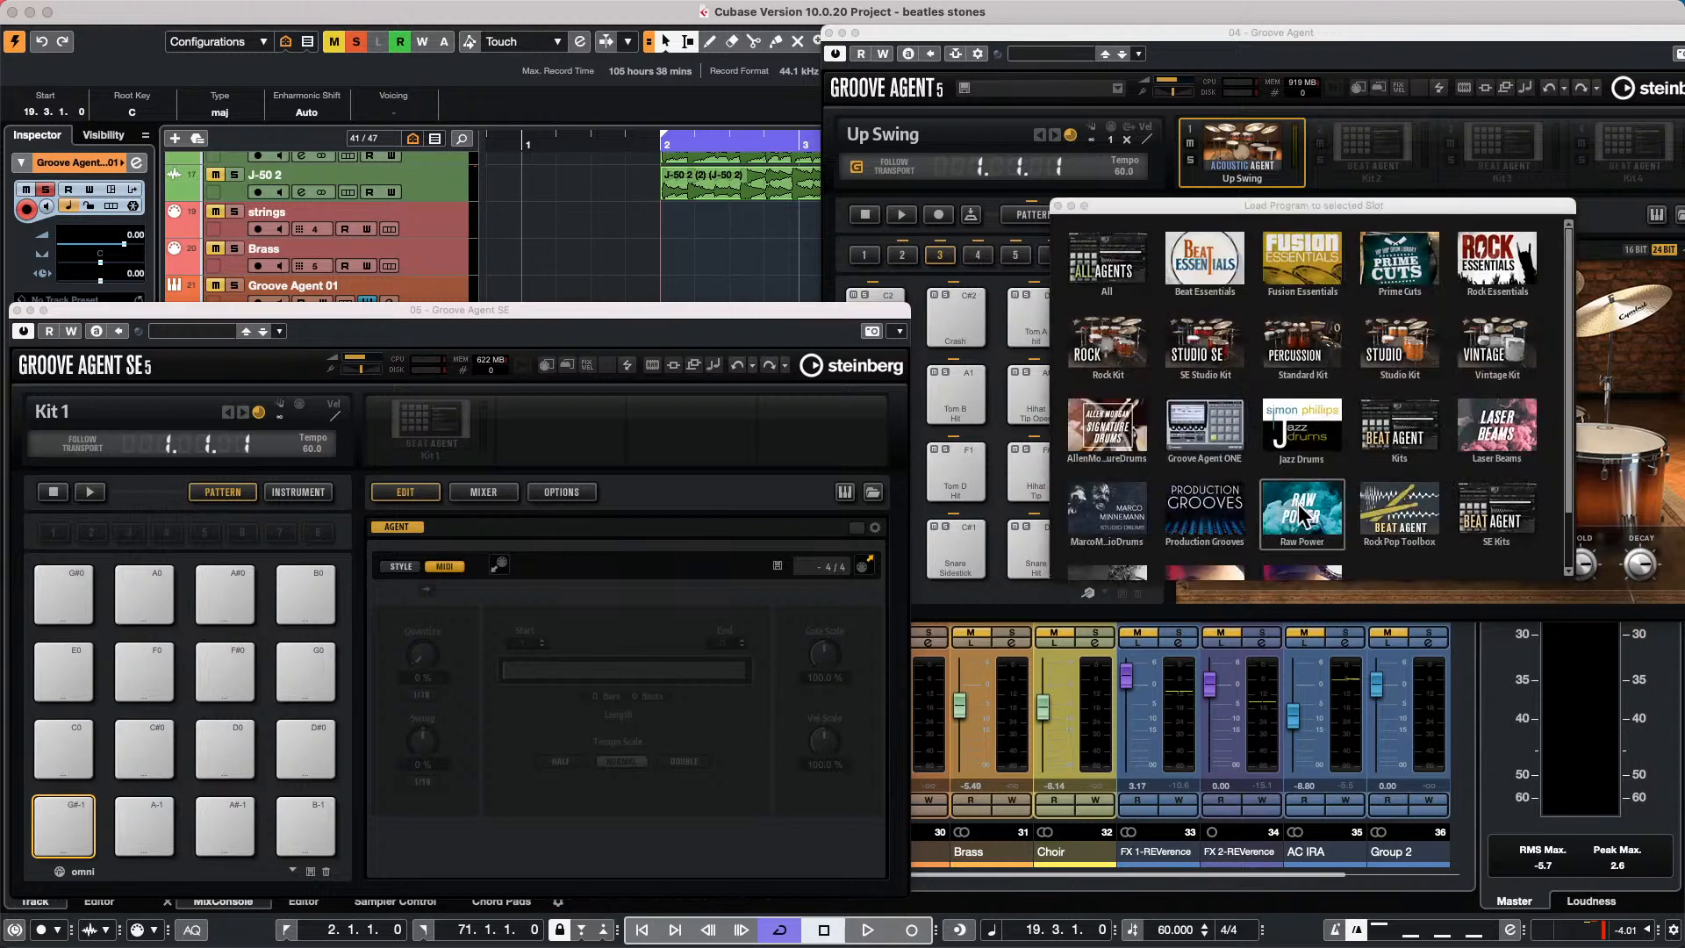
{"action": "left_click", "coordinate": [1386, 500]}
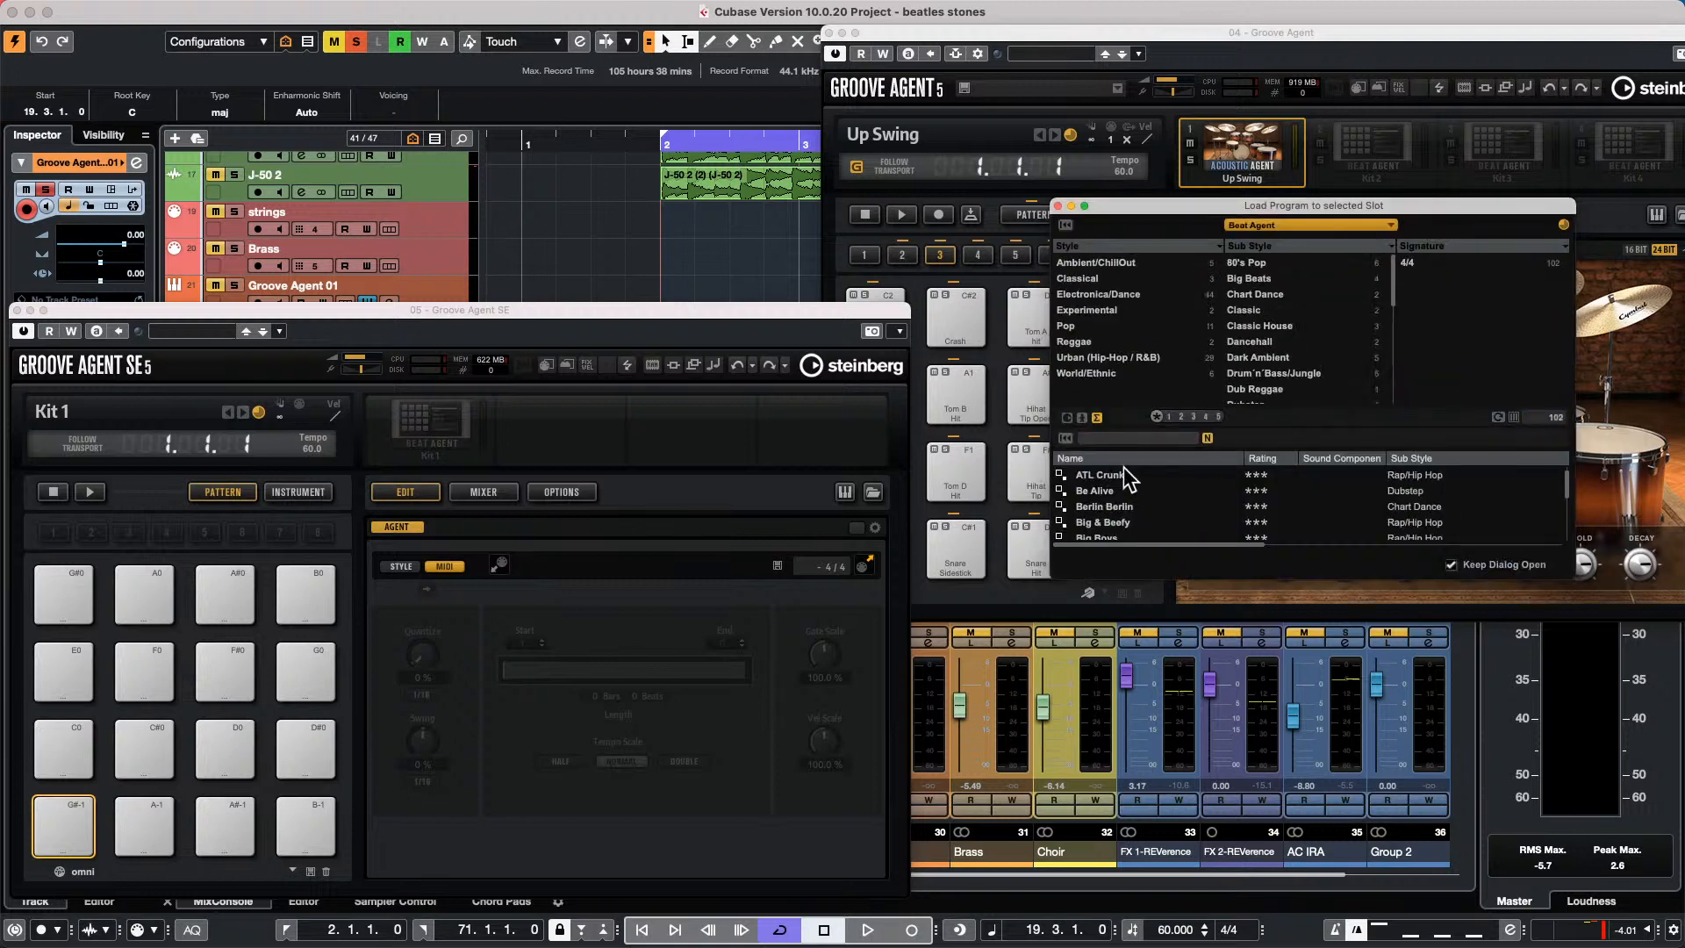
{"action": "left_click", "coordinate": [1345, 224]}
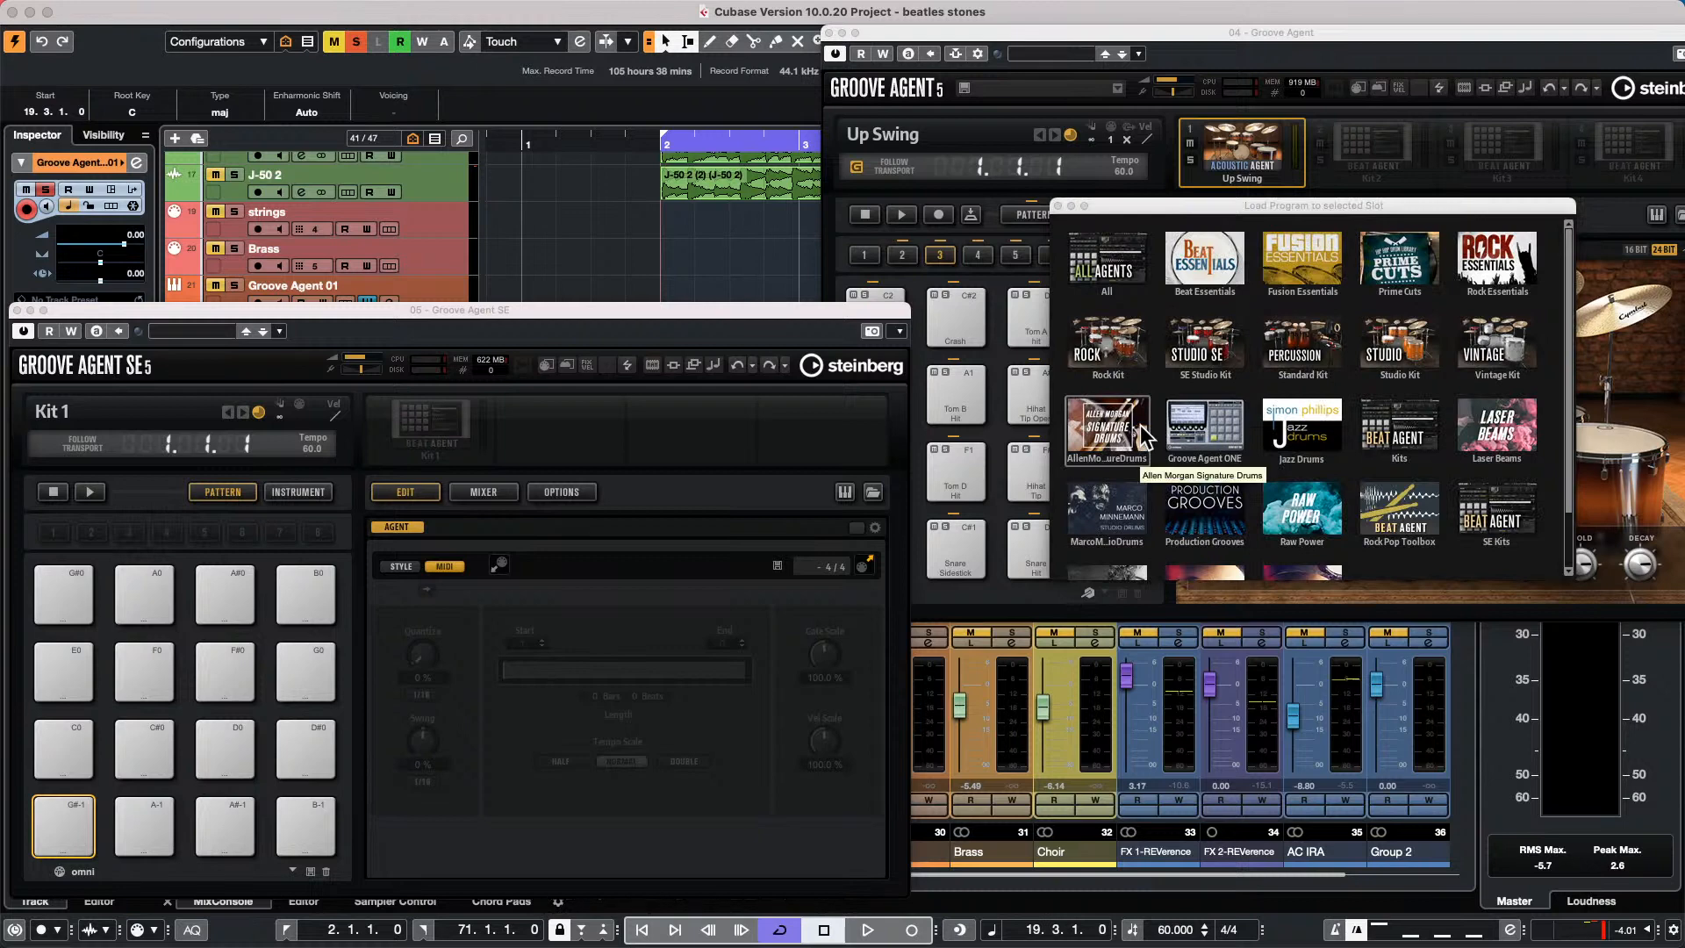
{"action": "left_click", "coordinate": [1404, 343]}
{"action": "scroll", "coordinate": [1132, 509], "scroll_direction": "down", "scroll_amount": 3}
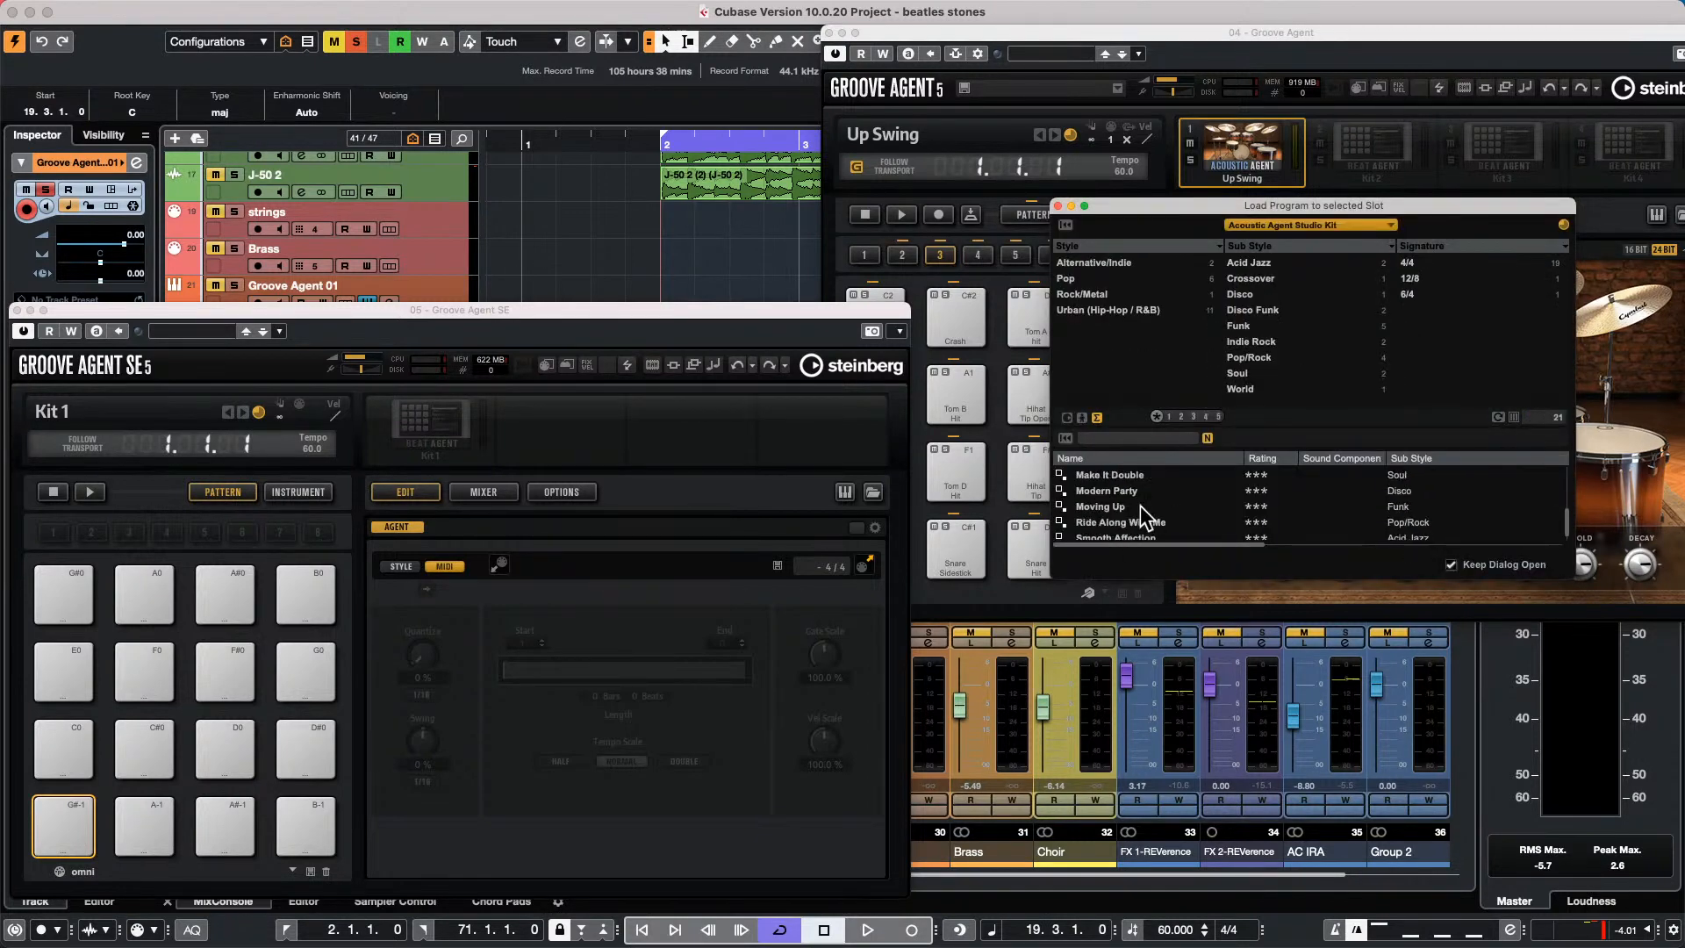
{"action": "scroll", "coordinate": [1142, 507], "scroll_direction": "up", "scroll_amount": 3}
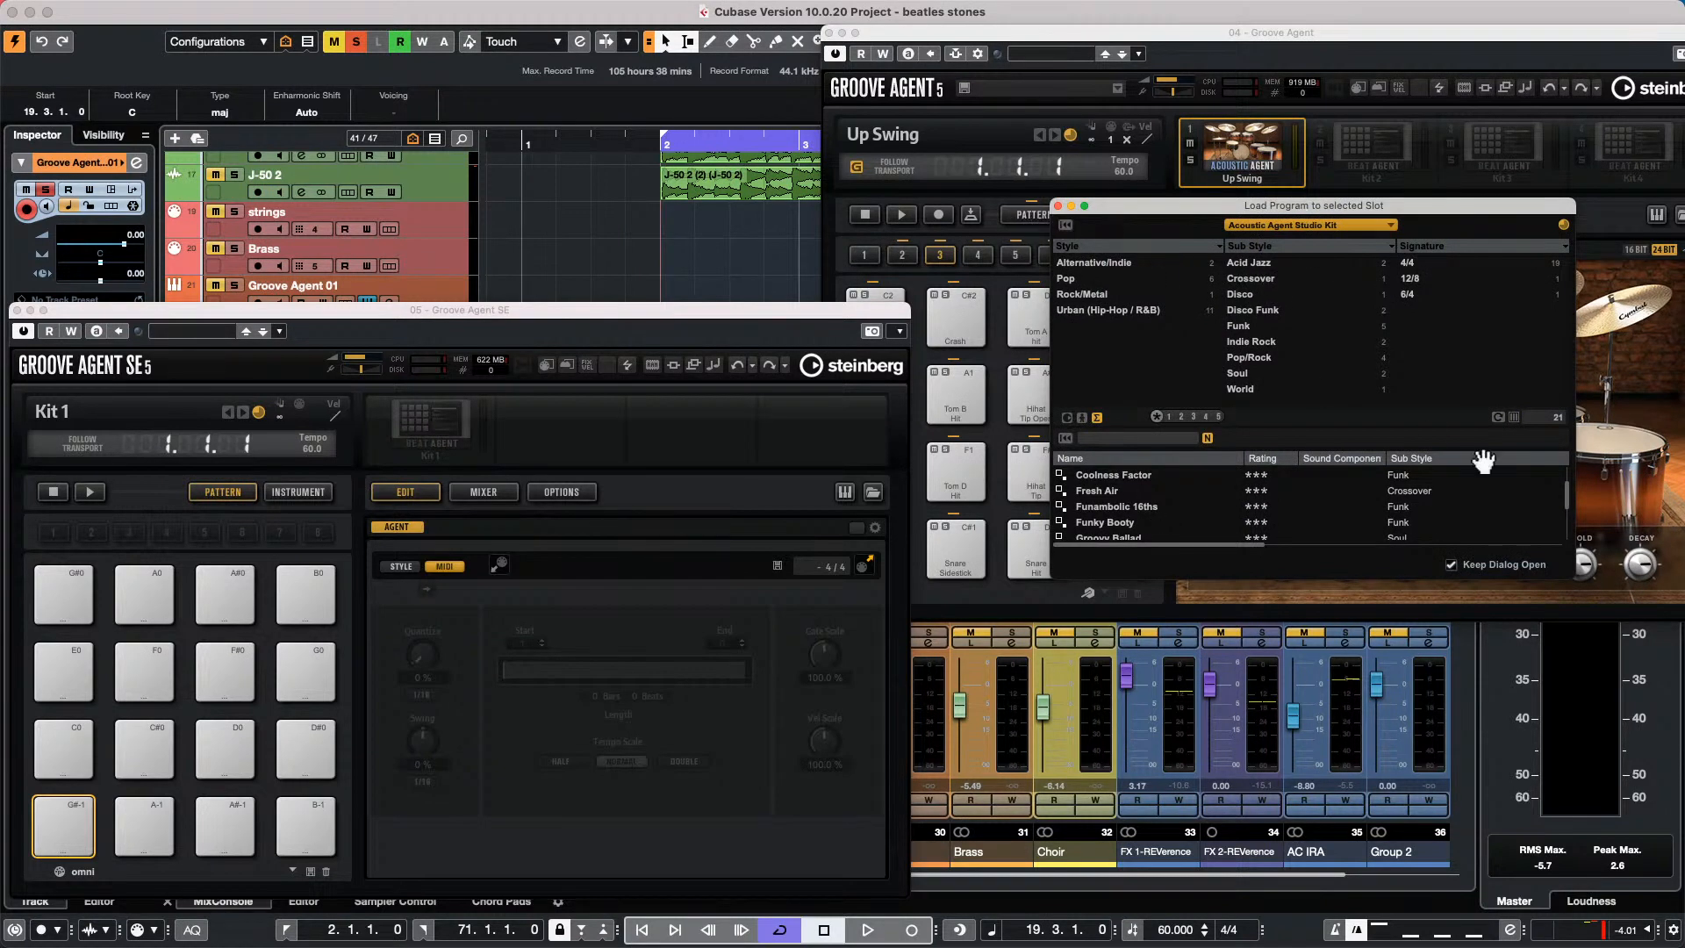
{"action": "left_click", "coordinate": [1058, 206]}
Reopen the kit-with-patterns loader for Groove Agent's first slot, show all instrument sets and search for SE.
{"action": "right_click", "coordinate": [1225, 160]}
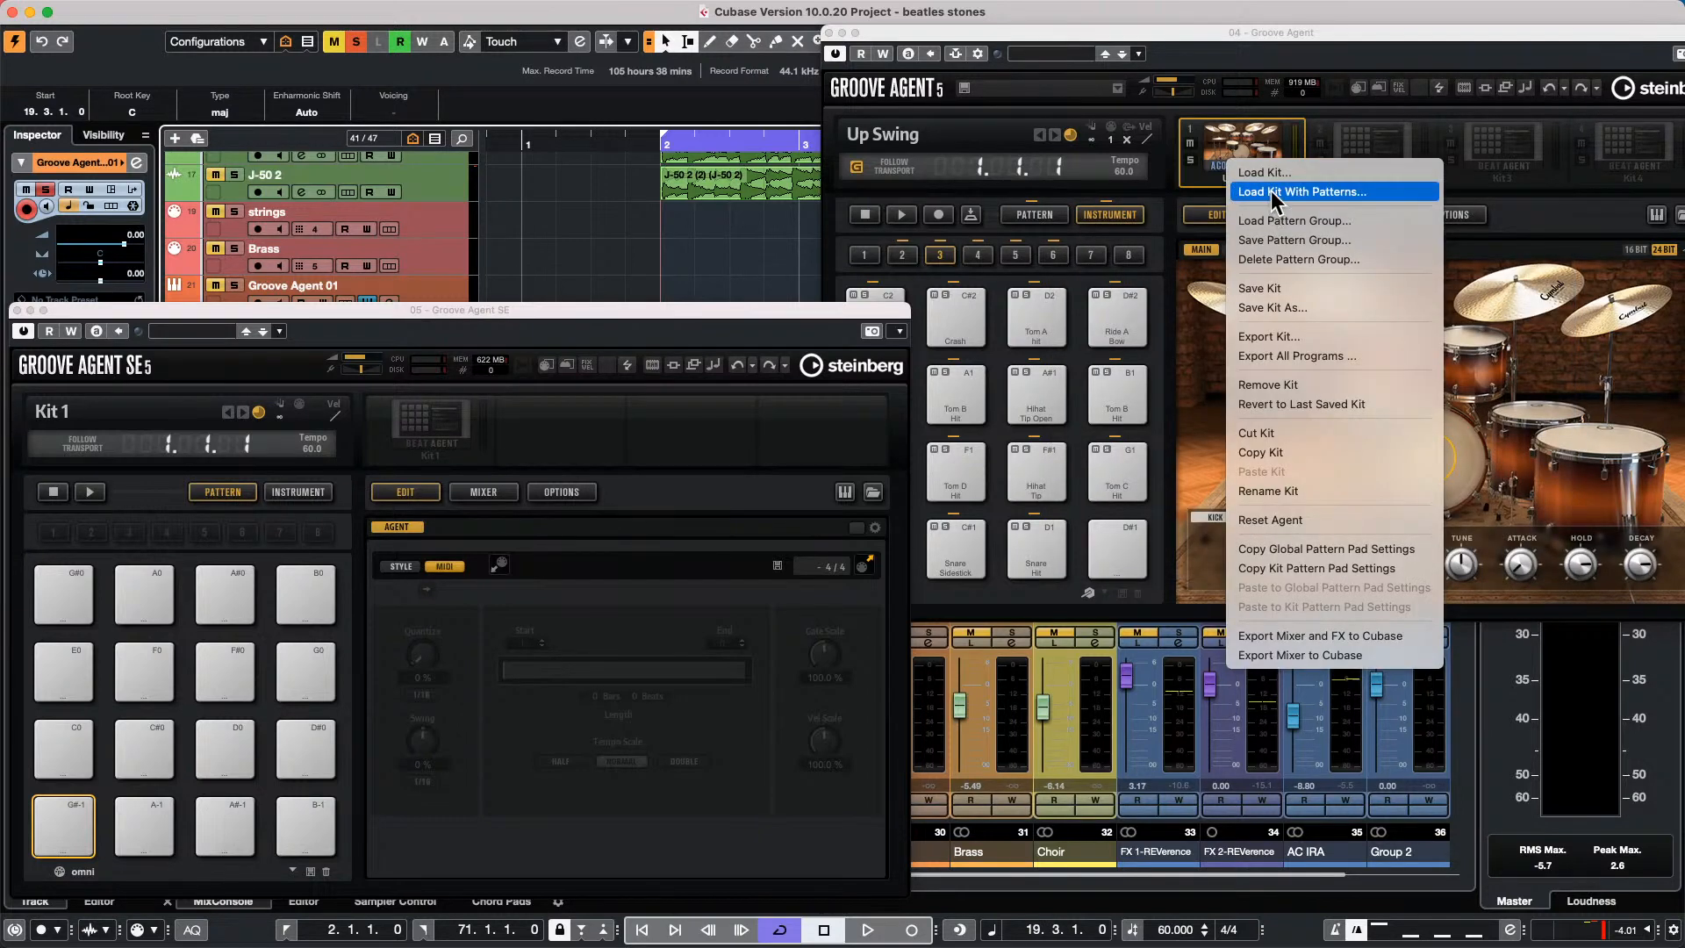
{"action": "left_click", "coordinate": [1271, 191]}
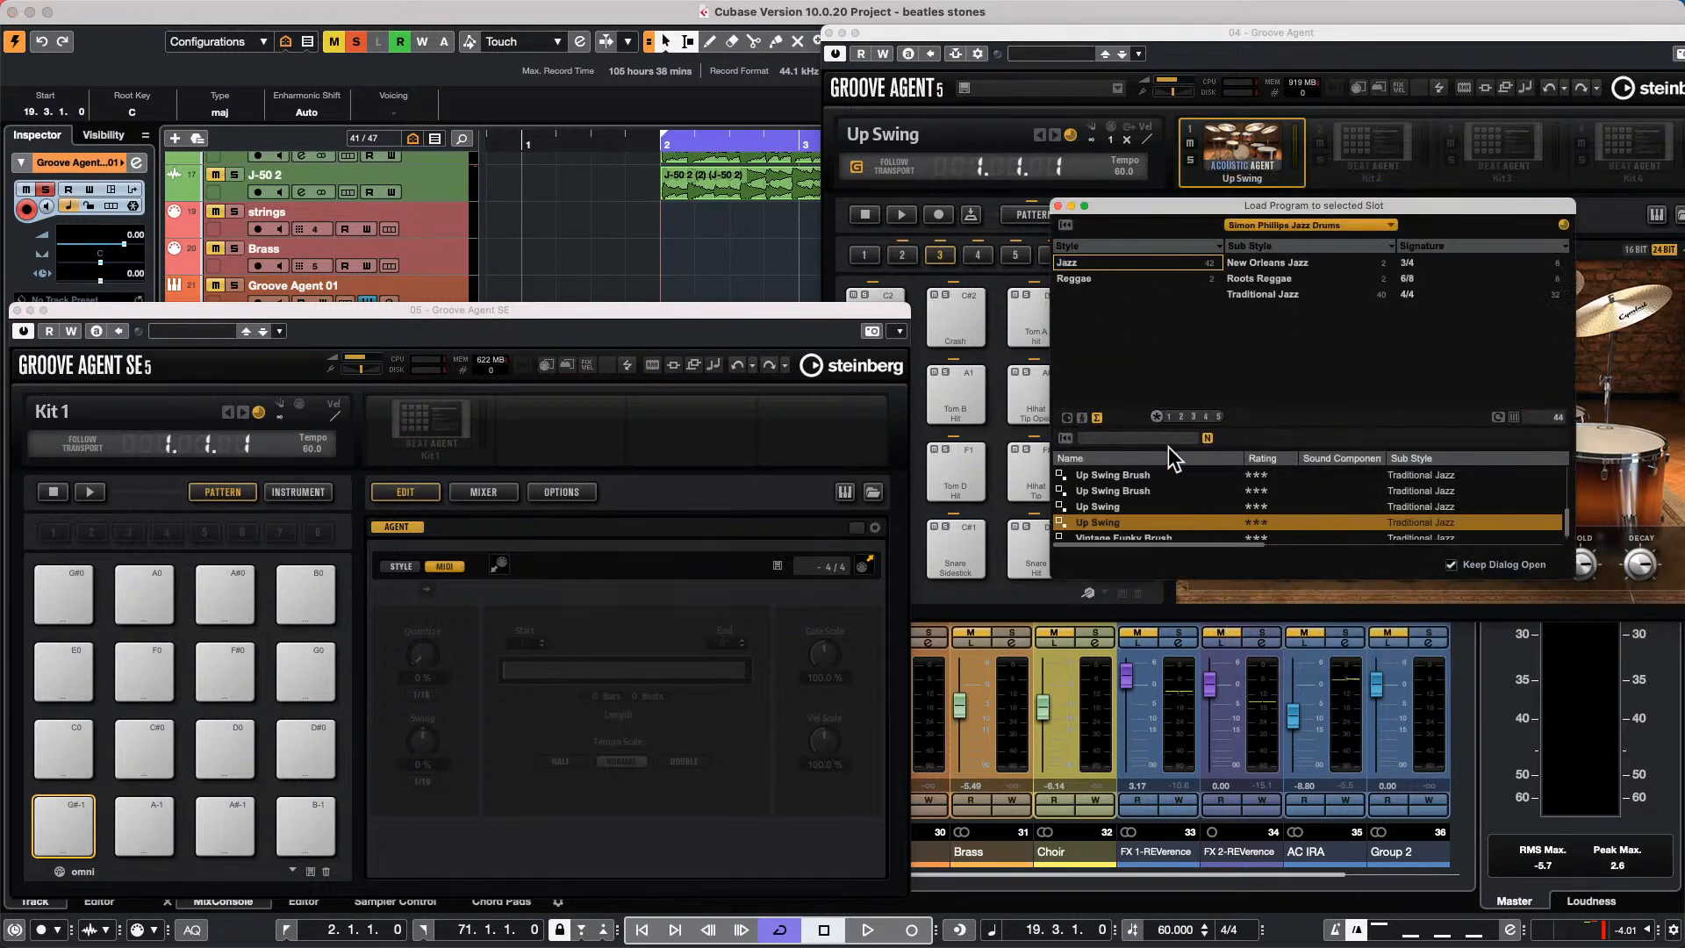
{"action": "left_click", "coordinate": [1261, 220]}
{"action": "left_click", "coordinate": [1106, 263]}
{"action": "left_click", "coordinate": [1154, 438]}
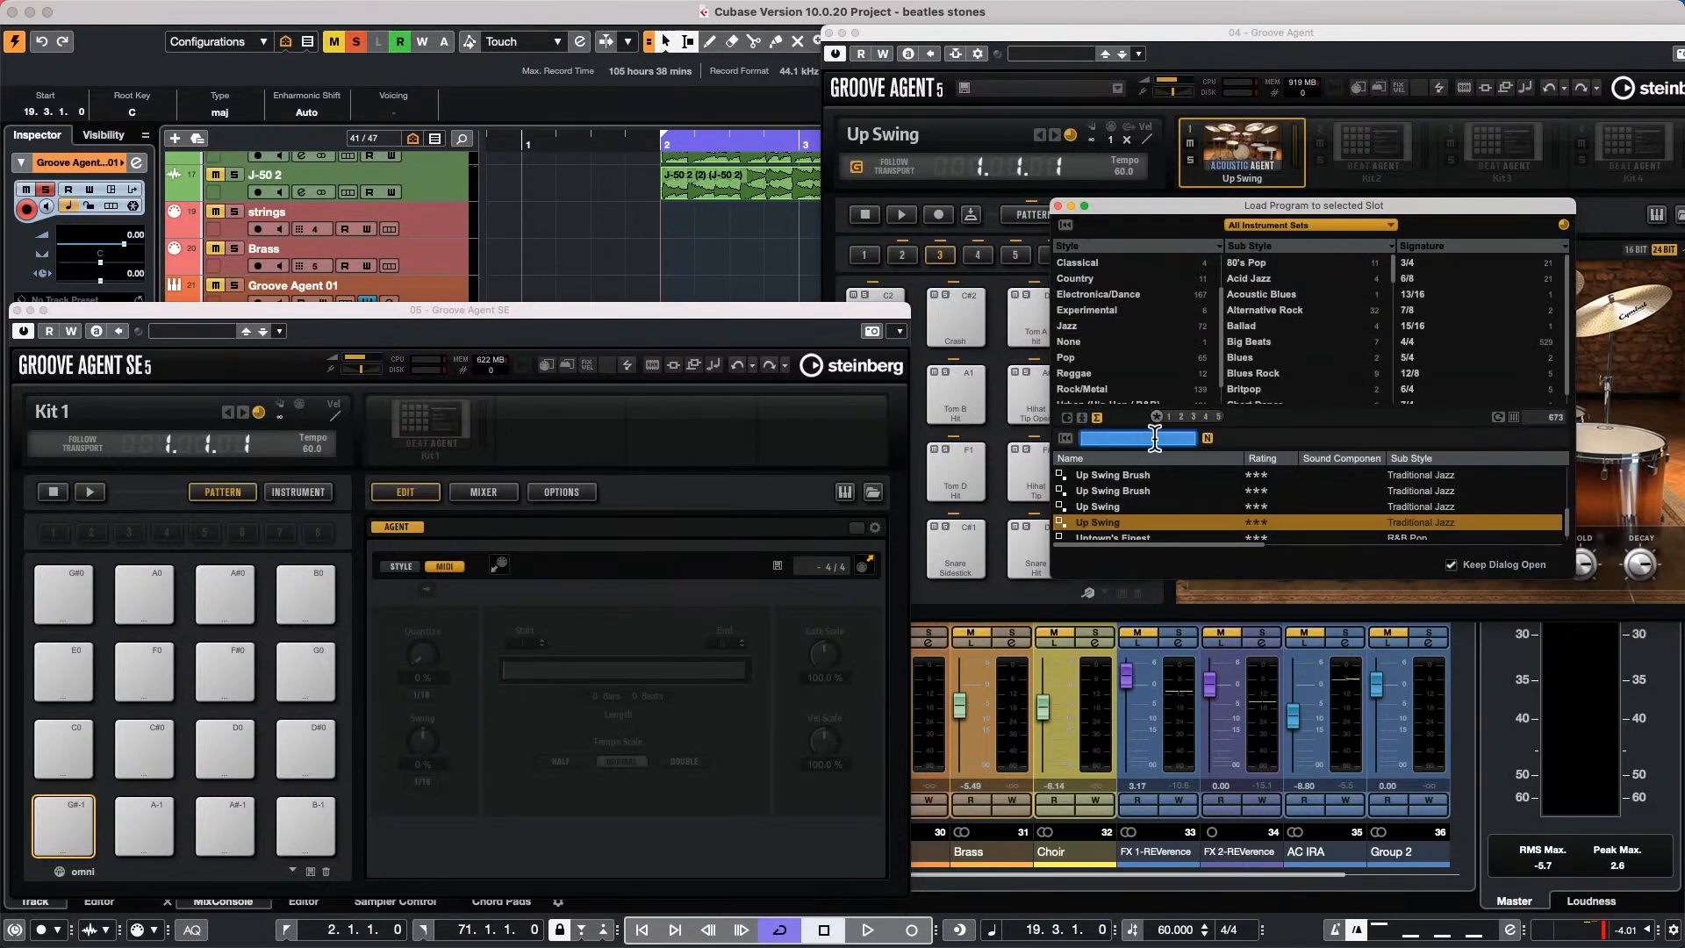
{"action": "type", "text": "SE"}
Load You Will Be Free SE into Groove Agent's first kit slot and replace it with the You Will Be Free program.
{"action": "scroll", "coordinate": [1191, 480], "scroll_direction": "down", "scroll_amount": 1}
{"action": "scroll", "coordinate": [1192, 481], "scroll_direction": "down", "scroll_amount": 1}
{"action": "scroll", "coordinate": [1193, 479], "scroll_direction": "down", "scroll_amount": 4}
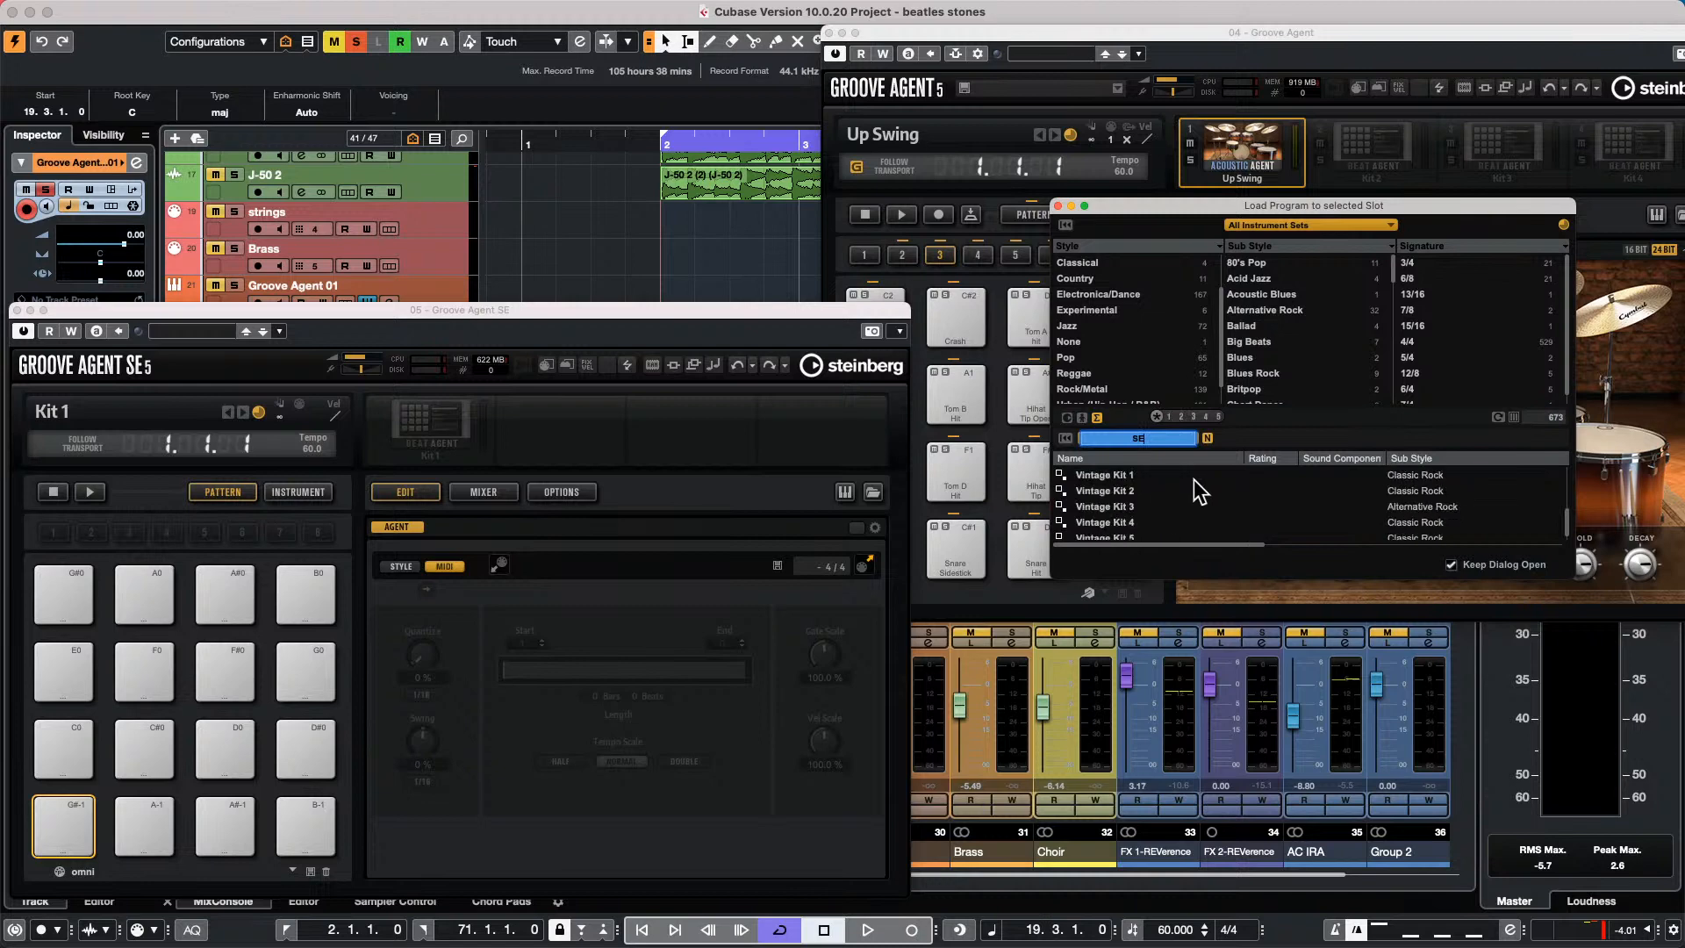
{"action": "scroll", "coordinate": [1196, 479], "scroll_direction": "down", "scroll_amount": 2}
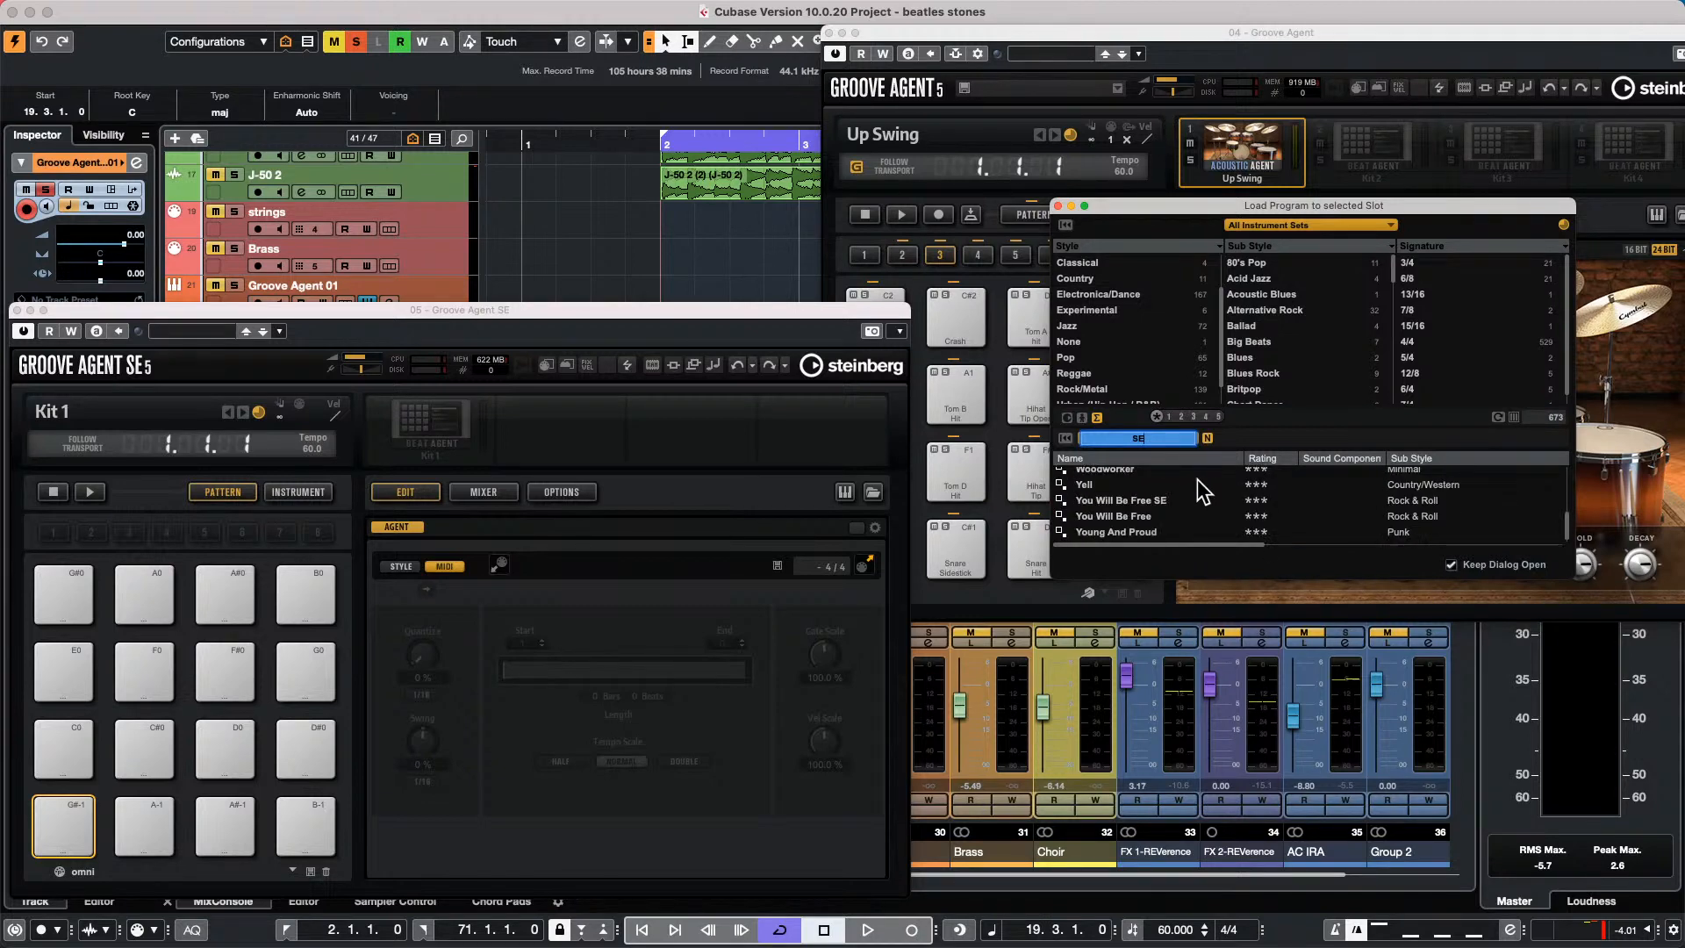
{"action": "double_click", "coordinate": [1158, 506]}
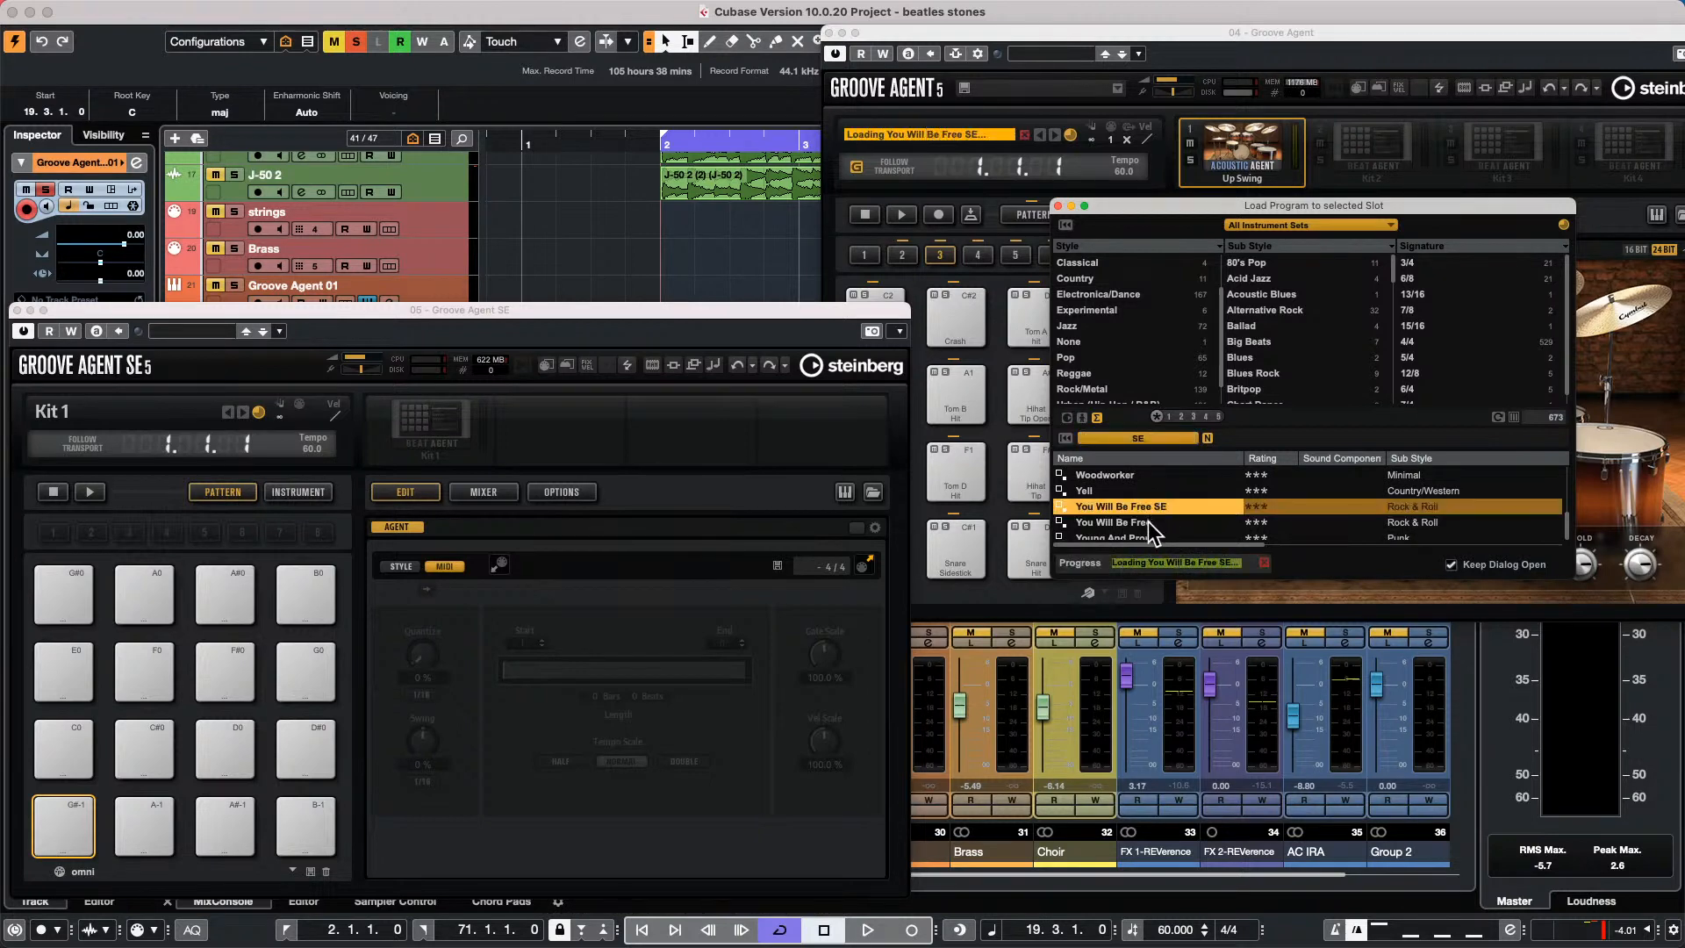
{"action": "double_click", "coordinate": [1148, 521]}
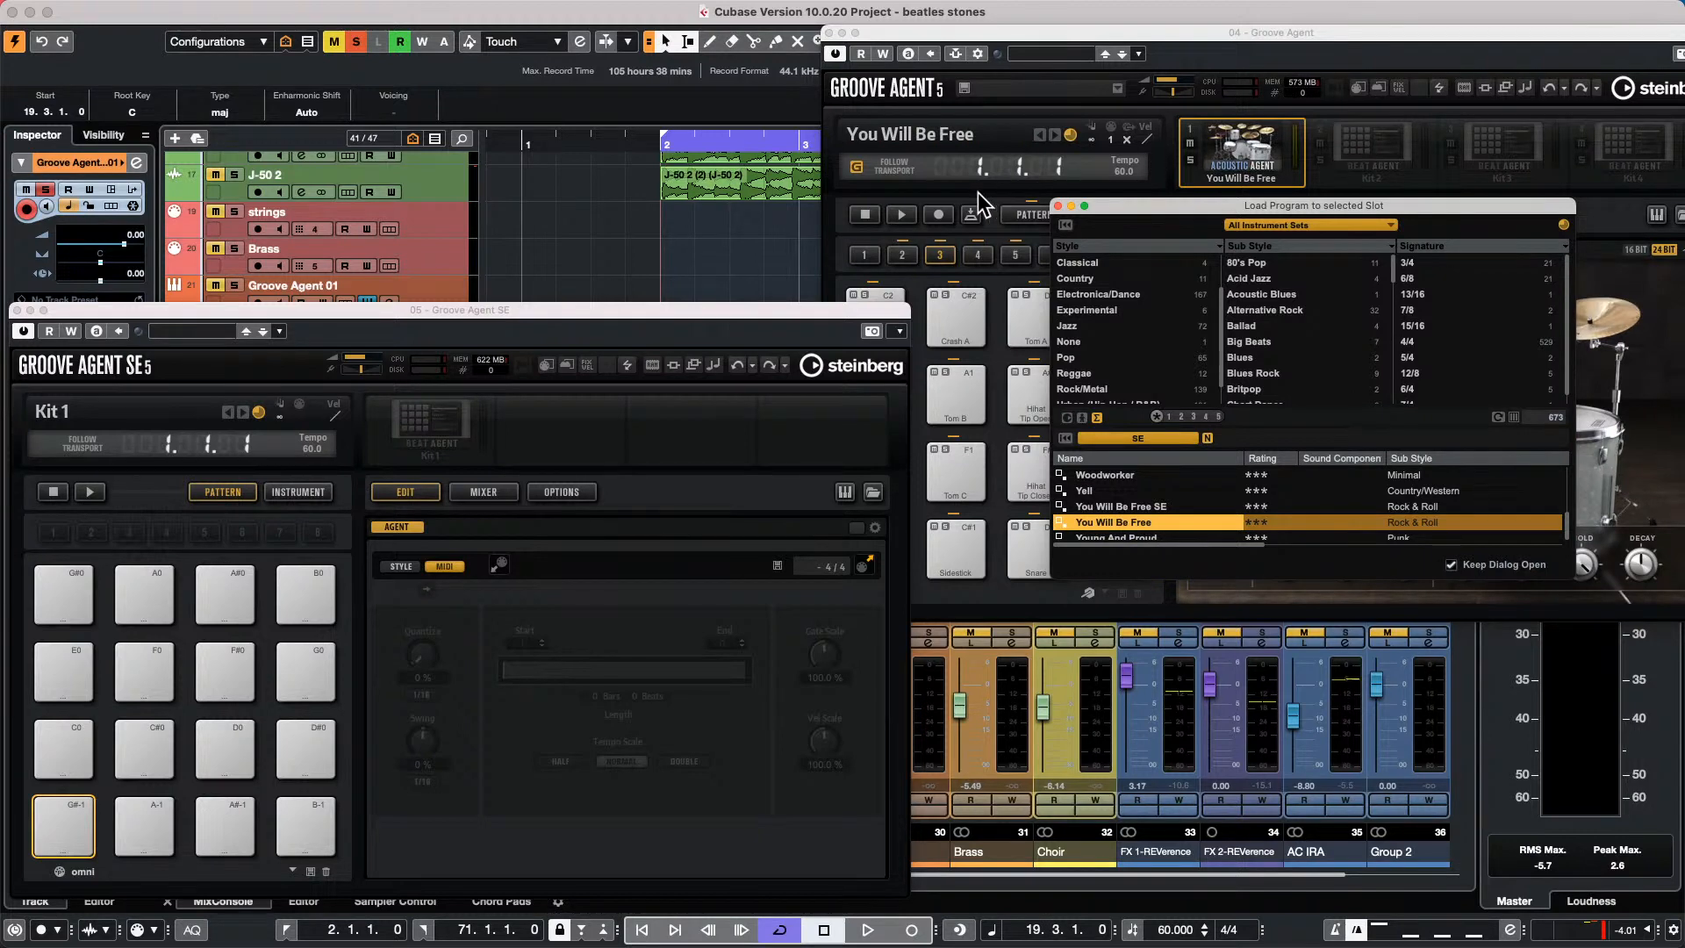
Search Groove Agent SE's kit-with-patterns loader for "You will", load You Will Be Free SE and close both program loaders.
{"action": "right_click", "coordinate": [421, 412]}
{"action": "left_click", "coordinate": [481, 439]}
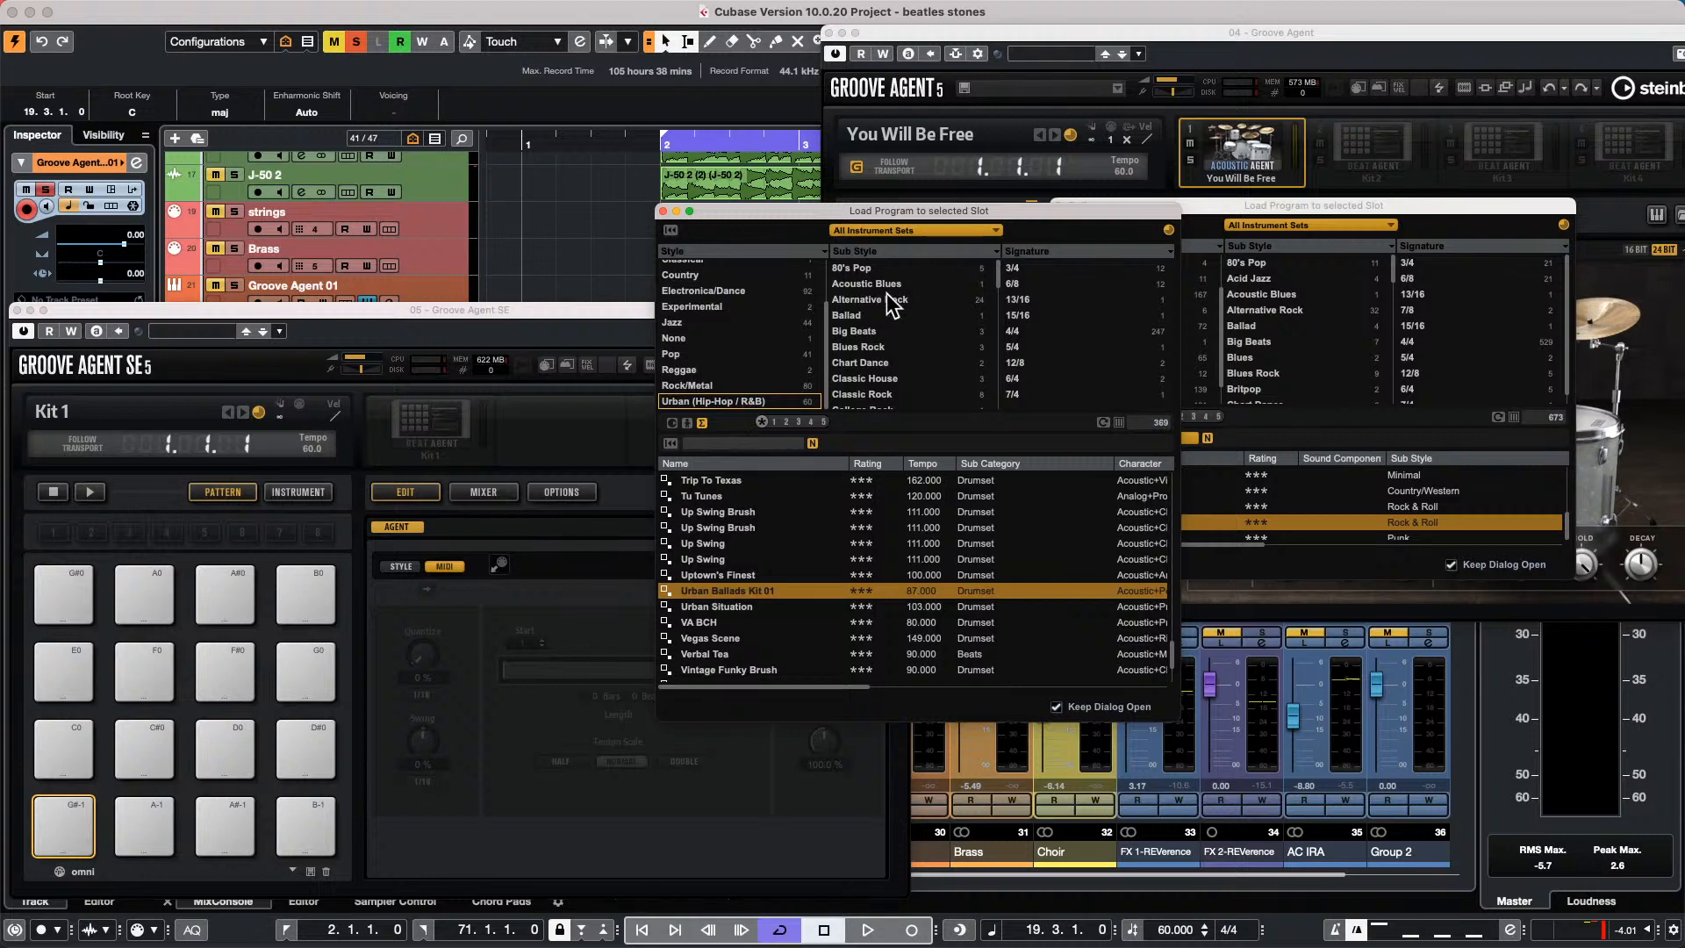
{"action": "left_click", "coordinate": [743, 443]}
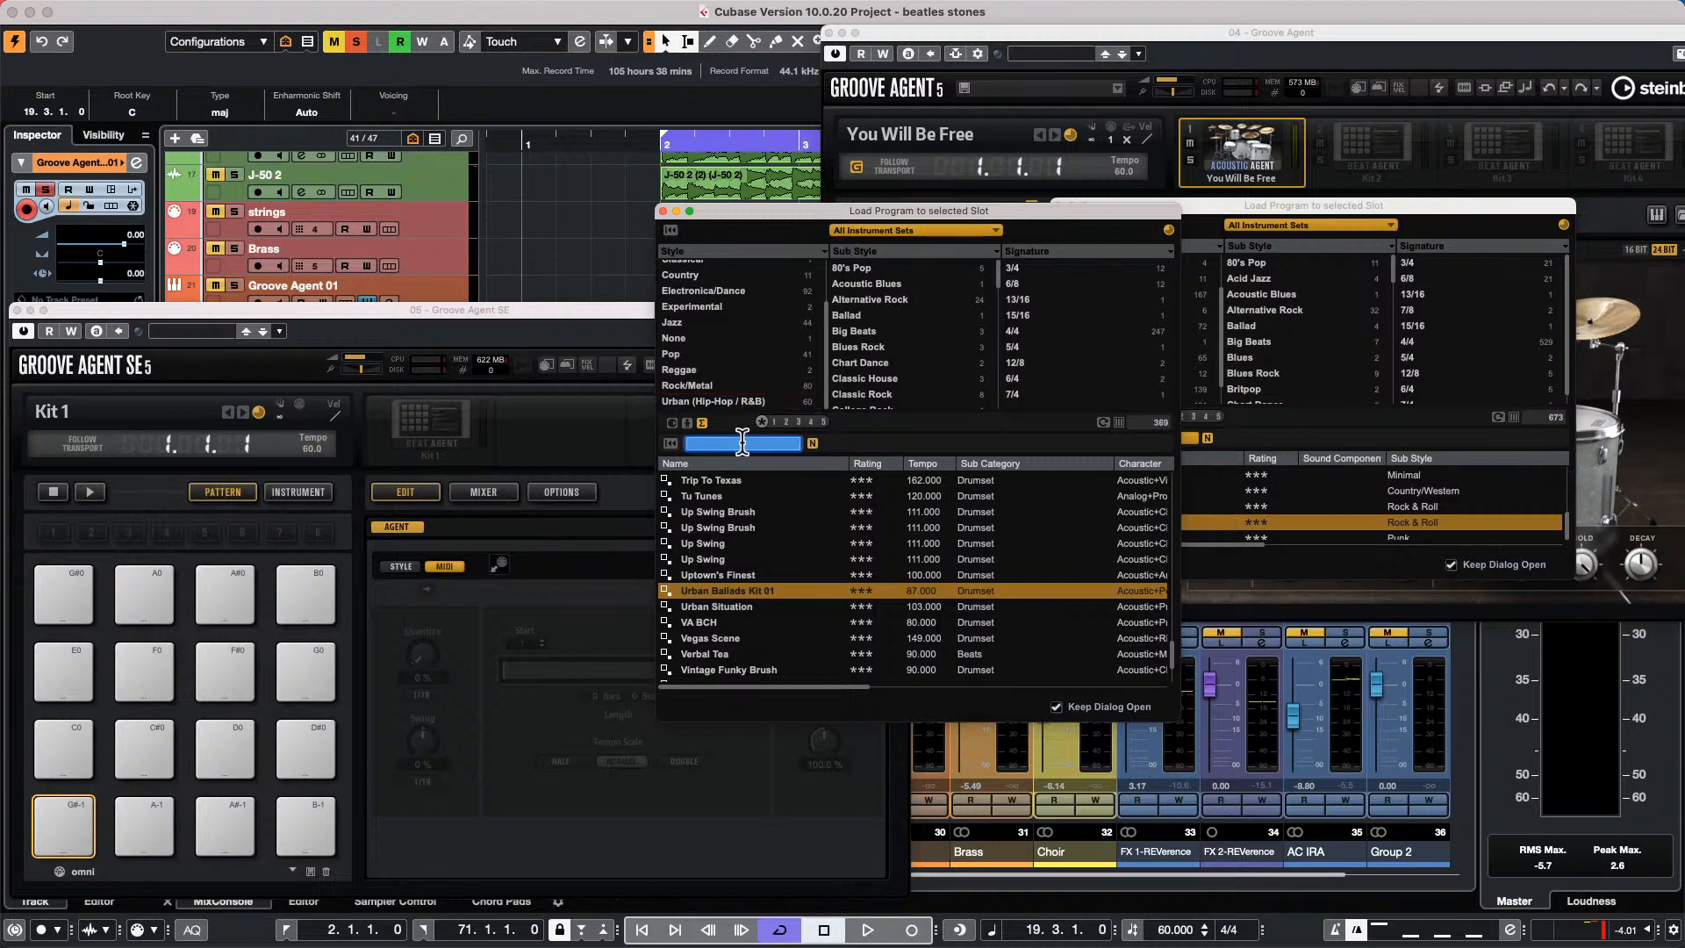
{"action": "type", "text": "You will"}
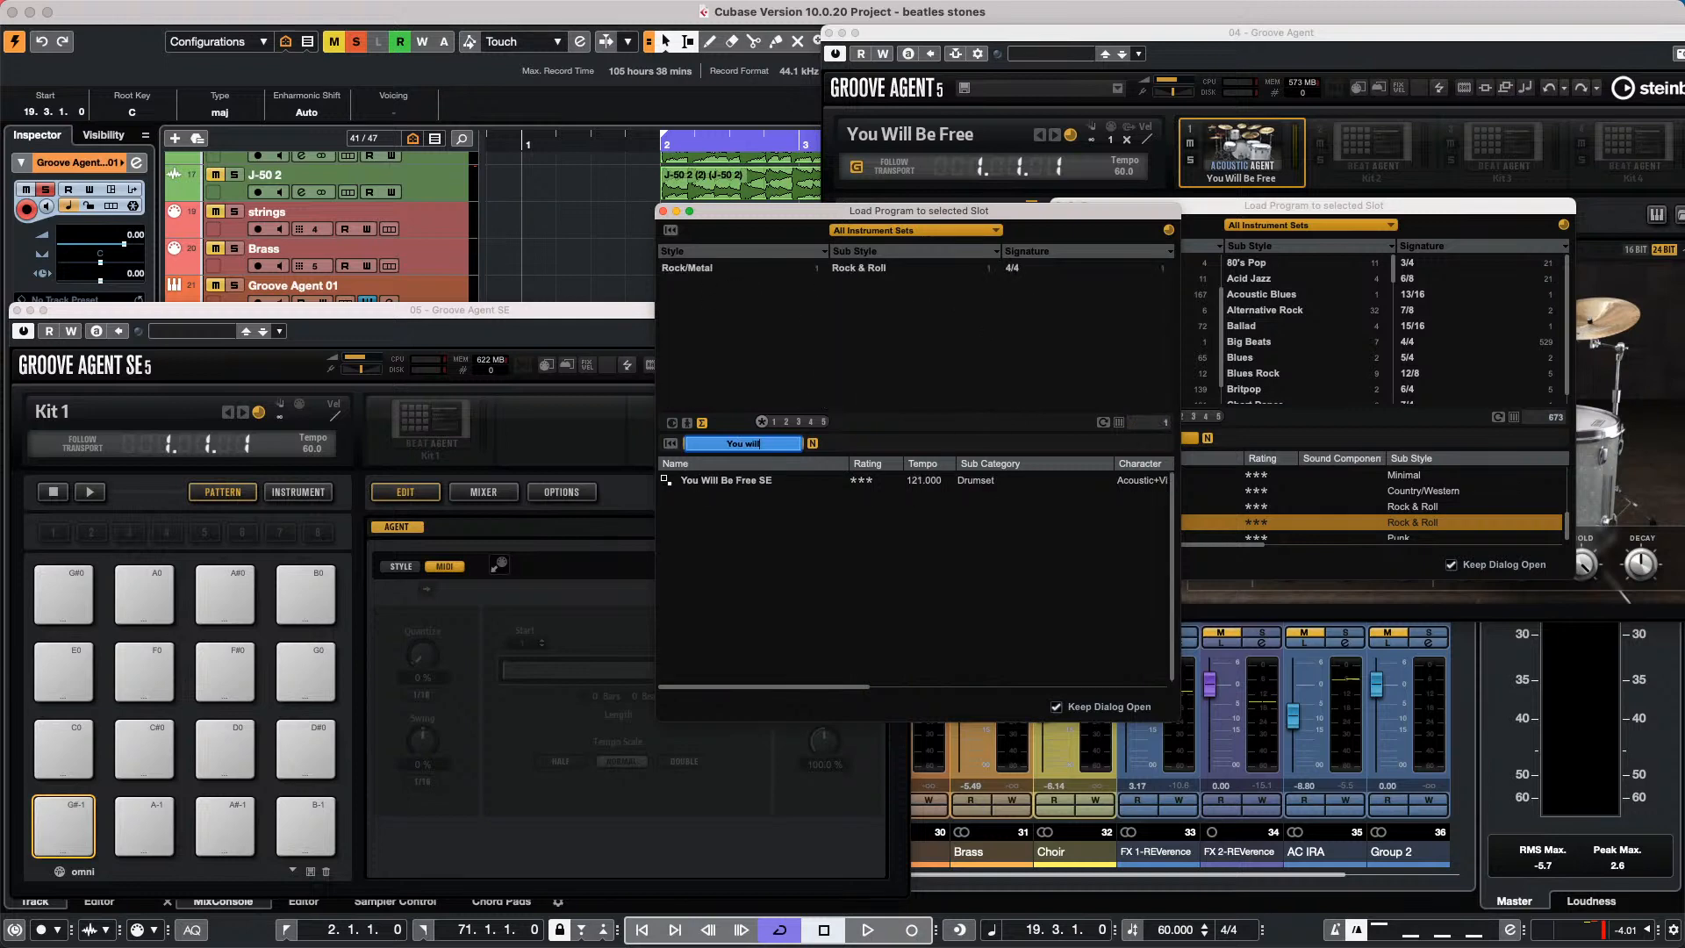
{"action": "double_click", "coordinate": [751, 480]}
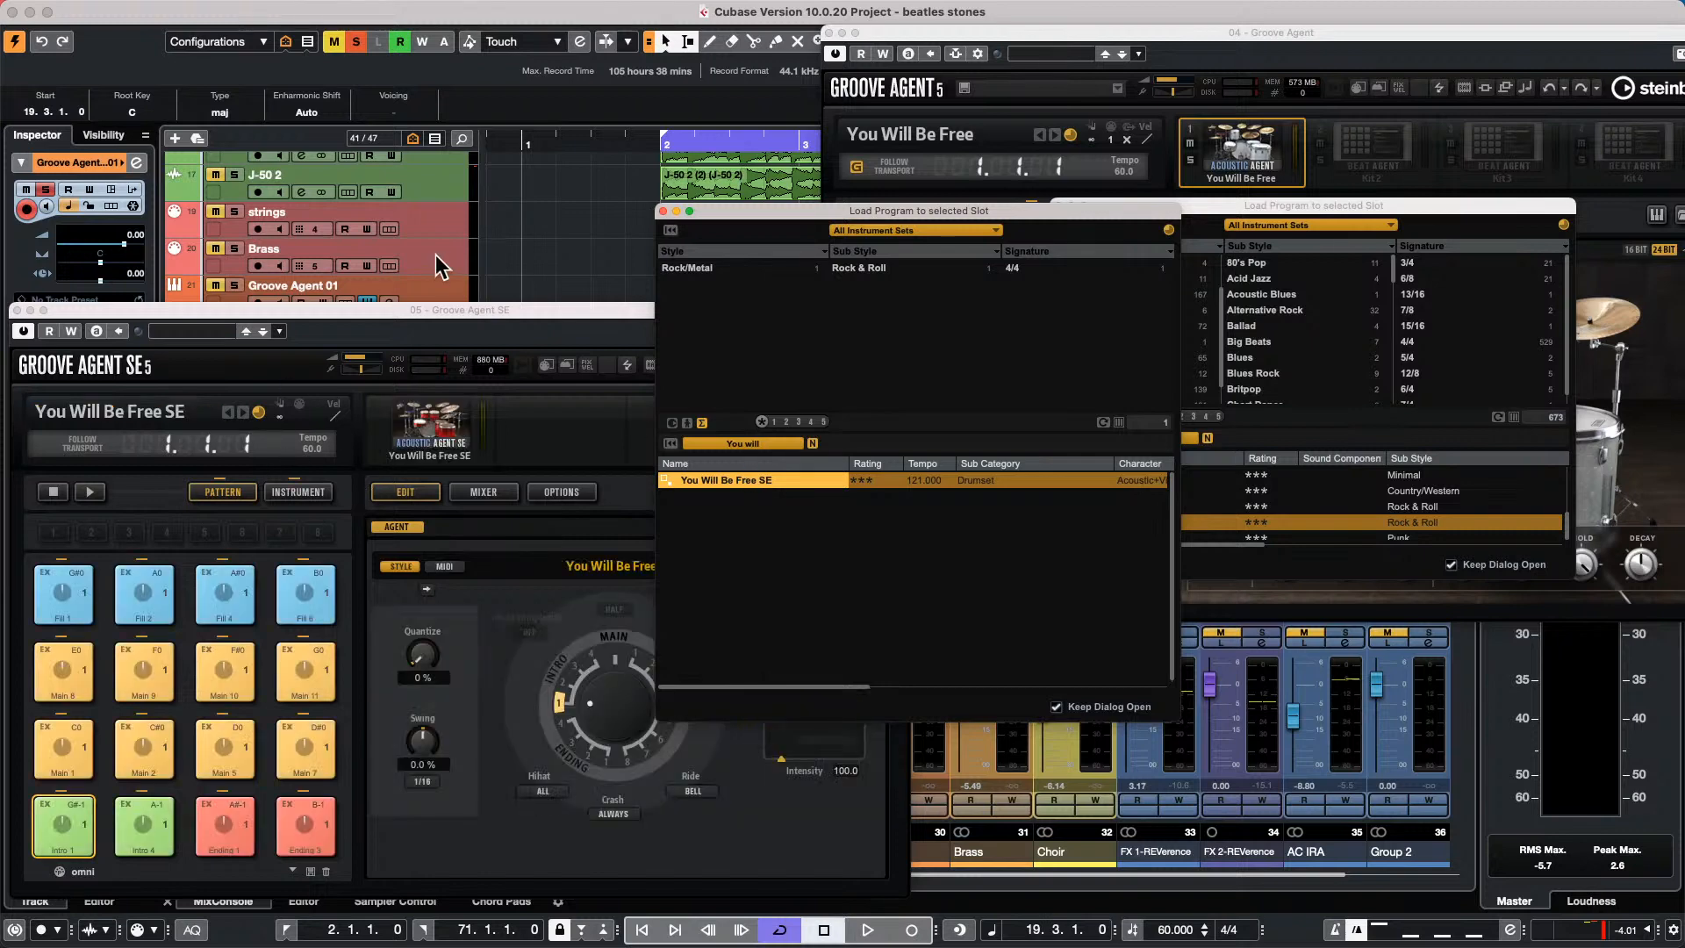
{"action": "left_click", "coordinate": [663, 210]}
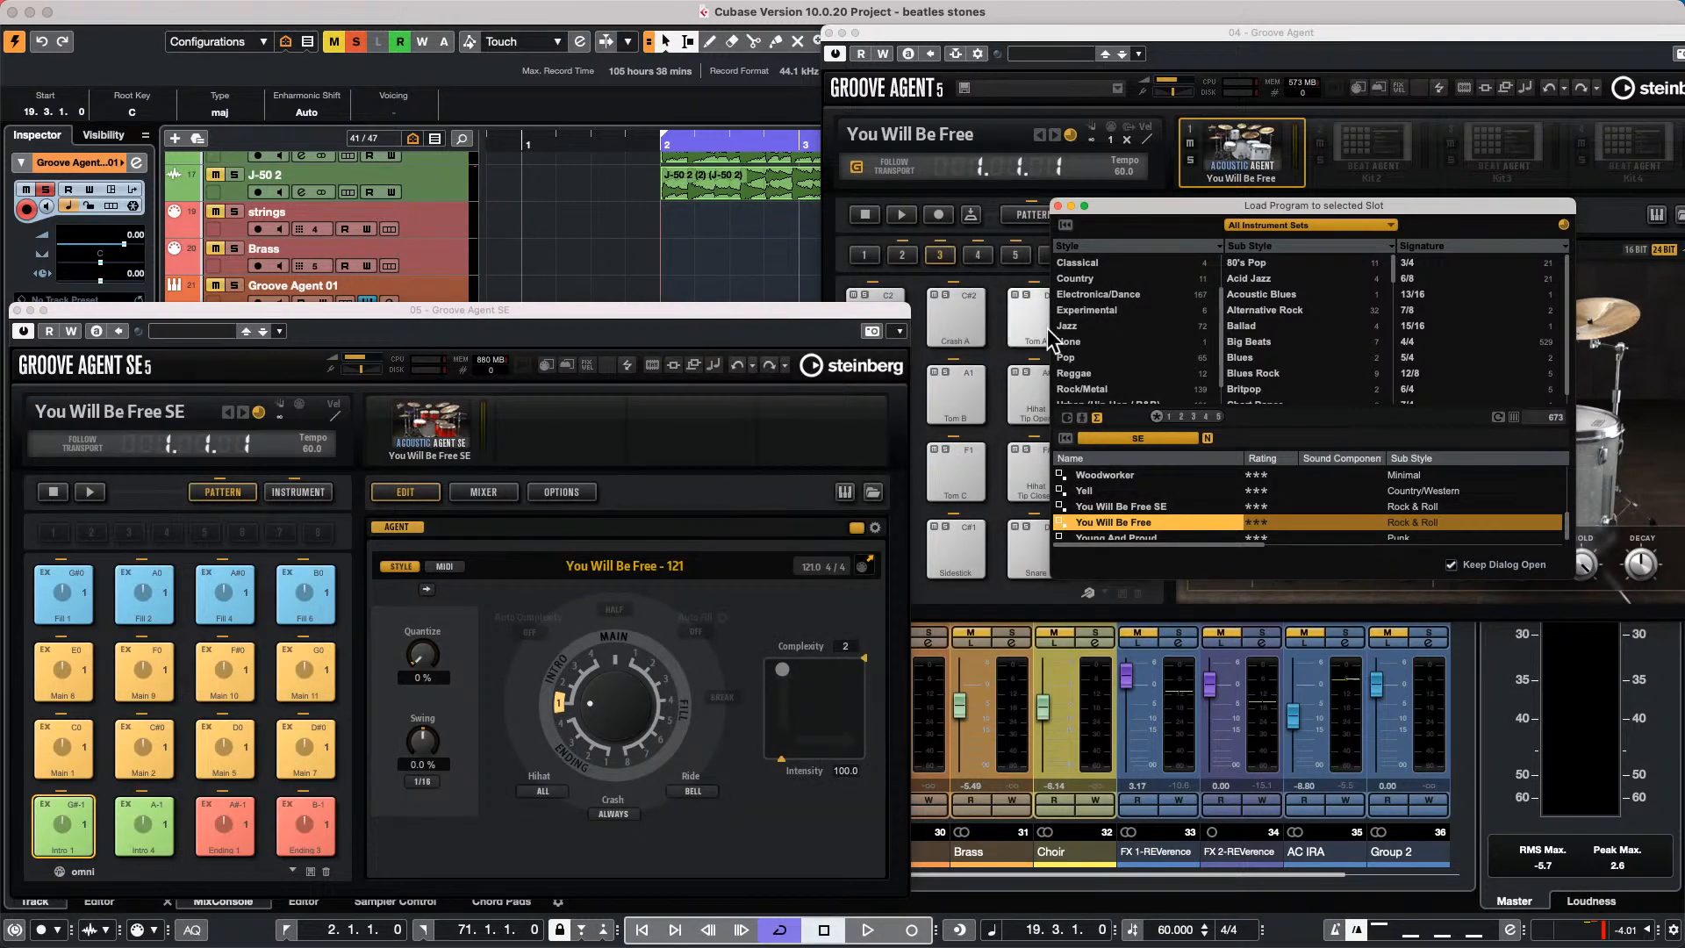
{"action": "left_click", "coordinate": [1058, 205]}
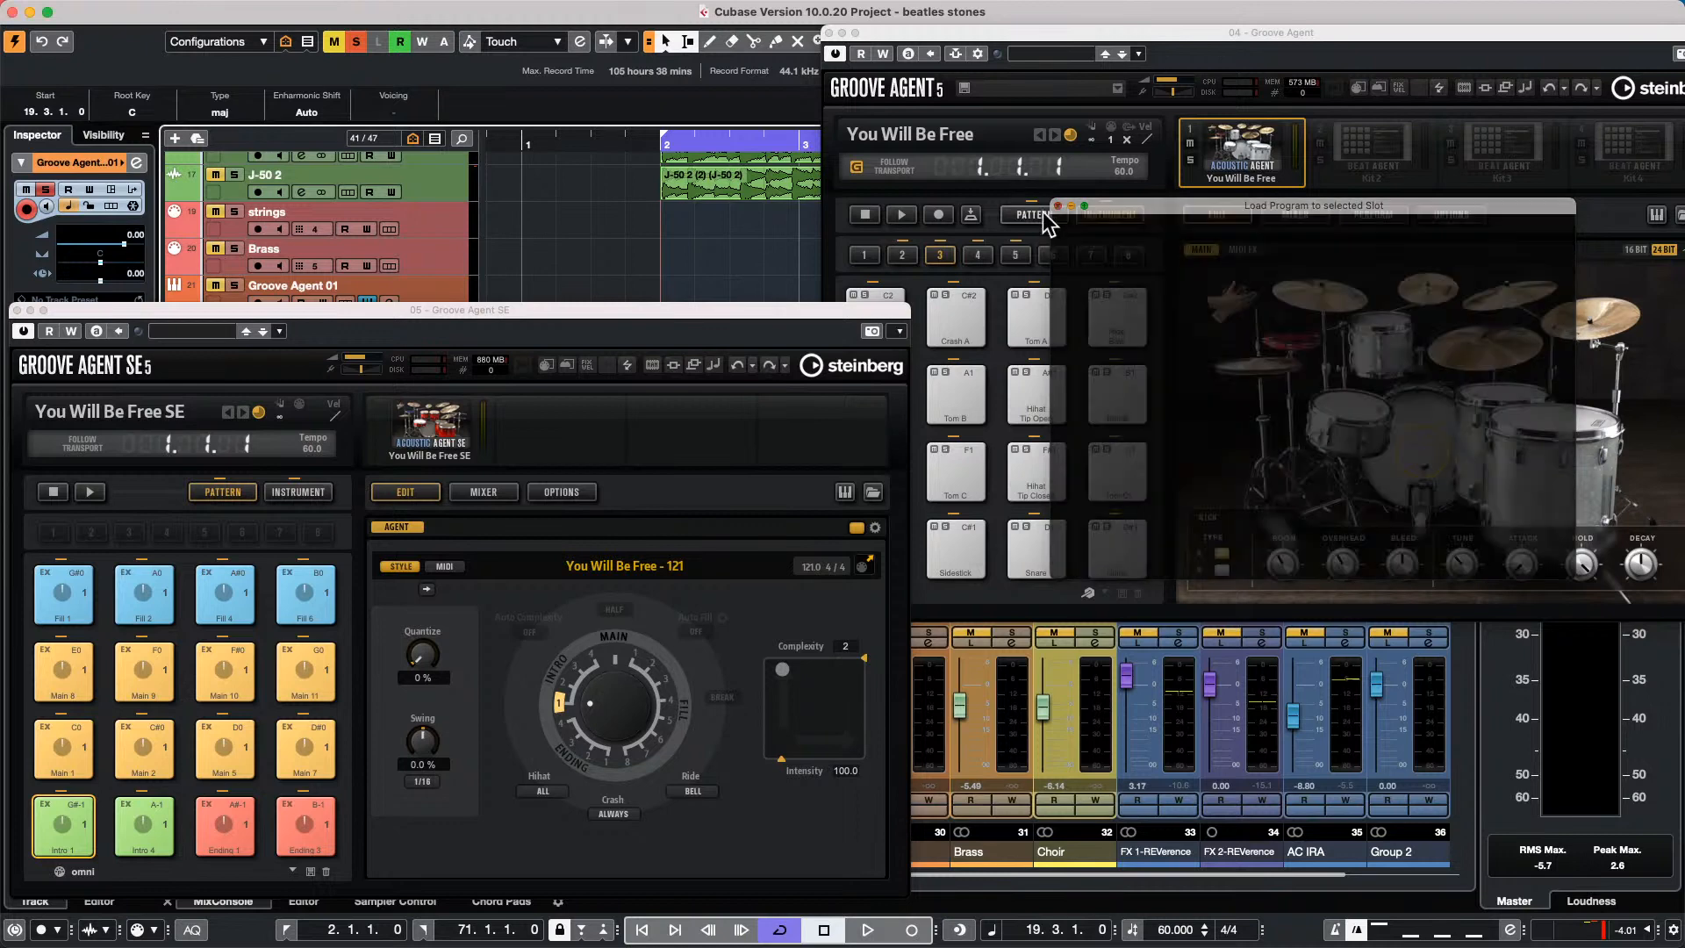
Place both Groove Agent windows side by side, compare Groove Agent's pattern pad groups 1 and 2 with the SE pads, and close both windows.
{"action": "left_click_drag", "start_coordinate": [491, 313], "coordinate": [465, 134]}
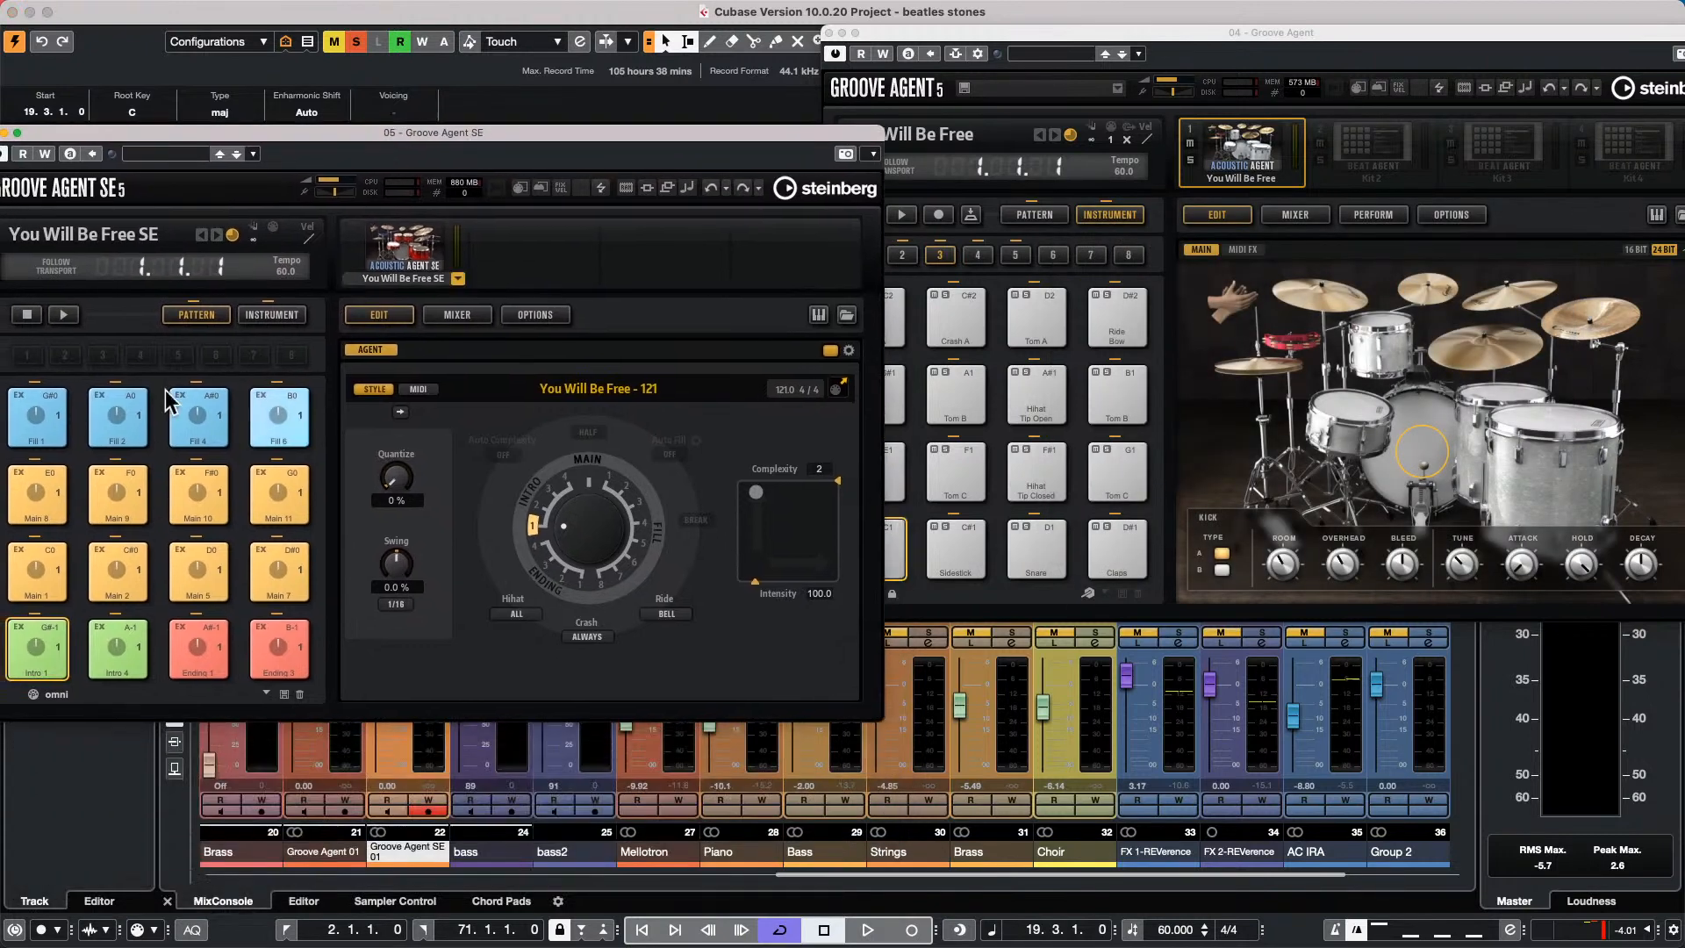
{"action": "left_click_drag", "start_coordinate": [1042, 30], "coordinate": [1116, 31]}
{"action": "left_click", "coordinate": [1113, 218]}
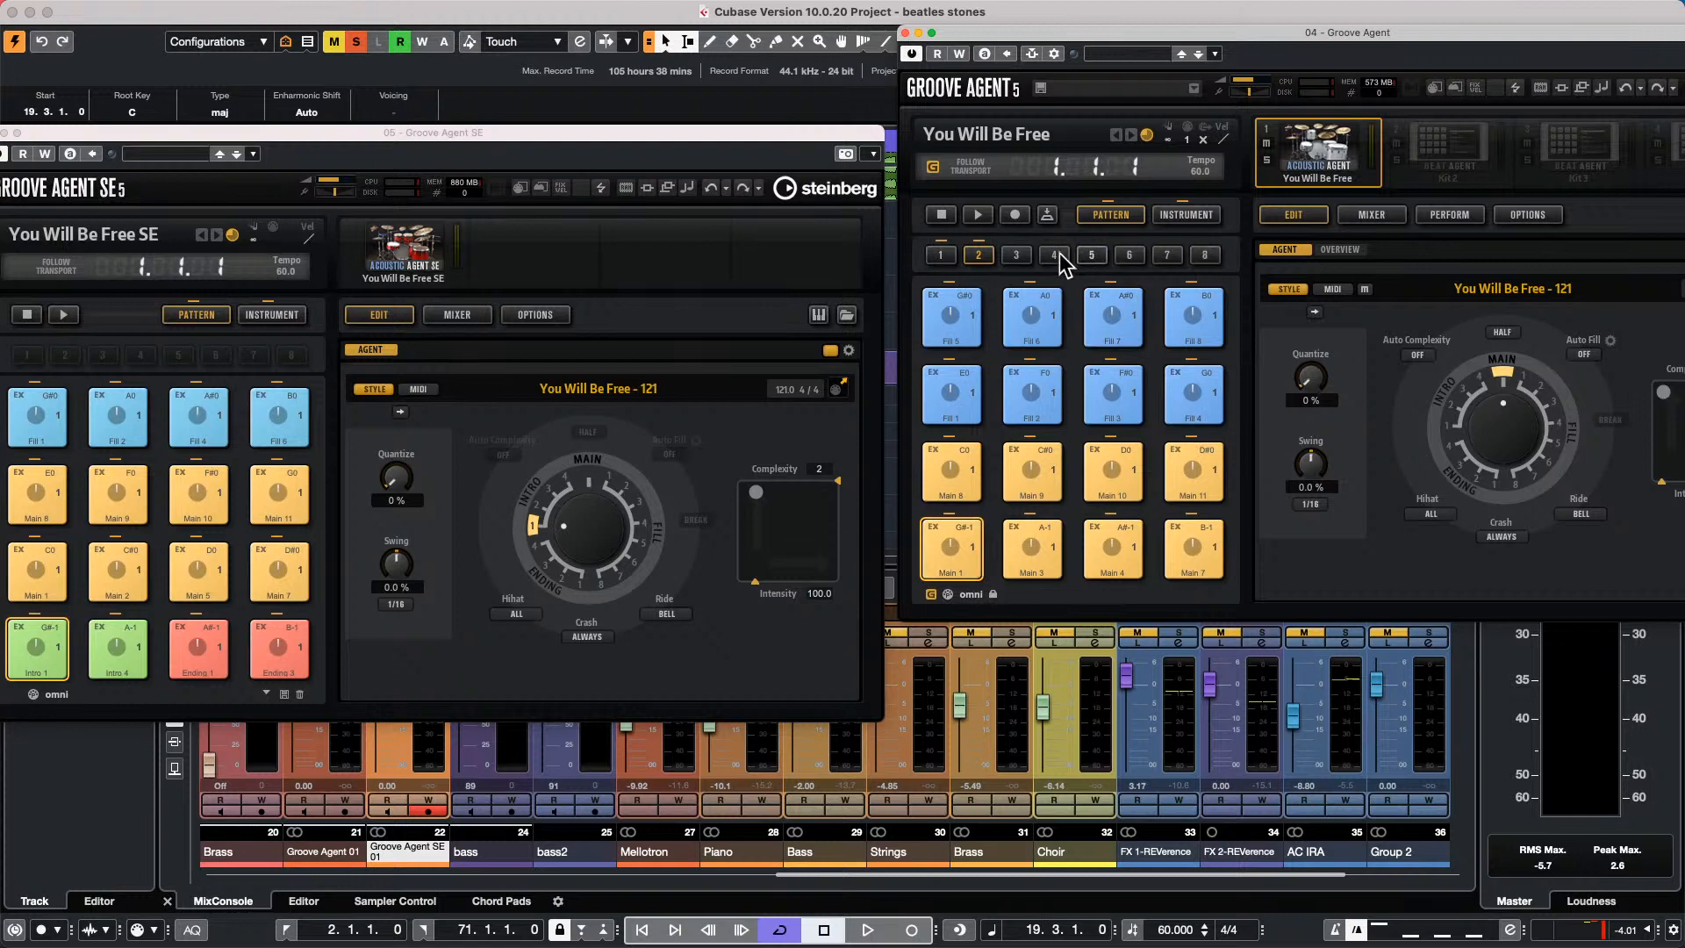
{"action": "left_click", "coordinate": [956, 258]}
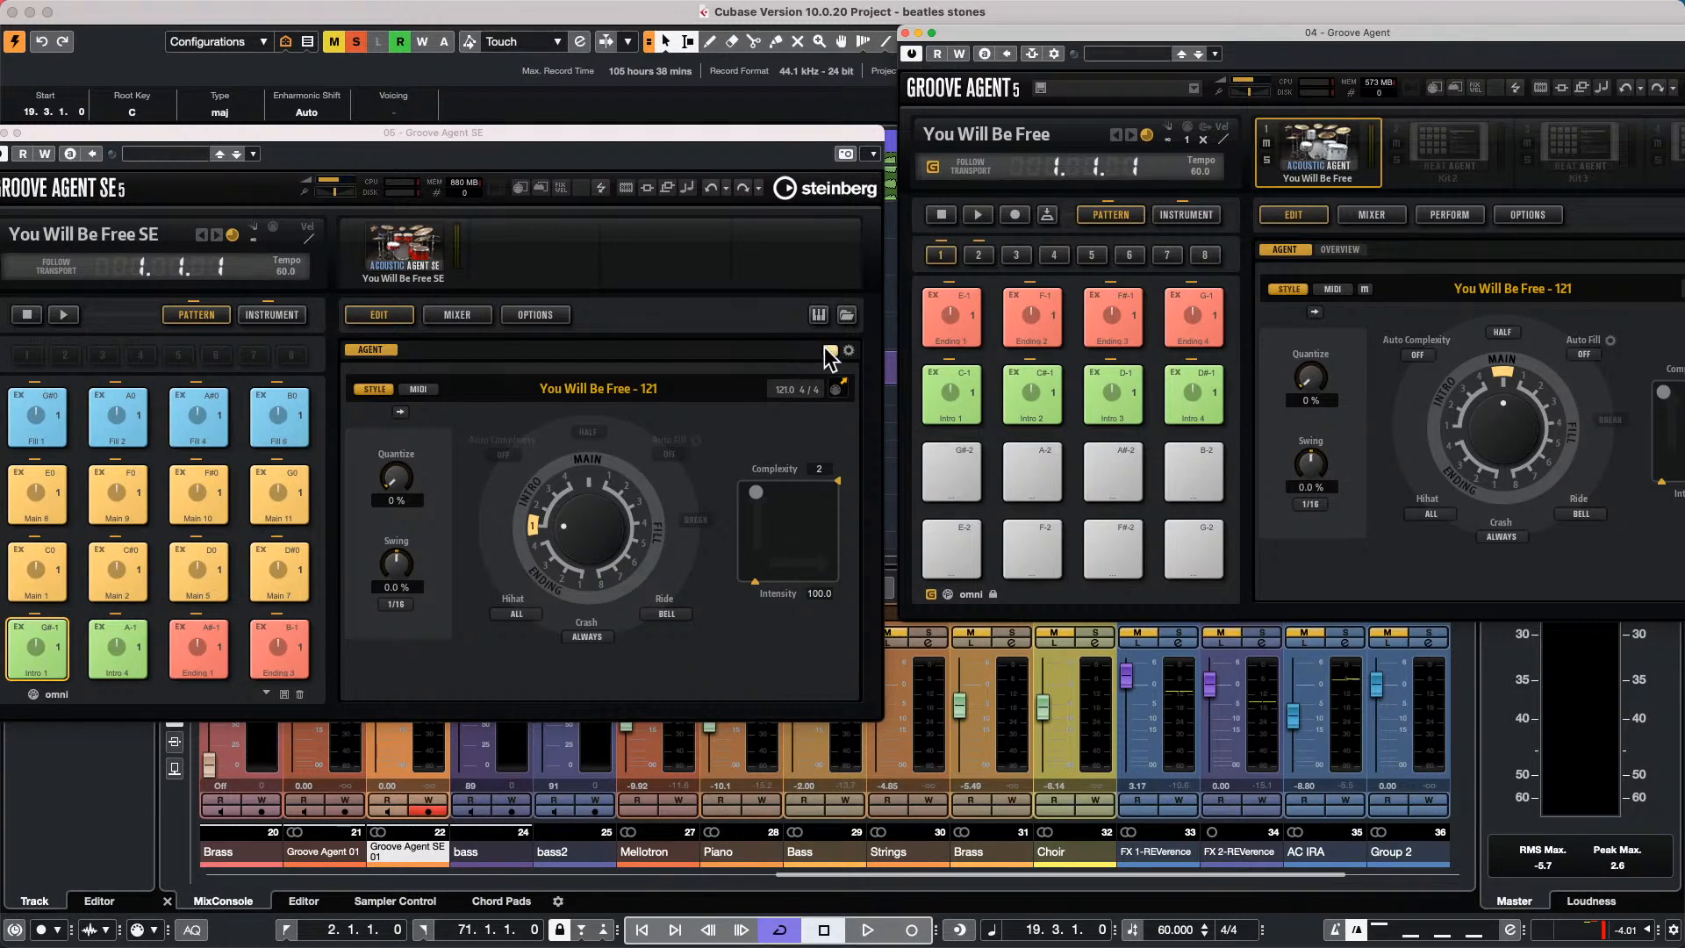
{"action": "left_click", "coordinate": [977, 256]}
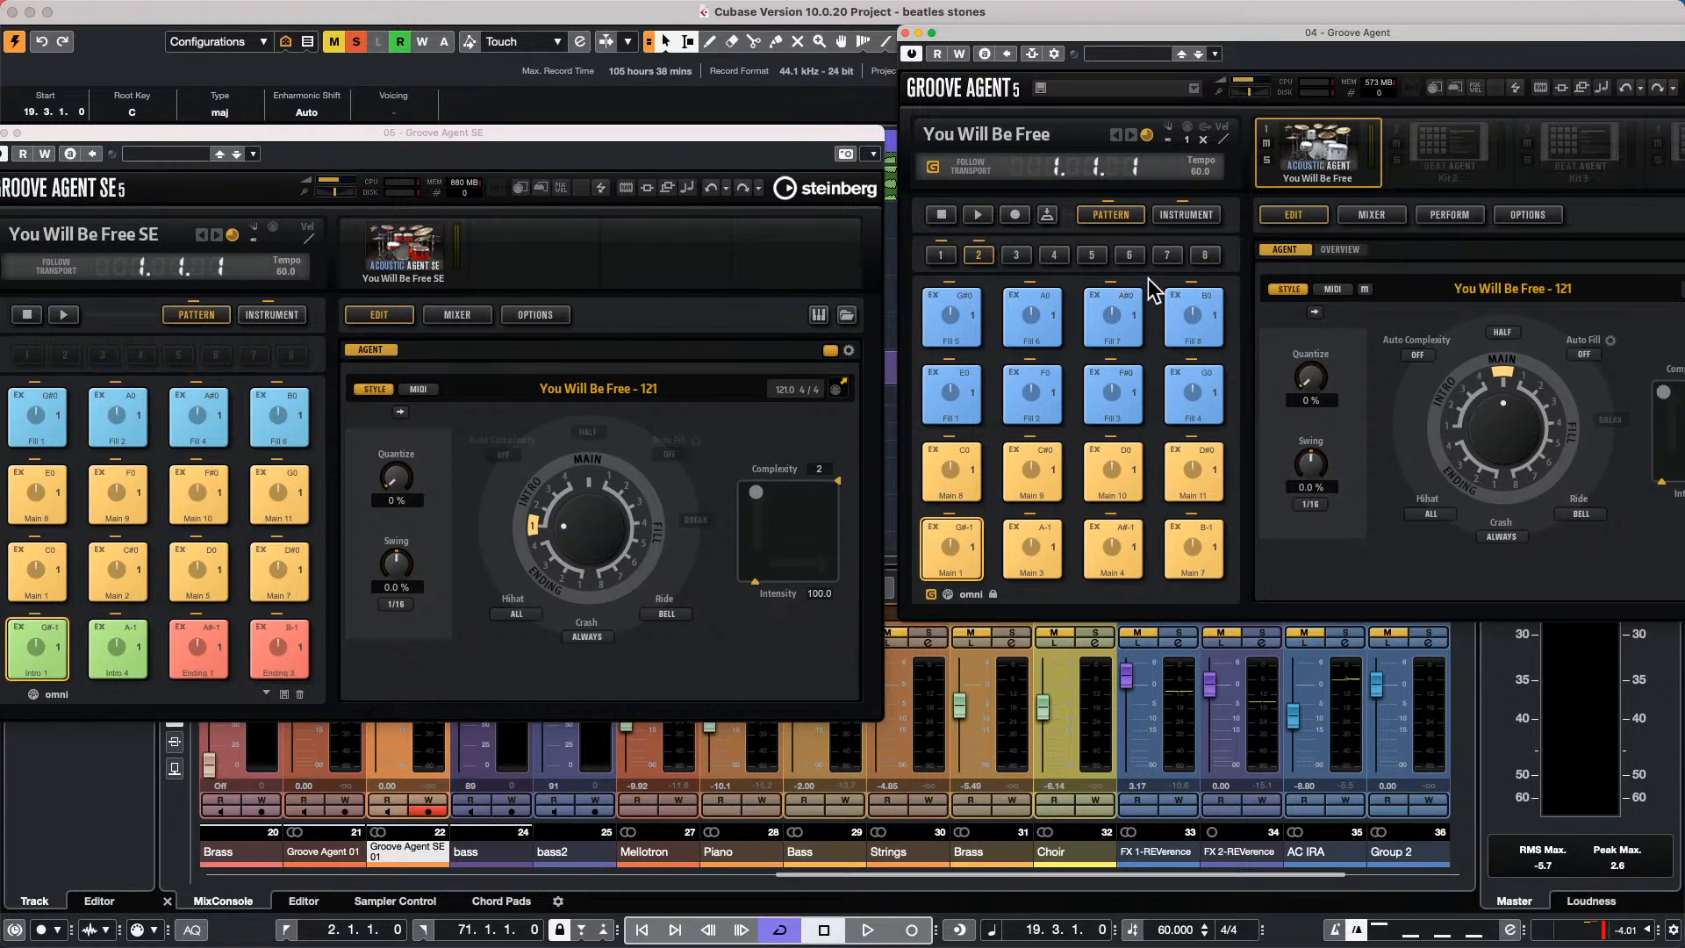
{"action": "left_click", "coordinate": [905, 33]}
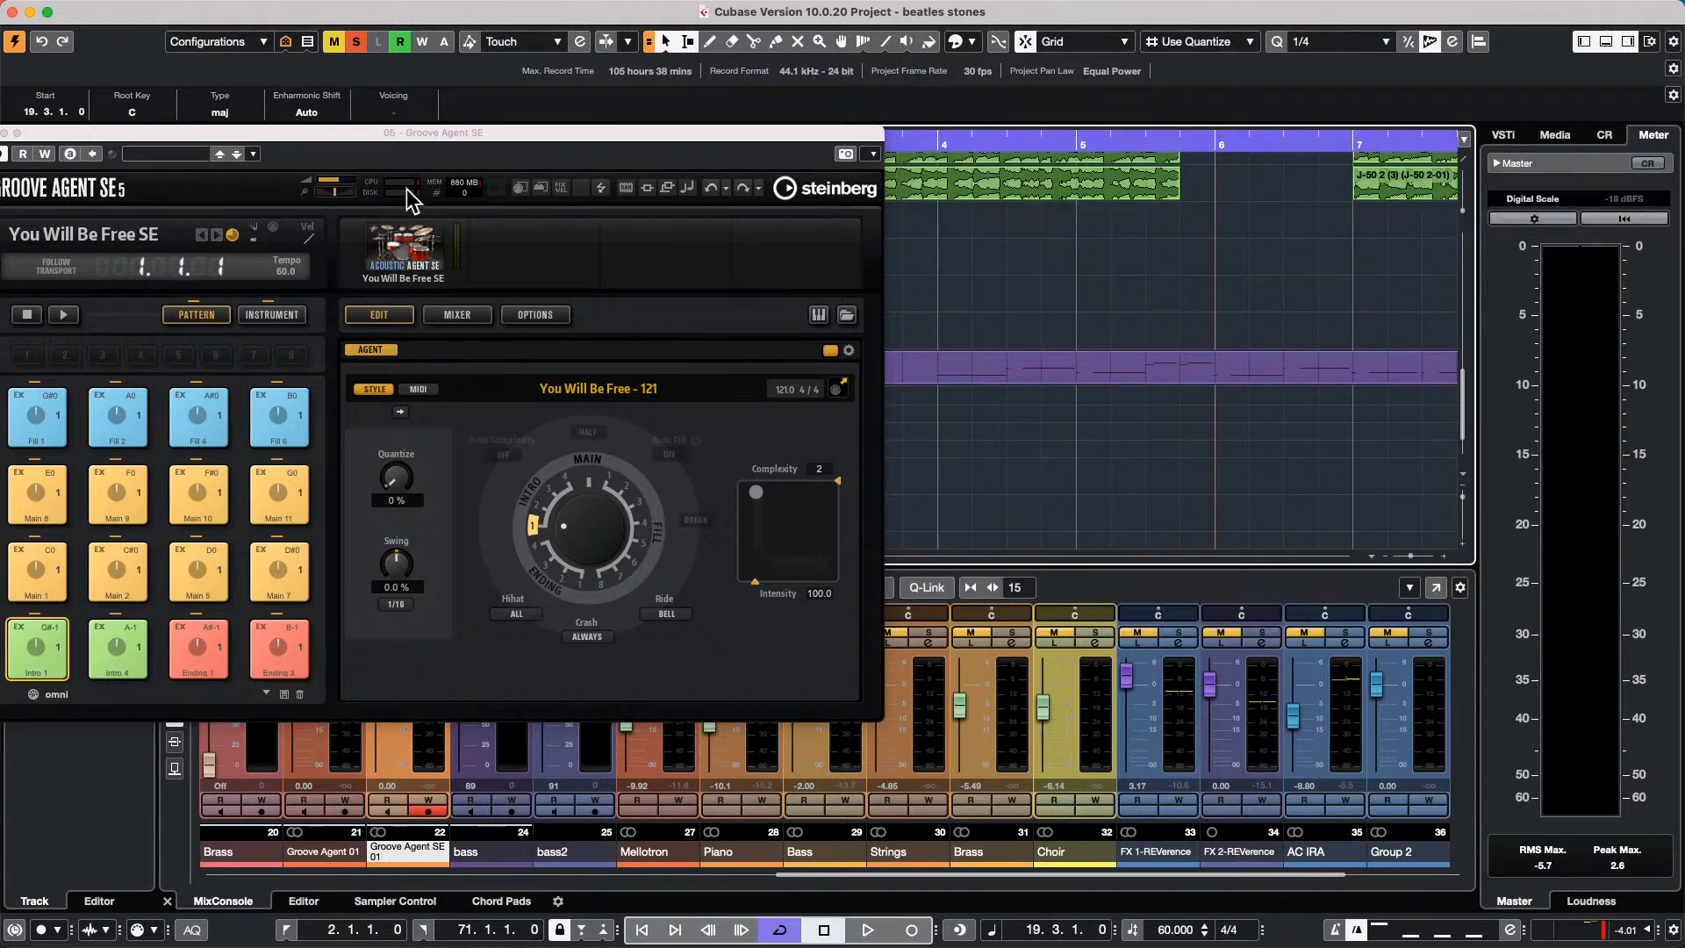
{"action": "left_click", "coordinate": [4, 132]}
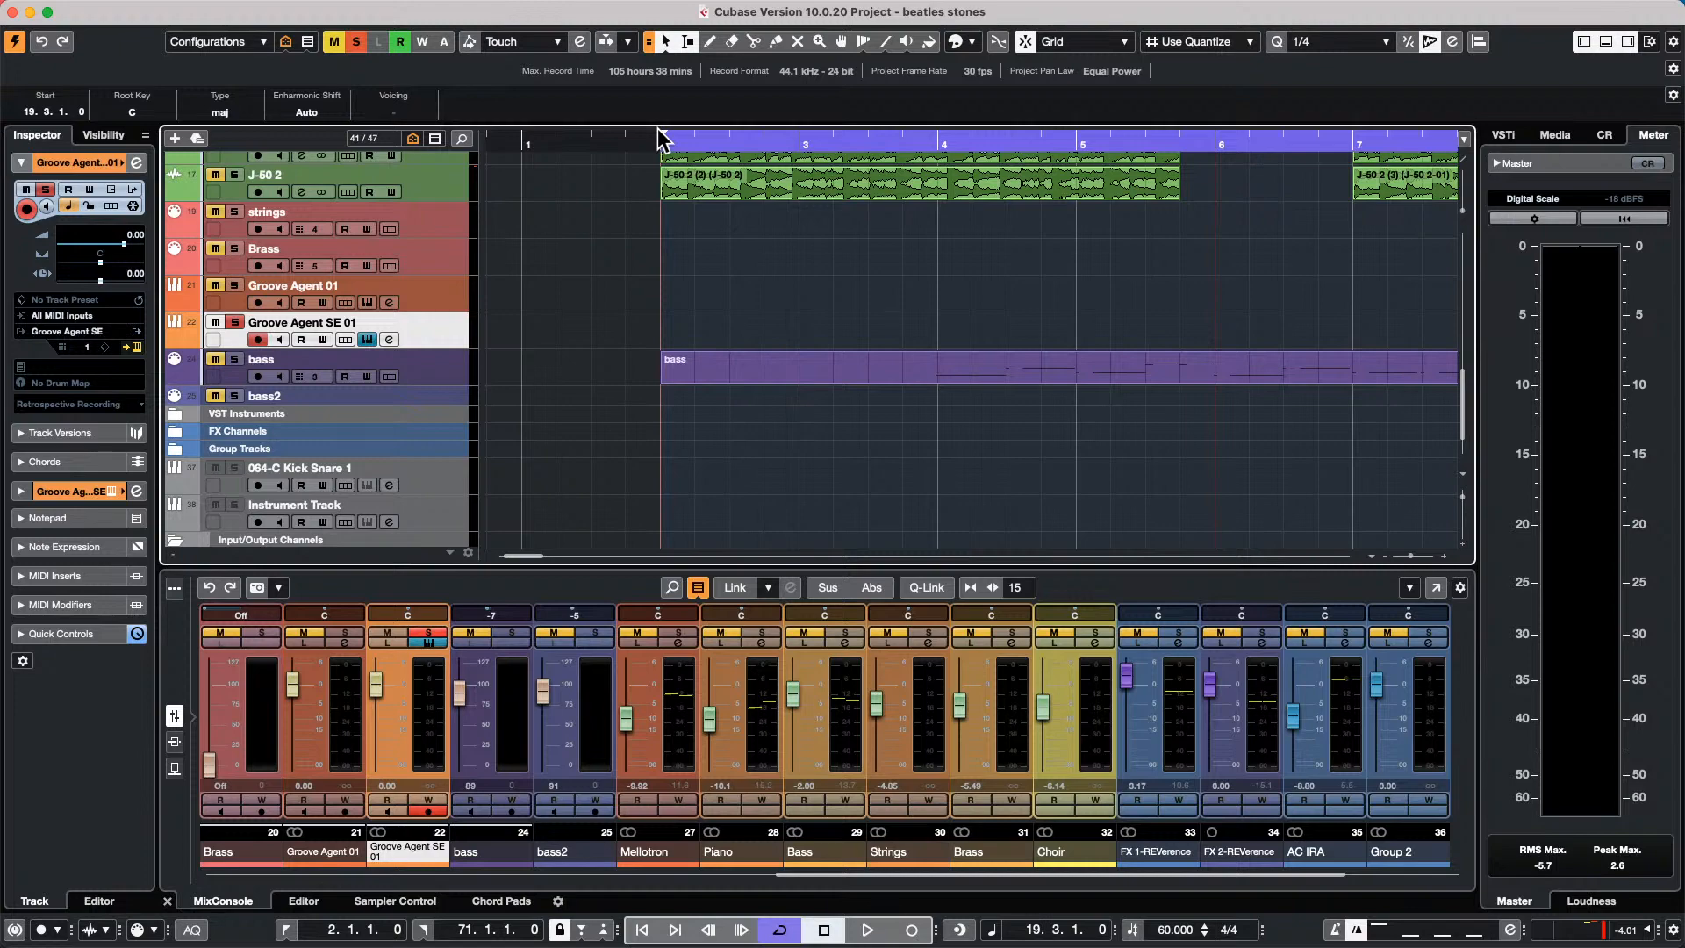
Select the andrea_07 event on the andrea track and open its Fine-Tune value for editing.
{"action": "scroll", "coordinate": [809, 300], "scroll_direction": "up", "scroll_amount": 10}
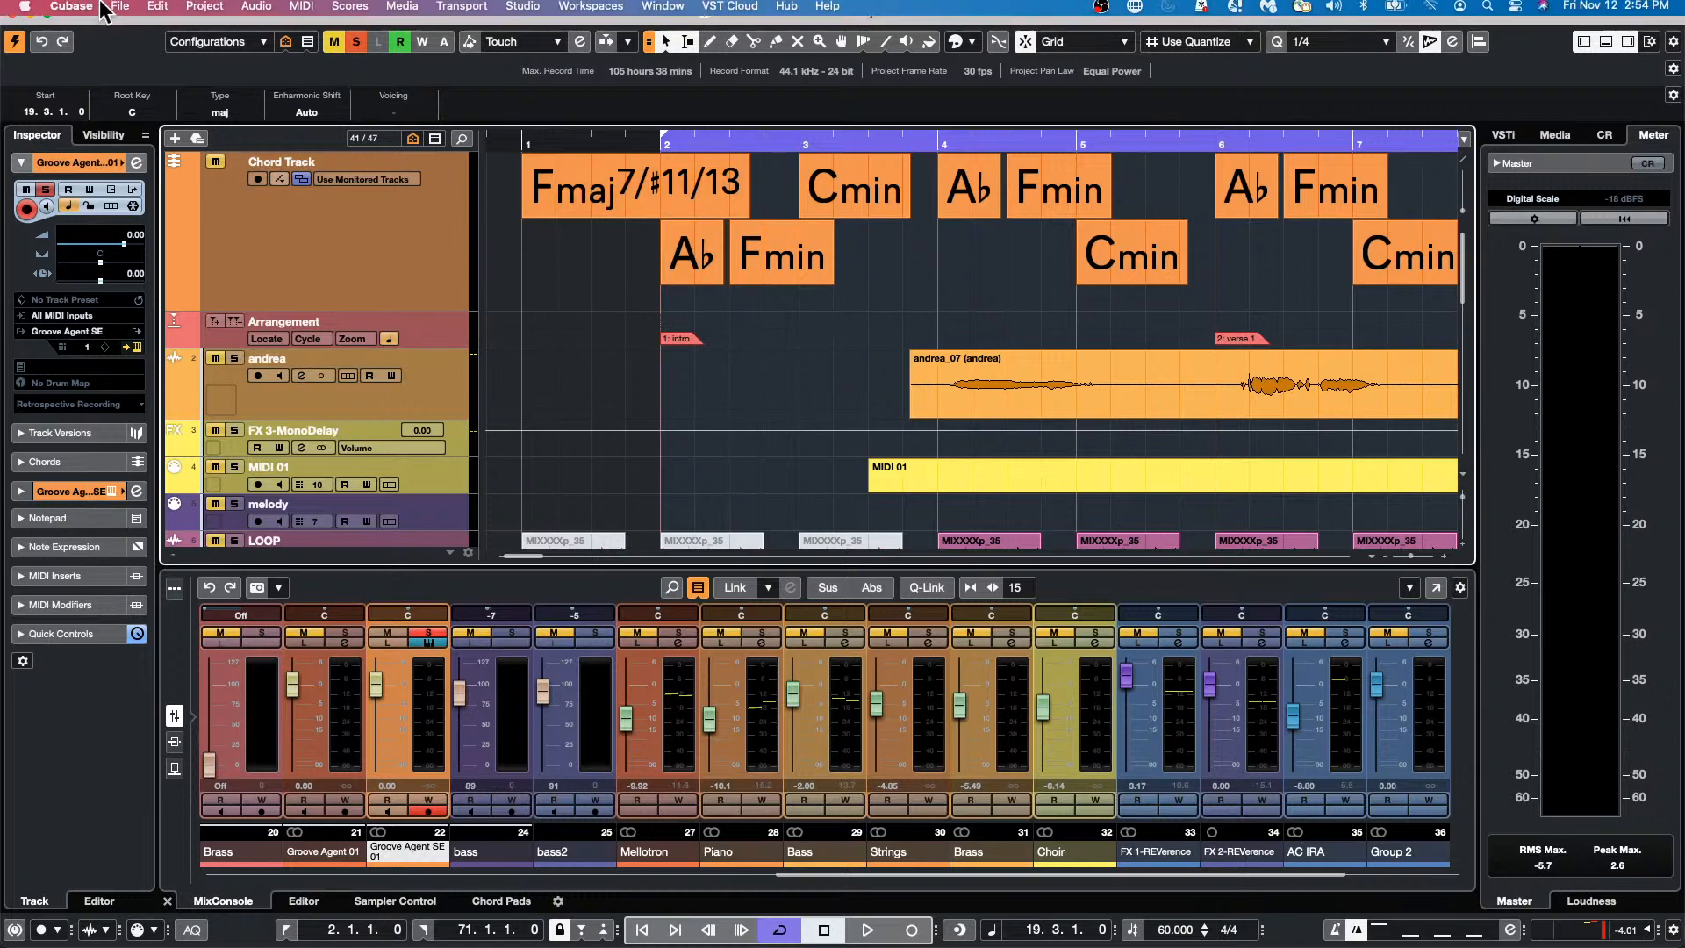
{"action": "left_click", "coordinate": [1031, 408]}
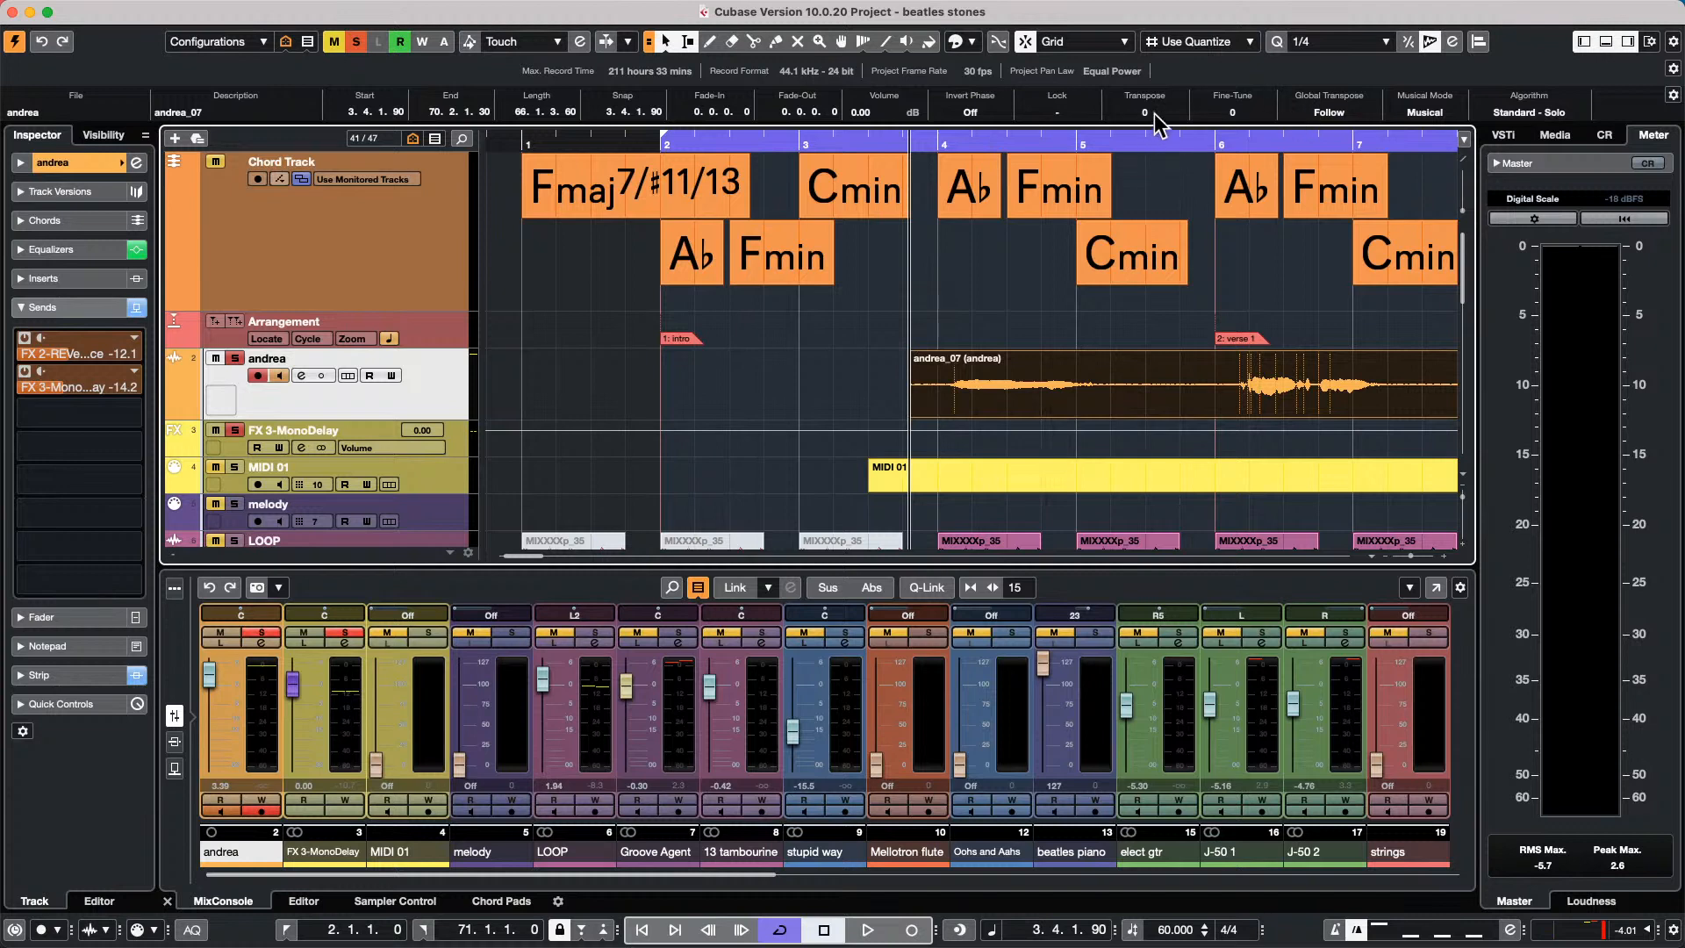
{"action": "type", "text": "2"}
{"action": "left_click", "coordinate": [1251, 111]}
{"action": "type", "text": "5"}
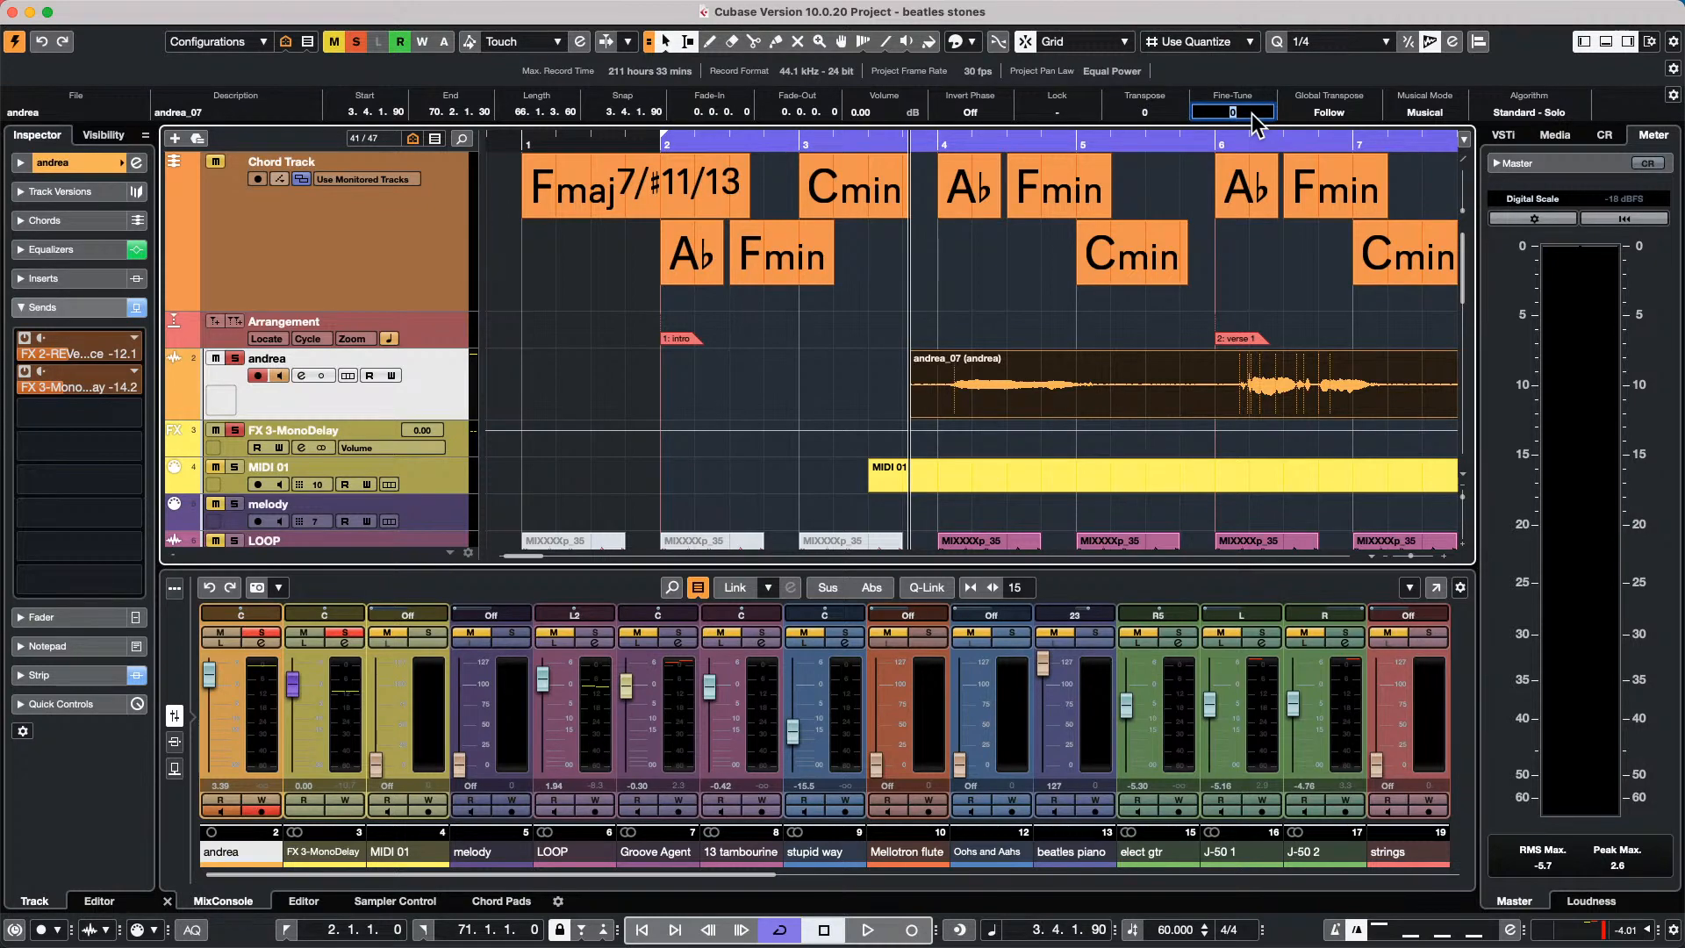
{"action": "left_click", "coordinate": [1135, 309]}
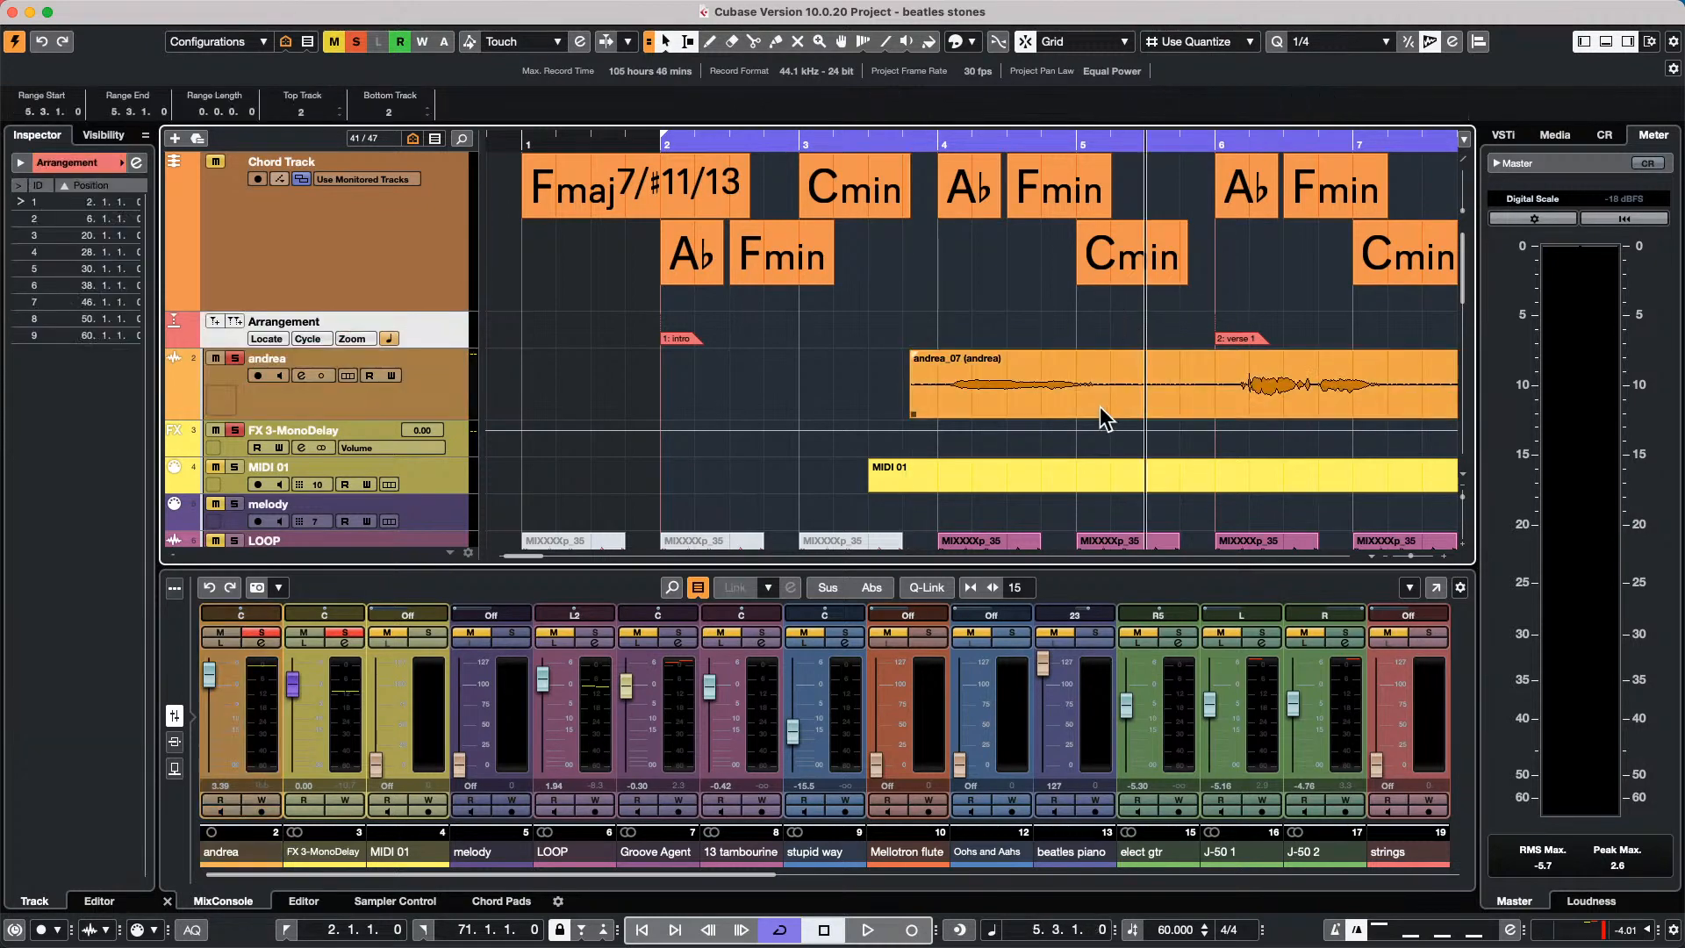
Reselect the andrea_07 event and play the project from bar 5.
{"action": "left_click", "coordinate": [1072, 408]}
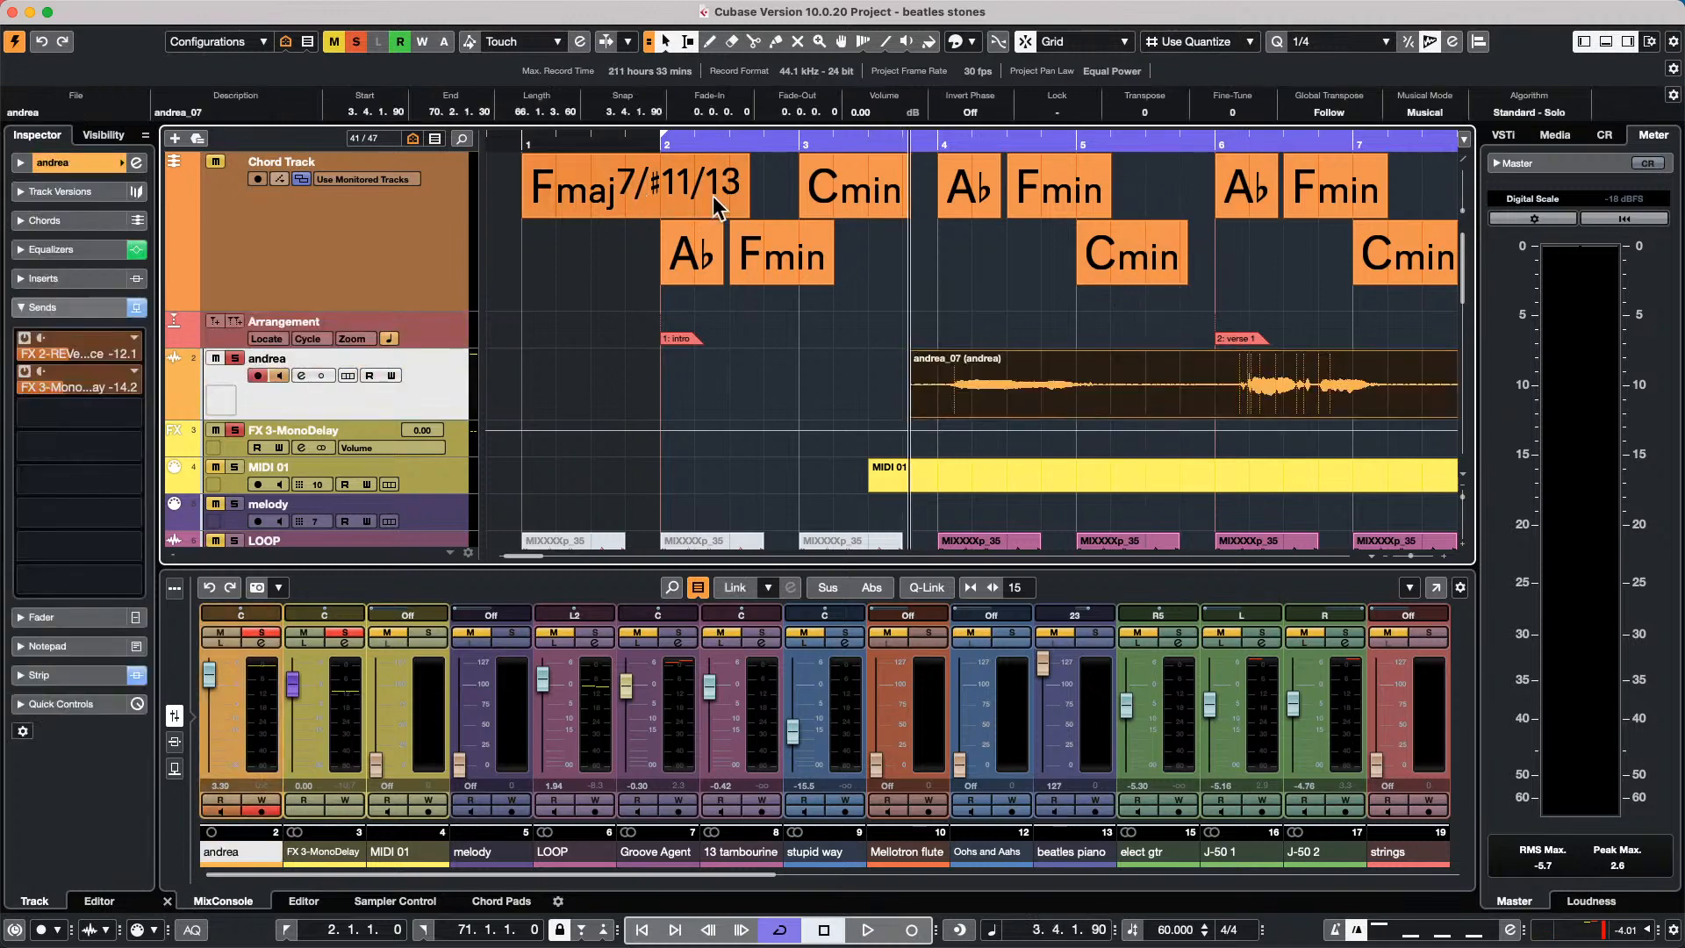
{"action": "left_click_drag", "start_coordinate": [726, 137], "coordinate": [1101, 99]}
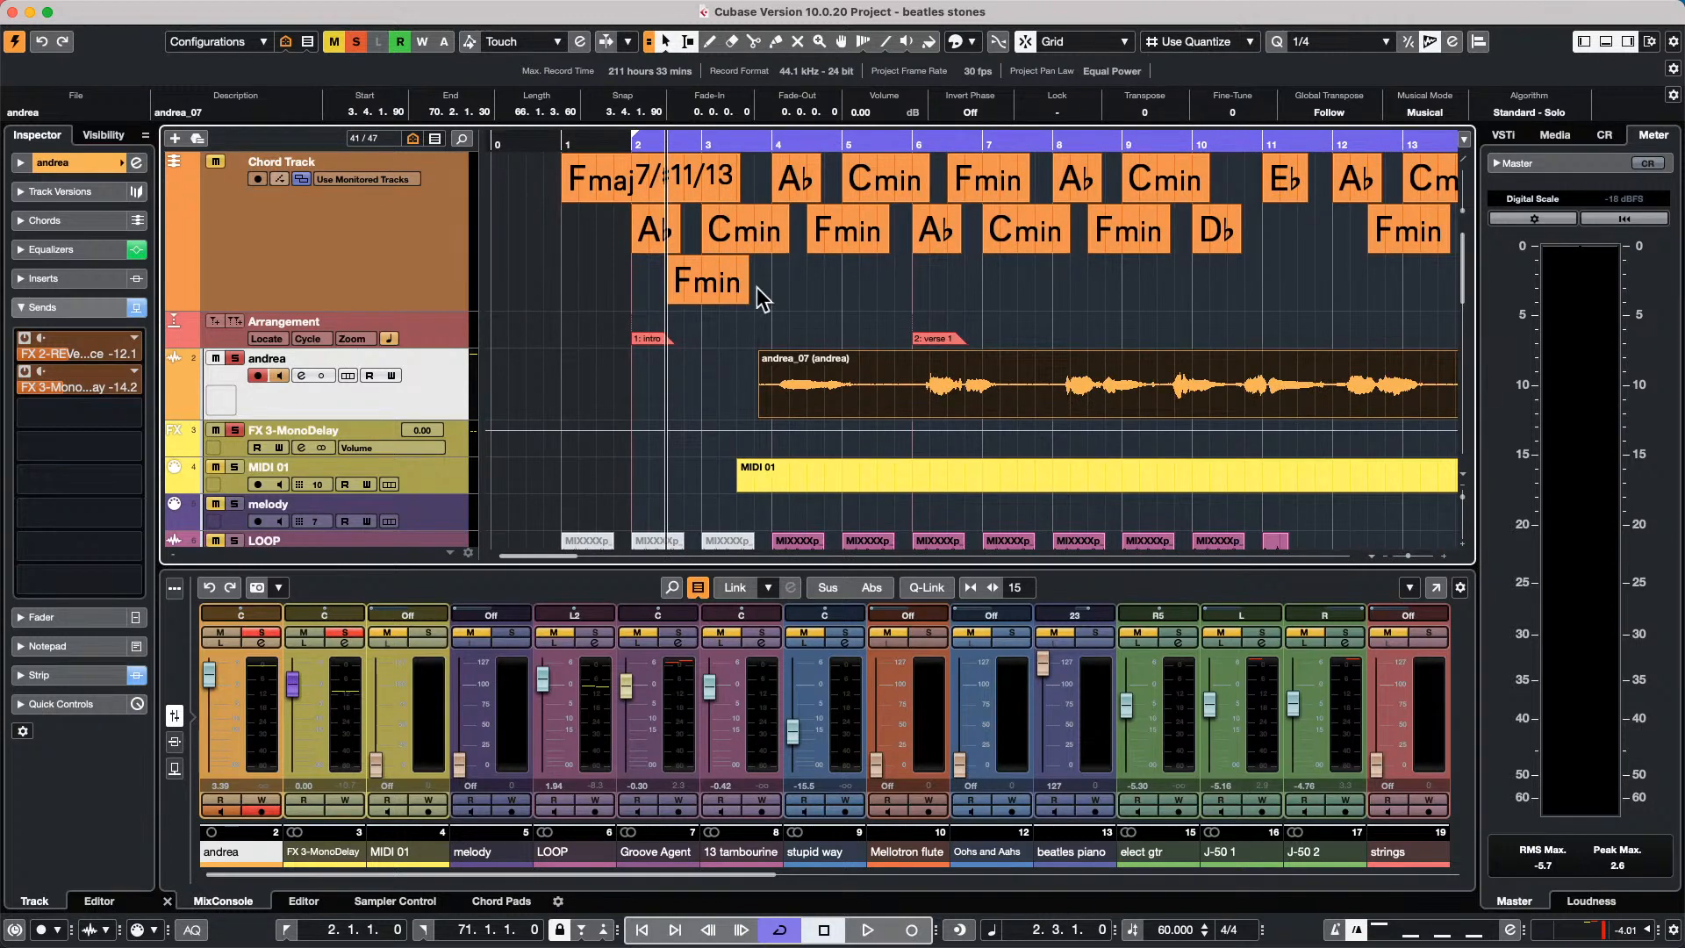
{"action": "left_click", "coordinate": [831, 149]}
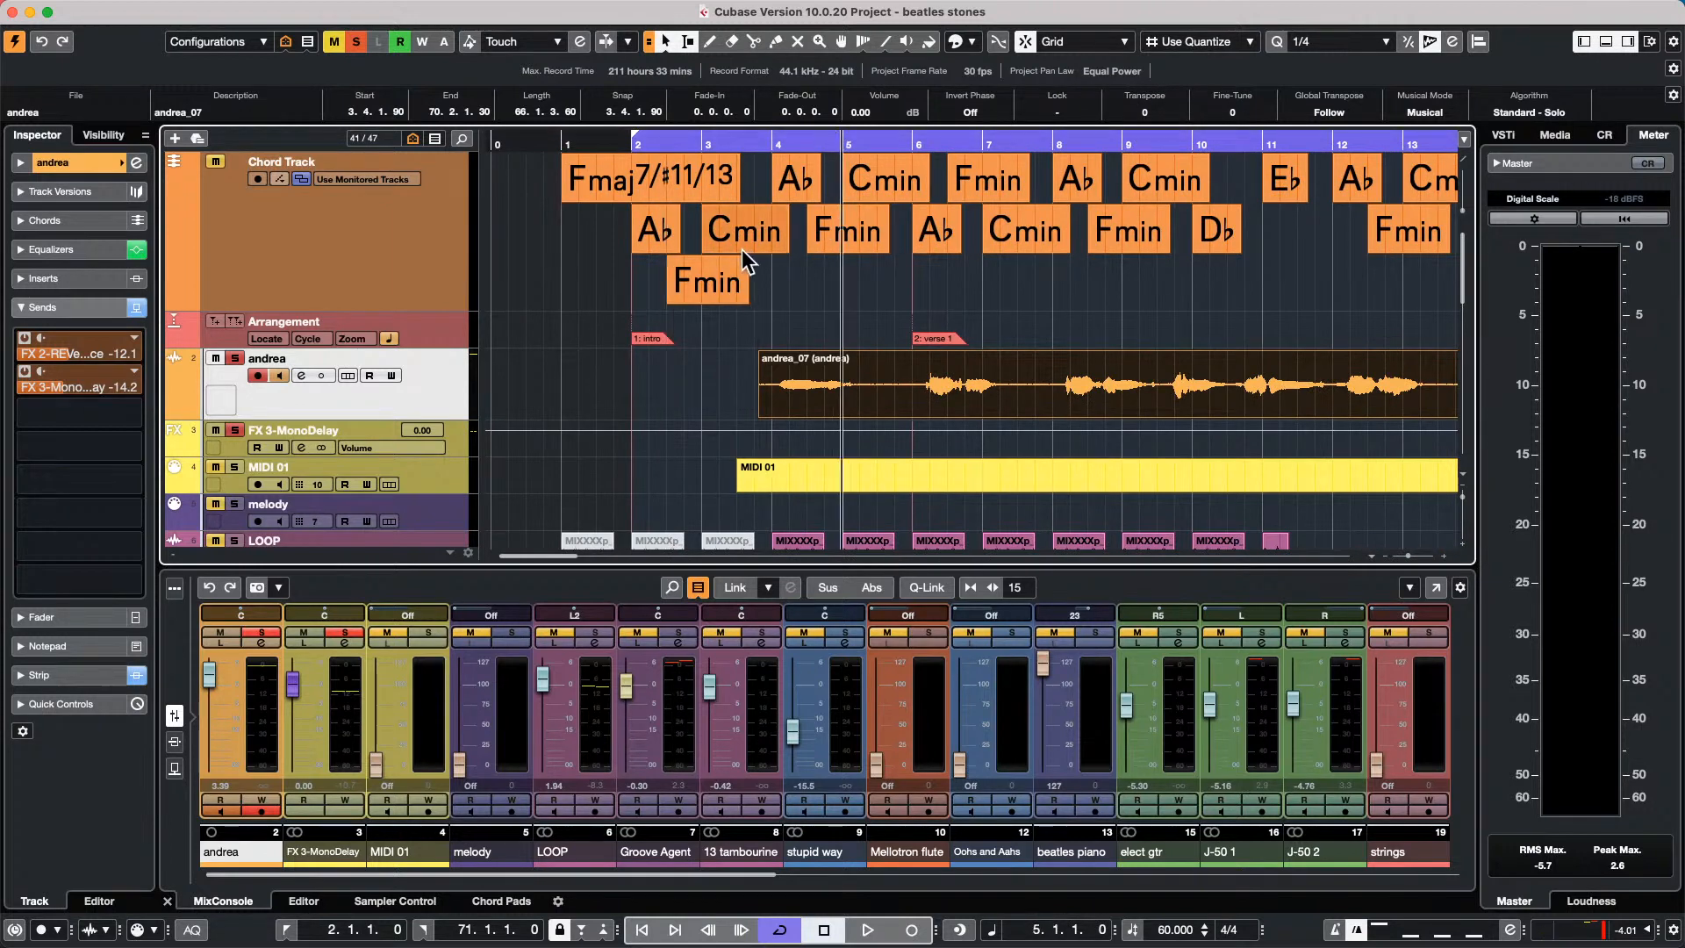
{"action": "key", "text": "space"}
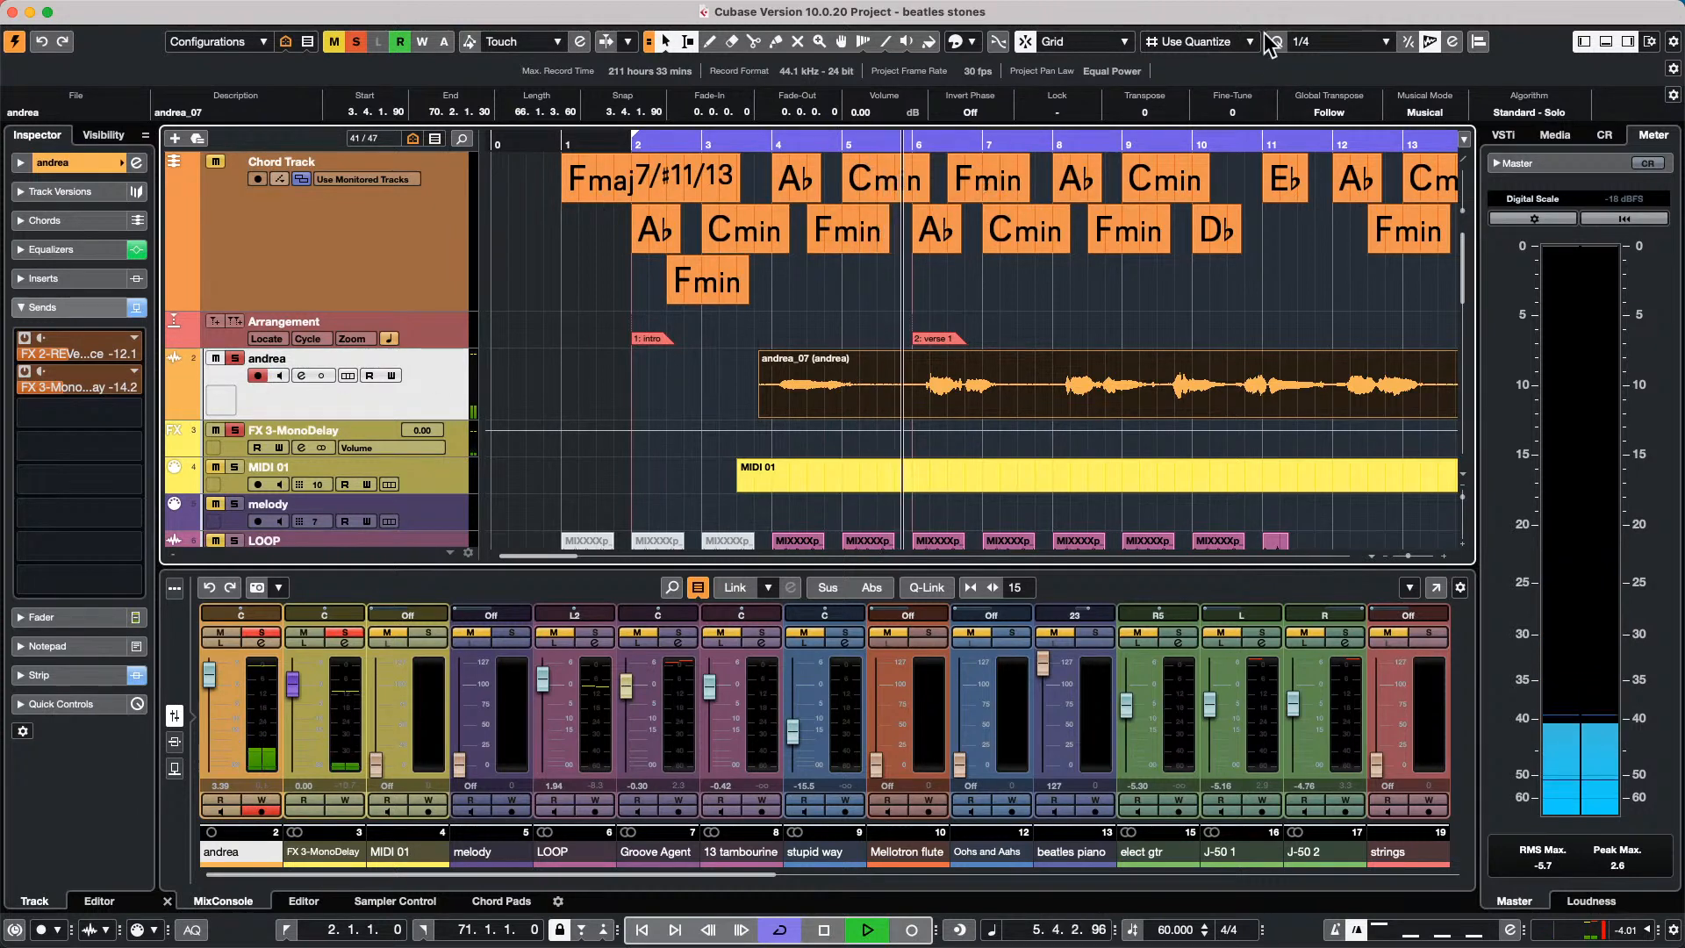
Raise the andrea_07 event's transposition to 8 semitones during playback and return it to 0.
{"action": "scroll", "coordinate": [1156, 112], "scroll_direction": "up", "scroll_amount": 1}
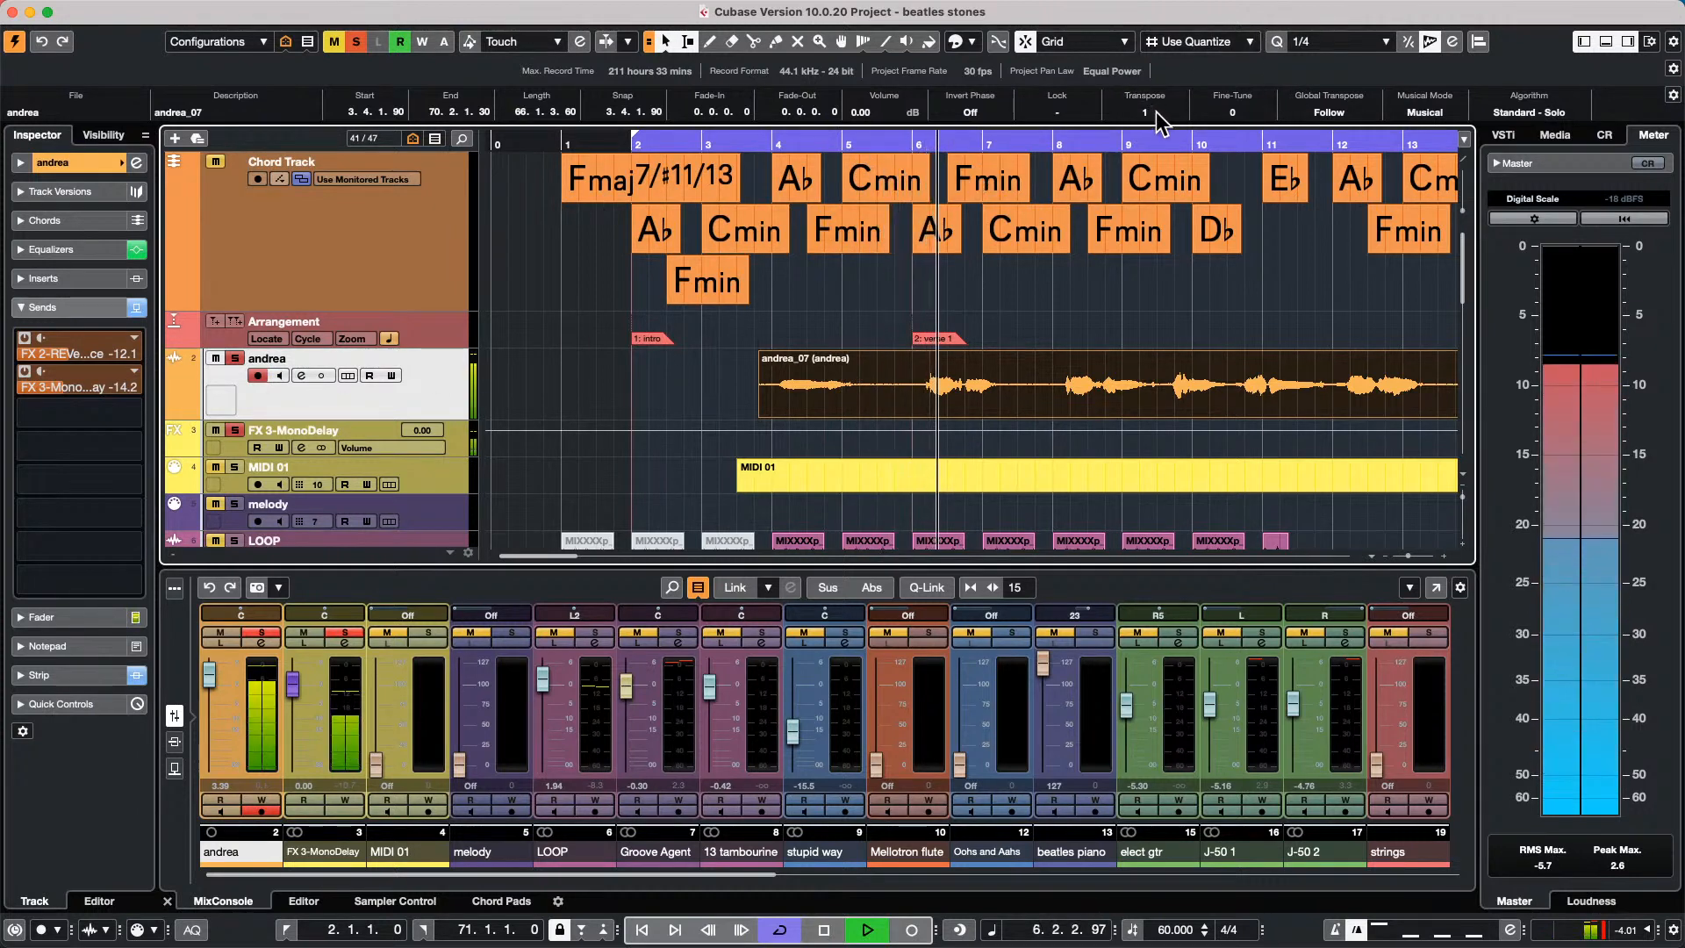
{"action": "scroll", "coordinate": [1156, 113], "scroll_direction": "up", "scroll_amount": 7}
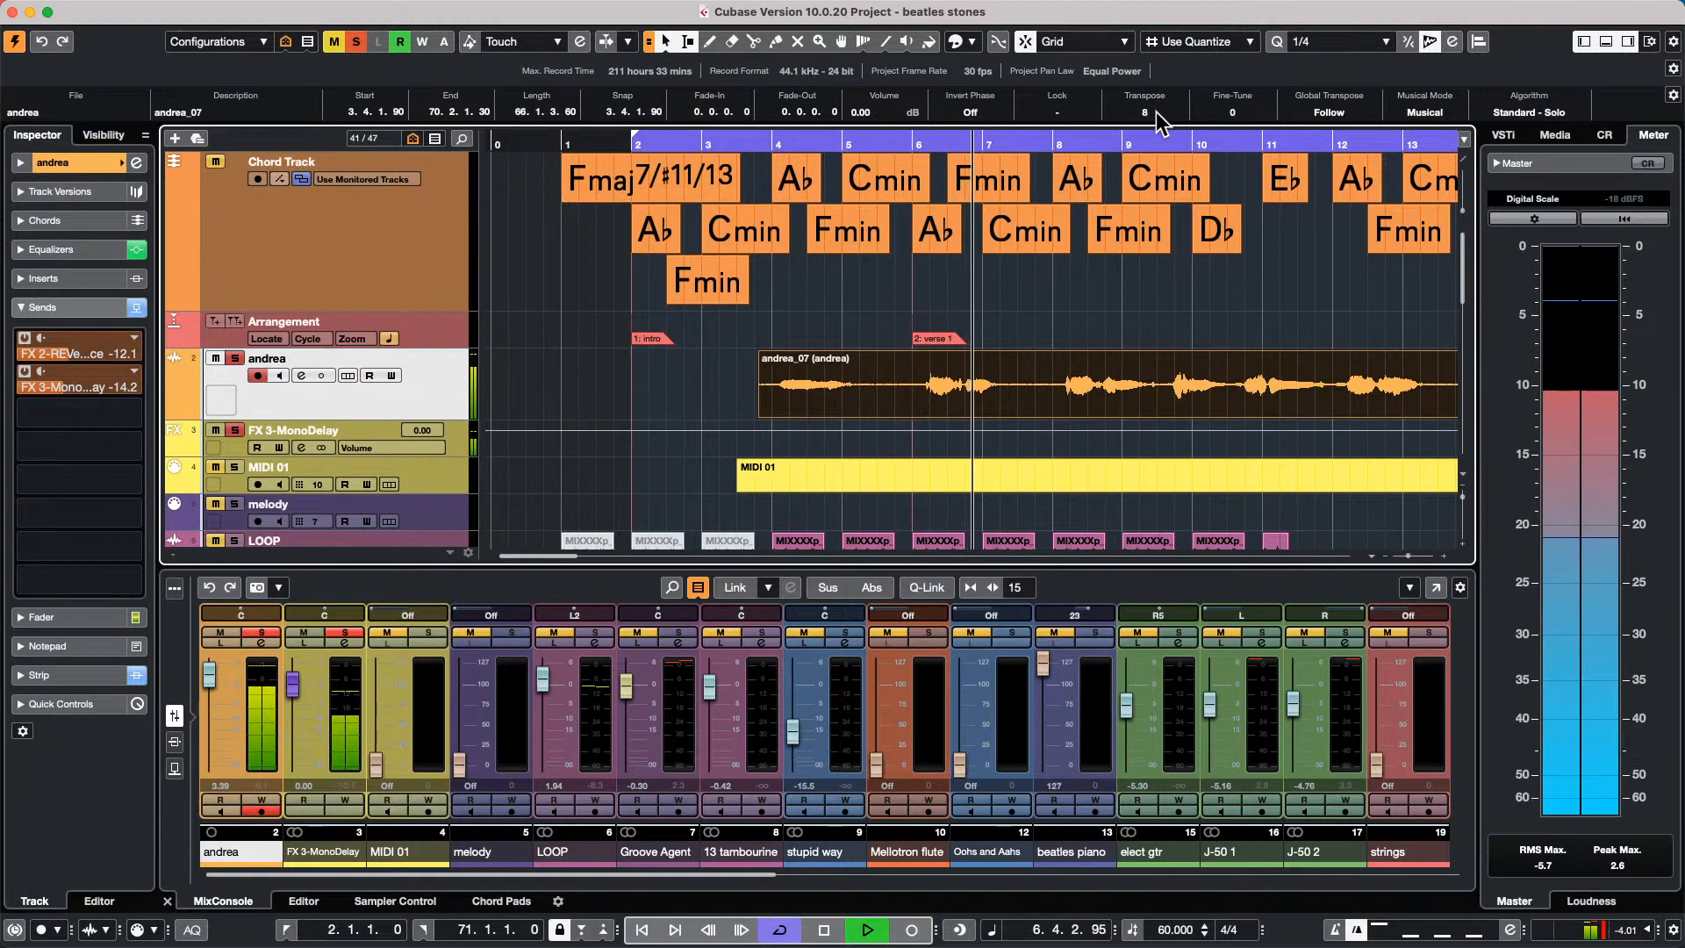
{"action": "scroll", "coordinate": [1155, 112], "scroll_direction": "down", "scroll_amount": 8}
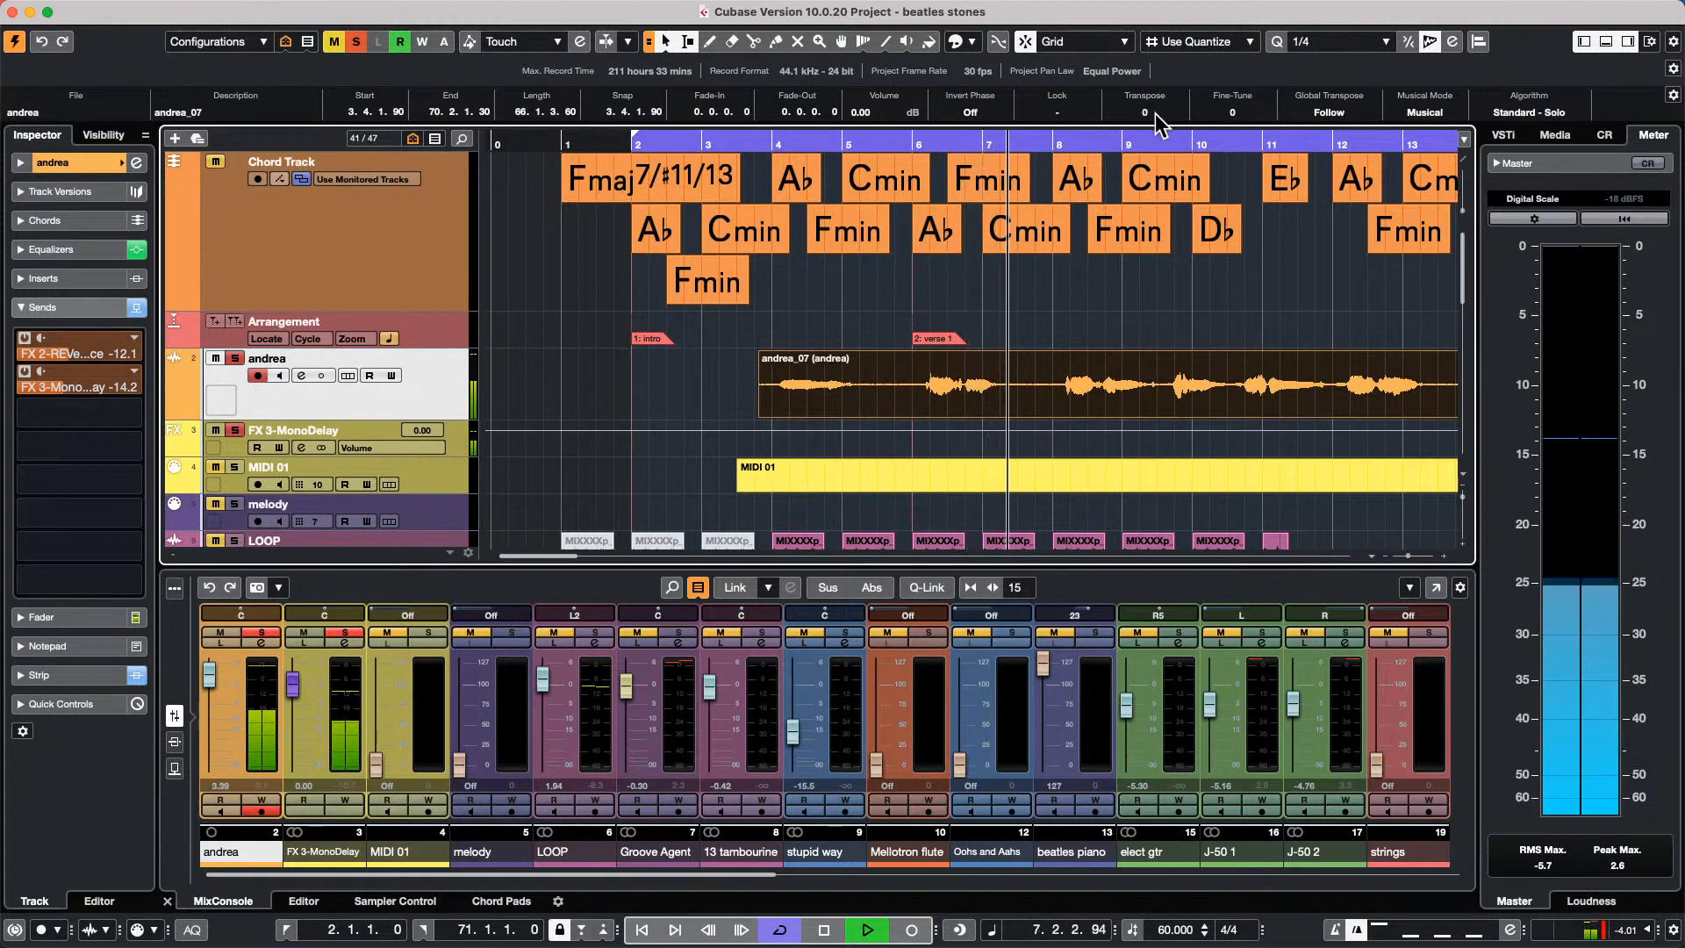
Stop playback and set the project tempo to 80 BPM.
{"action": "key", "text": "space"}
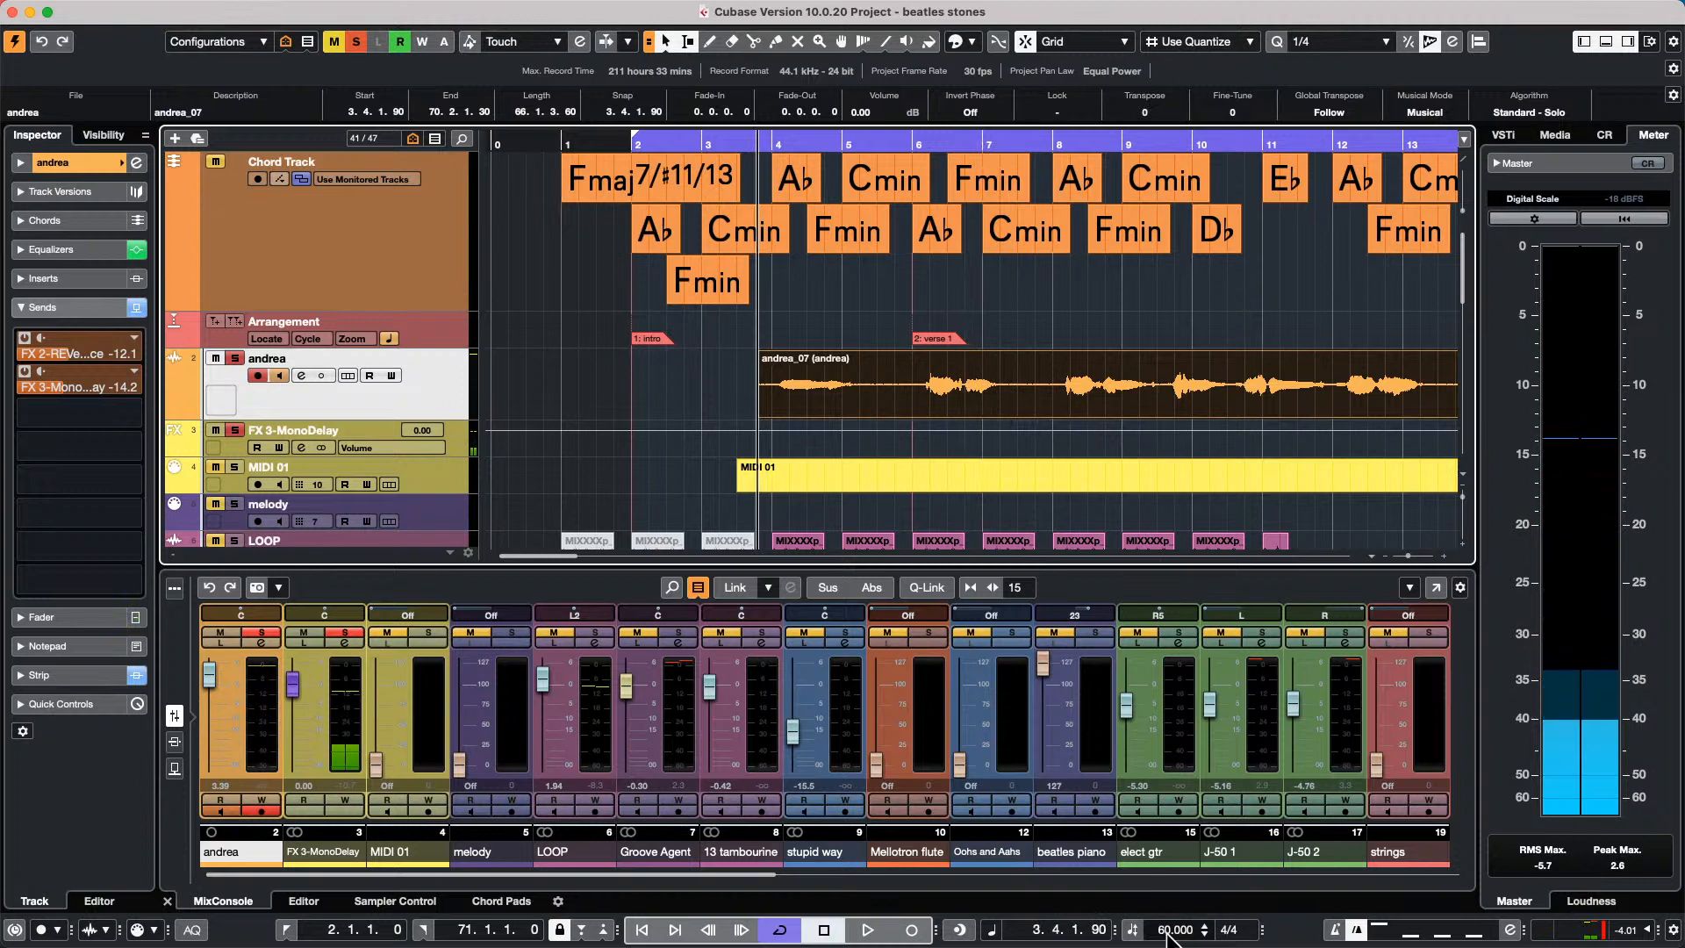
{"action": "double_click", "coordinate": [1171, 929]}
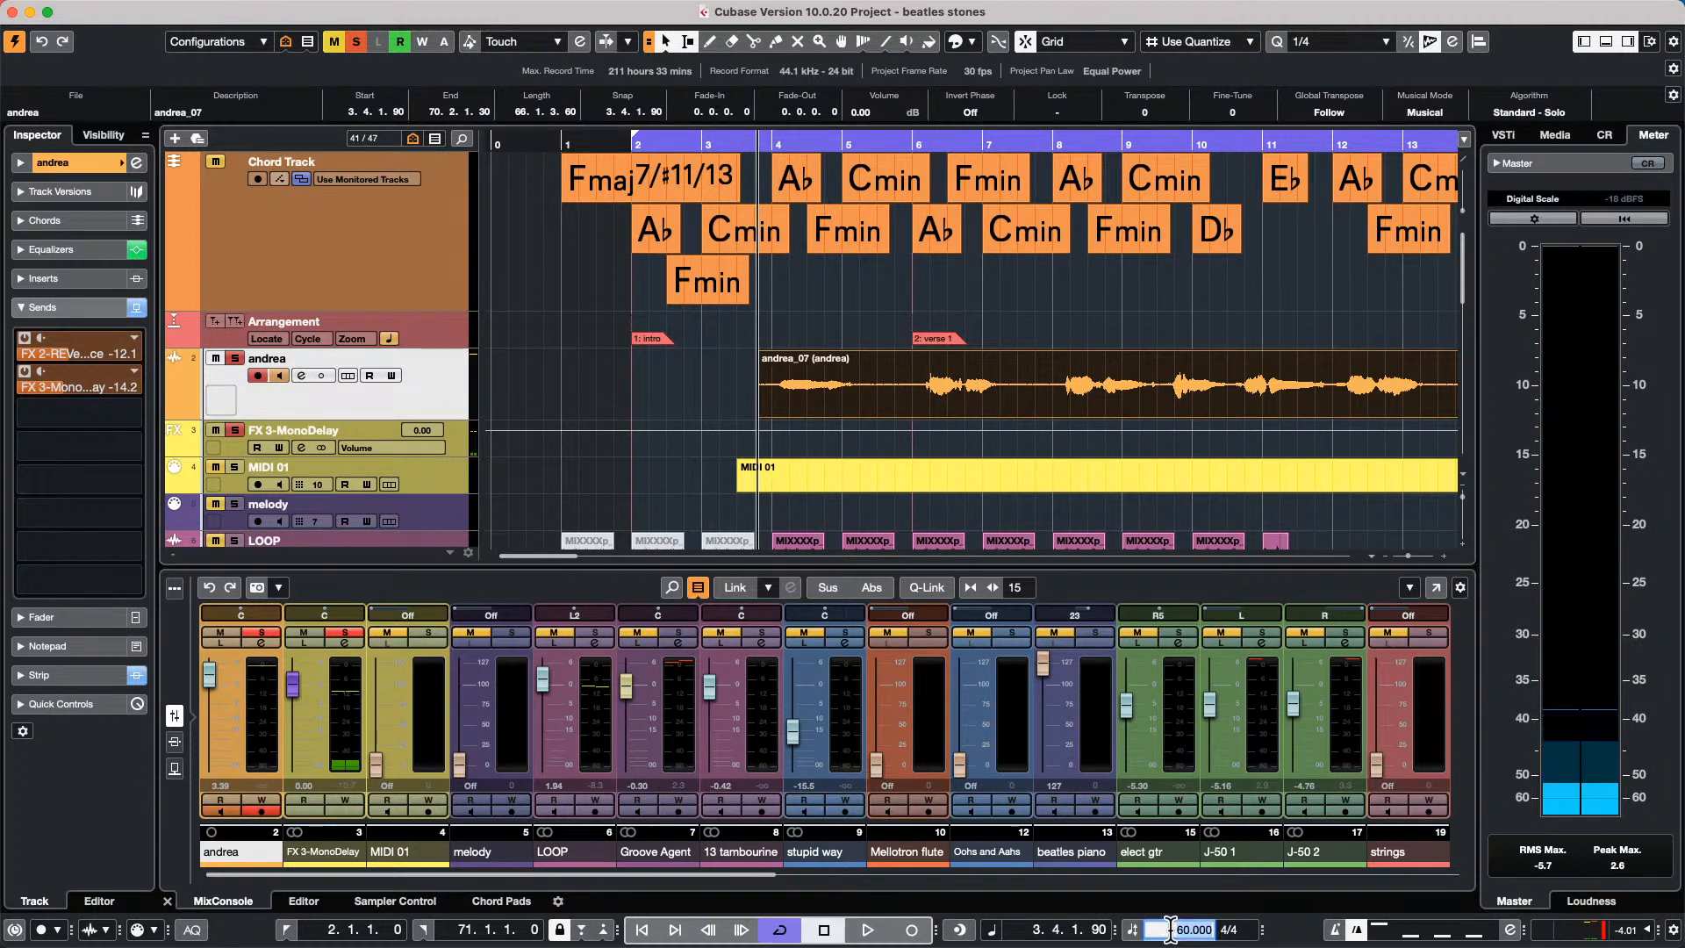
{"action": "type", "text": "80"}
{"action": "key", "text": "Return"}
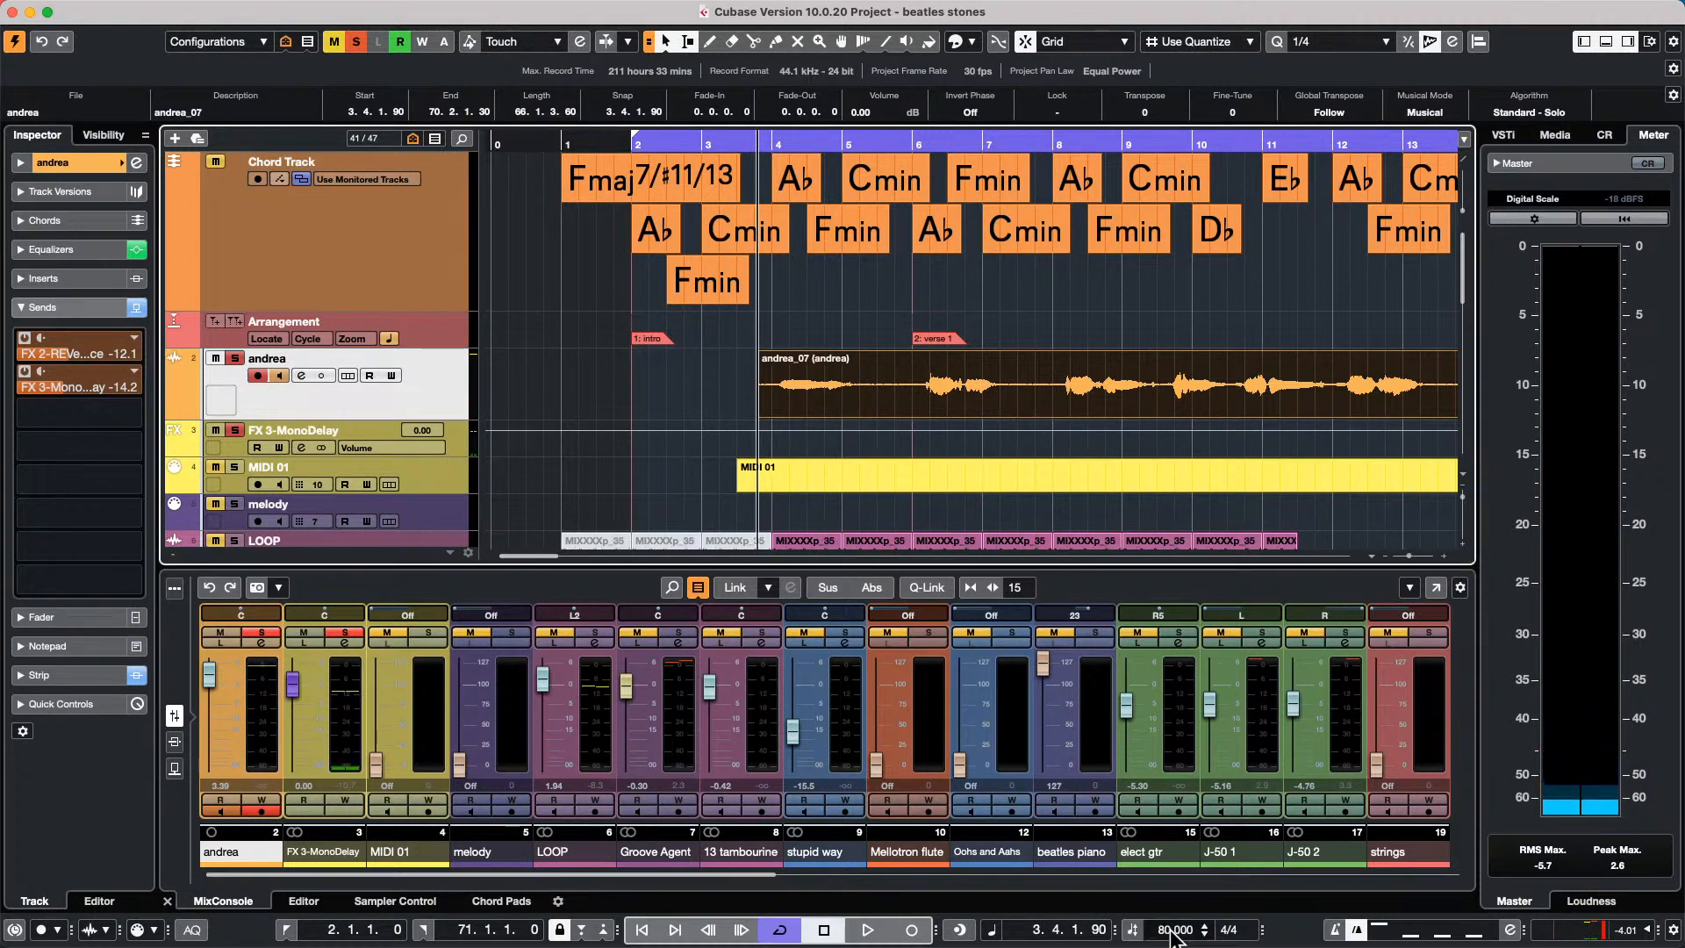
During playback, raise the andrea_07 event's Fine-Tune to 13 and Transpose to 1, return both to 0, and stop.
{"action": "key", "text": "space"}
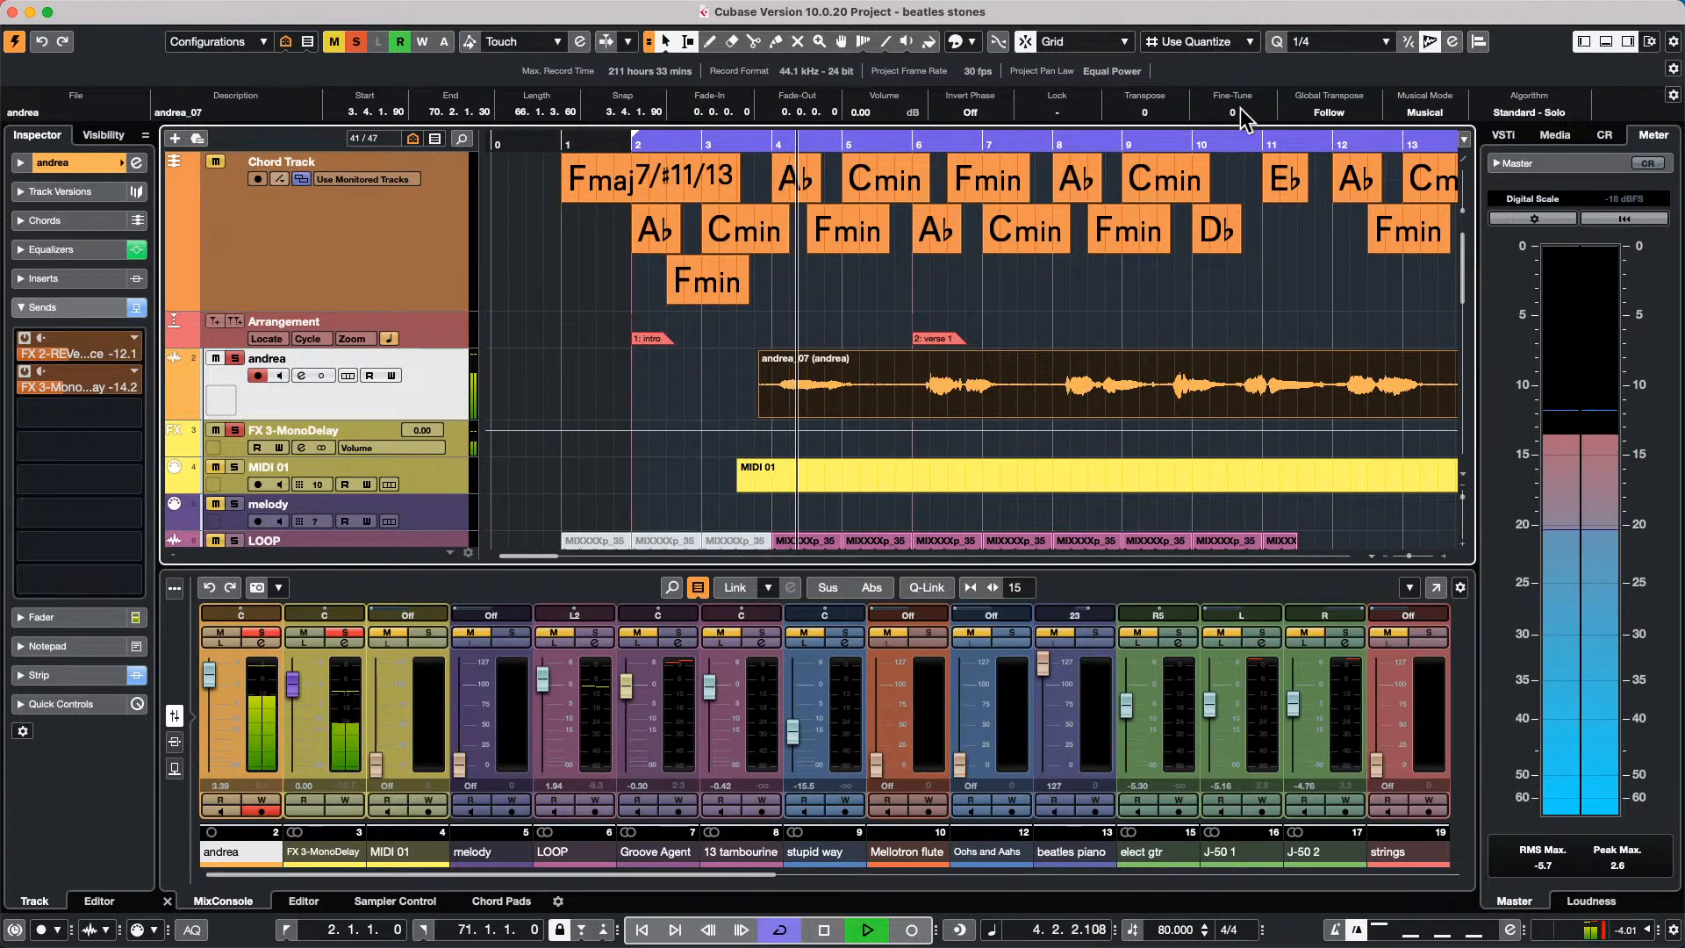
{"action": "scroll", "coordinate": [1239, 109], "scroll_direction": "up", "scroll_amount": 4}
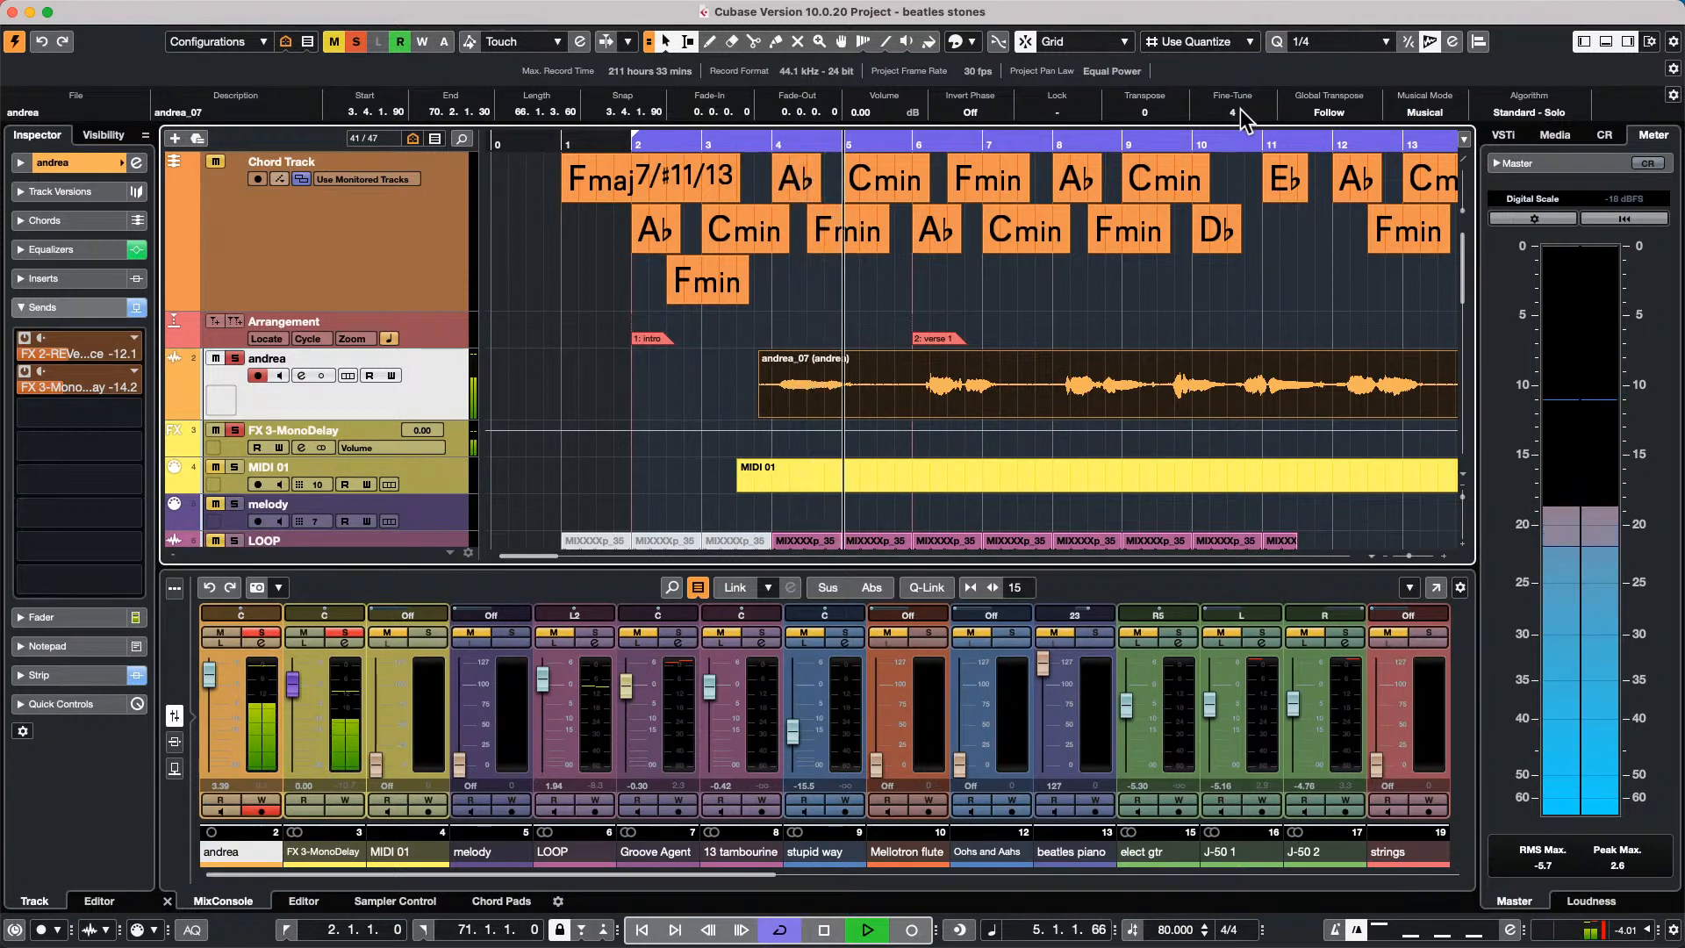
{"action": "scroll", "coordinate": [1240, 109], "scroll_direction": "up", "scroll_amount": 4}
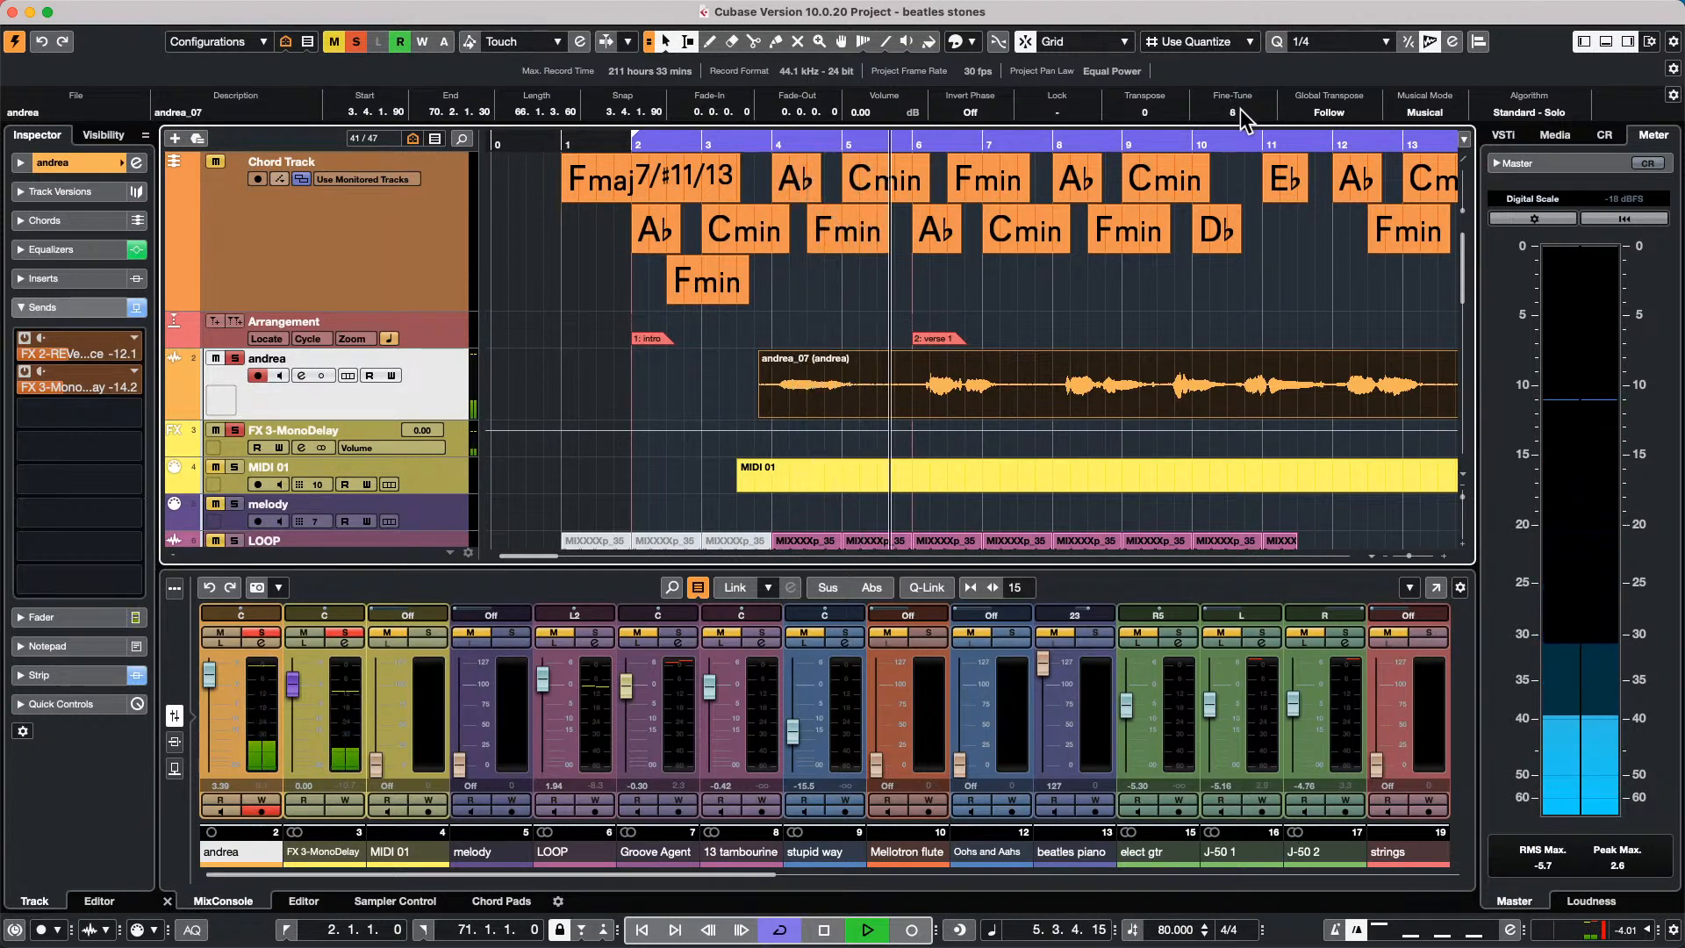
{"action": "scroll", "coordinate": [1240, 109], "scroll_direction": "up", "scroll_amount": 5}
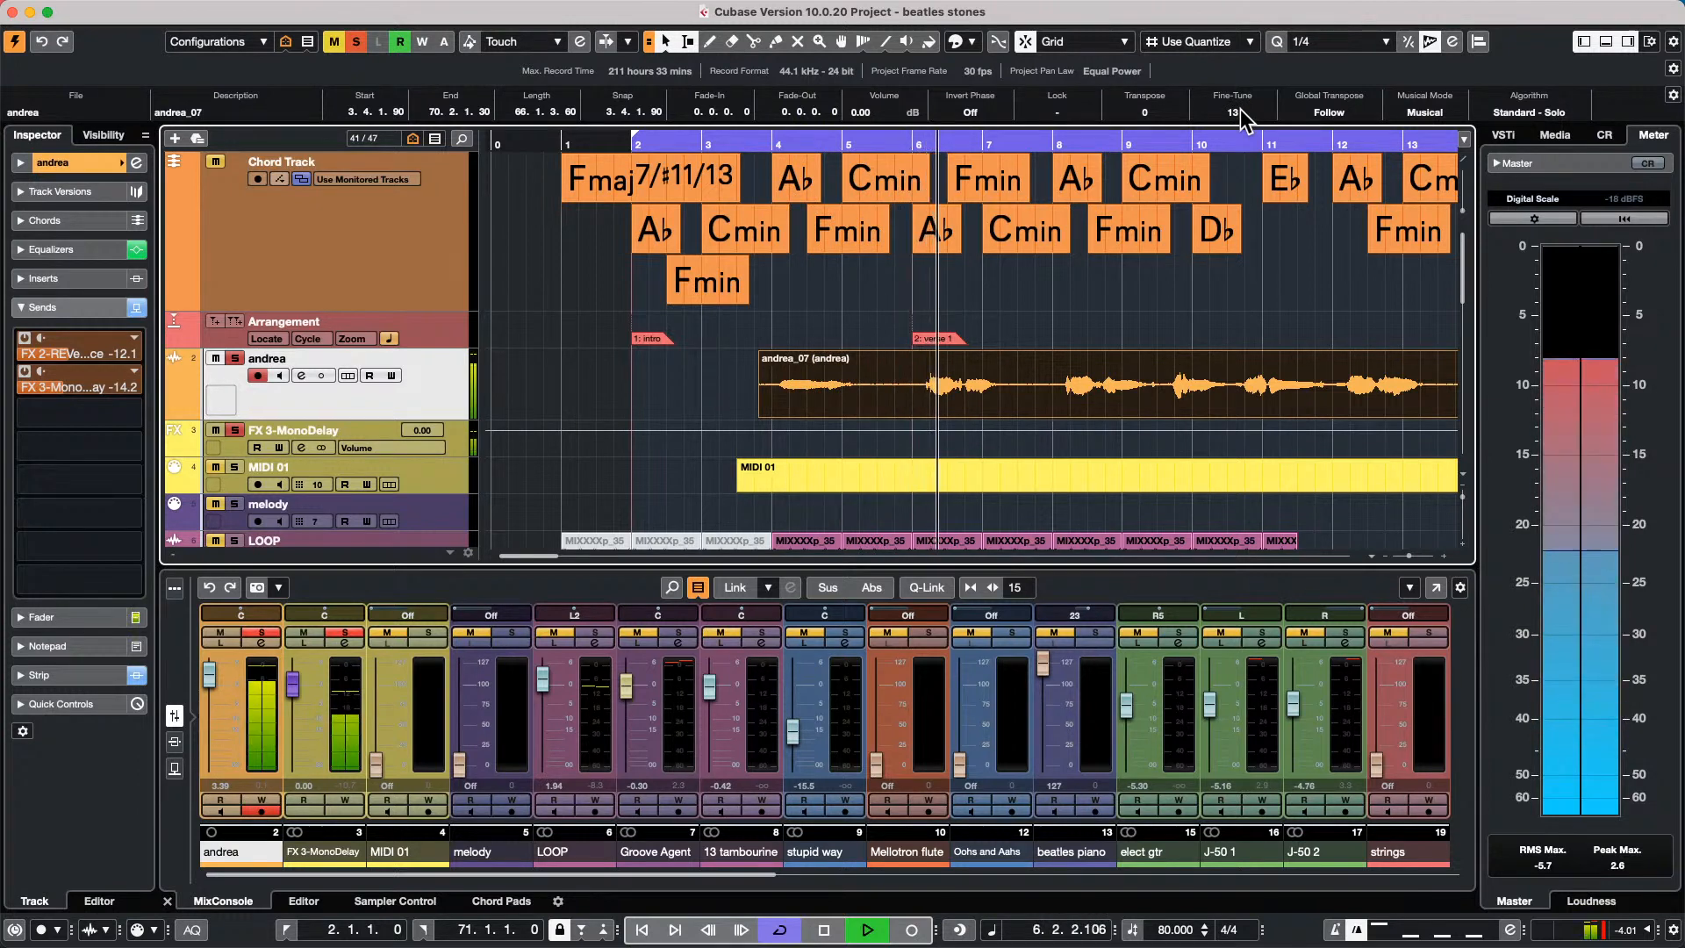
{"action": "scroll", "coordinate": [1175, 112], "scroll_direction": "up", "scroll_amount": 1}
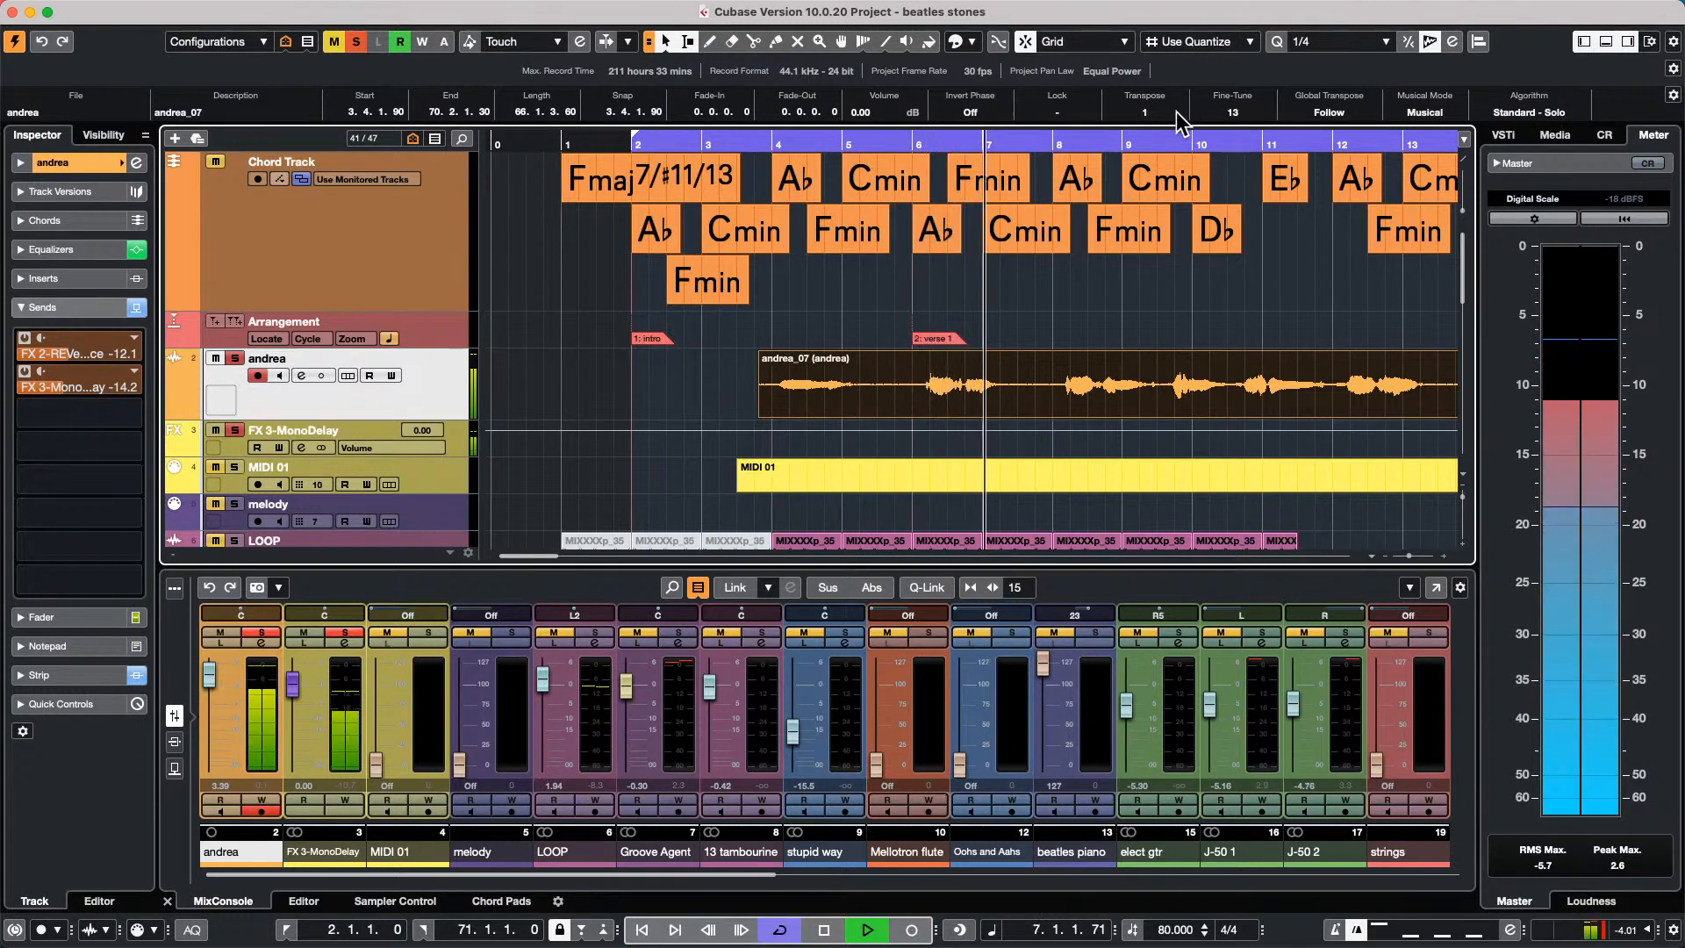
{"action": "scroll", "coordinate": [1175, 112], "scroll_direction": "down", "scroll_amount": 1}
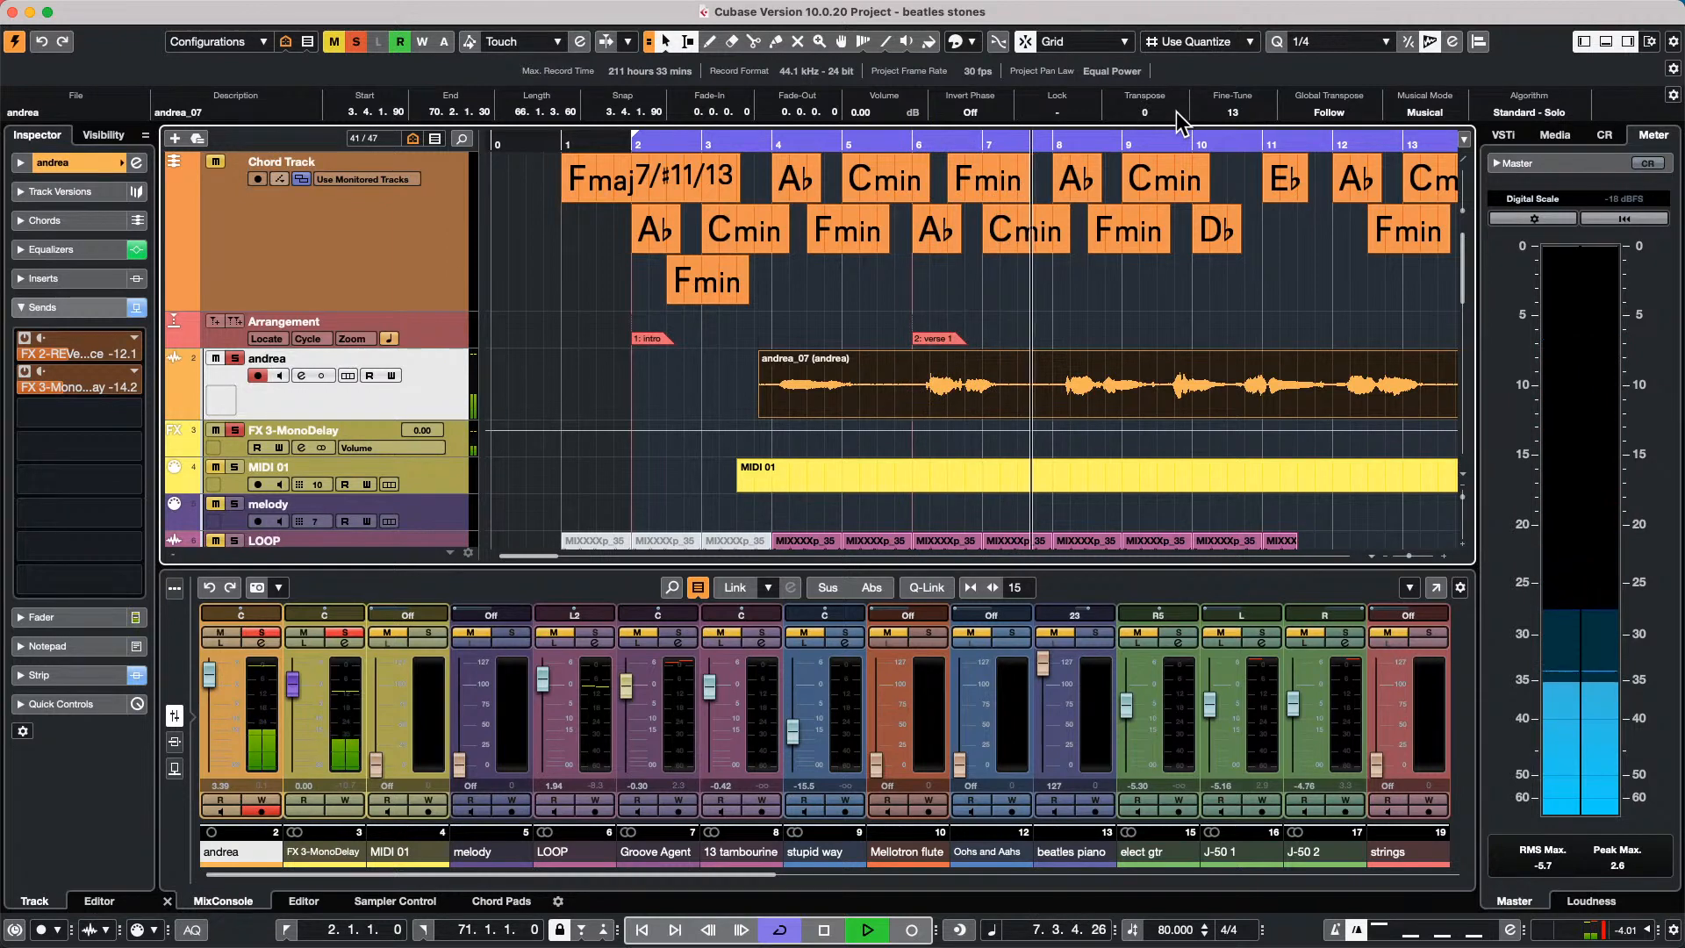
{"action": "scroll", "coordinate": [1229, 110], "scroll_direction": "down", "scroll_amount": 8}
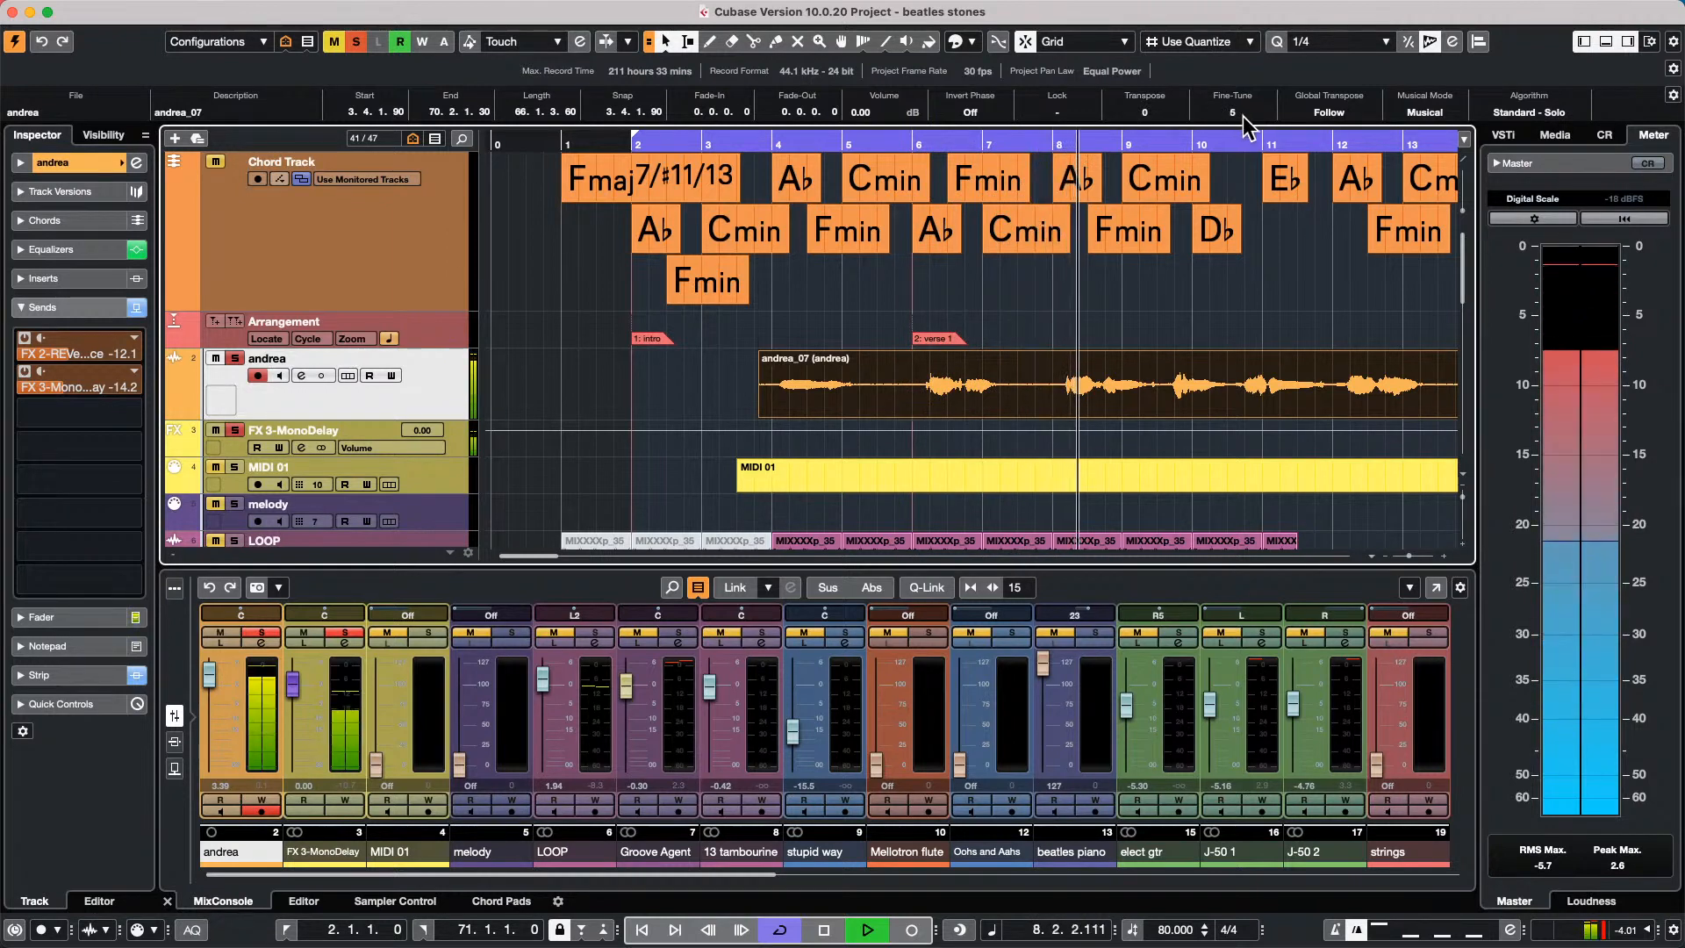
{"action": "scroll", "coordinate": [1242, 114], "scroll_direction": "down", "scroll_amount": 5}
{"action": "key", "text": "space"}
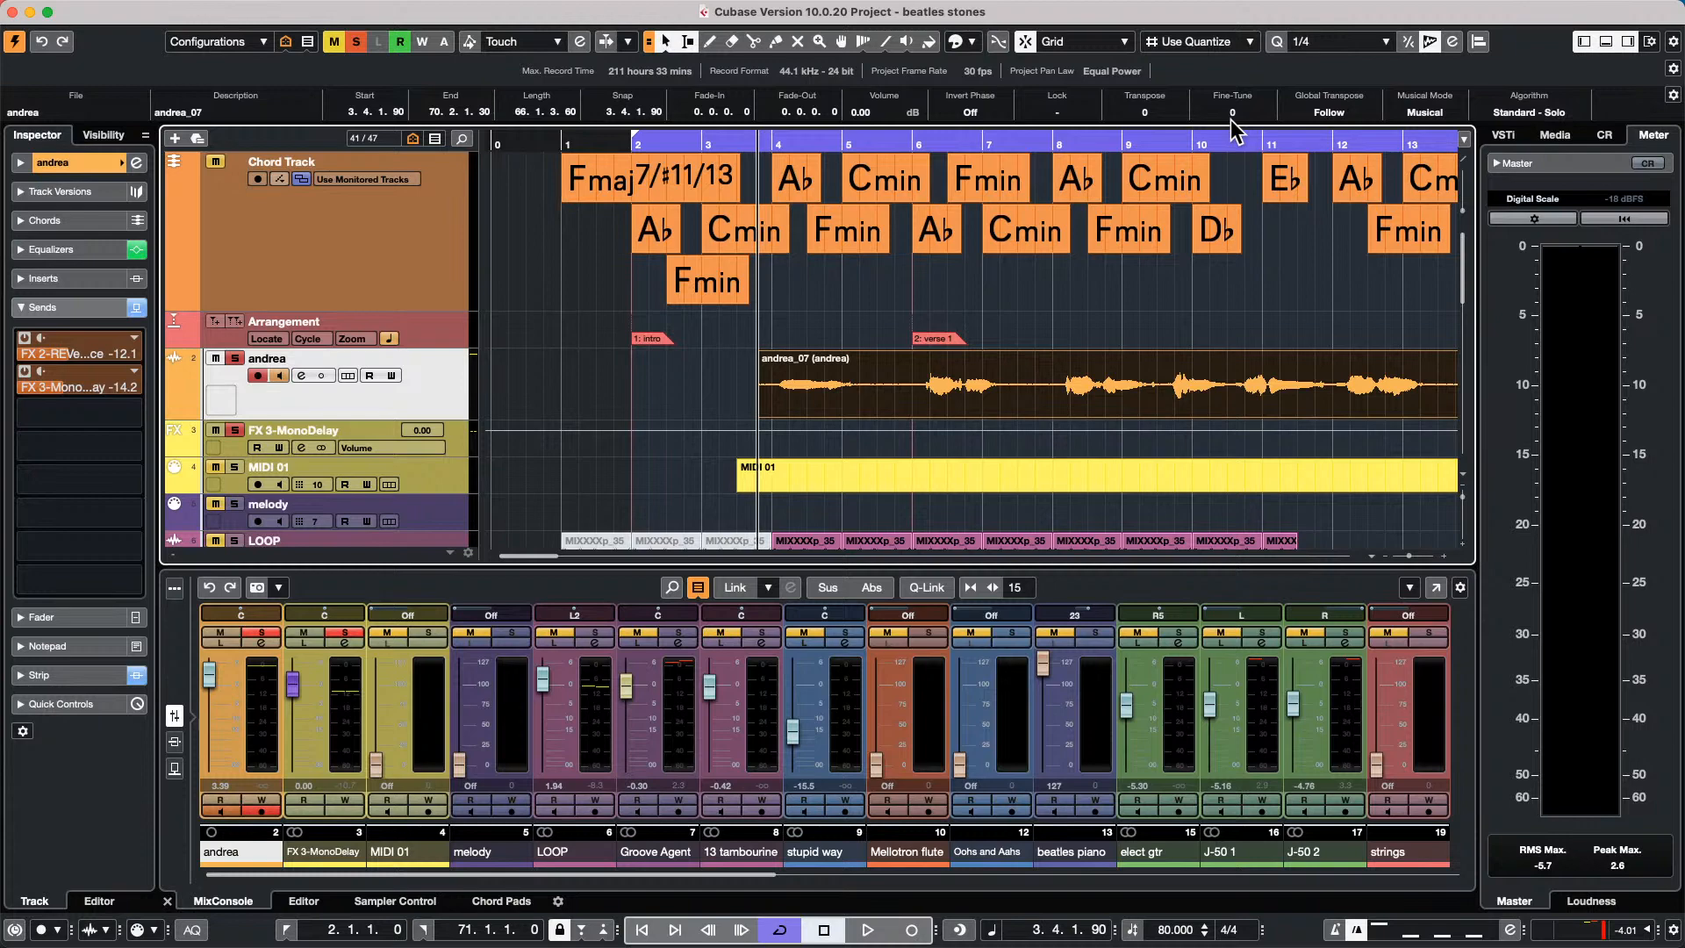
Create an empty project in the November 2 2021 folder inside Hangouts.
{"action": "mouse_move", "coordinate": [768, 3]}
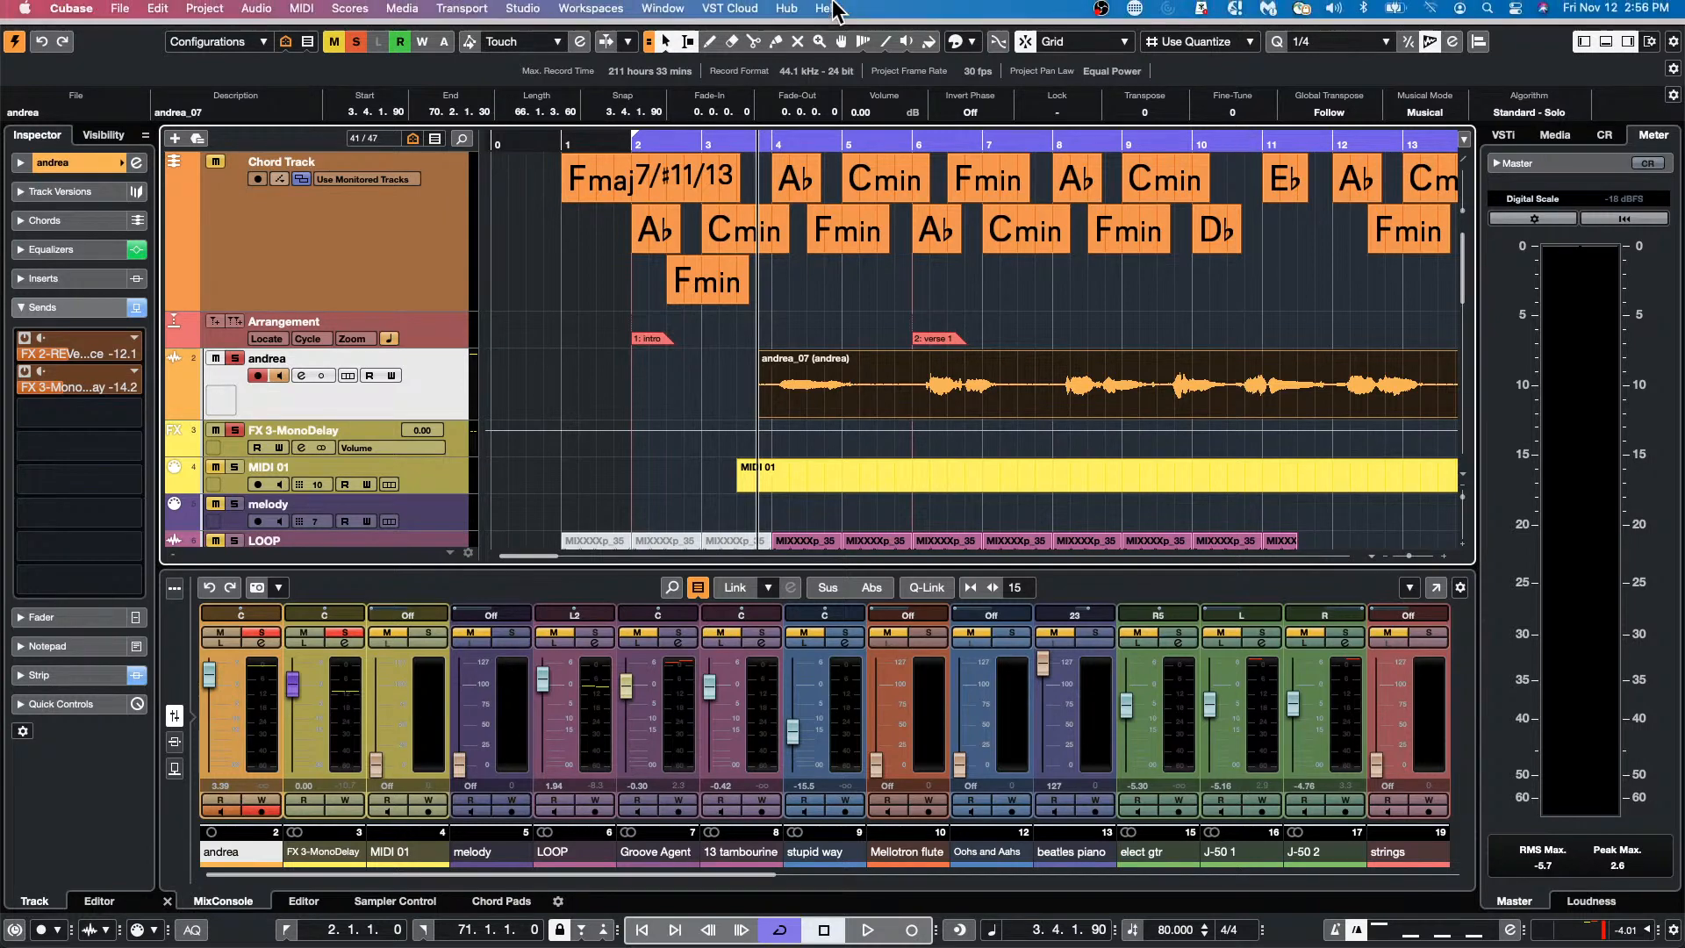
{"action": "left_click", "coordinate": [119, 11]}
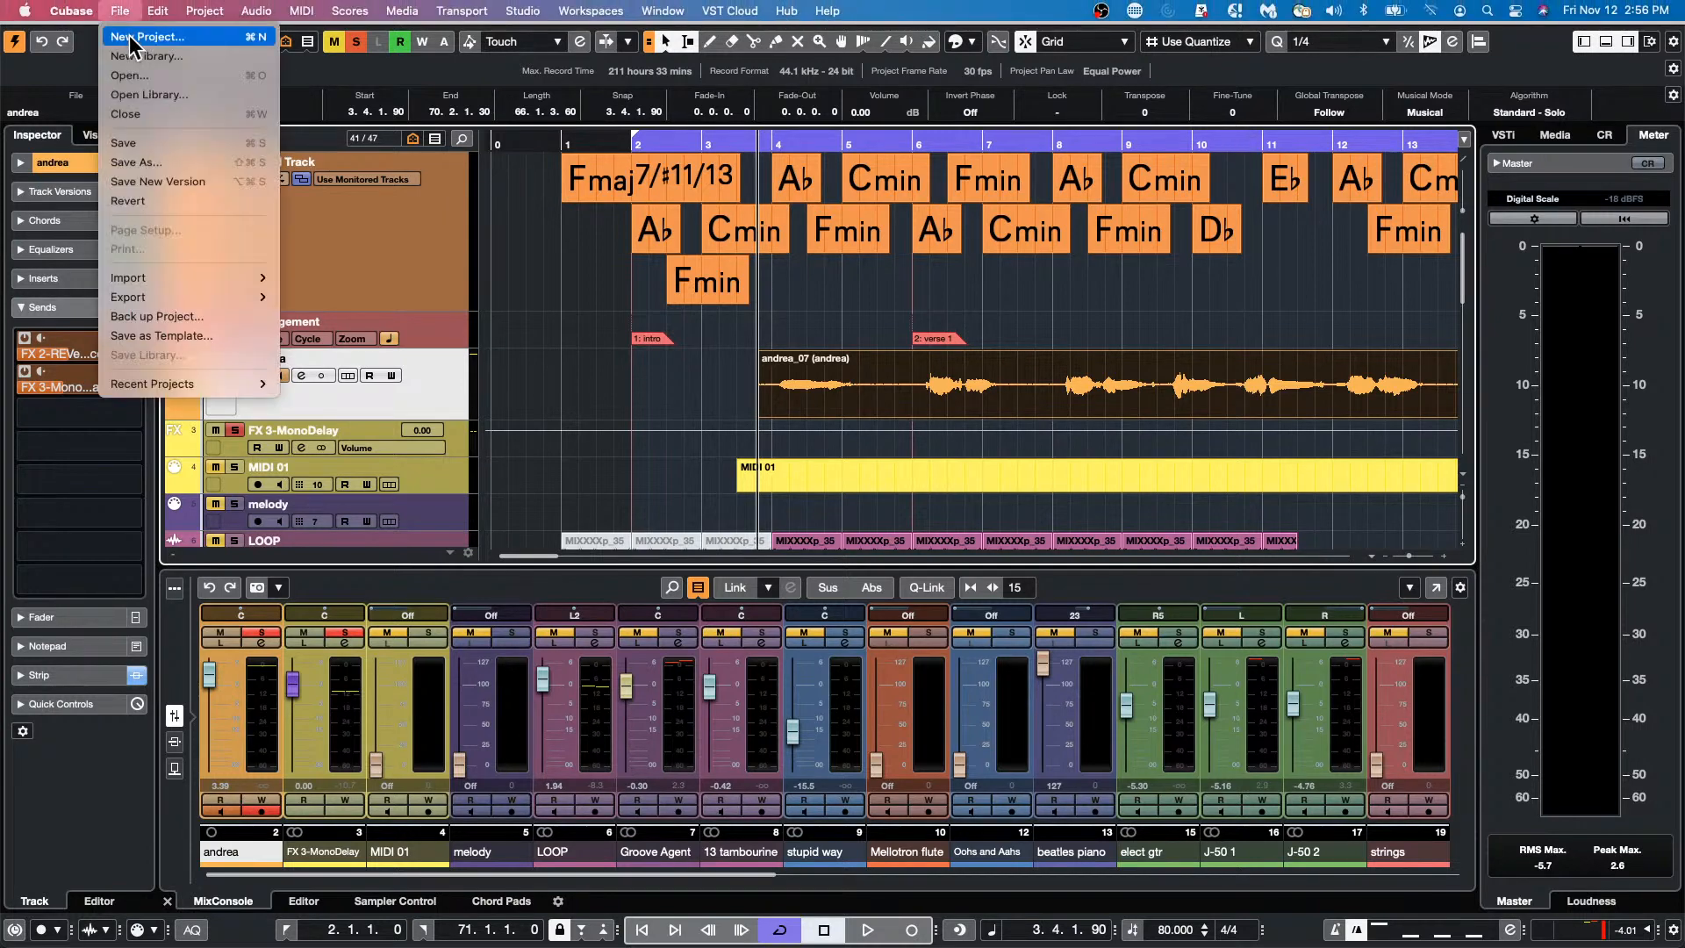
{"action": "left_click", "coordinate": [186, 39]}
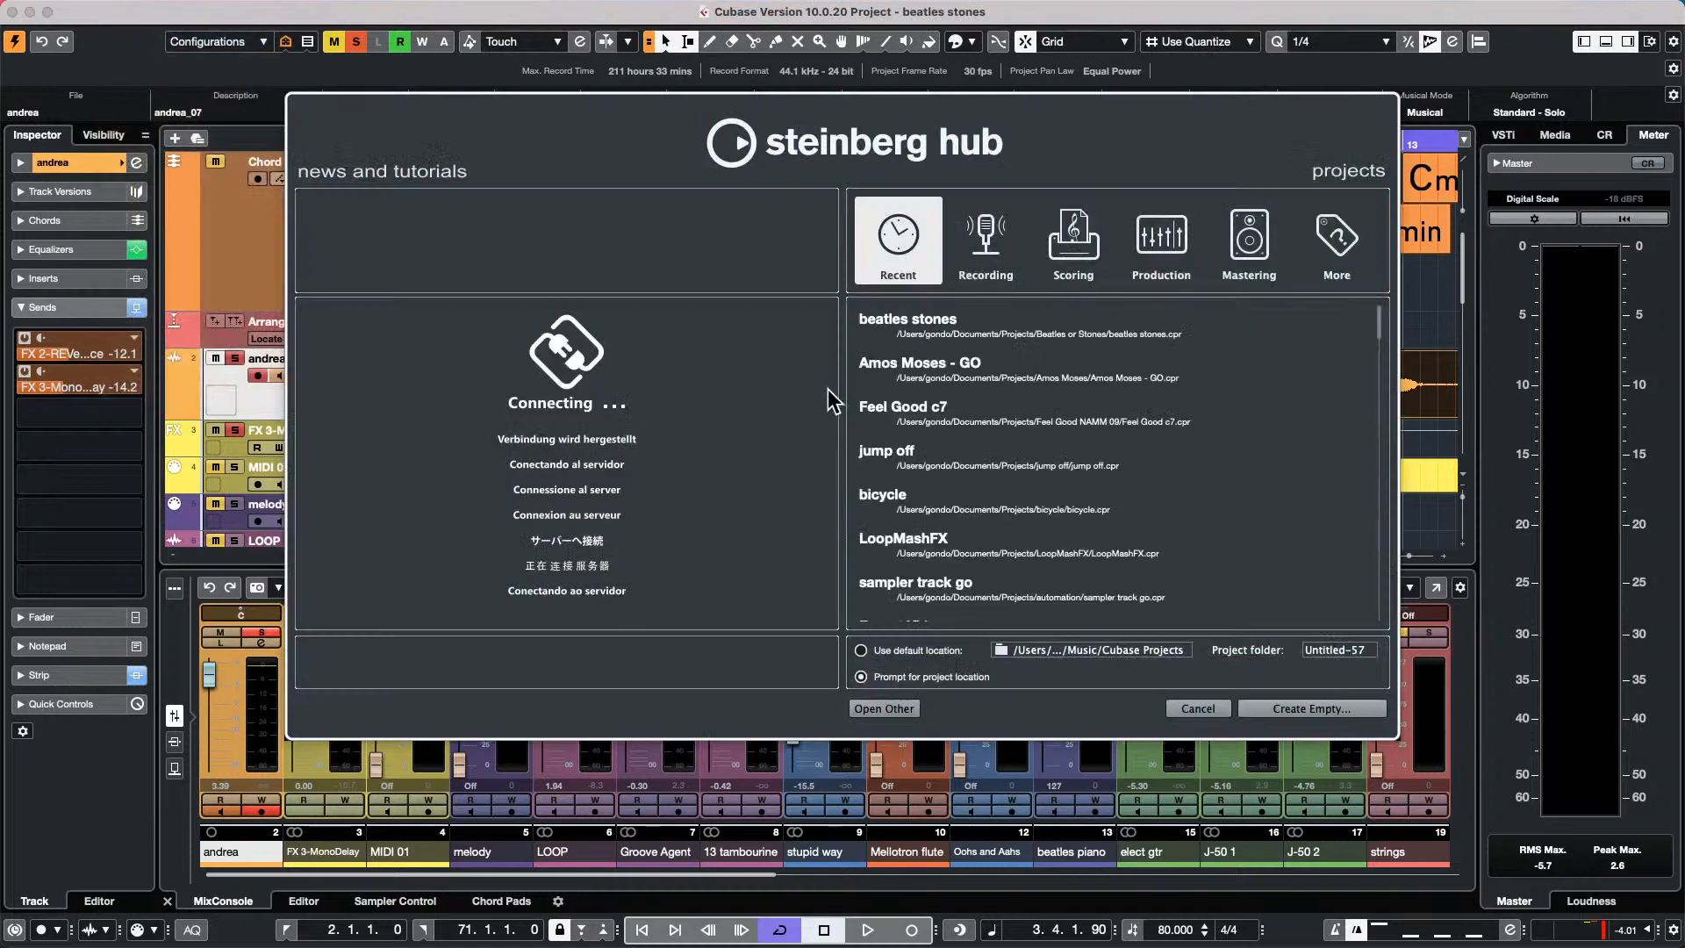
{"action": "left_click", "coordinate": [1313, 711]}
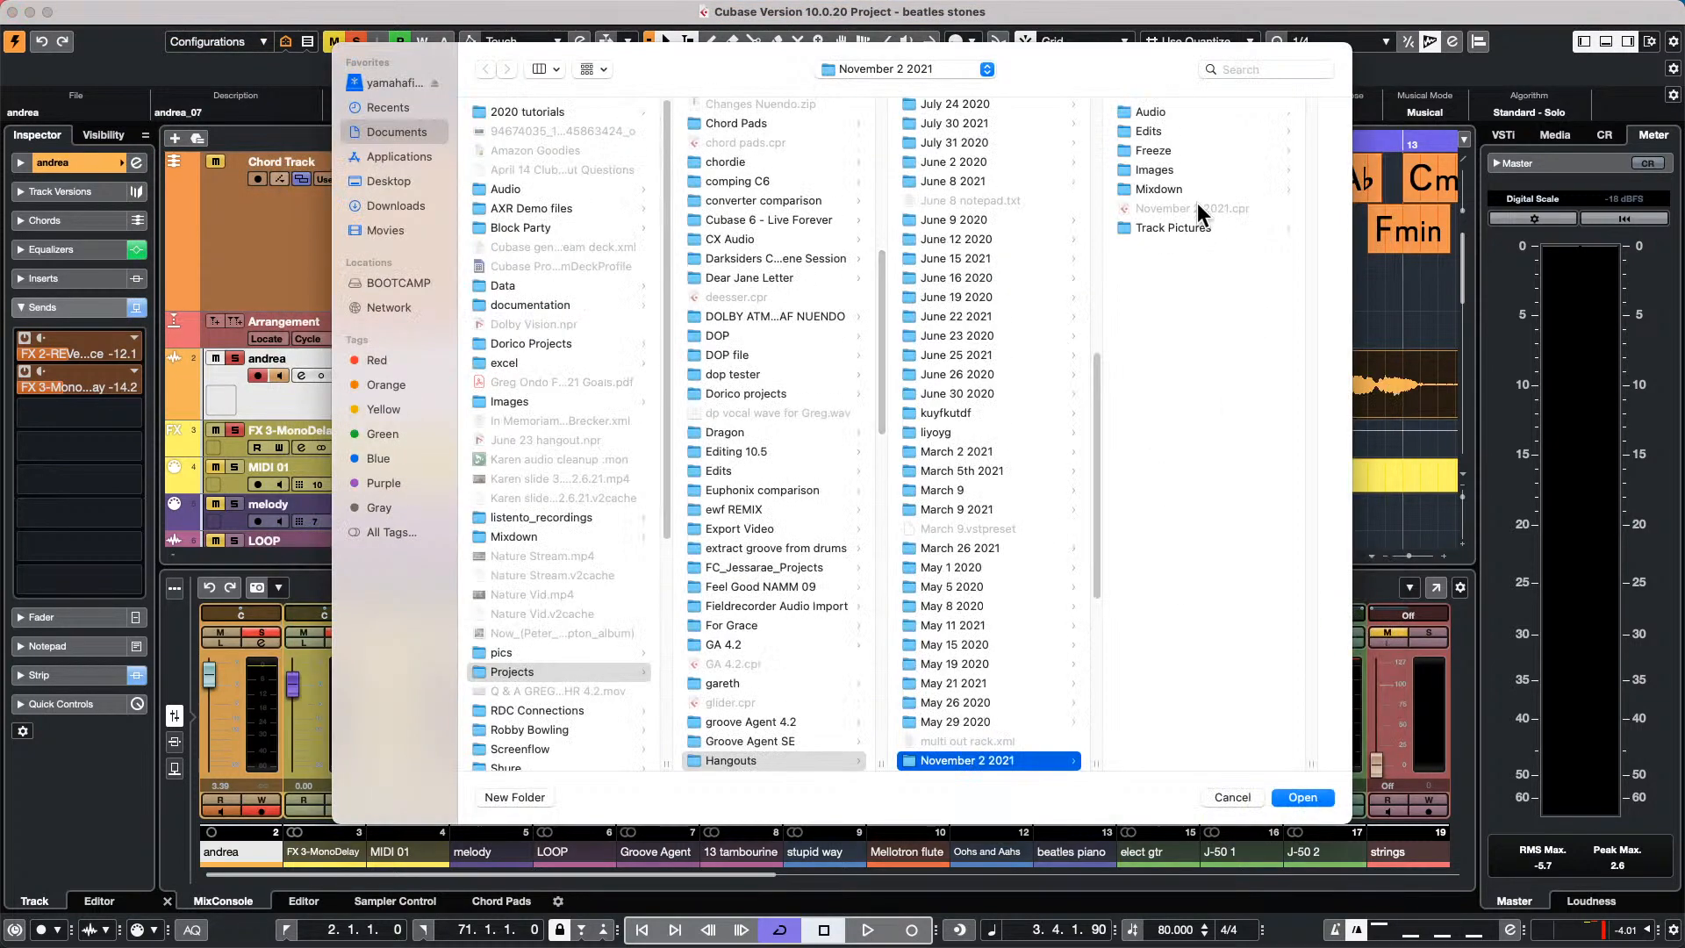
{"action": "left_click", "coordinate": [1302, 797]}
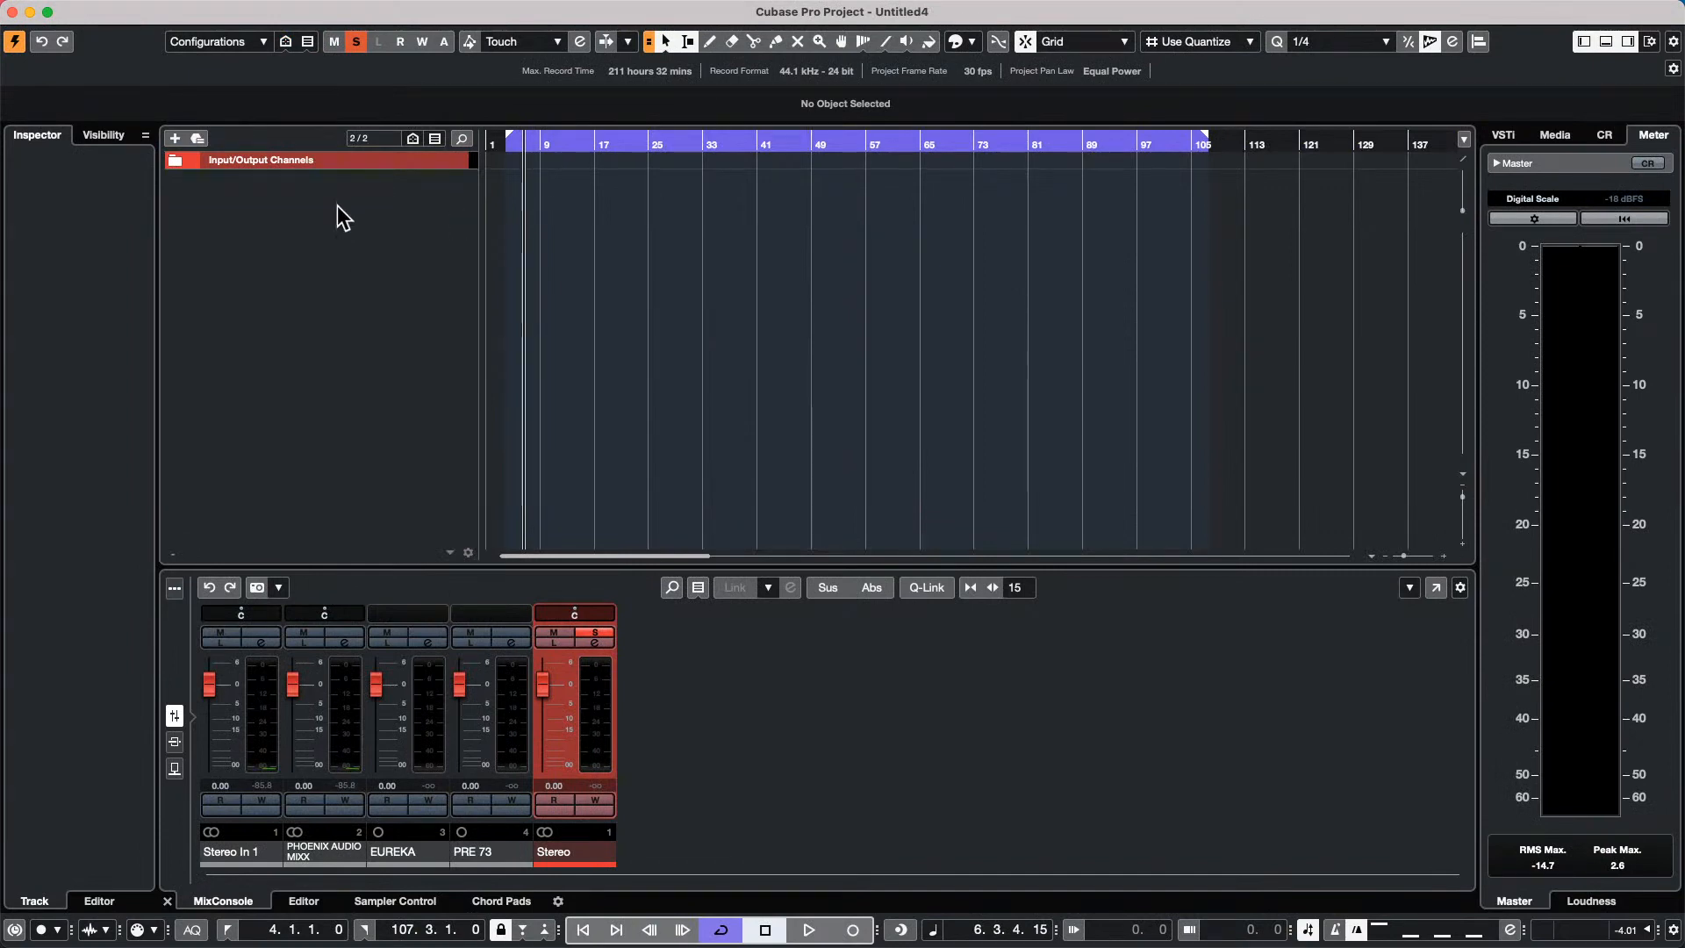
Add one instrument track using HALion Sonic SE with stereo audio outputs.
{"action": "right_click", "coordinate": [338, 206]}
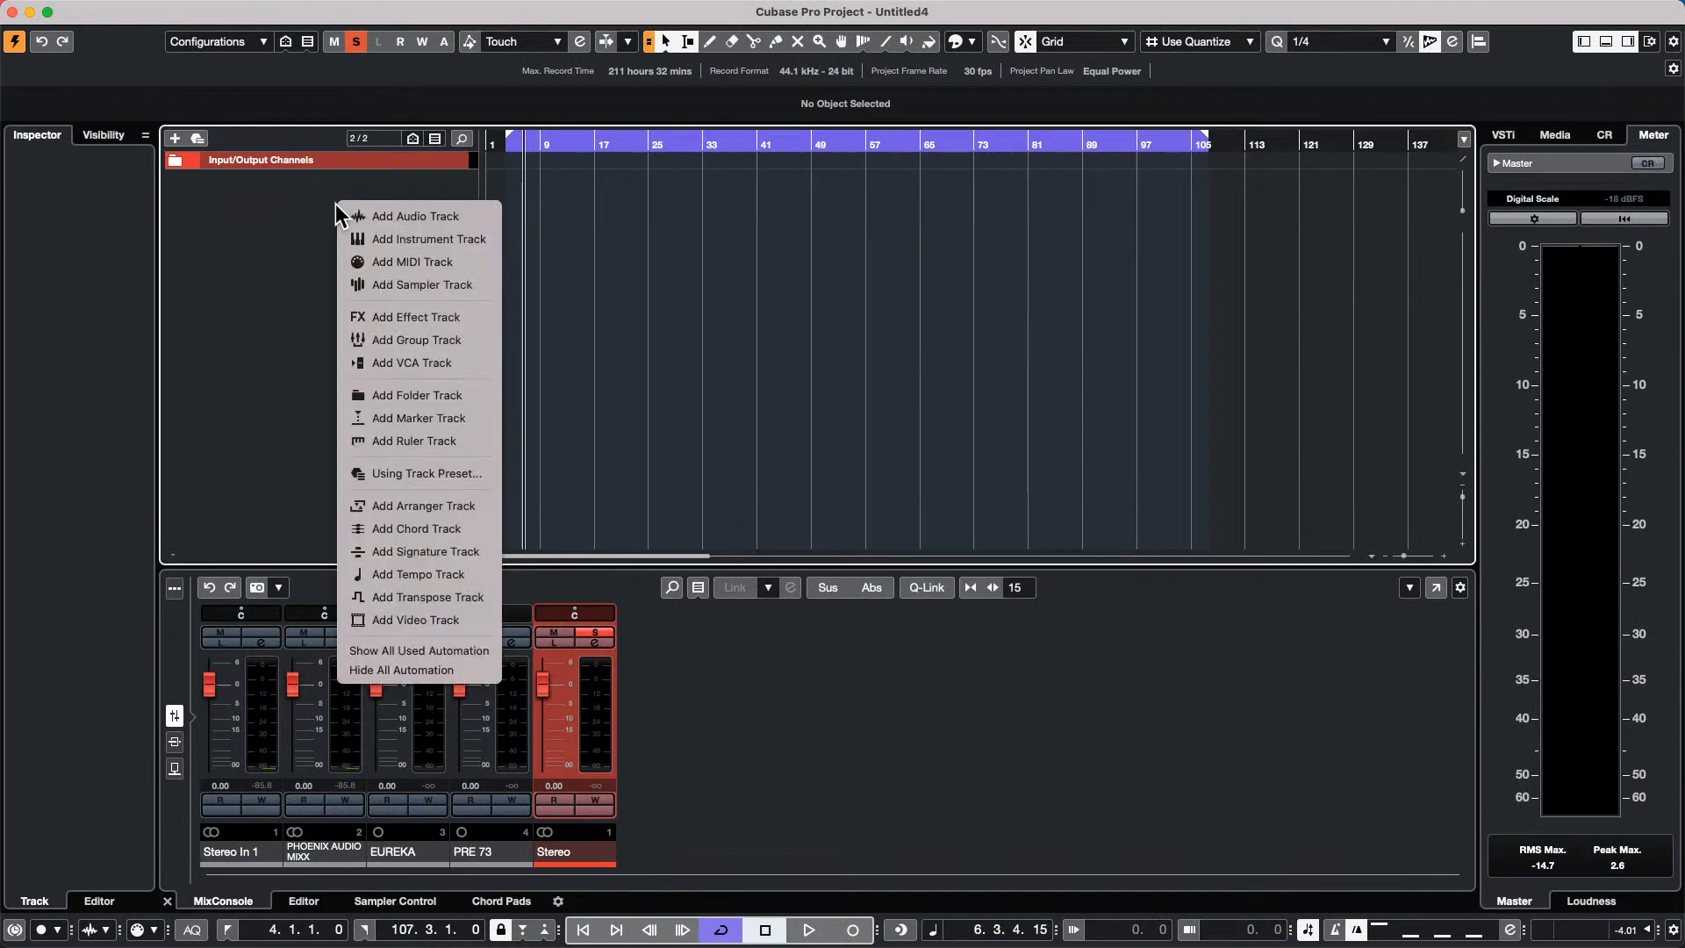
{"action": "left_click", "coordinate": [469, 239]}
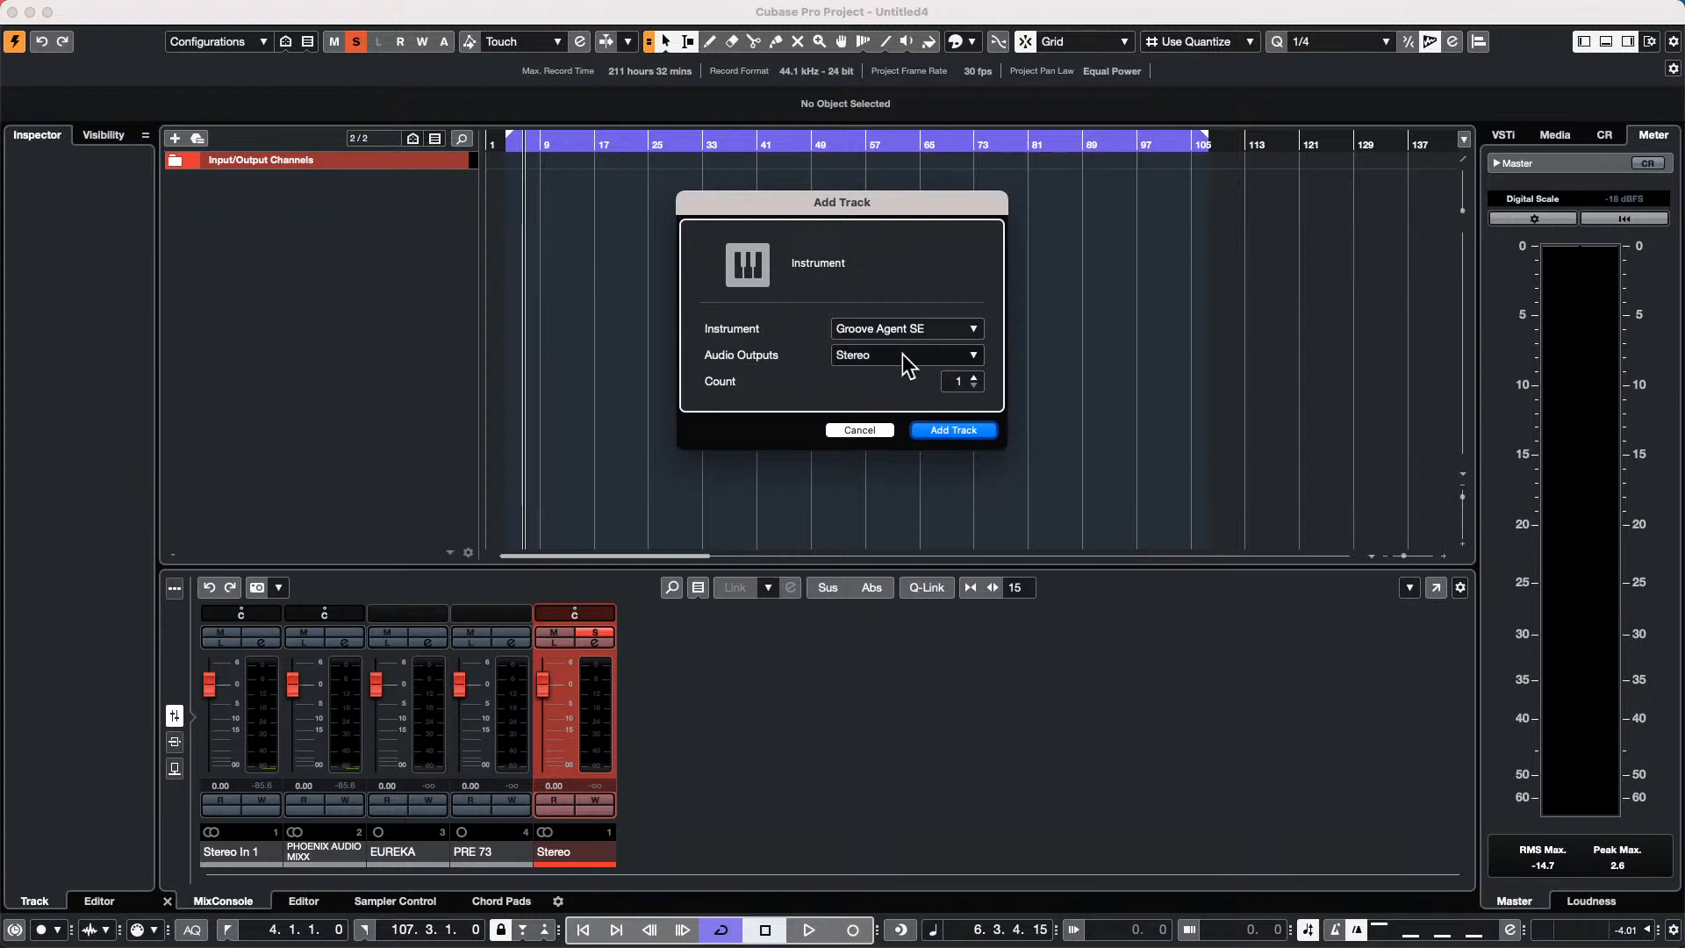
{"action": "left_click", "coordinate": [917, 332]}
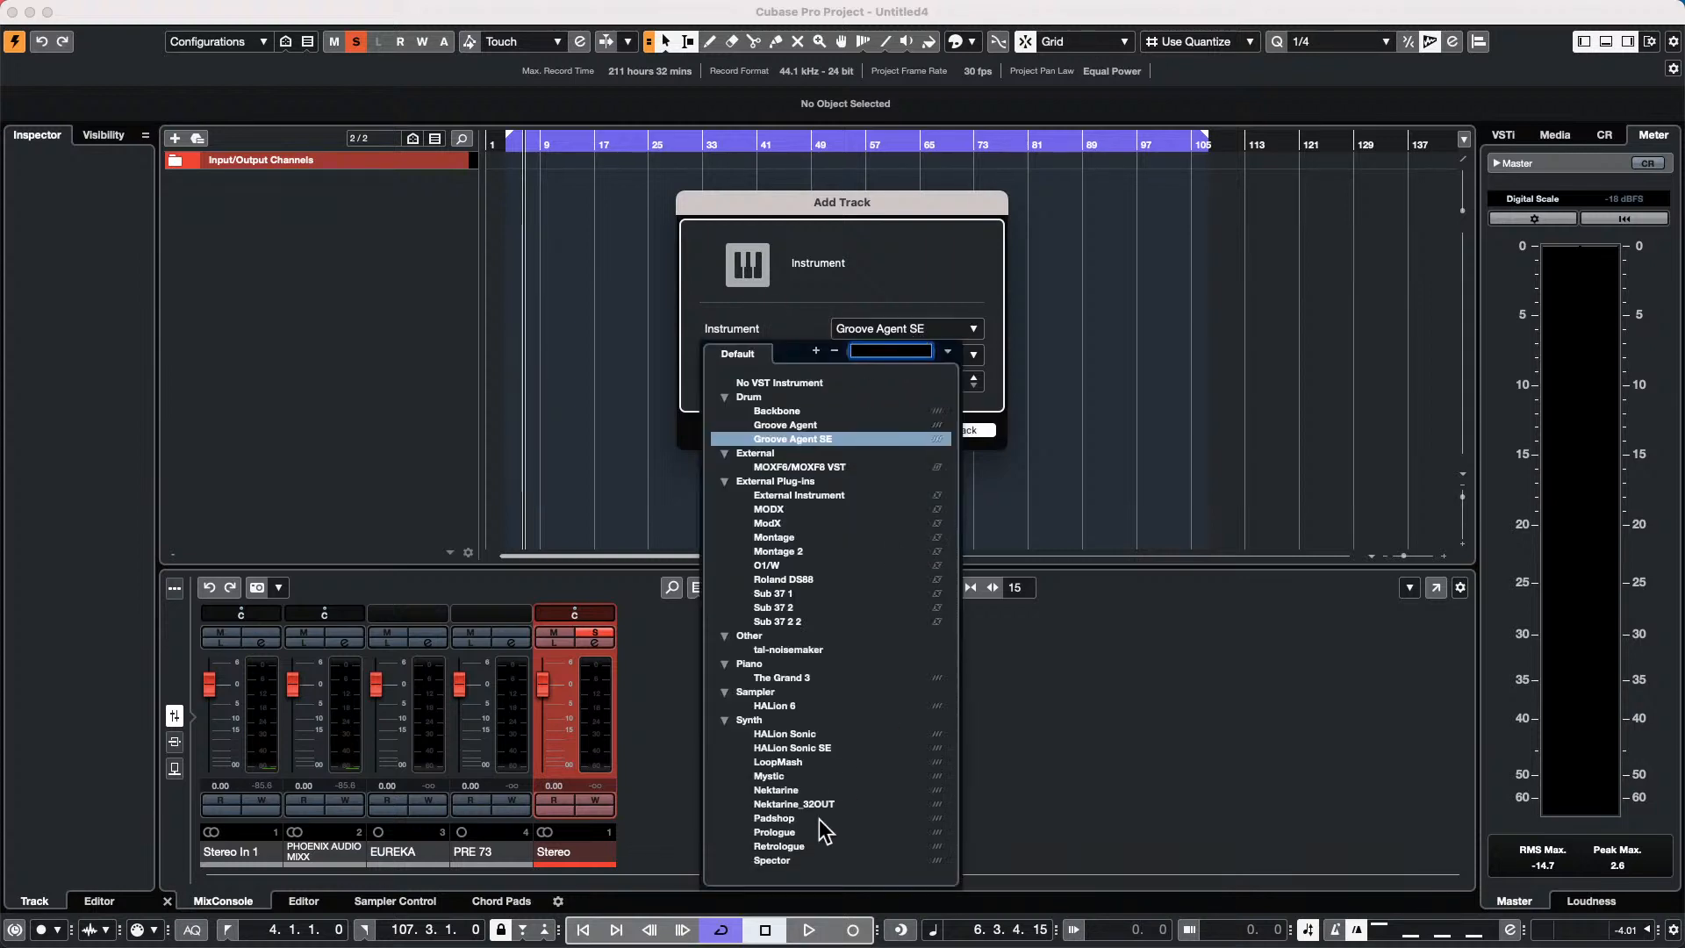
{"action": "left_click", "coordinate": [836, 748]}
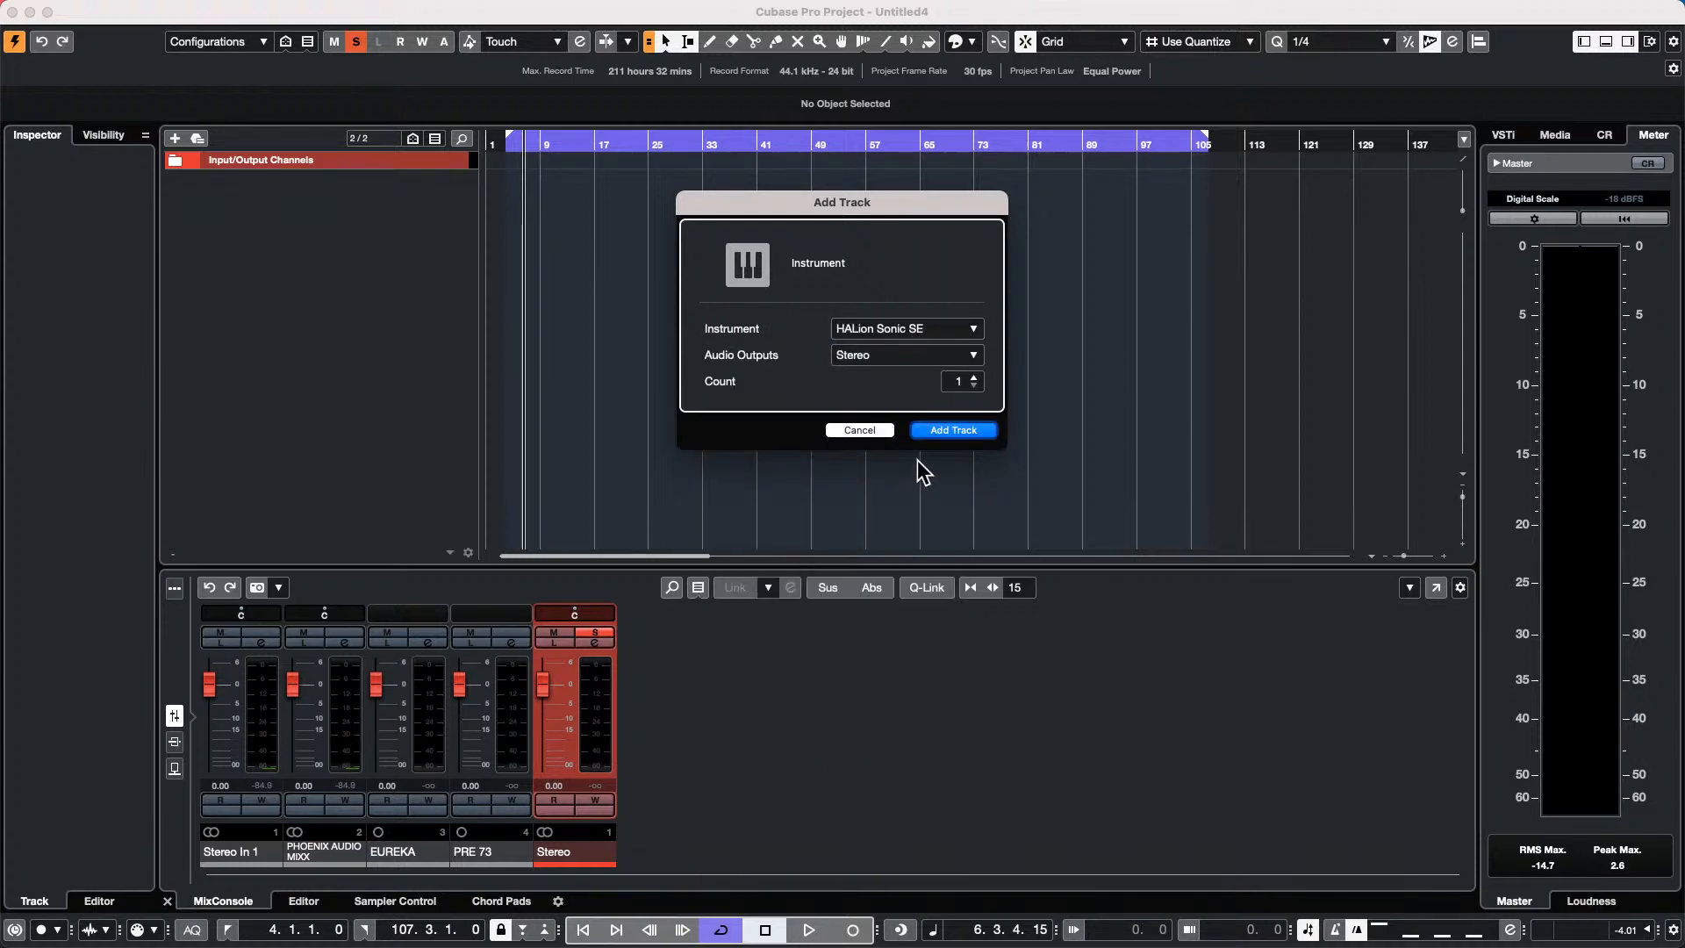
{"action": "left_click", "coordinate": [959, 431]}
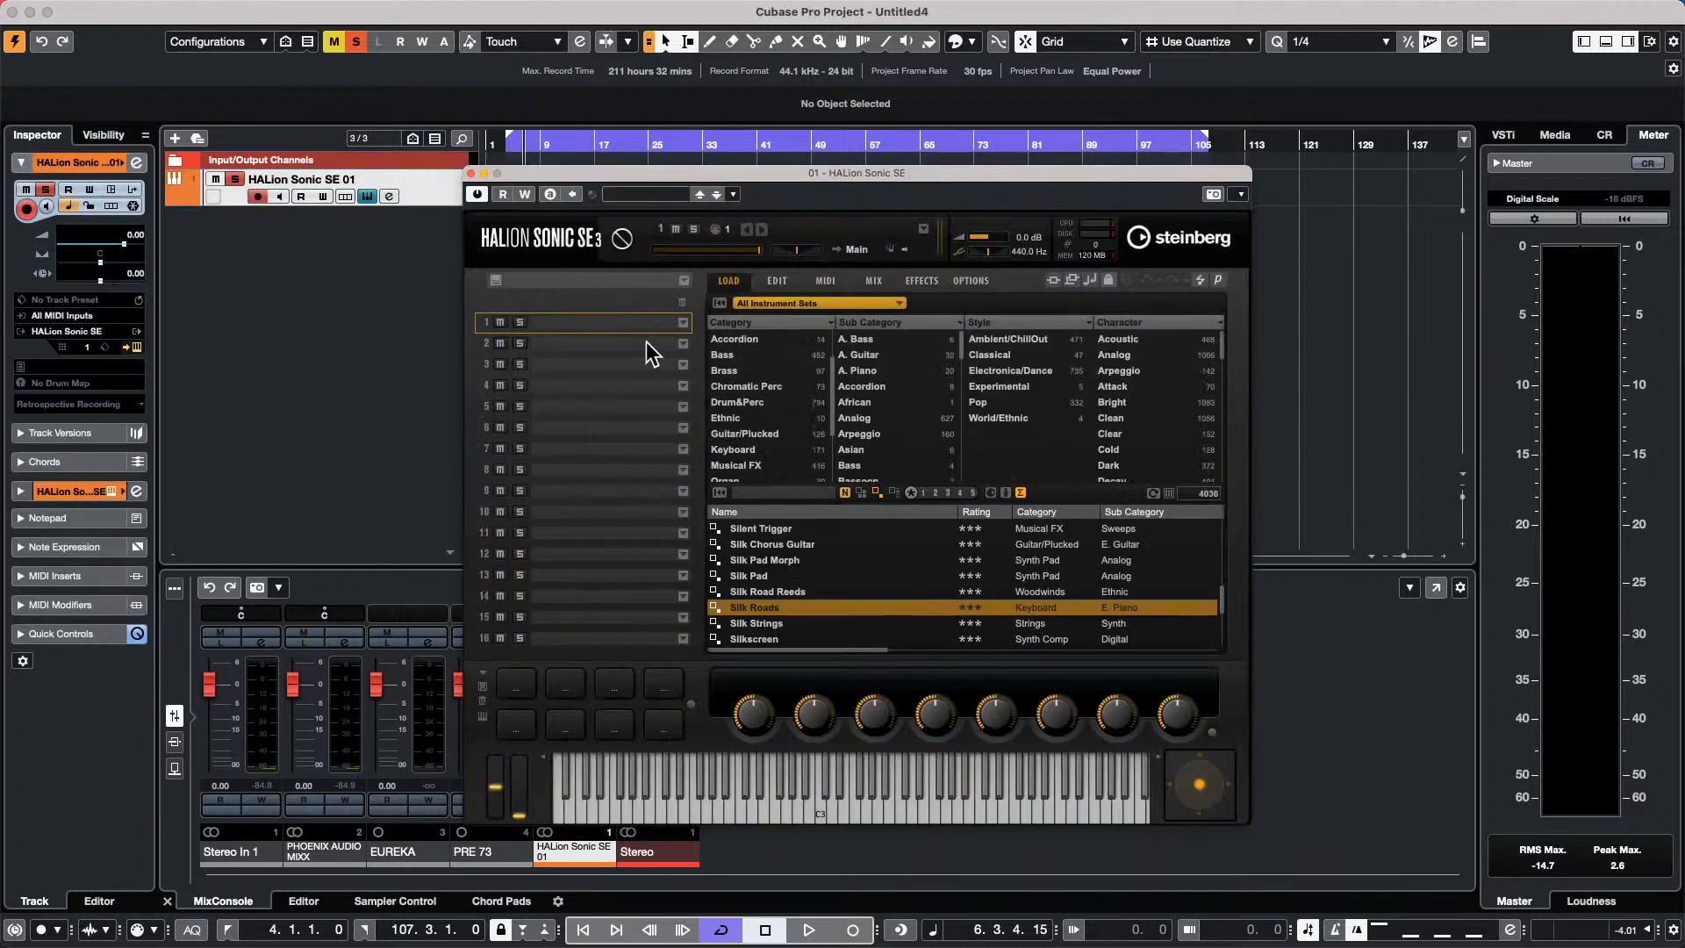
Load the Synth Lead program StepMod SQ01 into HALion Sonic SE slot 1 and close the program browser.
{"action": "left_click", "coordinate": [683, 324]}
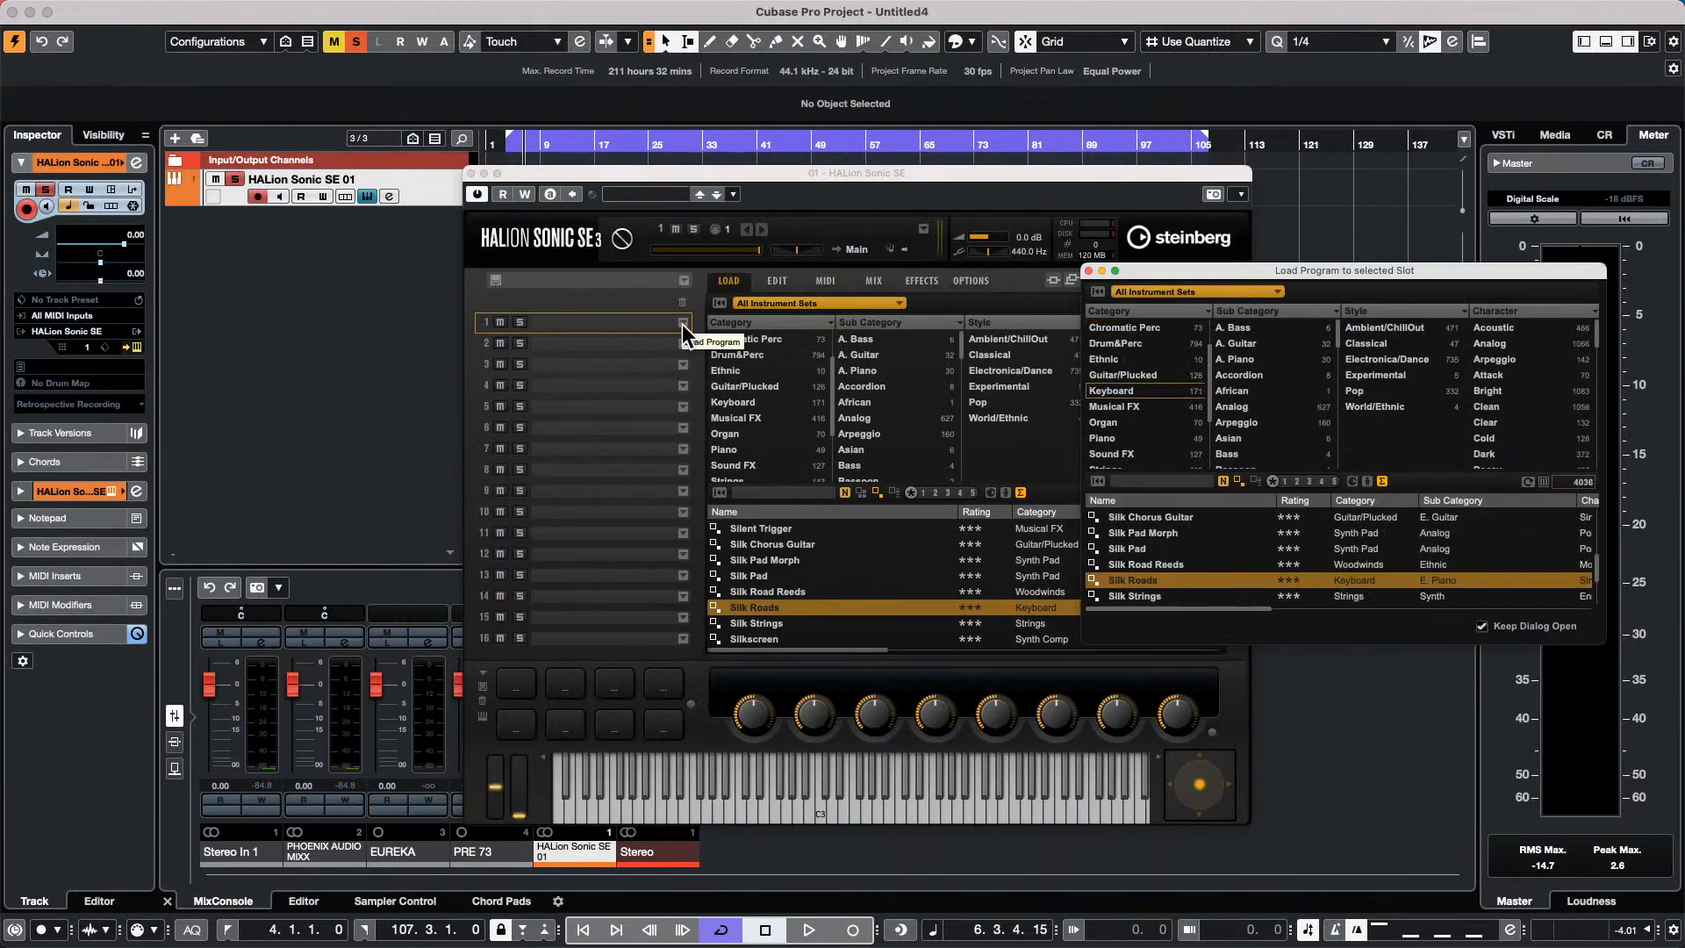
{"action": "scroll", "coordinate": [1143, 406], "scroll_direction": "down", "scroll_amount": 3}
{"action": "left_click", "coordinate": [1160, 414]}
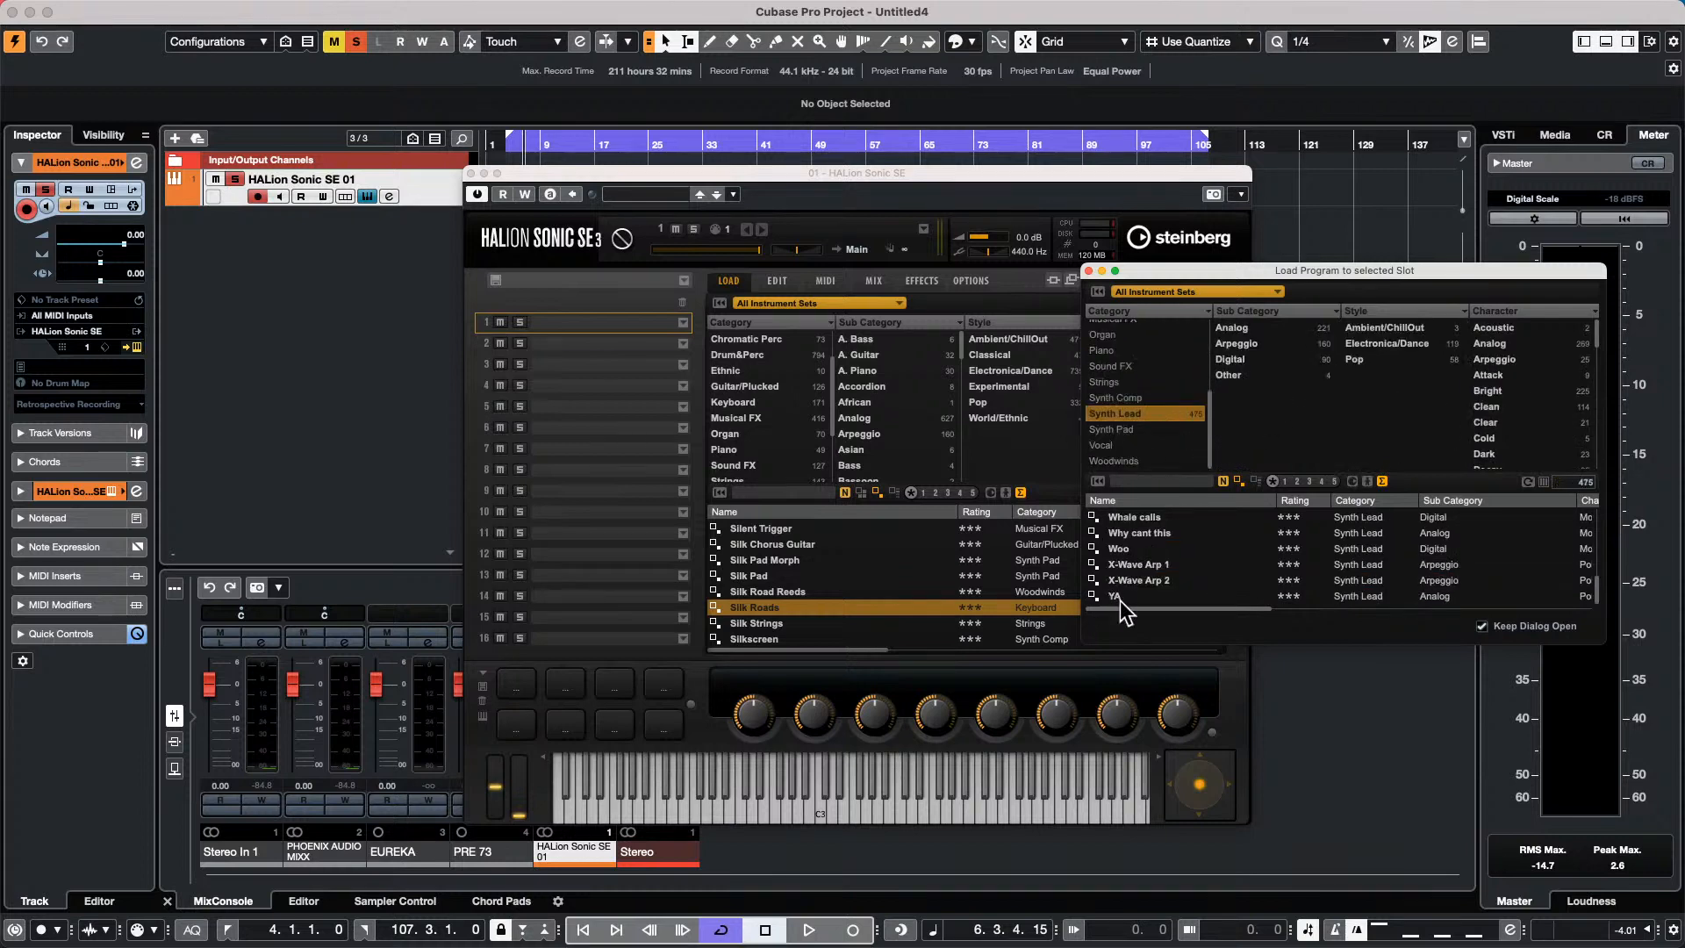
{"action": "scroll", "coordinate": [1197, 545], "scroll_direction": "up", "scroll_amount": 10}
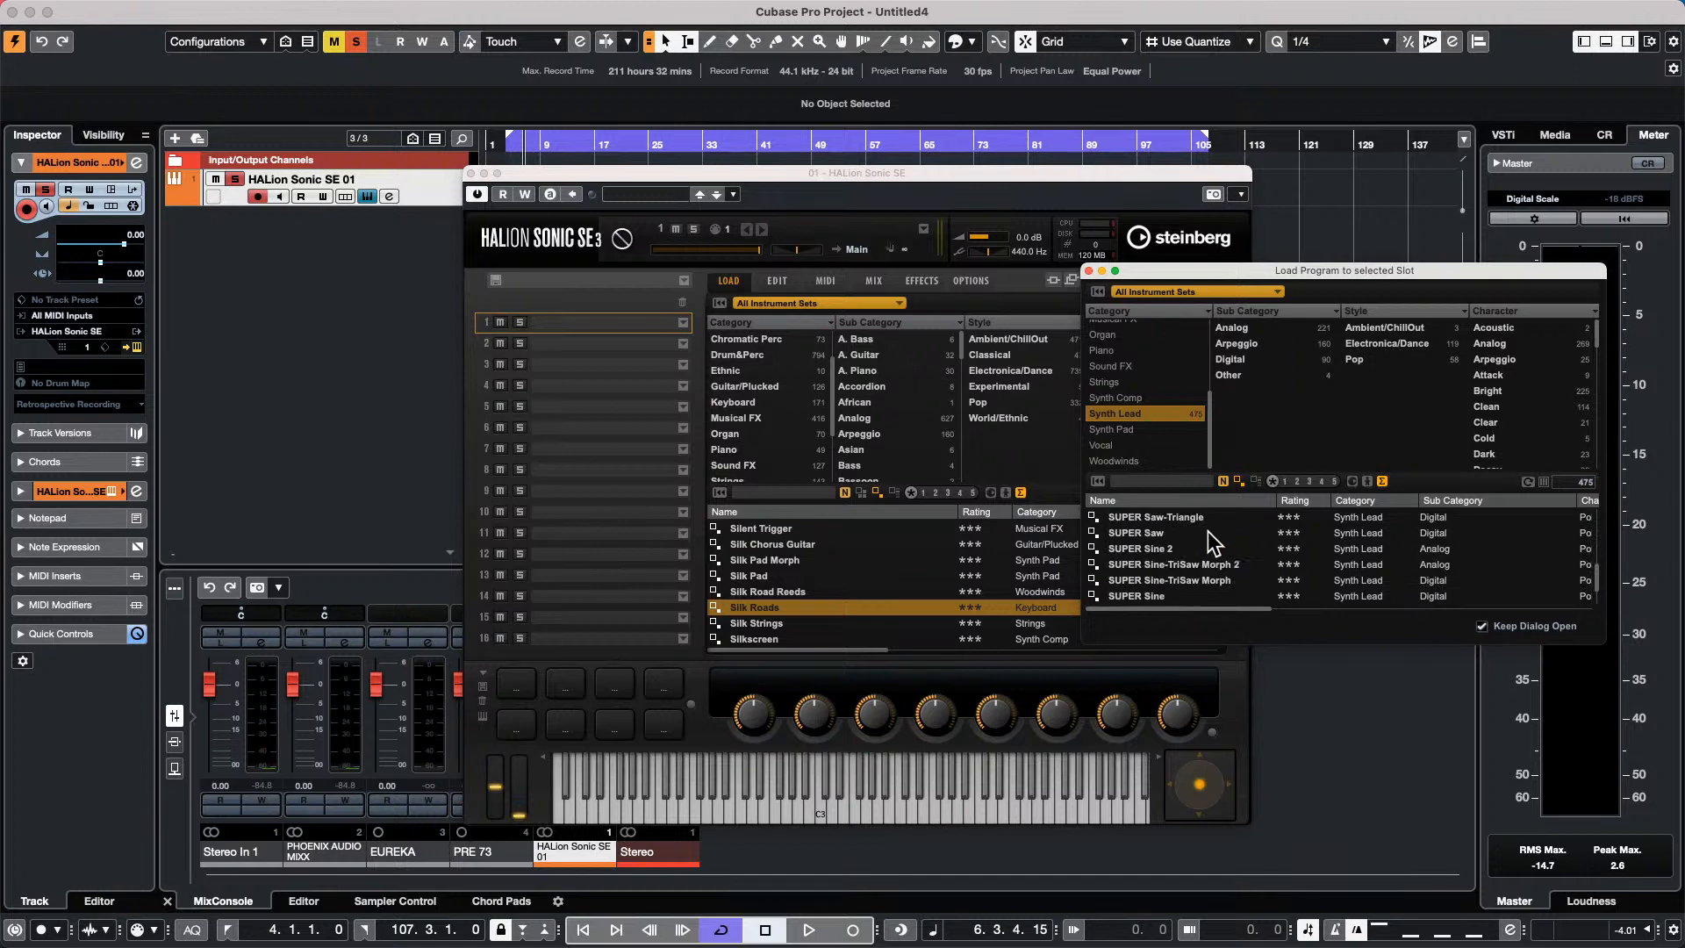
{"action": "scroll", "coordinate": [1211, 548], "scroll_direction": "up", "scroll_amount": 2}
{"action": "scroll", "coordinate": [1217, 554], "scroll_direction": "up", "scroll_amount": 4}
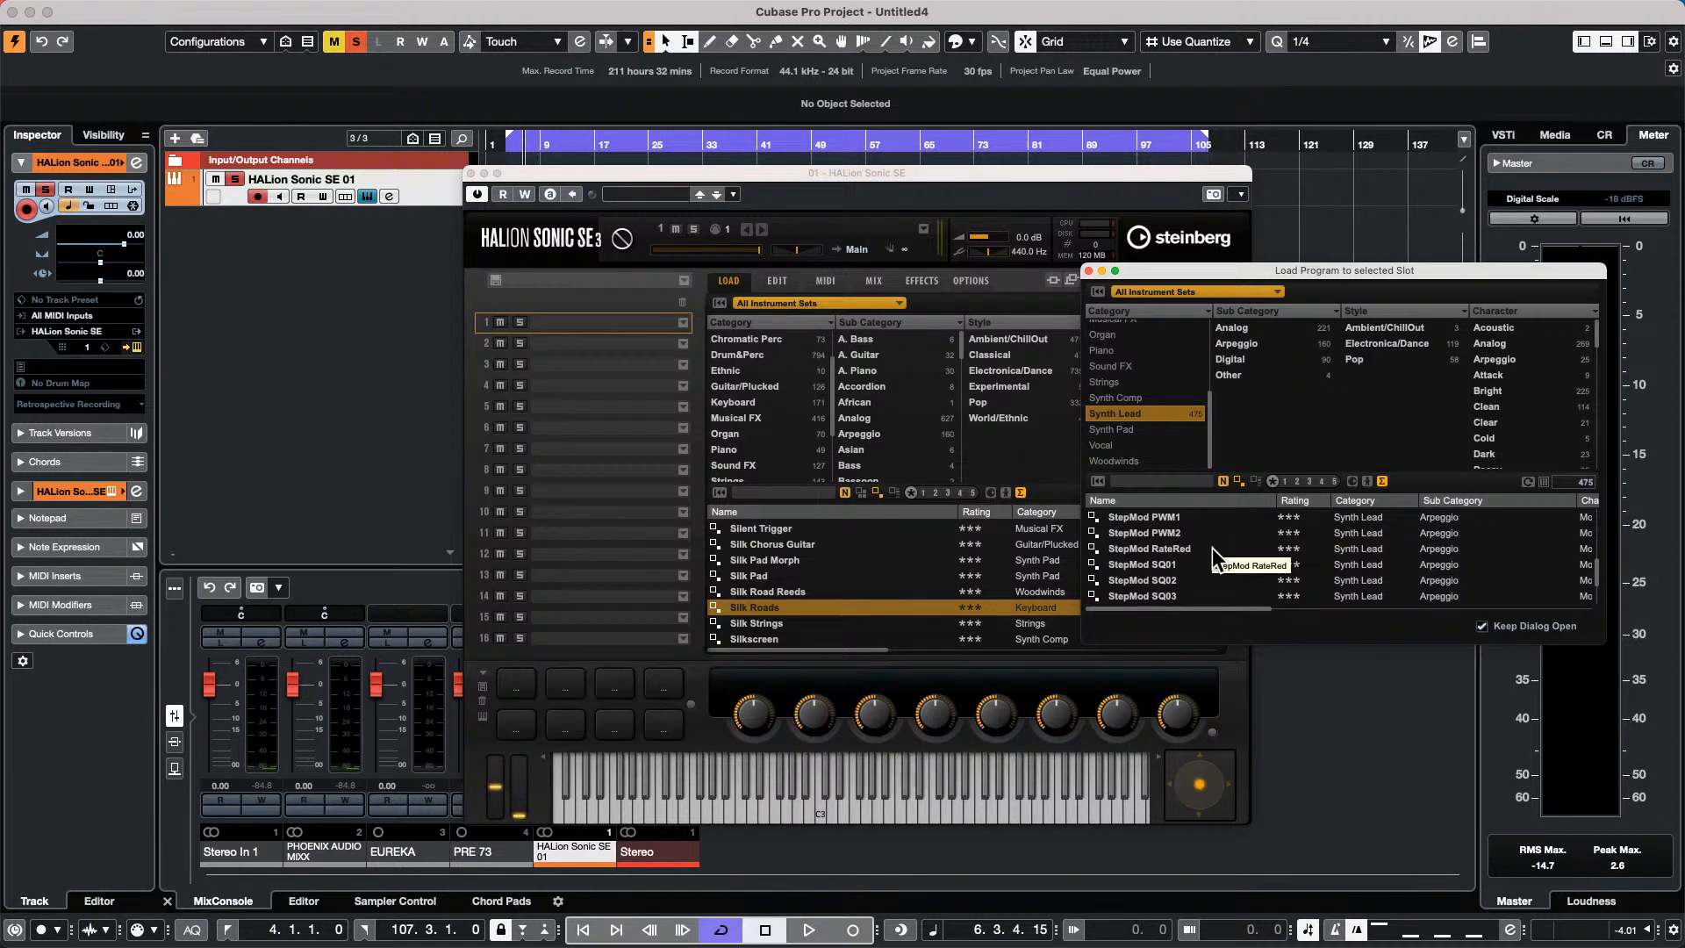
{"action": "double_click", "coordinate": [1191, 563]}
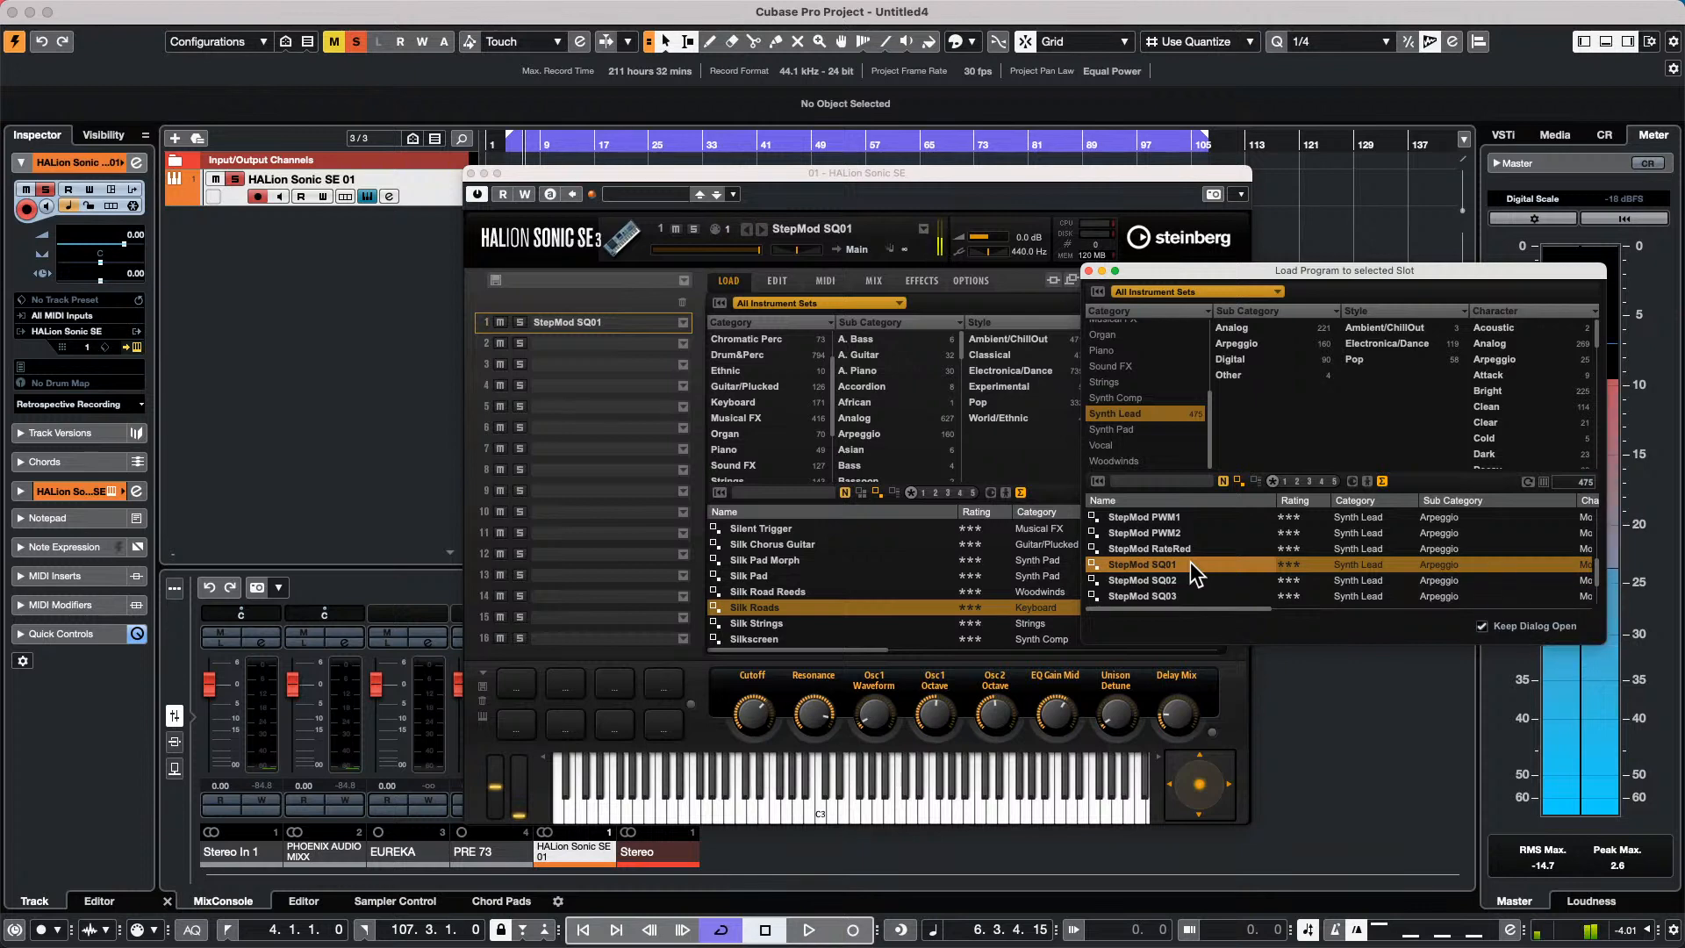
{"action": "left_click", "coordinate": [1089, 270]}
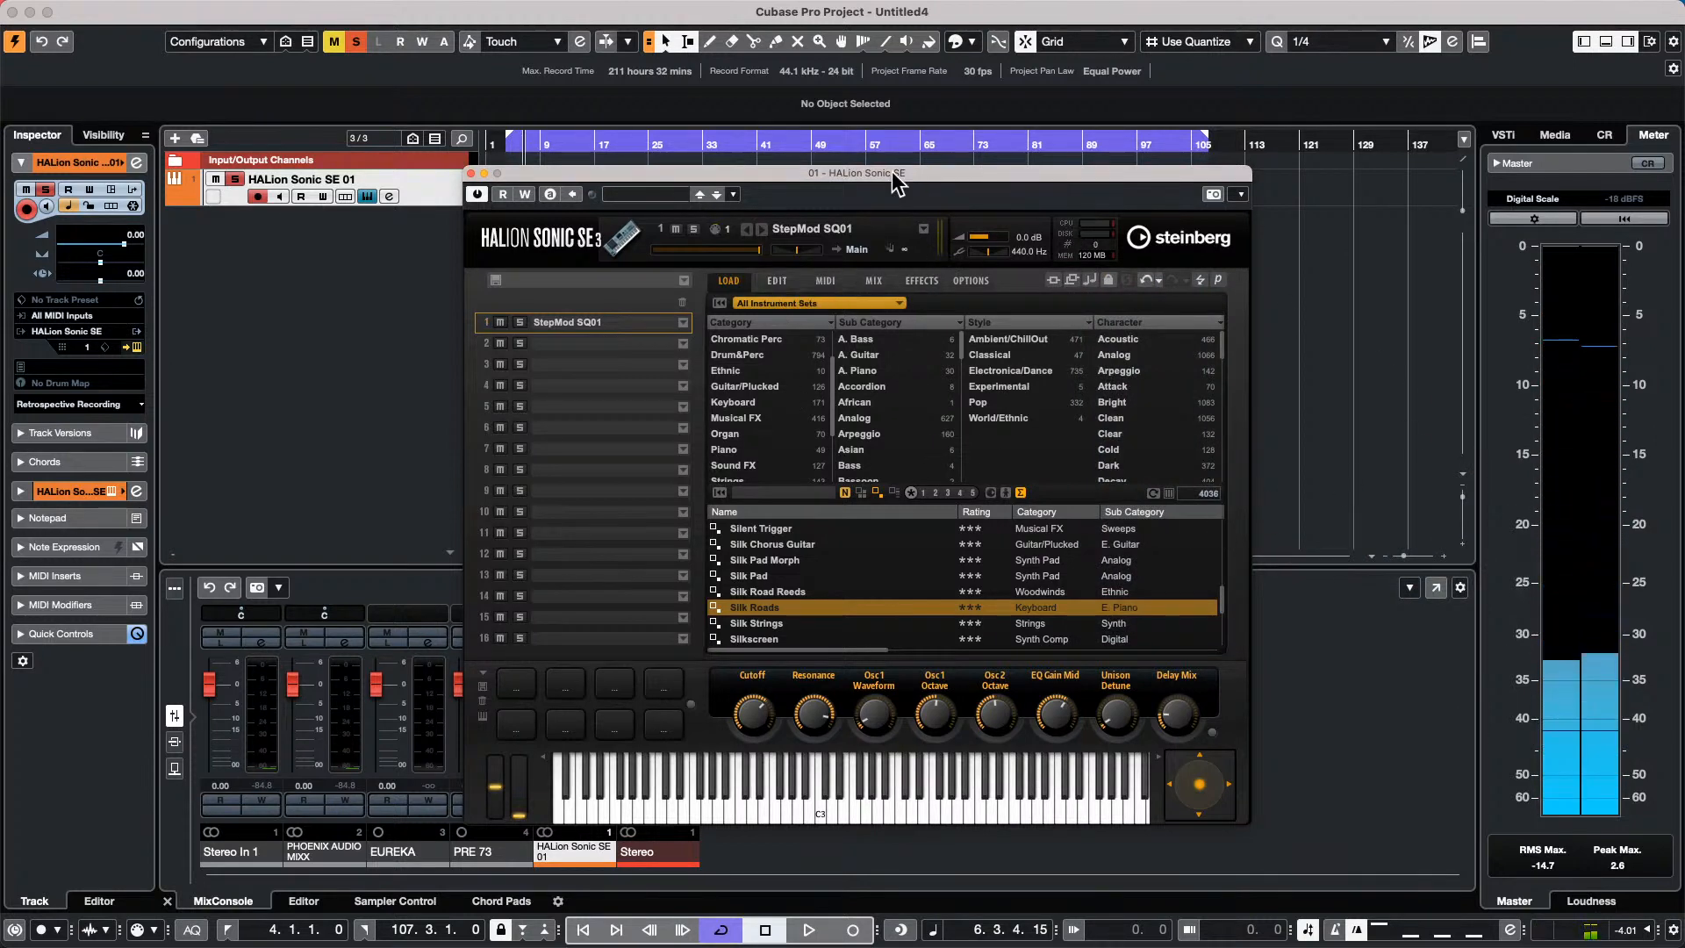
Move the HALion Sonic SE window clear of the track list and record a MIDI part on its track up to about bar 15.
{"action": "left_click_drag", "start_coordinate": [891, 173], "coordinate": [1134, 123]}
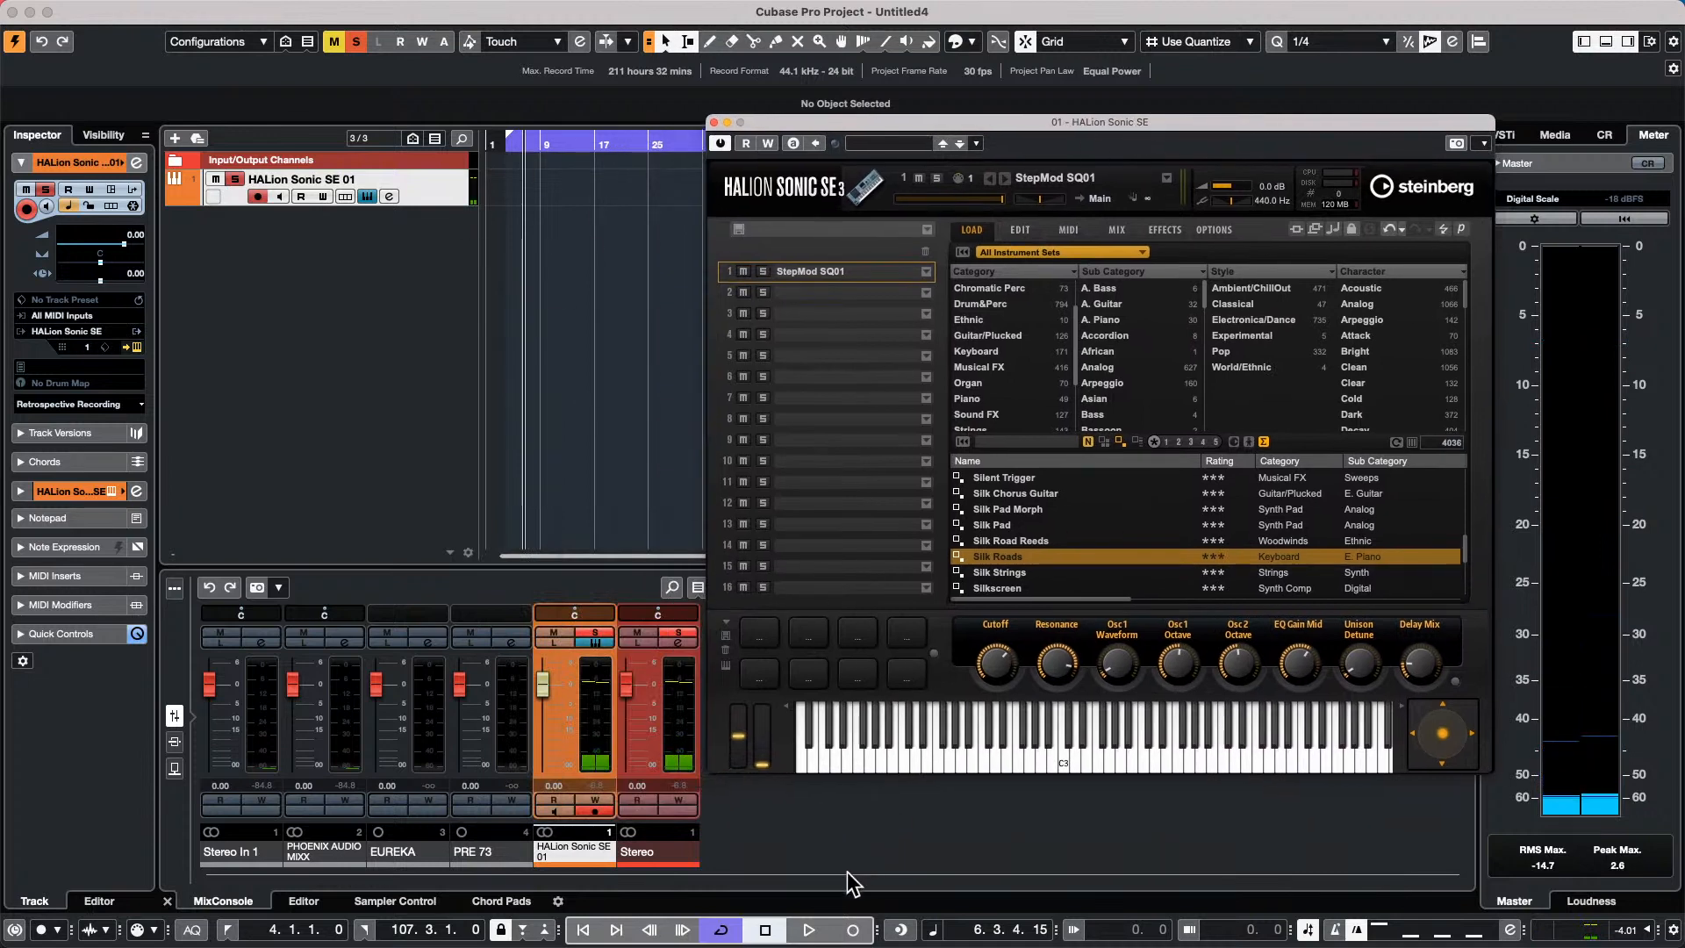
{"action": "left_click", "coordinate": [820, 929]}
{"action": "left_click", "coordinate": [854, 928]}
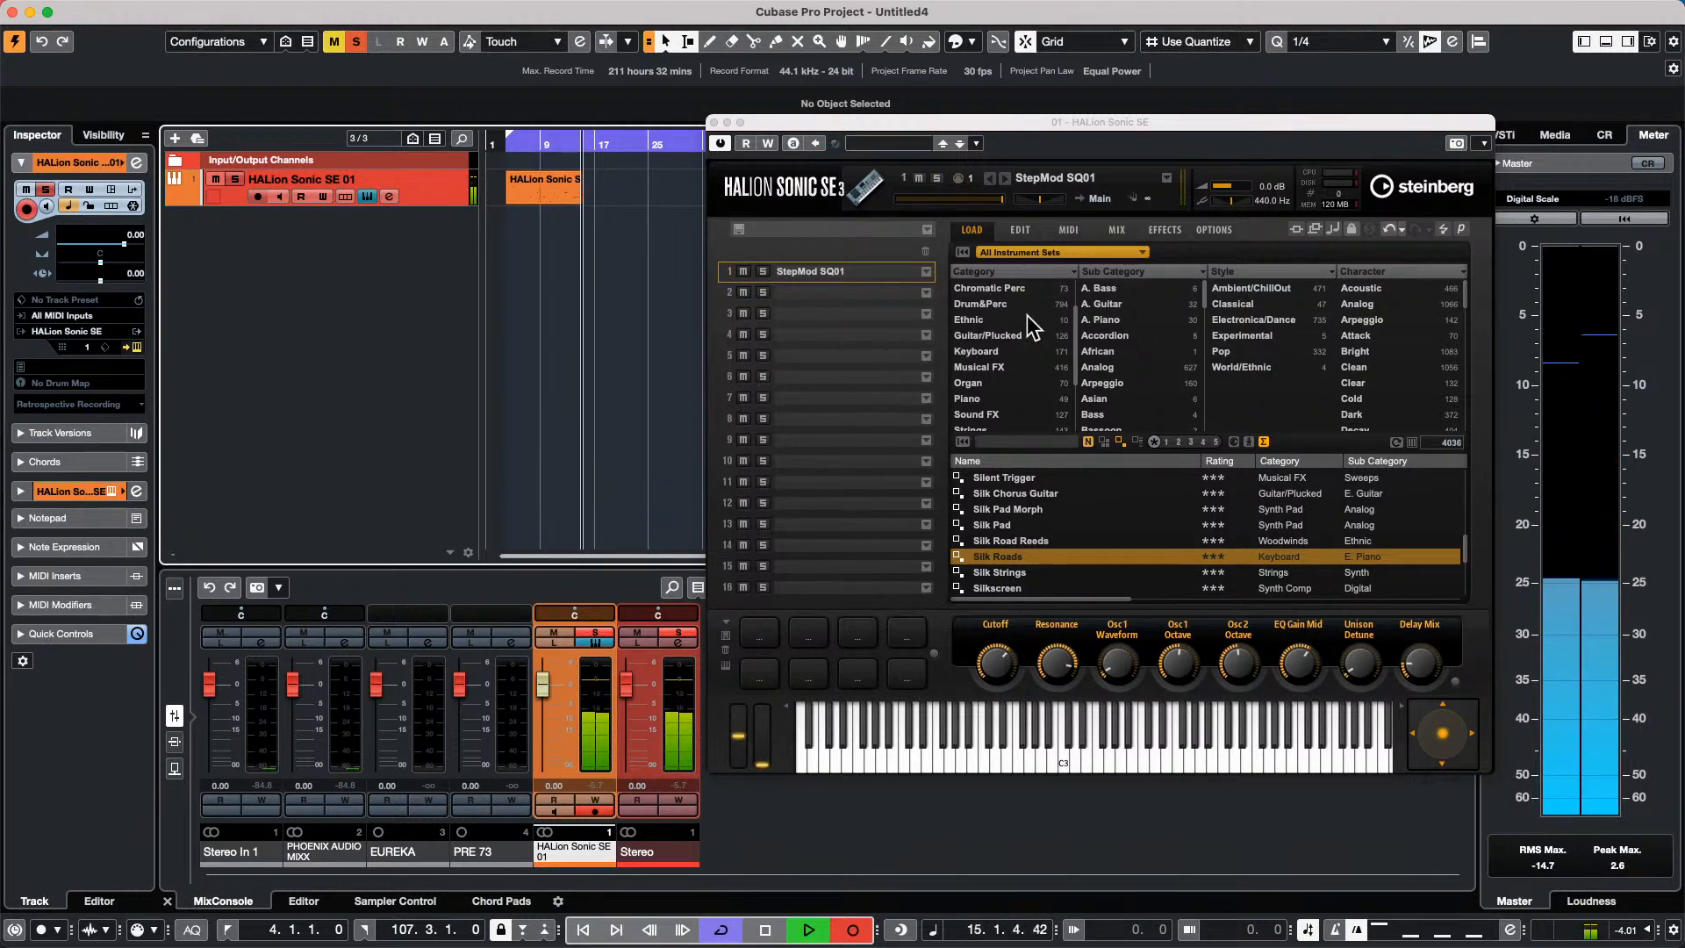
{"action": "key", "text": "space"}
Open the recorded HALion Sonic SE 01 part in the Key Editor and place the project cursor at about bar 7.
{"action": "left_click", "coordinate": [588, 178]}
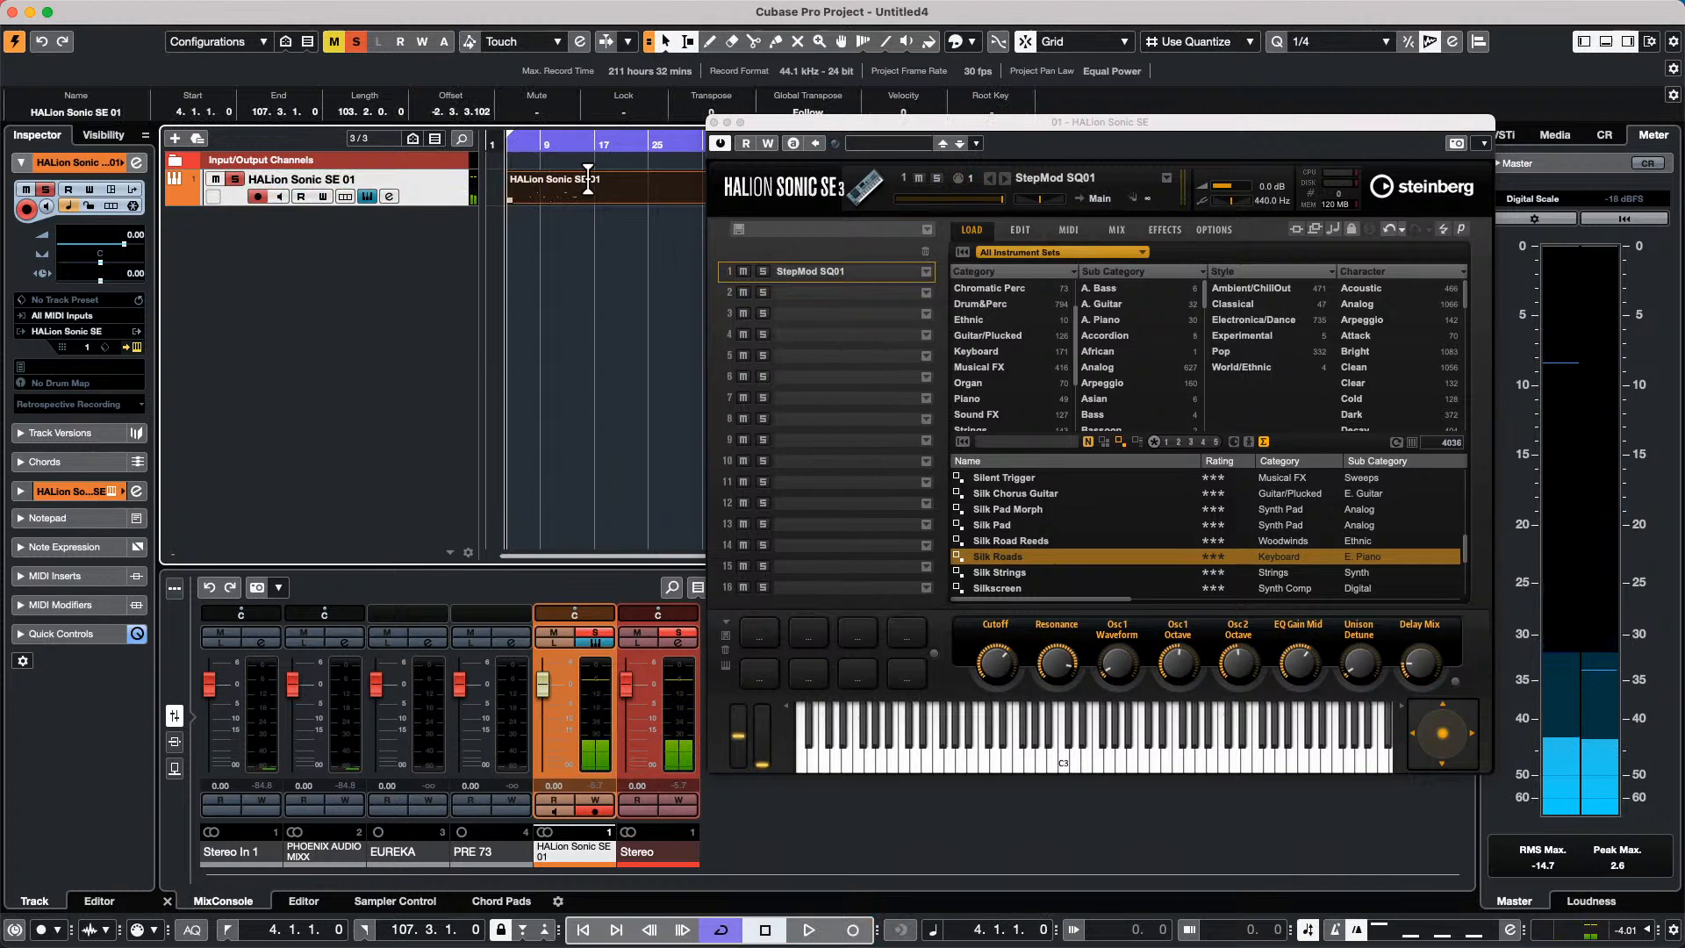
{"action": "left_click", "coordinate": [541, 140]}
{"action": "double_click", "coordinate": [563, 193]}
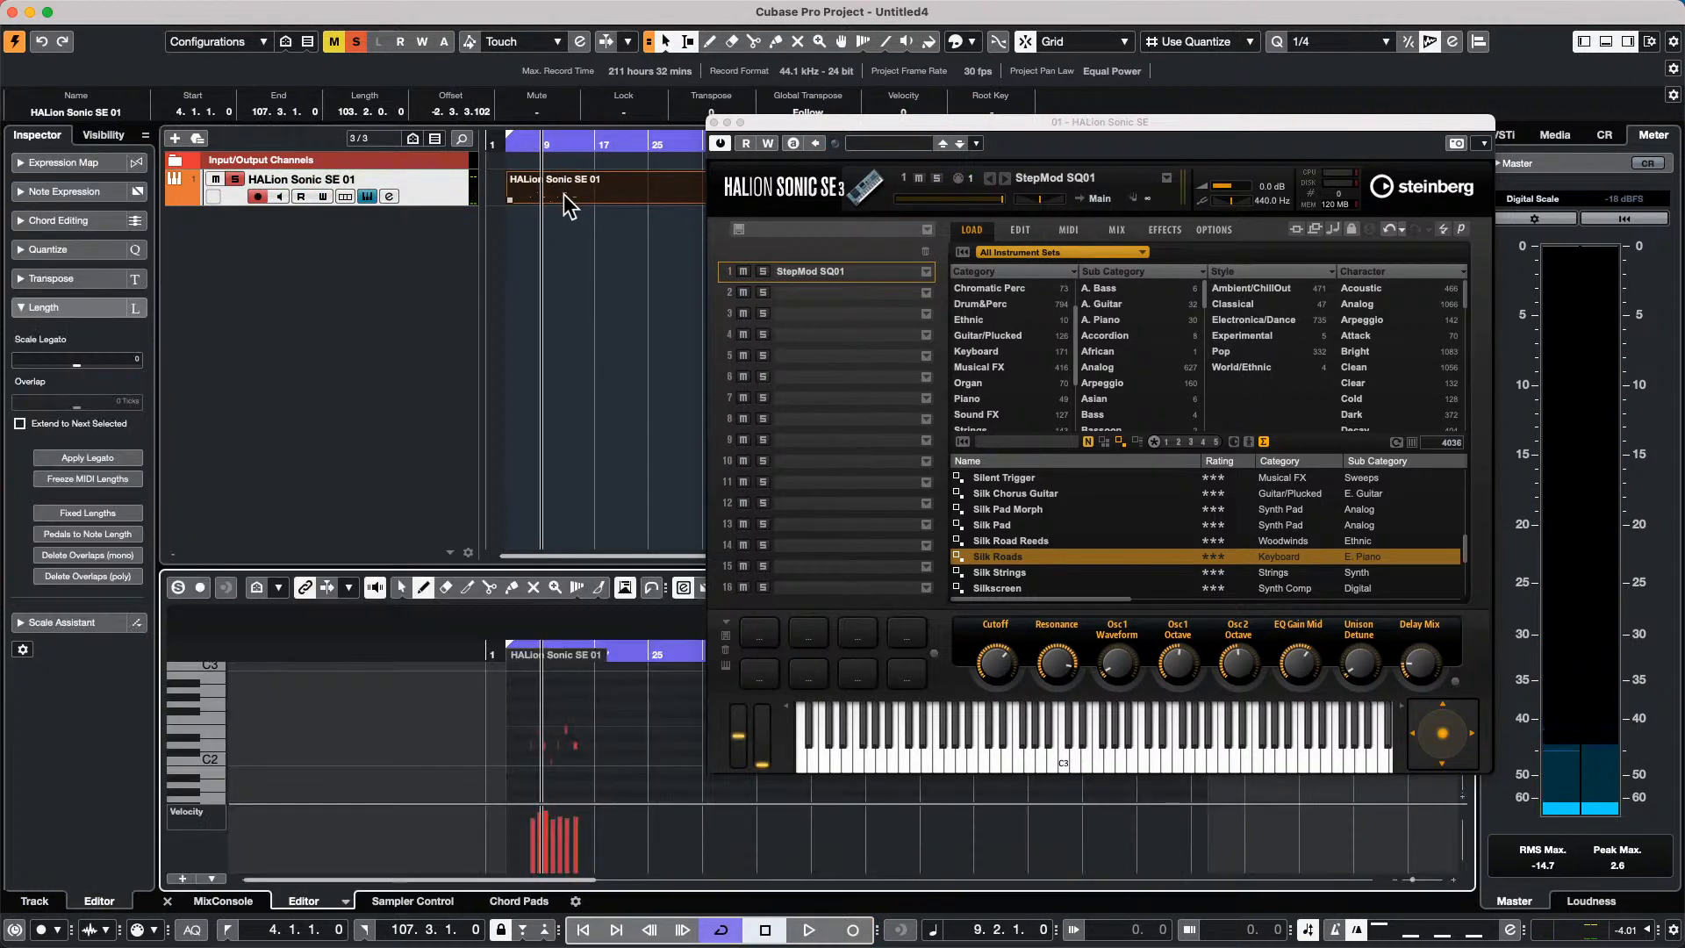
{"action": "left_click", "coordinate": [529, 142]}
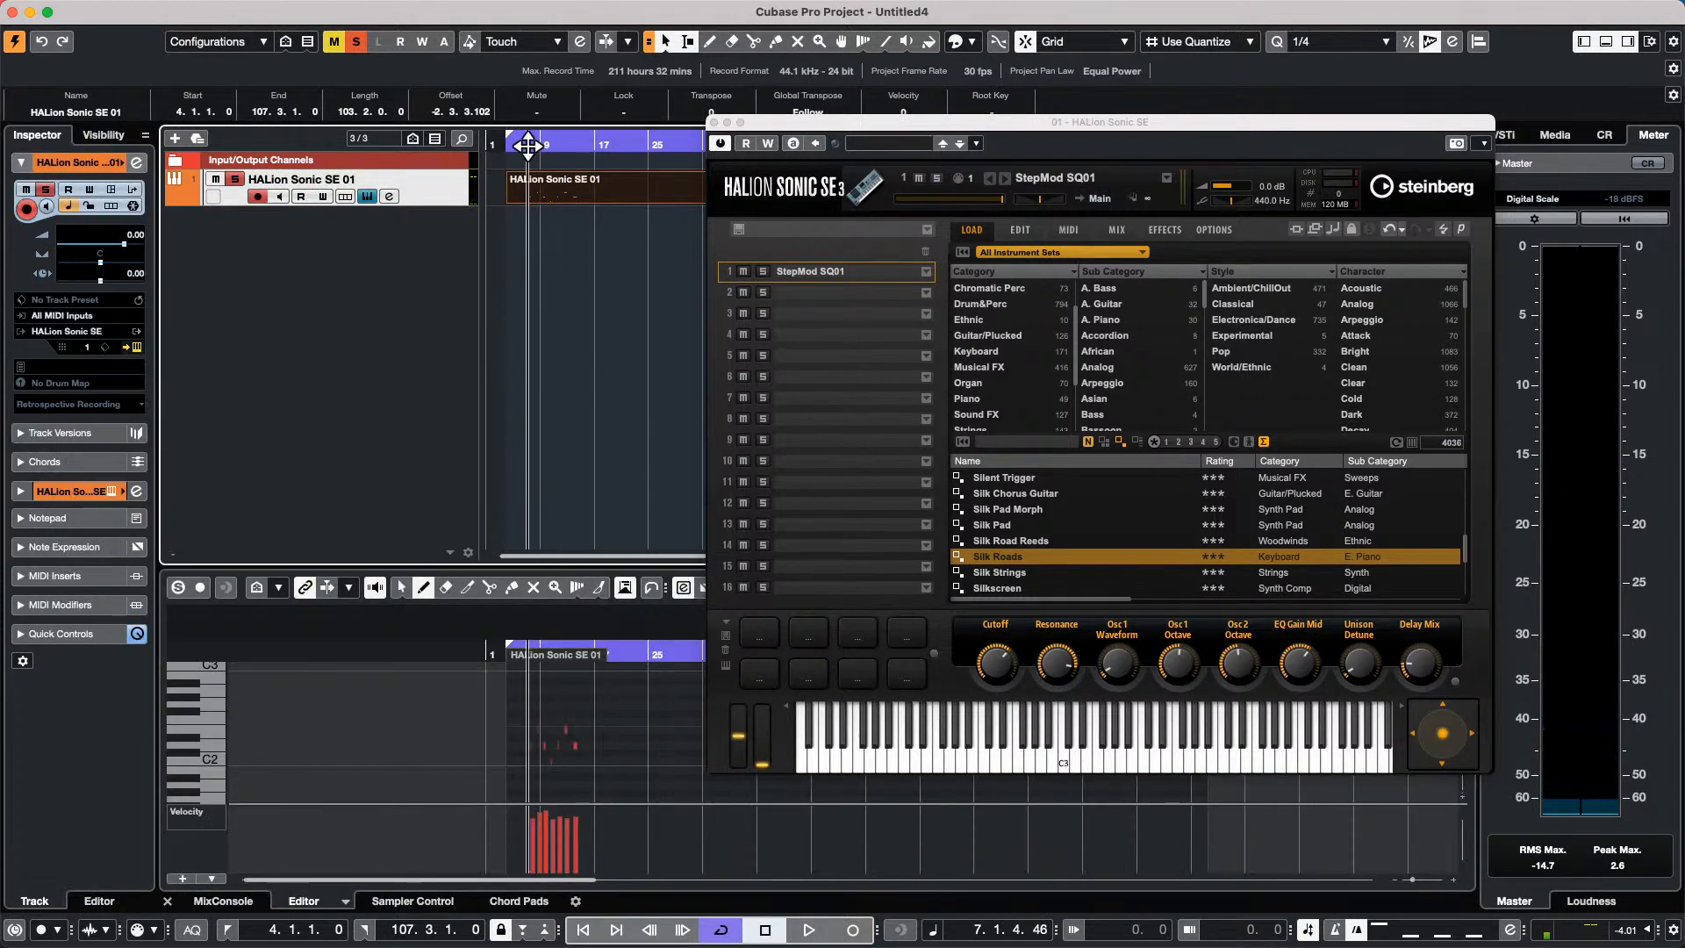
Examine StepMod SQ01's sound-editing parameters and HALion Sonic SE's mix and effects pages.
{"action": "left_click", "coordinate": [1023, 228]}
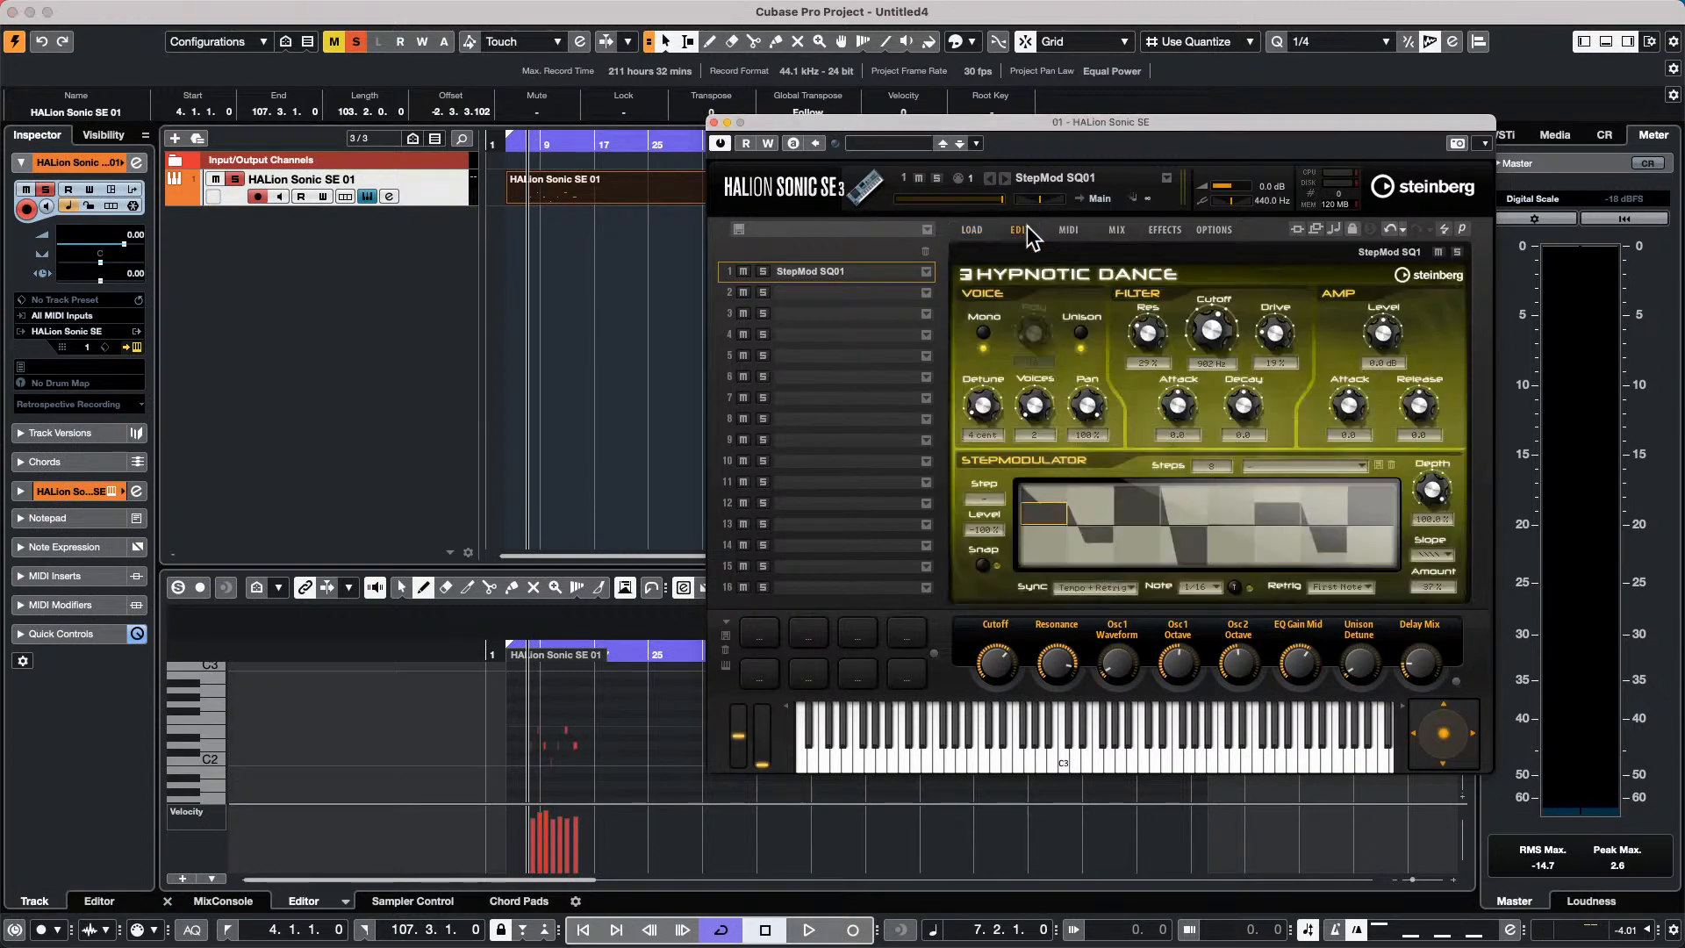
{"action": "left_click", "coordinate": [1119, 230]}
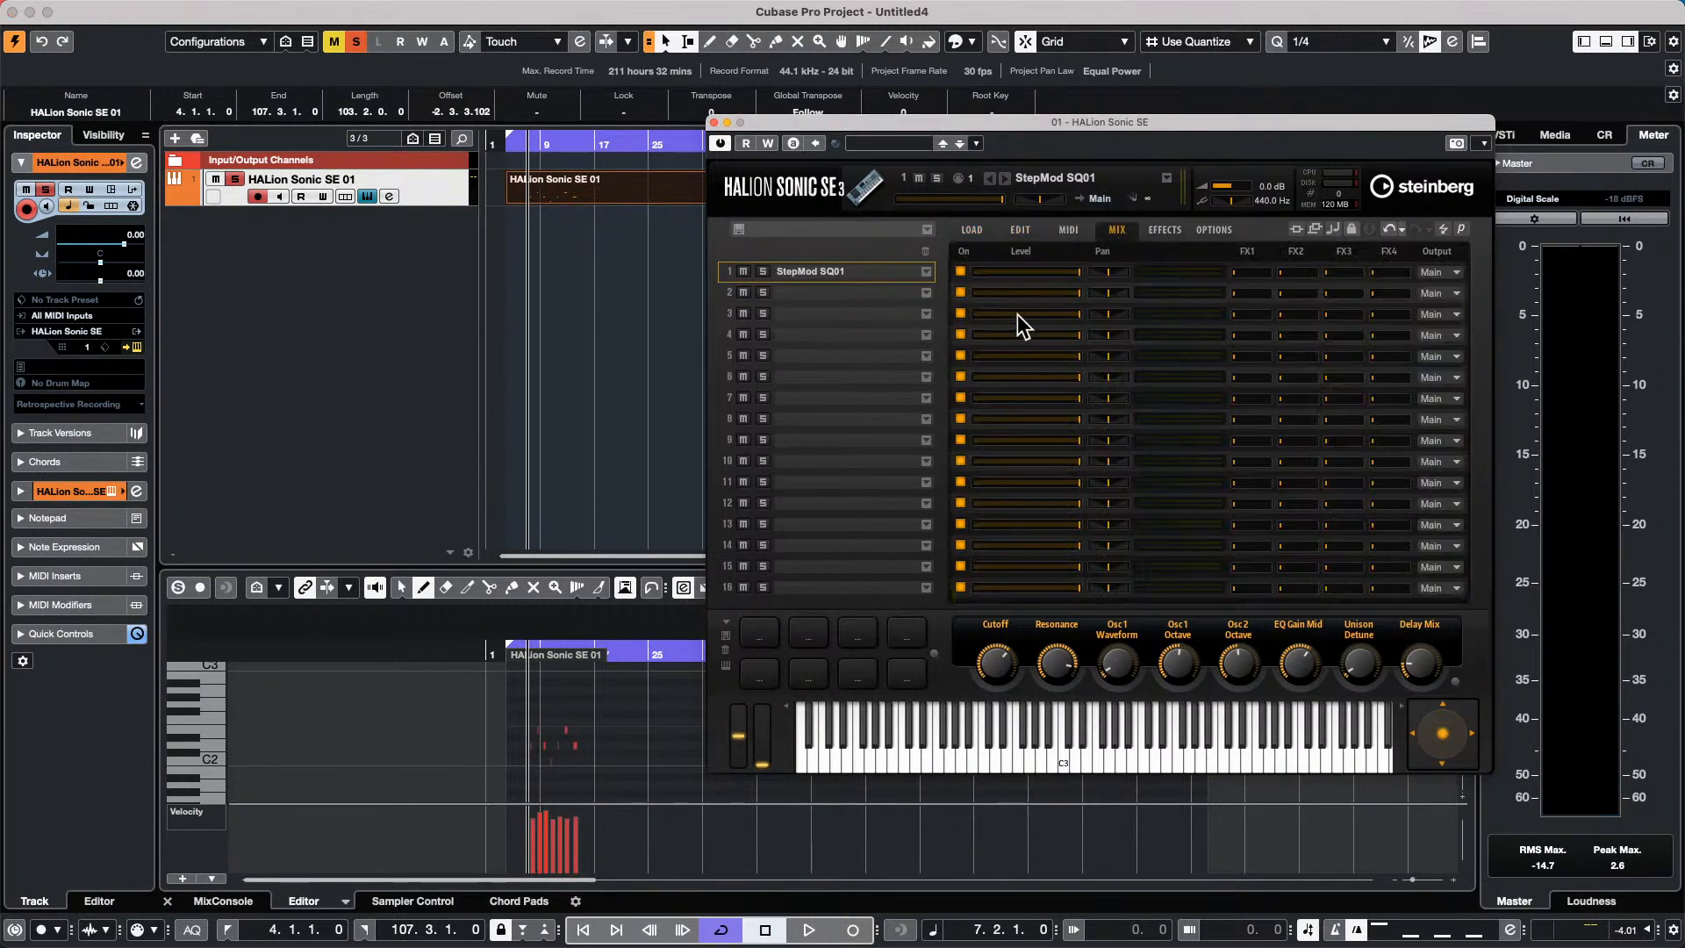
{"action": "left_click", "coordinate": [1156, 229]}
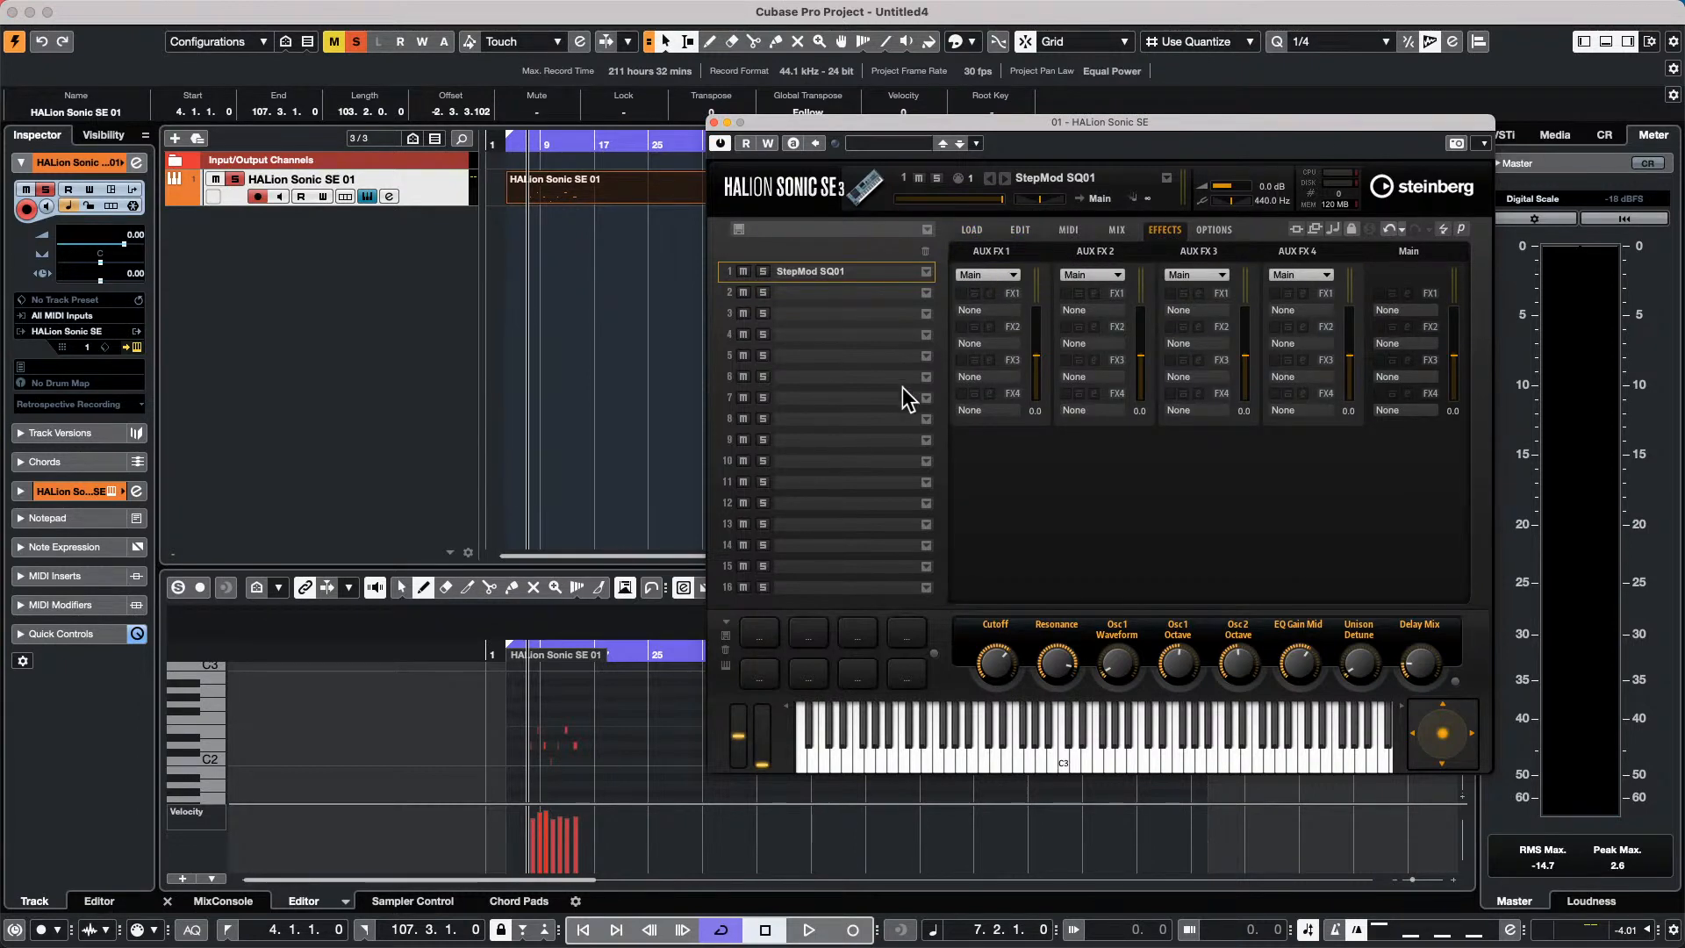
Set StepMod SQ01's step modulator to 16 steps and play back the recorded part to hear the change.
{"action": "left_click", "coordinate": [1066, 230]}
{"action": "left_click", "coordinate": [1022, 231]}
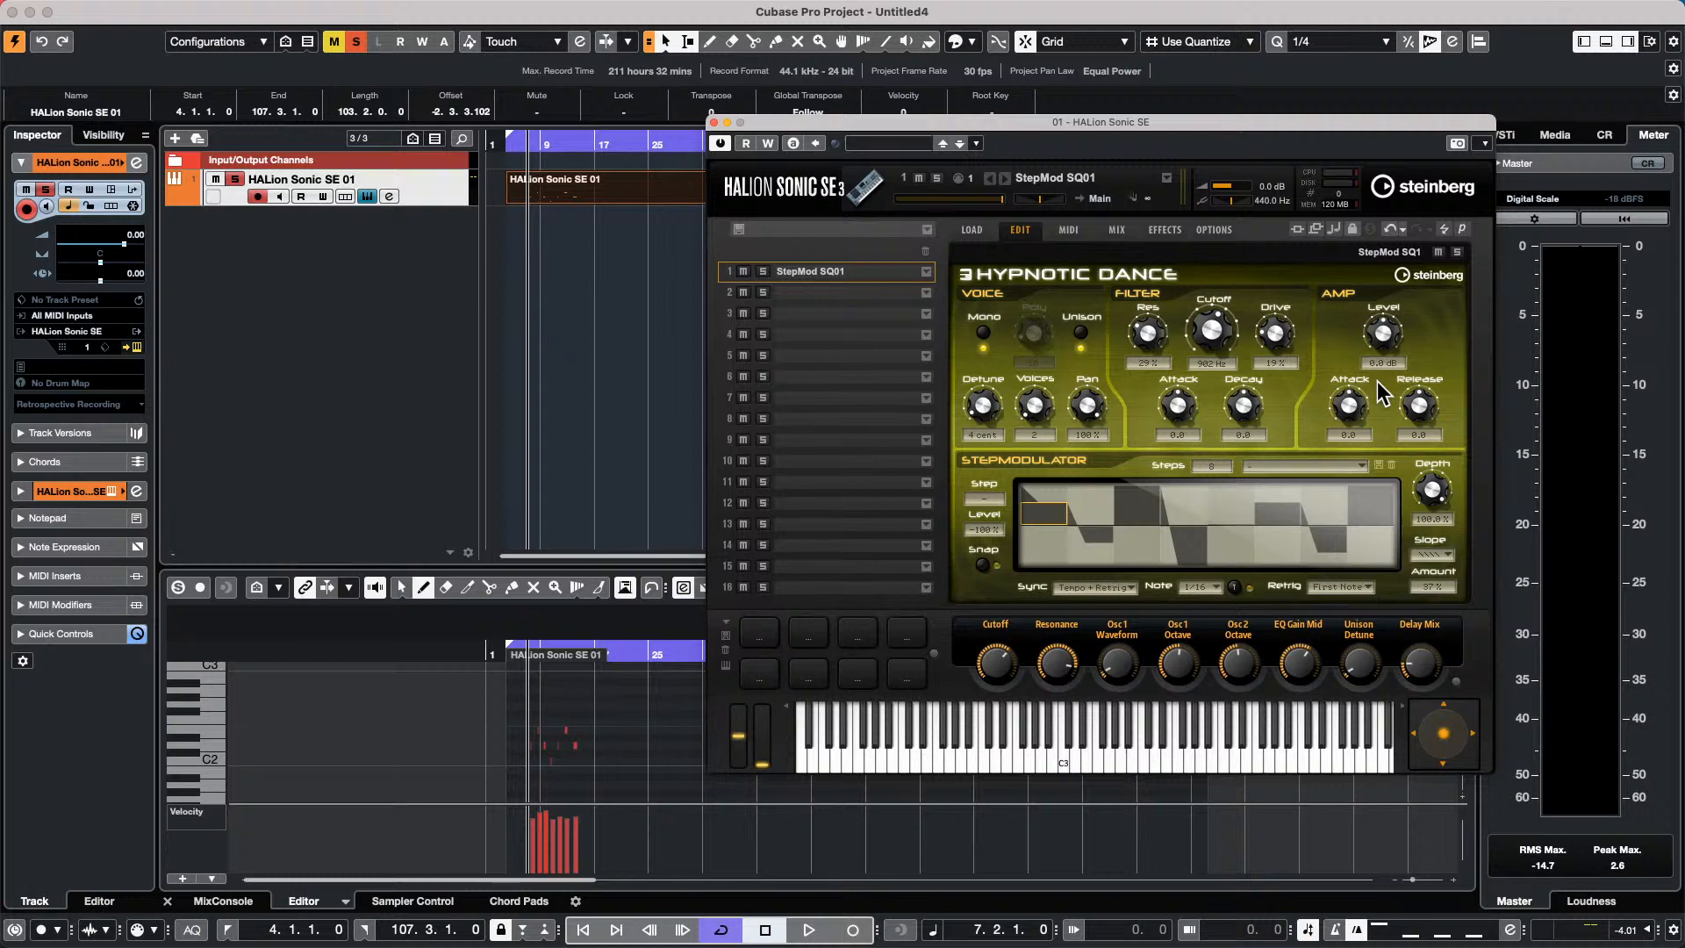
{"action": "left_click_drag", "start_coordinate": [1219, 467], "coordinate": [1214, 459]}
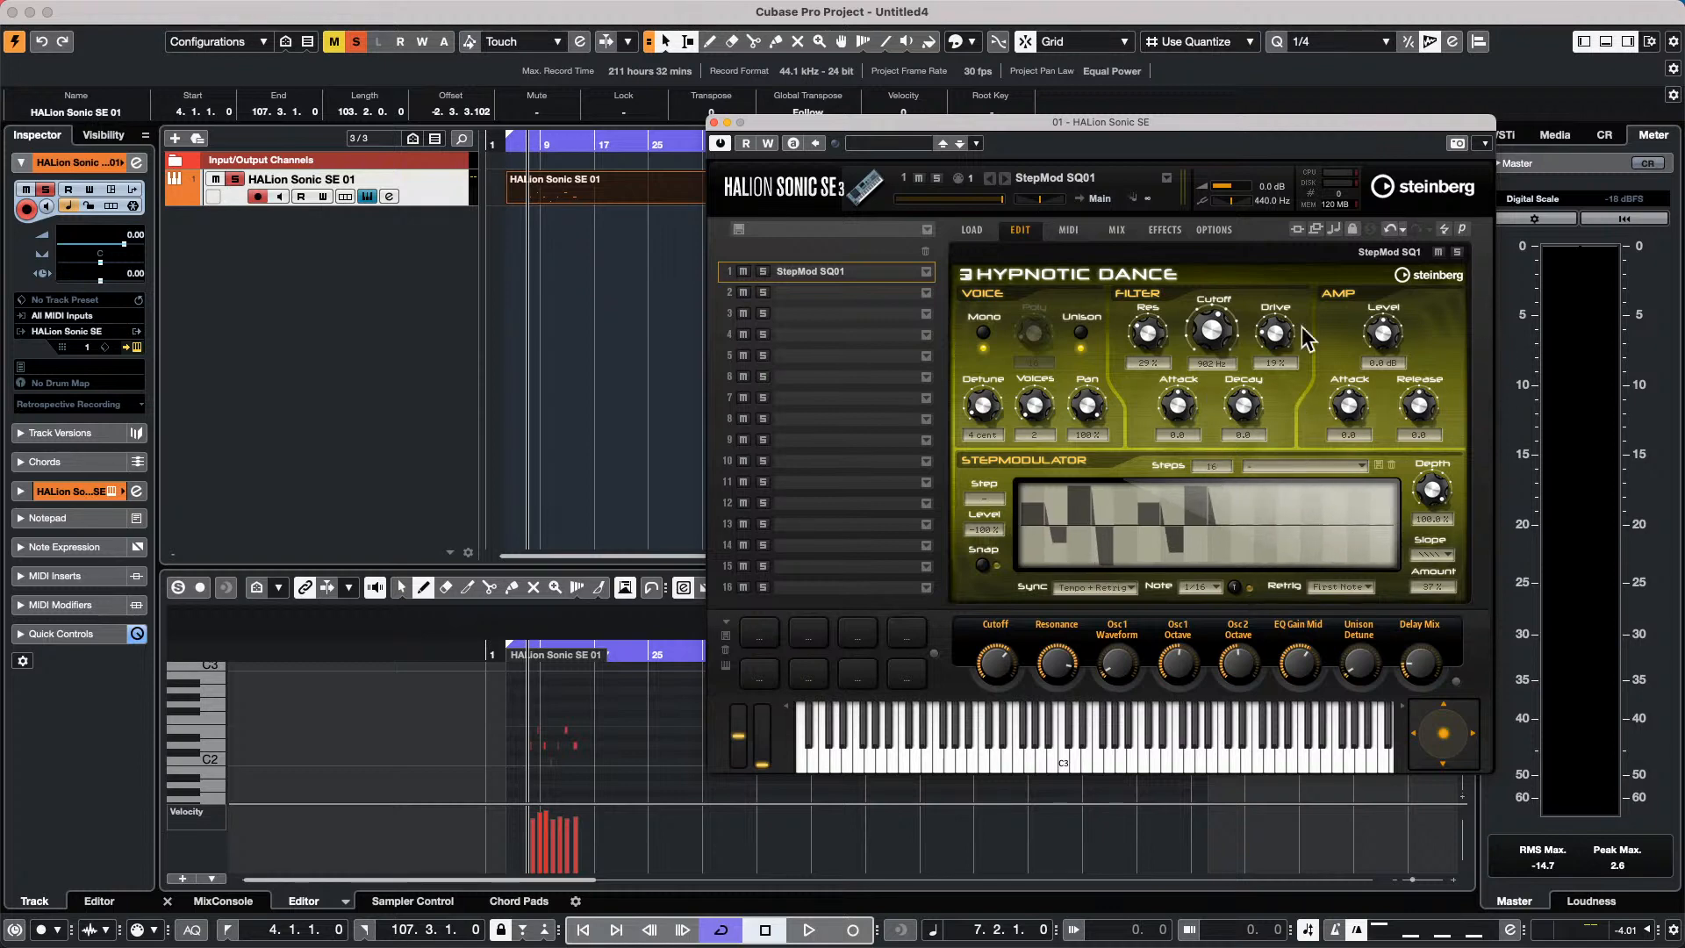
{"action": "mouse_move", "coordinate": [1263, 345]}
{"action": "left_click", "coordinate": [475, 344]}
{"action": "key", "text": "space"}
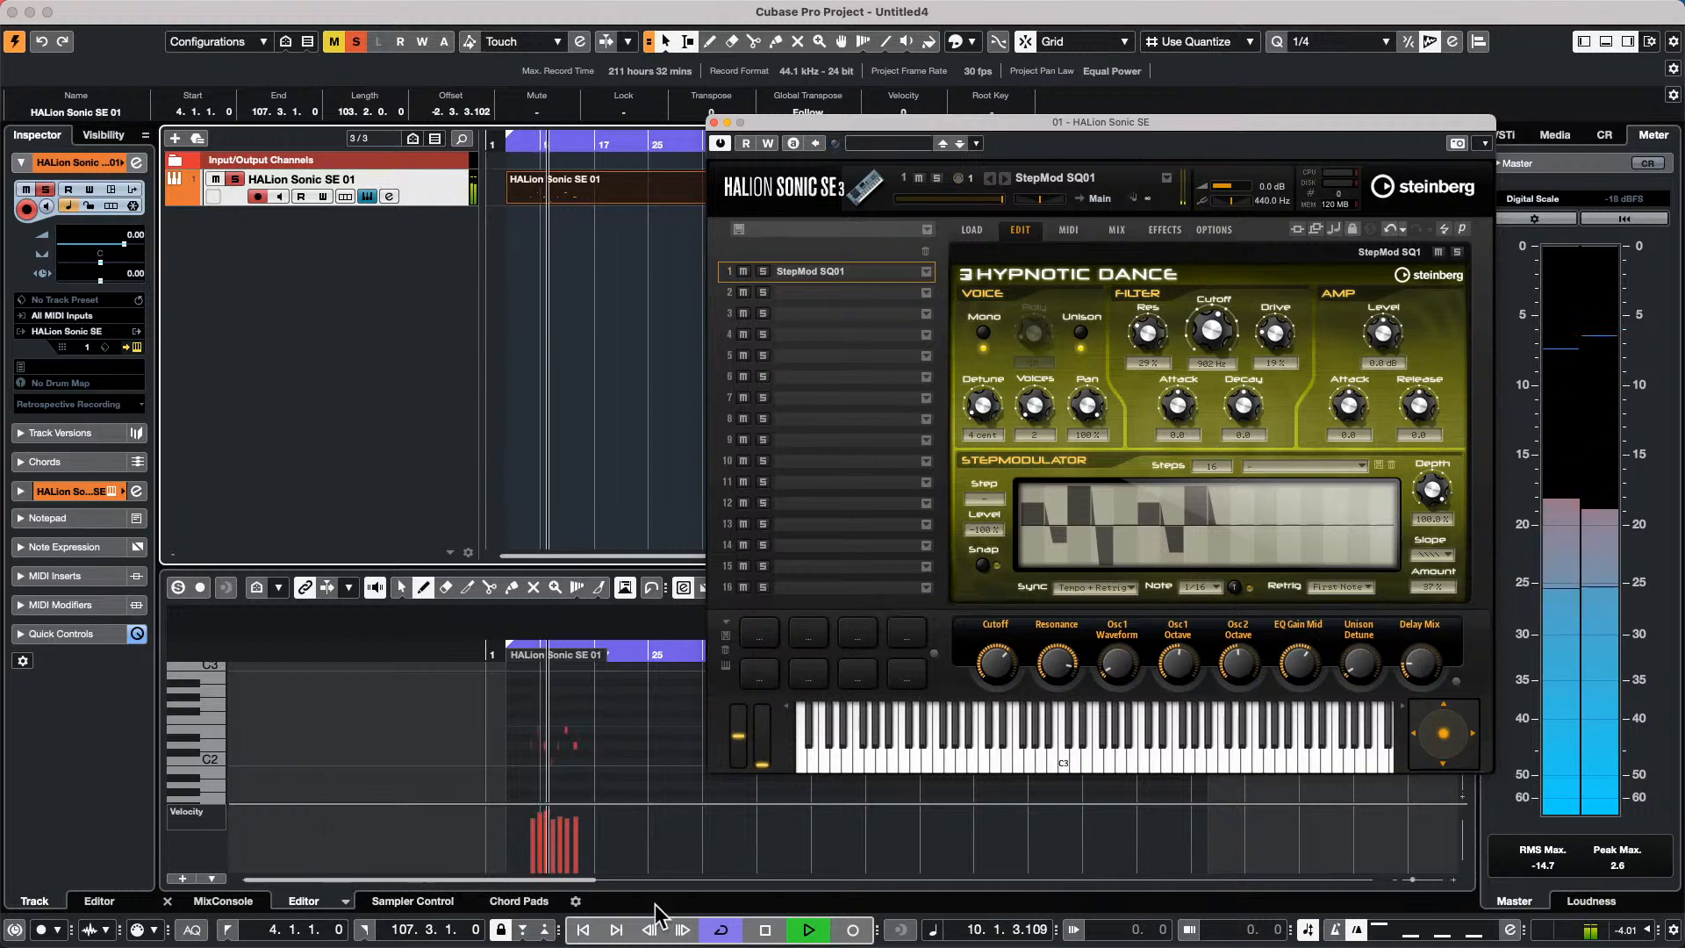
{"action": "key", "text": "space"}
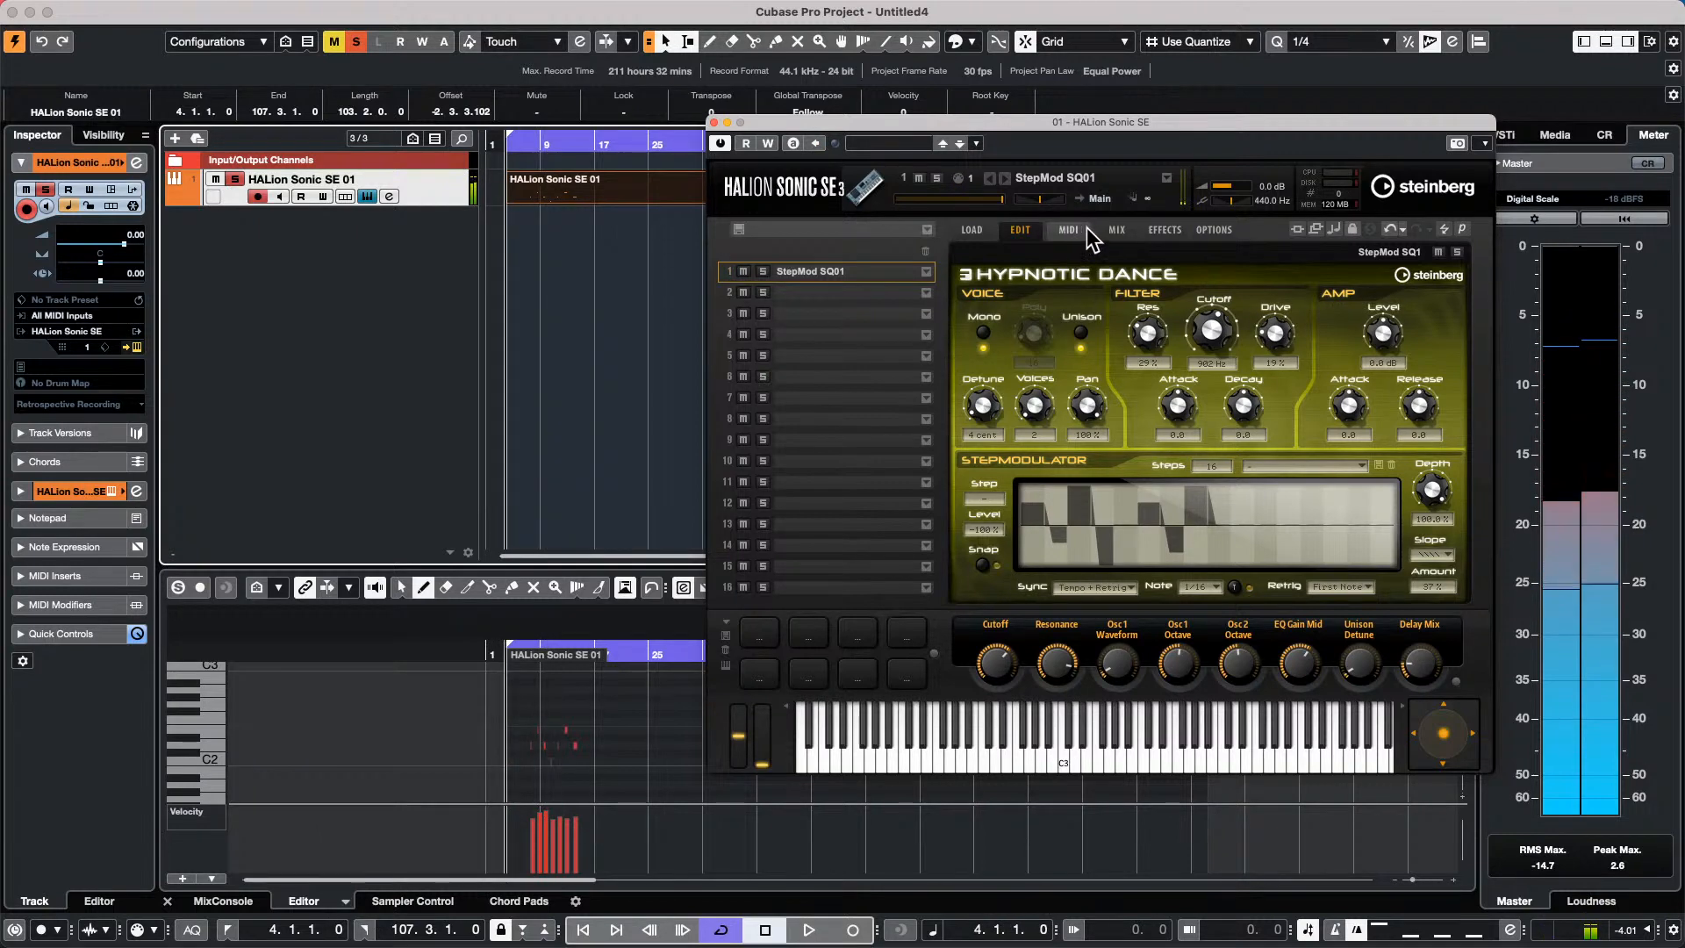
Look over HALion Sonic SE's program browser, return to the sound-editing page and audition the part again.
{"action": "left_click", "coordinate": [977, 234]}
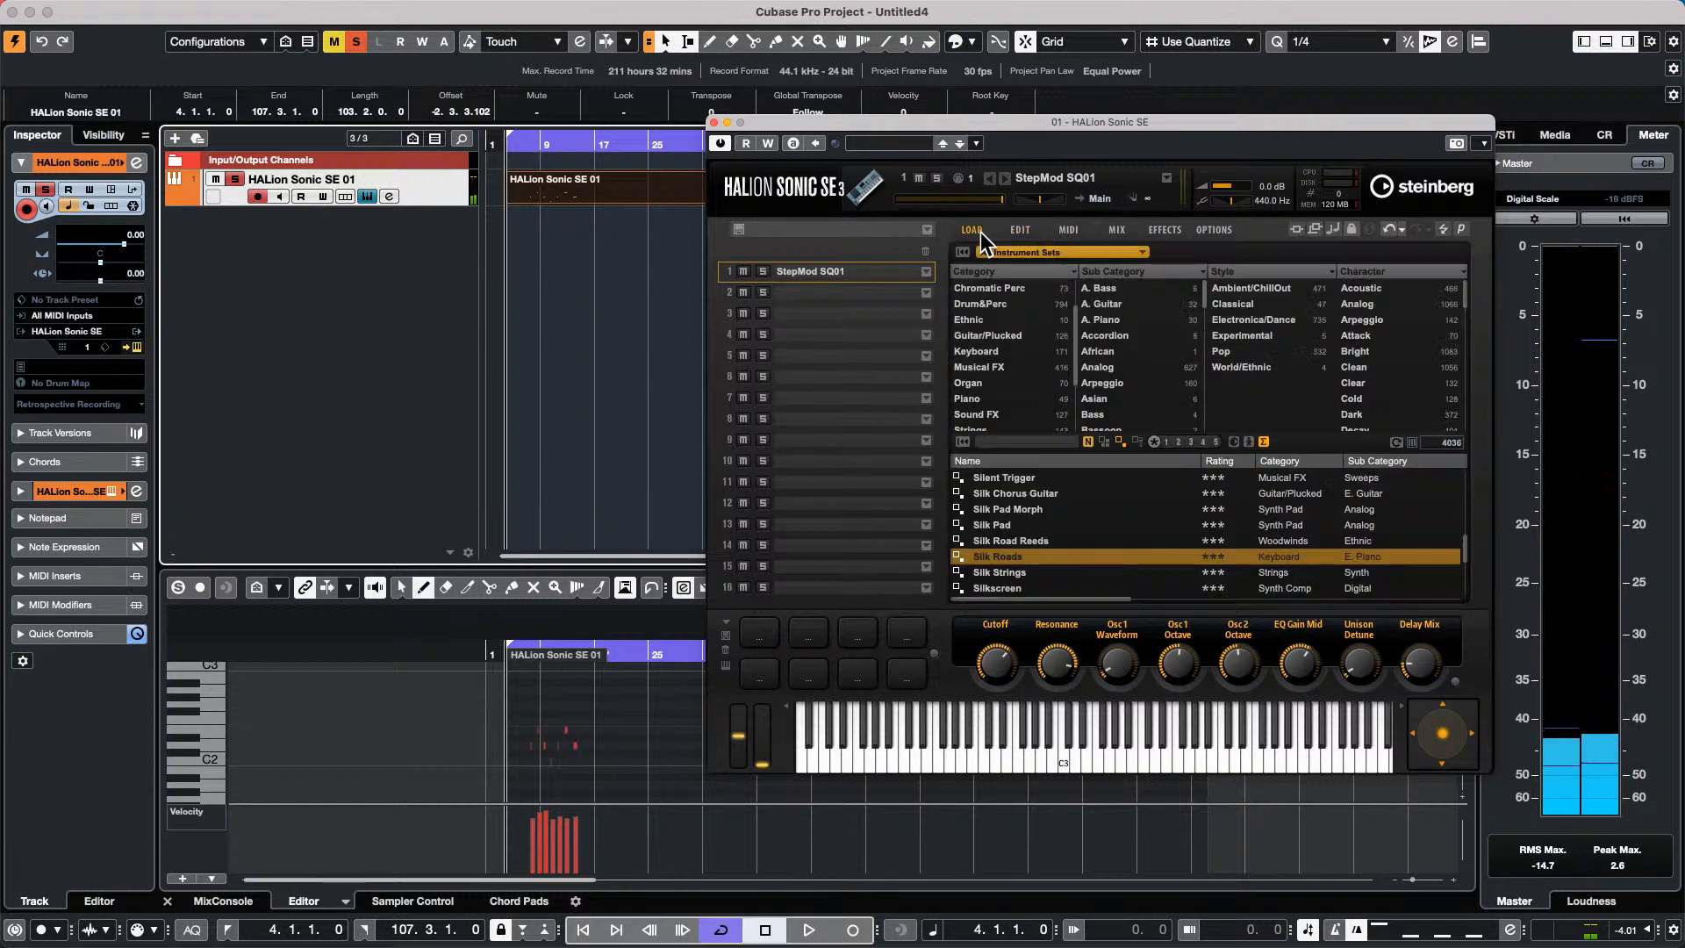
{"action": "left_click", "coordinate": [1018, 233]}
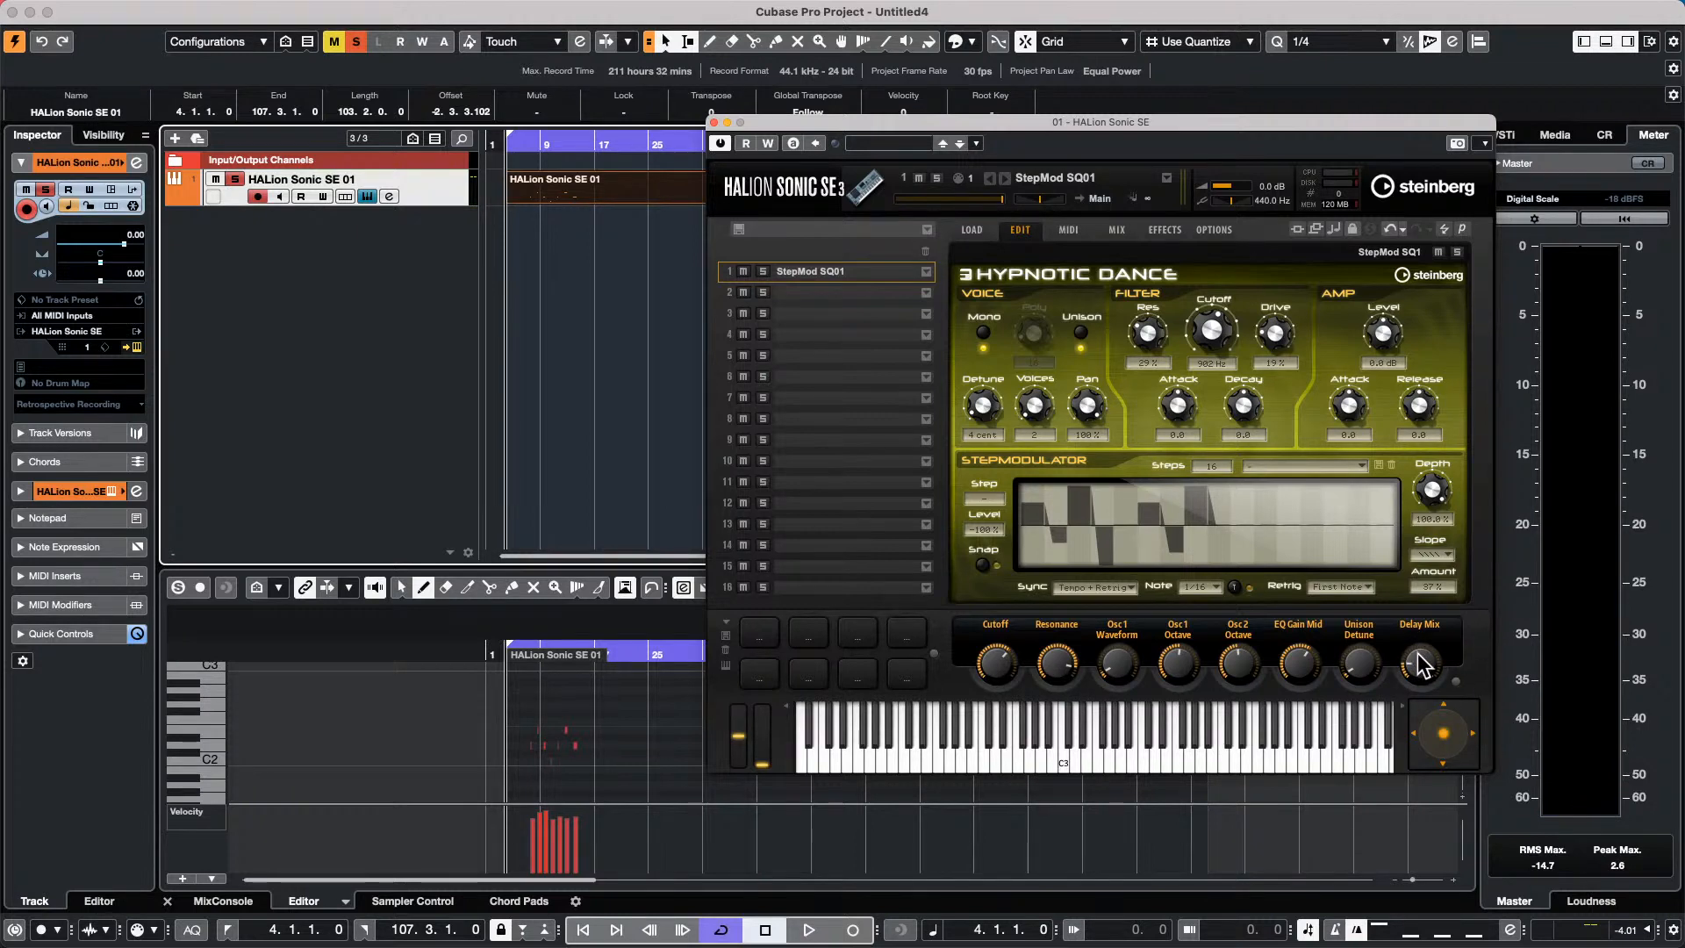
{"action": "key", "text": "space"}
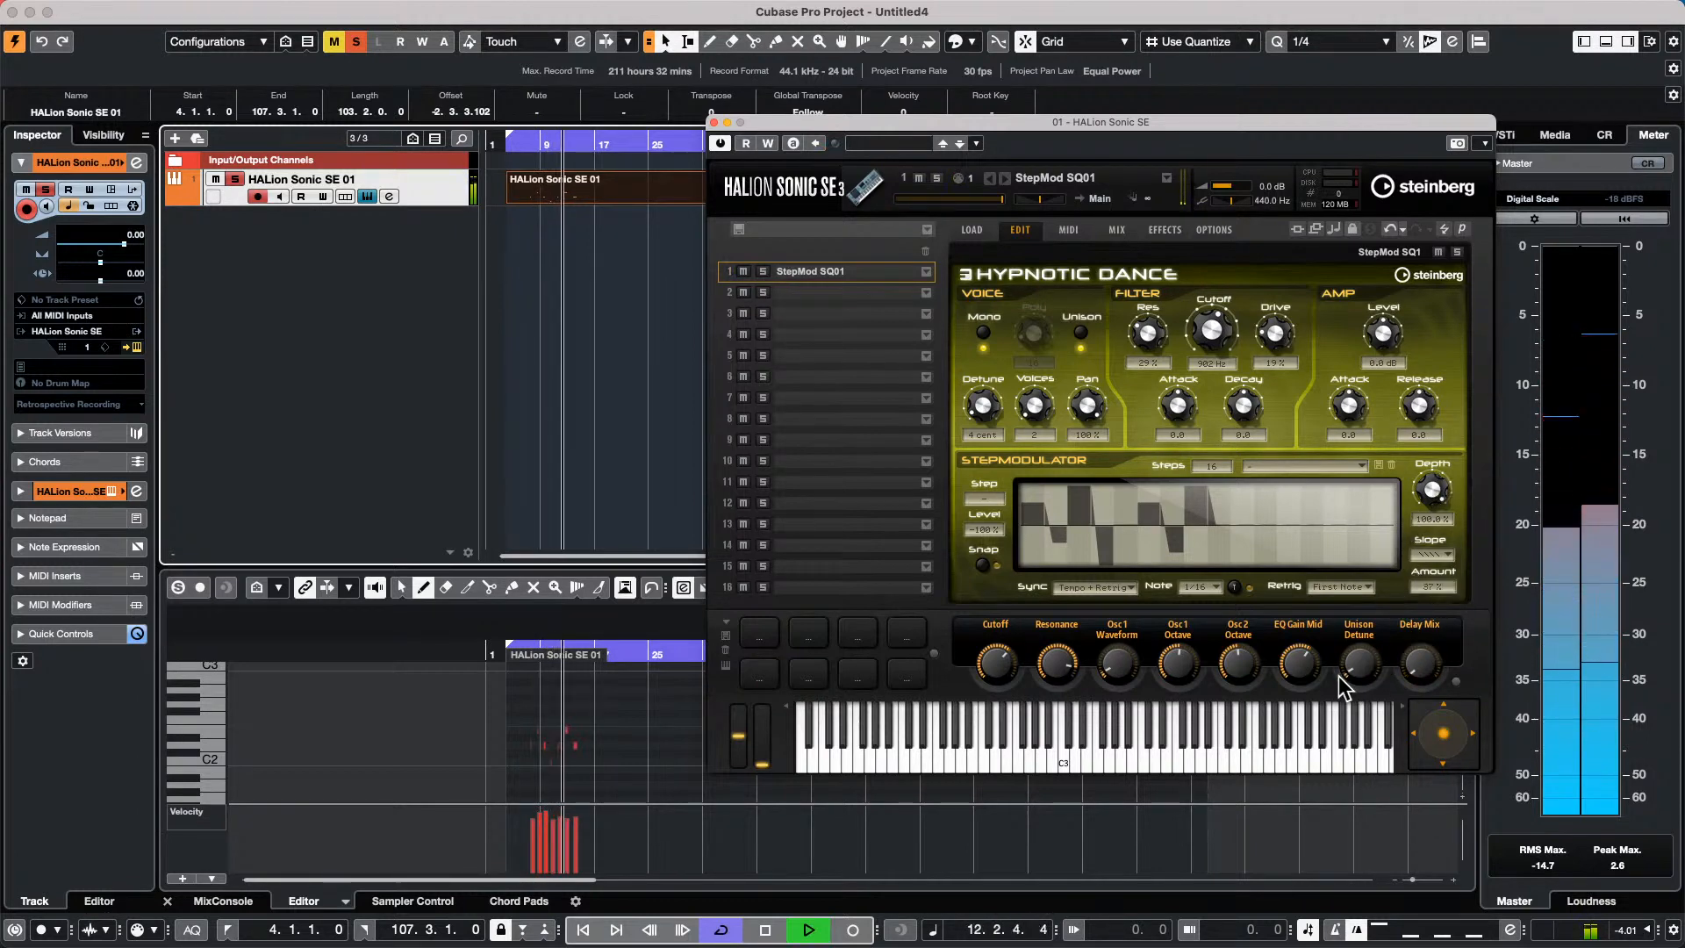
{"action": "key", "text": "space"}
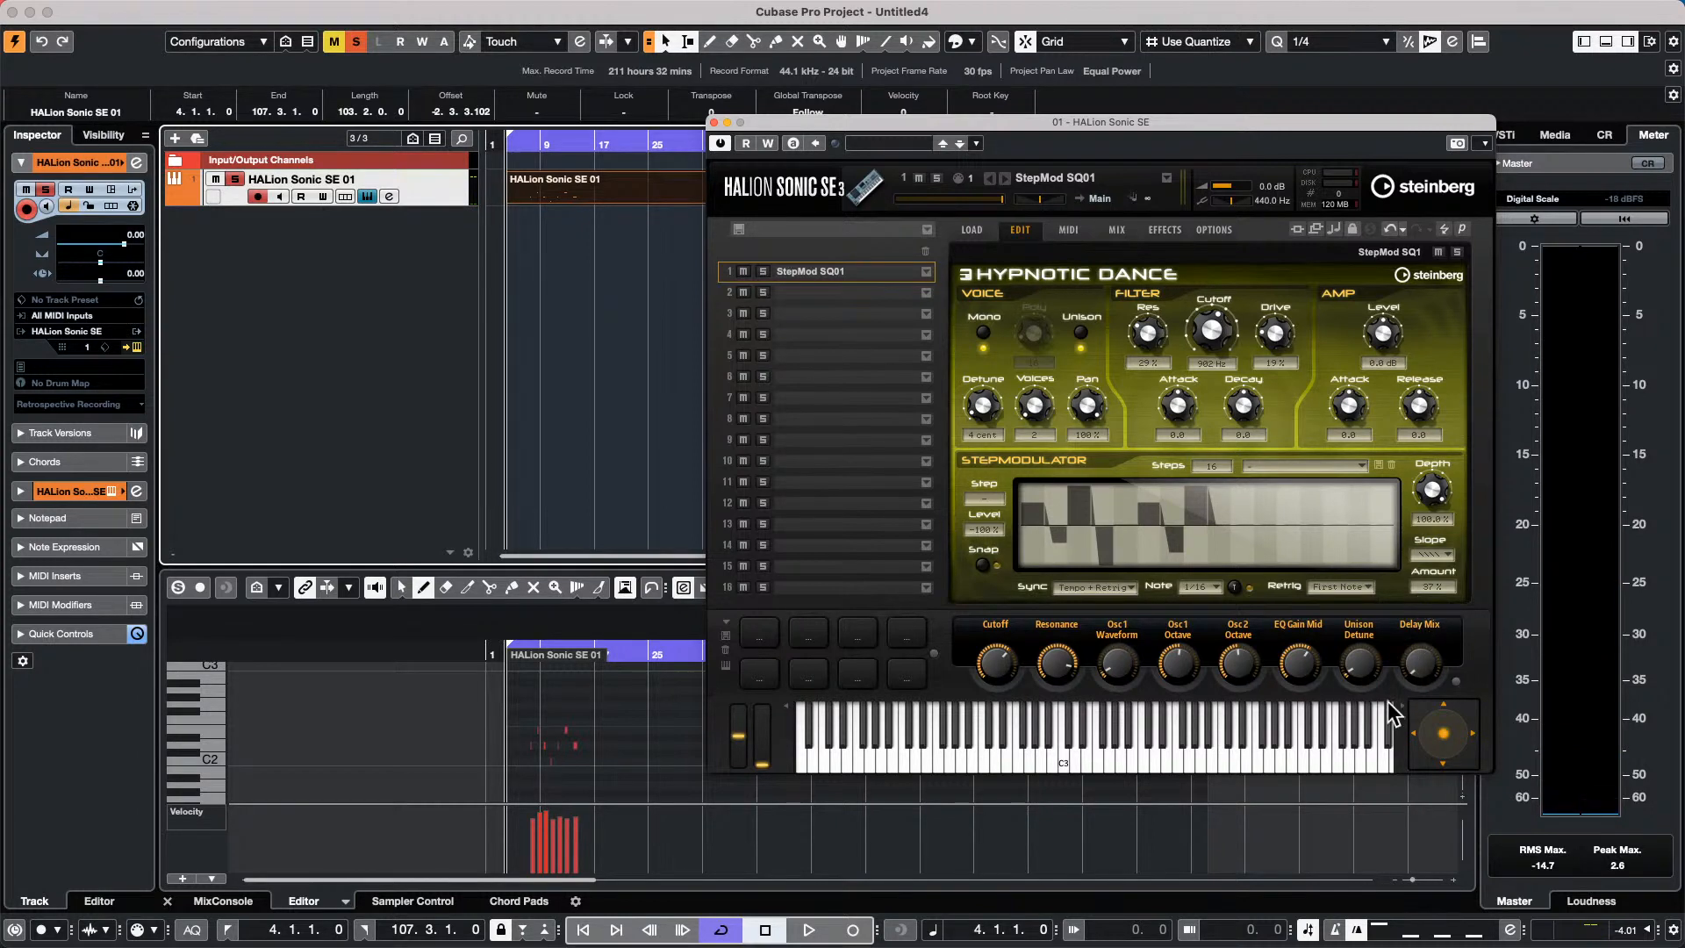
Enable automation read and write for HALion Sonic SE and record Delay Mix sweeps between 0 and 100 during playback.
{"action": "key", "text": "space"}
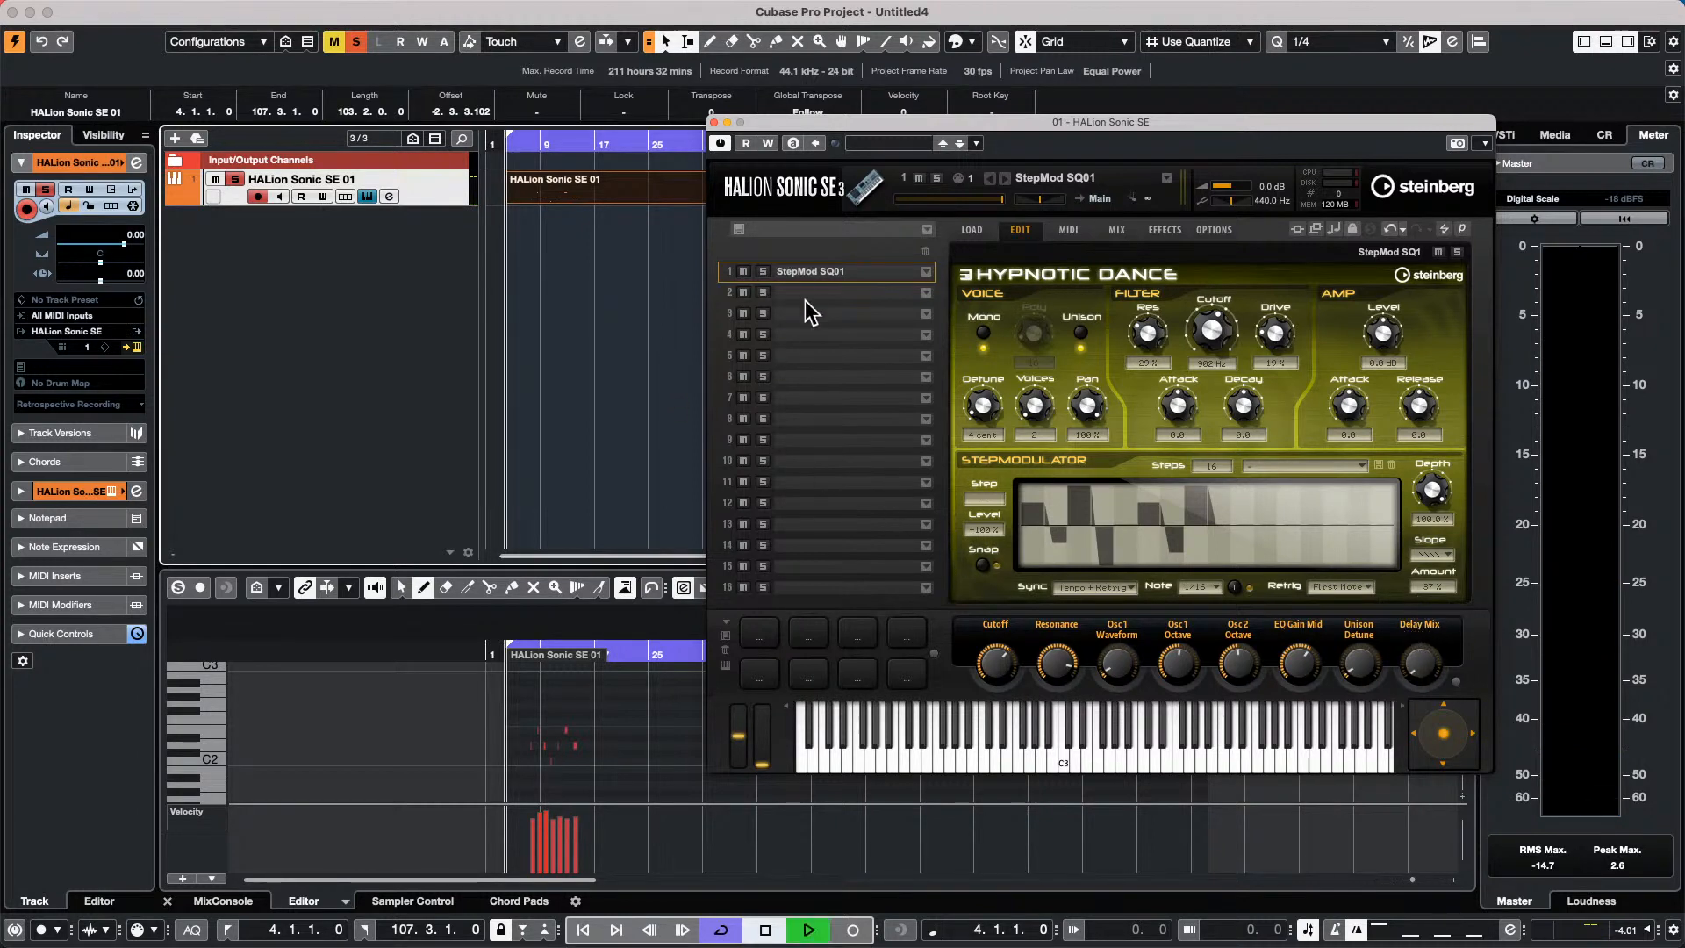
{"action": "left_click", "coordinate": [769, 146]}
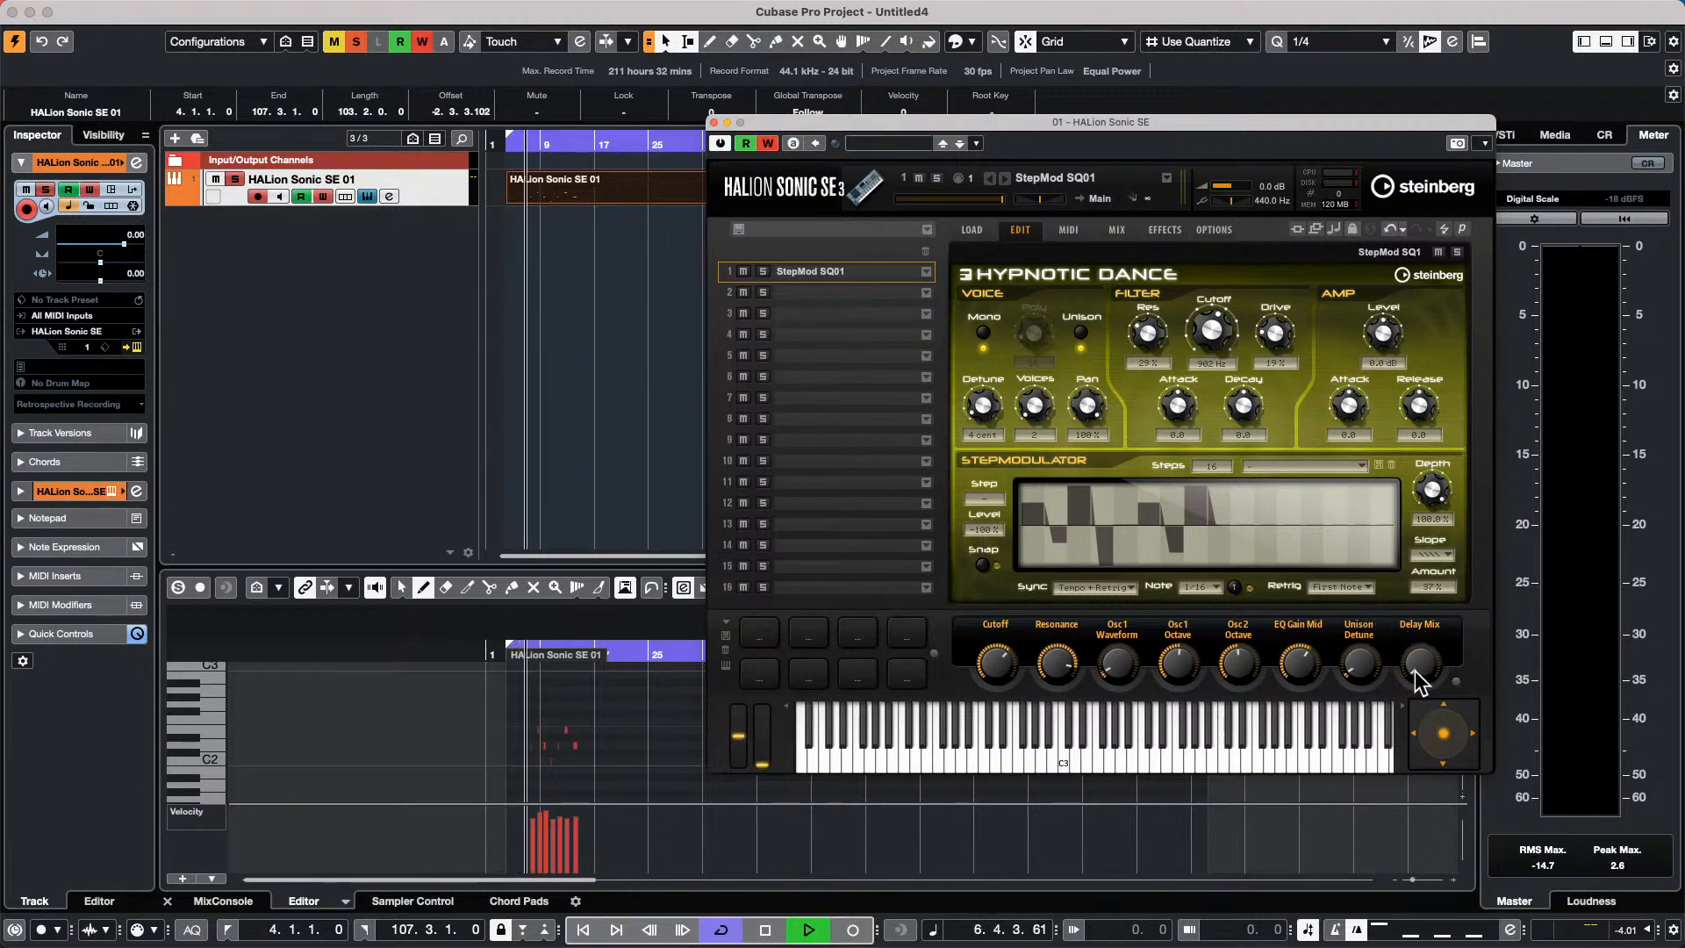
{"action": "left_click_drag", "start_coordinate": [1419, 676], "coordinate": [1555, 262]}
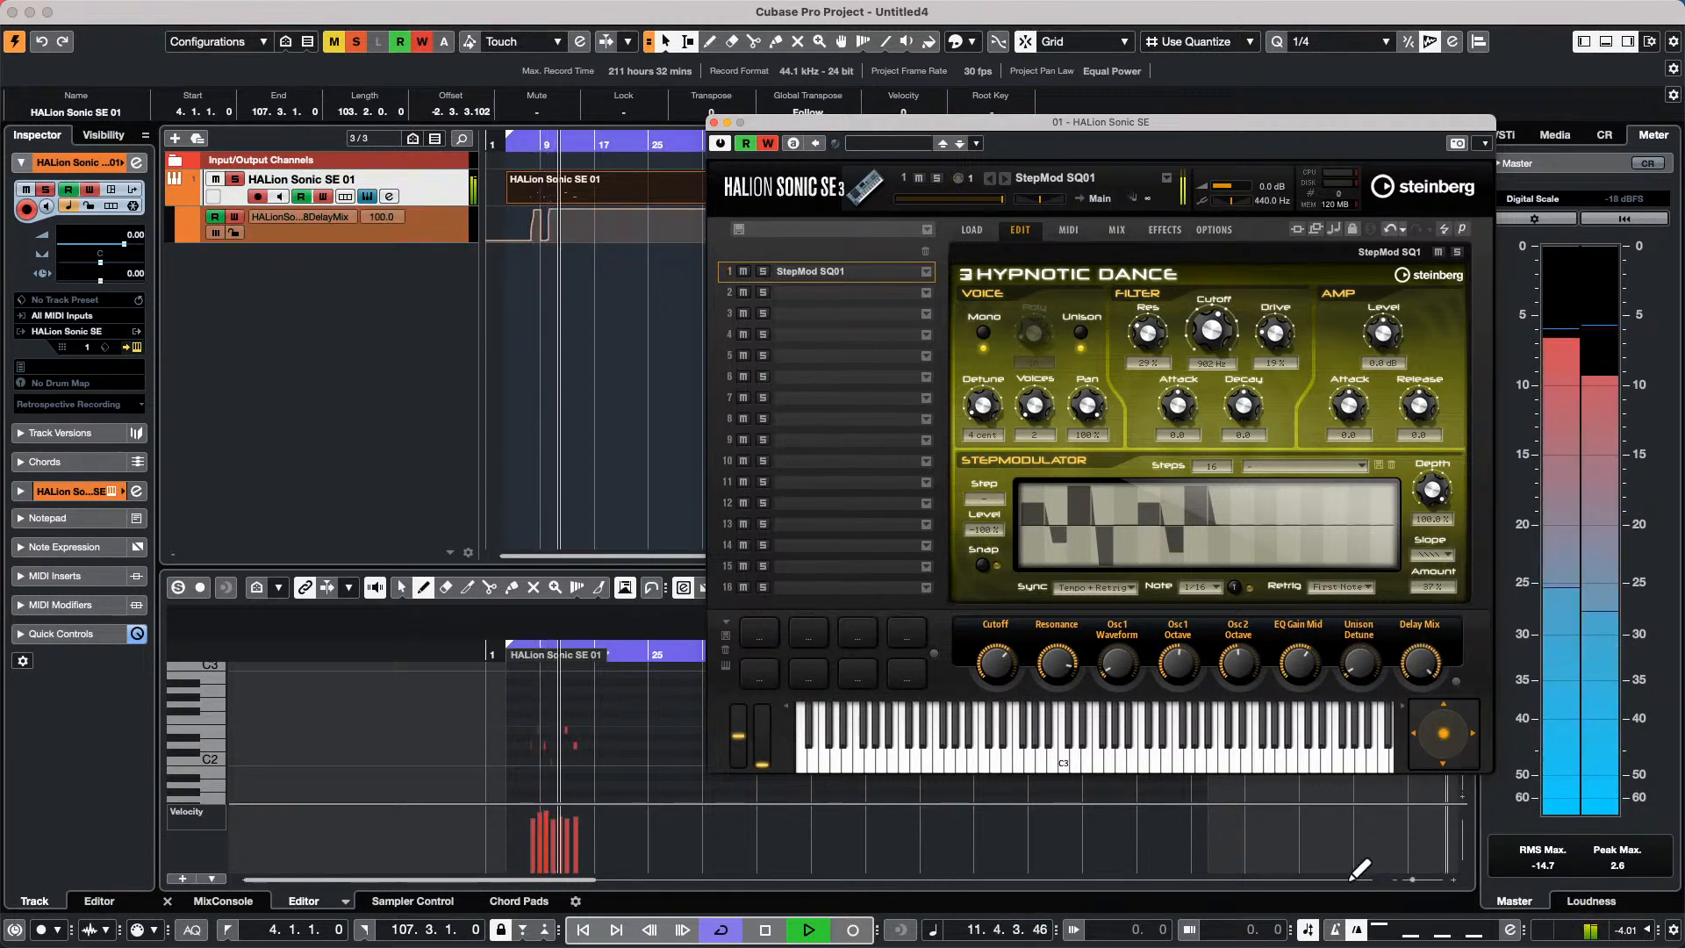
{"action": "left_click_drag", "start_coordinate": [1406, 676], "coordinate": [1336, 939]}
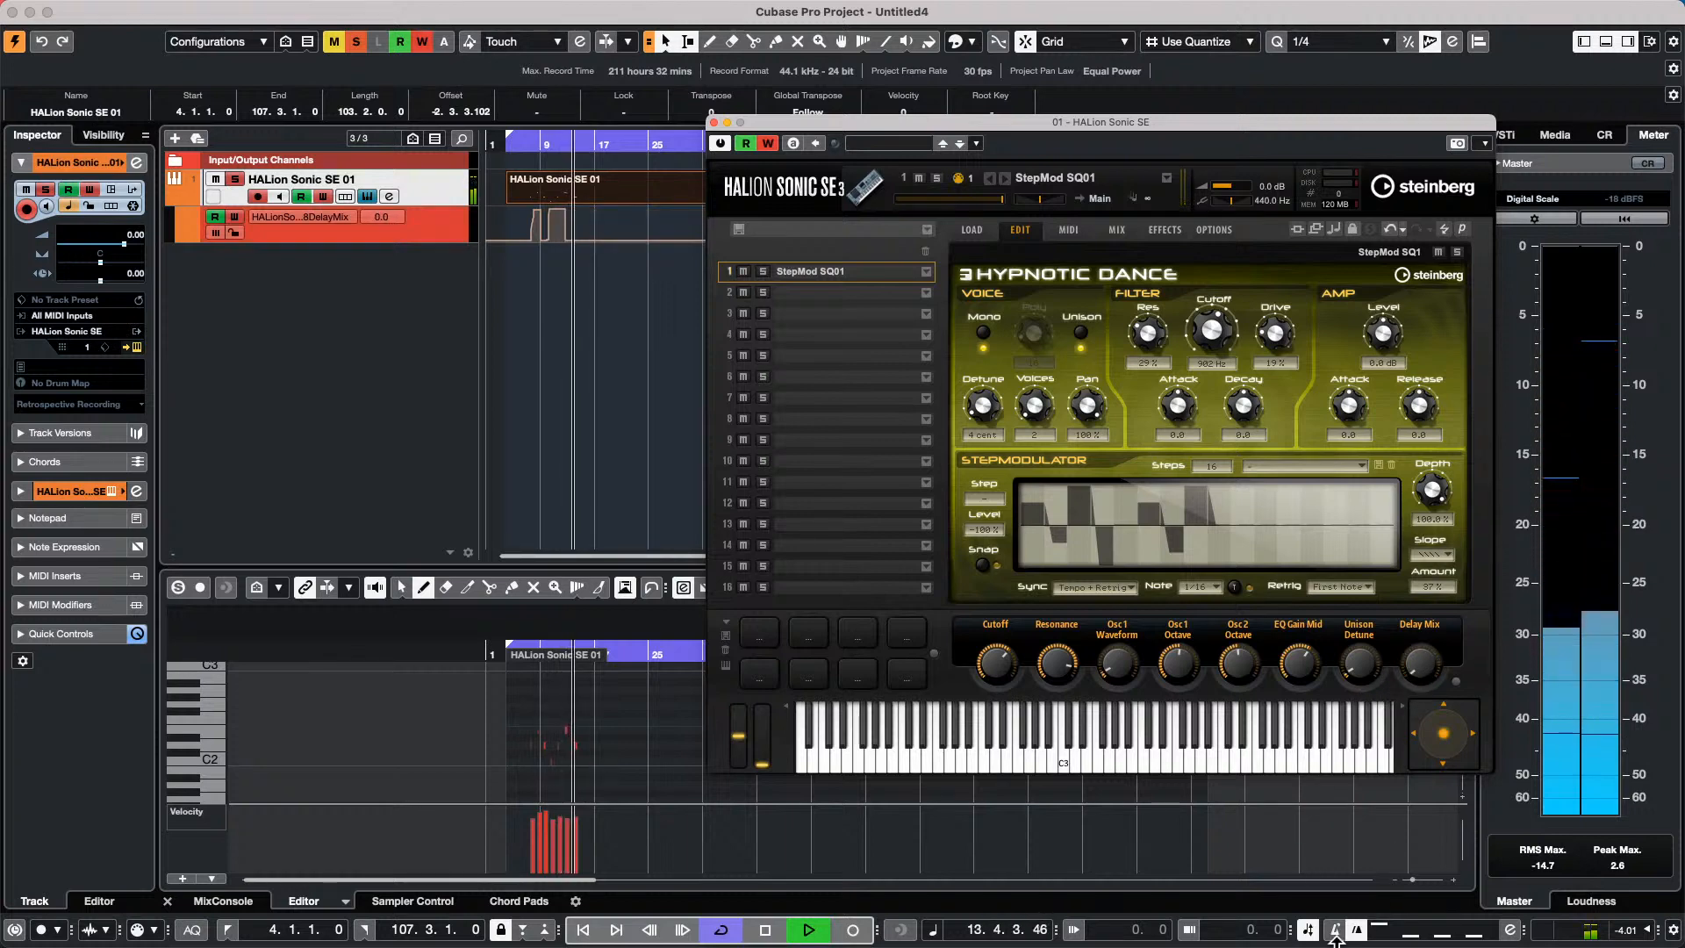
{"action": "left_click_drag", "start_coordinate": [1335, 939], "coordinate": [1386, 607]}
{"action": "key", "text": "space"}
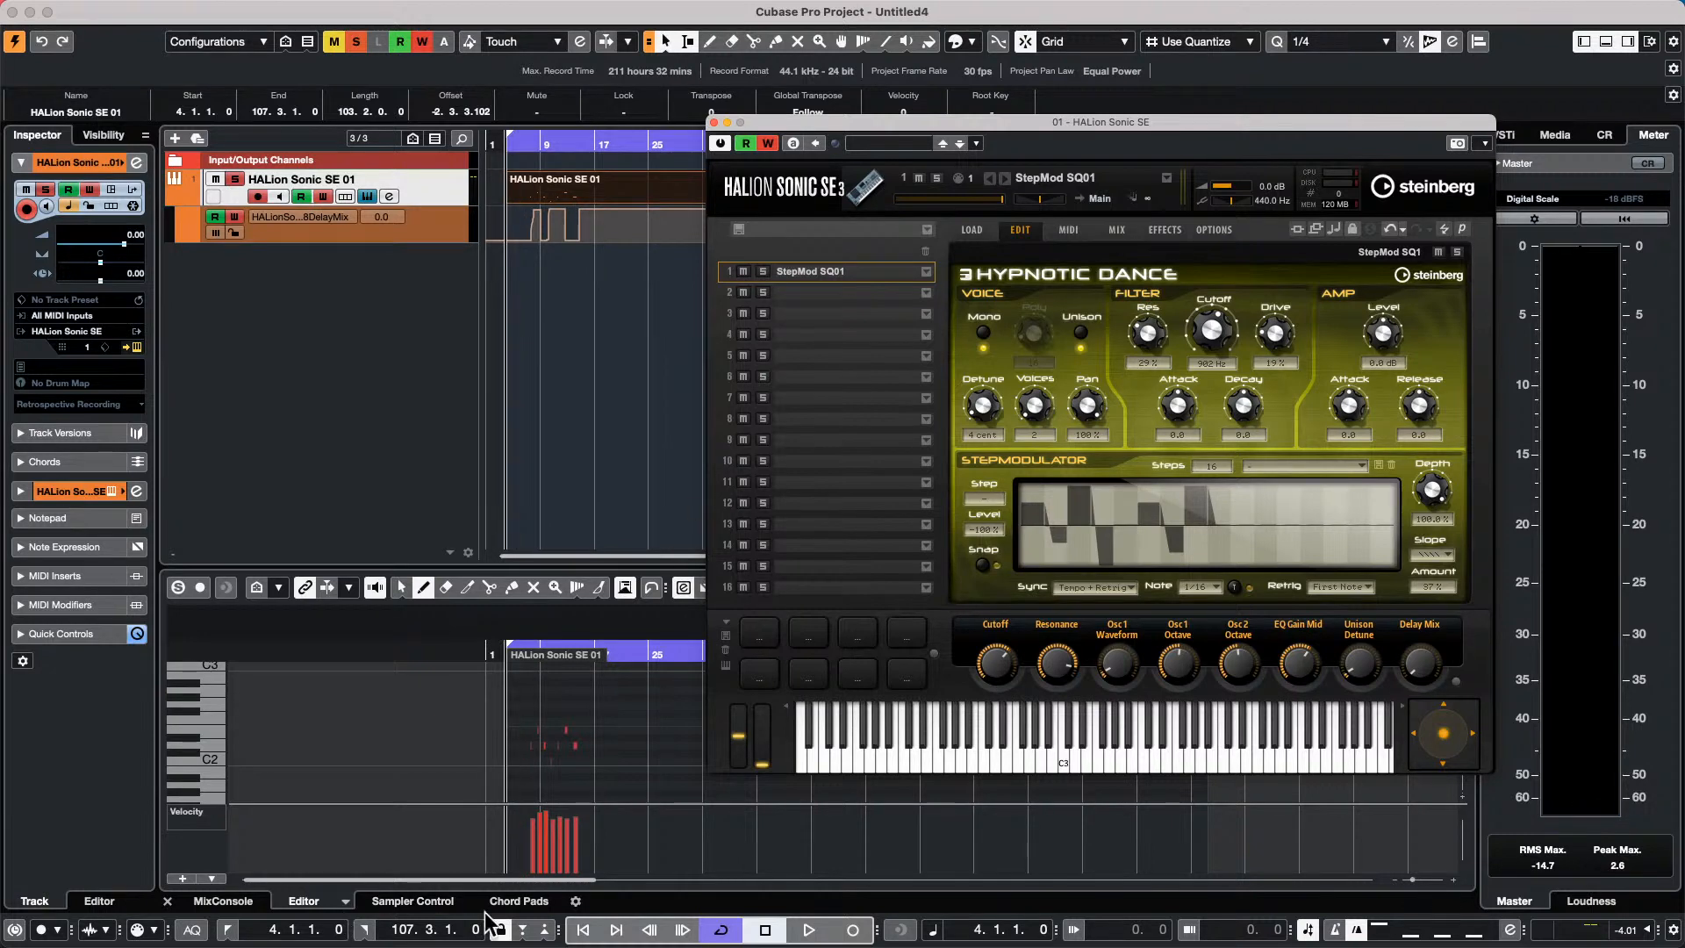
Show the MixConsole in the lower zone, close the HALion Sonic SE window and deselect the MIDI part.
{"action": "left_click", "coordinate": [223, 901]}
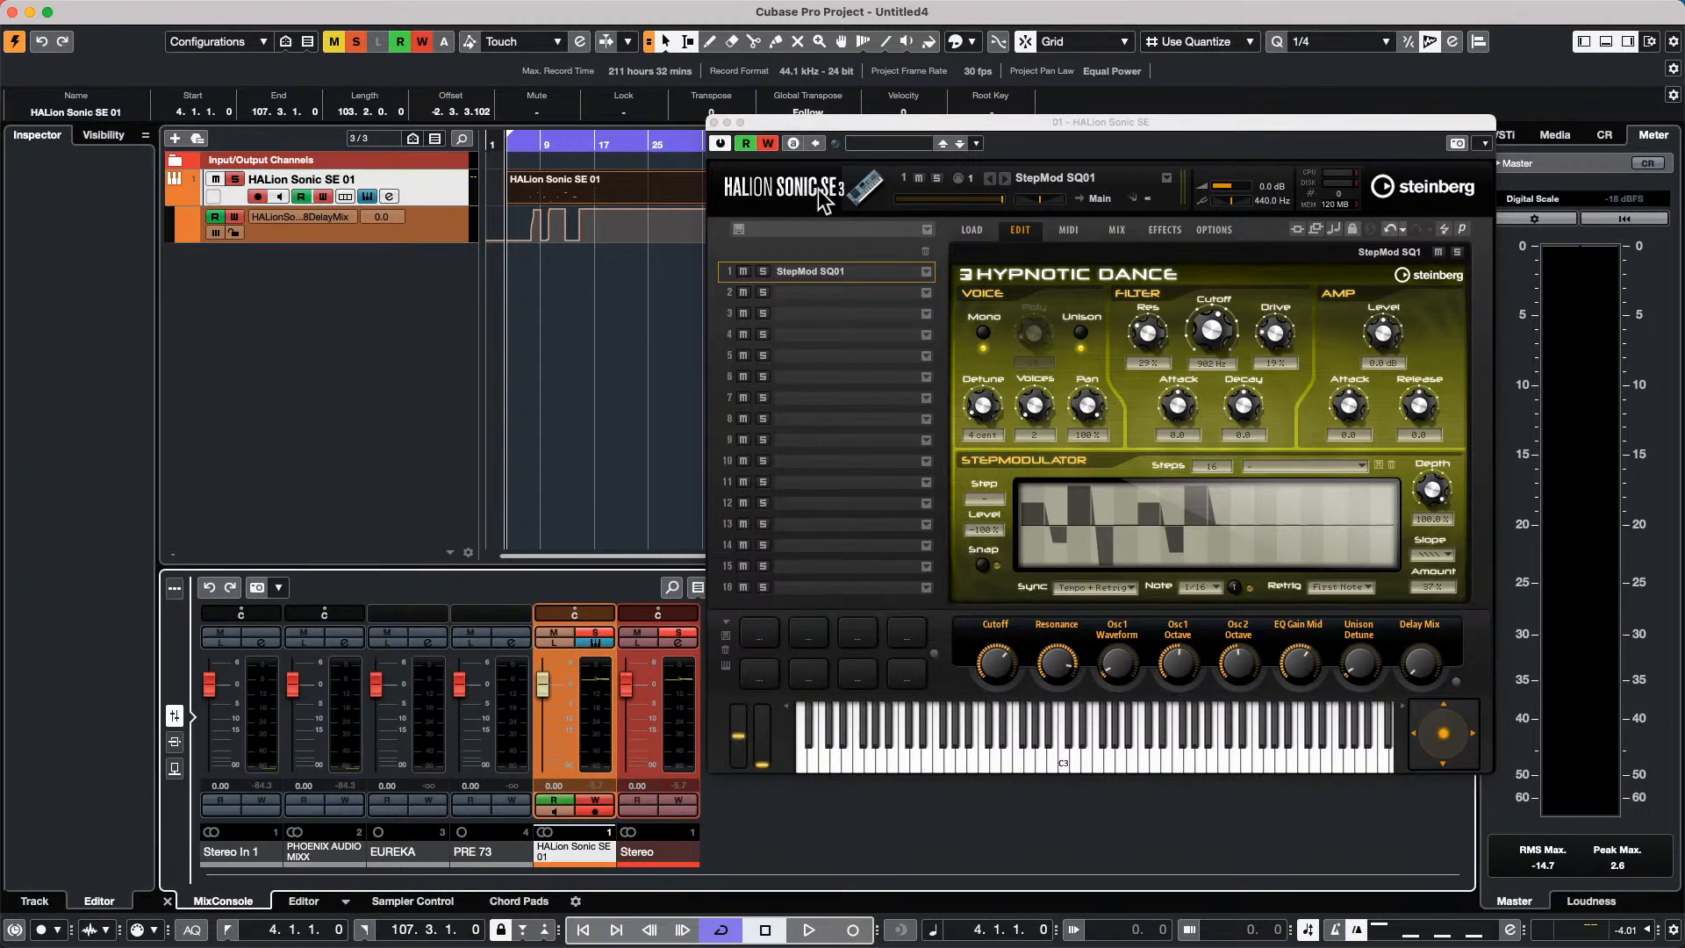
{"action": "left_click", "coordinate": [714, 123]}
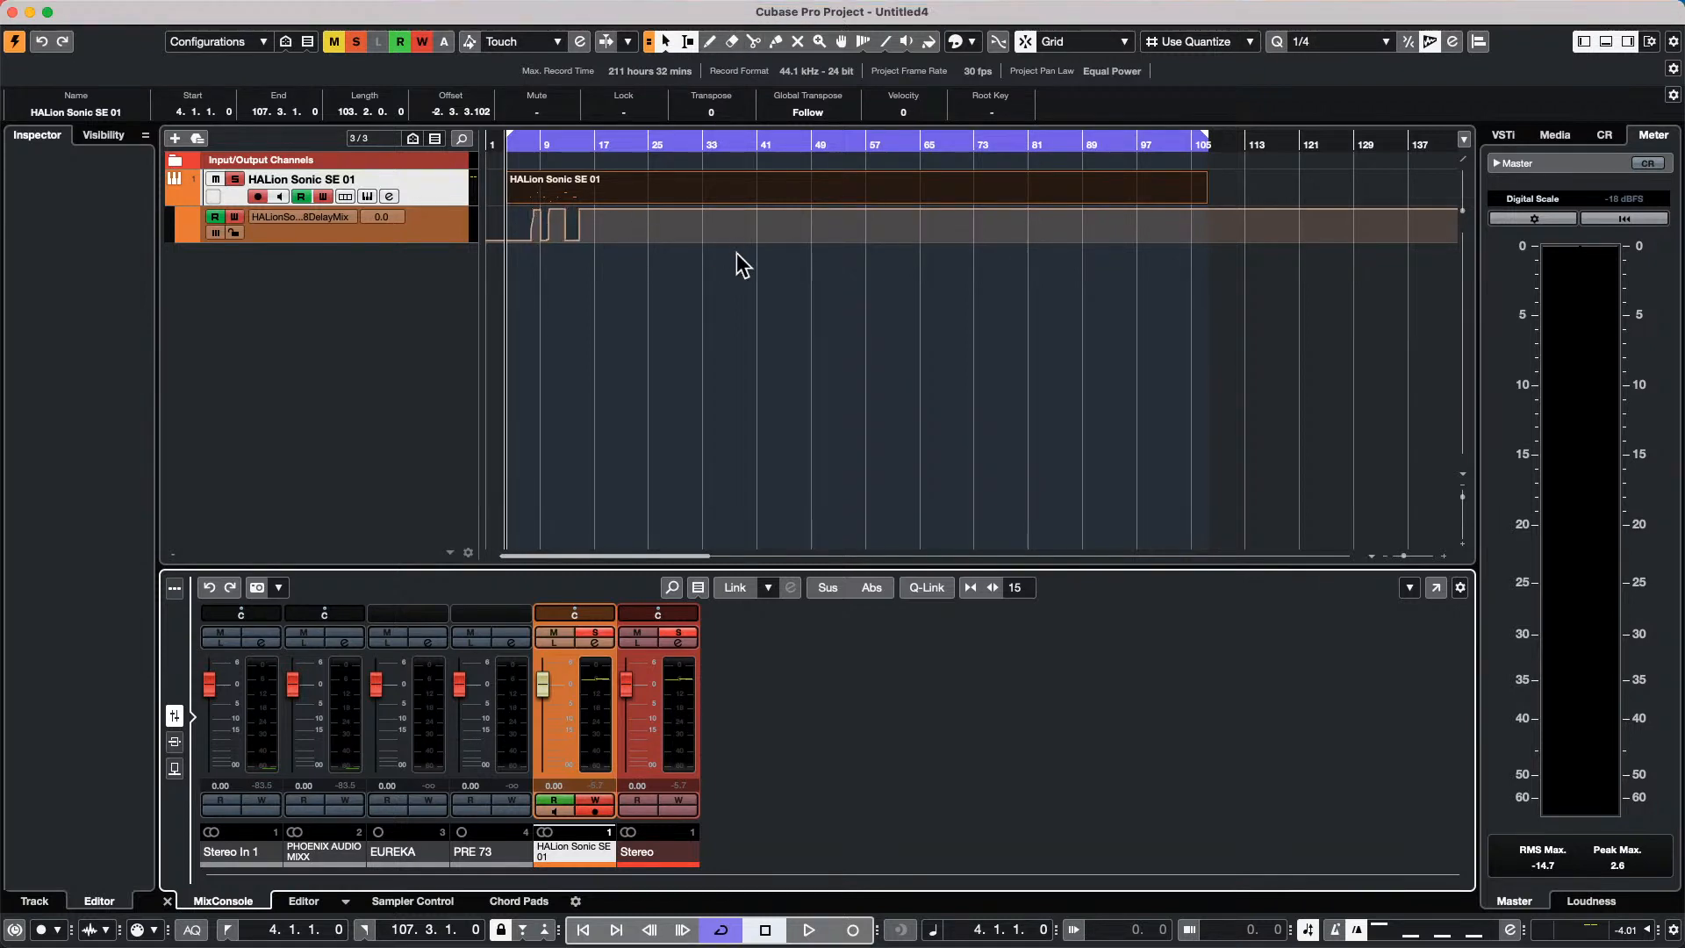
{"action": "left_click", "coordinate": [701, 323]}
Create an empty project in a new folder named November 12 2021 inside the Hangouts folder.
{"action": "left_click", "coordinate": [120, 11]}
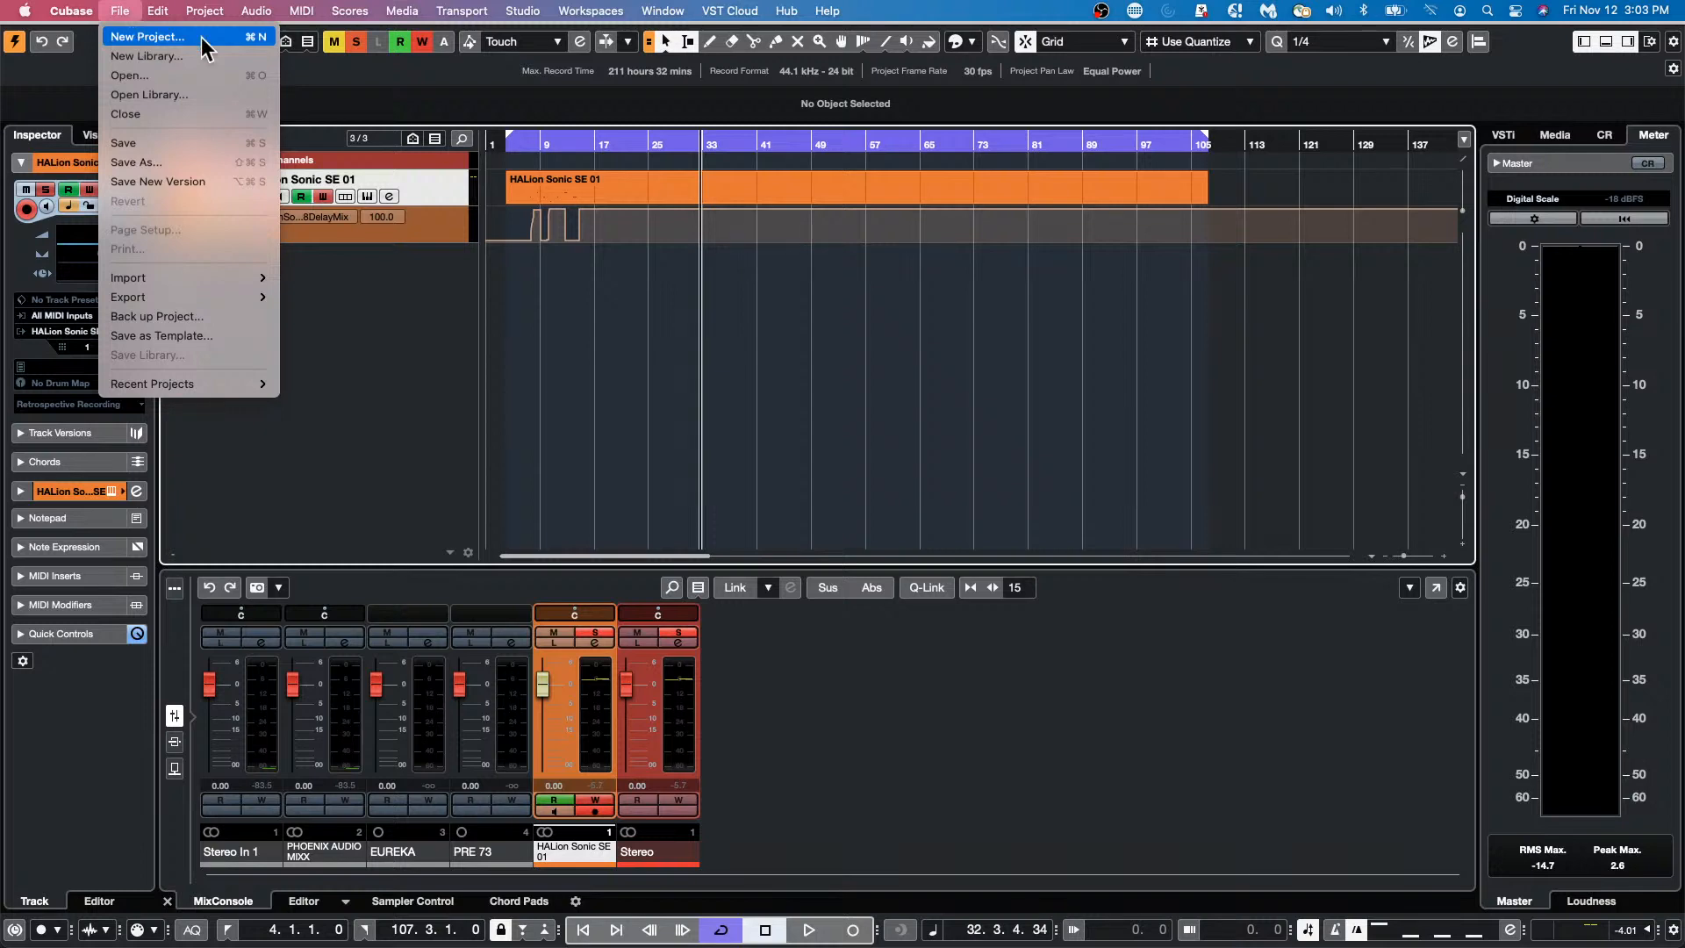
{"action": "left_click", "coordinate": [140, 37]}
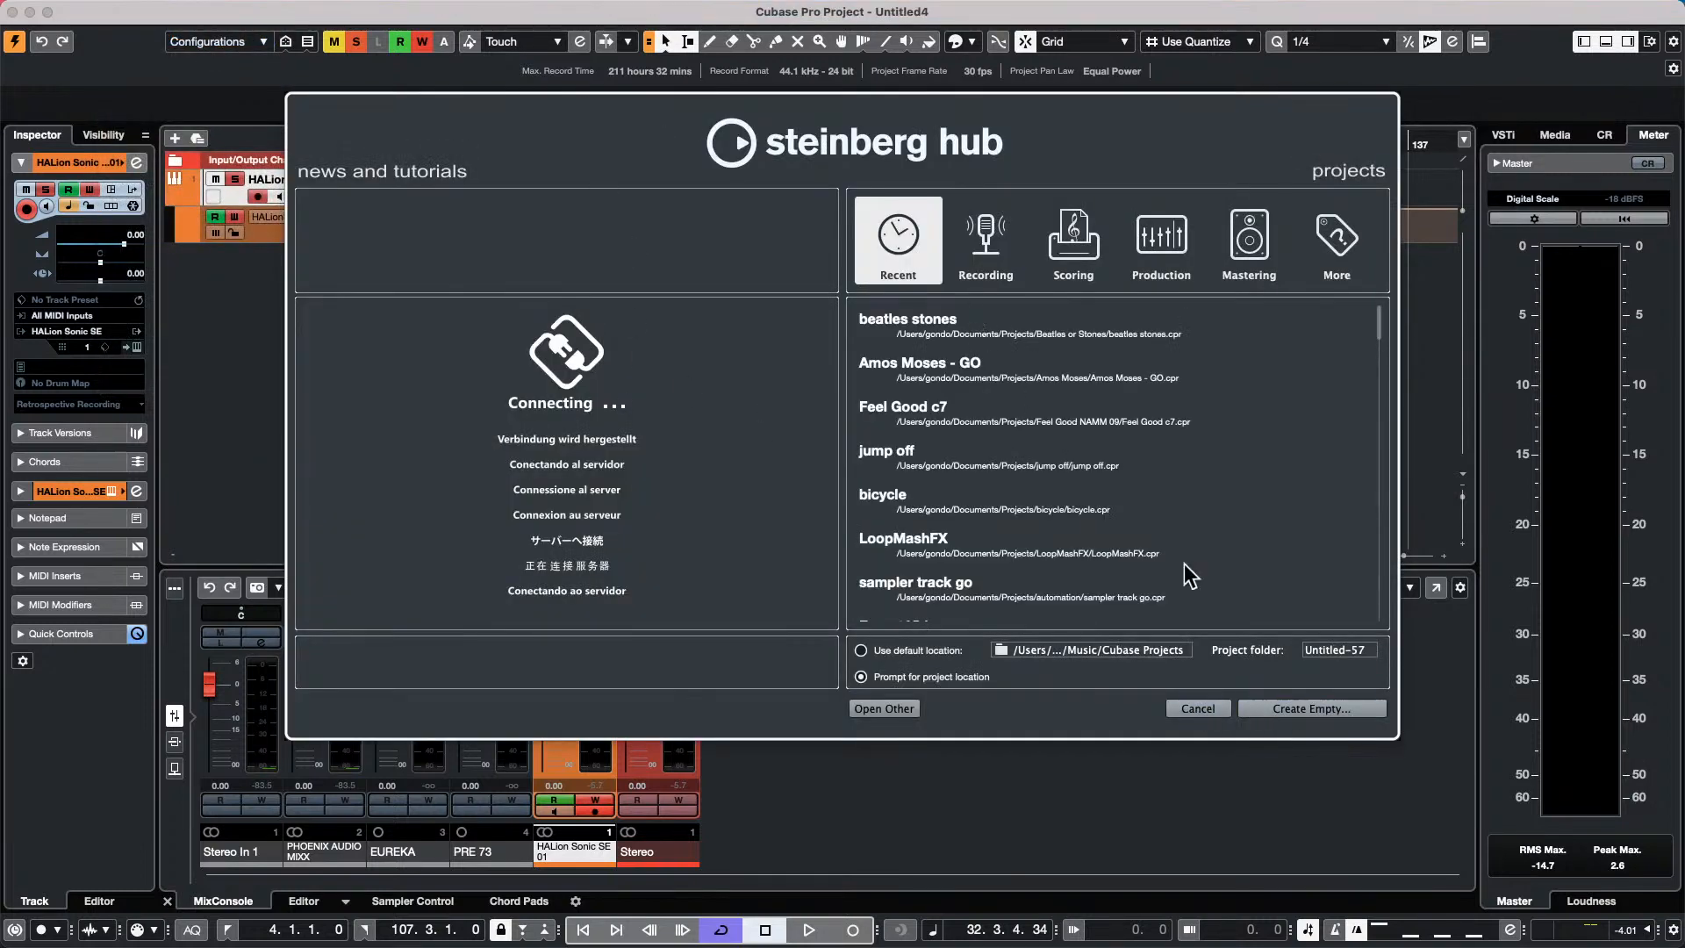
{"action": "left_click", "coordinate": [1316, 709]}
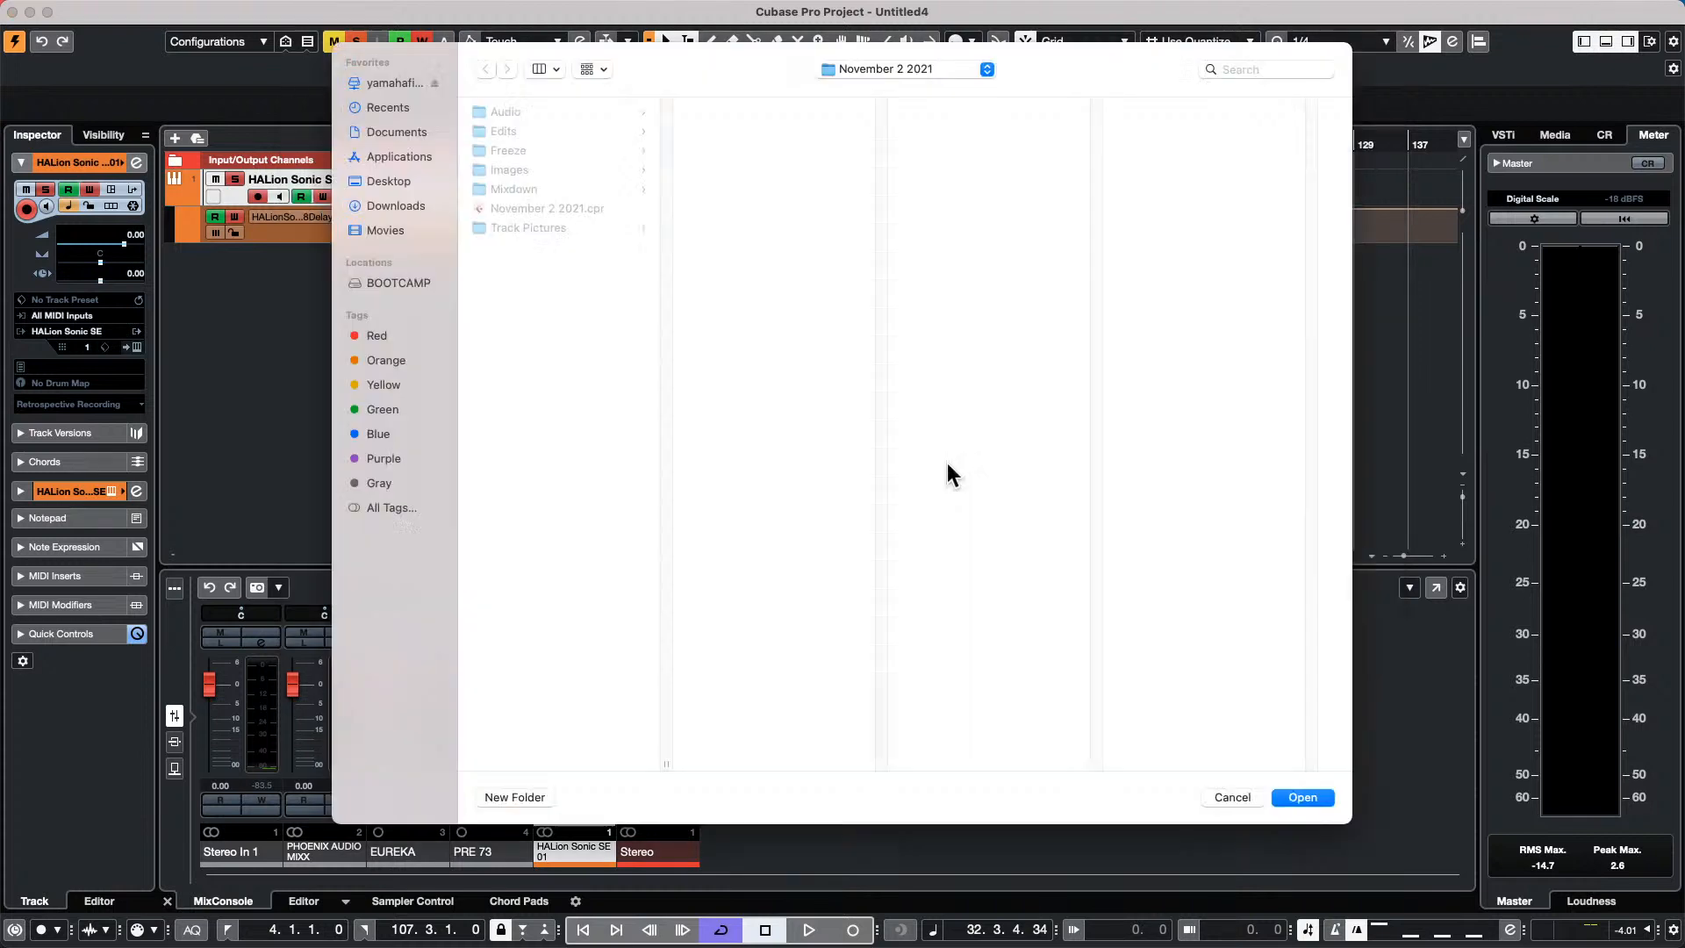
{"action": "left_click", "coordinate": [928, 74]}
{"action": "left_click", "coordinate": [924, 91]}
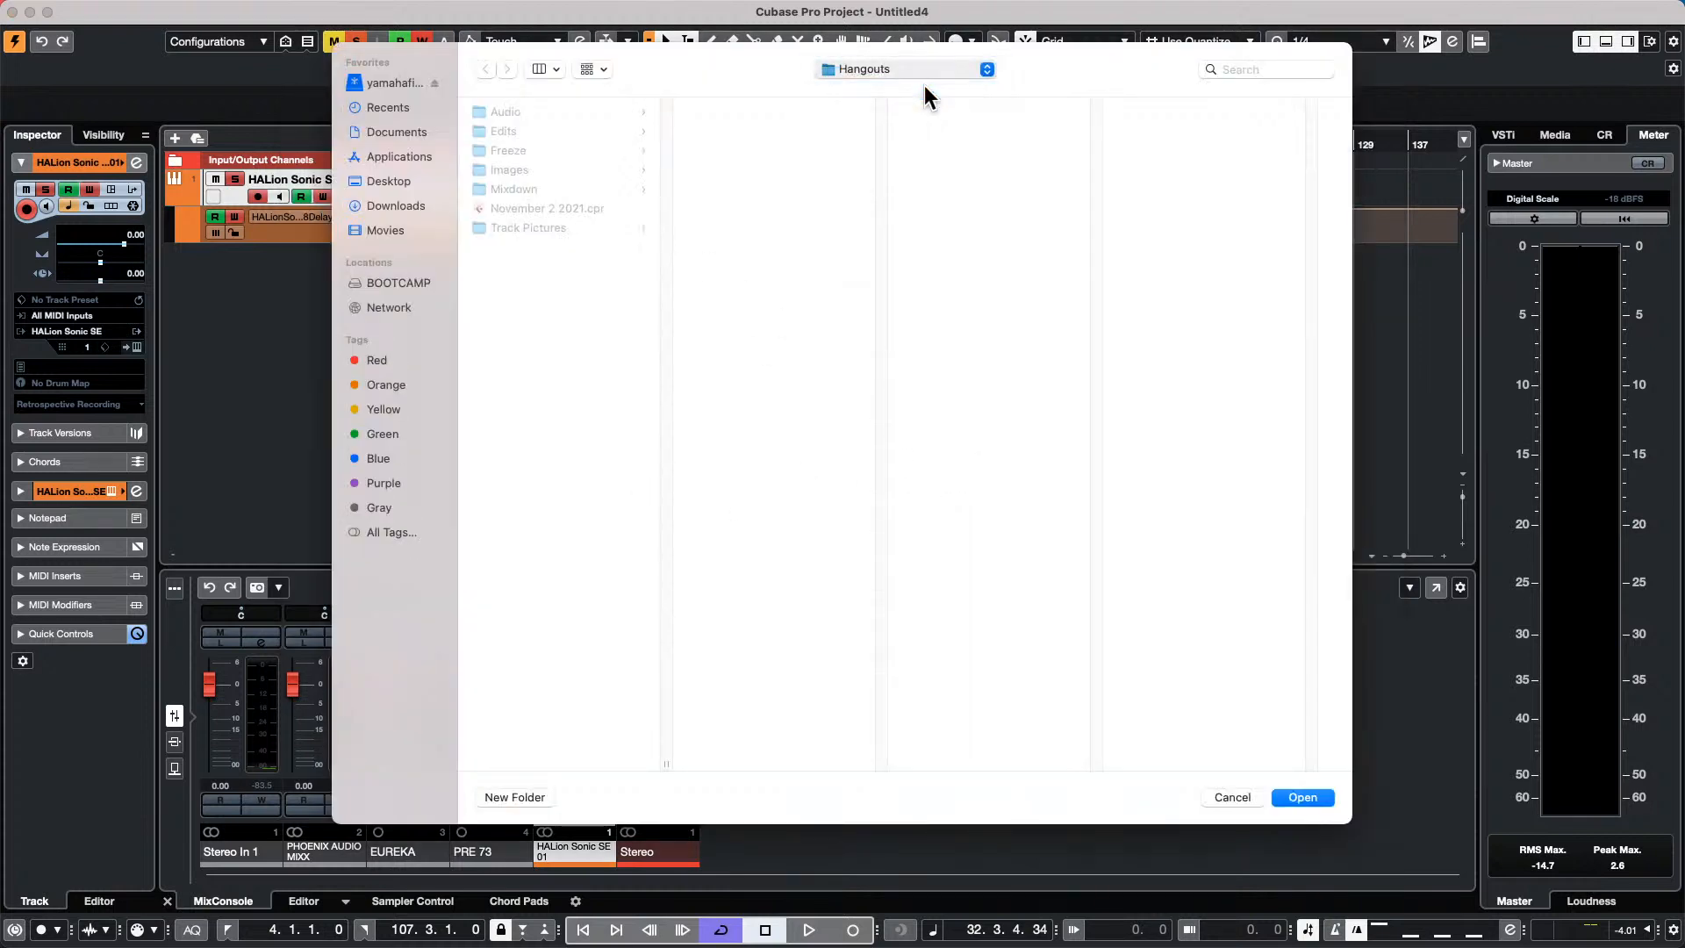
{"action": "left_click", "coordinate": [548, 791]}
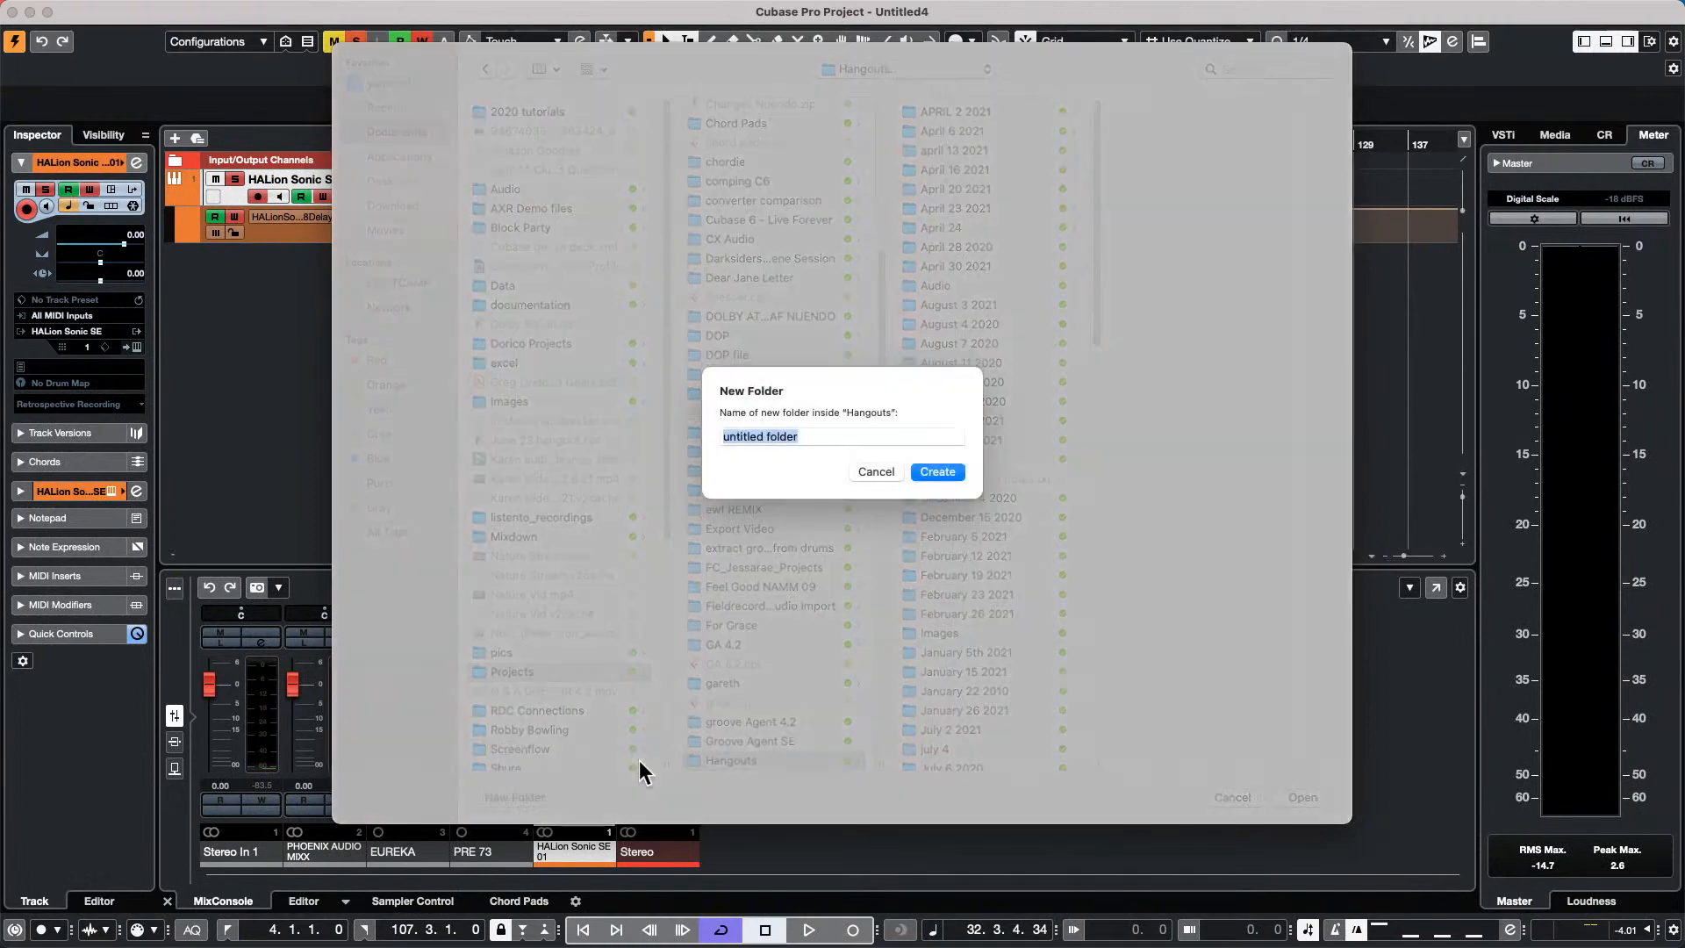
{"action": "type", "text": "No"}
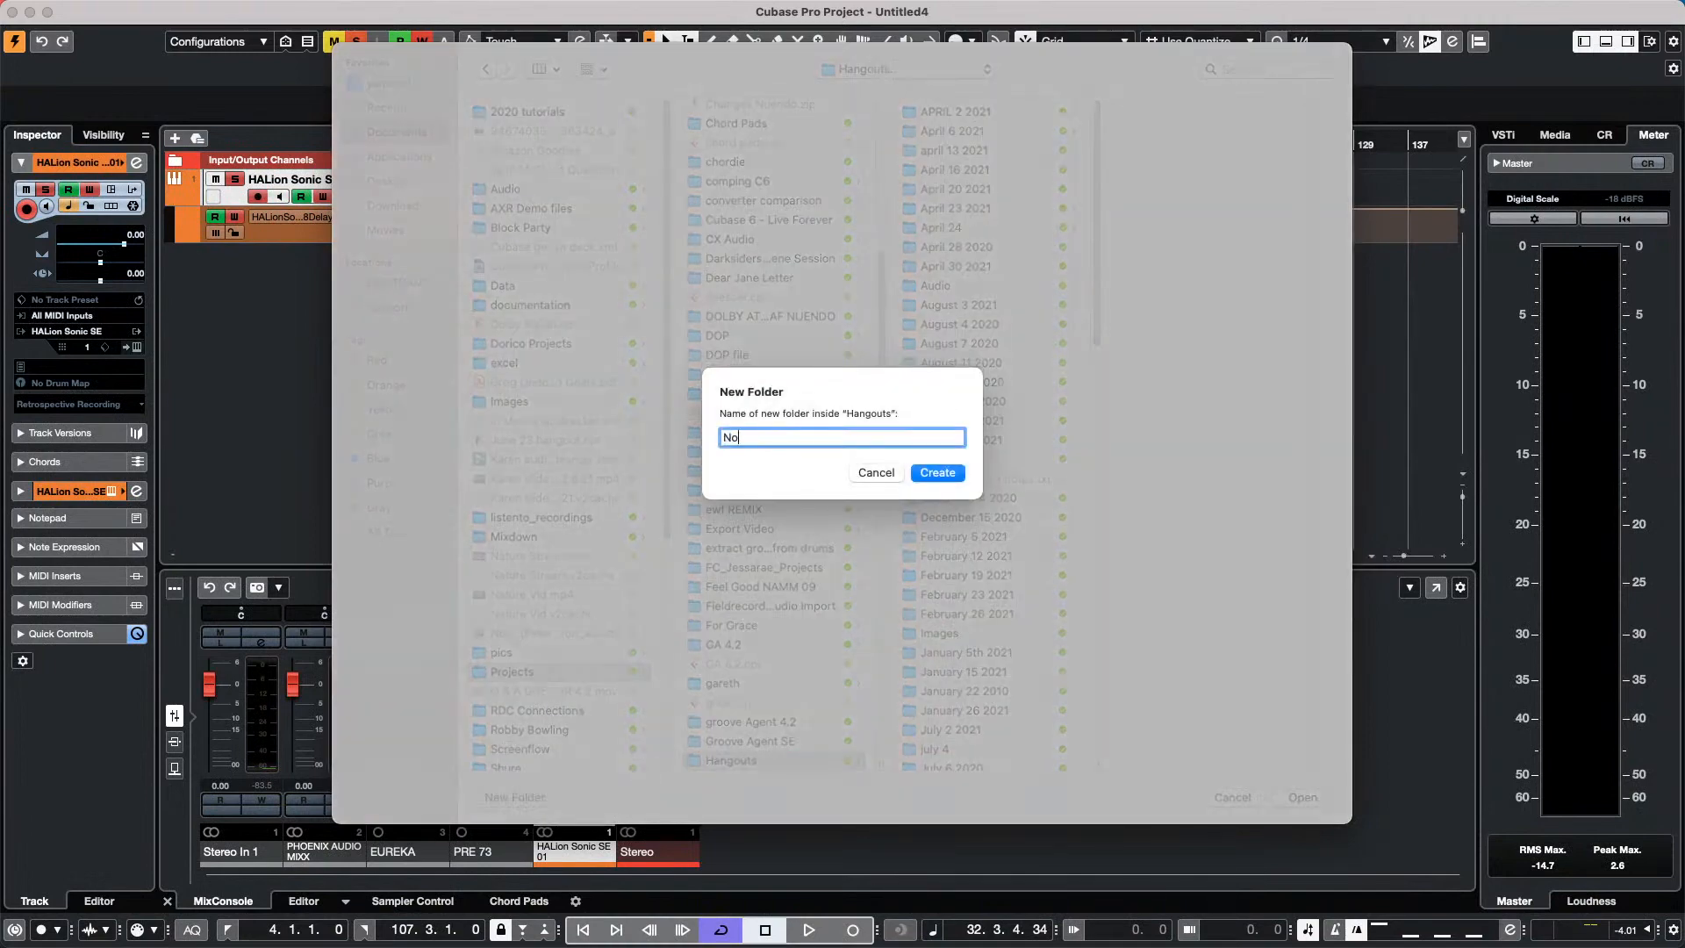
{"action": "type", "text": "vember 12 2021"}
{"action": "key", "text": "Return"}
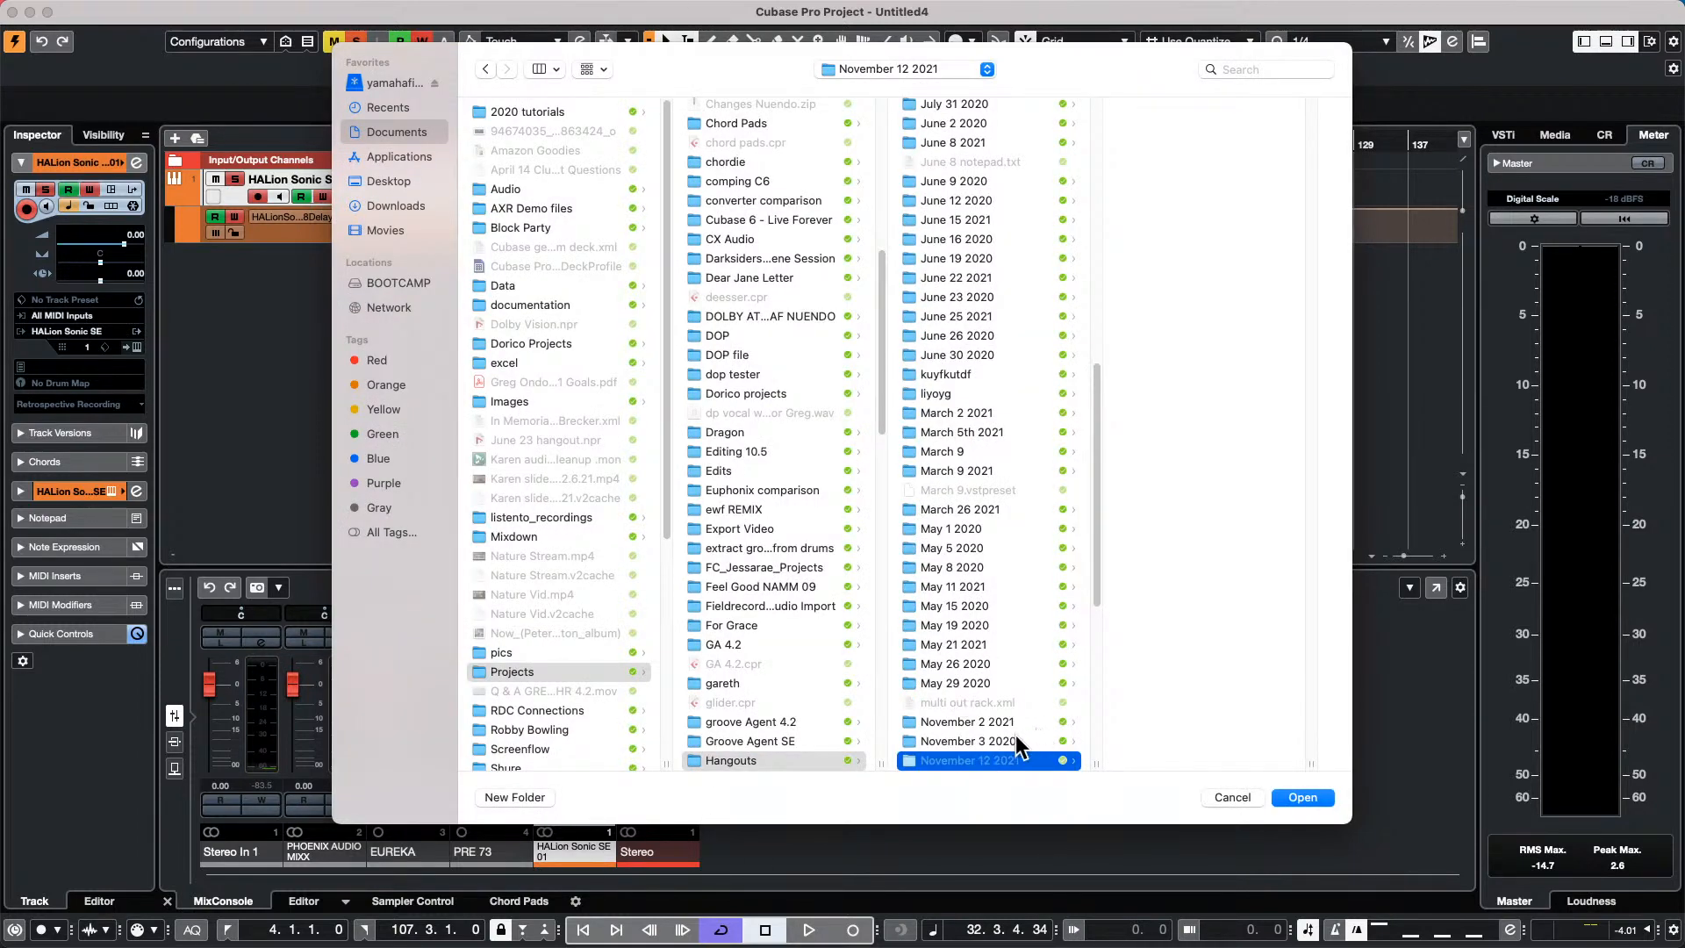
{"action": "left_click", "coordinate": [1287, 790]}
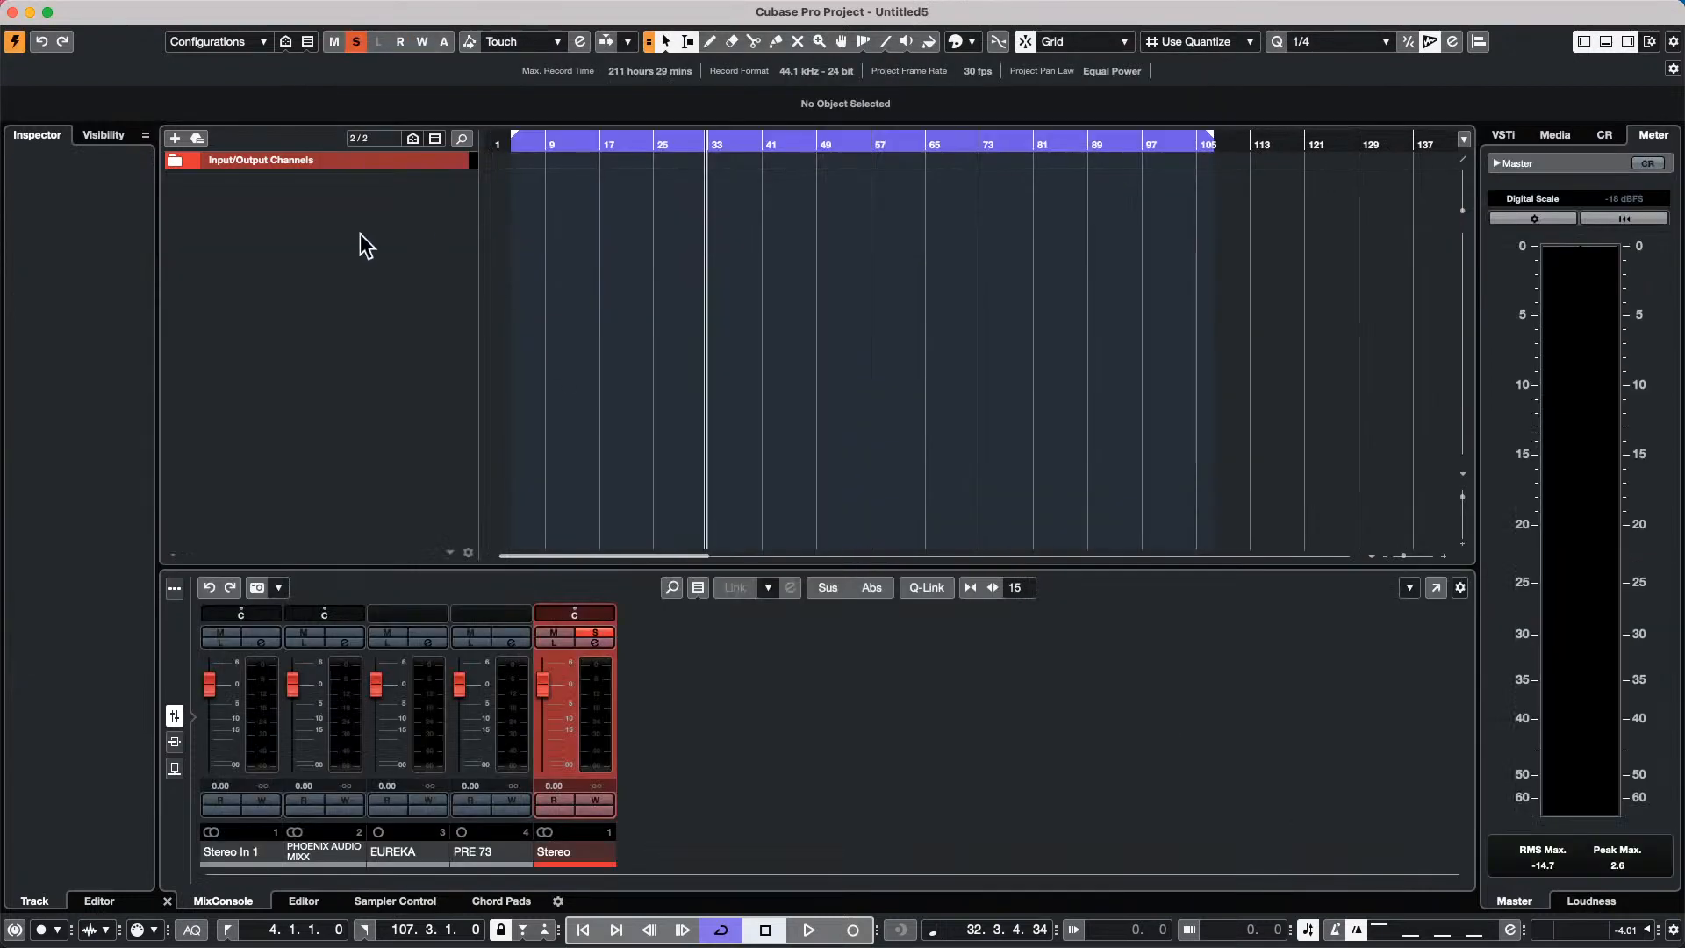
Add five stereo audio tracks routed to the Stereo output.
{"action": "right_click", "coordinate": [360, 233]}
{"action": "left_click", "coordinate": [432, 243]}
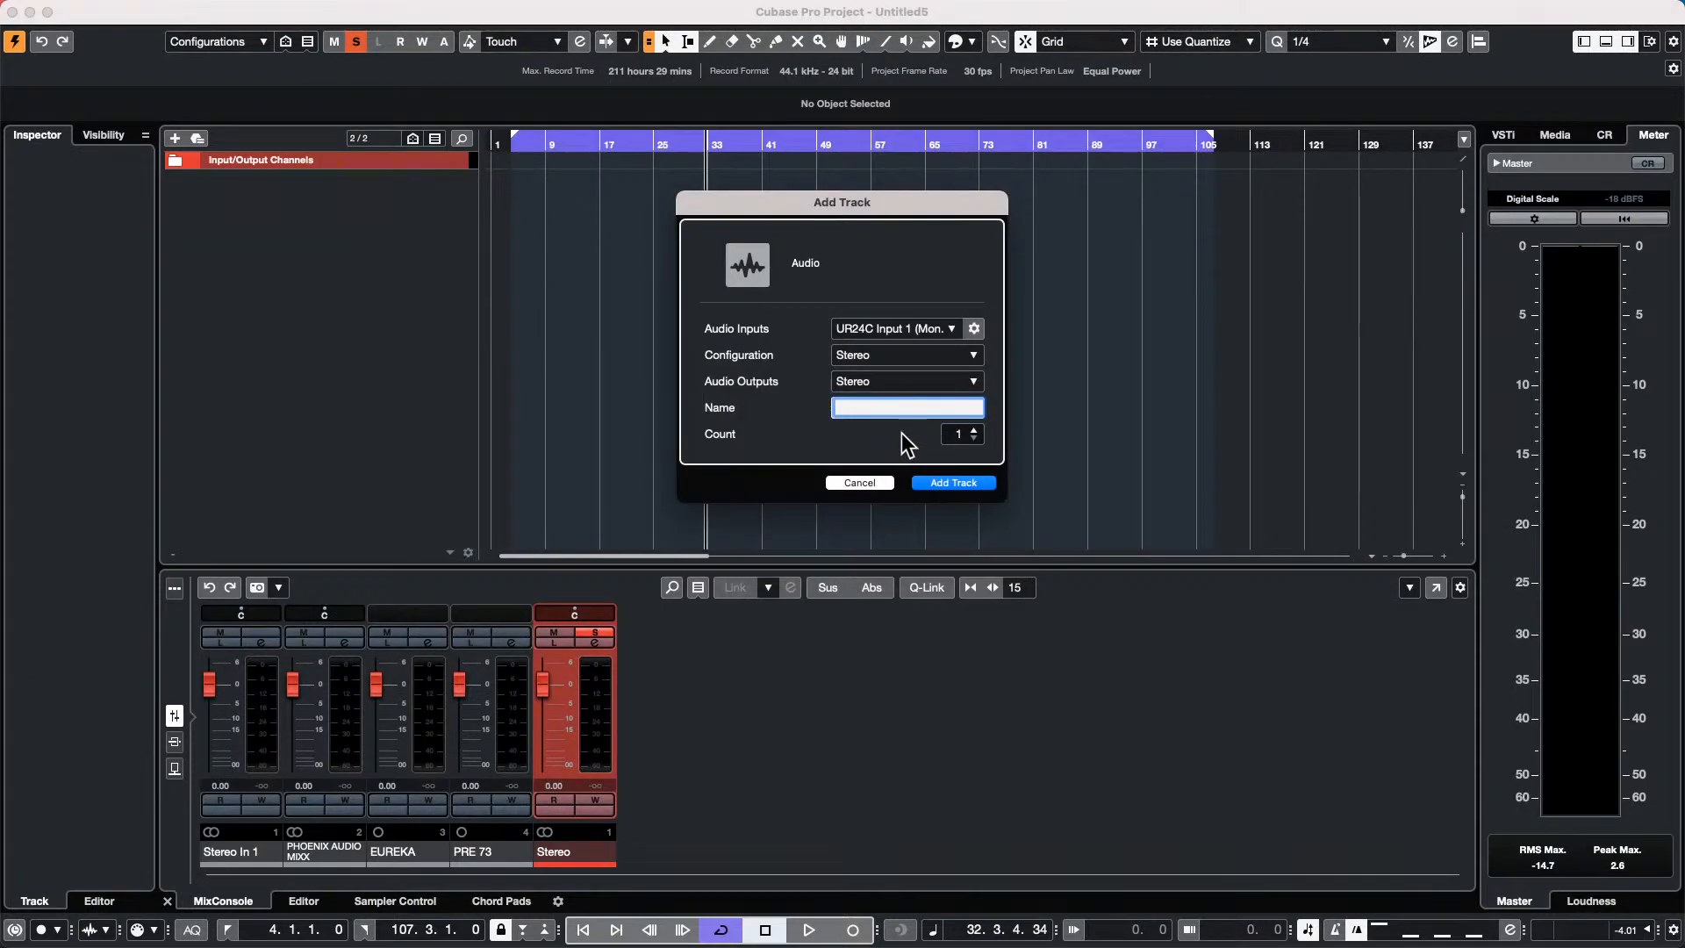
{"action": "scroll", "coordinate": [956, 433], "scroll_direction": "up", "scroll_amount": 4}
{"action": "left_click", "coordinate": [963, 484]}
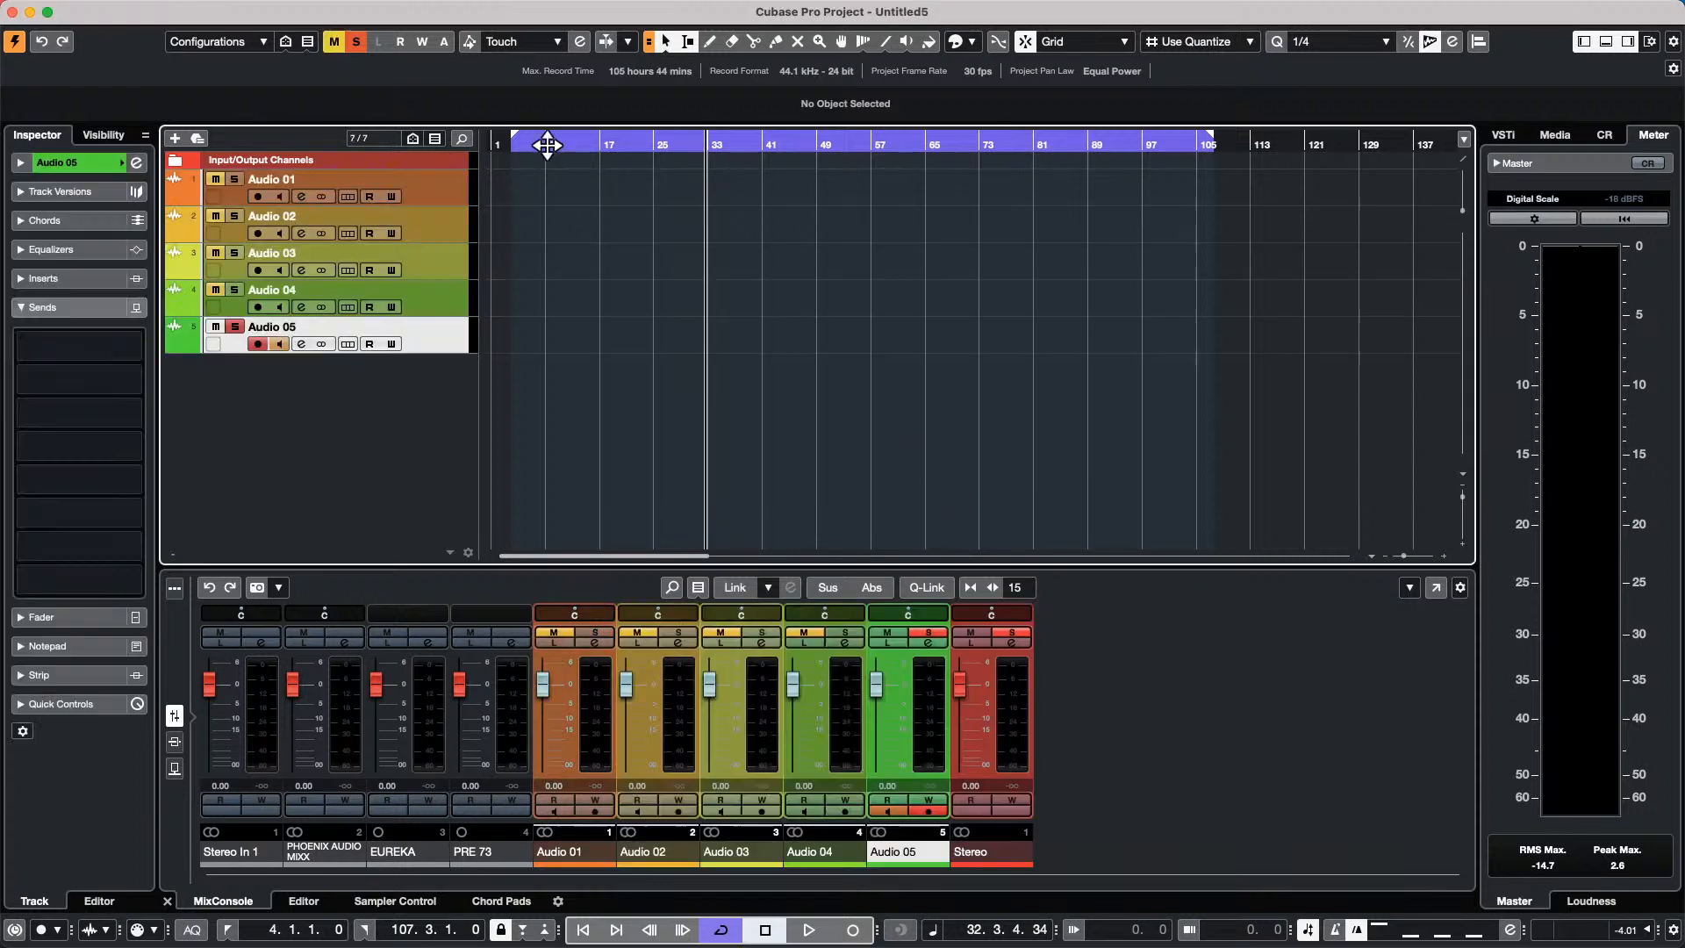
Return the project cursor to bar 1 and move all five audio tracks into a new folder track.
{"action": "left_click", "coordinate": [547, 145]}
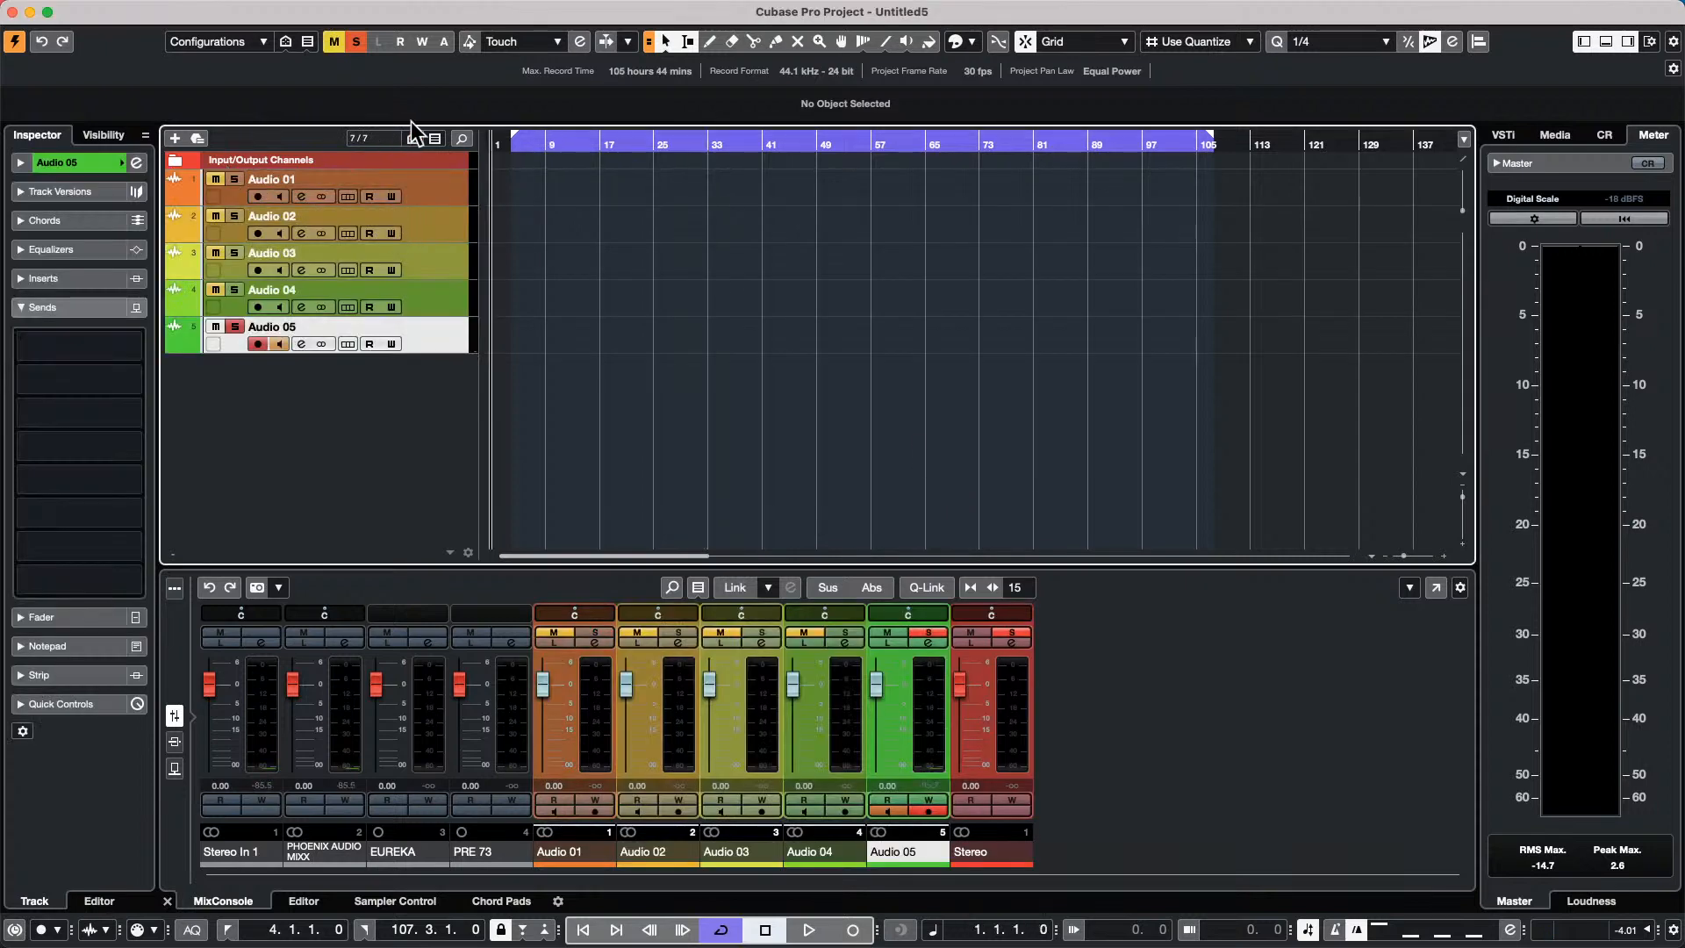
{"action": "left_click", "coordinate": [439, 175], "text": "shift"}
{"action": "right_click", "coordinate": [437, 183]}
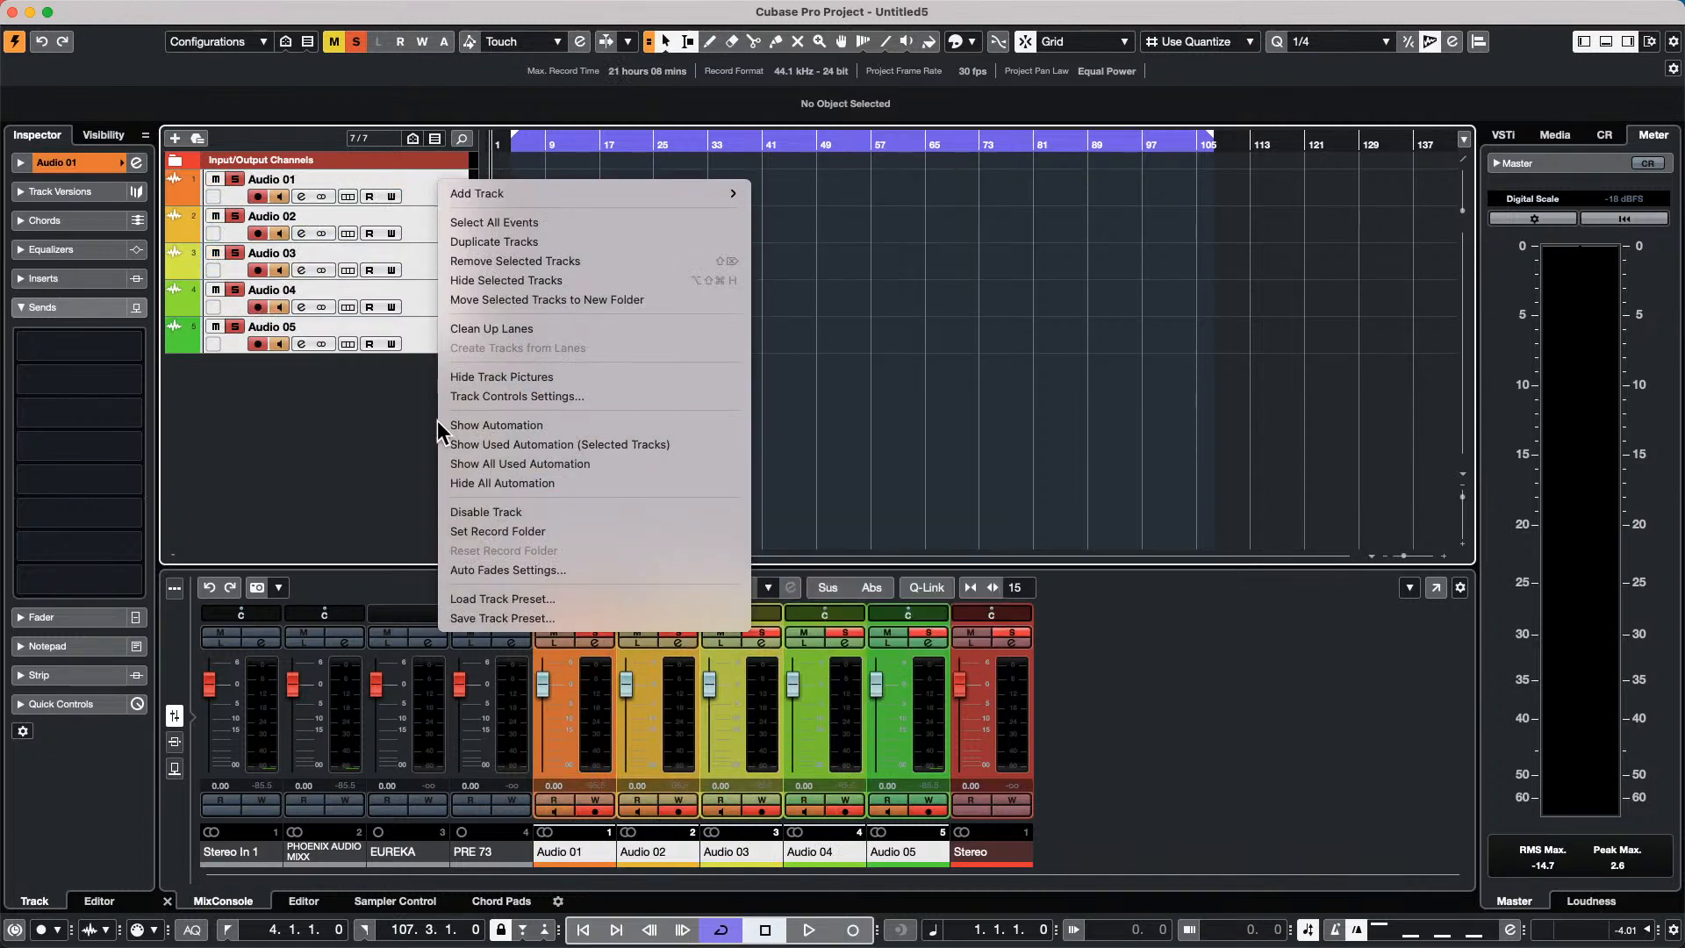
{"action": "left_click", "coordinate": [555, 302]}
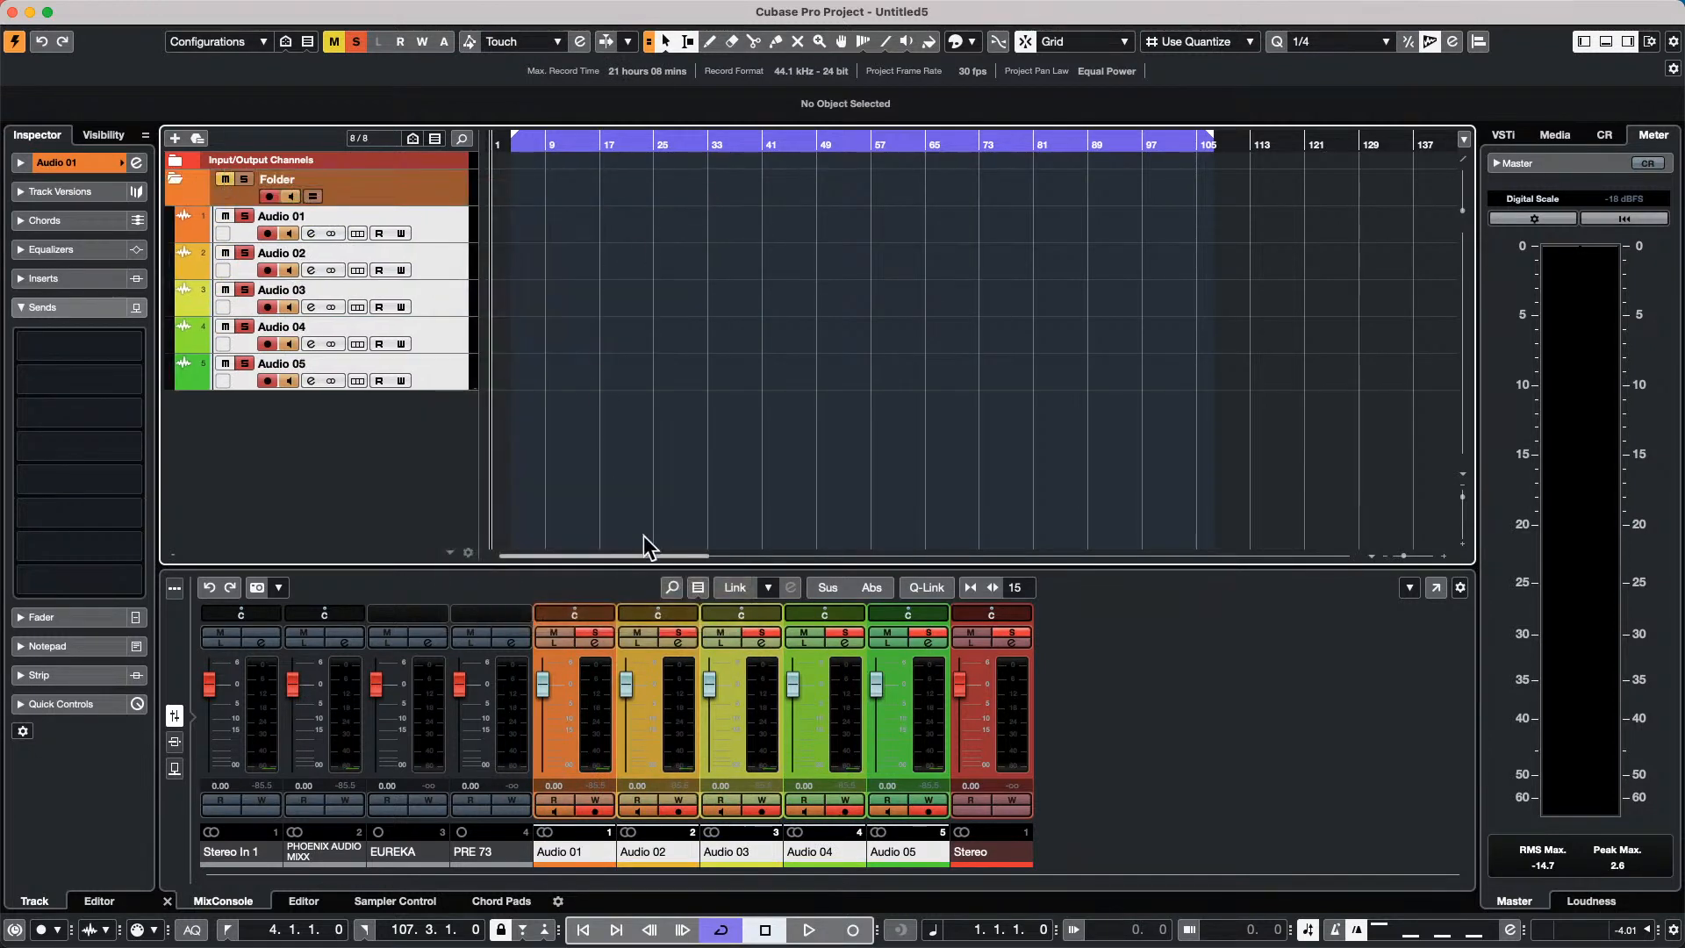
Record all five audio tracks simultaneously from bar 1 to about bar 7.
{"action": "left_click", "coordinate": [808, 929]}
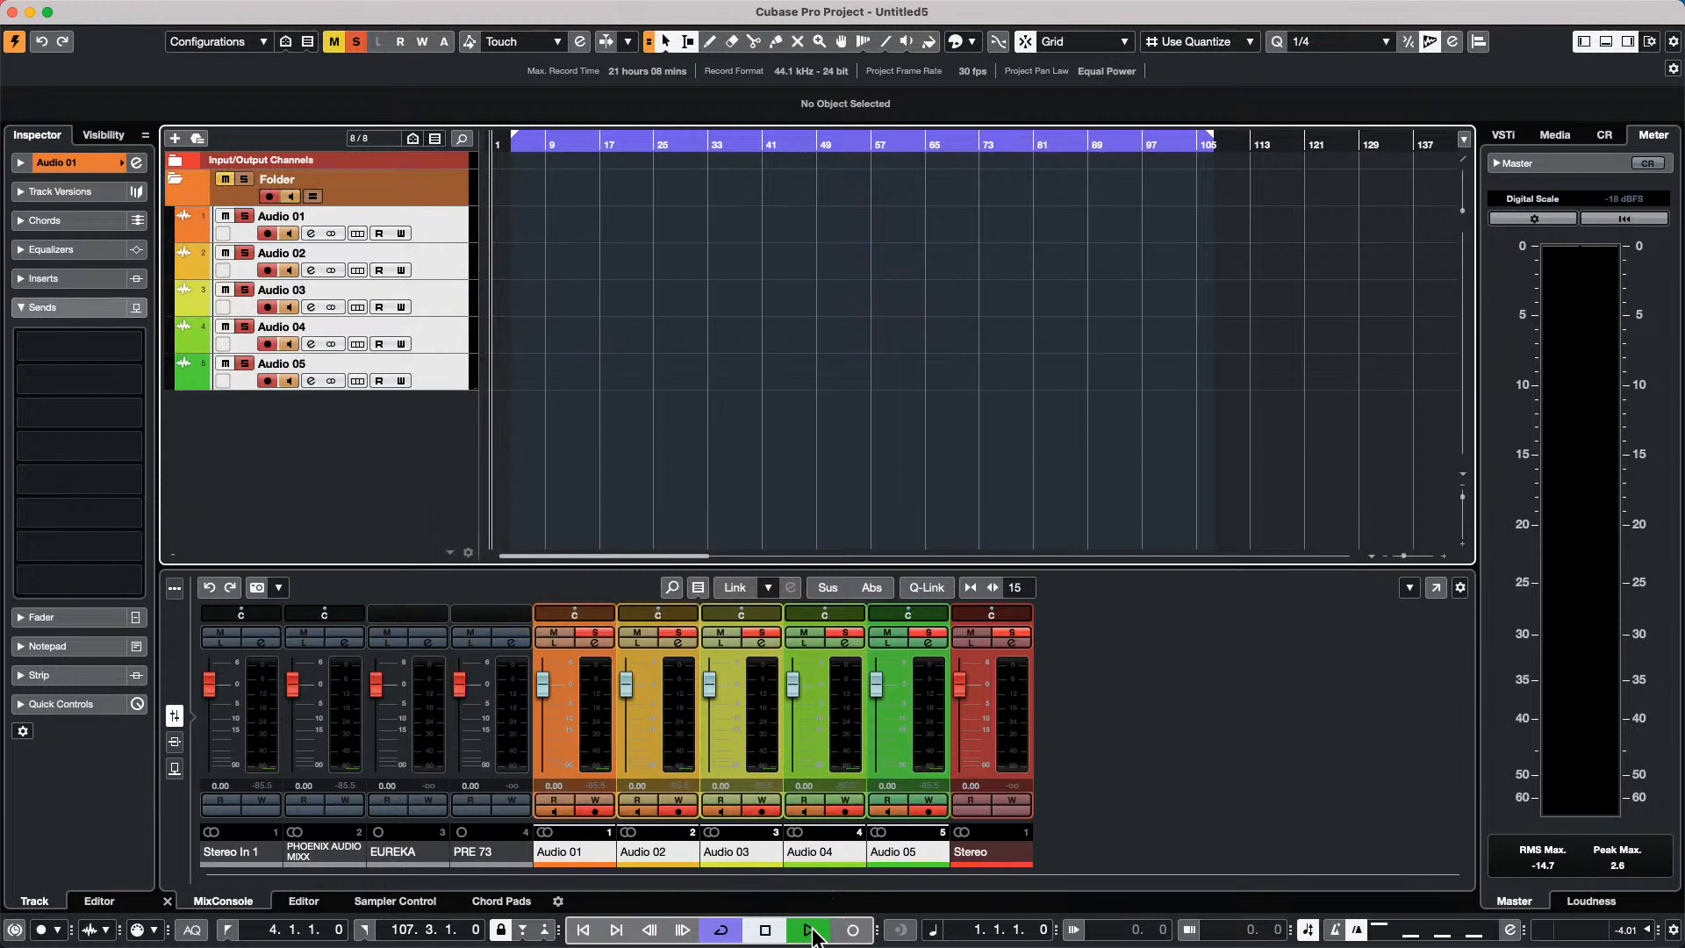
{"action": "left_click", "coordinate": [850, 930]}
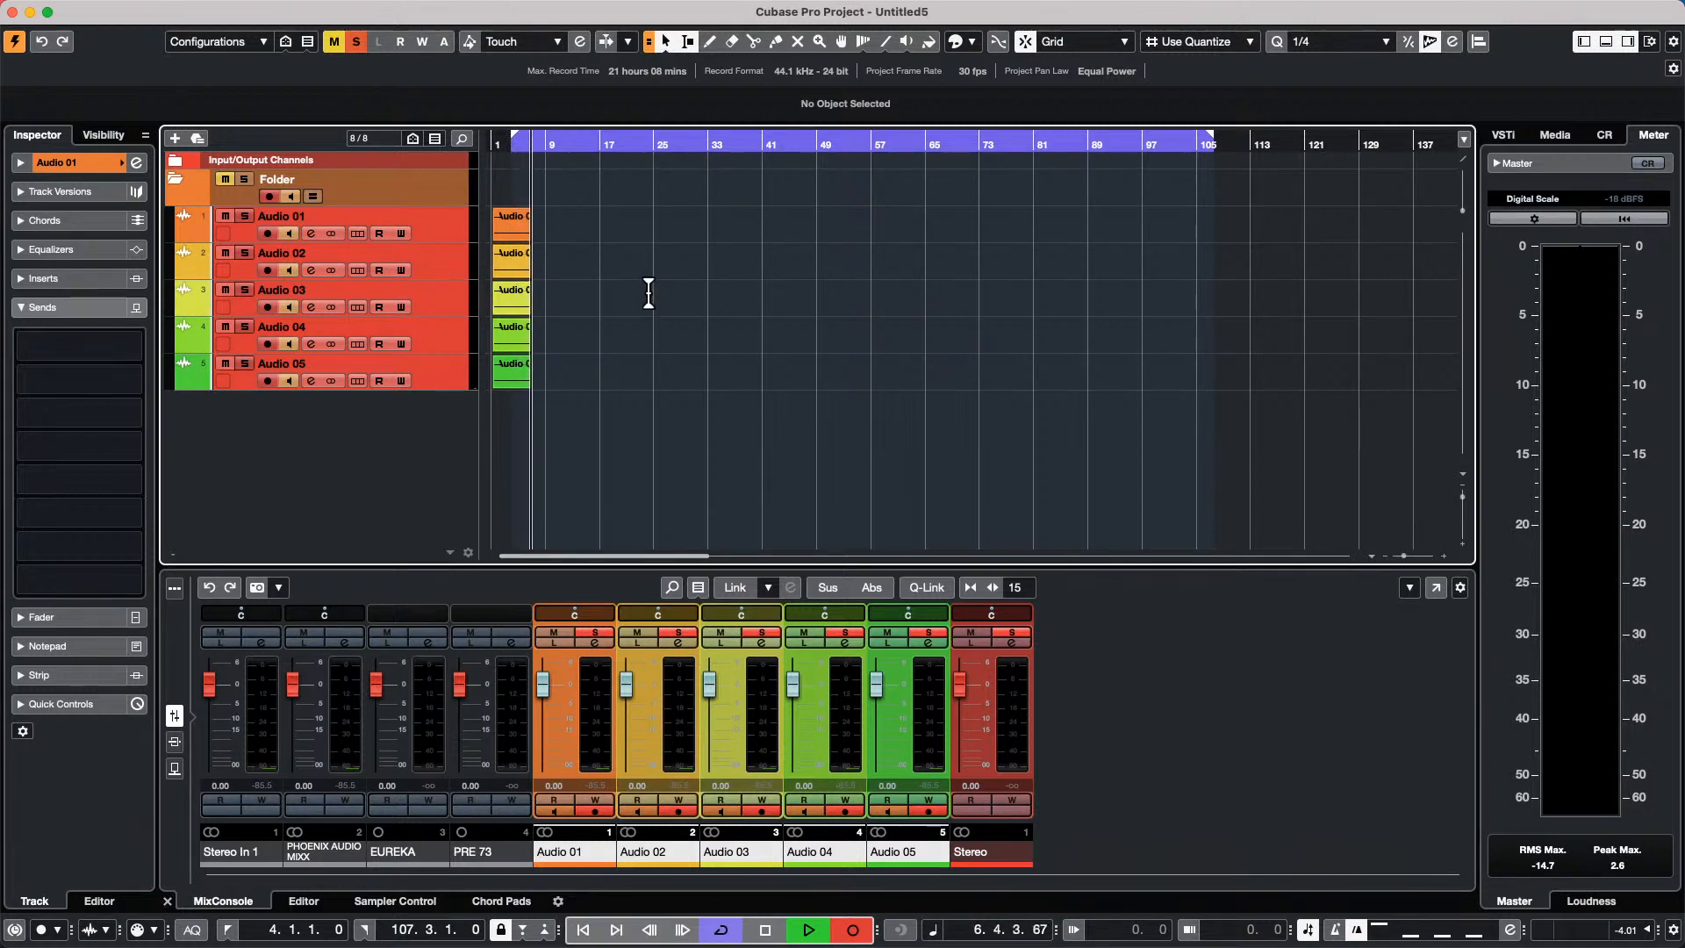
{"action": "key", "text": "space"}
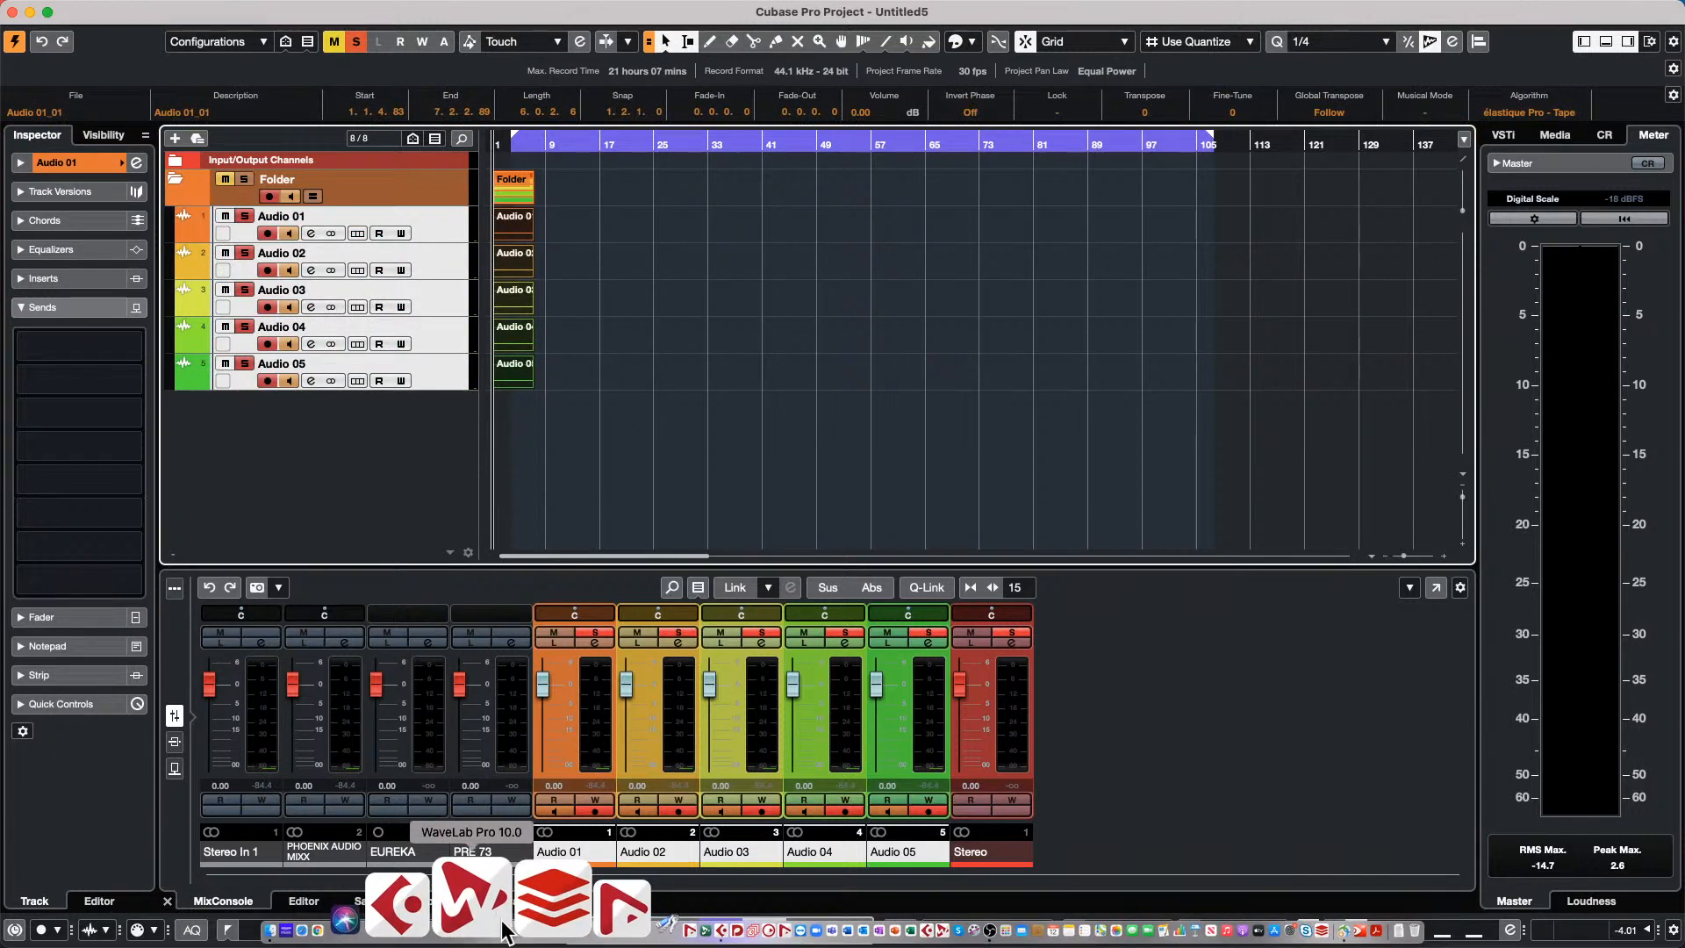
Switch to Finder and open the Projects folder inside Documents, moving the window clear toward the middle of the screen.
{"action": "left_click", "coordinate": [410, 919]}
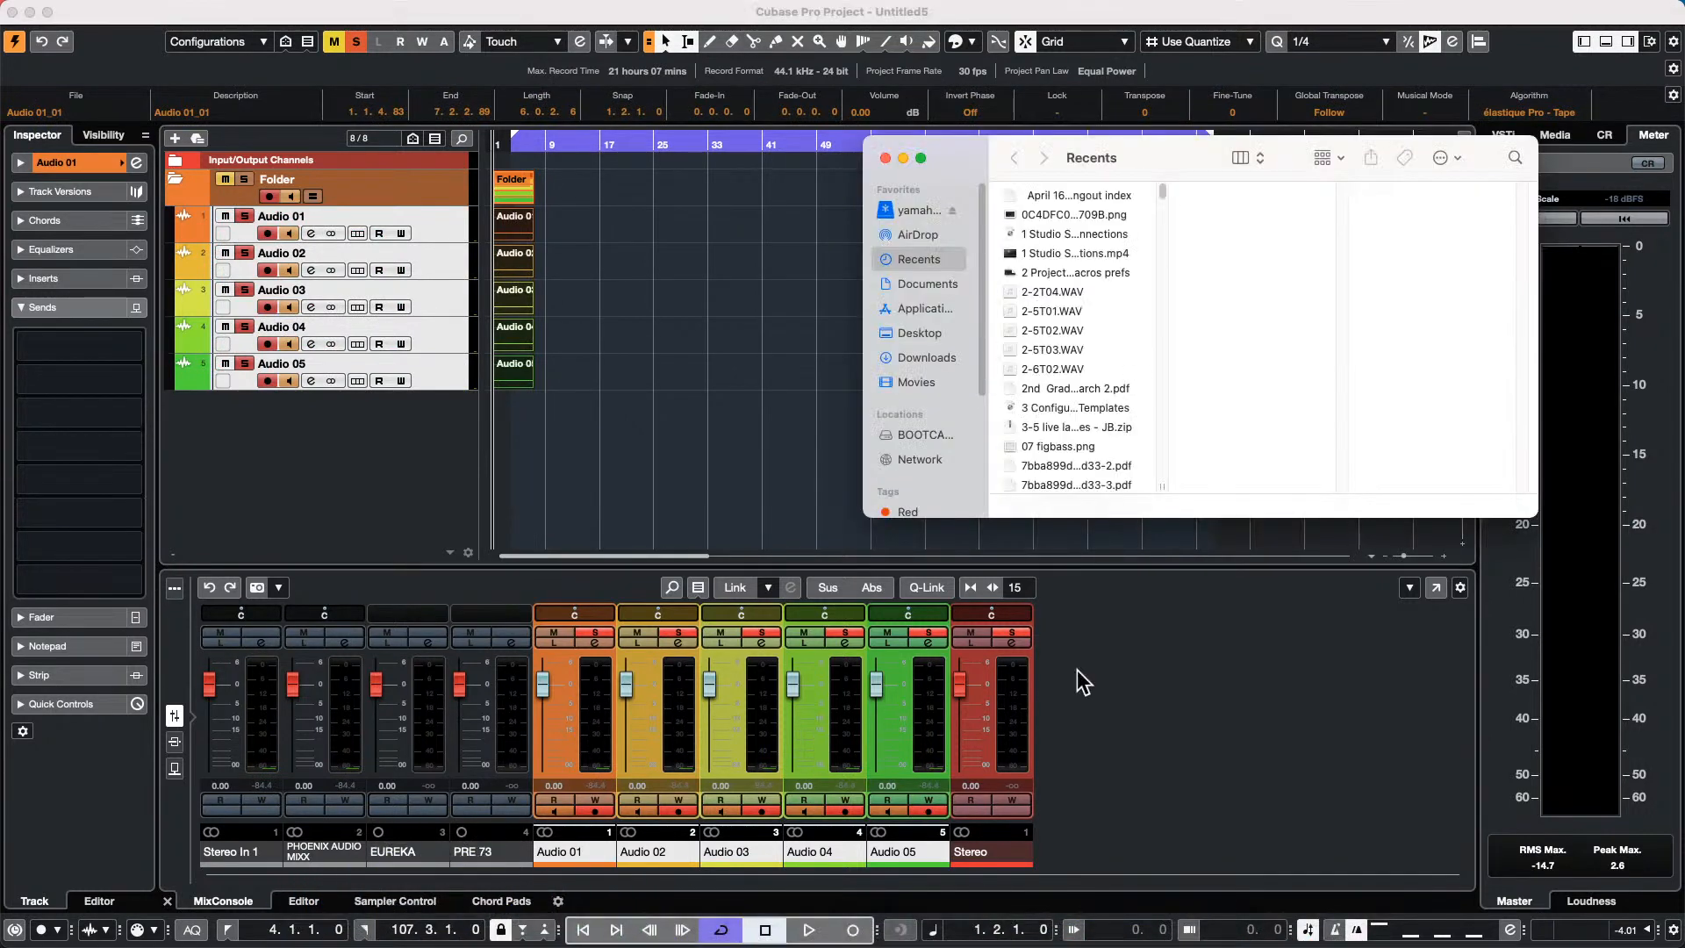
{"action": "left_click", "coordinate": [937, 281]}
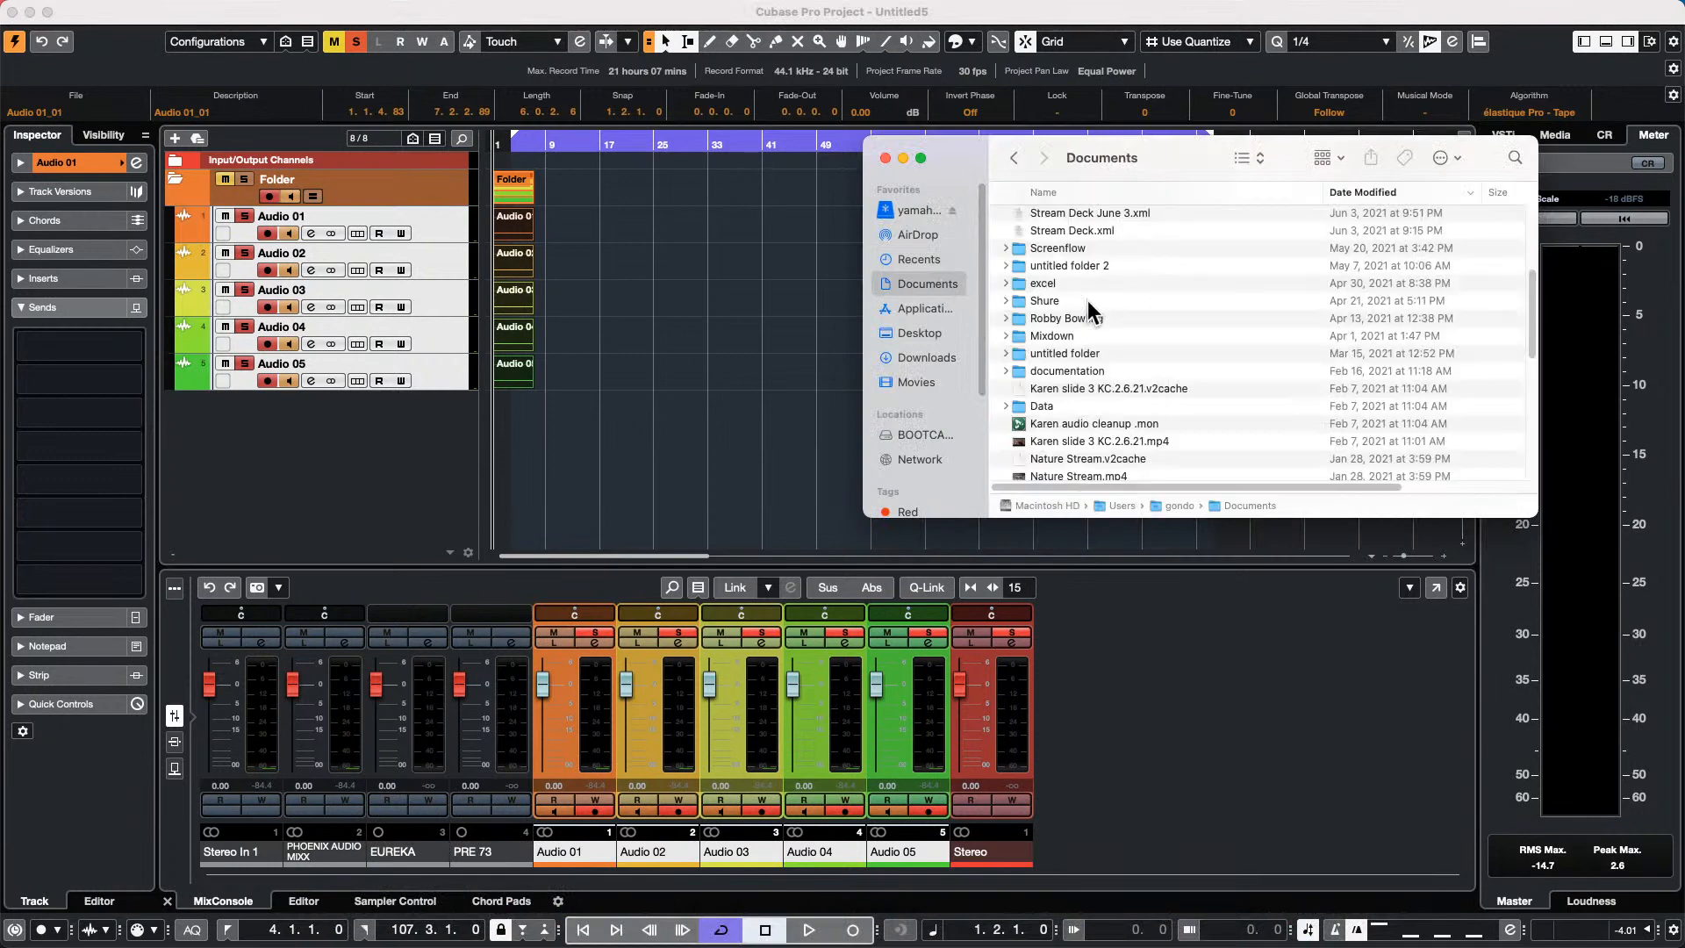
{"action": "left_click_drag", "start_coordinate": [986, 145], "coordinate": [681, 196]}
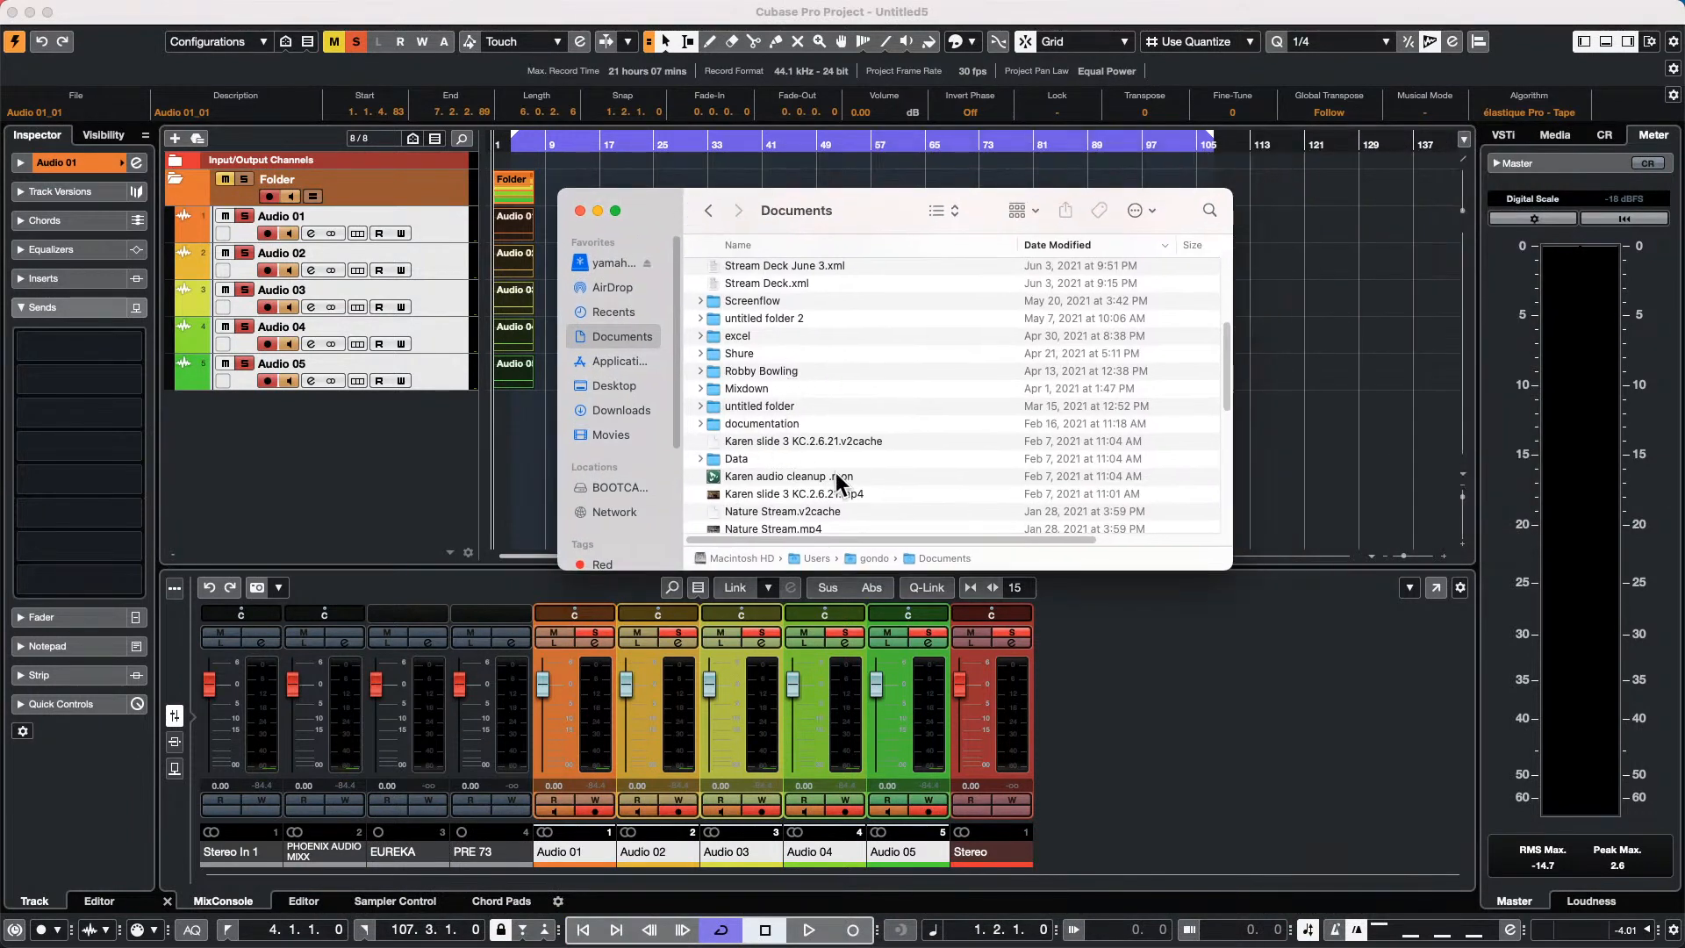
{"action": "scroll", "coordinate": [782, 427], "scroll_direction": "up", "scroll_amount": 5}
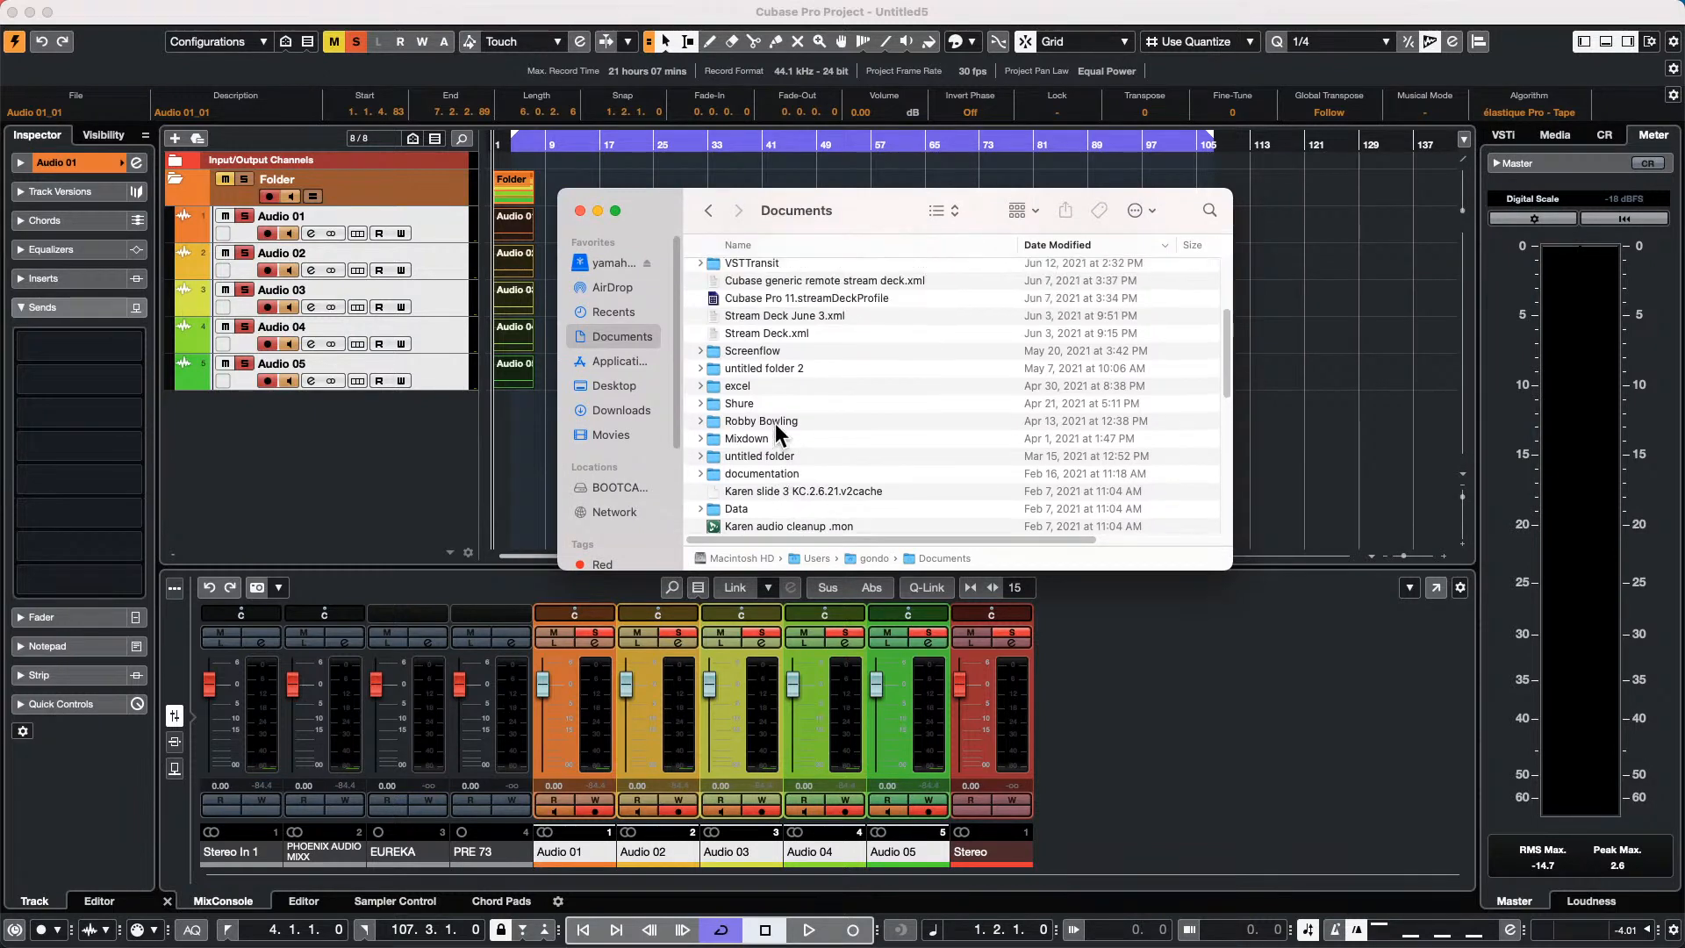
{"action": "scroll", "coordinate": [776, 430], "scroll_direction": "up", "scroll_amount": 1}
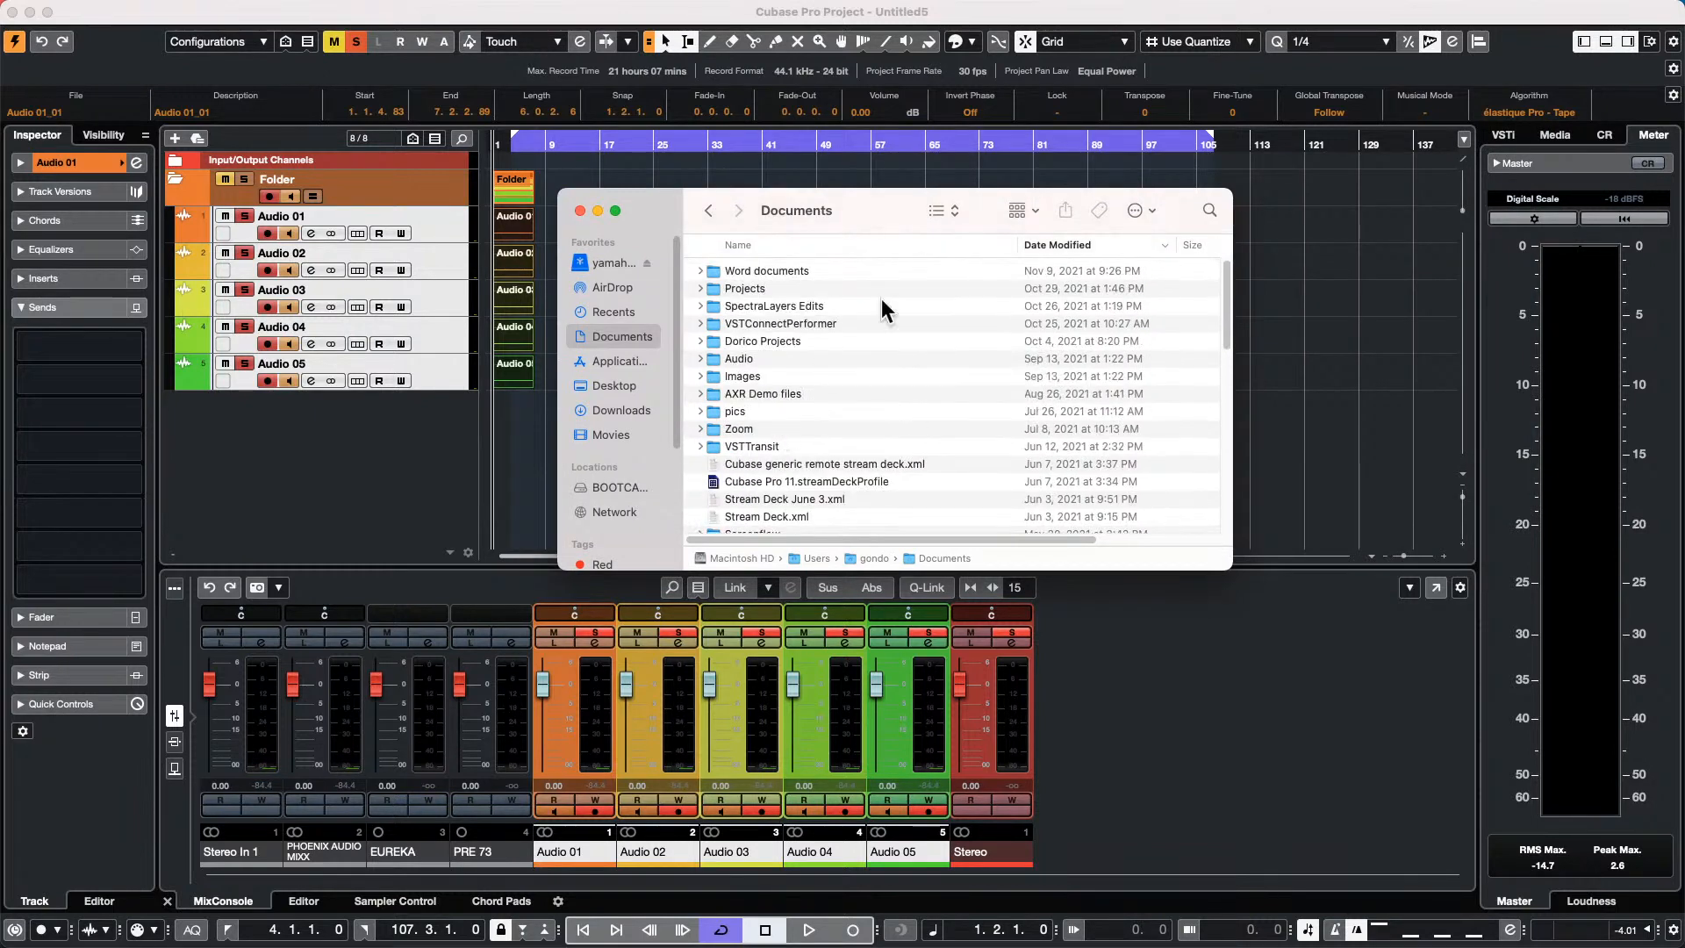
{"action": "left_click", "coordinate": [748, 289]}
{"action": "double_click", "coordinate": [749, 289]}
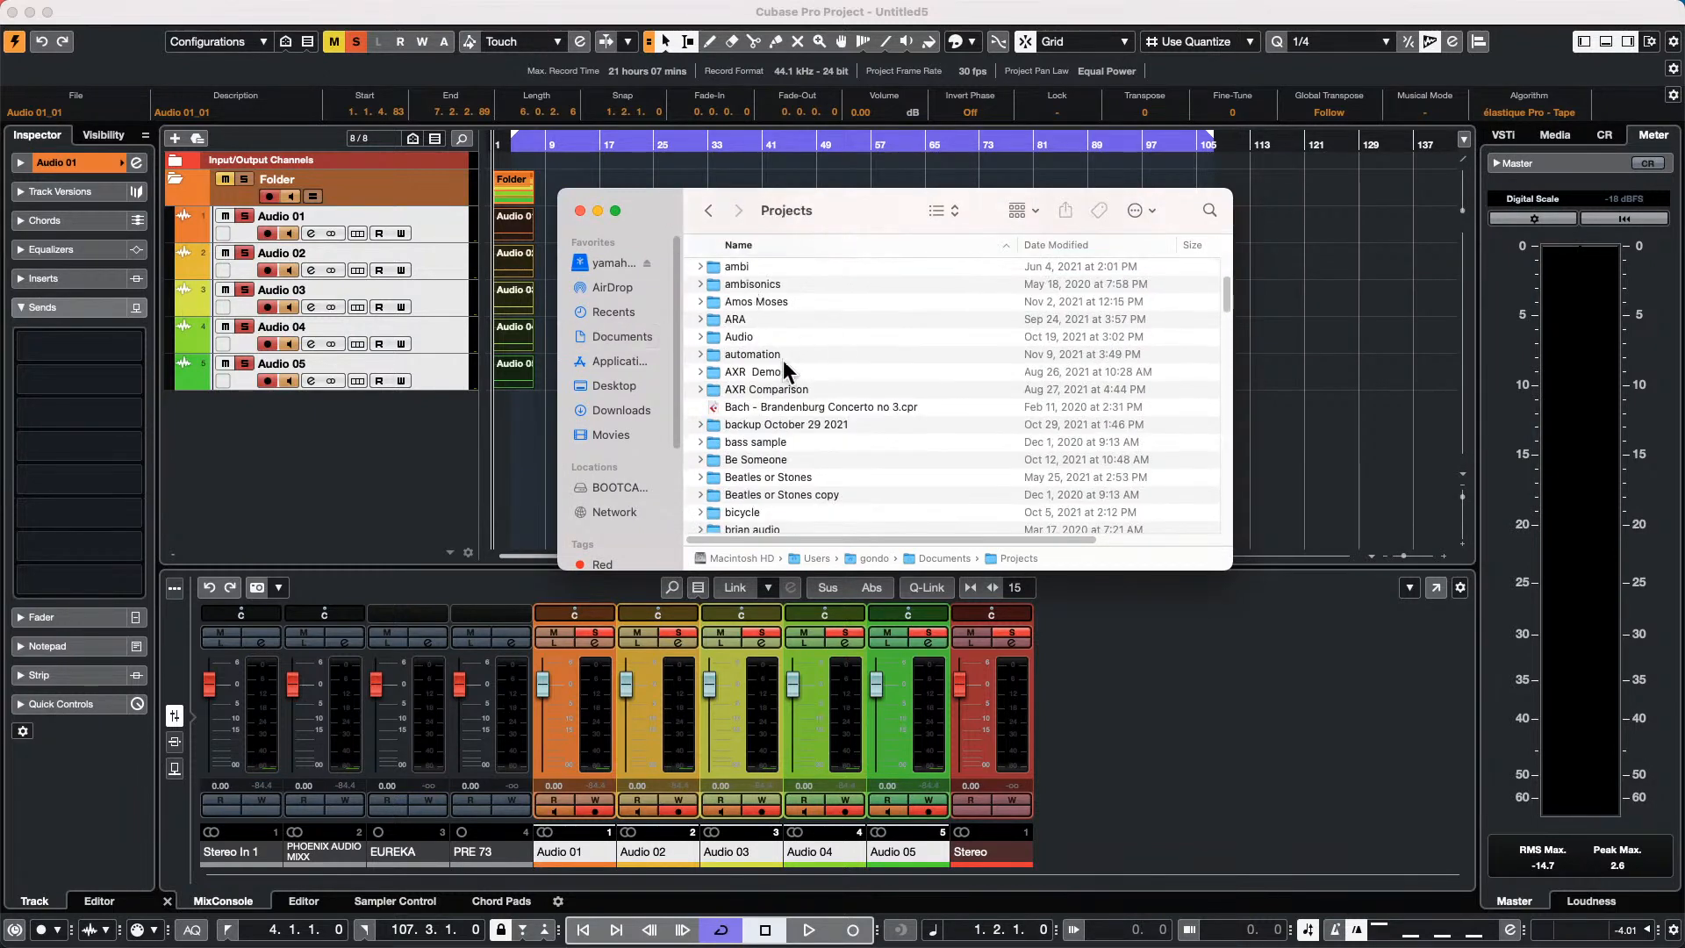
Open the Hangouts folder inside Projects.
{"action": "scroll", "coordinate": [781, 360], "scroll_direction": "down", "scroll_amount": 5}
{"action": "scroll", "coordinate": [781, 359], "scroll_direction": "down", "scroll_amount": 10}
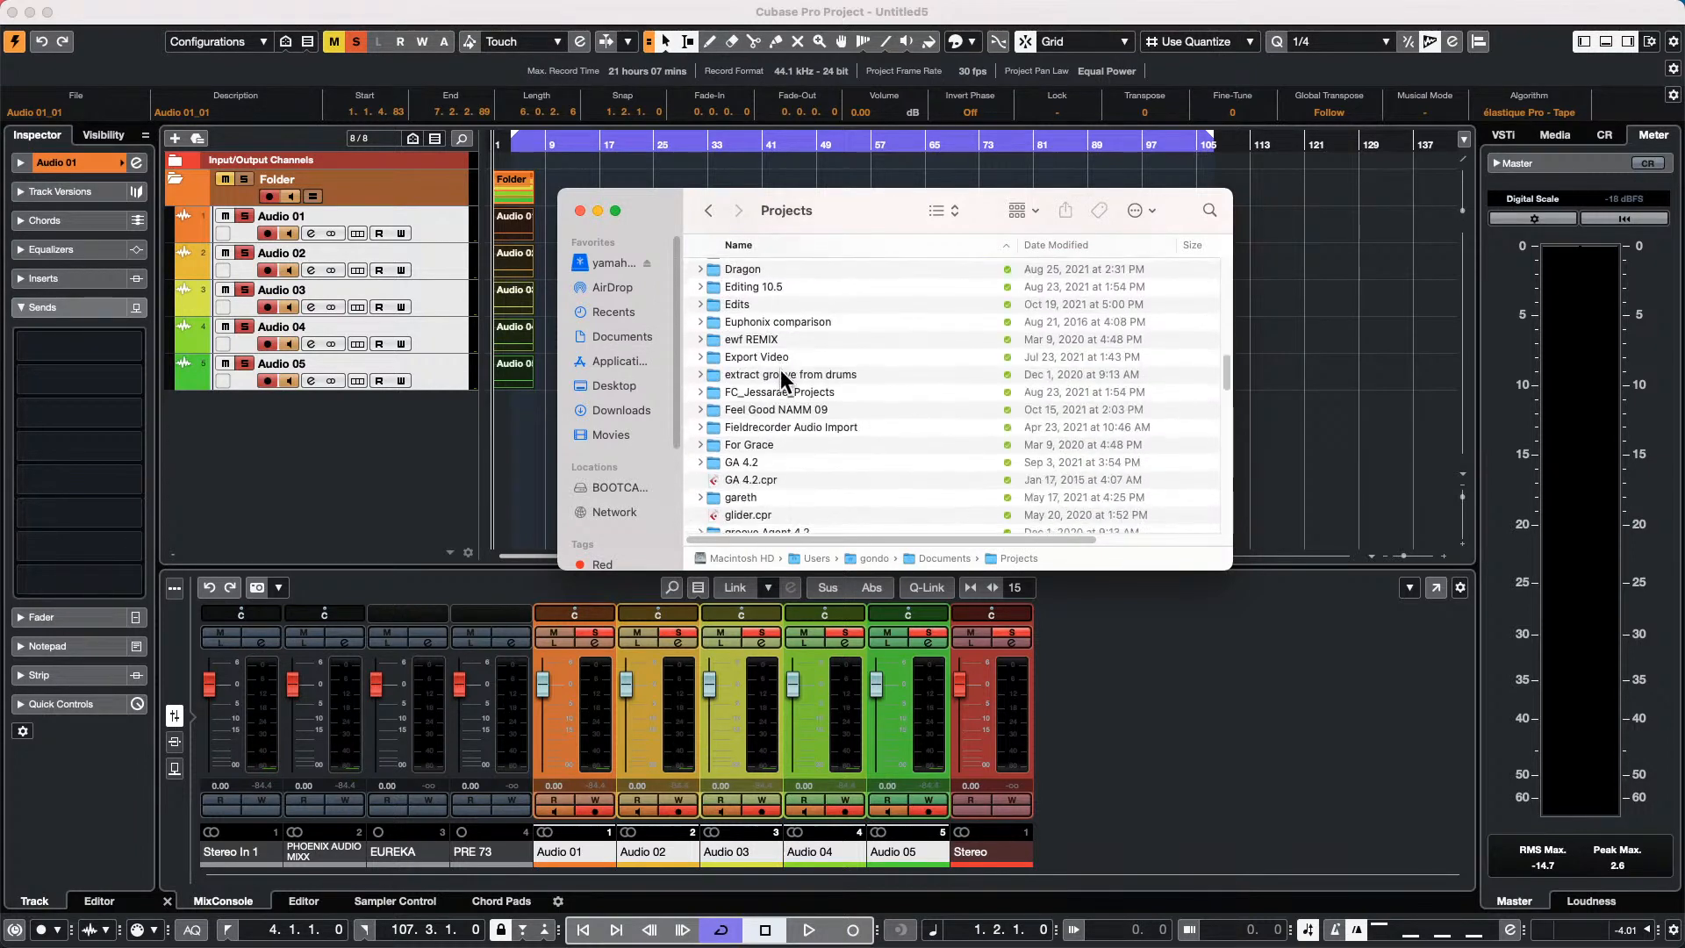
{"action": "scroll", "coordinate": [780, 366], "scroll_direction": "down", "scroll_amount": 3}
{"action": "left_click", "coordinate": [746, 480]}
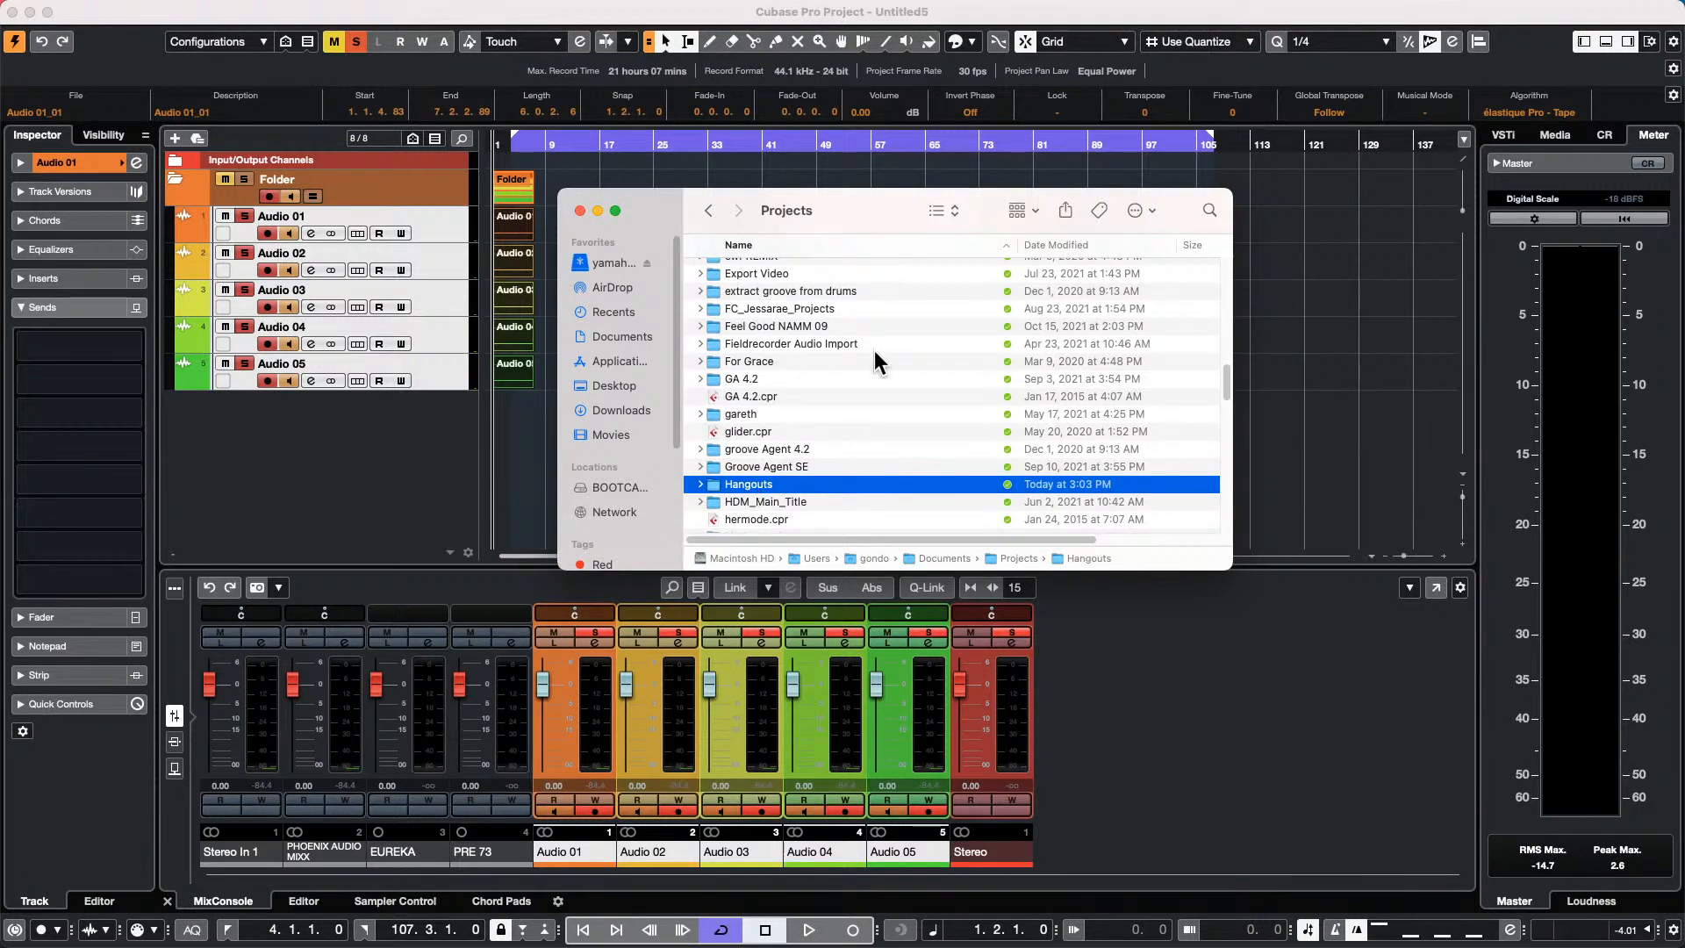
{"action": "double_click", "coordinate": [758, 484]}
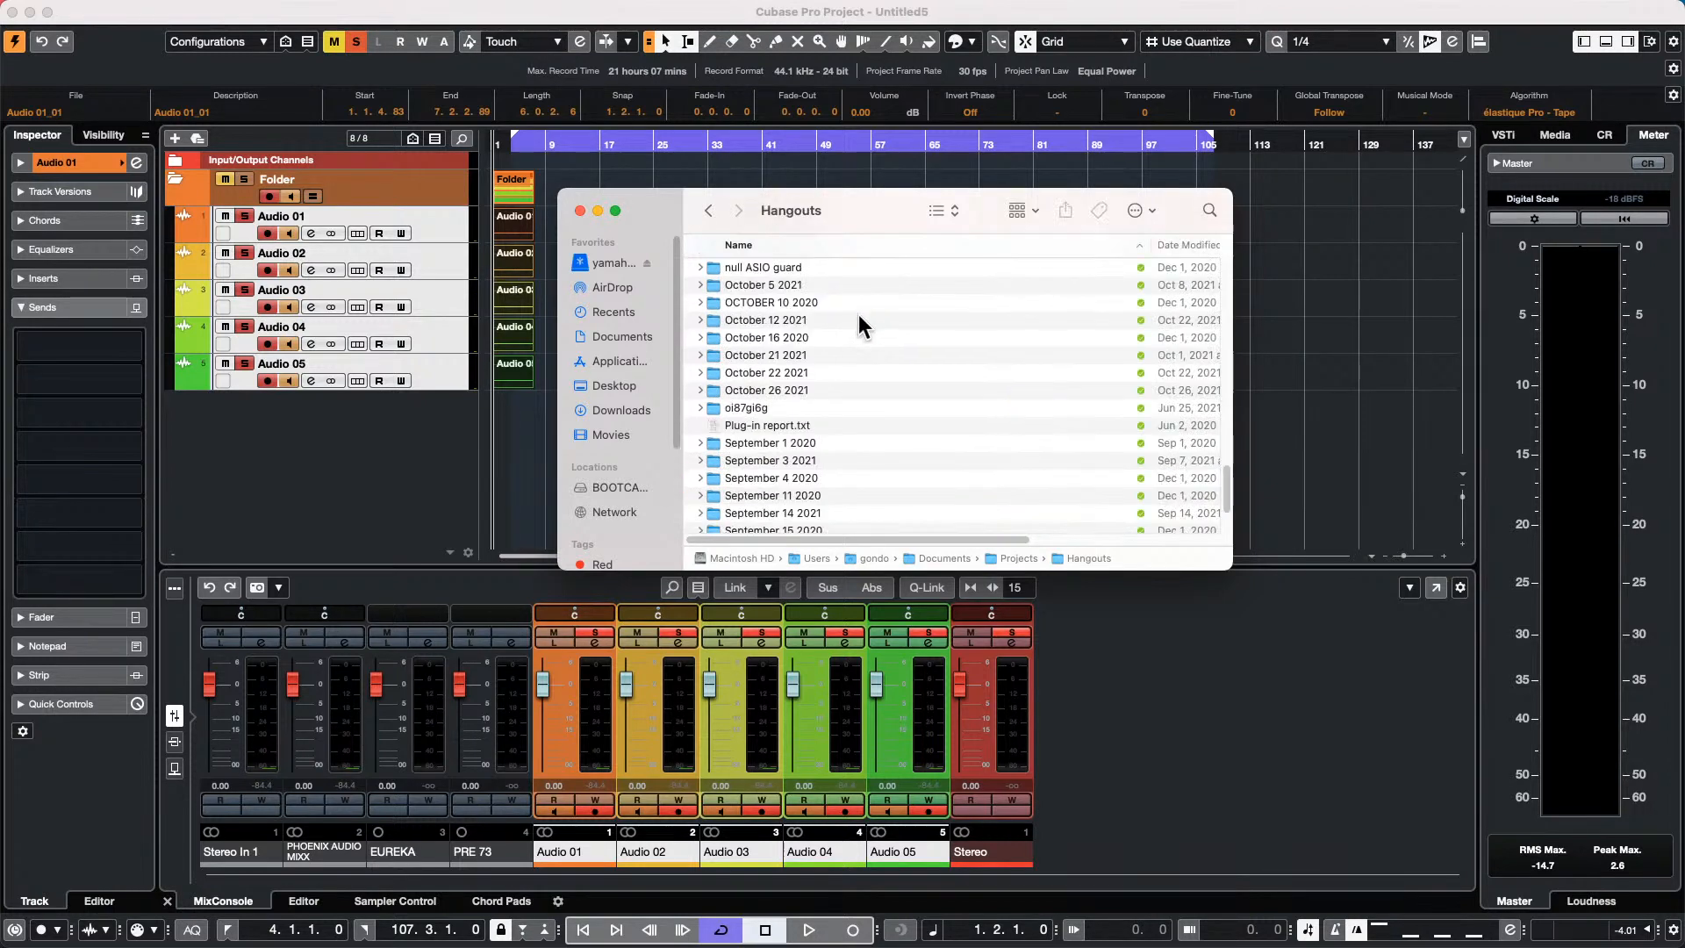
Open the November 12 2021 folder and examine the recorded WAV files in its Audio subfolder.
{"action": "scroll", "coordinate": [858, 316], "scroll_direction": "down", "scroll_amount": 3}
{"action": "scroll", "coordinate": [857, 326], "scroll_direction": "up", "scroll_amount": 3}
{"action": "scroll", "coordinate": [858, 323], "scroll_direction": "up", "scroll_amount": 10}
{"action": "scroll", "coordinate": [858, 323], "scroll_direction": "down", "scroll_amount": 4}
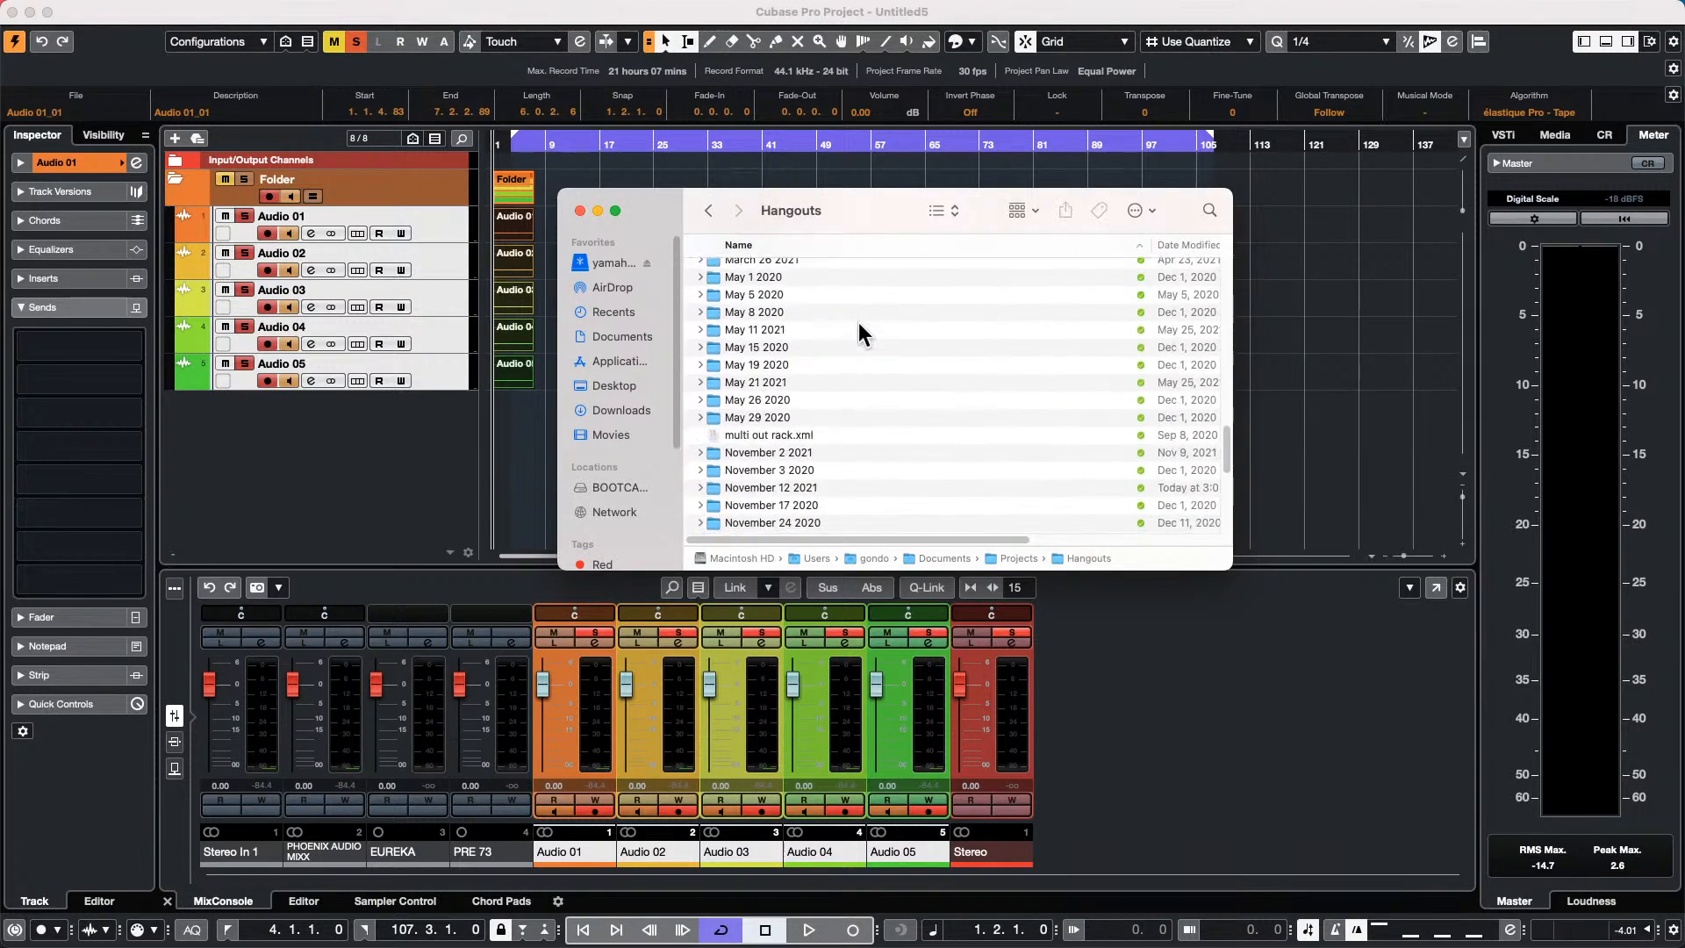
{"action": "left_click", "coordinate": [766, 438]}
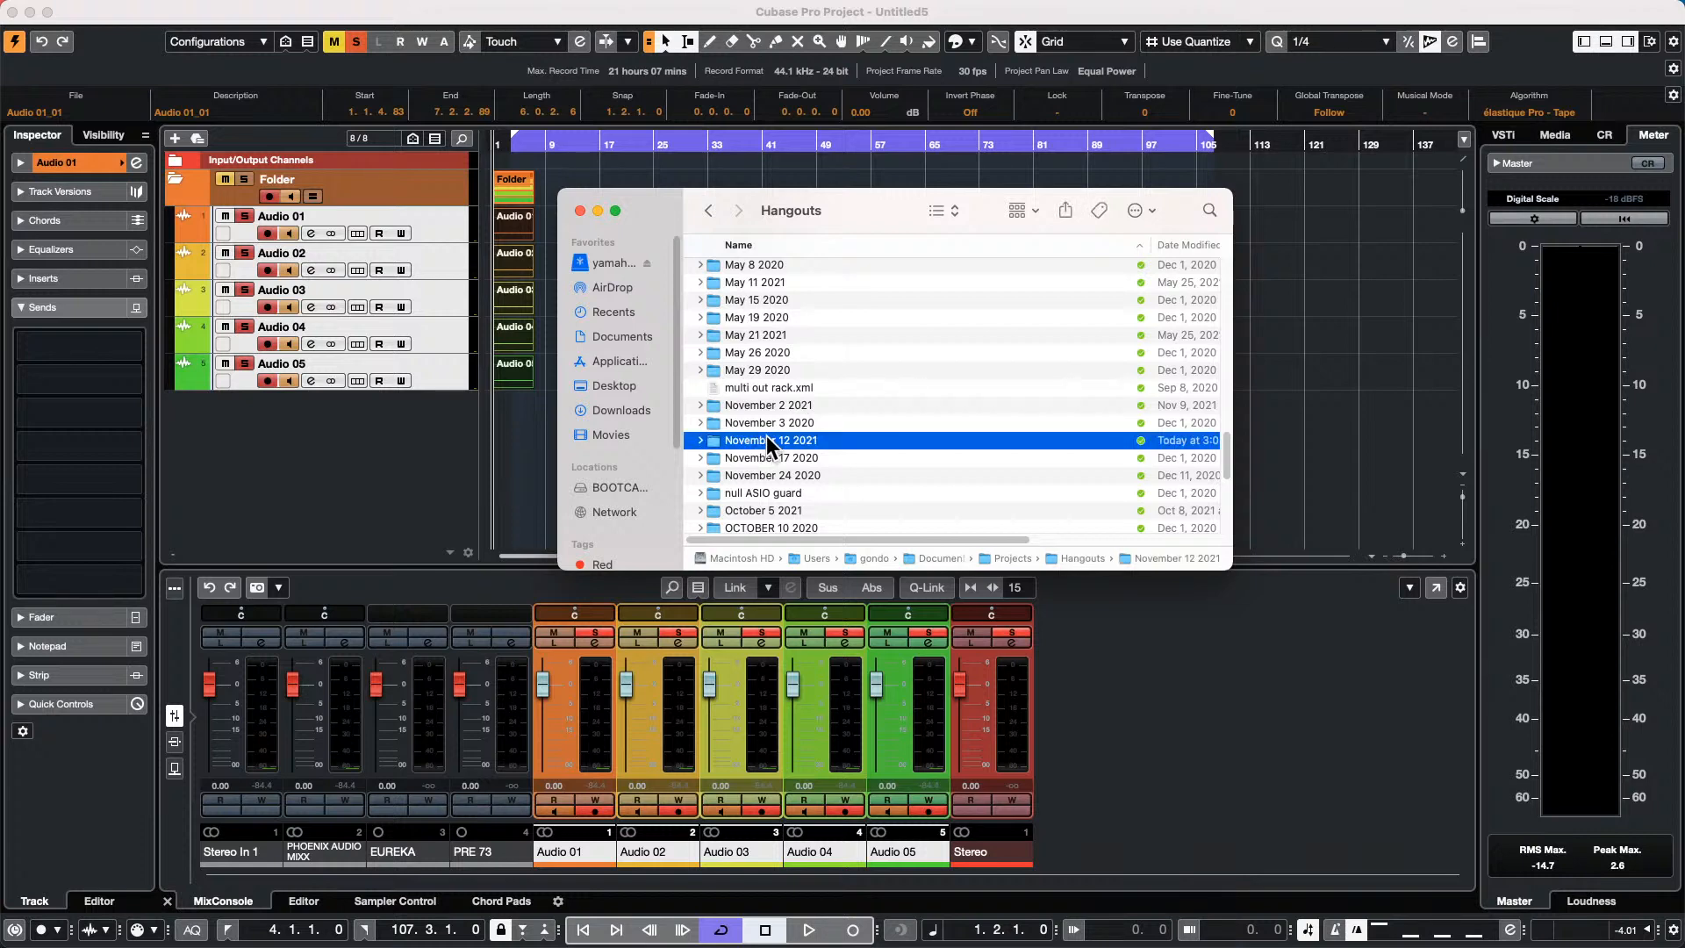
{"action": "double_click", "coordinate": [766, 440]}
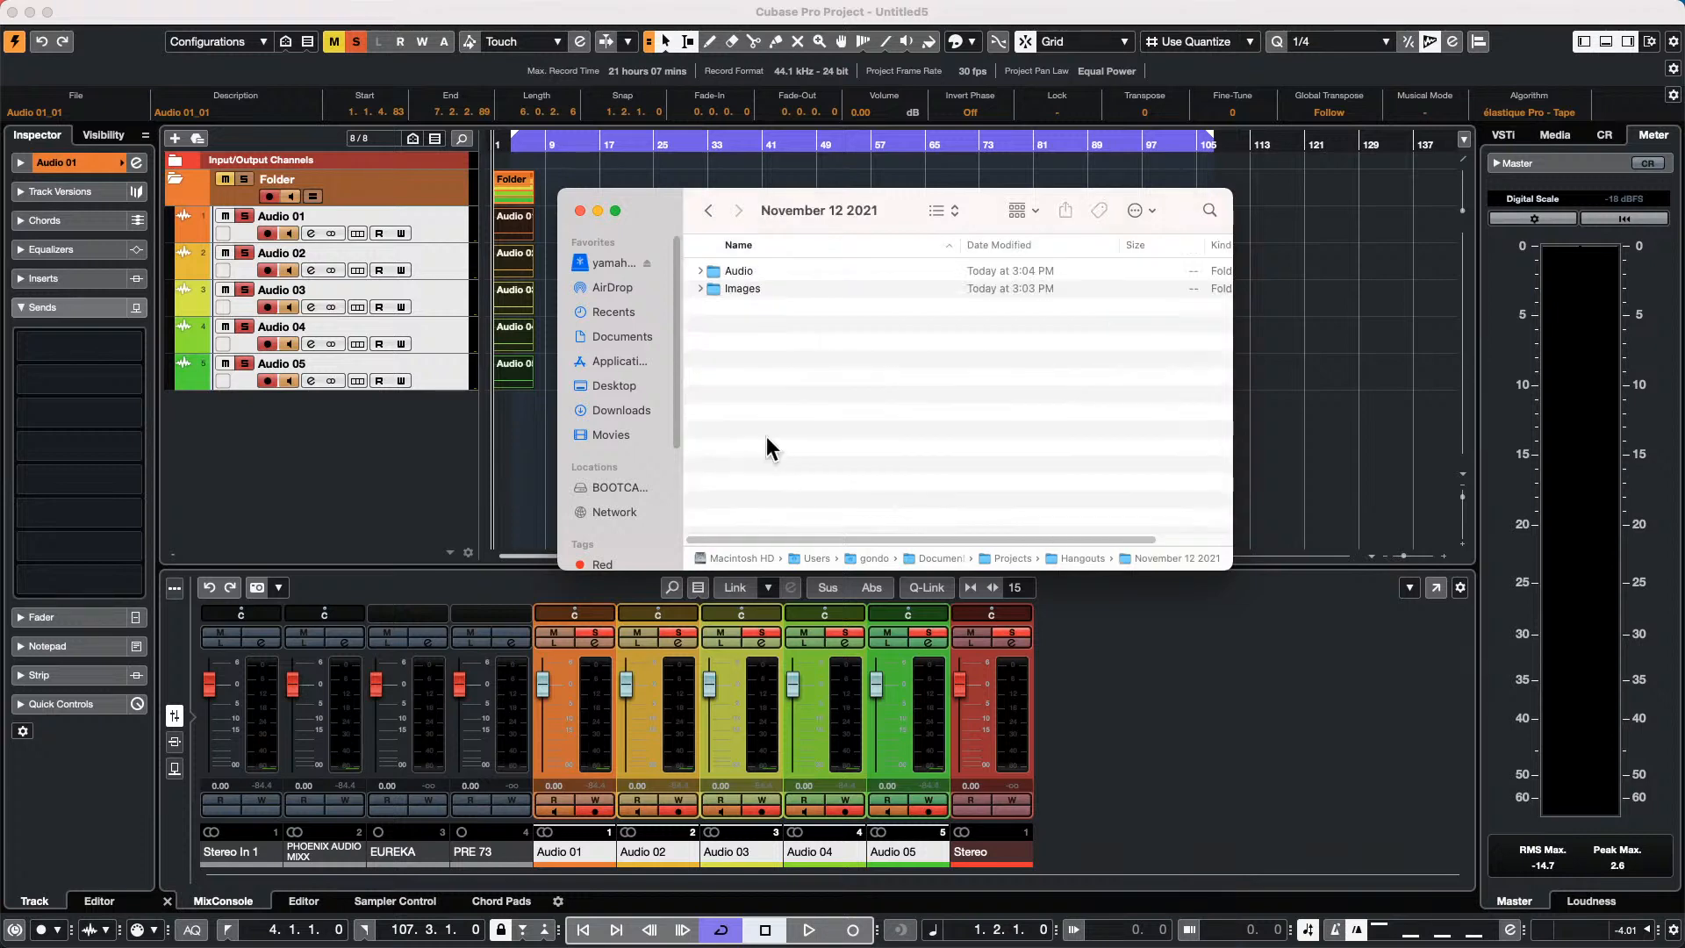
{"action": "left_click", "coordinate": [700, 270]}
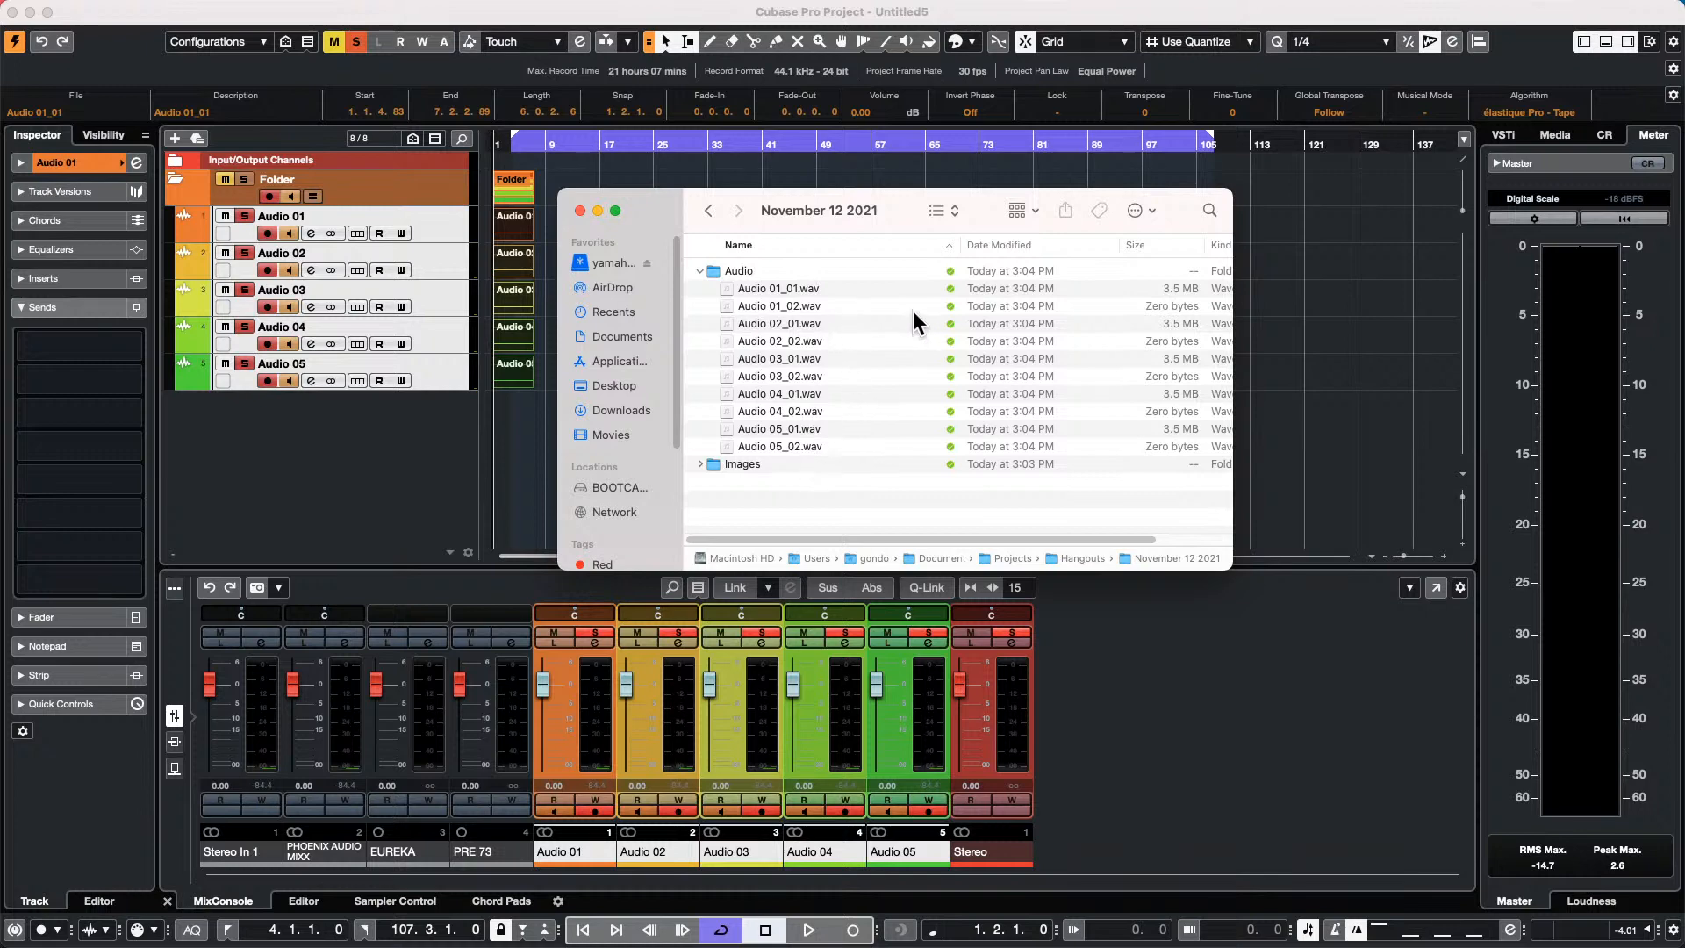
{"action": "left_click", "coordinate": [701, 271]}
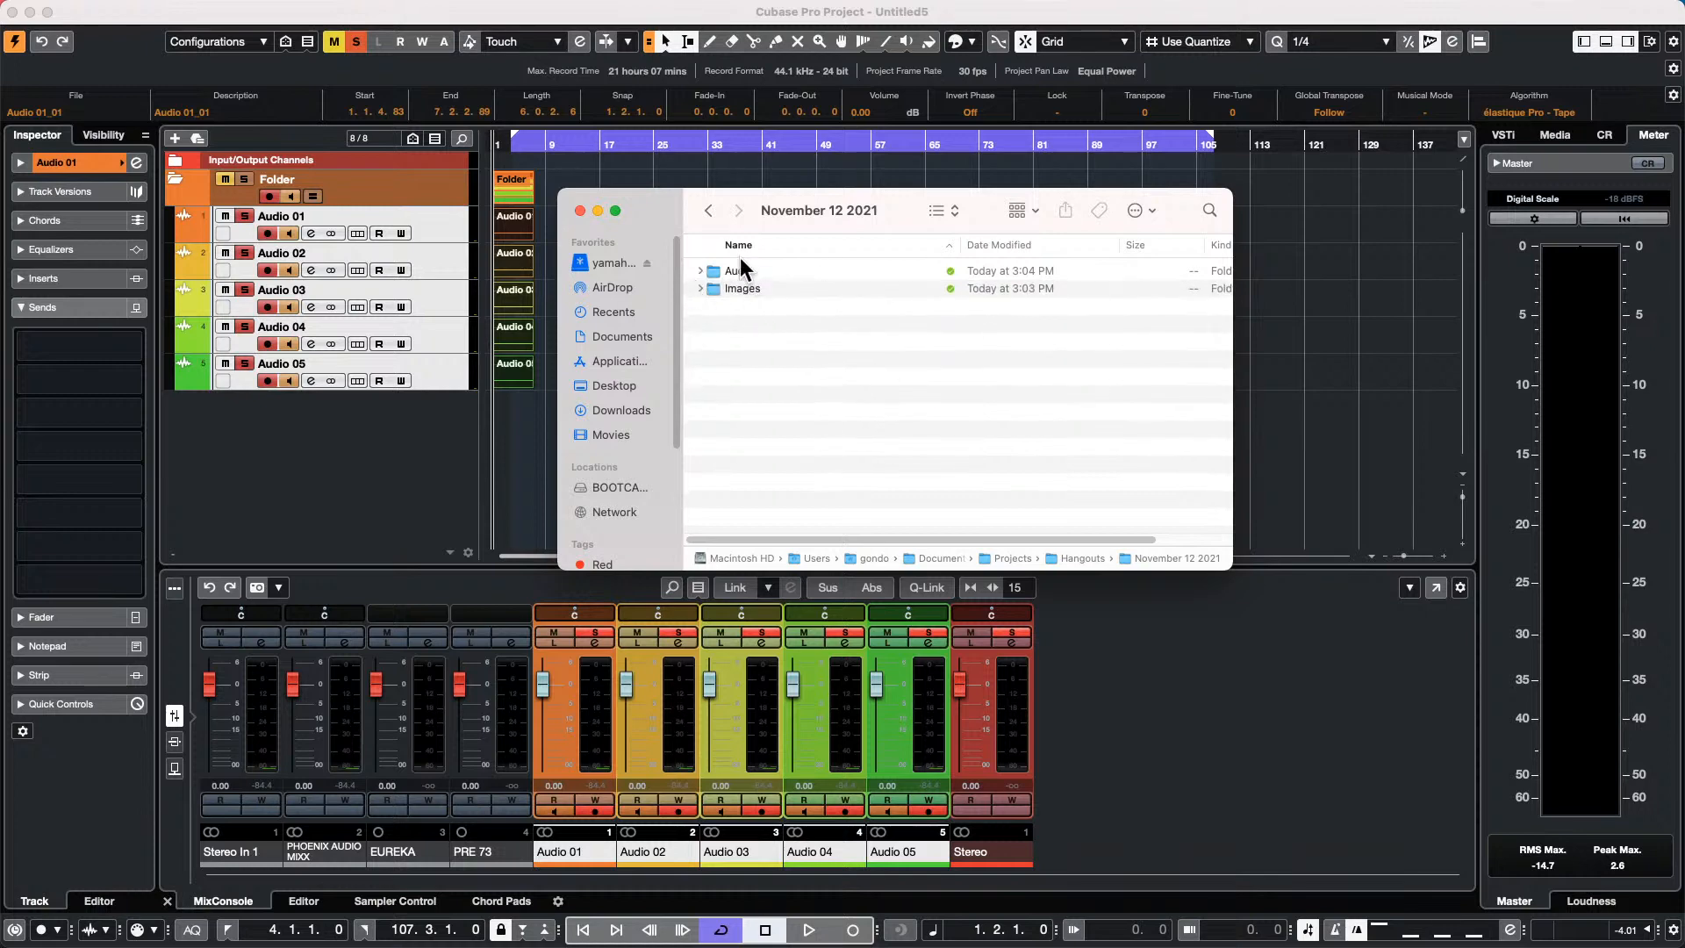
Rename the November 12 2021 project folder to "November 12 2021 renamed" and open it.
{"action": "left_click", "coordinate": [709, 212]}
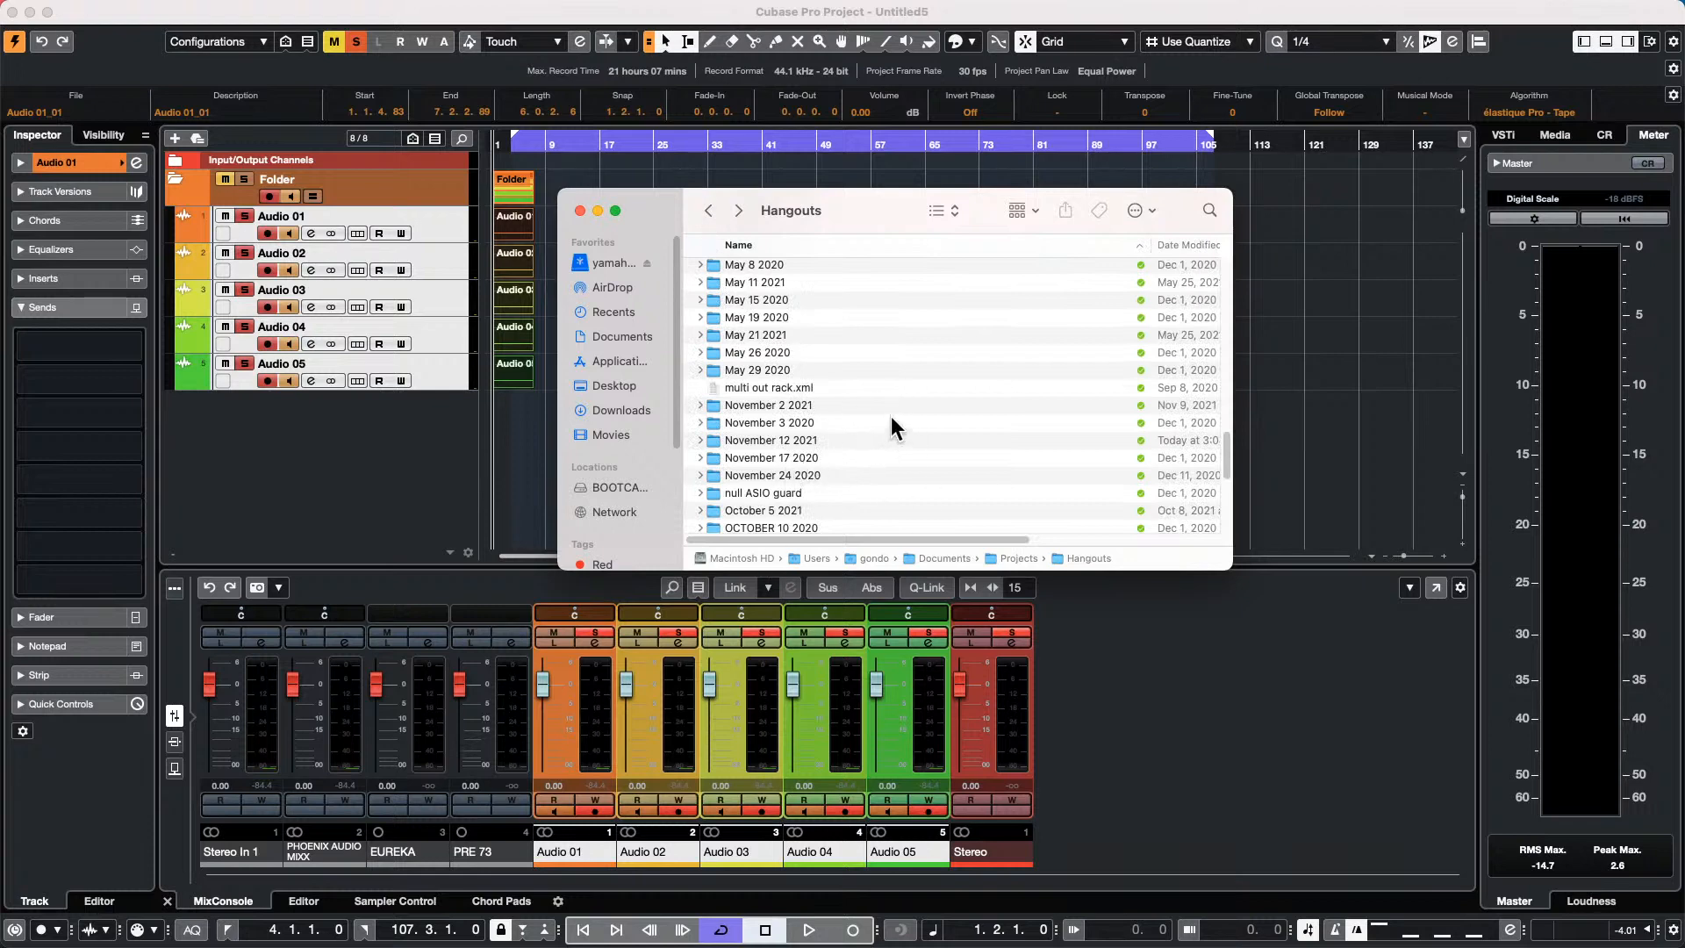
{"action": "left_click", "coordinate": [777, 439]}
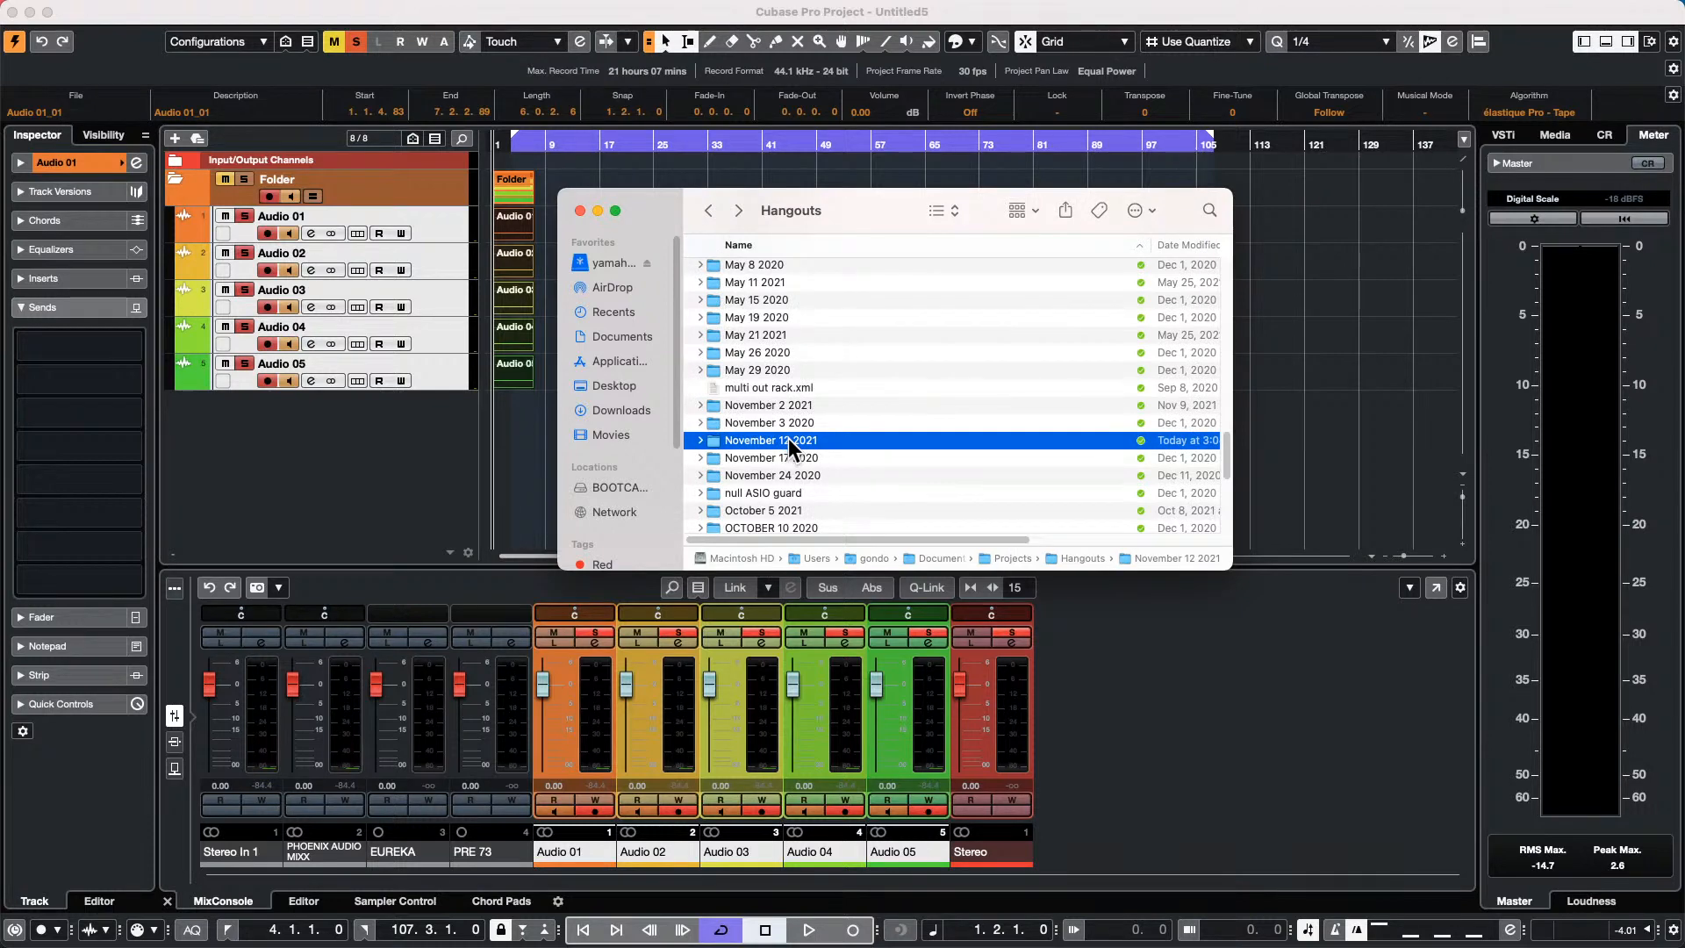
{"action": "key", "text": "Return"}
{"action": "left_click", "coordinate": [813, 439]}
{"action": "type", "text": "r"}
{"action": "type", "text": "rnamed"}
{"action": "key", "text": "BackSpace"}
{"action": "key", "text": "BackSpace"}
{"action": "key", "text": "BackSpace"}
{"action": "key", "text": "BackSpace"}
{"action": "key", "text": "BackSpace"}
{"action": "key", "text": "BackSpace"}
{"action": "key", "text": "BackSpace"}
{"action": "key", "text": "BackSpace"}
{"action": "type", "text": "renamed"}
{"action": "key", "text": "Return"}
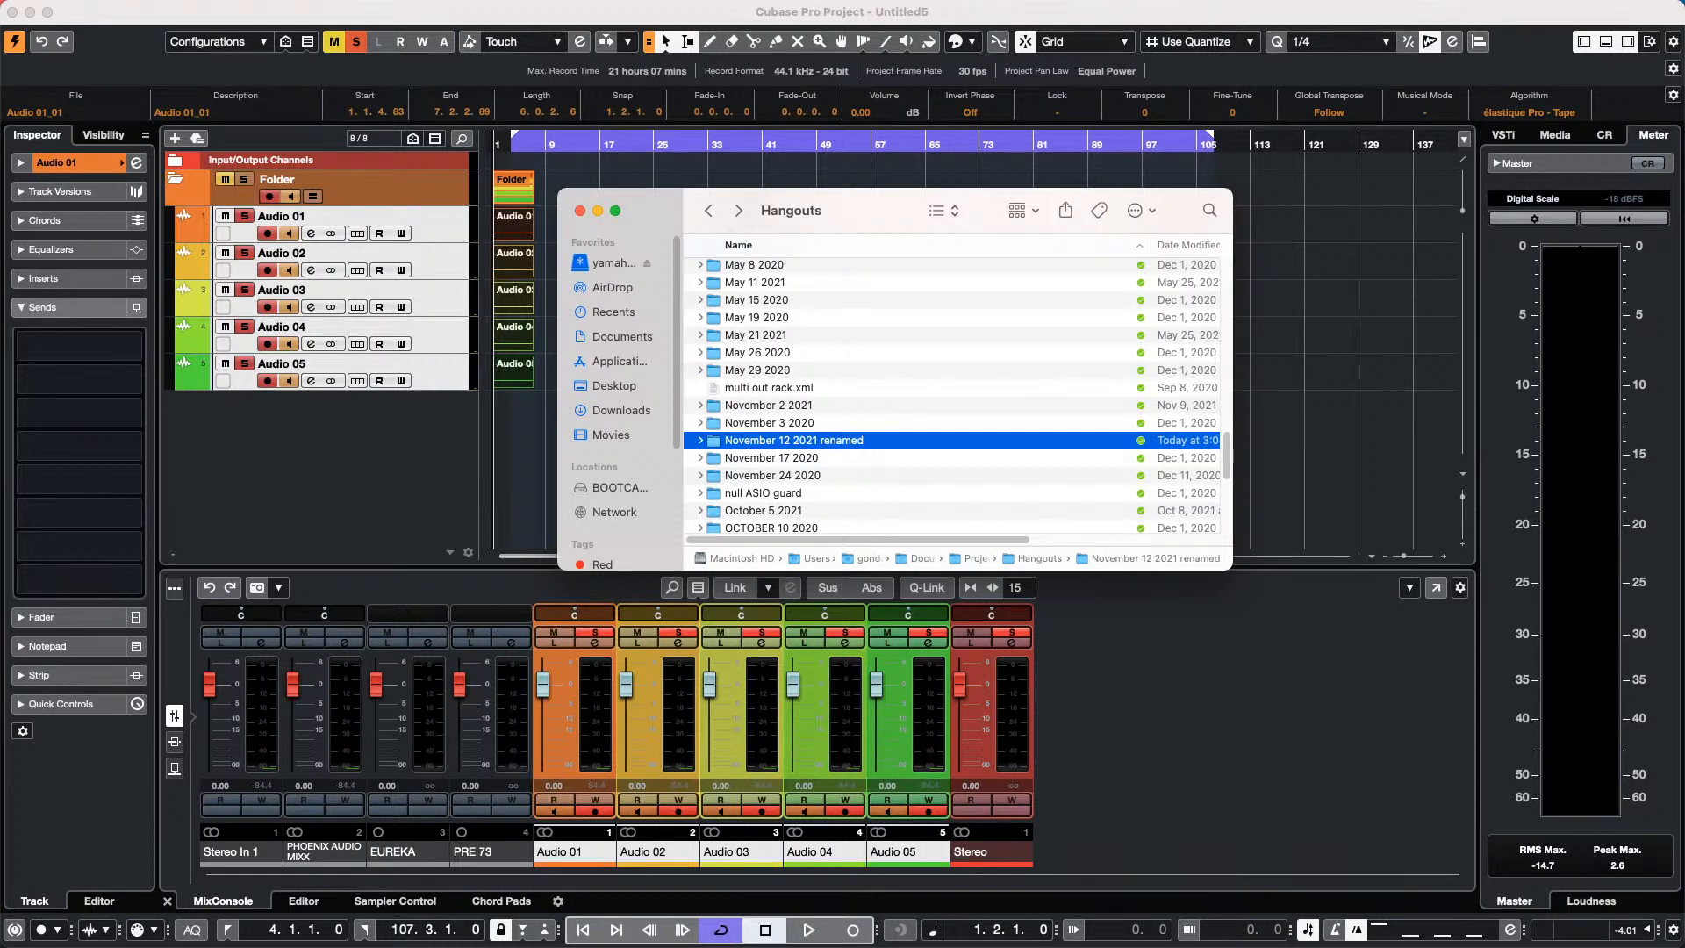
{"action": "double_click", "coordinate": [781, 435]}
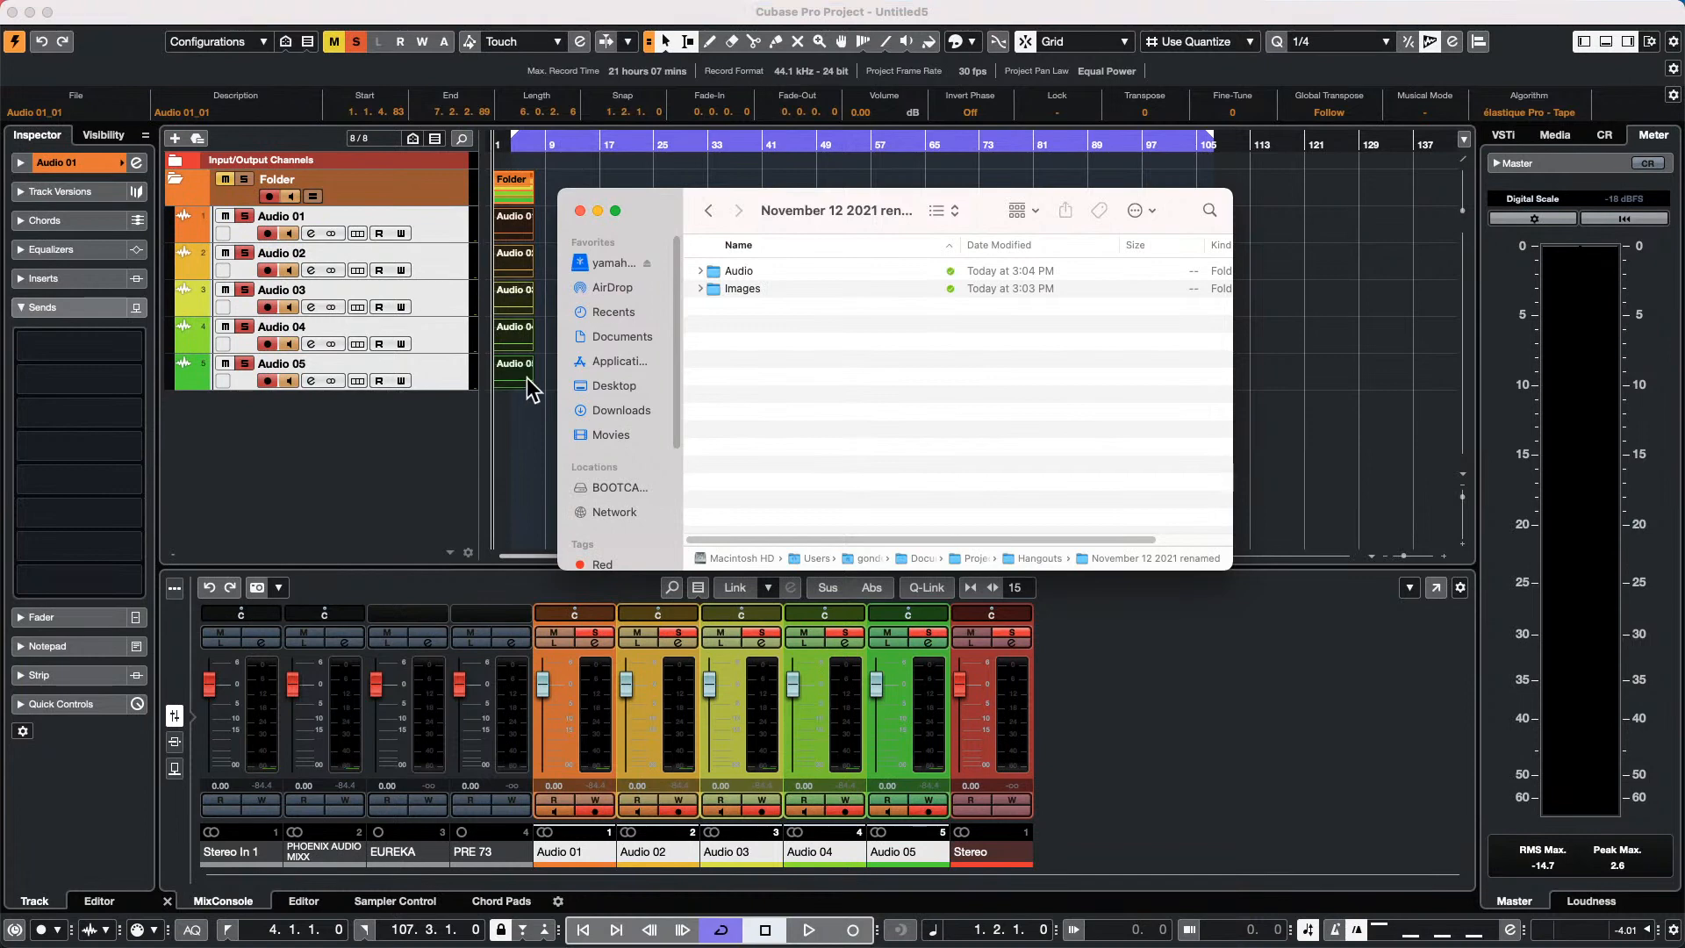
Switch back to Cubase and start saving the project under a new name with Save As.
{"action": "mouse_move", "coordinate": [311, 11]}
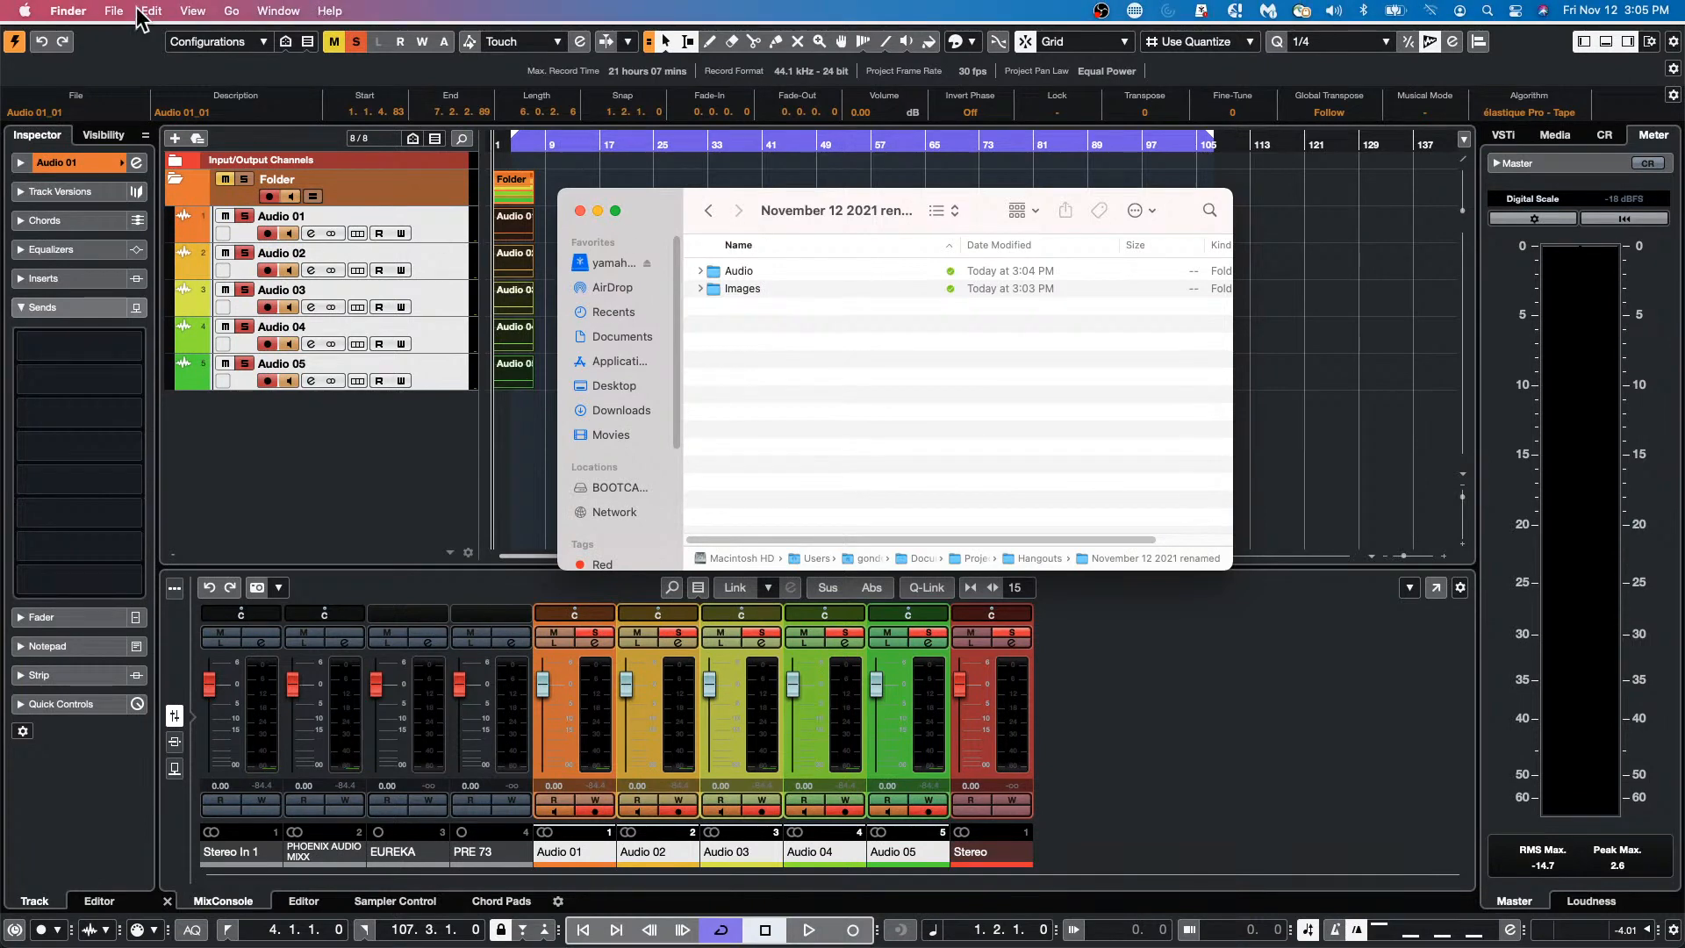
{"action": "left_click", "coordinate": [115, 11]}
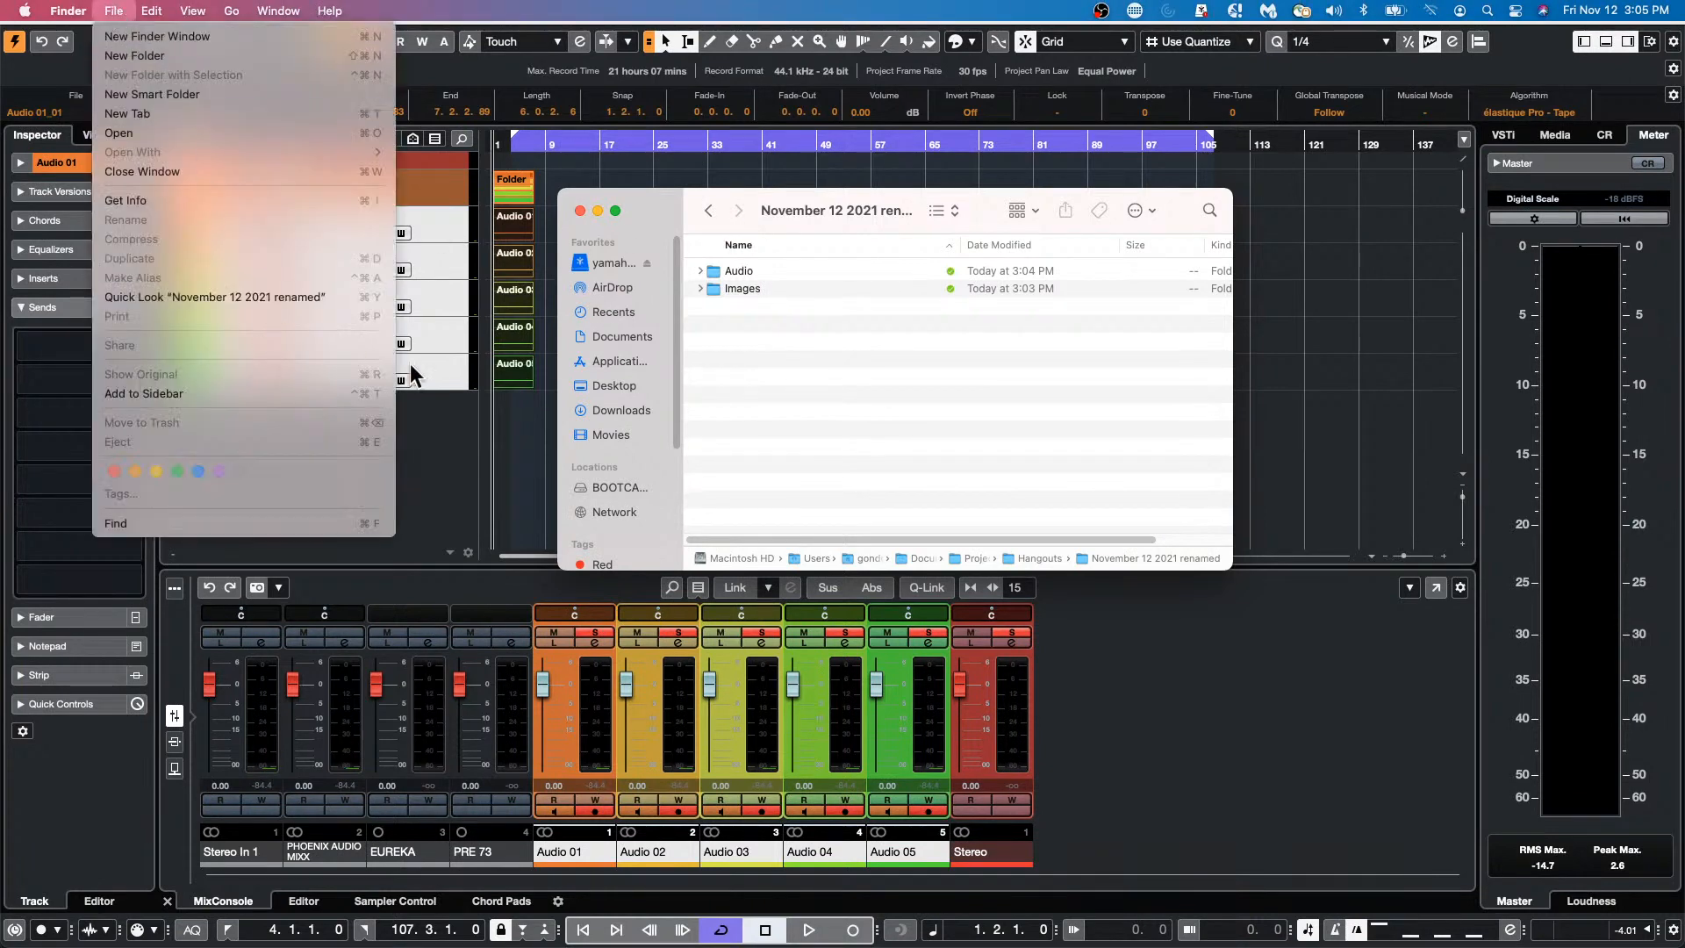
{"action": "left_click", "coordinate": [524, 430]}
{"action": "left_click", "coordinate": [119, 11]}
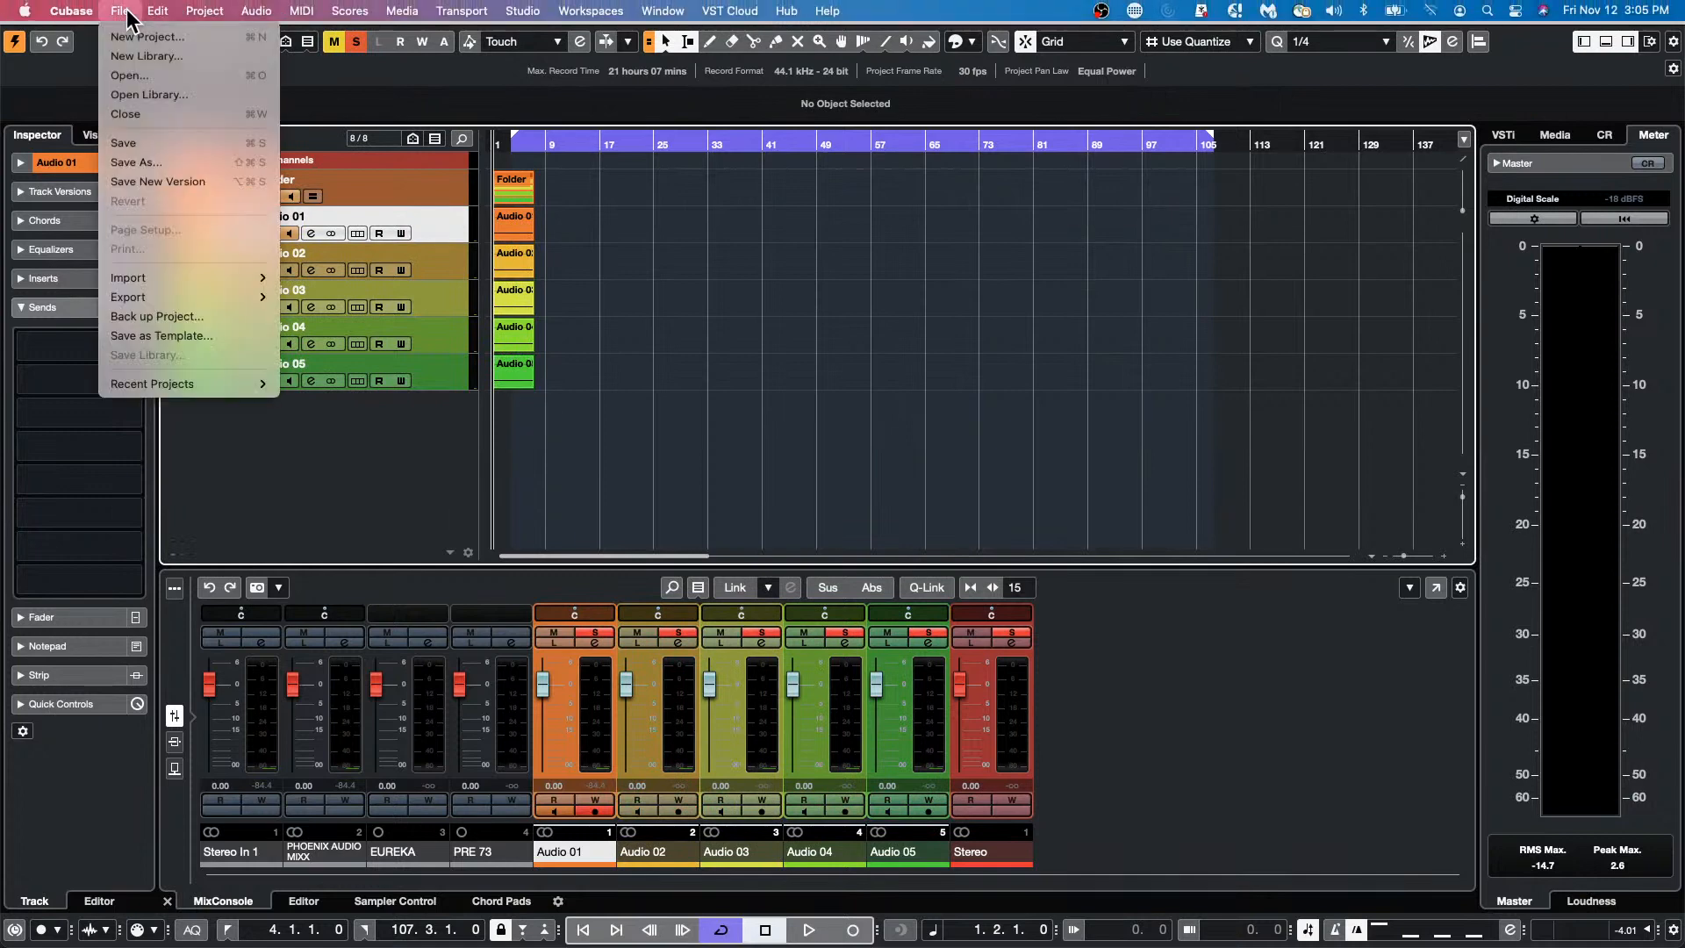
{"action": "left_click", "coordinate": [172, 164]}
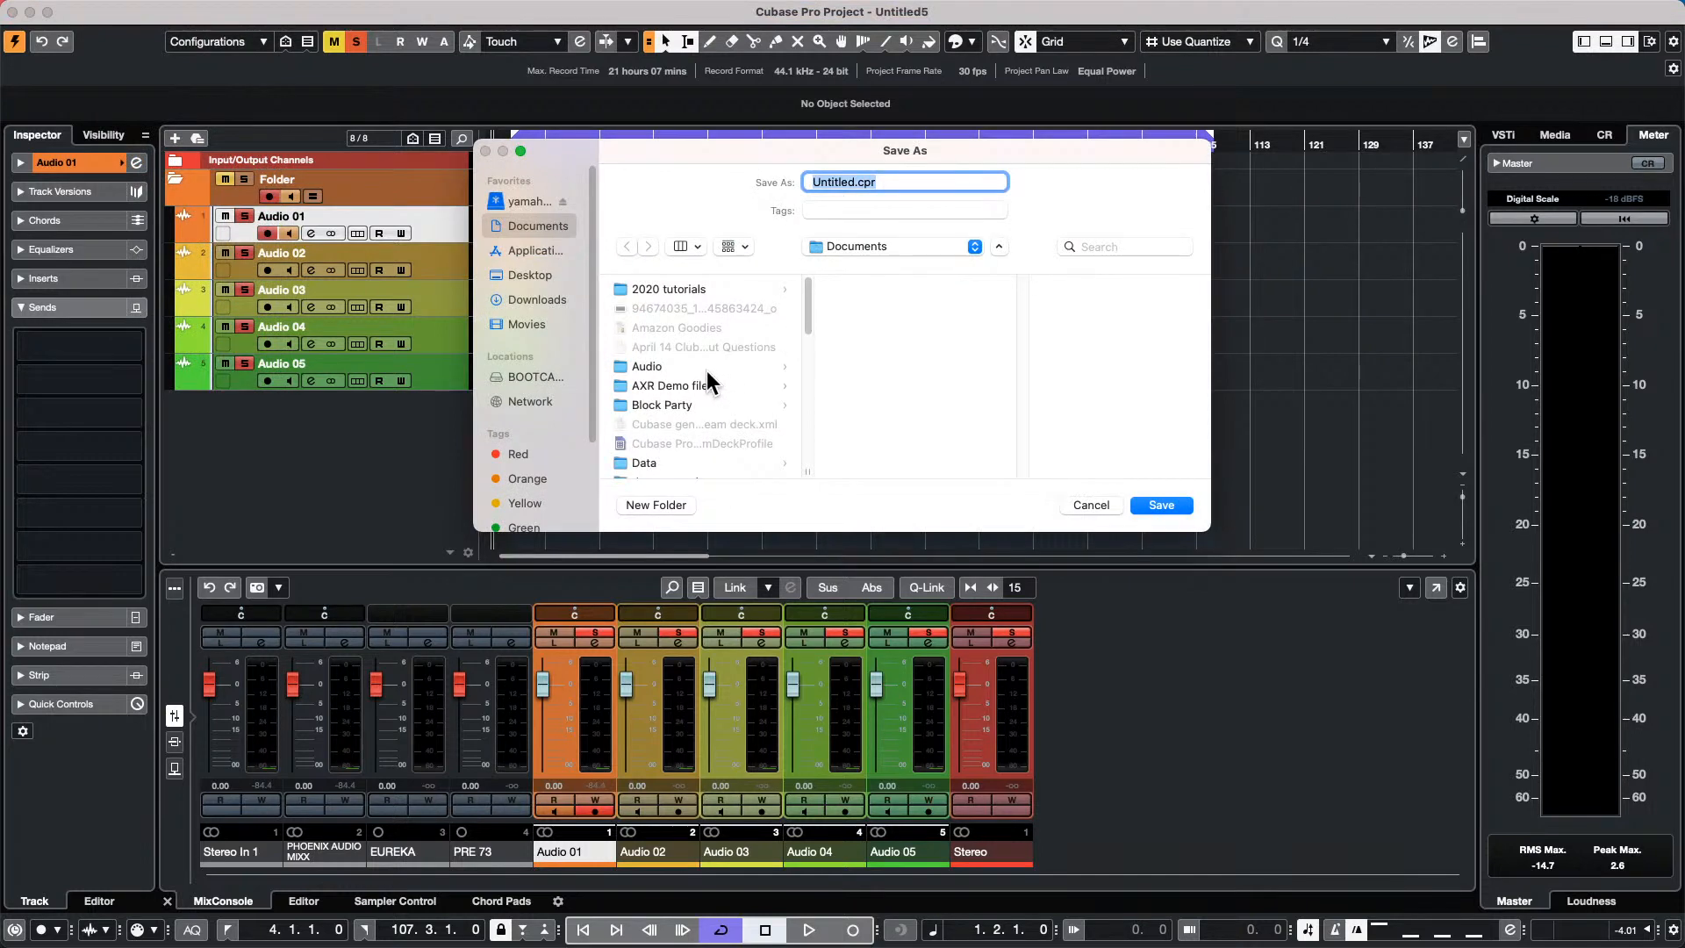
Choose the Projects folder inside Documents as the save location.
{"action": "scroll", "coordinate": [707, 373], "scroll_direction": "down", "scroll_amount": 3}
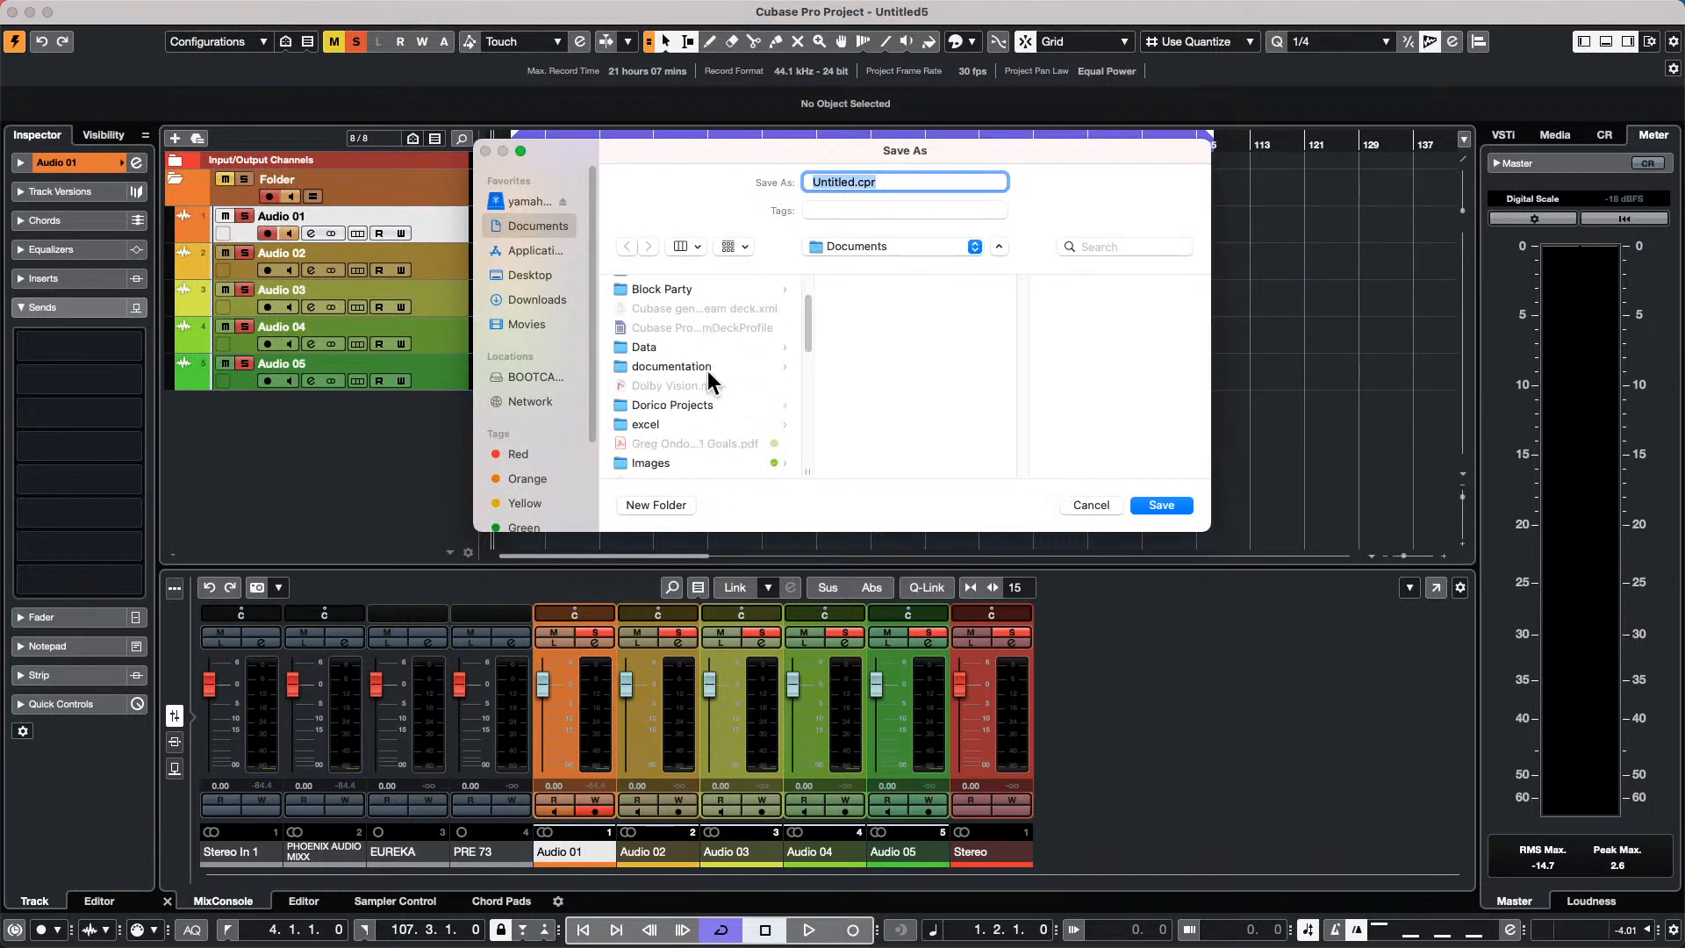
{"action": "scroll", "coordinate": [708, 370], "scroll_direction": "down", "scroll_amount": 15}
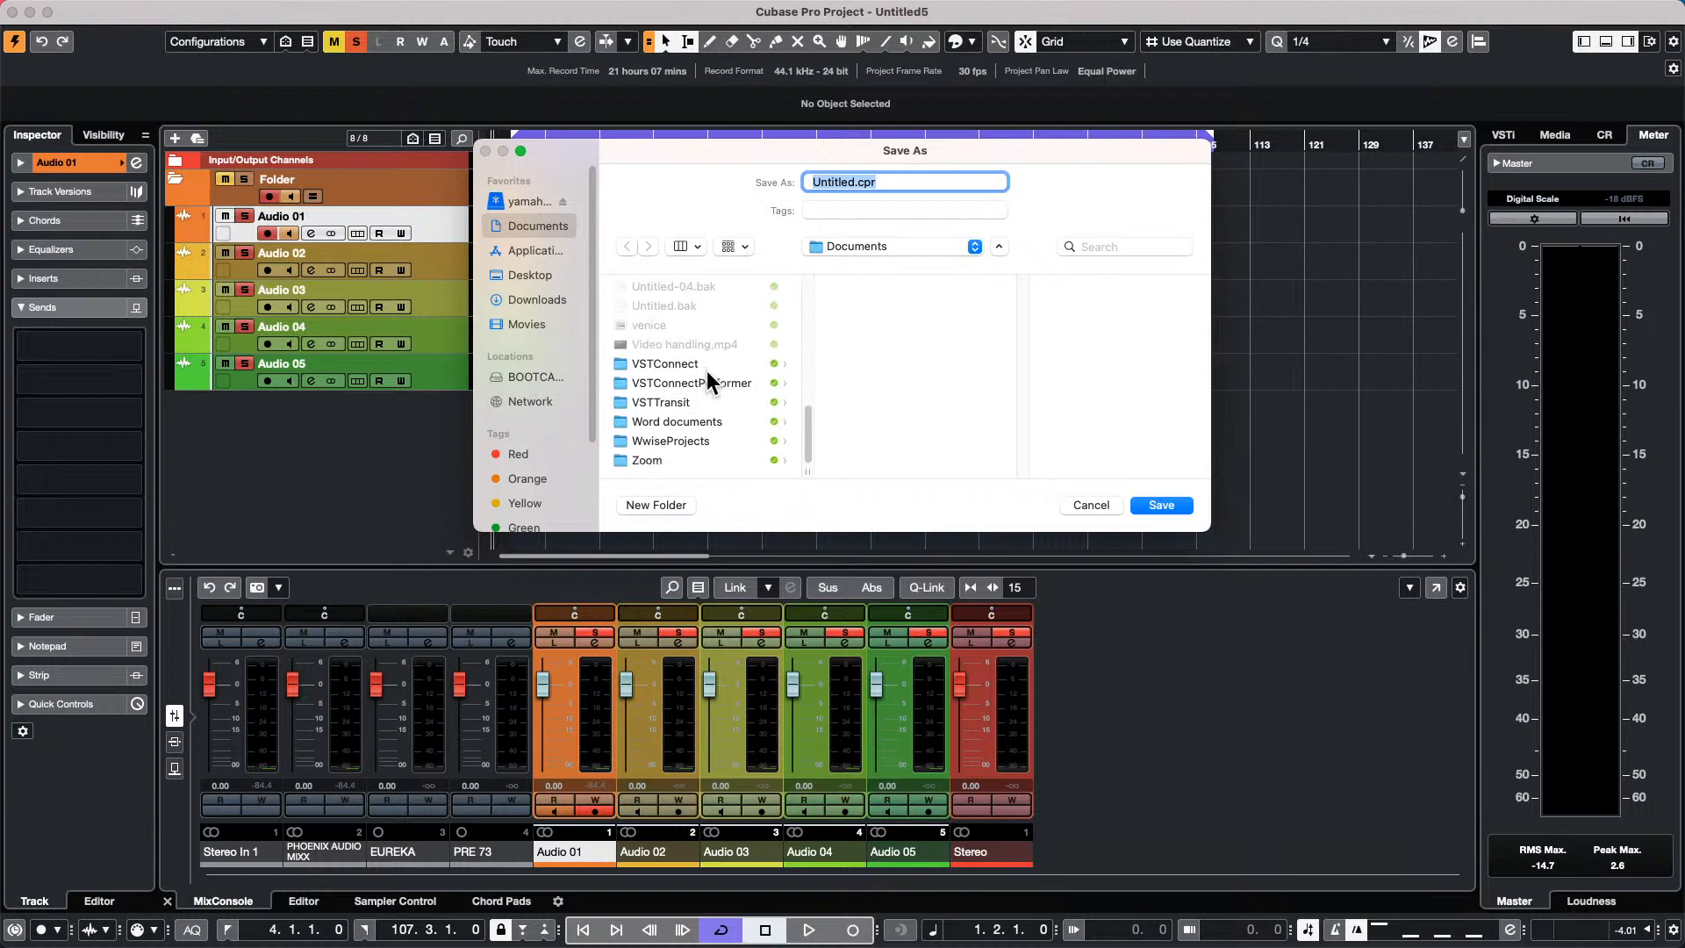
{"action": "scroll", "coordinate": [708, 370], "scroll_direction": "up", "scroll_amount": 15}
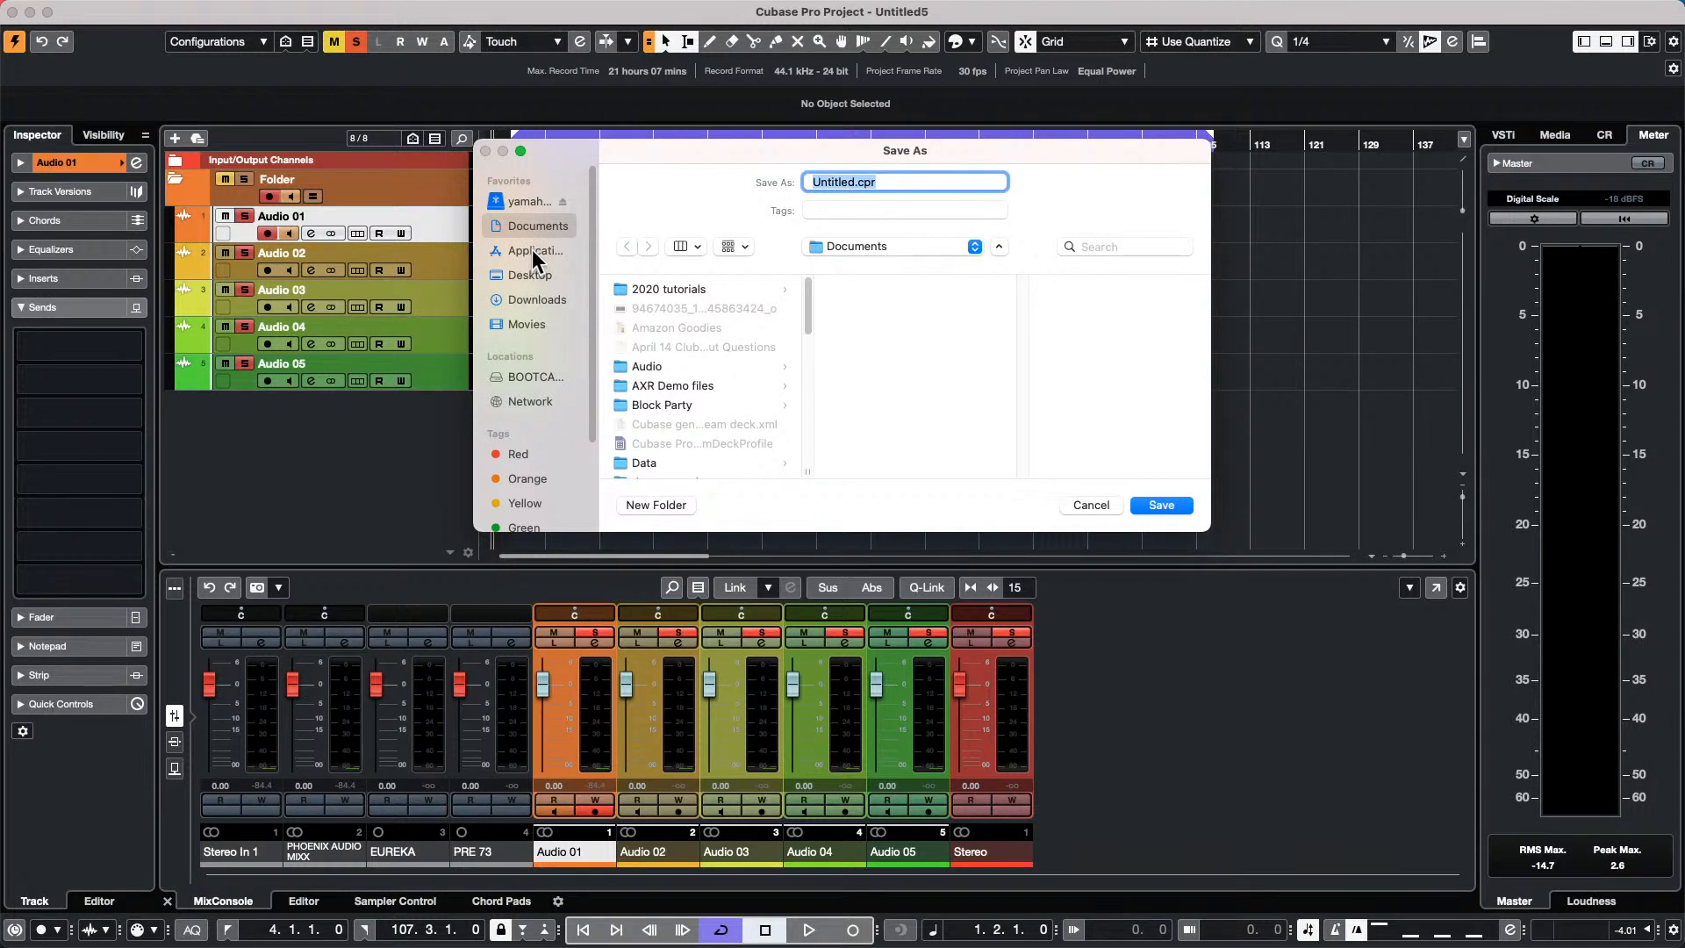
{"action": "scroll", "coordinate": [667, 367], "scroll_direction": "down", "scroll_amount": 10}
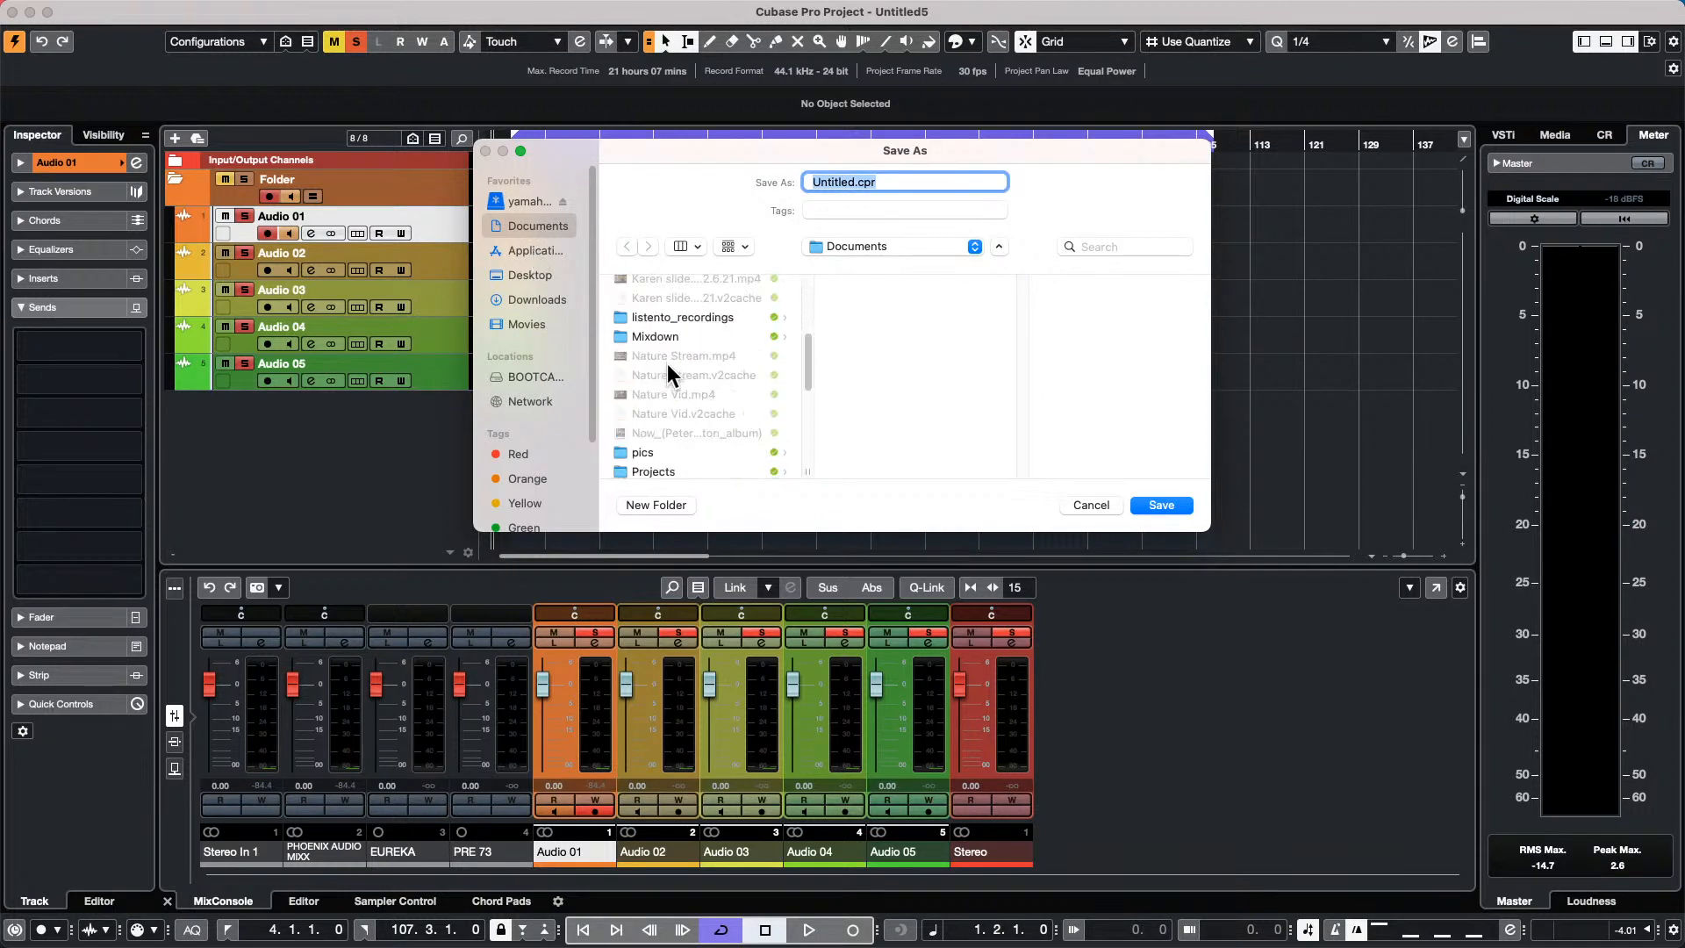
{"action": "left_click", "coordinate": [655, 470]}
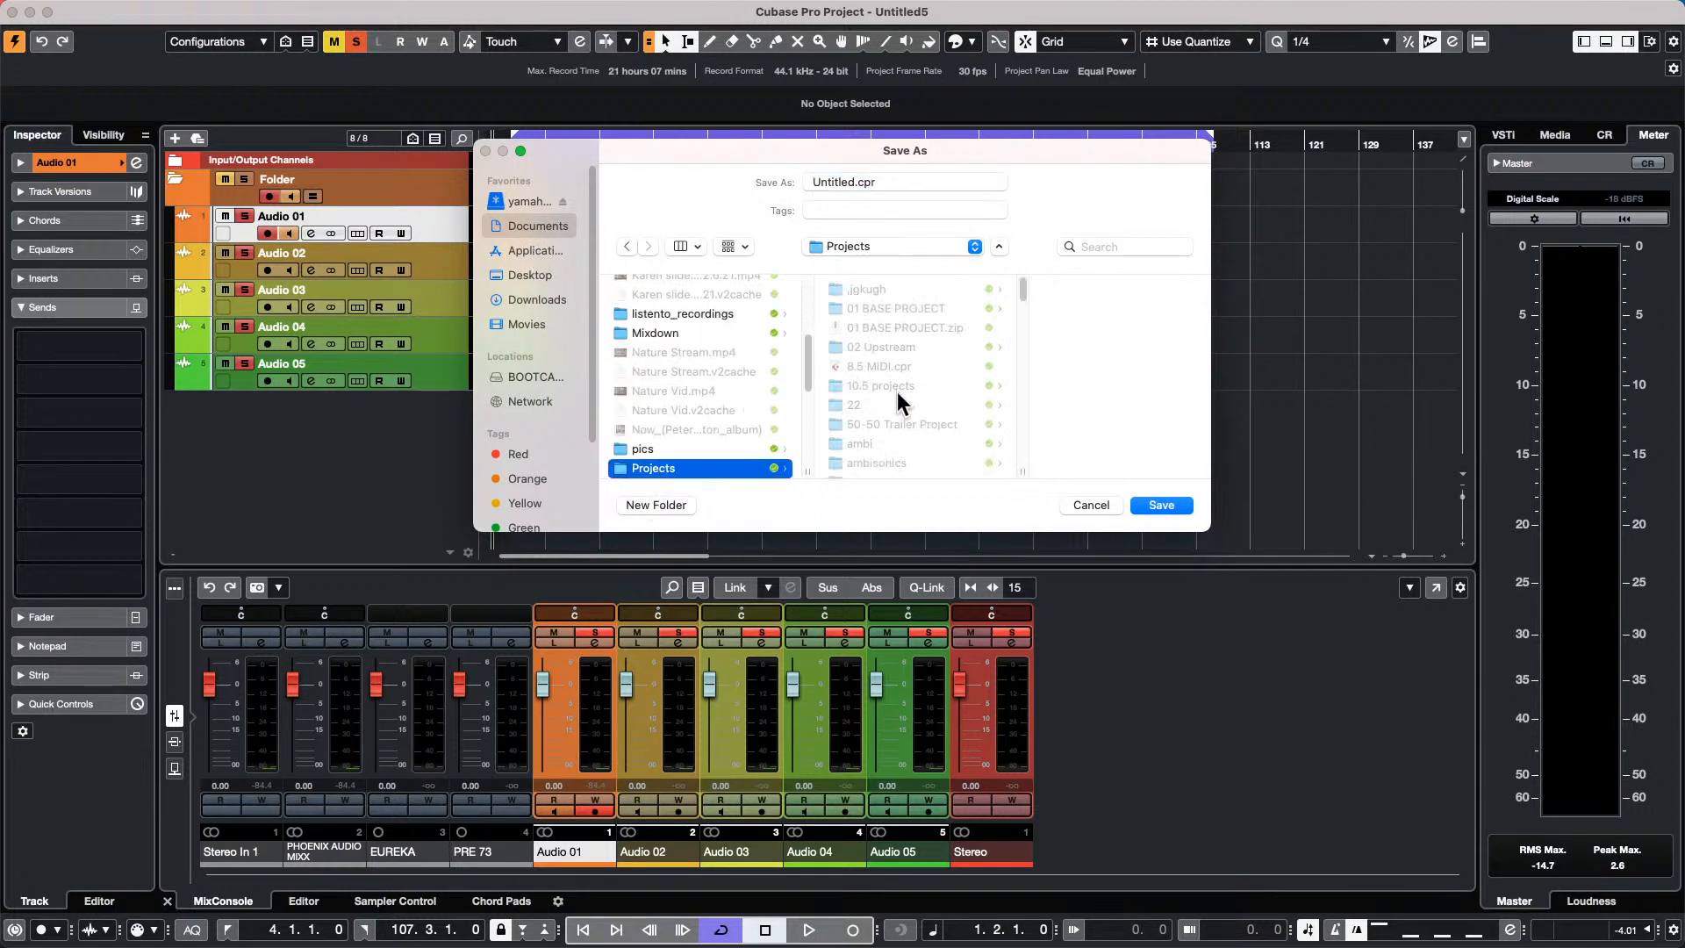
Find the Hangouts folder inside Projects and select it as the save location.
{"action": "scroll", "coordinate": [896, 391], "scroll_direction": "down", "scroll_amount": 5}
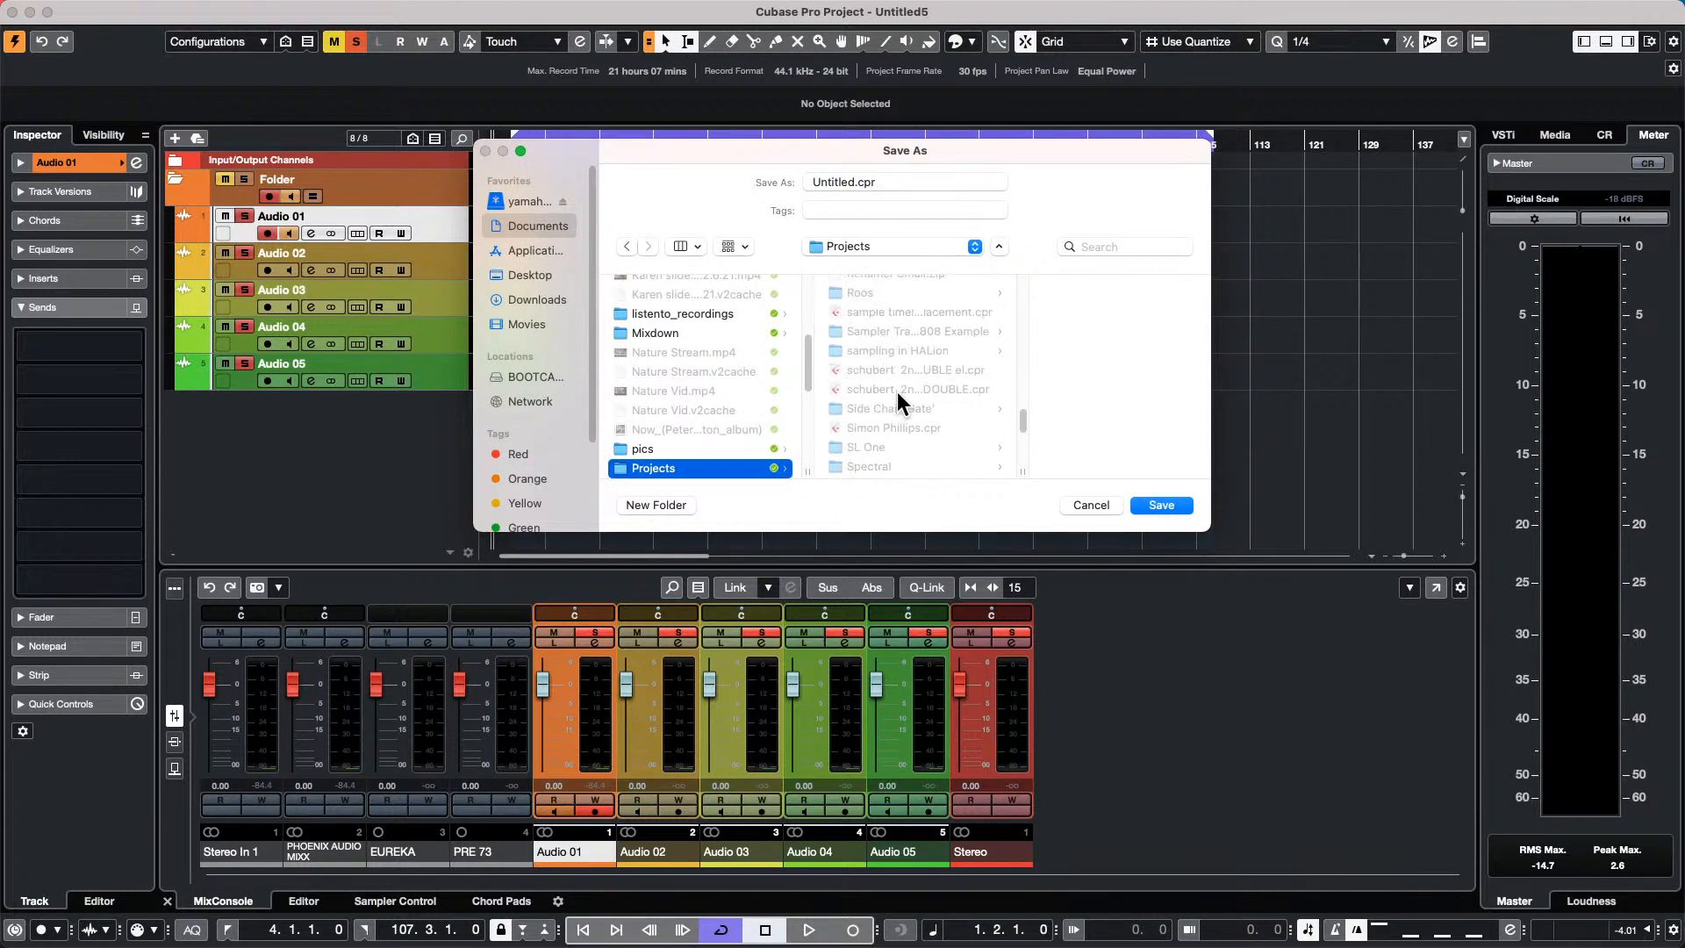
{"action": "scroll", "coordinate": [896, 391], "scroll_direction": "up", "scroll_amount": 4}
{"action": "scroll", "coordinate": [897, 393], "scroll_direction": "up", "scroll_amount": 5}
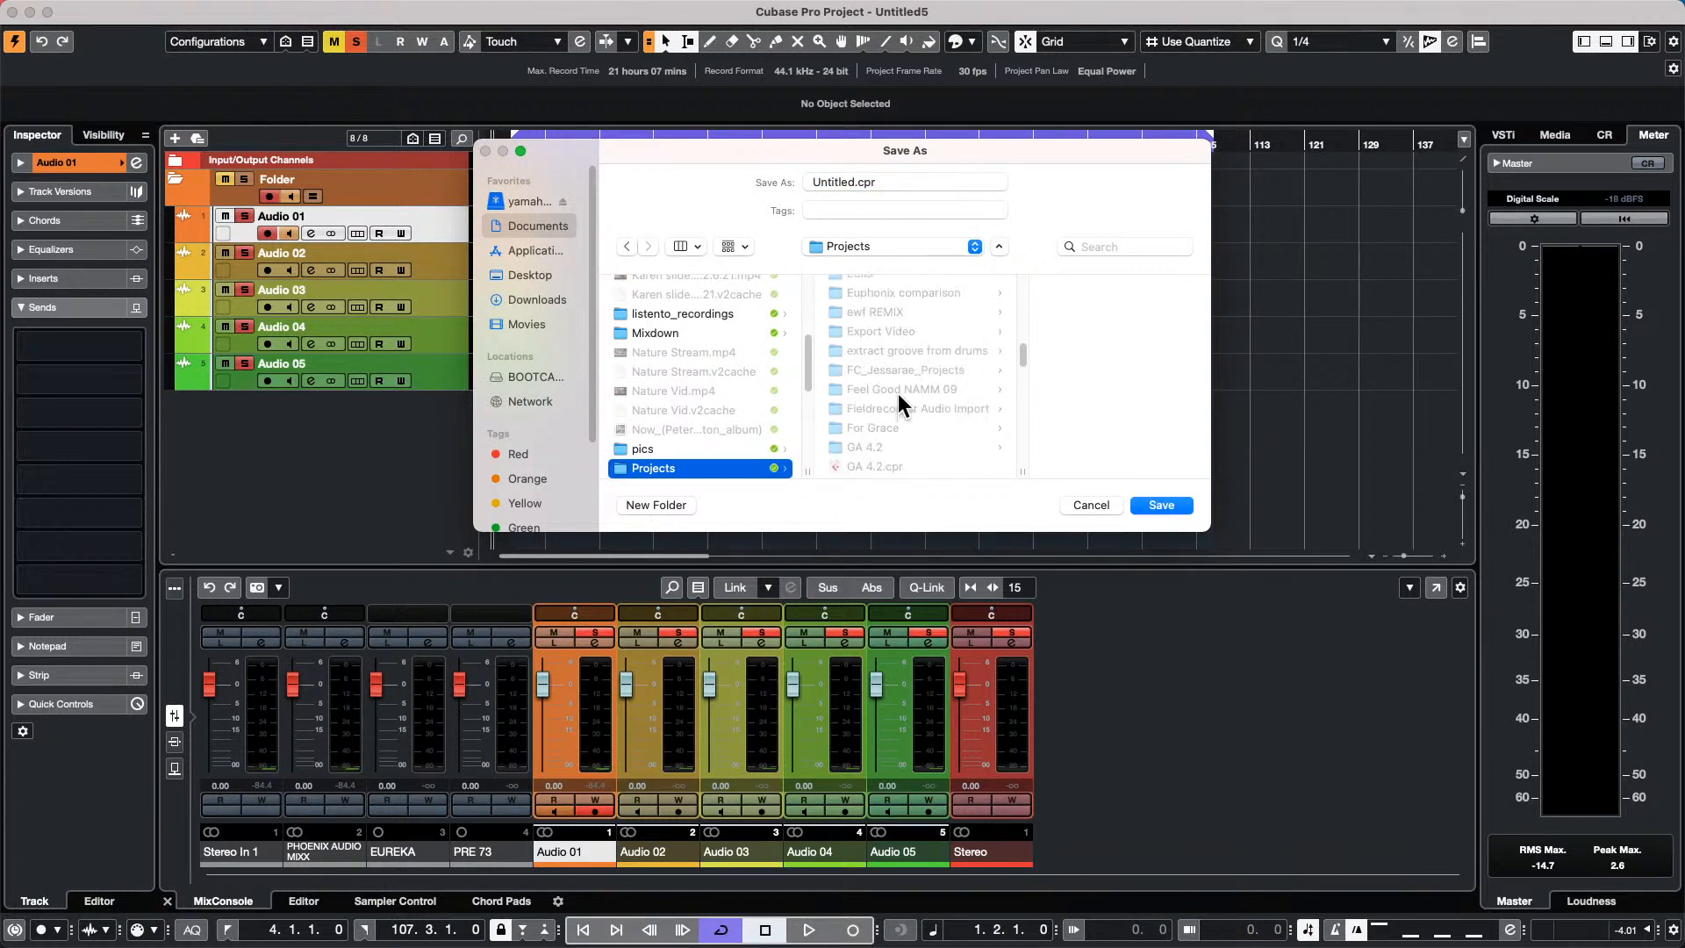
{"action": "scroll", "coordinate": [898, 393], "scroll_direction": "up", "scroll_amount": 1}
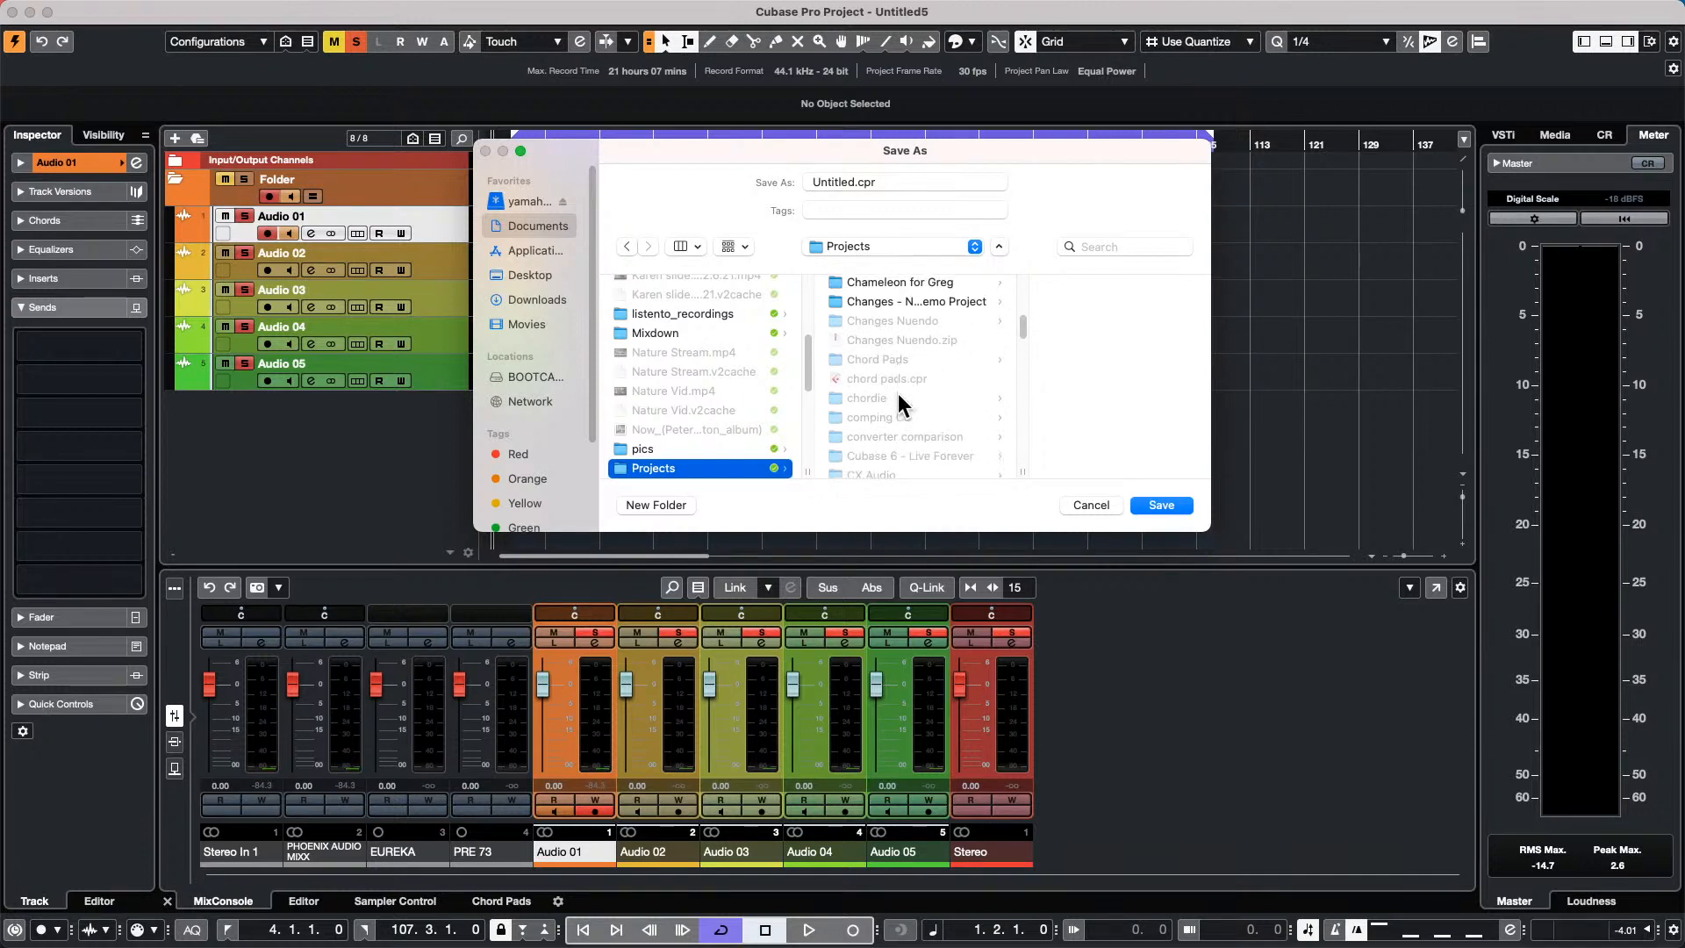
{"action": "scroll", "coordinate": [898, 393], "scroll_direction": "down", "scroll_amount": 5}
{"action": "scroll", "coordinate": [898, 392], "scroll_direction": "down", "scroll_amount": 4}
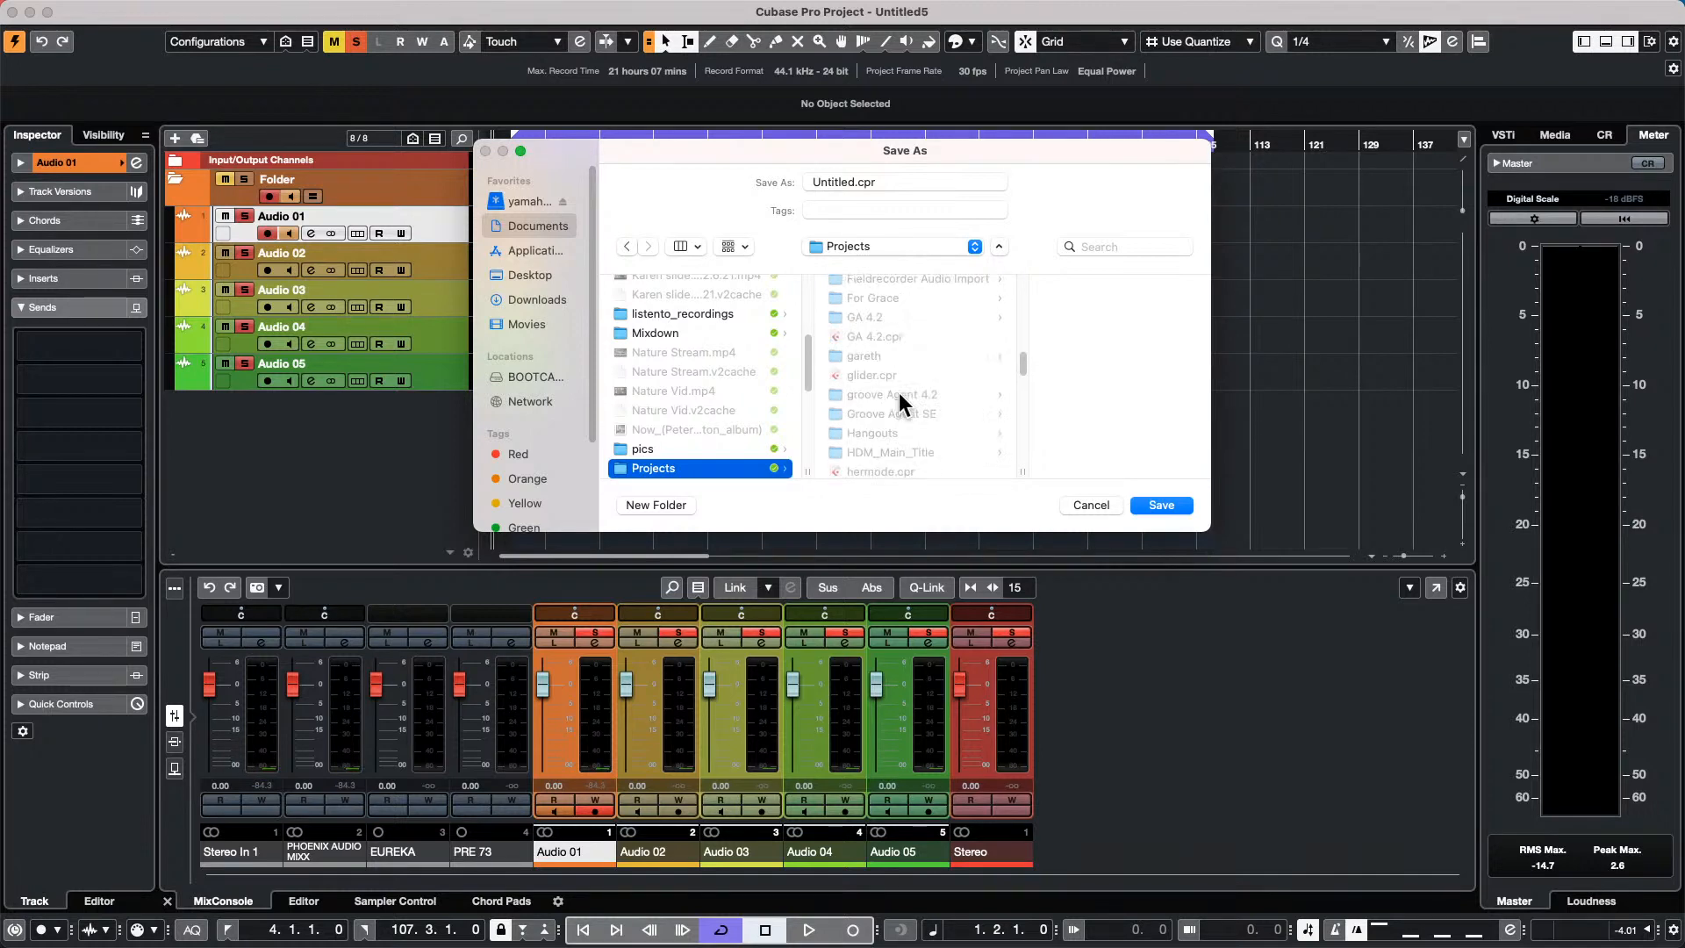
{"action": "left_click", "coordinate": [877, 430]}
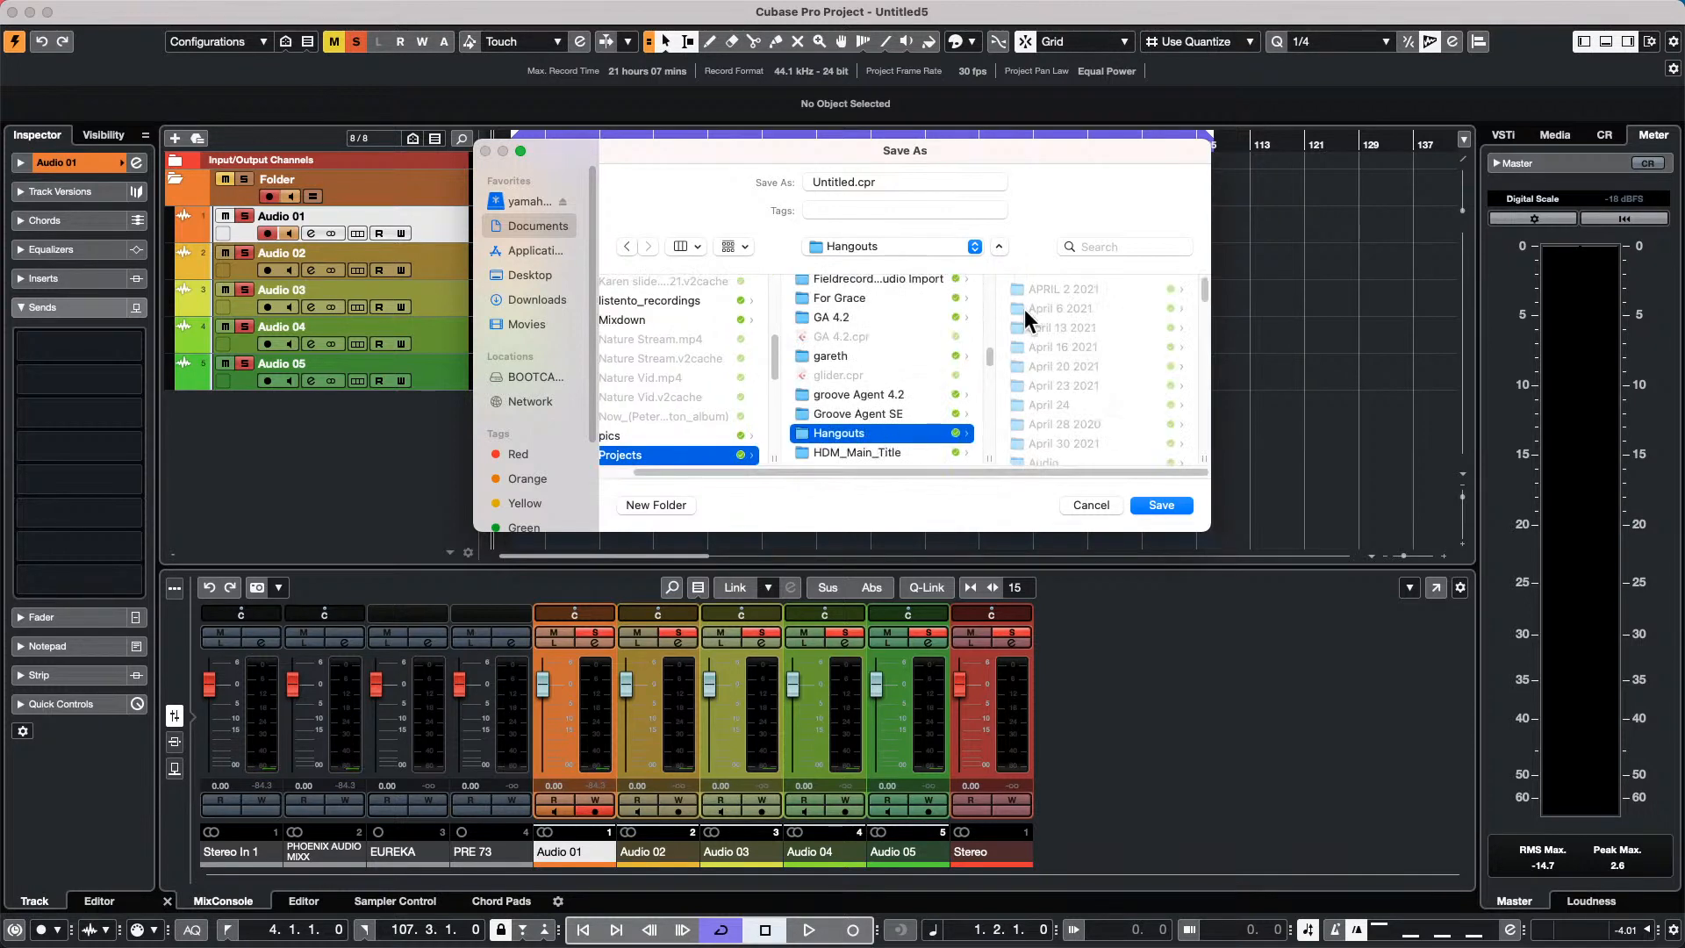
Find the "November 12 2021 renamed" folder inside Hangouts and select it as the save location.
{"action": "scroll", "coordinate": [1057, 344], "scroll_direction": "down", "scroll_amount": 10}
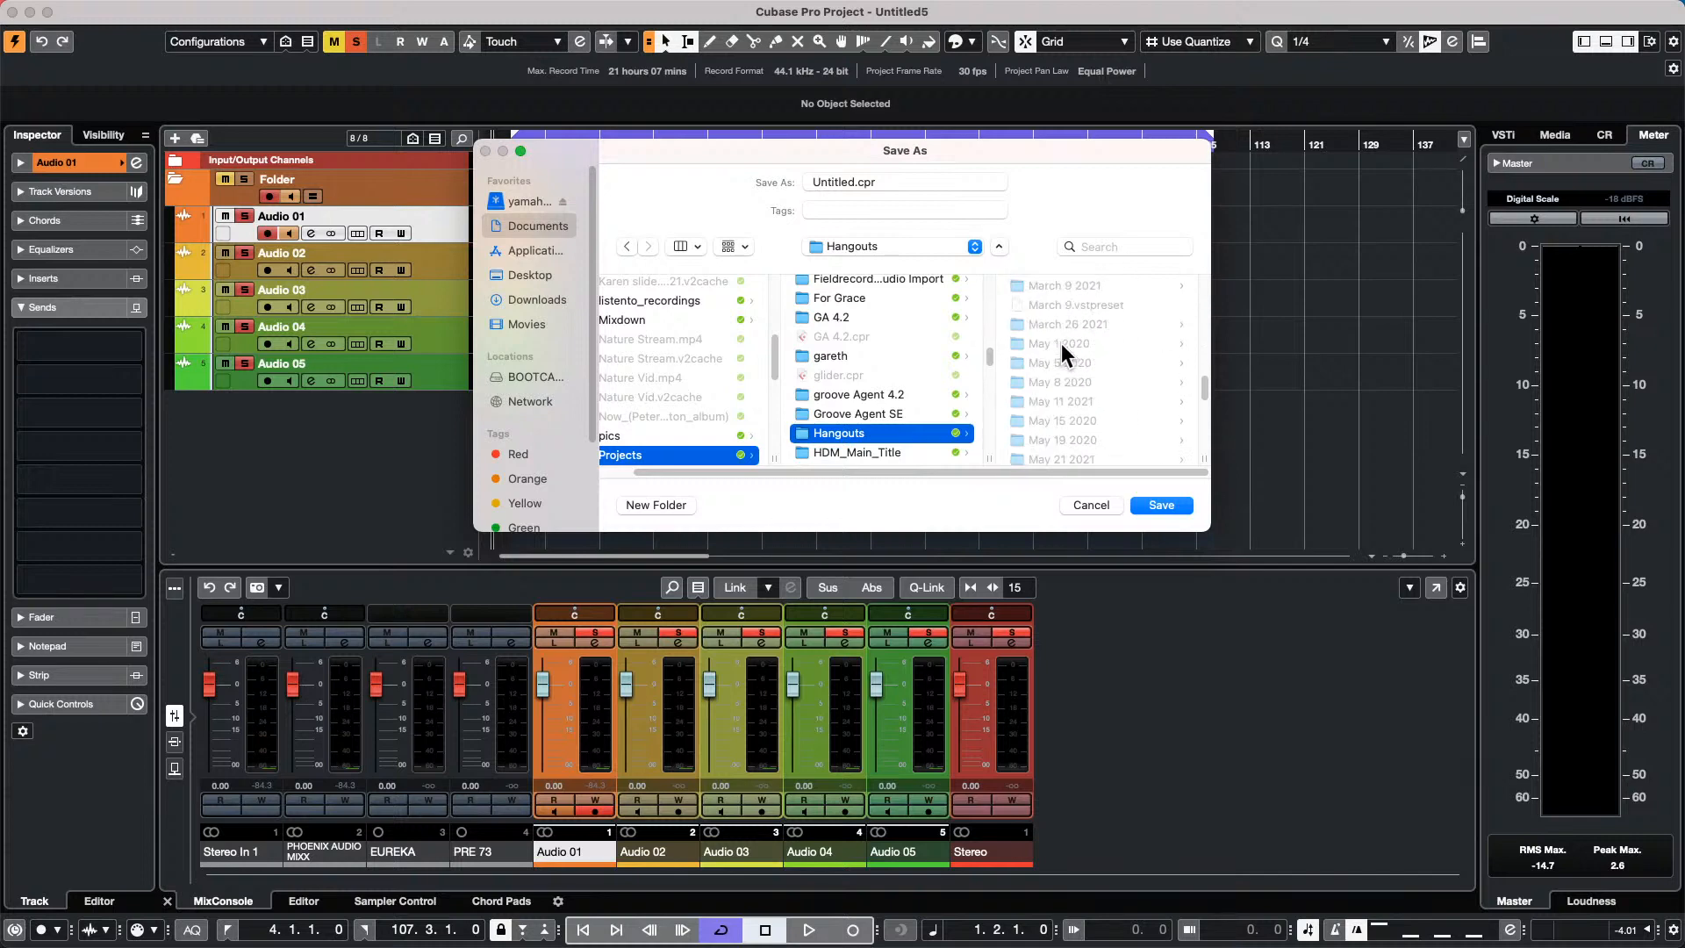
{"action": "scroll", "coordinate": [1061, 344], "scroll_direction": "down", "scroll_amount": 10}
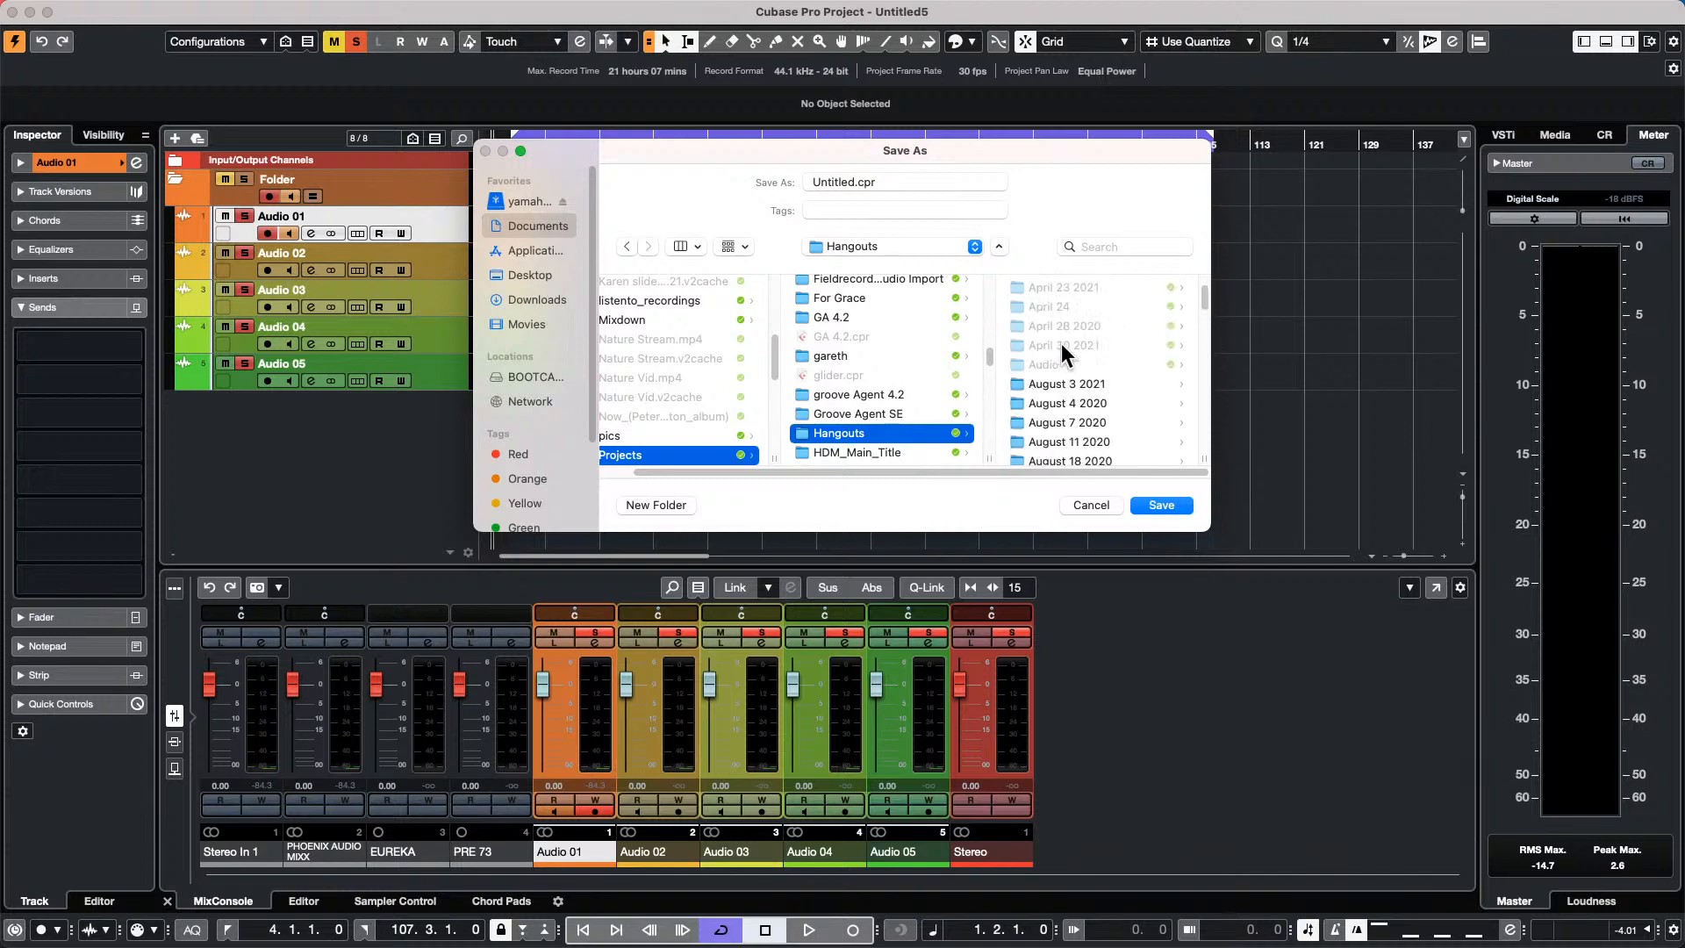
{"action": "scroll", "coordinate": [1061, 344], "scroll_direction": "down", "scroll_amount": 8}
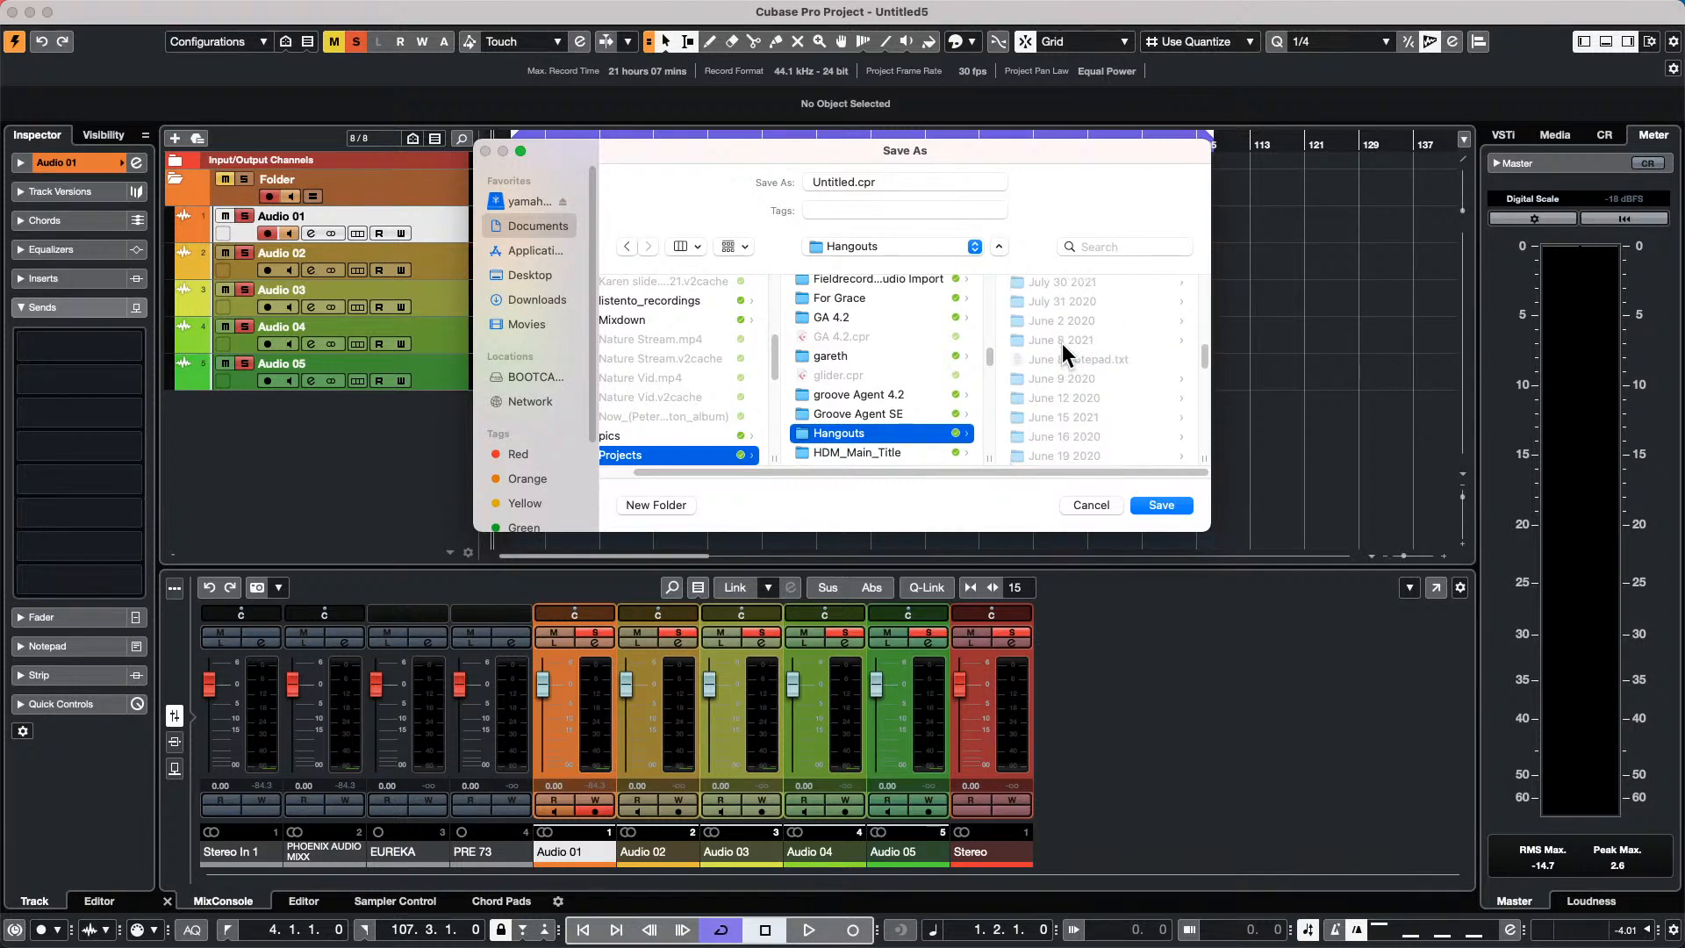
{"action": "scroll", "coordinate": [1062, 342], "scroll_direction": "down", "scroll_amount": 10}
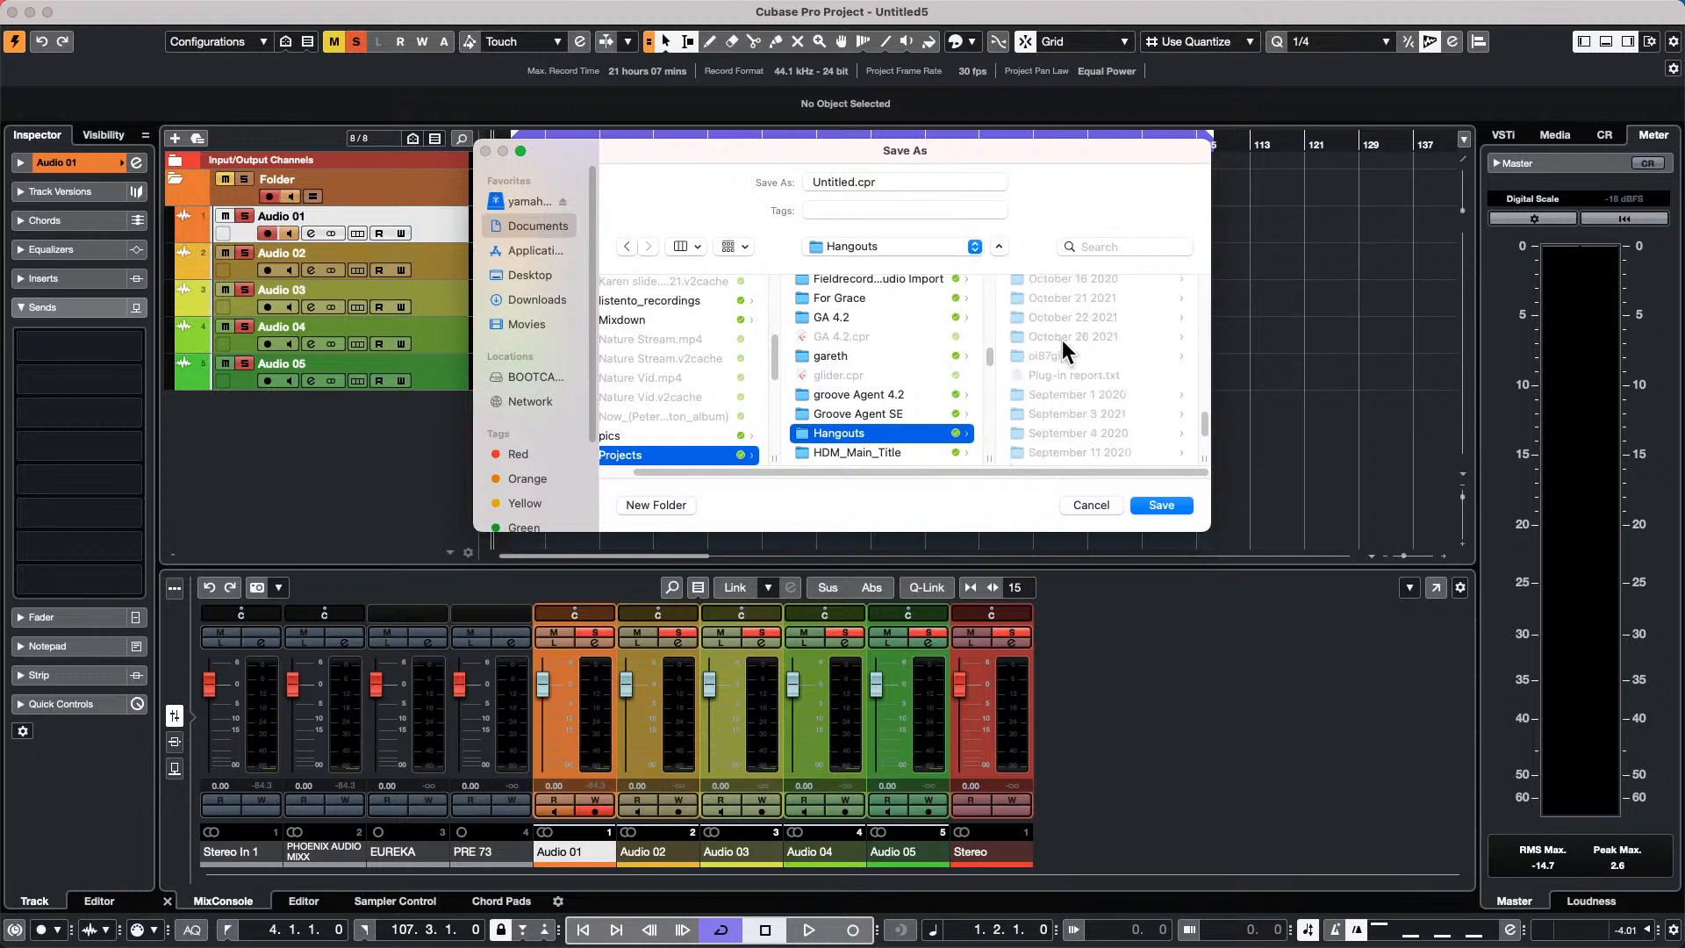
{"action": "scroll", "coordinate": [1127, 348], "scroll_direction": "up", "scroll_amount": 4}
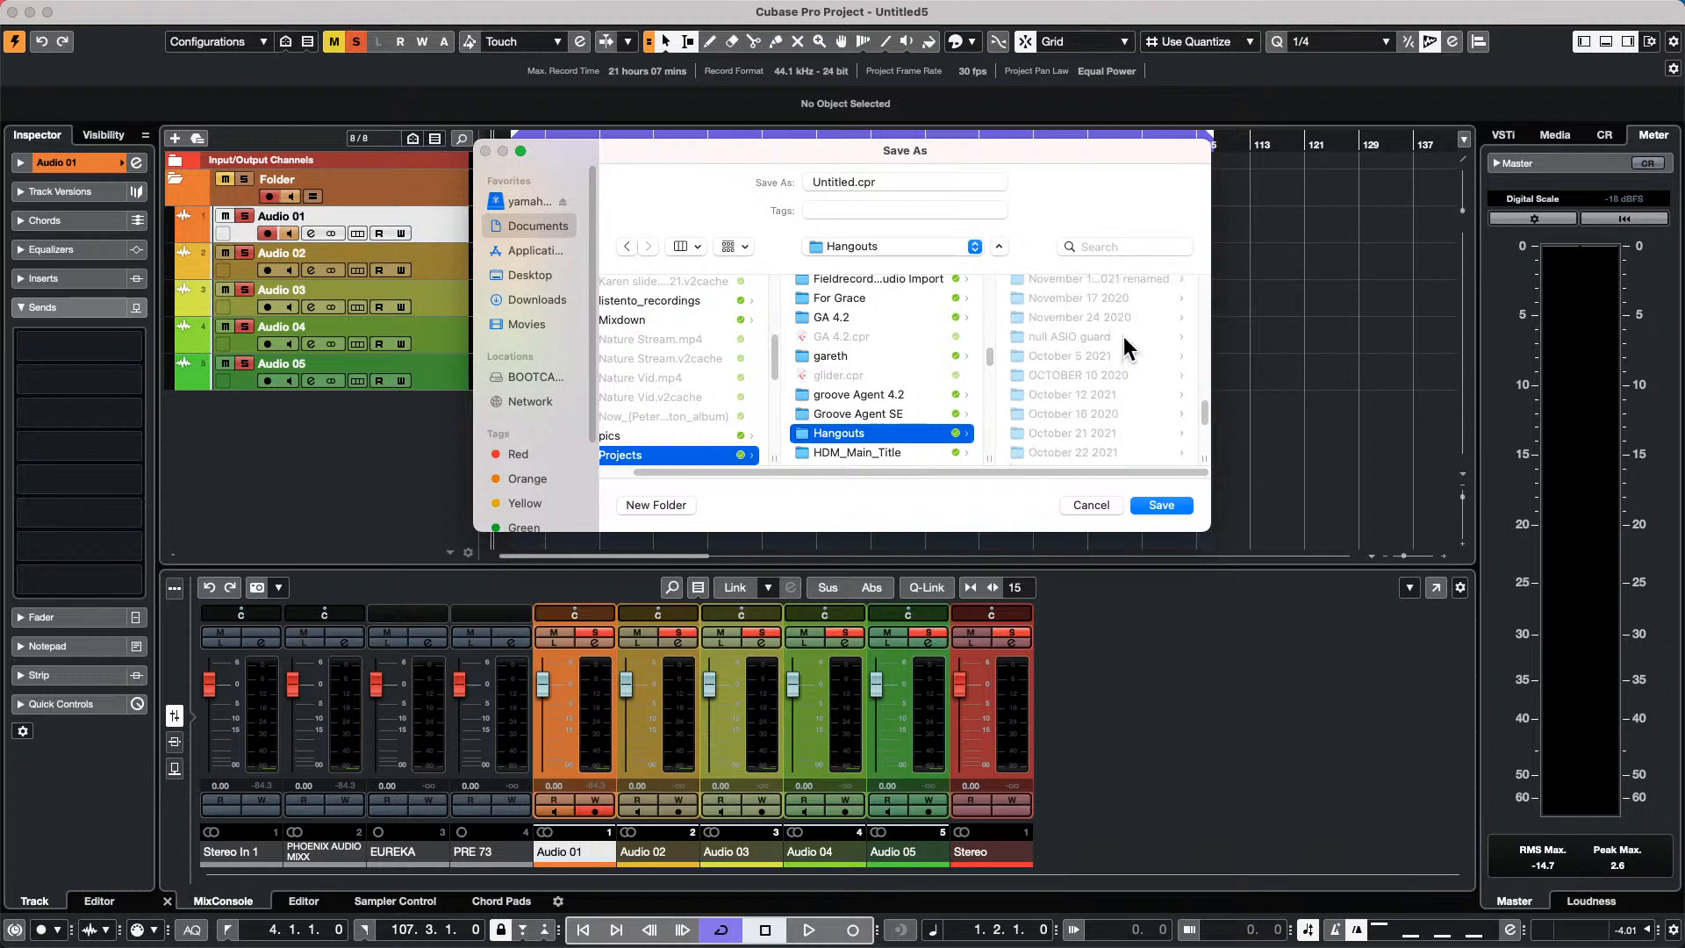
{"action": "scroll", "coordinate": [1081, 309], "scroll_direction": "up", "scroll_amount": 1}
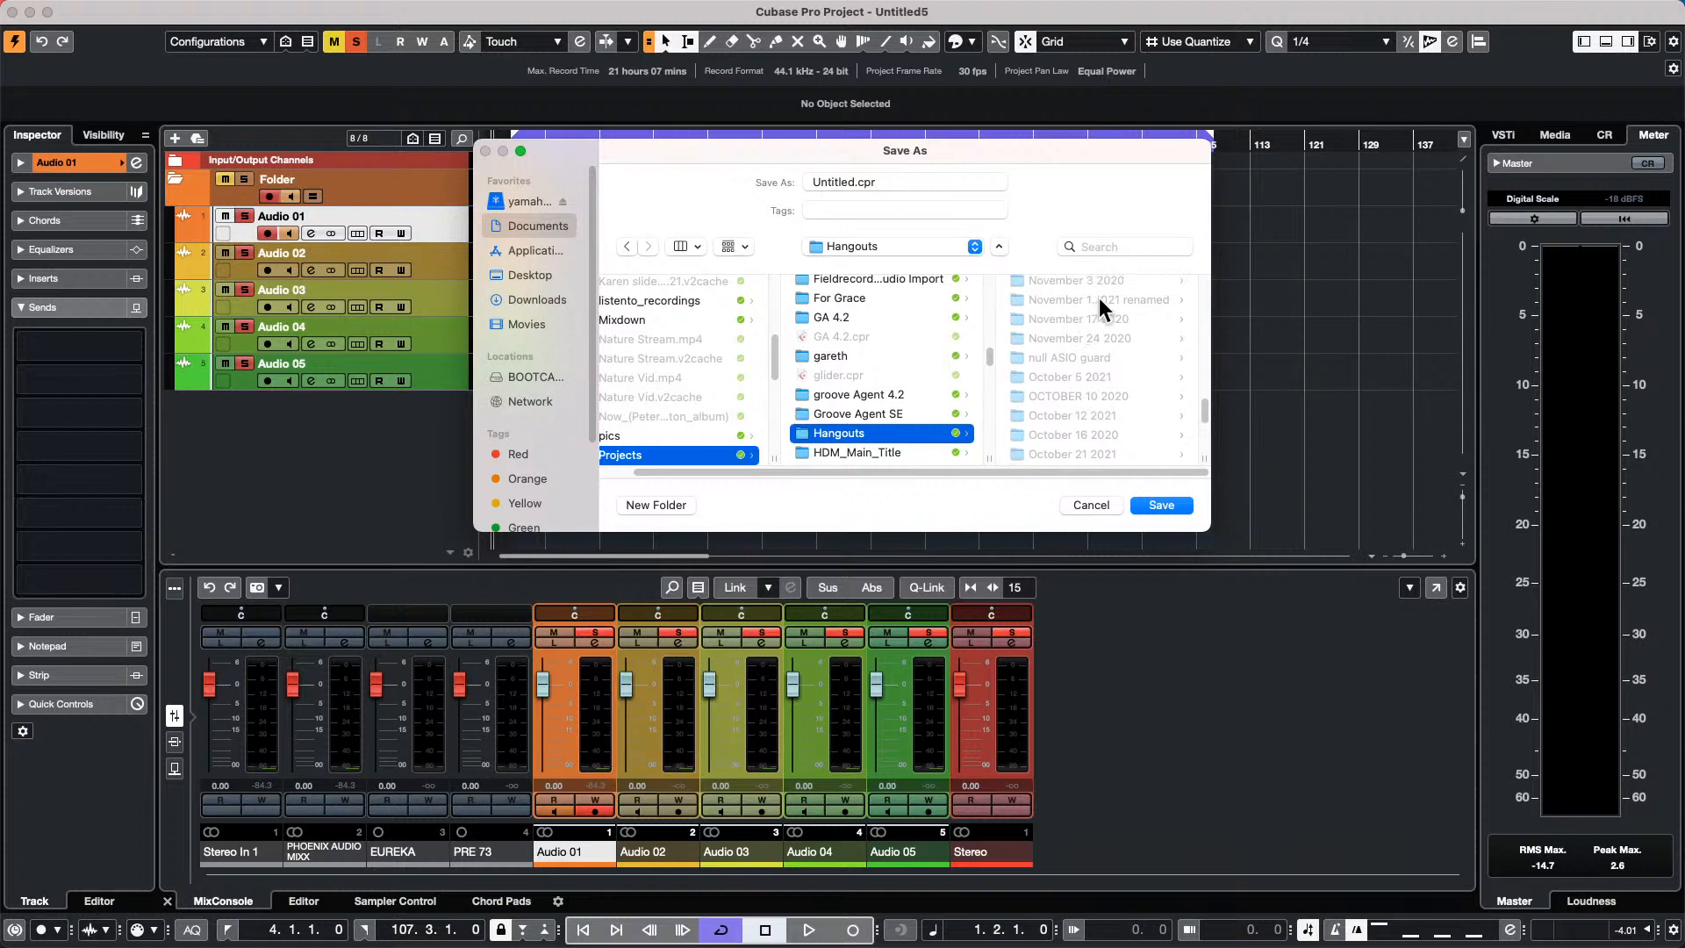
{"action": "left_click", "coordinate": [1088, 293]}
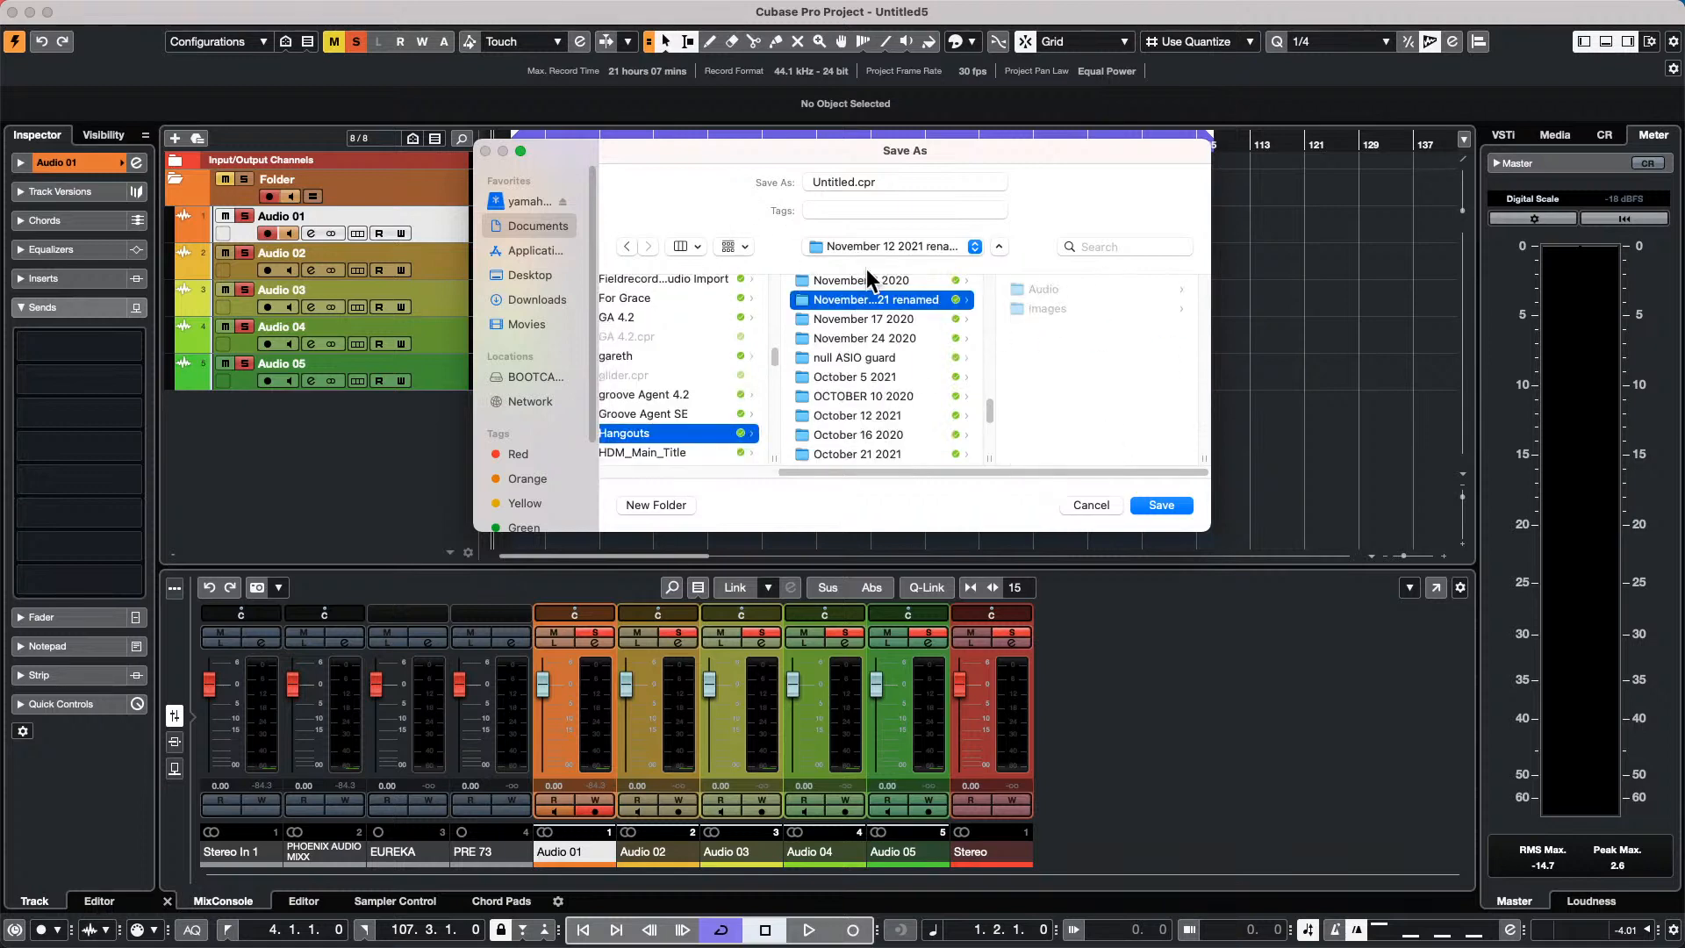
Name the project "november 12cpr" and save it into the selected folder.
{"action": "double_click", "coordinate": [855, 182]}
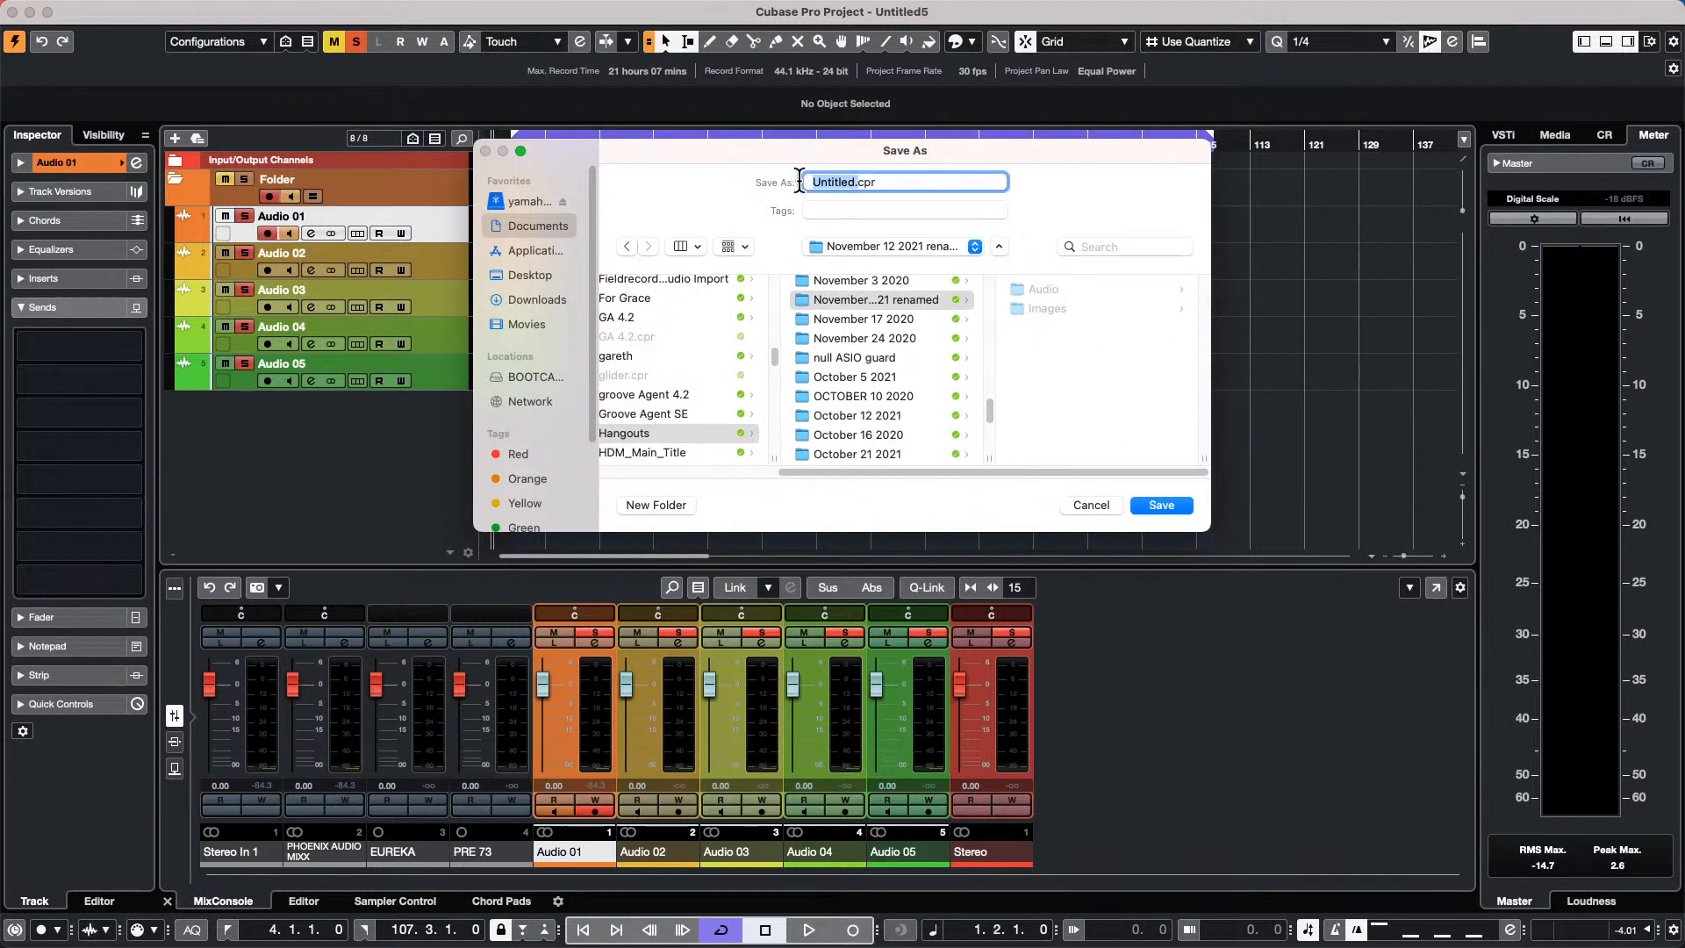
{"action": "type", "text": "november 12"}
{"action": "key", "text": "Return"}
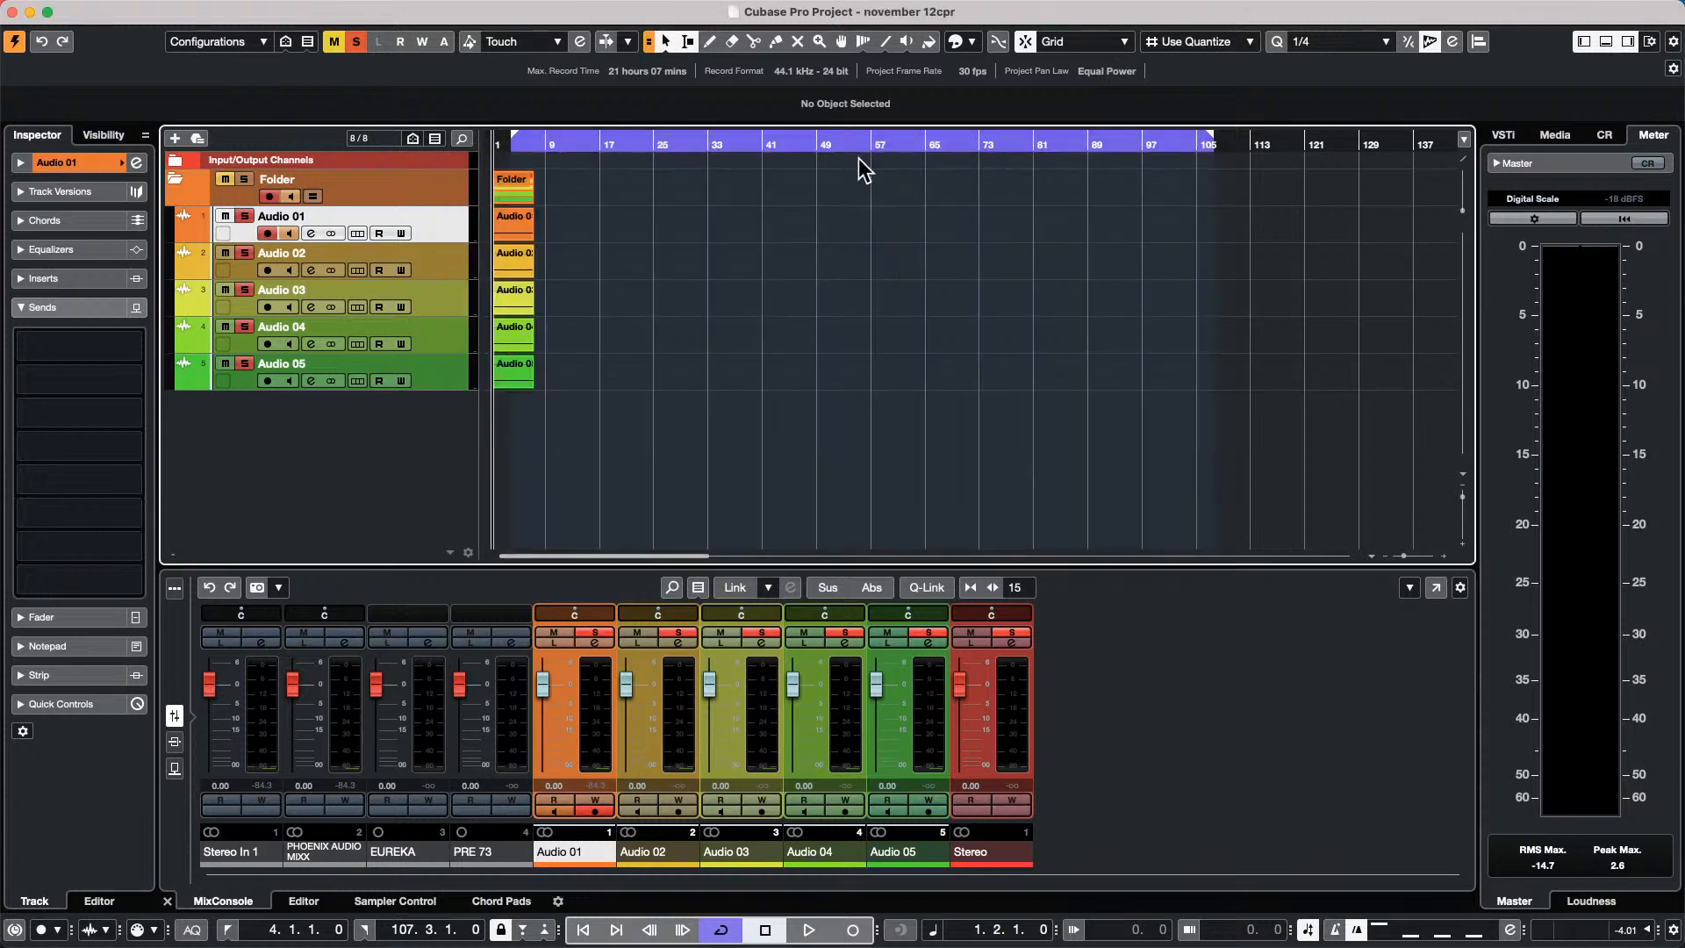
{"action": "mouse_move", "coordinate": [92, 10]}
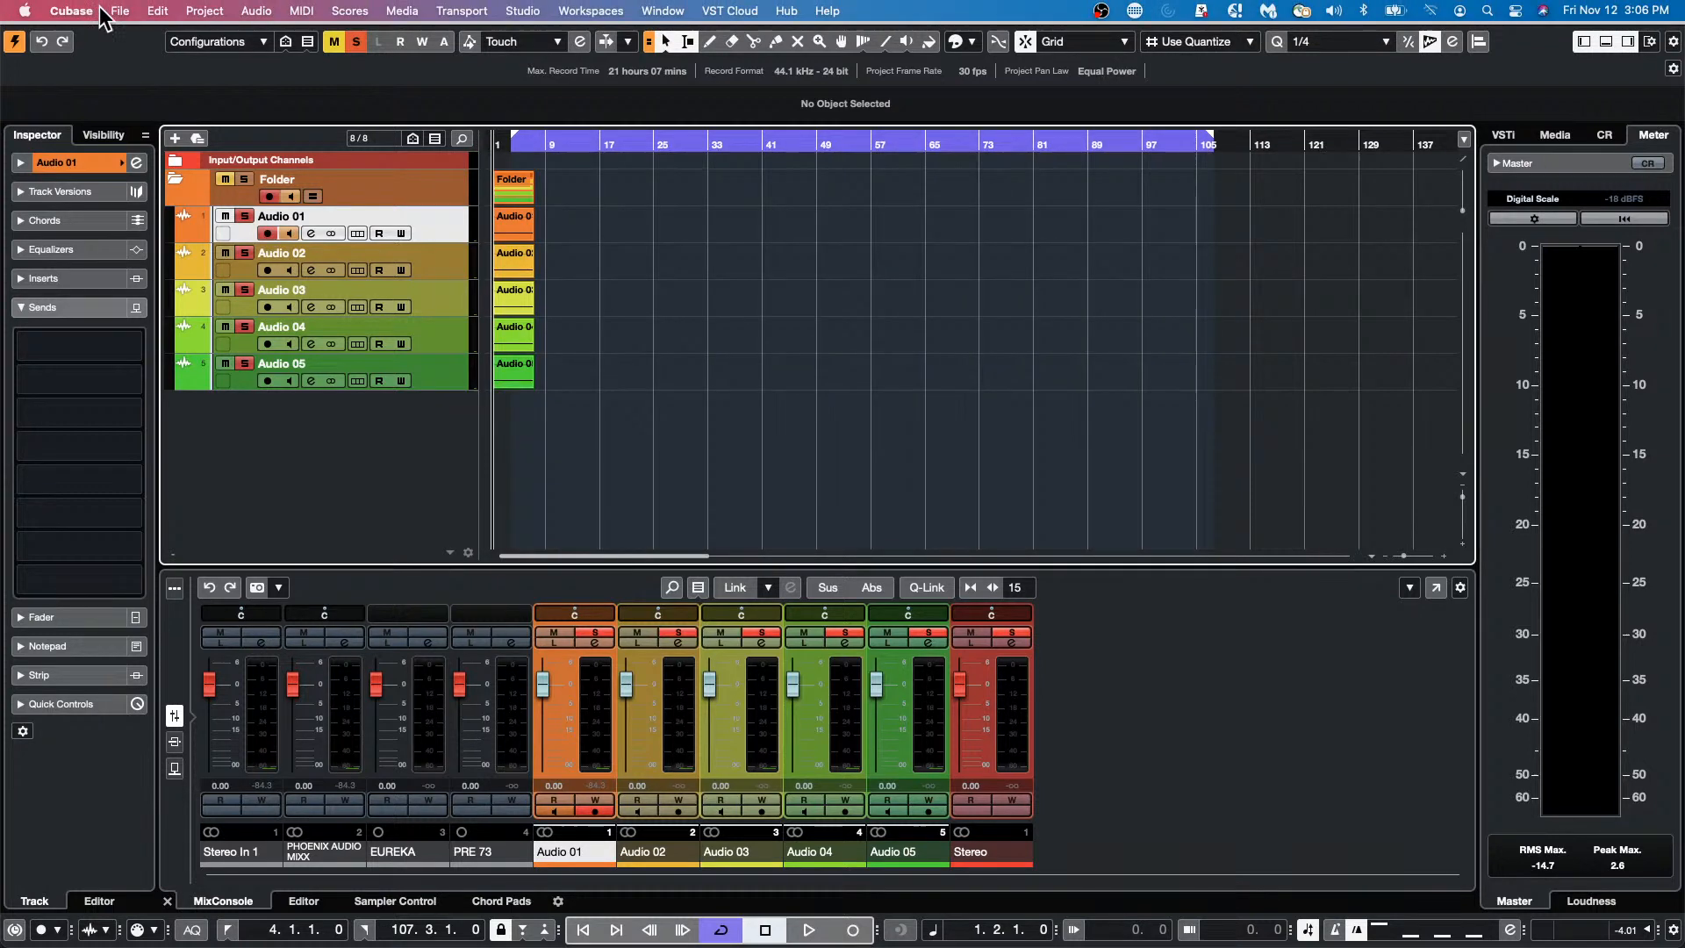
{"action": "left_click", "coordinate": [658, 210]}
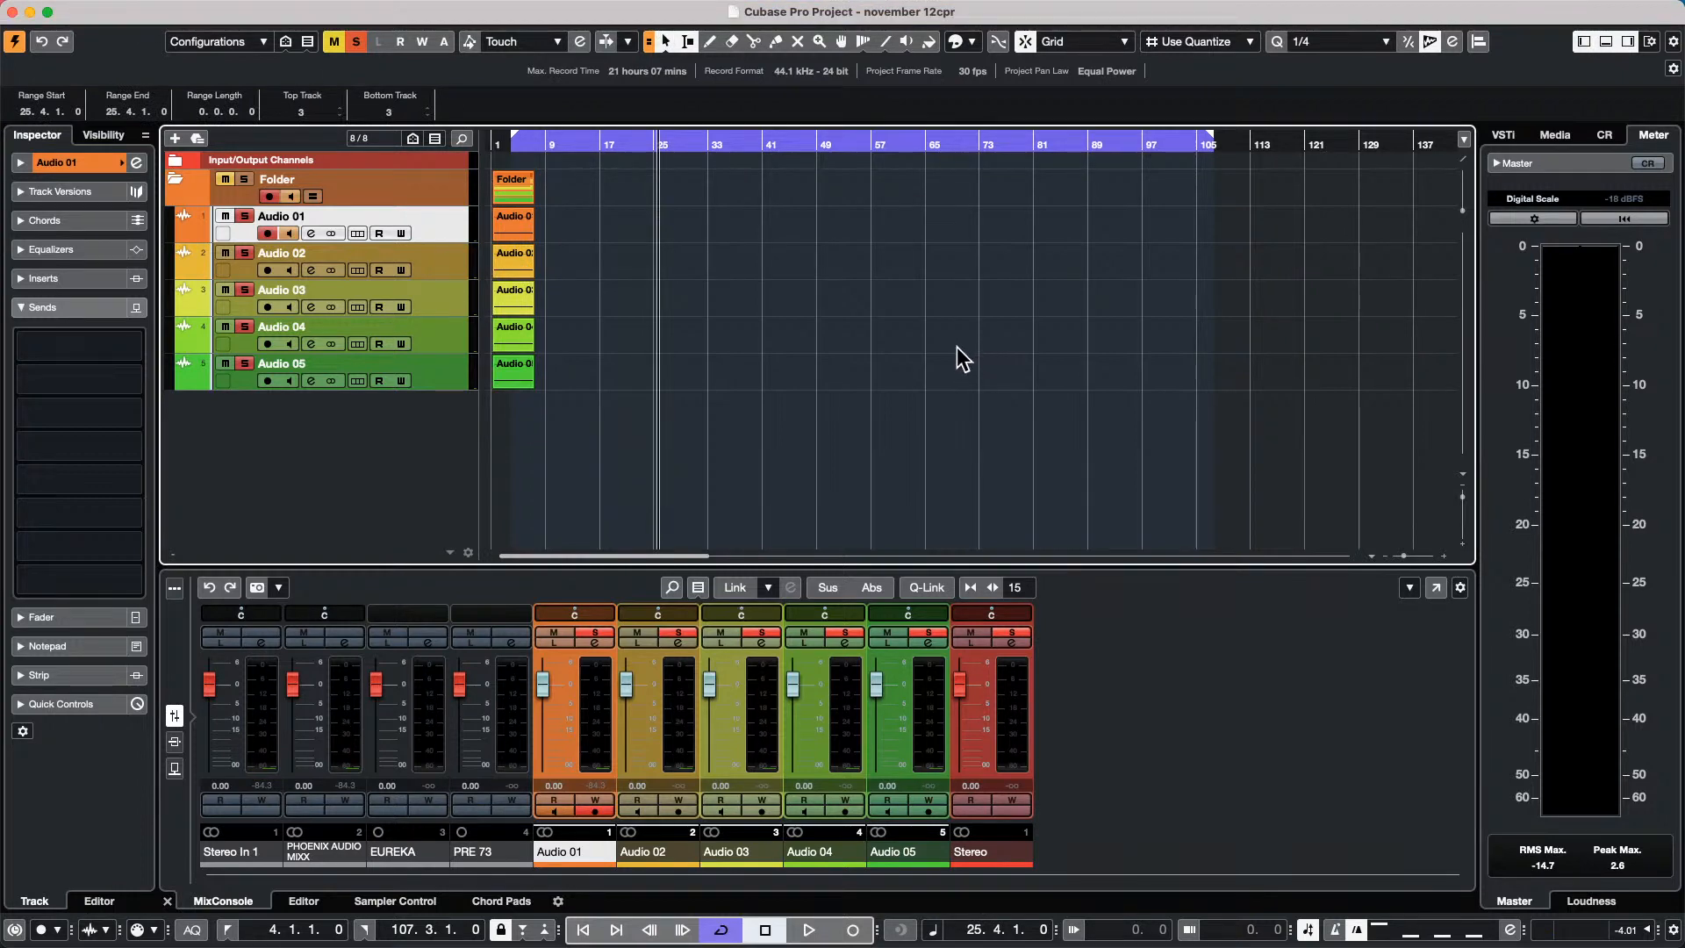
Switch to Finder, rename the project folder in Hangouts to "November 12 2021 renamed again" and open it.
{"action": "key", "text": "super+Tab"}
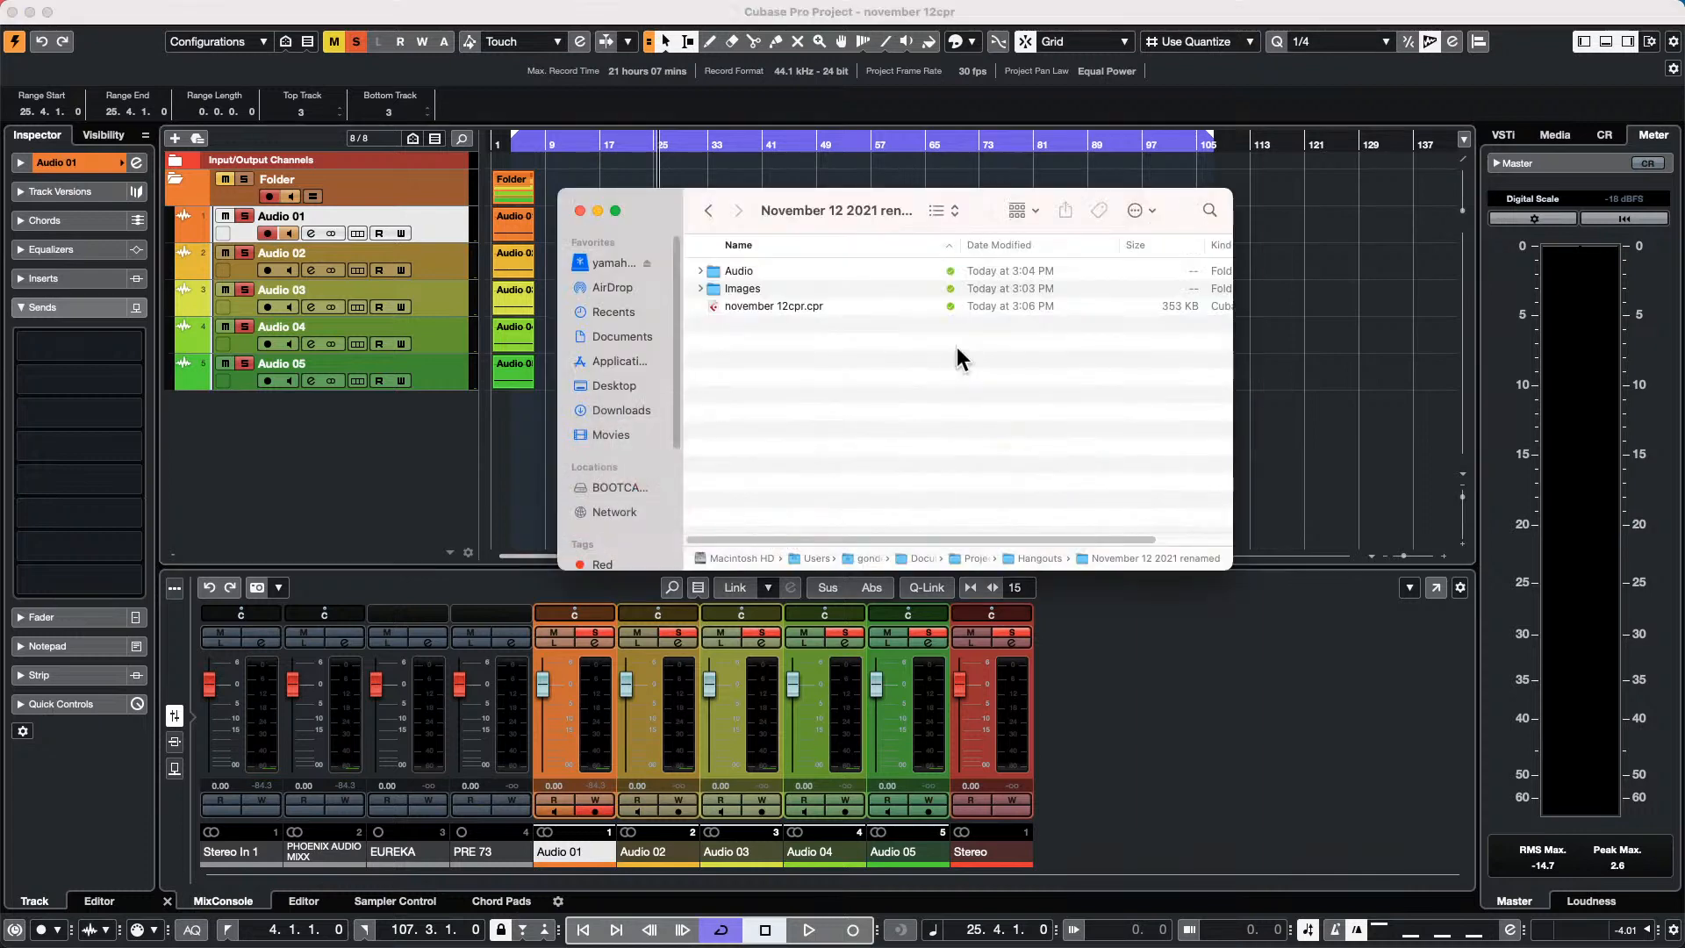
{"action": "left_click", "coordinate": [706, 210]}
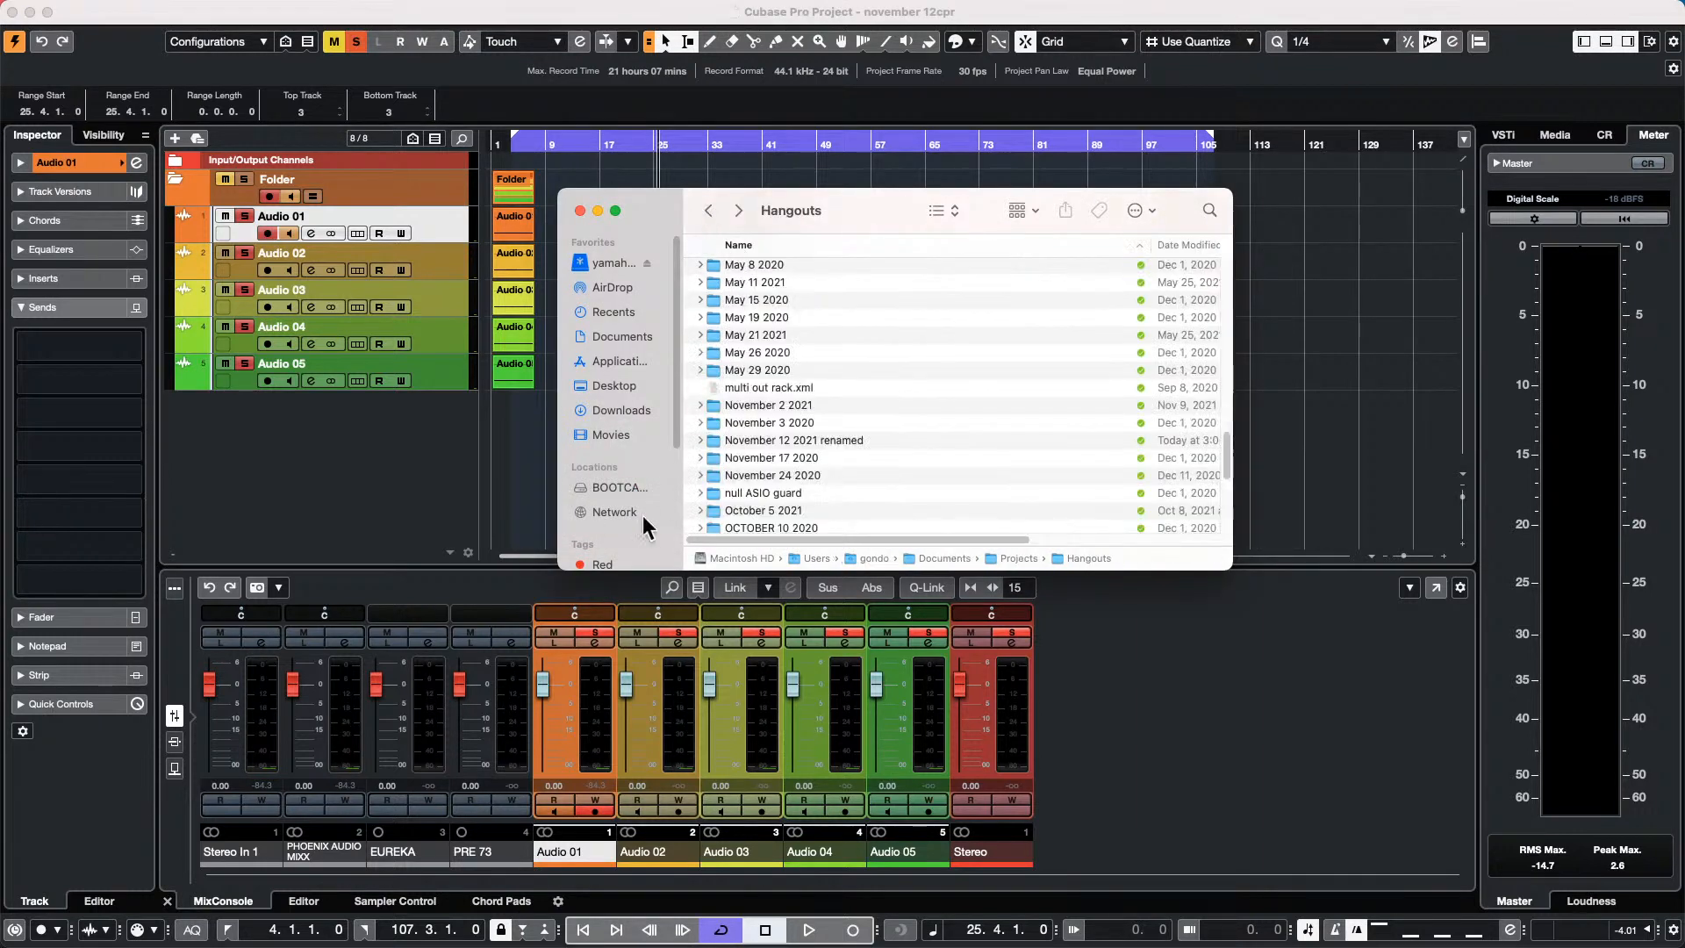
{"action": "left_click", "coordinate": [800, 436]}
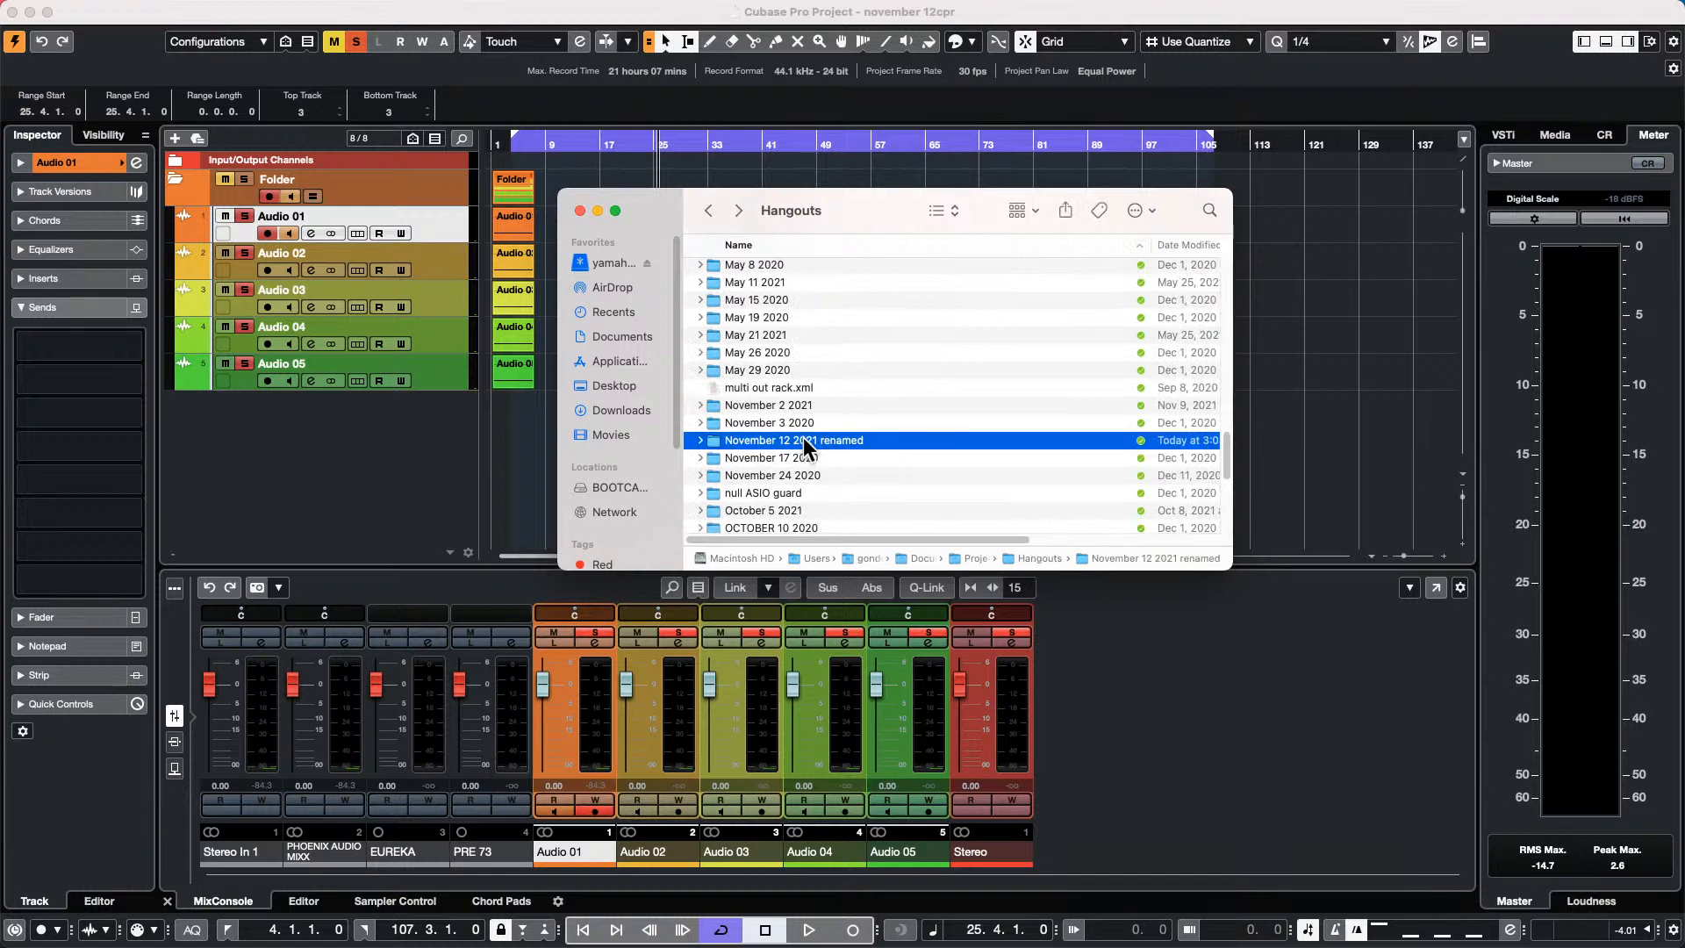
{"action": "left_click", "coordinate": [802, 436]}
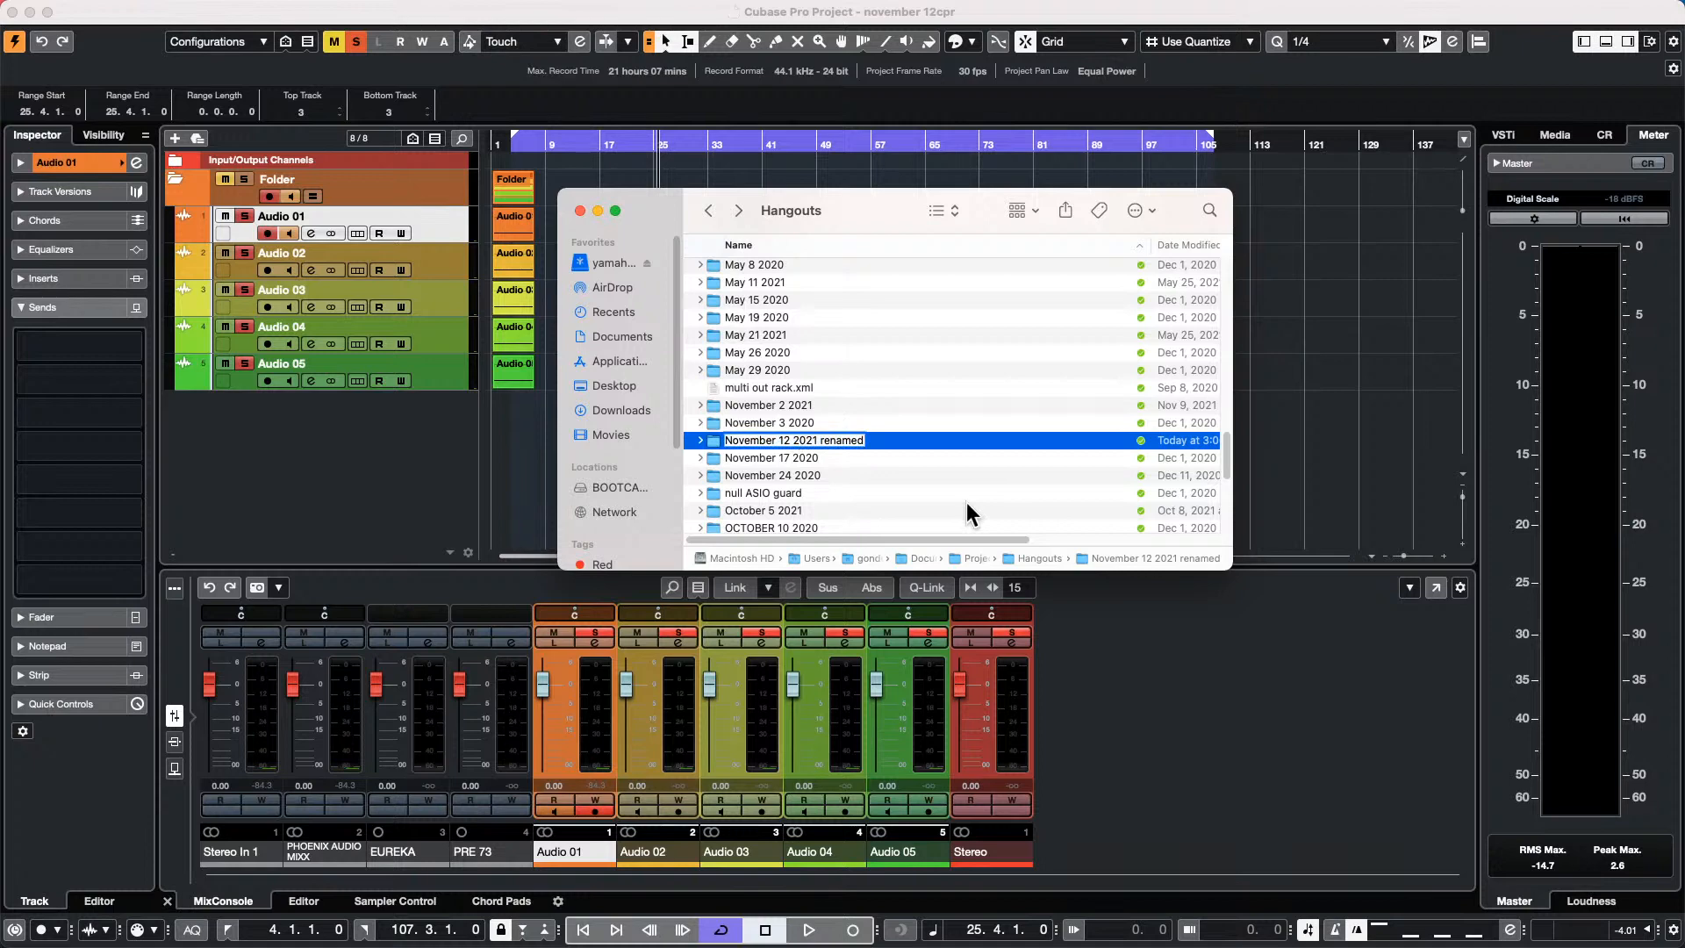
{"action": "key", "text": "Right"}
{"action": "type", "text": "aga"}
{"action": "key", "text": "Return"}
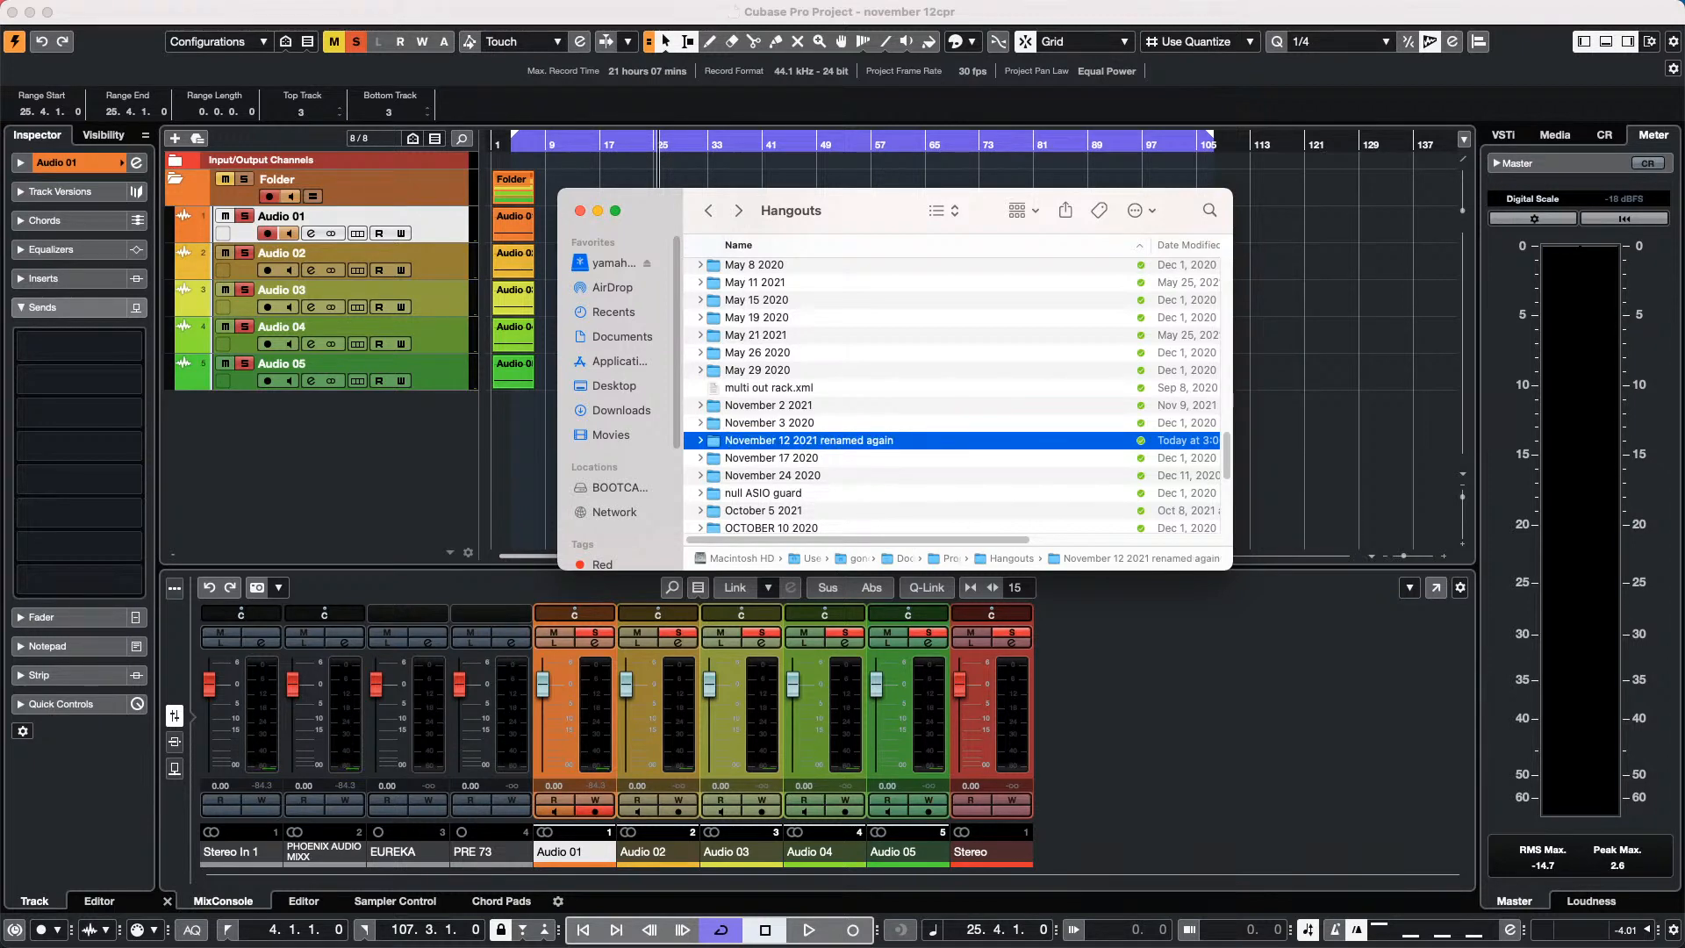
{"action": "double_click", "coordinate": [806, 440]}
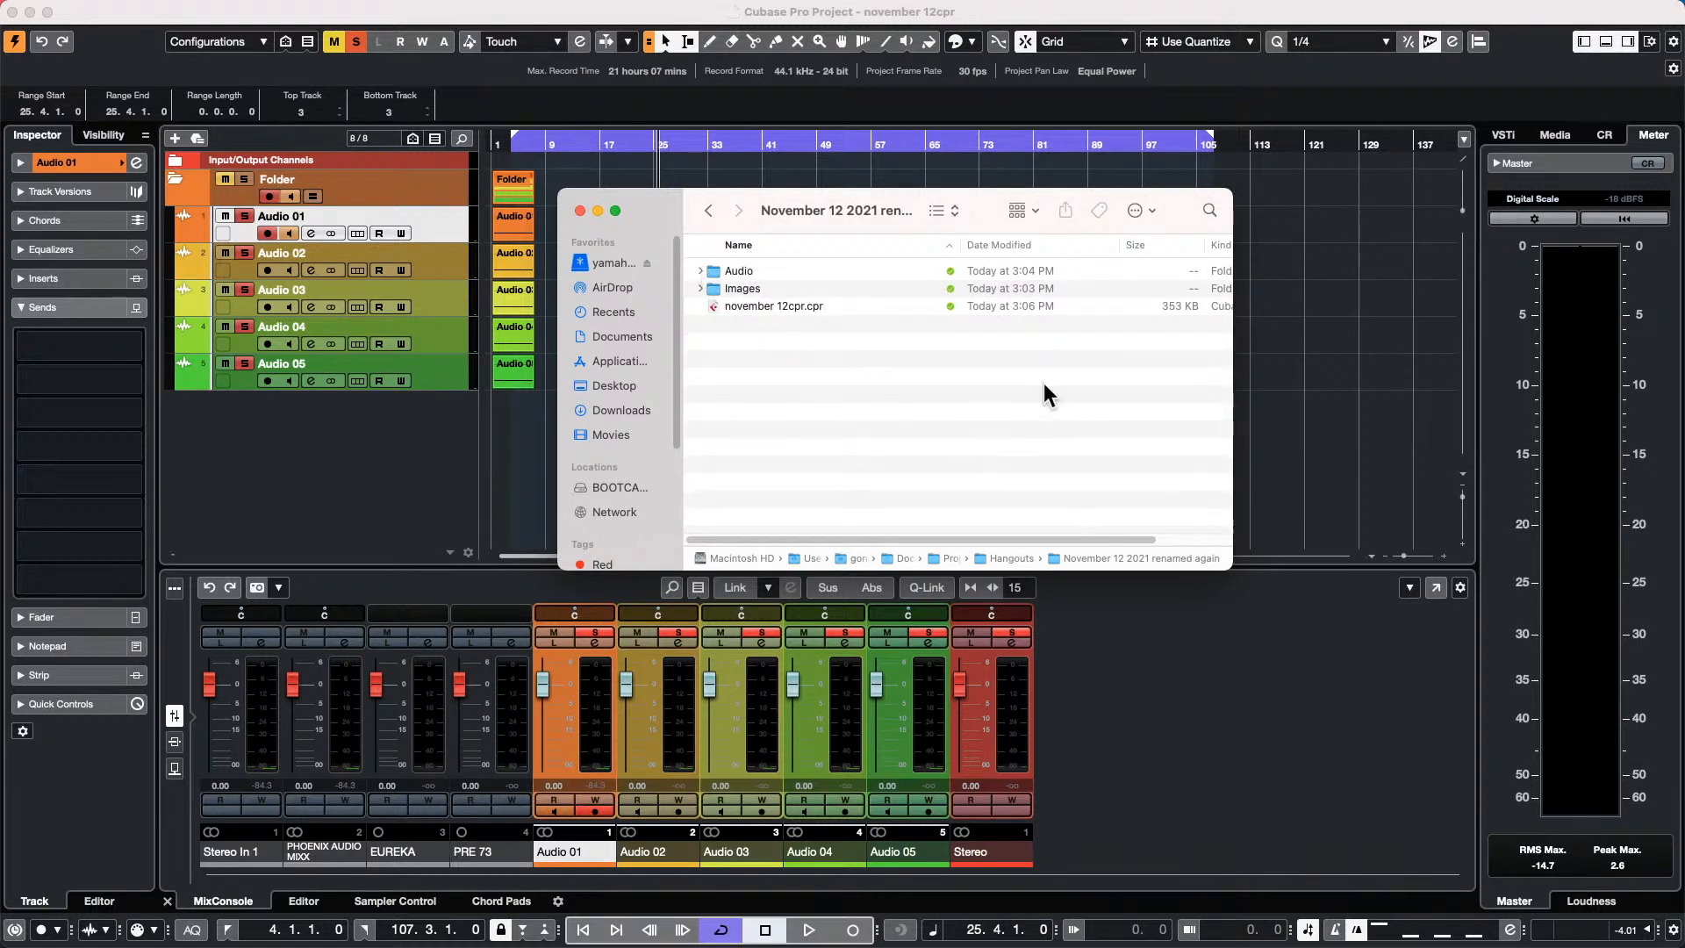
Close the project and reopen november 12cpr.cpr from Finder with Cubase 11, accepting its current project folder and activating it.
{"action": "left_click", "coordinate": [535, 418]}
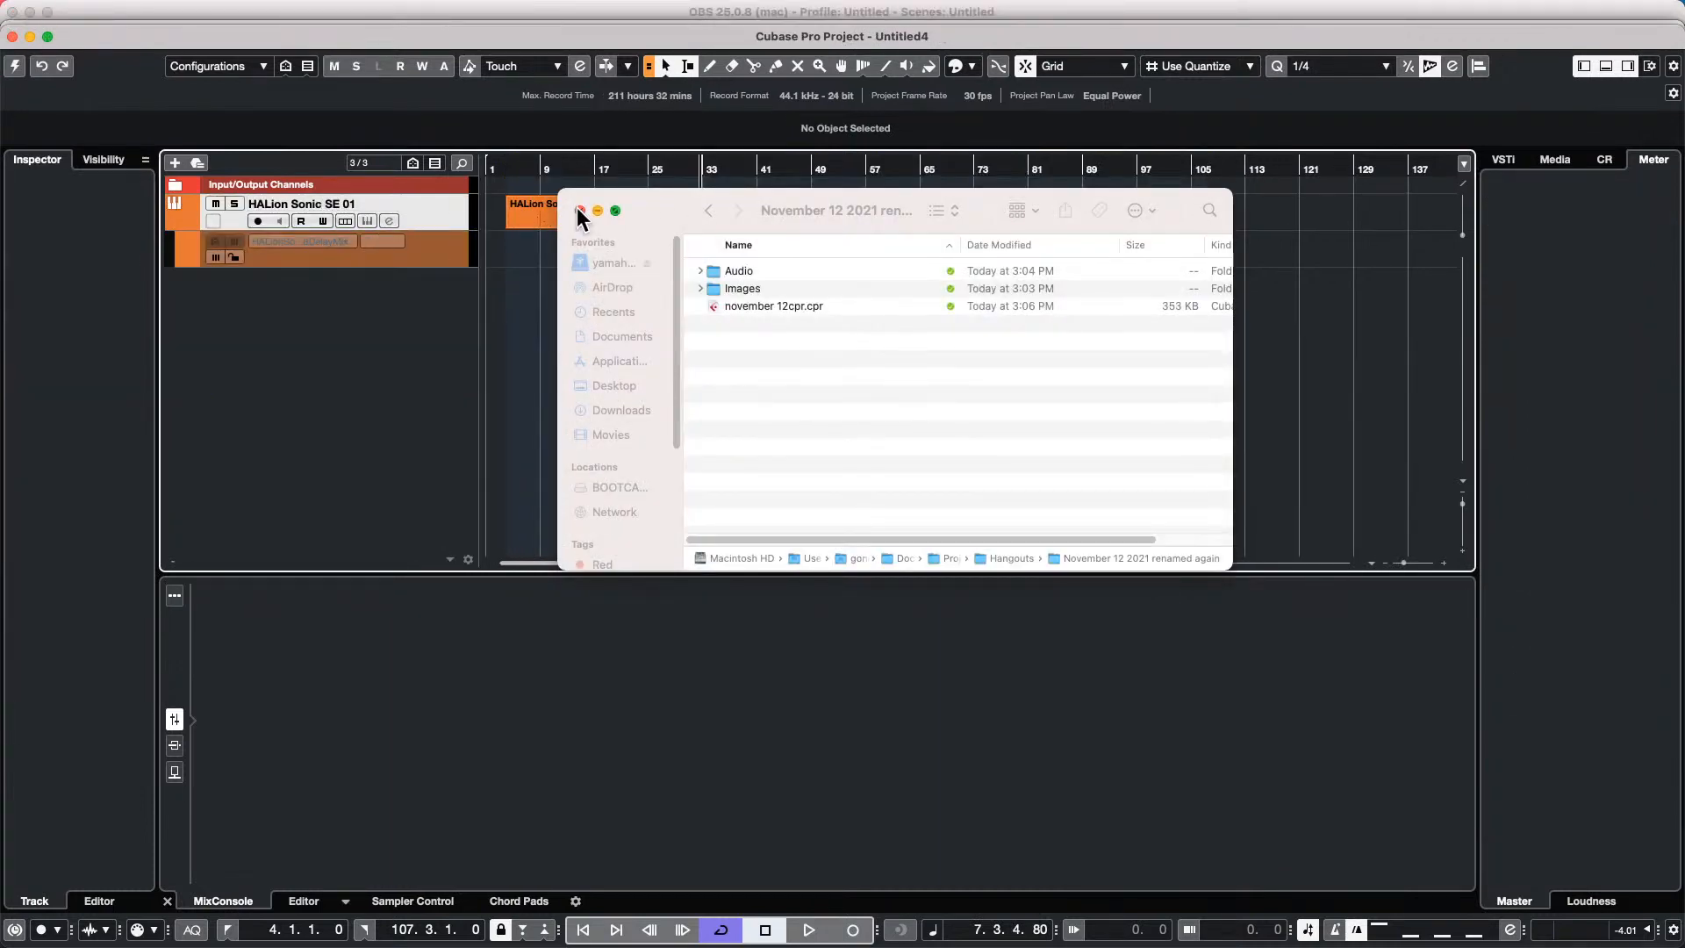
{"action": "left_click", "coordinate": [782, 303]}
{"action": "left_click", "coordinate": [782, 303]}
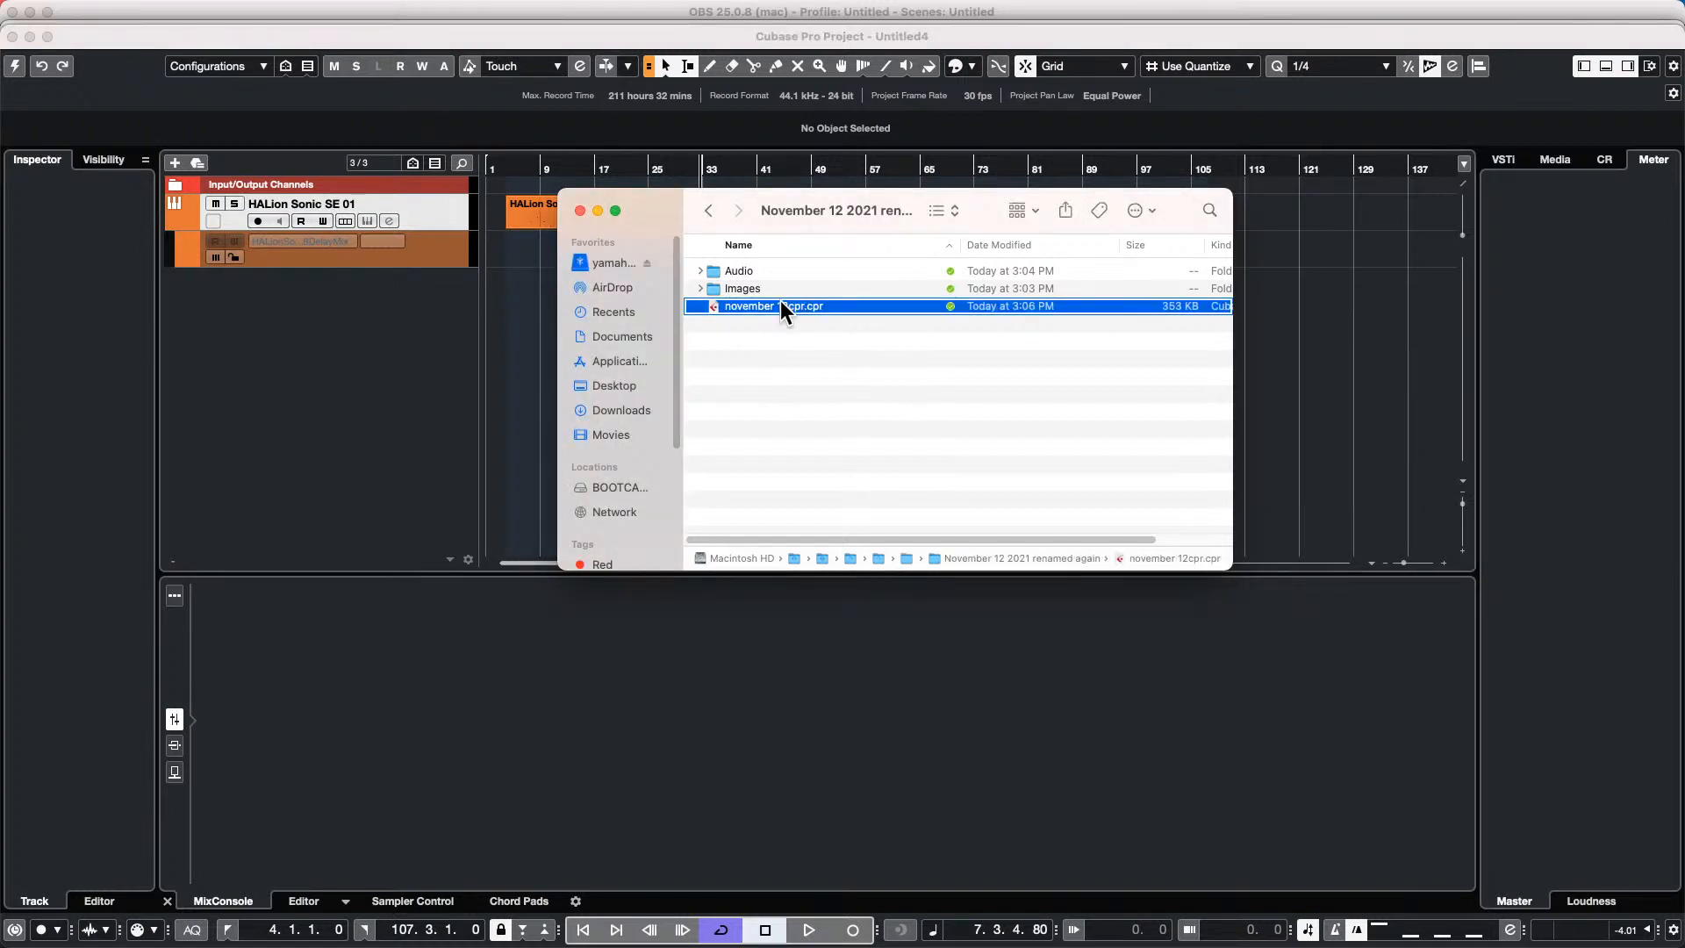
{"action": "right_click", "coordinate": [780, 300]}
{"action": "mouse_move", "coordinate": [864, 329]}
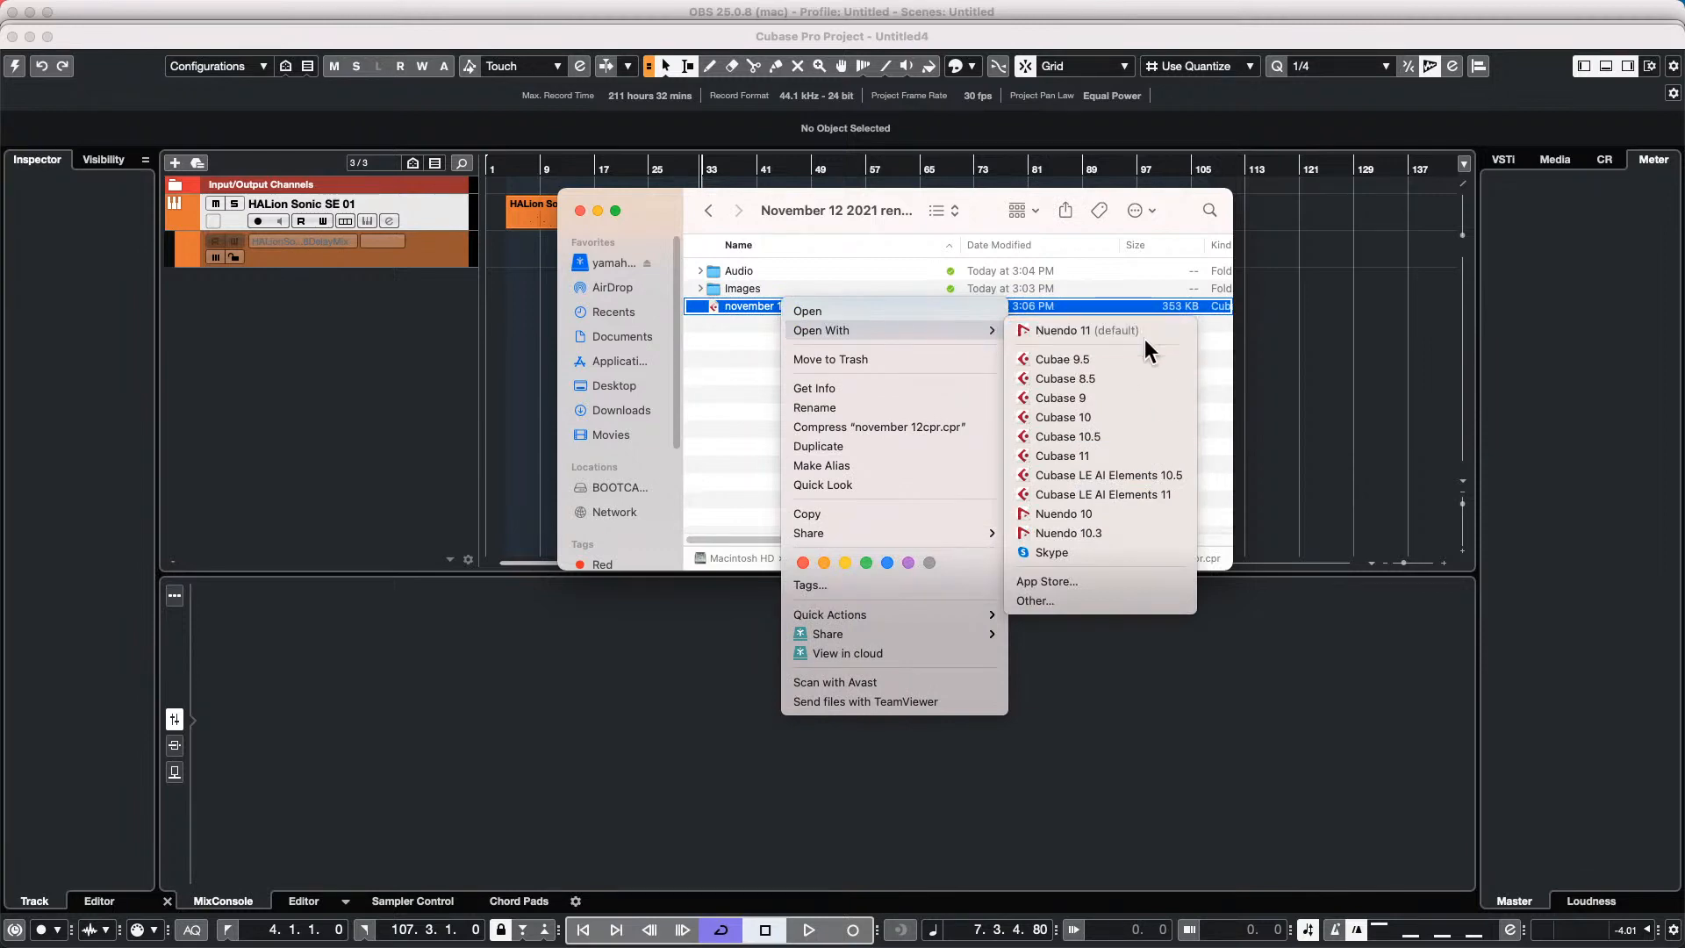
{"action": "left_click", "coordinate": [1081, 455]}
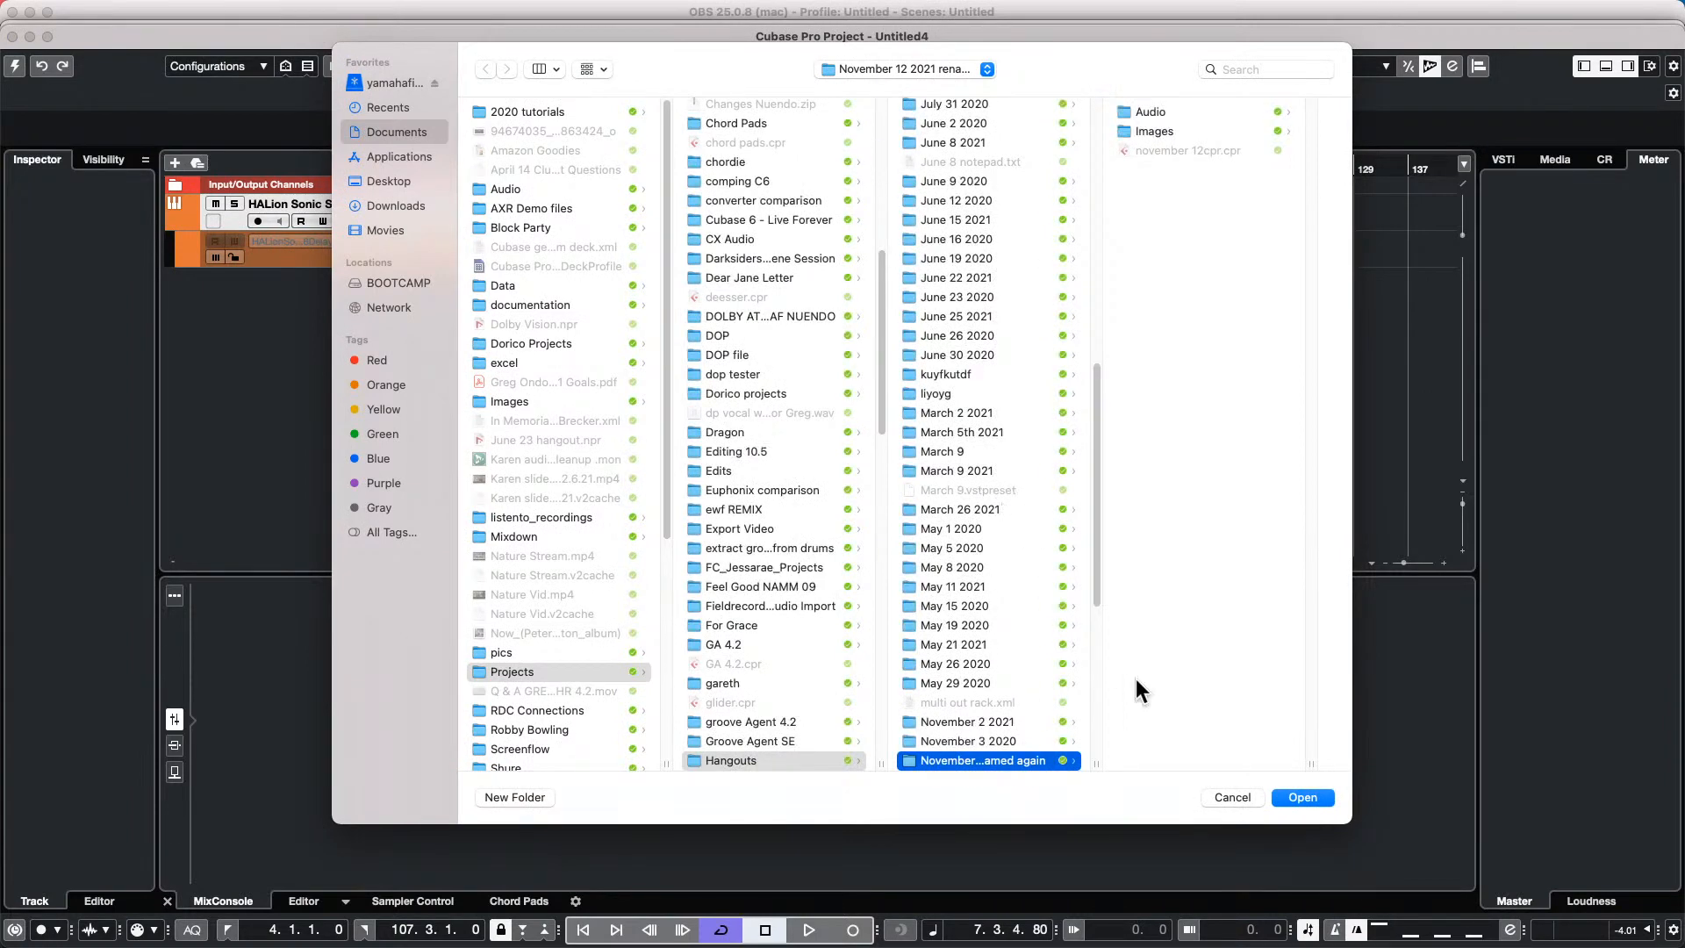
{"action": "left_click", "coordinate": [1297, 793]}
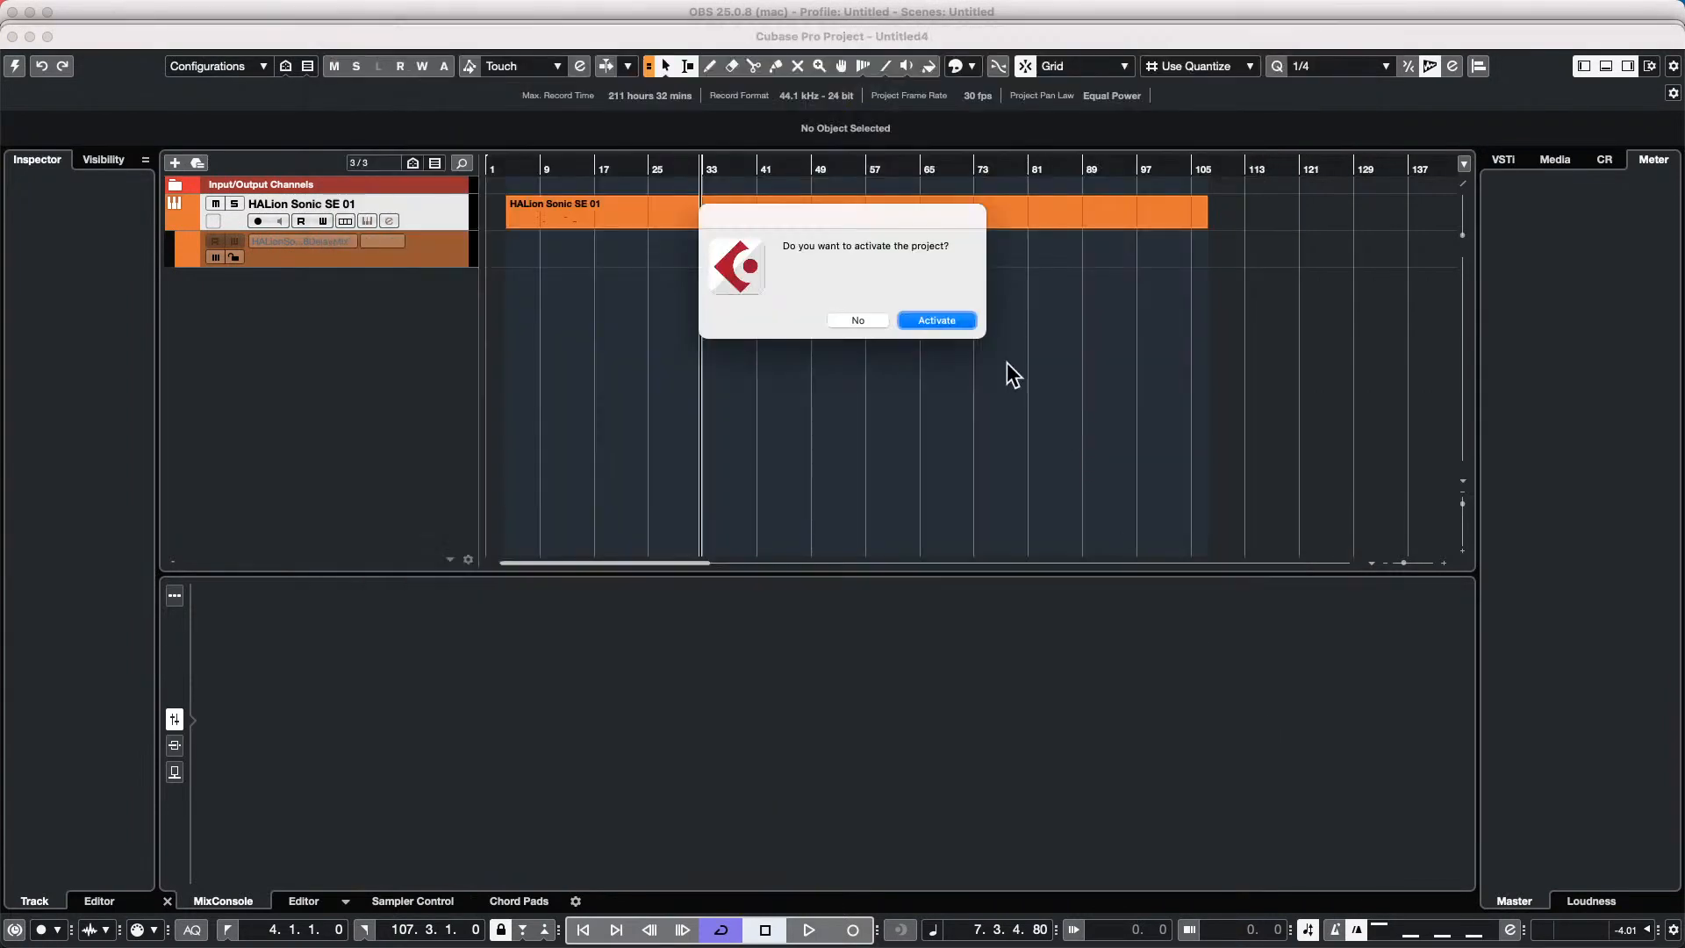
{"action": "left_click", "coordinate": [955, 318]}
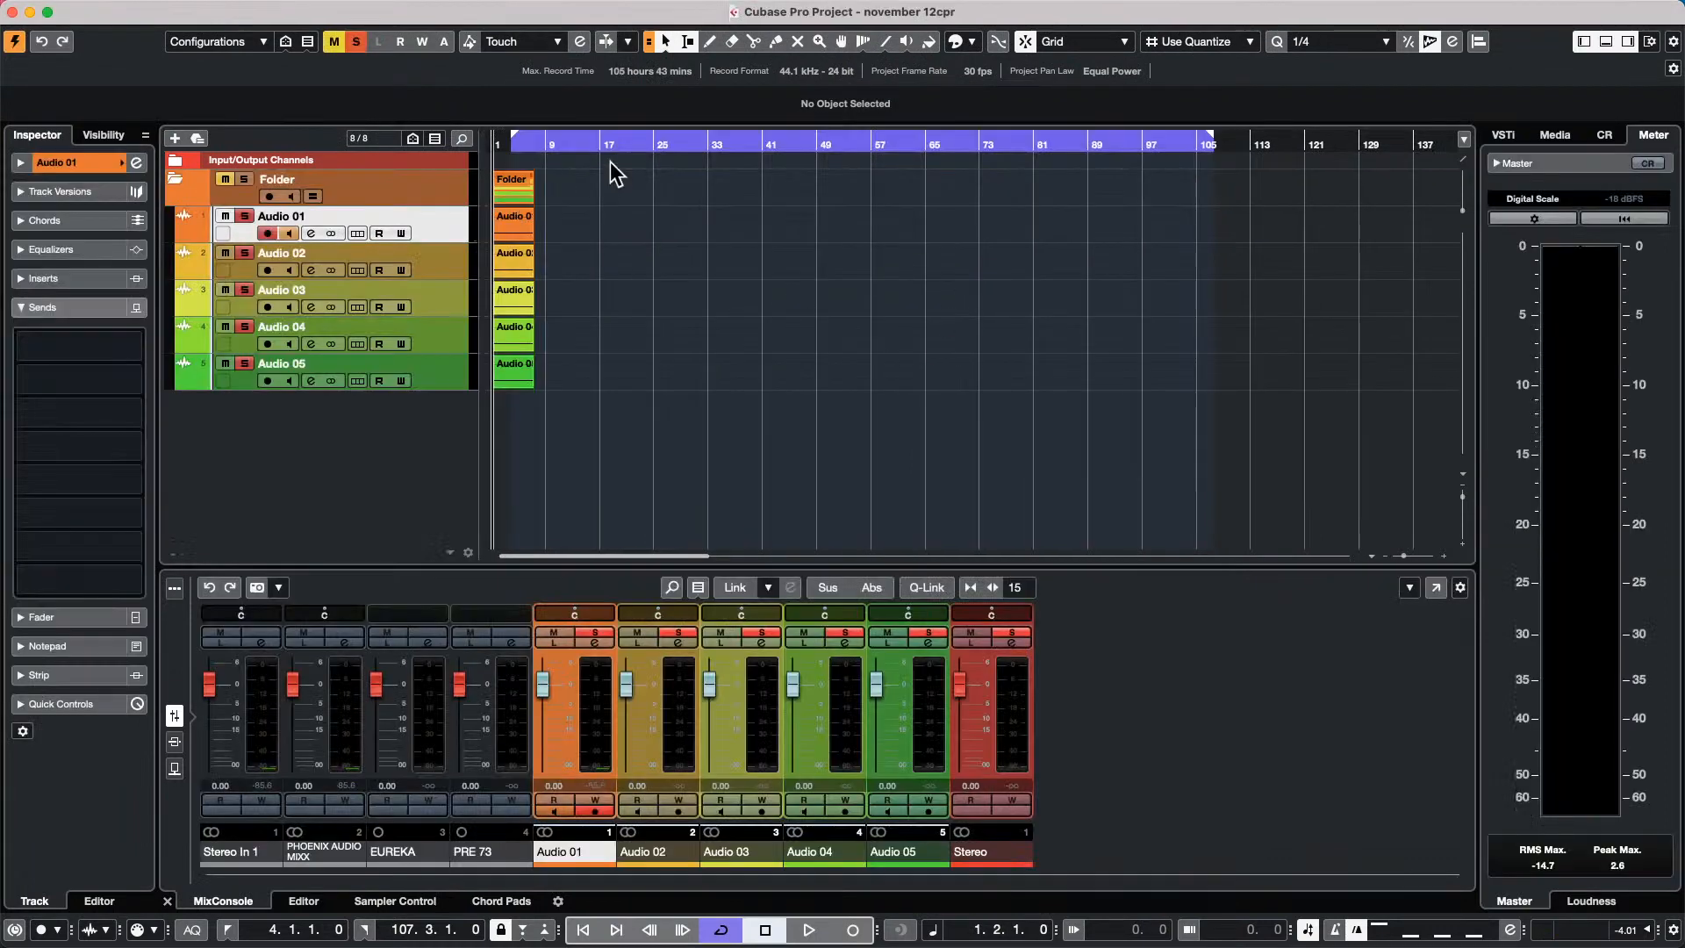
{"action": "left_click_drag", "start_coordinate": [534, 143], "coordinate": [408, 140]}
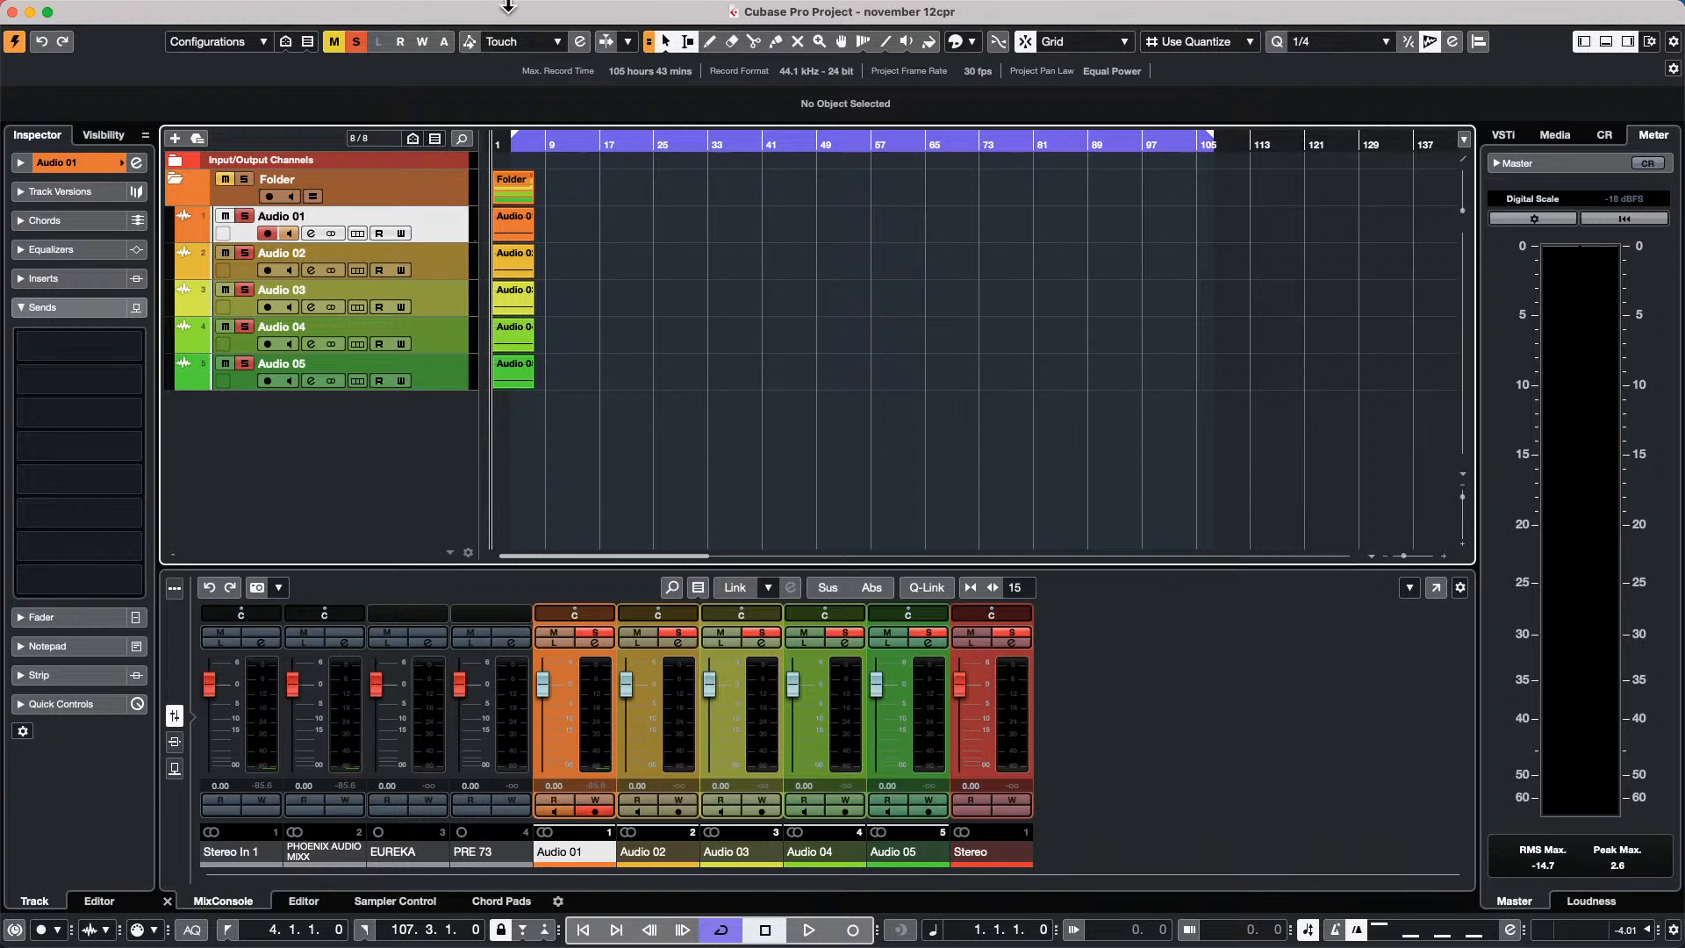
Try to open the recent project listed under the "November 12 2021 renamed" path, and remove that entry from the recent file list.
{"action": "left_click", "coordinate": [132, 9]}
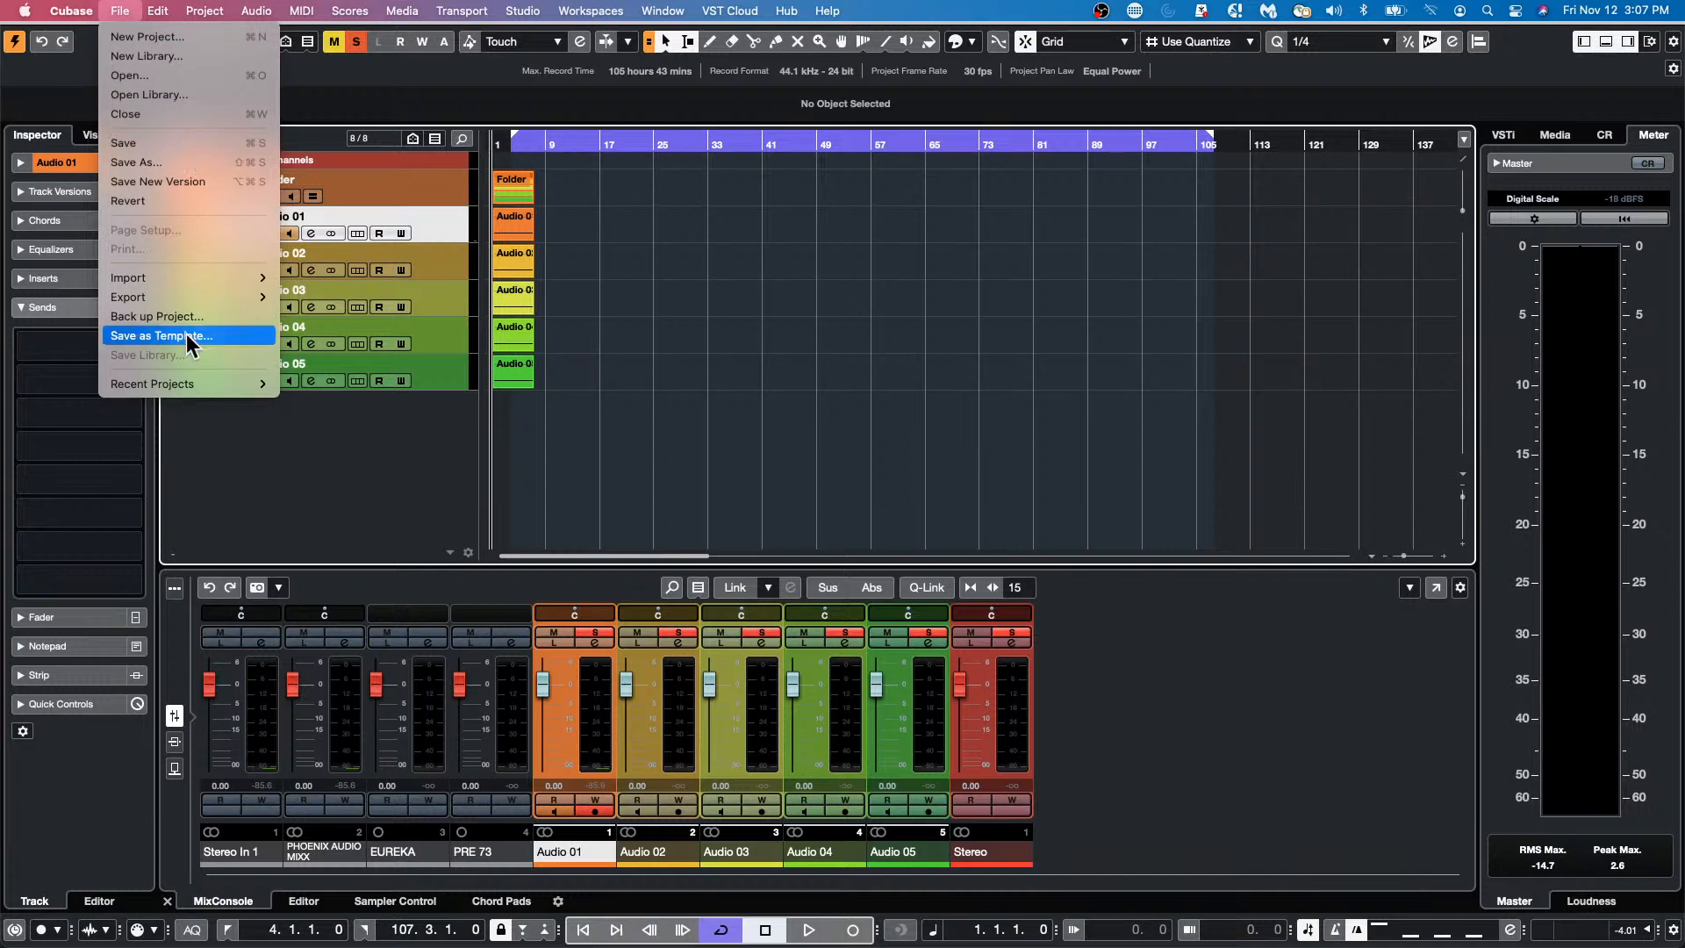
{"action": "mouse_move", "coordinate": [259, 385]}
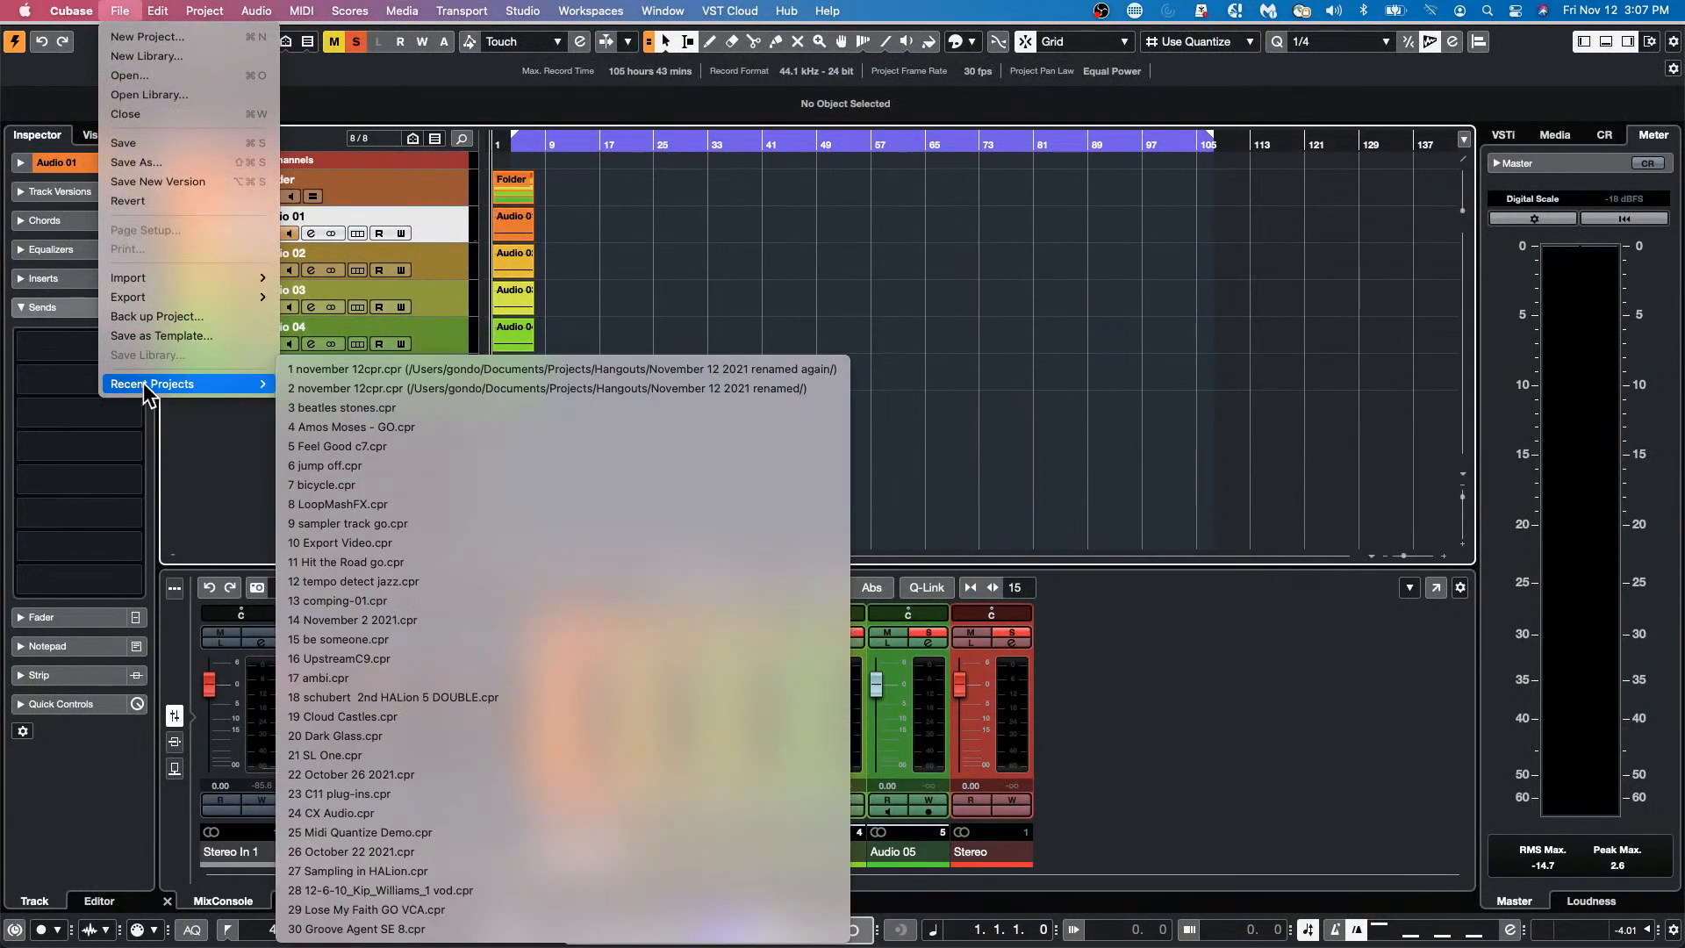
{"action": "left_click", "coordinate": [538, 388]}
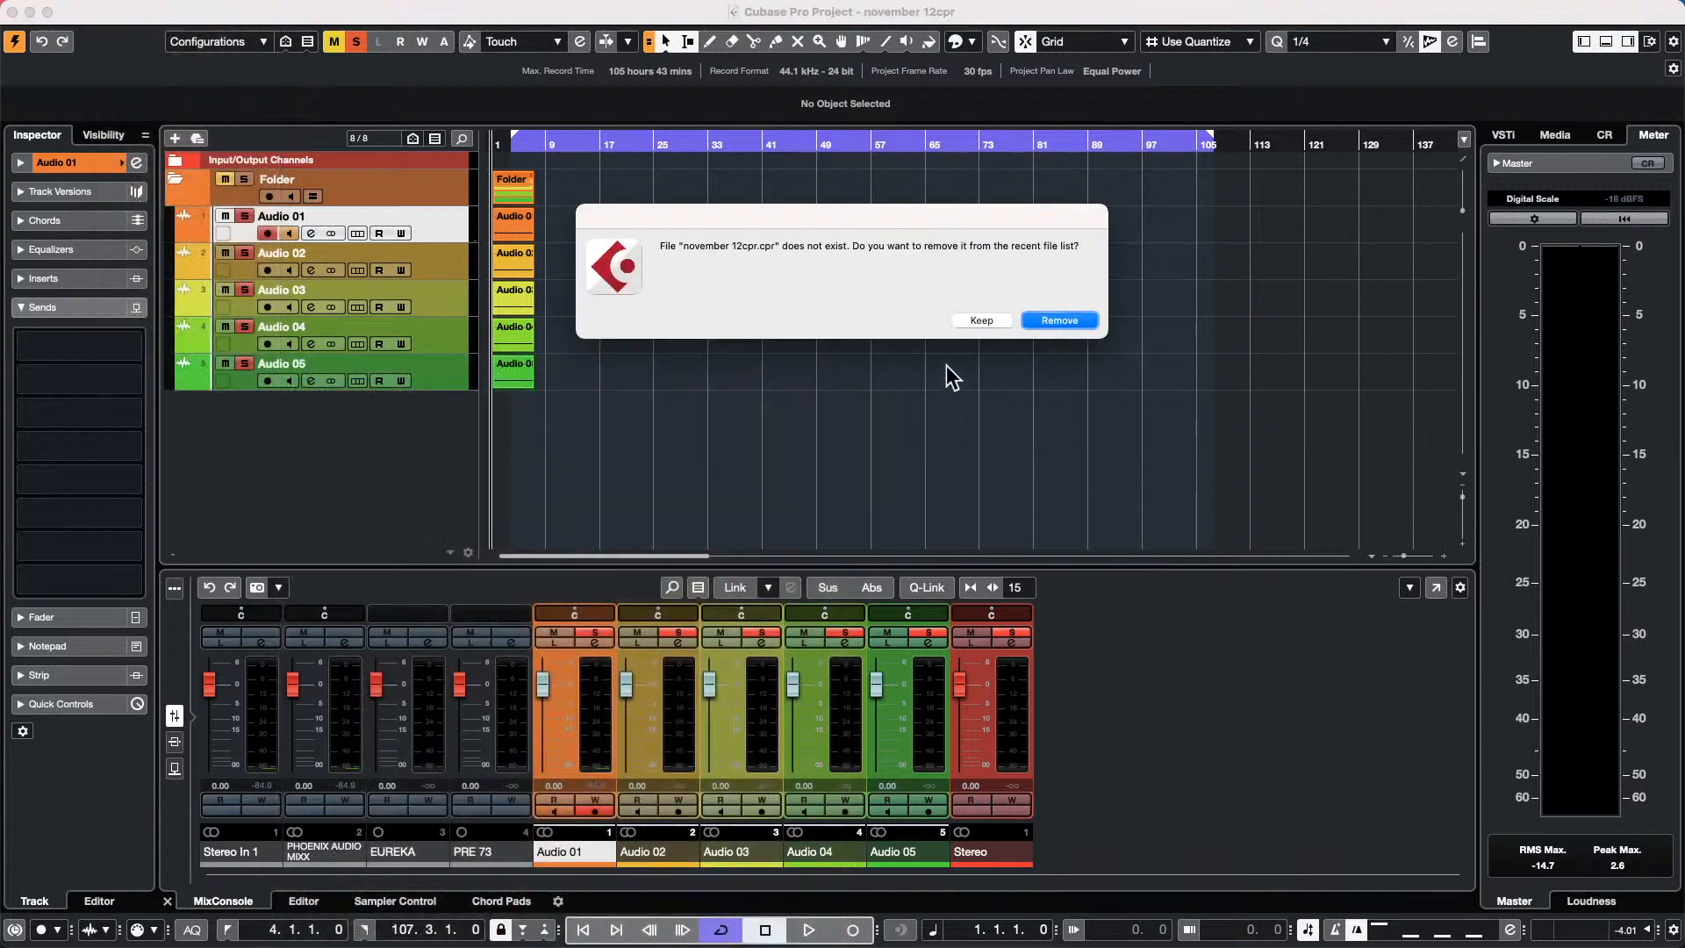
{"action": "left_click", "coordinate": [1060, 320]}
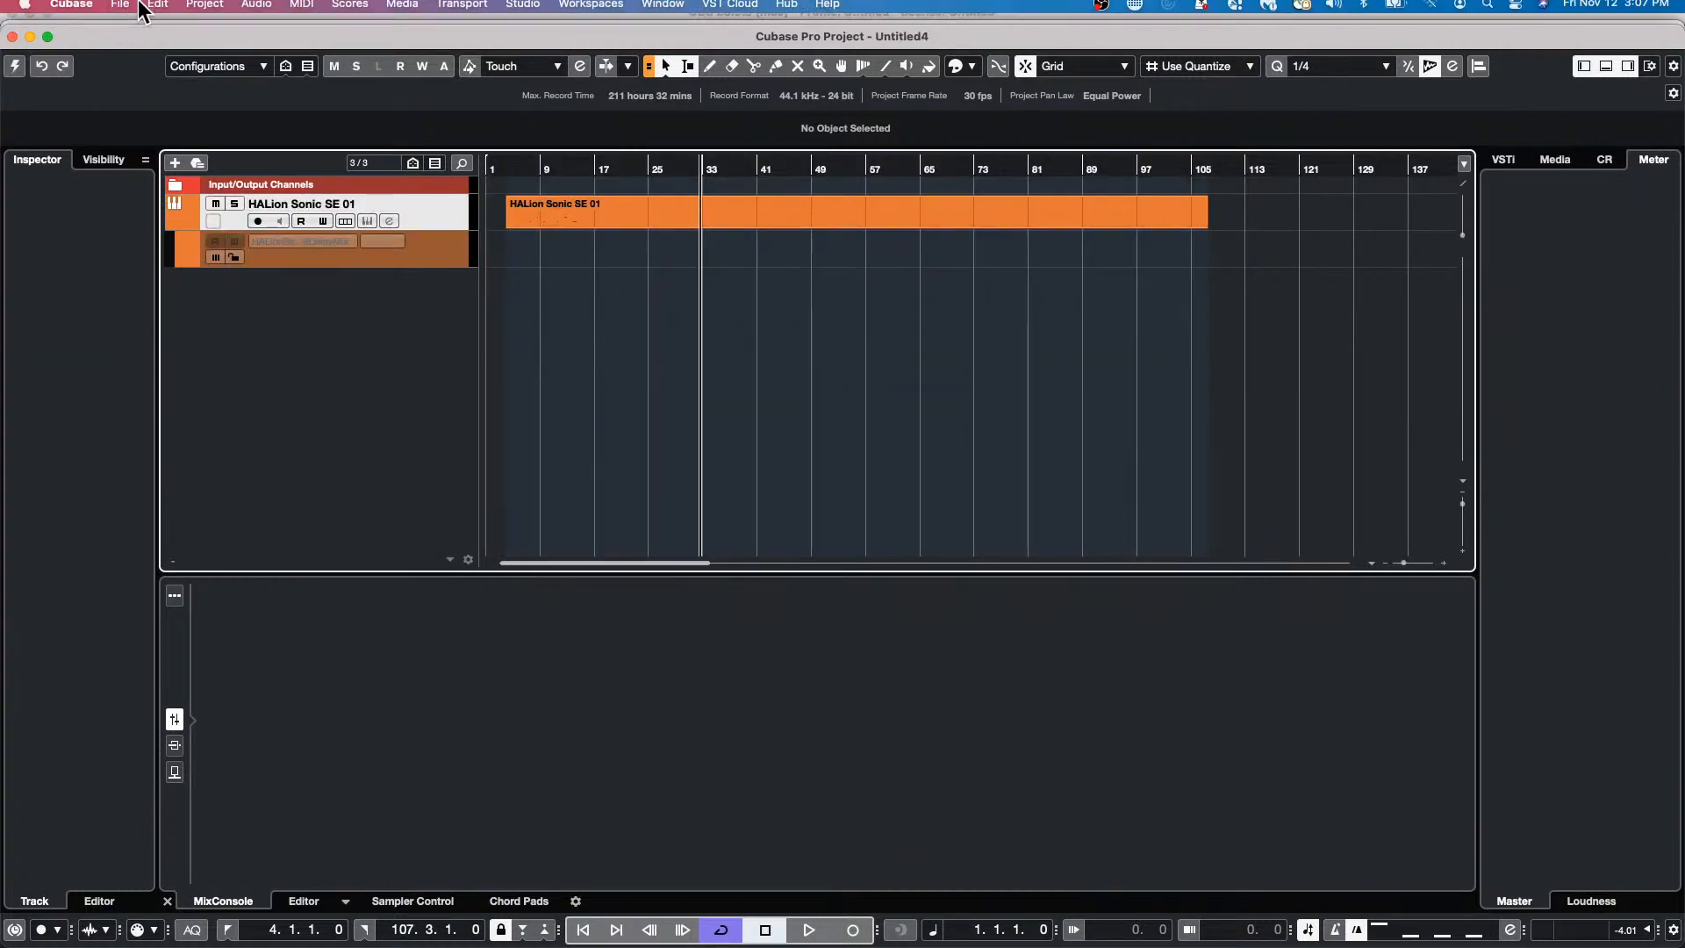
Open november 12cpr.cpr from the recent projects, accept its project folder and activate the project.
{"action": "left_click", "coordinate": [120, 11]}
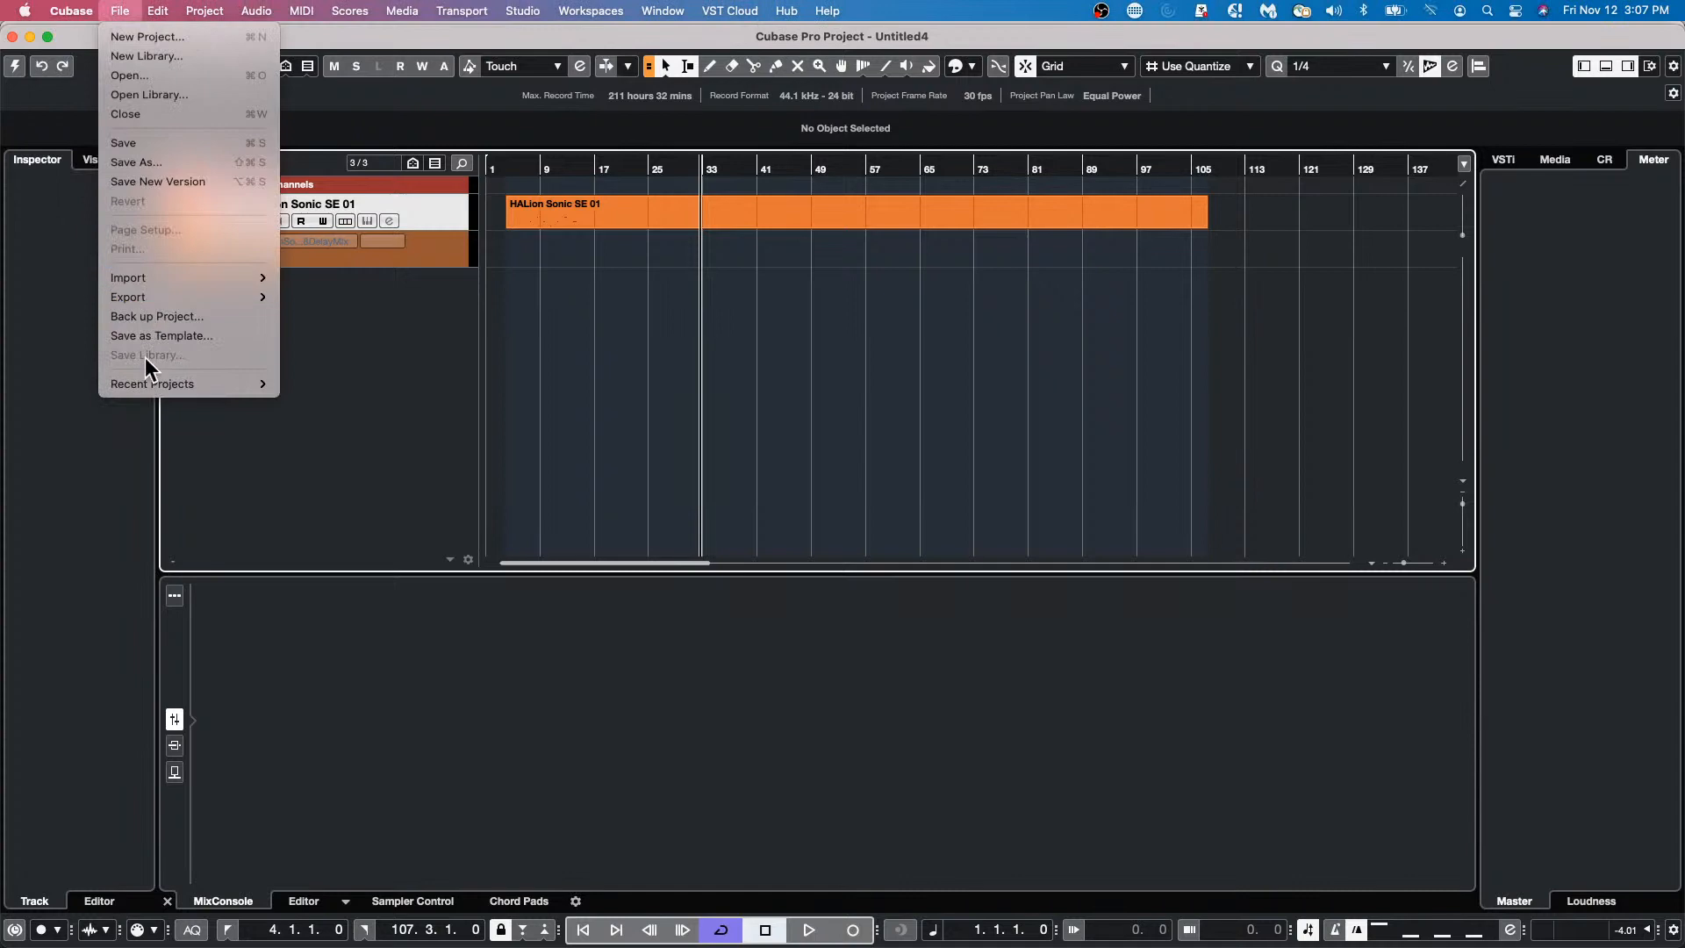
{"action": "mouse_move", "coordinate": [150, 384]}
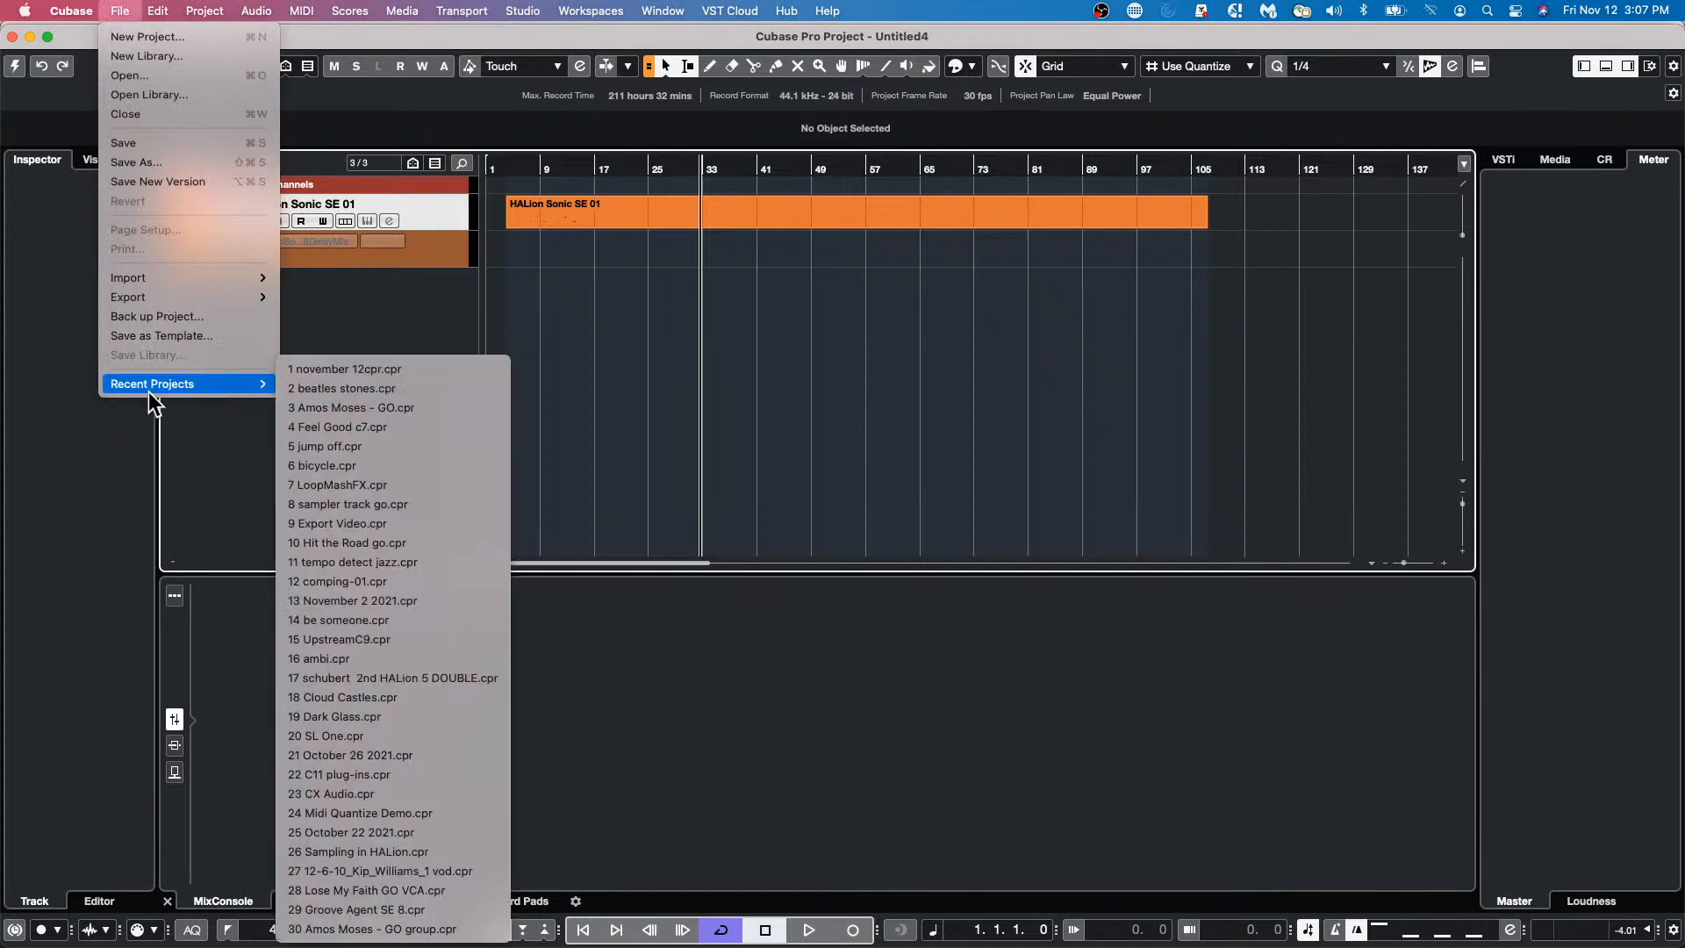
{"action": "left_click", "coordinate": [428, 367]}
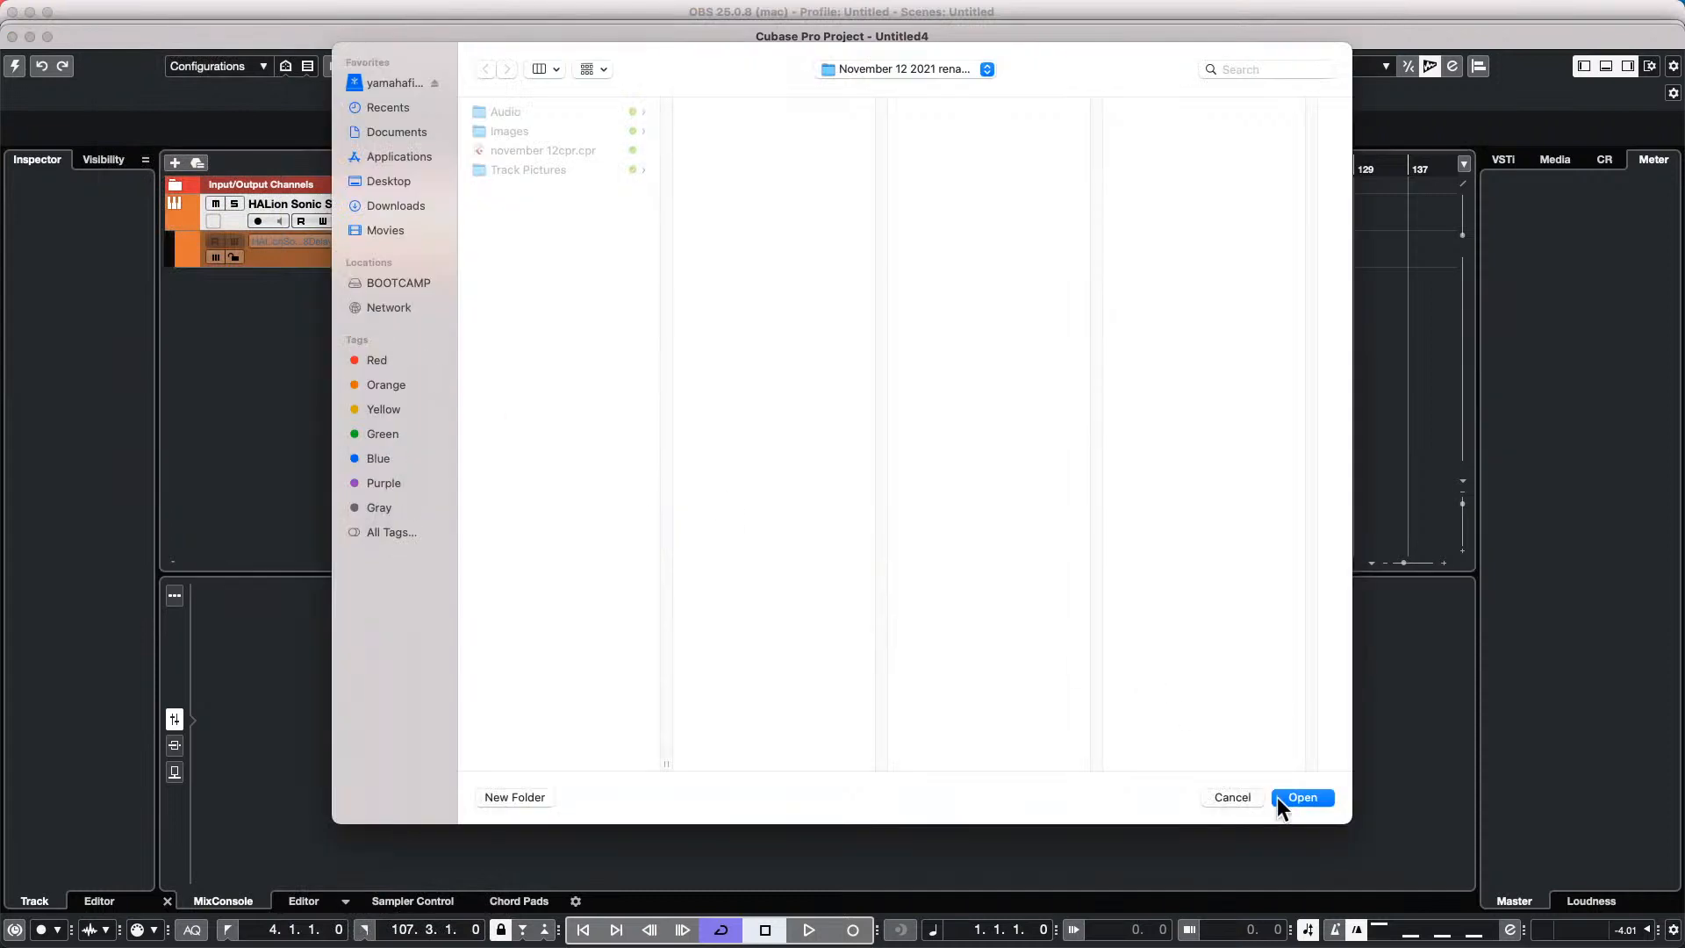
{"action": "left_click", "coordinate": [1297, 795]}
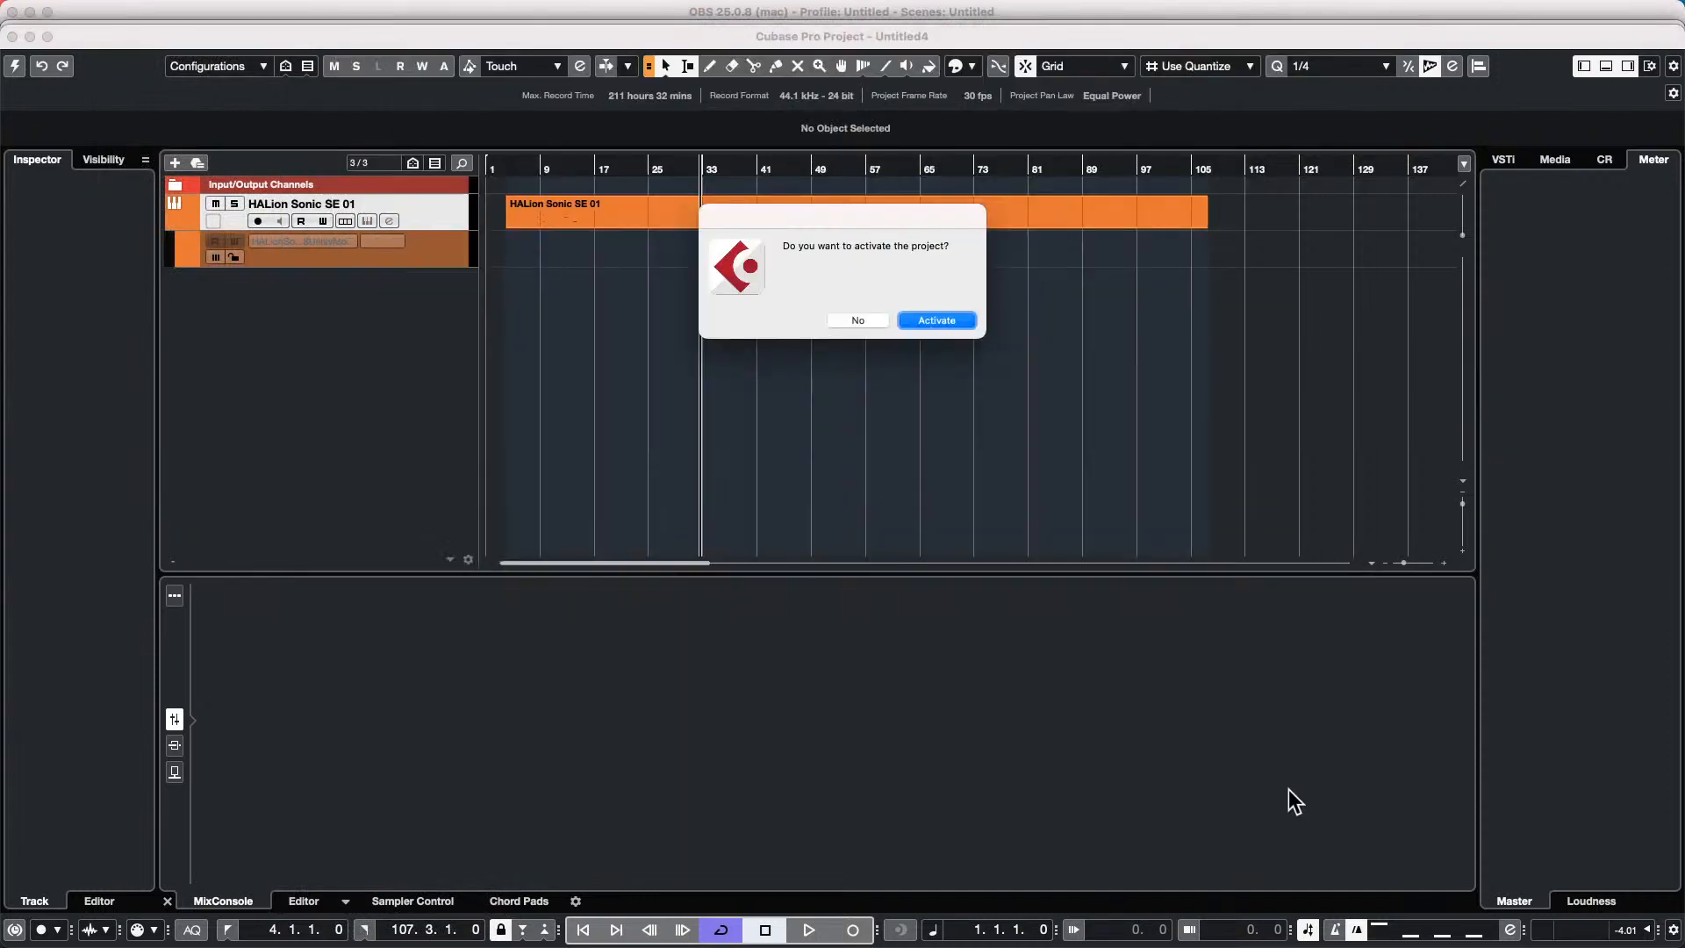
{"action": "left_click", "coordinate": [935, 320]}
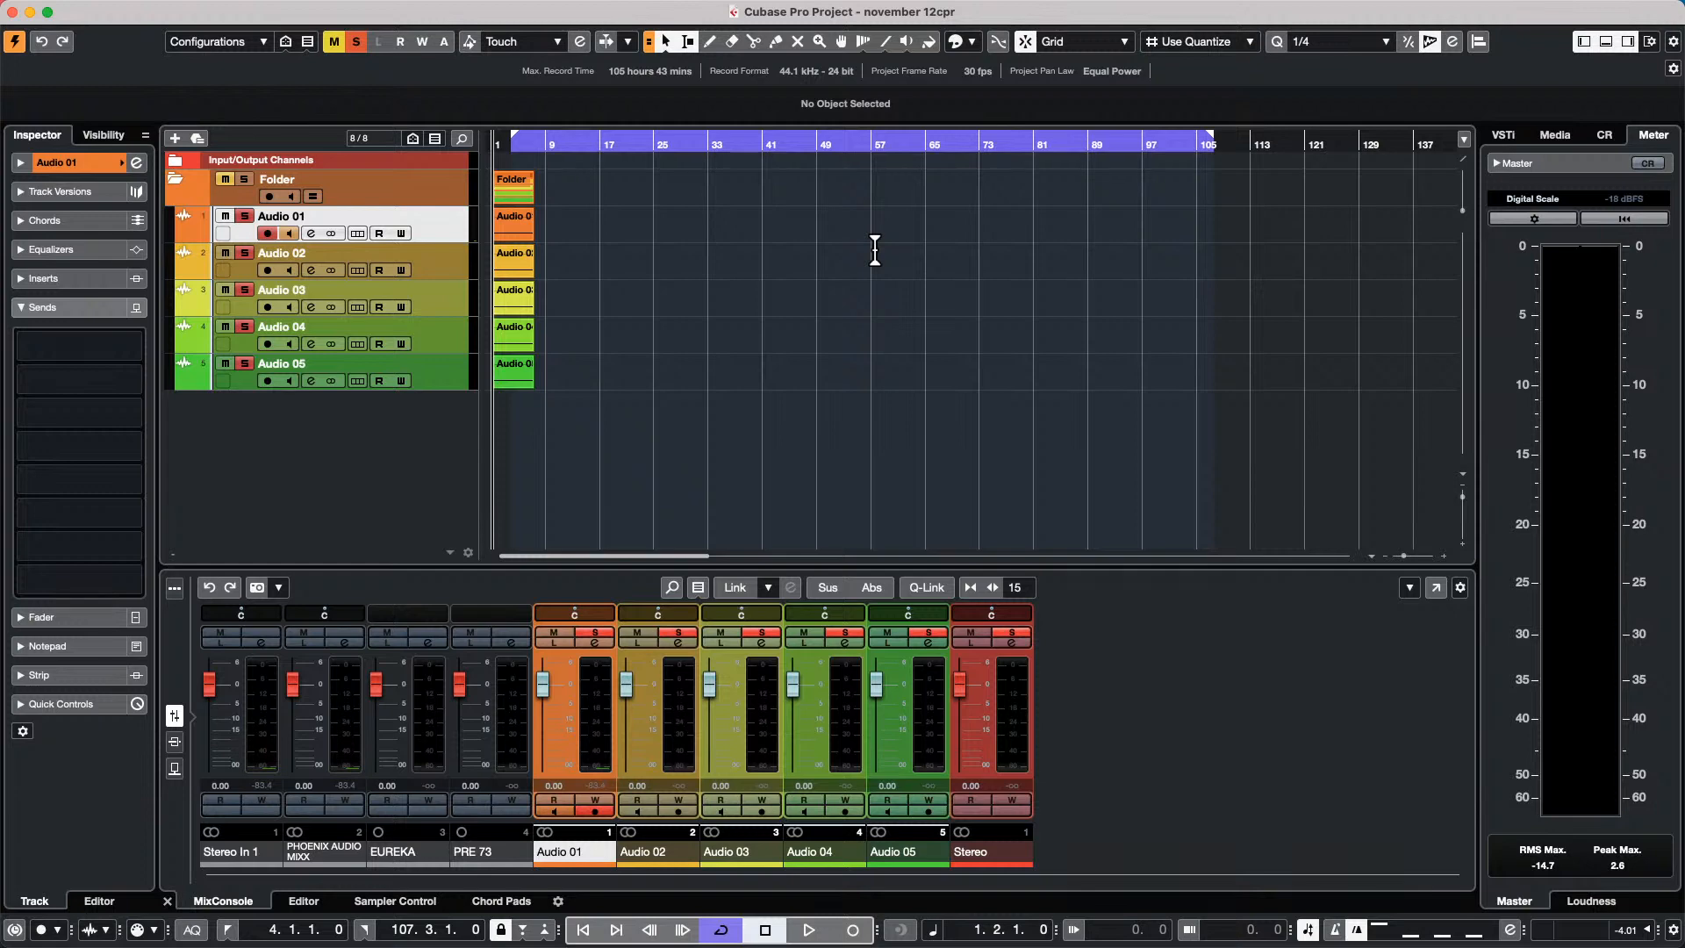
Add one instrument track using HALion Sonic SE with Stereo audio outputs.
{"action": "right_click", "coordinate": [436, 410]}
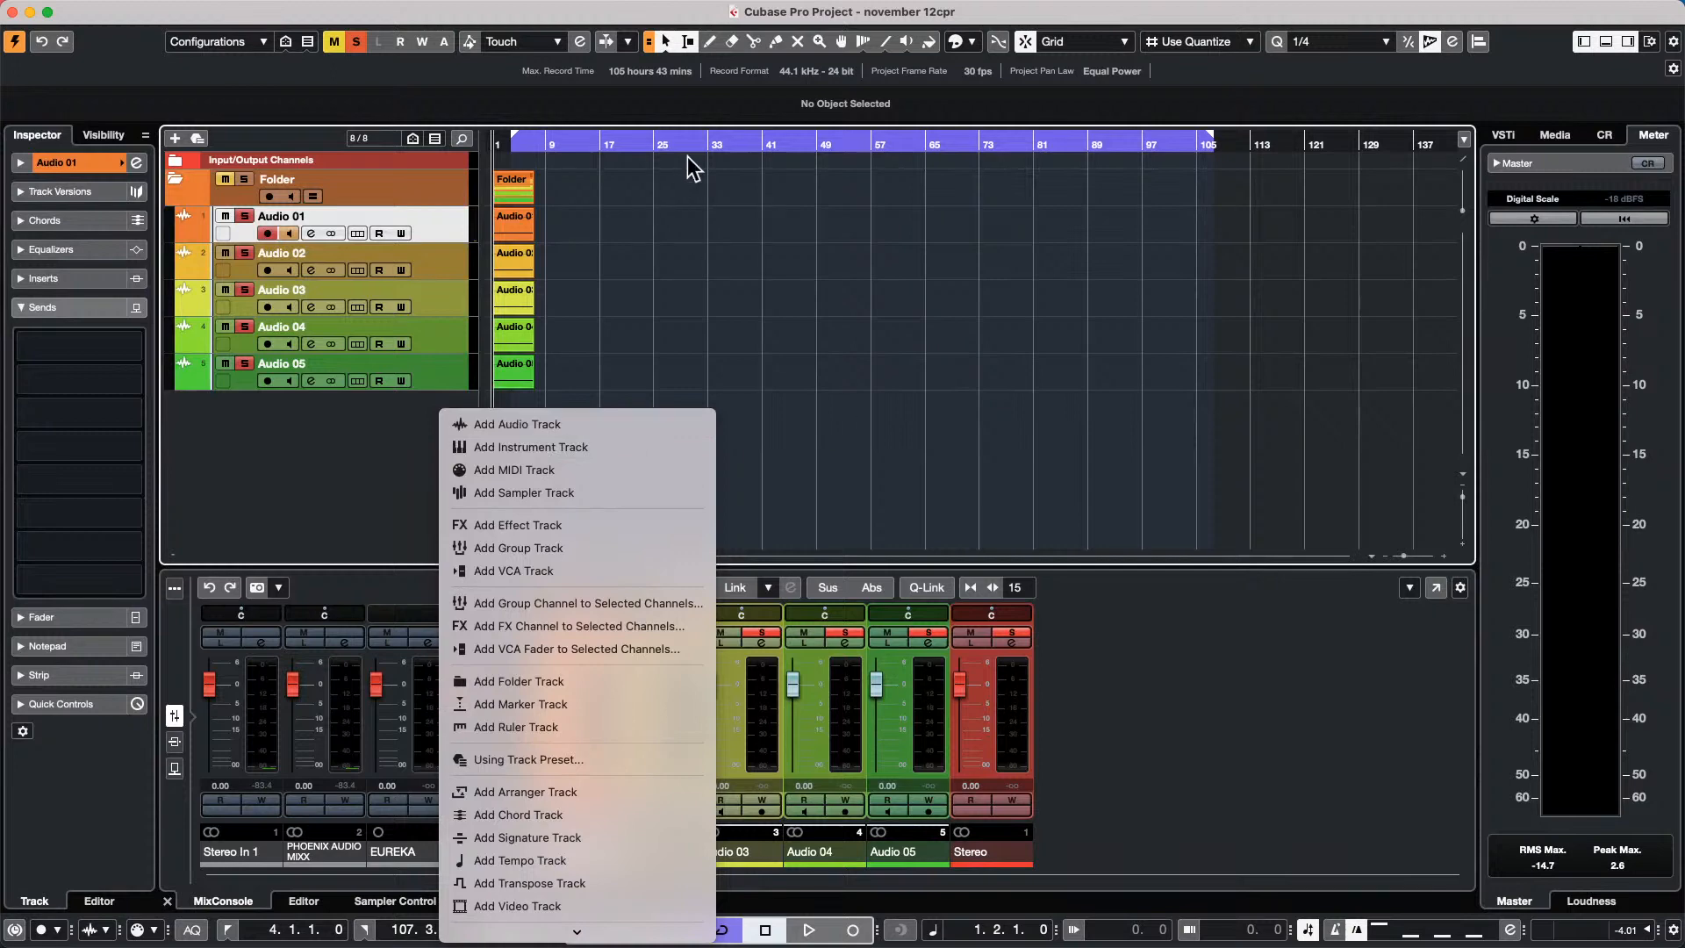
{"action": "left_click", "coordinate": [576, 445]}
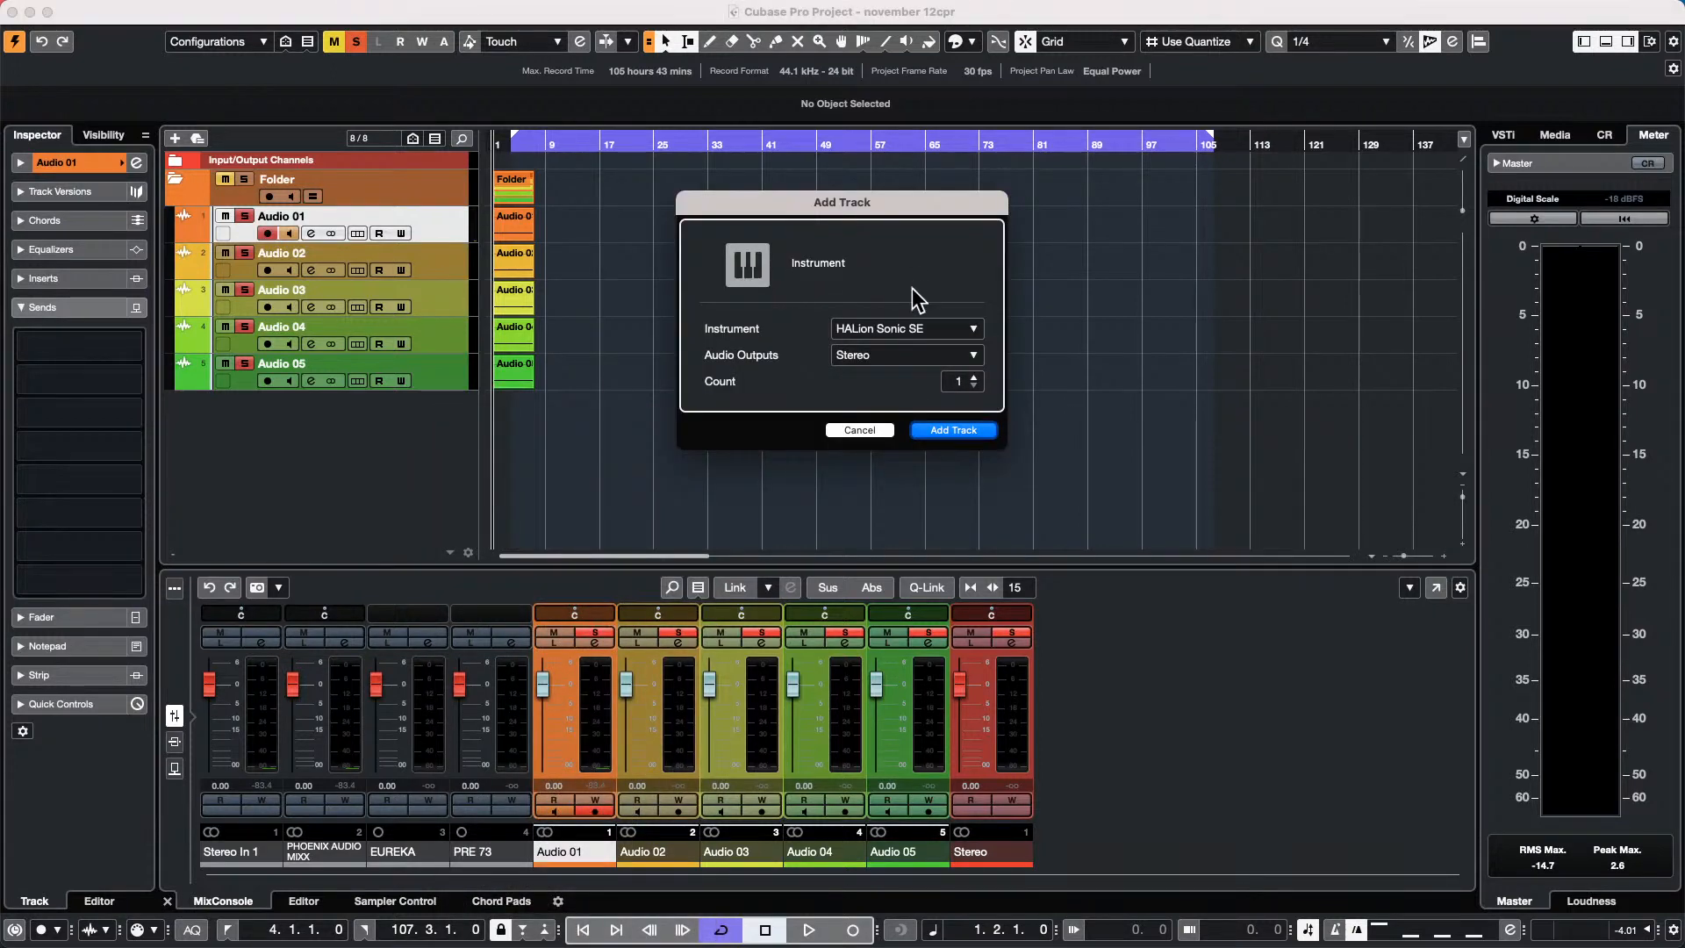
{"action": "left_click", "coordinate": [917, 327]}
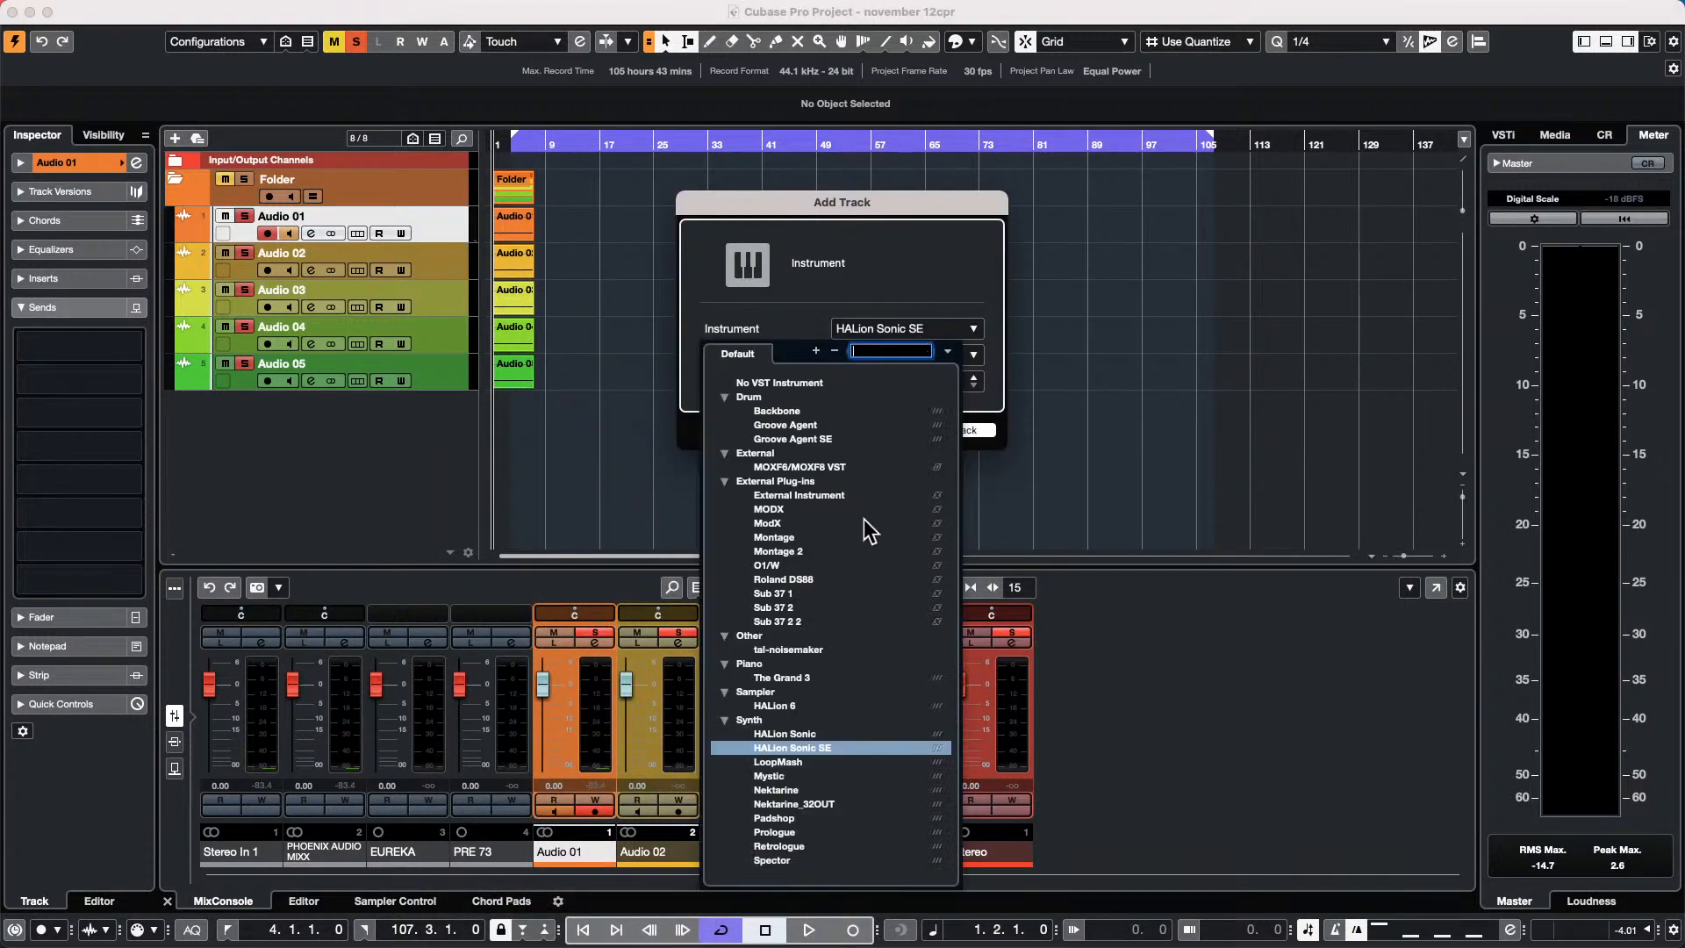
{"action": "left_click", "coordinate": [840, 746]}
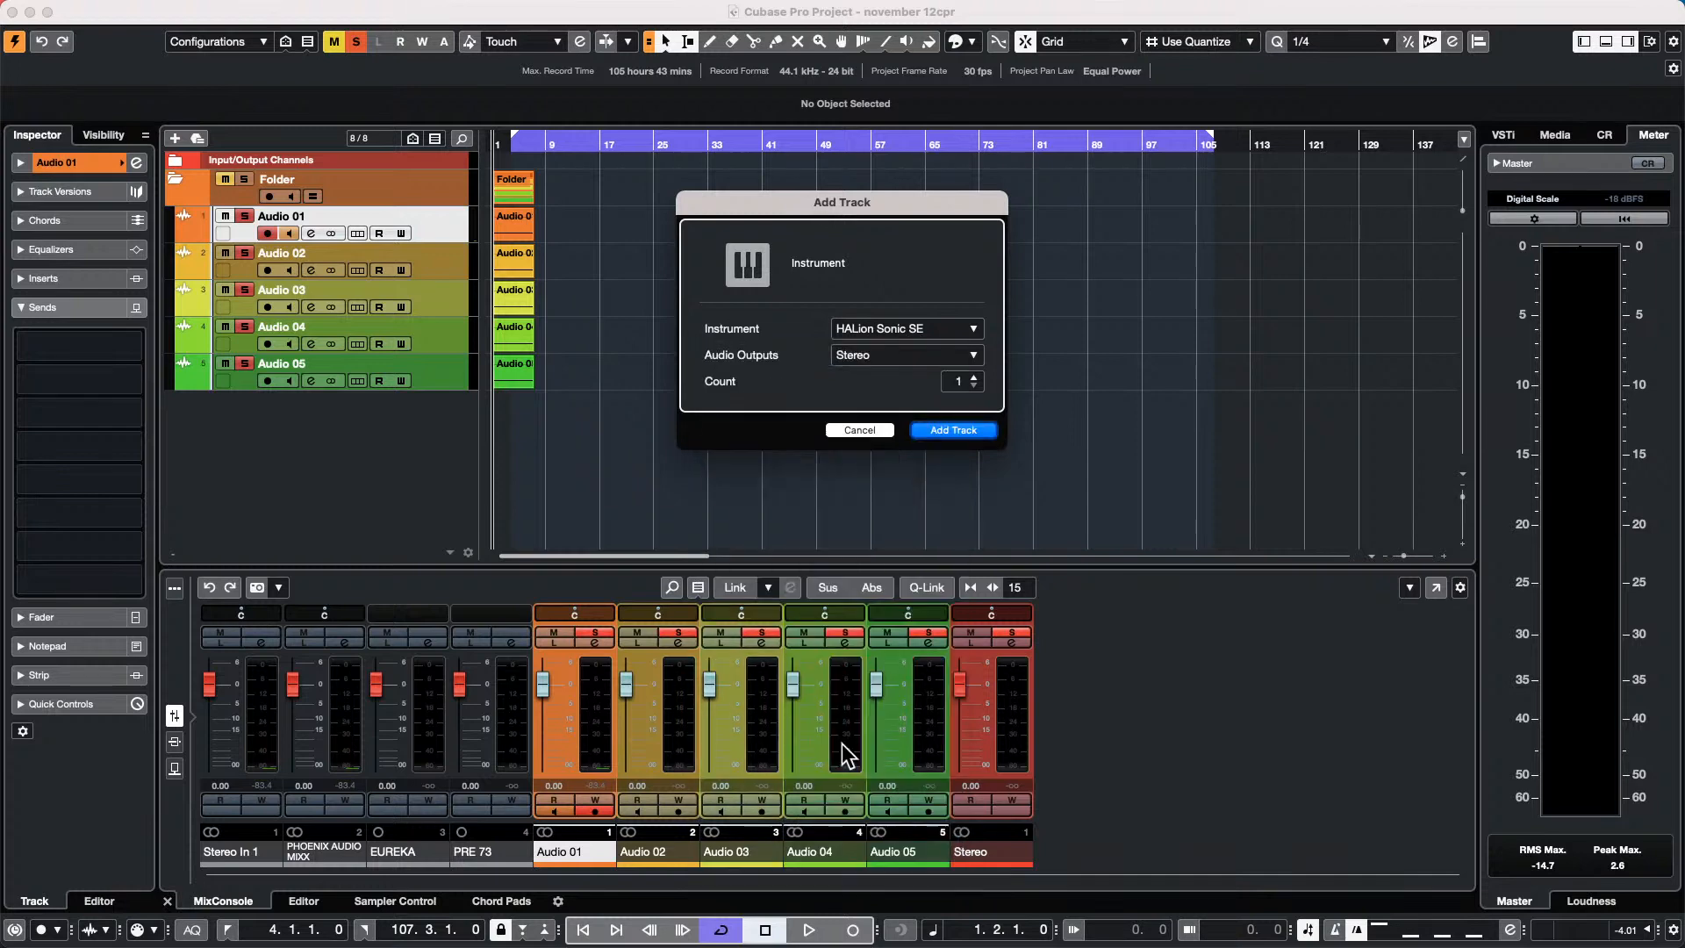
{"action": "left_click", "coordinate": [957, 427]}
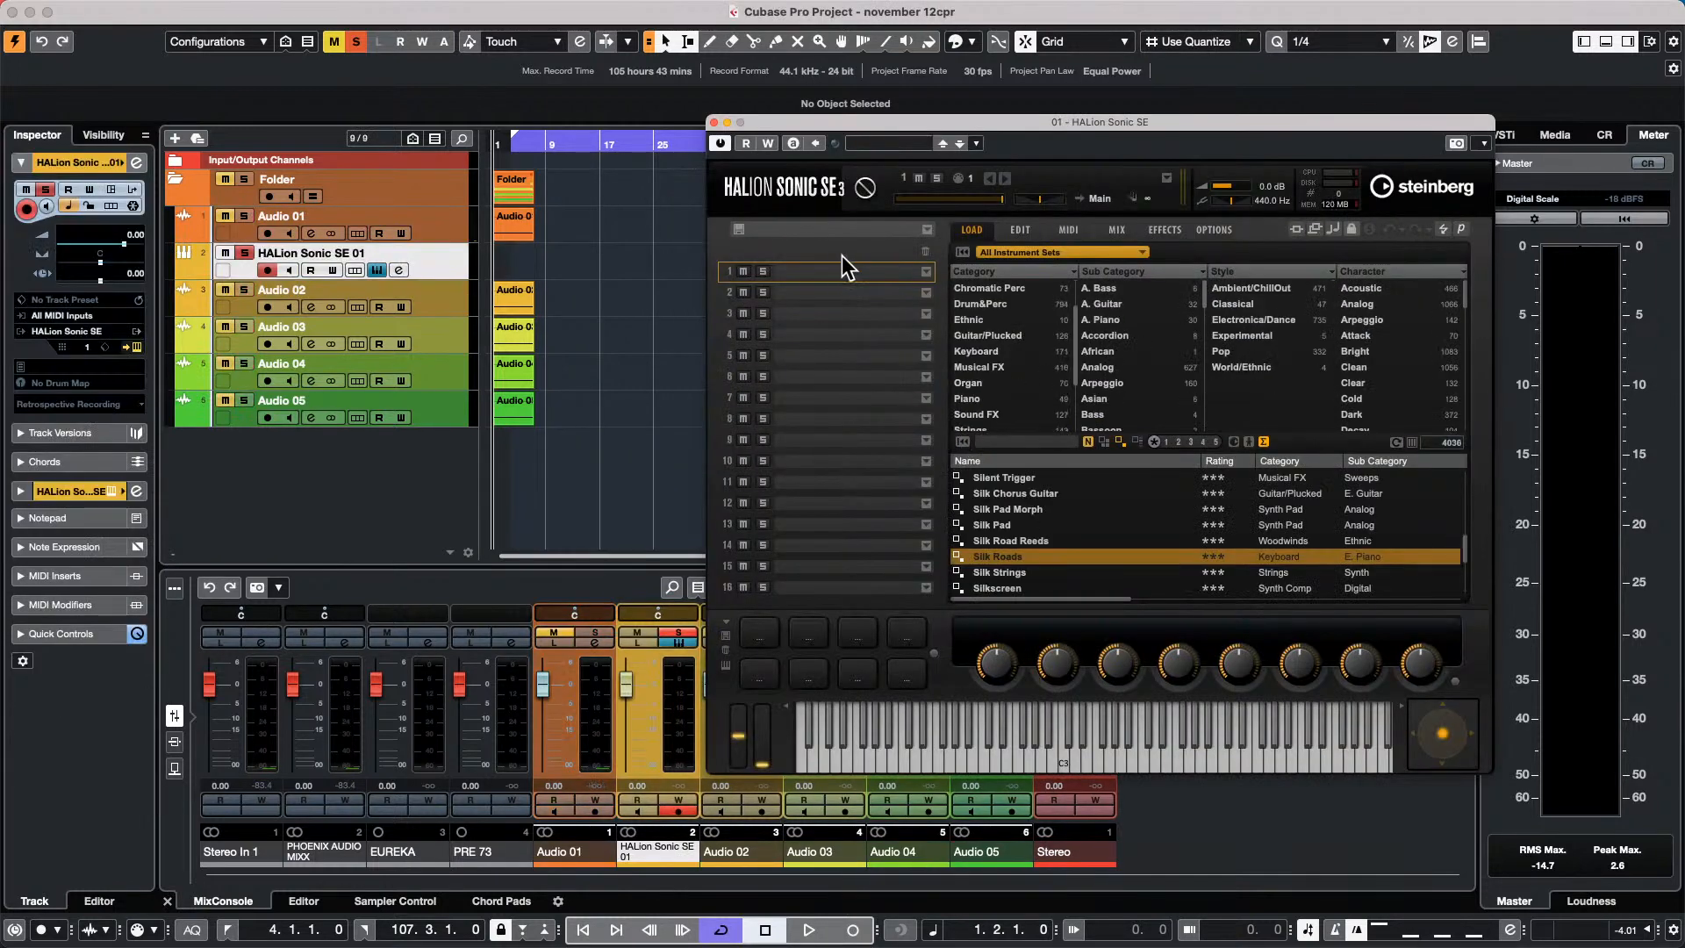
Find and load the Silk Roads program in HALion Sonic SE, and place its track below Audio 05 outside the folder.
{"action": "left_click", "coordinate": [1019, 441]}
{"action": "type", "text": "si"}
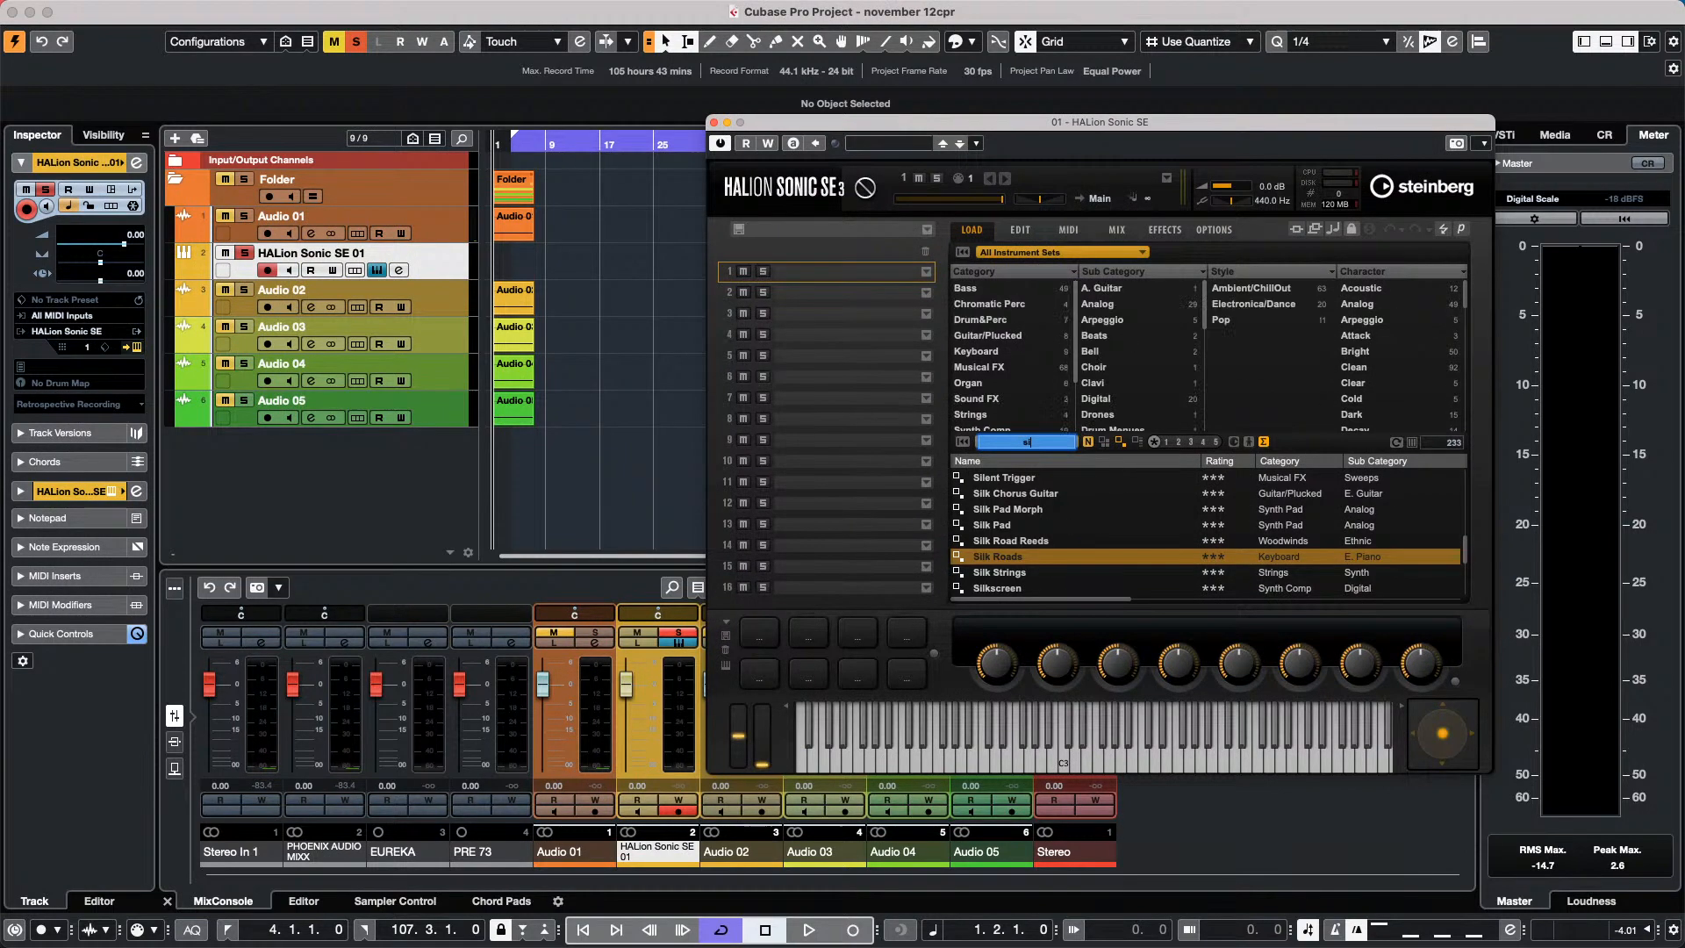
{"action": "type", "text": "lk roads"}
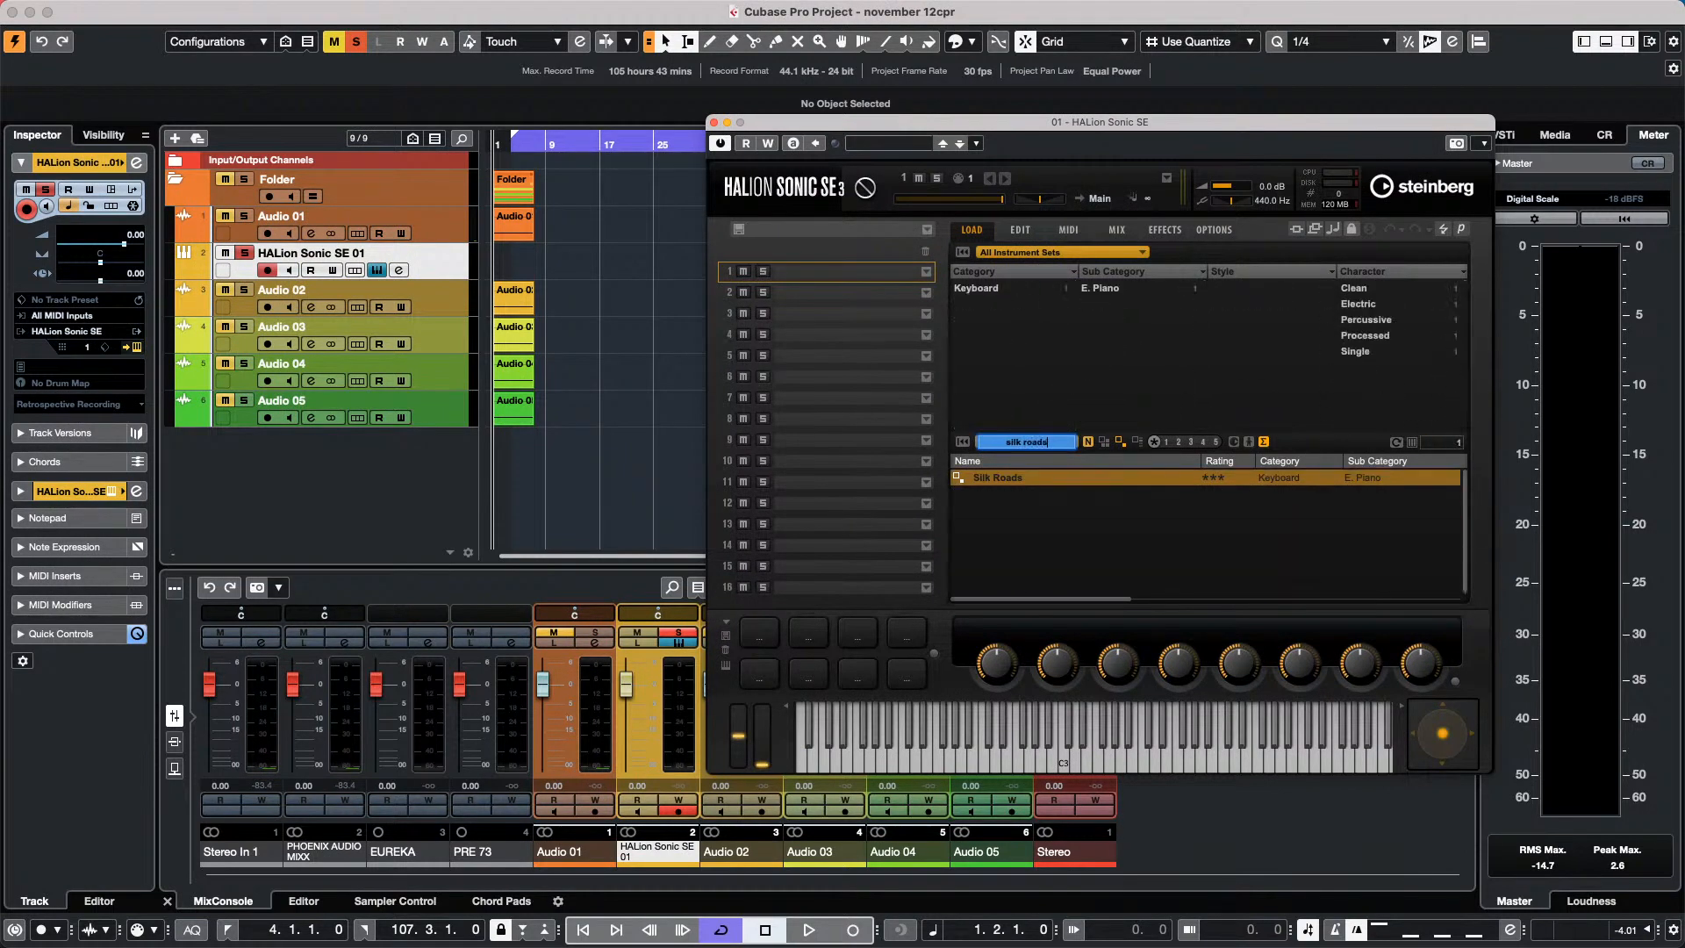
{"action": "key", "text": "Return"}
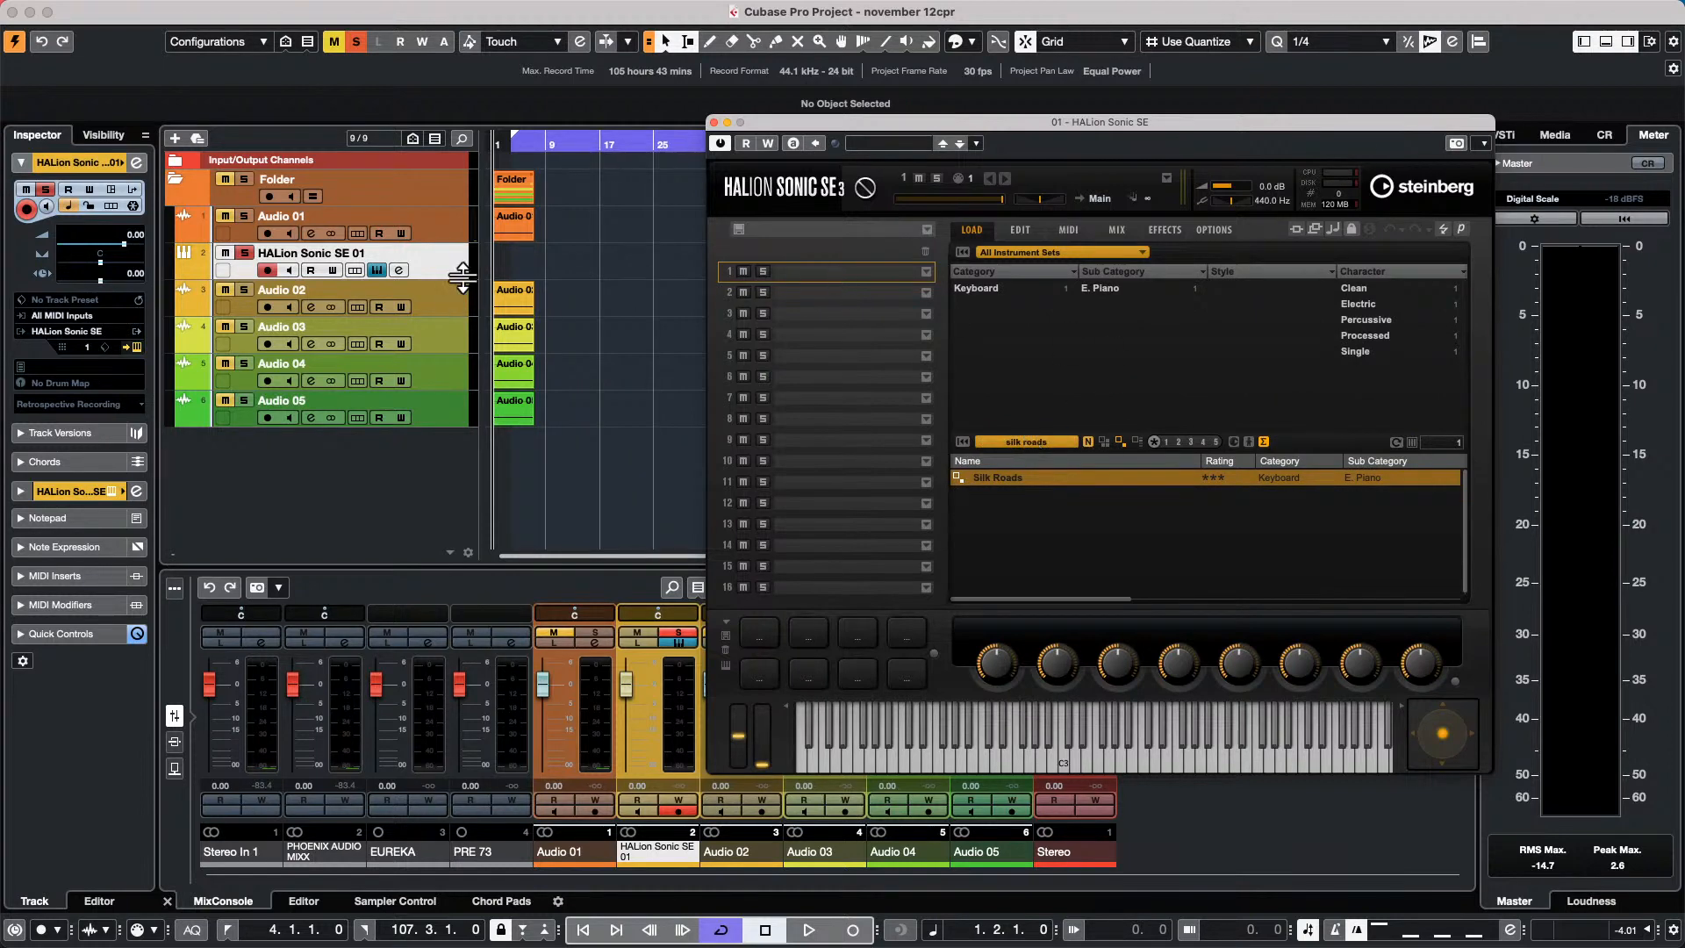
{"action": "double_click", "coordinate": [1019, 479]}
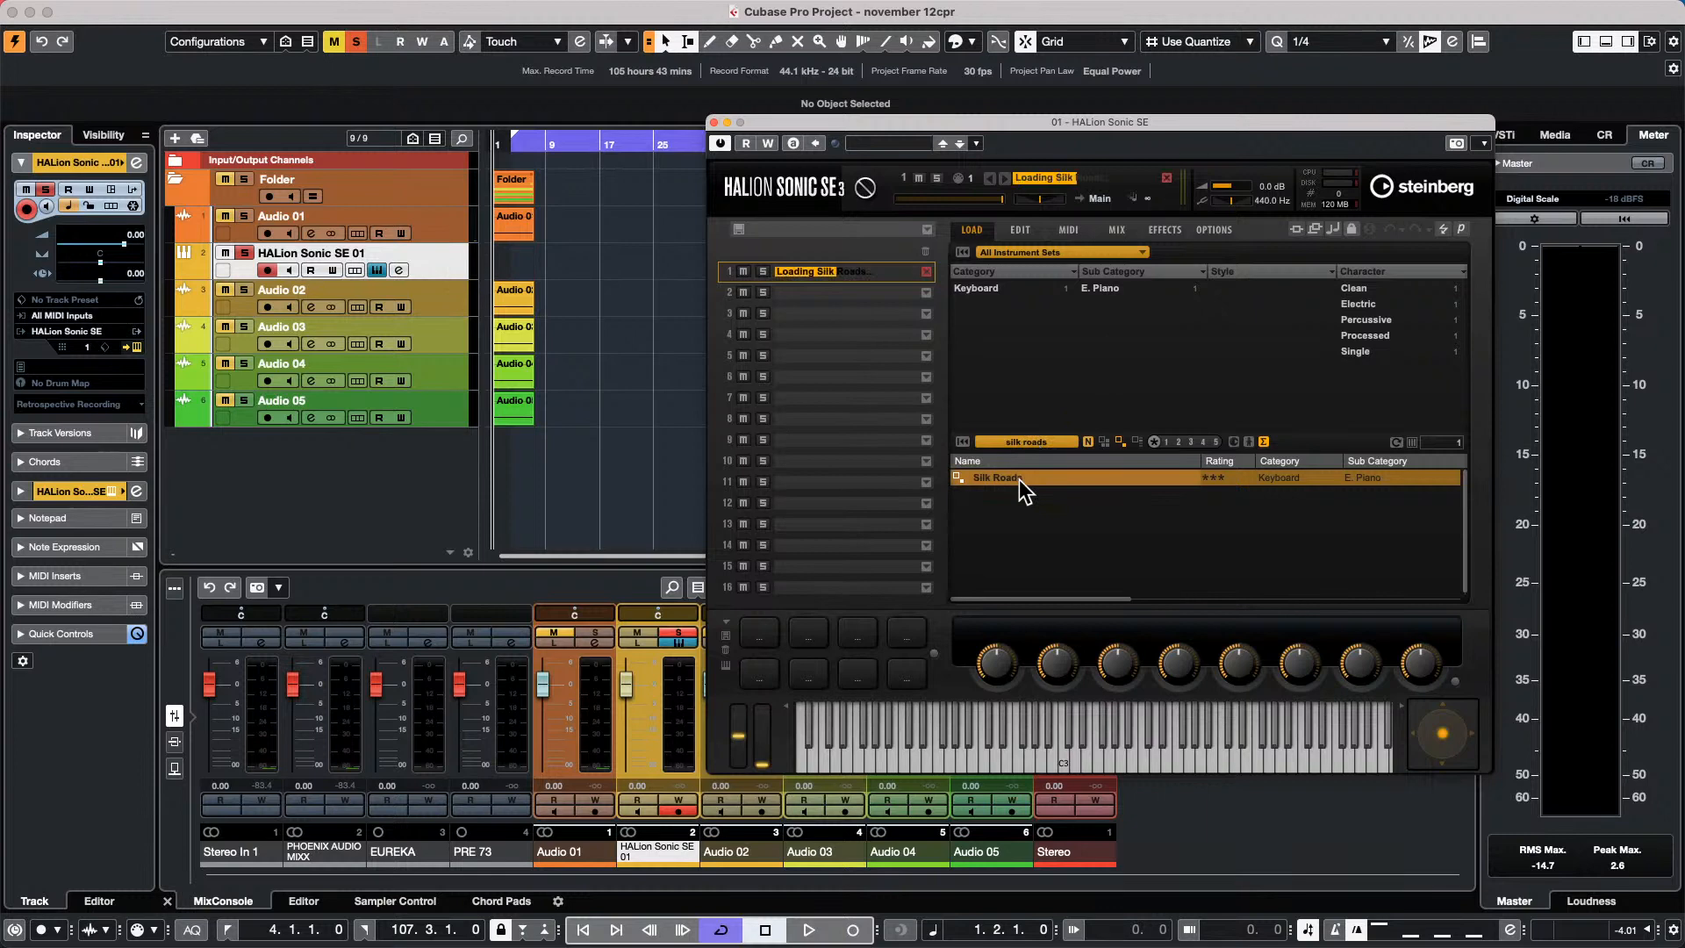
{"action": "left_click", "coordinate": [712, 122]}
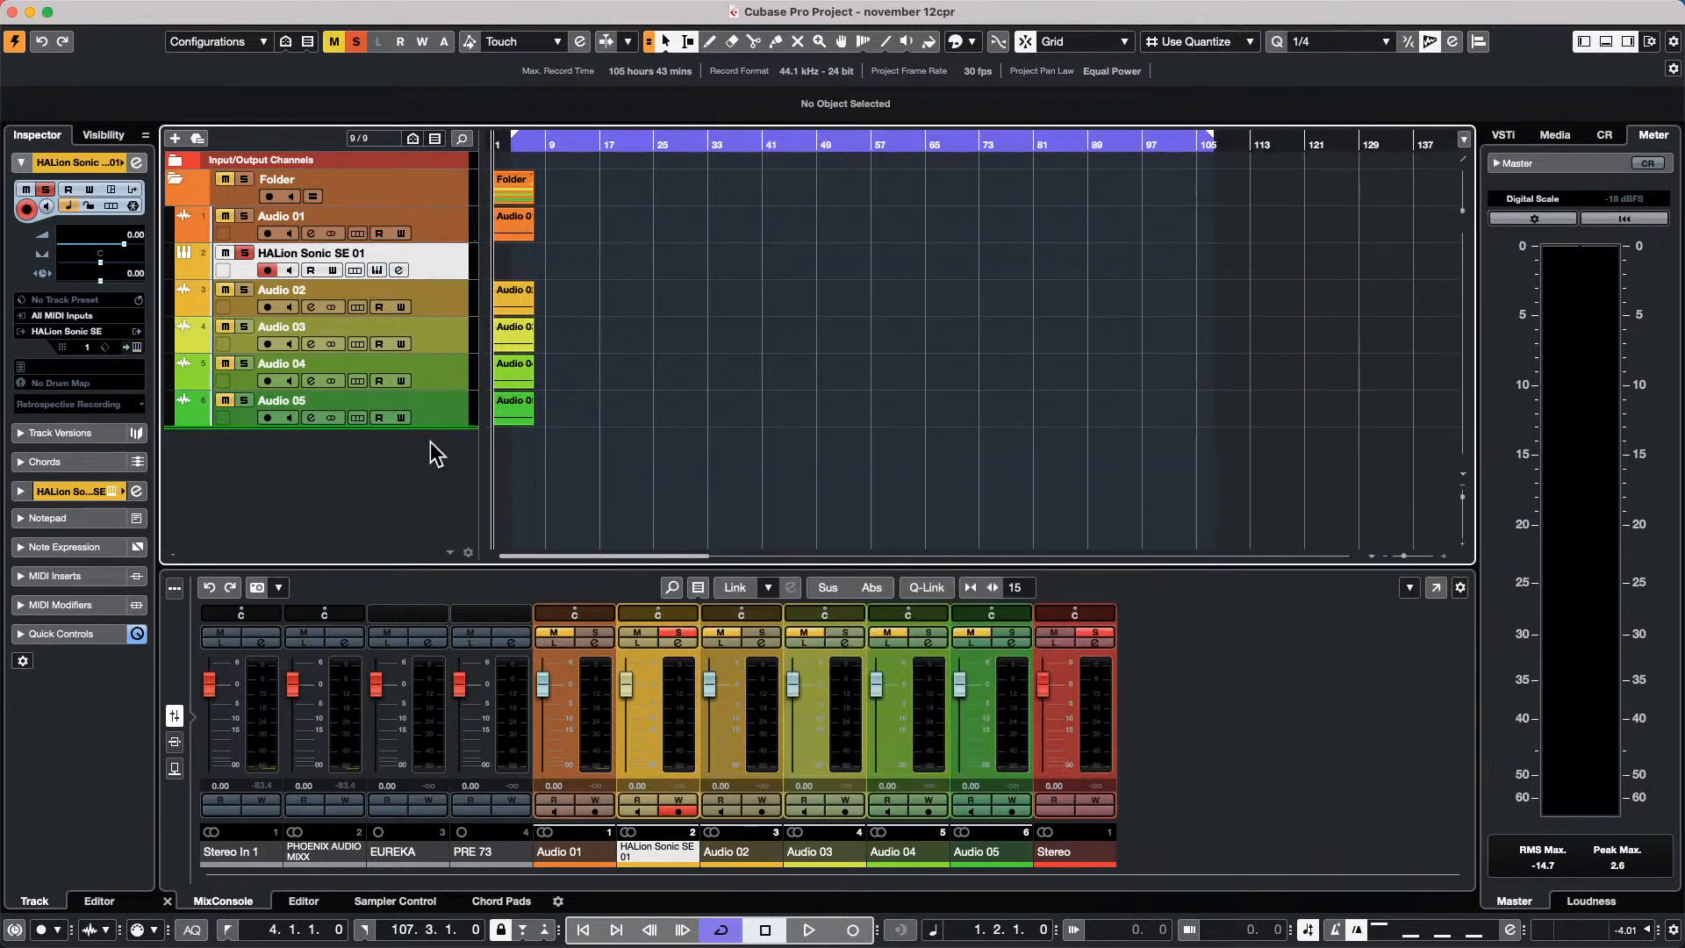
{"action": "left_click_drag", "start_coordinate": [436, 456], "coordinate": [436, 456]}
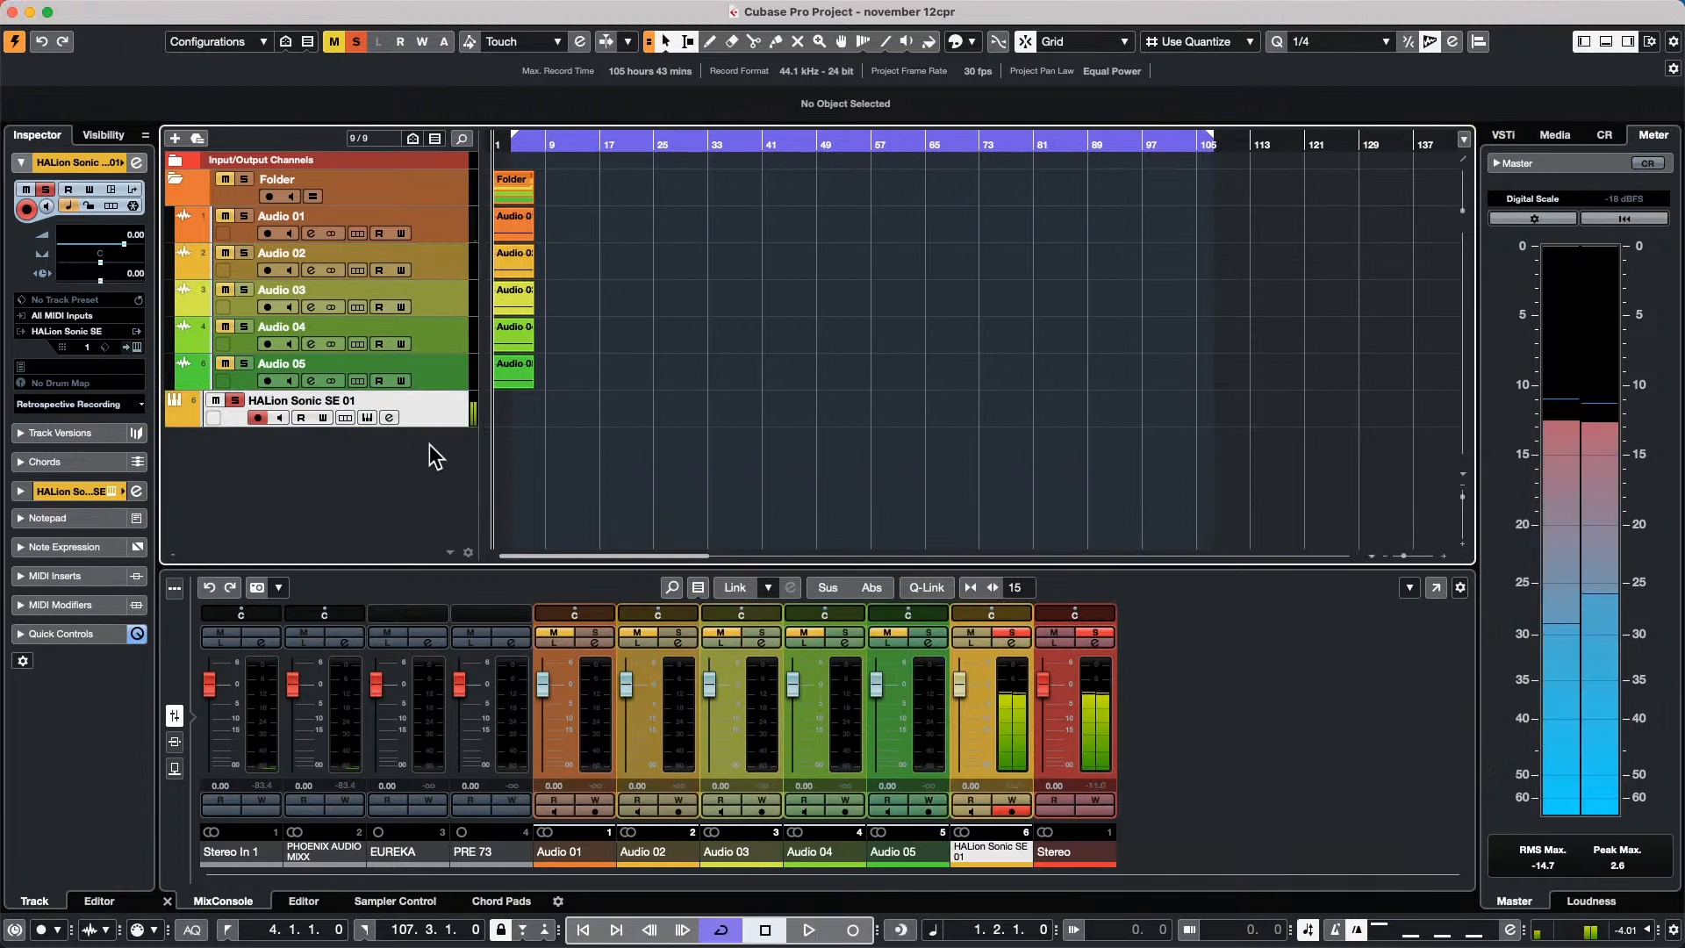
Set the cycle range to the first bar, with the left locator at 1.1.1.0 and the right at 2.1.1.0.
{"action": "left_click", "coordinate": [514, 374]}
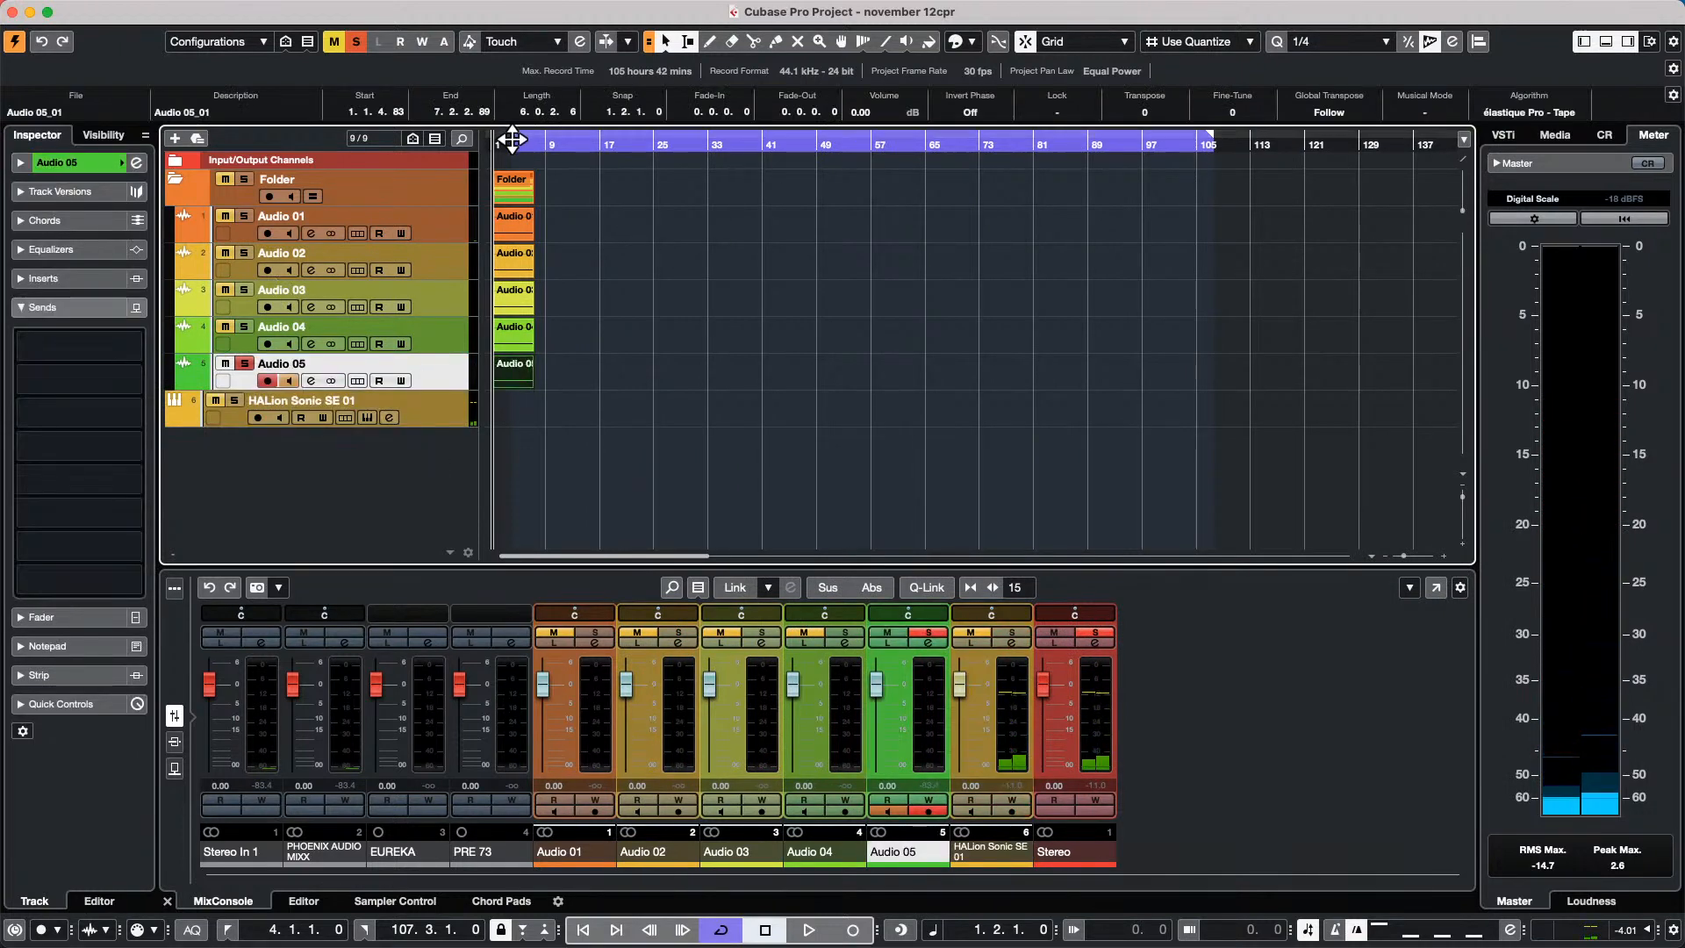
{"action": "left_click_drag", "start_coordinate": [532, 142], "coordinate": [477, 144]}
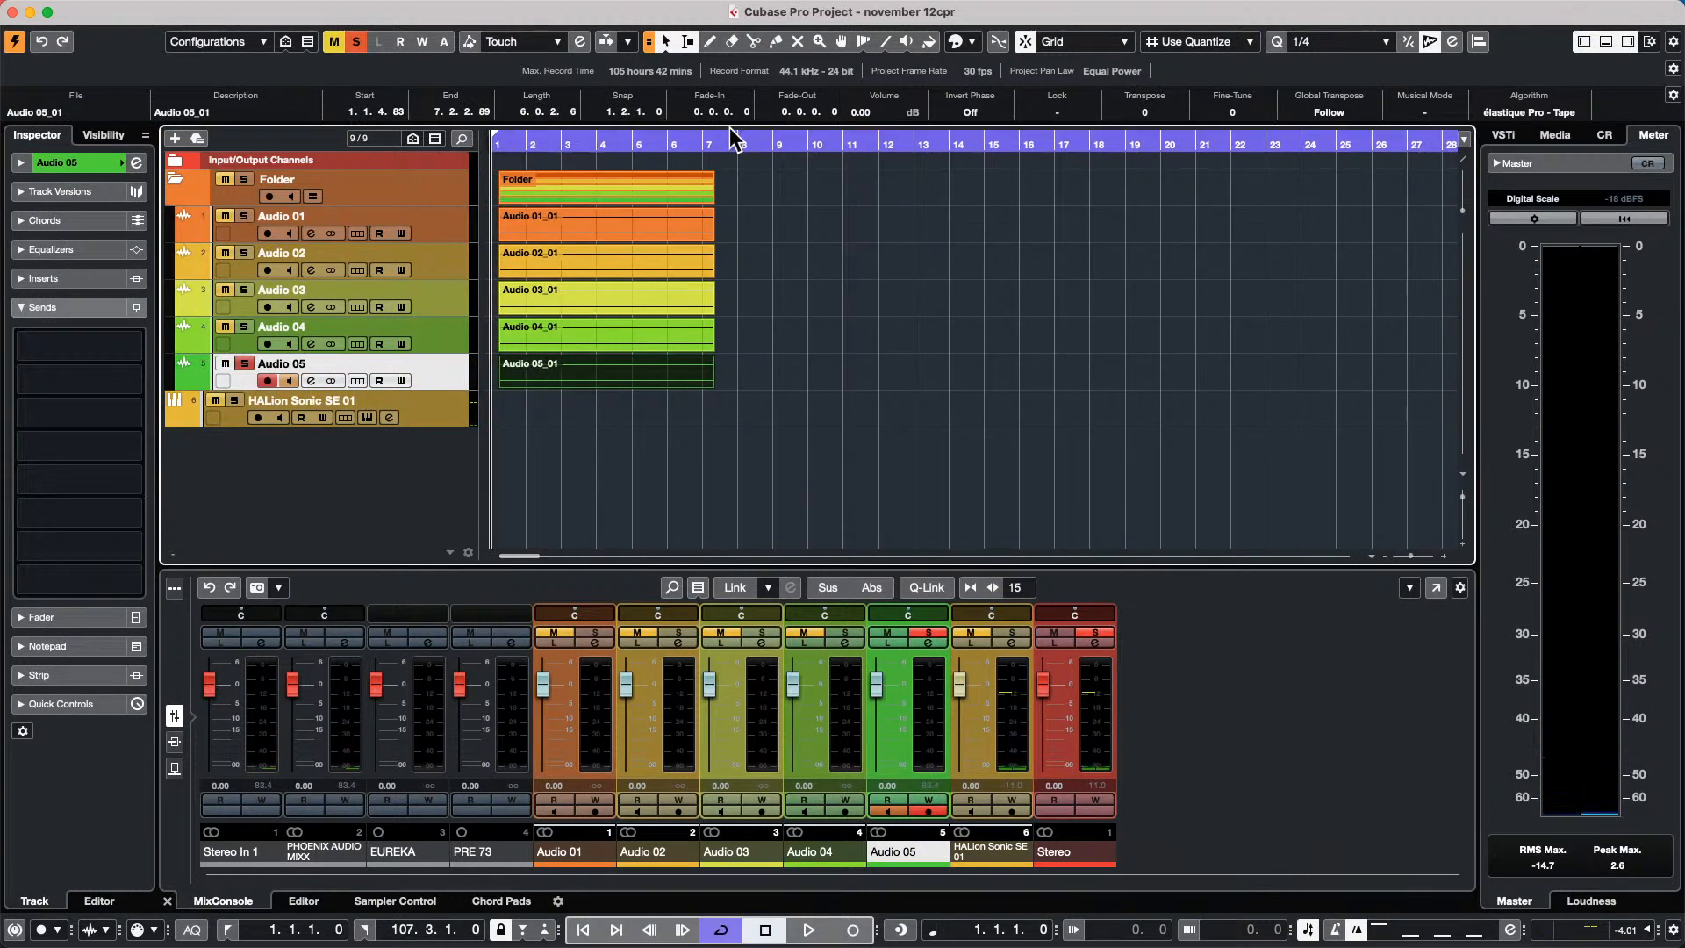
{"action": "left_click", "coordinate": [525, 140], "text": "alt"}
{"action": "key", "text": "Home"}
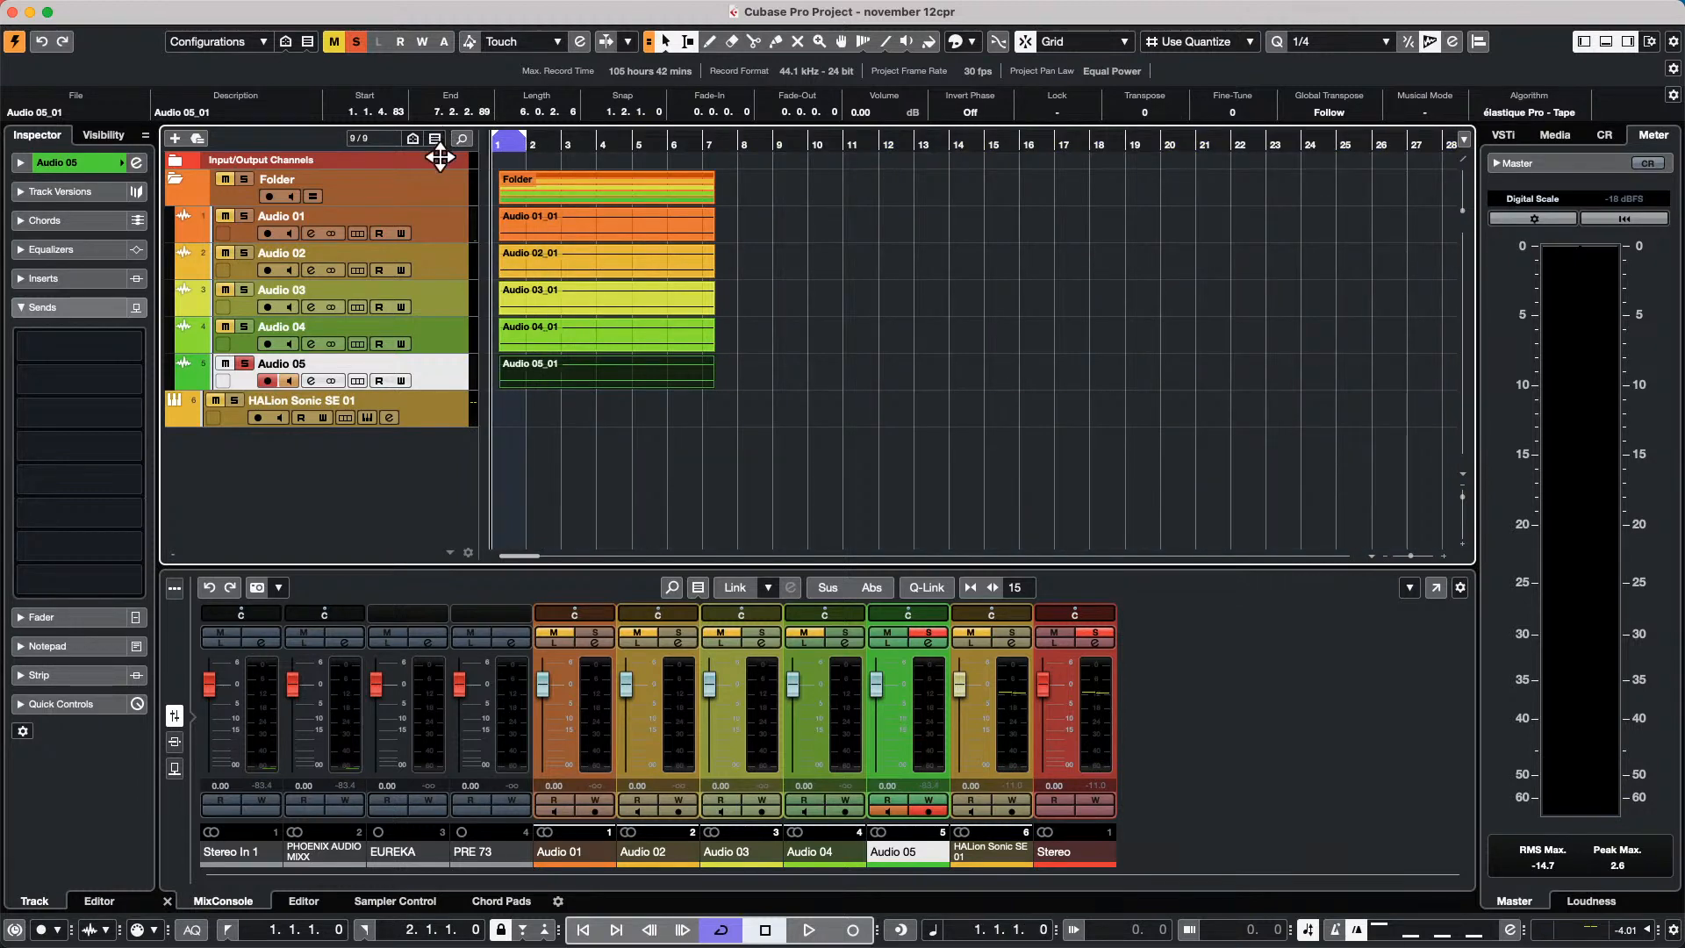
{"action": "key", "text": "h"}
{"action": "key", "text": "h"}
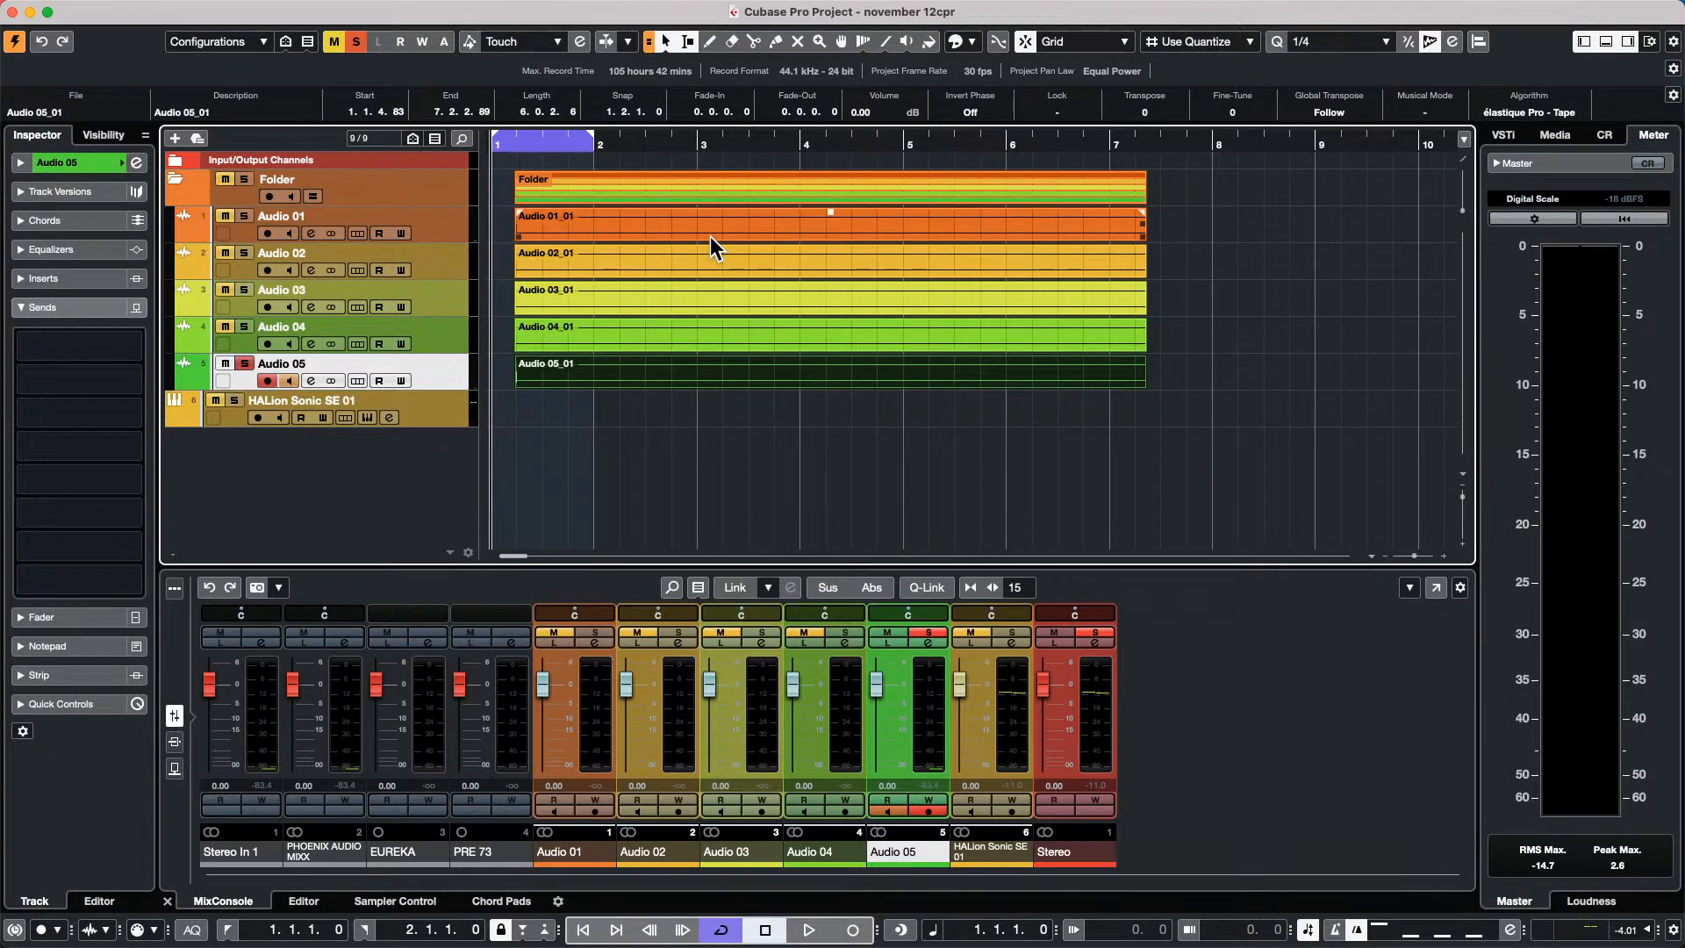
{"action": "key", "text": "super+shift+a"}
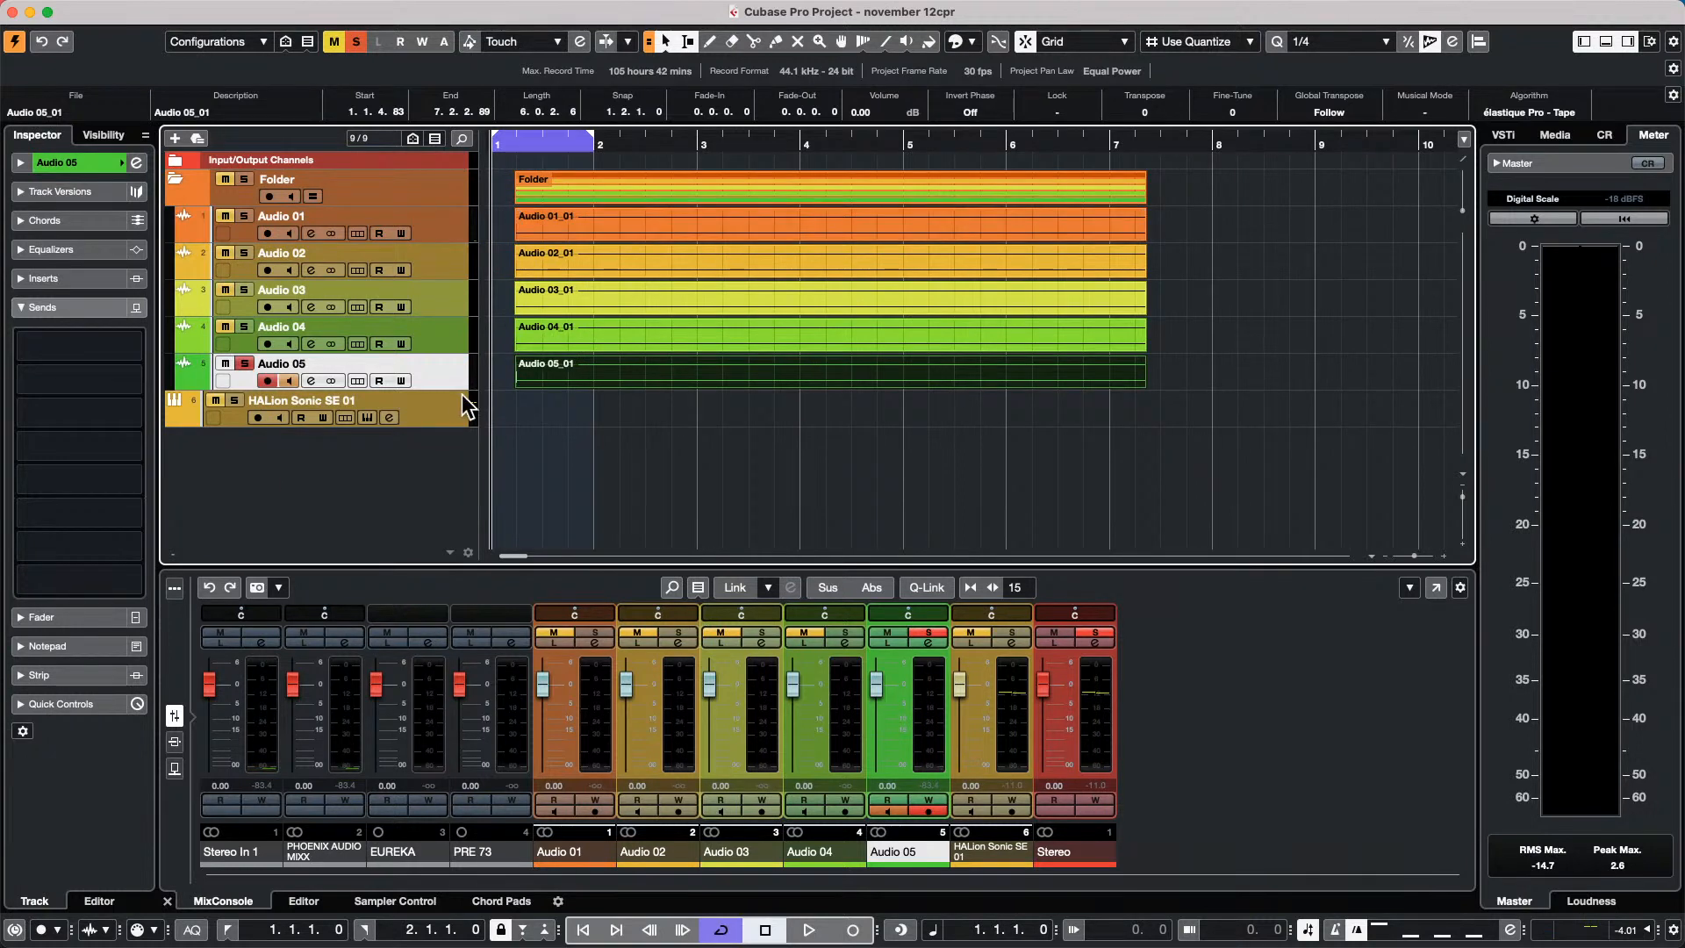
Select the HALion Sonic SE 01 track for recording and set the cycled MIDI record mode to Stacked.
{"action": "left_click", "coordinate": [157, 927]}
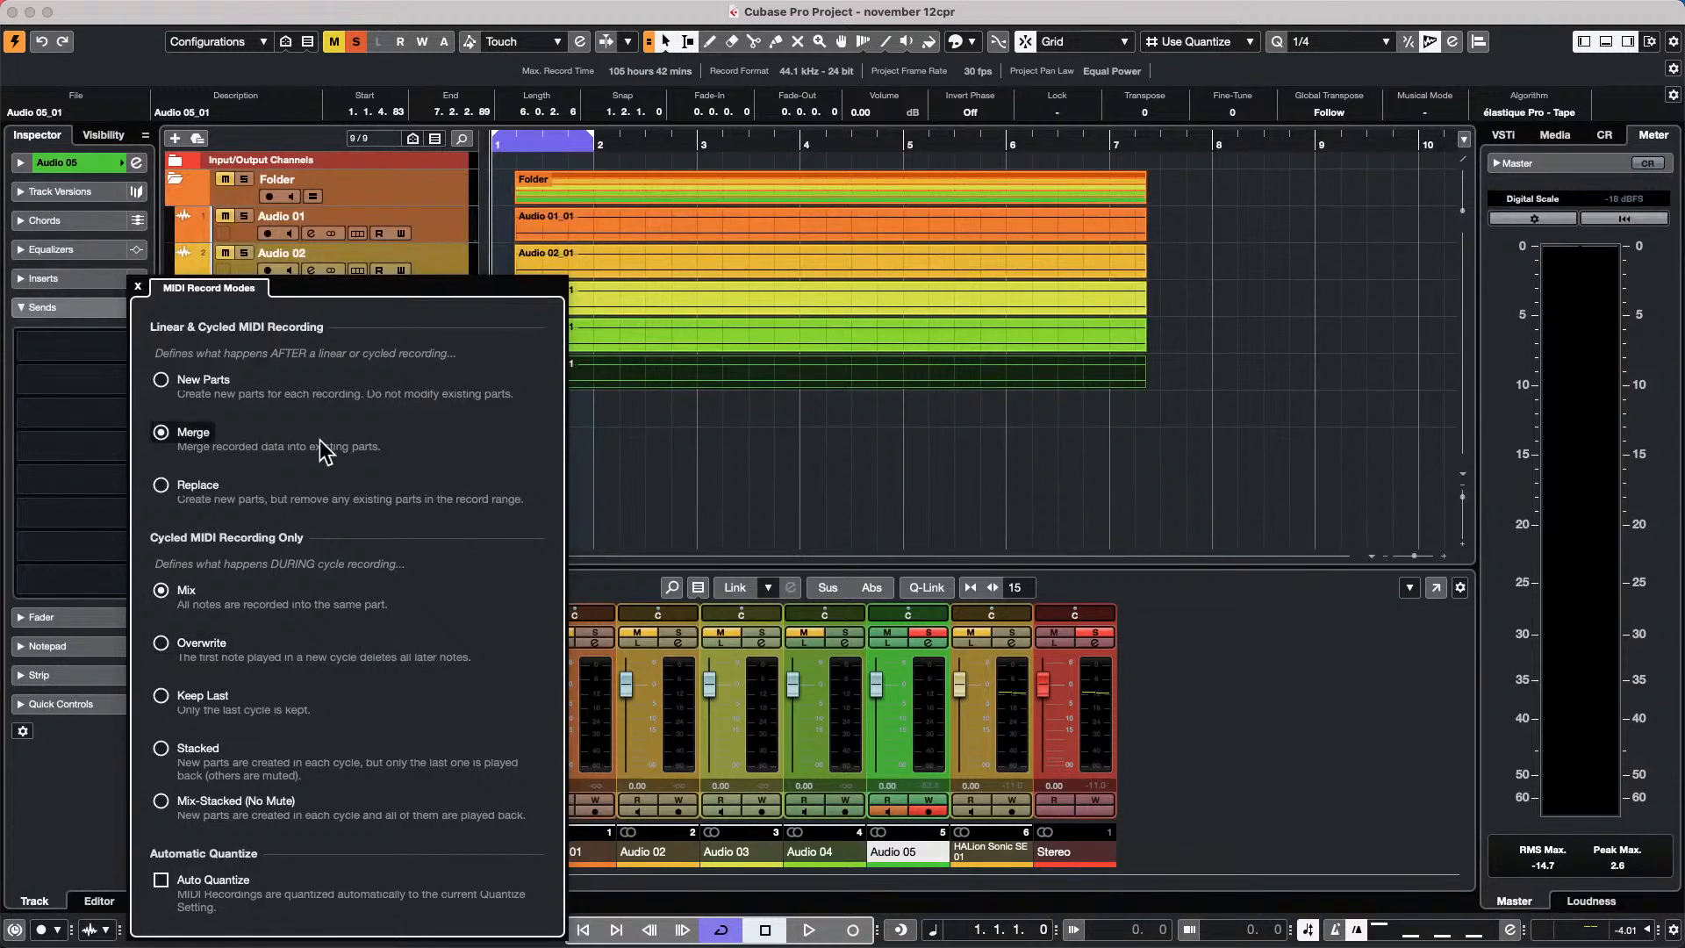
{"action": "left_click", "coordinate": [732, 455]}
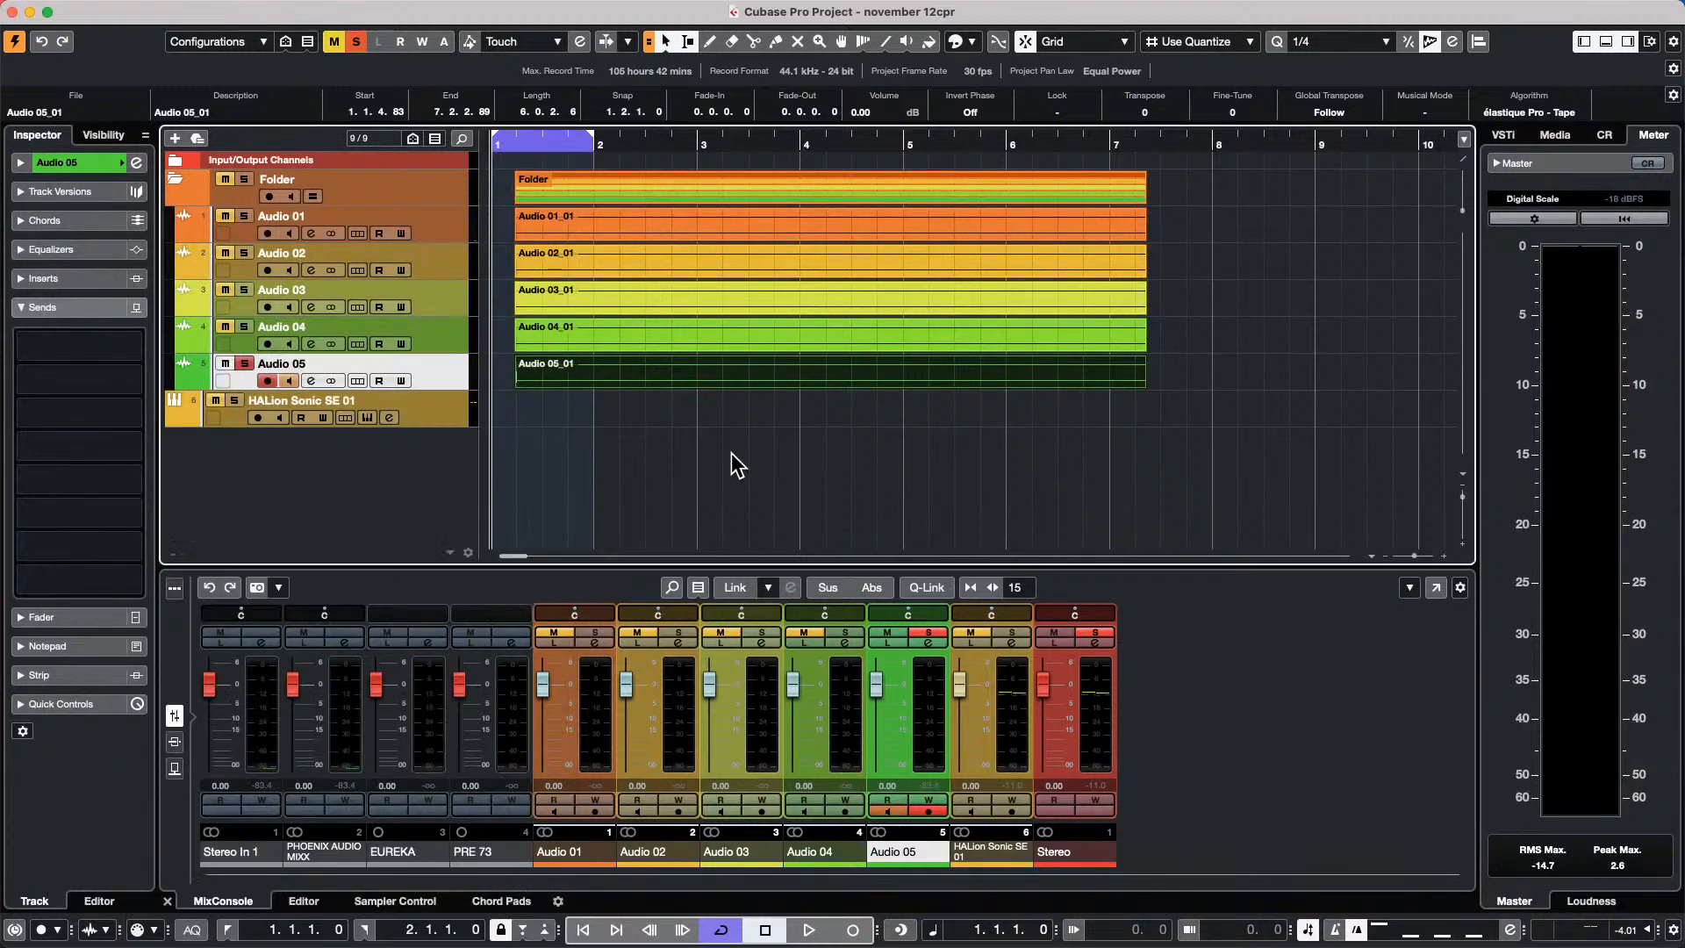
{"action": "left_click", "coordinate": [454, 413]}
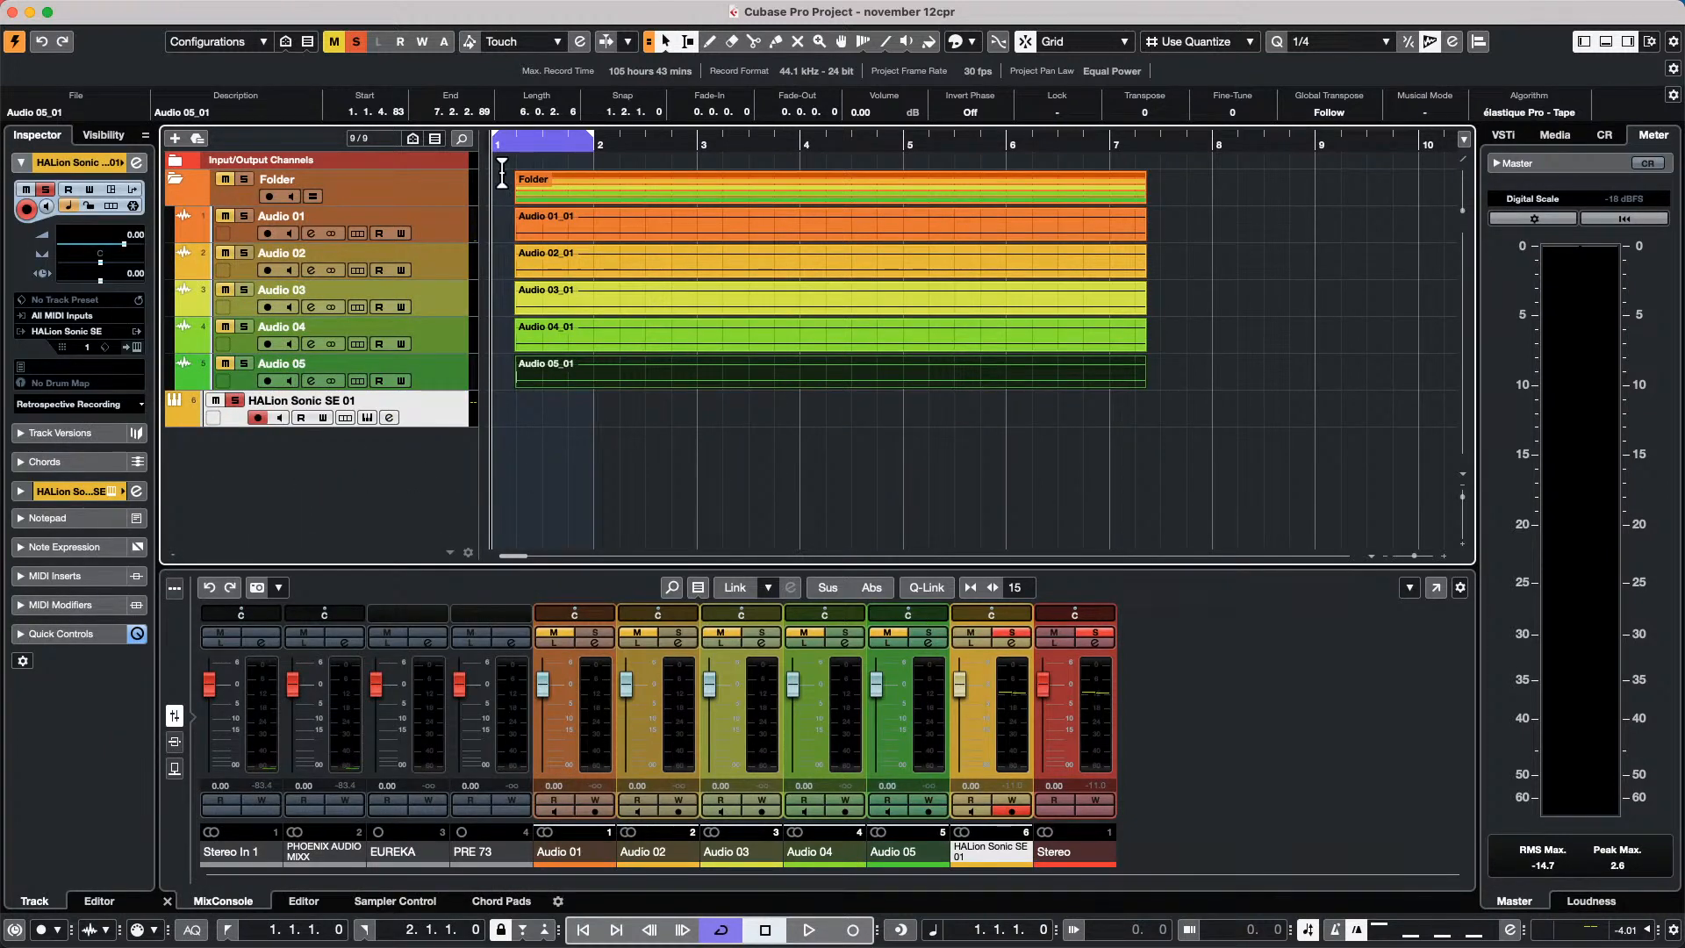
{"action": "left_click", "coordinate": [153, 931]}
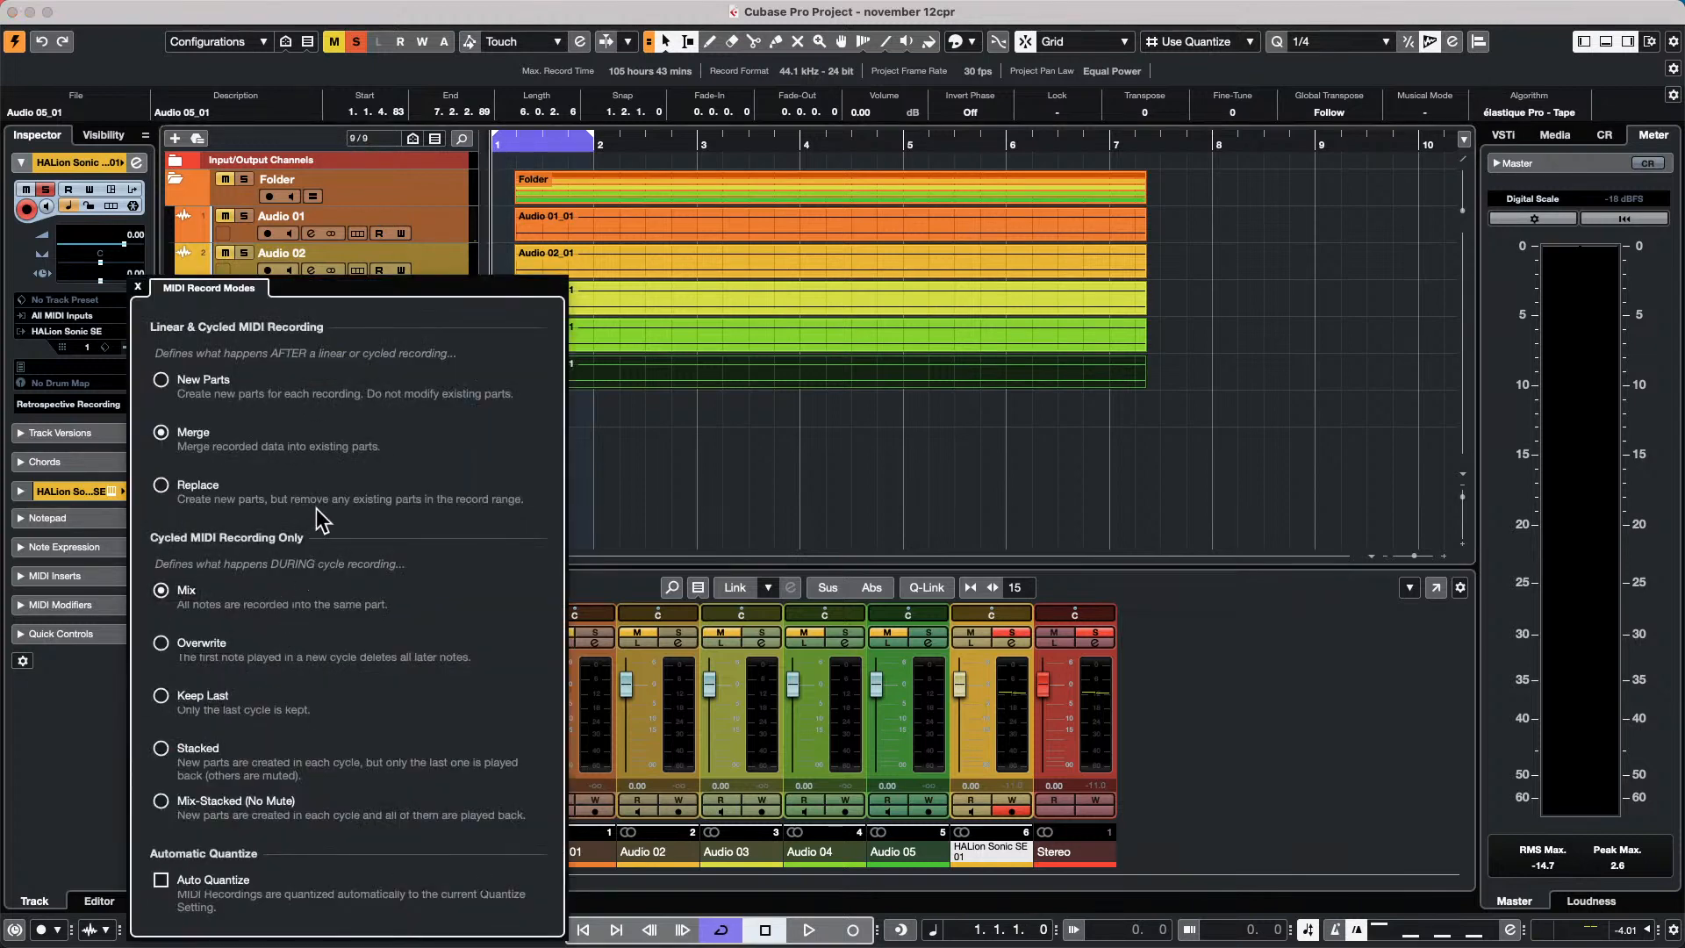
{"action": "left_click", "coordinate": [162, 748]}
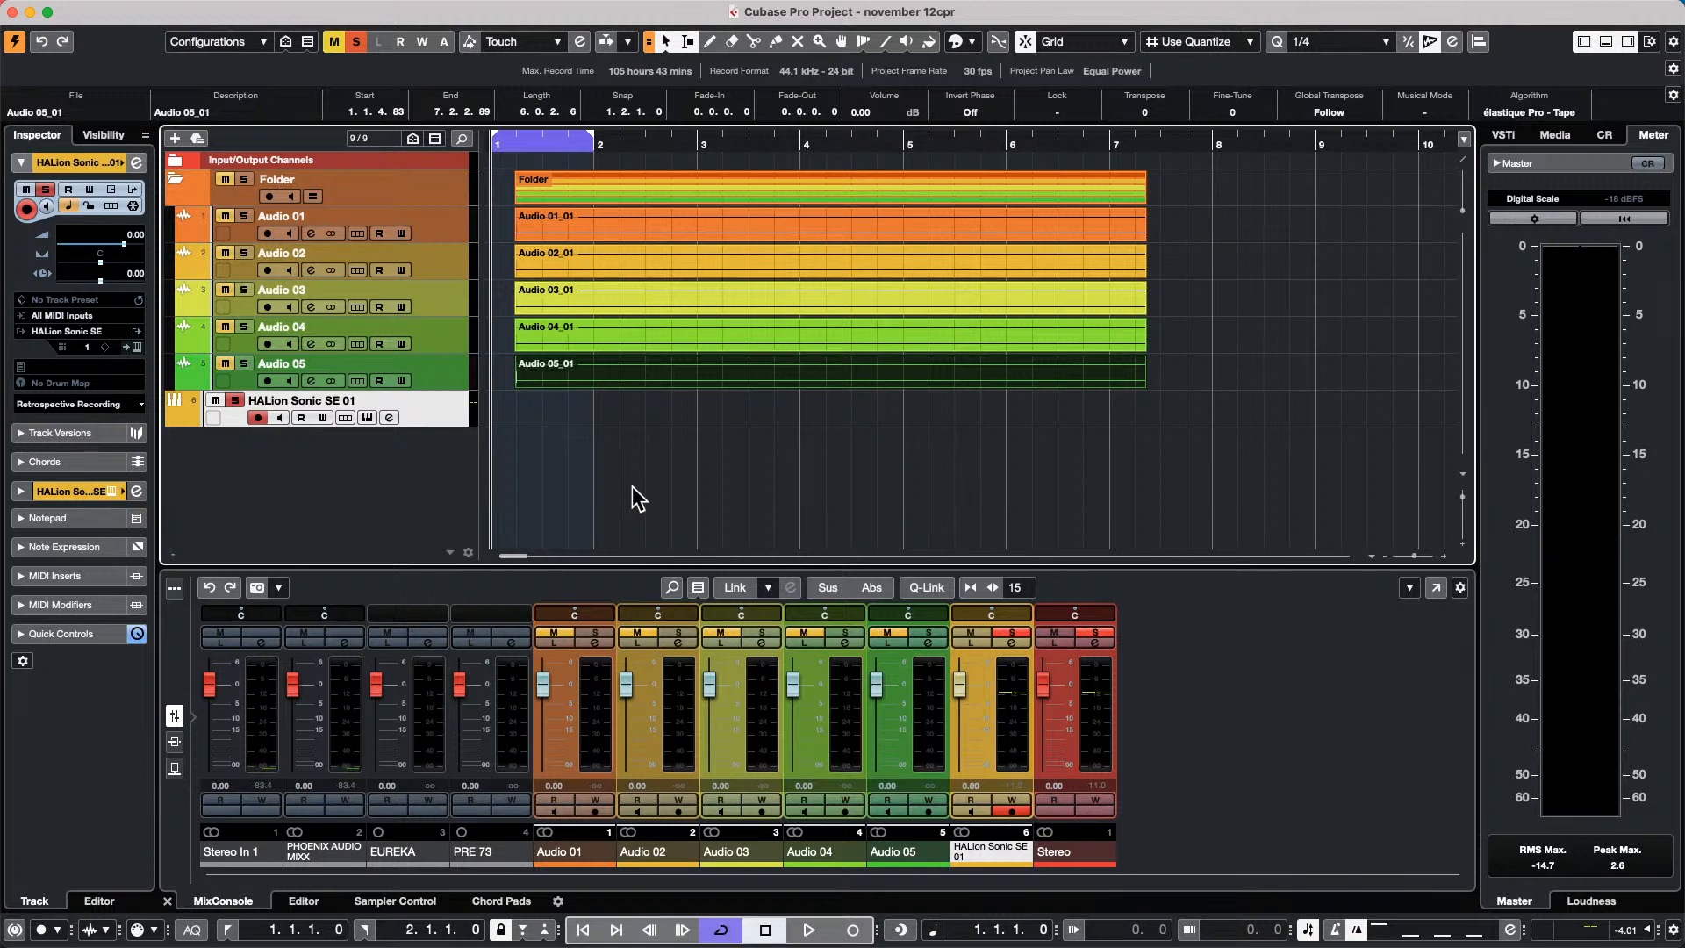
Record stacked MIDI takes over the one-bar cycle on HALion Sonic SE 01 and show the track's lanes.
{"action": "key", "text": "KP_Multiply"}
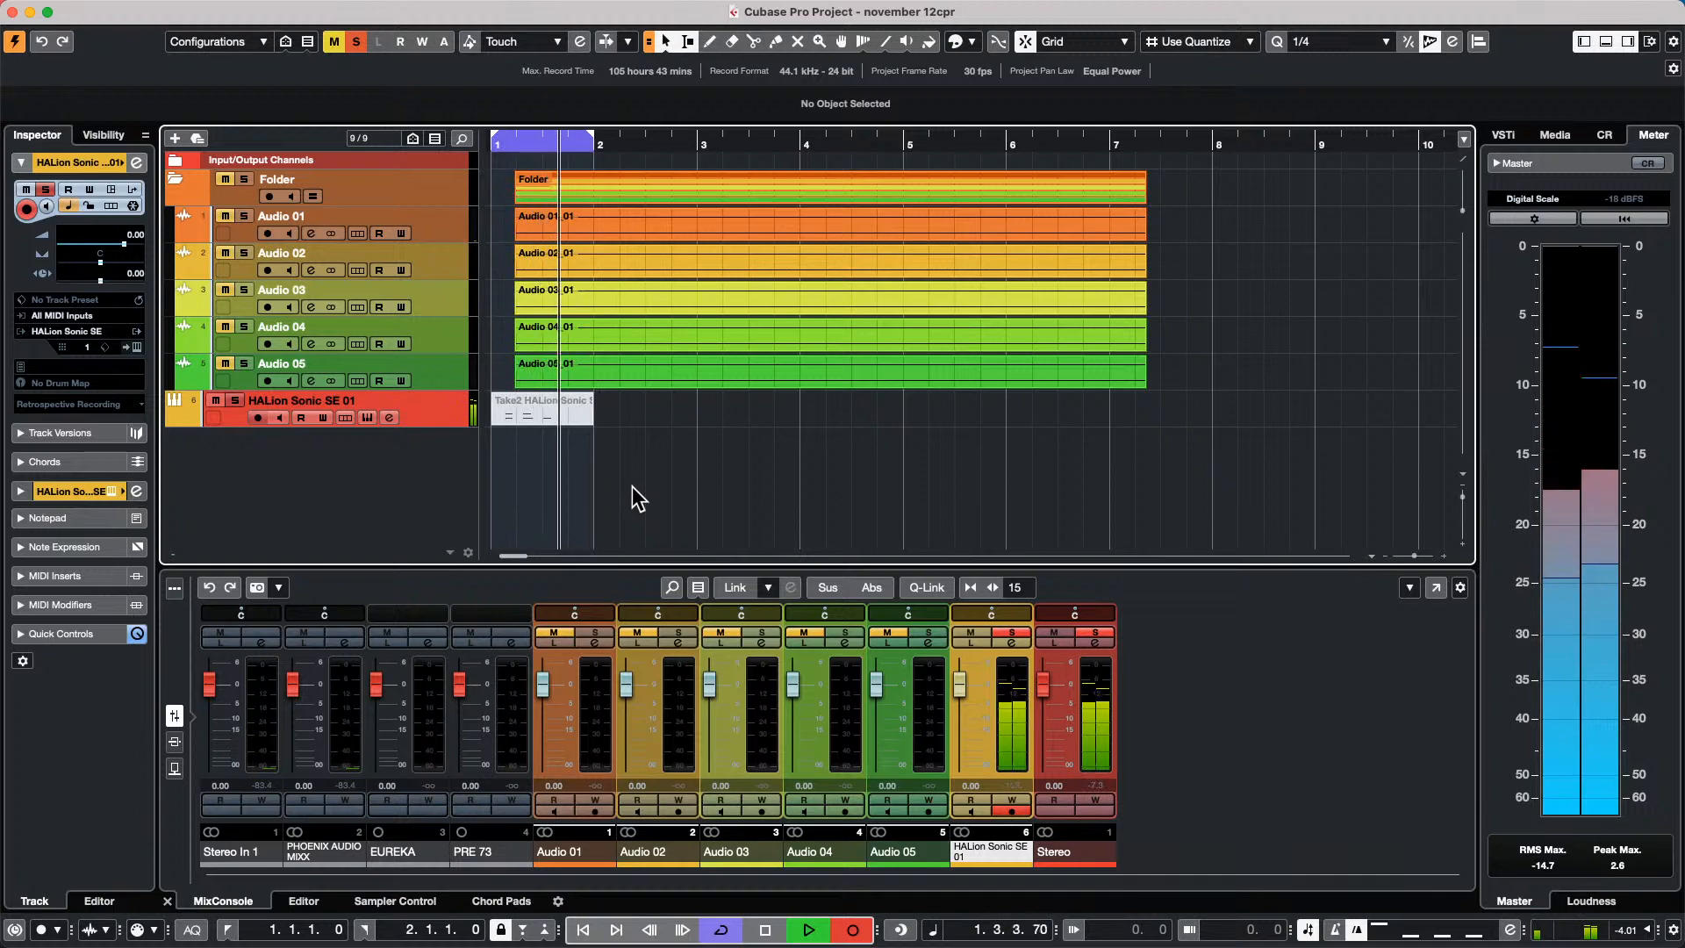
{"action": "key", "text": "space"}
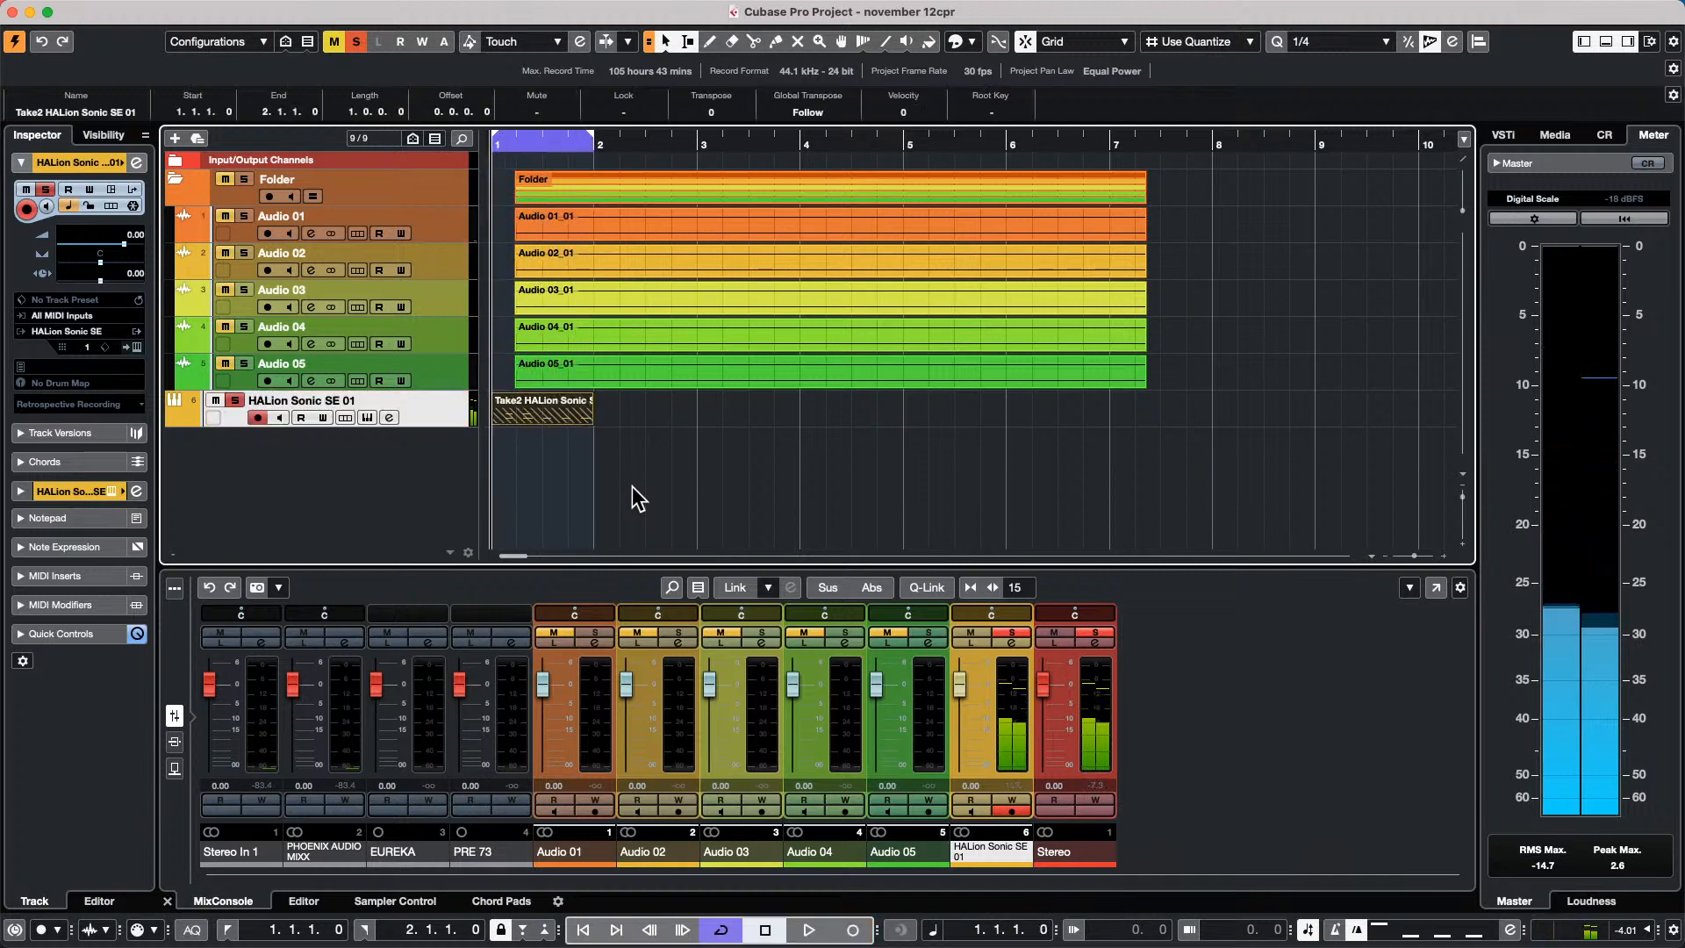
{"action": "left_click", "coordinate": [366, 417]}
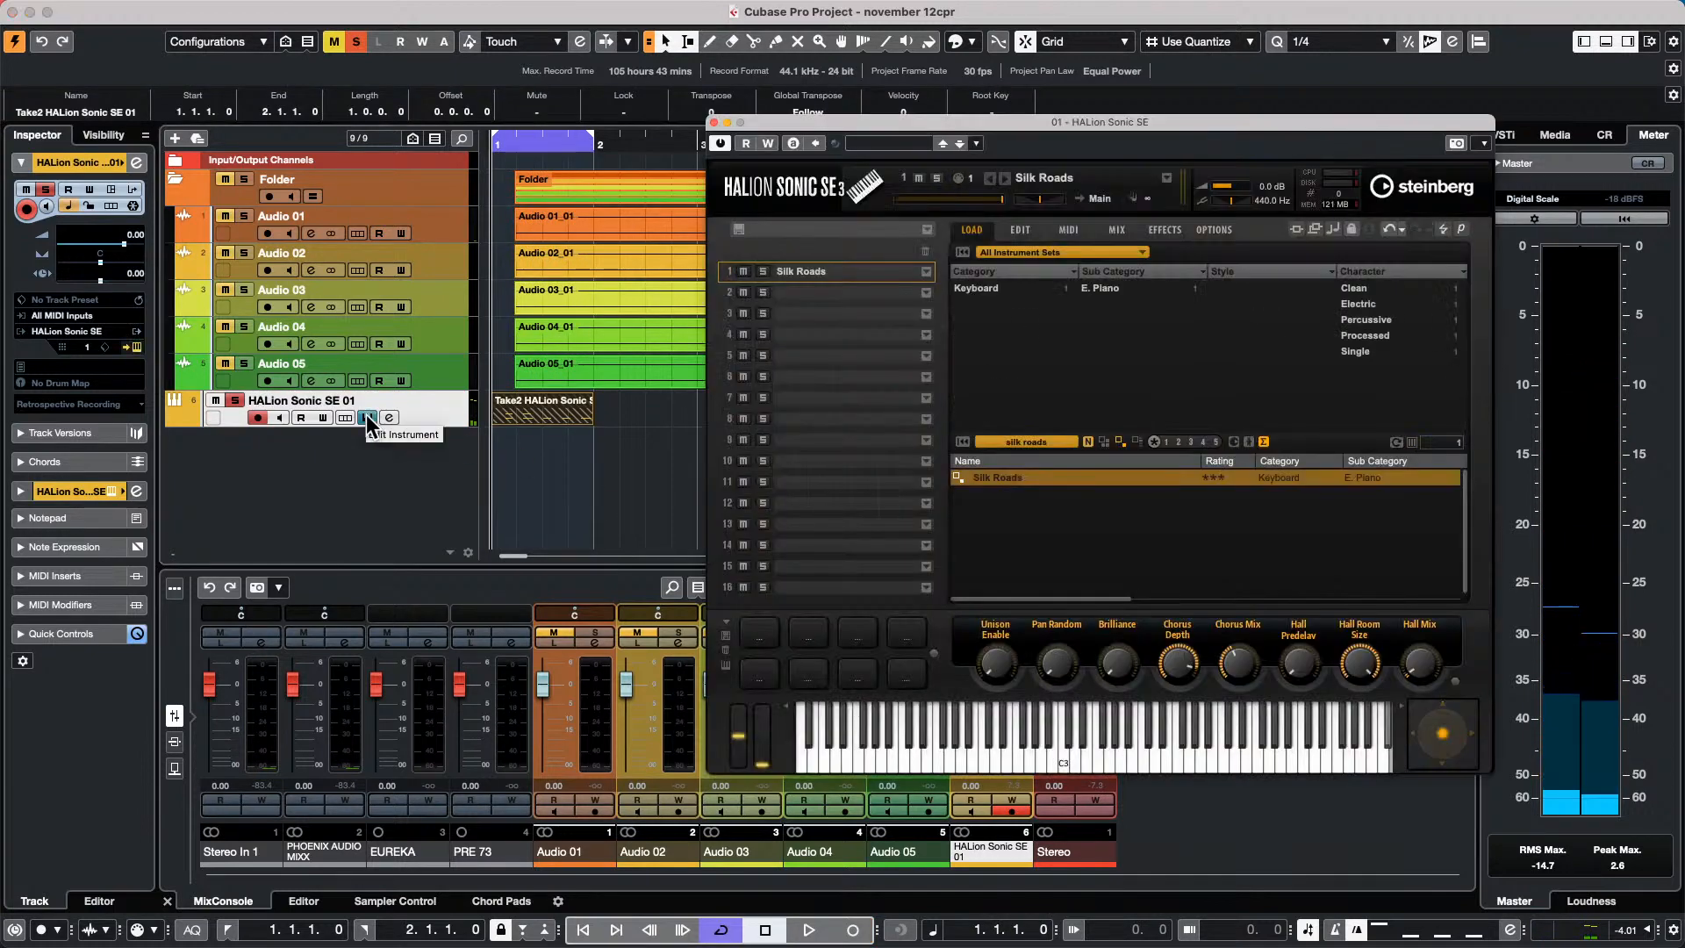
{"action": "left_click", "coordinate": [367, 417]}
{"action": "left_click", "coordinate": [347, 417]}
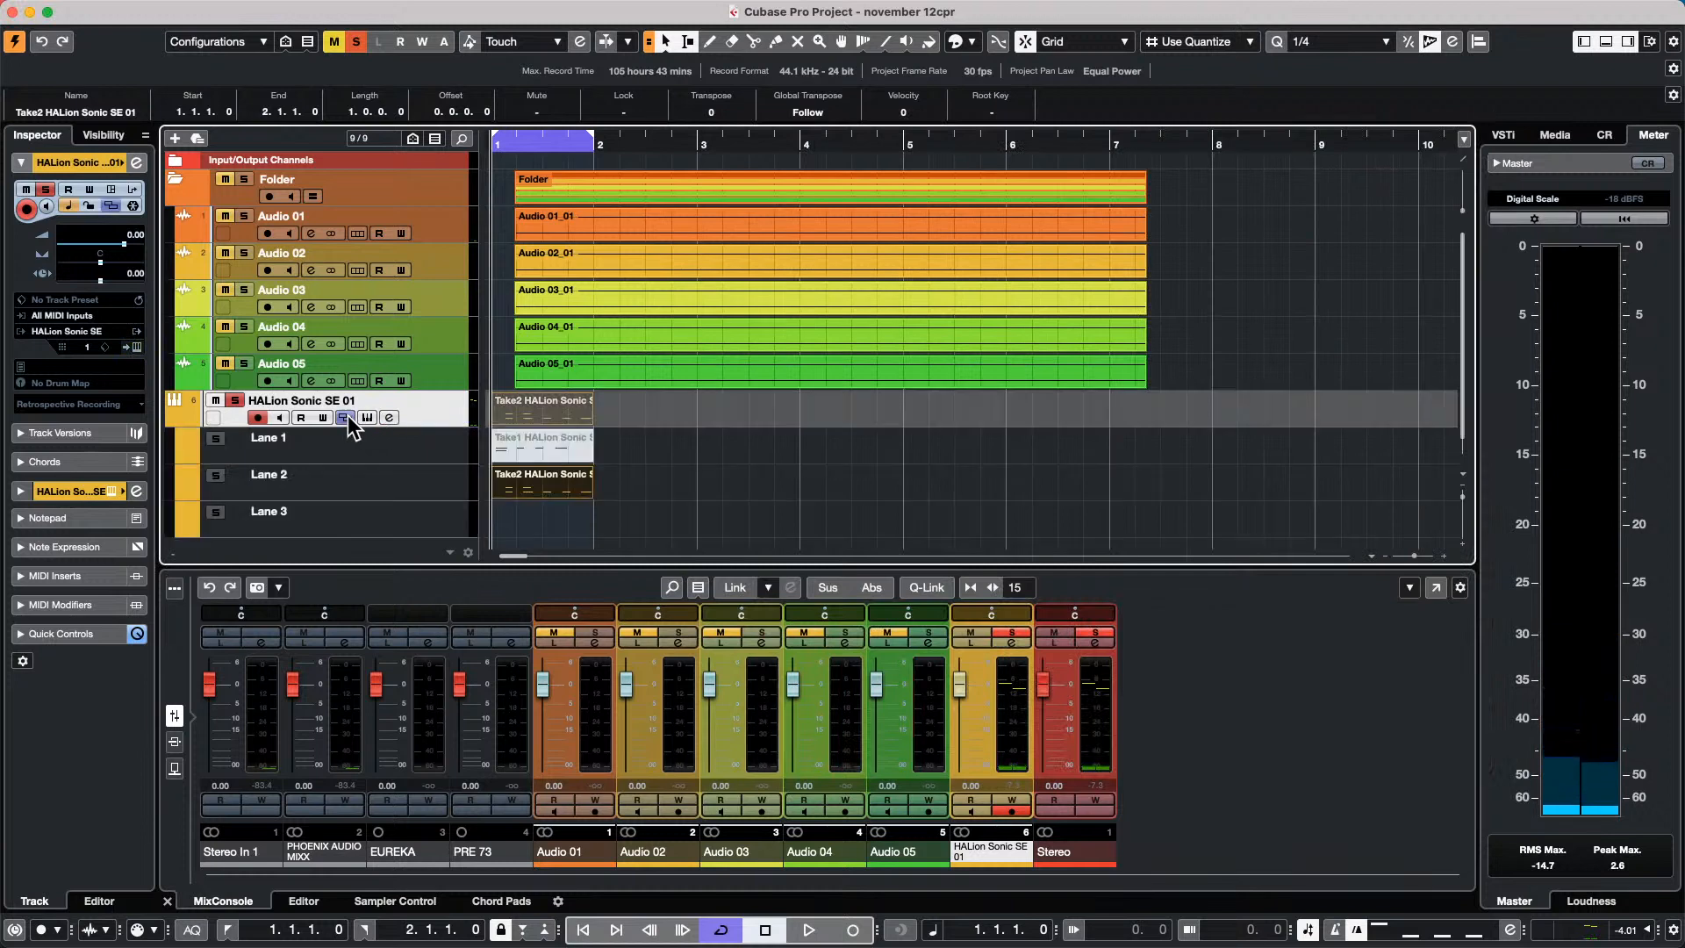
Erase the Take1 part from Lane 1 of the HALion Sonic SE 01 track.
{"action": "right_click", "coordinate": [587, 453]}
{"action": "left_click", "coordinate": [651, 453]}
{"action": "left_click", "coordinate": [562, 448]}
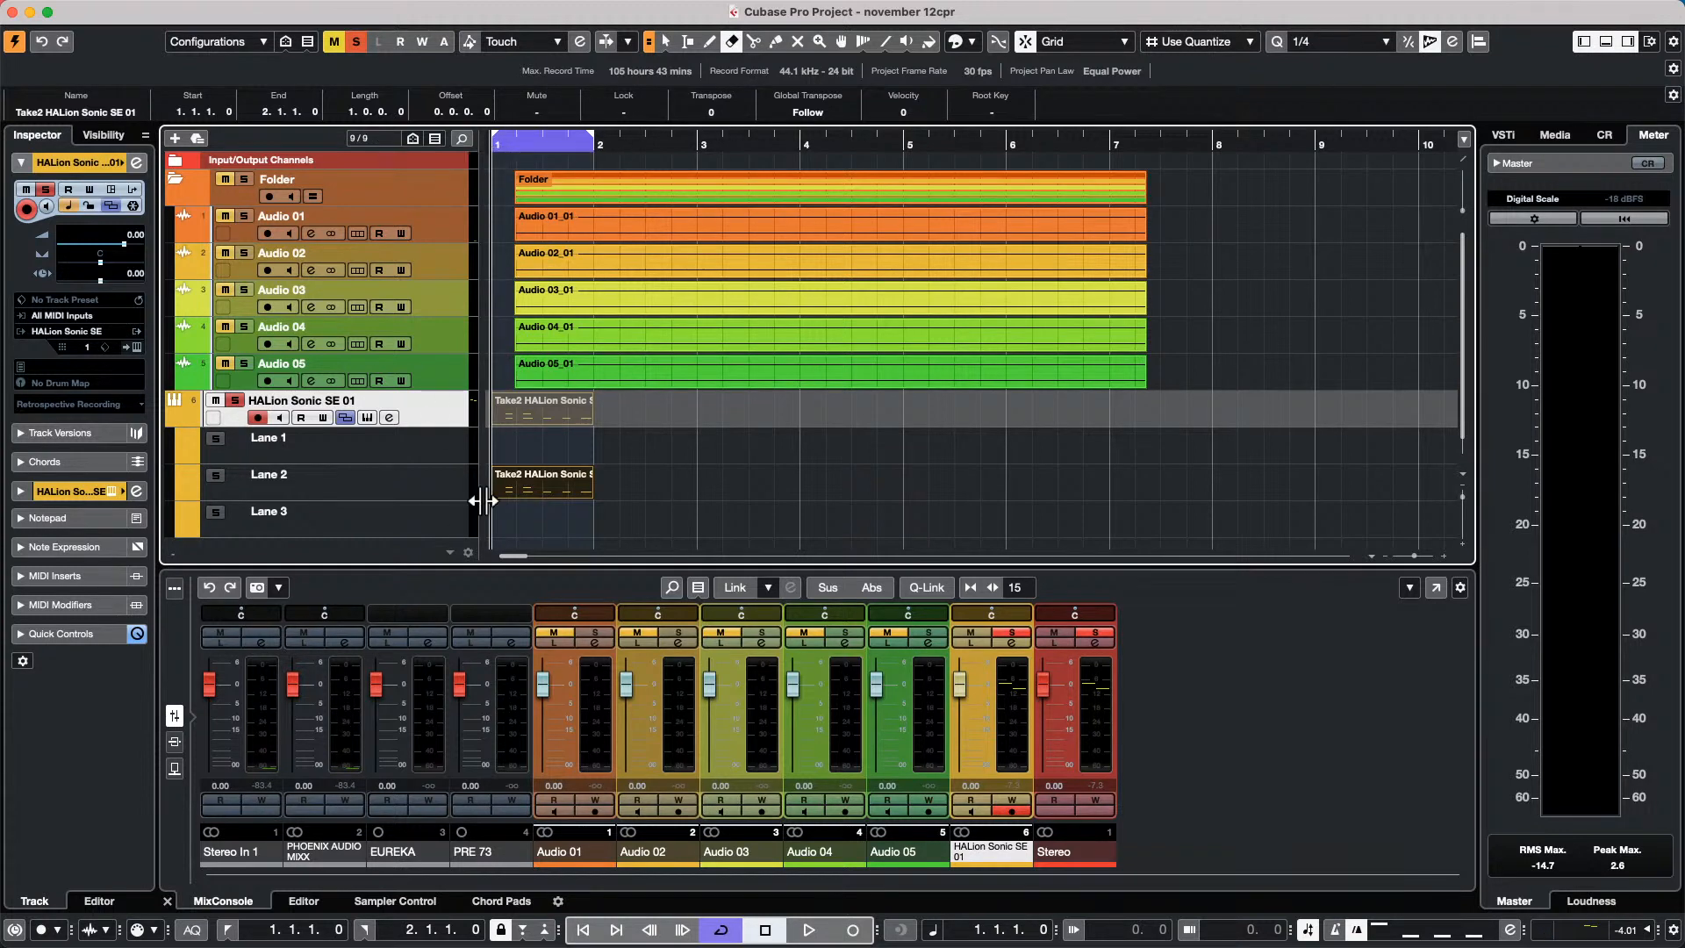
Record another MIDI take over the cycle on HALion Sonic SE 01, check the lanes and hide them.
{"action": "left_click", "coordinate": [854, 929]}
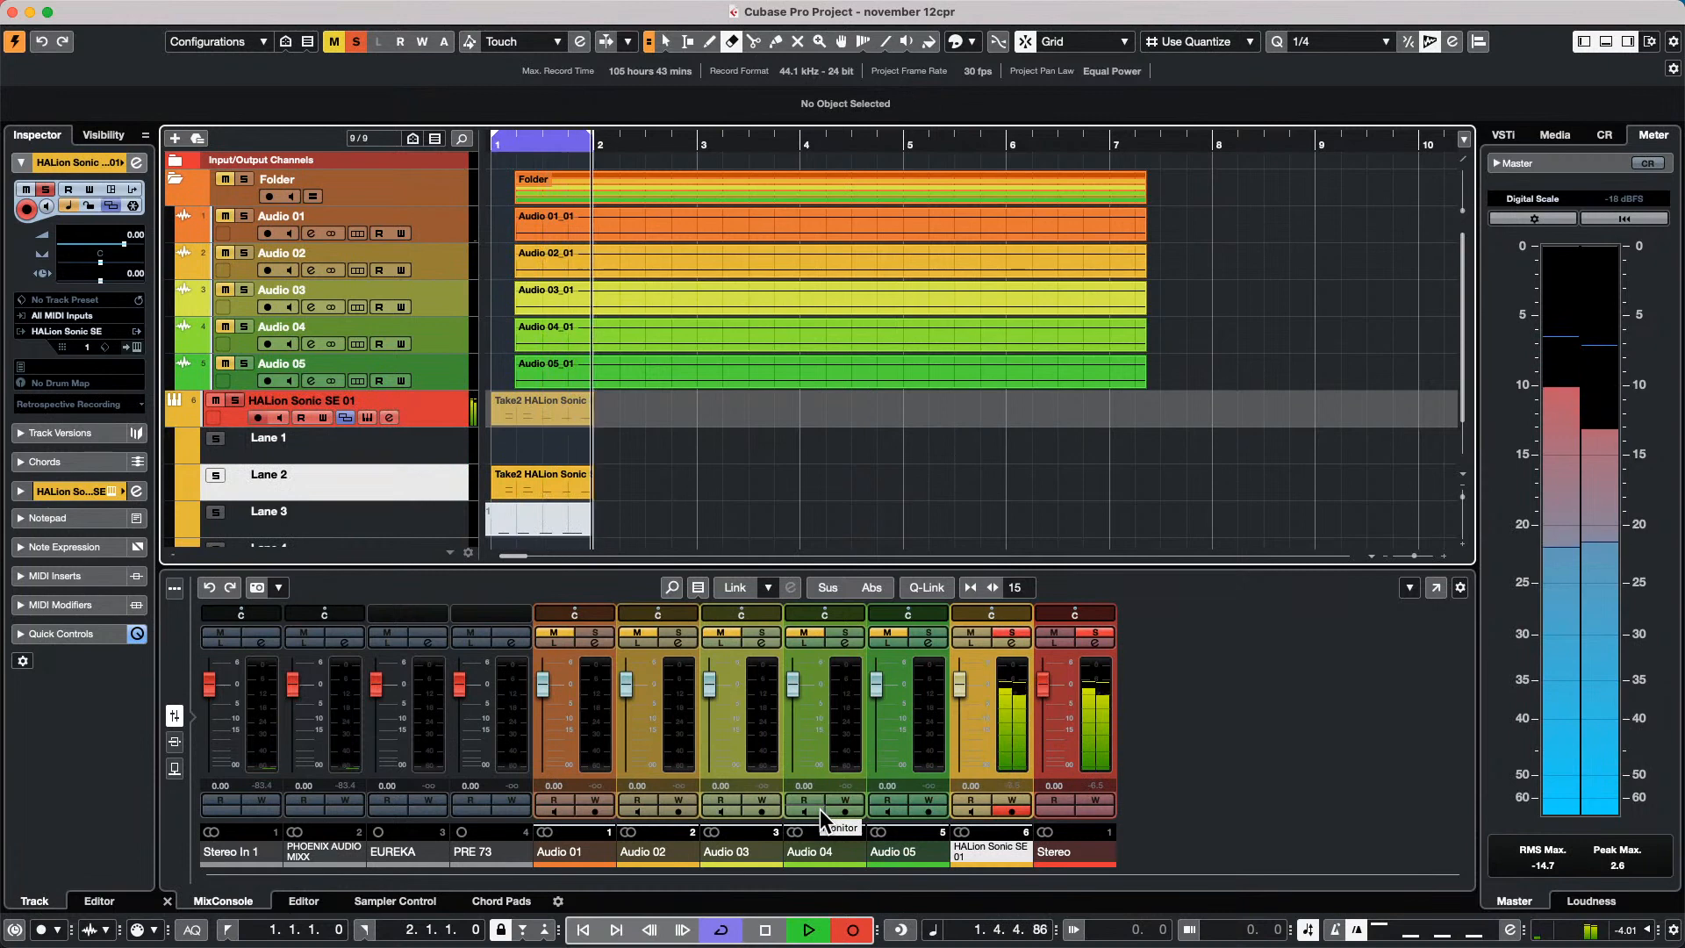
{"action": "key", "text": "space"}
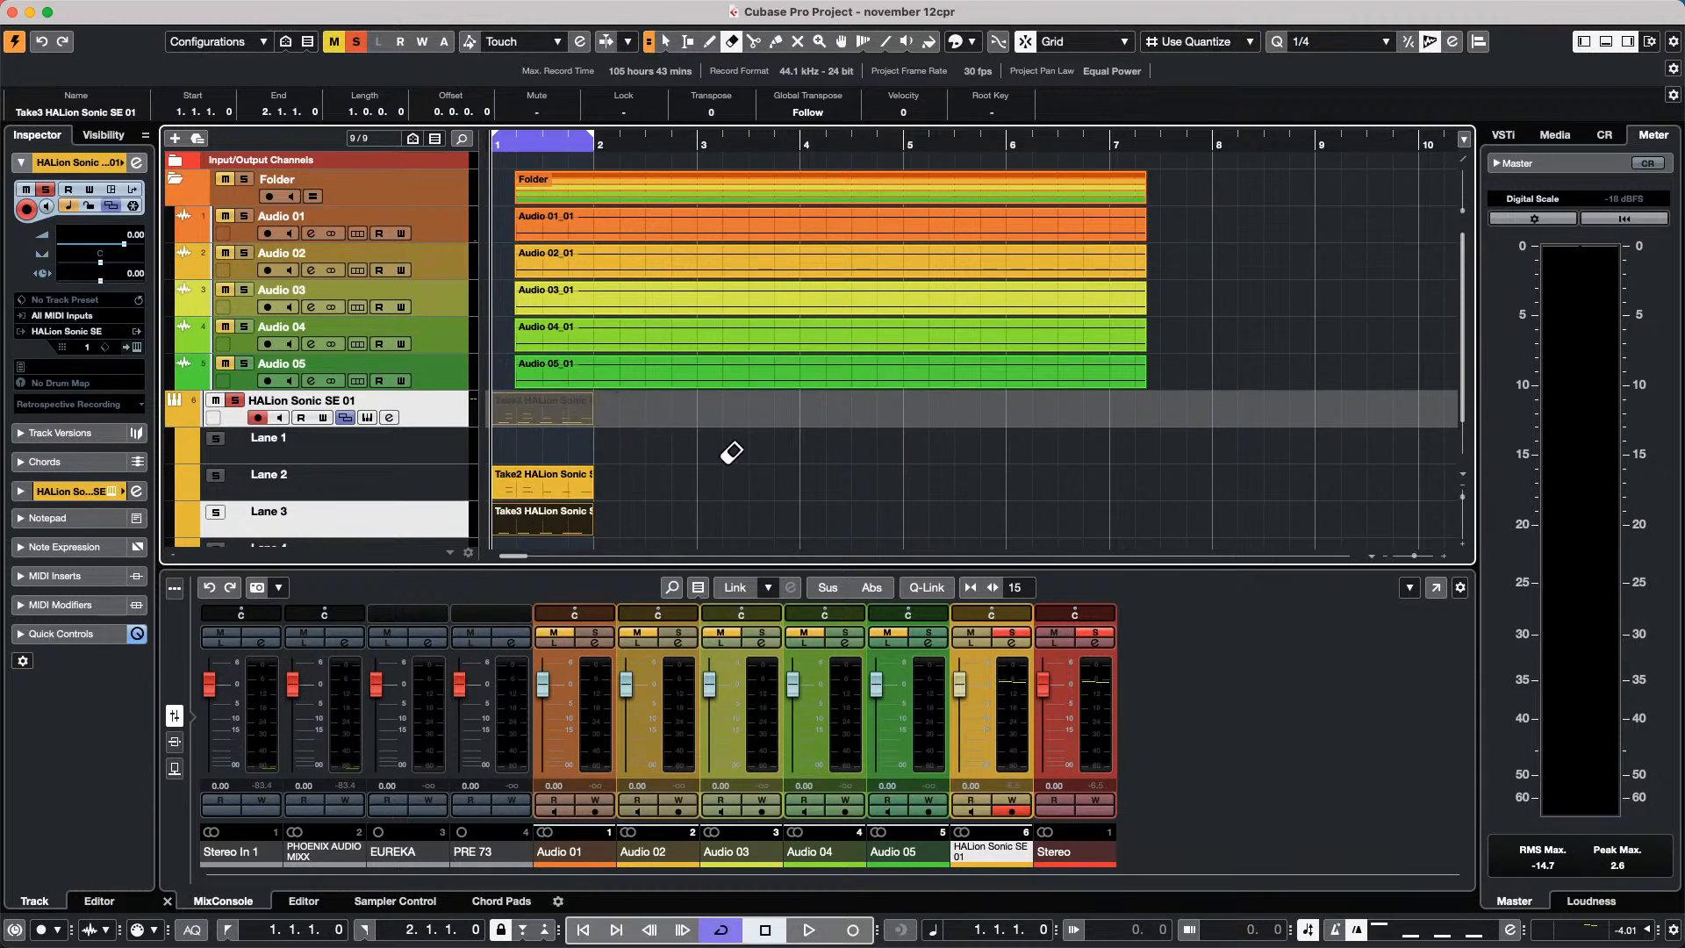
{"action": "scroll", "coordinate": [727, 452], "scroll_direction": "down", "scroll_amount": 1}
{"action": "scroll", "coordinate": [727, 452], "scroll_direction": "down", "scroll_amount": 3}
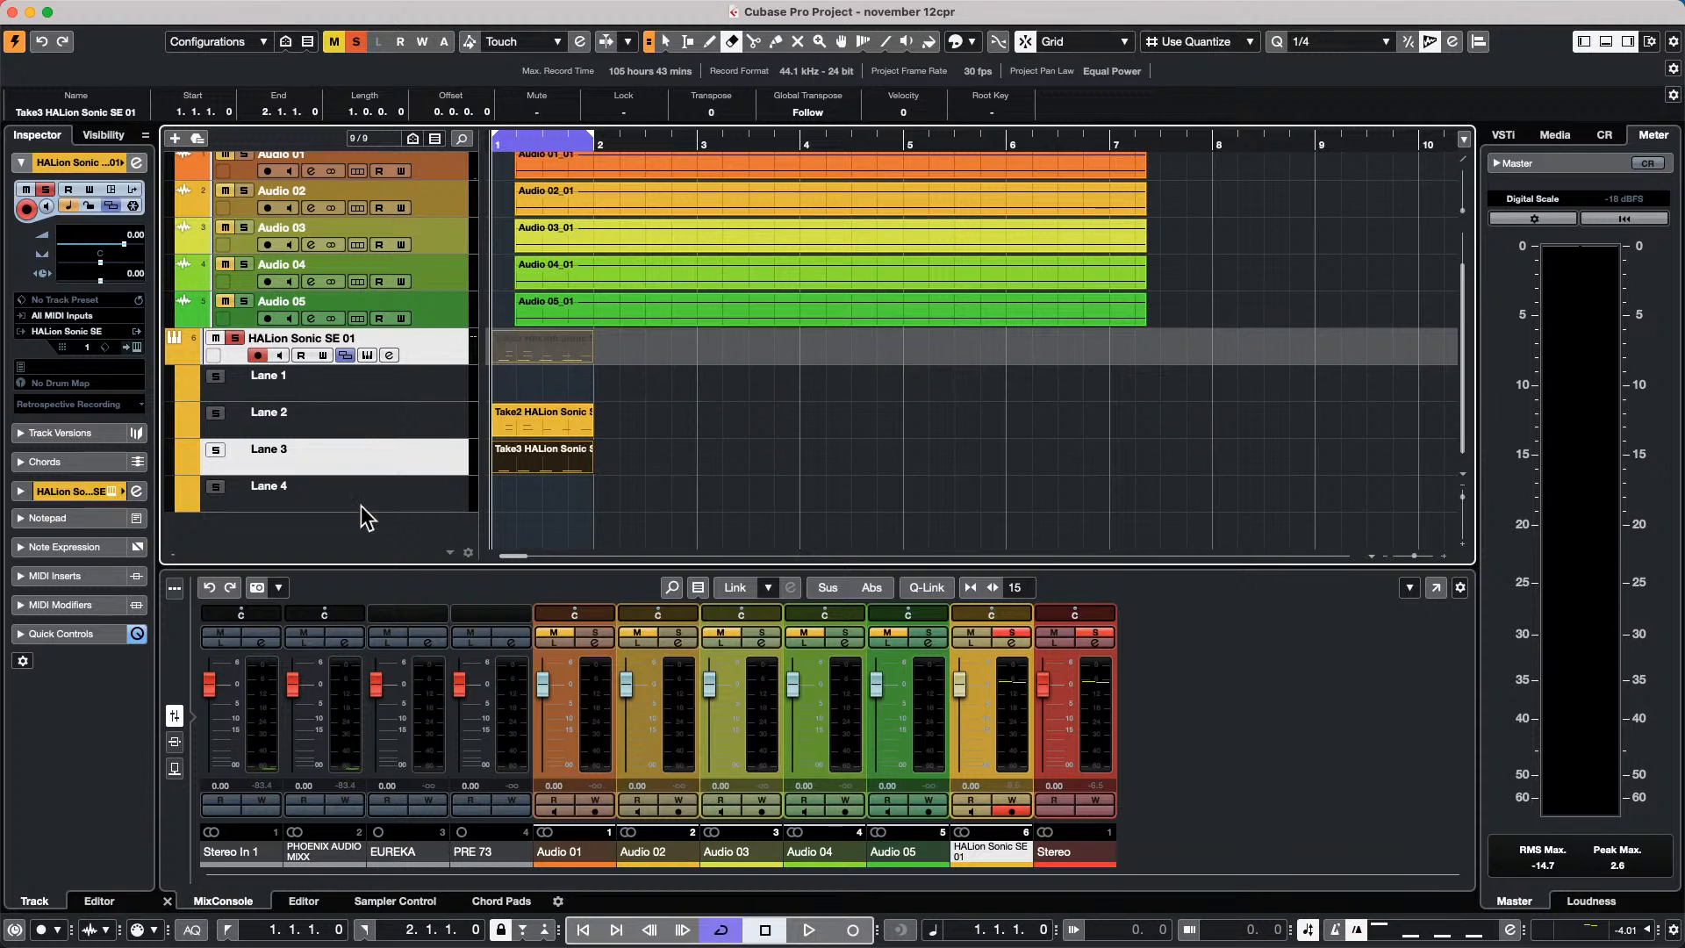
{"action": "left_click", "coordinate": [343, 362]}
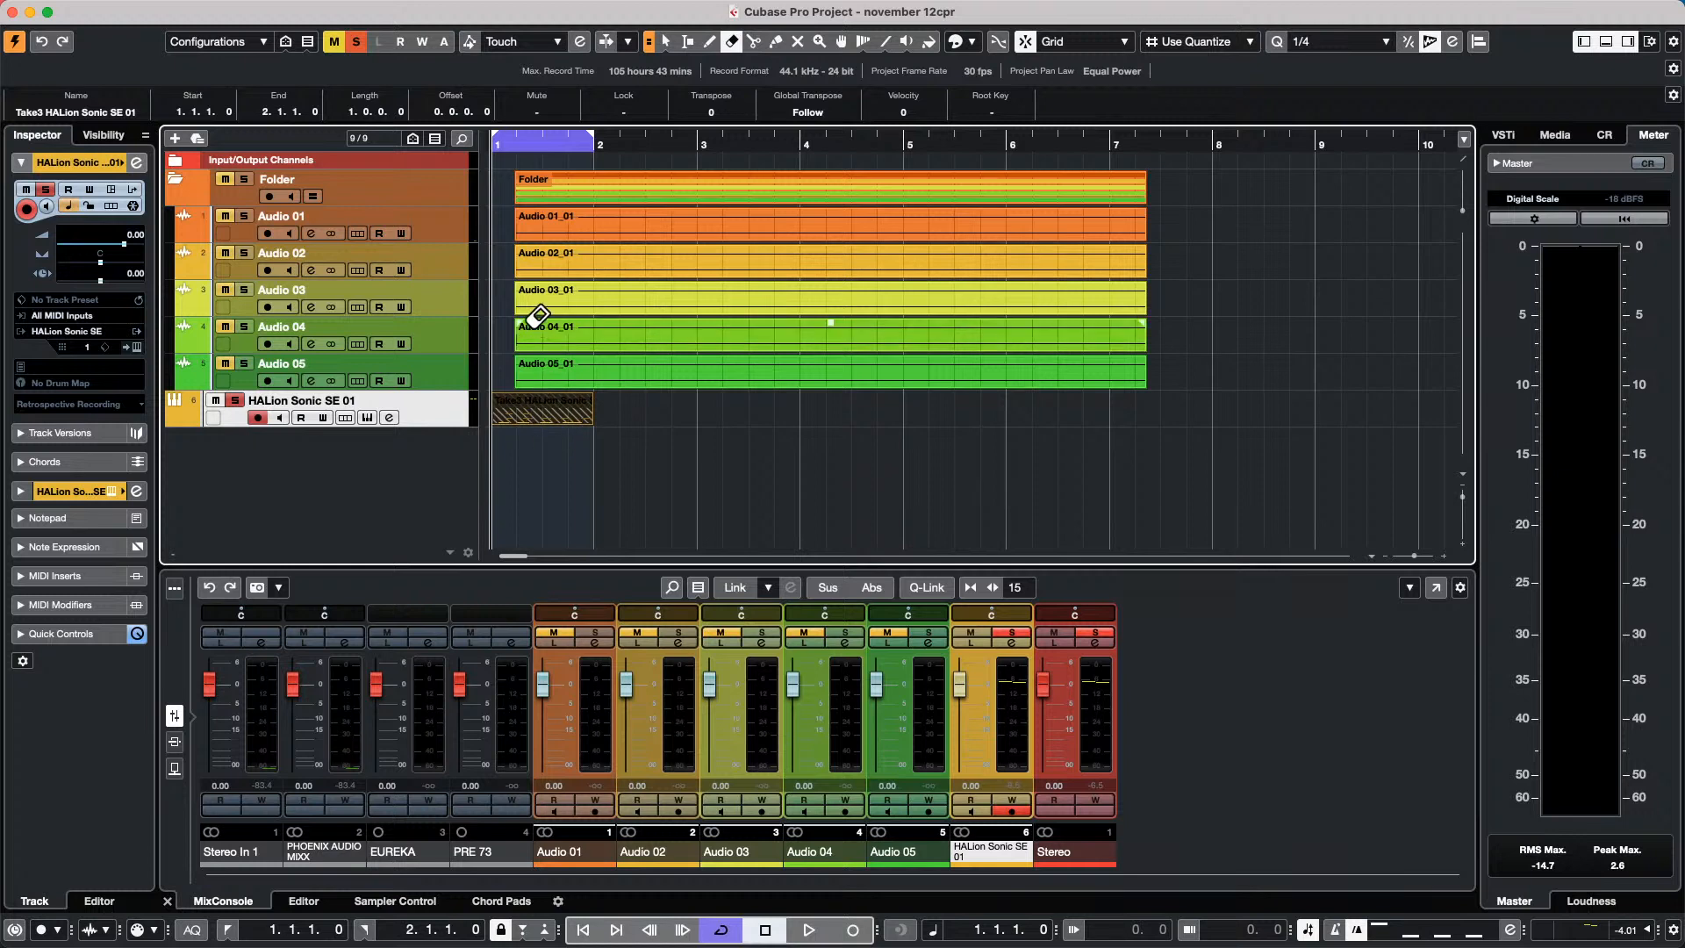
Glue the overlapping takes on HALion Sonic SE 01 into one part and open it in the Key Editor.
{"action": "right_click", "coordinate": [537, 444]}
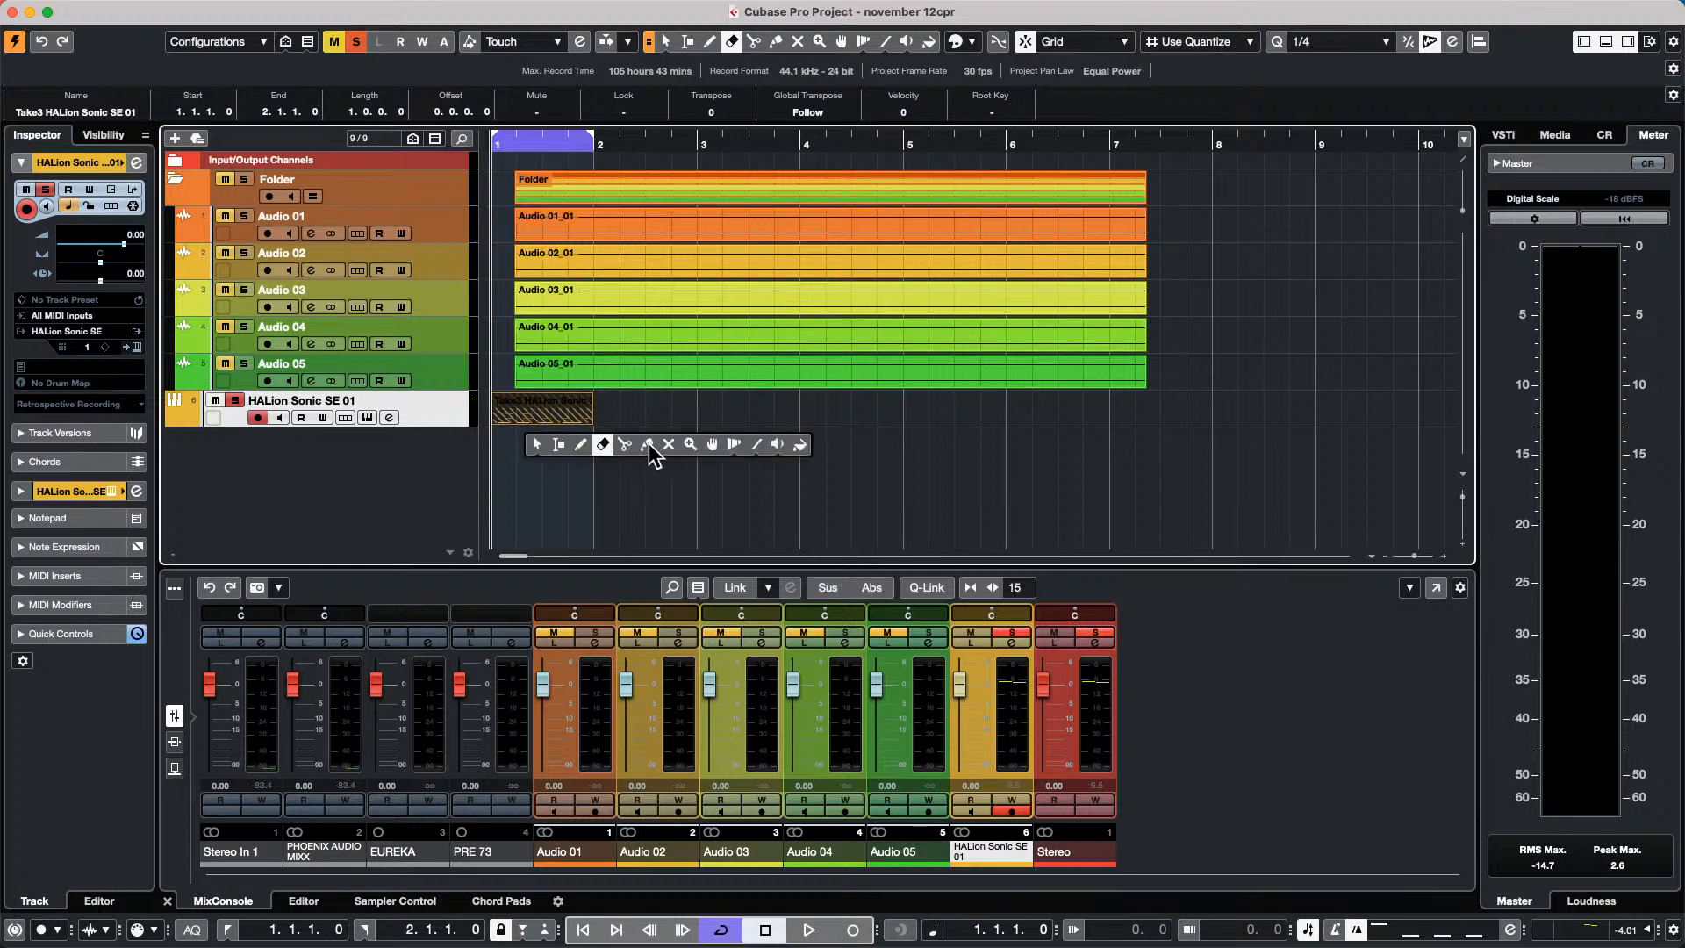
{"action": "left_click", "coordinate": [647, 444]}
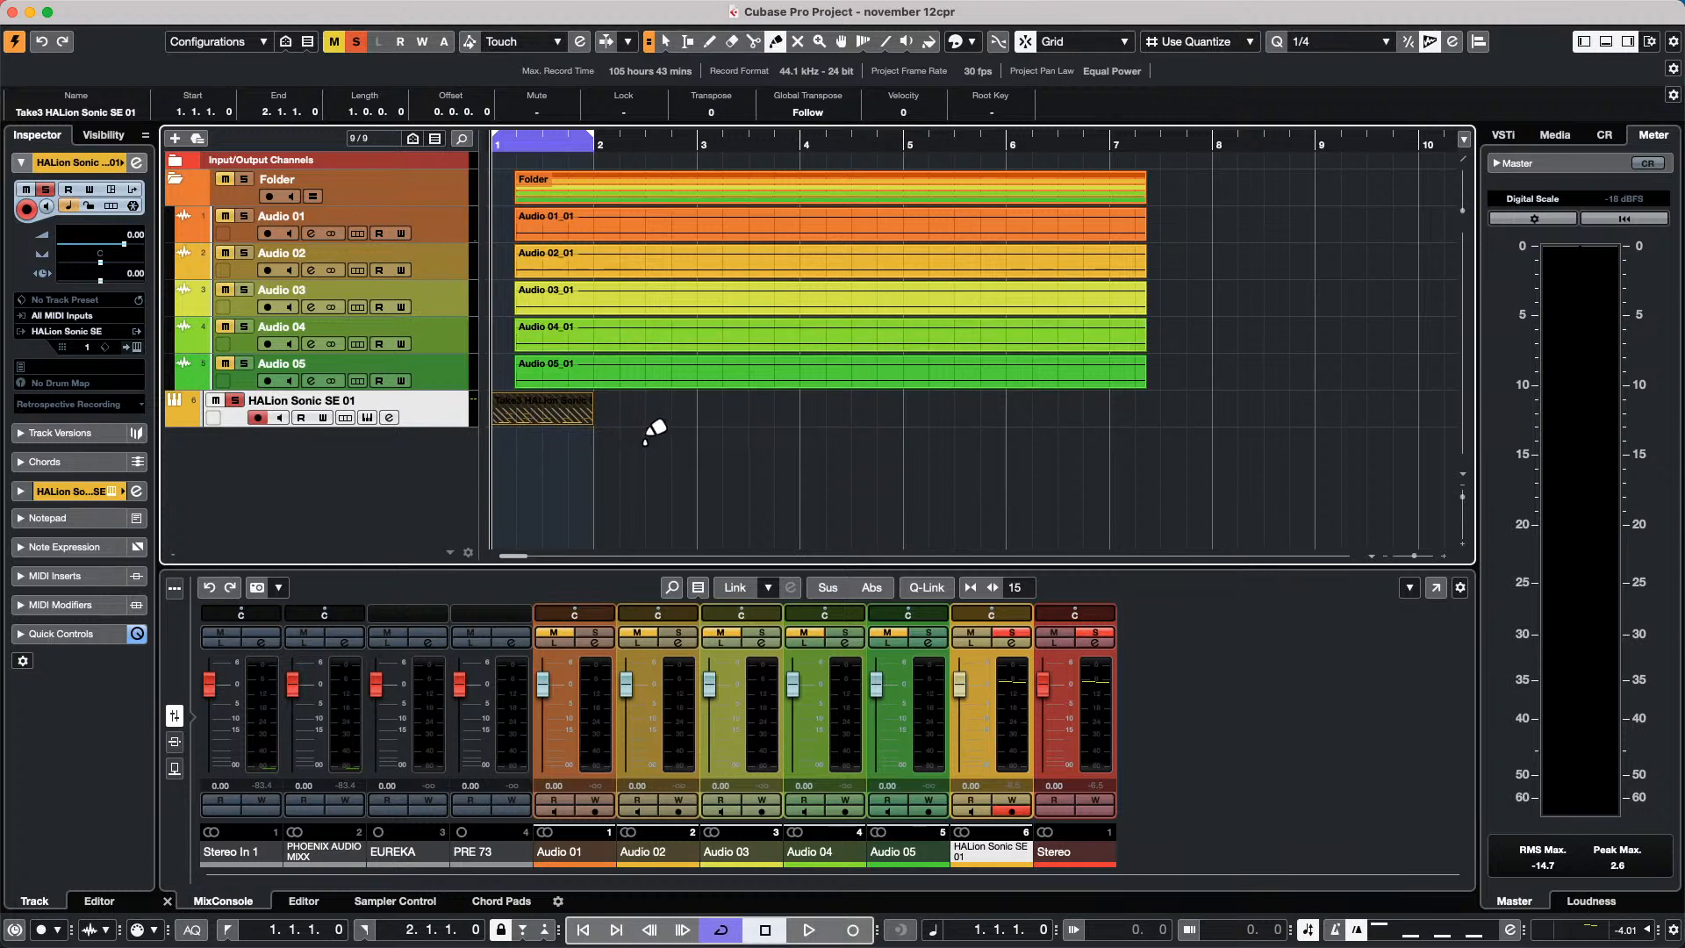
{"action": "left_click", "coordinate": [512, 400]}
{"action": "right_click", "coordinate": [518, 424]}
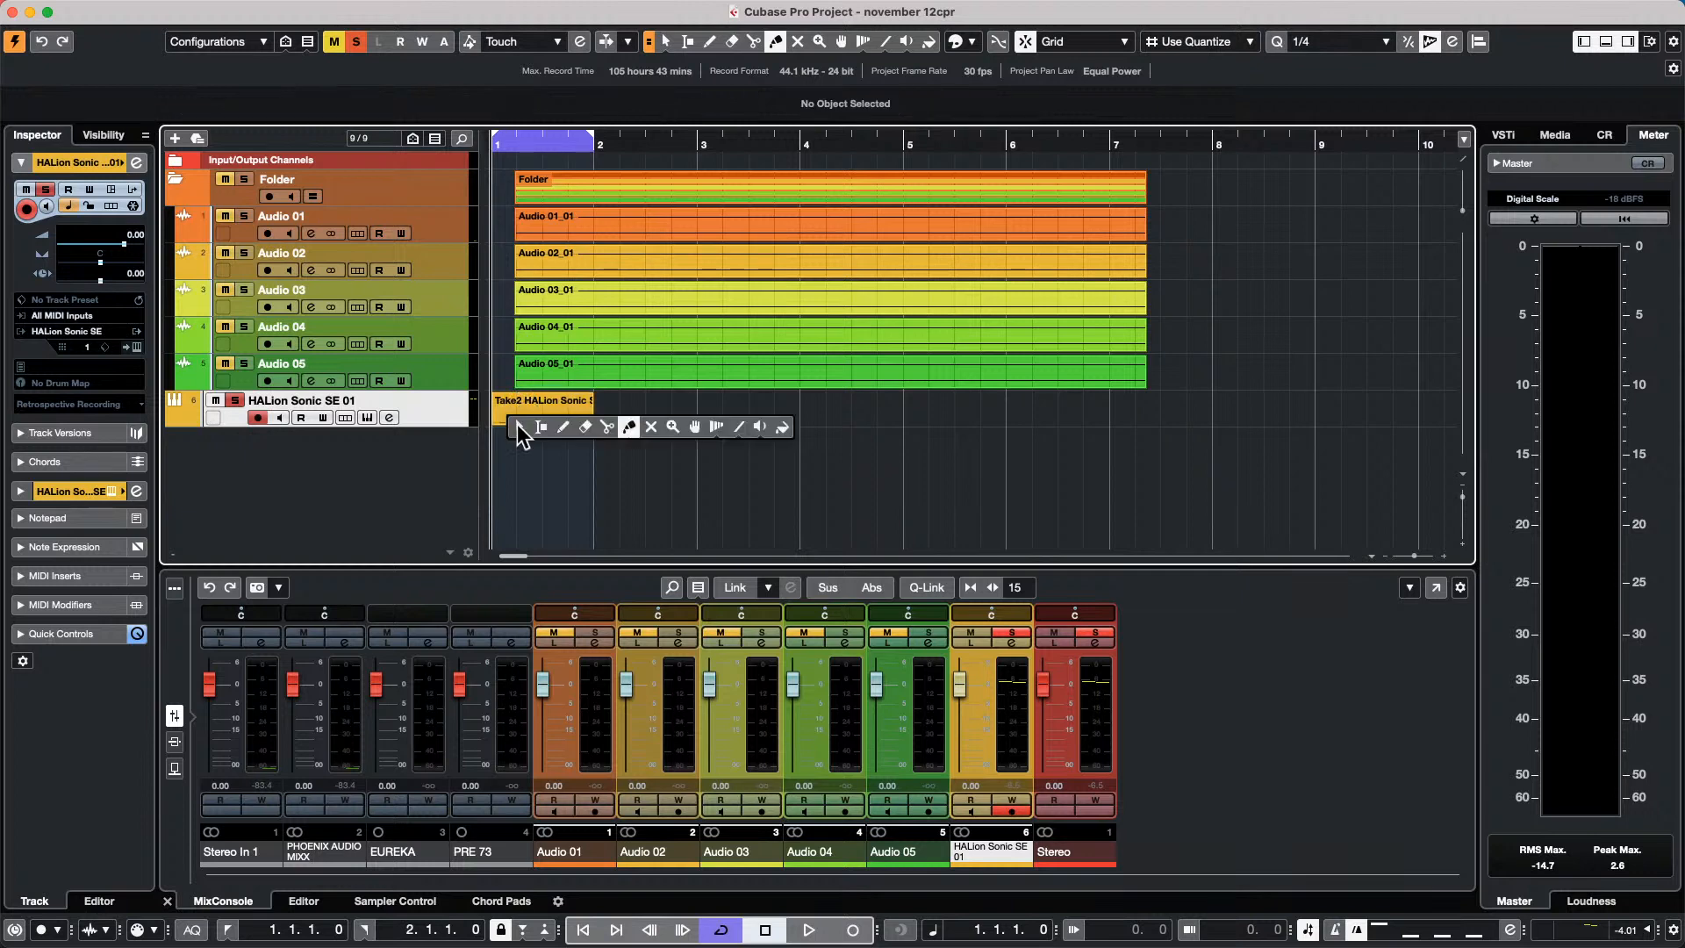
{"action": "left_click", "coordinate": [520, 427]}
{"action": "double_click", "coordinate": [530, 409]}
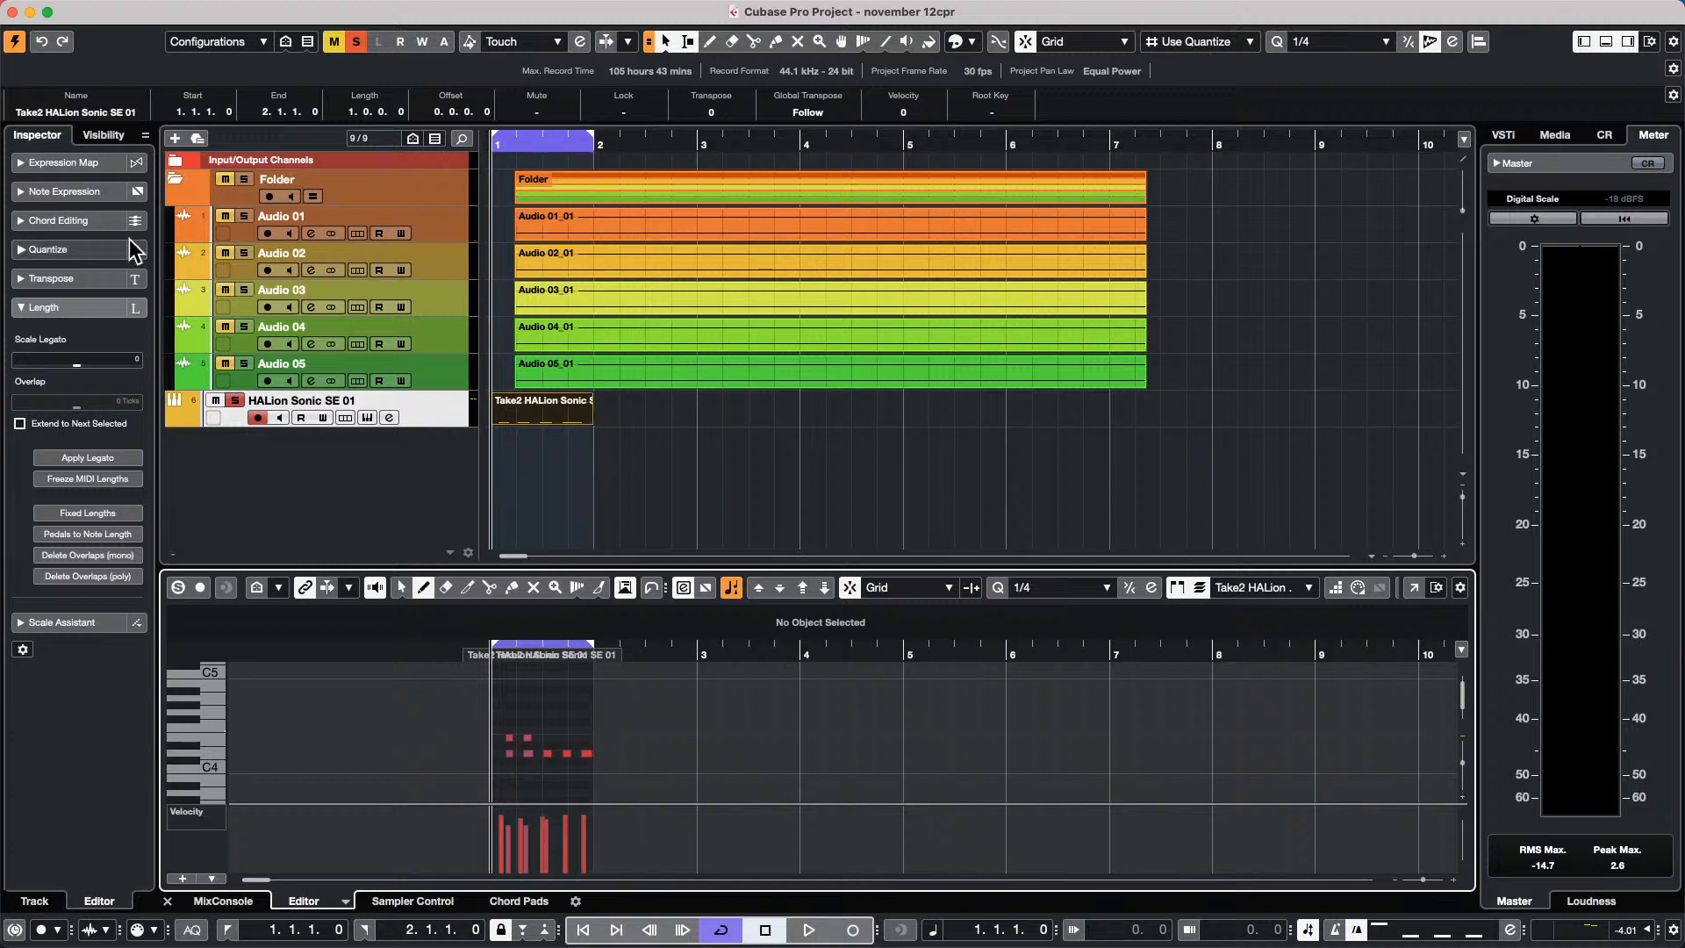
Open the recent project Amos Moses - GO.cpr and revert it to its last saved version.
{"action": "left_click", "coordinate": [123, 10]}
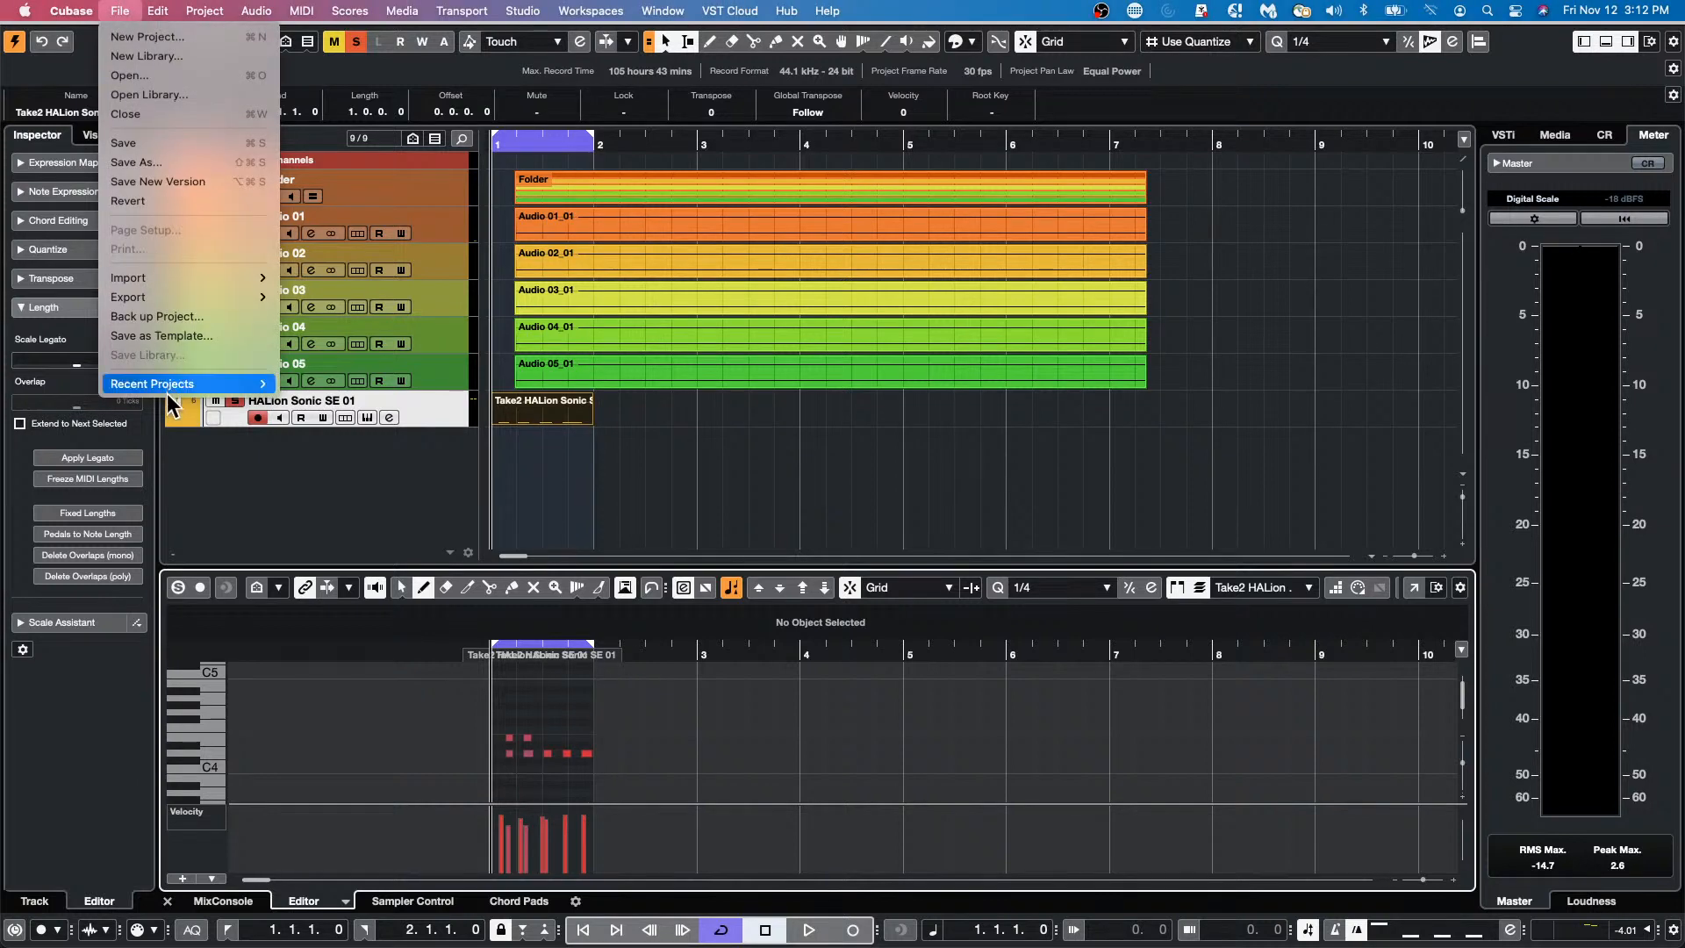
{"action": "mouse_move", "coordinate": [169, 387]}
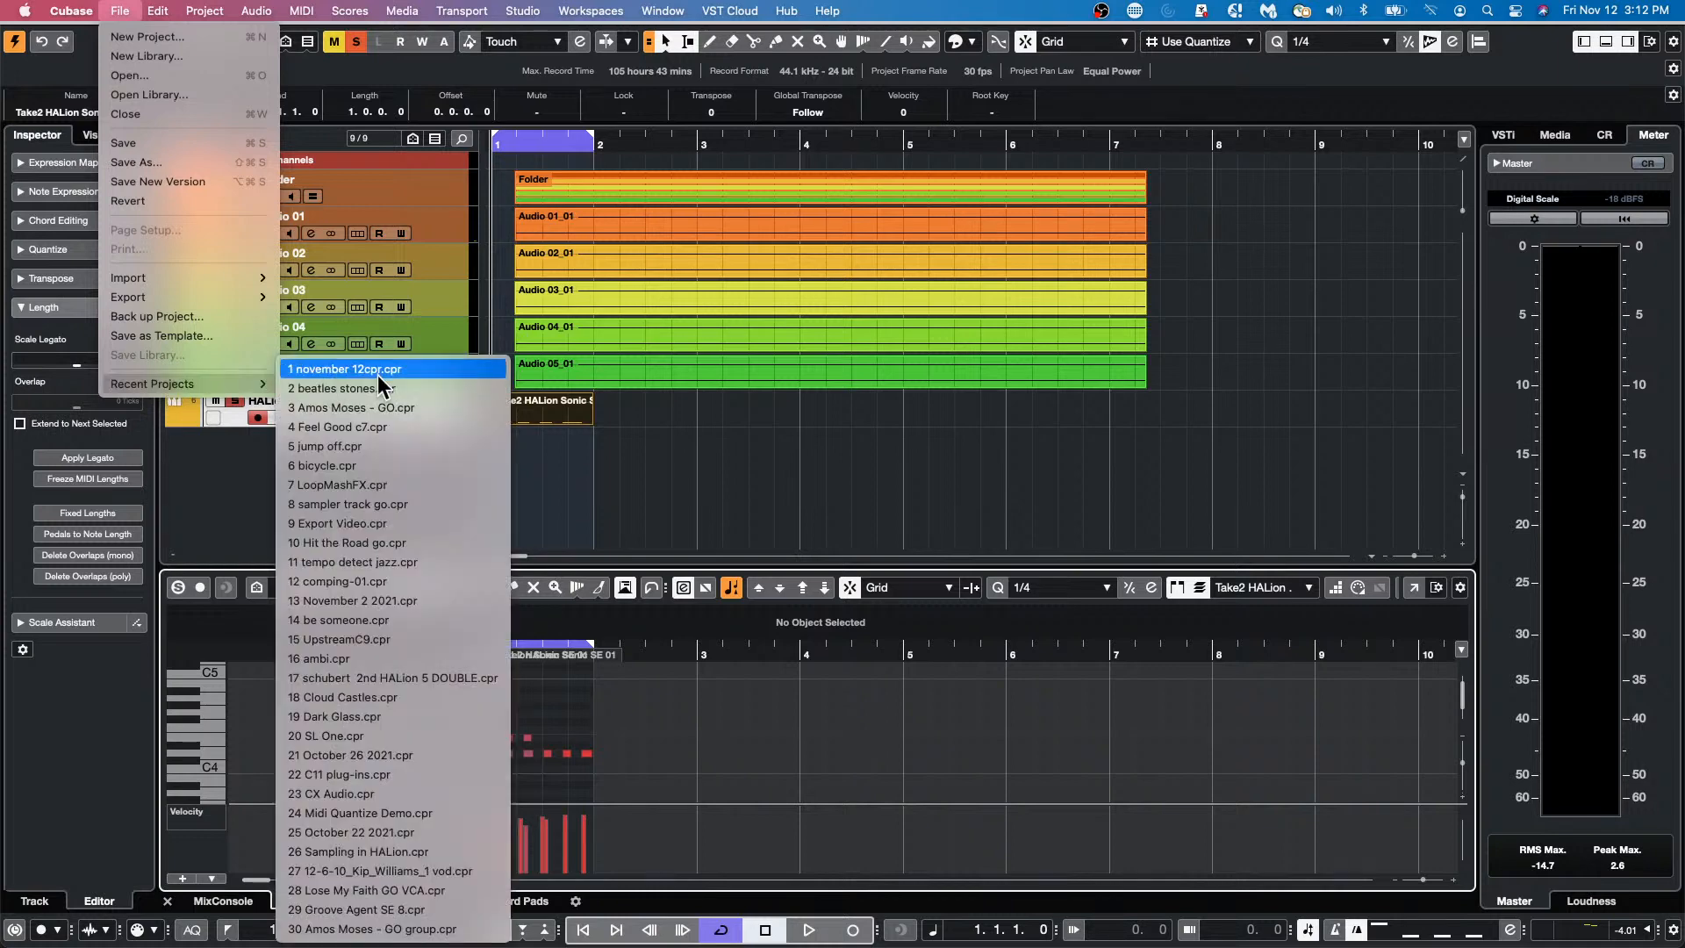
{"action": "left_click", "coordinate": [382, 409]}
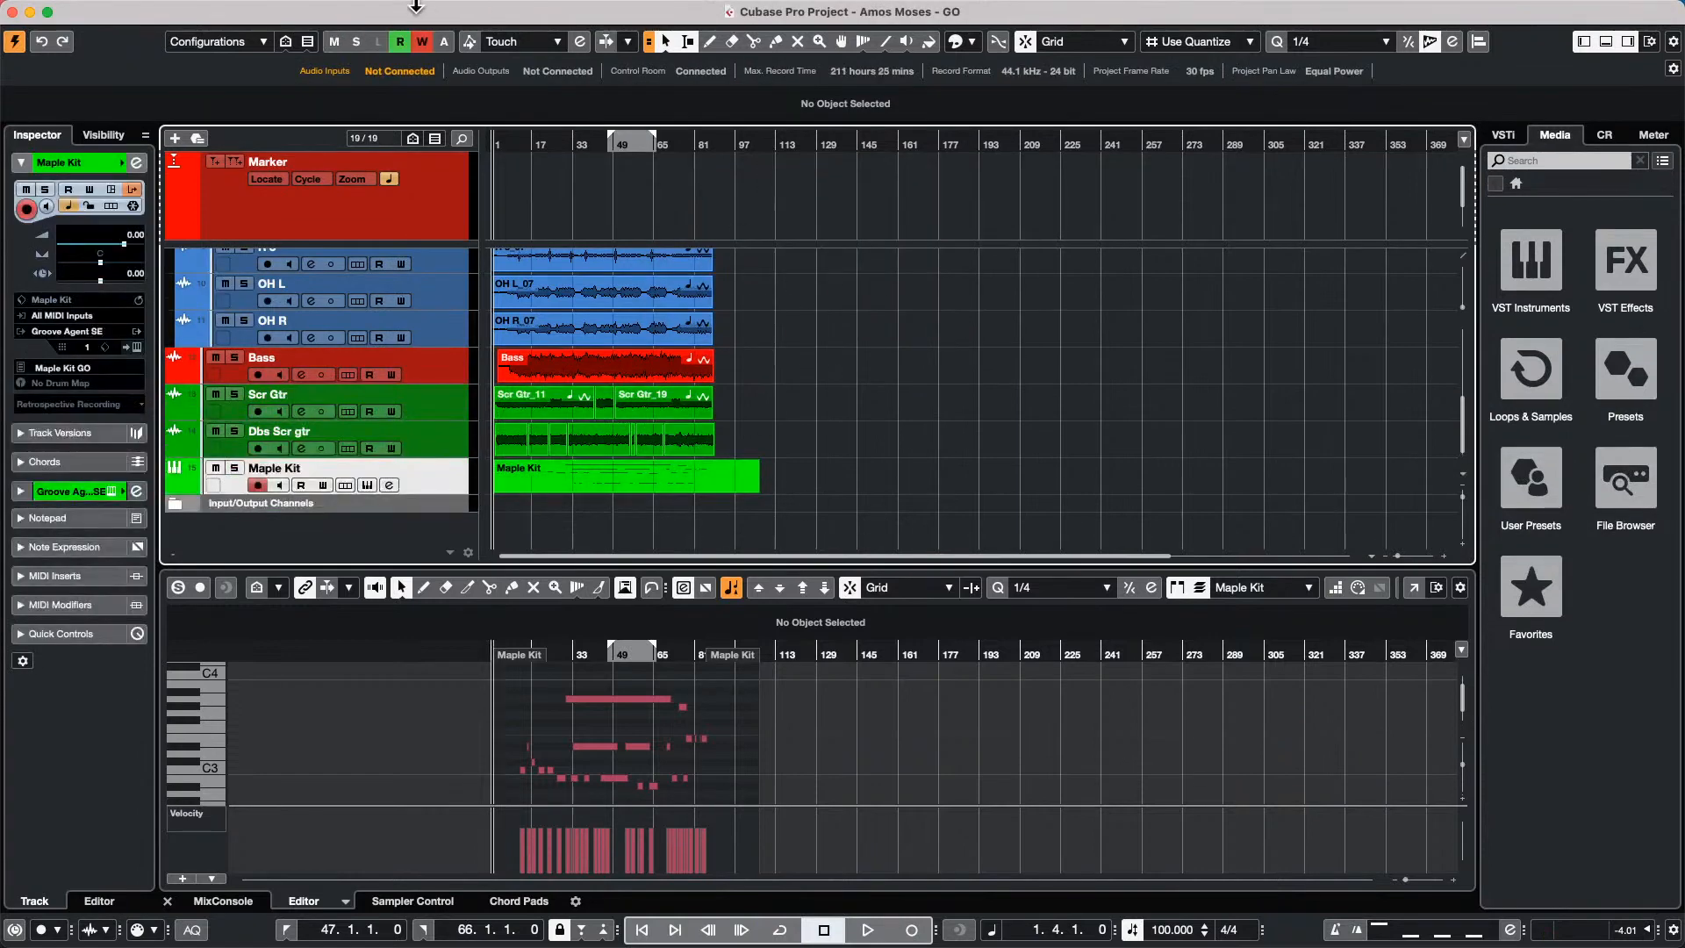
{"action": "mouse_move", "coordinate": [299, 12]}
{"action": "left_click", "coordinate": [120, 10]}
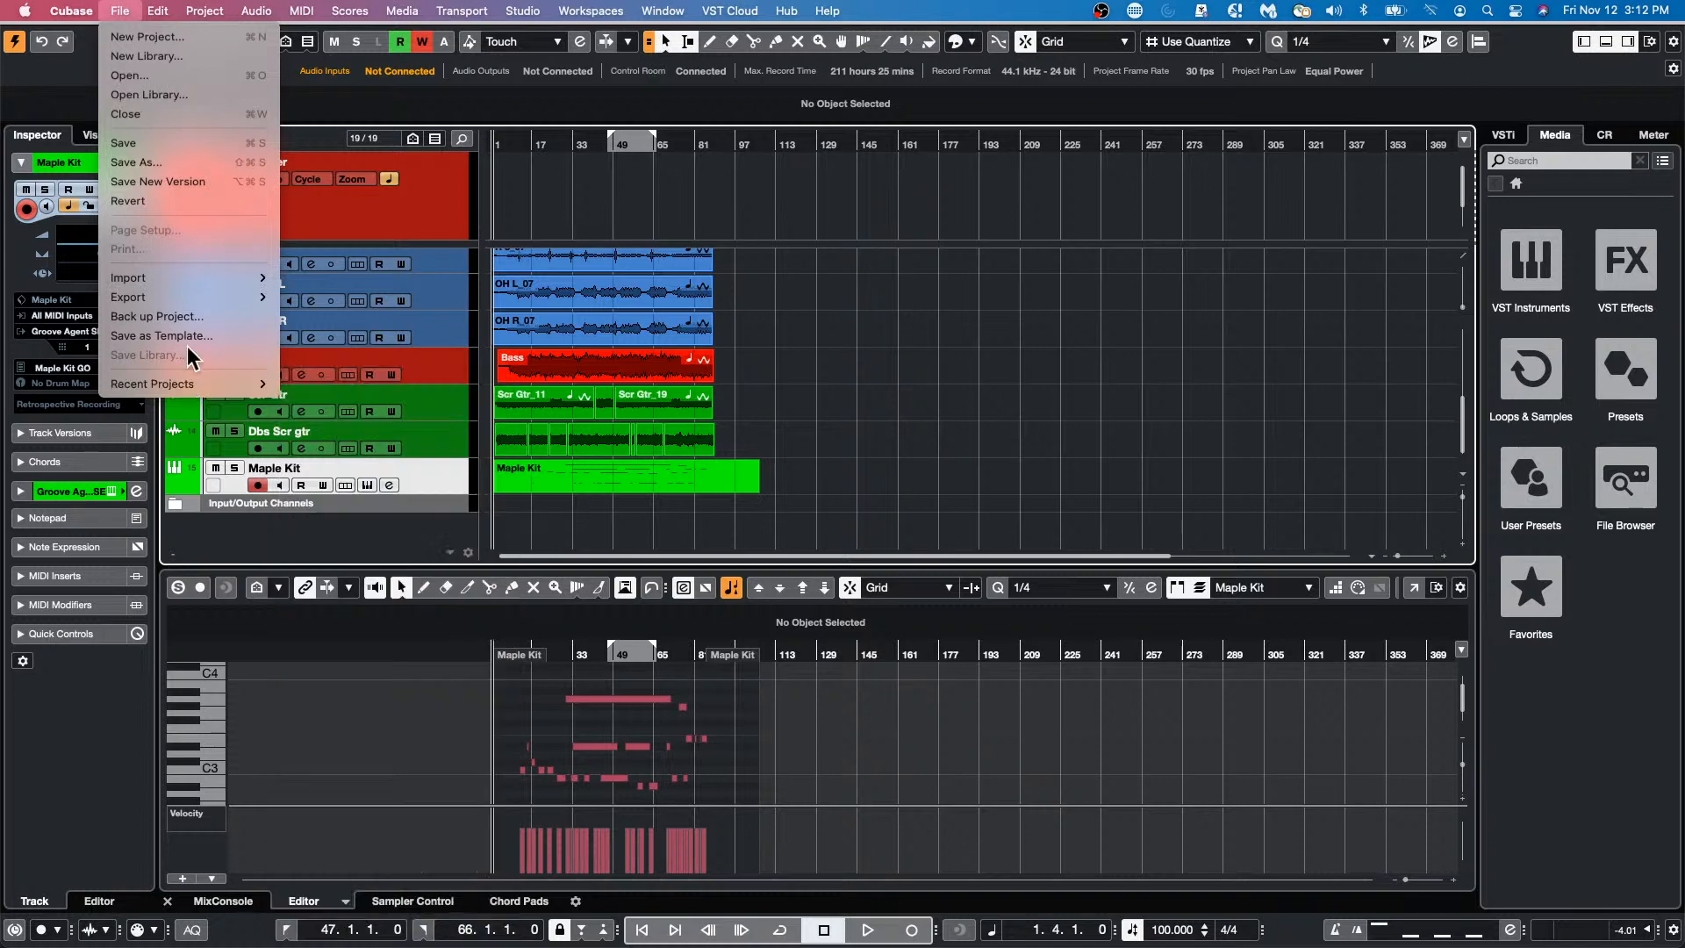
{"action": "left_click", "coordinate": [177, 200]}
{"action": "left_click", "coordinate": [951, 319]}
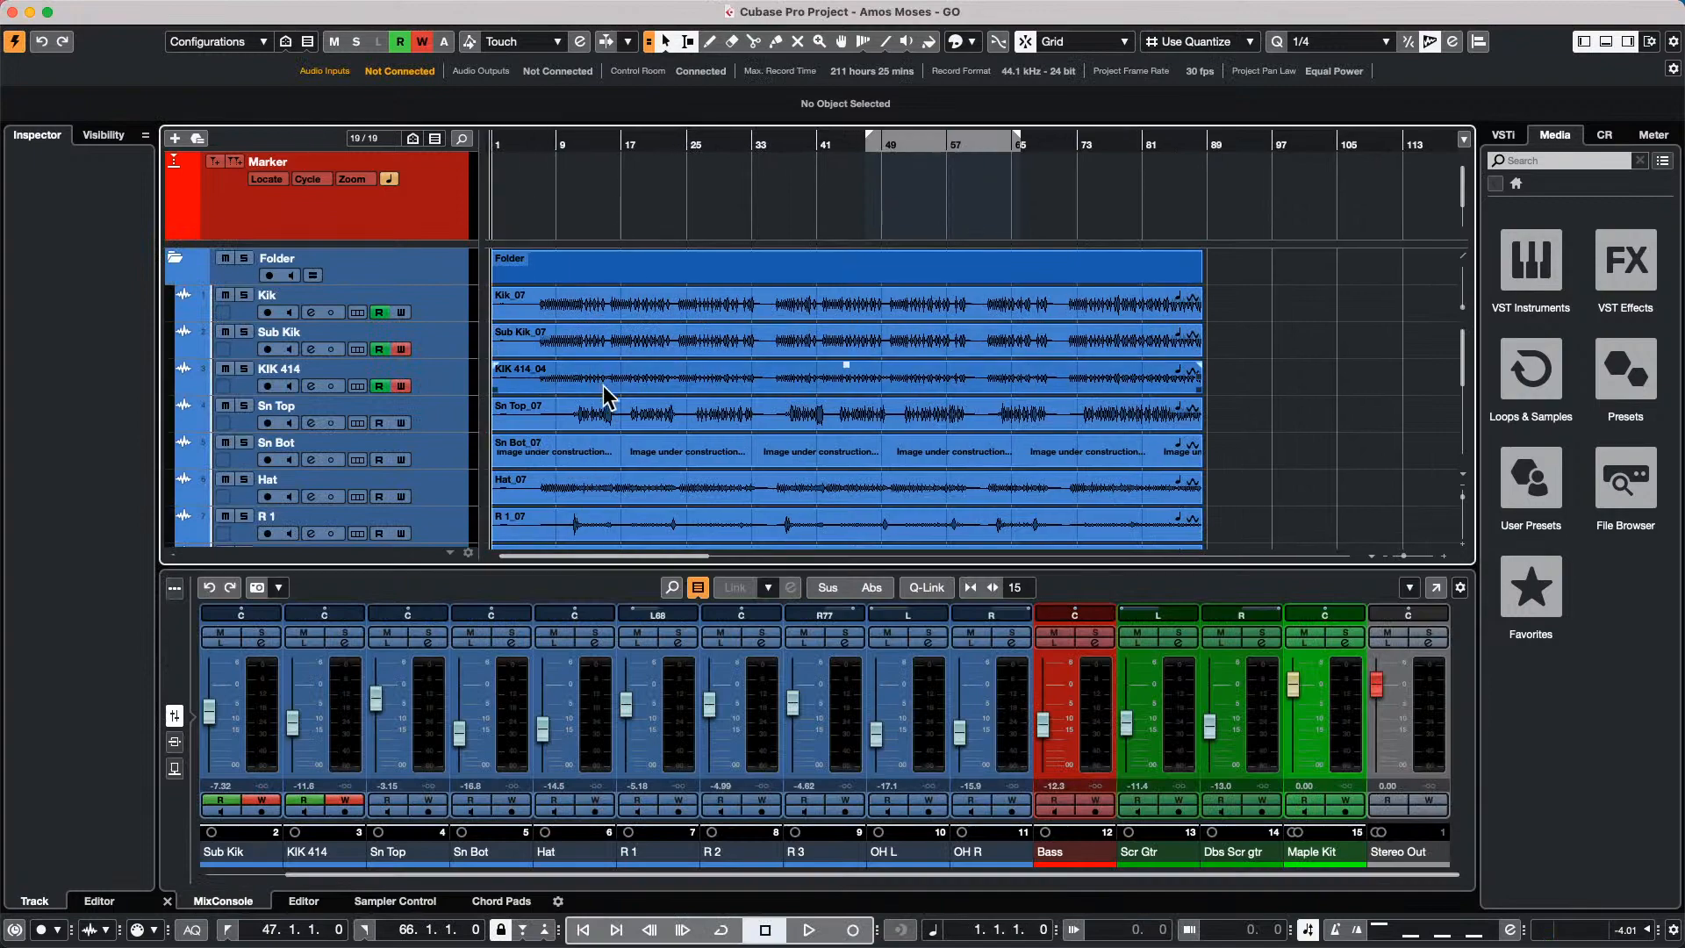
View the Spectrum Analyzer for the Sn Top_07 audio event and close it.
{"action": "left_click", "coordinate": [640, 419]}
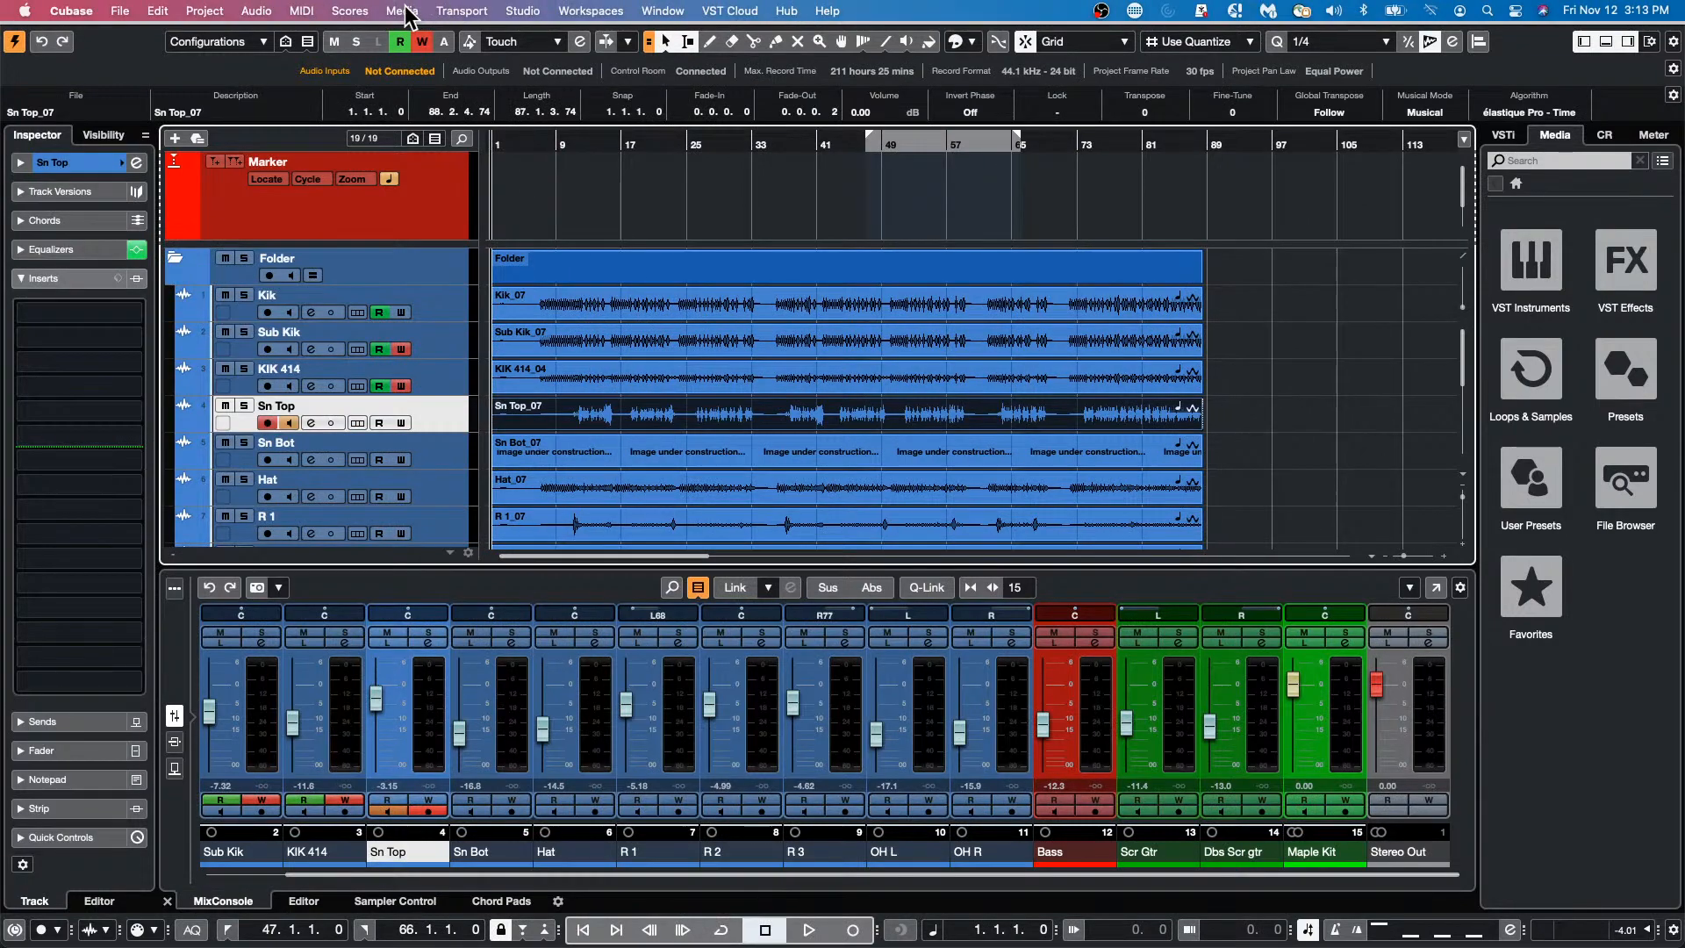
{"action": "left_click", "coordinate": [363, 9]}
{"action": "mouse_move", "coordinate": [256, 11]}
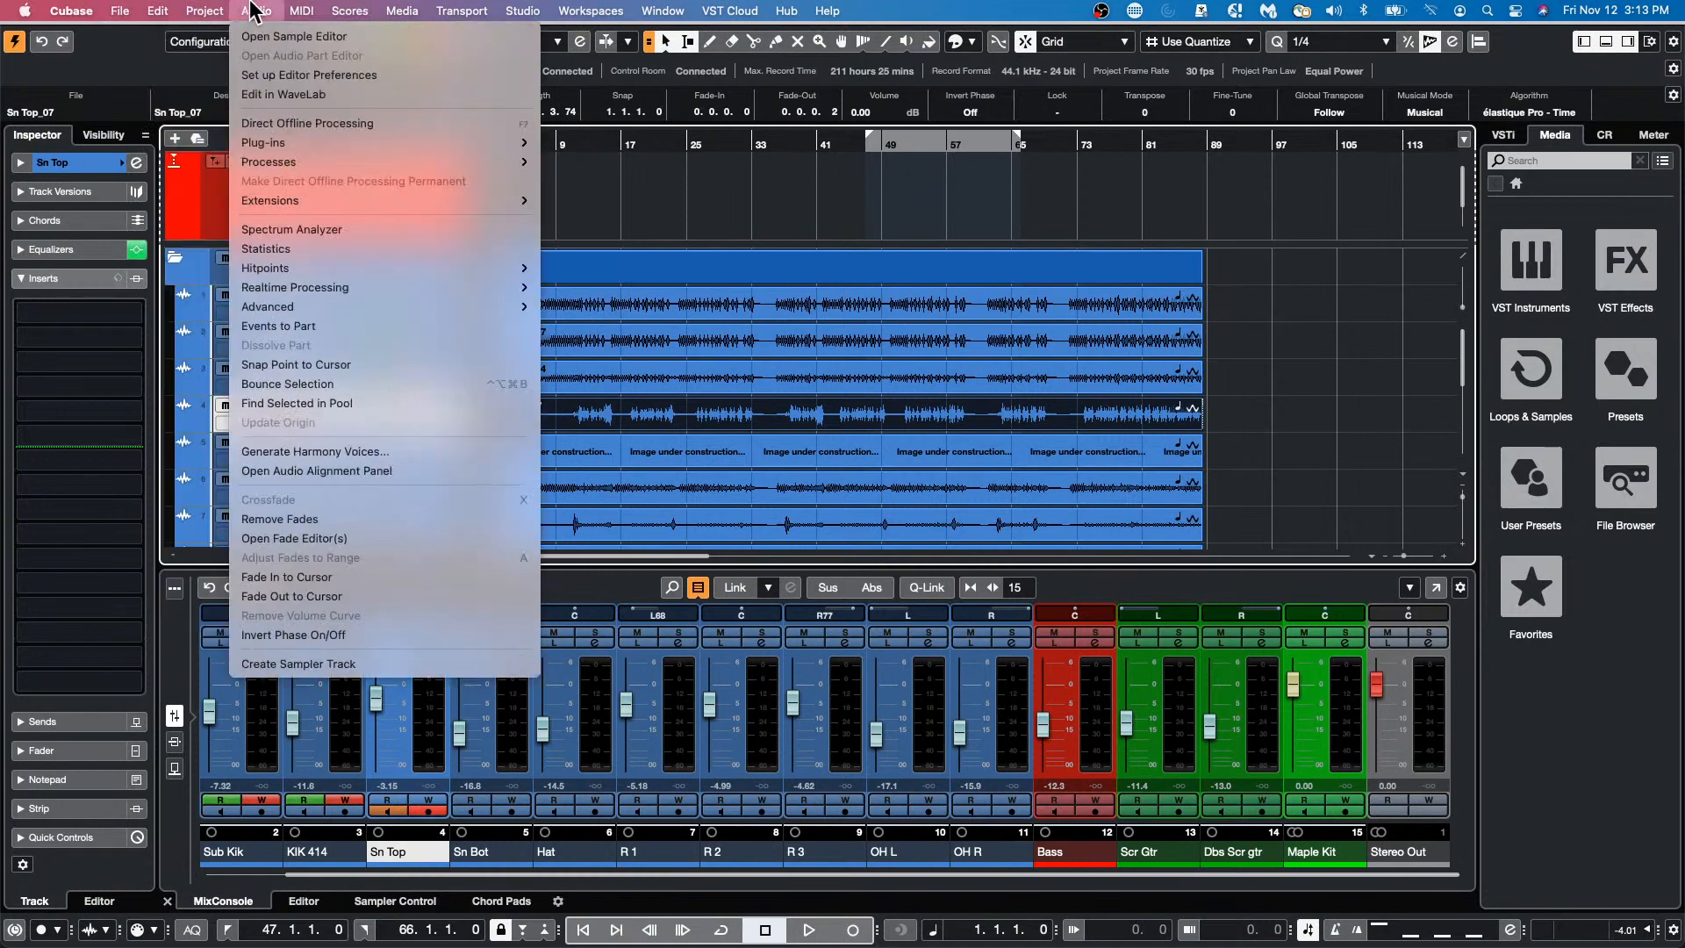
{"action": "left_click", "coordinate": [318, 230]}
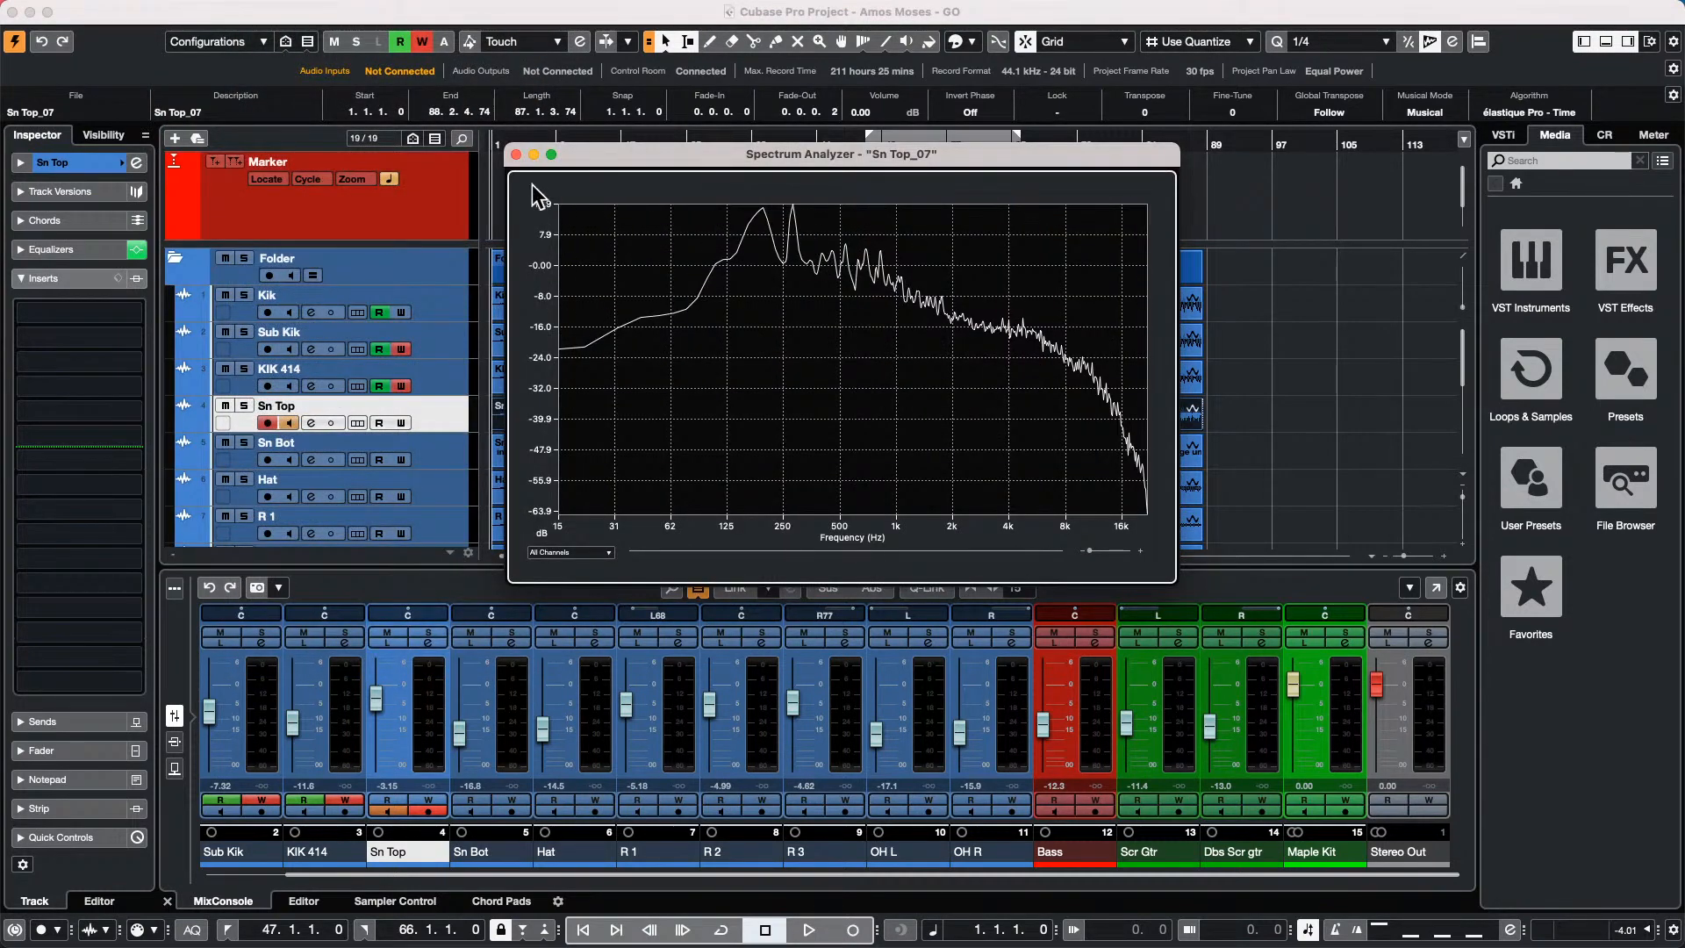
{"action": "left_click", "coordinate": [517, 154]}
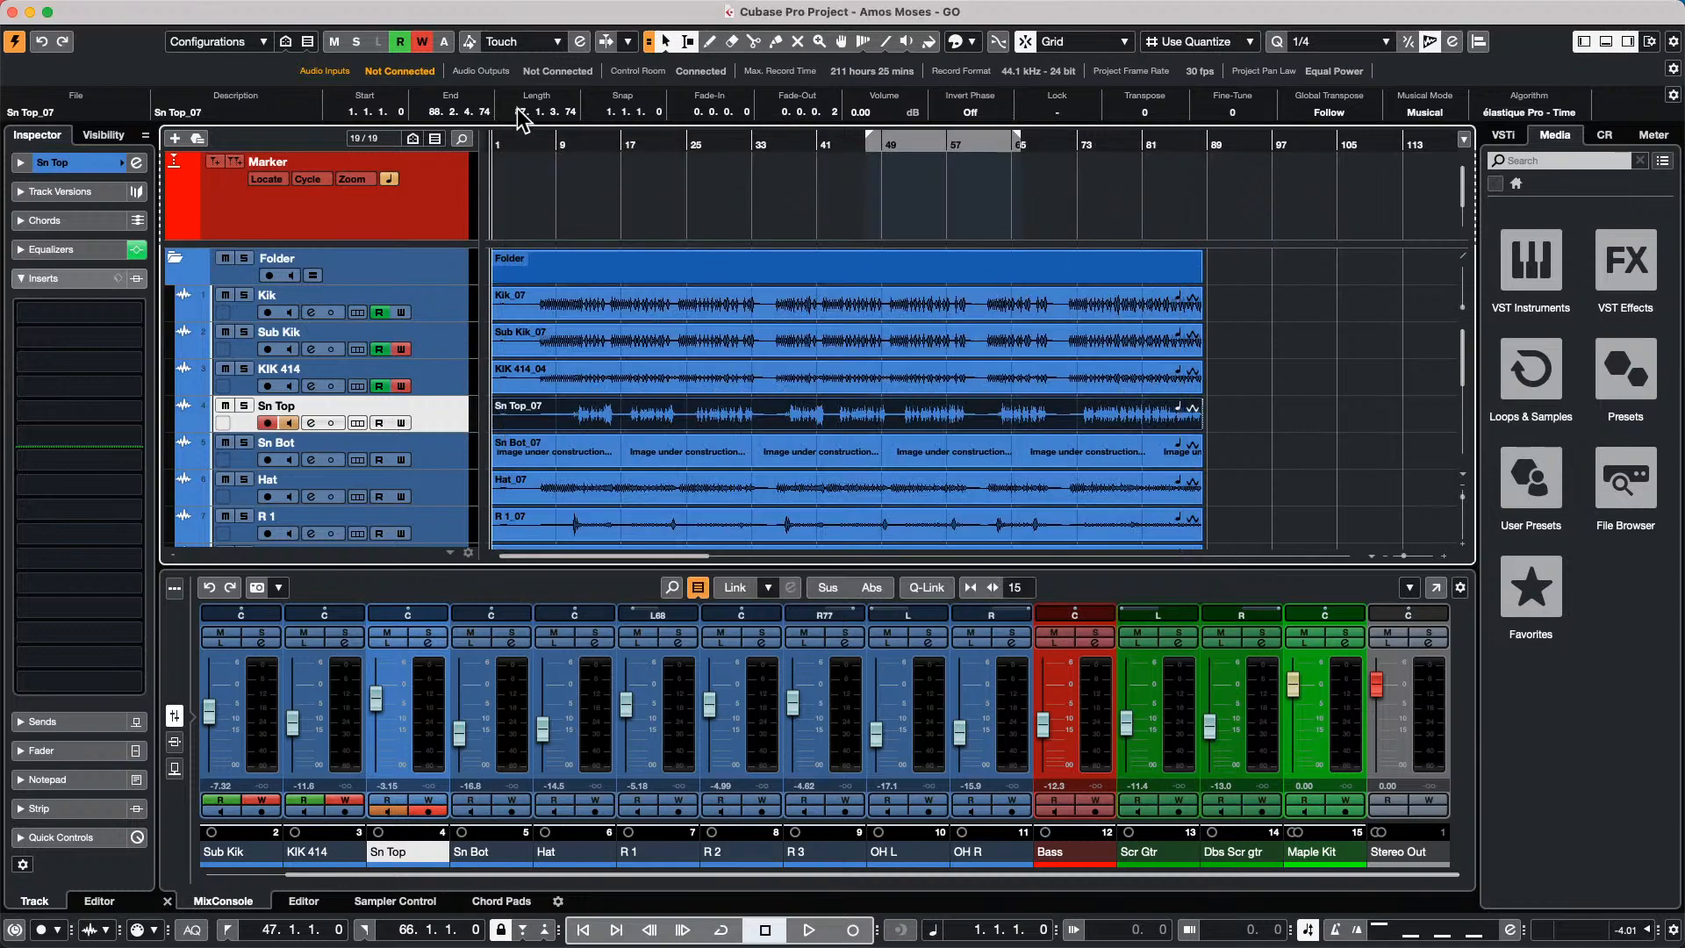
Set the locators to the Folder part and play the project from about bar 7.
{"action": "left_click", "coordinate": [719, 275]}
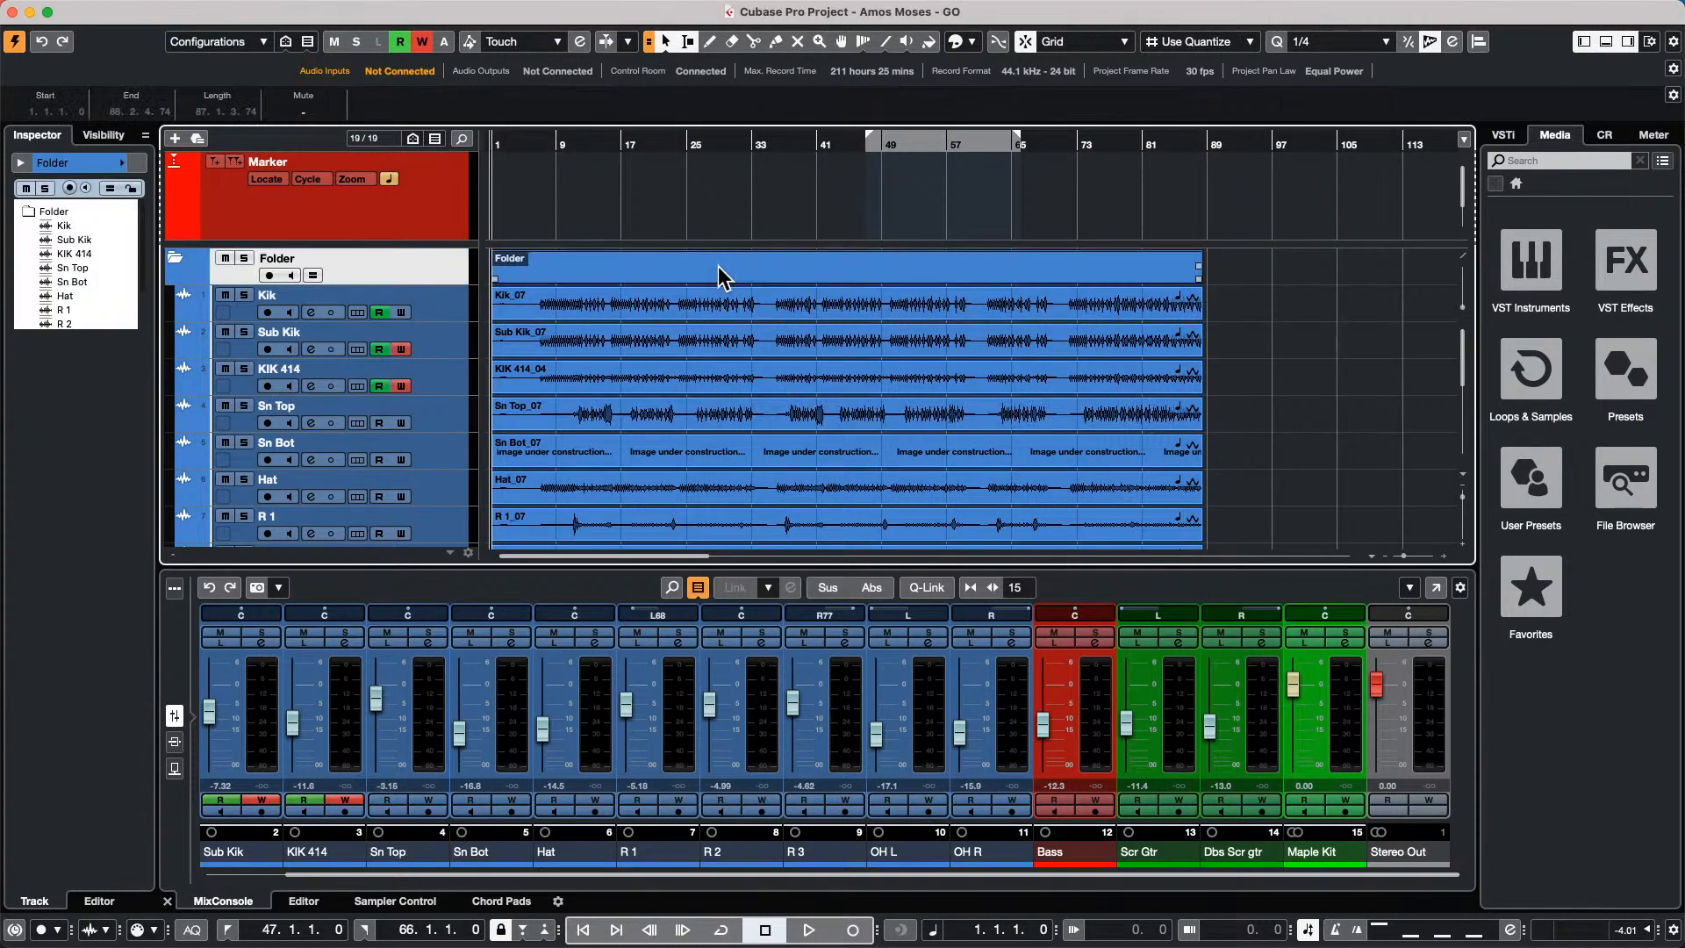
{"action": "key", "text": "p"}
{"action": "key", "text": "space"}
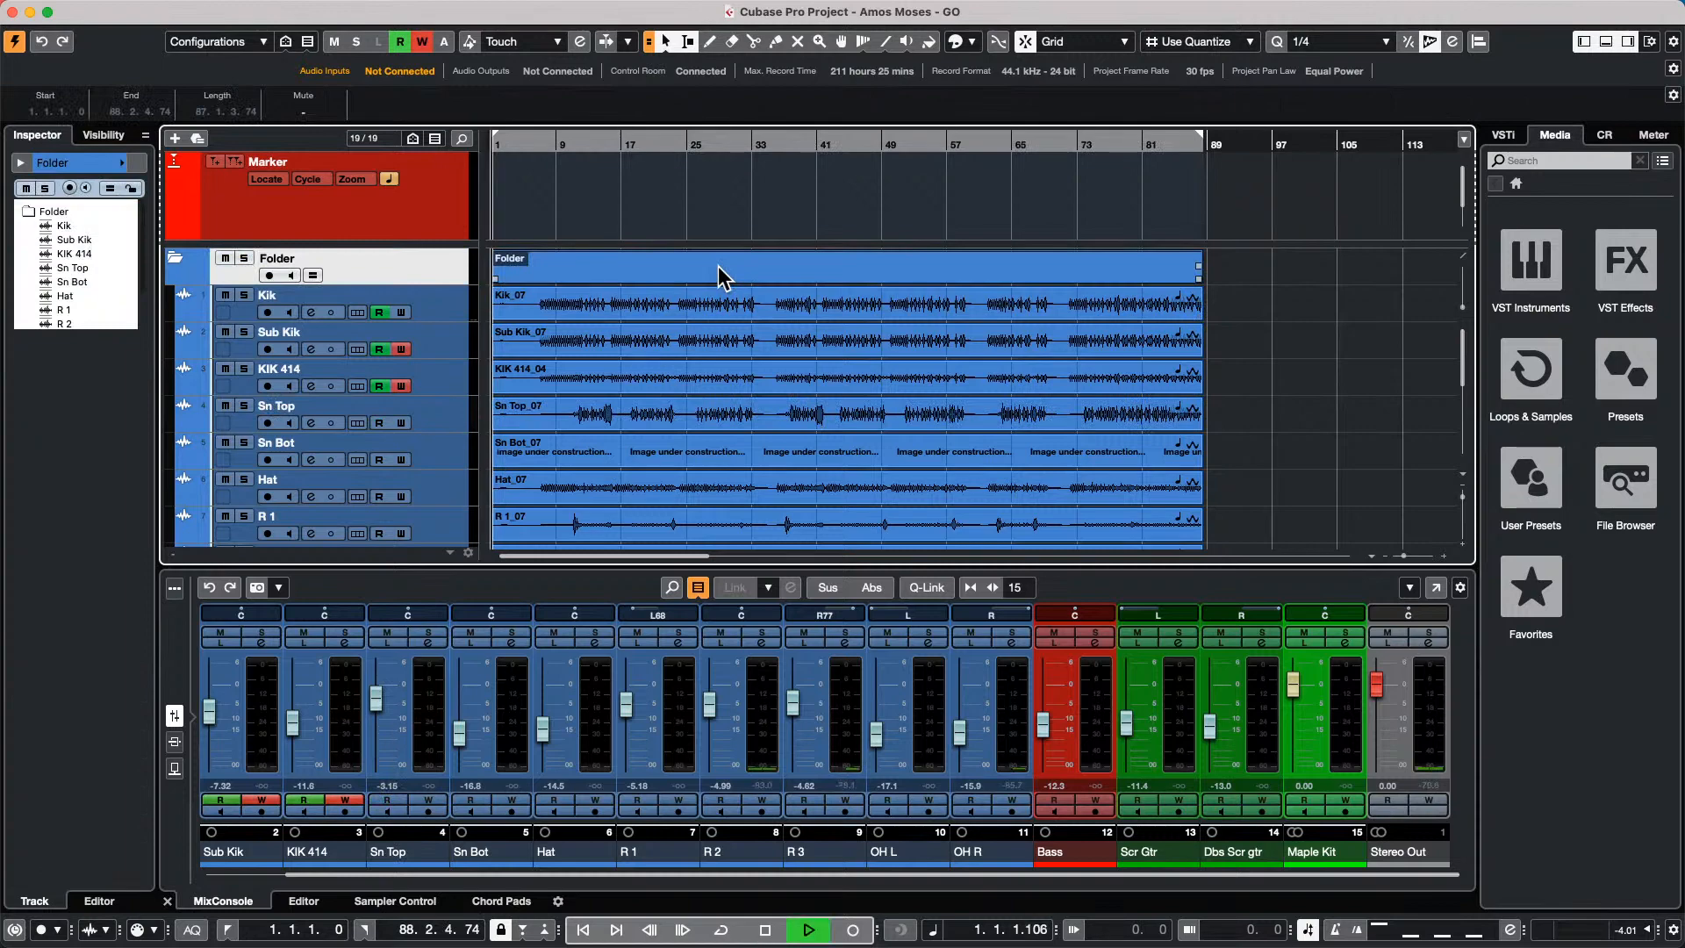
{"action": "left_click", "coordinate": [548, 144]}
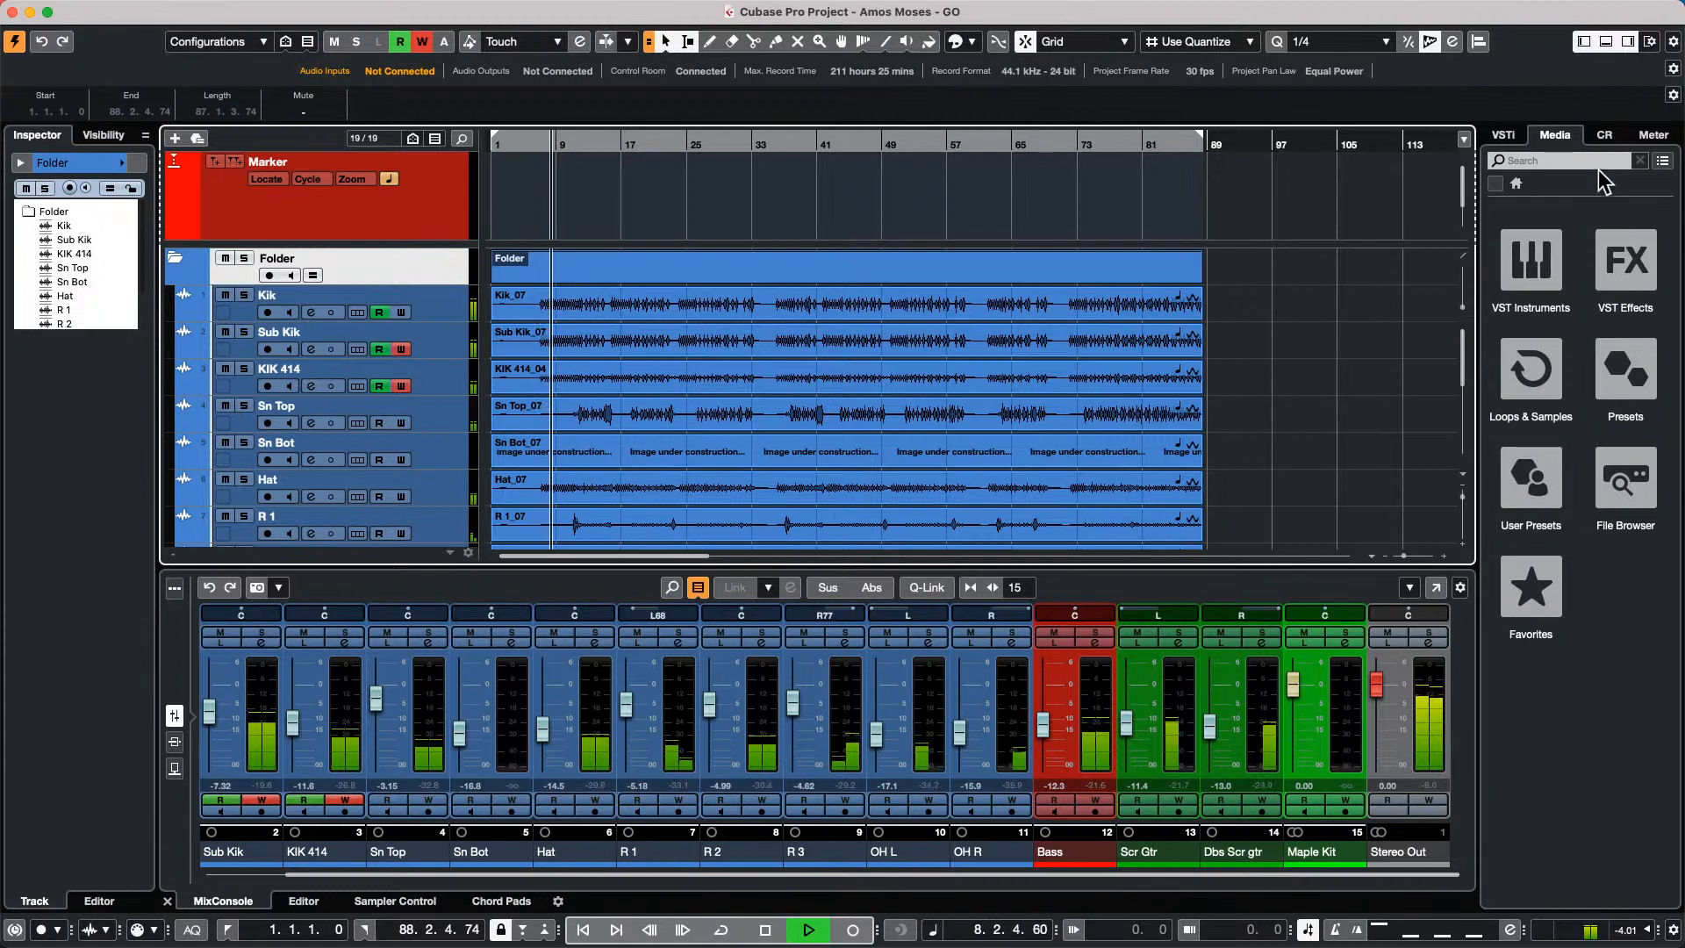
Load SuperVision into the third Control Room Main insert slot and enlarge its plug-in window.
{"action": "left_click", "coordinate": [1604, 135]}
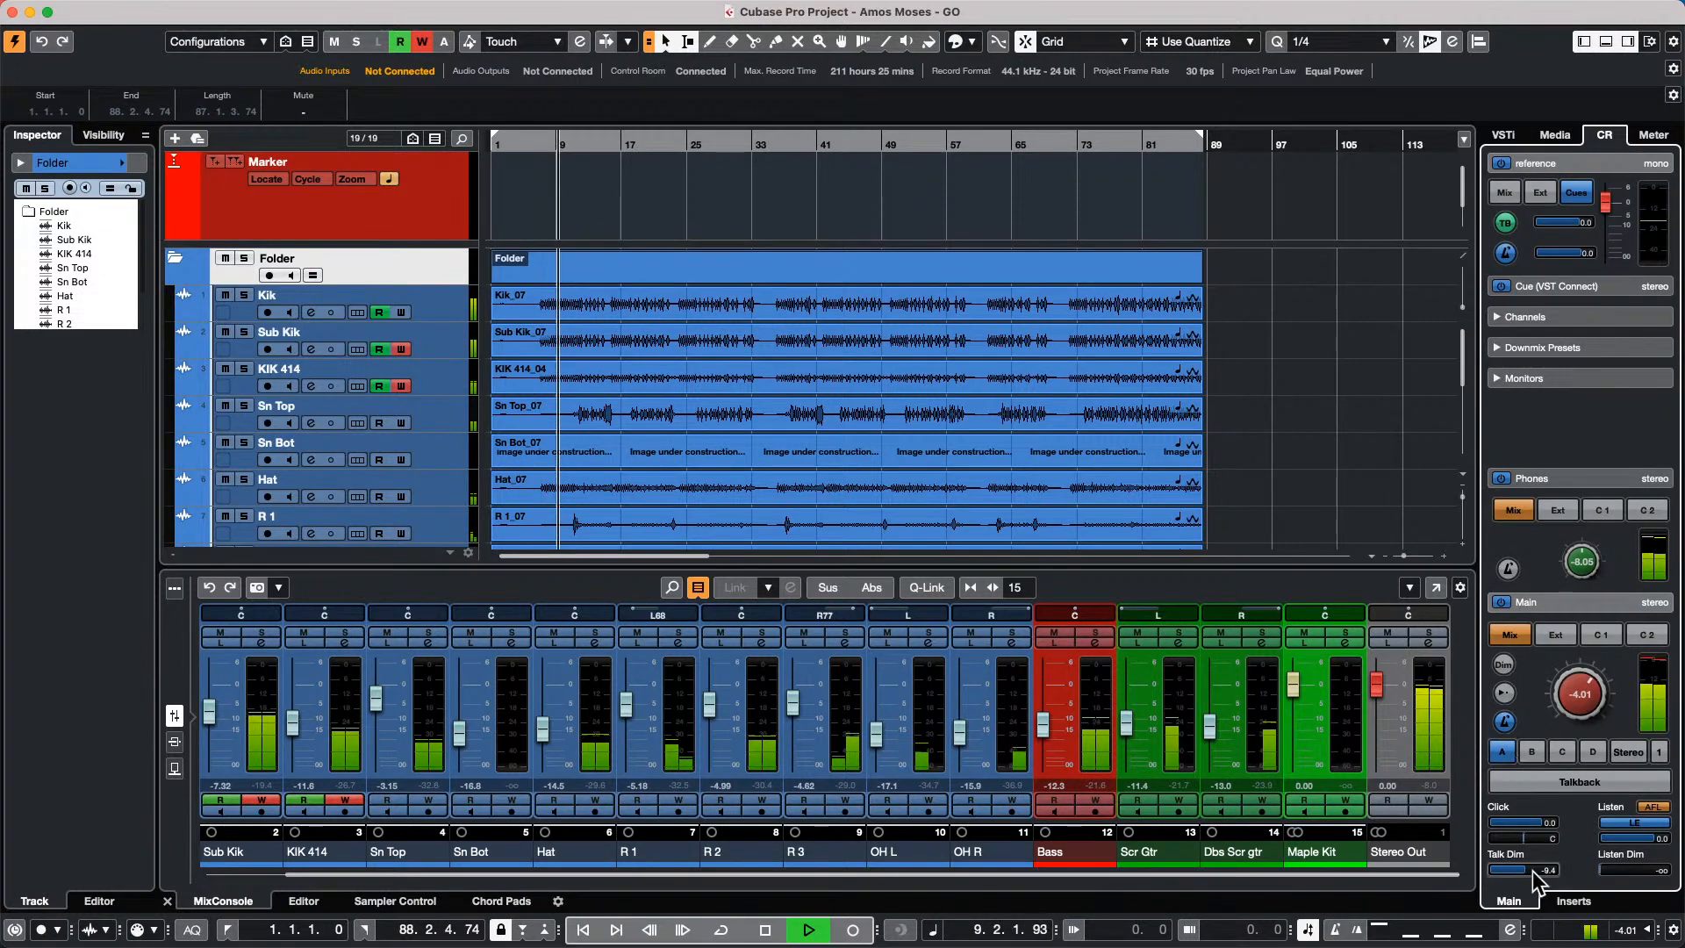
{"action": "left_click", "coordinate": [1573, 900]}
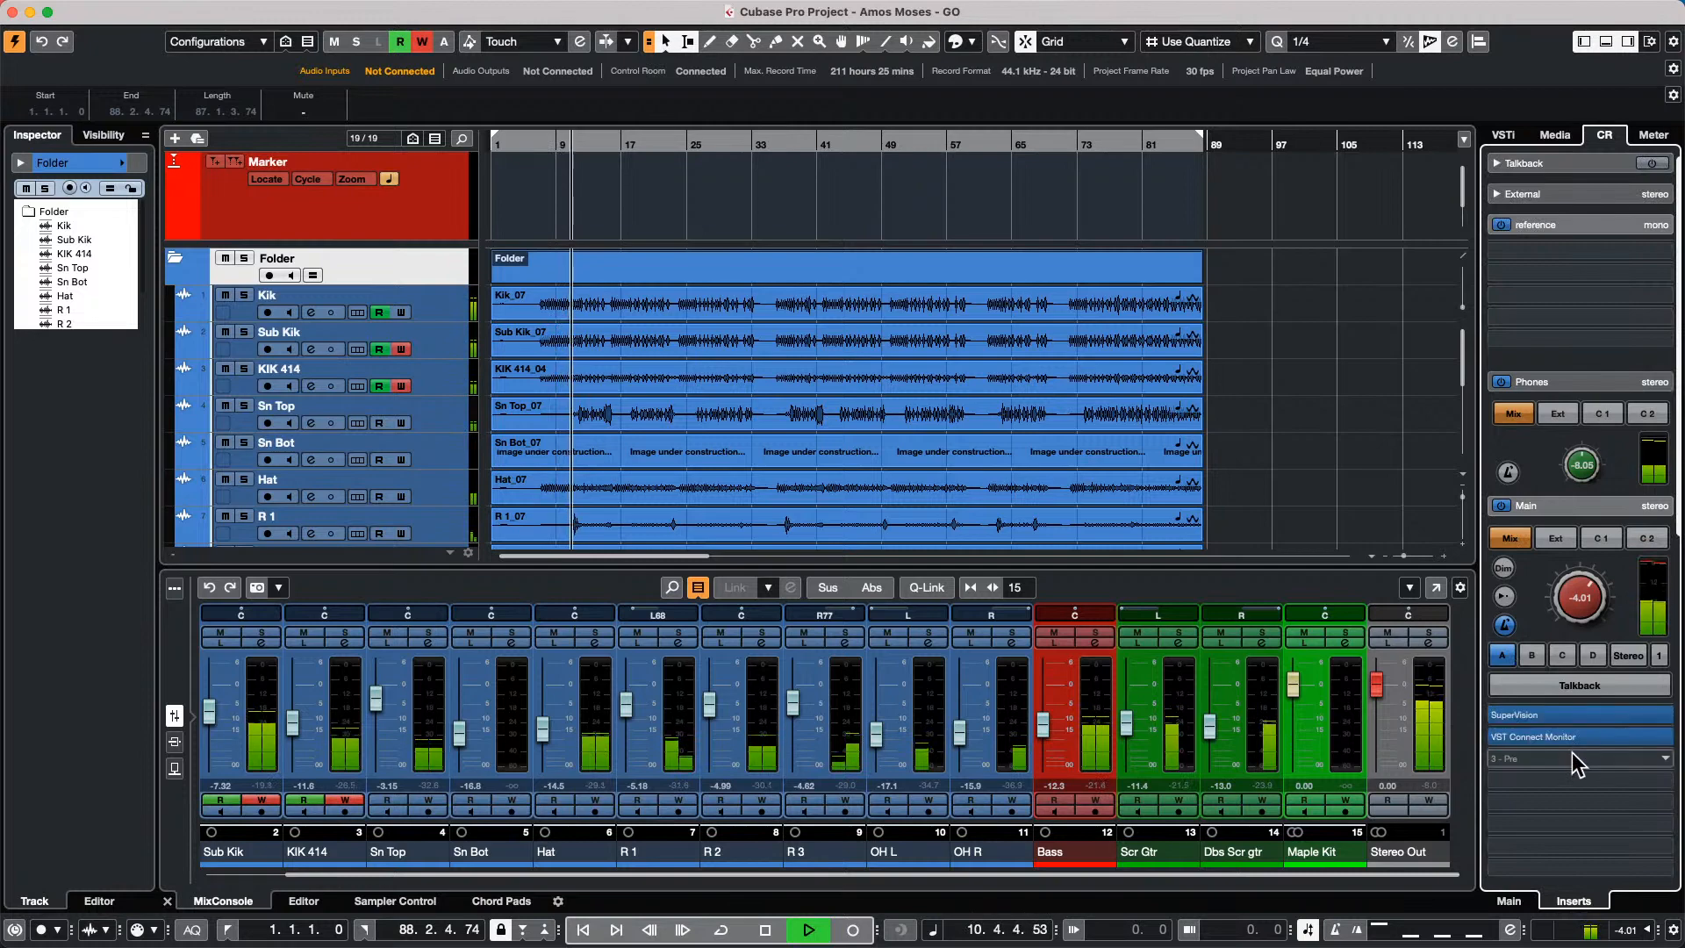
{"action": "left_click", "coordinate": [1572, 751]}
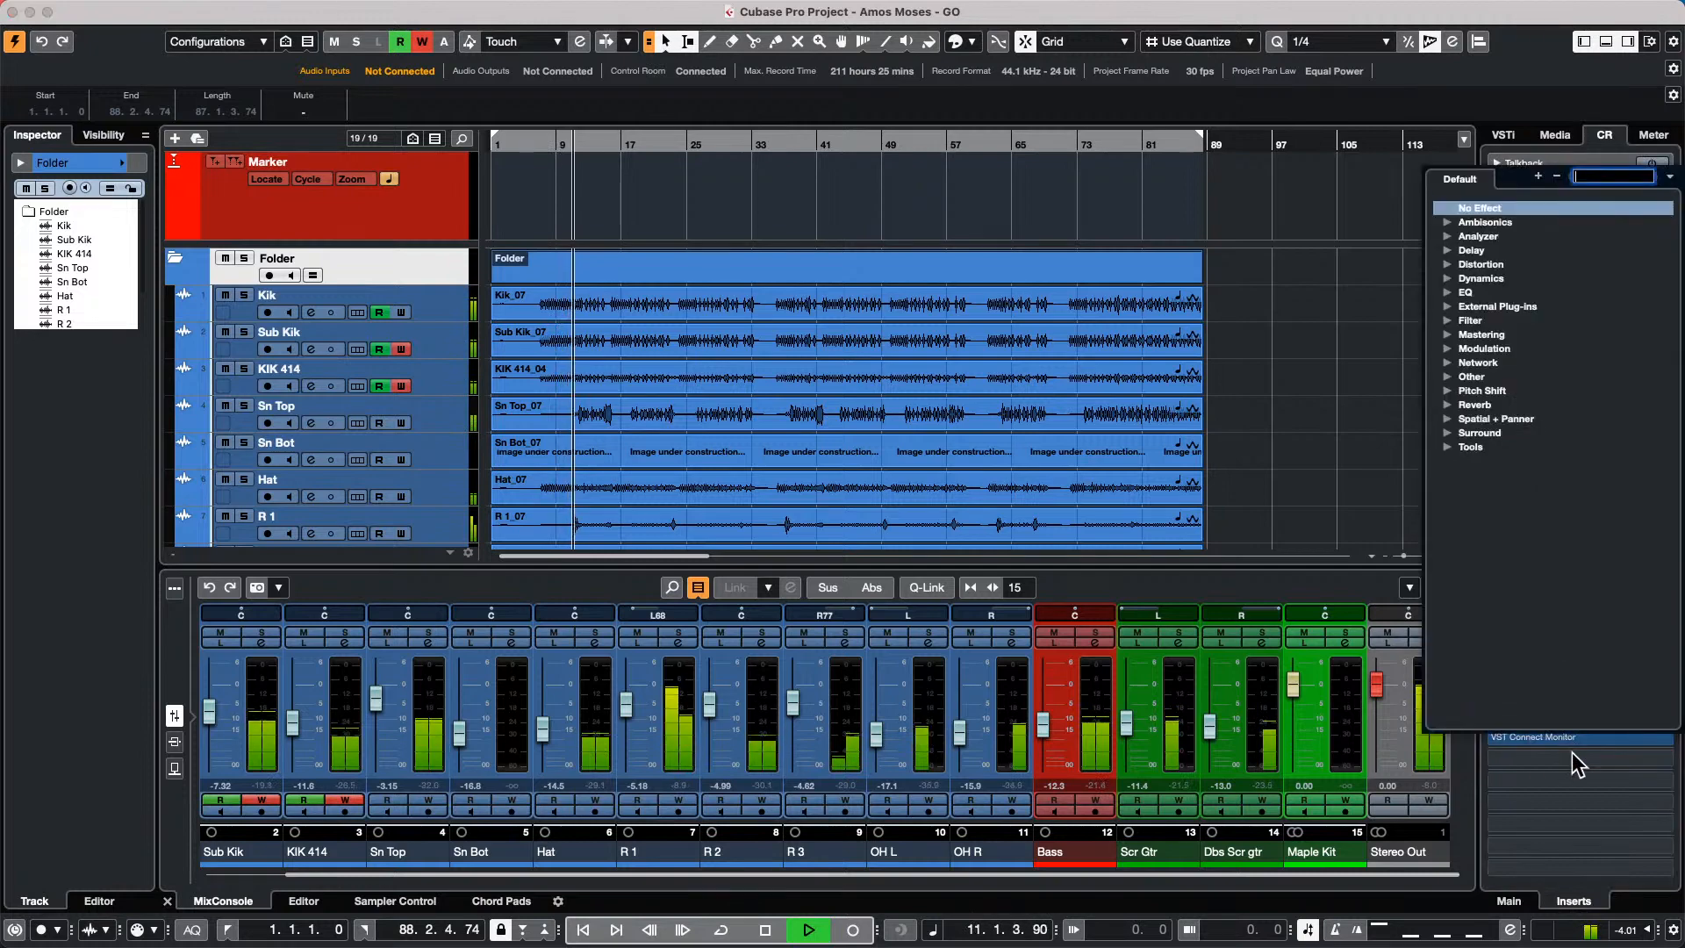
{"action": "left_click", "coordinate": [1449, 237]}
{"action": "left_click", "coordinate": [1483, 247]}
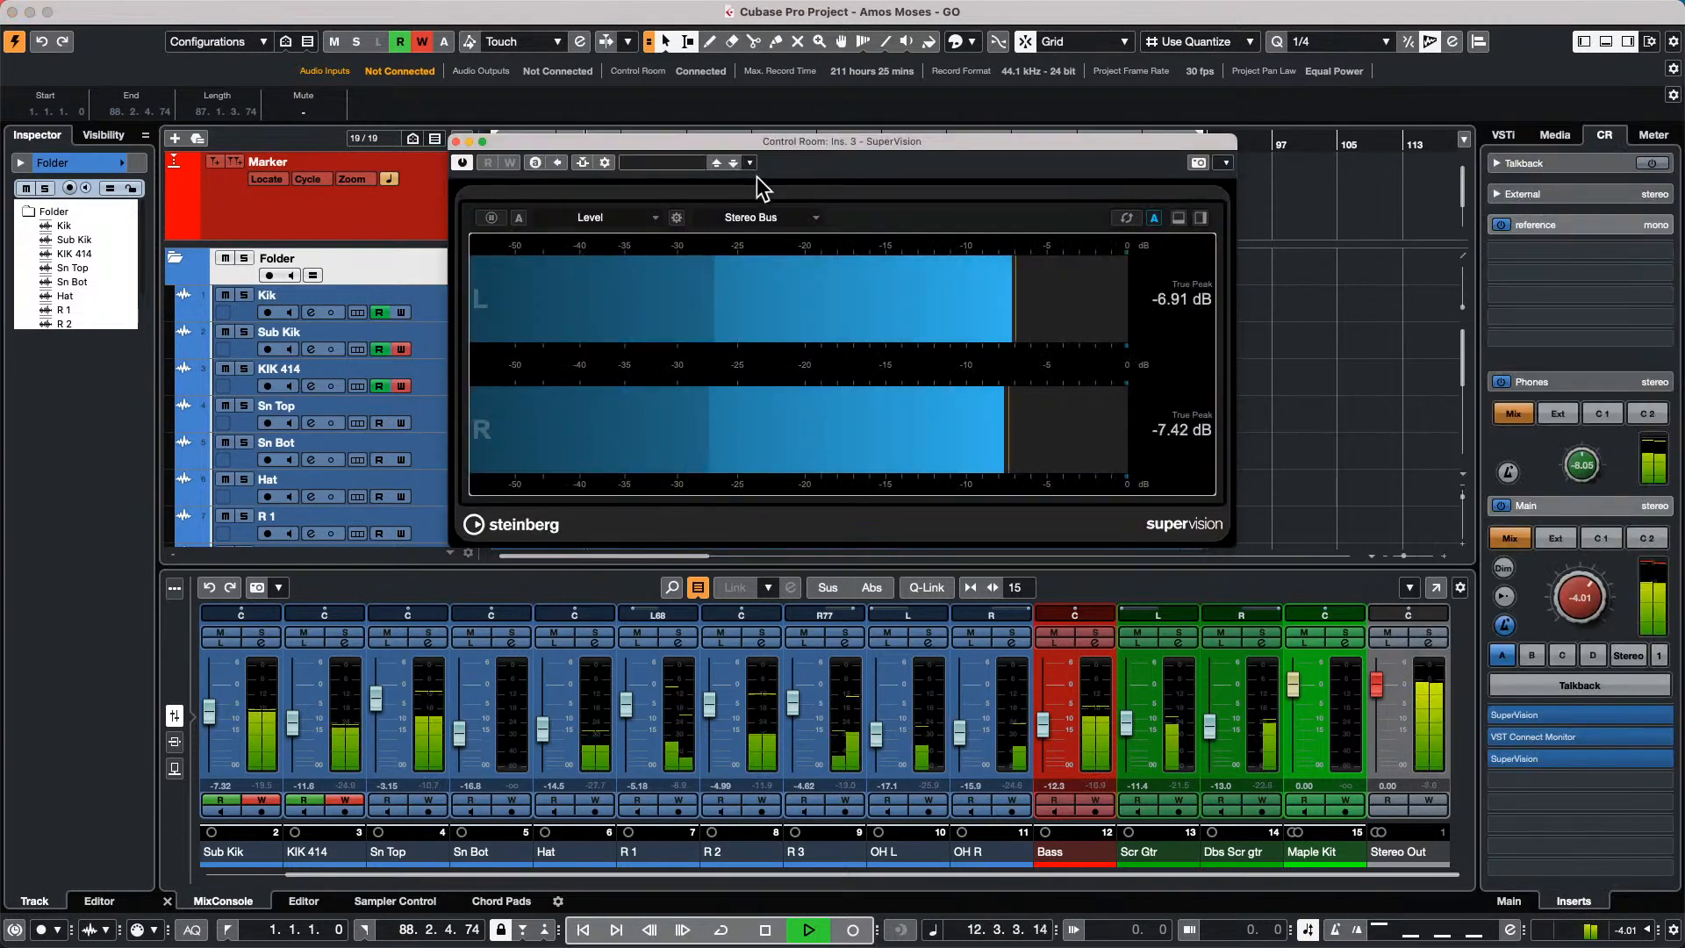
{"action": "left_click", "coordinate": [481, 141]}
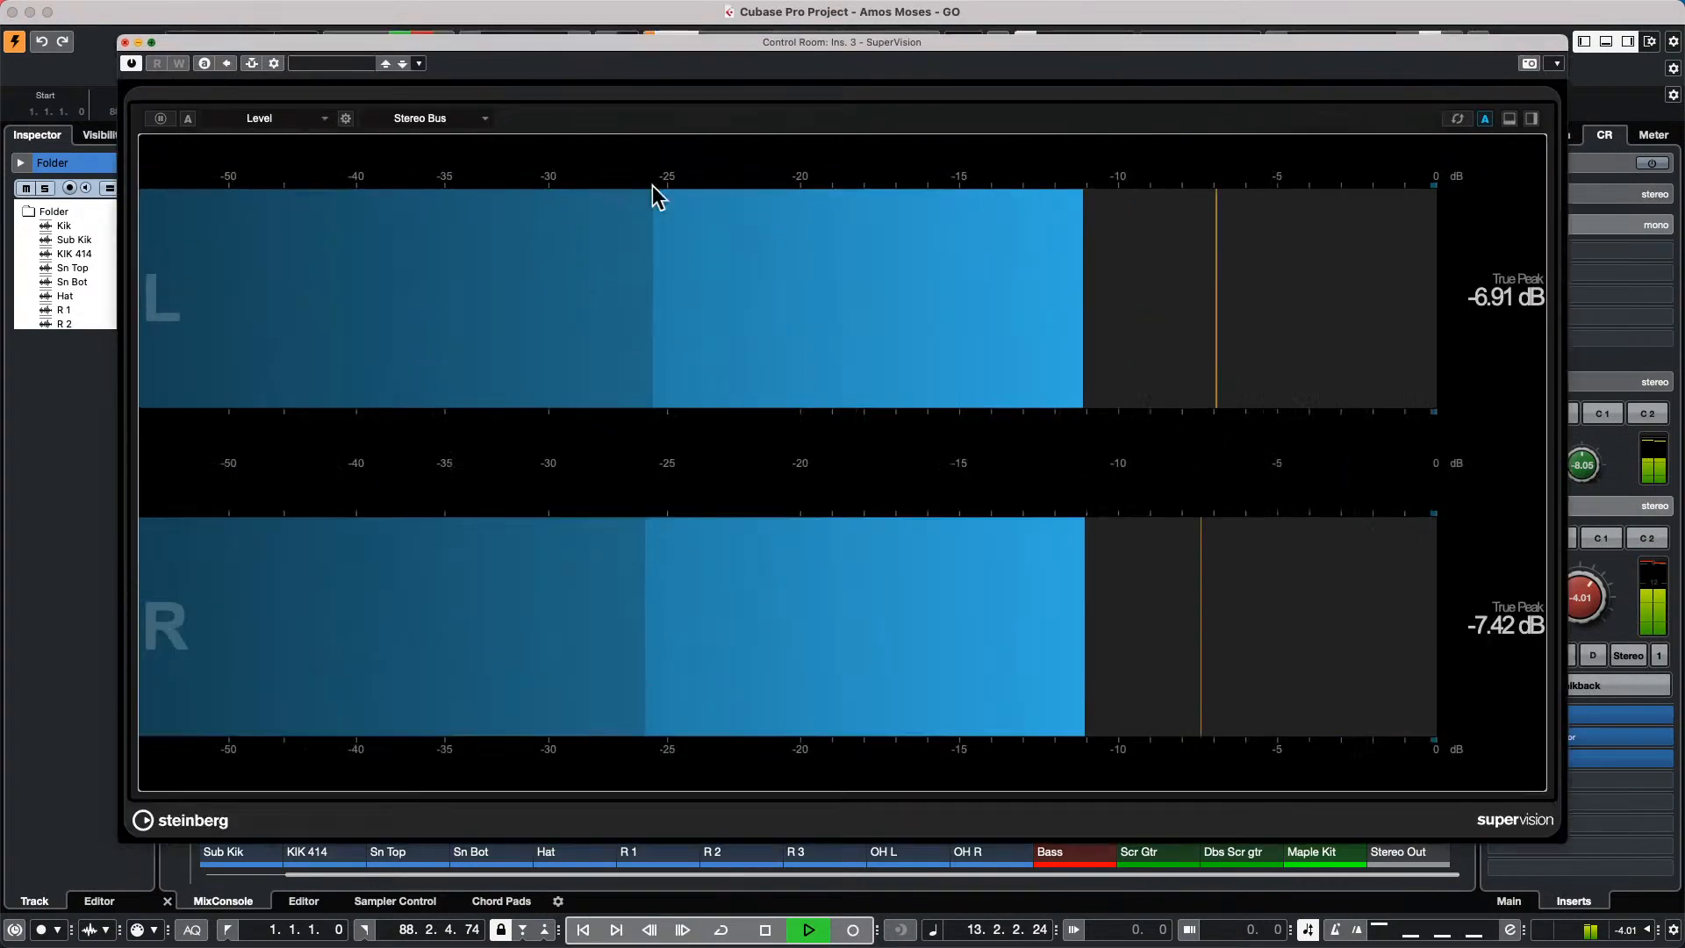
Compare the Spectrum Curve, Spectrum Bar, Spectrum Intensity, Spectrogram and Chromagram displays of the playing mix in SuperVision.
{"action": "left_click", "coordinate": [145, 85]}
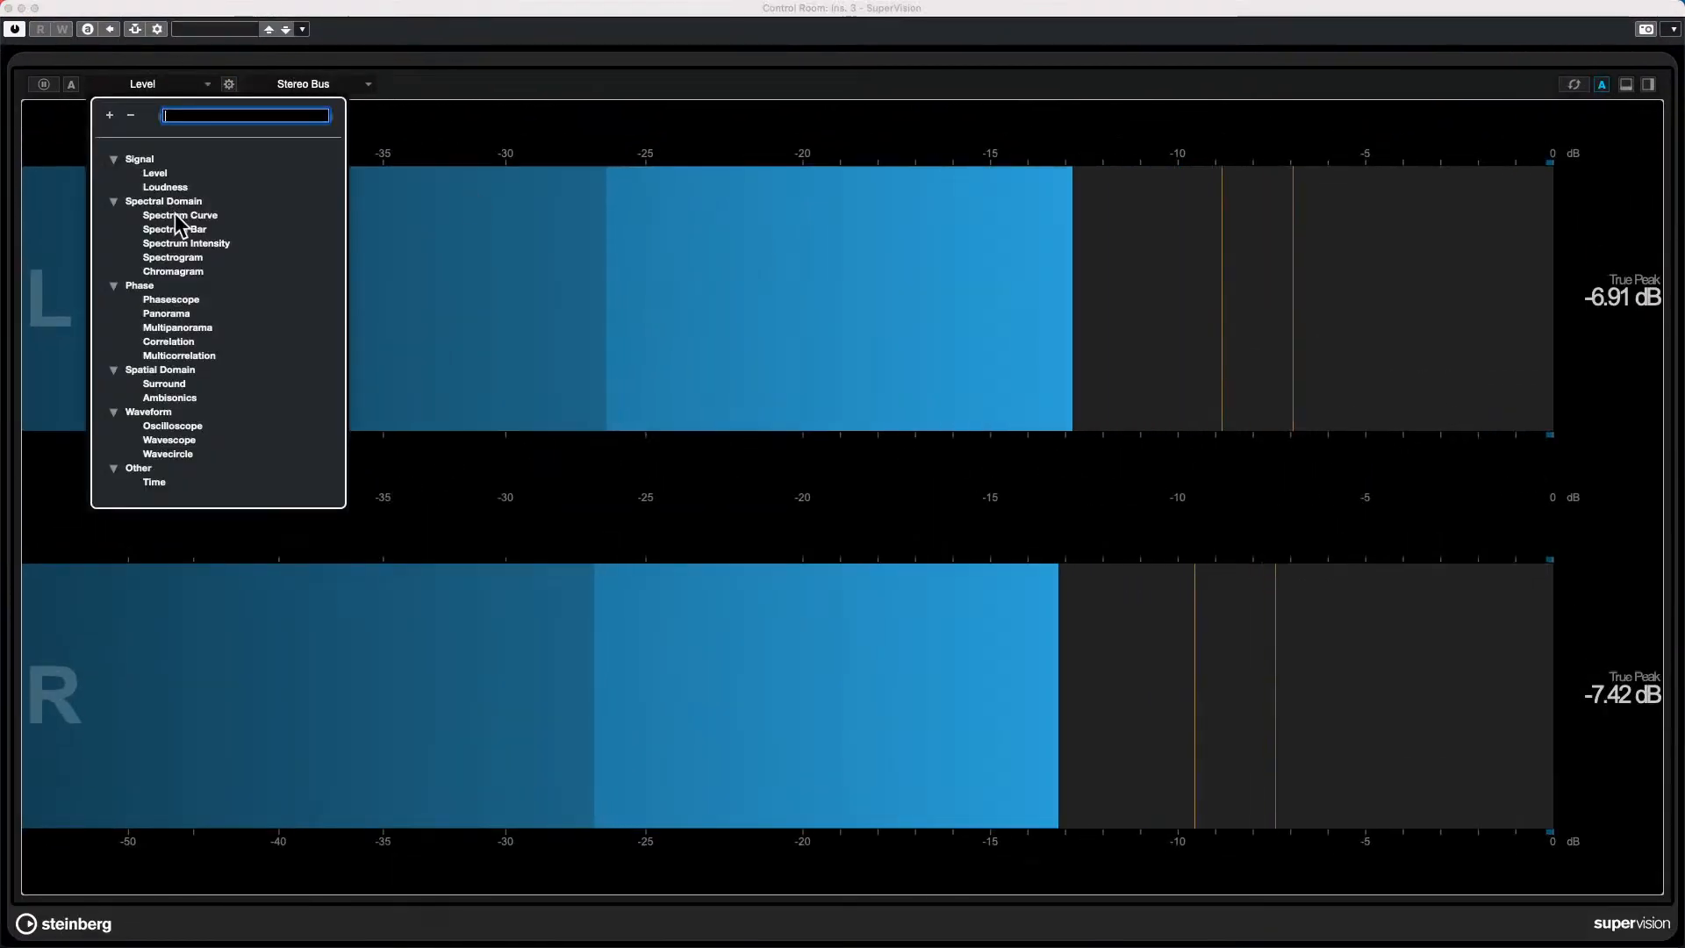
{"action": "left_click", "coordinate": [213, 215]}
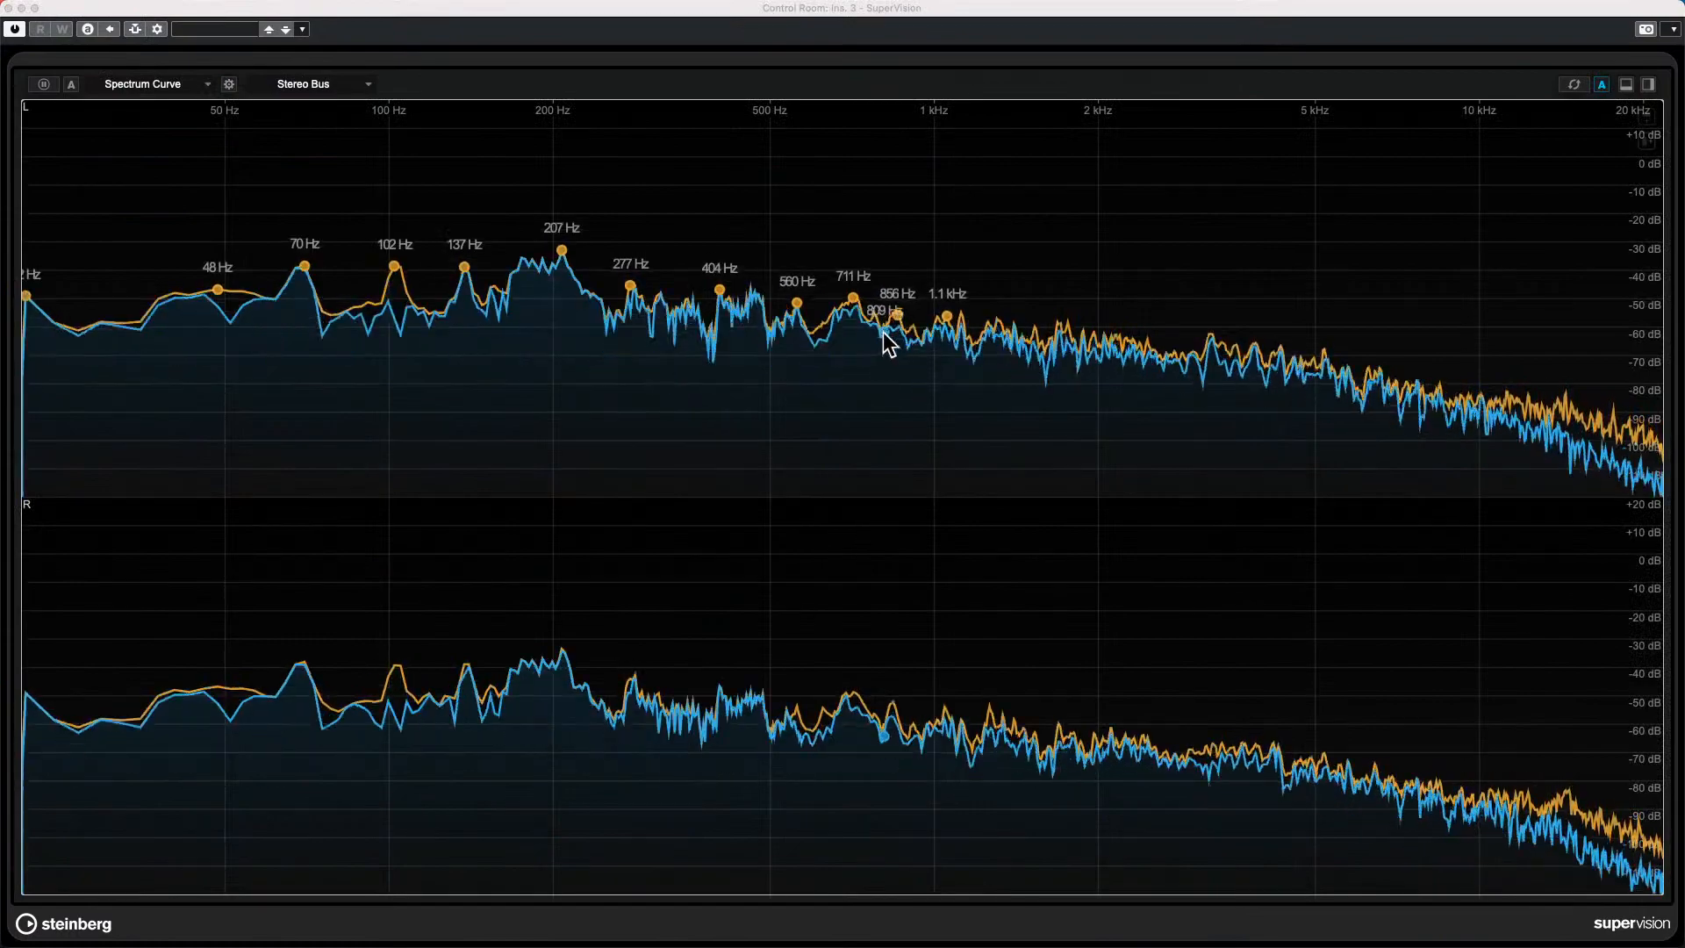
{"action": "left_click", "coordinate": [165, 81]}
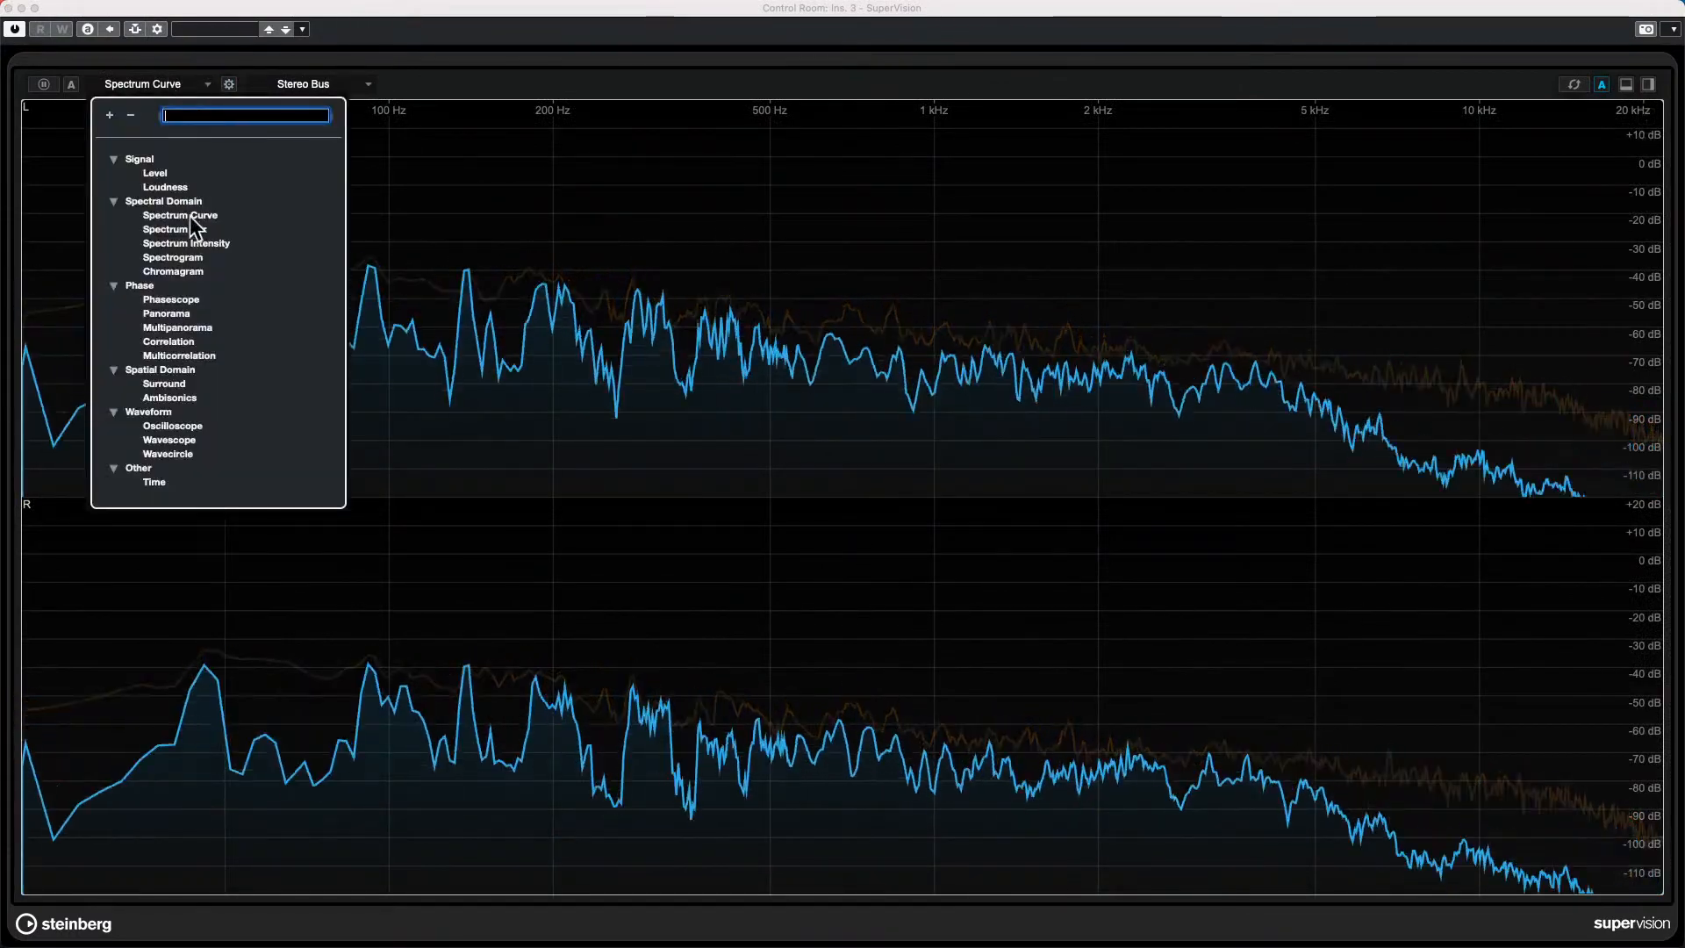
{"action": "left_click", "coordinate": [217, 227]}
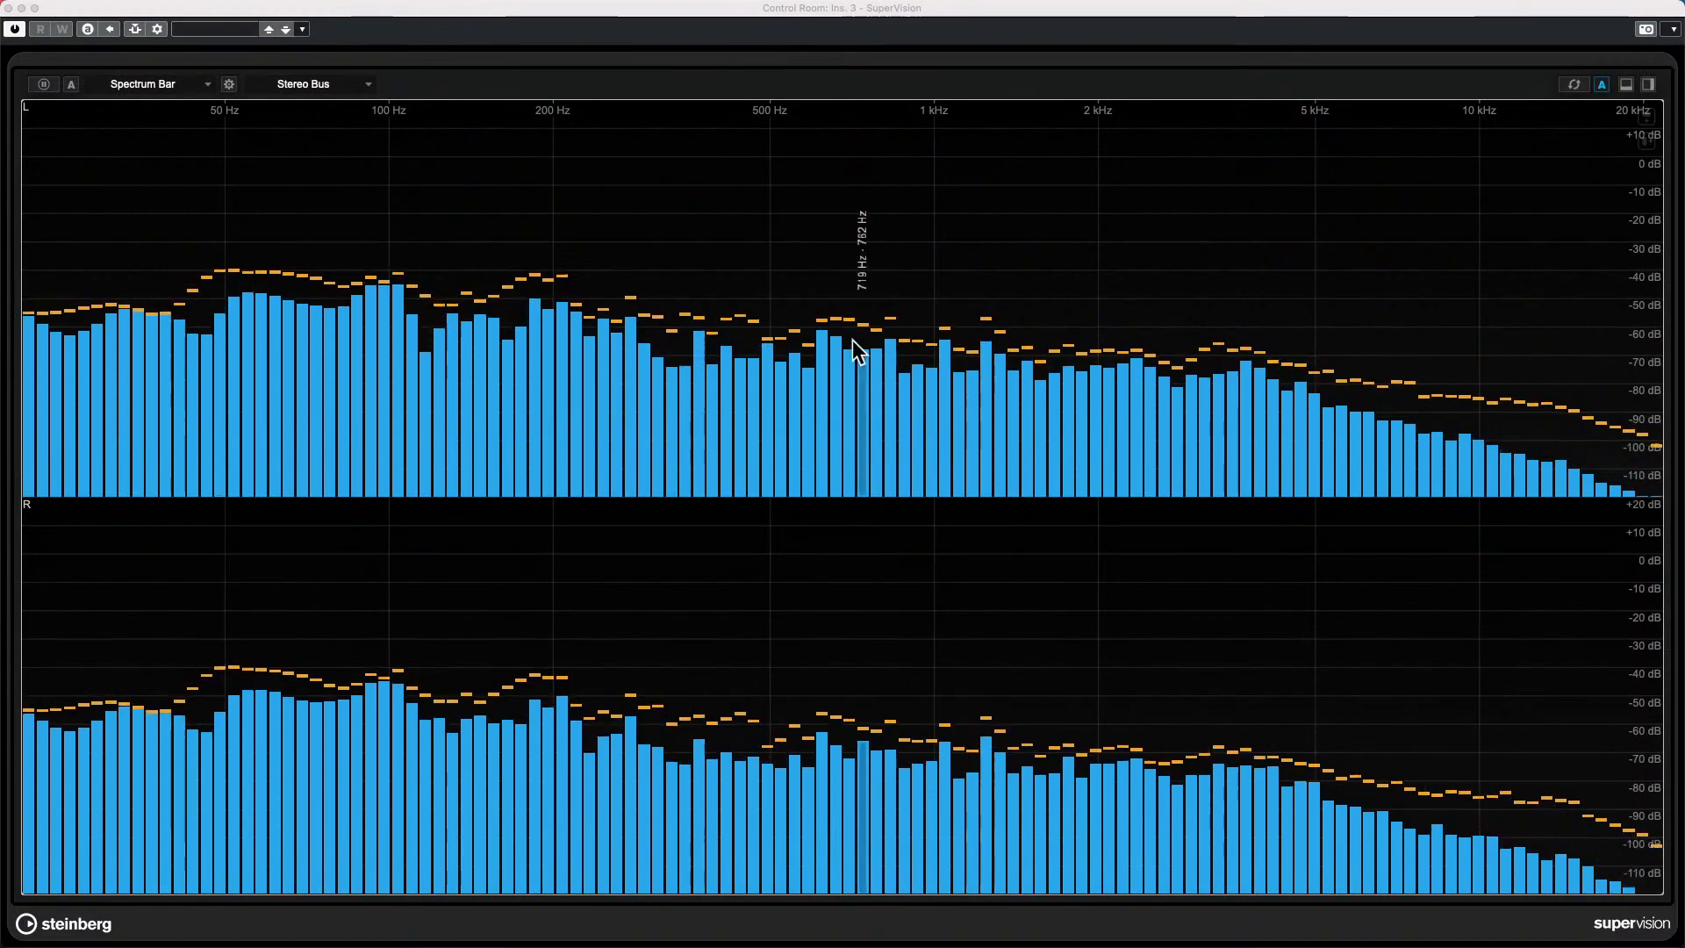
{"action": "left_click", "coordinate": [187, 83]}
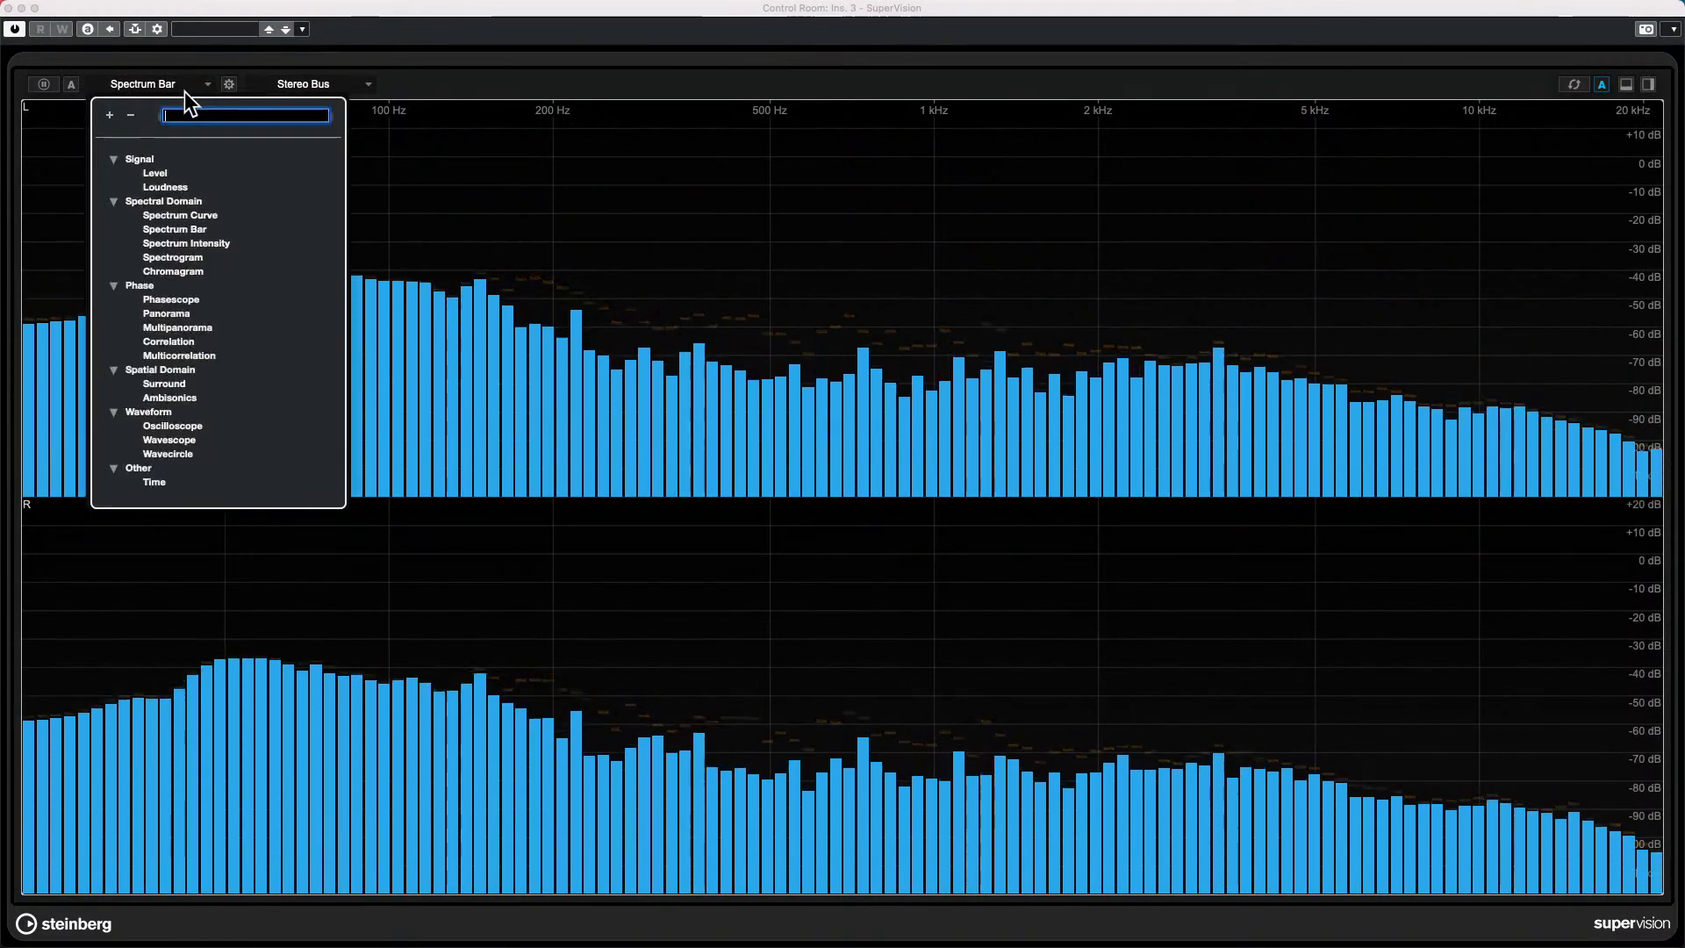
{"action": "left_click", "coordinate": [227, 239]}
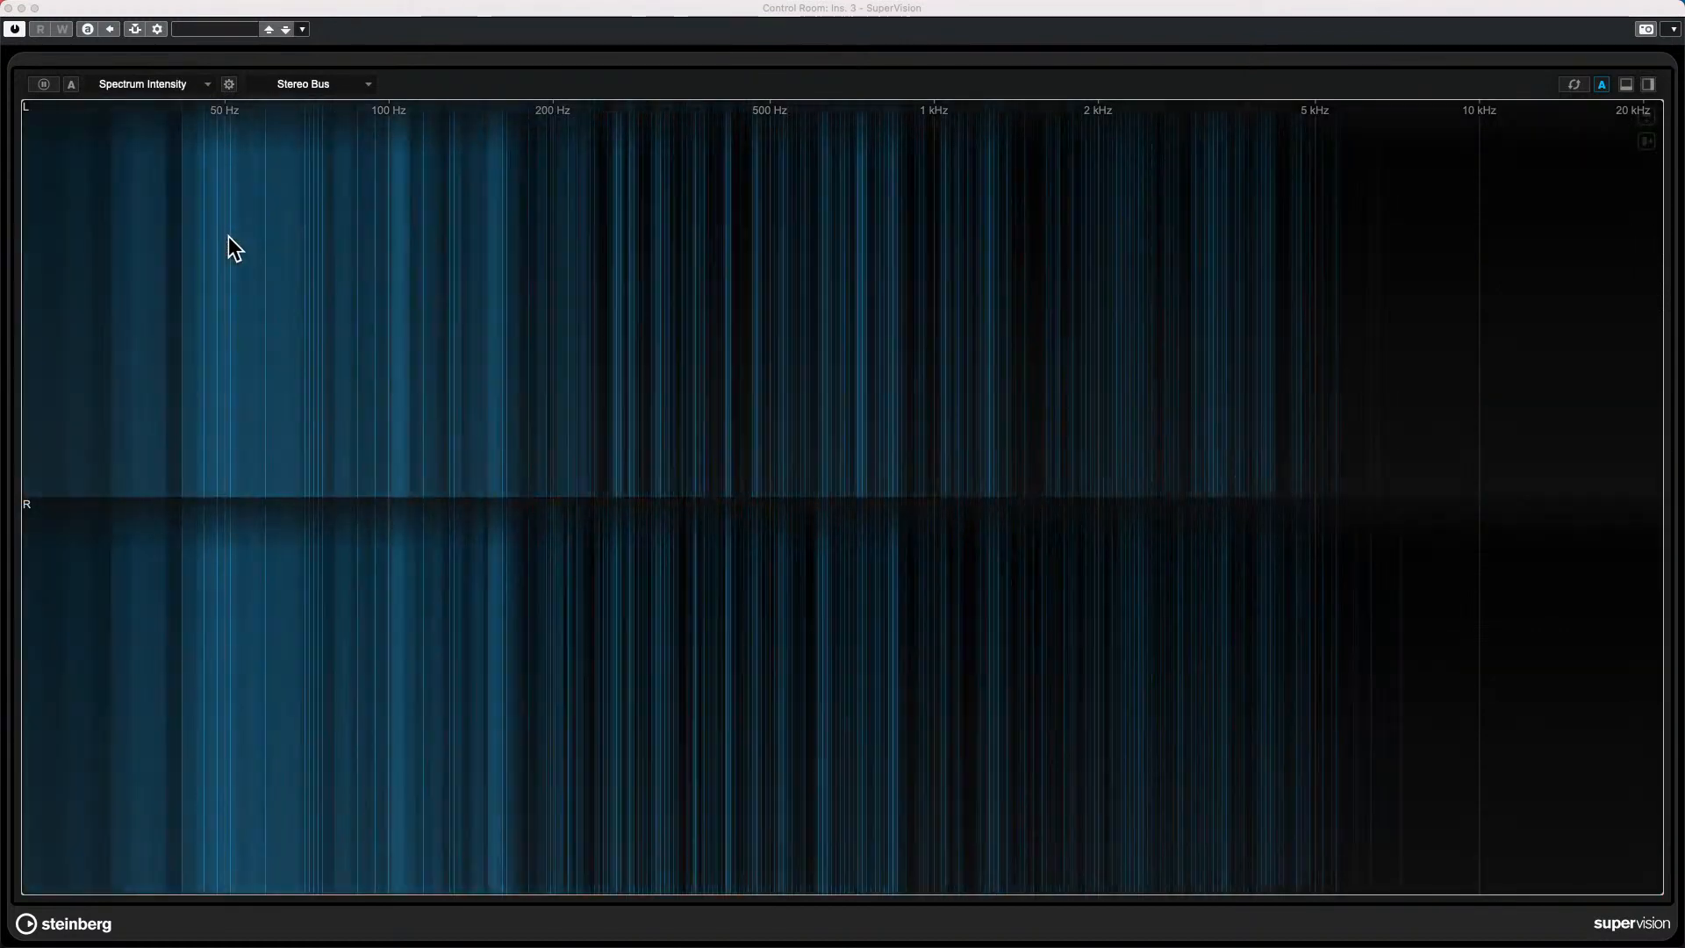
{"action": "left_click", "coordinate": [193, 84]}
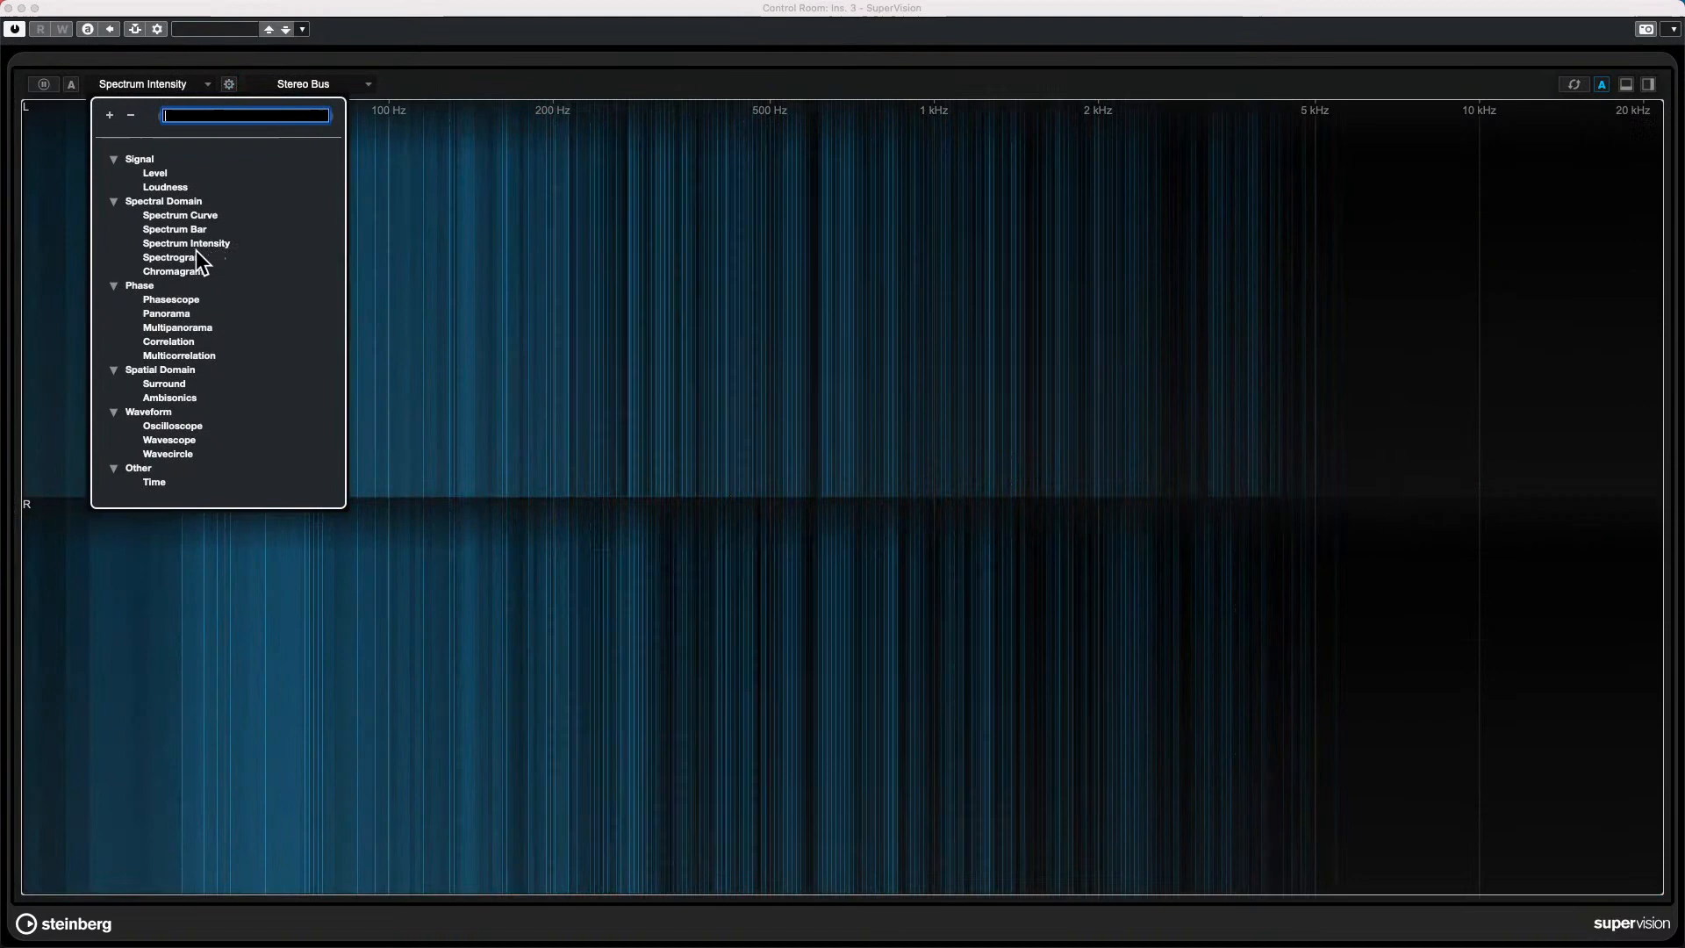
{"action": "left_click", "coordinate": [197, 255]}
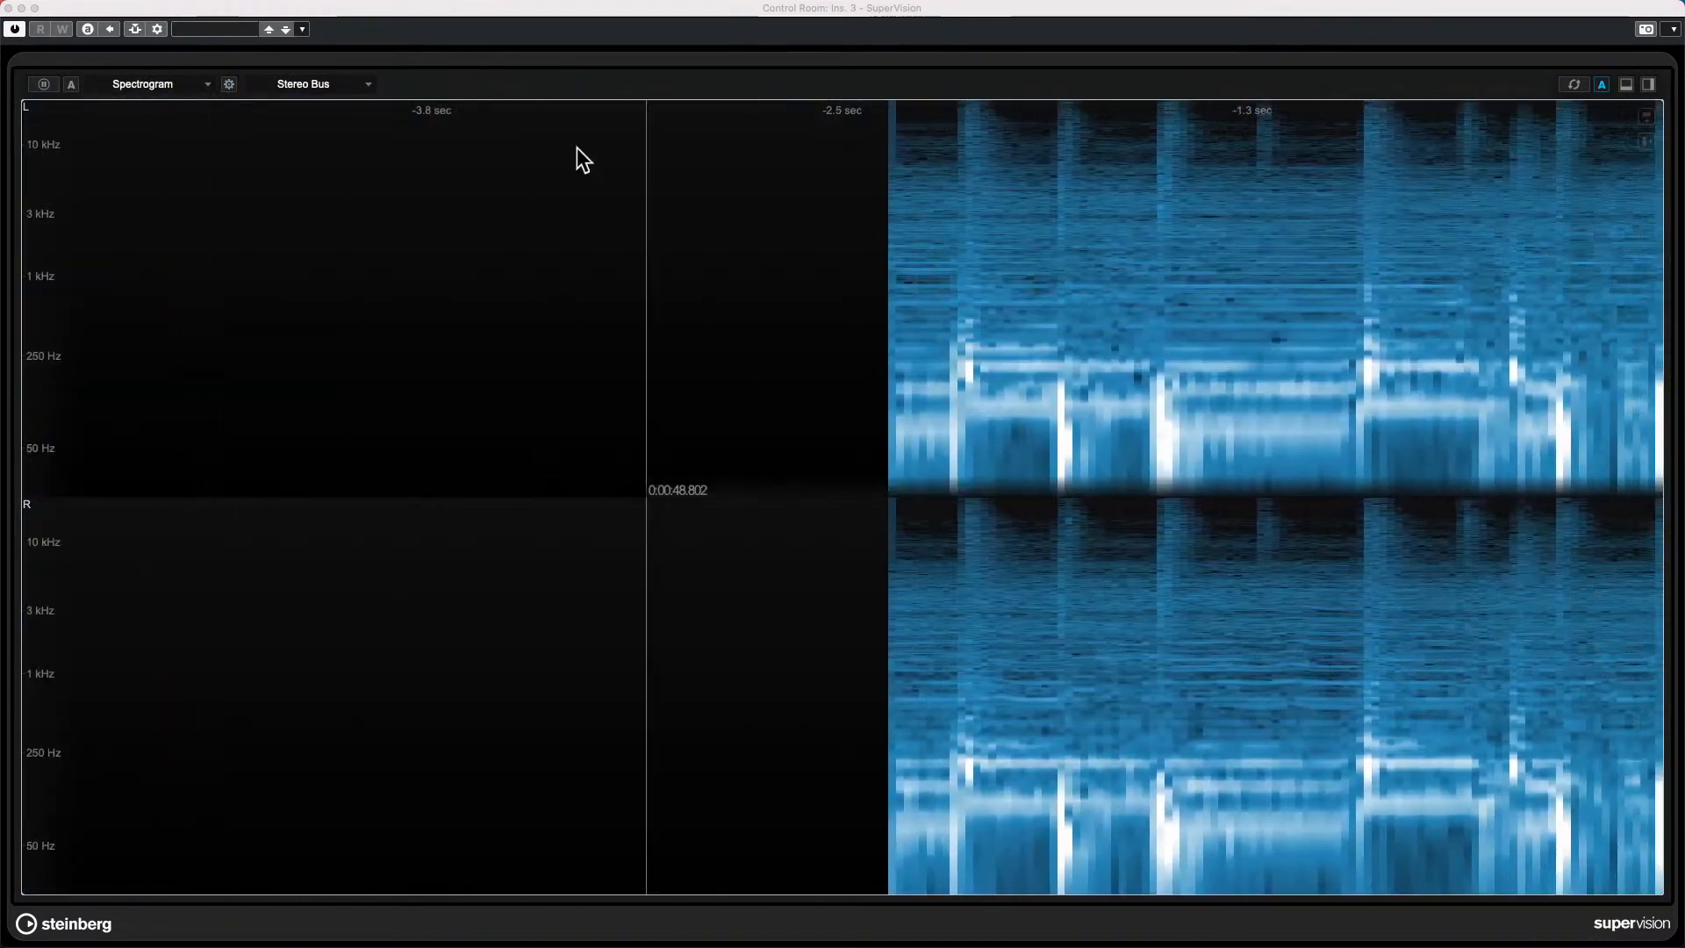
{"action": "left_click", "coordinate": [177, 86]}
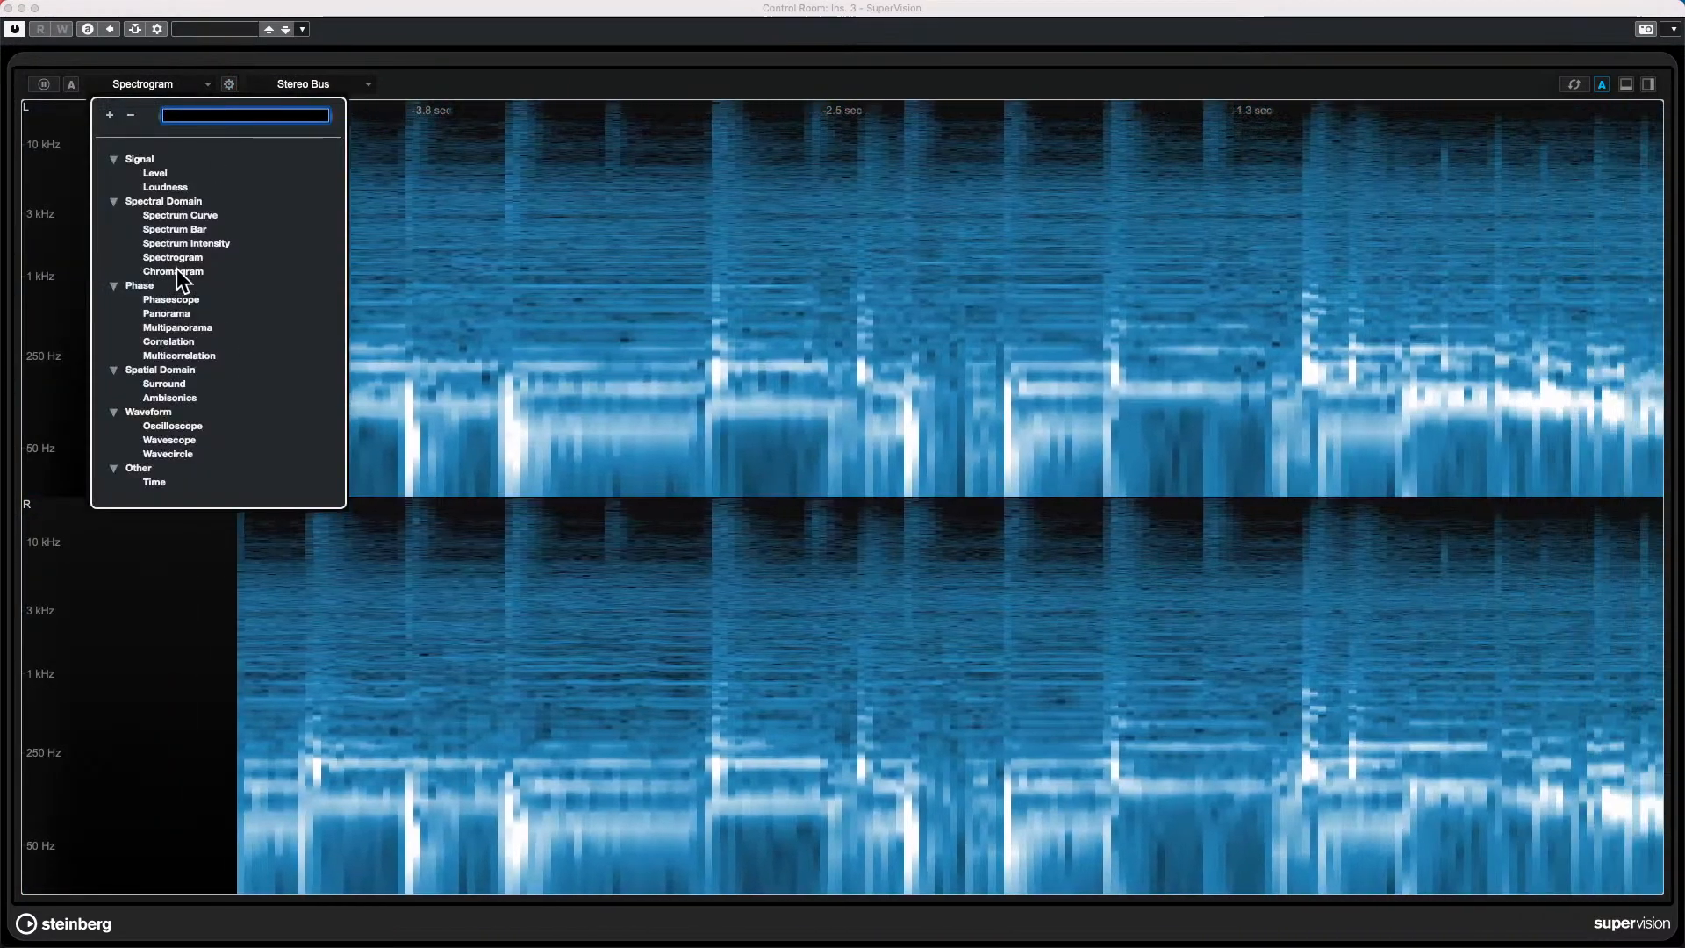
{"action": "left_click", "coordinate": [199, 271]}
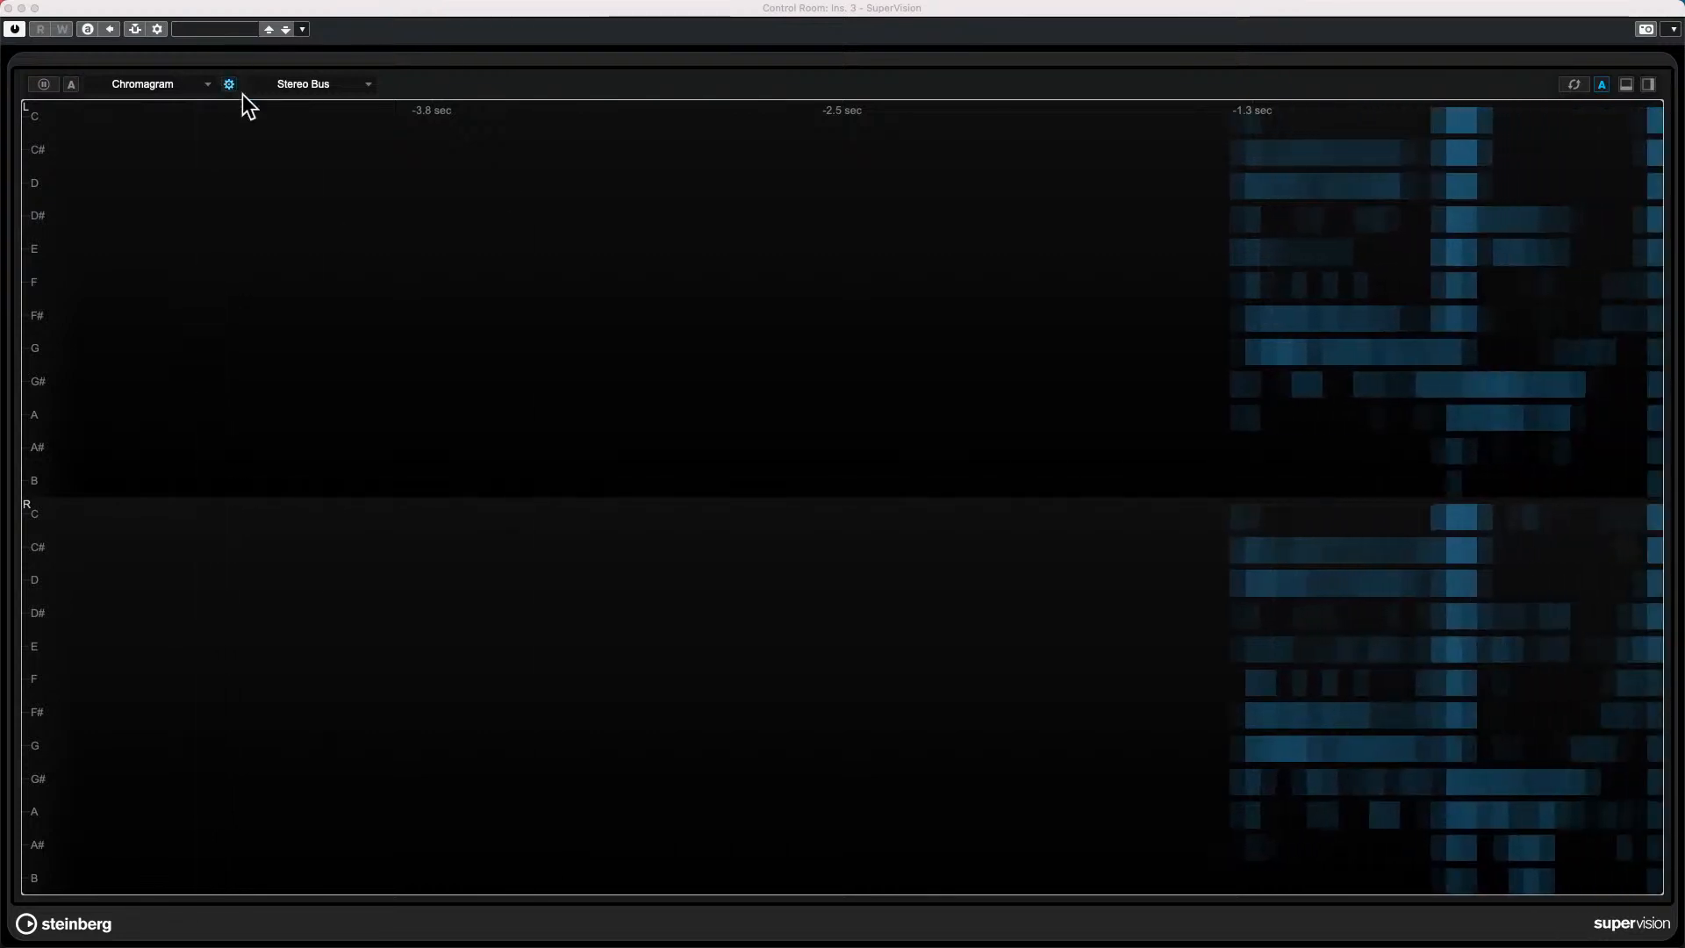
Set the SuperVision module to Spectrum Curve and add a Spectrum Bar module below it.
{"action": "left_click", "coordinate": [170, 85]}
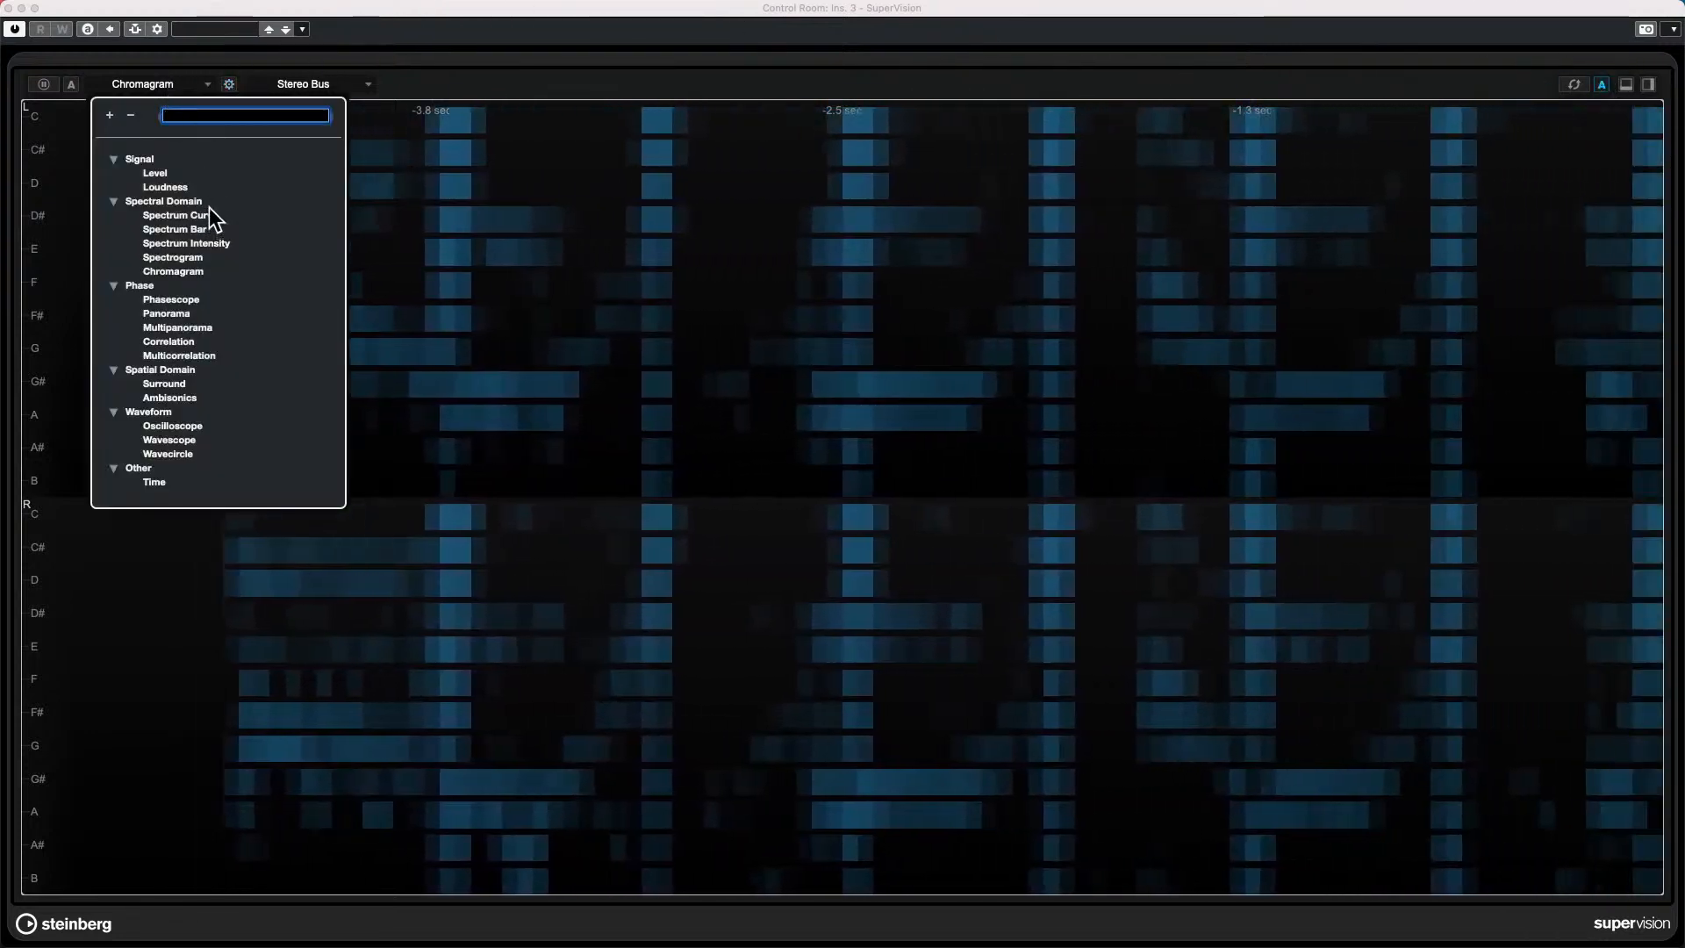
{"action": "left_click", "coordinate": [208, 215]}
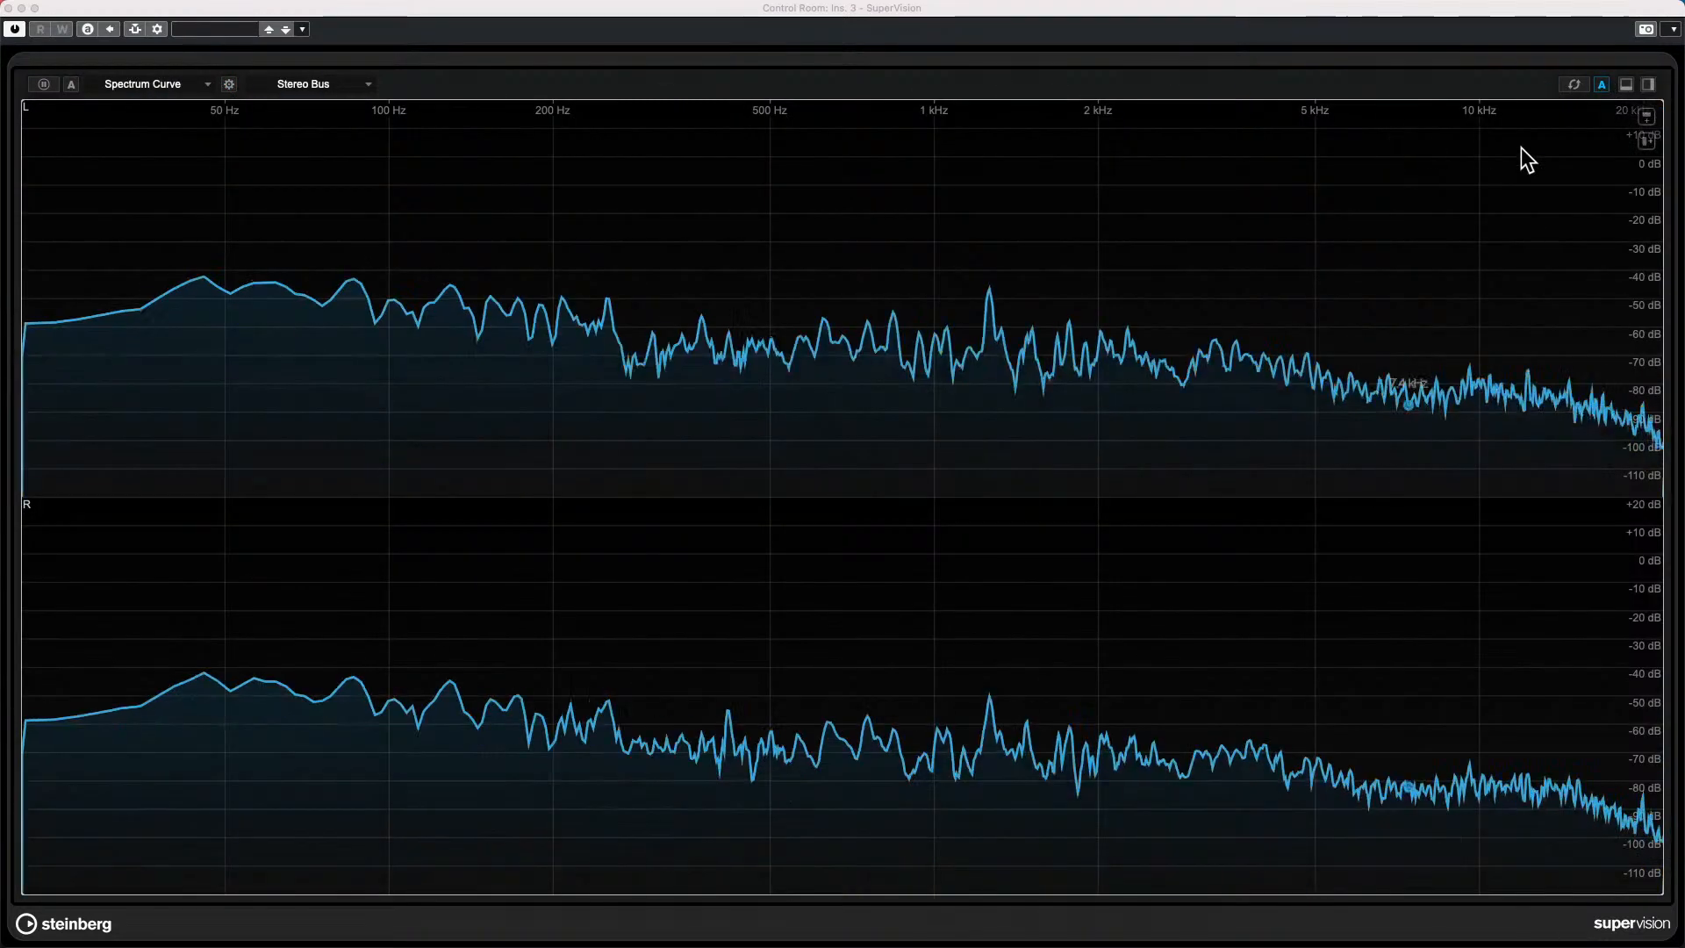
{"action": "left_click", "coordinate": [1624, 86]}
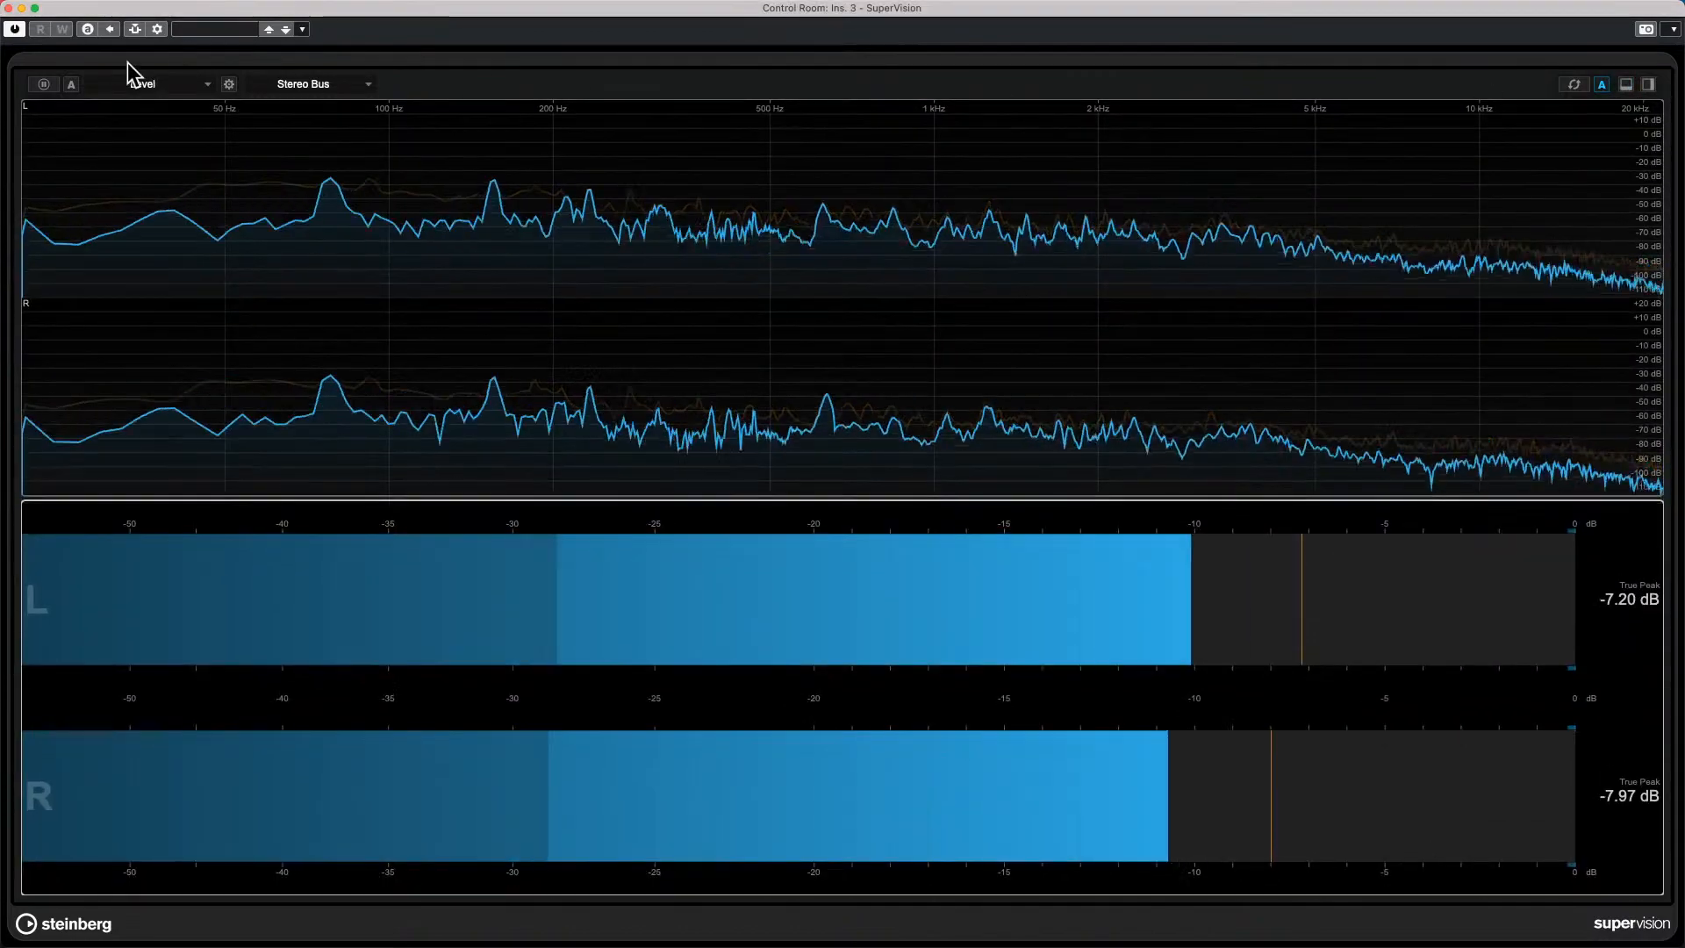
{"action": "left_click", "coordinate": [167, 85]}
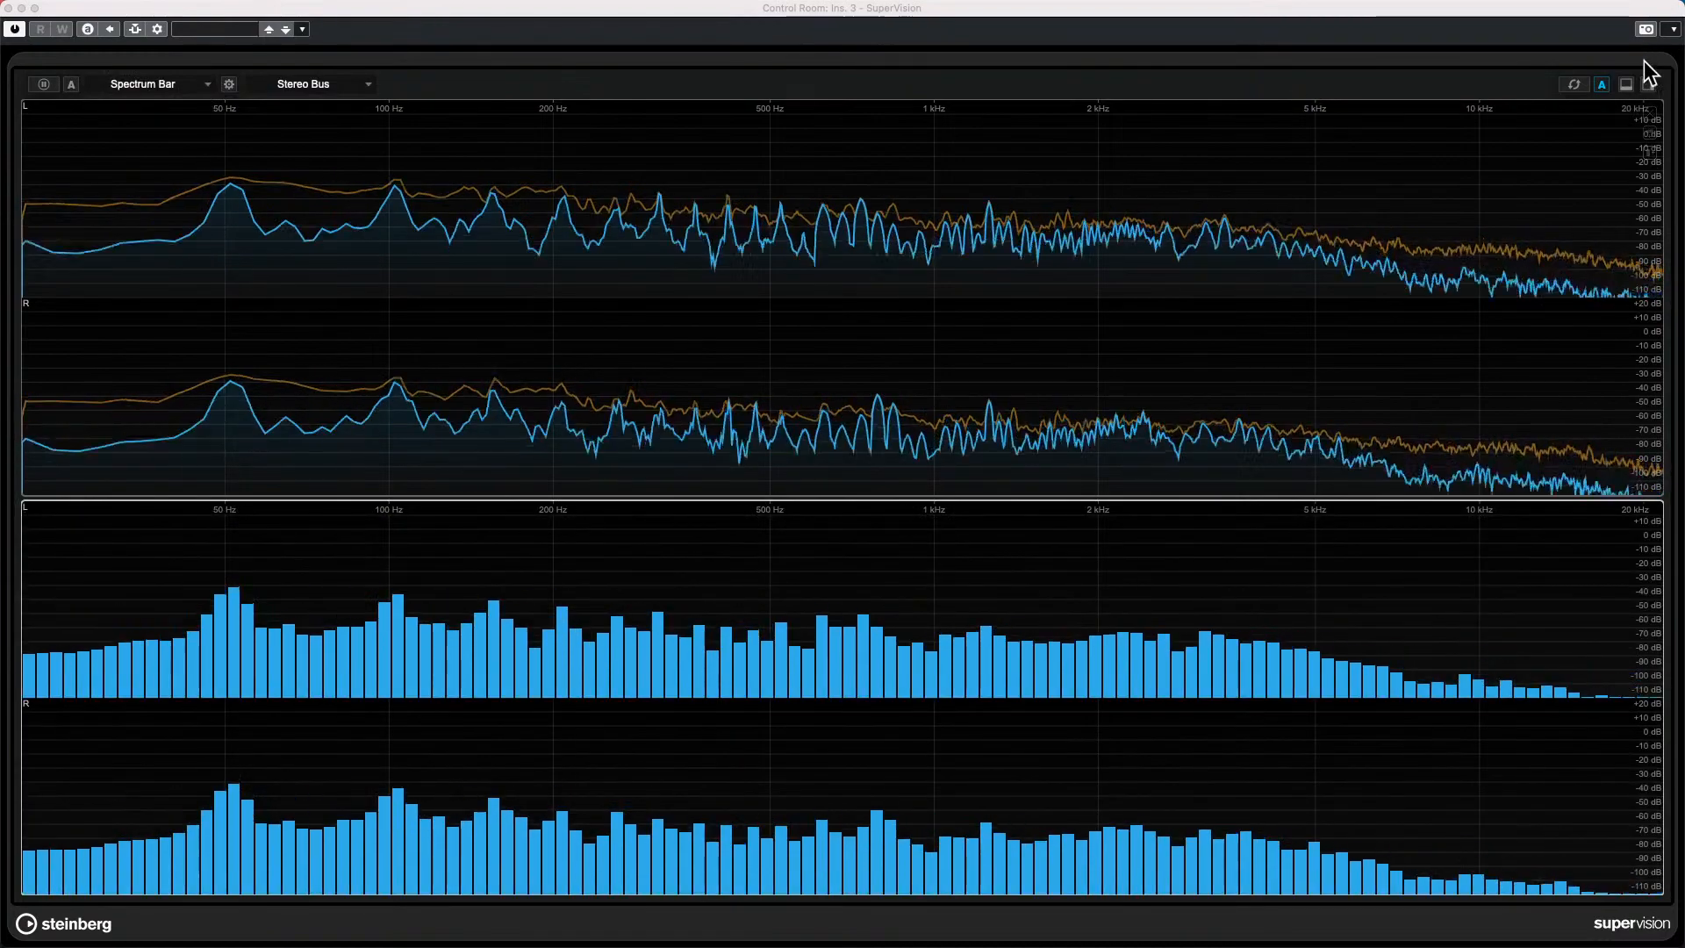
Add a module beside the Spectrum Bar display, set it to Spectrum Intensity and reset the module values.
{"action": "left_click", "coordinate": [1650, 88]}
{"action": "left_click", "coordinate": [1649, 85]}
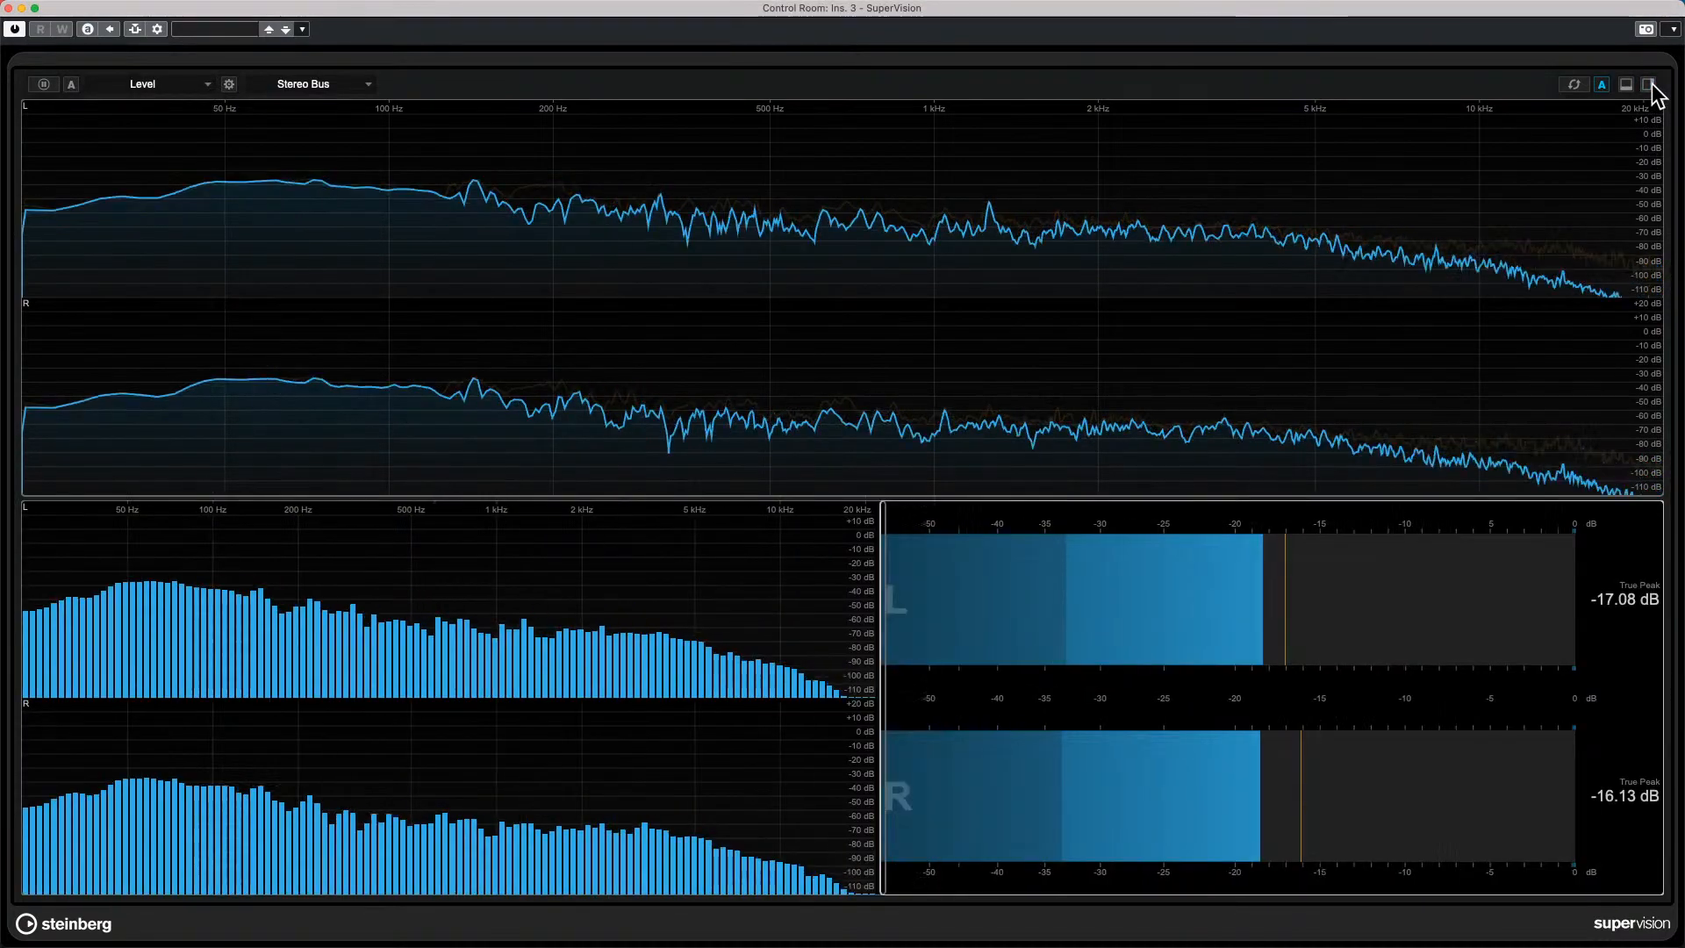
{"action": "left_click", "coordinate": [146, 85]}
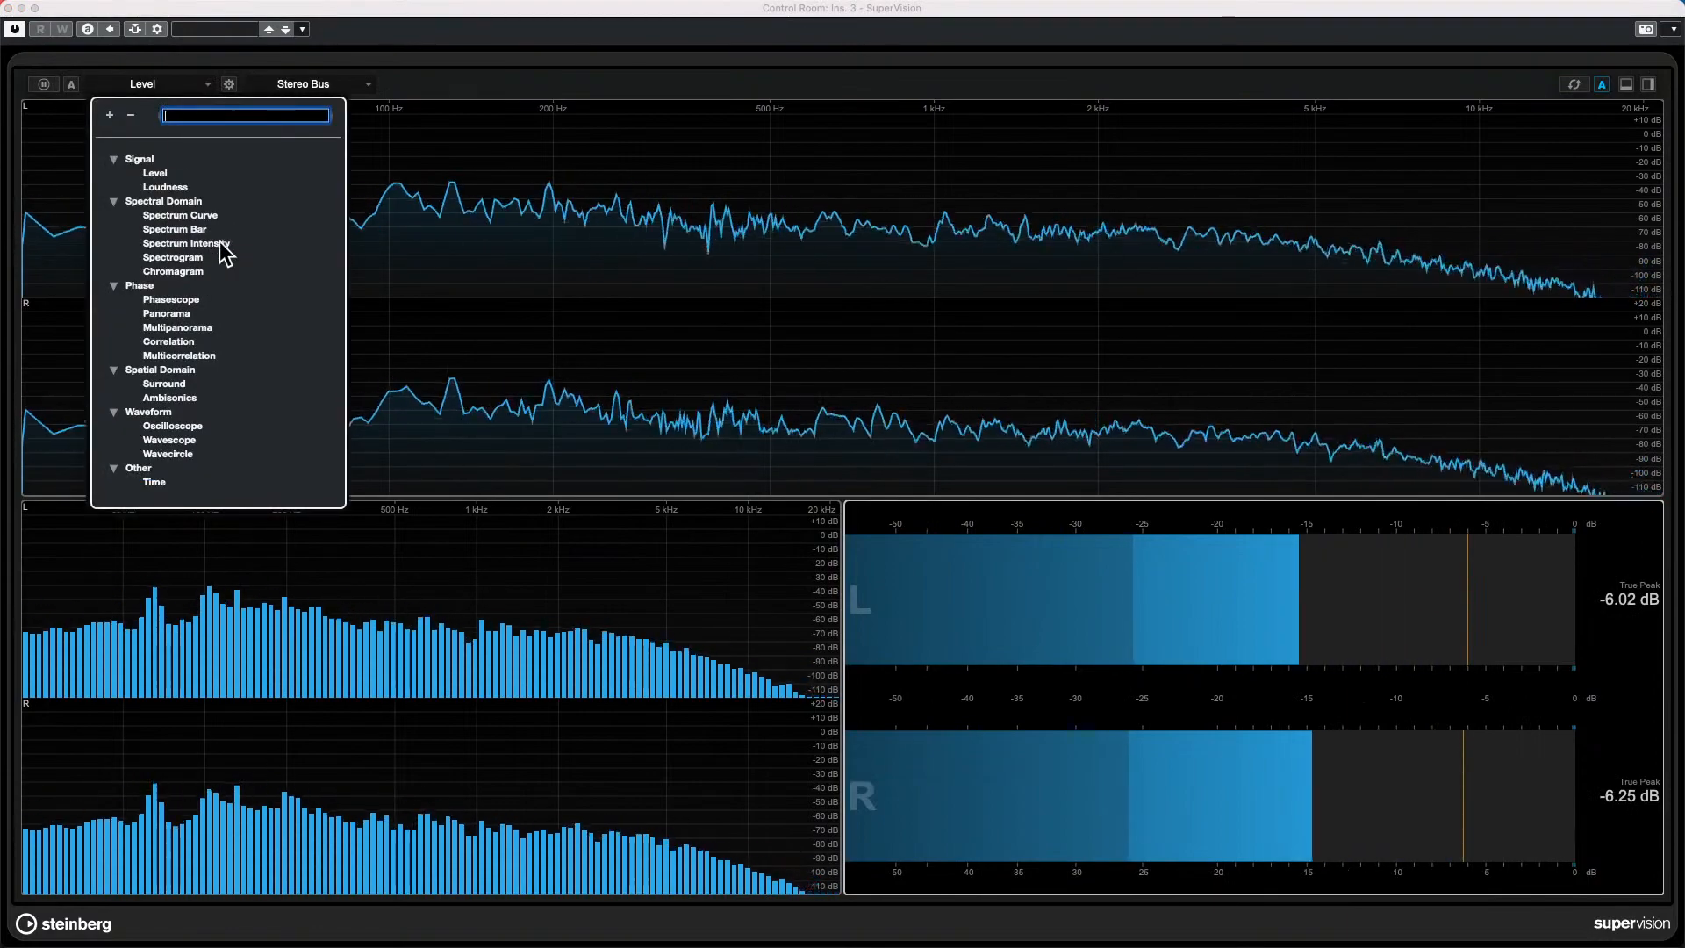
{"action": "left_click", "coordinate": [219, 245]}
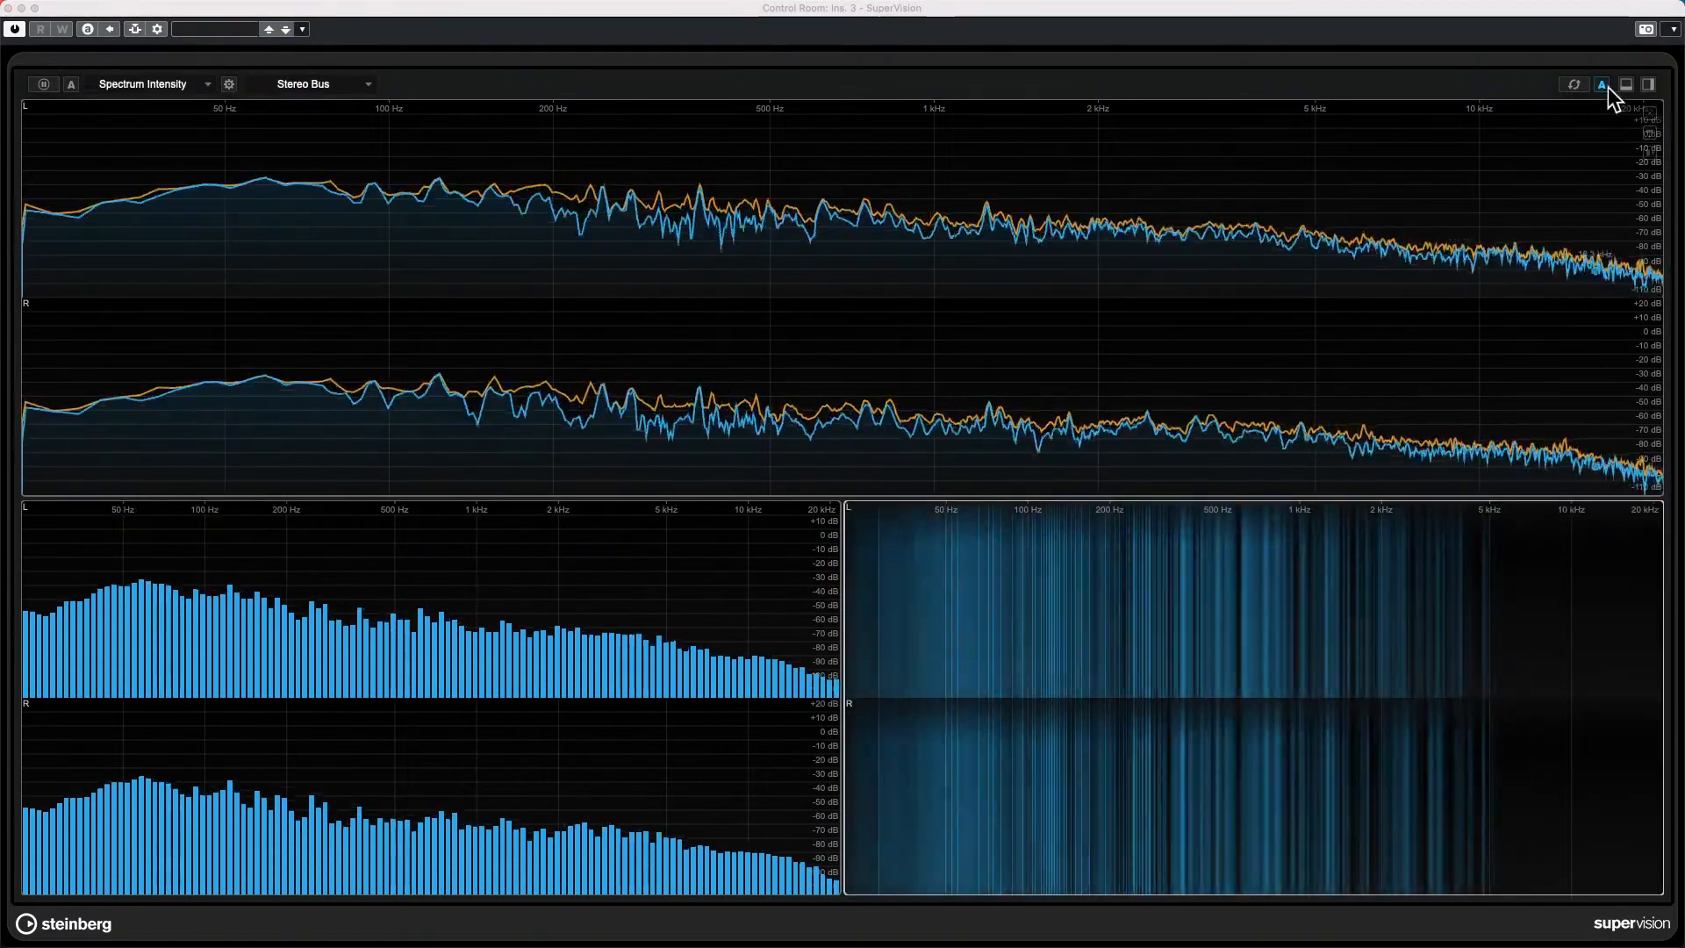
{"action": "left_click", "coordinate": [1574, 84]}
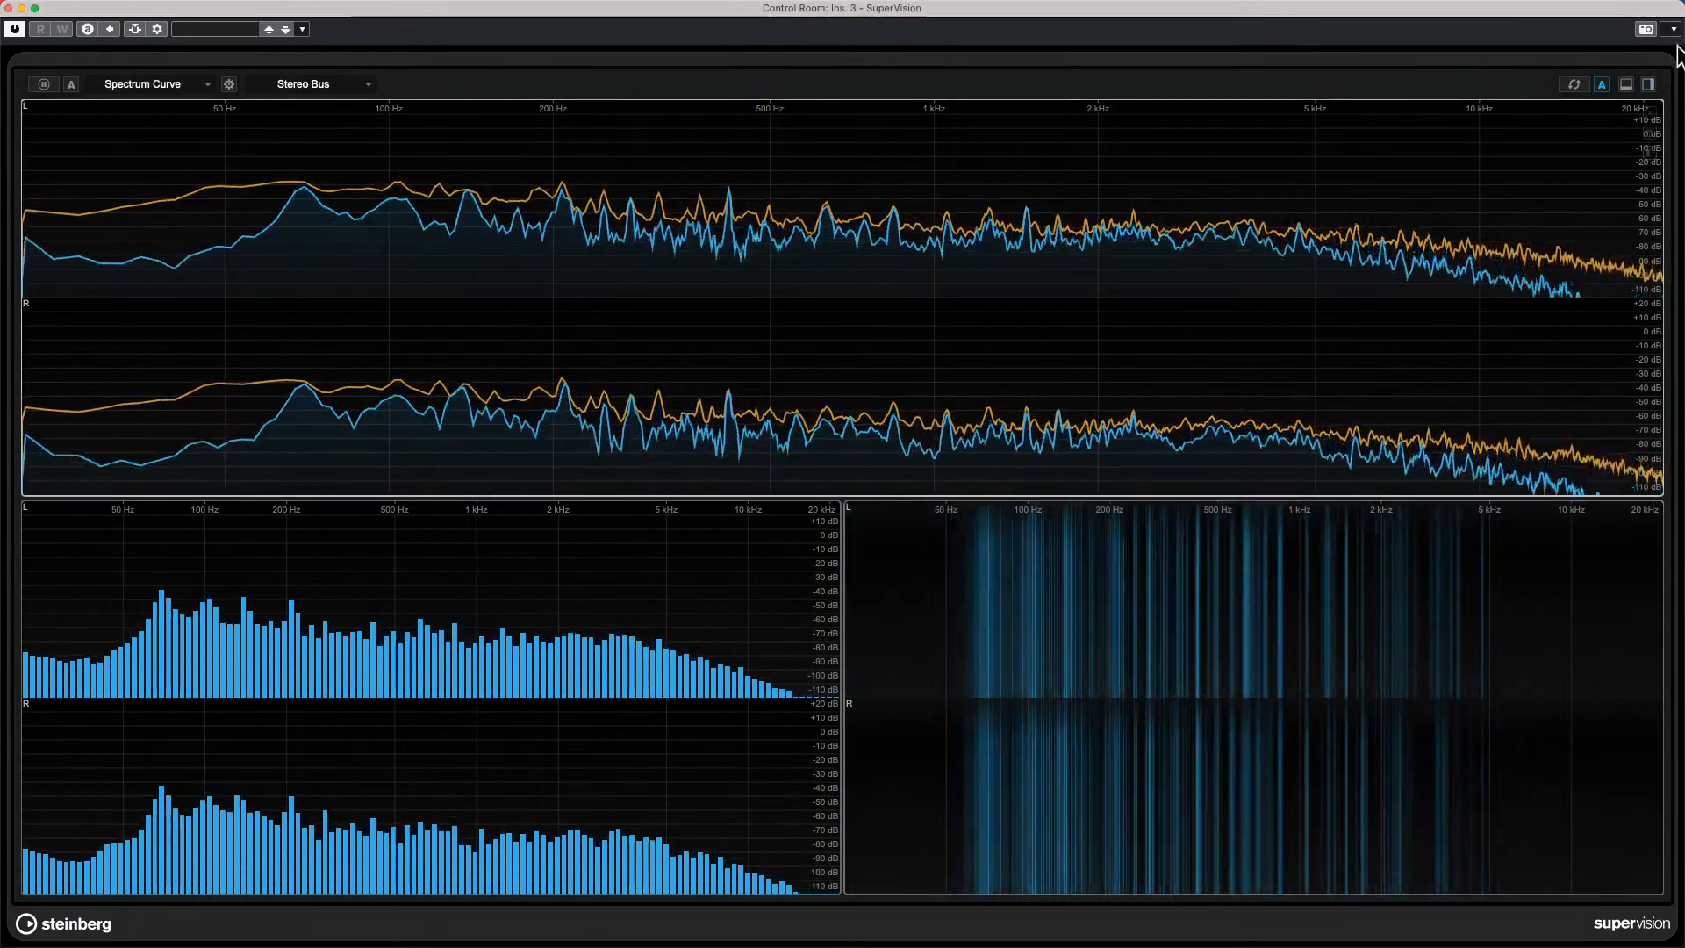
Add two modules beside the Spectrum Curve display and set the outermost one to Spectrogram.
{"action": "left_click", "coordinate": [1648, 85]}
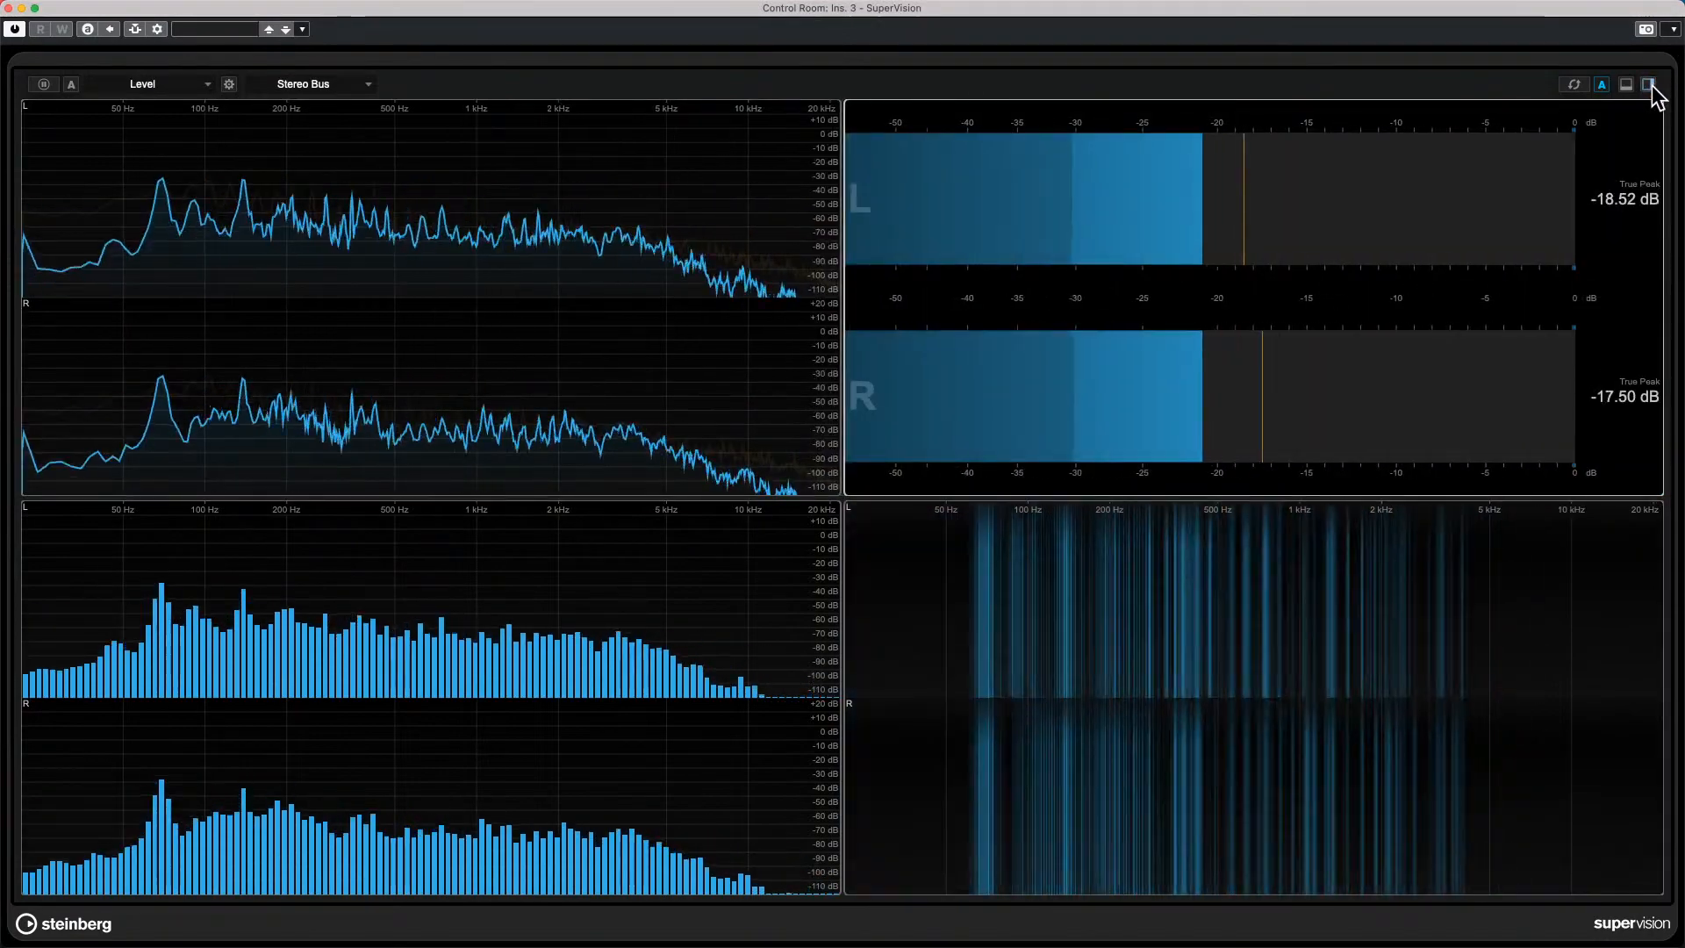
{"action": "left_click", "coordinate": [1648, 84]}
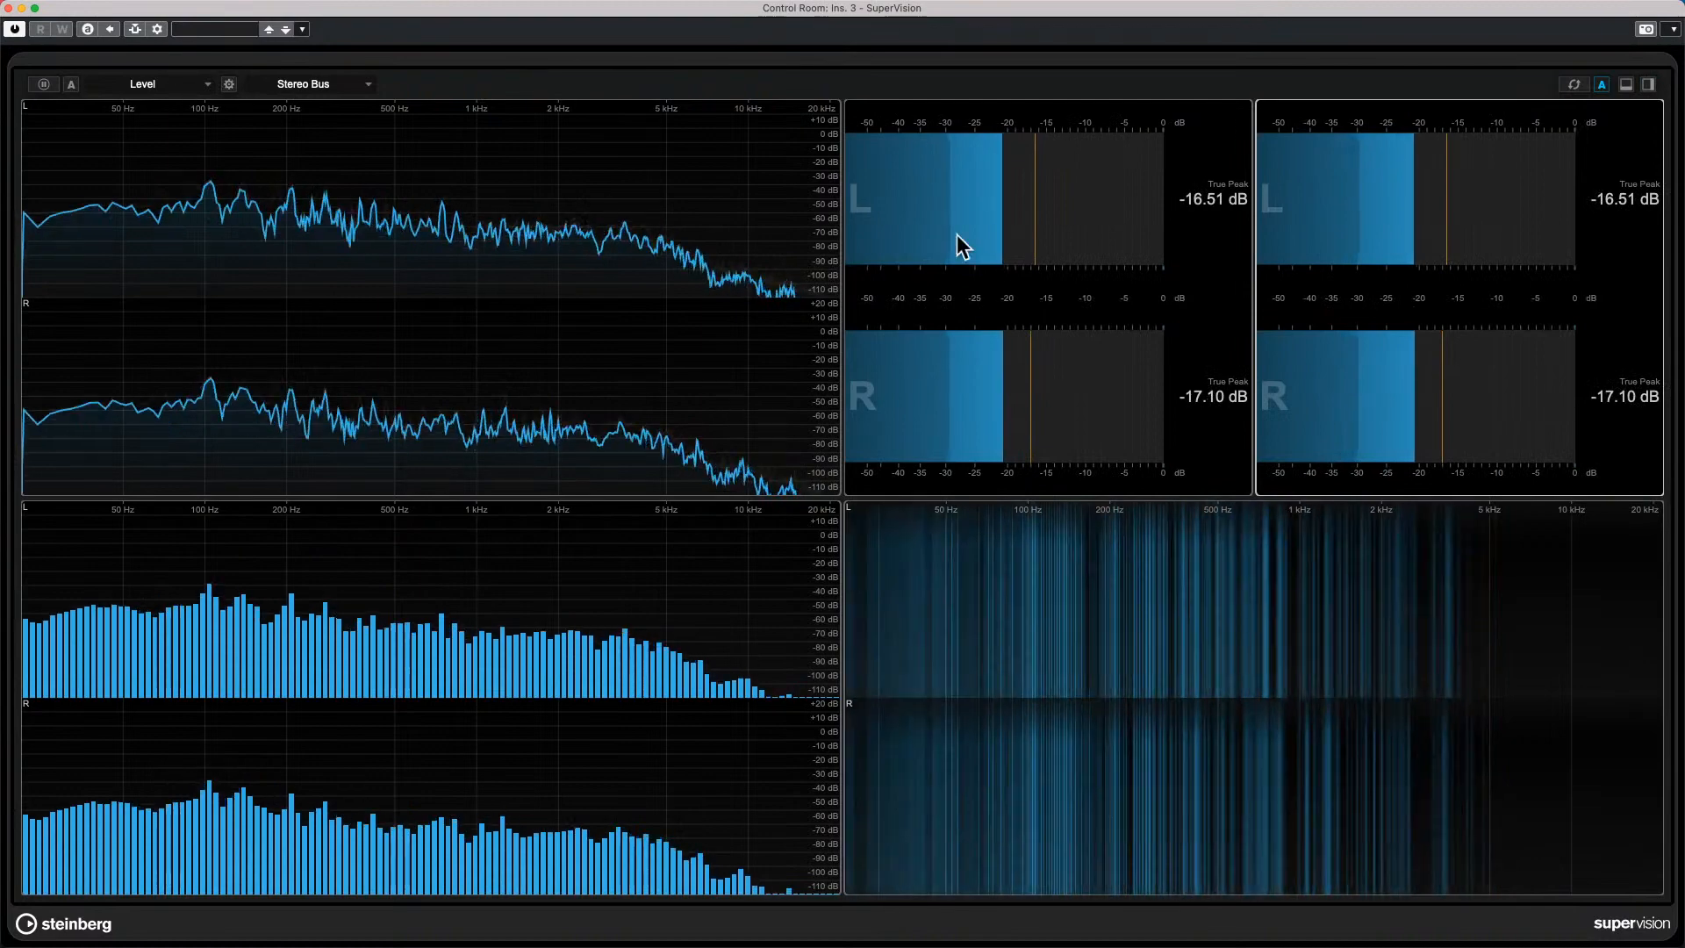
{"action": "left_click", "coordinate": [157, 83]}
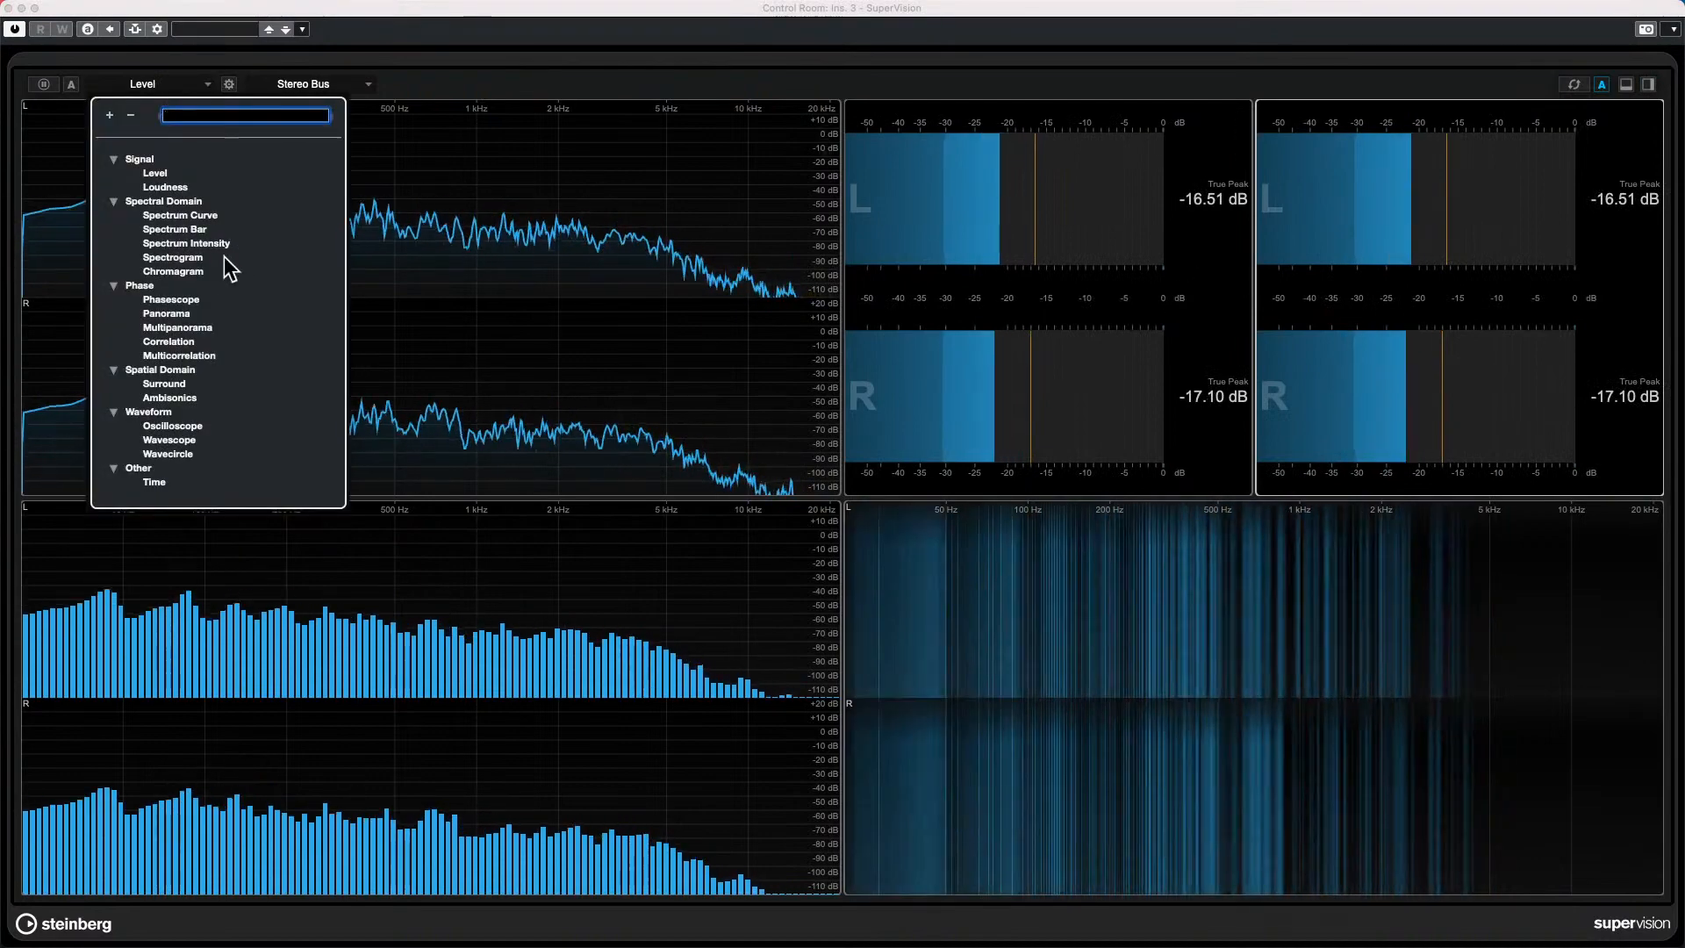
{"action": "left_click", "coordinate": [215, 257]}
Set the Level module between the Spectrum Curve and Spectrogram displays to Chromagram.
{"action": "left_click", "coordinate": [1006, 276]}
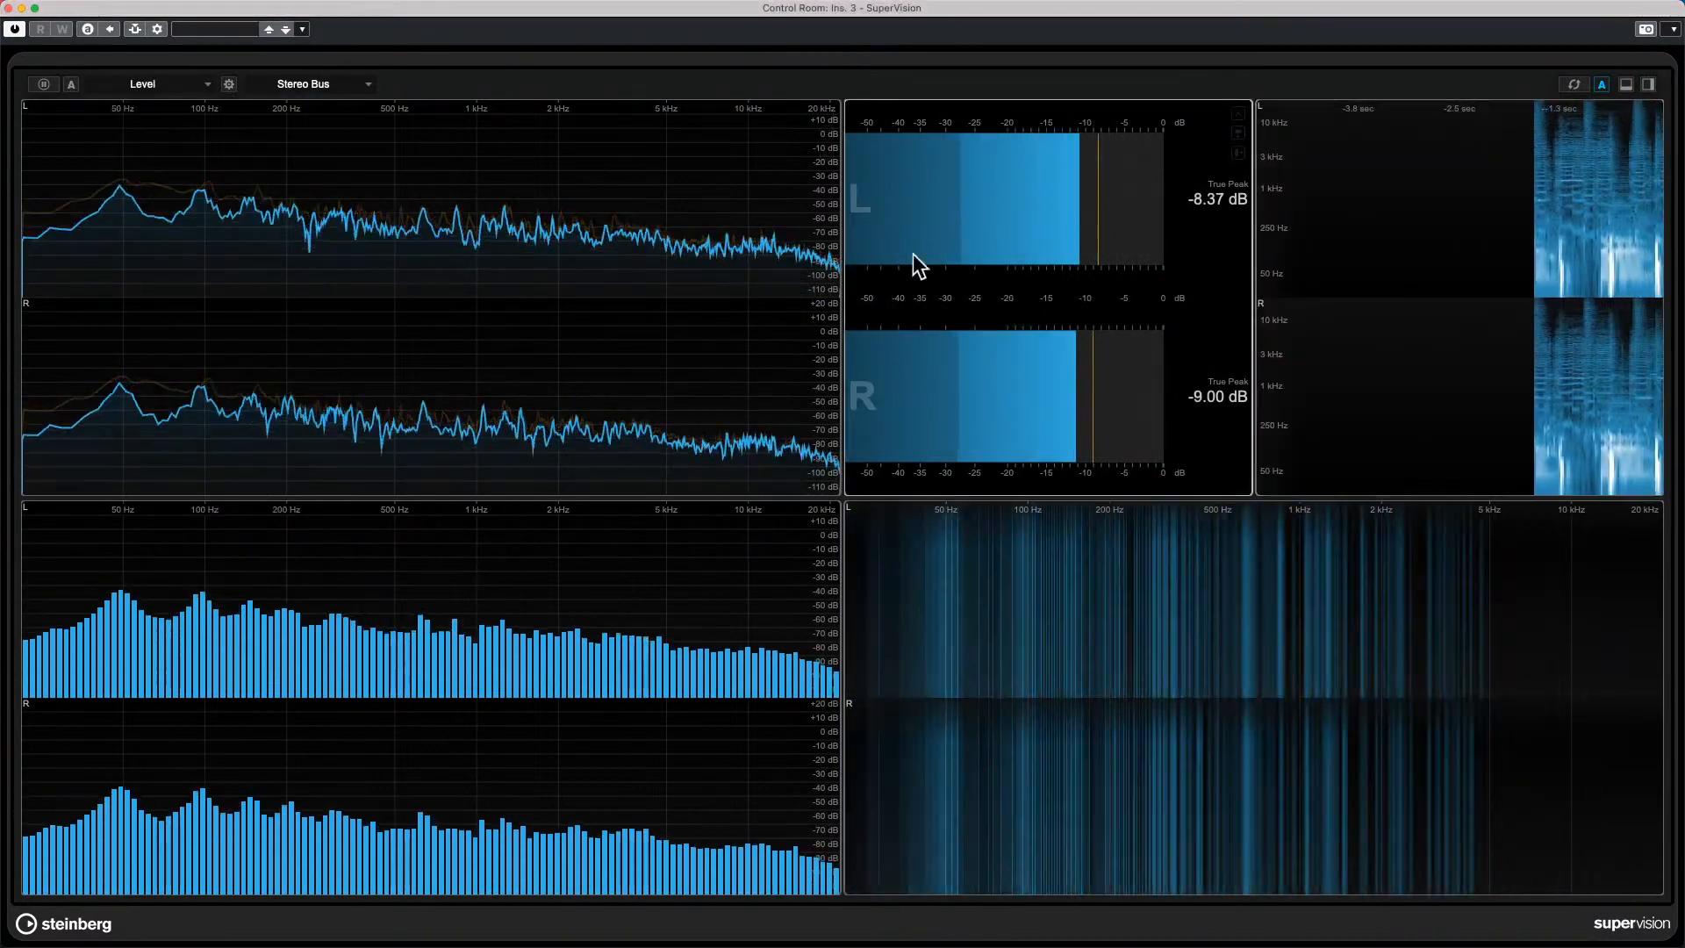
{"action": "left_click", "coordinate": [147, 81]}
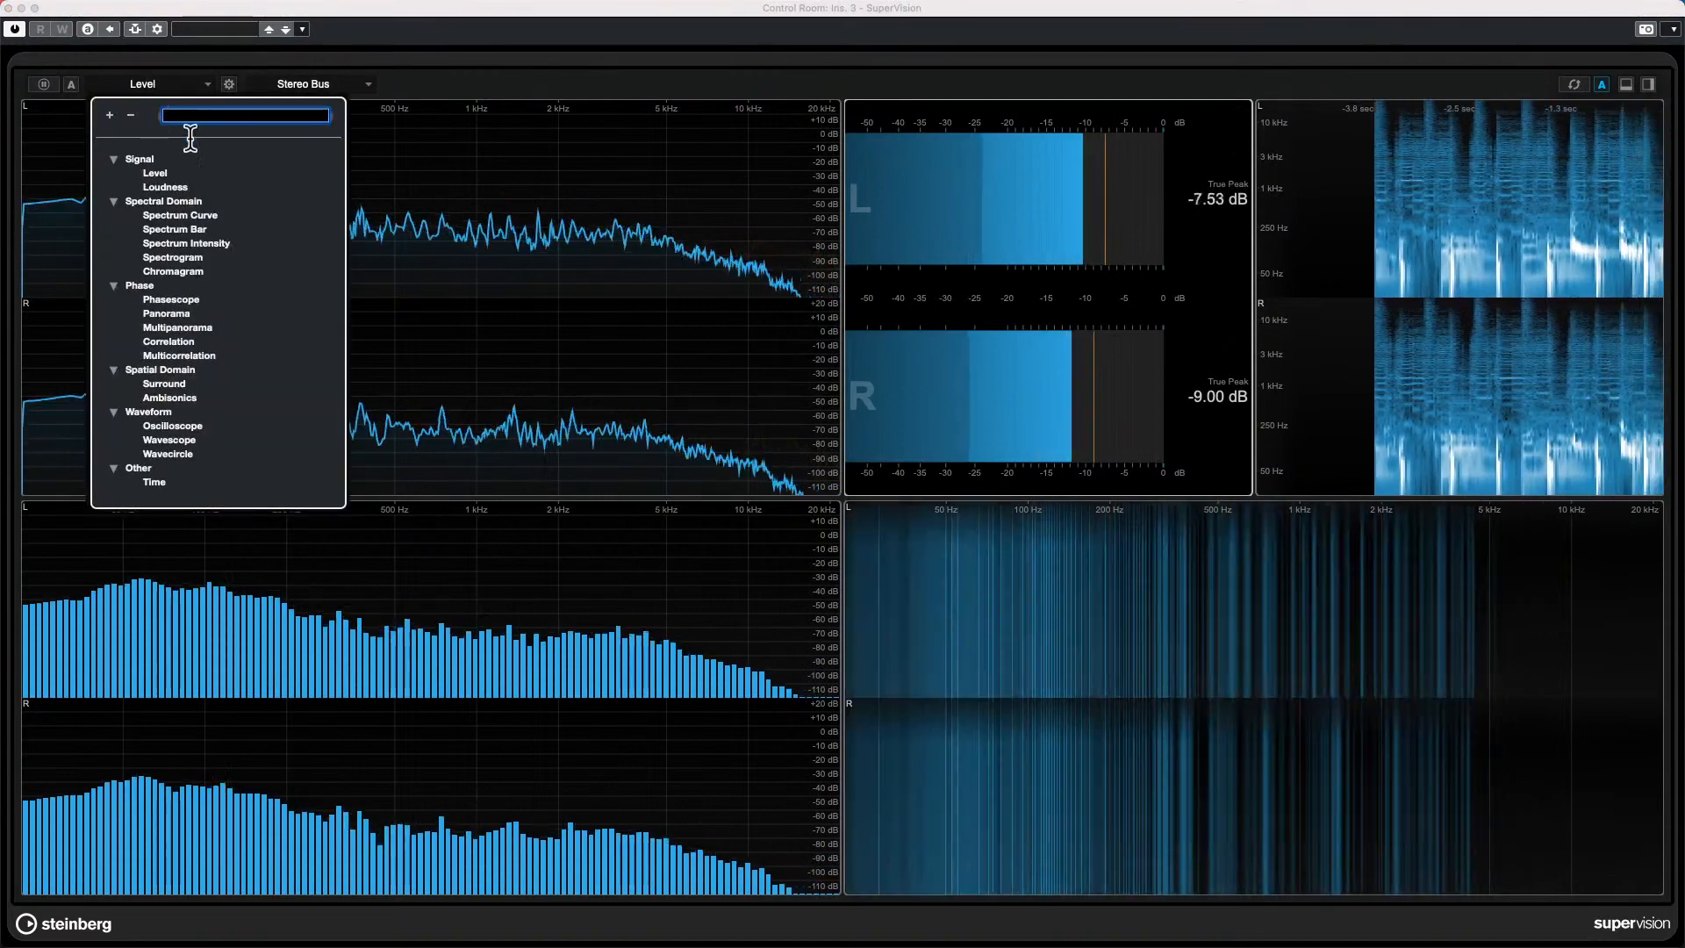
{"action": "left_click", "coordinate": [173, 271]}
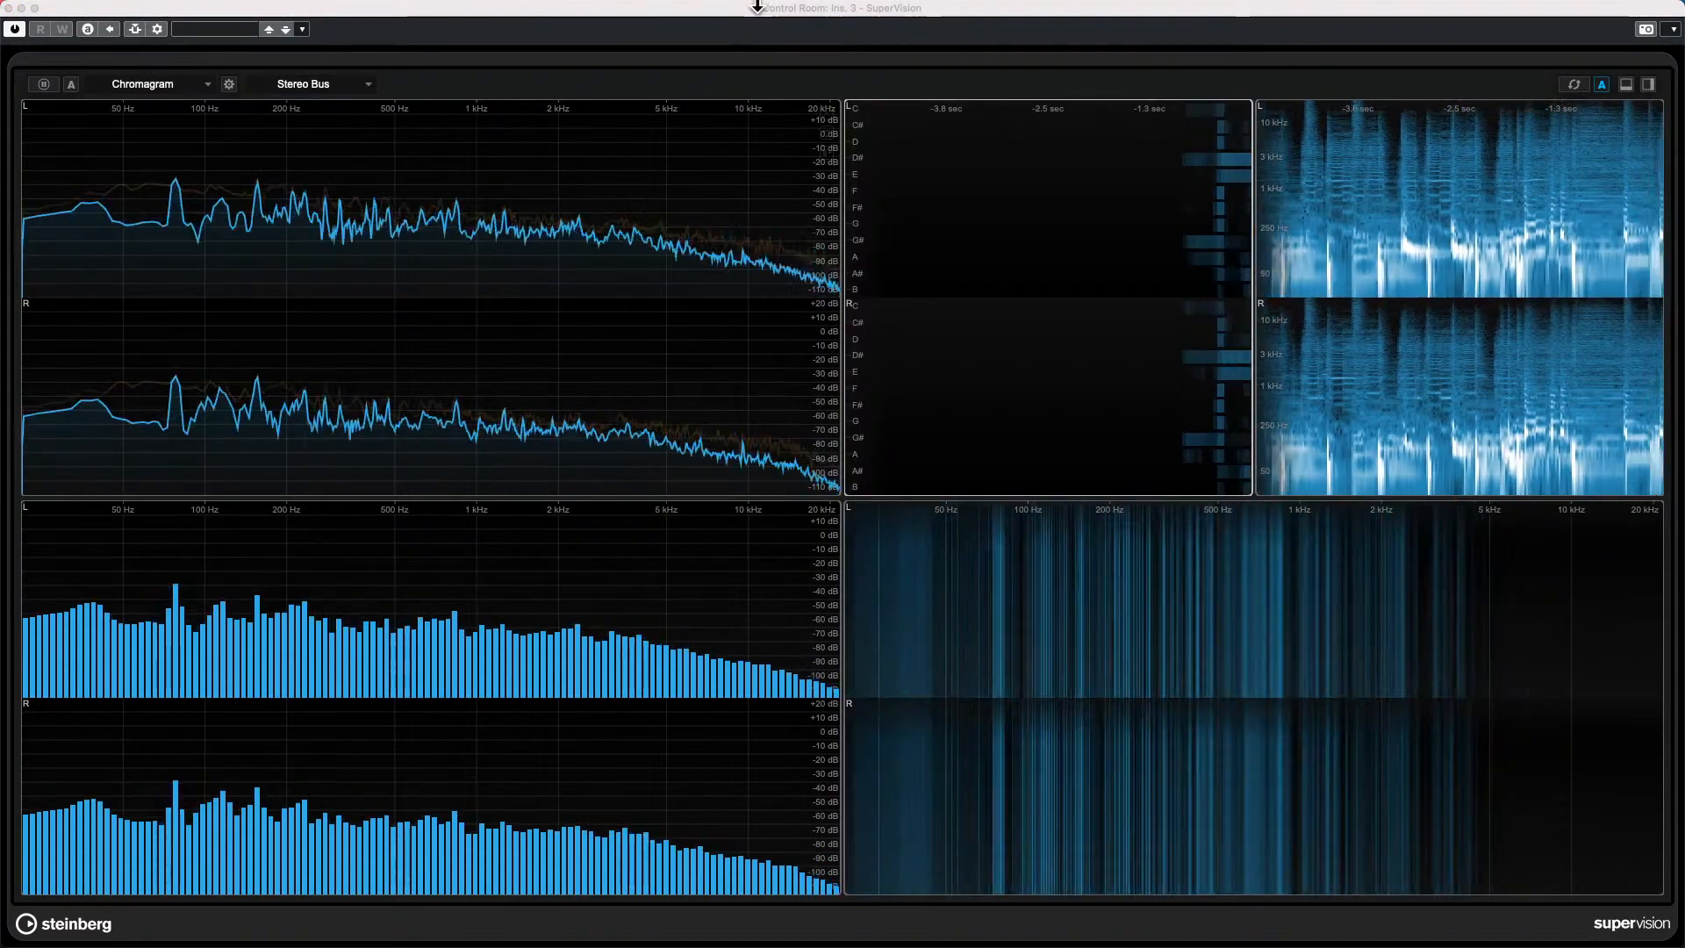
{"action": "mouse_move", "coordinate": [756, 9]}
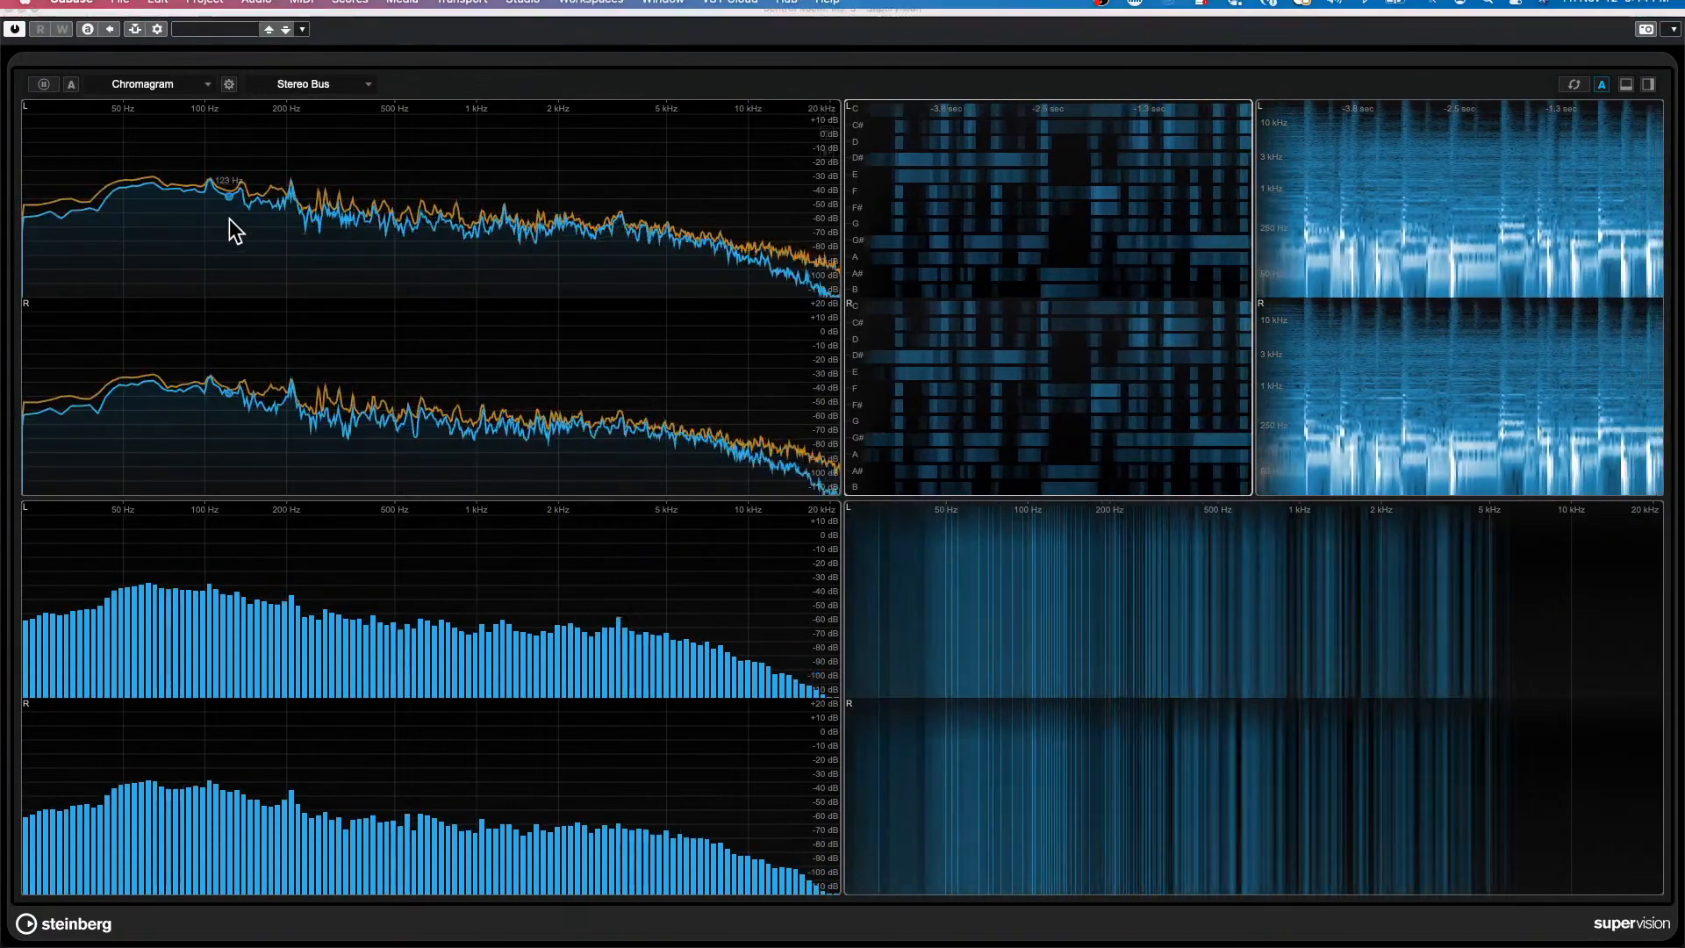
Check the Chromagram module's settings in SuperVision, then reopen SuperVision from the Control Room inserts and select the Spectrum Curve module.
{"action": "left_click", "coordinate": [230, 84]}
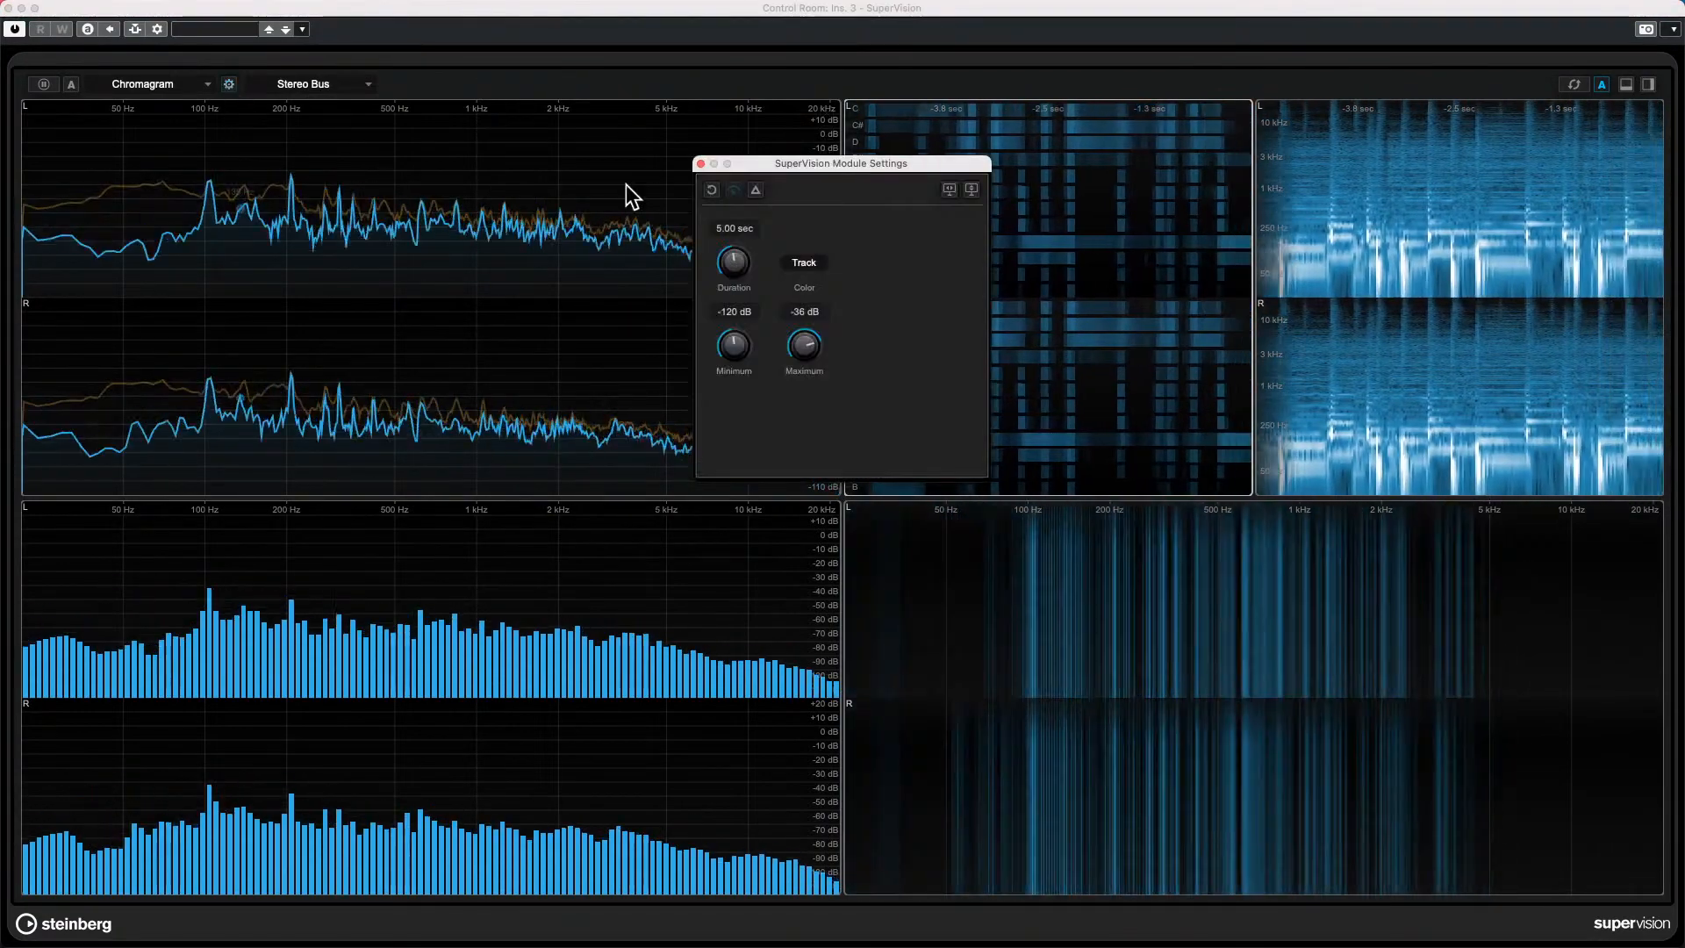
{"action": "left_click", "coordinate": [703, 161]}
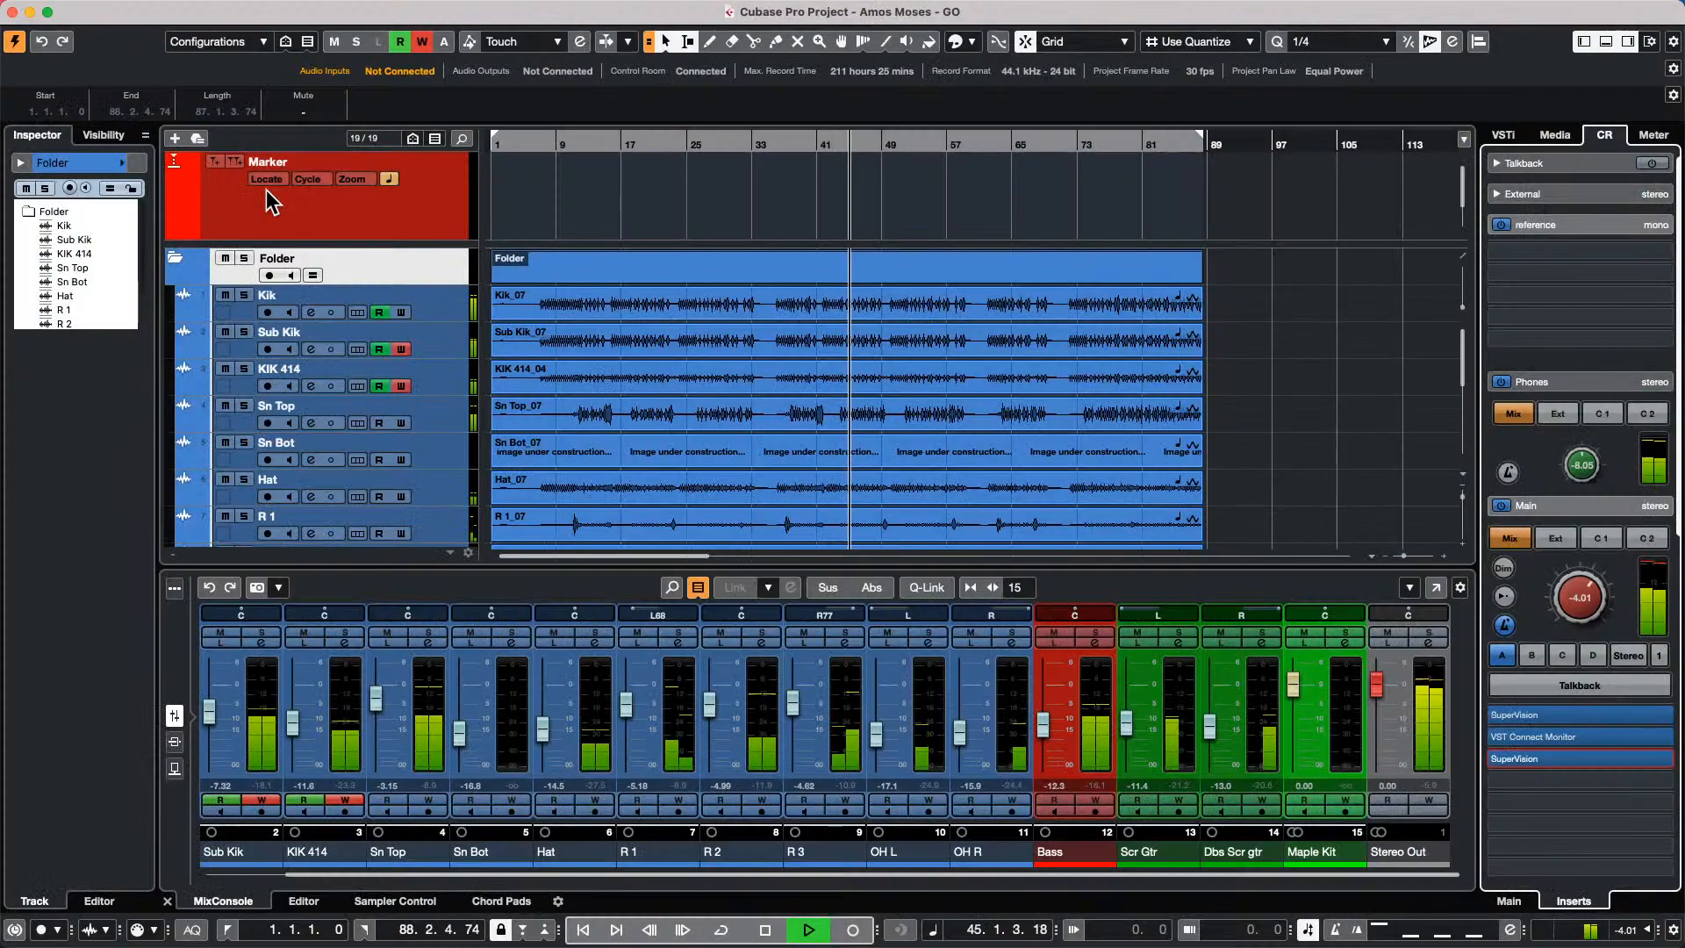
{"action": "left_click", "coordinate": [1544, 755]}
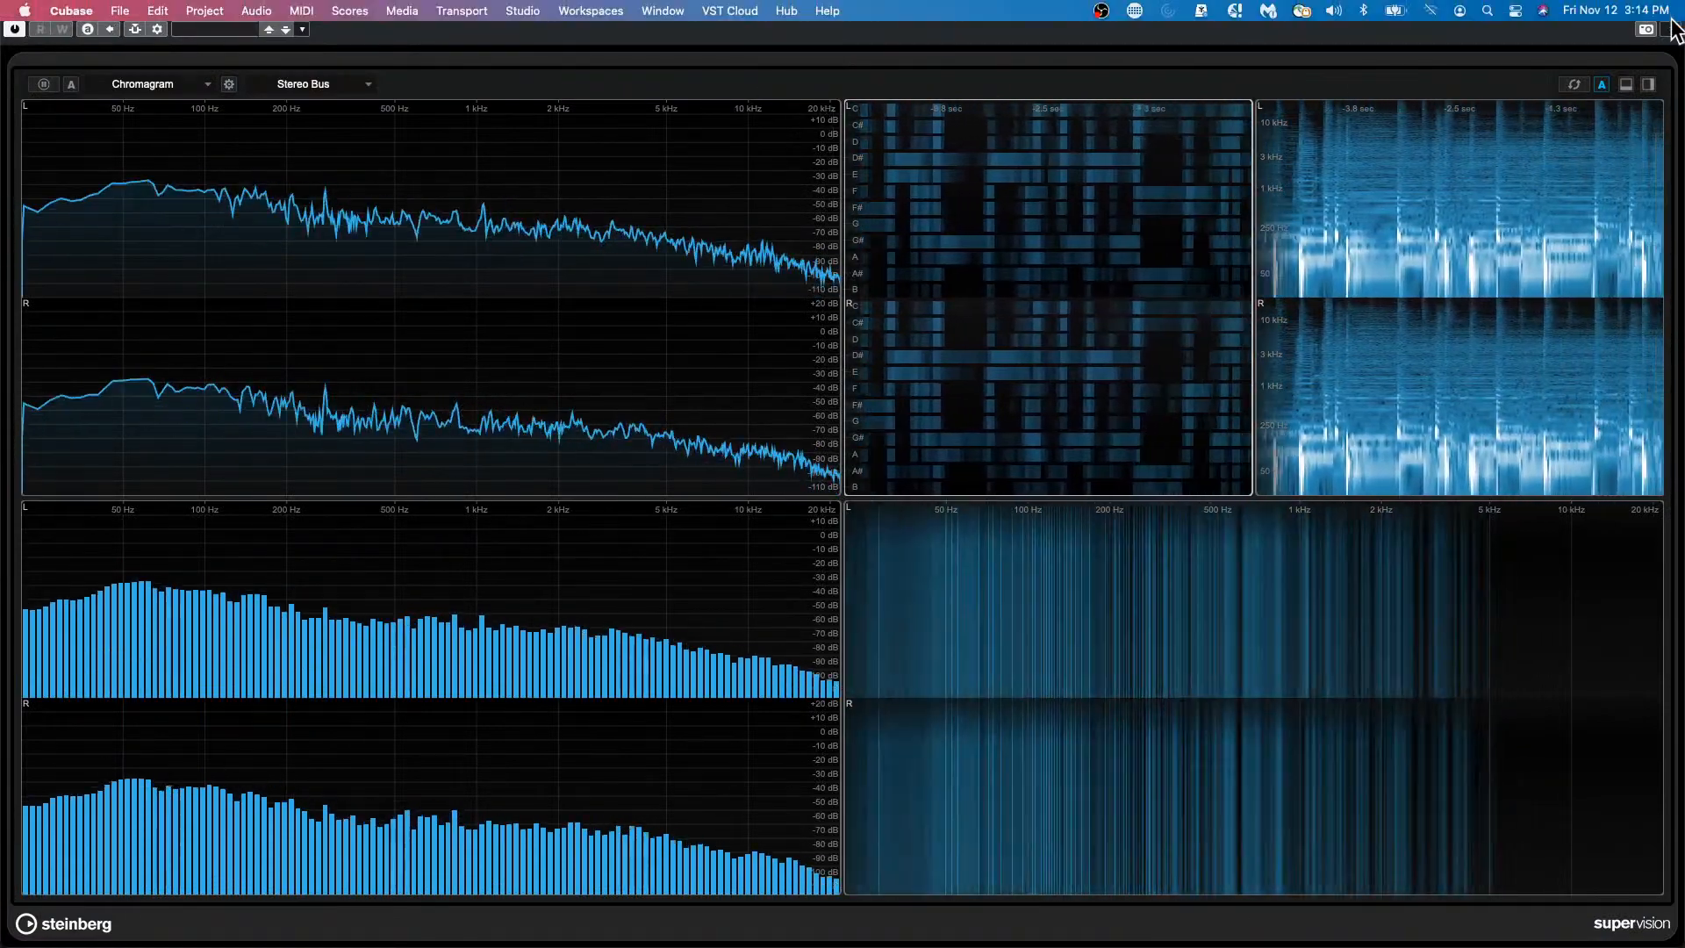
{"action": "left_click", "coordinate": [364, 262]}
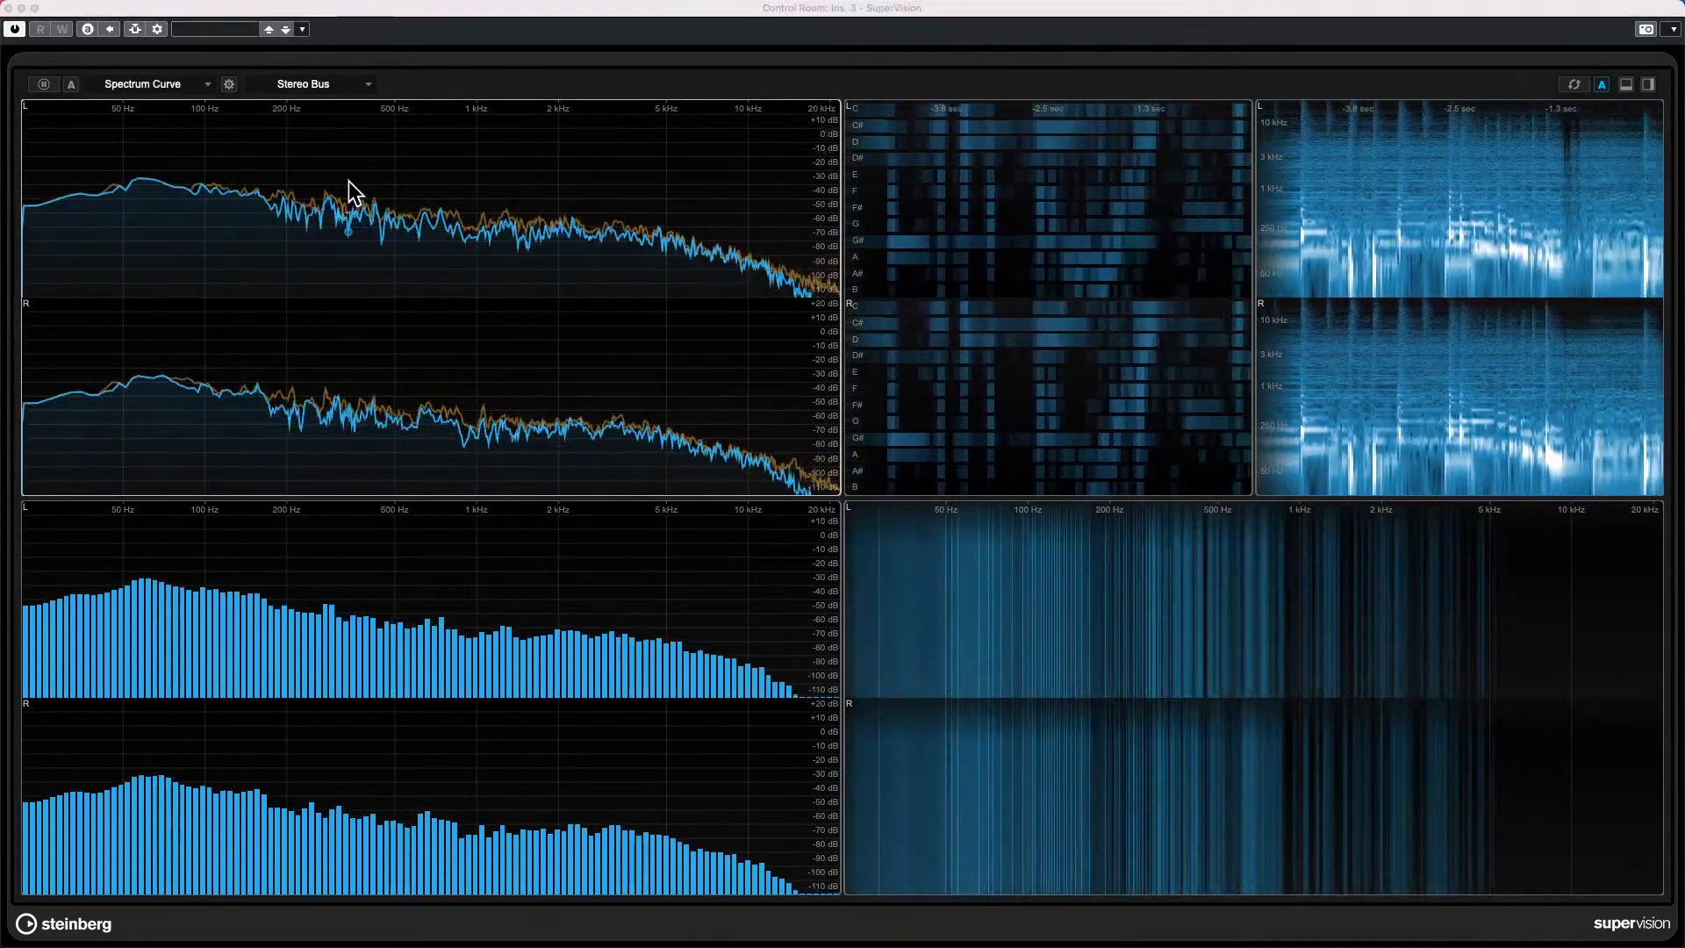
Stop playback and close the Kik_07 Sample Editor window.
{"action": "key", "text": "space"}
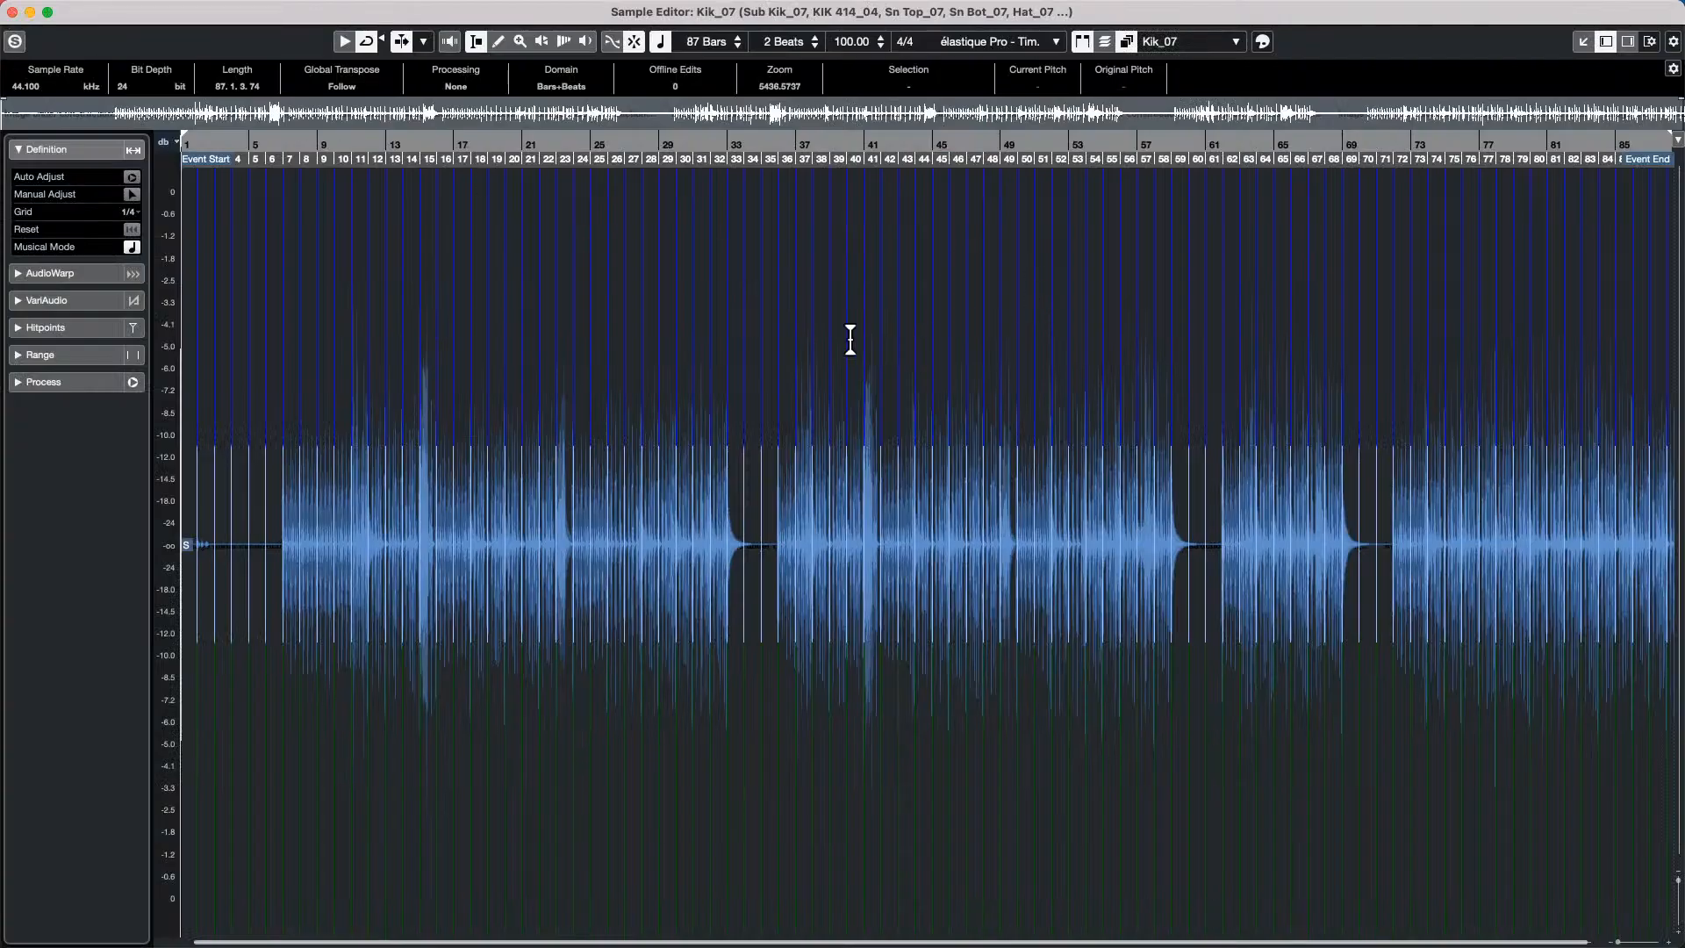
{"action": "left_click", "coordinate": [12, 12]}
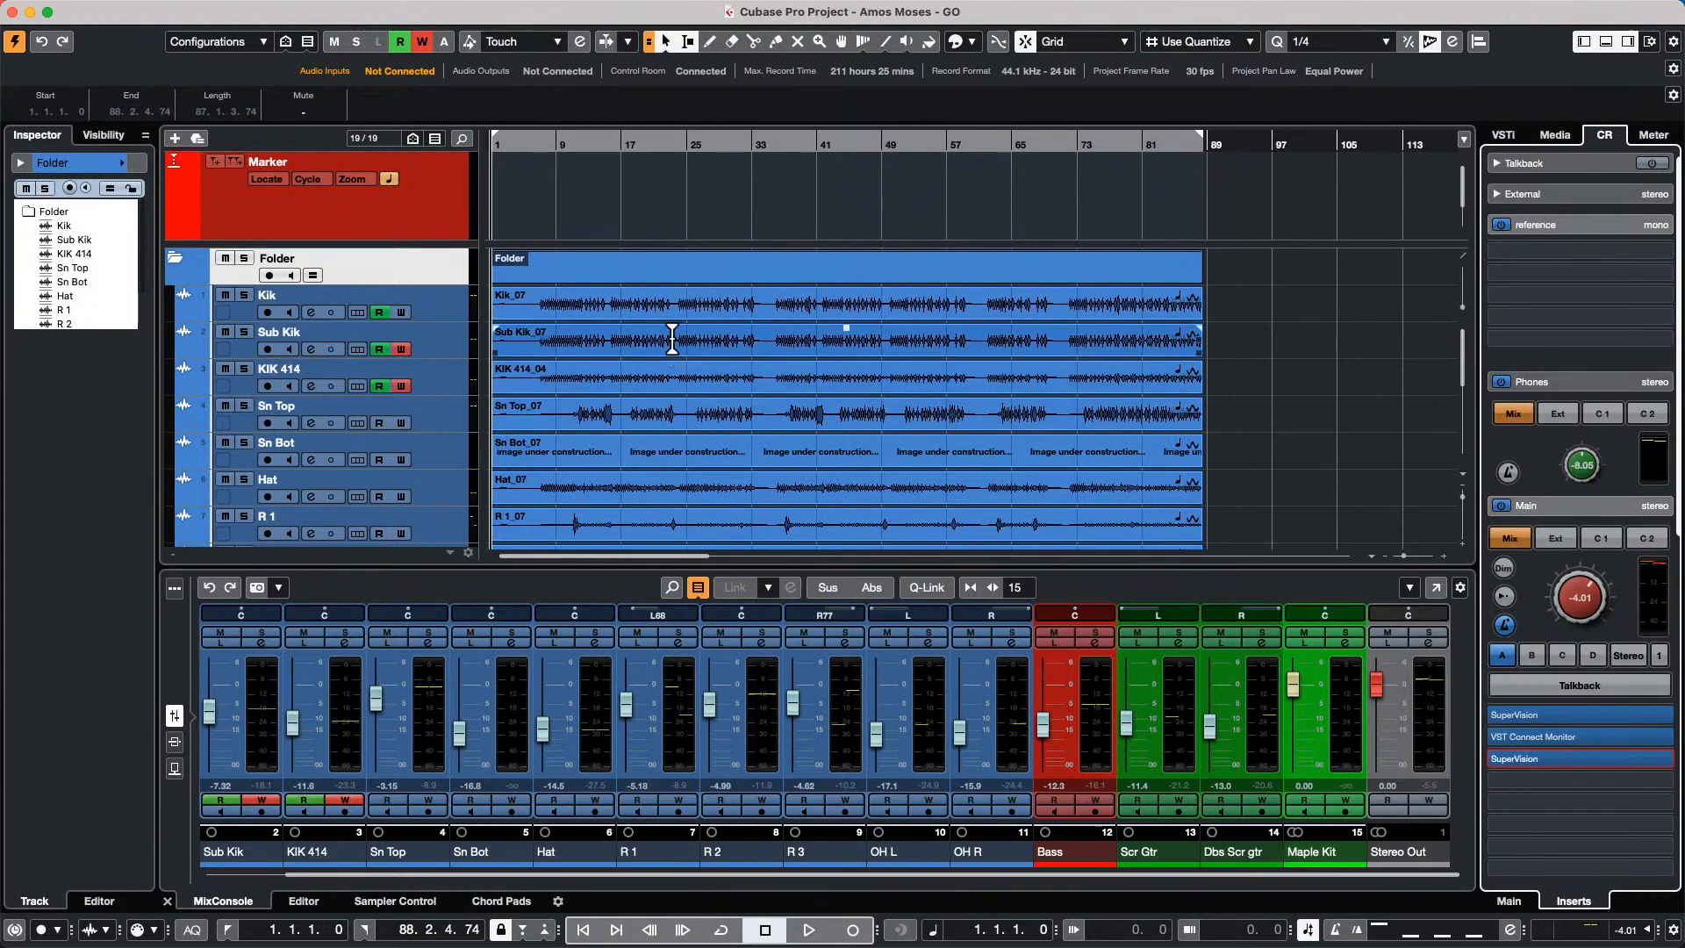
Apply the SpectraLayers extension to the Sub Kik_07 audio event.
{"action": "left_click", "coordinate": [720, 355]}
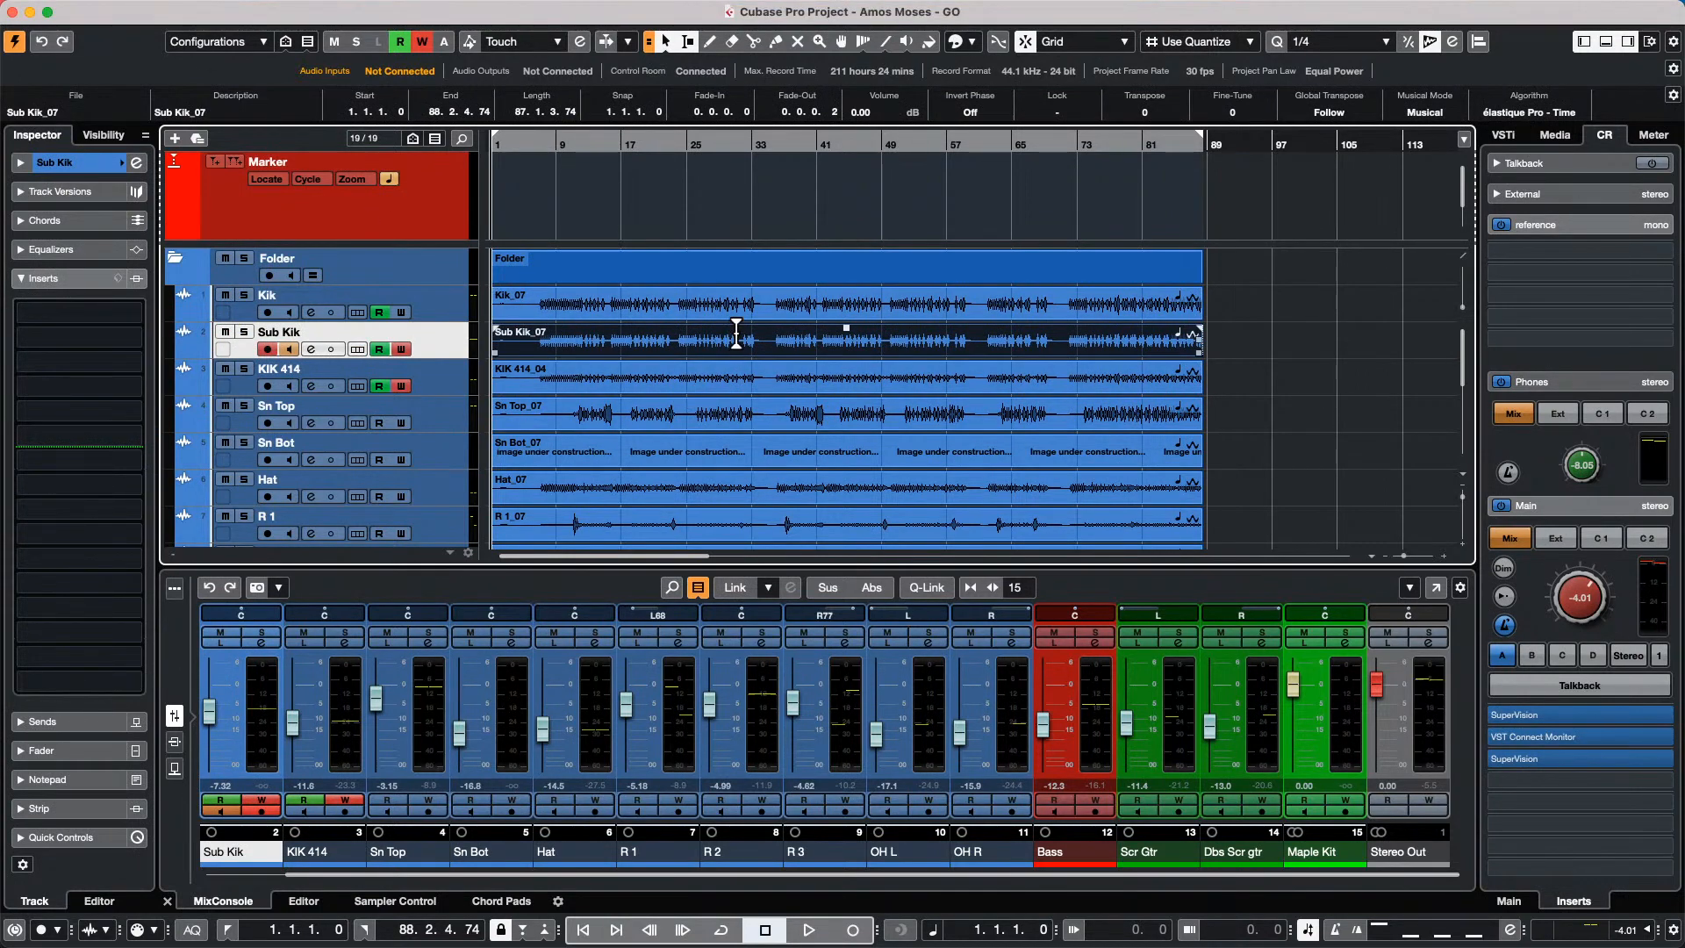
{"action": "mouse_move", "coordinate": [307, 7]}
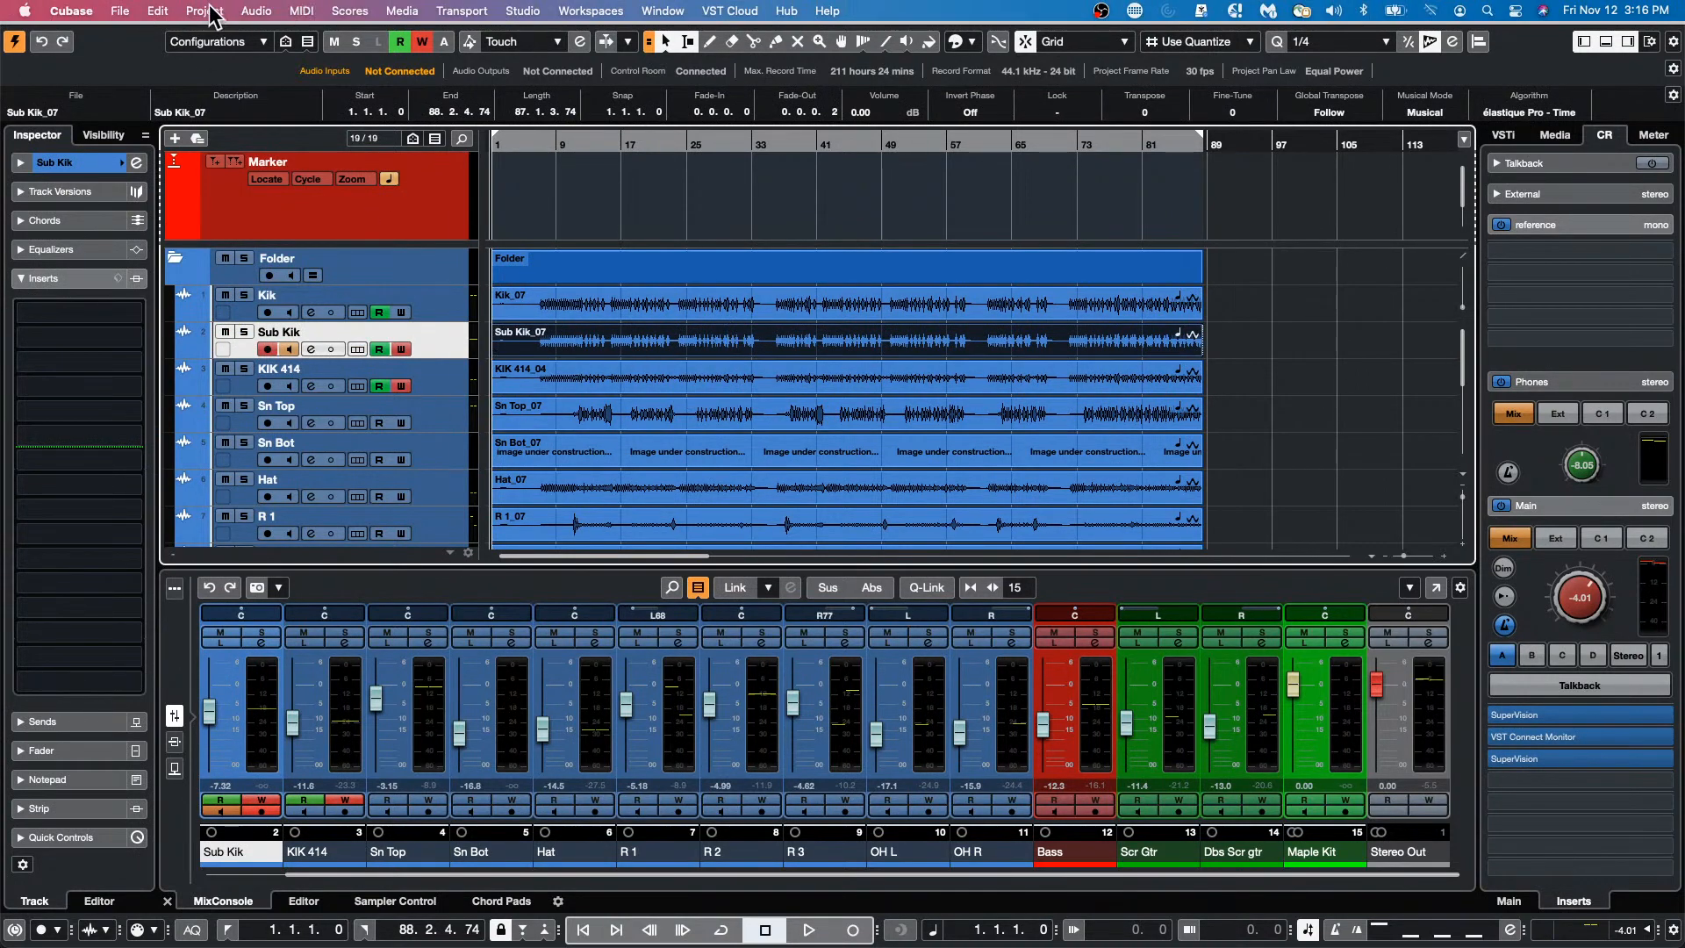
{"action": "left_click", "coordinate": [211, 12]}
{"action": "mouse_move", "coordinate": [171, 10]}
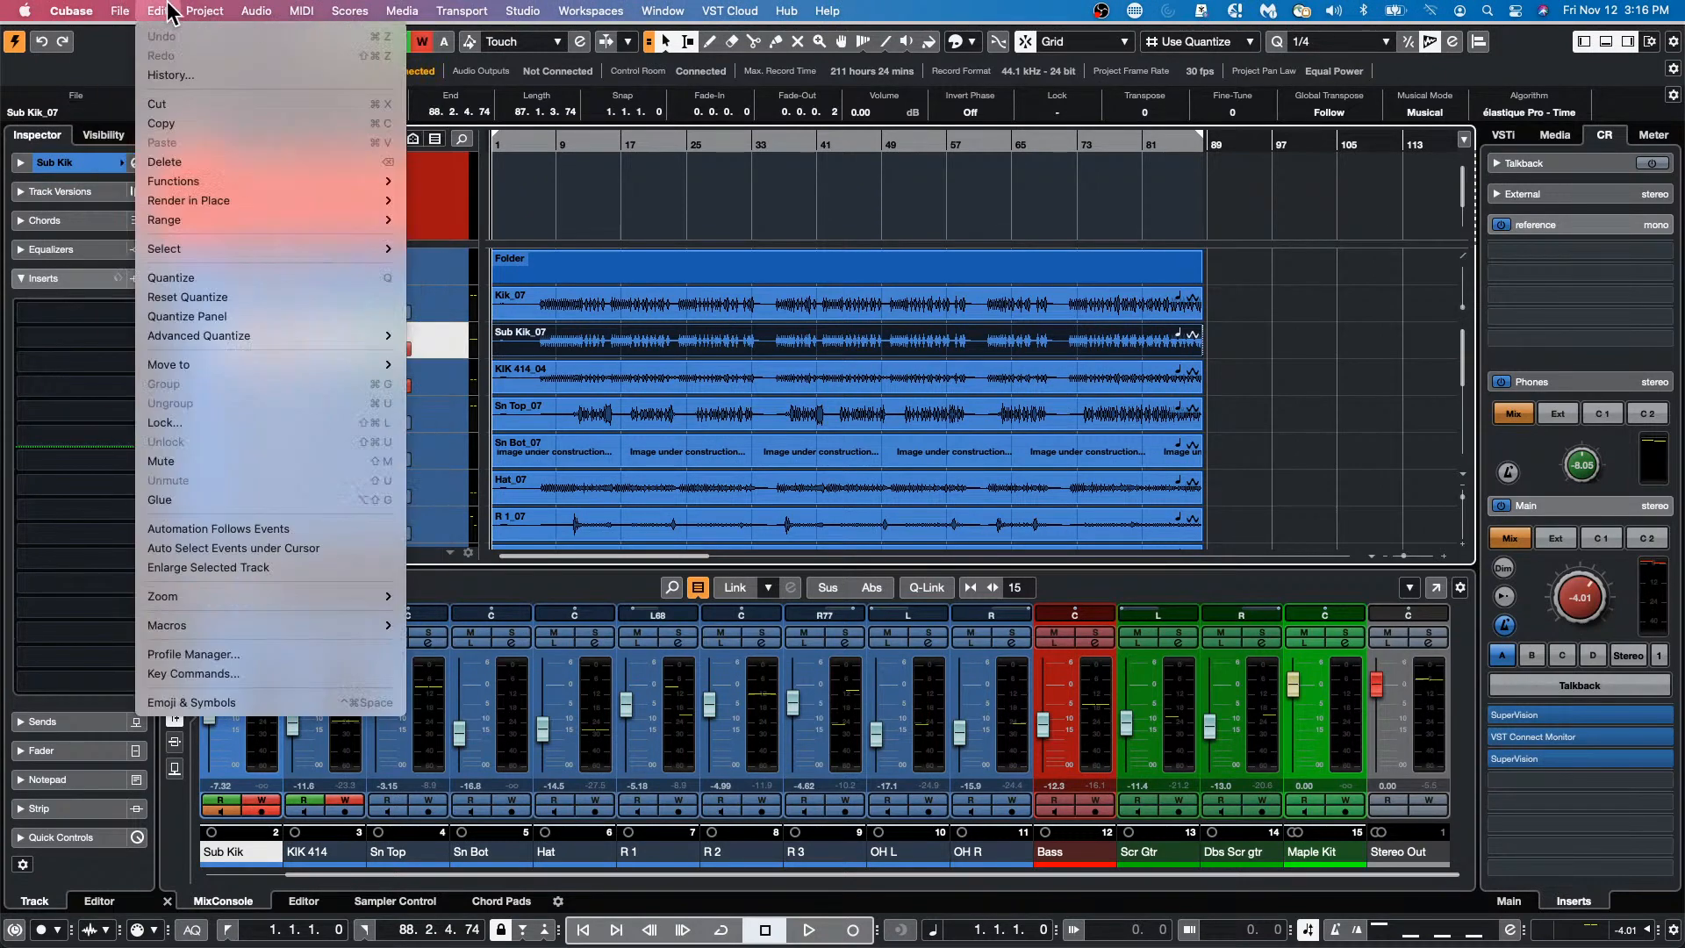
{"action": "mouse_move", "coordinate": [200, 338]}
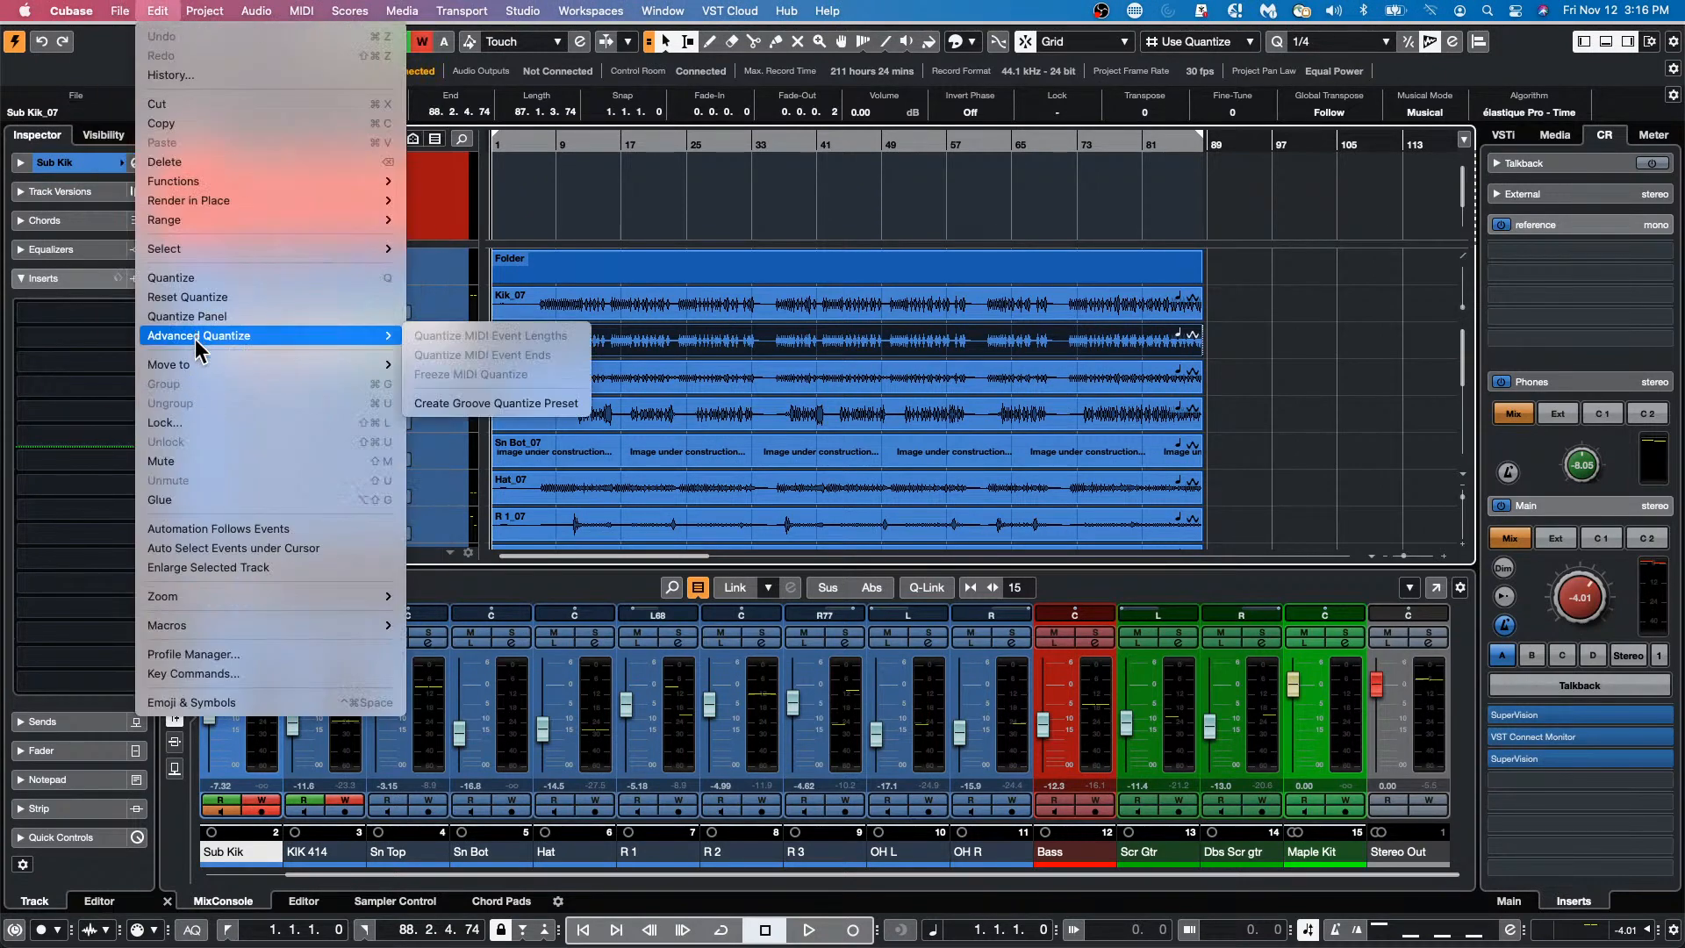
{"action": "mouse_move", "coordinate": [255, 11]}
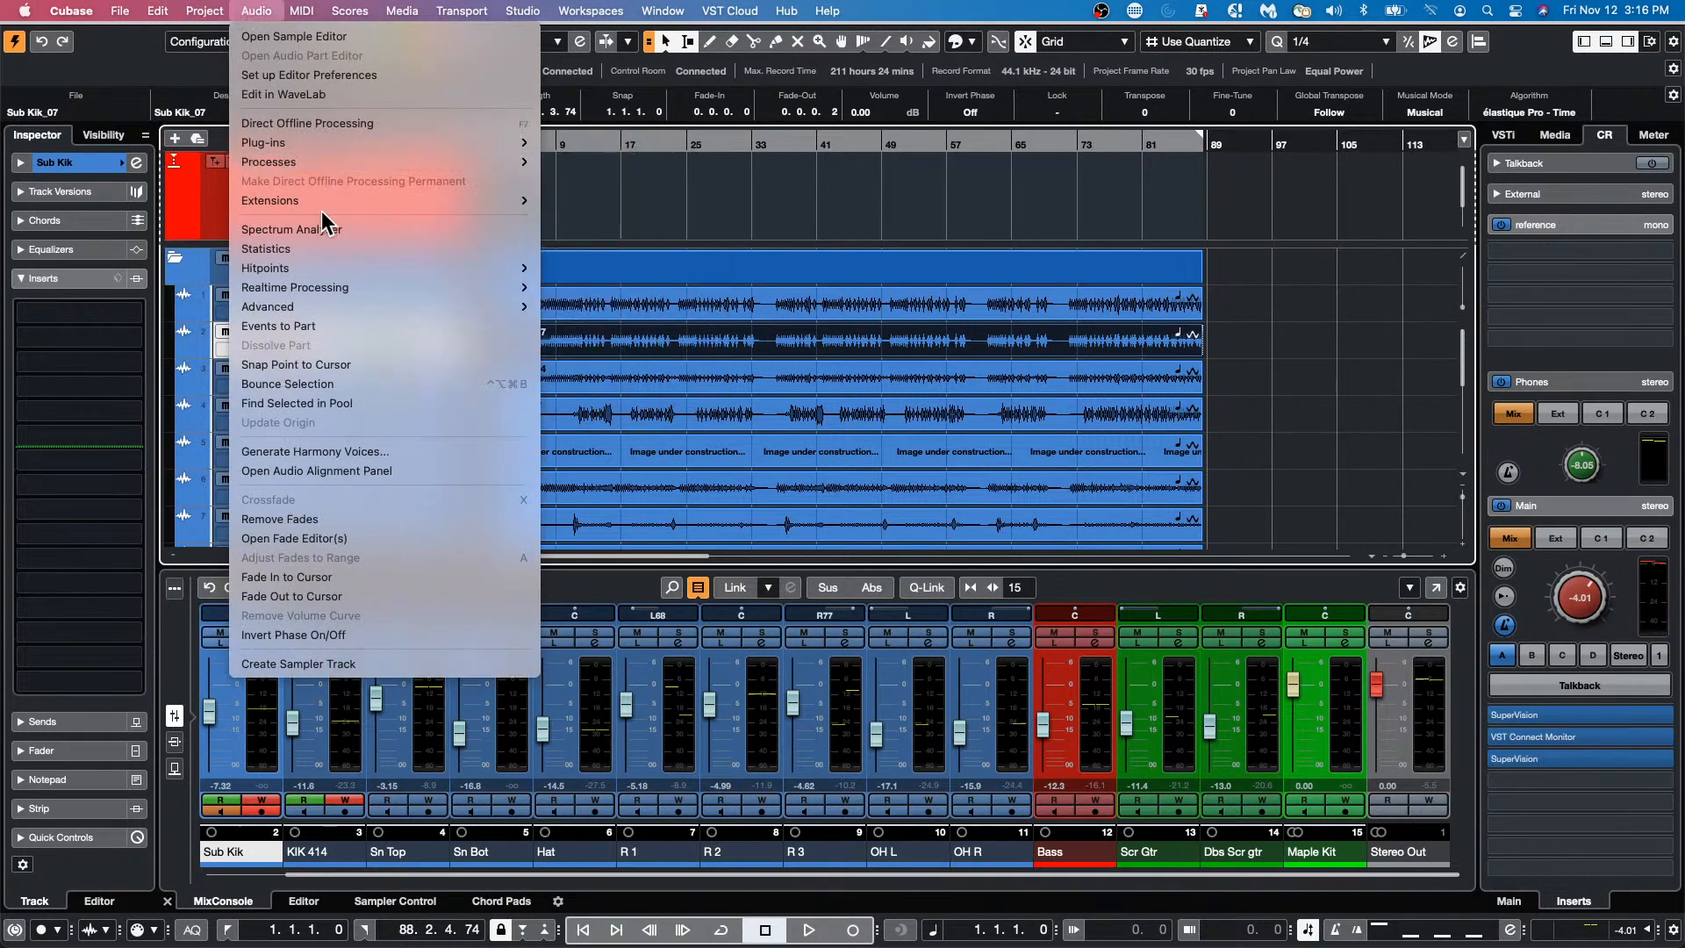
{"action": "mouse_move", "coordinate": [320, 202]}
{"action": "left_click", "coordinate": [588, 204]}
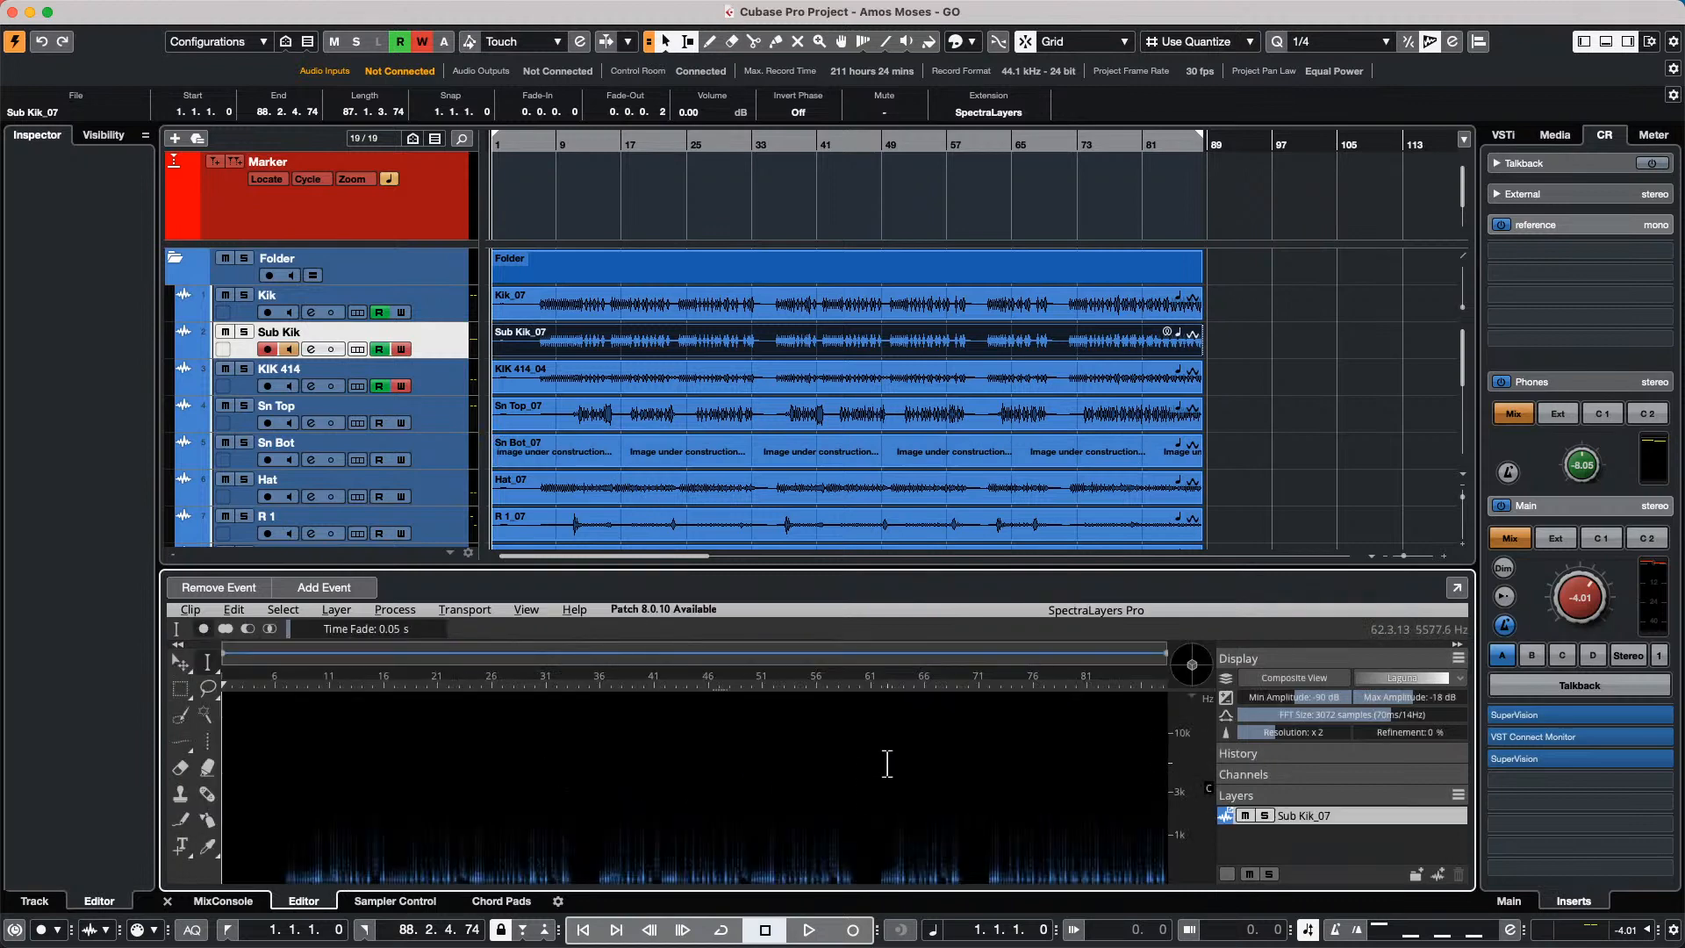
Apply the SpectraLayers extension to the Dbs Scr gtr_08 audio event as well.
{"action": "scroll", "coordinate": [654, 471], "scroll_direction": "down", "scroll_amount": 5}
{"action": "scroll", "coordinate": [649, 465], "scroll_direction": "down", "scroll_amount": 2}
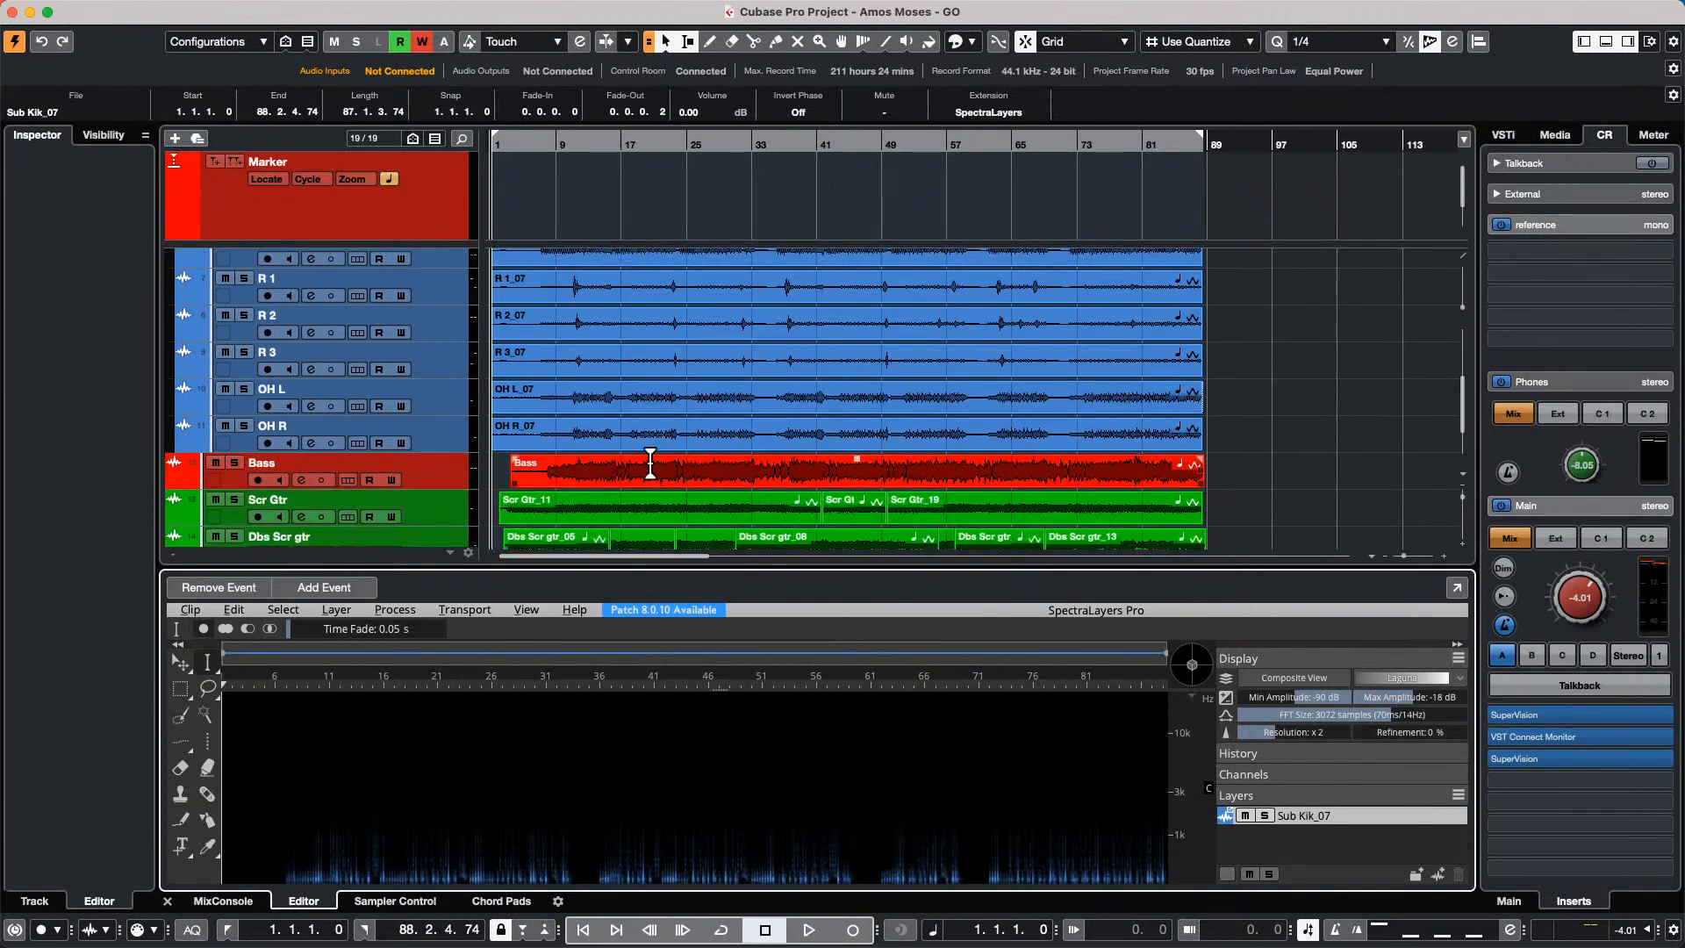
{"action": "scroll", "coordinate": [686, 522], "scroll_direction": "down", "scroll_amount": 3}
{"action": "left_click", "coordinate": [788, 449]}
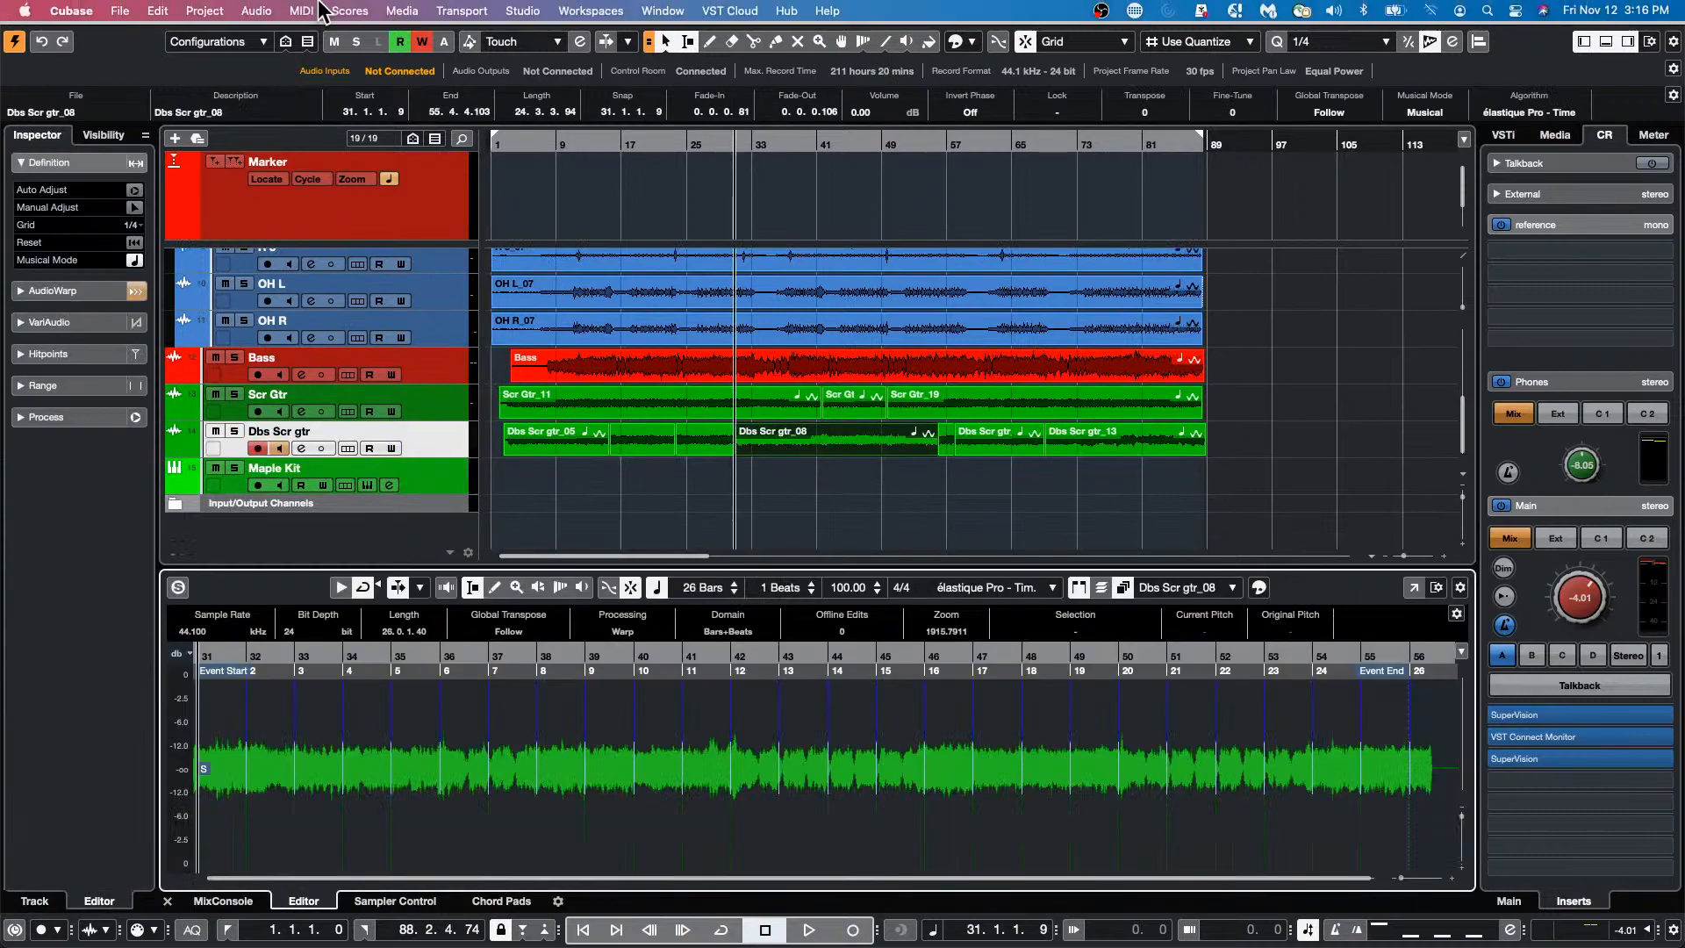
{"action": "left_click", "coordinate": [257, 10]}
{"action": "mouse_move", "coordinate": [291, 291]}
{"action": "mouse_move", "coordinate": [334, 200]}
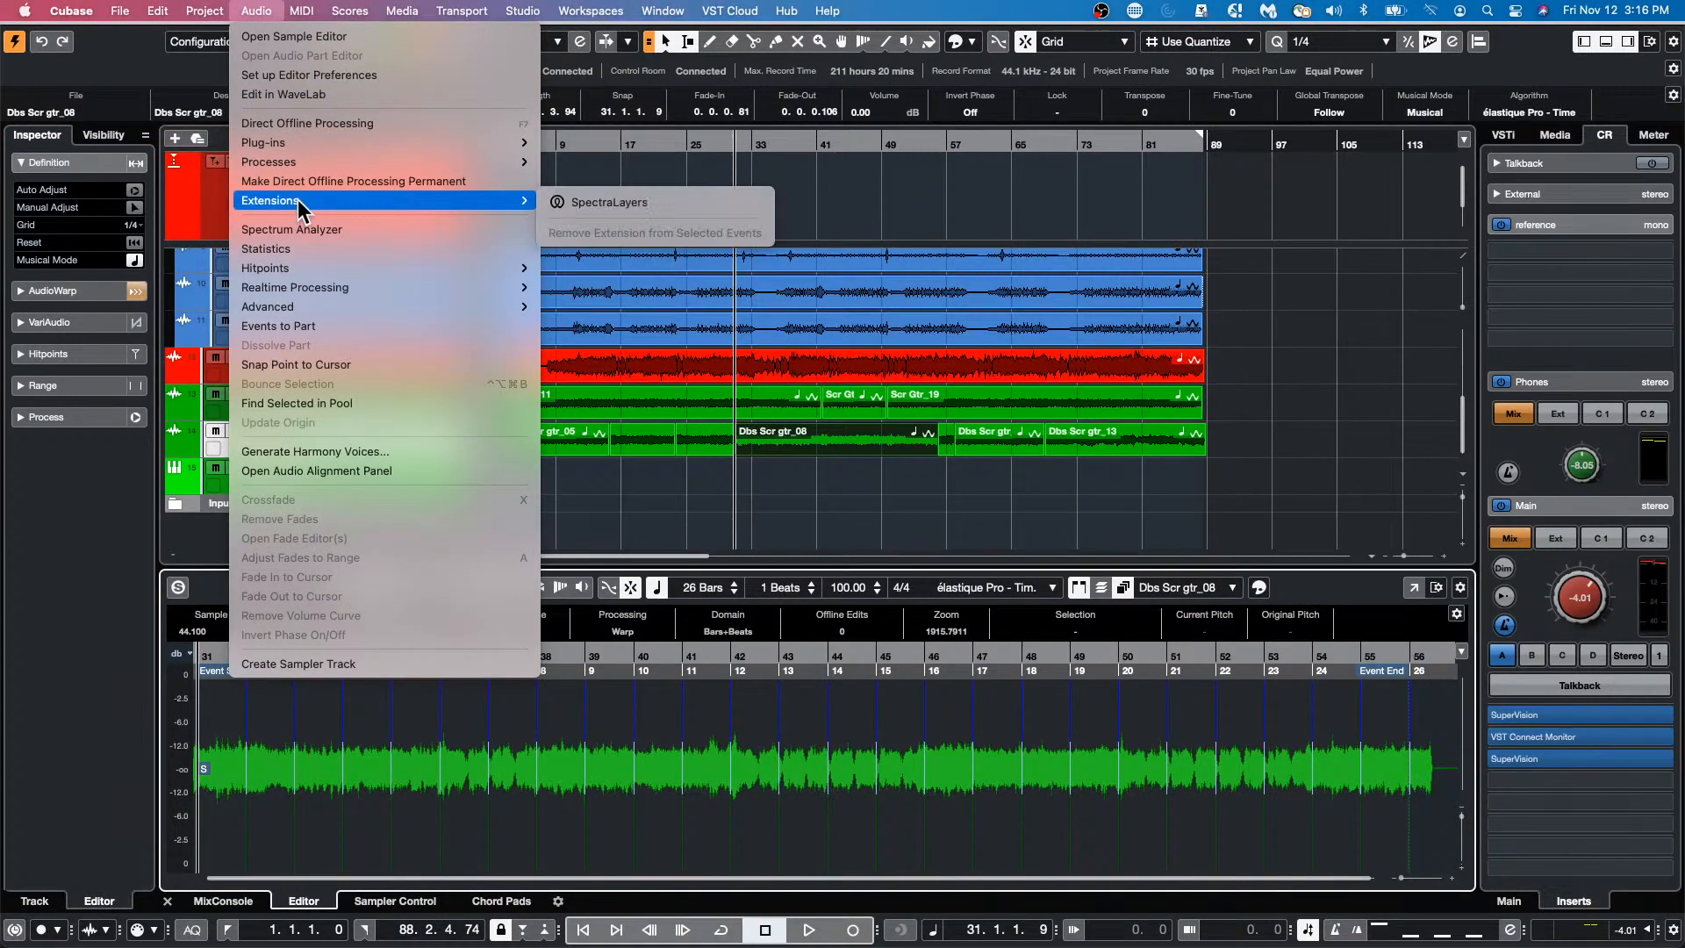
{"action": "left_click", "coordinate": [638, 204]}
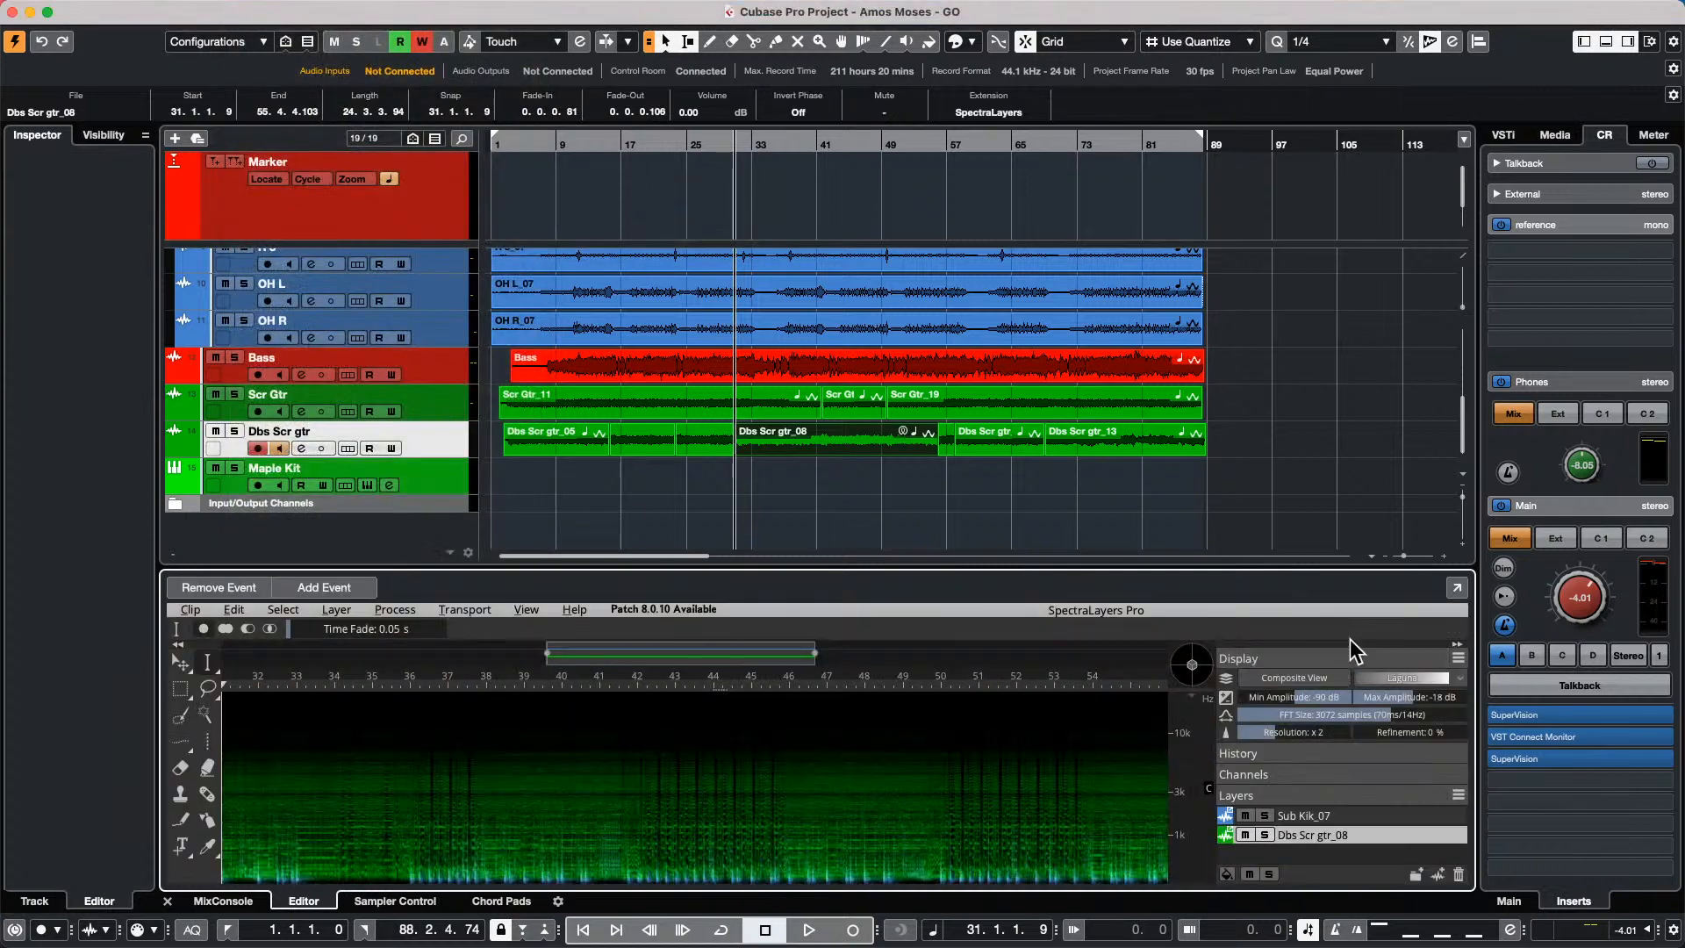
In a separate SpectraLayers window, toggle Composite View and tilt the spectrogram into 3D, and return the editor to the lower zone.
{"action": "left_click", "coordinate": [1459, 589]}
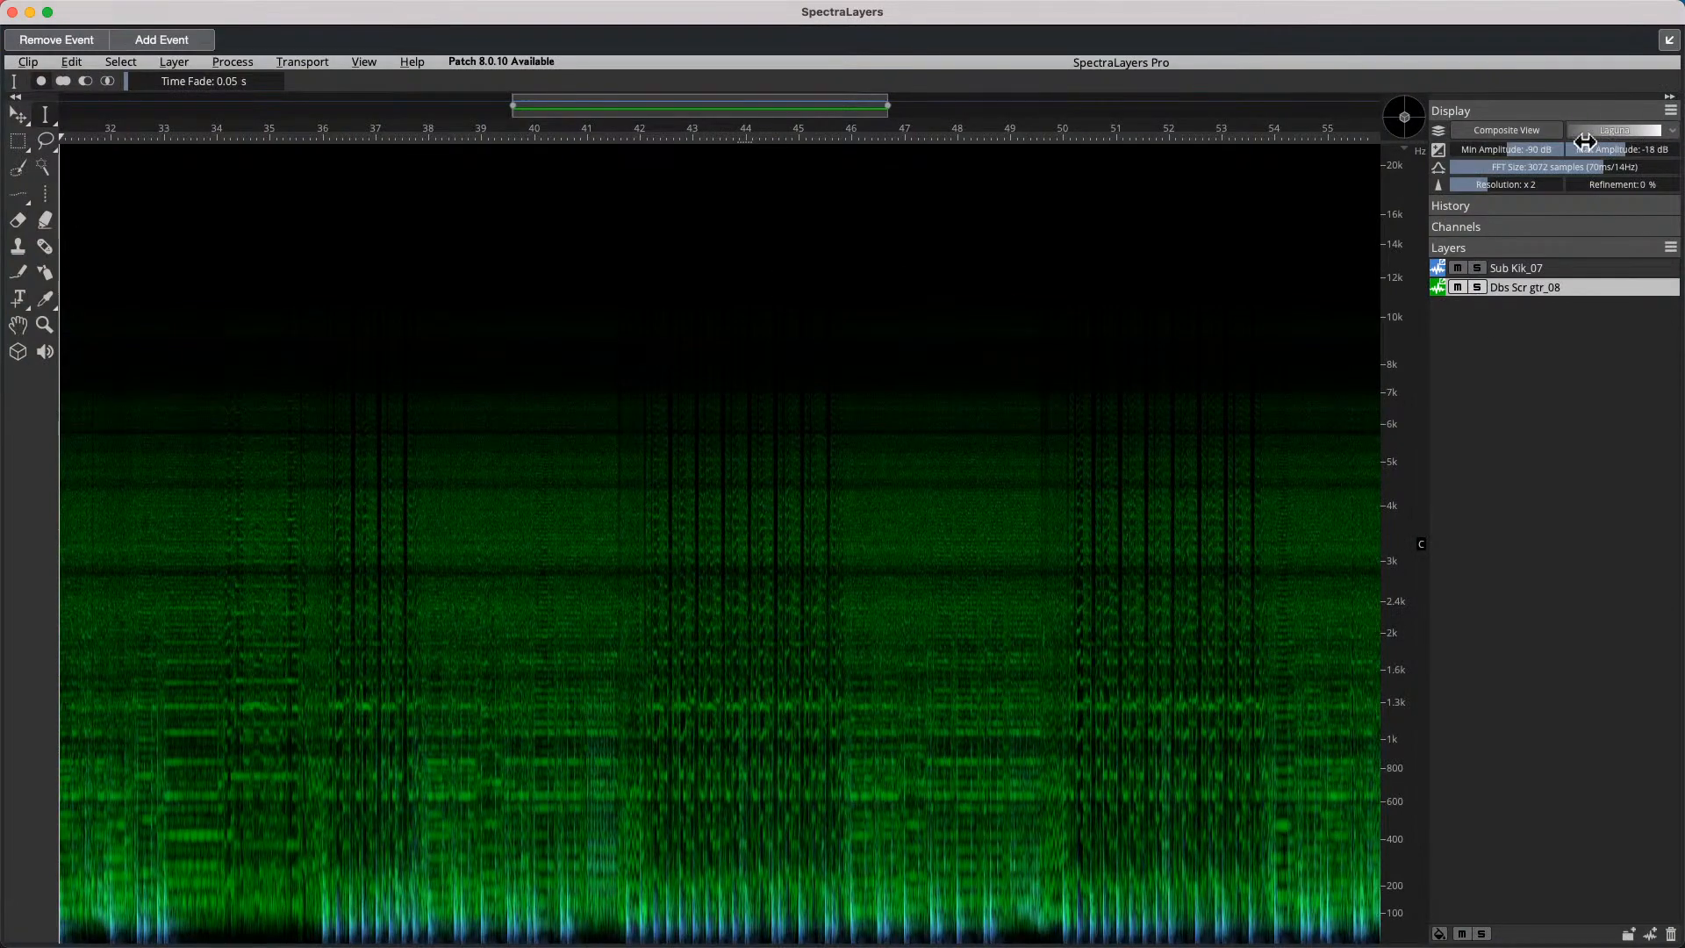
{"action": "left_click_drag", "start_coordinate": [1525, 149], "coordinate": [1534, 147]}
{"action": "left_click", "coordinate": [1534, 134]}
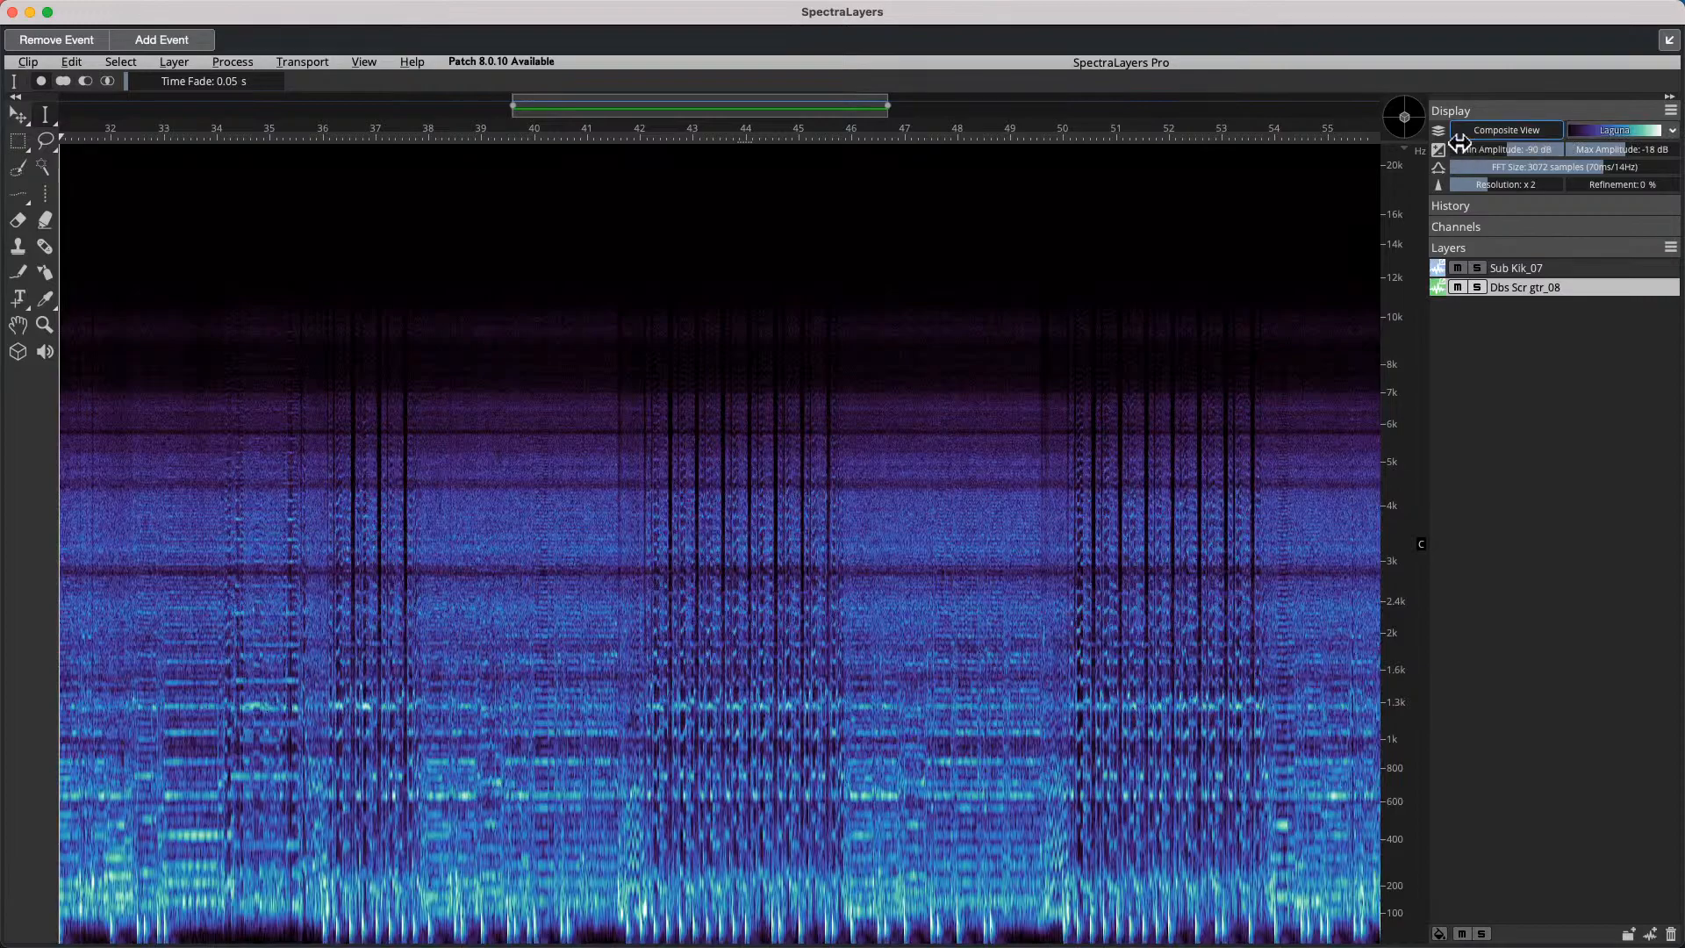
{"action": "mouse_move", "coordinate": [1405, 117]}
{"action": "left_mouse_down"}
{"action": "mouse_move", "coordinate": [1398, 138]}
{"action": "mouse_move", "coordinate": [1421, 85]}
{"action": "mouse_move", "coordinate": [1400, 123]}
{"action": "mouse_move", "coordinate": [1389, 108]}
{"action": "left_mouse_up"}
{"action": "left_click", "coordinate": [1669, 39]}
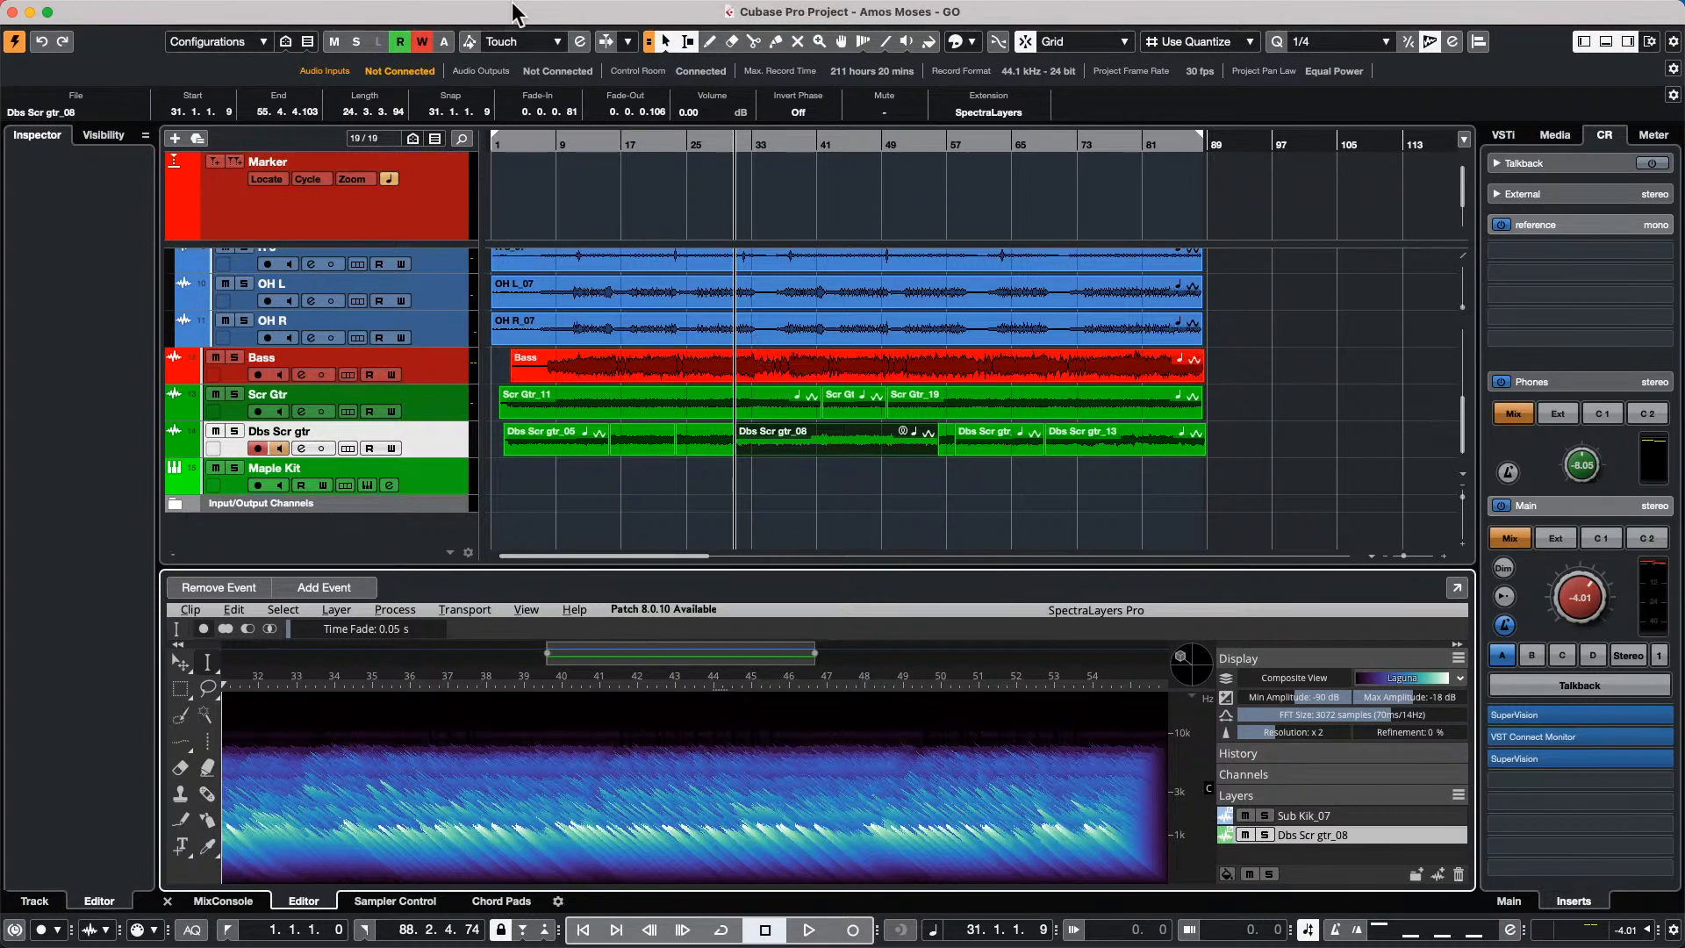
Open the Generic Remote device in Studio Setup and enable Learn.
{"action": "left_click", "coordinate": [575, 11]}
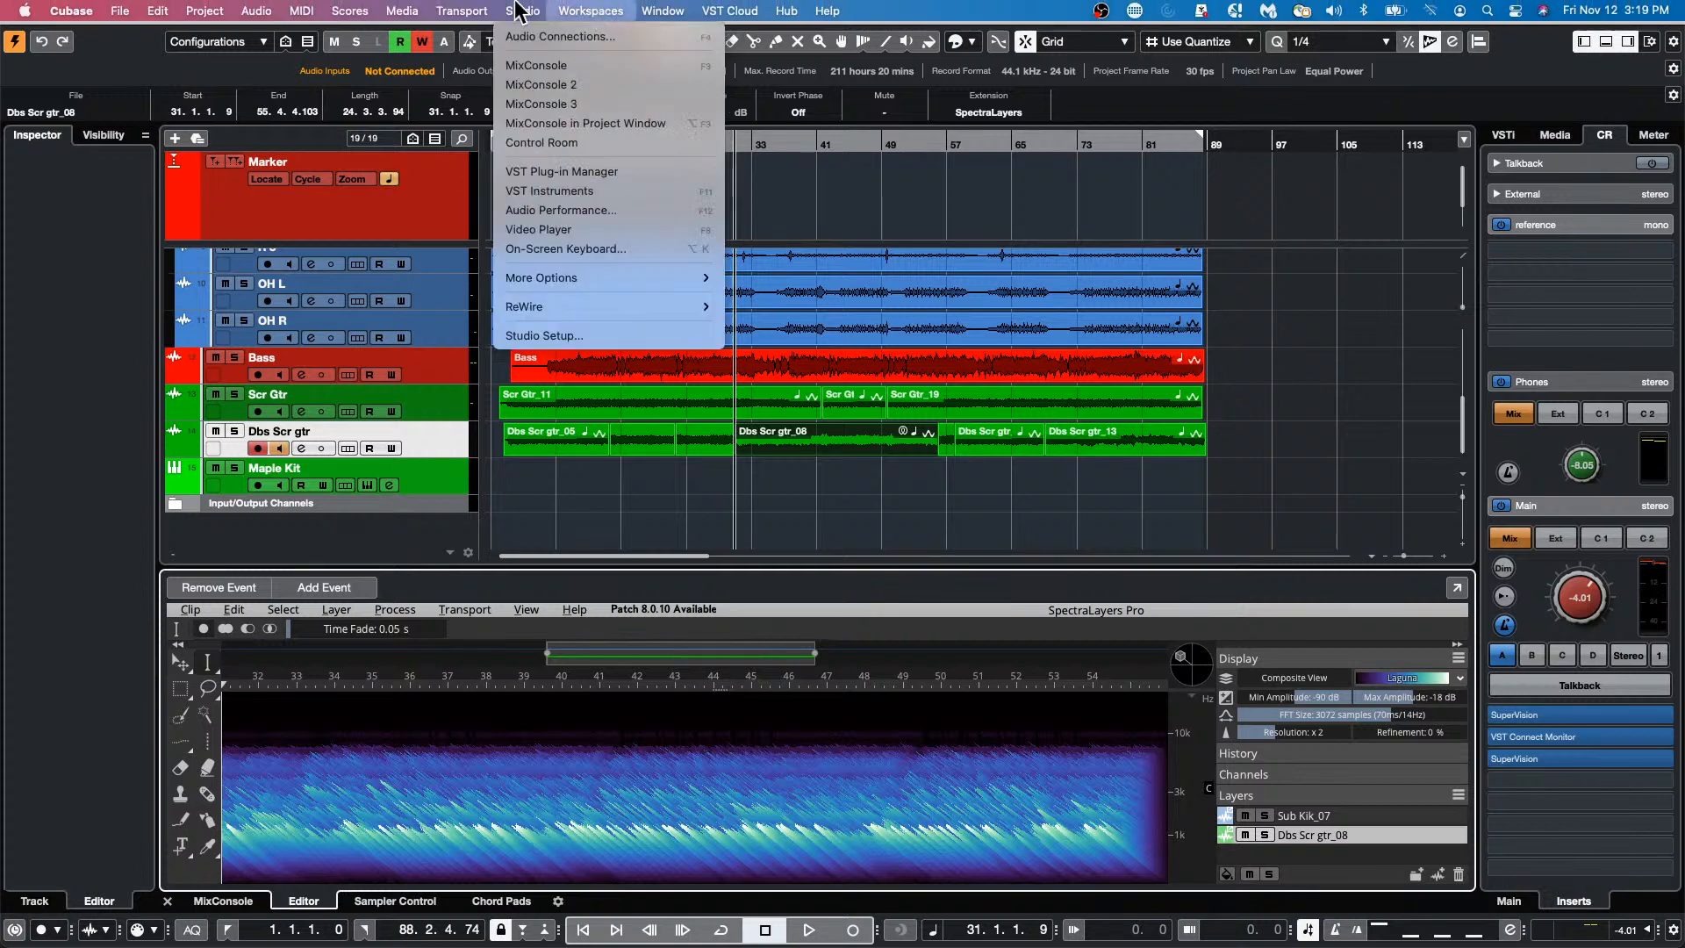
{"action": "left_click", "coordinate": [563, 338]}
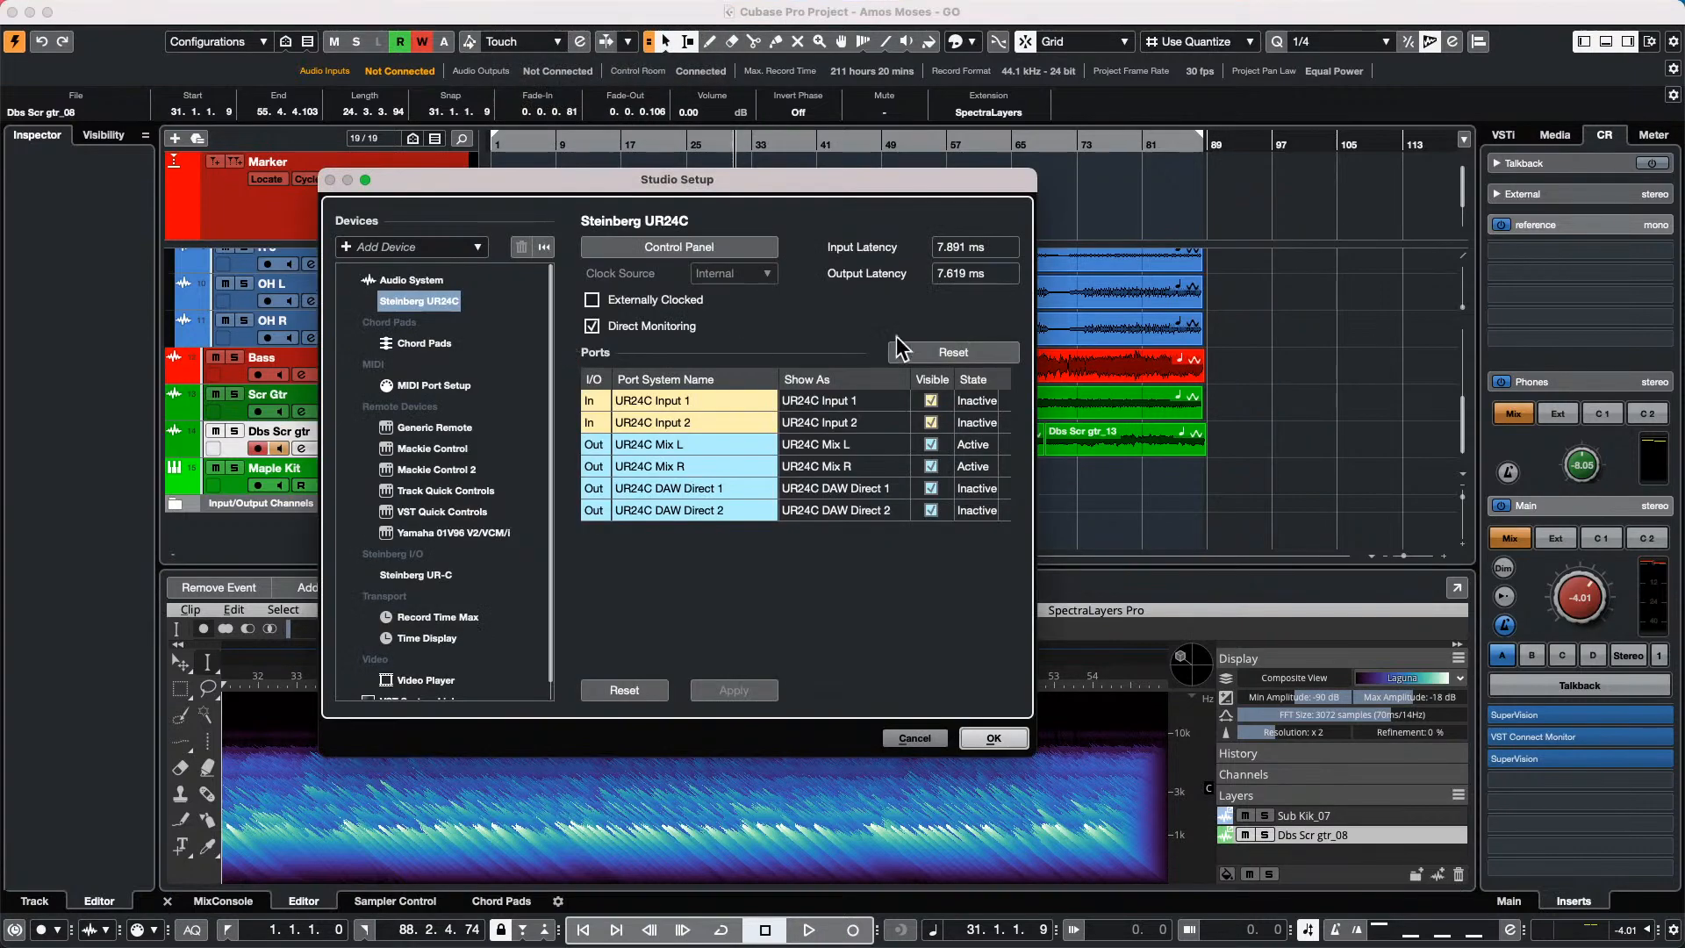
{"action": "left_click", "coordinate": [451, 426]}
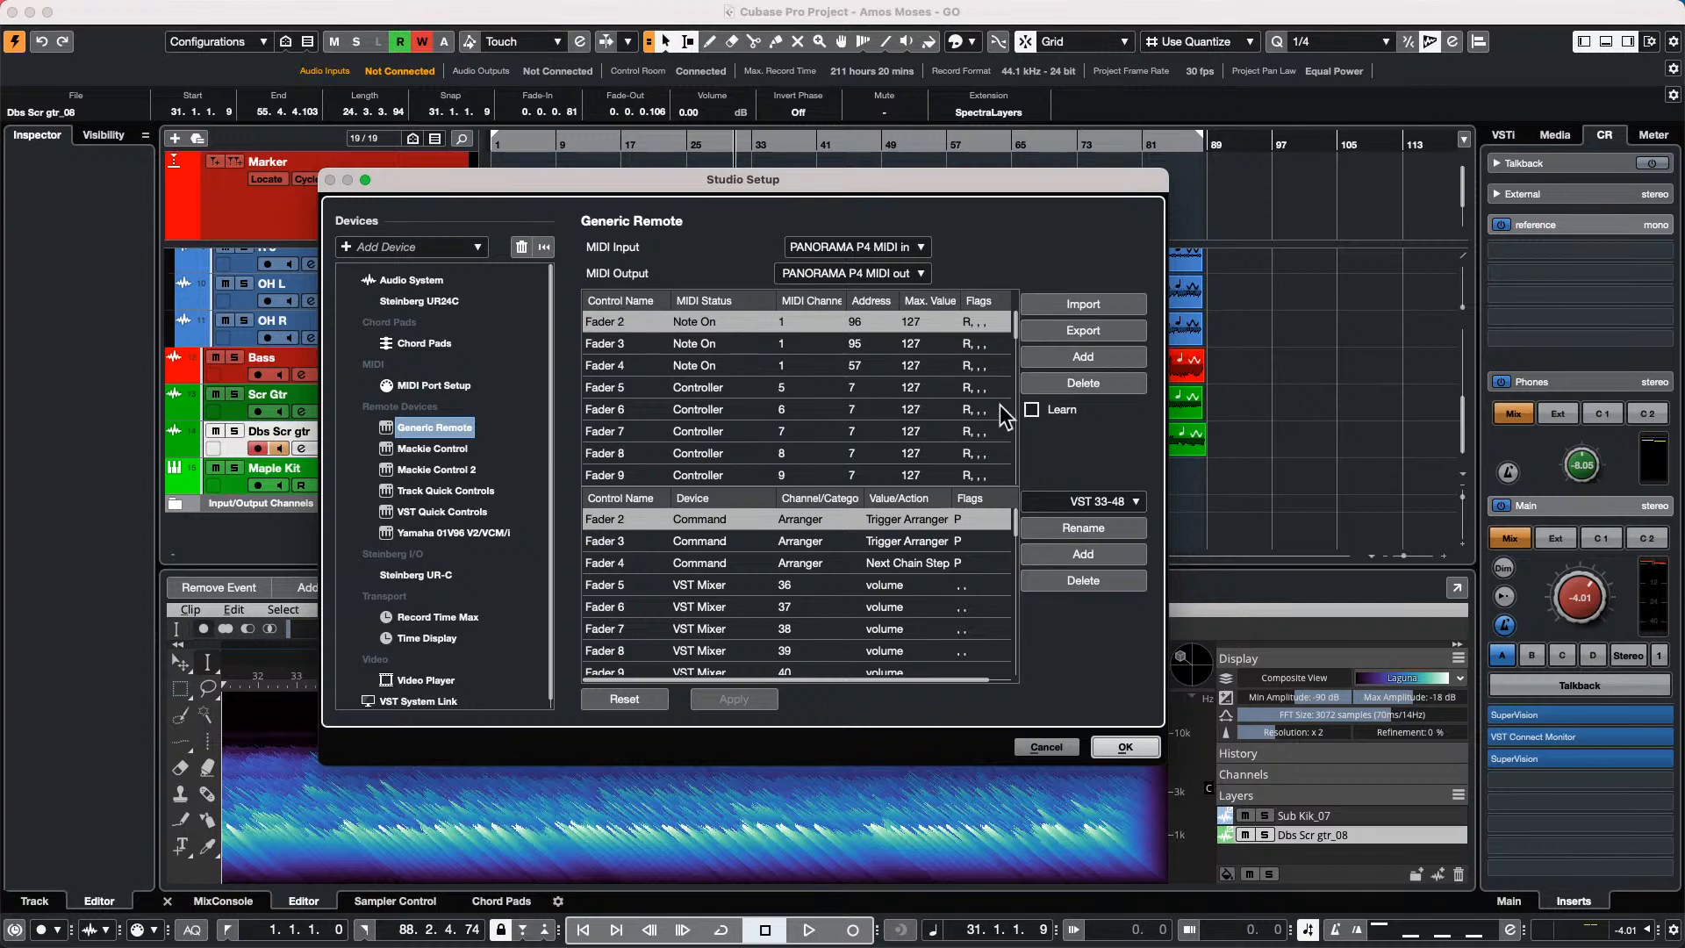
{"action": "left_click", "coordinate": [1032, 409]}
Assign Fader 2 of the Generic Remote to the Transport device with the Device category, and accept the setup.
{"action": "left_click", "coordinate": [713, 519]}
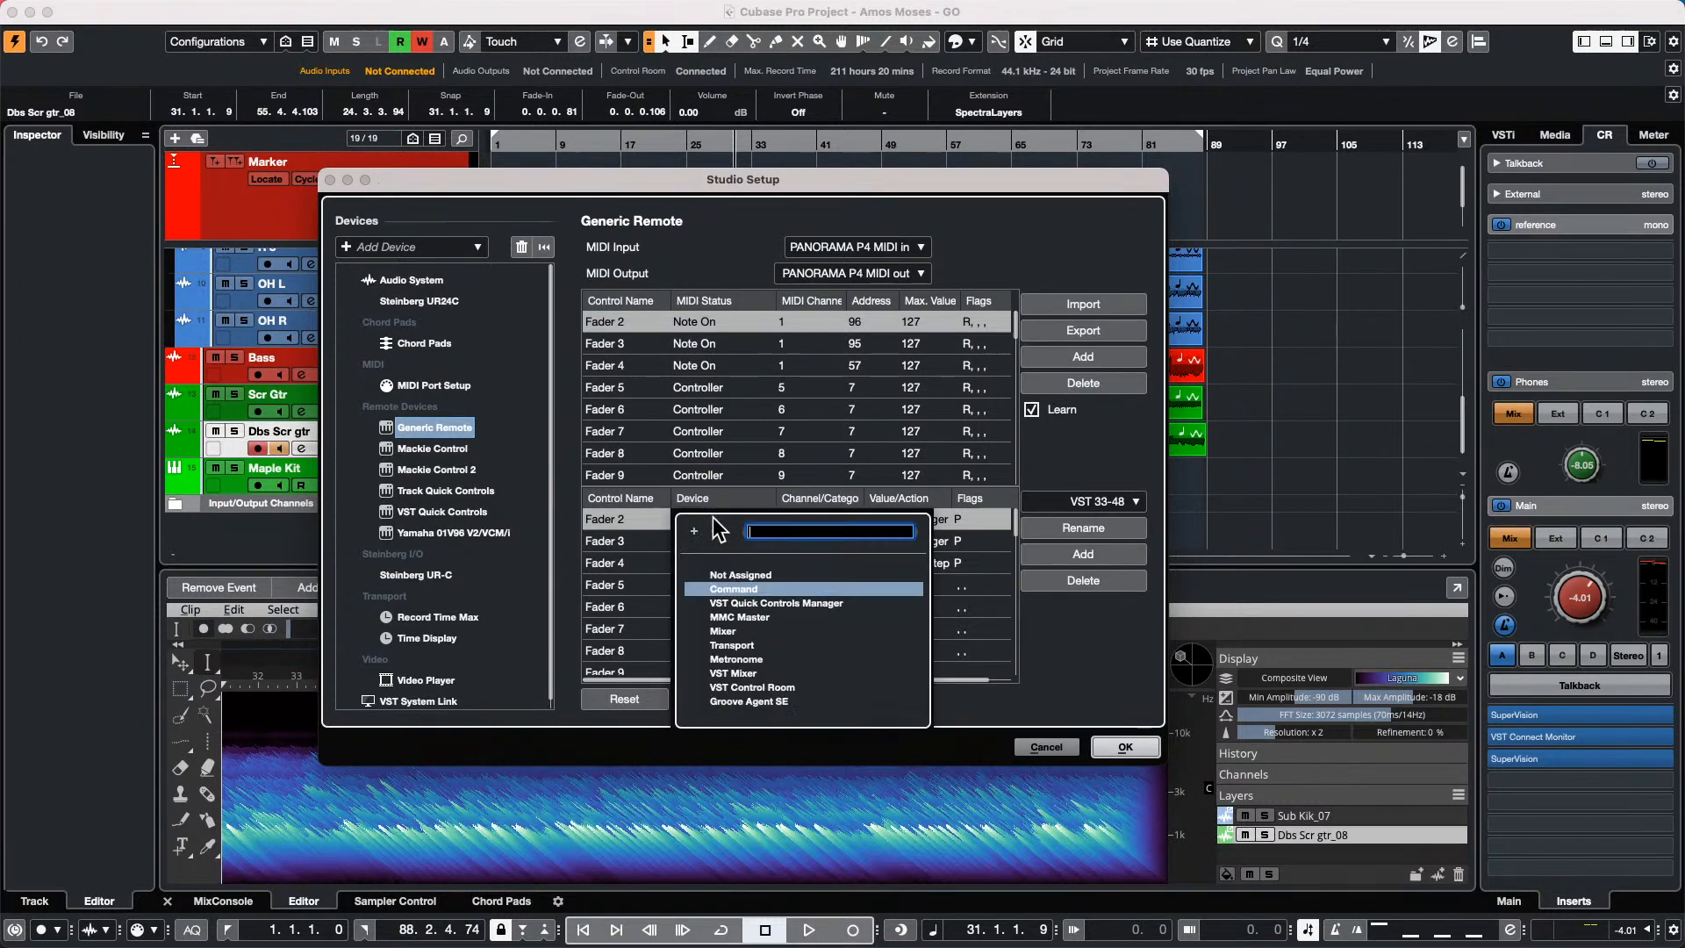
{"action": "left_click", "coordinate": [732, 645]}
{"action": "left_click", "coordinate": [804, 520]}
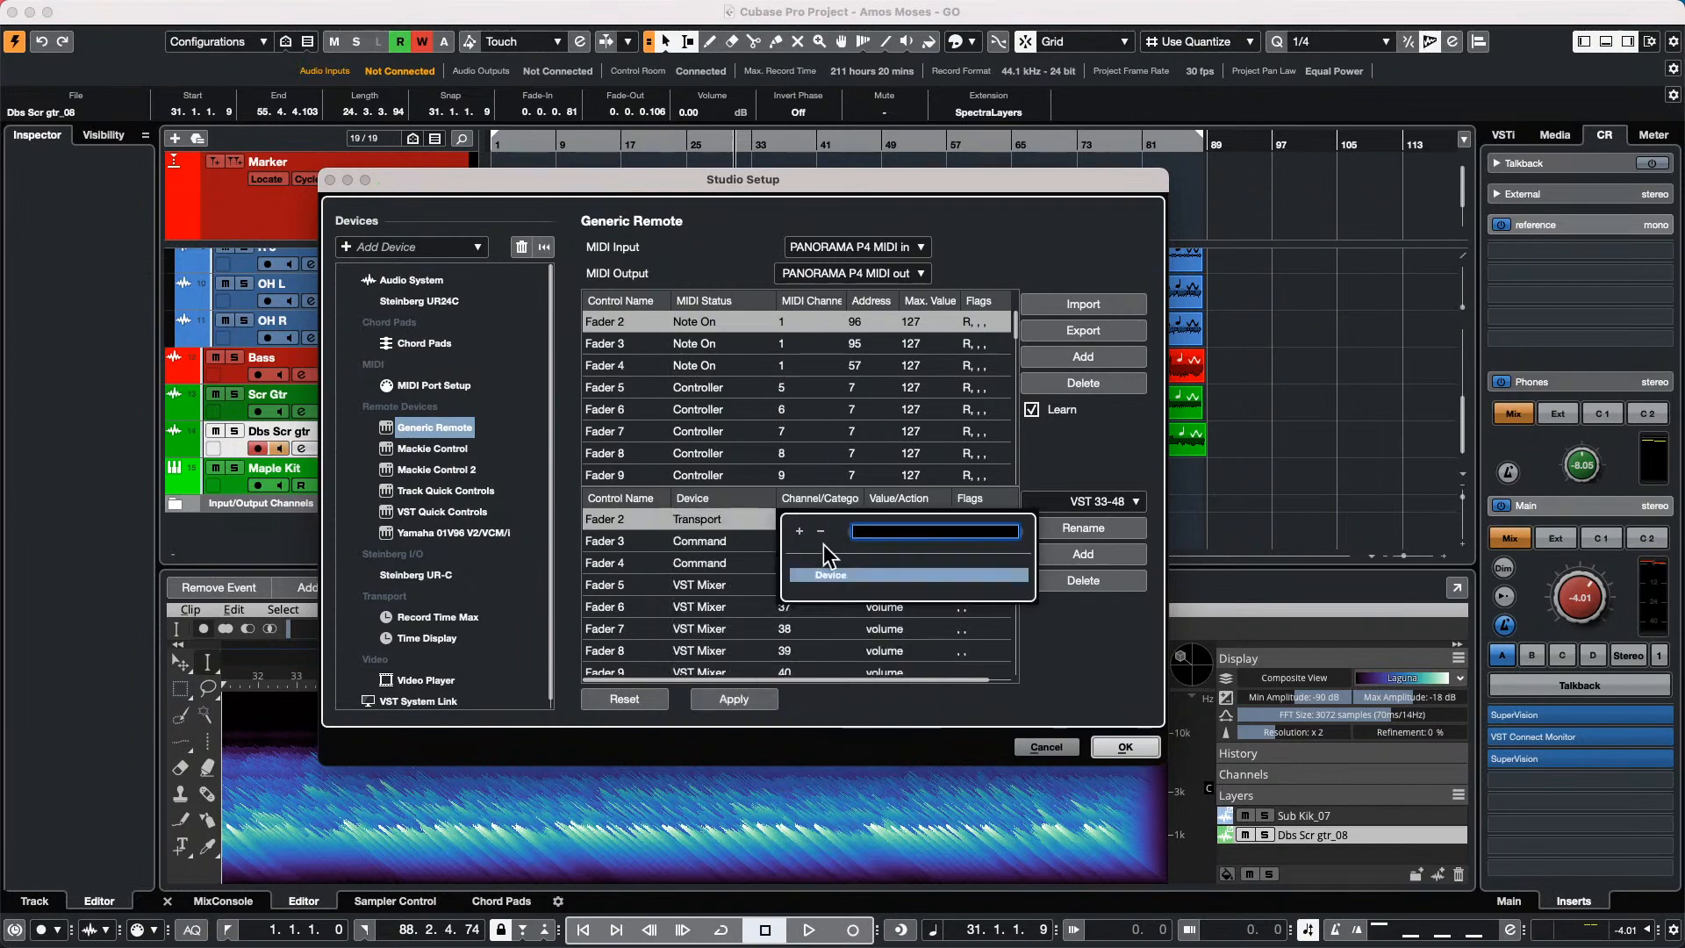
{"action": "left_click", "coordinate": [830, 575]}
{"action": "left_click", "coordinate": [893, 520]}
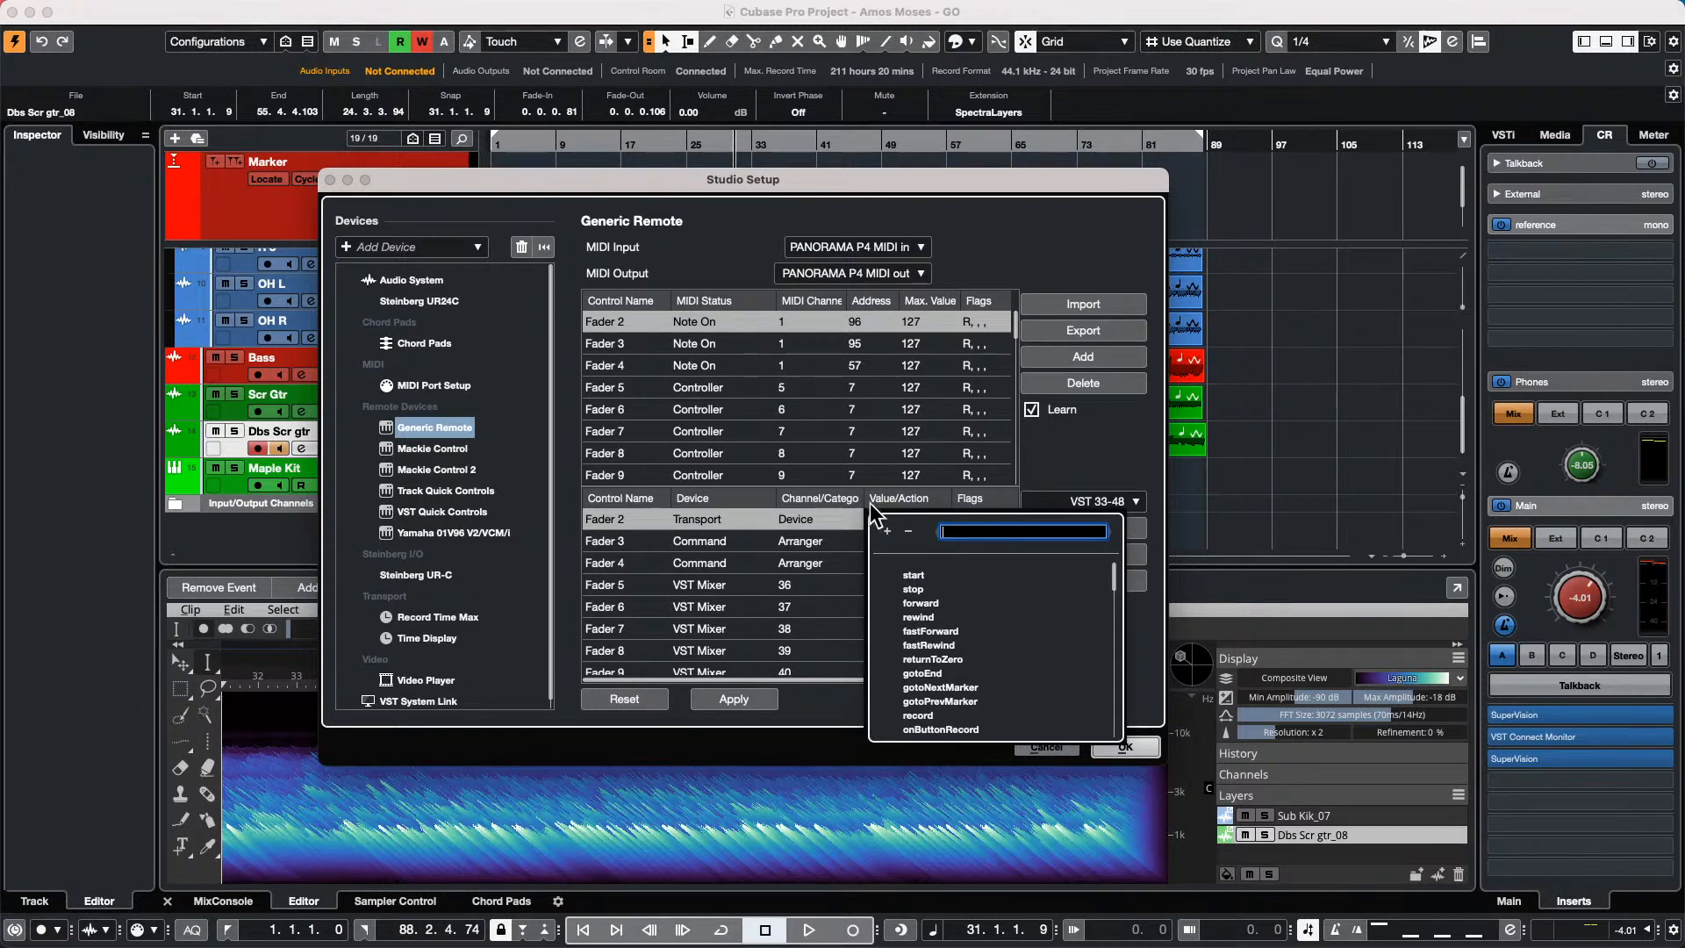
{"action": "left_click", "coordinate": [1088, 482]}
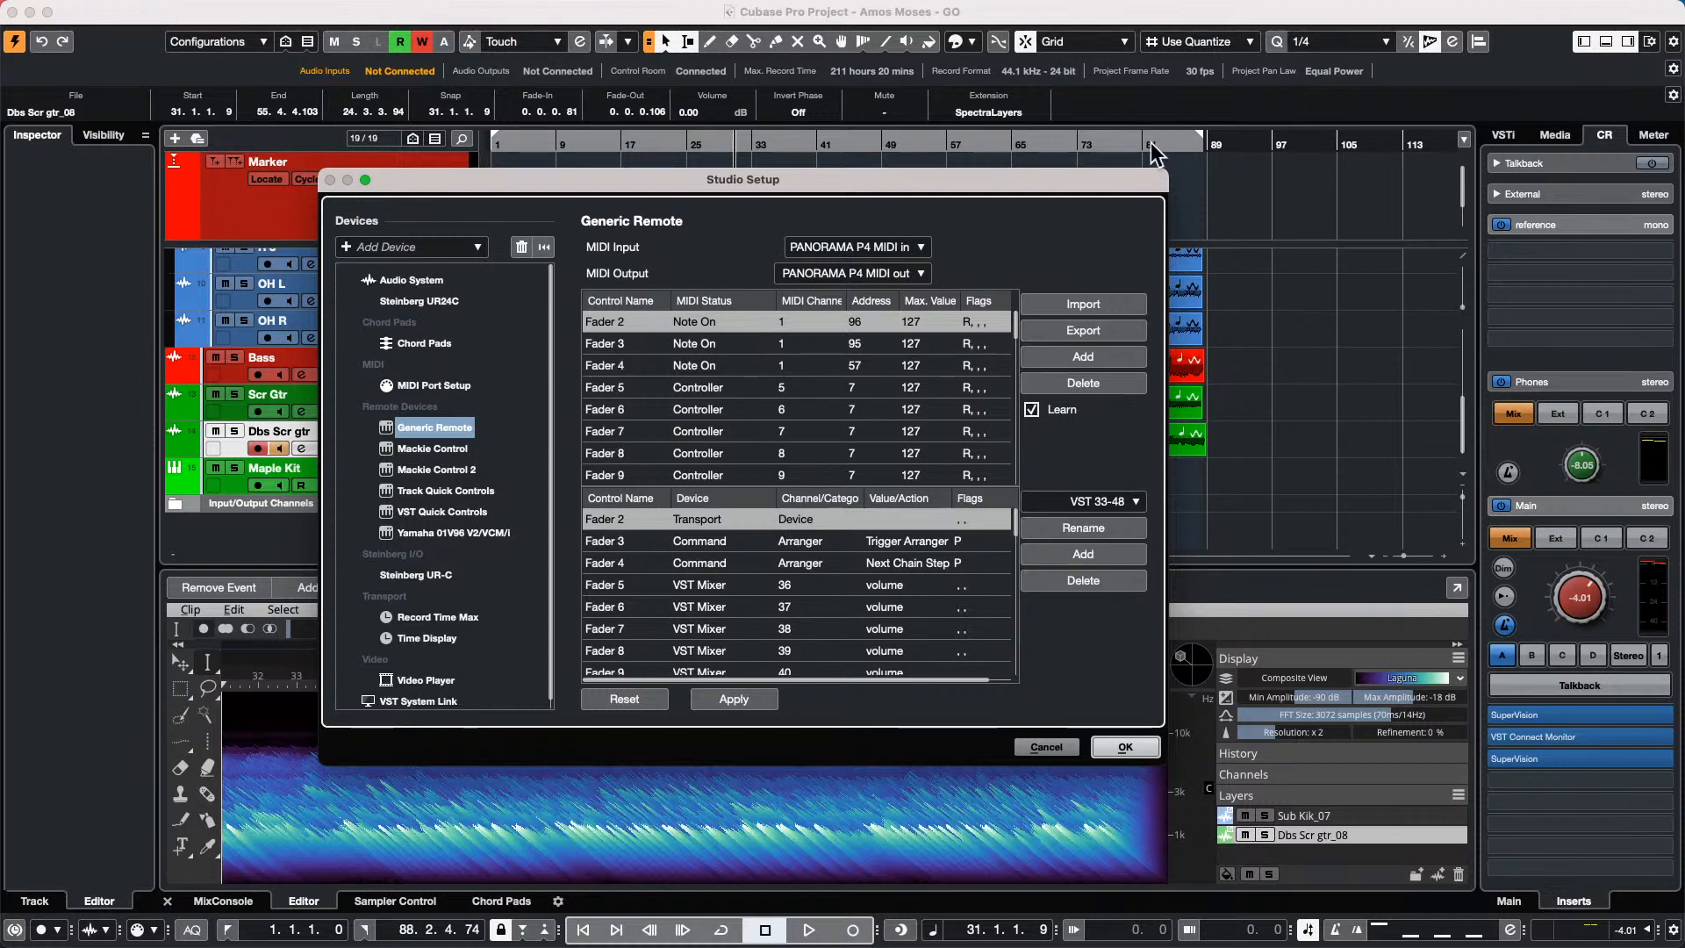
{"action": "left_click", "coordinate": [1123, 745]}
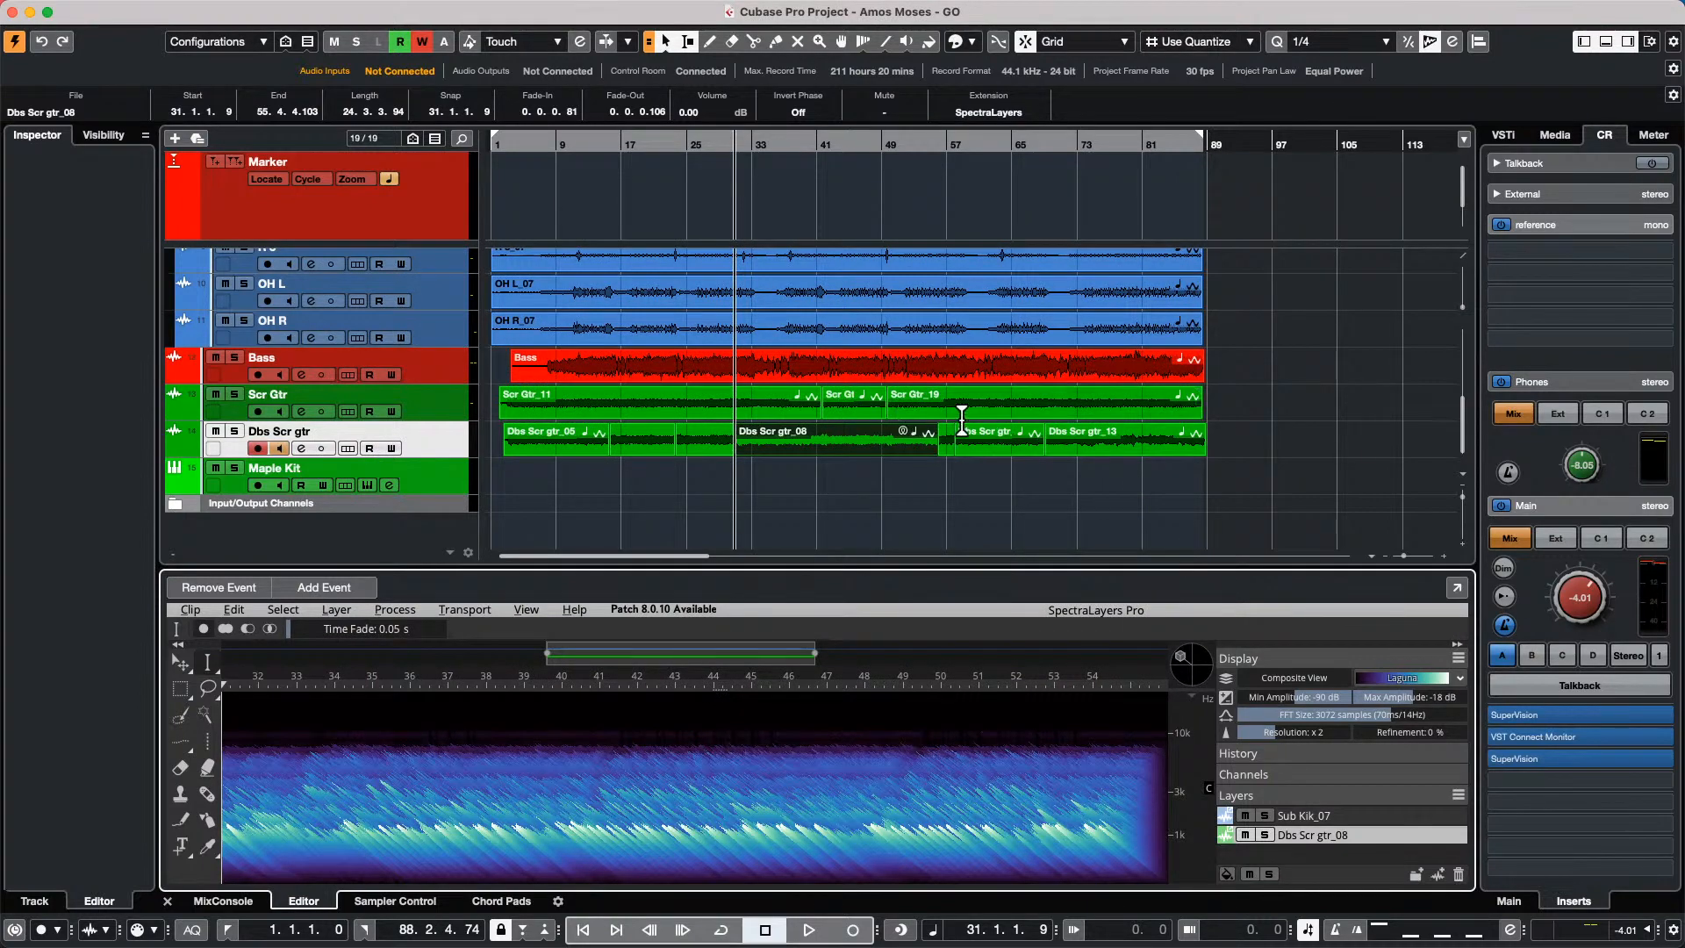
Remove the SpectraLayers extension from the Dbs Scr gtr_08 event.
{"action": "left_click", "coordinate": [949, 107]}
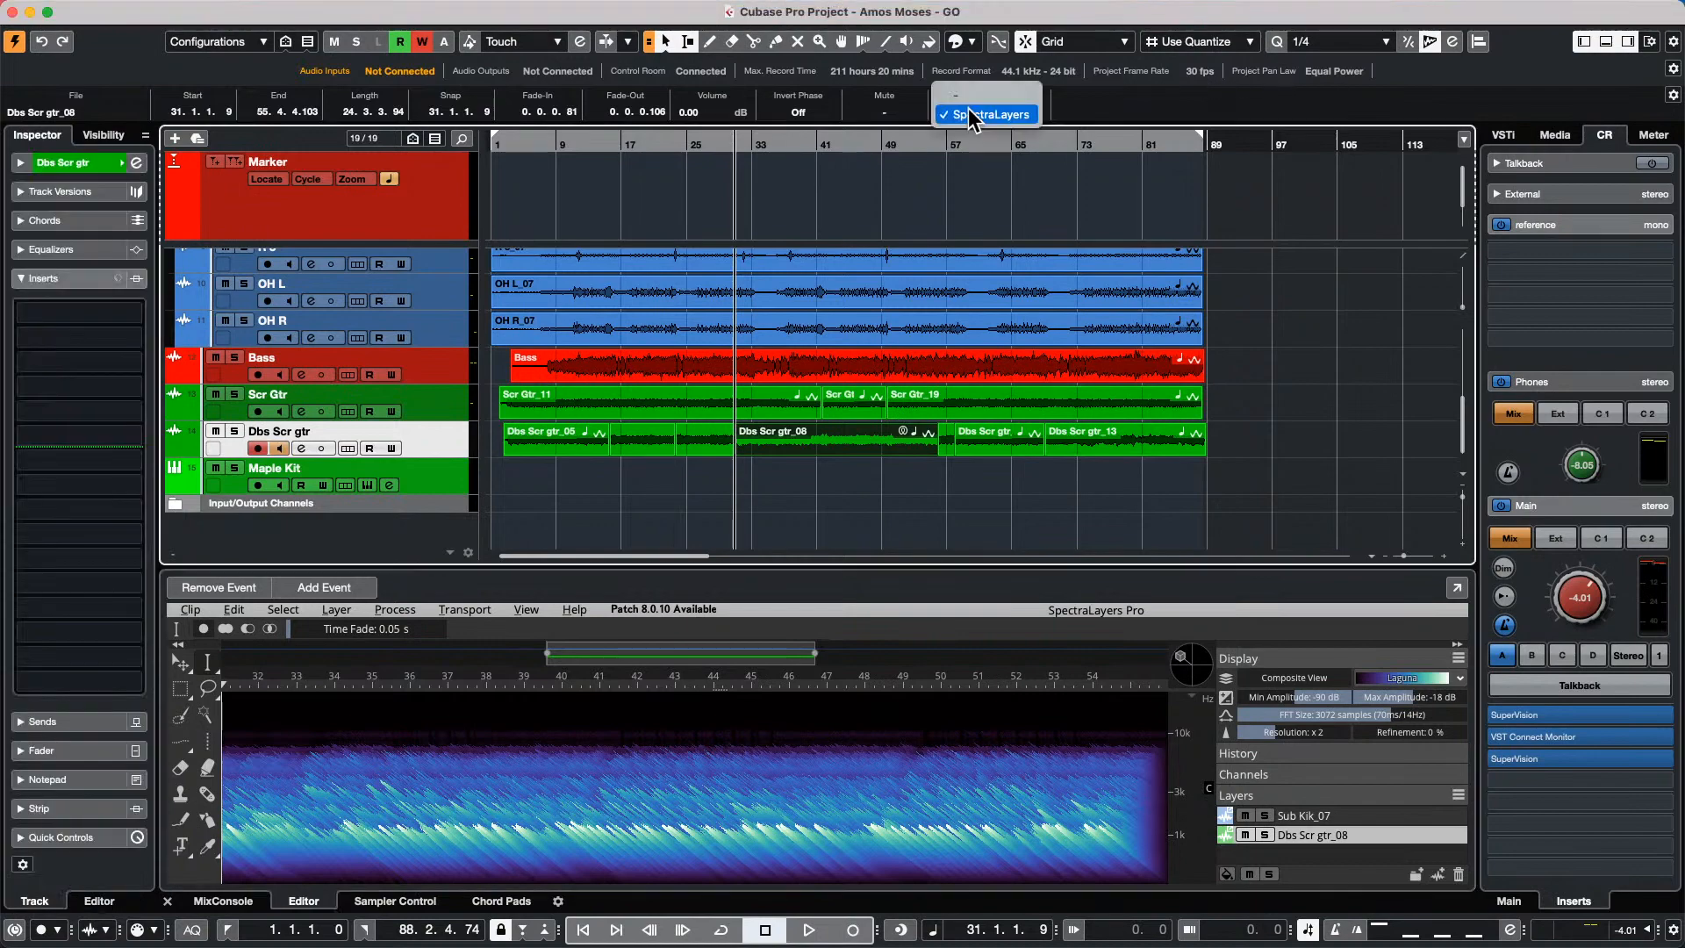
{"action": "left_click", "coordinate": [983, 104]}
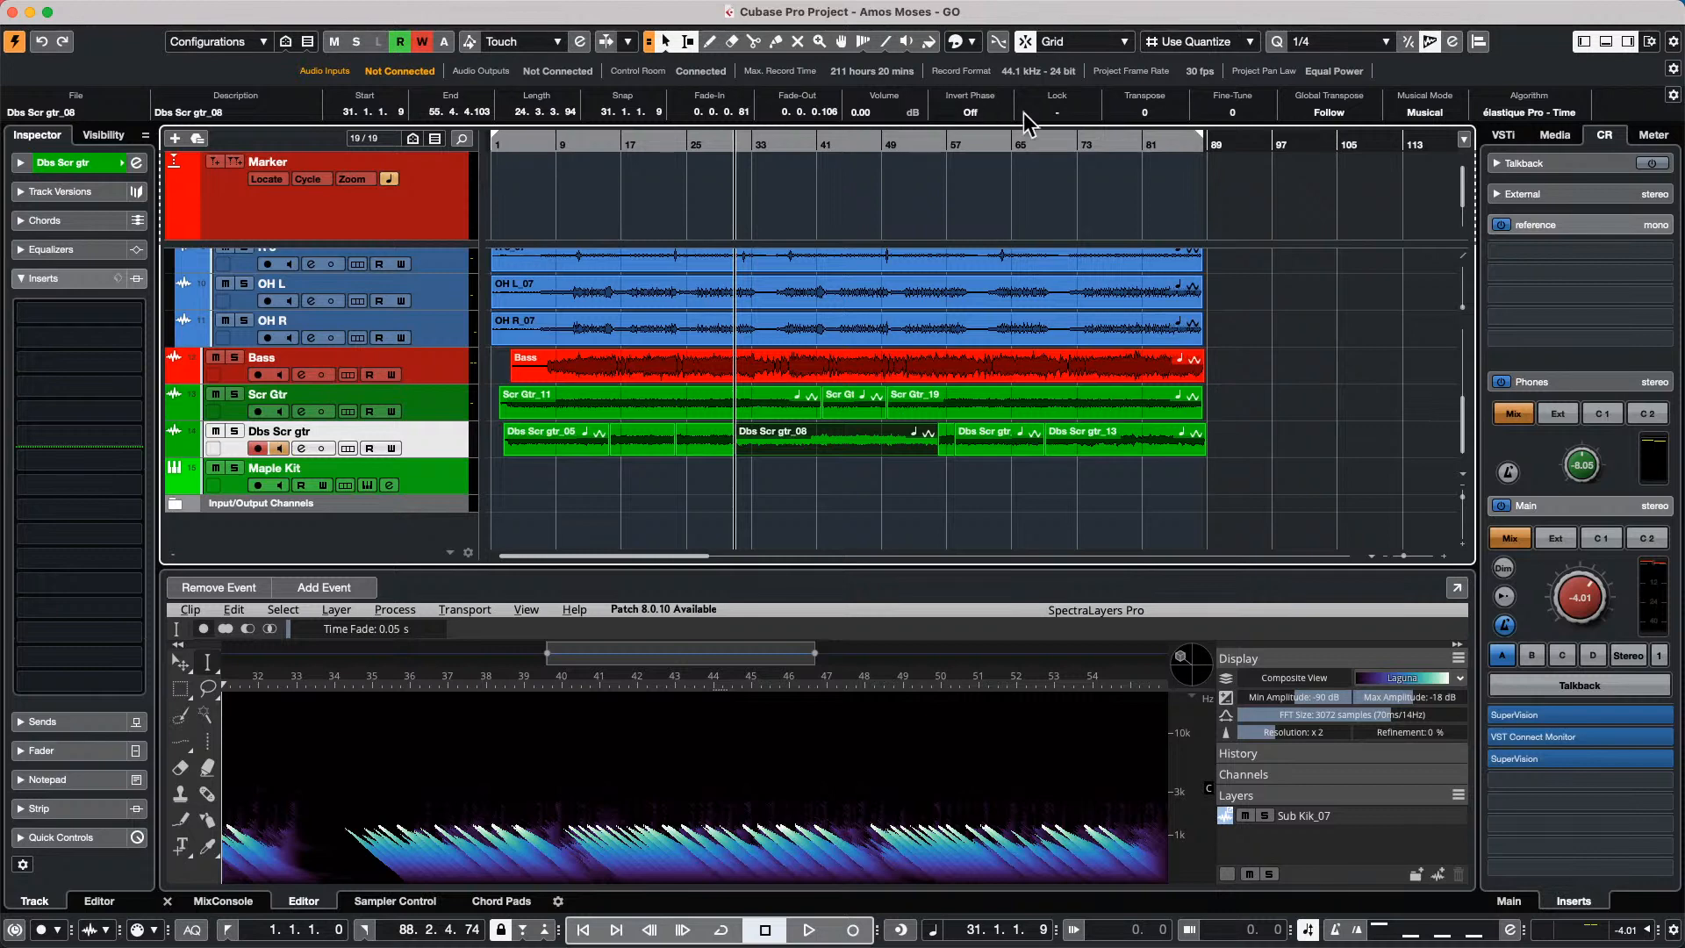
Review the Mackie Control device's MIDI port and user command settings in Studio Setup, and close the dialog.
{"action": "mouse_move", "coordinate": [630, 9]}
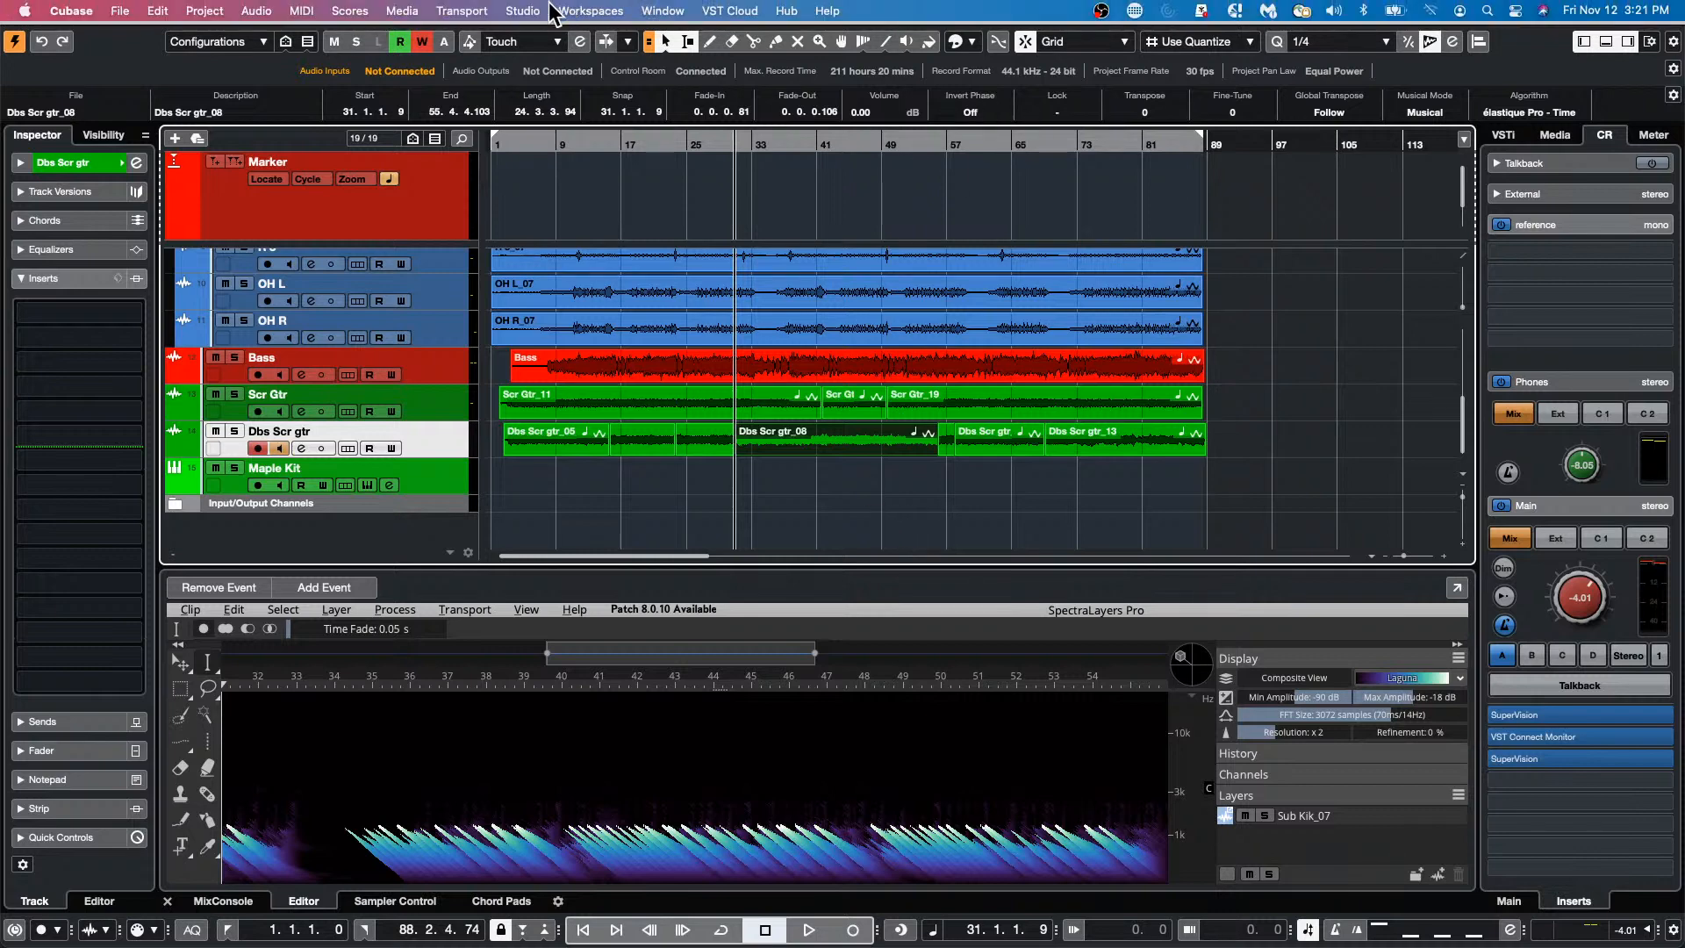
{"action": "left_click", "coordinate": [527, 10]}
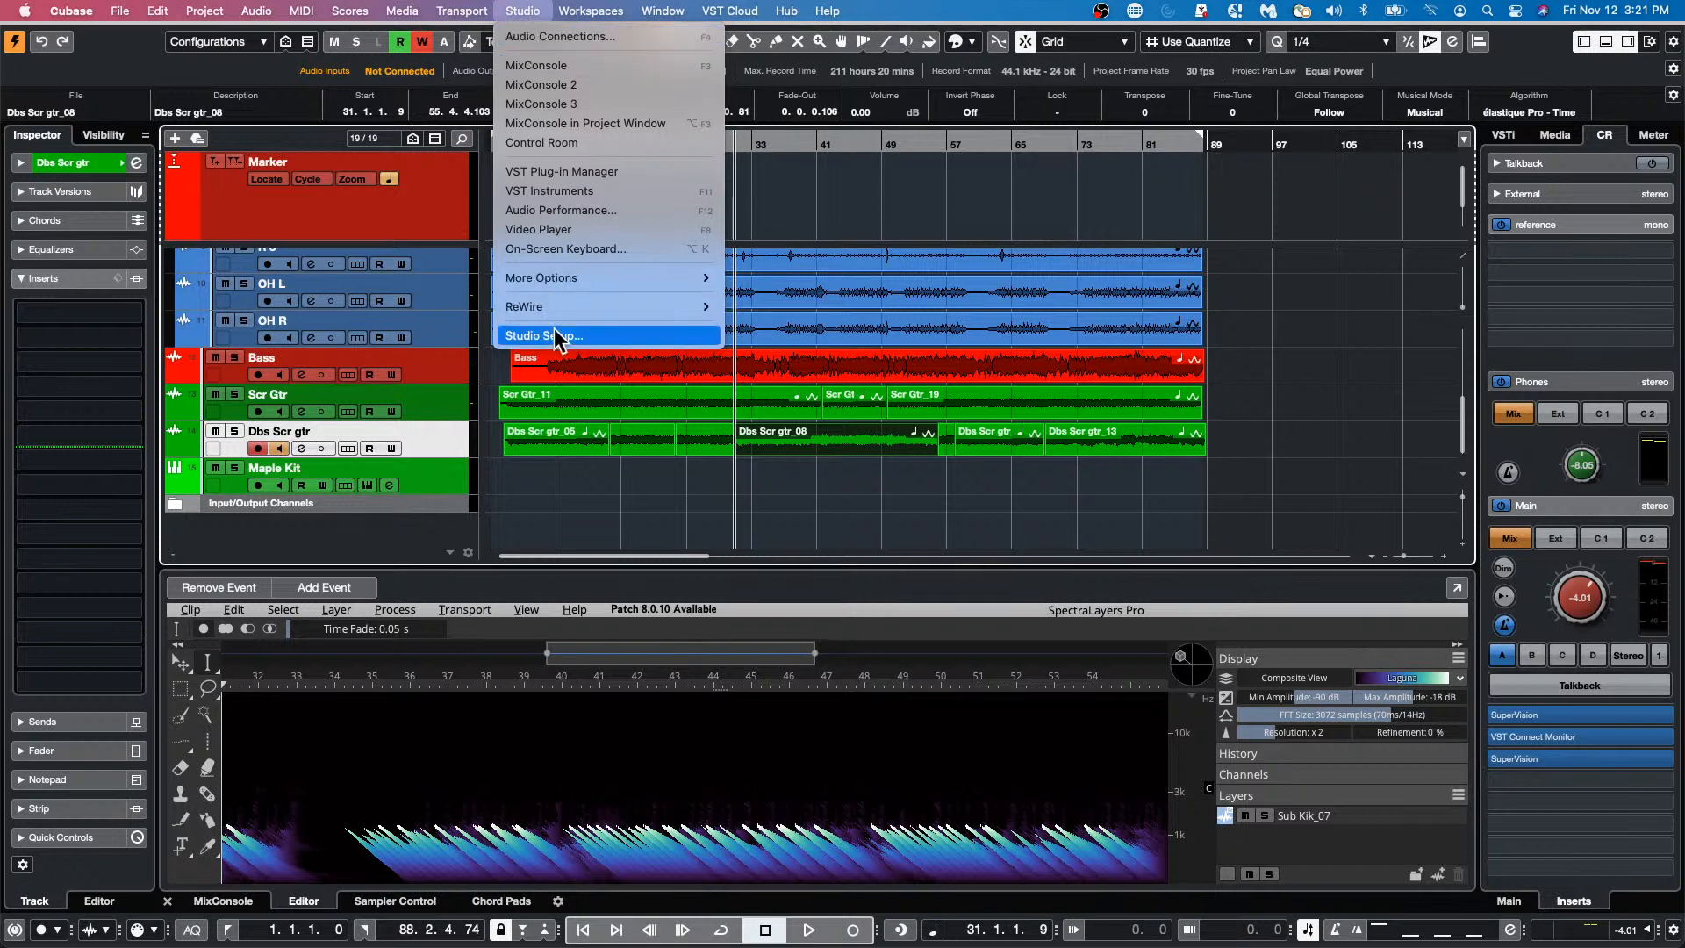
{"action": "mouse_move", "coordinate": [474, 8]}
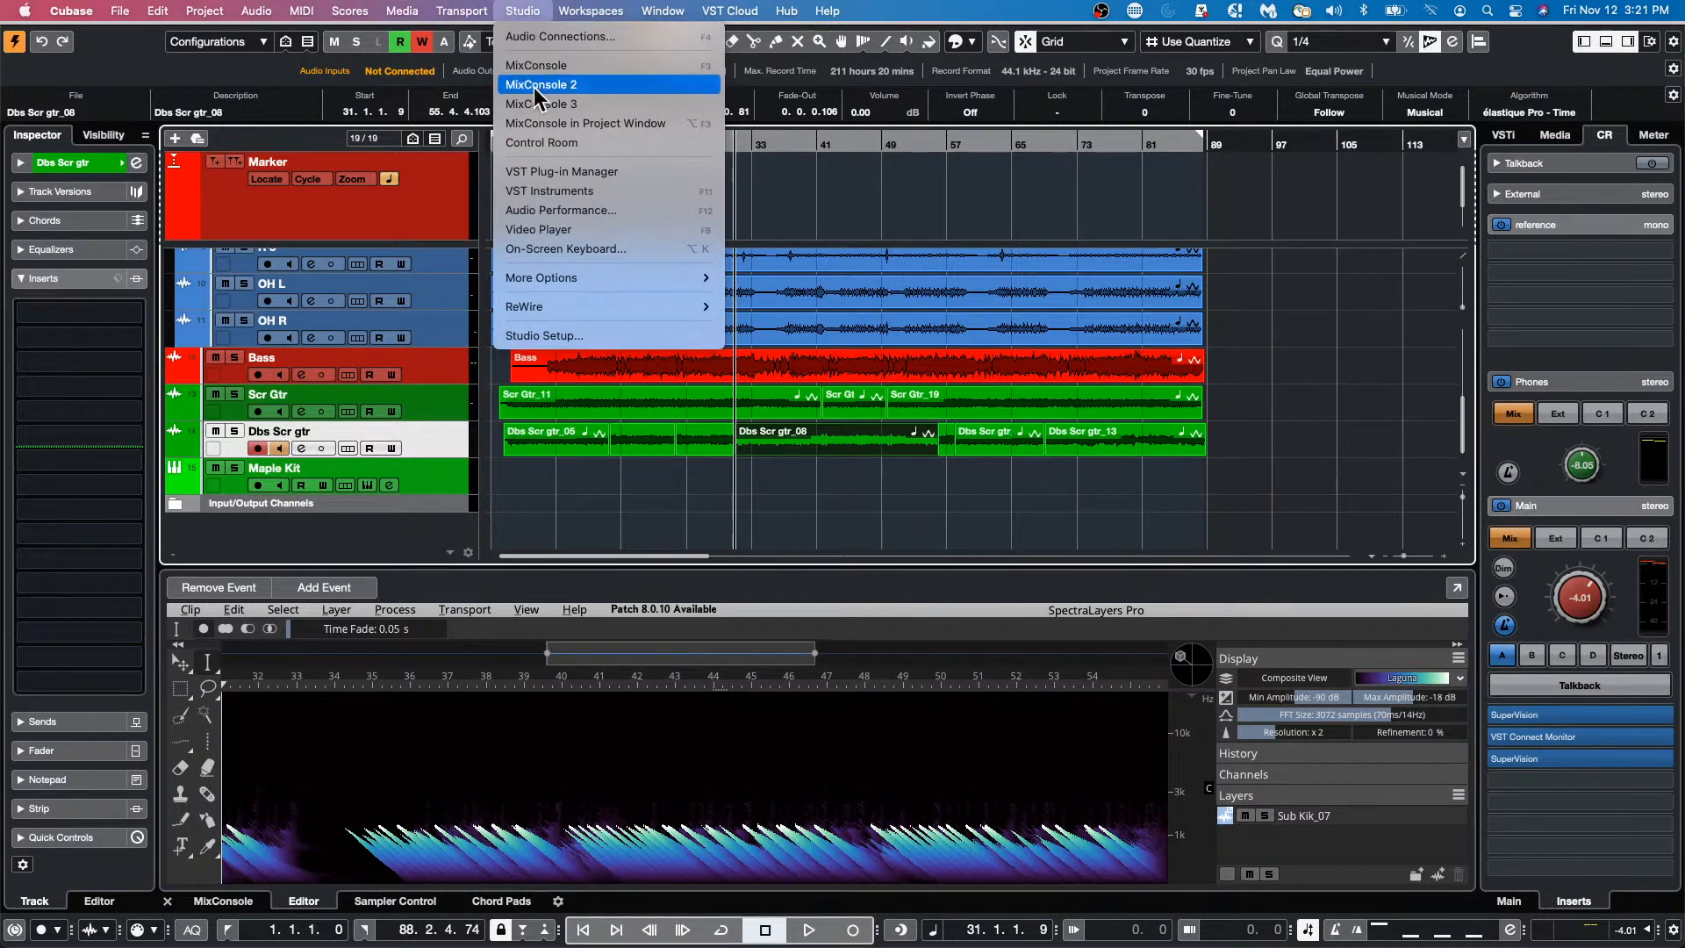
{"action": "left_click", "coordinate": [561, 334]}
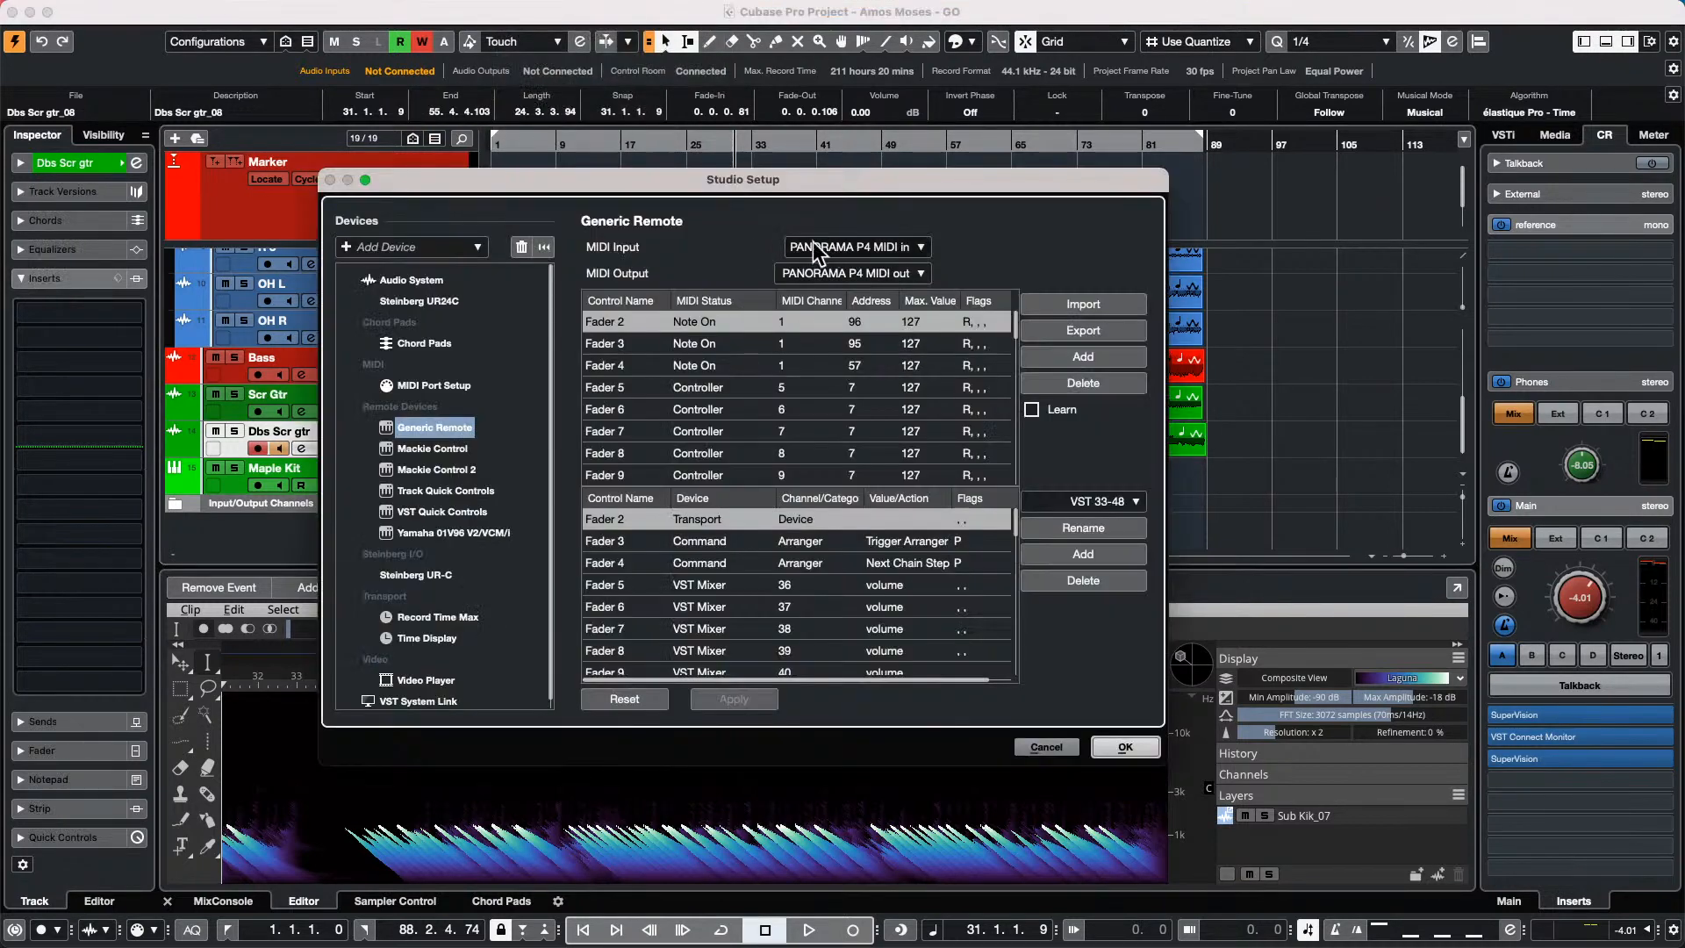
{"action": "left_click", "coordinate": [434, 450]}
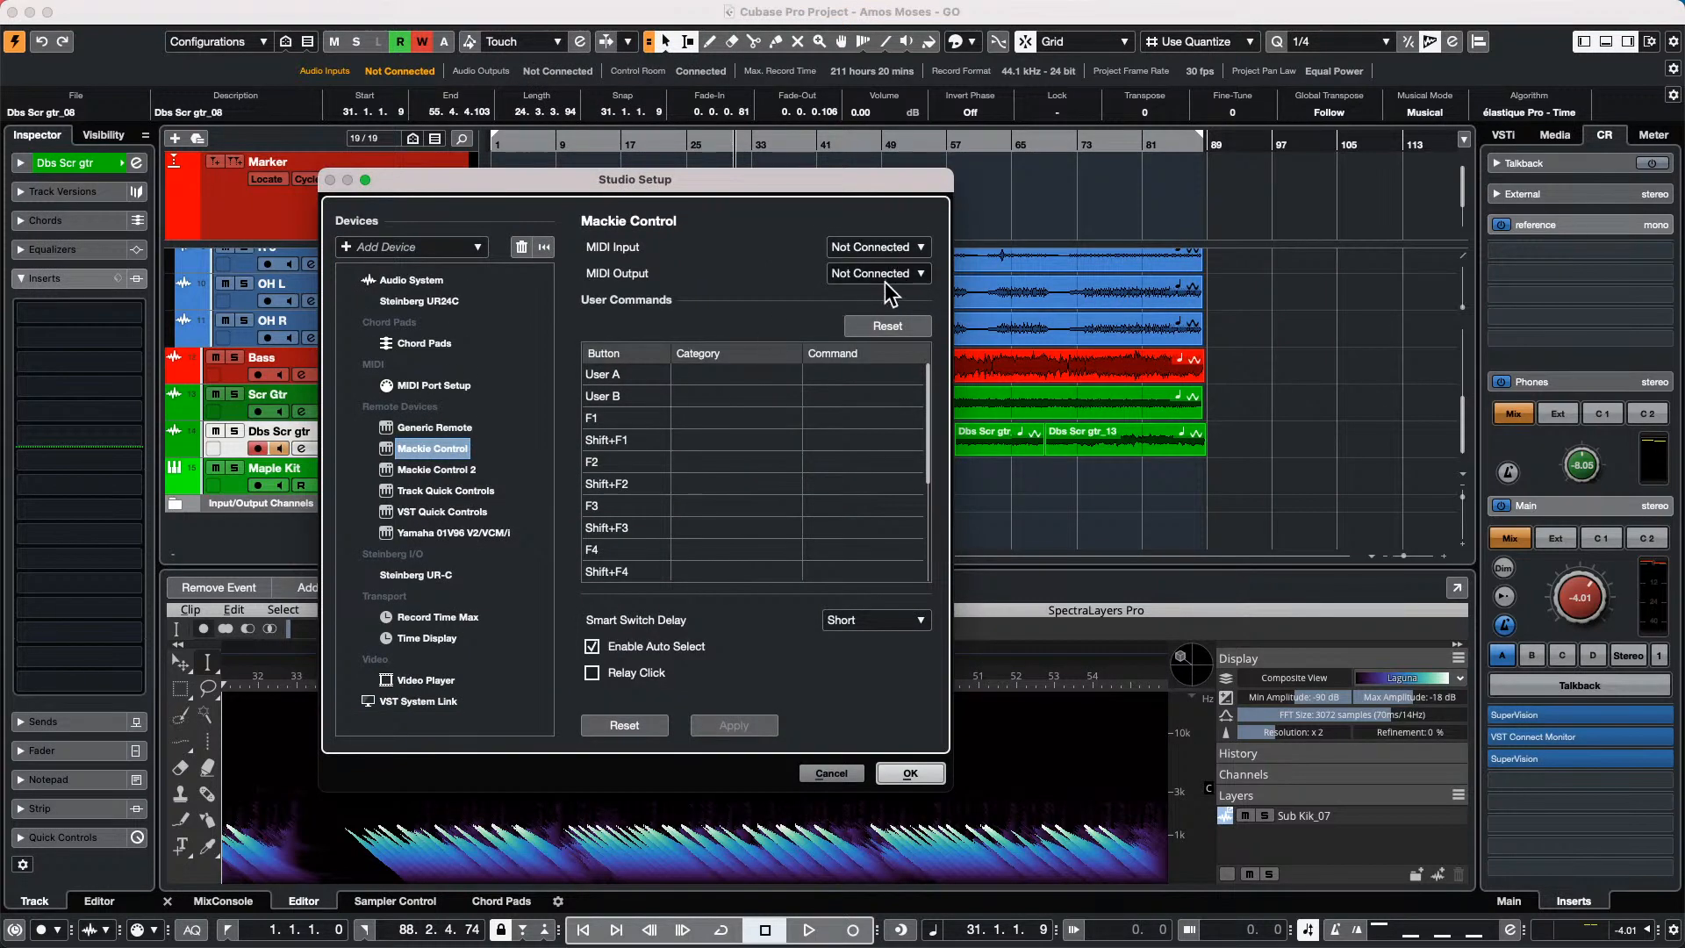
{"action": "left_click", "coordinate": [908, 773]}
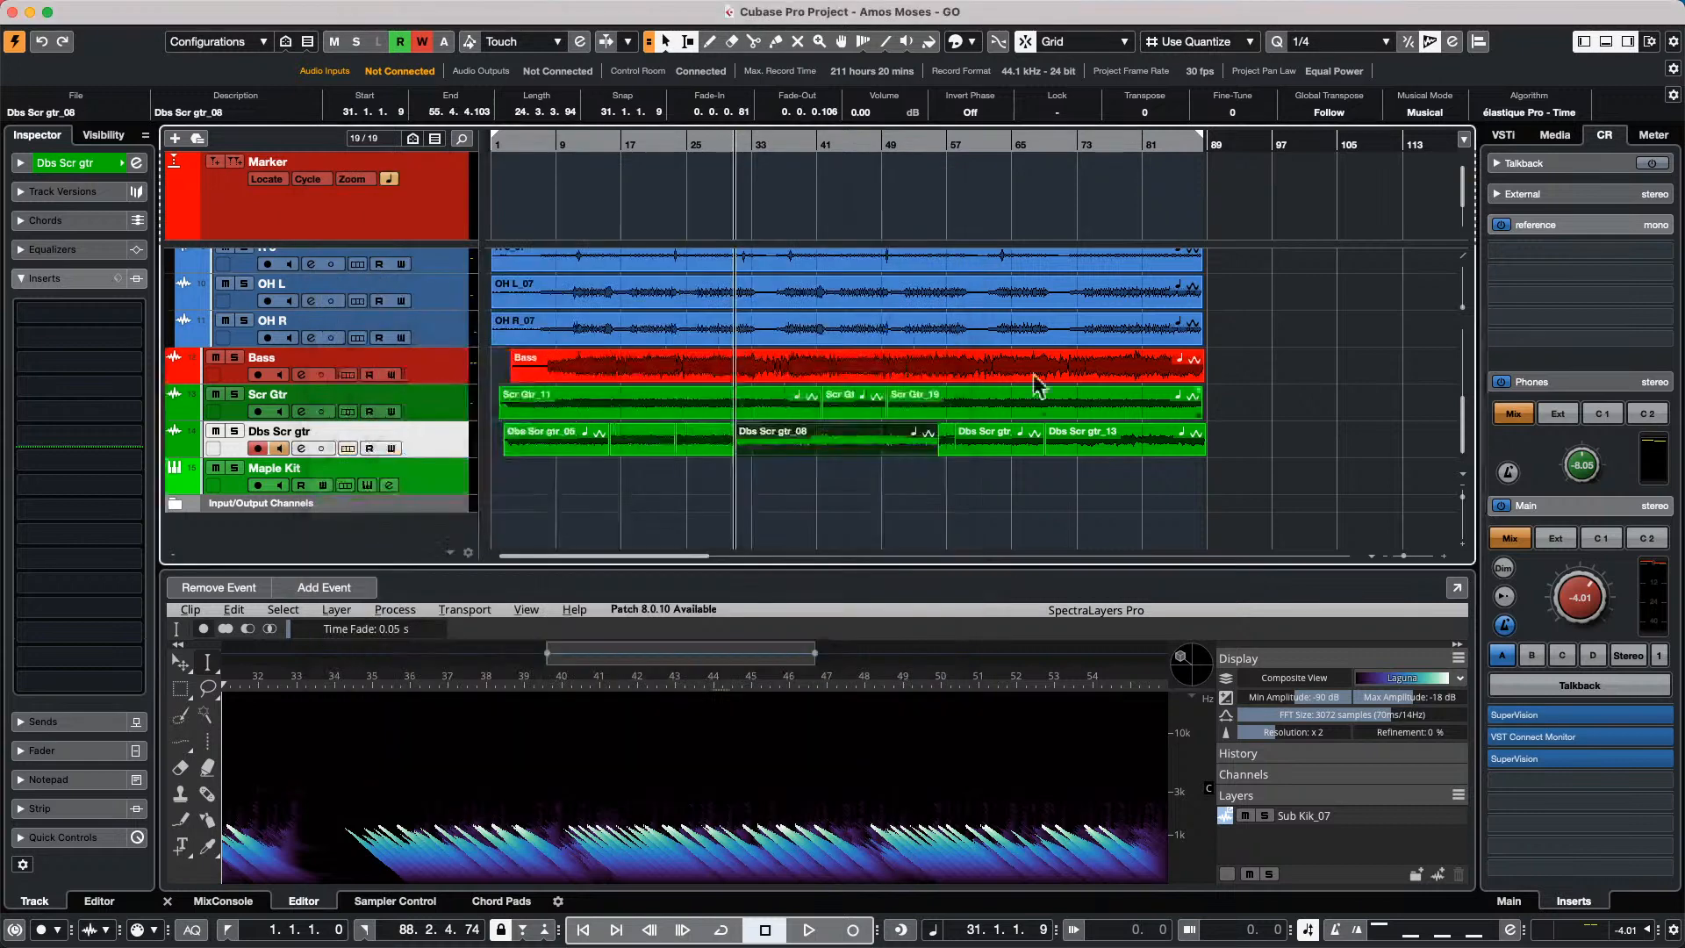
Add a MIDI track below the Maple Kit track.
{"action": "right_click", "coordinate": [404, 476]}
{"action": "mouse_move", "coordinate": [471, 481]}
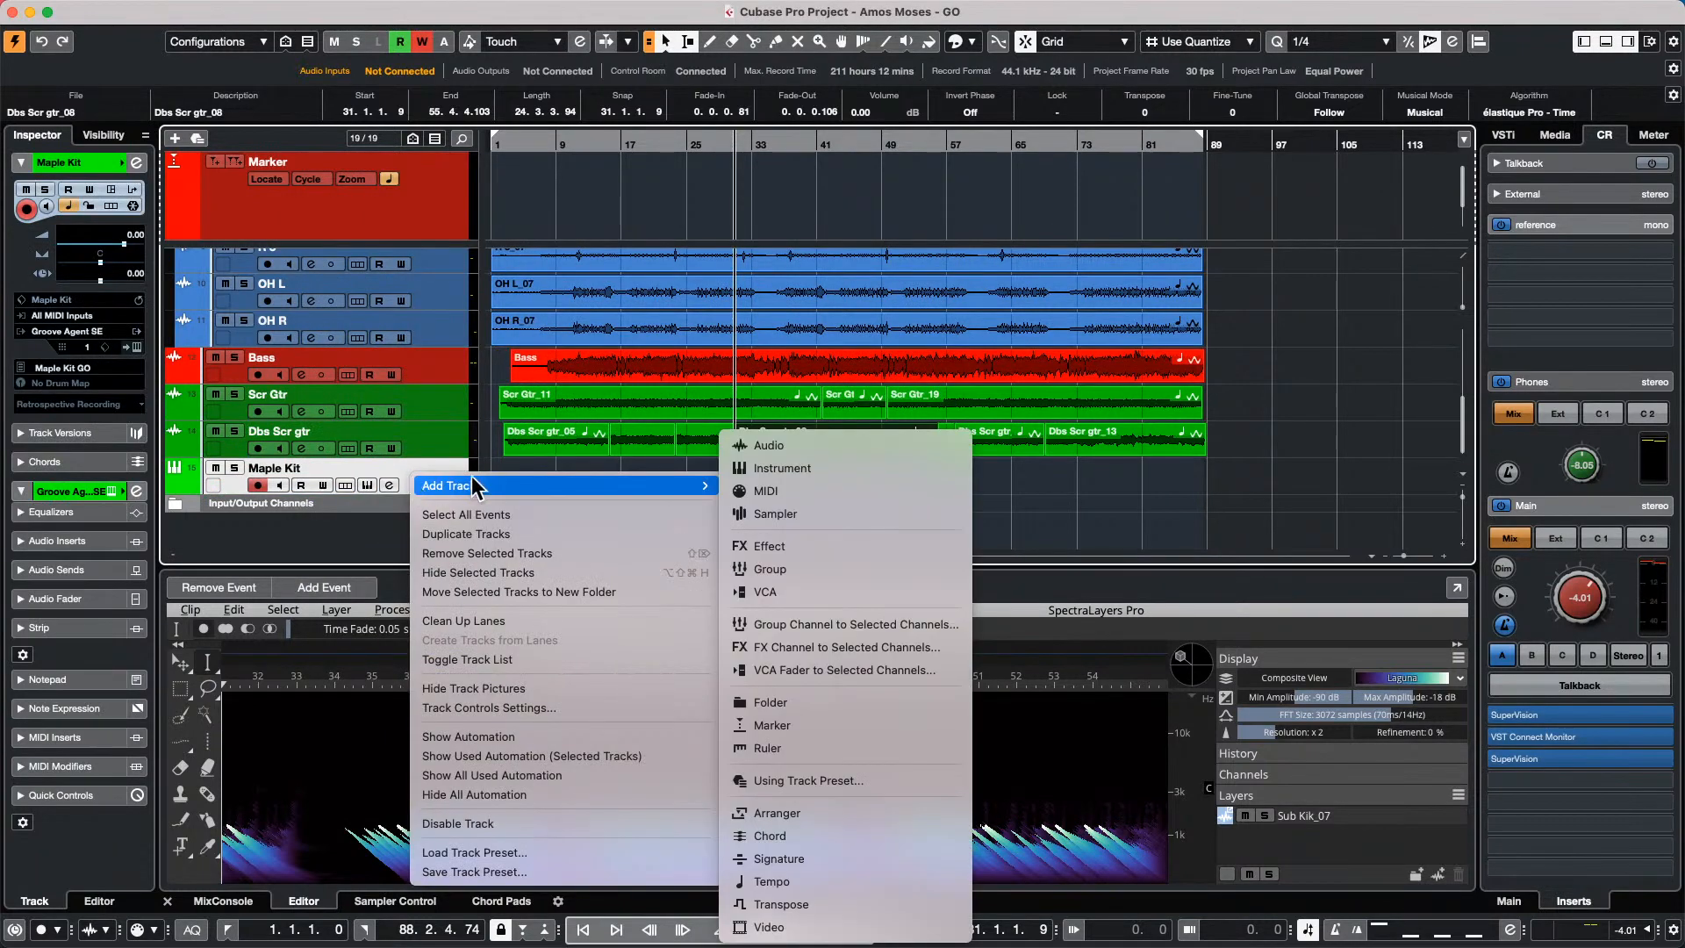
{"action": "left_click", "coordinate": [838, 491]}
{"action": "left_click", "coordinate": [955, 401]}
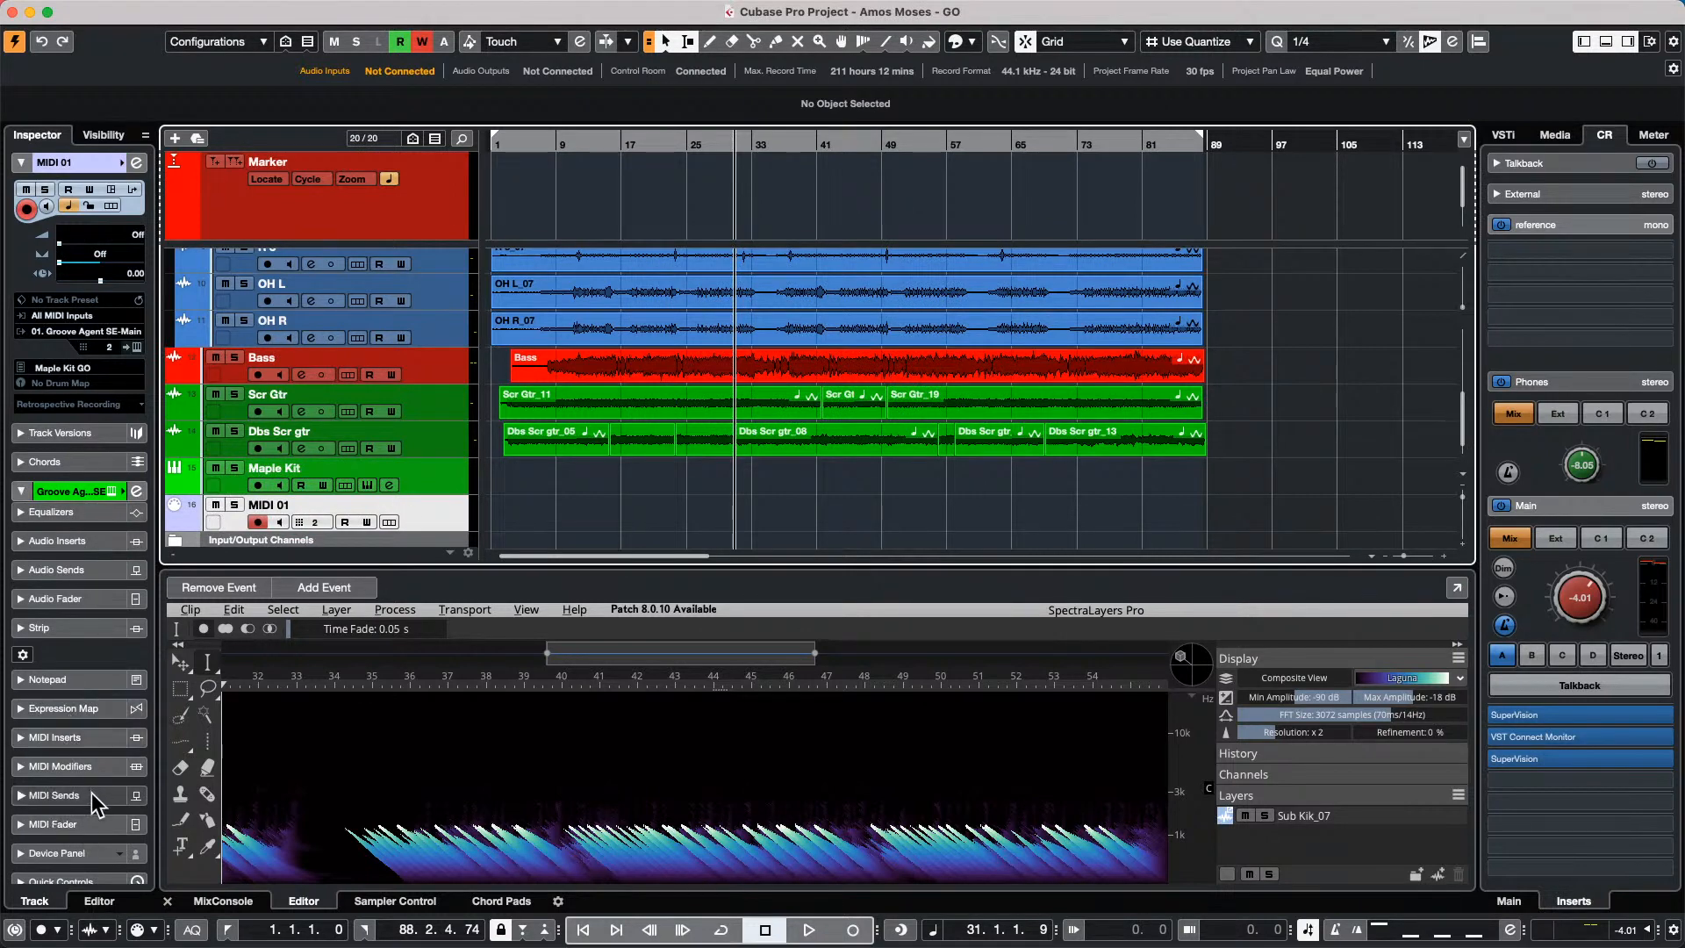
Load MIDI Monitor in the first MIDI insert slot of the MIDI 01 track, and close its window.
{"action": "left_click", "coordinate": [92, 736]}
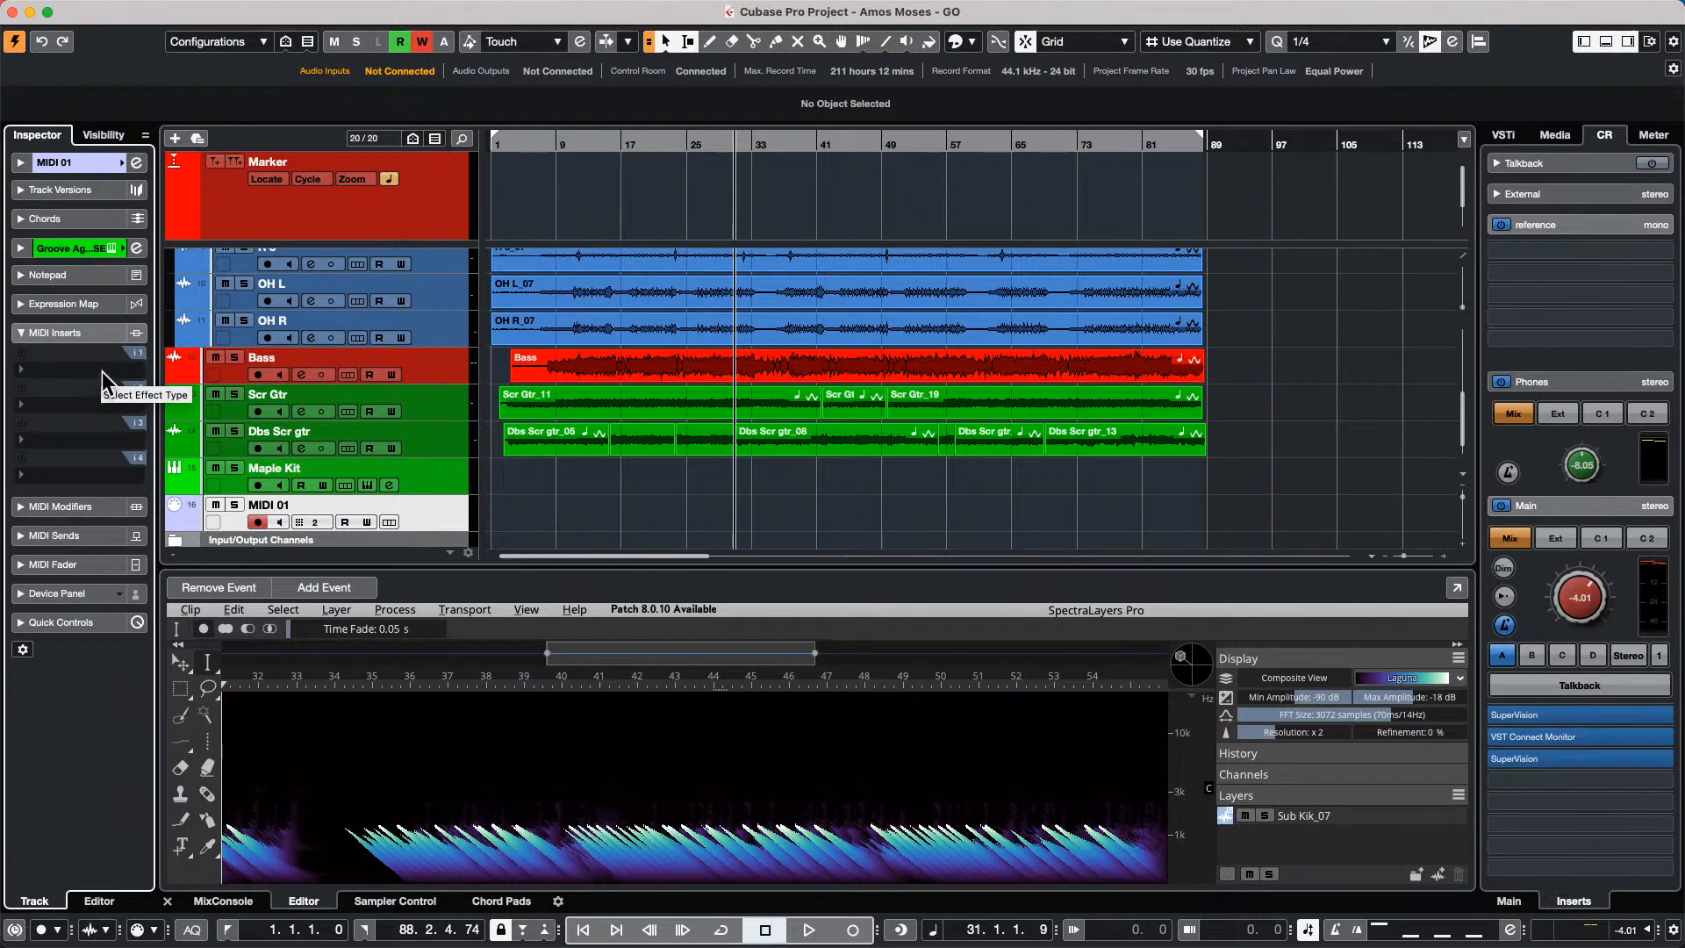
{"action": "left_click", "coordinate": [102, 373]}
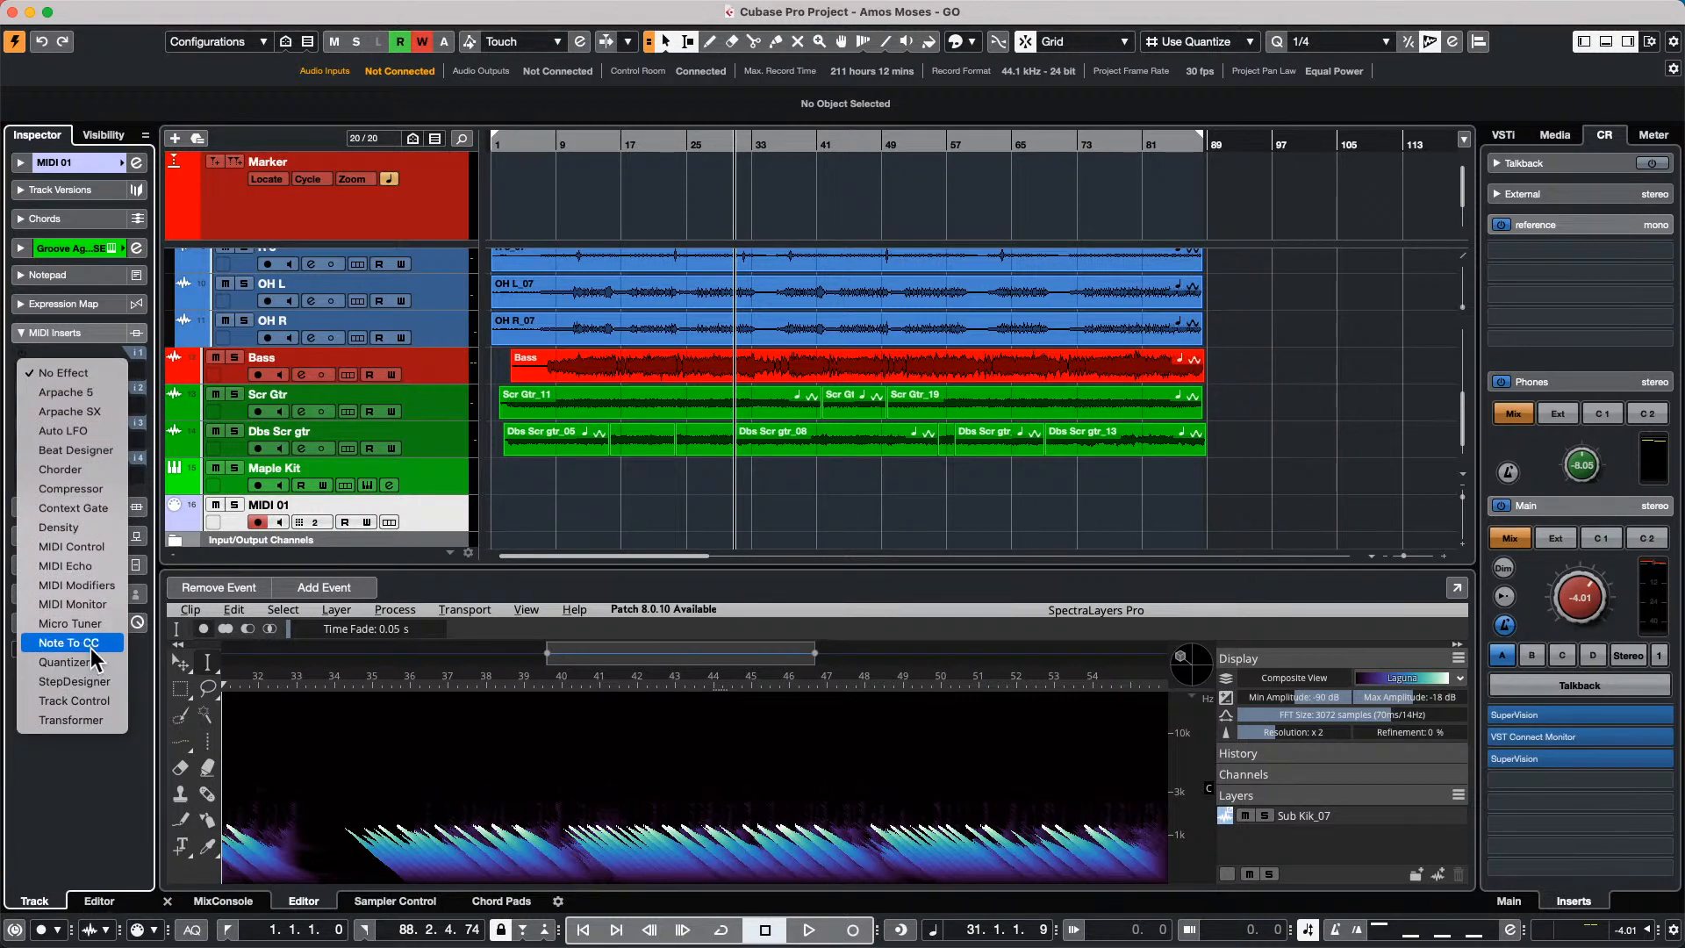
{"action": "left_click", "coordinate": [102, 607]}
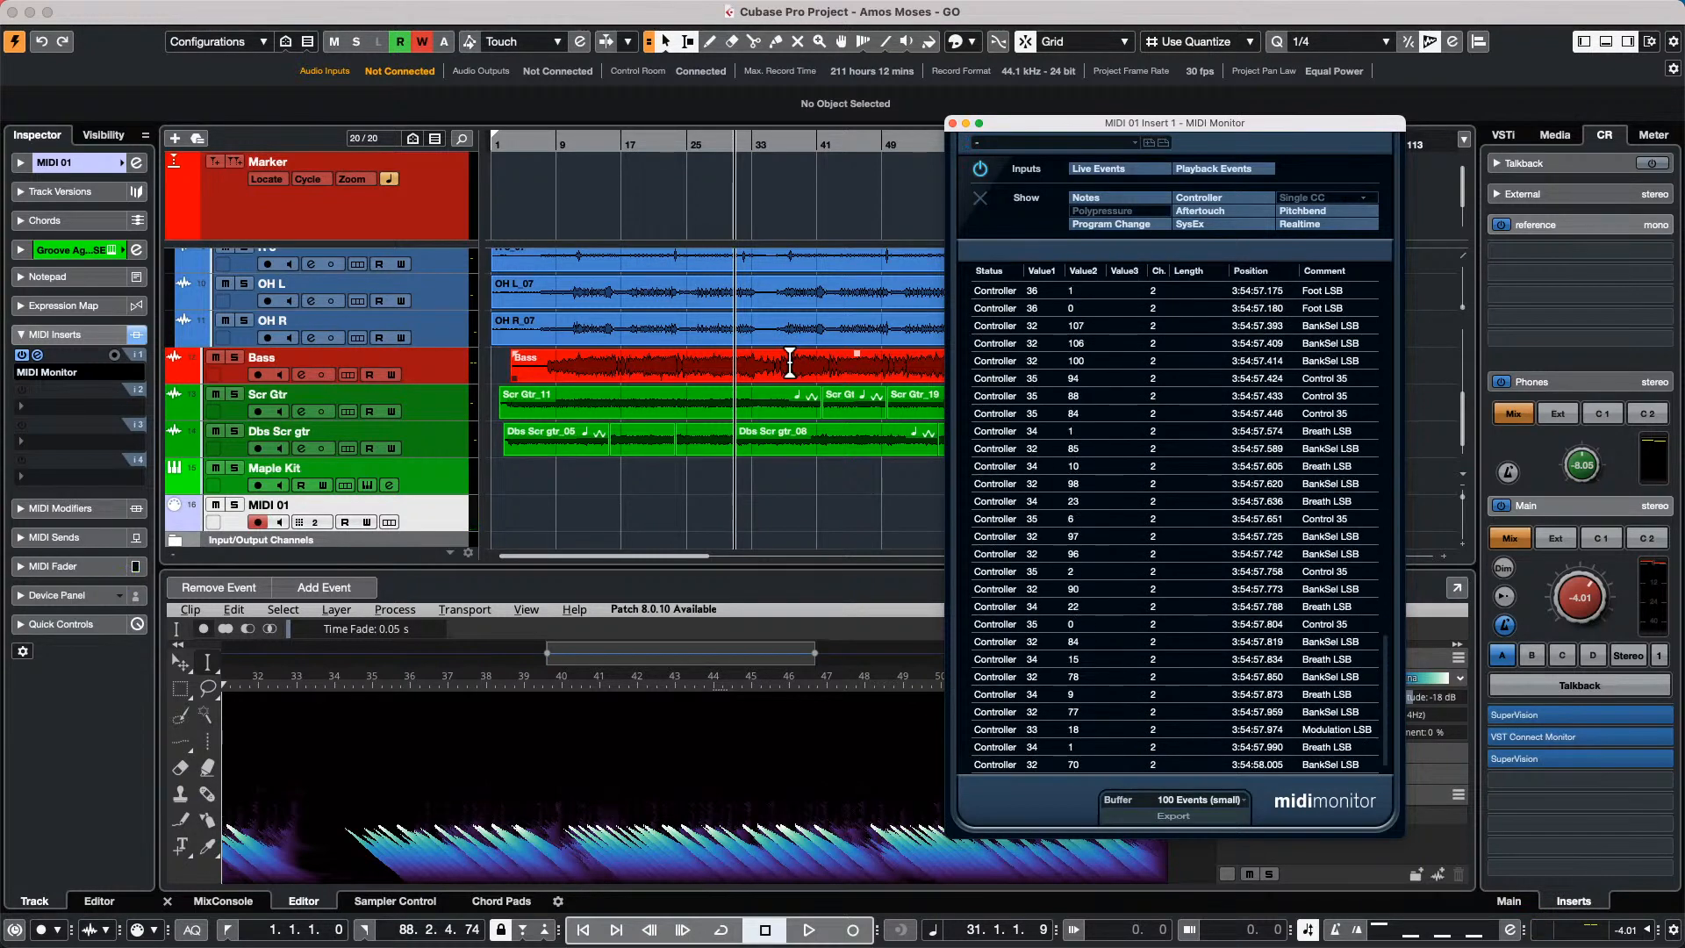
{"action": "left_click", "coordinate": [965, 123]}
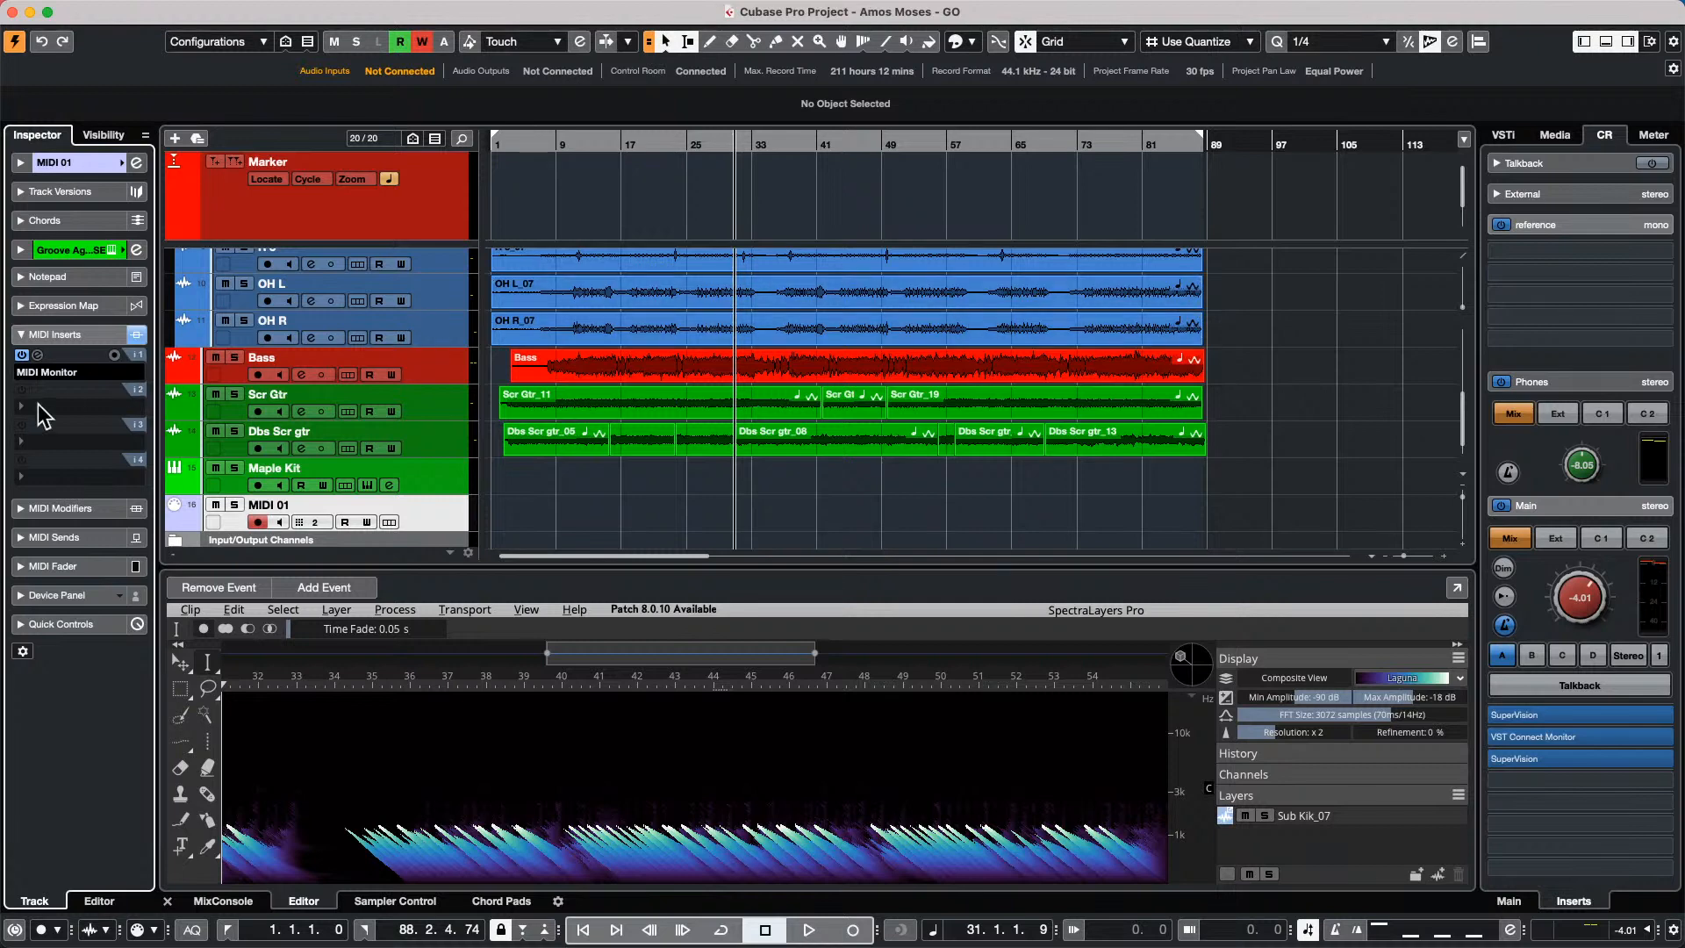
Reopen MIDI Monitor to view incoming controller messages, and clear it from the MIDI 01 insert slot.
{"action": "left_click", "coordinate": [36, 354]}
{"action": "left_click", "coordinate": [37, 354]}
{"action": "left_click", "coordinate": [37, 354]}
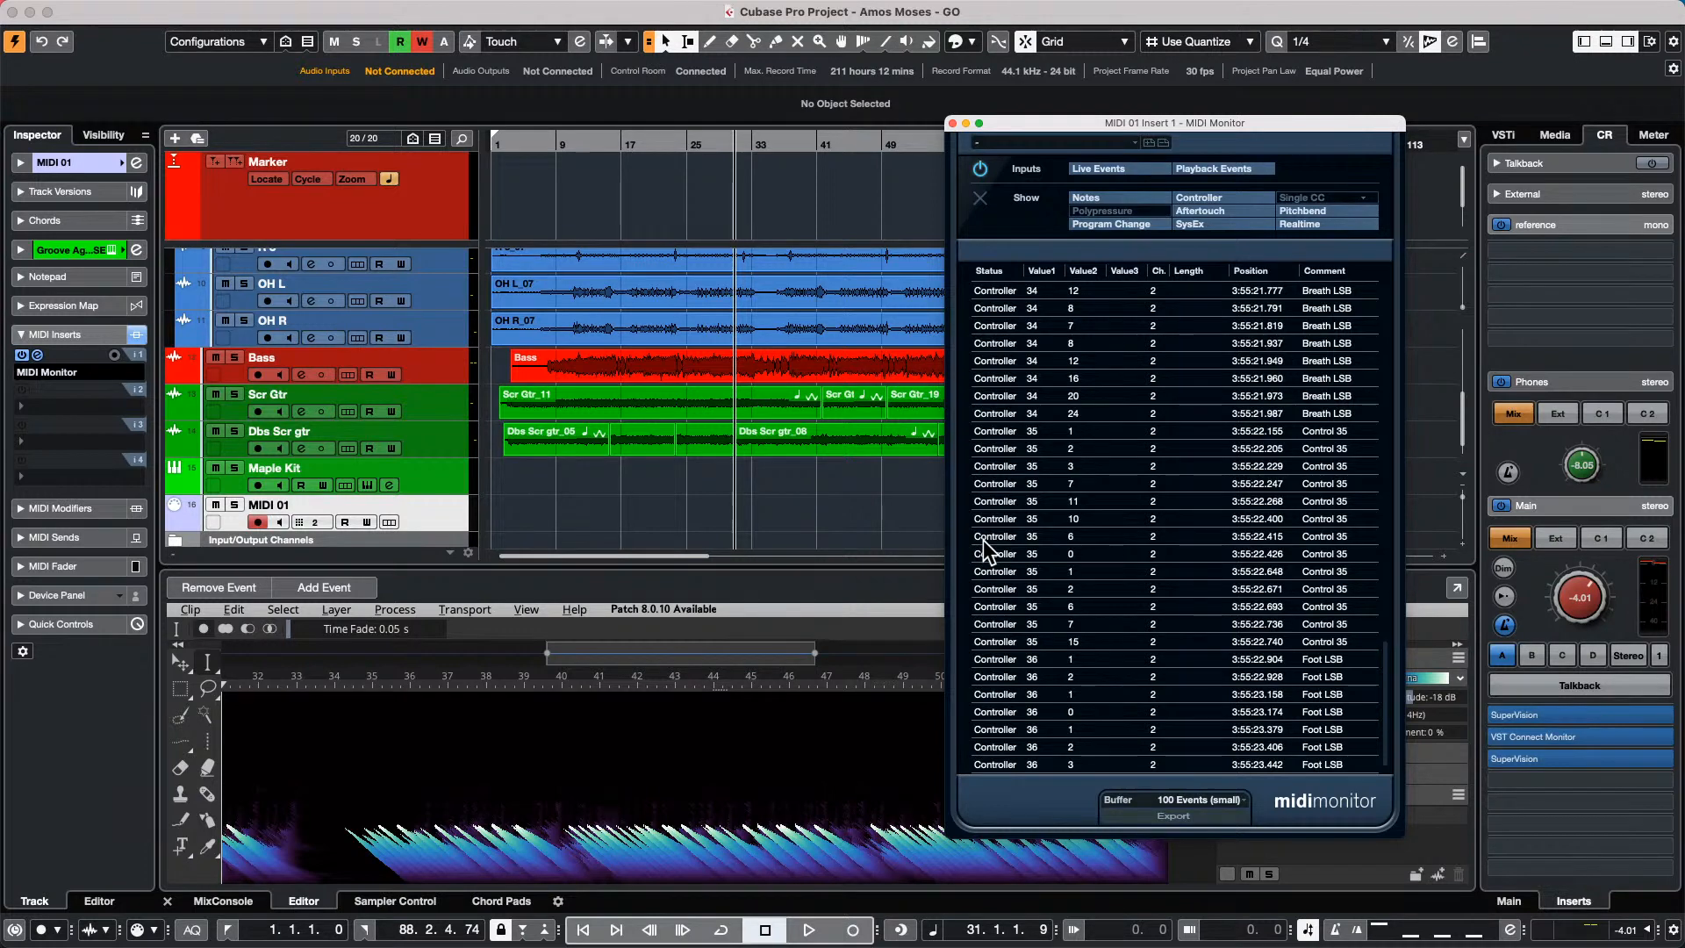
{"action": "left_click", "coordinate": [70, 376]}
{"action": "left_click", "coordinate": [61, 142]}
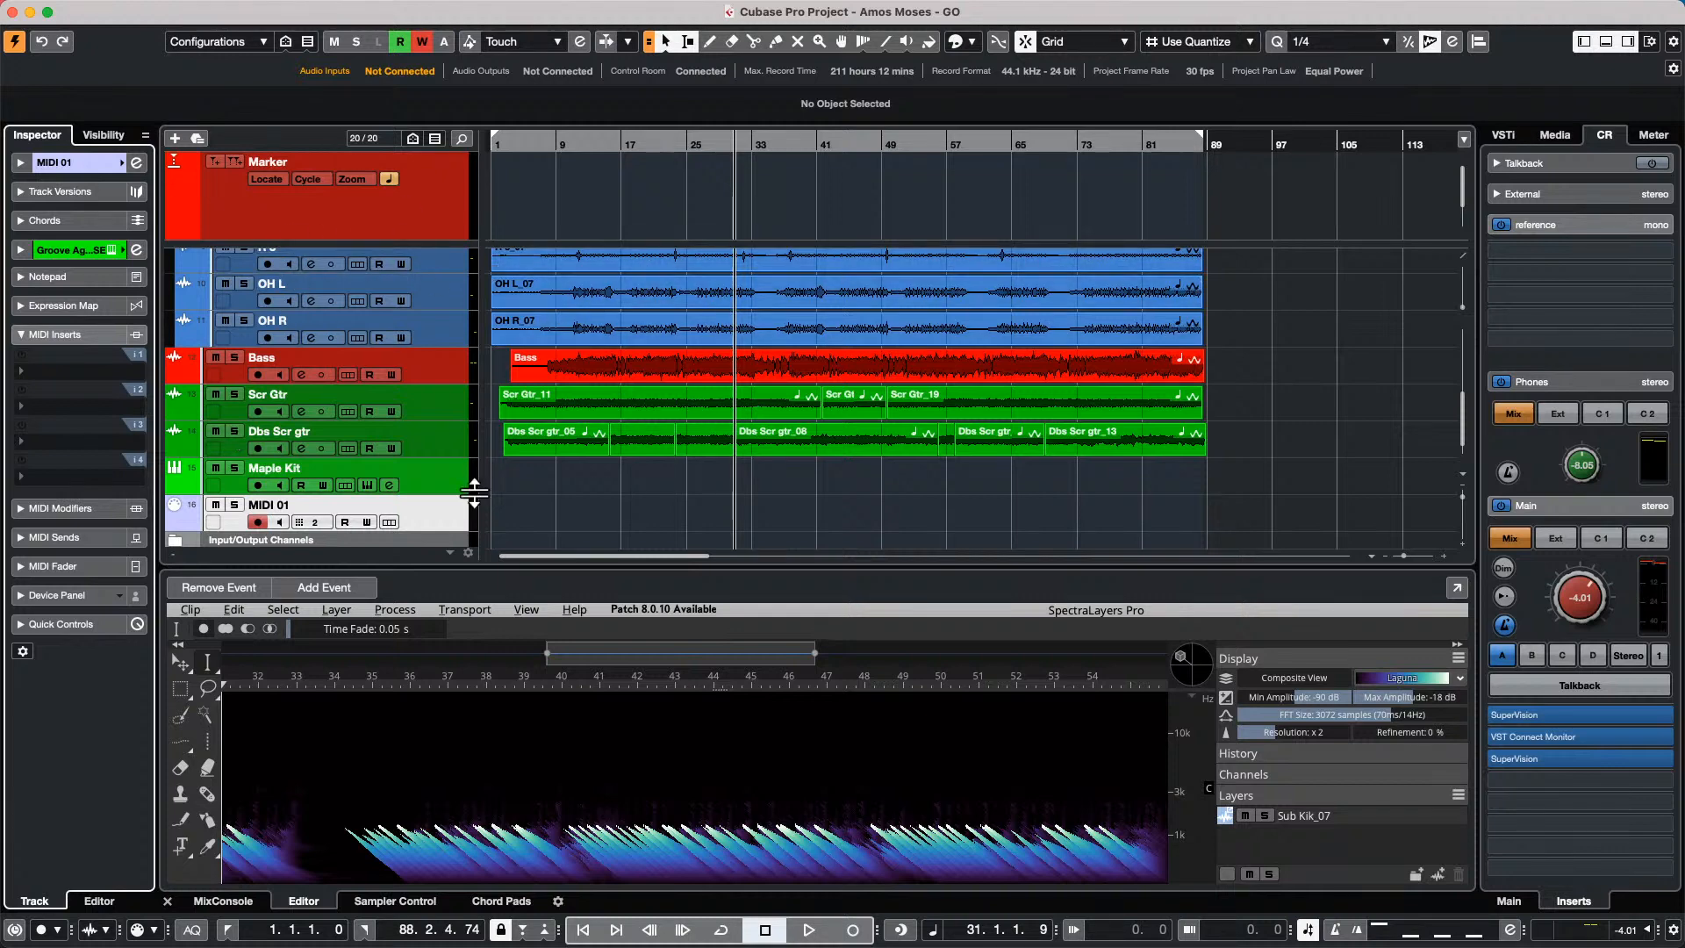
Create a new empty project.
{"action": "scroll", "coordinate": [424, 362], "scroll_direction": "up", "scroll_amount": 5}
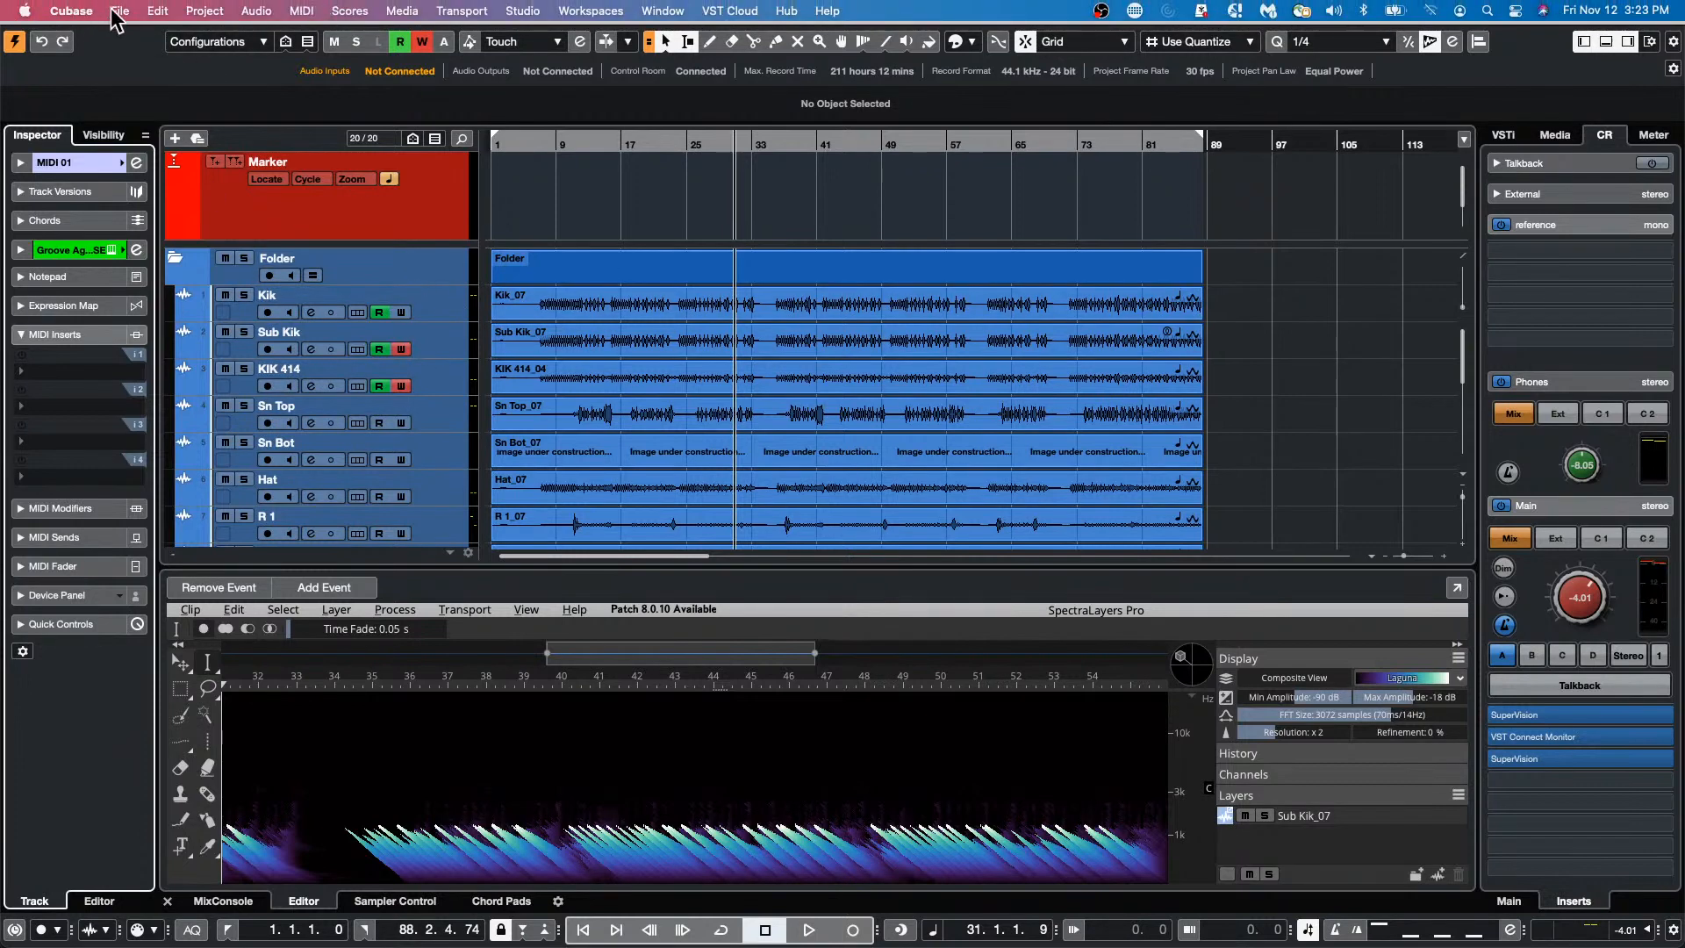
{"action": "left_click", "coordinate": [115, 12]}
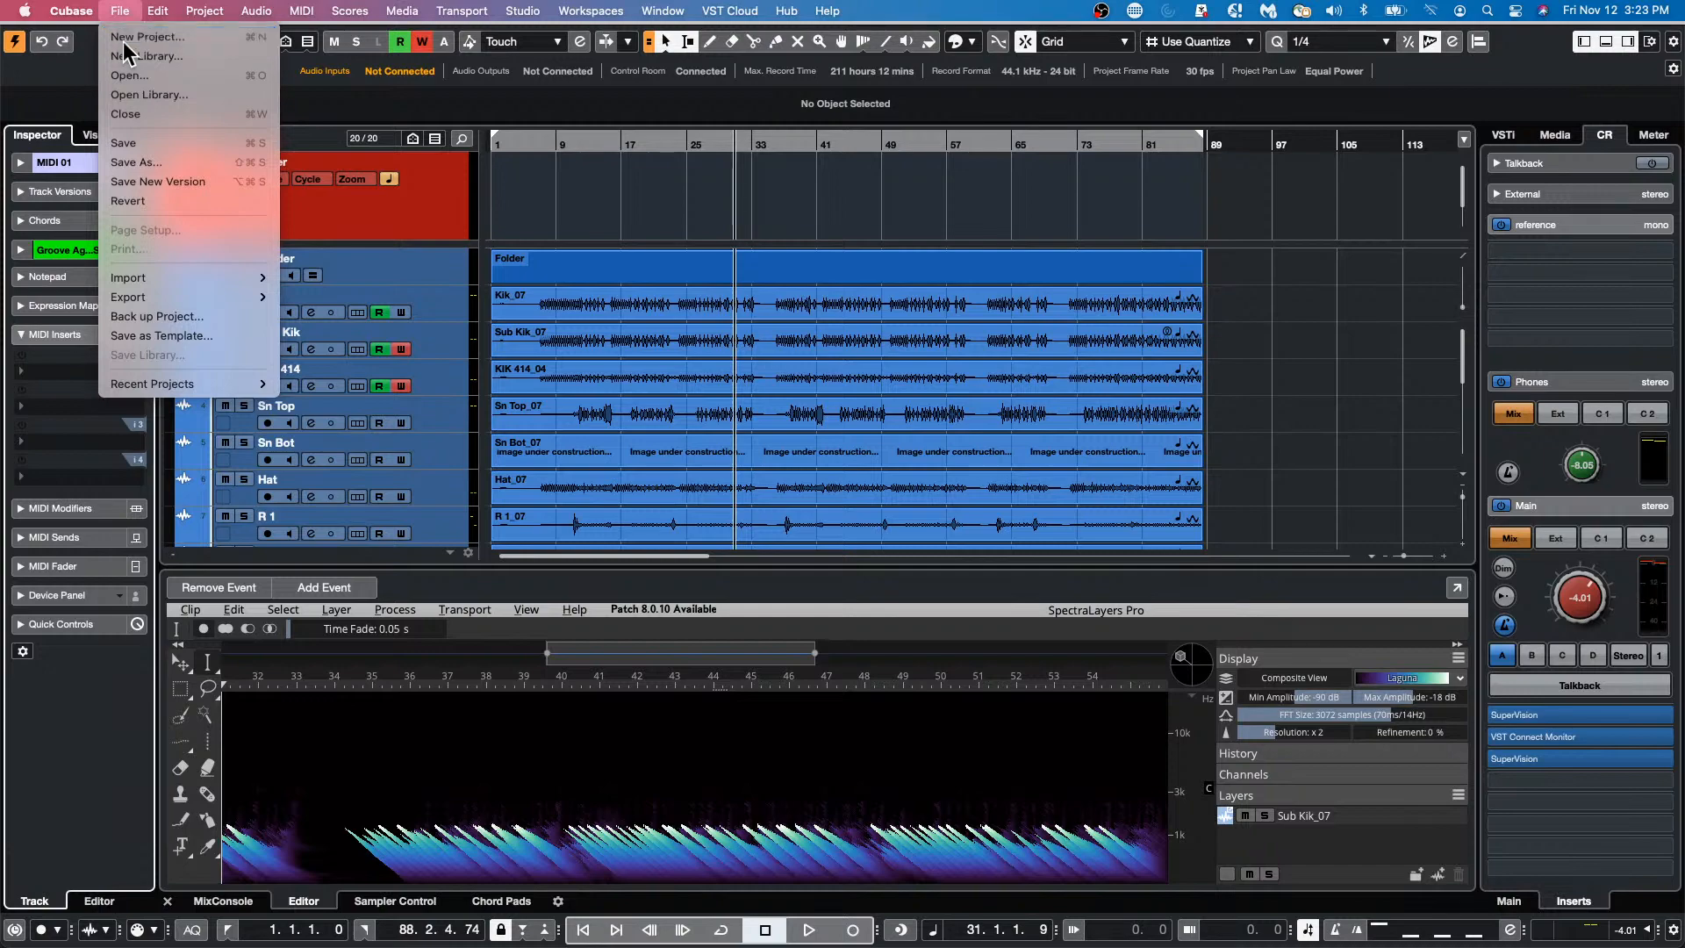
{"action": "left_click", "coordinate": [123, 40]}
{"action": "left_click", "coordinate": [1283, 709]}
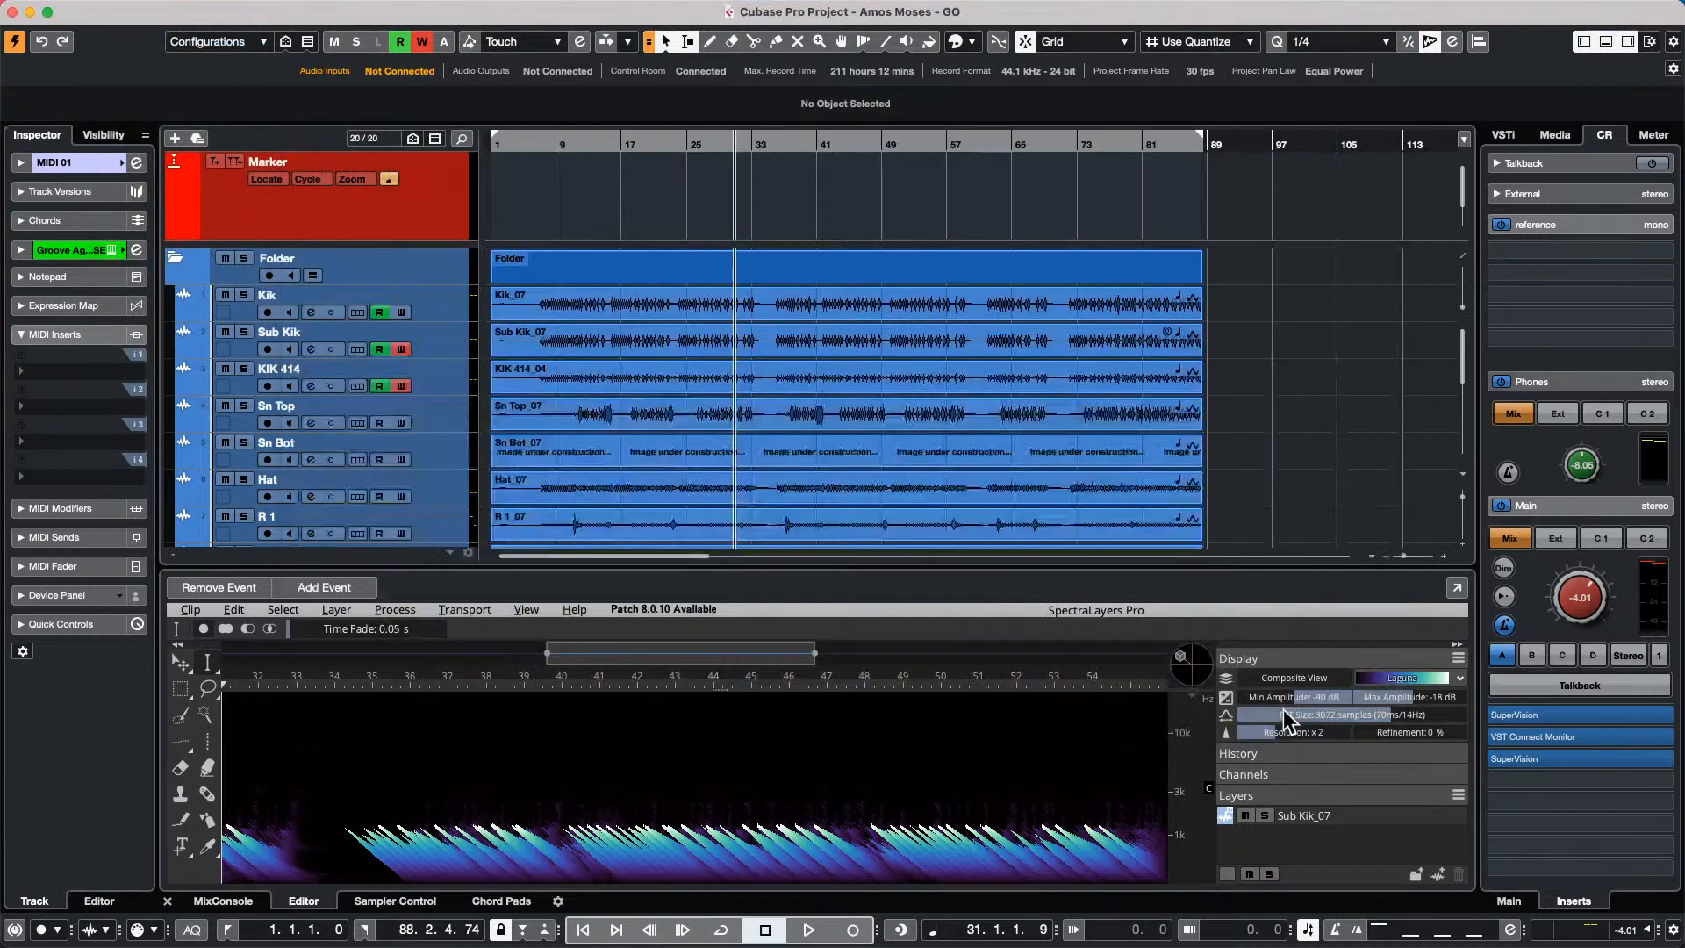
{"action": "left_click", "coordinate": [1302, 797]}
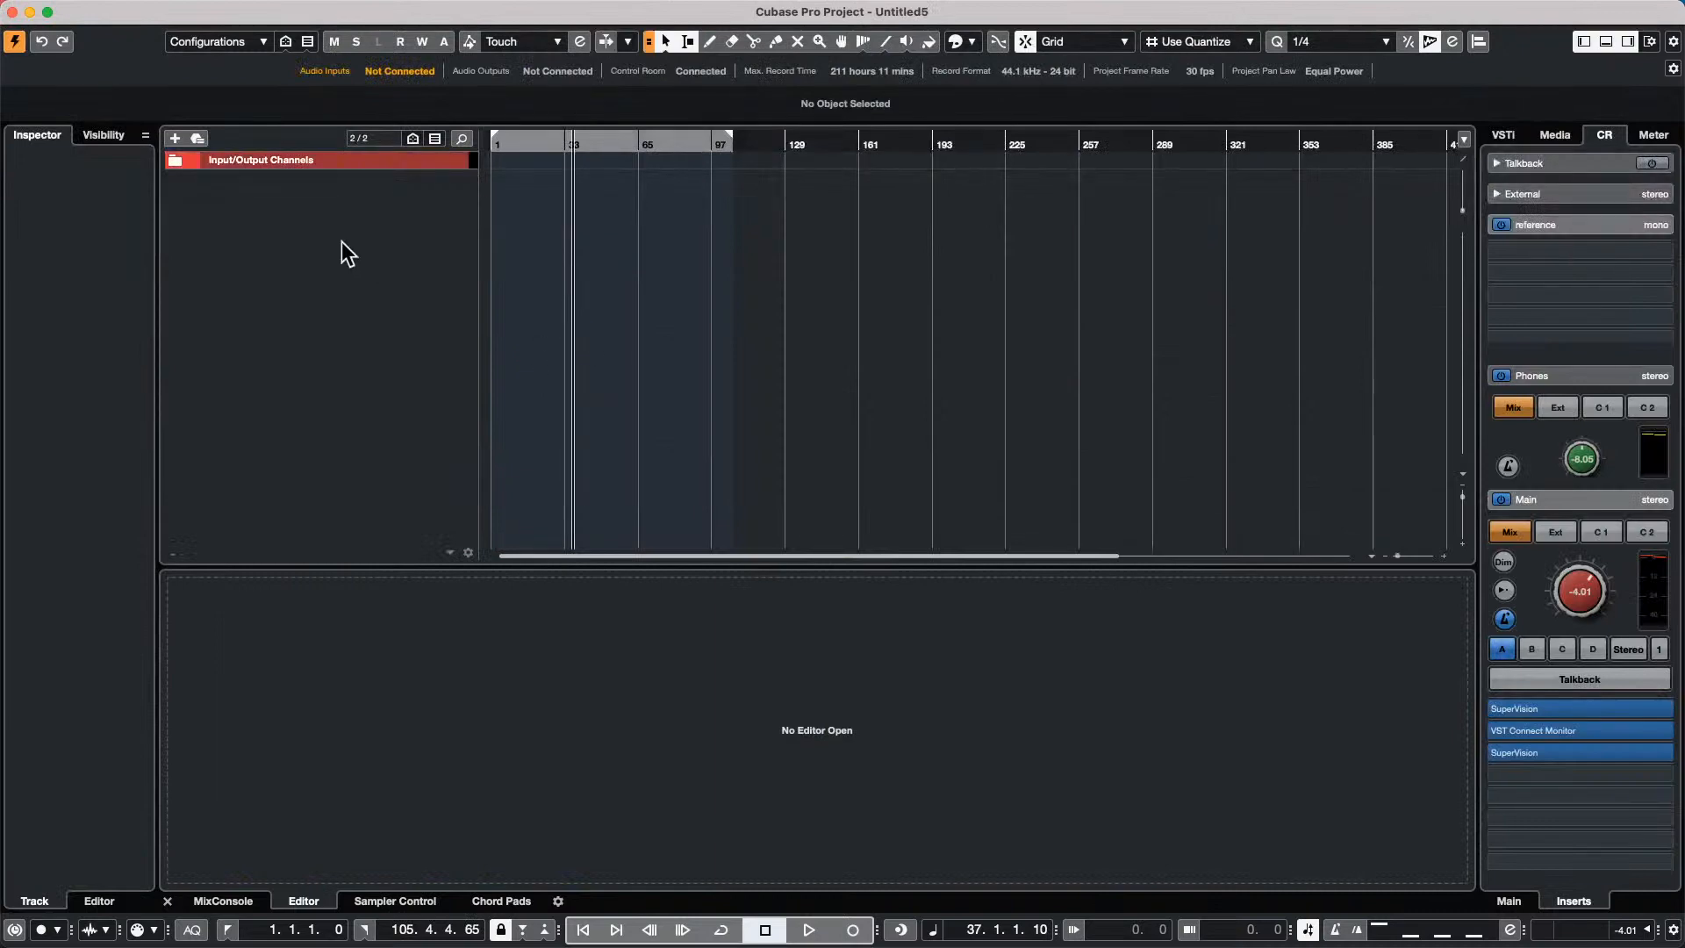
Add one stereo audio track with UR24C Input 1 as its input, routed to Stereo Out.
{"action": "right_click", "coordinate": [341, 242]}
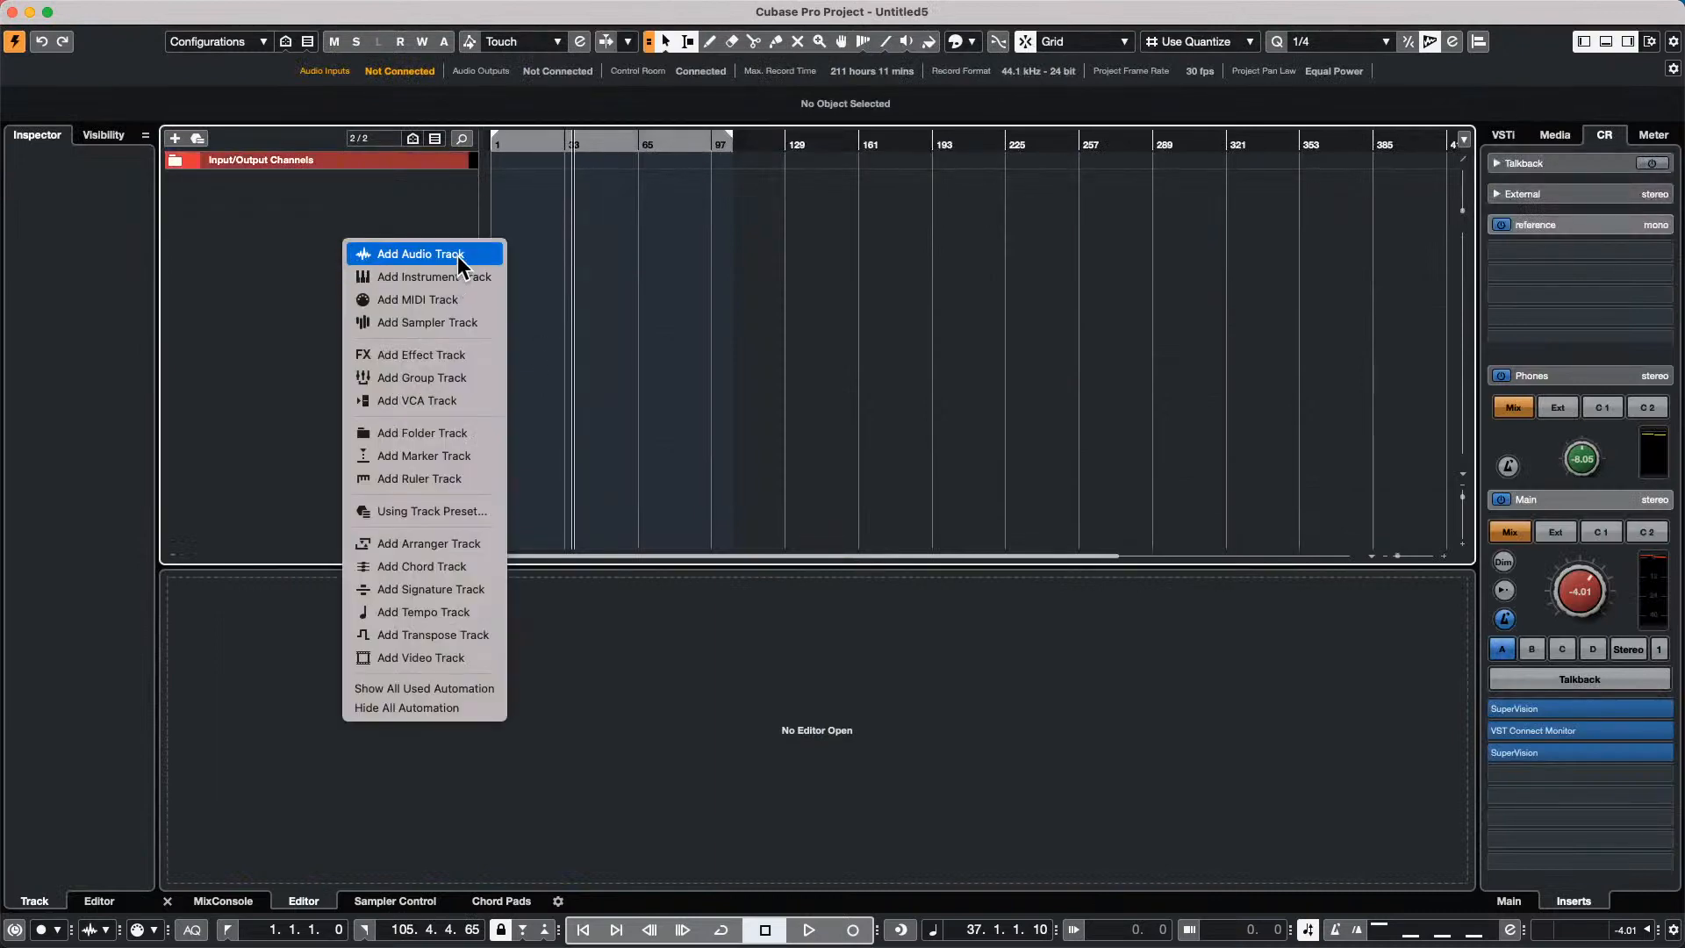
{"action": "left_click", "coordinate": [459, 262]}
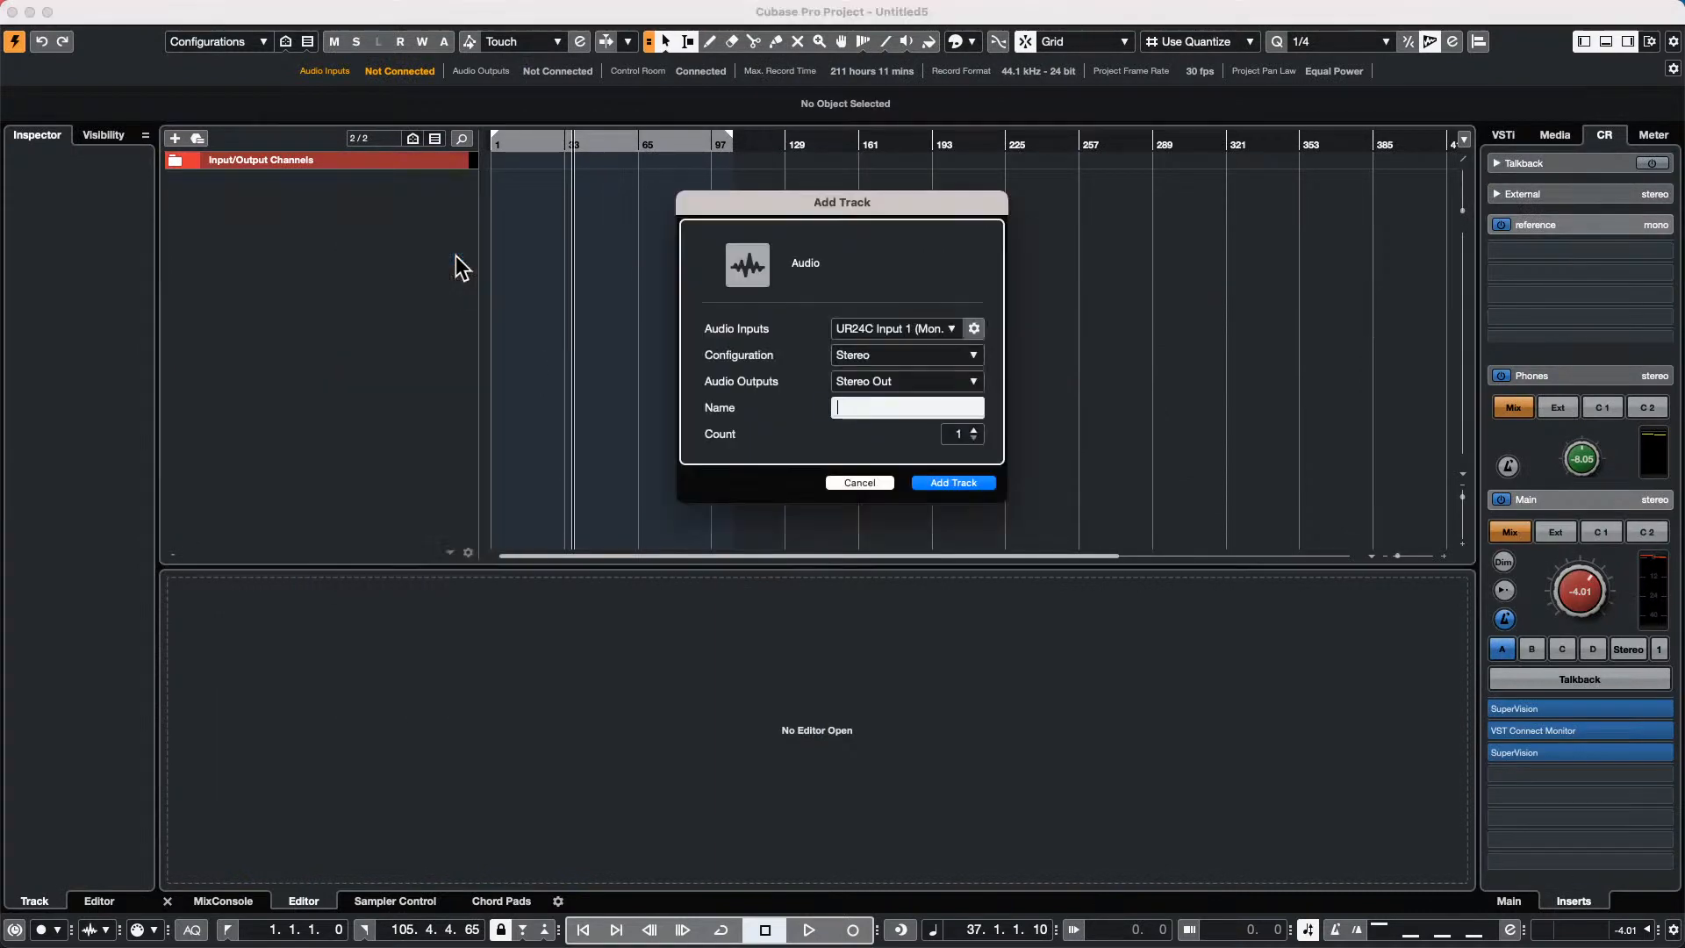
{"action": "left_click", "coordinate": [963, 487]}
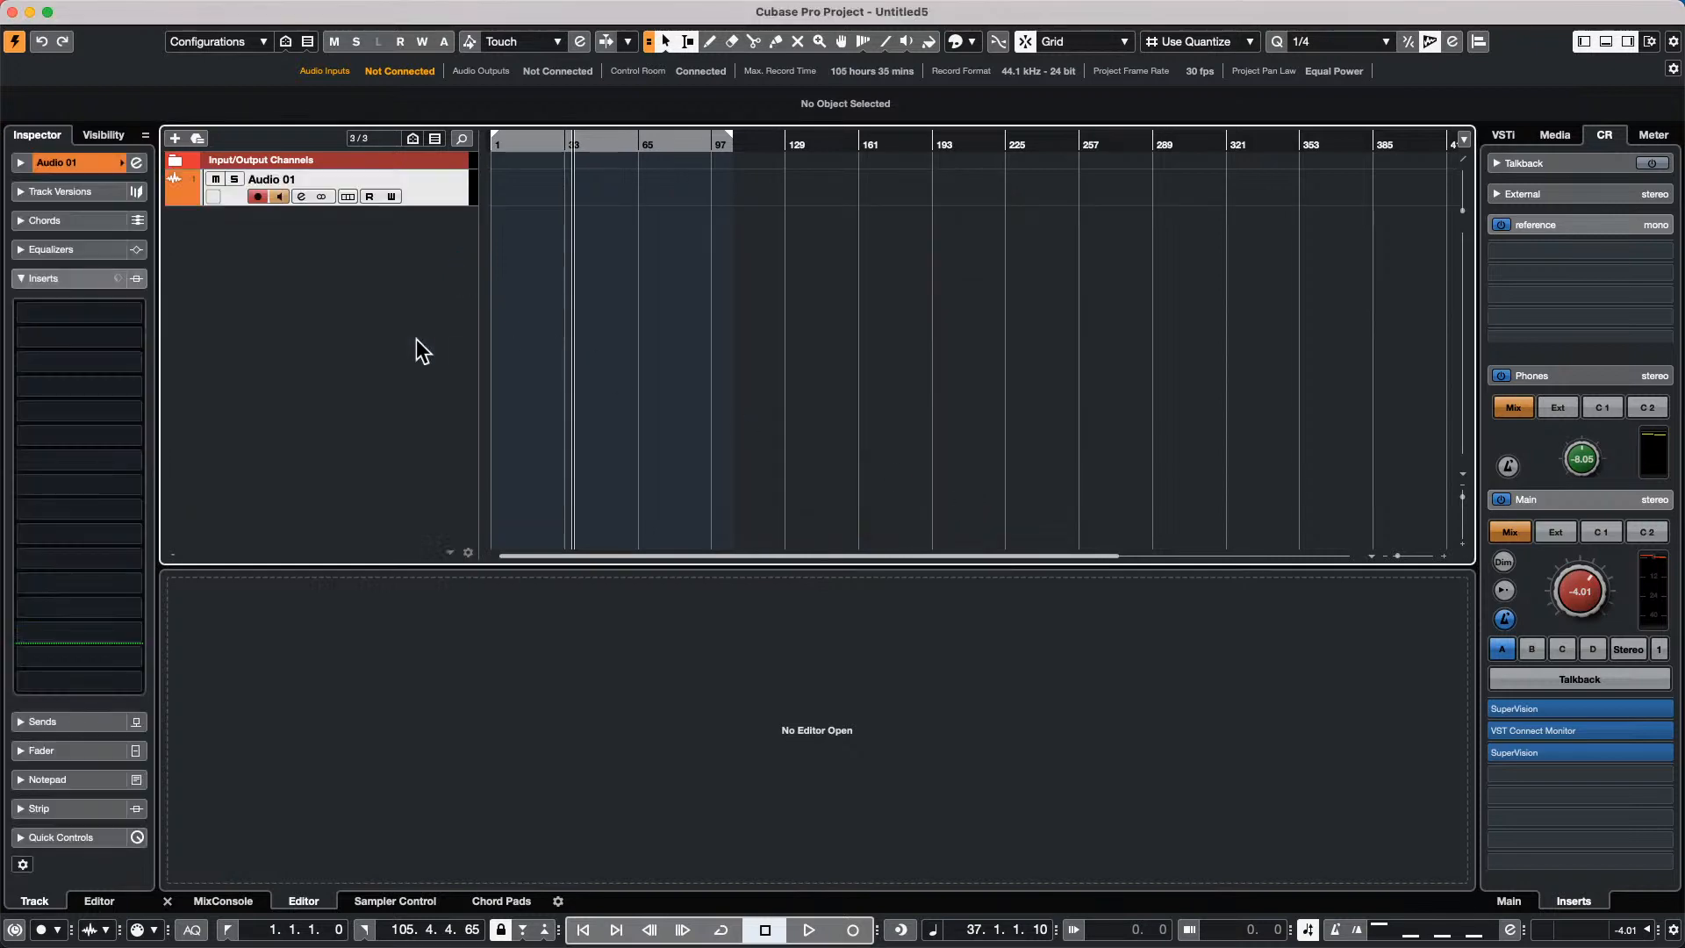
Add a Retrologue instrument track routed to Stereo Out and load the Beating Ring preset.
{"action": "right_click", "coordinate": [289, 264]}
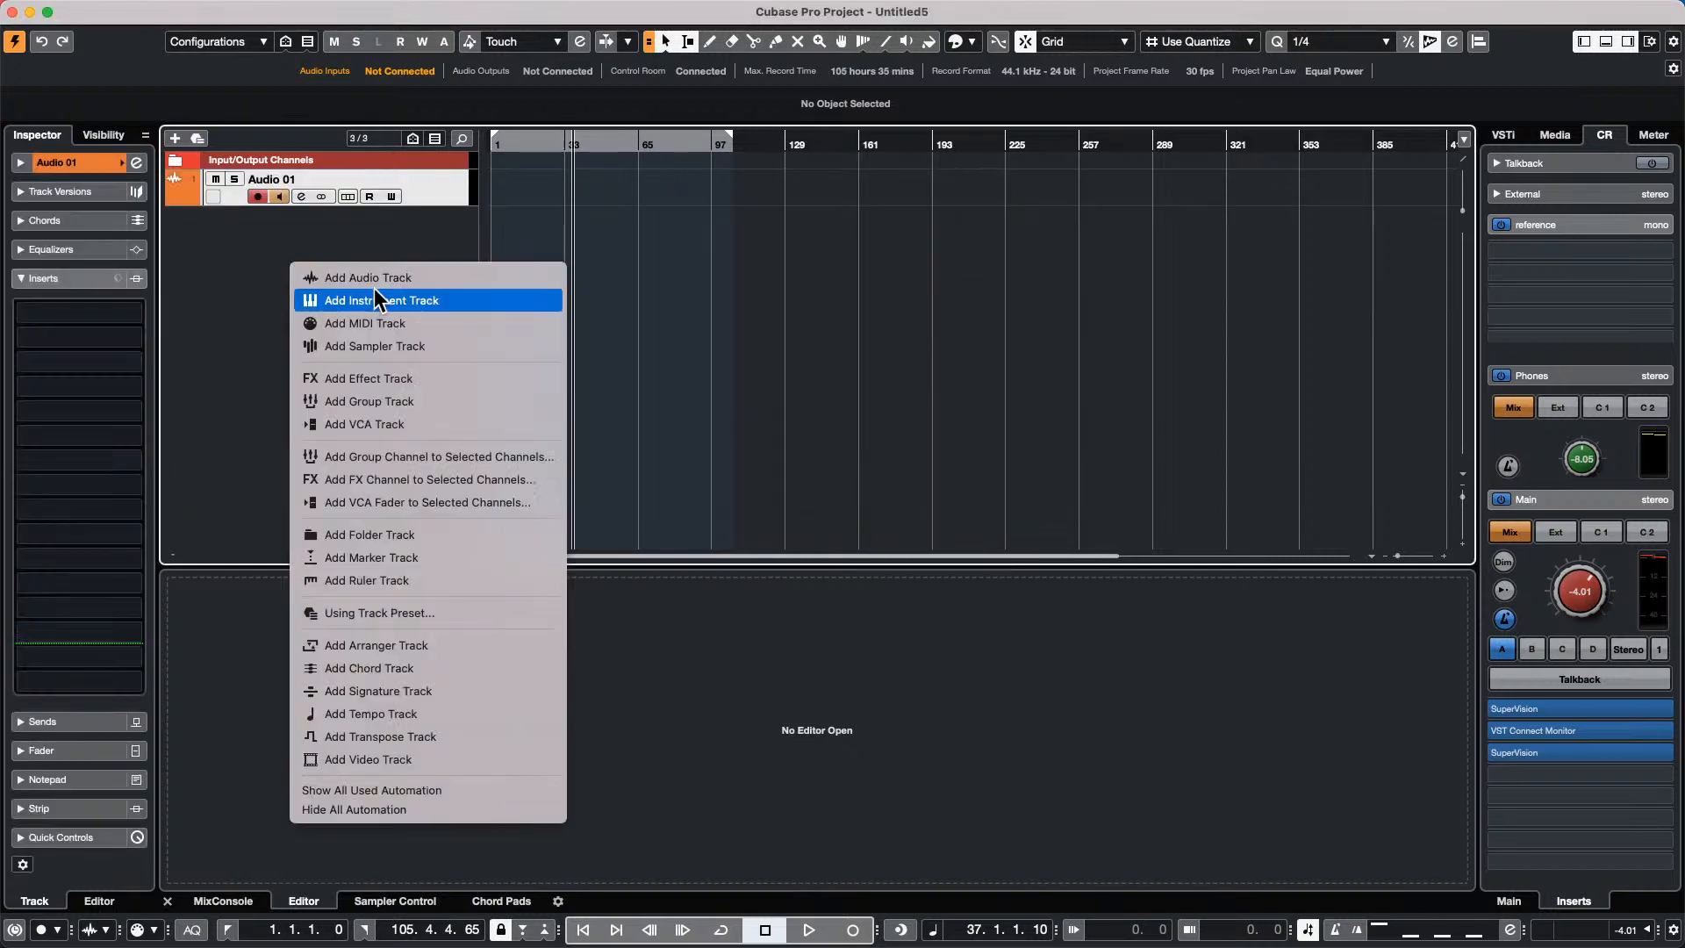
{"action": "left_click", "coordinate": [430, 304]}
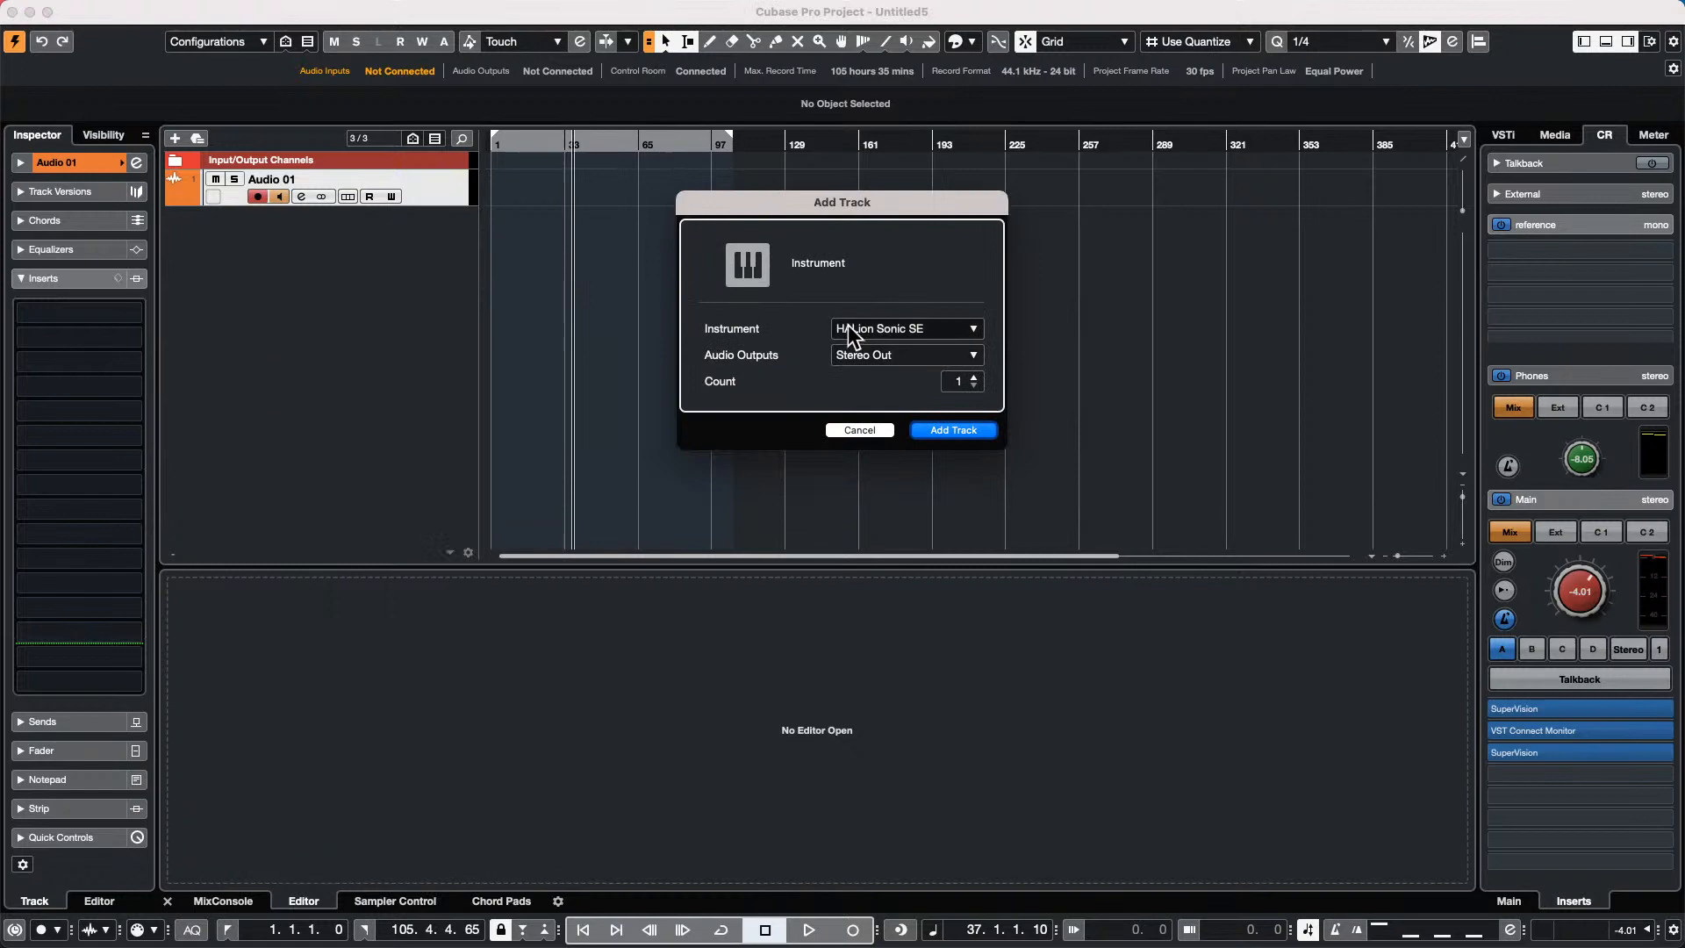
{"action": "left_click", "coordinate": [848, 330]}
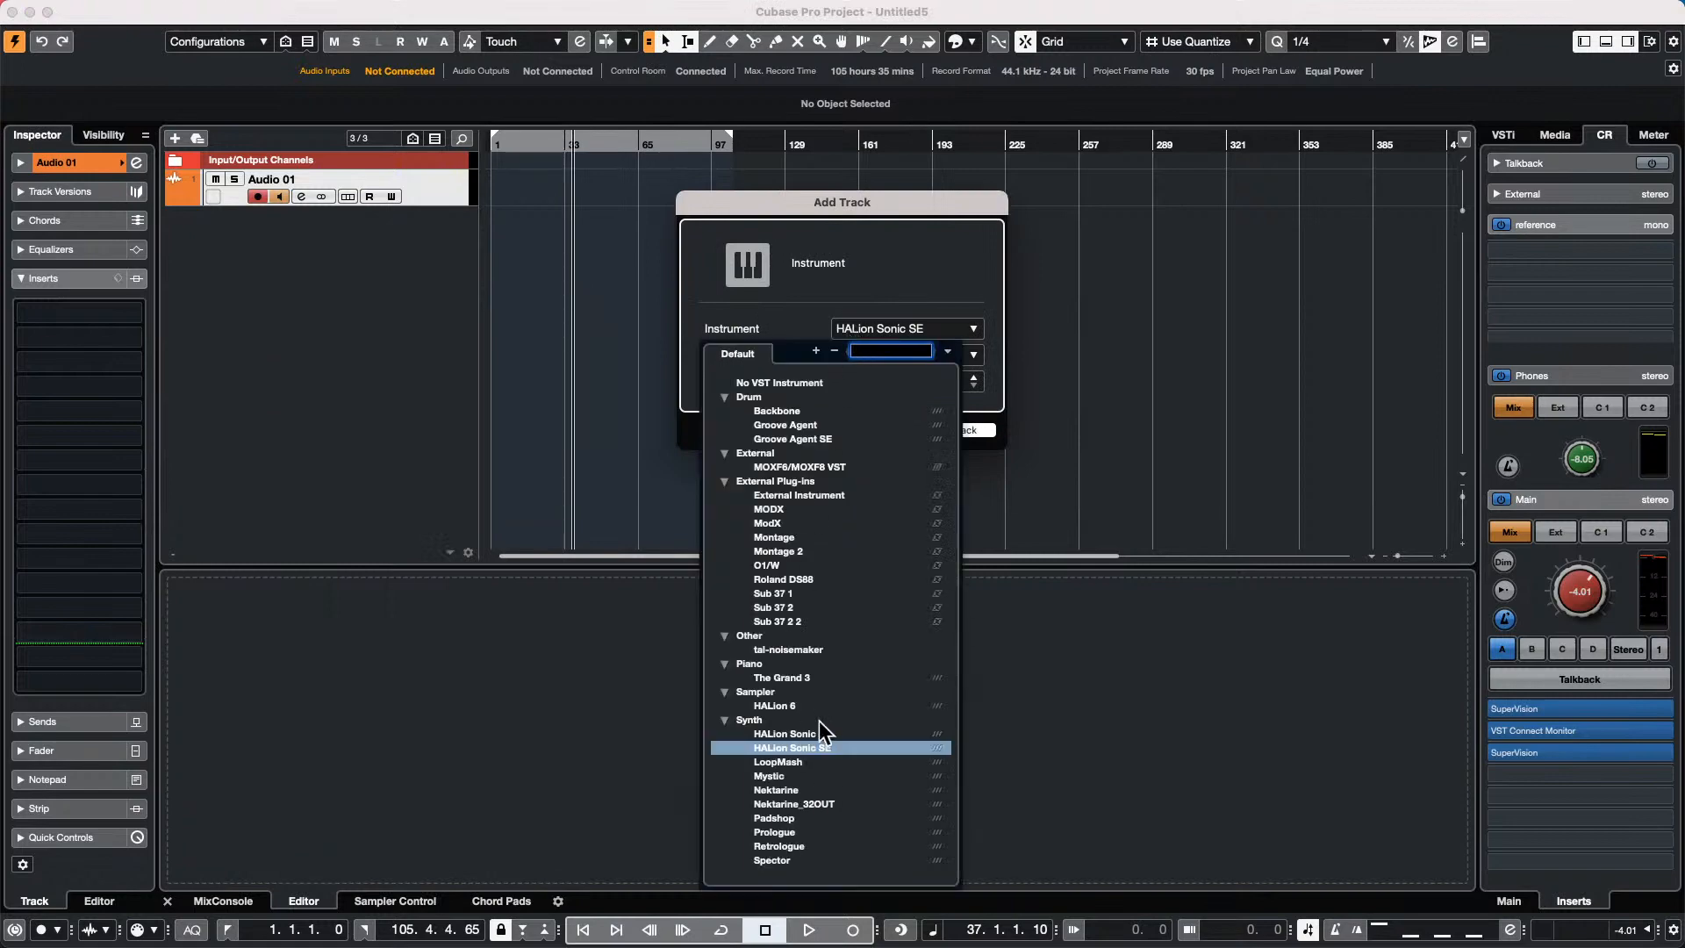
{"action": "left_click", "coordinate": [785, 846]}
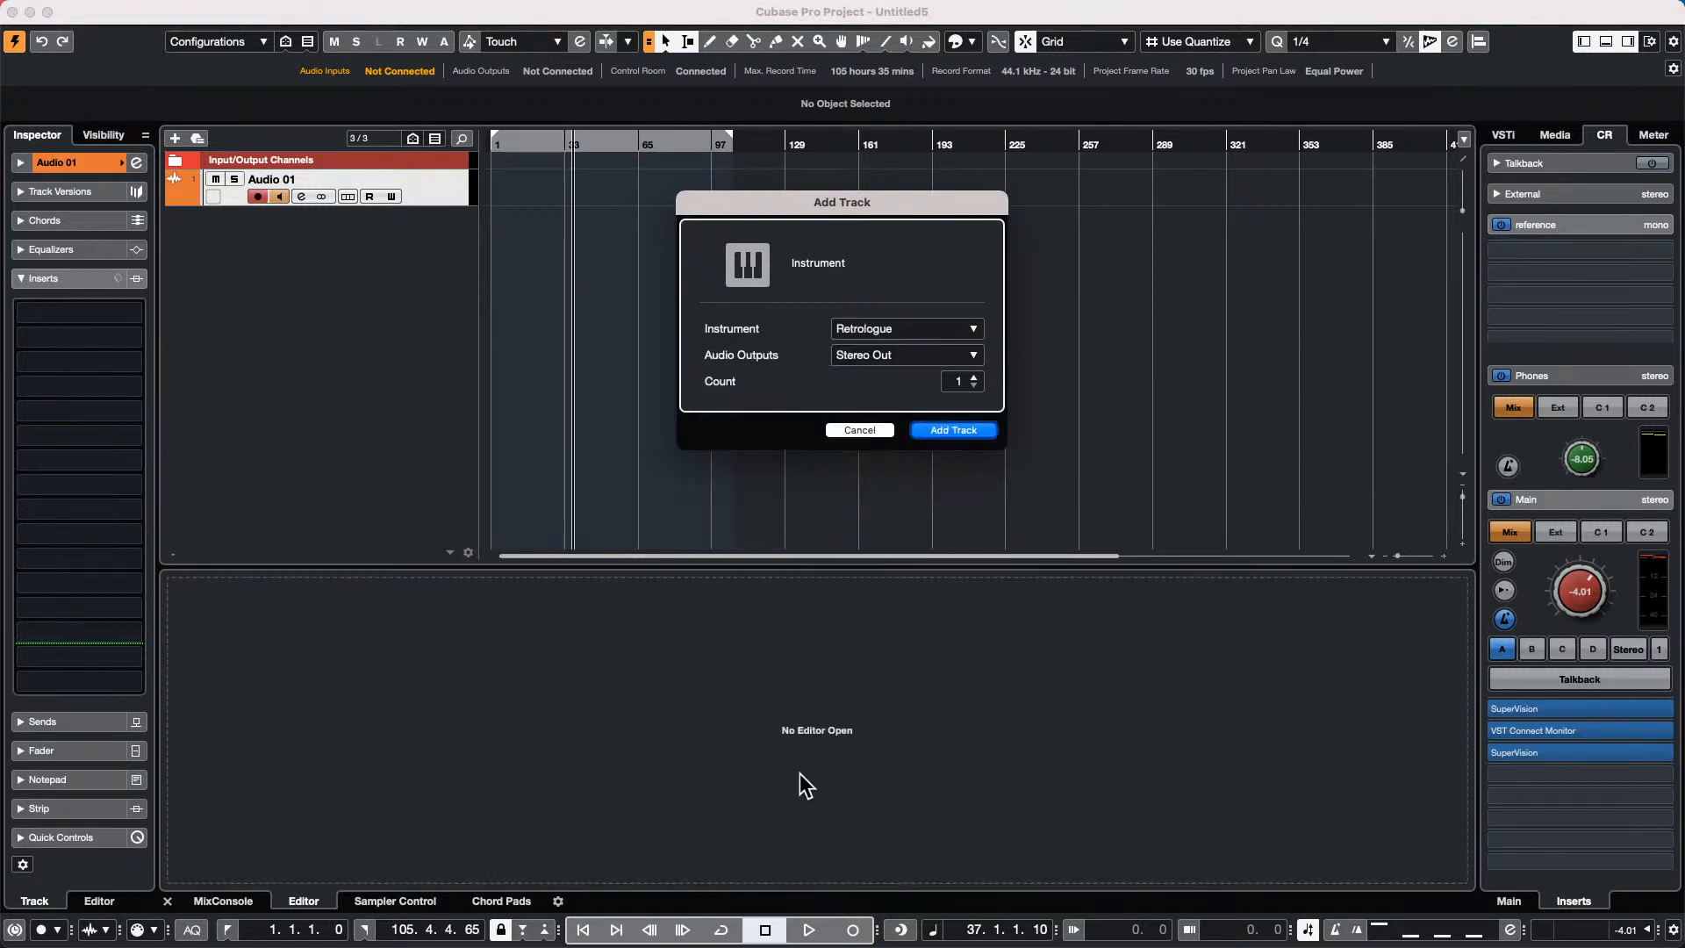
{"action": "left_click", "coordinate": [949, 429]}
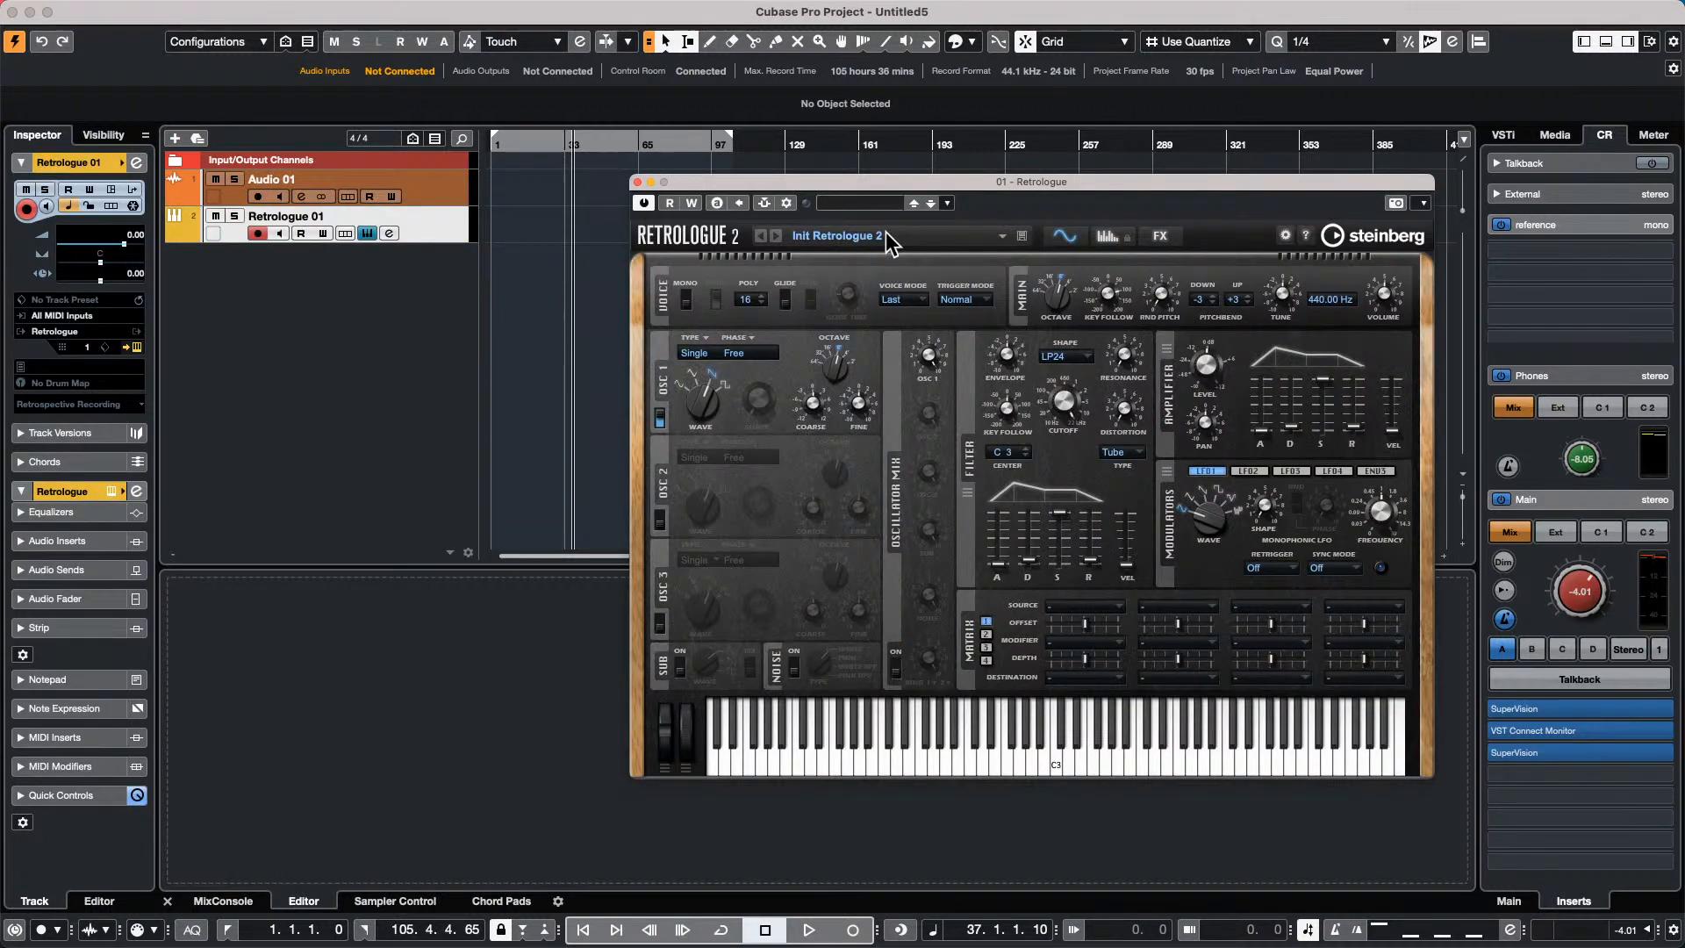
{"action": "left_click", "coordinate": [877, 204]}
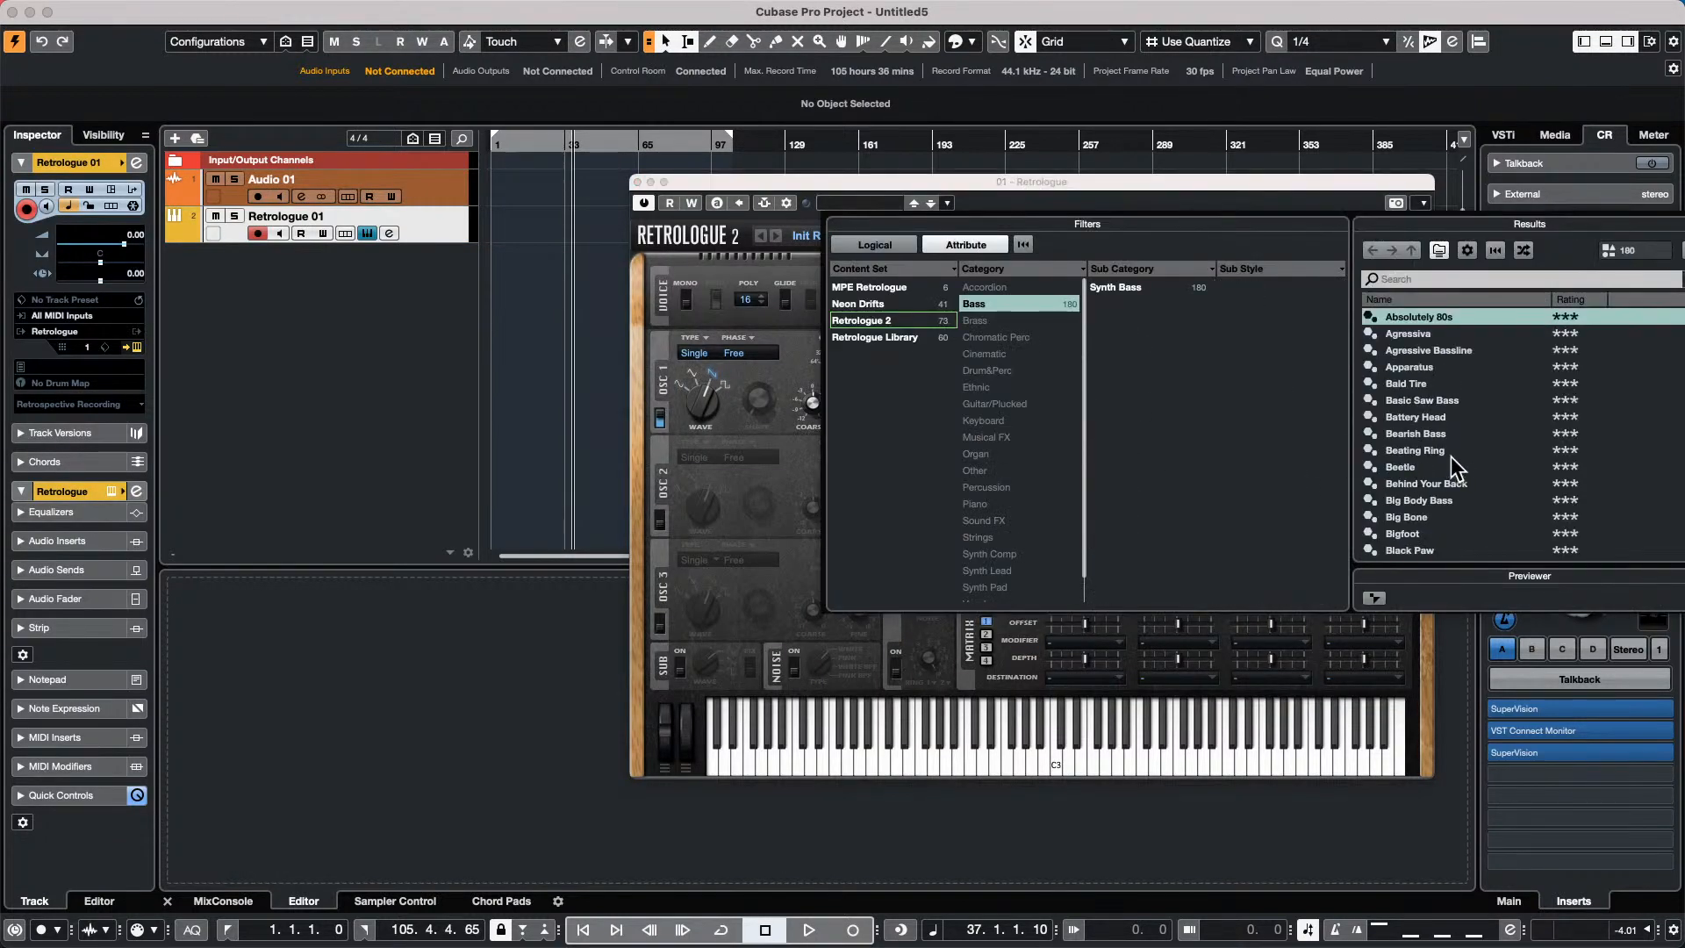
{"action": "double_click", "coordinate": [1432, 451]}
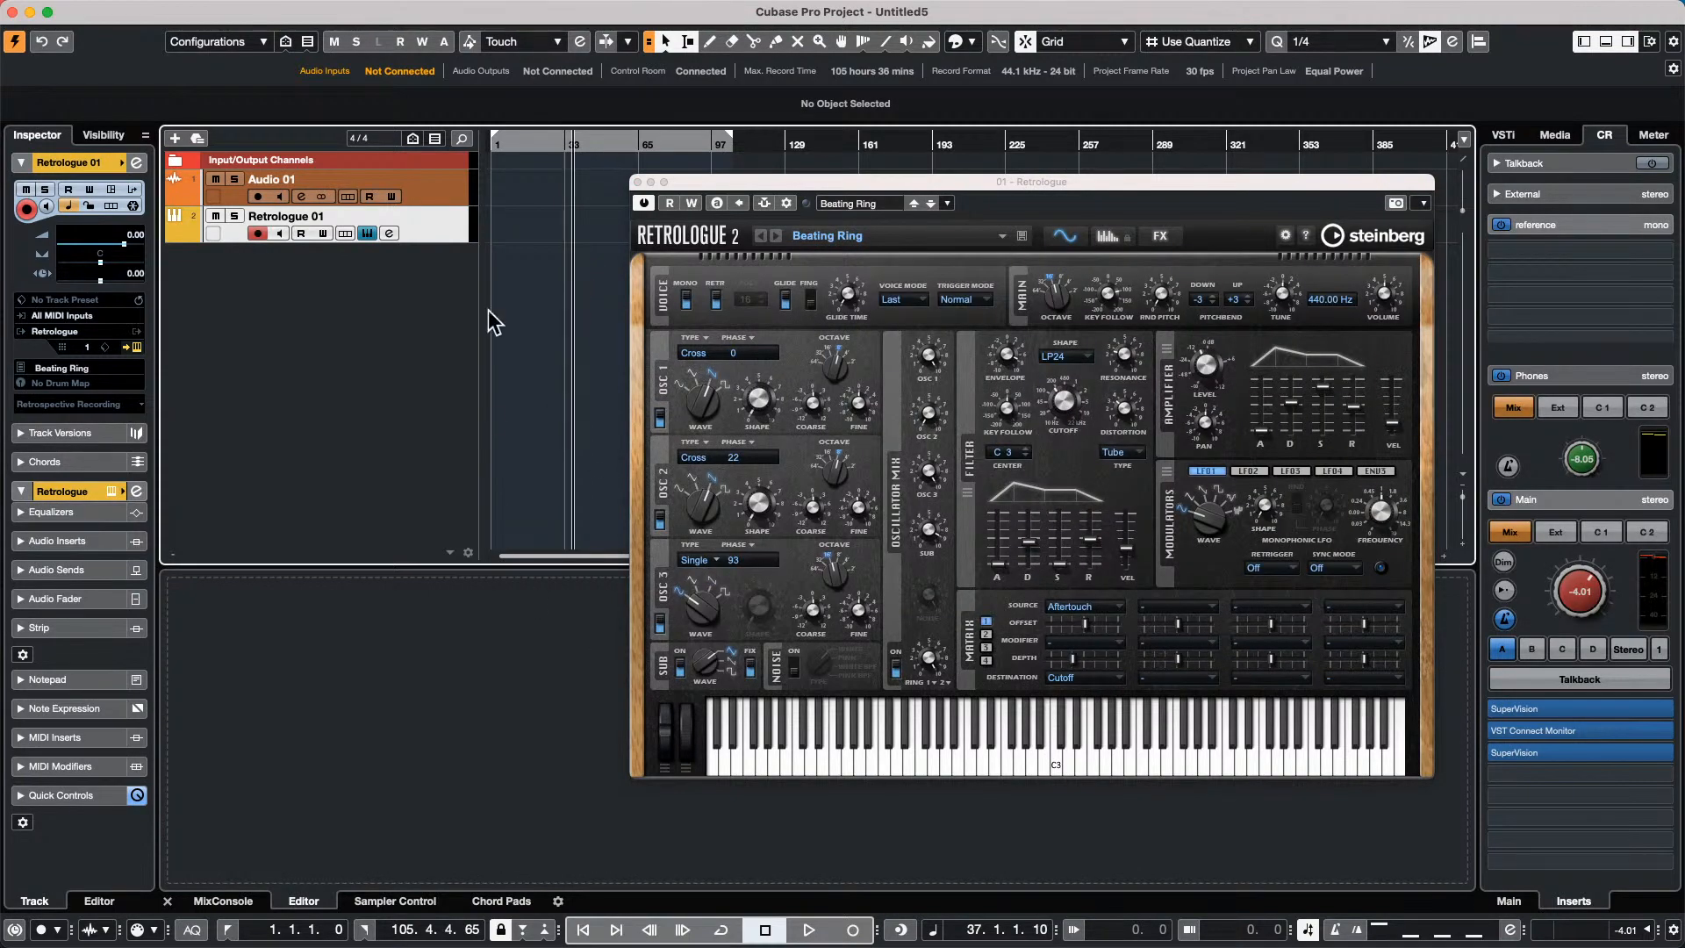
Create a MIDI part between the locators on the Retrologue 01 track and draw a G3 note from about bar 9 to bar 36.
{"action": "right_click", "coordinate": [514, 239]}
{"action": "left_click", "coordinate": [514, 238]}
{"action": "double_click", "coordinate": [535, 223]}
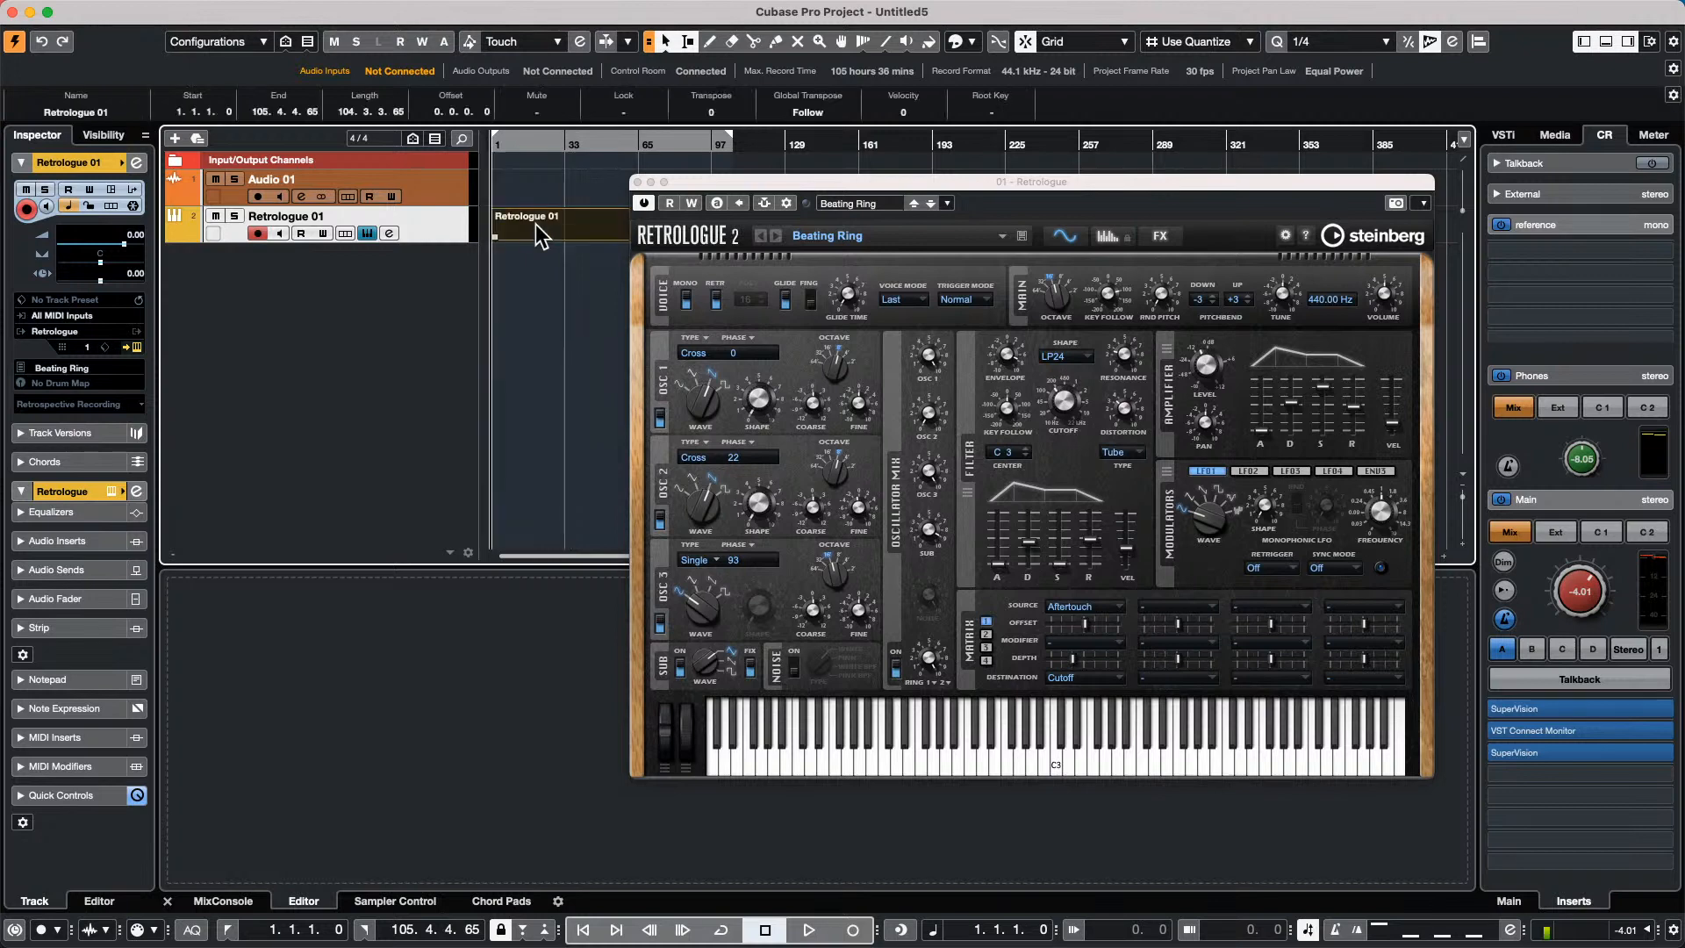
{"action": "double_click", "coordinate": [531, 226]}
{"action": "left_click_drag", "start_coordinate": [513, 712], "coordinate": [575, 712]}
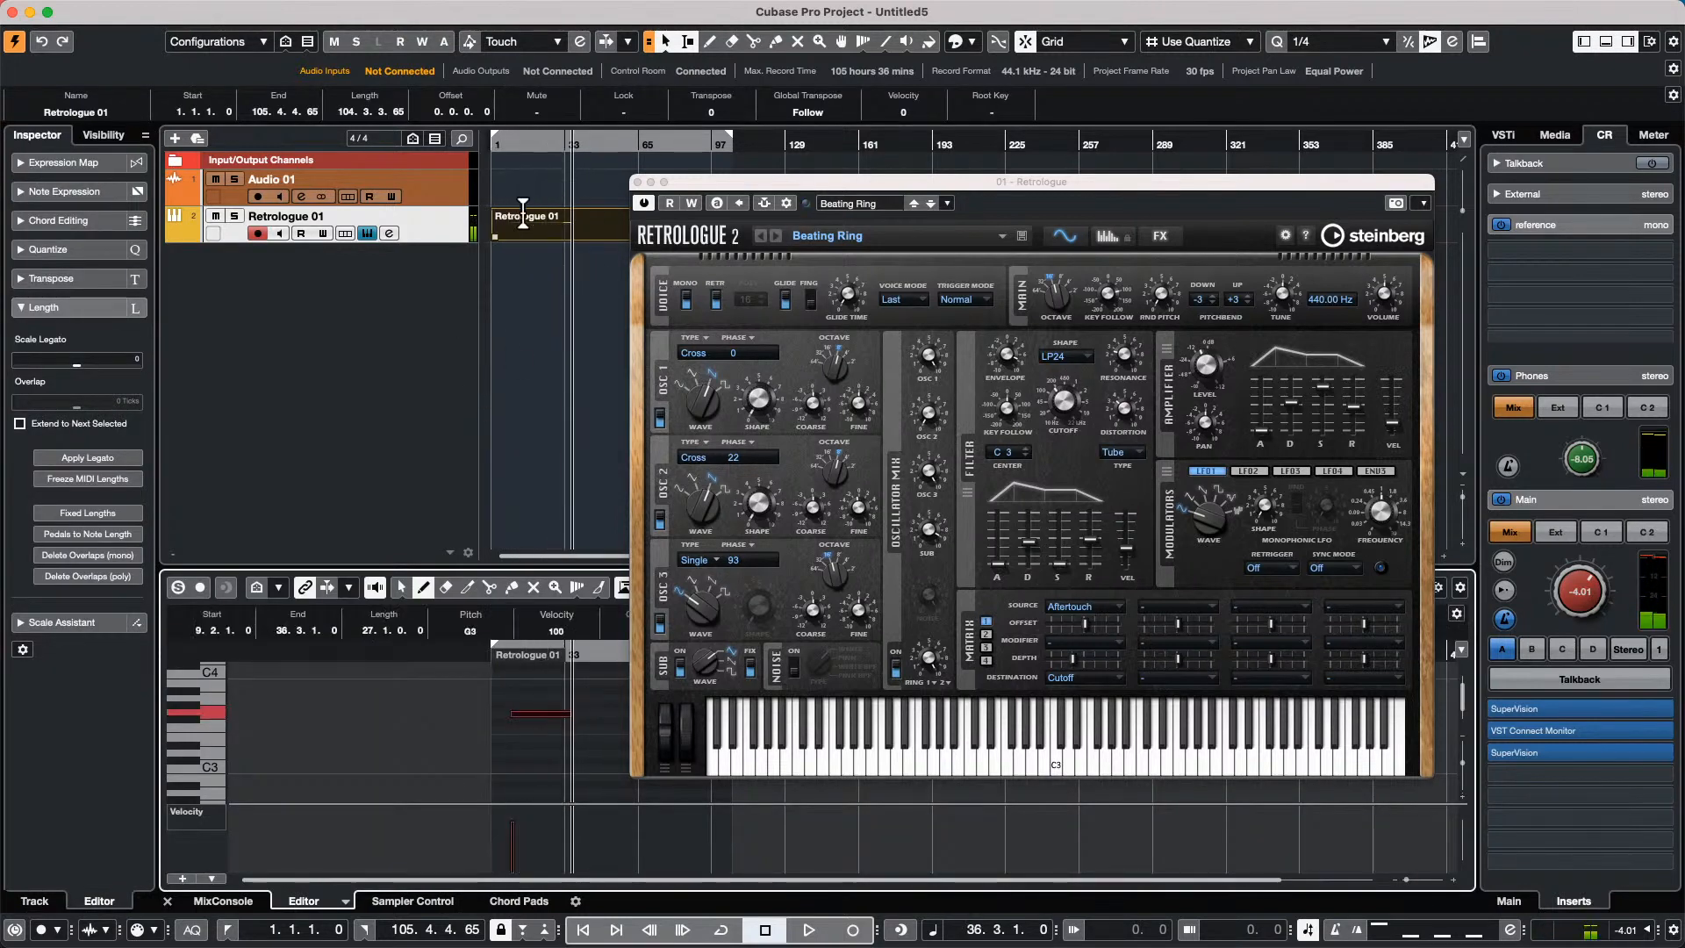
Record a short take on the Audio 01 track from about bar 17 to bar 20.
{"action": "left_click", "coordinate": [503, 300]}
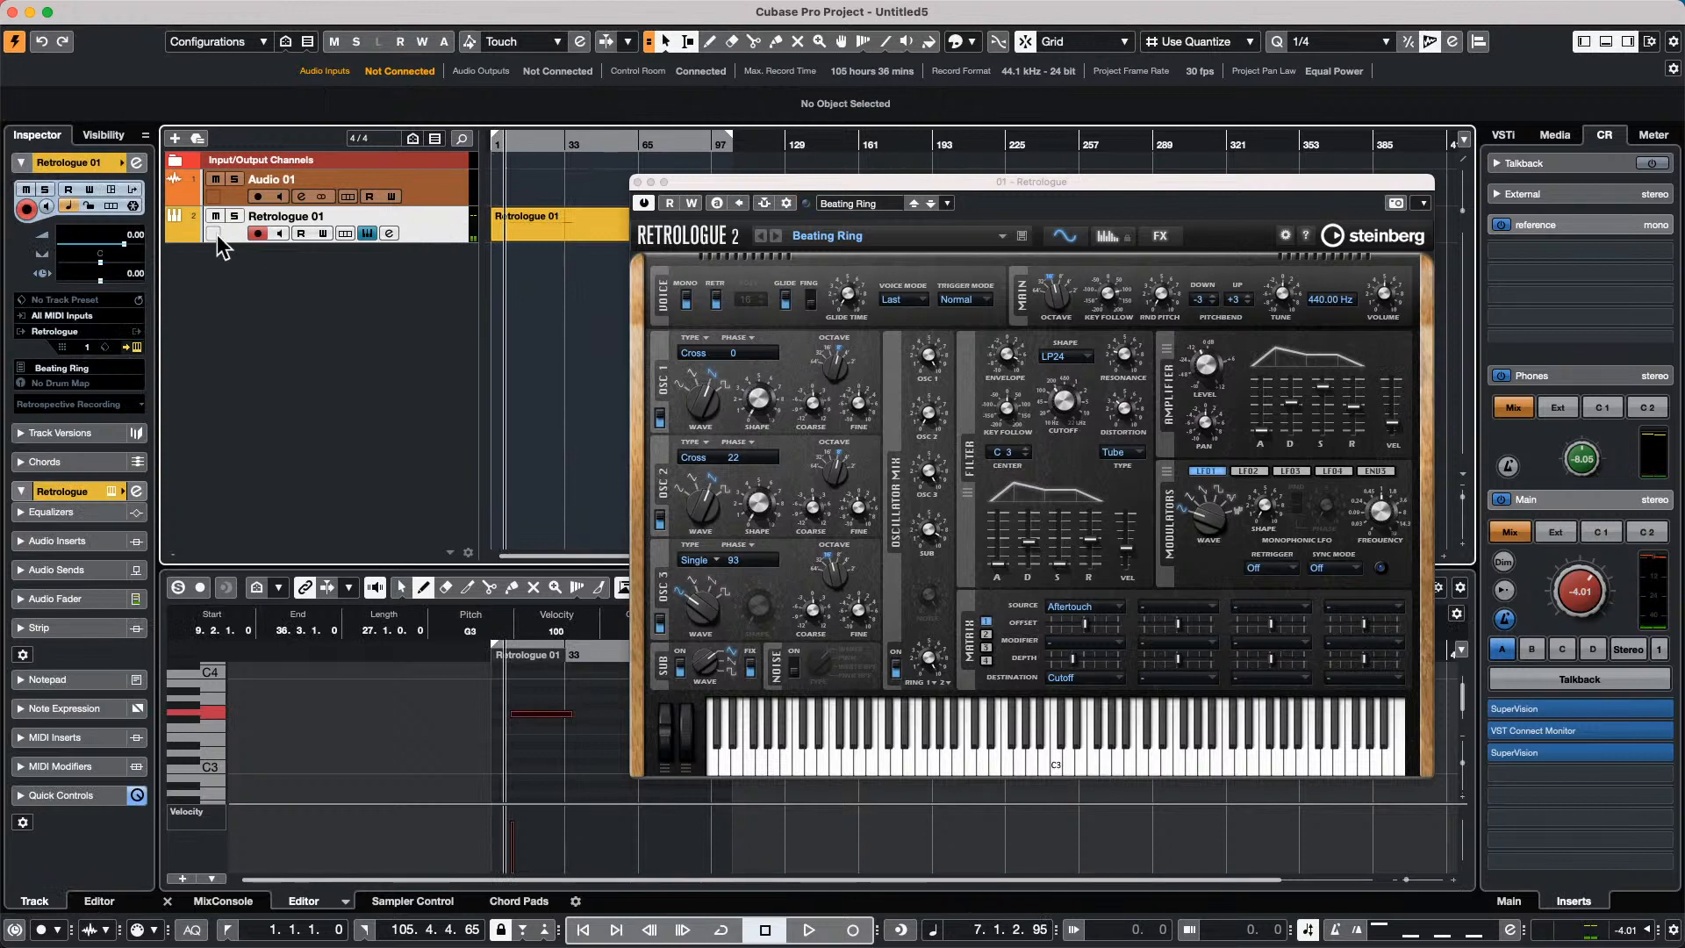
{"action": "left_click", "coordinate": [530, 142]}
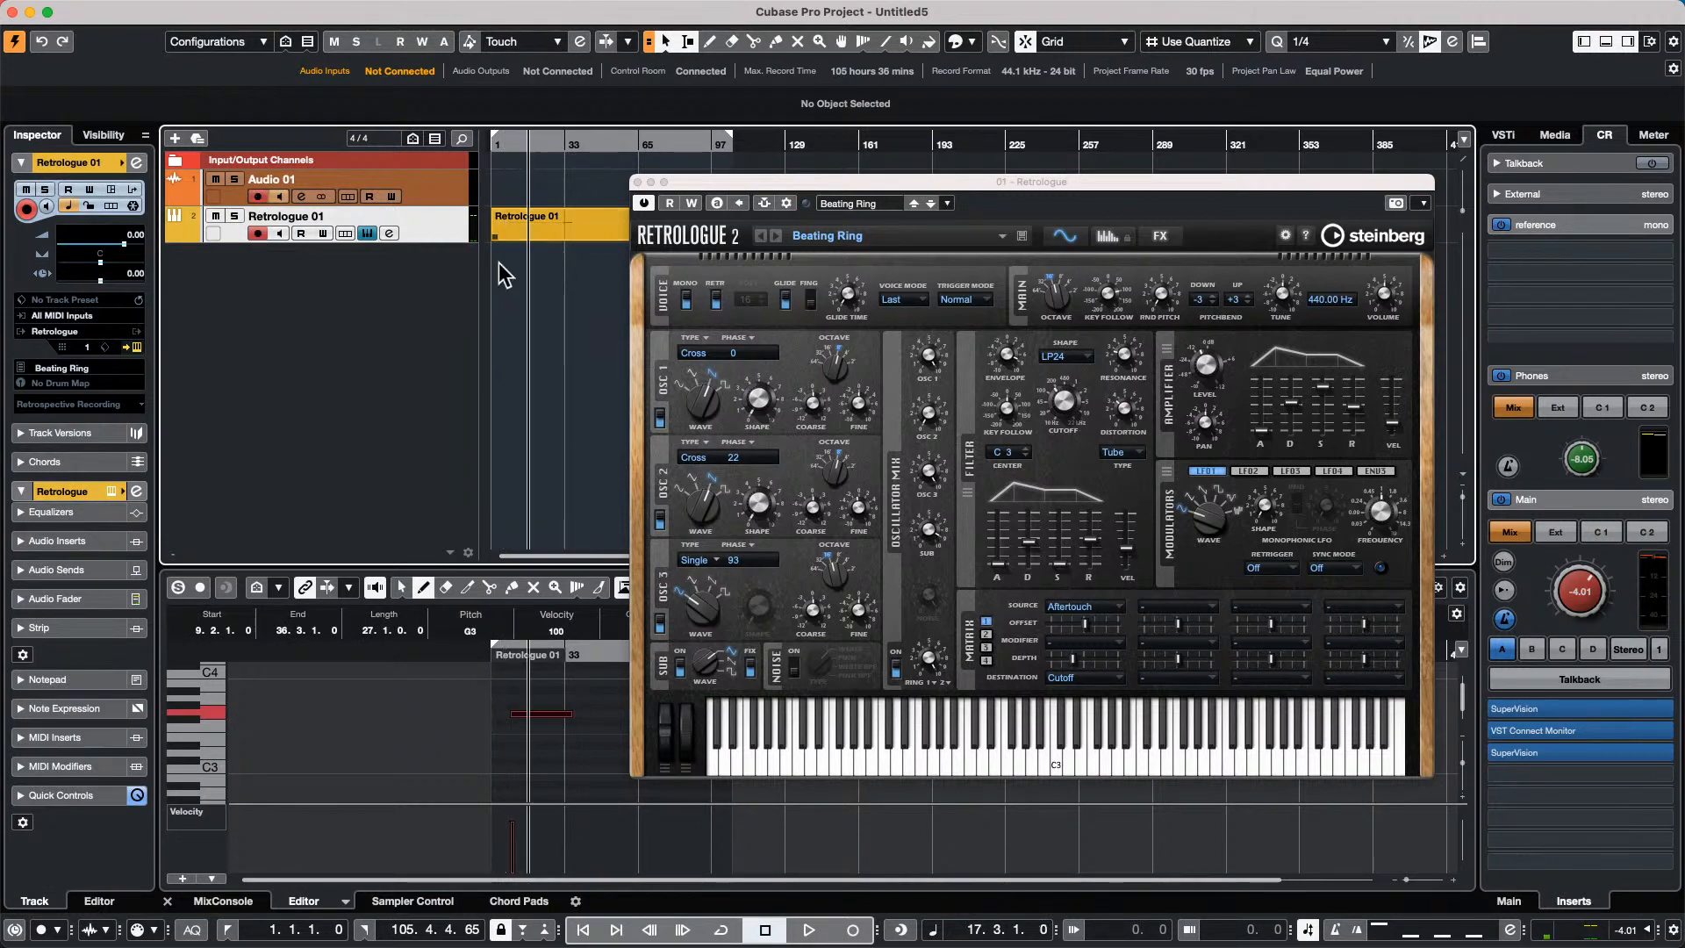
{"action": "left_click", "coordinate": [808, 930]}
{"action": "left_click", "coordinate": [851, 930]}
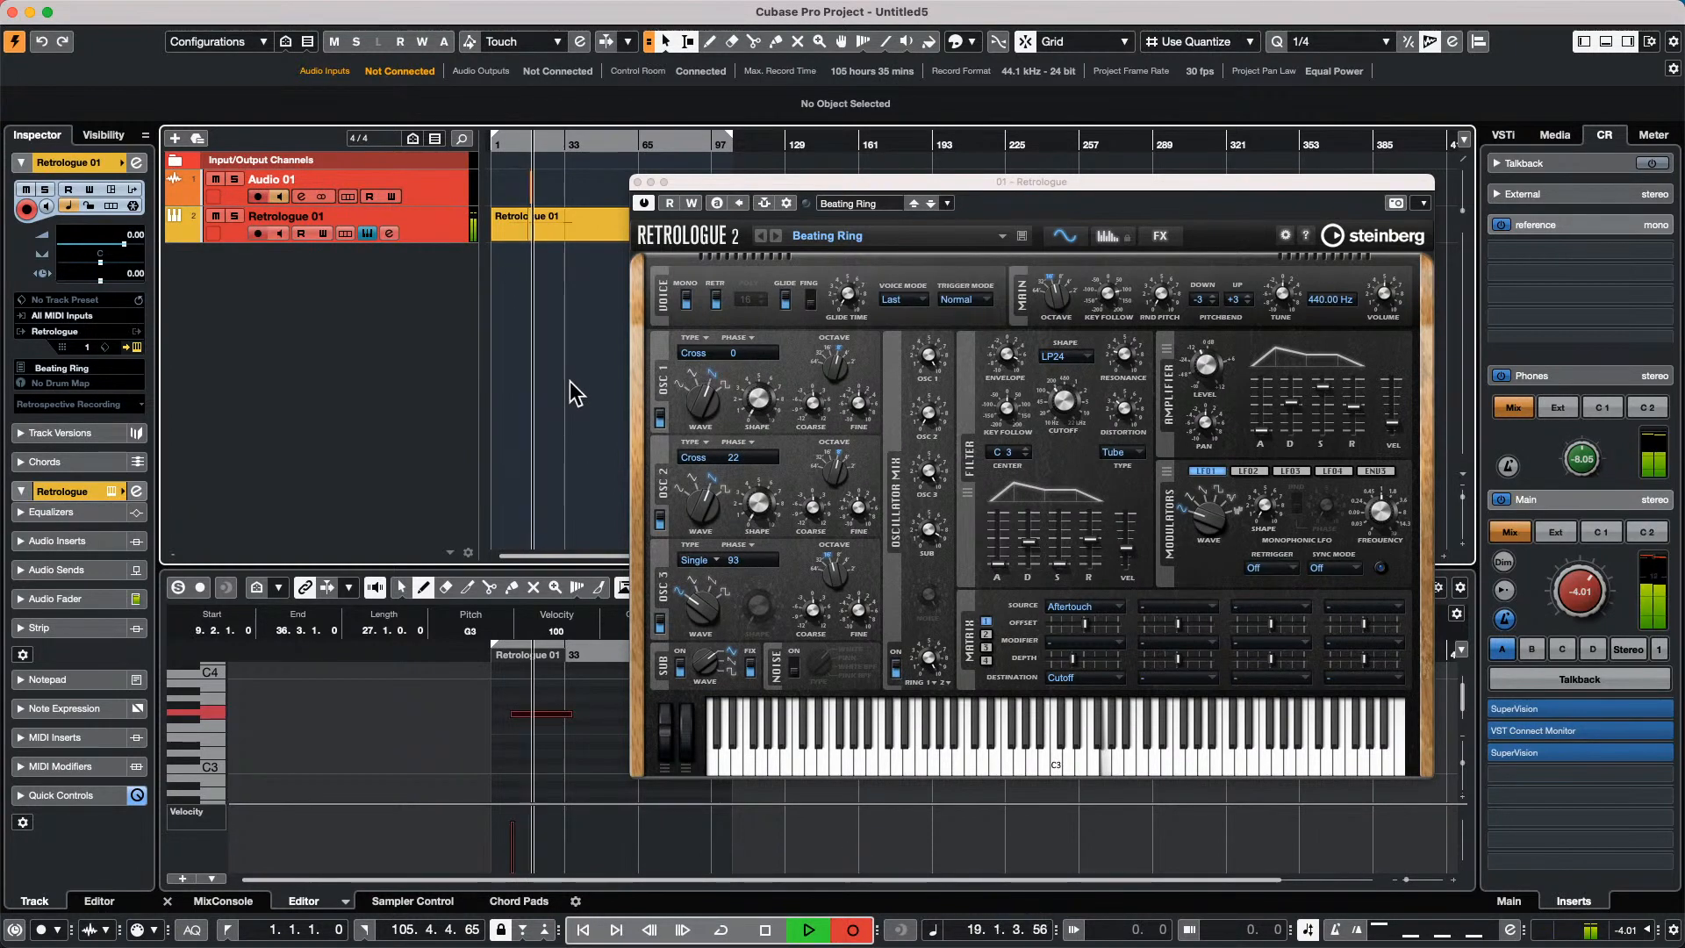
{"action": "left_click", "coordinate": [767, 928]}
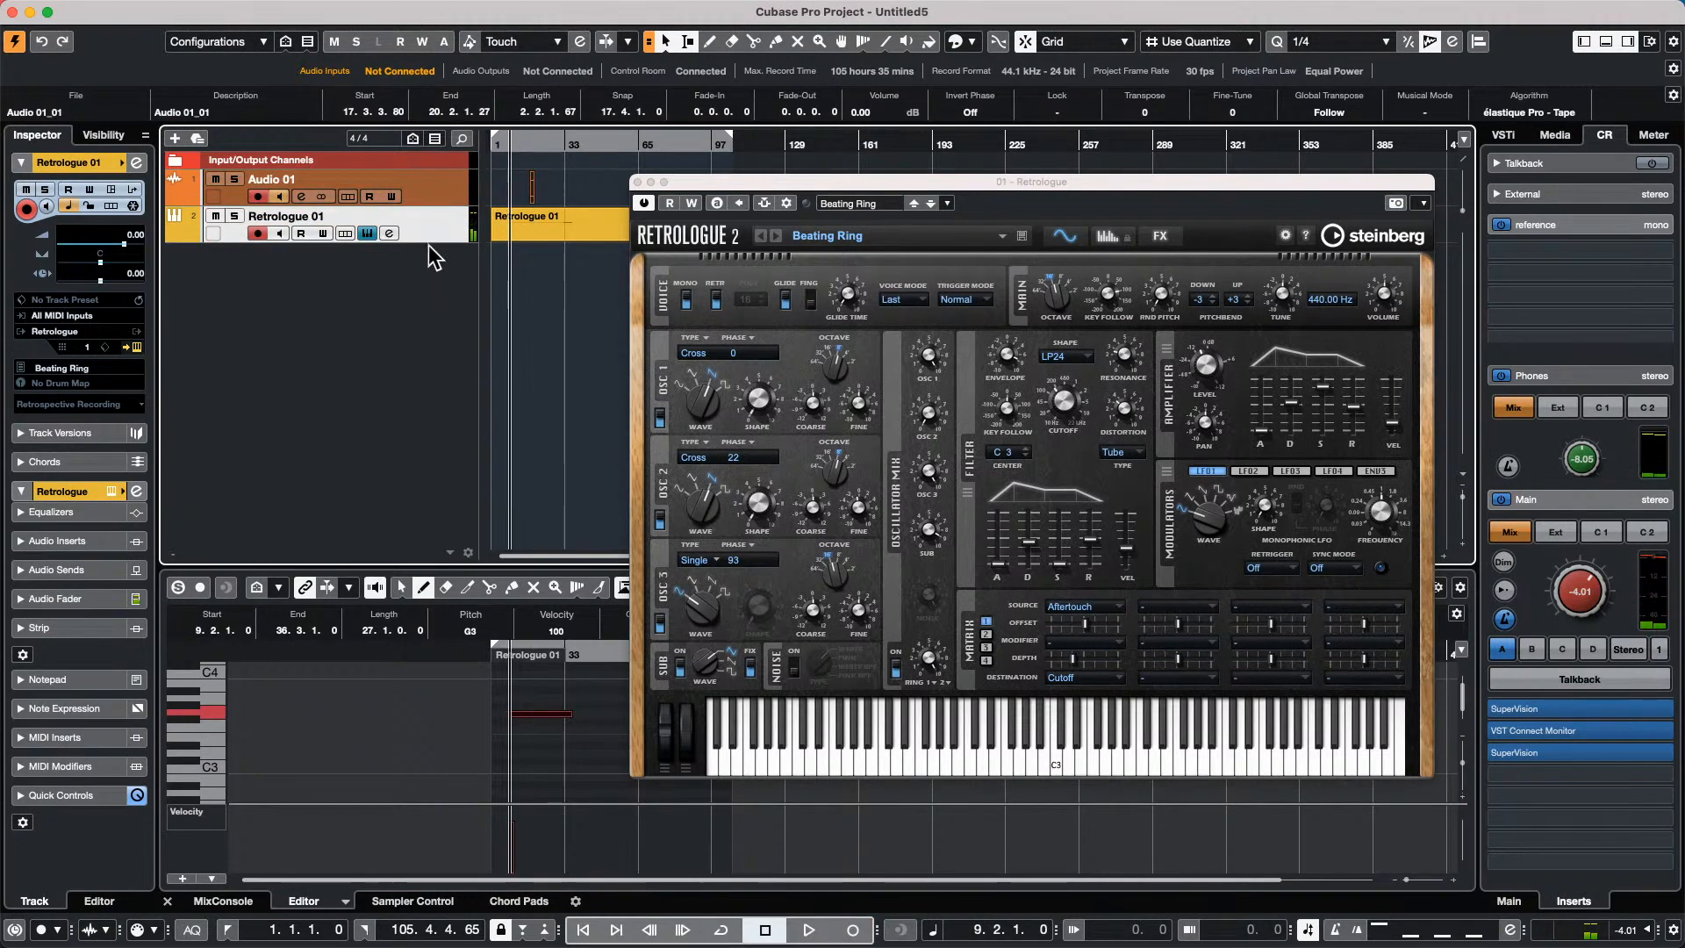
Duplicate the Audio 01 and Retrologue 01 tracks, and move Retrologue 01 directly below Audio 01.
{"action": "left_click", "coordinate": [445, 181]}
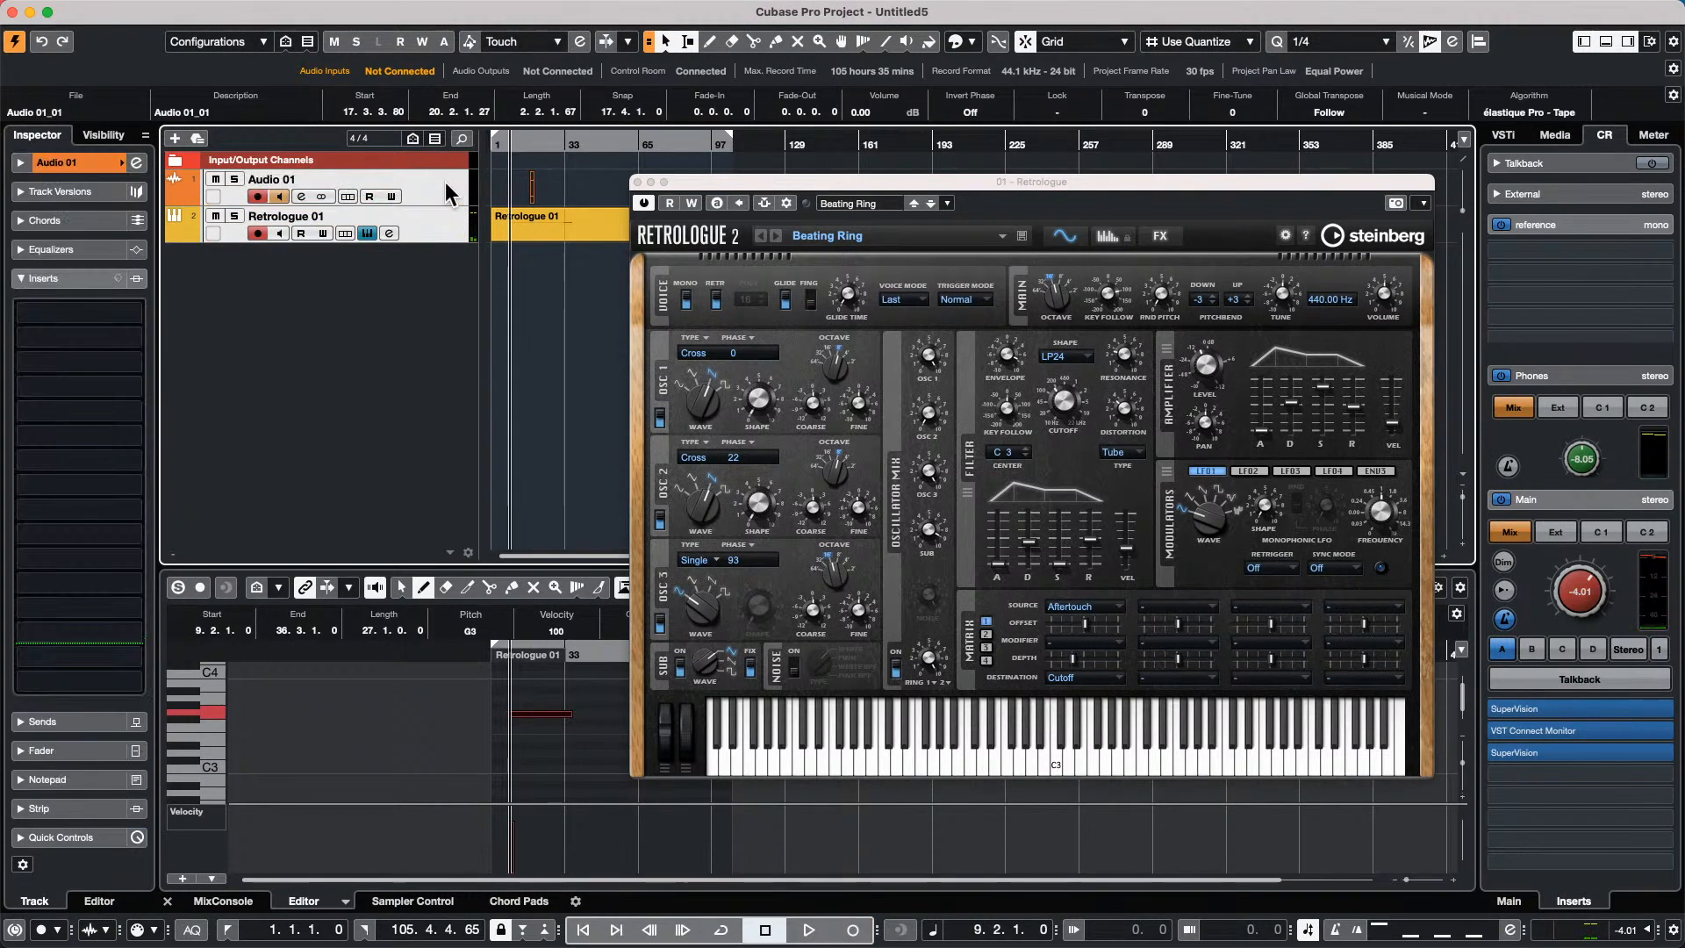
{"action": "right_click", "coordinate": [443, 182]}
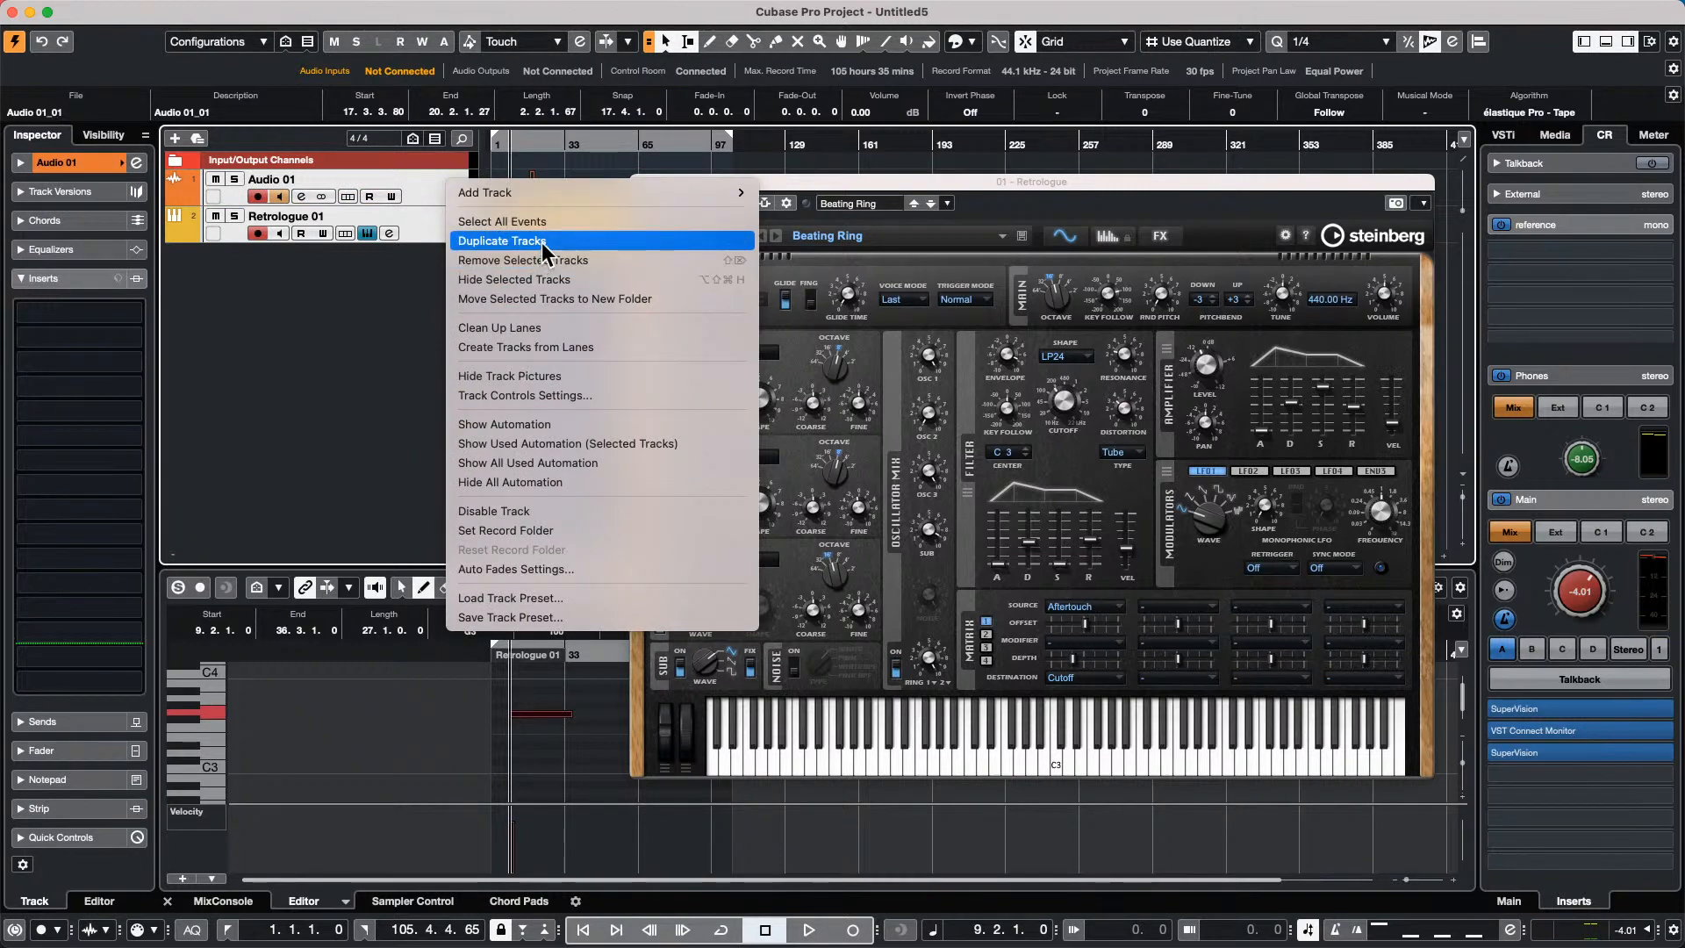
{"action": "left_click", "coordinate": [526, 241]}
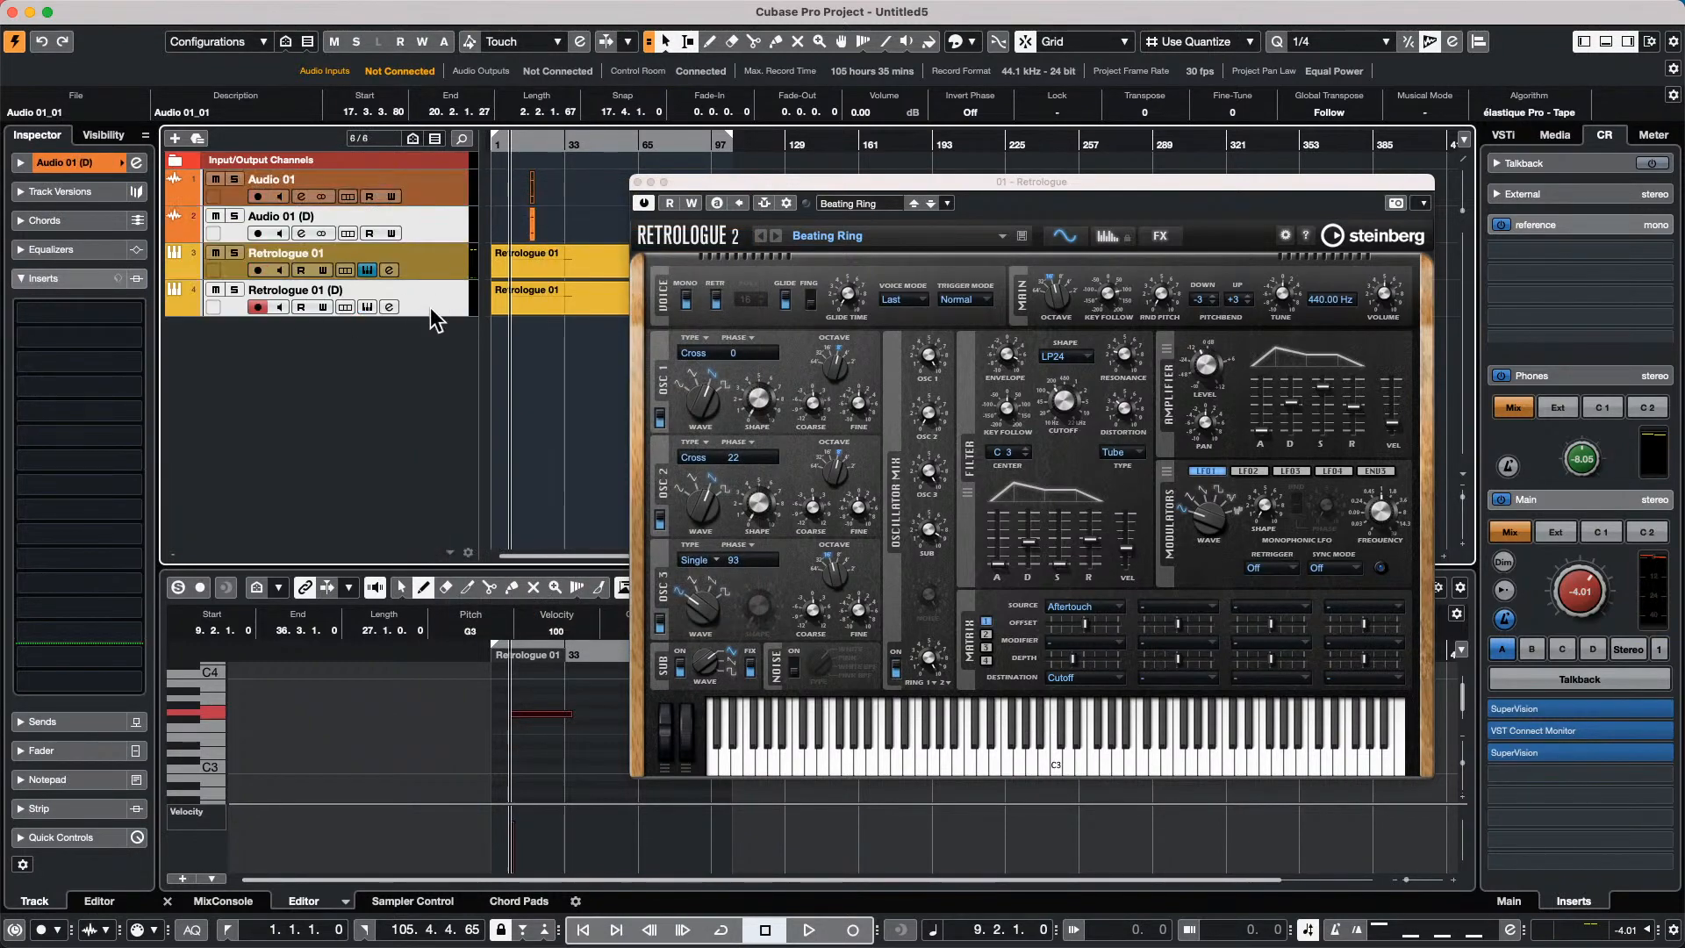
{"action": "left_click", "coordinate": [533, 367]}
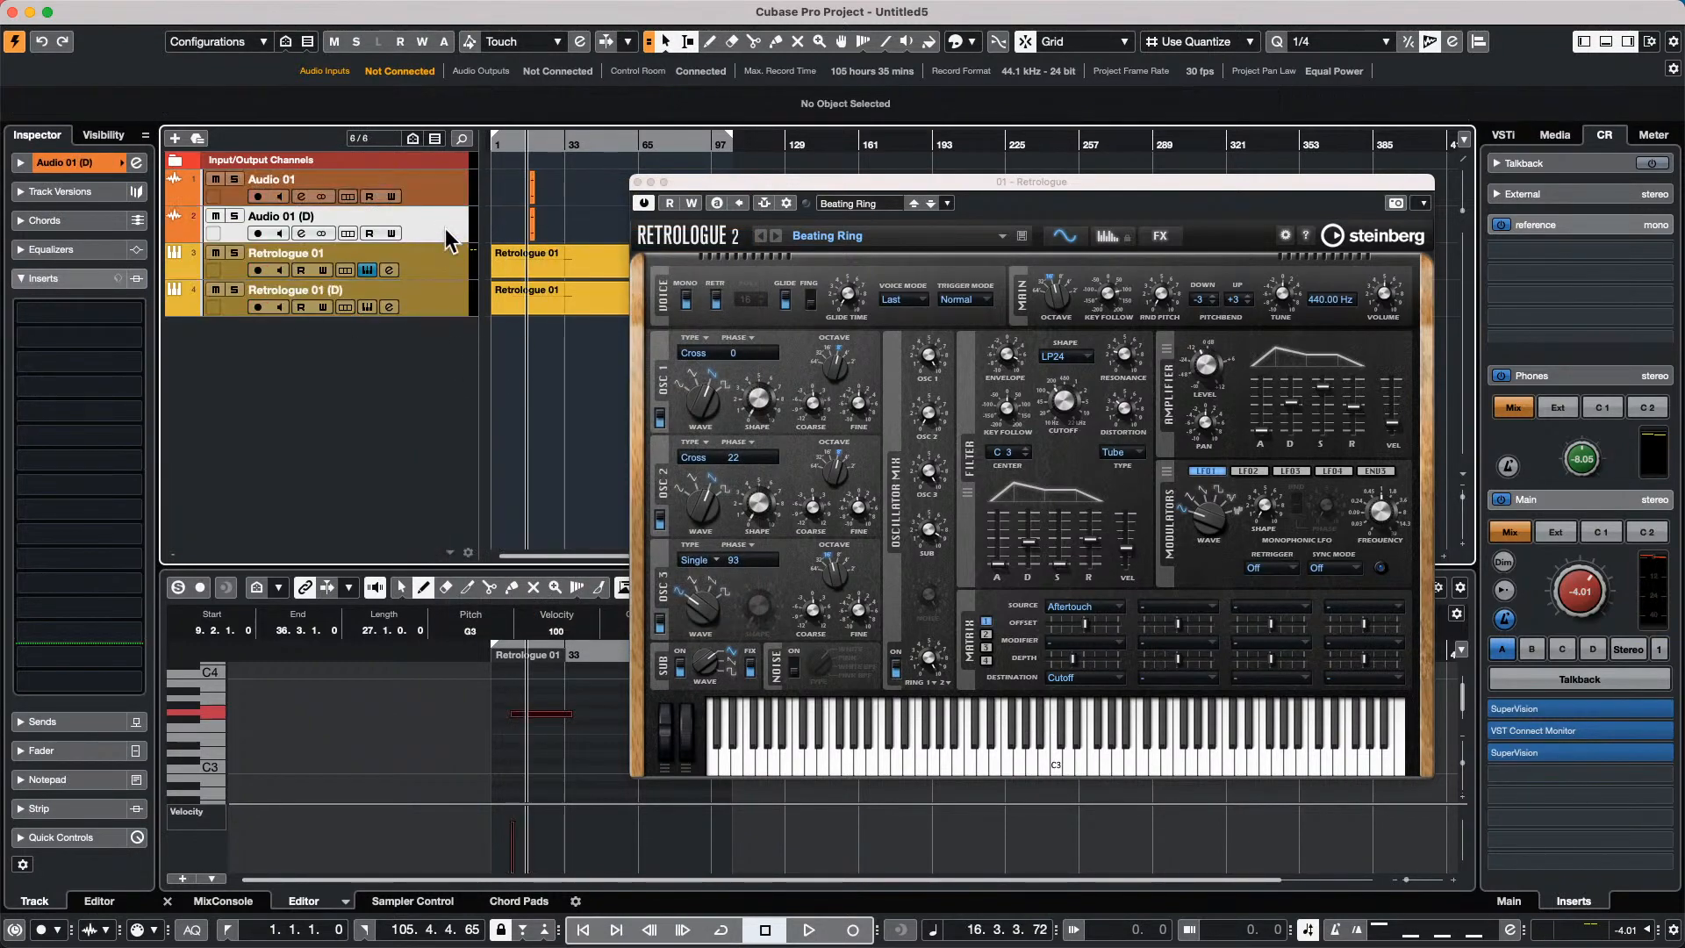
{"action": "mouse_move", "coordinate": [424, 267]}
{"action": "left_mouse_down"}
{"action": "mouse_move", "coordinate": [422, 227]}
{"action": "mouse_move", "coordinate": [432, 235]}
{"action": "left_mouse_up"}
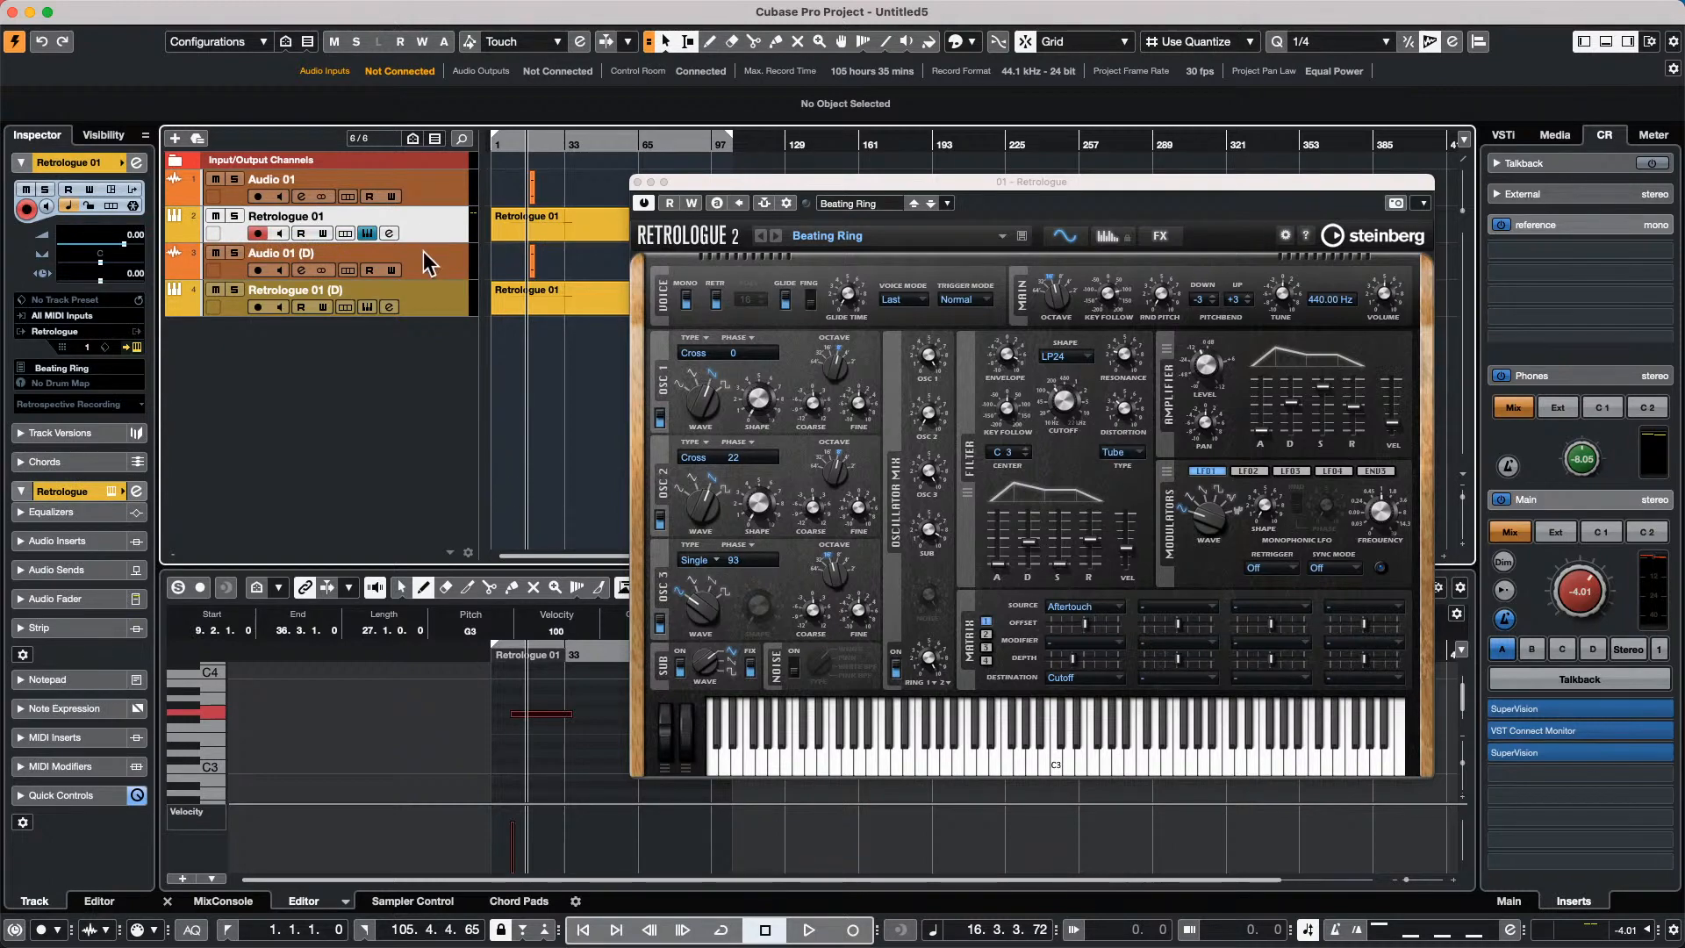
Select the Audio 01 and Retrologue 01 tracks and freeze the Audio 01 channel with a 5 s tail size.
{"action": "left_click", "coordinate": [452, 188], "text": "shift"}
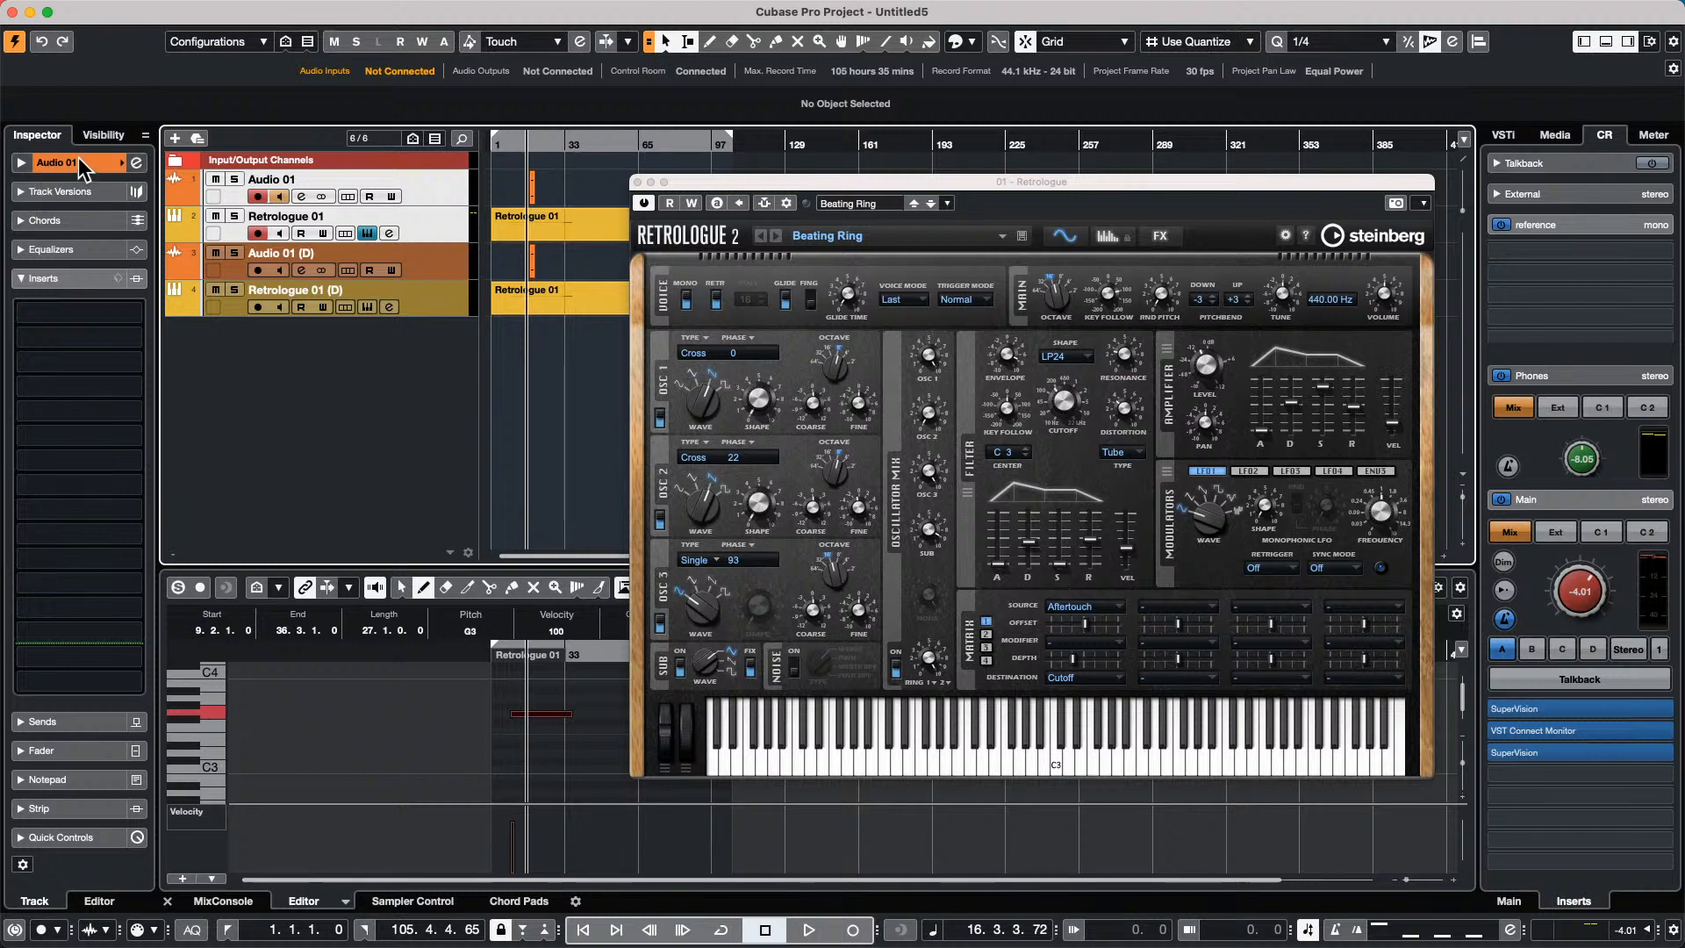
{"action": "left_click", "coordinate": [88, 162]}
{"action": "left_click", "coordinate": [132, 205]}
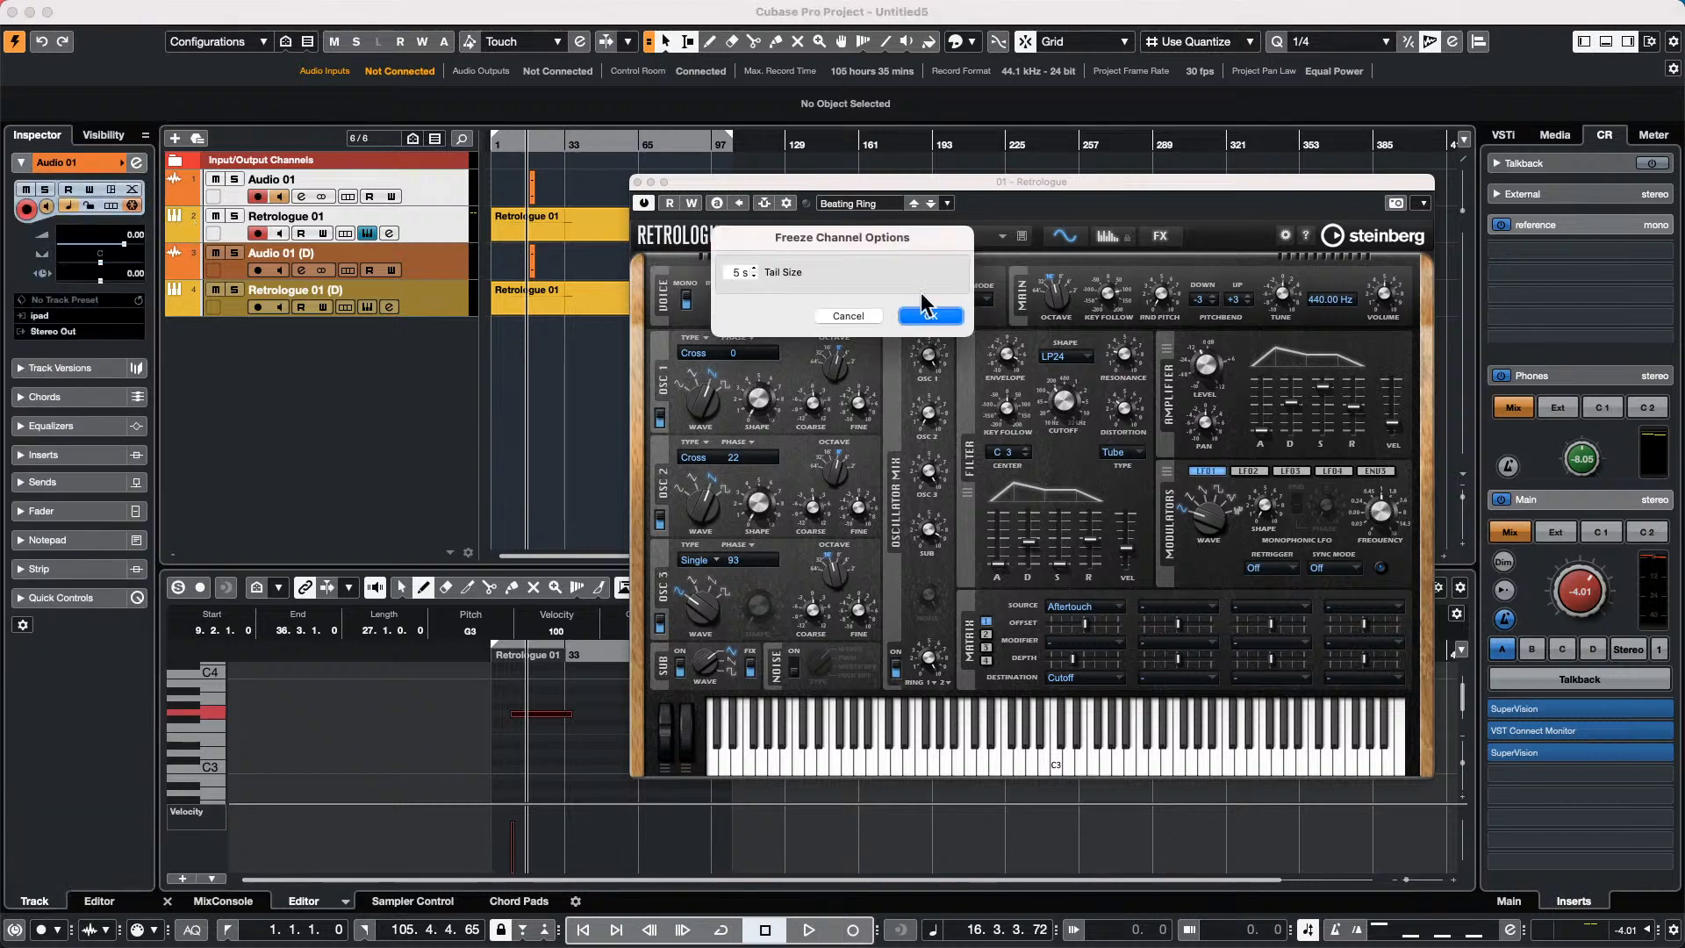
{"action": "left_click", "coordinate": [932, 316]}
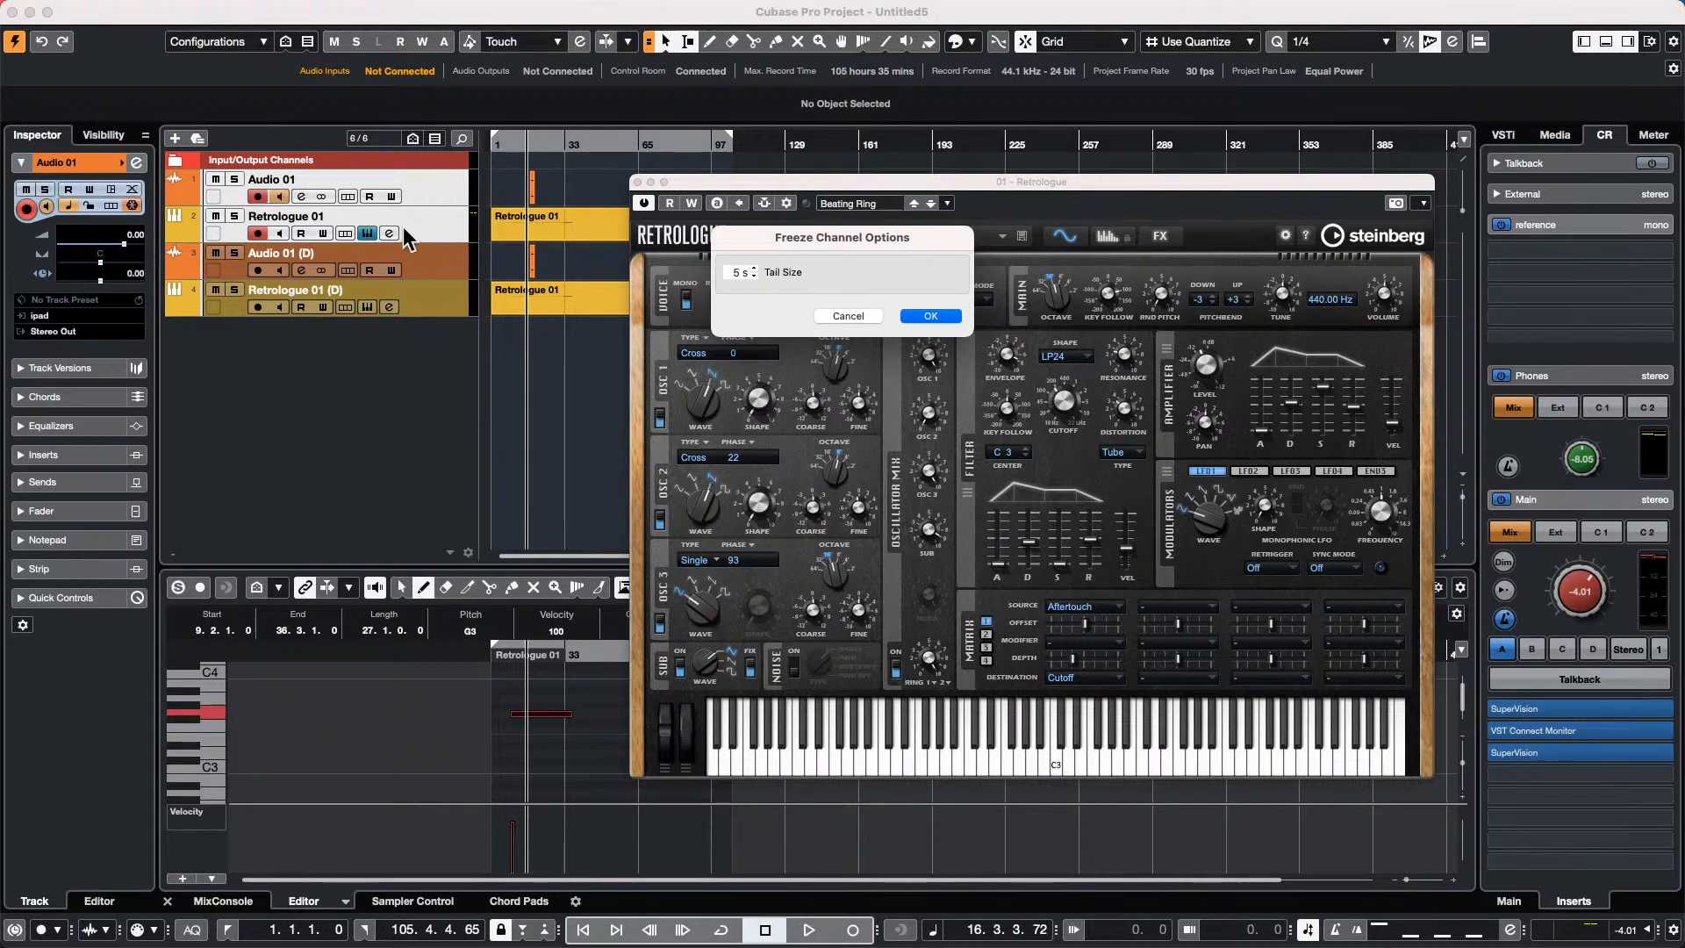
Freeze the Retrologue 01 track with Freeze Instrument Only and a 5 s tail size, and close the Retrologue window.
{"action": "left_click", "coordinate": [455, 230]}
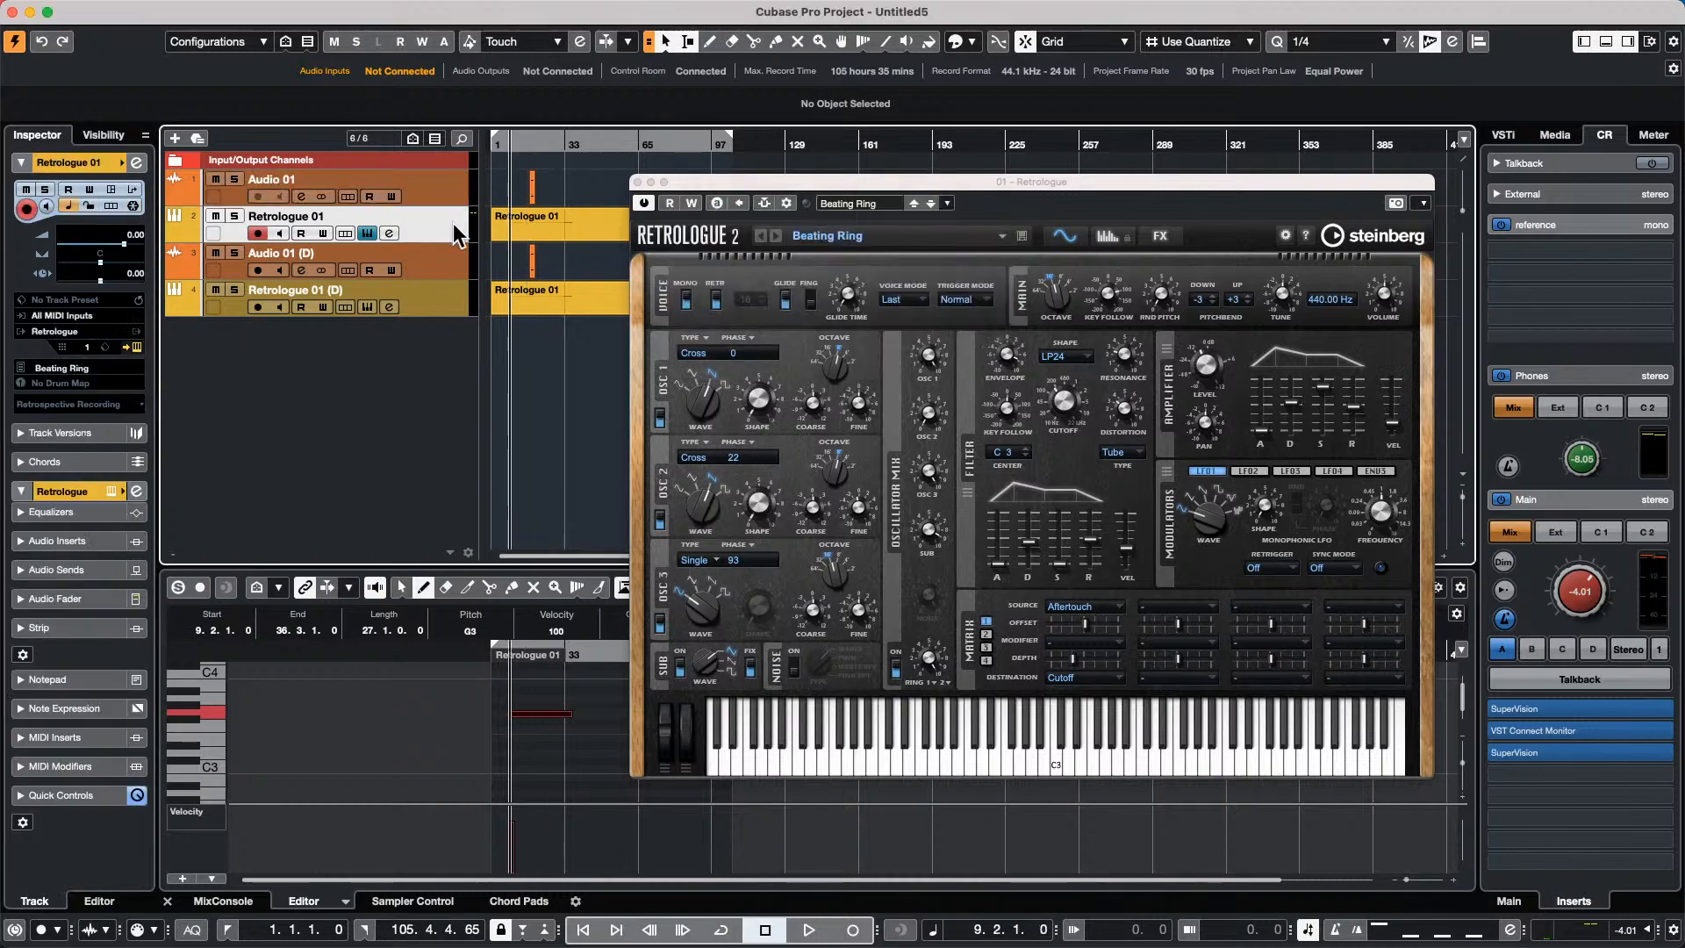
{"action": "left_click", "coordinate": [132, 205]}
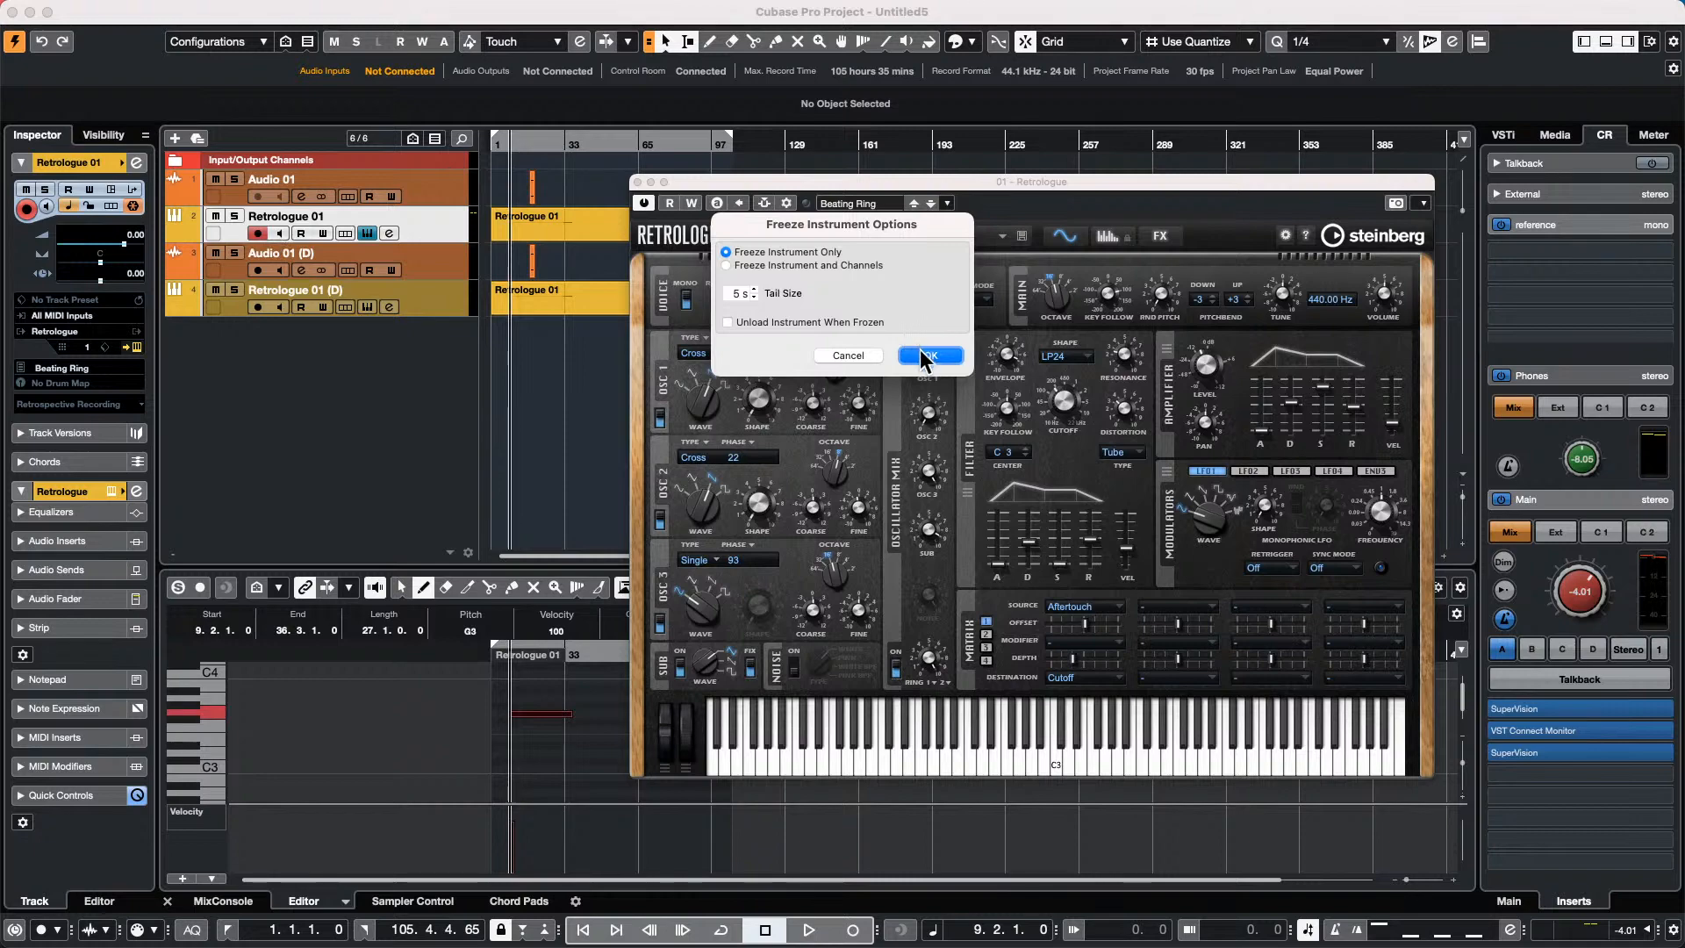
{"action": "left_click", "coordinate": [923, 356]}
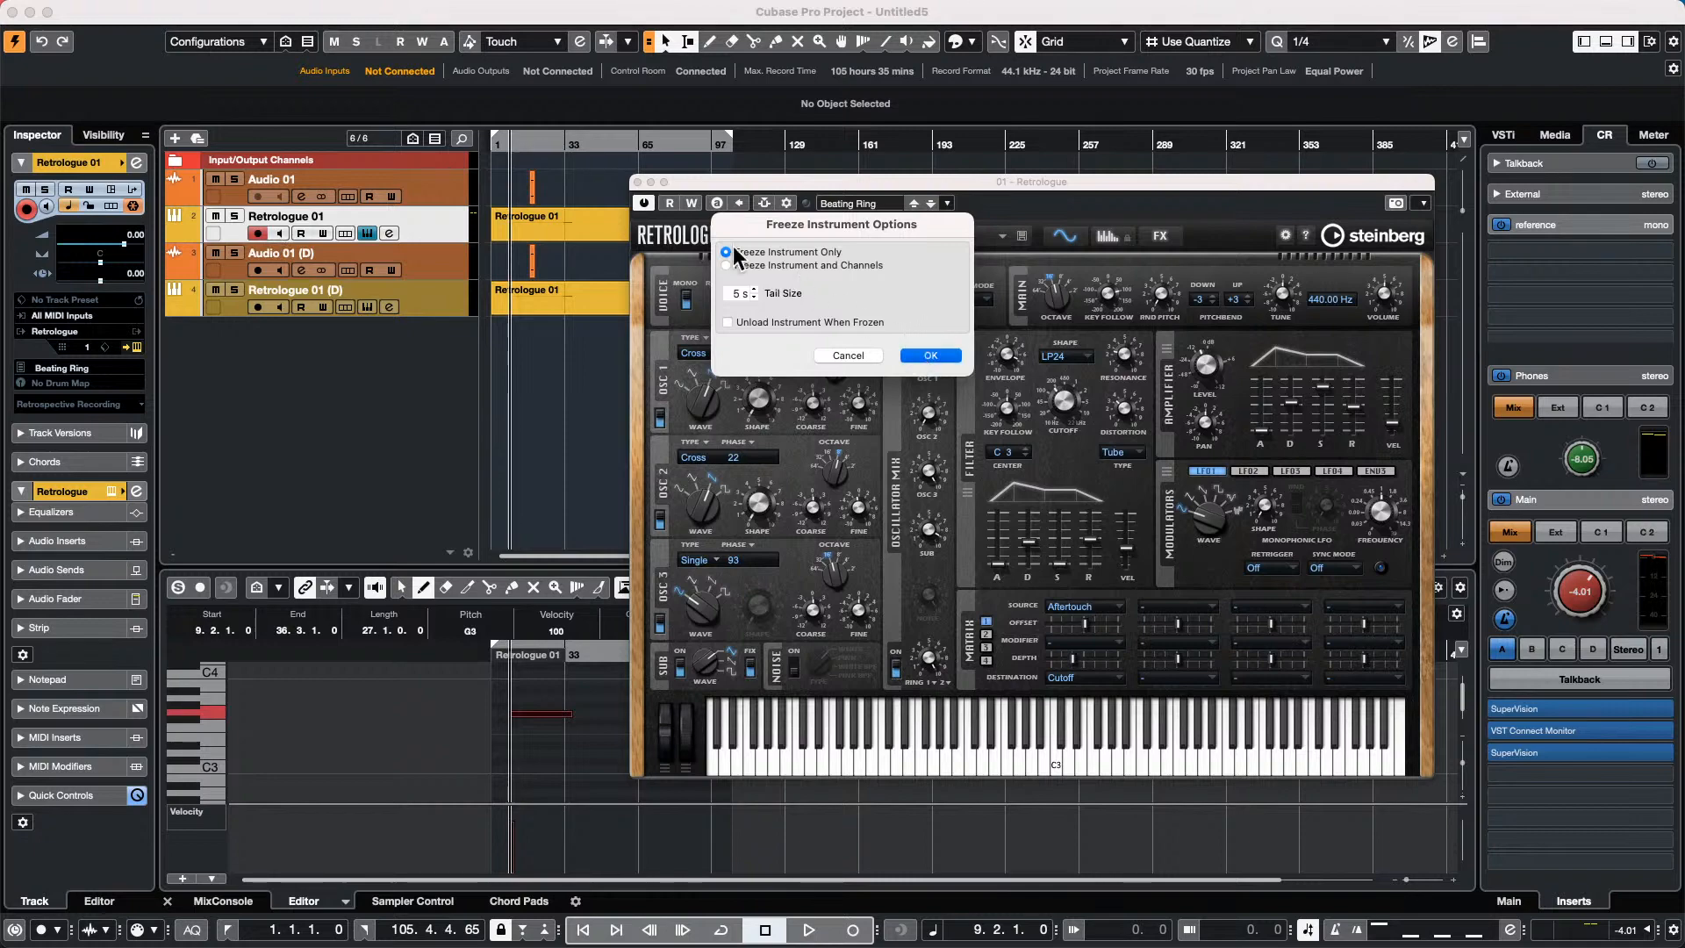
{"action": "left_click", "coordinate": [636, 182]}
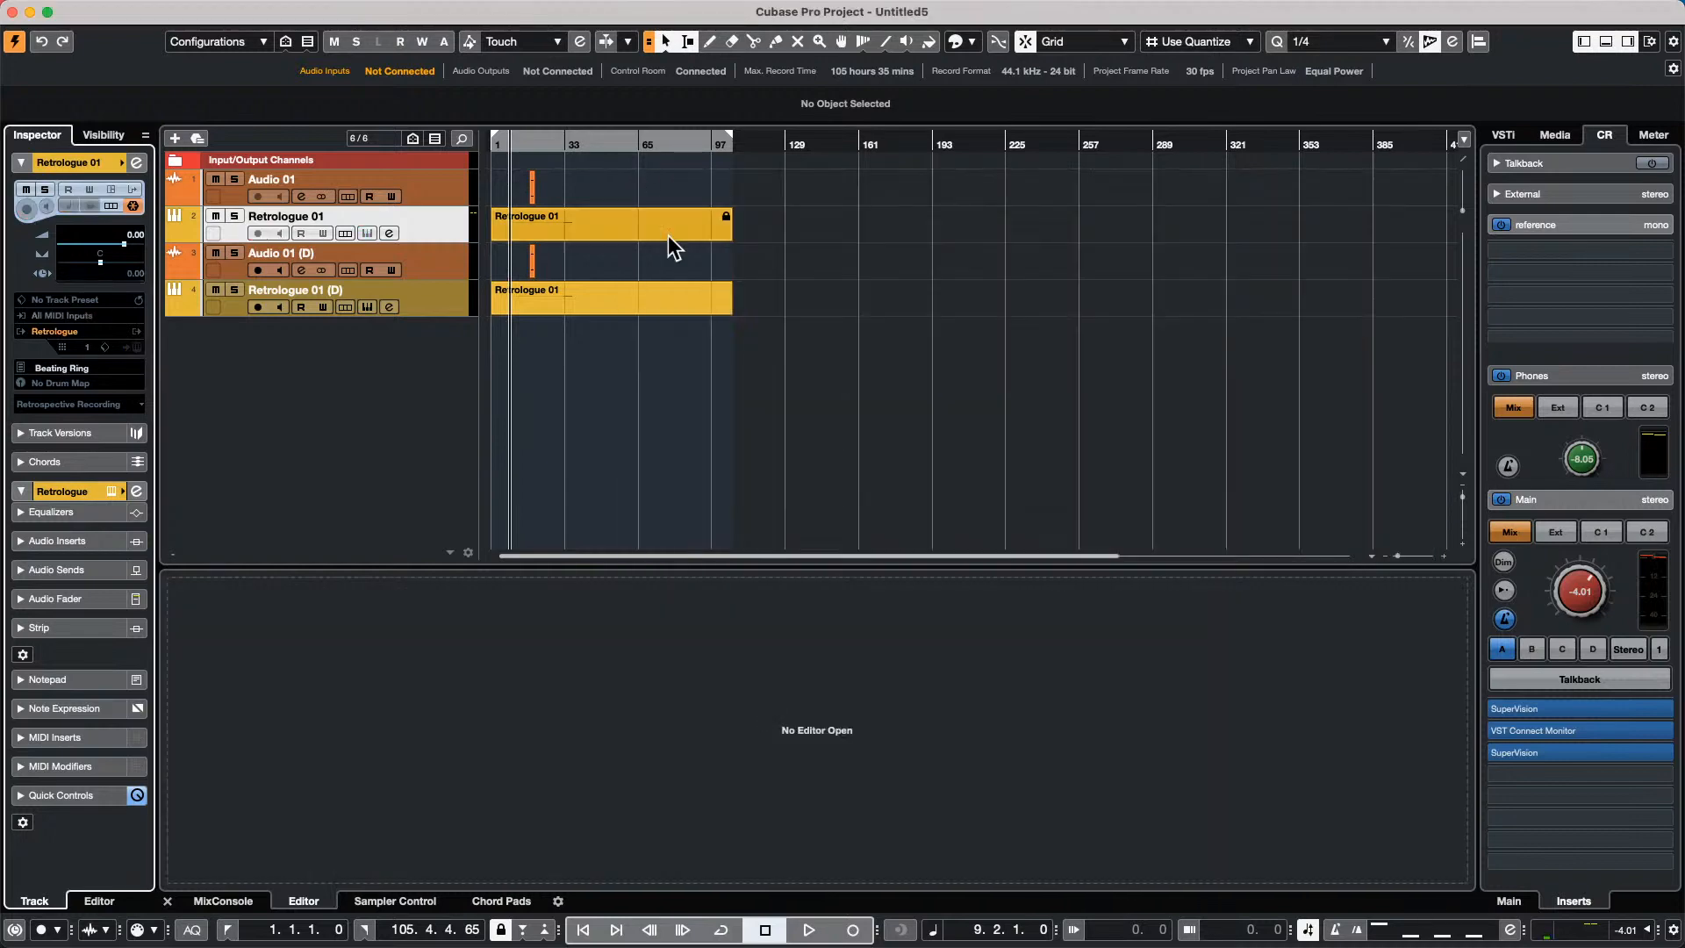
{"action": "left_click", "coordinate": [865, 286]}
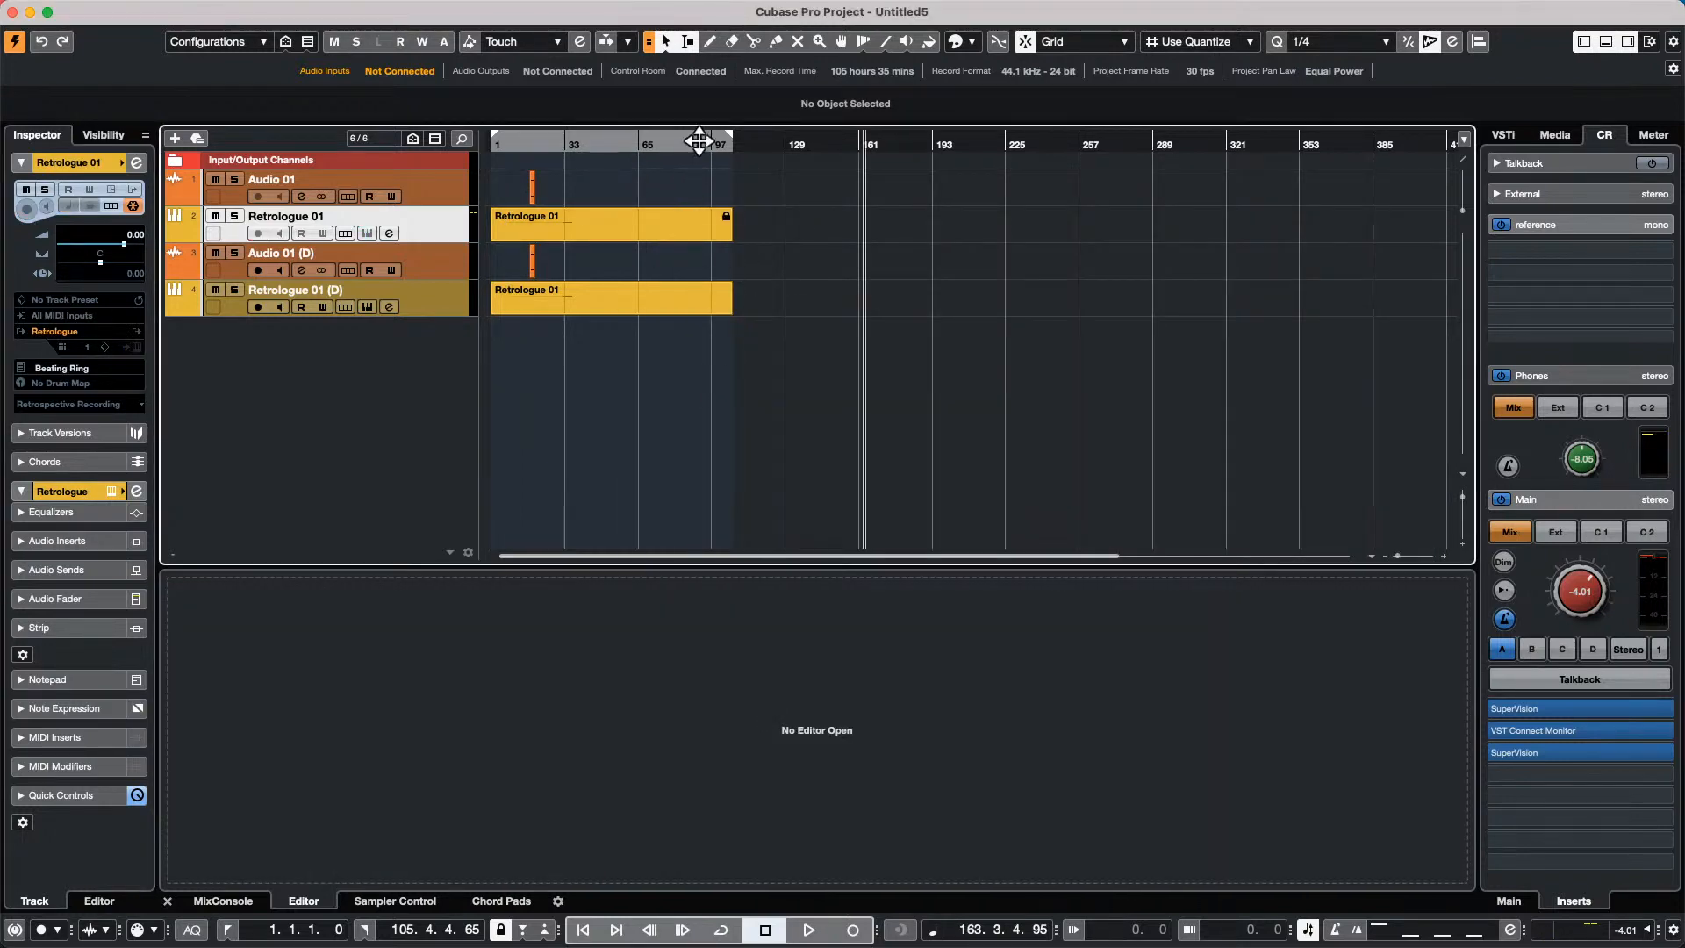
Open the Project Logical Editor and set the first filter condition to Container Type is Equal Track.
{"action": "mouse_move", "coordinate": [405, 7]}
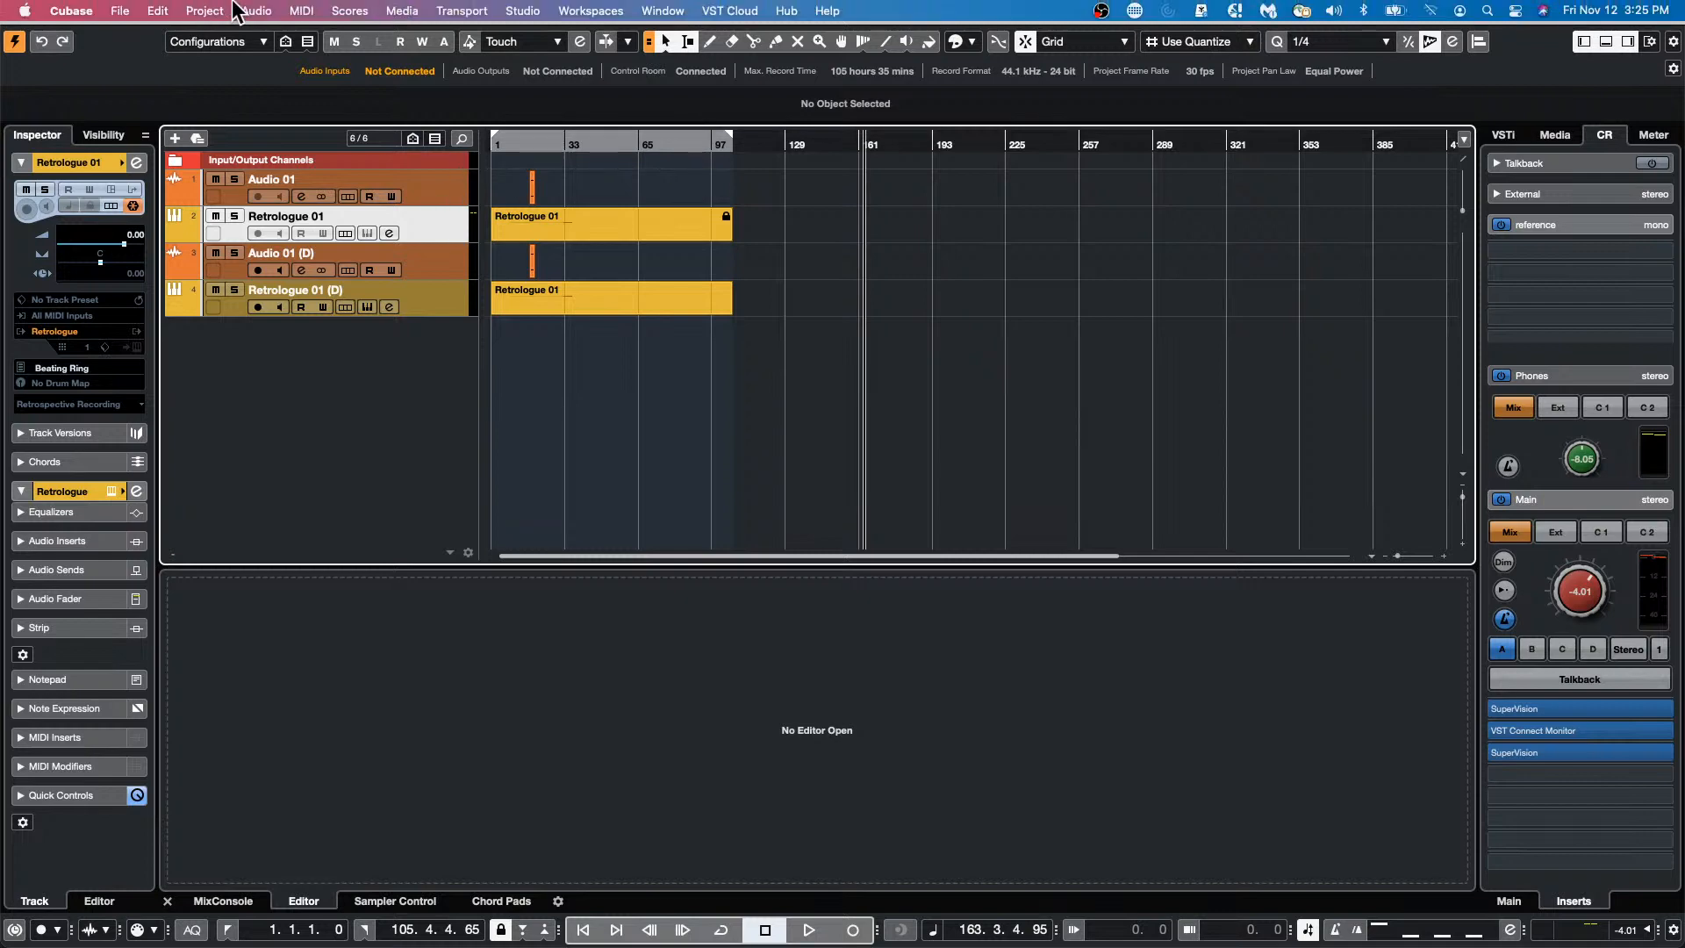
{"action": "left_click", "coordinate": [301, 11]}
{"action": "mouse_move", "coordinate": [200, 10]}
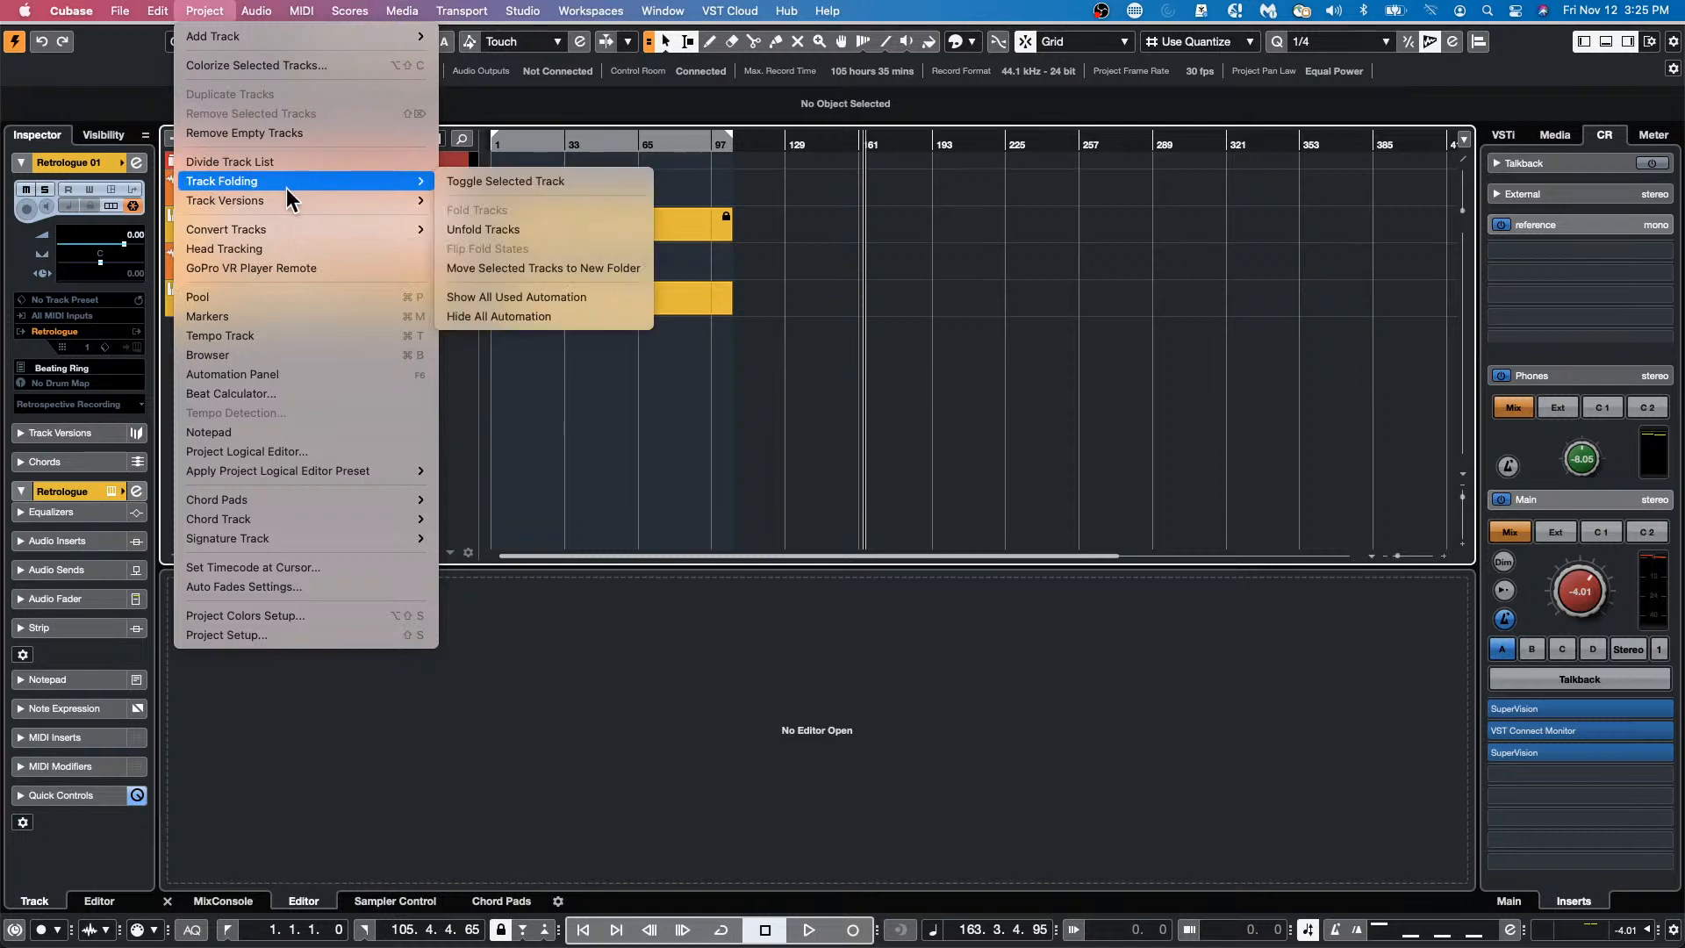
{"action": "mouse_move", "coordinate": [283, 203]}
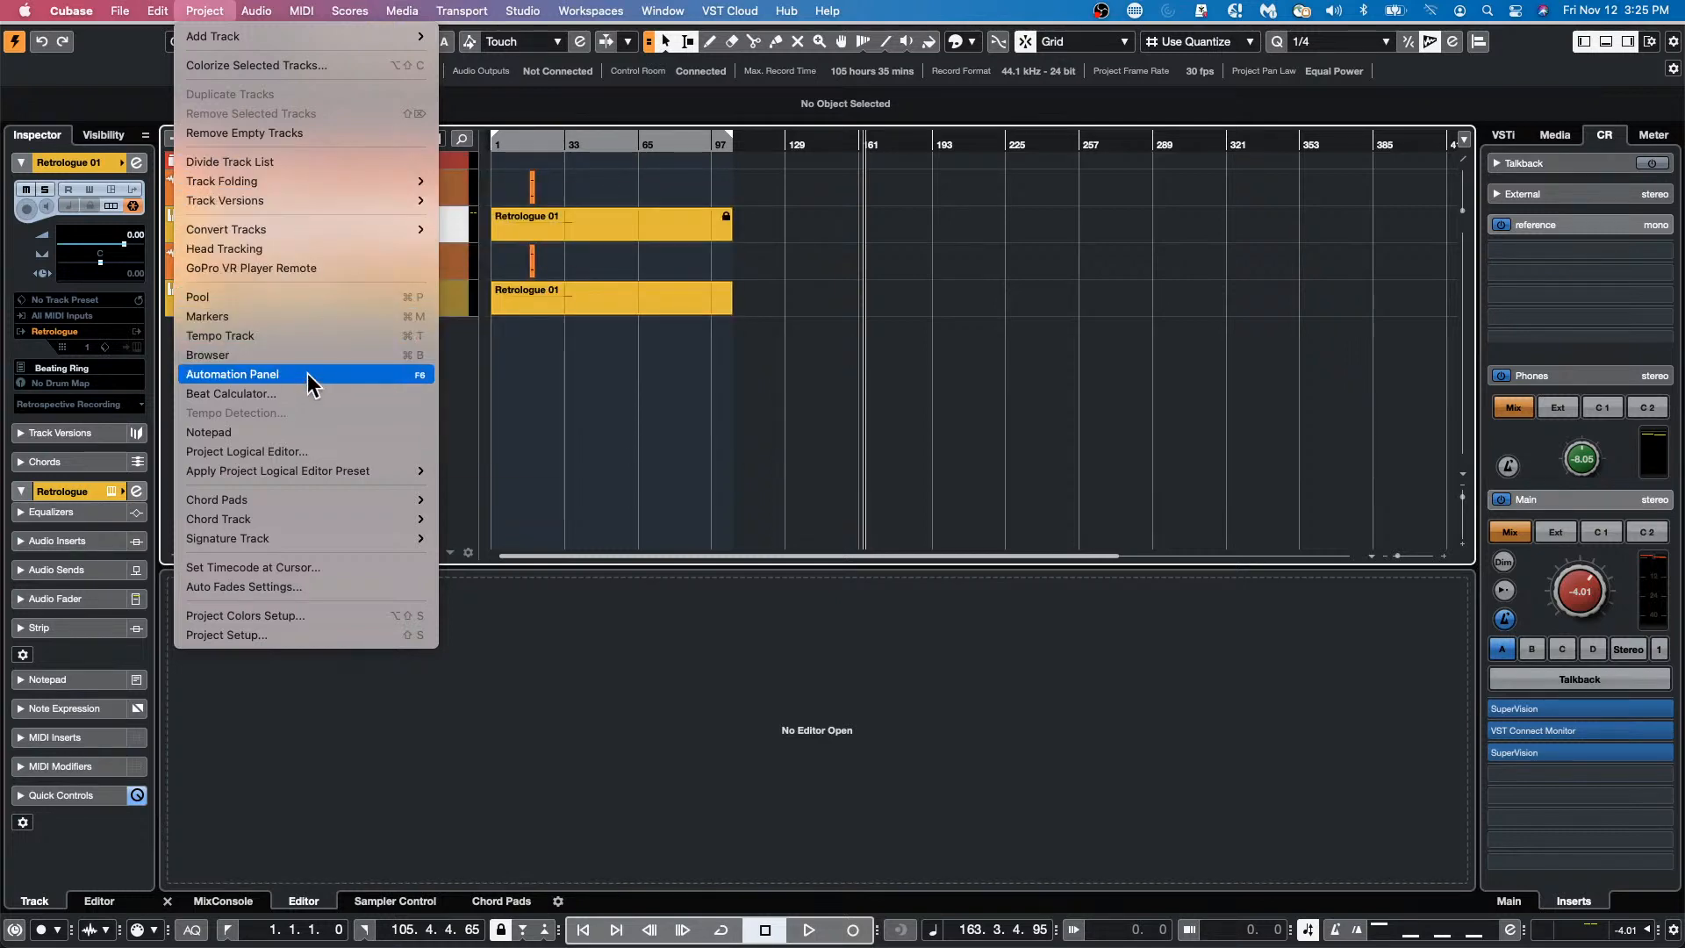
{"action": "left_click", "coordinate": [330, 450]}
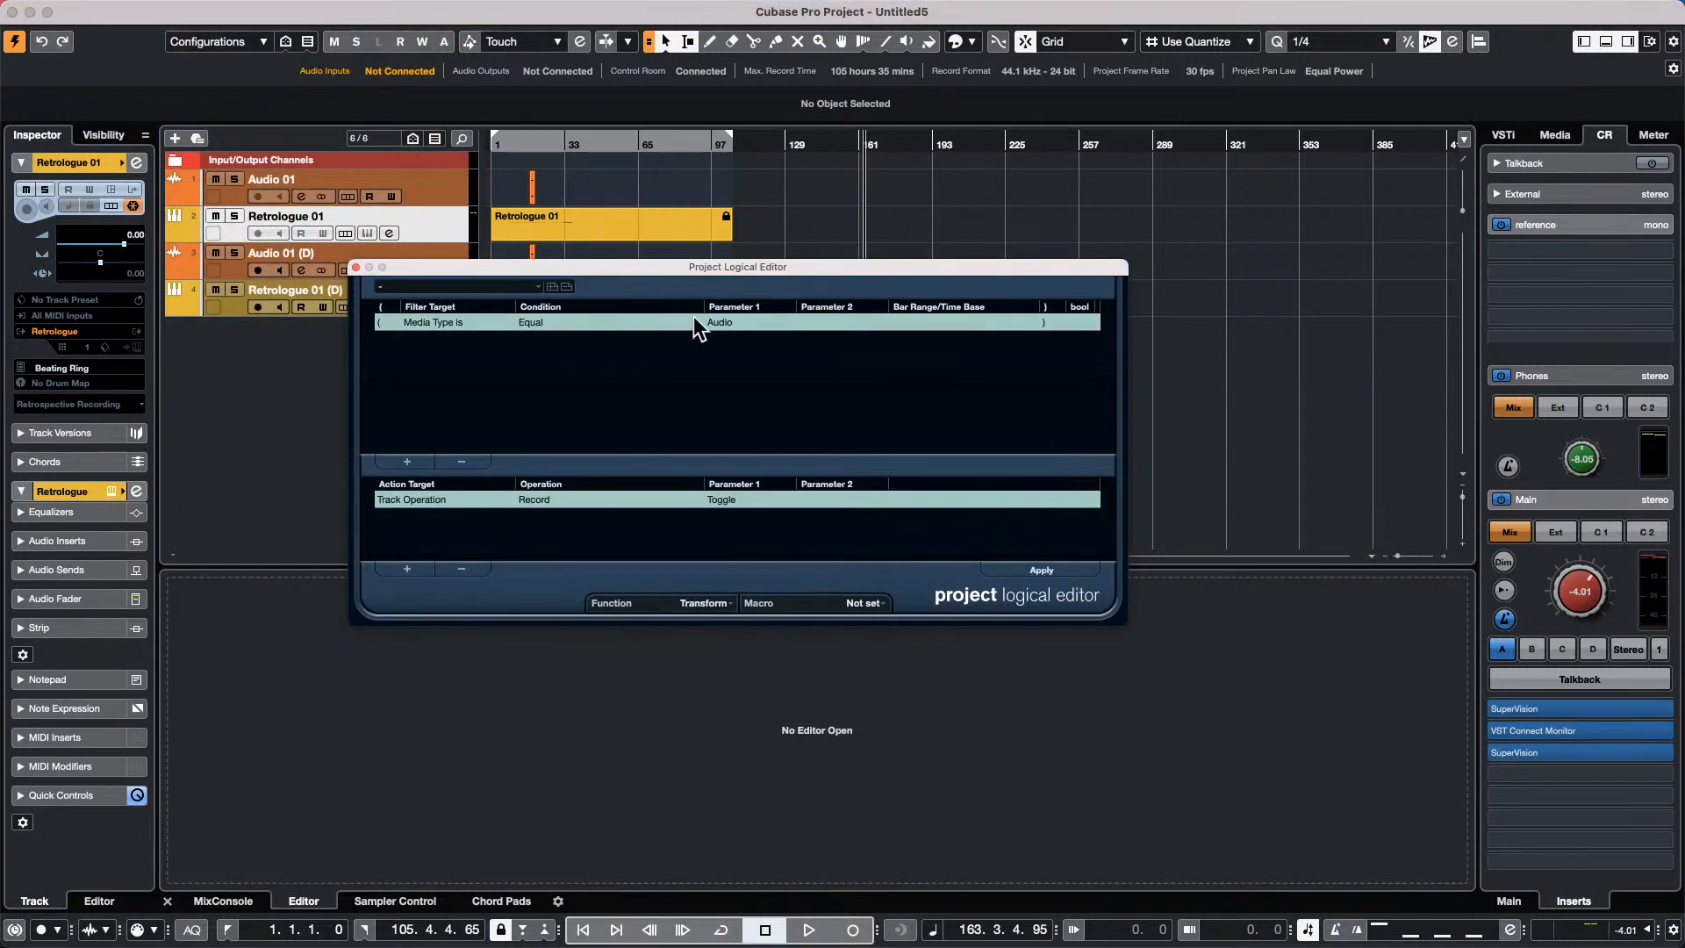
{"action": "left_click", "coordinate": [457, 323]}
{"action": "left_click", "coordinate": [473, 356]}
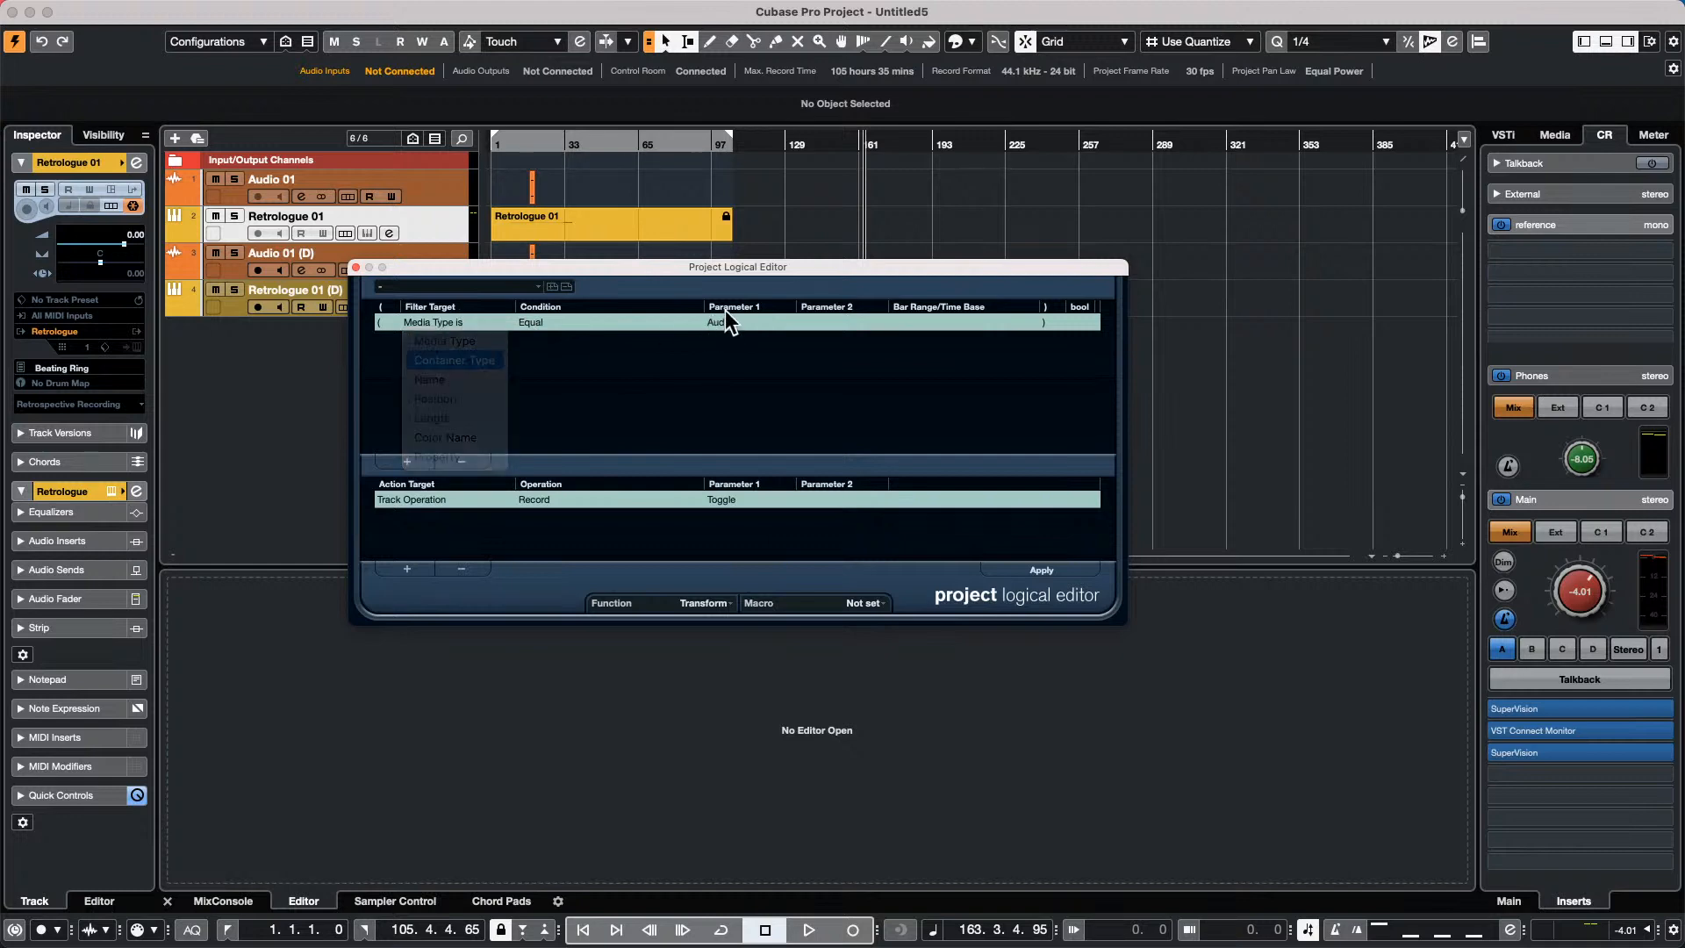
{"action": "left_click", "coordinate": [725, 323]}
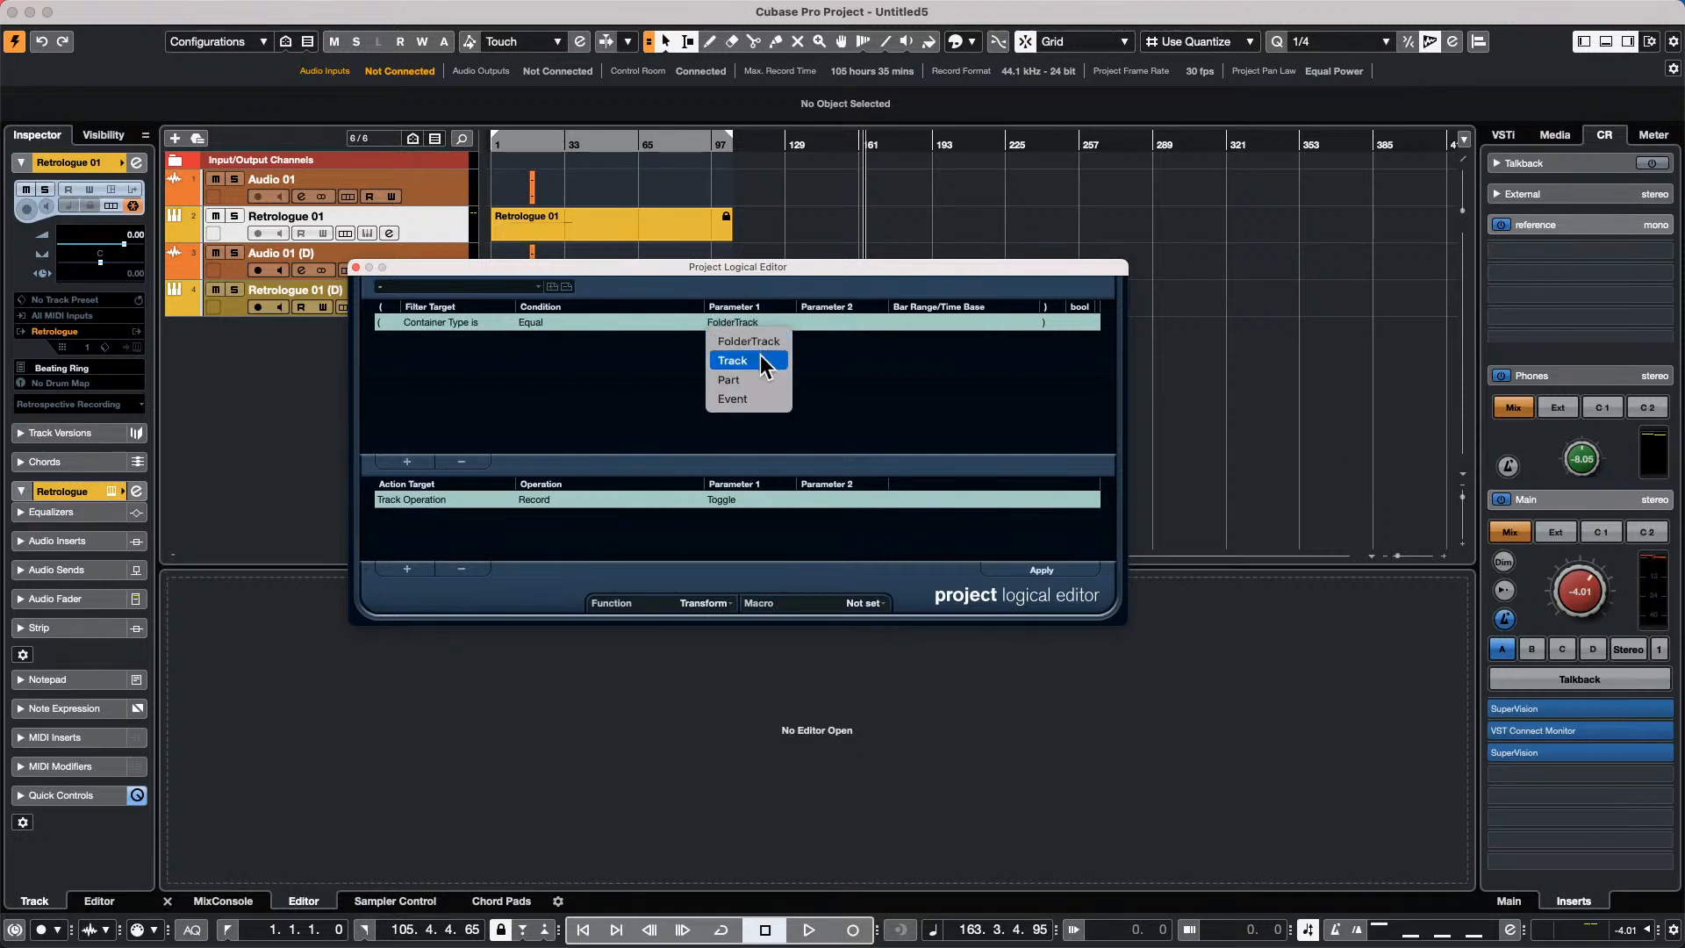
{"action": "left_click", "coordinate": [732, 361]}
Add a second filter condition with the target Property, Property is set and Event is muted, checking the available properties and filter targets.
{"action": "left_click", "coordinate": [409, 458]}
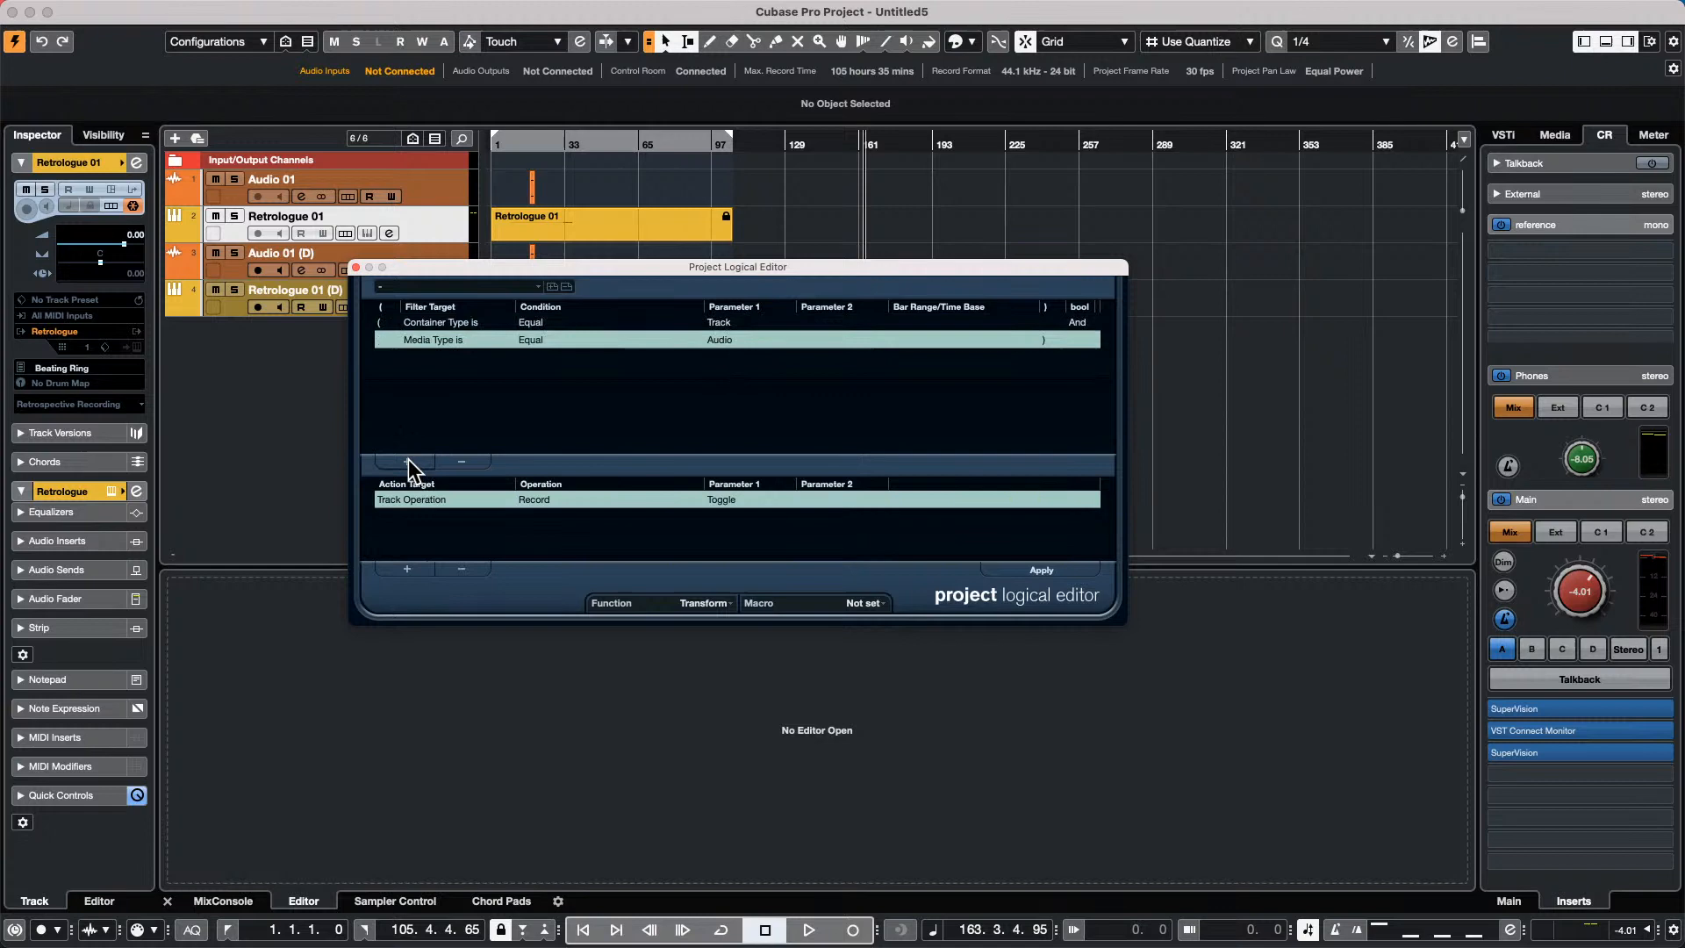
{"action": "left_click", "coordinate": [472, 344]}
{"action": "left_click", "coordinate": [456, 474]}
{"action": "left_click", "coordinate": [718, 340]}
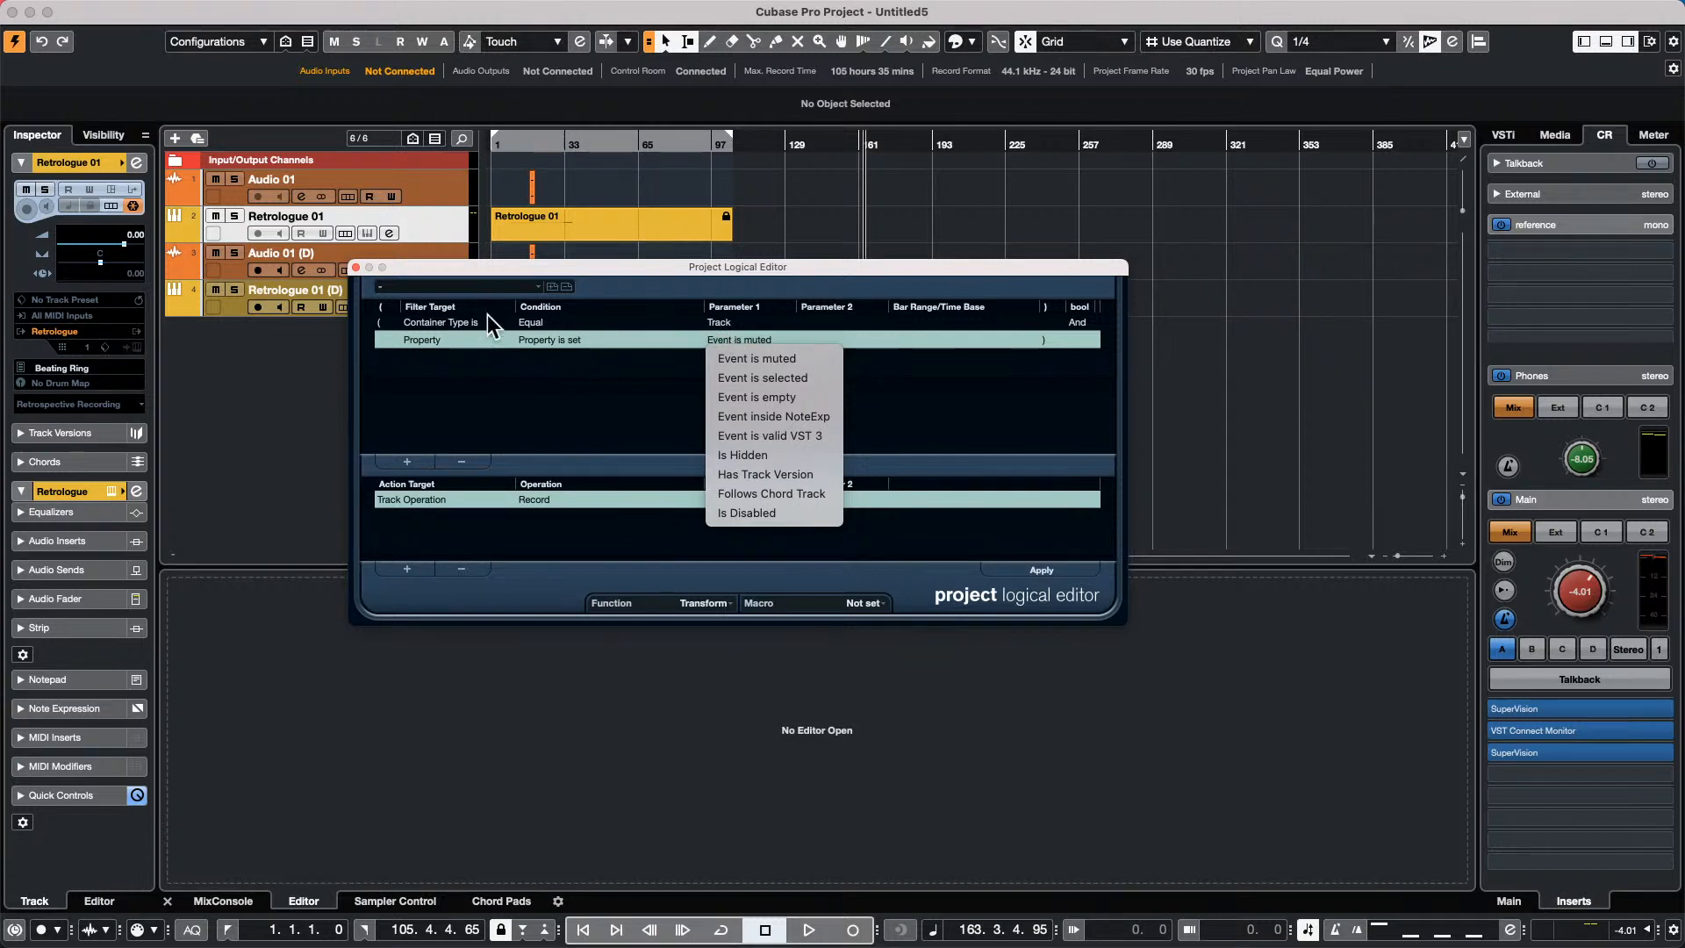
{"action": "left_click", "coordinate": [445, 342]}
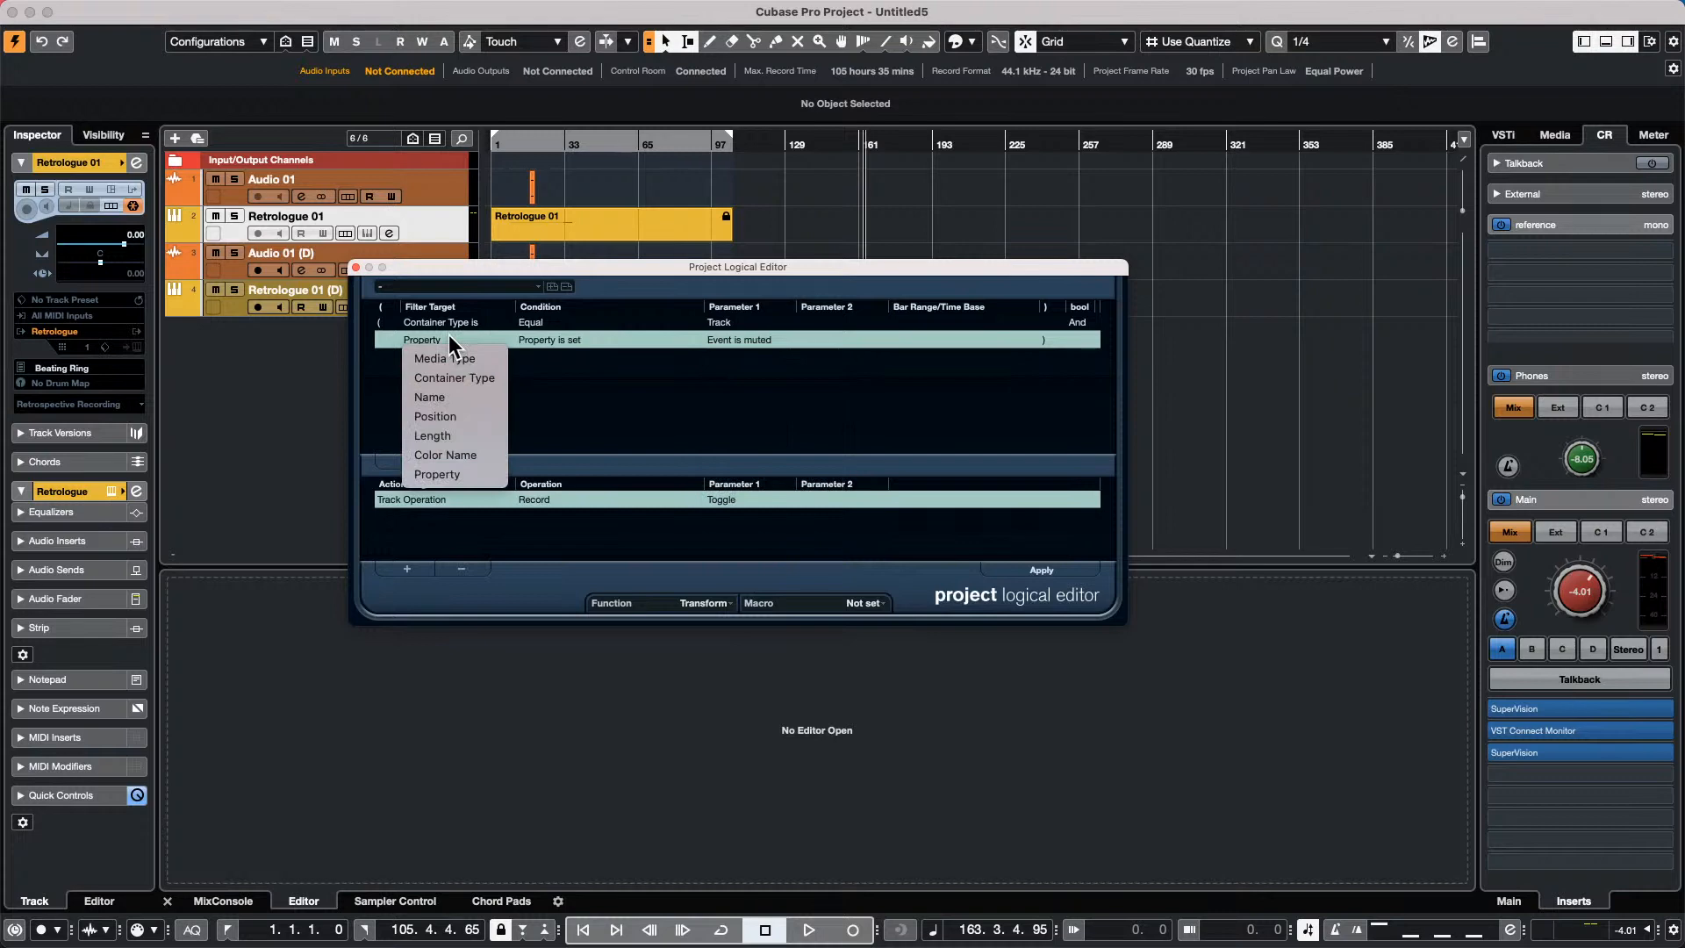
{"action": "left_click", "coordinate": [320, 360]}
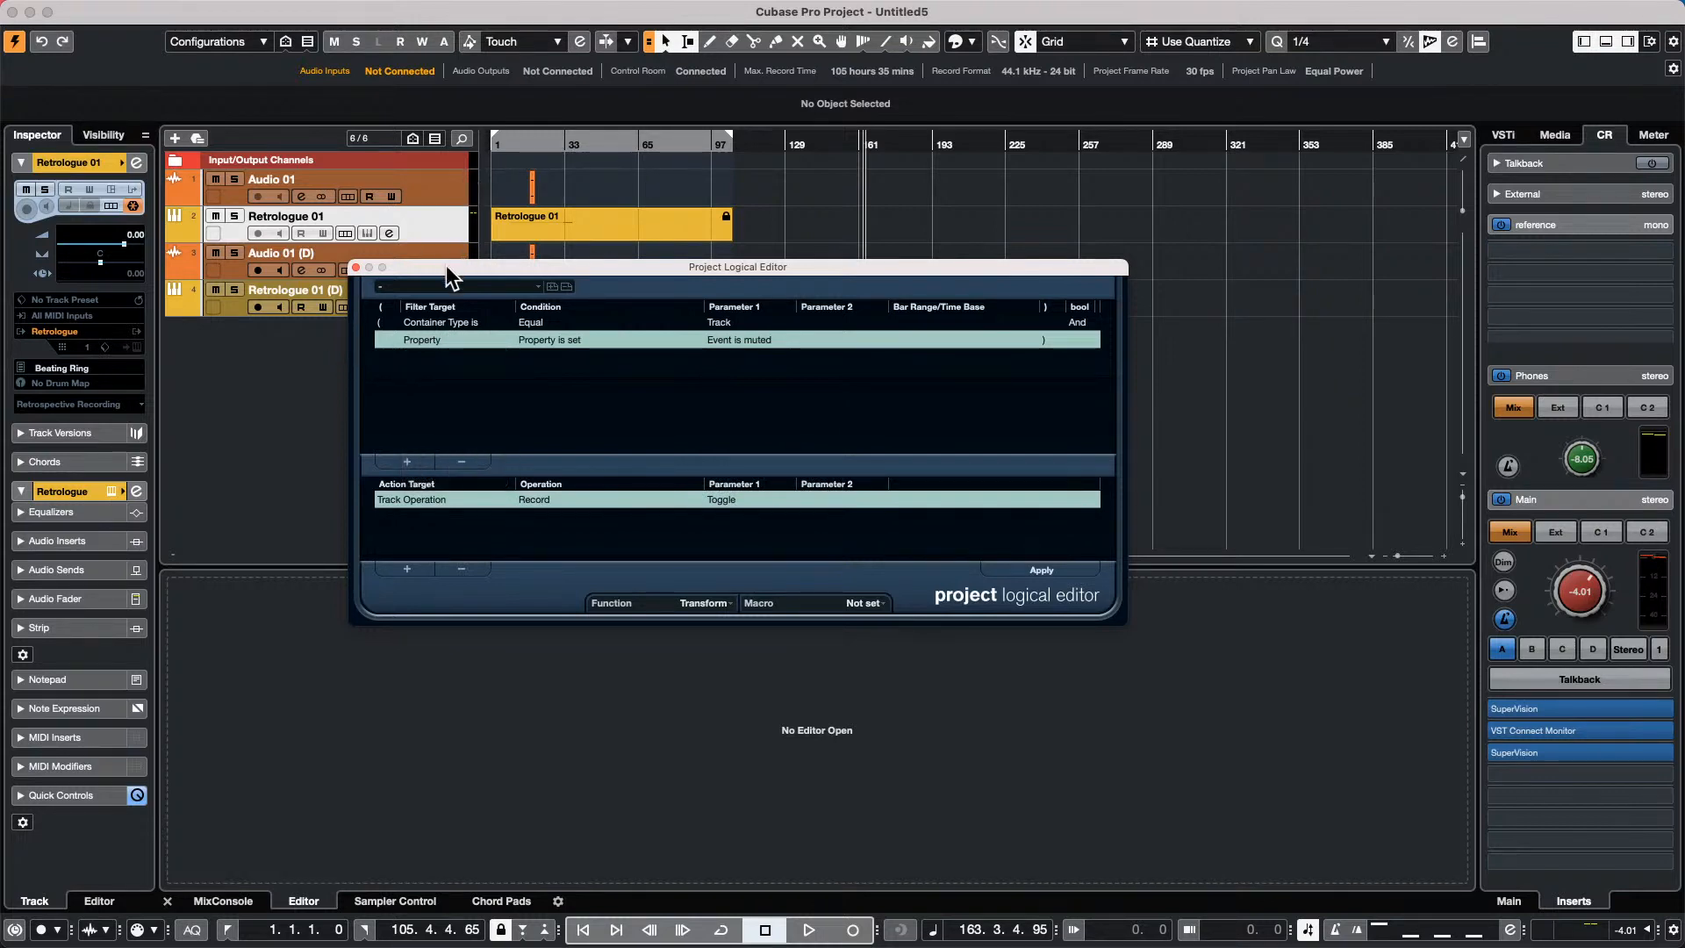
Set the action to Track Operation, Record, Enable, check the available operations, and close the Project Logical Editor.
{"action": "left_click", "coordinate": [461, 500]}
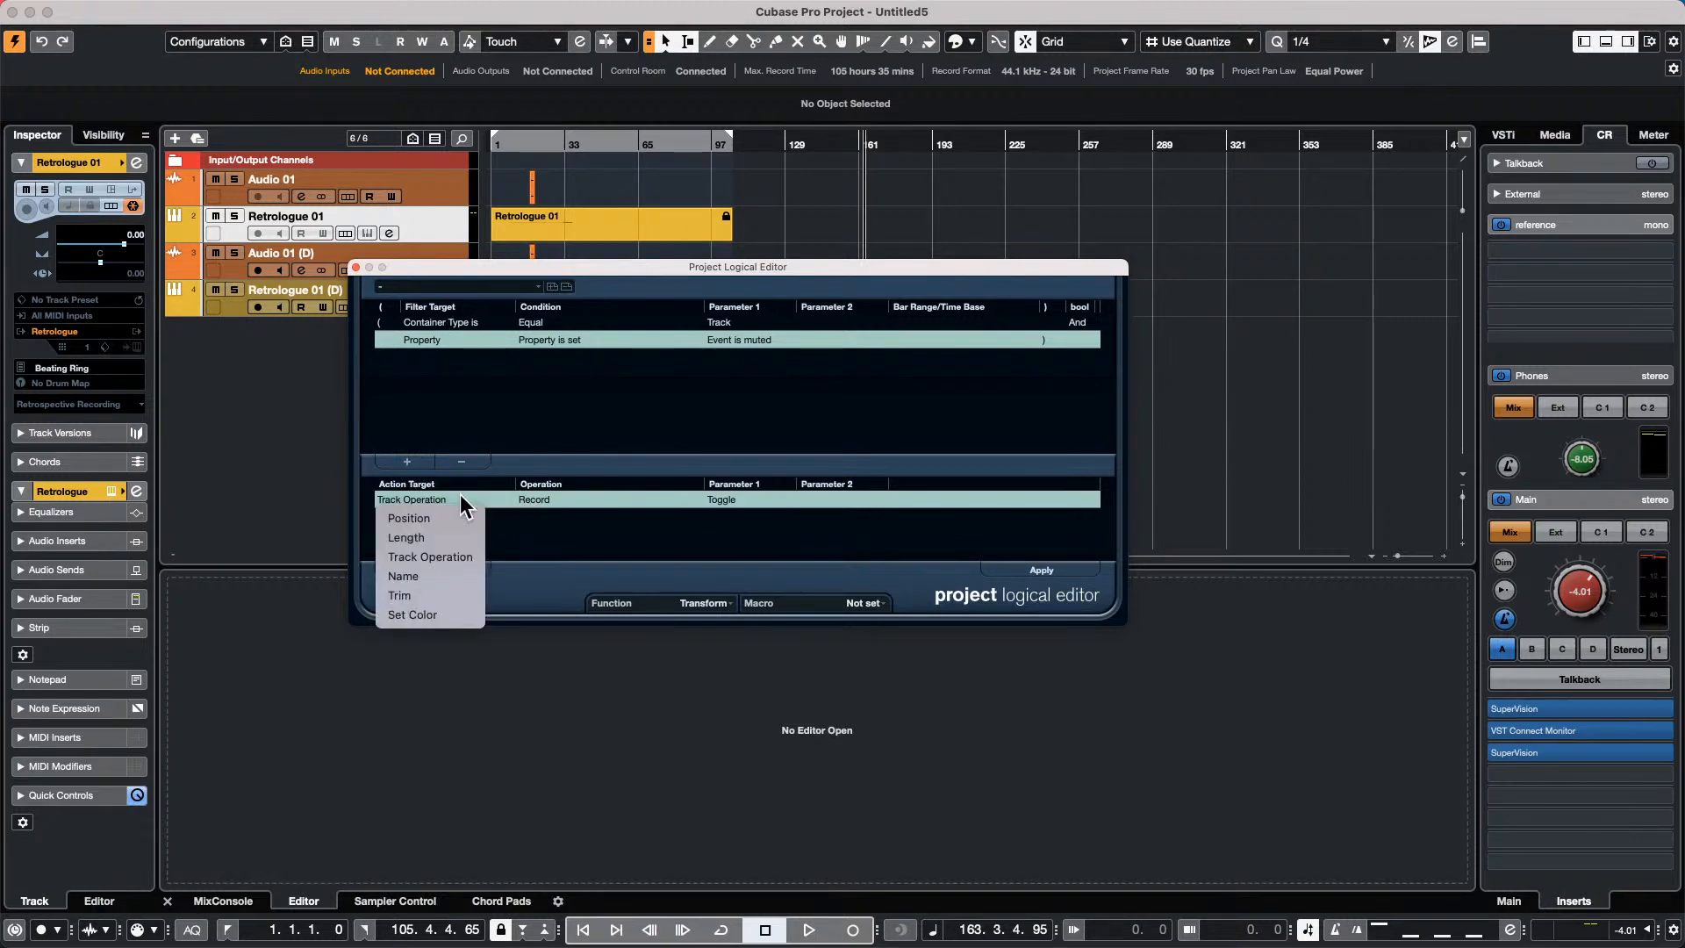
{"action": "left_click", "coordinate": [451, 558]}
{"action": "left_click", "coordinate": [551, 498]}
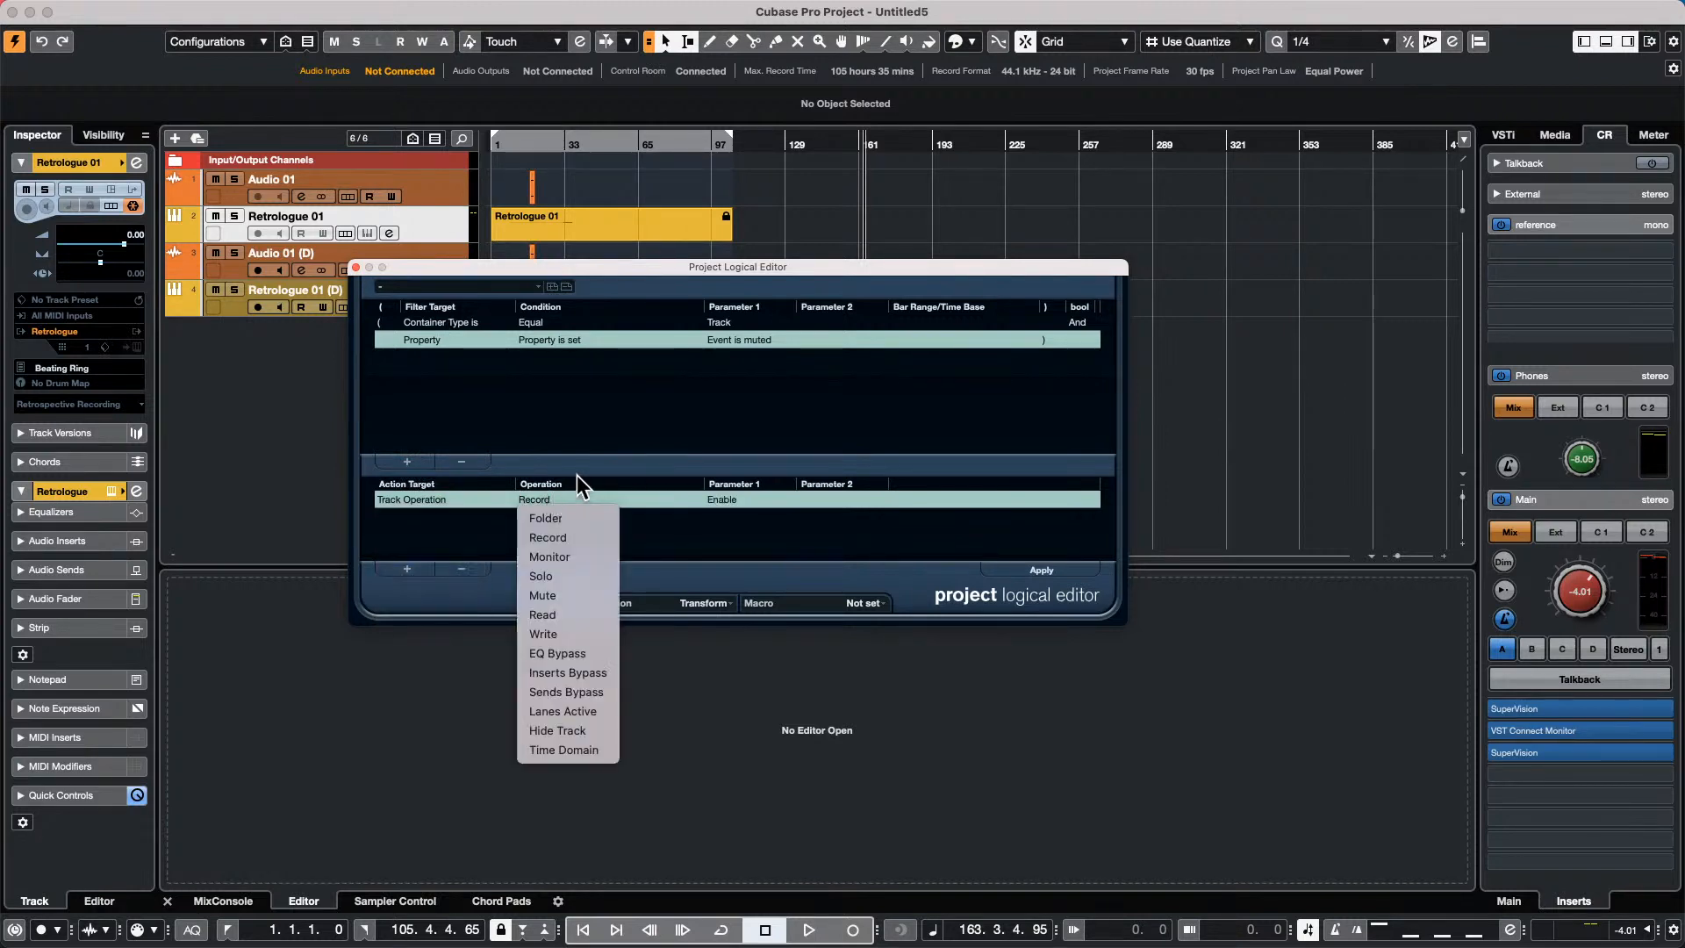
{"action": "left_click", "coordinate": [590, 430]}
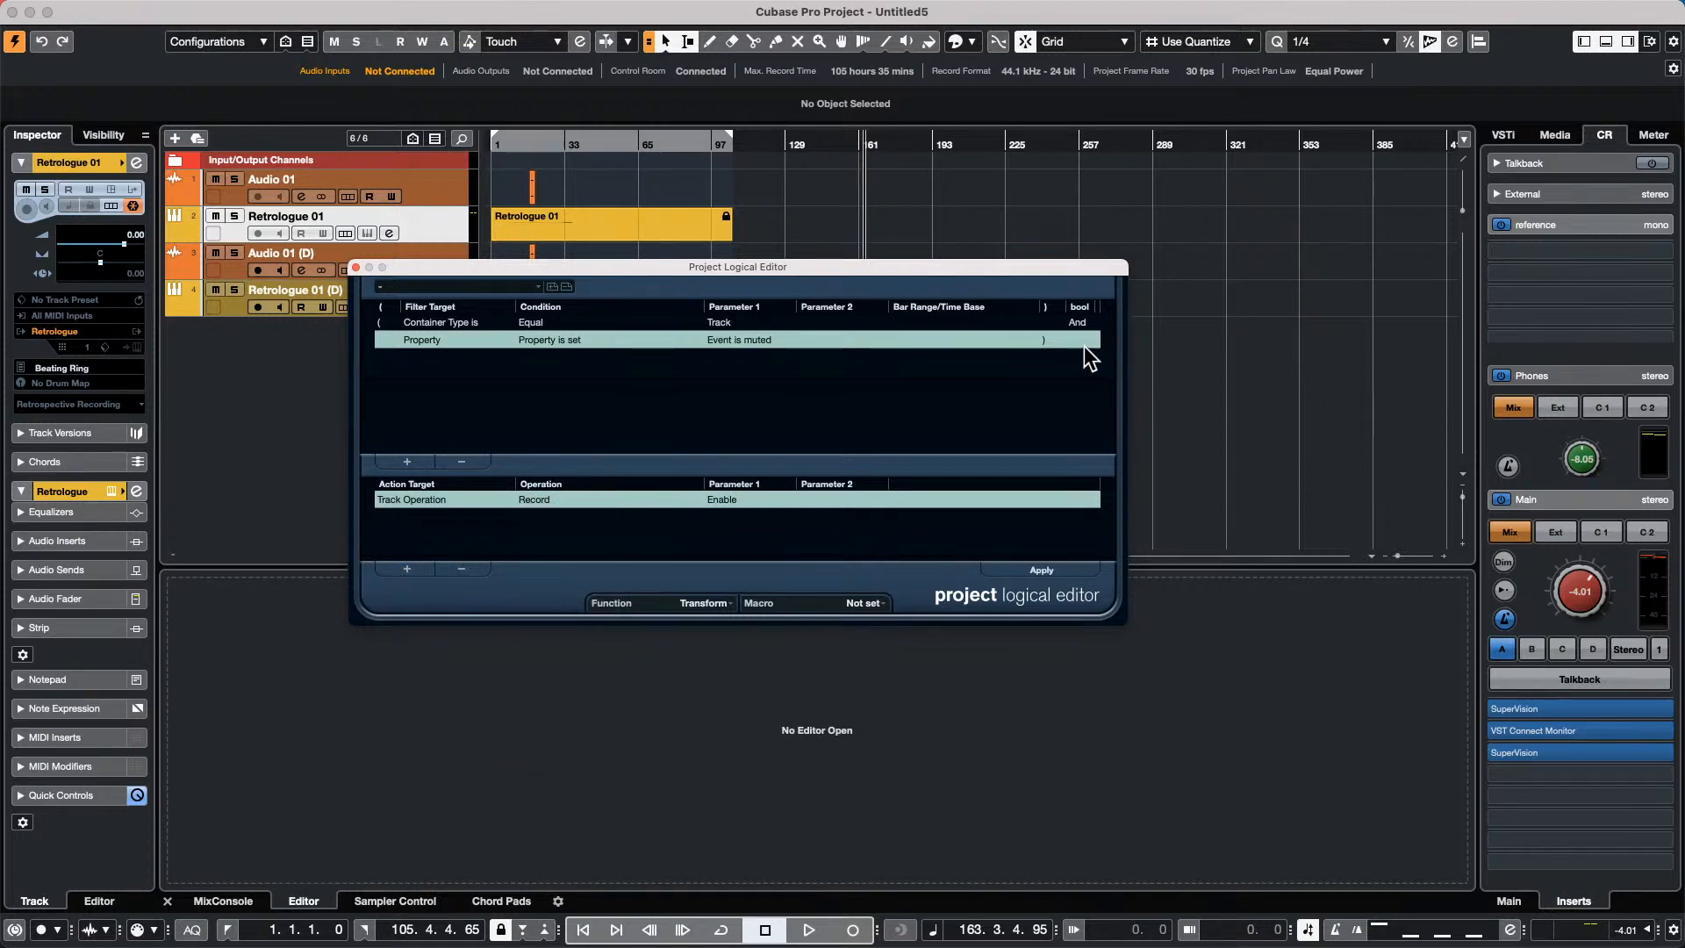
{"action": "left_click", "coordinate": [355, 267]}
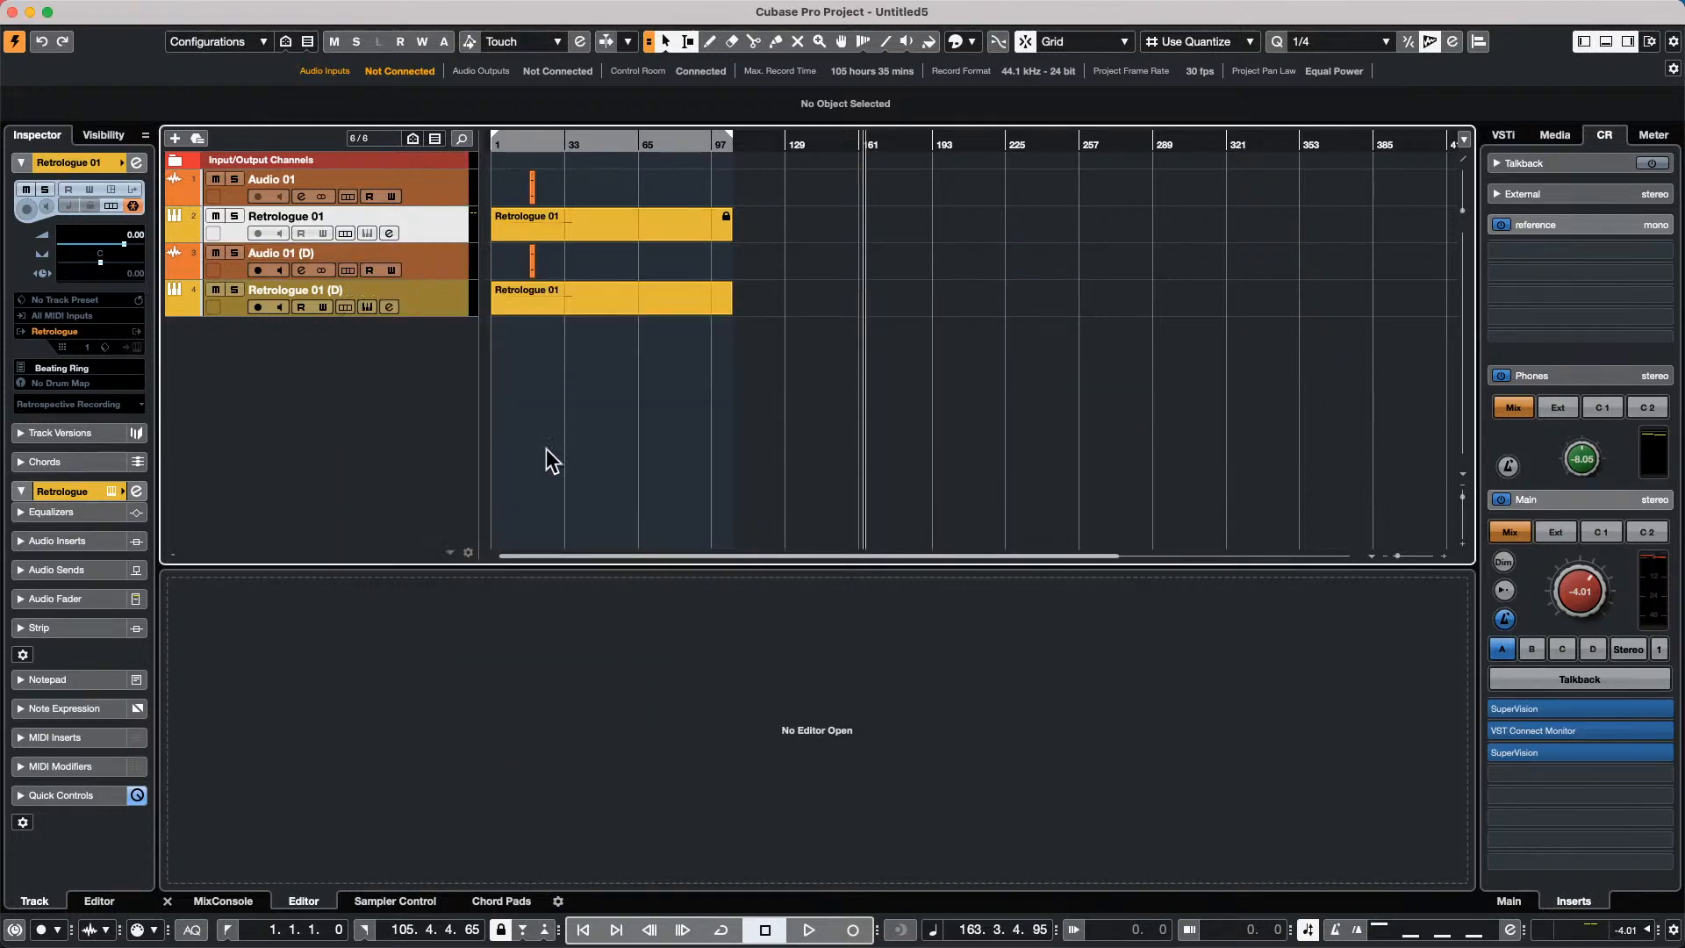
Reopen the Project Logical Editor, change the first filter condition to Property is set with Event is muted, and close the editor.
{"action": "left_click", "coordinate": [301, 11]}
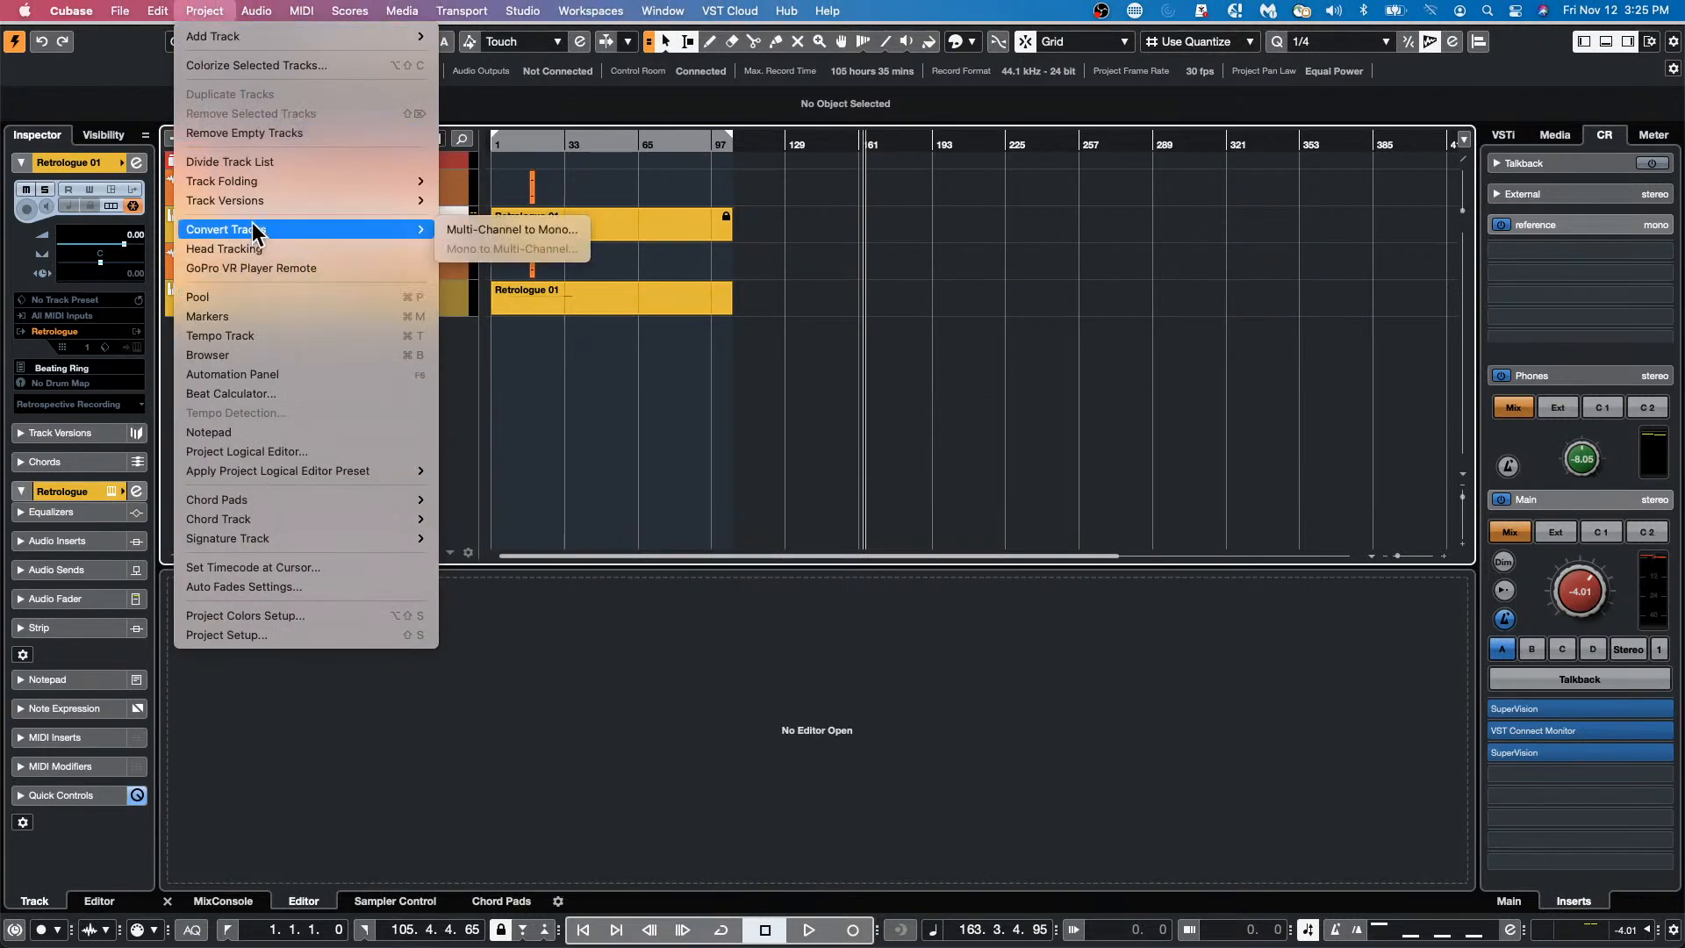
{"action": "left_click", "coordinate": [321, 449]}
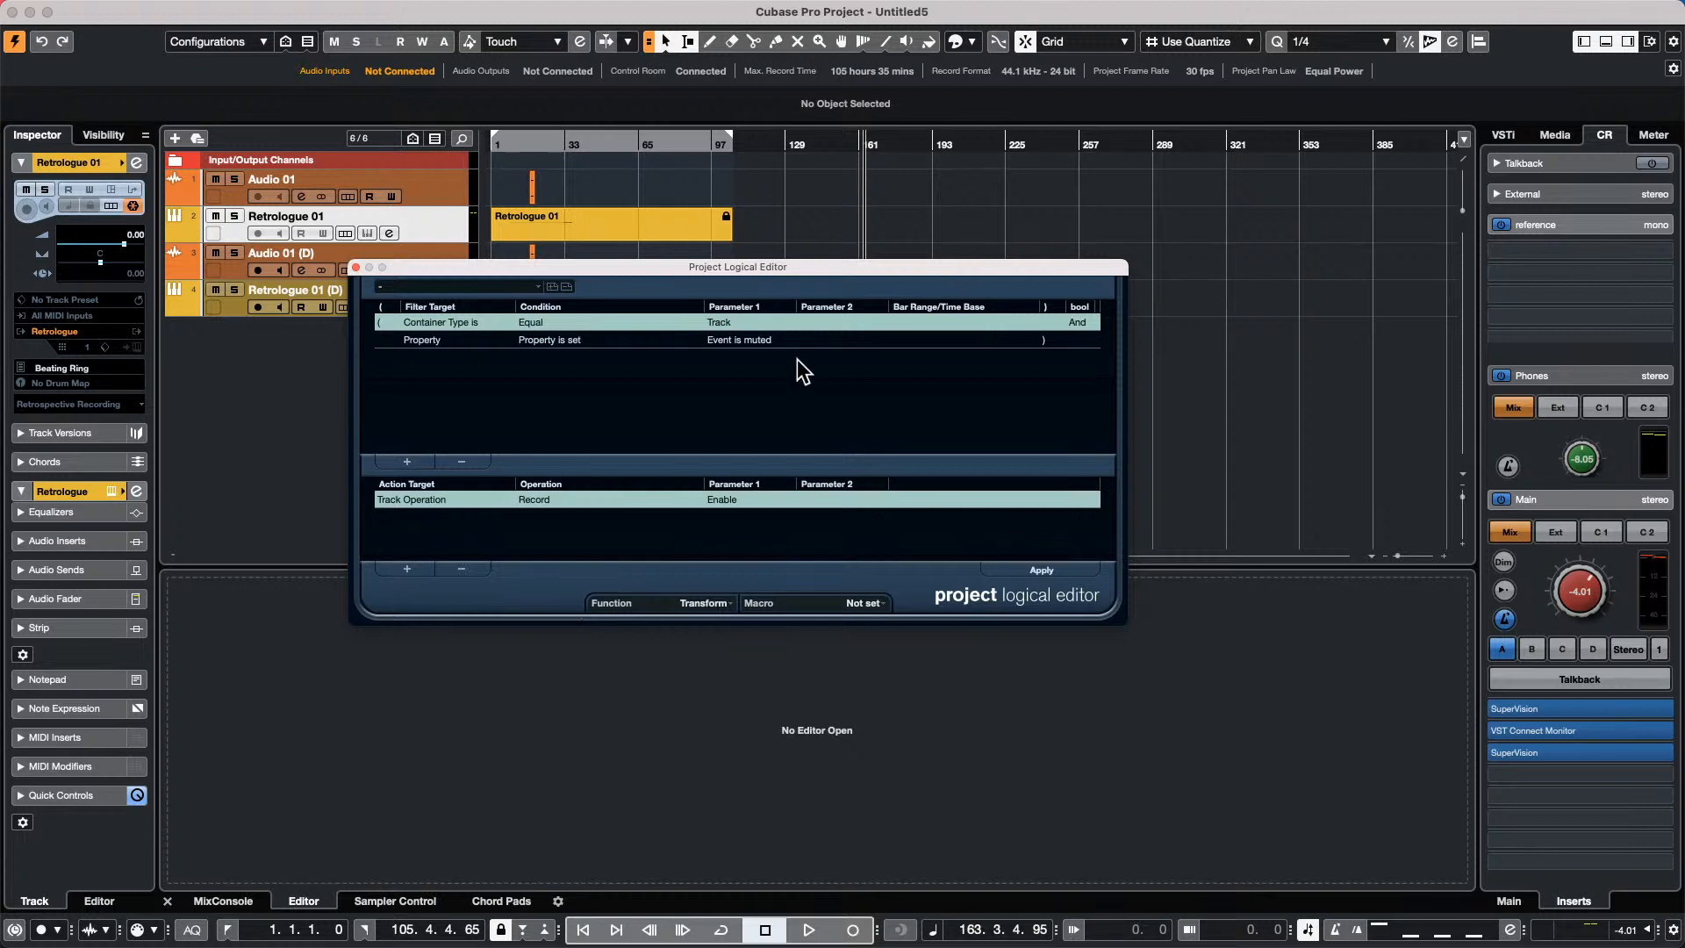
{"action": "left_click", "coordinate": [461, 322]}
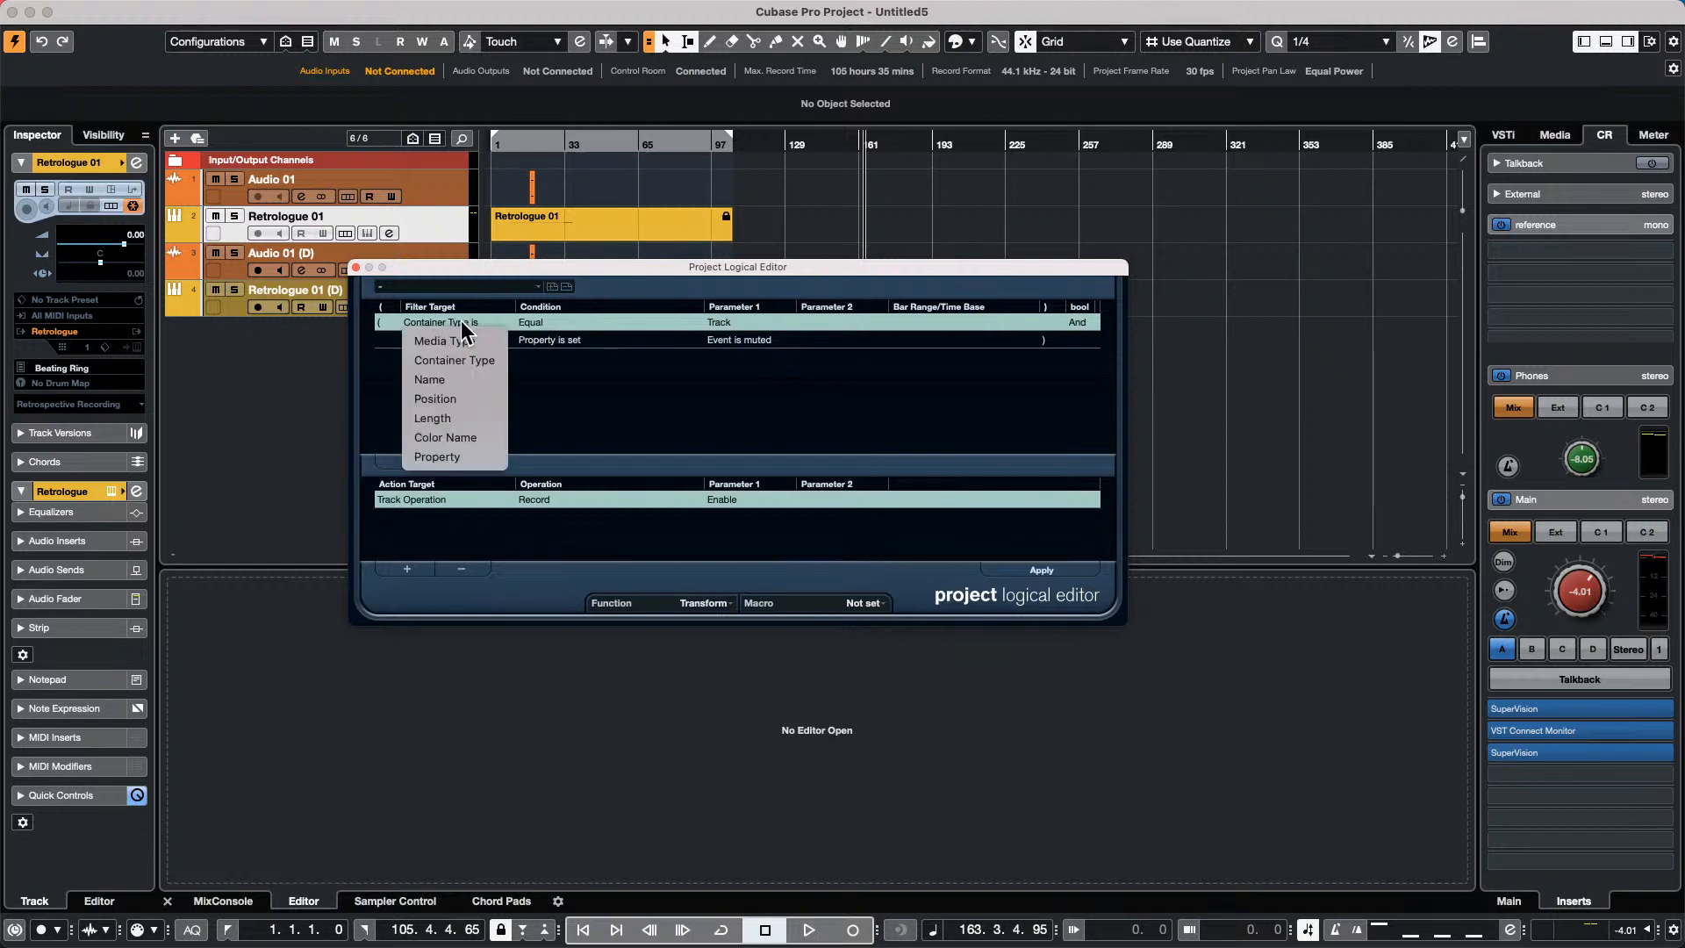
{"action": "left_click", "coordinate": [485, 457]}
{"action": "left_click", "coordinate": [736, 321]}
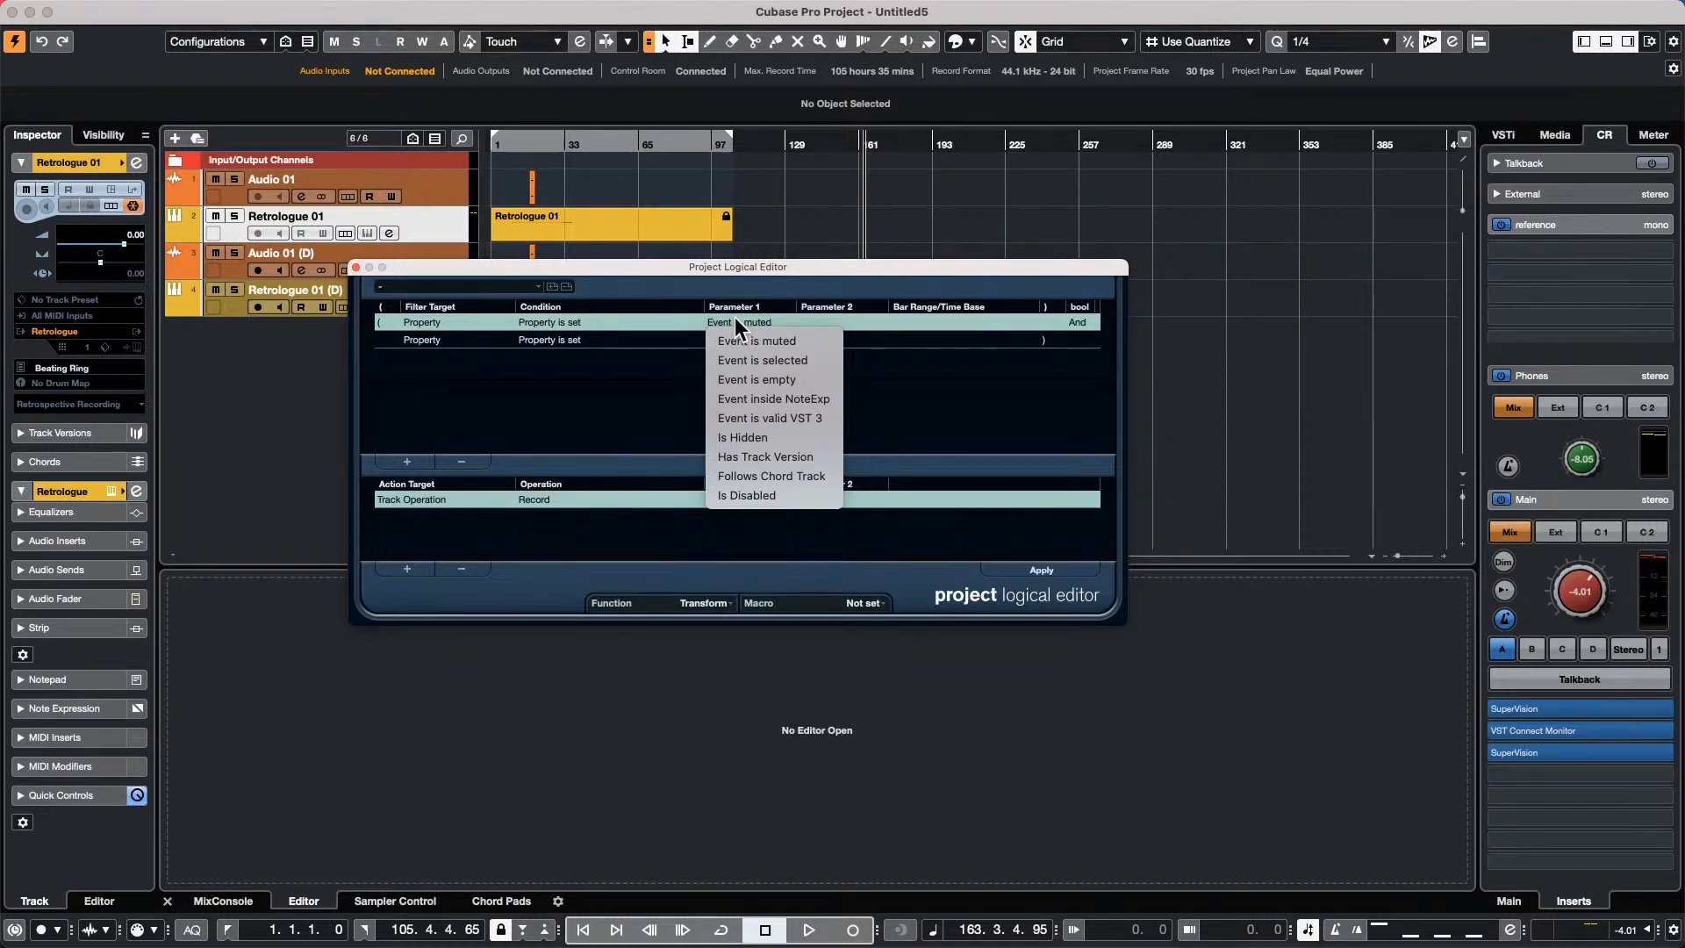
{"action": "left_click", "coordinate": [967, 355]}
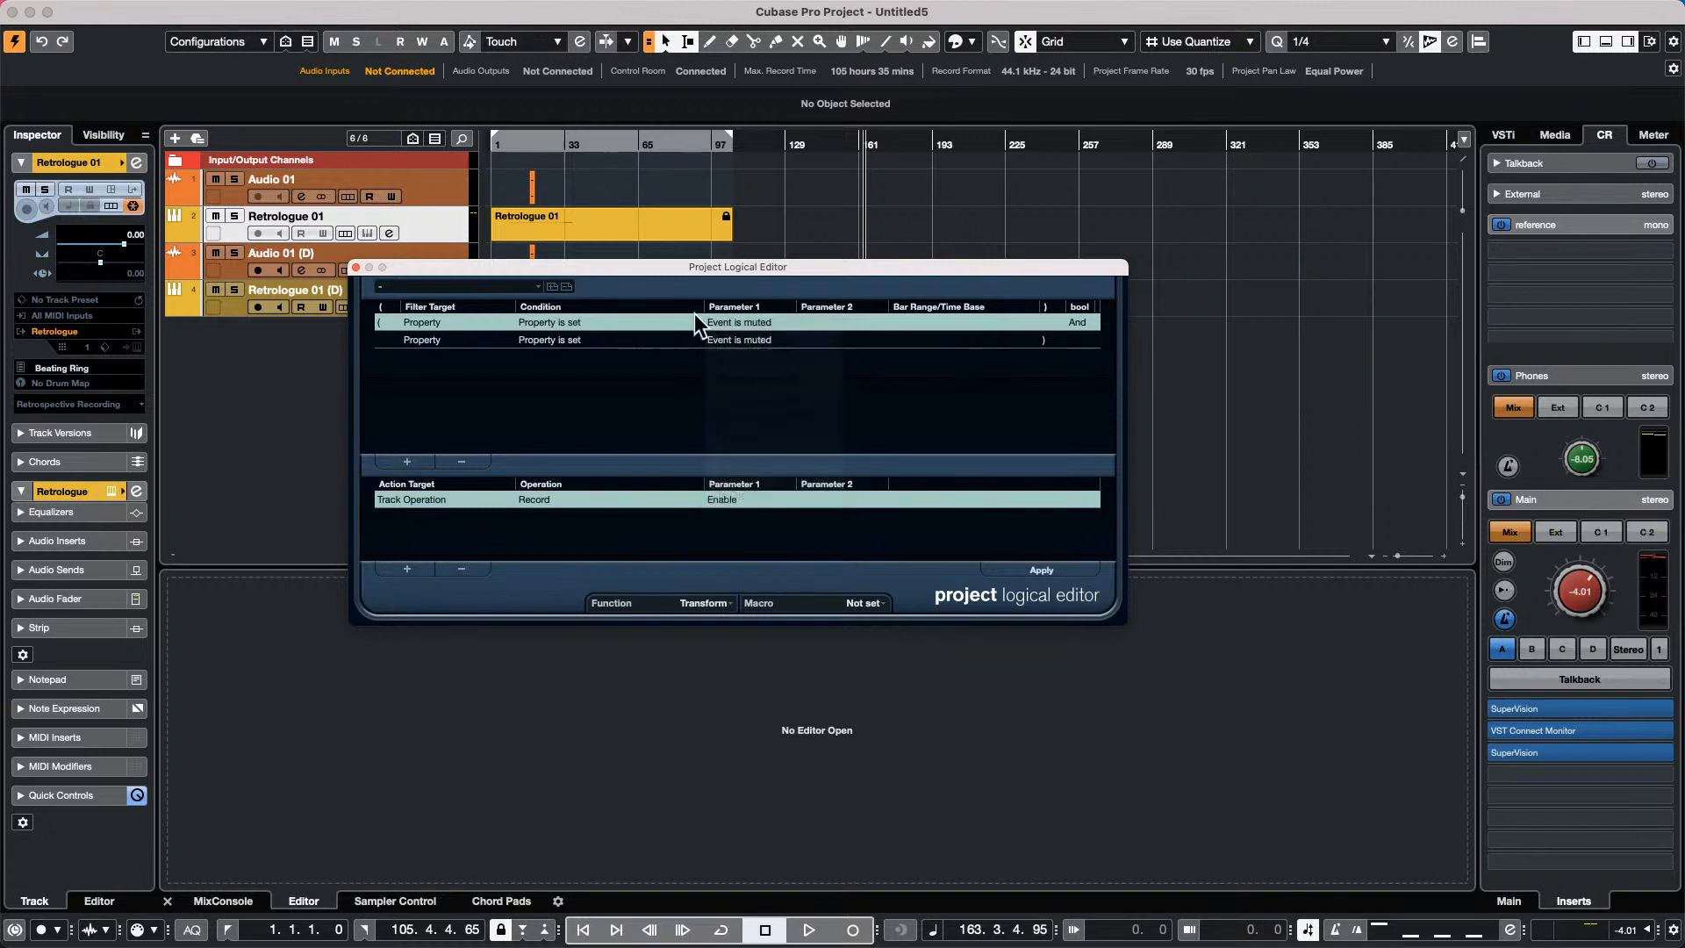
{"action": "left_click", "coordinate": [355, 267]}
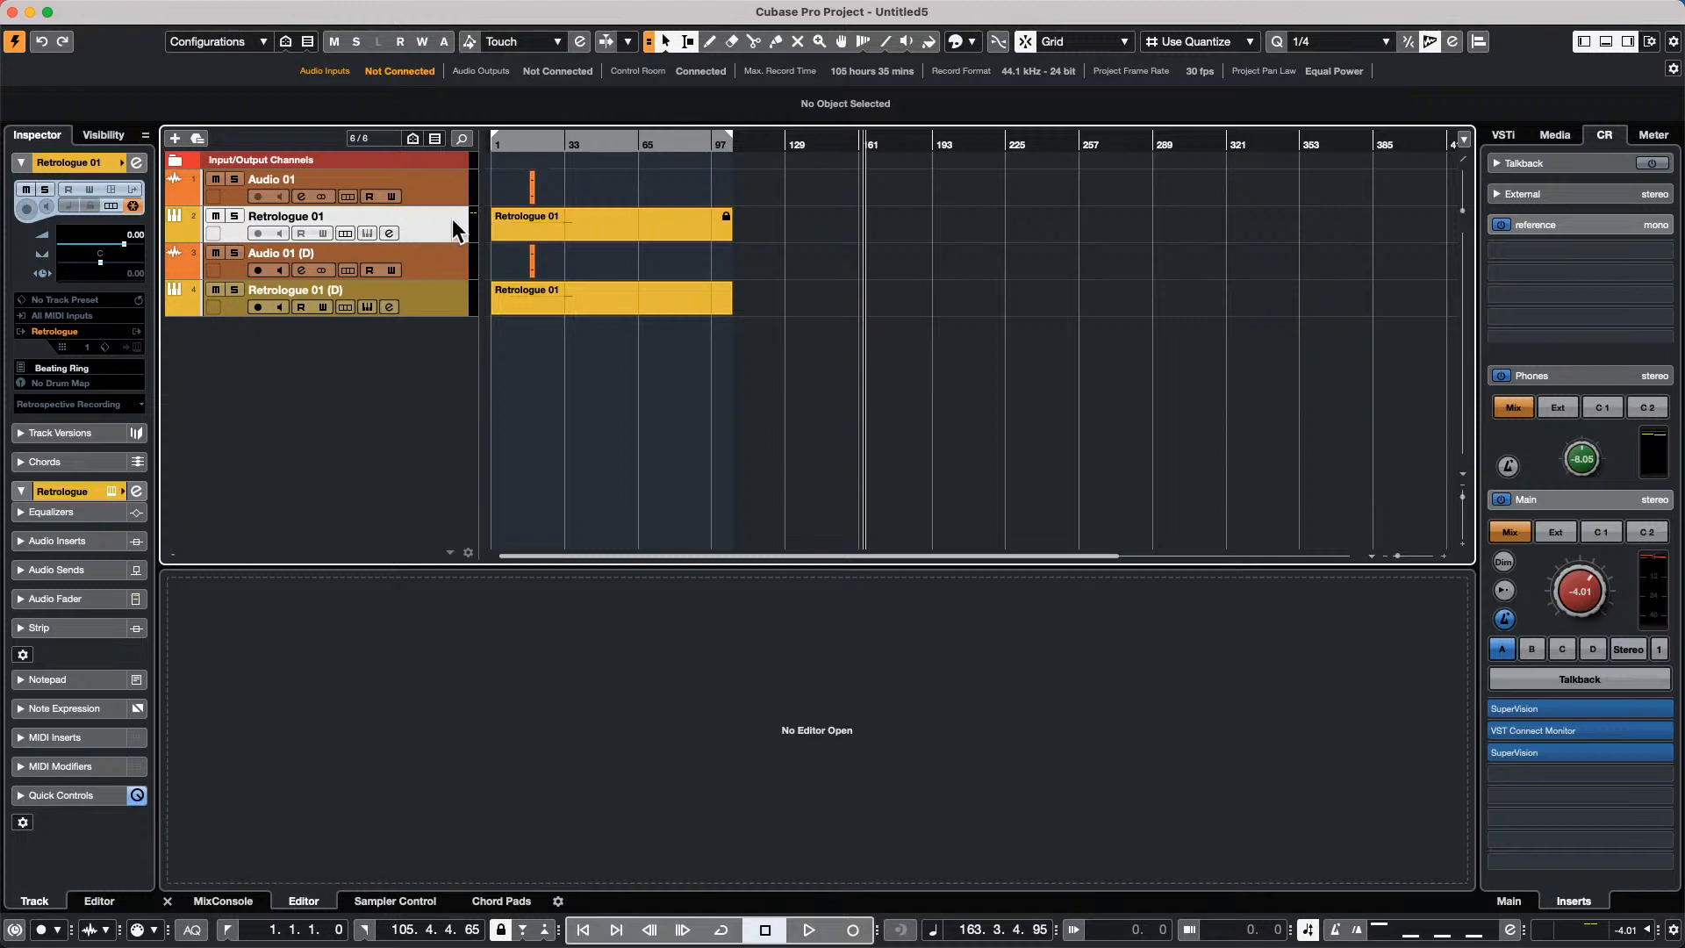
{"action": "left_click", "coordinate": [451, 256]}
{"action": "left_click", "coordinate": [377, 184]}
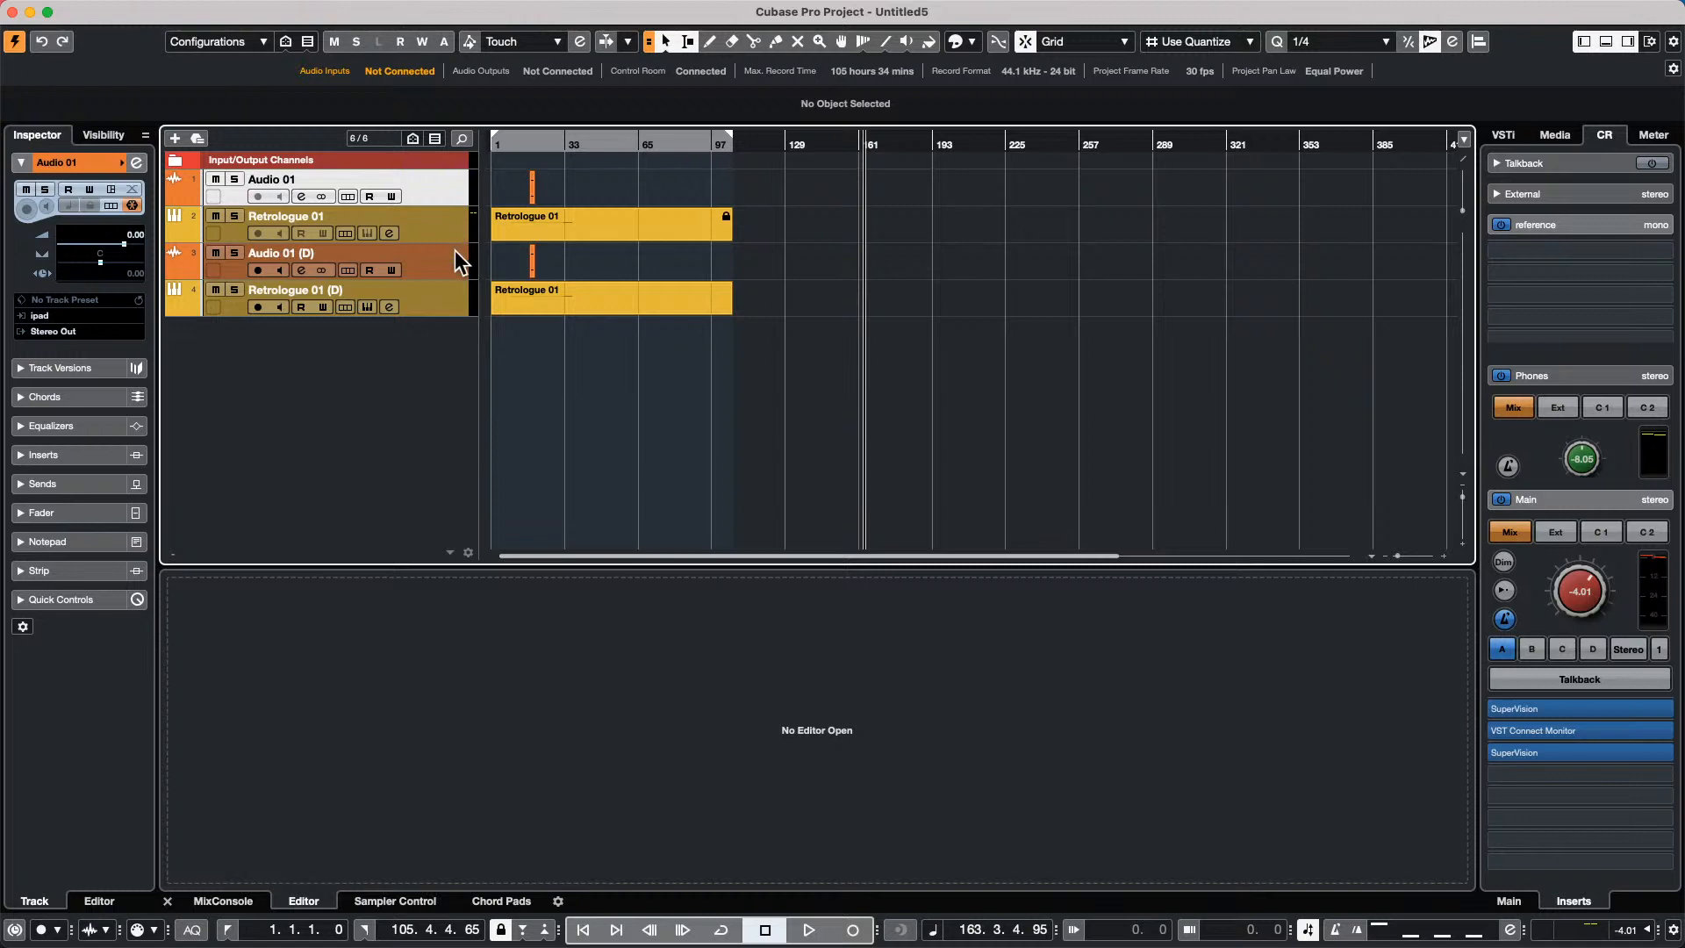
{"action": "left_click", "coordinate": [449, 233]}
{"action": "left_click", "coordinate": [435, 189]}
{"action": "left_click", "coordinate": [433, 222]}
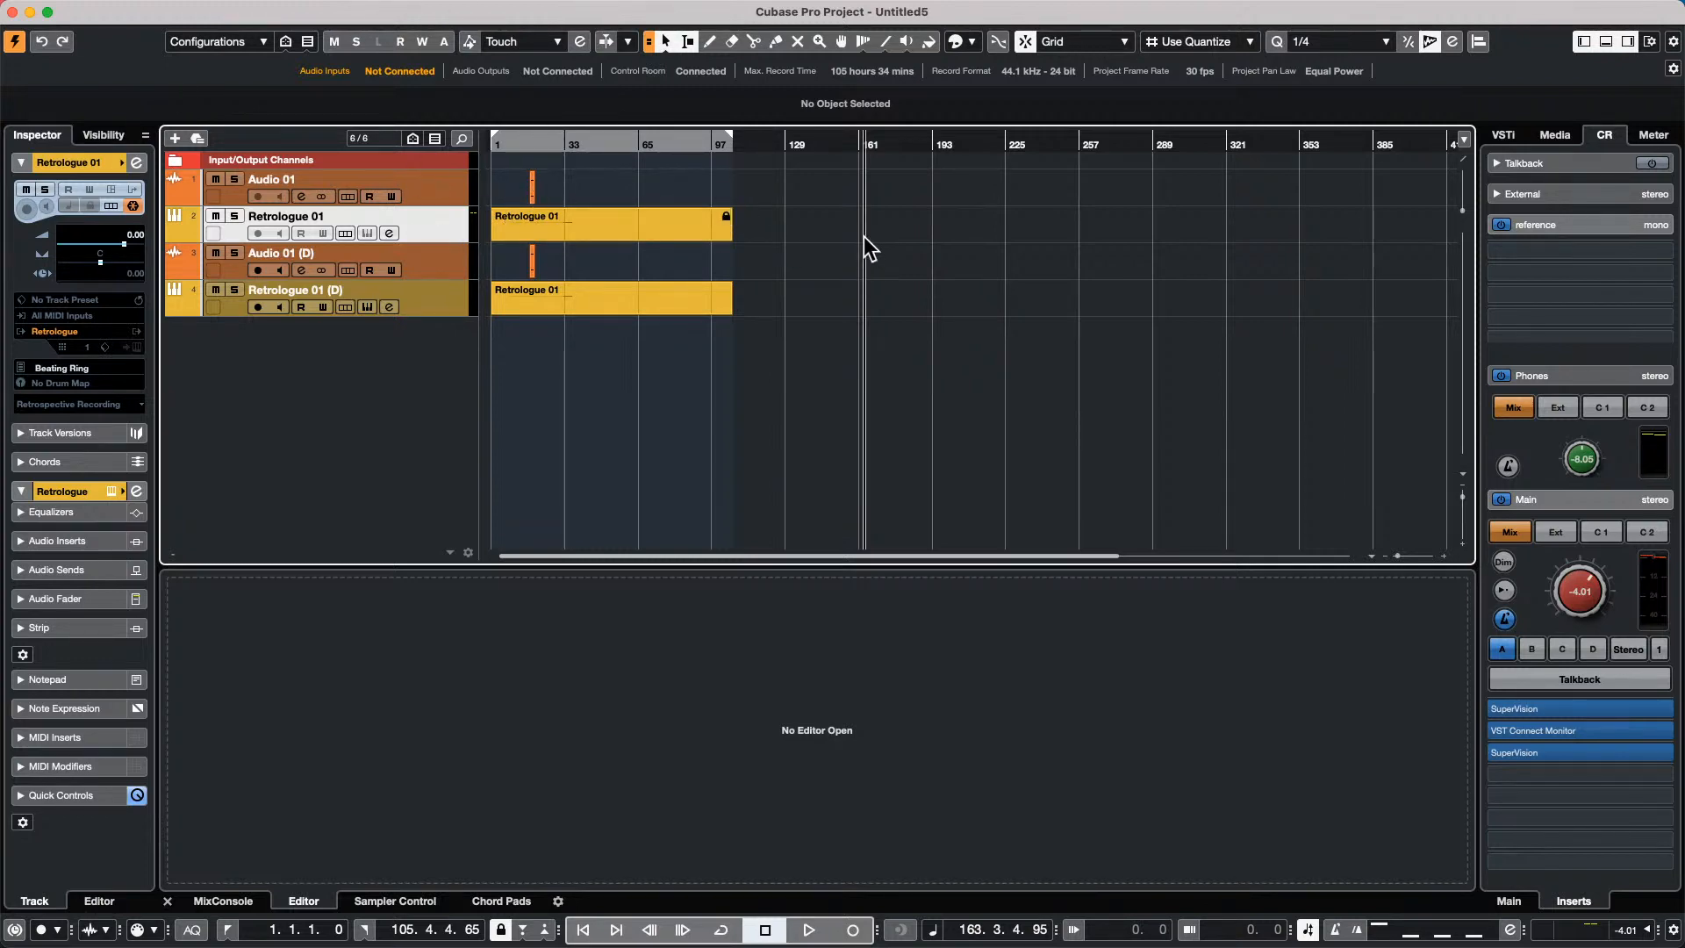
Open the Project Synchronization Setup, tick Steinberg UR24C Port1 as a MIDI clock destination, and cancel the dialog.
{"action": "left_click", "coordinate": [462, 11]}
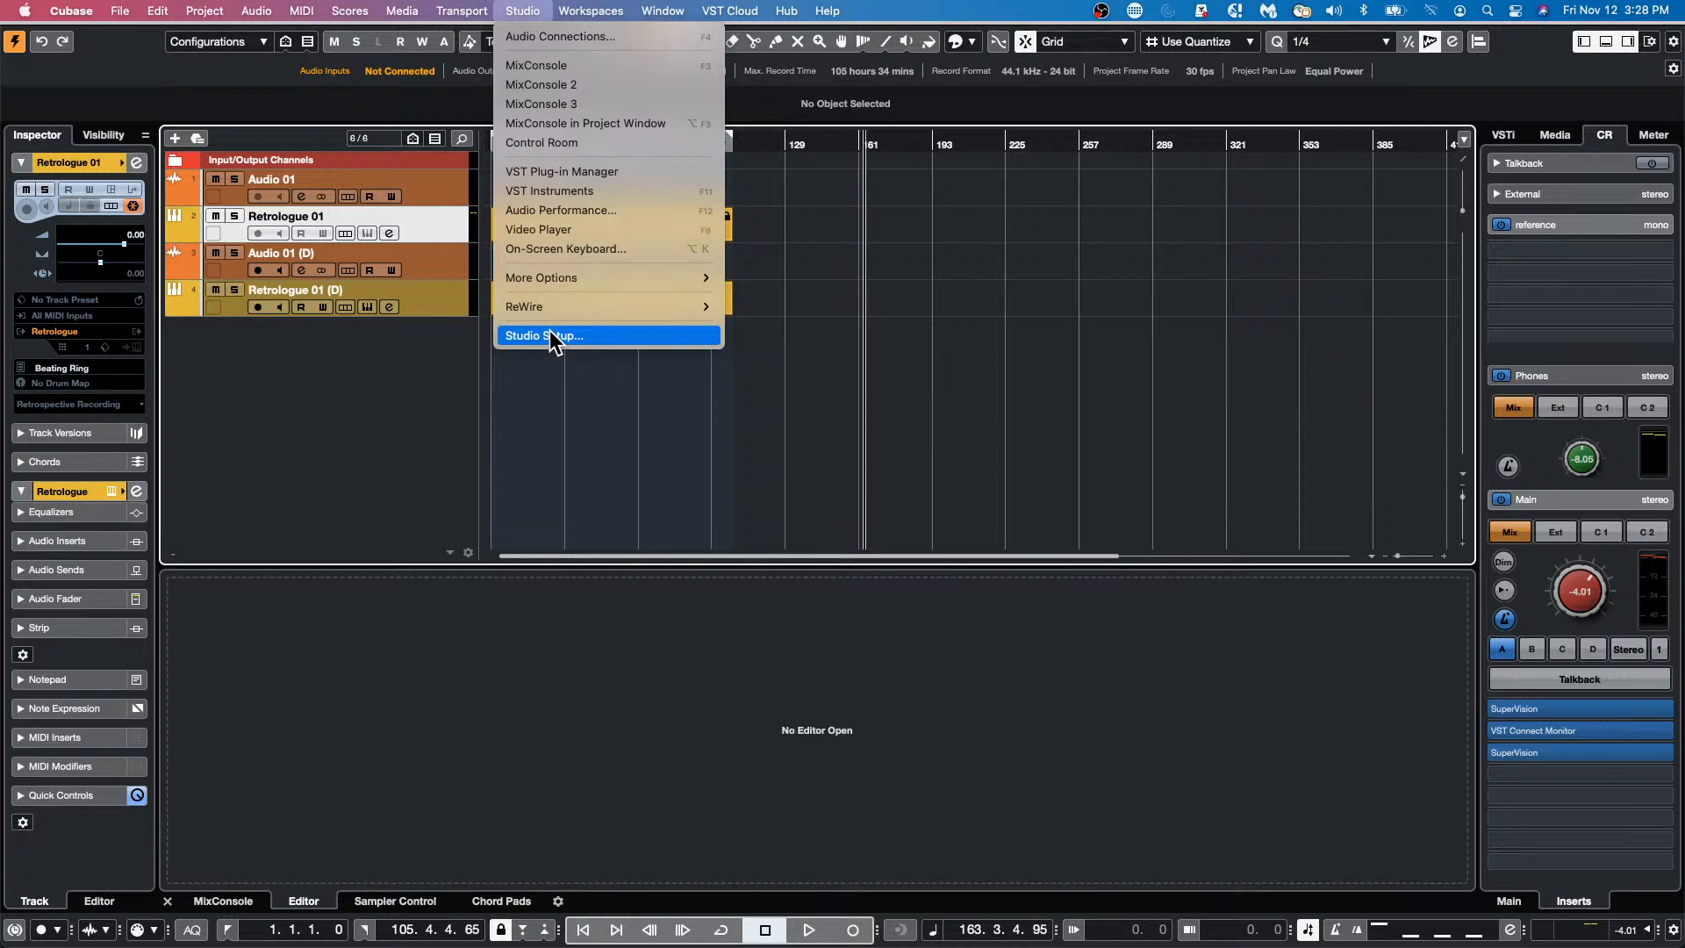
{"action": "mouse_move", "coordinate": [461, 10]}
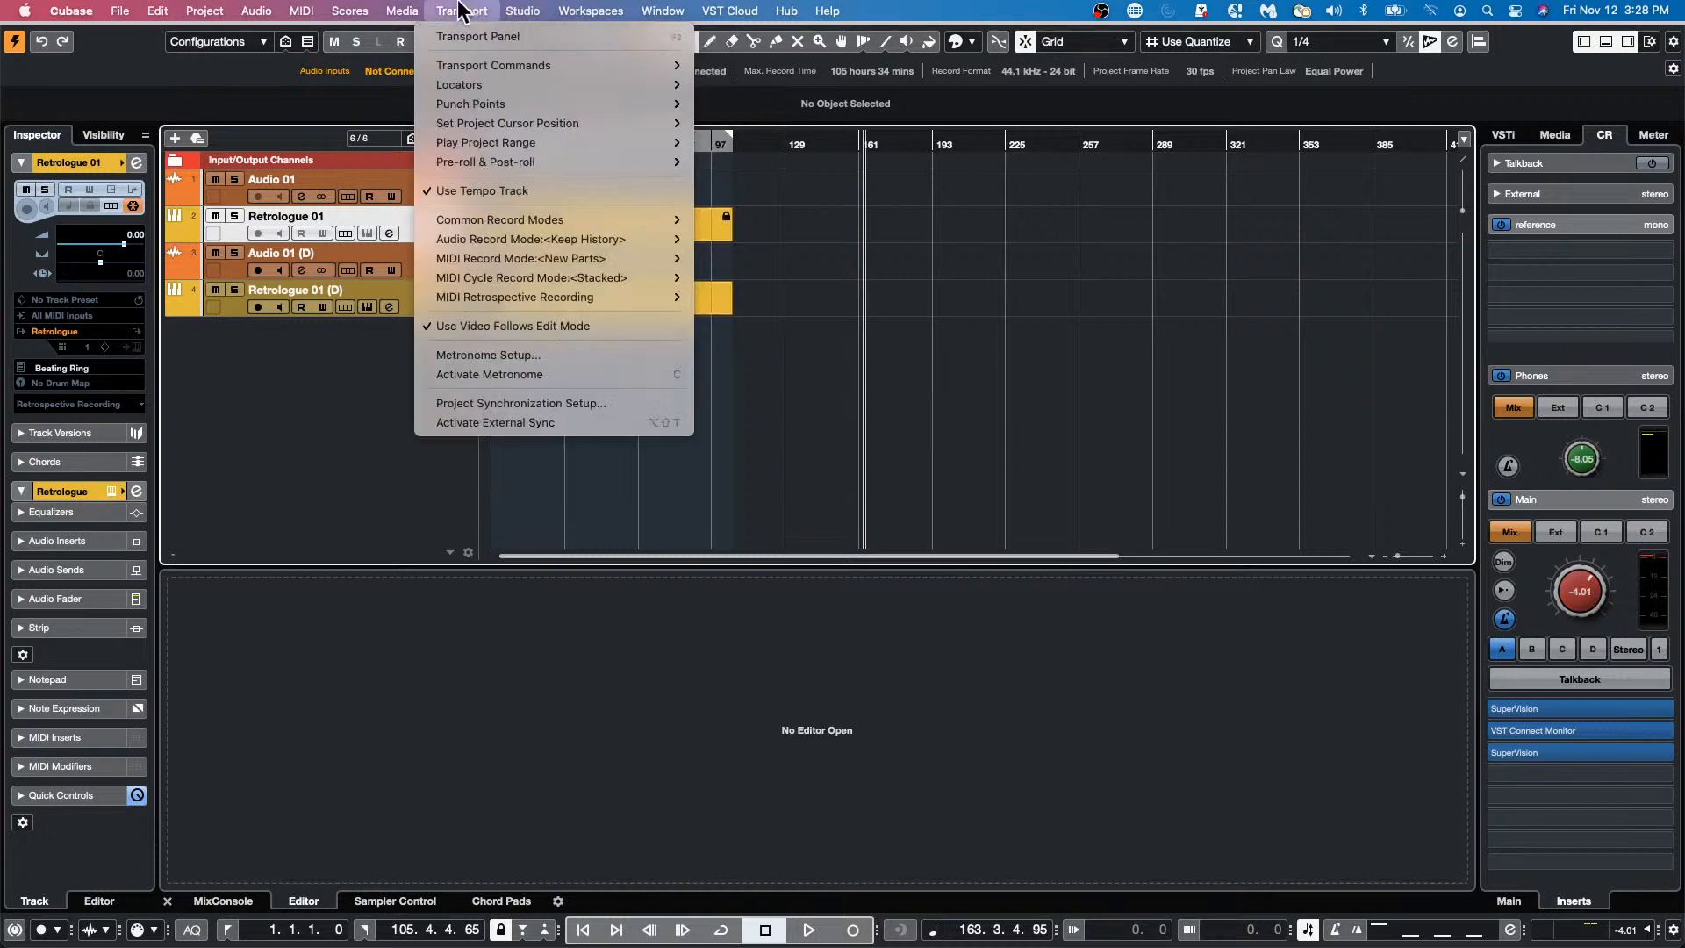
{"action": "left_click", "coordinate": [540, 401]}
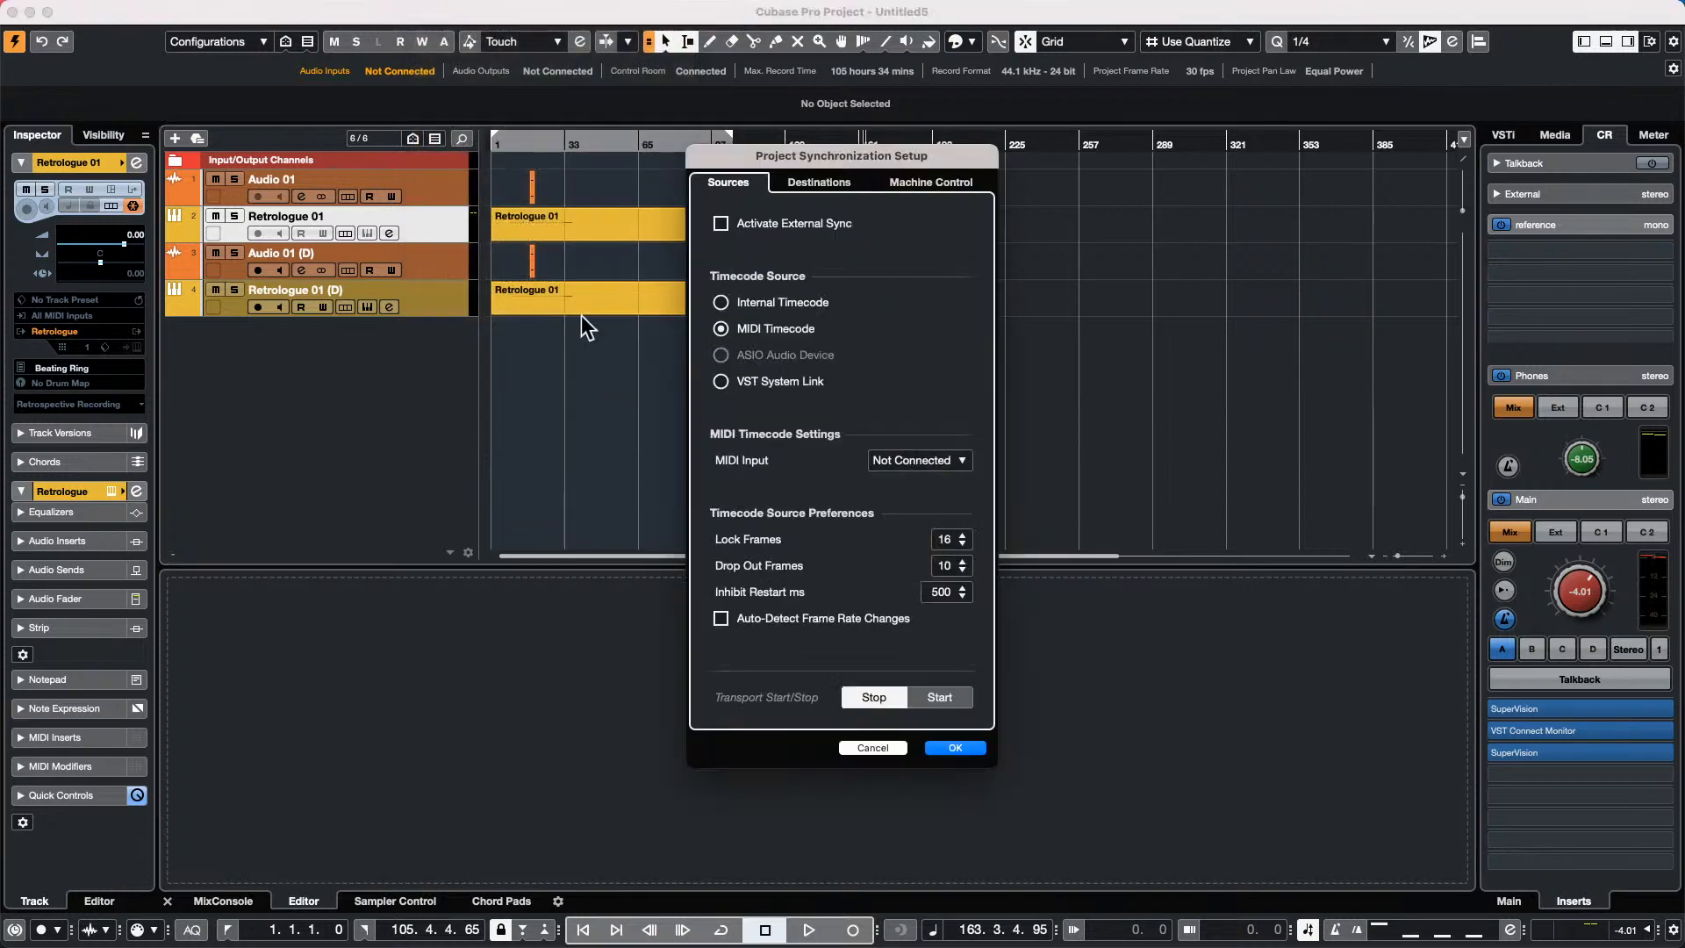
{"action": "left_click", "coordinate": [816, 185]}
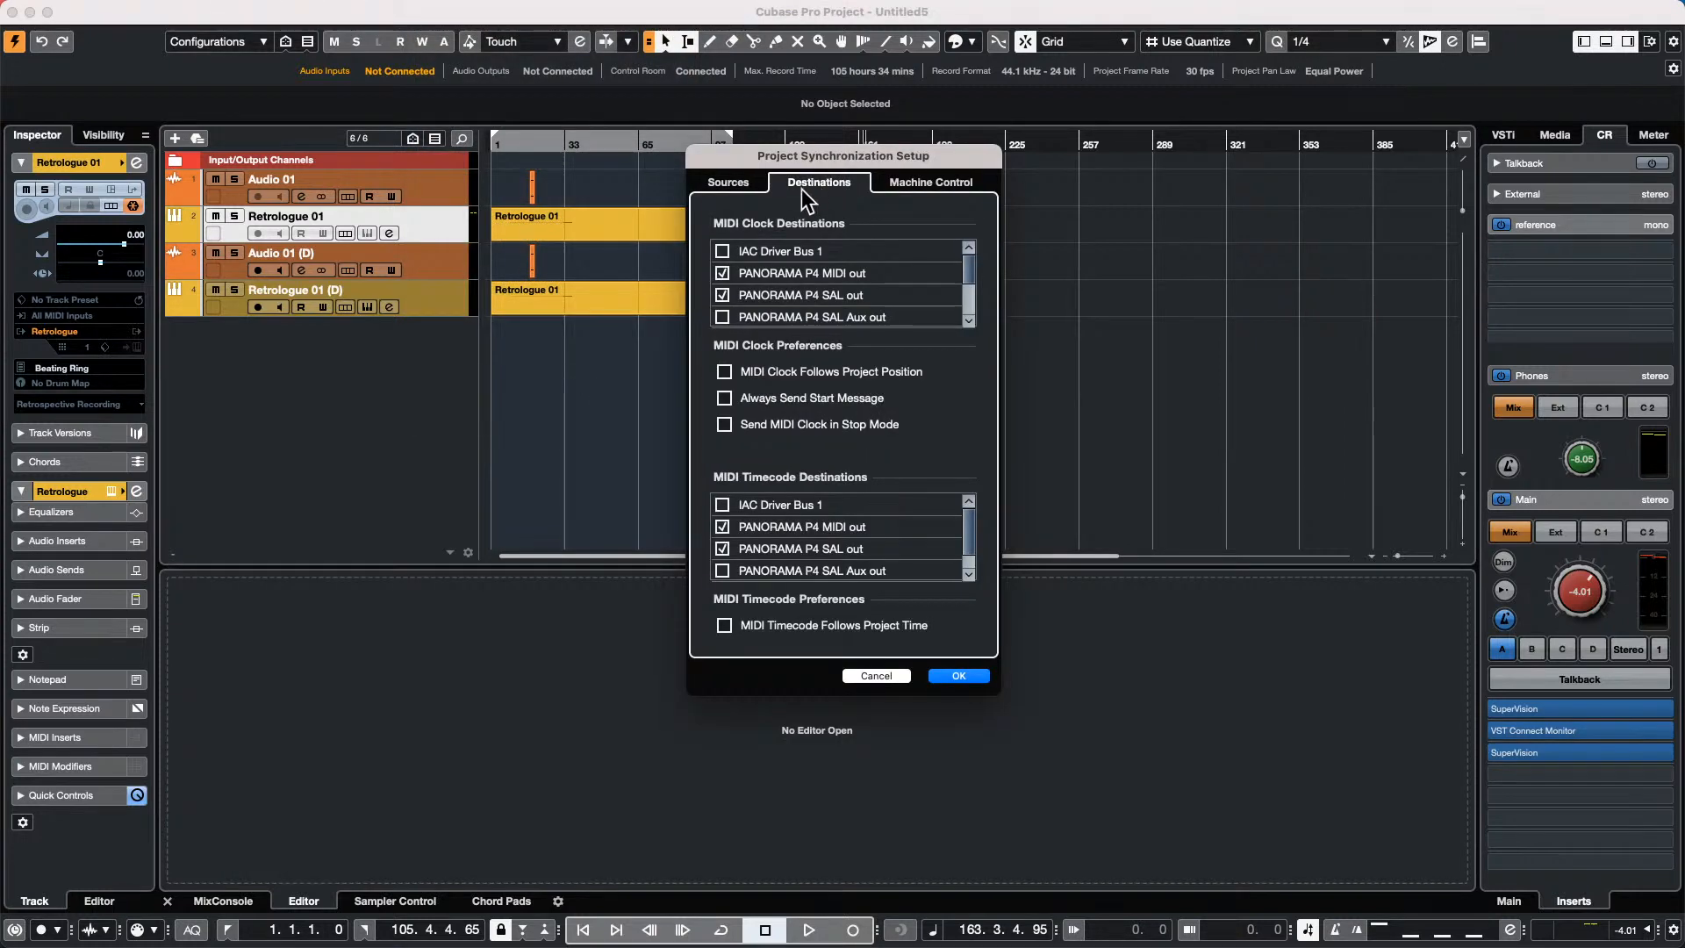
{"action": "scroll", "coordinate": [835, 259], "scroll_direction": "down", "scroll_amount": 4}
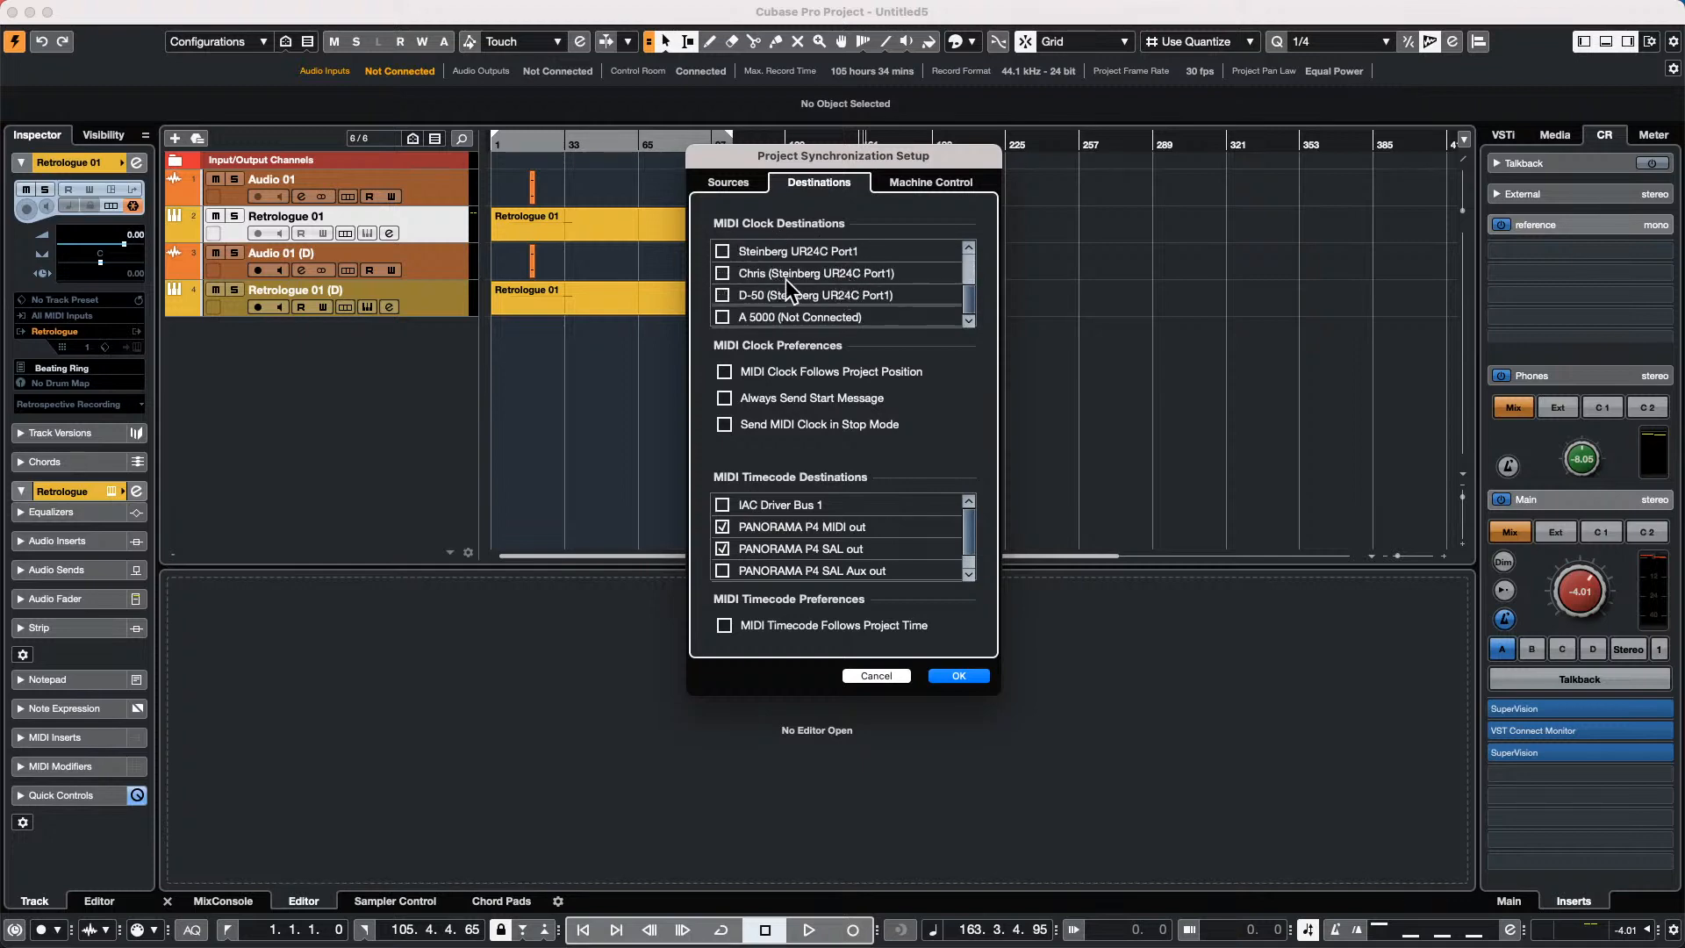
{"action": "scroll", "coordinate": [772, 273], "scroll_direction": "up", "scroll_amount": 1}
{"action": "left_click", "coordinate": [721, 273]}
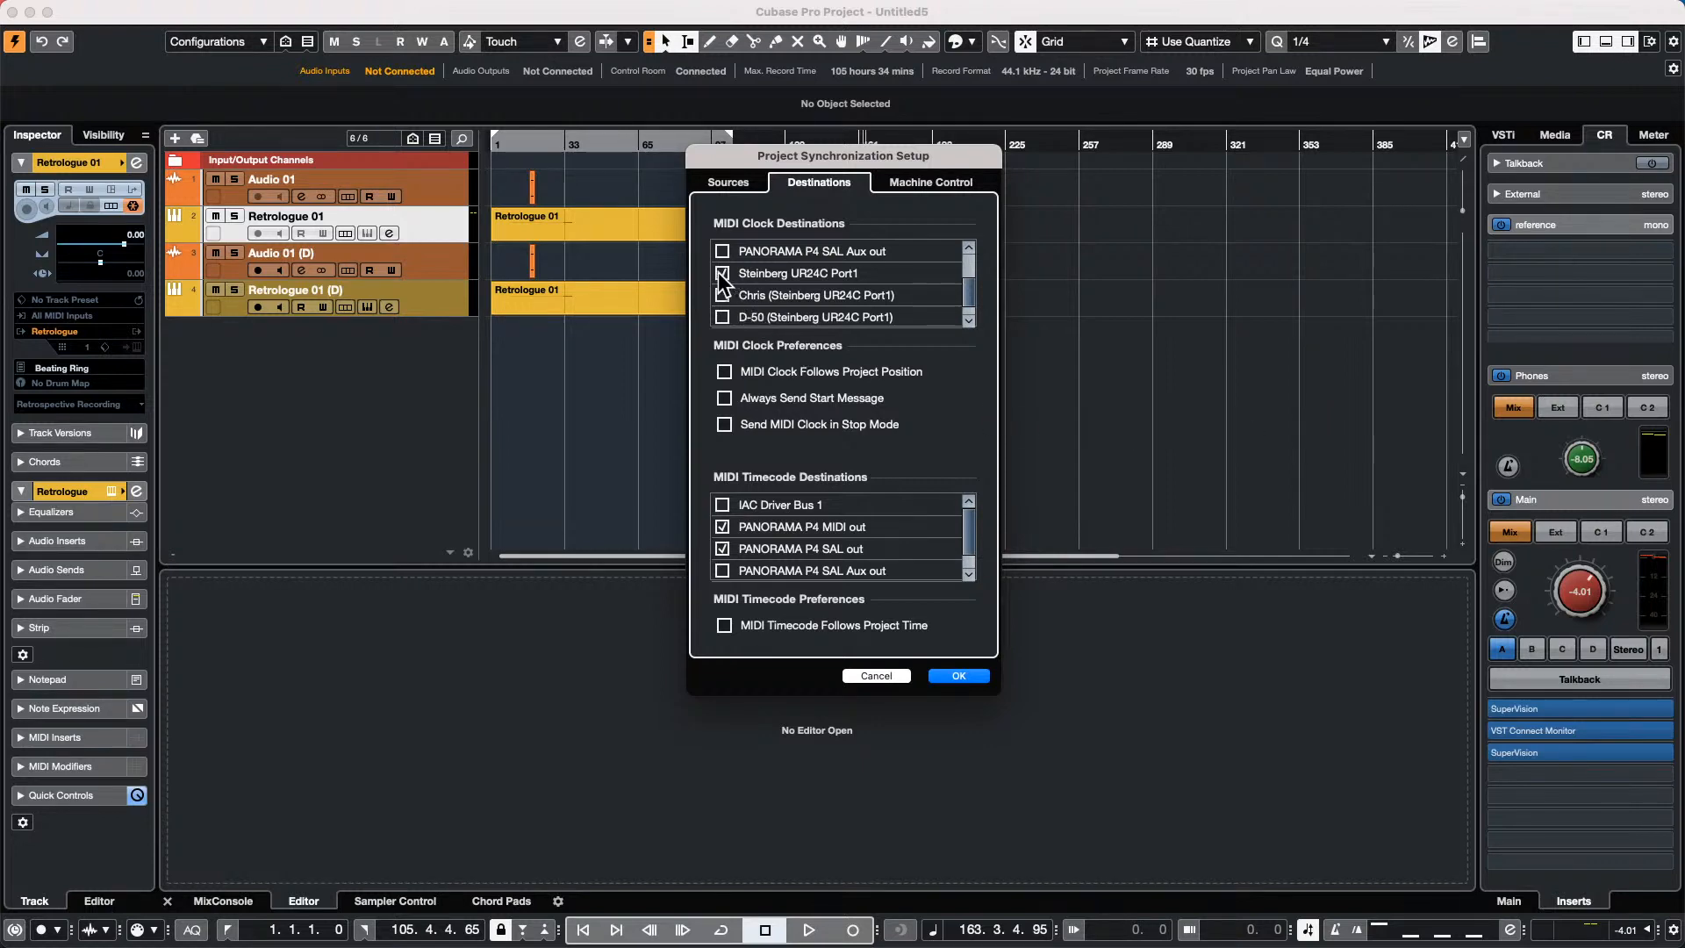
{"action": "left_click", "coordinate": [886, 675]}
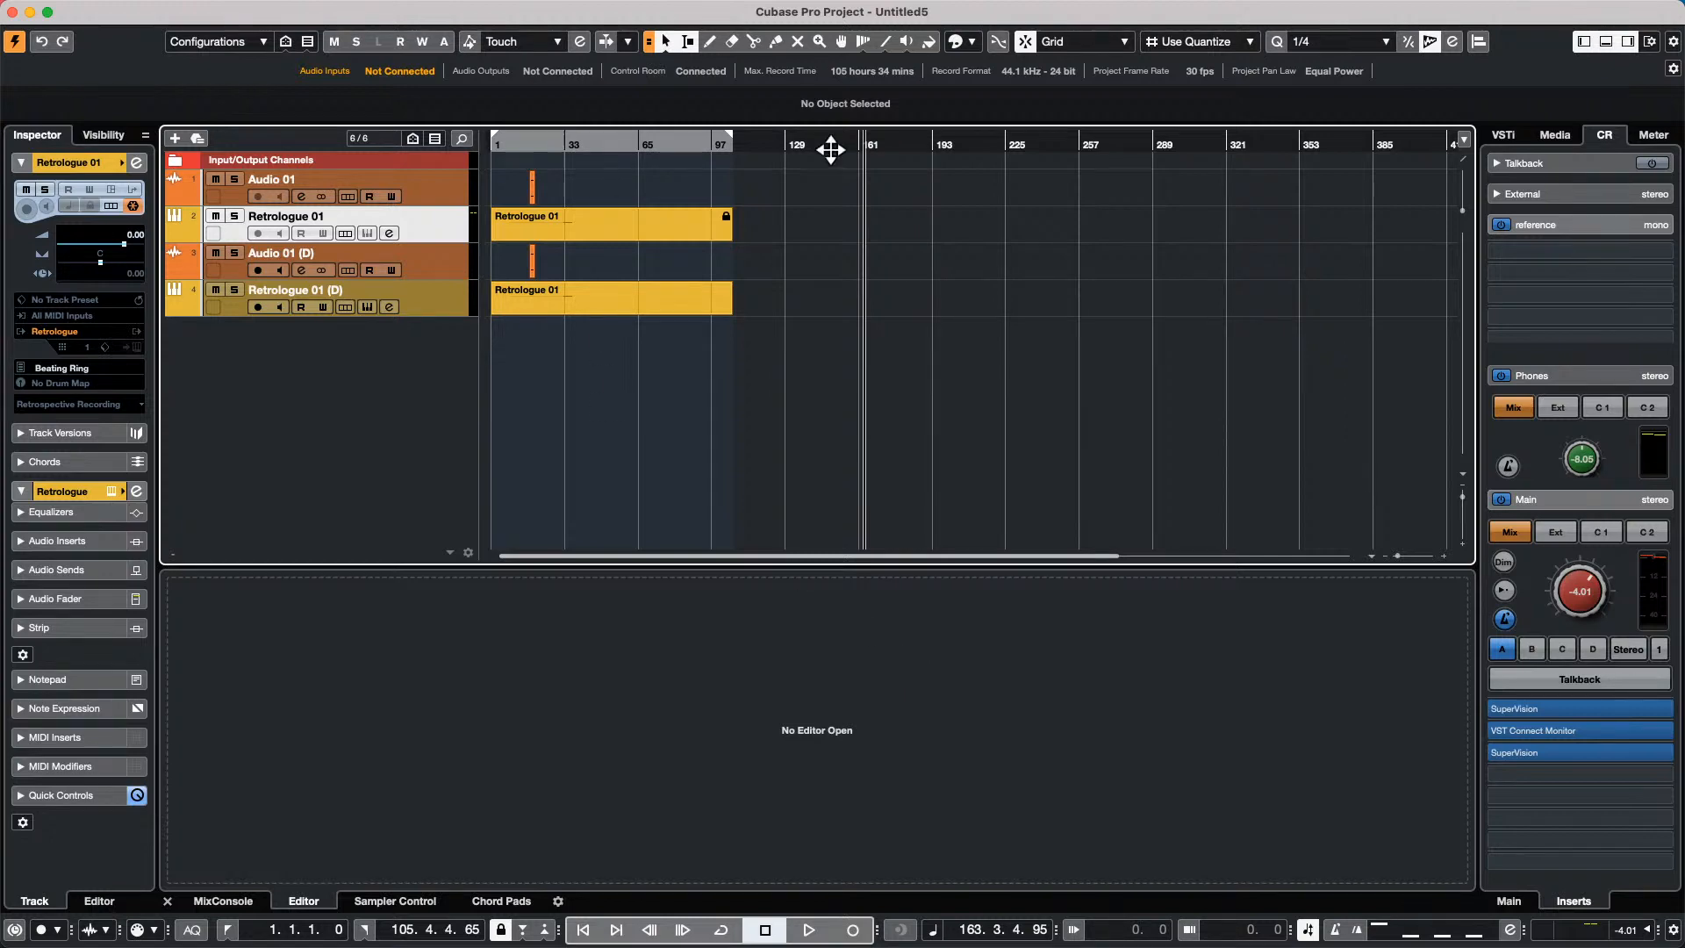
Open Studio Setup and check the audio system settings and the available ASIO drivers.
{"action": "left_click", "coordinate": [524, 9]}
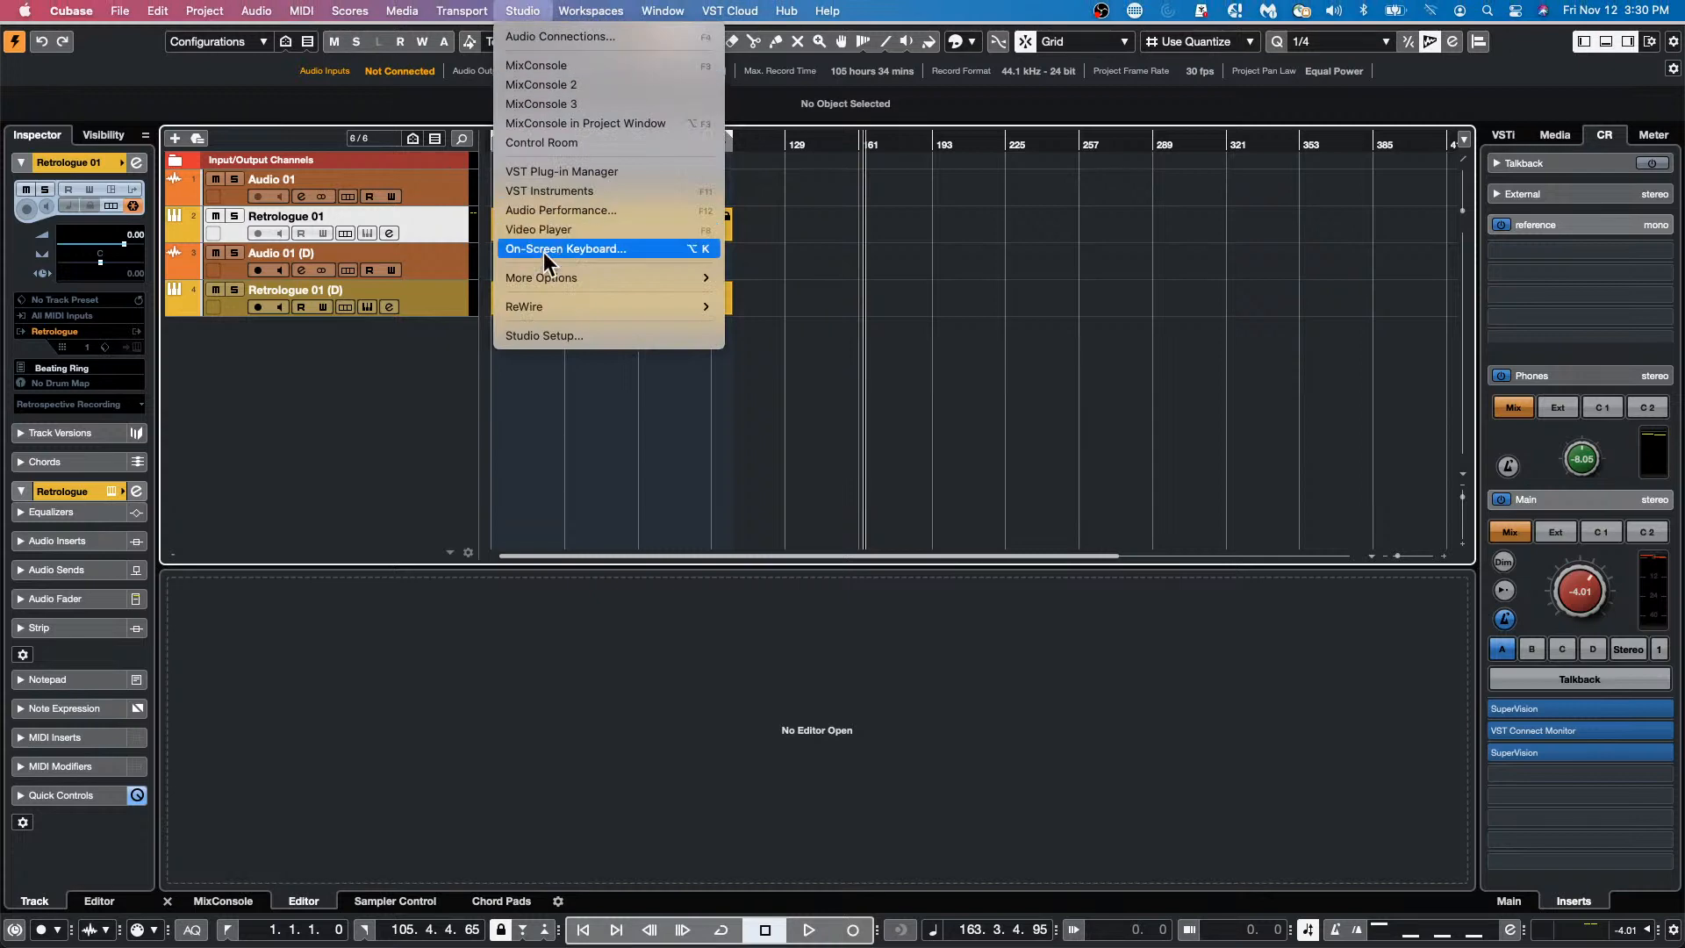
{"action": "left_click", "coordinate": [545, 335]}
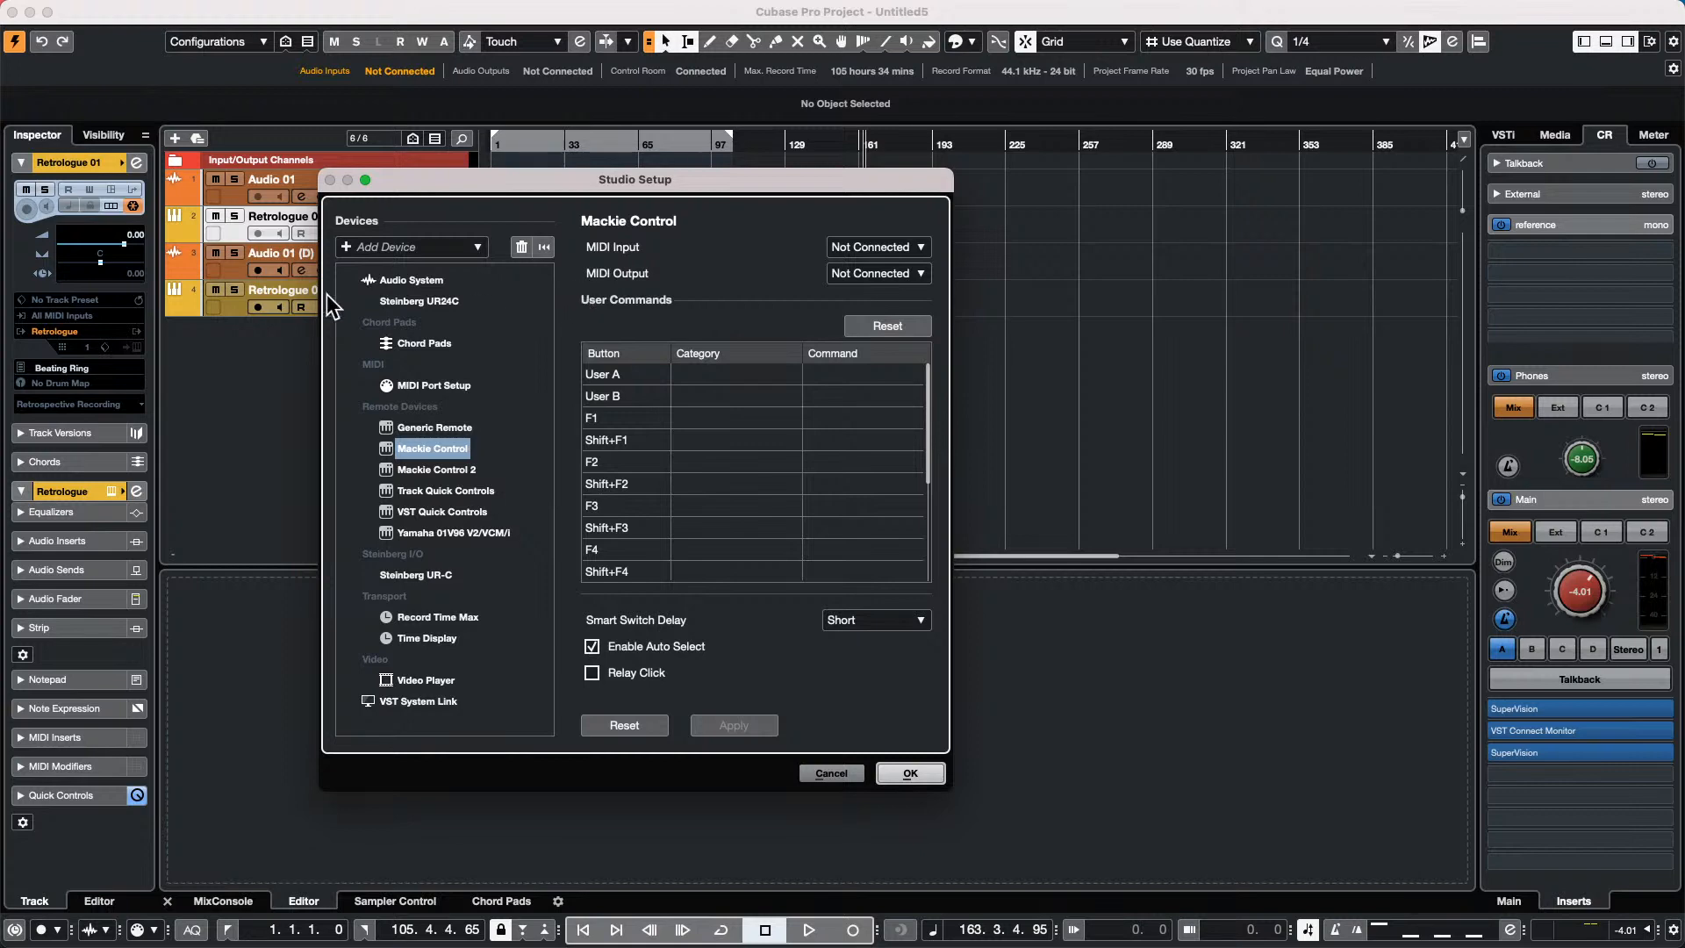
{"action": "left_click", "coordinate": [413, 279]}
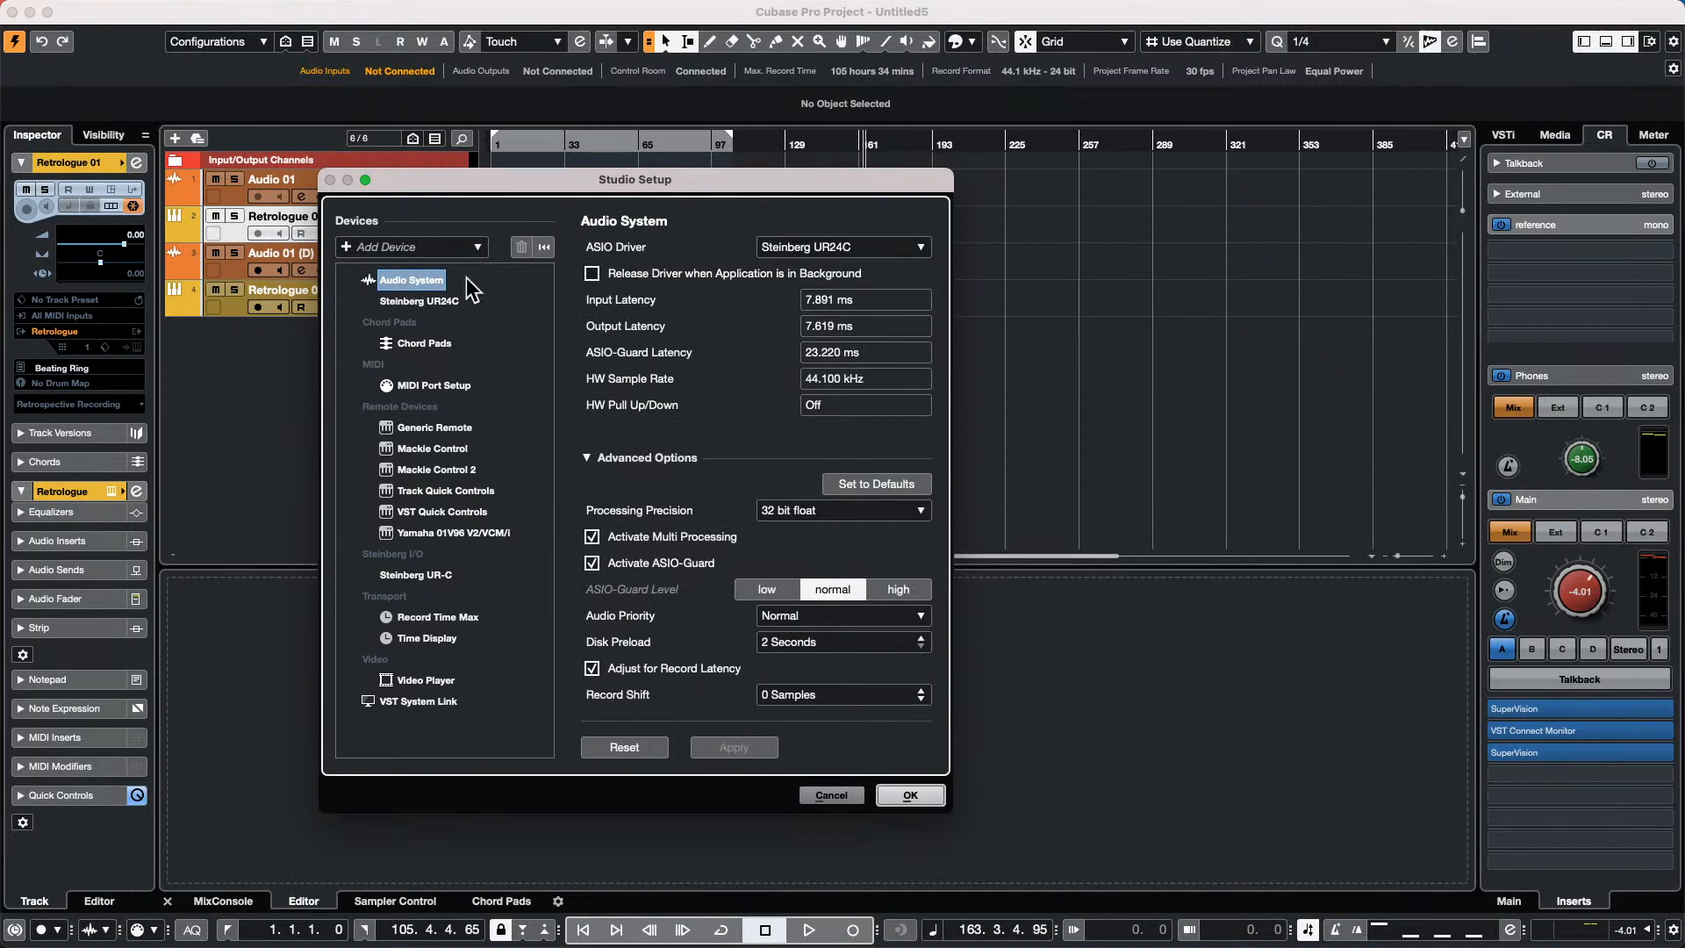
{"action": "left_click", "coordinate": [845, 248]}
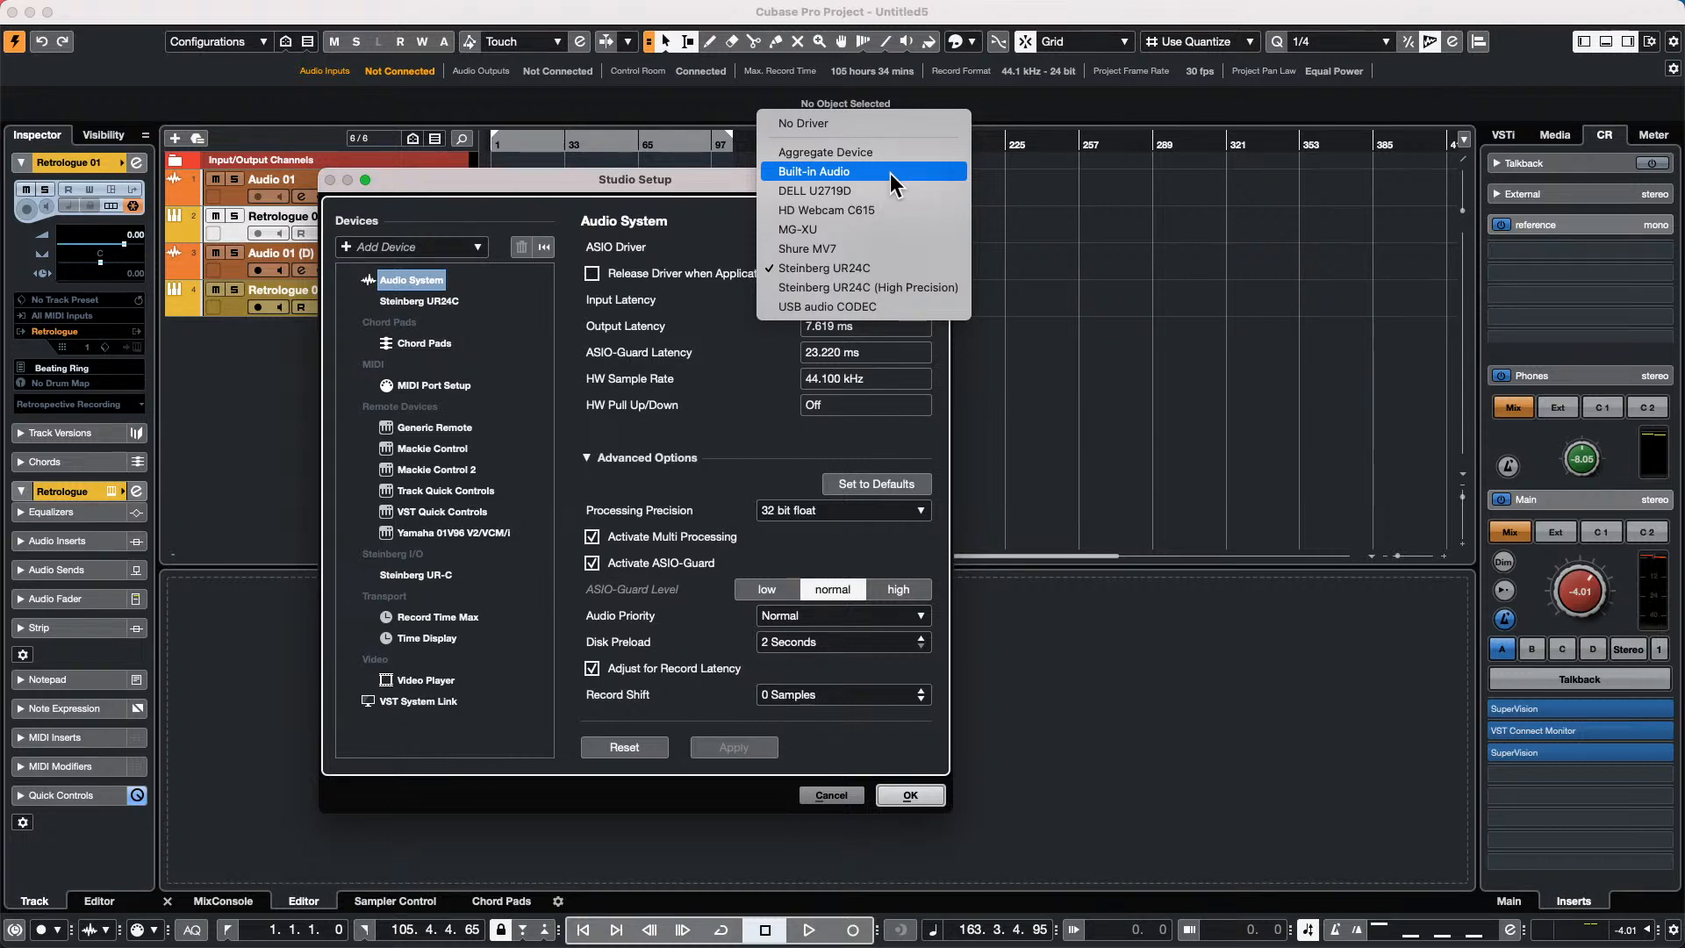
{"action": "left_click", "coordinate": [446, 302]}
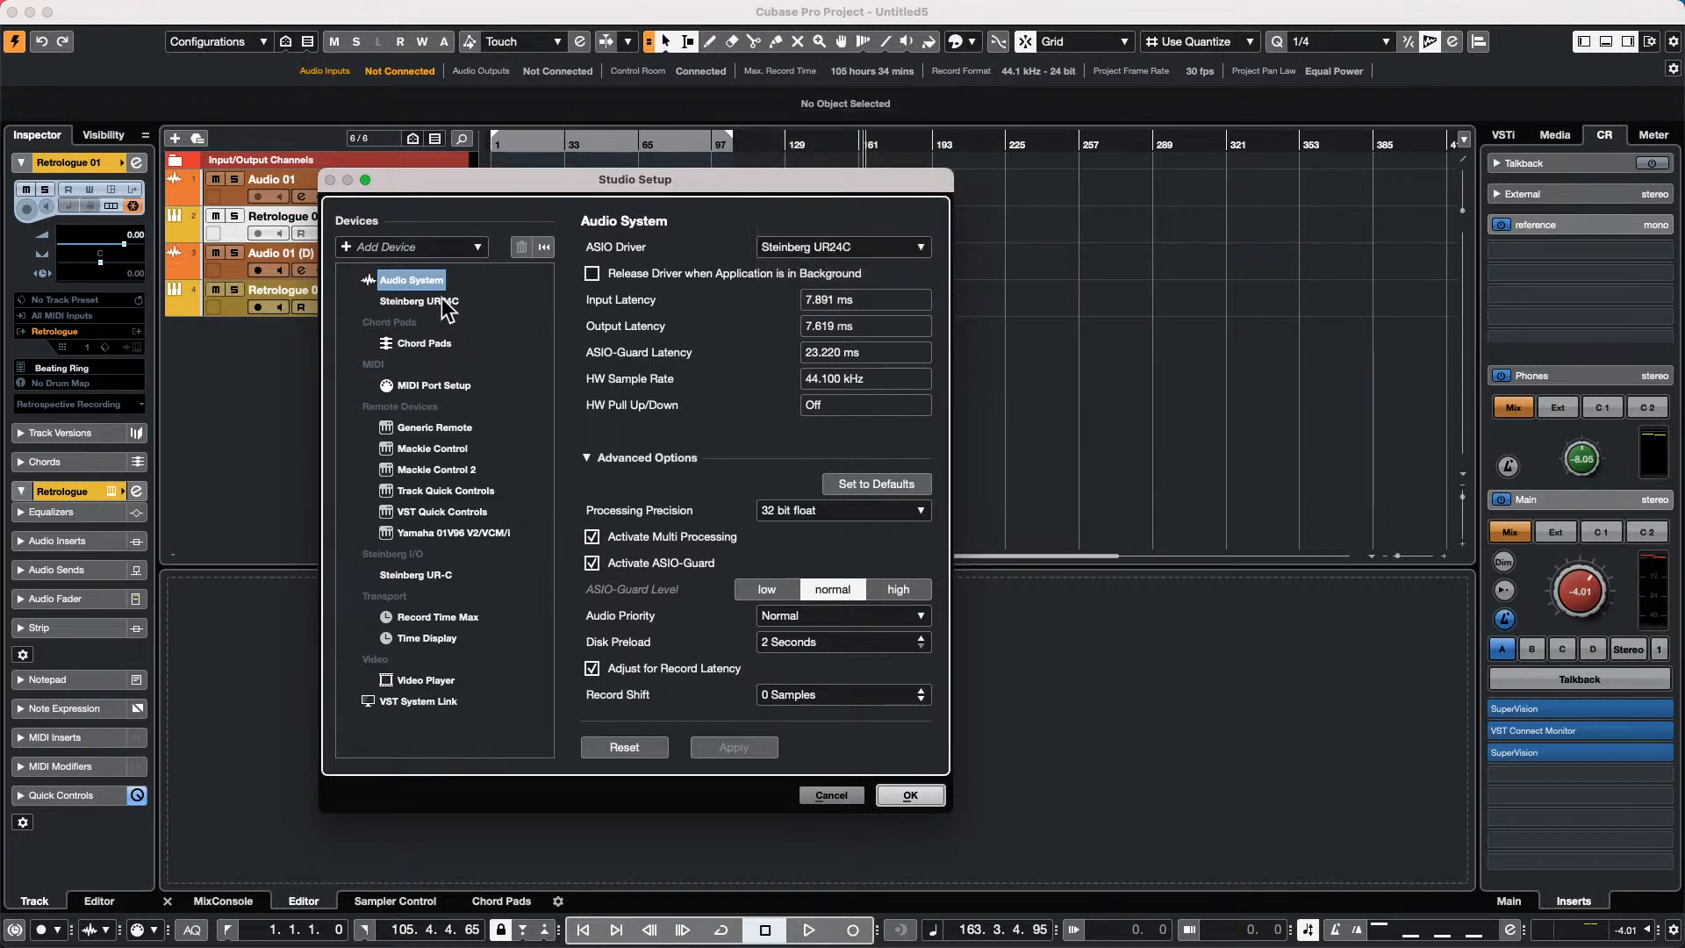
Check the Steinberg UR24C's port settings and its control panel's buffer size, then close Studio Setup.
{"action": "left_click", "coordinate": [443, 300]}
{"action": "left_click", "coordinate": [706, 247]}
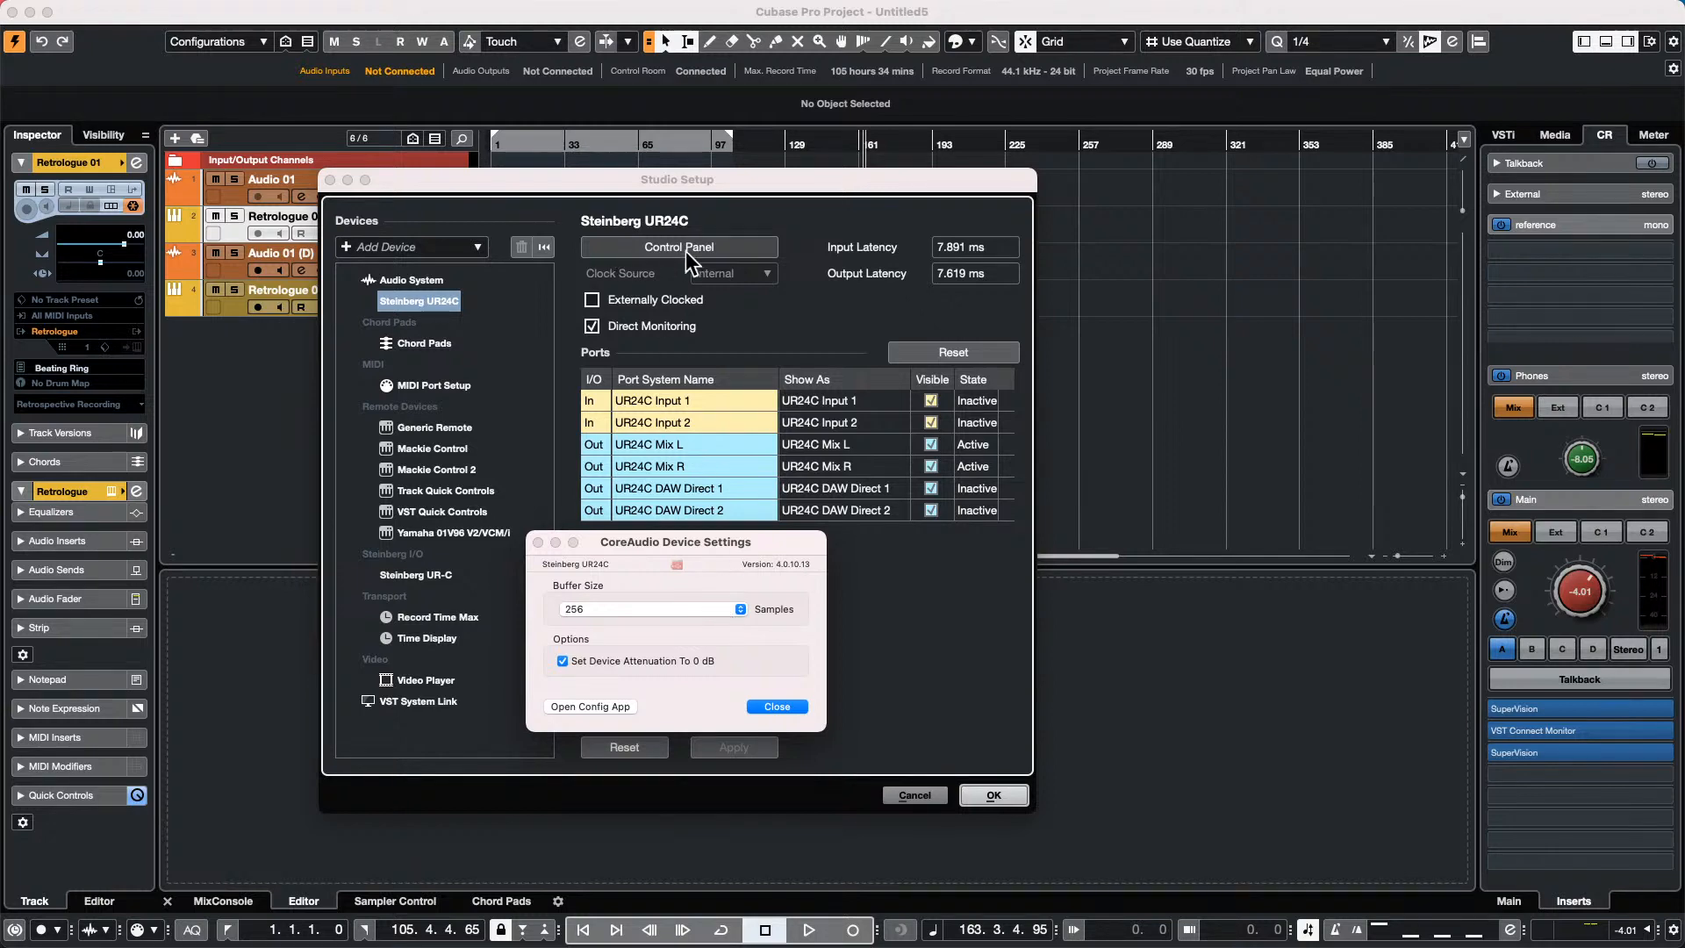
{"action": "left_click", "coordinate": [777, 707]}
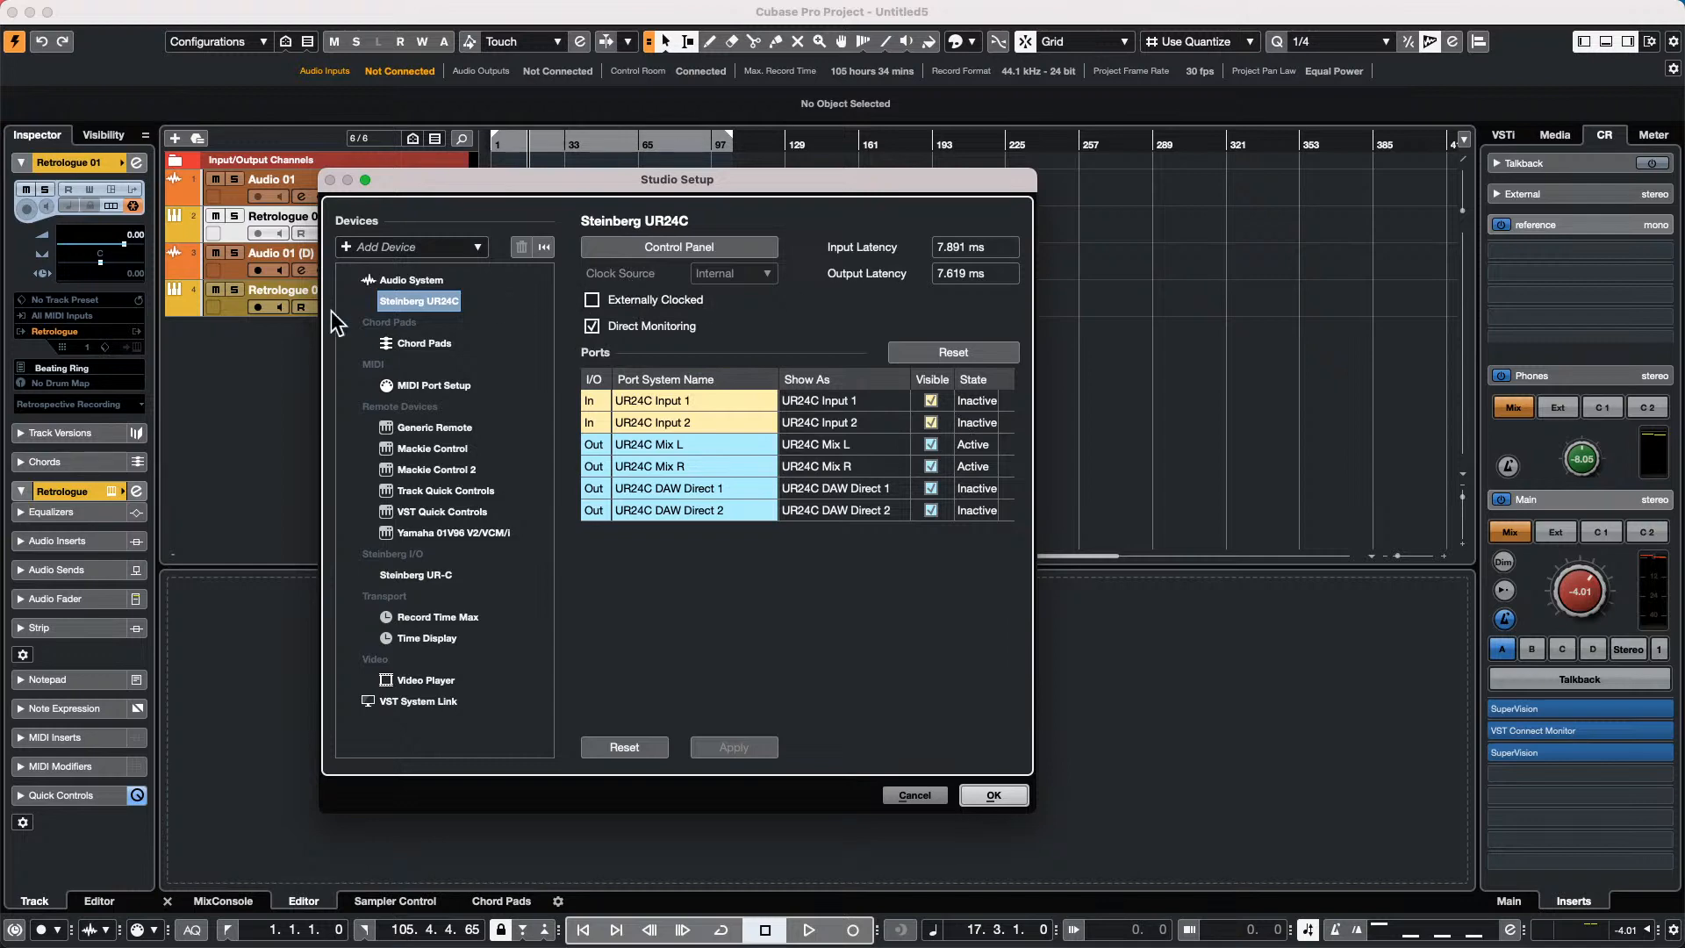
{"action": "left_click", "coordinate": [993, 795]}
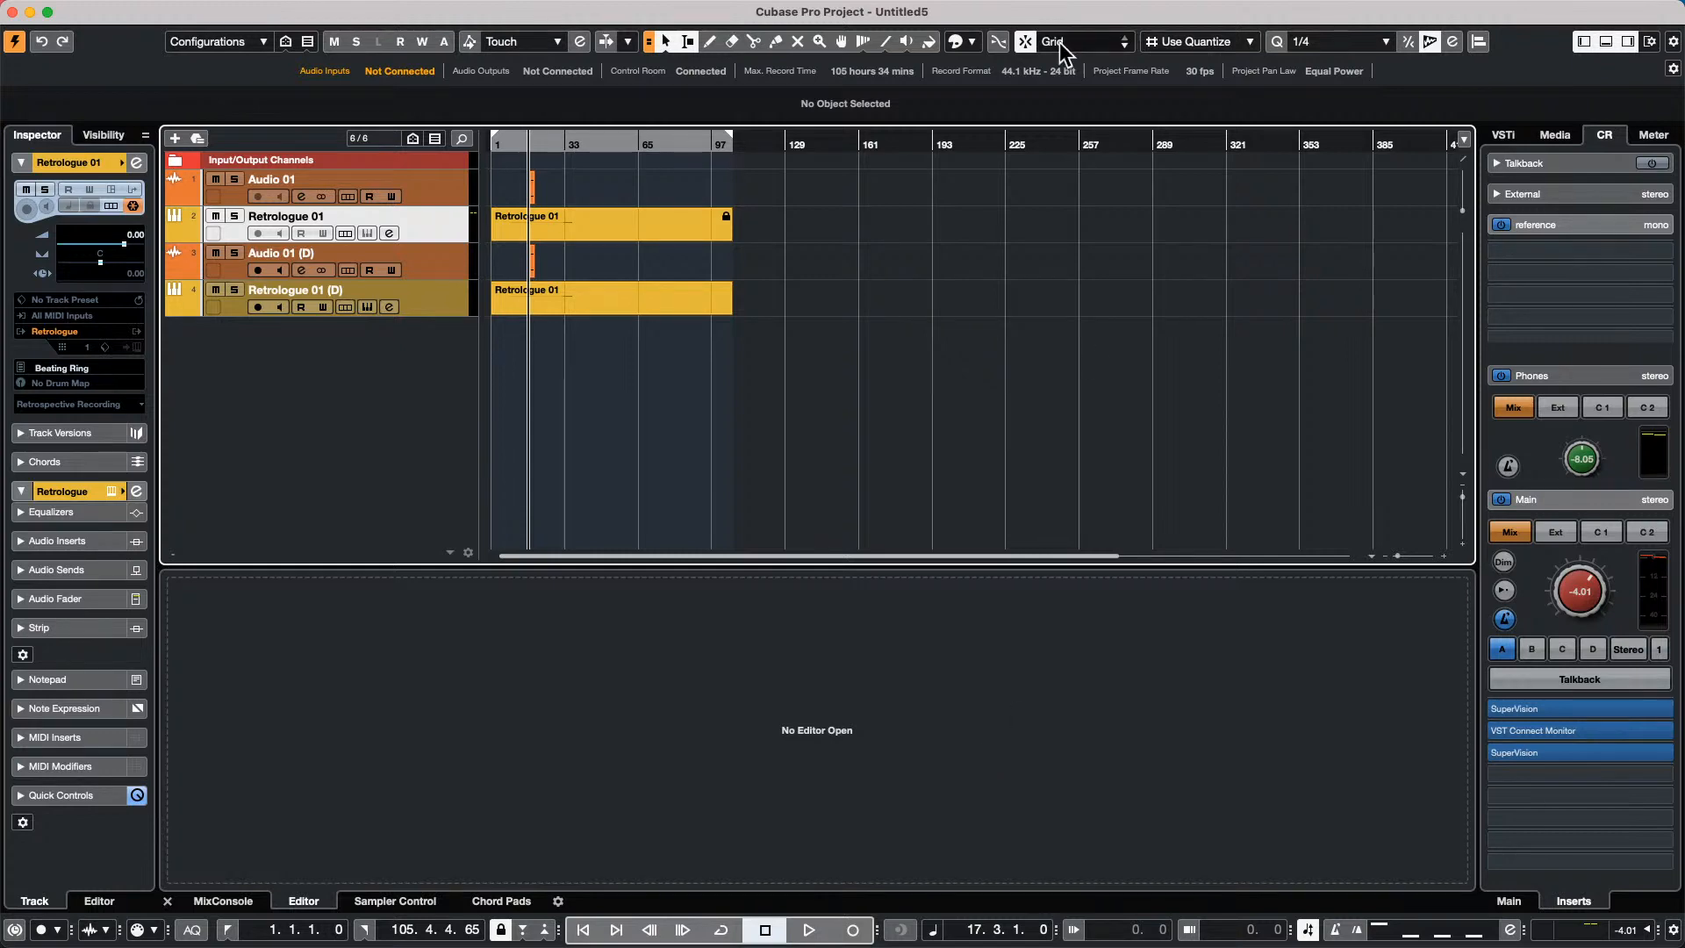
Open the recent project CX Audio.cpr and activate it.
{"action": "mouse_move", "coordinate": [1204, 9]}
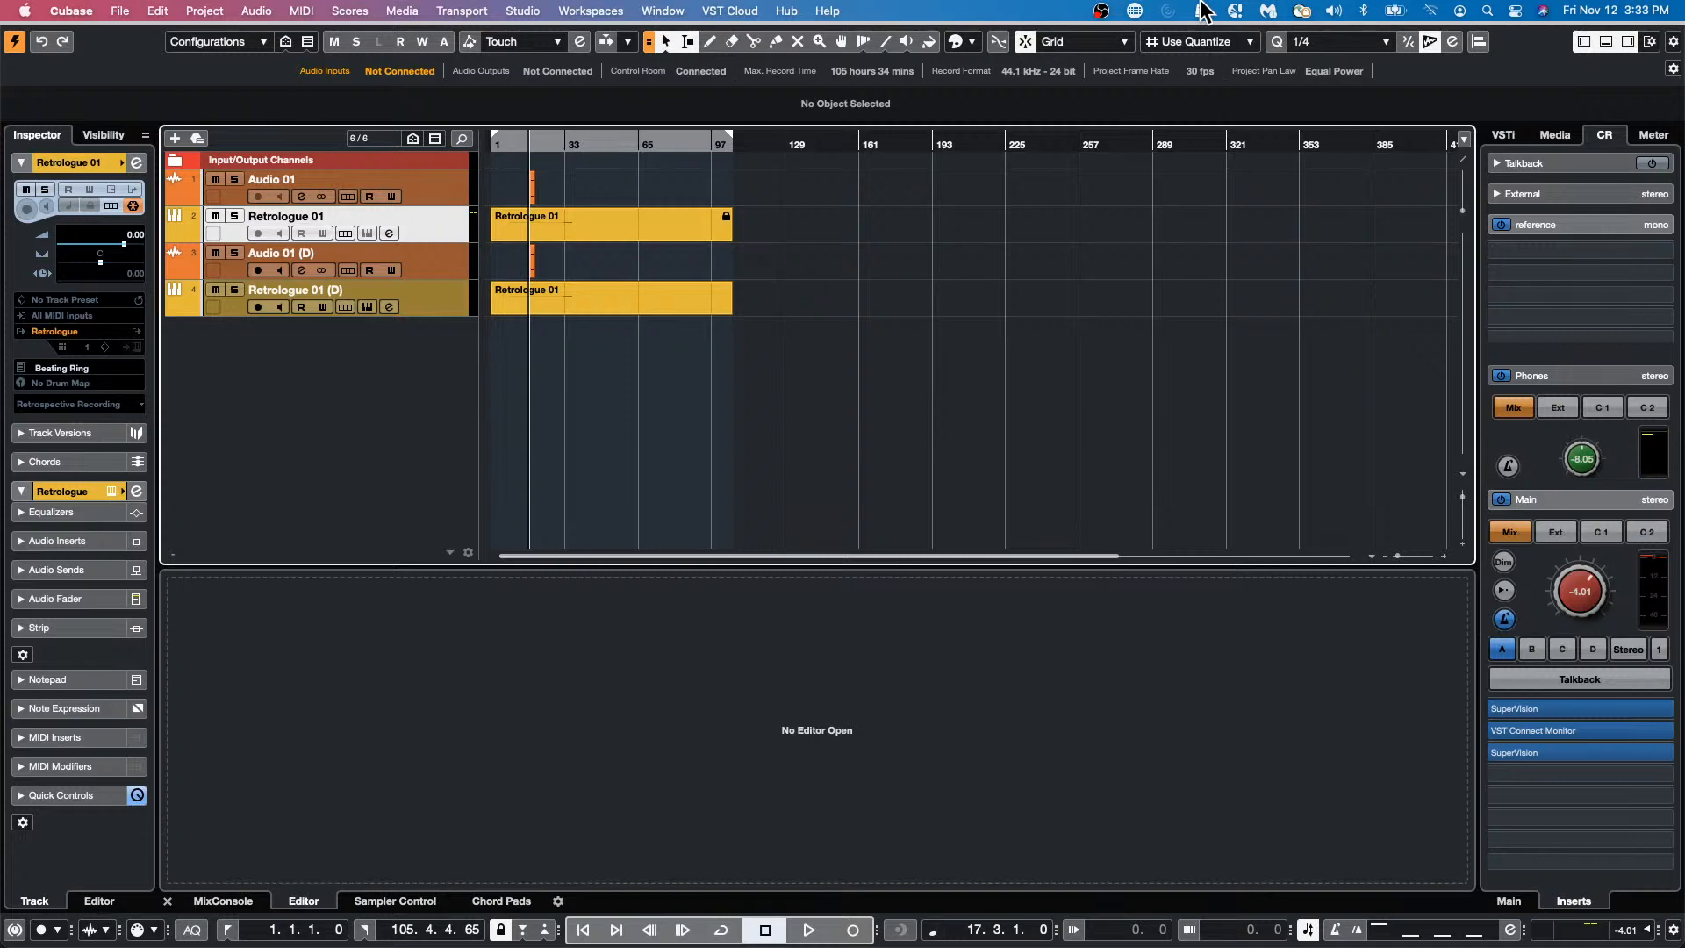
{"action": "left_click", "coordinate": [136, 15]}
{"action": "mouse_move", "coordinate": [254, 386]}
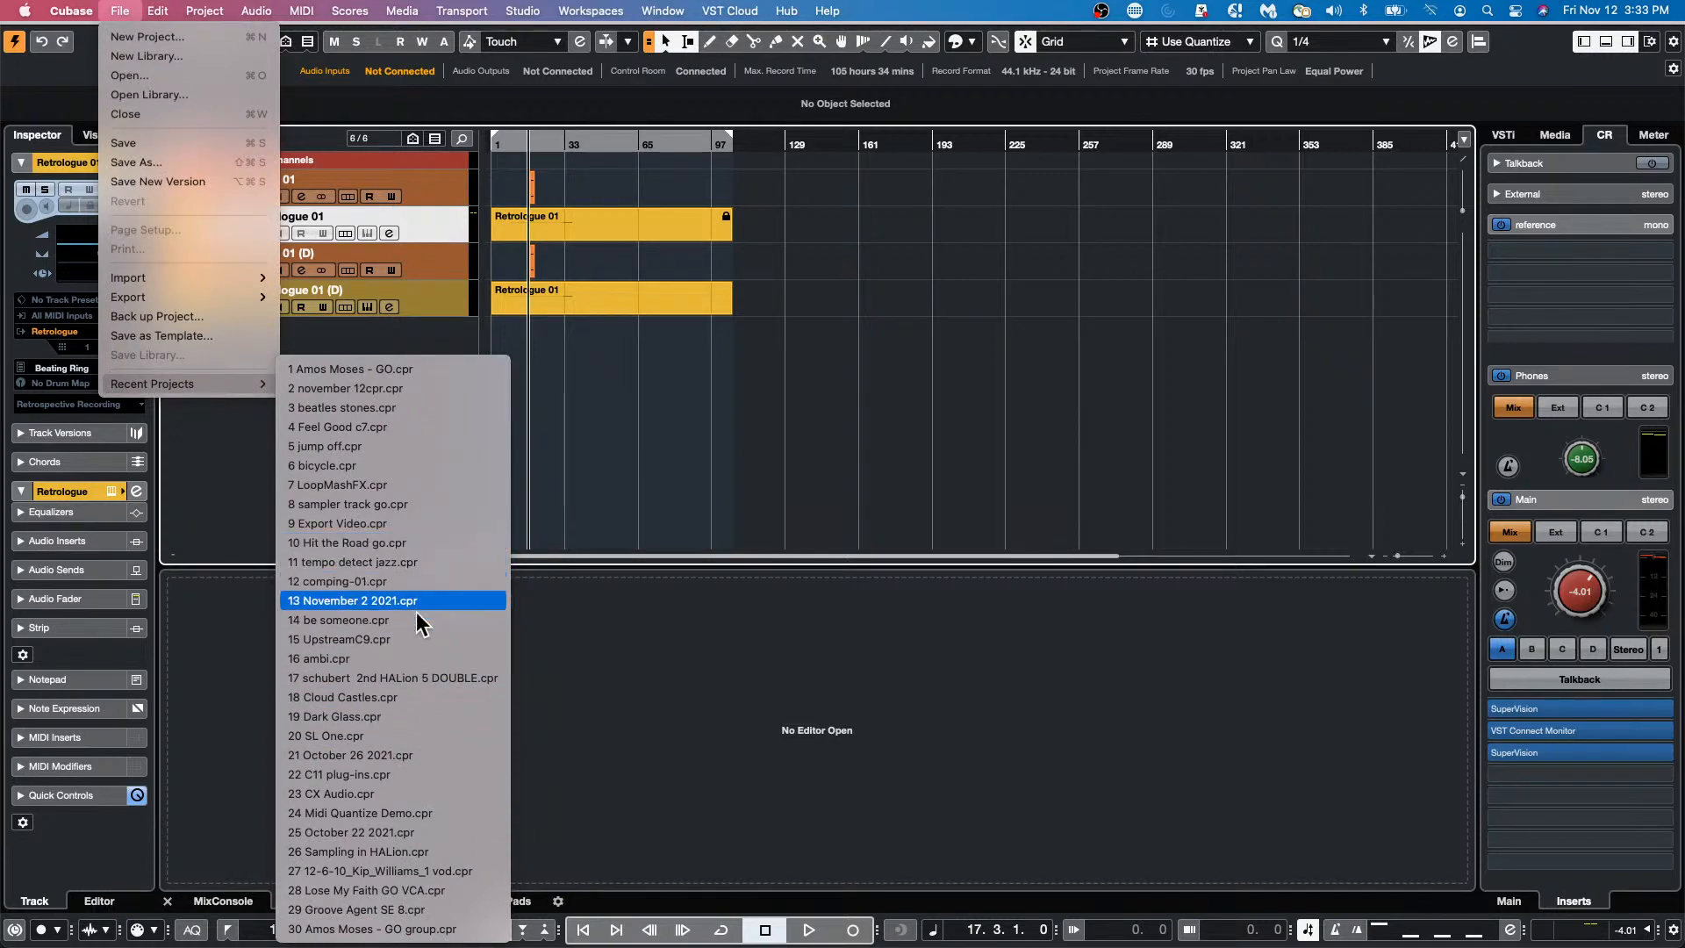
{"action": "left_click", "coordinate": [377, 793]}
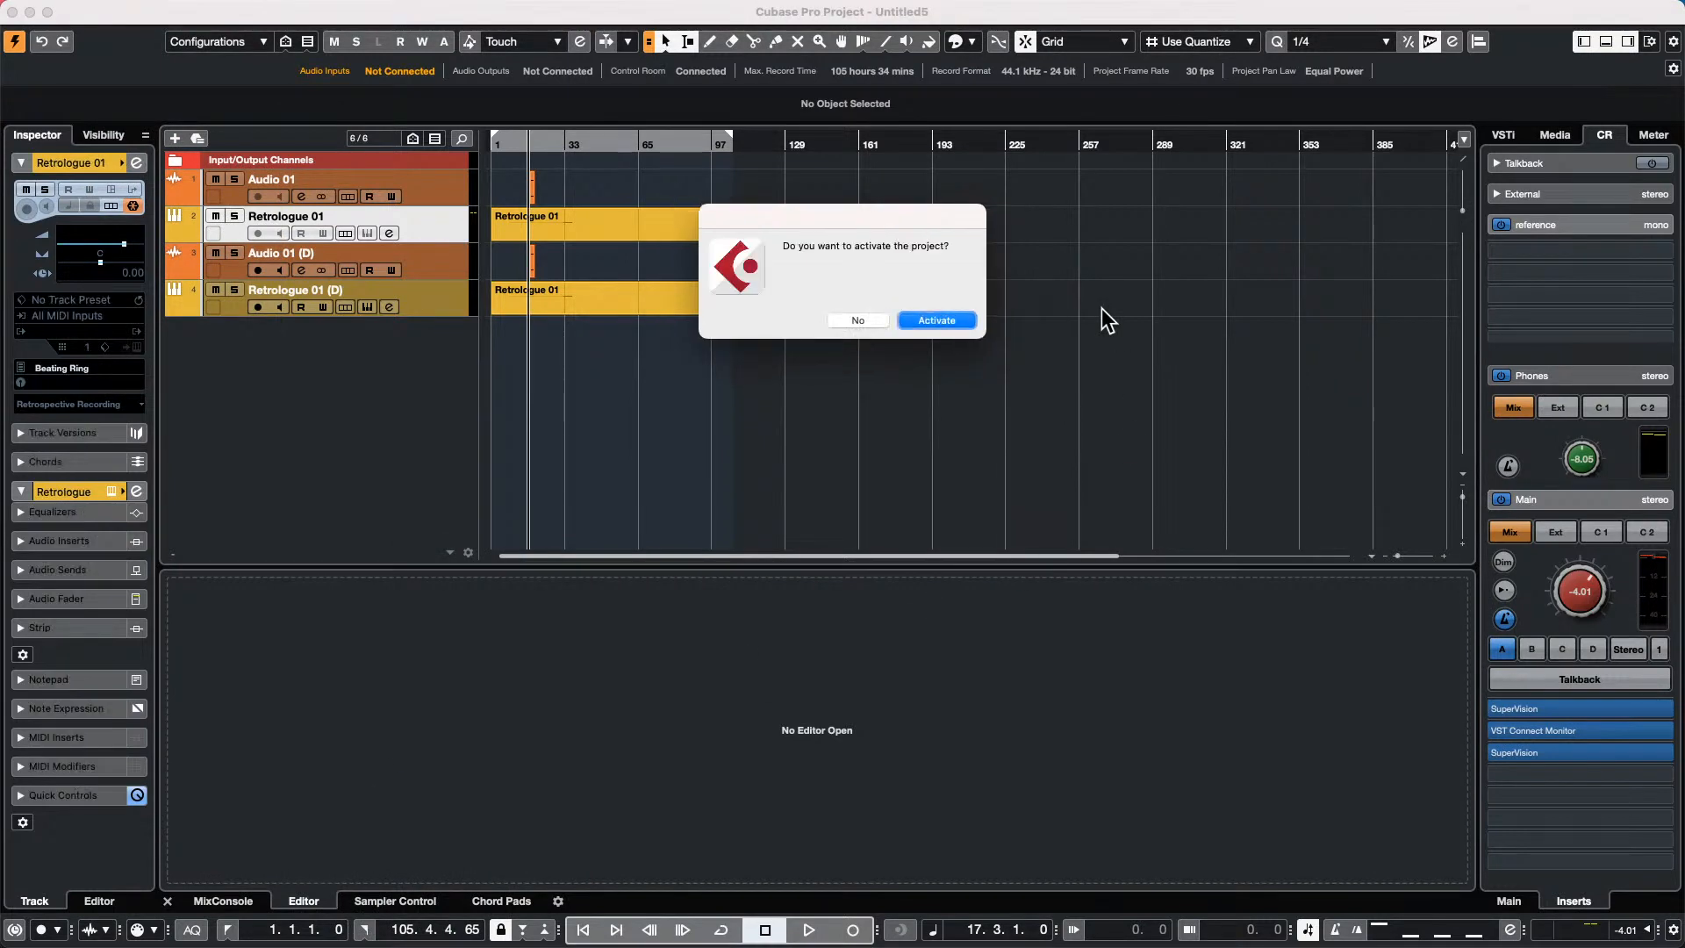
{"action": "left_click", "coordinate": [944, 318]}
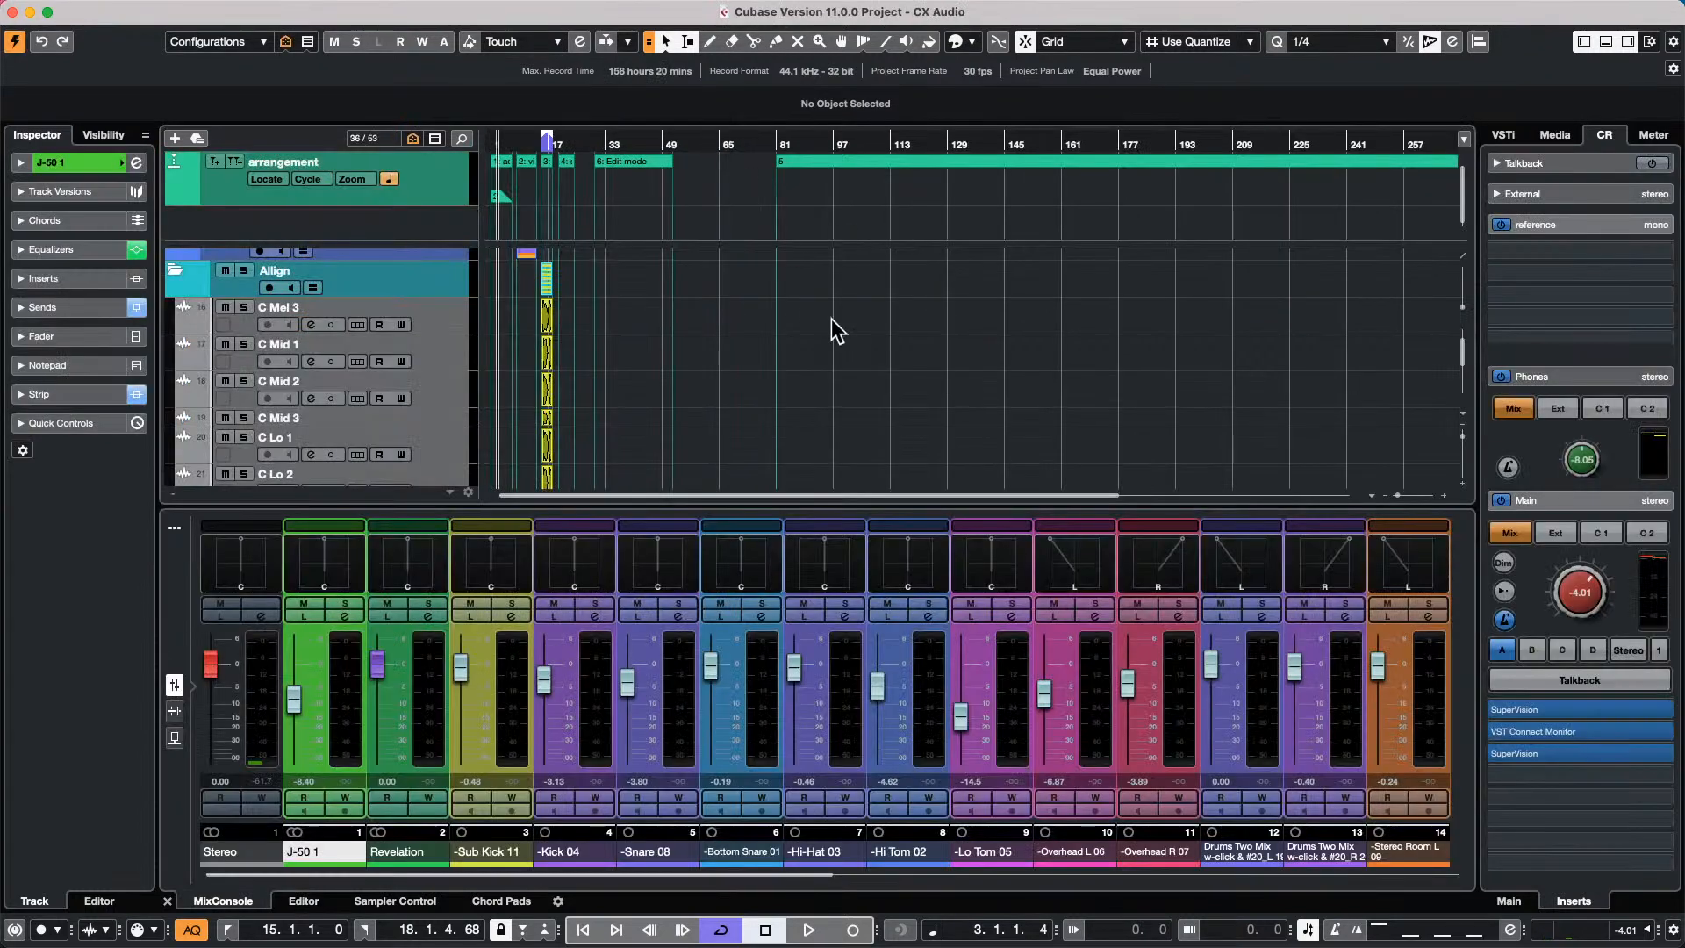
Find the side chain distroyer tracks and place the project cursor at bar 21 of that section.
{"action": "scroll", "coordinate": [830, 318], "scroll_direction": "down", "scroll_amount": 3}
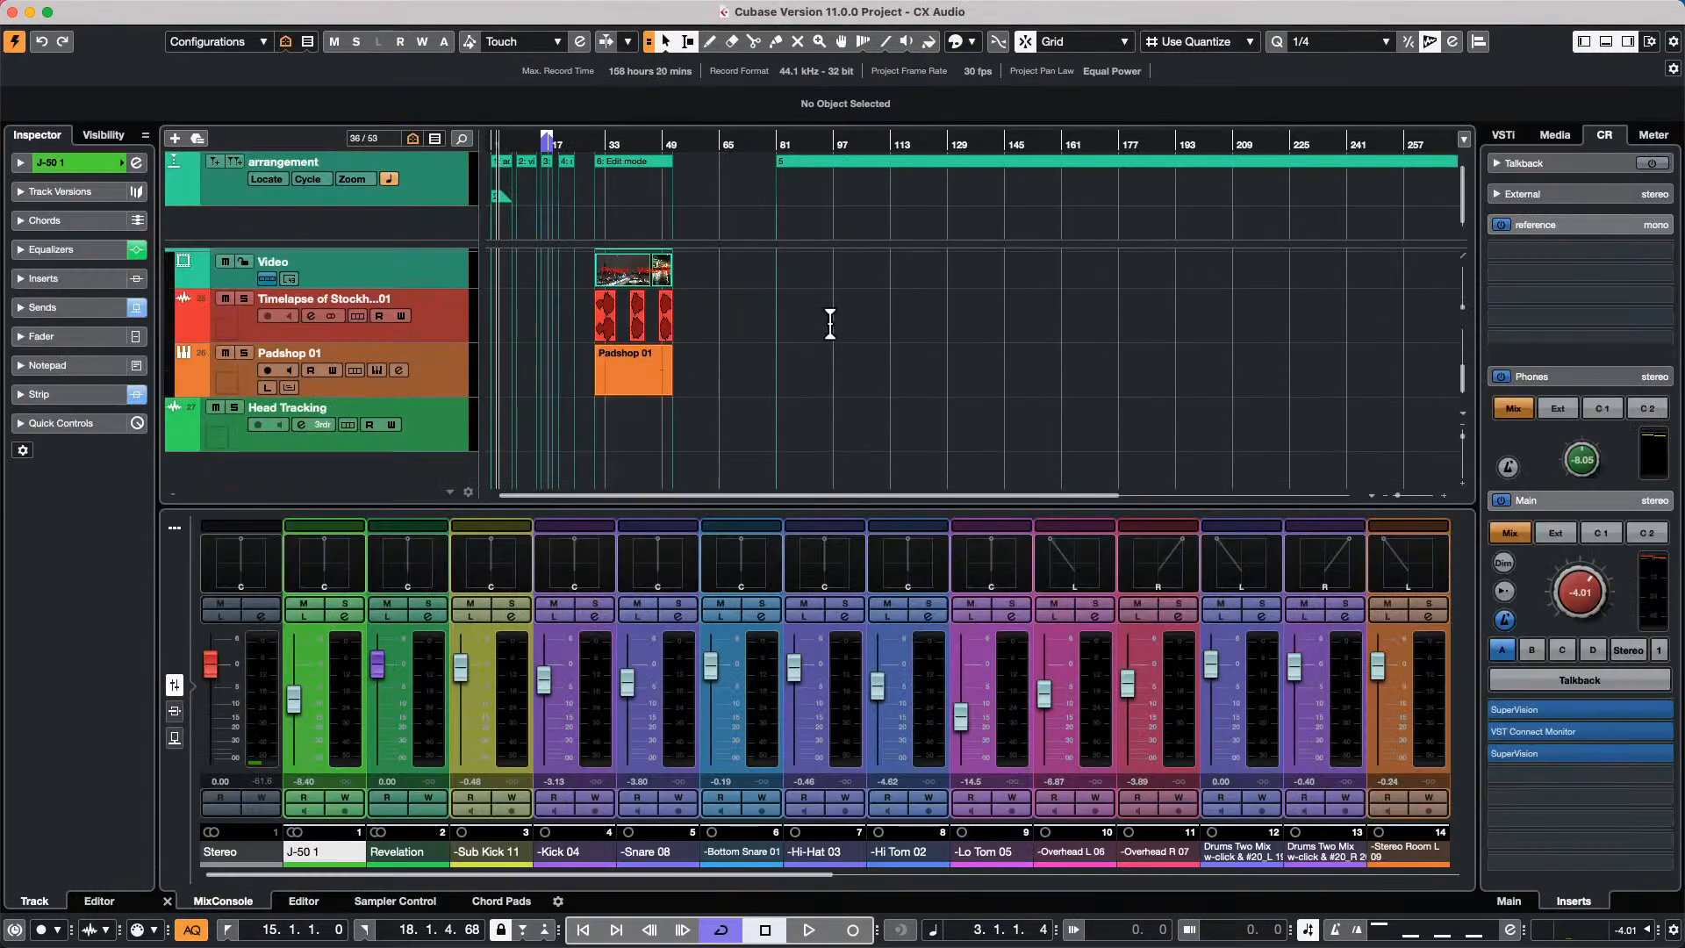
{"action": "scroll", "coordinate": [791, 344], "scroll_direction": "up", "scroll_amount": 3}
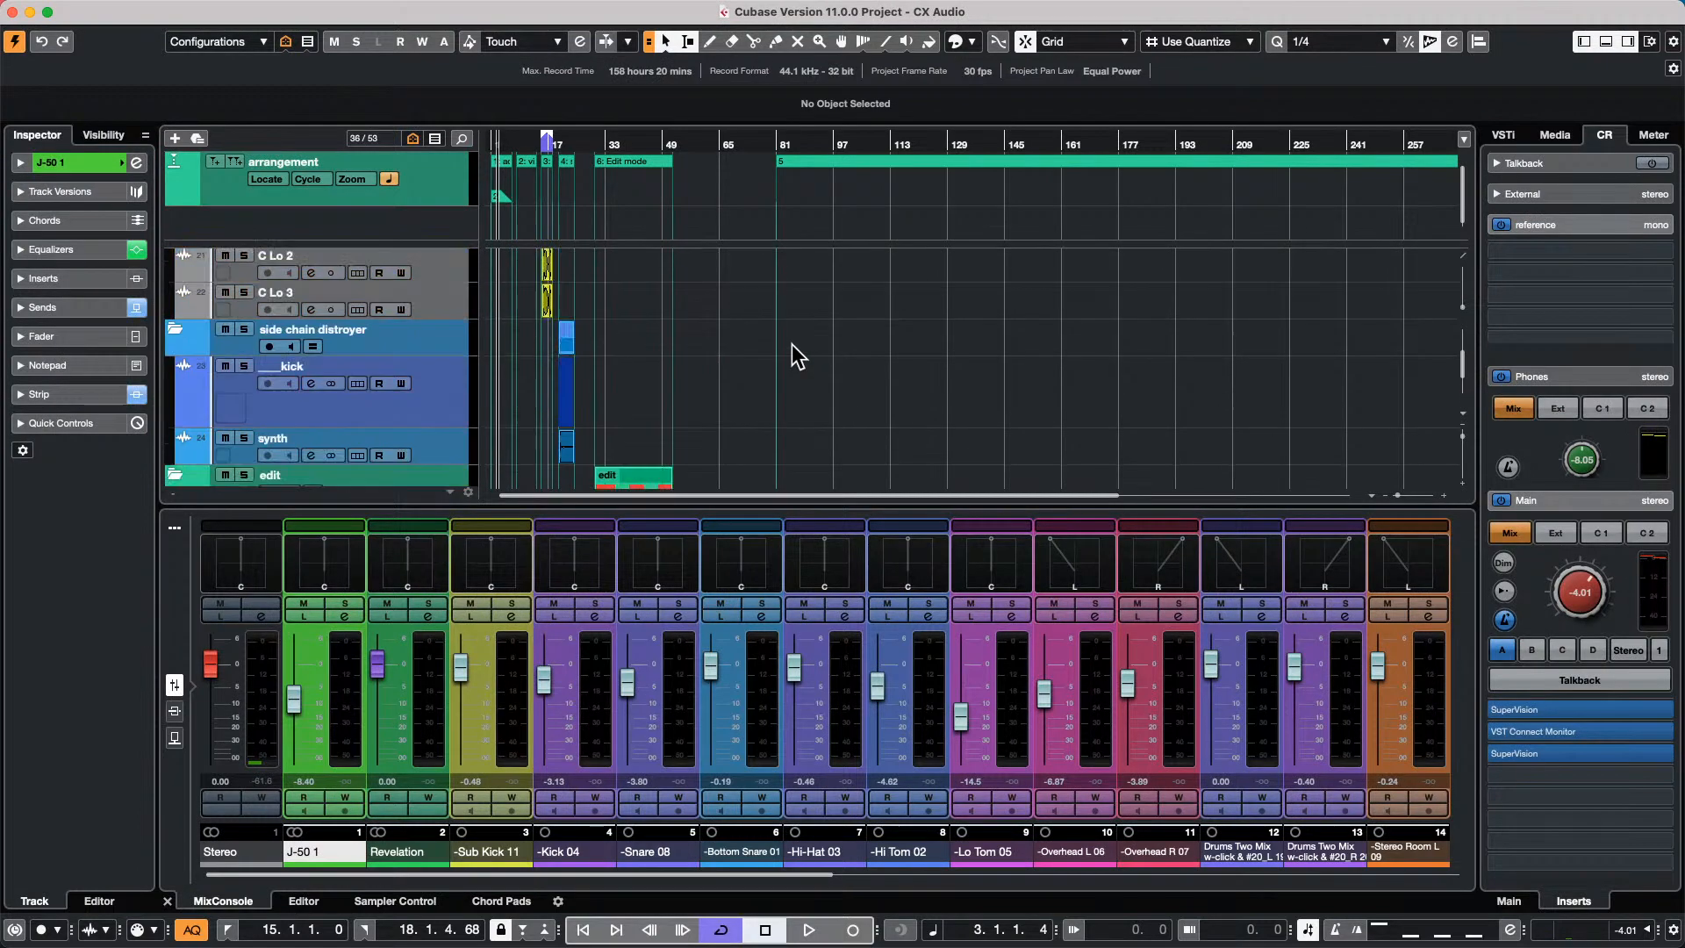
{"action": "left_click_drag", "start_coordinate": [534, 142], "coordinate": [780, 327]}
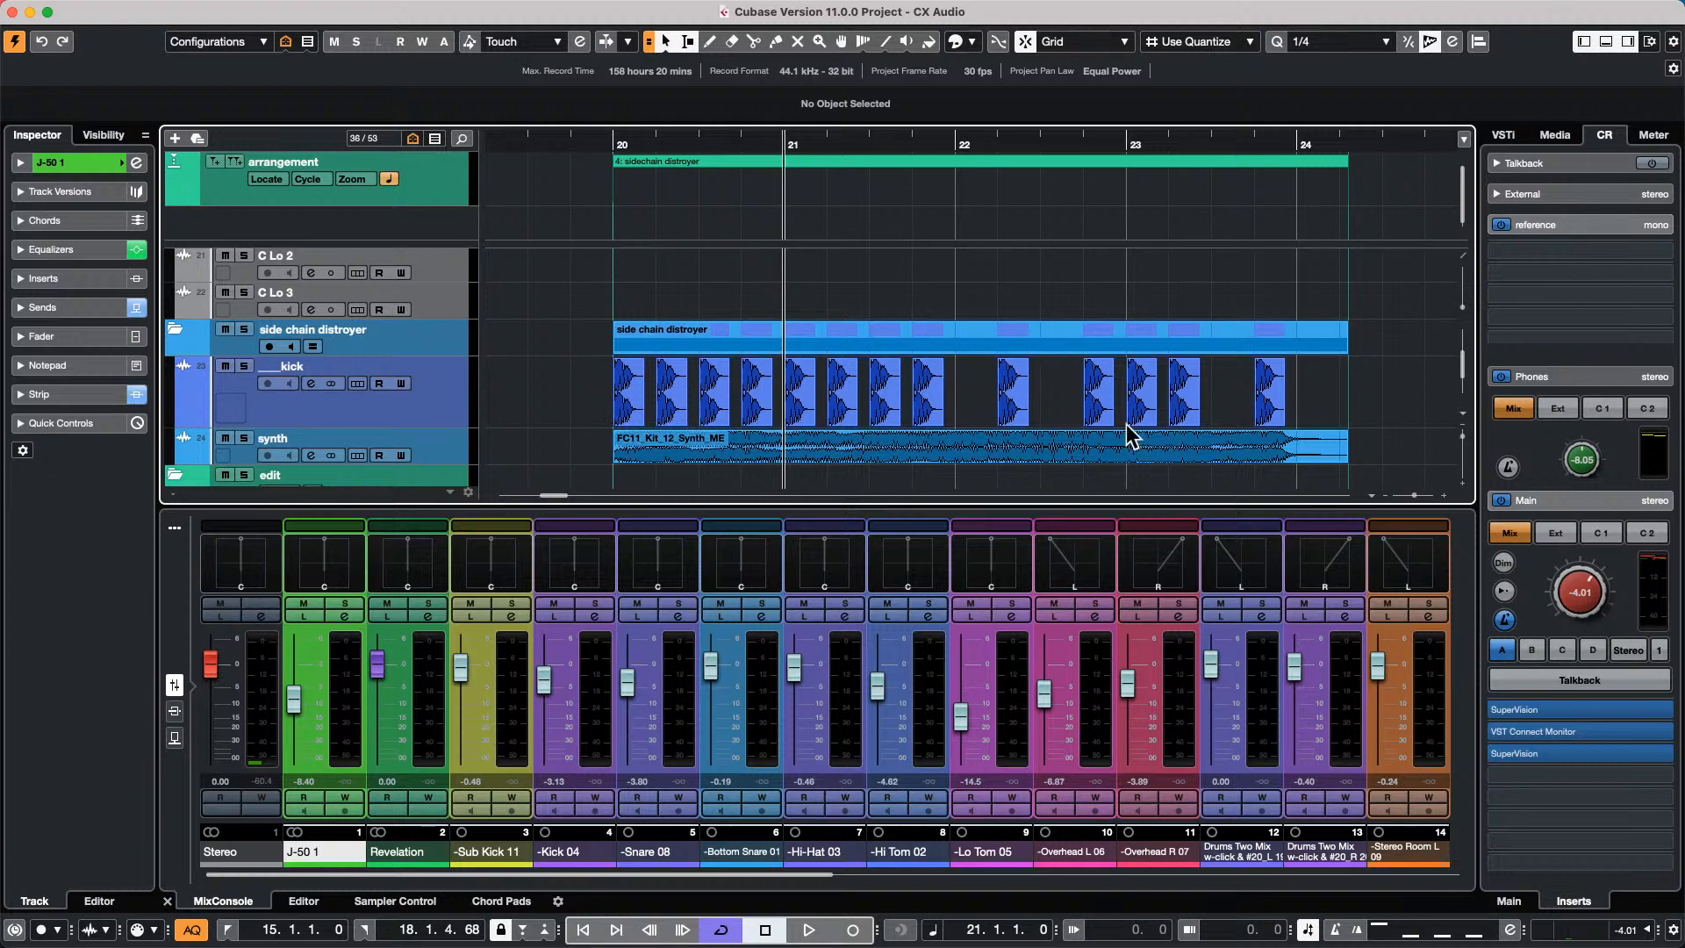
Play the side chain distroyer section while lowering the Control Room main level to -20.5 dB, and stop playback.
{"action": "left_click_drag", "start_coordinate": [1573, 579], "coordinate": [1566, 609]}
{"action": "left_click_drag", "start_coordinate": [1546, 753], "coordinate": [1281, 767]}
{"action": "key", "text": "space"}
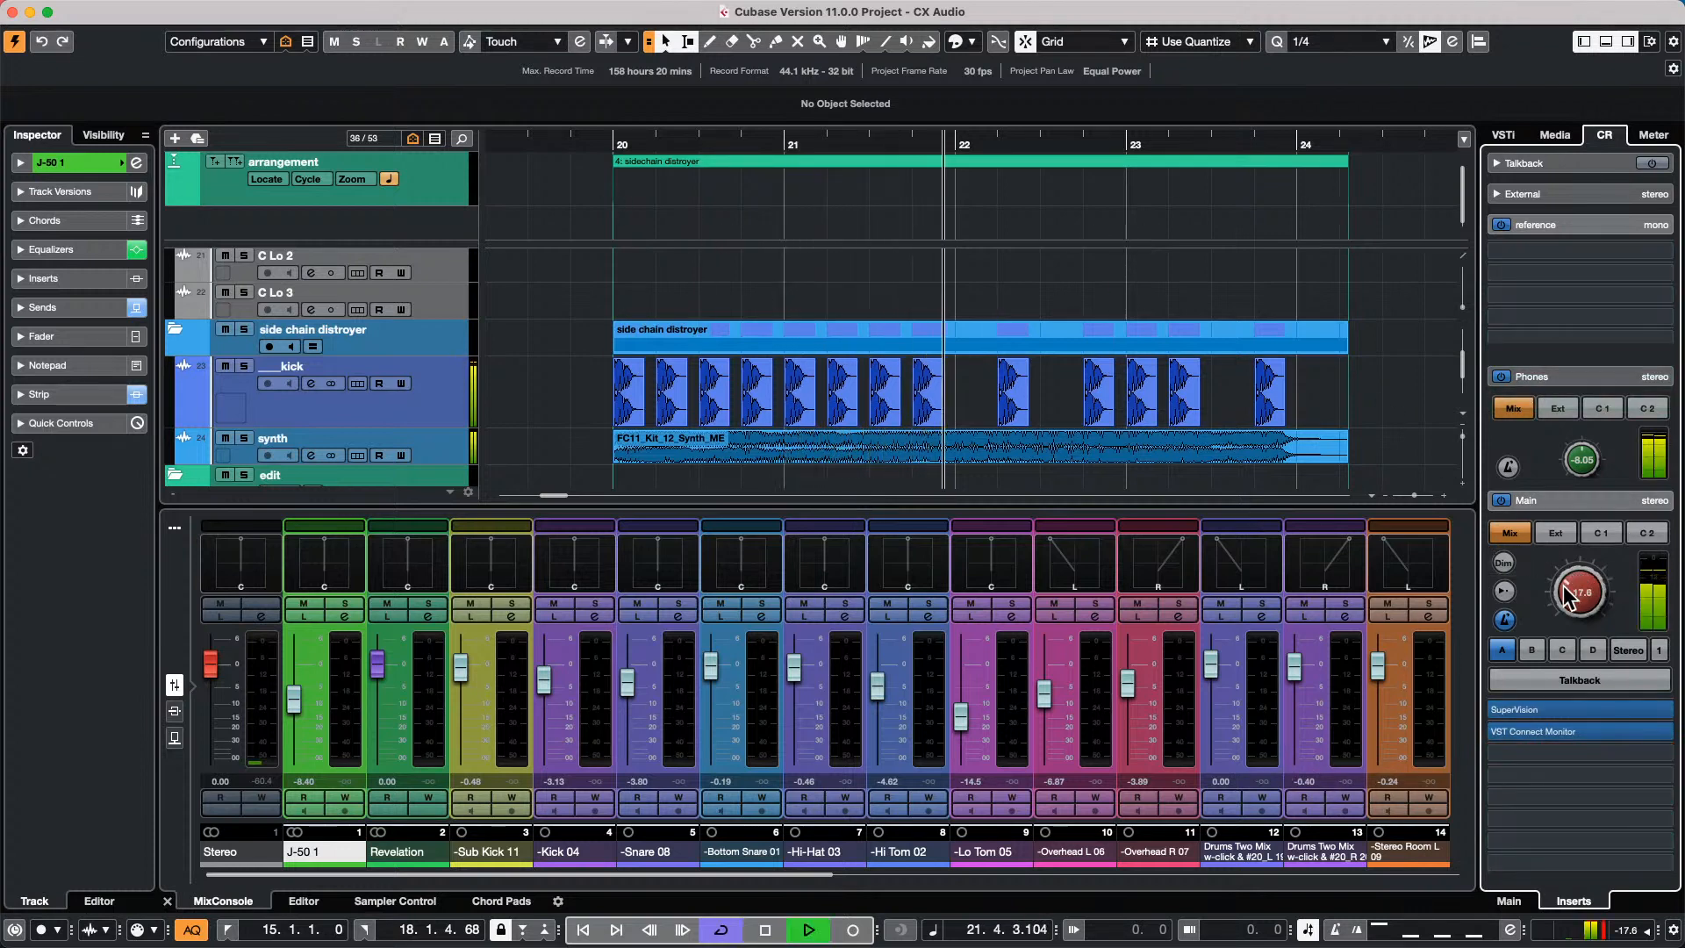
{"action": "scroll", "coordinate": [1562, 596], "scroll_direction": "down", "scroll_amount": 9}
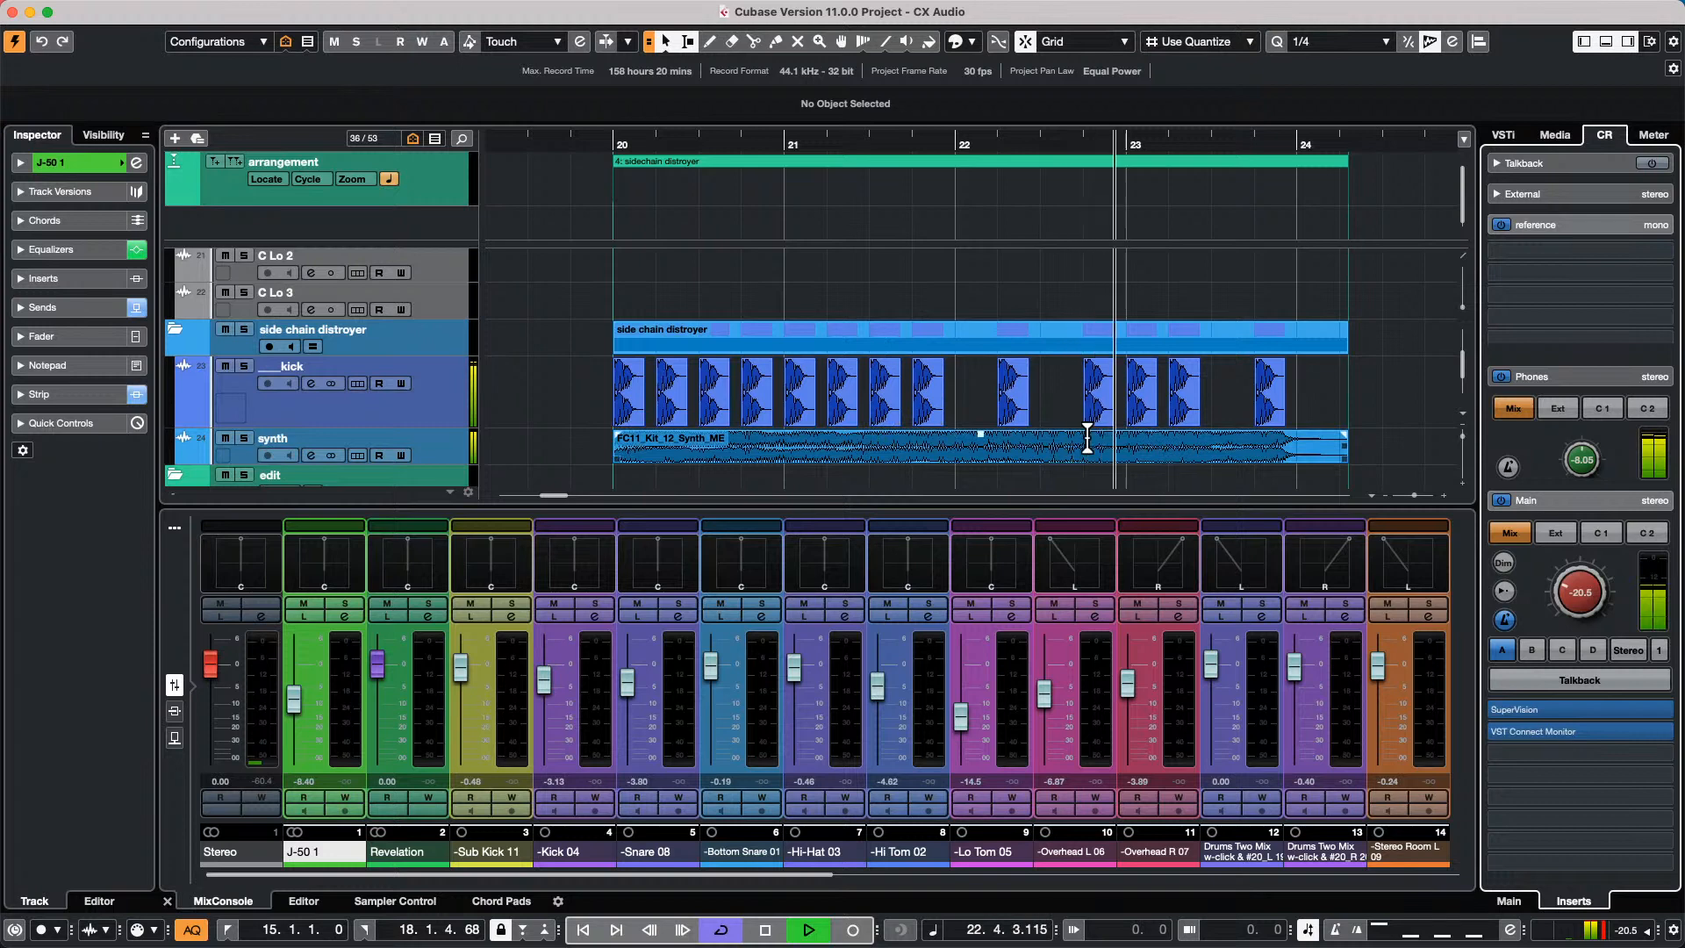
{"action": "key", "text": "space"}
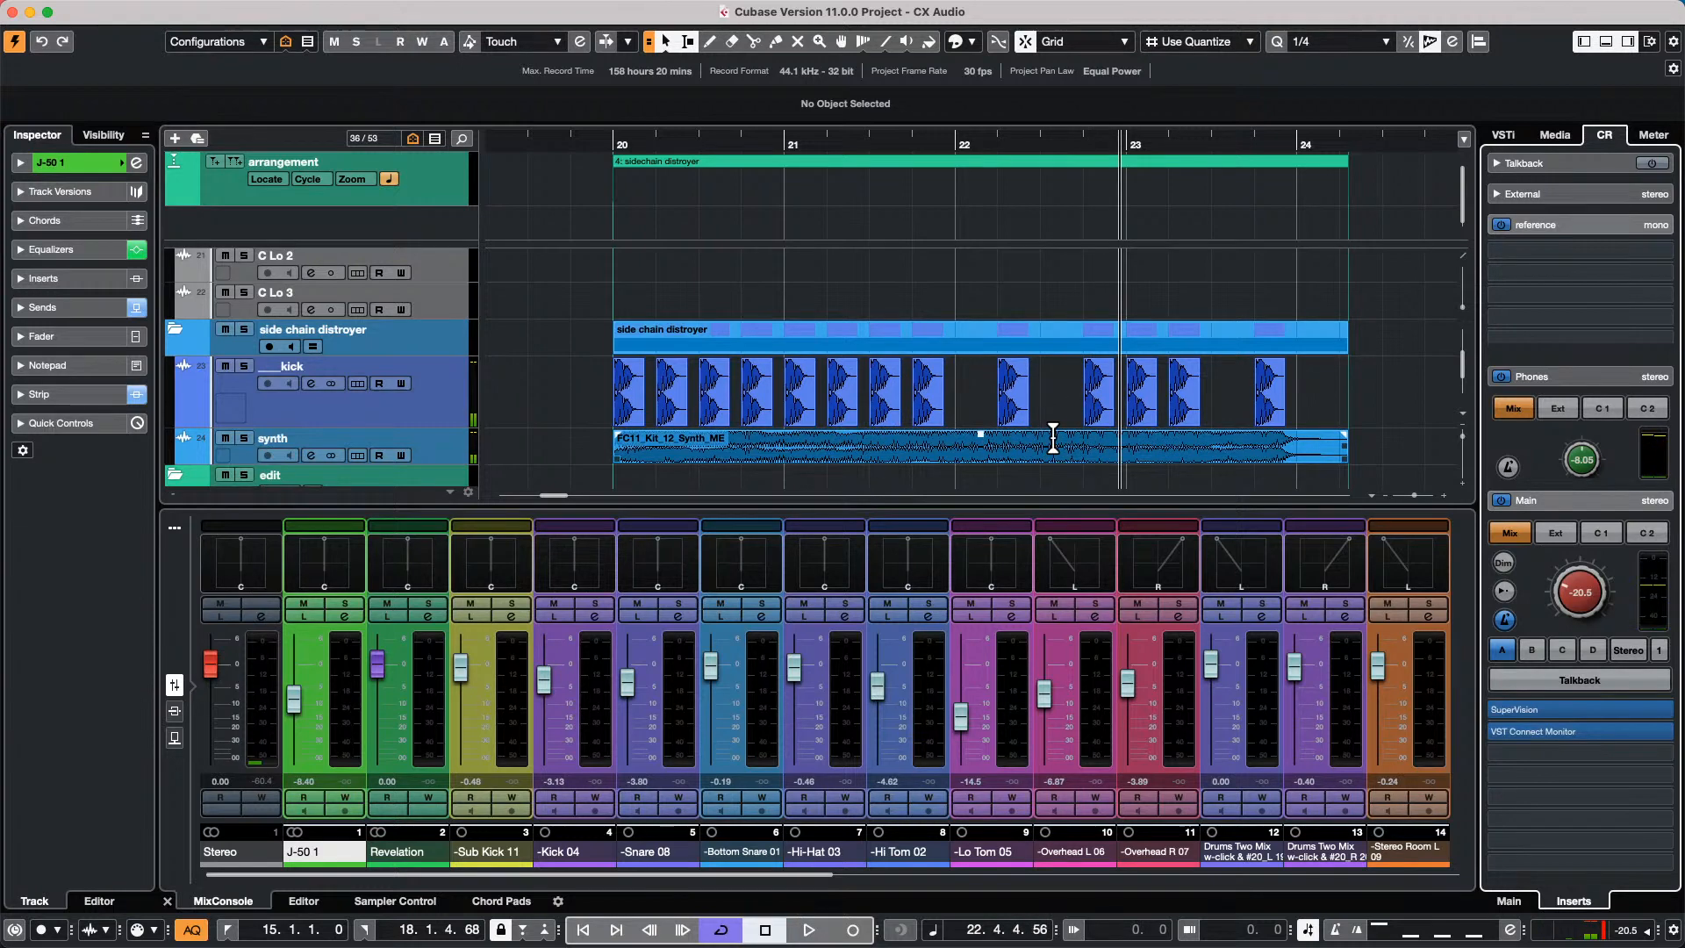
Select the synth track and open the Compressor in its first insert slot.
{"action": "left_click", "coordinate": [450, 455]}
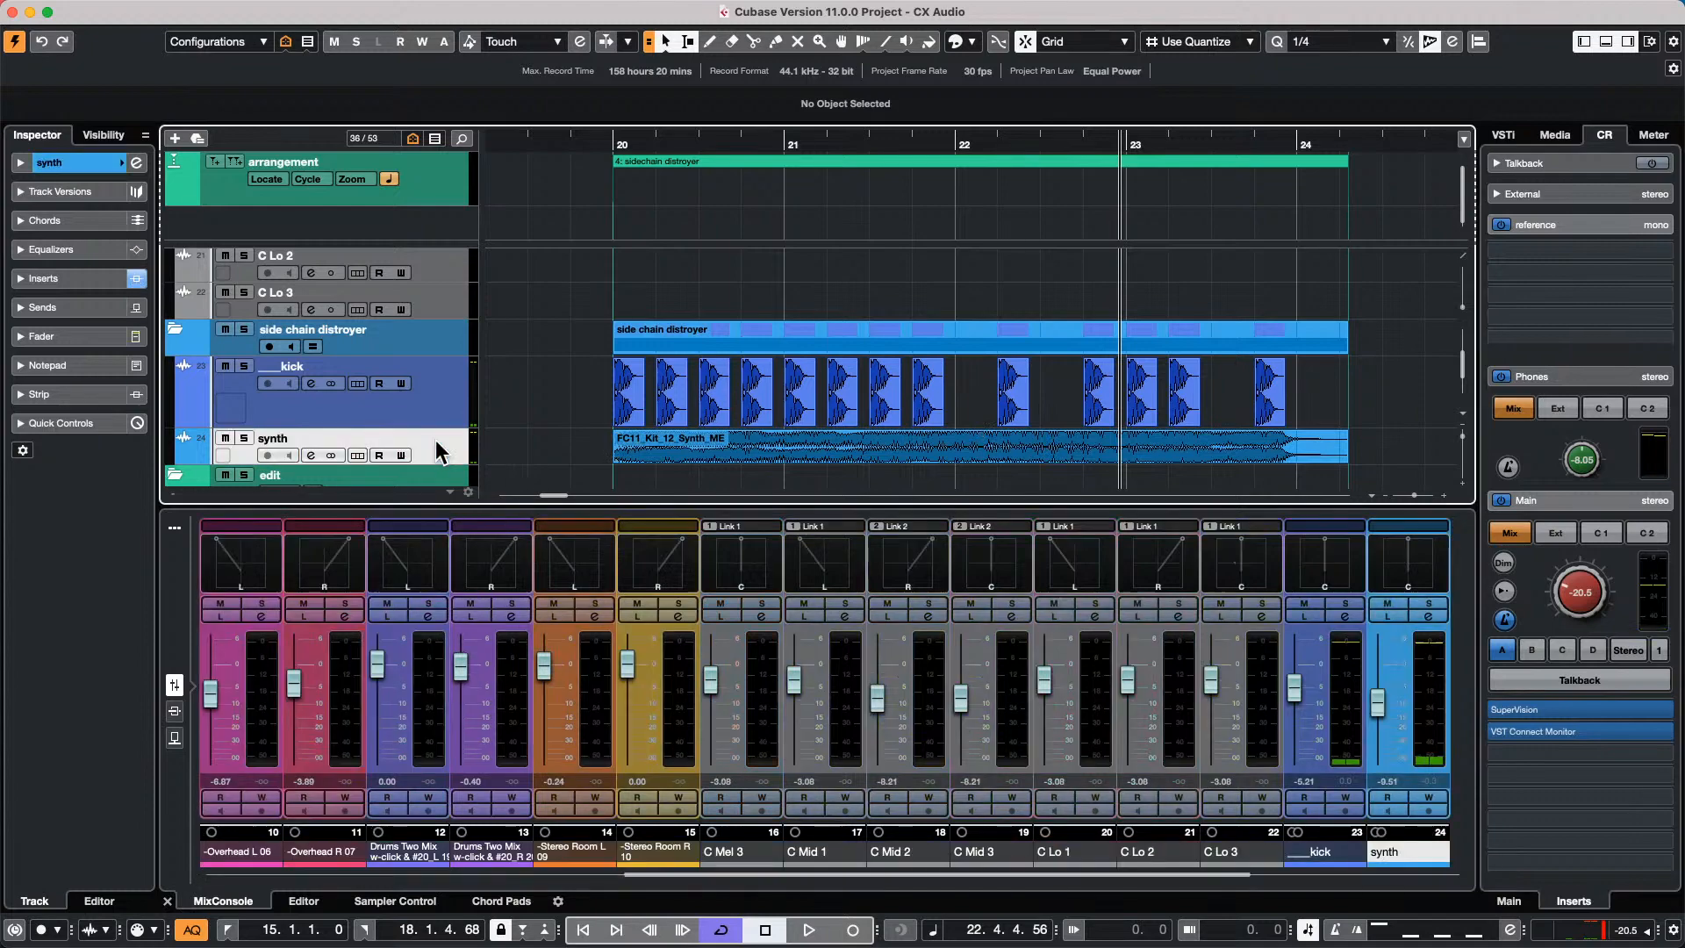
{"action": "left_click", "coordinate": [91, 278]}
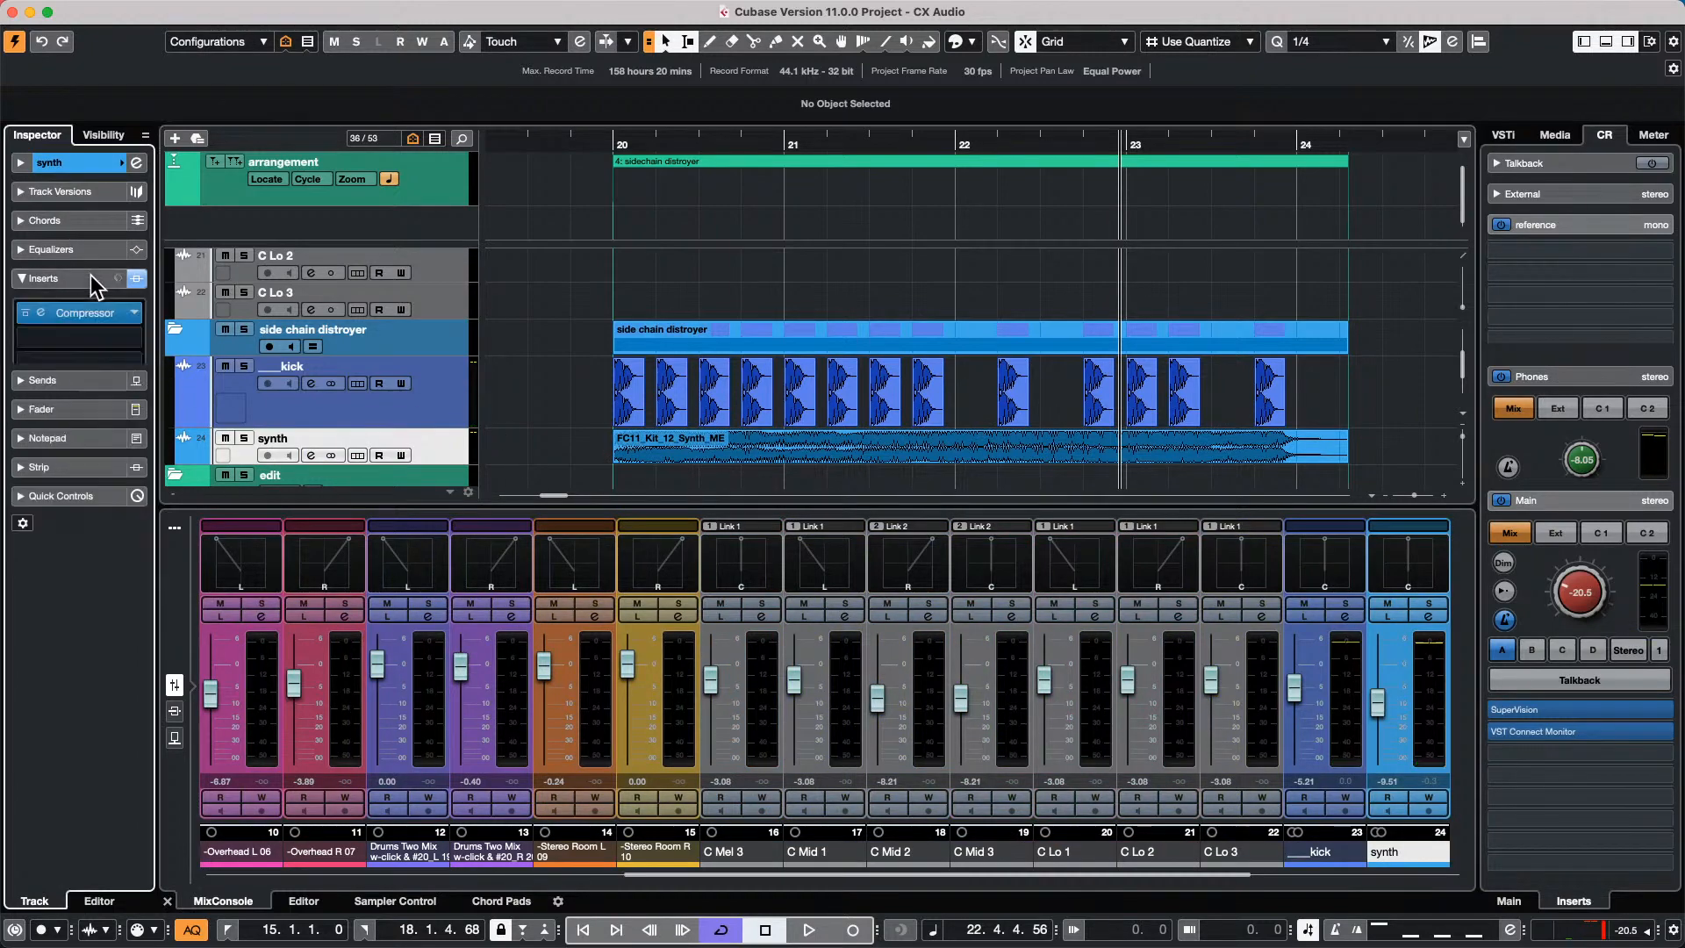
{"action": "left_click", "coordinate": [85, 314]}
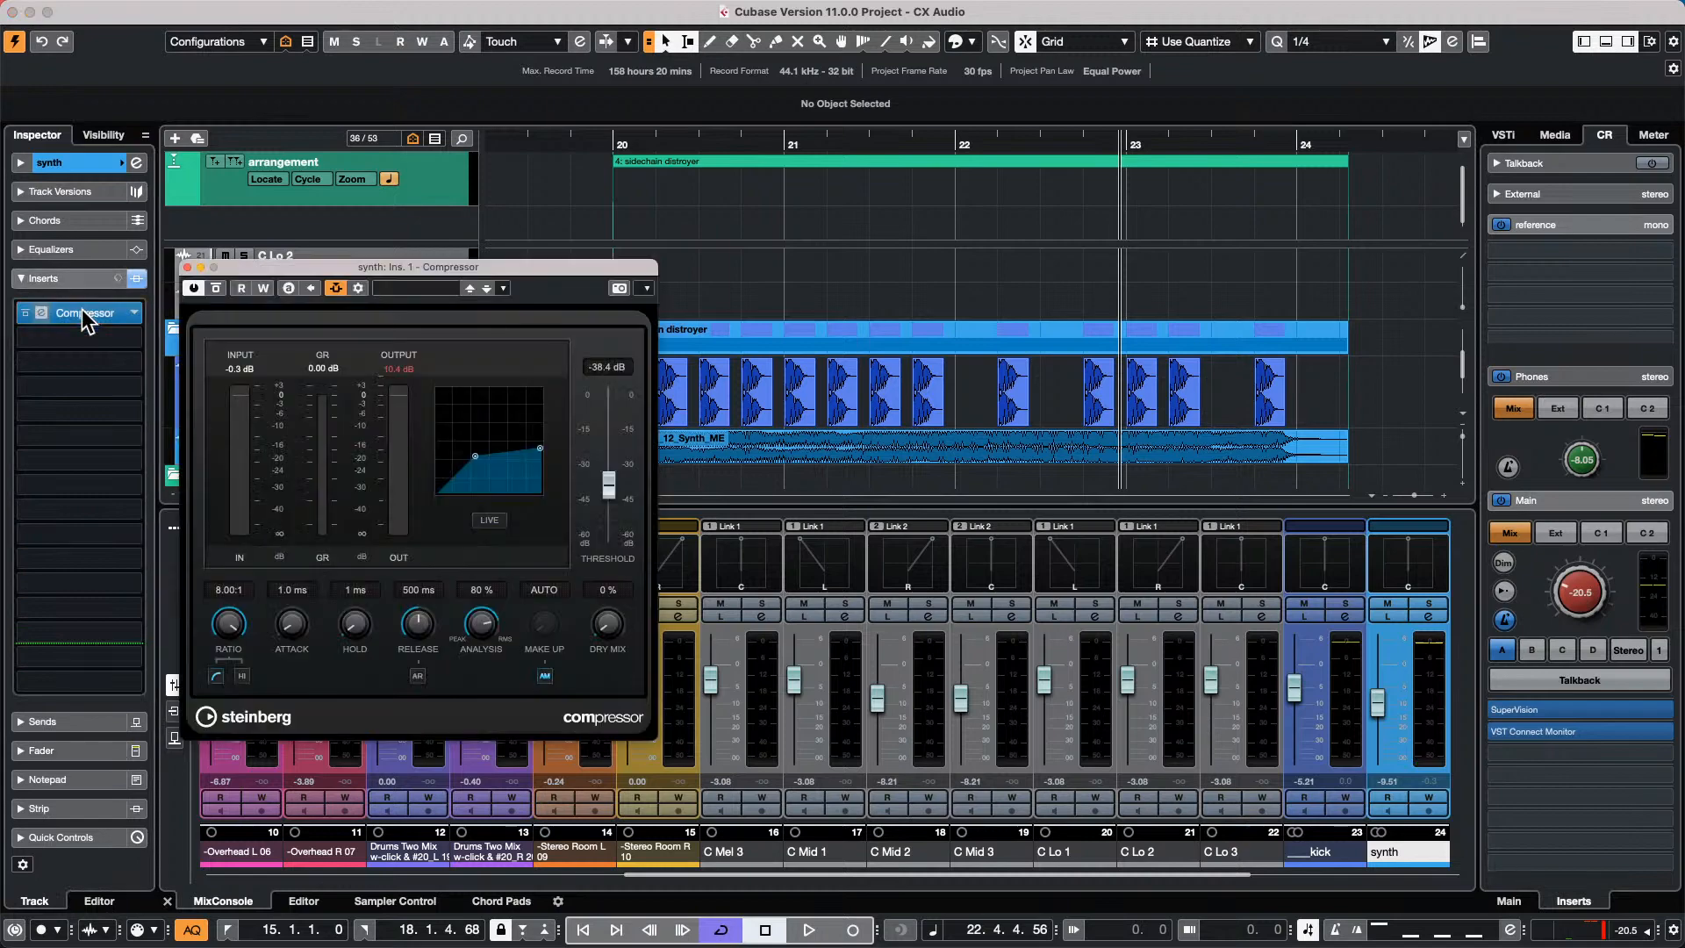
Activate the Compressor's side-chain input and add the kick track as its side-chain source.
{"action": "left_click", "coordinate": [337, 289]}
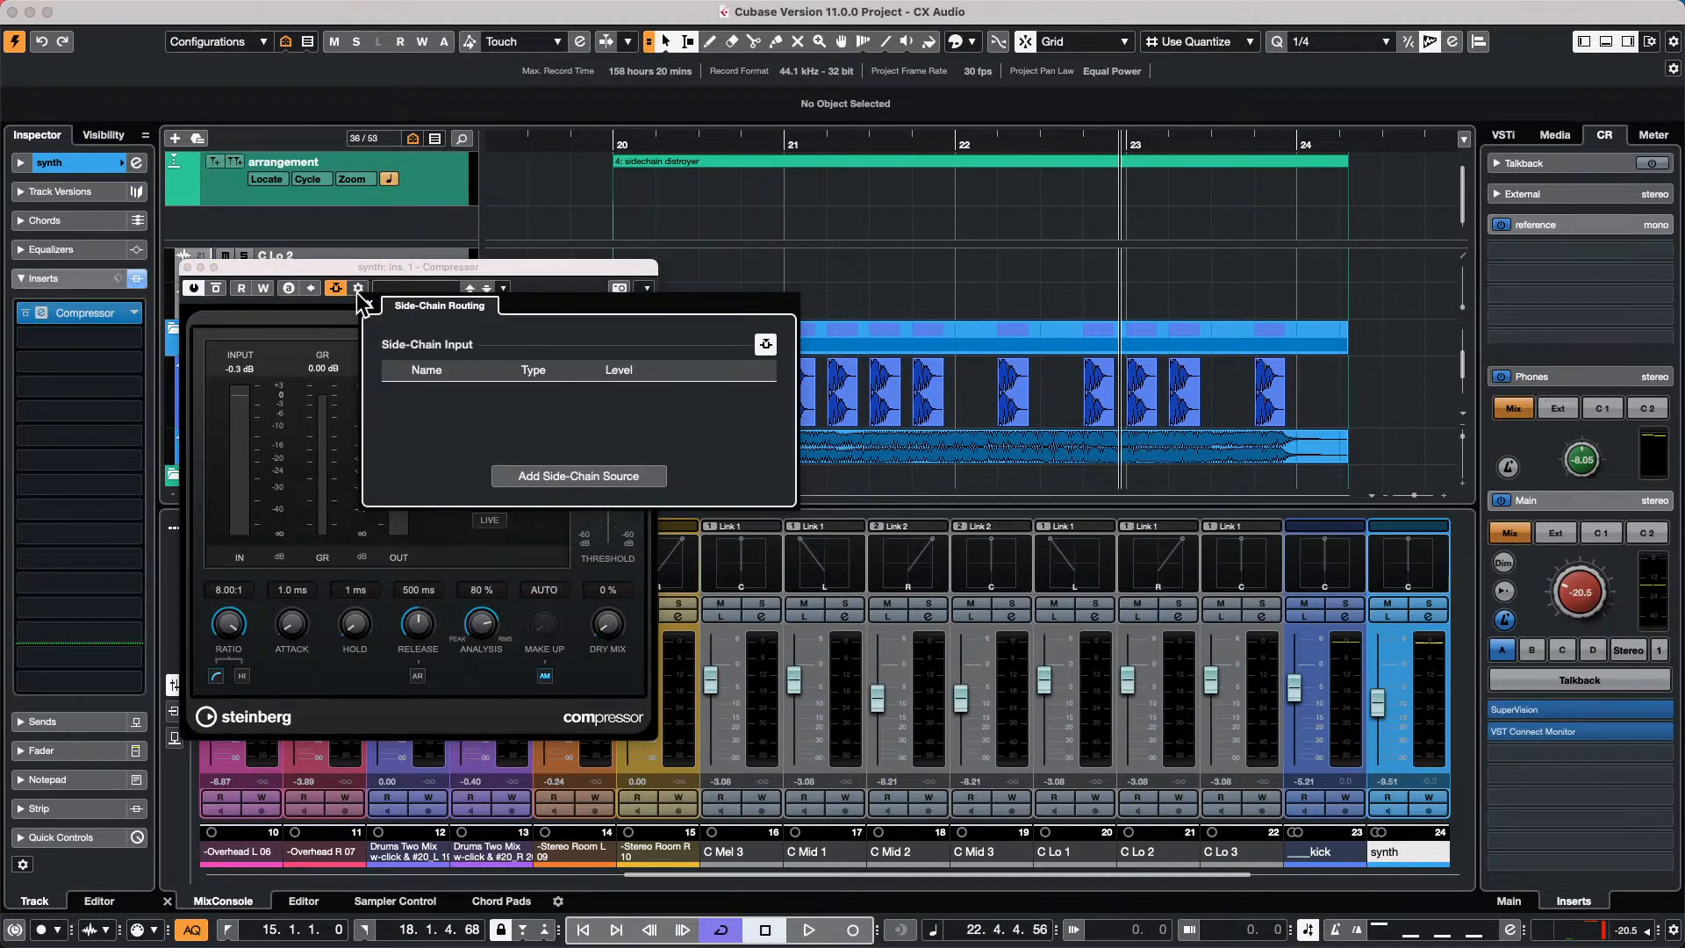
{"action": "left_click", "coordinate": [333, 293]}
{"action": "left_click", "coordinate": [335, 289]}
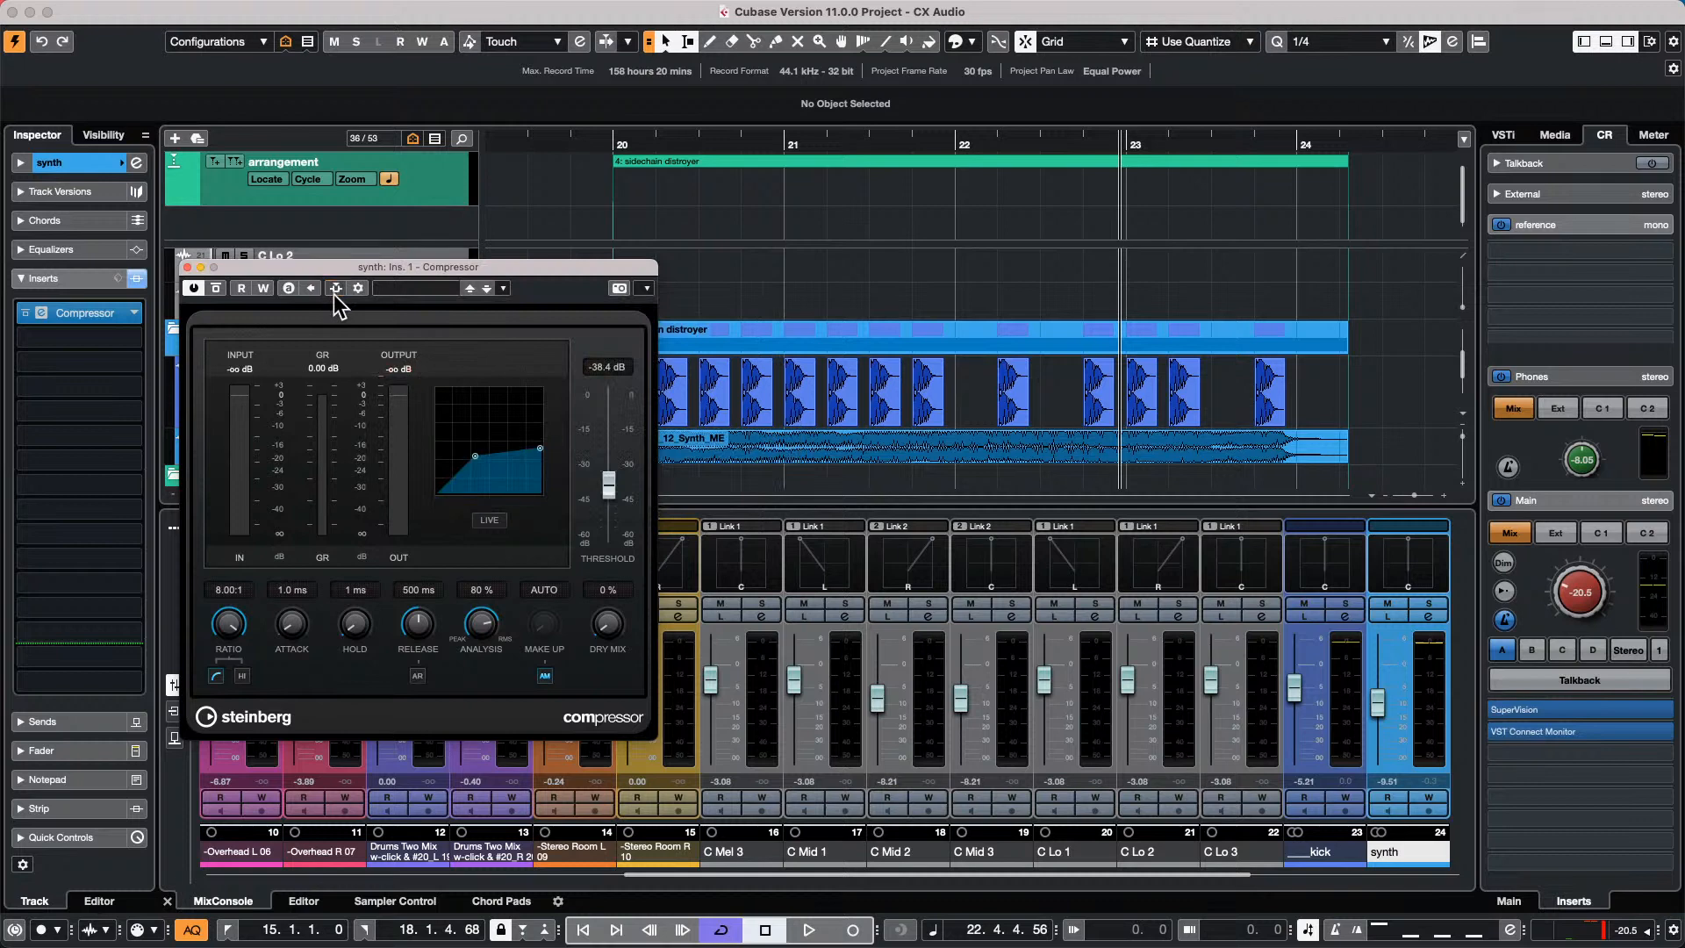
{"action": "left_click", "coordinate": [336, 291]}
{"action": "left_click", "coordinate": [339, 288]}
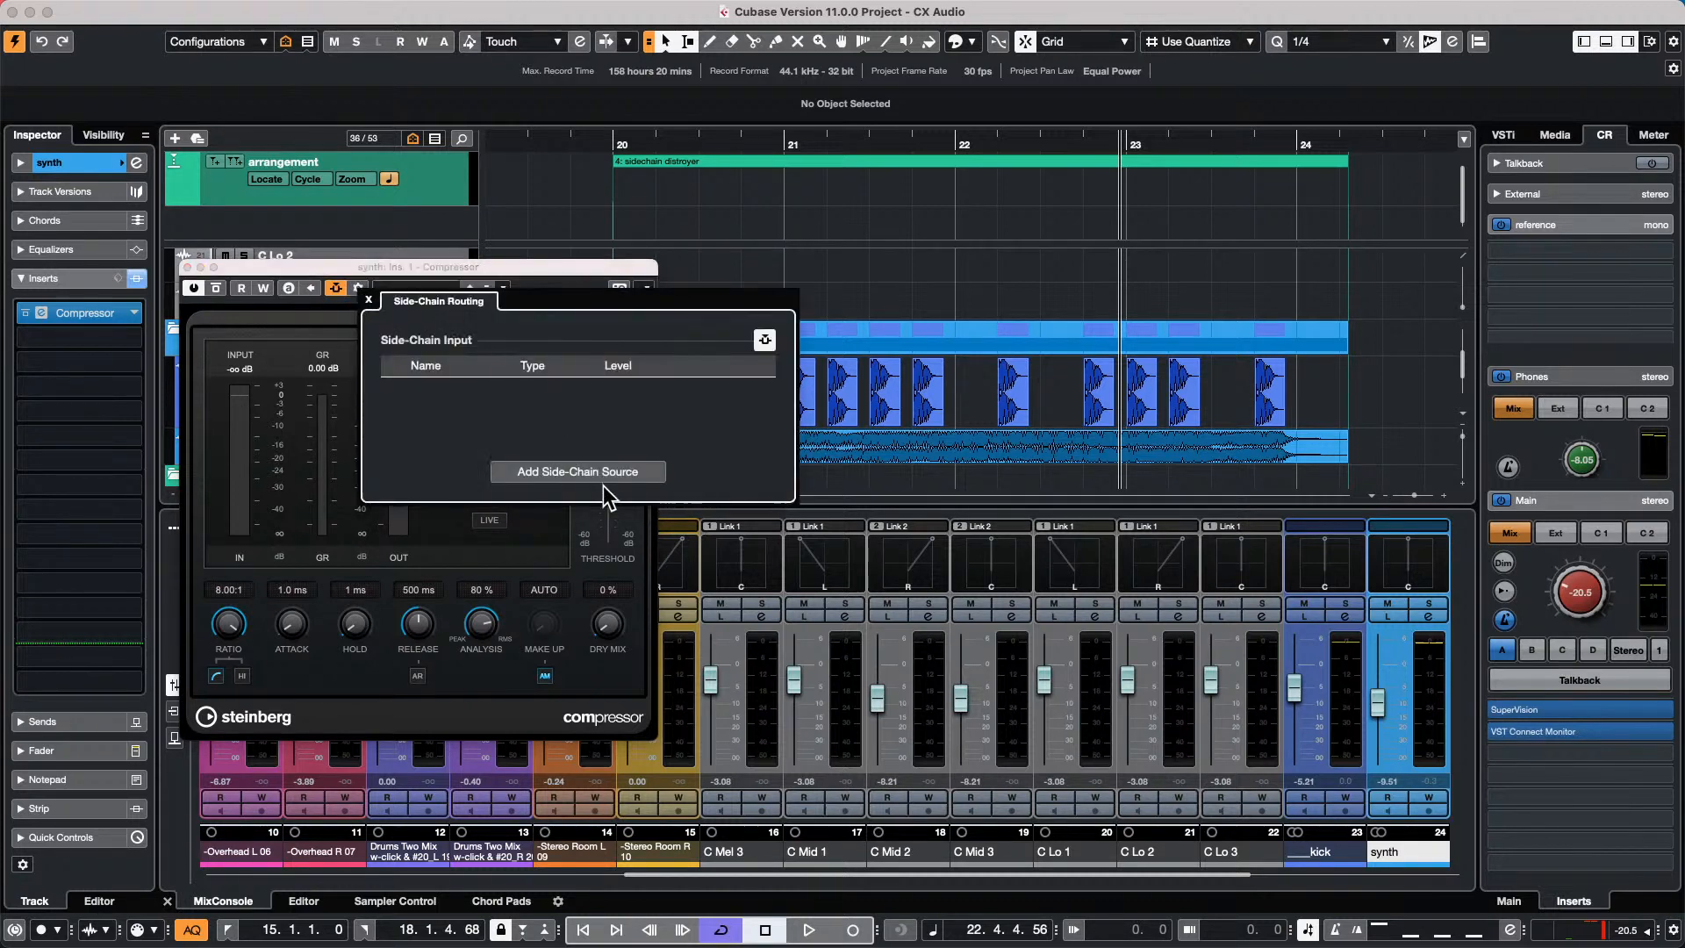
{"action": "left_click", "coordinate": [603, 478]}
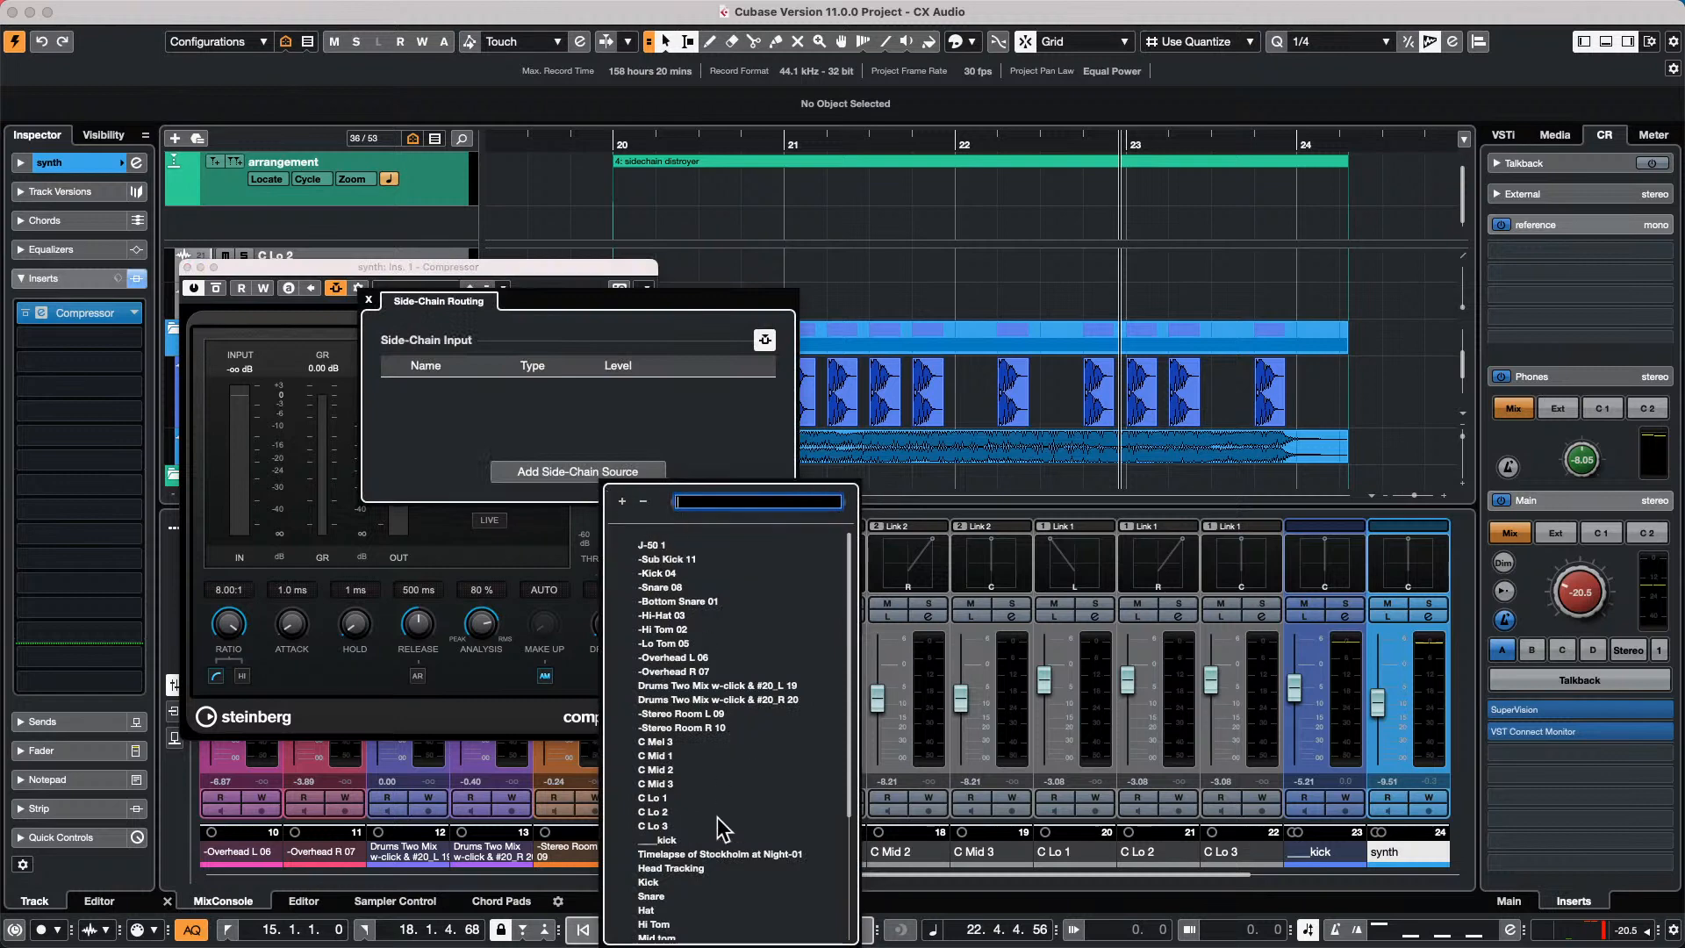
{"action": "left_click", "coordinate": [691, 839]}
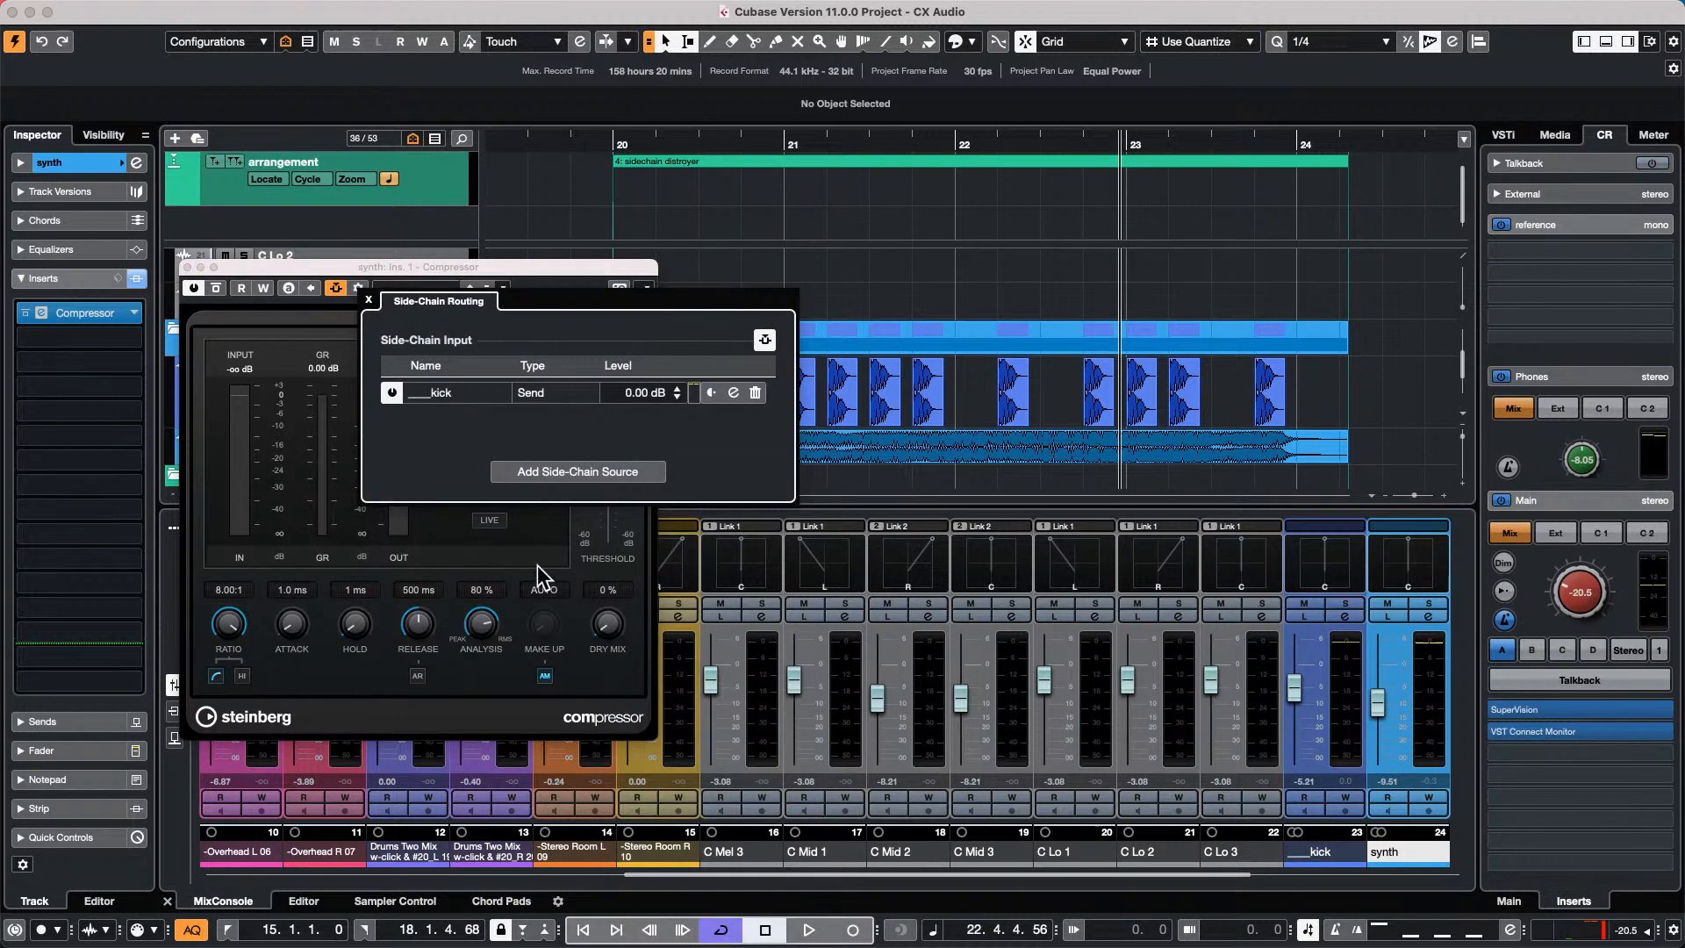
Close the side-chain routing window and reopen the synth track's Compressor.
{"action": "left_click", "coordinate": [187, 267]}
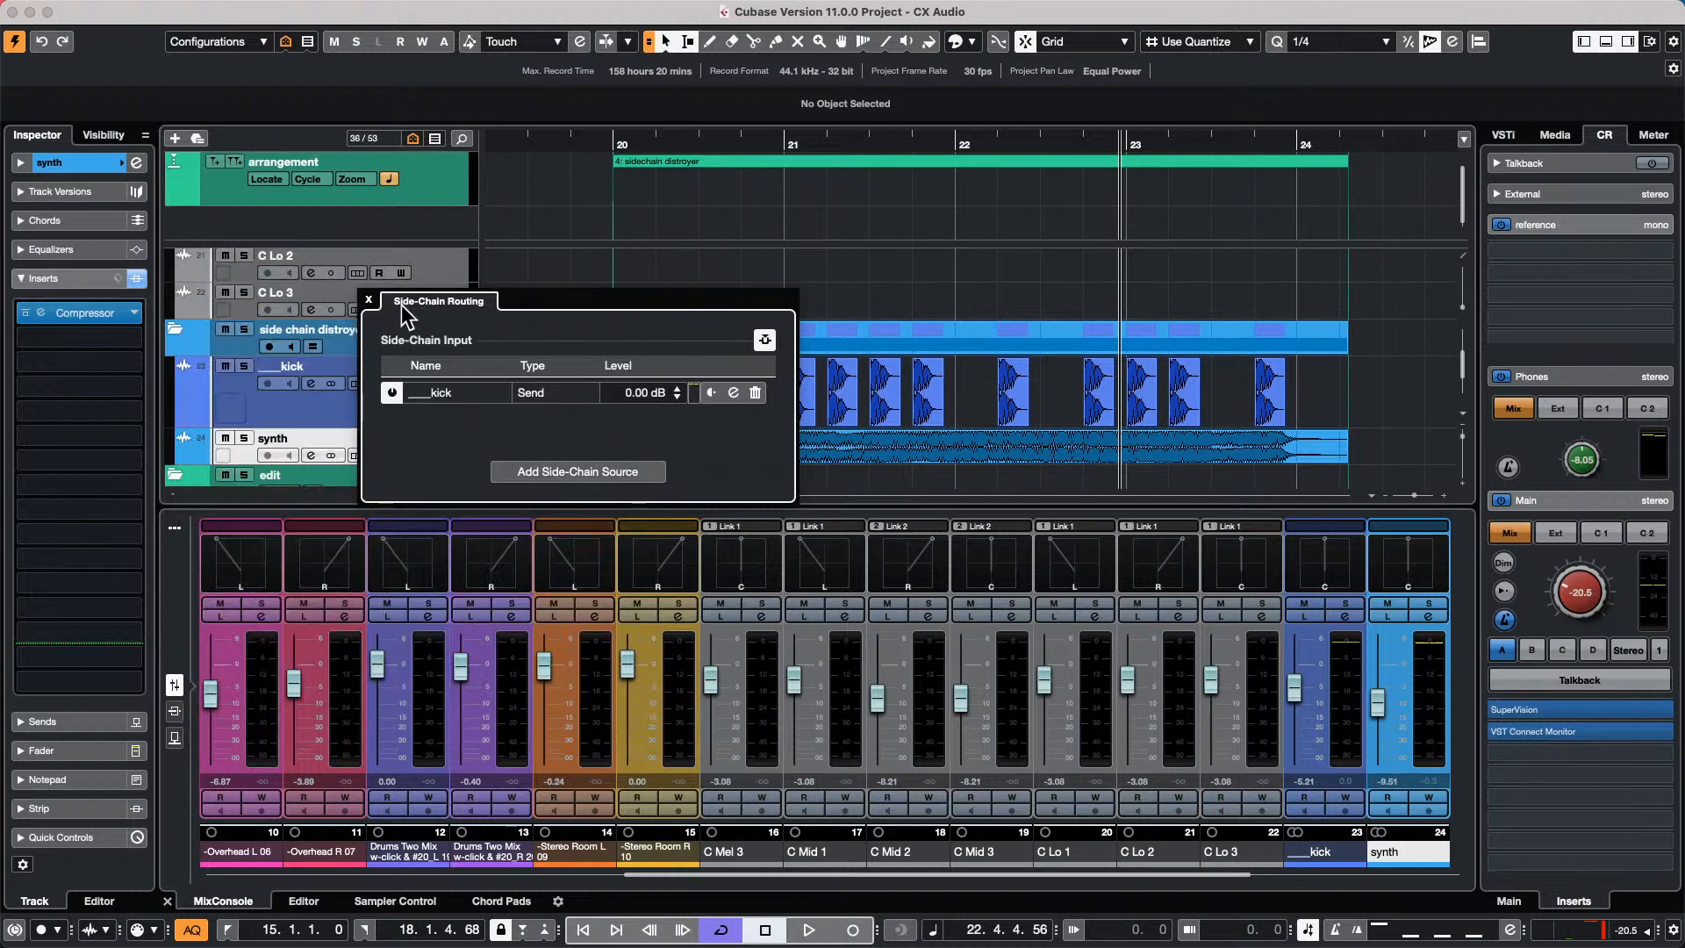
{"action": "left_click", "coordinate": [369, 300]}
{"action": "left_click", "coordinate": [65, 313]}
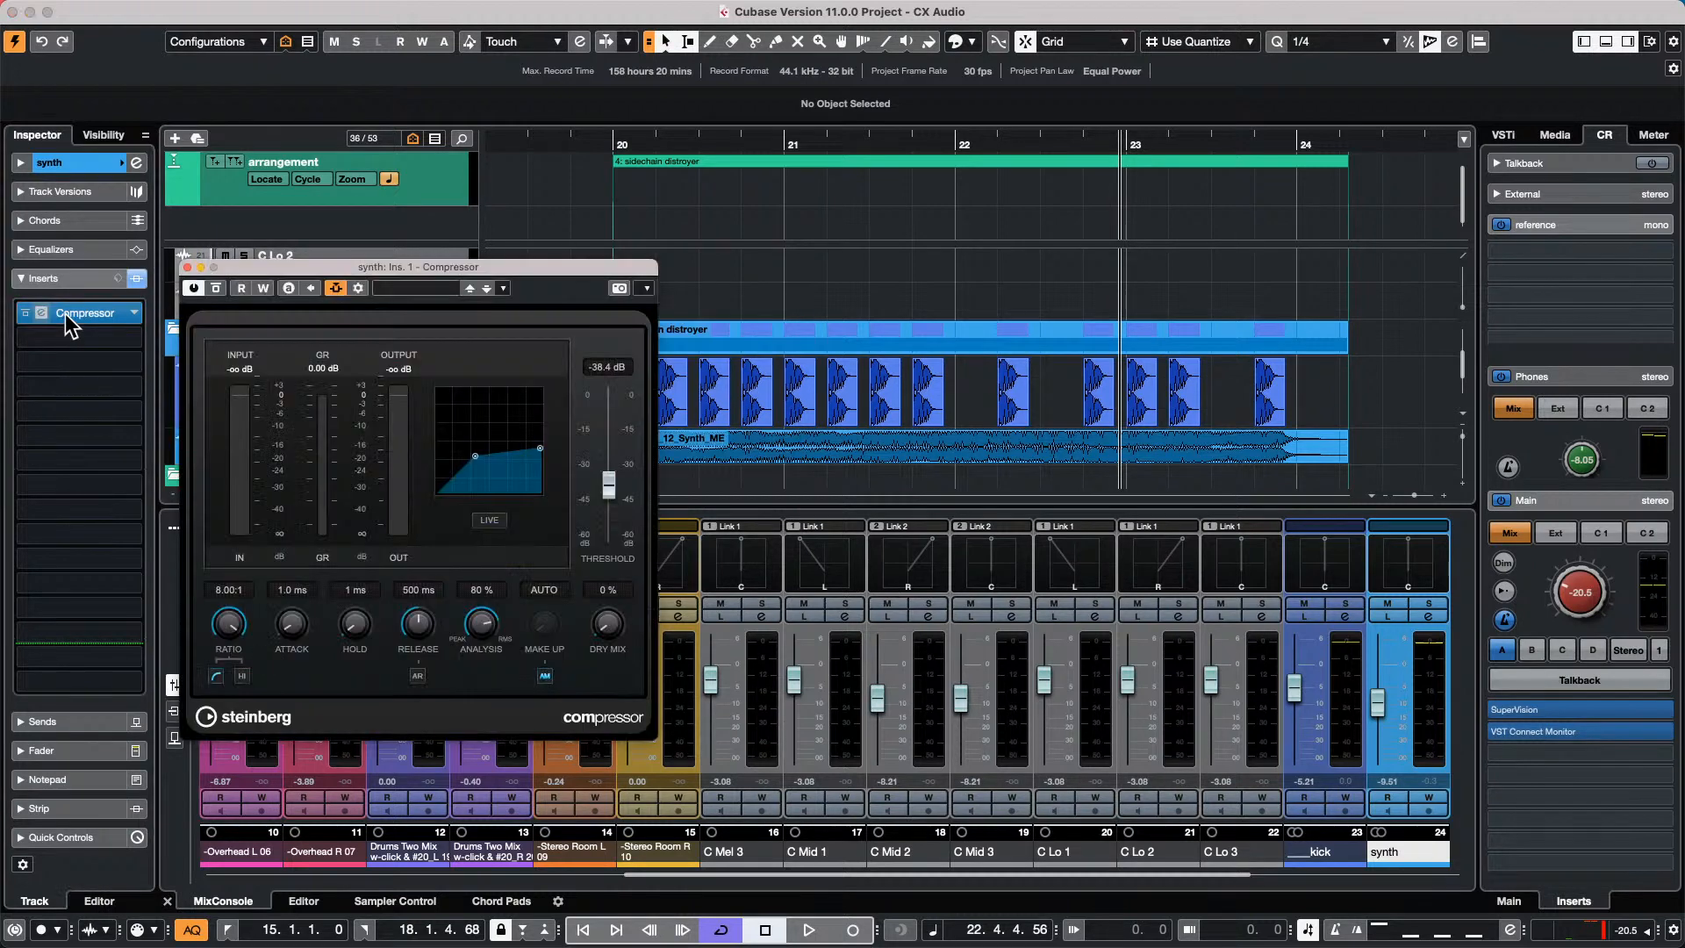
Set the locators to the sidechain distroyer arranger event, play it while raising the Control Room main level to -12.1 dB, and stop playback.
{"action": "left_click_drag", "start_coordinate": [816, 141], "coordinate": [575, 149]}
{"action": "left_click", "coordinate": [627, 163]}
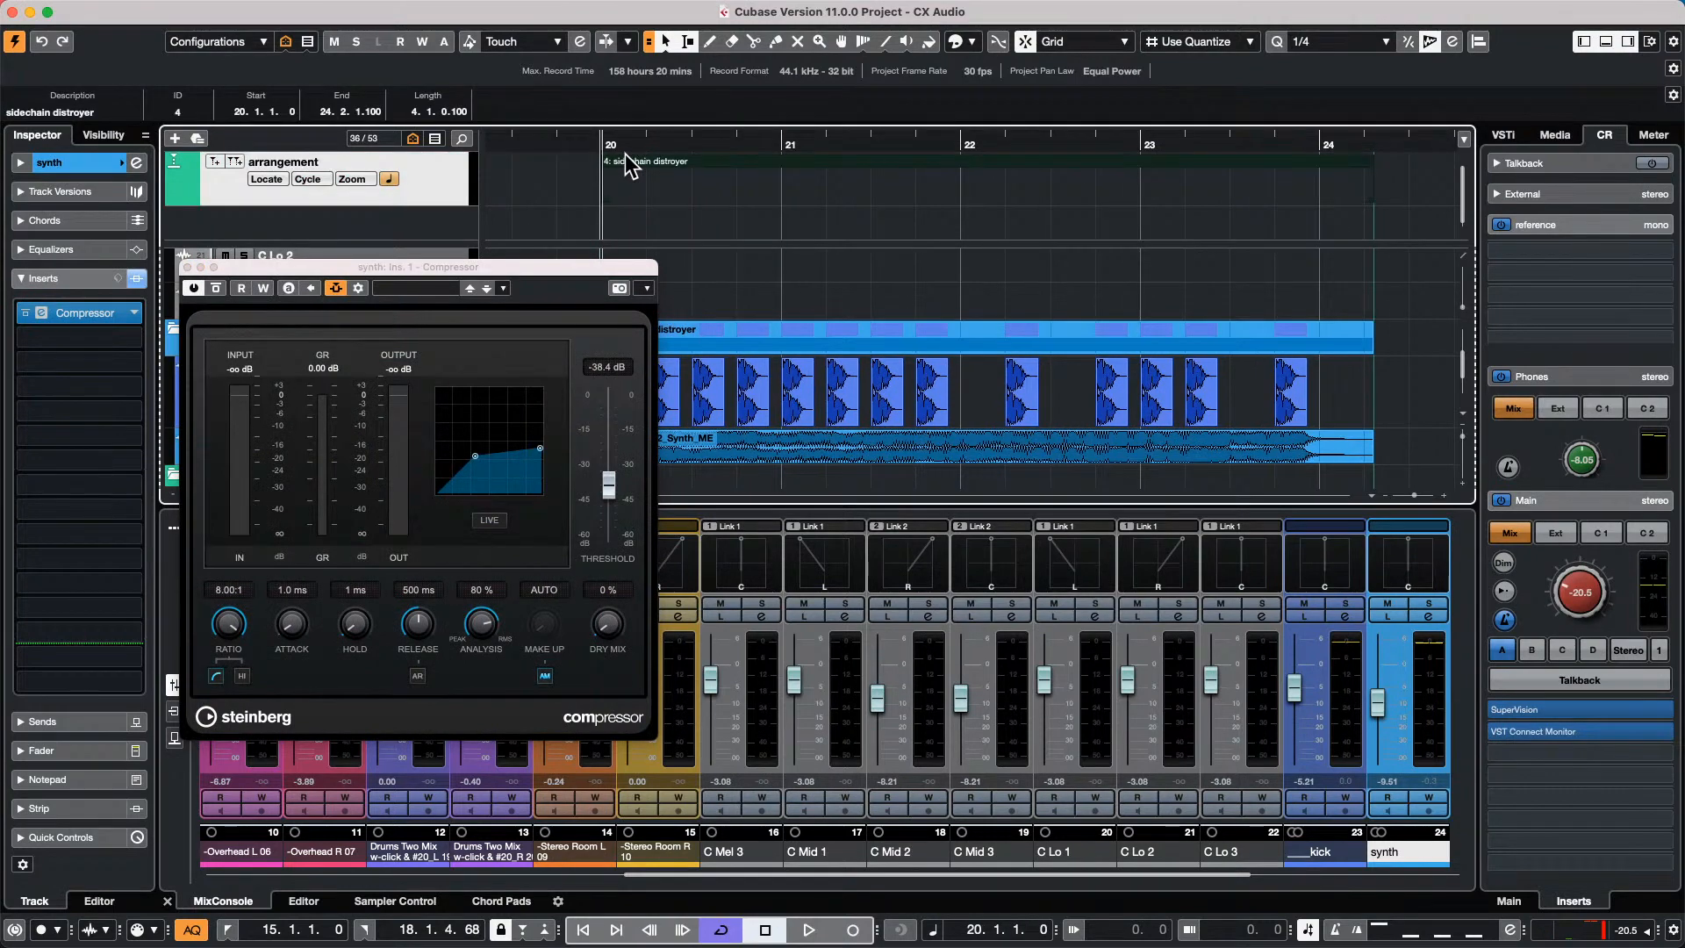
{"action": "key", "text": "p"}
{"action": "key", "text": "space"}
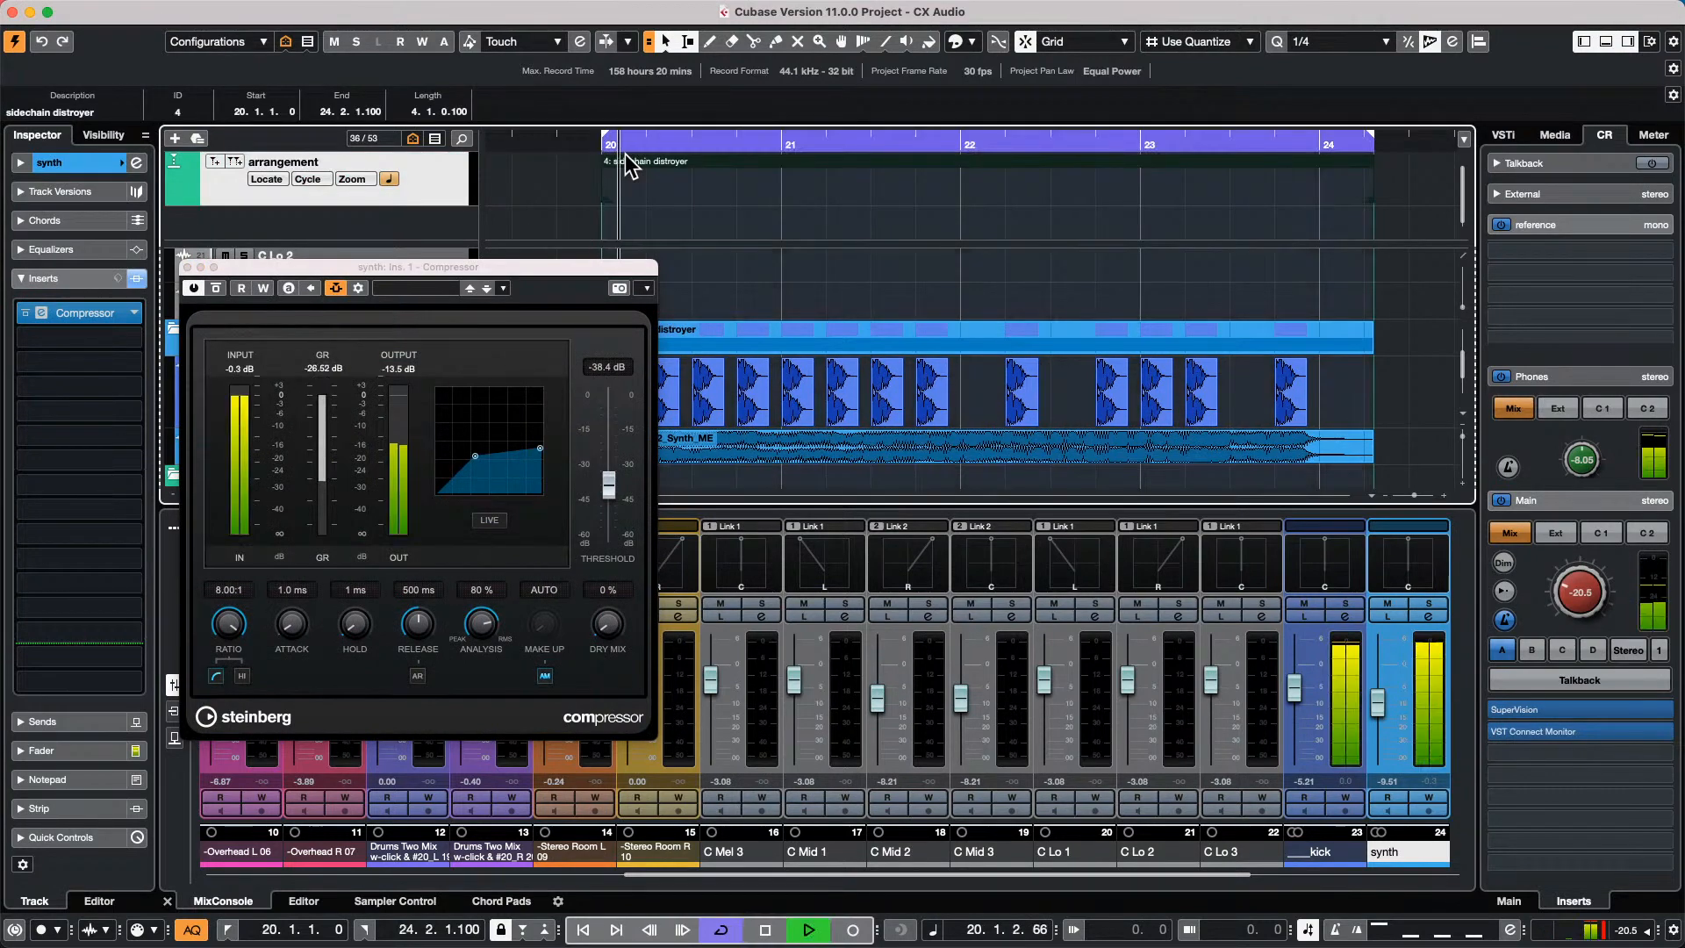
{"action": "left_click_drag", "start_coordinate": [1575, 597], "coordinate": [1568, 559]}
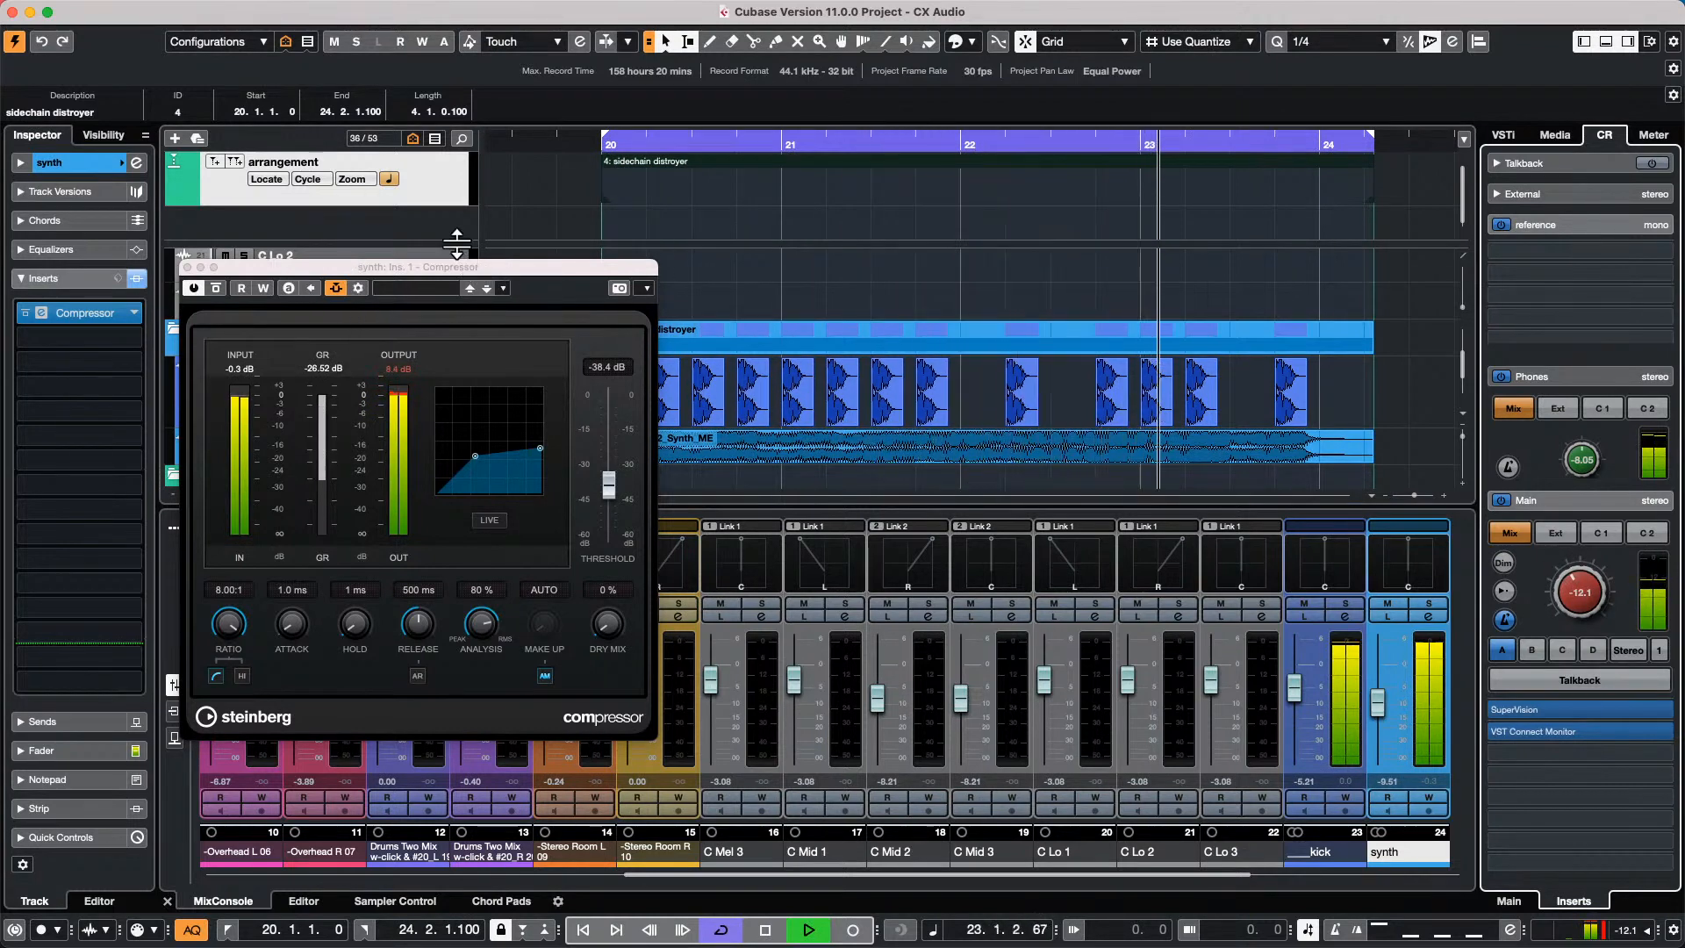
{"action": "key", "text": "space"}
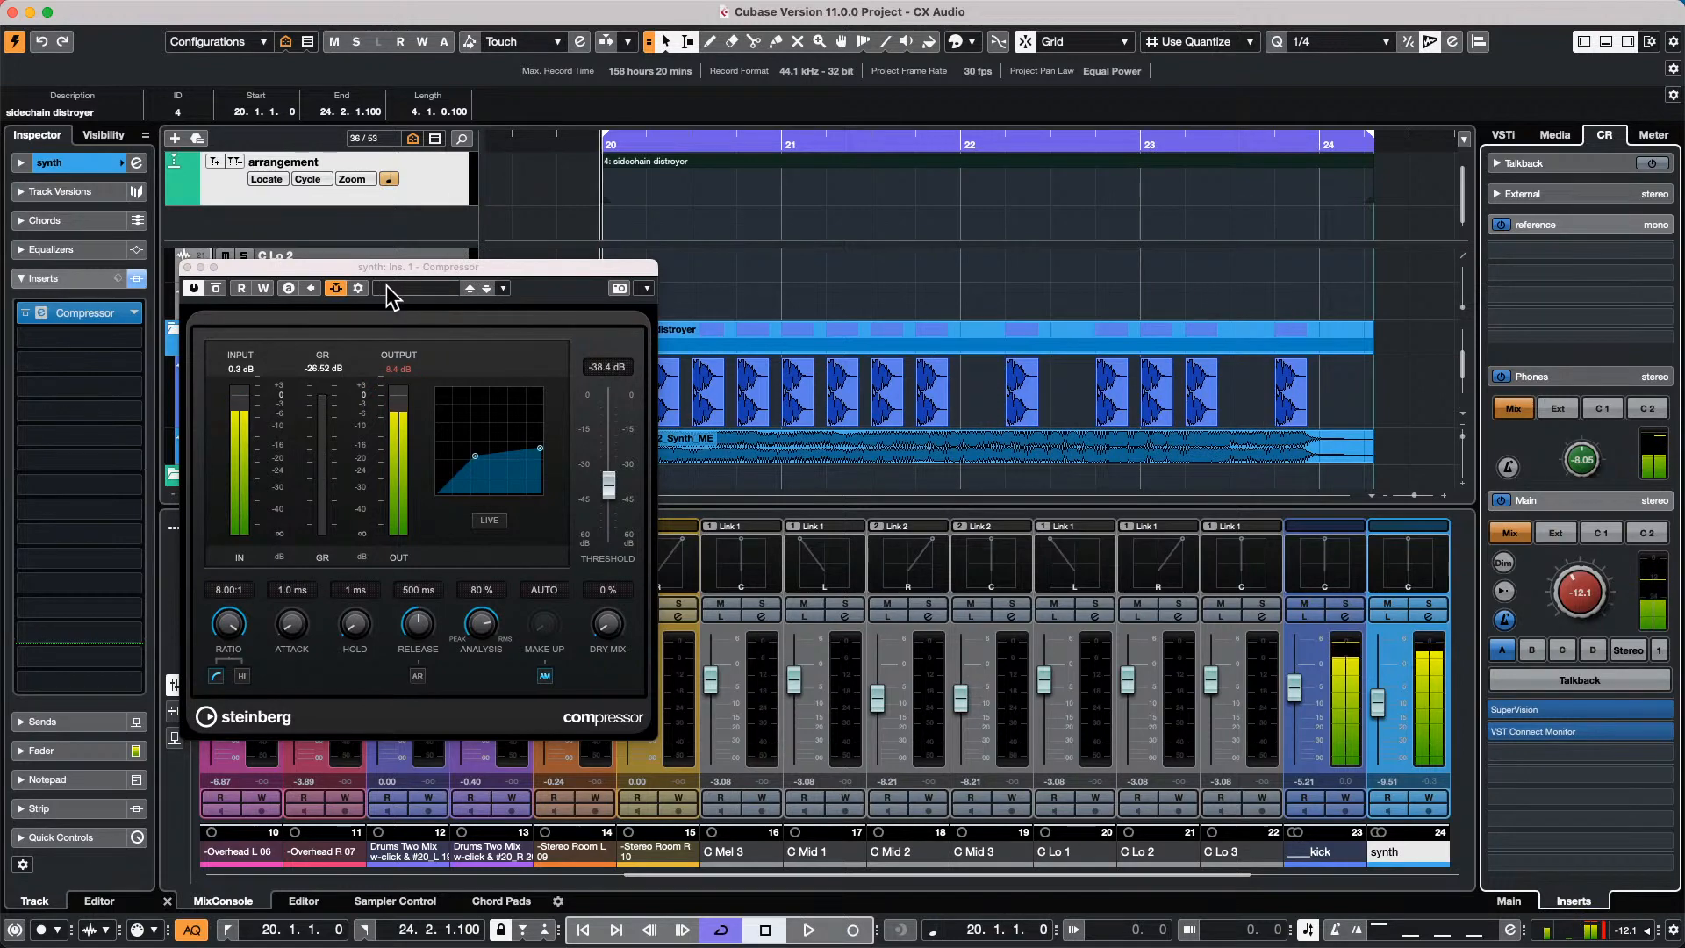
Review the Compressor's side-chain routing and the list of available side-chain sources, and close the routing and Compressor windows.
{"action": "left_click", "coordinate": [358, 289]}
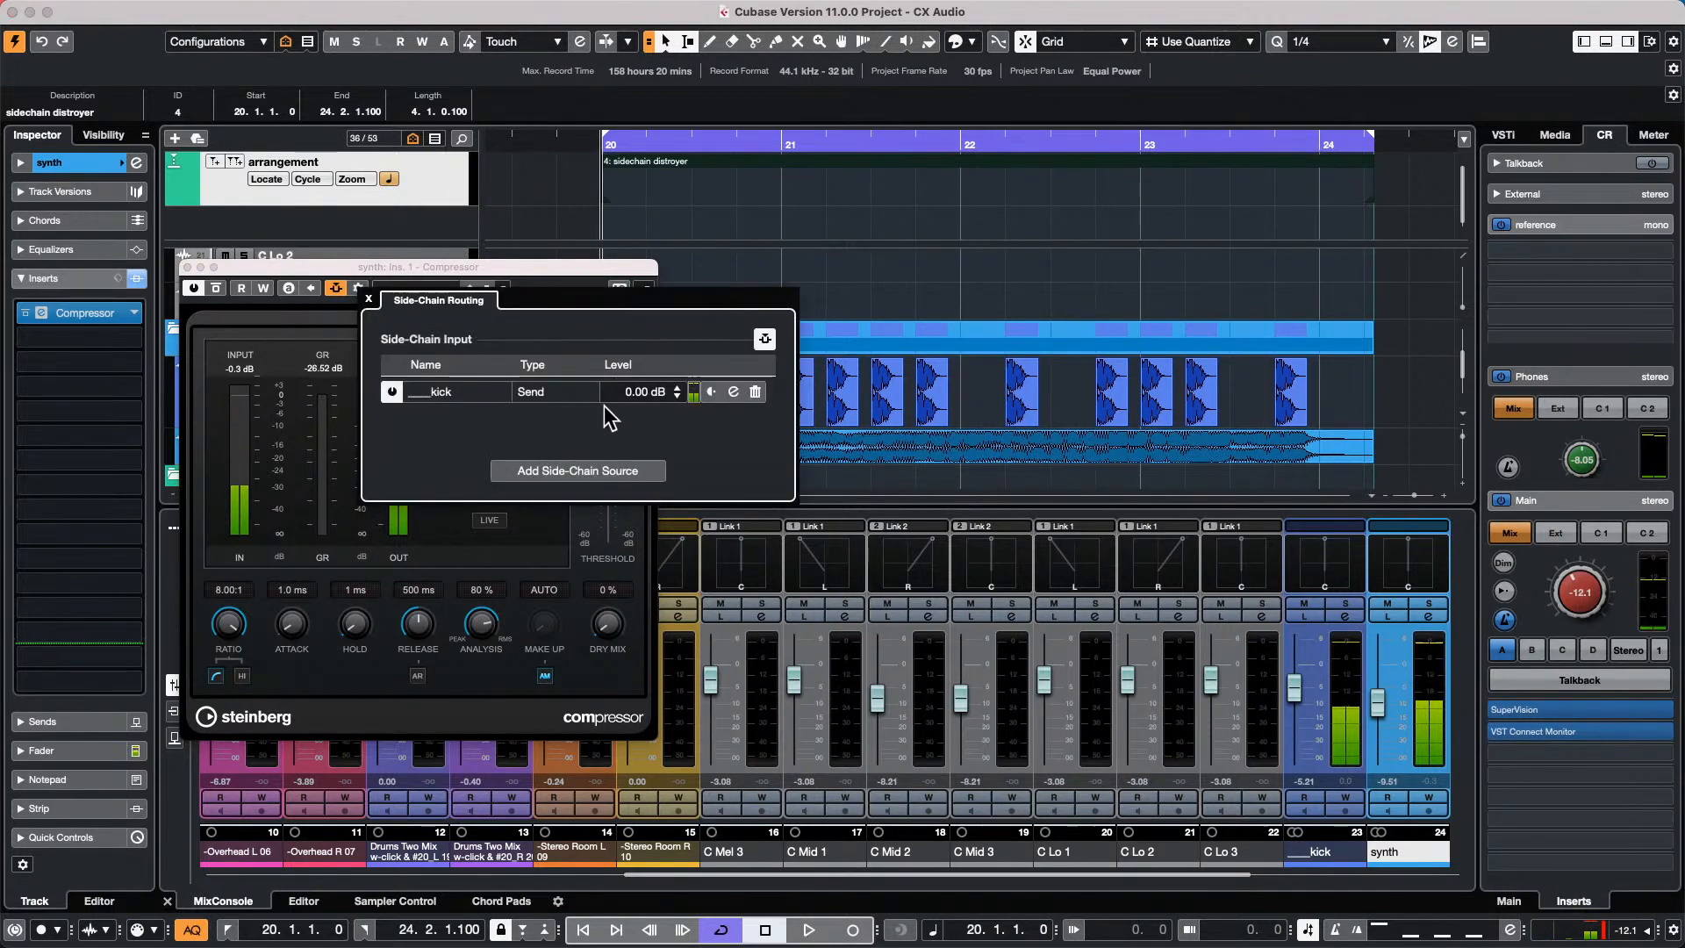
{"action": "left_click", "coordinate": [585, 471]}
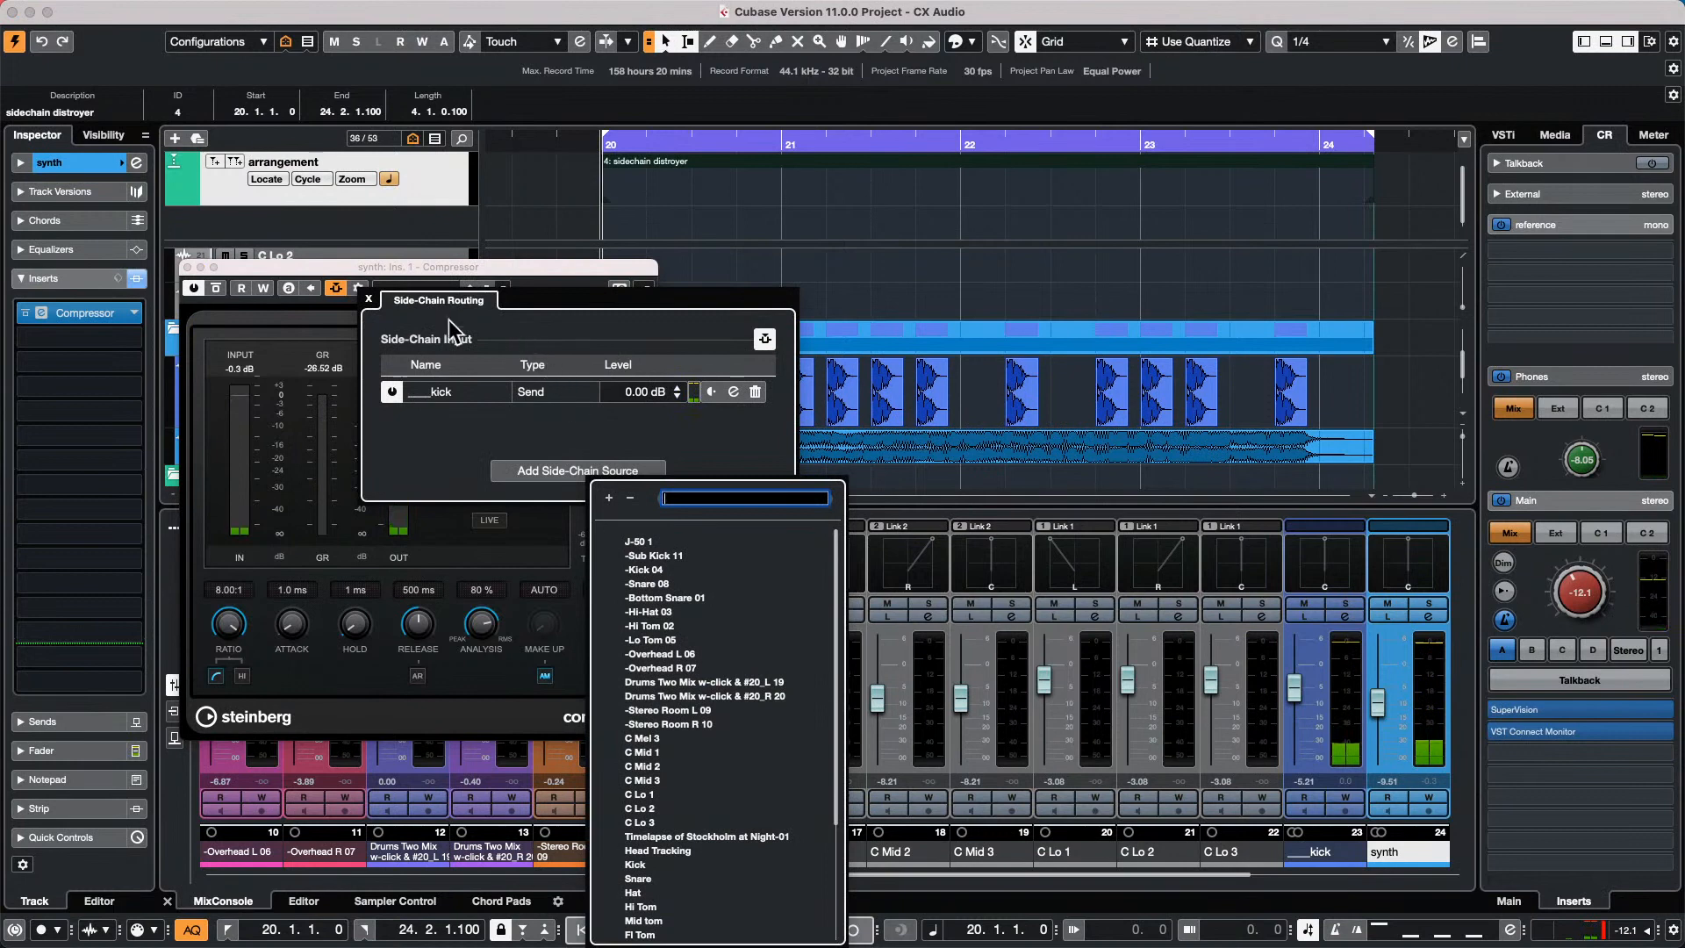
{"action": "left_click", "coordinate": [368, 299]}
{"action": "left_click", "coordinate": [368, 298]}
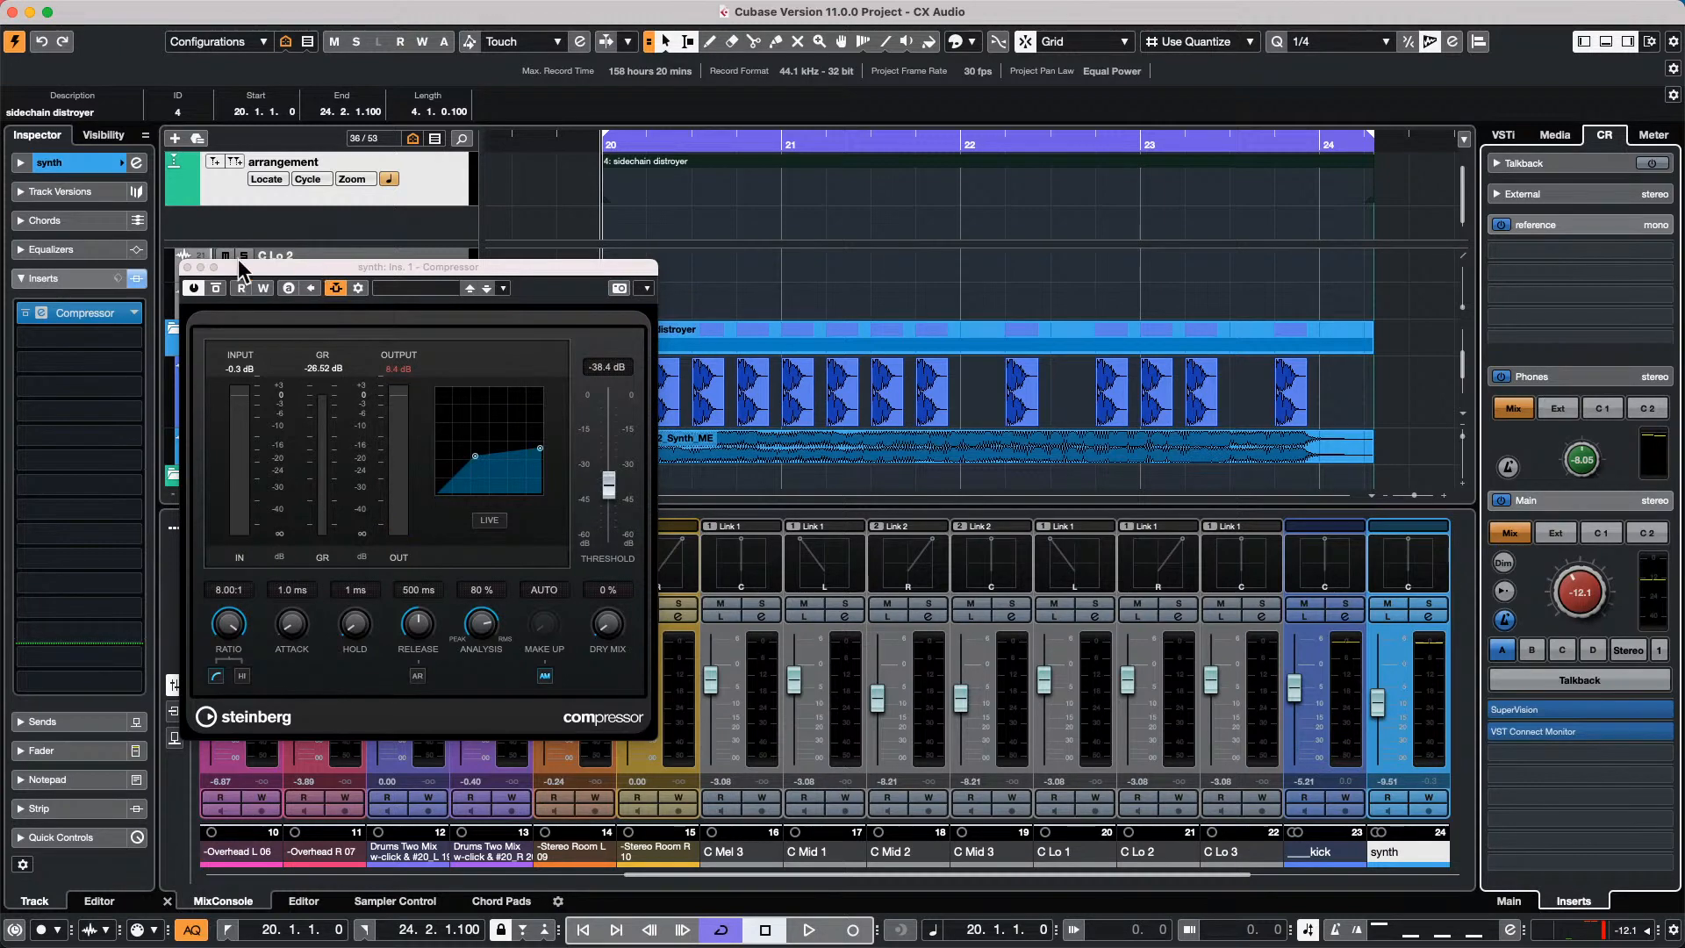
{"action": "left_click", "coordinate": [187, 267]}
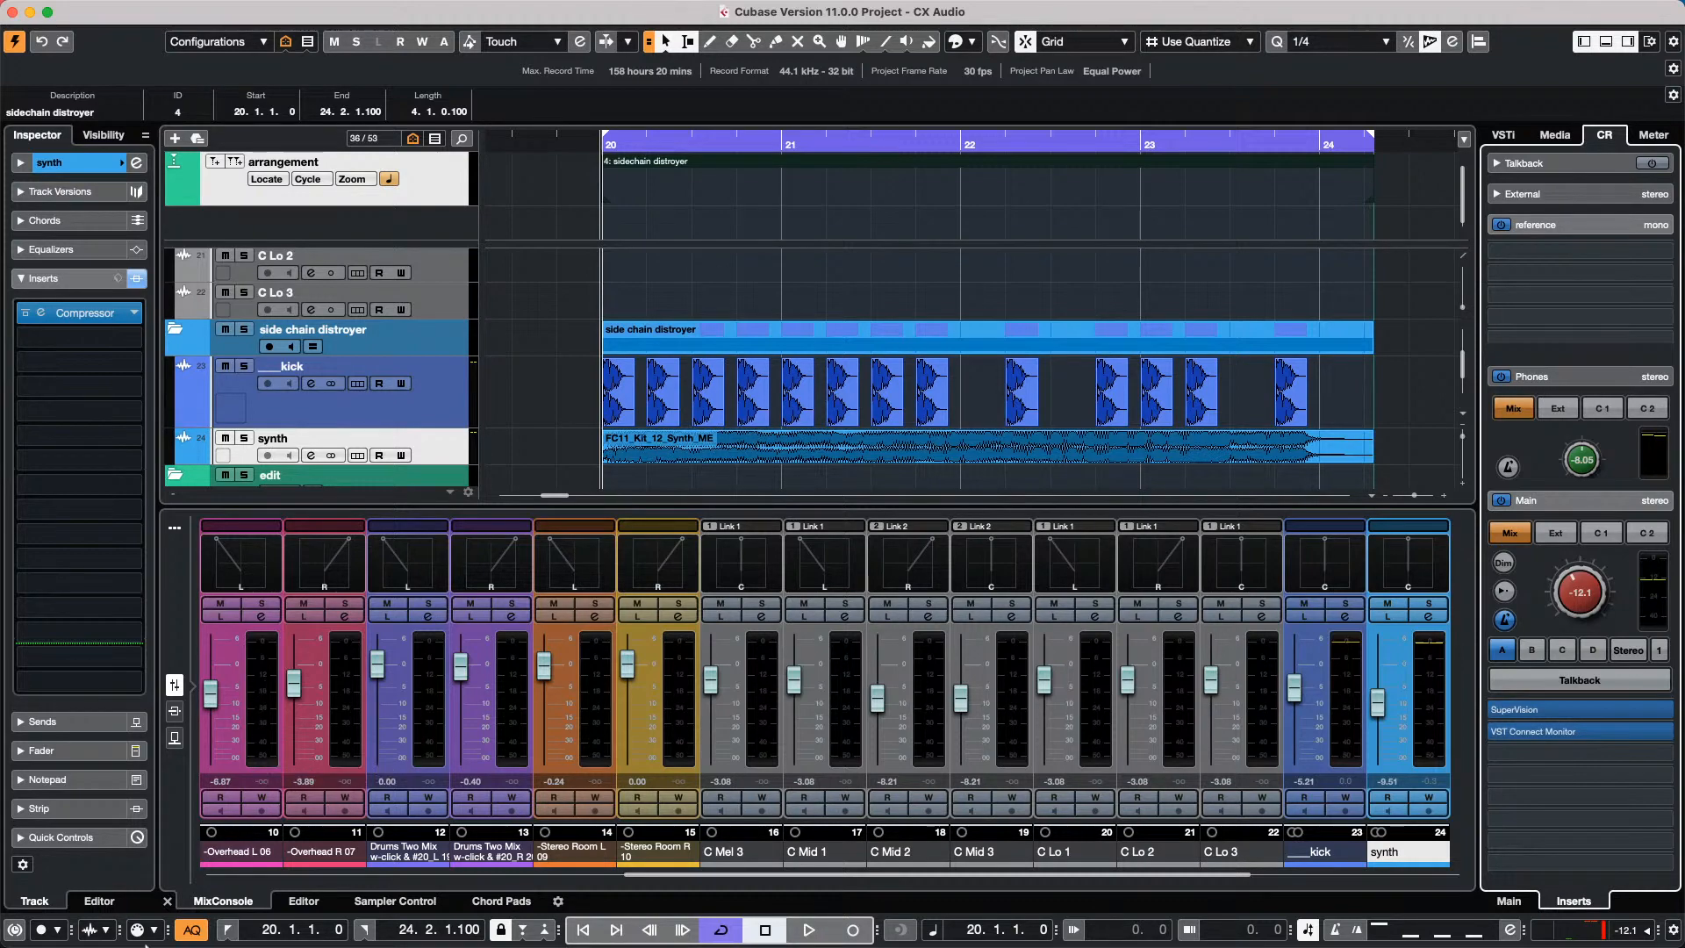
Examine the MIDI record modes for linear and cycled recording, and close the settings without changes.
{"action": "left_click", "coordinate": [154, 931]}
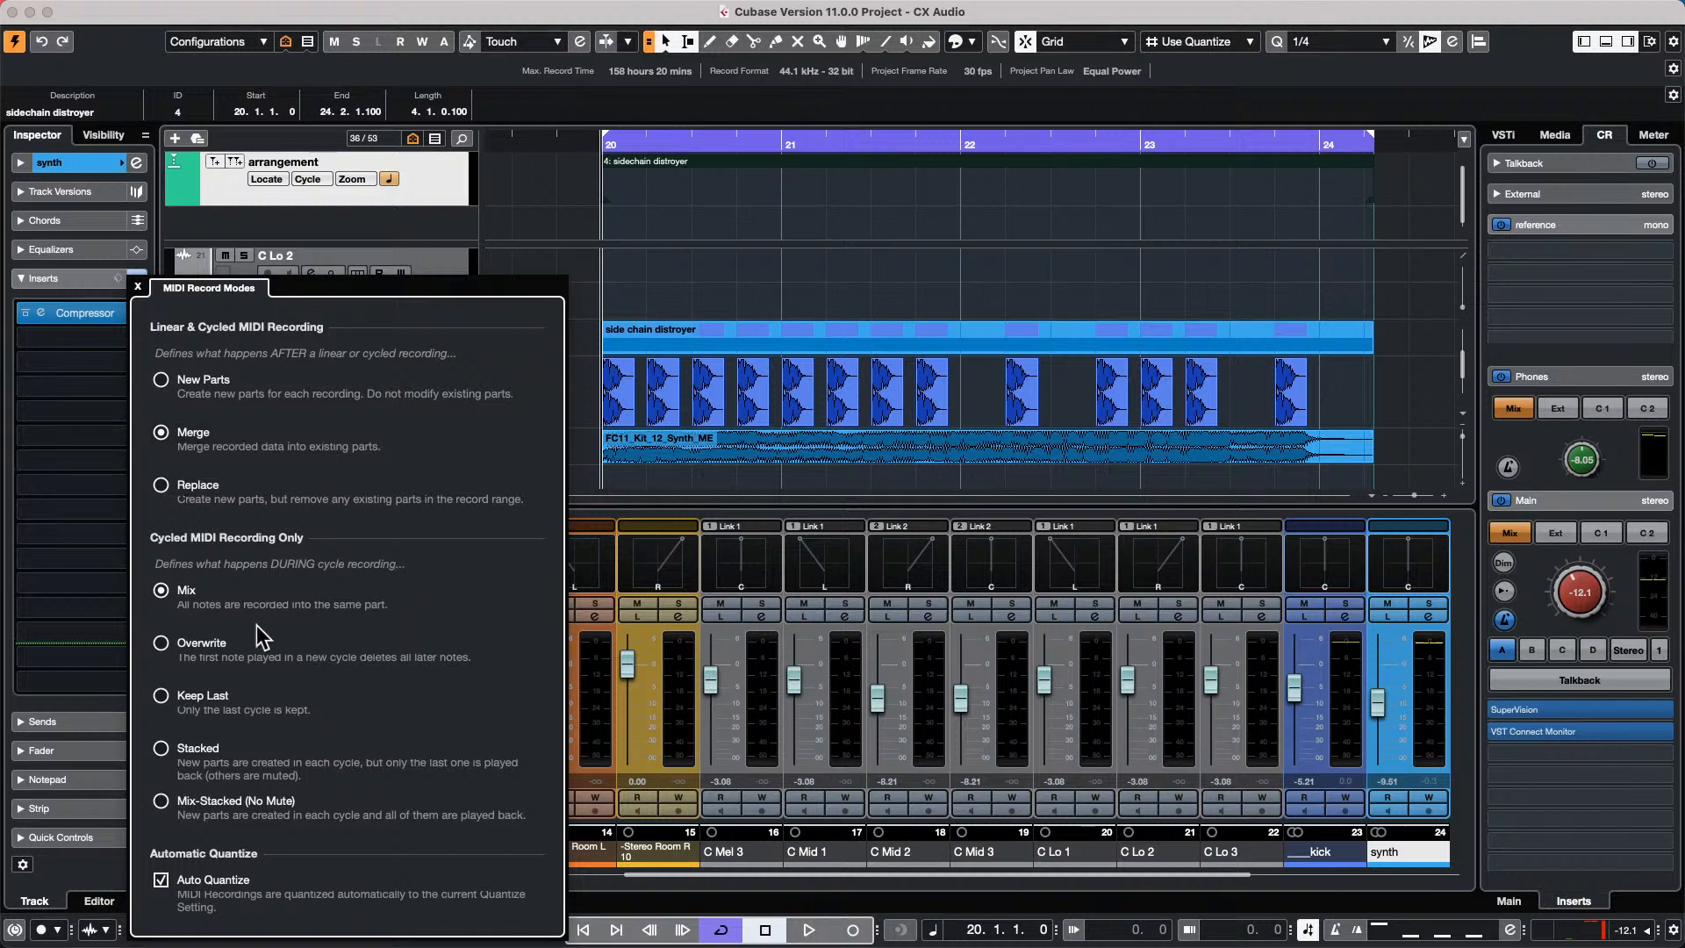
{"action": "left_click", "coordinate": [727, 249]}
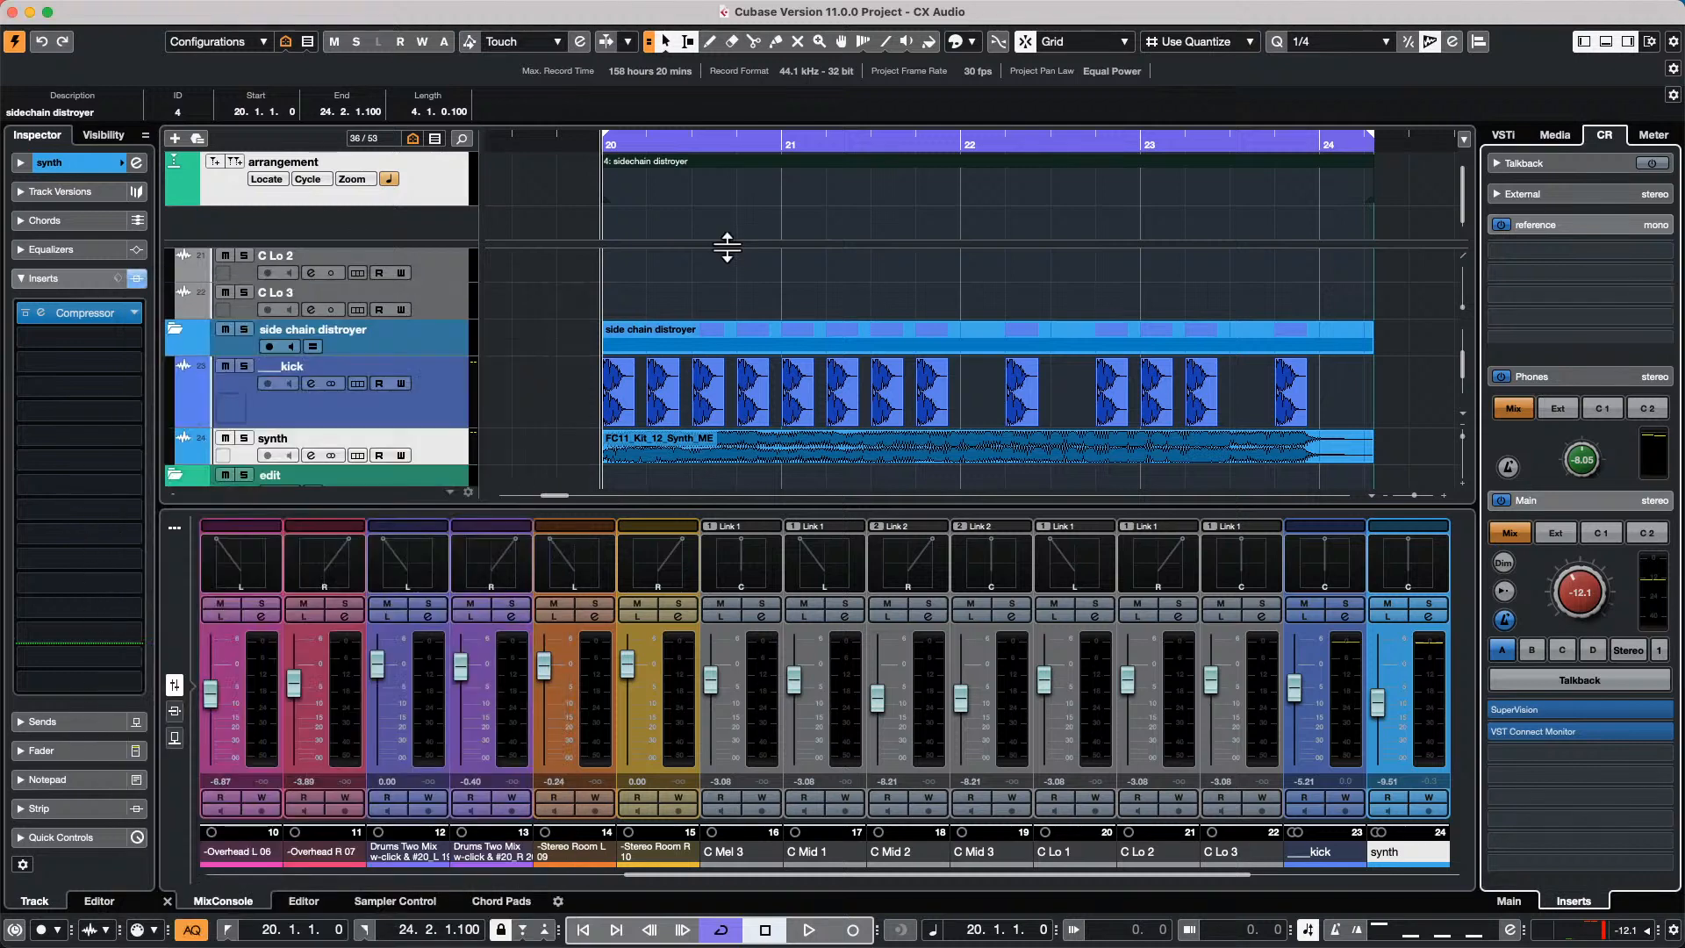
{"action": "left_click", "coordinate": [153, 930]}
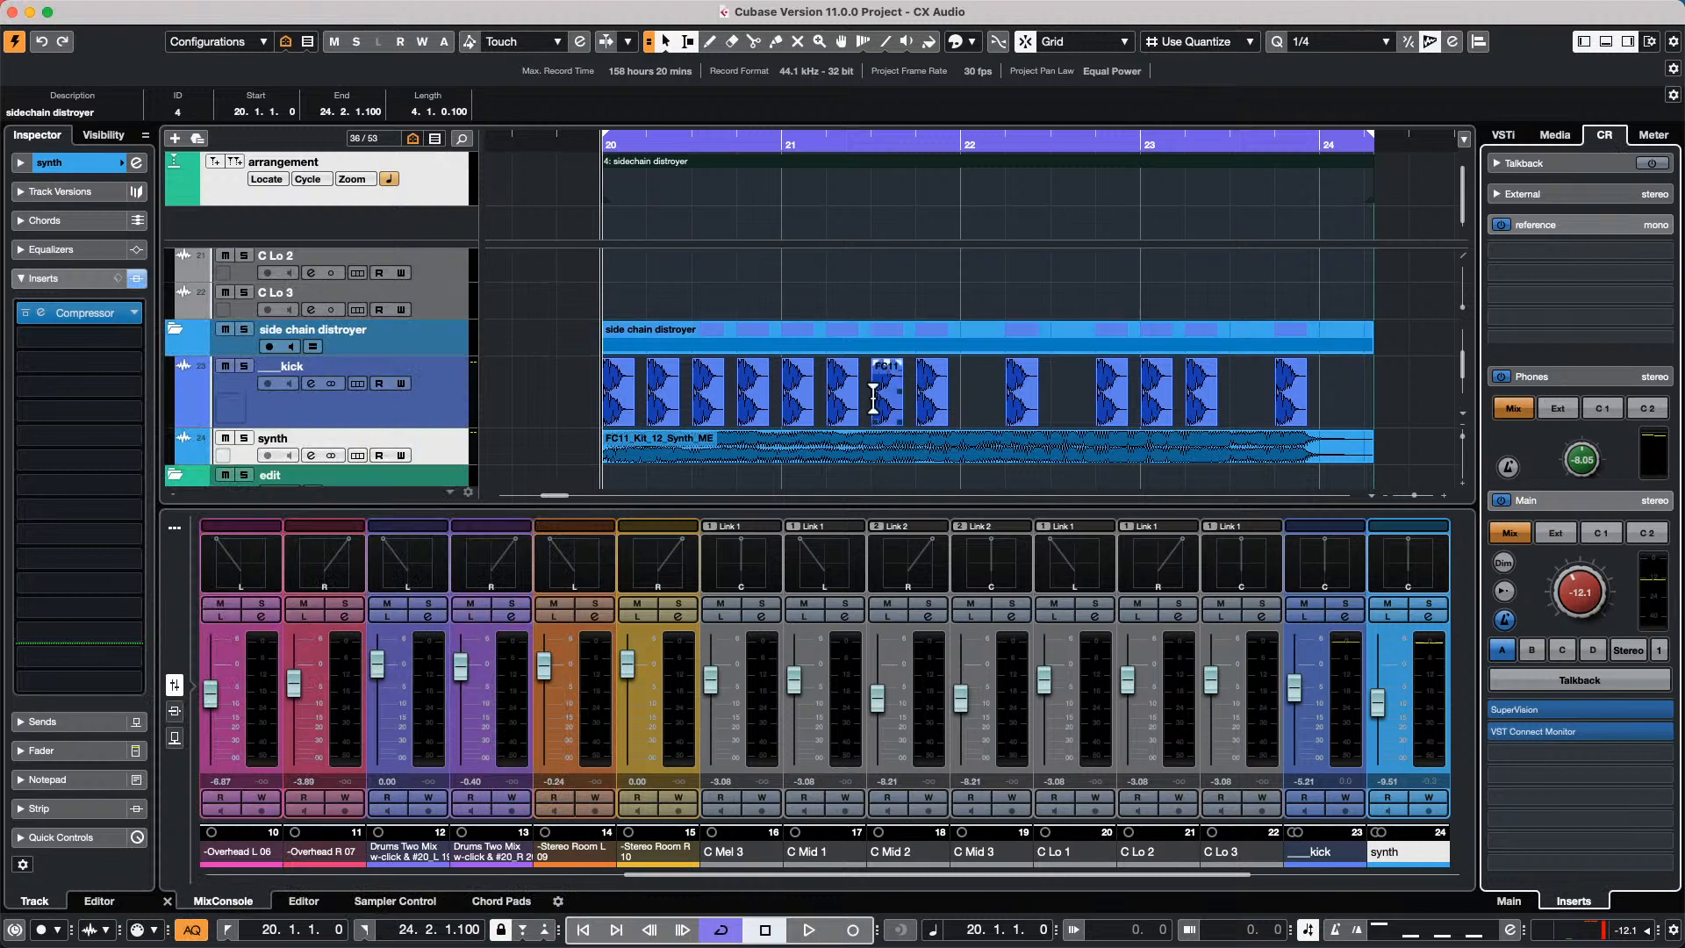
{"action": "left_click", "coordinate": [636, 687]}
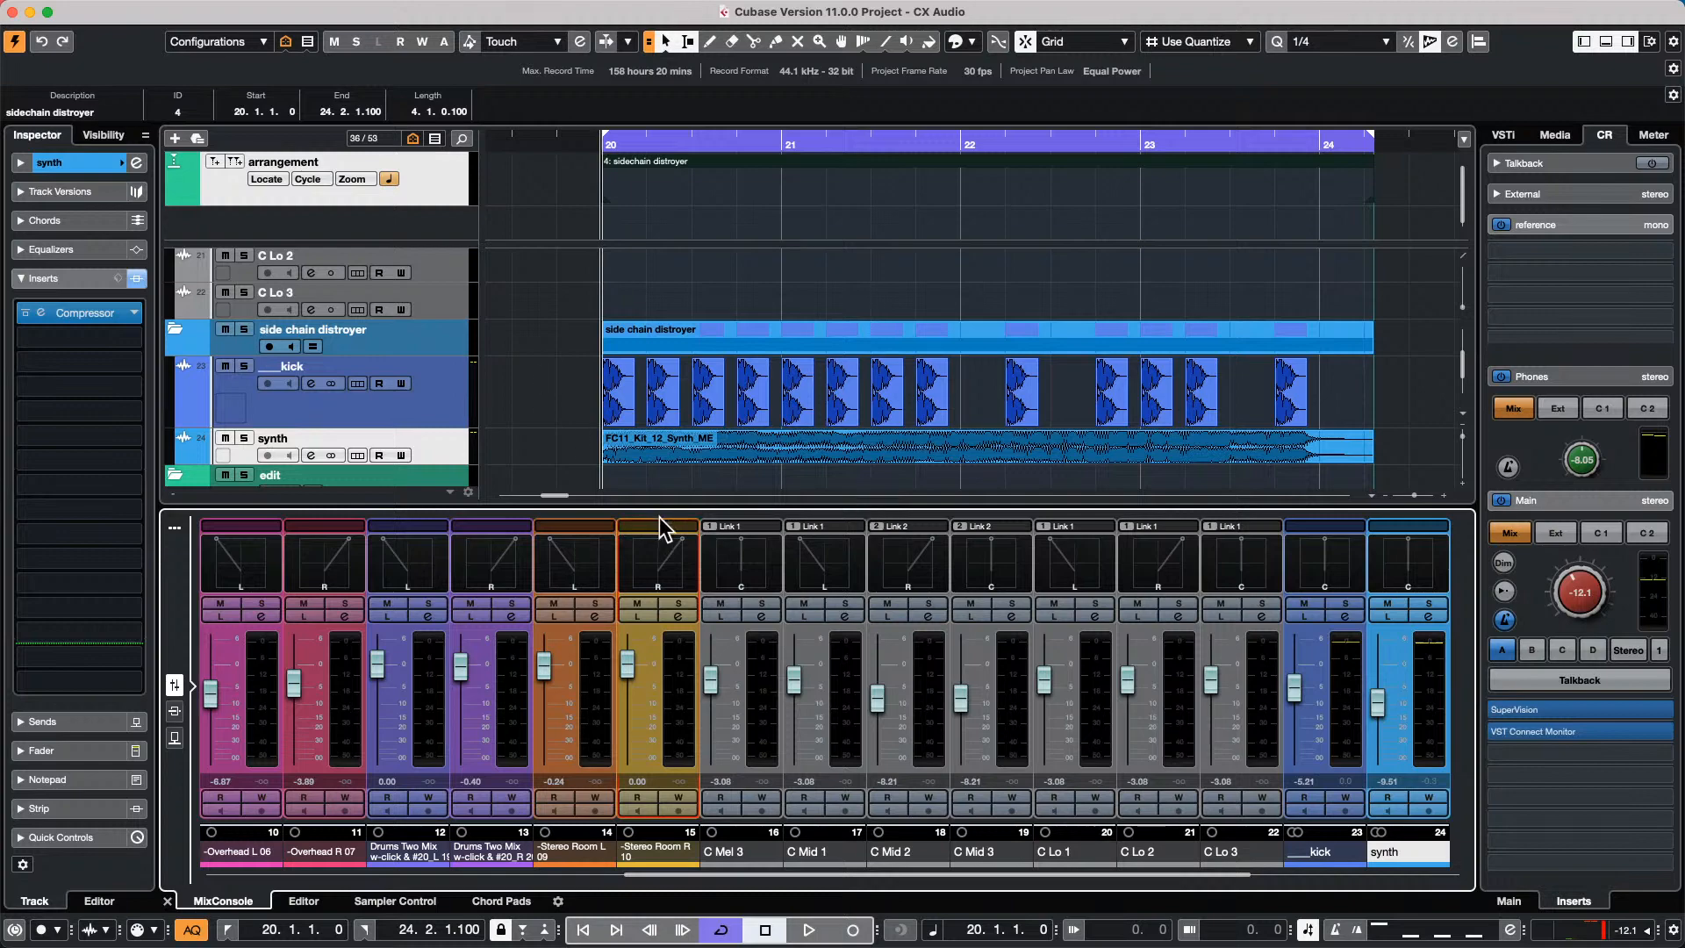
Zoom the timeline out to show bars 18 to 30 and view the list of available workspaces.
{"action": "left_click_drag", "start_coordinate": [702, 145], "coordinate": [714, 104]}
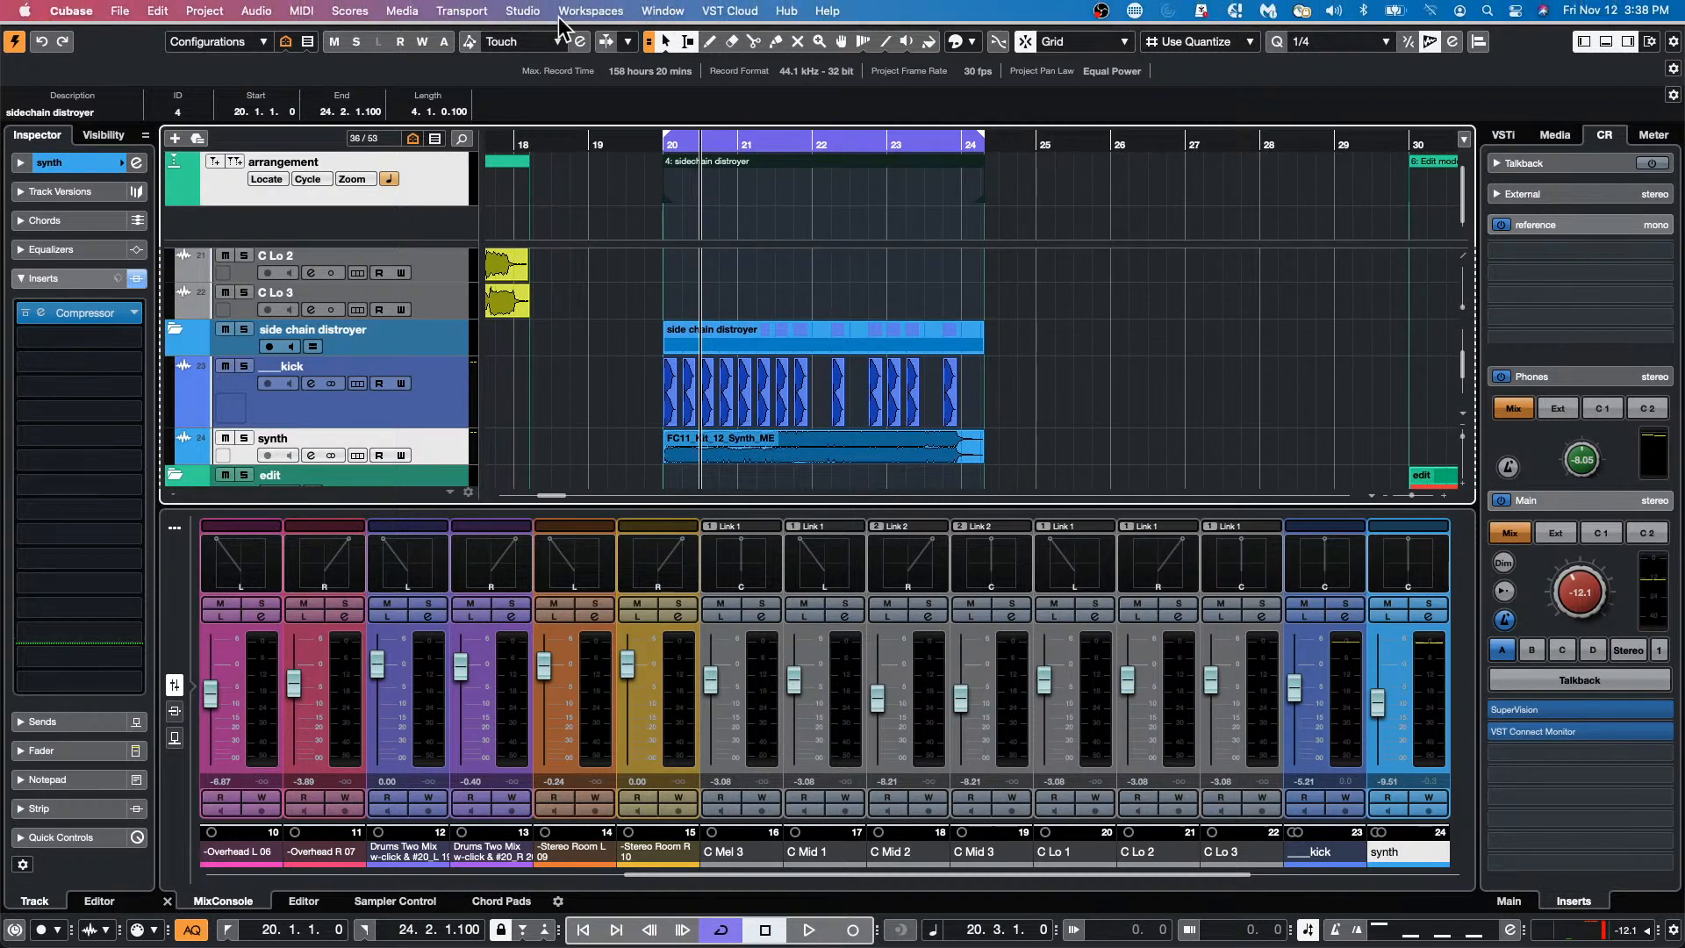
{"action": "left_click", "coordinate": [614, 12]}
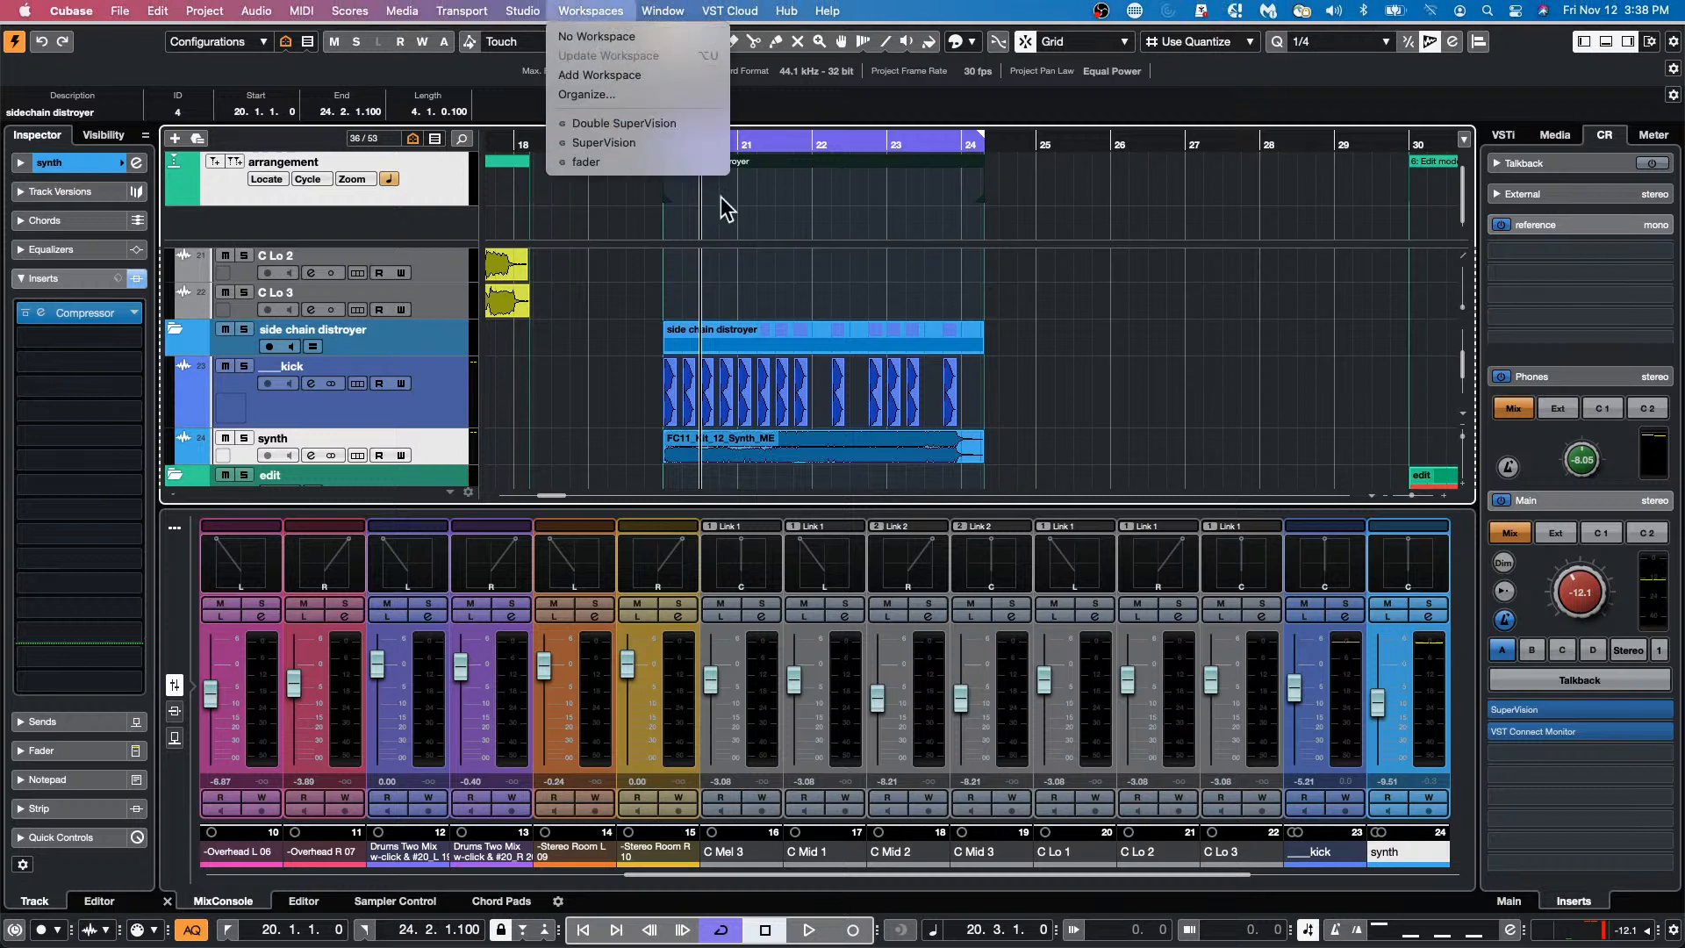
{"action": "left_click", "coordinate": [1268, 351]}
Select the Padshop 01 track, open its instrument window, and move the window clear of the track list.
{"action": "scroll", "coordinate": [631, 330], "scroll_direction": "down", "scroll_amount": 2}
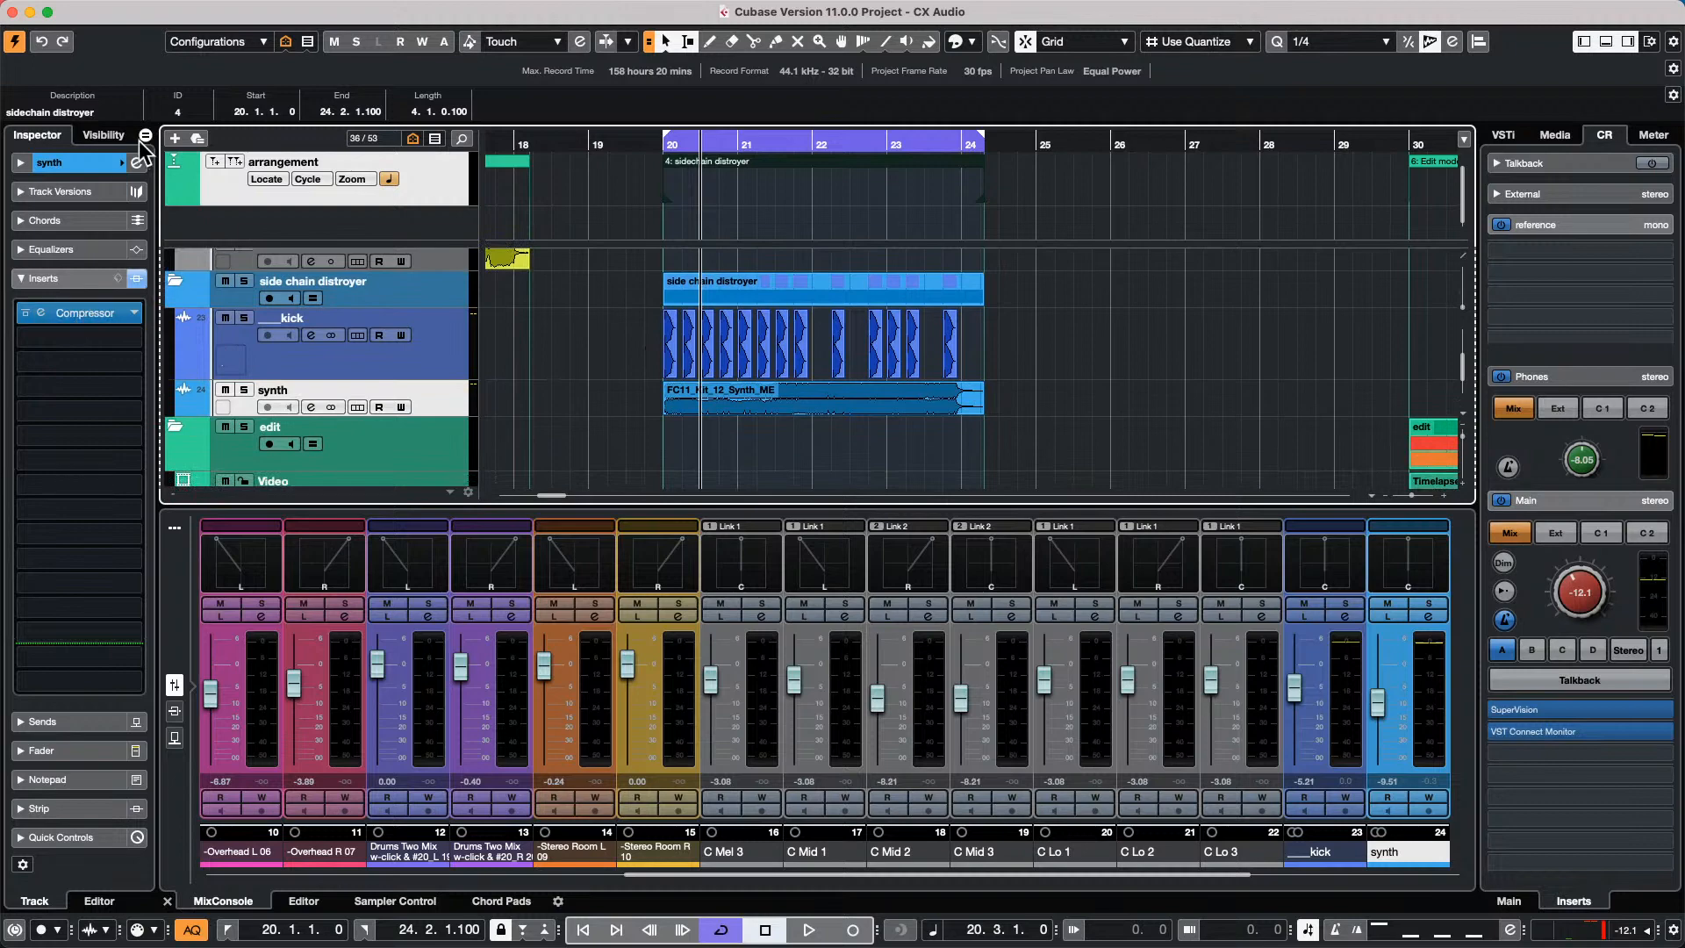
{"action": "scroll", "coordinate": [510, 369], "scroll_direction": "down", "scroll_amount": 4}
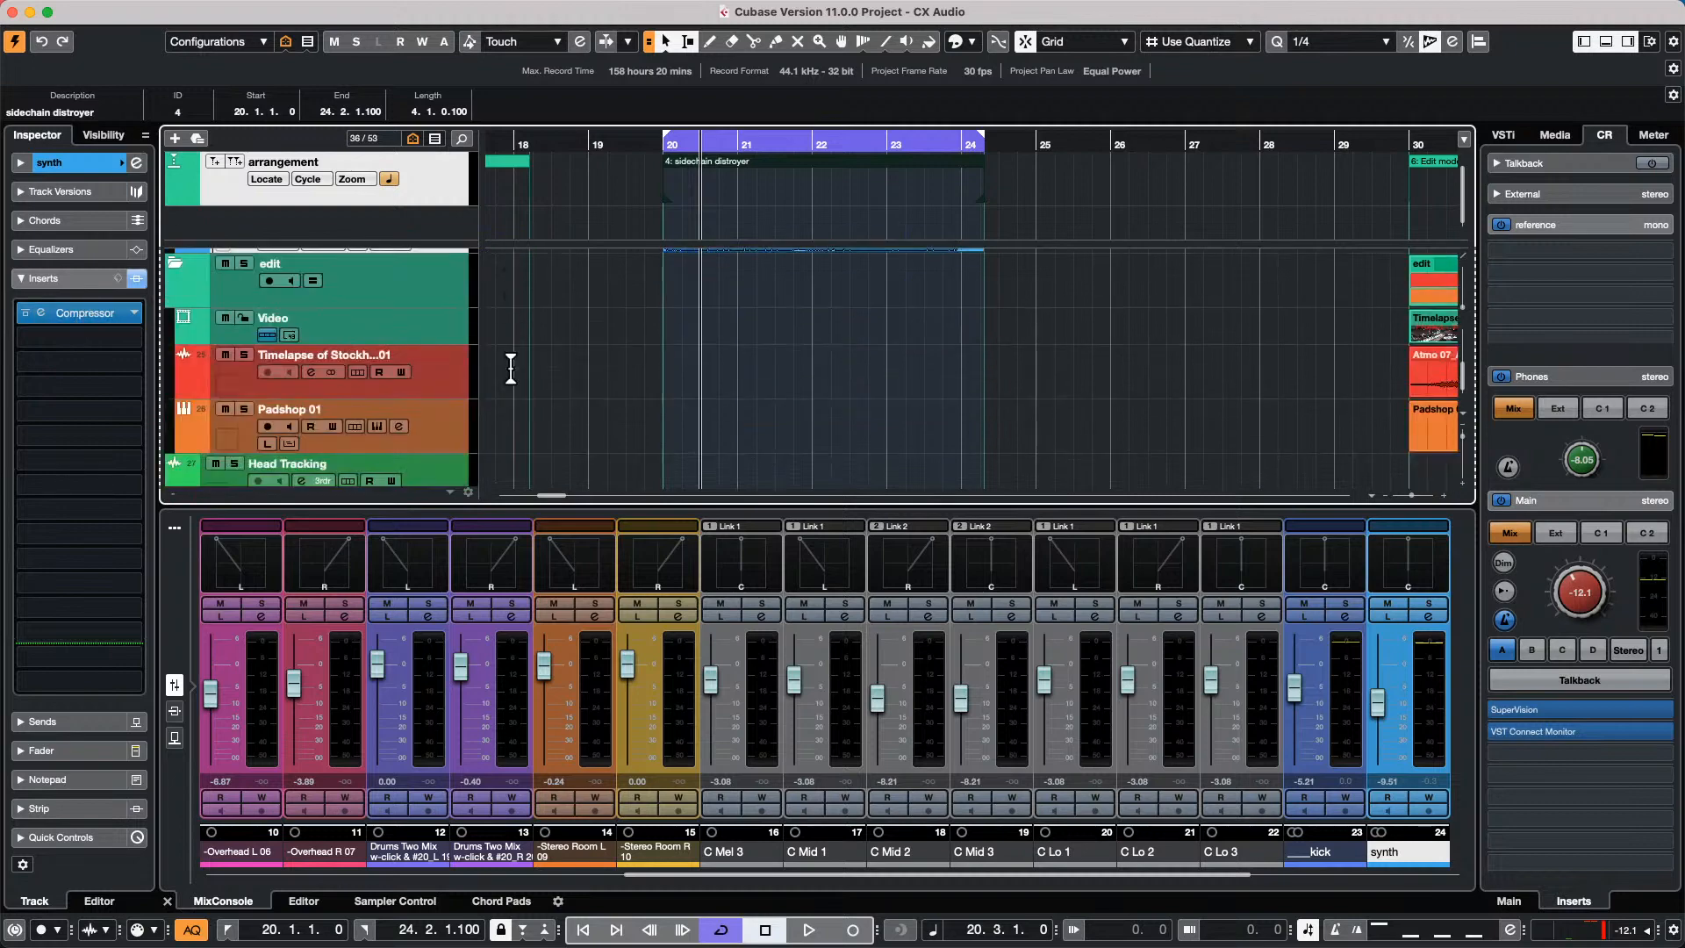
{"action": "left_click", "coordinate": [430, 430]}
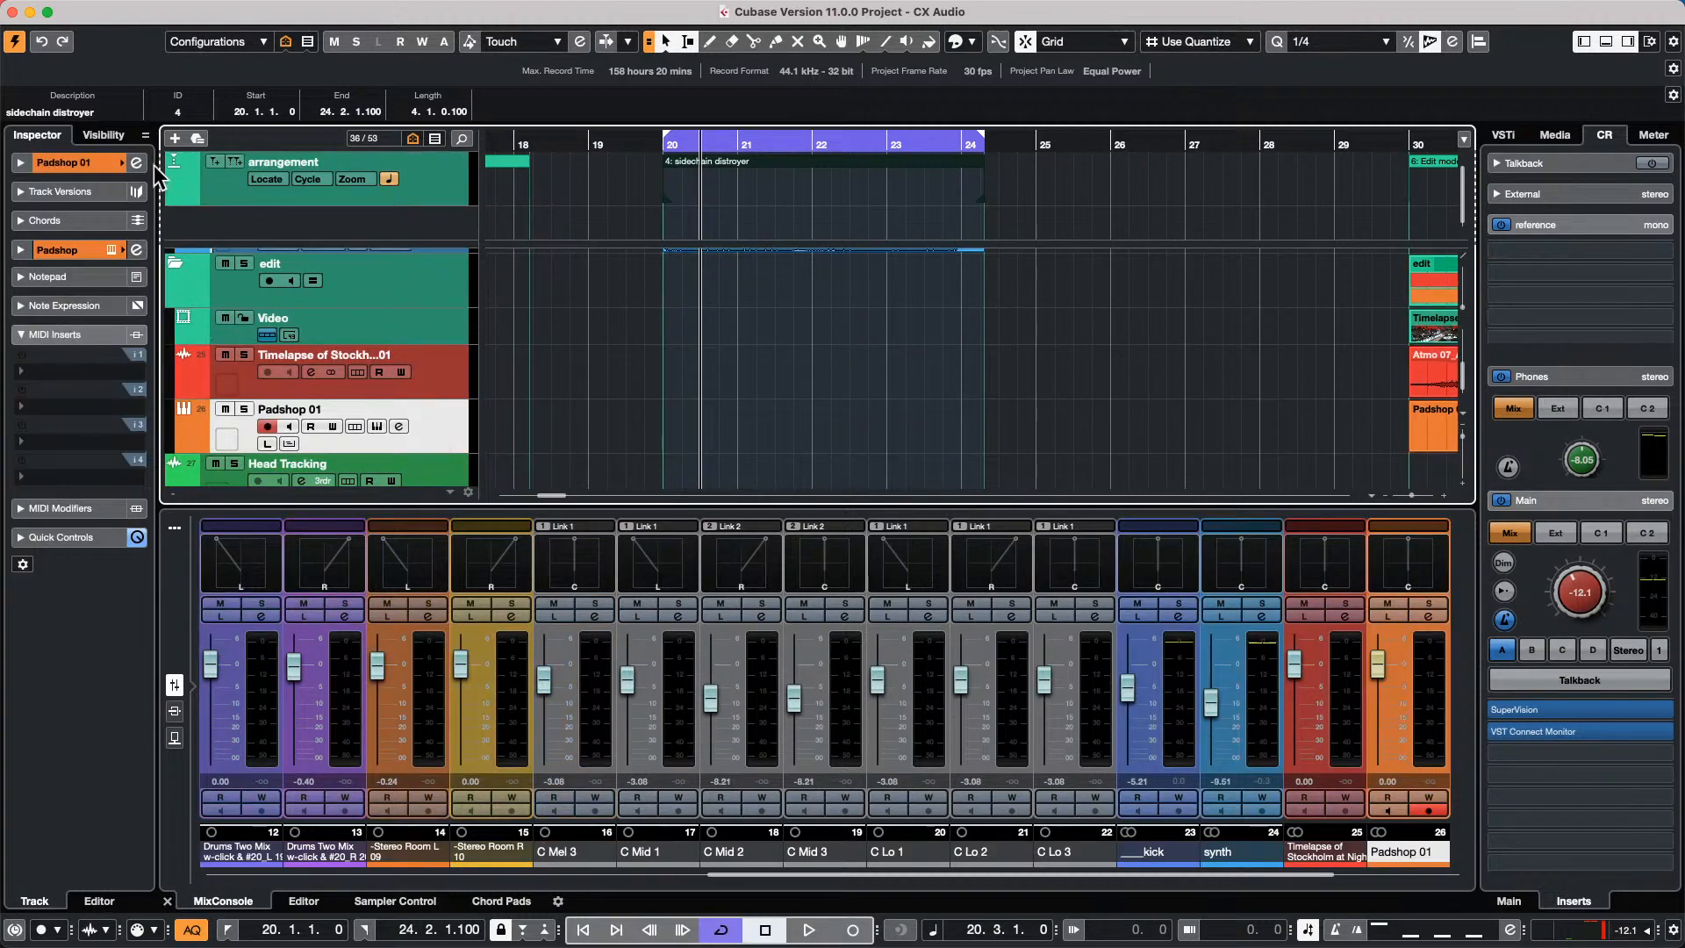
{"action": "left_click", "coordinate": [377, 425]}
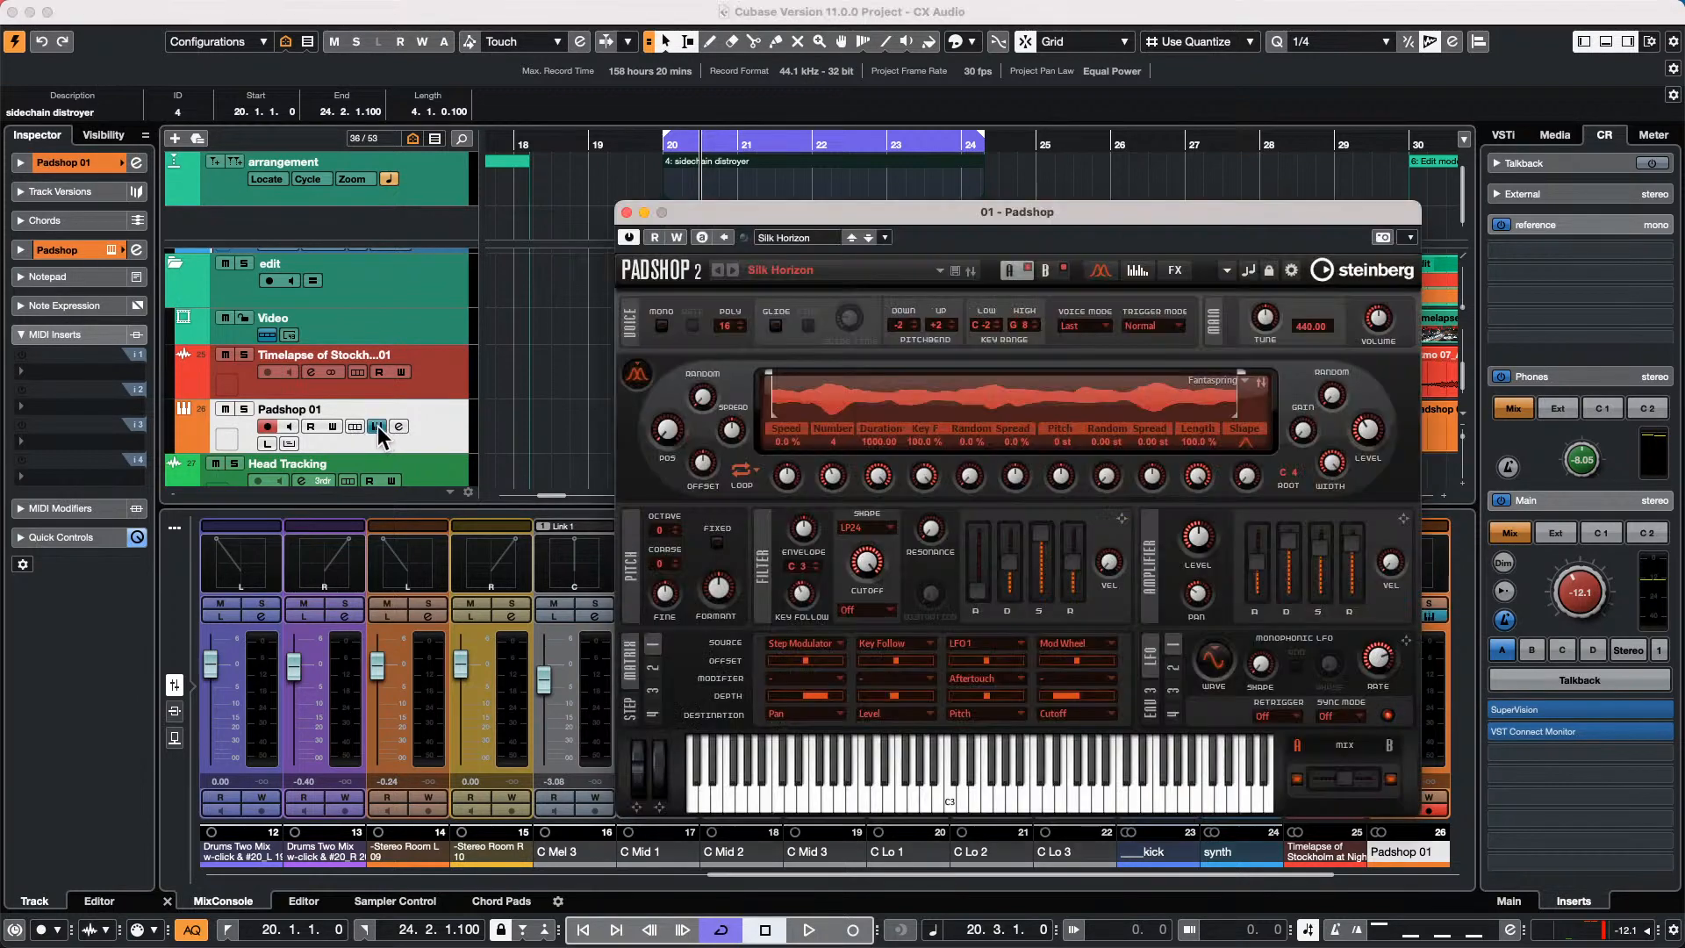
{"action": "left_click_drag", "start_coordinate": [844, 215], "coordinate": [1063, 293]}
Add one Retrologue instrument track below C Lo 1 and reposition the Retrologue window over the track list.
{"action": "scroll", "coordinate": [336, 407], "scroll_direction": "up", "scroll_amount": 5}
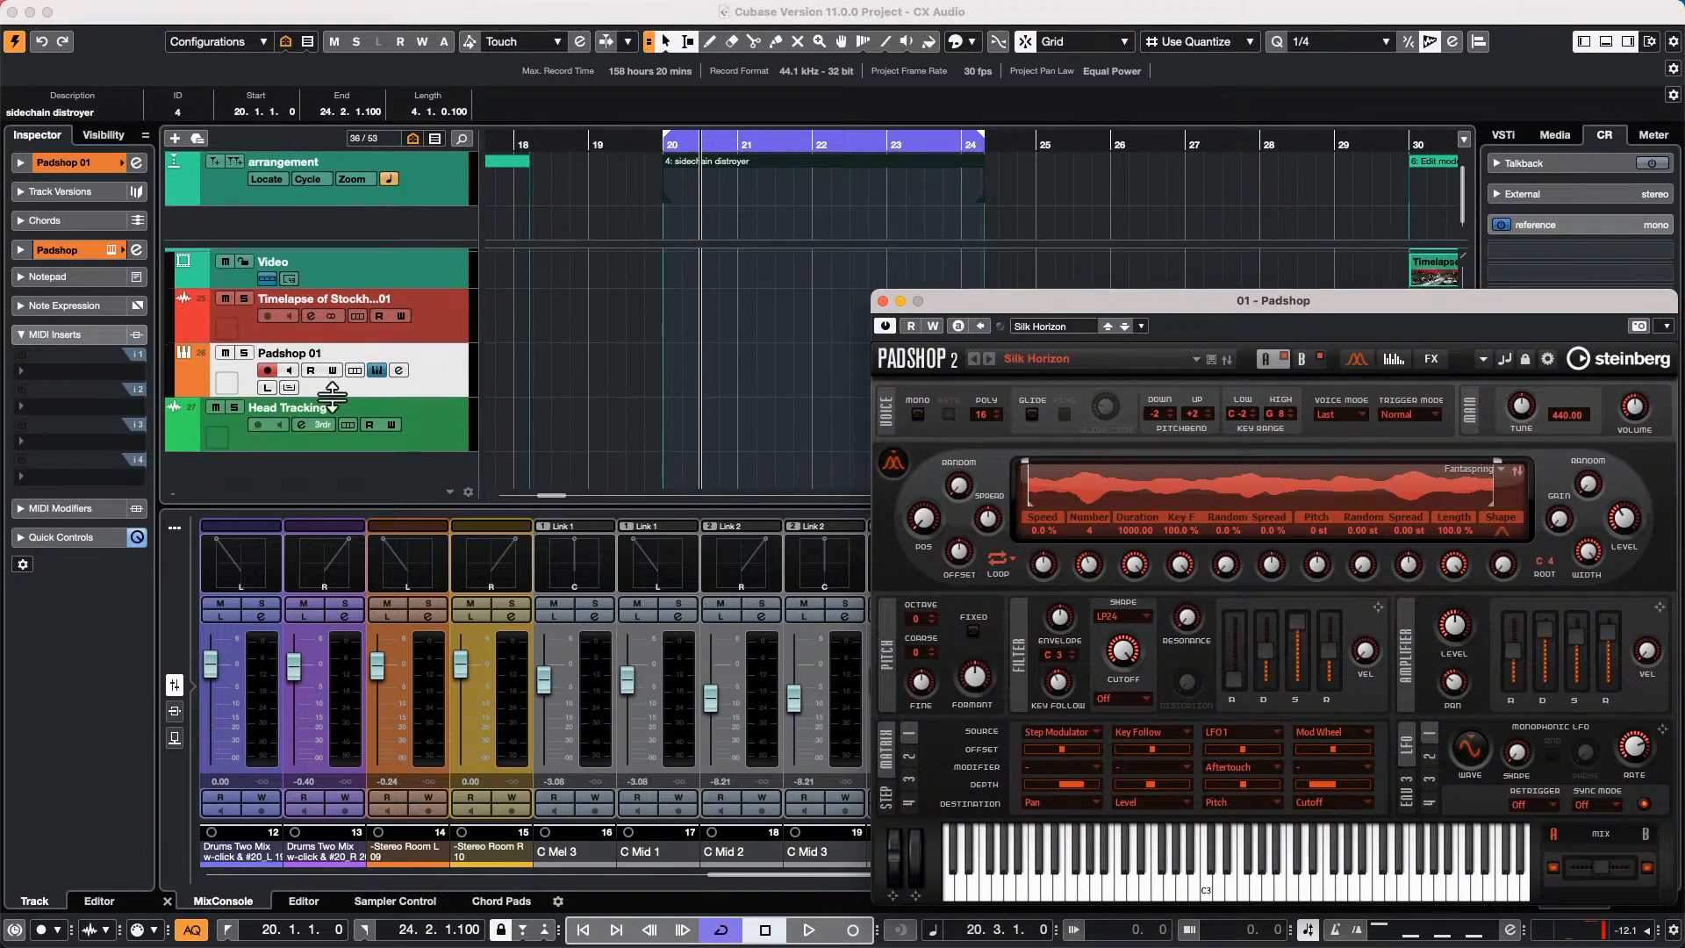
{"action": "scroll", "coordinate": [332, 397], "scroll_direction": "up", "scroll_amount": 5}
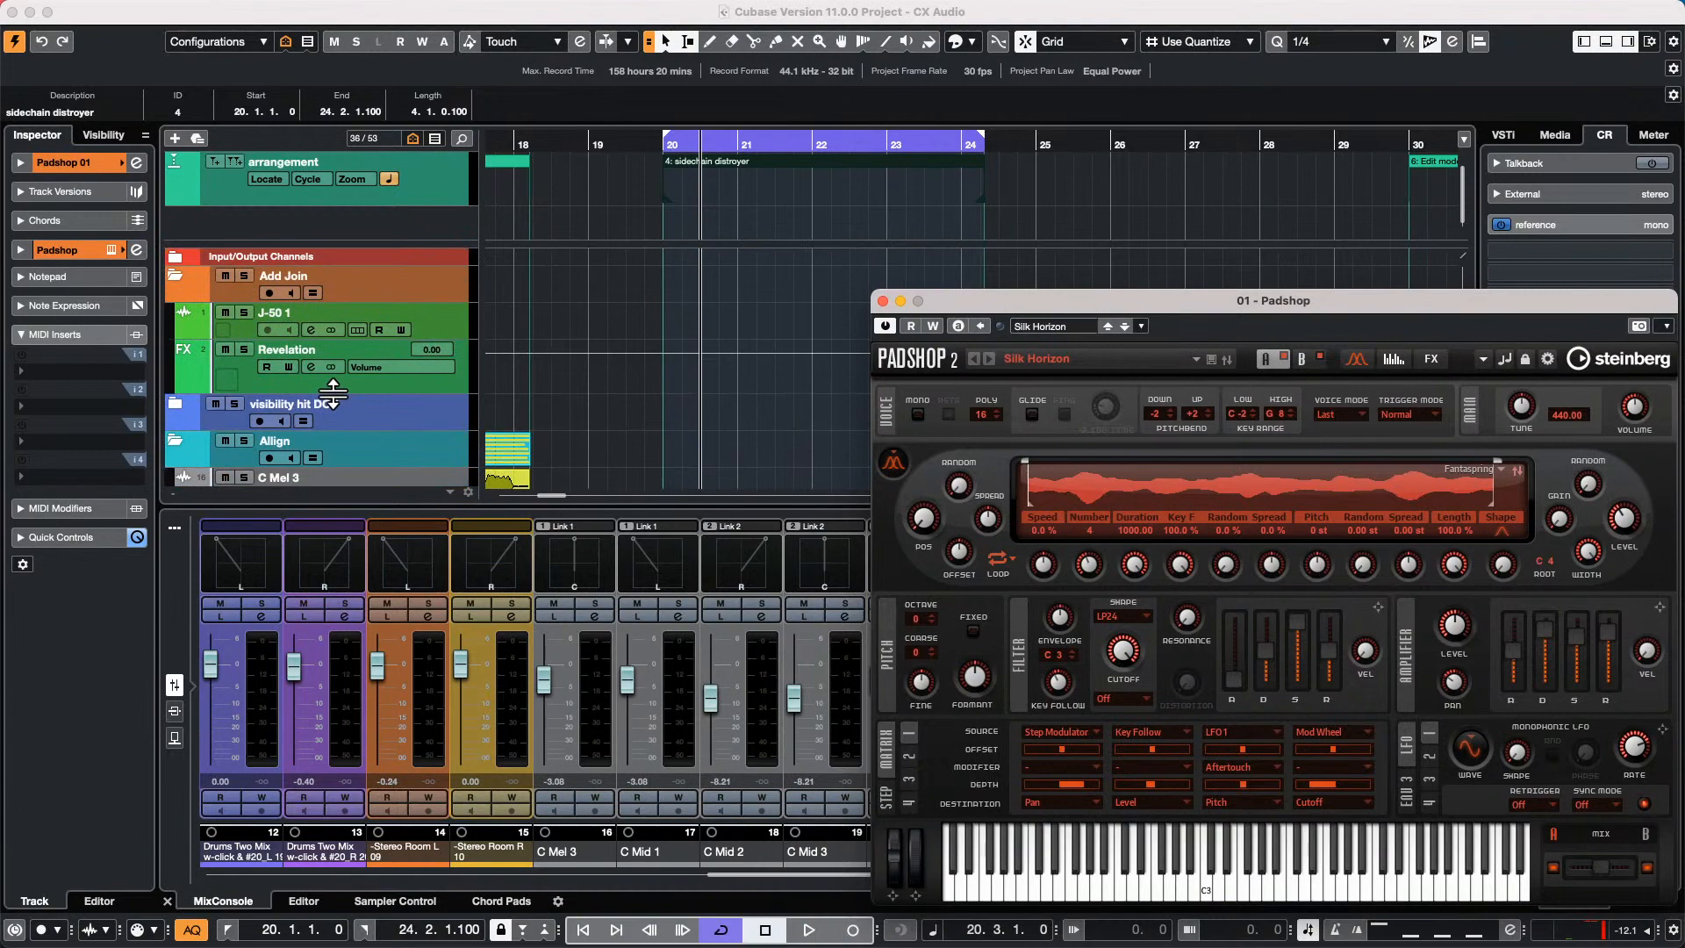
{"action": "scroll", "coordinate": [345, 371], "scroll_direction": "down", "scroll_amount": 6}
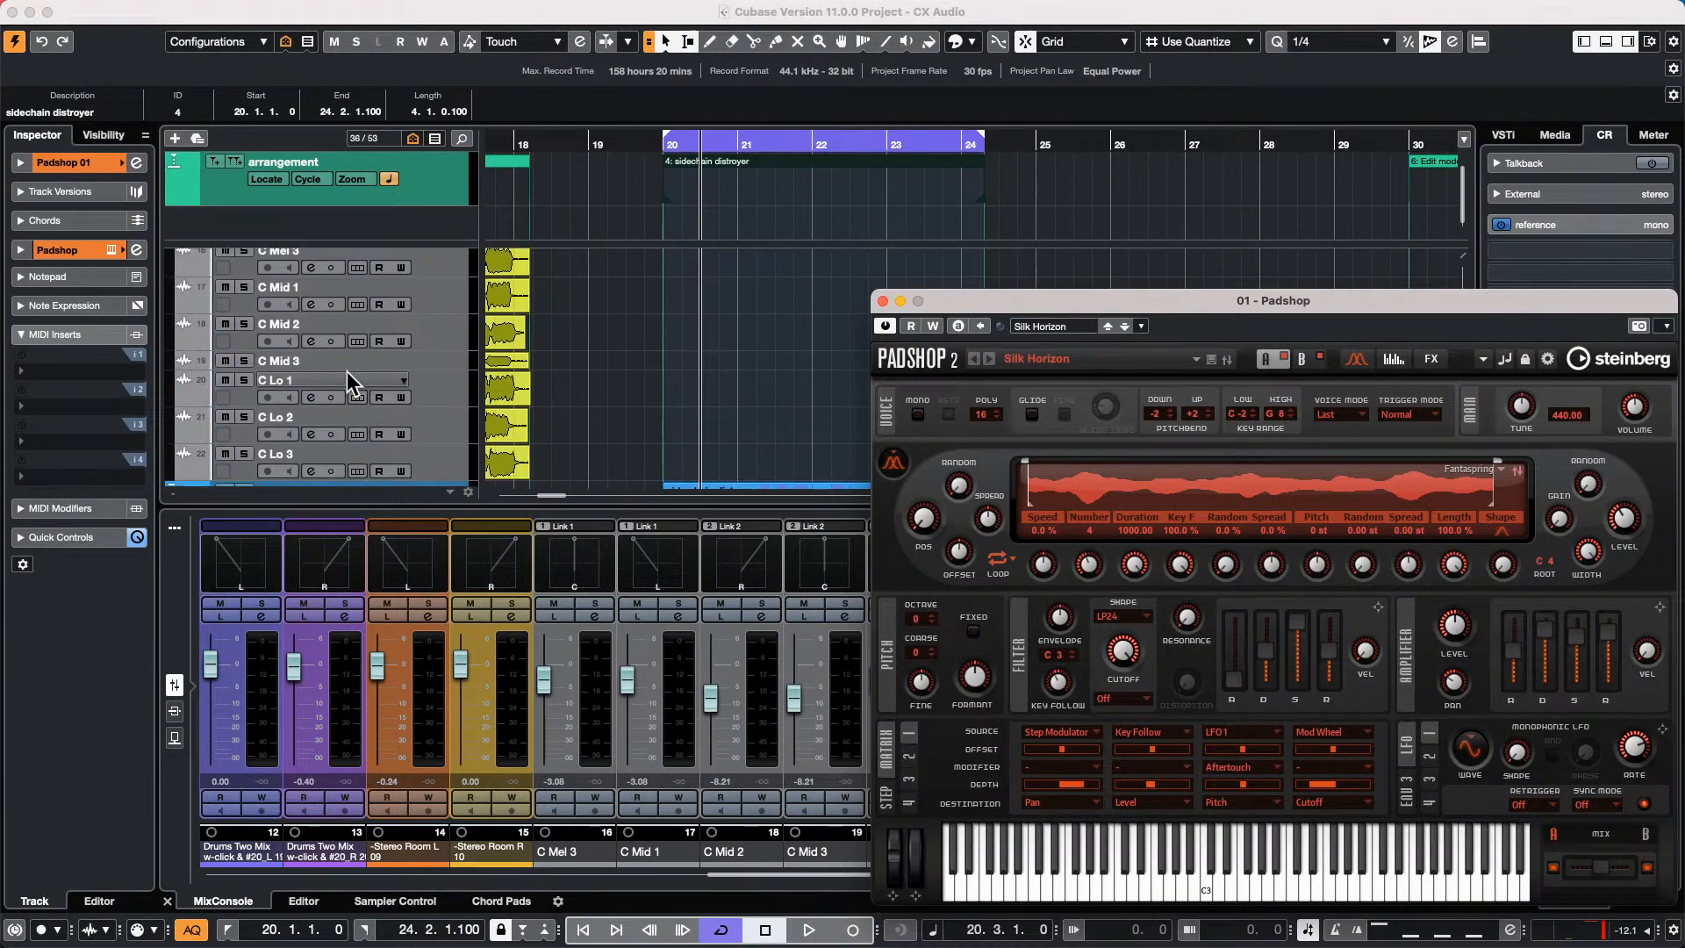
{"action": "left_click", "coordinate": [436, 370]}
{"action": "right_click", "coordinate": [433, 360]}
{"action": "mouse_move", "coordinate": [677, 367]}
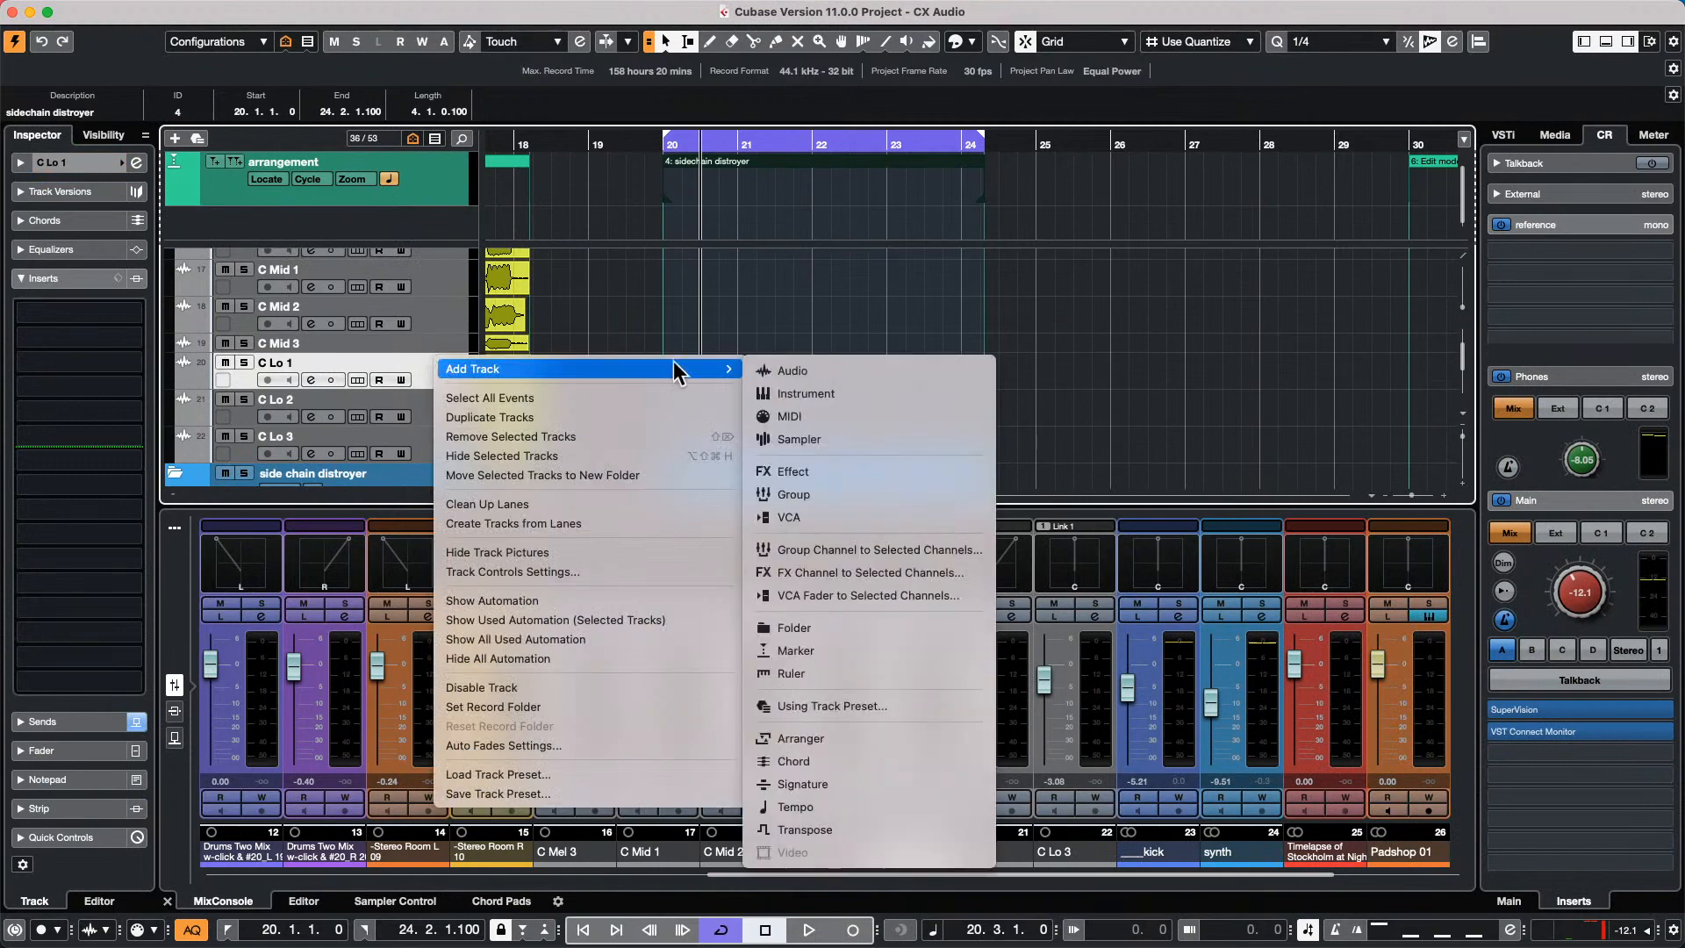
{"action": "left_click", "coordinate": [800, 395]}
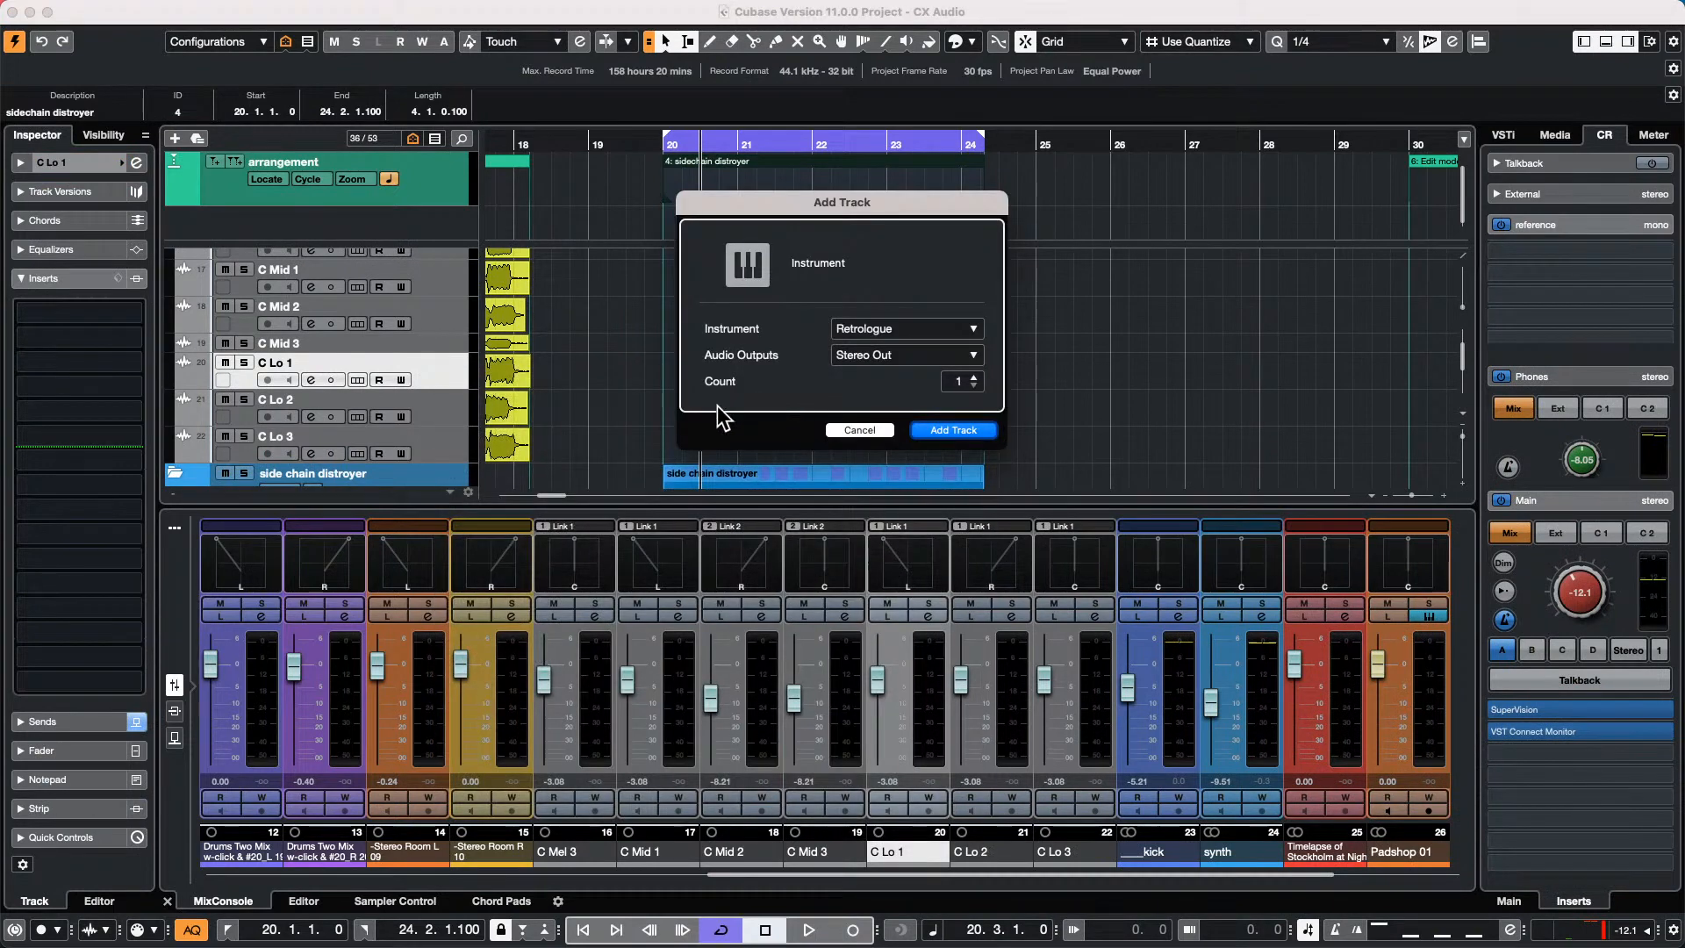
{"action": "left_click", "coordinate": [953, 430]}
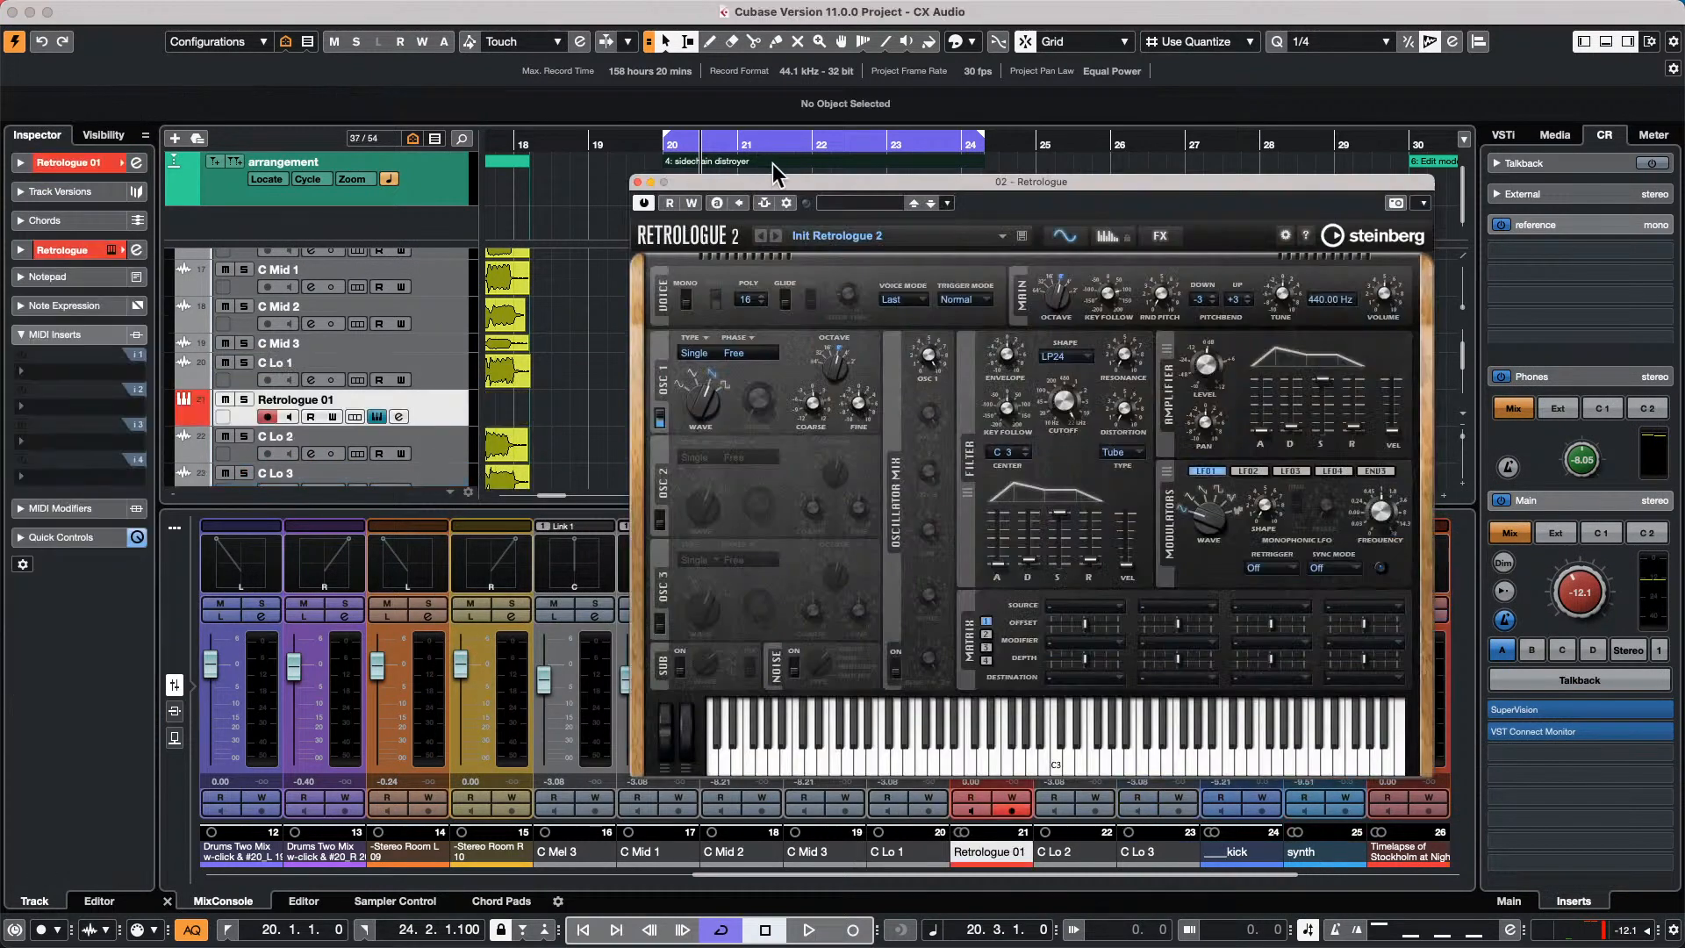
{"action": "left_click_drag", "start_coordinate": [773, 164], "coordinate": [243, 186]}
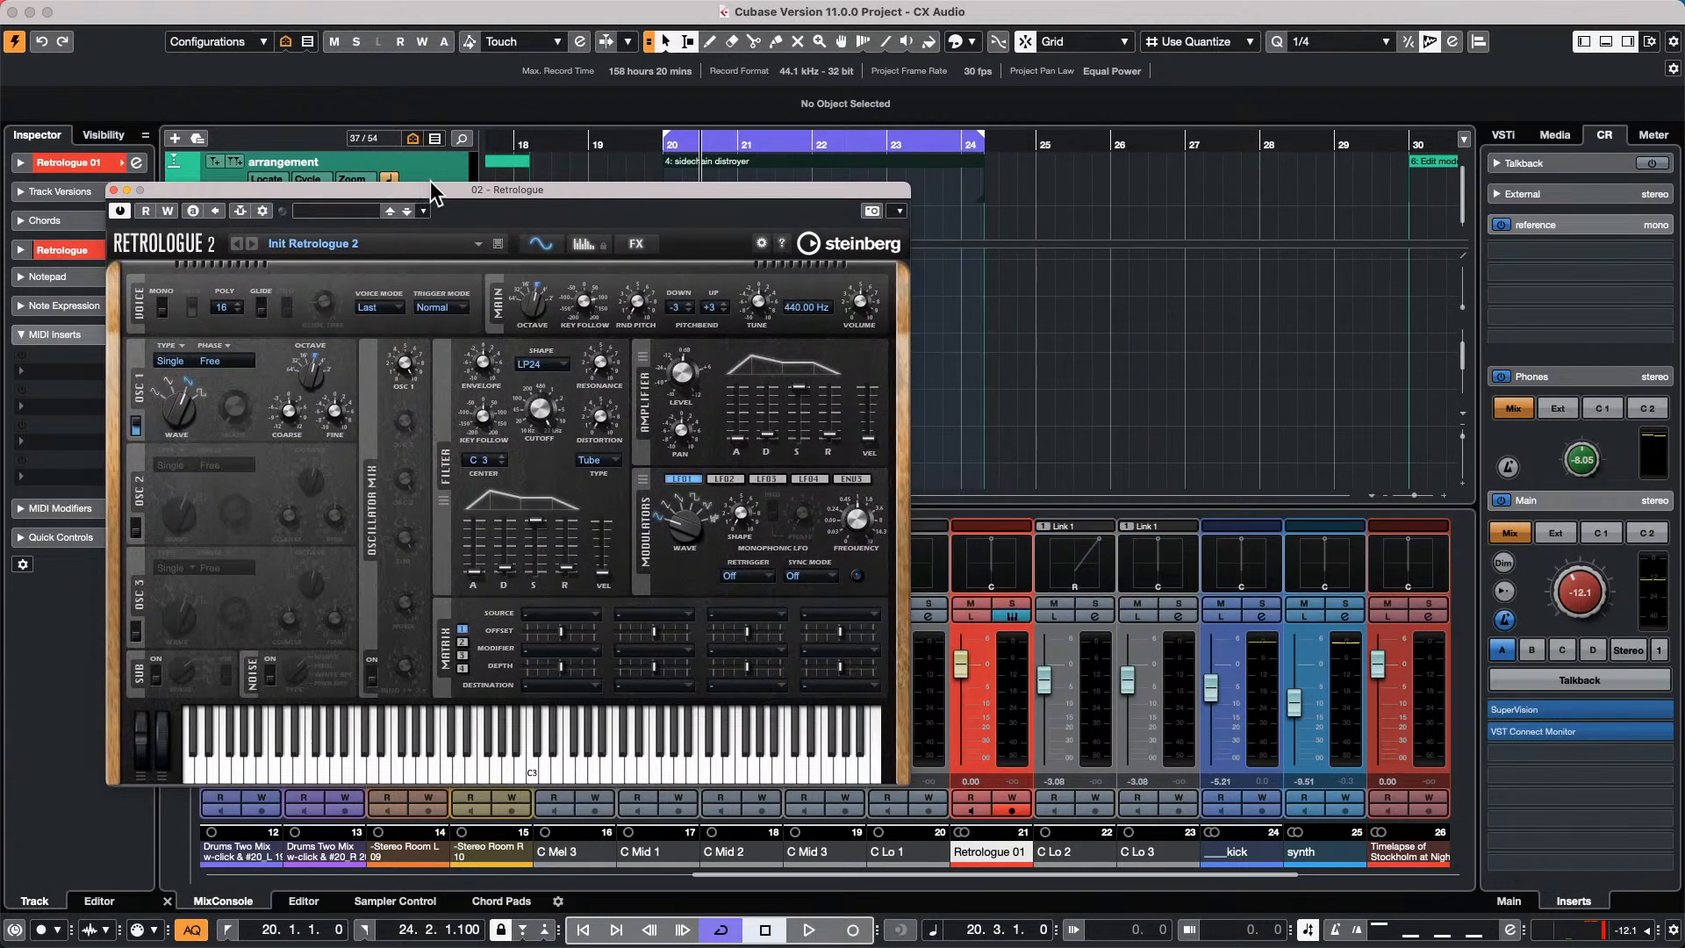
{"action": "left_click_drag", "start_coordinate": [433, 186], "coordinate": [383, 227]}
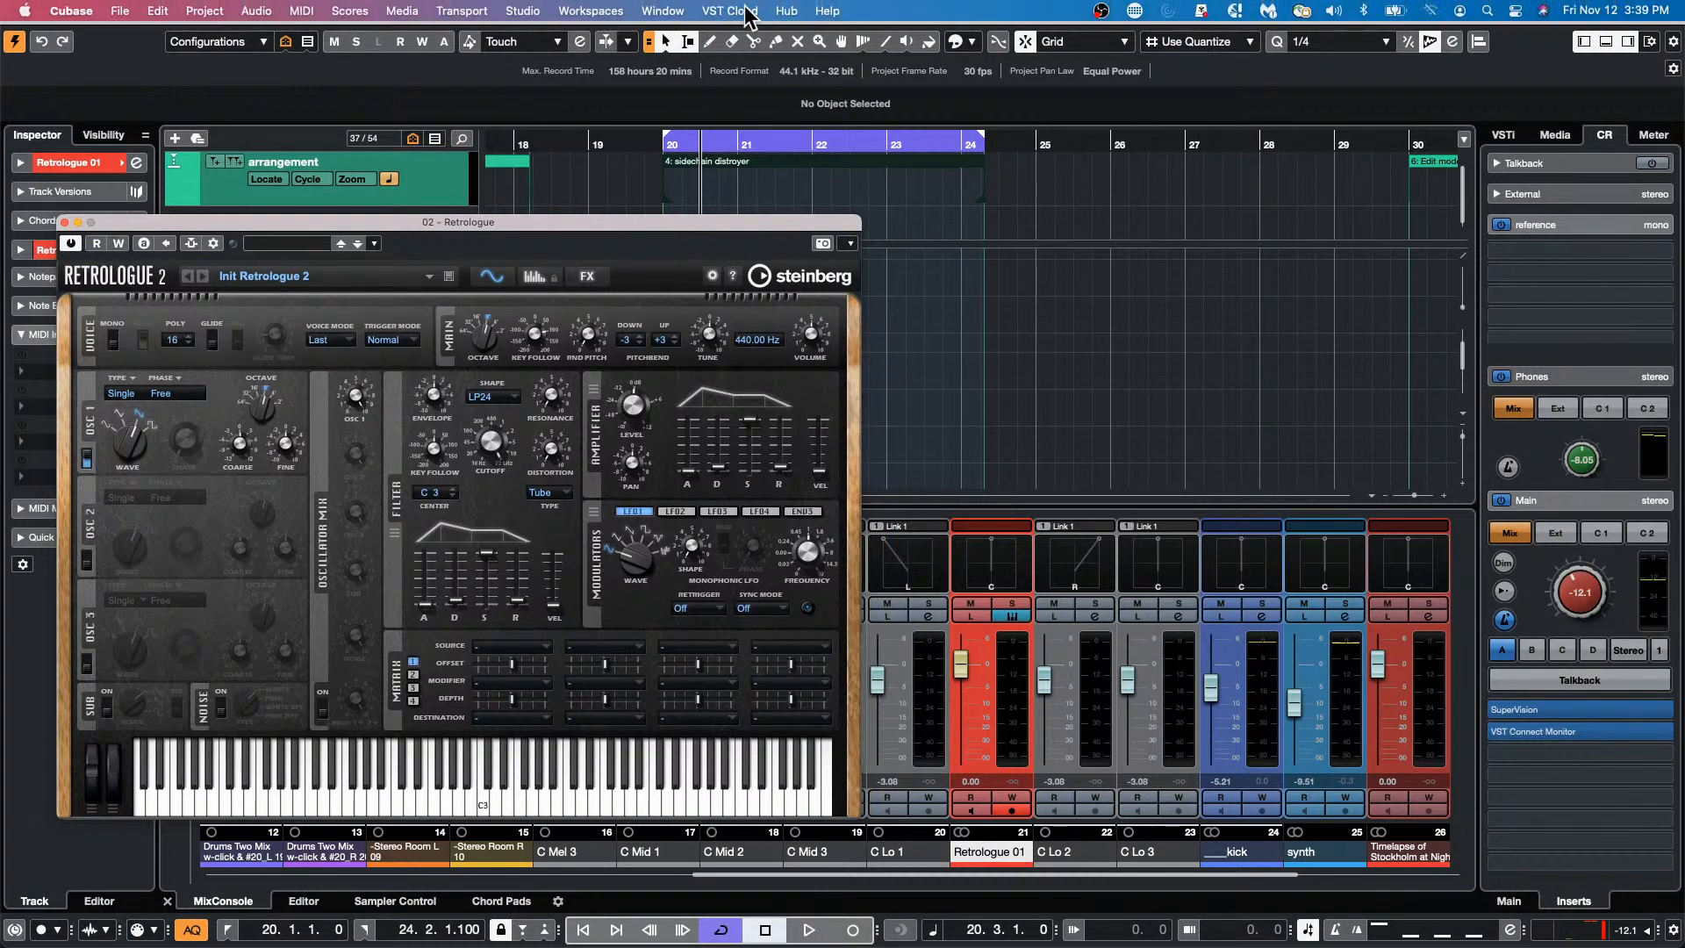
Review the open project and plug-in windows in the Windows dialog and close it.
{"action": "left_click", "coordinate": [660, 11]}
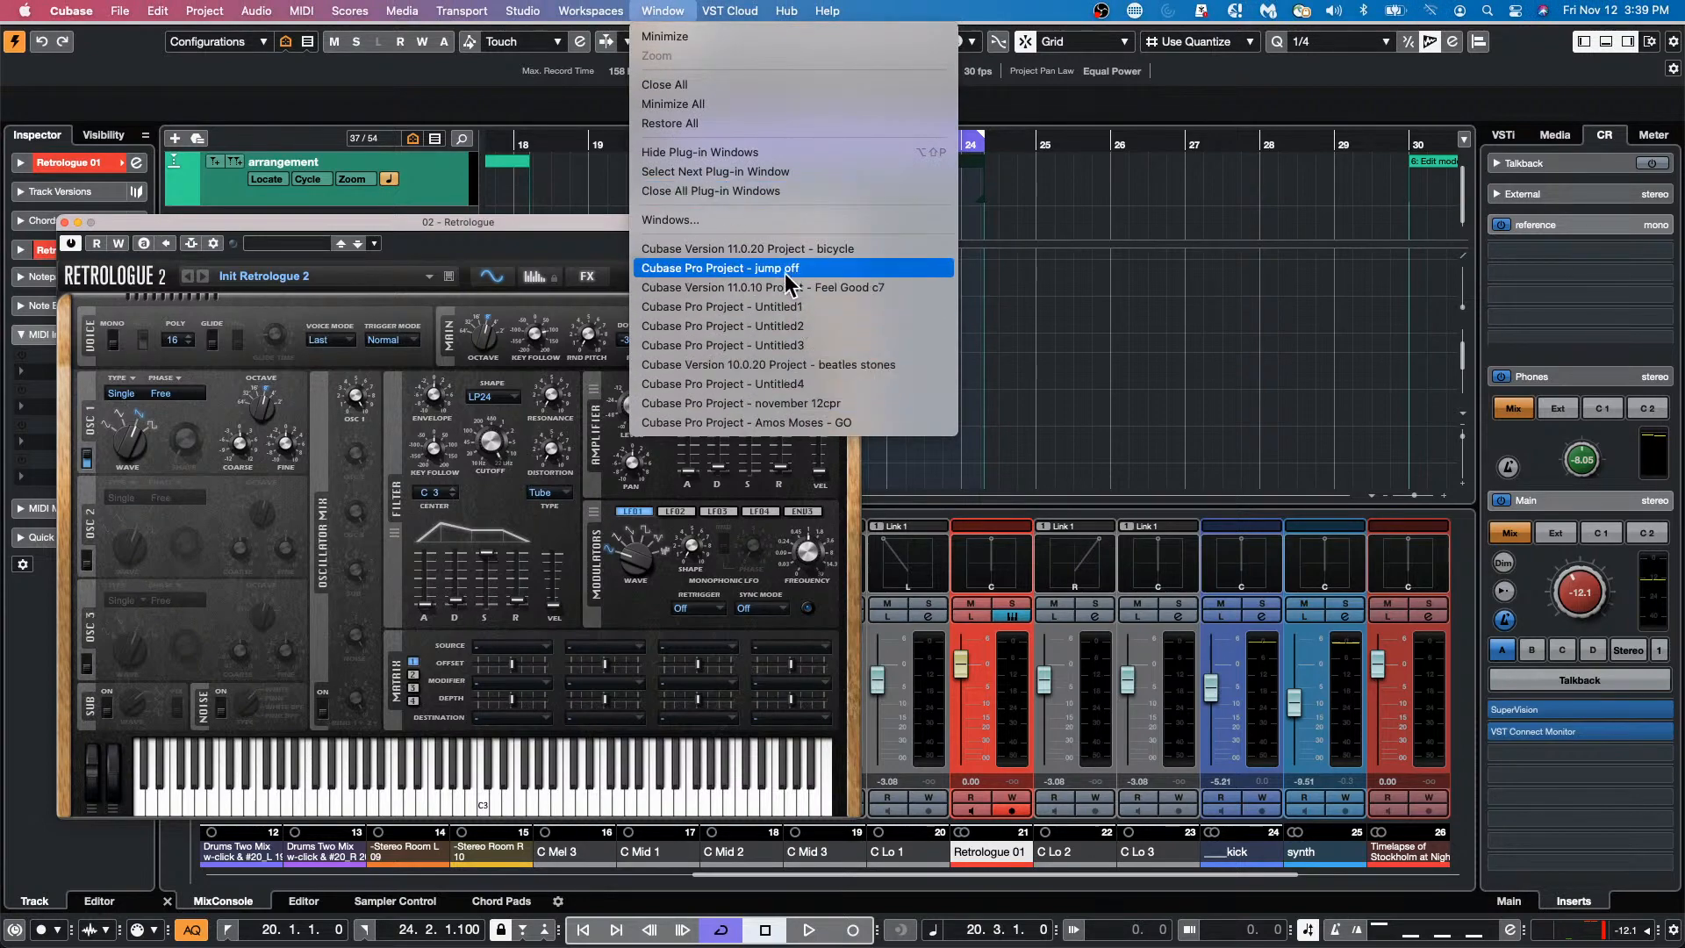
{"action": "left_click", "coordinate": [717, 221]}
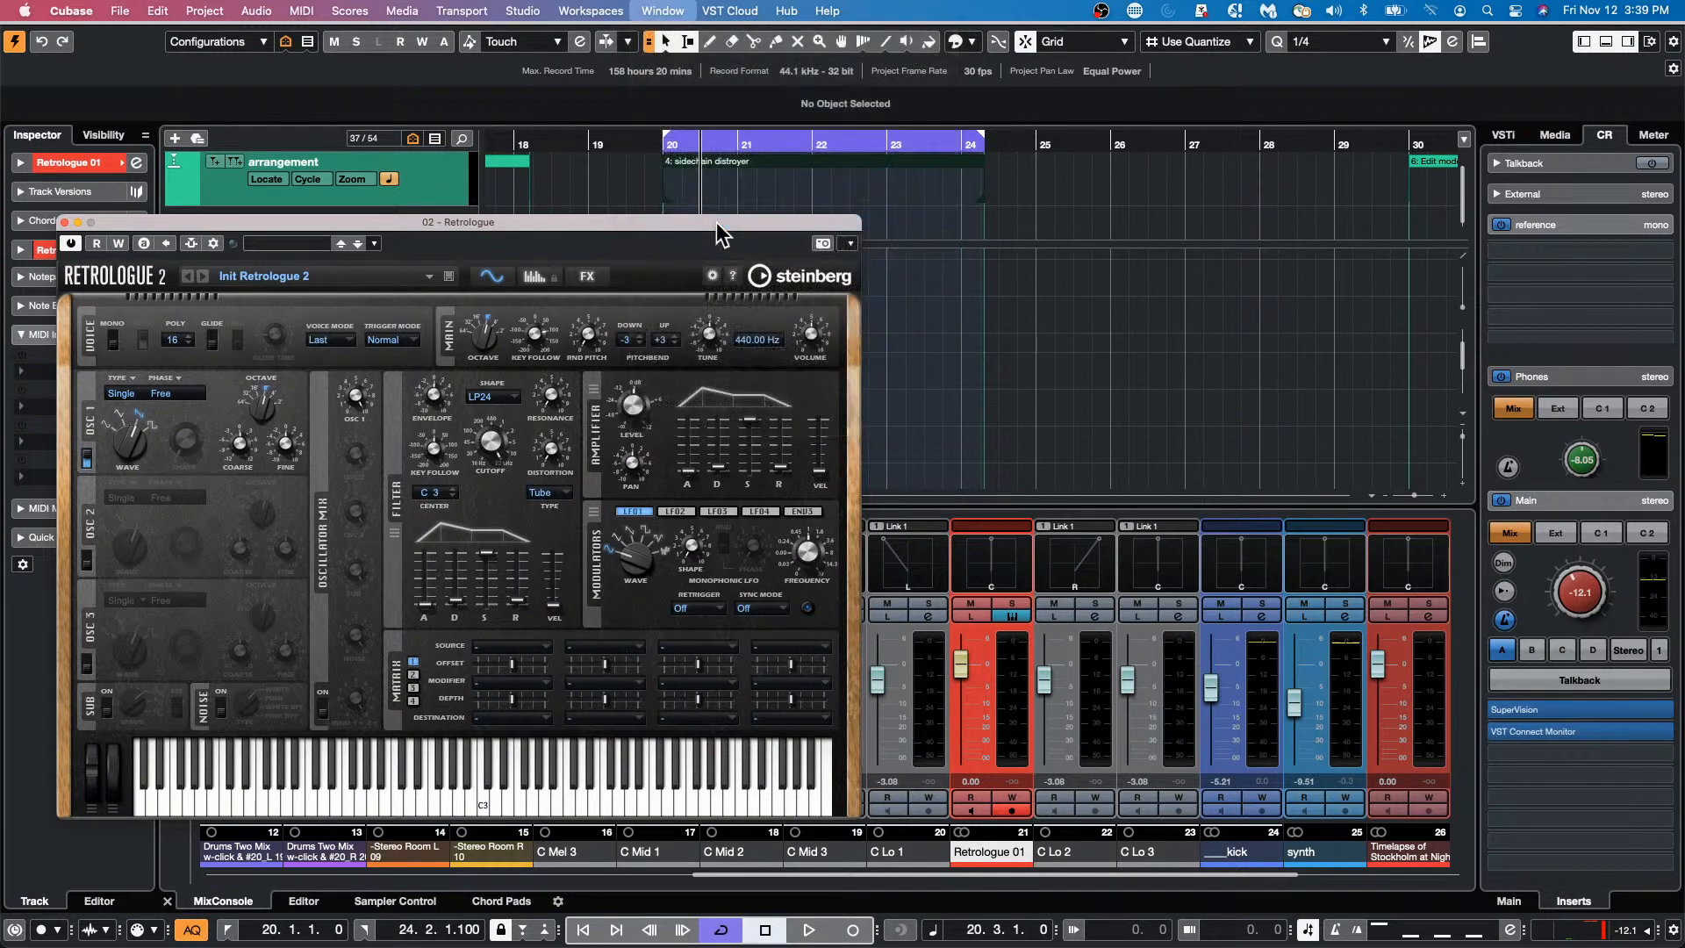
{"action": "left_click_drag", "start_coordinate": [924, 176], "coordinate": [1179, 210]}
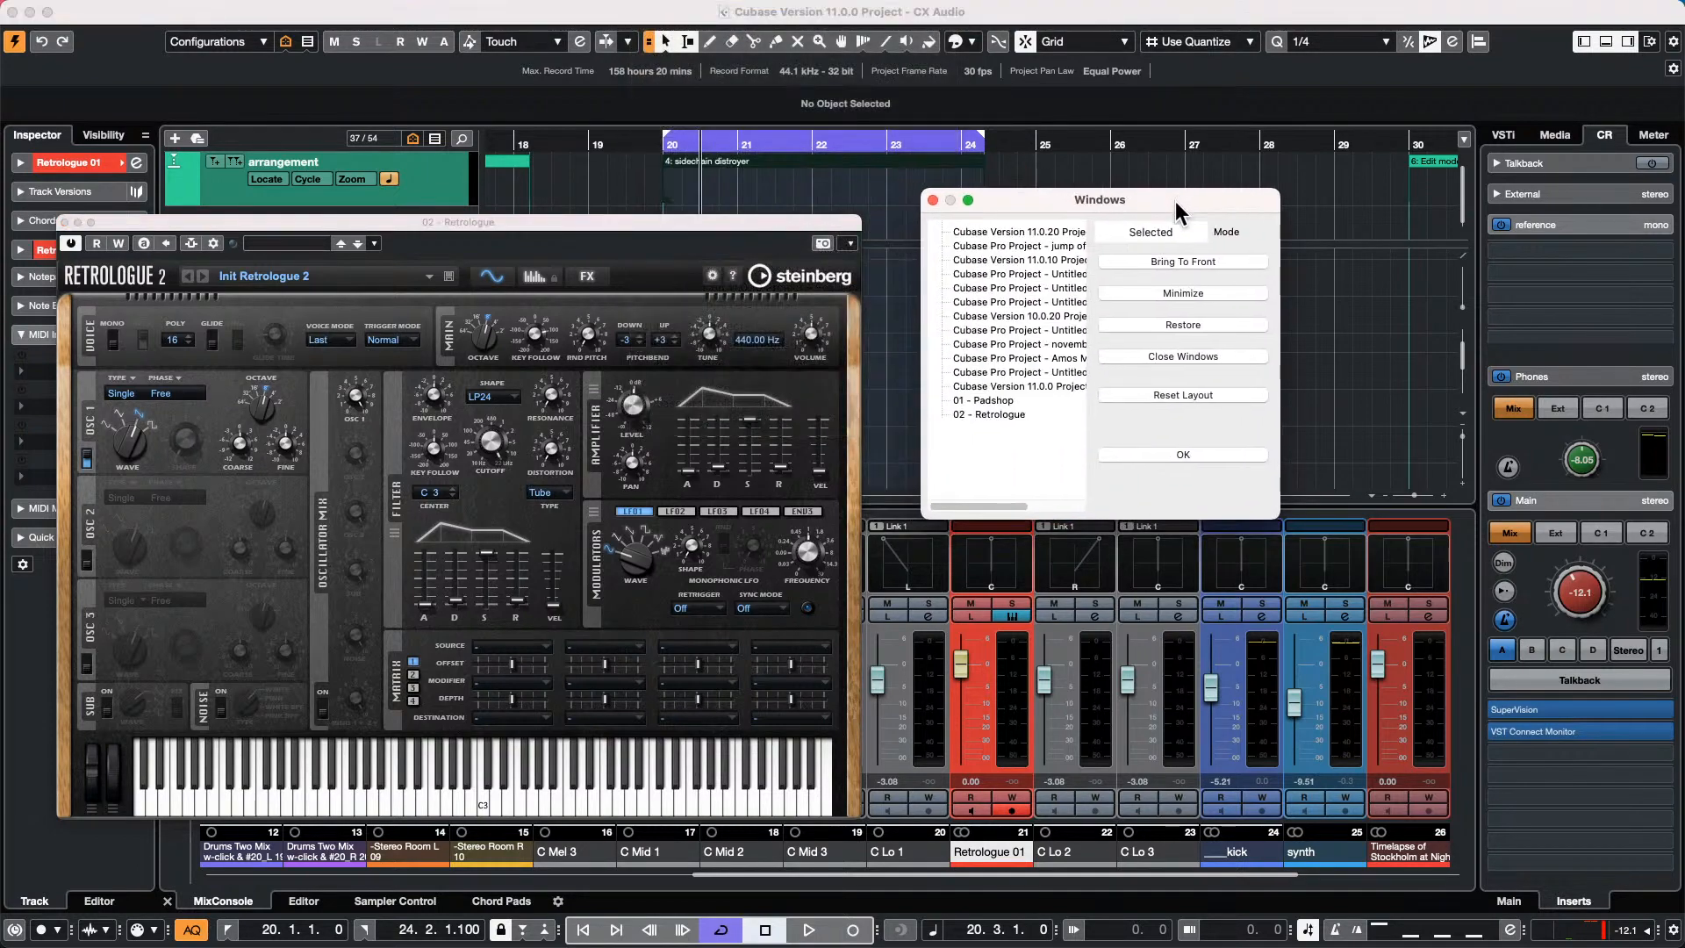
{"action": "left_click", "coordinate": [988, 409]}
{"action": "left_click", "coordinate": [1183, 454]}
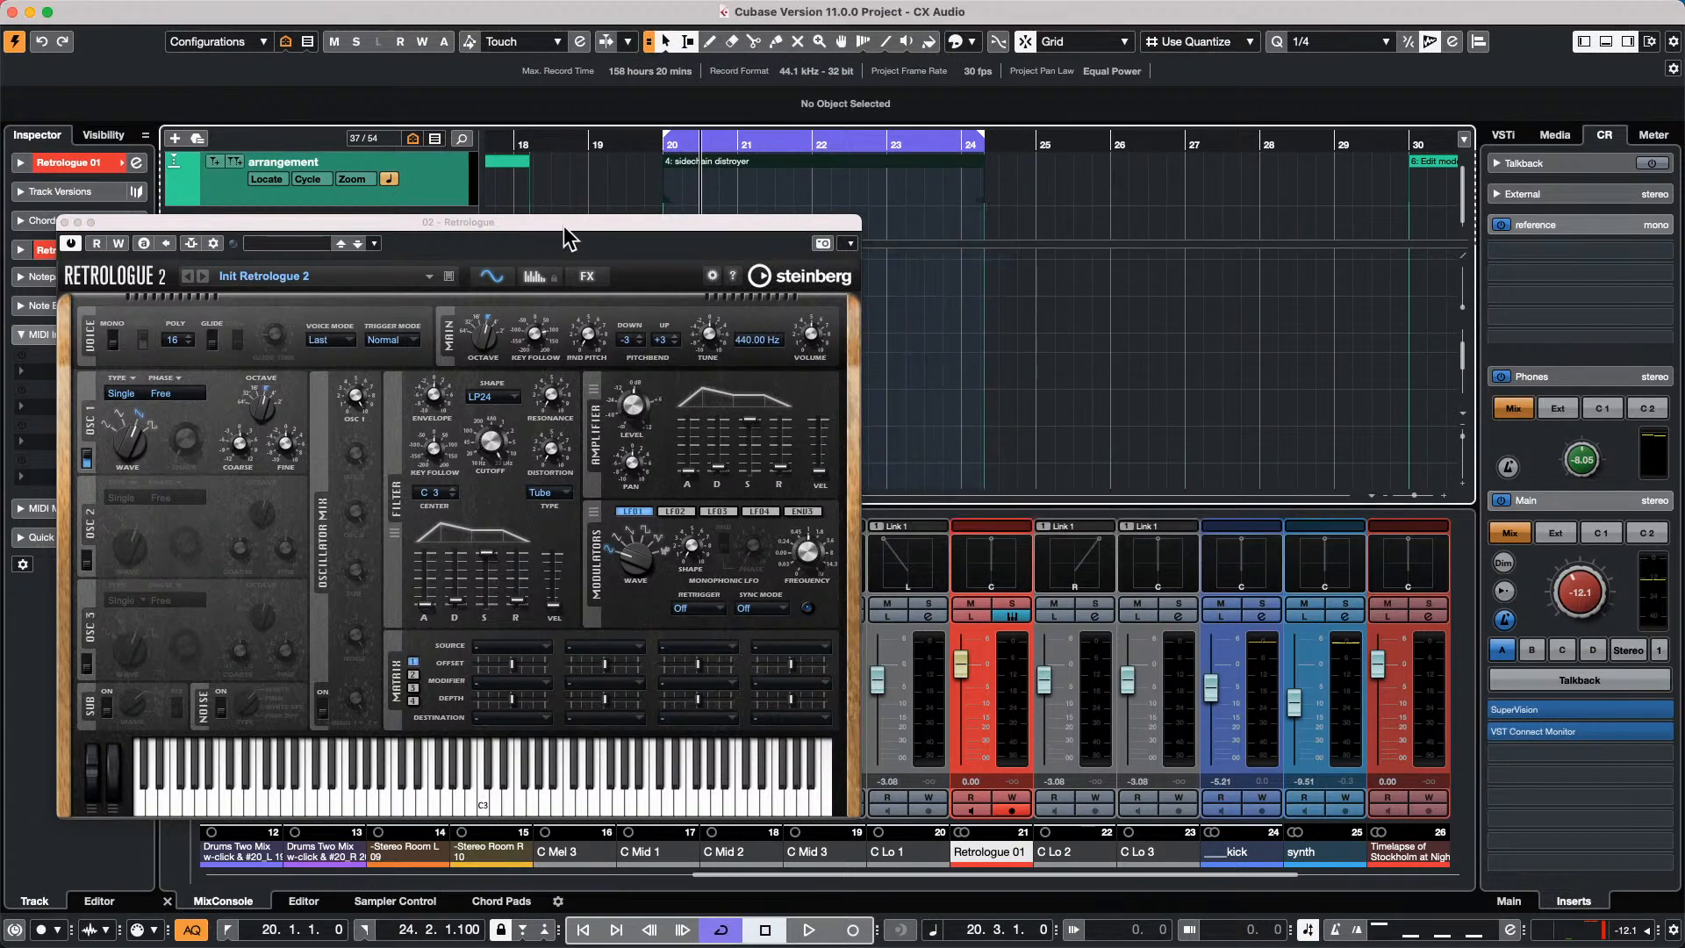
Move the Retrologue window off the track list and check its Always on Top option.
{"action": "left_click_drag", "start_coordinate": [566, 235], "coordinate": [1090, 242]}
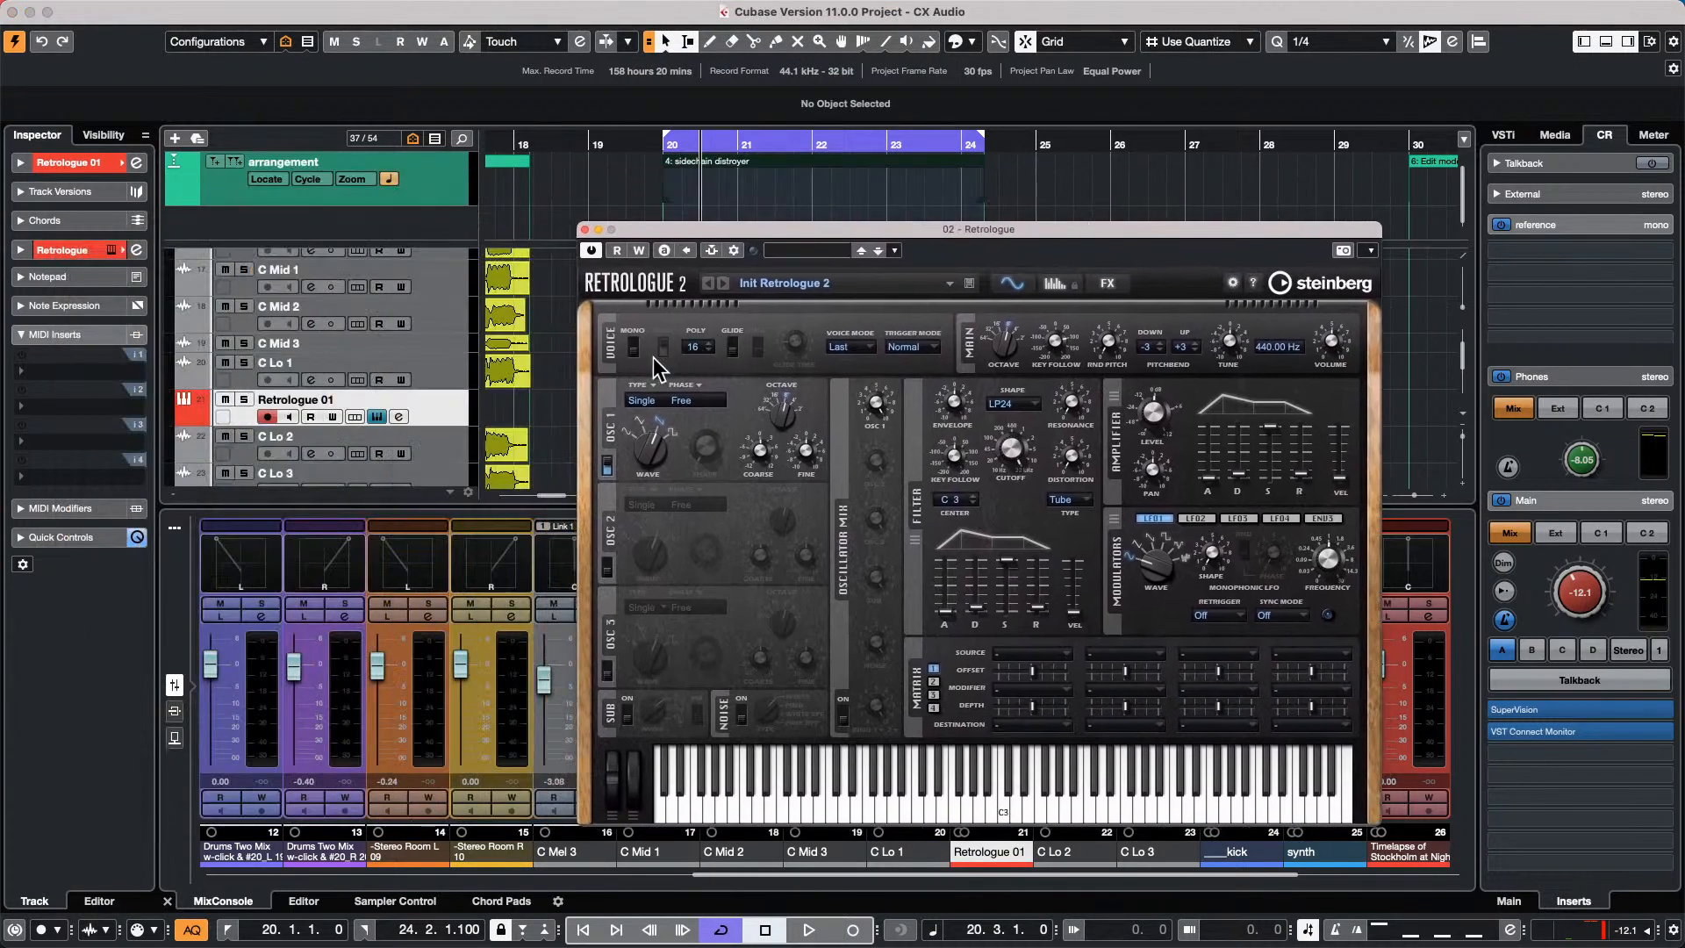
{"action": "right_click", "coordinate": [956, 246]}
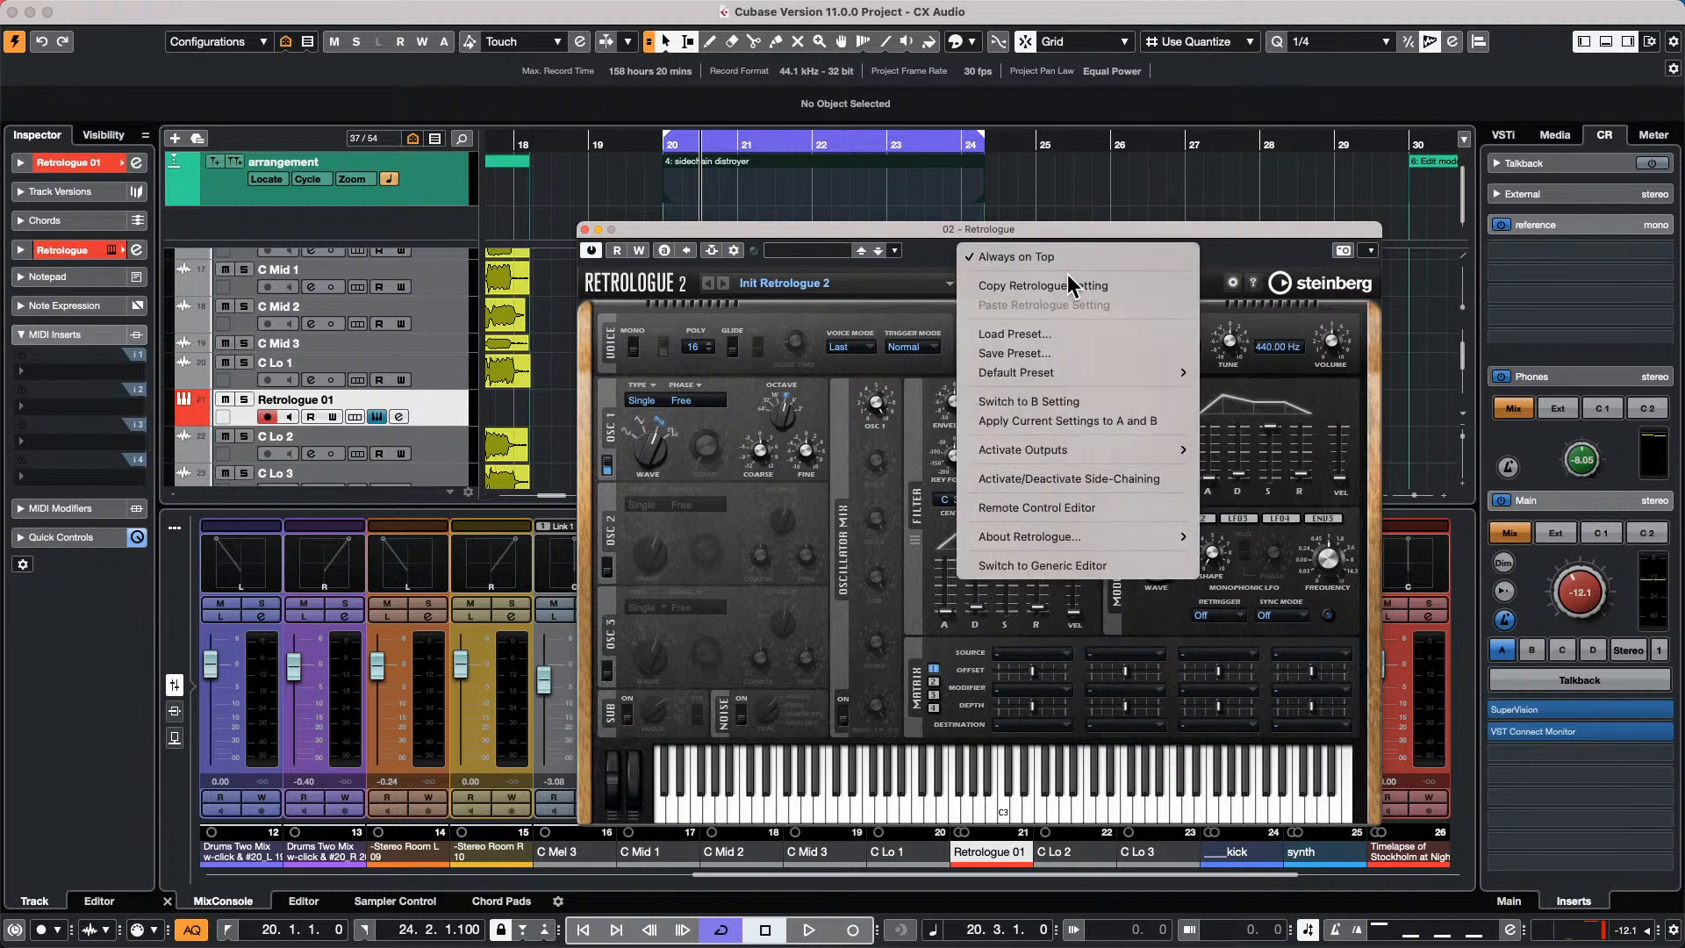
{"action": "left_click", "coordinate": [417, 412]}
Select the Padshop 01 track and bring up its Padshop instrument window alongside Retrologue.
{"action": "scroll", "coordinate": [417, 413], "scroll_direction": "down", "scroll_amount": 5}
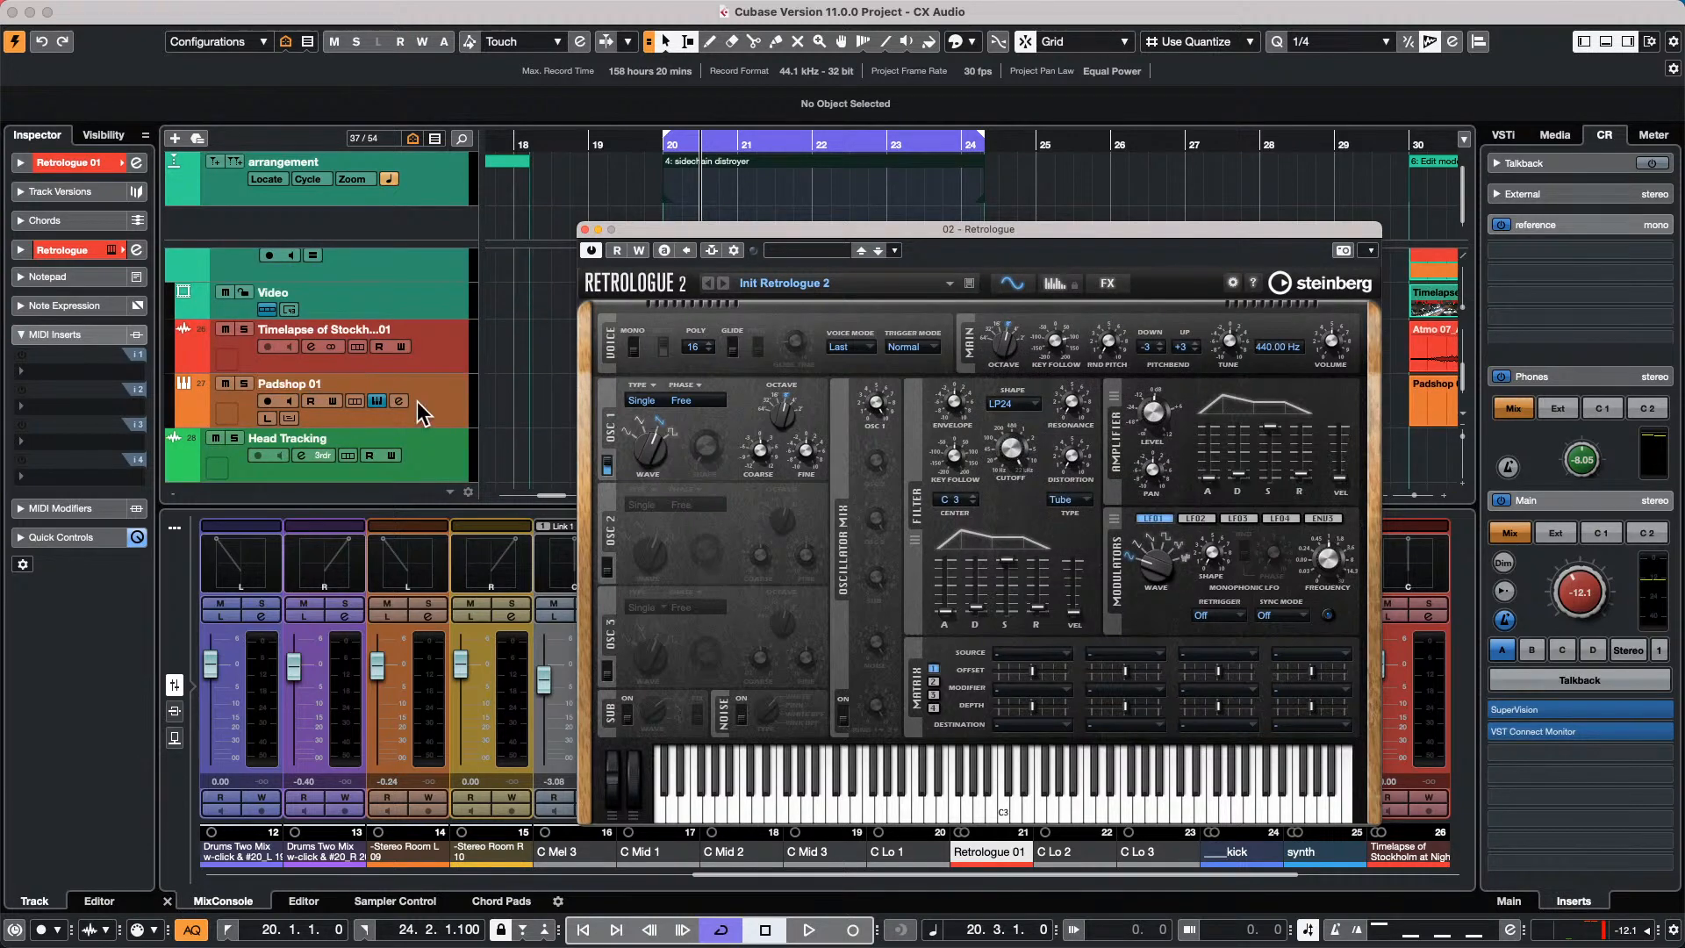
{"action": "left_click", "coordinate": [421, 413]}
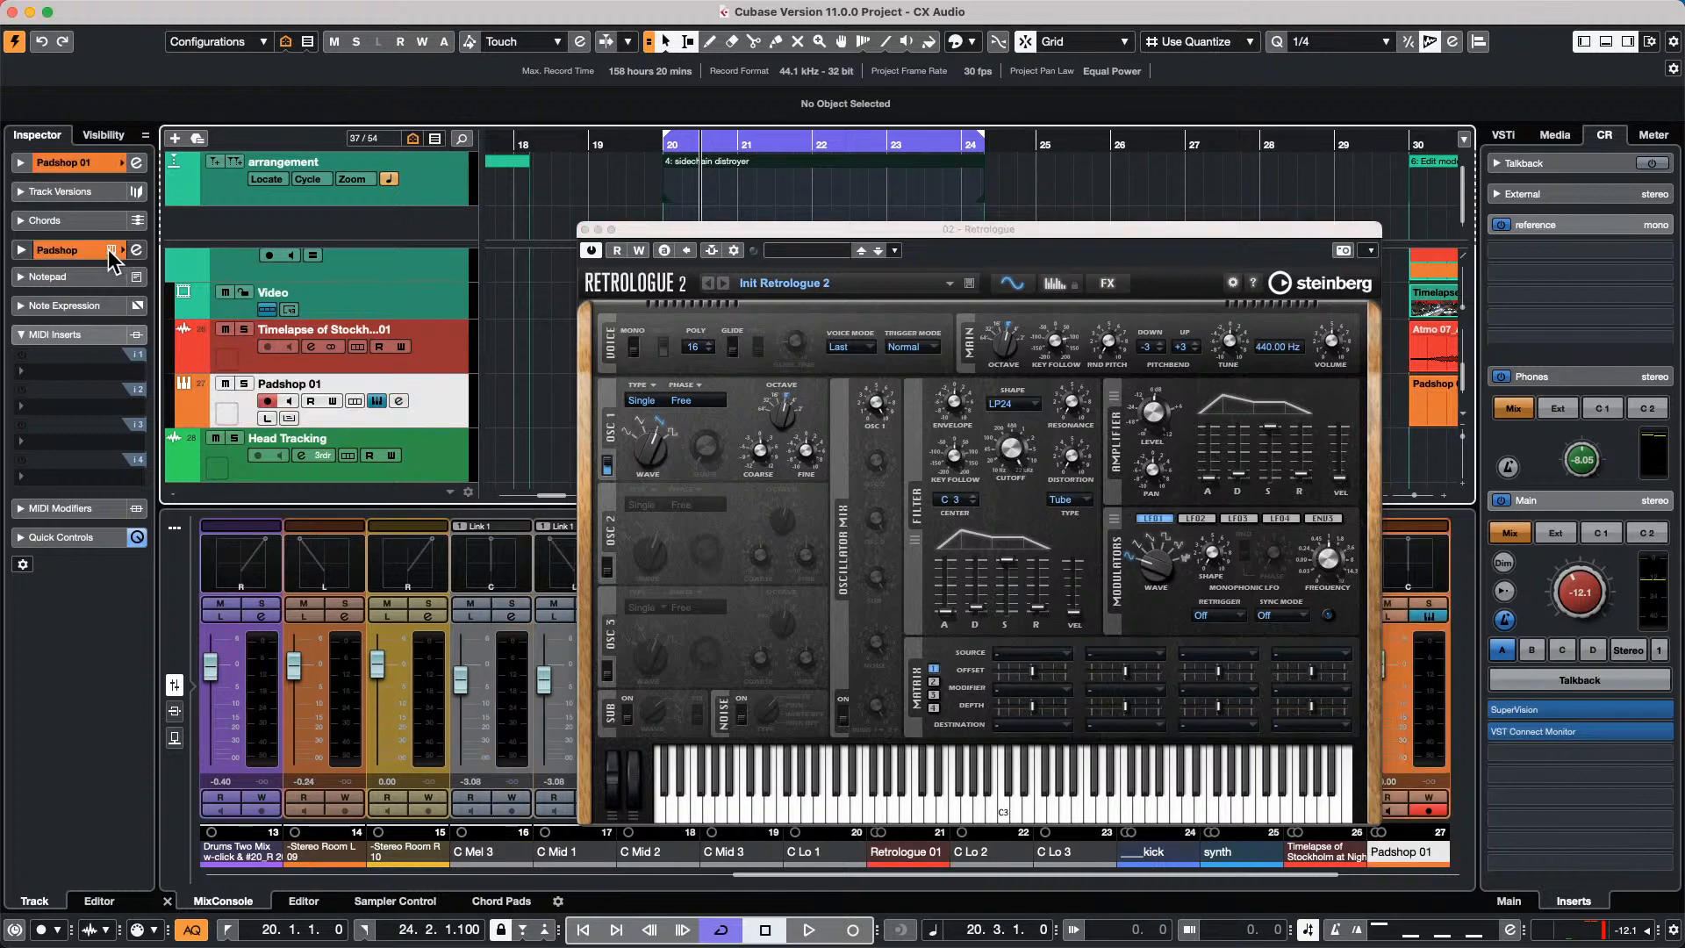
{"action": "left_click", "coordinate": [377, 402]}
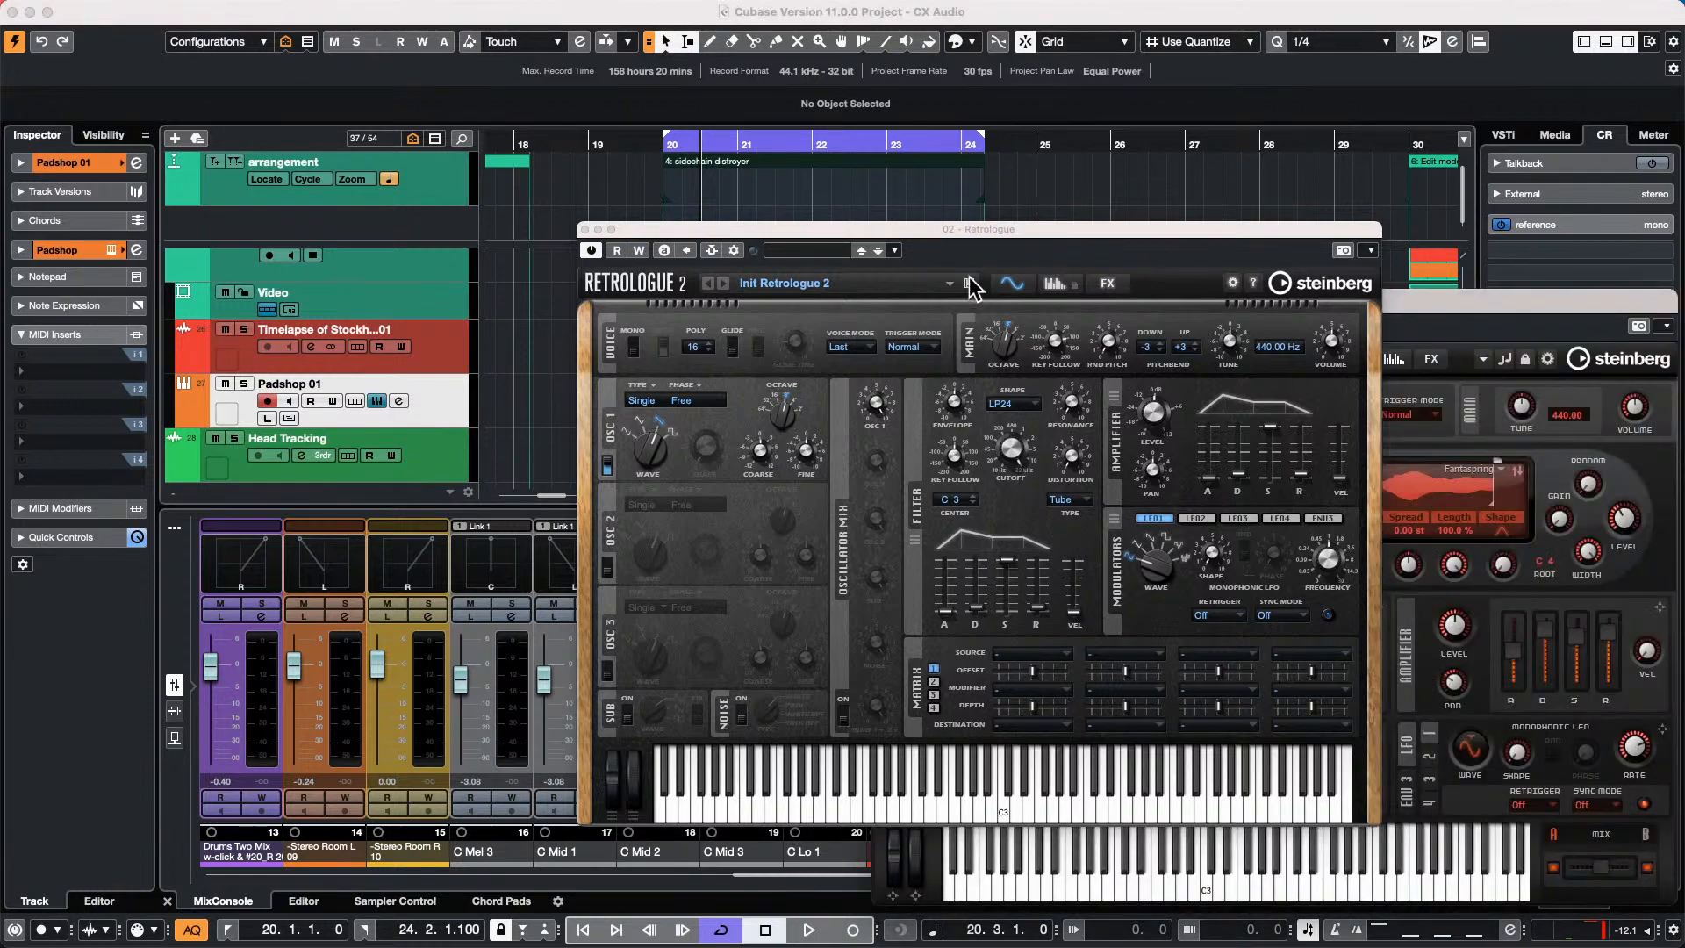
Place the Retrologue and Padshop windows side by side and save the layout as a project workspace named "pad and retrologue".
{"action": "left_click_drag", "start_coordinate": [934, 227], "coordinate": [401, 286]}
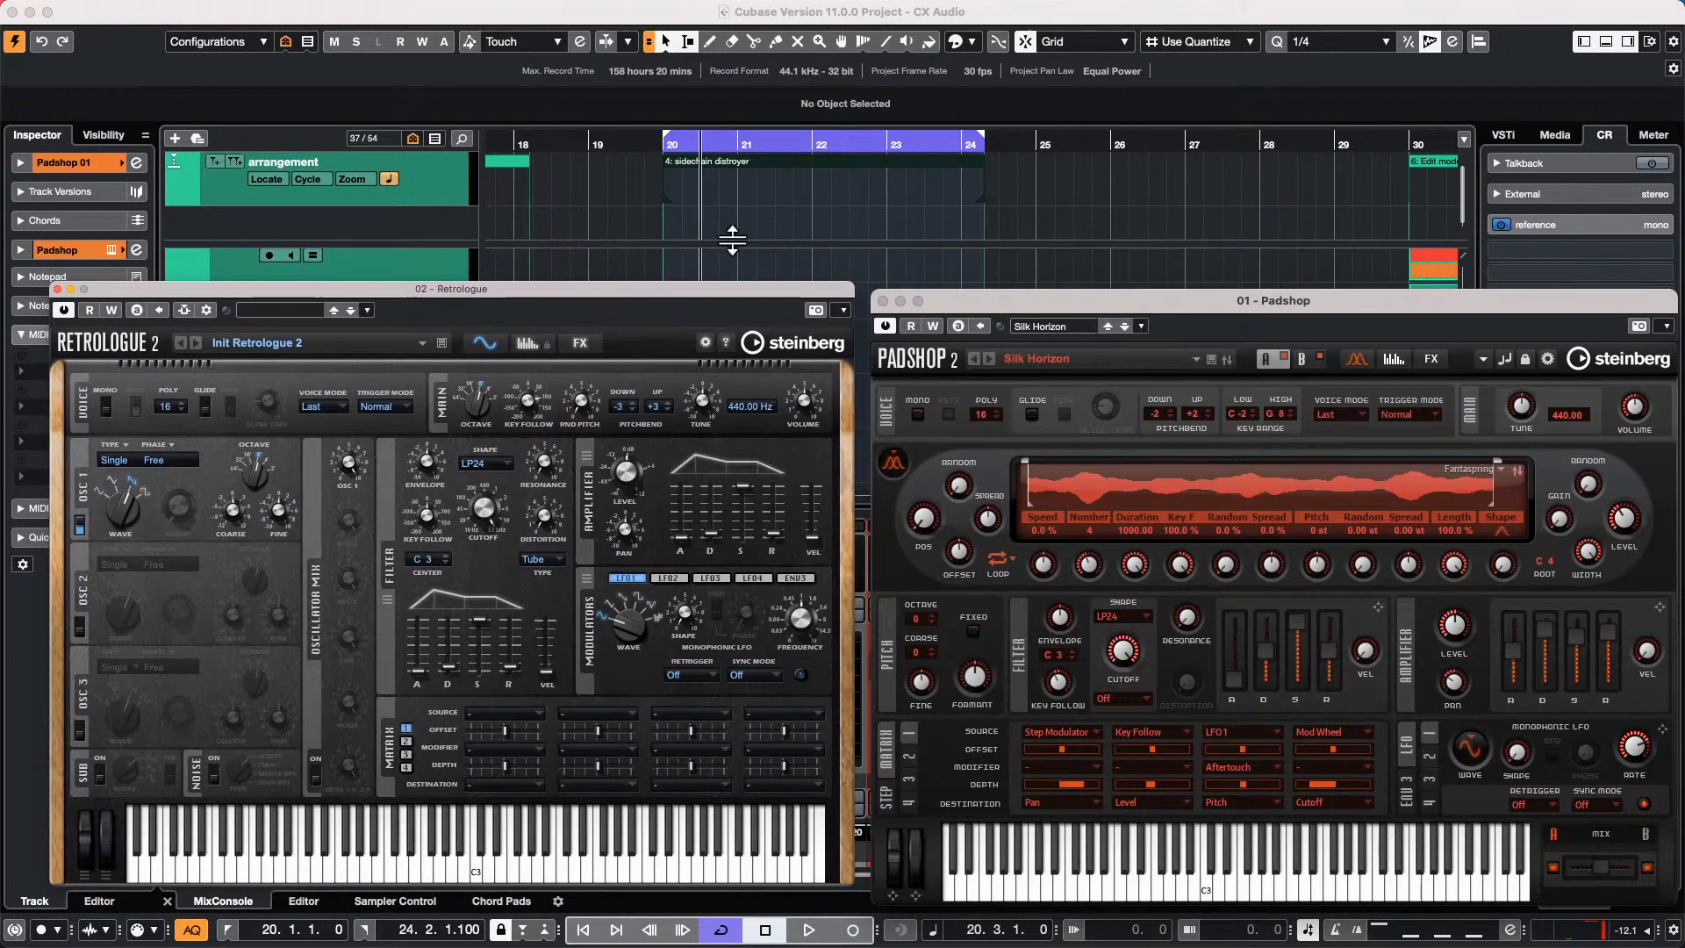
{"action": "left_click_drag", "start_coordinate": [1066, 302], "coordinate": [1049, 291]}
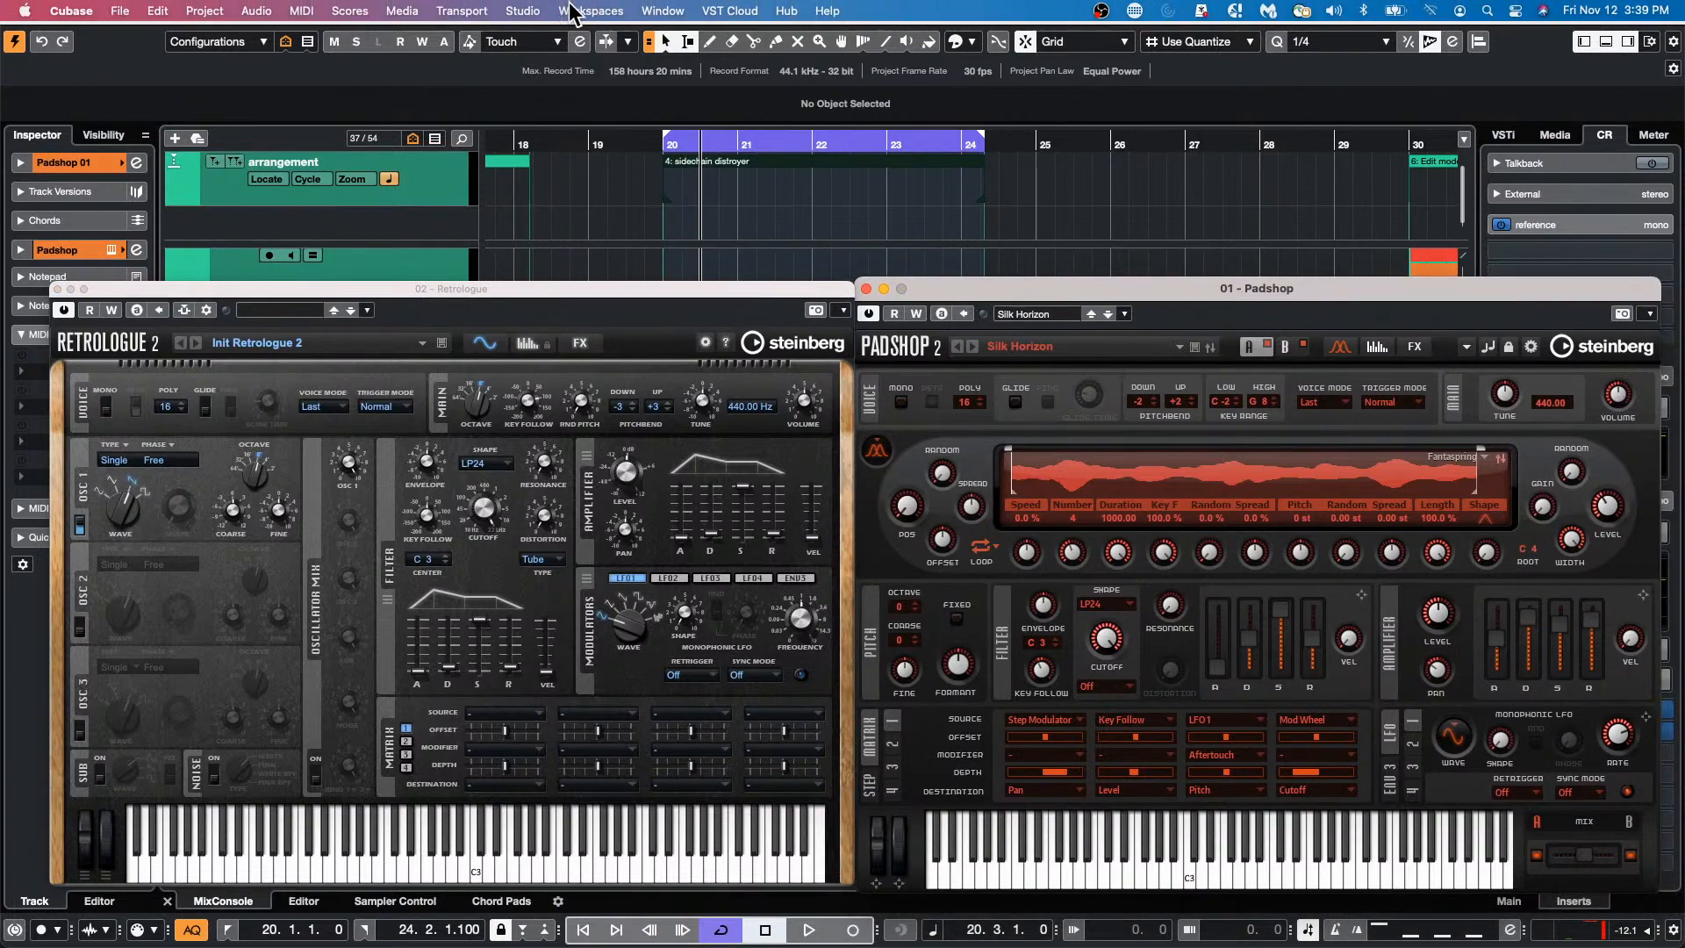
{"action": "left_click", "coordinate": [568, 8]}
{"action": "left_click", "coordinate": [575, 77]}
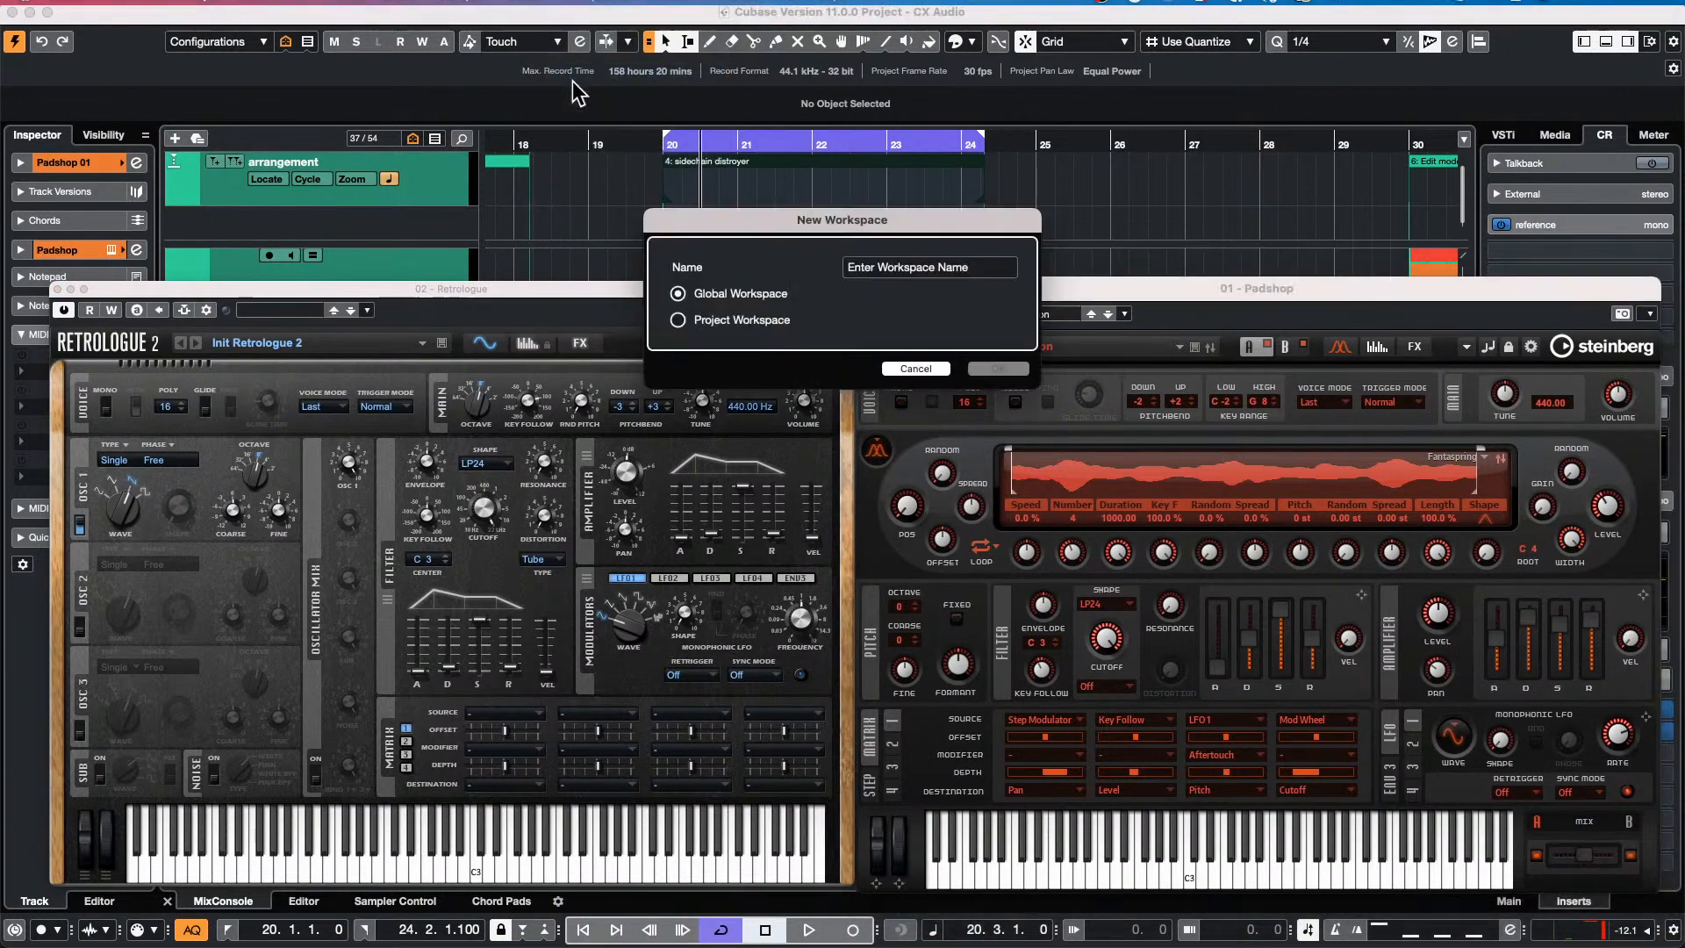
{"action": "left_click", "coordinate": [678, 321]}
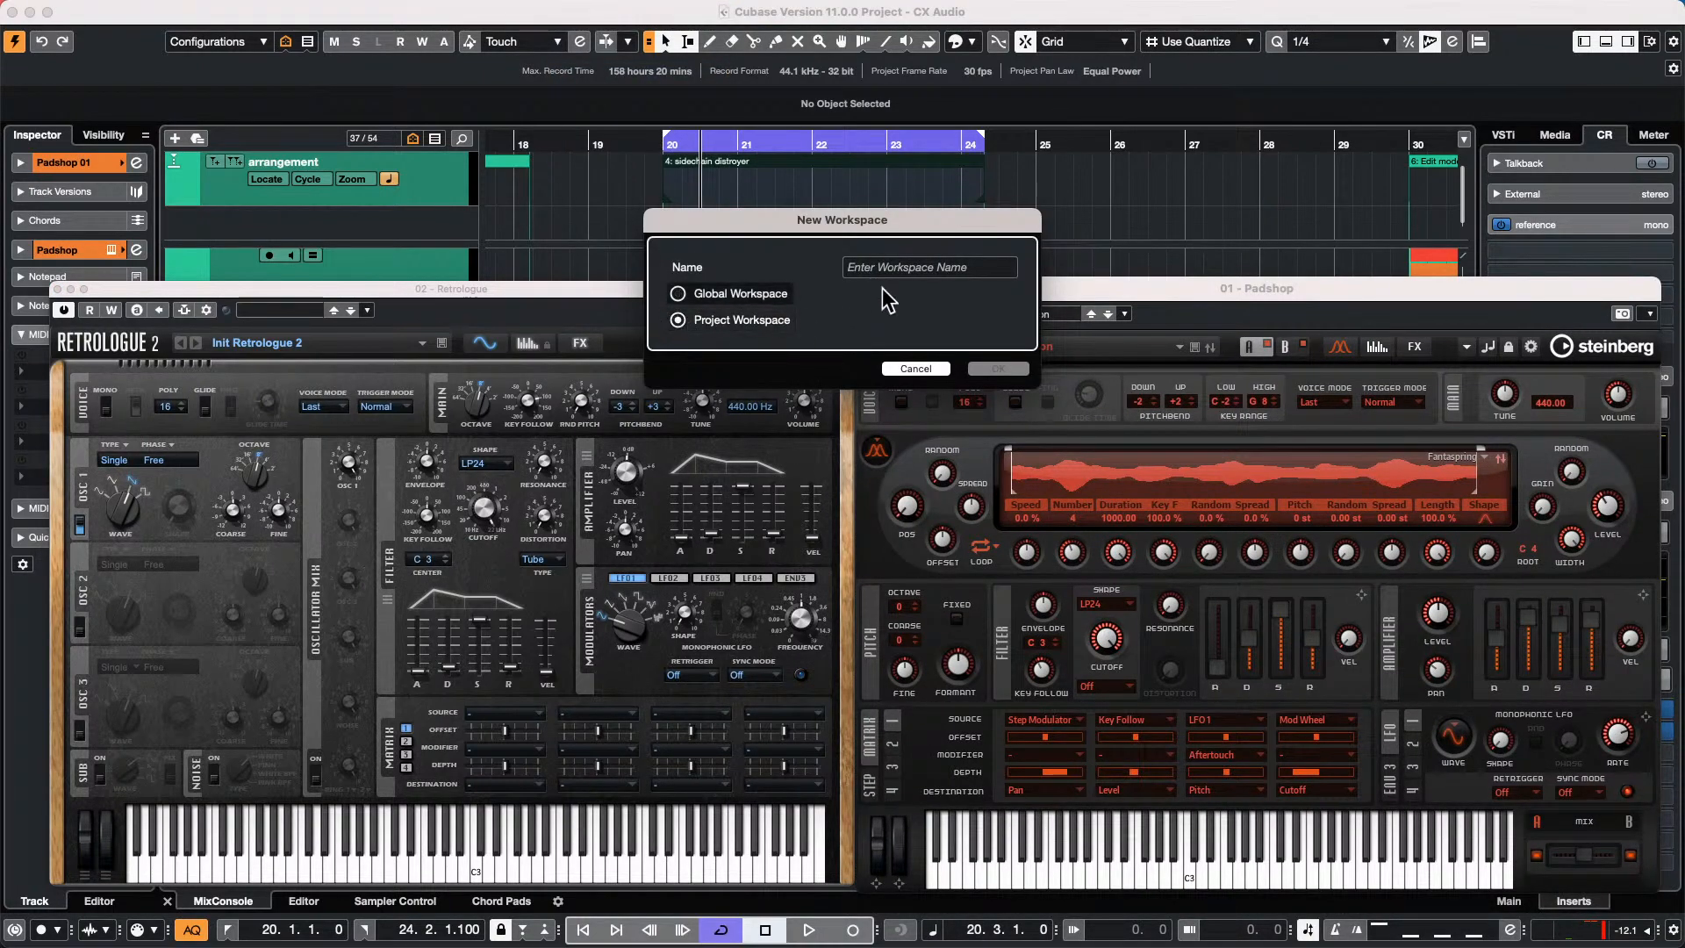
{"action": "left_click", "coordinate": [902, 265]}
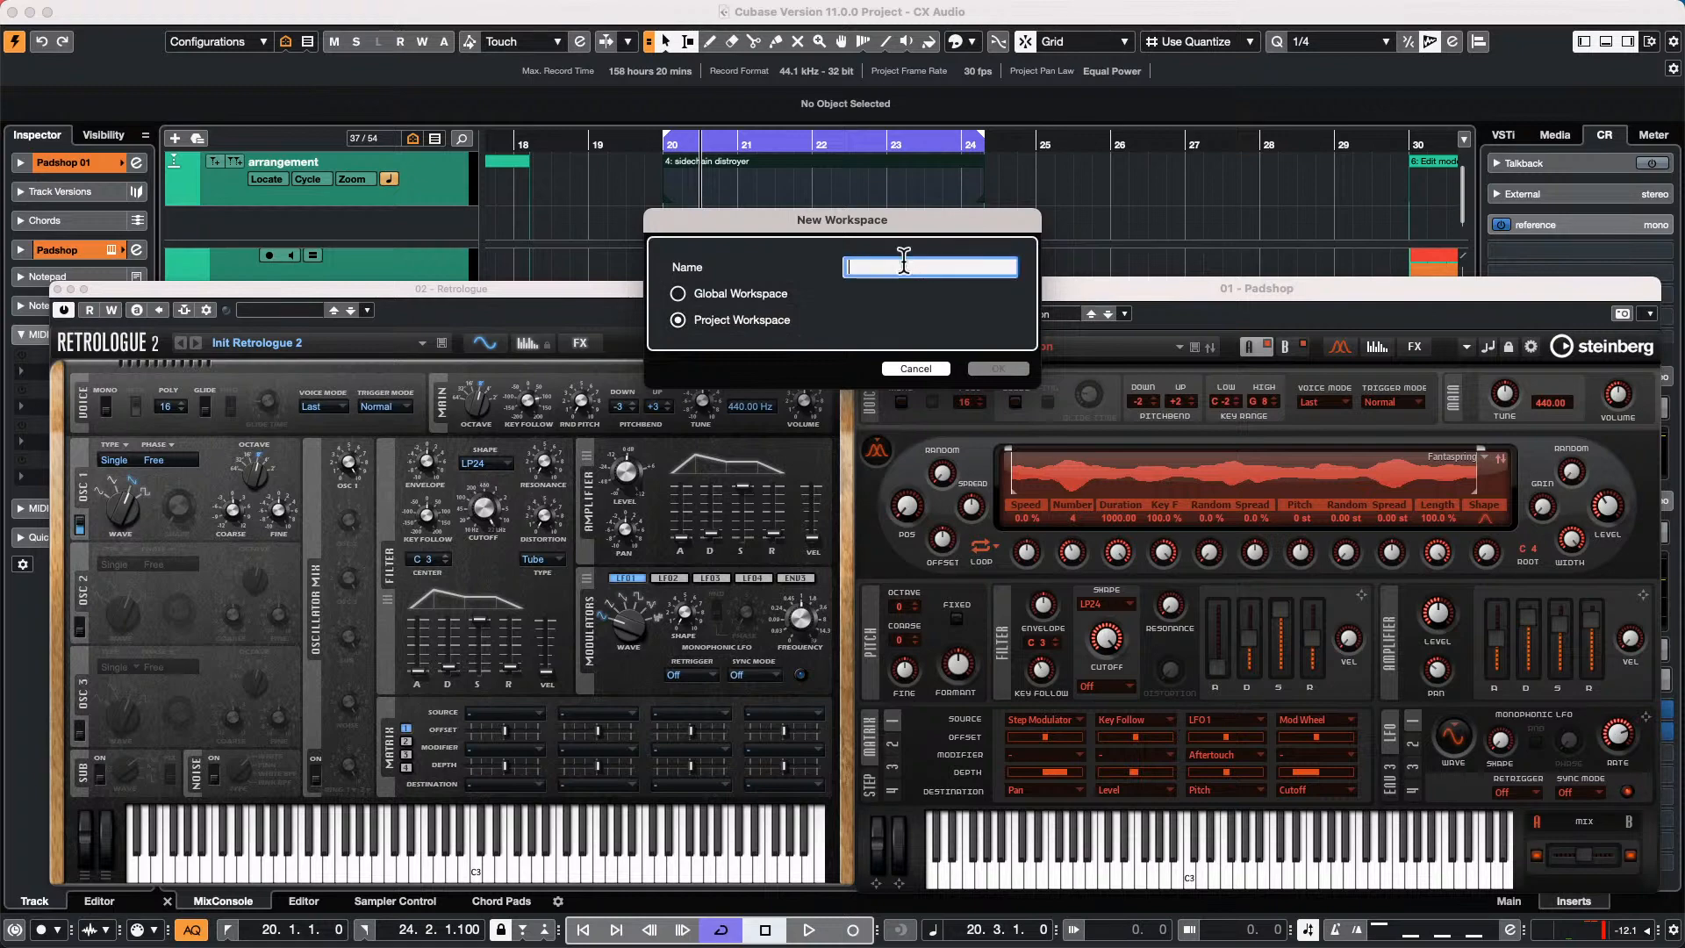
{"action": "type", "text": "pad and re"}
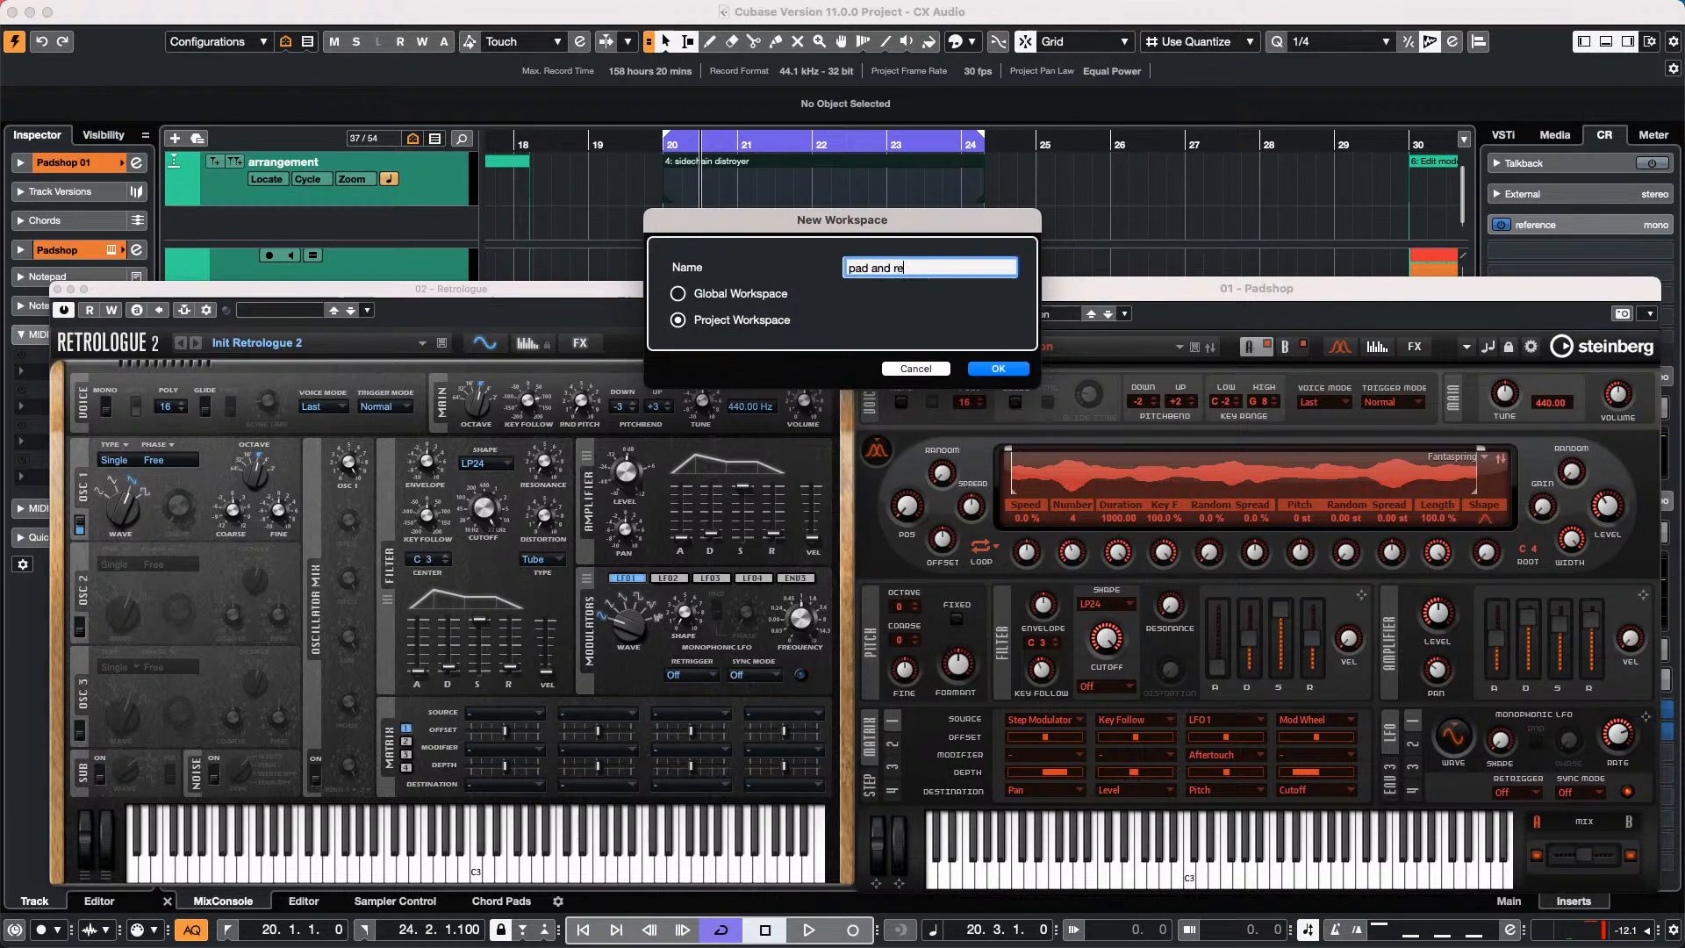
{"action": "type", "text": "trologue"}
{"action": "key", "text": "Return"}
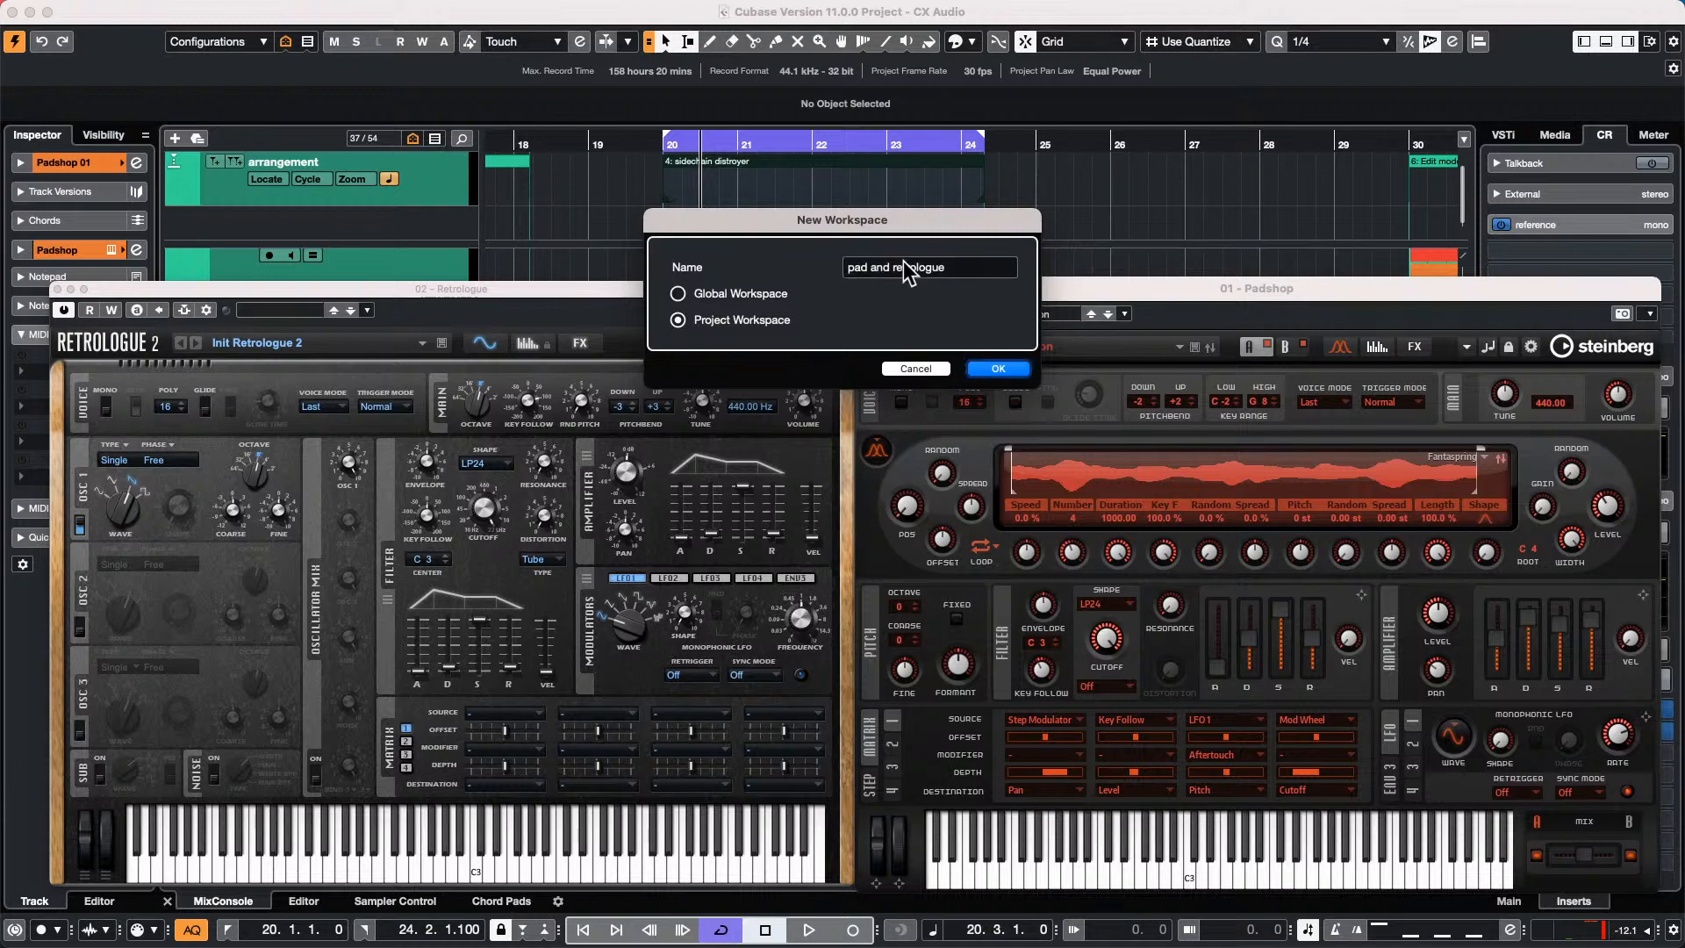
{"action": "left_click", "coordinate": [1000, 368]}
Close both instrument windows, recall the saved "pad and retrologue" workspace to test it, and close the restored windows.
{"action": "left_click", "coordinate": [55, 289]}
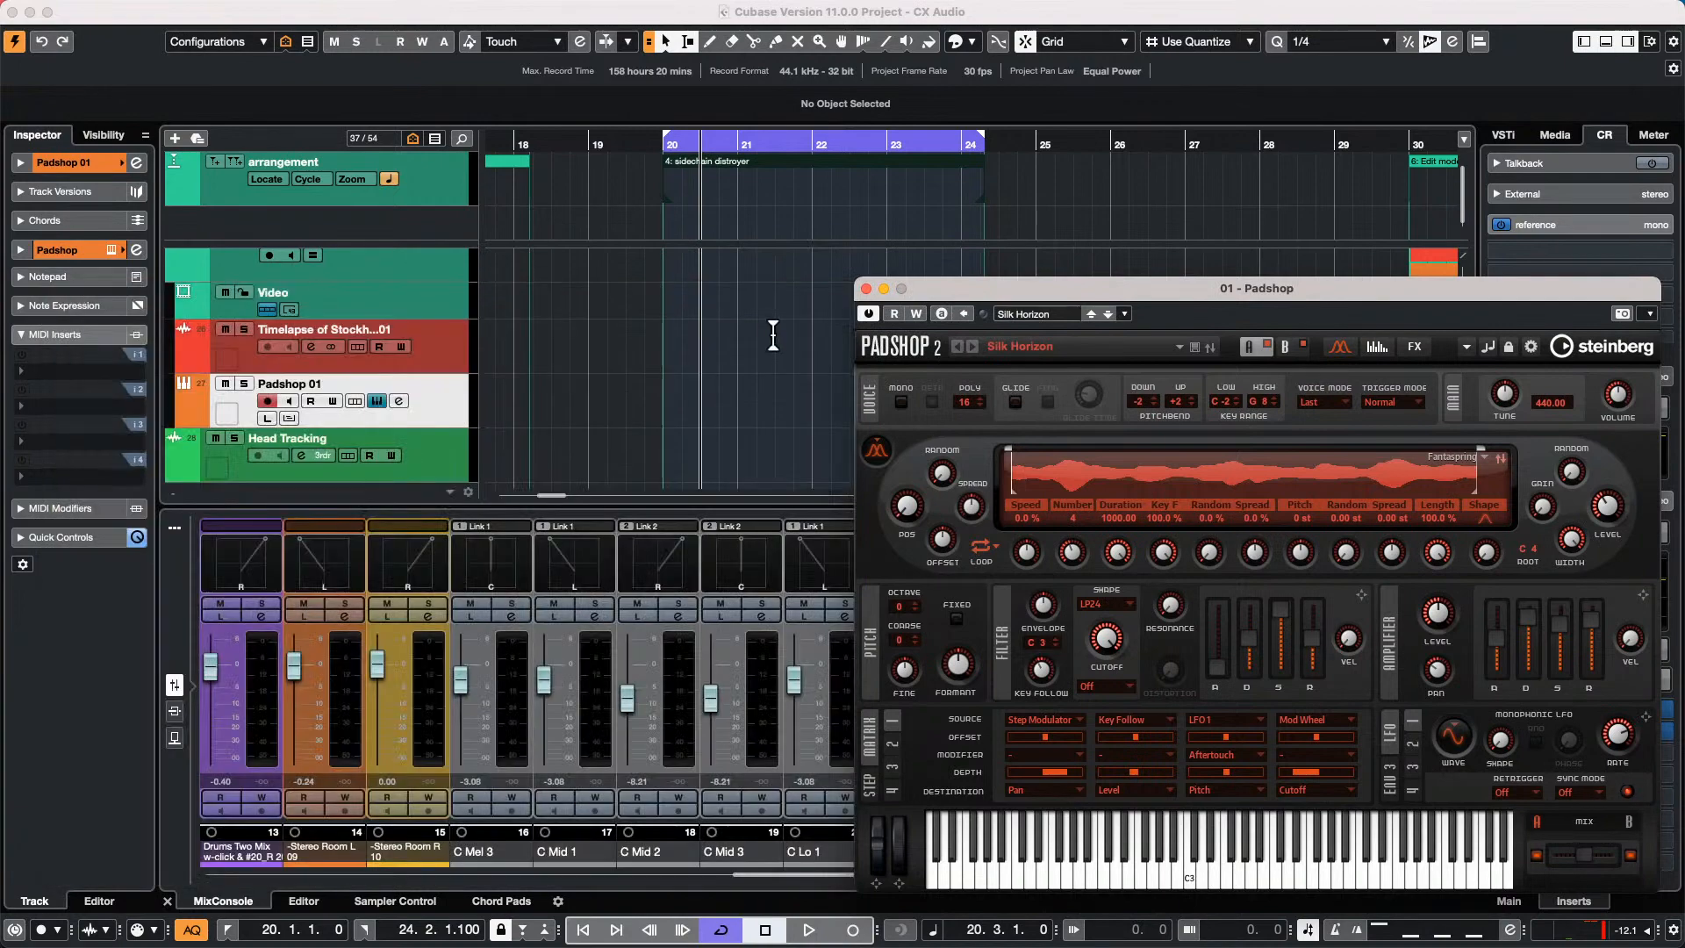
{"action": "left_click", "coordinate": [866, 287]}
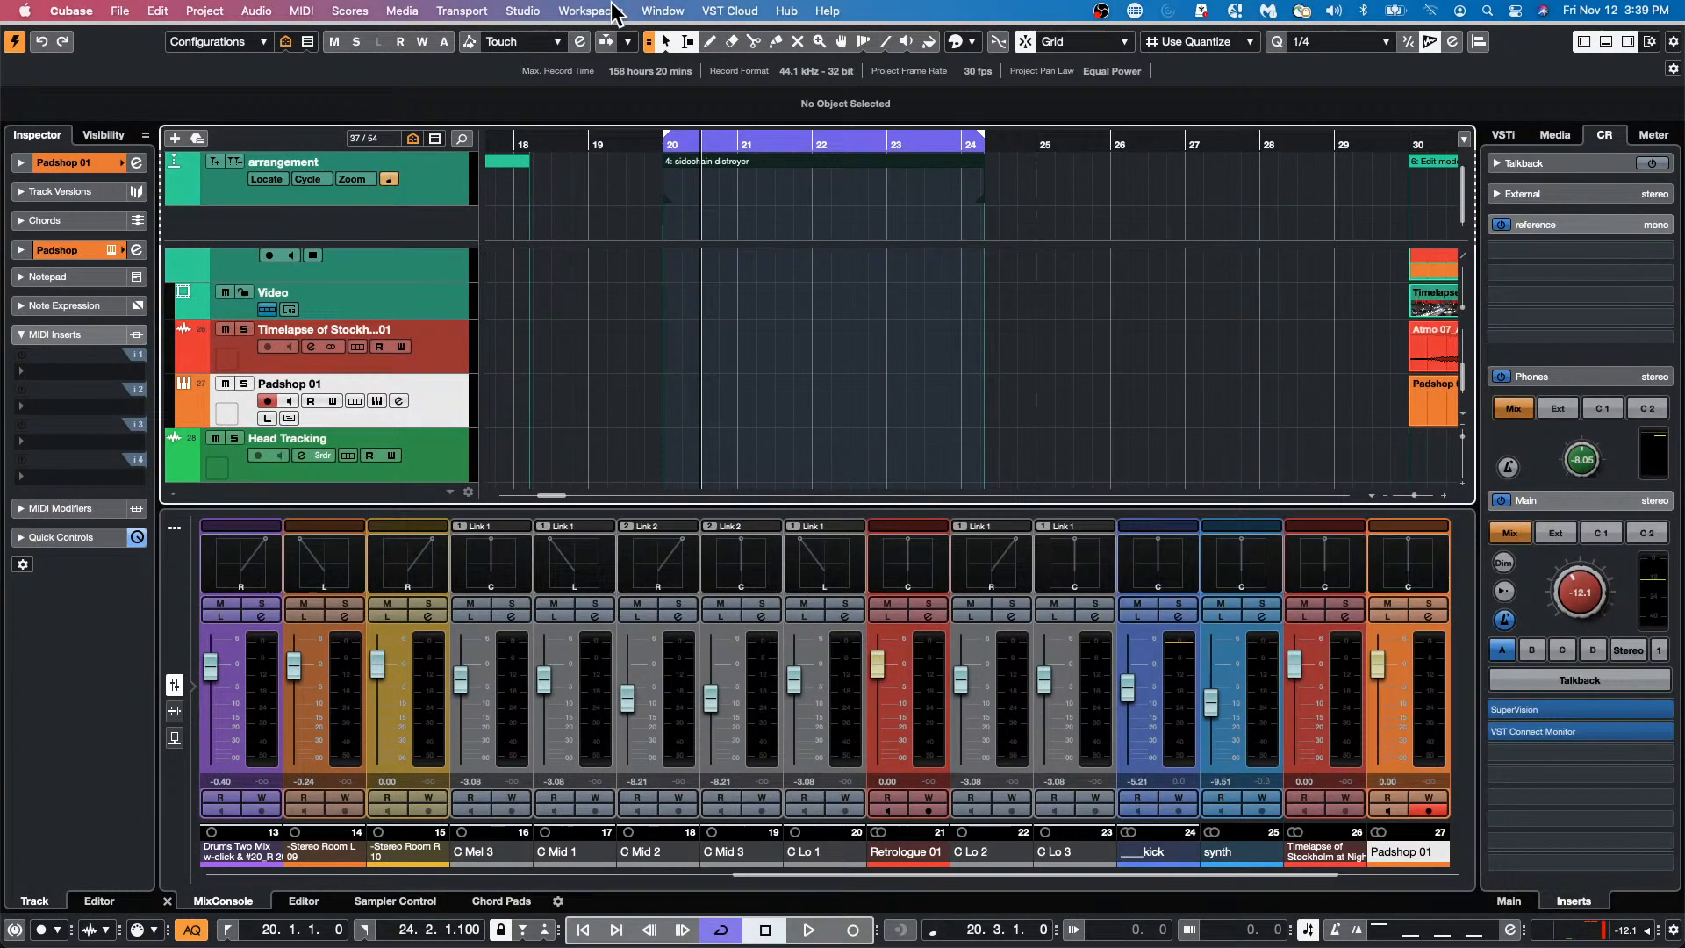
{"action": "left_click", "coordinate": [590, 10]}
{"action": "left_click", "coordinate": [607, 189]}
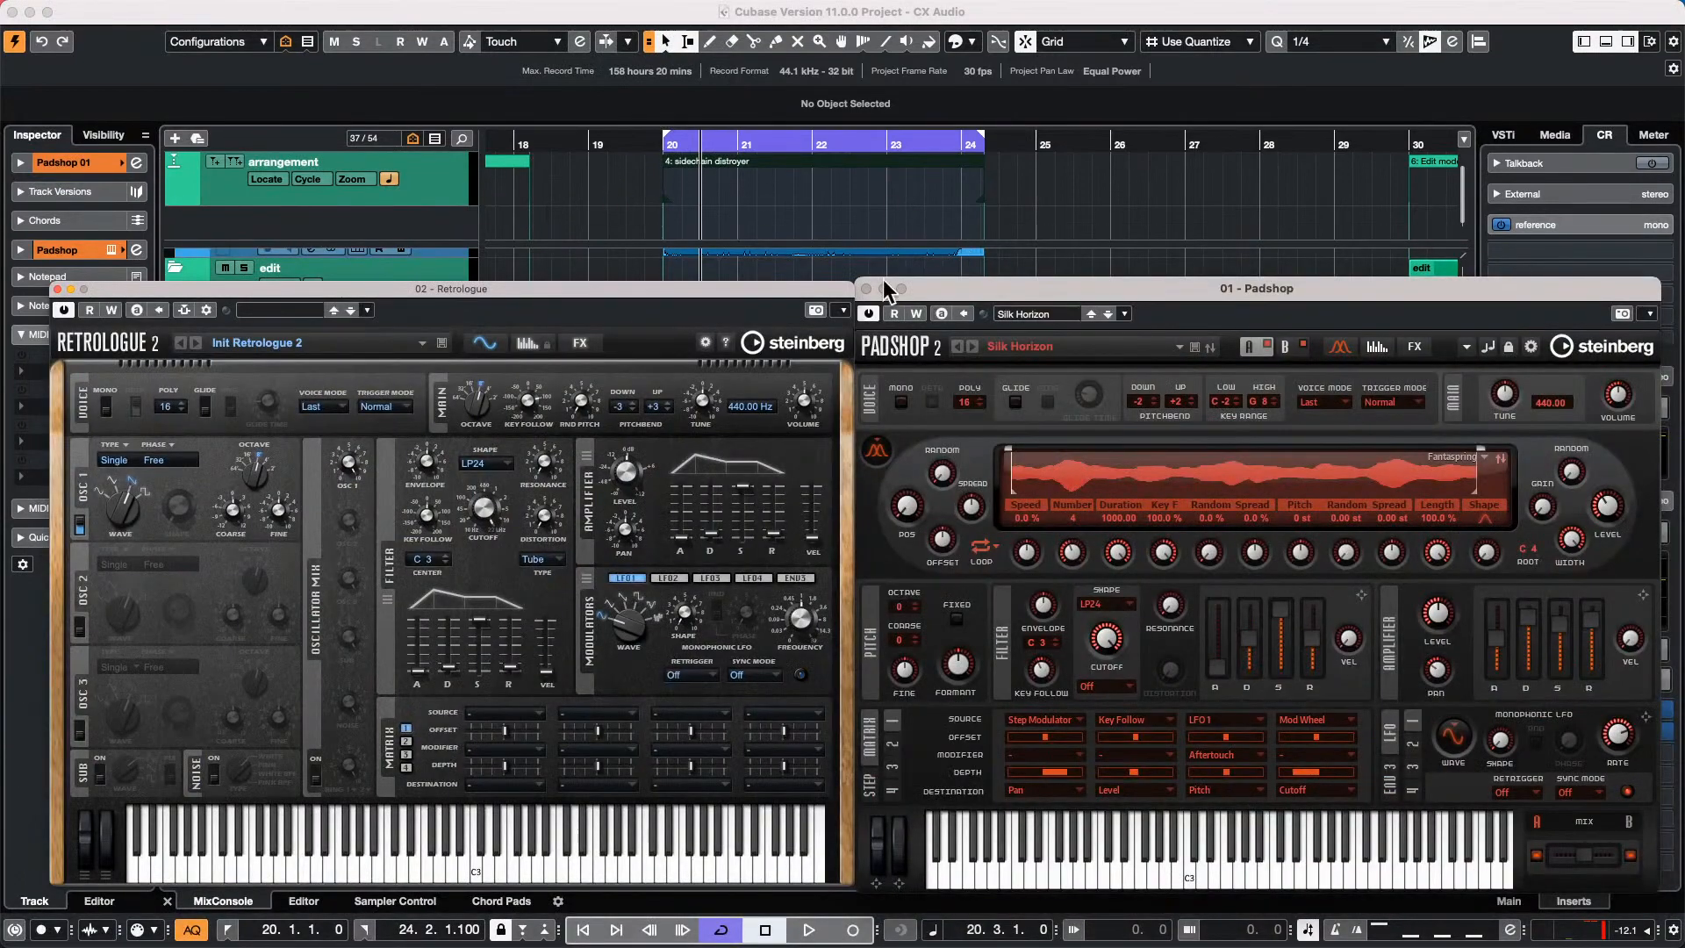
{"action": "left_click", "coordinate": [866, 288]}
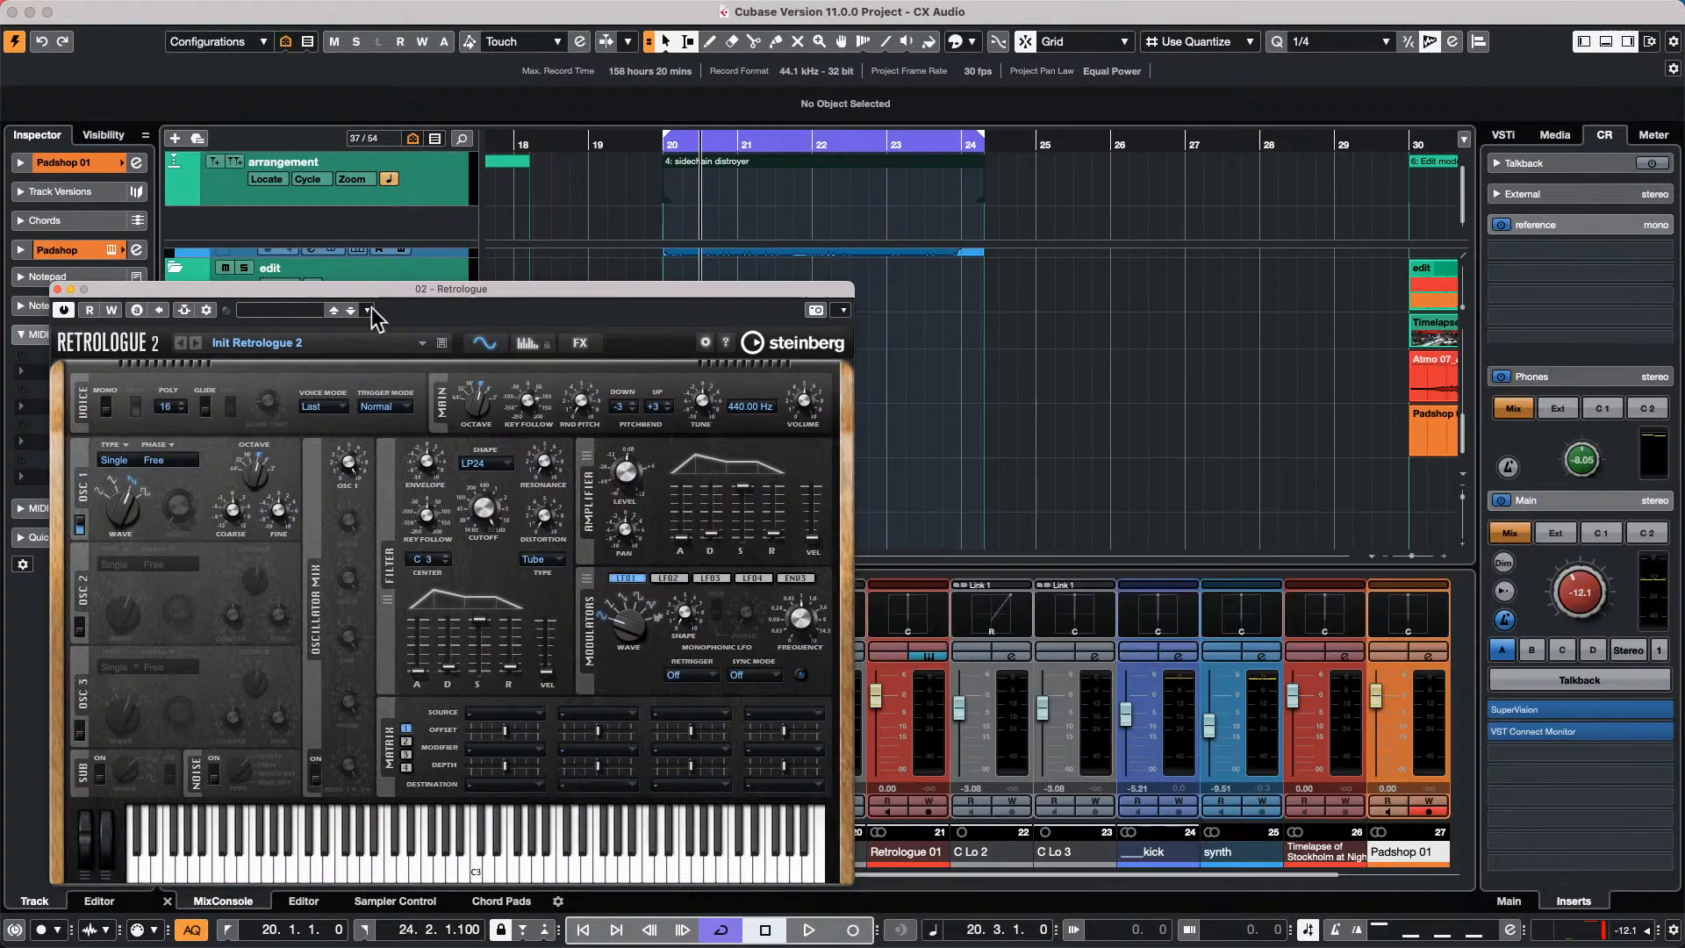
{"action": "left_click", "coordinate": [57, 288]}
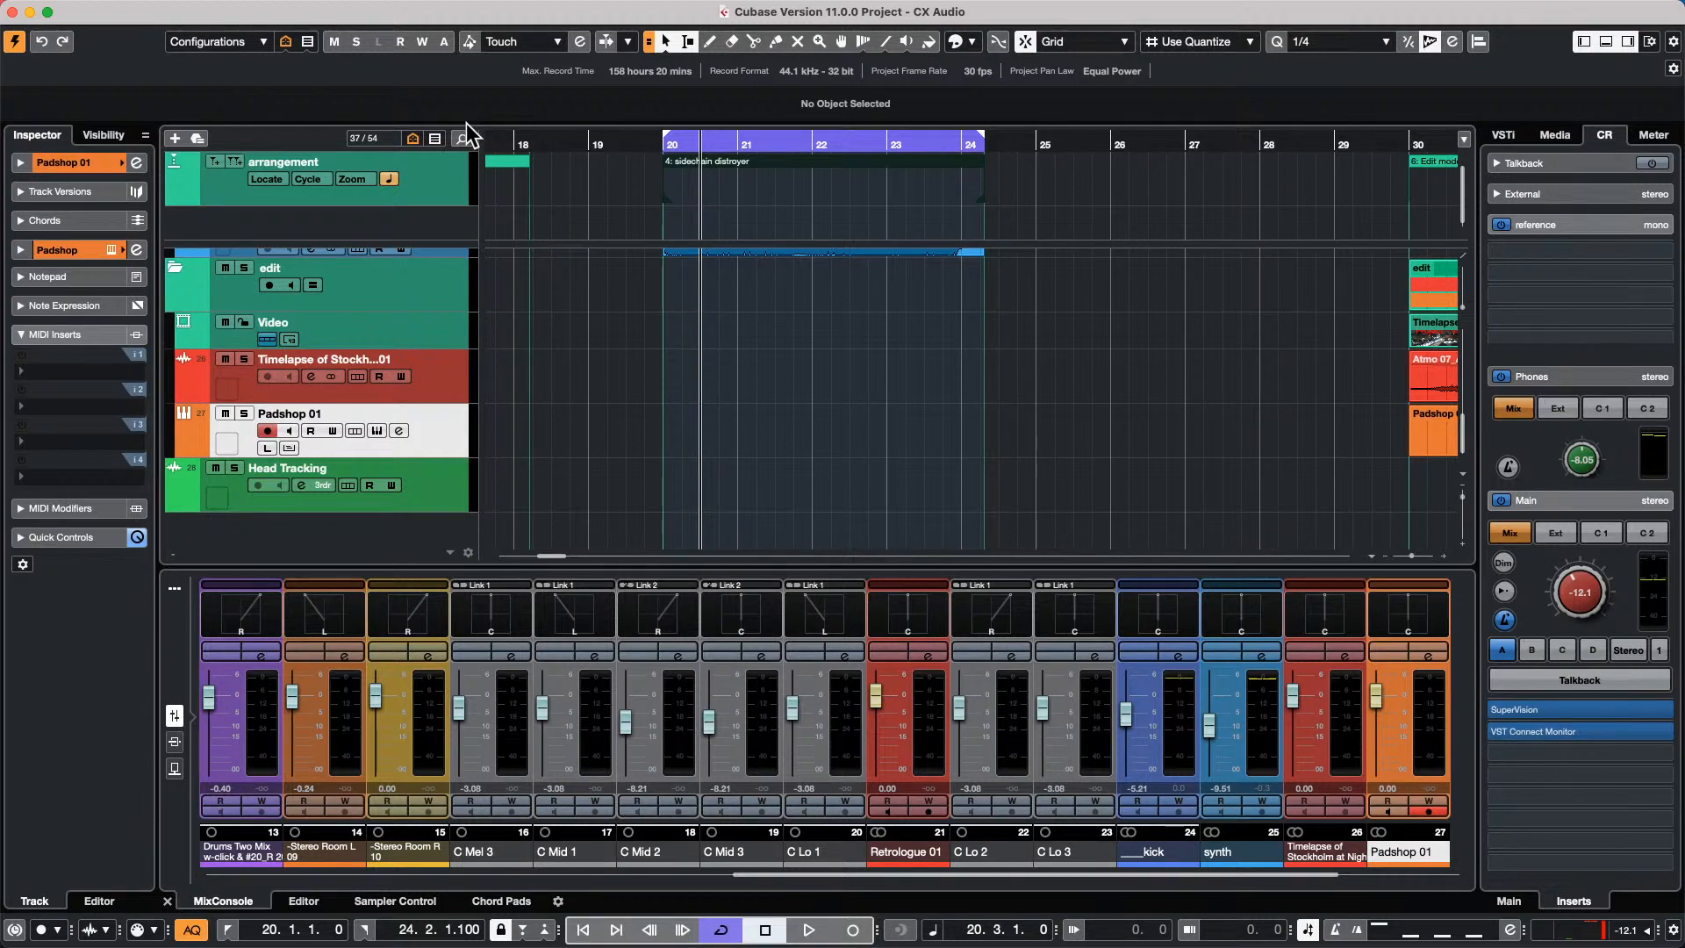
Open the Generic Remote settings in Studio Setup and check which remote devices can be added.
{"action": "mouse_move", "coordinate": [235, 8]}
{"action": "left_click", "coordinate": [527, 11]}
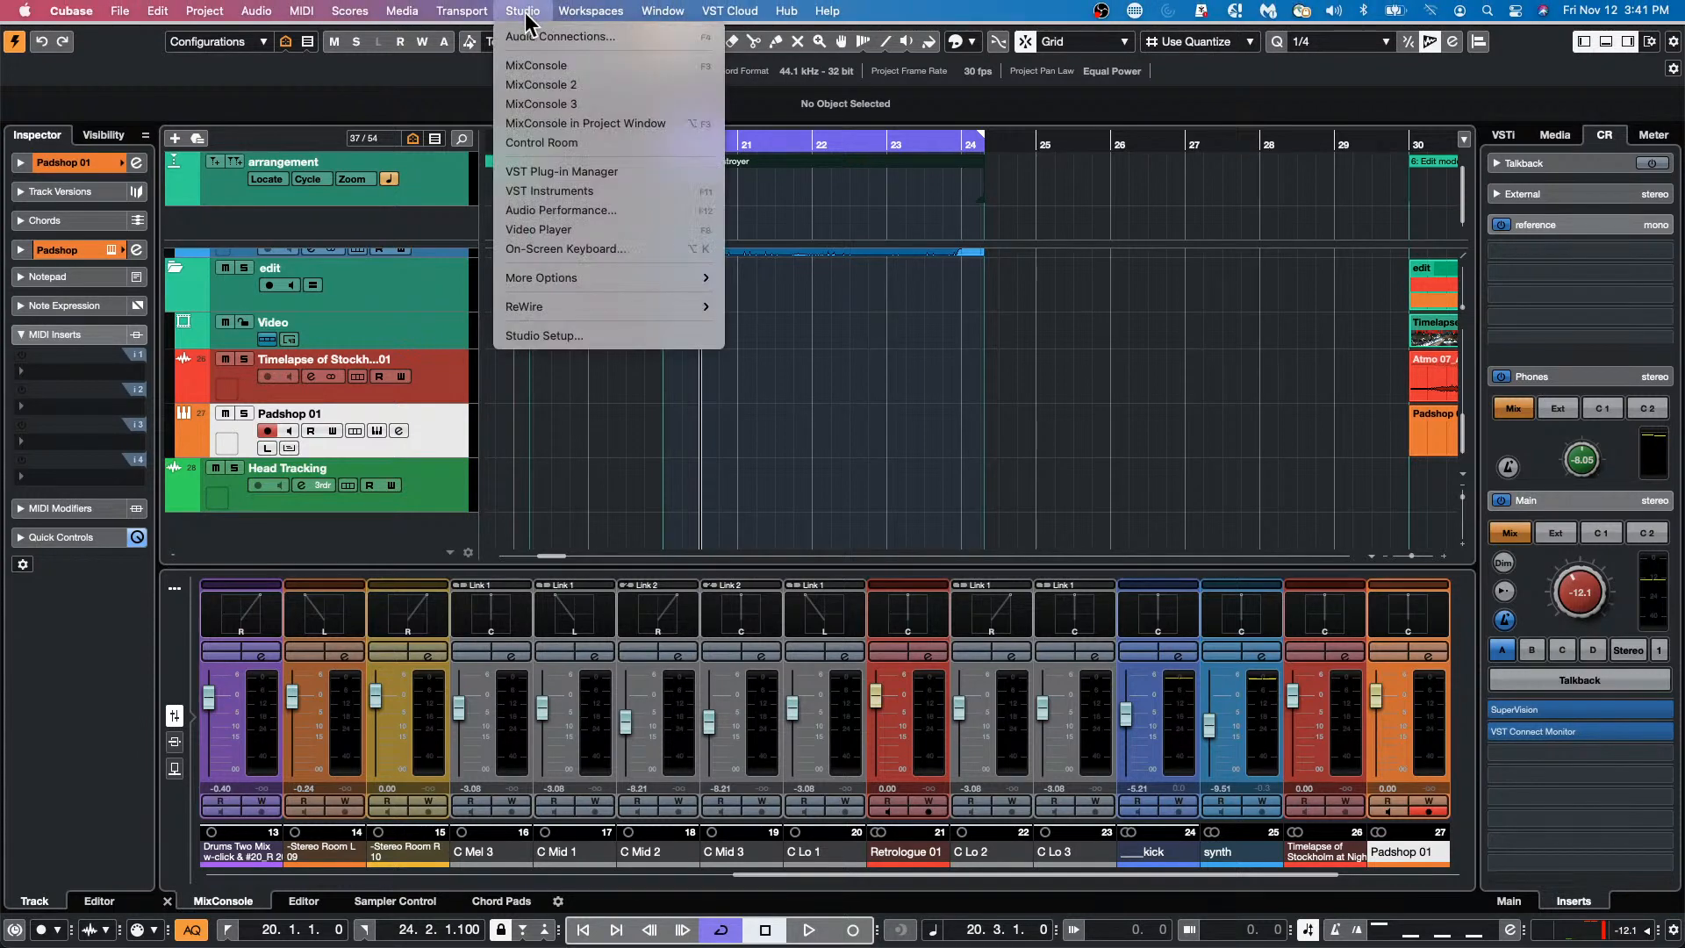
{"action": "left_click", "coordinate": [575, 338]}
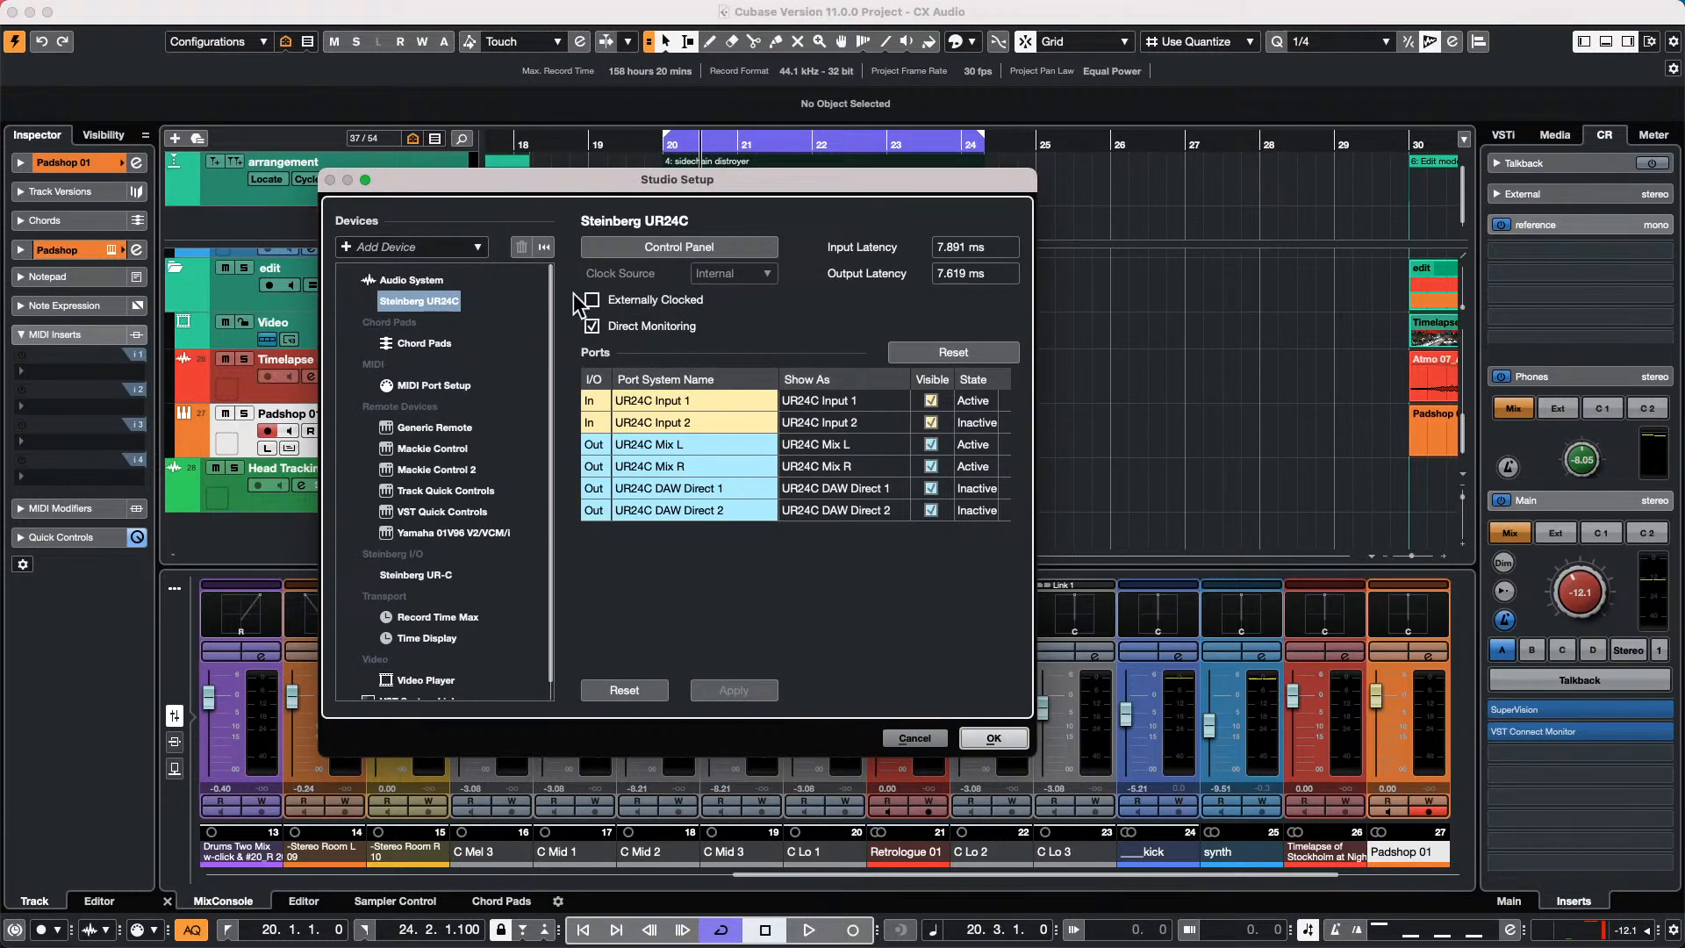
{"action": "left_click", "coordinate": [435, 428]}
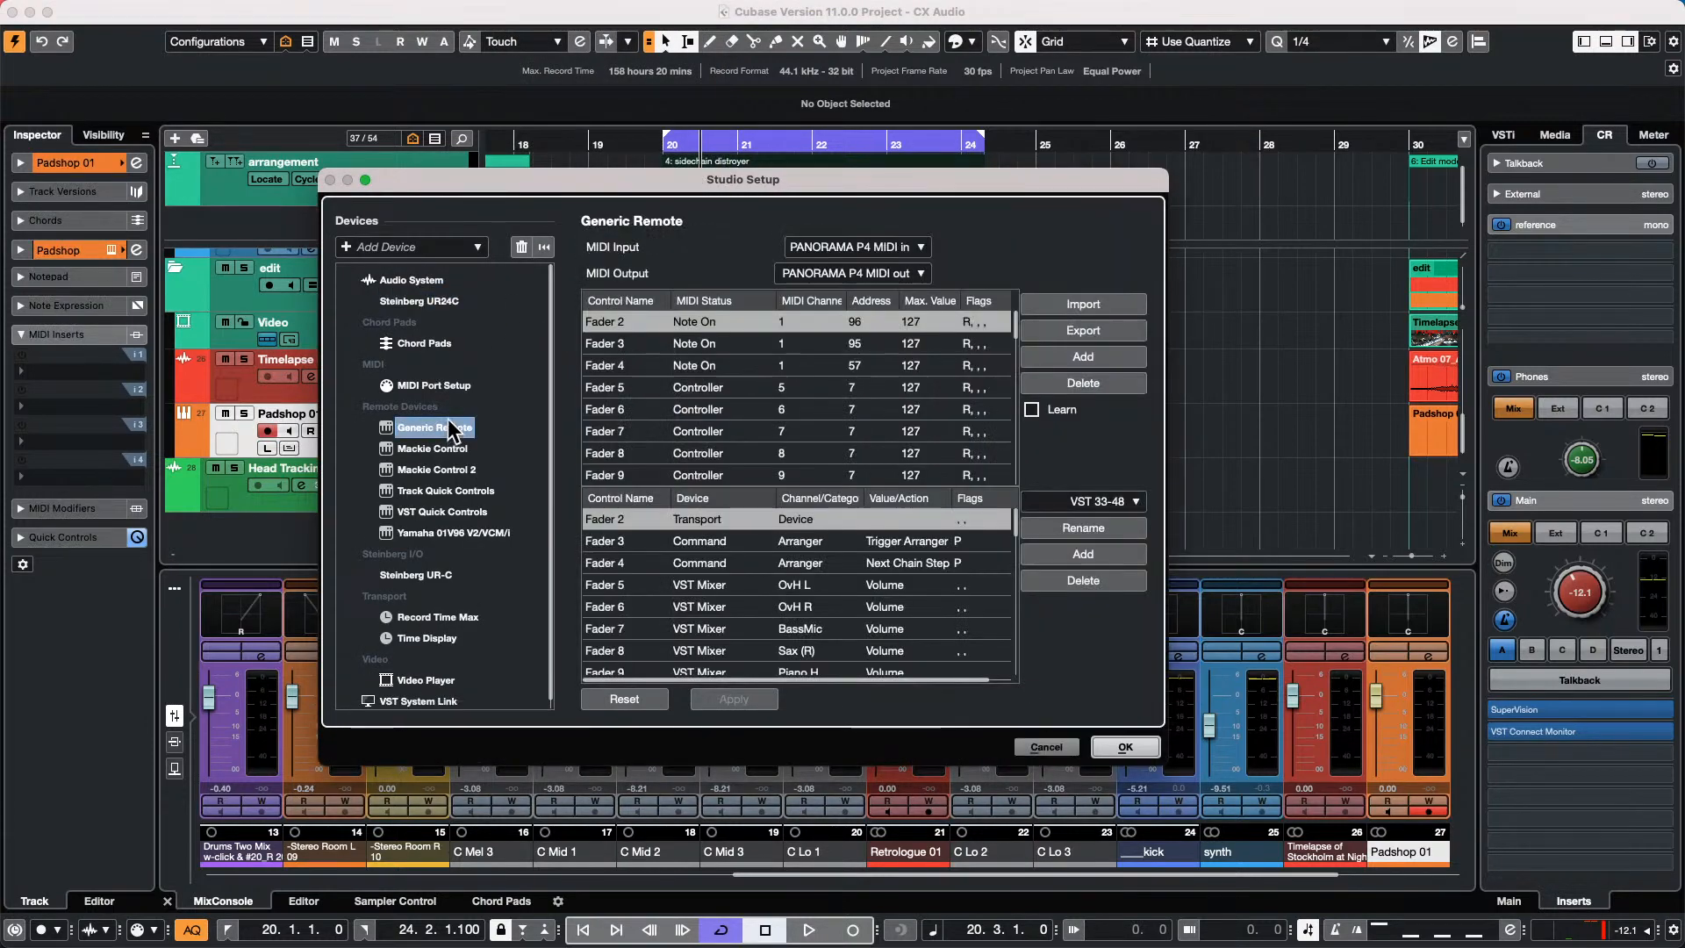
{"action": "left_click", "coordinate": [346, 250]}
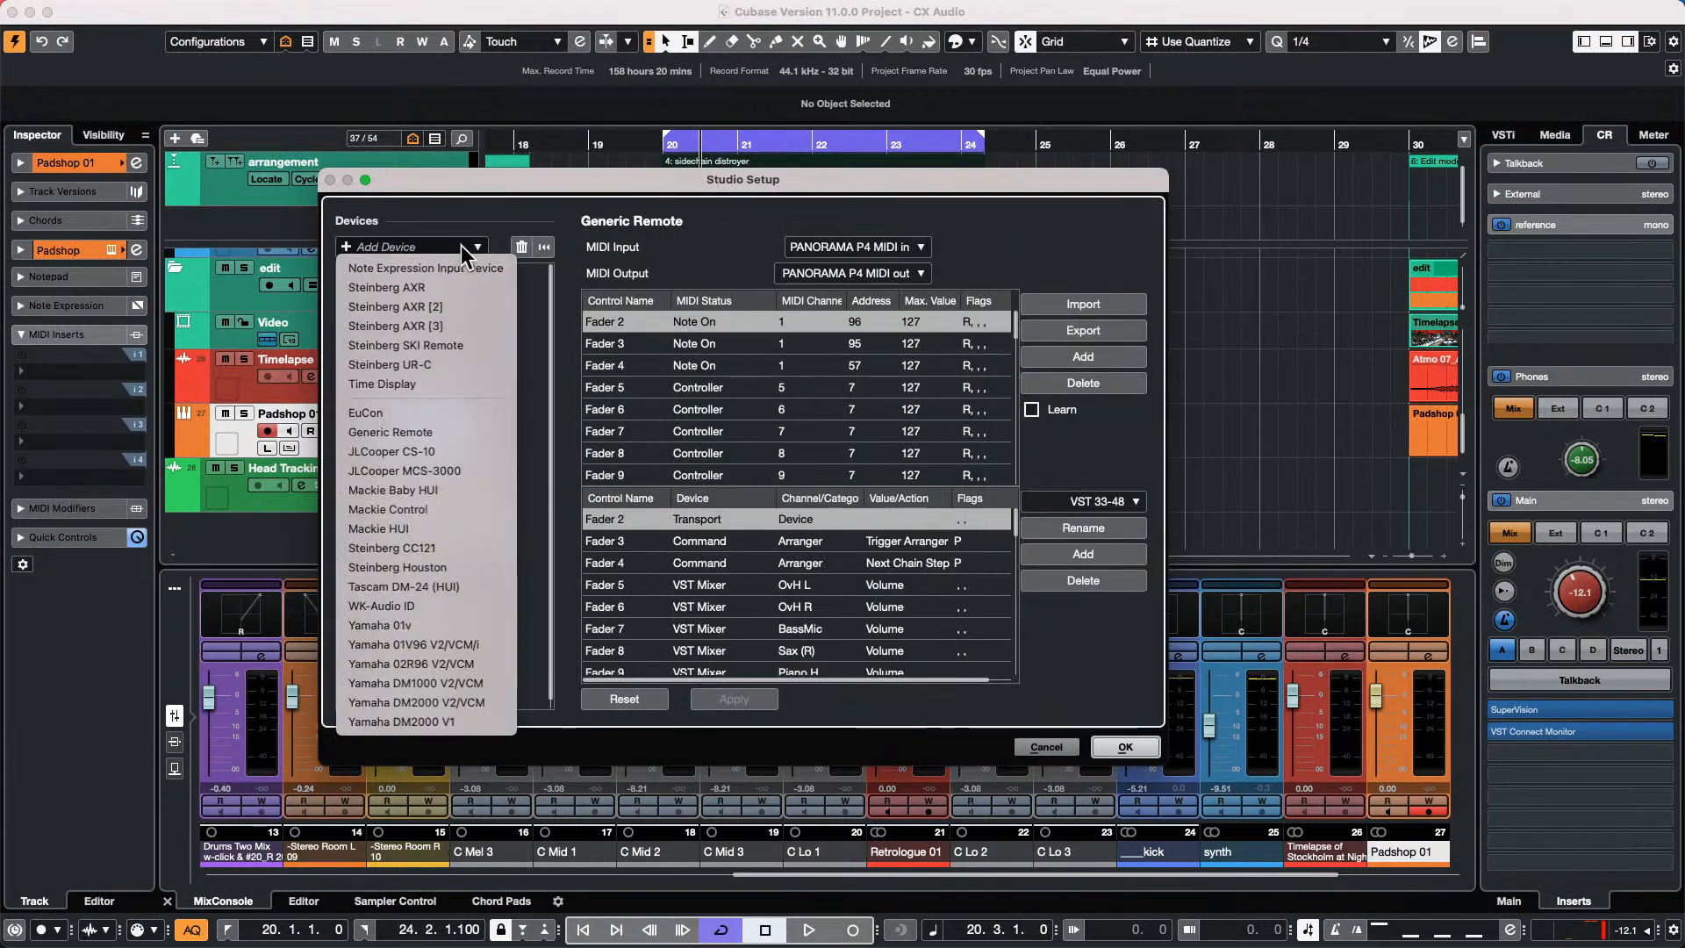
{"action": "key", "text": "Escape"}
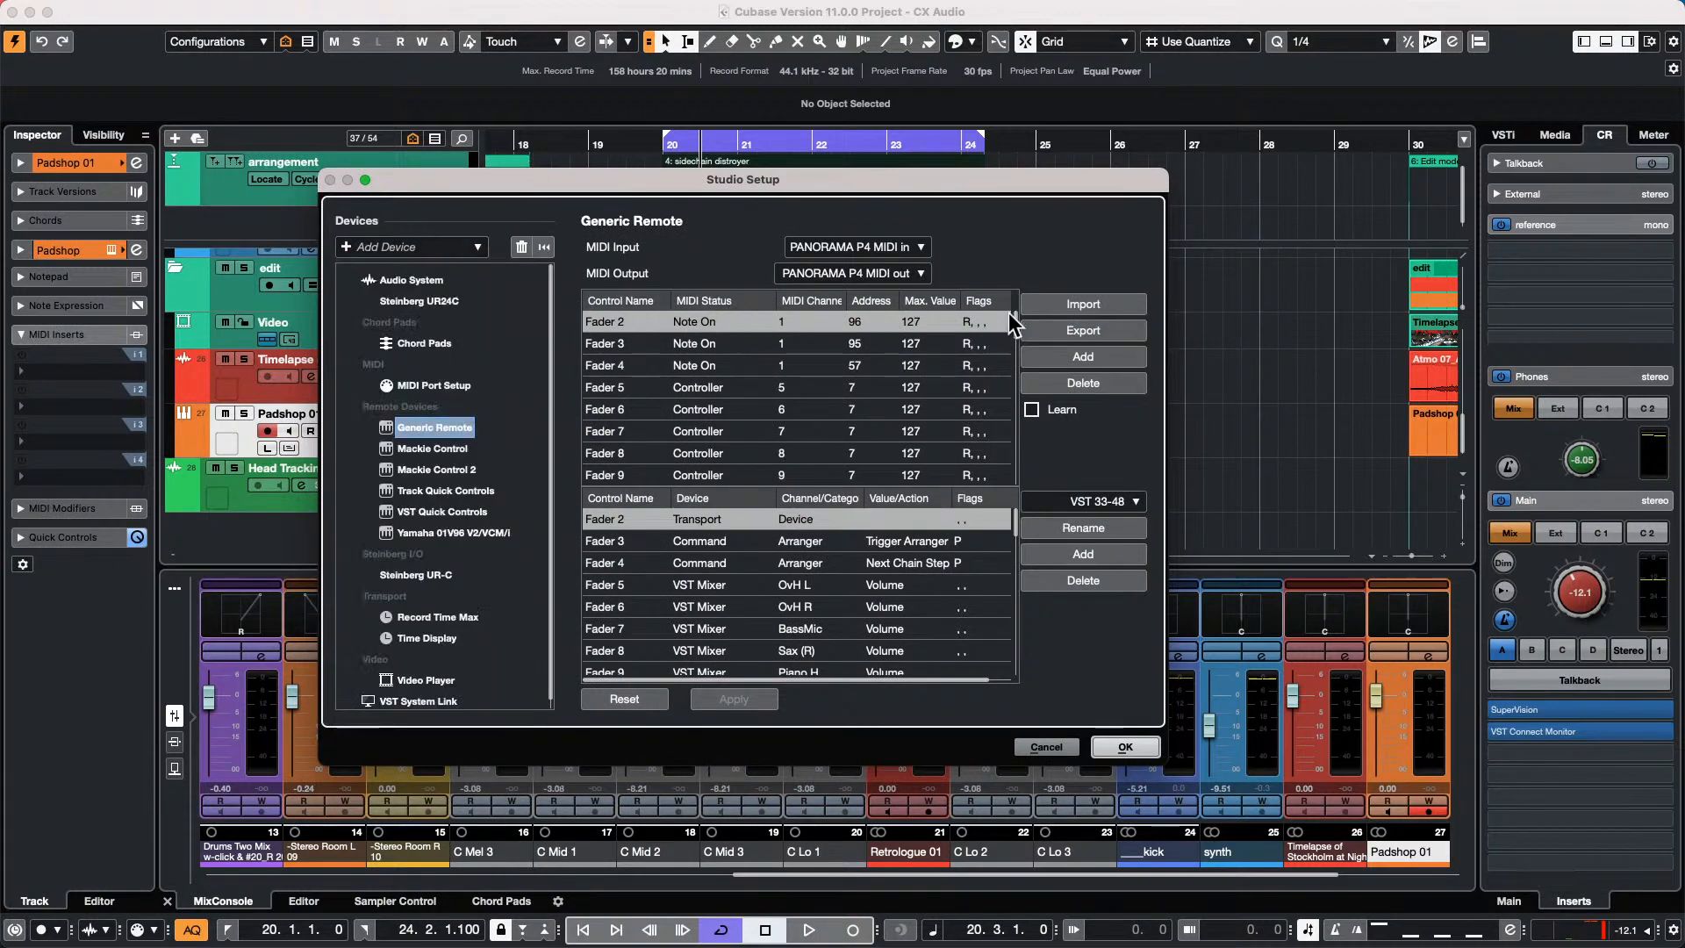
Enable Learn for the Generic Remote's Fader 2, assign it to the Transport device's record action, and accept the setup.
{"action": "left_click", "coordinate": [1032, 409]}
{"action": "left_click", "coordinate": [708, 521]}
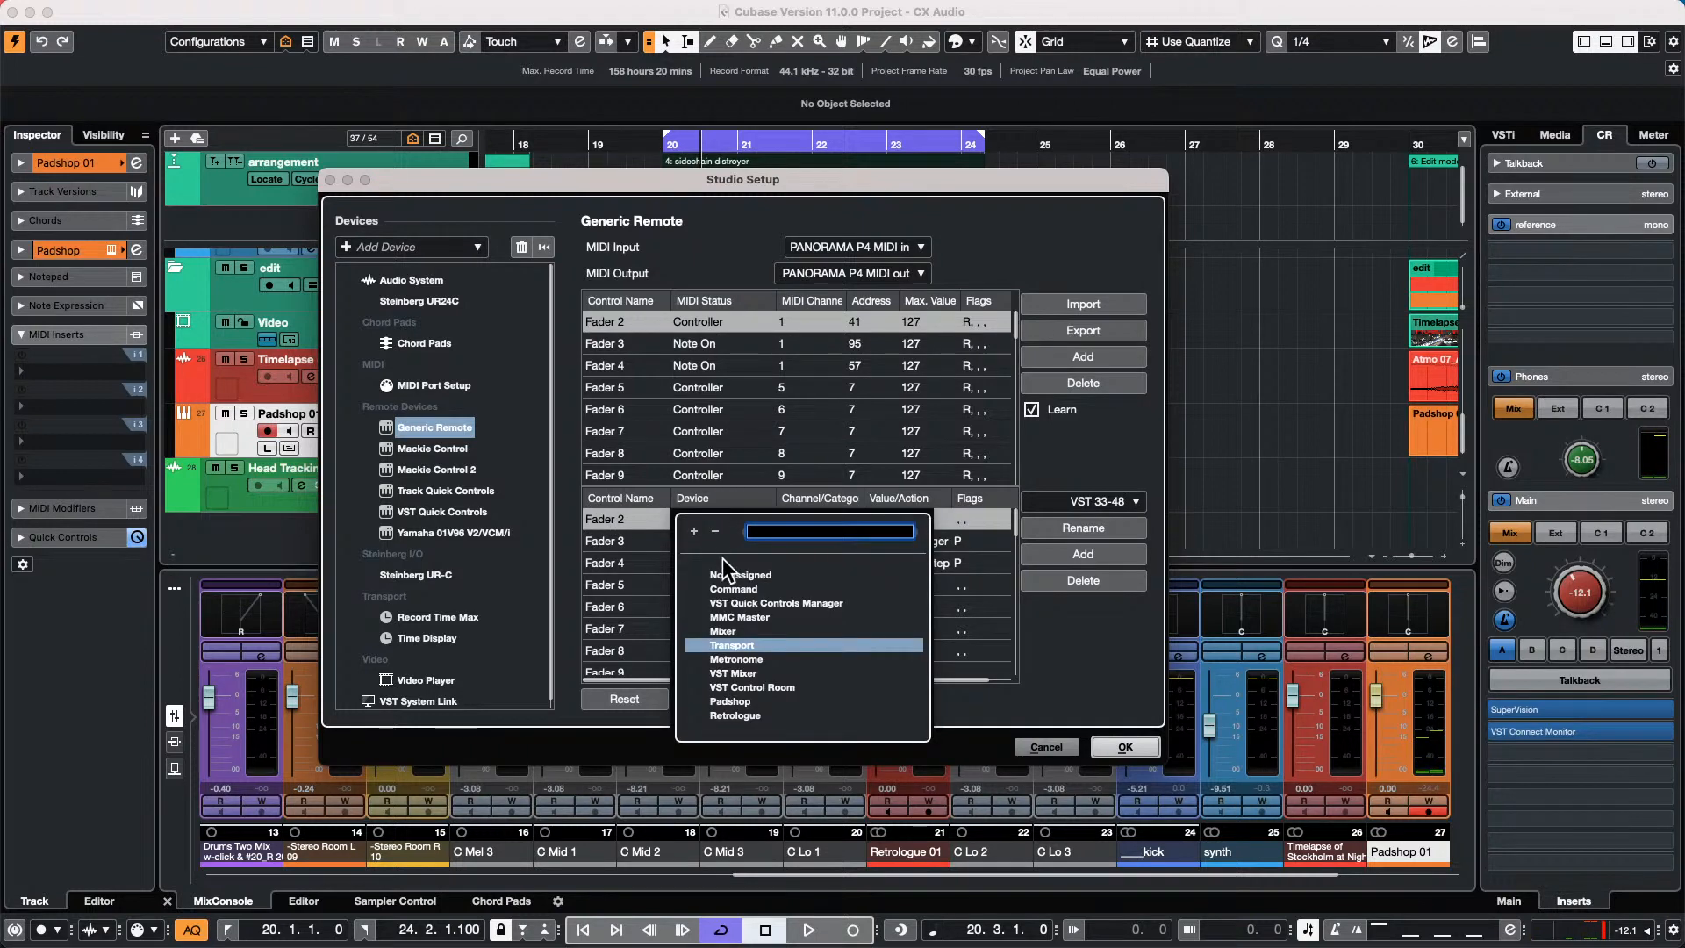
{"action": "left_click", "coordinate": [756, 644]}
{"action": "left_click", "coordinate": [808, 518]}
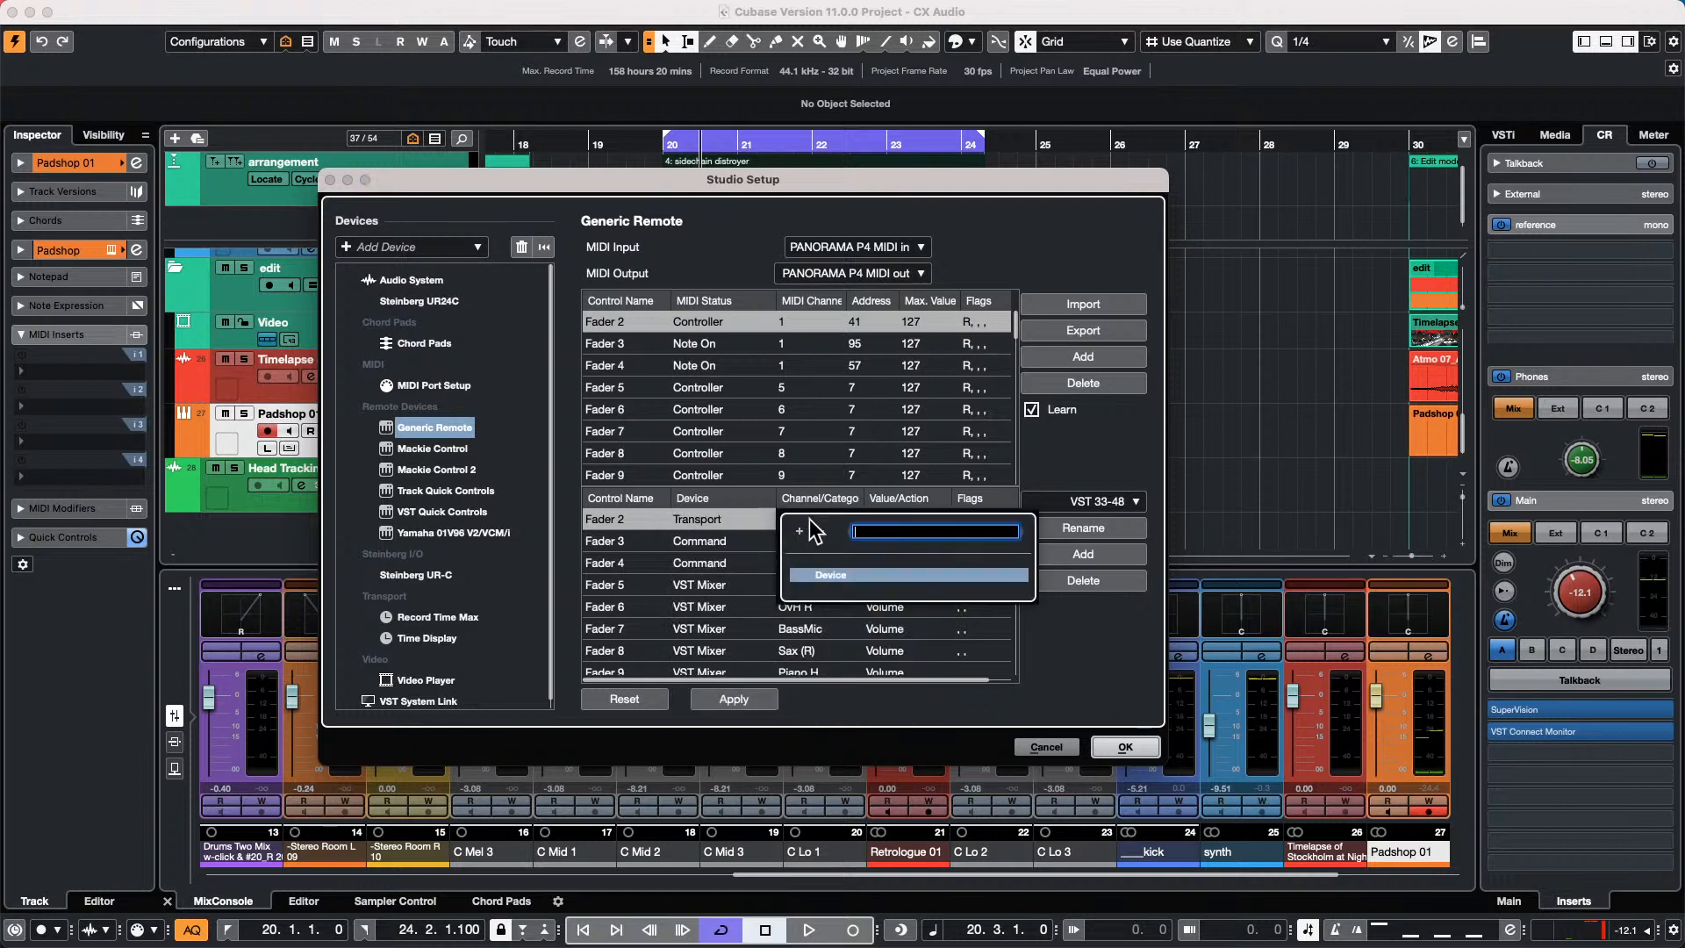
{"action": "left_click", "coordinate": [824, 574]}
{"action": "left_click", "coordinate": [890, 518]}
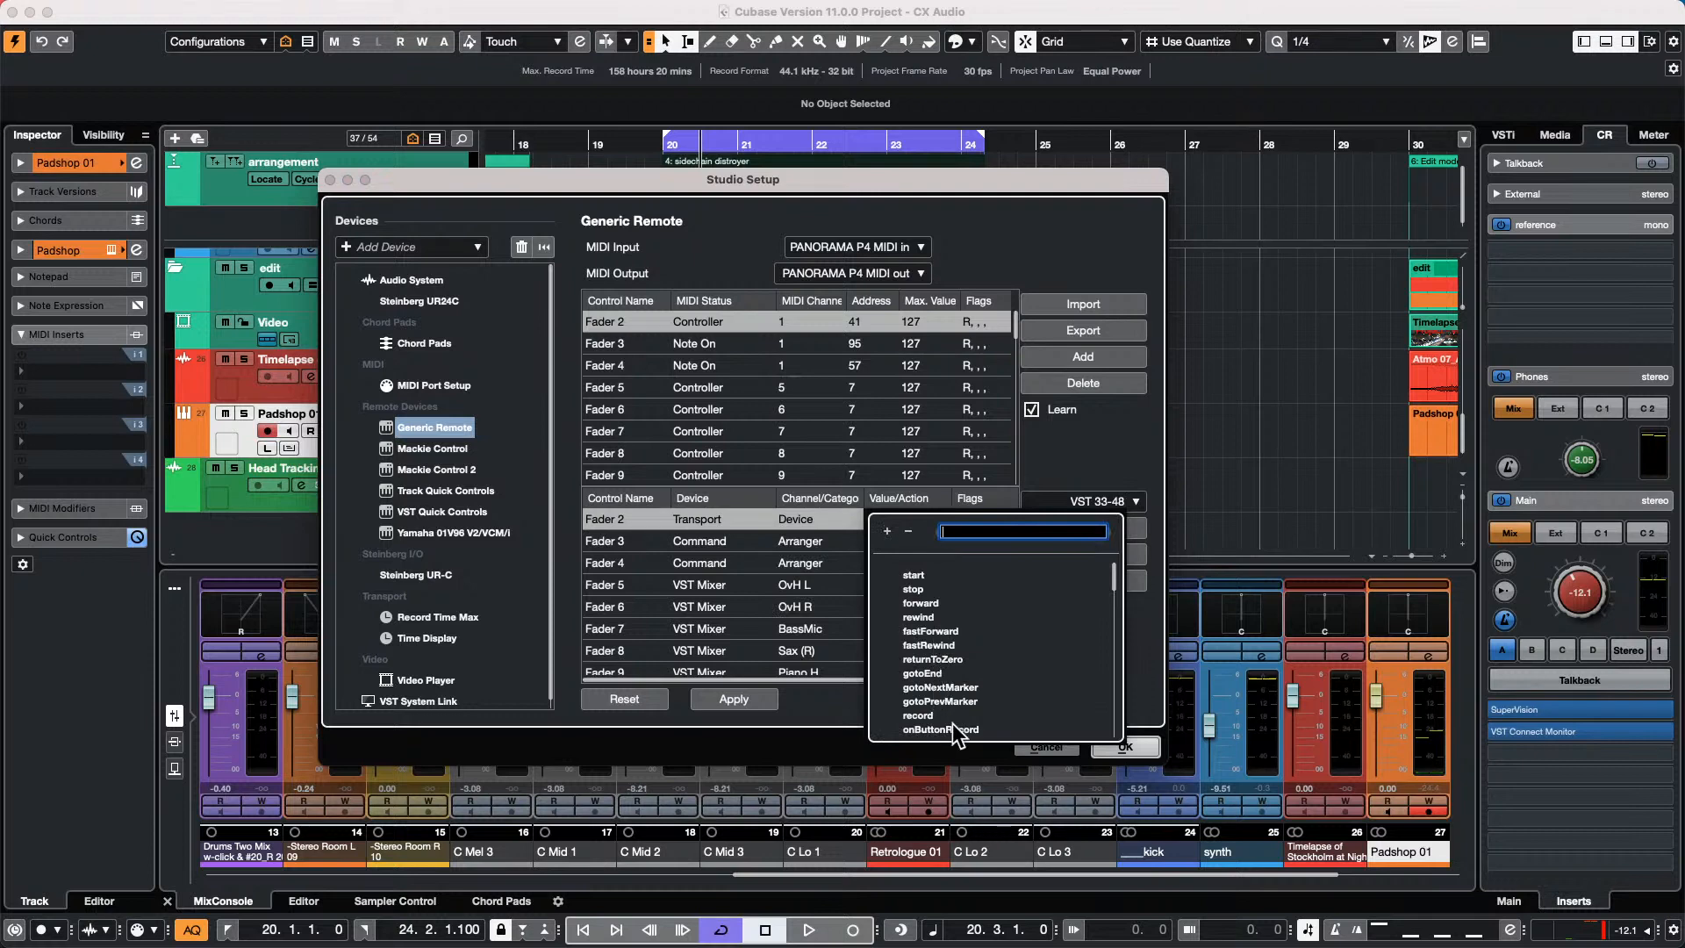
{"action": "left_click", "coordinate": [917, 715]}
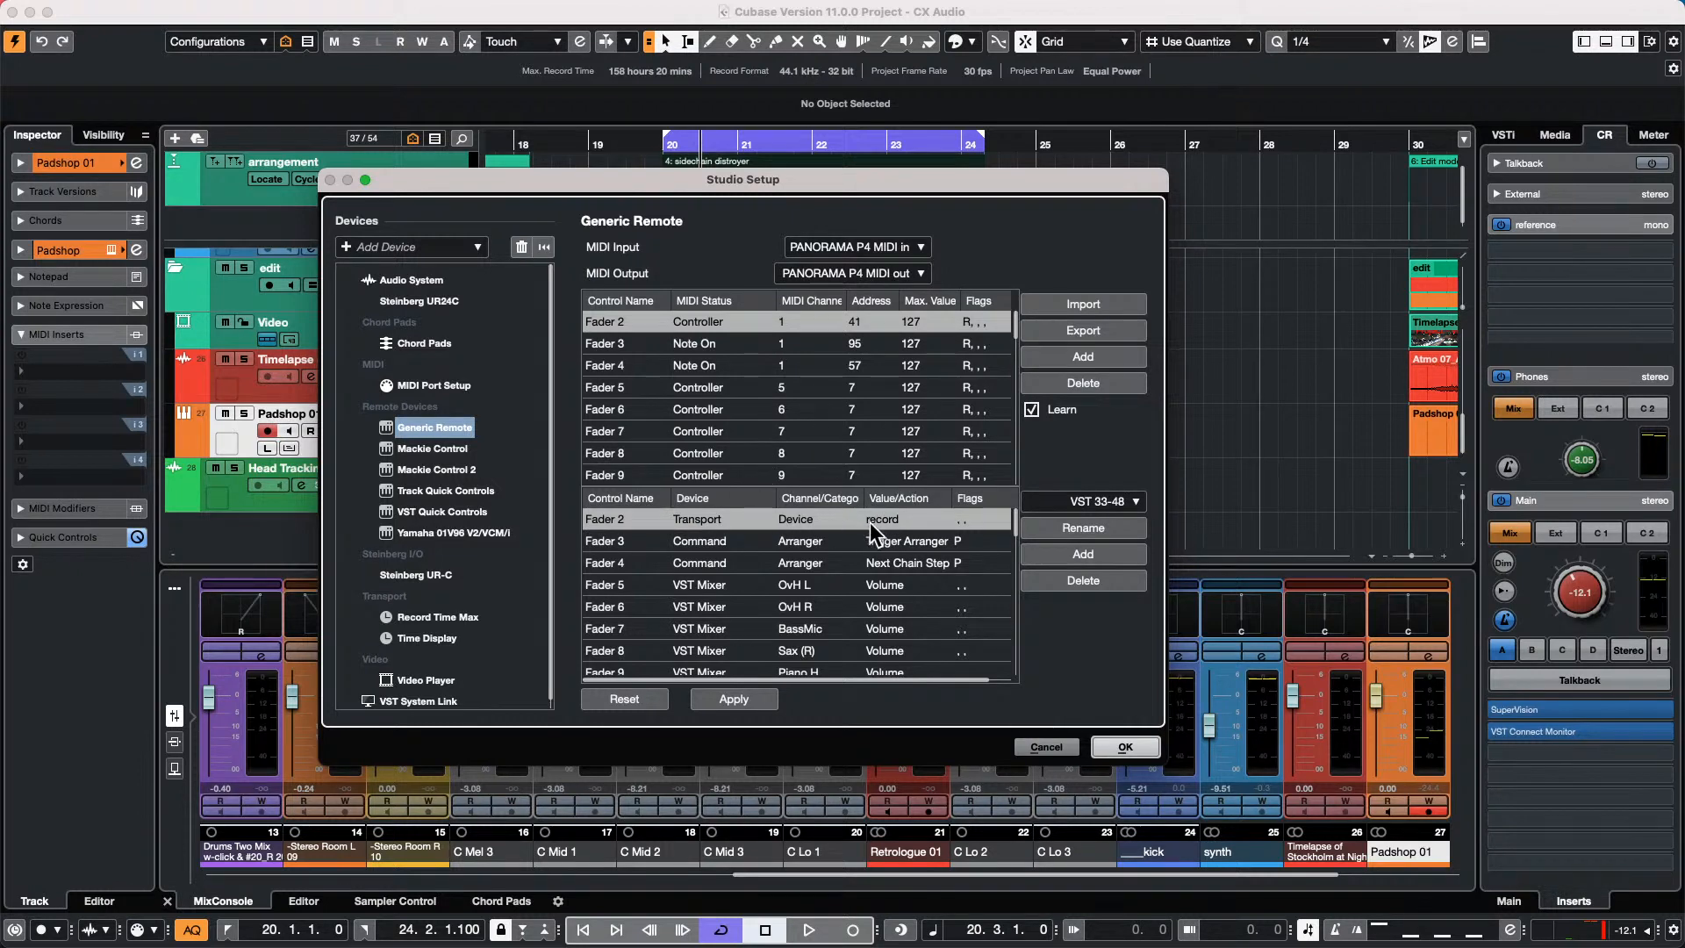
{"action": "left_click", "coordinate": [1132, 748]}
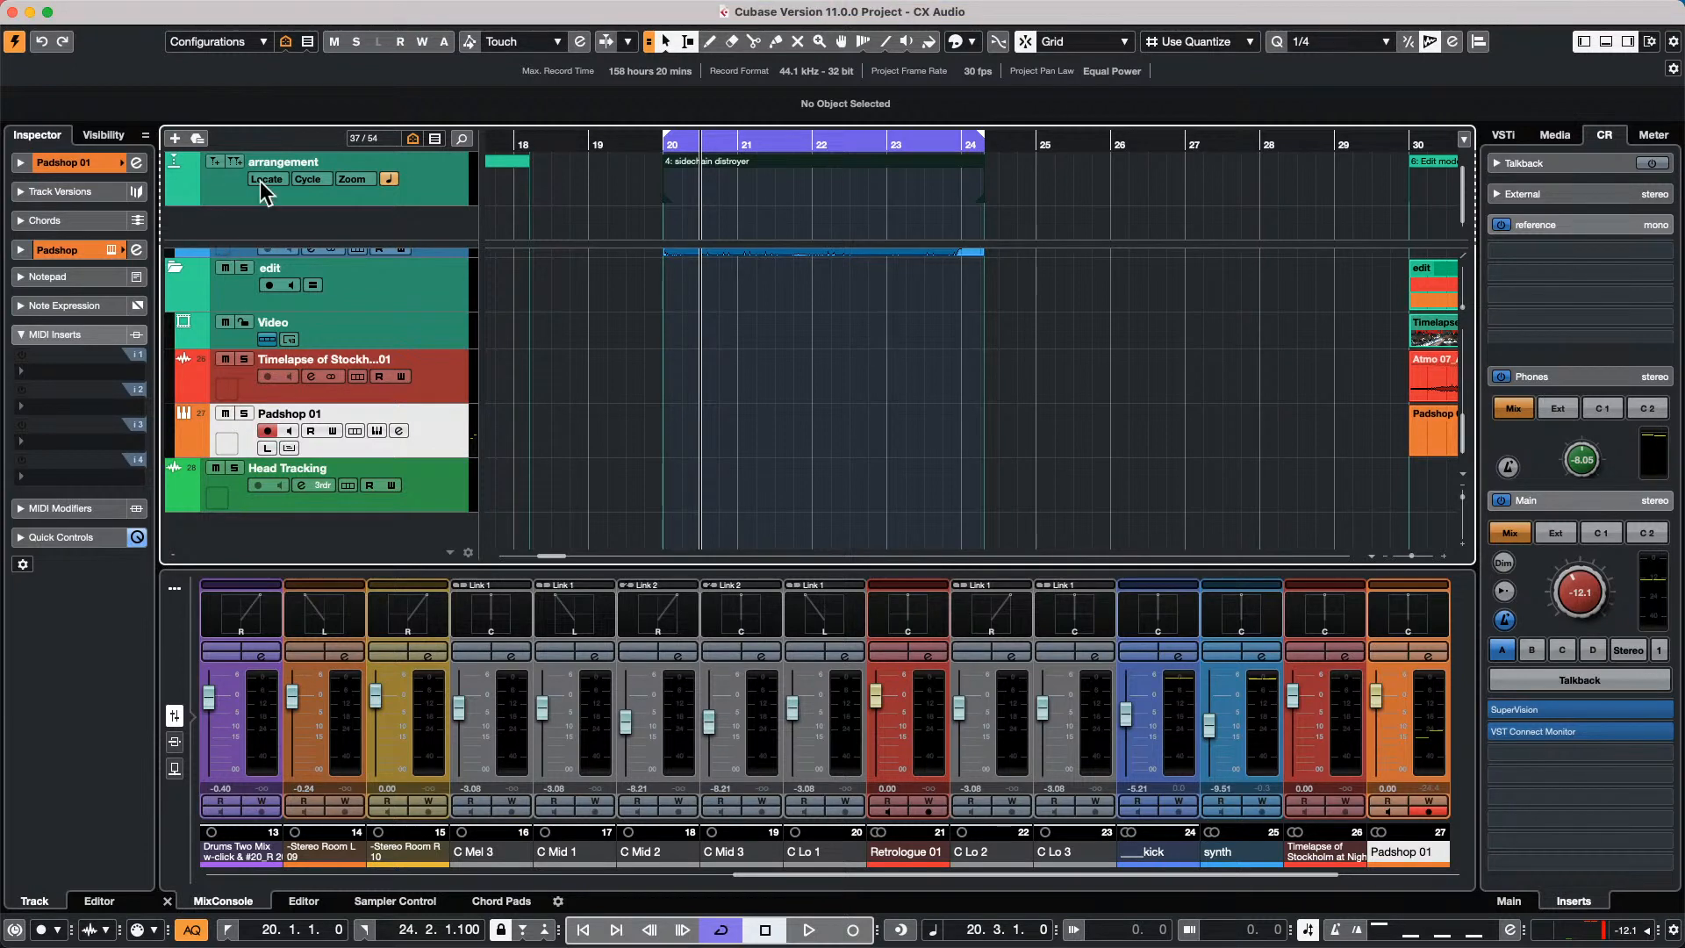
Return to the project start, make the J-50 1 track slightly taller, and select its audio event.
{"action": "scroll", "coordinate": [592, 338], "scroll_direction": "up", "scroll_amount": 3}
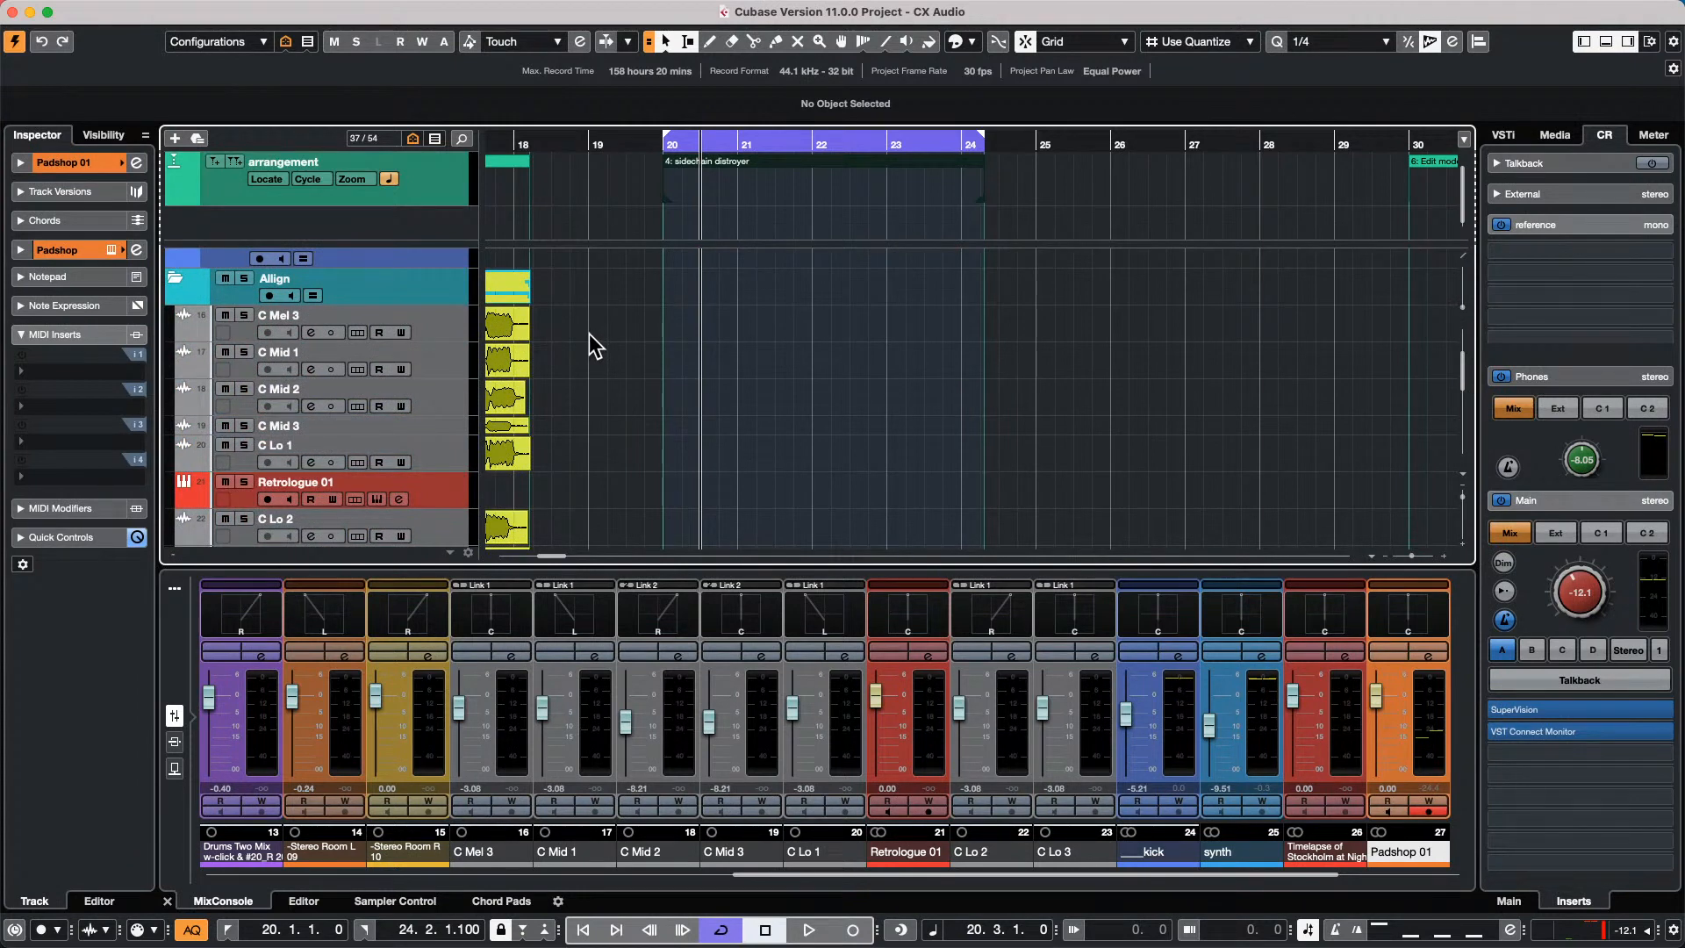
{"action": "mouse_move", "coordinate": [470, 7]}
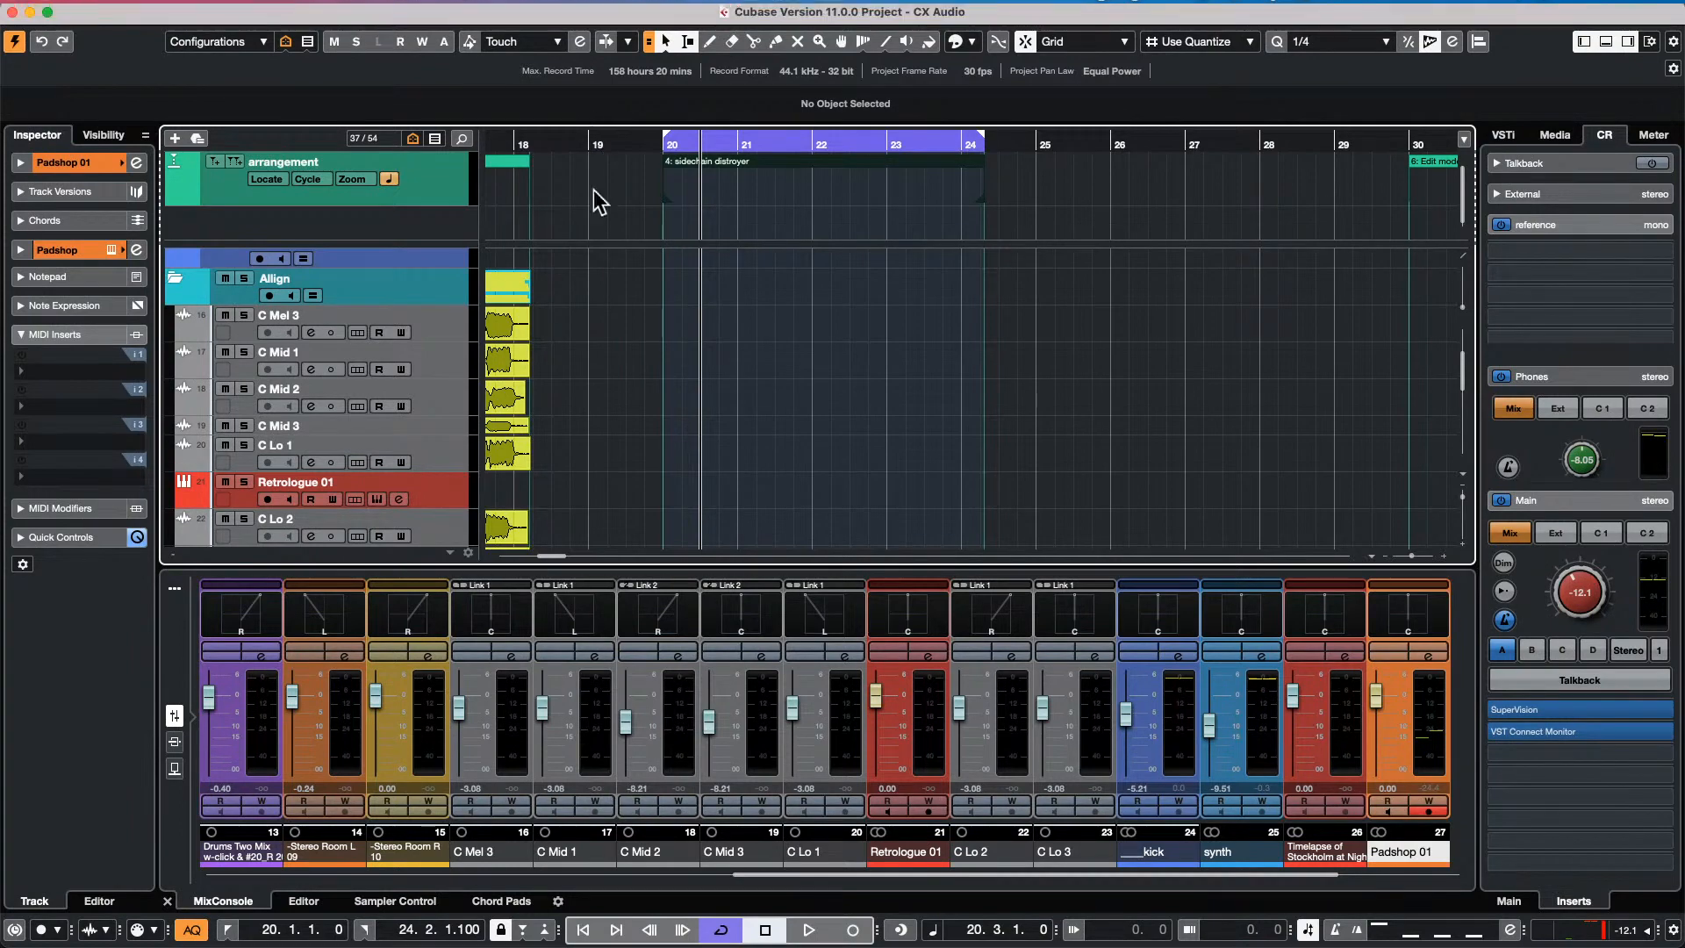
{"action": "scroll", "coordinate": [617, 274], "scroll_direction": "up", "scroll_amount": 4}
{"action": "scroll", "coordinate": [535, 252], "scroll_direction": "up", "scroll_amount": 1}
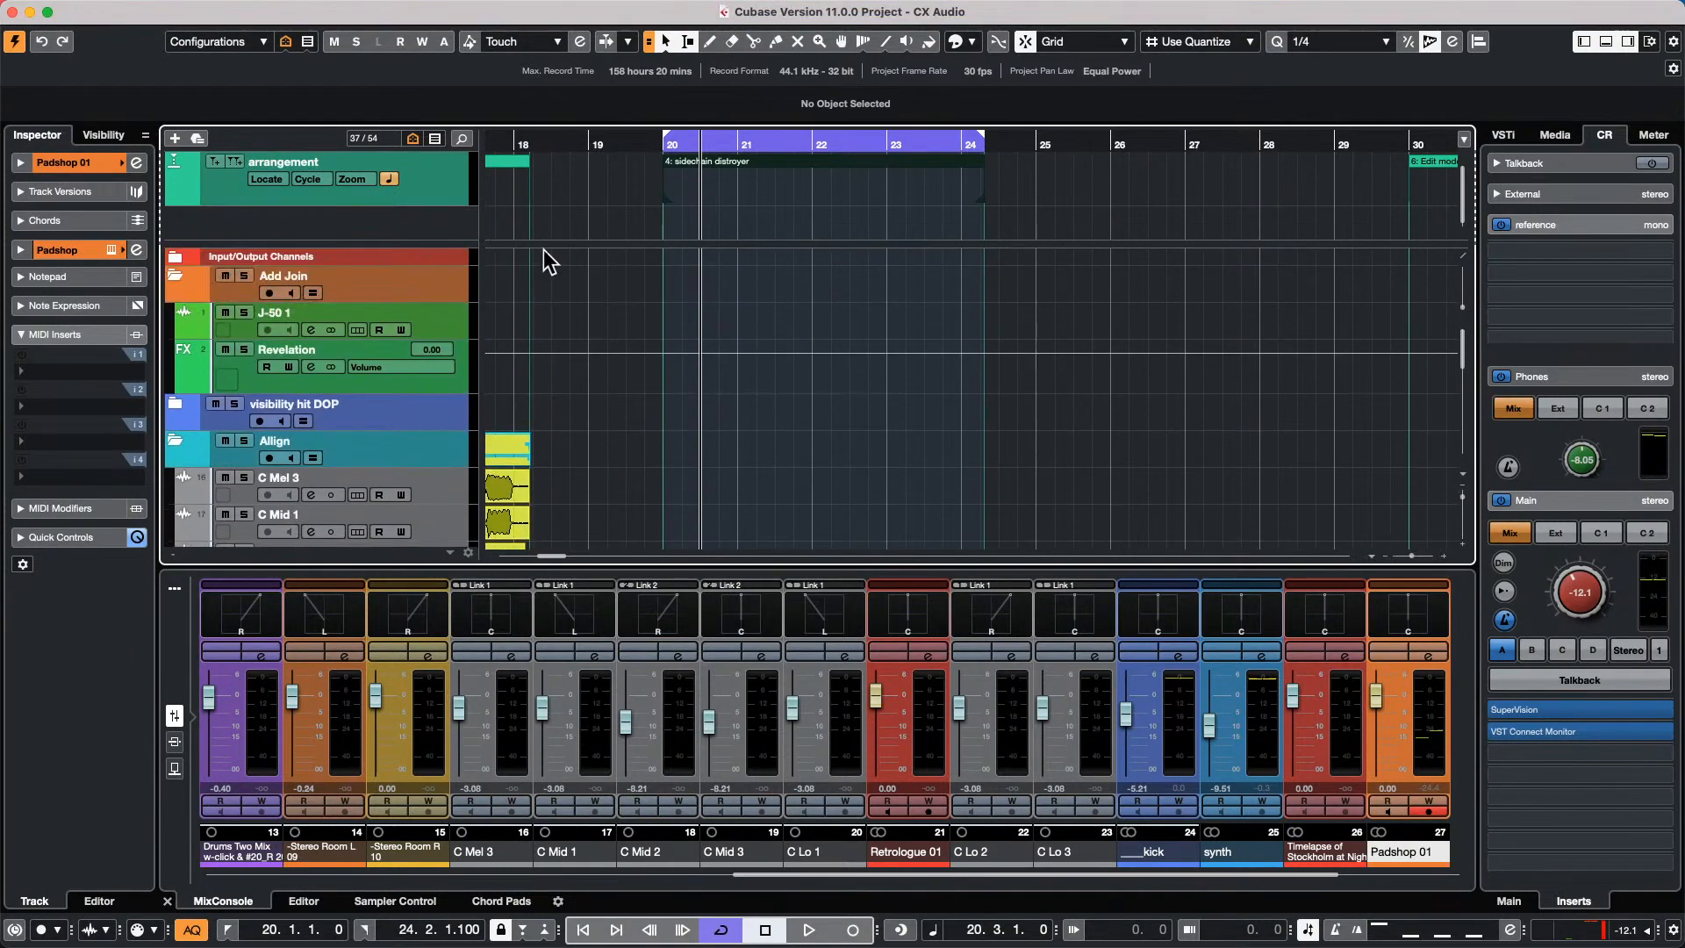
{"action": "key", "text": "Home"}
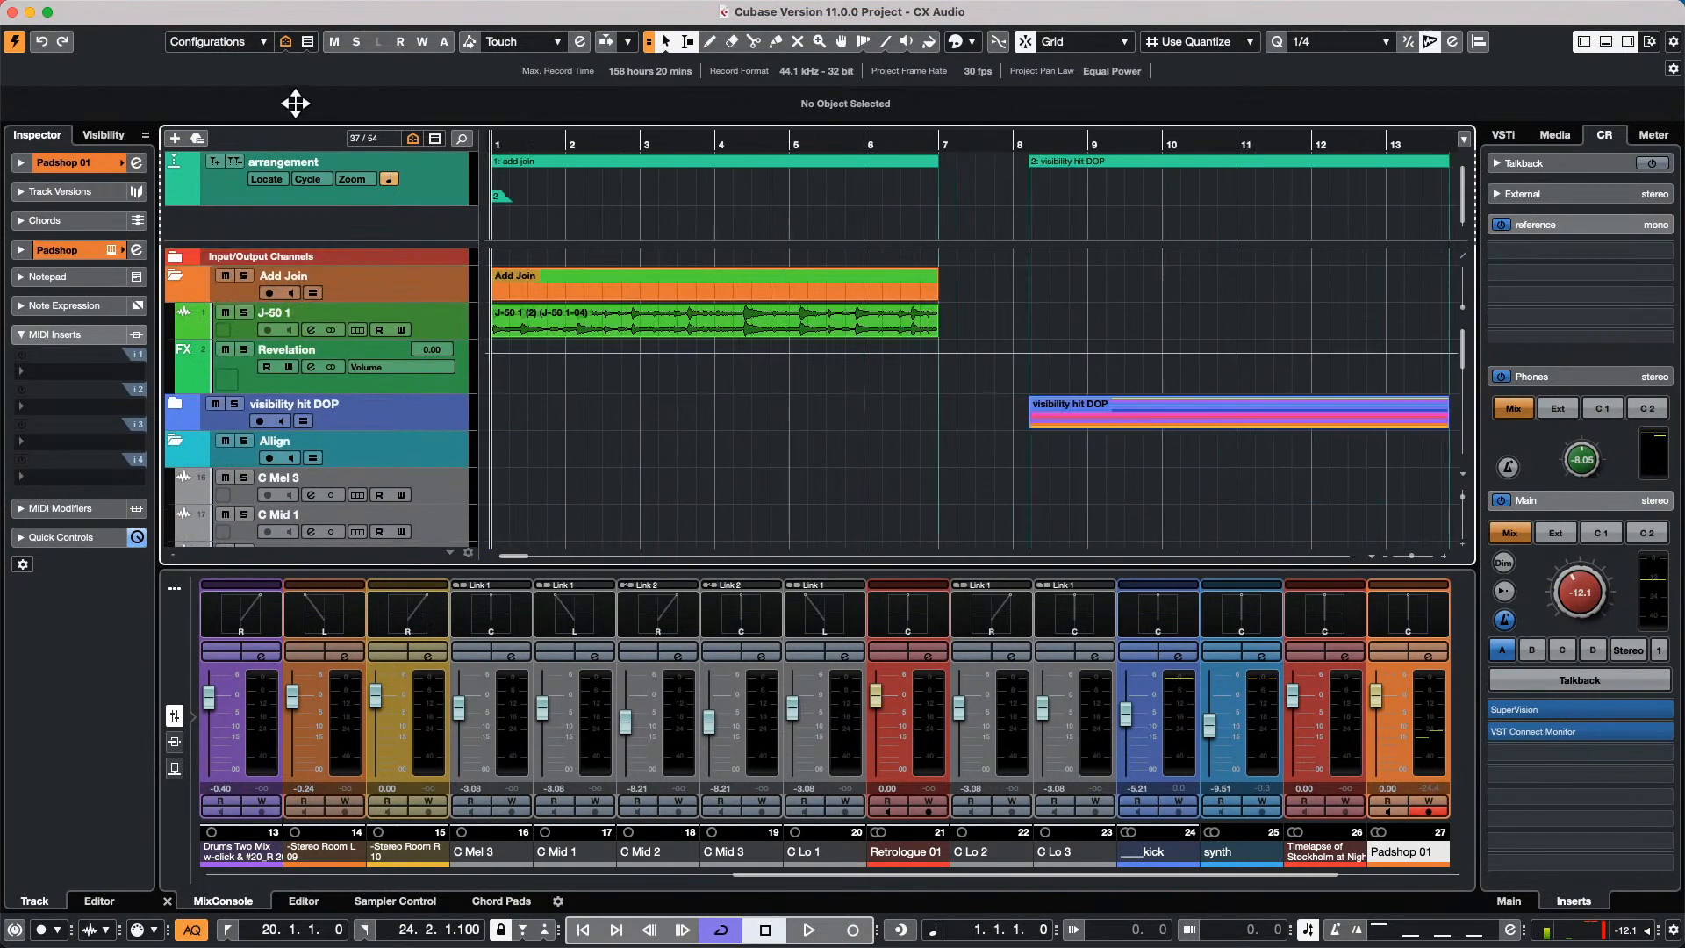
{"action": "left_click", "coordinate": [451, 328]}
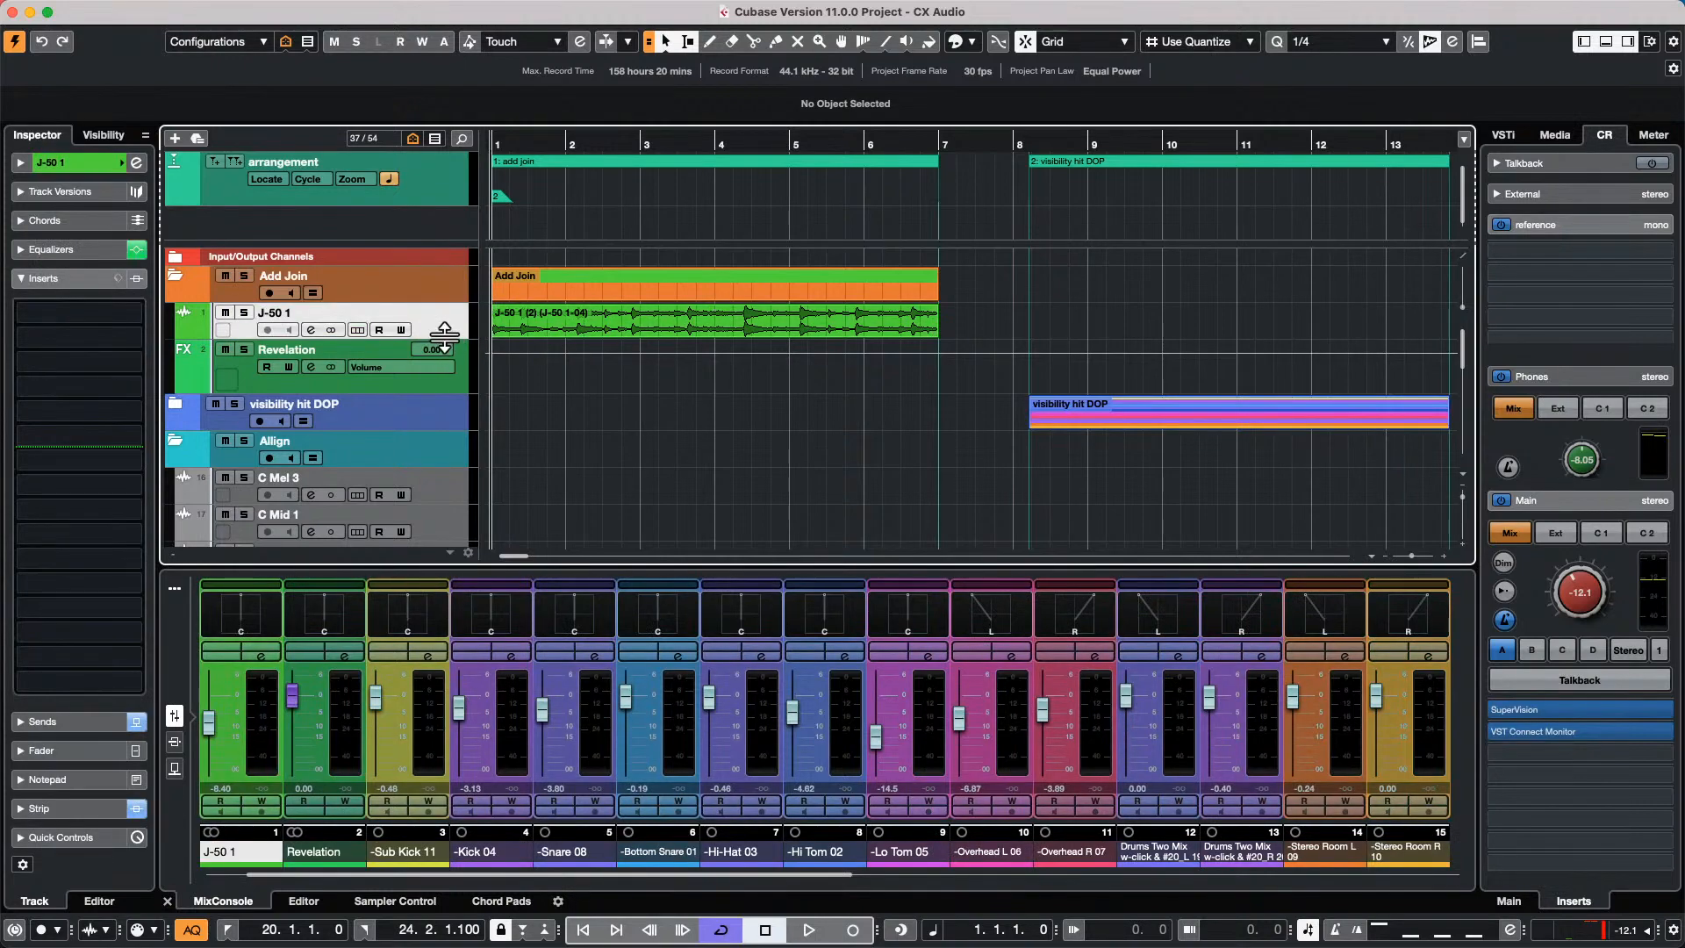
{"action": "left_click_drag", "start_coordinate": [443, 338], "coordinate": [444, 356]}
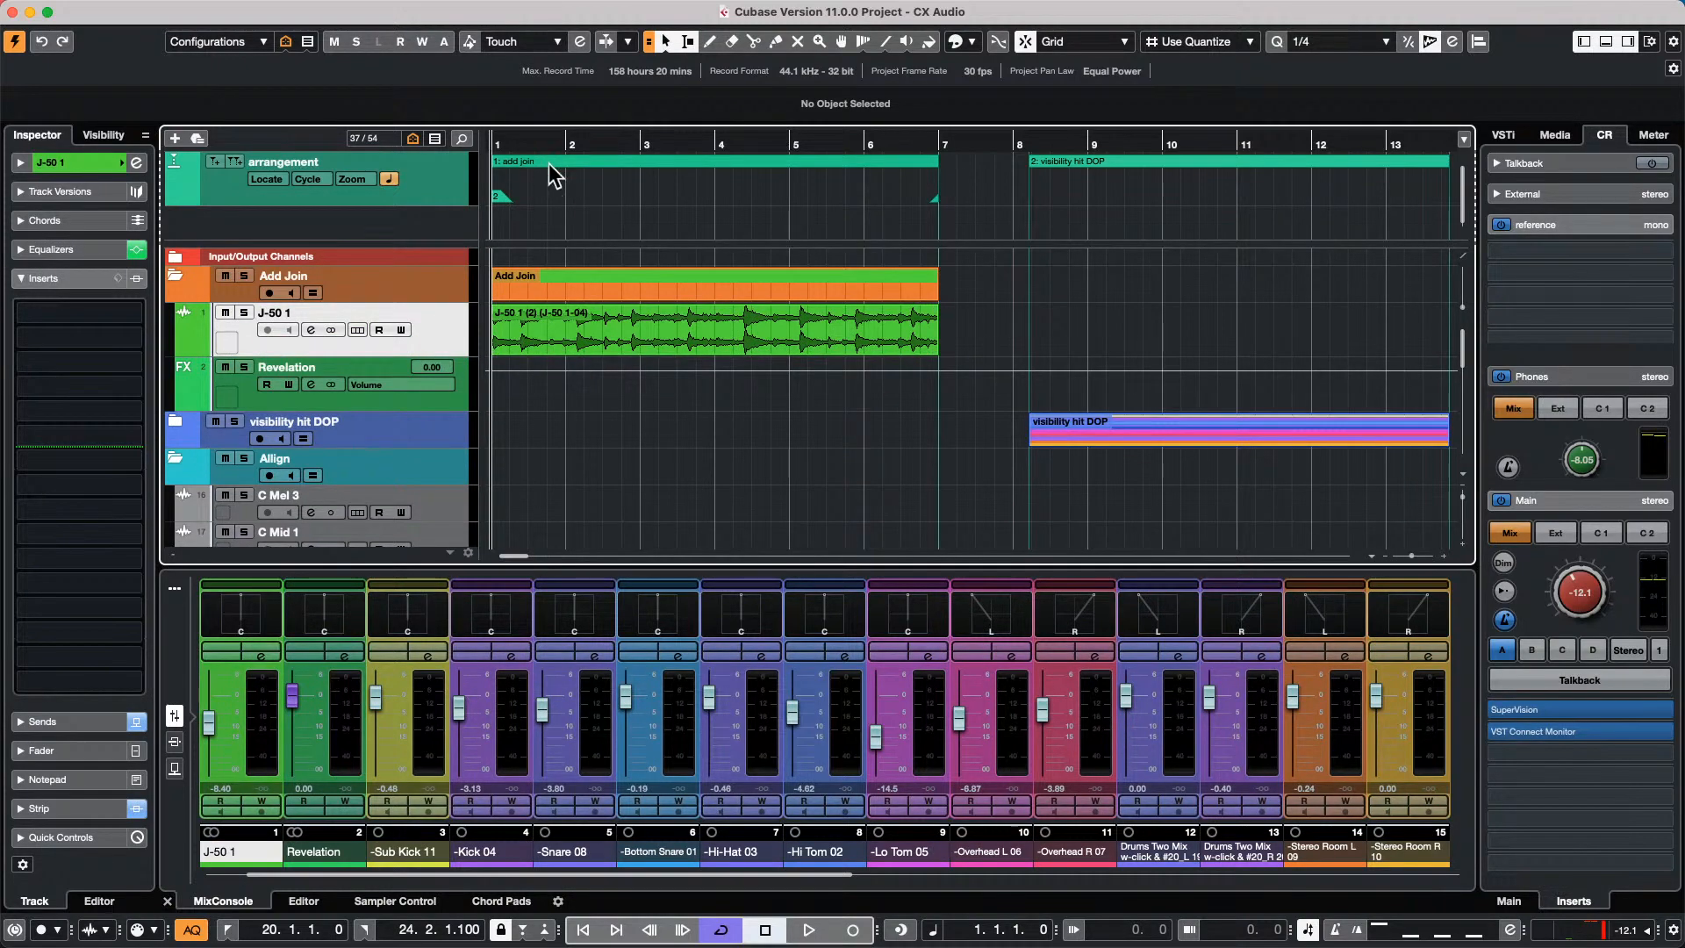
{"action": "left_click", "coordinate": [530, 349]}
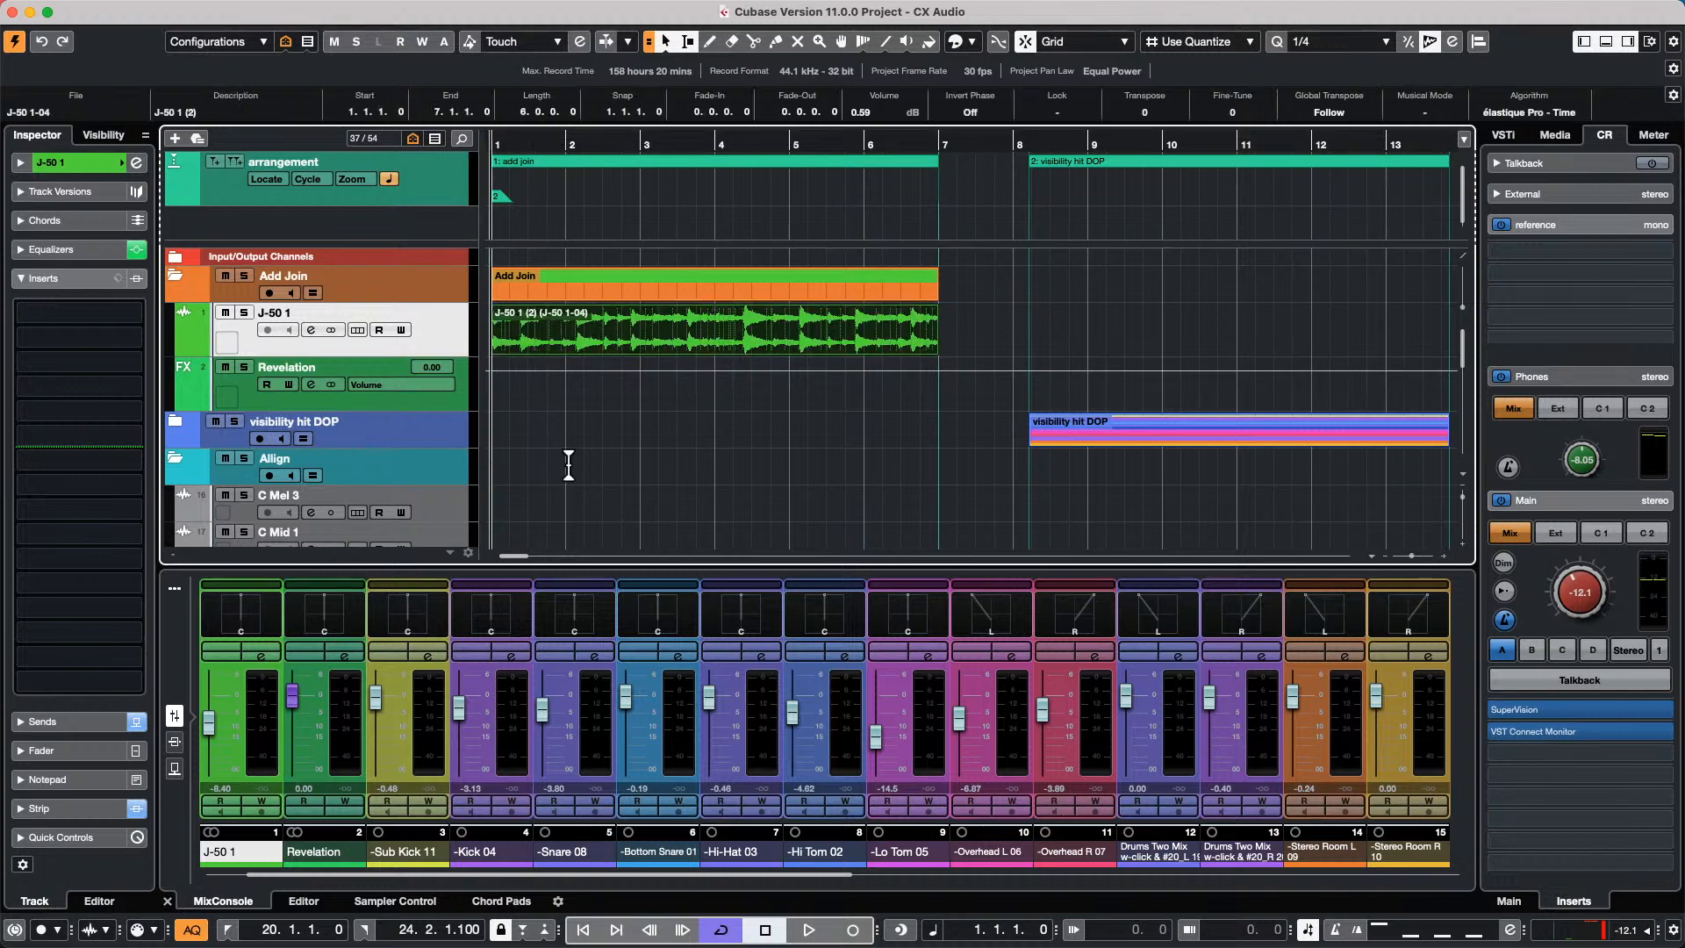
Convert the J-50 1 stereo track into separate left and right tracks with Multi-Channel to Mono.
{"action": "left_click", "coordinate": [123, 10]}
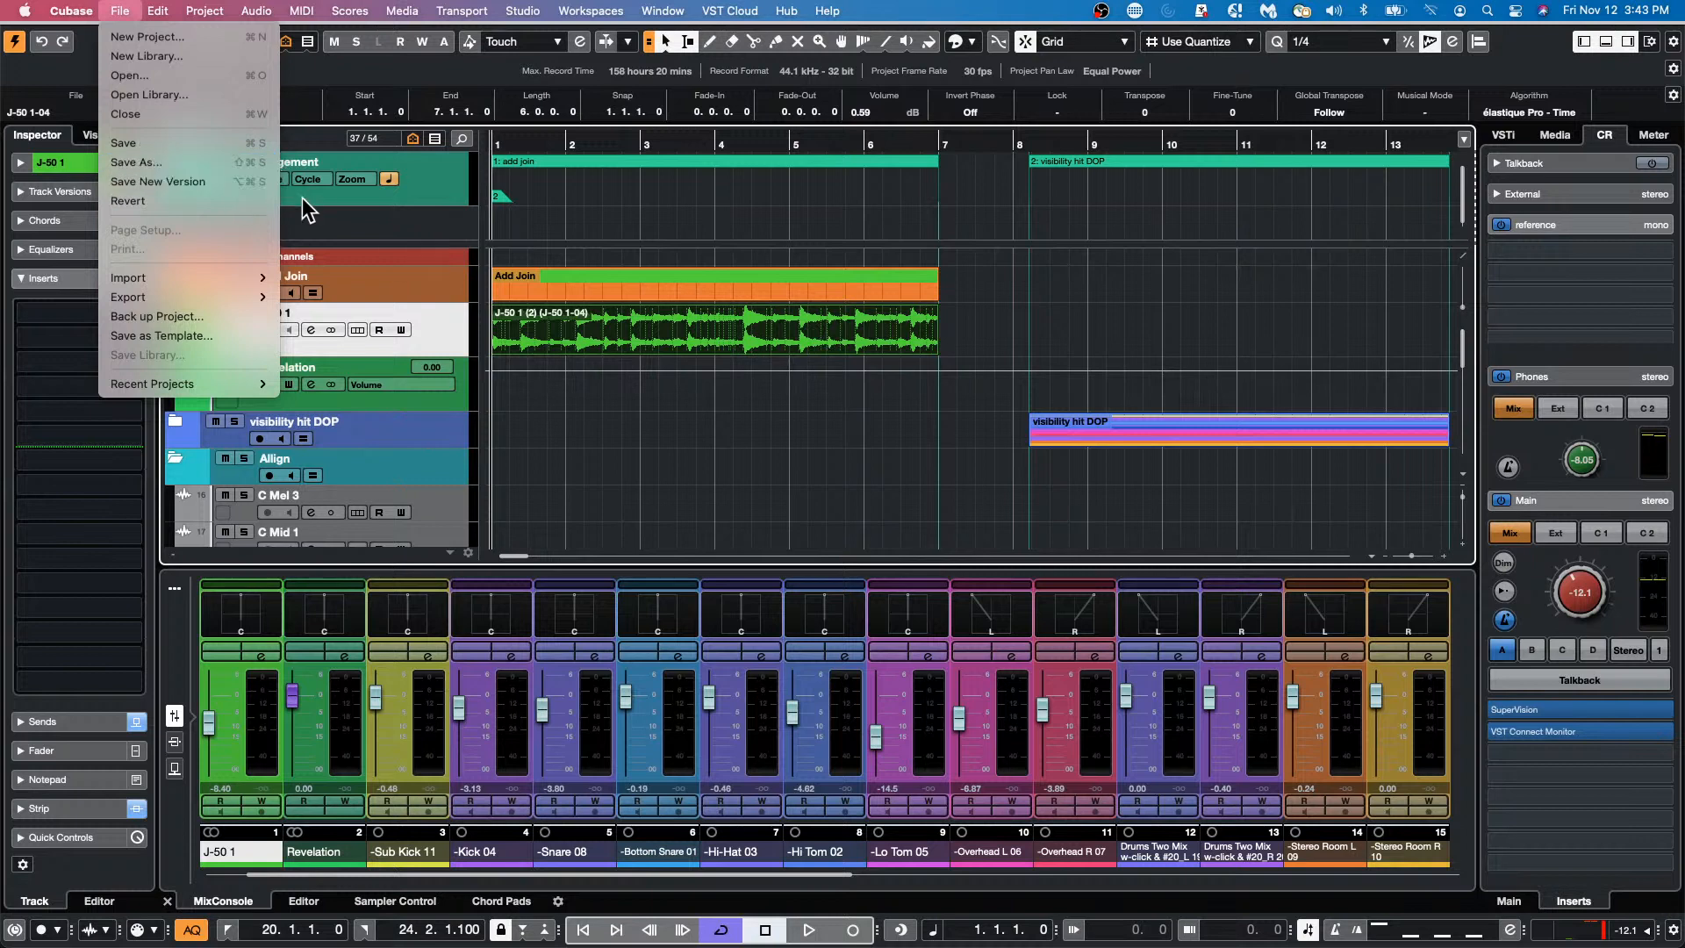
{"action": "mouse_move", "coordinate": [237, 299]}
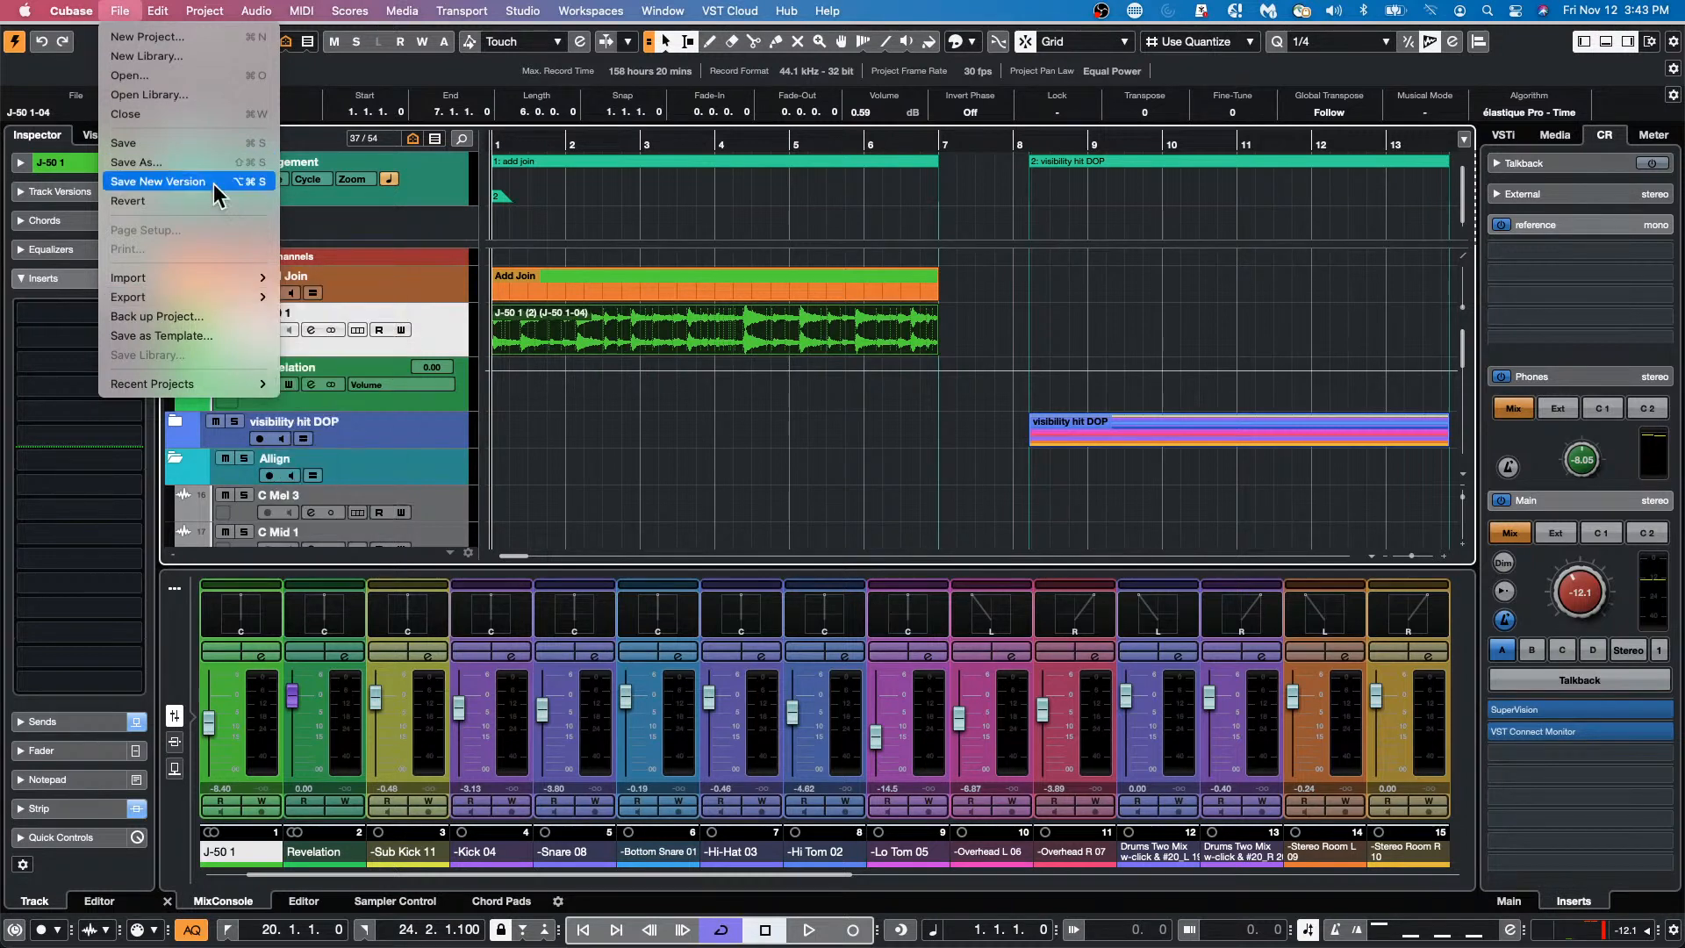
{"action": "mouse_move", "coordinate": [188, 18]}
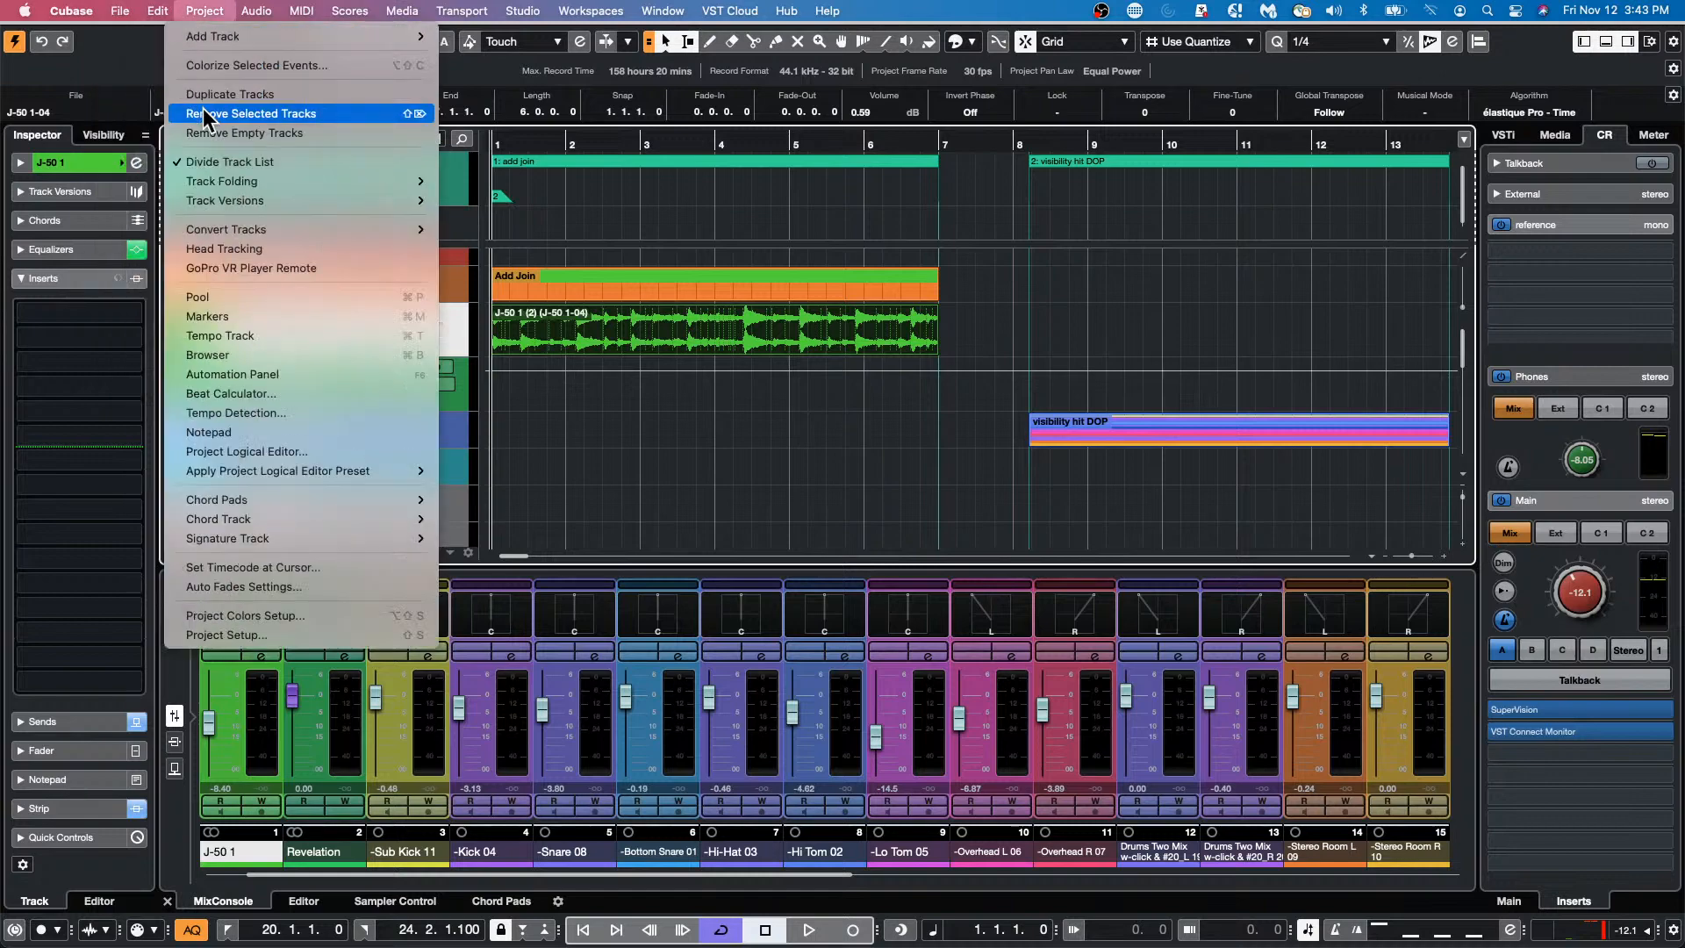
{"action": "mouse_move", "coordinate": [231, 231]}
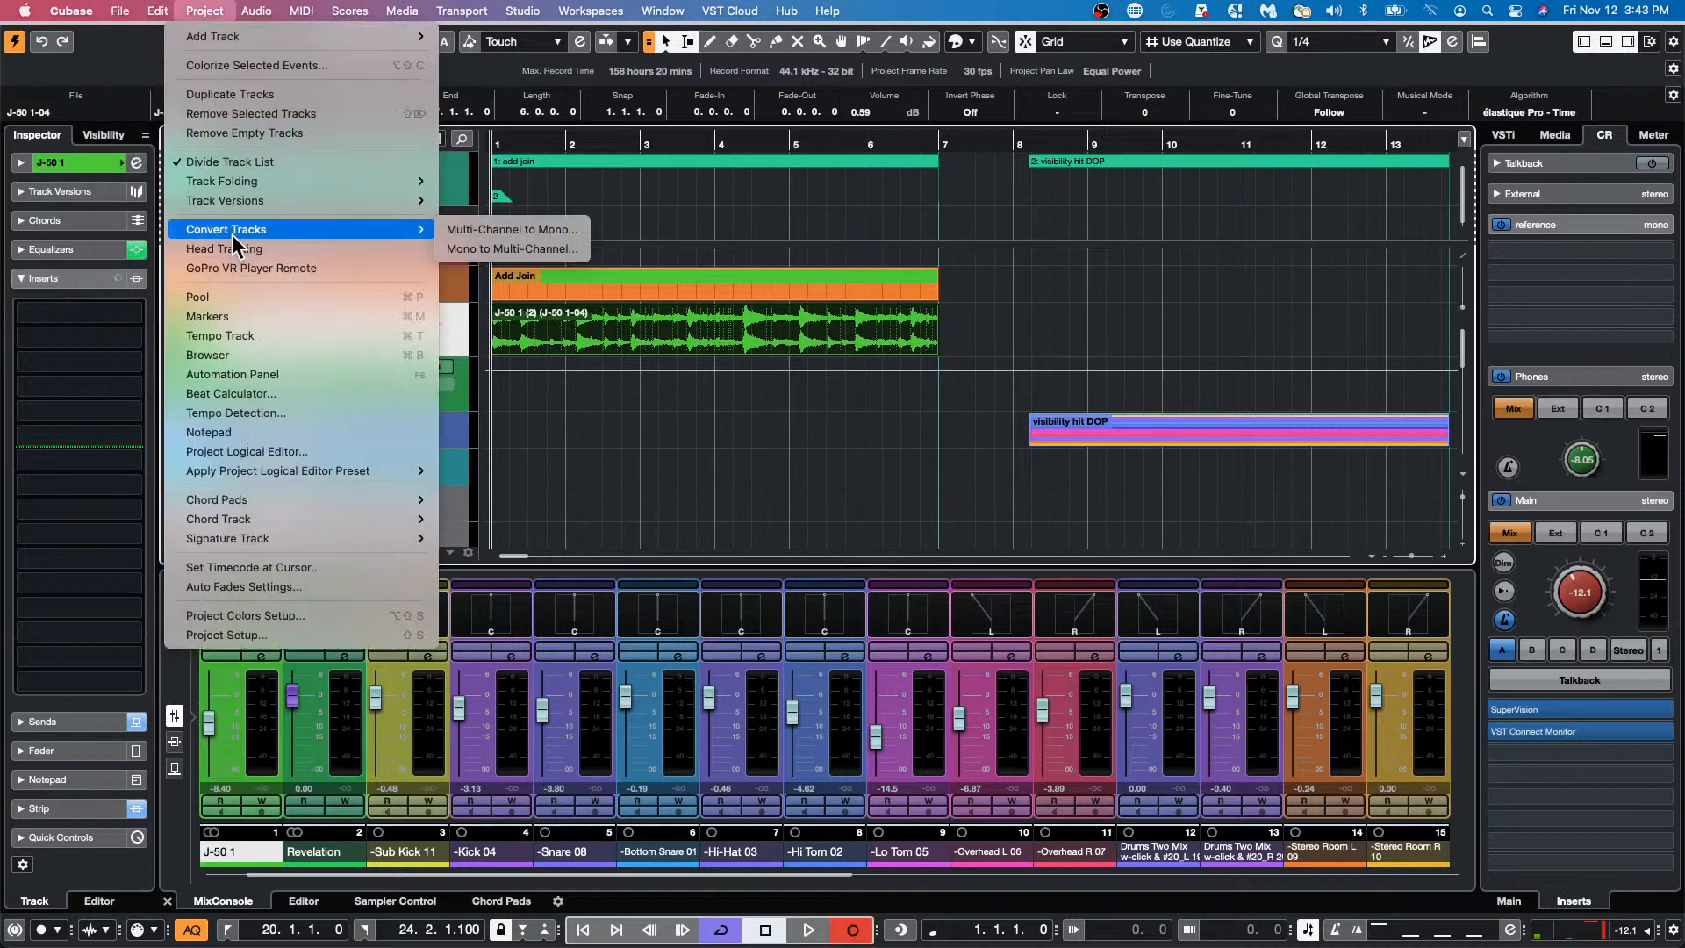
{"action": "left_click", "coordinate": [535, 228]}
{"action": "left_click", "coordinate": [933, 324]}
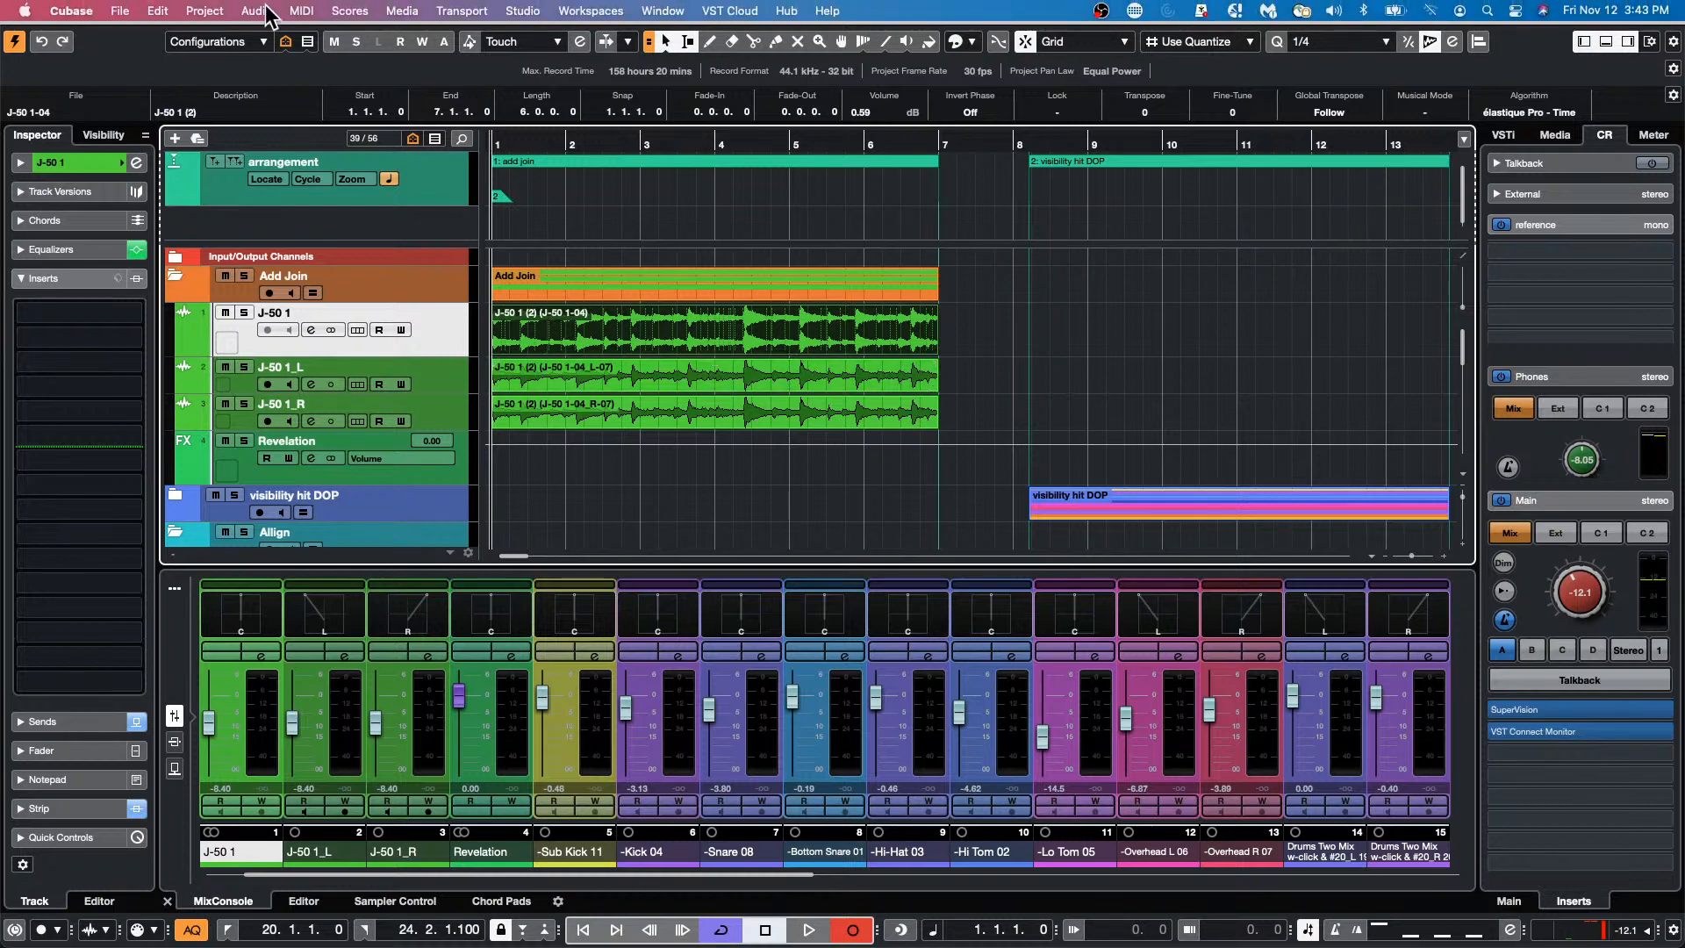
Open the Head Tracking window and examine the available tracking sources and VR controller types.
{"action": "left_click", "coordinate": [261, 11]}
{"action": "mouse_move", "coordinate": [205, 10]}
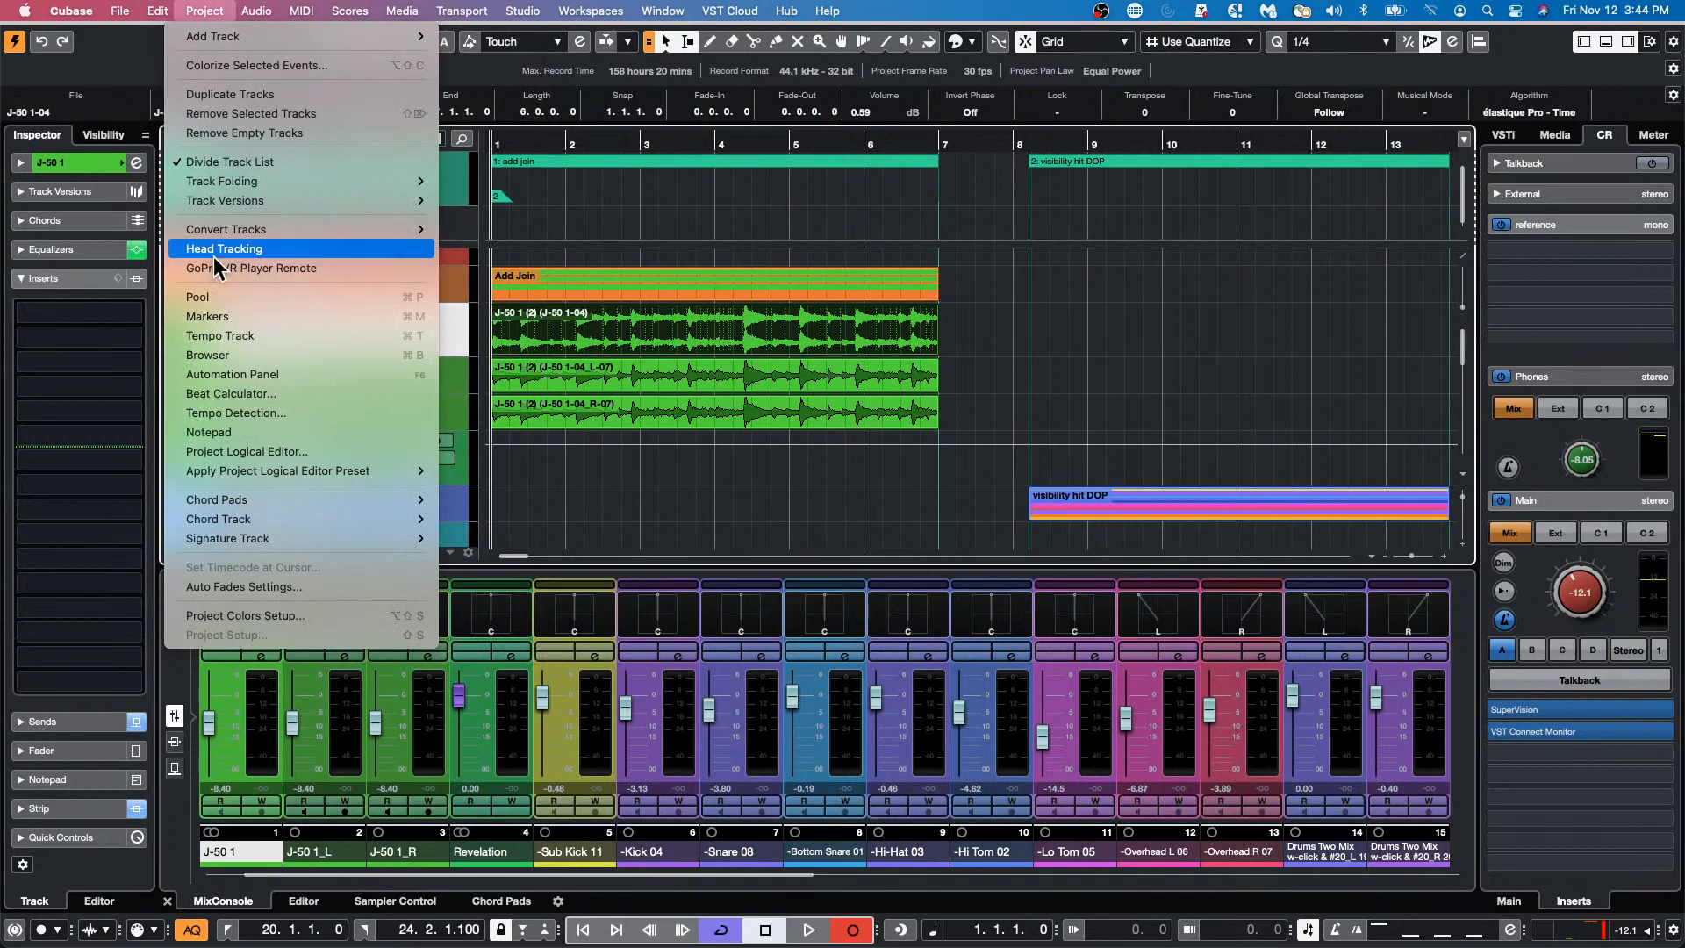
{"action": "left_click", "coordinate": [263, 249]}
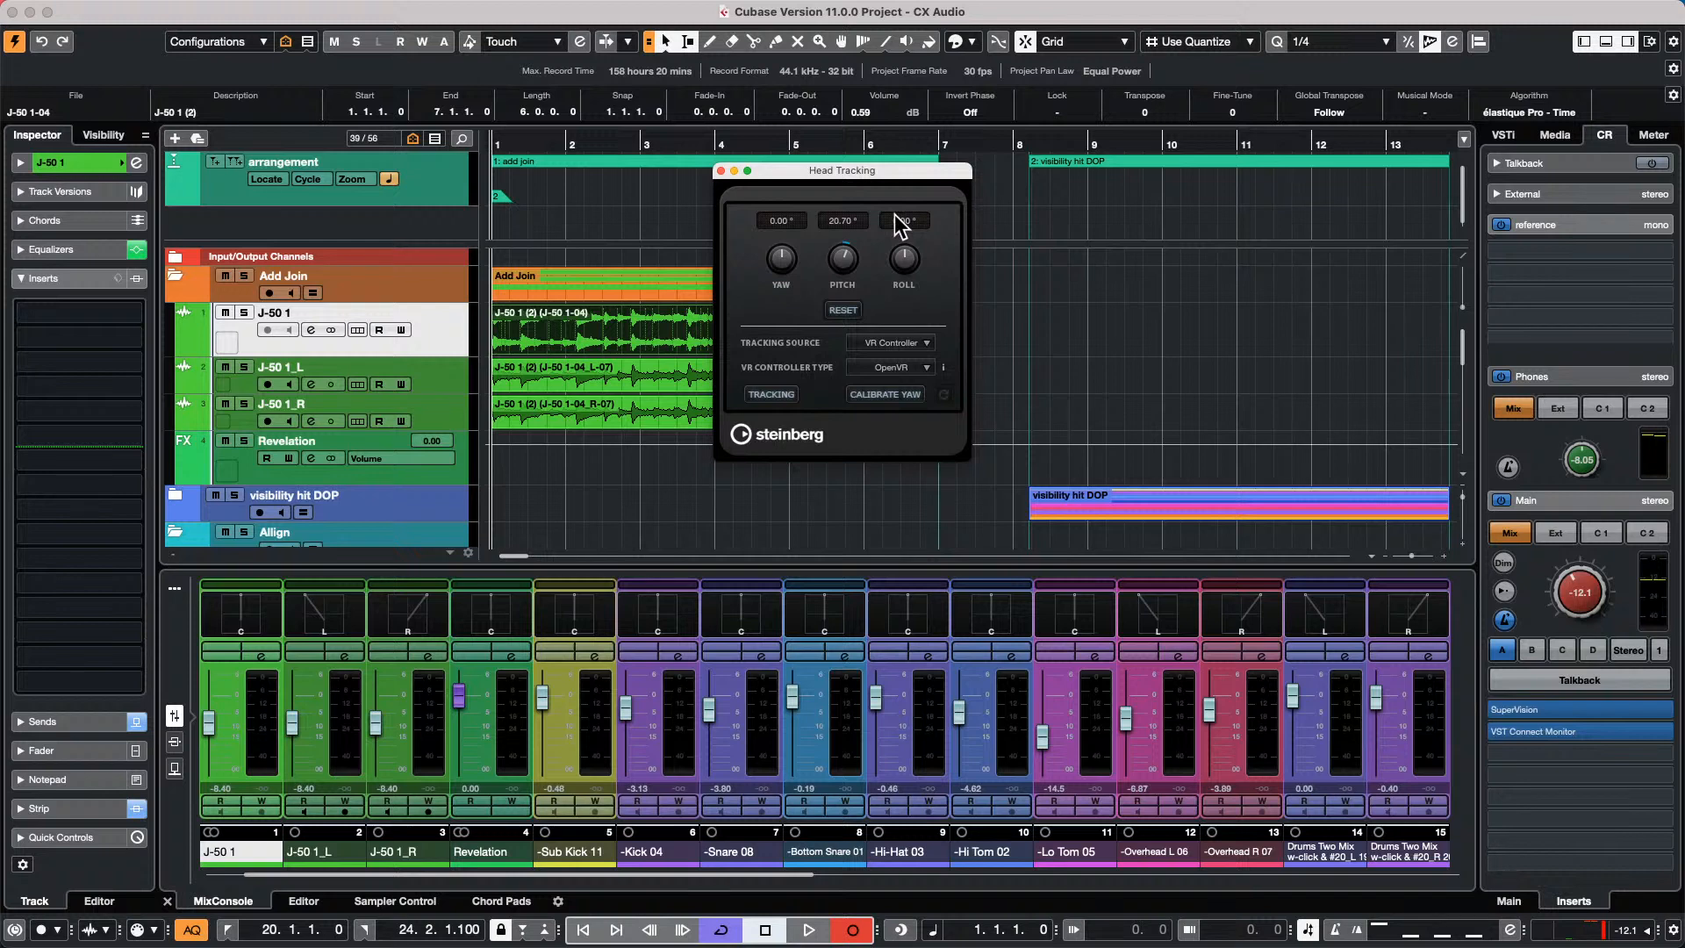
{"action": "left_click", "coordinate": [910, 344]}
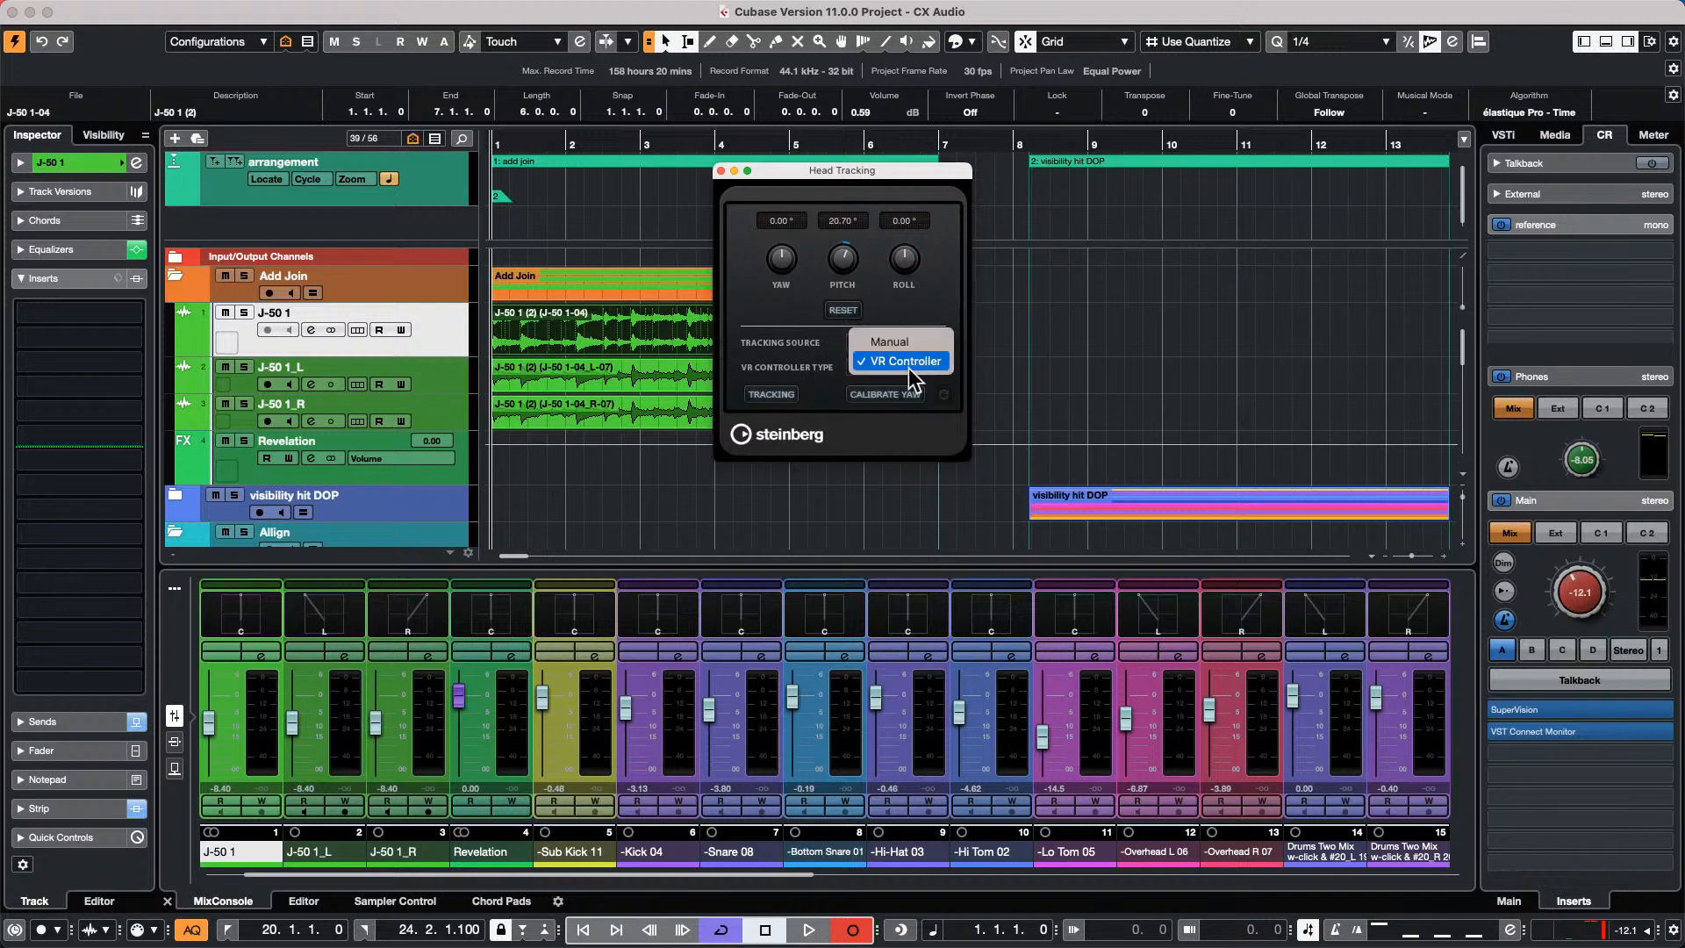
{"action": "left_click", "coordinate": [914, 363]}
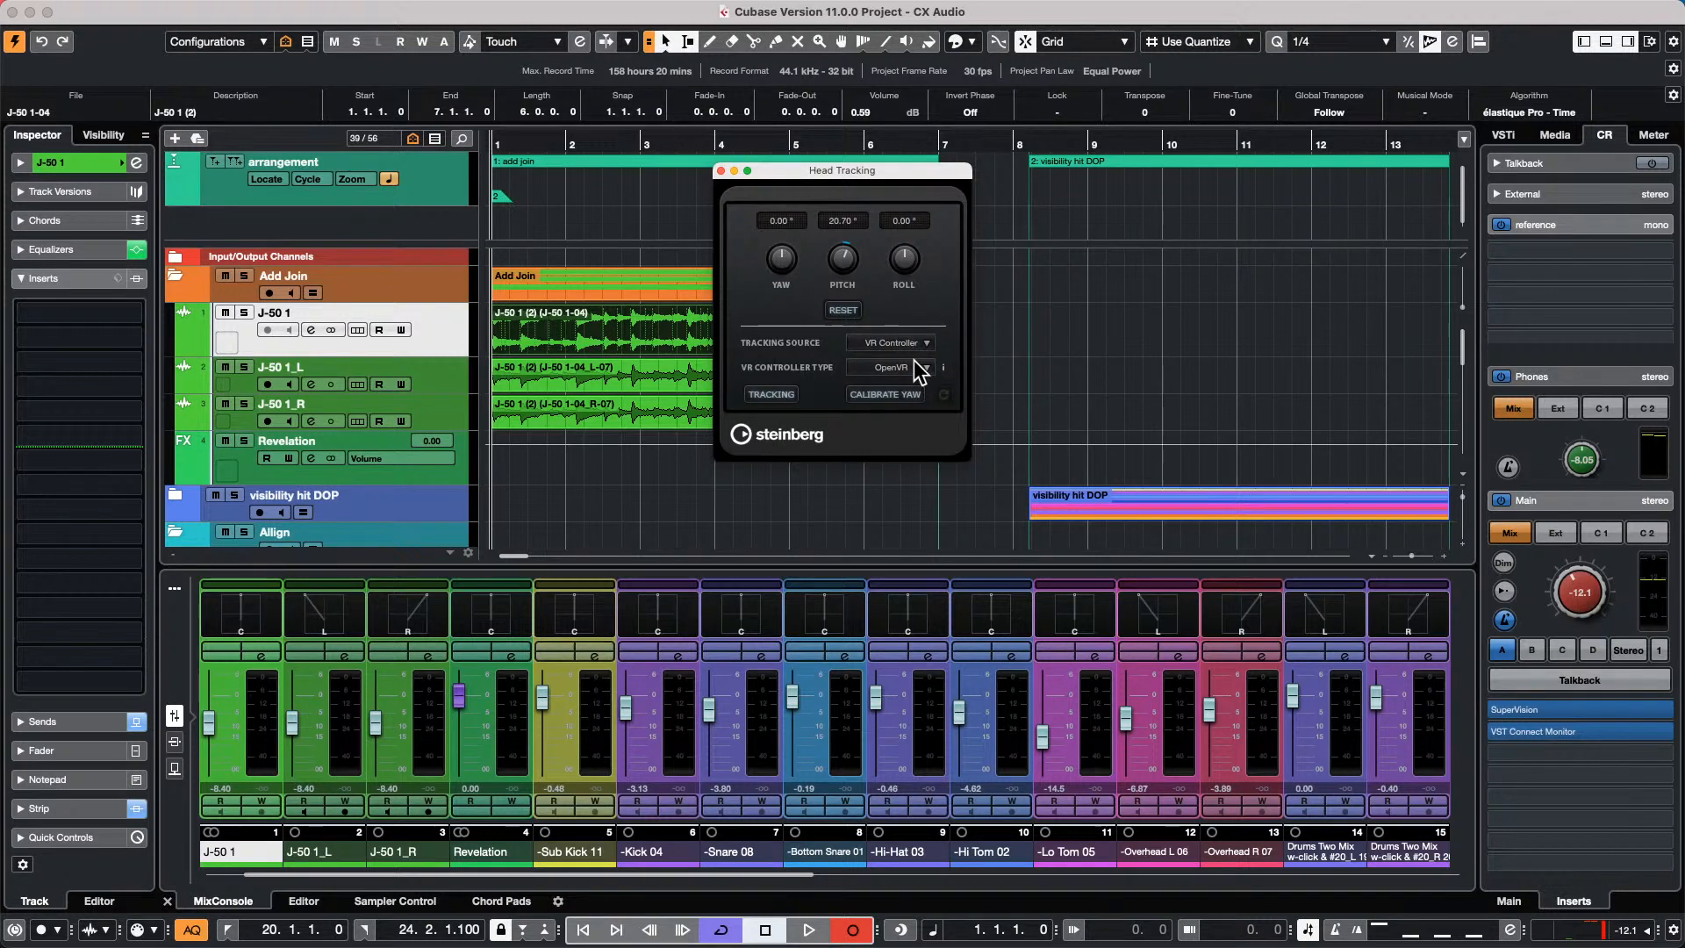
{"action": "left_click", "coordinate": [914, 362]}
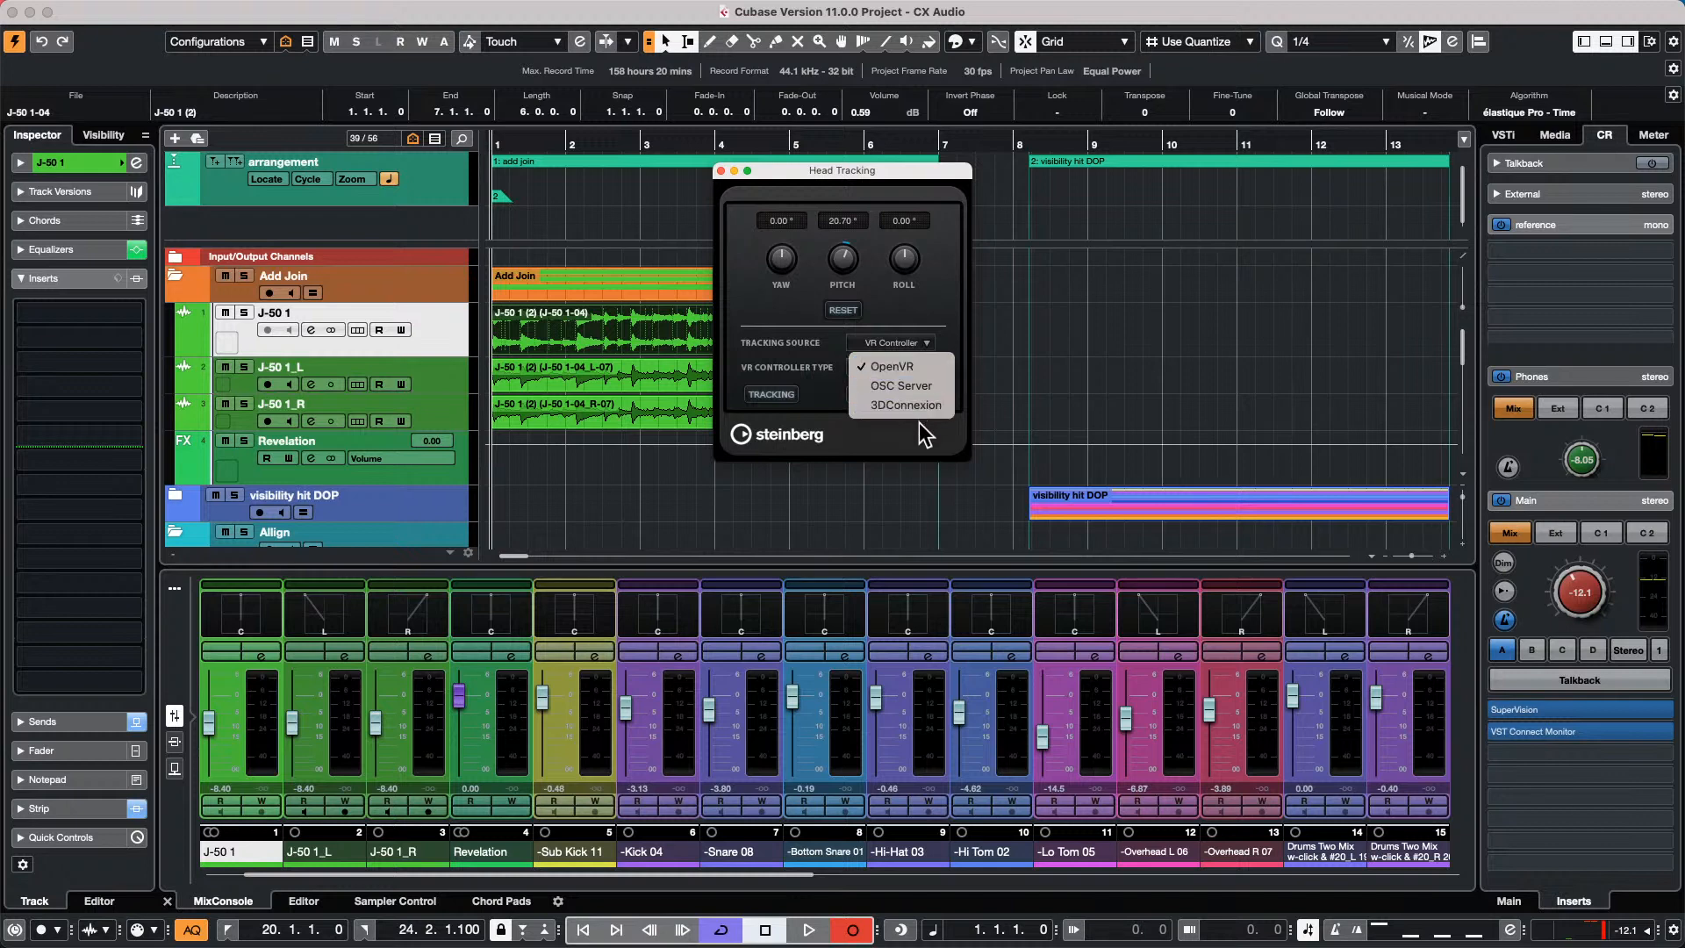
{"action": "left_click", "coordinate": [907, 344]}
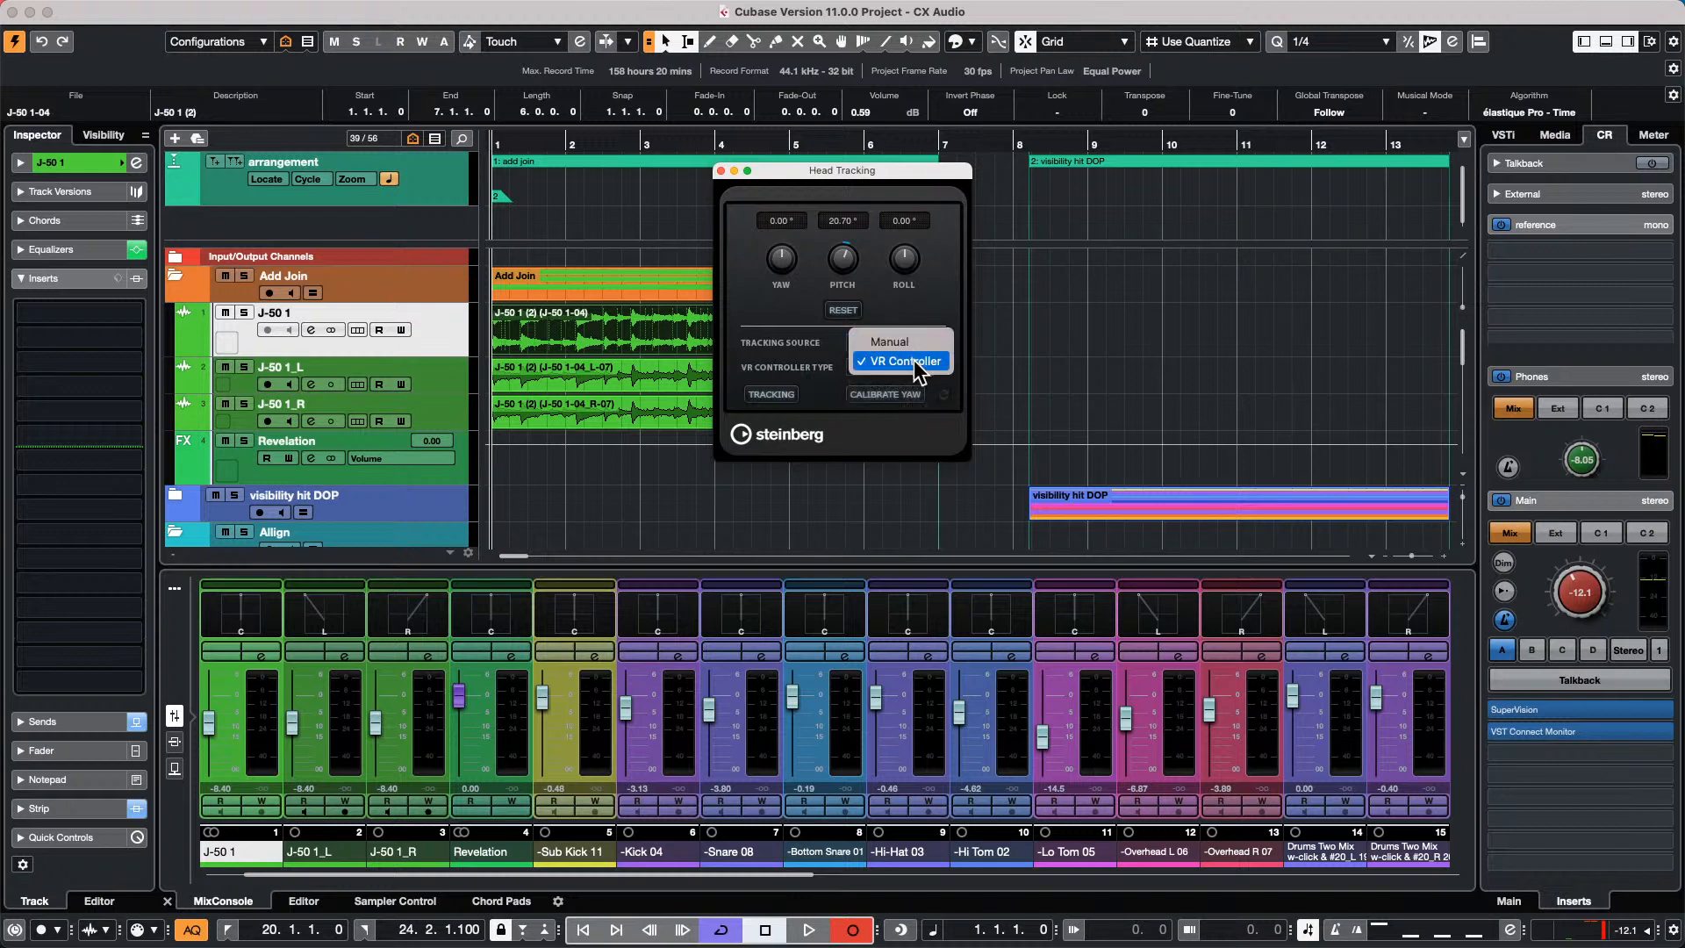
{"action": "left_click", "coordinate": [910, 360]}
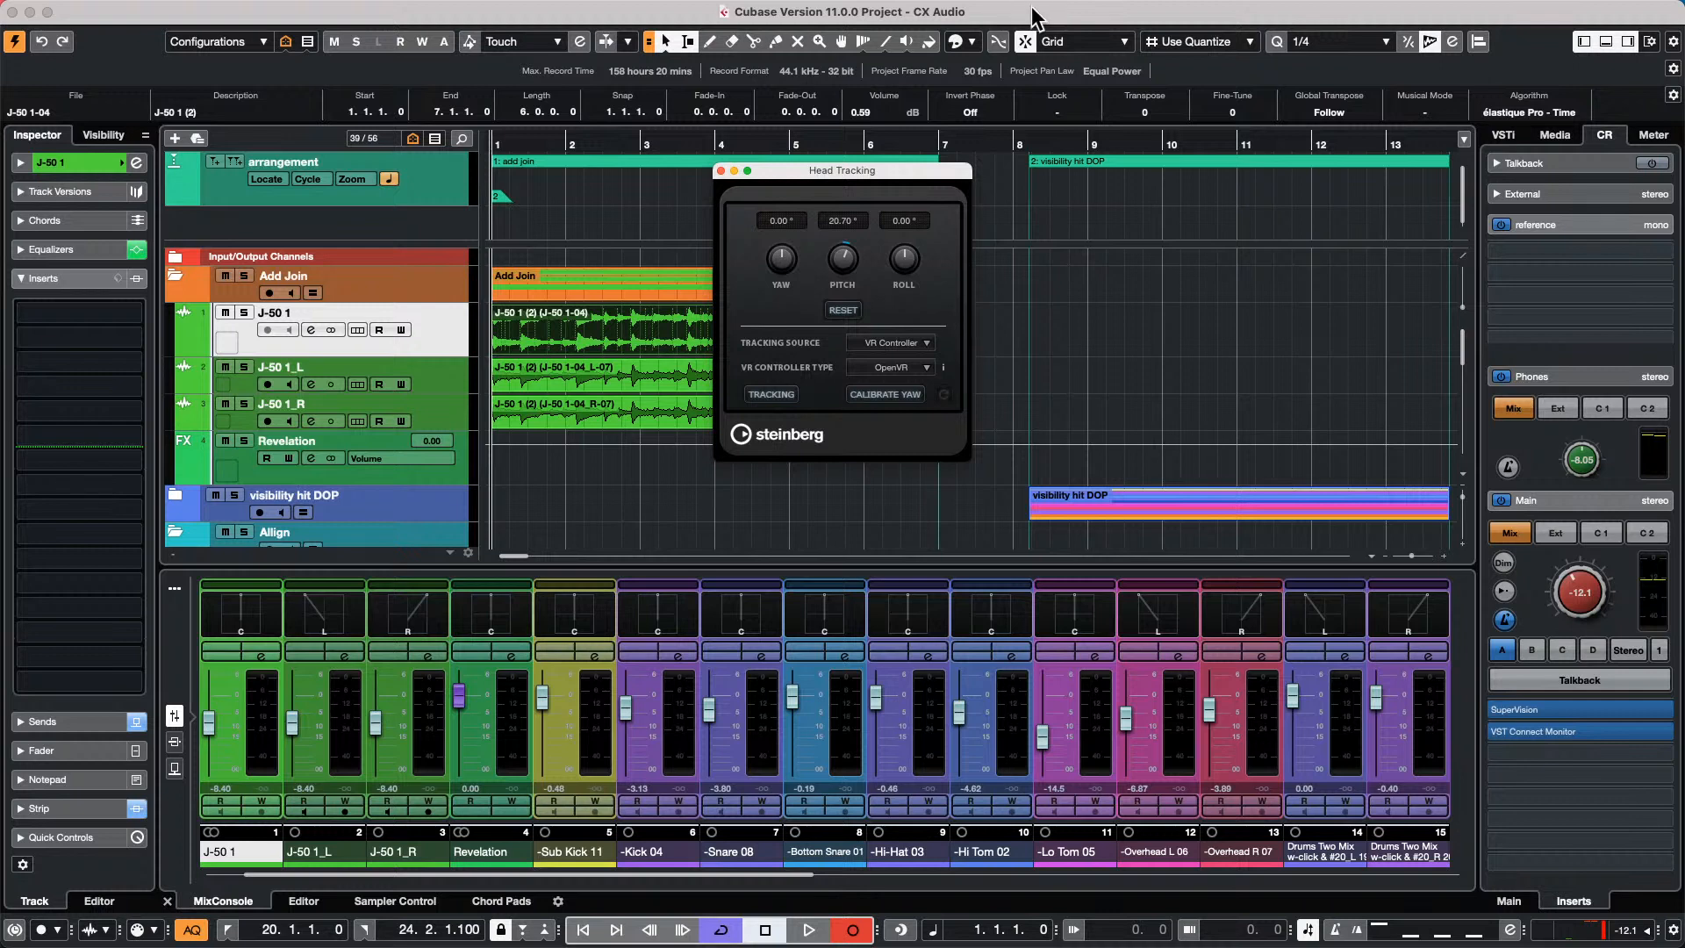
Create a new empty project, choosing the Hangouts folder as its location.
{"action": "mouse_move", "coordinate": [1037, 3]}
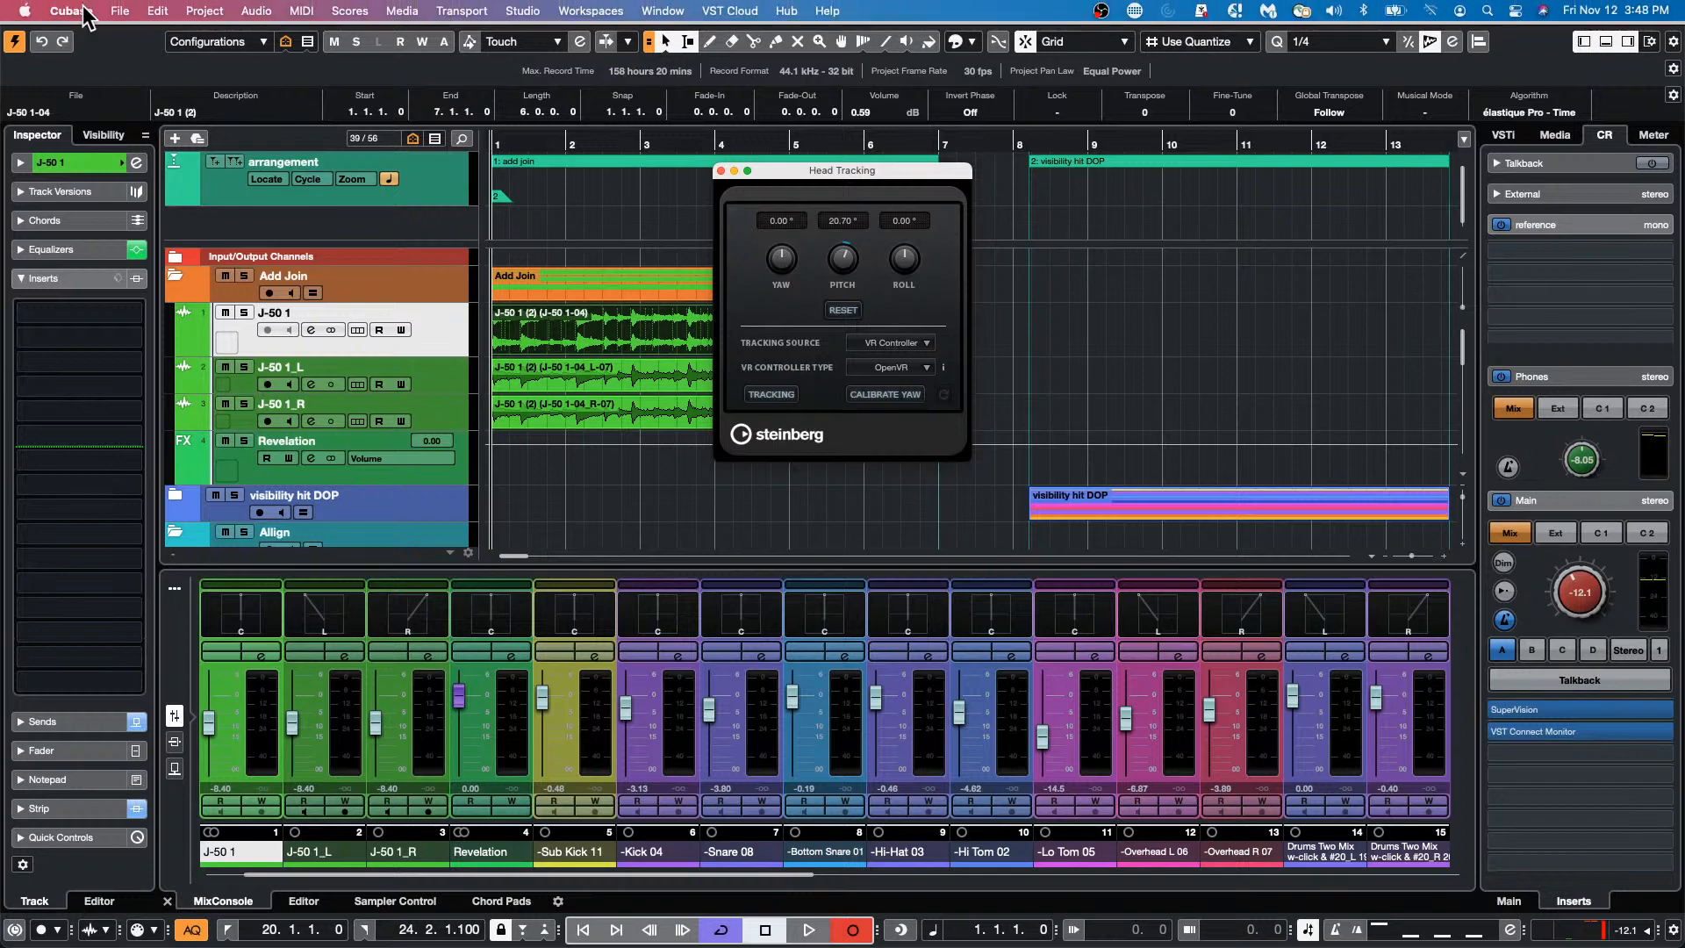
{"action": "left_click", "coordinate": [119, 12]}
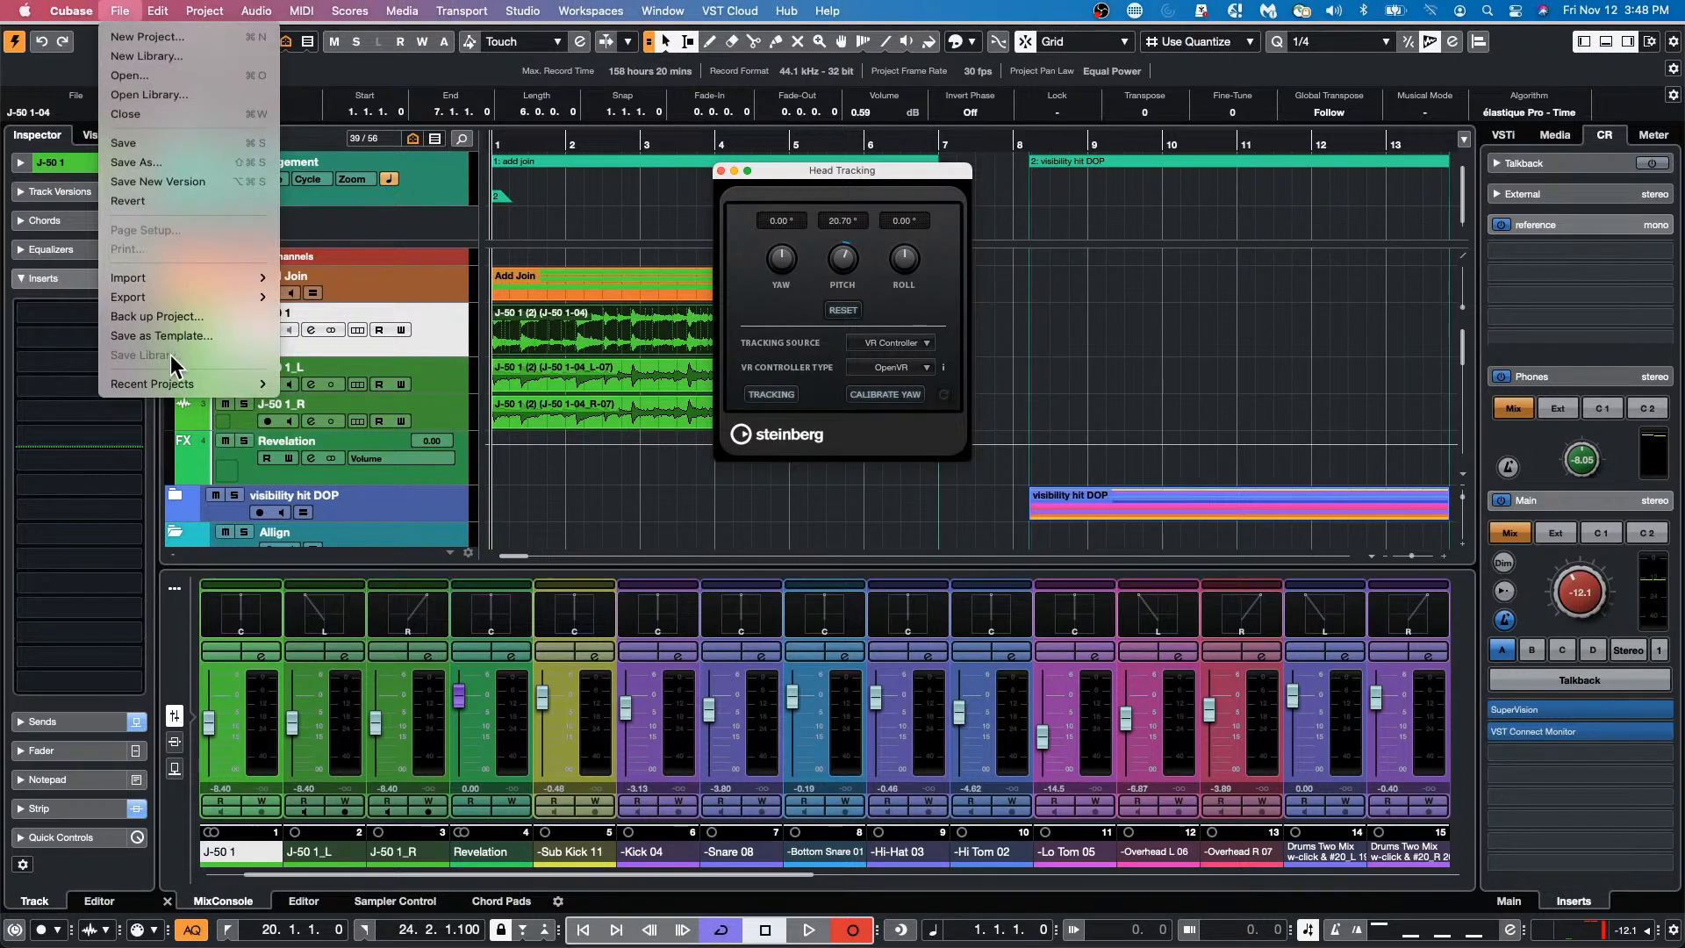
{"action": "mouse_move", "coordinate": [176, 390]}
{"action": "left_click", "coordinate": [120, 37]}
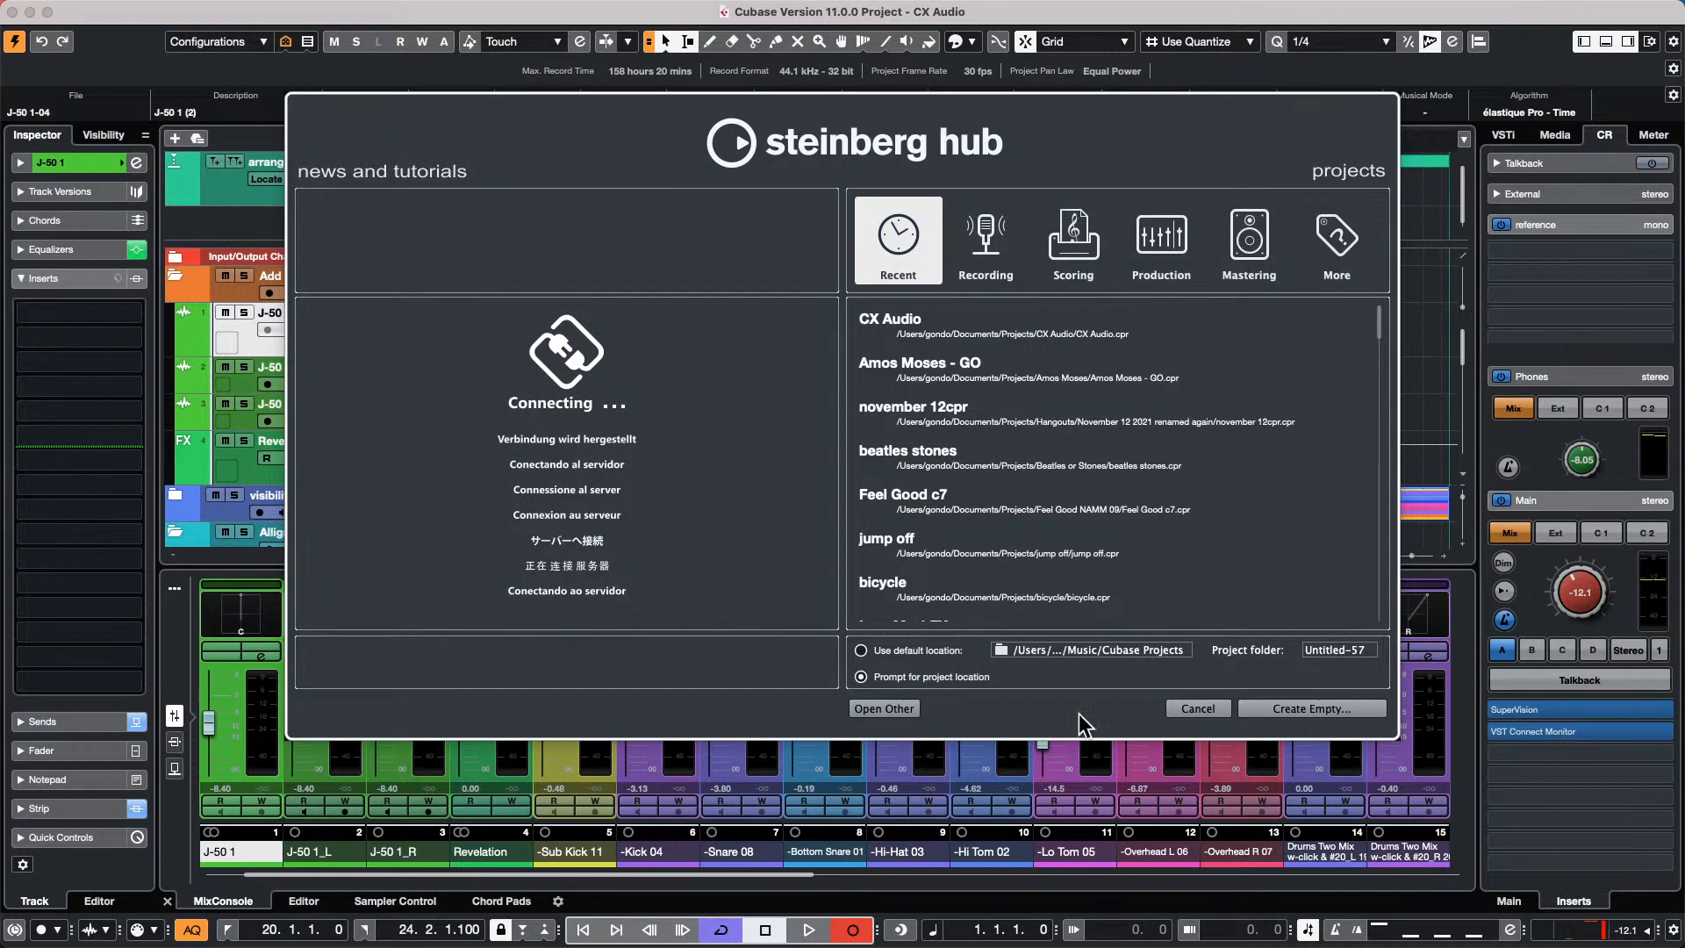
{"action": "left_click", "coordinate": [1271, 709]}
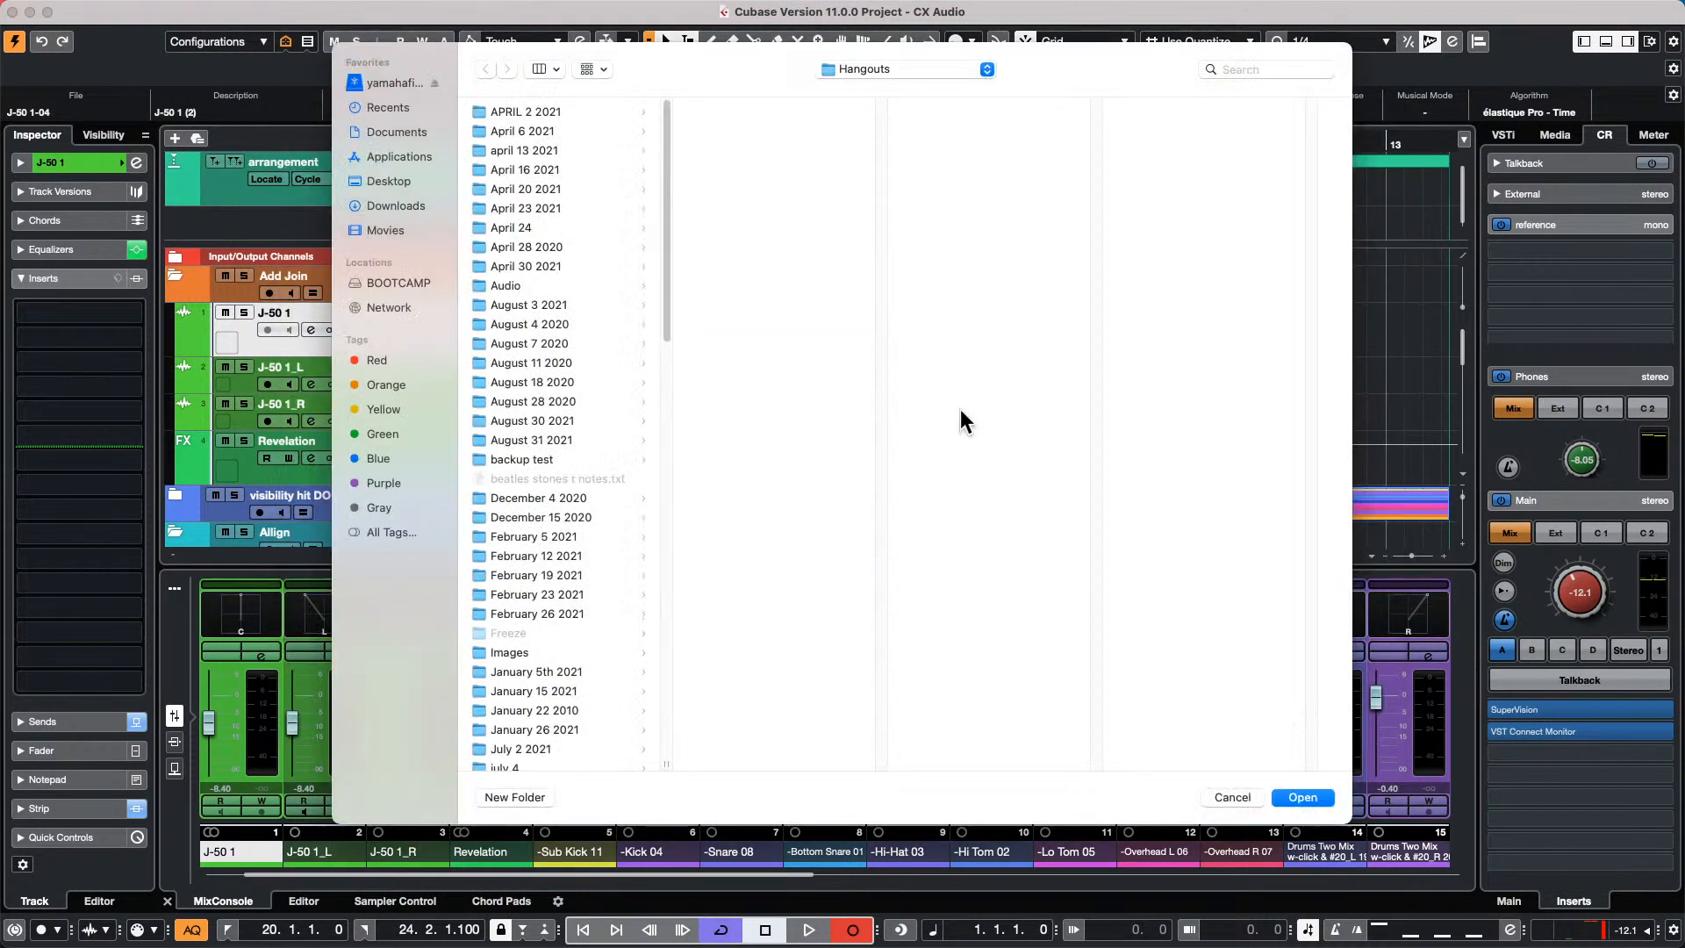
{"action": "left_click", "coordinate": [1303, 797]}
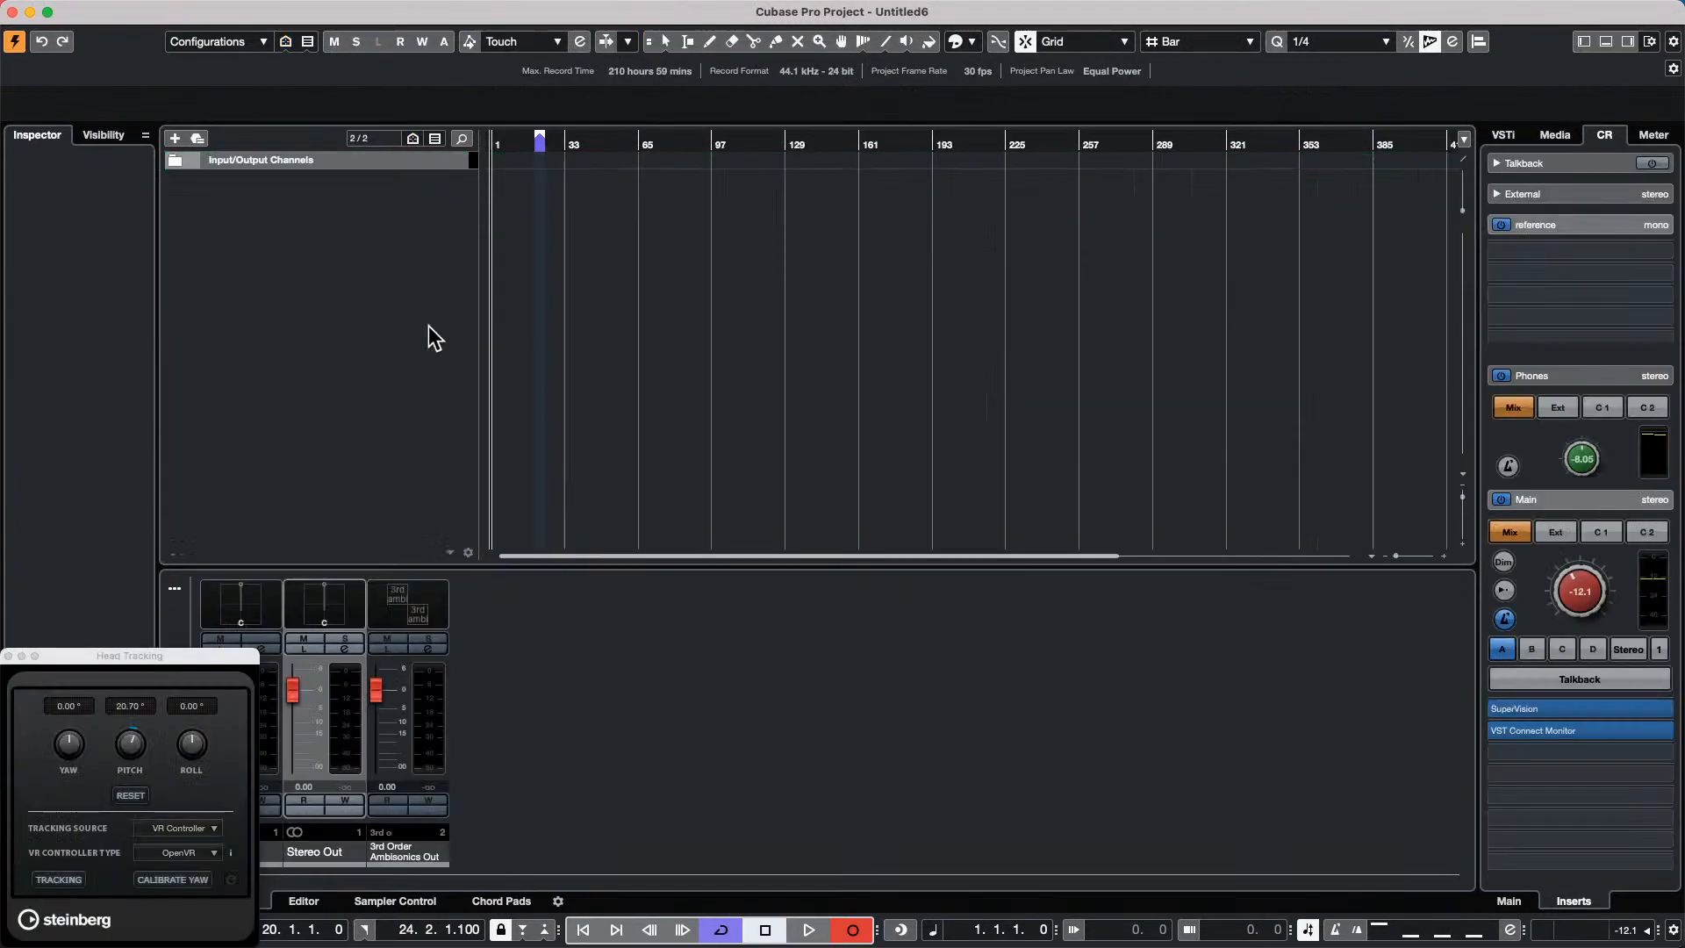
Bring the Head Tracking window forward, move it clear of the mixer channels and close it.
{"action": "left_click", "coordinate": [147, 660]}
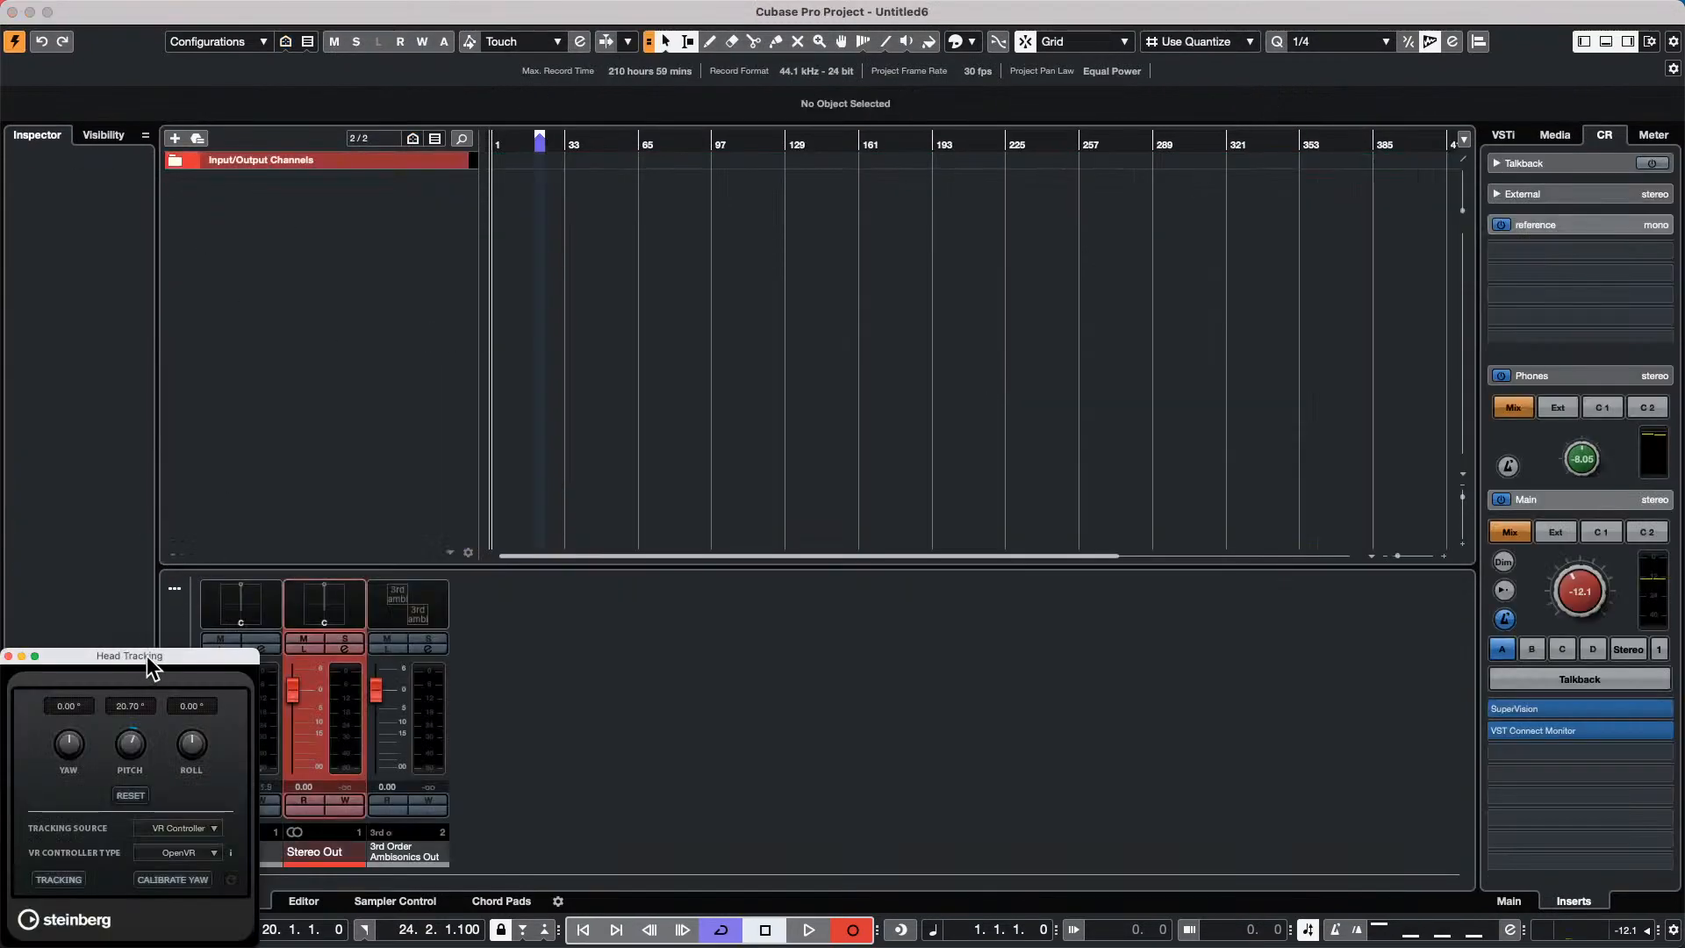
{"action": "left_click_drag", "start_coordinate": [147, 659], "coordinate": [553, 595]}
{"action": "left_click", "coordinate": [413, 590]}
Add eight stereo audio tracks named drums, routed to Stereo Out.
{"action": "right_click", "coordinate": [287, 236]}
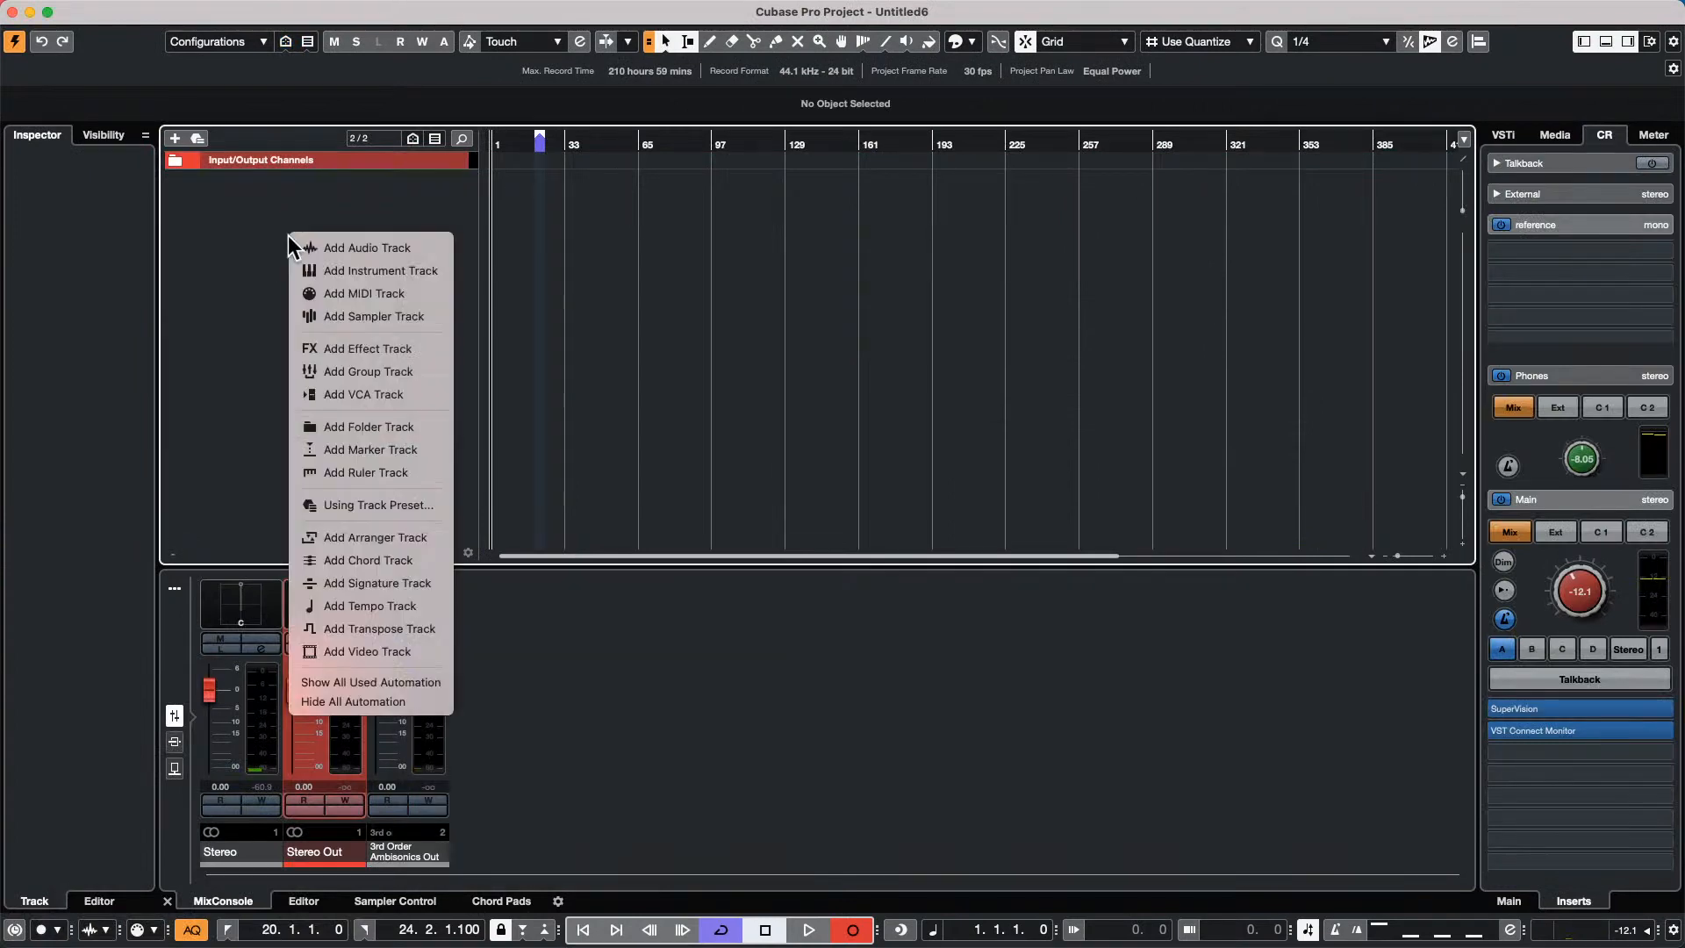
{"action": "left_click", "coordinate": [403, 246]}
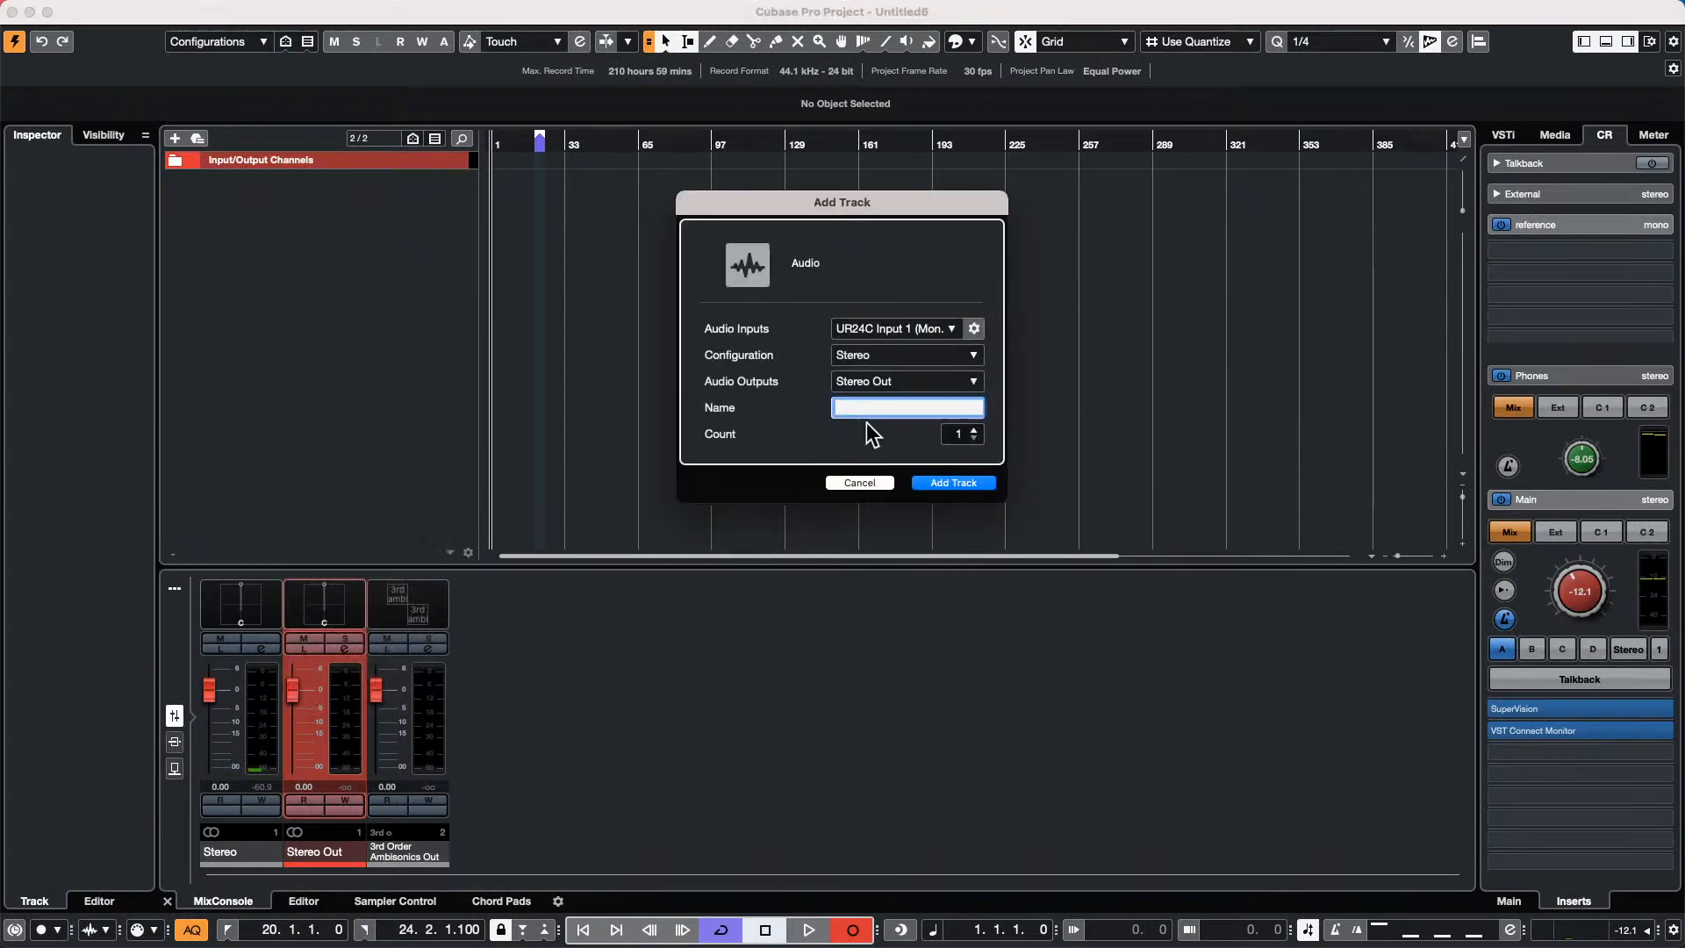
{"action": "type", "text": "d"}
{"action": "left_click", "coordinate": [972, 429]}
{"action": "left_click", "coordinate": [973, 429]}
{"action": "left_click", "coordinate": [972, 429]}
{"action": "left_click", "coordinate": [971, 430]}
{"action": "left_click", "coordinate": [963, 484]}
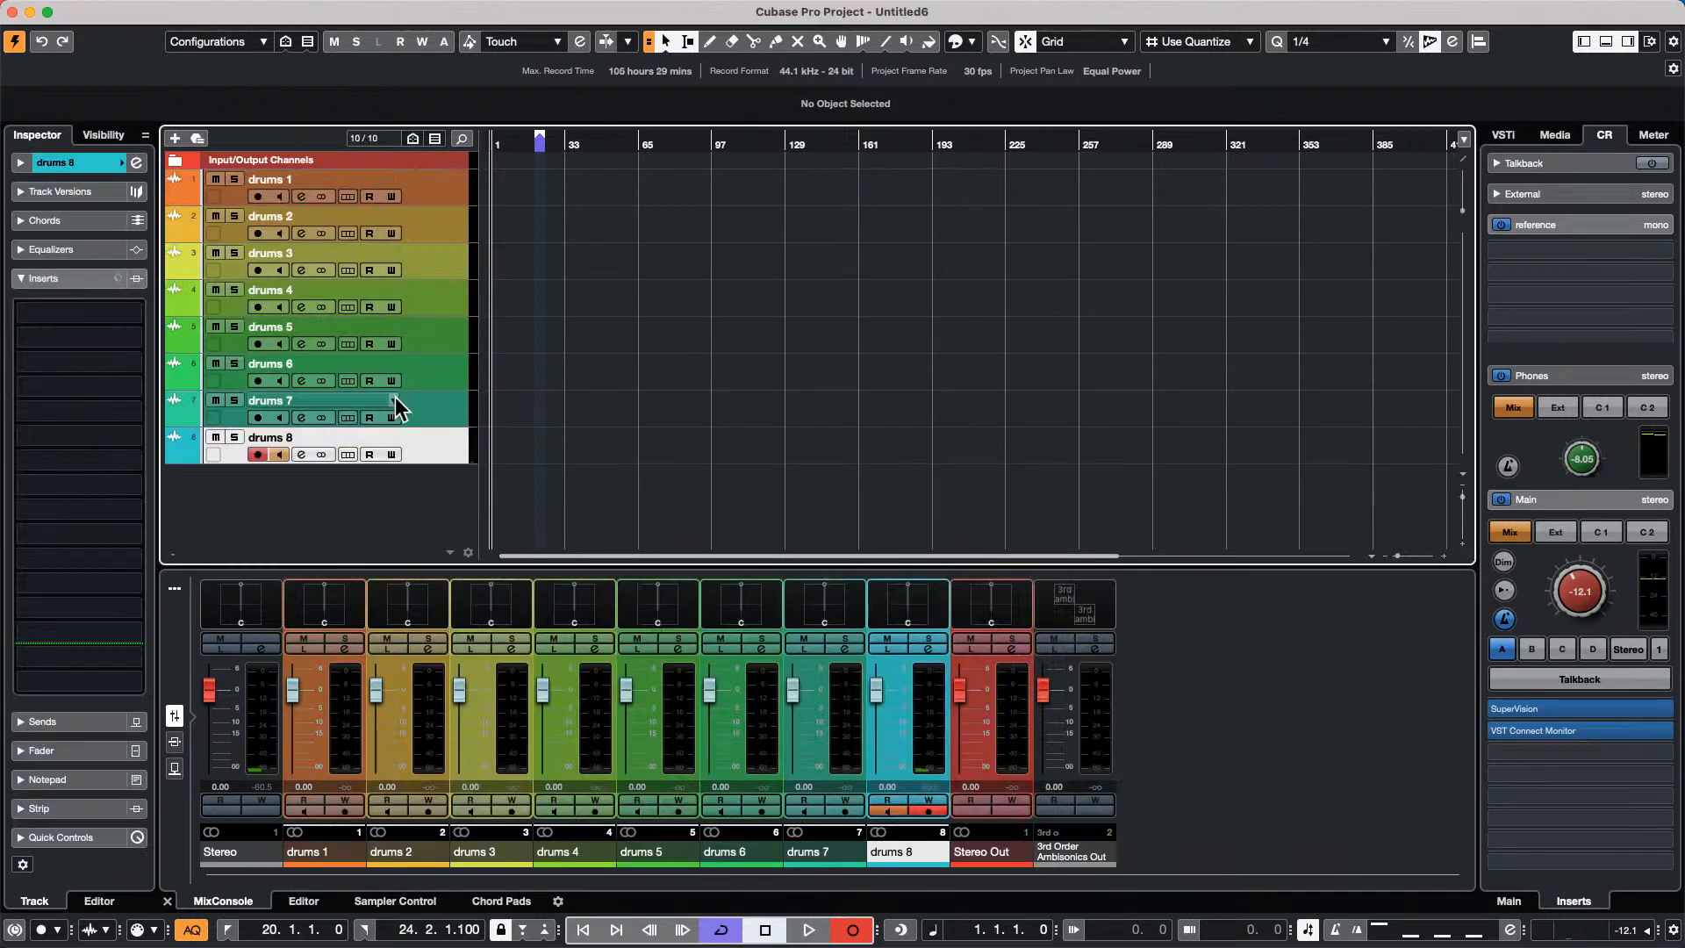
Color all eight drums tracks red and turn off record enable on them.
{"action": "right_click", "coordinate": [377, 483]}
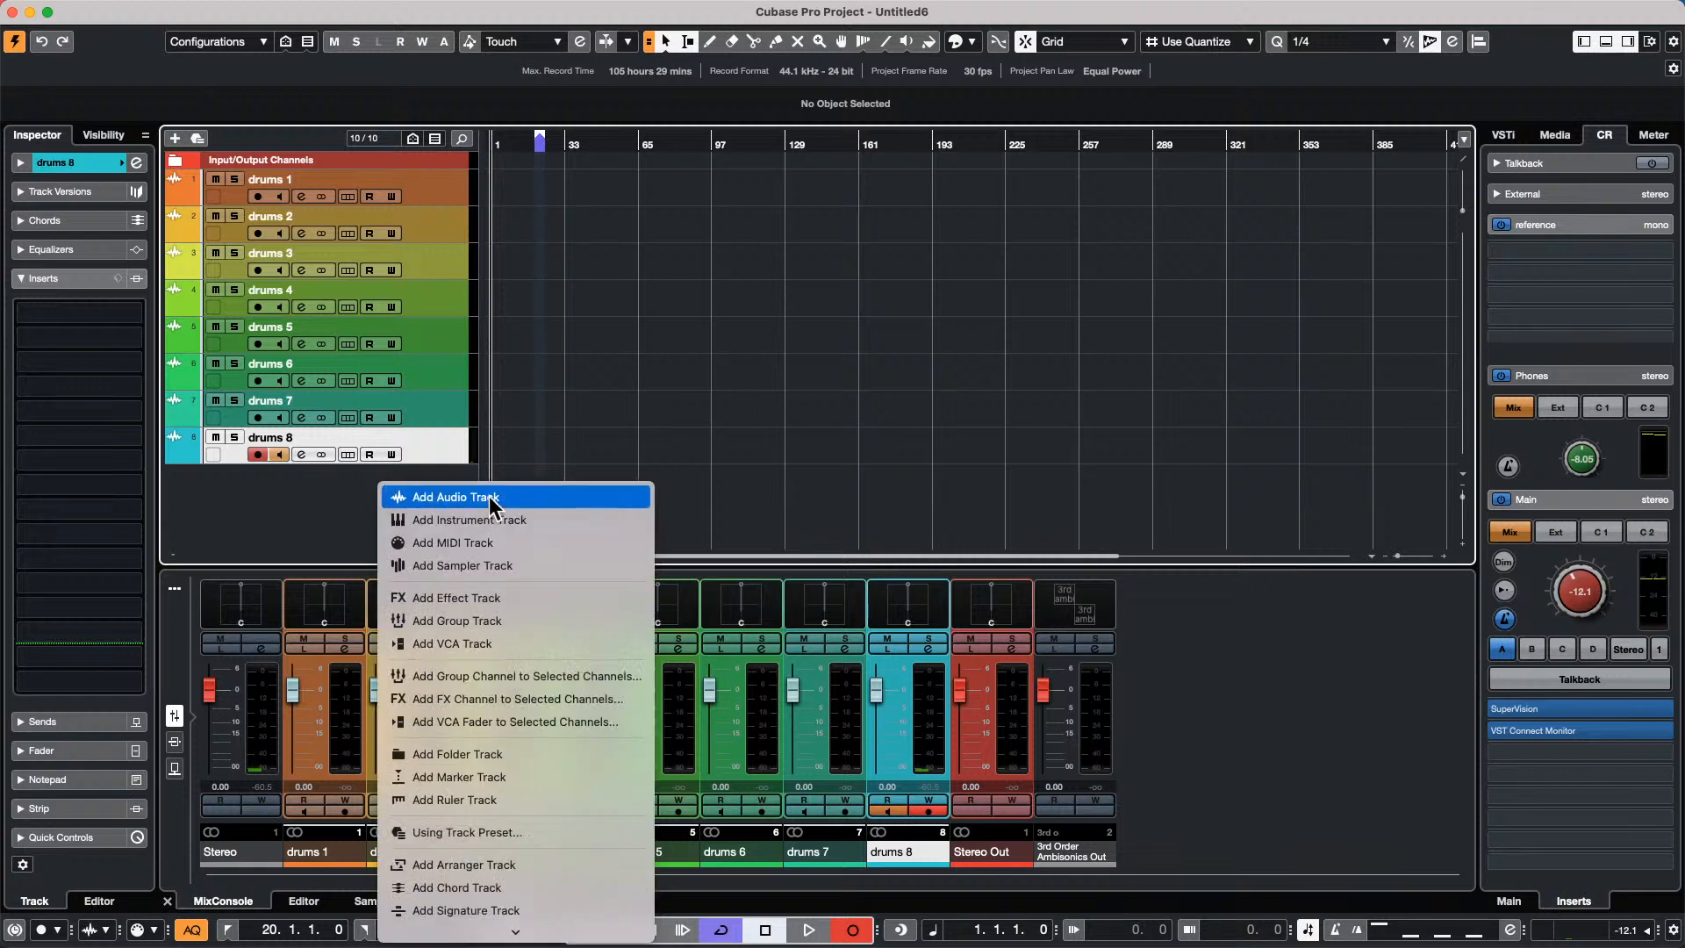
{"action": "left_click", "coordinate": [434, 183]}
{"action": "left_click", "coordinate": [433, 182], "text": "shift"}
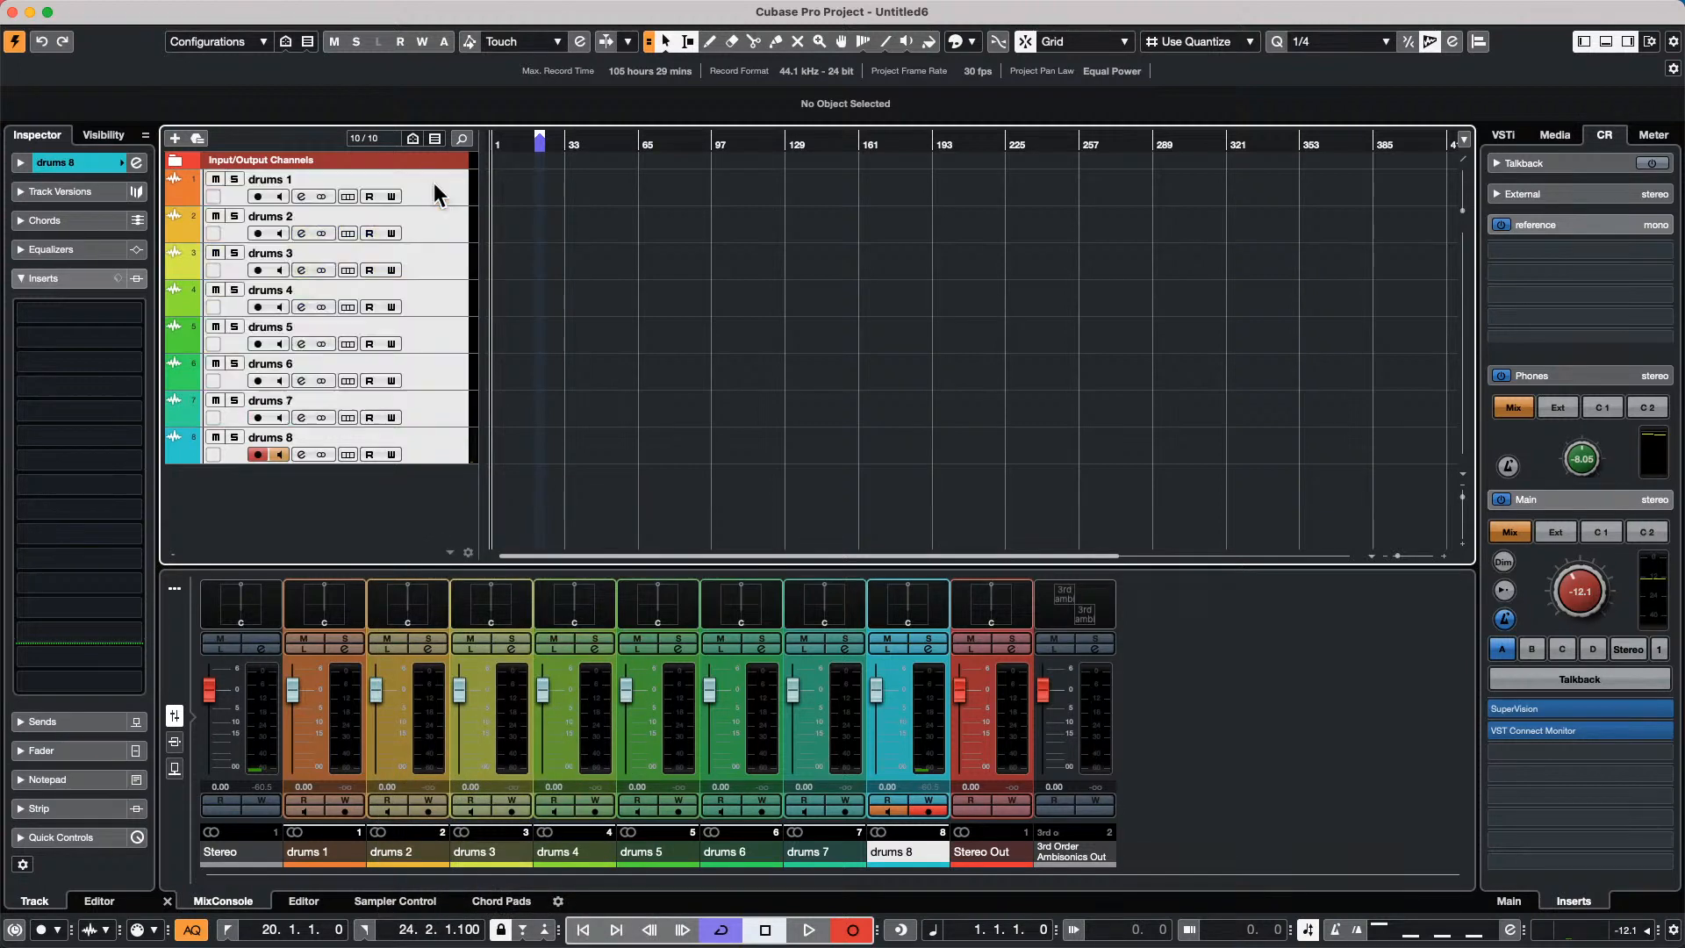
{"action": "left_click", "coordinate": [973, 43]}
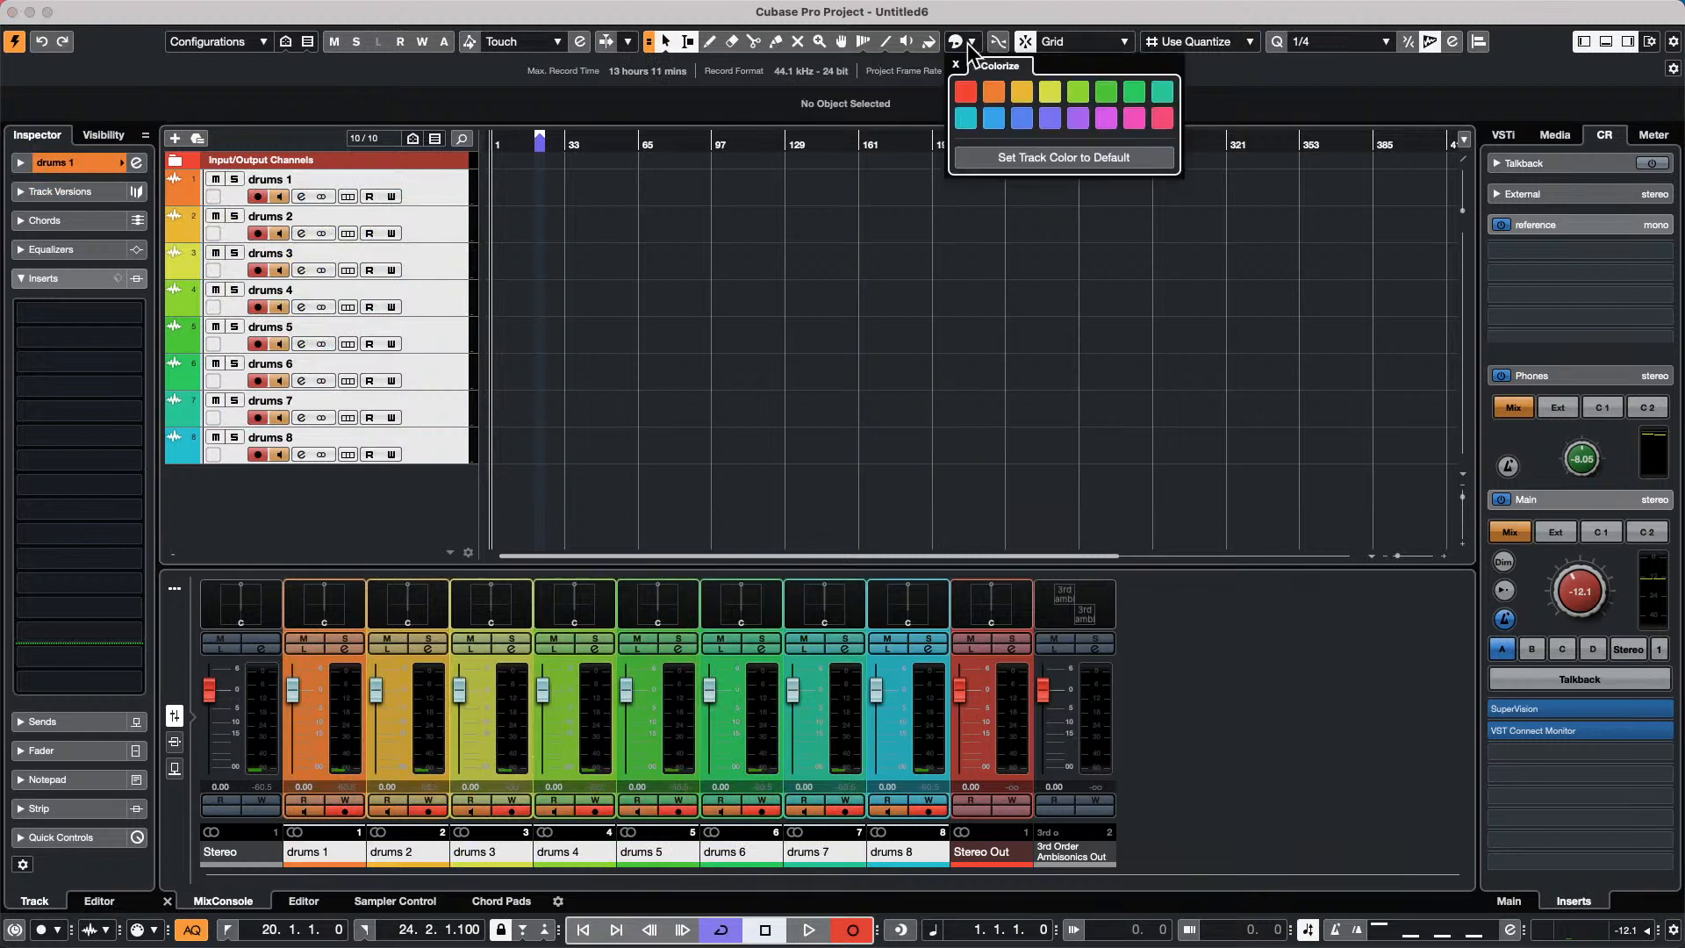
{"action": "left_click", "coordinate": [965, 91]}
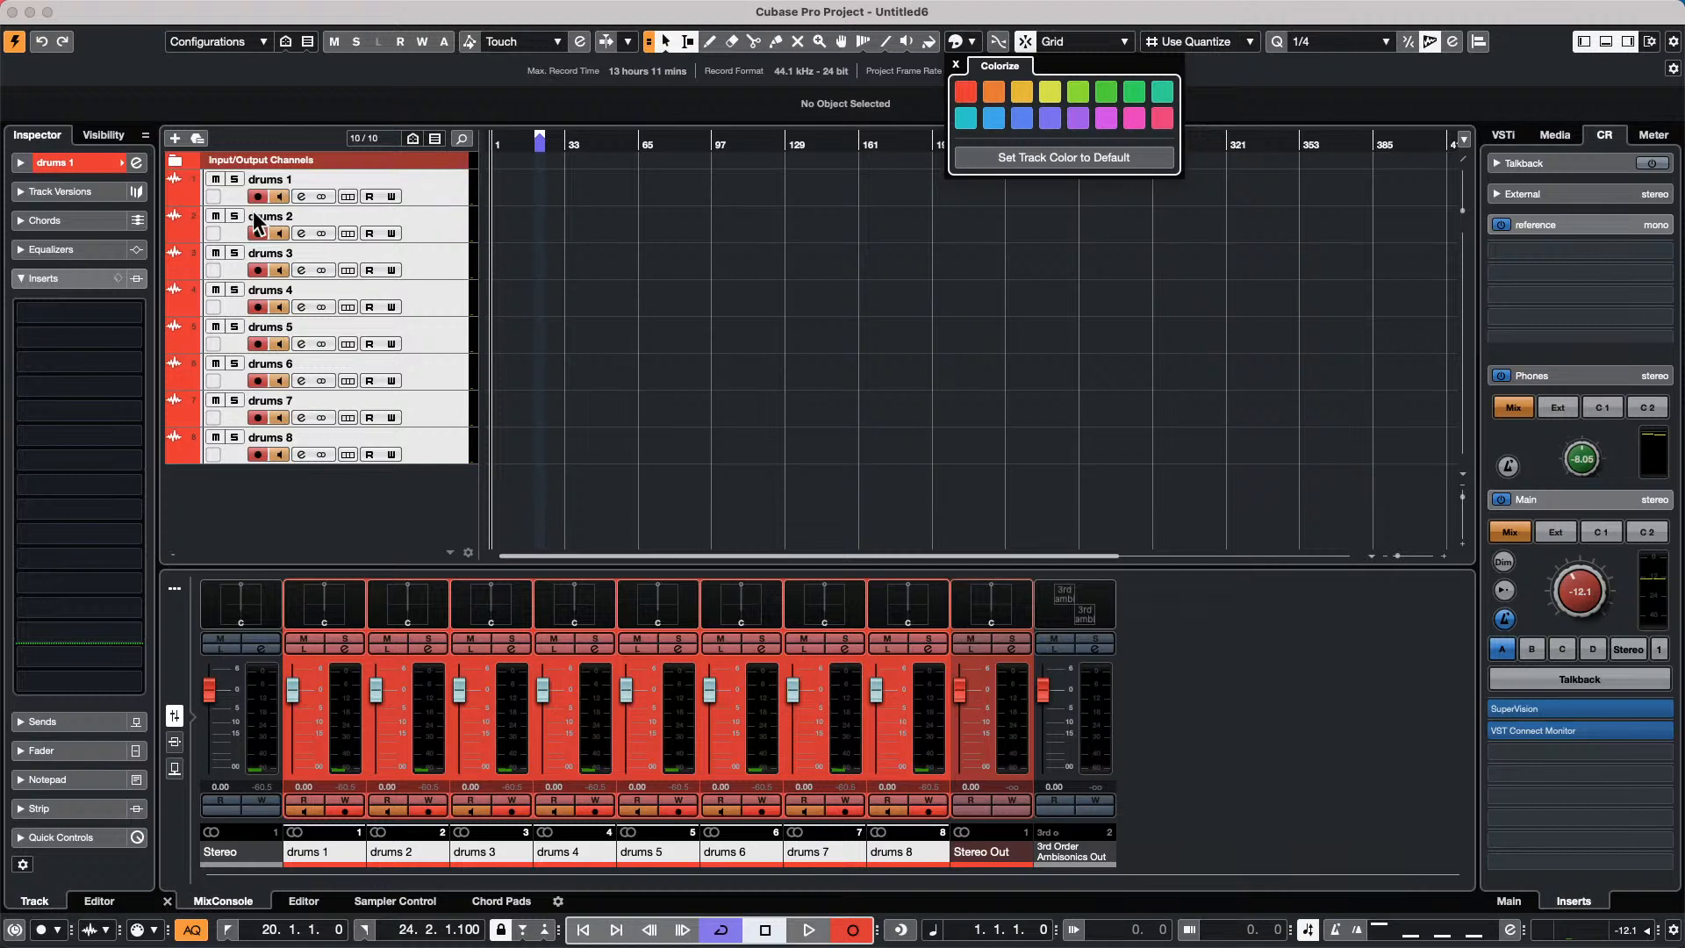
{"action": "left_click", "coordinate": [267, 193]}
{"action": "left_click_drag", "start_coordinate": [258, 195], "coordinate": [255, 451]}
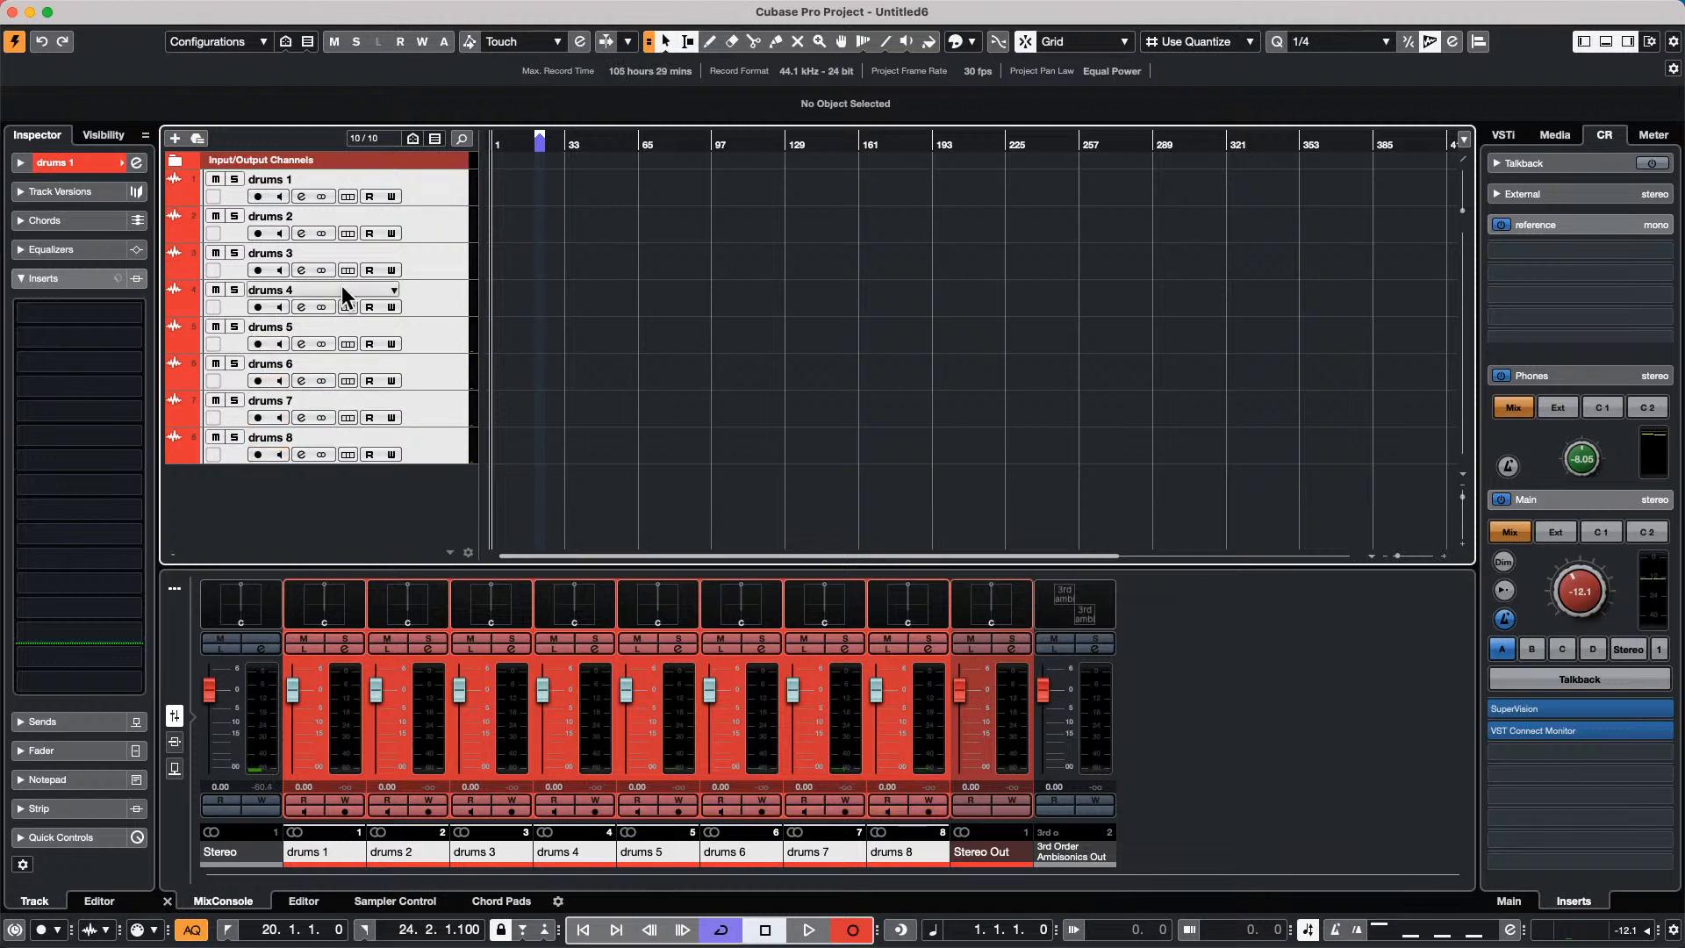
Add five unnamed stereo audio tracks below the drums tracks.
{"action": "right_click", "coordinate": [317, 511]}
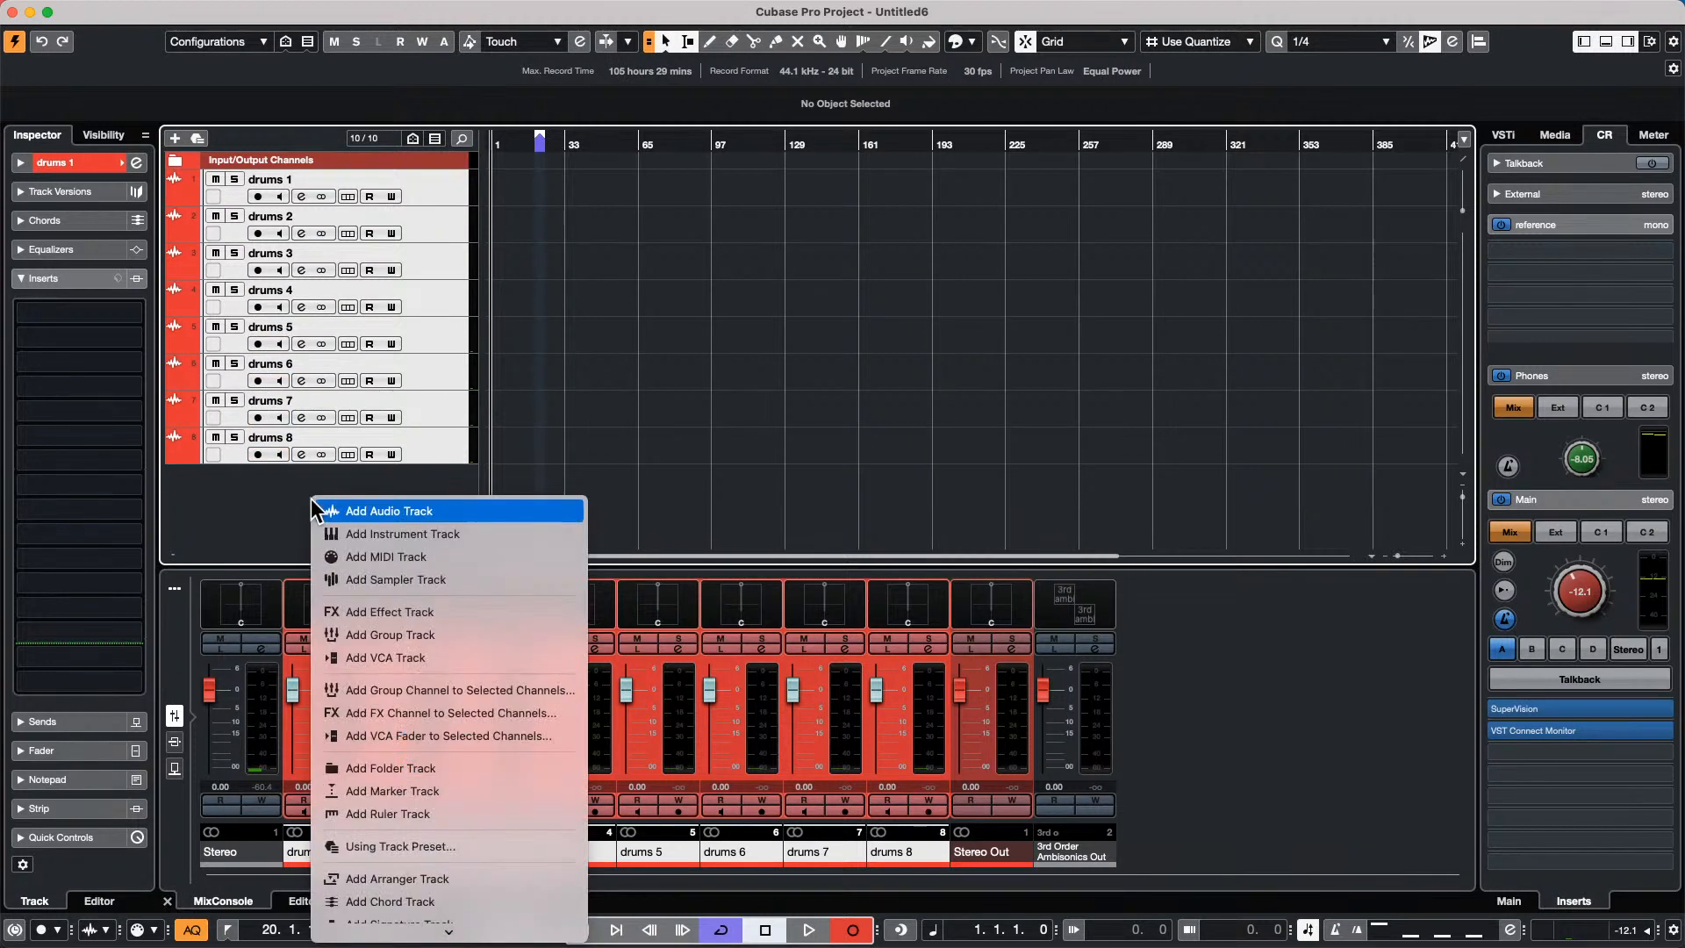
{"action": "left_click", "coordinate": [425, 503]}
{"action": "left_click", "coordinate": [973, 429]}
{"action": "left_click", "coordinate": [973, 429]}
{"action": "left_click", "coordinate": [973, 429]}
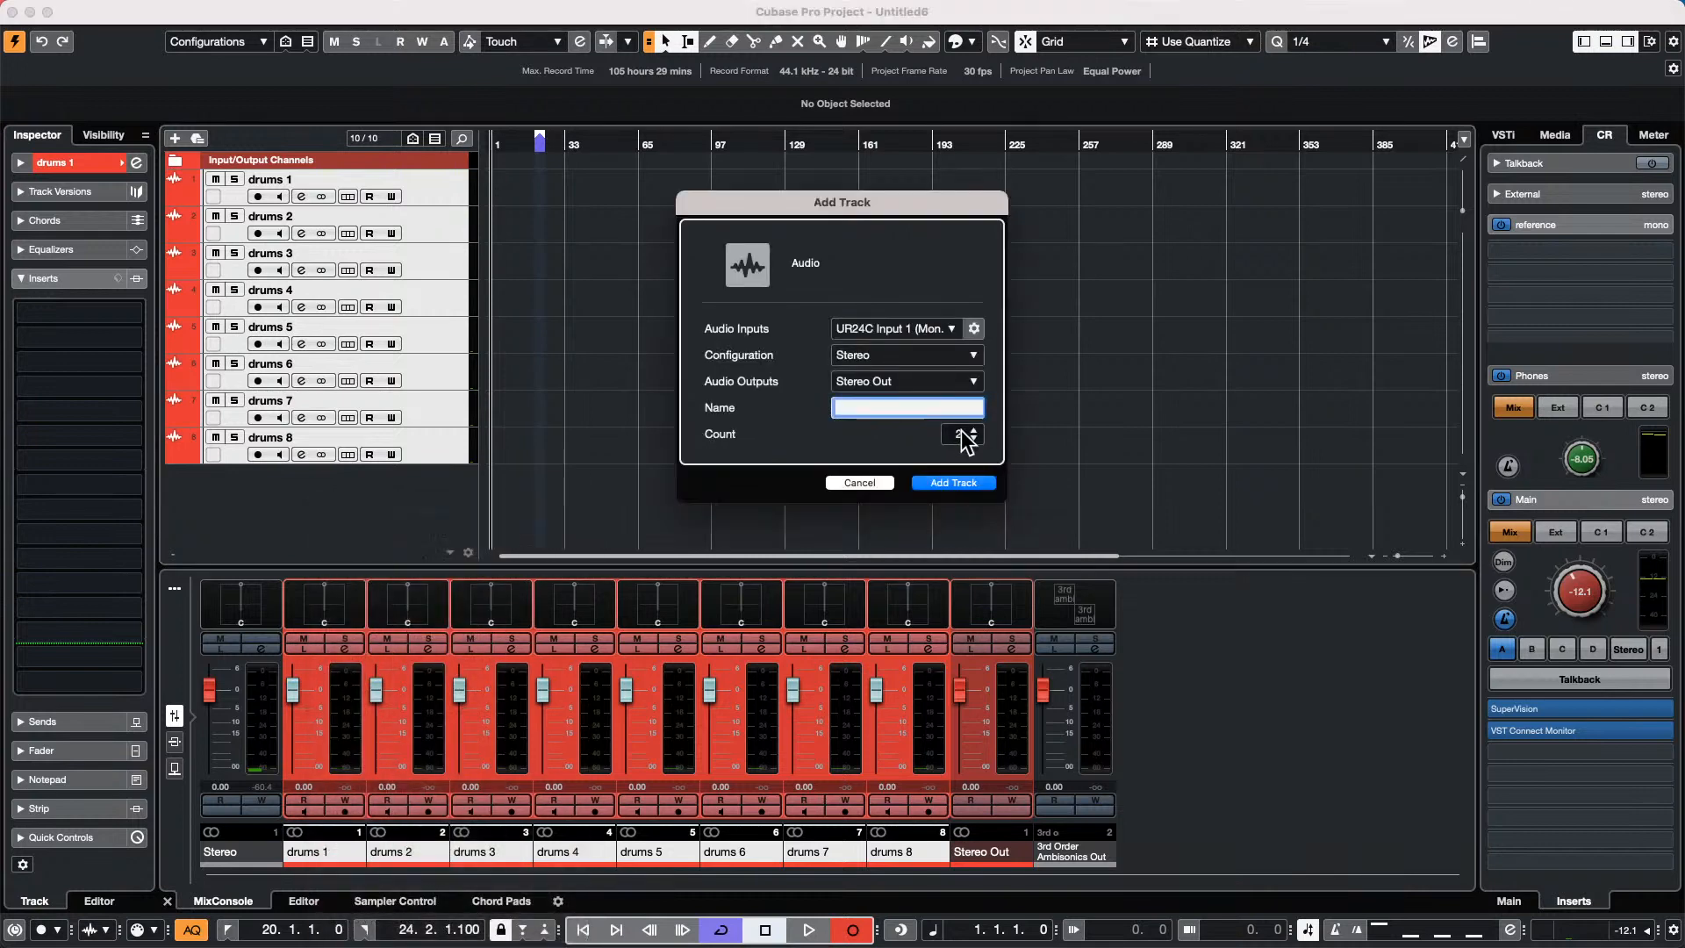
{"action": "left_click", "coordinate": [973, 429]}
{"action": "left_click", "coordinate": [954, 483]}
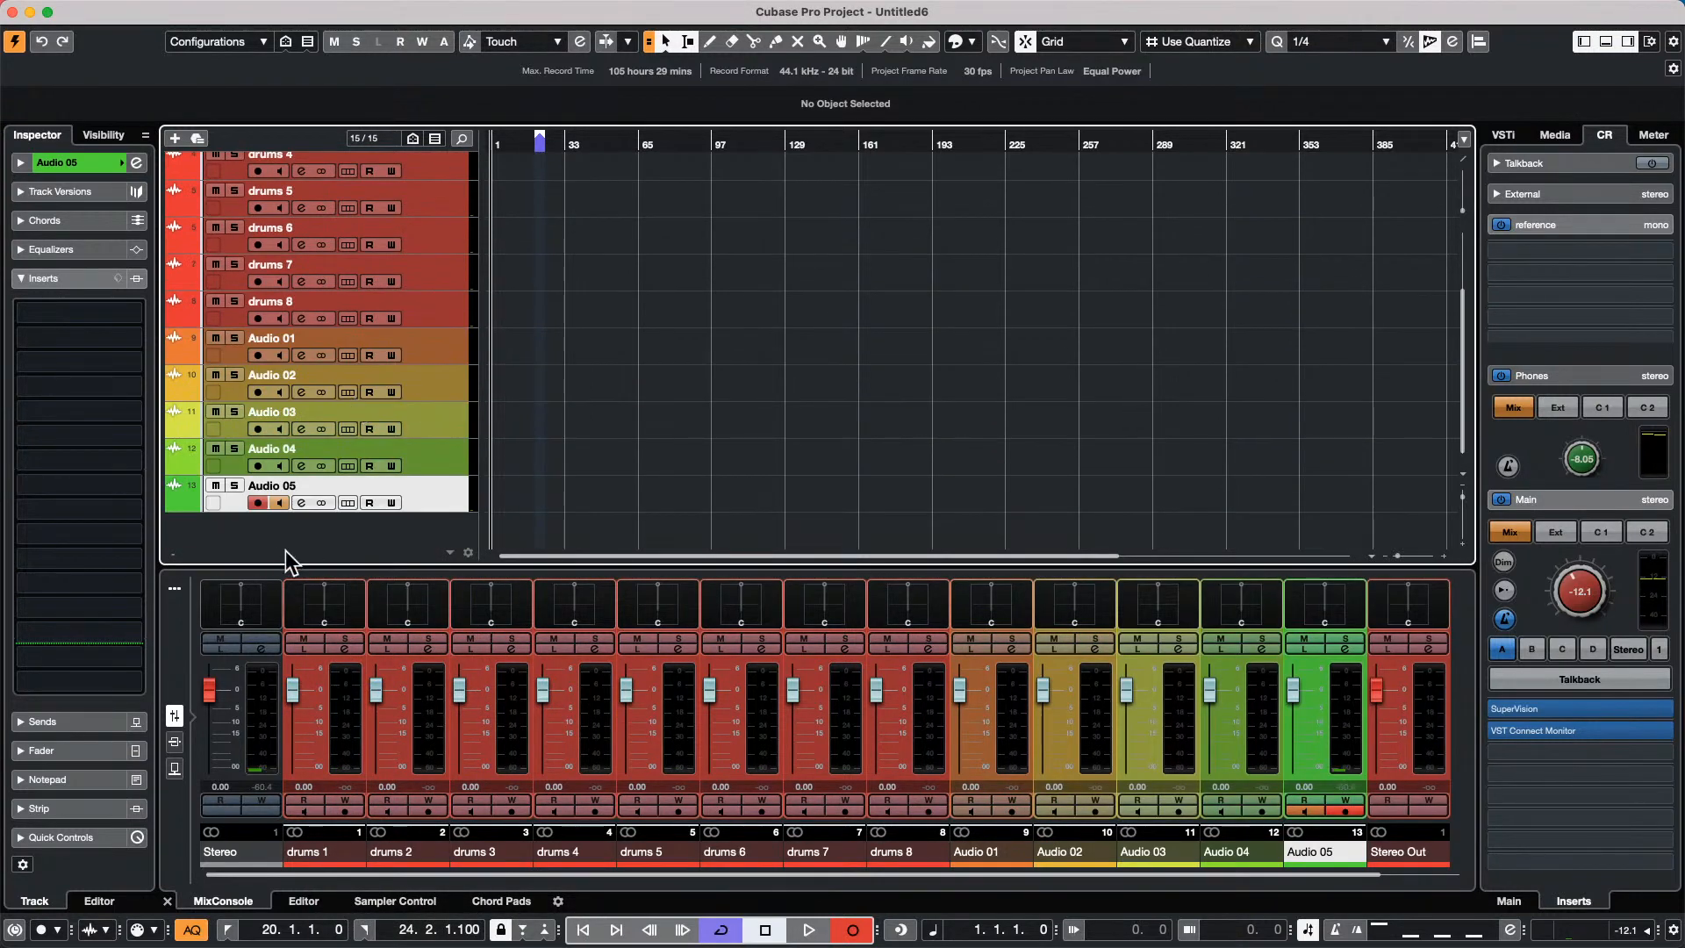
Rename the Audio 05 and Audio 04 tracks as gtr and the Audio 03 track as bass.
{"action": "double_click", "coordinate": [287, 484]}
{"action": "type", "text": "g"}
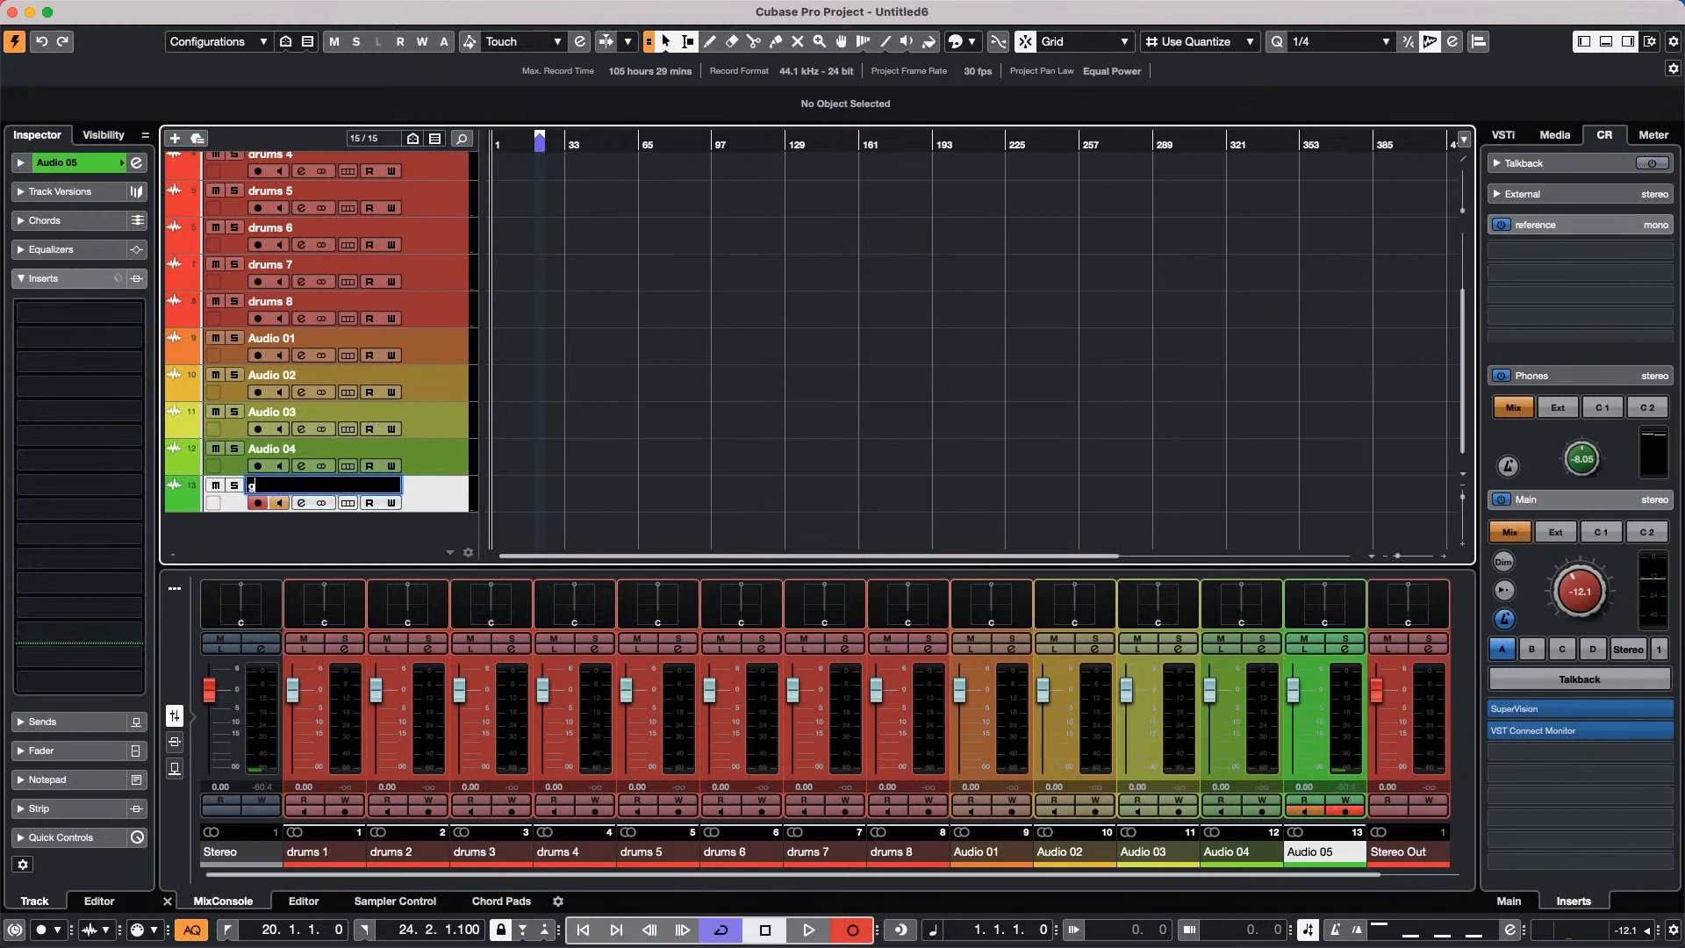
{"action": "type", "text": "tr"}
{"action": "double_click", "coordinate": [328, 445]}
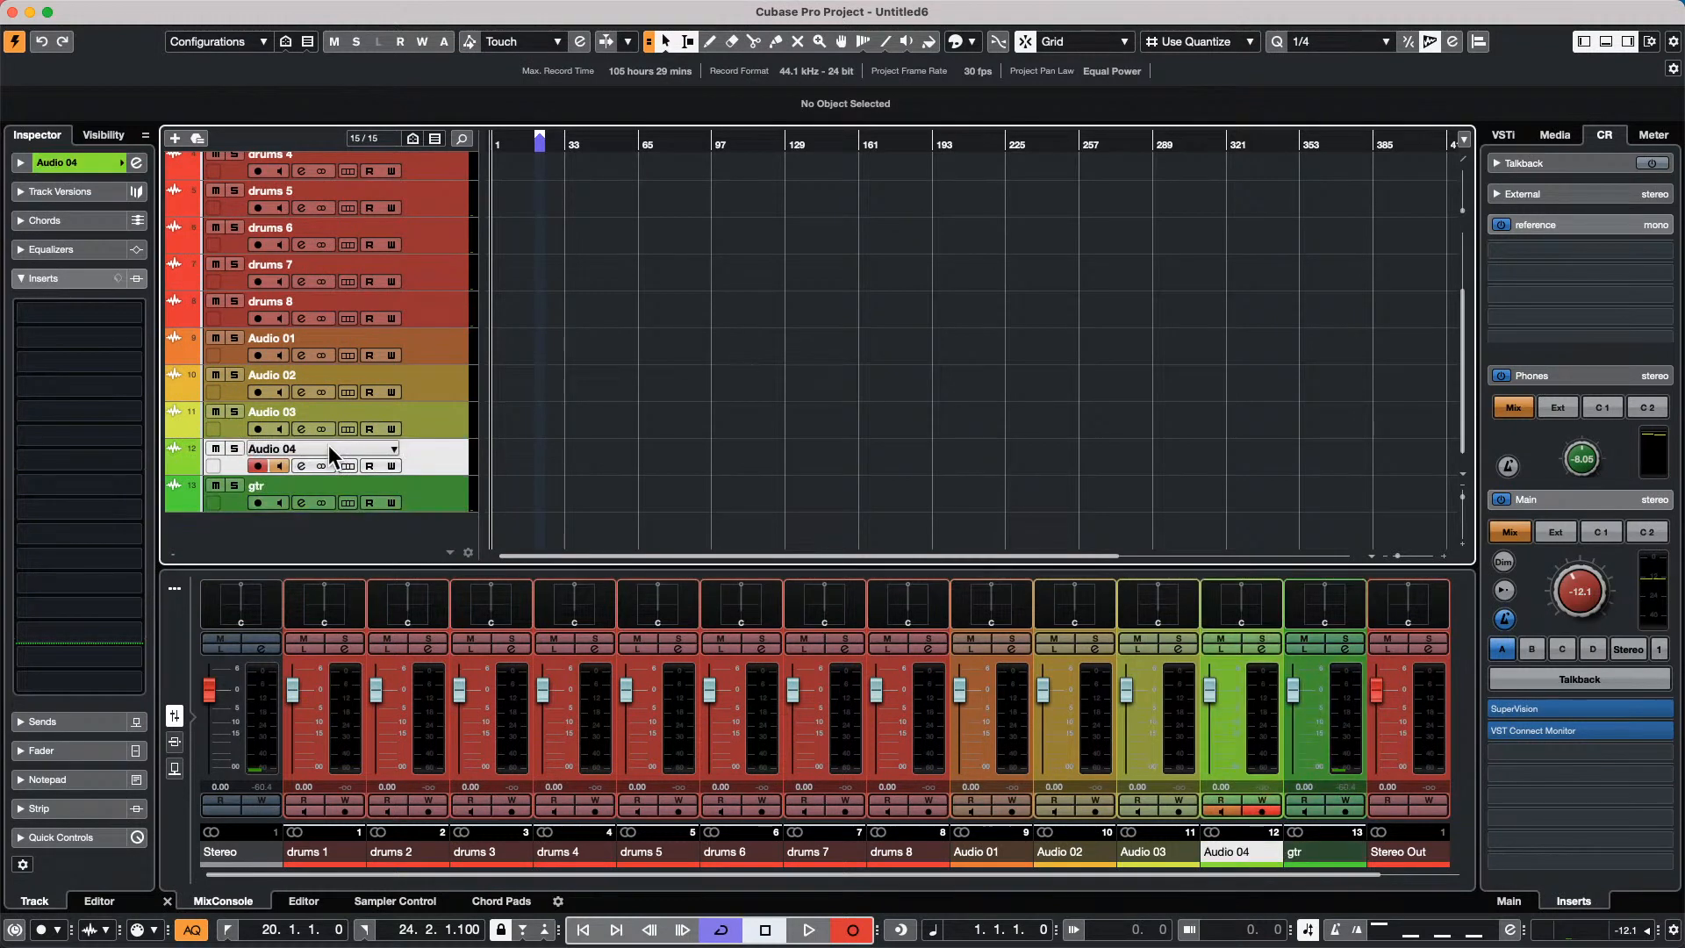
{"action": "type", "text": "gtr"}
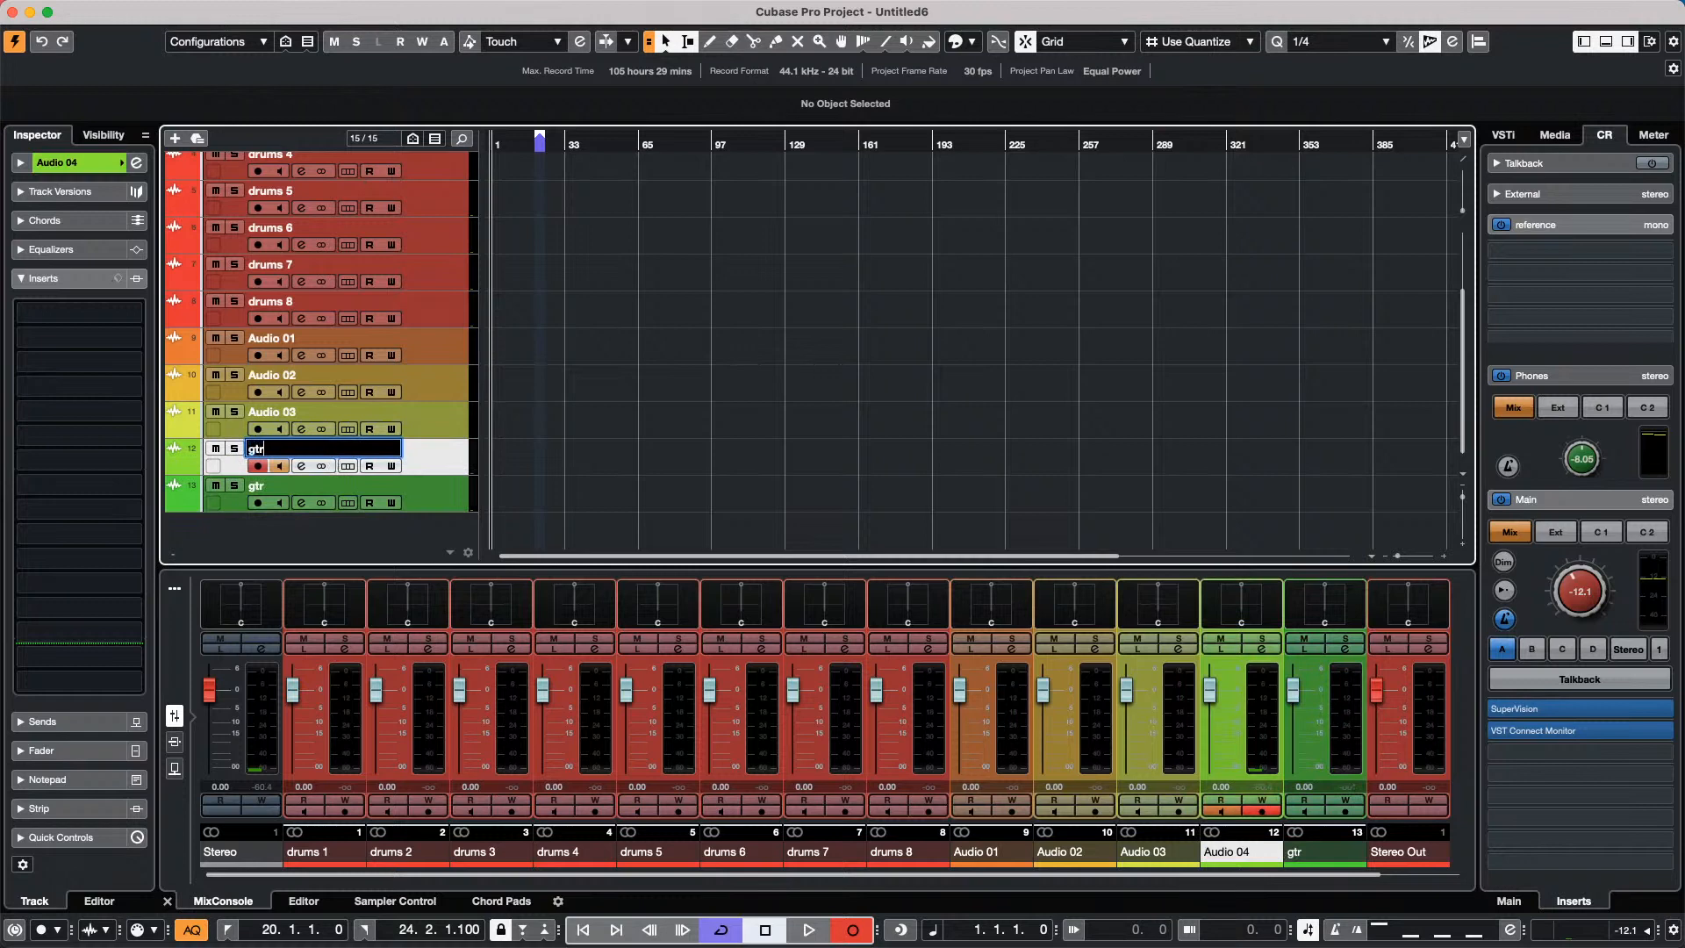
{"action": "right_click", "coordinate": [382, 409]}
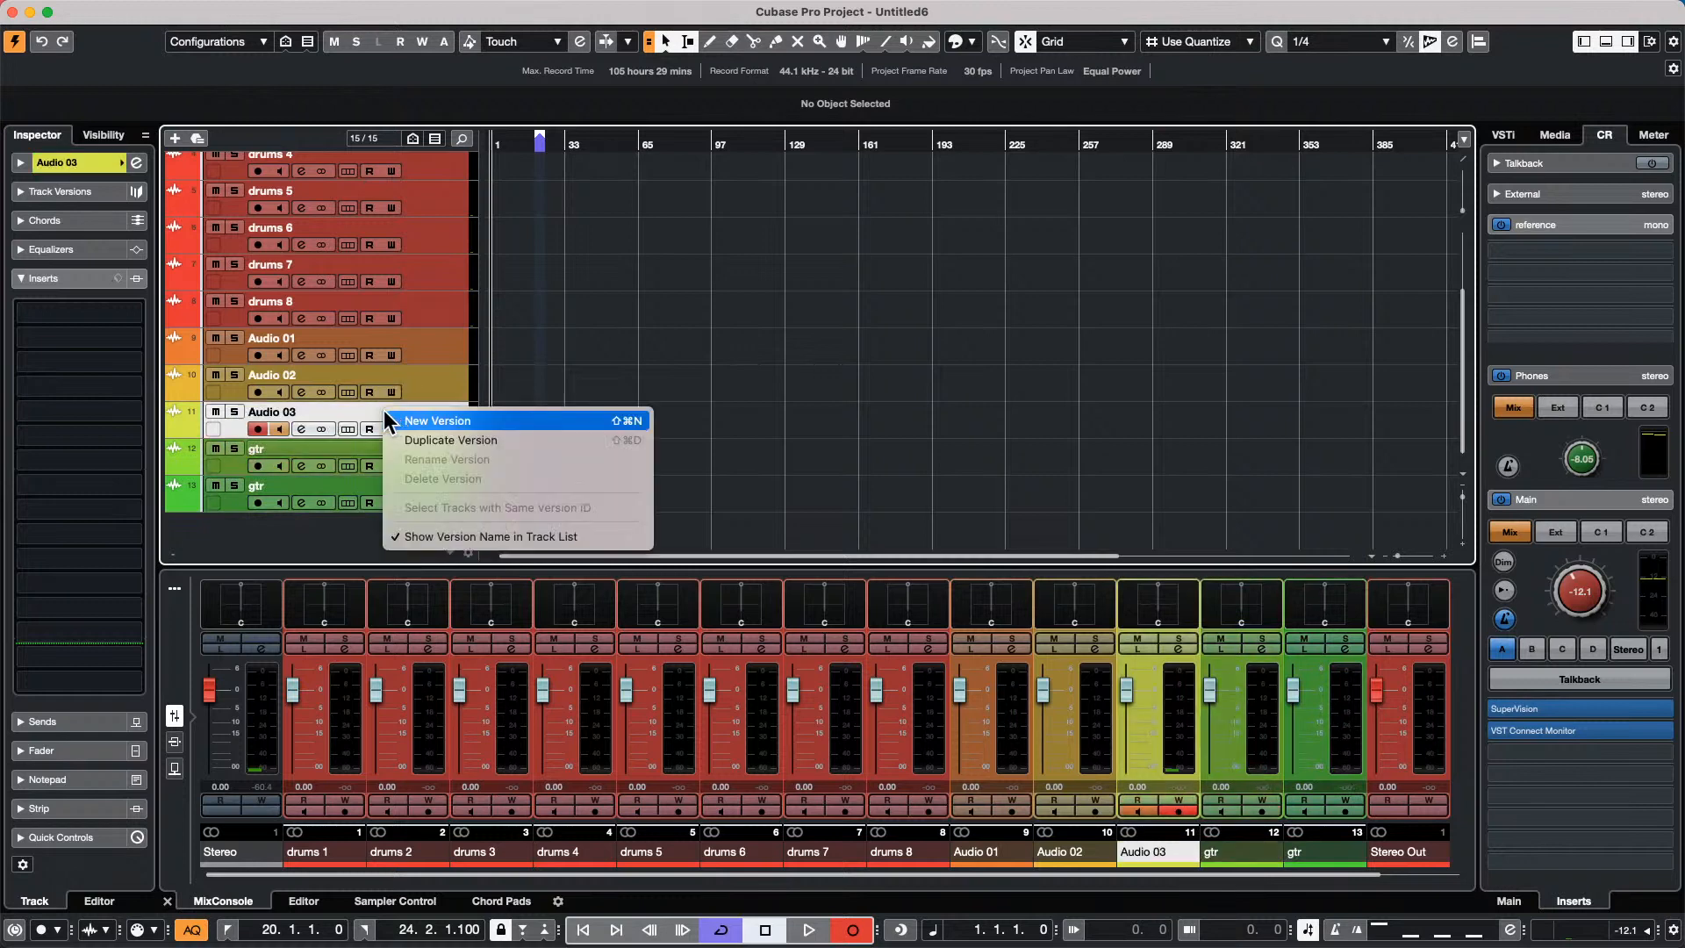
{"action": "left_click", "coordinate": [323, 409]}
{"action": "double_click", "coordinate": [323, 409]}
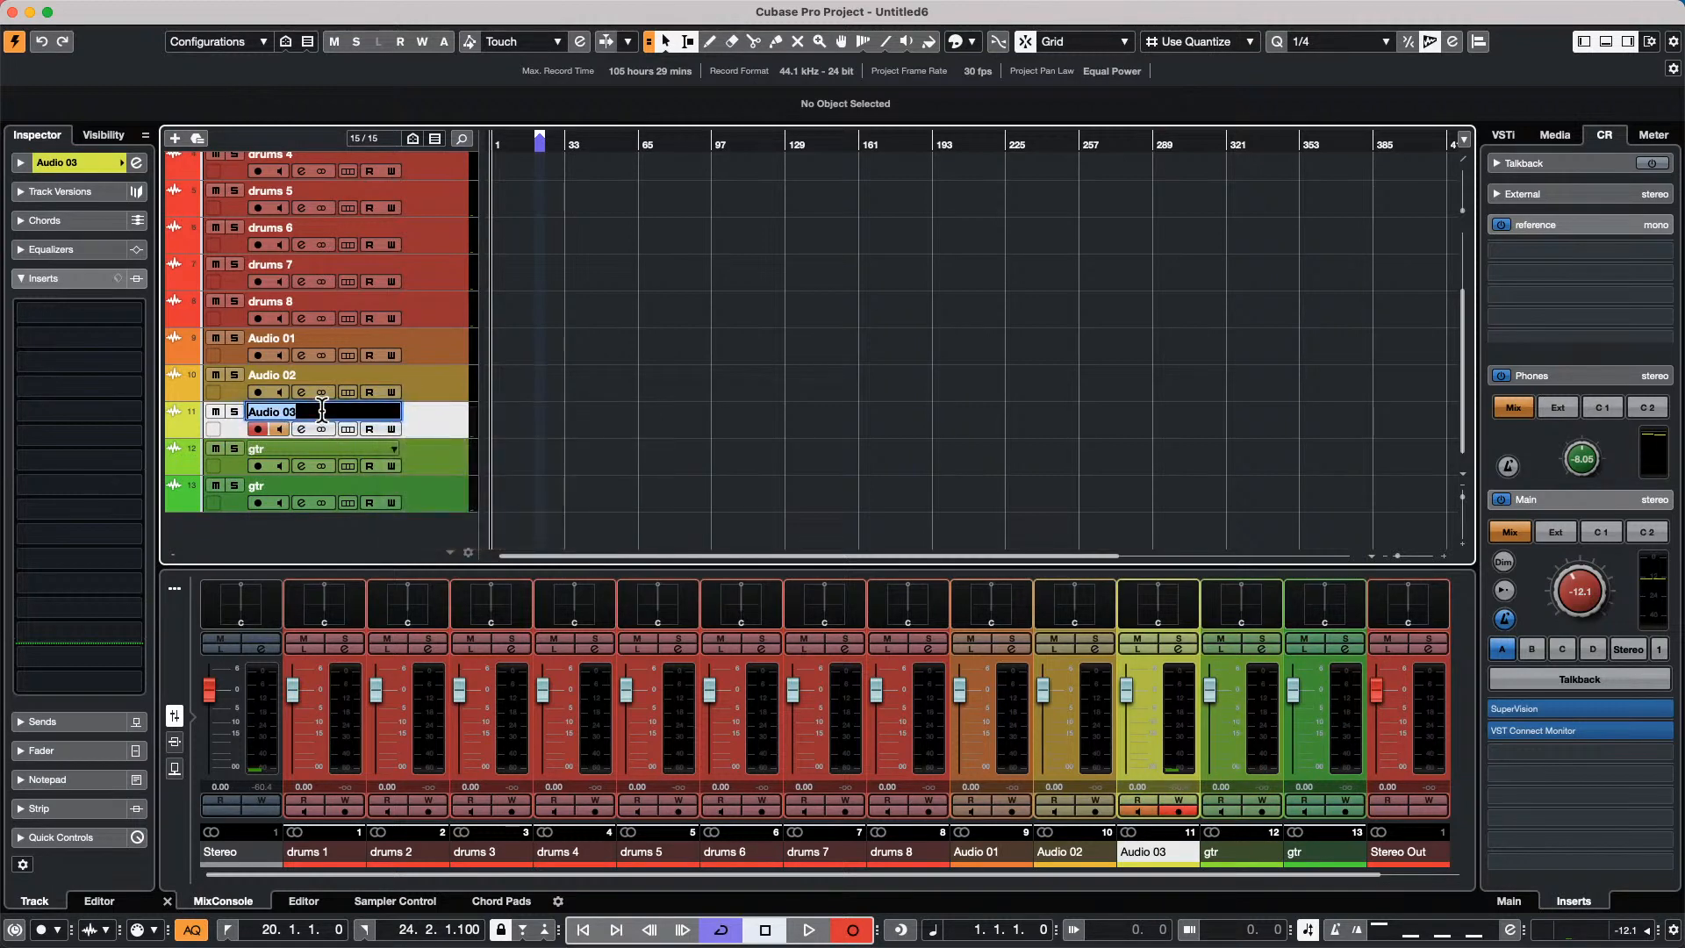
{"action": "type", "text": "bass"}
Rename both the Audio 02 and Audio 01 tracks as vox.
{"action": "double_click", "coordinate": [320, 376]}
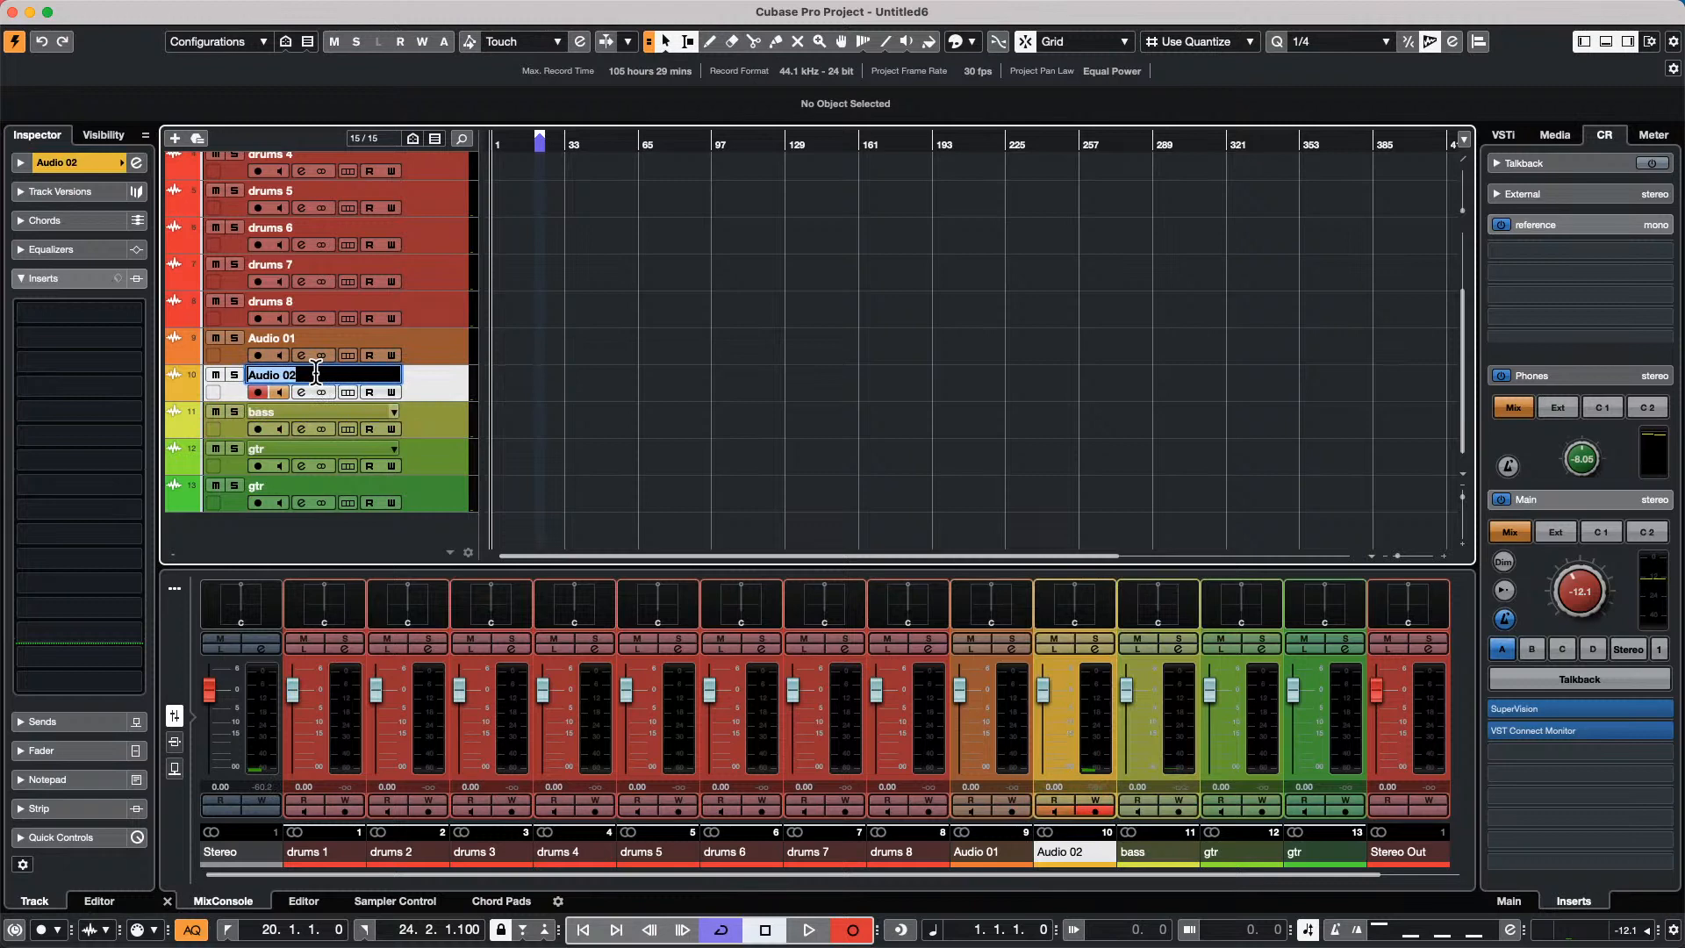
{"action": "type", "text": "vox"}
{"action": "double_click", "coordinate": [346, 332]}
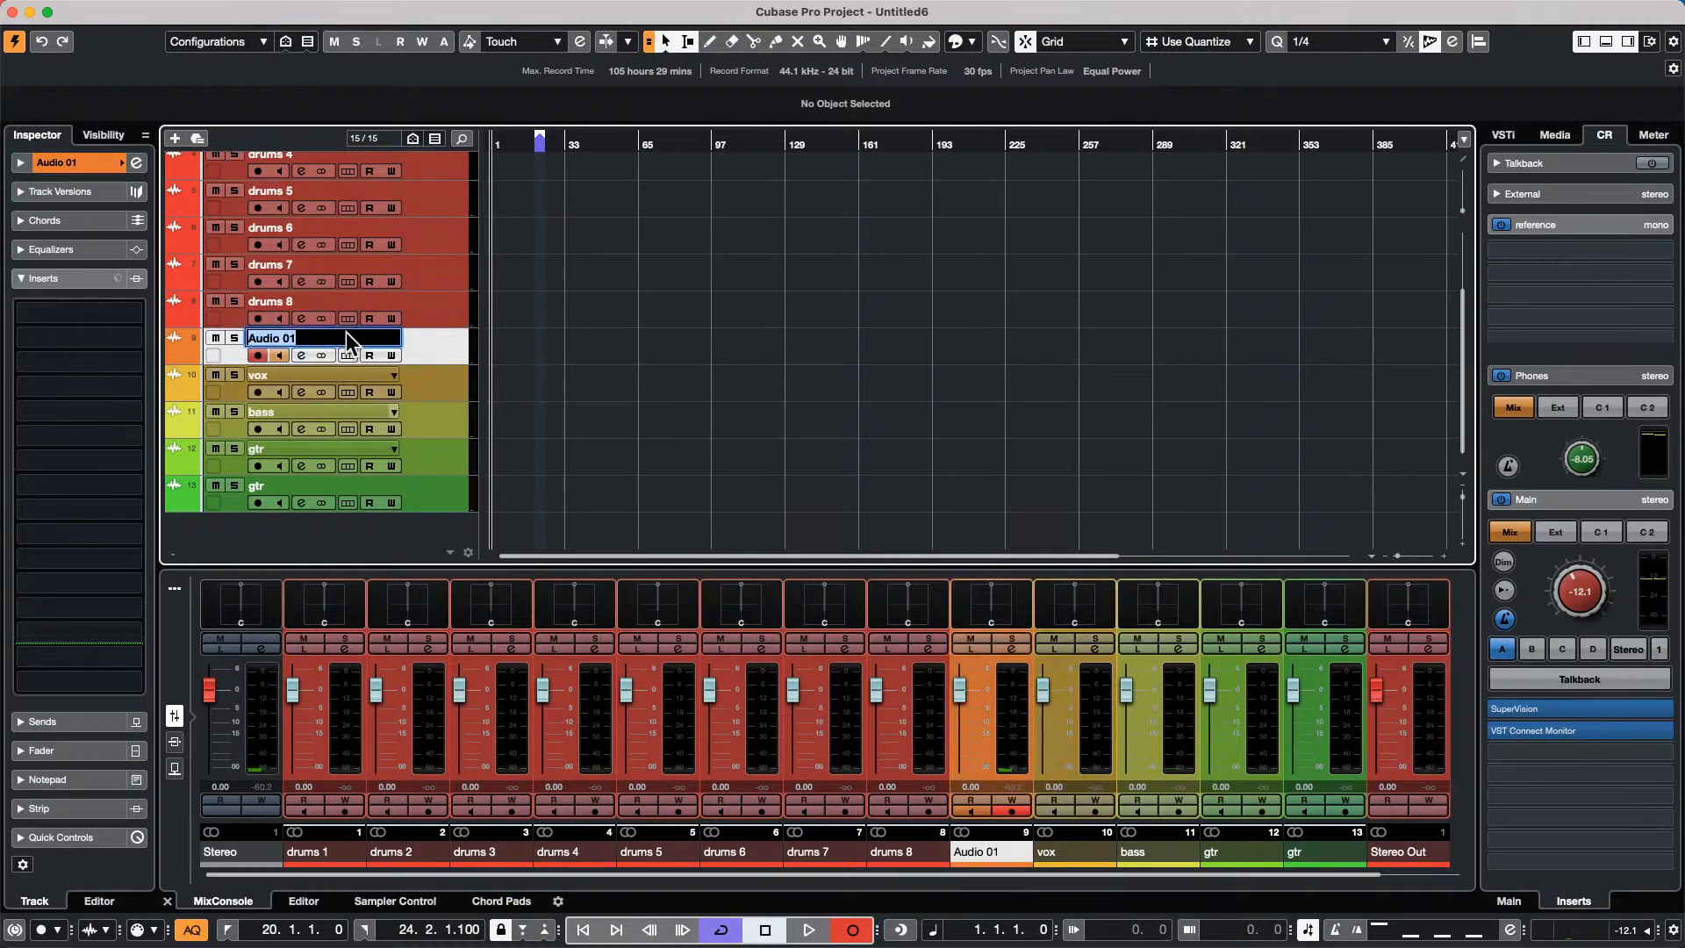
{"action": "type", "text": "voc"}
{"action": "key", "text": "BackSpace"}
{"action": "key", "text": "Return"}
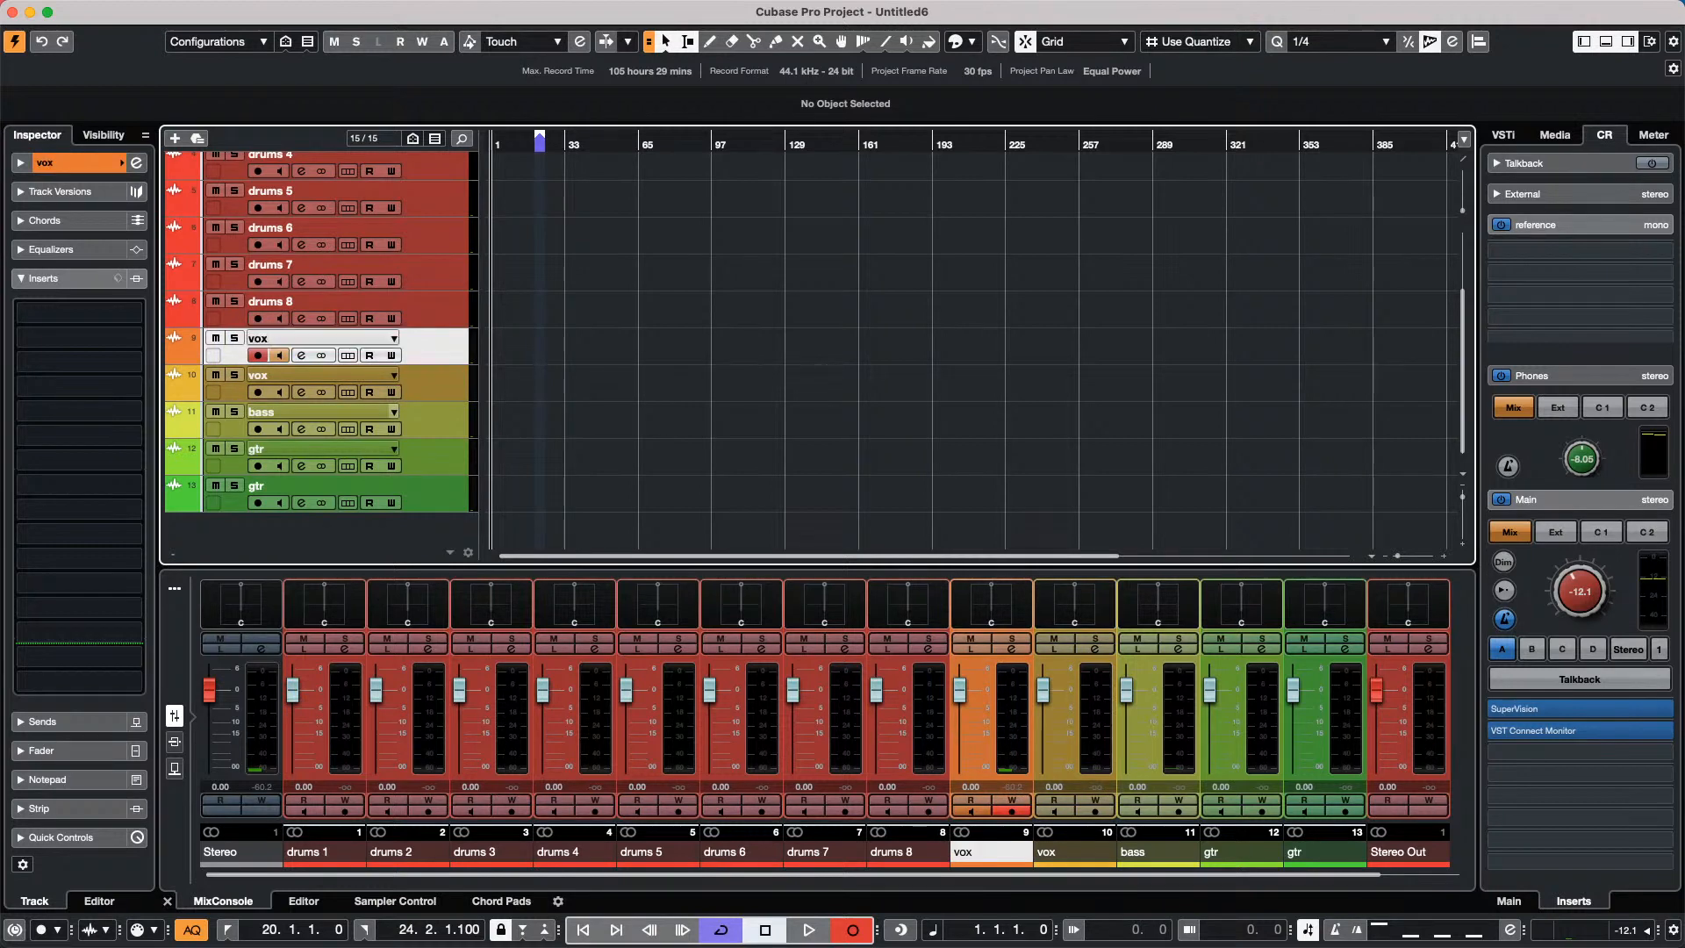
Return to the top of the track list and open the Project Logical Editor.
{"action": "scroll", "coordinate": [368, 276], "scroll_direction": "up", "scroll_amount": 4}
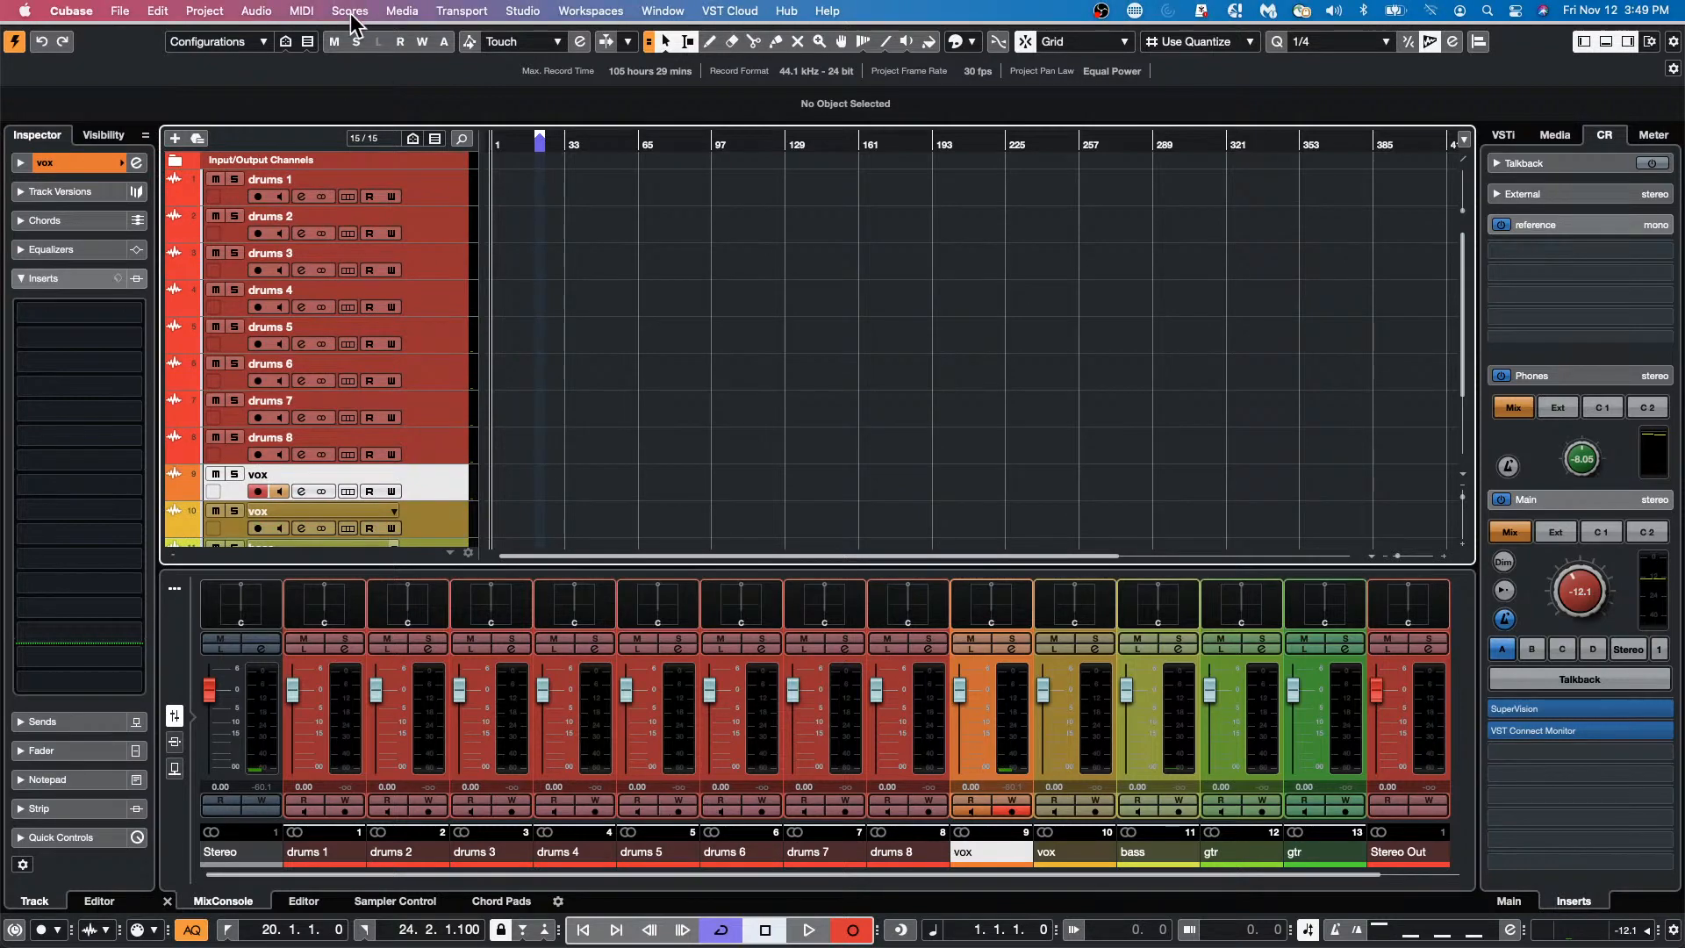
{"action": "left_click", "coordinate": [250, 11]}
{"action": "mouse_move", "coordinate": [219, 13]}
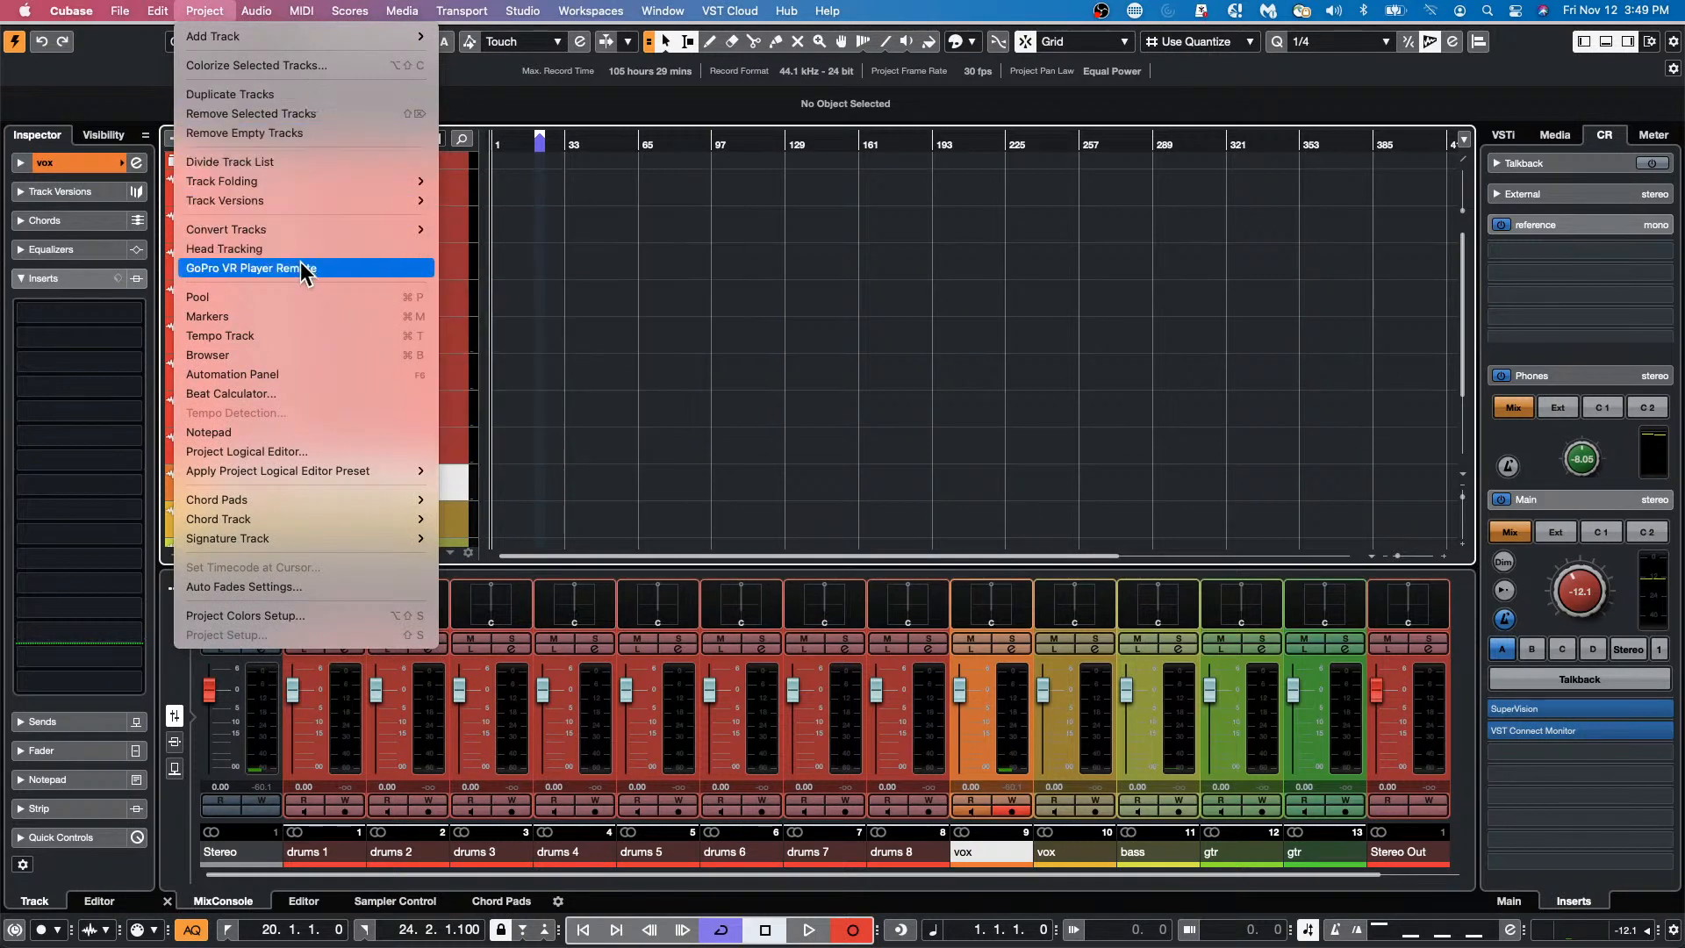
{"action": "left_click", "coordinate": [323, 452]}
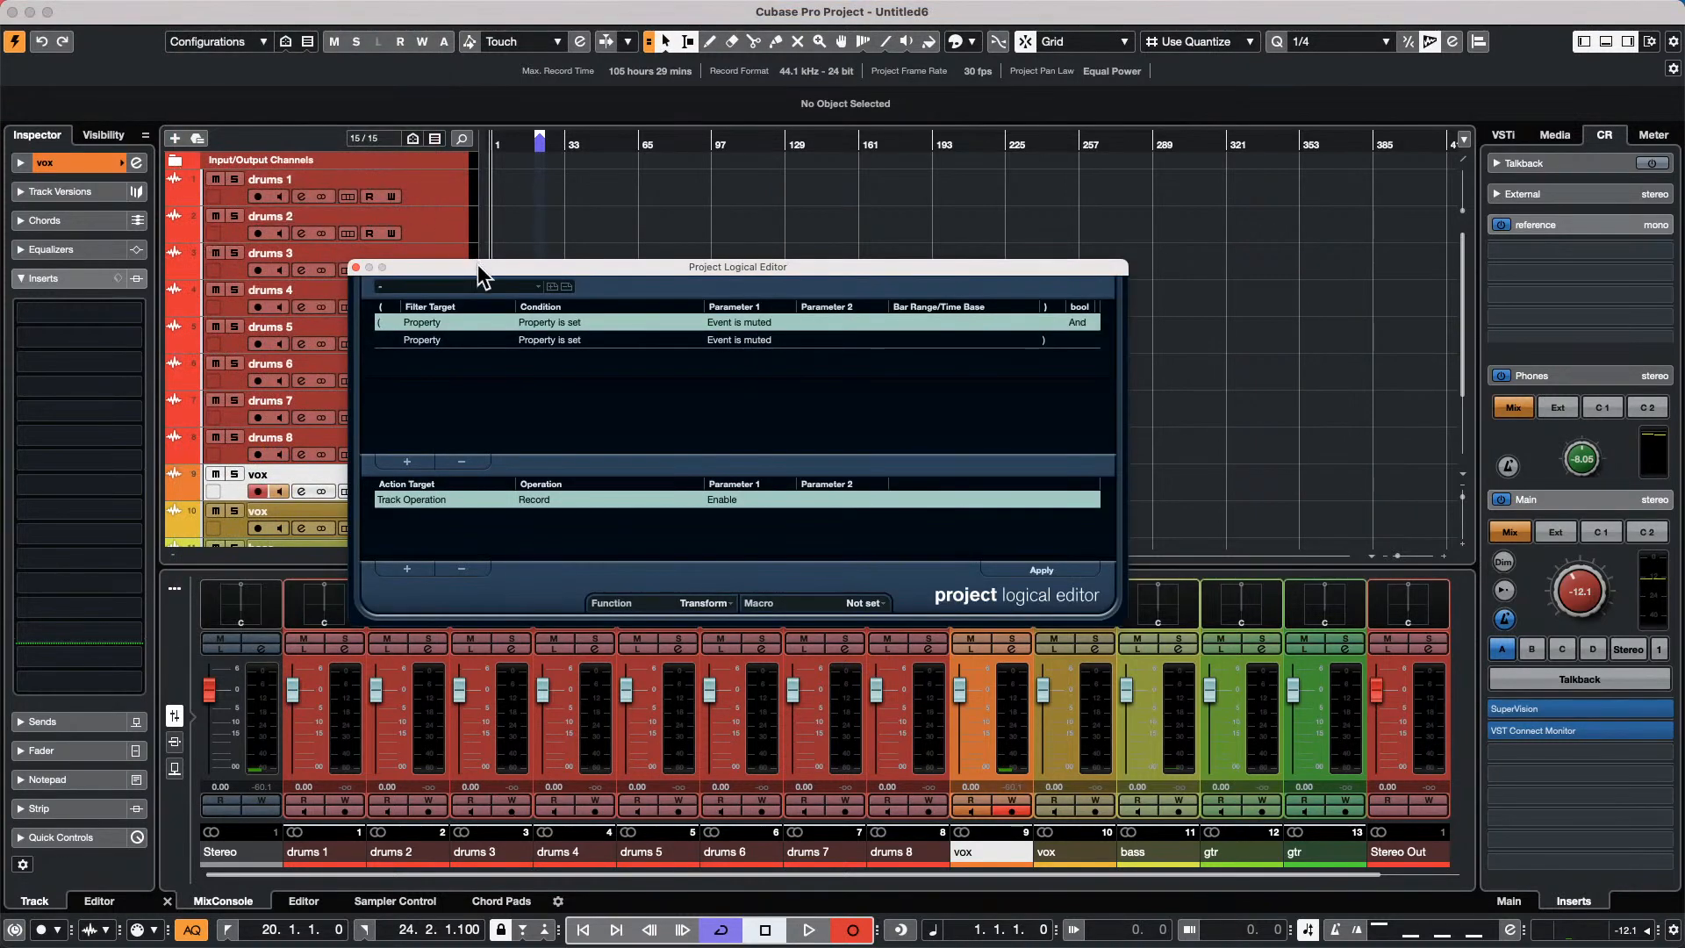
Set the Project Logical Editor's function to Select and remove all existing filter and action lines.
{"action": "left_click_drag", "start_coordinate": [477, 265], "coordinate": [731, 136]}
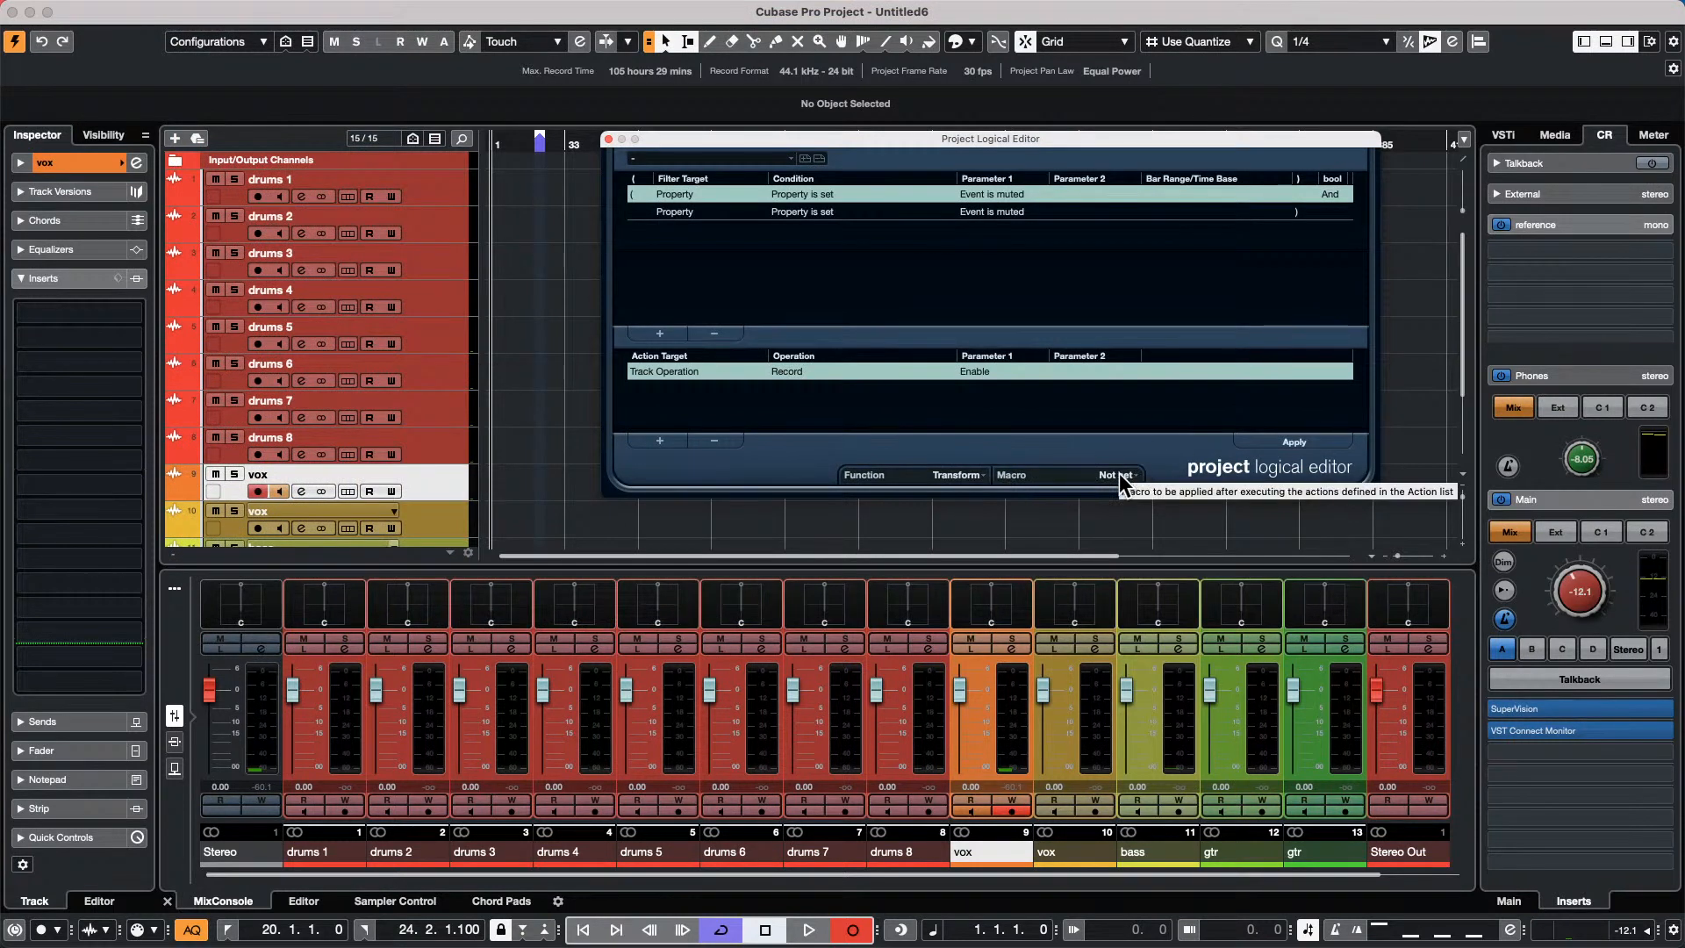
{"action": "left_click", "coordinate": [957, 476]}
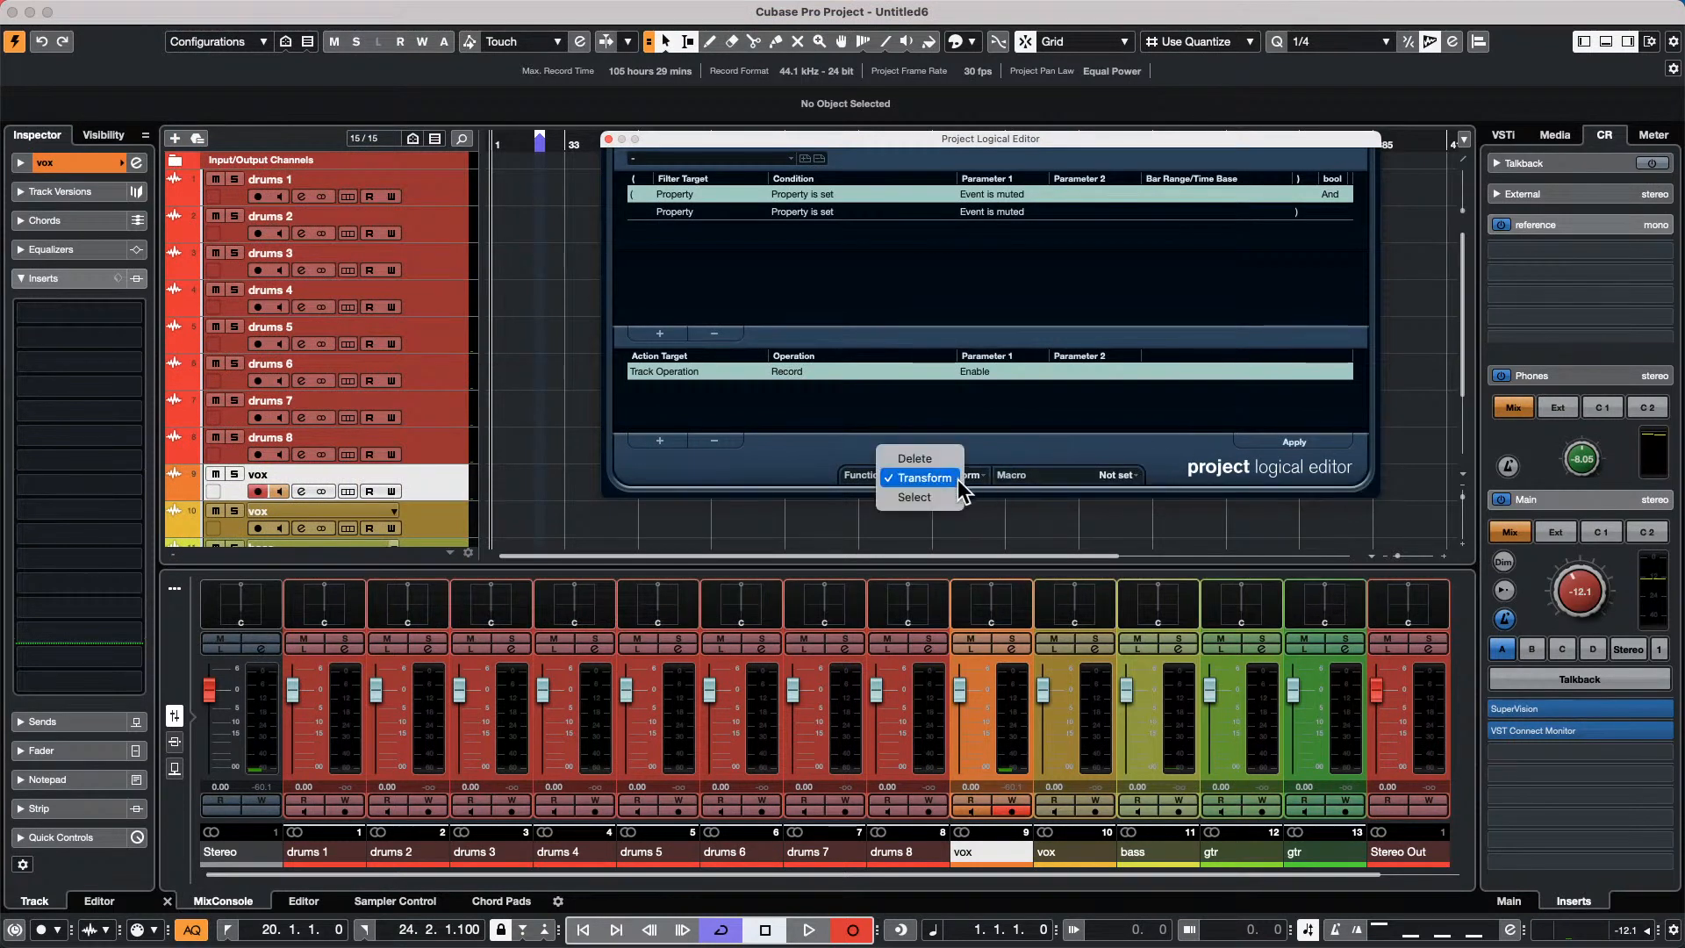
{"action": "left_click", "coordinate": [917, 498]}
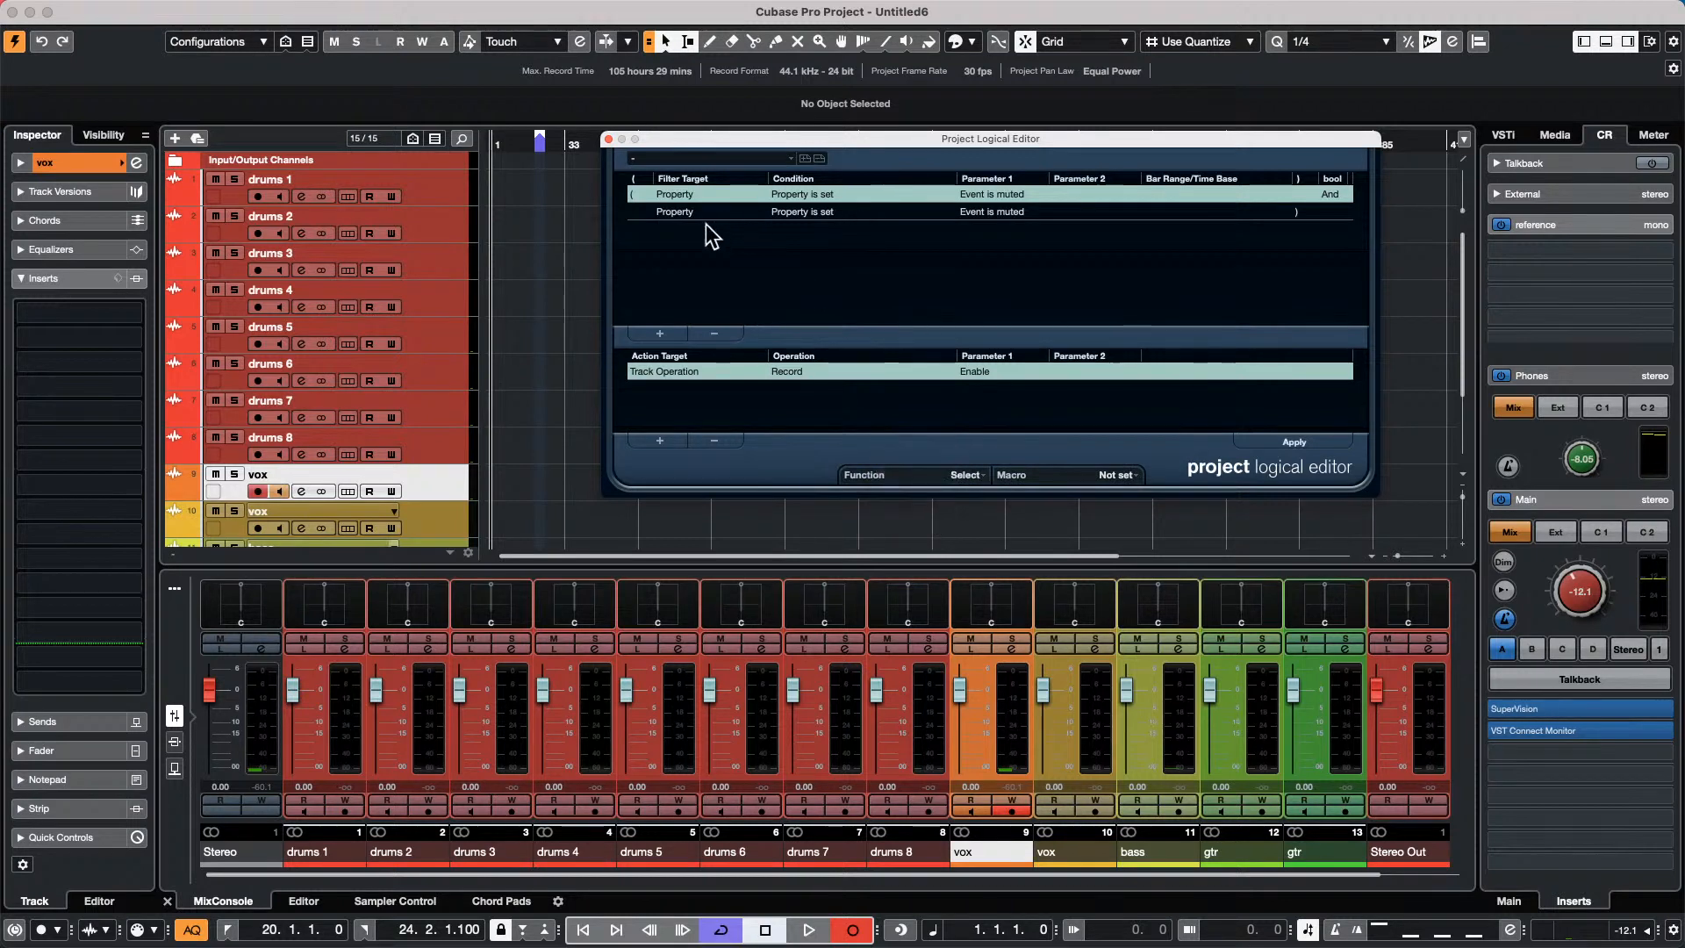
{"action": "left_click", "coordinate": [714, 441]}
{"action": "left_click", "coordinate": [713, 332]}
{"action": "left_click", "coordinate": [713, 332]}
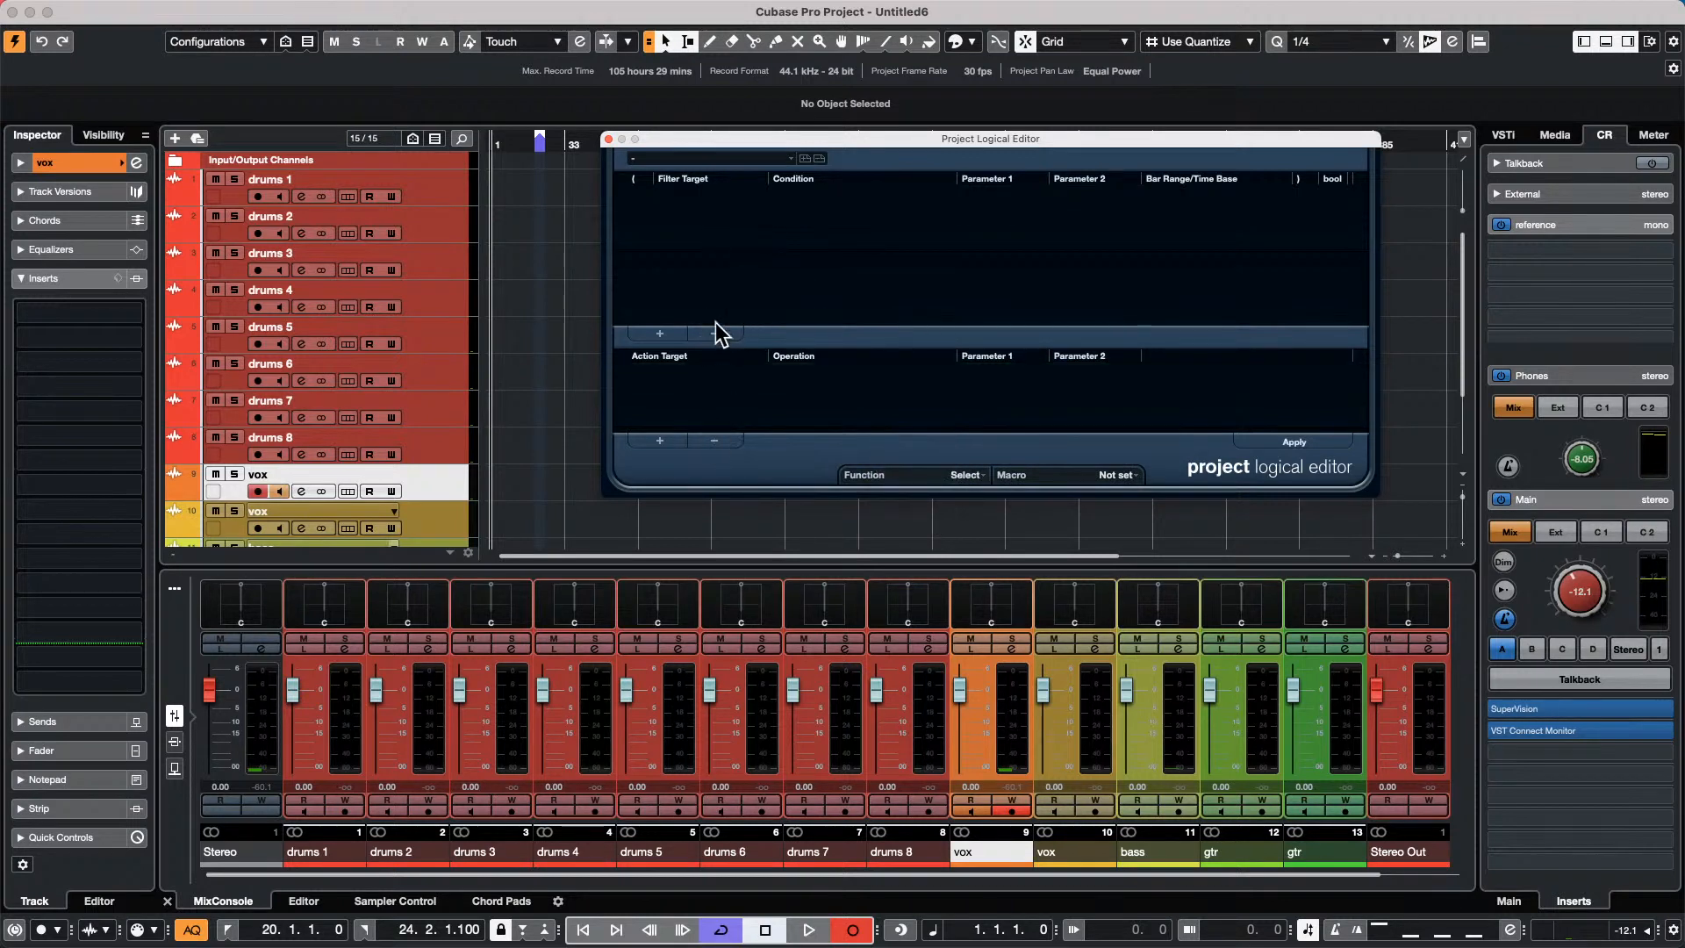
Add a filter line with Container Type equal to Track.
{"action": "left_click", "coordinate": [655, 334]}
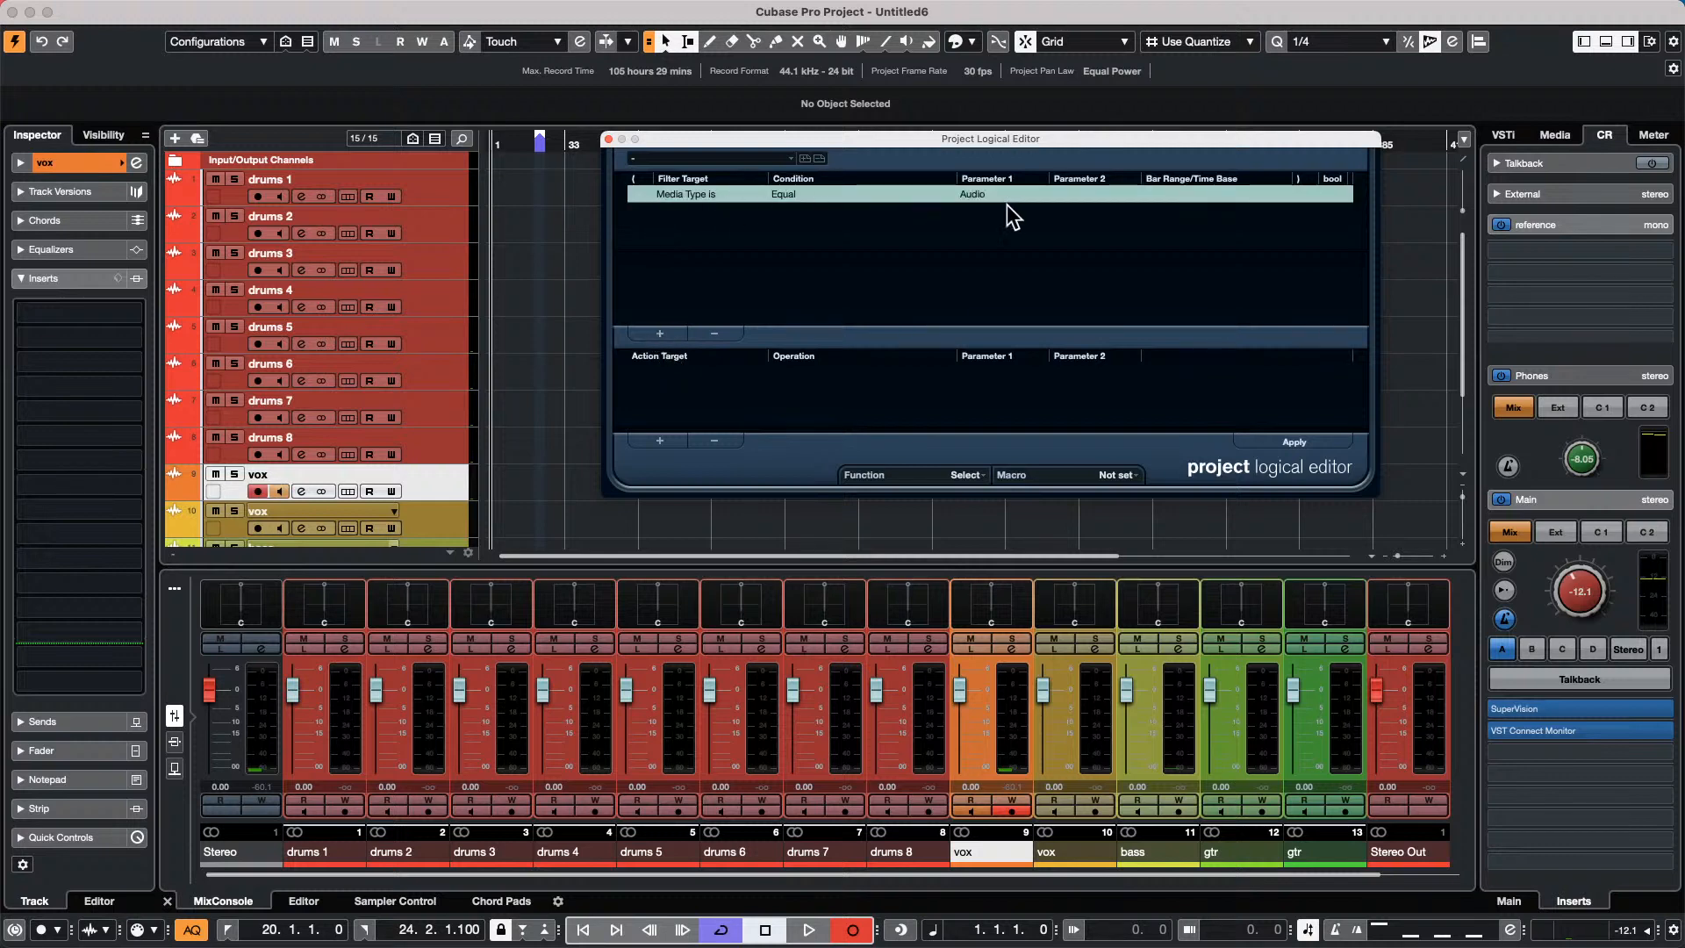
{"action": "left_click", "coordinate": [980, 195]}
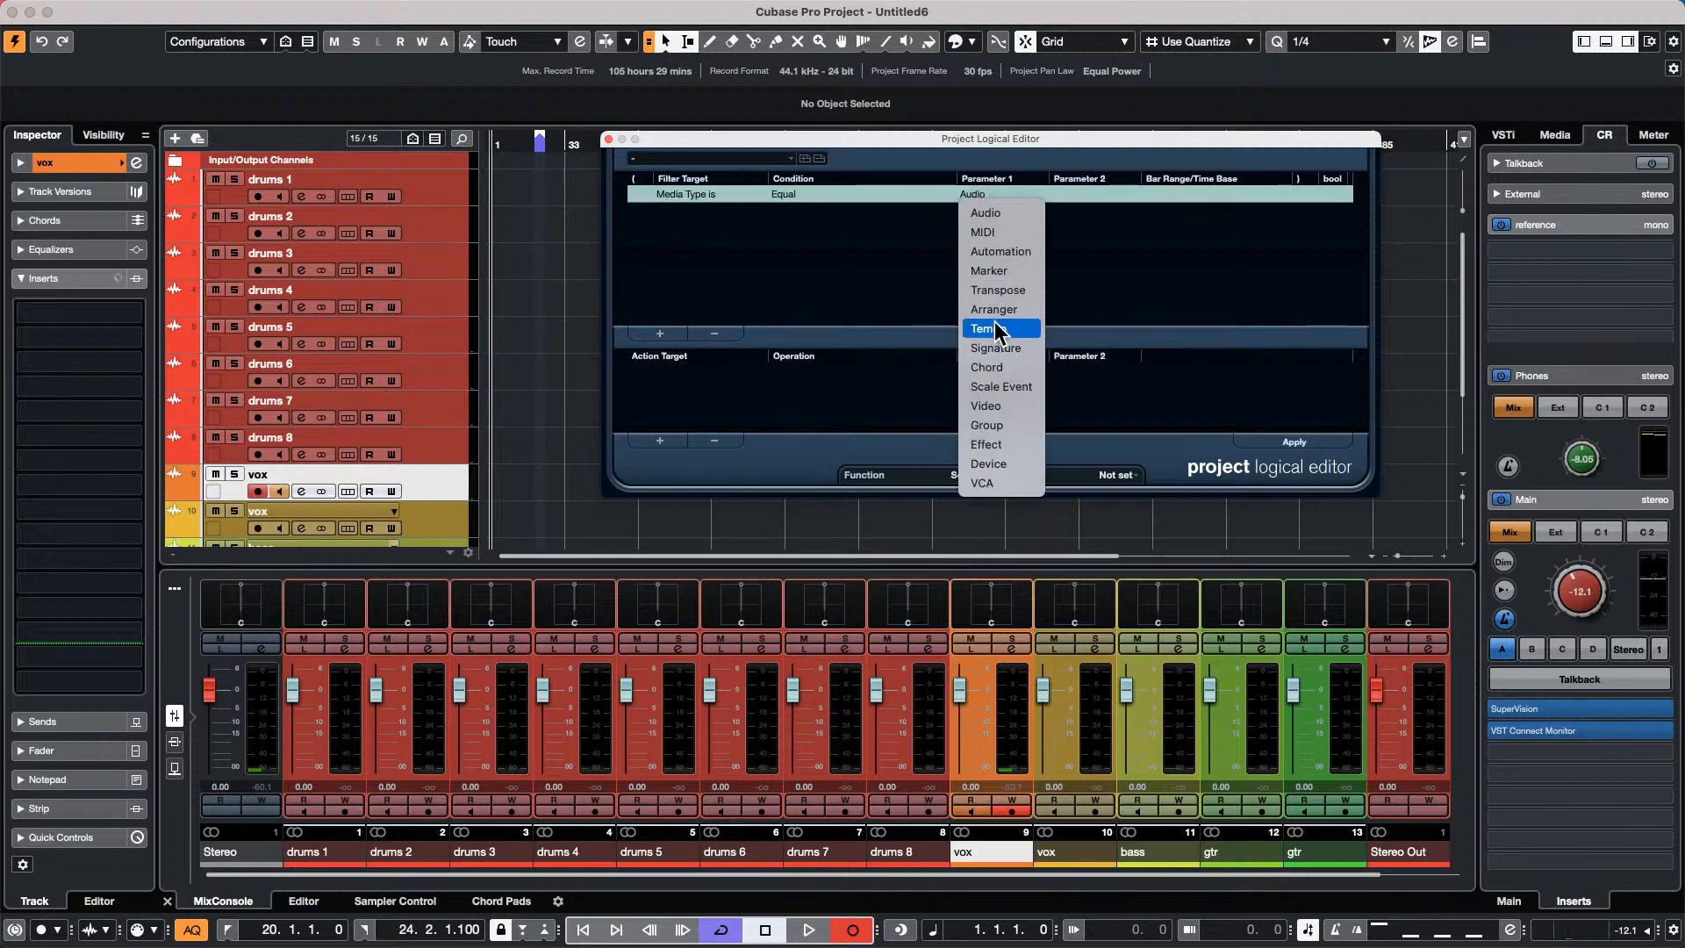
{"action": "left_click", "coordinate": [718, 198]}
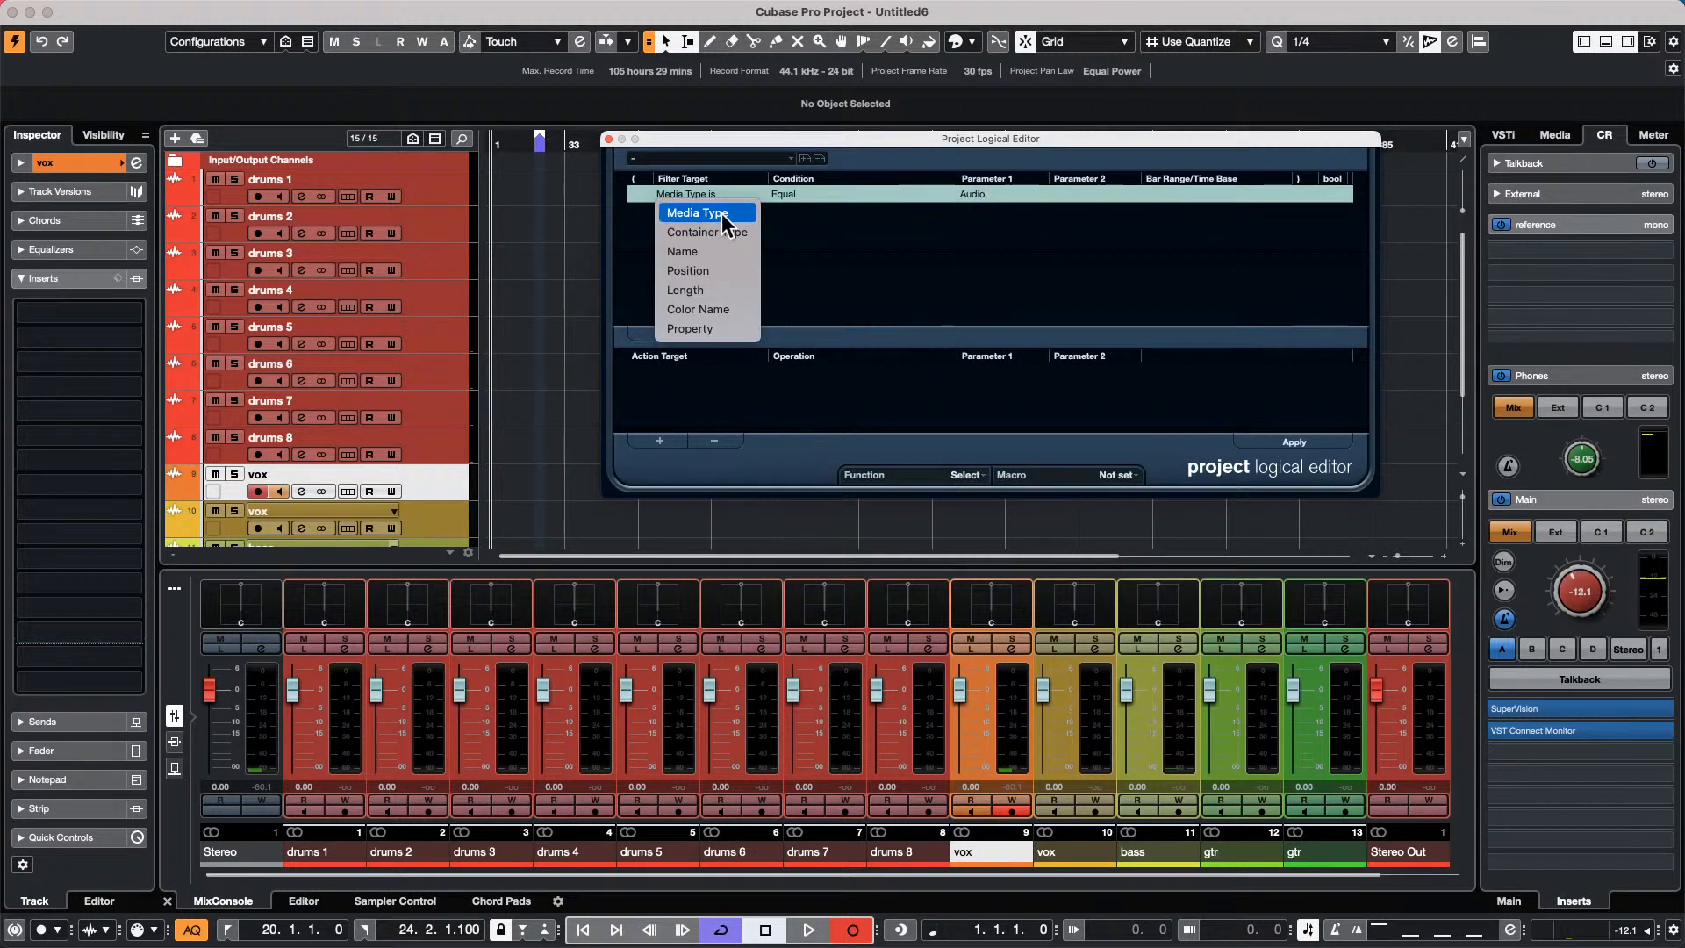
{"action": "left_click", "coordinate": [724, 227]}
{"action": "left_click", "coordinate": [1011, 204]}
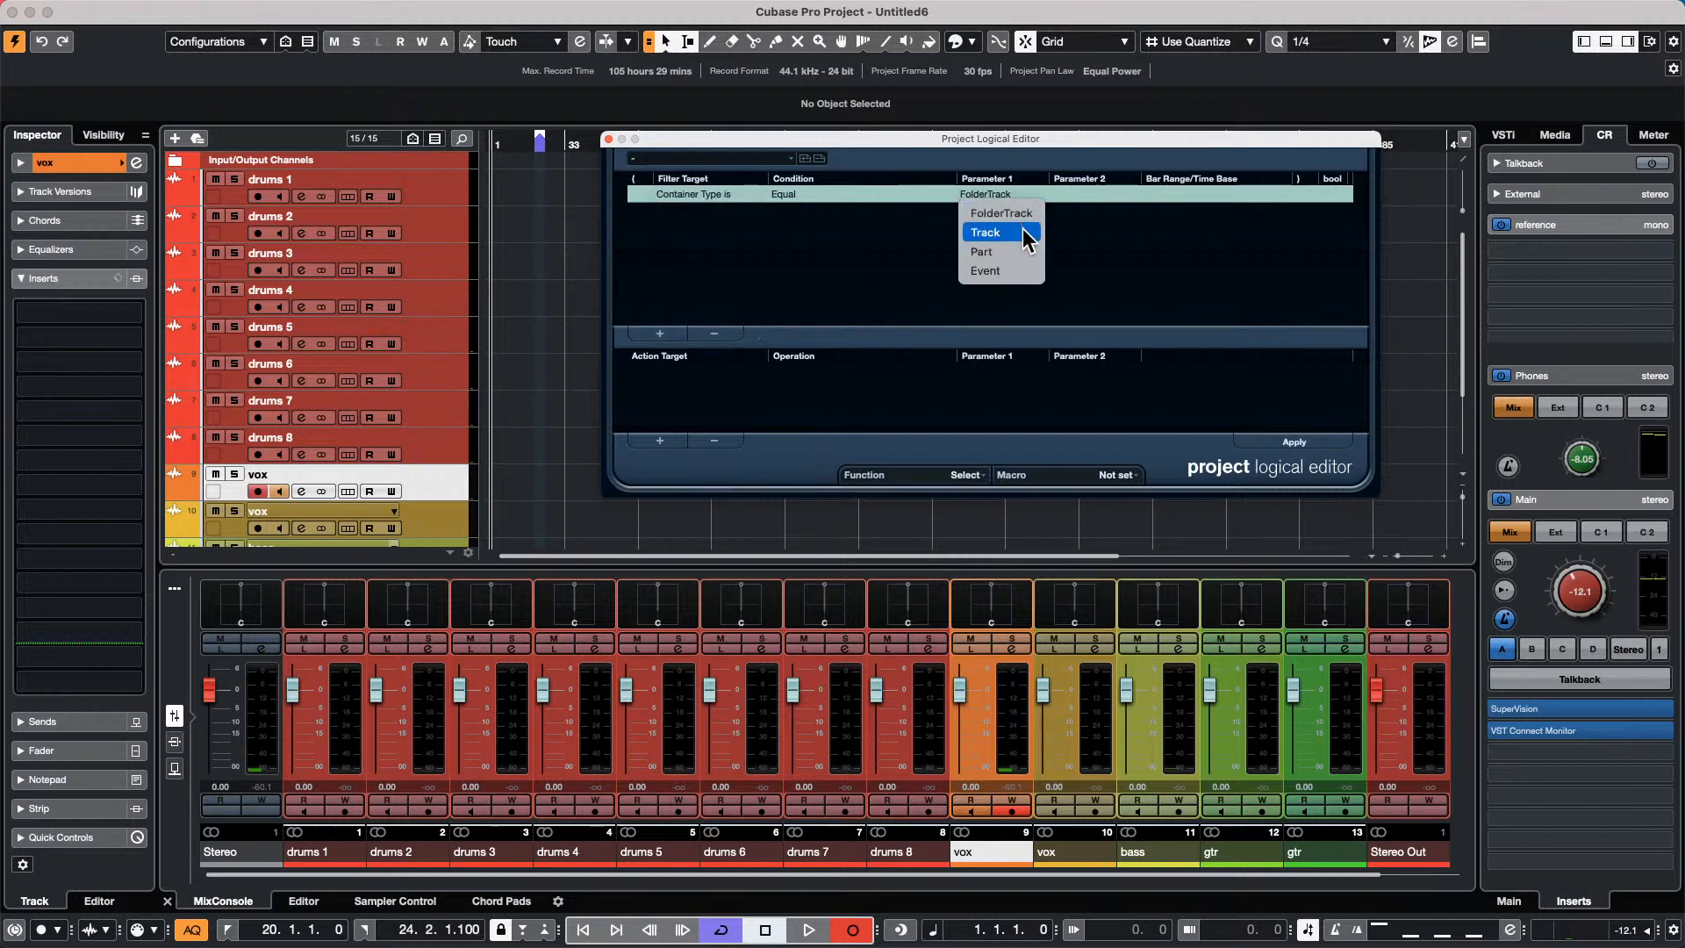
{"action": "left_click", "coordinate": [1025, 231]}
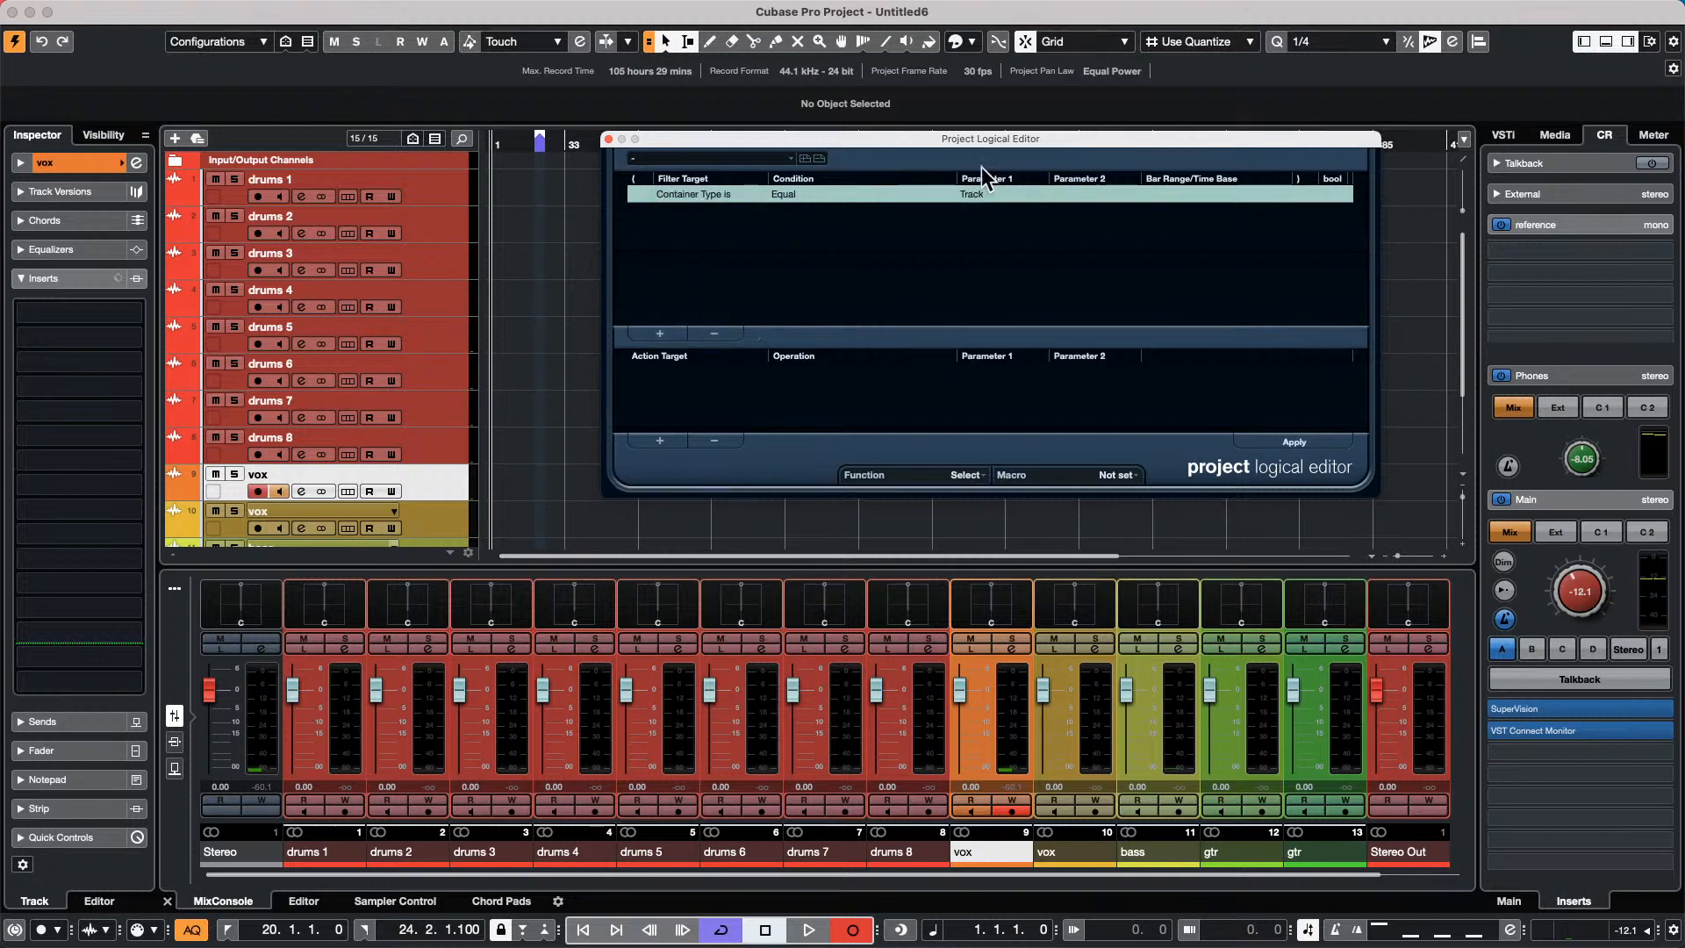
Add a second filter line below the container type condition and set its filter target to Name.
{"action": "left_click", "coordinate": [660, 333]}
{"action": "left_click", "coordinate": [653, 333]}
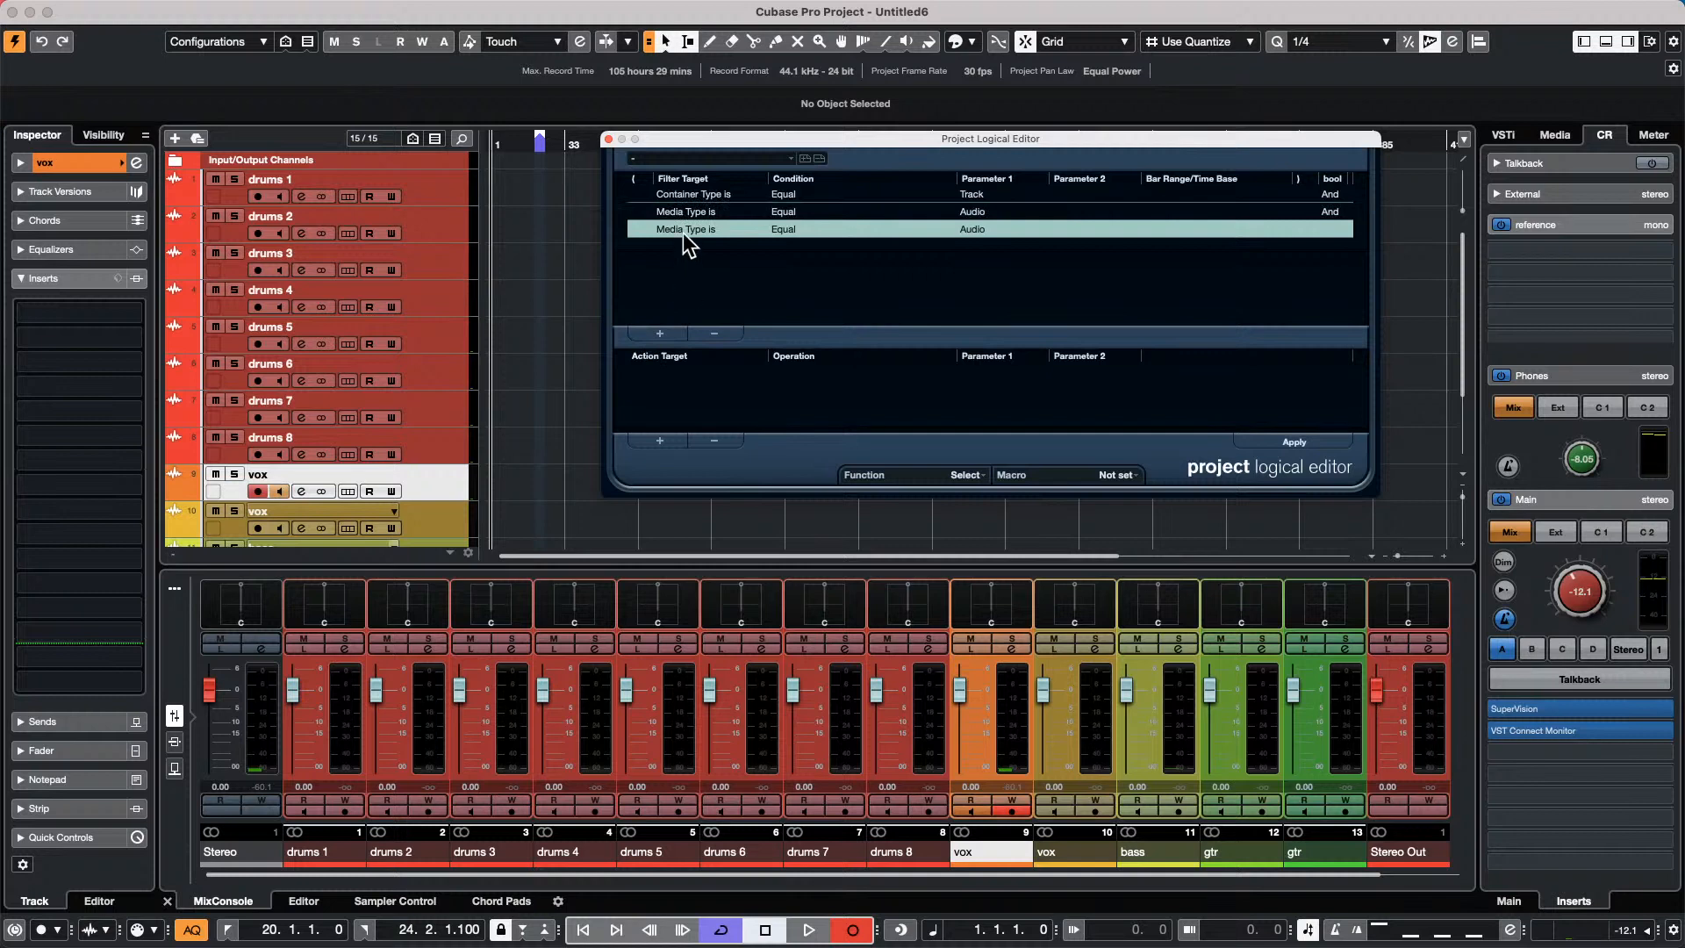
{"action": "left_click", "coordinate": [712, 334]}
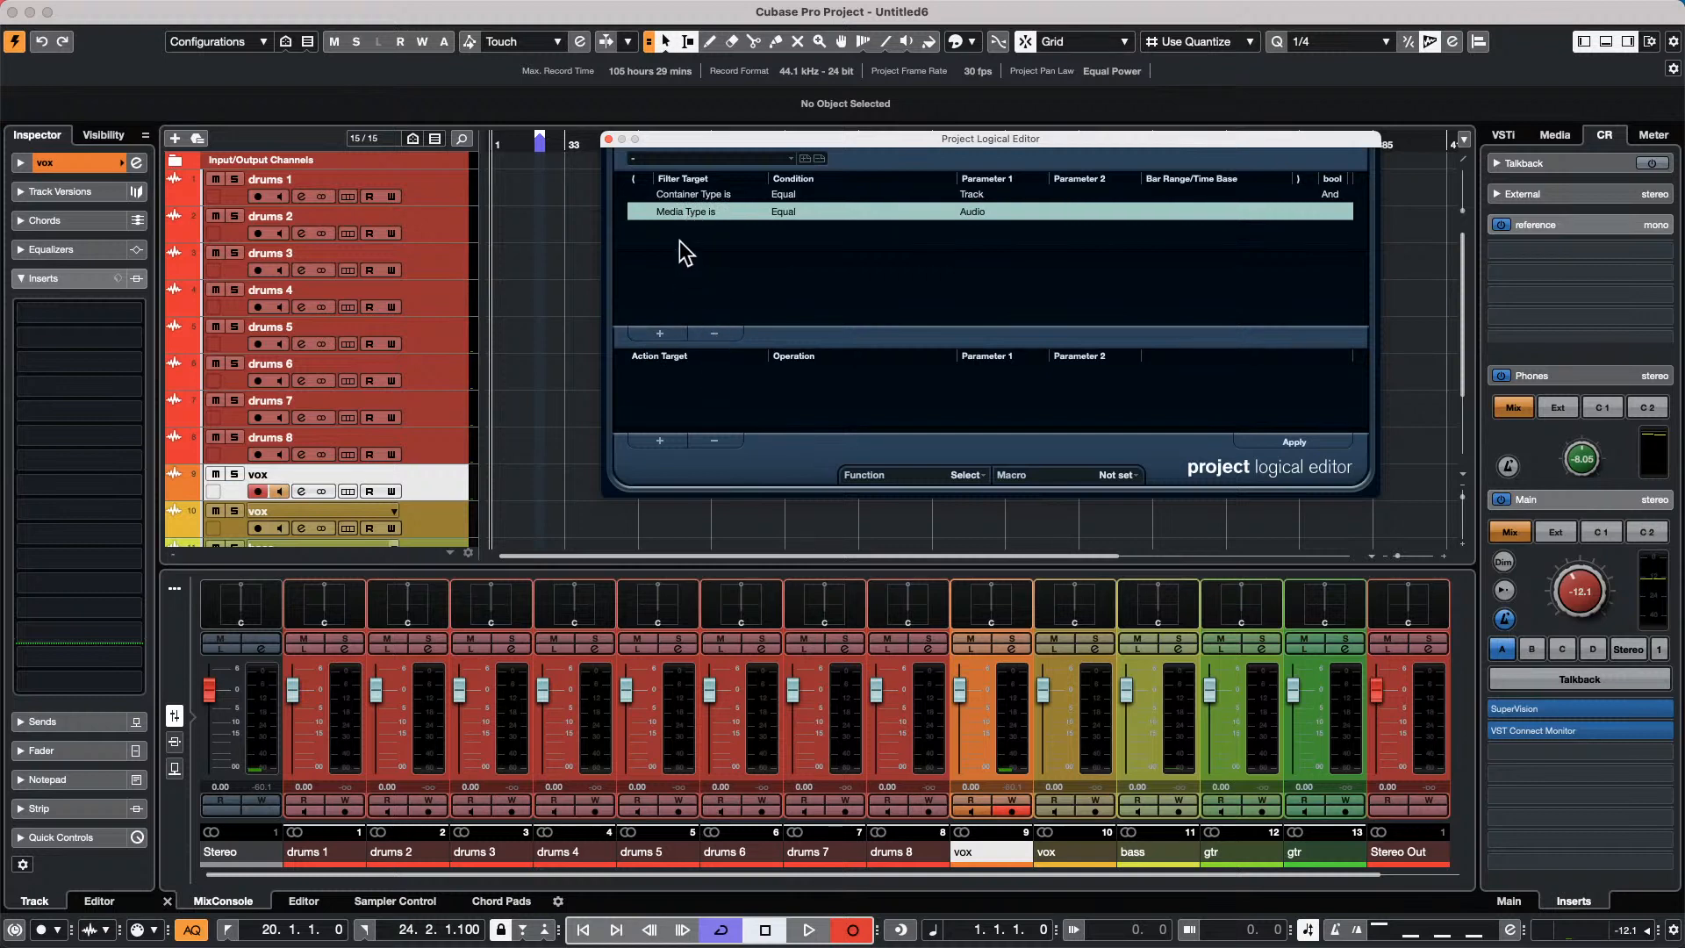
{"action": "left_click", "coordinate": [697, 209]}
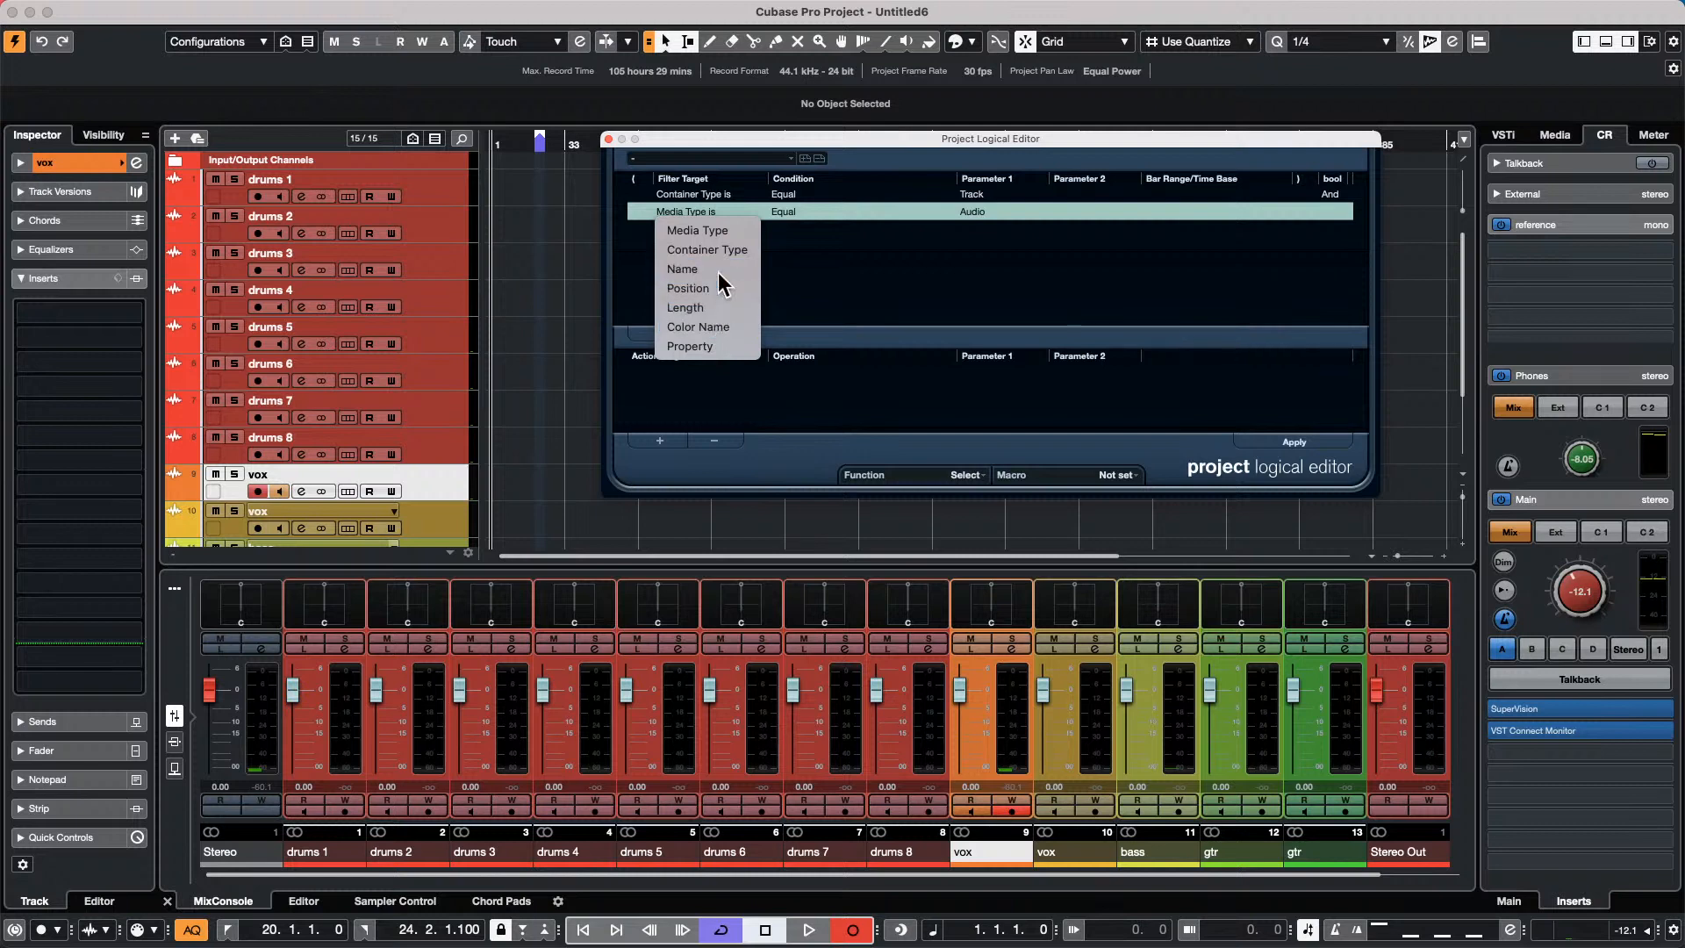
{"action": "left_click", "coordinate": [691, 268]}
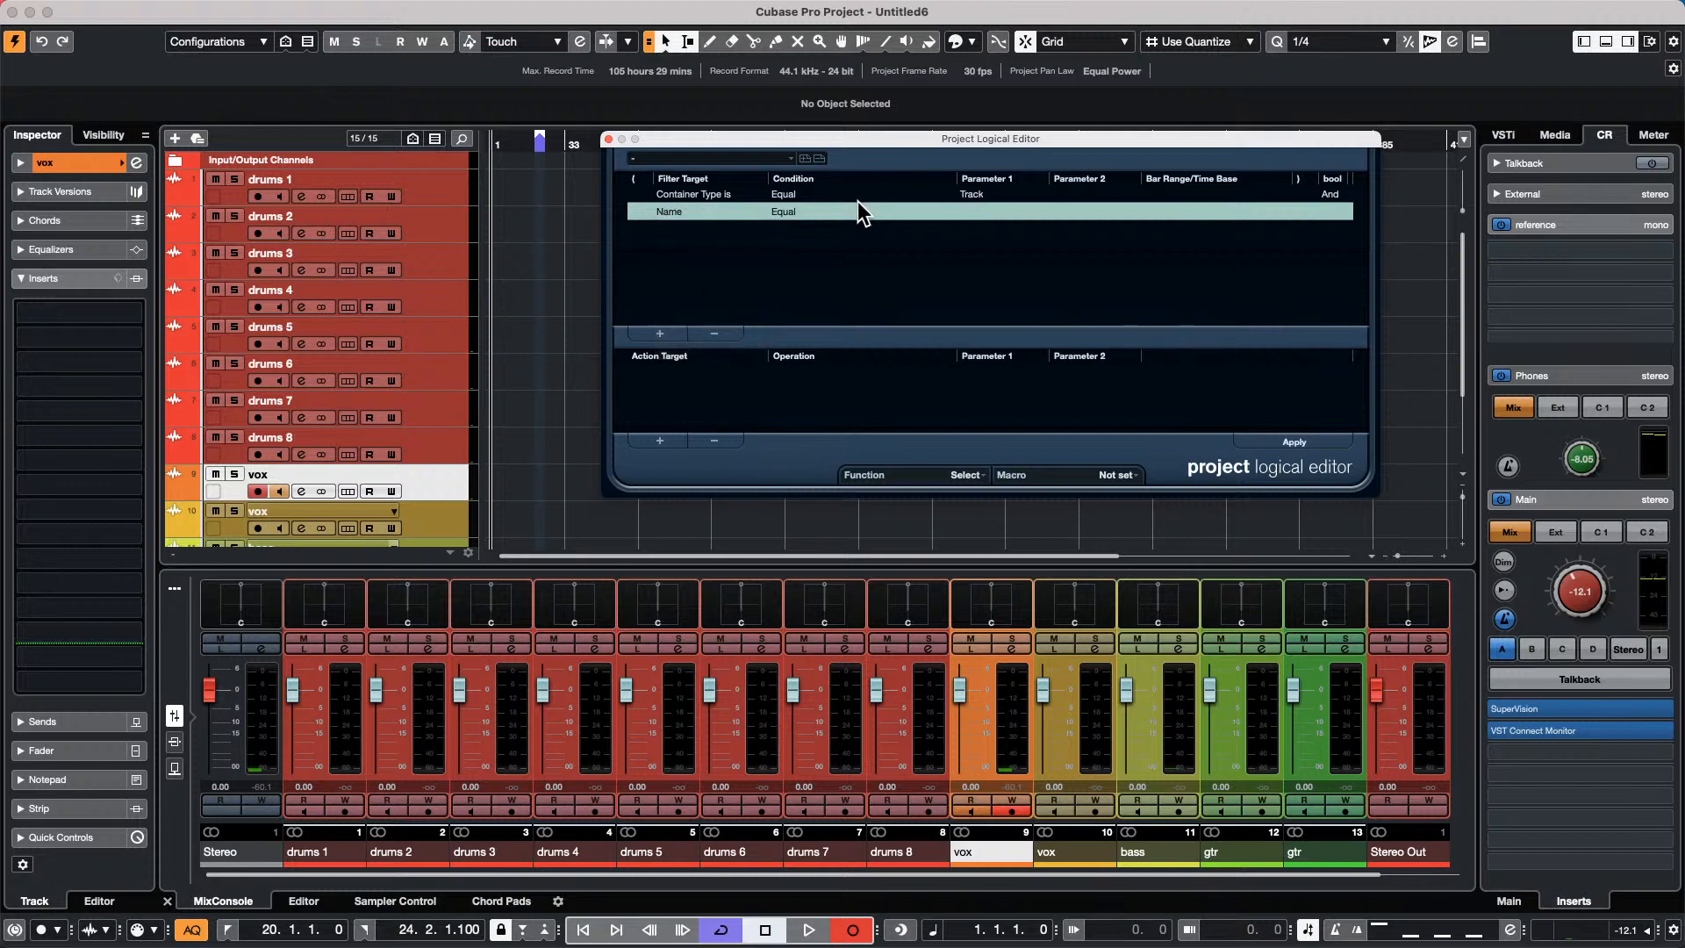
Set the Name filter to Contains "drum" and apply the logical preset to select the matching tracks.
{"action": "left_click", "coordinate": [778, 211]}
{"action": "left_click", "coordinate": [802, 233]}
{"action": "left_click", "coordinate": [944, 209]}
{"action": "left_click", "coordinate": [977, 213]}
{"action": "left_click", "coordinate": [977, 214]}
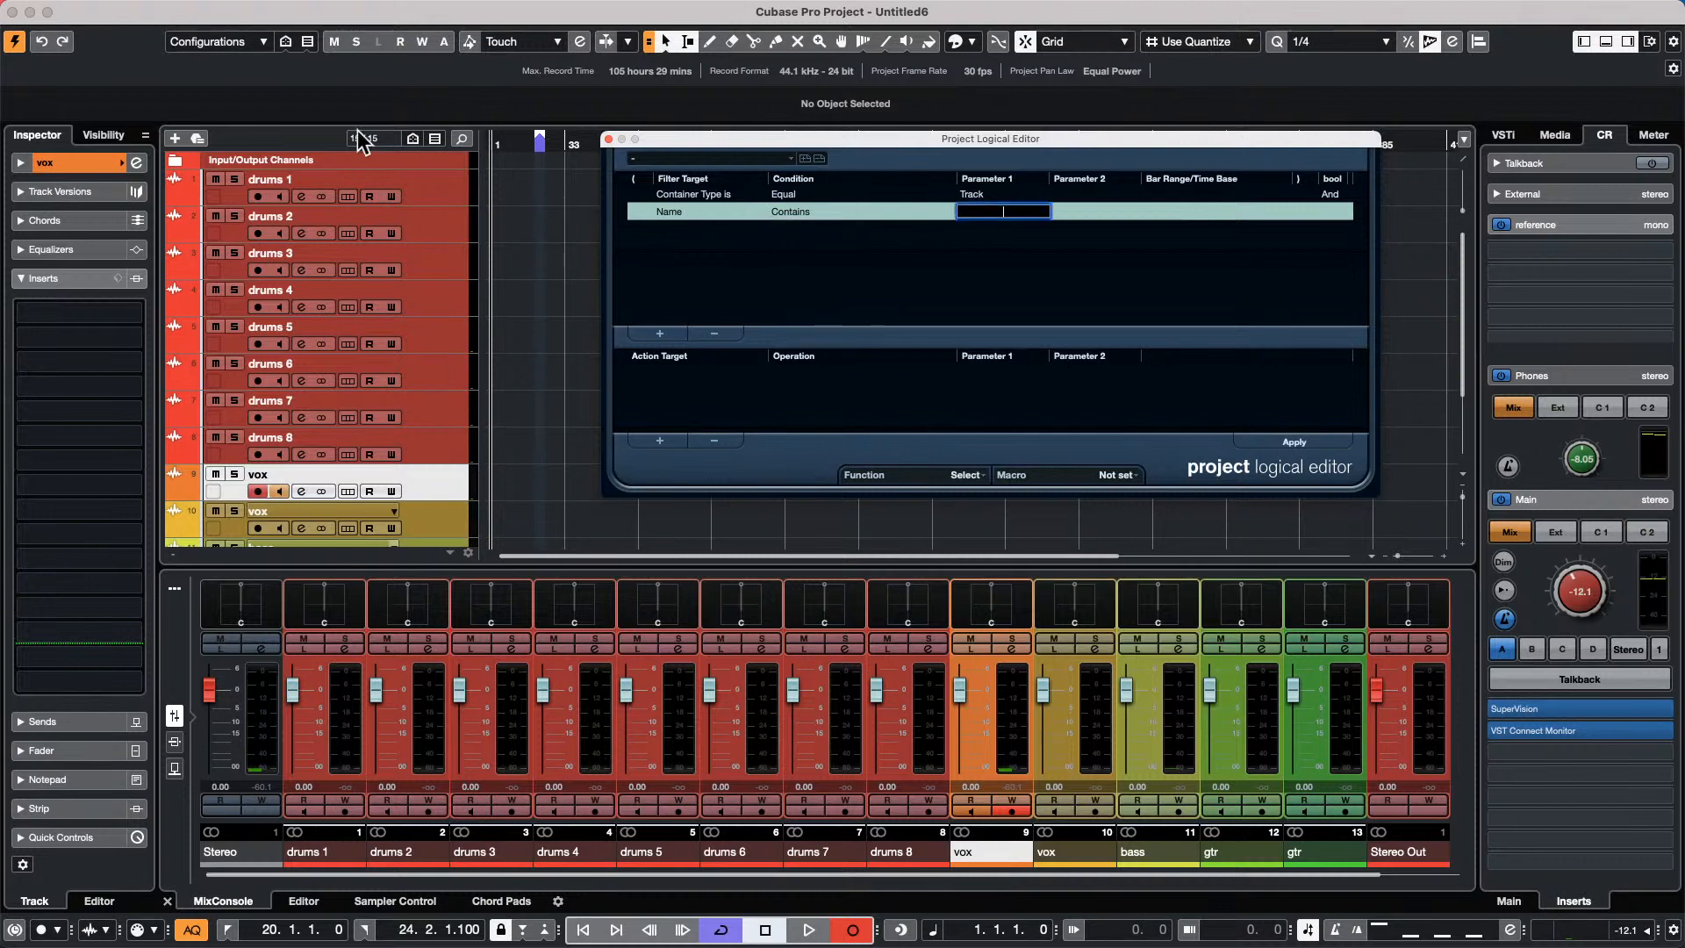
{"action": "mouse_move", "coordinate": [3, 7]}
{"action": "type", "text": "d"}
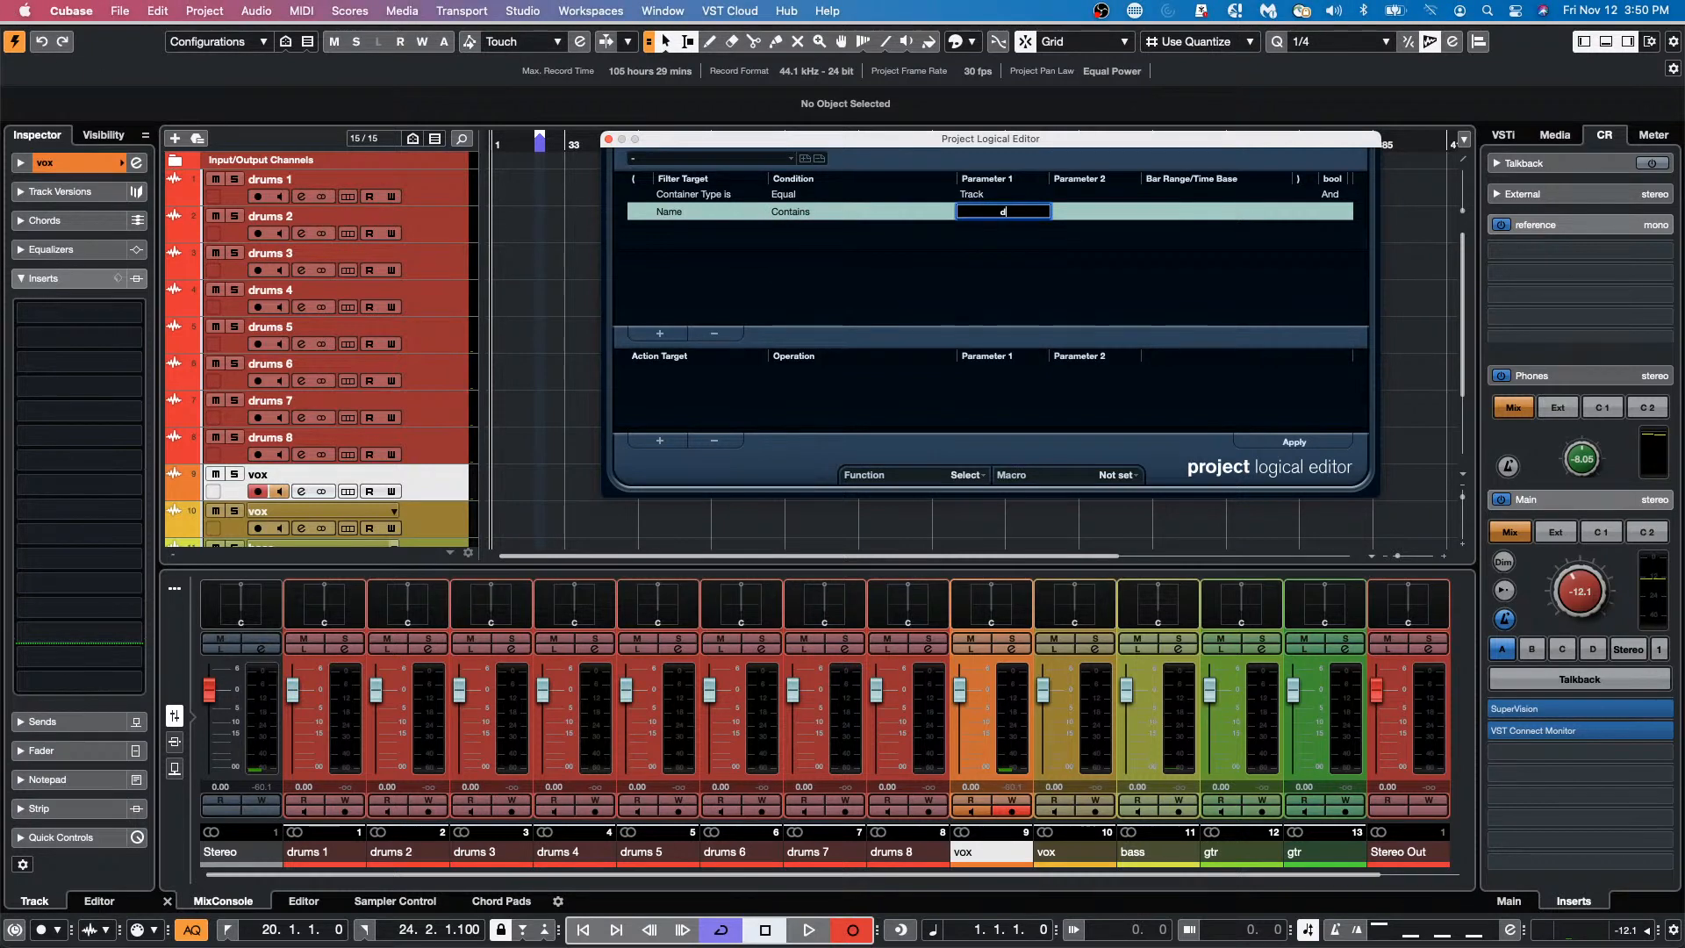
{"action": "type", "text": "rum"}
{"action": "key", "text": "Return"}
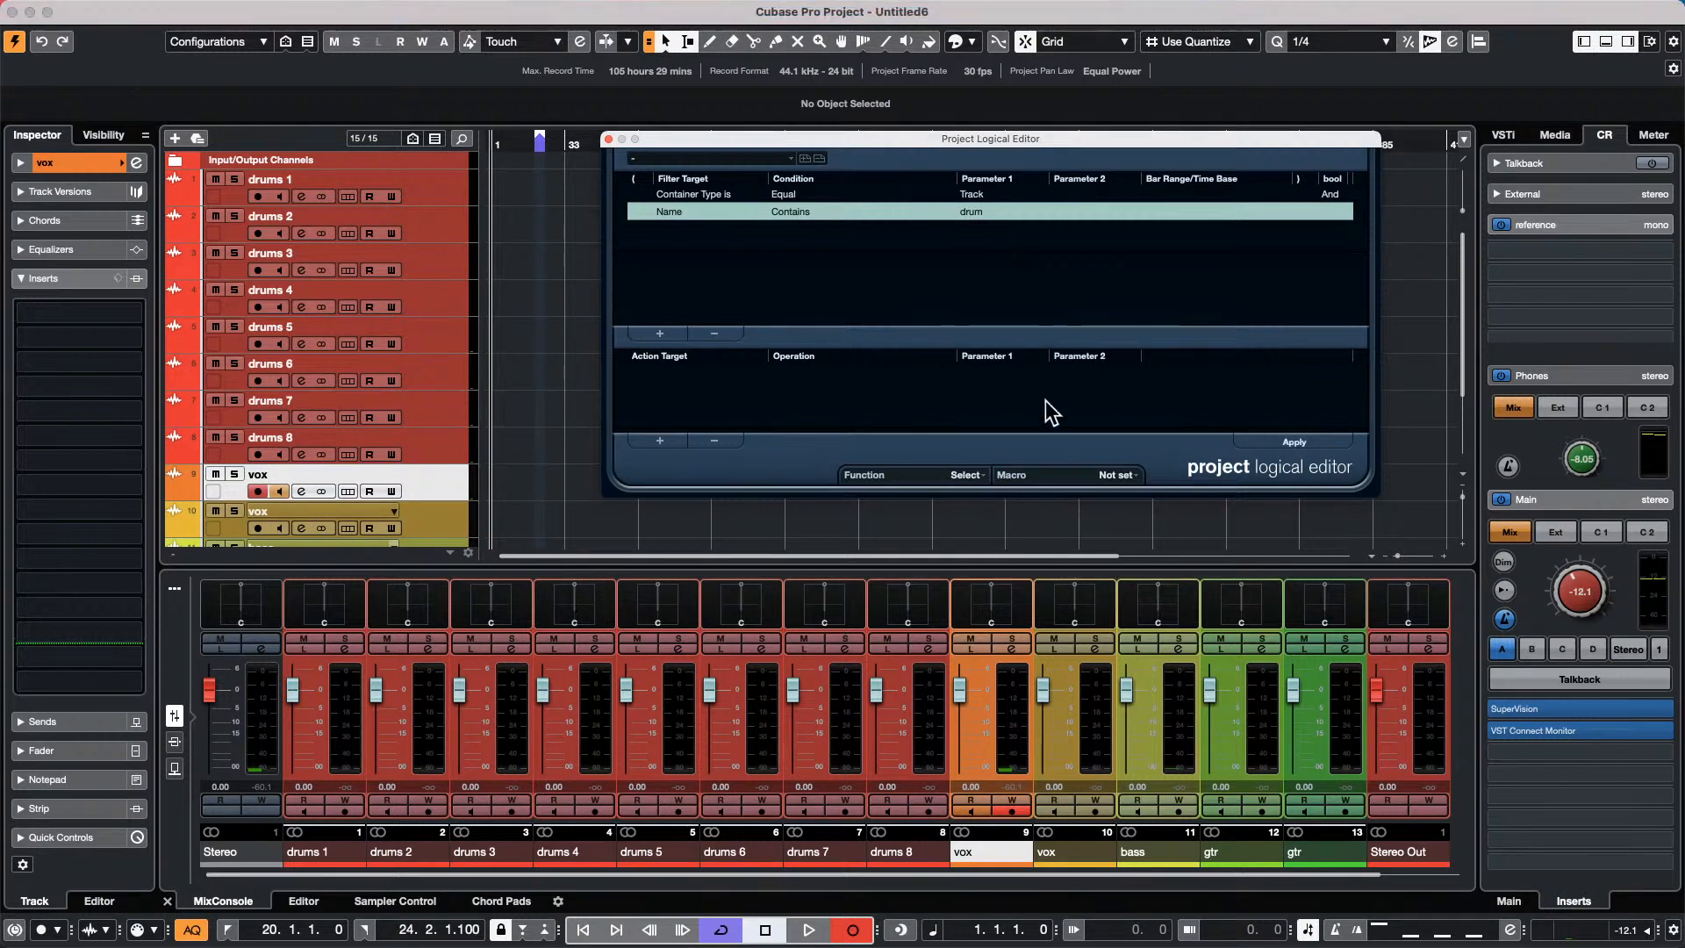
{"action": "left_click", "coordinate": [1303, 443]}
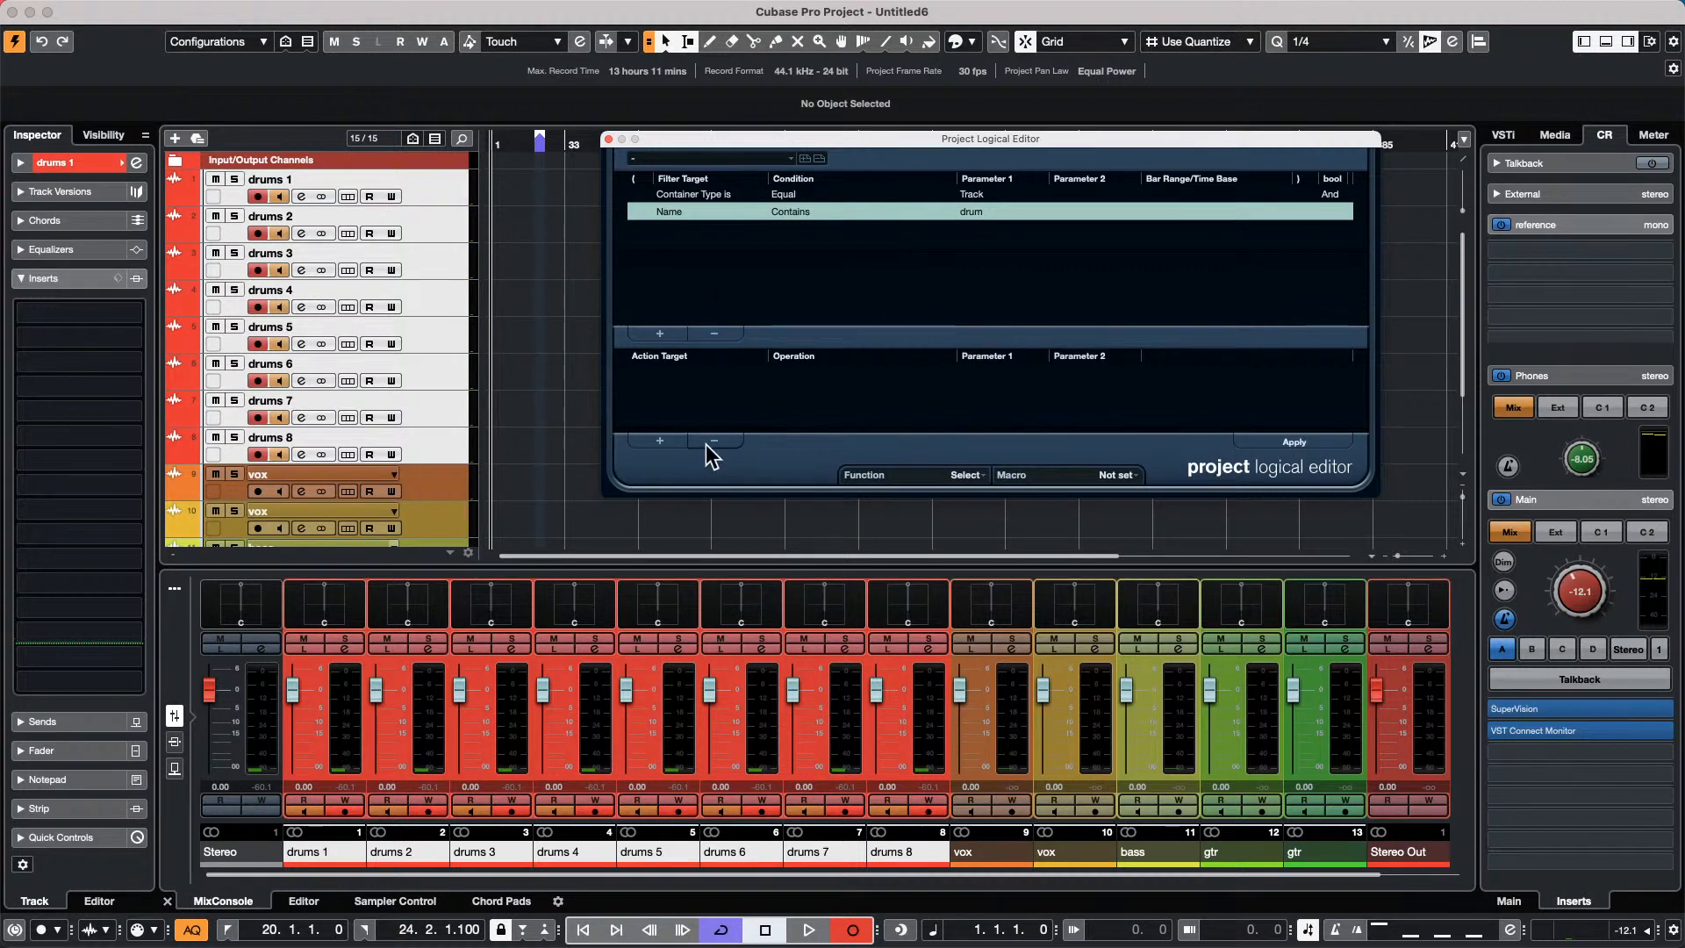
Turn off record enable on the tracks drums 1 through drums 8.
{"action": "left_click", "coordinate": [257, 196]}
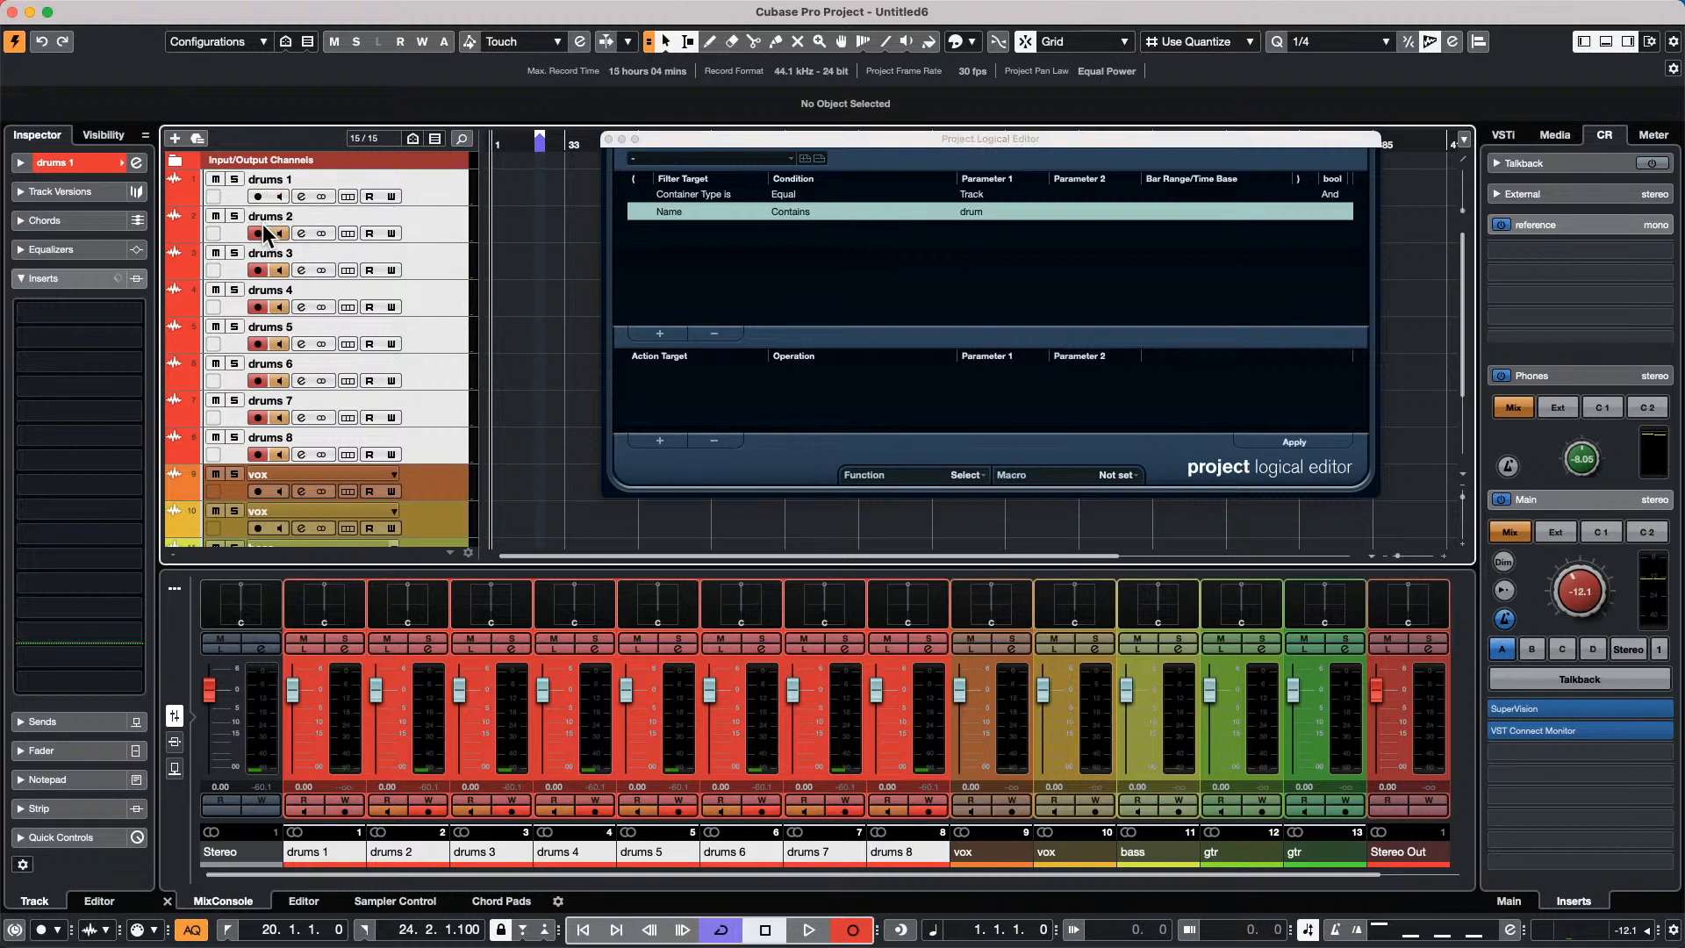
{"action": "left_click", "coordinate": [258, 232]}
{"action": "left_click", "coordinate": [257, 270]}
{"action": "left_click", "coordinate": [257, 306]}
{"action": "left_click", "coordinate": [257, 343]}
{"action": "left_click", "coordinate": [257, 380]}
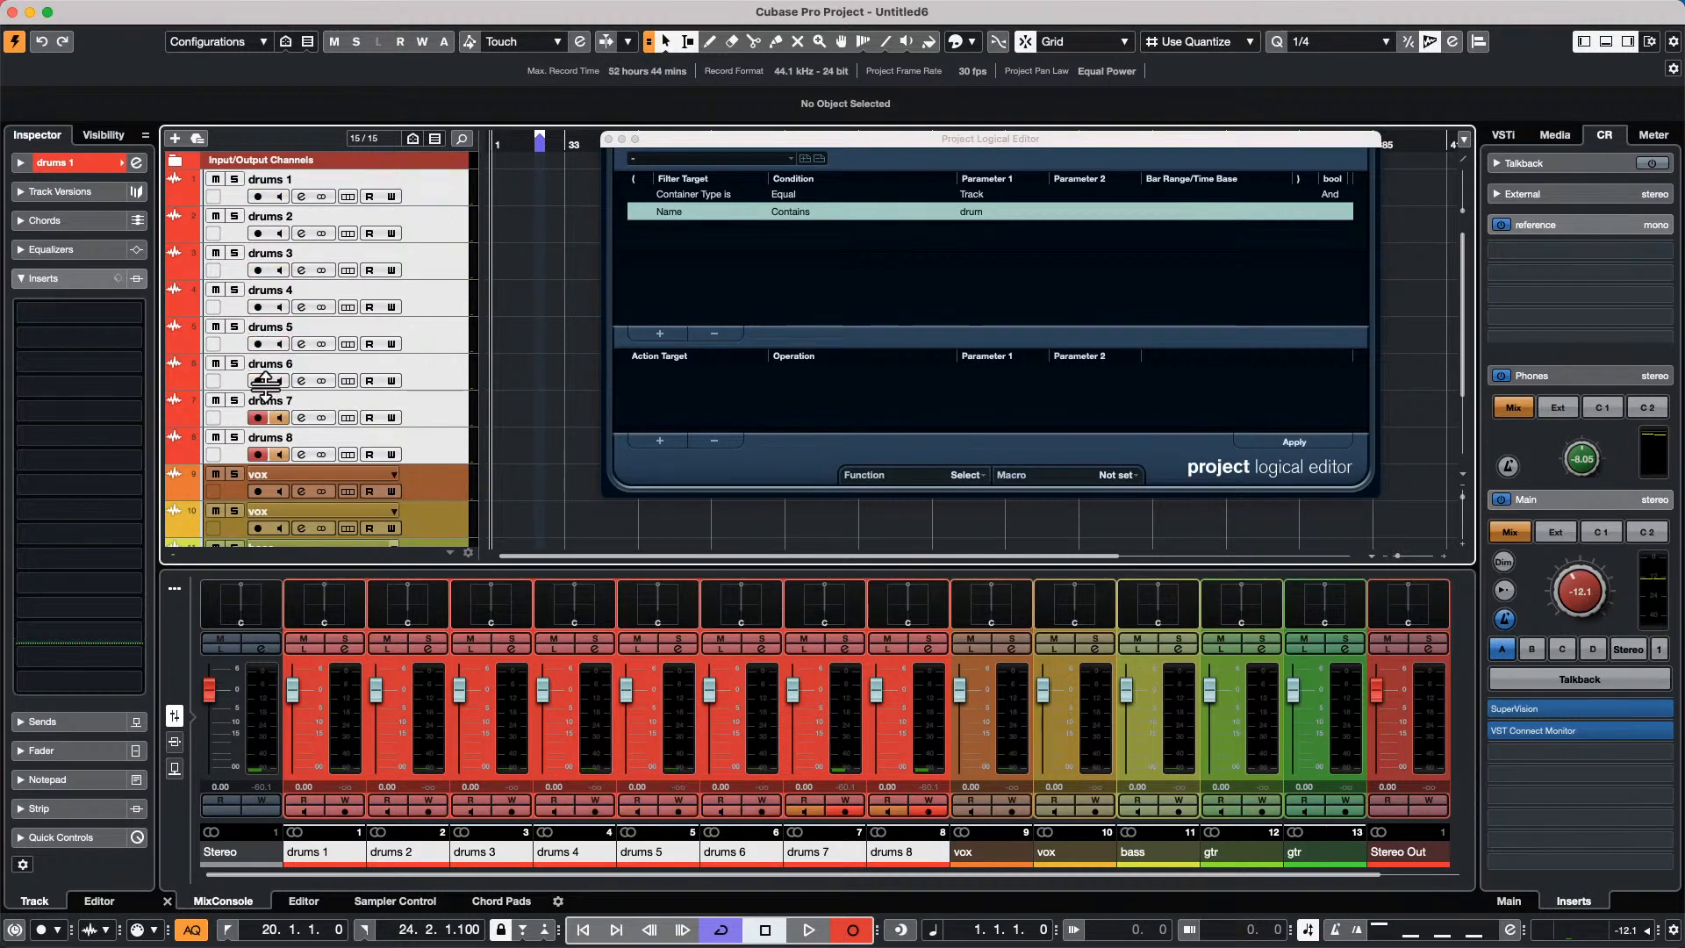
{"action": "left_click", "coordinate": [258, 417]}
{"action": "left_click", "coordinate": [257, 454]}
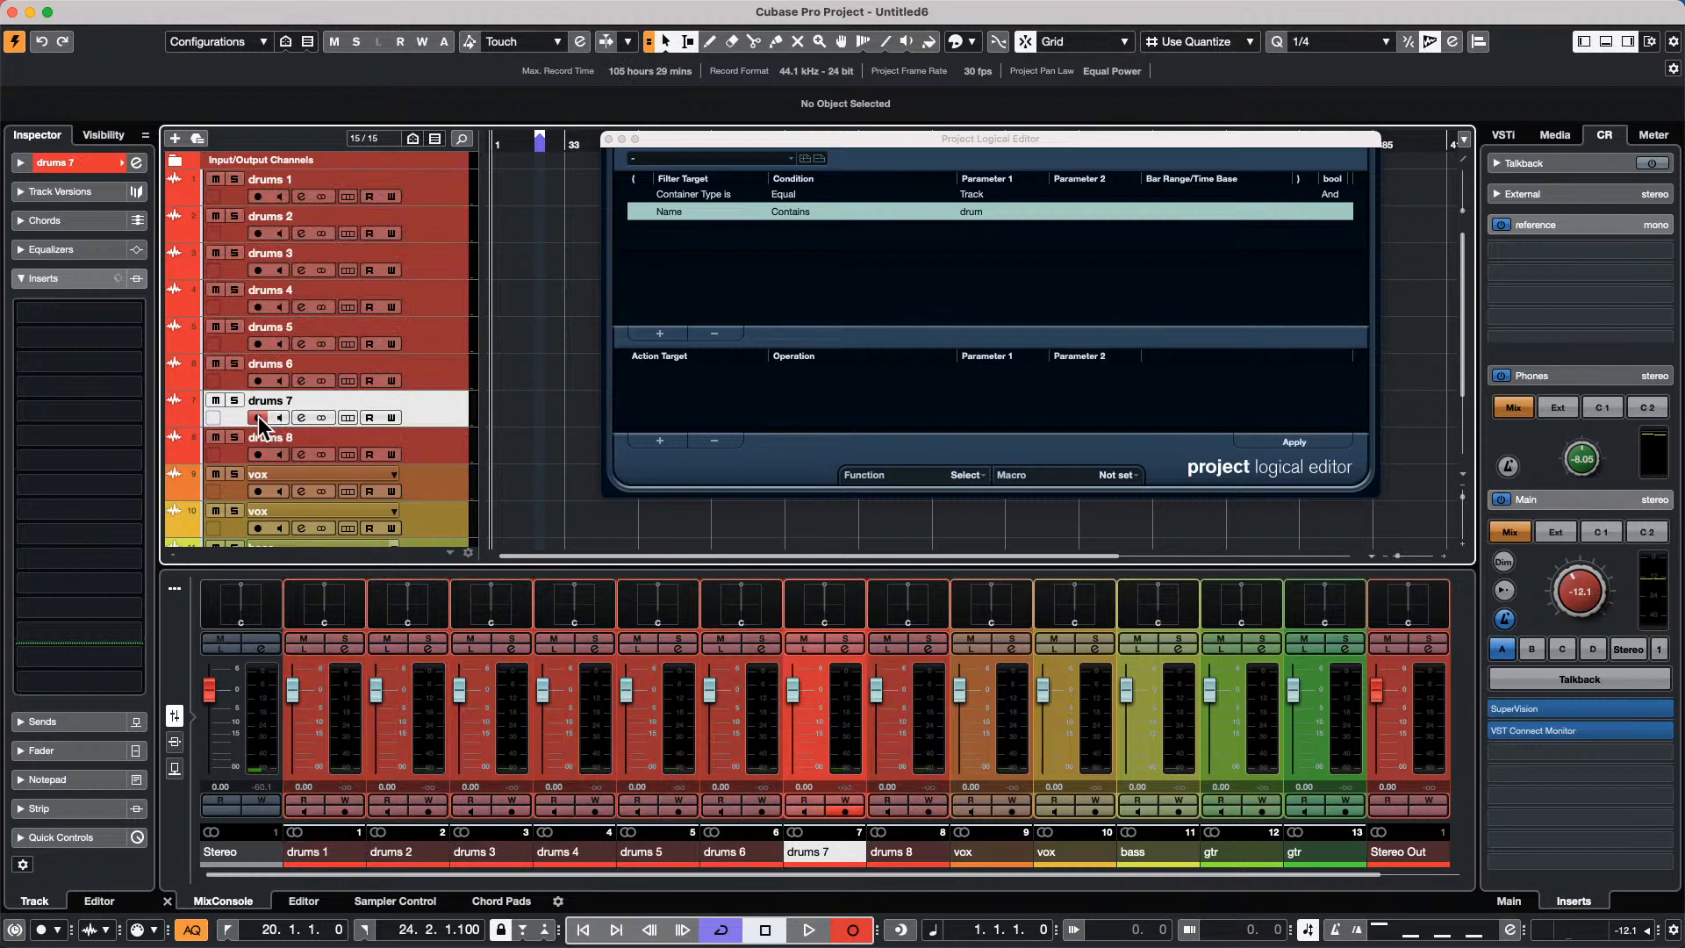
Open the Key Commands dialog and start entering text in its command search.
{"action": "mouse_move", "coordinate": [156, 14]}
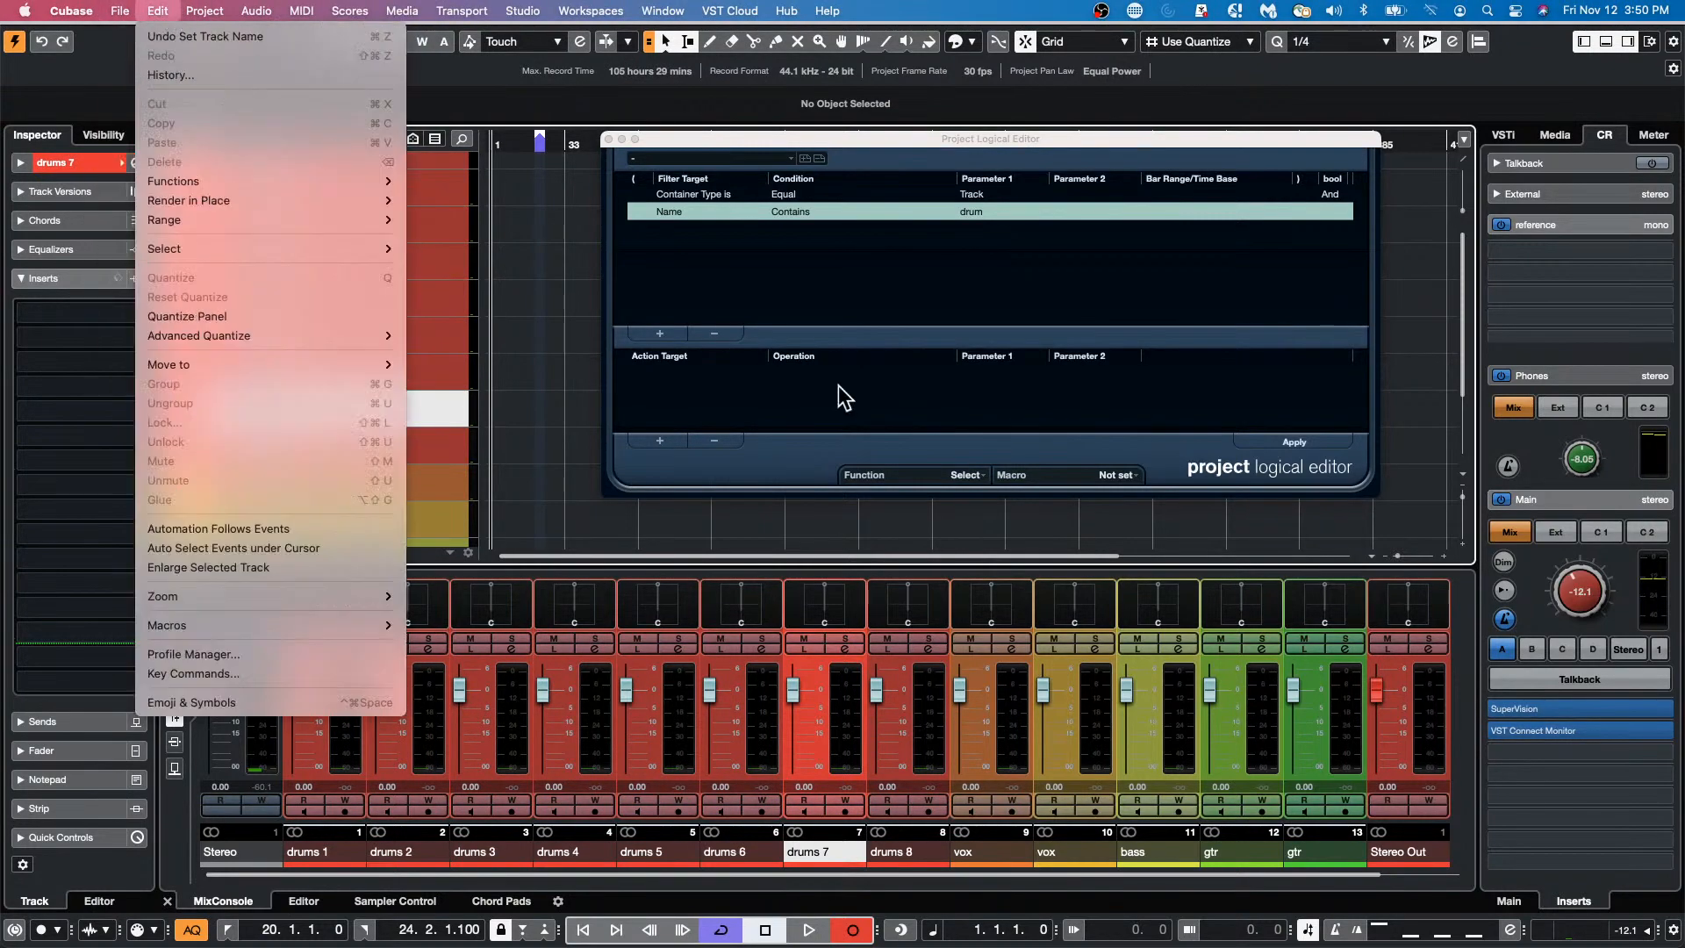
{"action": "left_click", "coordinate": [838, 386]}
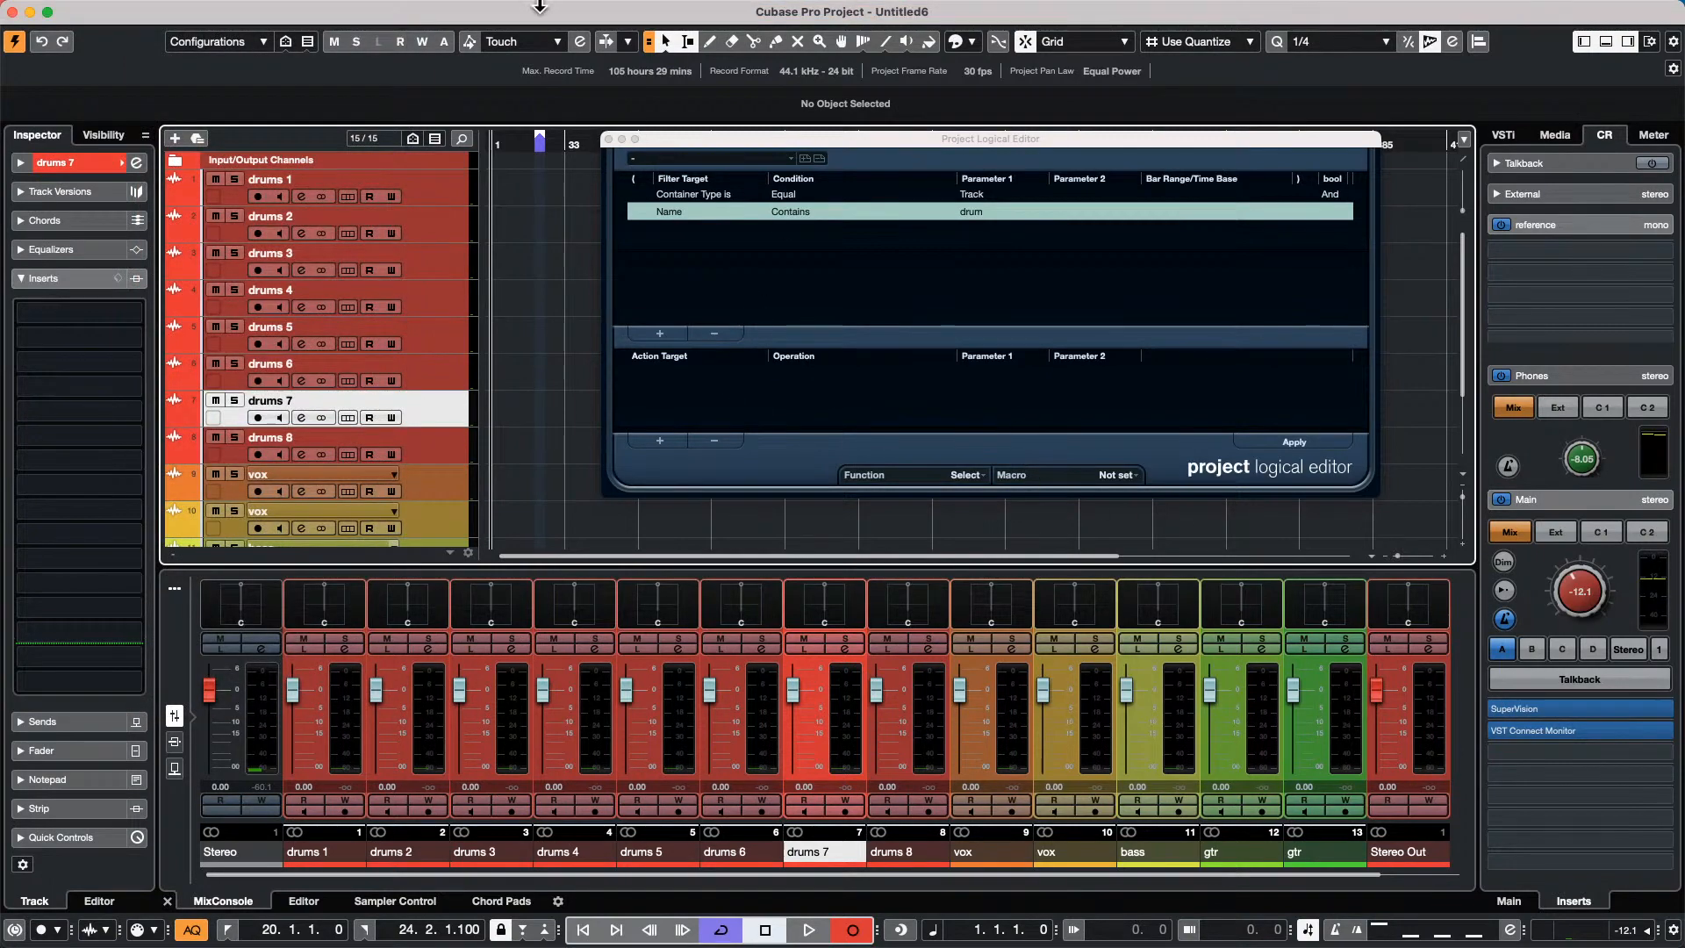
{"action": "left_click", "coordinate": [158, 12]}
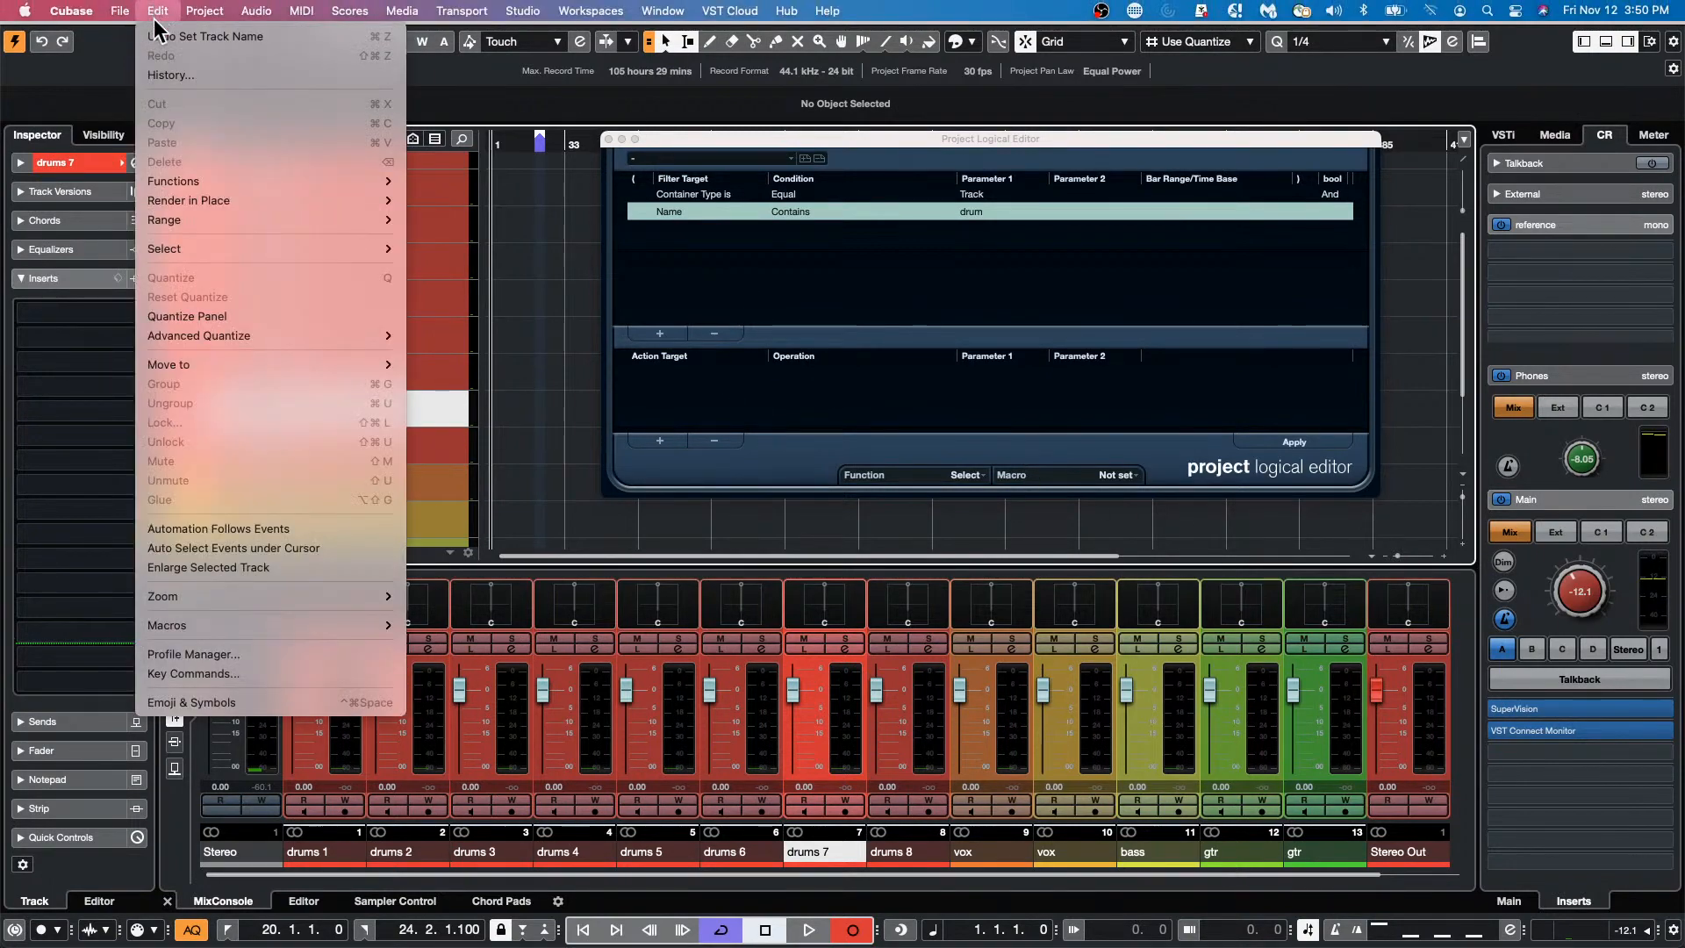
{"action": "left_click", "coordinate": [193, 671]}
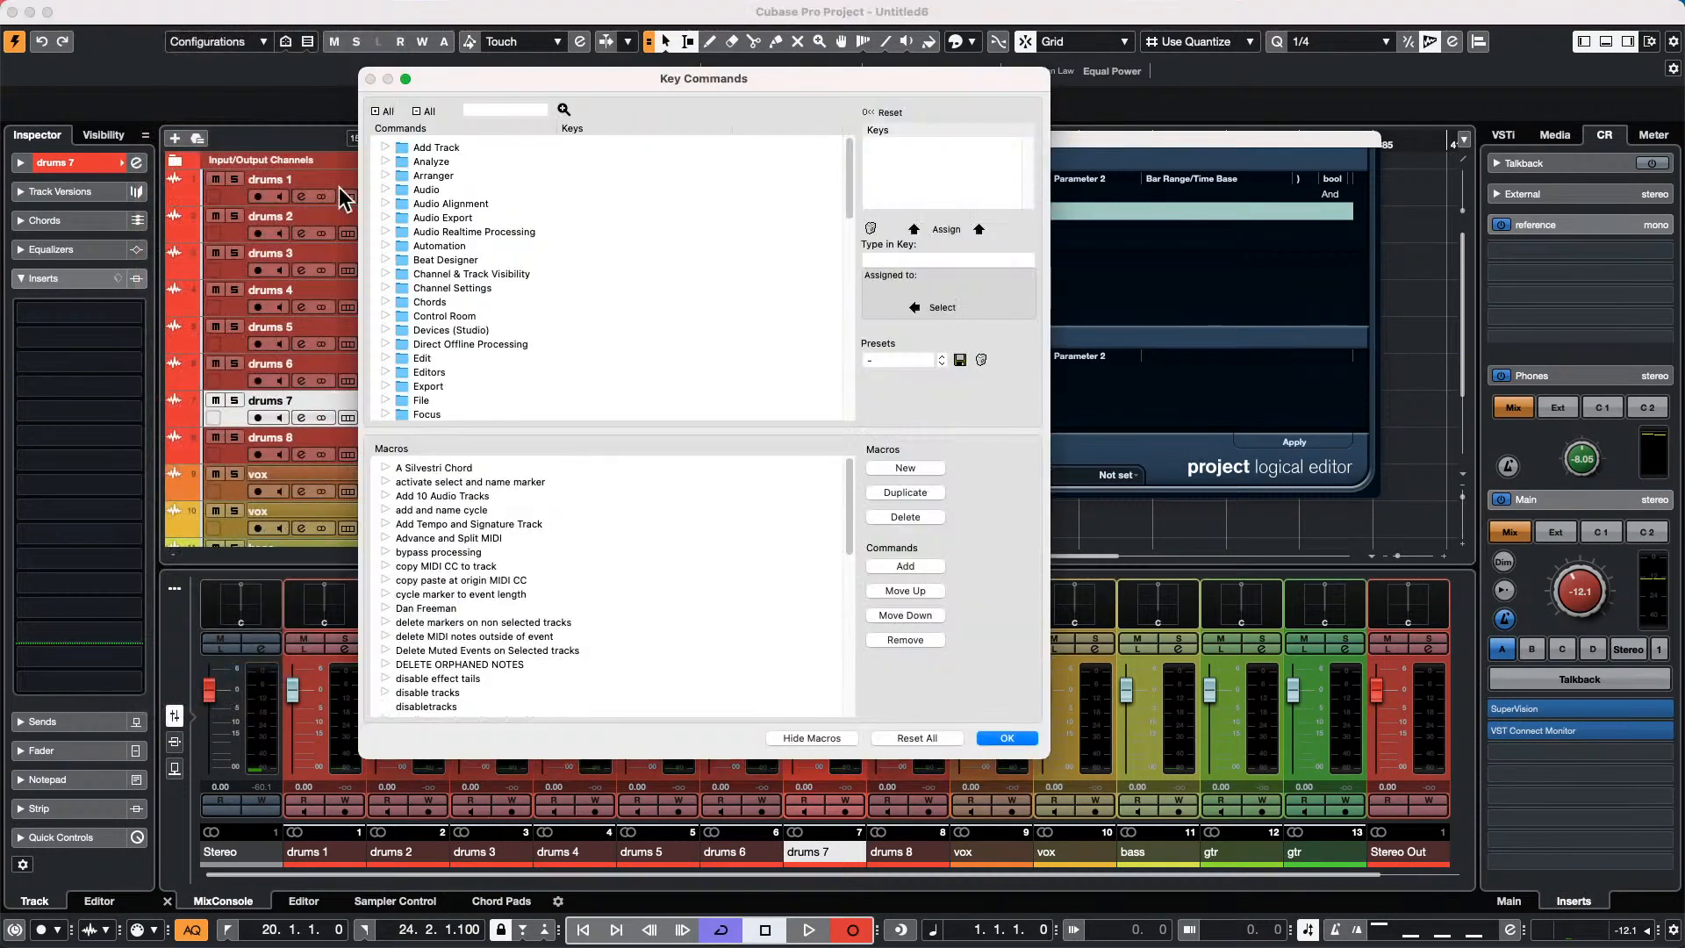
{"action": "left_click", "coordinate": [483, 109]}
{"action": "type", "text": "selected tracks to"}
{"action": "key", "text": "BackSpace"}
{"action": "key", "text": "BackSpace"}
{"action": "key", "text": "BackSpace"}
{"action": "key", "text": "BackSpace"}
{"action": "key", "text": "BackSpace"}
{"action": "key", "text": "BackSpace"}
{"action": "key", "text": "BackSpace"}
{"action": "key", "text": "BackSpace"}
{"action": "key", "text": "BackSpace"}
{"action": "key", "text": "BackSpace"}
{"action": "key", "text": "BackSpace"}
{"action": "key", "text": "BackSpace"}
{"action": "key", "text": "BackSpace"}
{"action": "key", "text": "BackSpace"}
{"action": "key", "text": "BackSpace"}
{"action": "key", "text": "BackSpace"}
{"action": "key", "text": "BackSpace"}
{"action": "key", "text": "BackSpace"}
{"action": "key", "text": "BackSpace"}
Search the key commands for "add group to selected tracks" and look through the commands in the Add Track category.
{"action": "type", "text": "add group to selec"}
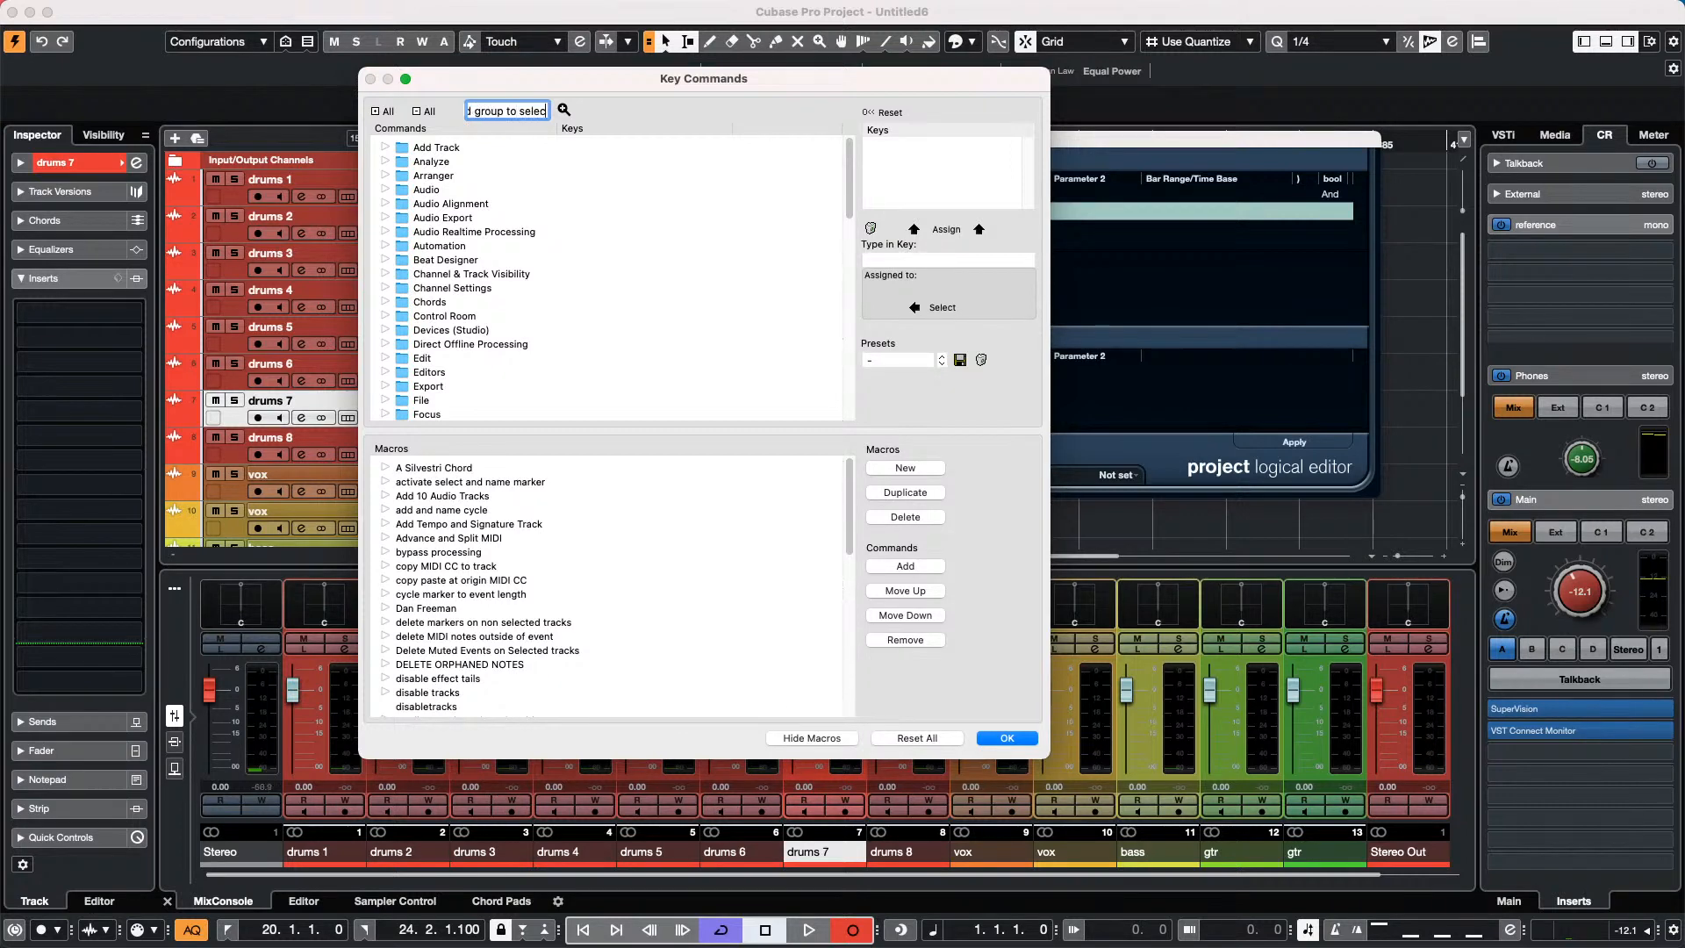
{"action": "type", "text": "ted tracks"}
{"action": "key", "text": "Return"}
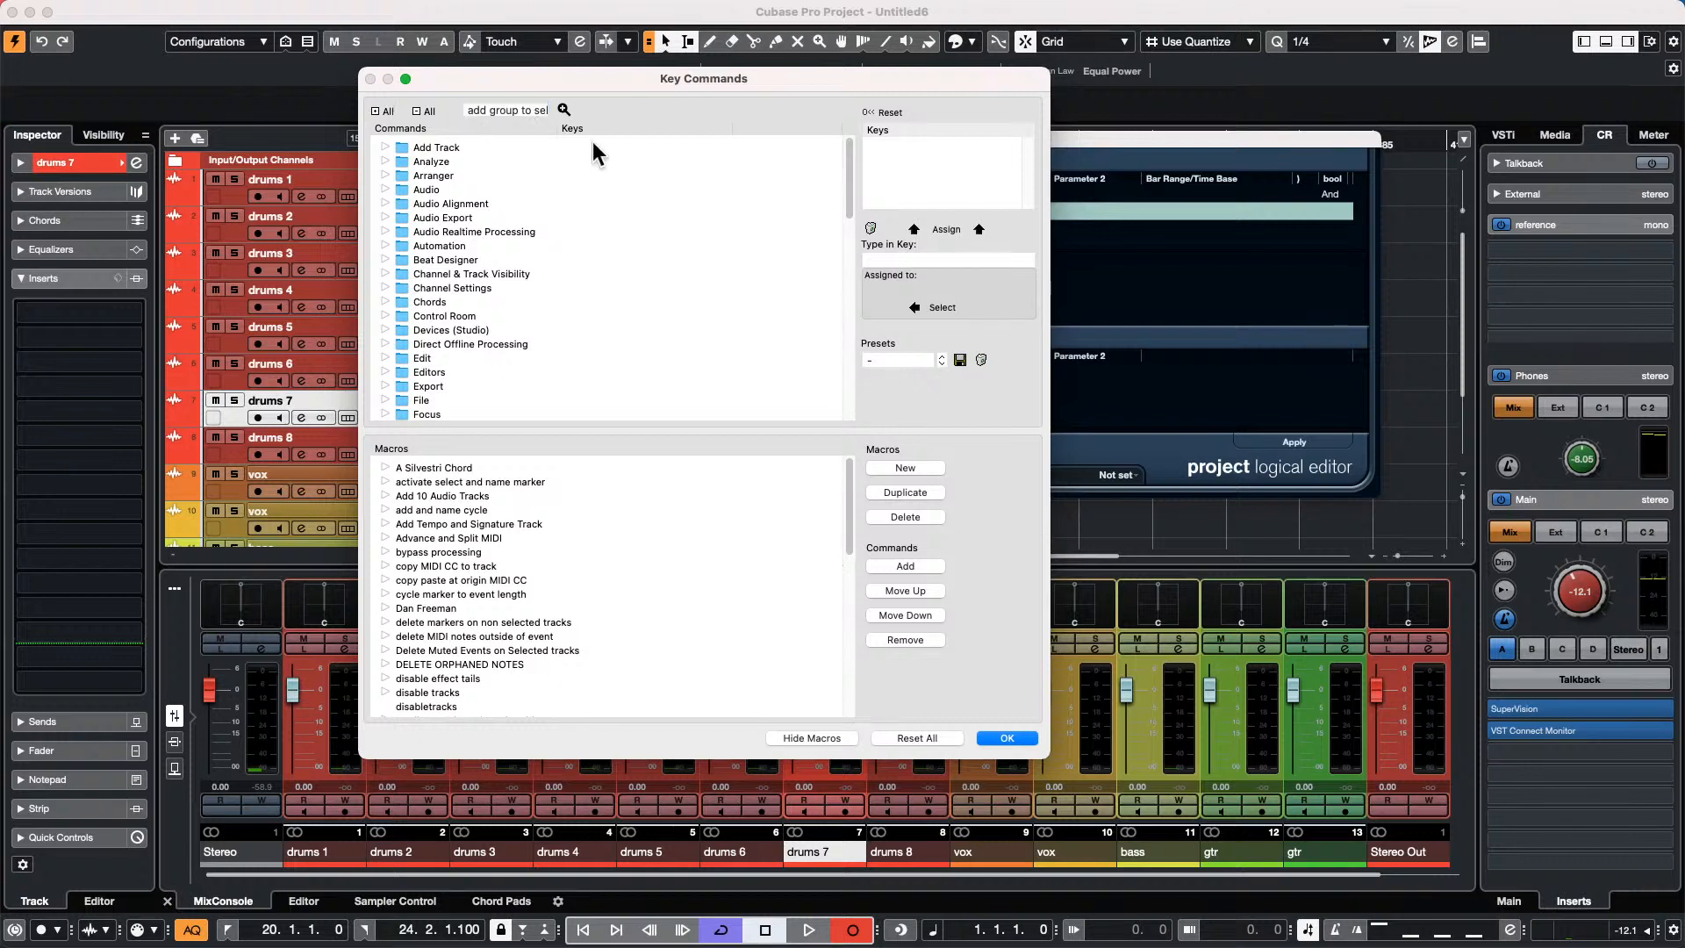
{"action": "left_click", "coordinate": [383, 147]}
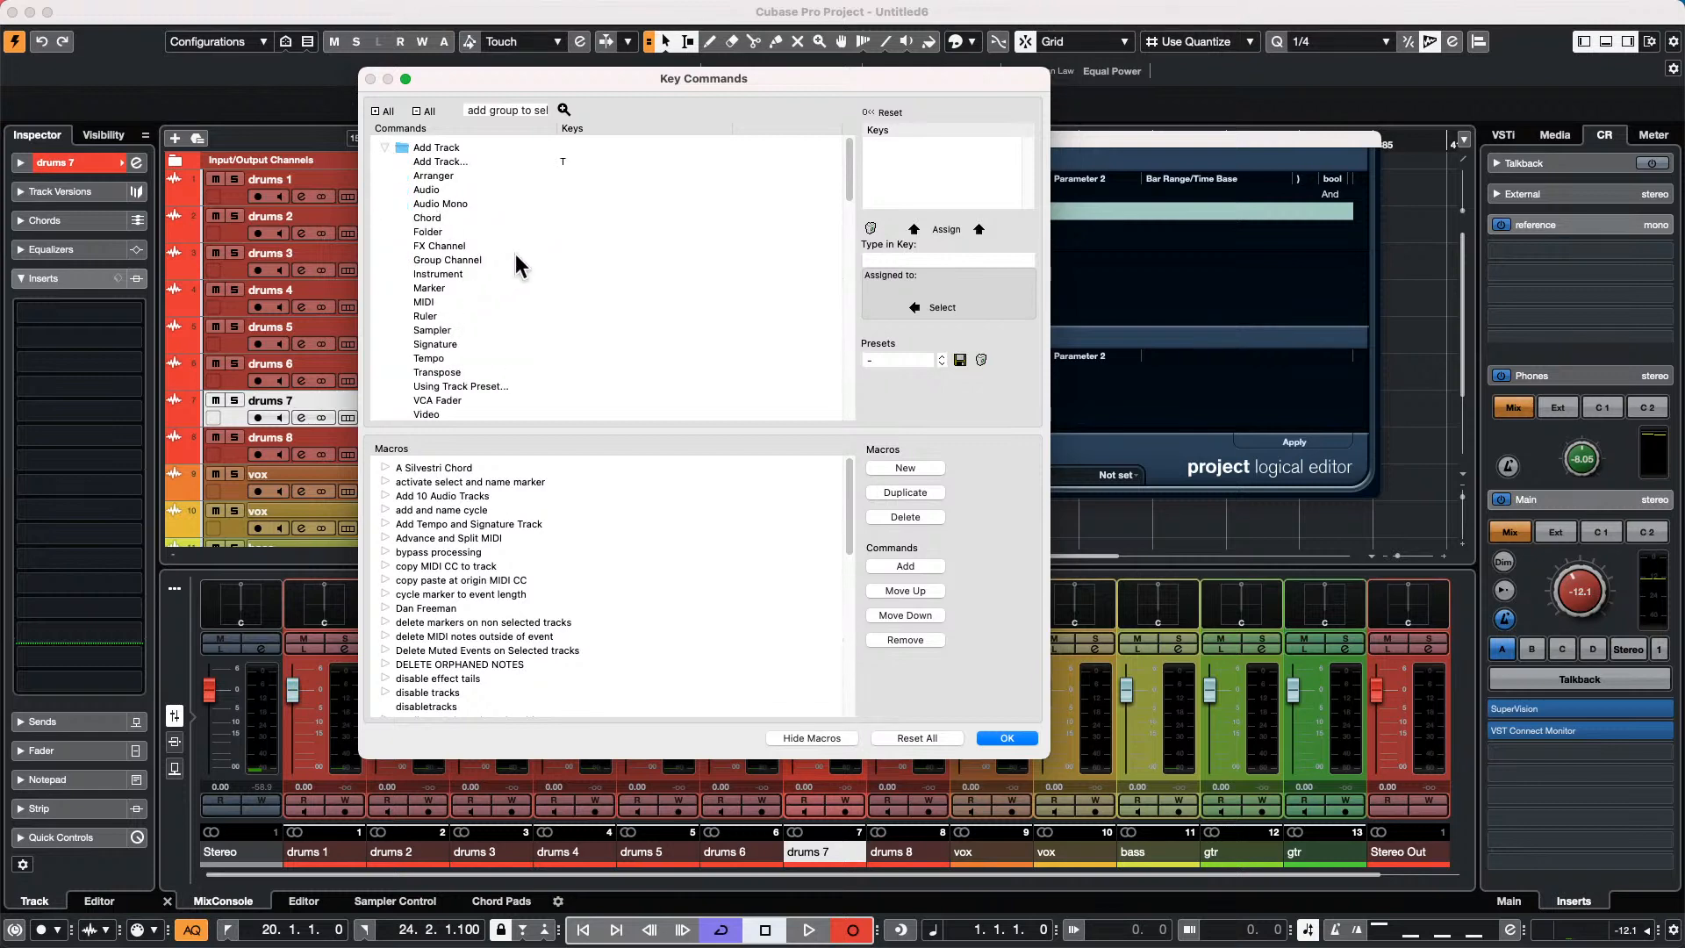
{"action": "scroll", "coordinate": [516, 257], "scroll_direction": "down", "scroll_amount": 3}
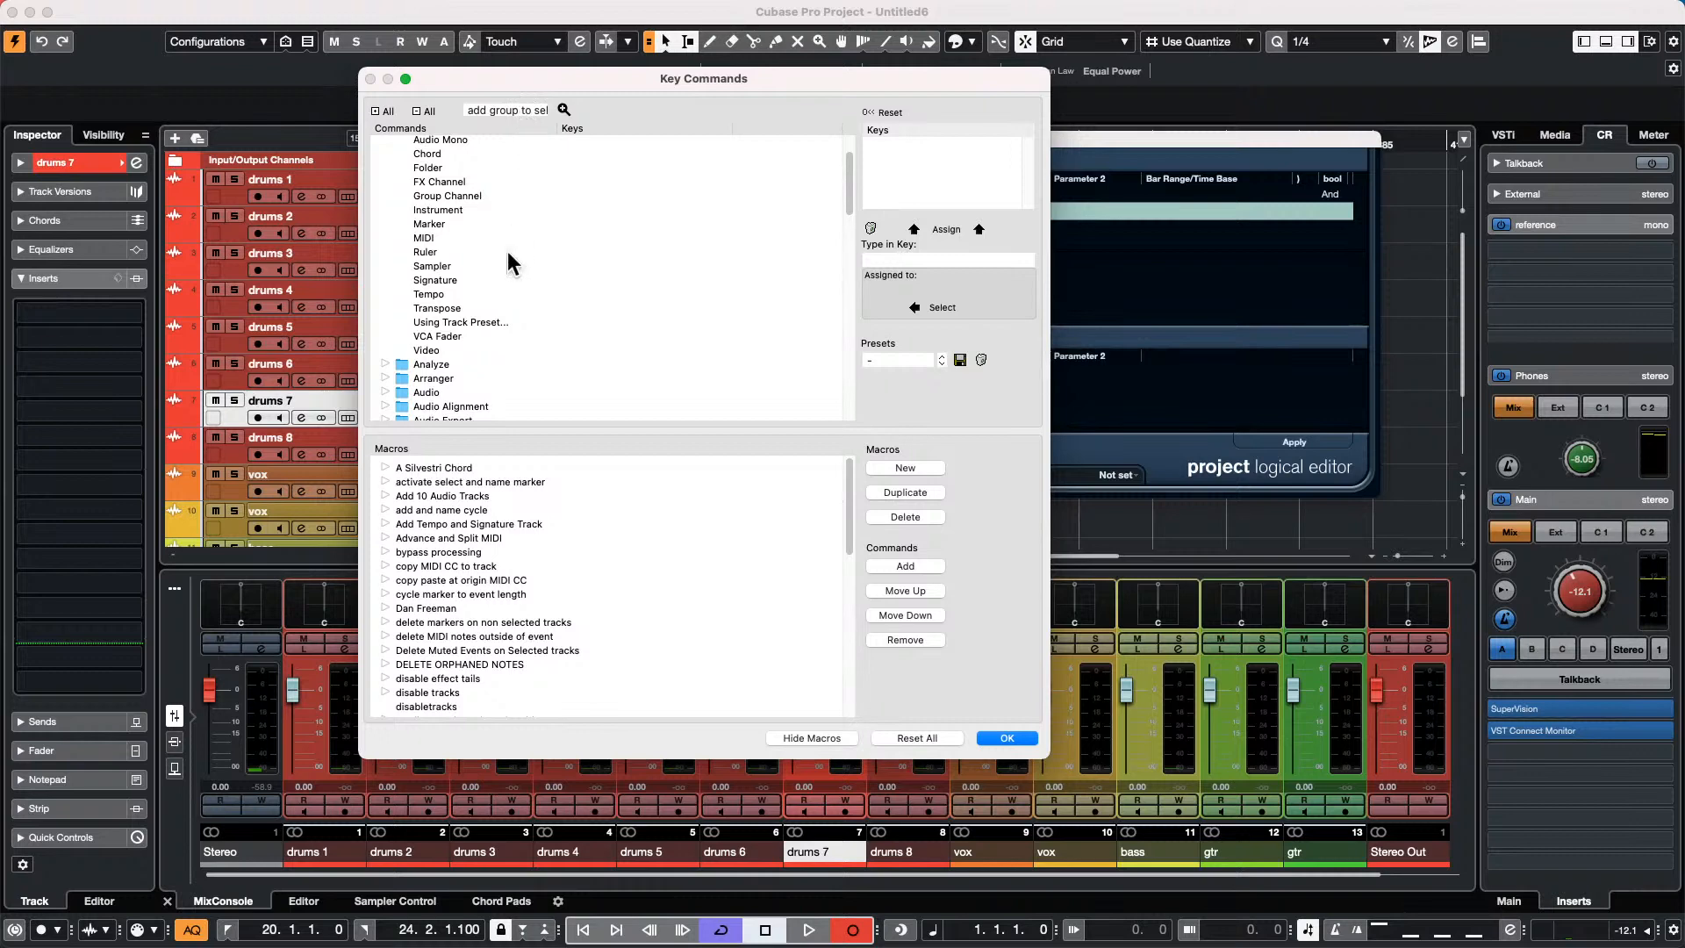
{"action": "scroll", "coordinate": [514, 251], "scroll_direction": "up", "scroll_amount": 3}
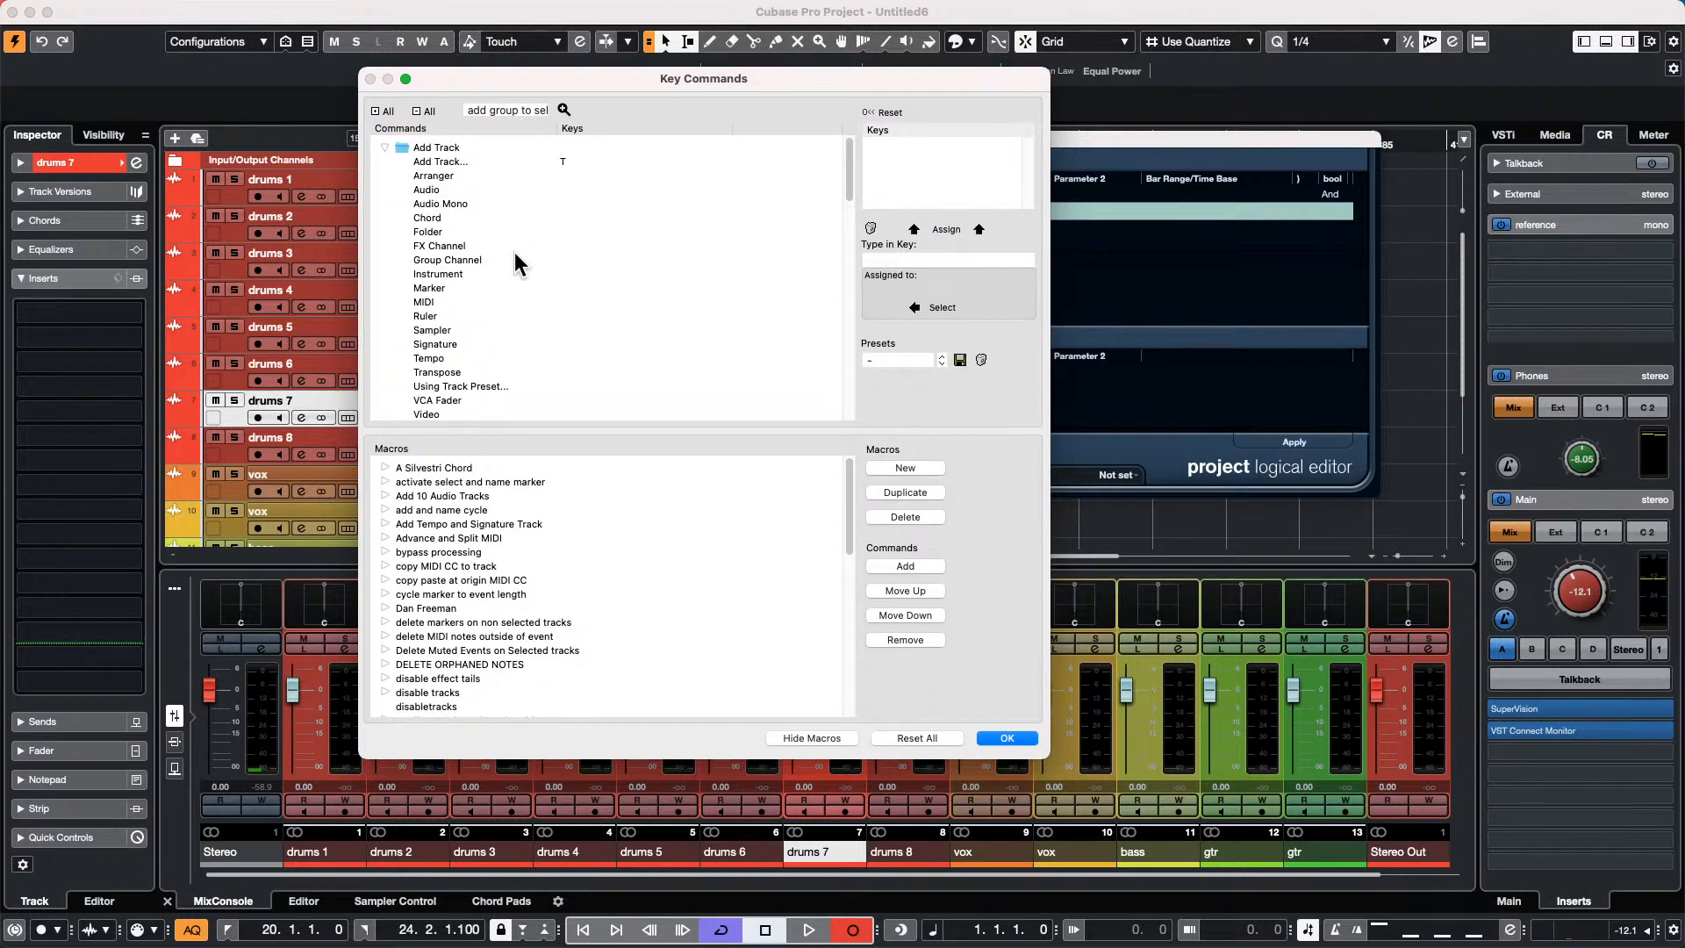
Search the key commands for "group to sekected", collapse the Add Track category and look through the list of command categories.
{"action": "triple_click", "coordinate": [520, 102]}
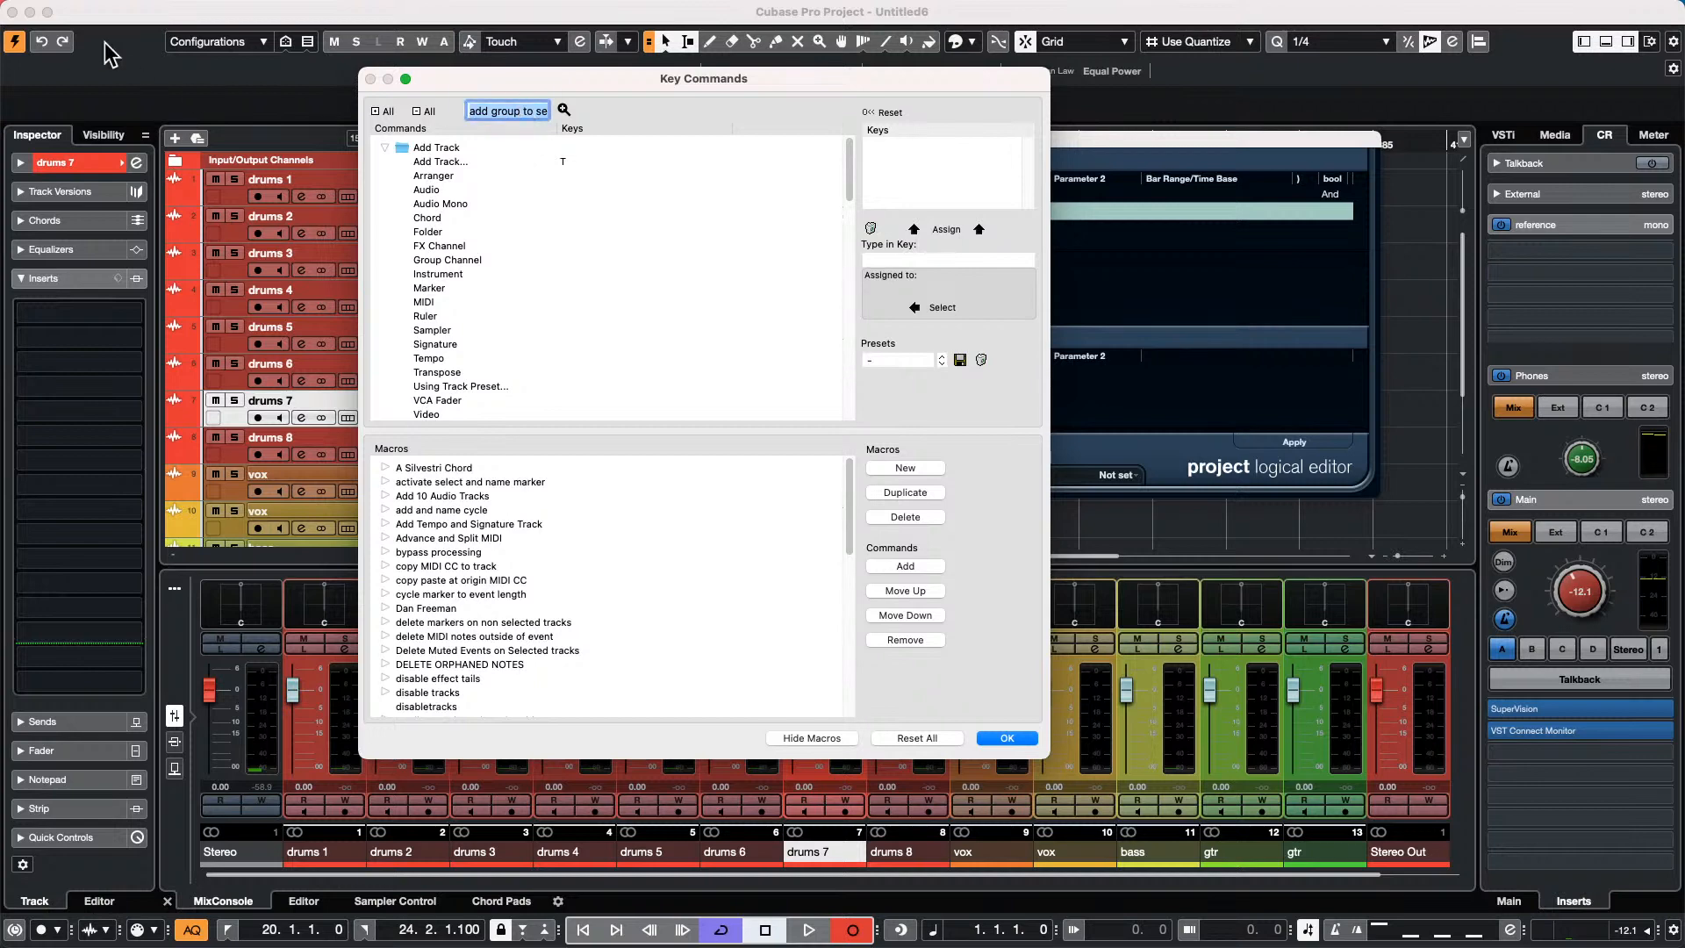
{"action": "type", "text": "grou"}
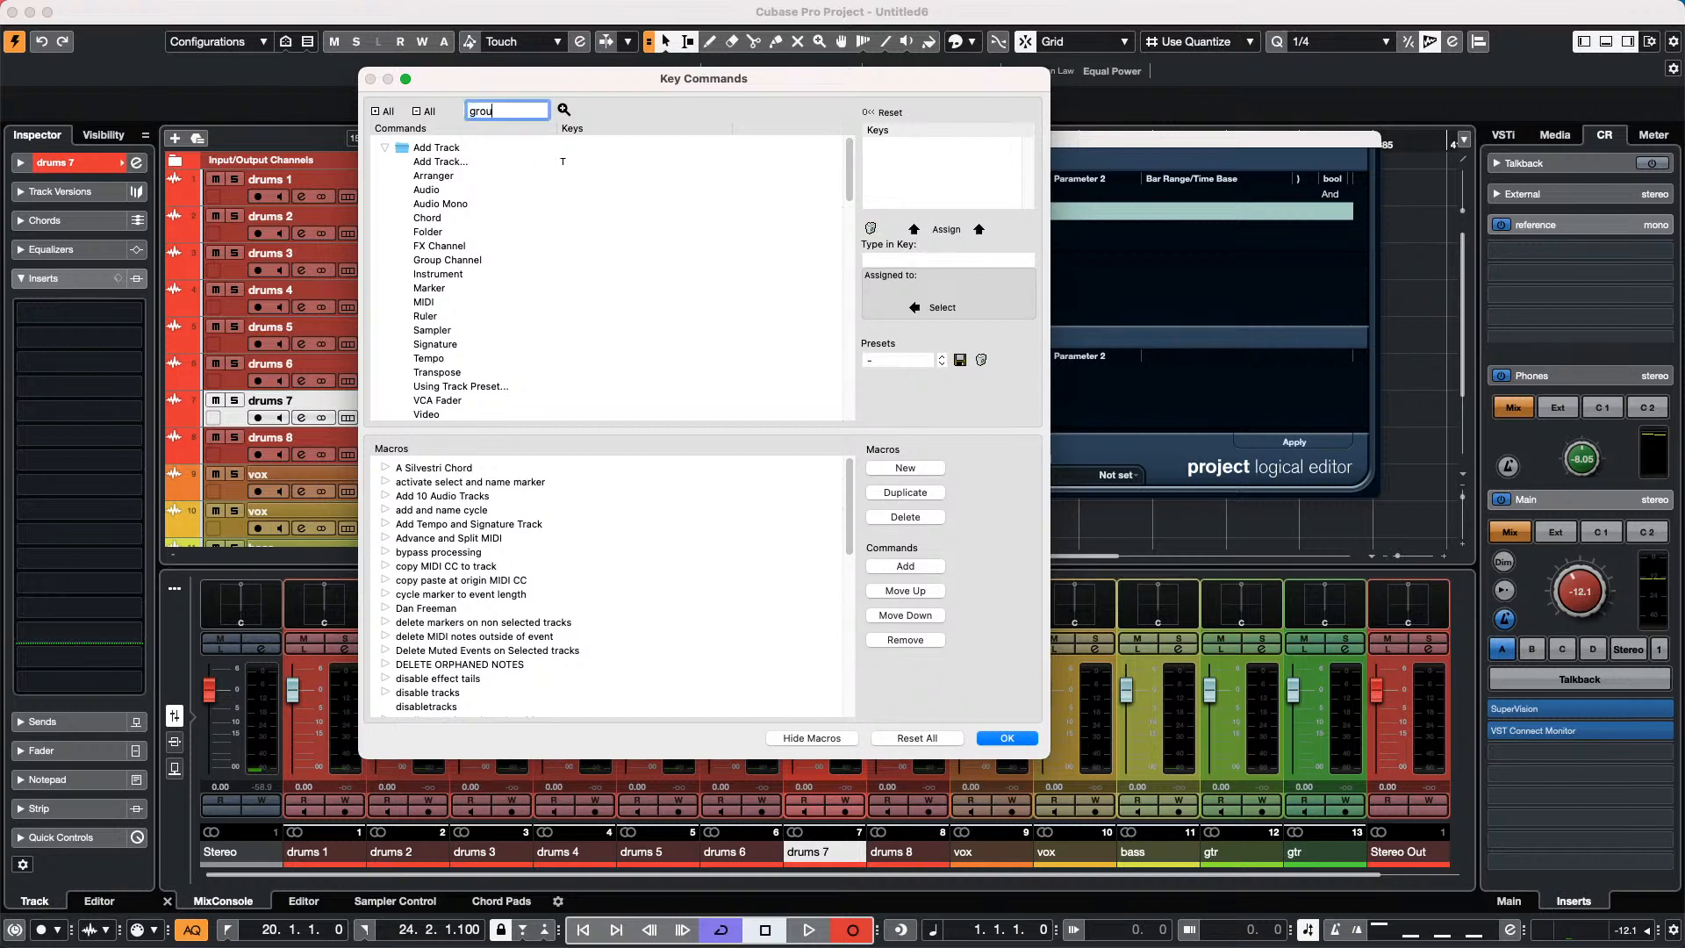
{"action": "type", "text": "p to sekected"}
{"action": "key", "text": "Return"}
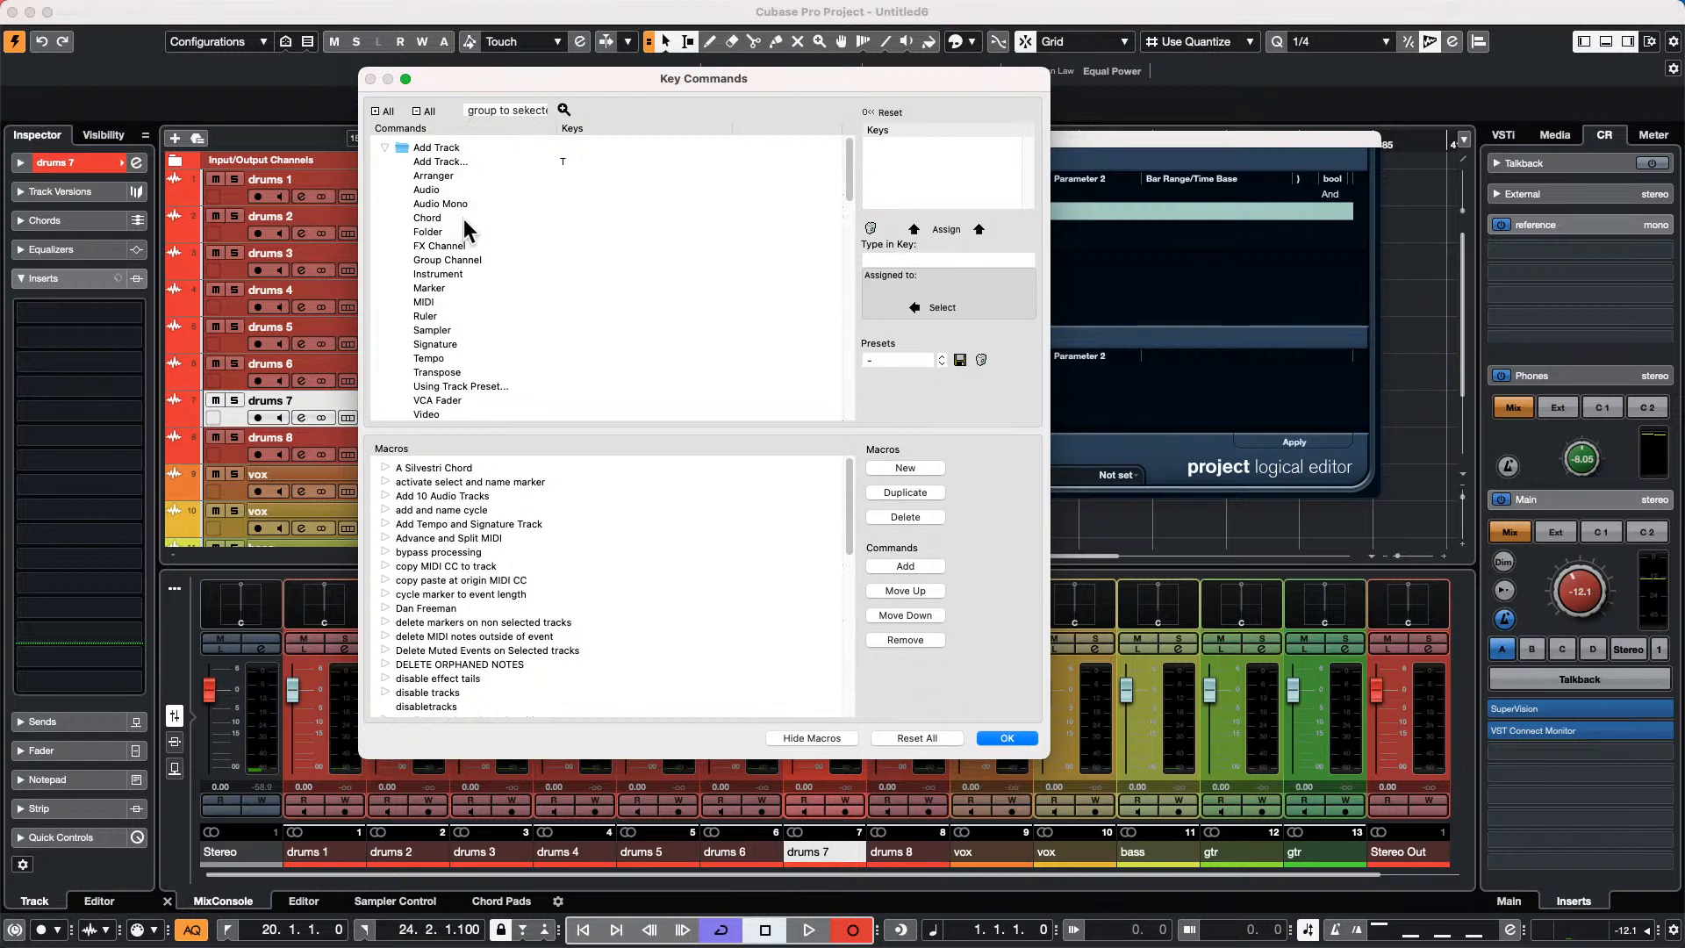
{"action": "left_click", "coordinate": [385, 147]}
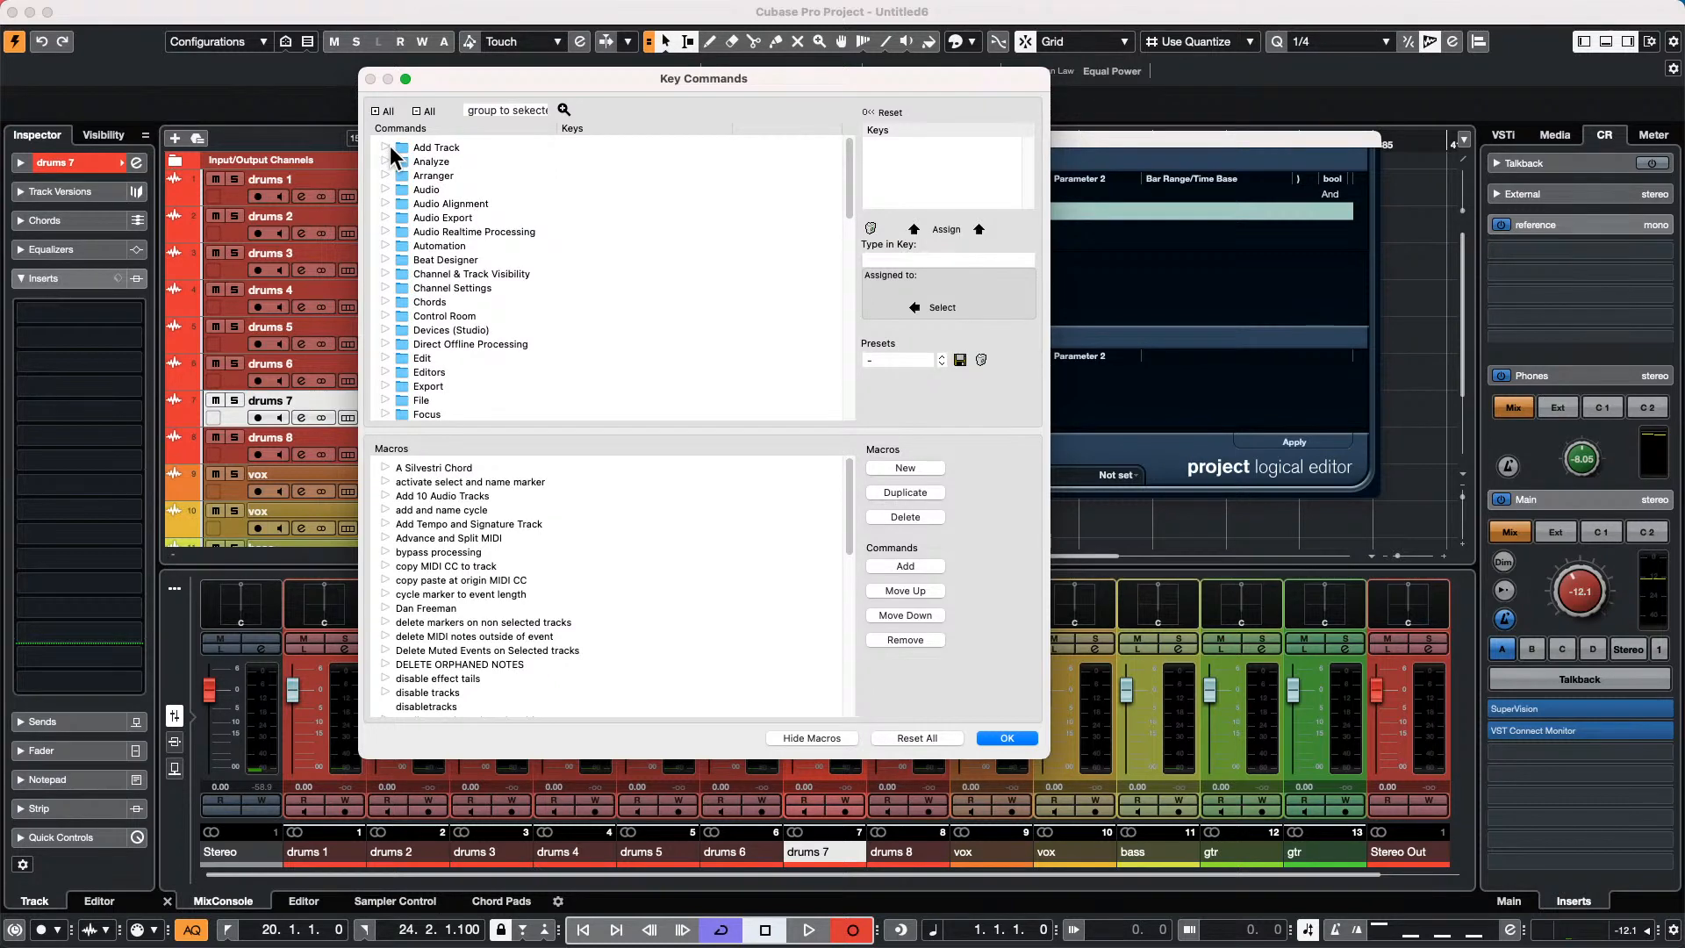
{"action": "scroll", "coordinate": [523, 228], "scroll_direction": "down", "scroll_amount": 5}
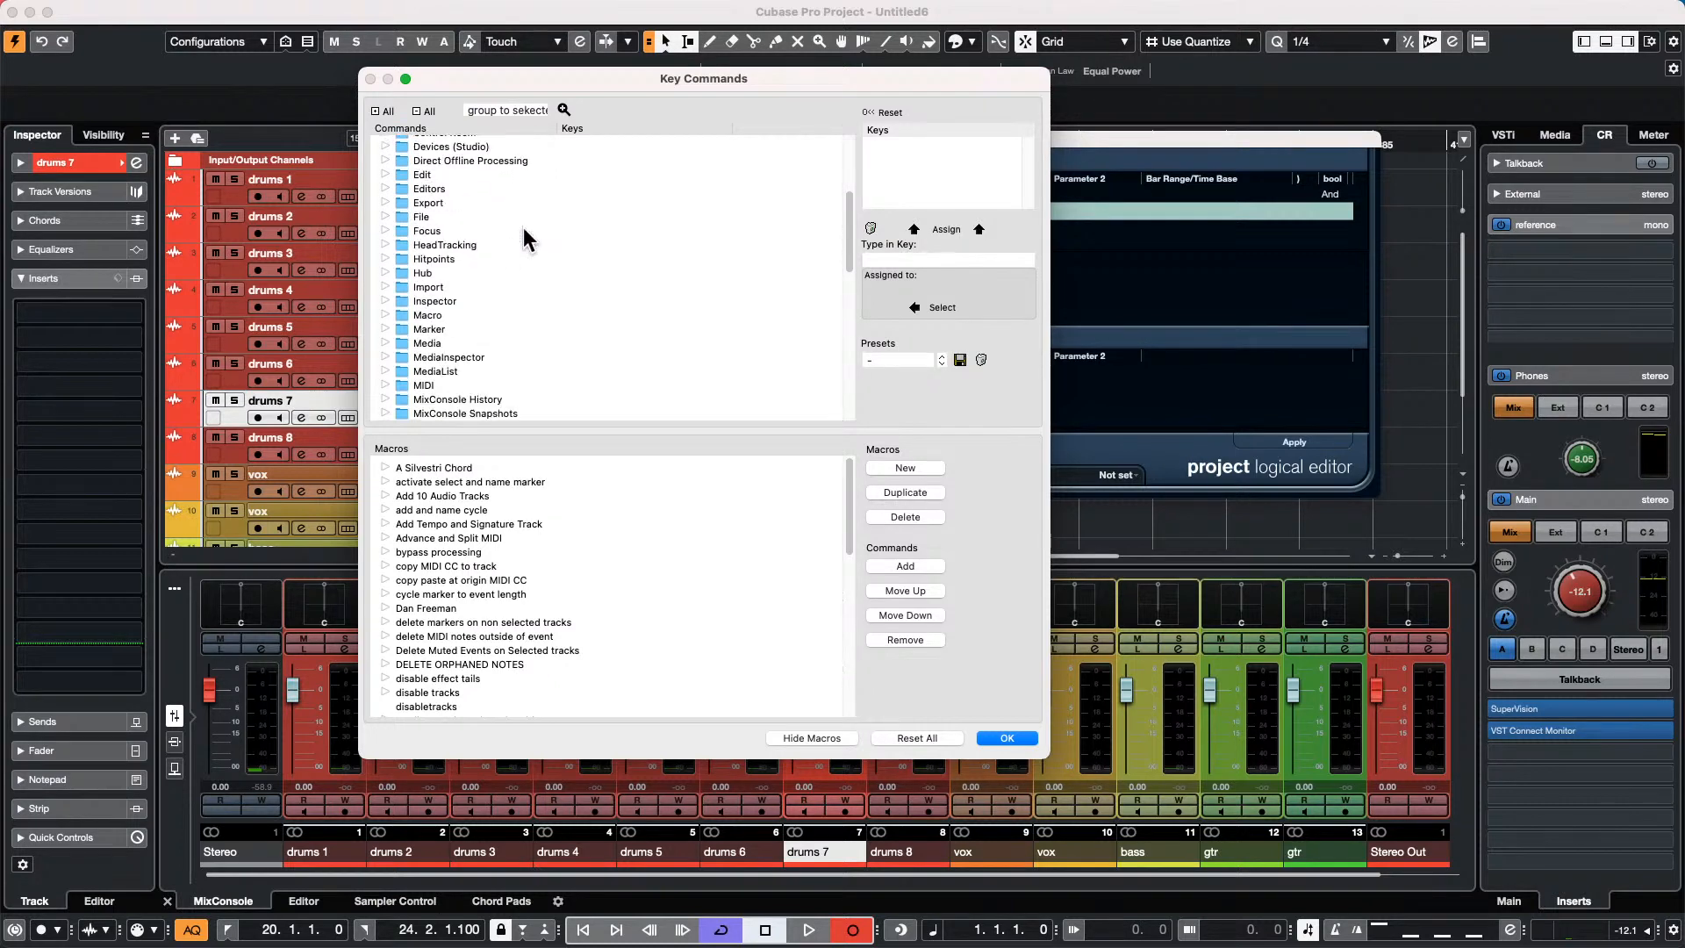
{"action": "scroll", "coordinate": [523, 229], "scroll_direction": "down", "scroll_amount": 15}
{"action": "scroll", "coordinate": [523, 228], "scroll_direction": "up", "scroll_amount": 20}
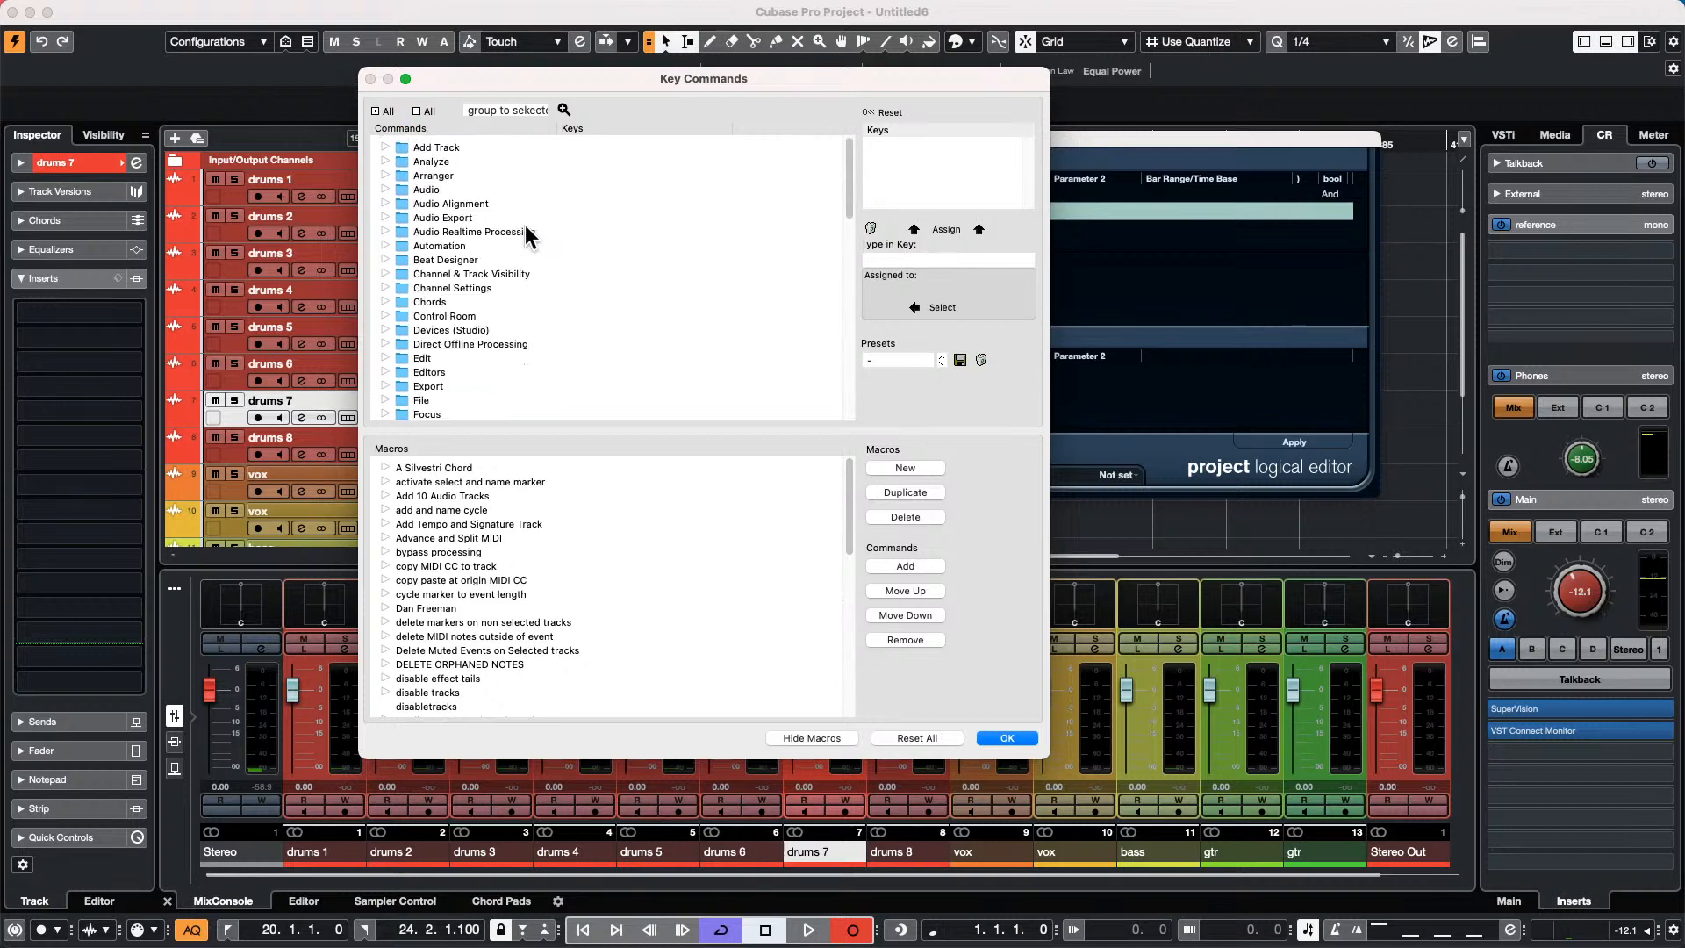
Close the Key Commands dialog to select the drums 1 track, and reopen the dialog.
{"action": "left_click", "coordinate": [1000, 738]}
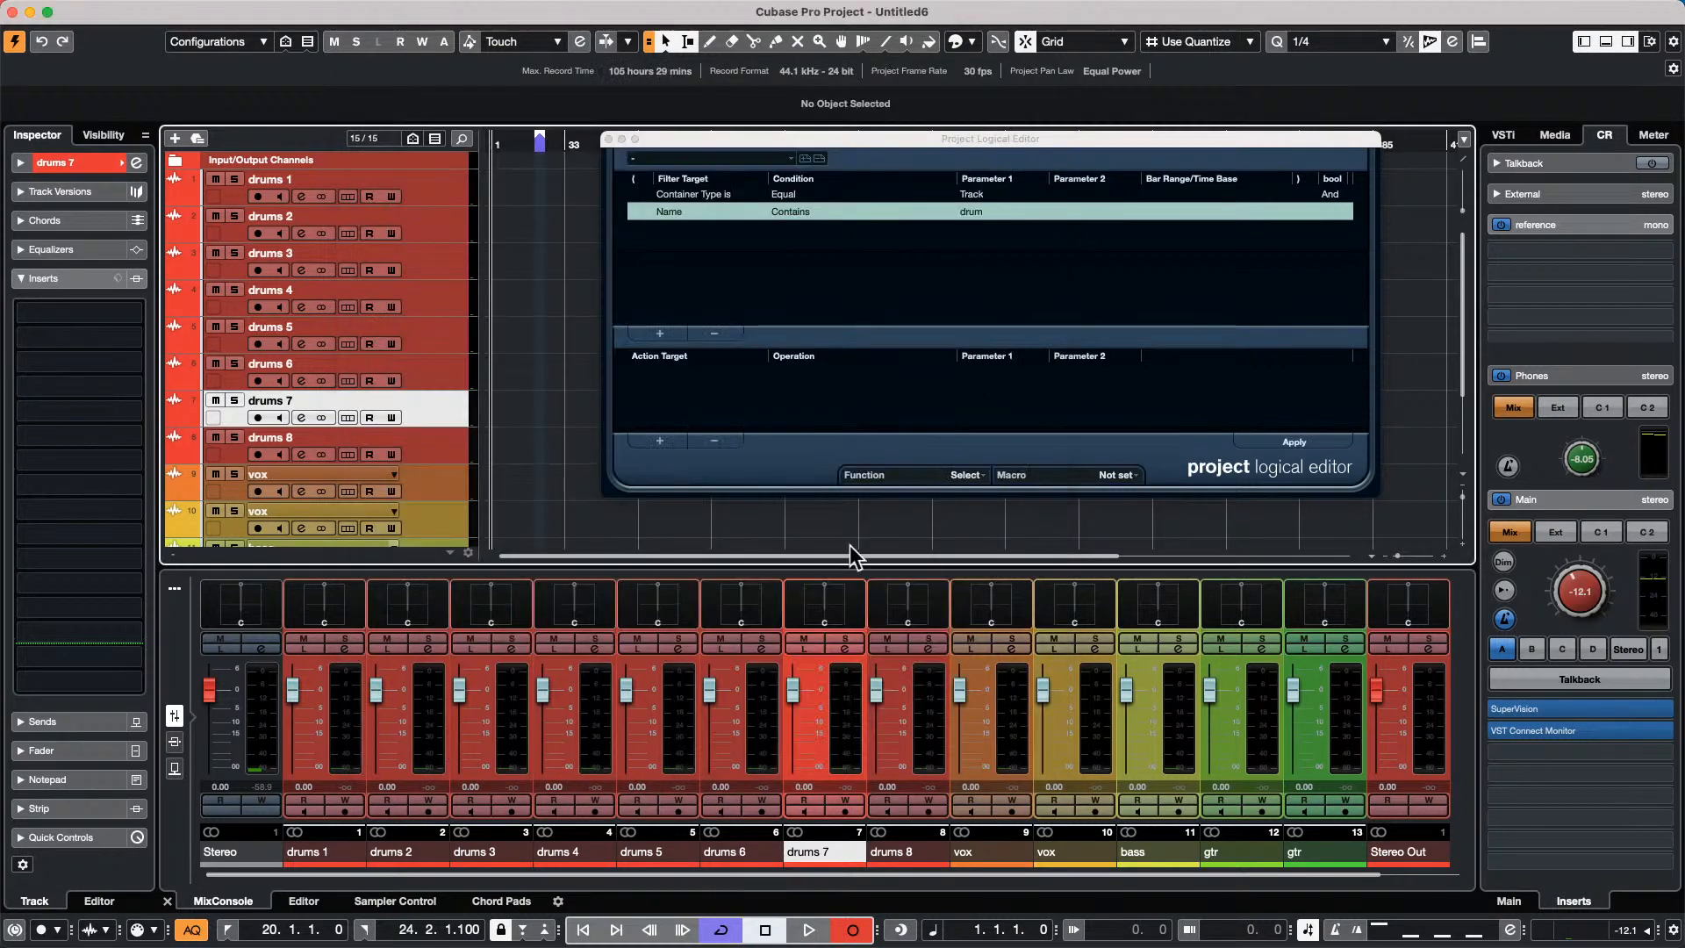
{"action": "left_click", "coordinate": [426, 186]}
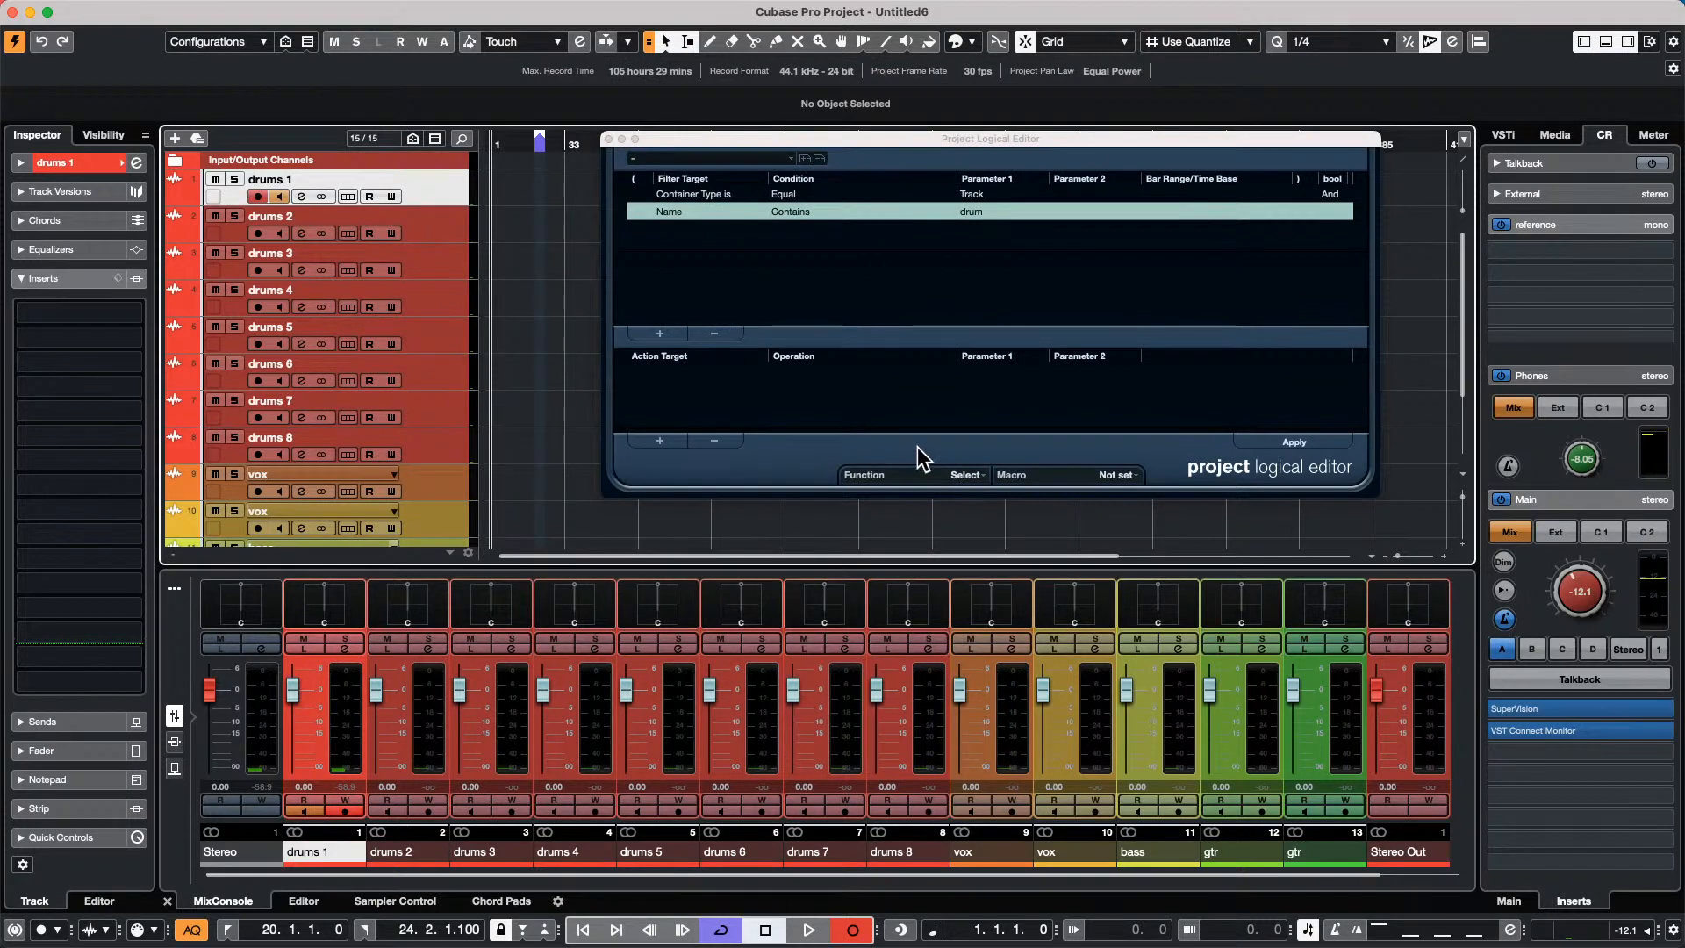
{"action": "mouse_move", "coordinate": [257, 3]}
{"action": "left_click", "coordinate": [200, 10]}
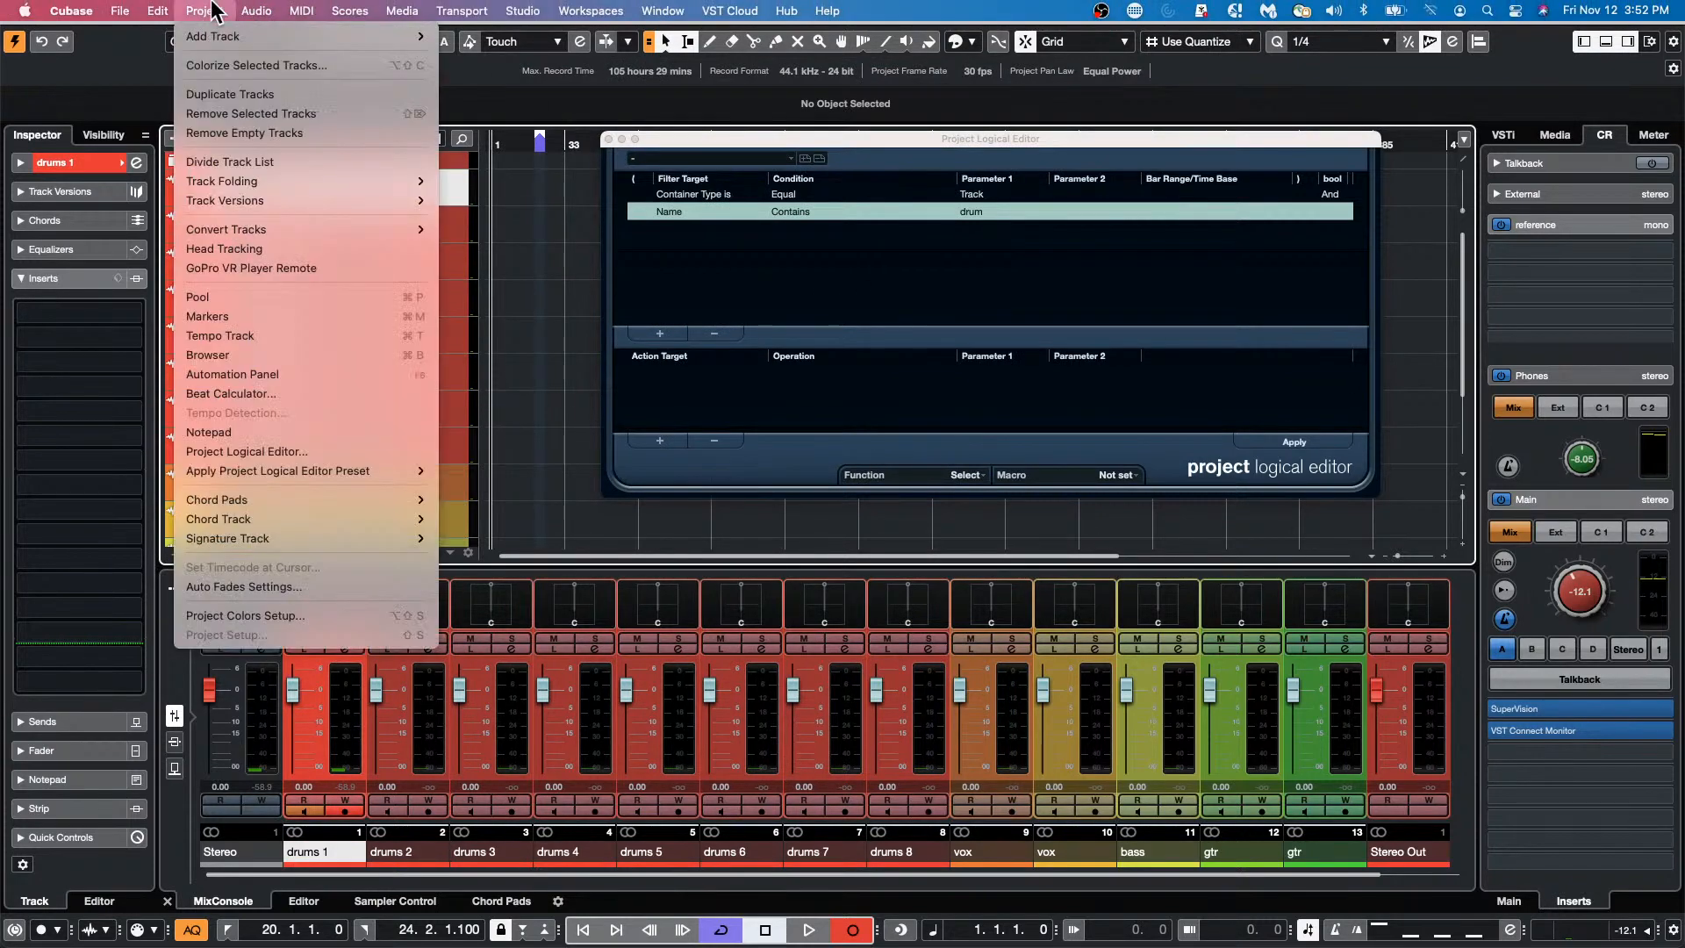
{"action": "mouse_move", "coordinate": [162, 11]}
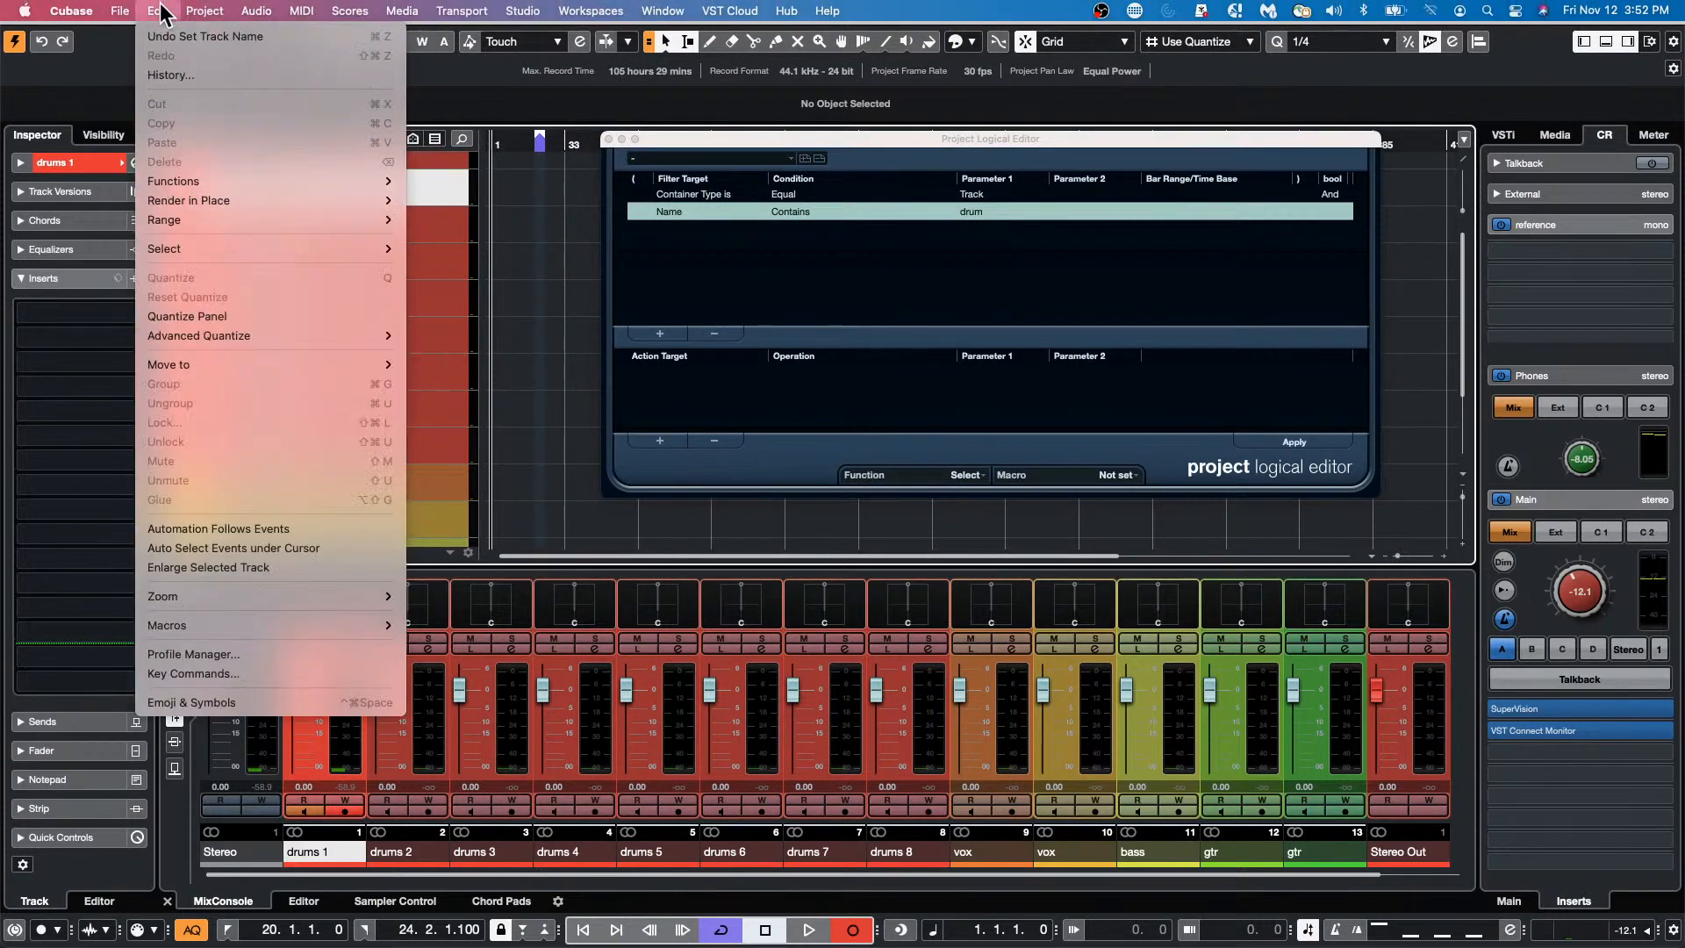
{"action": "left_click", "coordinate": [223, 675]}
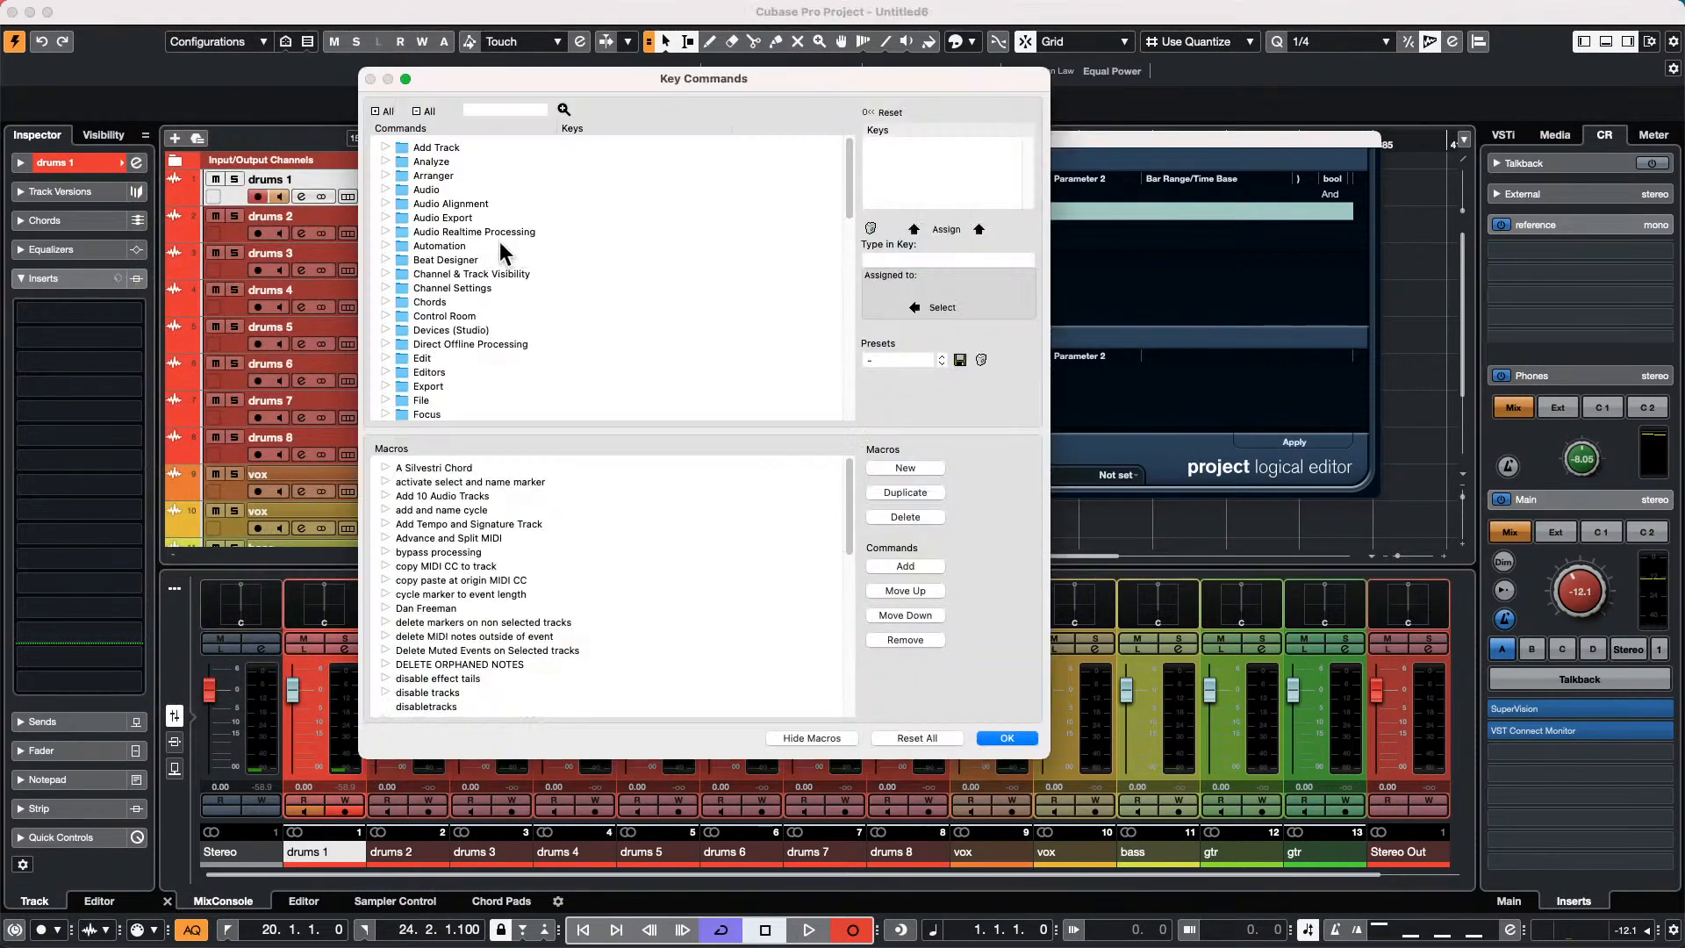
Step through the key commands matching "selected" up to Selected Tracks to new Folder and Add Group Channel, and expand that macro to view its commands.
{"action": "scroll", "coordinate": [562, 306], "scroll_direction": "down", "scroll_amount": 3}
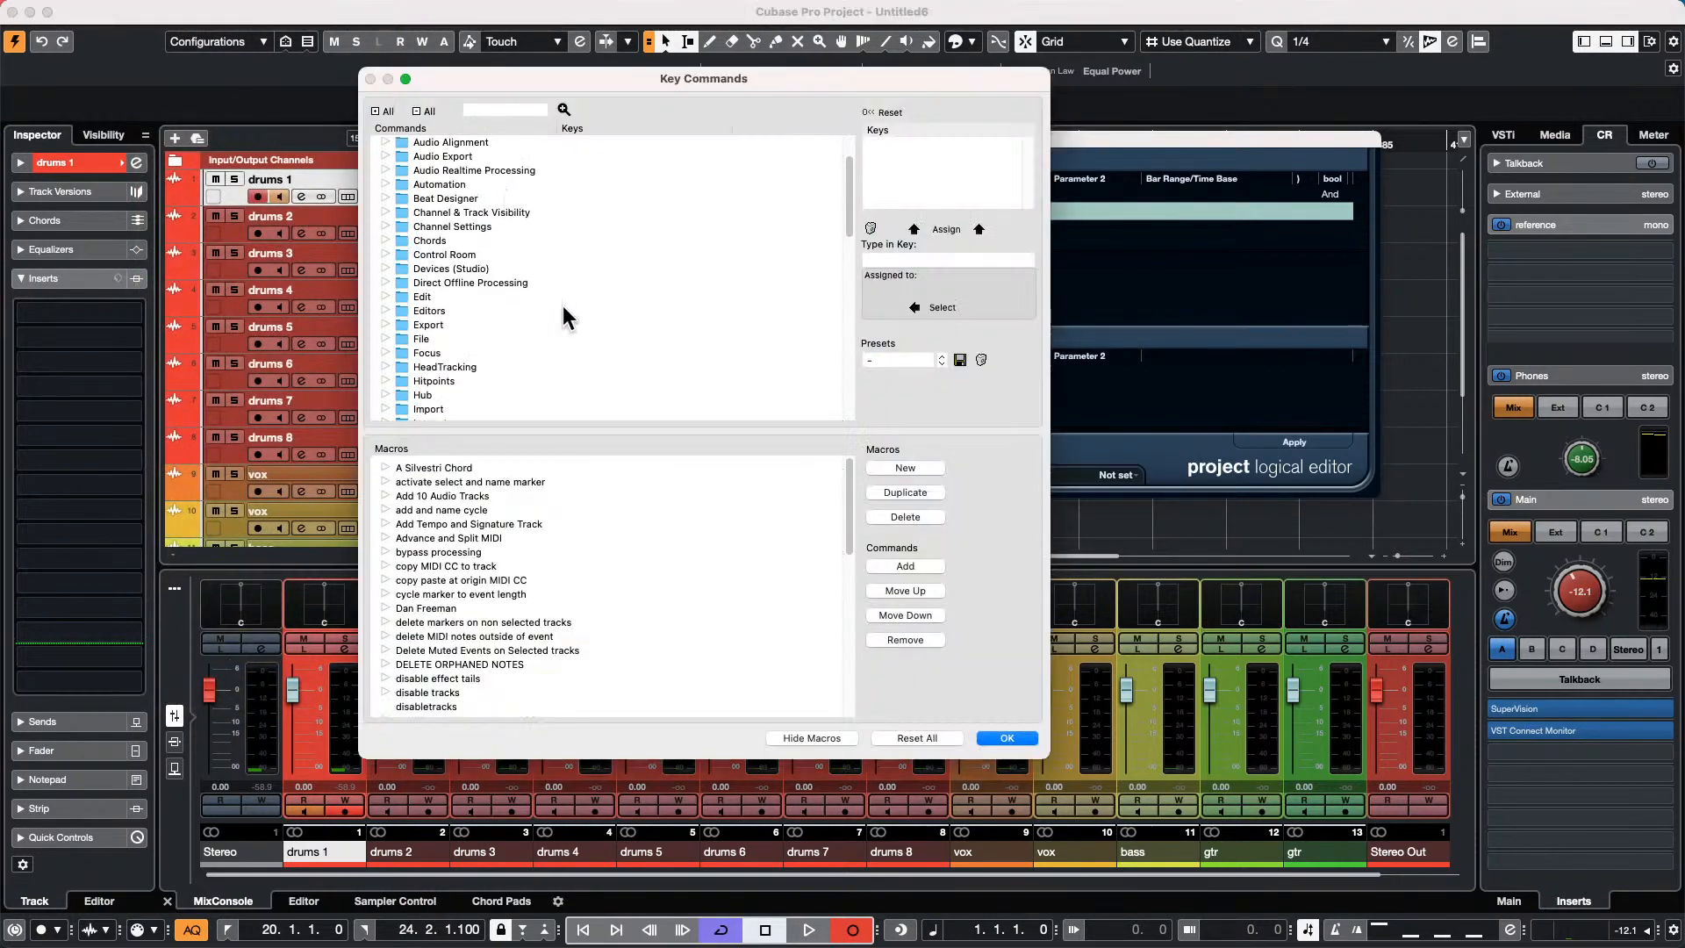
{"action": "scroll", "coordinate": [562, 305], "scroll_direction": "up", "scroll_amount": 3}
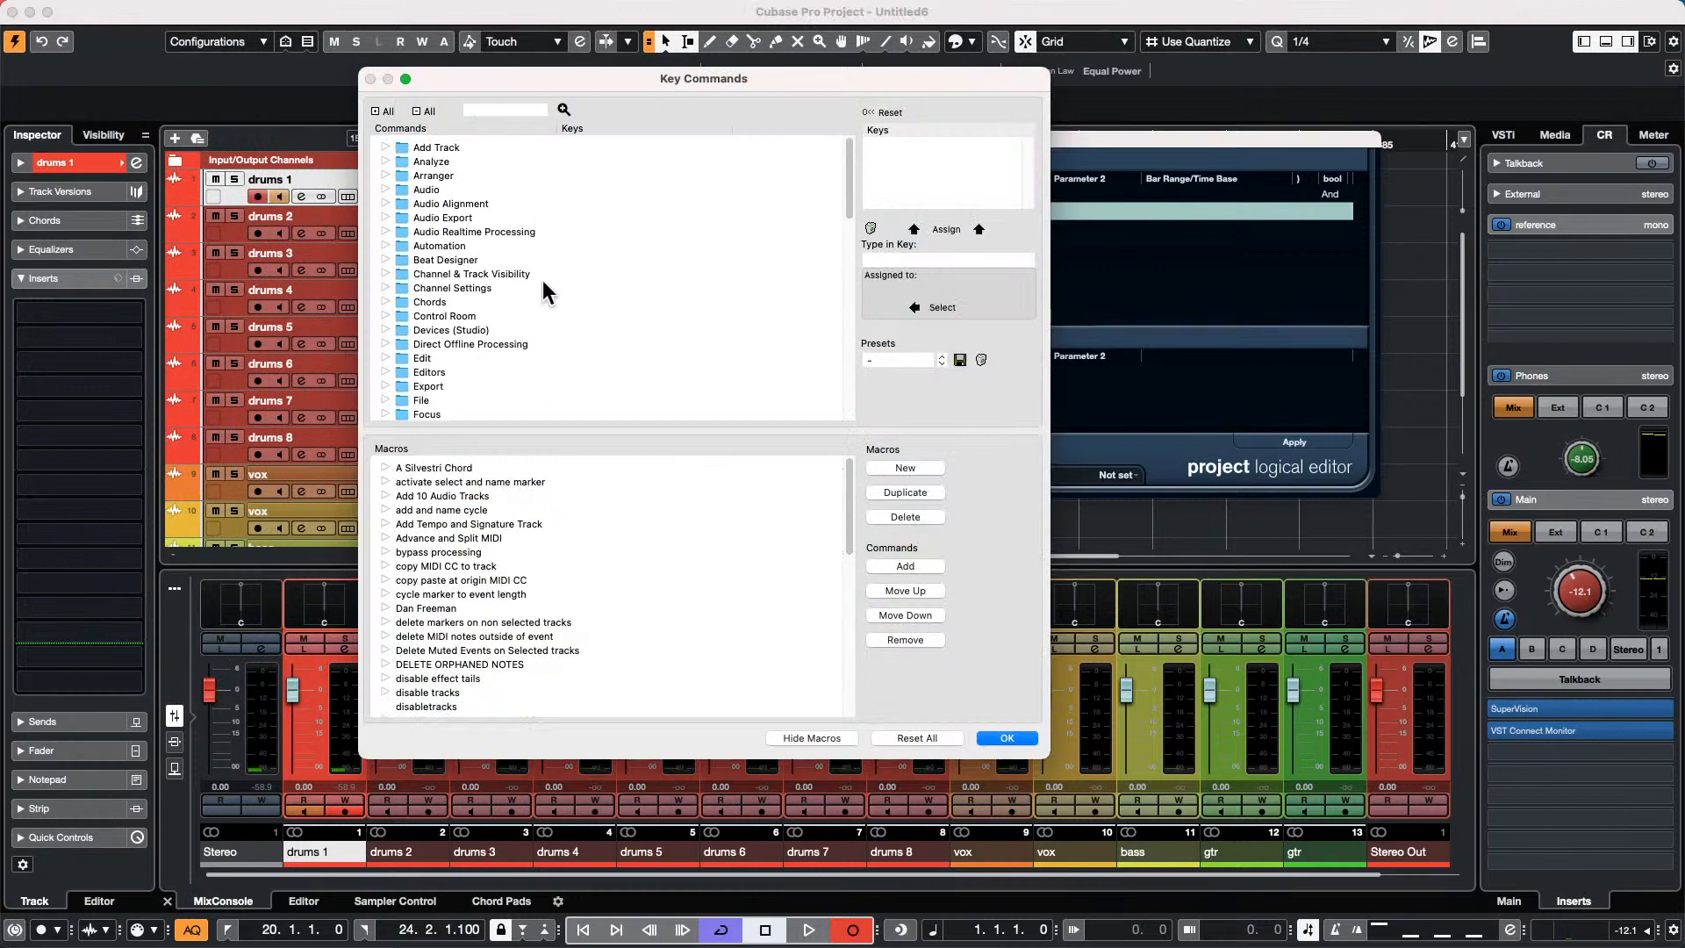
{"action": "left_click", "coordinate": [477, 108]}
{"action": "type", "text": "selected"}
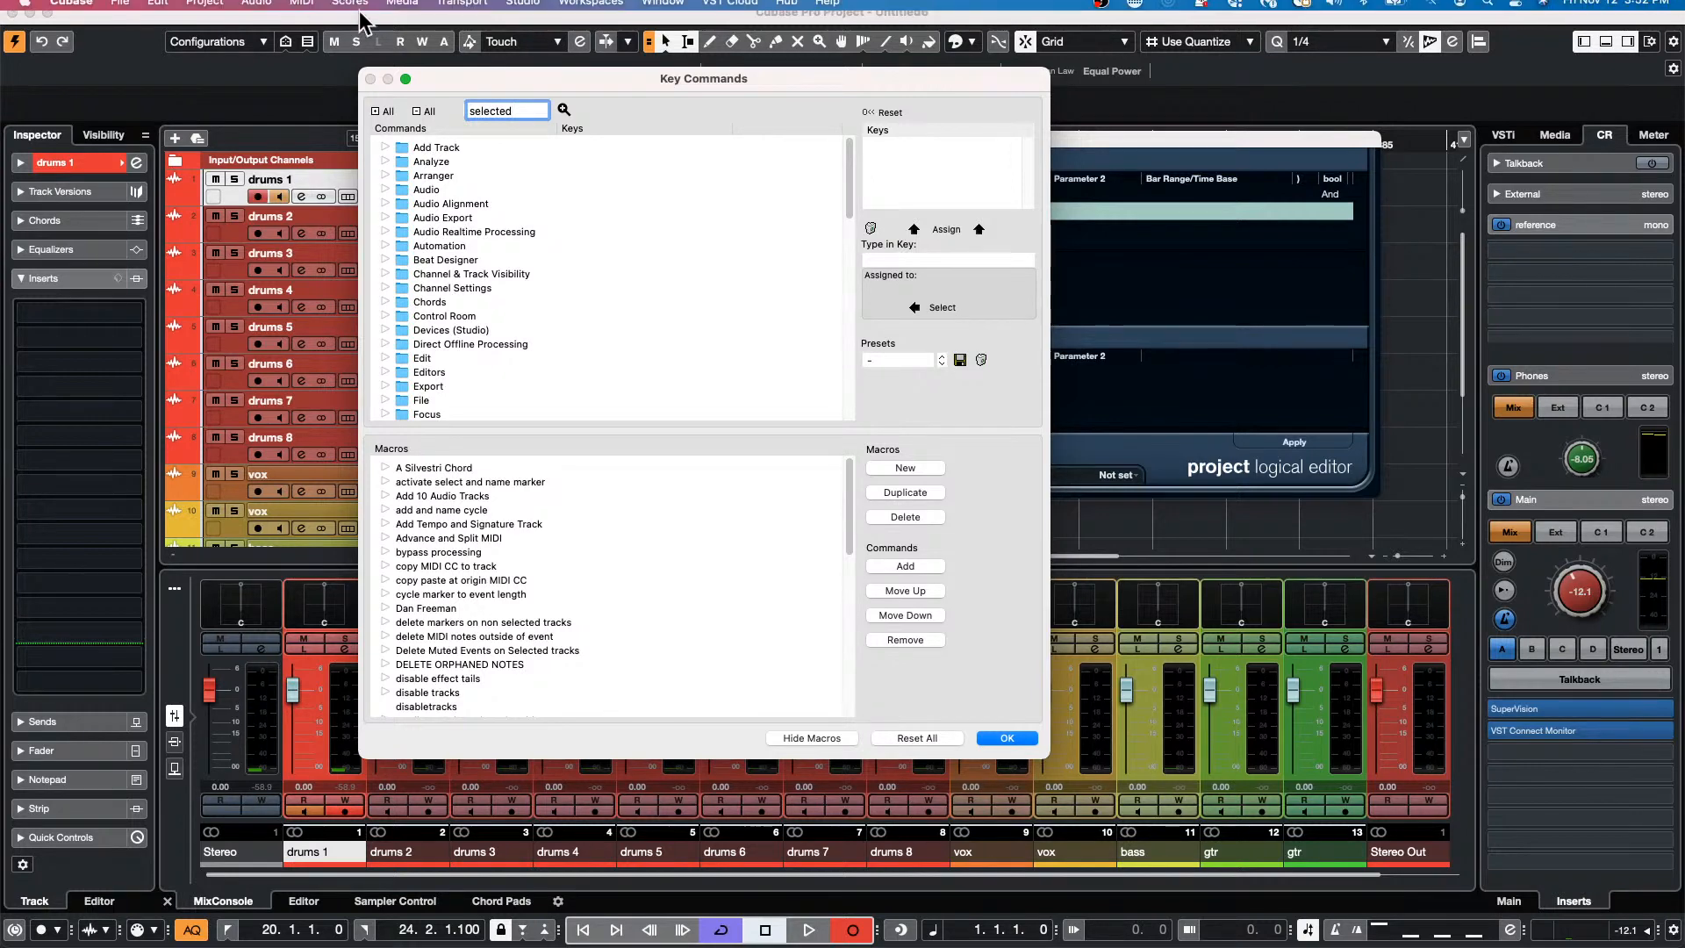
{"action": "left_click", "coordinate": [563, 109]}
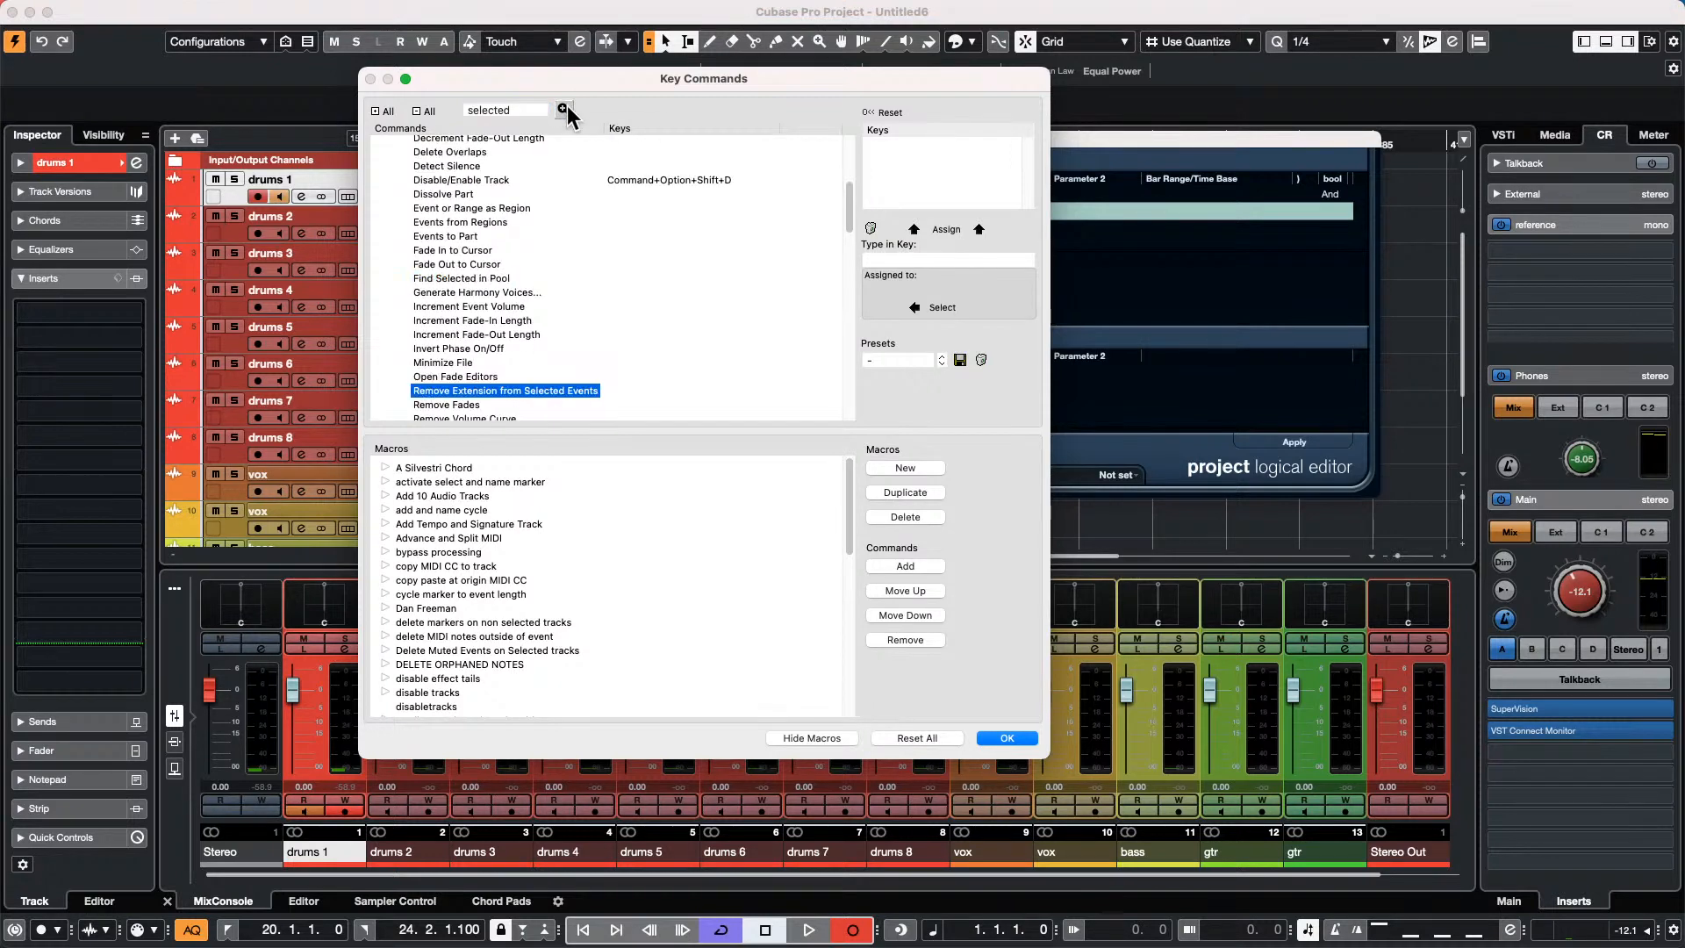
{"action": "left_click", "coordinate": [562, 109]}
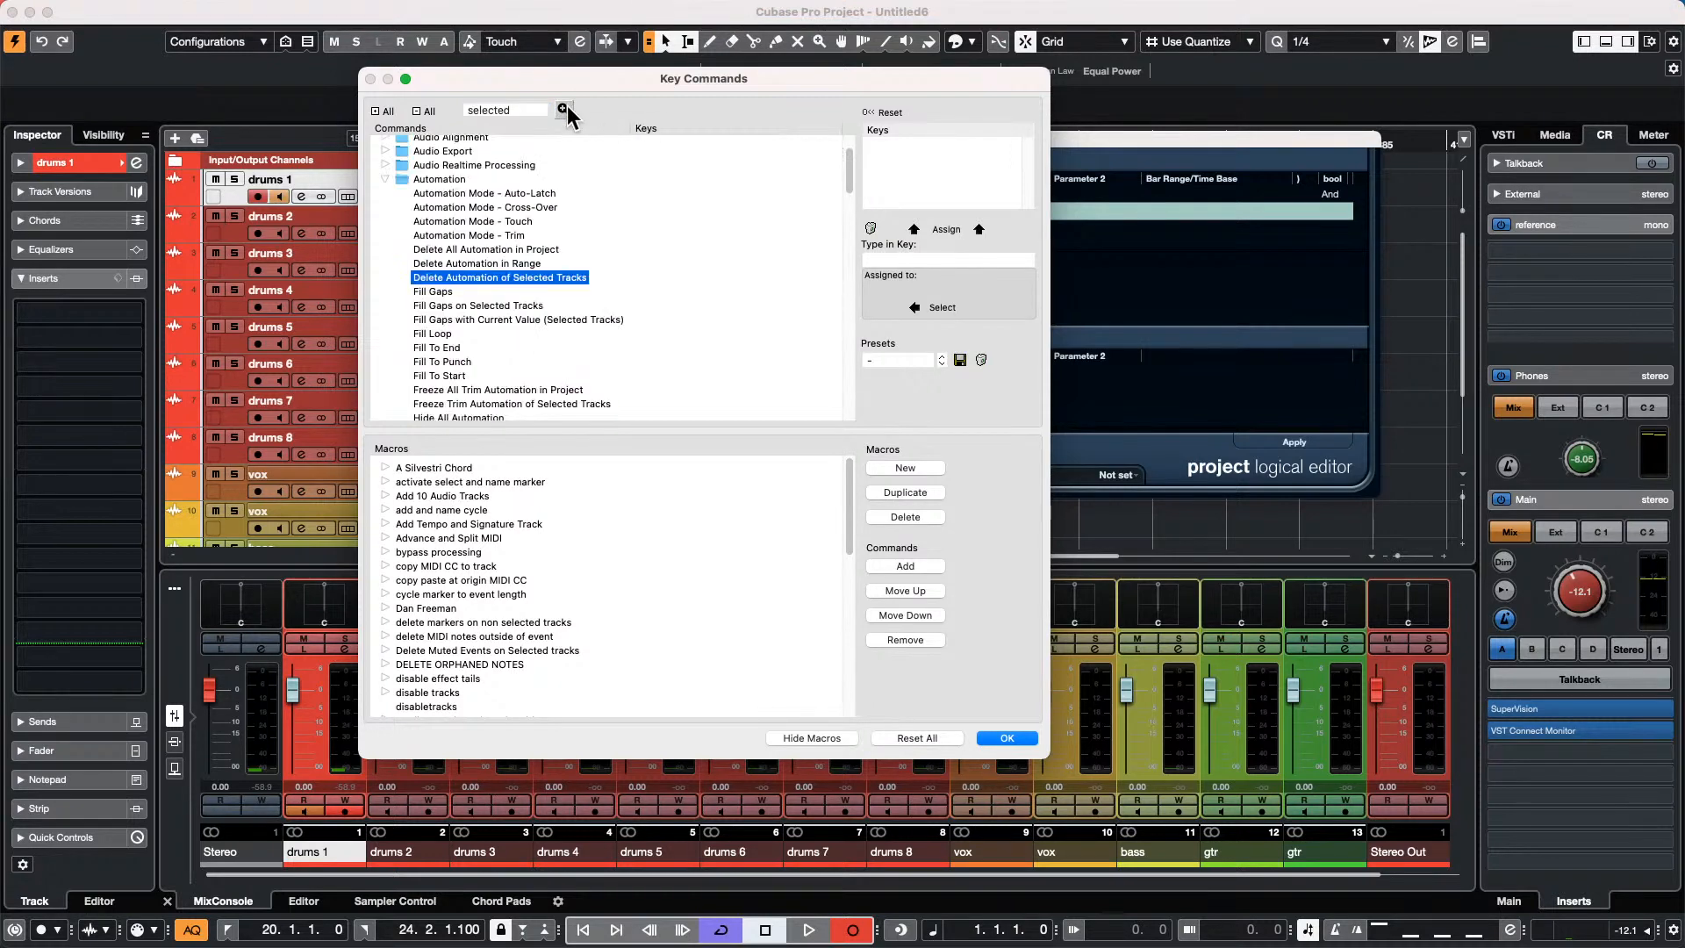
{"action": "left_click", "coordinate": [562, 109]}
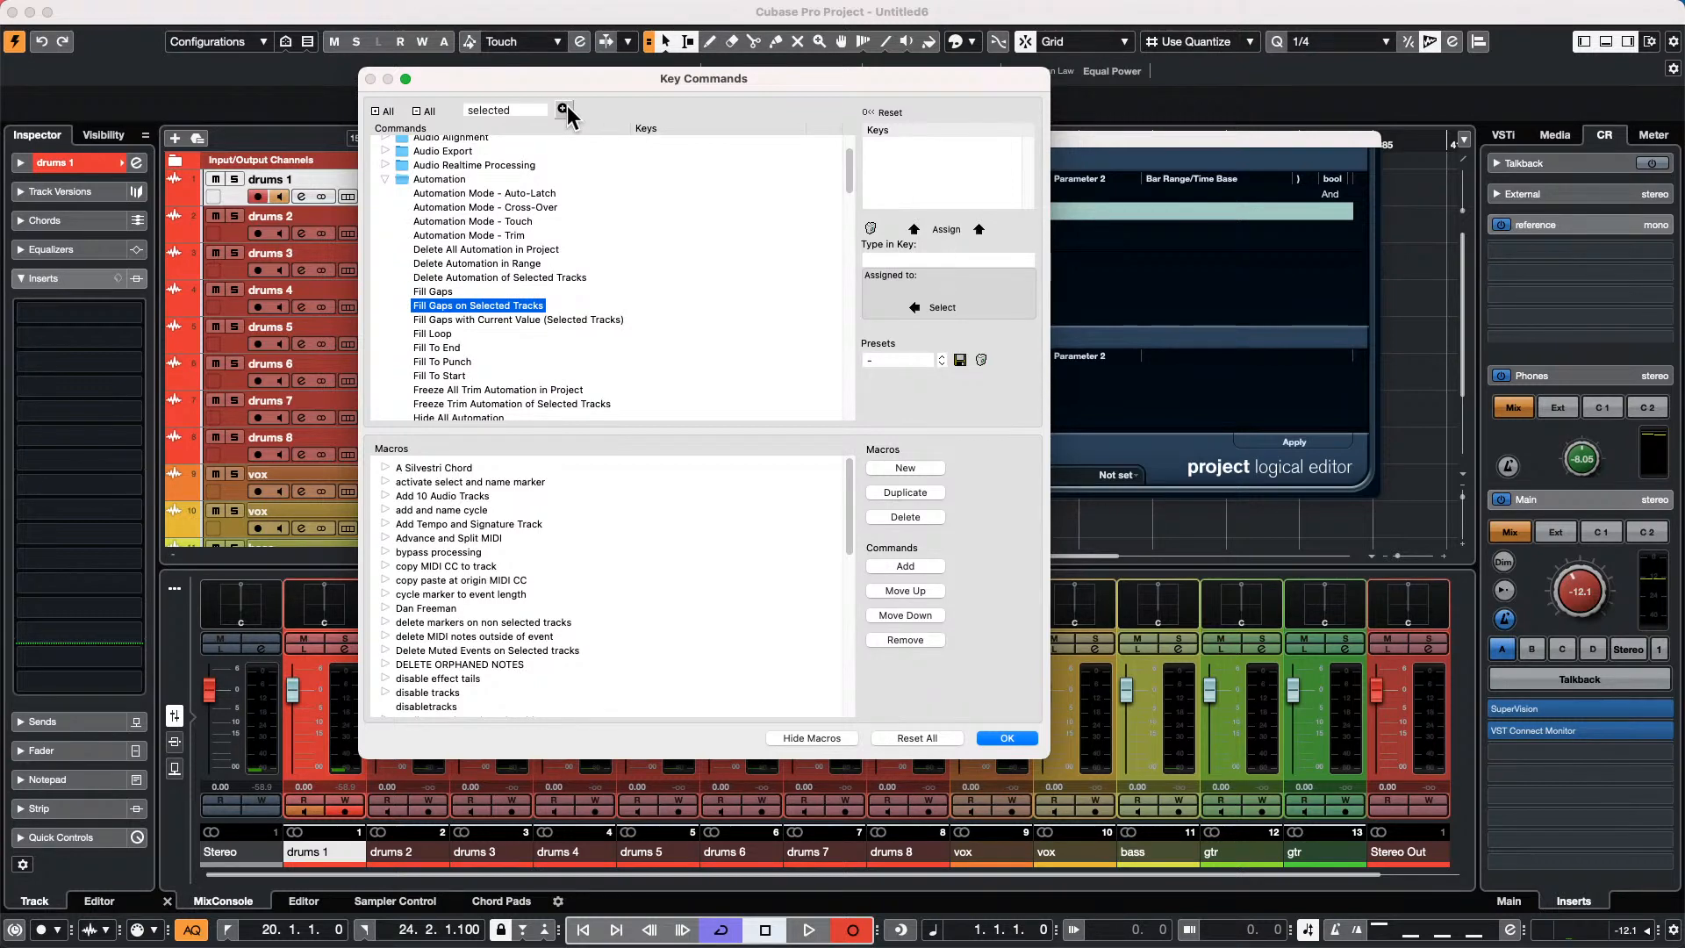
{"action": "left_click", "coordinate": [566, 106]}
{"action": "left_click", "coordinate": [567, 105]}
{"action": "left_click", "coordinate": [567, 105]}
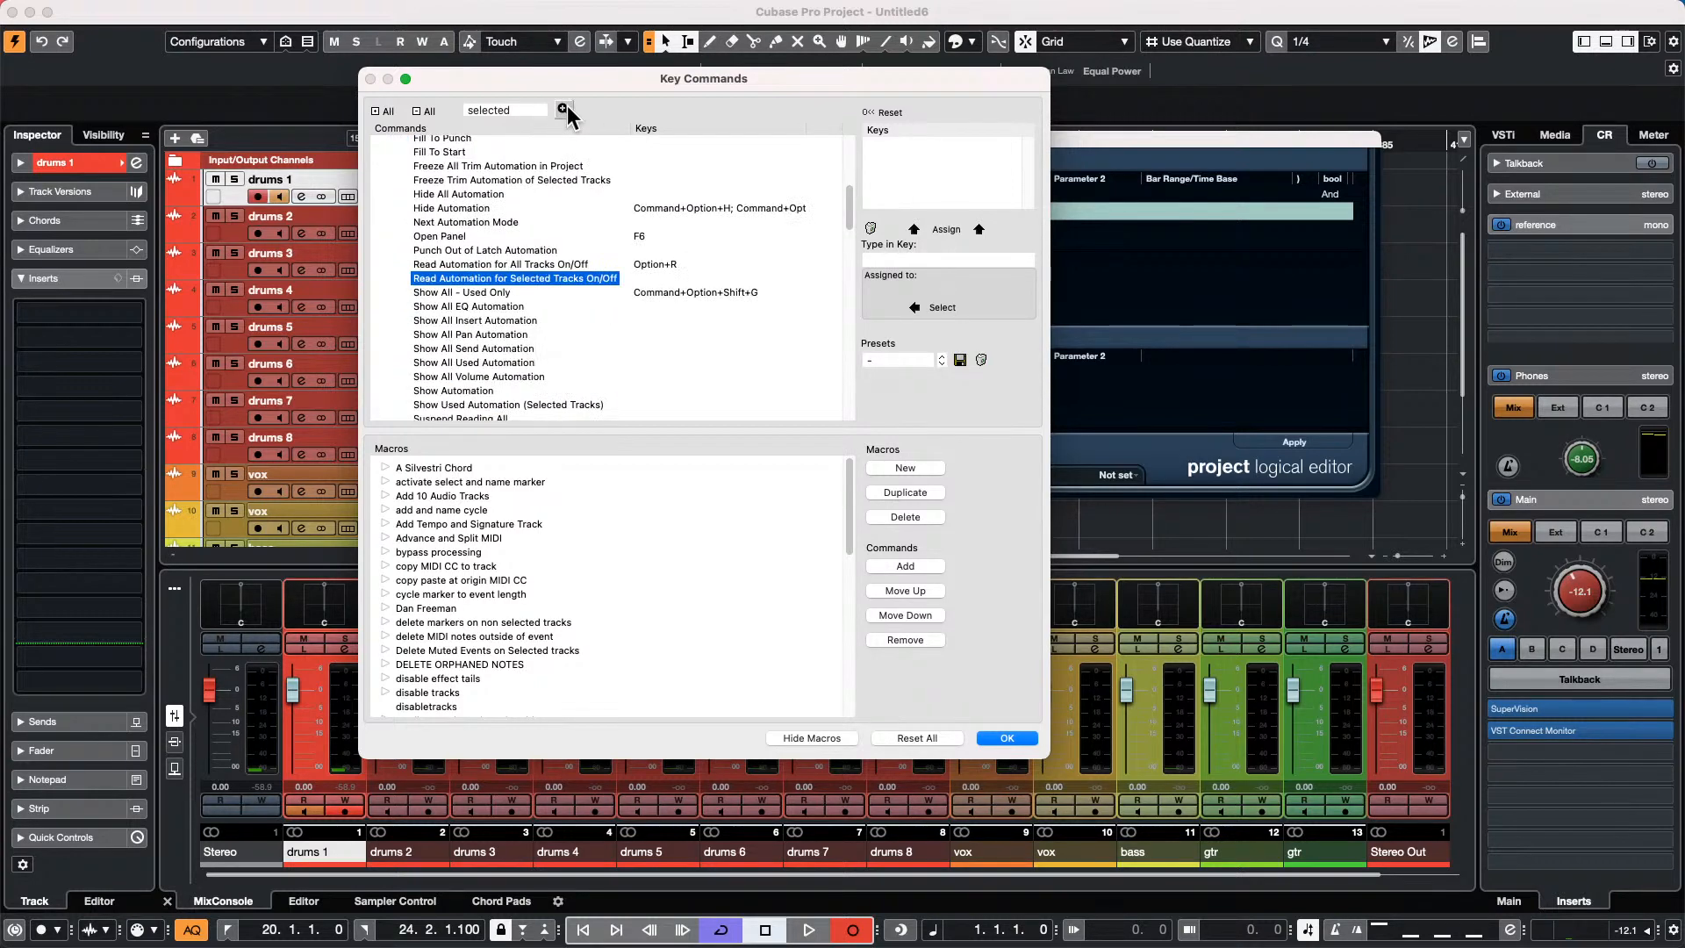
{"action": "left_click", "coordinate": [567, 105]}
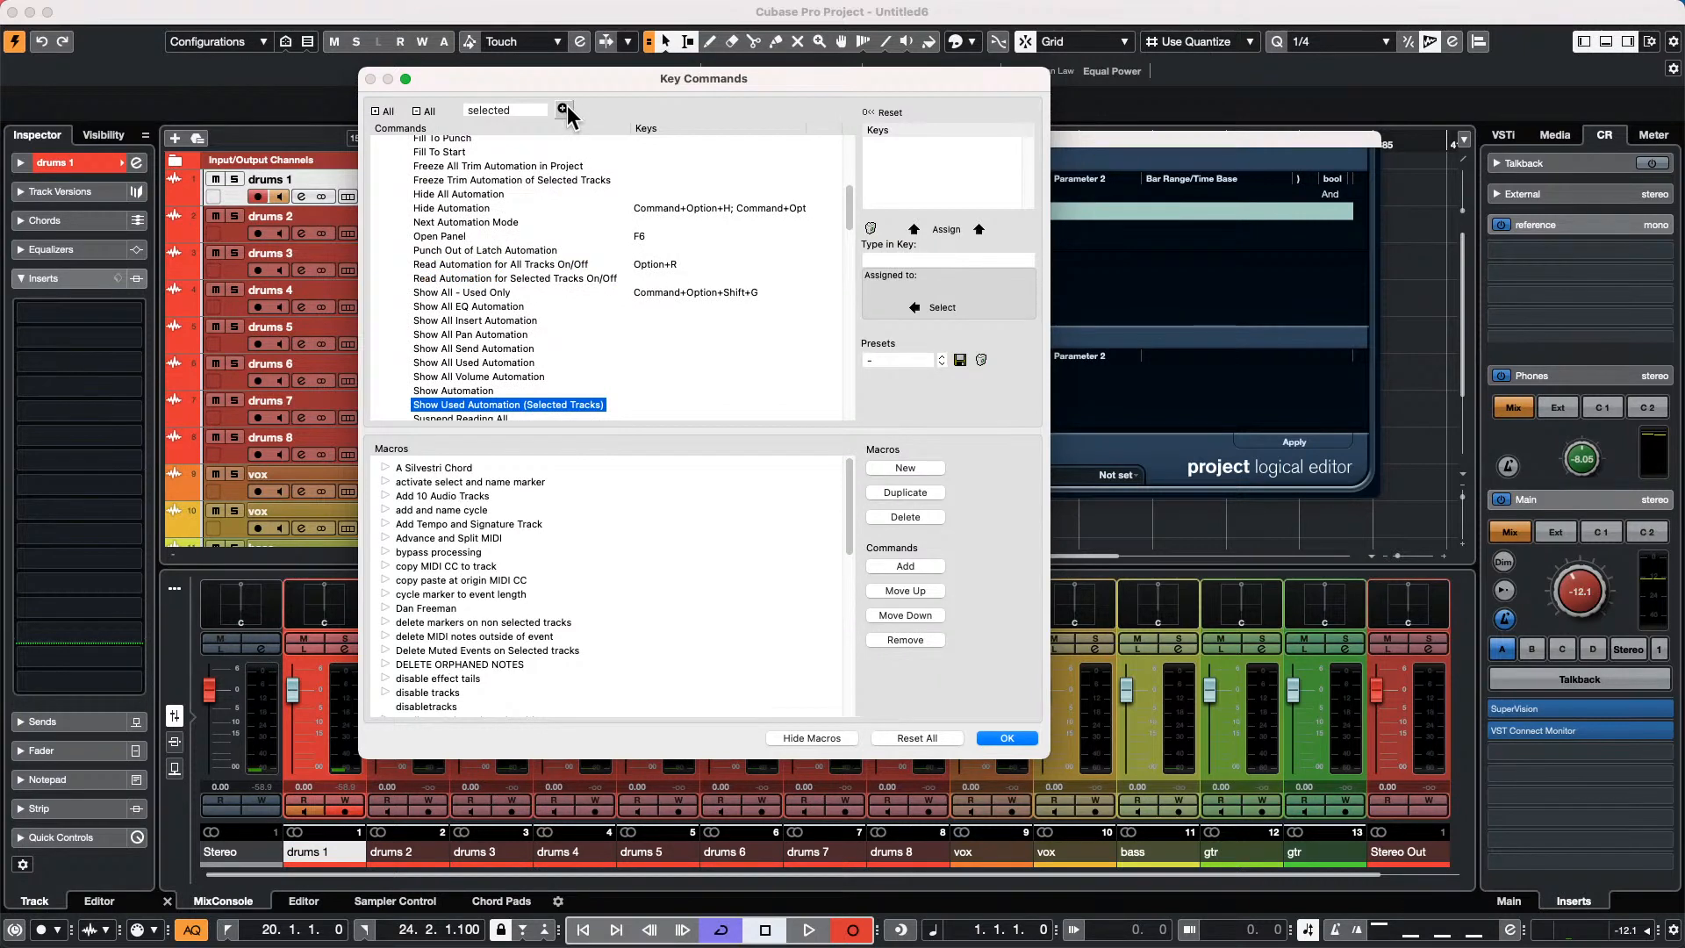
{"action": "left_click", "coordinate": [567, 105]}
{"action": "left_click", "coordinate": [567, 105]}
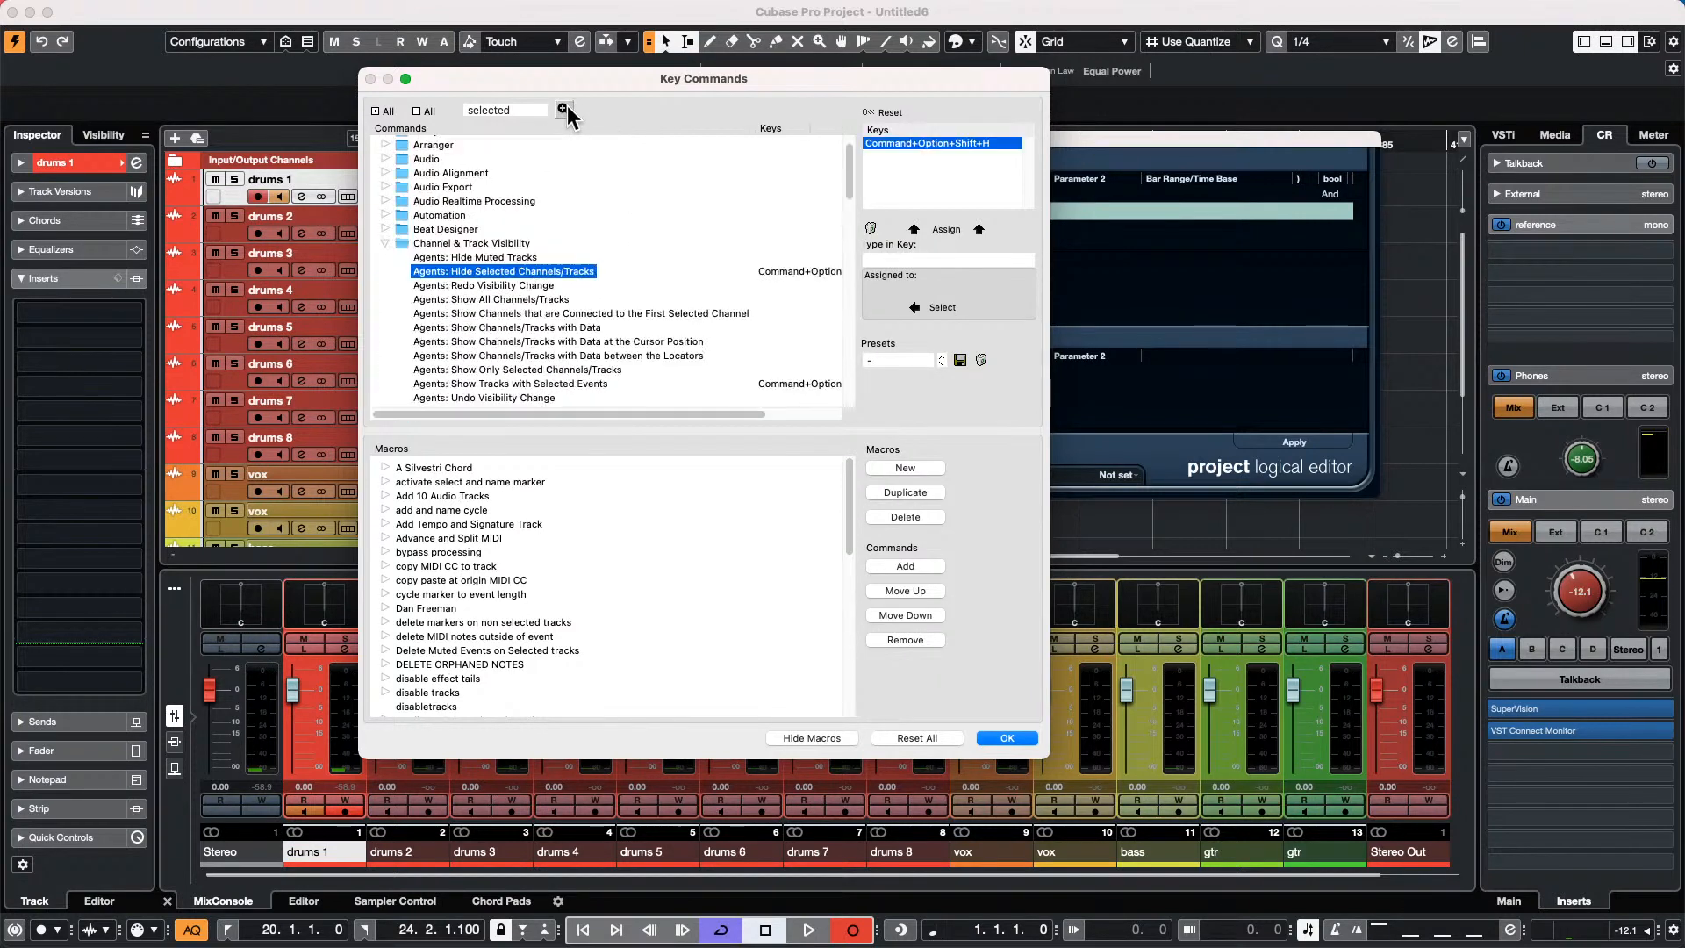
{"action": "left_click", "coordinate": [567, 105]}
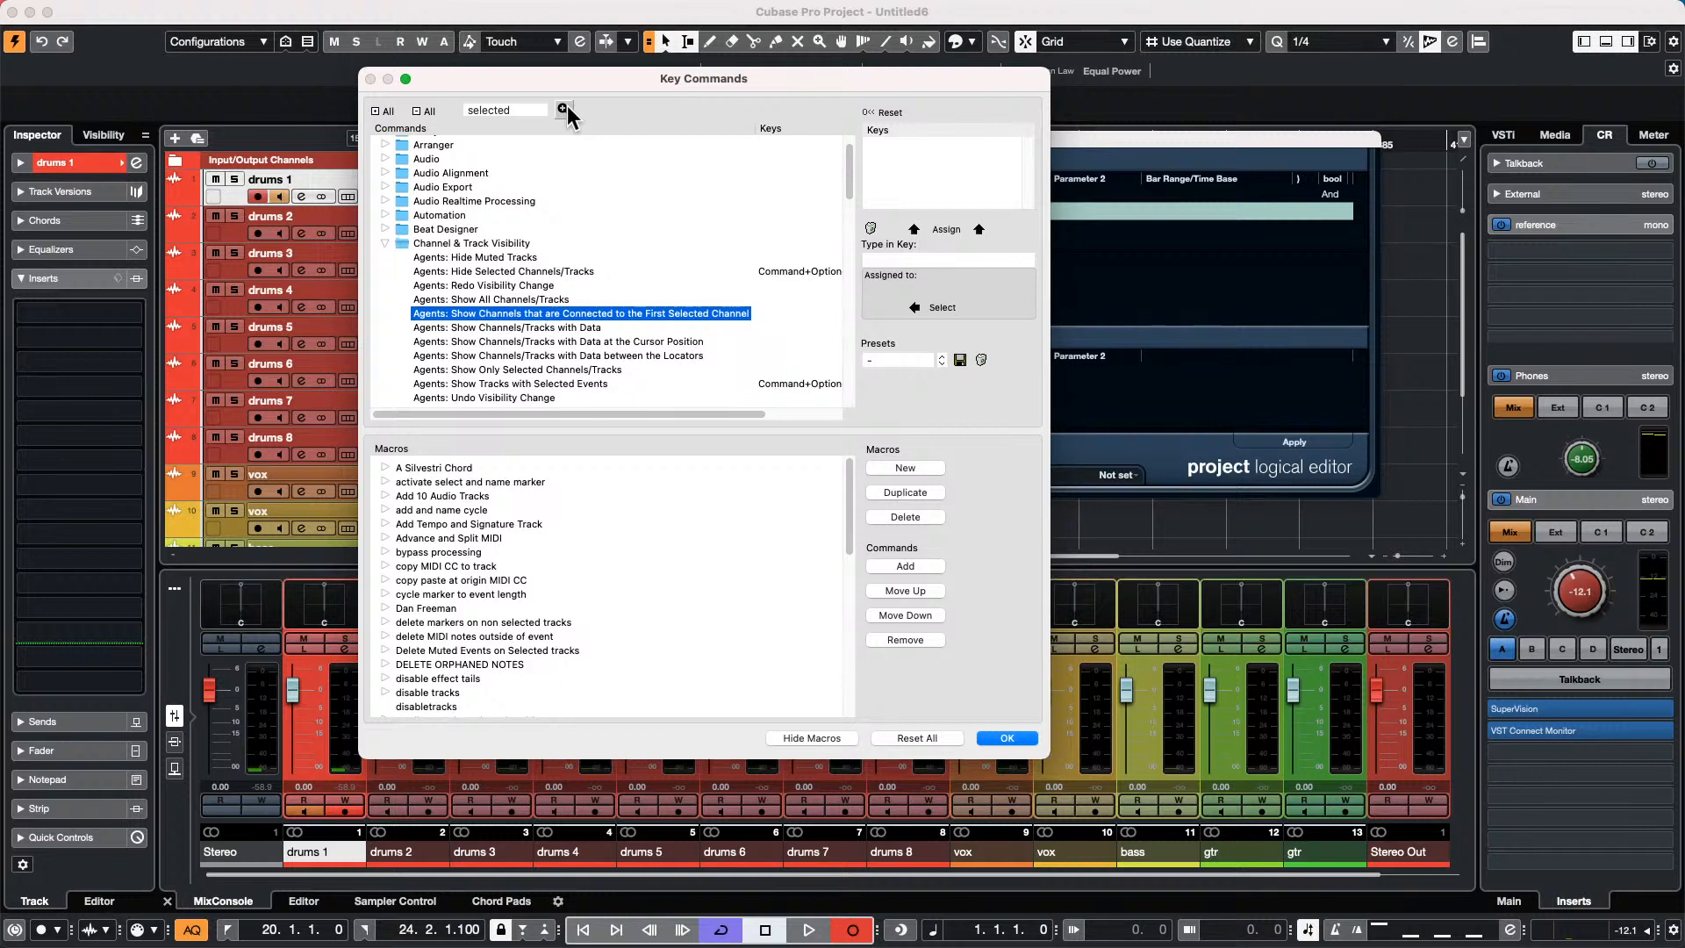
{"action": "left_click", "coordinate": [567, 106]}
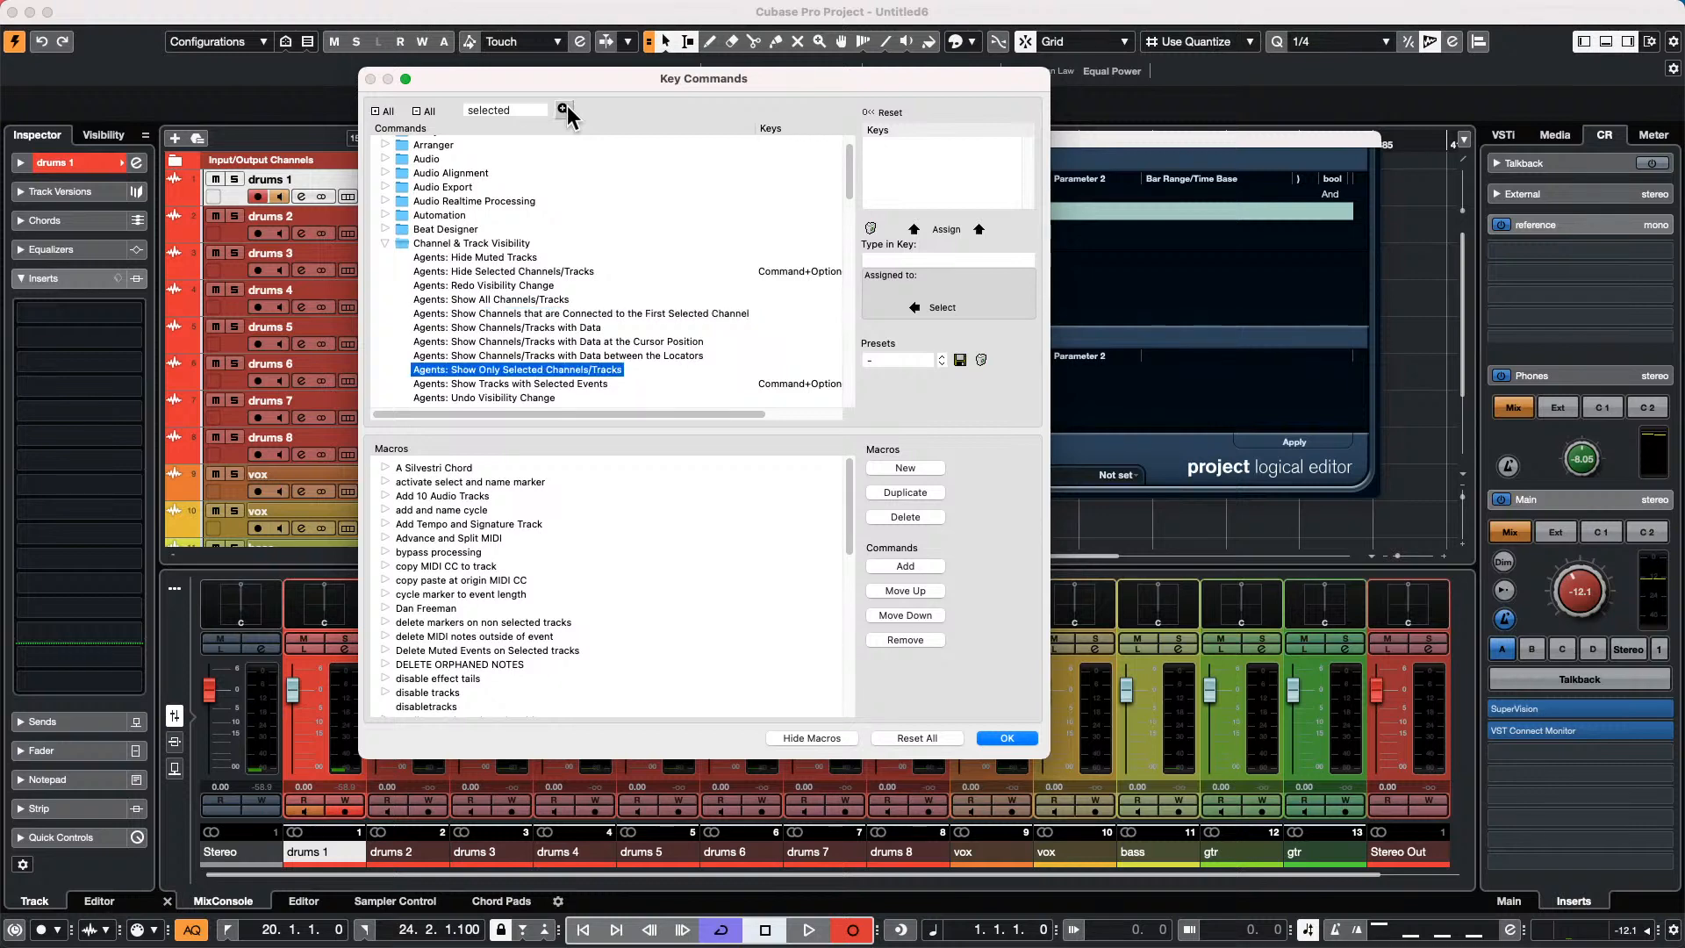
{"action": "left_click", "coordinate": [566, 105]}
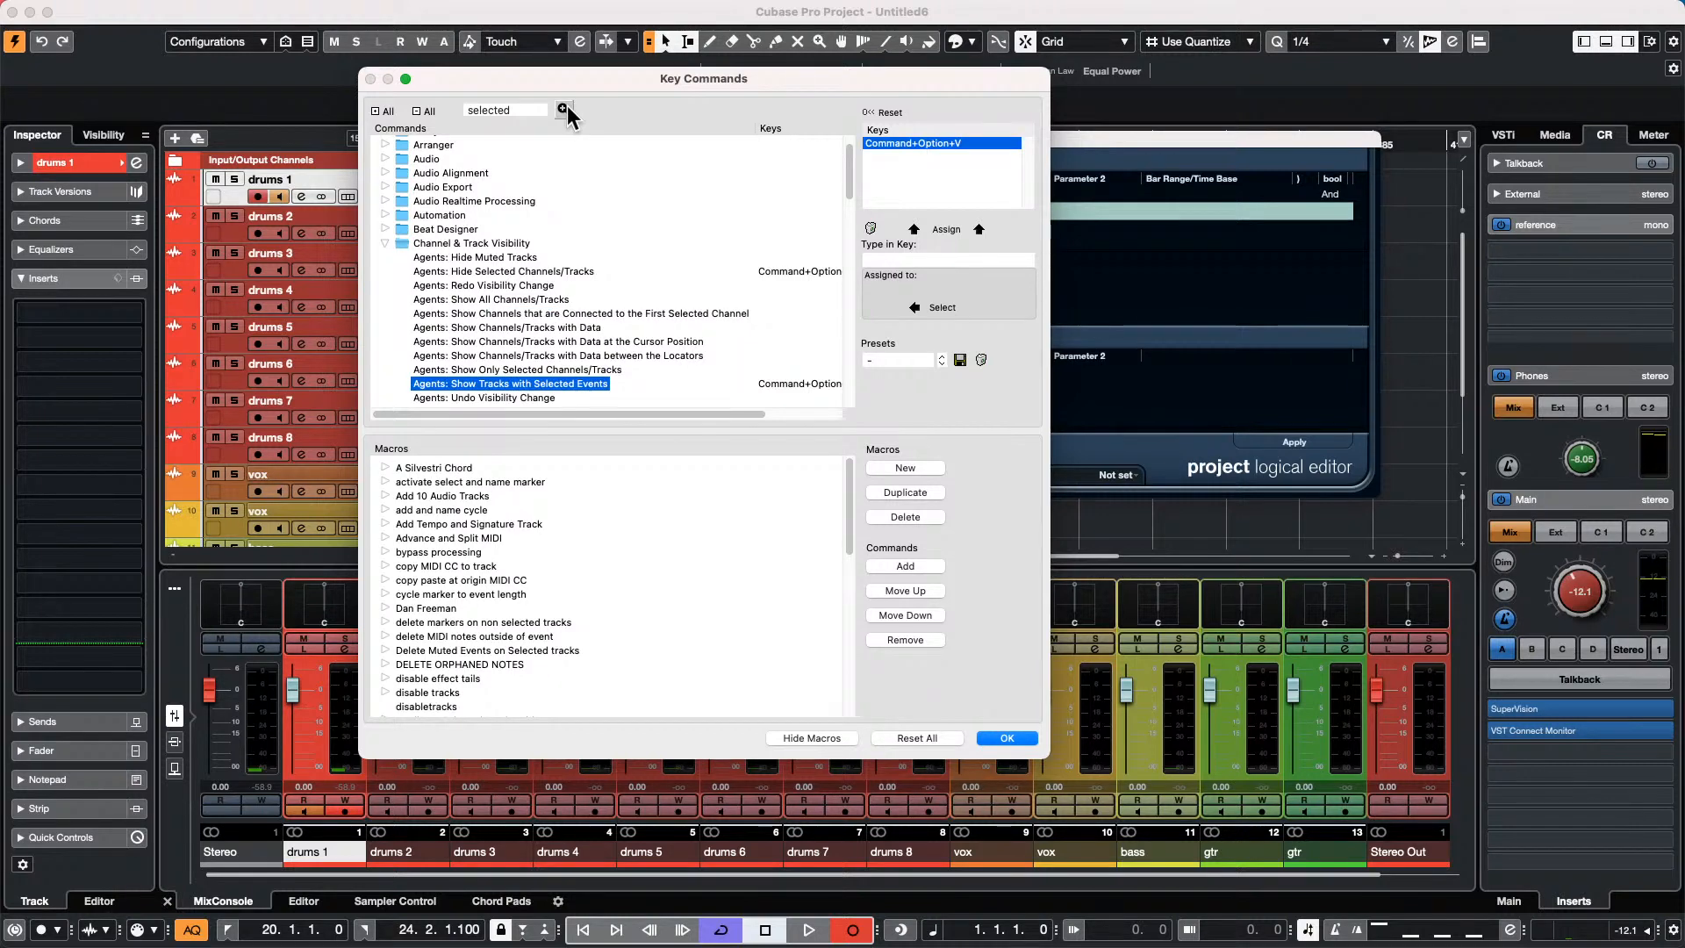
{"action": "left_click", "coordinate": [567, 105]}
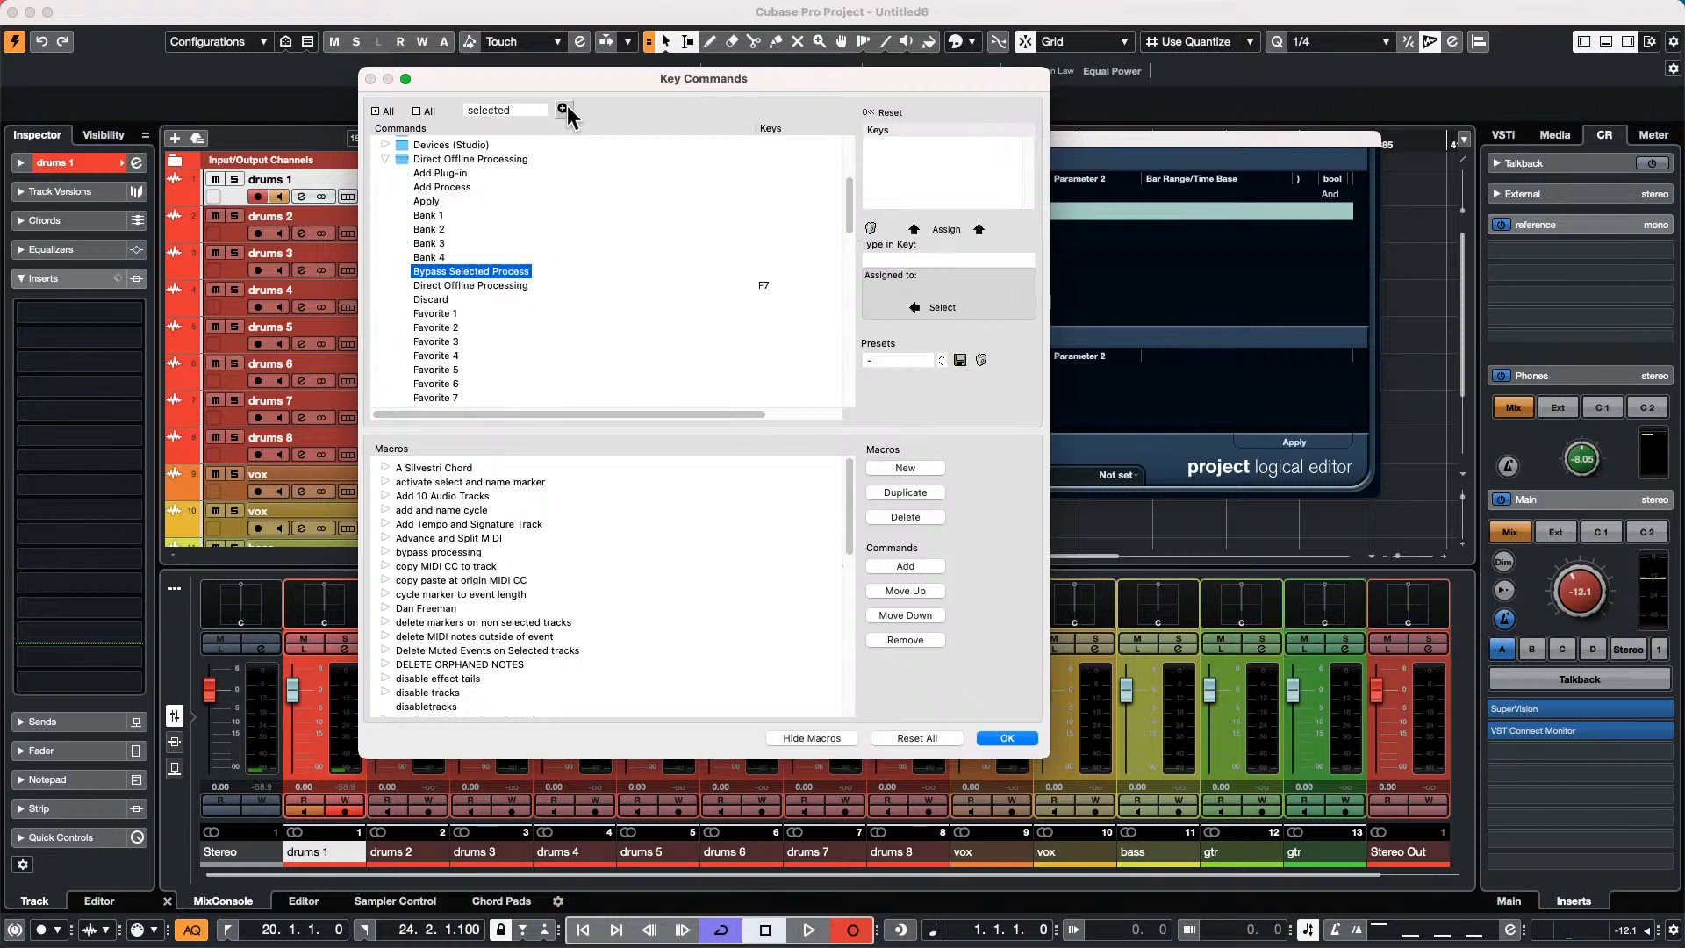
{"action": "left_click", "coordinate": [567, 106]}
{"action": "left_click", "coordinate": [567, 105]}
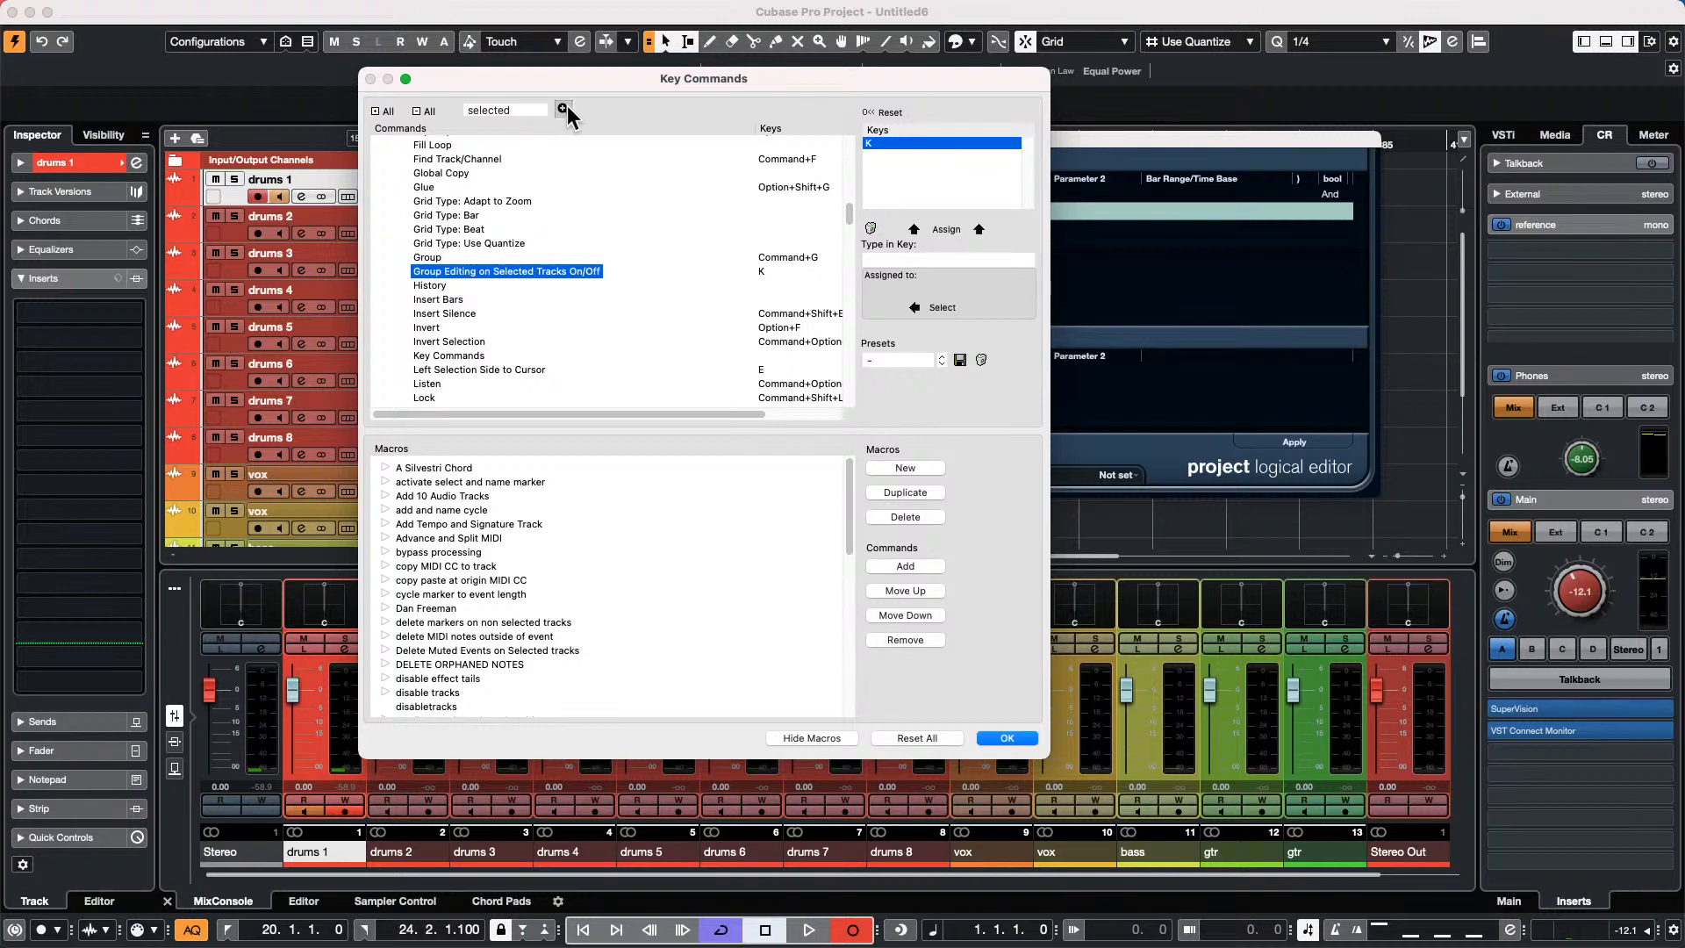
{"action": "left_click", "coordinate": [567, 105]}
{"action": "left_click", "coordinate": [566, 106]}
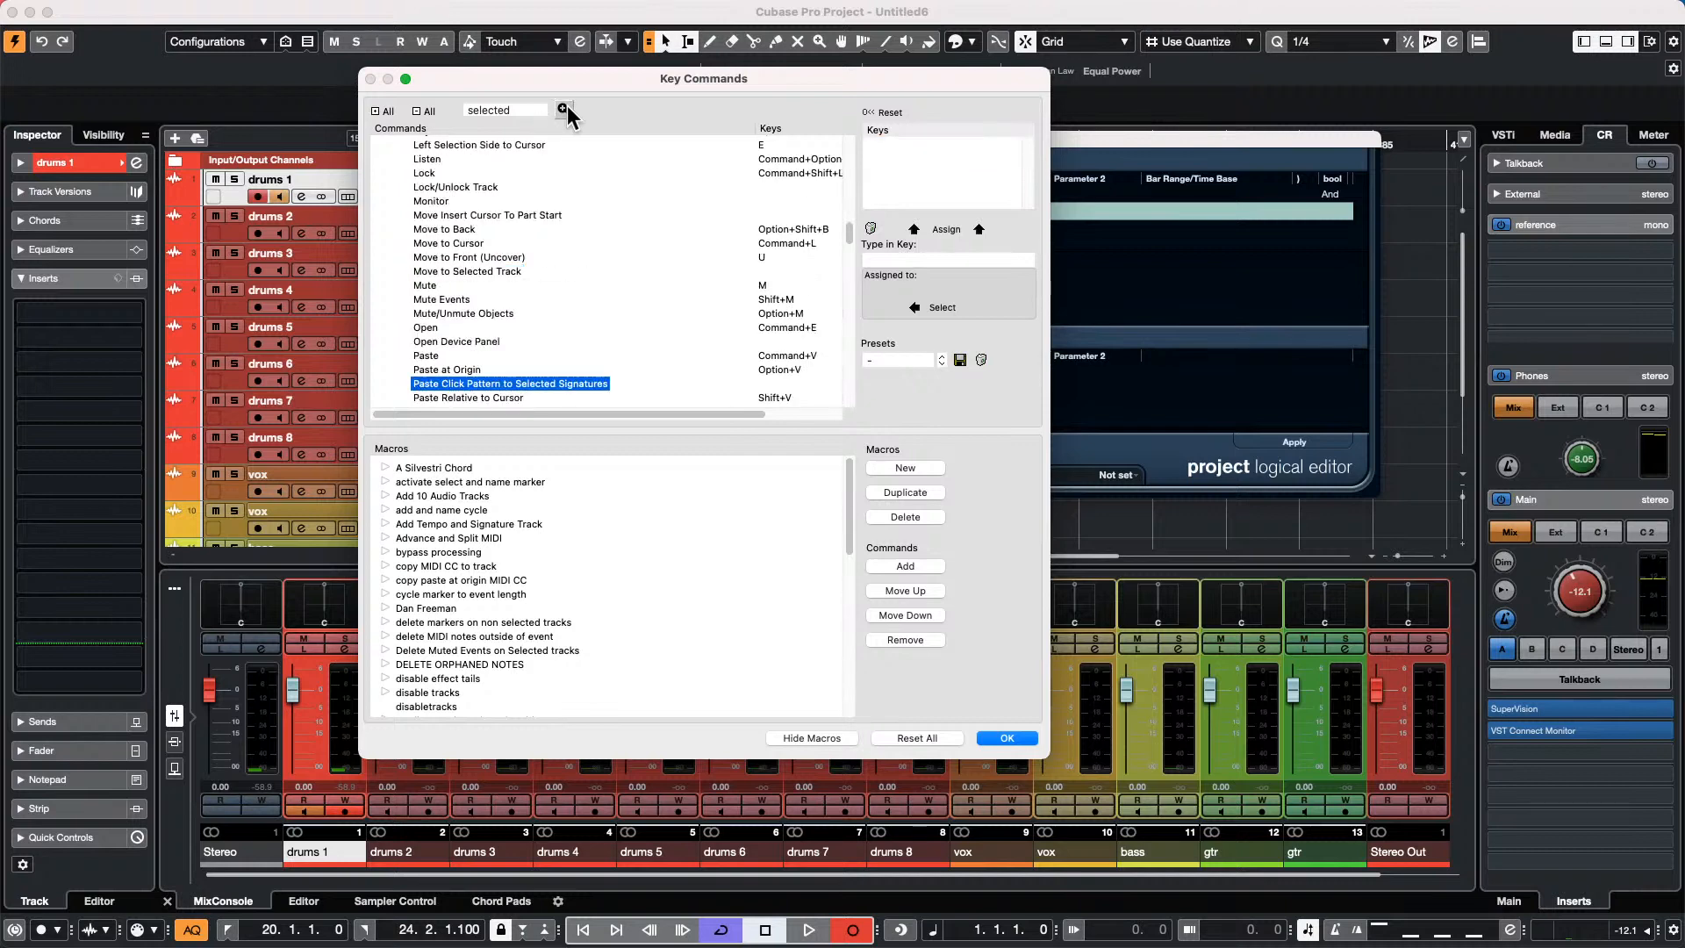
{"action": "left_click", "coordinate": [567, 105]}
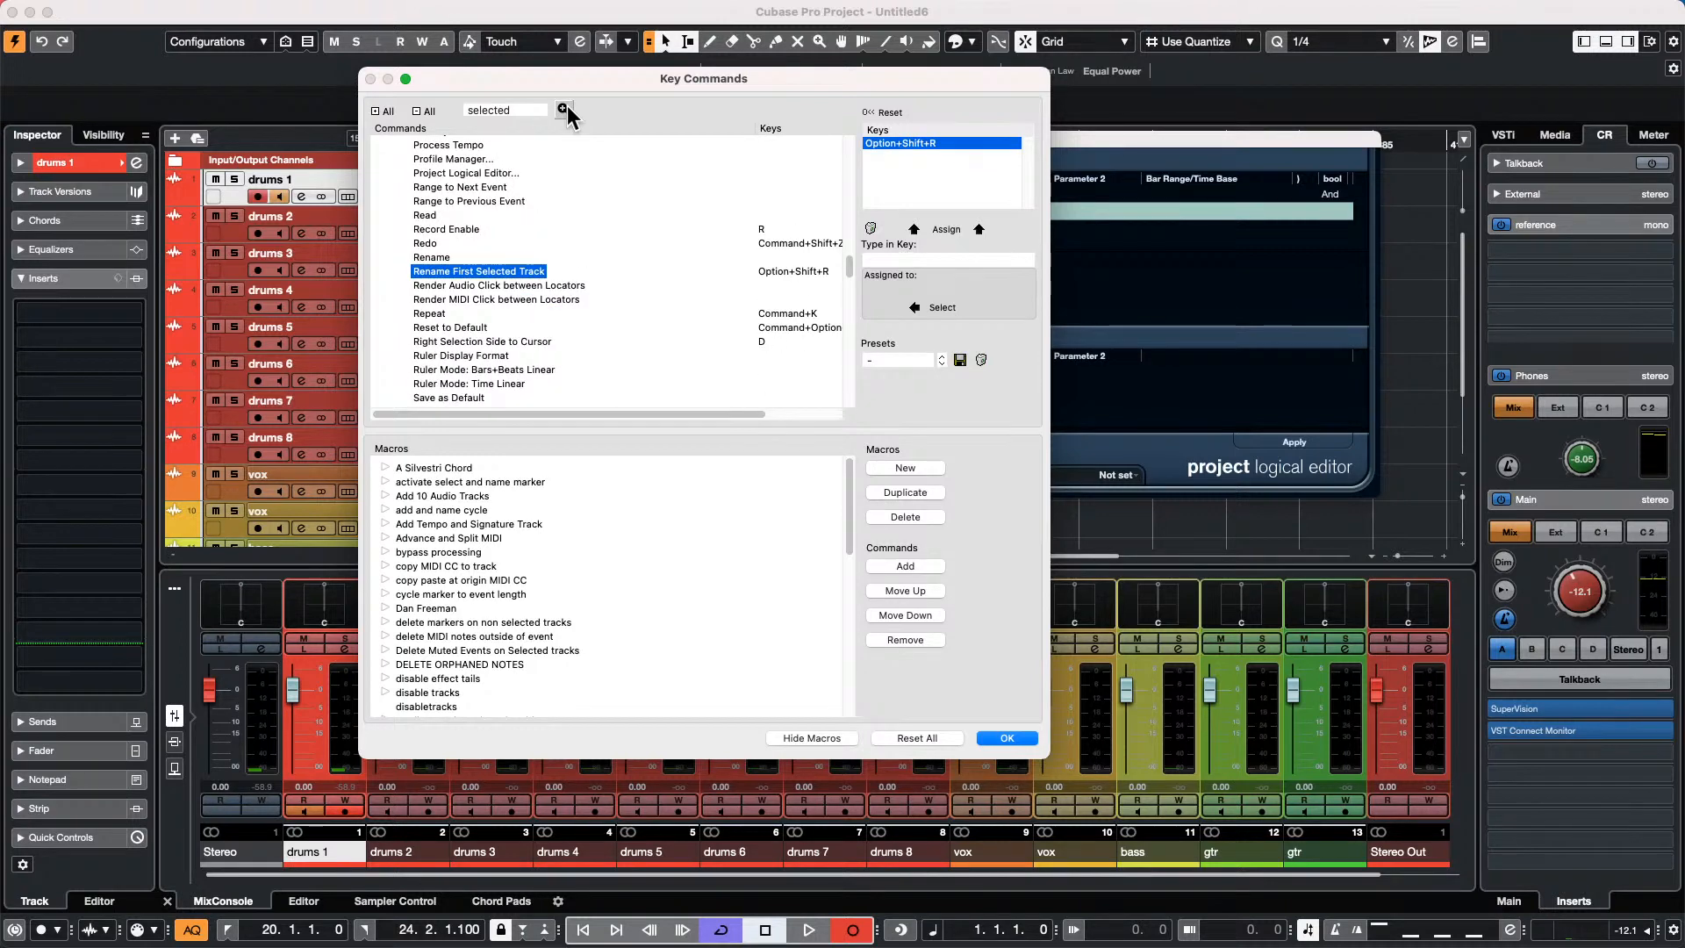
{"action": "left_click", "coordinate": [567, 105]}
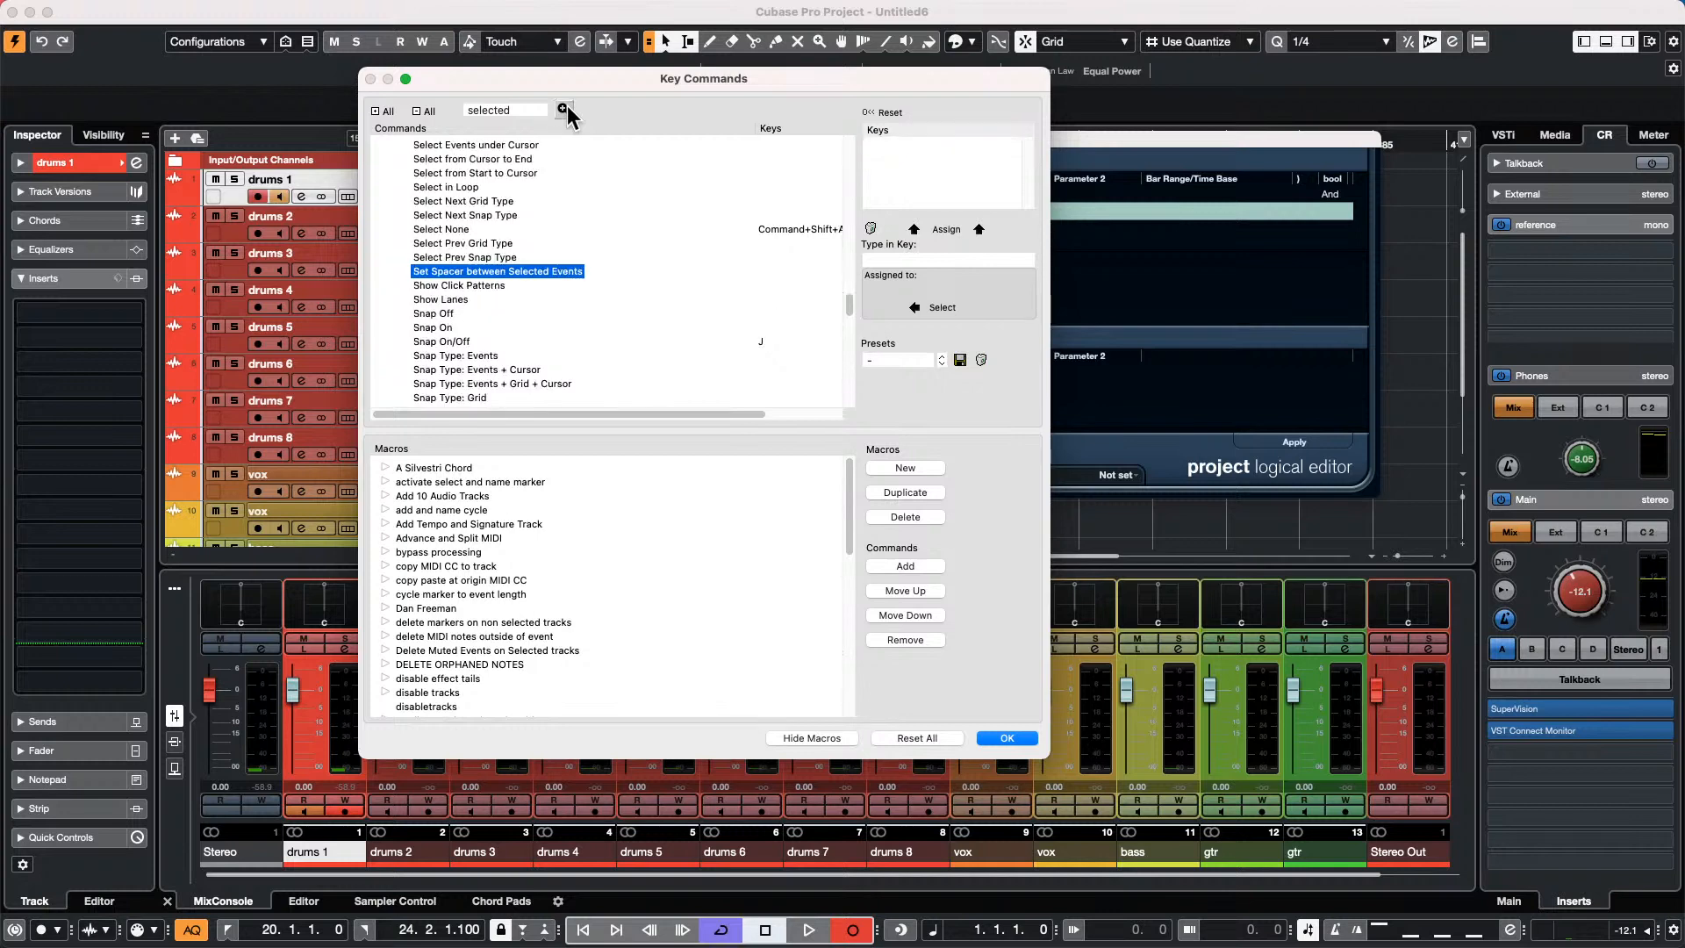
{"action": "left_click", "coordinate": [567, 105]}
{"action": "left_click", "coordinate": [567, 105]}
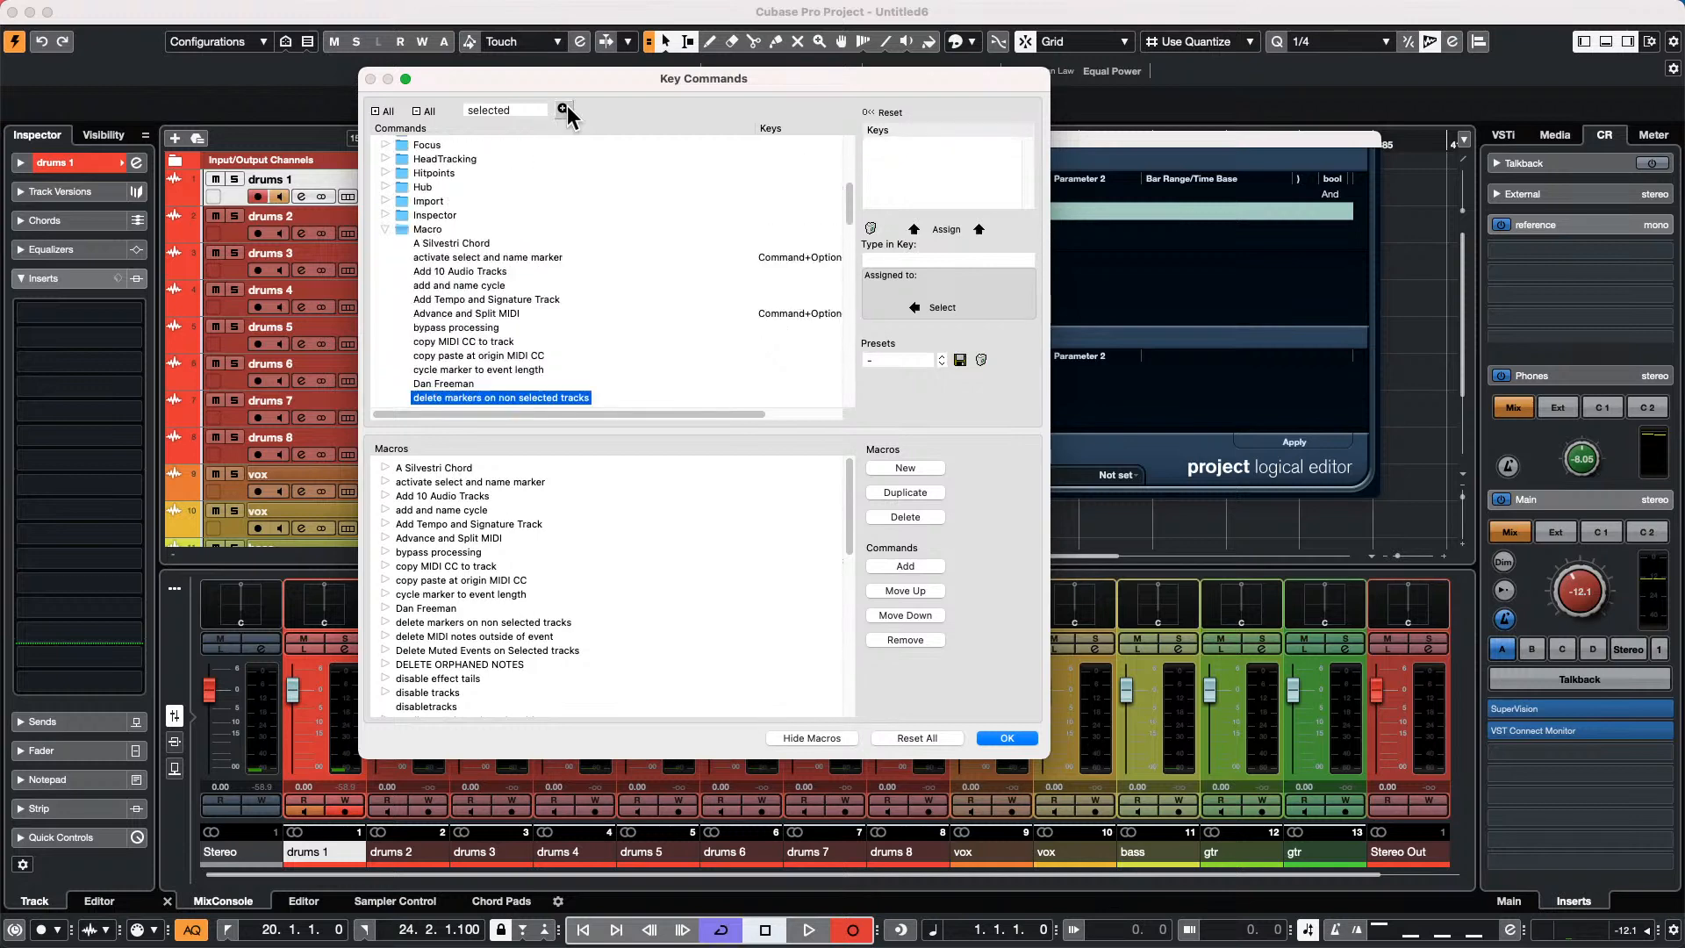
{"action": "left_click", "coordinate": [567, 106]}
{"action": "left_click", "coordinate": [566, 105]}
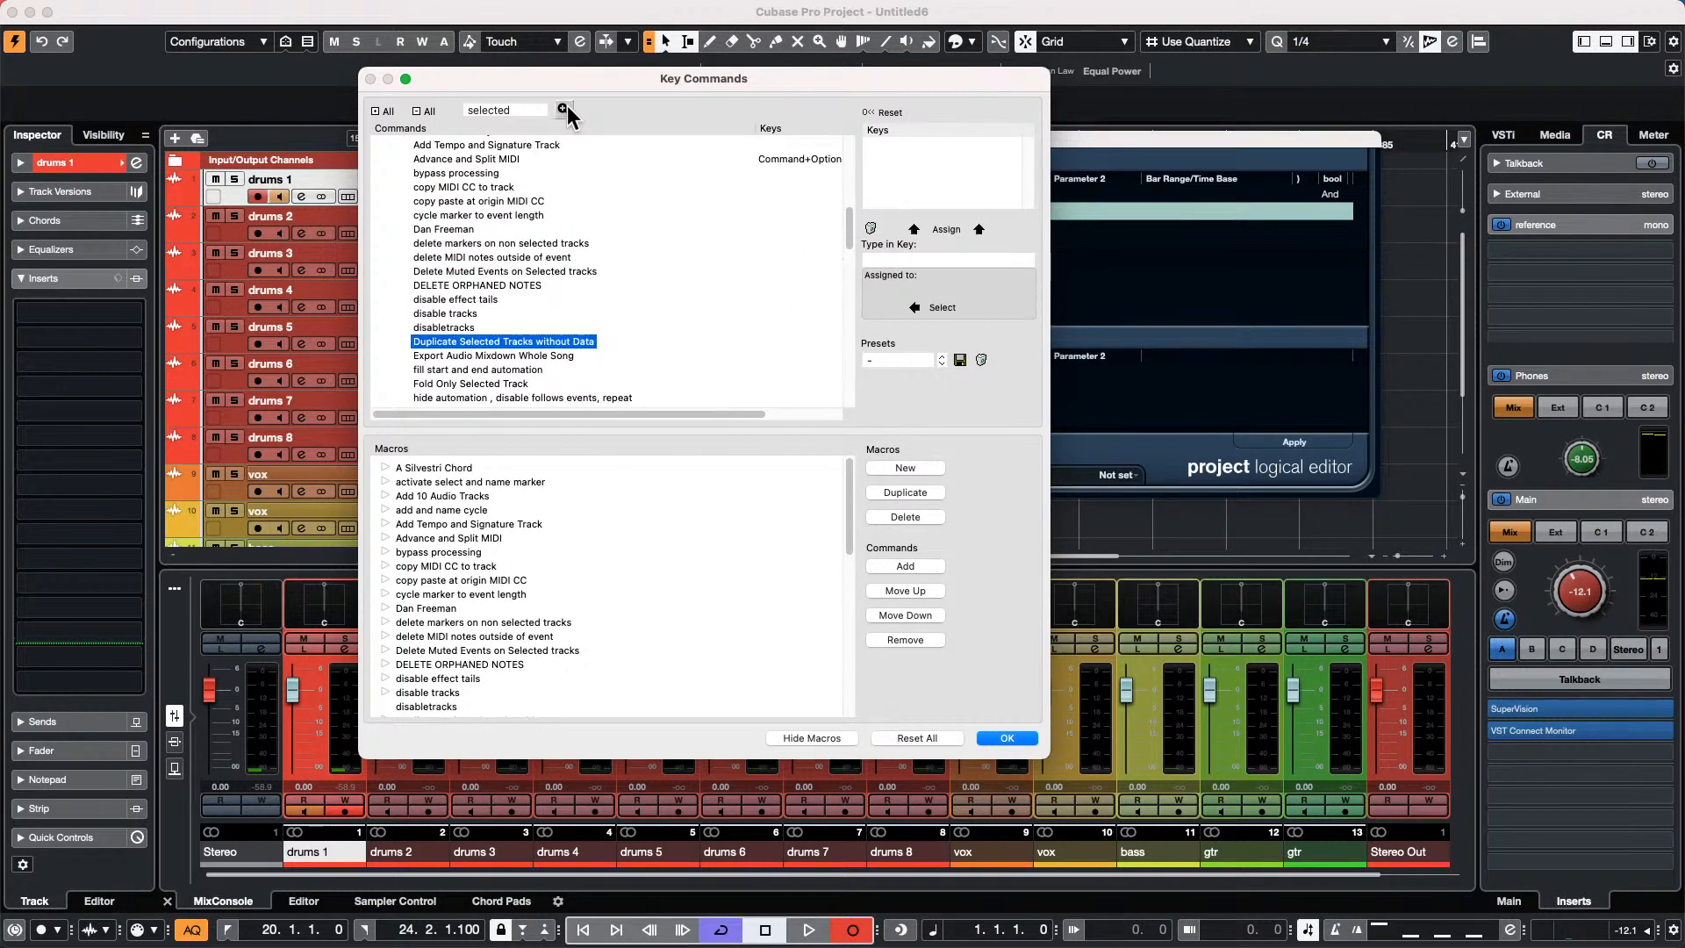
{"action": "left_click", "coordinate": [567, 106]}
{"action": "left_click", "coordinate": [567, 105]}
{"action": "left_click", "coordinate": [567, 106]}
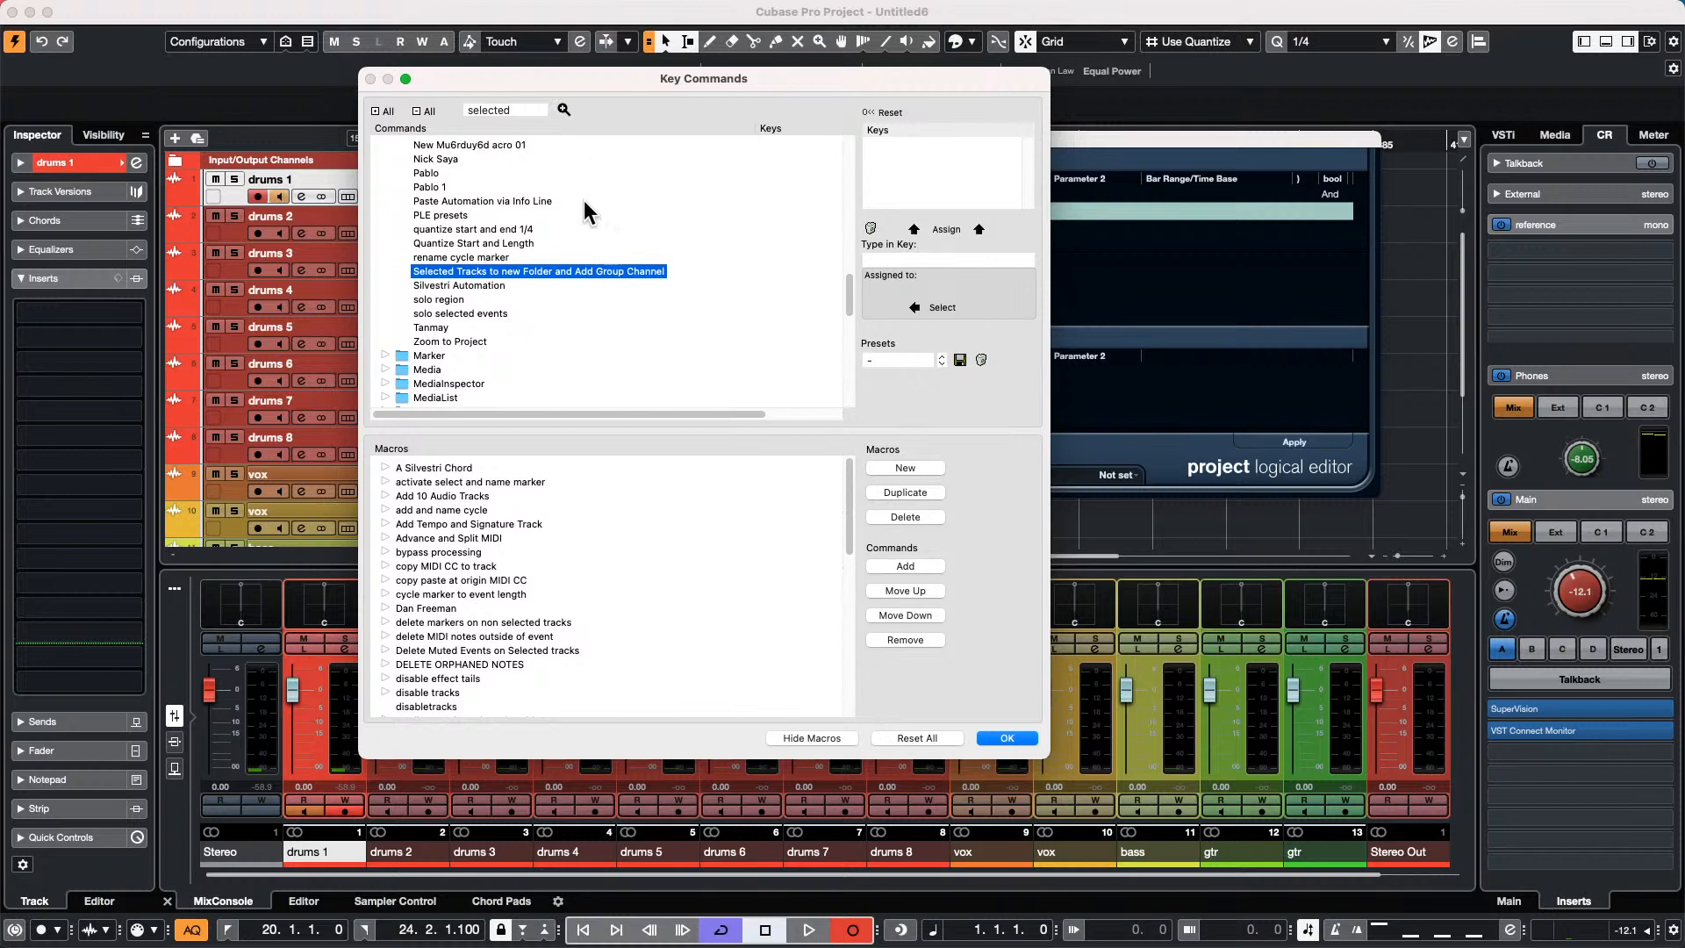
{"action": "scroll", "coordinate": [430, 606], "scroll_direction": "down", "scroll_amount": 15}
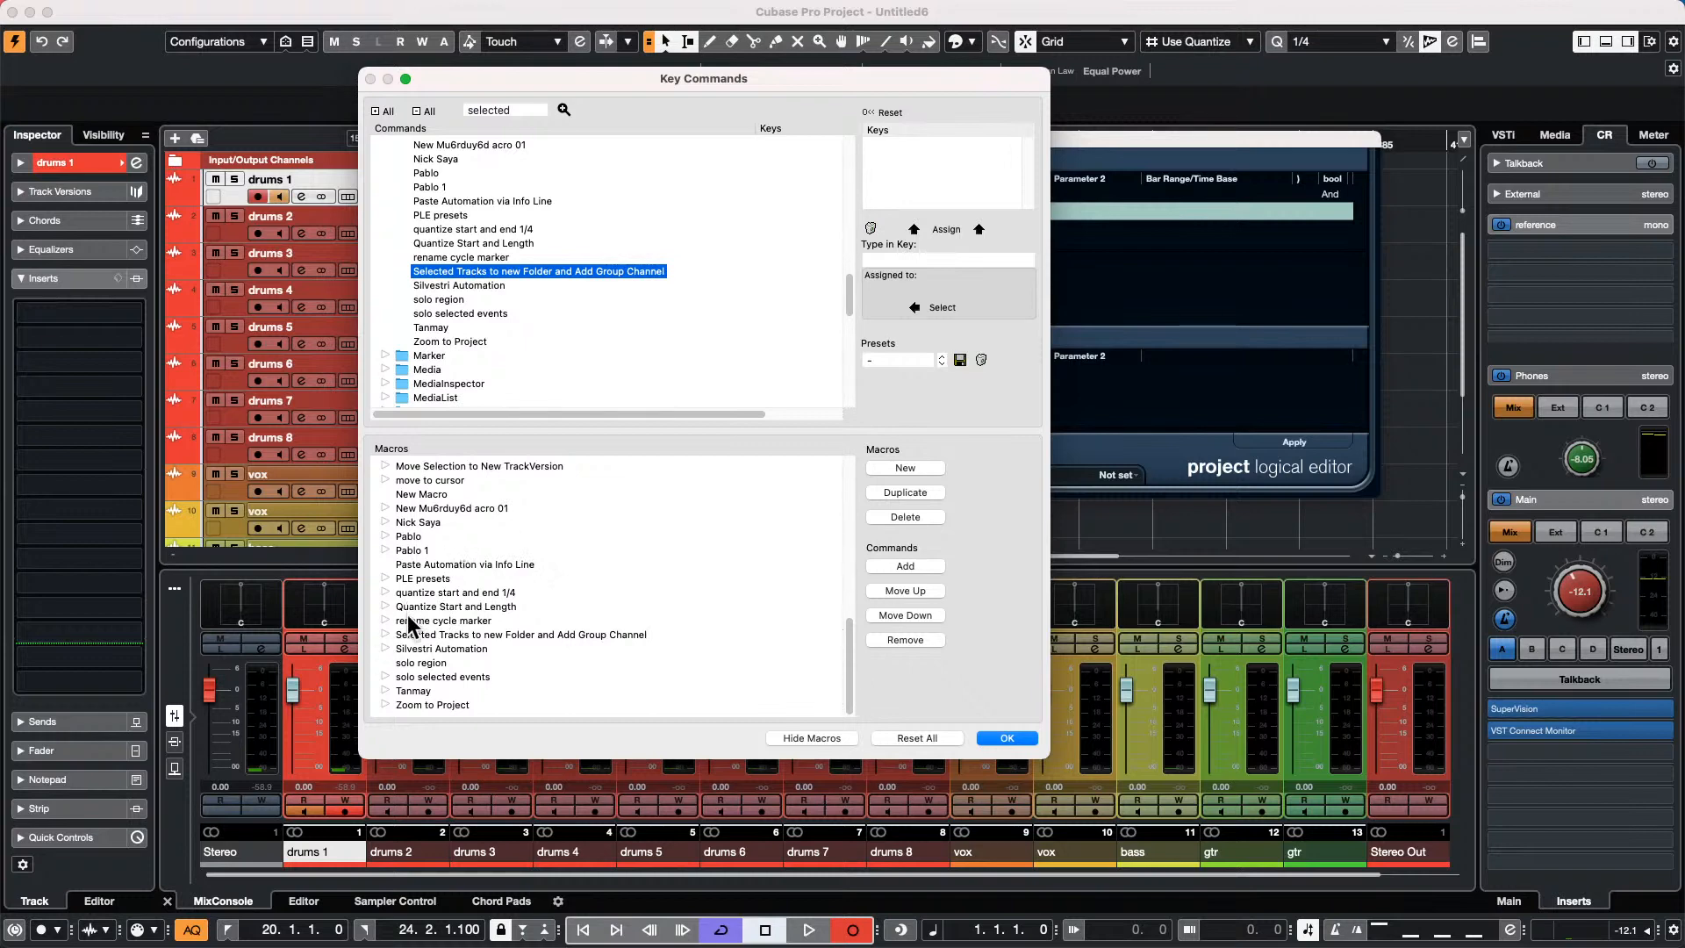
{"action": "left_click", "coordinate": [387, 633]}
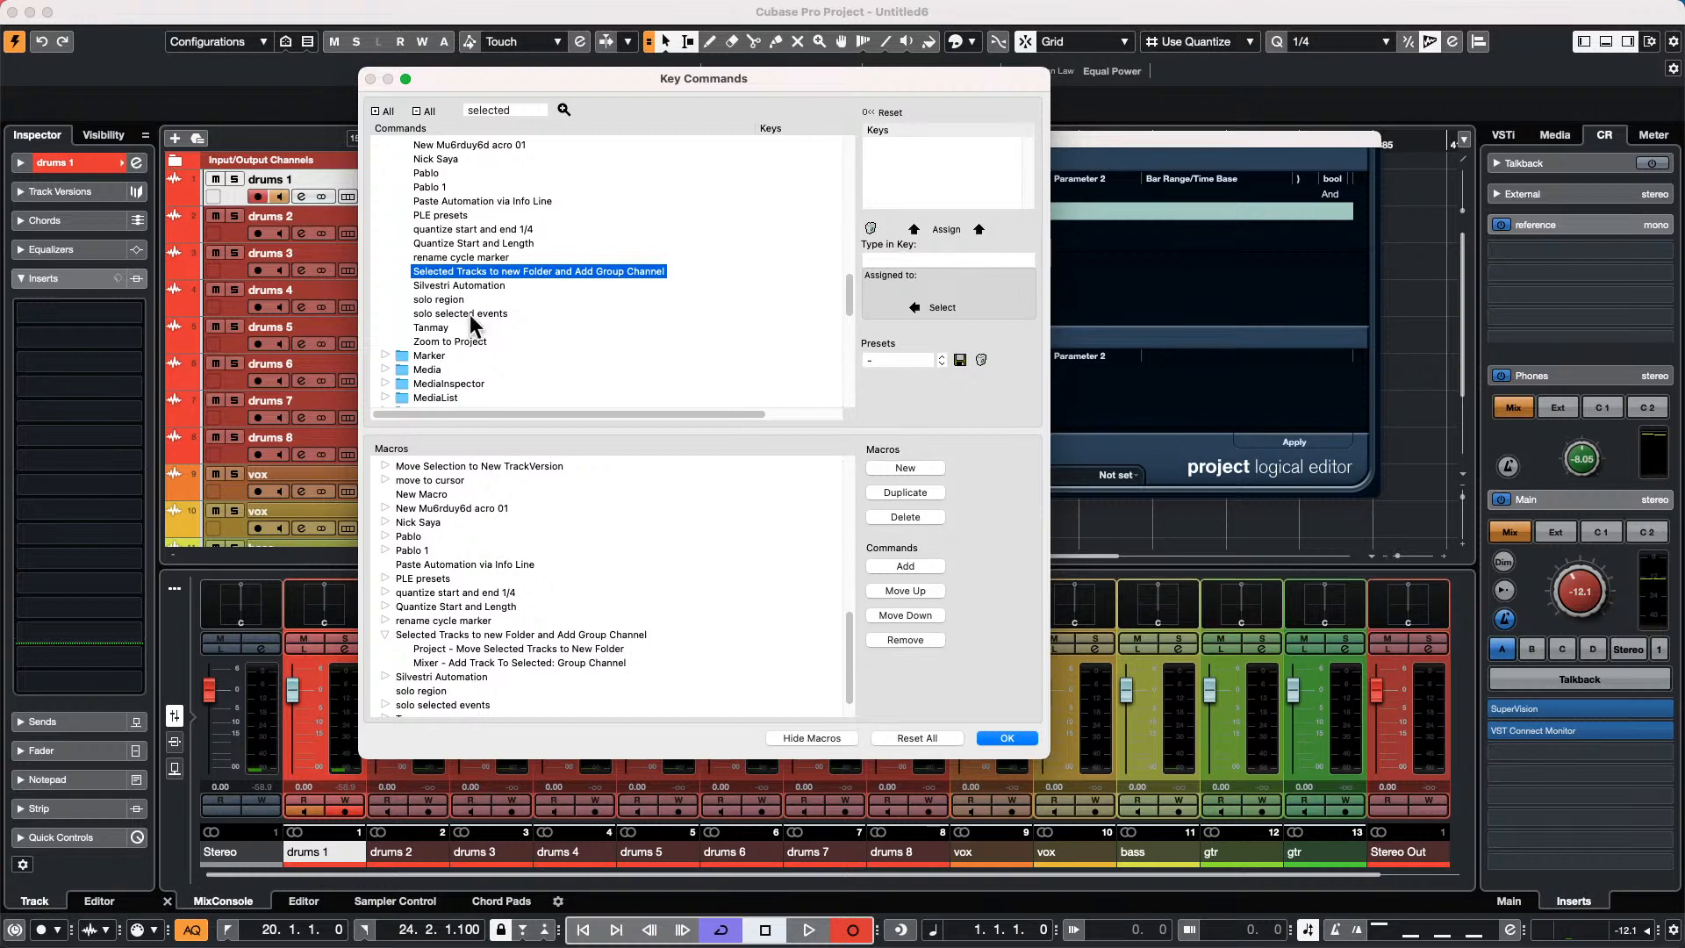
Create a macro named "slected to group" containing the Mixer command Add Track To Selected: Group Channel, and confirm the Key Commands dialog.
{"action": "scroll", "coordinate": [392, 358], "scroll_direction": "down", "scroll_amount": 1}
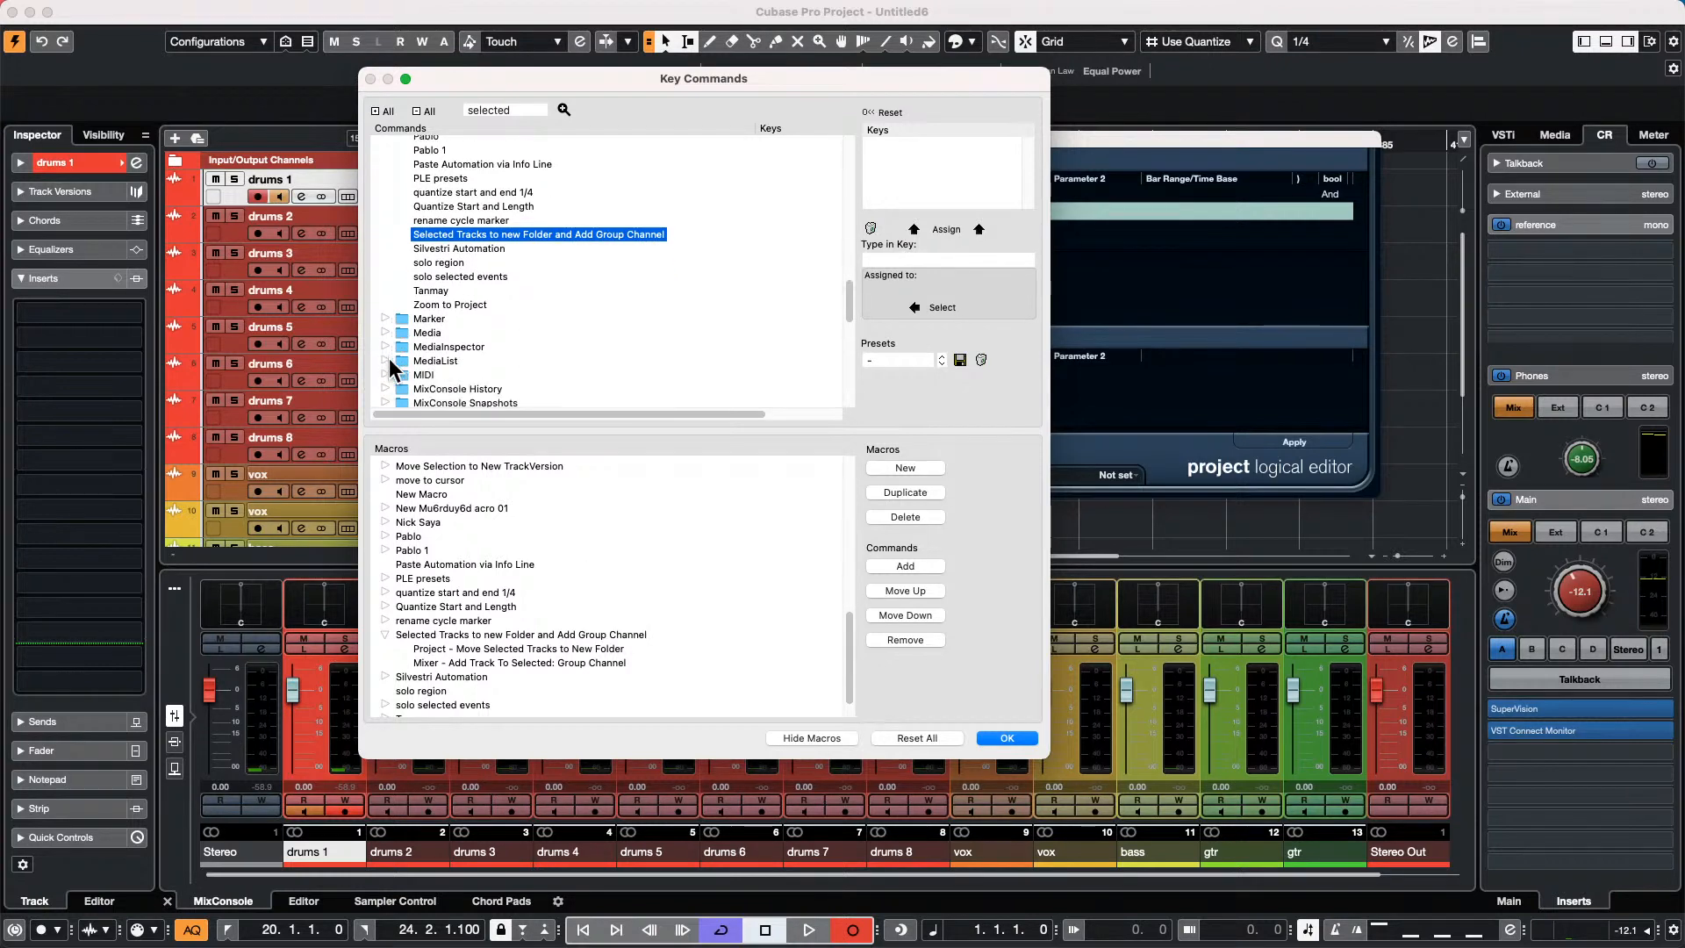
{"action": "scroll", "coordinate": [392, 355], "scroll_direction": "down", "scroll_amount": 2}
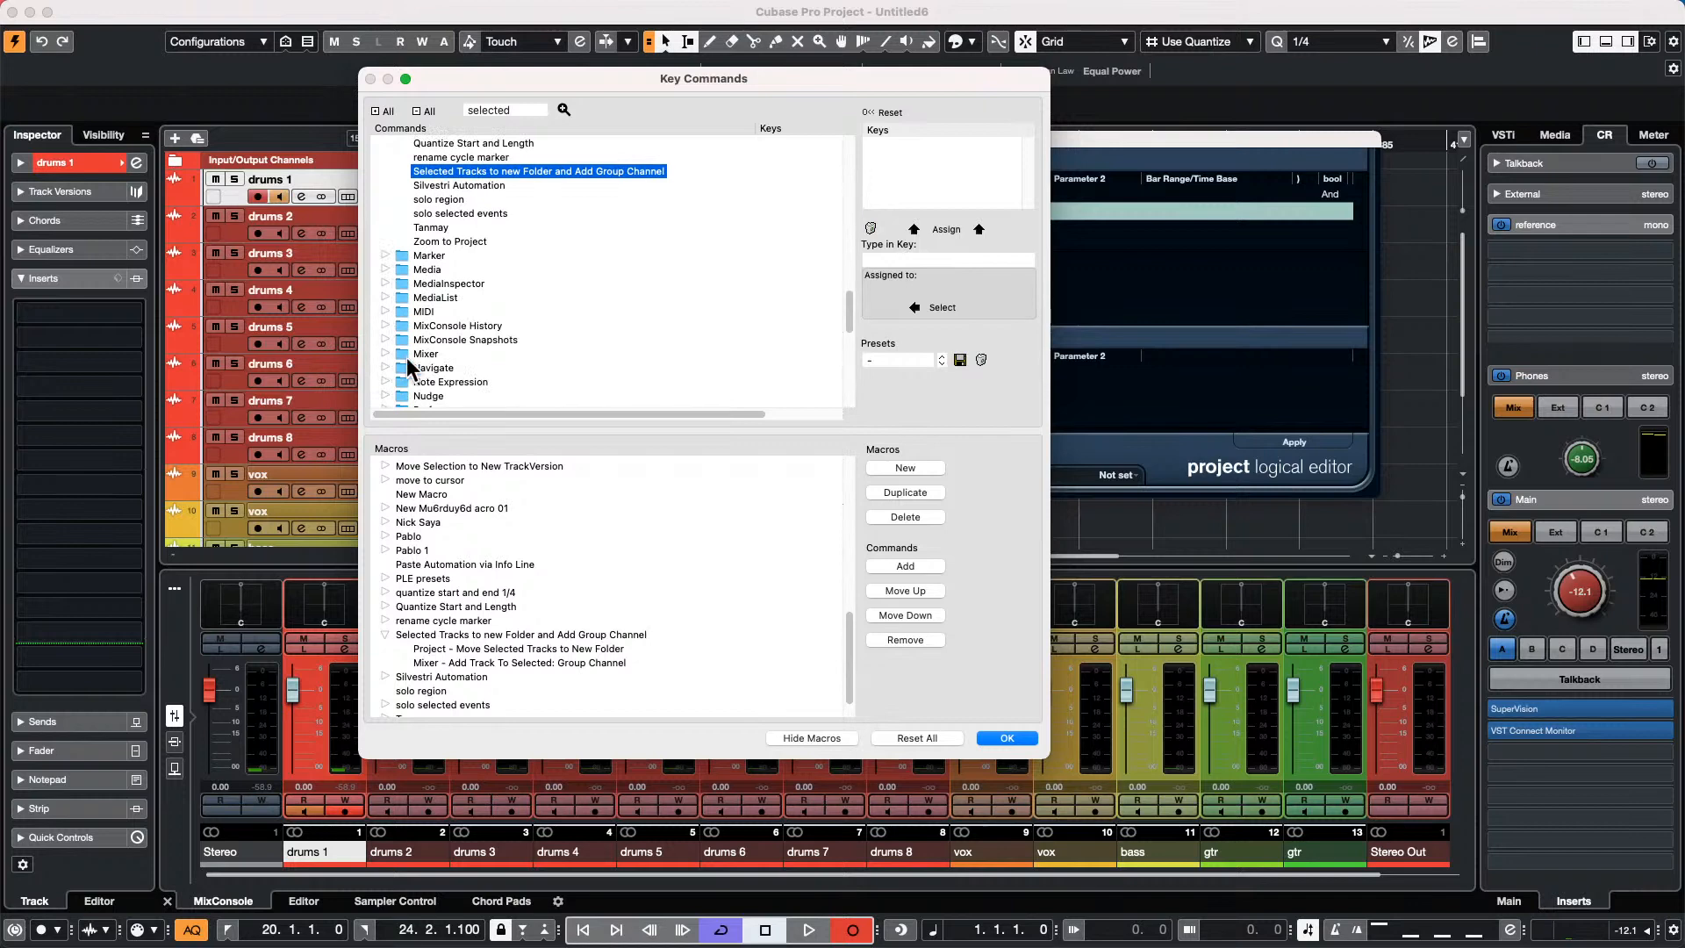
{"action": "left_click", "coordinate": [385, 354]}
{"action": "scroll", "coordinate": [556, 286], "scroll_direction": "down", "scroll_amount": 4}
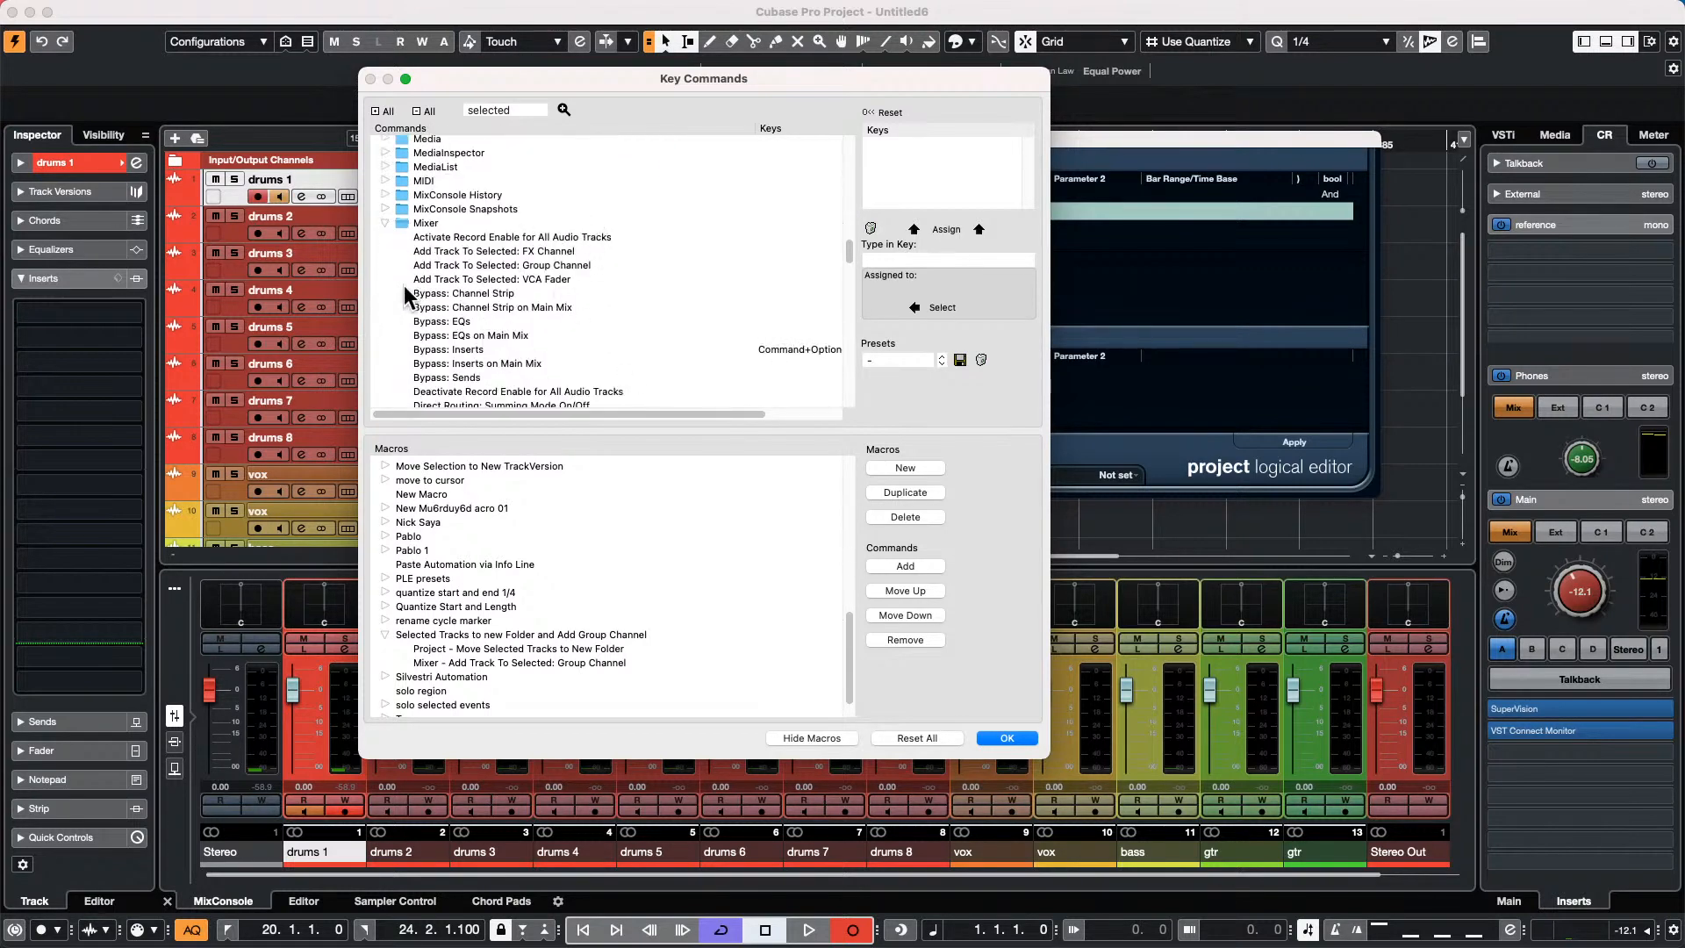
{"action": "left_click", "coordinate": [545, 260]}
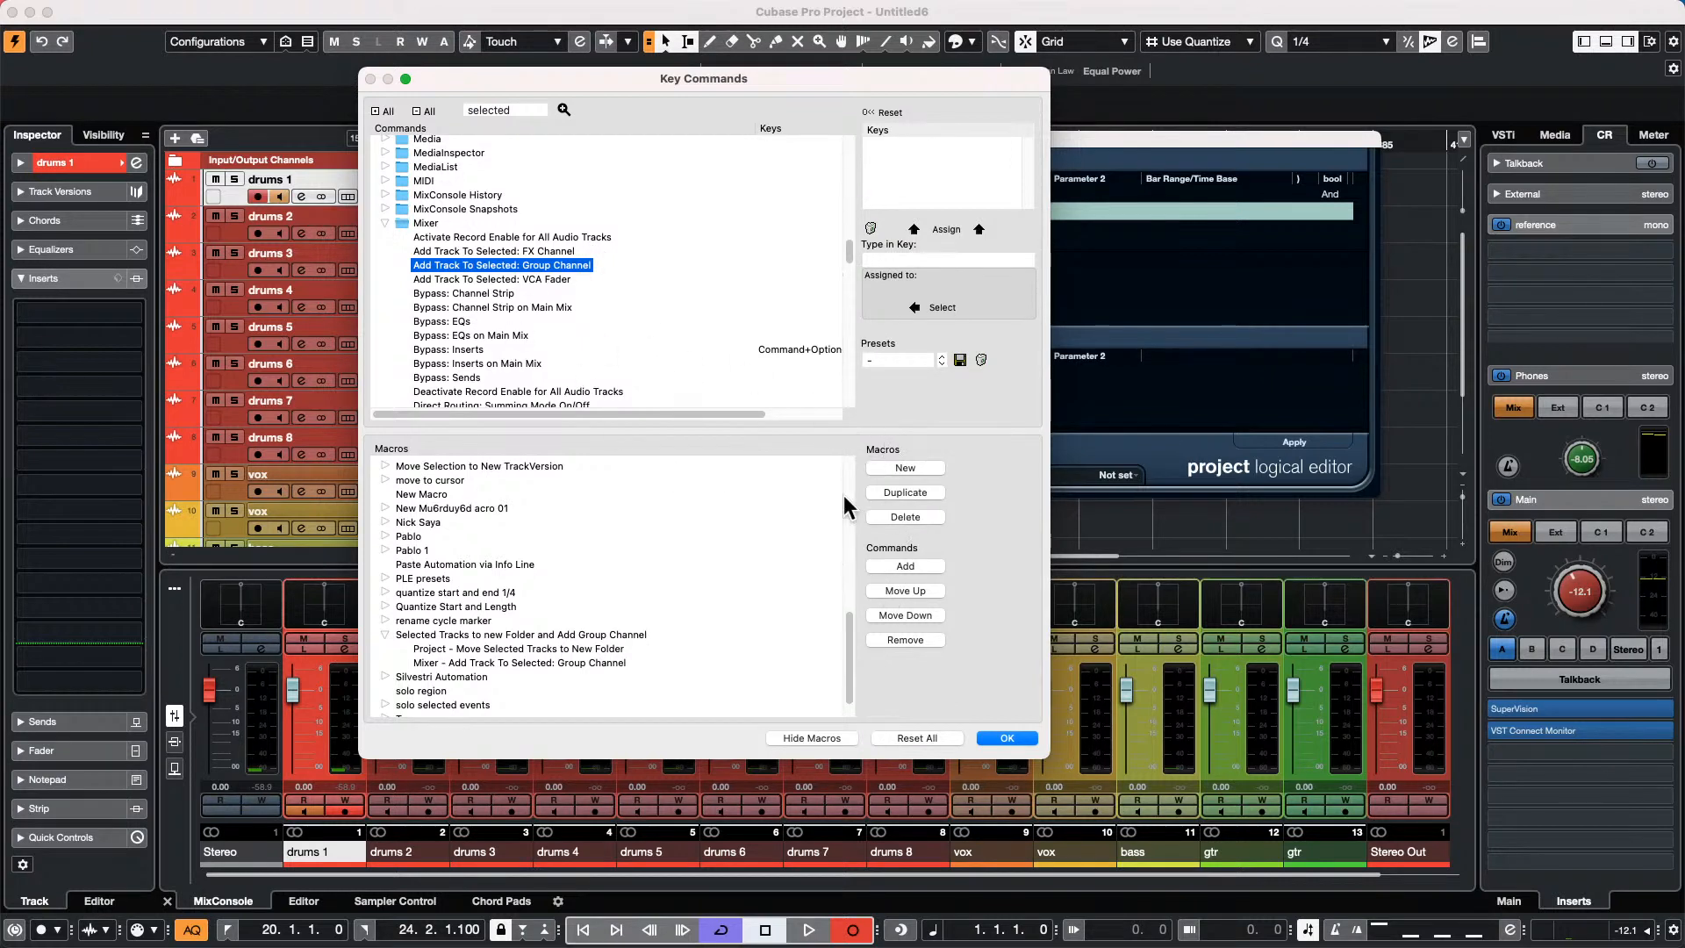
{"action": "left_click", "coordinate": [903, 468]}
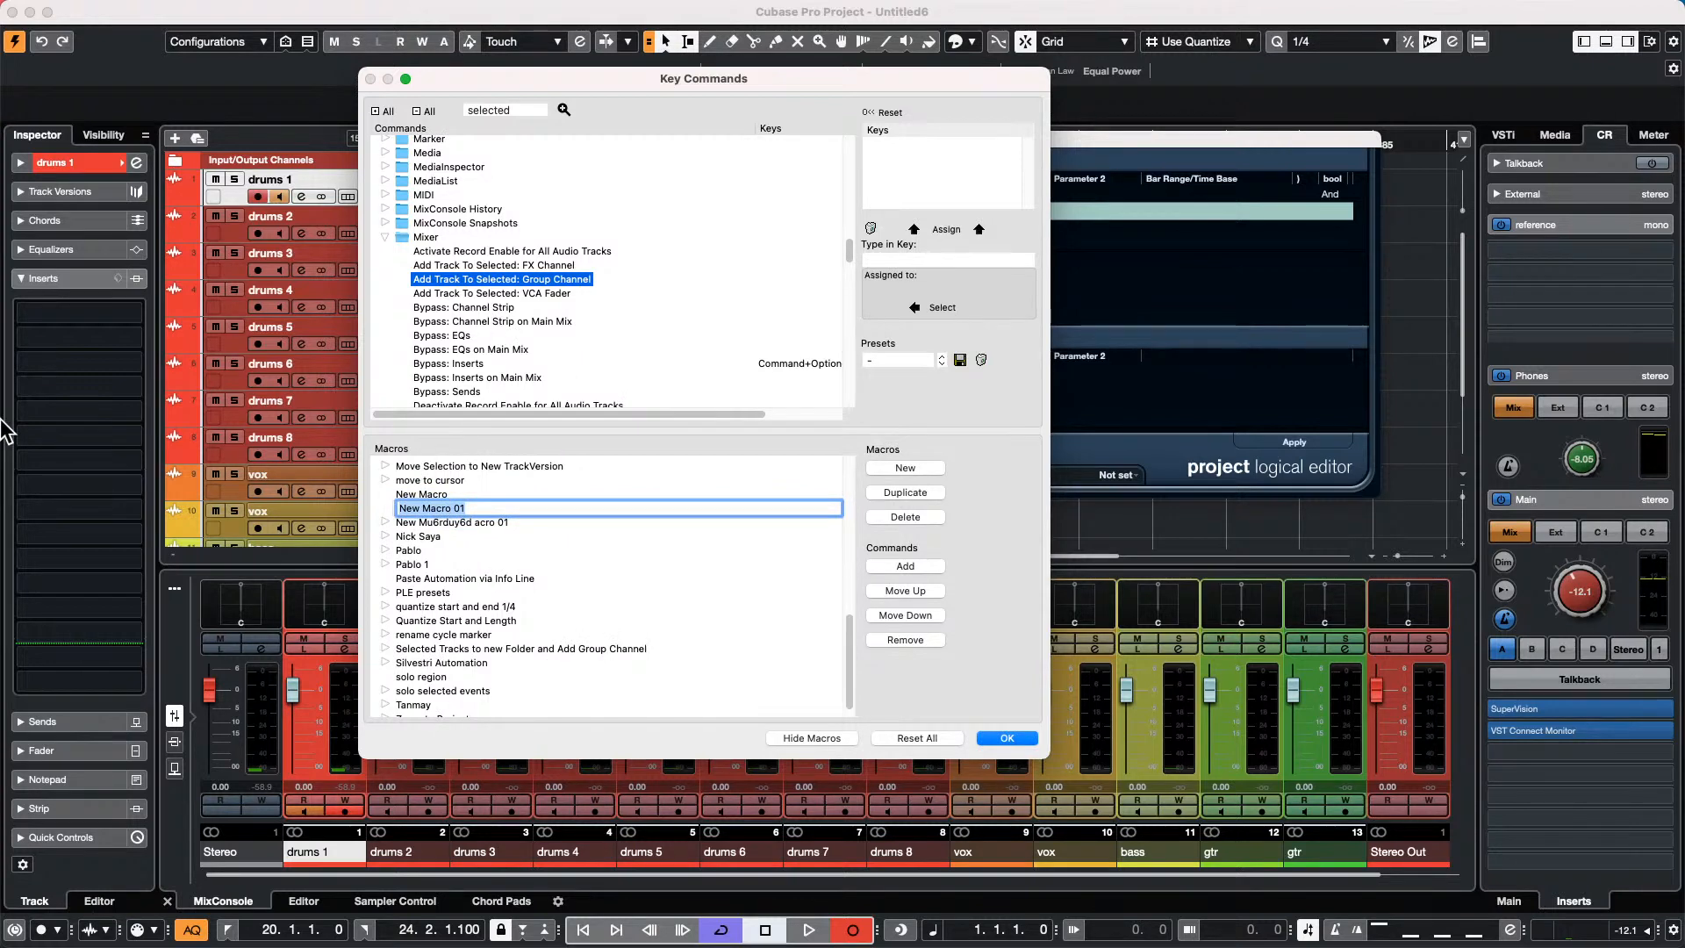
{"action": "type", "text": "slected to group"}
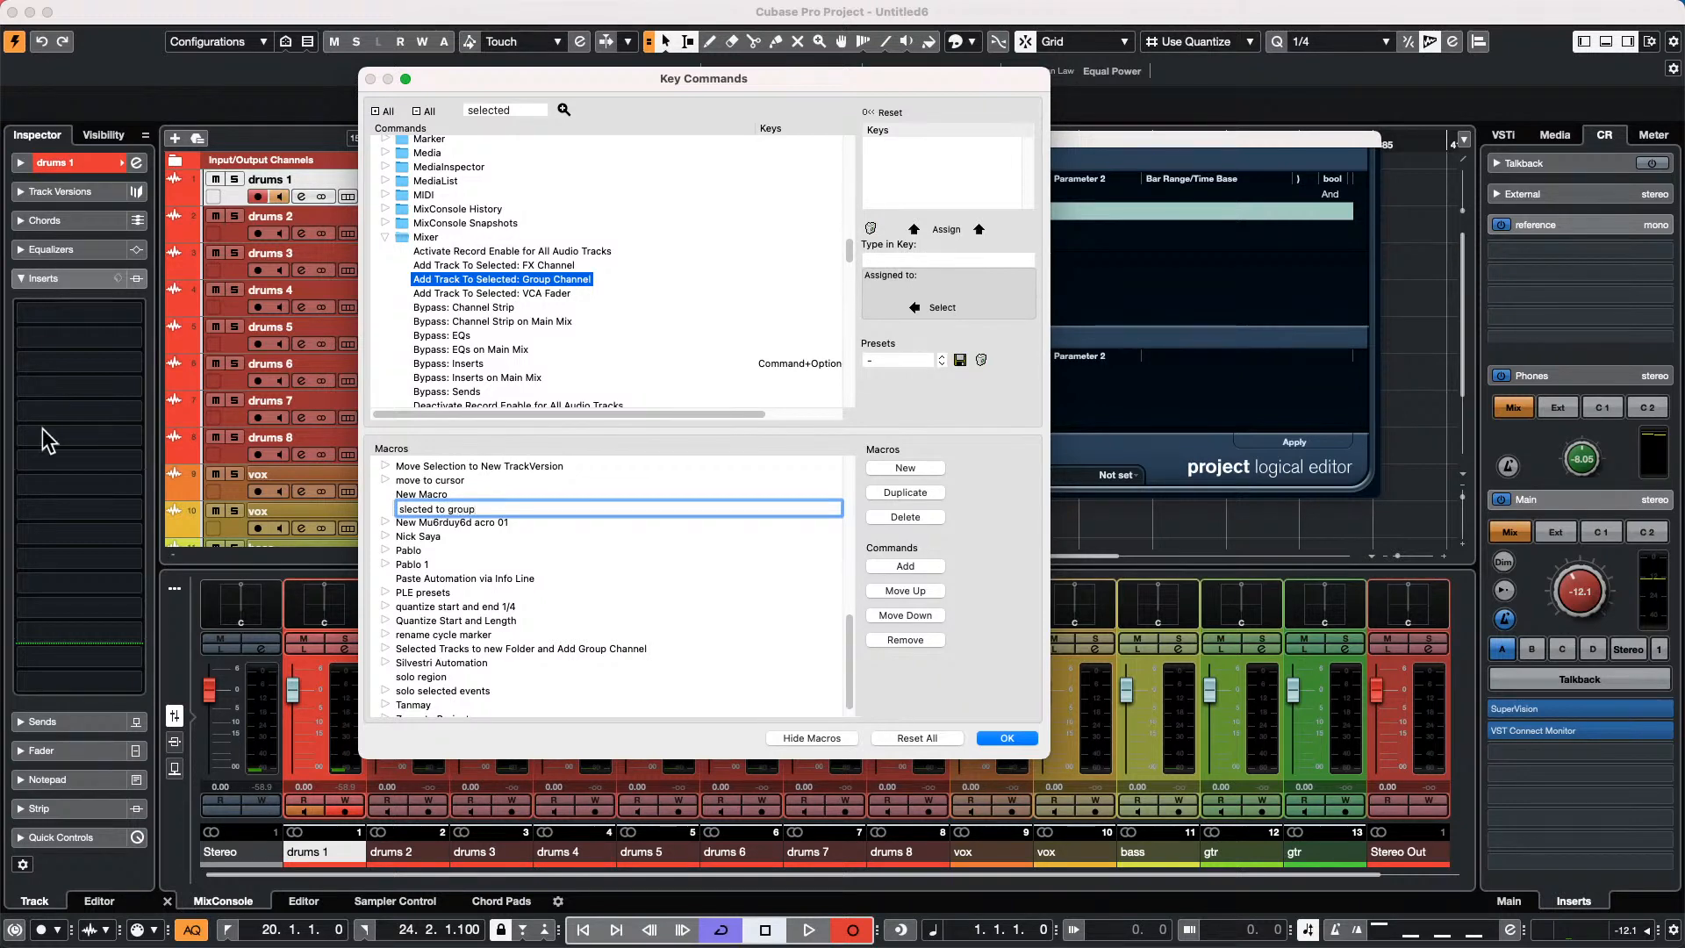
{"action": "left_click", "coordinate": [909, 565]}
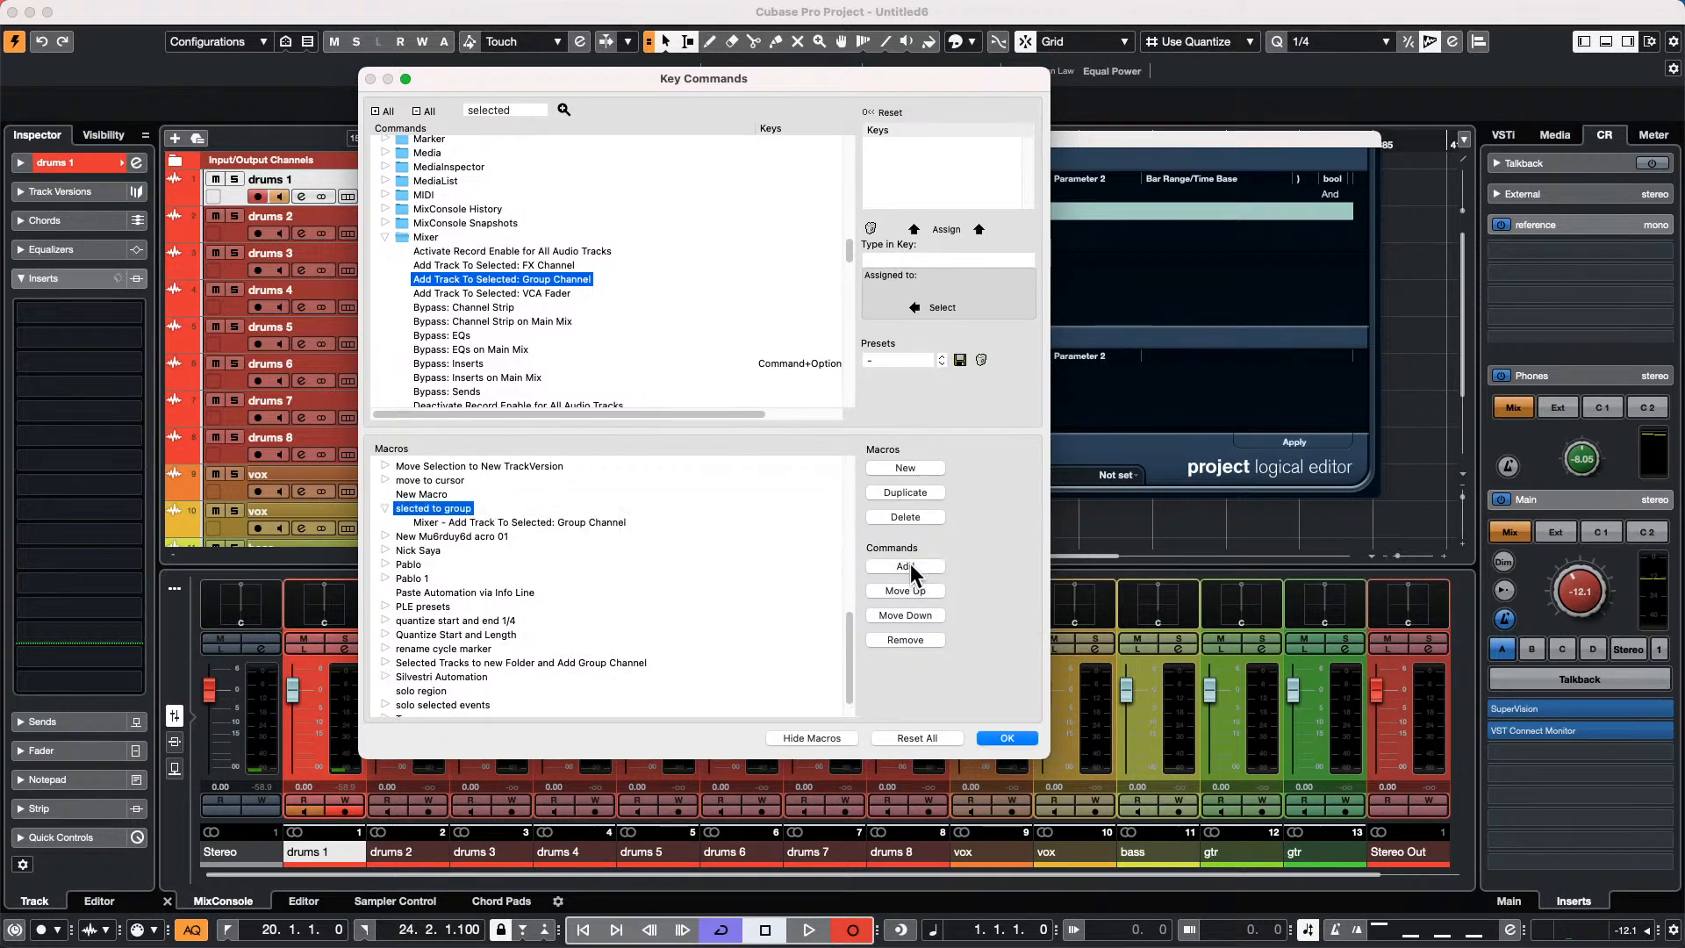
{"action": "left_click", "coordinate": [1005, 738]}
Set the Project Logical Editor's macro to Selected Tracks to new Folder and Add Group Channel.
{"action": "left_click", "coordinate": [1104, 474]}
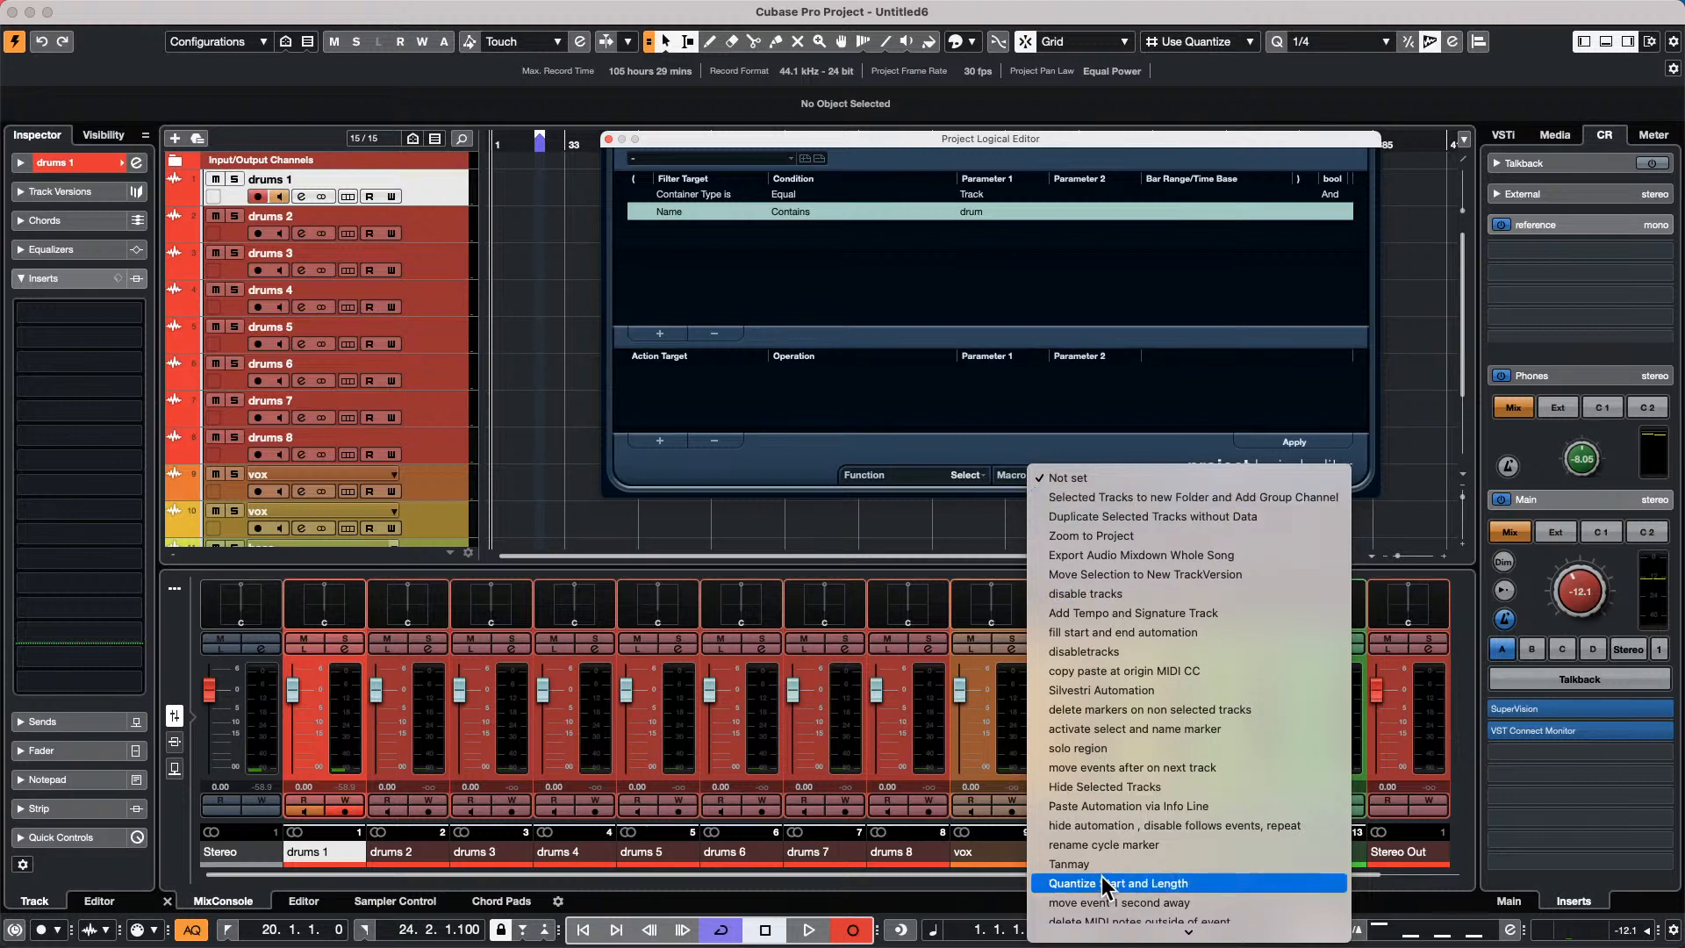
{"action": "mouse_move", "coordinate": [1100, 942]}
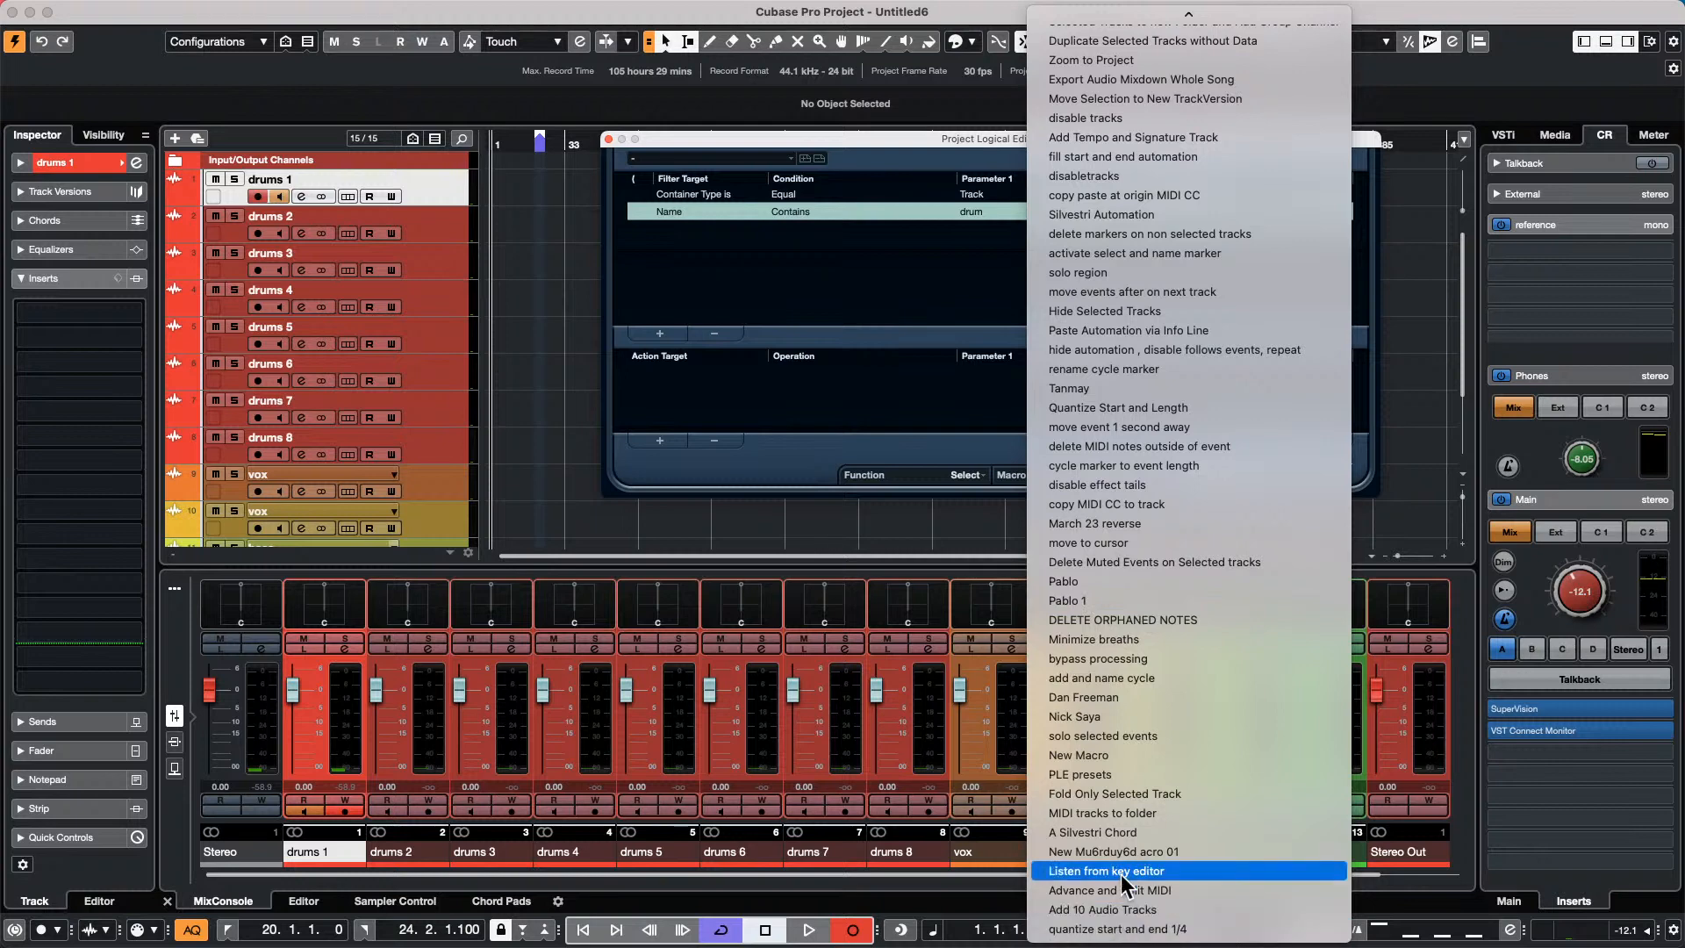
{"action": "mouse_move", "coordinate": [1232, 4]}
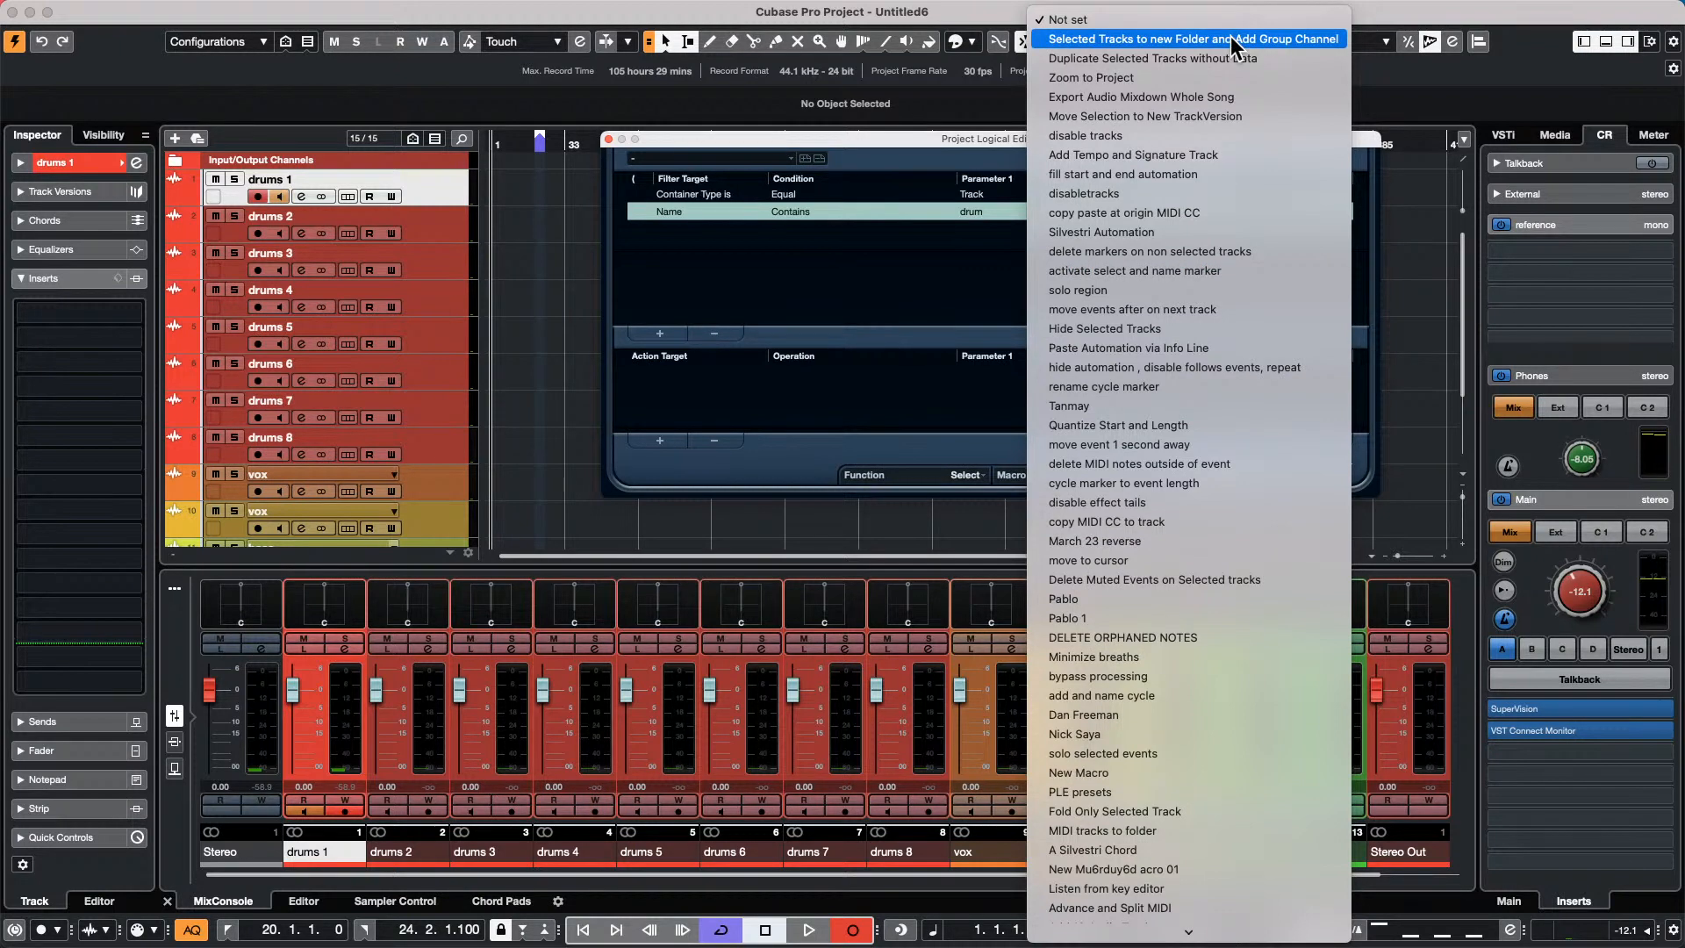
{"action": "left_click", "coordinate": [1186, 39]}
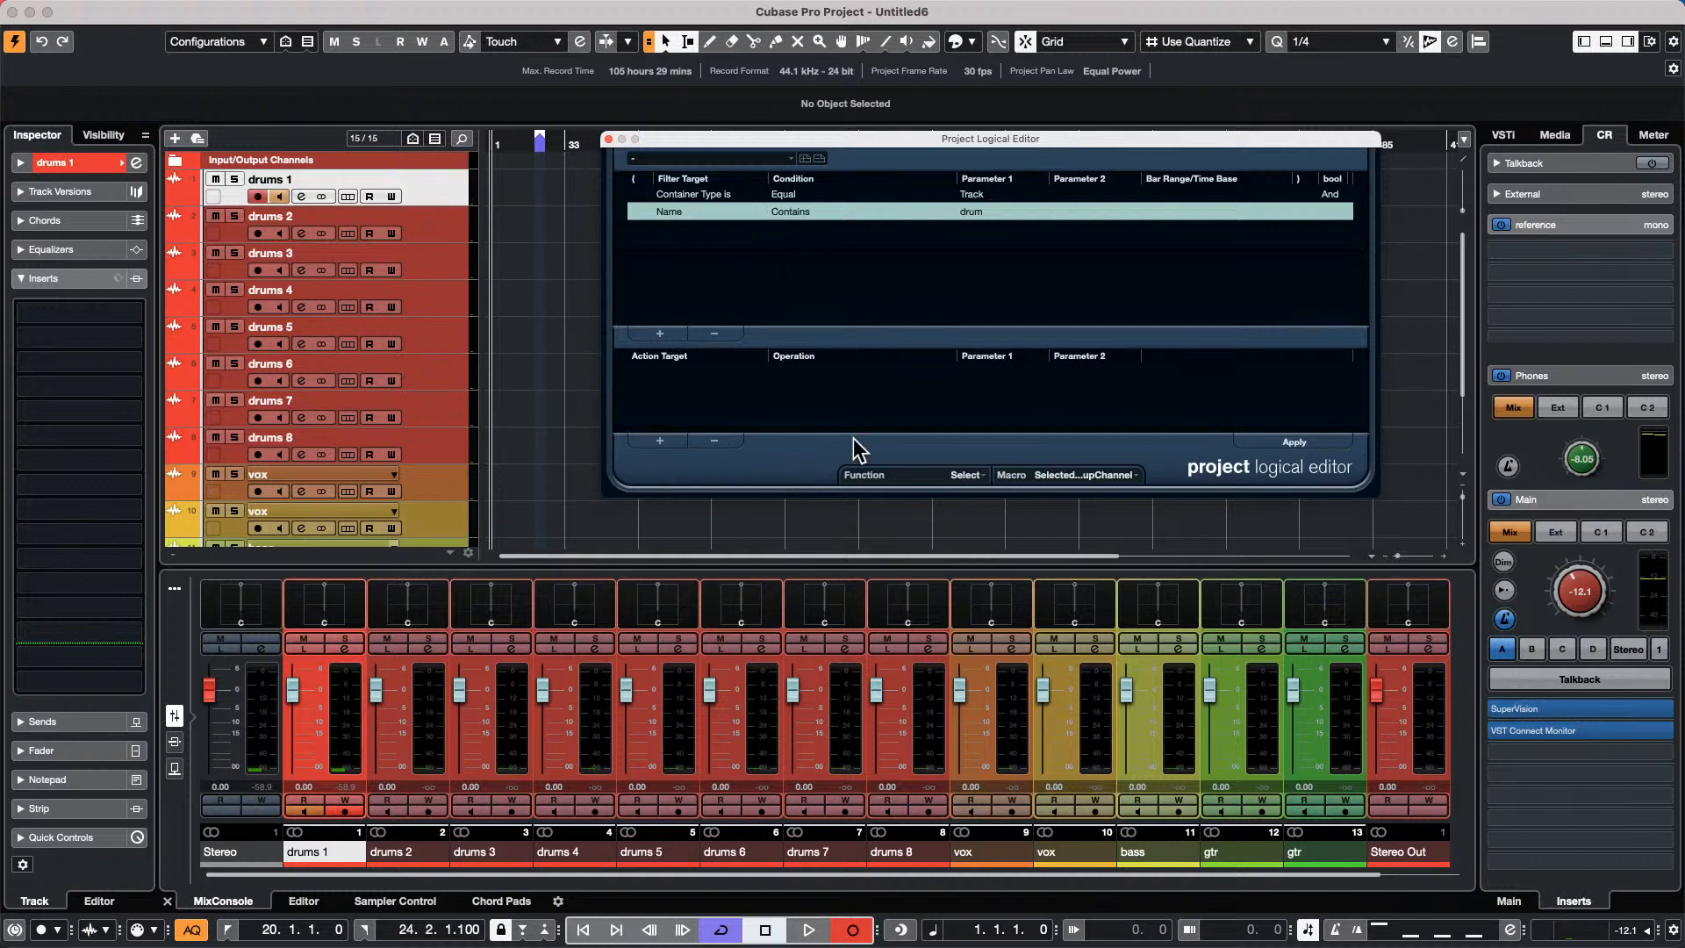
Select the second vox track, apply the logical edit, add the group channel with the name "drum", and close the Project Logical Editor.
{"action": "left_click", "coordinate": [432, 510]}
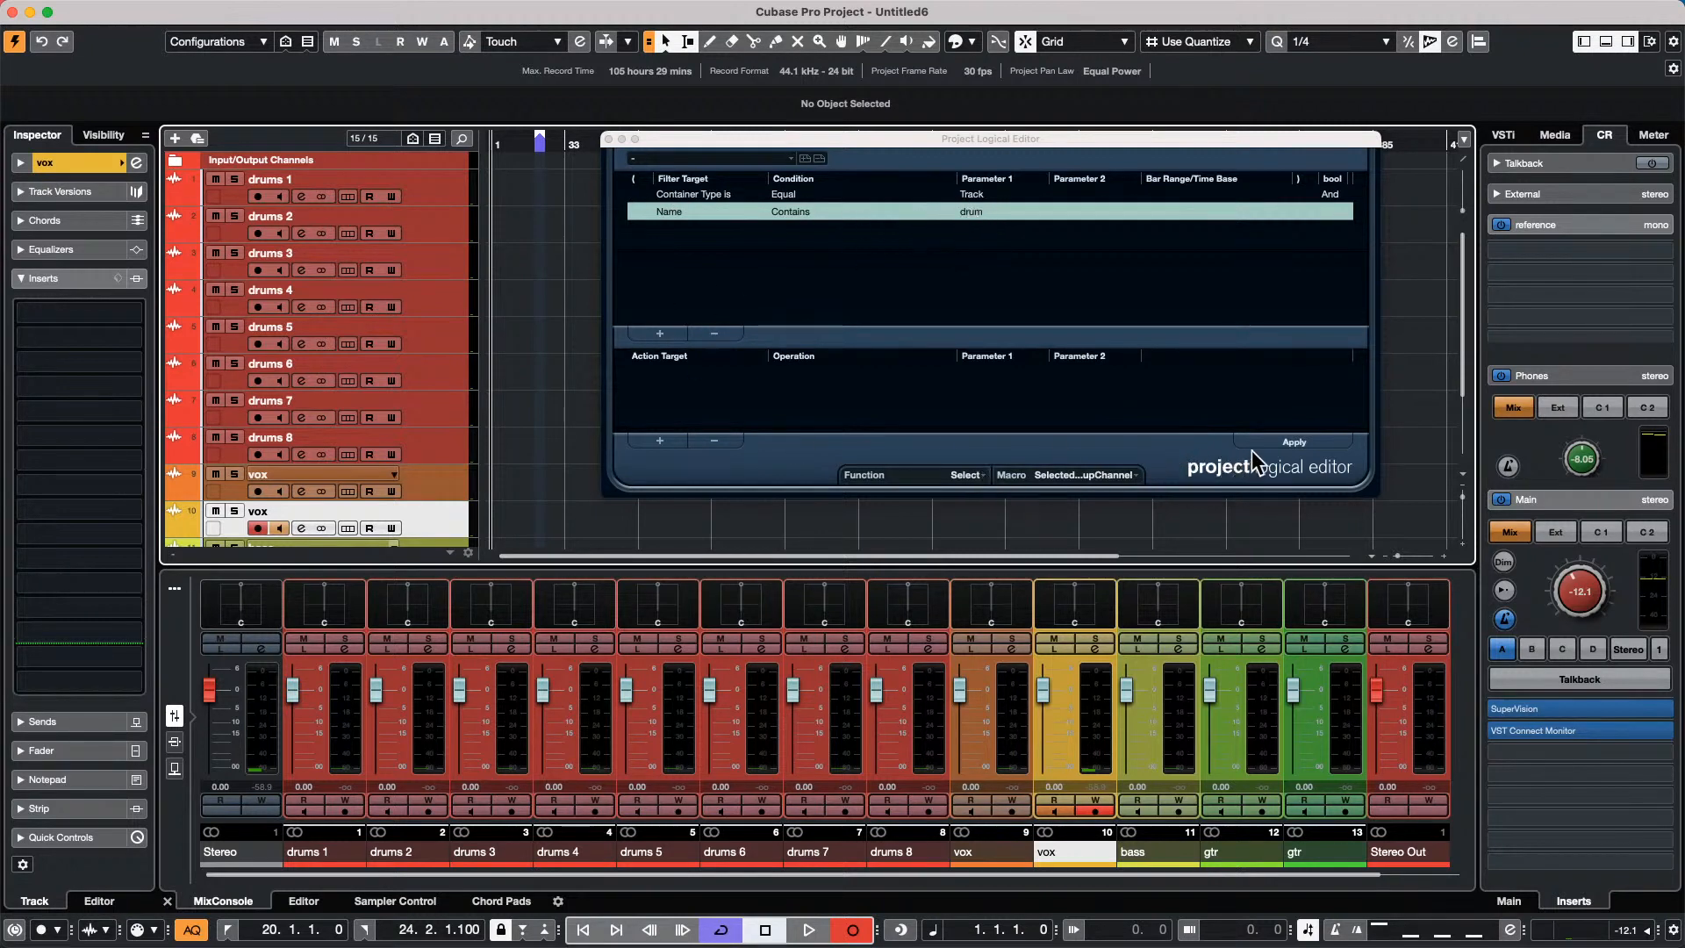
{"action": "left_click", "coordinate": [1288, 437]}
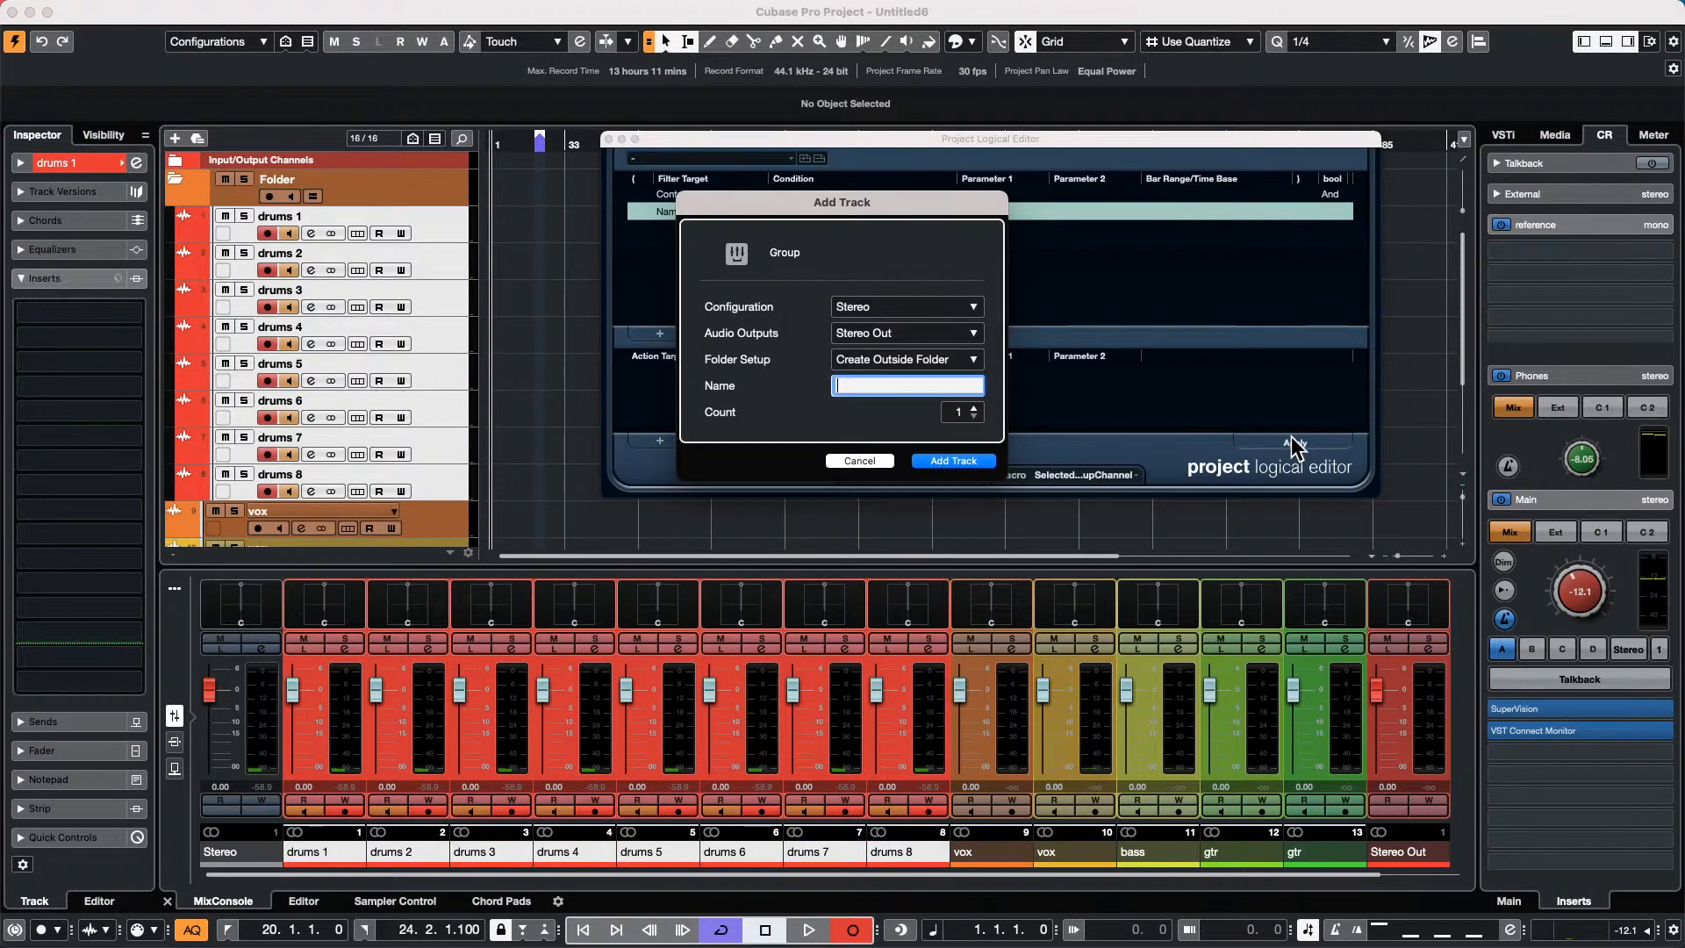
{"action": "type", "text": "drum"}
{"action": "key", "text": "Return"}
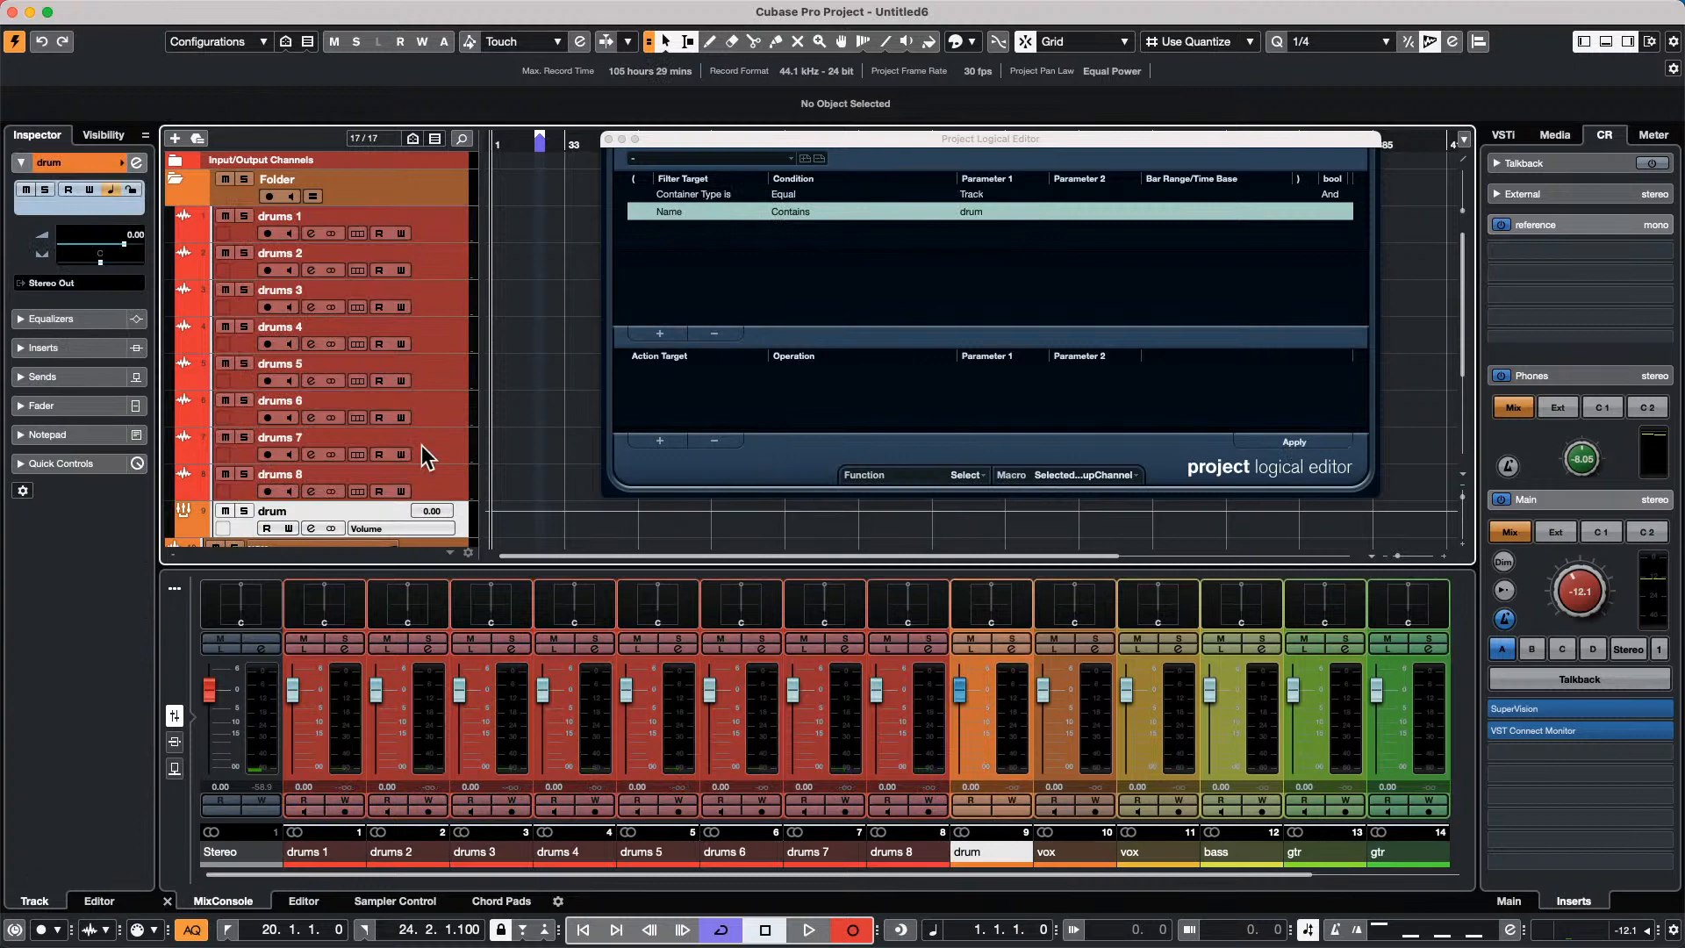
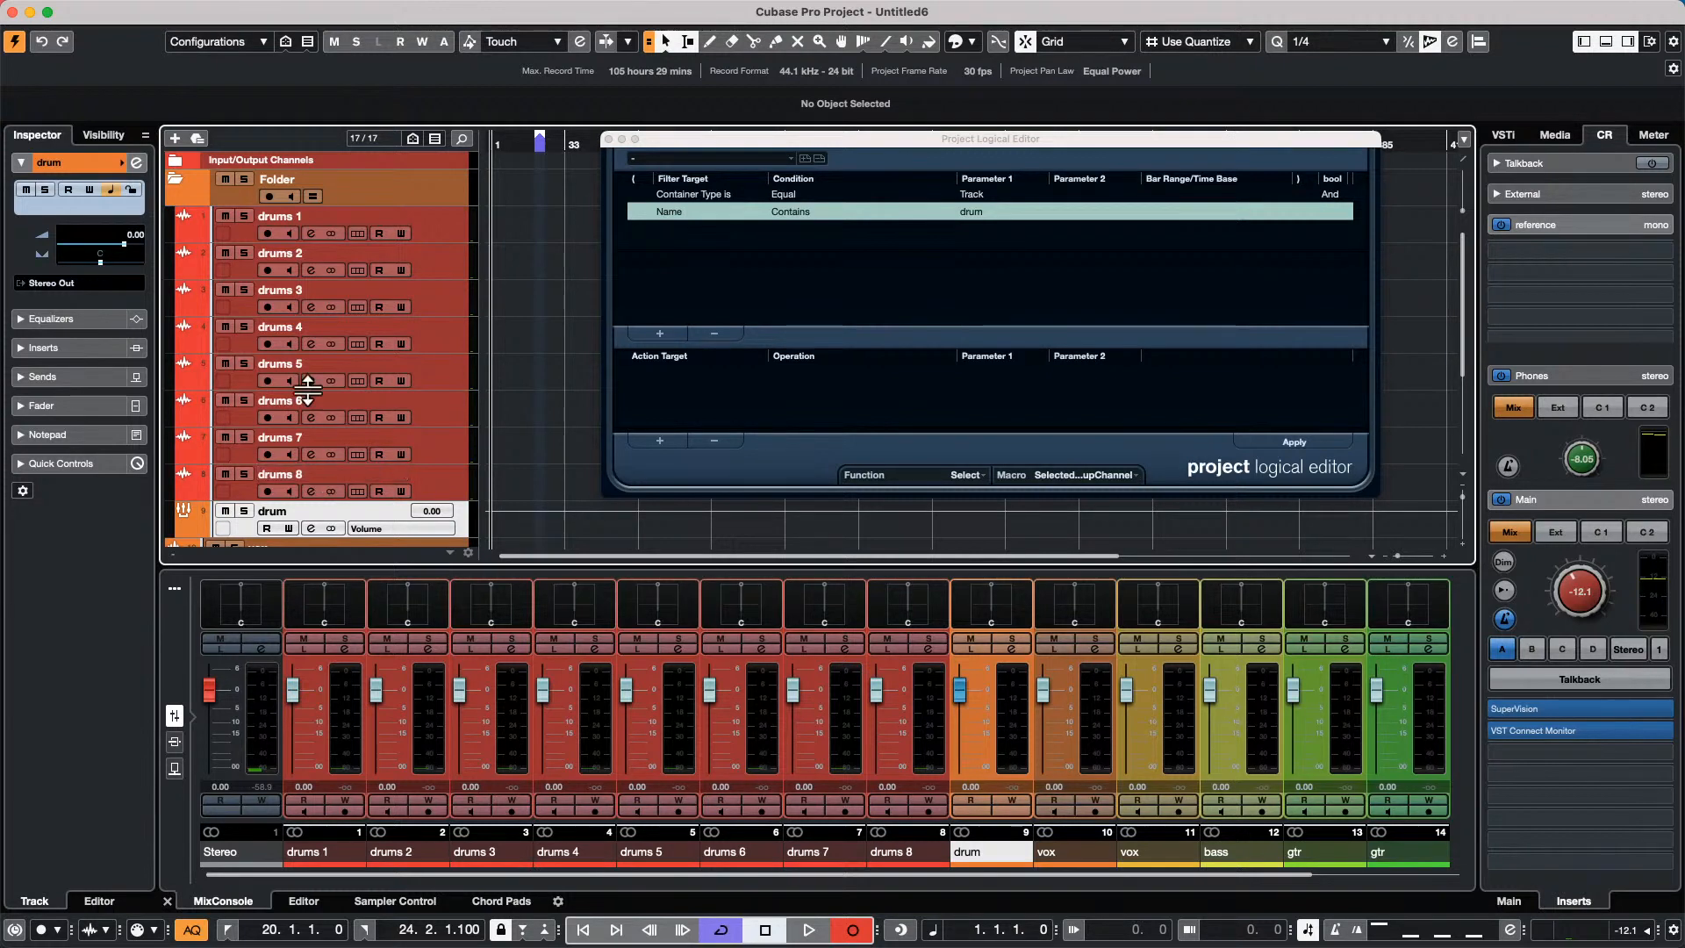
{"action": "left_click", "coordinate": [608, 139]}
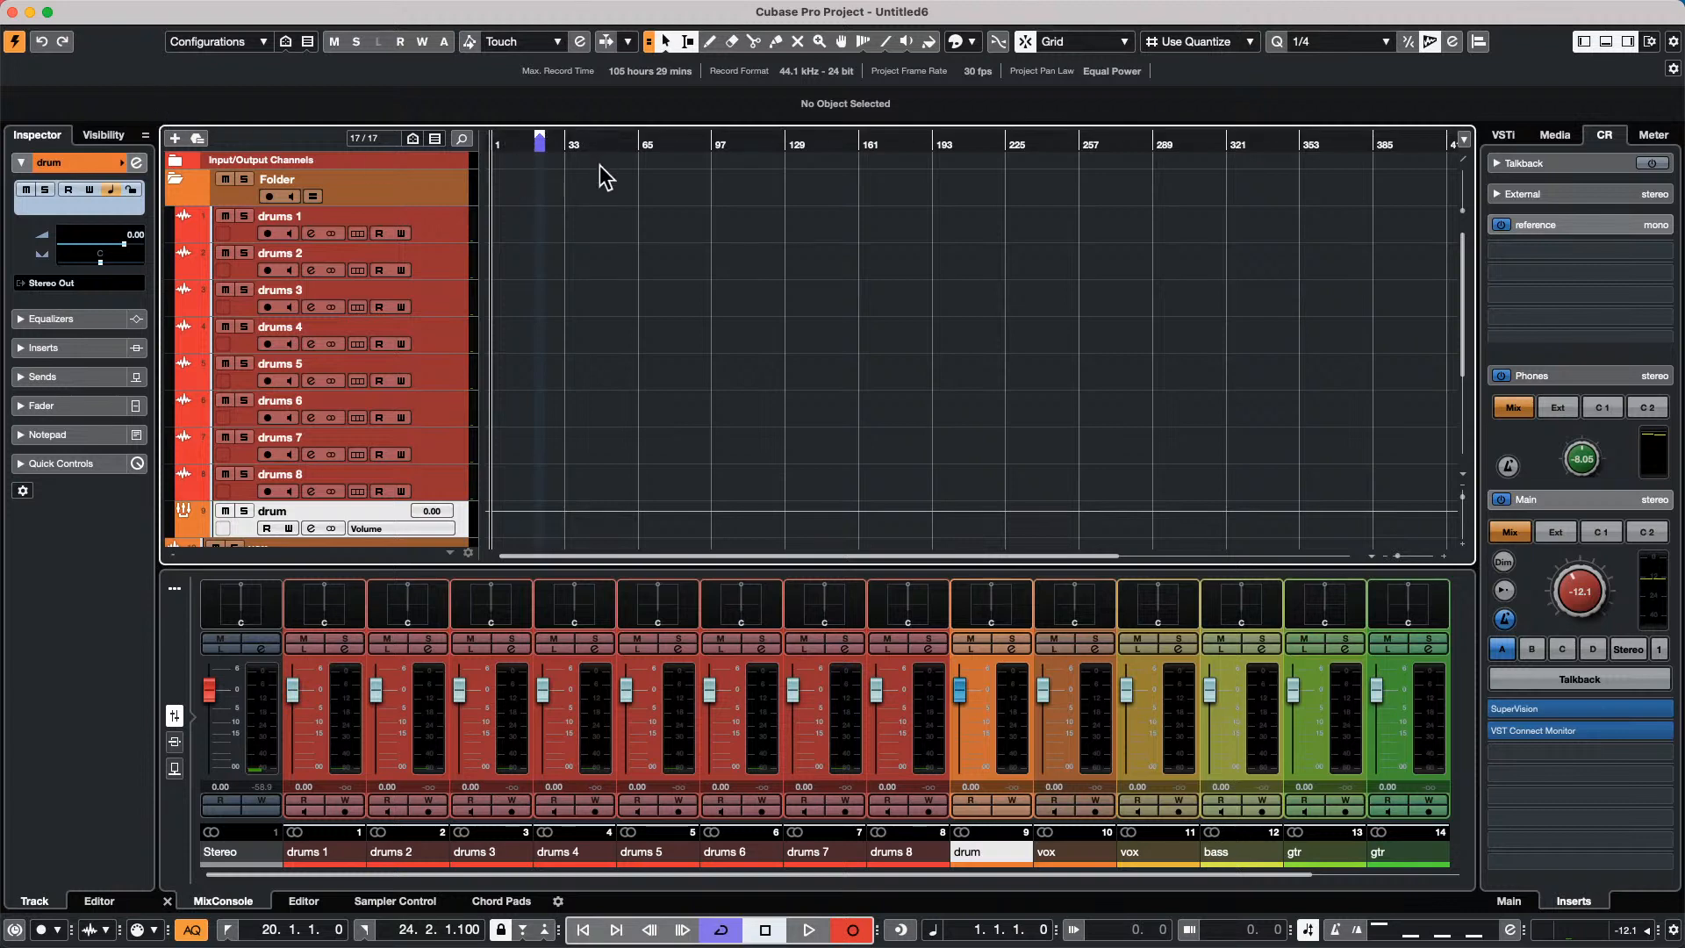
Set the locators in the project ruler to span from bar 1 to bar 41.
{"action": "left_click", "coordinate": [669, 365]}
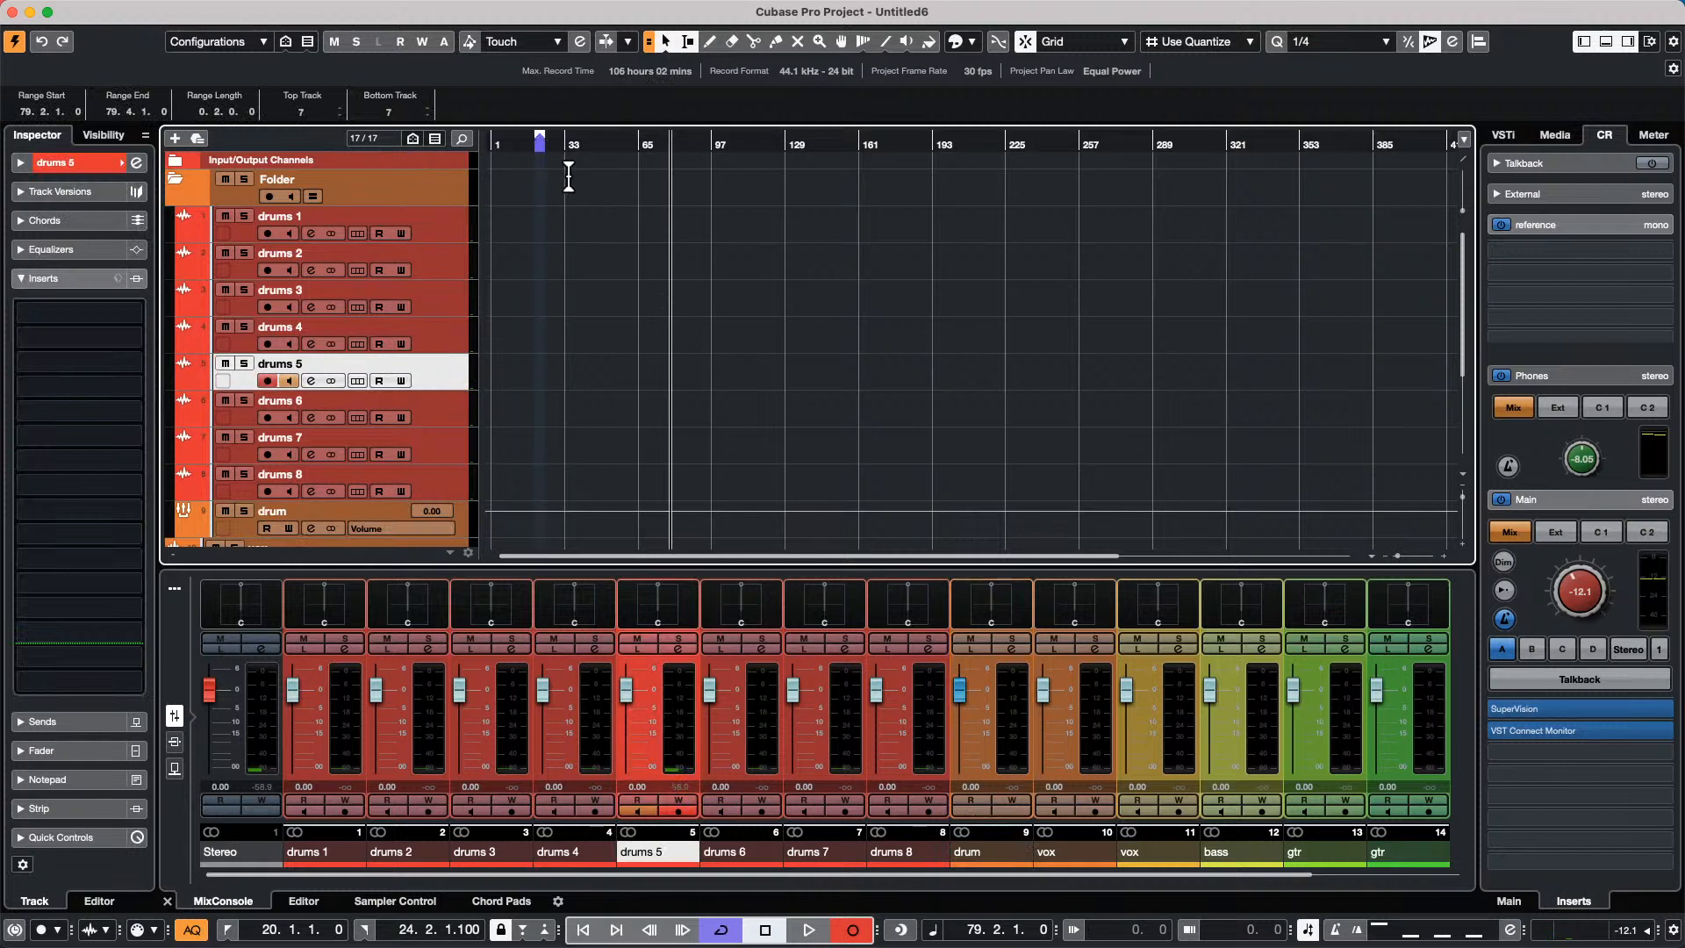
{"action": "key", "text": "h"}
{"action": "key", "text": "h"}
{"action": "key", "text": "h"}
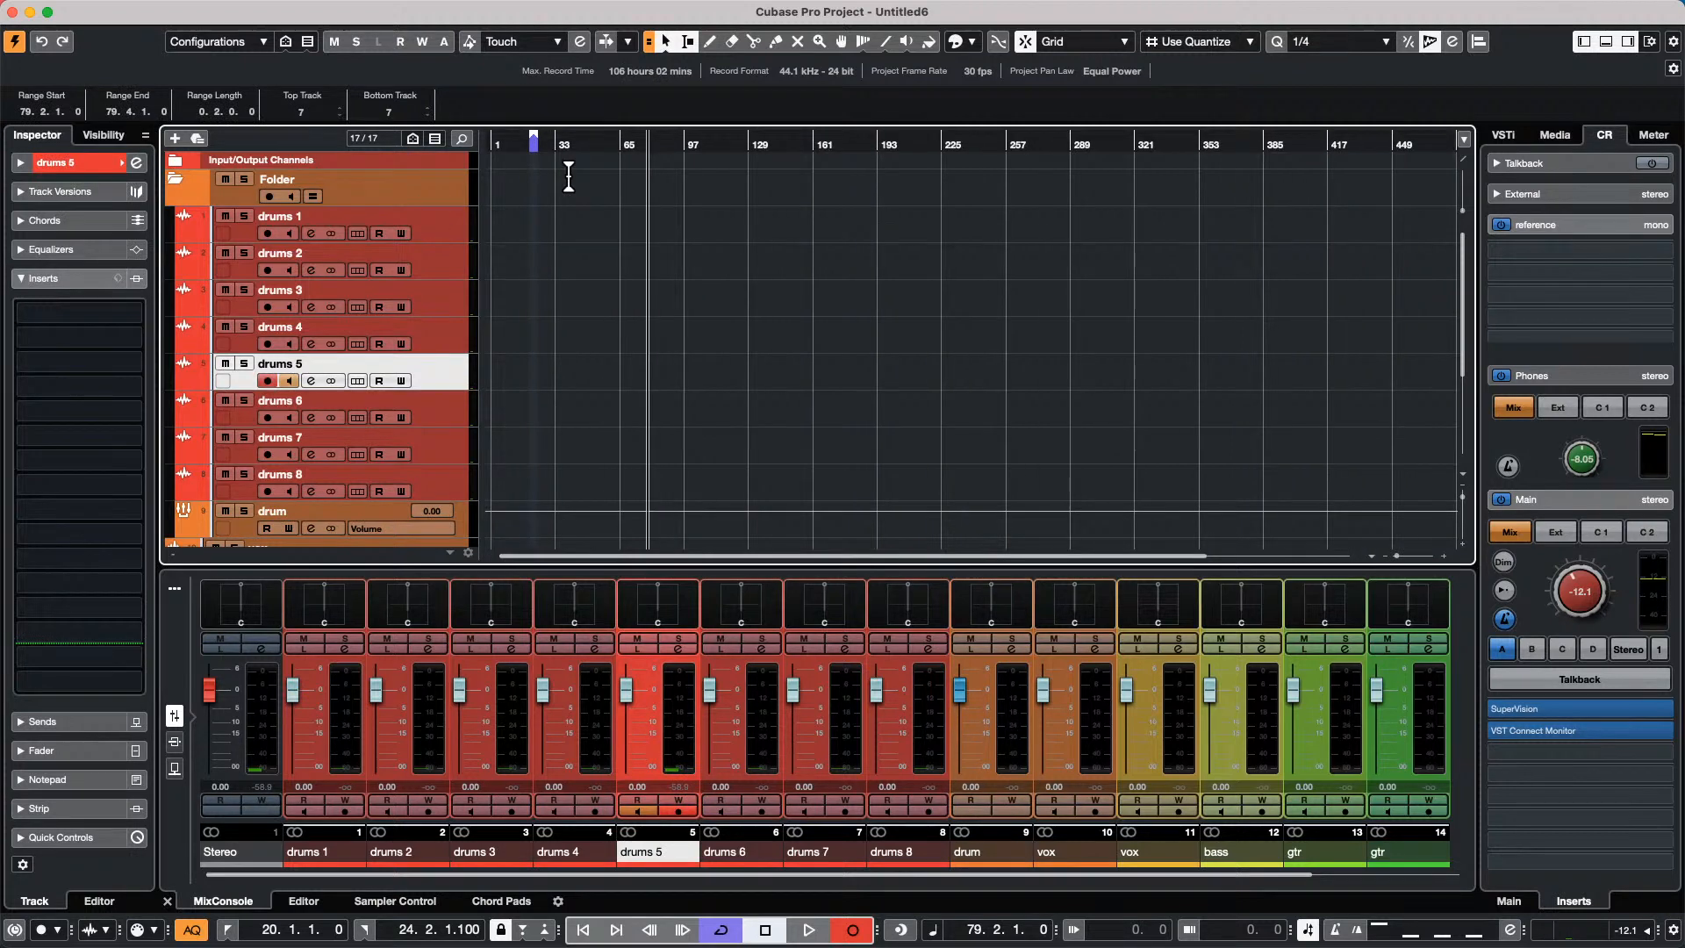
{"action": "key", "text": "h"}
{"action": "key", "text": "h"}
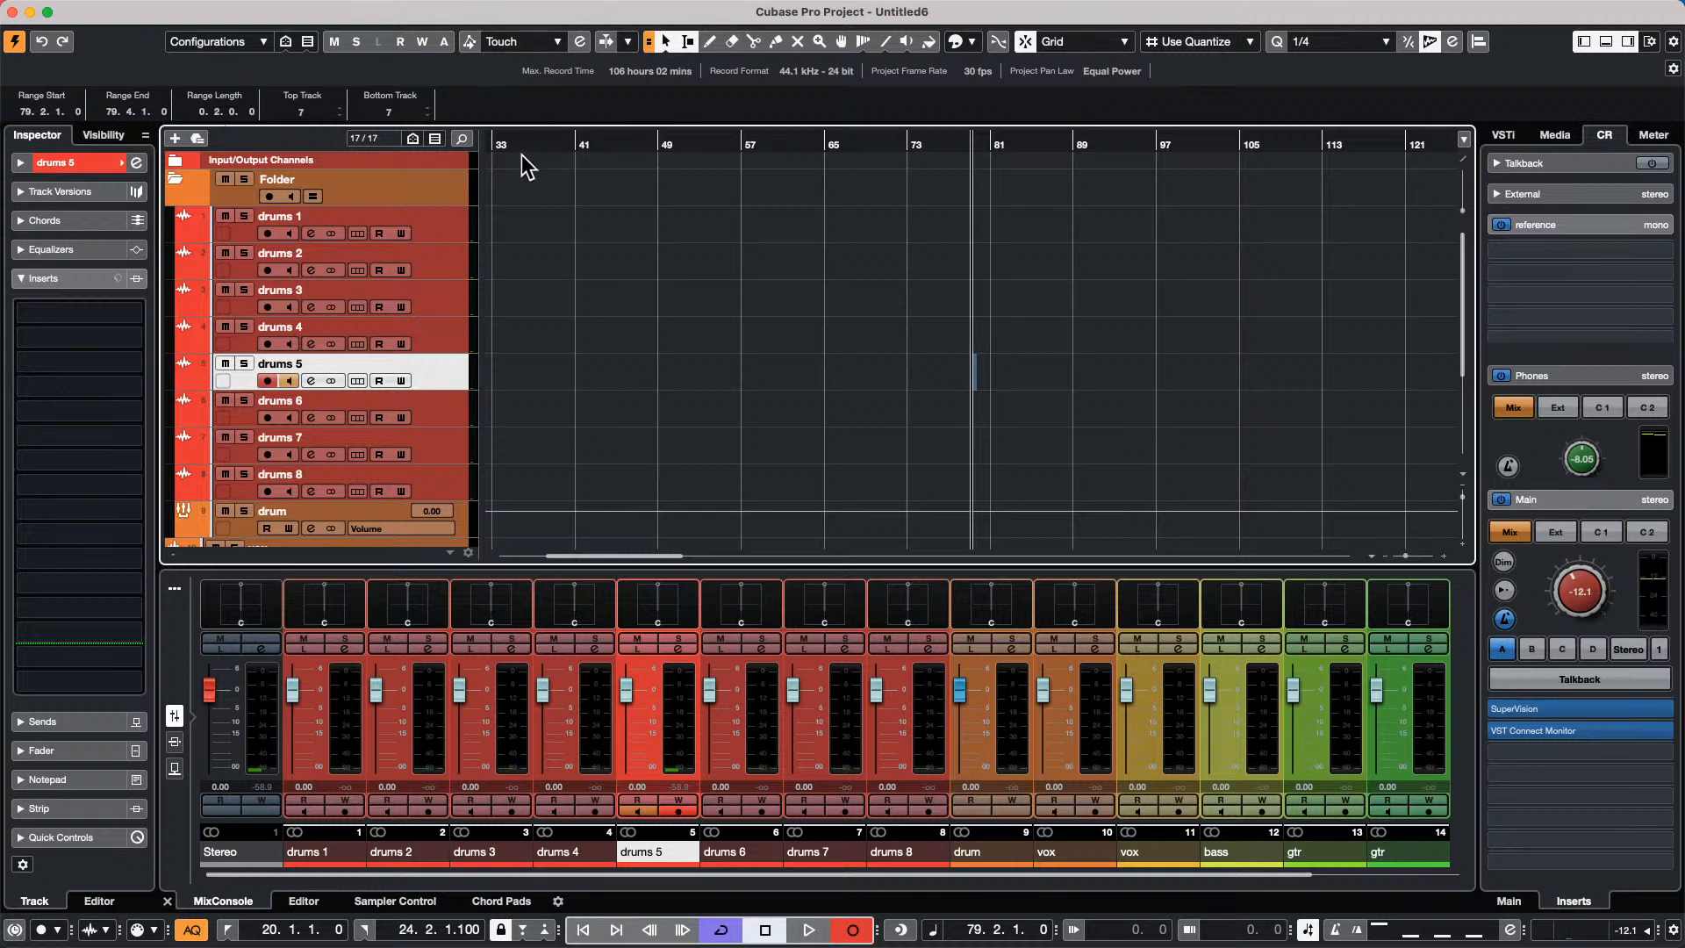
{"action": "scroll", "coordinate": [728, 289], "scroll_direction": "down", "scroll_amount": 5}
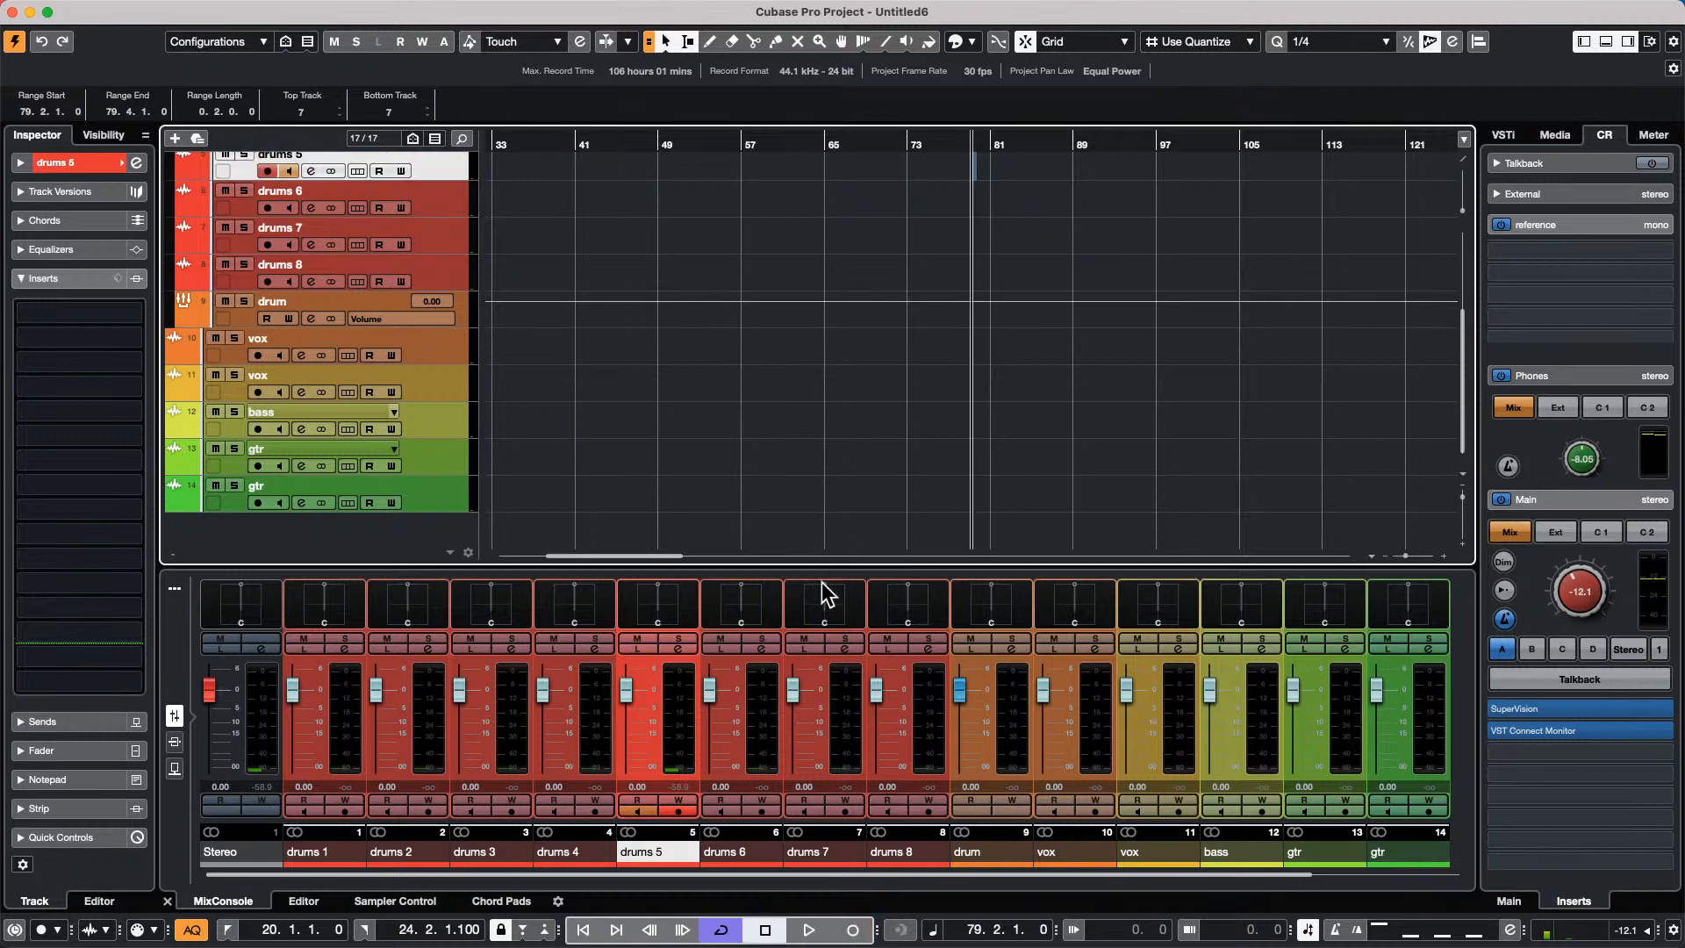
{"action": "left_click_drag", "start_coordinate": [770, 143], "coordinate": [323, 129]}
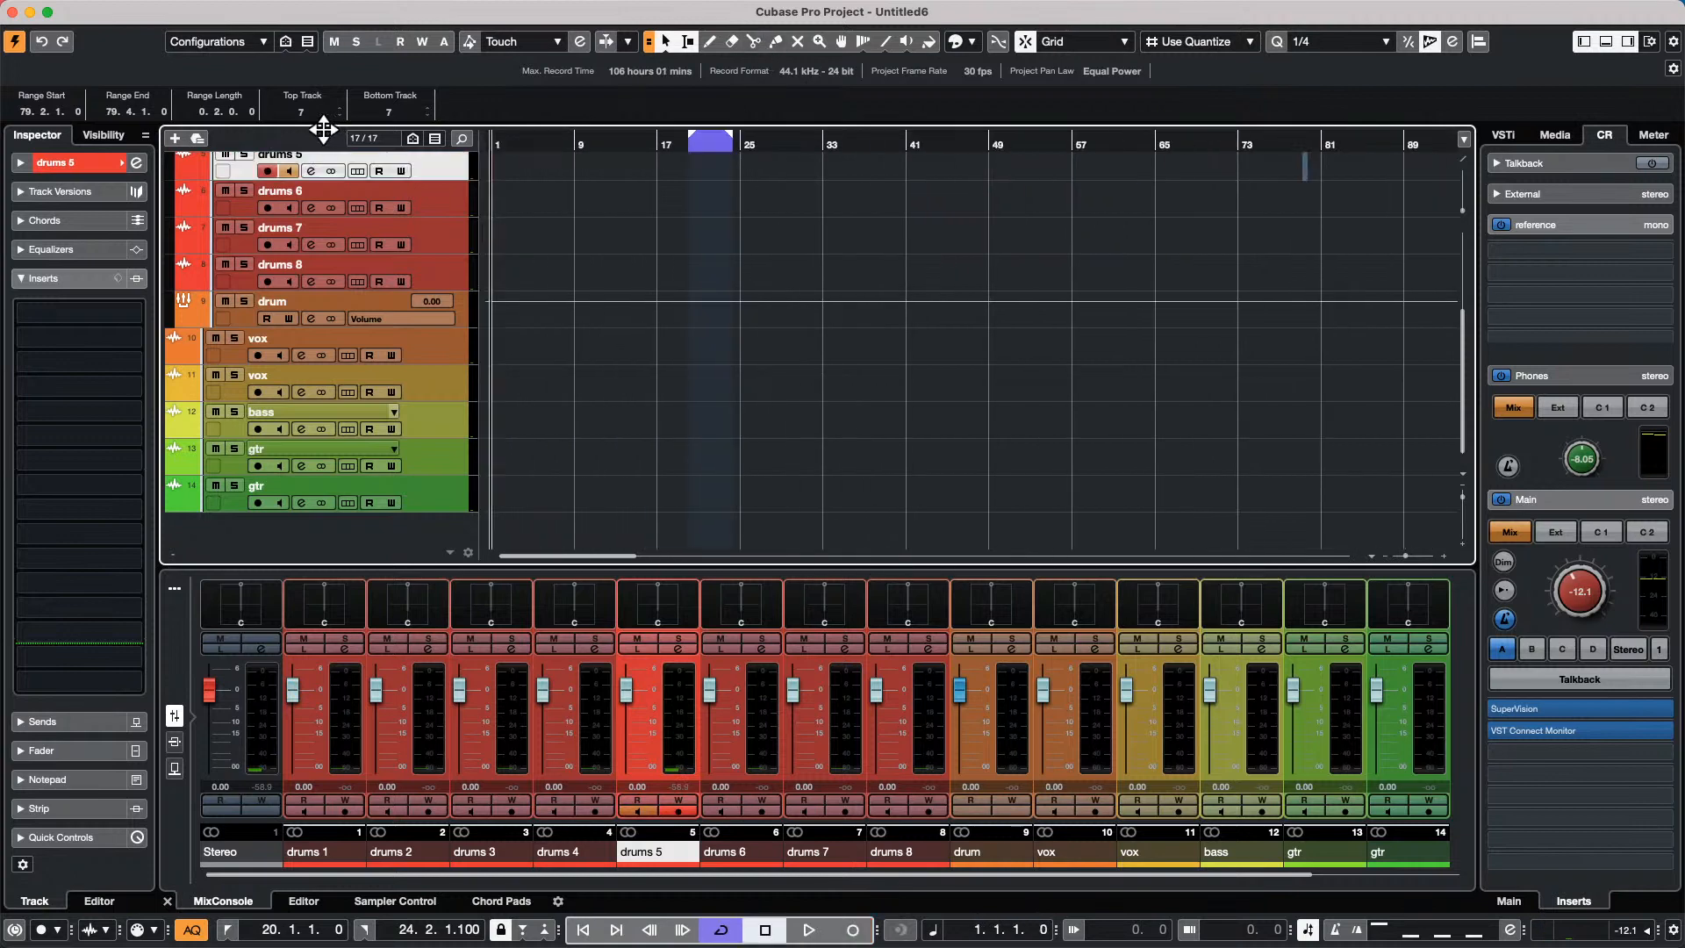
{"action": "left_click_drag", "start_coordinate": [695, 141], "coordinate": [338, 167]}
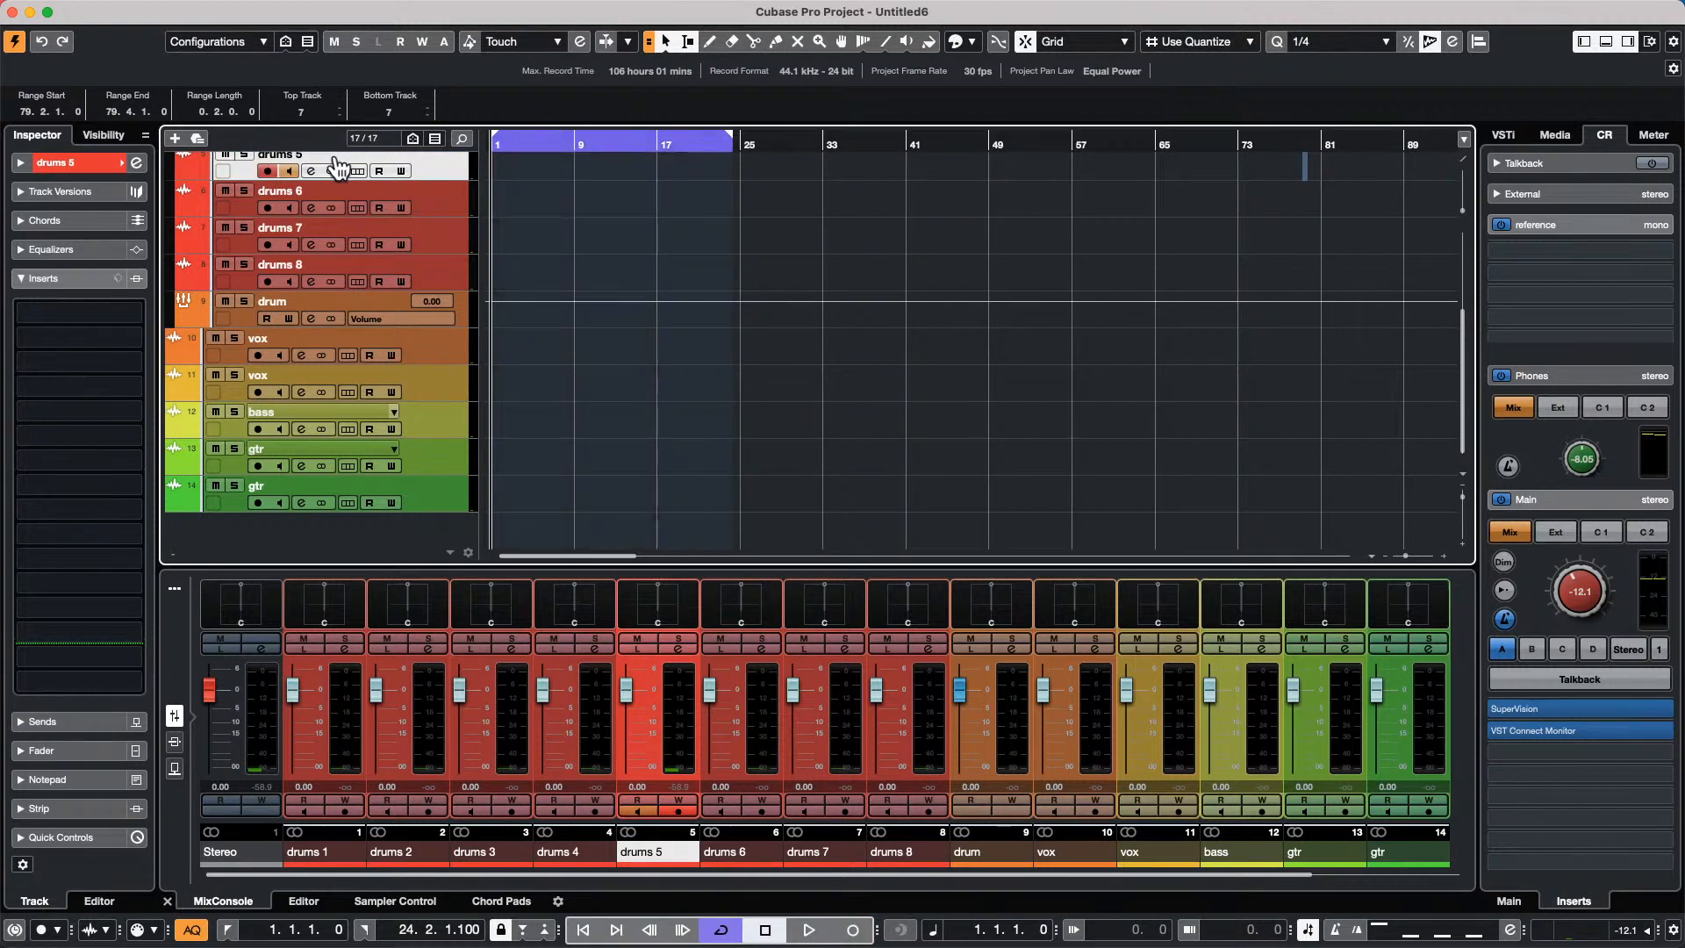
{"action": "left_click", "coordinate": [734, 141]}
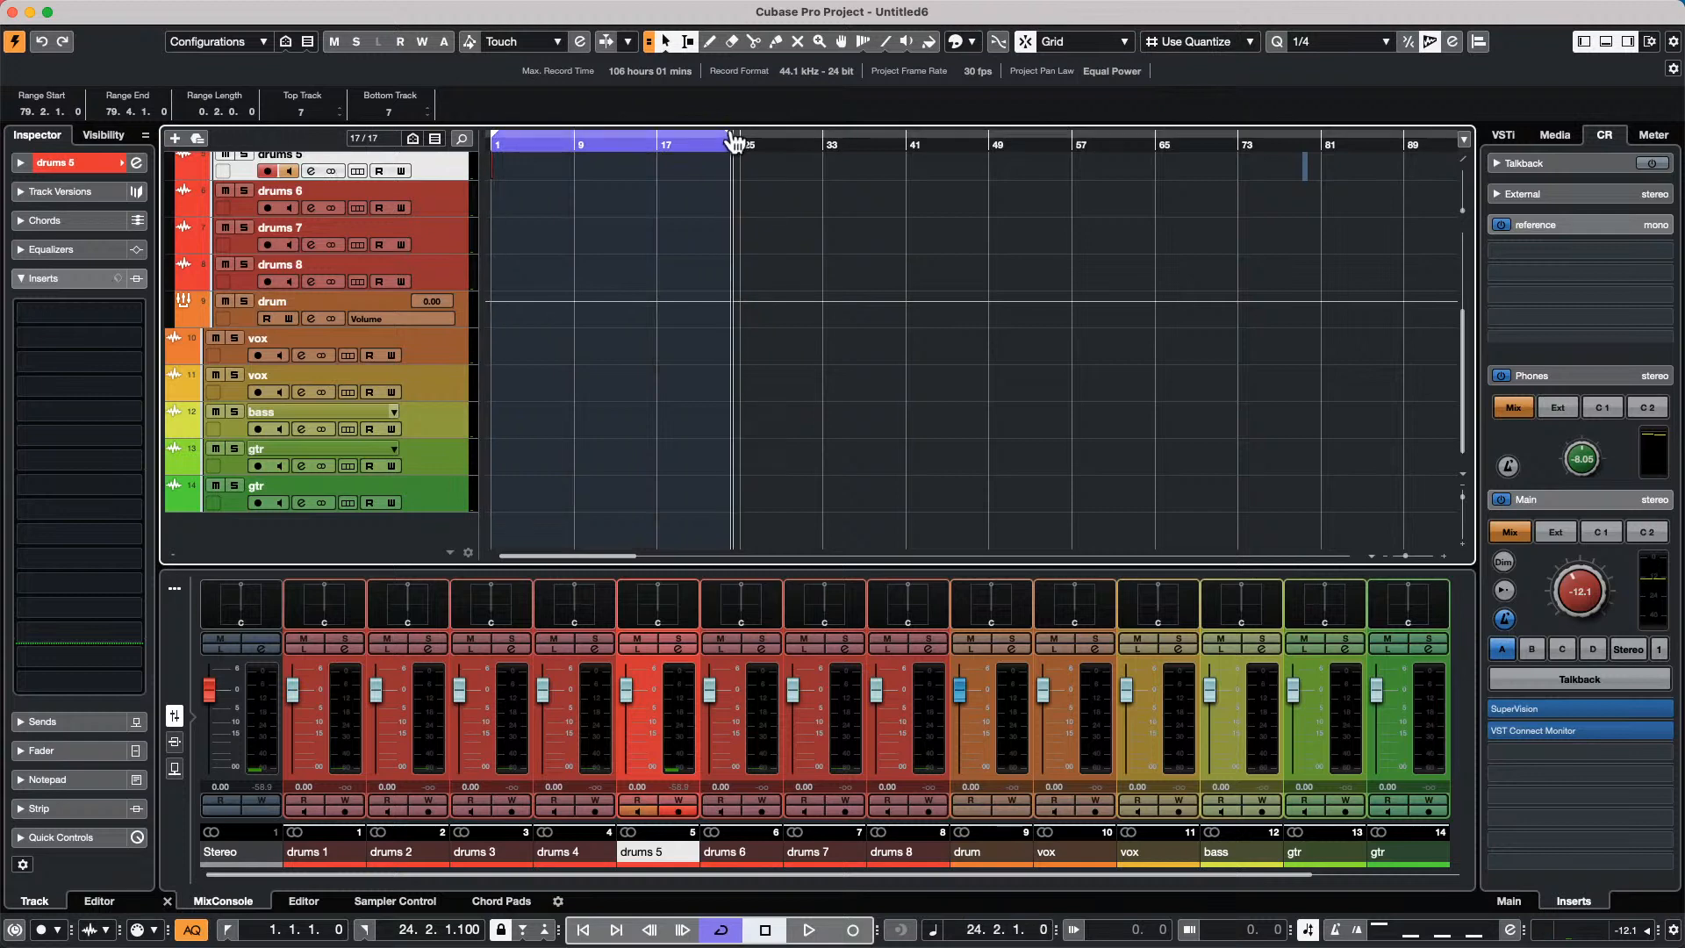
{"action": "left_click_drag", "start_coordinate": [734, 143], "coordinate": [904, 142]}
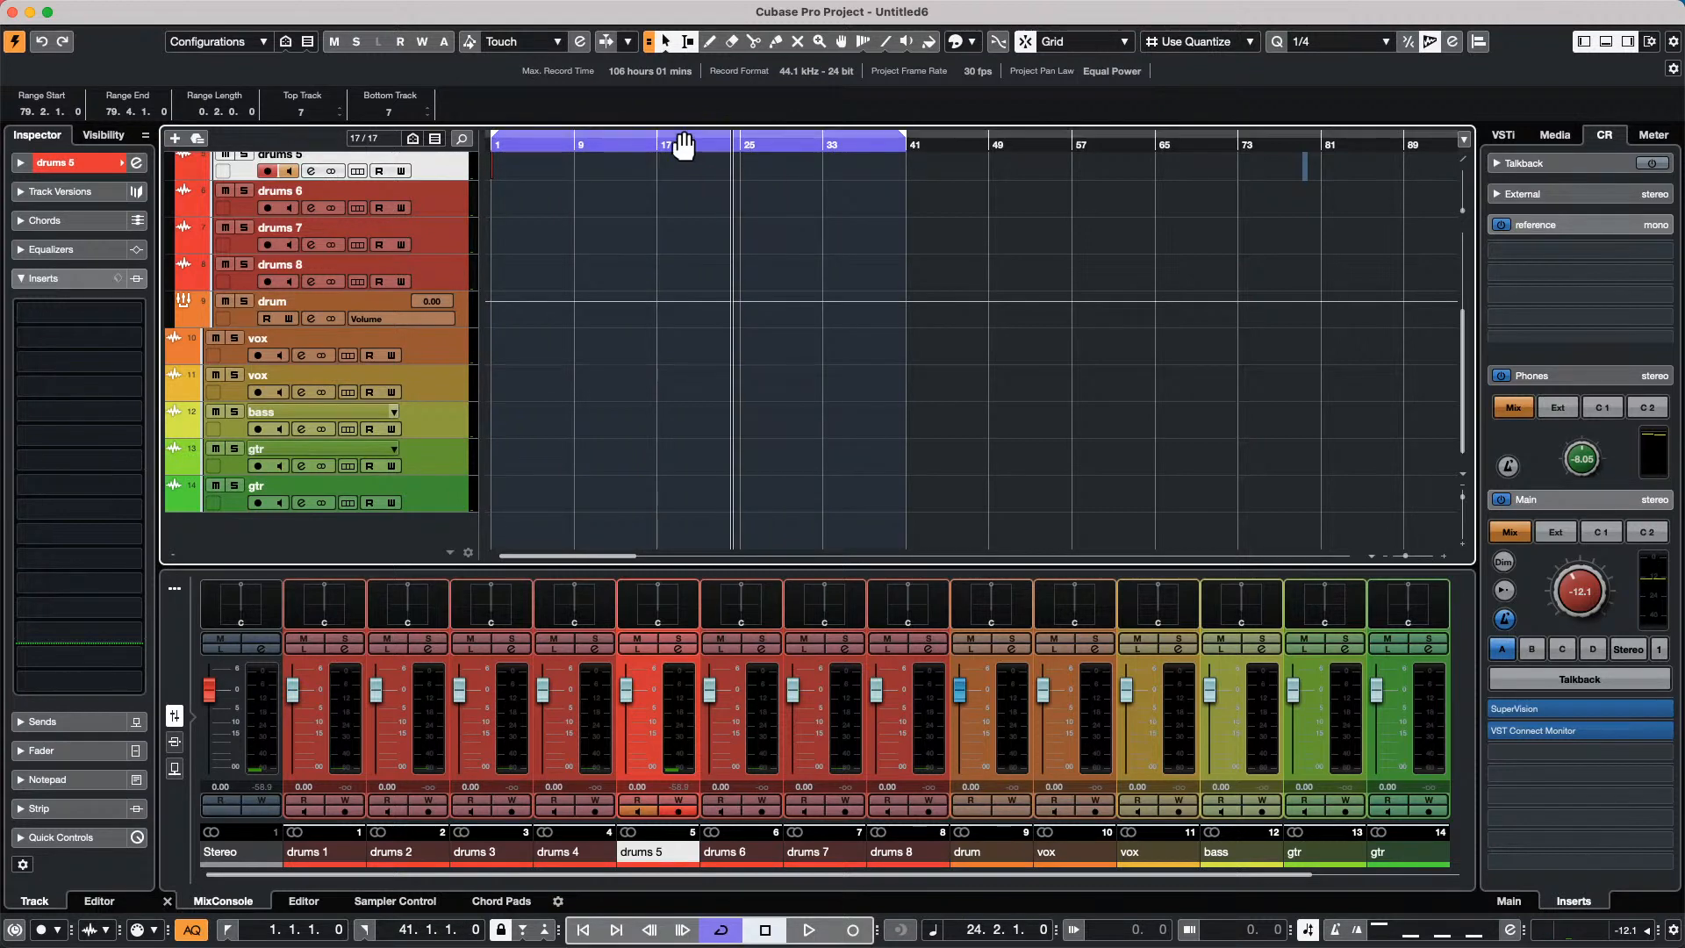
Render an audio click between the locators and bring its new channel into view in the MixConsole.
{"action": "mouse_move", "coordinate": [338, 9]}
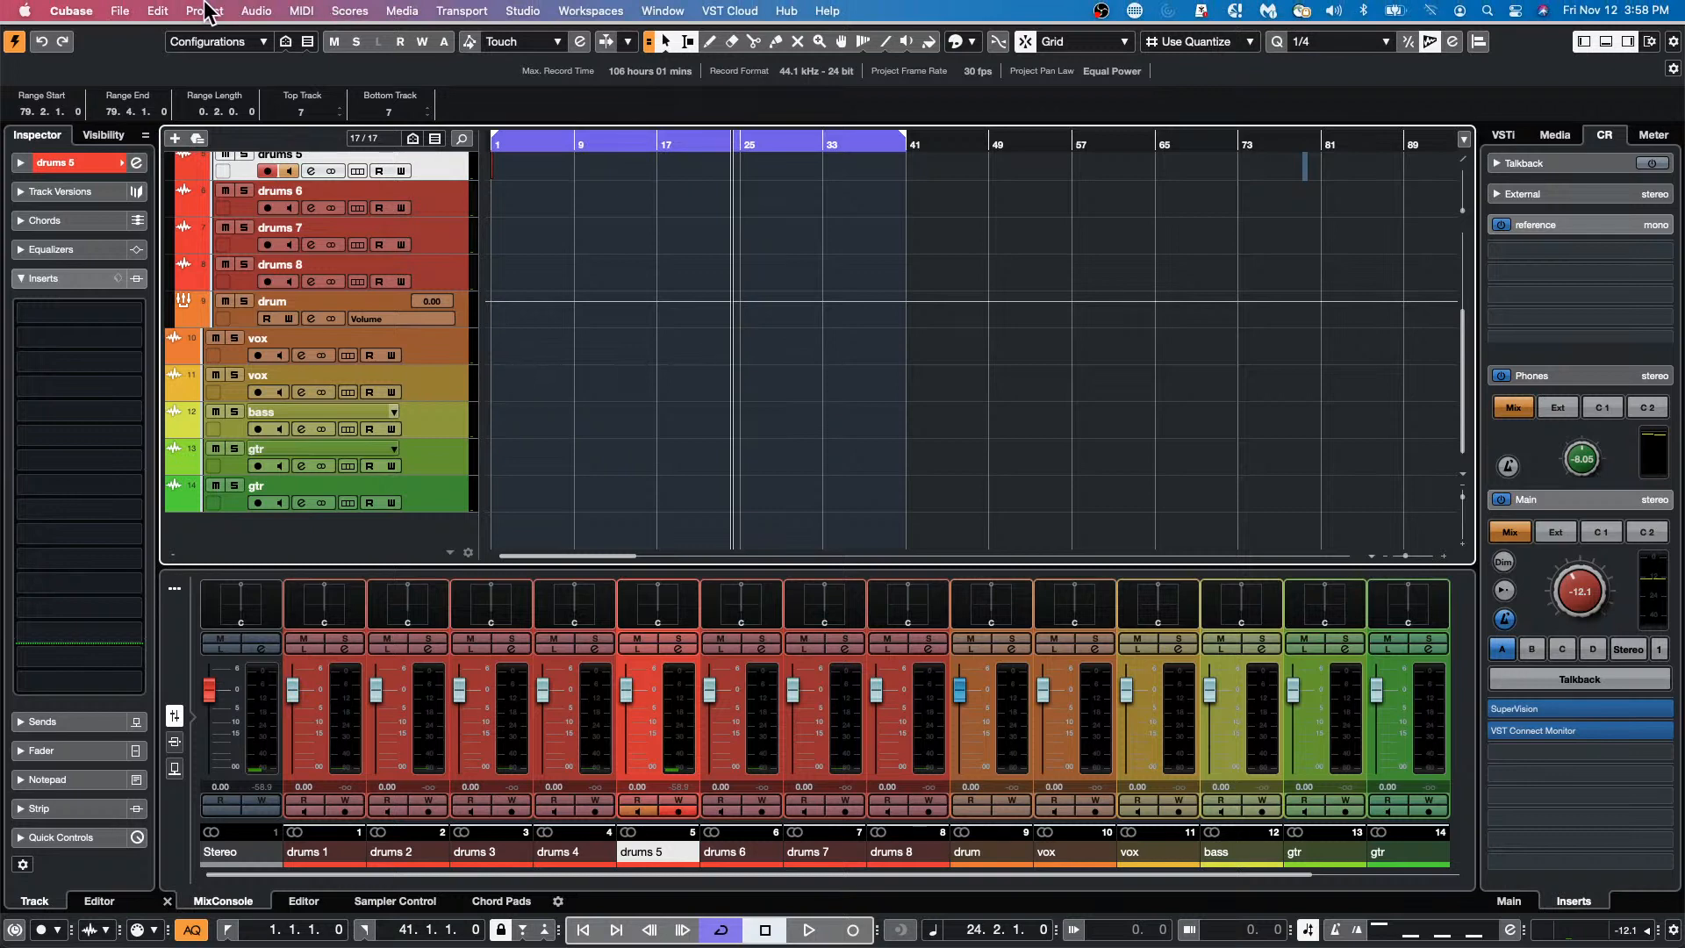
{"action": "left_click", "coordinate": [204, 10]}
{"action": "mouse_move", "coordinate": [249, 537]}
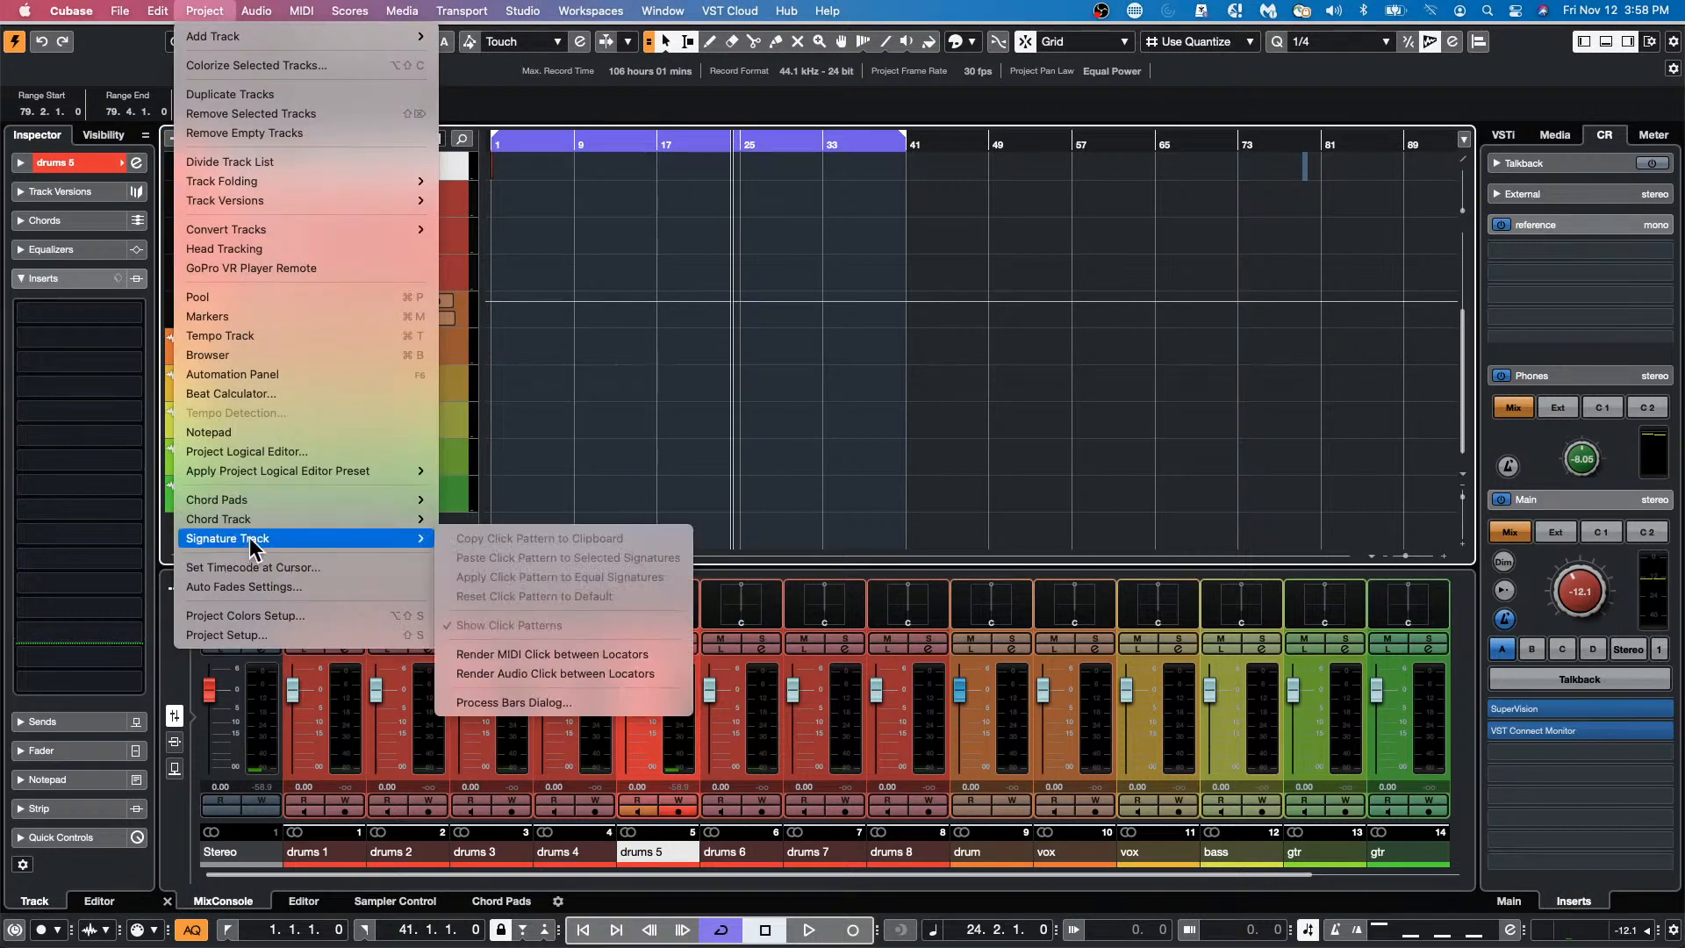
{"action": "left_click", "coordinate": [593, 673]}
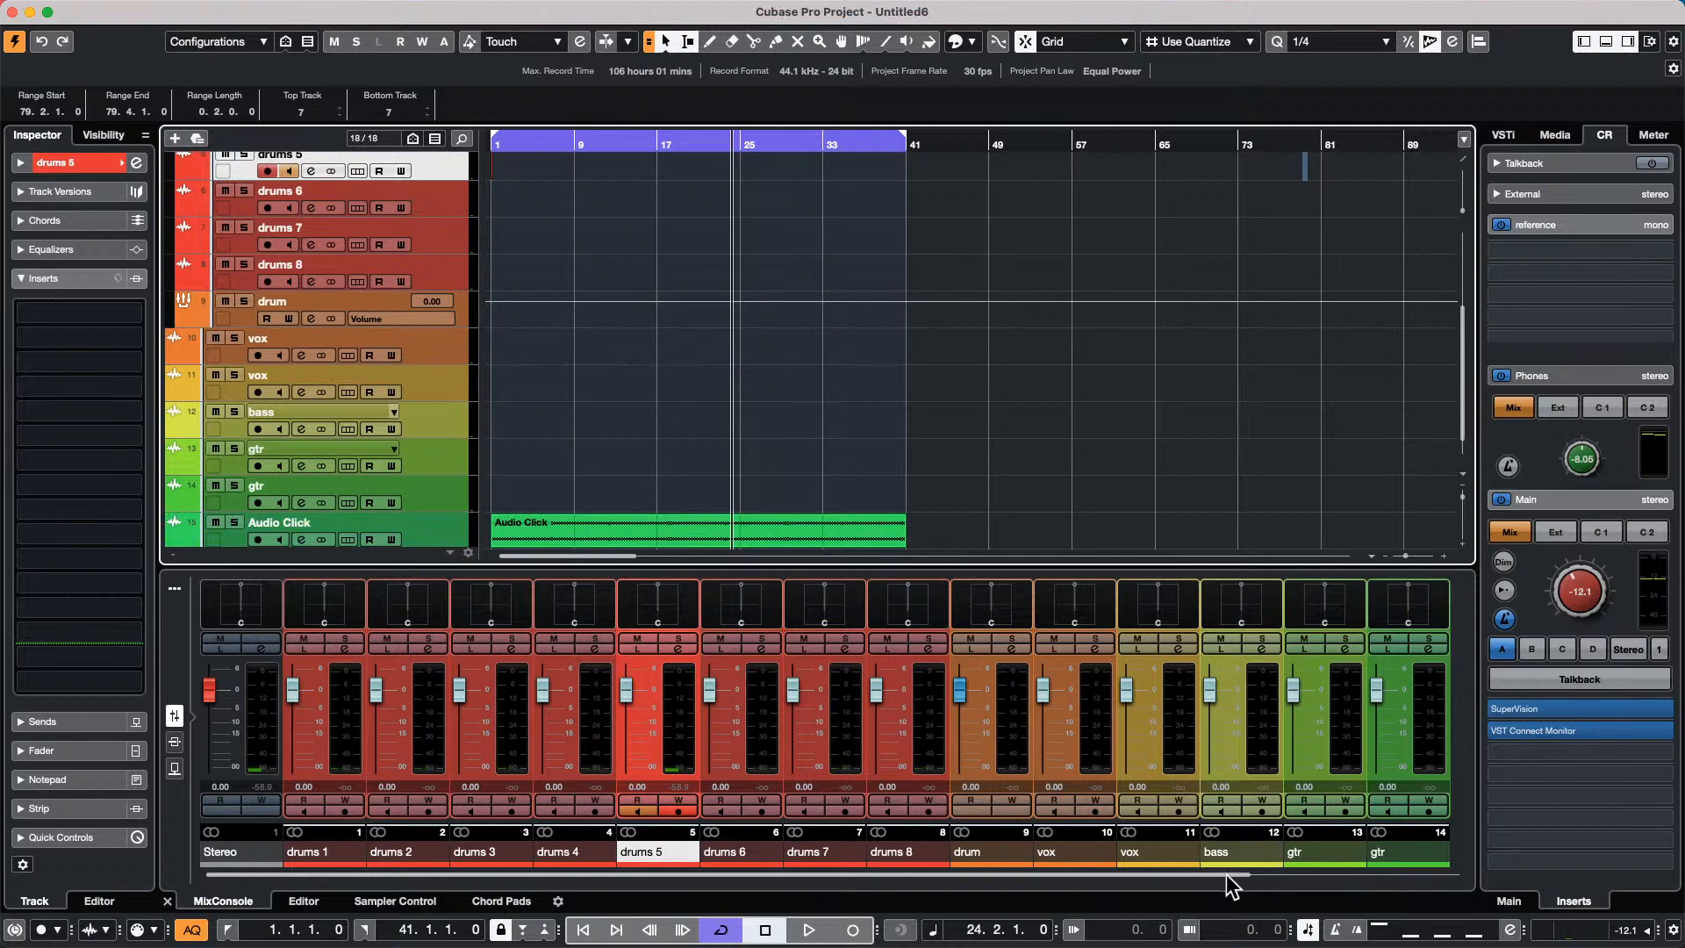
{"action": "left_click_drag", "start_coordinate": [1225, 874], "coordinate": [1334, 861]}
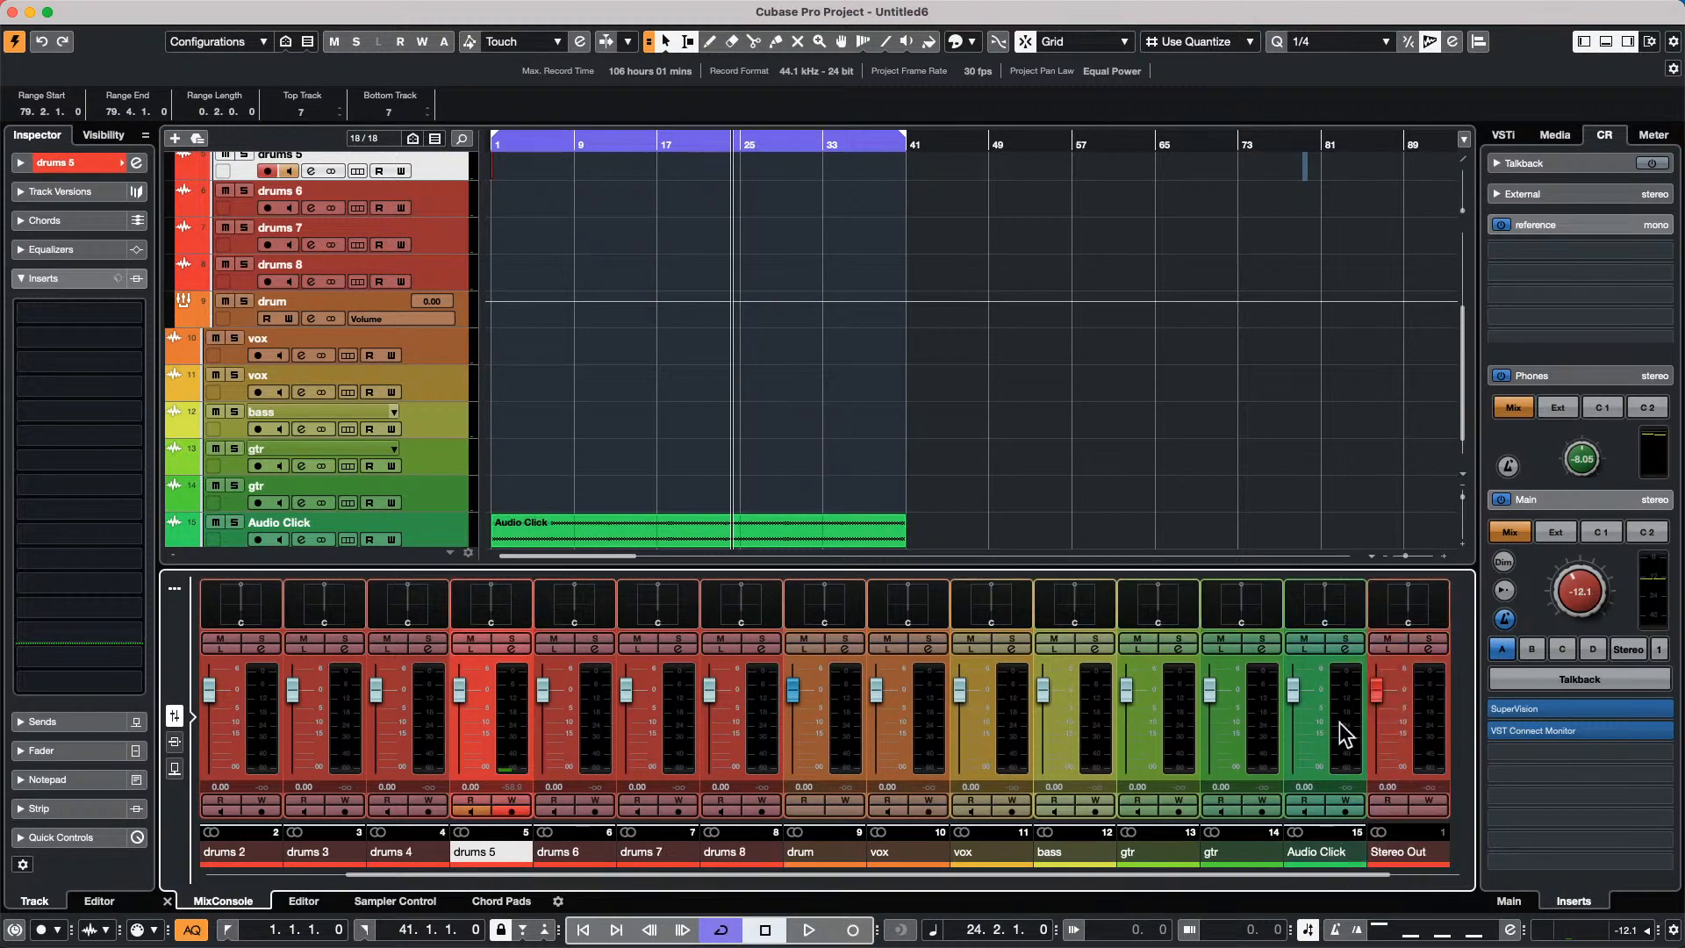
Open the Audio Click event in the sample editor, expand its Hitpoints section, and audition the clicks around bars 15 and 16.
{"action": "left_click", "coordinate": [670, 526]}
{"action": "double_click", "coordinate": [670, 533]}
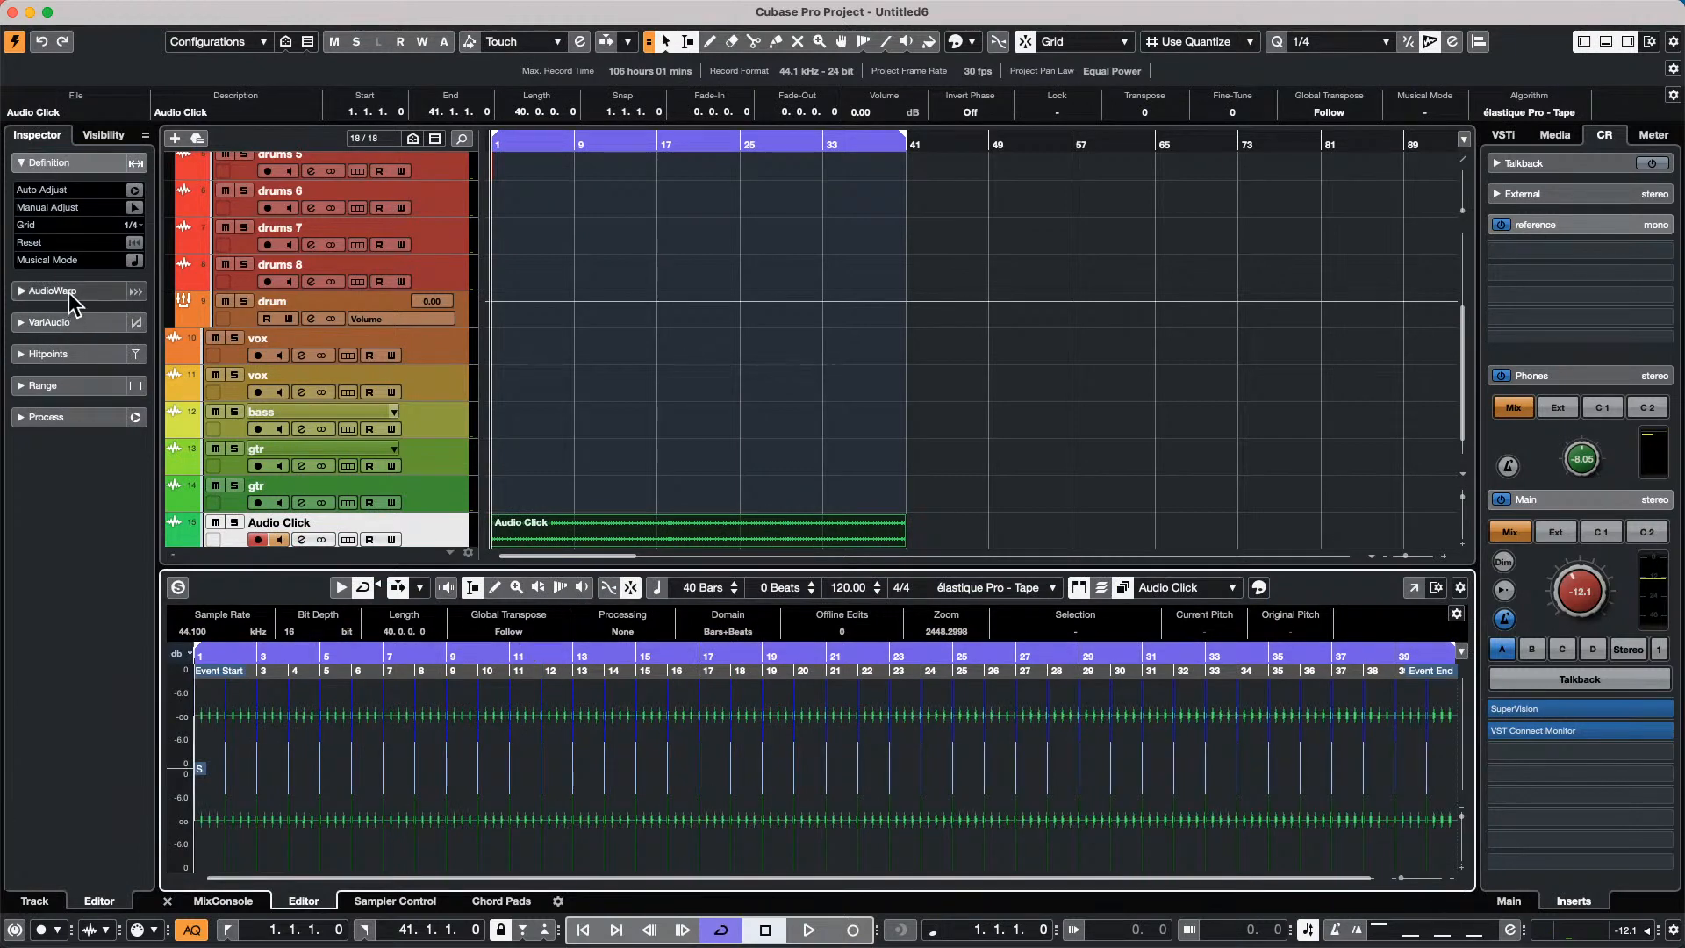
{"action": "left_click", "coordinate": [65, 355]}
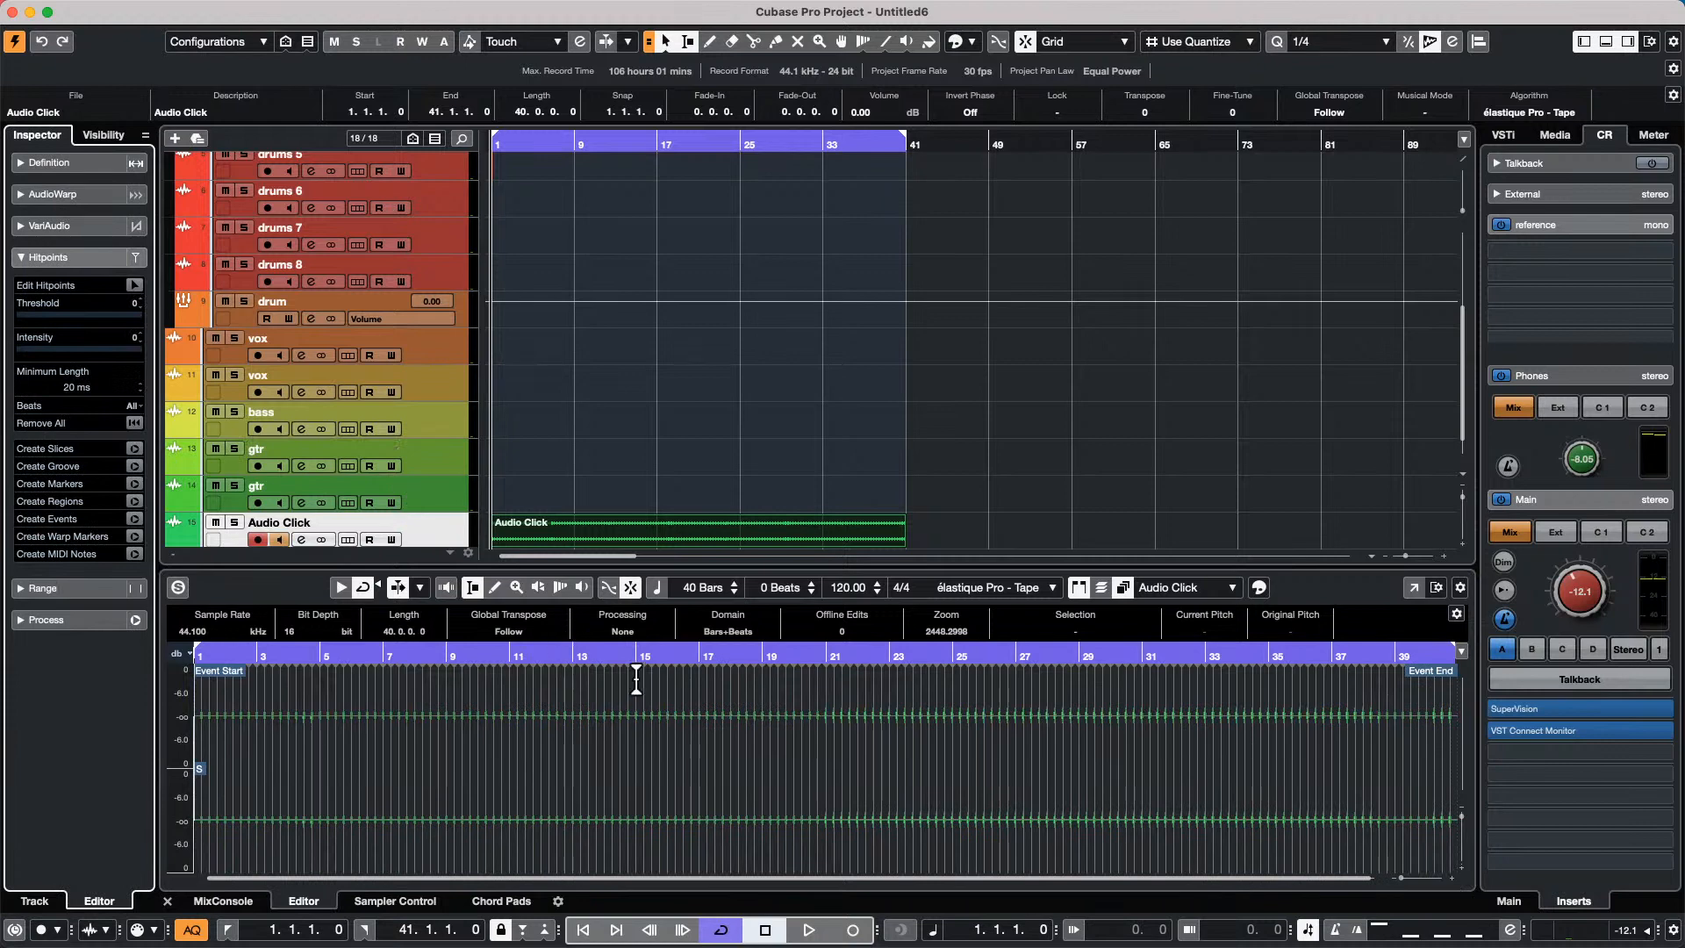
{"action": "left_click_drag", "start_coordinate": [628, 661], "coordinate": [626, 726]}
{"action": "key", "text": "space"}
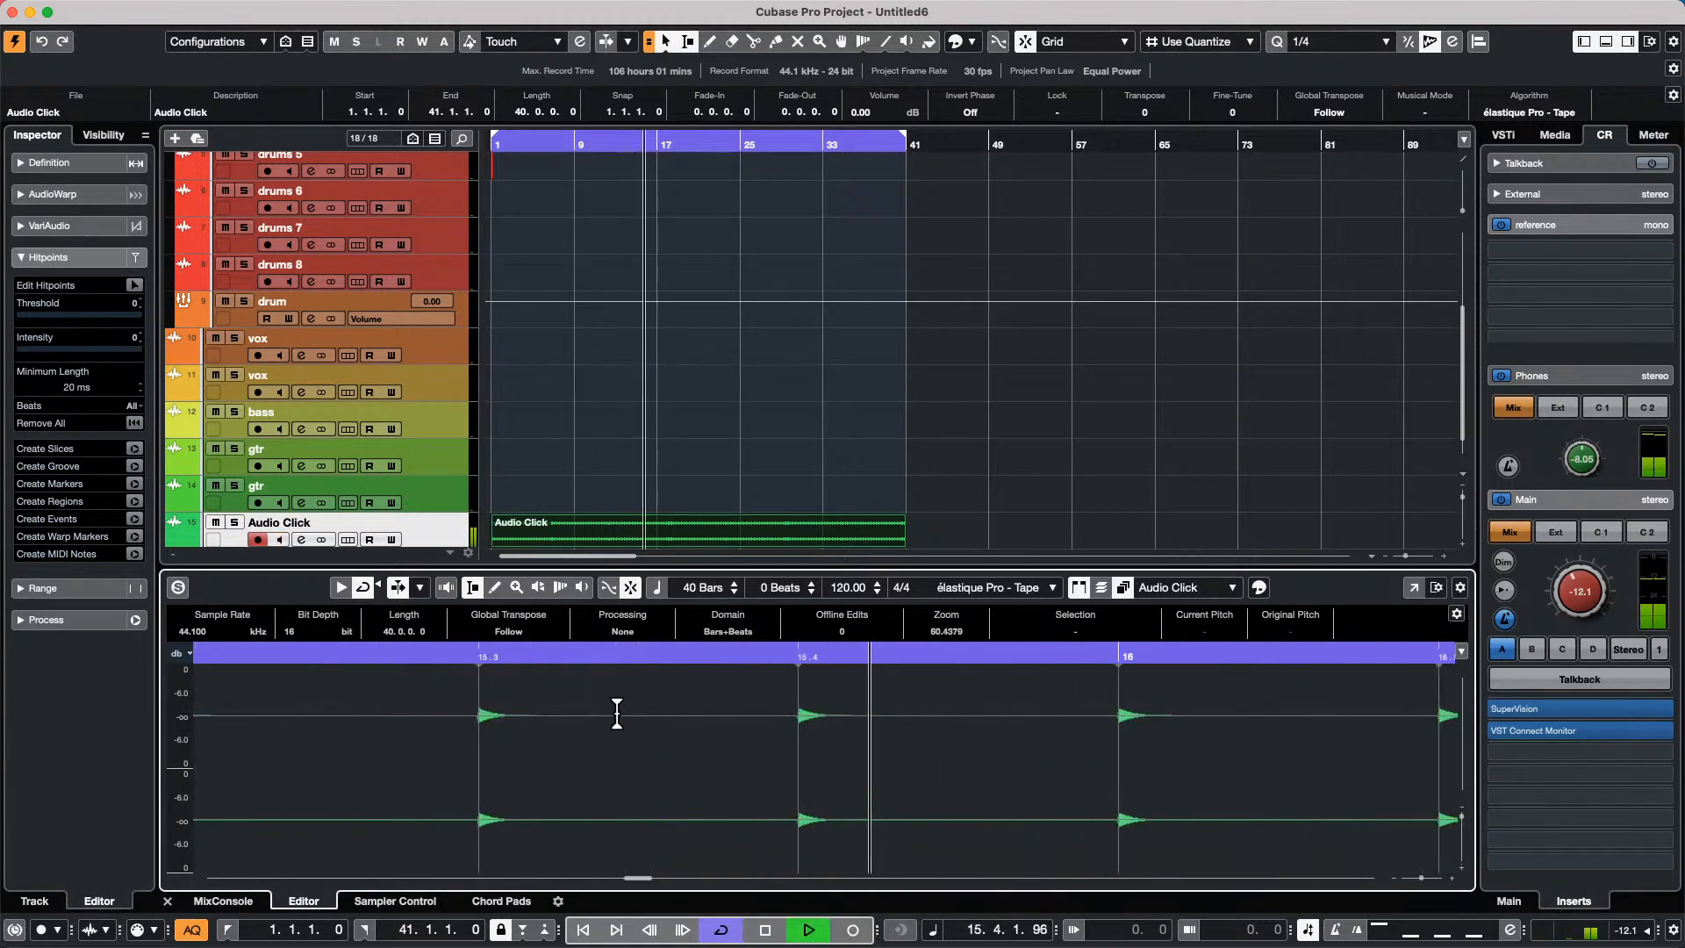
{"action": "key", "text": "space"}
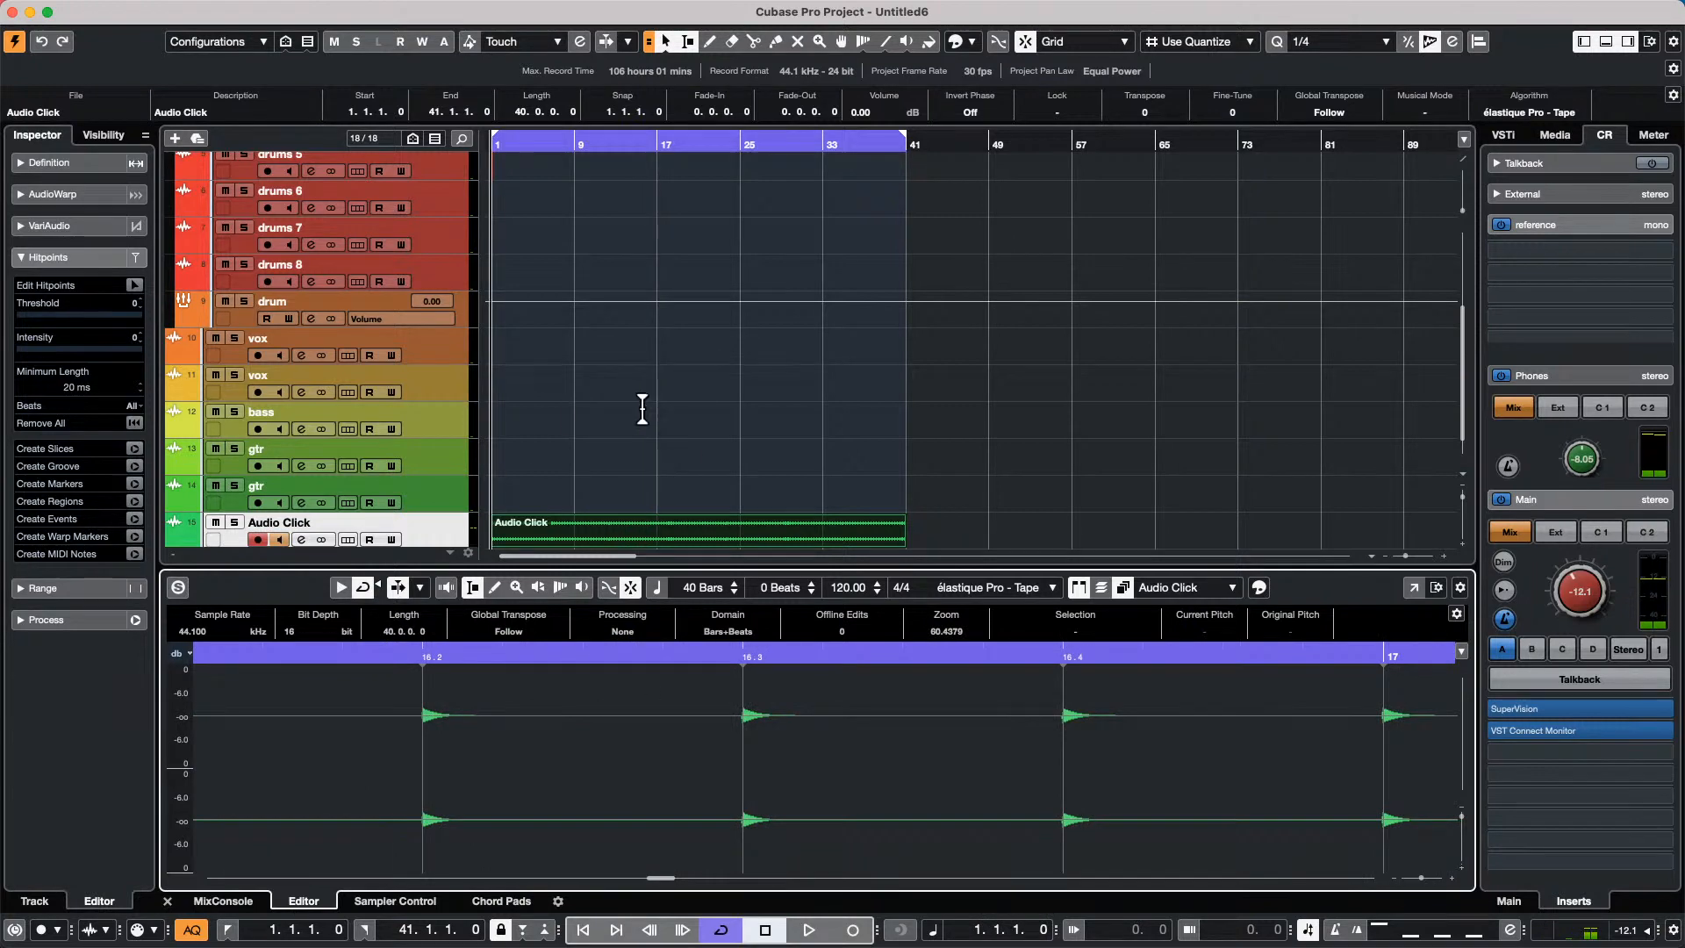
{"action": "mouse_move", "coordinate": [70, 4]}
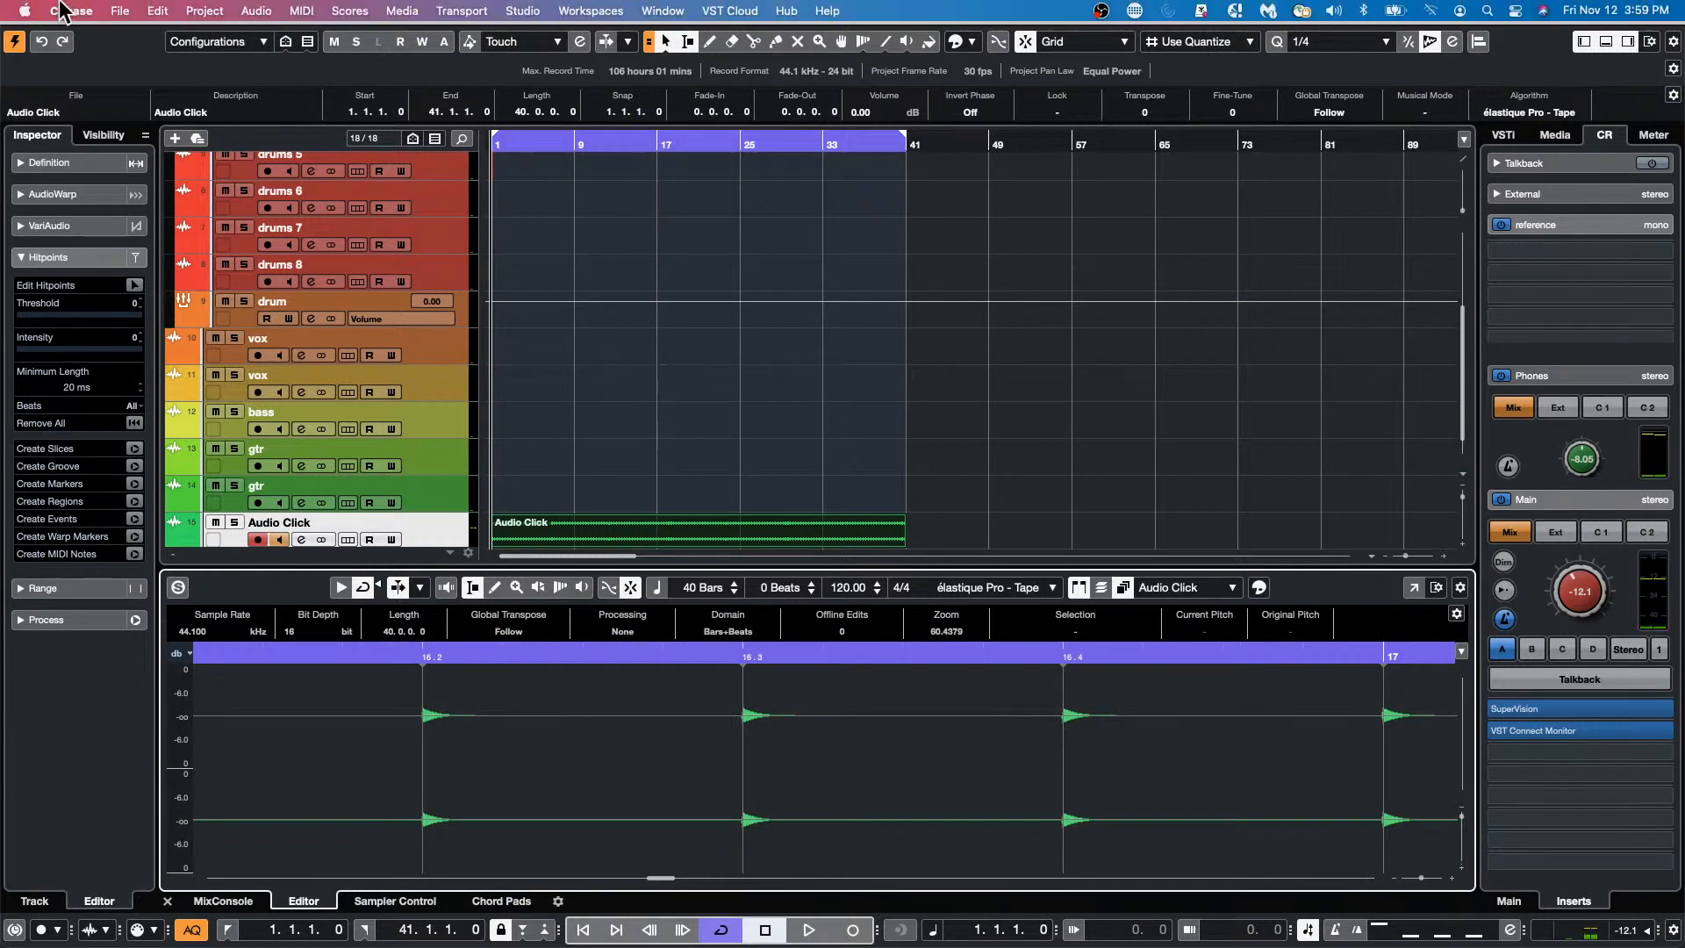
{"action": "left_click", "coordinate": [218, 11]}
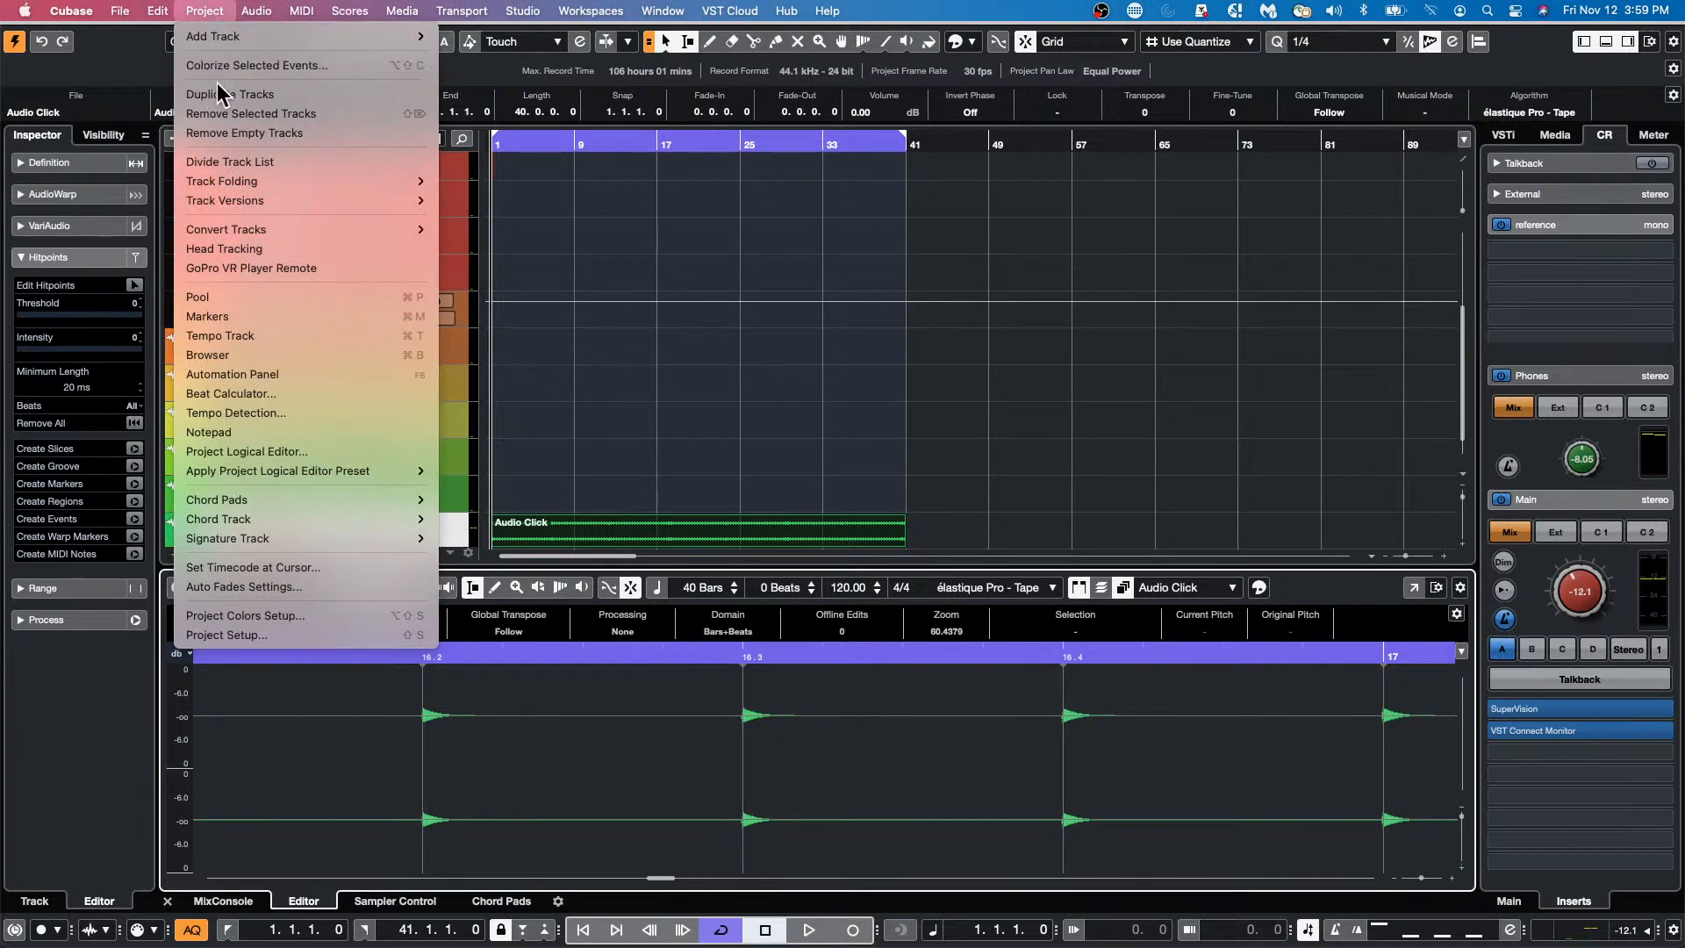
{"action": "mouse_move", "coordinate": [219, 539]}
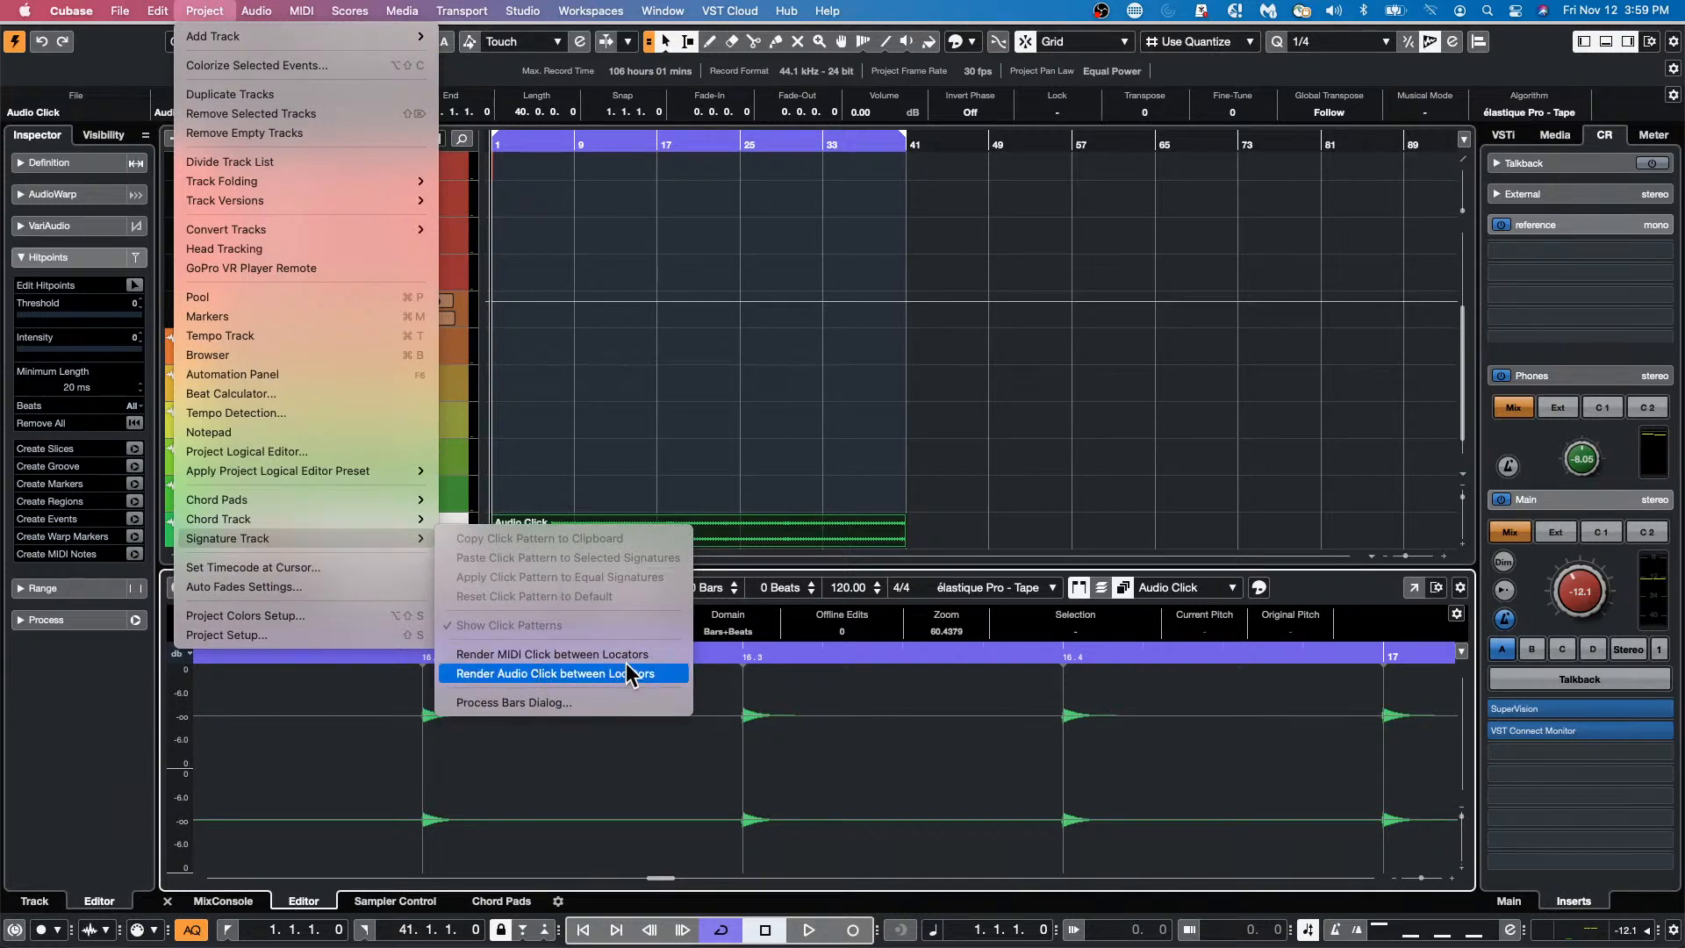
{"action": "left_click", "coordinate": [697, 376]}
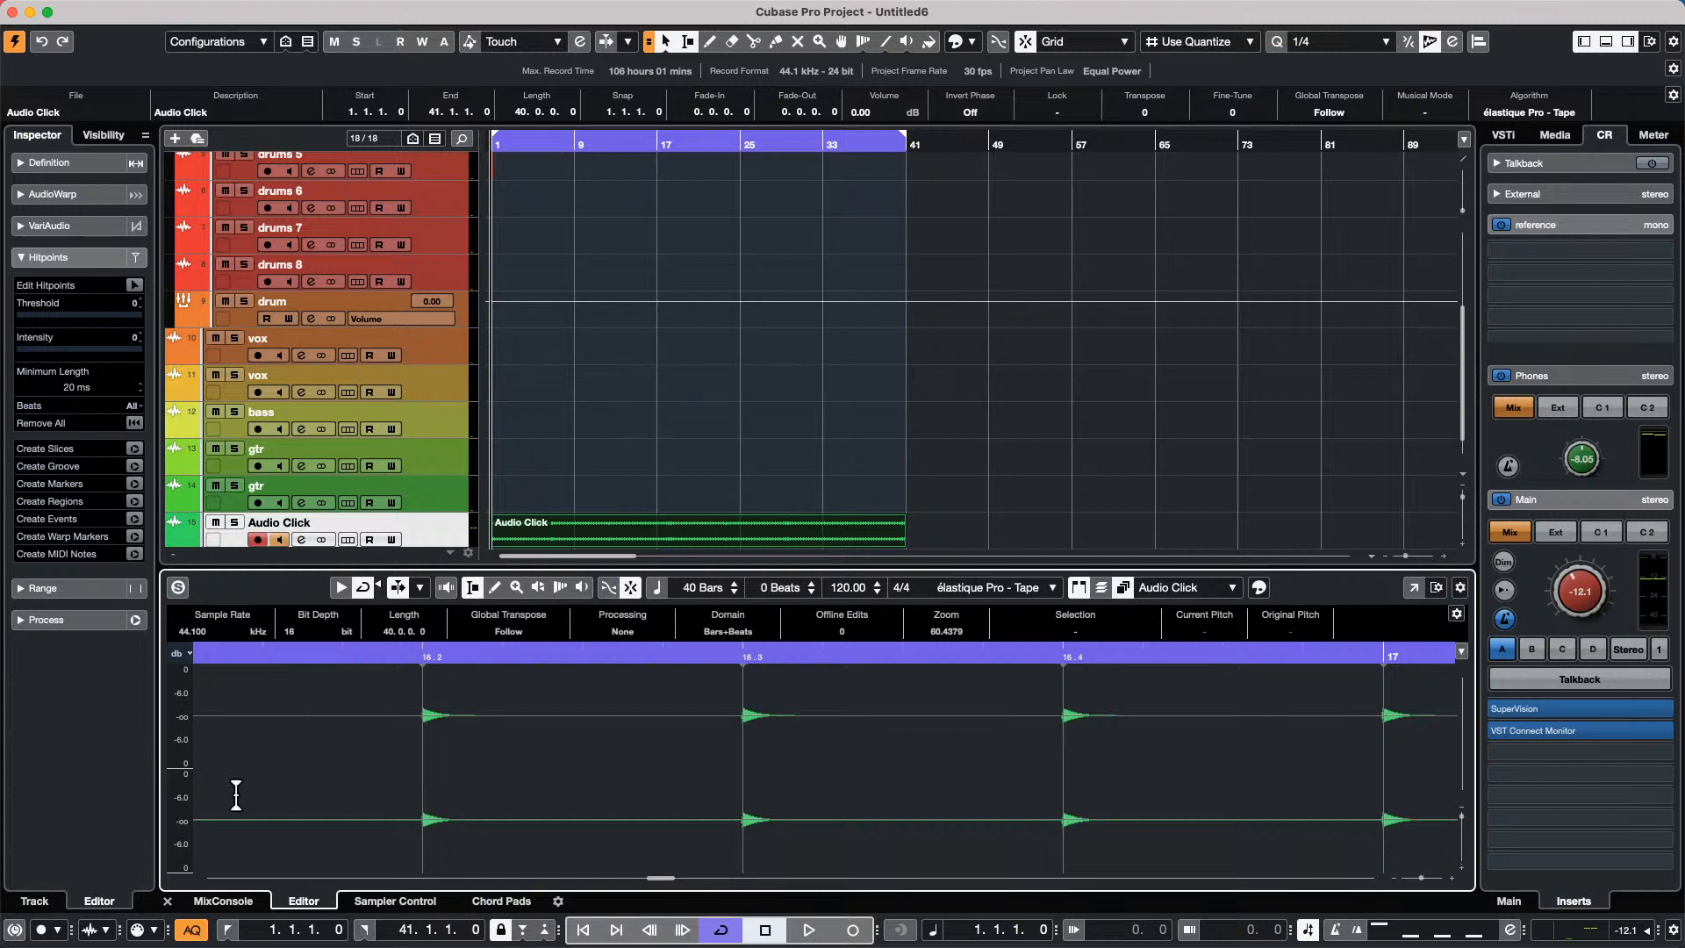
Return to the MixConsole and lower the Audio Click channel's fader to about -1.01 dB.
{"action": "left_click", "coordinate": [226, 901]}
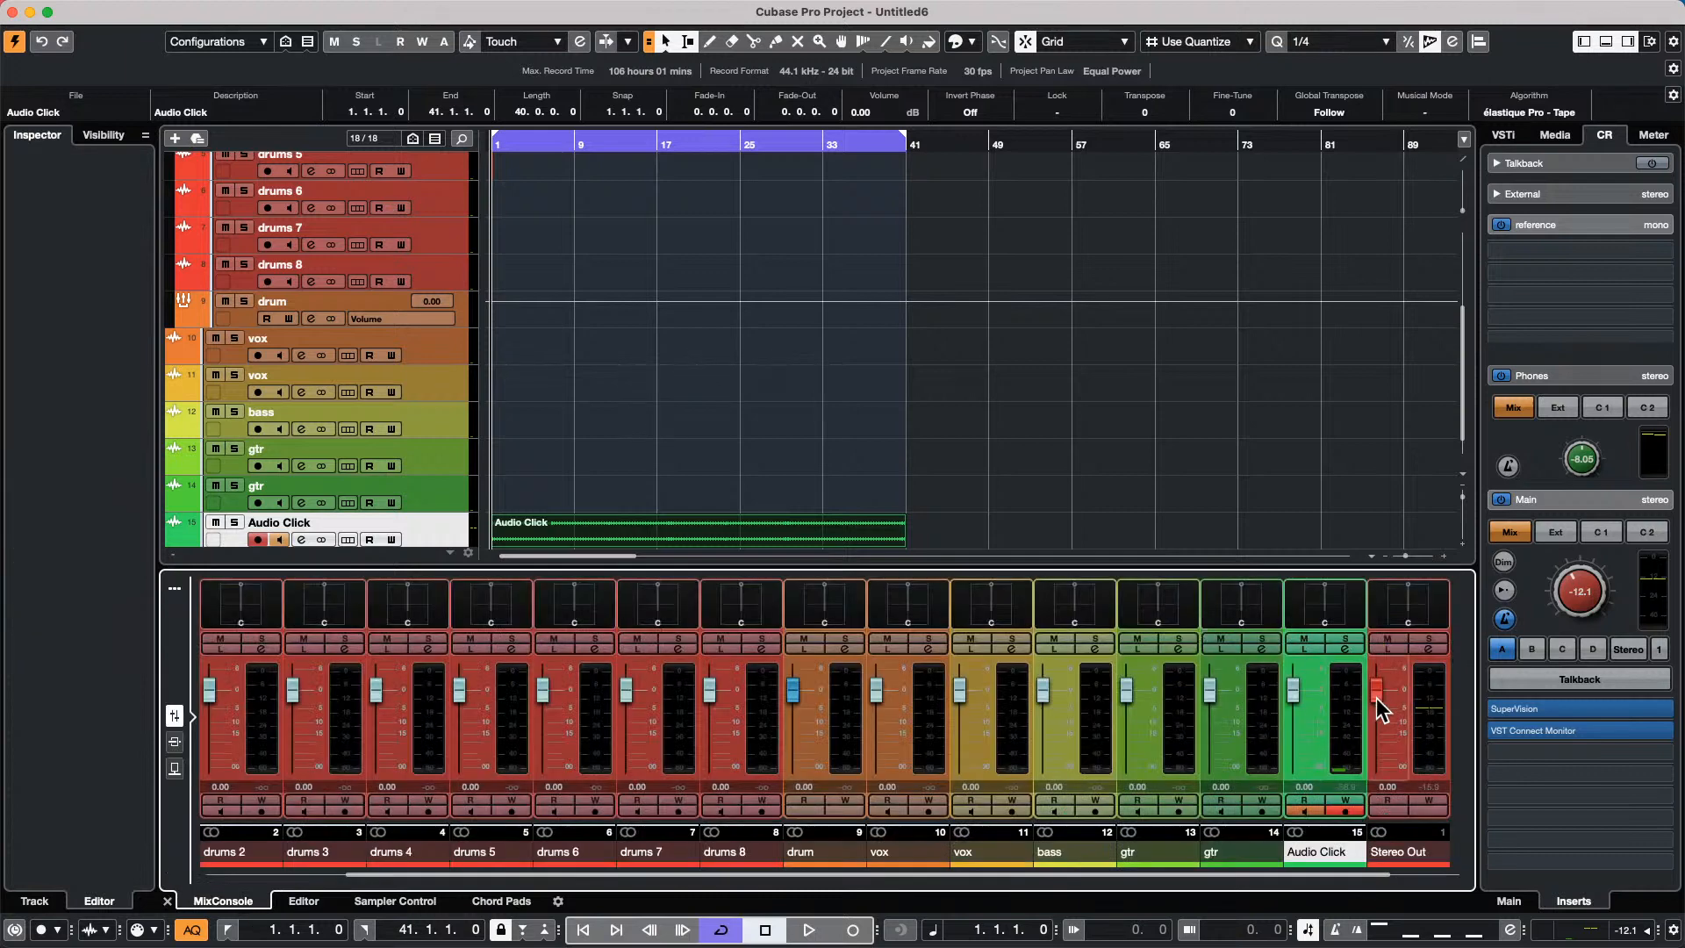
{"action": "left_click_drag", "start_coordinate": [1290, 689], "coordinate": [1293, 696]}
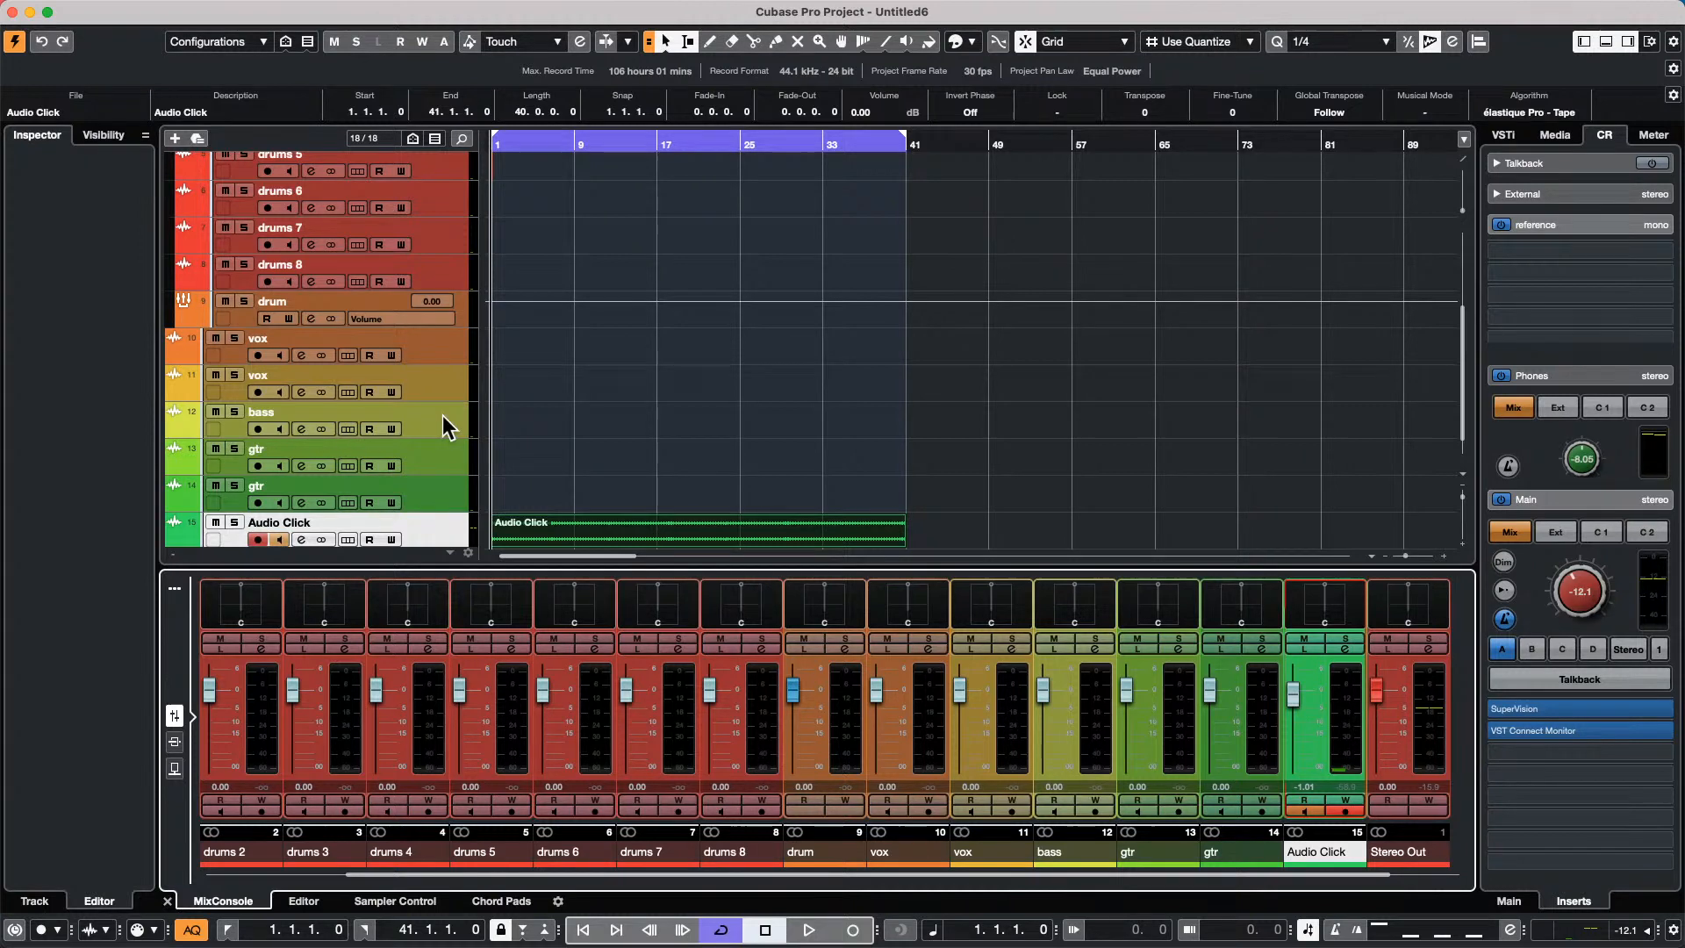
Add an instrument track below the Audio Click track, using HALion Sonic SE as its instrument.
{"action": "scroll", "coordinate": [443, 414], "scroll_direction": "down", "scroll_amount": 1}
{"action": "right_click", "coordinate": [428, 487]}
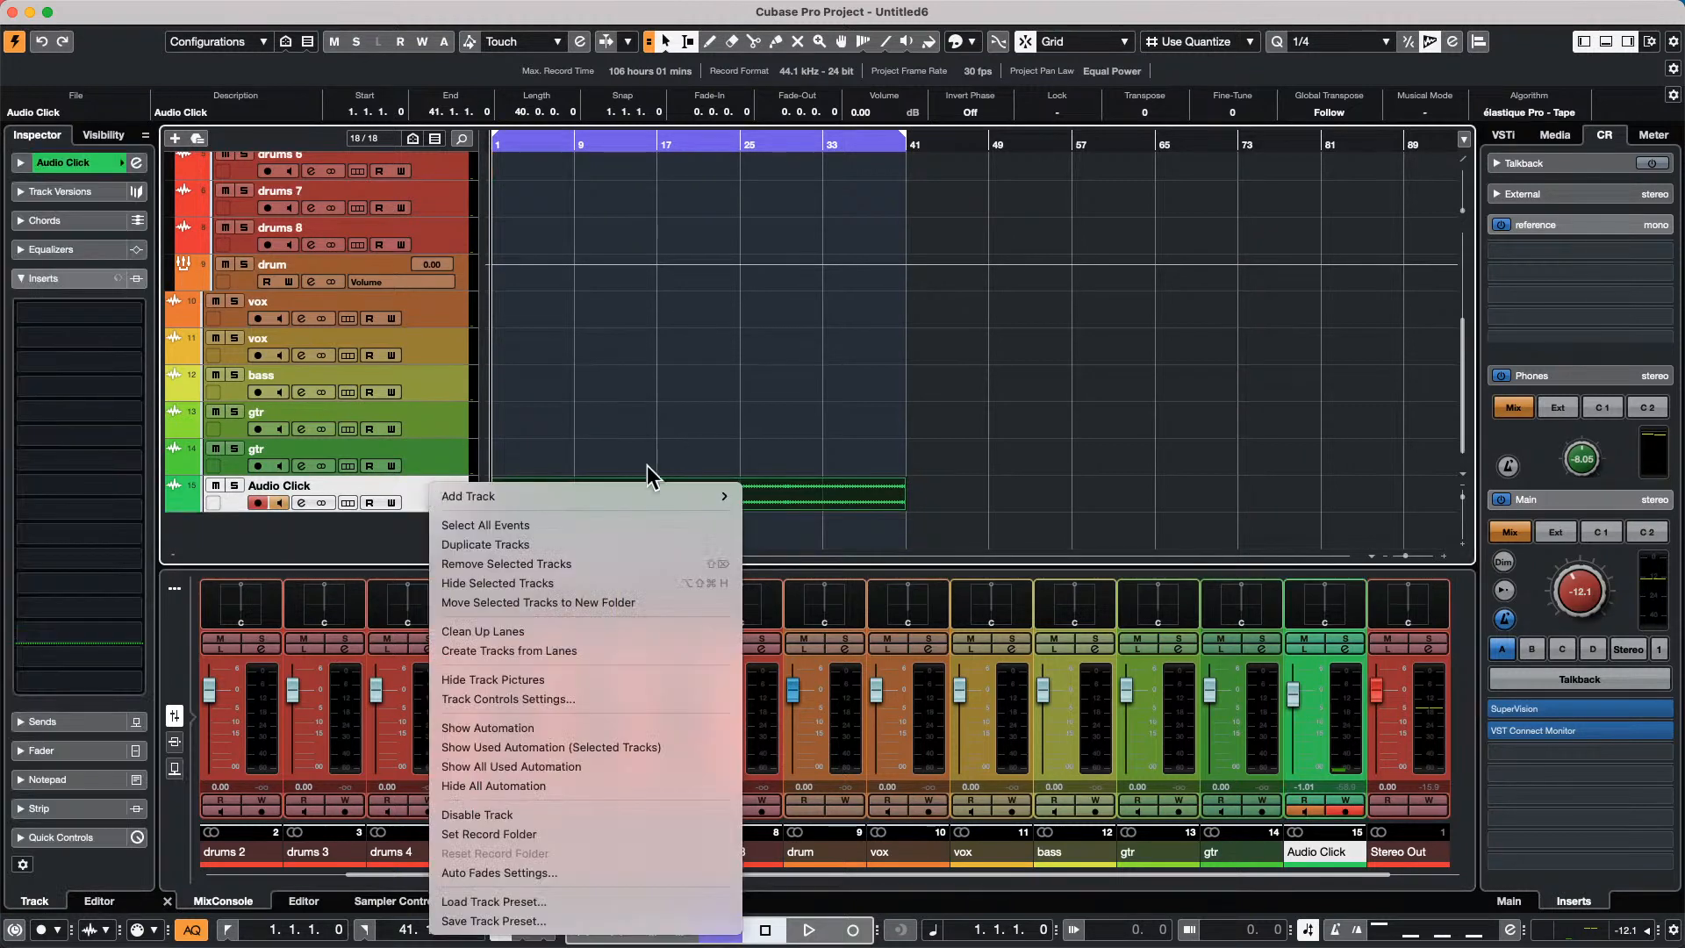
{"action": "mouse_move", "coordinate": [579, 495]}
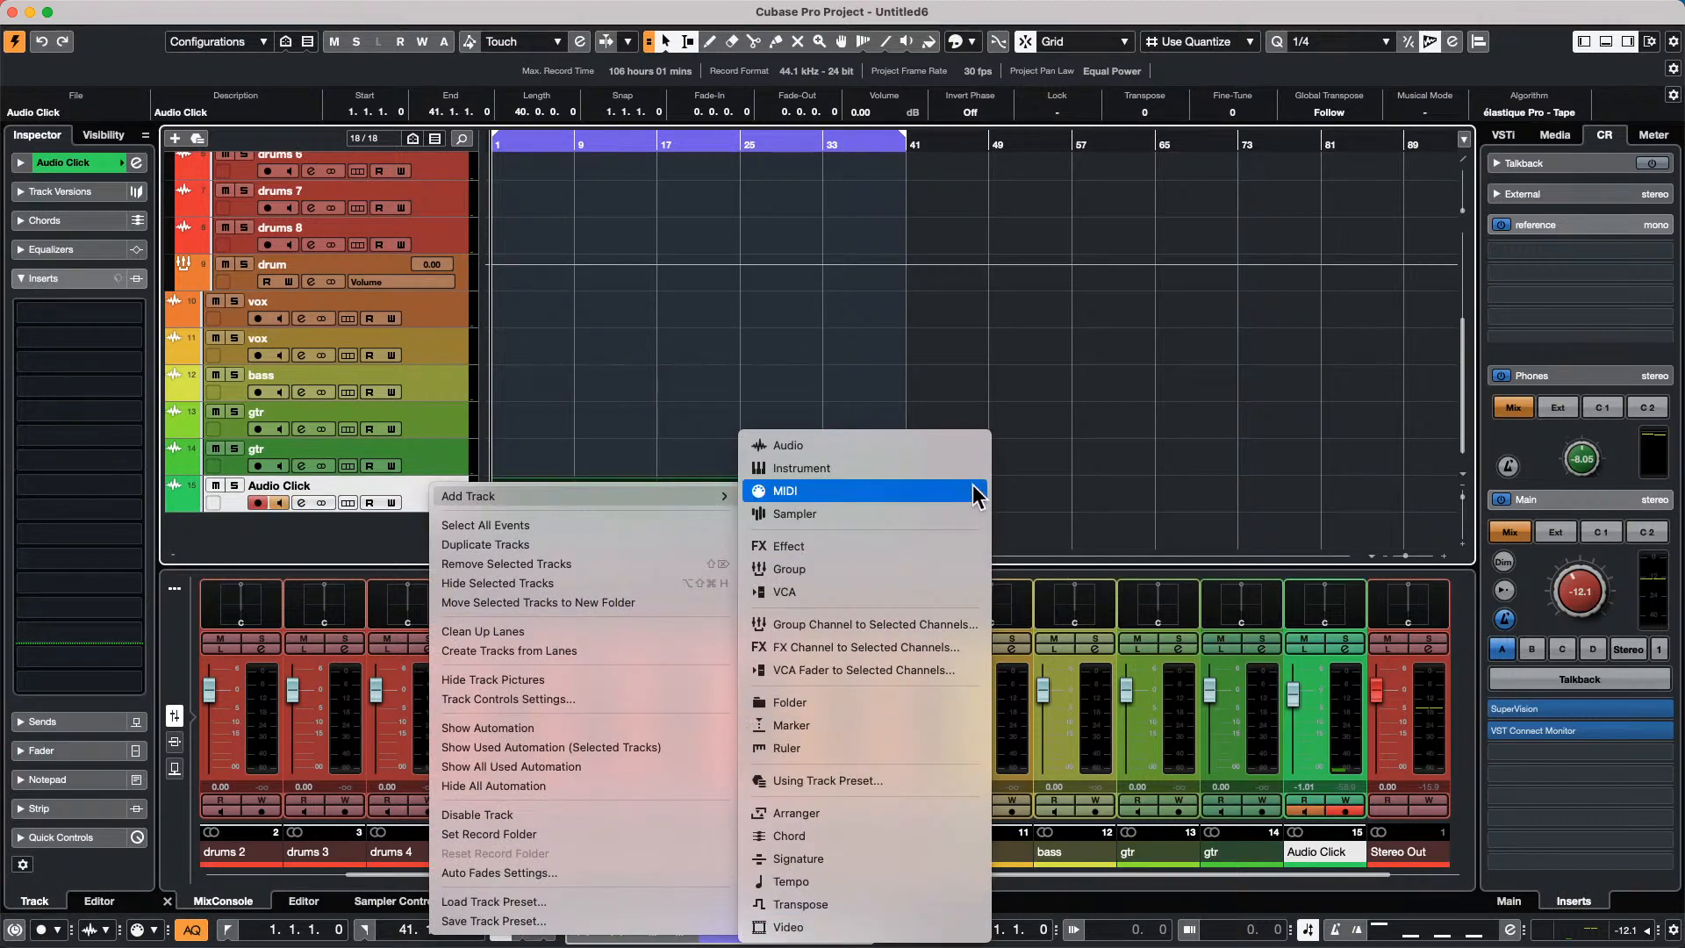
{"action": "left_click", "coordinate": [924, 472]}
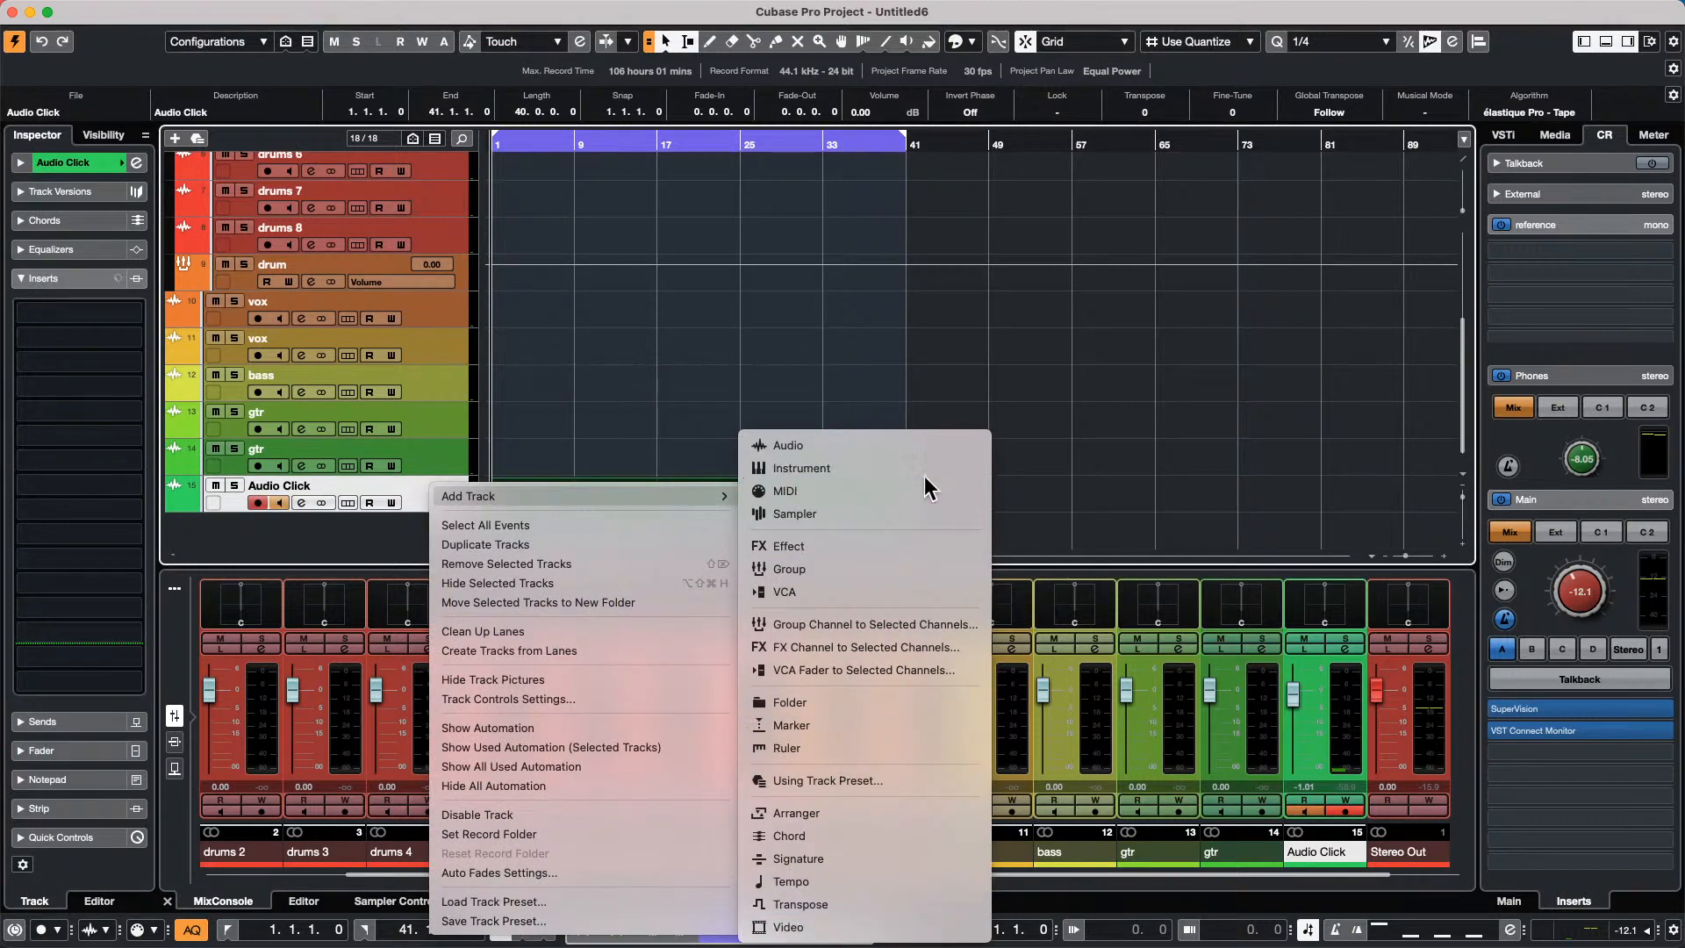
{"action": "left_click", "coordinate": [913, 327]}
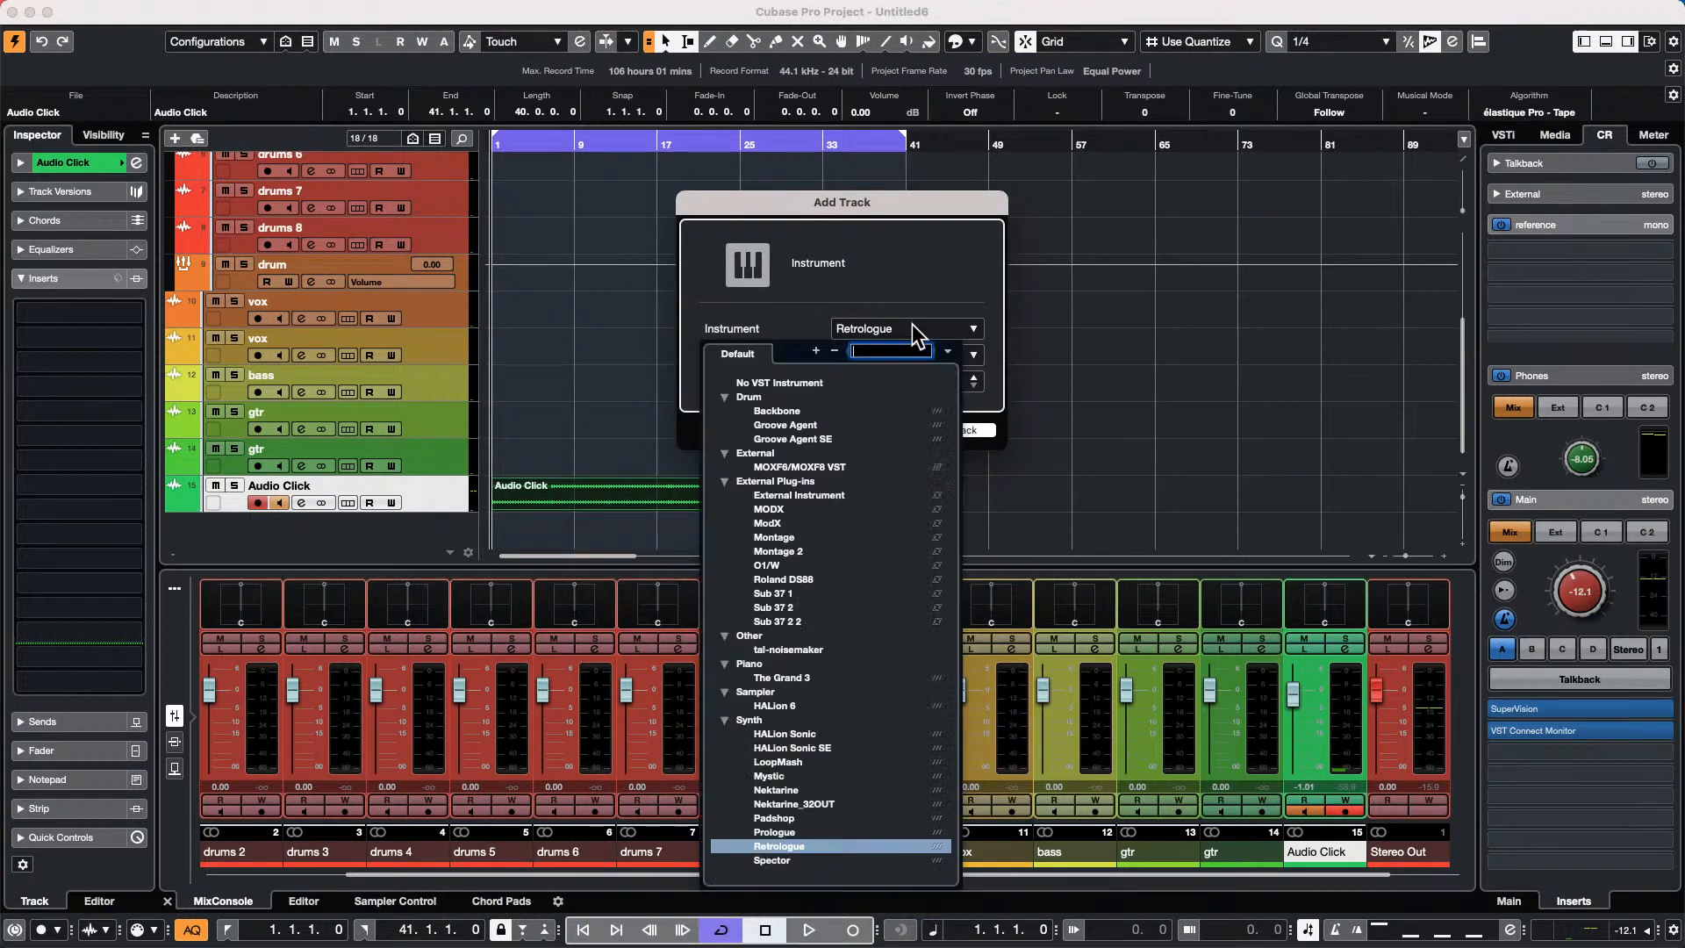
{"action": "left_click", "coordinate": [816, 747]}
{"action": "left_click", "coordinate": [967, 432]}
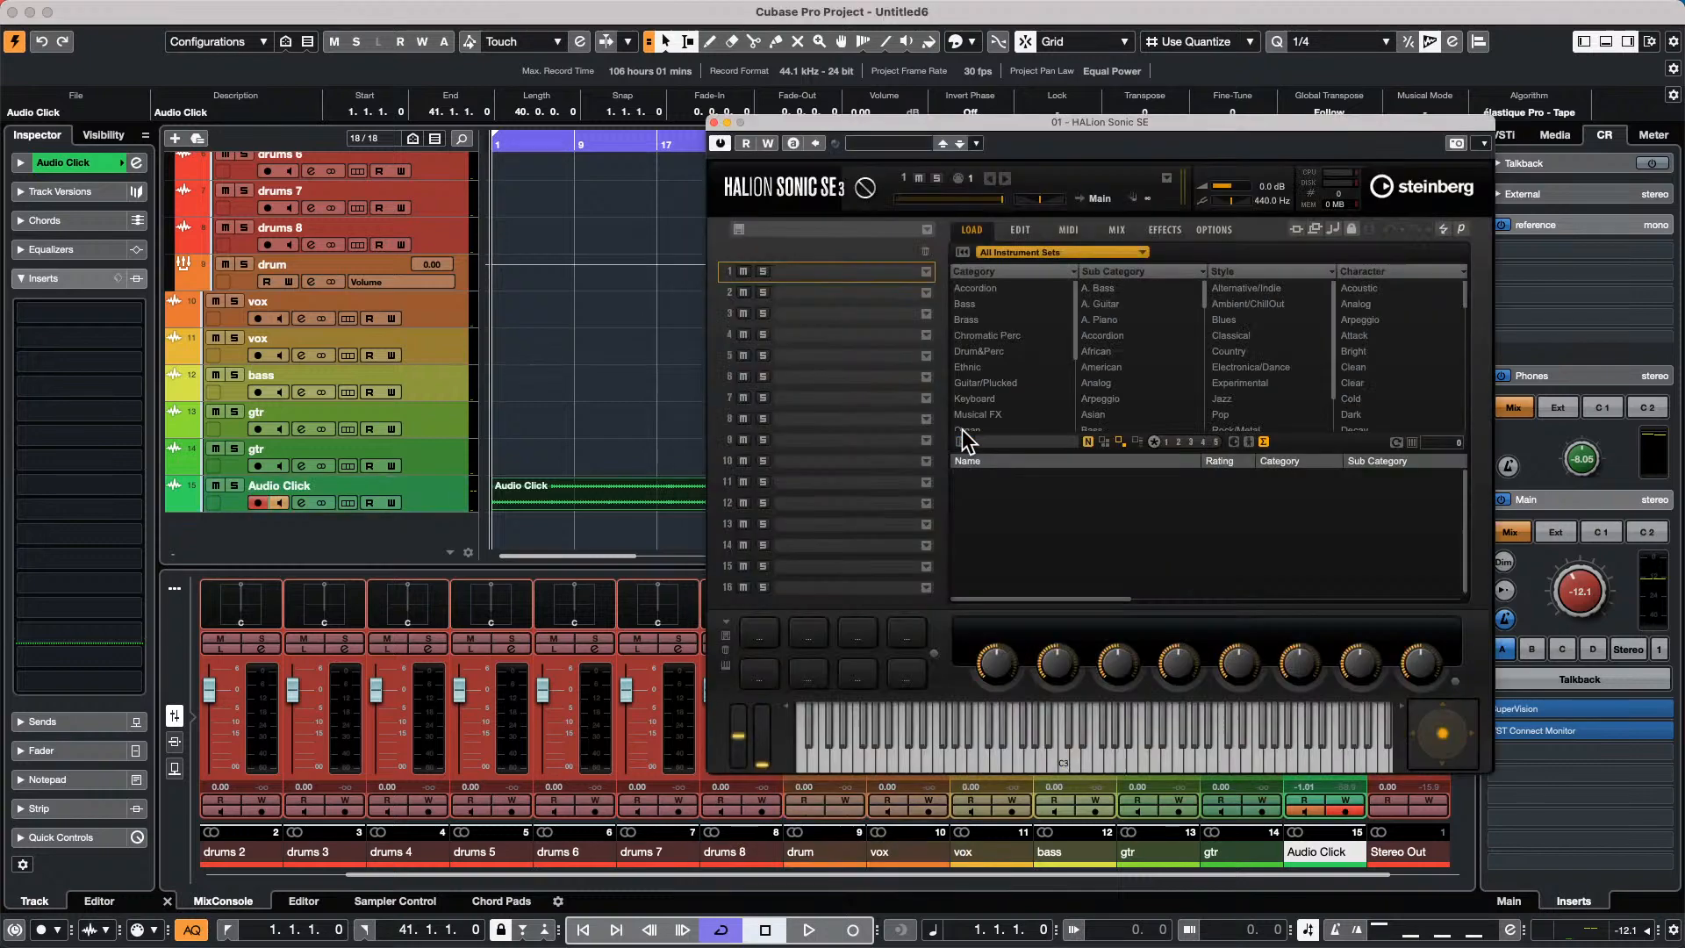
Load the Clean MM-Bass program from the Electric Bass instrument set and raise the Control Room Main level to about -0.34 dB.
{"action": "left_click", "coordinate": [1042, 251]}
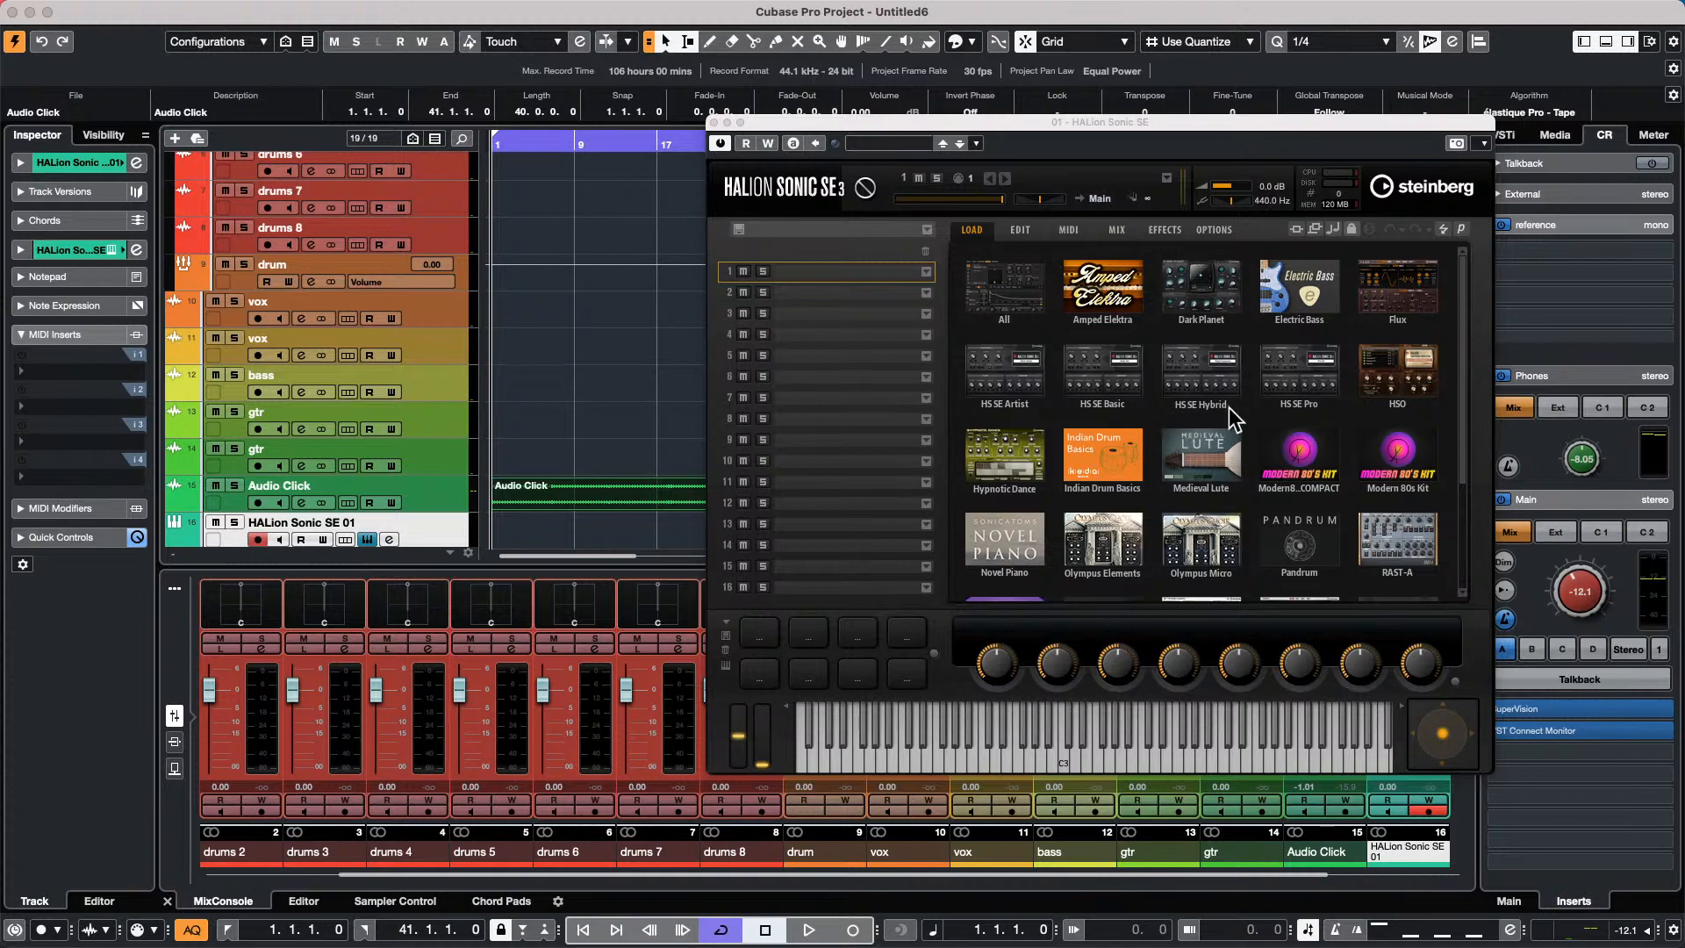
{"action": "left_click", "coordinate": [1313, 307]}
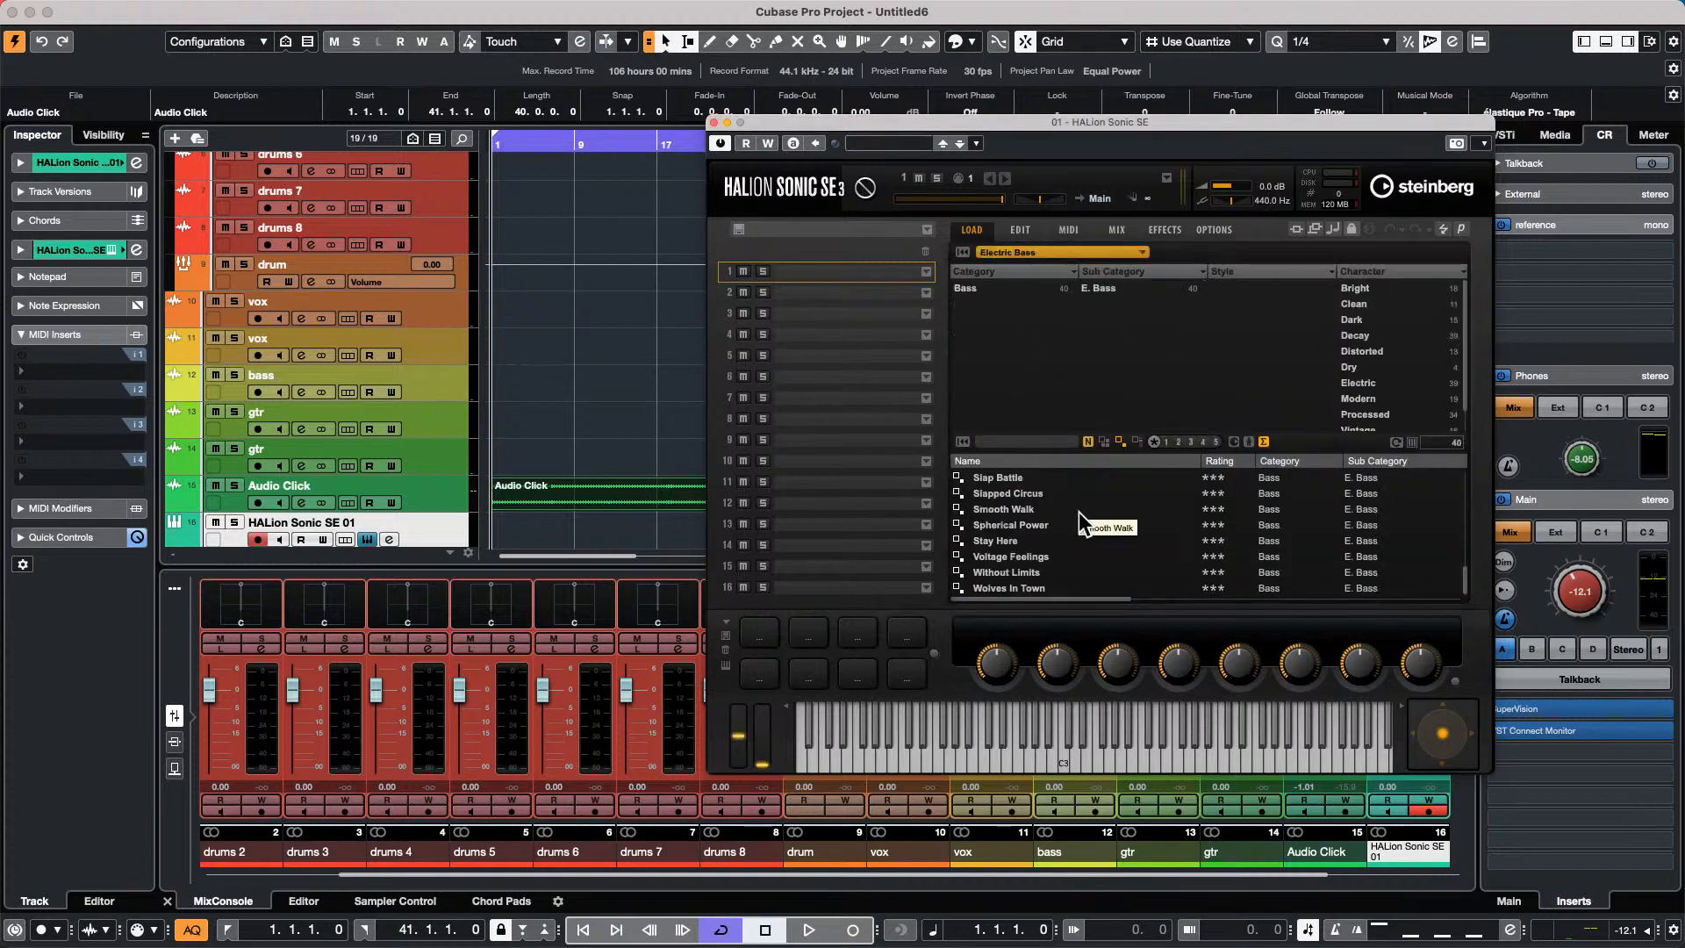
{"action": "scroll", "coordinate": [995, 537], "scroll_direction": "up", "scroll_amount": 10}
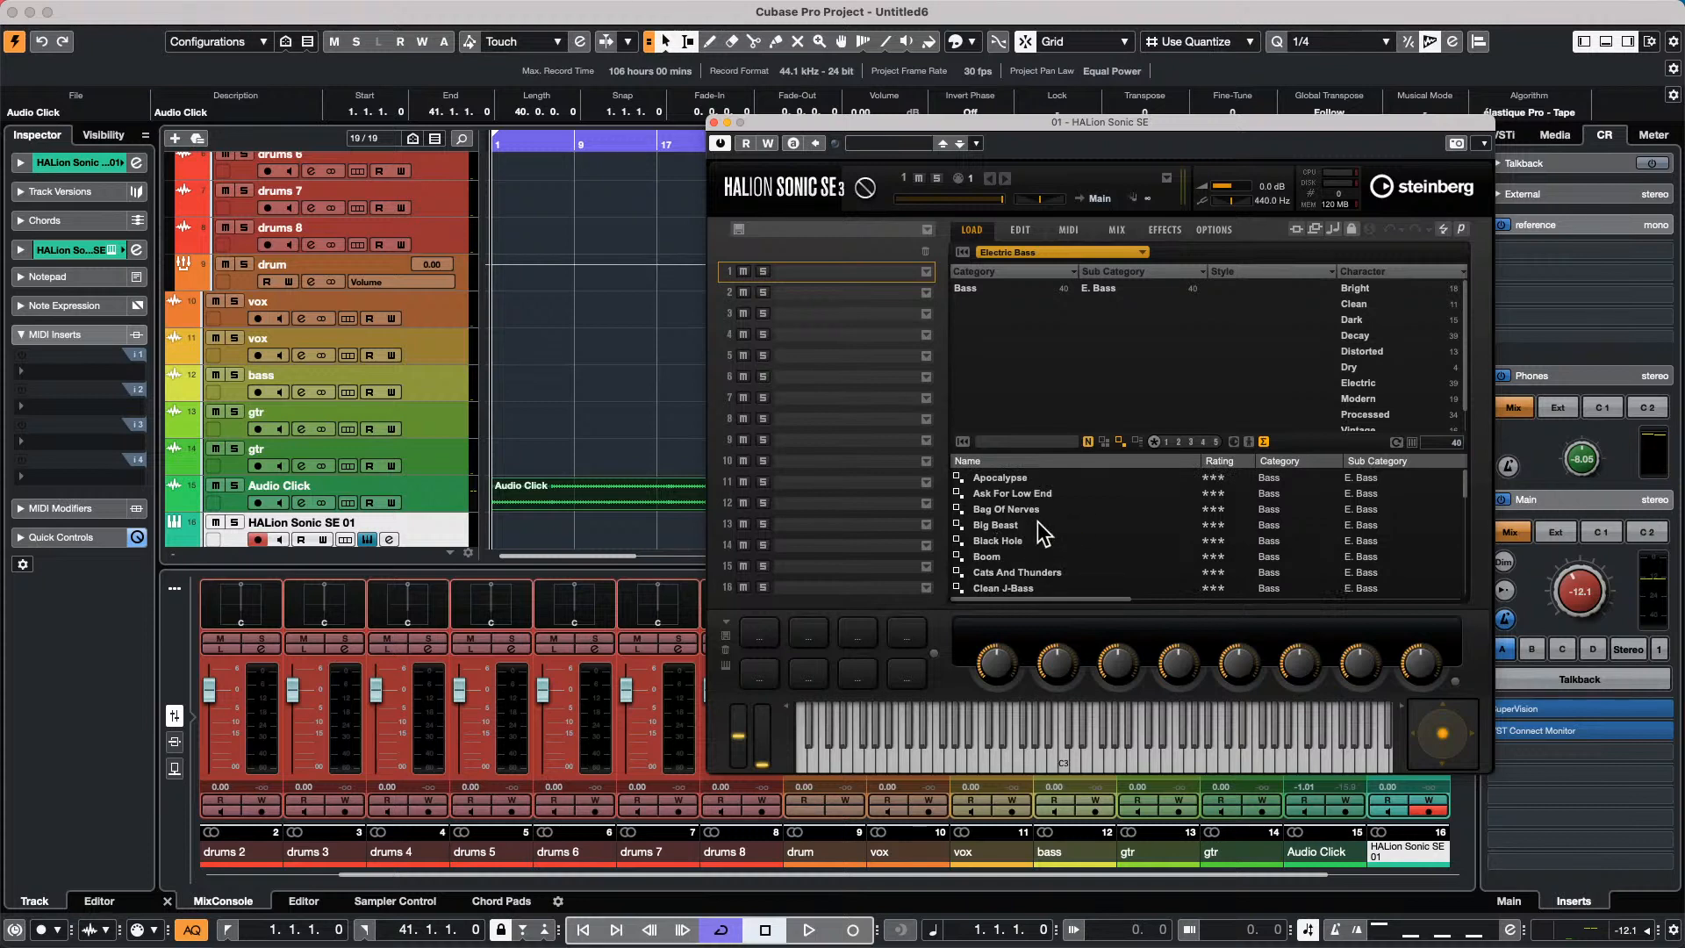
{"action": "scroll", "coordinate": [1027, 525], "scroll_direction": "down", "scroll_amount": 1}
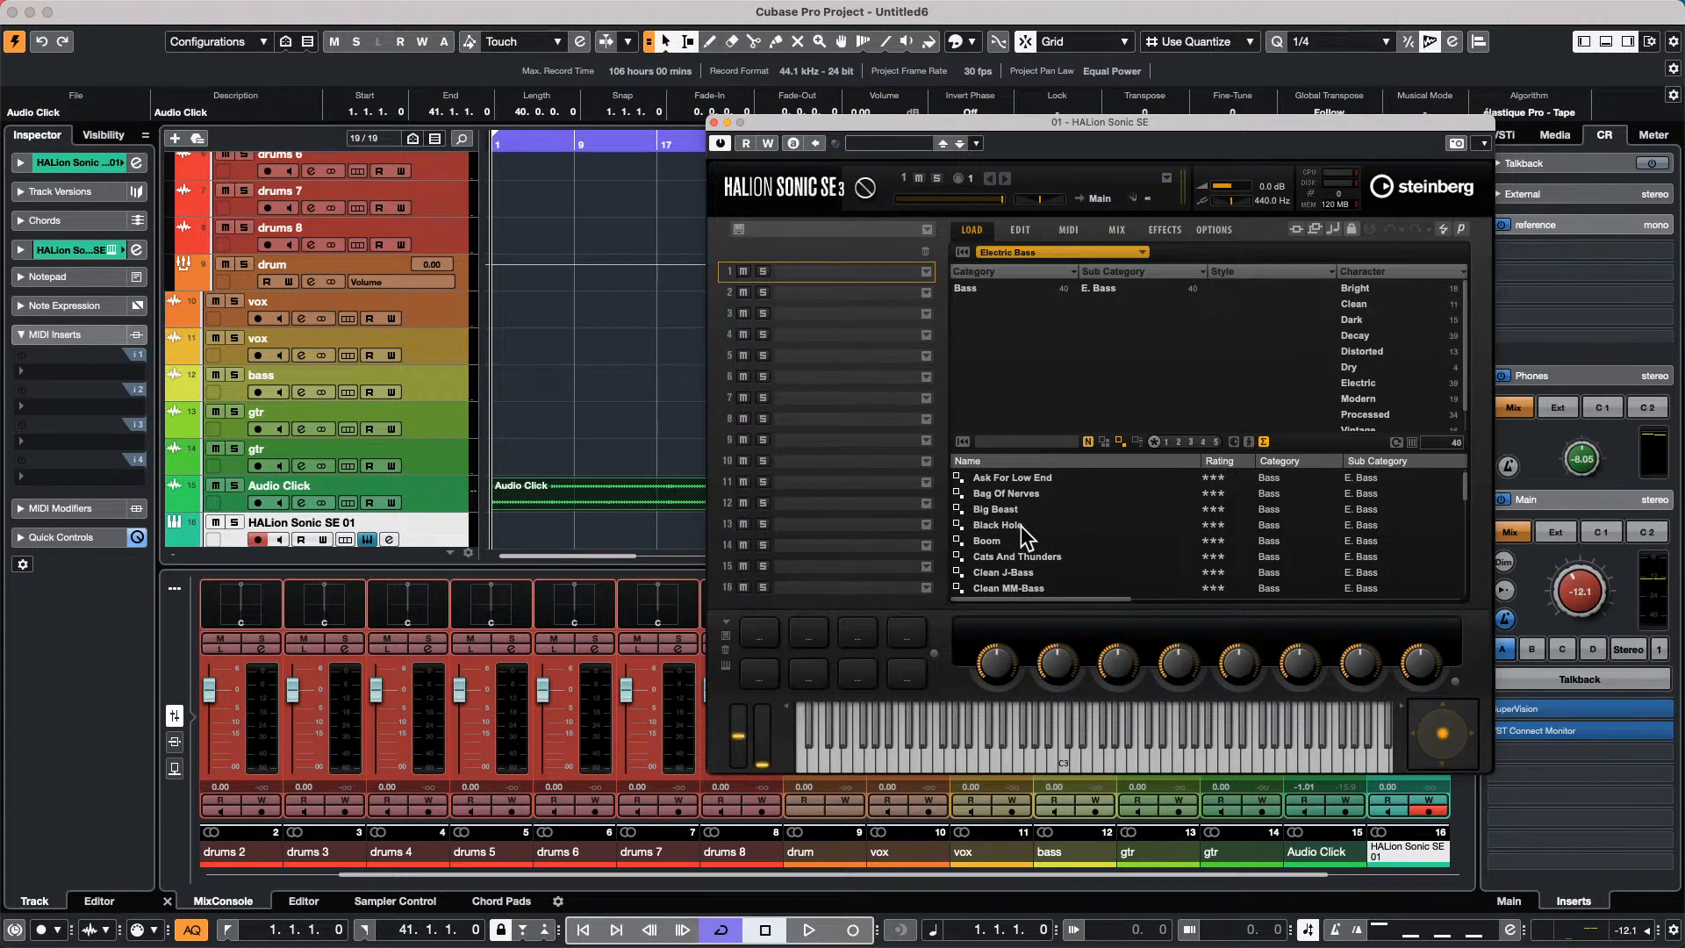
{"action": "double_click", "coordinate": [1018, 588]}
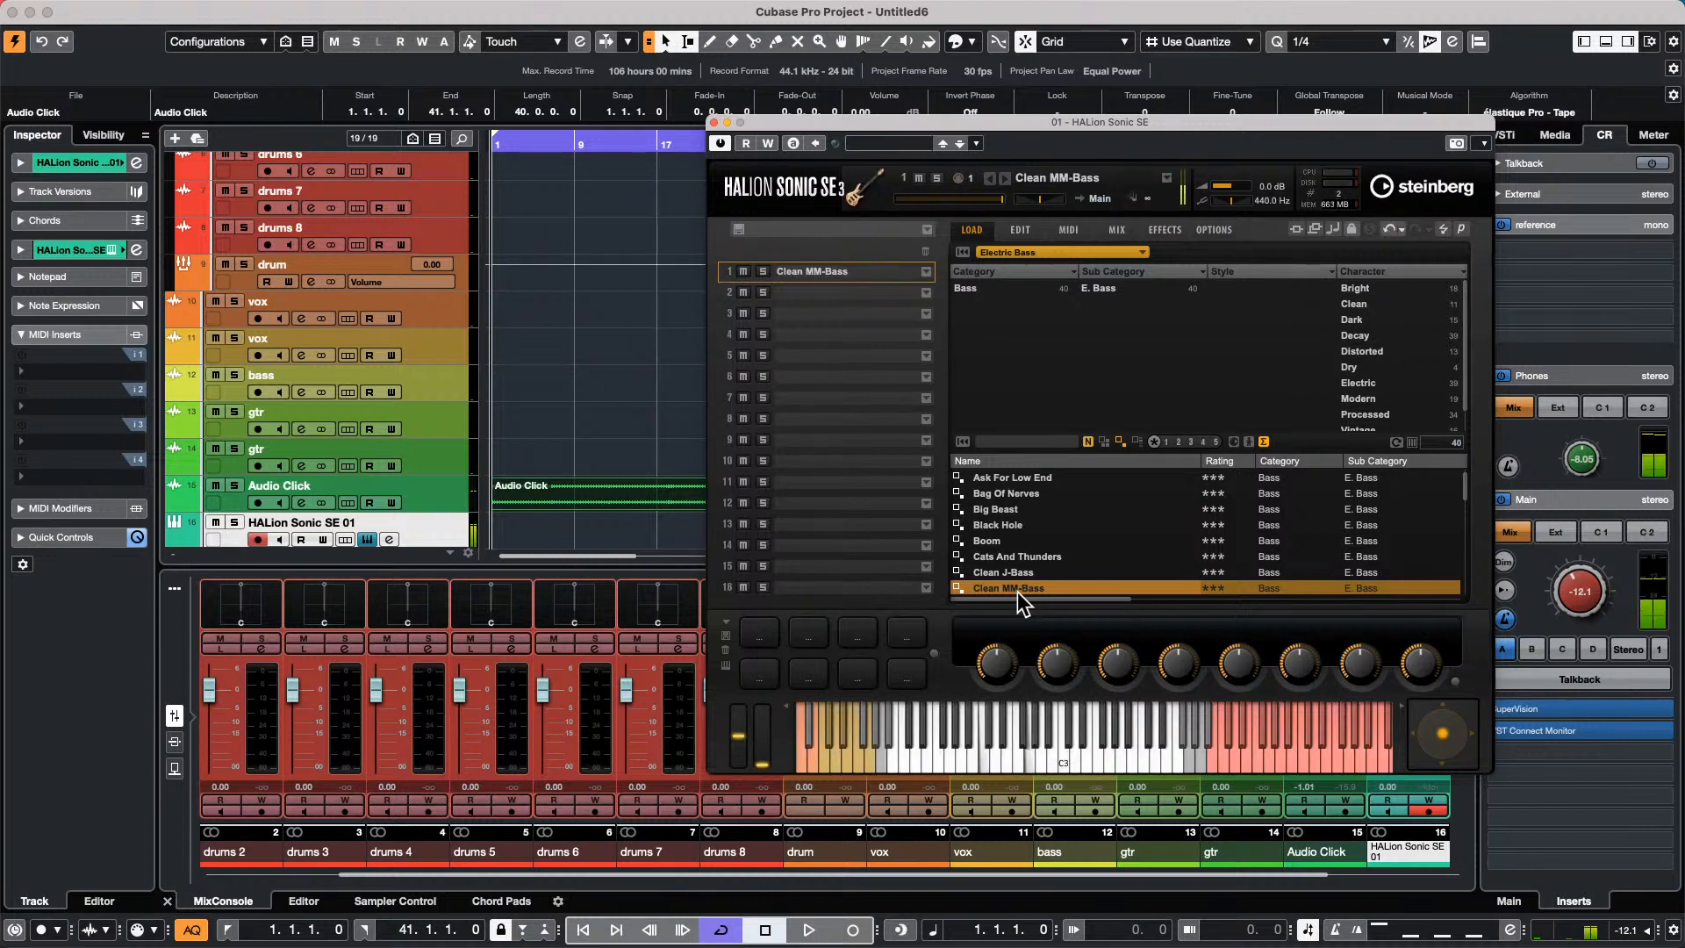
{"action": "left_click_drag", "start_coordinate": [1560, 612], "coordinate": [1572, 558]}
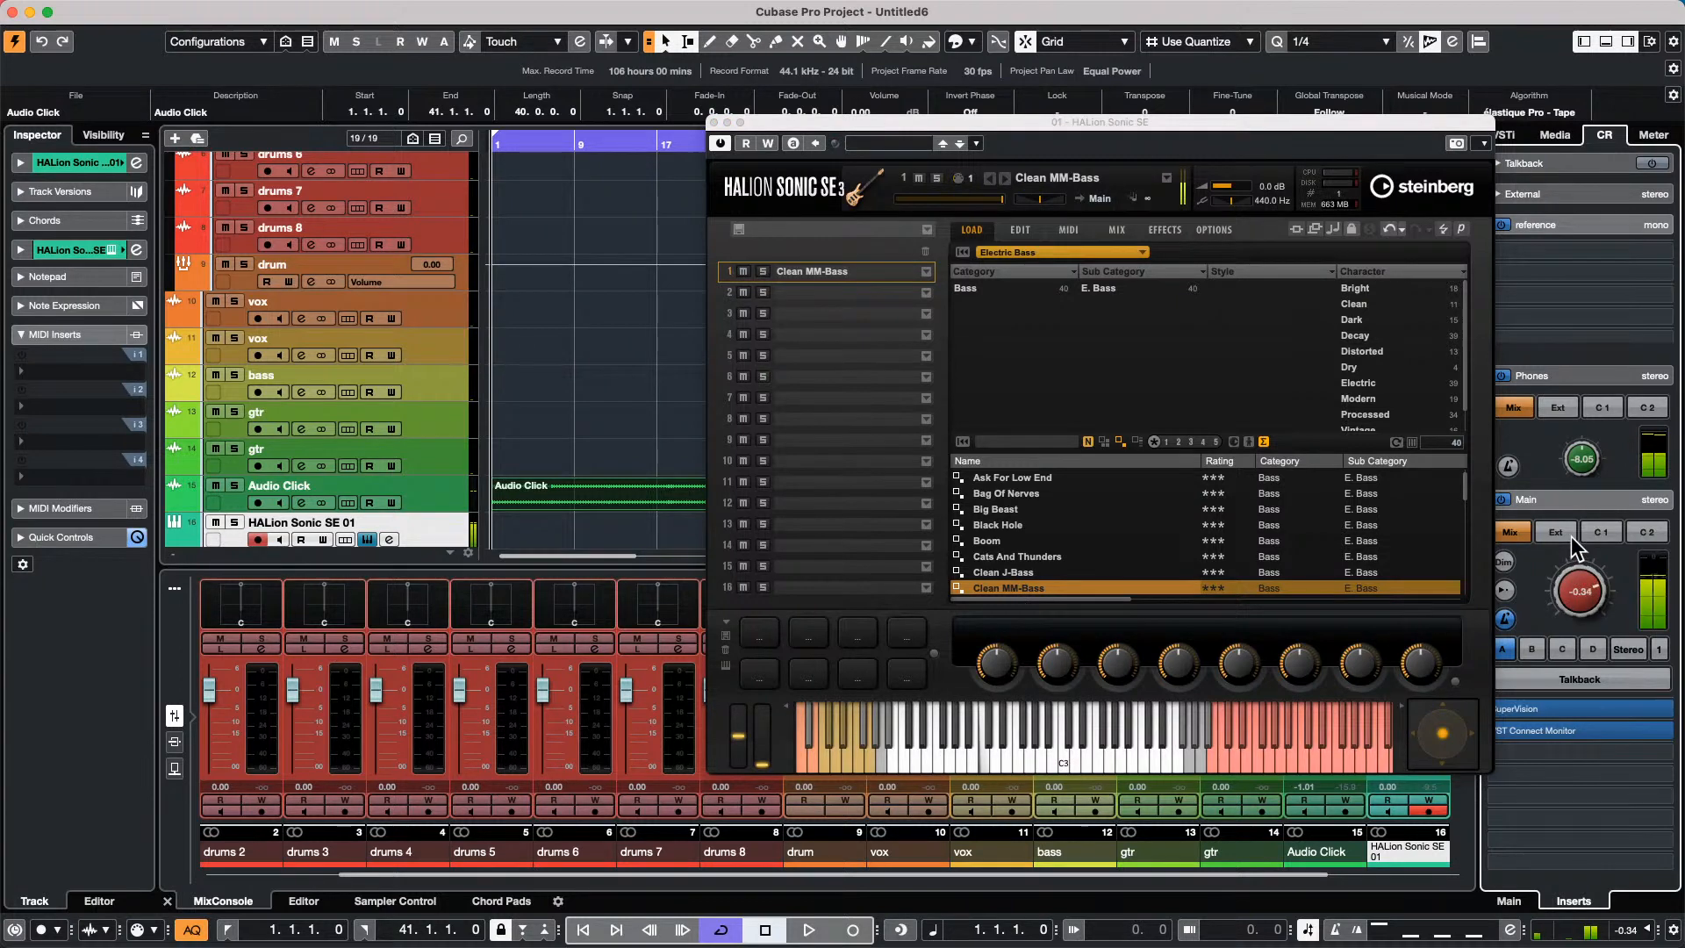
Open the sound editor of the Clean MM-Bass program and reposition the instrument window so all of it fits on screen.
{"action": "left_click", "coordinate": [1020, 229]}
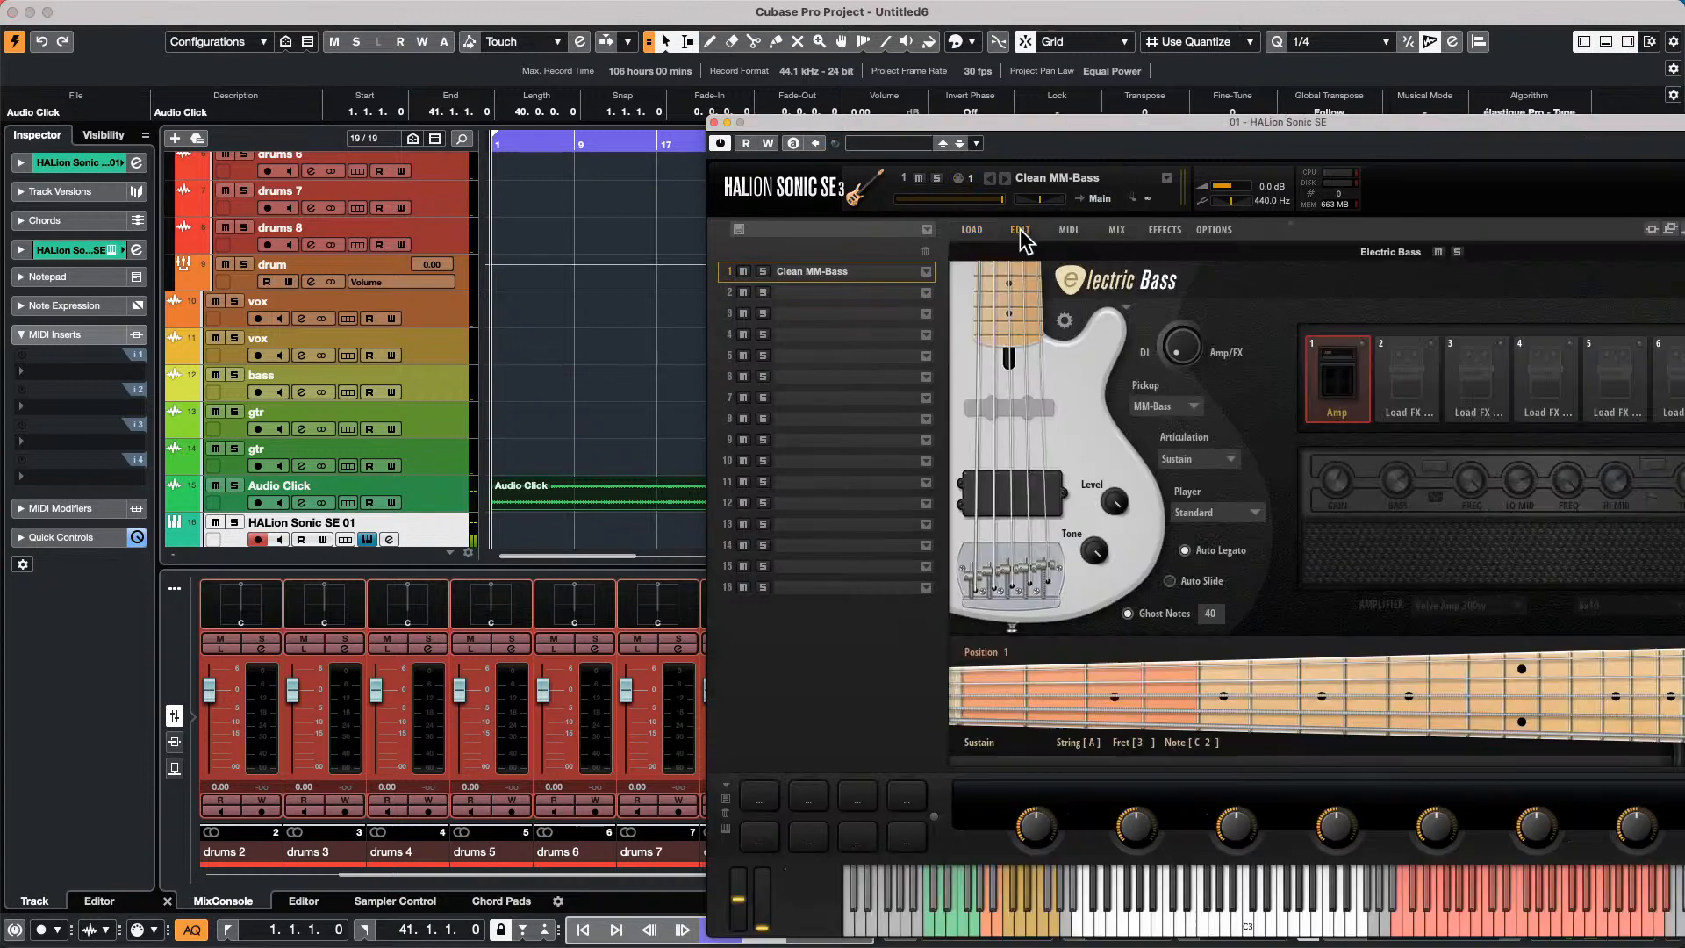
{"action": "mouse_move", "coordinate": [1113, 516]}
{"action": "mouse_move", "coordinate": [1091, 553]}
{"action": "left_click_drag", "start_coordinate": [1088, 567], "coordinate": [1078, 726]}
{"action": "left_click_drag", "start_coordinate": [1049, 122], "coordinate": [833, 33]}
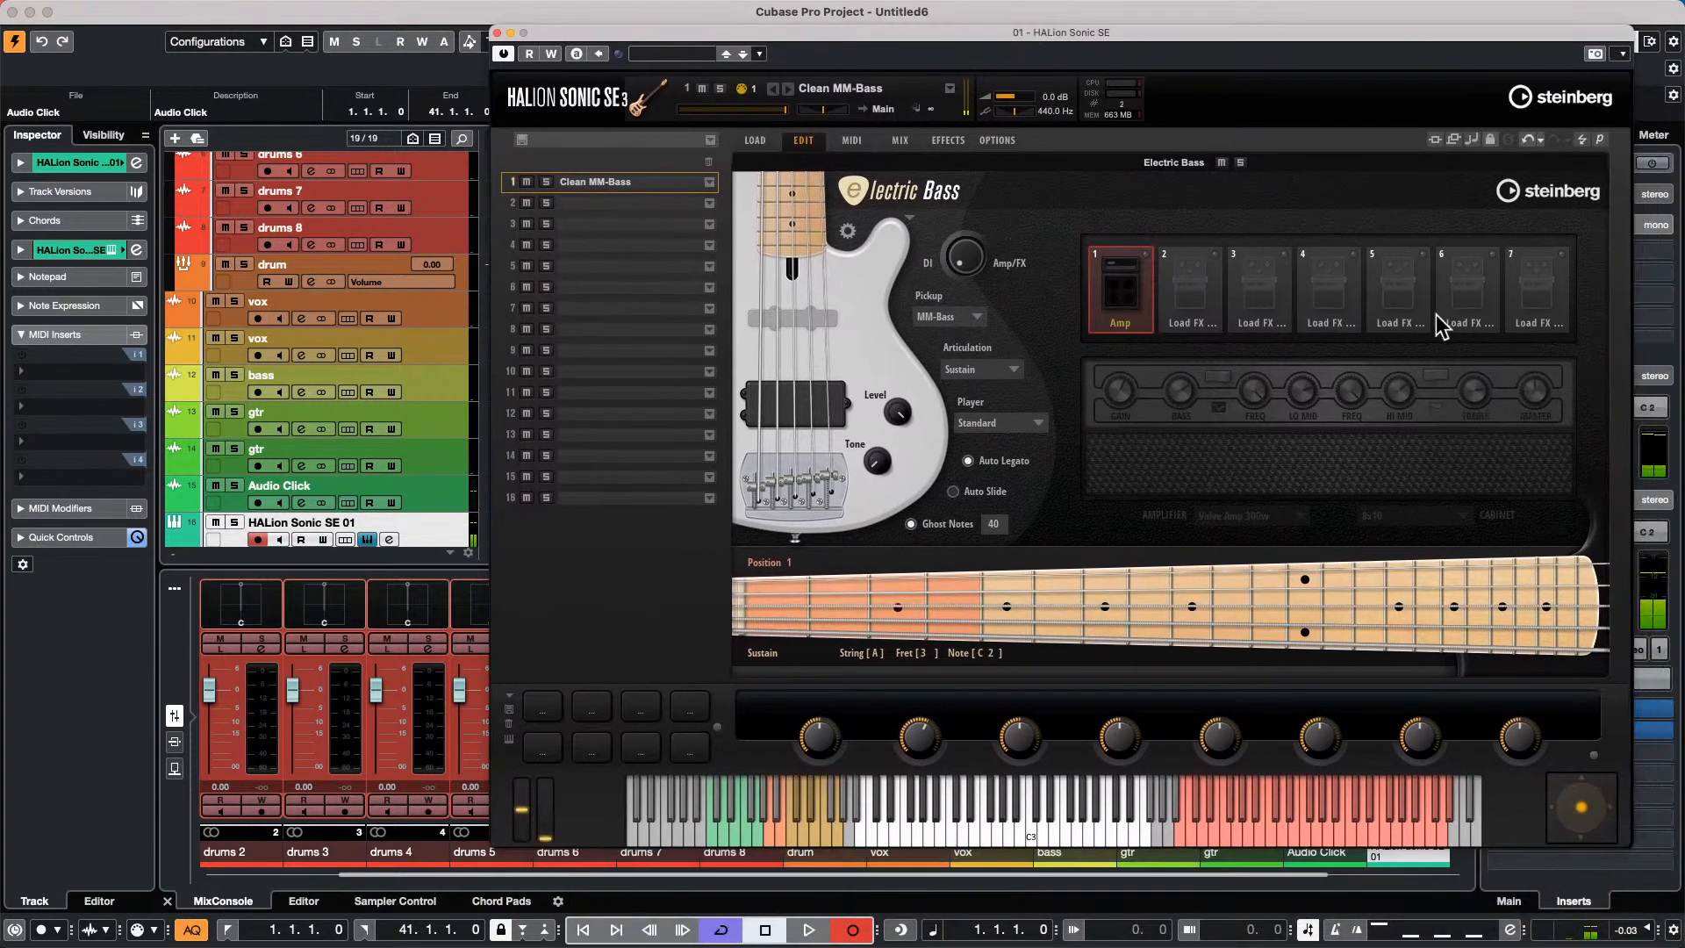
{"action": "left_click_drag", "start_coordinate": [1389, 33], "coordinate": [1197, 63]}
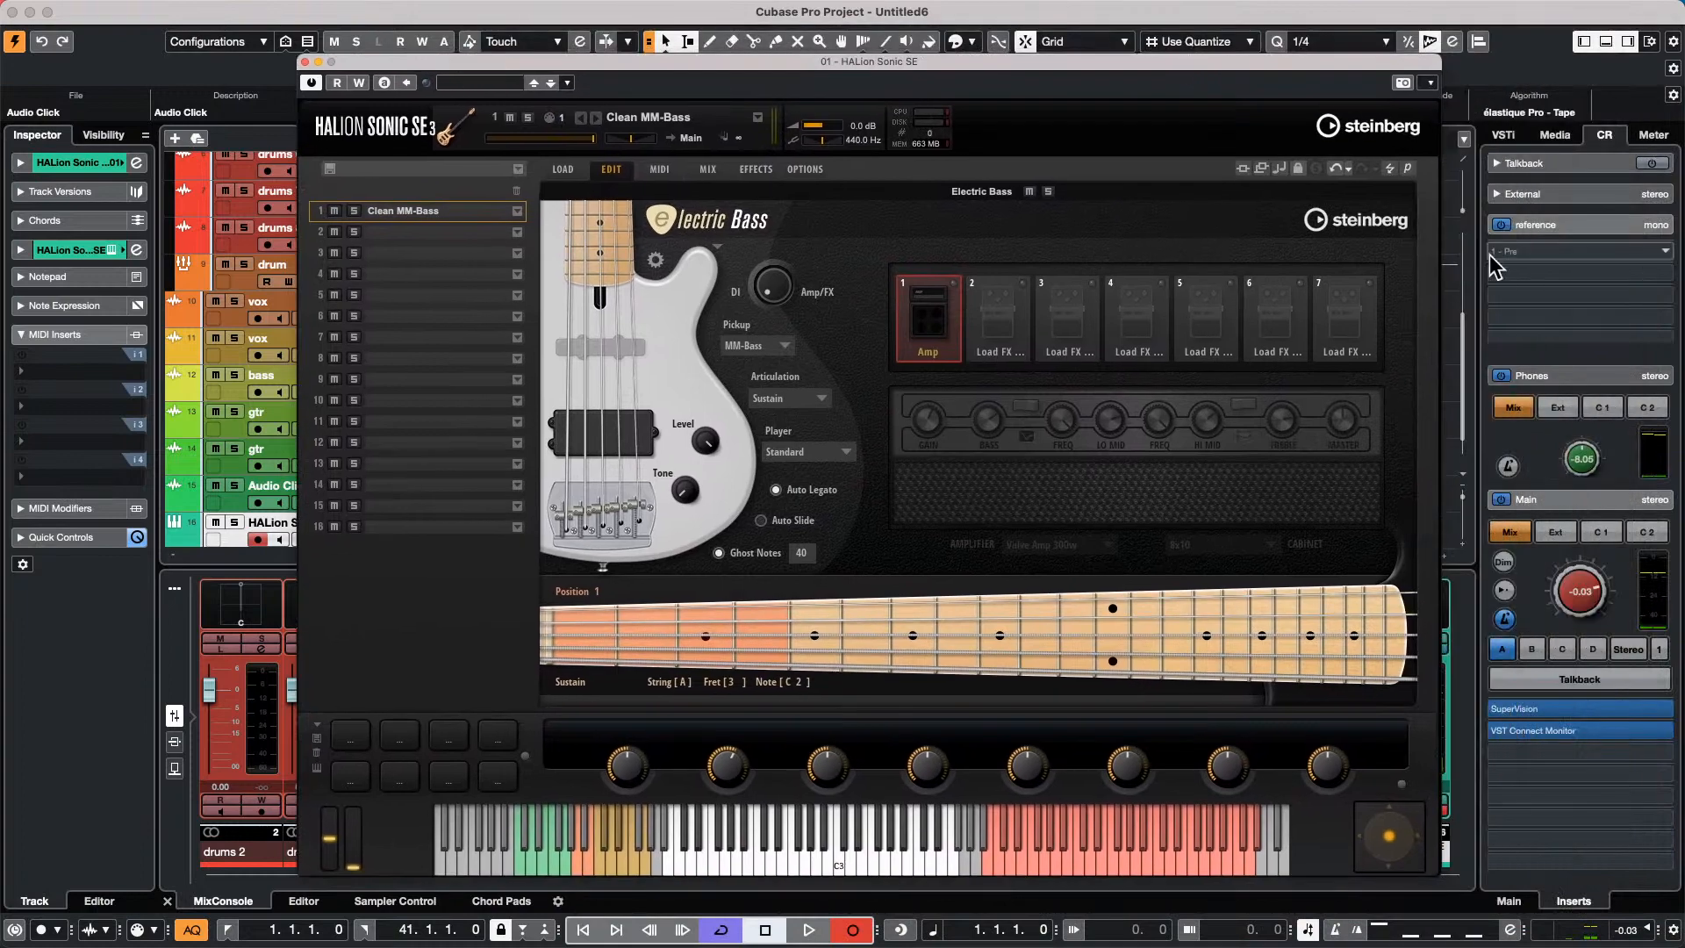
Raise the Control Room main level to 3.73 and choose the Sustain articulation for the electric bass.
{"action": "left_click_drag", "start_coordinate": [1575, 579], "coordinate": [1573, 551]}
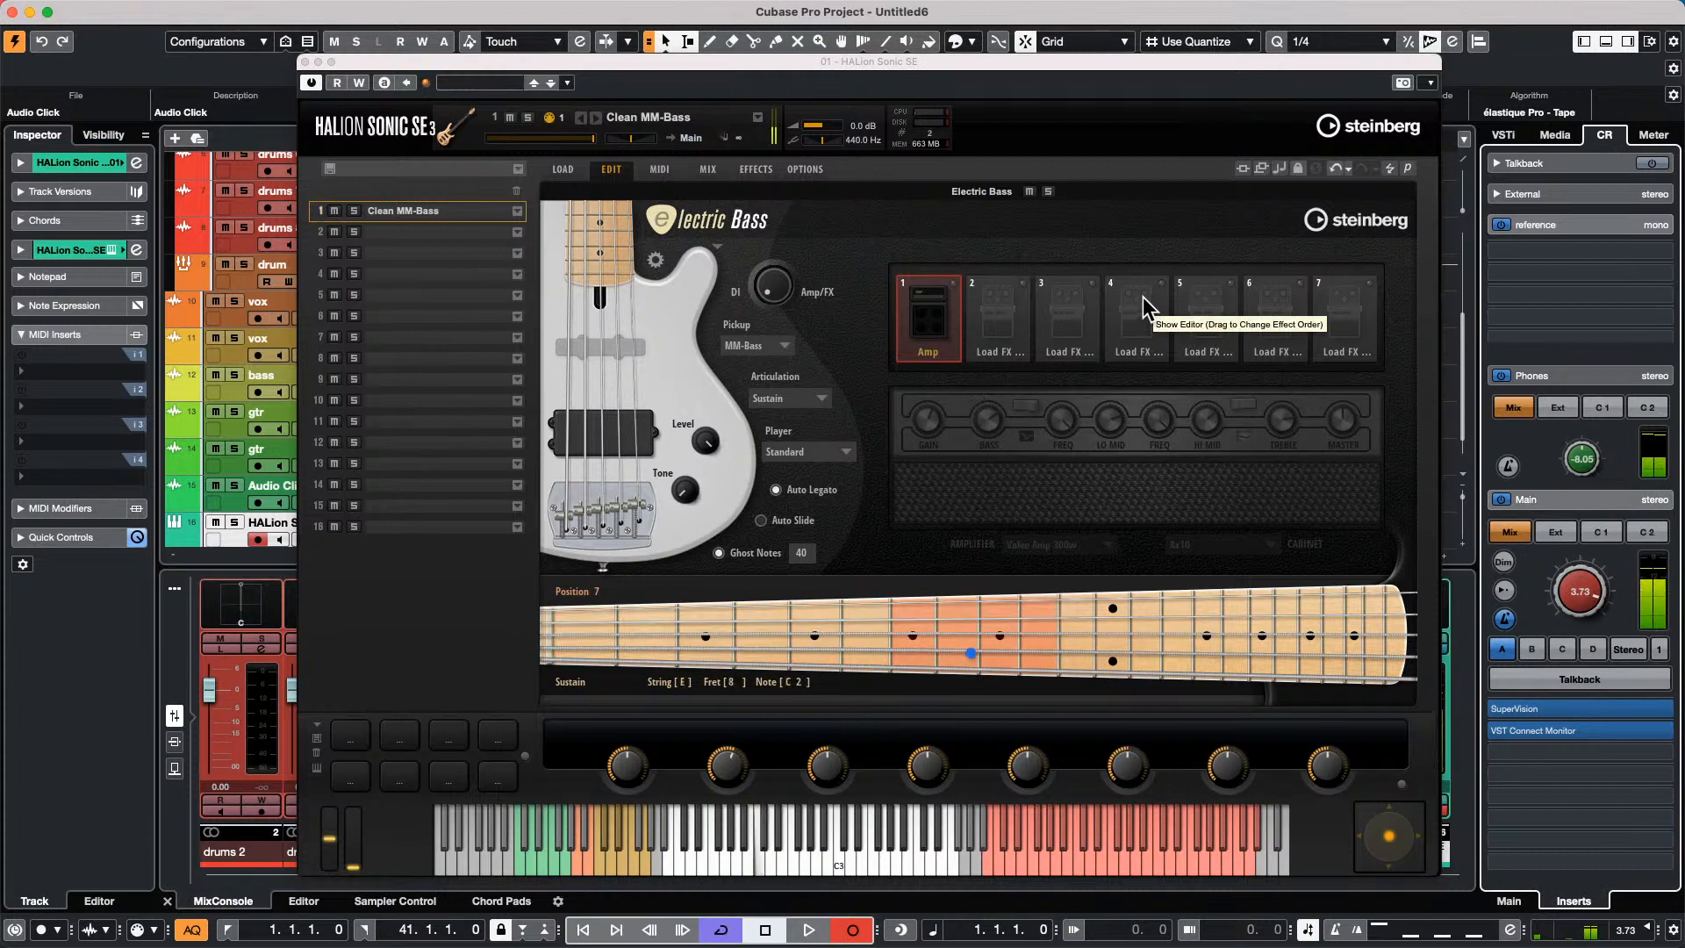
{"action": "left_click_drag", "start_coordinate": [686, 489], "coordinate": [720, 373]}
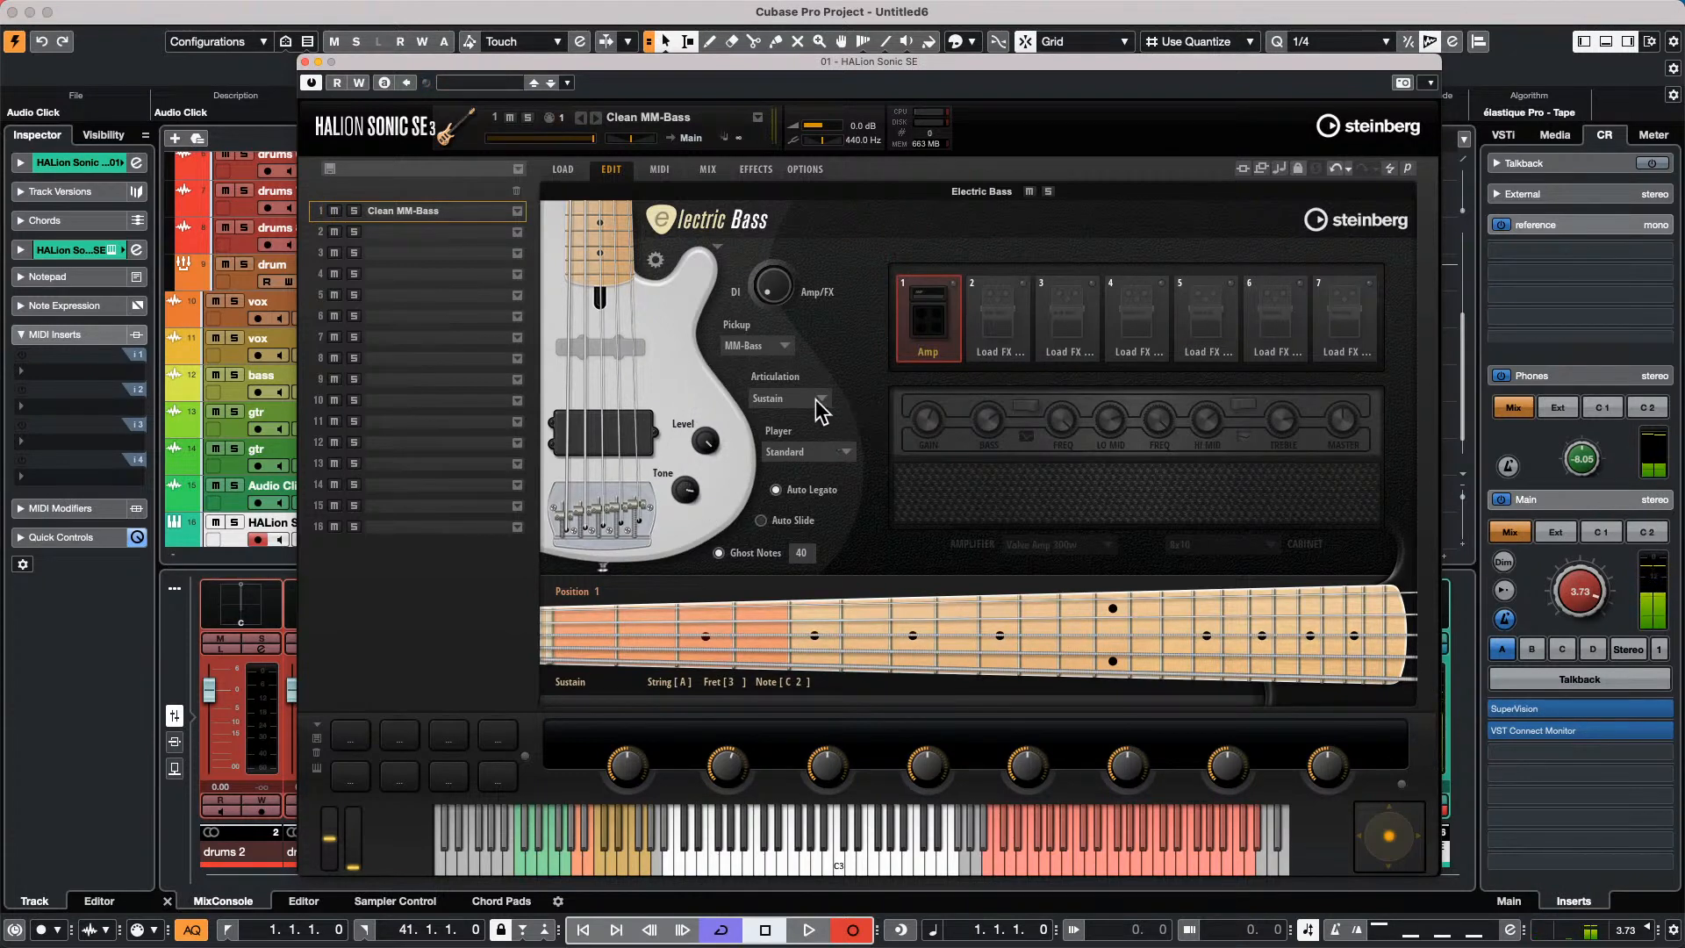
{"action": "left_click", "coordinate": [819, 403]}
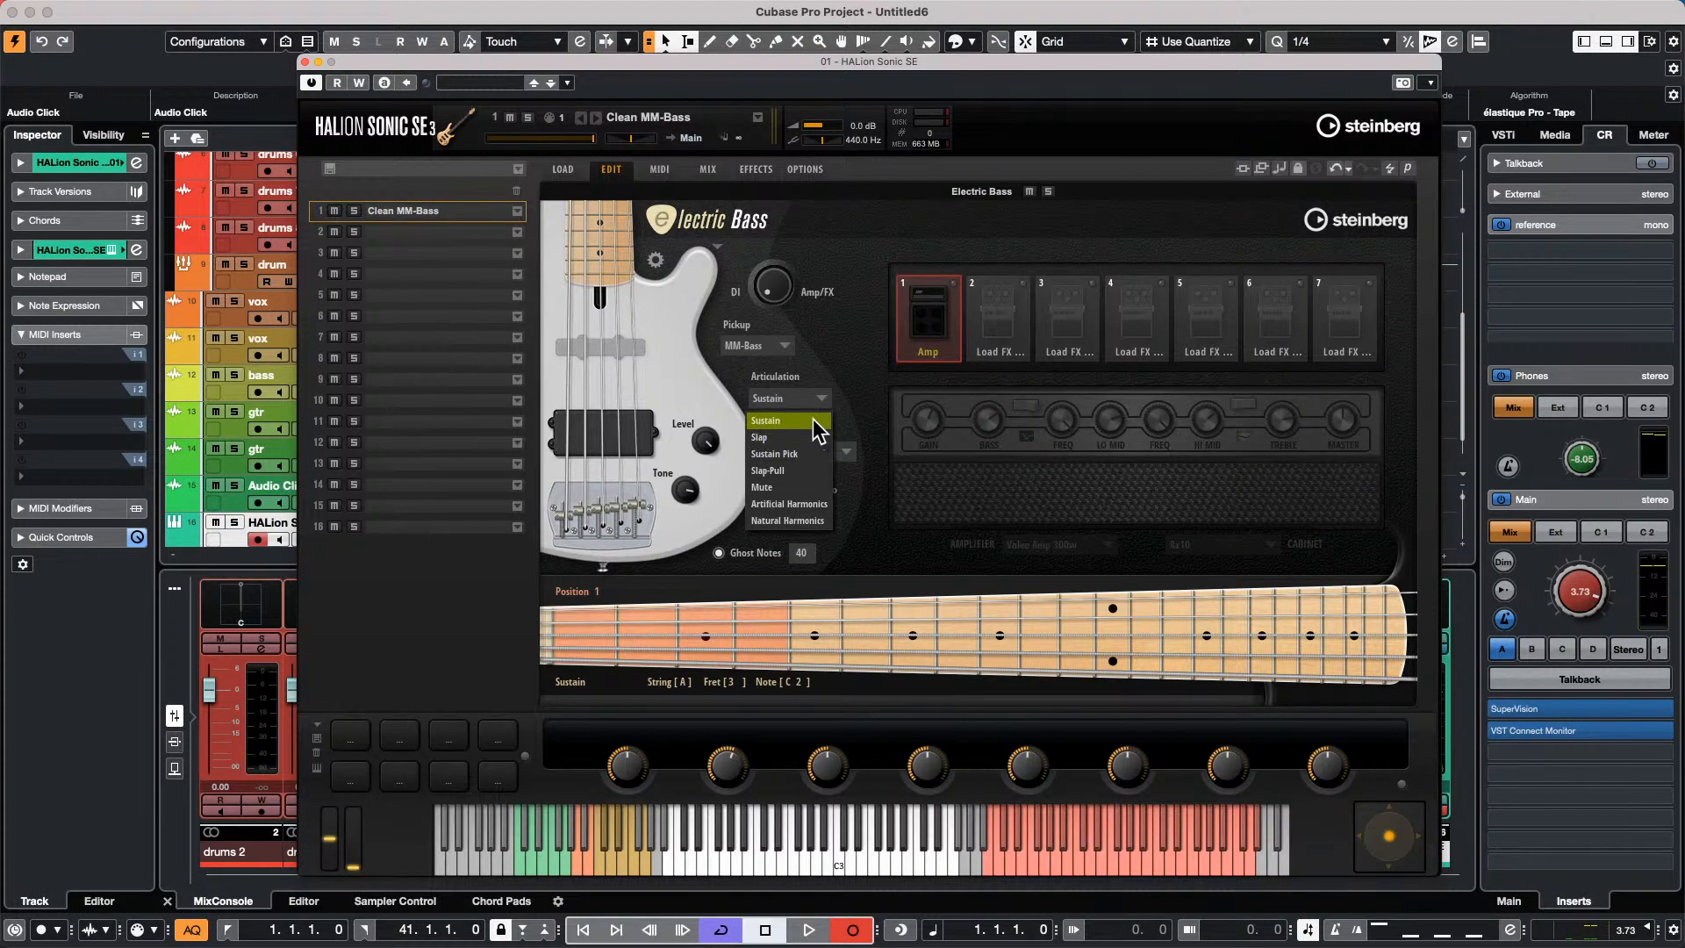
{"action": "left_click", "coordinate": [812, 418]}
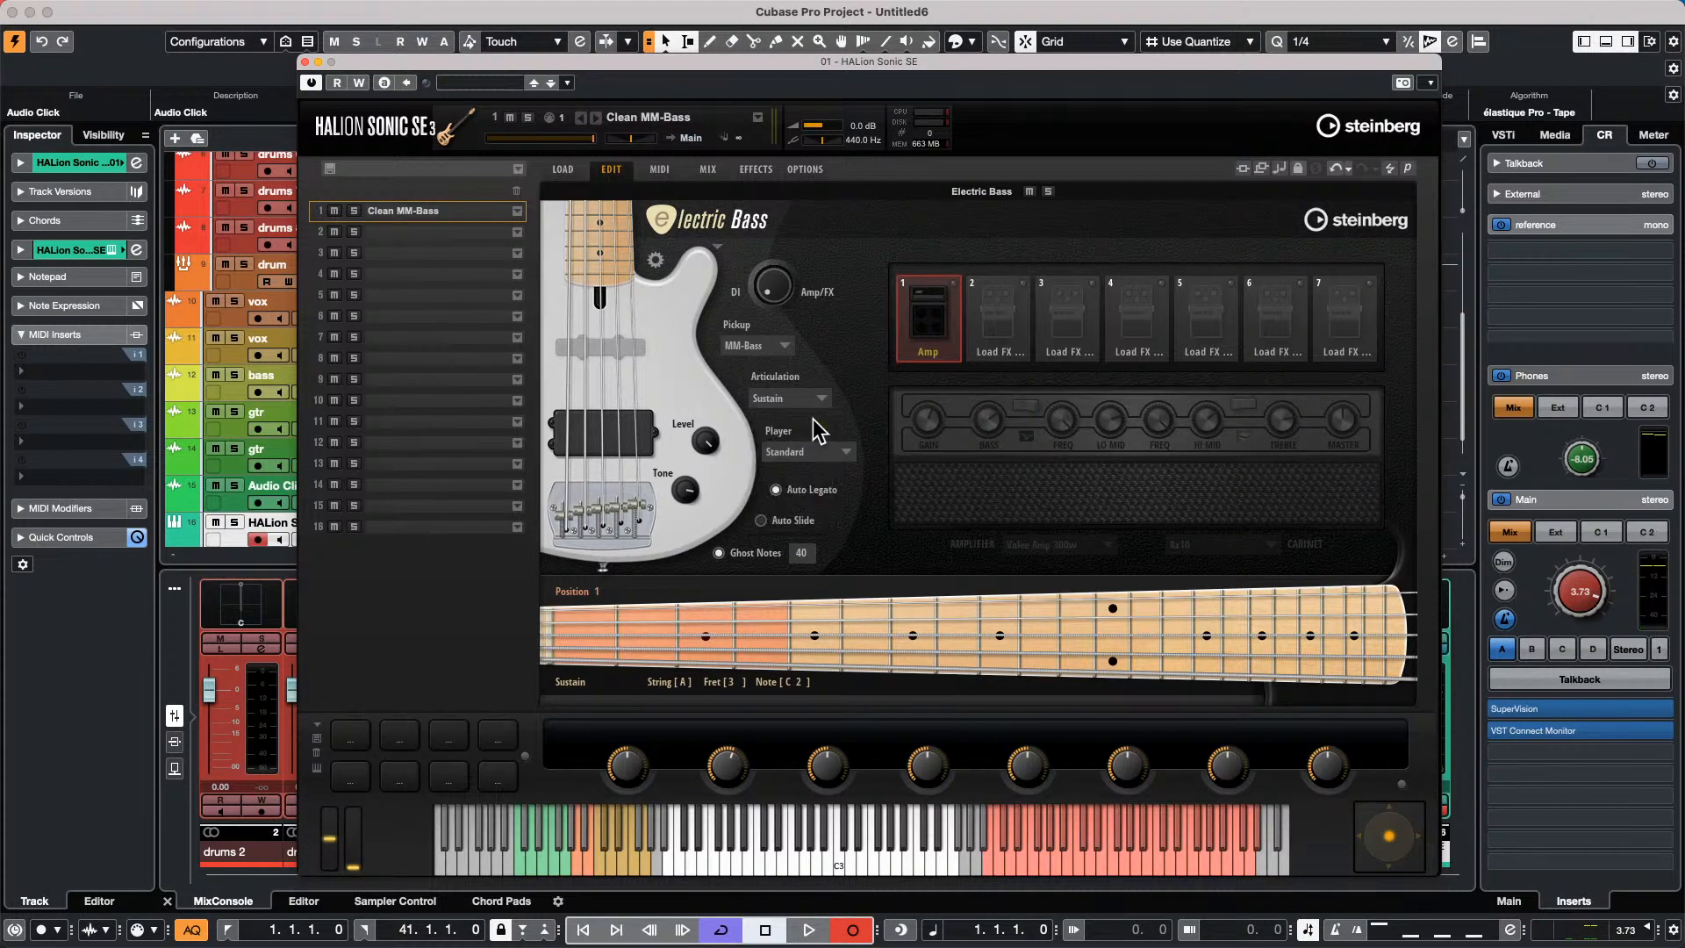
Try the J-Bass, P-Bass and MM-Bass pickups on the electric bass, ending with the Bridge only pickup.
{"action": "left_click", "coordinate": [777, 342]}
{"action": "left_click", "coordinate": [750, 365]}
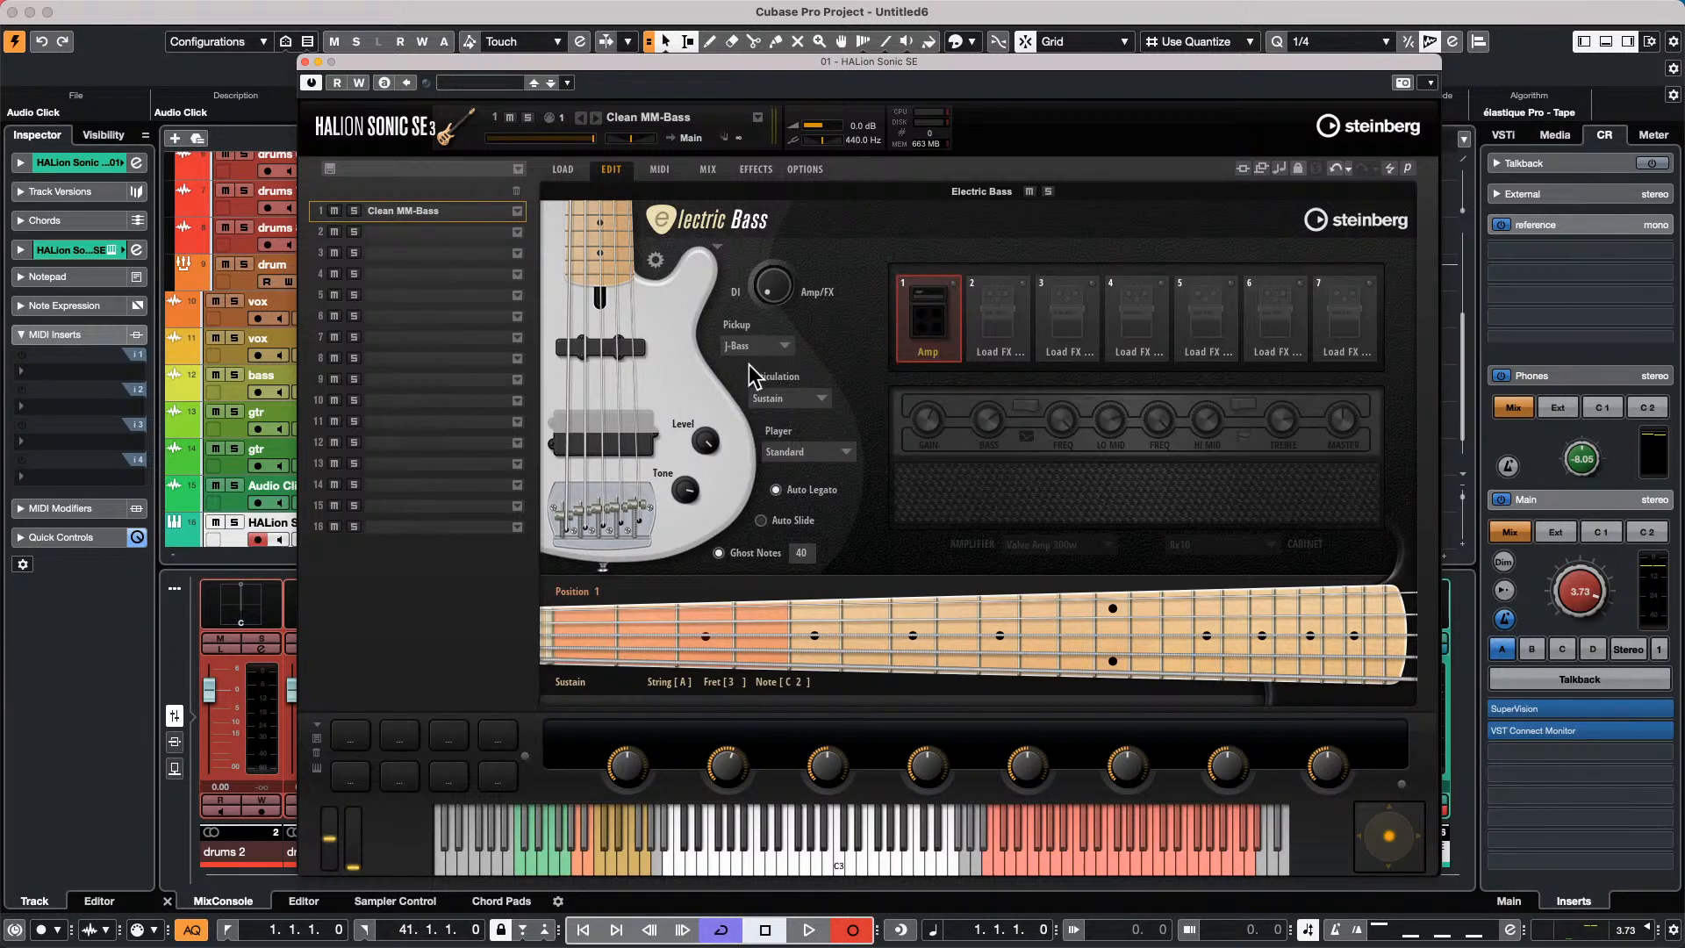
{"action": "left_click", "coordinate": [776, 345]}
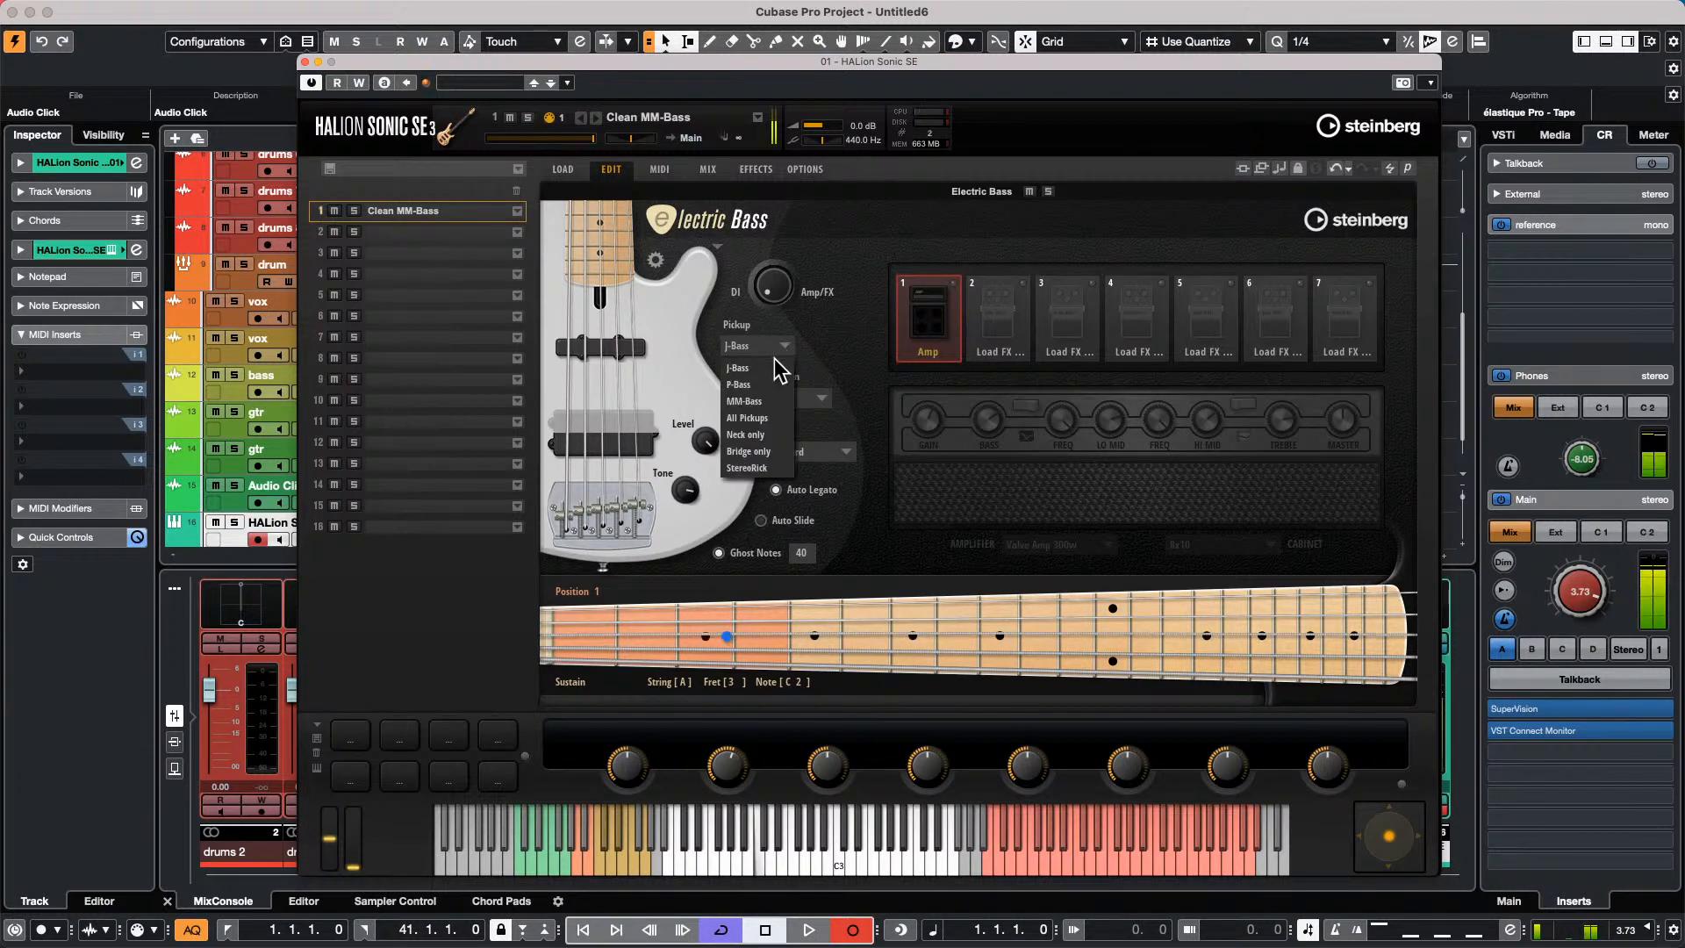
{"action": "left_click", "coordinate": [758, 385]}
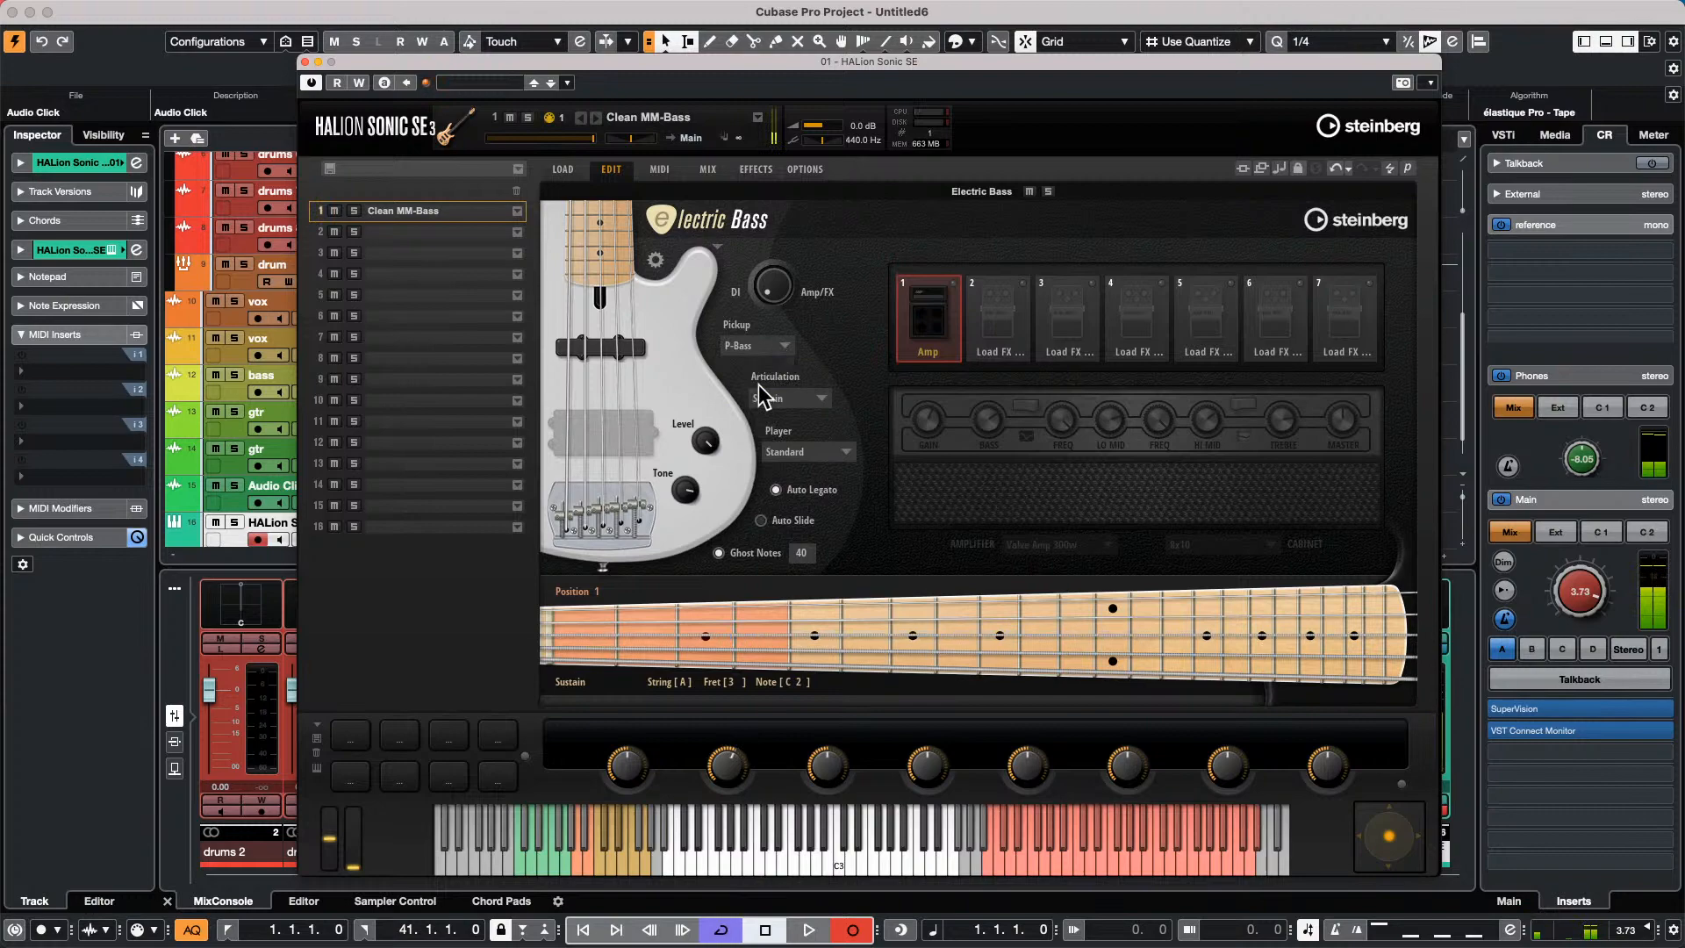
{"action": "left_click", "coordinate": [774, 348]}
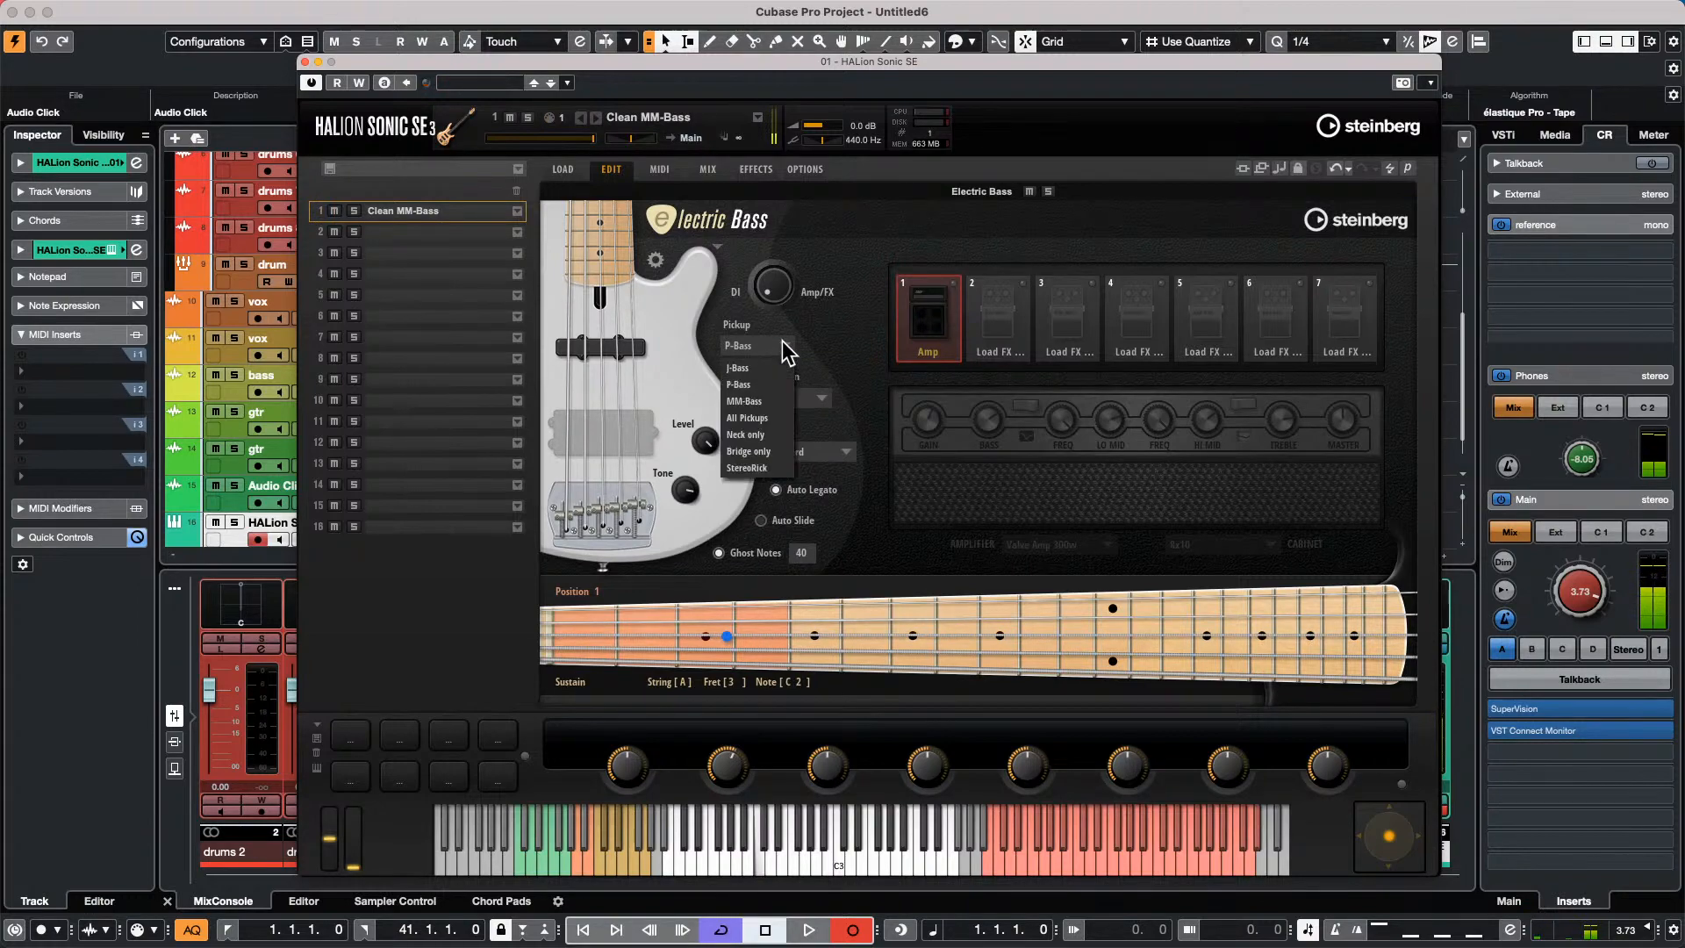
{"action": "left_click", "coordinate": [766, 400]}
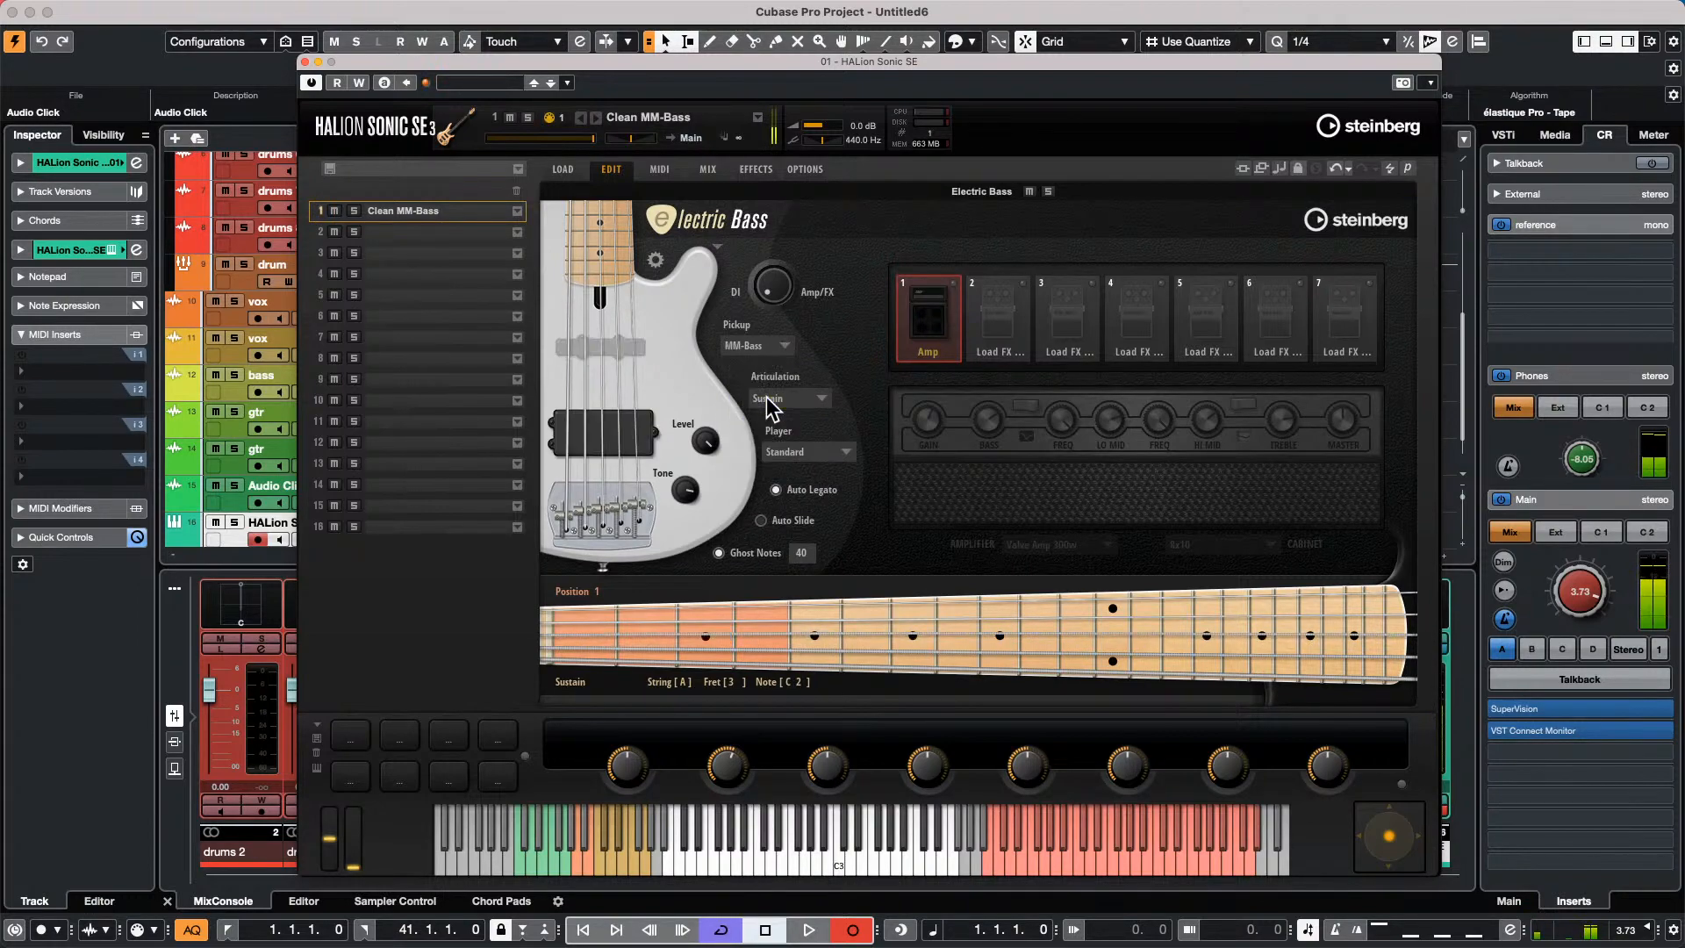
{"action": "left_click", "coordinate": [778, 344]}
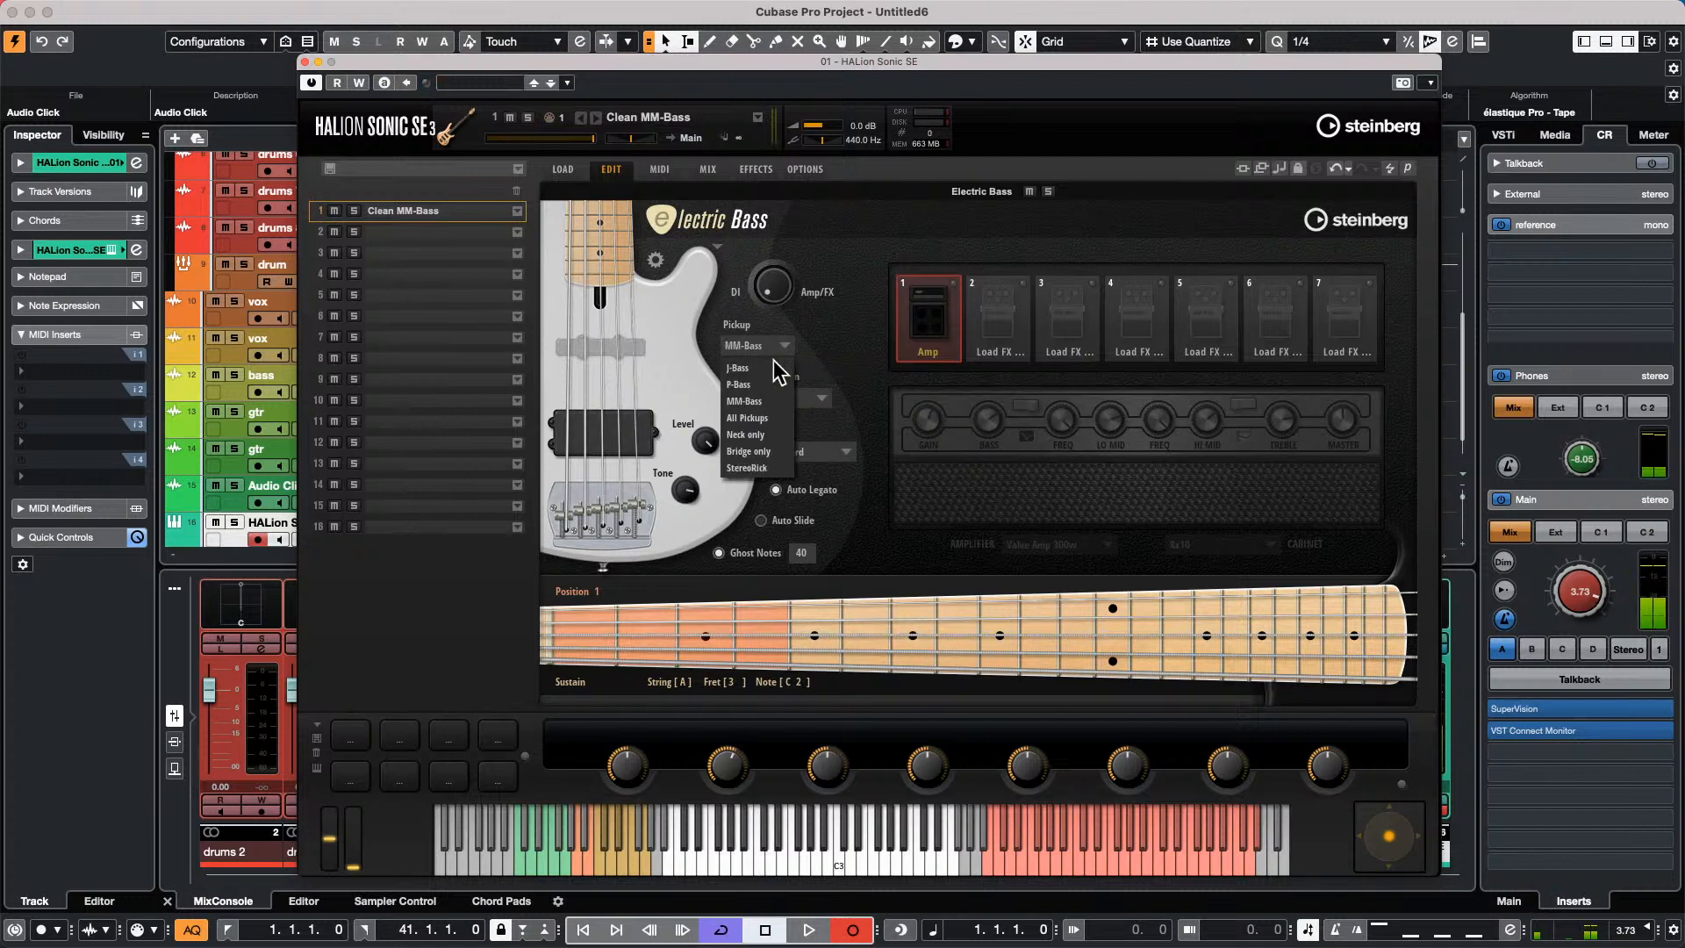
{"action": "left_click", "coordinate": [773, 450]}
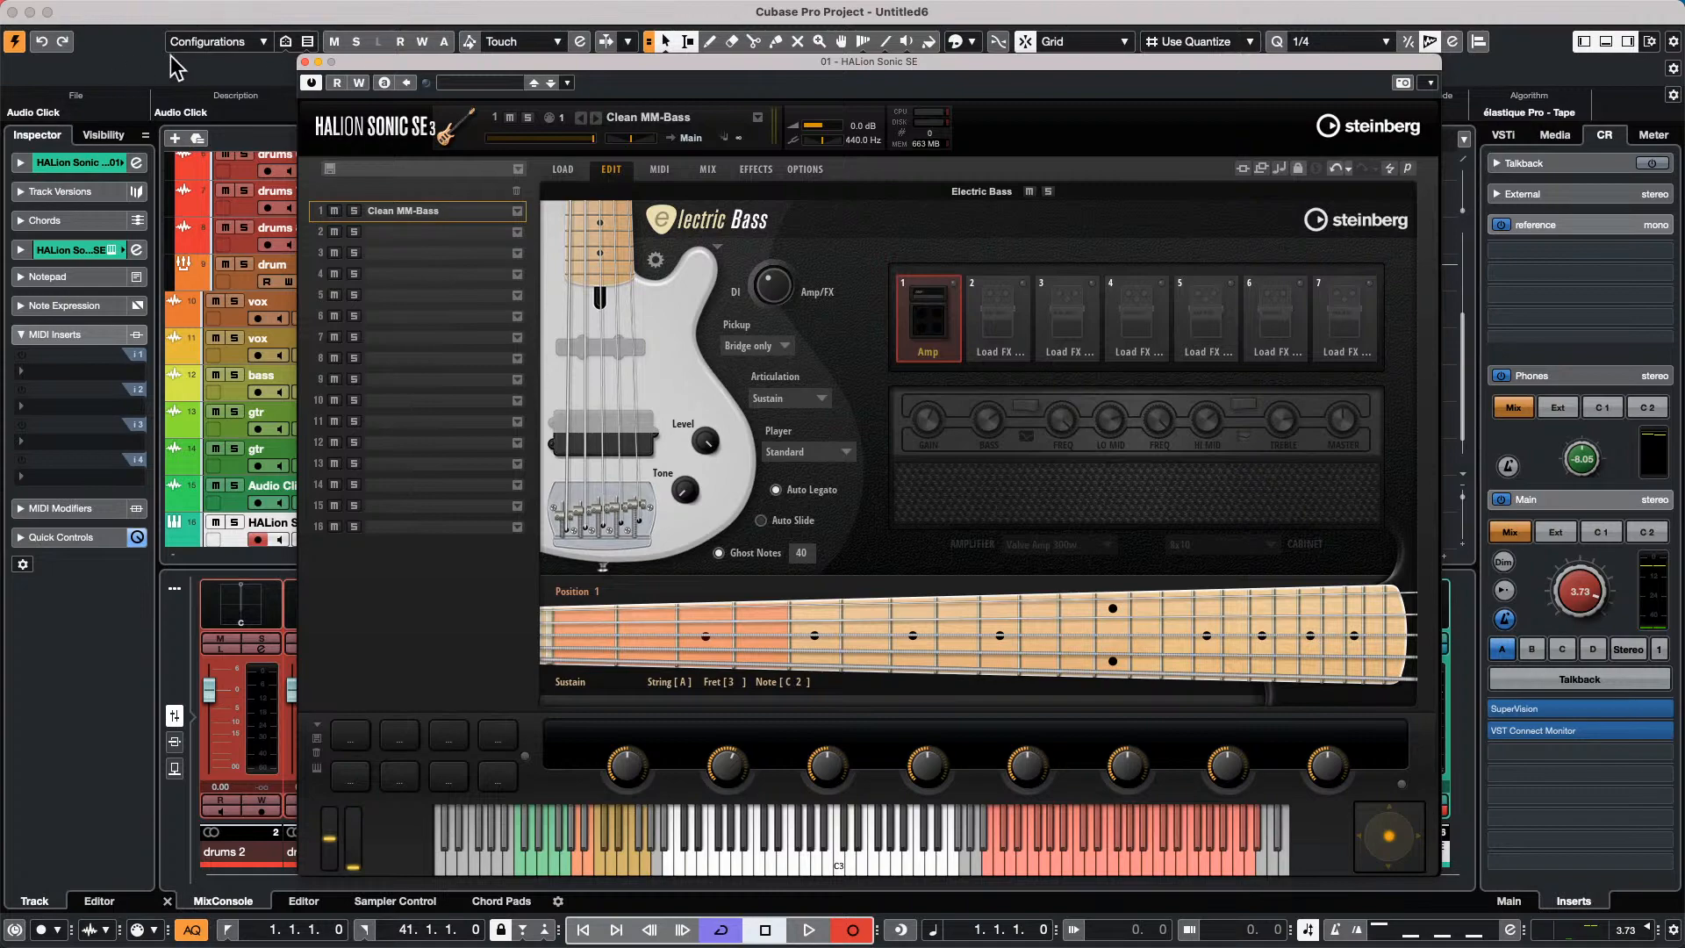
Close the instrument window and create a new empty project in the Hangouts folder.
{"action": "left_click", "coordinate": [306, 62]}
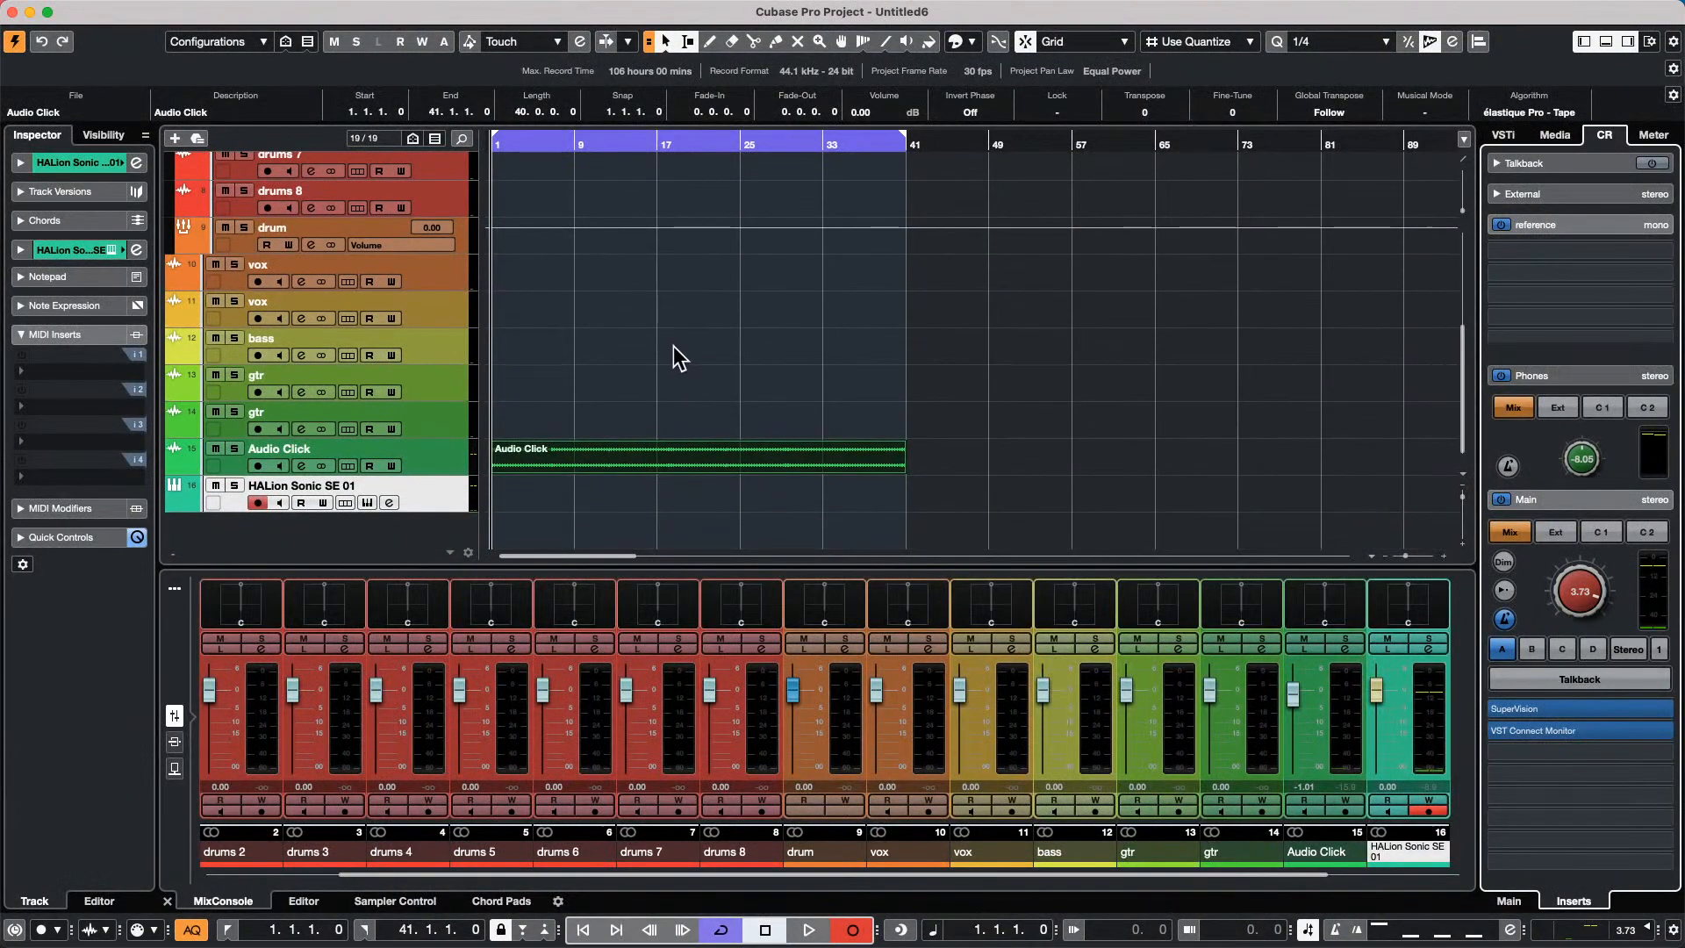
{"action": "scroll", "coordinate": [671, 349], "scroll_direction": "up", "scroll_amount": 5}
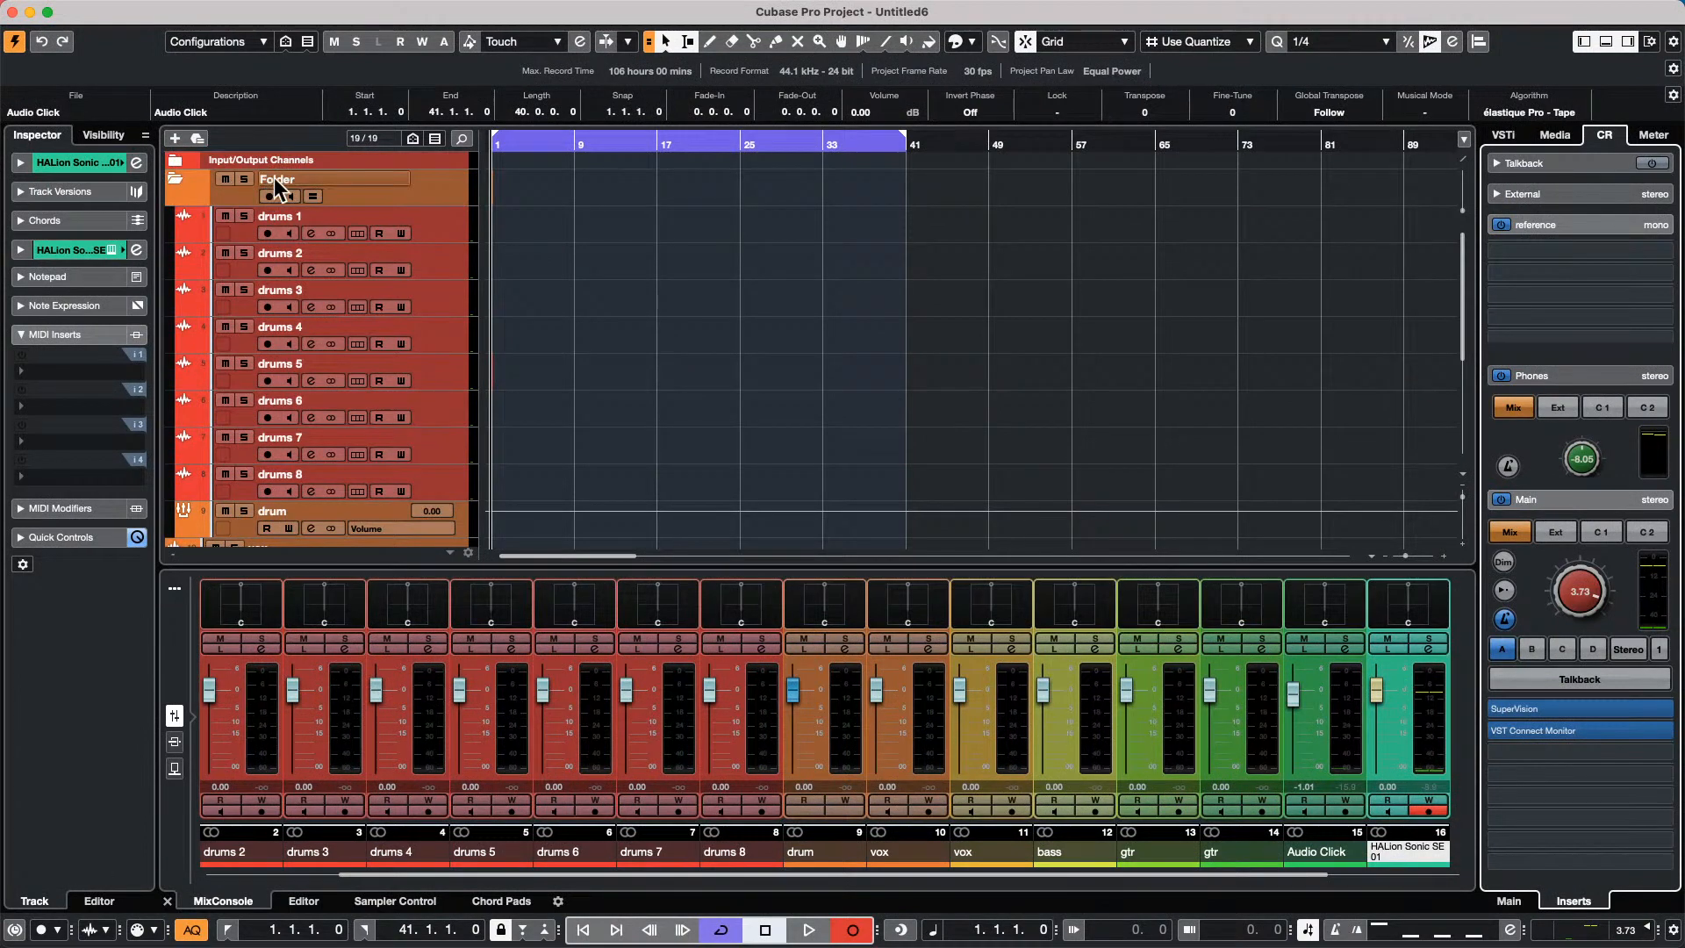
{"action": "mouse_move", "coordinate": [66, 5]}
{"action": "left_click", "coordinate": [120, 10]}
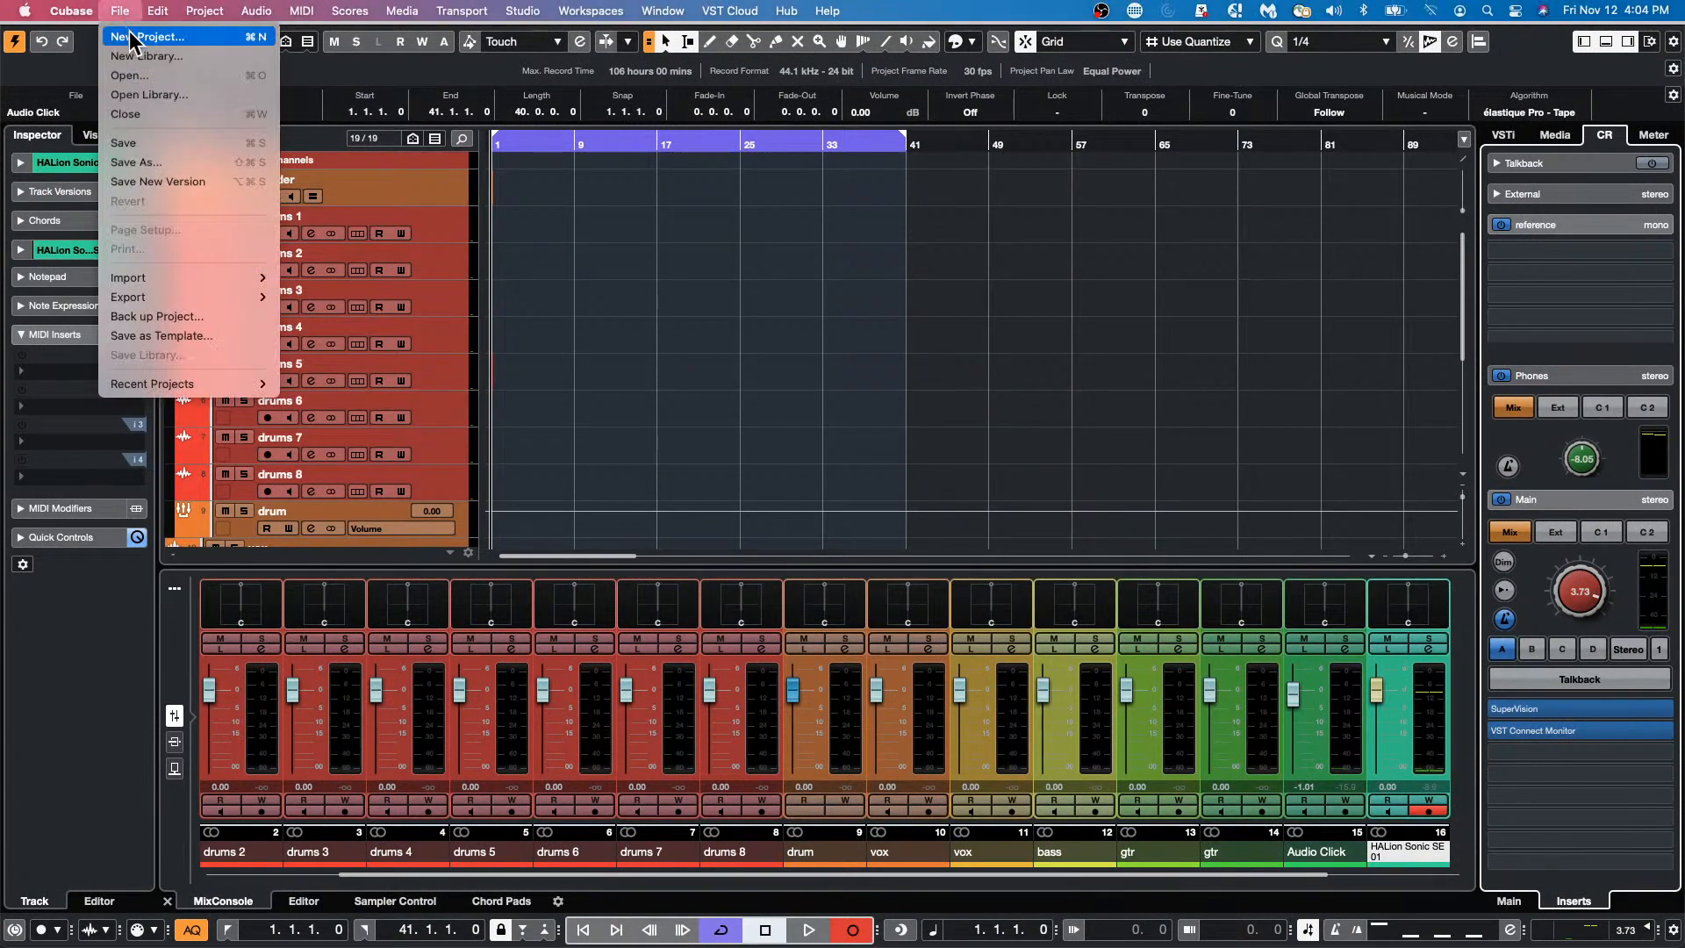
{"action": "left_click", "coordinate": [130, 37]}
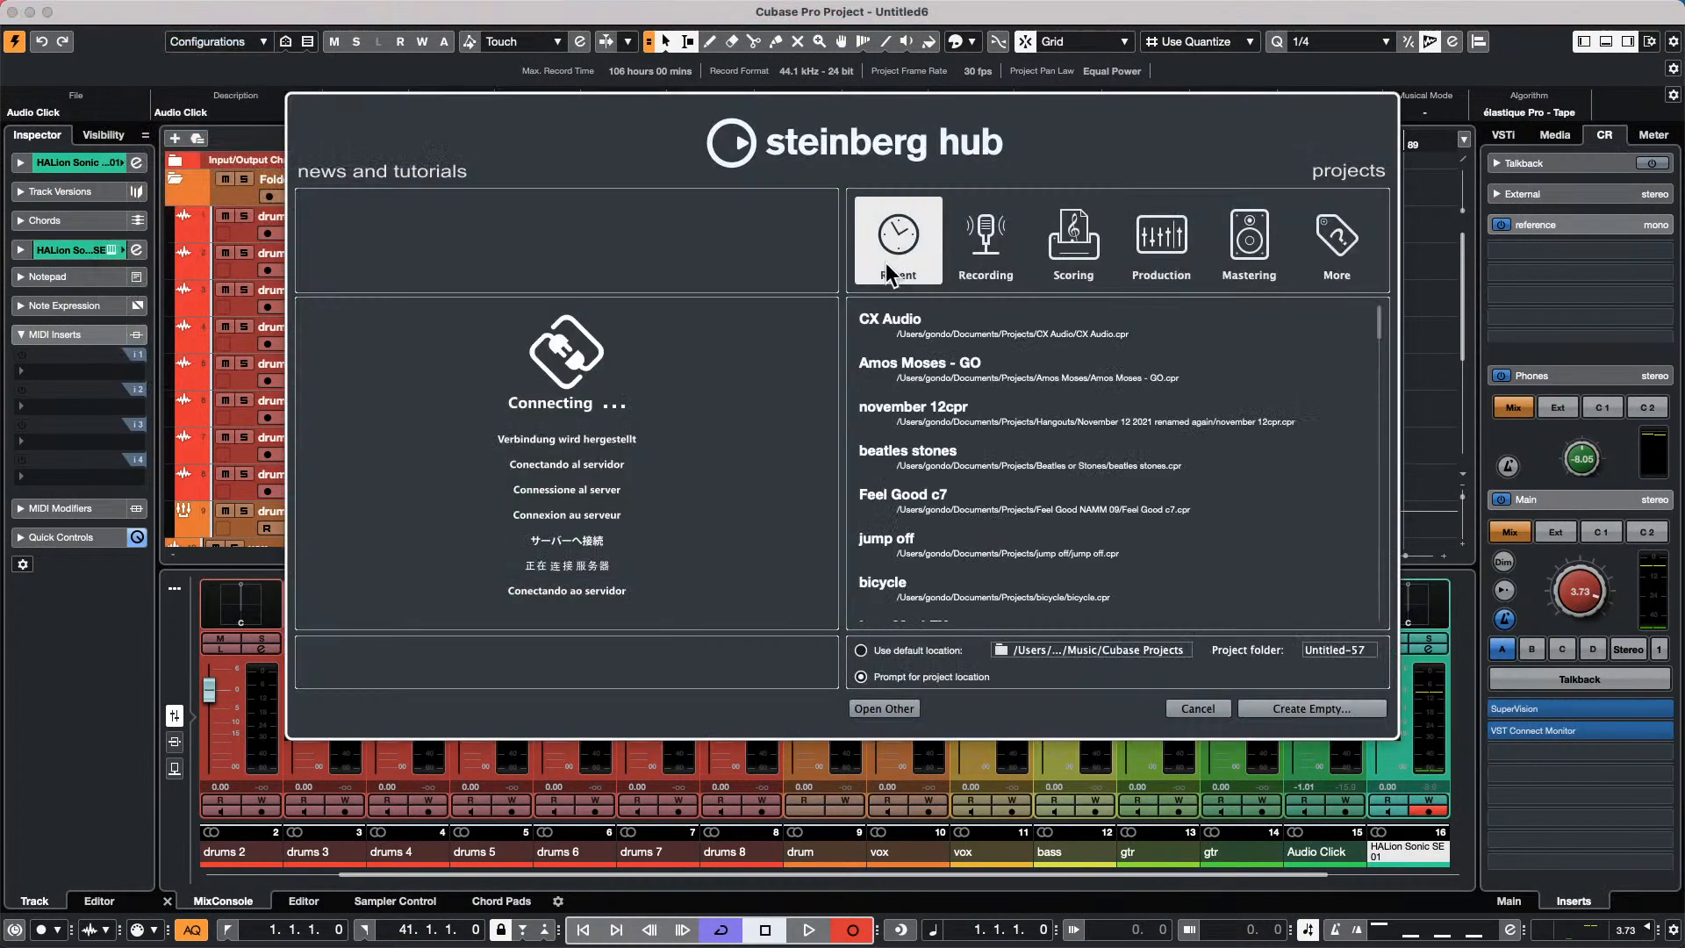
{"action": "left_click", "coordinate": [1307, 709]}
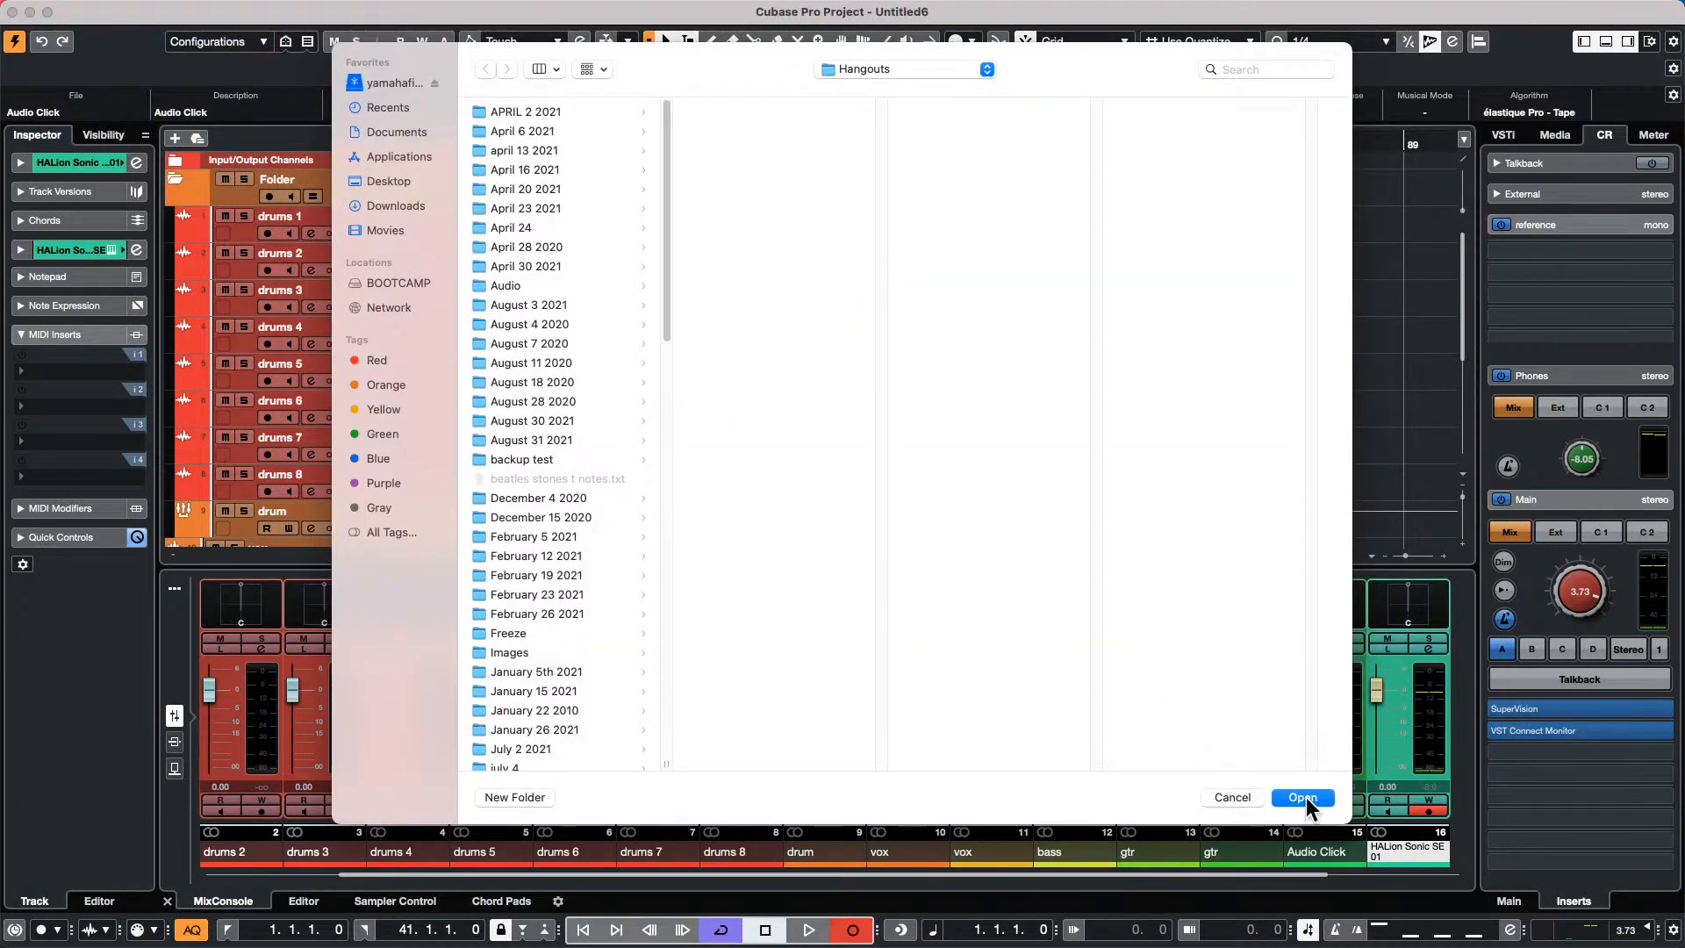
{"action": "left_click", "coordinate": [1302, 797]}
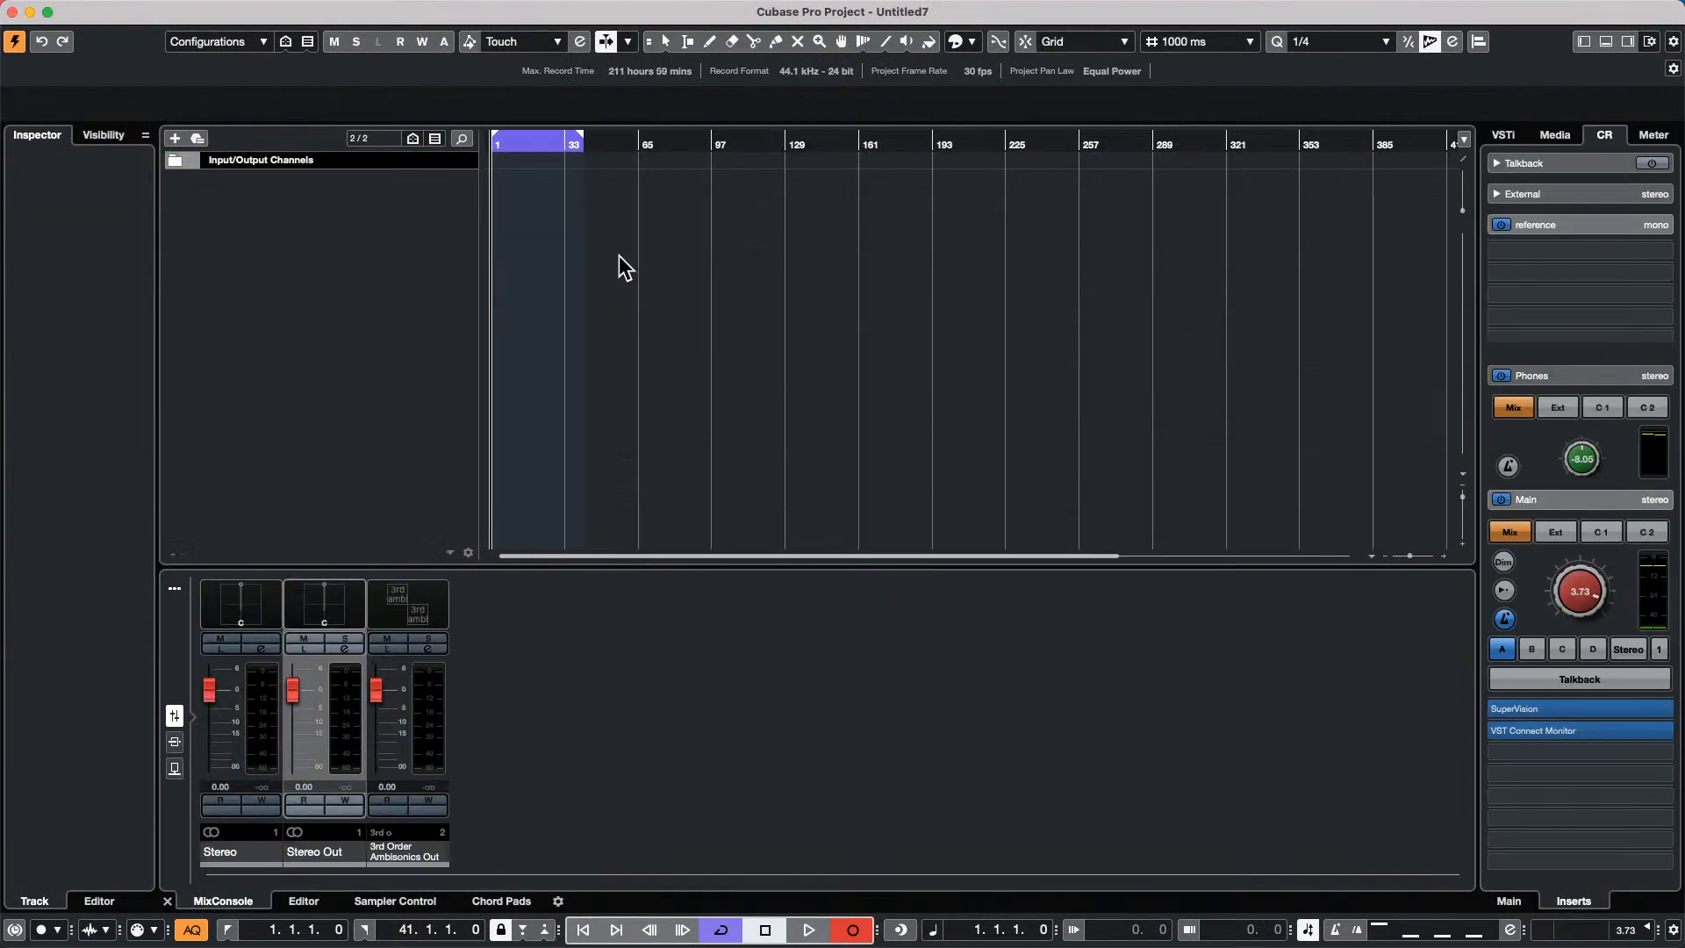
Add one HALion Sonic SE instrument track routed to Stereo Out.
{"action": "right_click", "coordinate": [357, 216]}
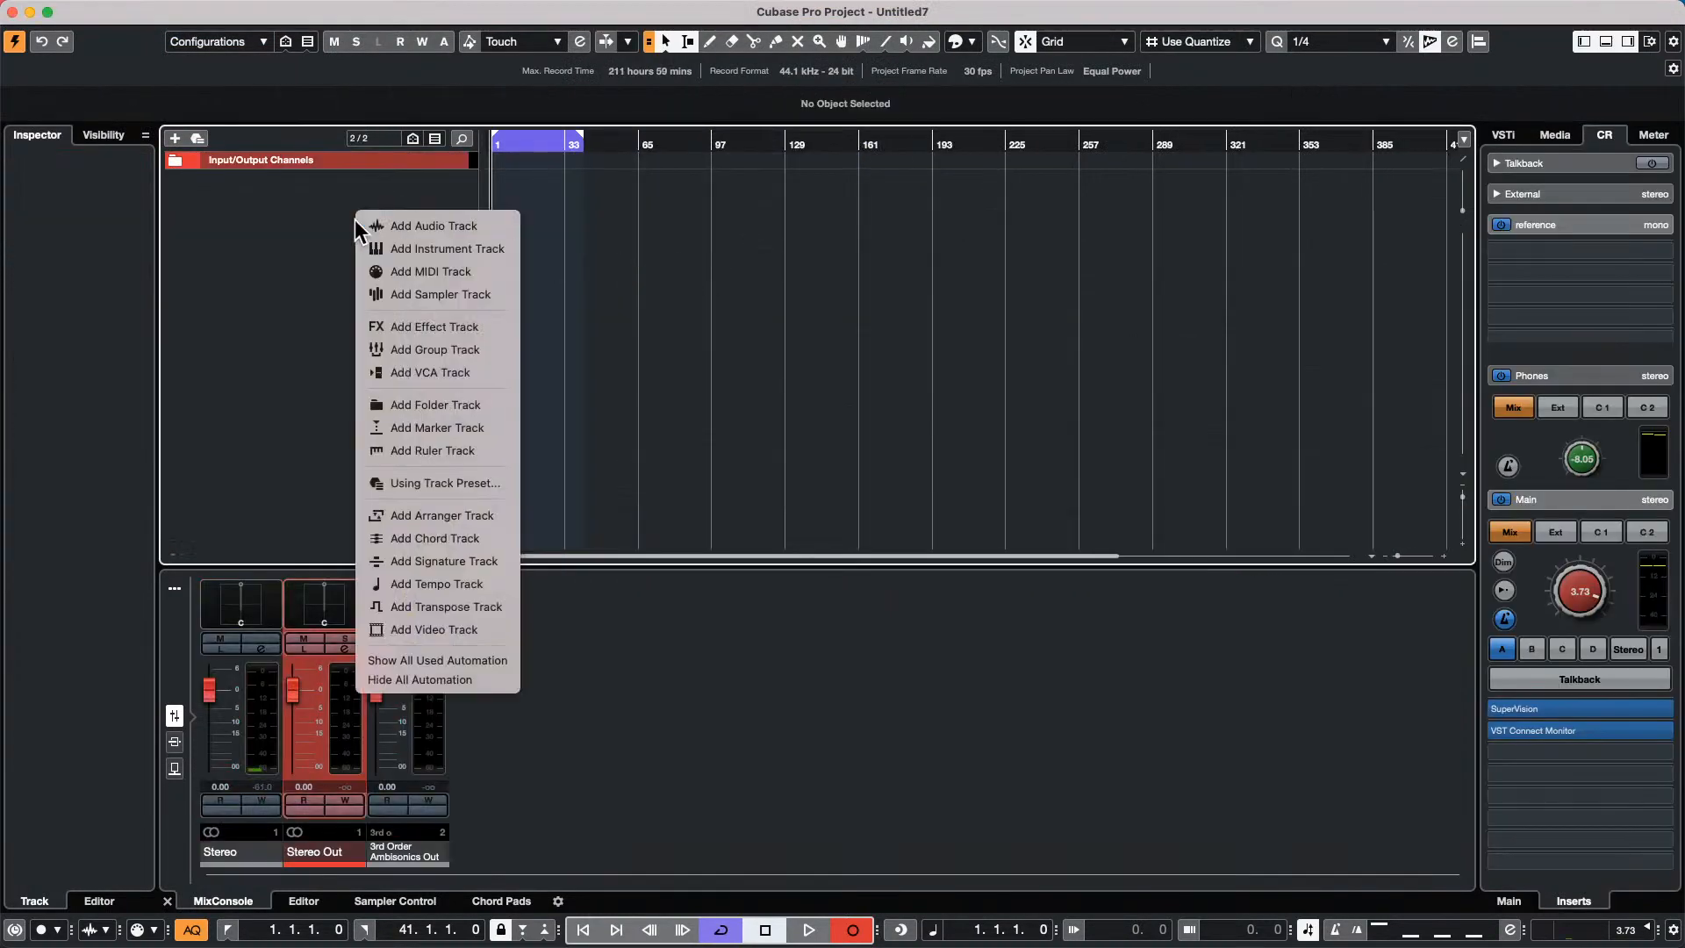
{"action": "left_click", "coordinate": [396, 251]}
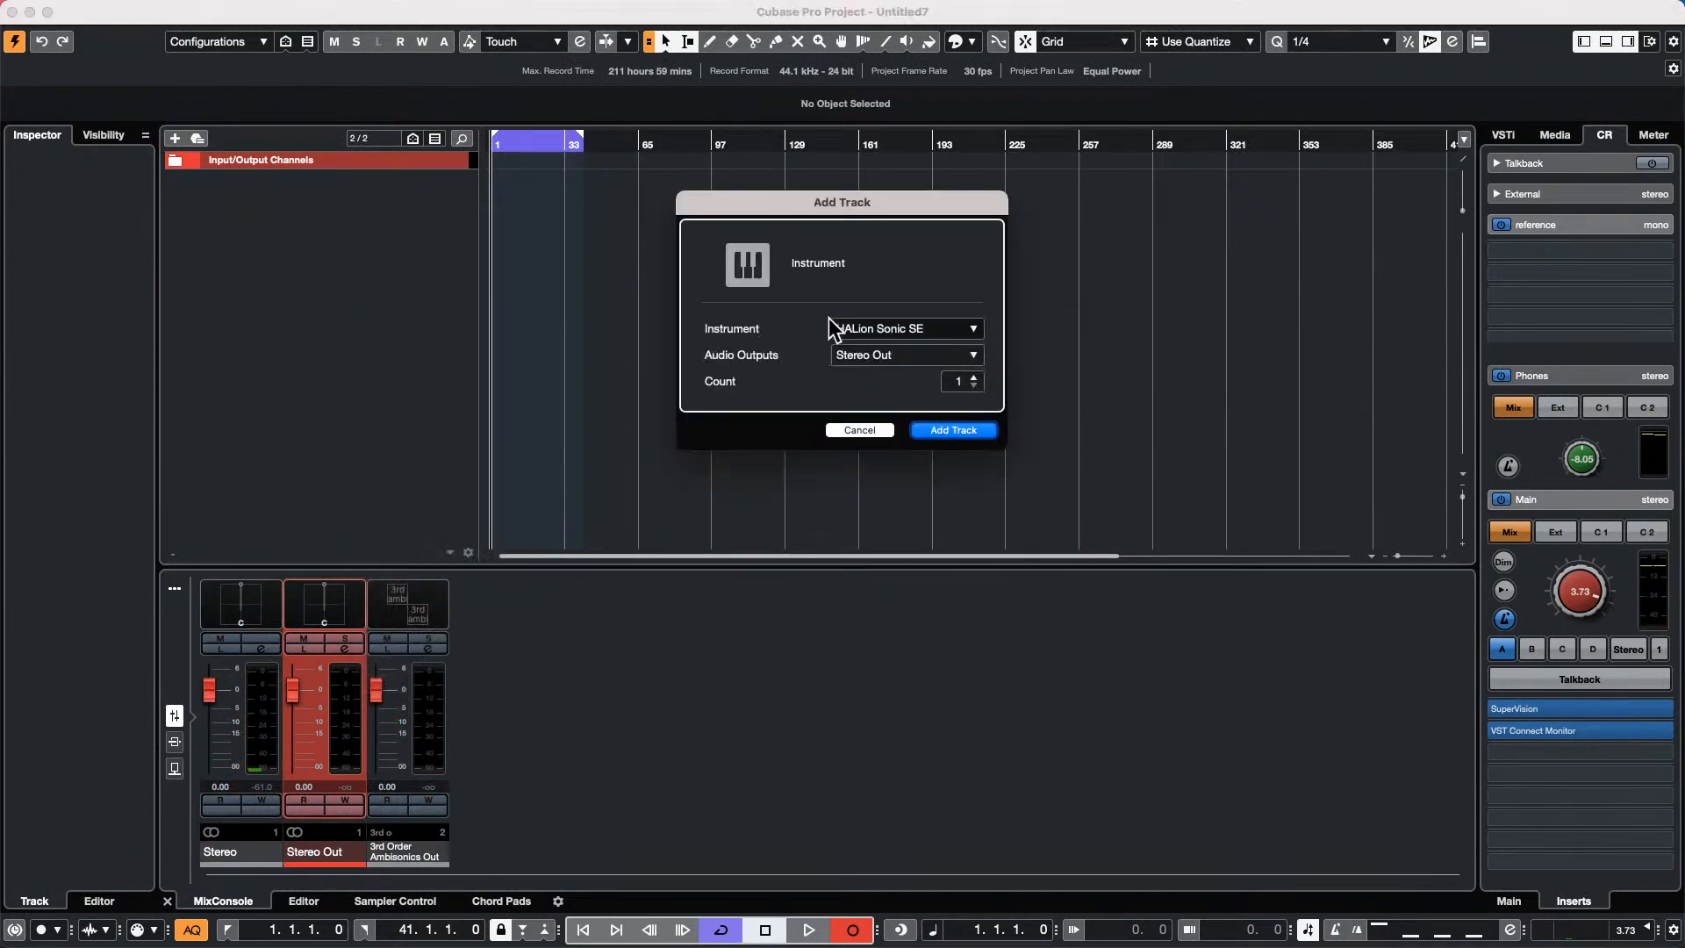
{"action": "left_click", "coordinate": [953, 430]}
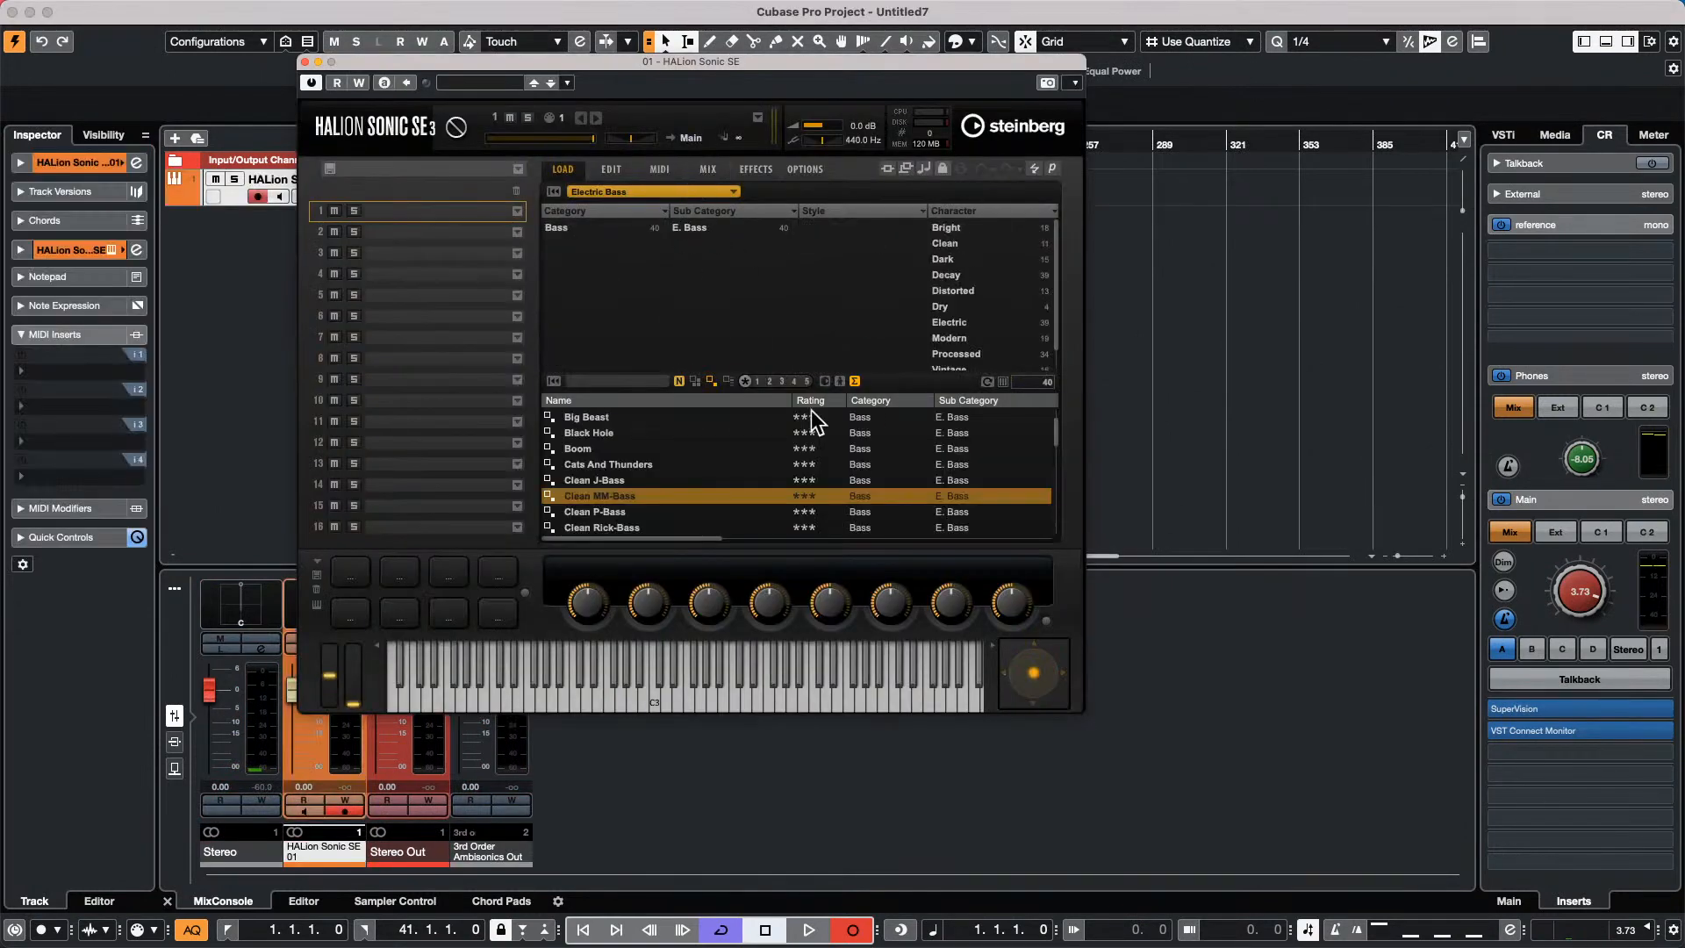
Search all instrument sets for "silk roads" and load the Silk Roads electric piano into slot 1.
{"action": "left_click", "coordinate": [708, 189]}
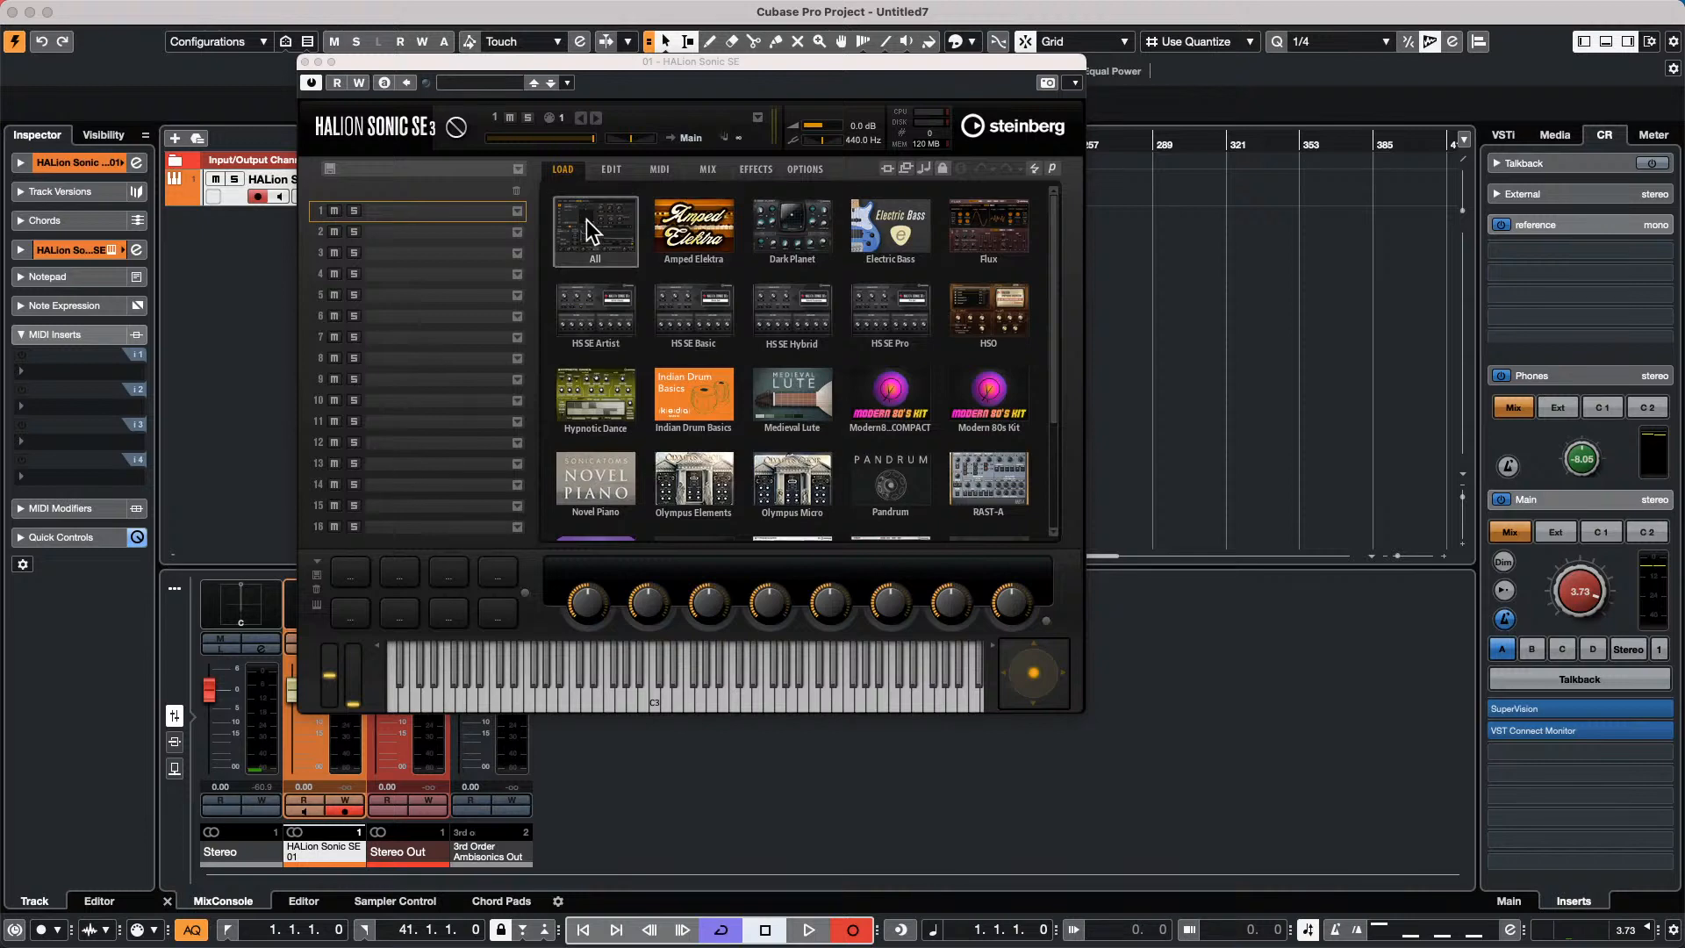
{"action": "left_click", "coordinate": [603, 250]}
{"action": "left_click", "coordinate": [586, 381]}
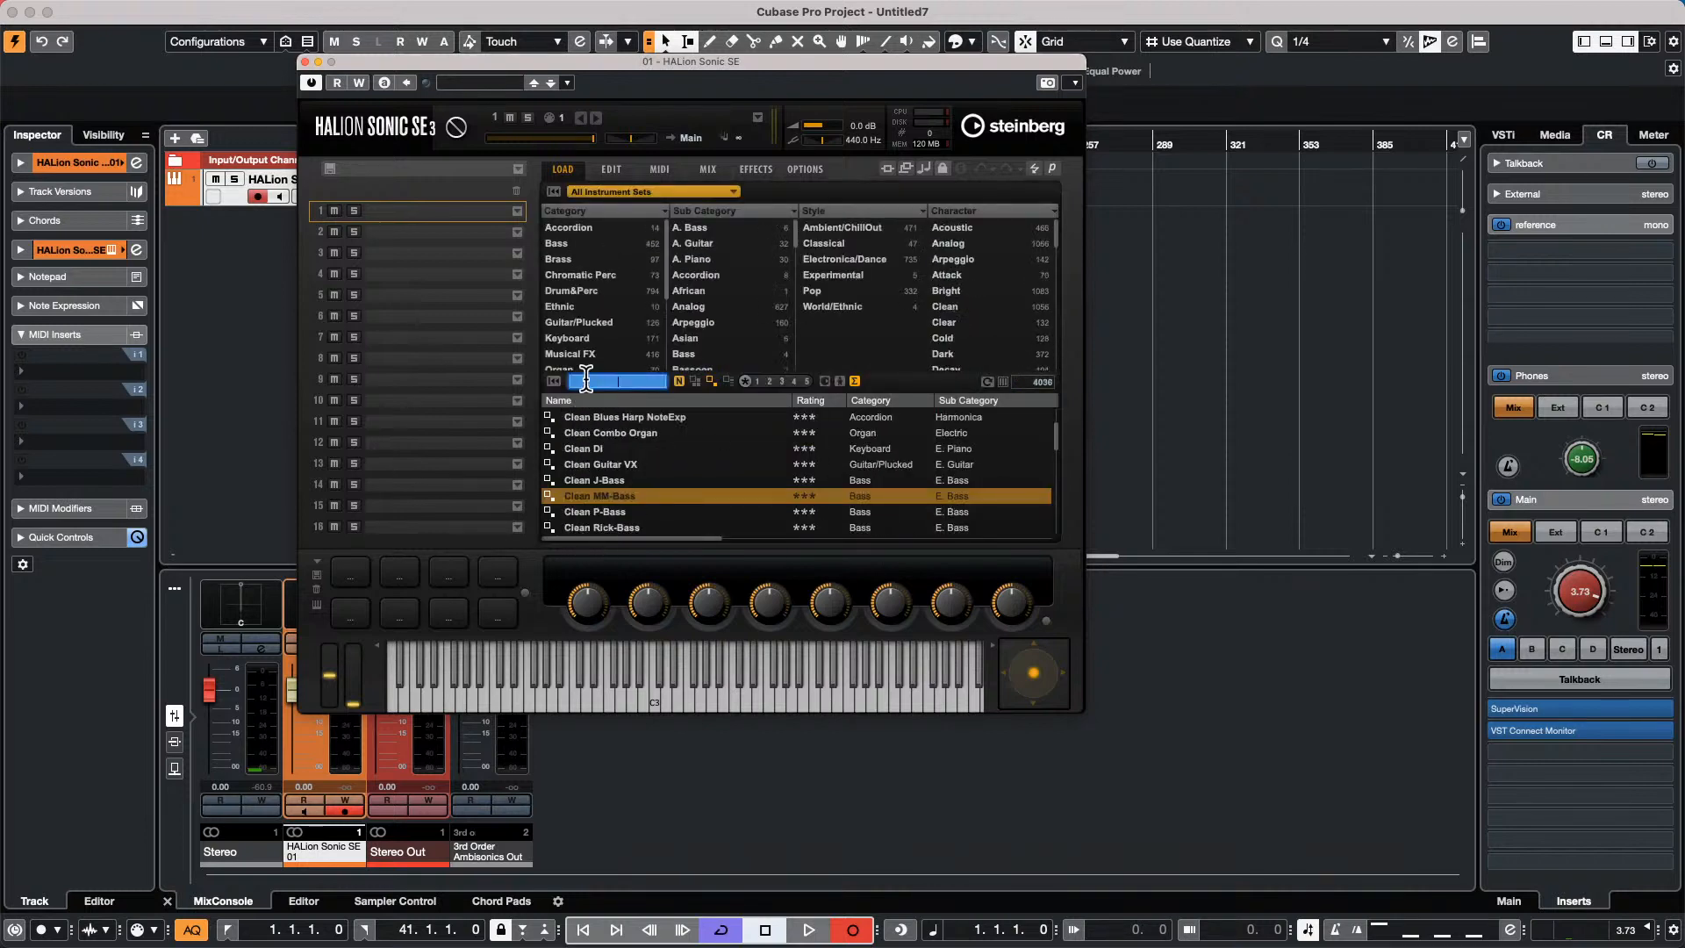
{"action": "type", "text": "si"}
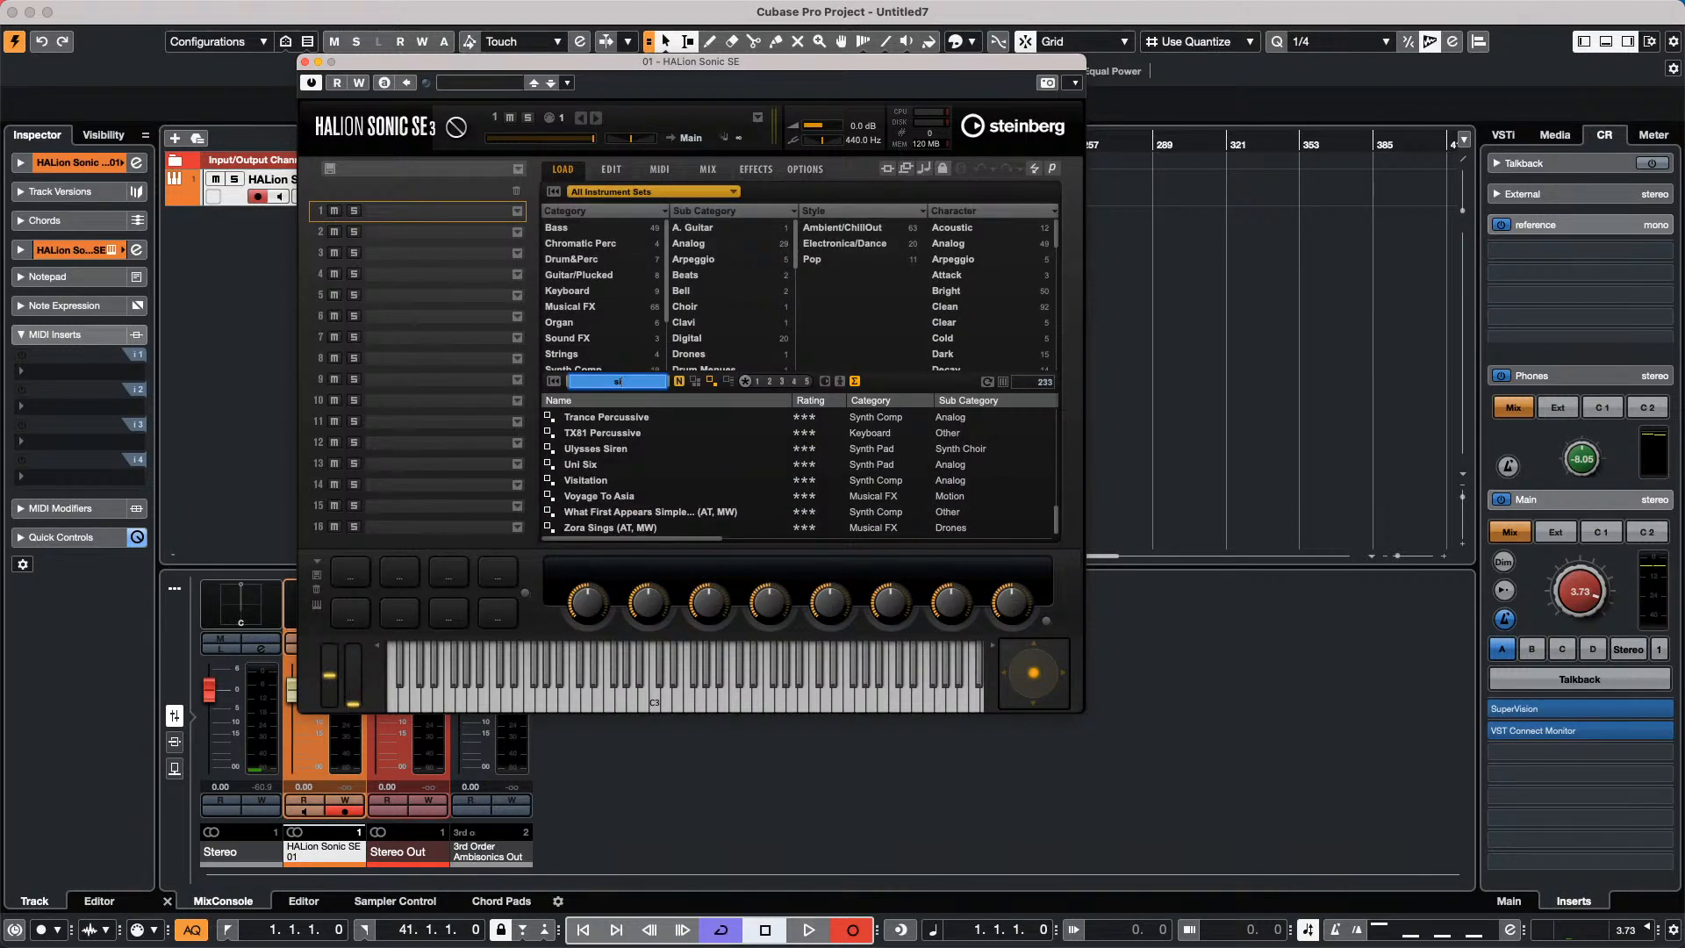
{"action": "type", "text": "lk roads"}
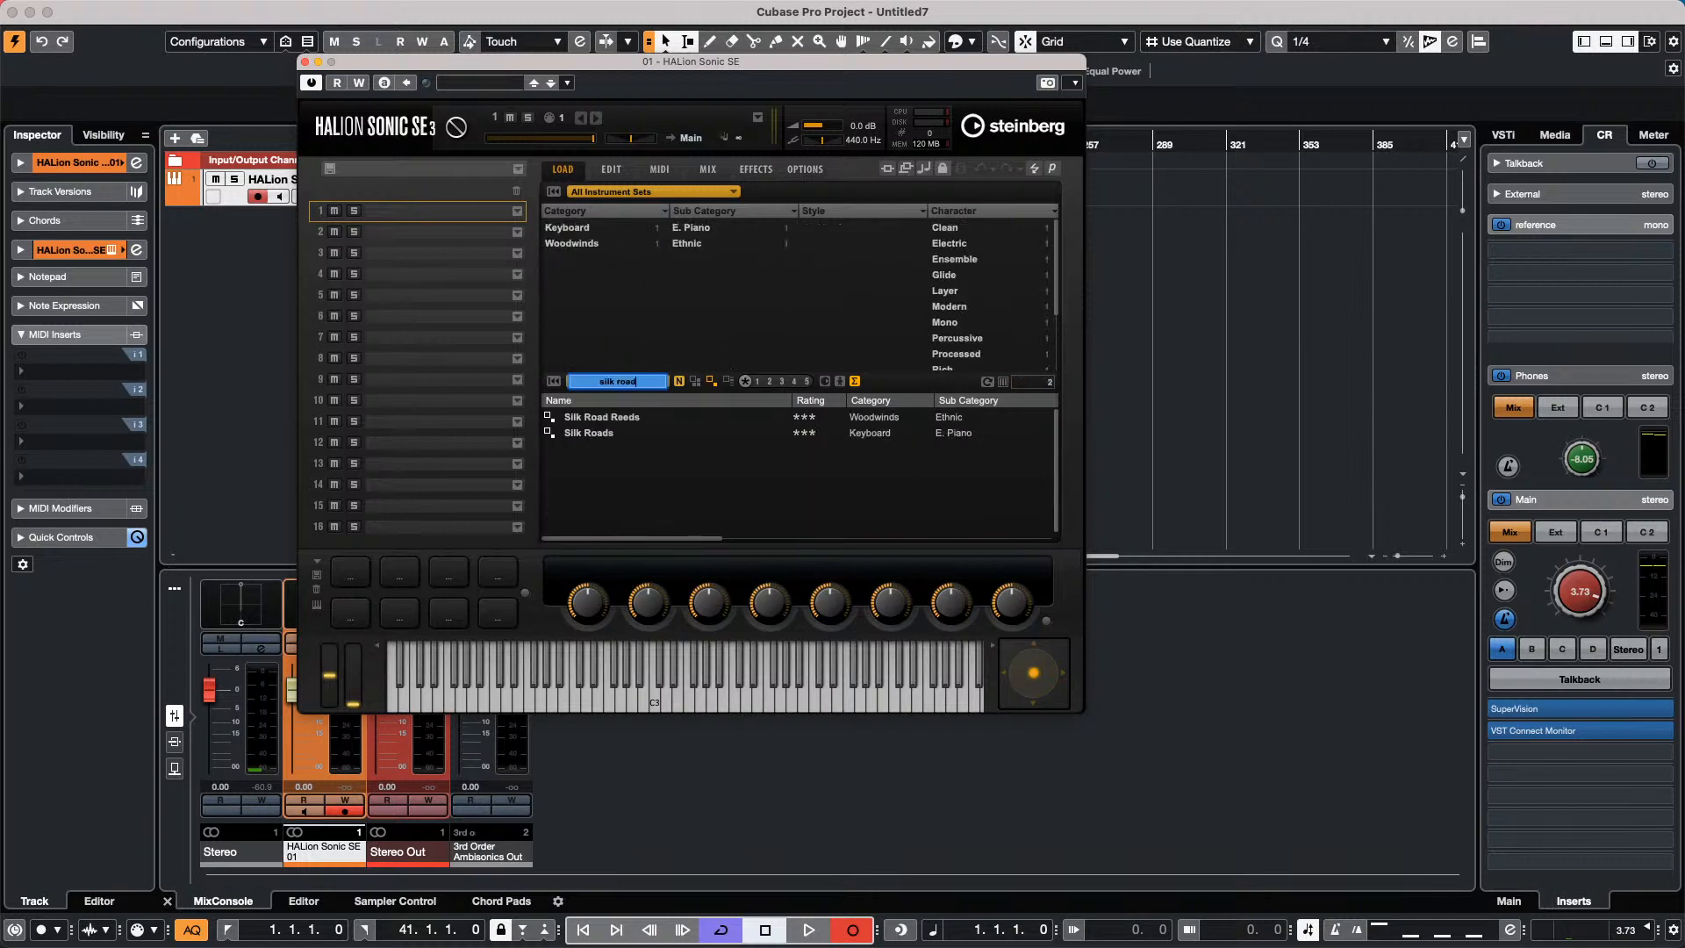
{"action": "key", "text": "Return"}
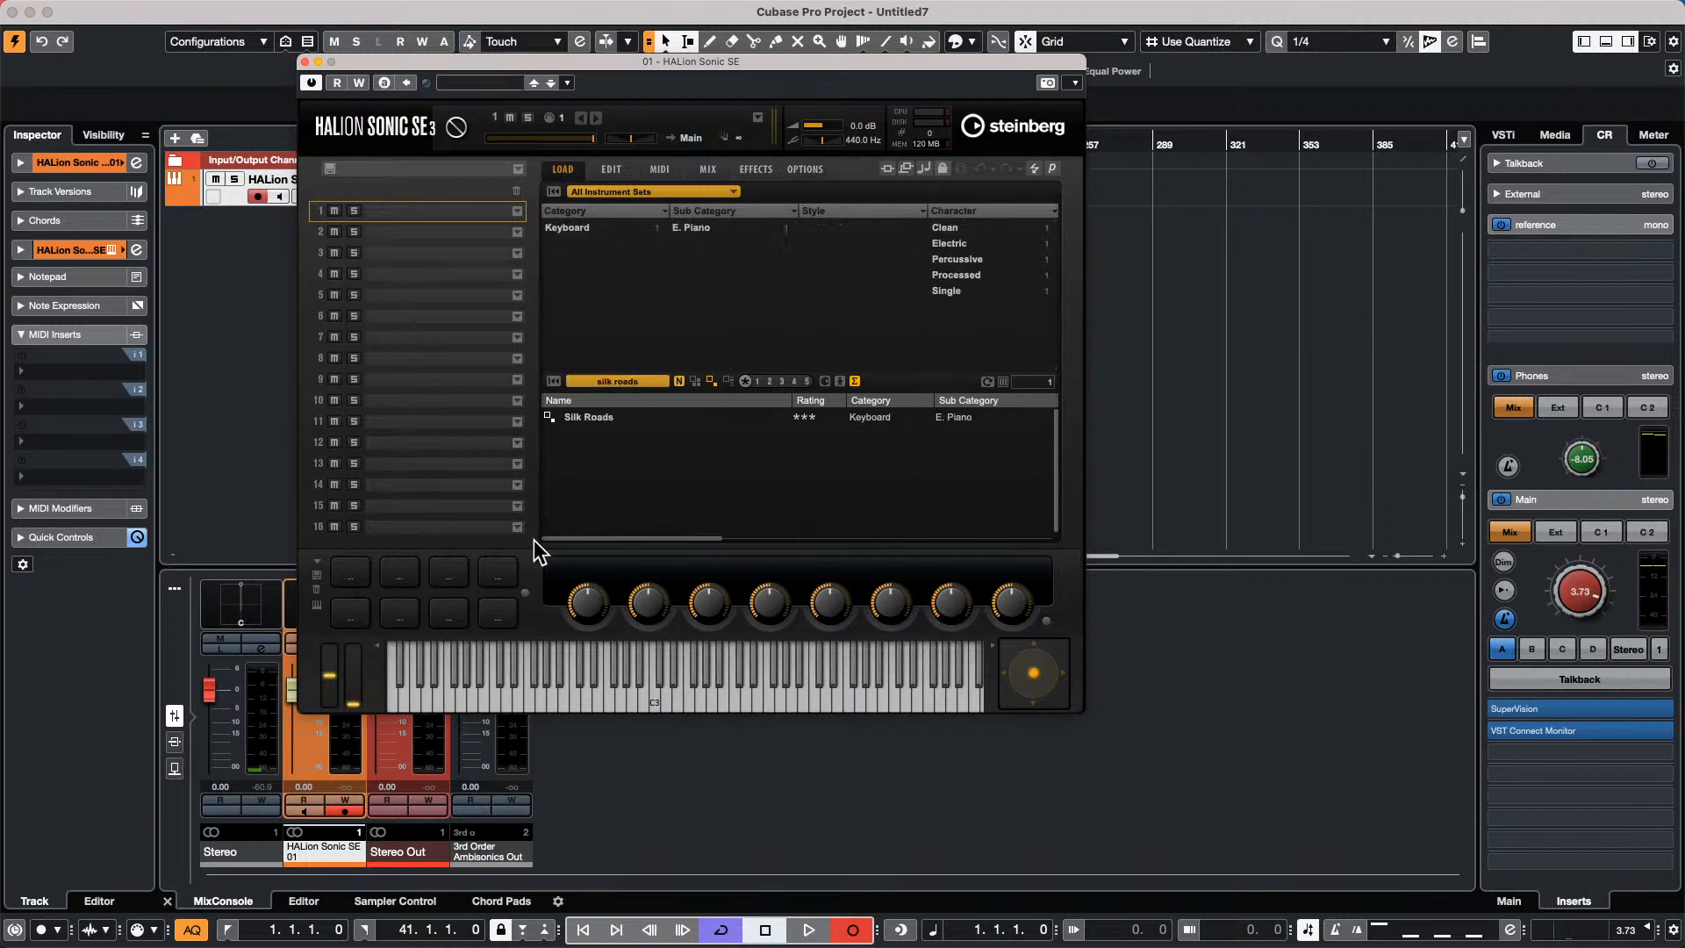
{"action": "double_click", "coordinate": [586, 417]}
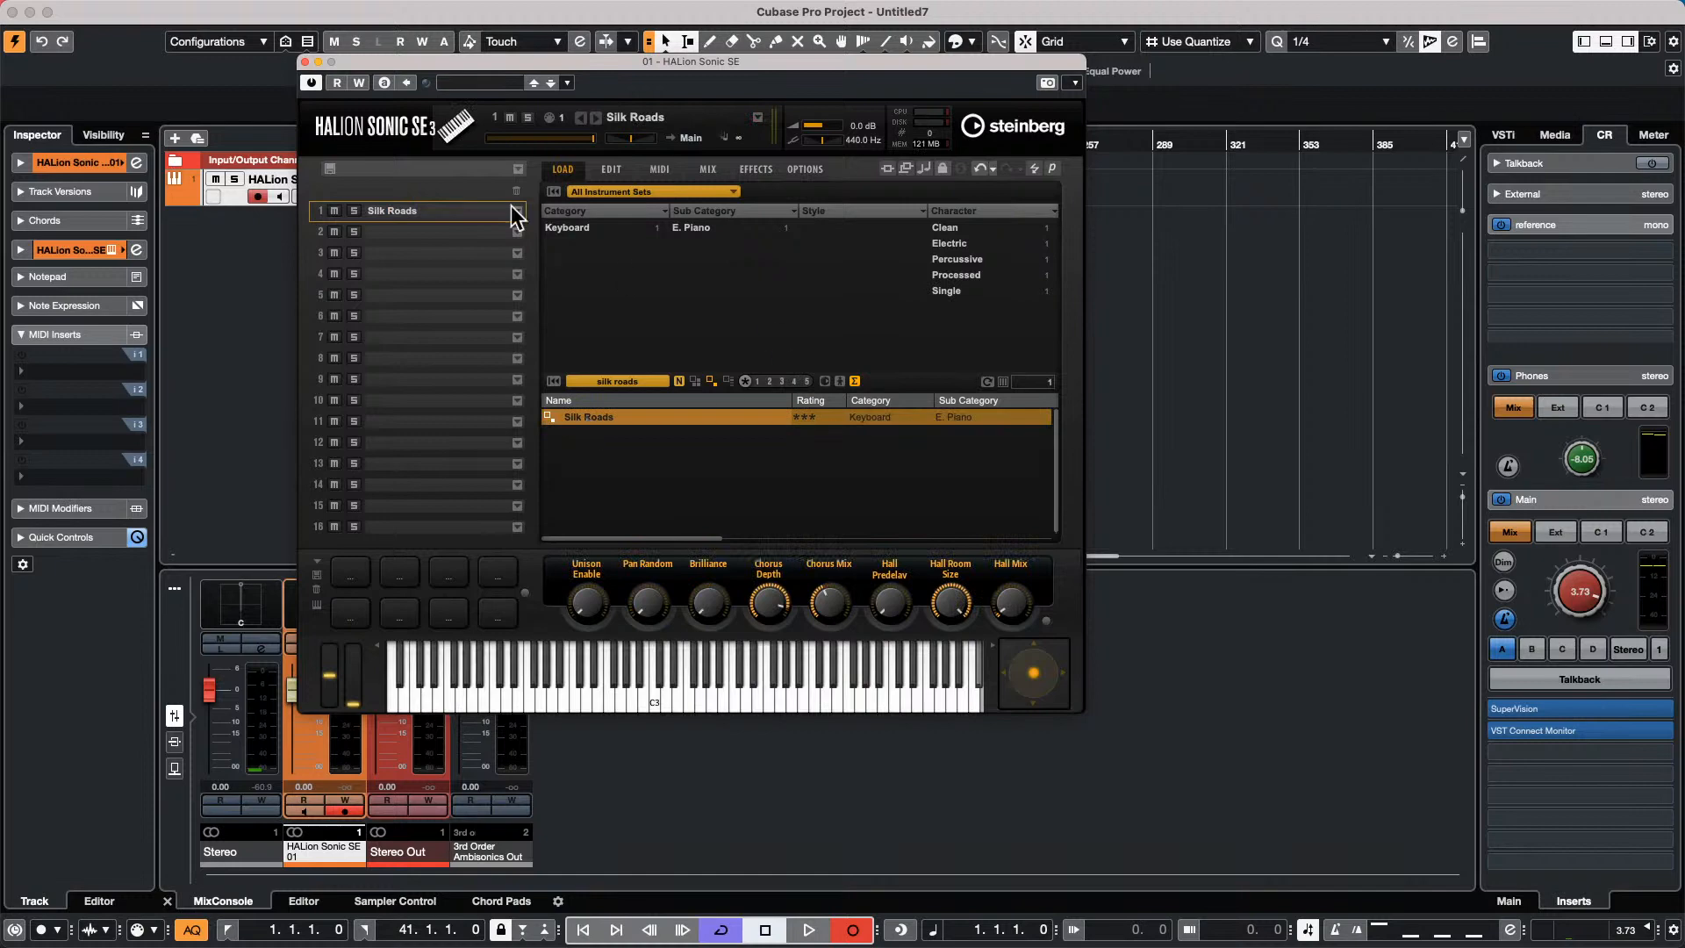
Move the instrument window clear of the track list and duplicate the HALion Sonic SE 01 track.
{"action": "left_click_drag", "start_coordinate": [355, 61], "coordinate": [660, 146]}
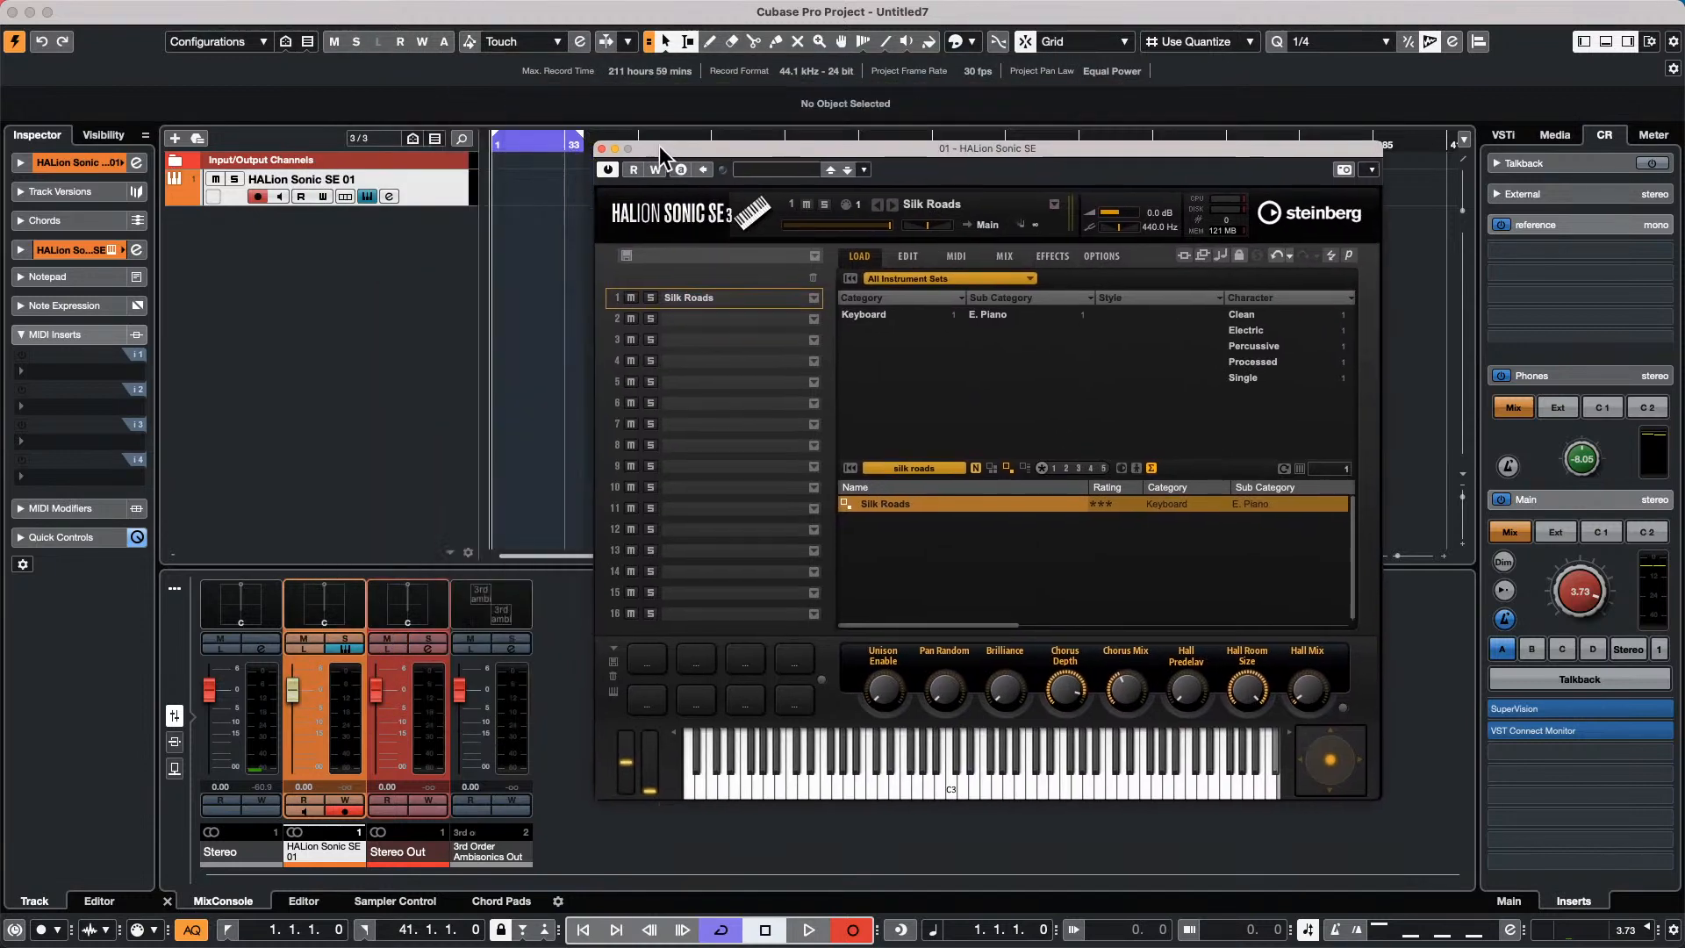
{"action": "right_click", "coordinate": [428, 186]}
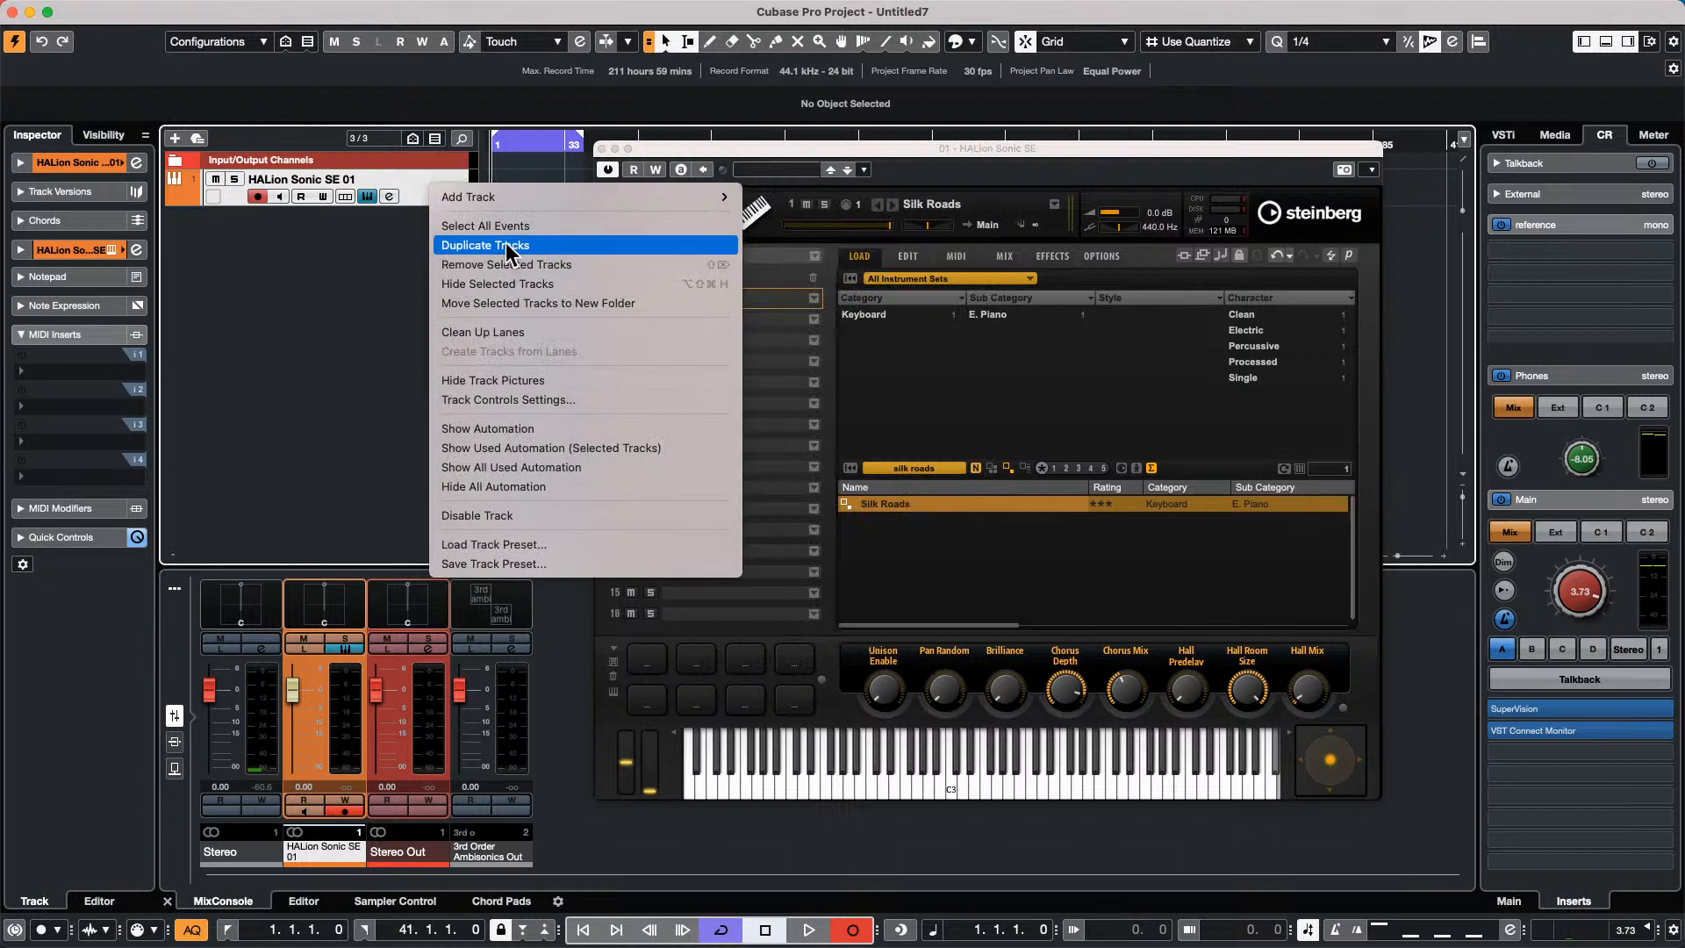
{"action": "left_click", "coordinate": [505, 245]}
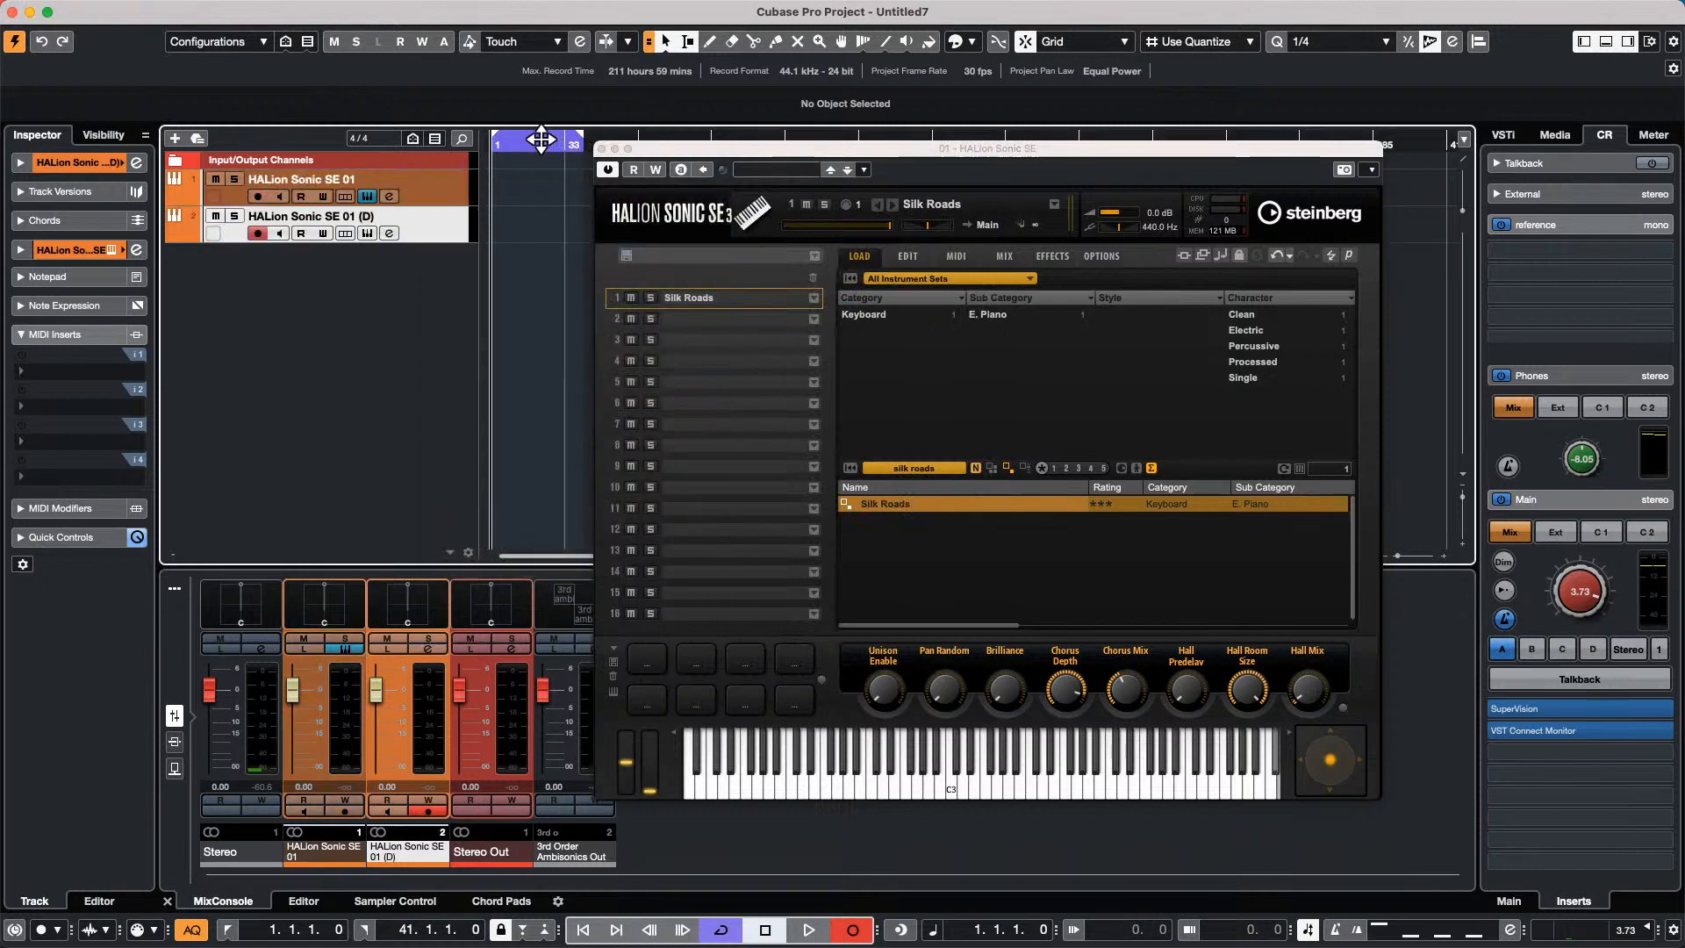
Close the instrument window and start playback of the project.
{"action": "left_click_drag", "start_coordinate": [542, 138], "coordinate": [583, 139]}
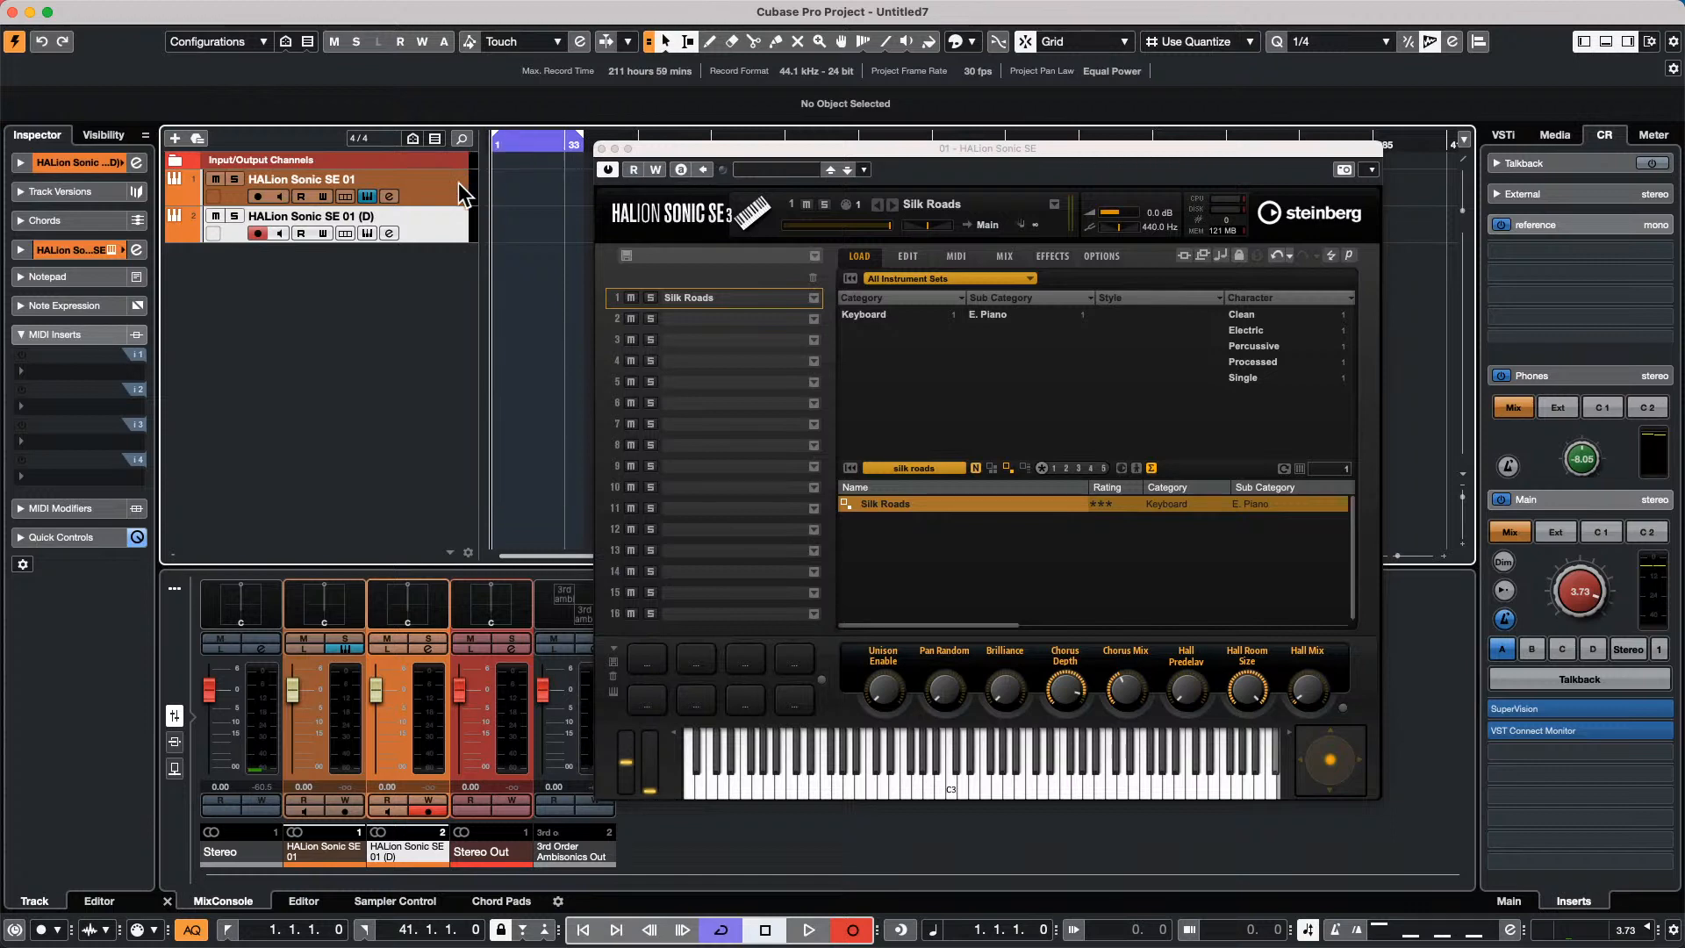
{"action": "left_click", "coordinate": [601, 149]}
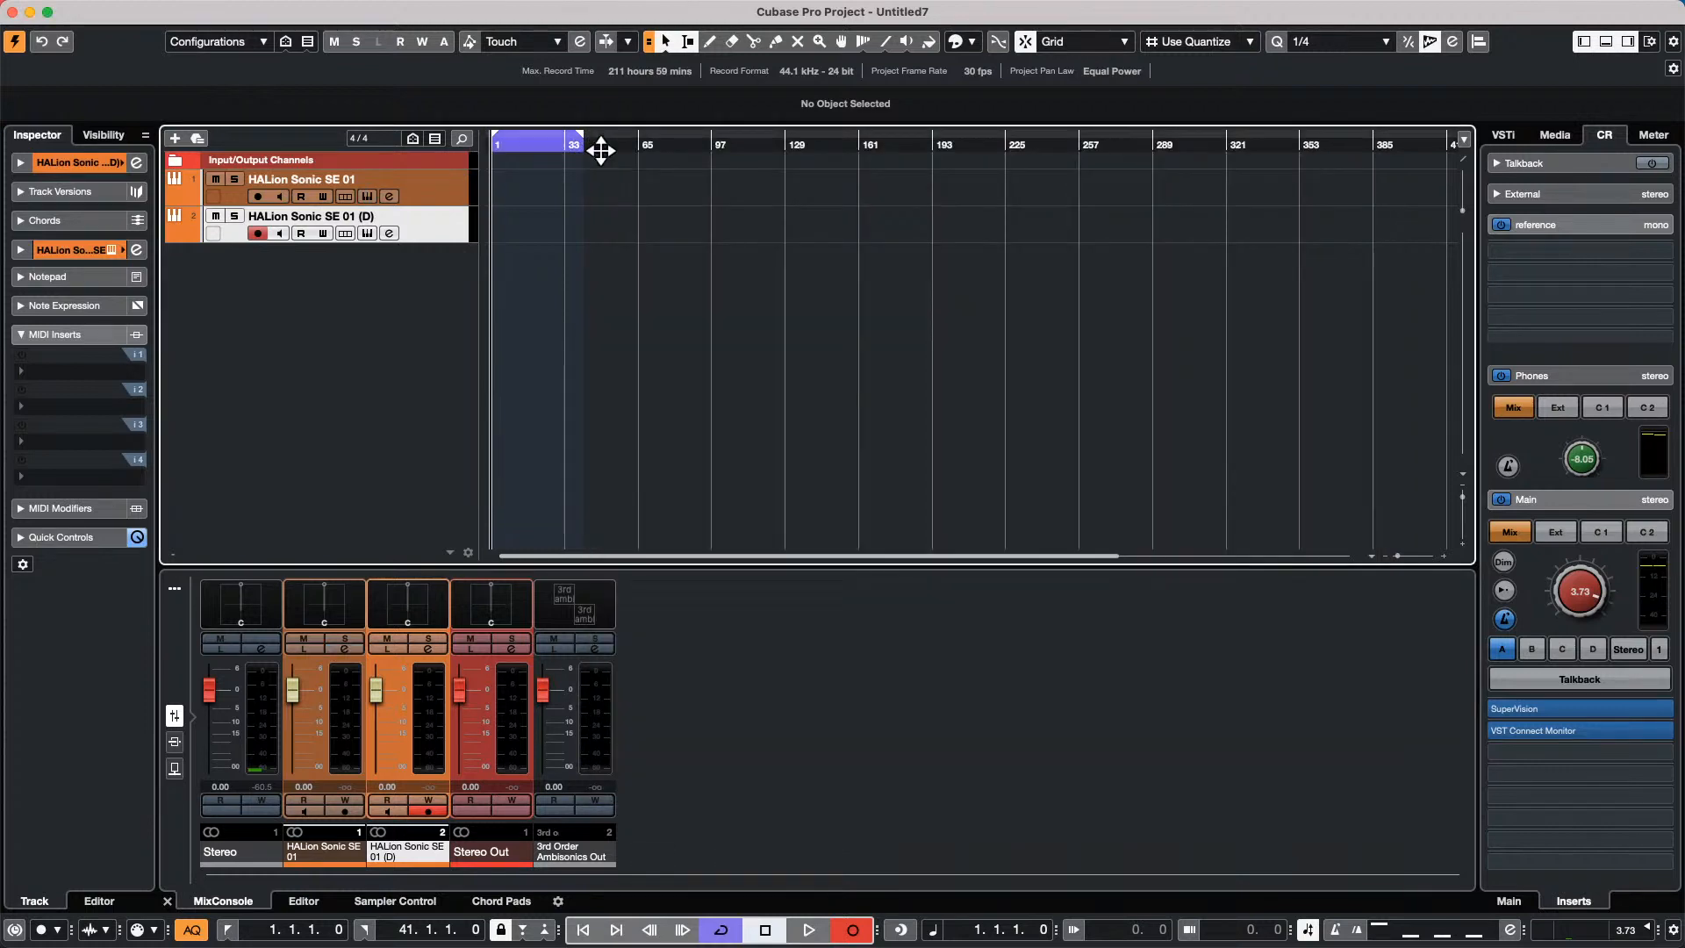
{"action": "left_click", "coordinate": [808, 929]}
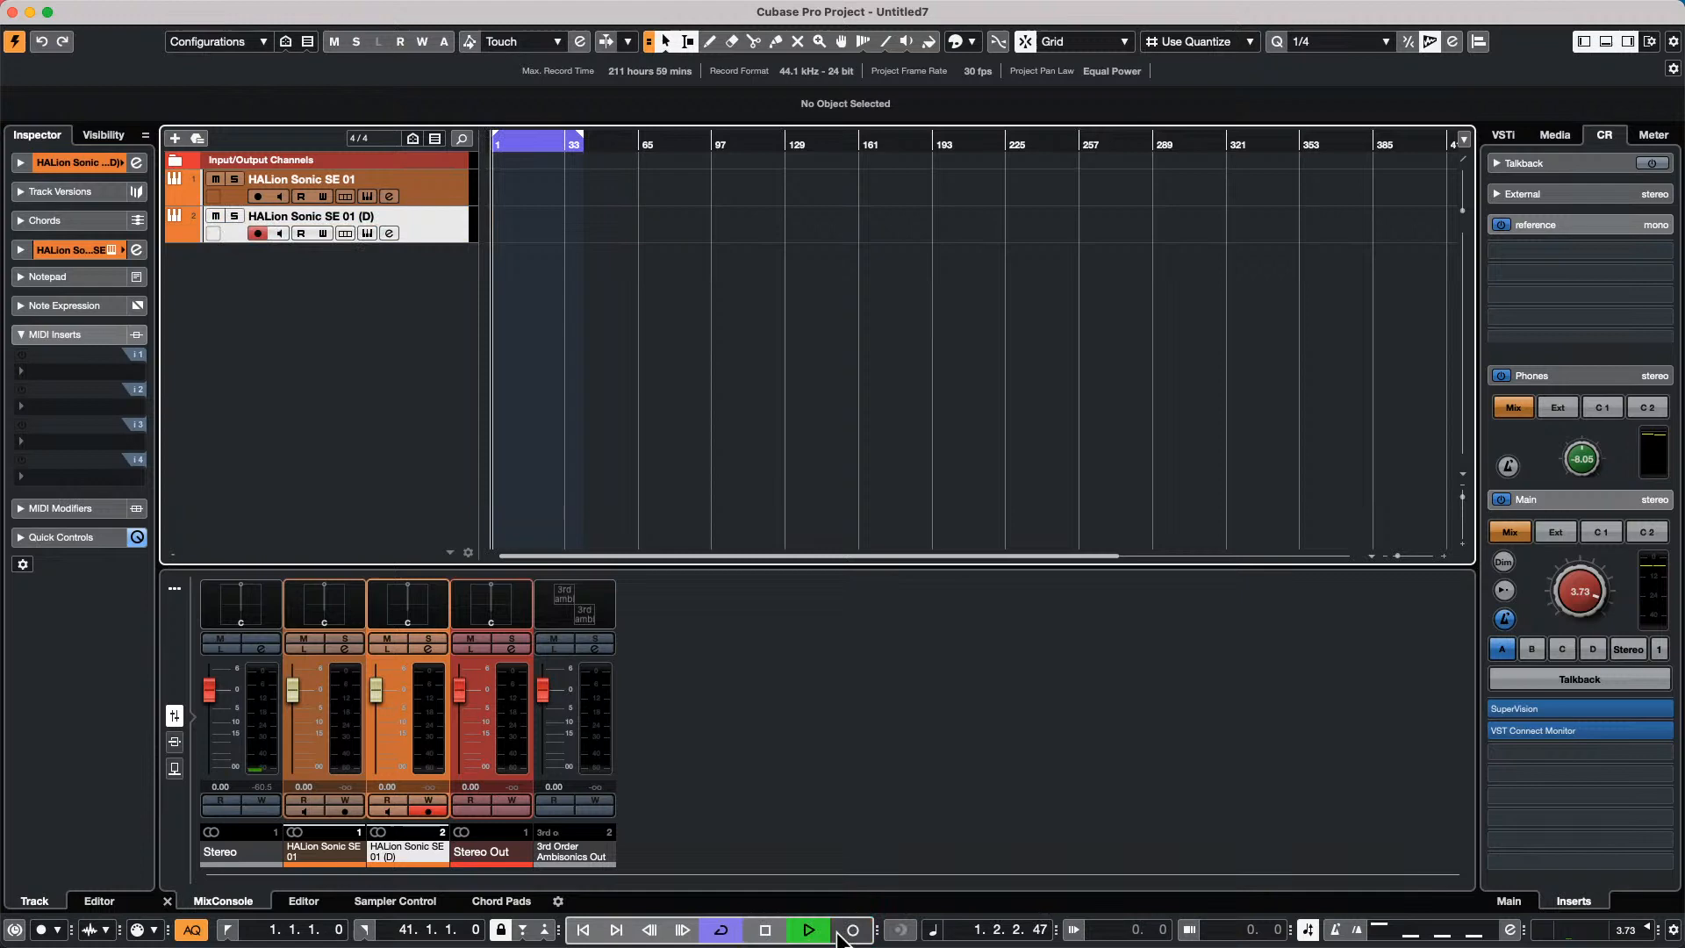
Stop playback and shorten the cycle range to one bar, ending at 2.1.1.0.
{"action": "left_click", "coordinate": [764, 930]}
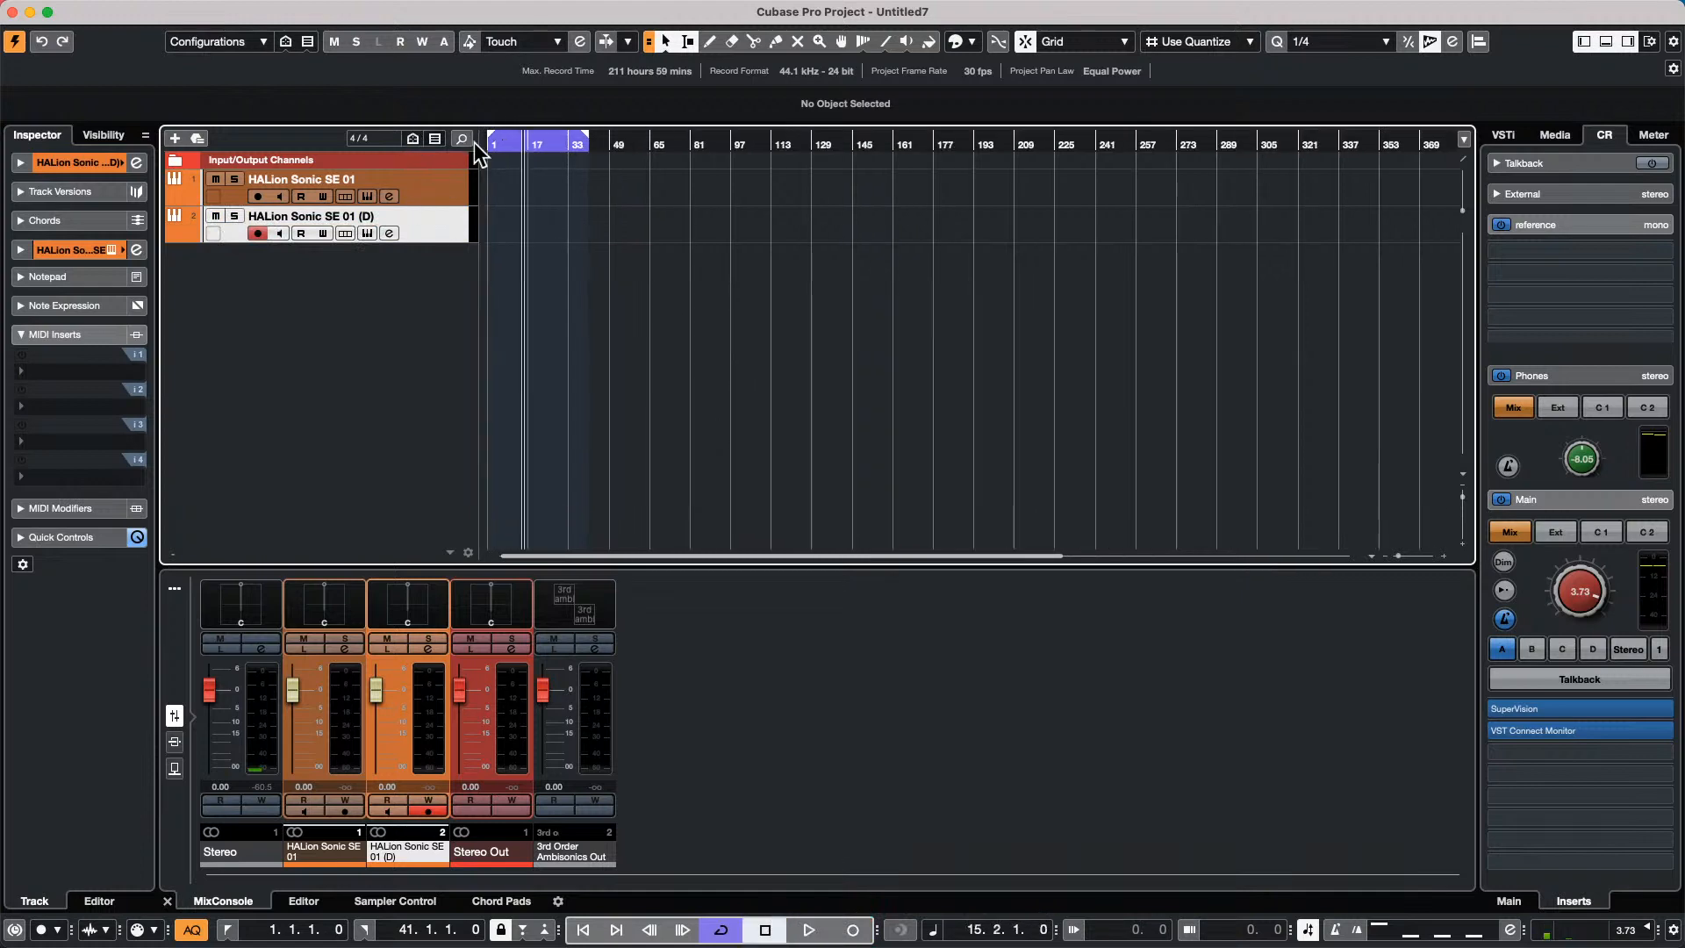
{"action": "left_click_drag", "start_coordinate": [490, 141], "coordinate": [427, 180]}
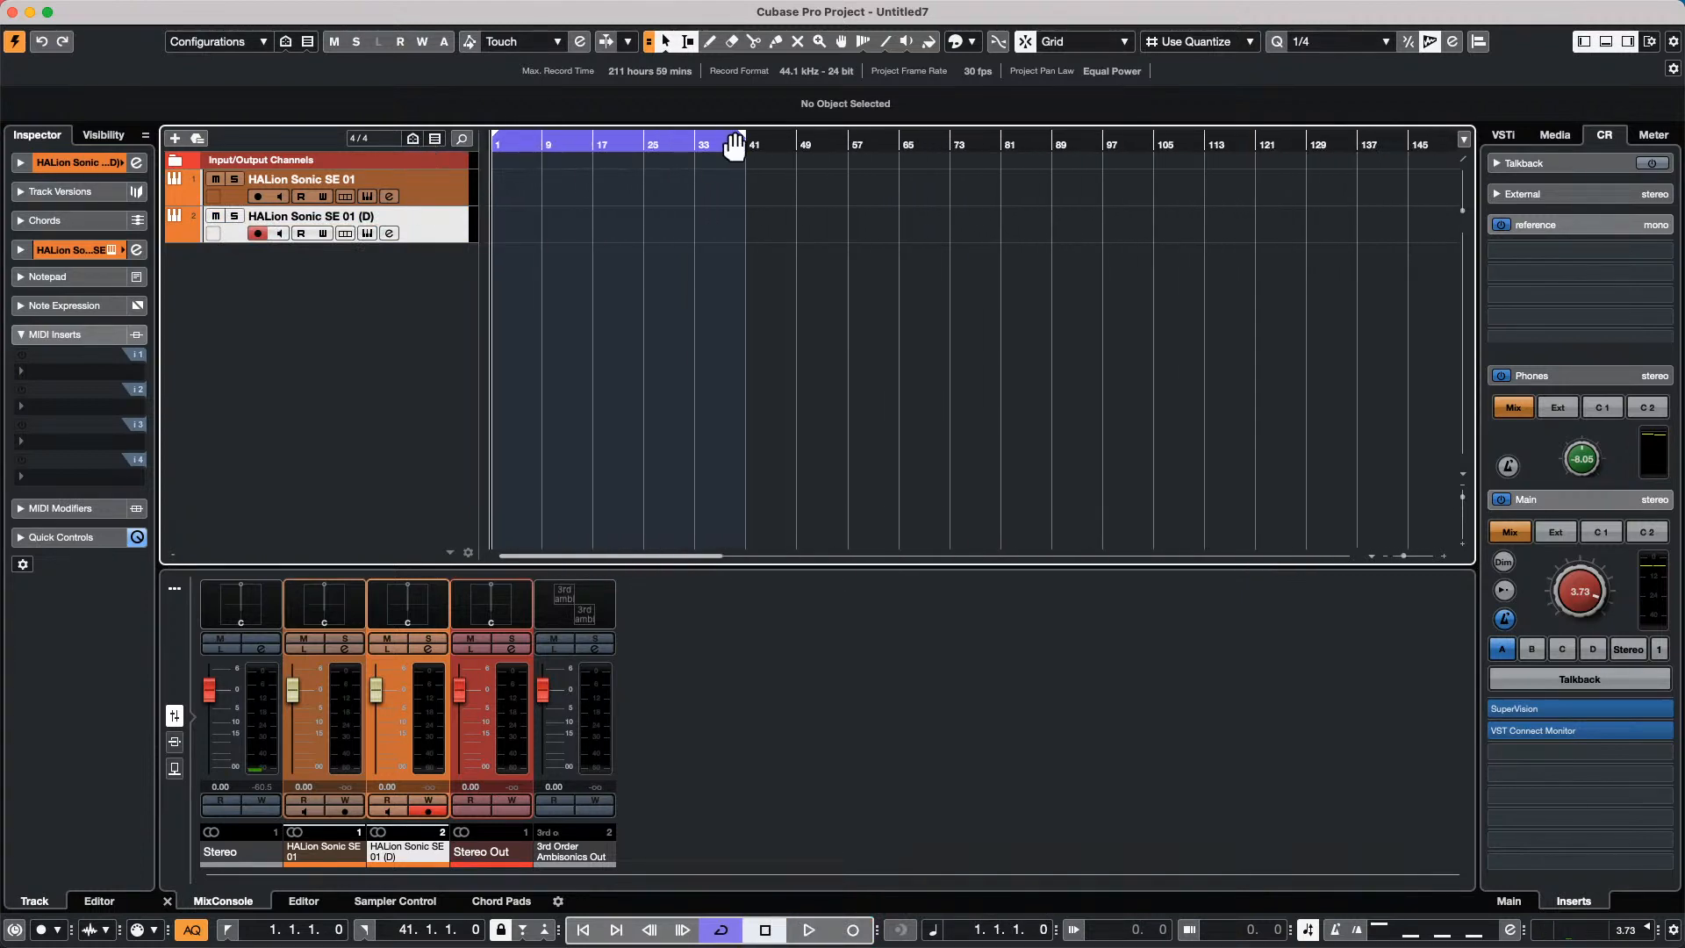
{"action": "left_click_drag", "start_coordinate": [742, 149], "coordinate": [465, 204]}
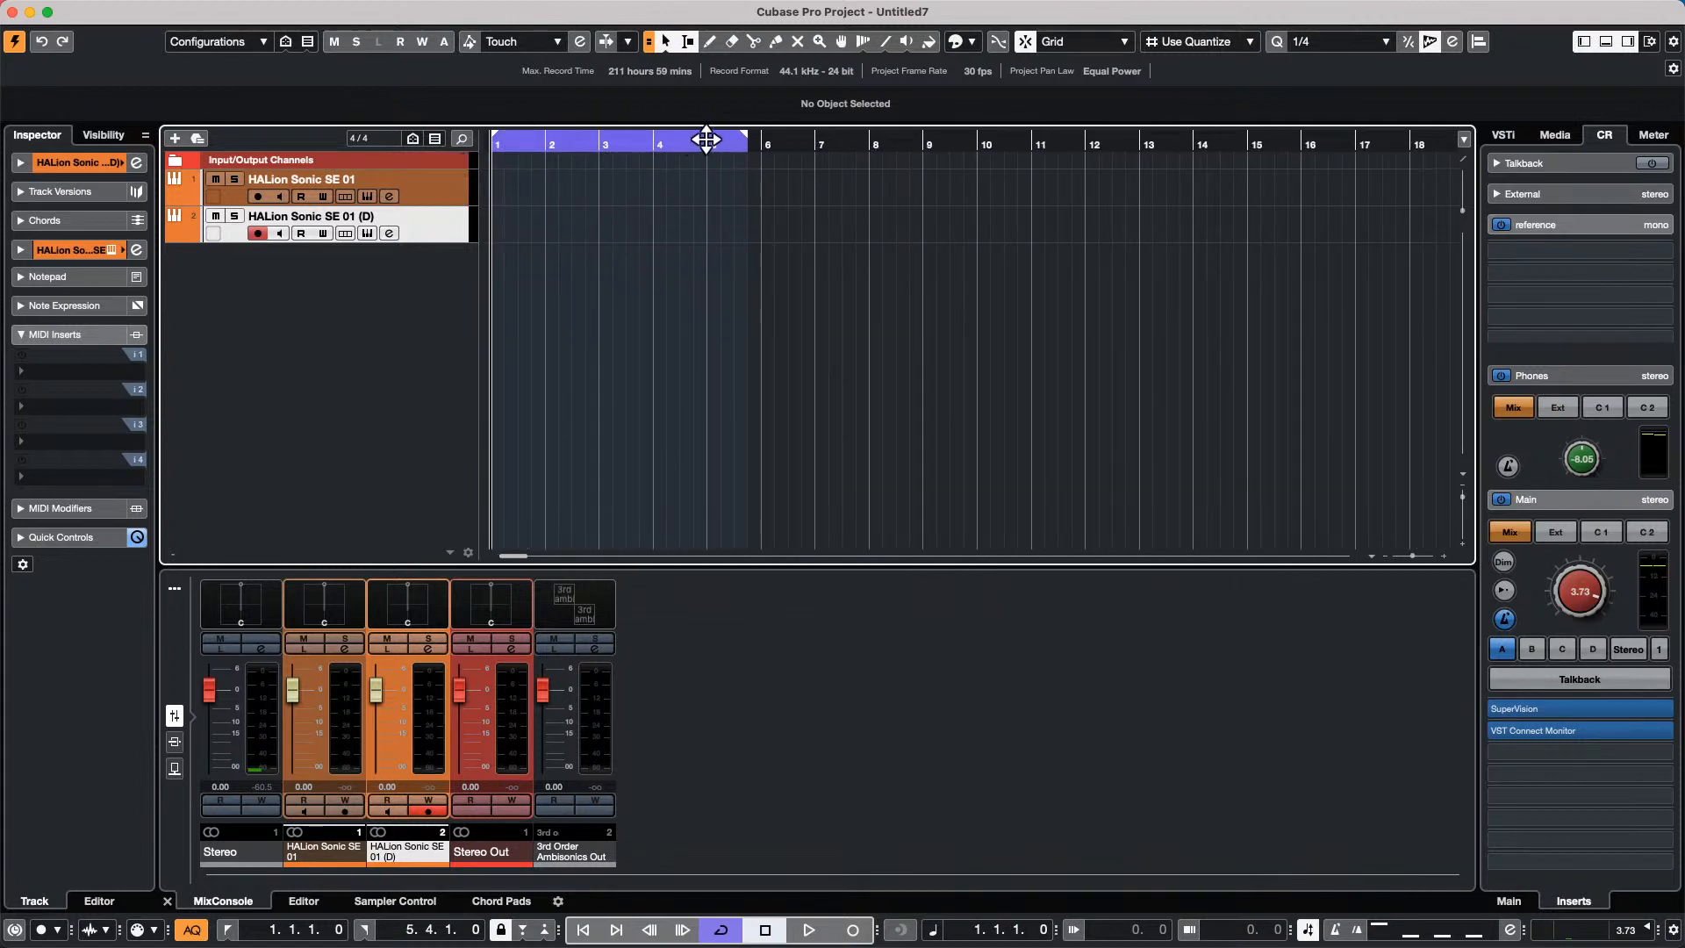
{"action": "left_click_drag", "start_coordinate": [745, 140], "coordinate": [551, 167]}
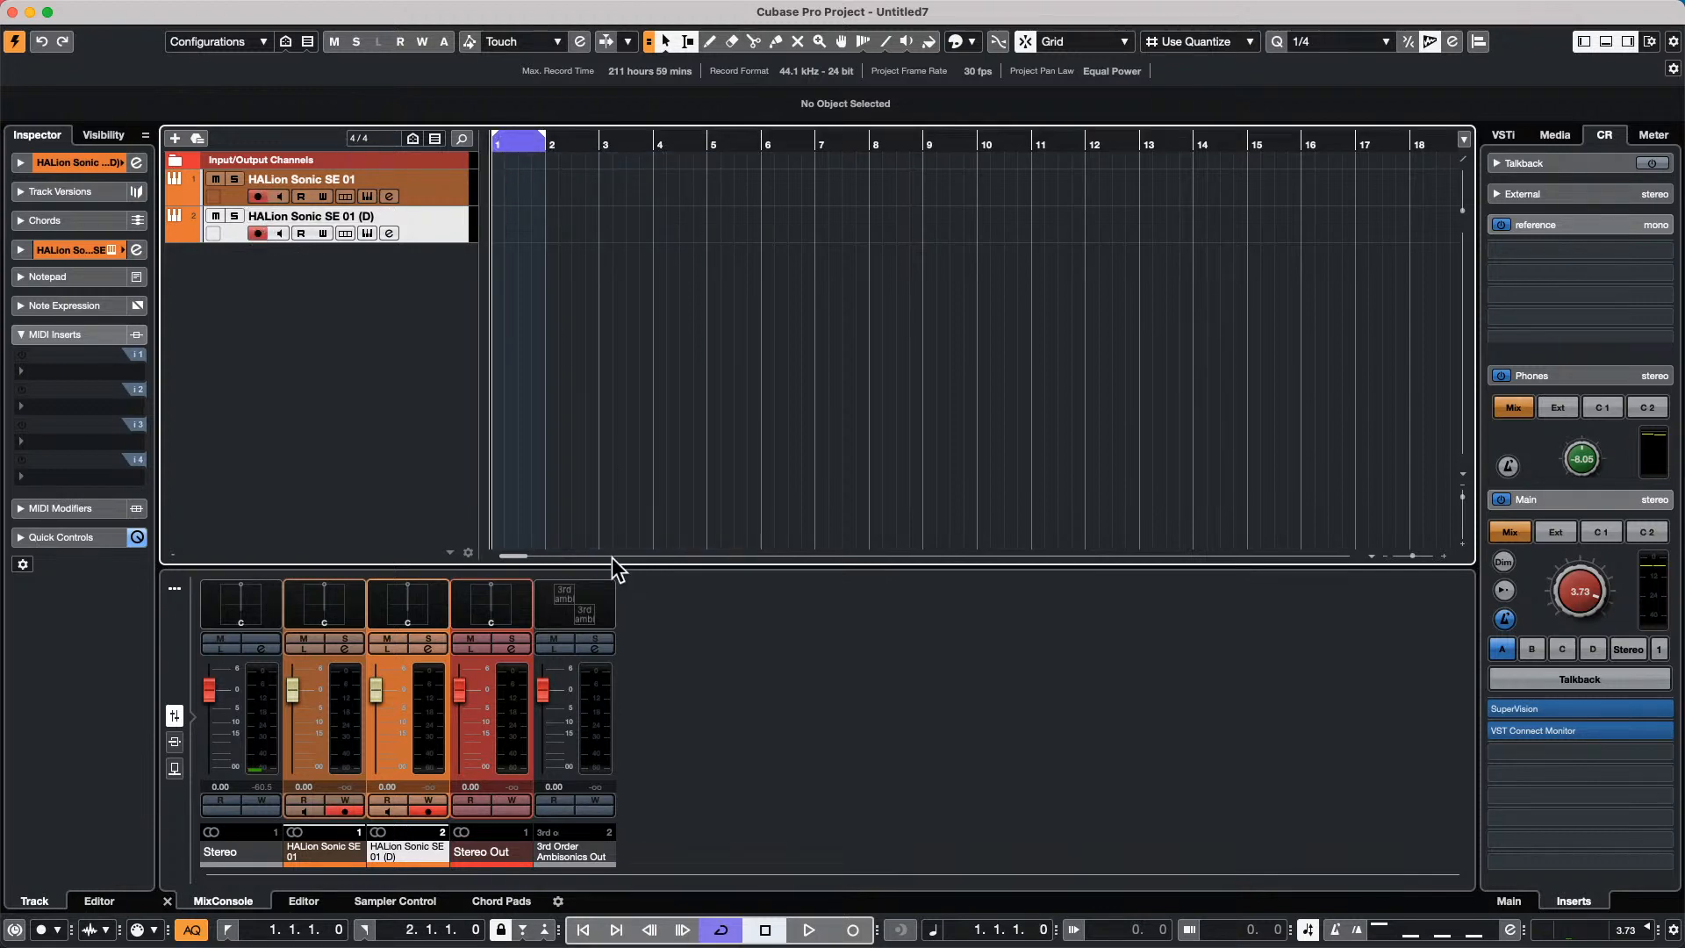
Record a cycled MIDI take on both HALion Sonic SE tracks, stop, and undo the recording.
{"action": "left_click", "coordinate": [807, 929]}
{"action": "left_click", "coordinate": [851, 929]}
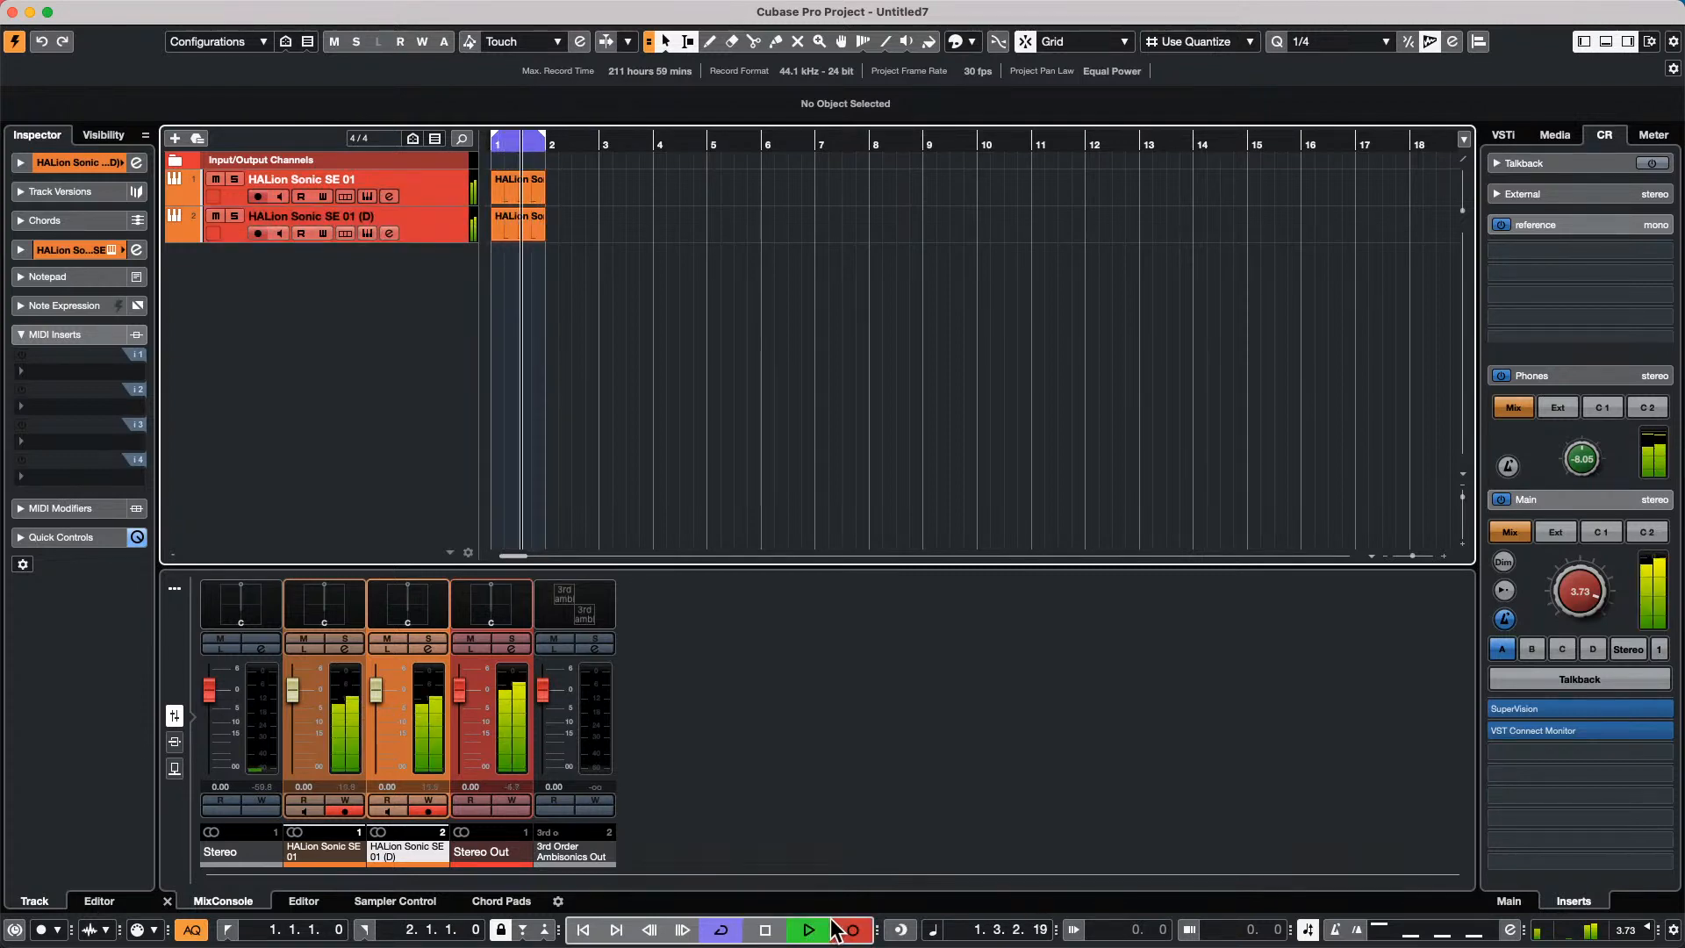
{"action": "key", "text": "space"}
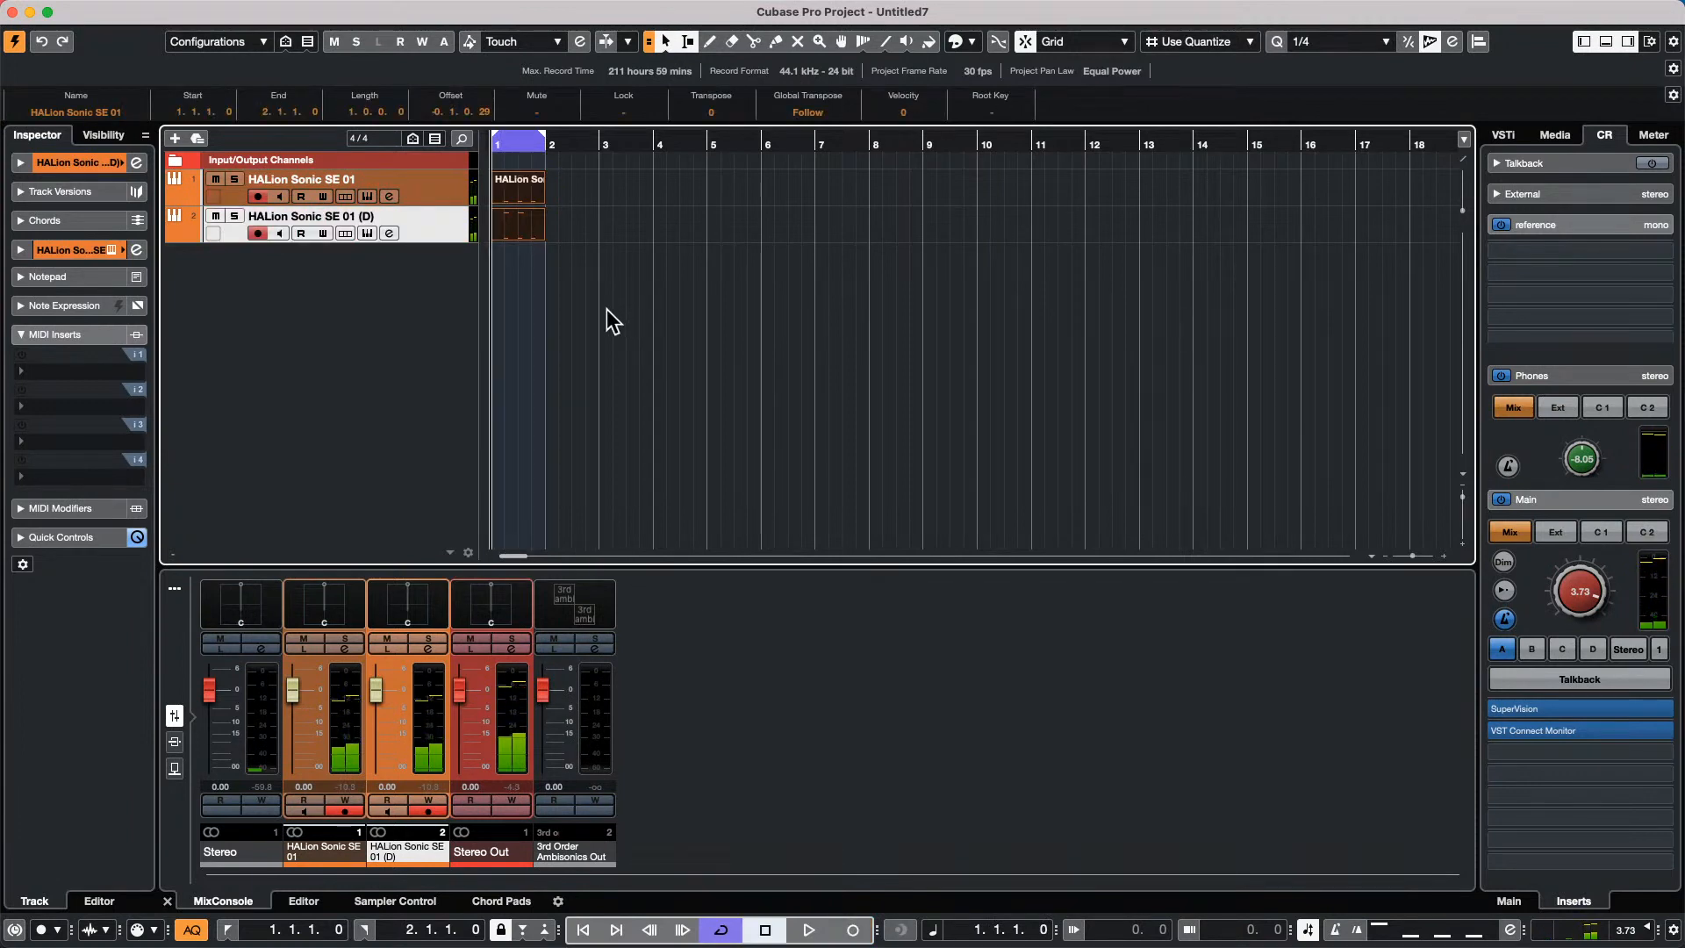
{"action": "key", "text": "super+z"}
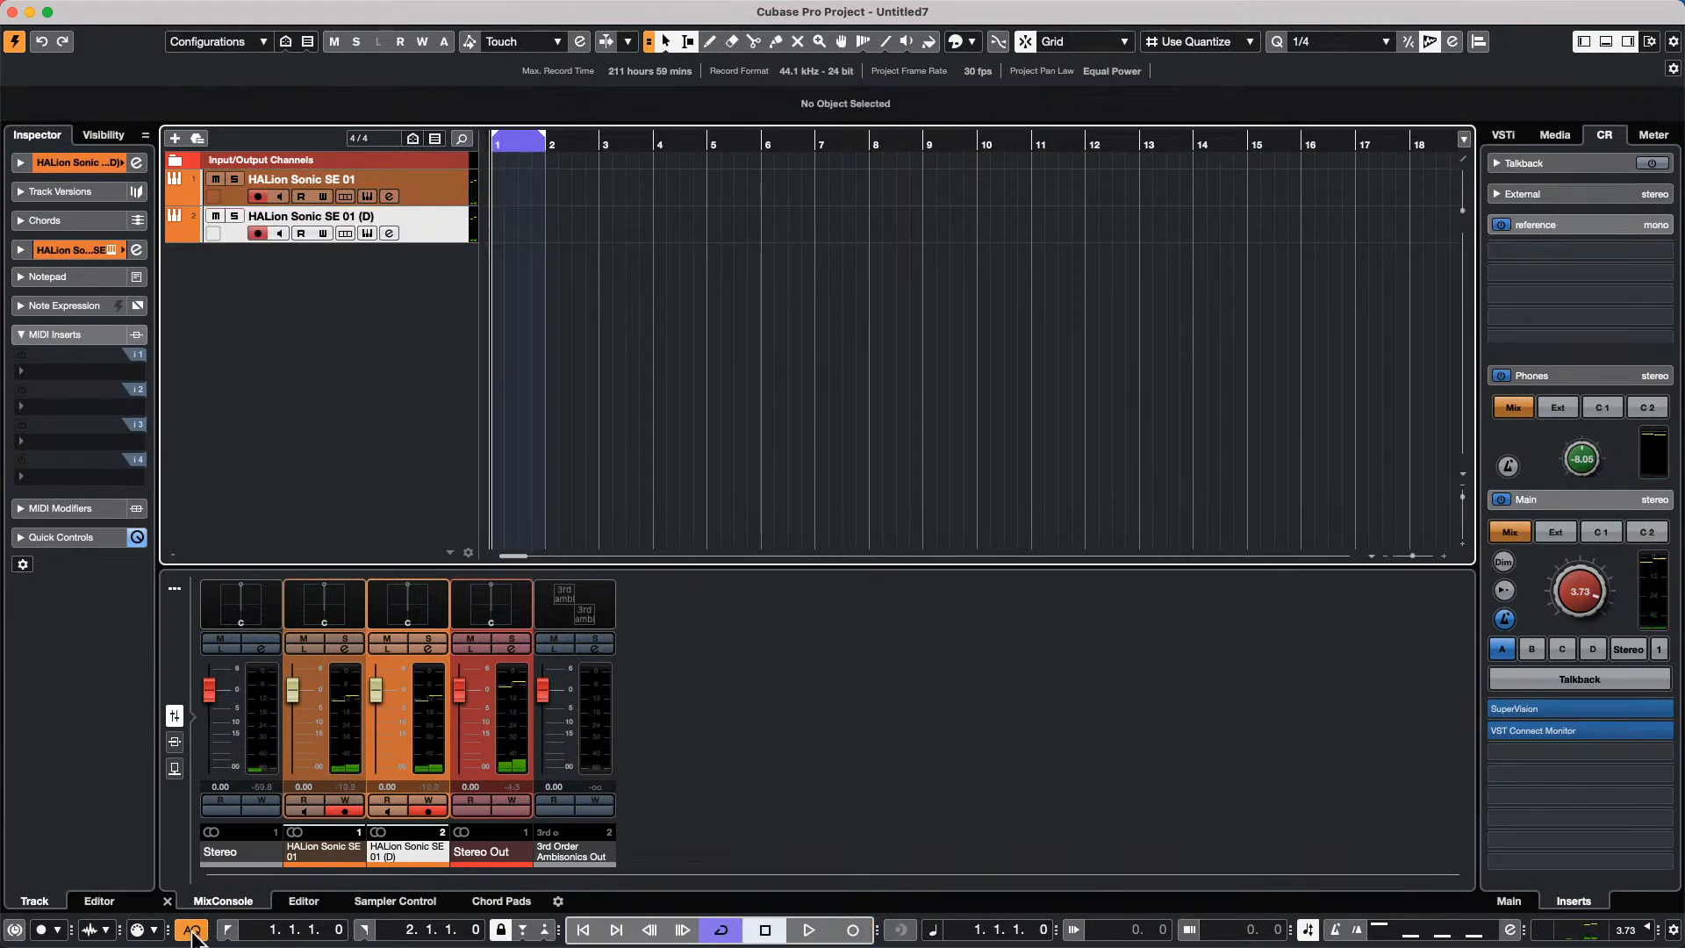
Set the linear and cycled MIDI record mode to New Parts.
{"action": "left_click", "coordinate": [154, 931]}
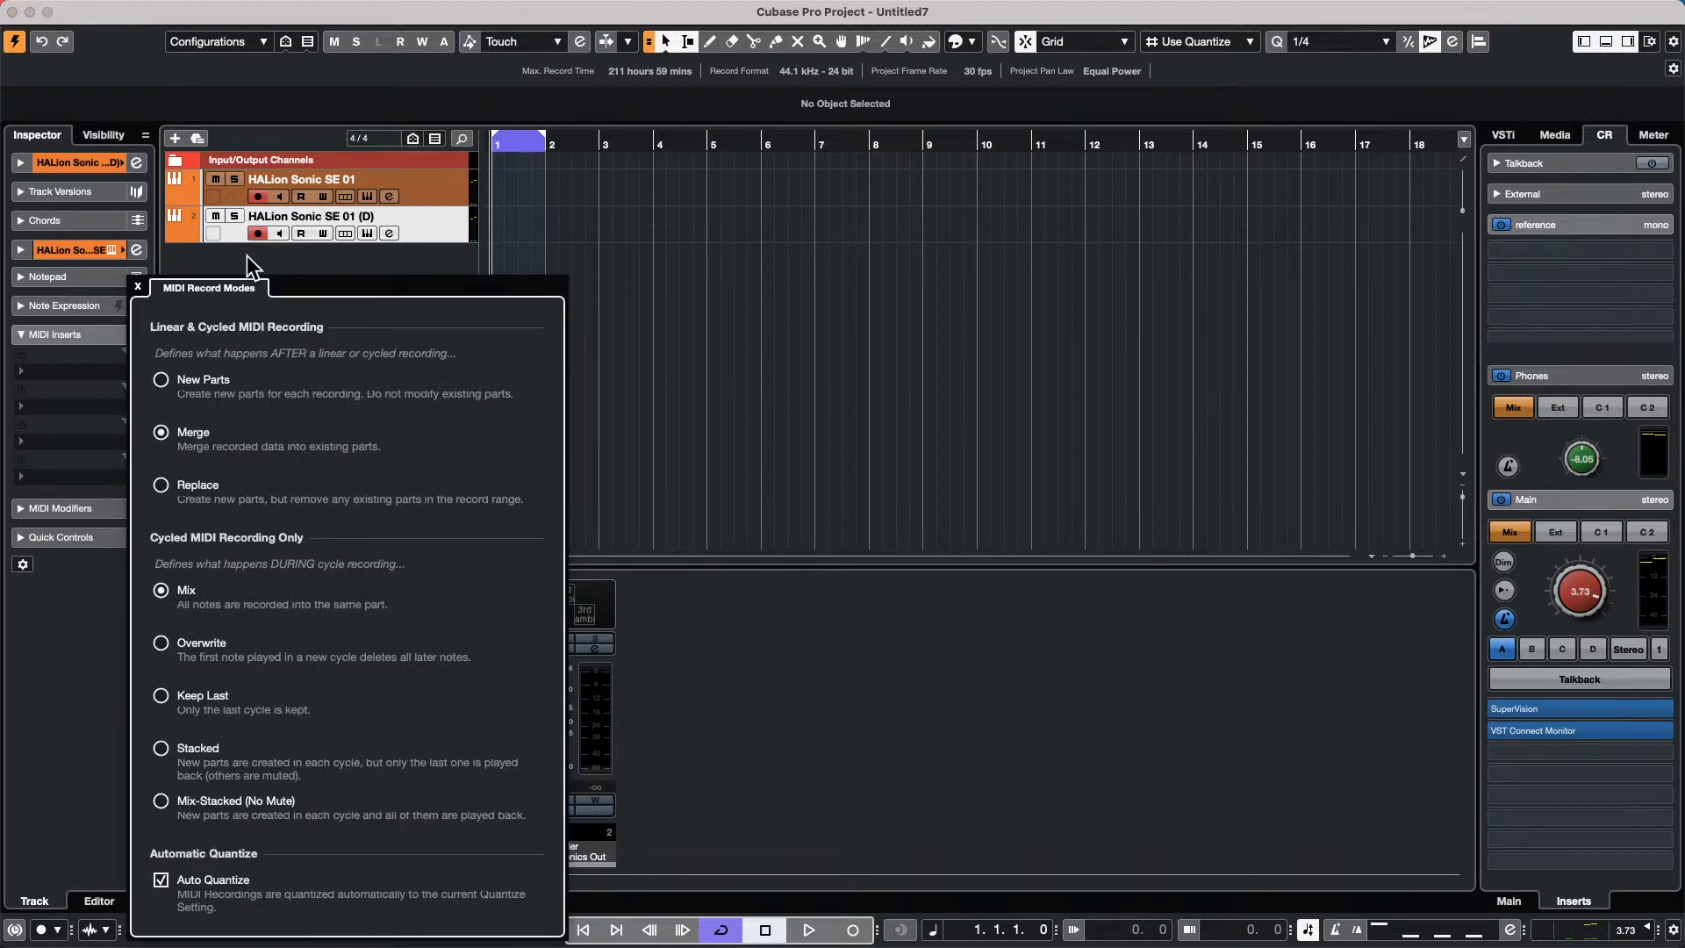
{"action": "left_click", "coordinate": [162, 380]}
{"action": "left_click", "coordinate": [714, 326]}
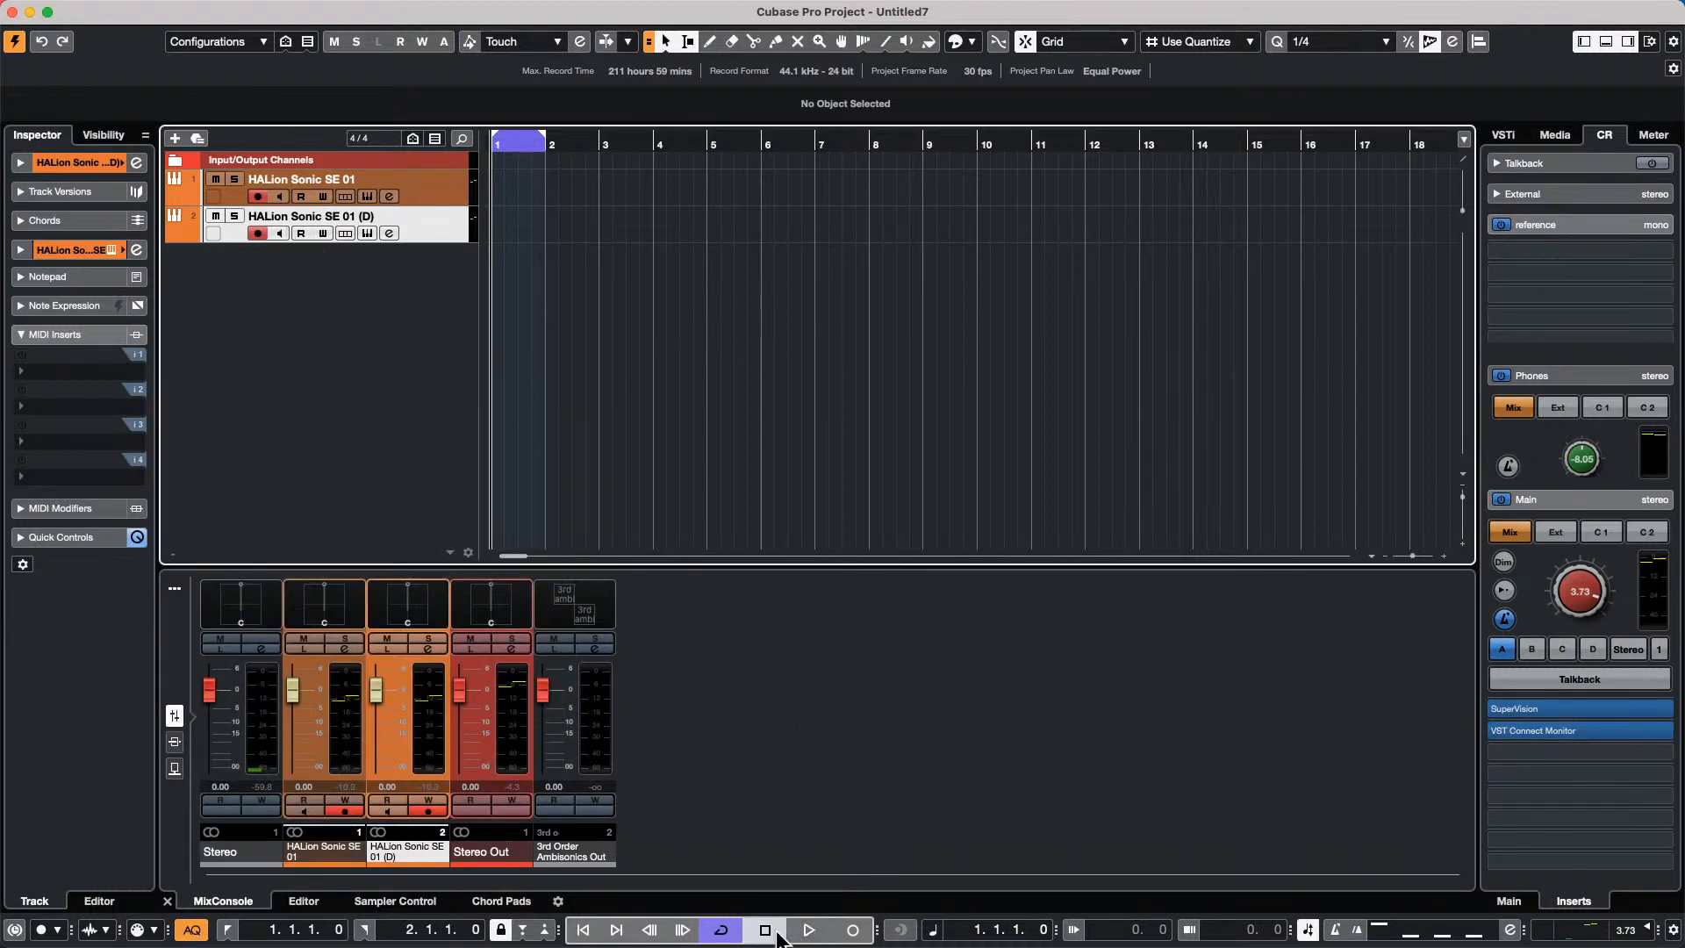
Record another one-bar MIDI part on both HALion Sonic SE tracks in cycle mode and stop.
{"action": "left_click", "coordinate": [808, 929]}
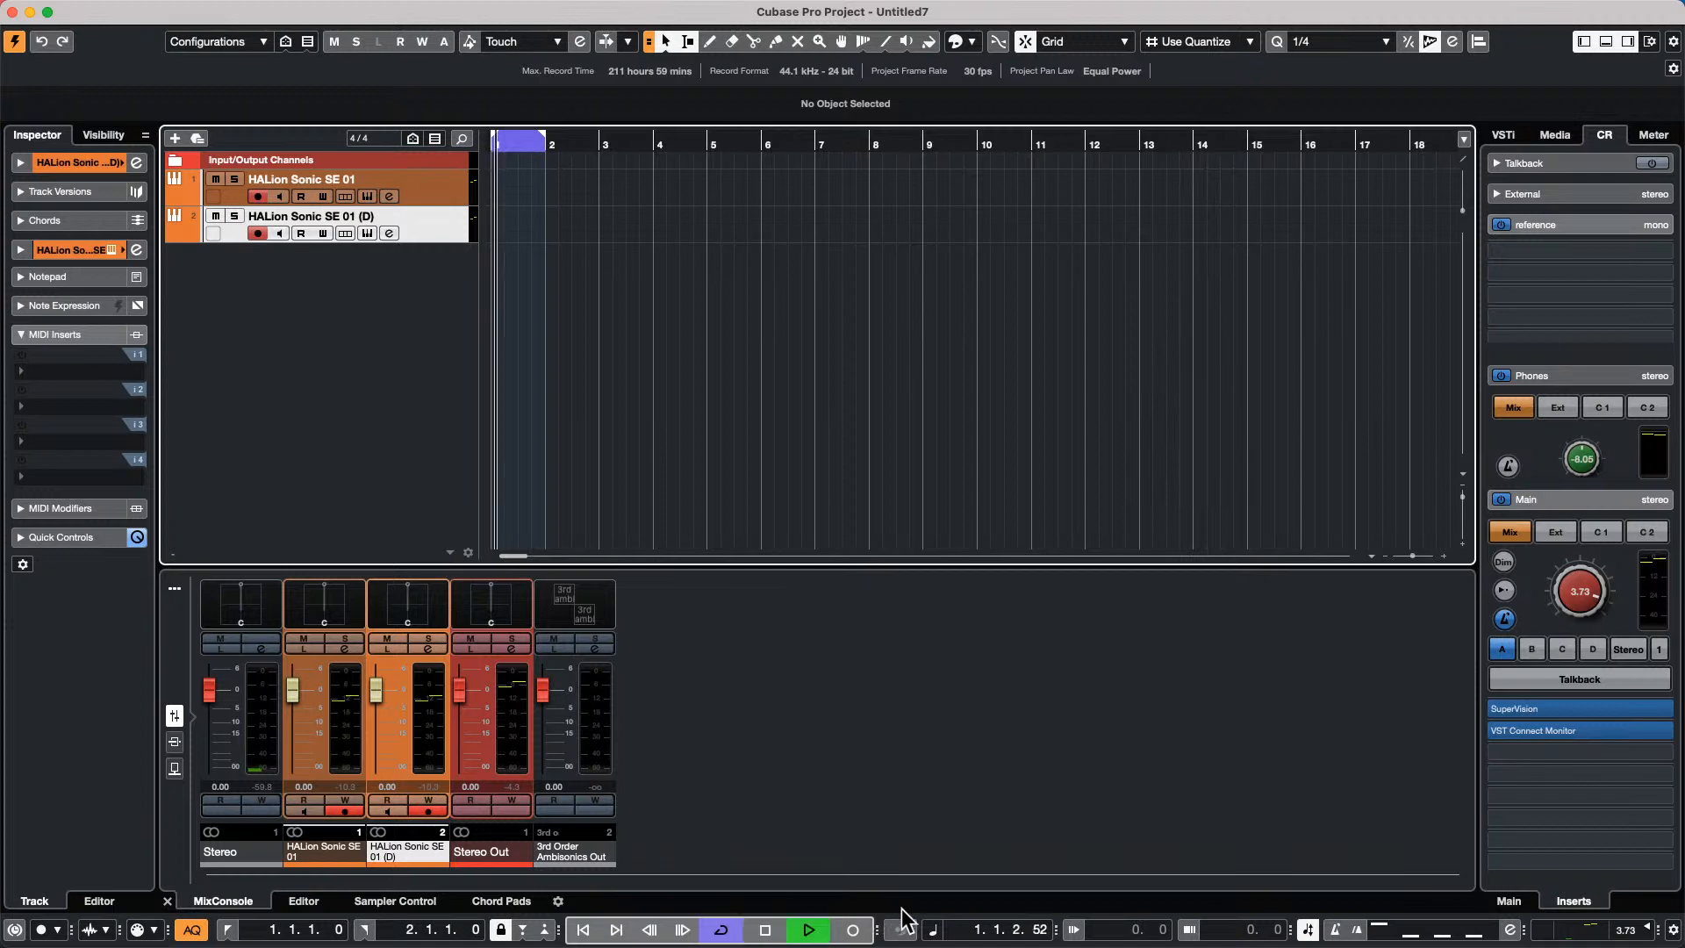
{"action": "left_click", "coordinate": [851, 931]}
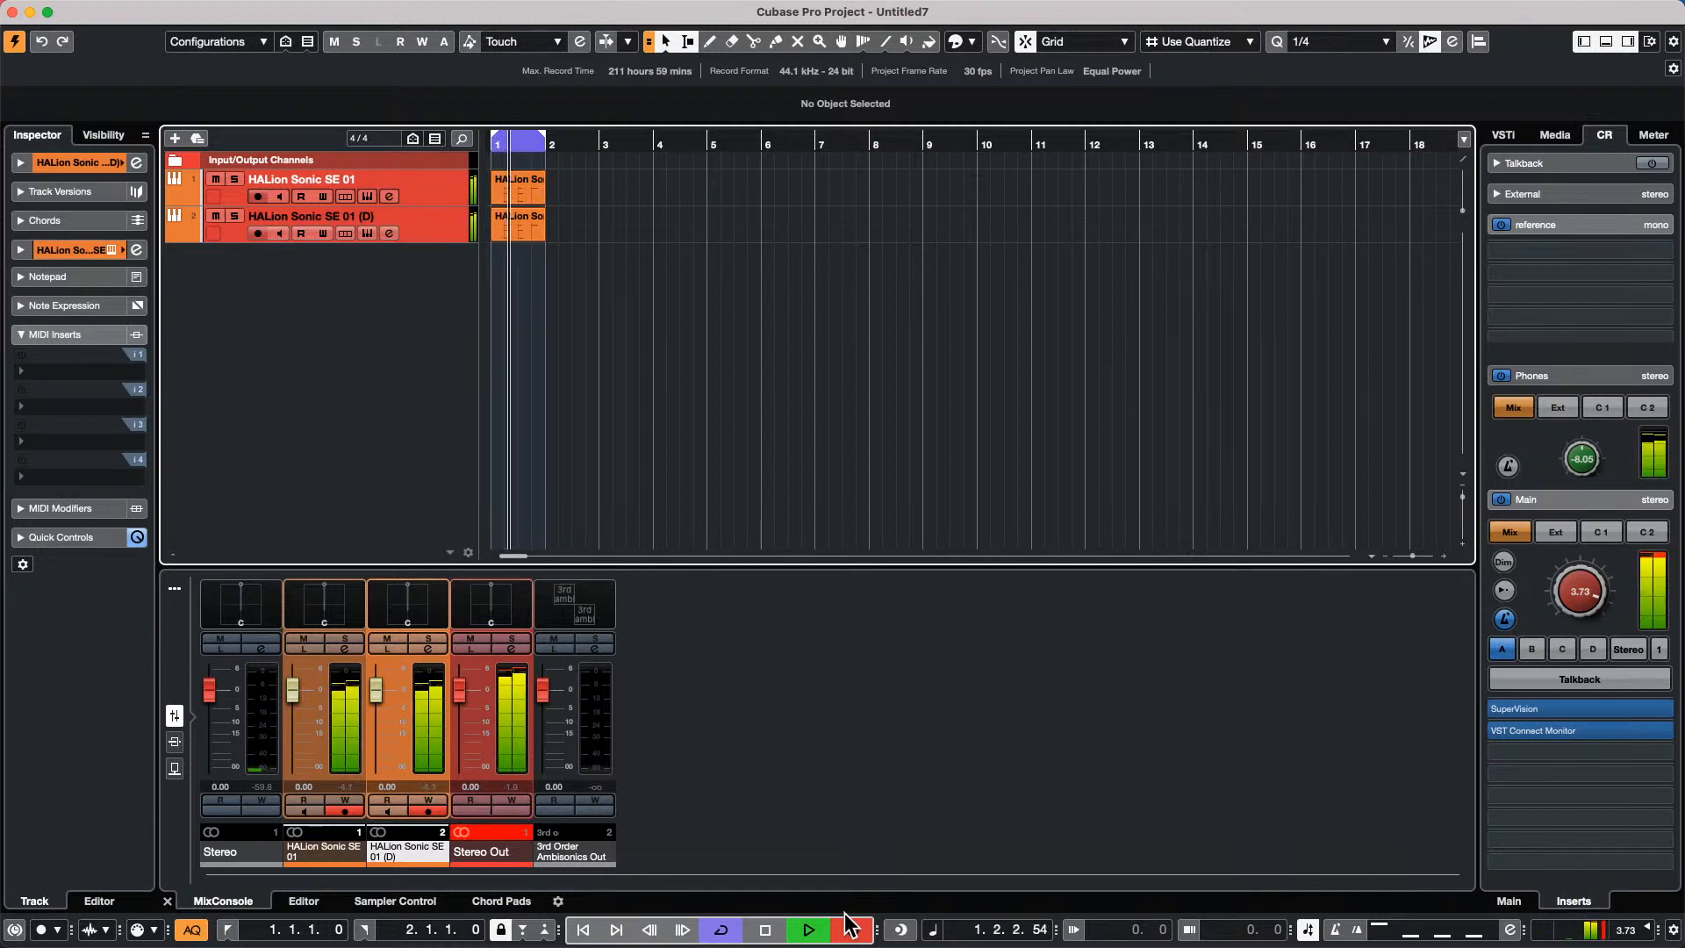
{"action": "key", "text": "space"}
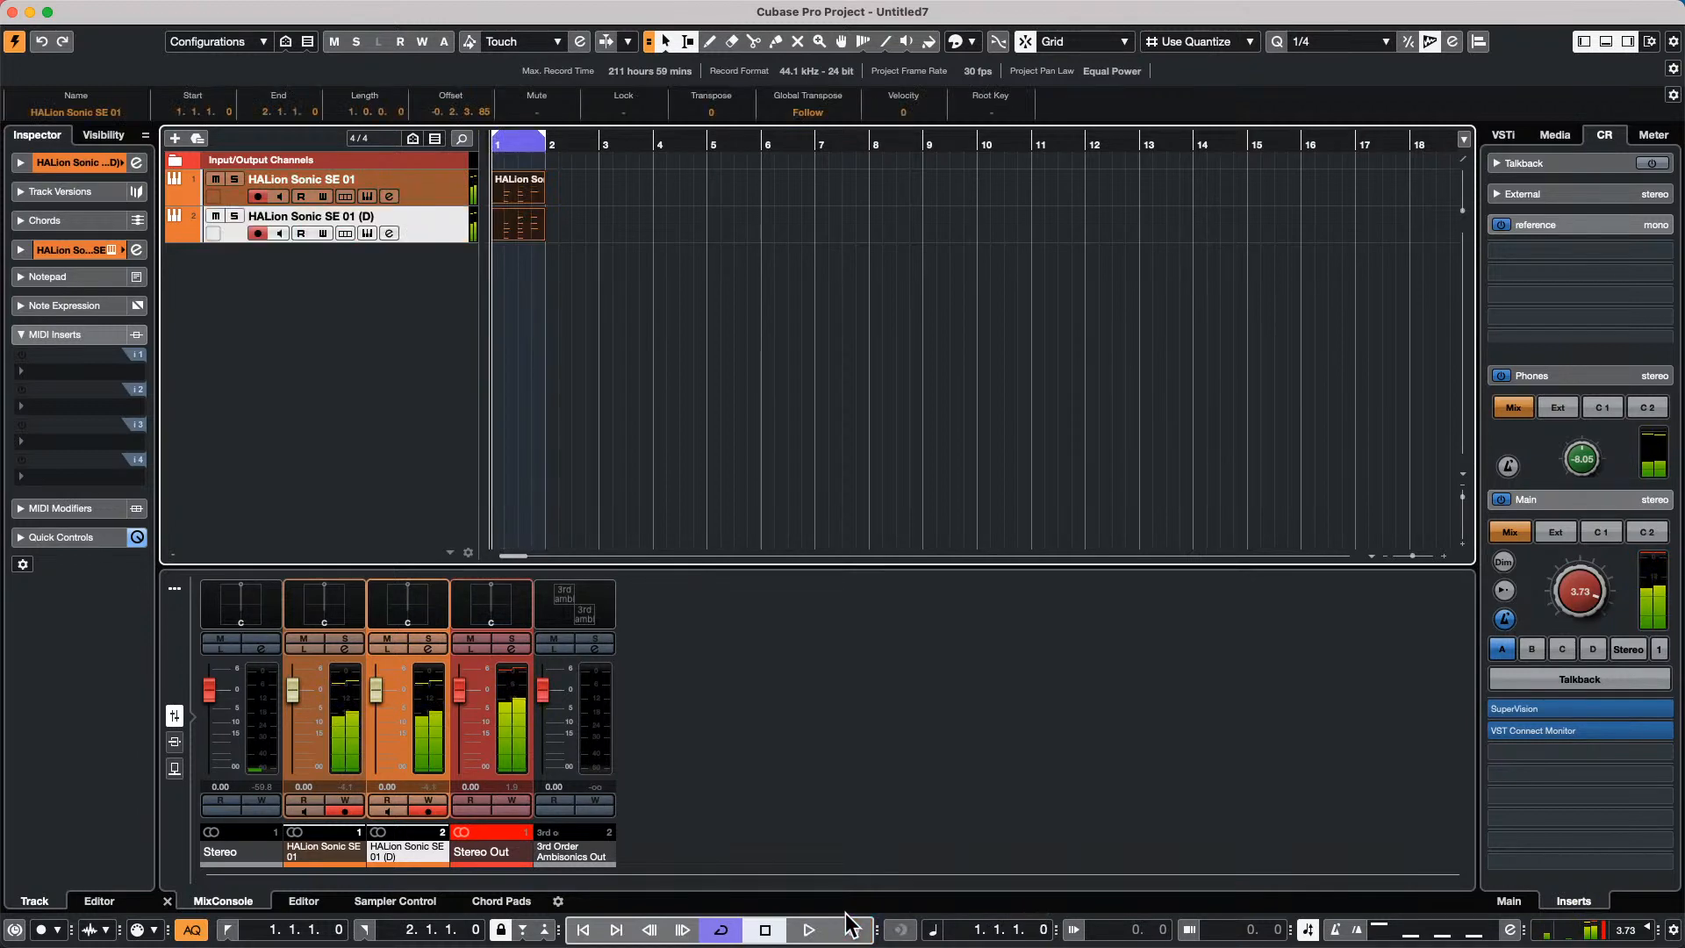
Lower the Control Room main level to -3.70 and set the cycled MIDI recording mode to Stacked.
{"action": "left_click_drag", "start_coordinate": [1557, 583], "coordinate": [1572, 612]}
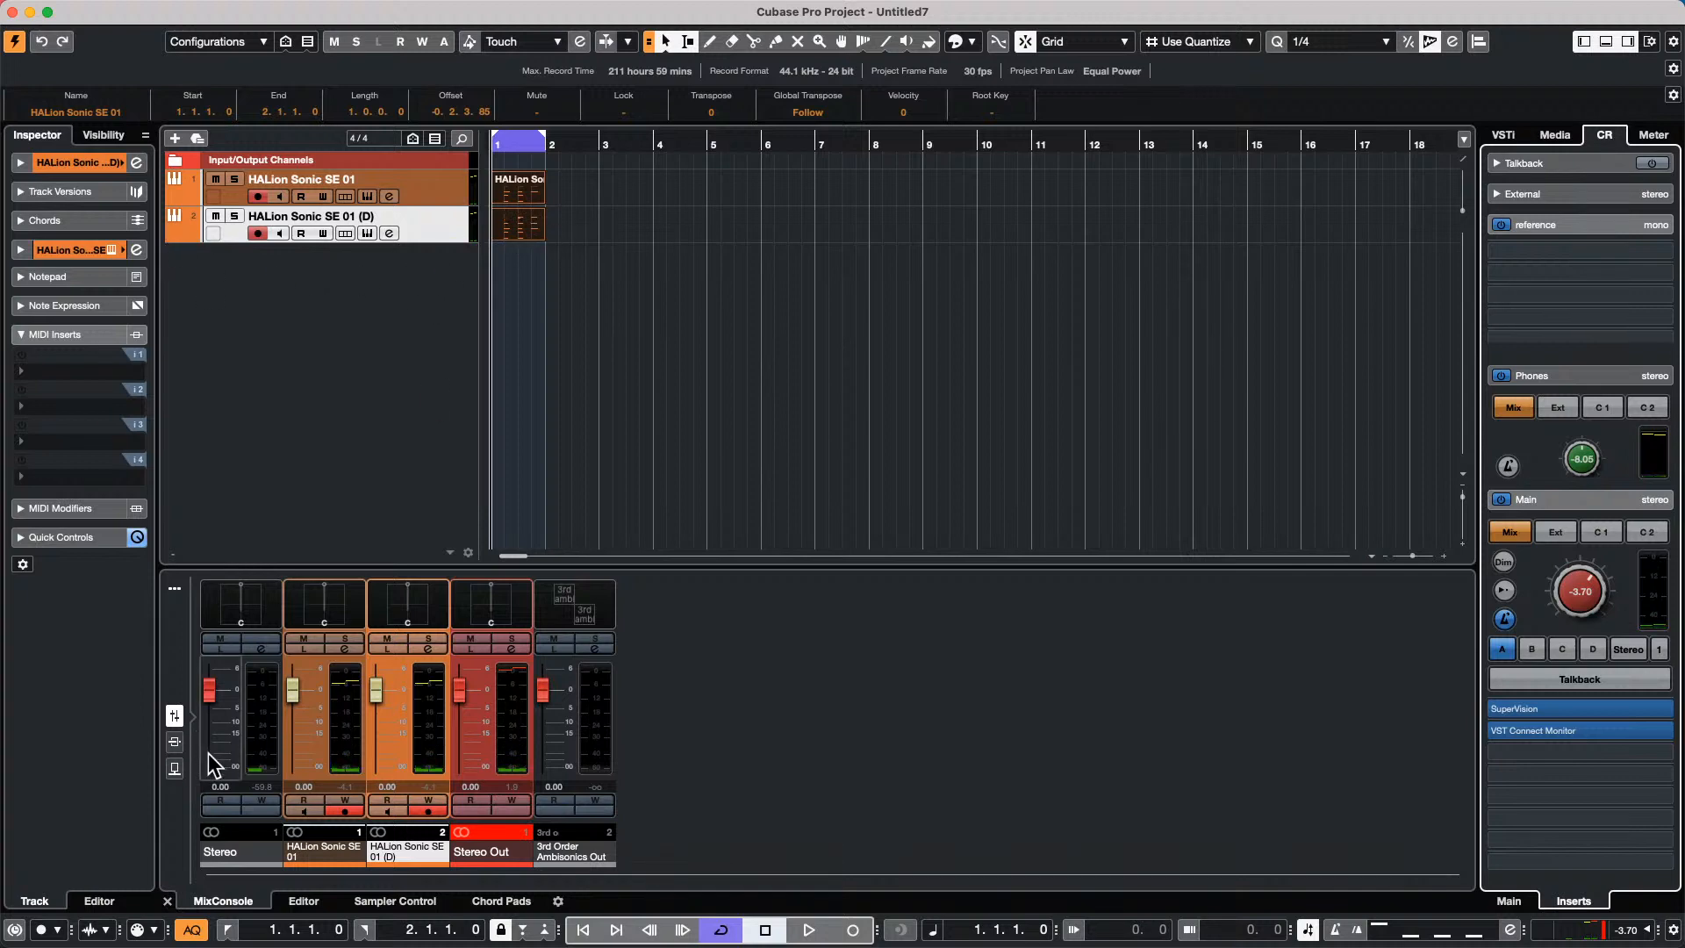
{"action": "left_click", "coordinate": [172, 921]}
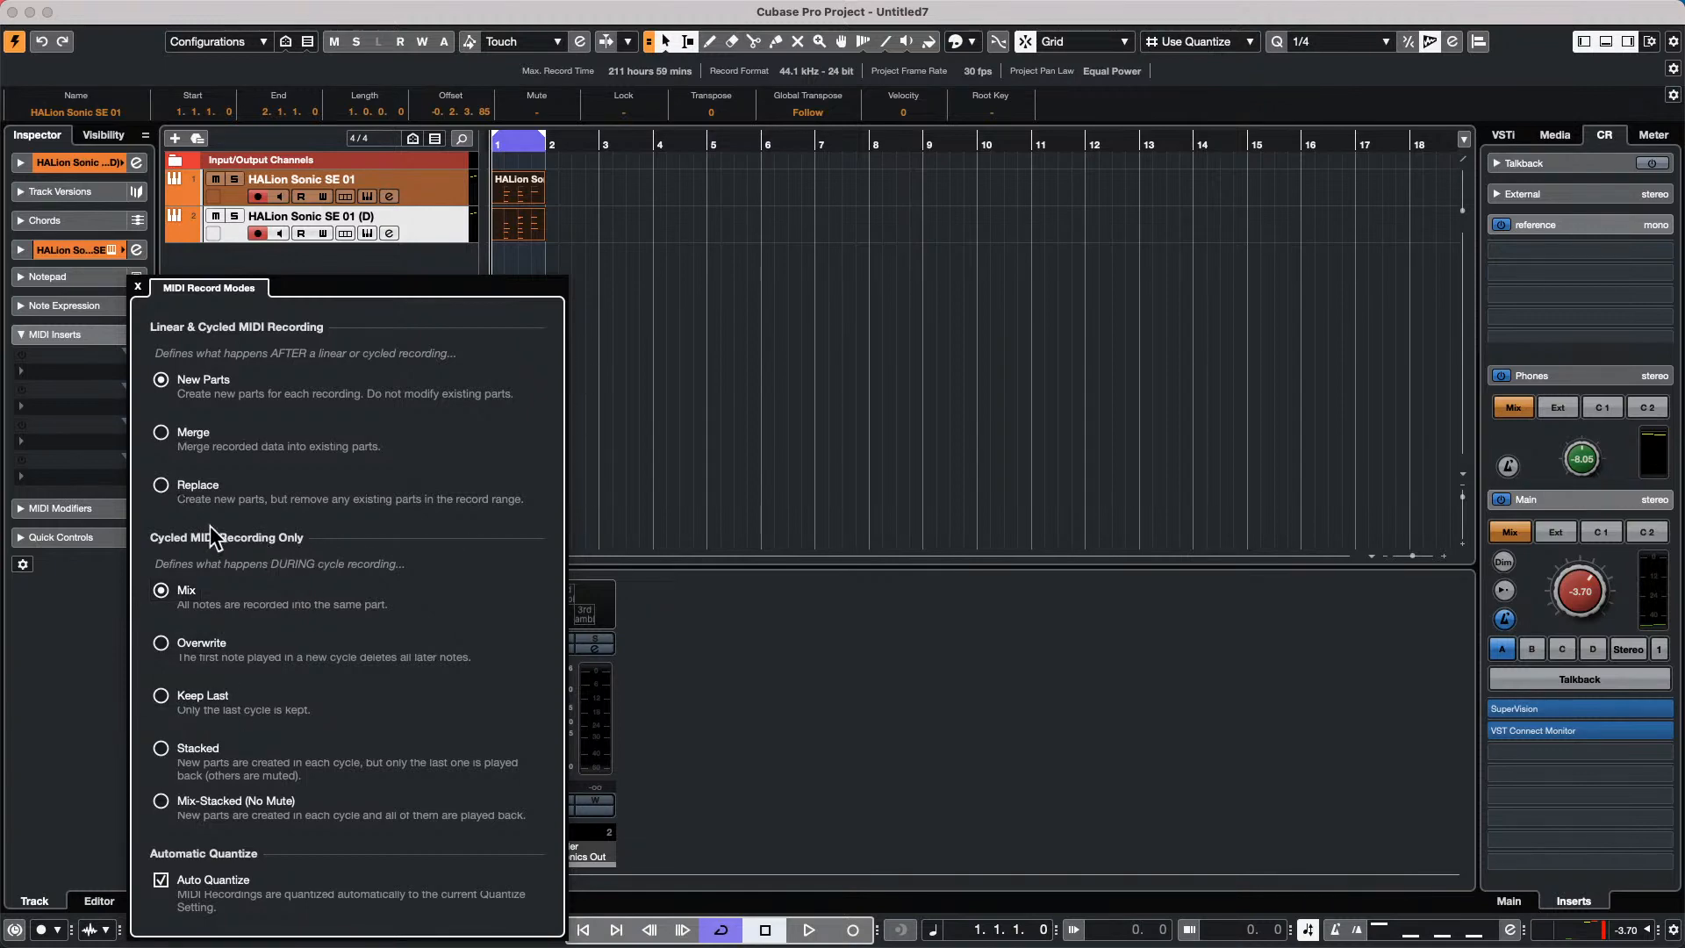
{"action": "left_click", "coordinate": [585, 210]}
Erase the recorded one-bar parts from both instrument tracks with the Erase tool.
{"action": "right_click", "coordinate": [582, 198]}
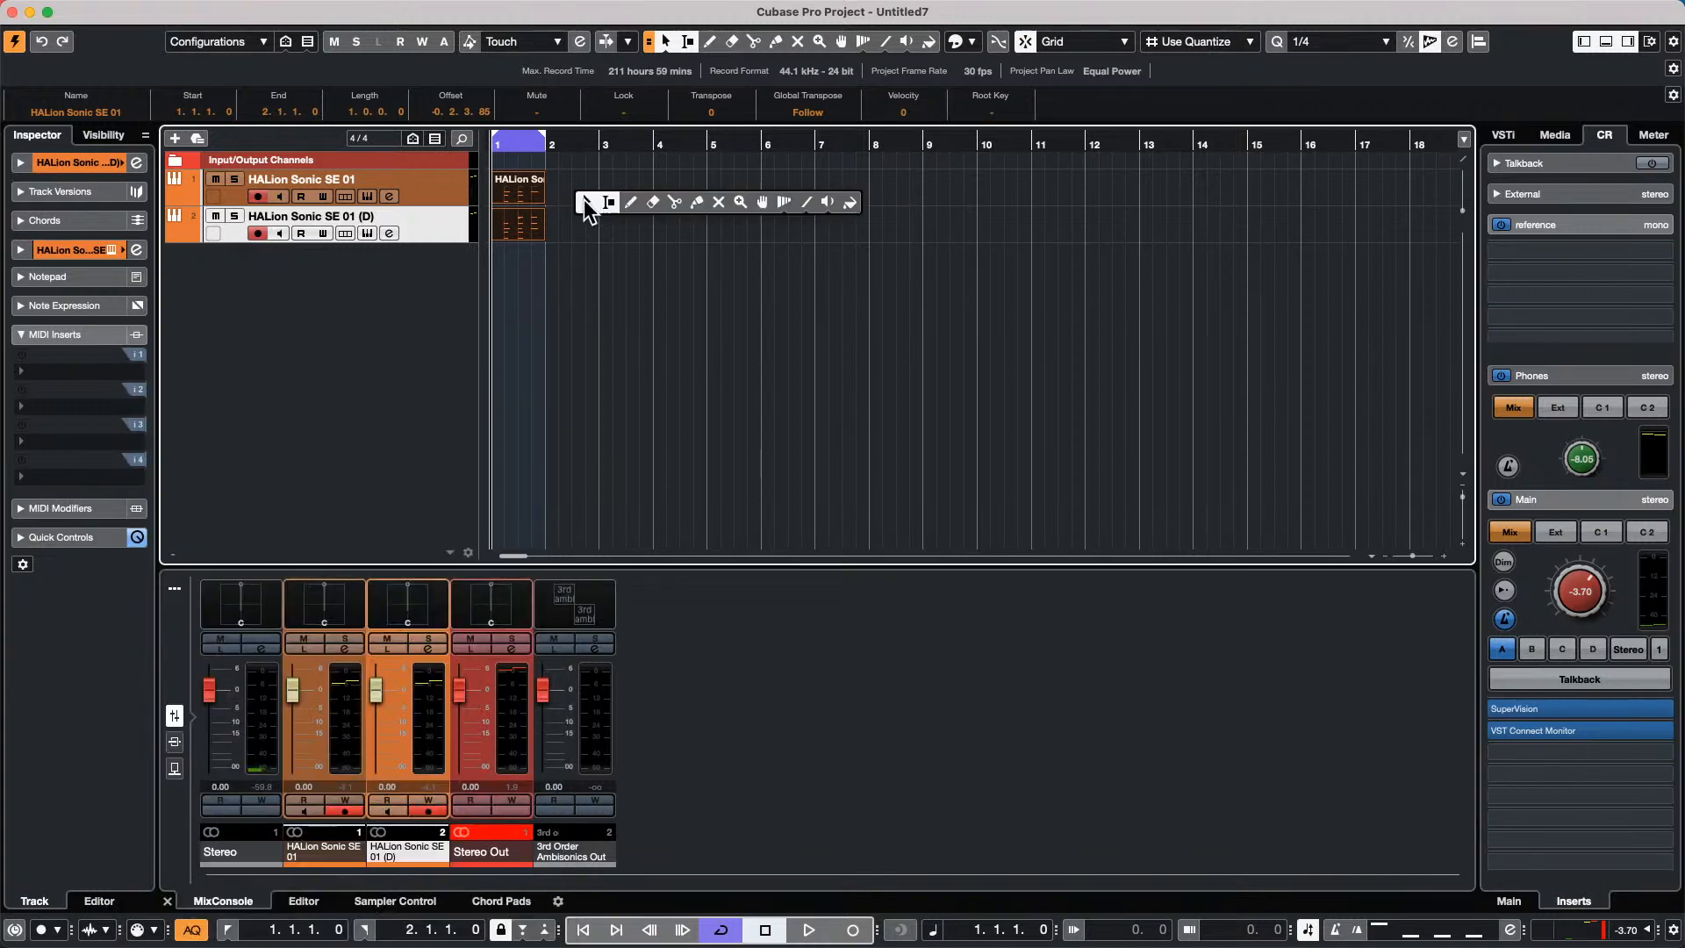
{"action": "left_click", "coordinate": [656, 201]}
{"action": "left_click", "coordinate": [523, 186]}
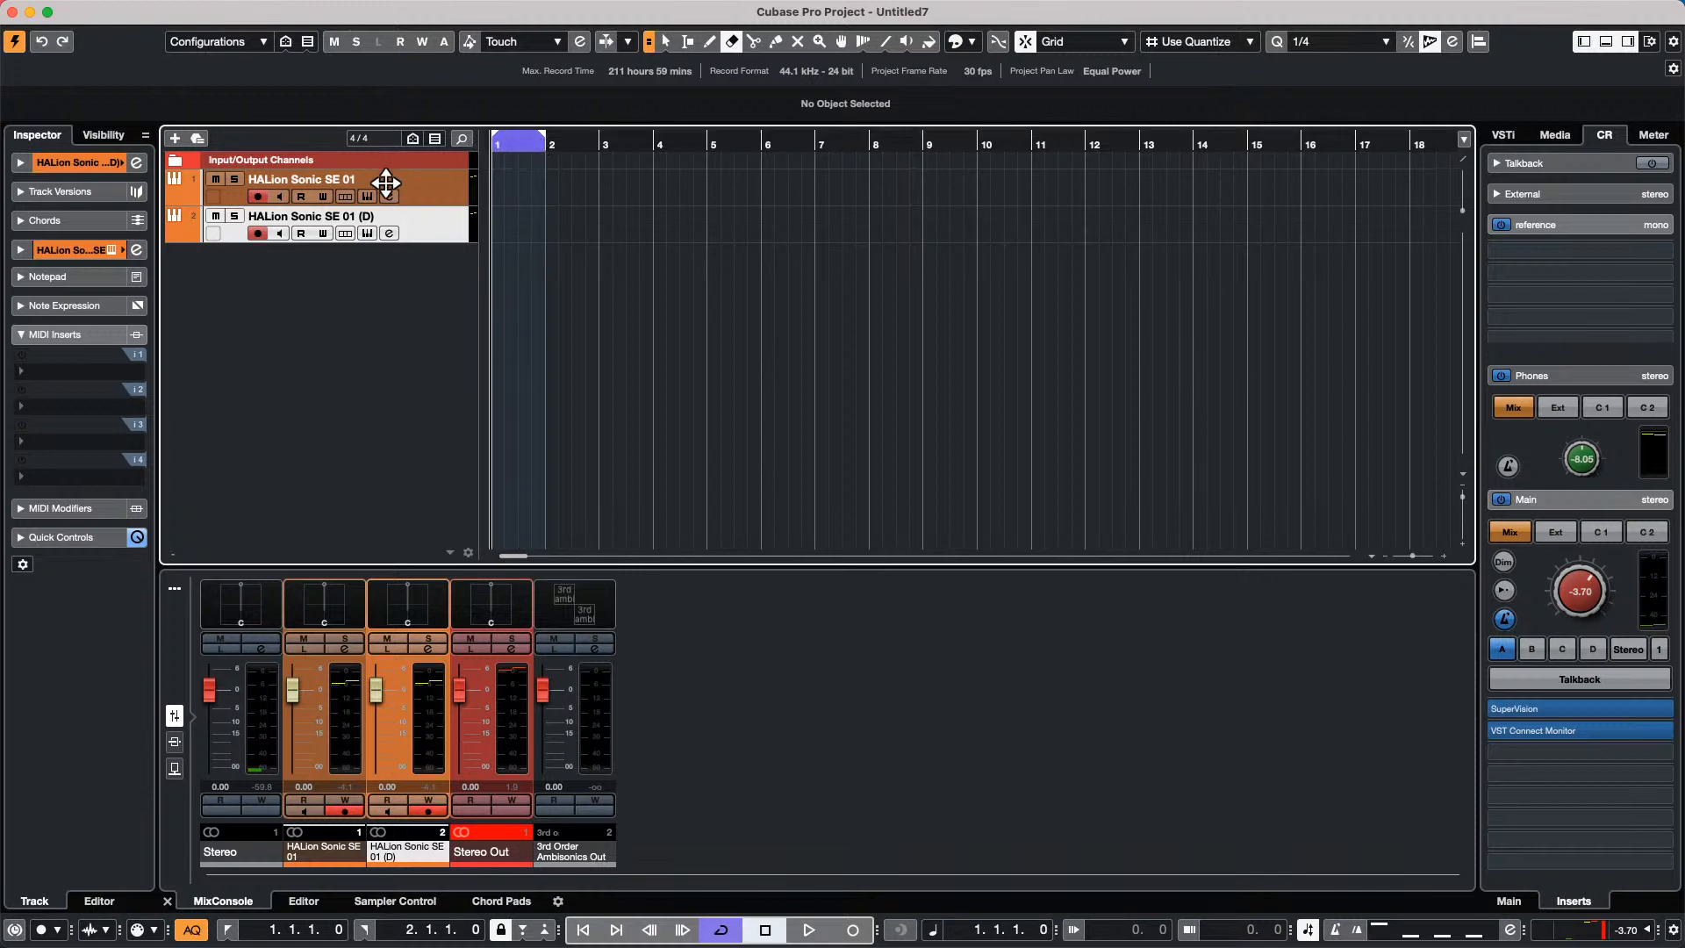
Extend the cycle range to bar 3 and record stacked MIDI takes on both HALion Sonic SE tracks.
{"action": "key", "text": "h"}
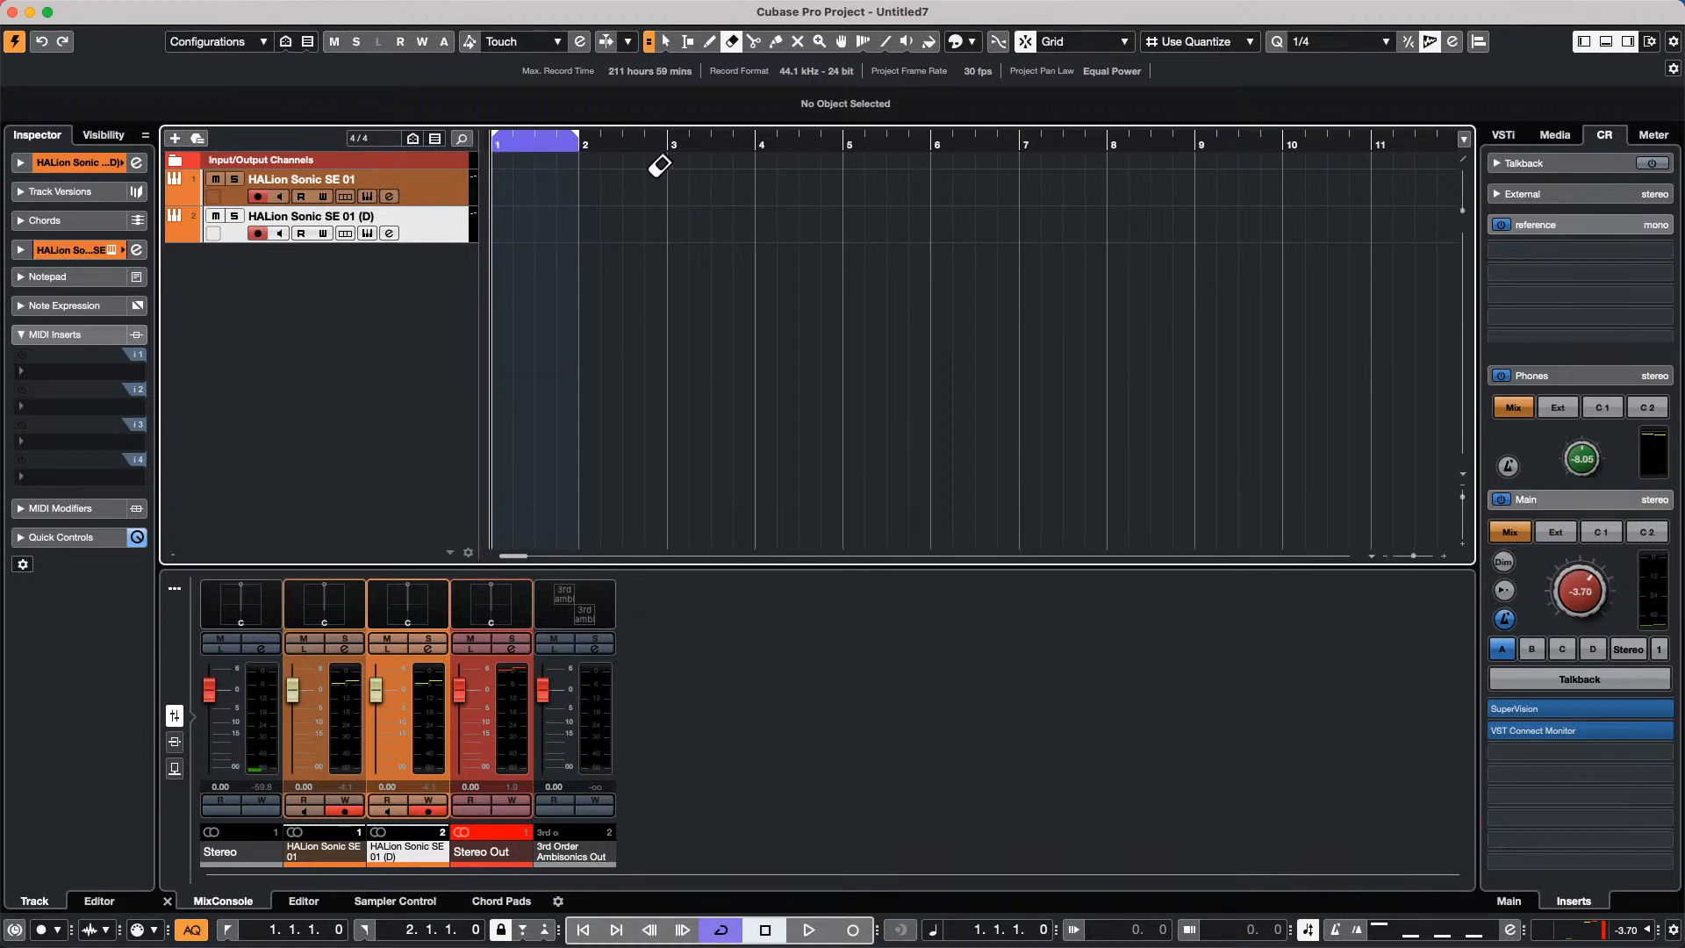
{"action": "left_click_drag", "start_coordinate": [579, 142], "coordinate": [669, 169]}
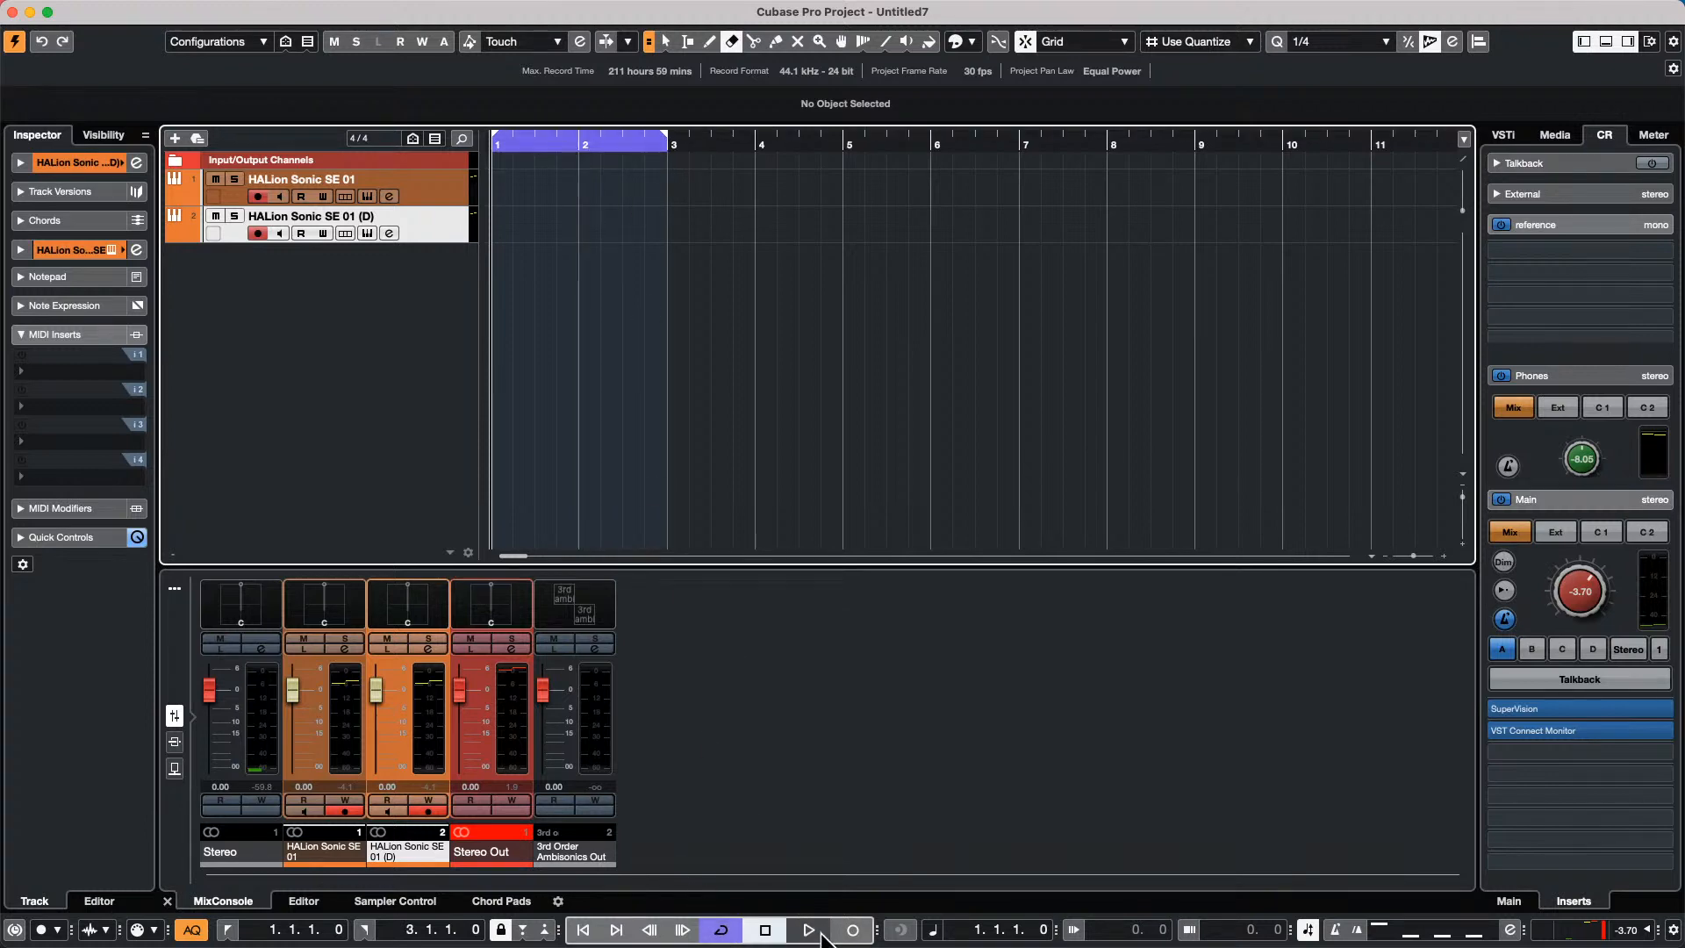
{"action": "left_click", "coordinate": [851, 930]}
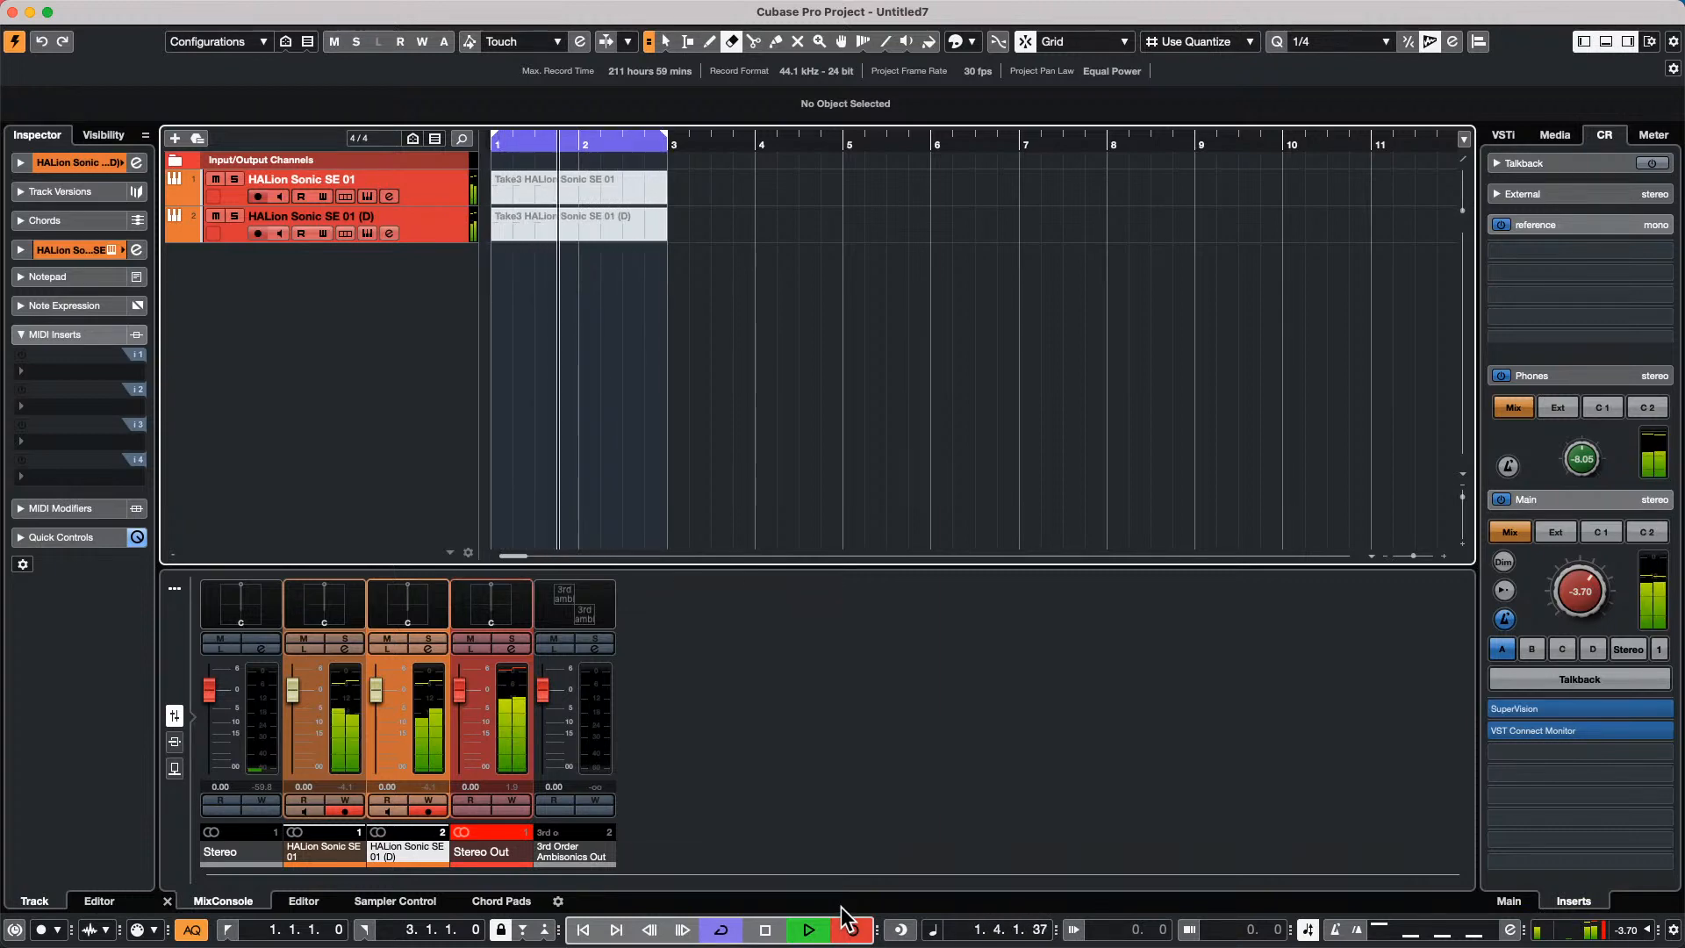
{"action": "left_click", "coordinate": [851, 928]}
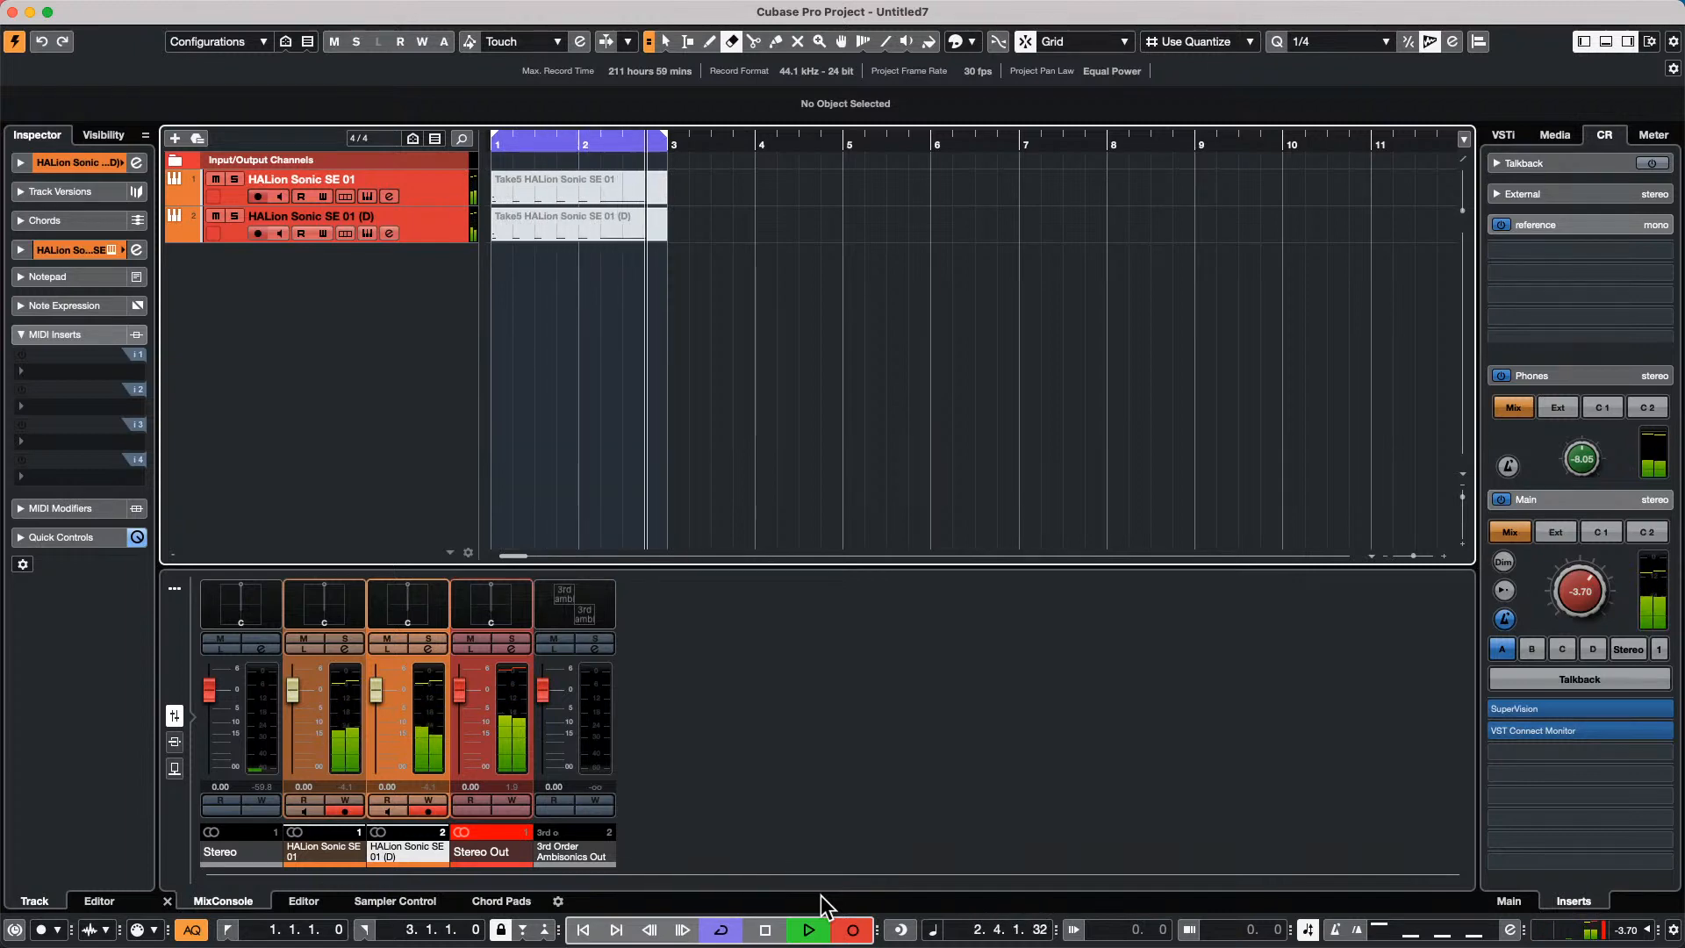
{"action": "key", "text": "space"}
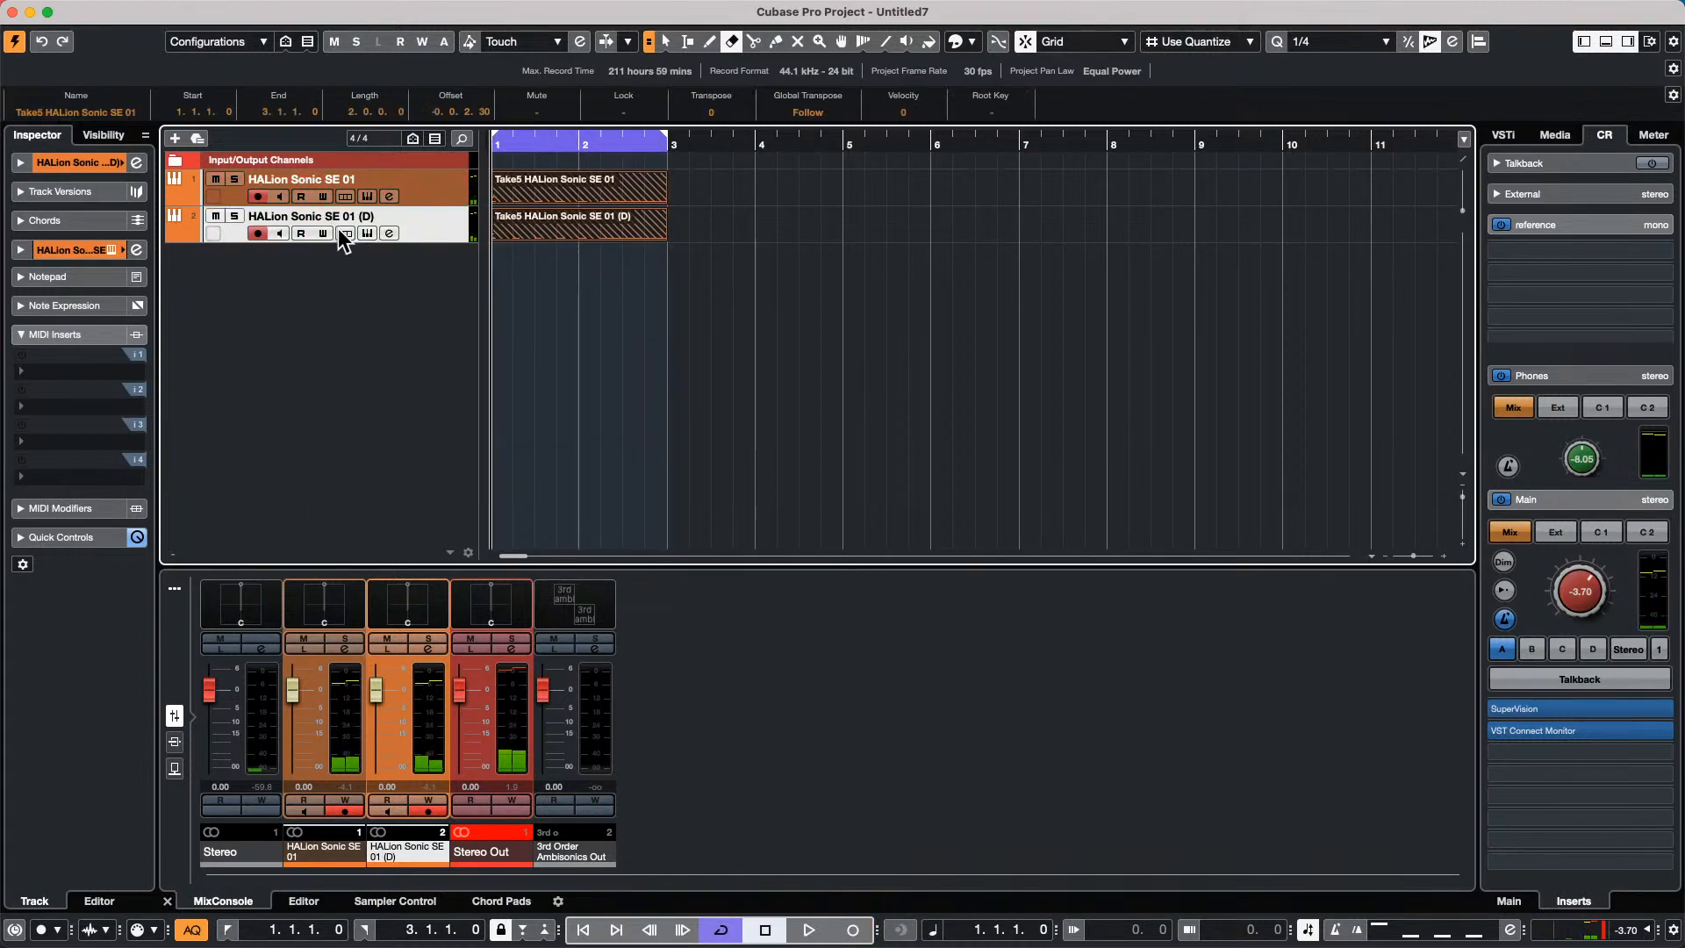
Show the lanes of both instrument tracks and switch from the Erase tool to the Object Selection tool.
{"action": "left_click", "coordinate": [345, 233]}
{"action": "left_click", "coordinate": [345, 197]}
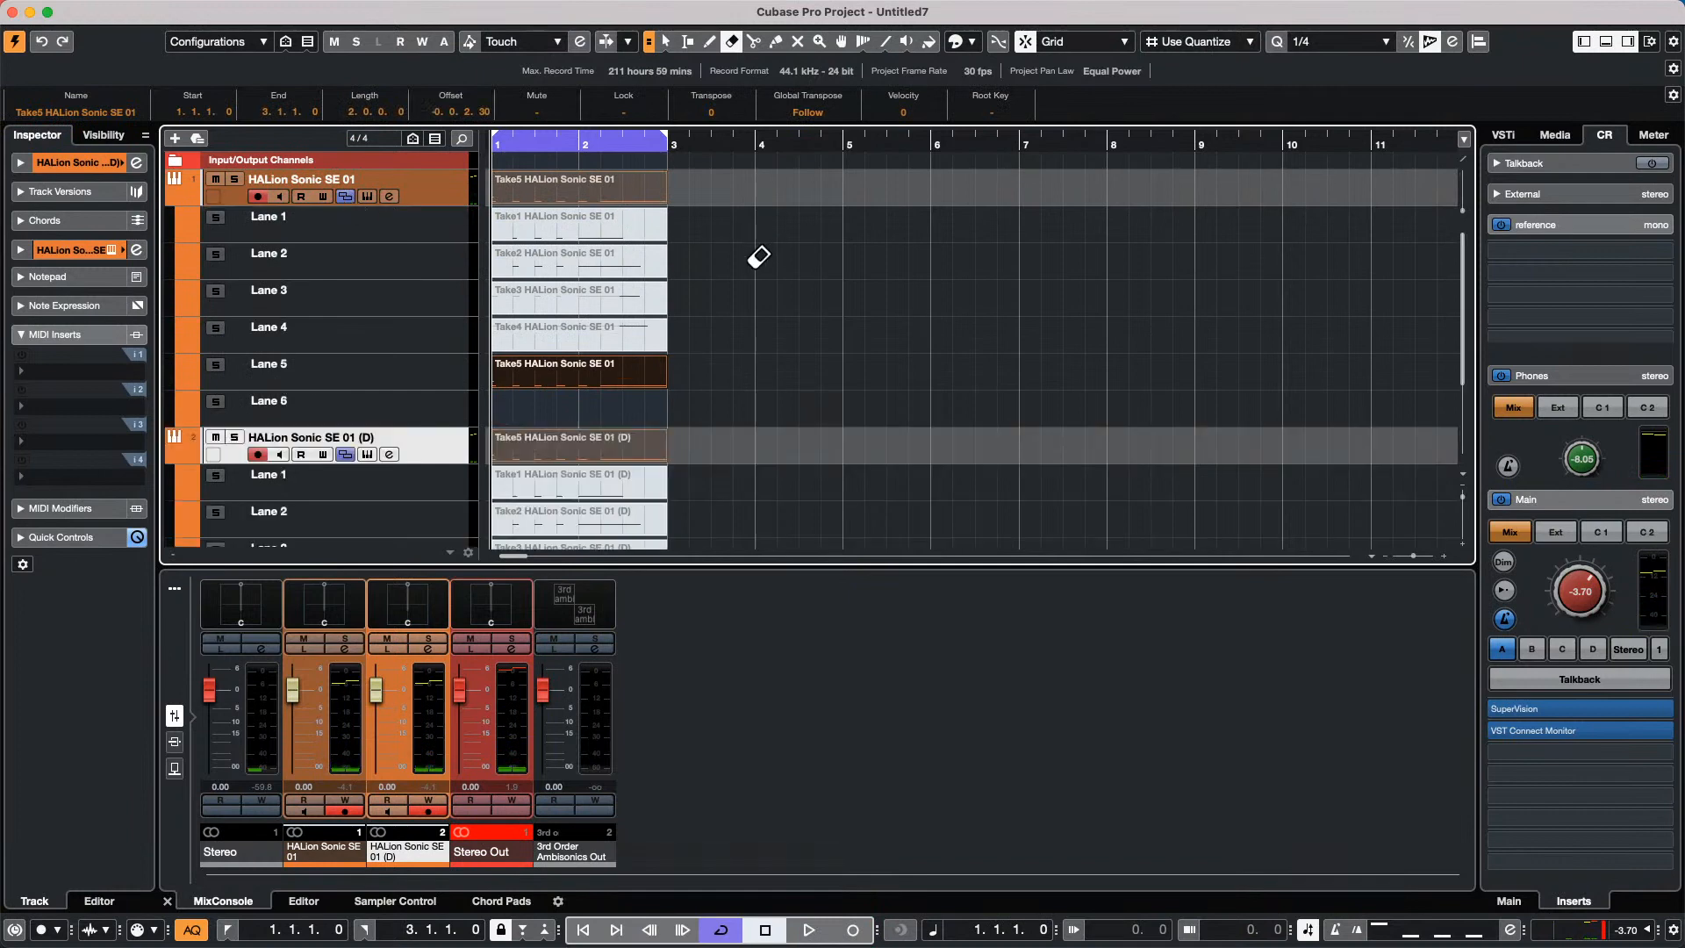
{"action": "scroll", "coordinate": [718, 294], "scroll_direction": "down", "scroll_amount": 4}
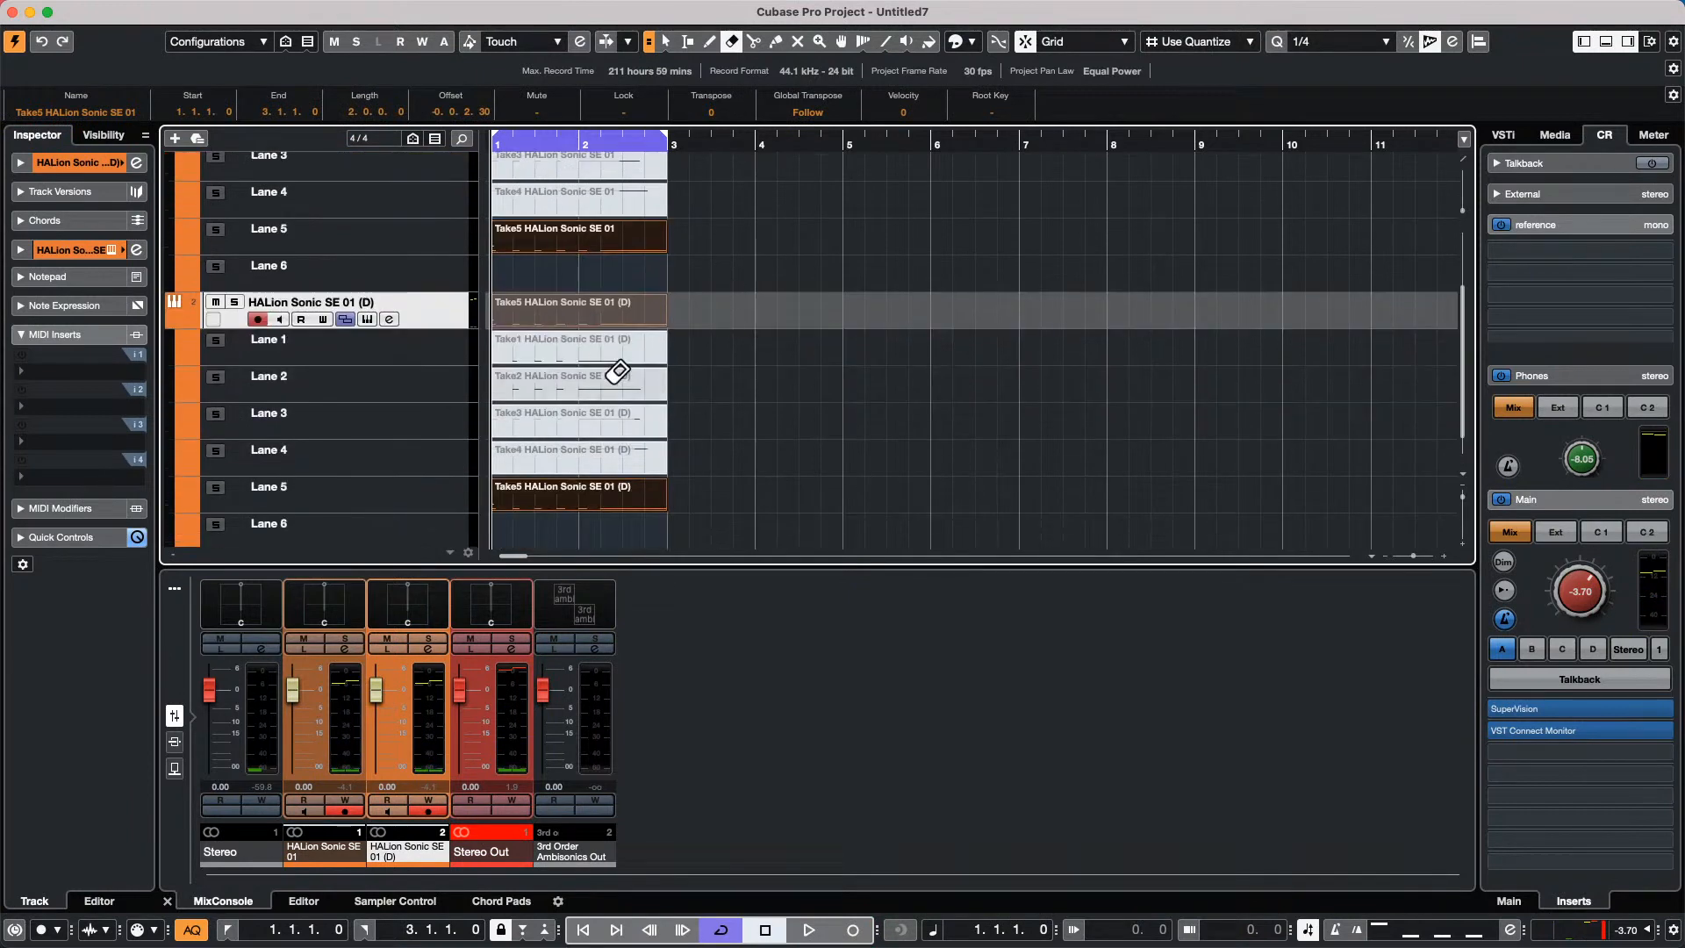
{"action": "right_click", "coordinate": [700, 369]}
{"action": "left_click", "coordinate": [701, 368]}
{"action": "left_click", "coordinate": [693, 349]}
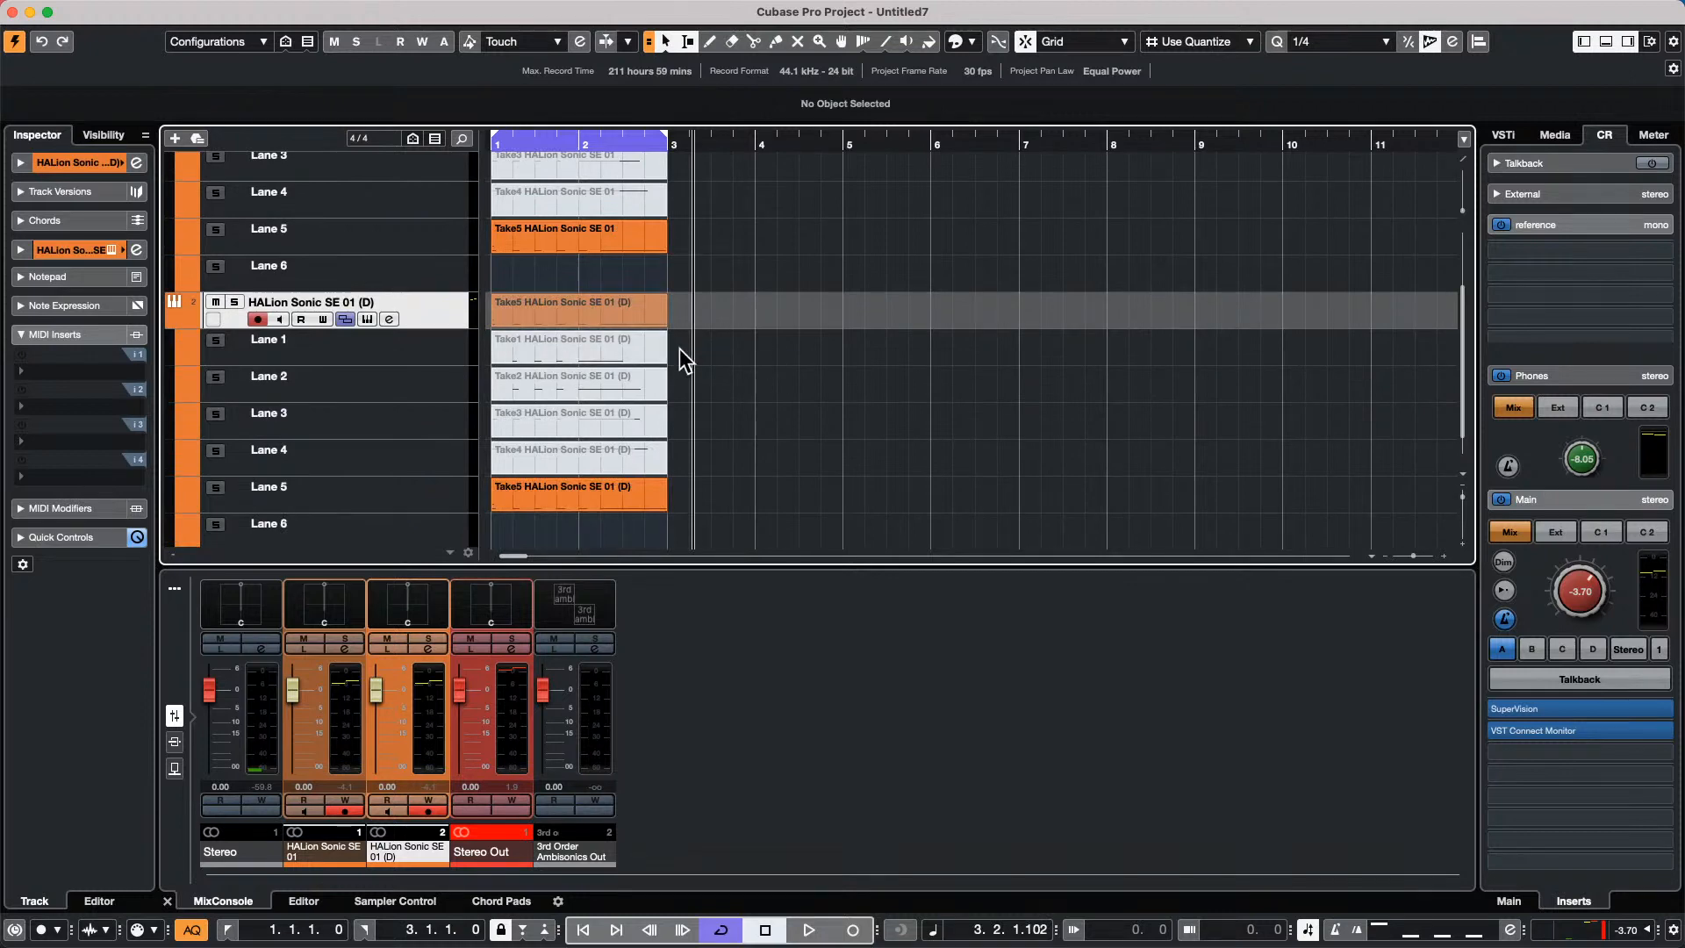
Try moving the five takes of the duplicate track into the first track's lanes from Lane 6 on, and undo the move.
{"action": "left_click_drag", "start_coordinate": [680, 350], "coordinate": [579, 488]}
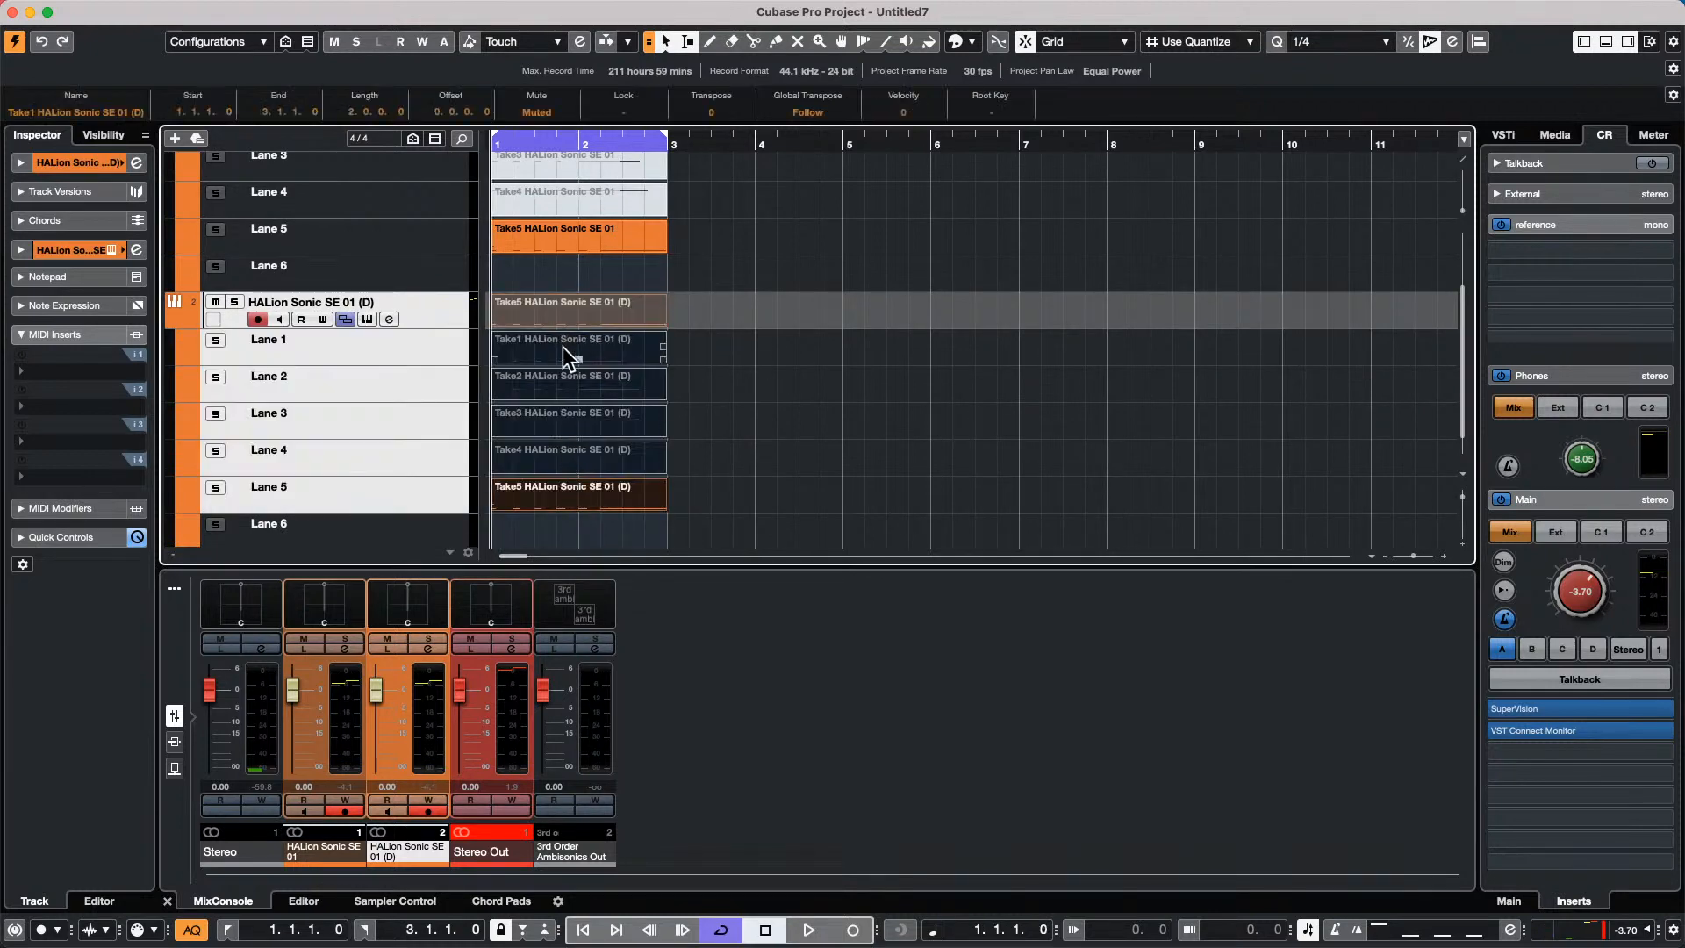
{"action": "left_click_drag", "start_coordinate": [561, 351], "coordinate": [502, 272]}
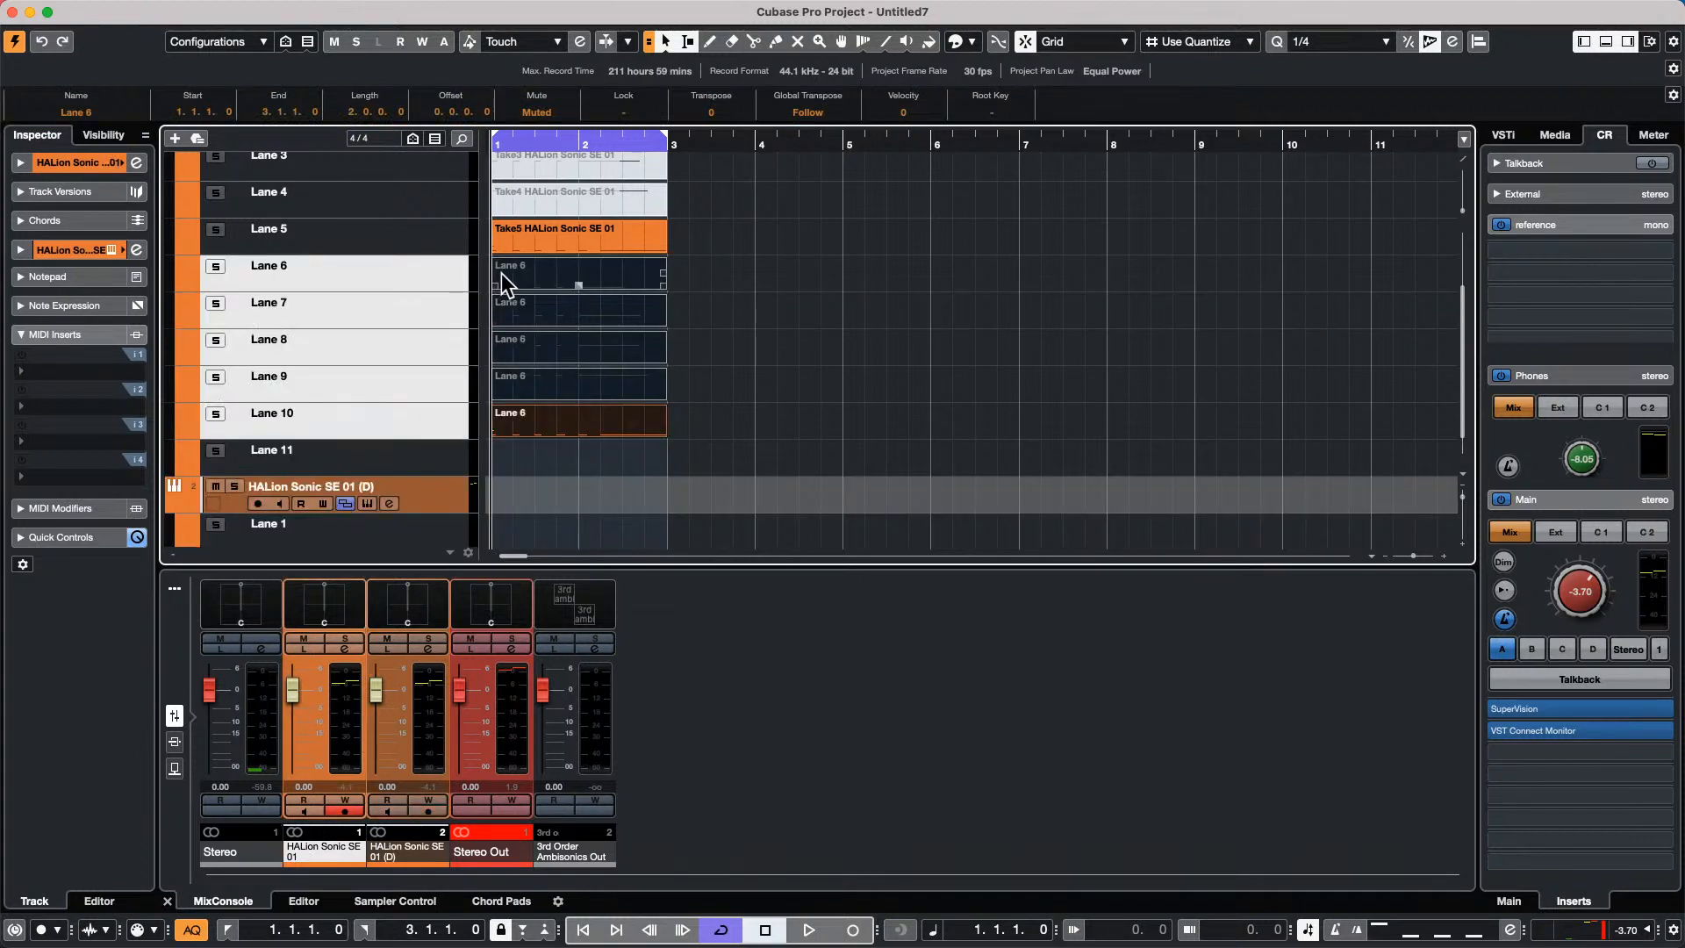
{"action": "scroll", "coordinate": [732, 331], "scroll_direction": "up", "scroll_amount": 3}
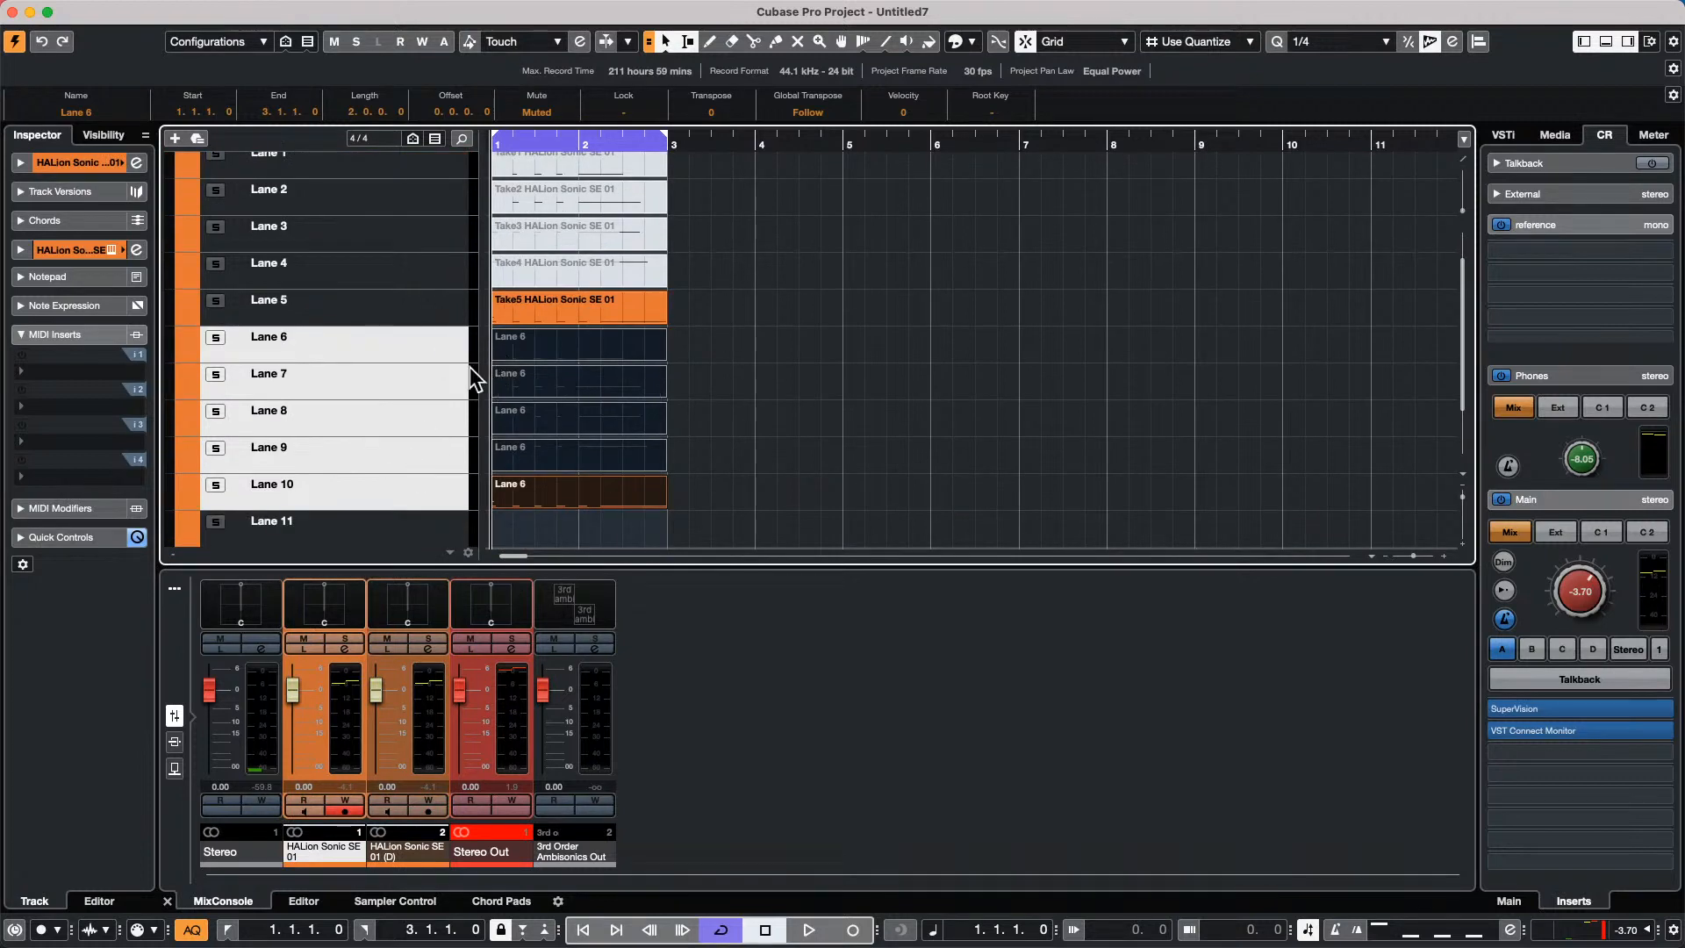
{"action": "key", "text": "Delete"}
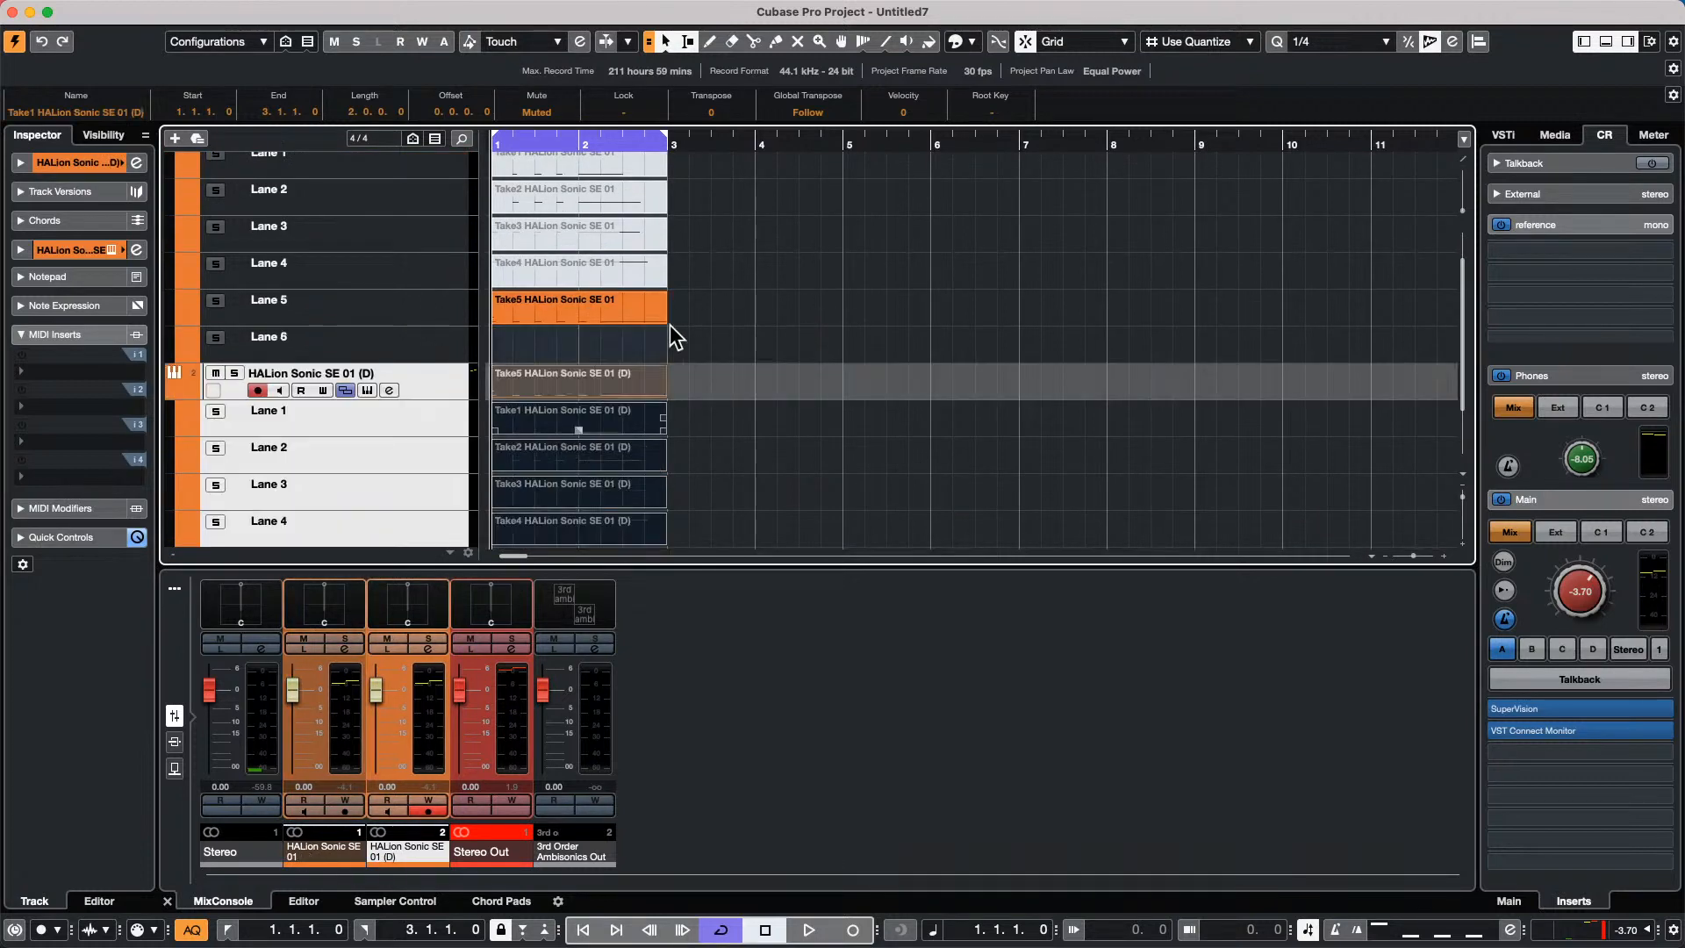
Select the five takes on HALion Sonic SE 01 (D) and move them to HALion Sonic SE 01, starting at Lane 6.
{"action": "left_click", "coordinate": [711, 412]}
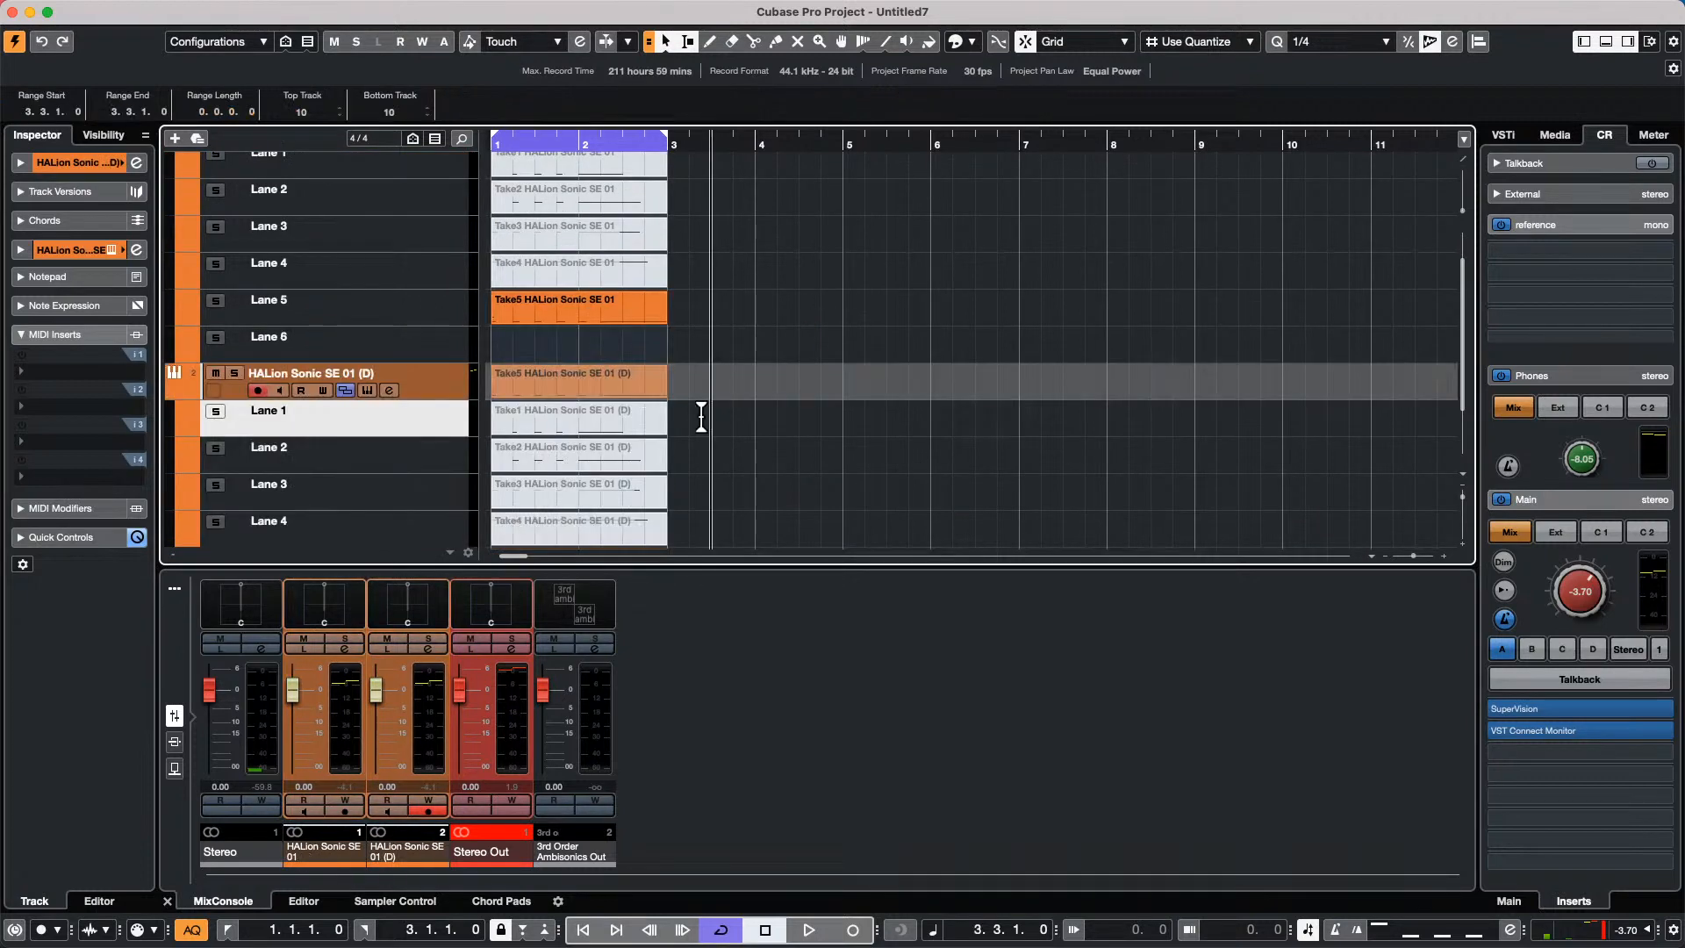
{"action": "left_click_drag", "start_coordinate": [676, 422], "coordinate": [564, 489]}
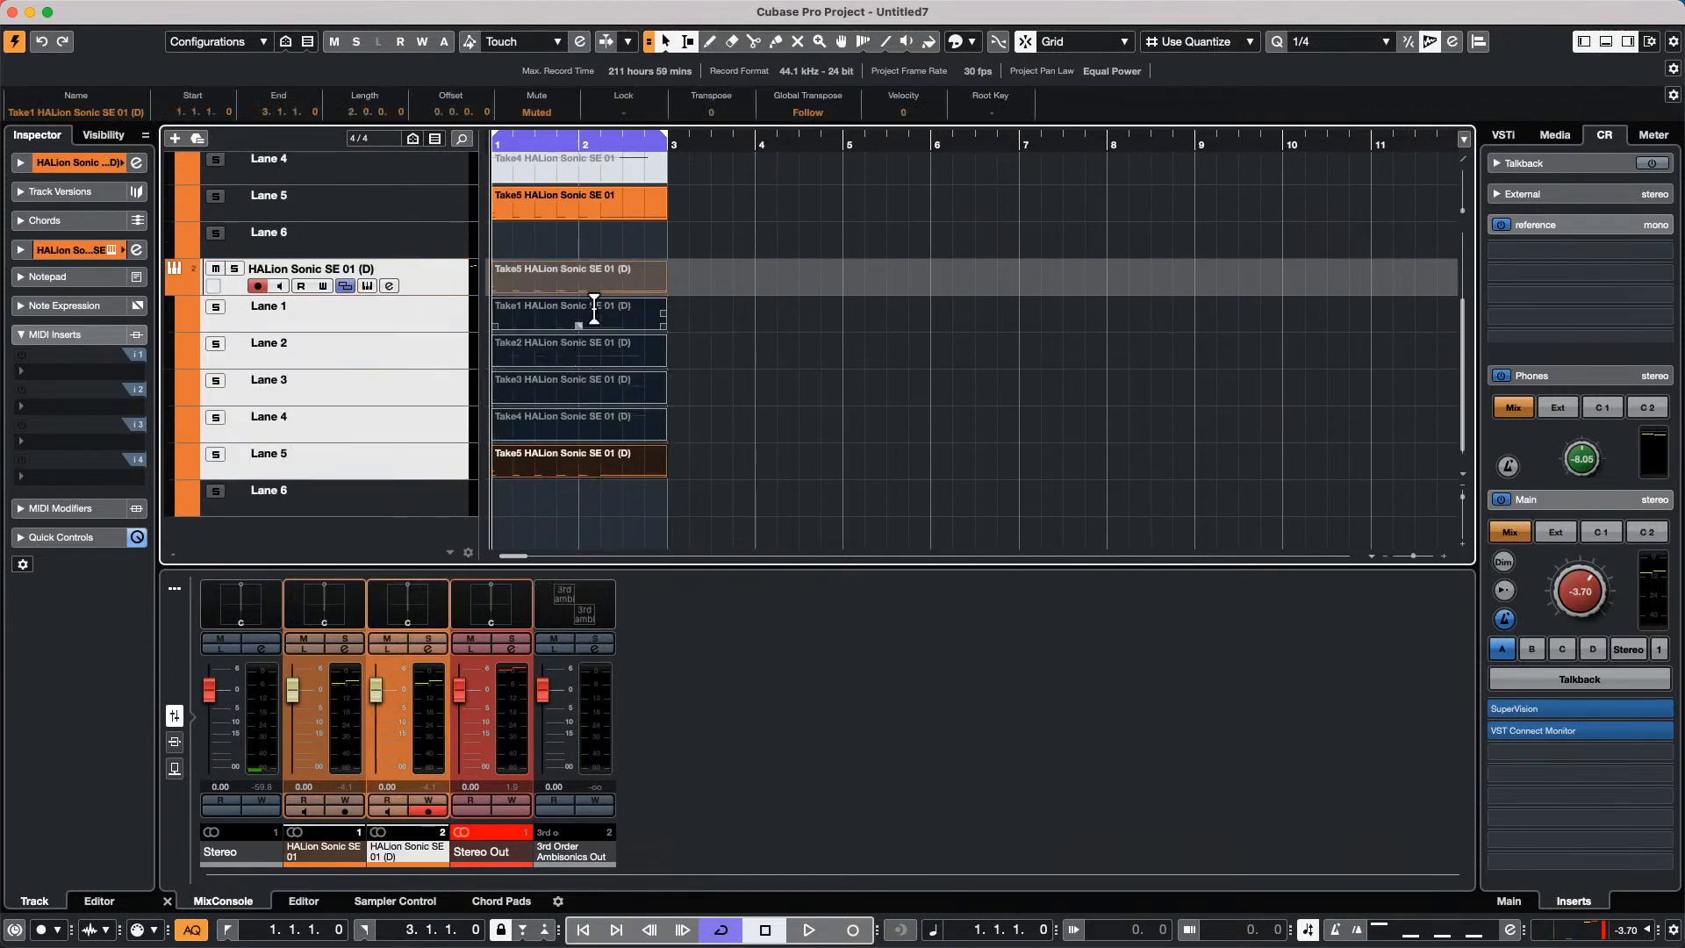
{"action": "left_click_drag", "start_coordinate": [597, 319], "coordinate": [587, 245]}
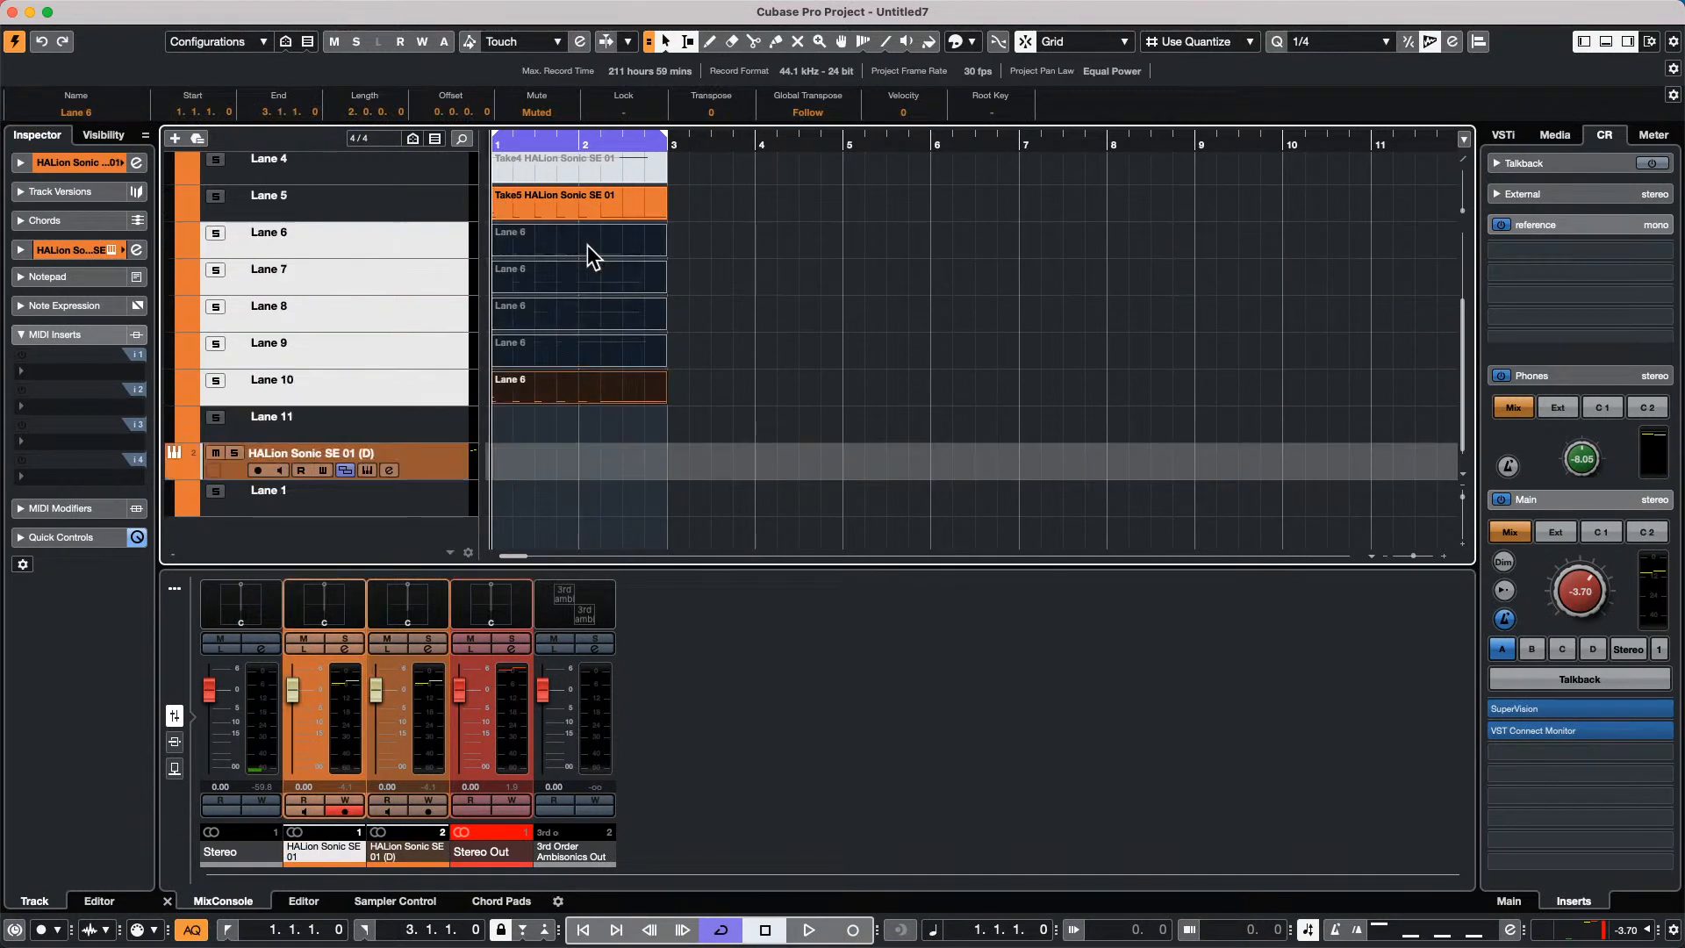
{"action": "left_click", "coordinate": [807, 295]}
{"action": "scroll", "coordinate": [794, 297], "scroll_direction": "up", "scroll_amount": 3}
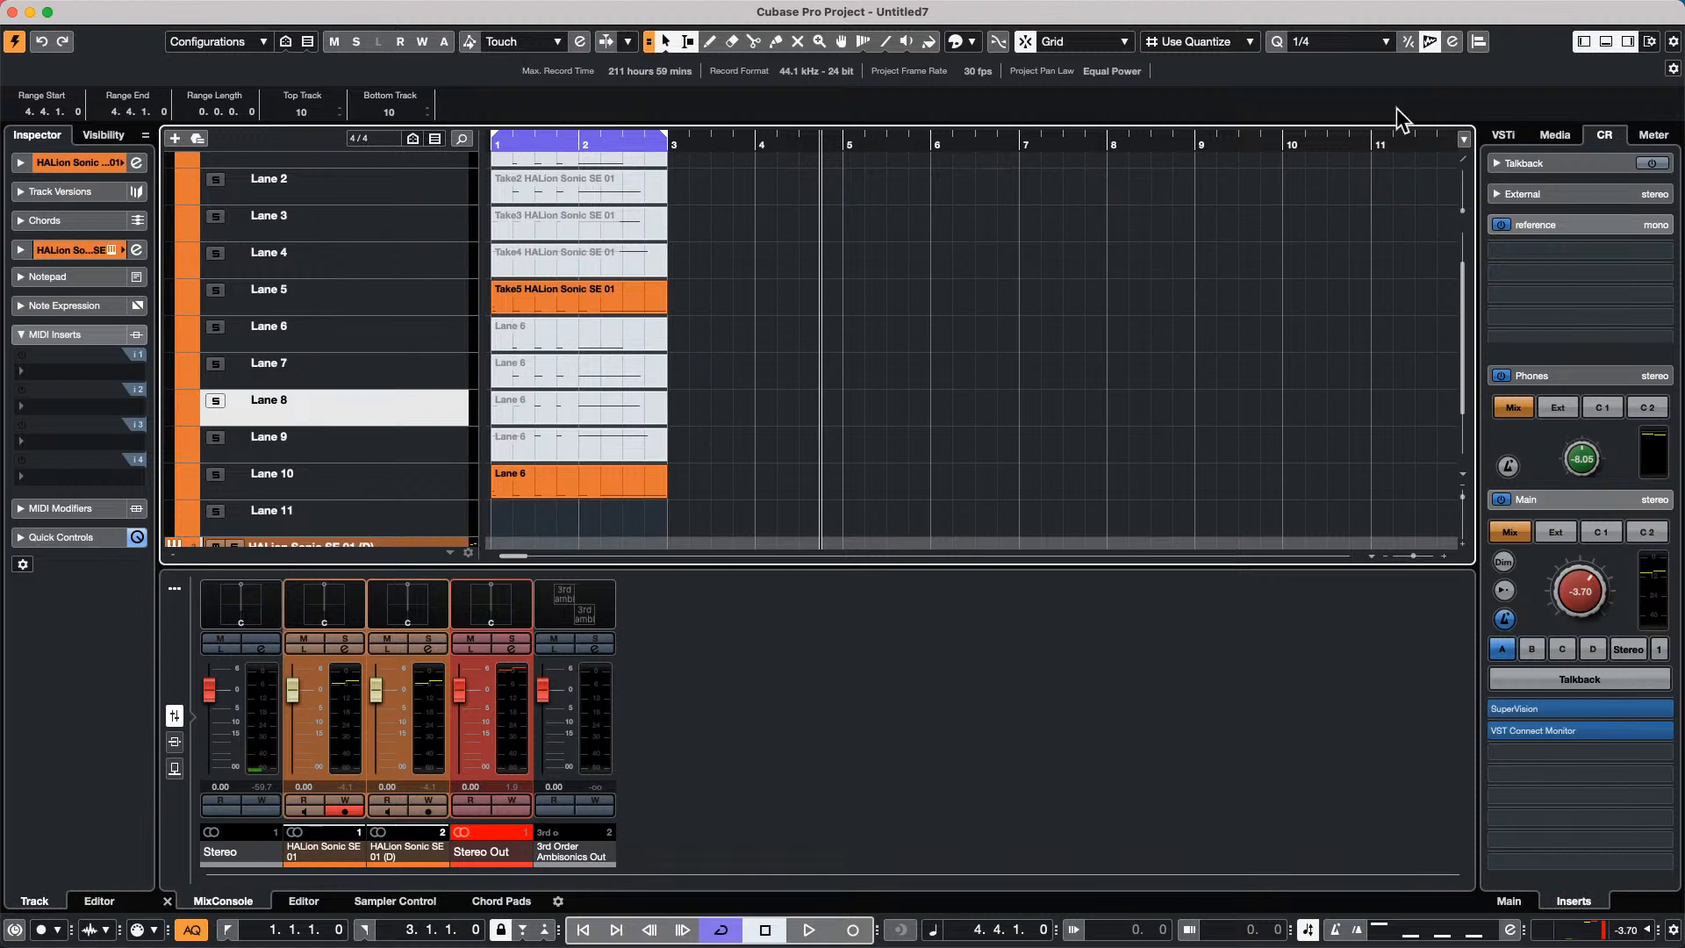
Open the recent project CX Audio.cpr.
{"action": "left_click", "coordinate": [120, 11]}
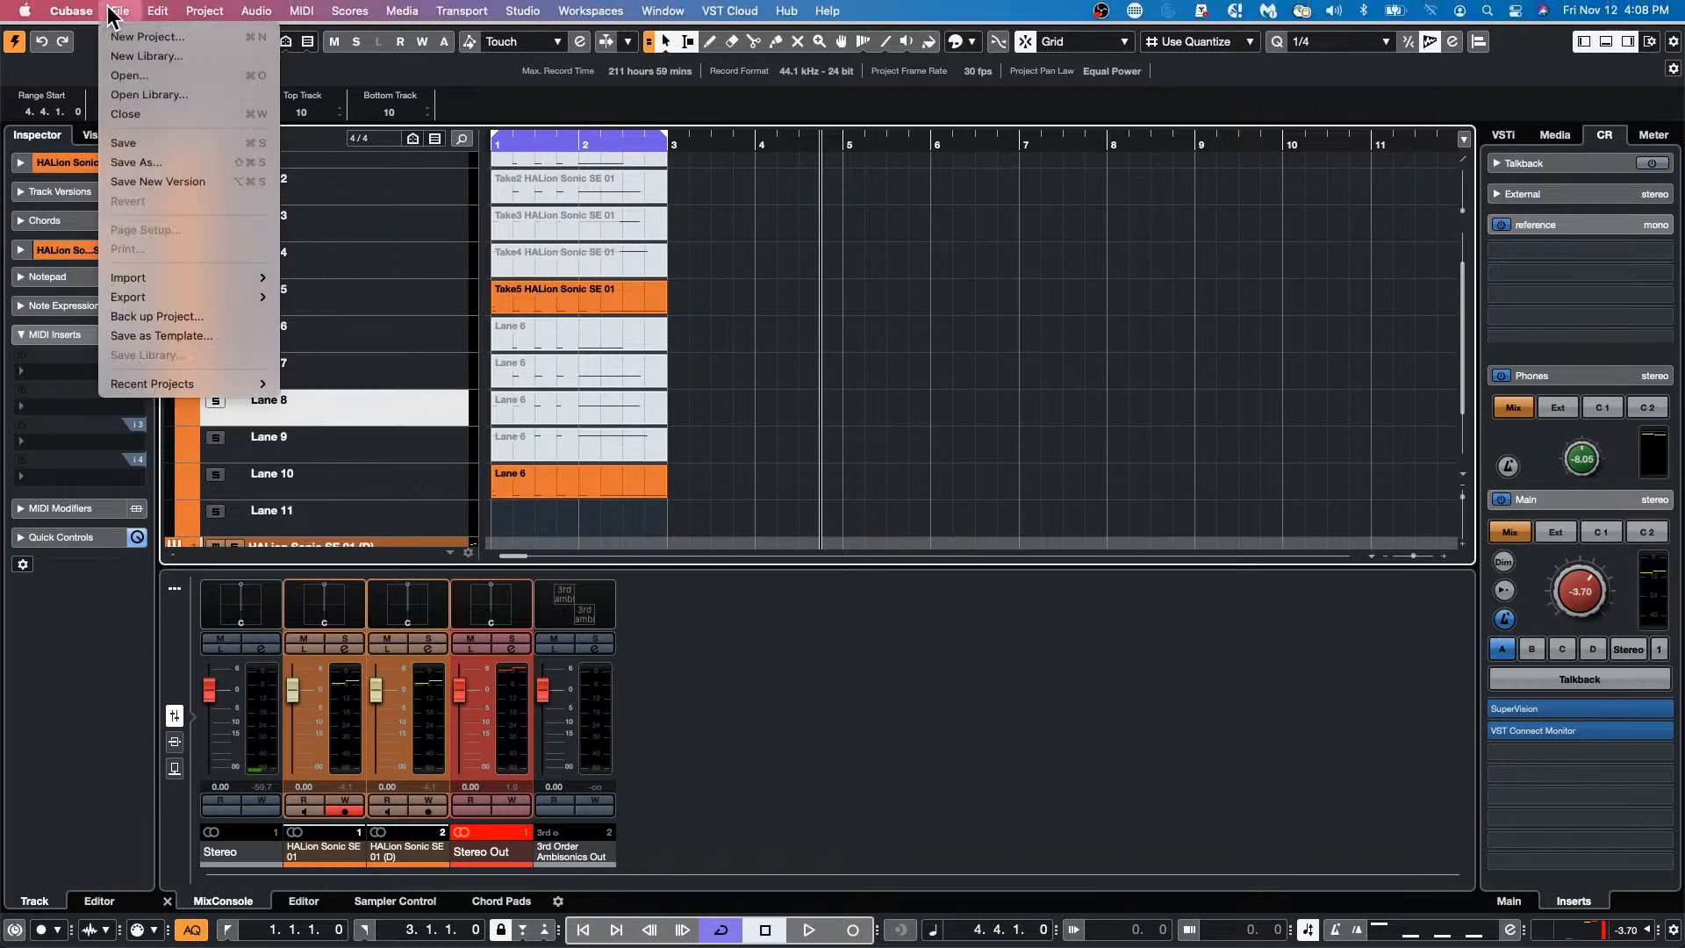
{"action": "mouse_move", "coordinate": [128, 382]}
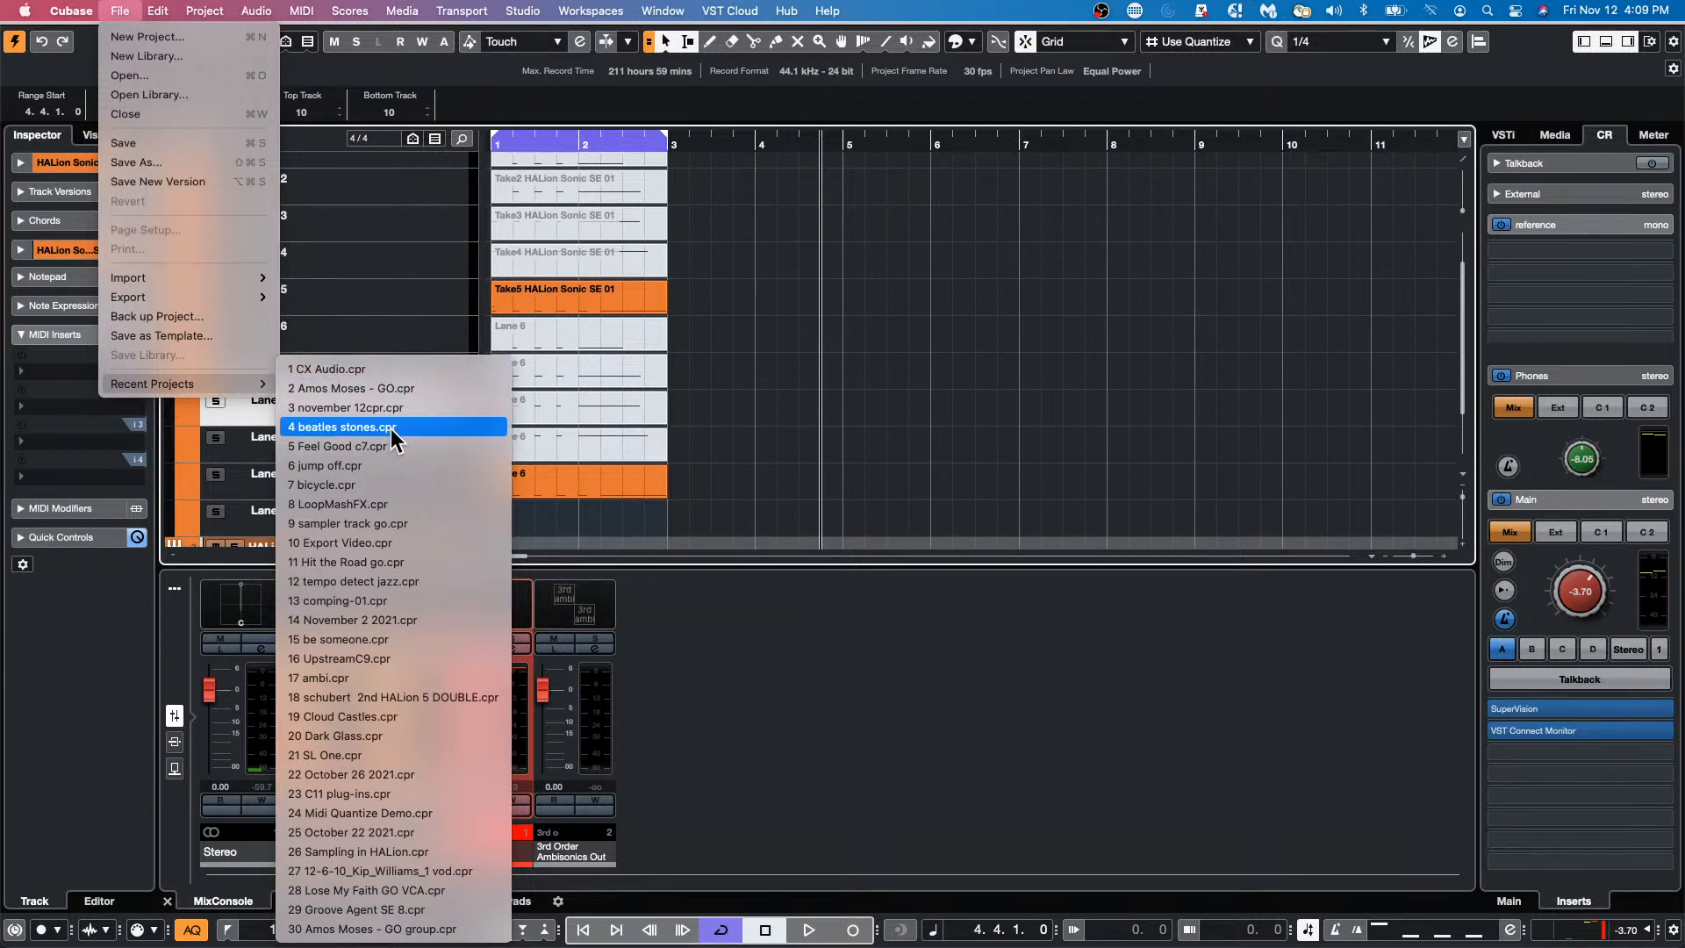
{"action": "left_click", "coordinate": [392, 369]}
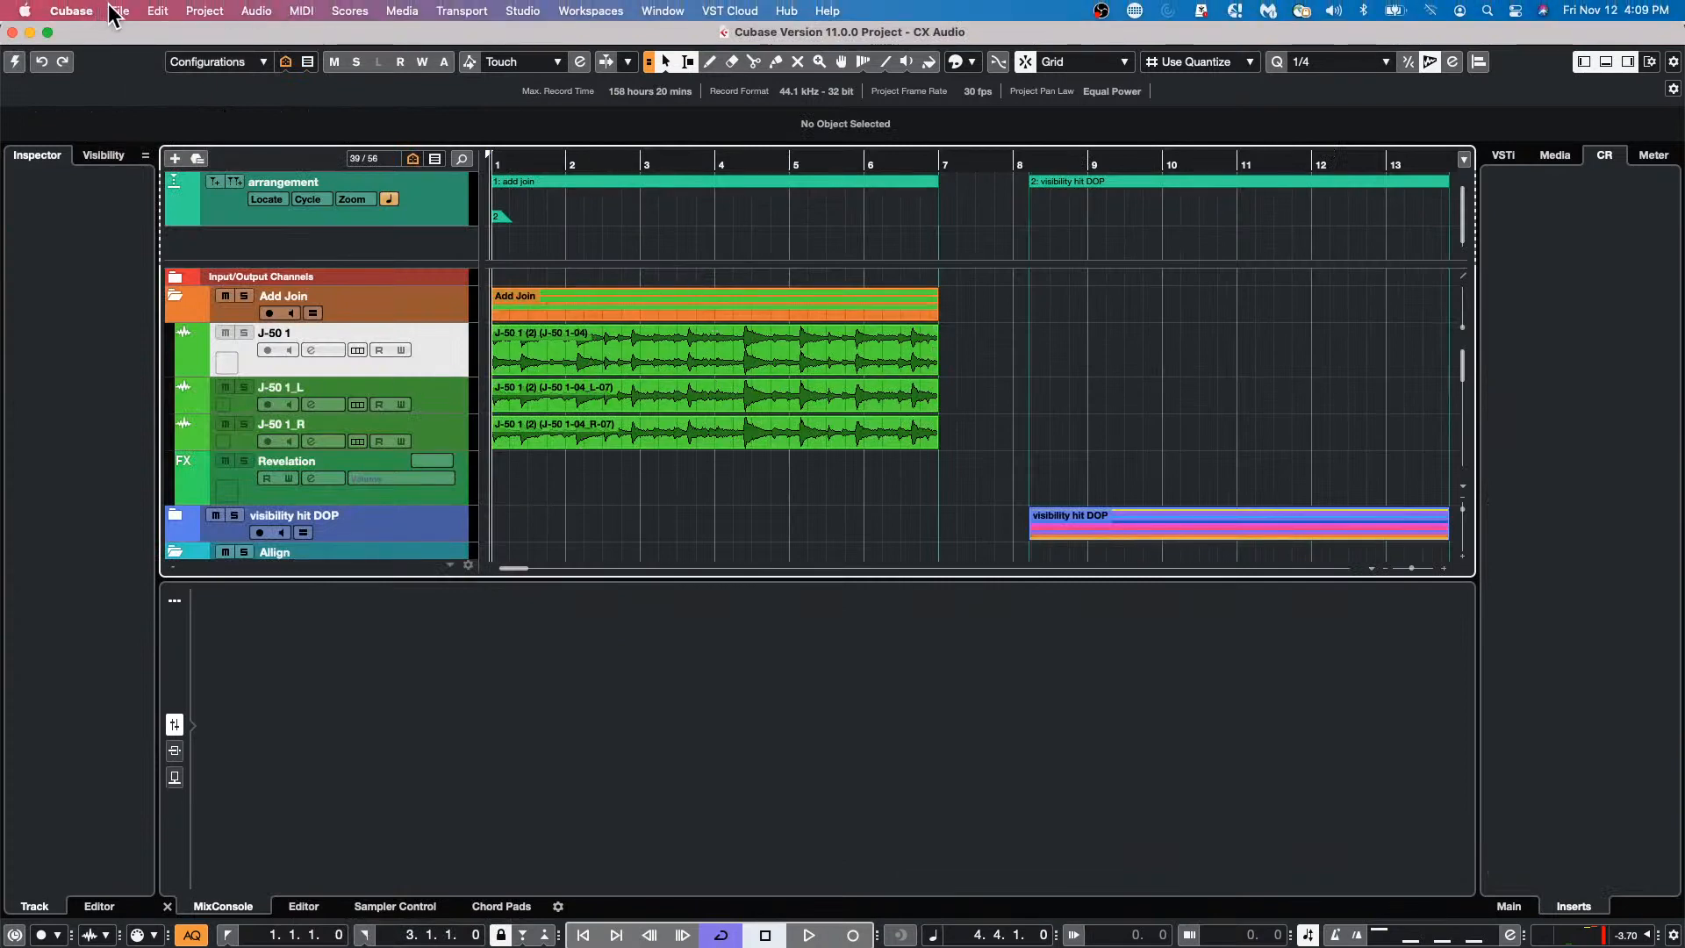
Activate the CX Audio project, then revert it to its previously saved version and delete the newly created files.
{"action": "left_click", "coordinate": [120, 11]}
{"action": "left_click", "coordinate": [15, 67]}
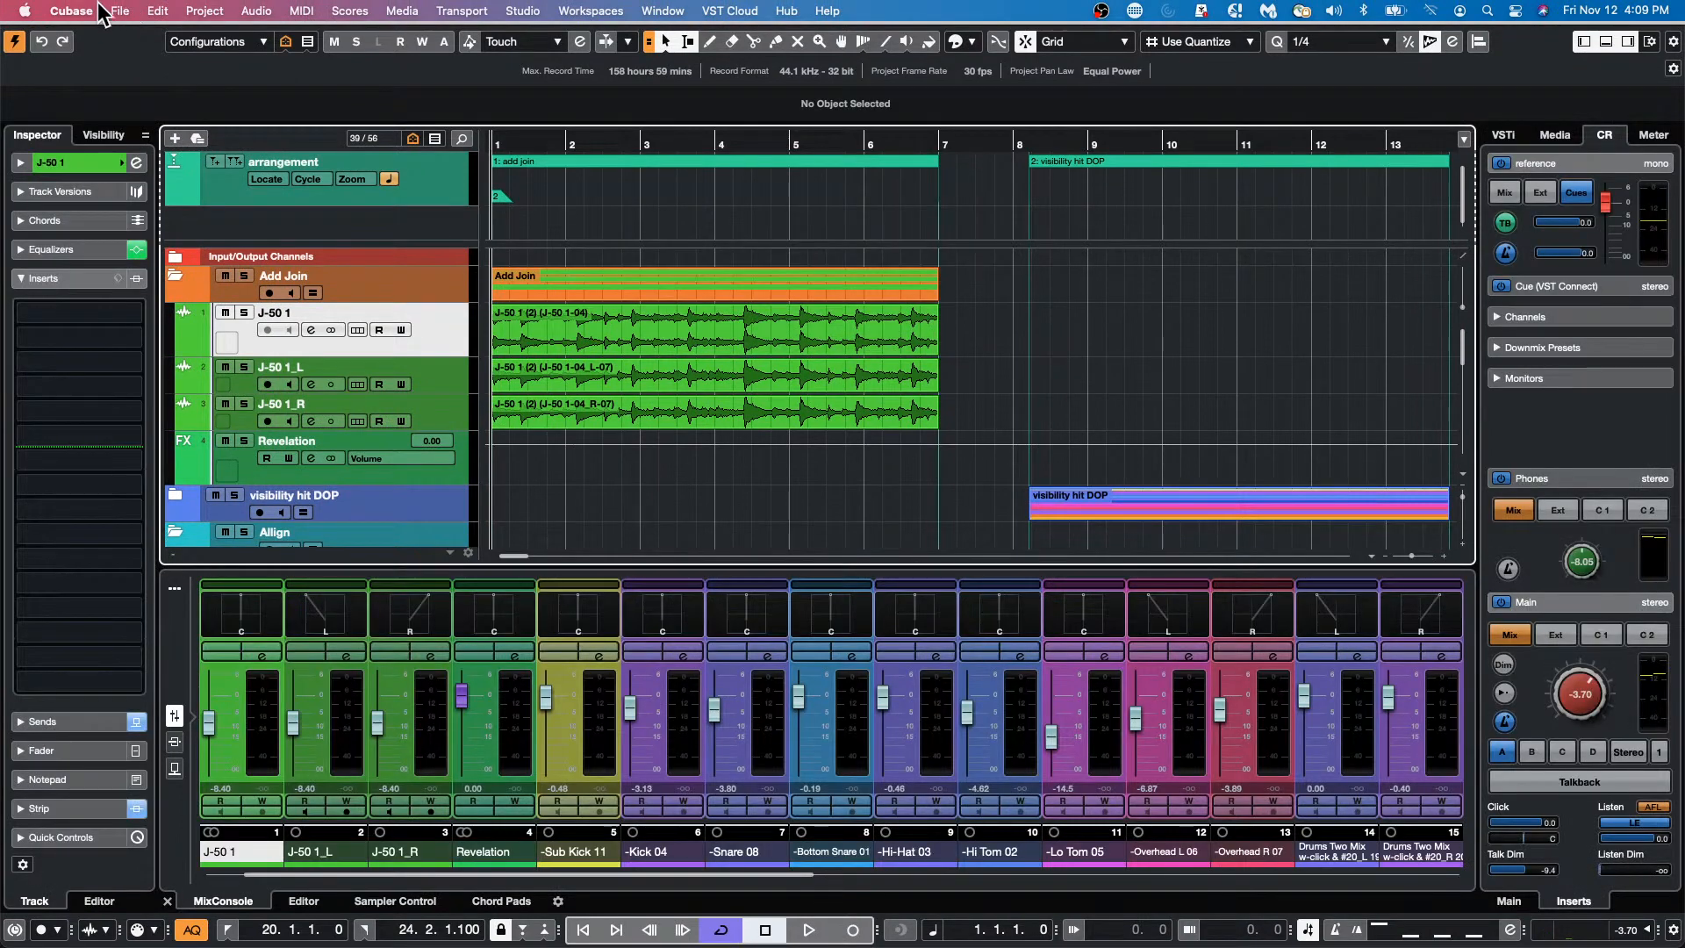
{"action": "left_click", "coordinate": [119, 10]}
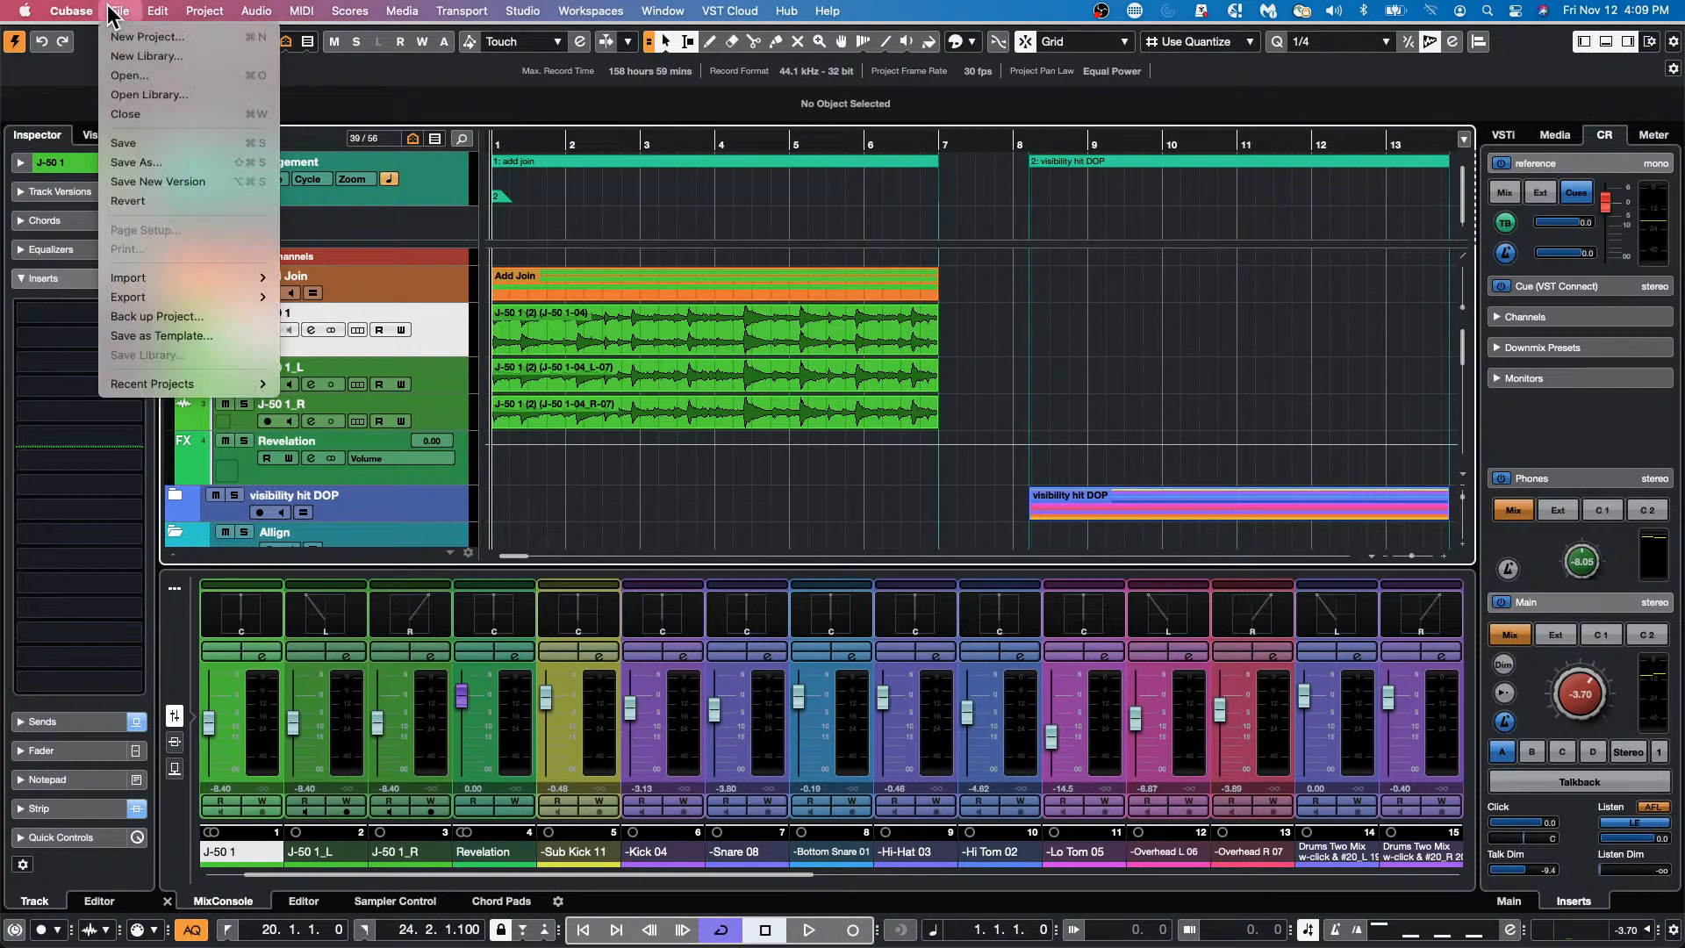
{"action": "left_click", "coordinate": [139, 201]}
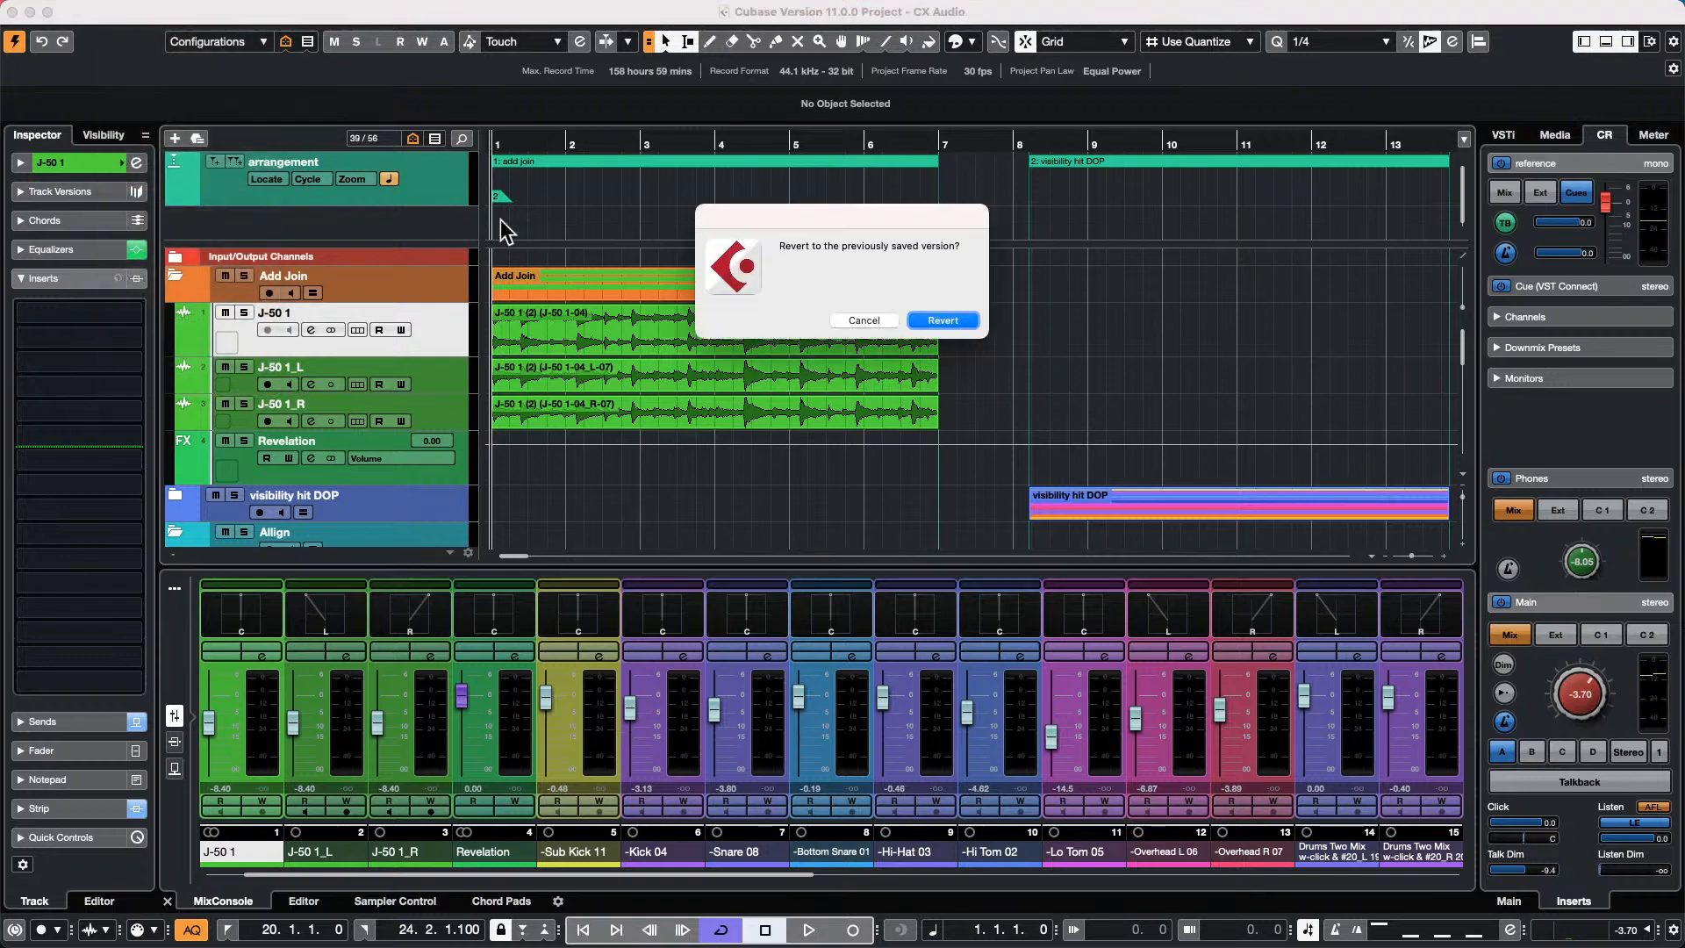
{"action": "left_click", "coordinate": [937, 321]}
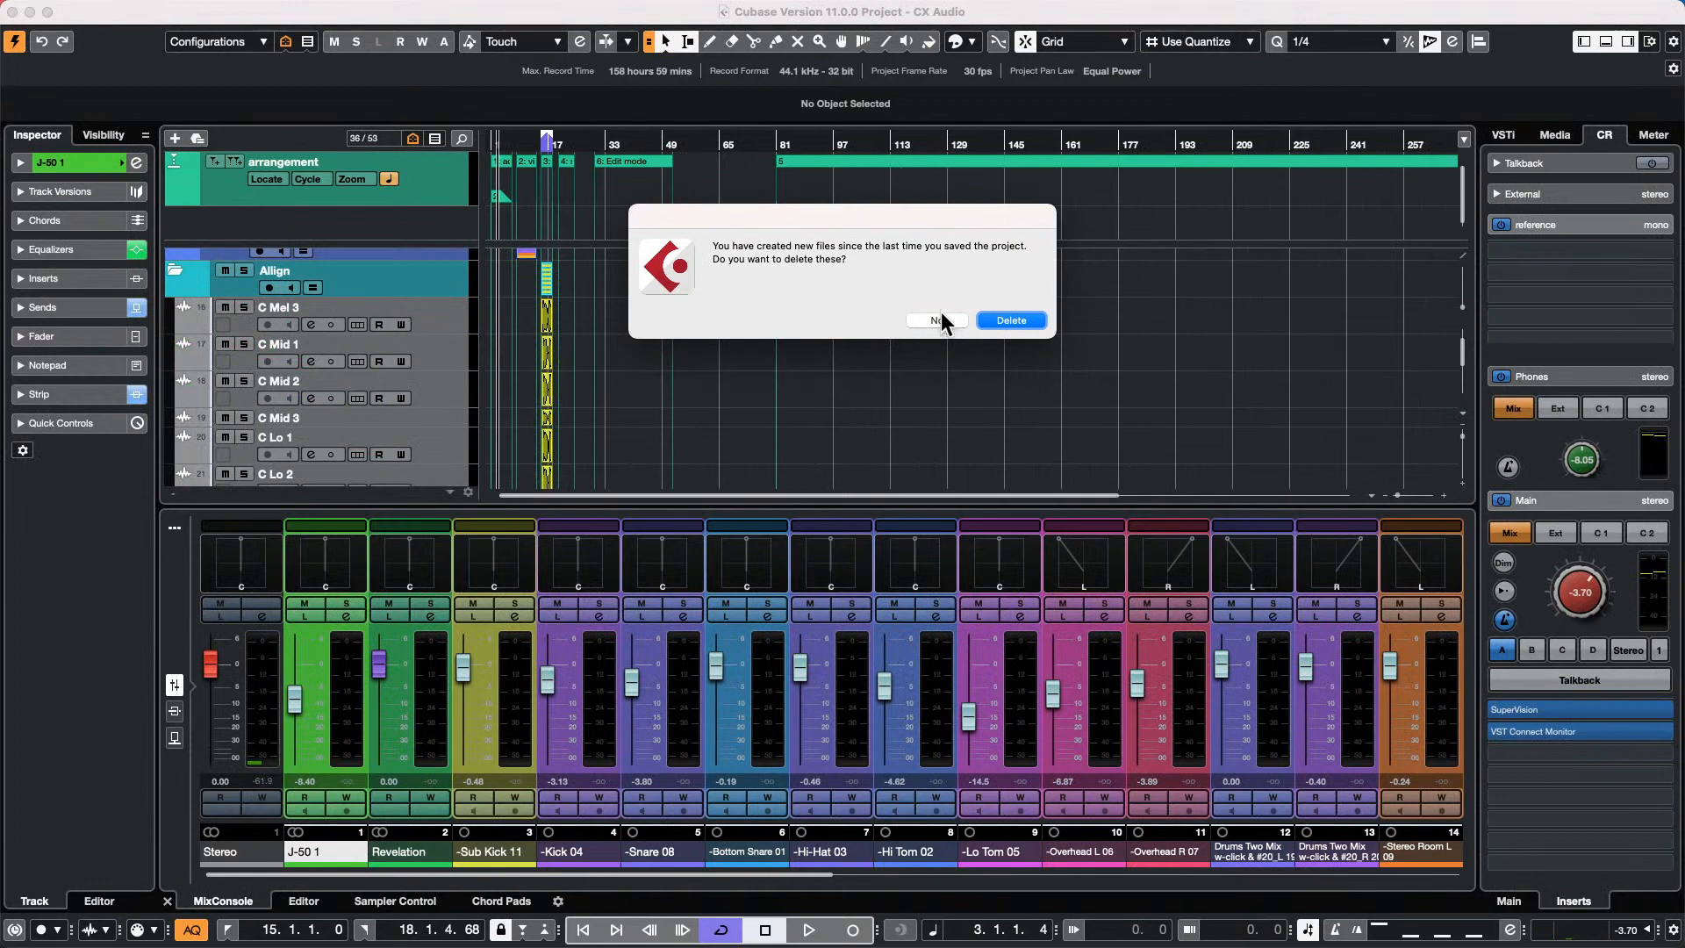
{"action": "left_click", "coordinate": [1016, 314]}
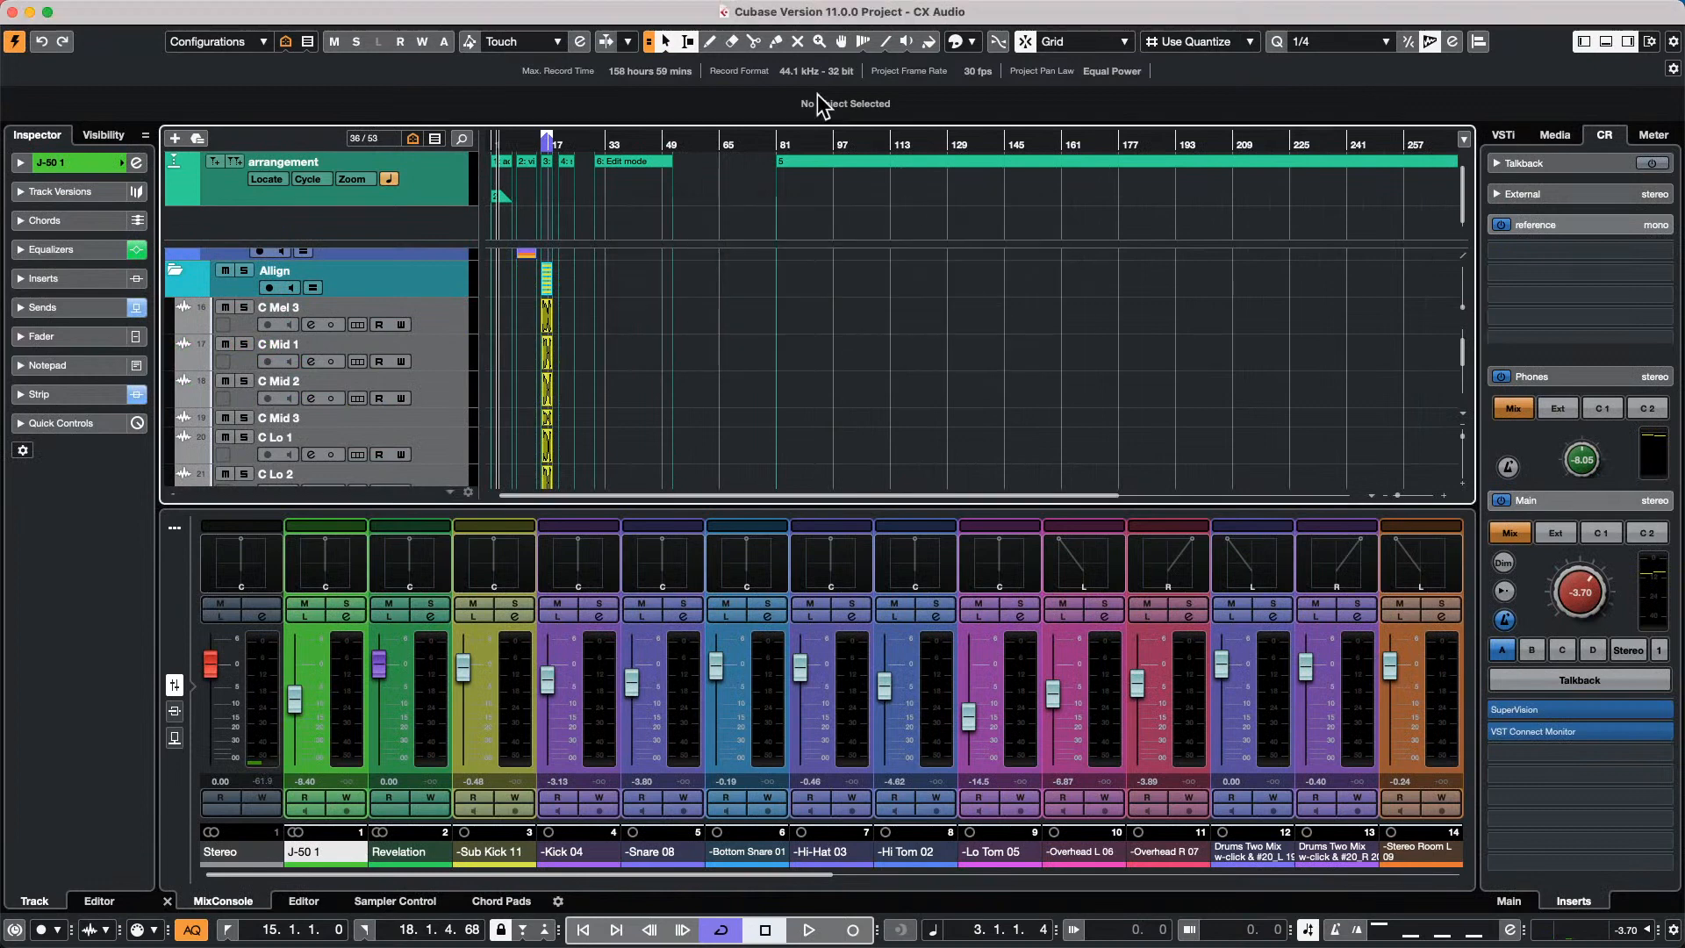
Look through the arrangement and track list for the side chain distroyer section.
{"action": "left_click_drag", "start_coordinate": [770, 142], "coordinate": [772, 94]}
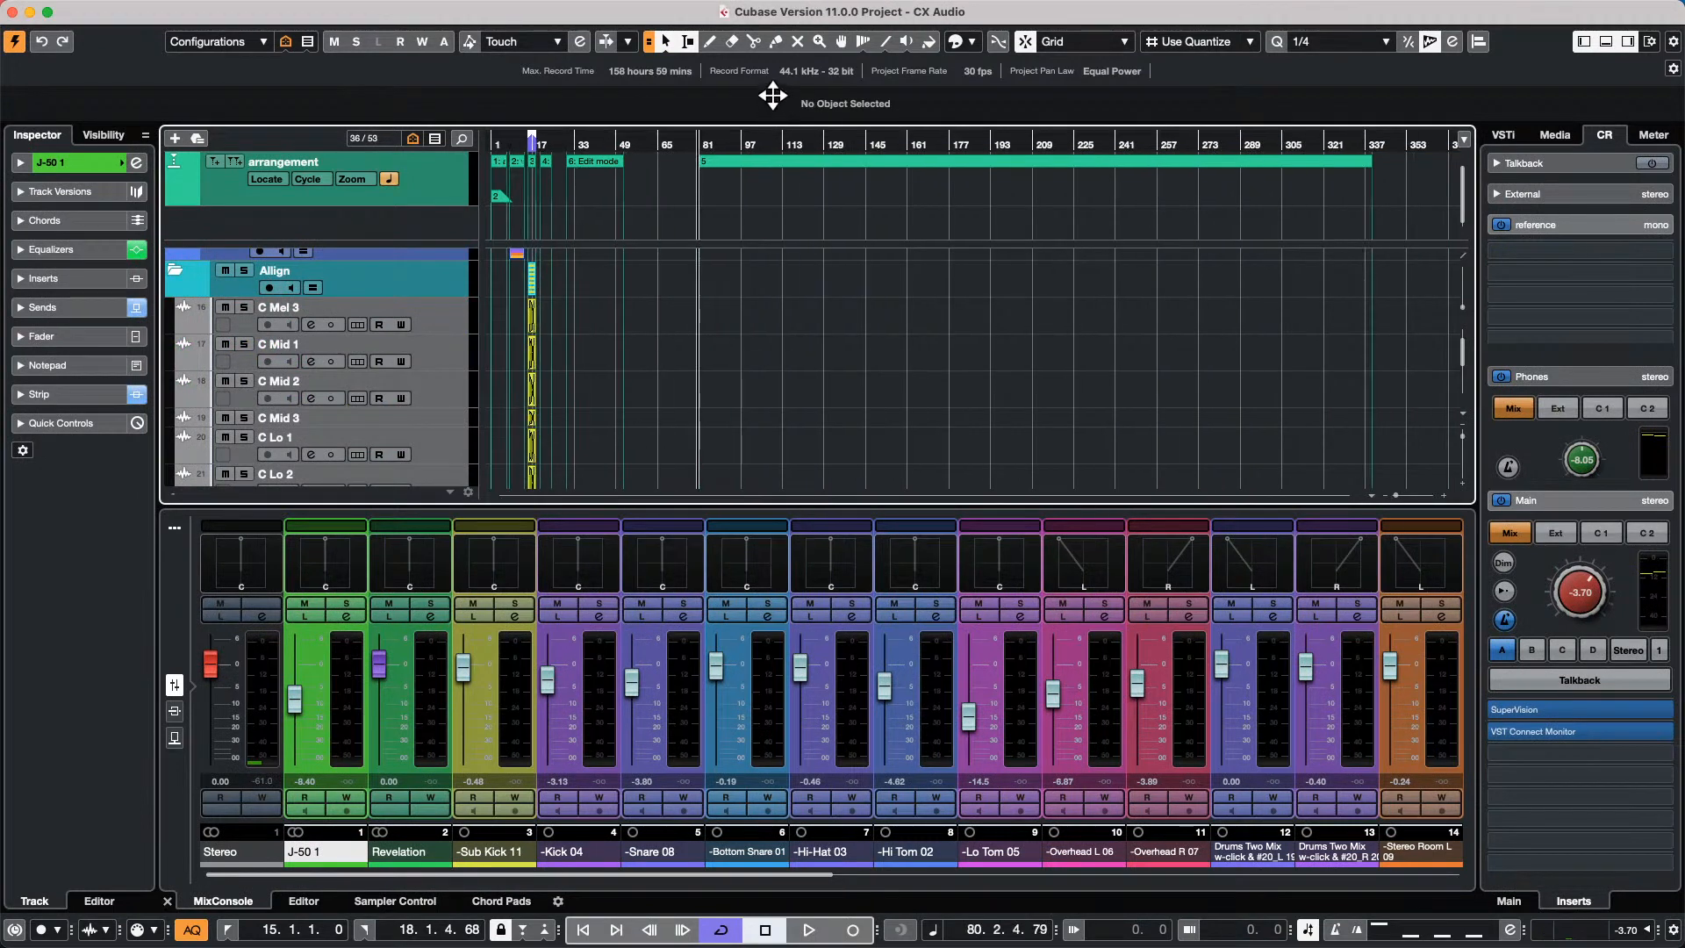
{"action": "scroll", "coordinate": [876, 267], "scroll_direction": "down", "scroll_amount": 2}
{"action": "scroll", "coordinate": [888, 279], "scroll_direction": "down", "scroll_amount": 3}
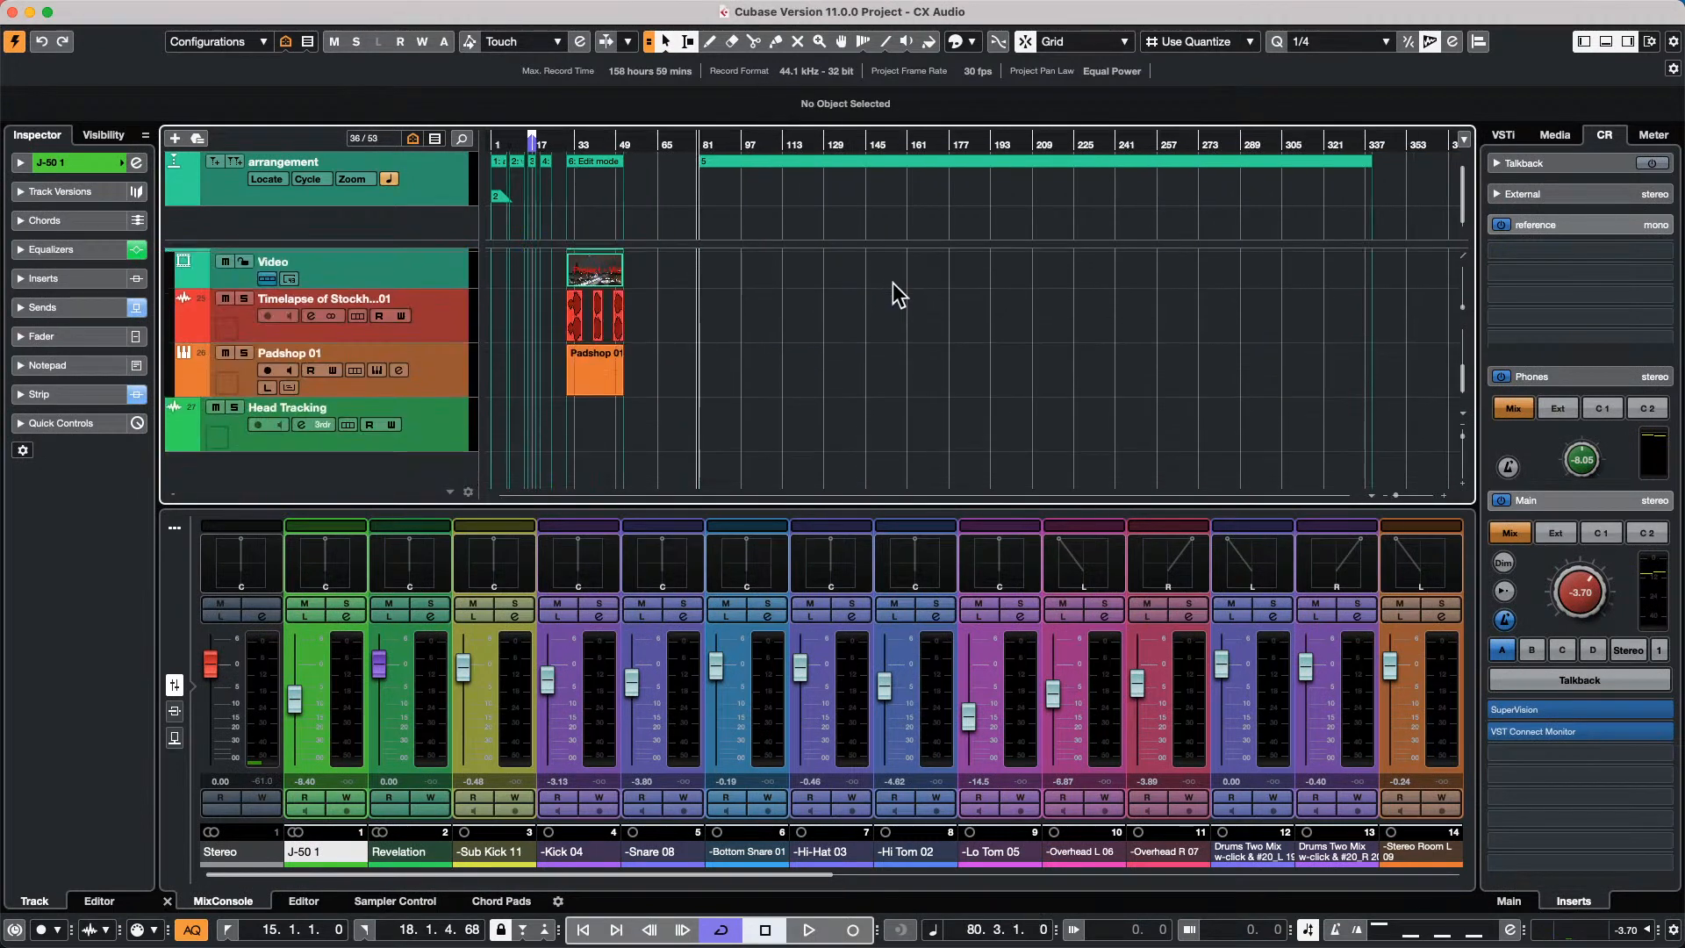
{"action": "scroll", "coordinate": [892, 280], "scroll_direction": "up", "scroll_amount": 1}
{"action": "scroll", "coordinate": [891, 282], "scroll_direction": "down", "scroll_amount": 1}
{"action": "scroll", "coordinate": [893, 283], "scroll_direction": "up", "scroll_amount": 3}
{"action": "scroll", "coordinate": [891, 283], "scroll_direction": "up", "scroll_amount": 1}
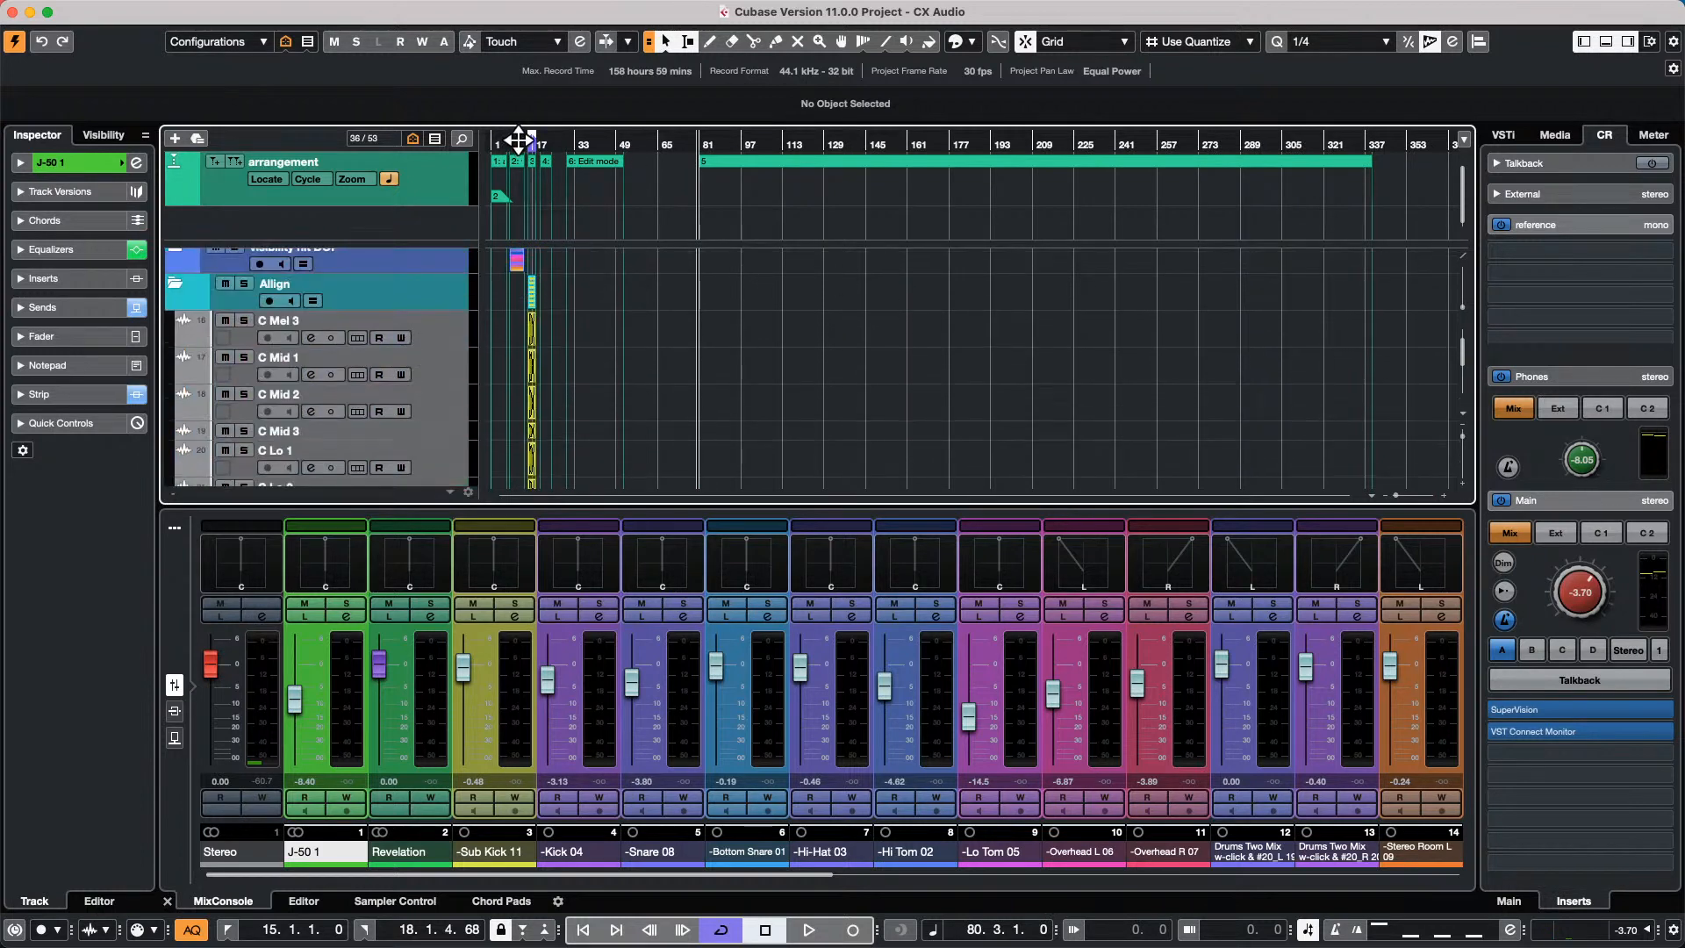
{"action": "left_click_drag", "start_coordinate": [489, 158], "coordinate": [501, 198]}
{"action": "scroll", "coordinate": [945, 314], "scroll_direction": "down", "scroll_amount": 6}
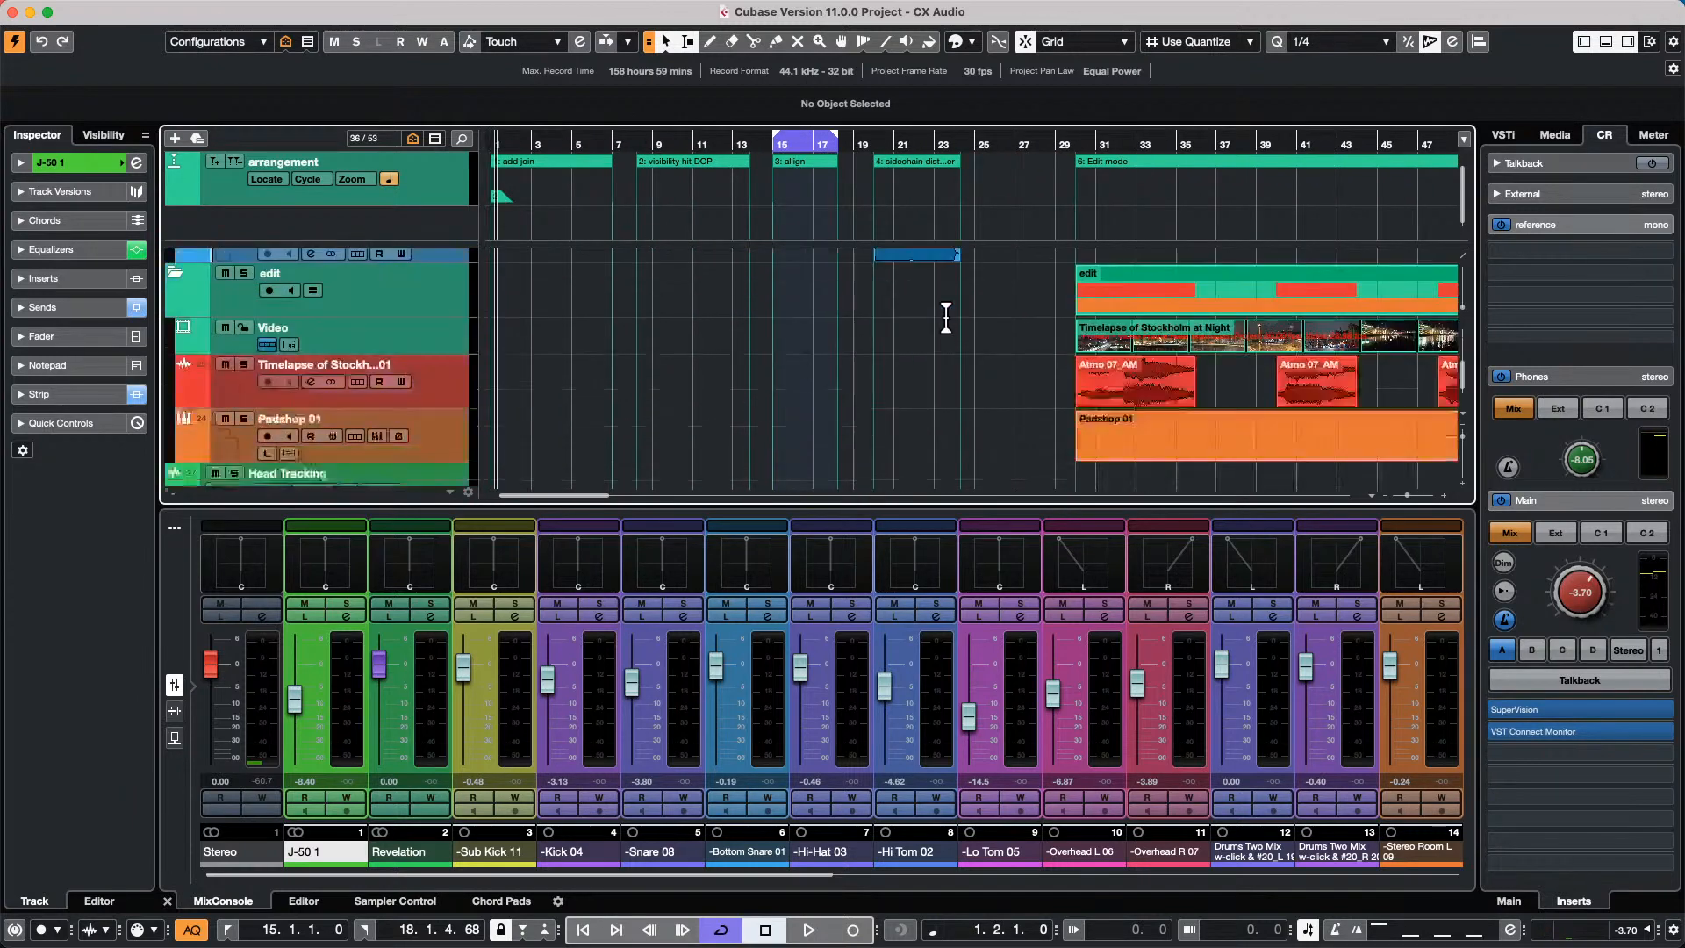
{"action": "scroll", "coordinate": [946, 318], "scroll_direction": "up", "scroll_amount": 4}
{"action": "scroll", "coordinate": [946, 318], "scroll_direction": "down", "scroll_amount": 4}
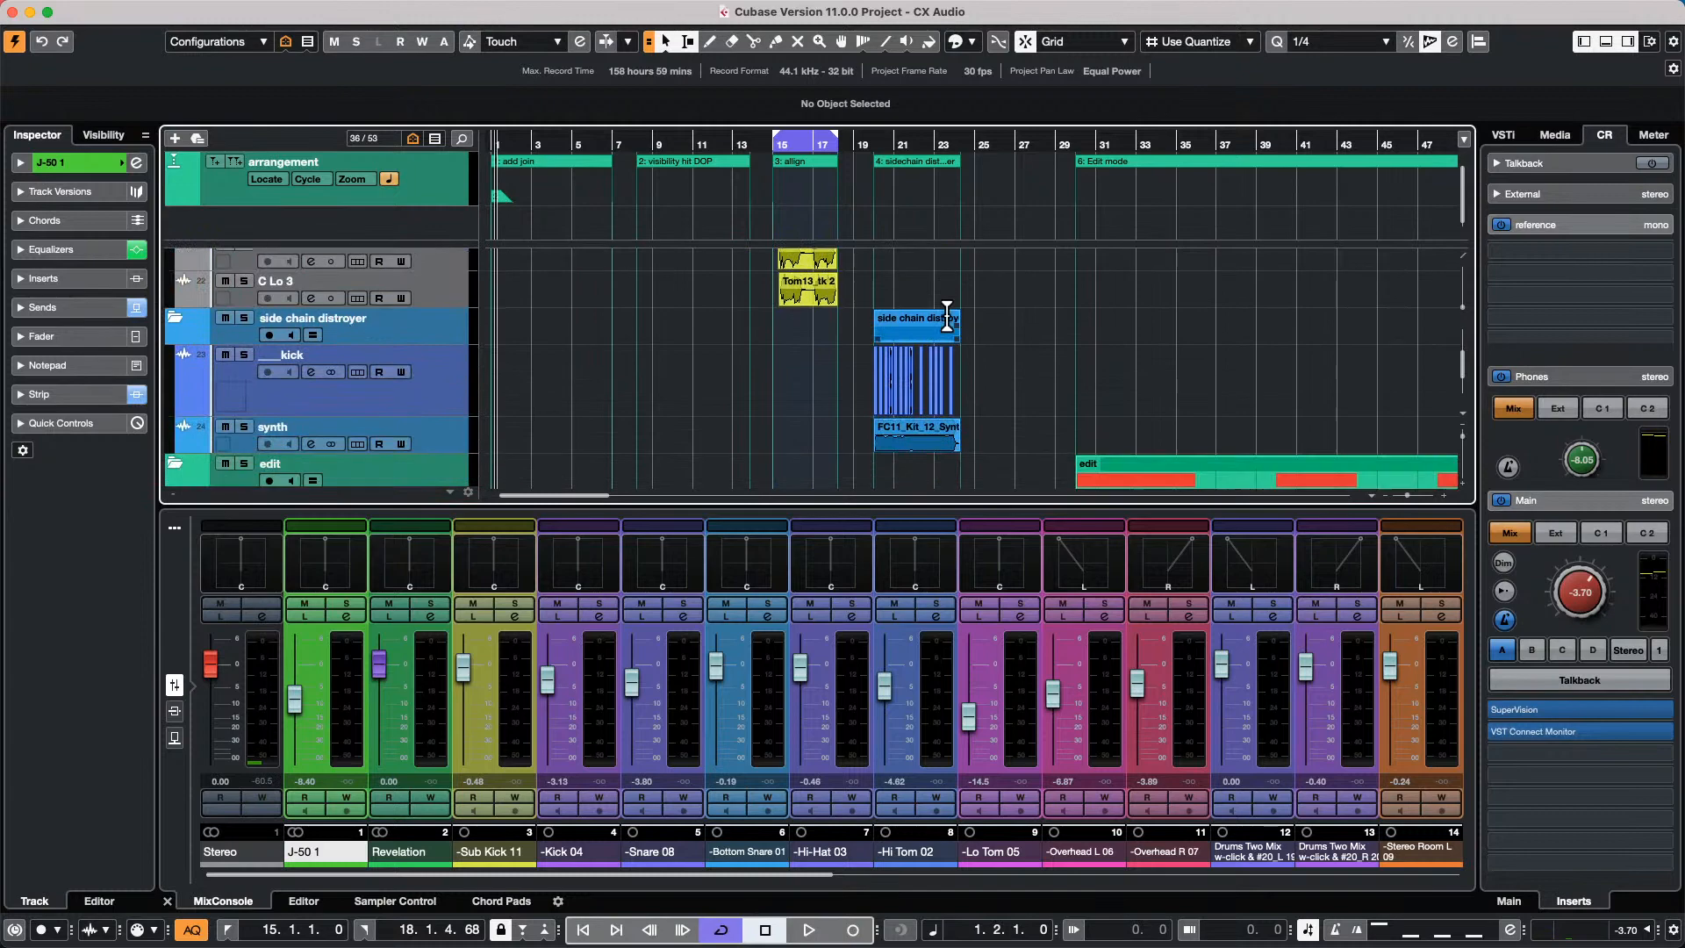
Mute the ___kick track and play the side chain distroyer section from bar 20, lowering the Main monitor level to -14.4.
{"action": "left_click", "coordinate": [224, 353]}
{"action": "left_click_drag", "start_coordinate": [872, 148], "coordinate": [874, 193]}
{"action": "key", "text": "space"}
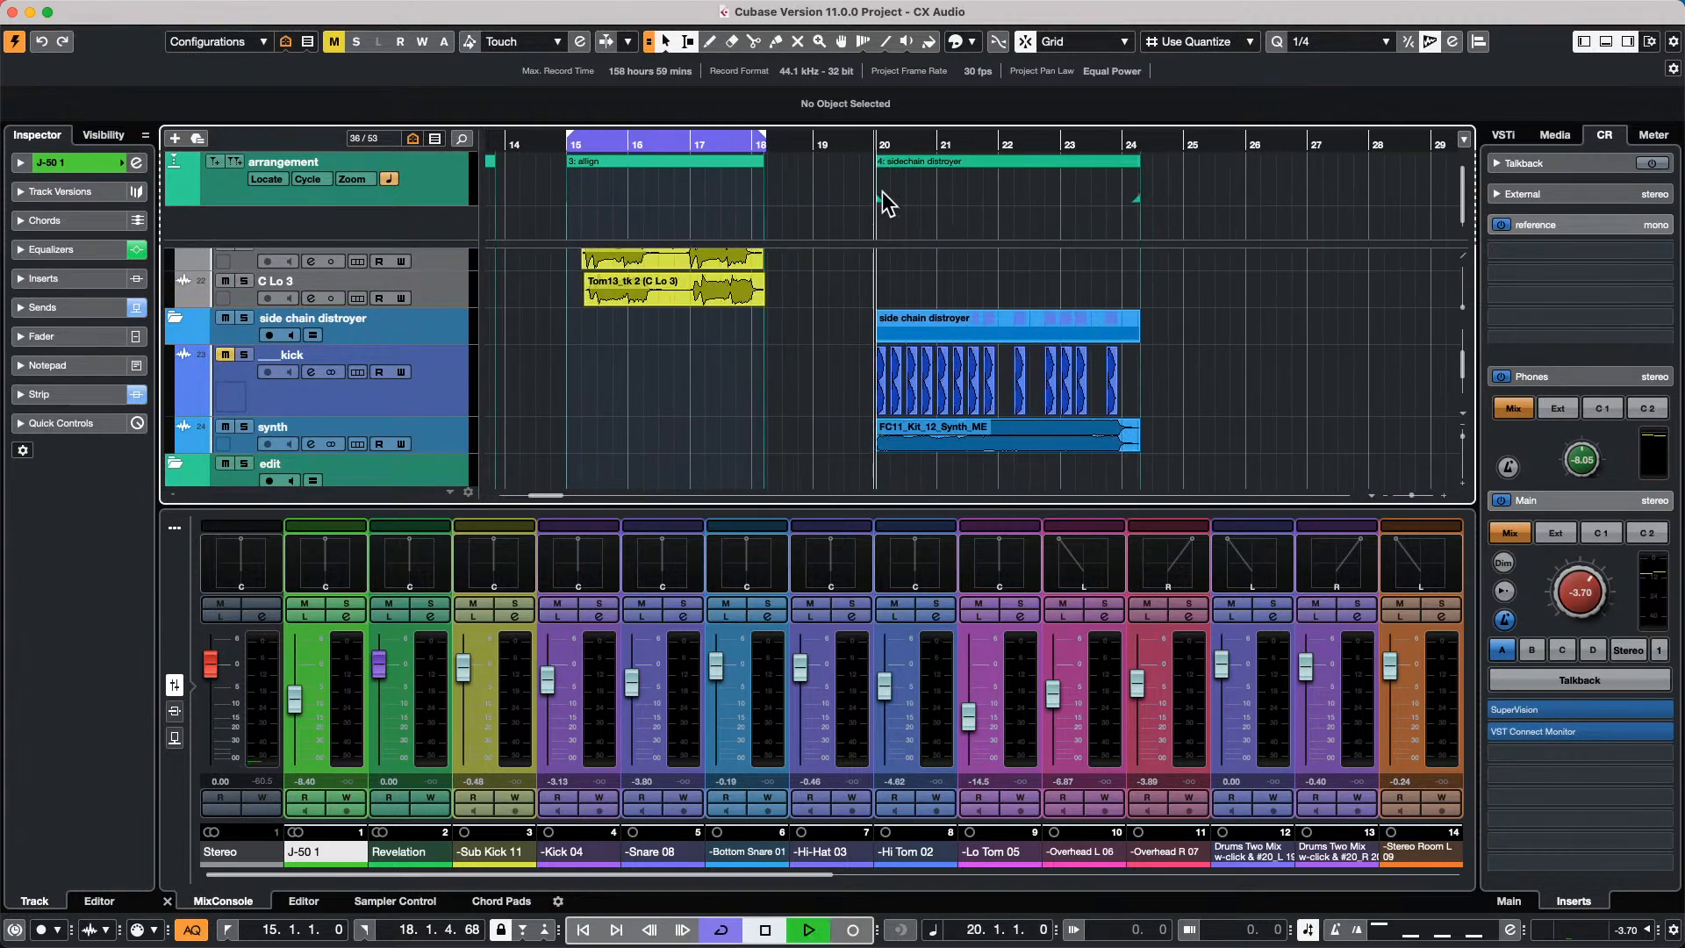
{"action": "left_click_drag", "start_coordinate": [1600, 558], "coordinate": [1567, 599]}
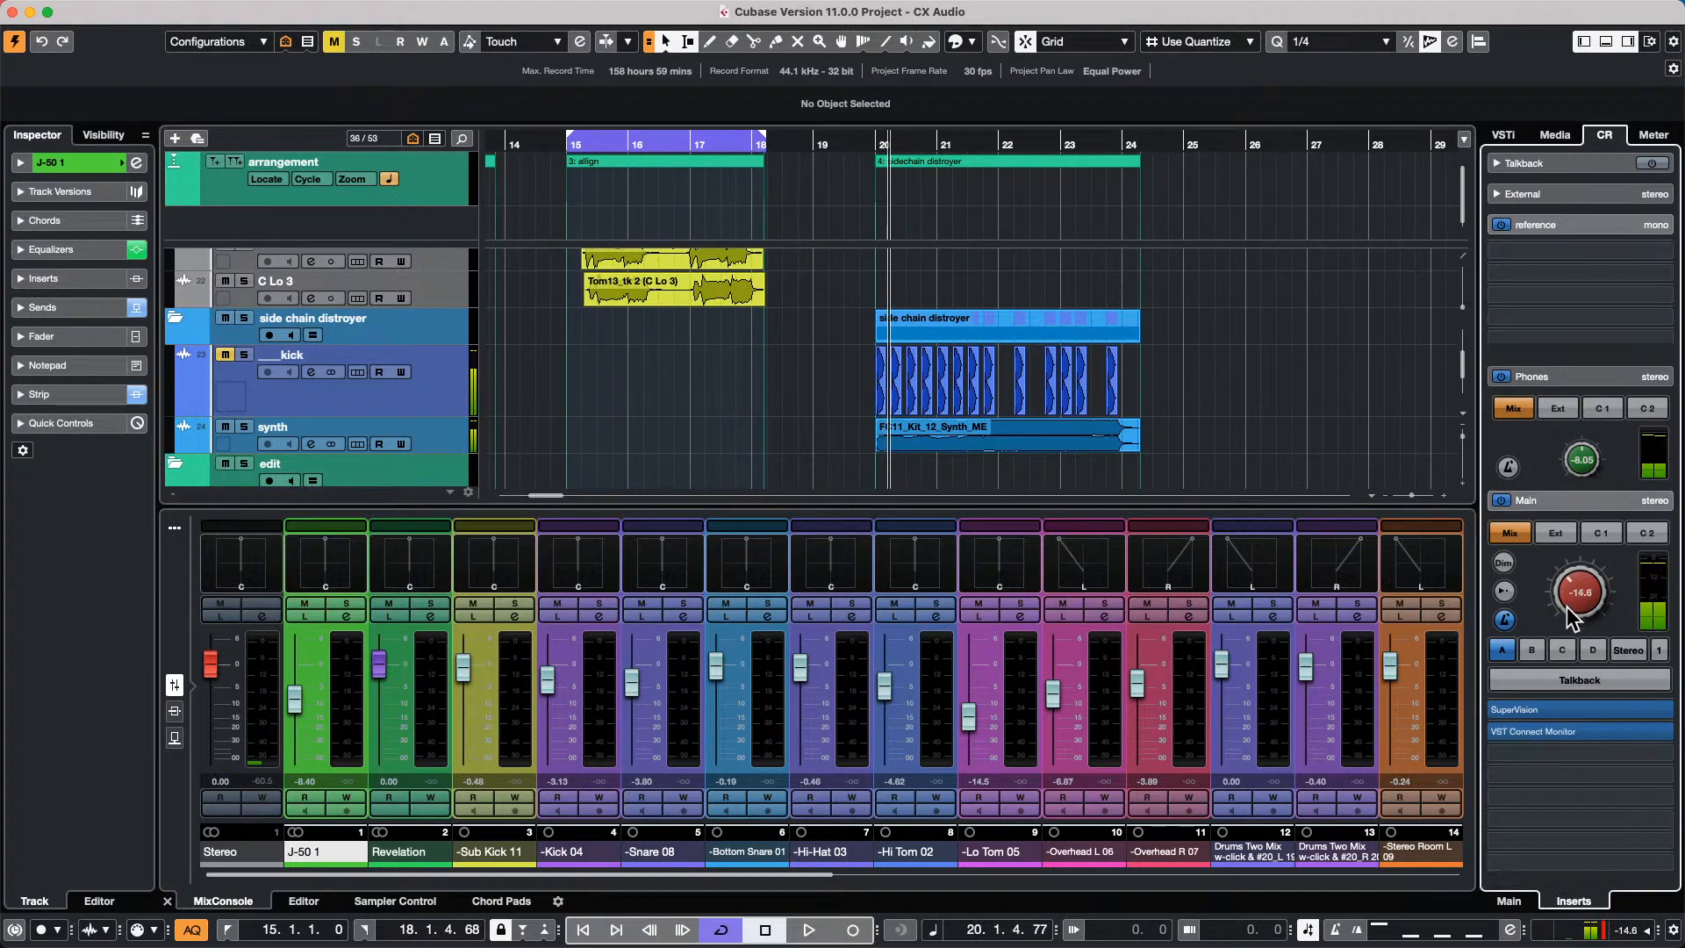
{"action": "key", "text": "space"}
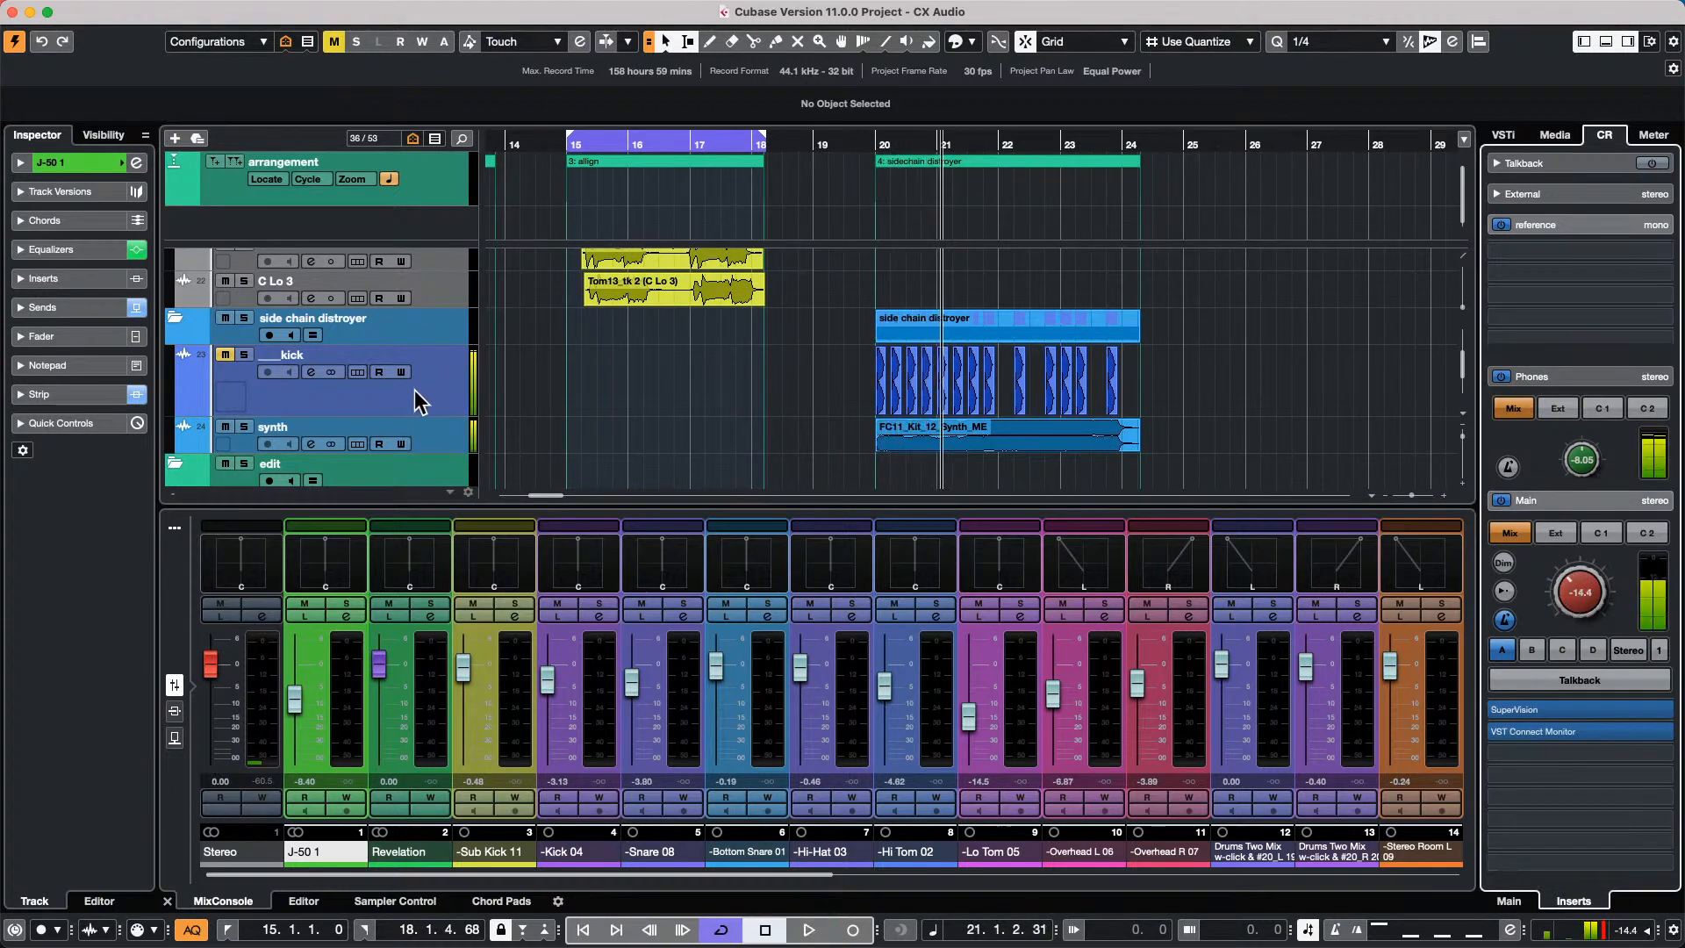
Select the synth track and open the Compressor in its inserts.
{"action": "left_click", "coordinate": [428, 391]}
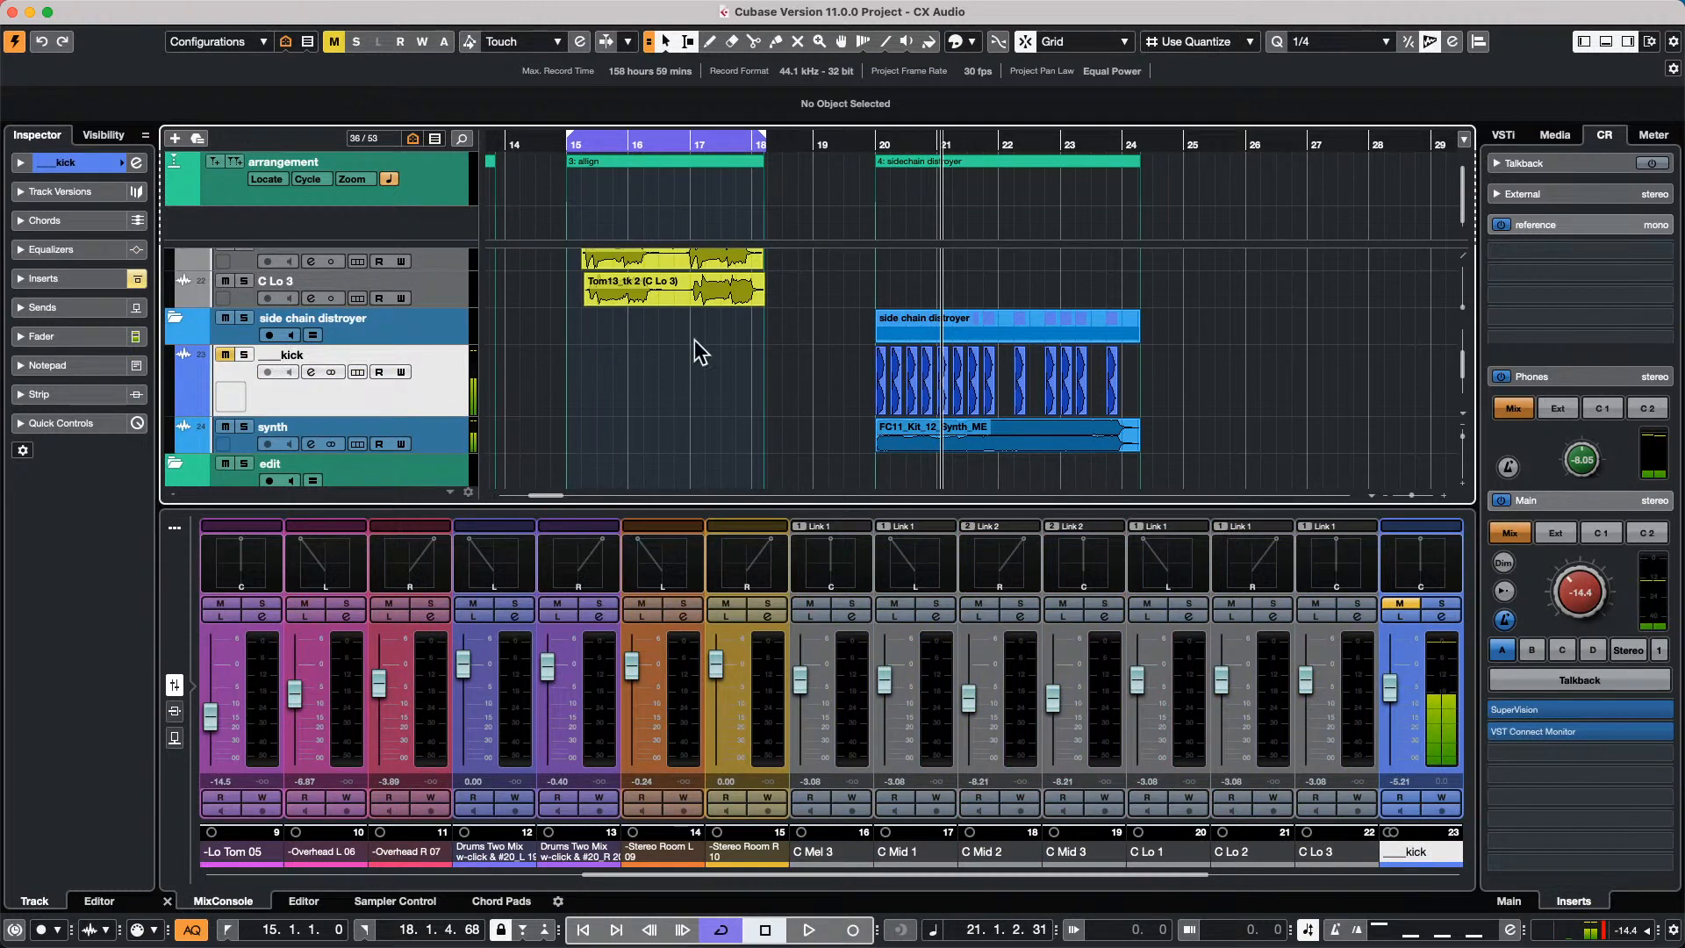
{"action": "left_click", "coordinate": [440, 427]}
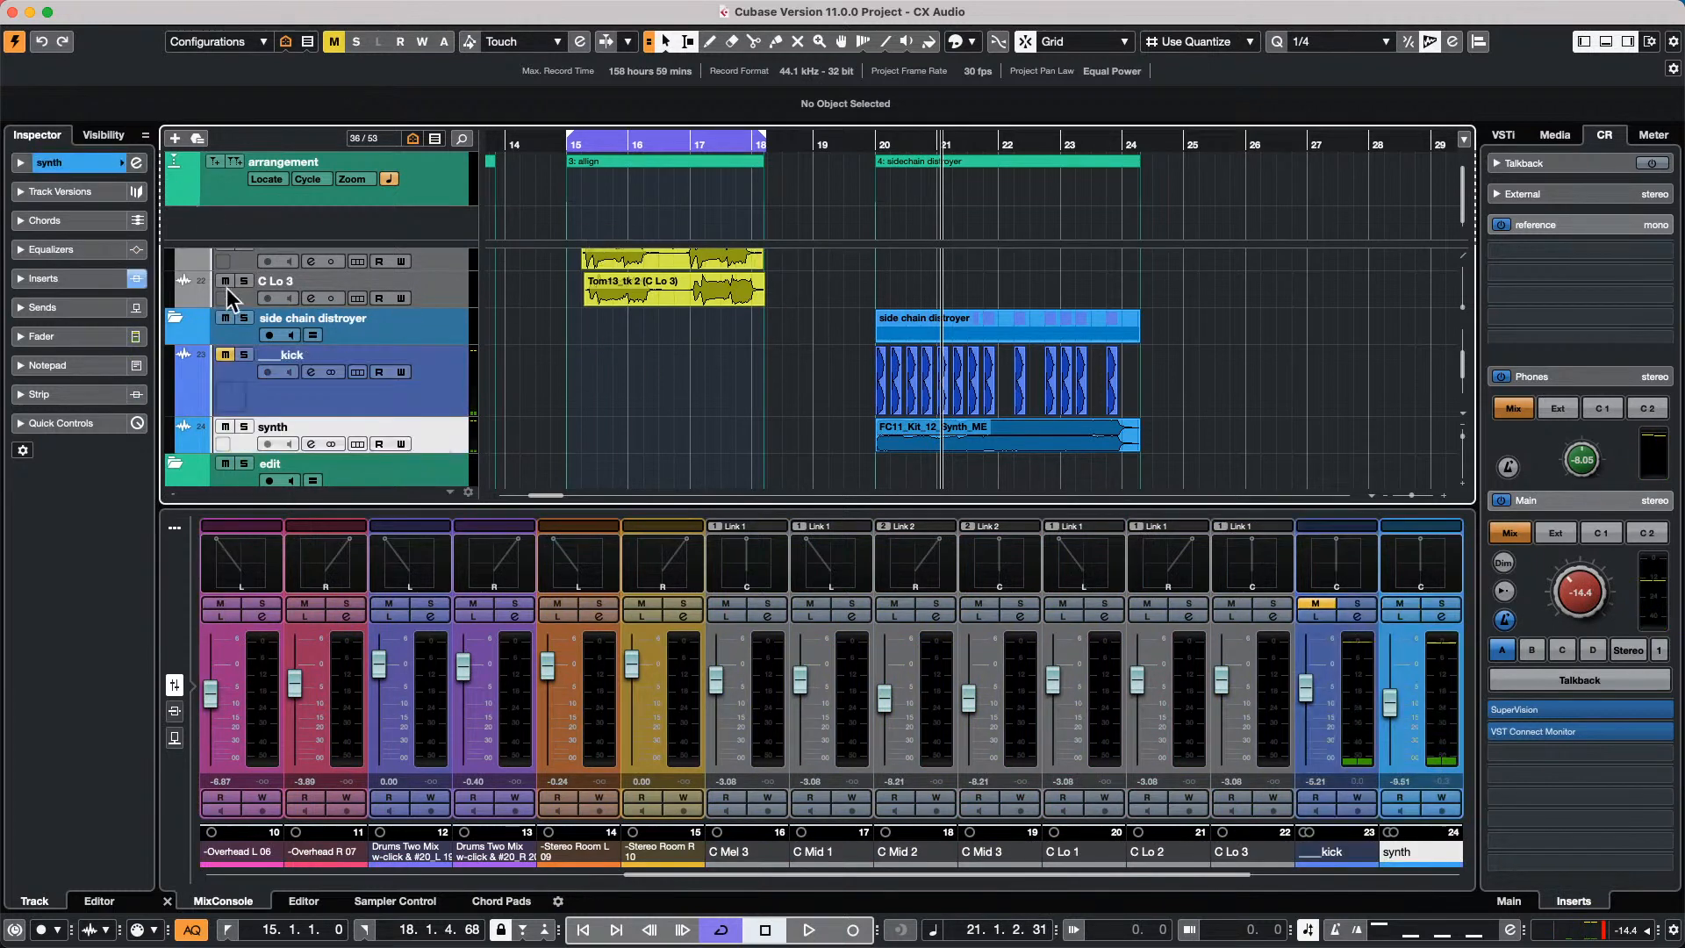
{"action": "left_click", "coordinate": [63, 280]}
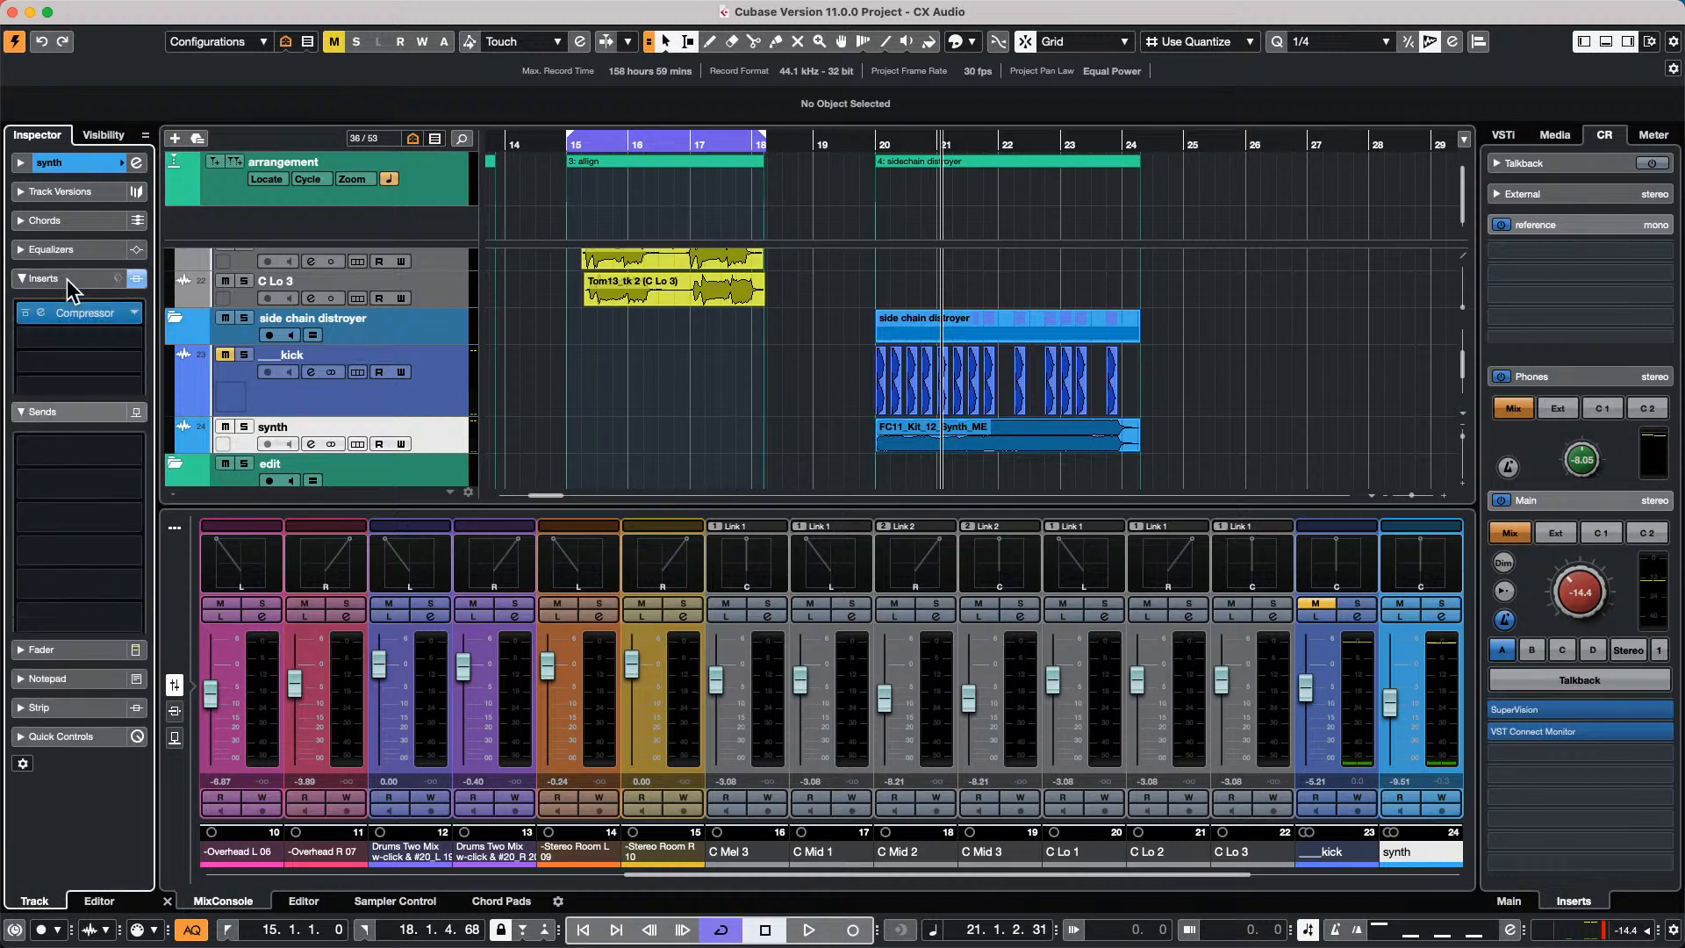
{"action": "left_click", "coordinate": [88, 314]}
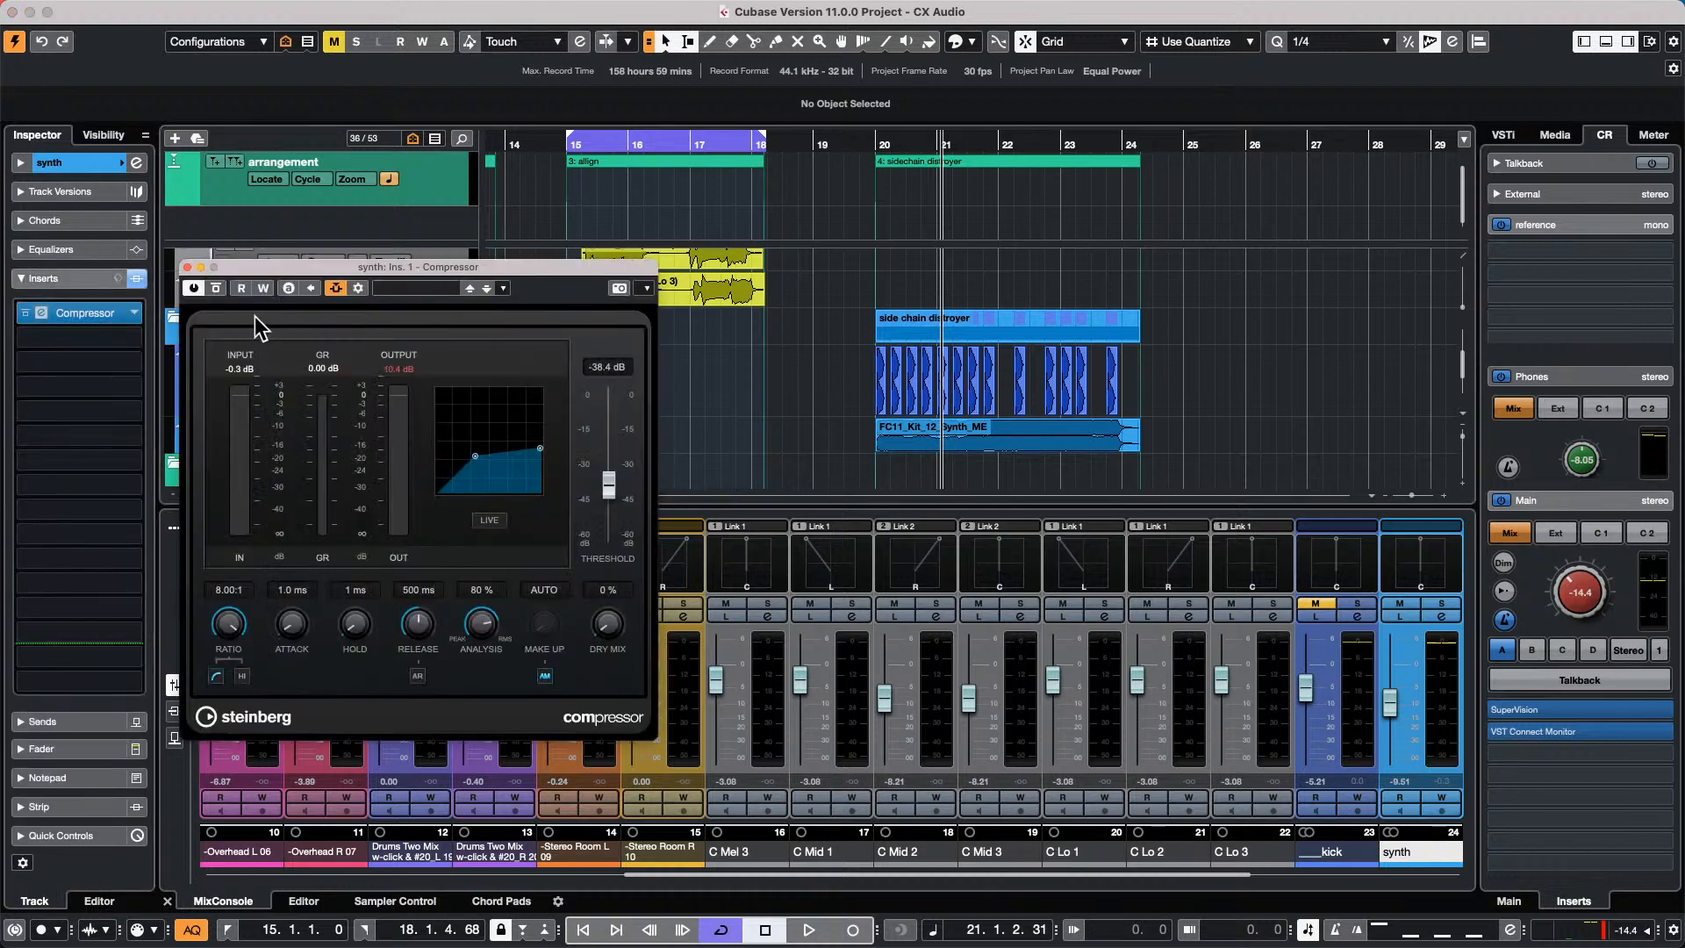
Add ___kick as a side-chain source for the synth track's Compressor and close the side-chain routing.
{"action": "left_click", "coordinate": [358, 289]}
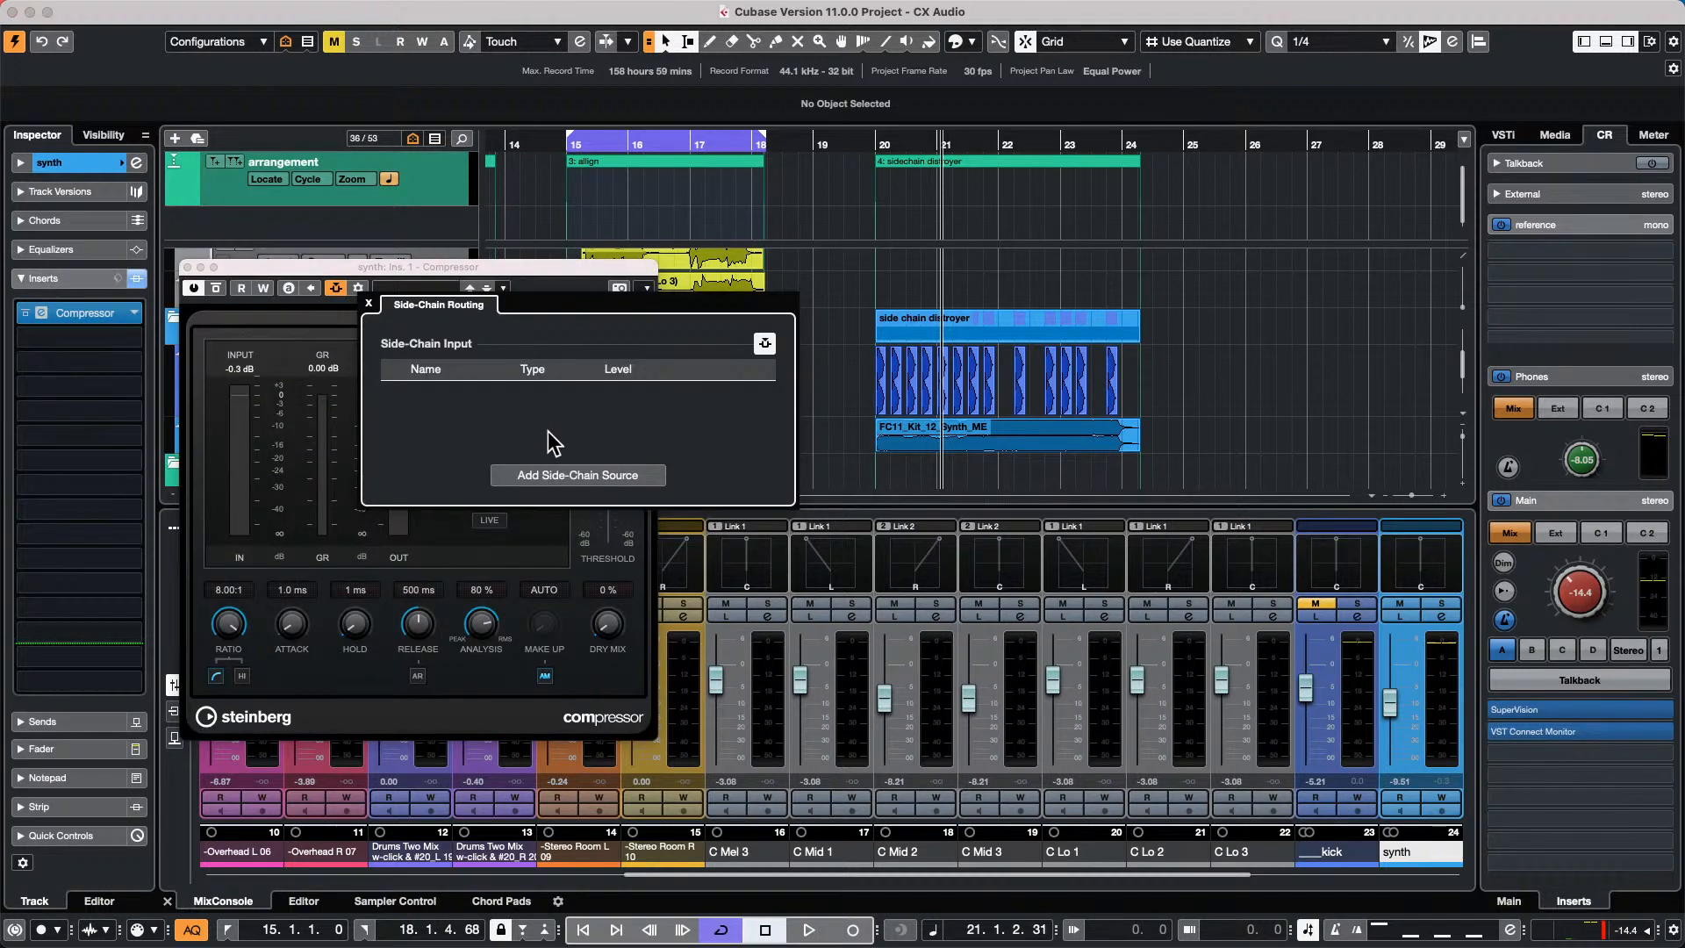
{"action": "left_click", "coordinate": [565, 478]}
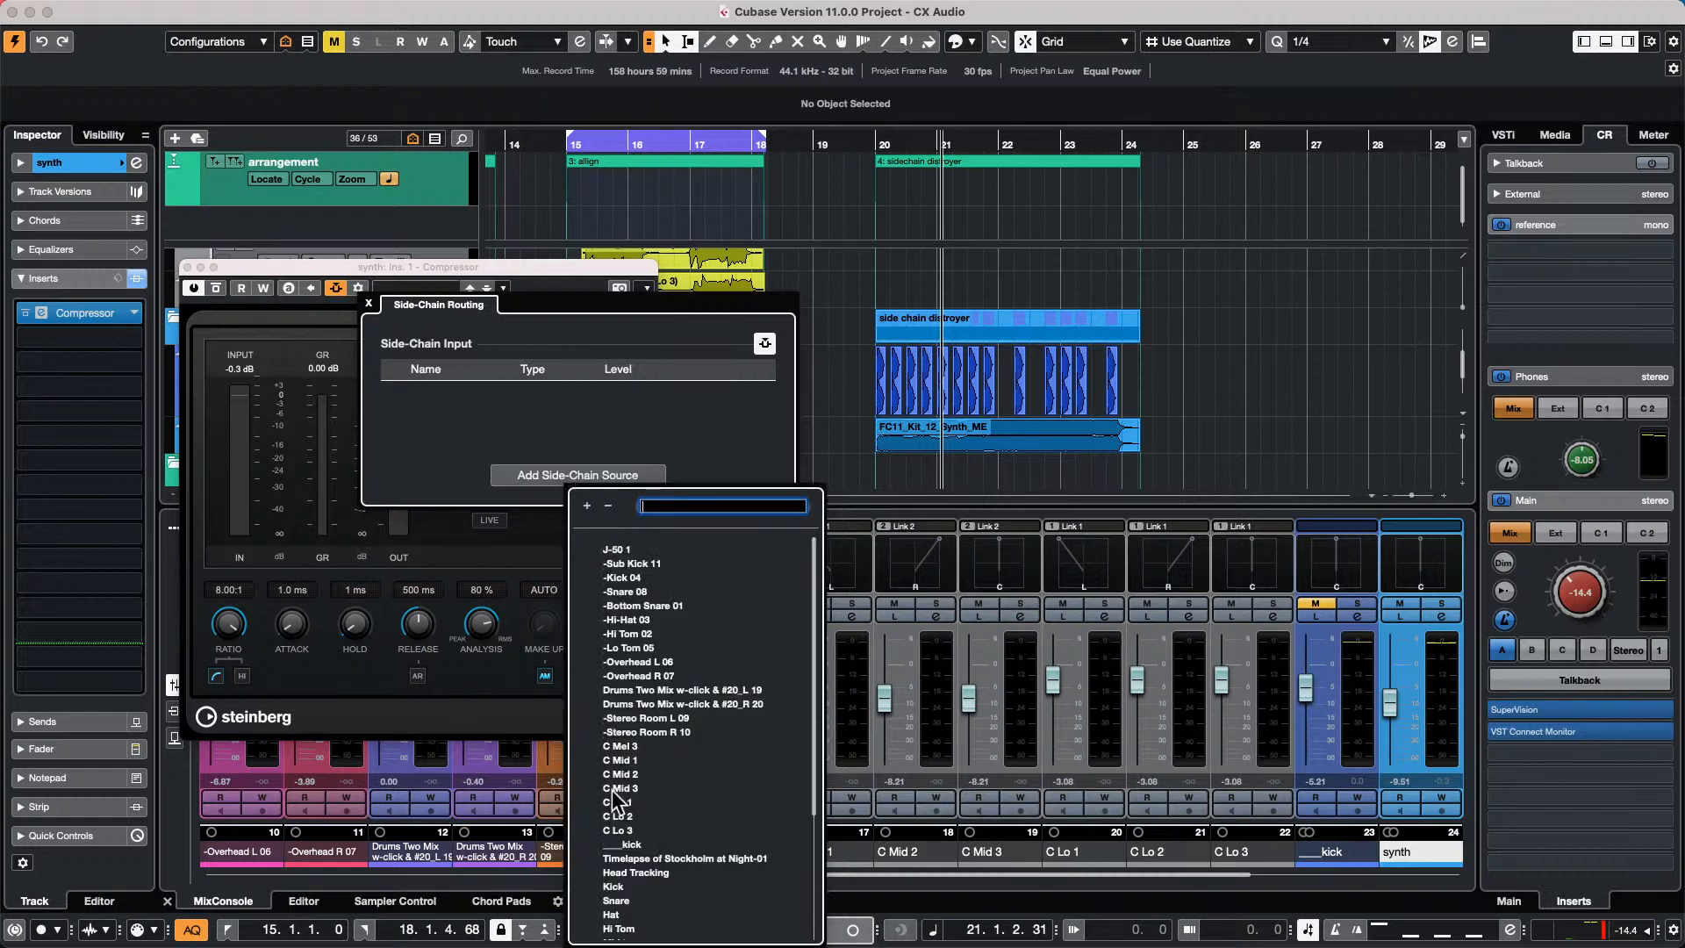
{"action": "left_click", "coordinate": [636, 844]}
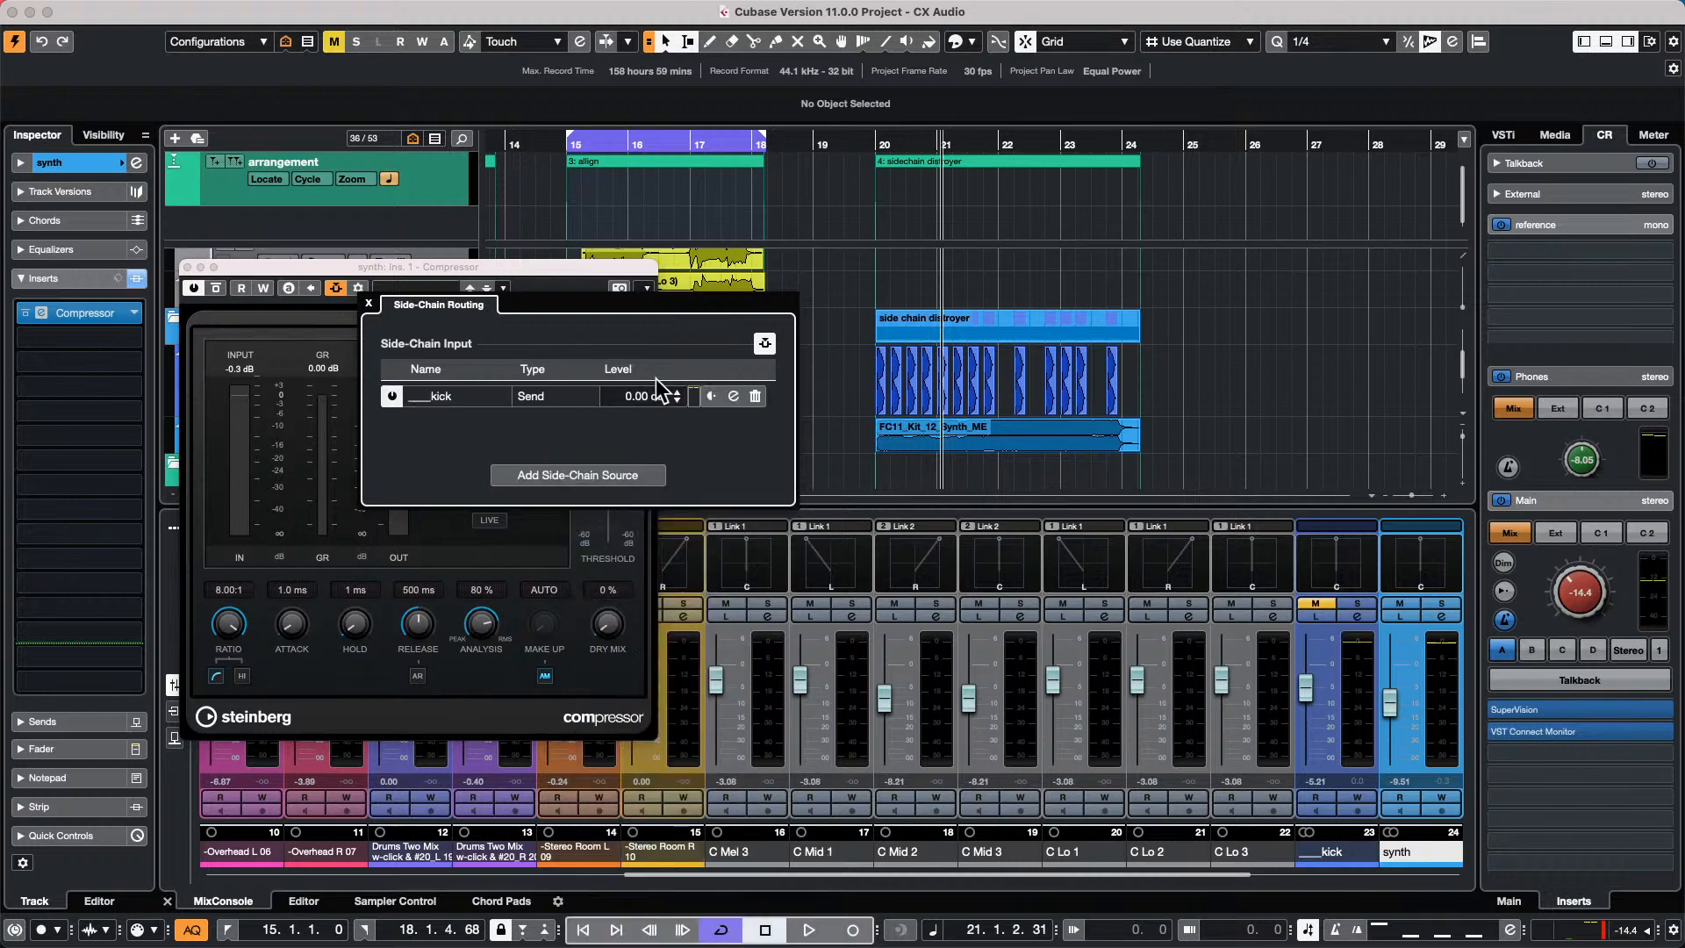
{"action": "left_click", "coordinate": [368, 306]}
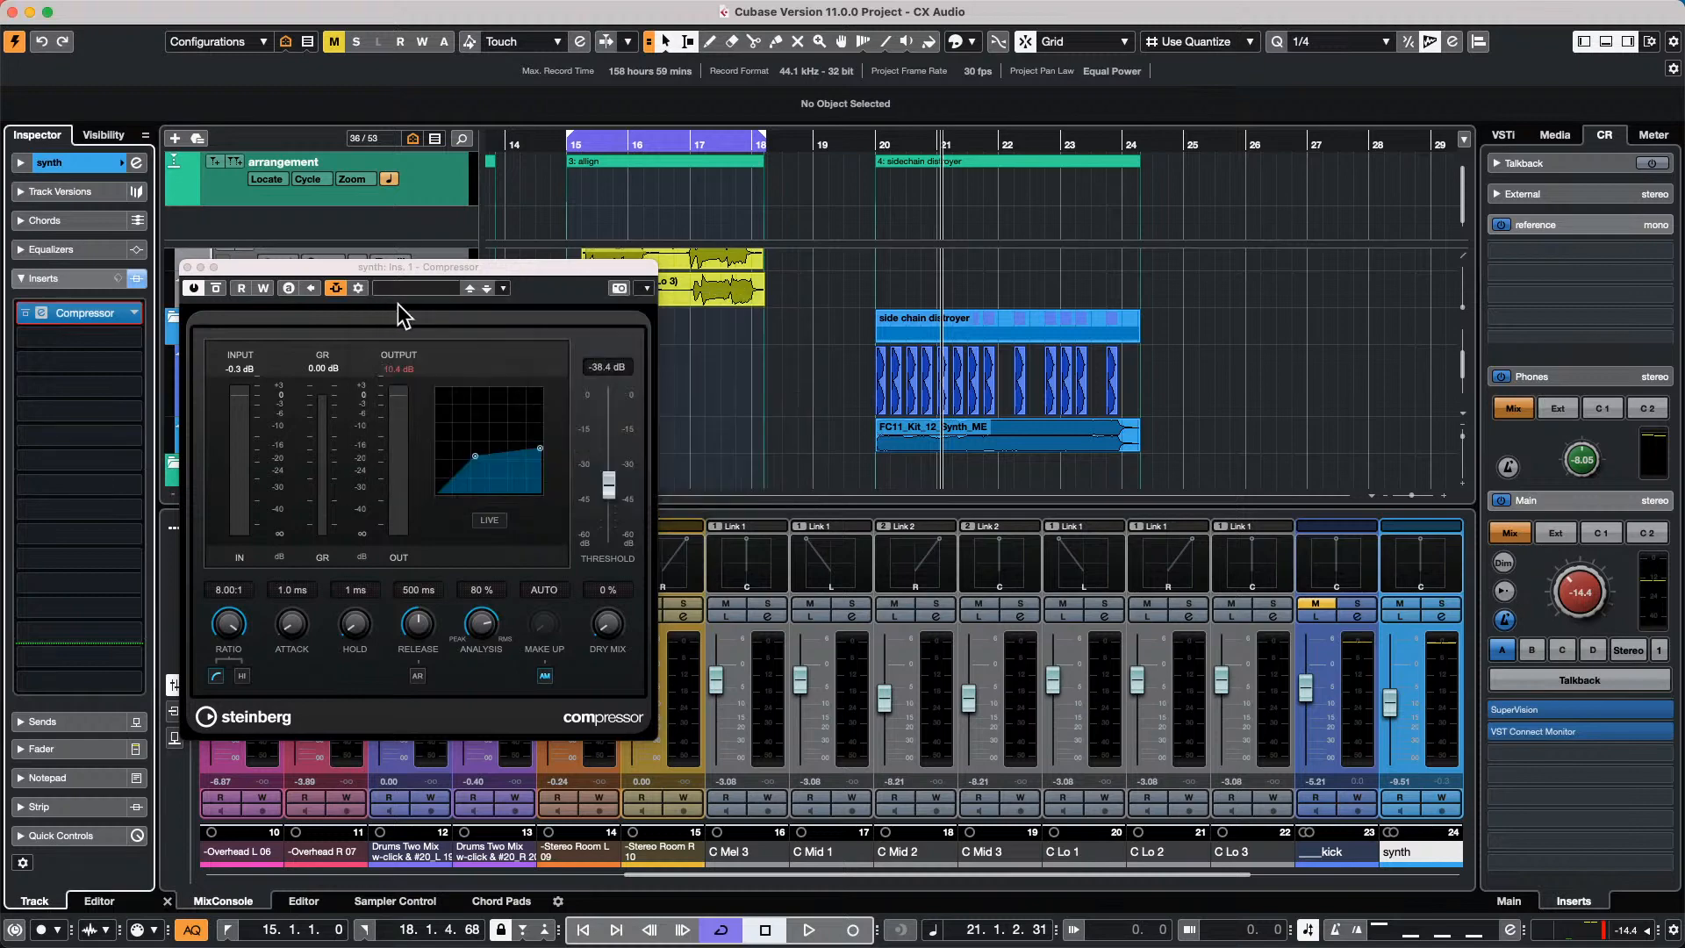
Audition the side-chained synth with ___kick still muted, moving the Compressor window clear of the tracks.
{"action": "key", "text": "space"}
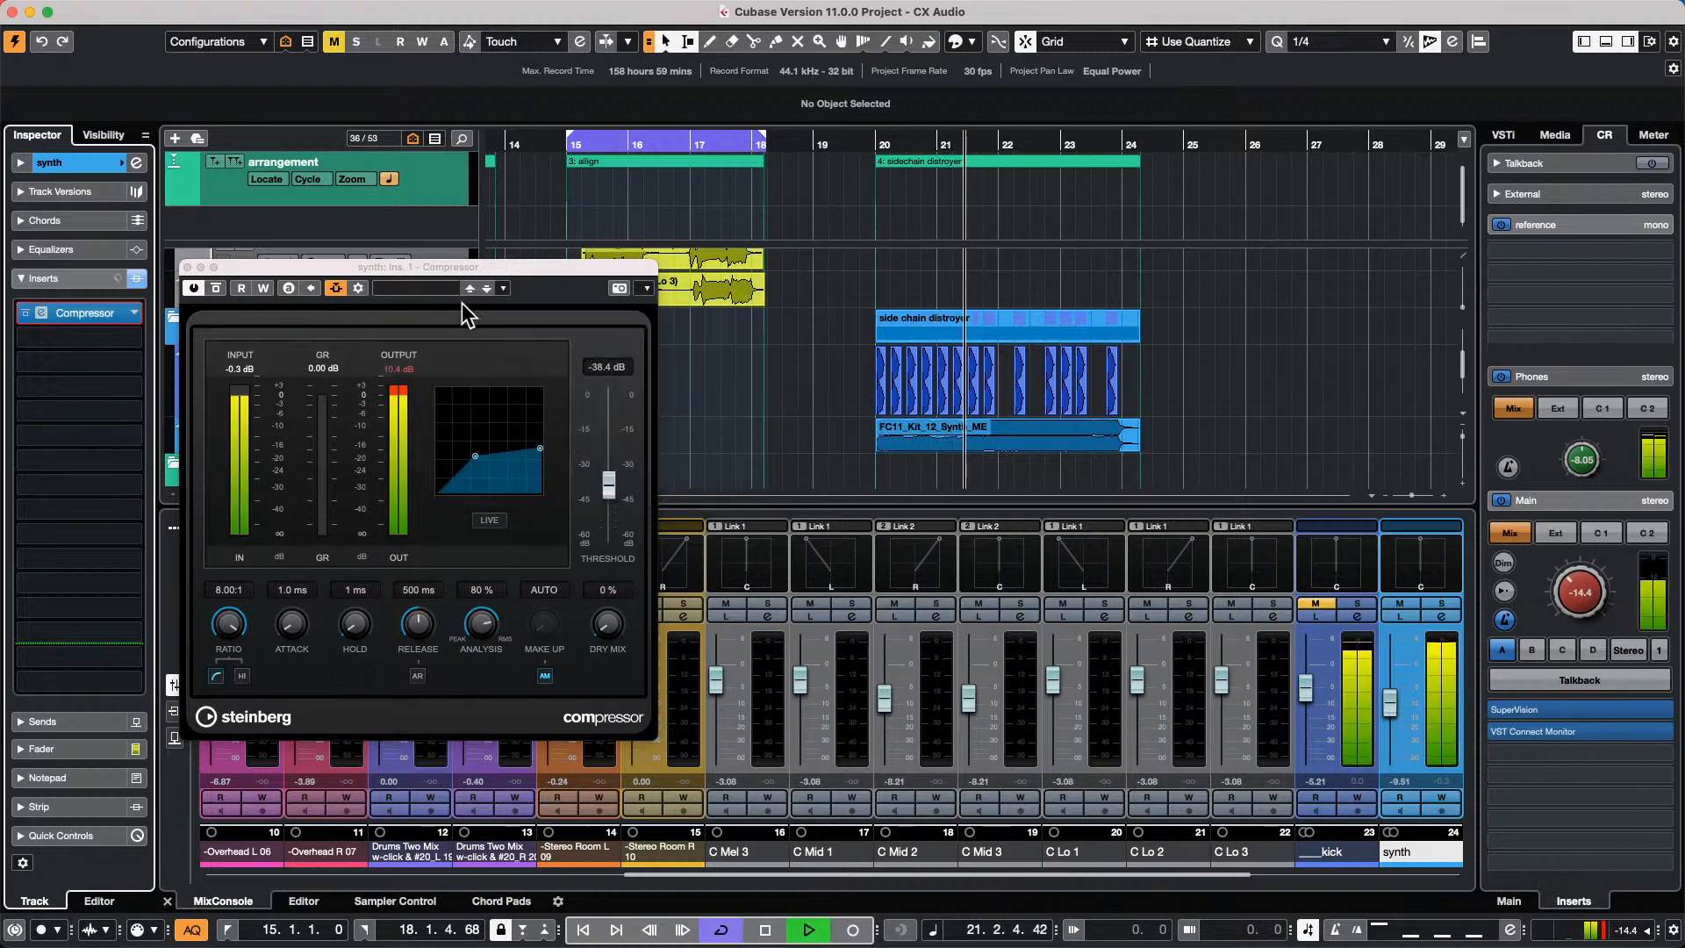
{"action": "left_click_drag", "start_coordinate": [477, 271], "coordinate": [729, 452]}
{"action": "key", "text": "space"}
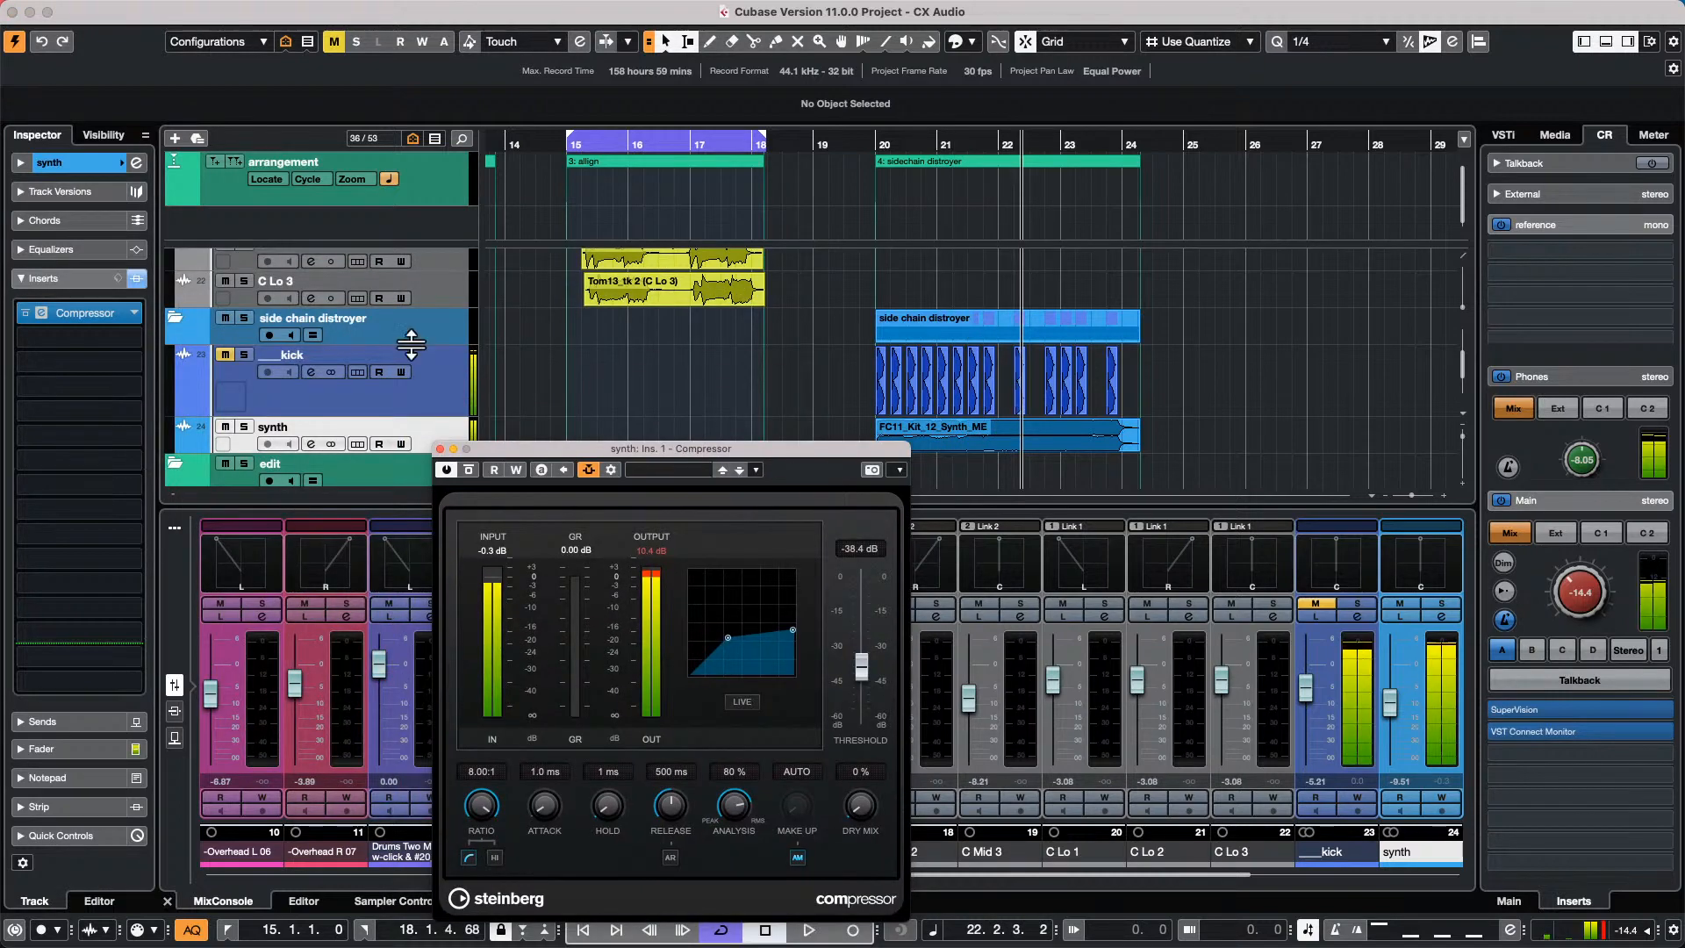
Unmute the ___kick track and audition the side-chain compression on the synth.
{"action": "left_click", "coordinate": [225, 354]}
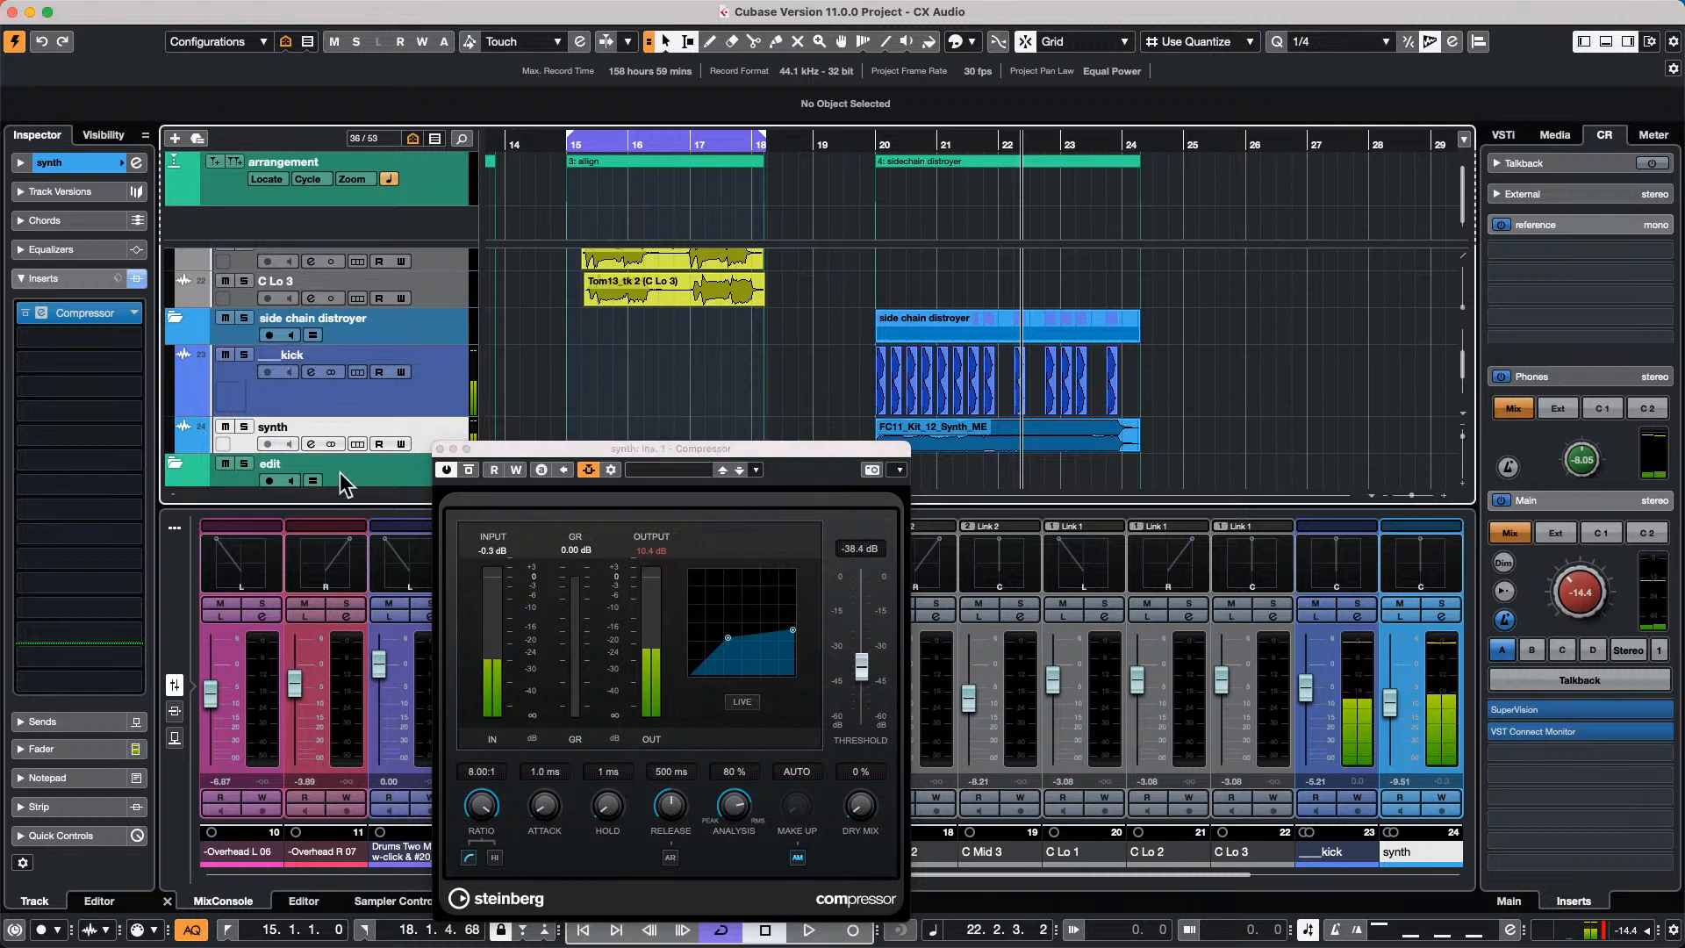
{"action": "key", "text": "space"}
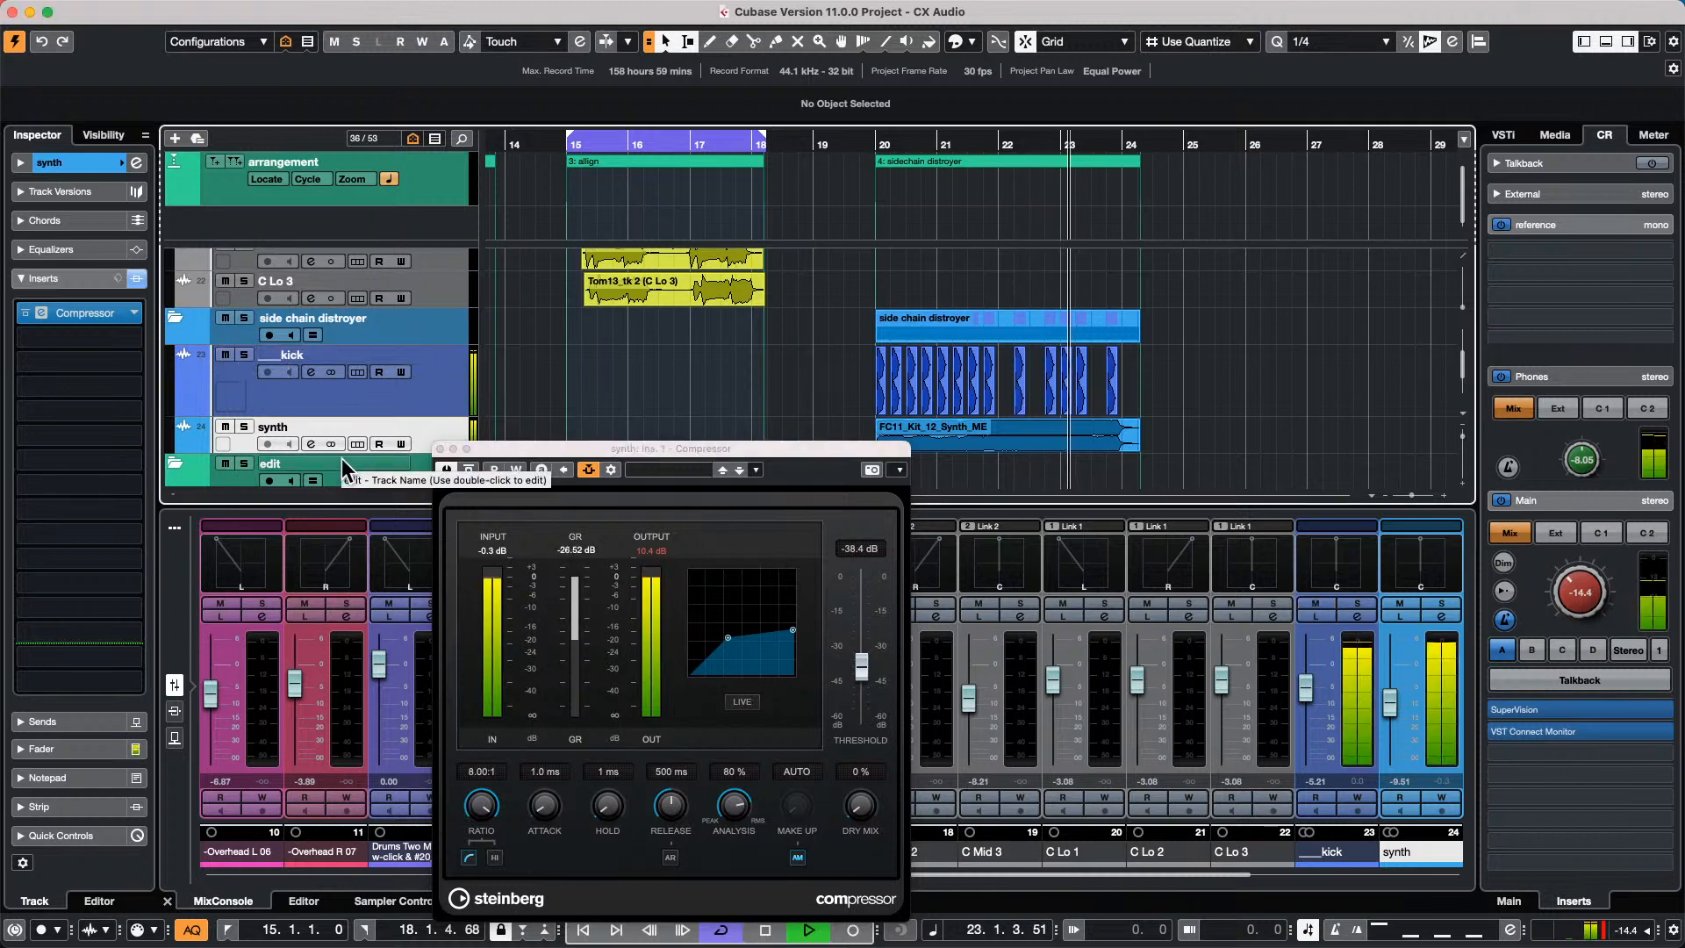
{"action": "key", "text": "space"}
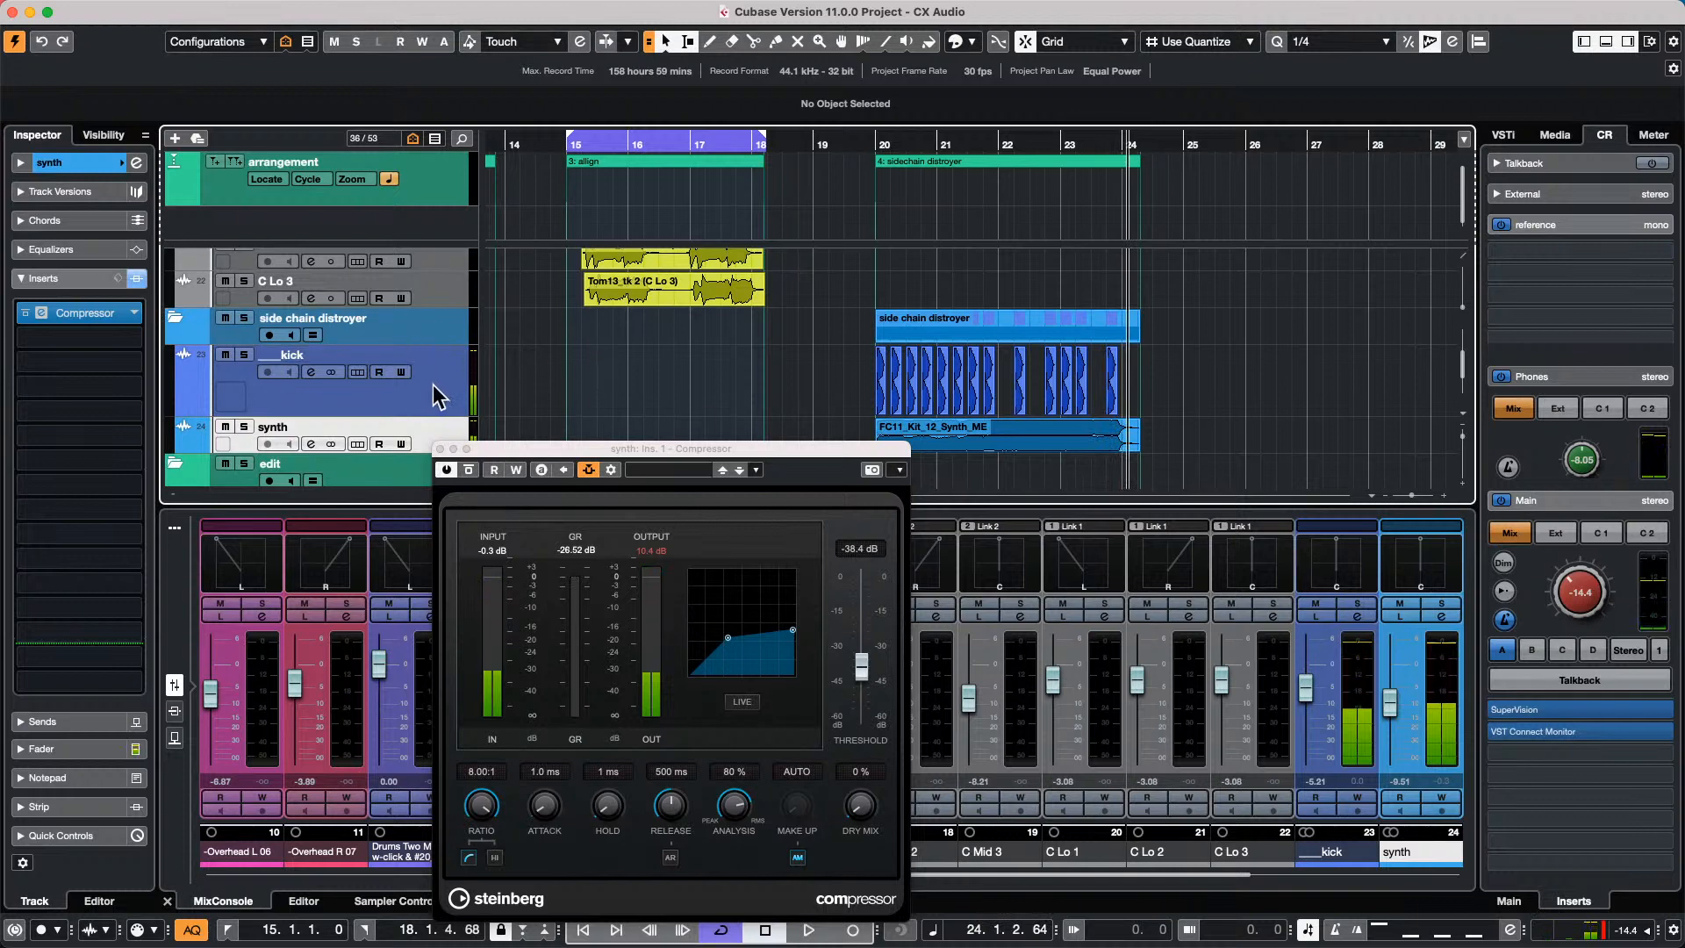
Show the sends of the ___kick track and move its send to the synth Compressor to pre-fader.
{"action": "left_click", "coordinate": [388, 388]}
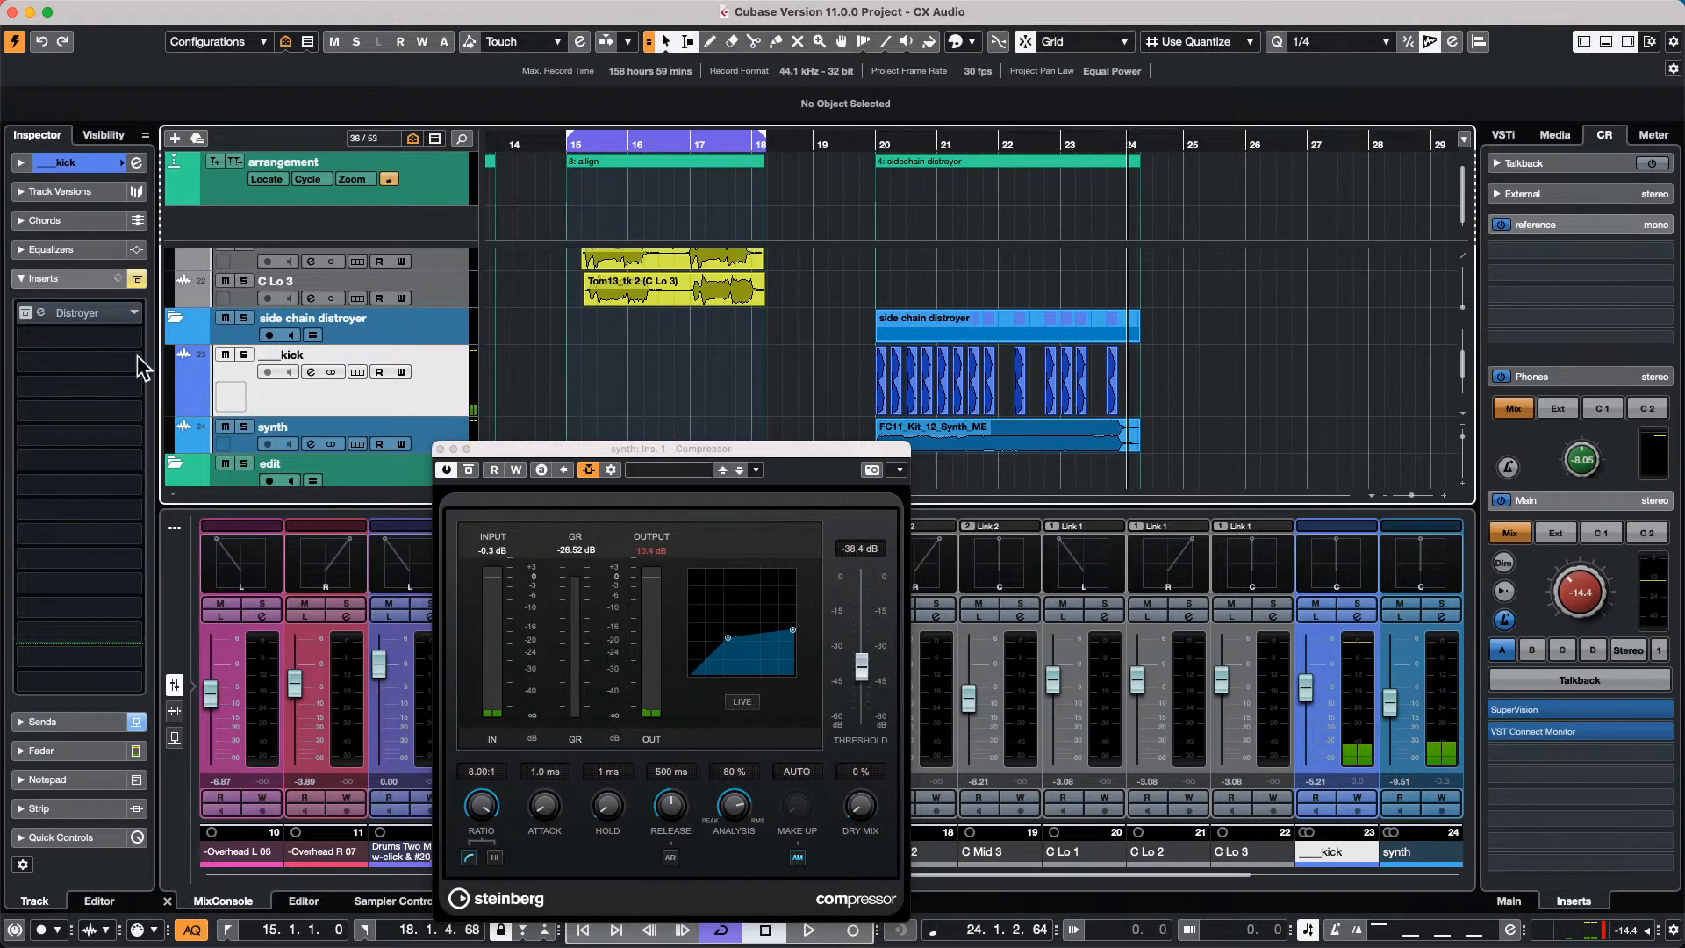
{"action": "left_click", "coordinate": [66, 722]}
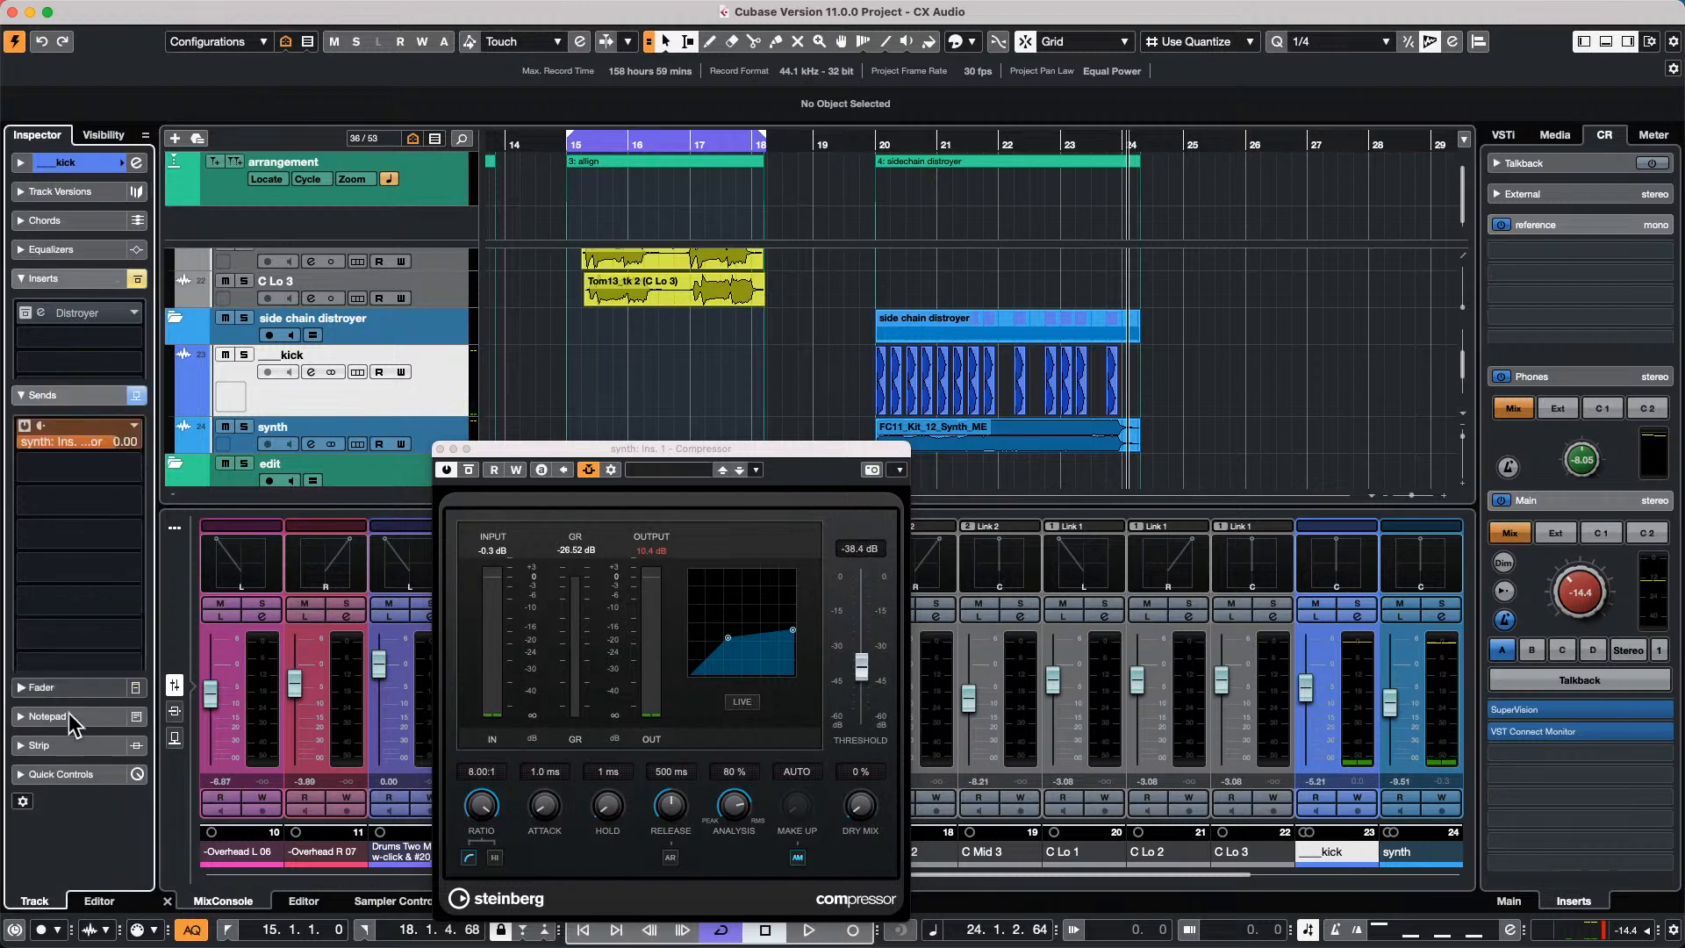
{"action": "right_click", "coordinate": [88, 352]}
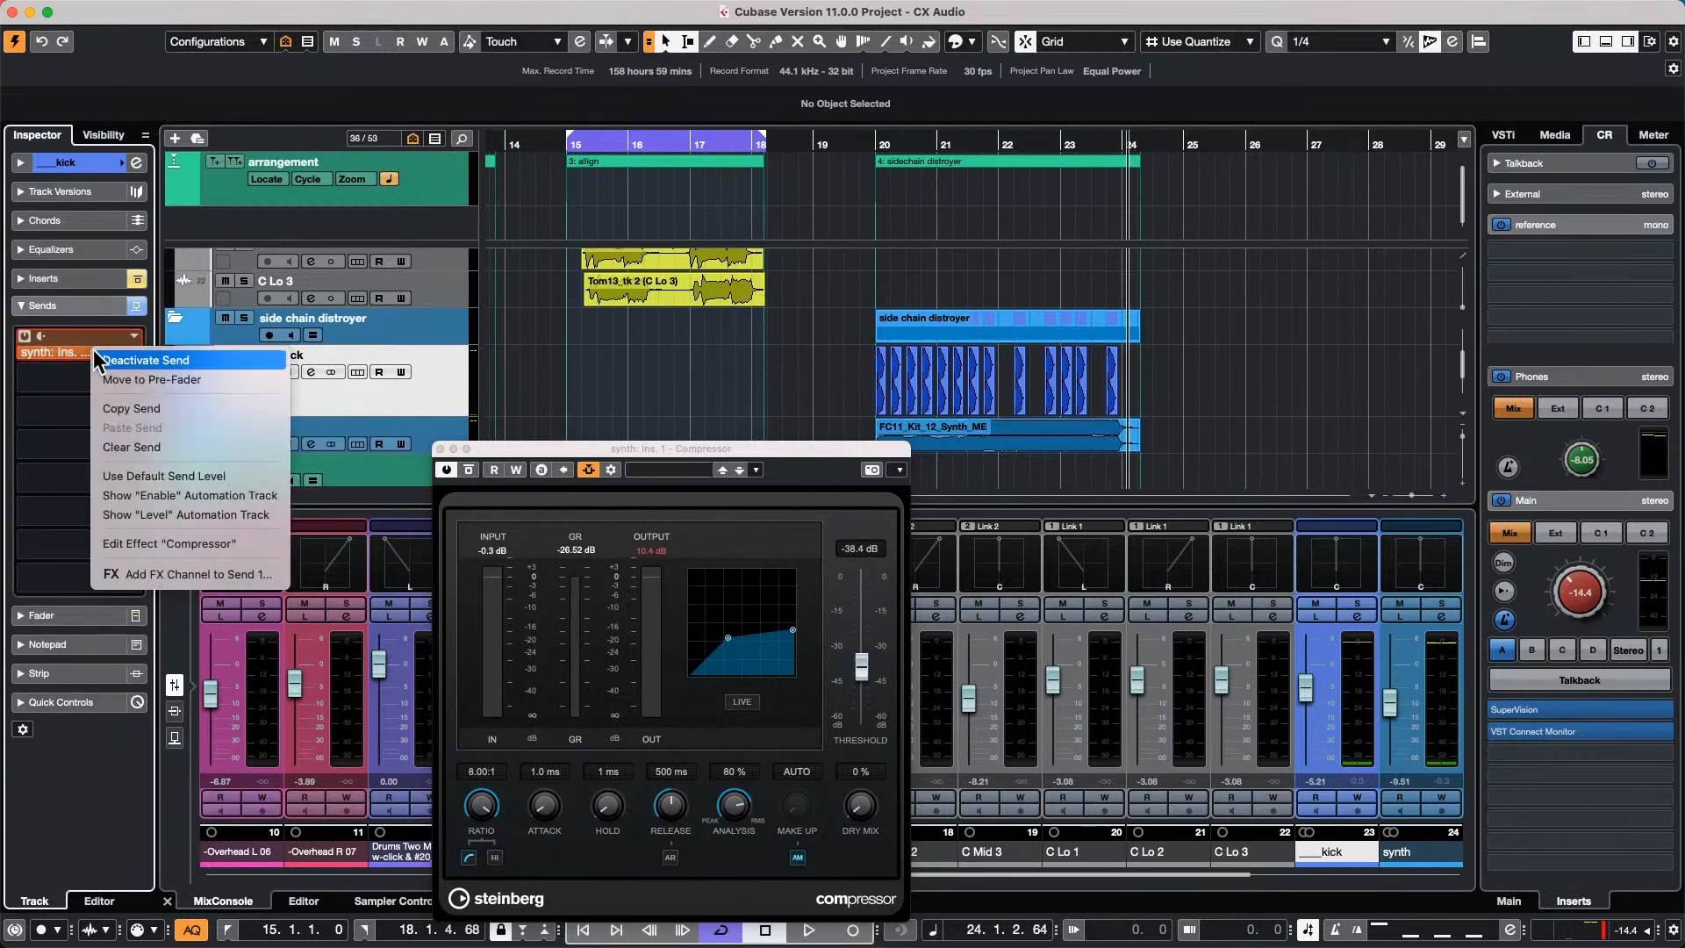
{"action": "left_click", "coordinate": [223, 376]}
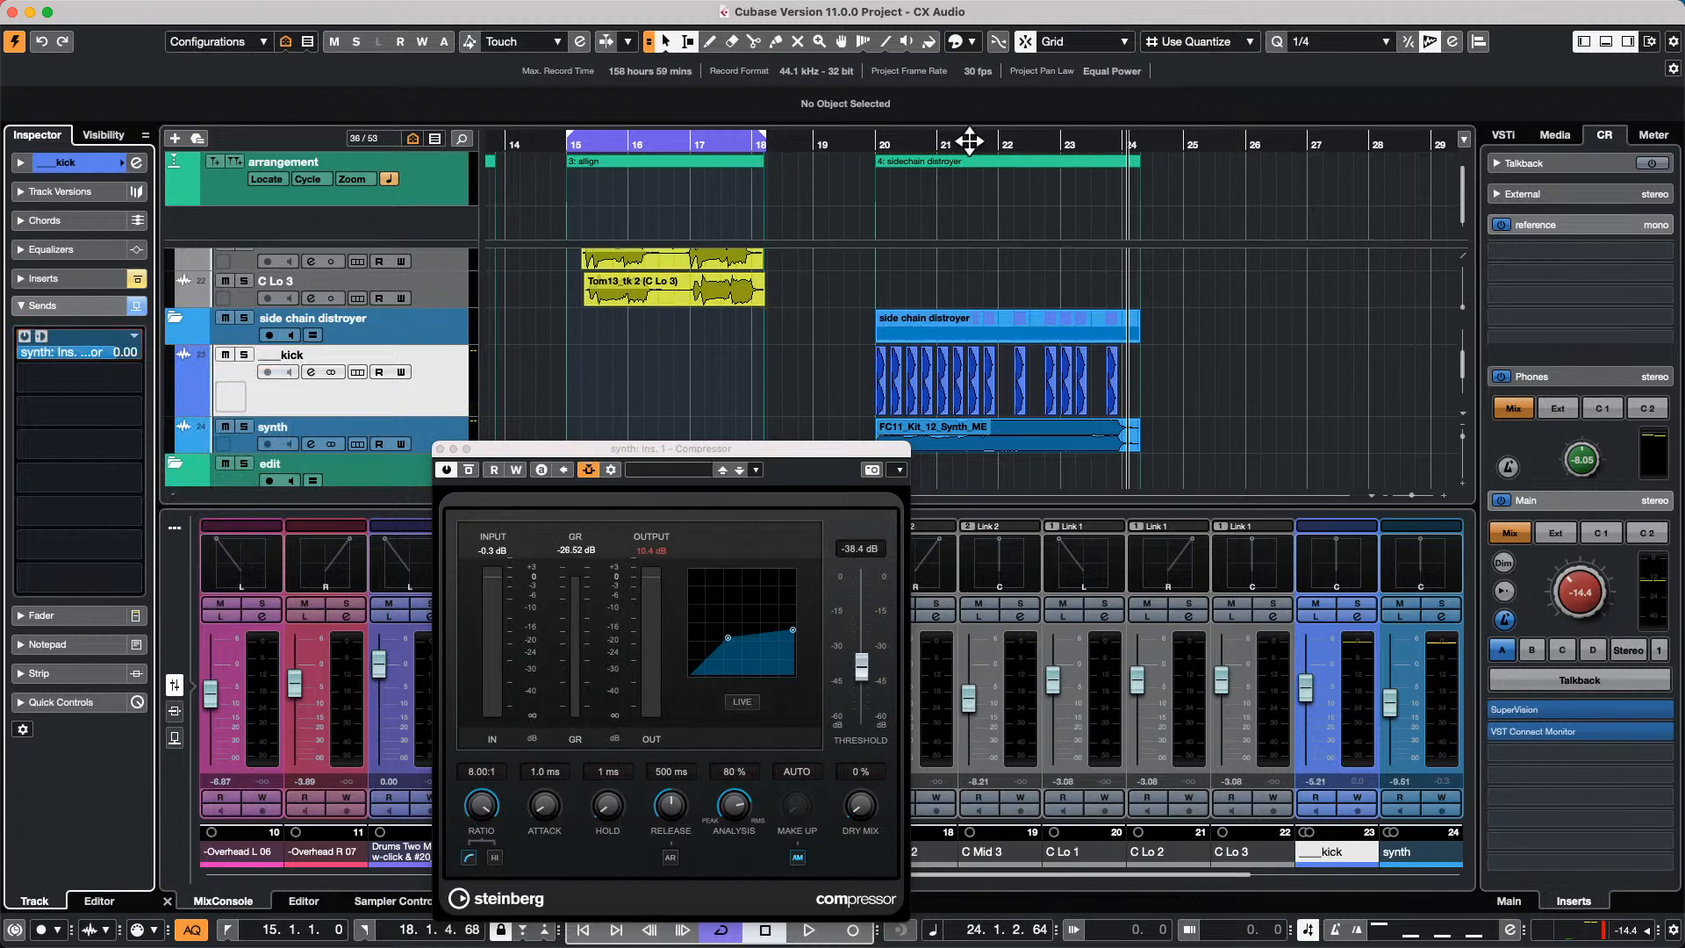
Play the section from bar 20, mute ___kick during playback to test the pre-fader send, then stop and unmute it.
{"action": "left_click_drag", "start_coordinate": [887, 143], "coordinate": [883, 143]}
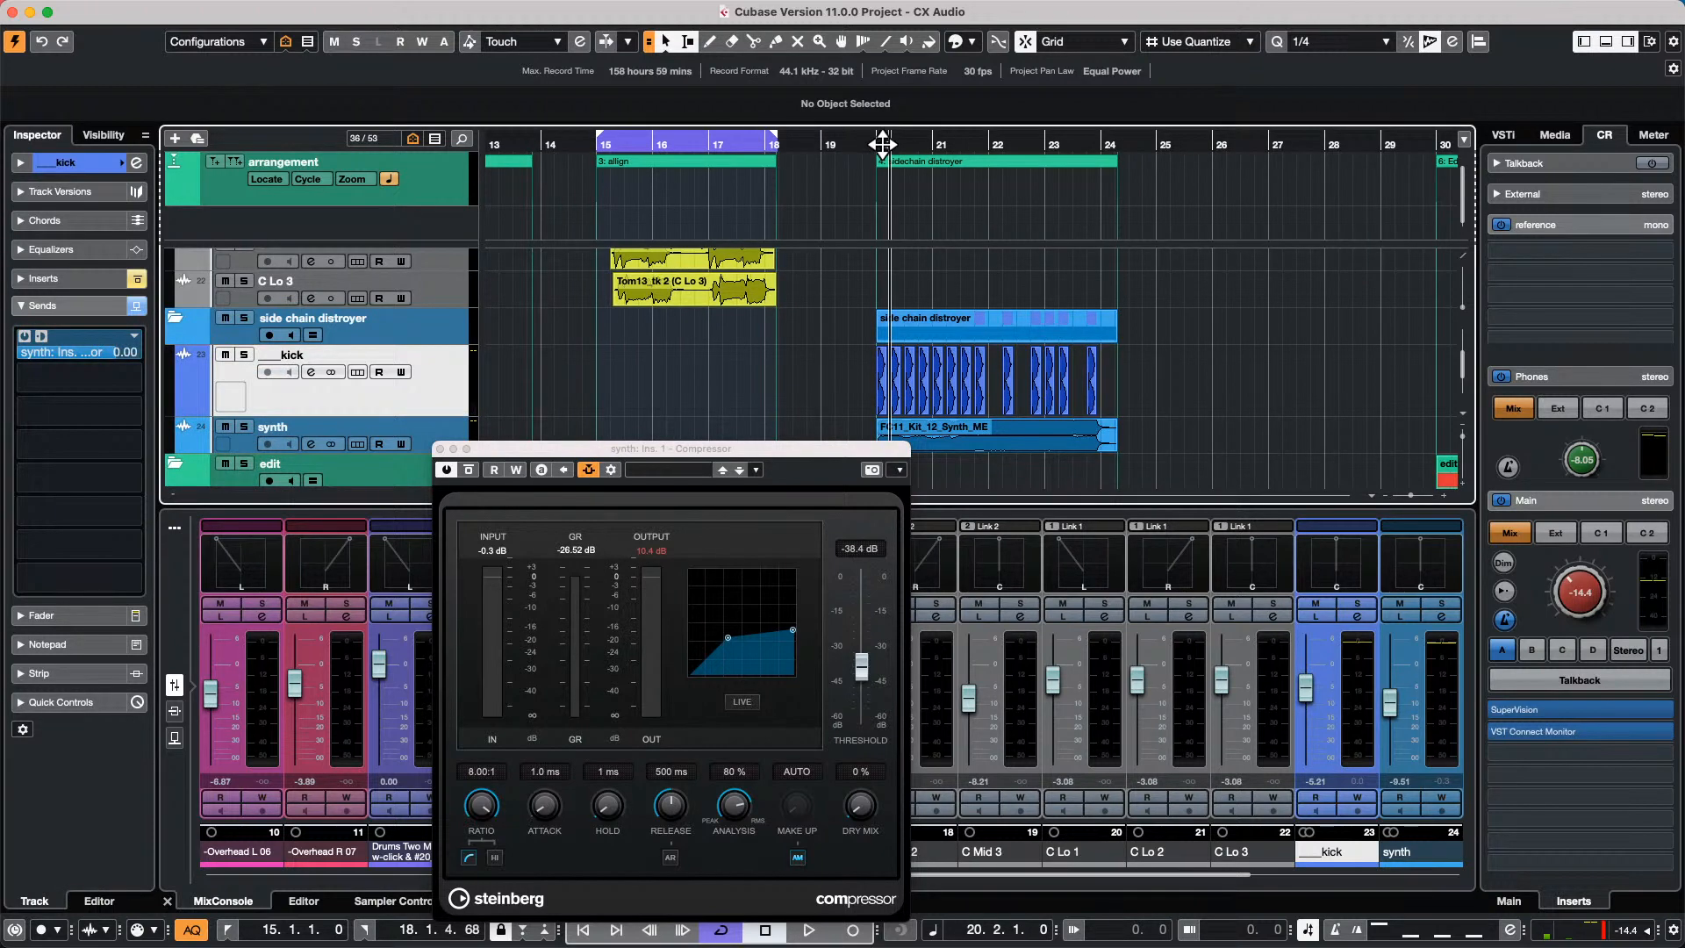
{"action": "key", "text": "space"}
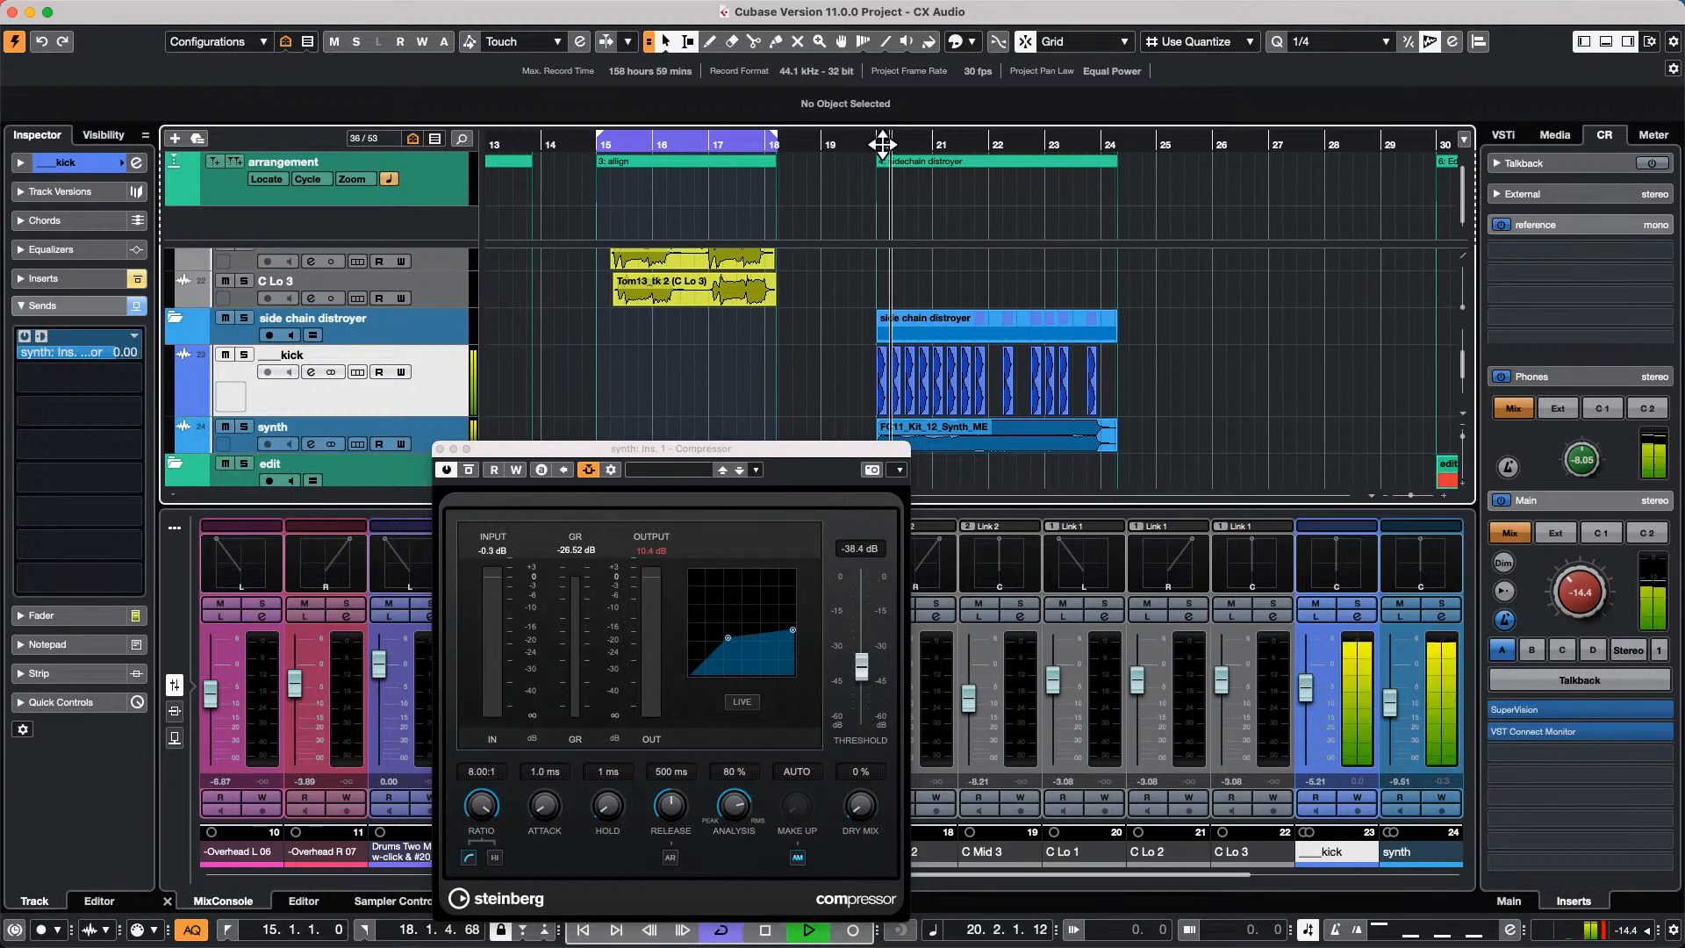
{"action": "left_click", "coordinate": [226, 354]}
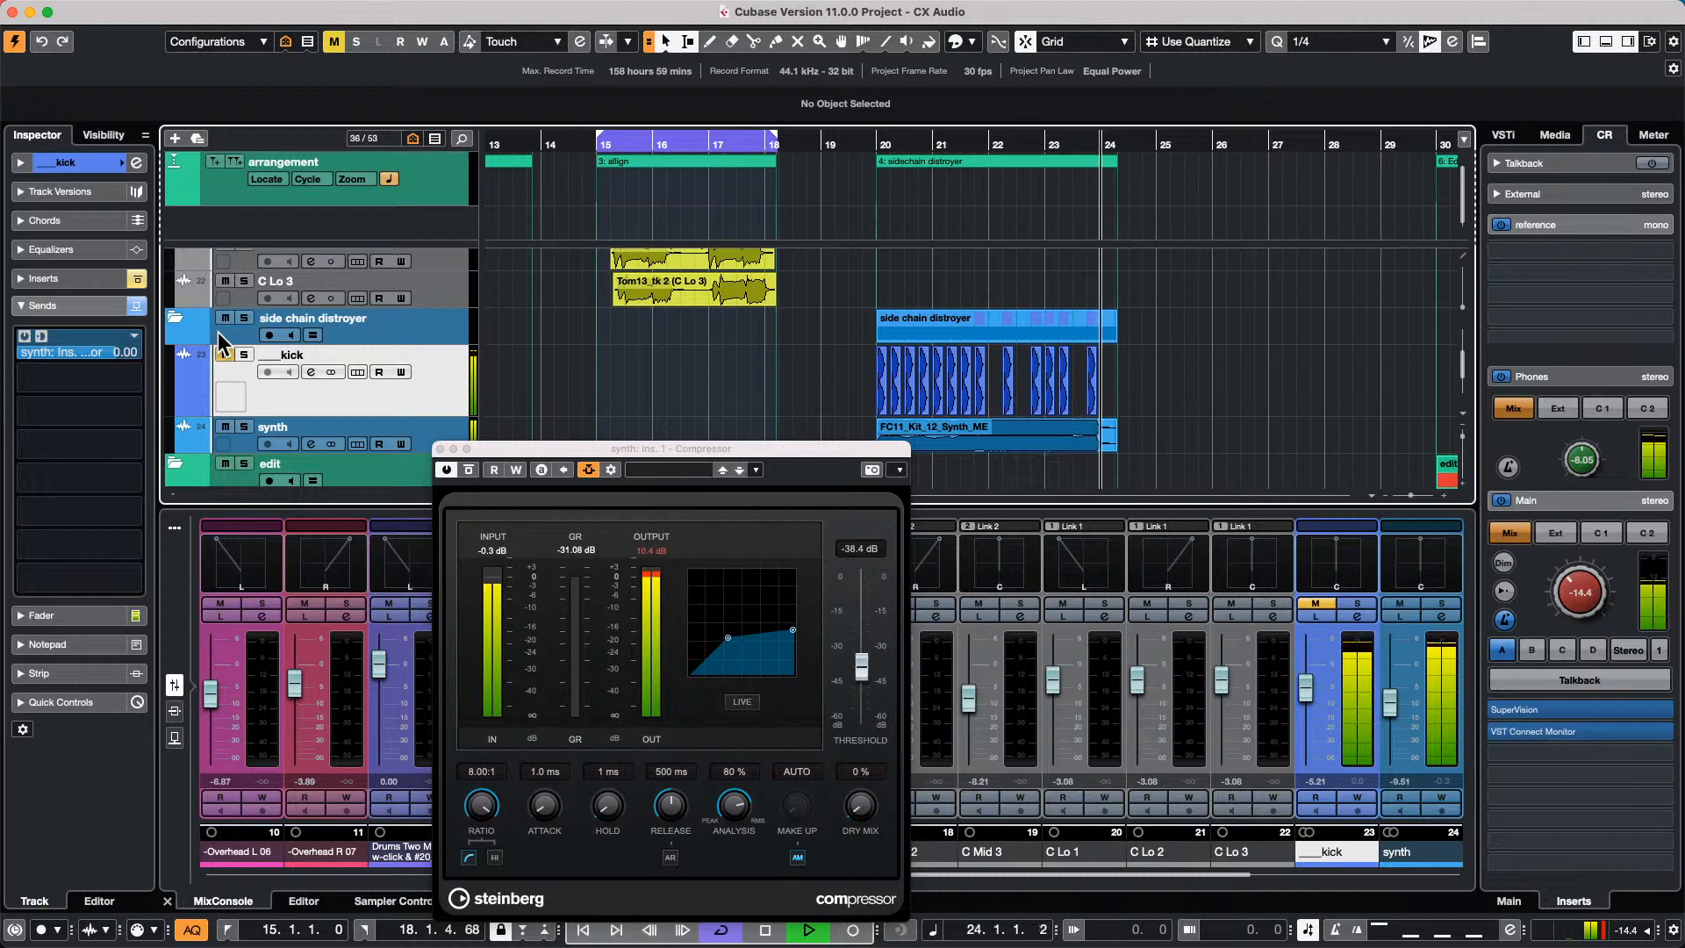
{"action": "key", "text": "space"}
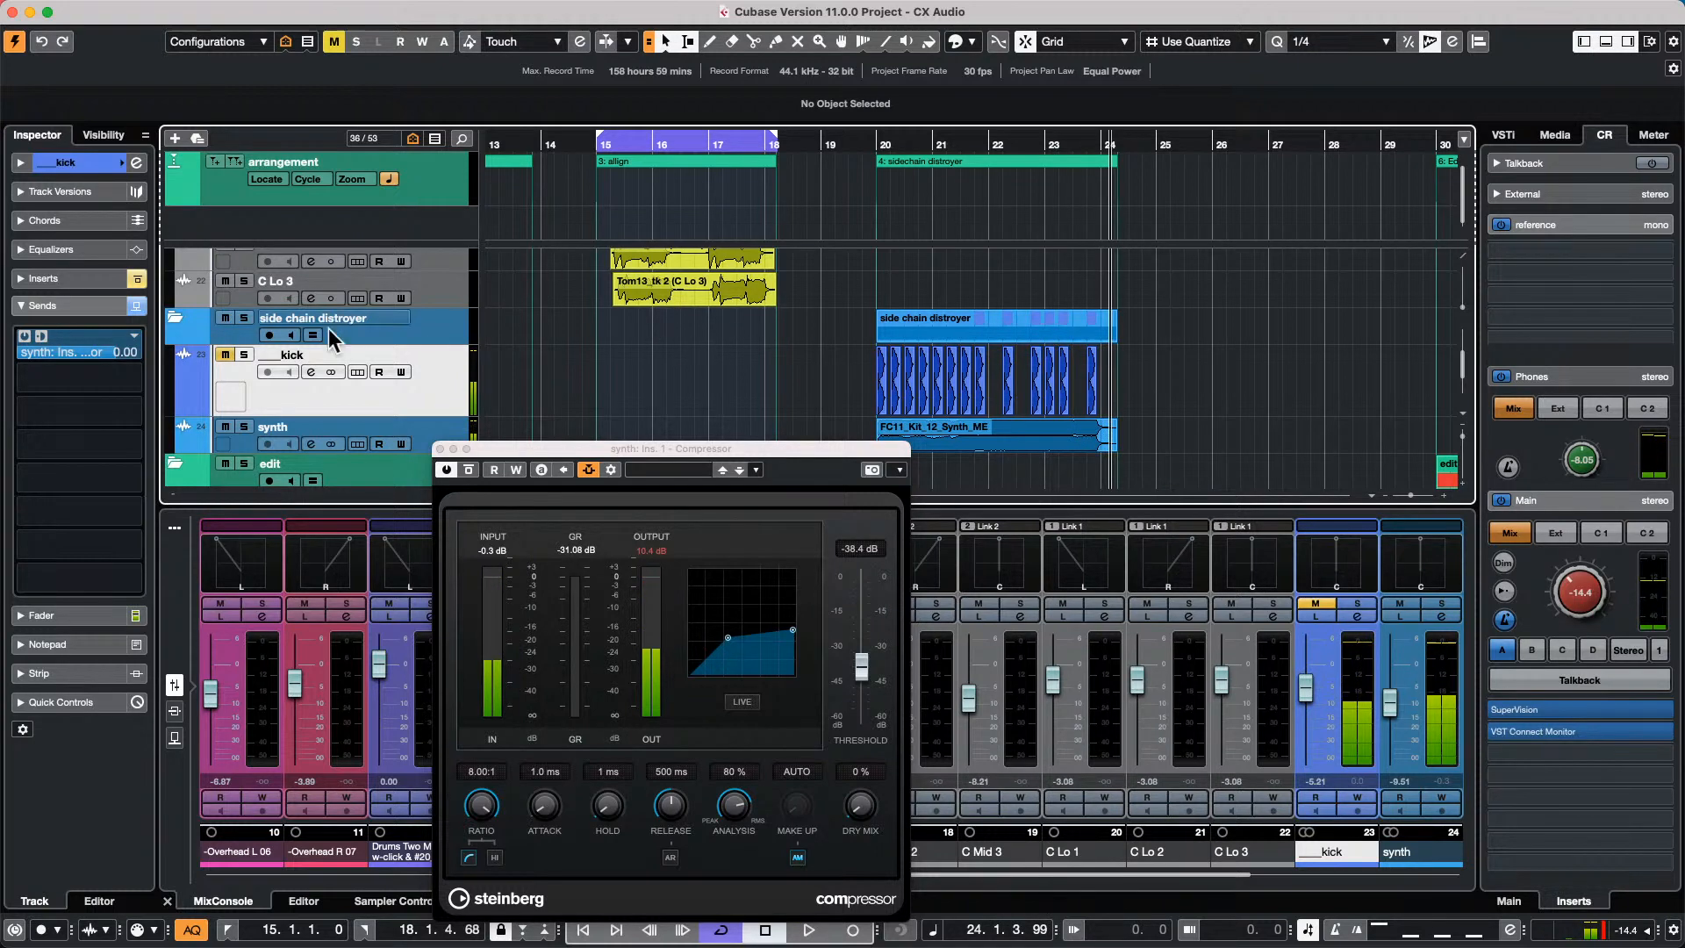
{"action": "left_click", "coordinate": [226, 354]}
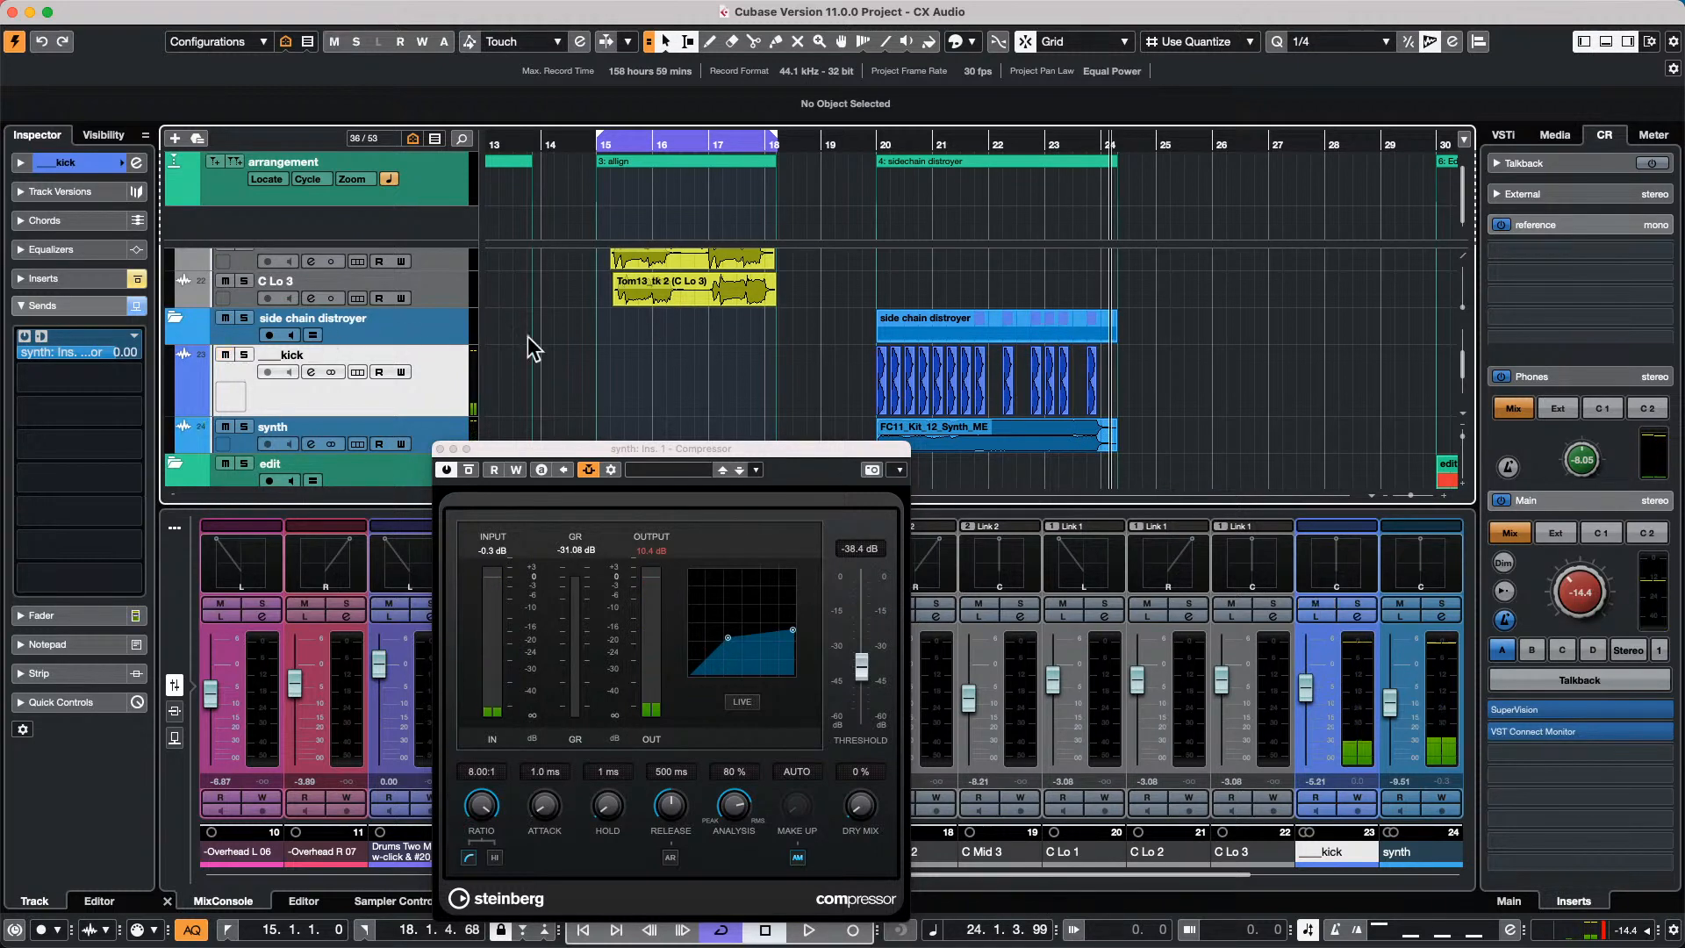
Play the side-chain section from just after bar 20 with ___kick unmuted and stop playback.
{"action": "left_click", "coordinate": [911, 140]}
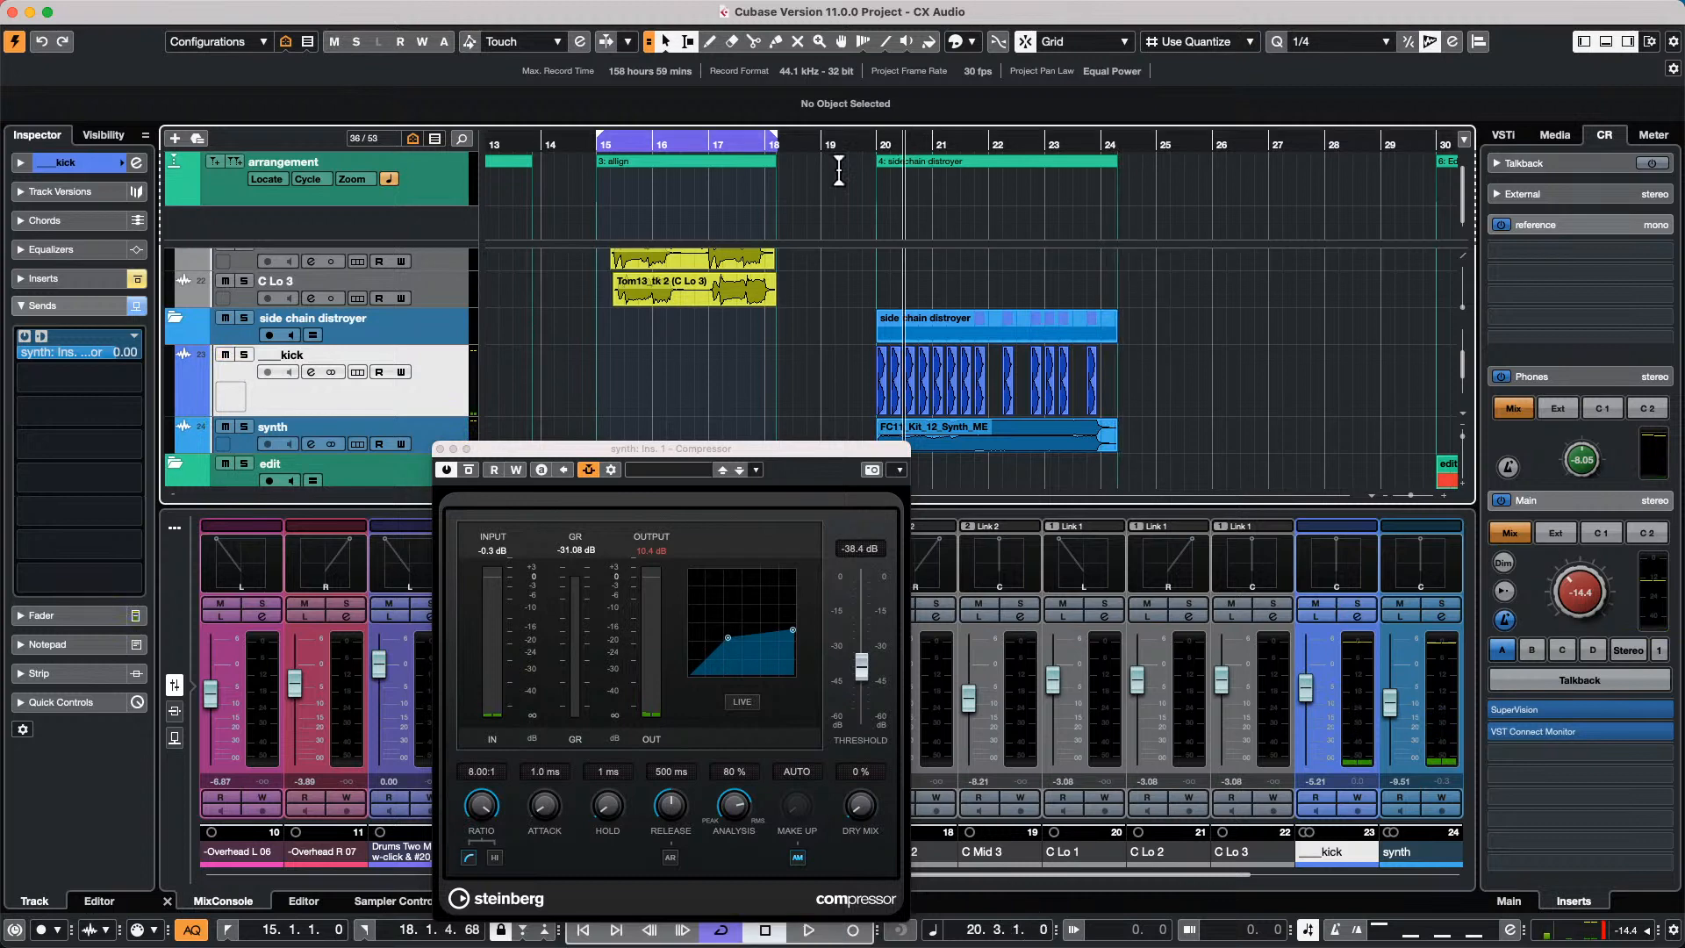
{"action": "key", "text": "space"}
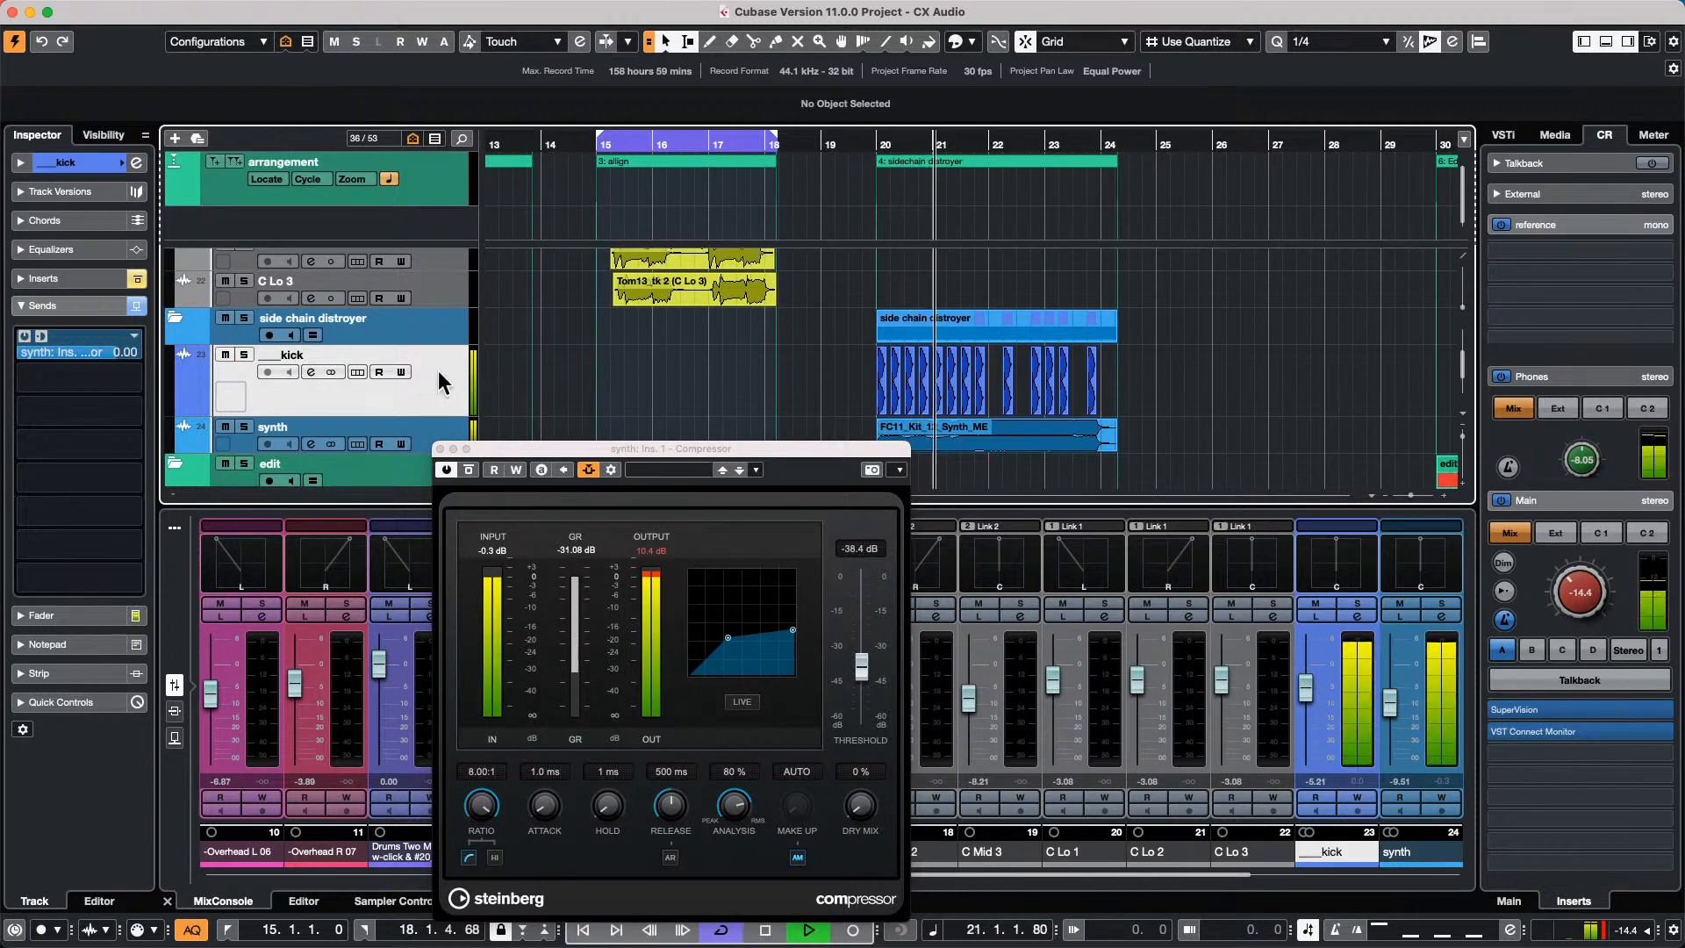
{"action": "key", "text": "space"}
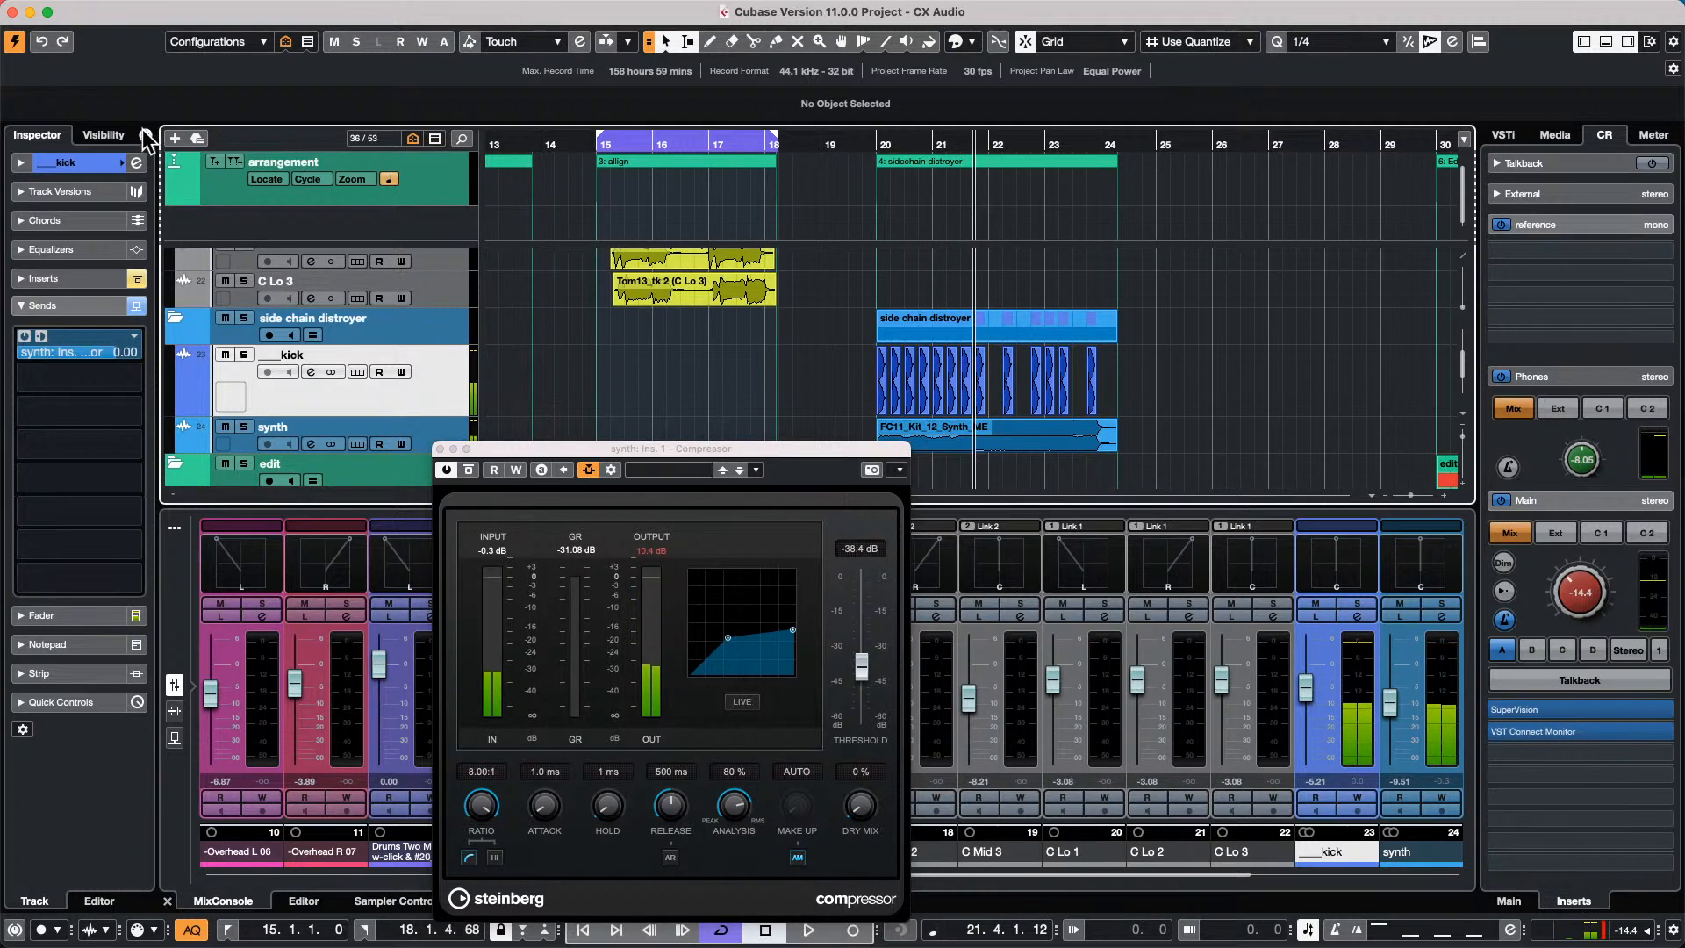
Set the output routing of the ___kick track to No Bus.
{"action": "left_click", "coordinate": [104, 163]}
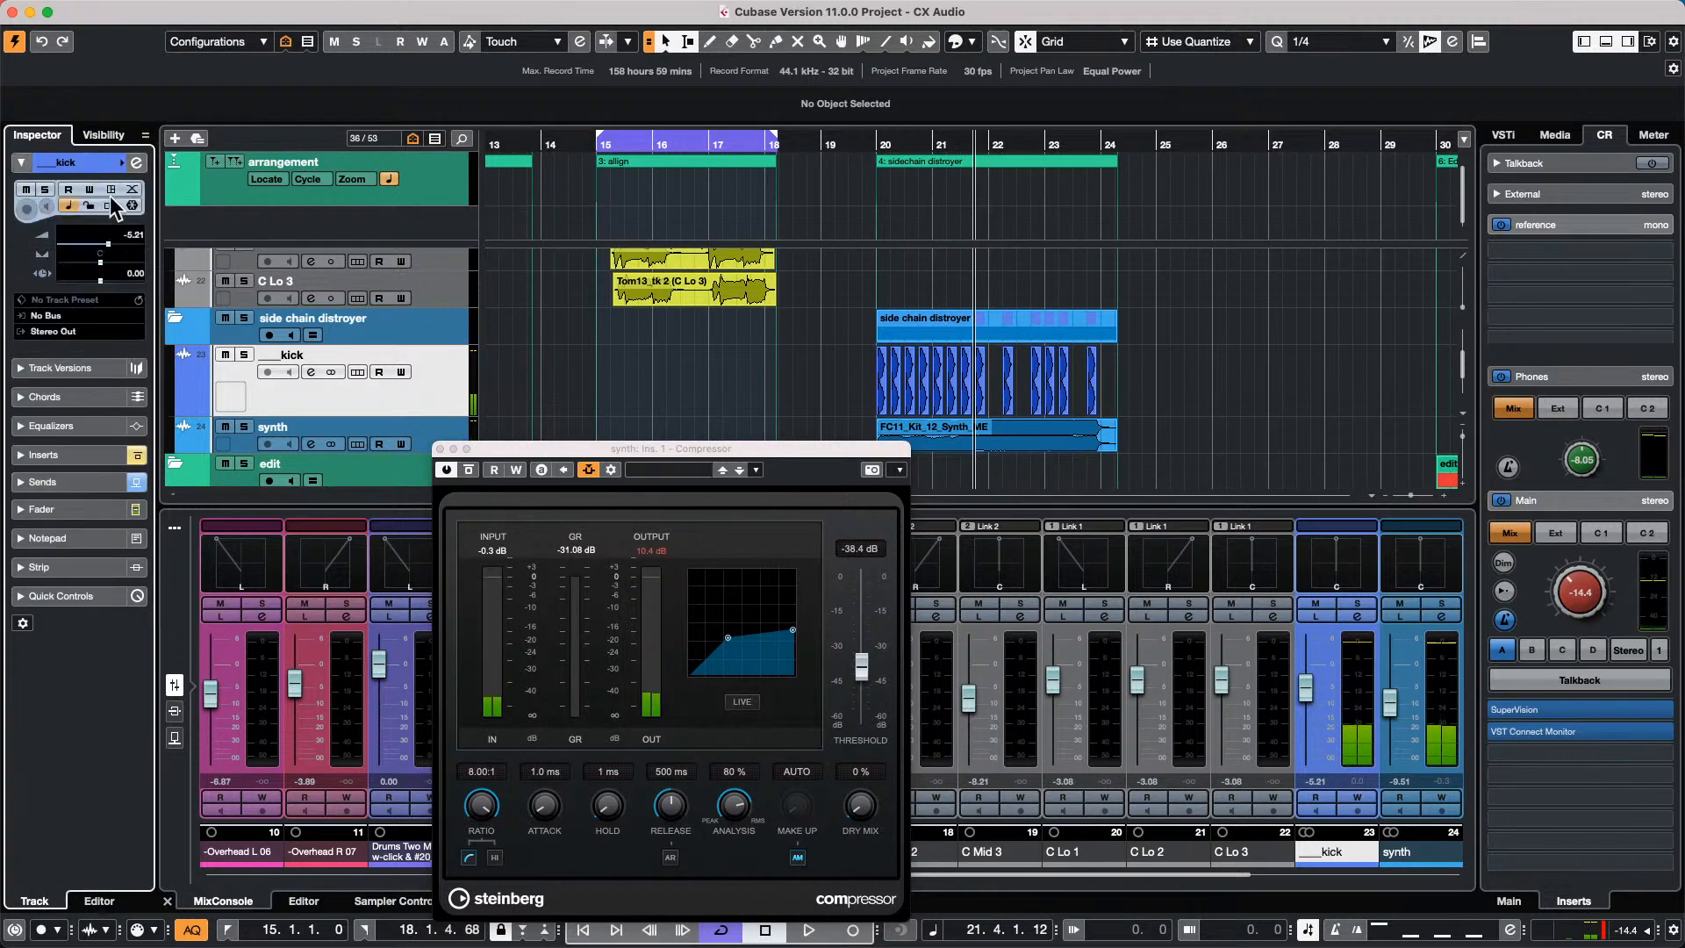
{"action": "left_click", "coordinate": [75, 330]}
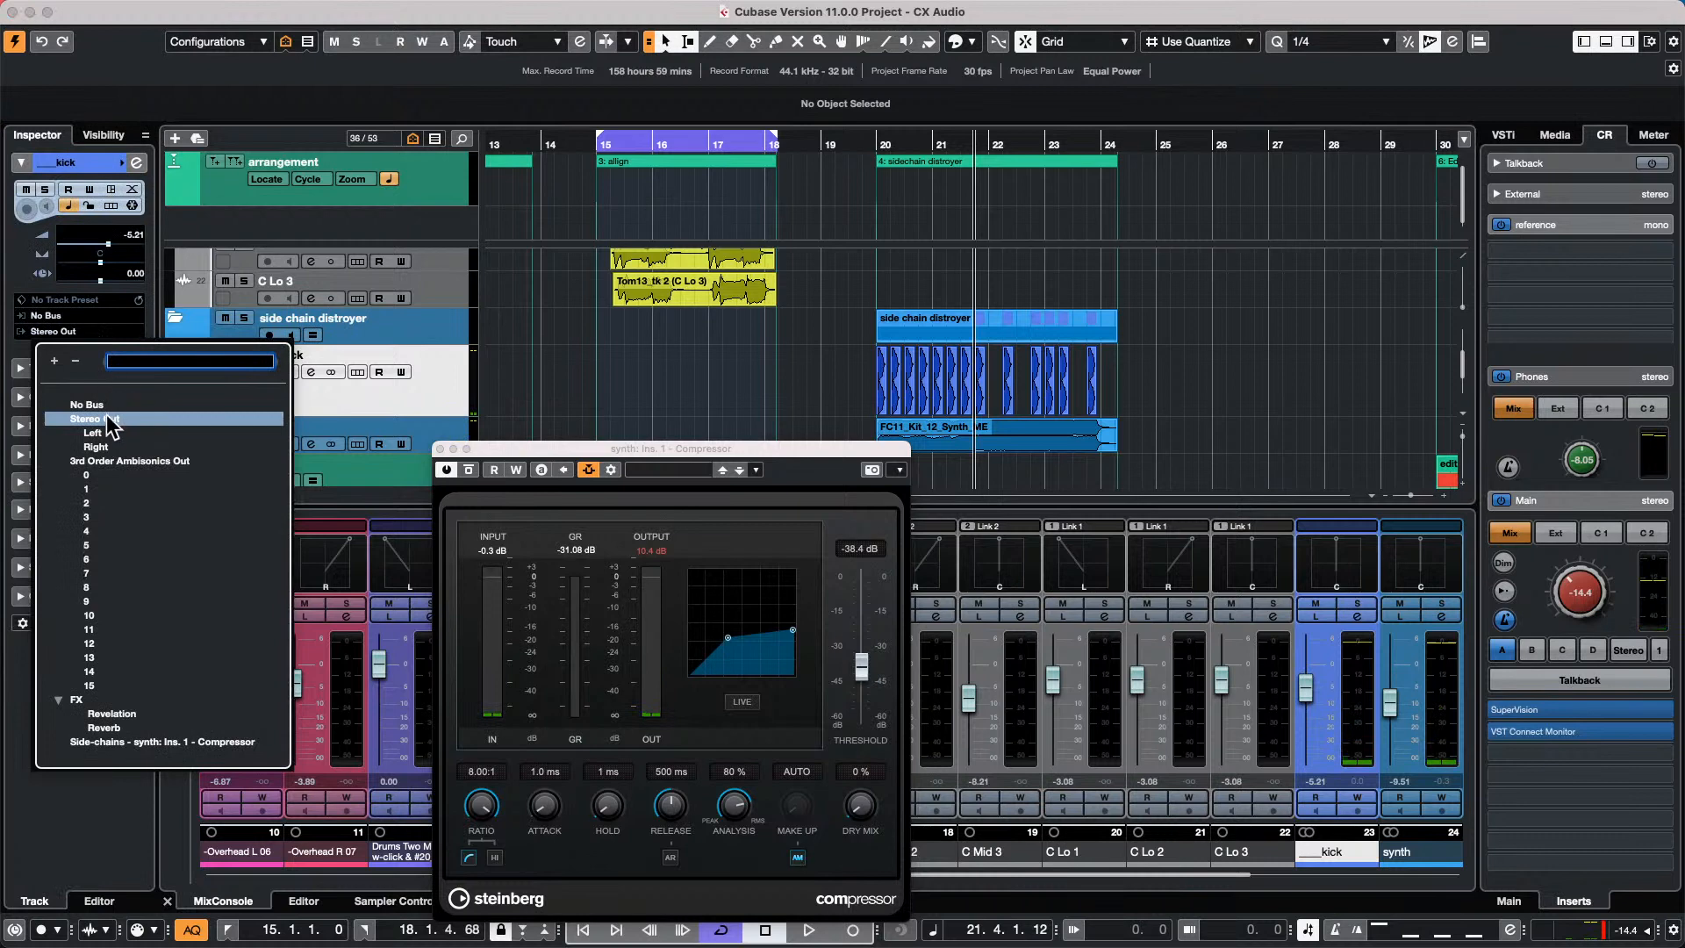
{"action": "left_click", "coordinate": [88, 404]}
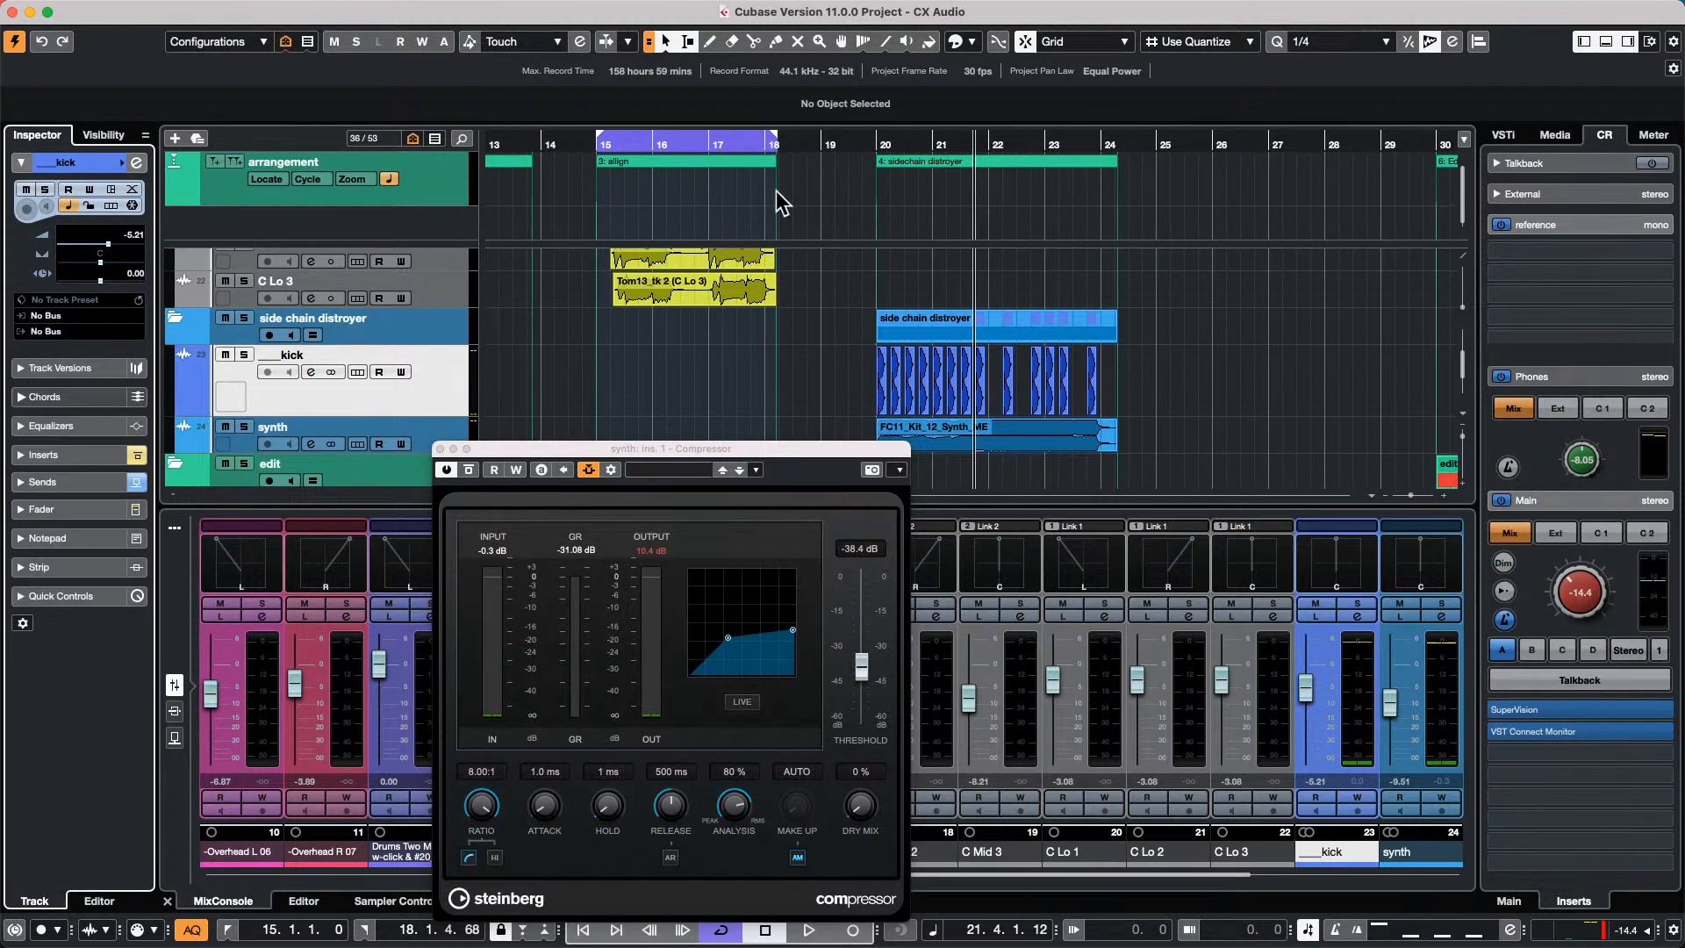
Audition the side-chained synth from bar 20 with the ___kick output unassigned, replay the section, and stop playback.
{"action": "left_click", "coordinate": [876, 143]}
{"action": "key", "text": "space"}
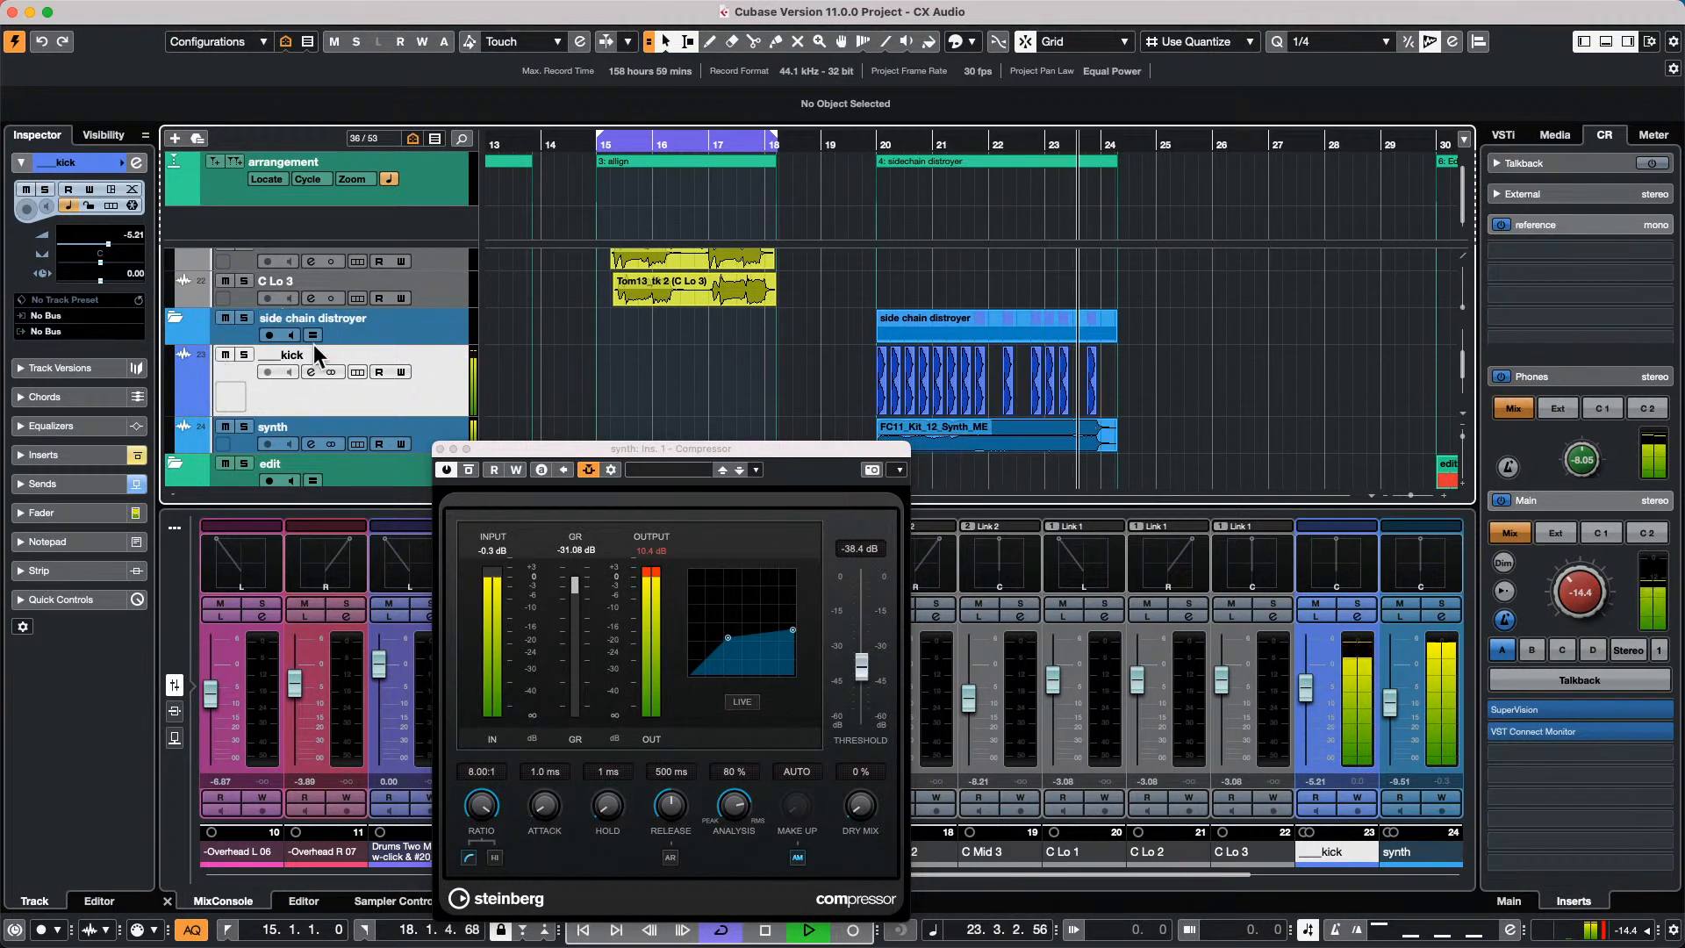
{"action": "key", "text": "space"}
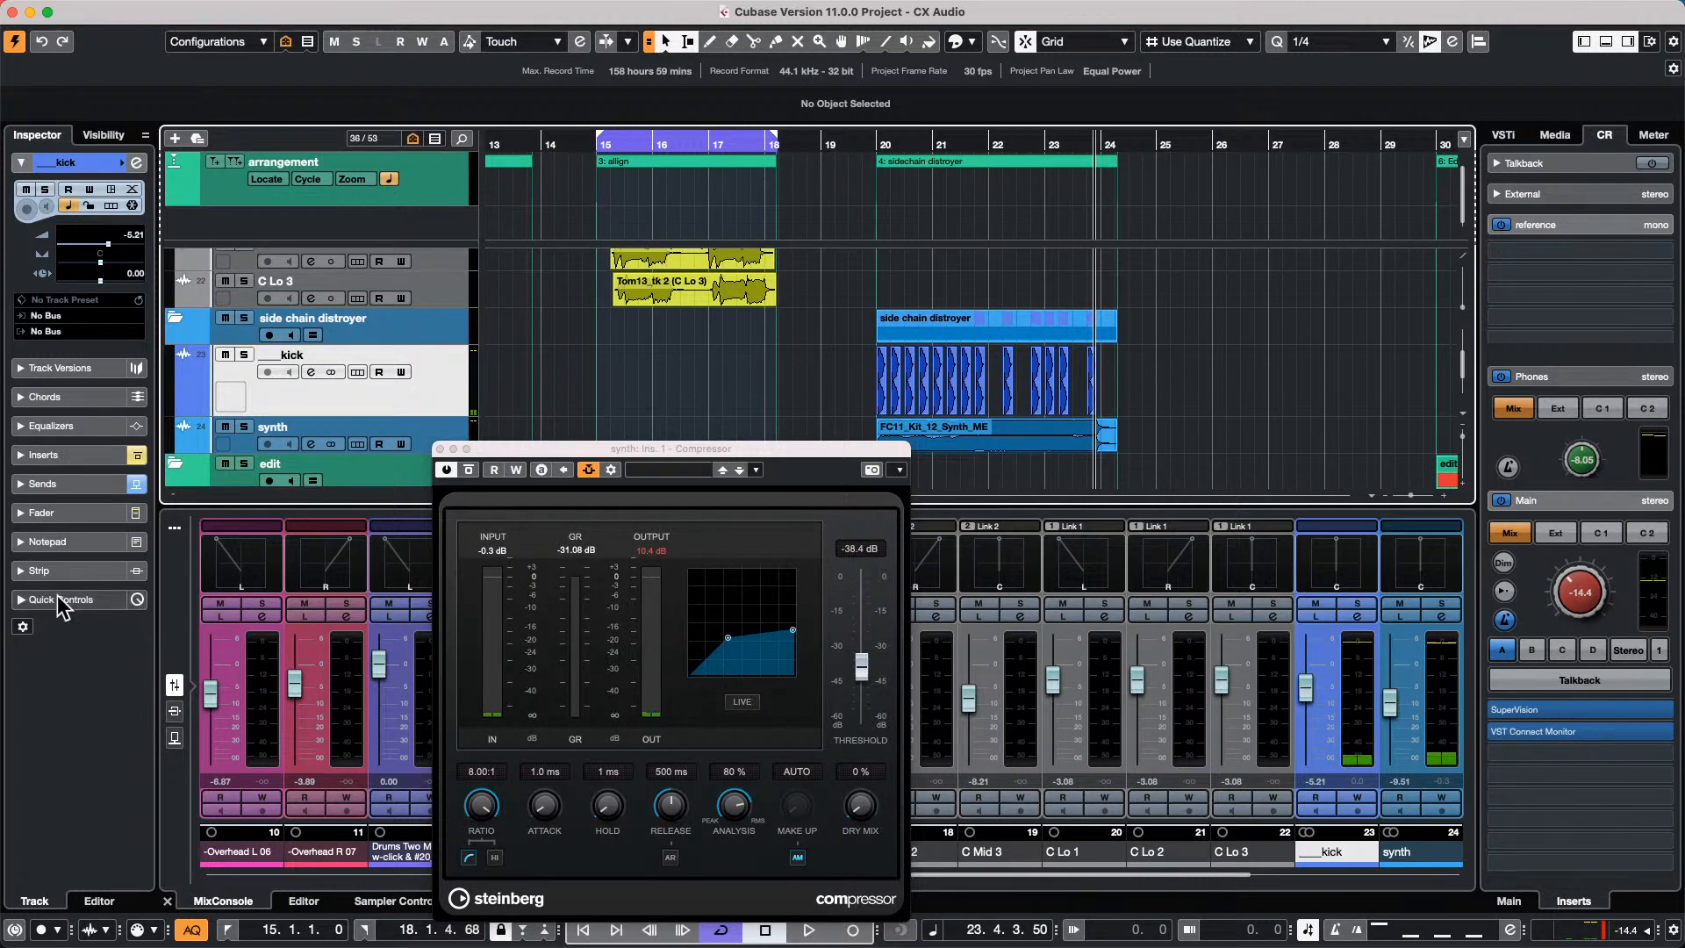
{"action": "key", "text": "space"}
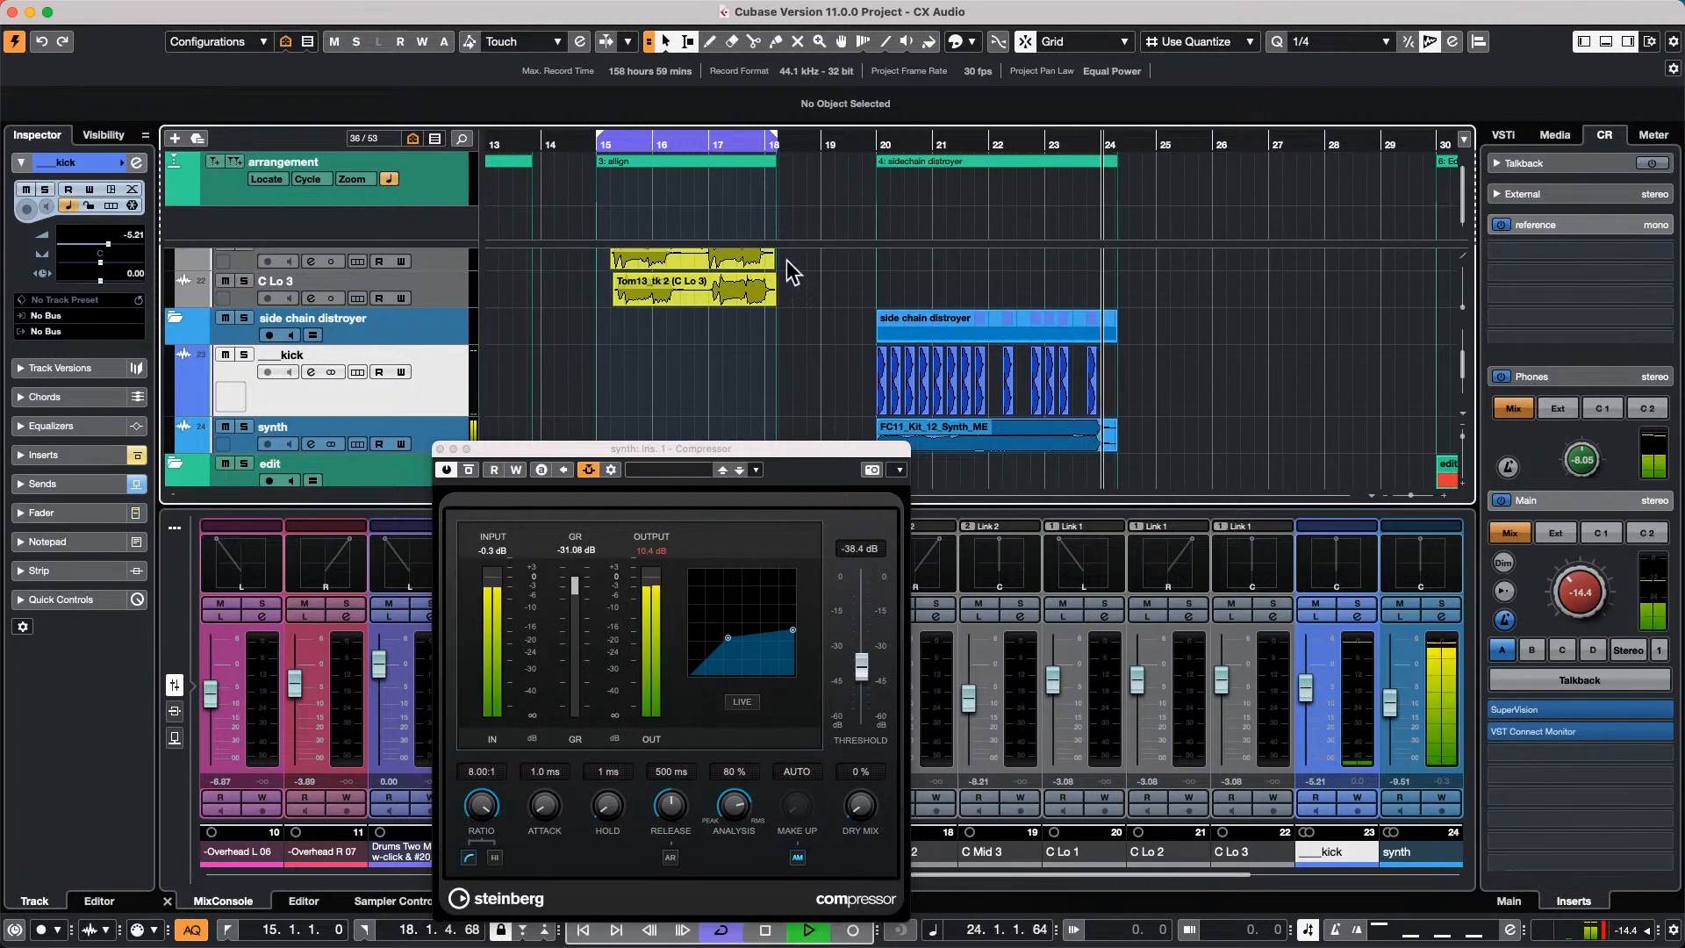
{"action": "left_click", "coordinate": [874, 143]}
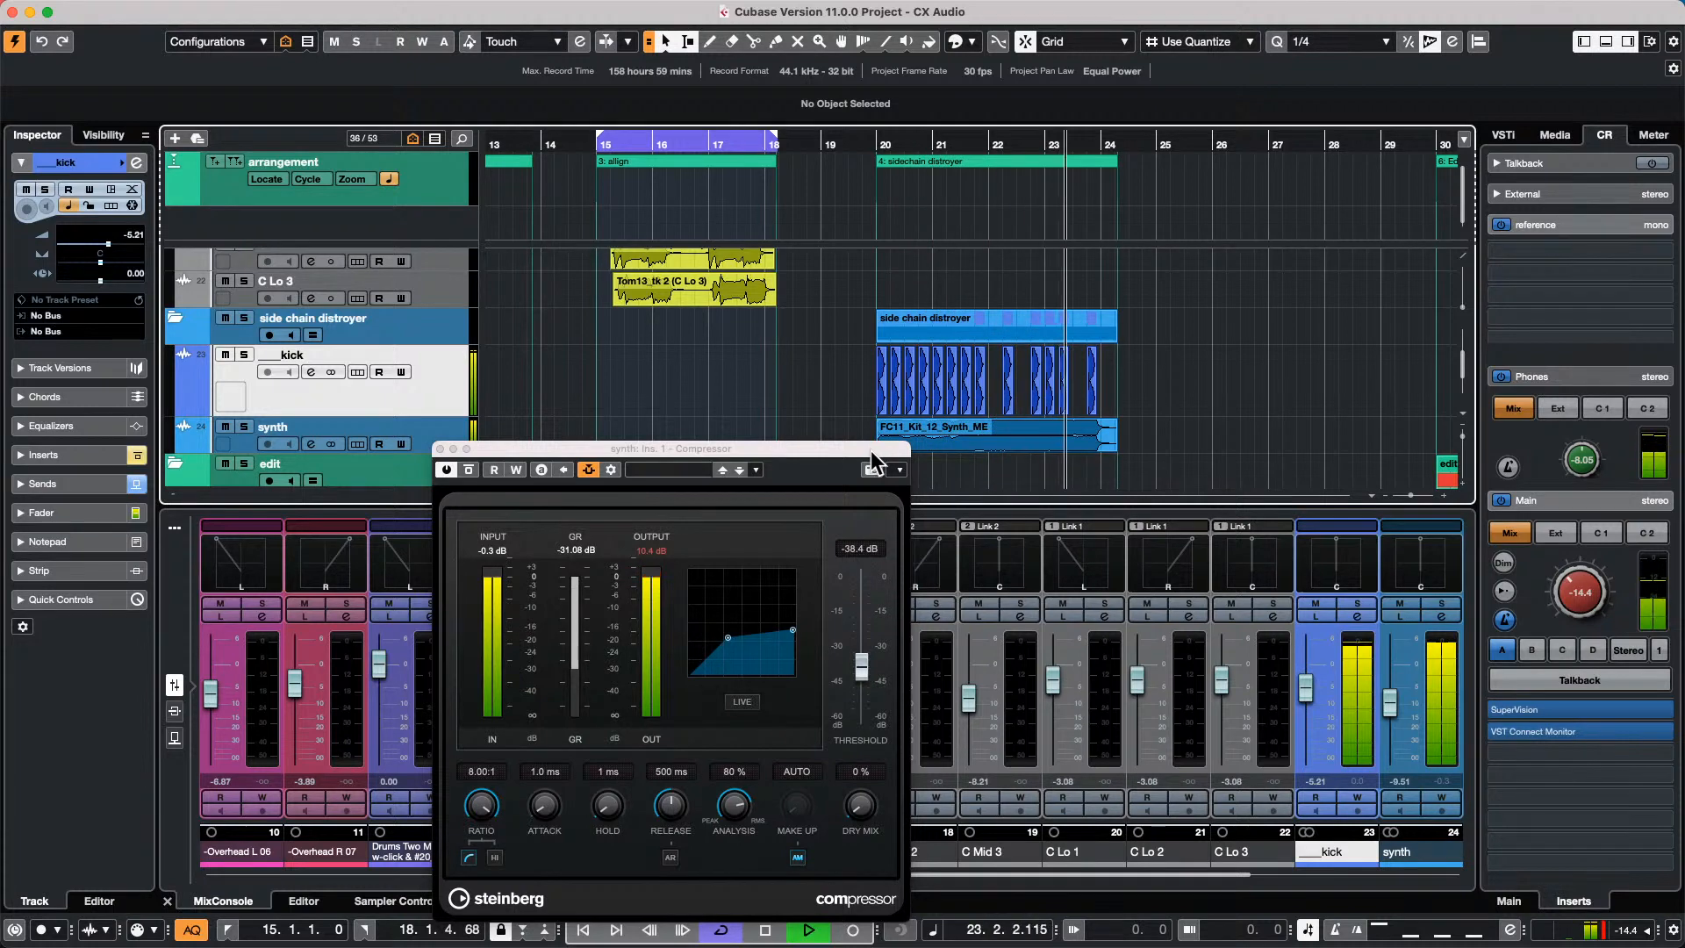
{"action": "key", "text": "space"}
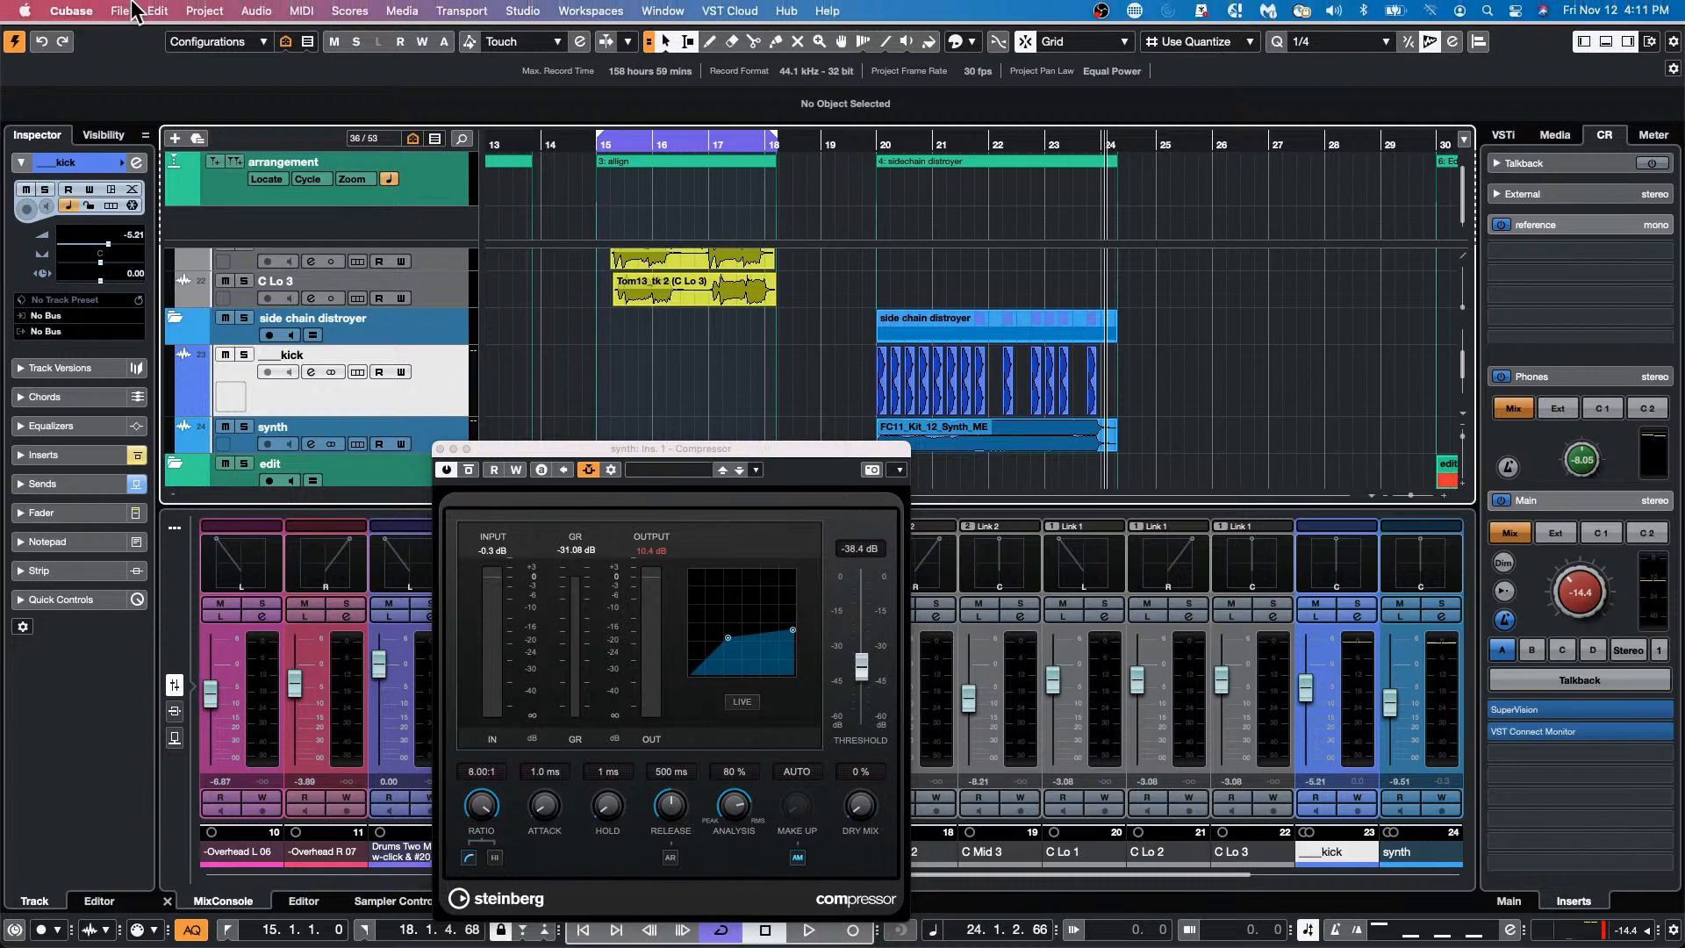
Open and activate the recent project beatles stones.cpr, closing the Compressor and Groove Agent SE plug-in windows.
{"action": "left_click", "coordinate": [120, 10]}
{"action": "mouse_move", "coordinate": [242, 389]}
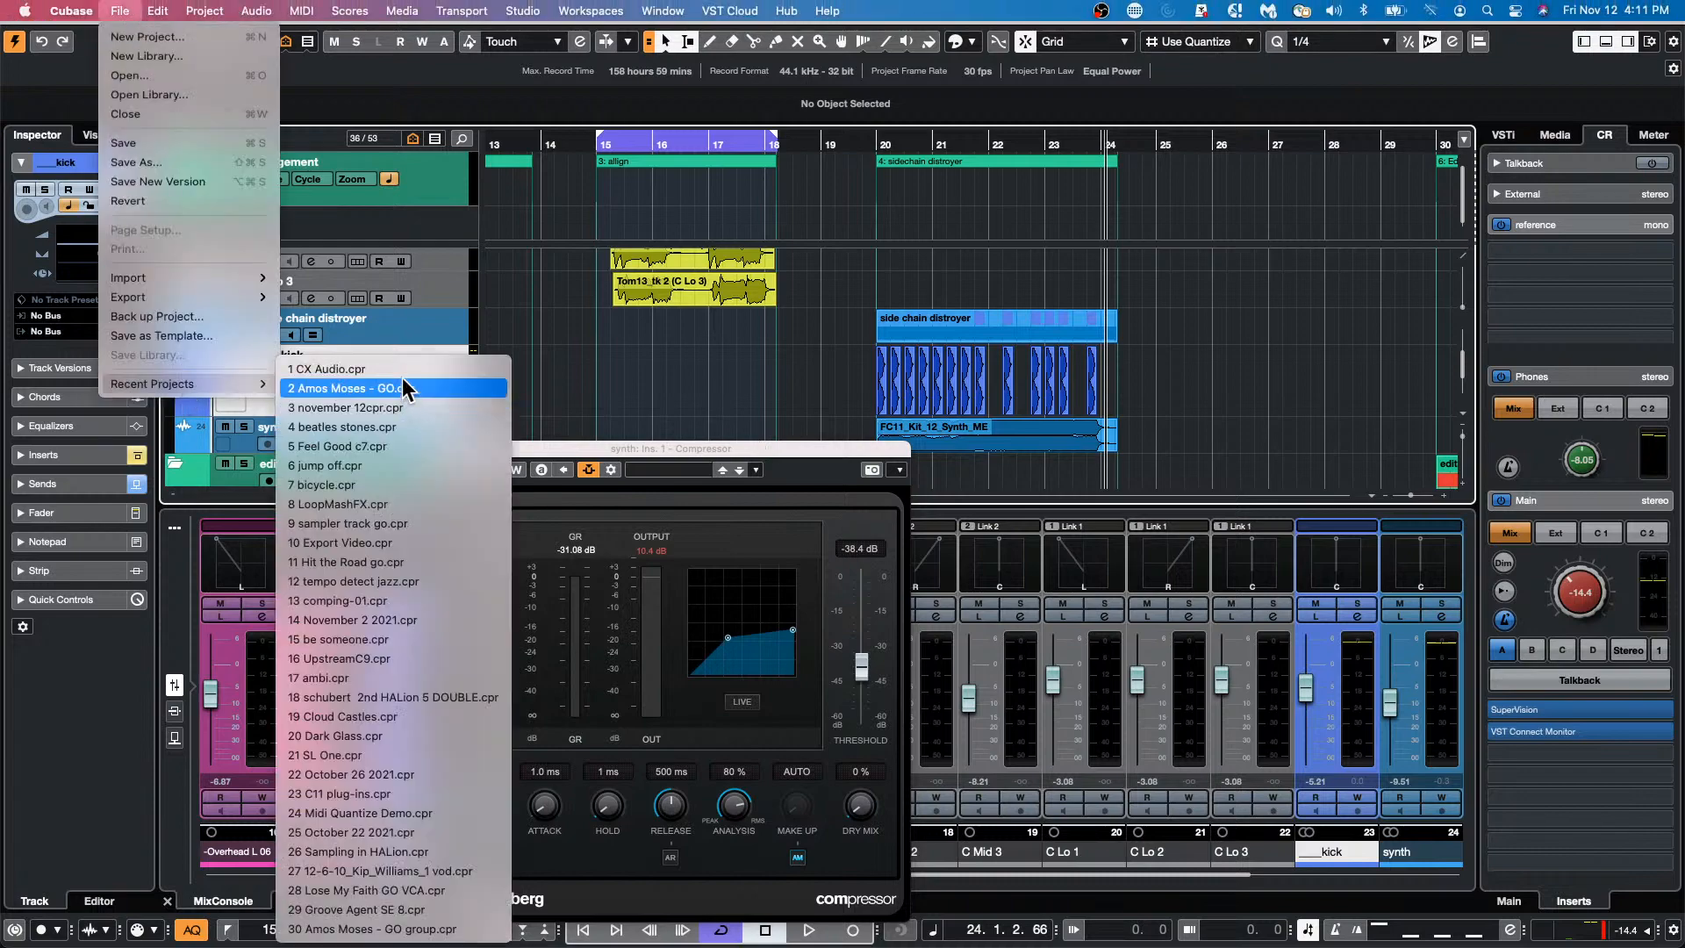
{"action": "left_click", "coordinate": [393, 425]}
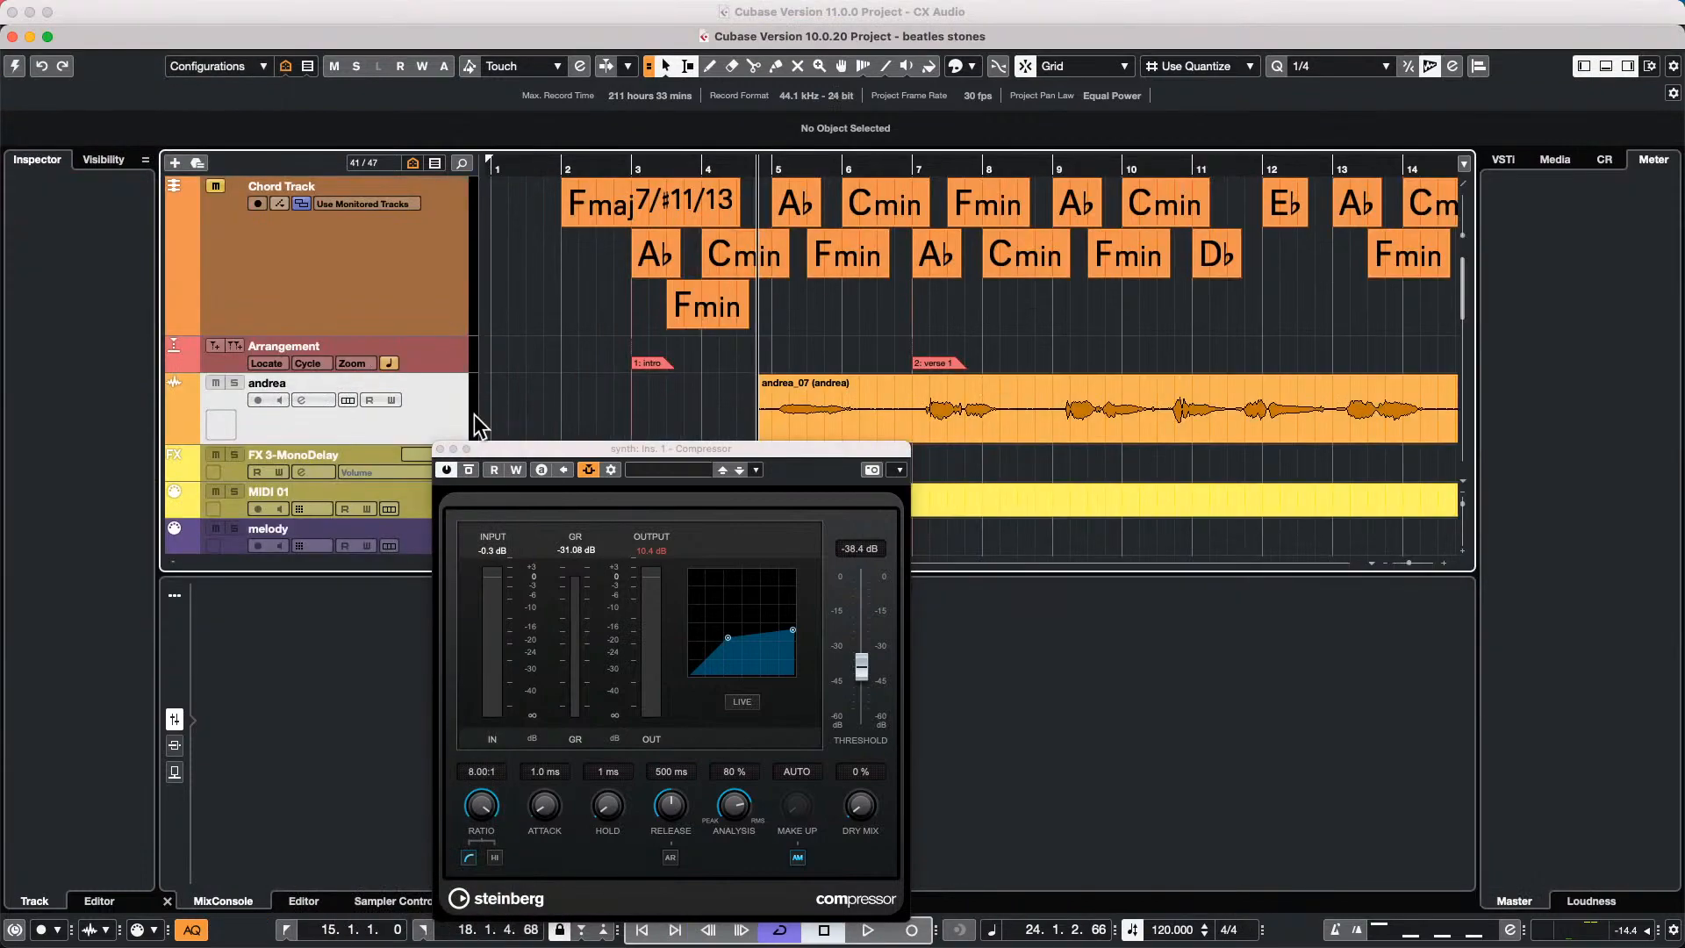
{"action": "left_click", "coordinate": [440, 449]}
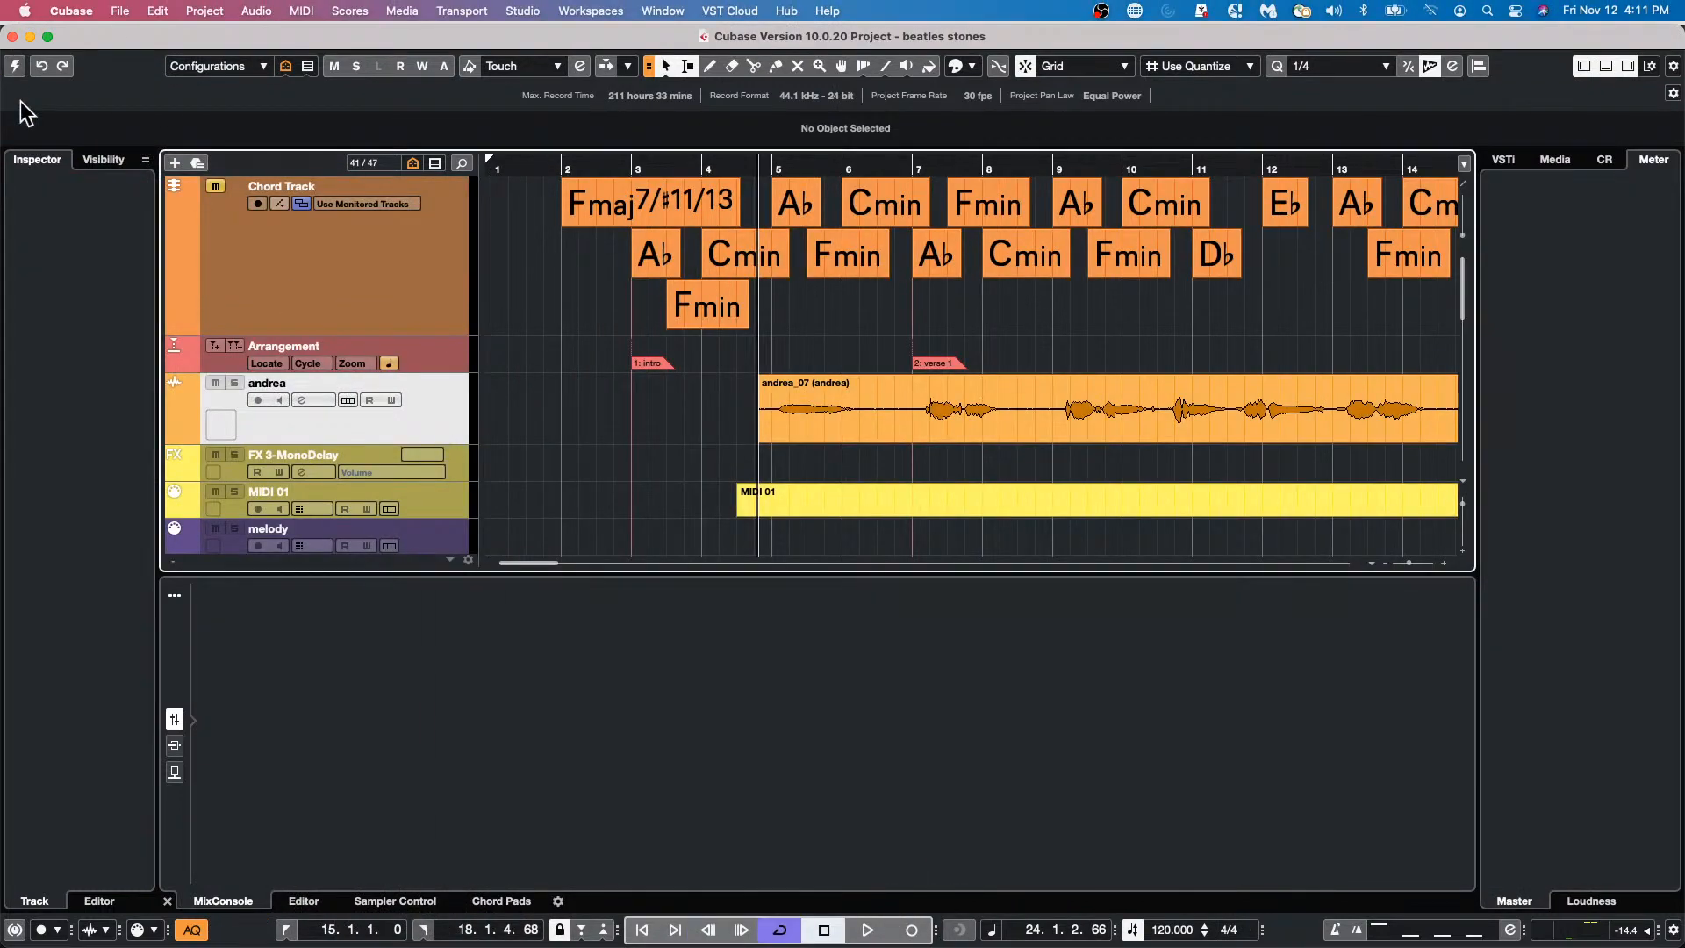
{"action": "left_click", "coordinate": [16, 67]}
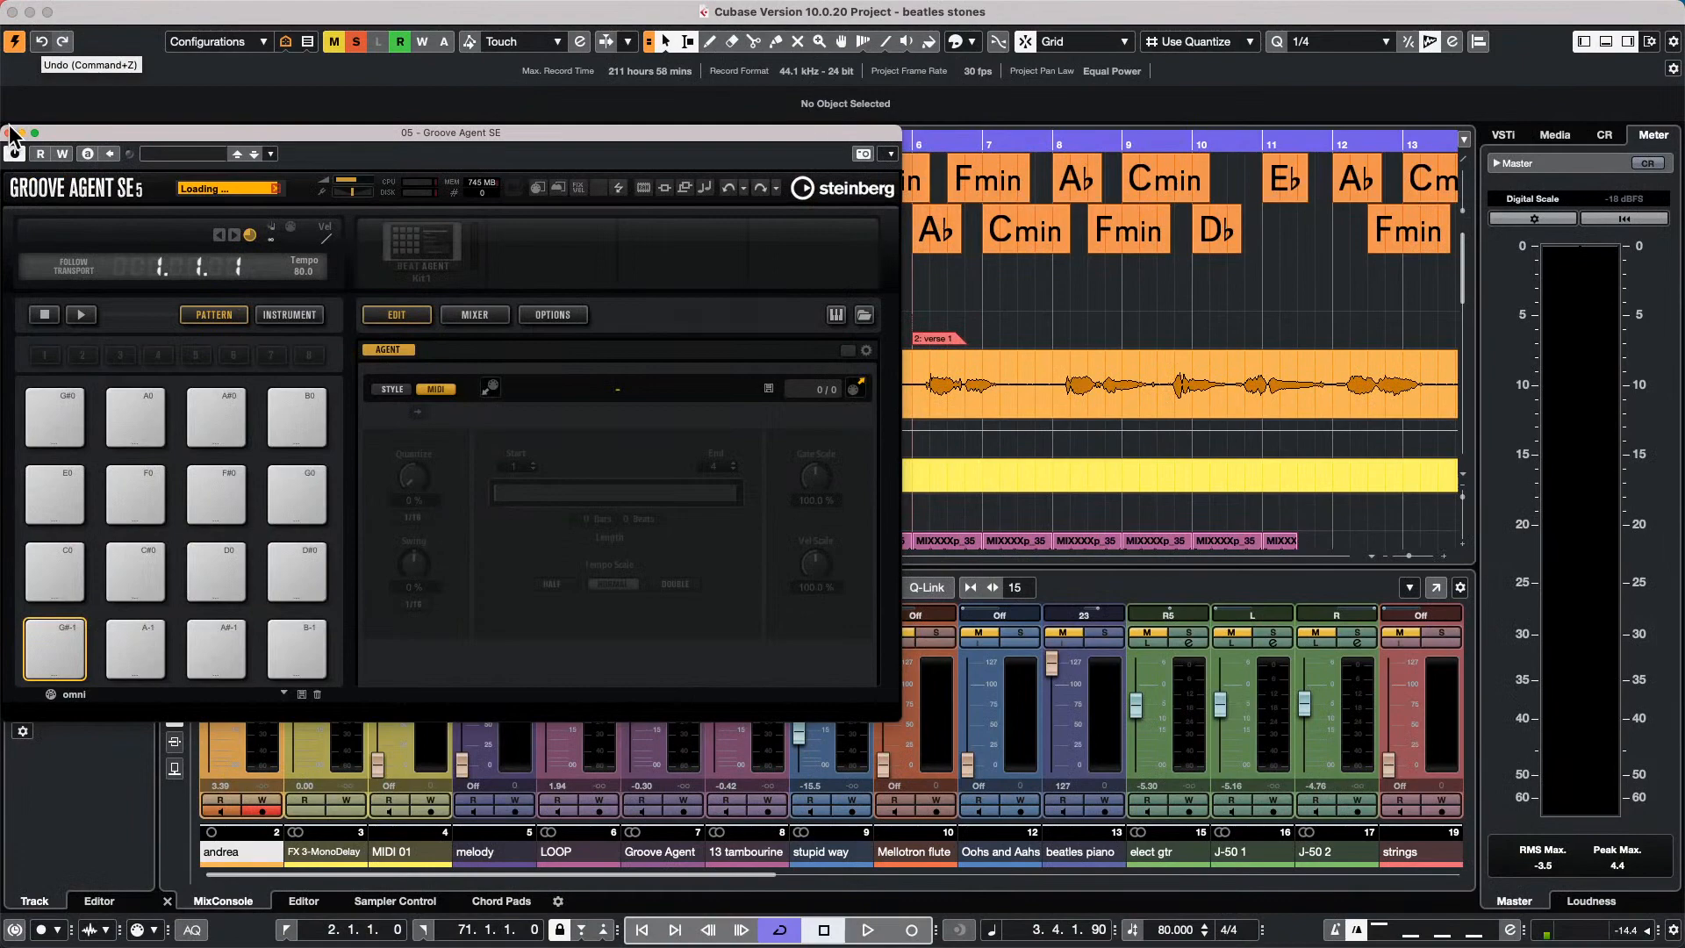
{"action": "left_click_drag", "start_coordinate": [93, 132], "coordinate": [288, 130]}
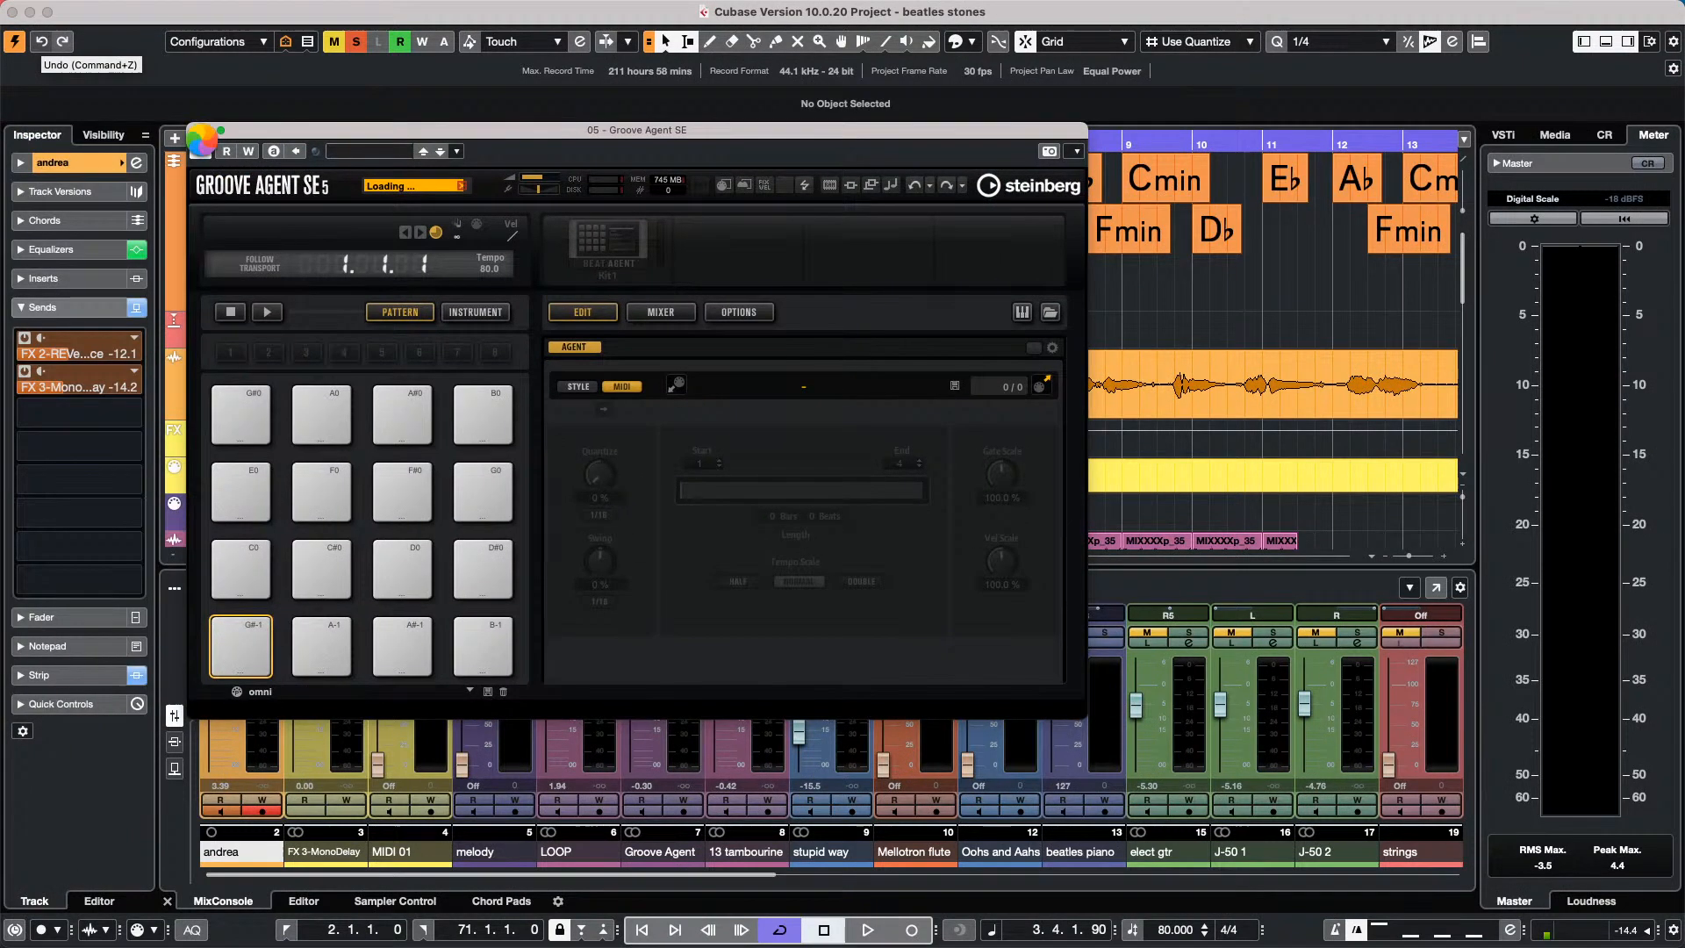
{"action": "left_click", "coordinate": [193, 133]}
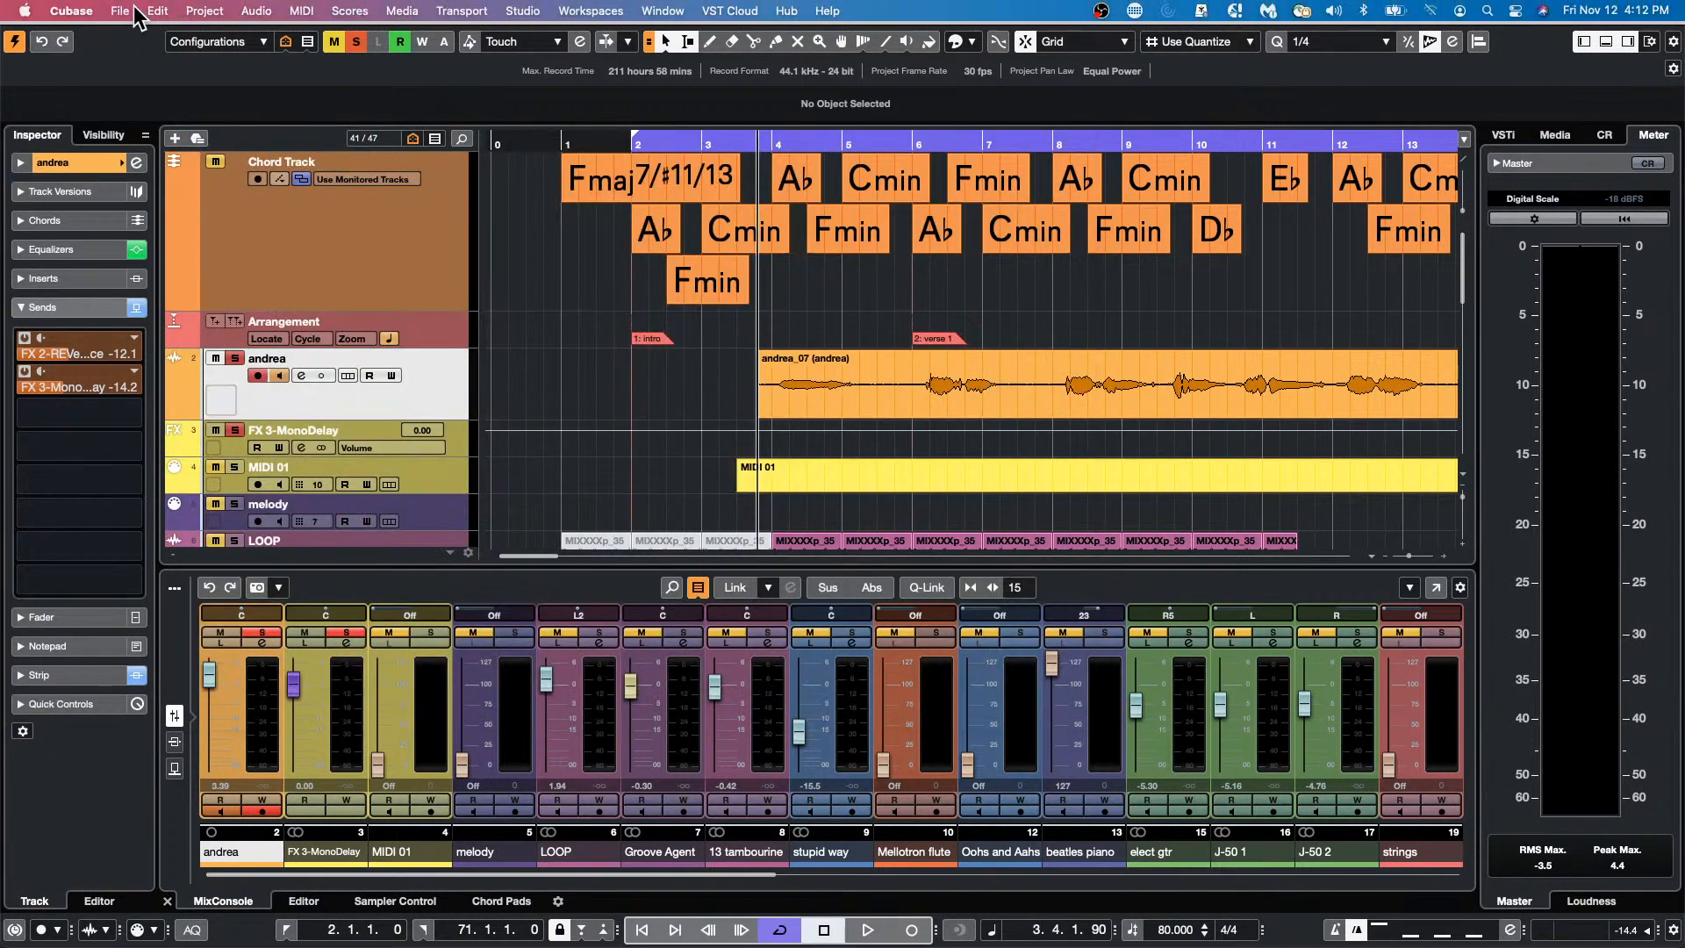
Revert the beatles stones project to its last saved version.
{"action": "left_click", "coordinate": [121, 10]}
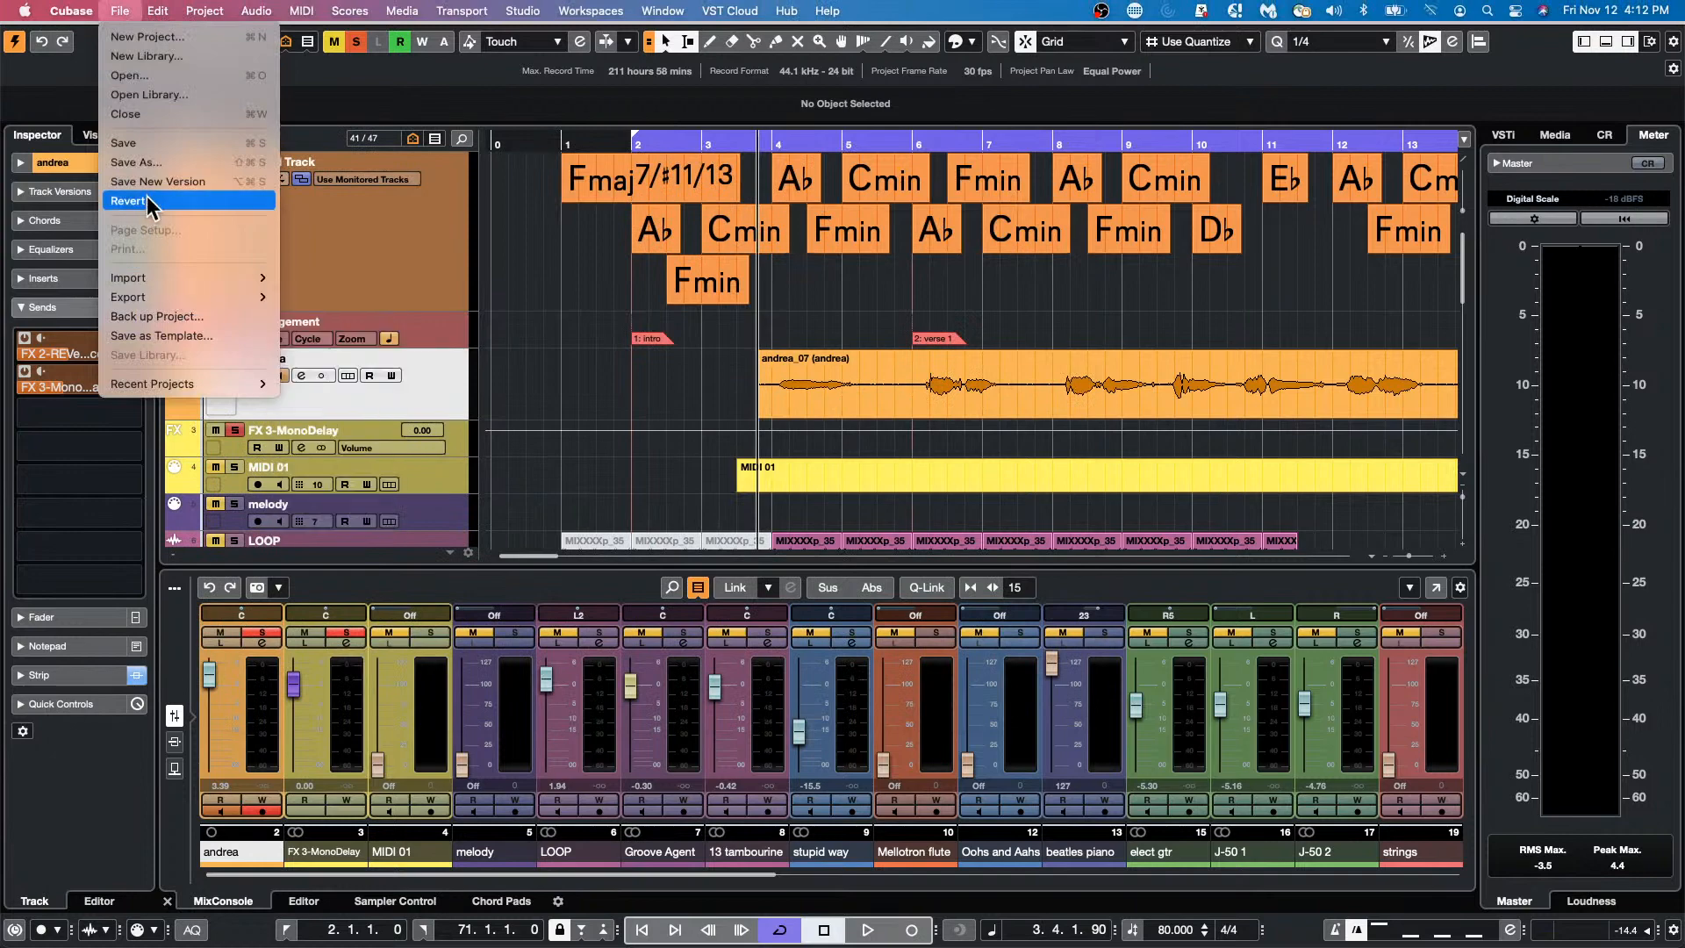
{"action": "left_click", "coordinate": [145, 200]}
{"action": "left_click", "coordinate": [944, 321]}
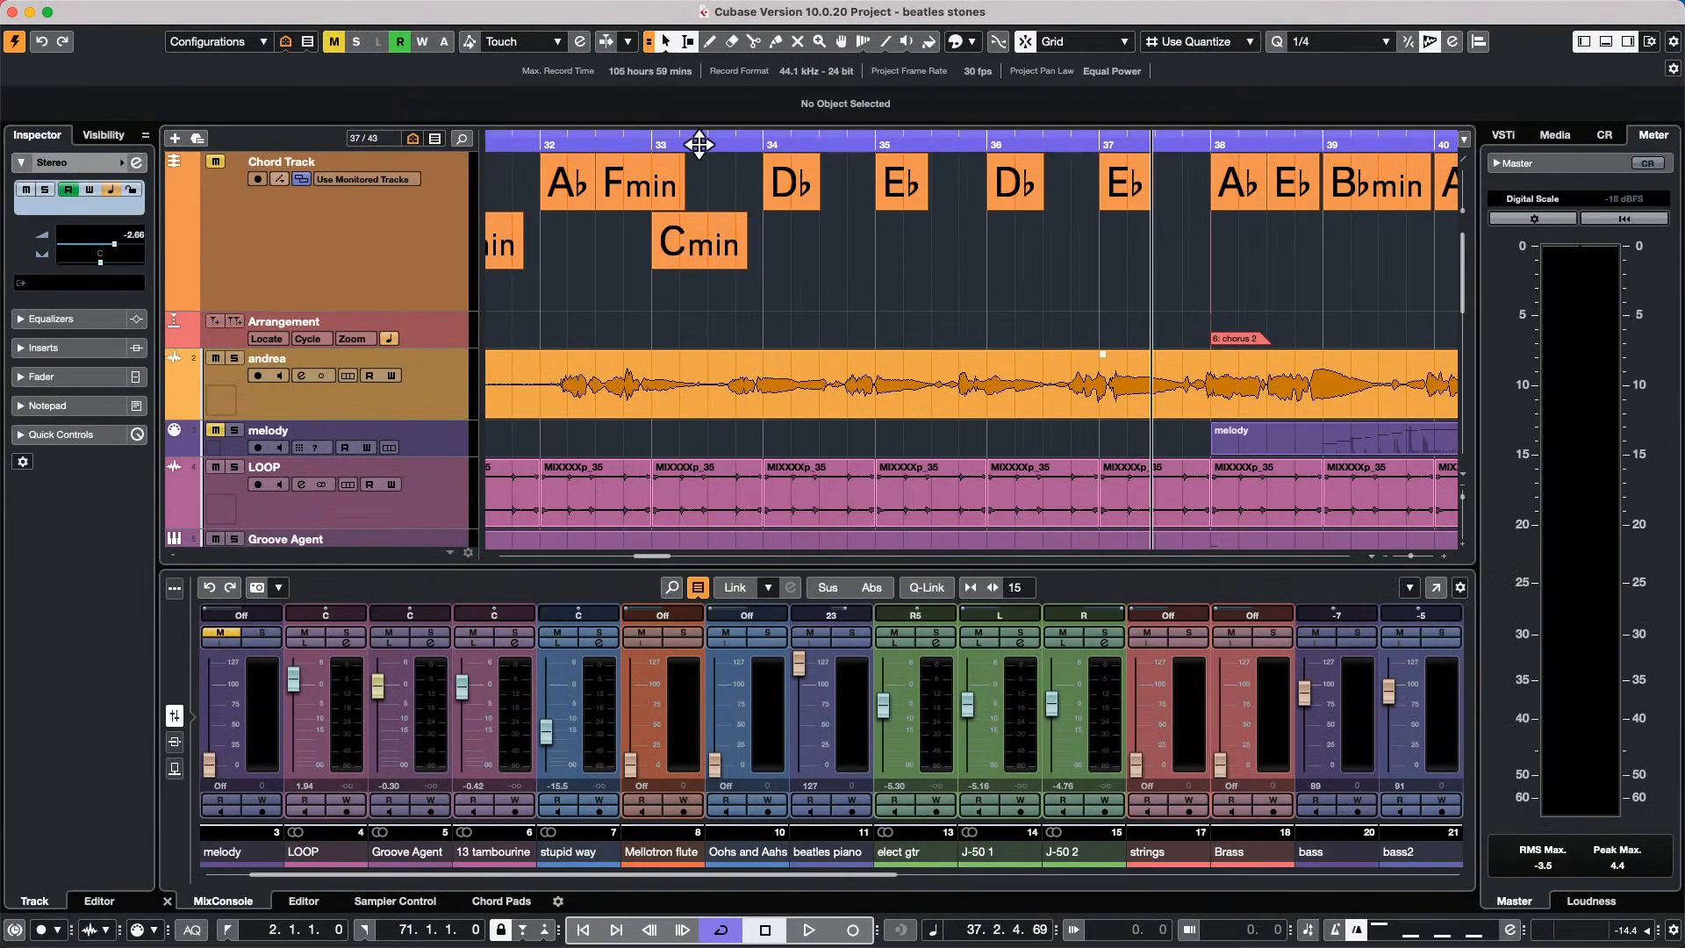
Add one instrument track with No VST Instrument and stereo outputs directly below the vocal audio track.
{"action": "left_click_drag", "start_coordinate": [710, 141], "coordinate": [514, 148]}
{"action": "key", "text": "h"}
{"action": "key", "text": "h"}
{"action": "key", "text": "h"}
{"action": "key", "text": "h"}
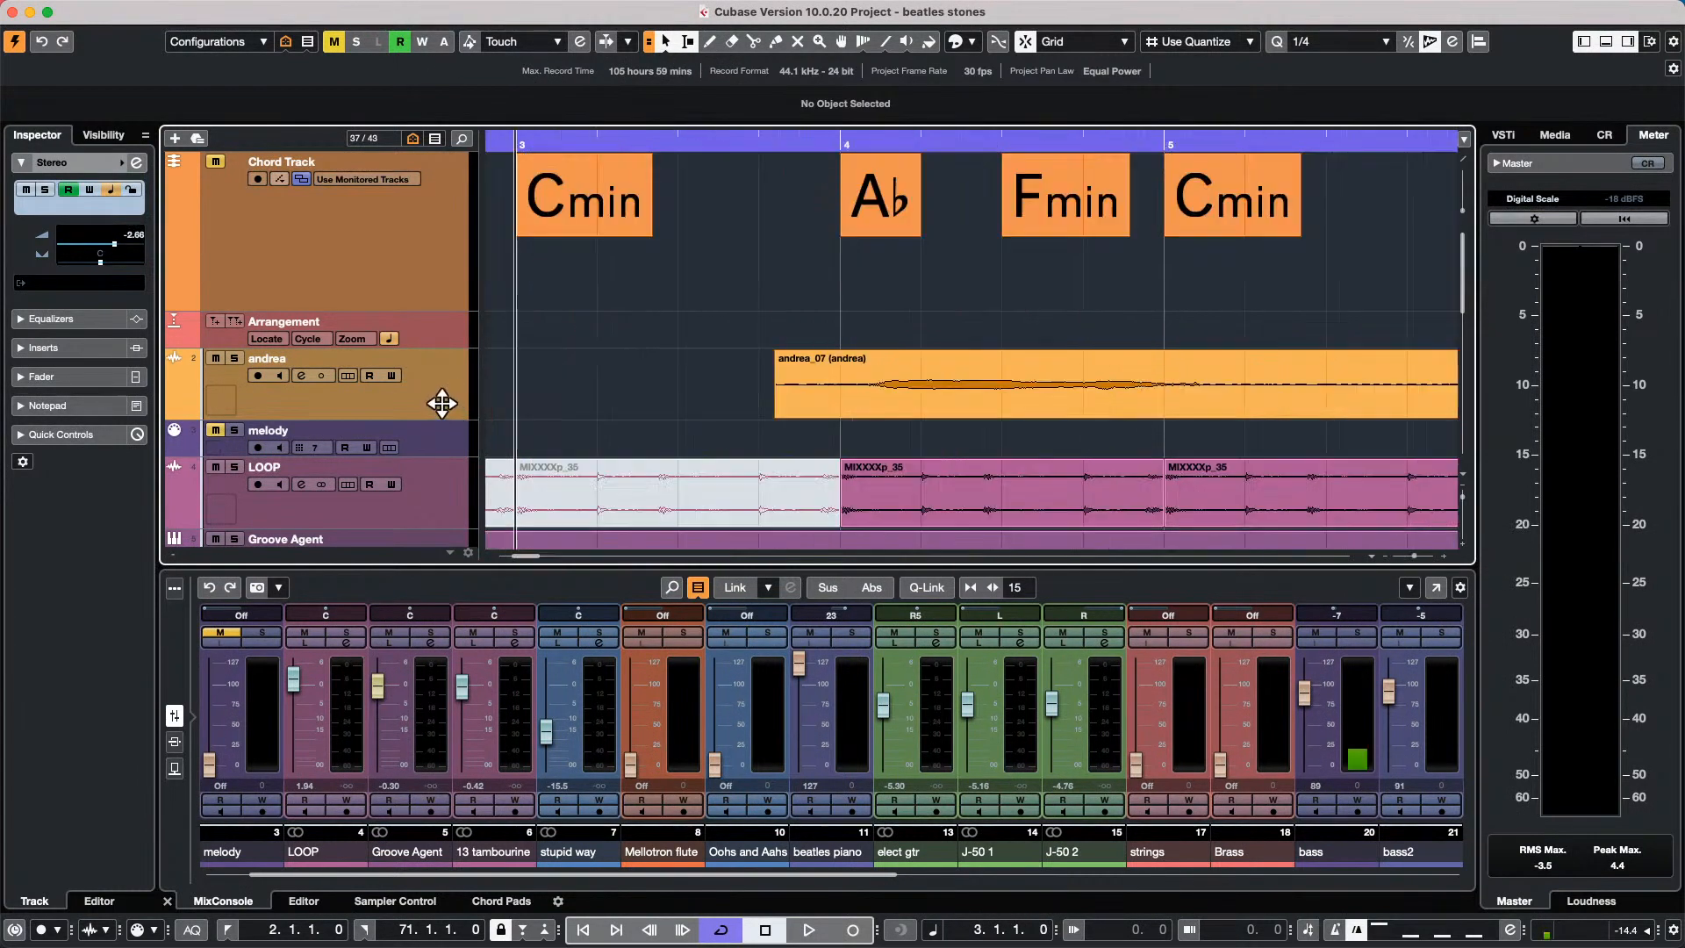
{"action": "right_click", "coordinate": [442, 403]}
{"action": "left_click", "coordinate": [440, 372]}
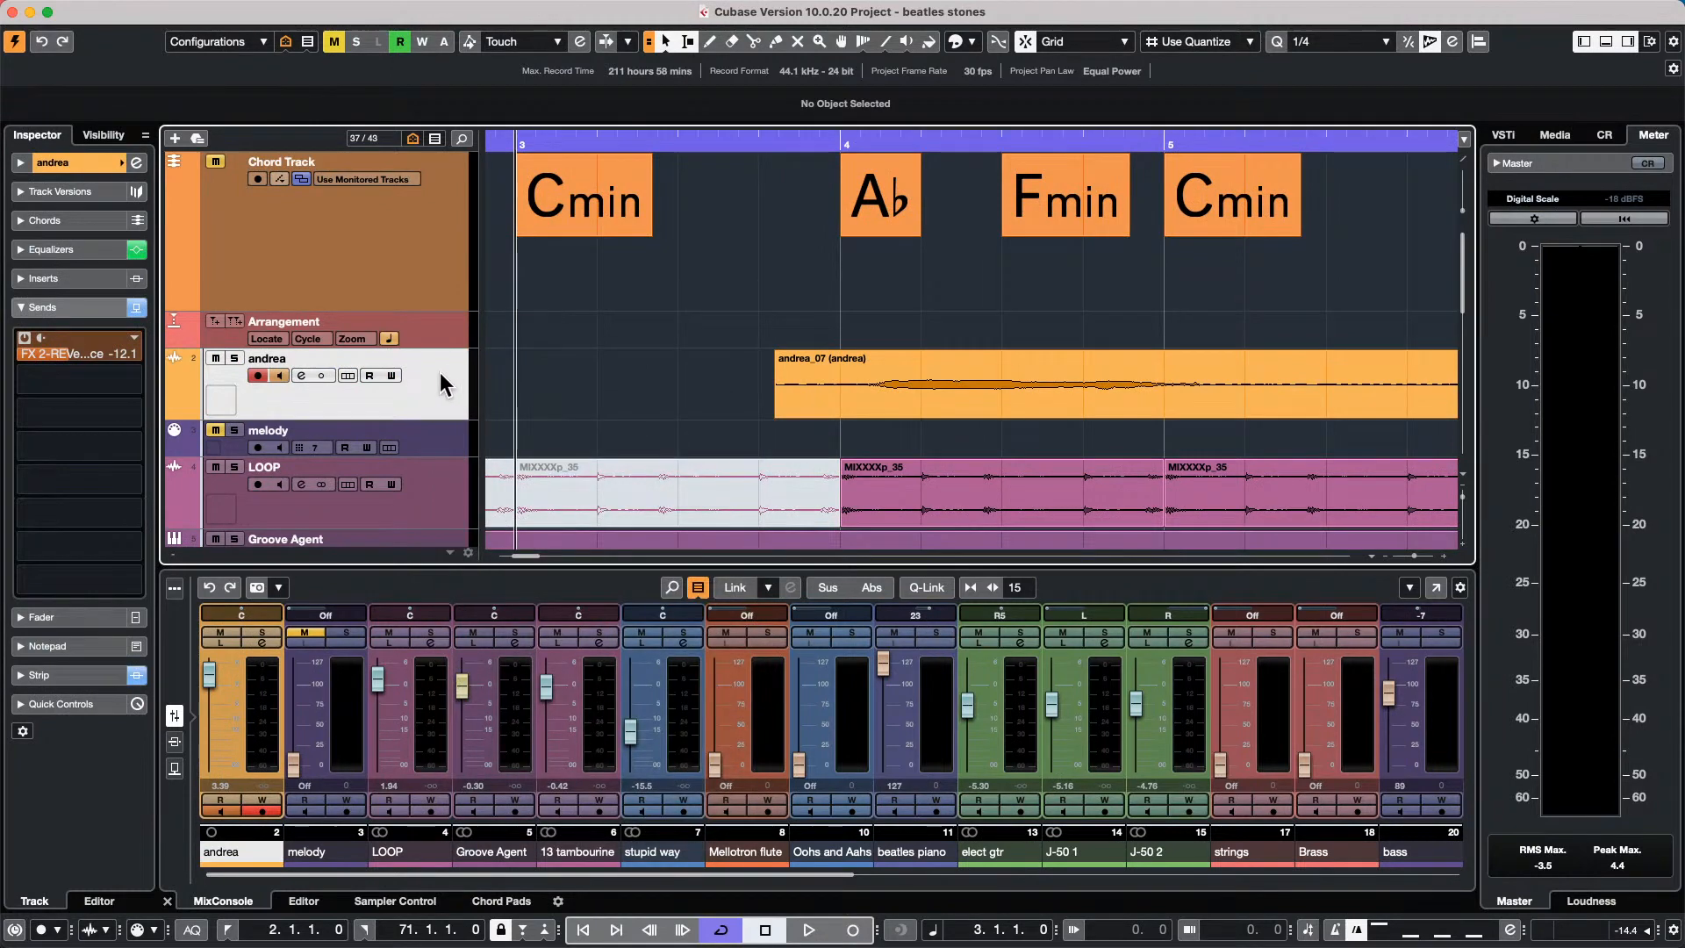
{"action": "right_click", "coordinate": [439, 372]}
{"action": "mouse_move", "coordinate": [566, 383]}
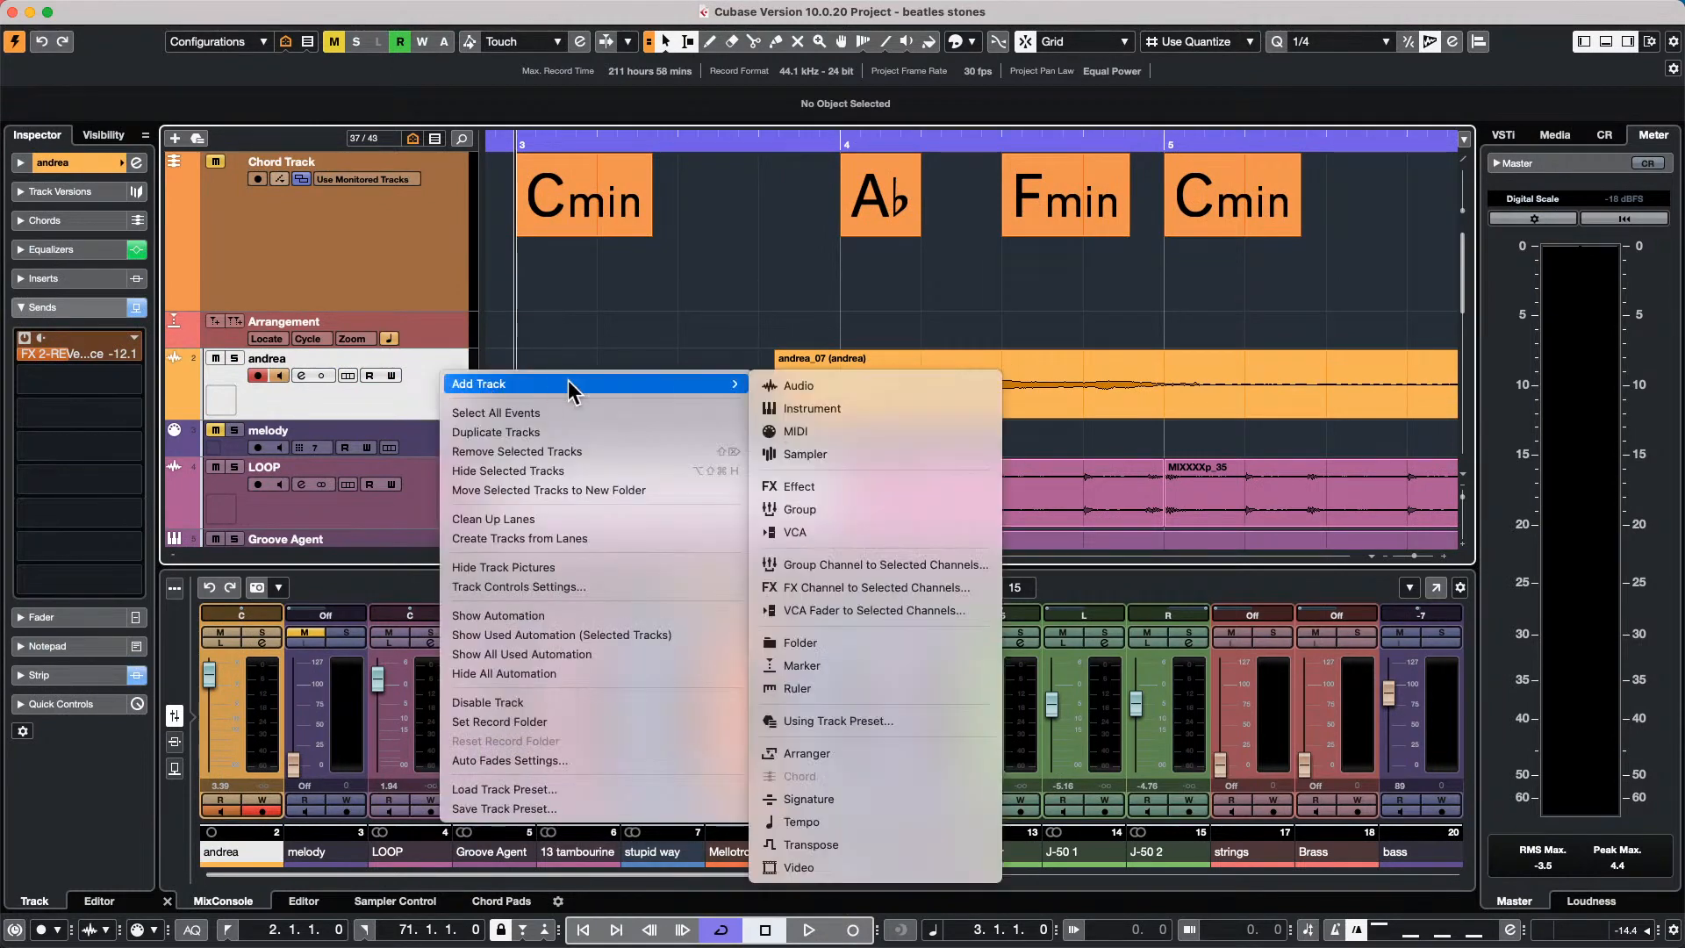
{"action": "left_click", "coordinate": [808, 411]}
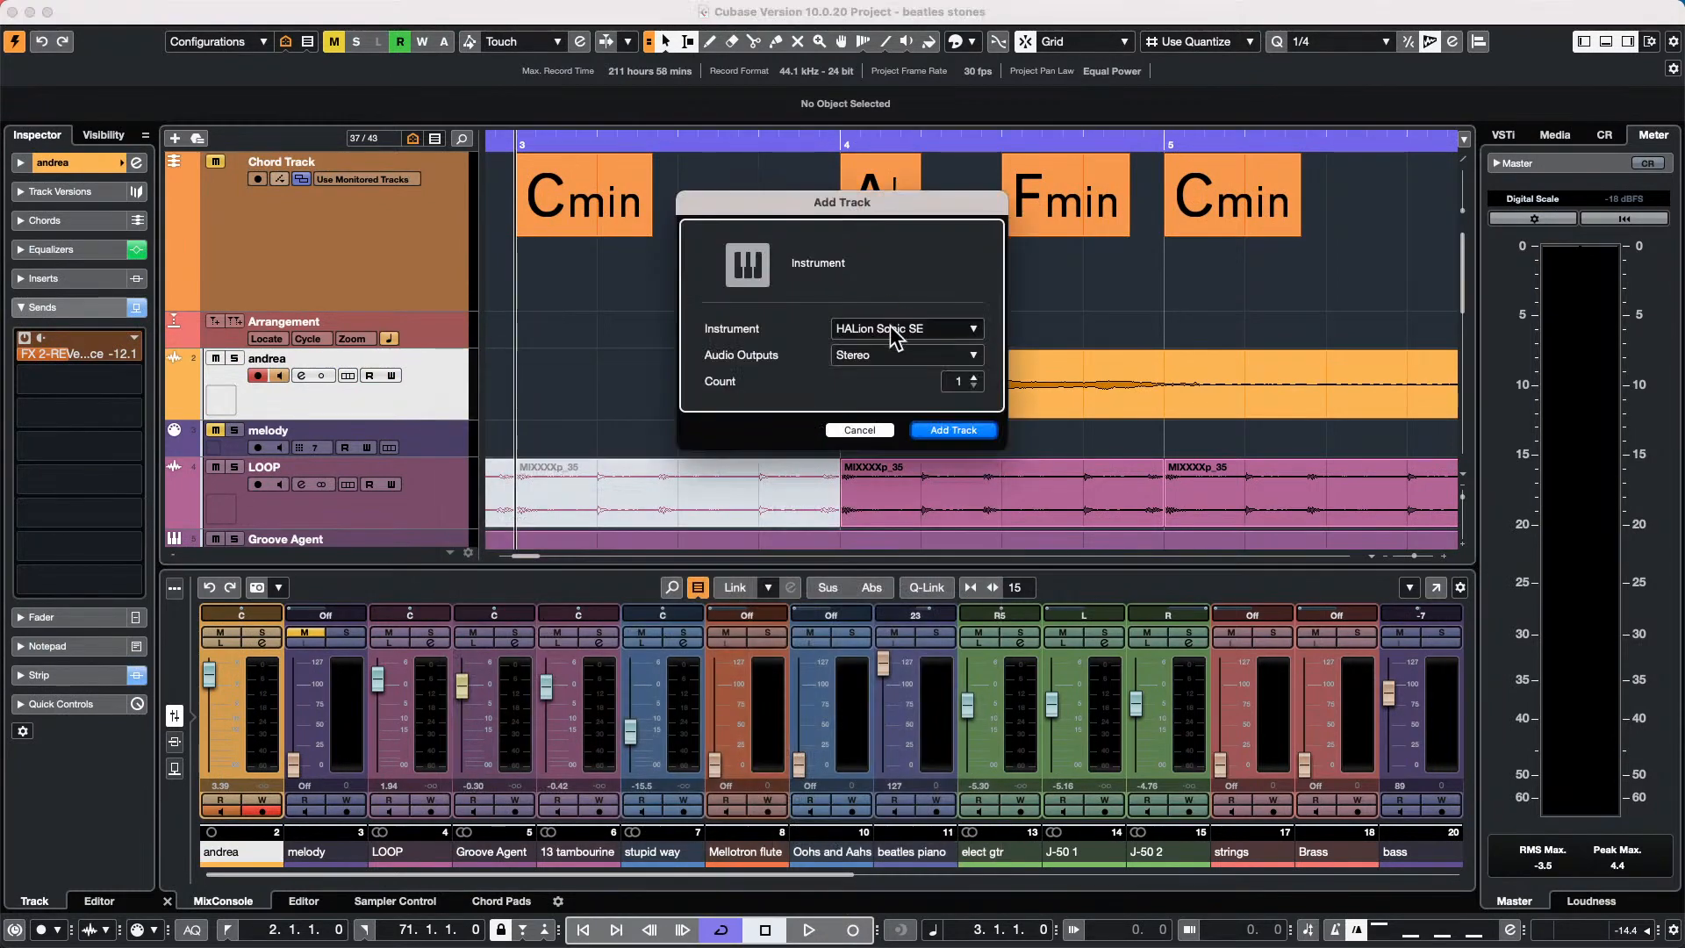
{"action": "left_click", "coordinate": [889, 331]}
{"action": "left_click", "coordinate": [801, 378]}
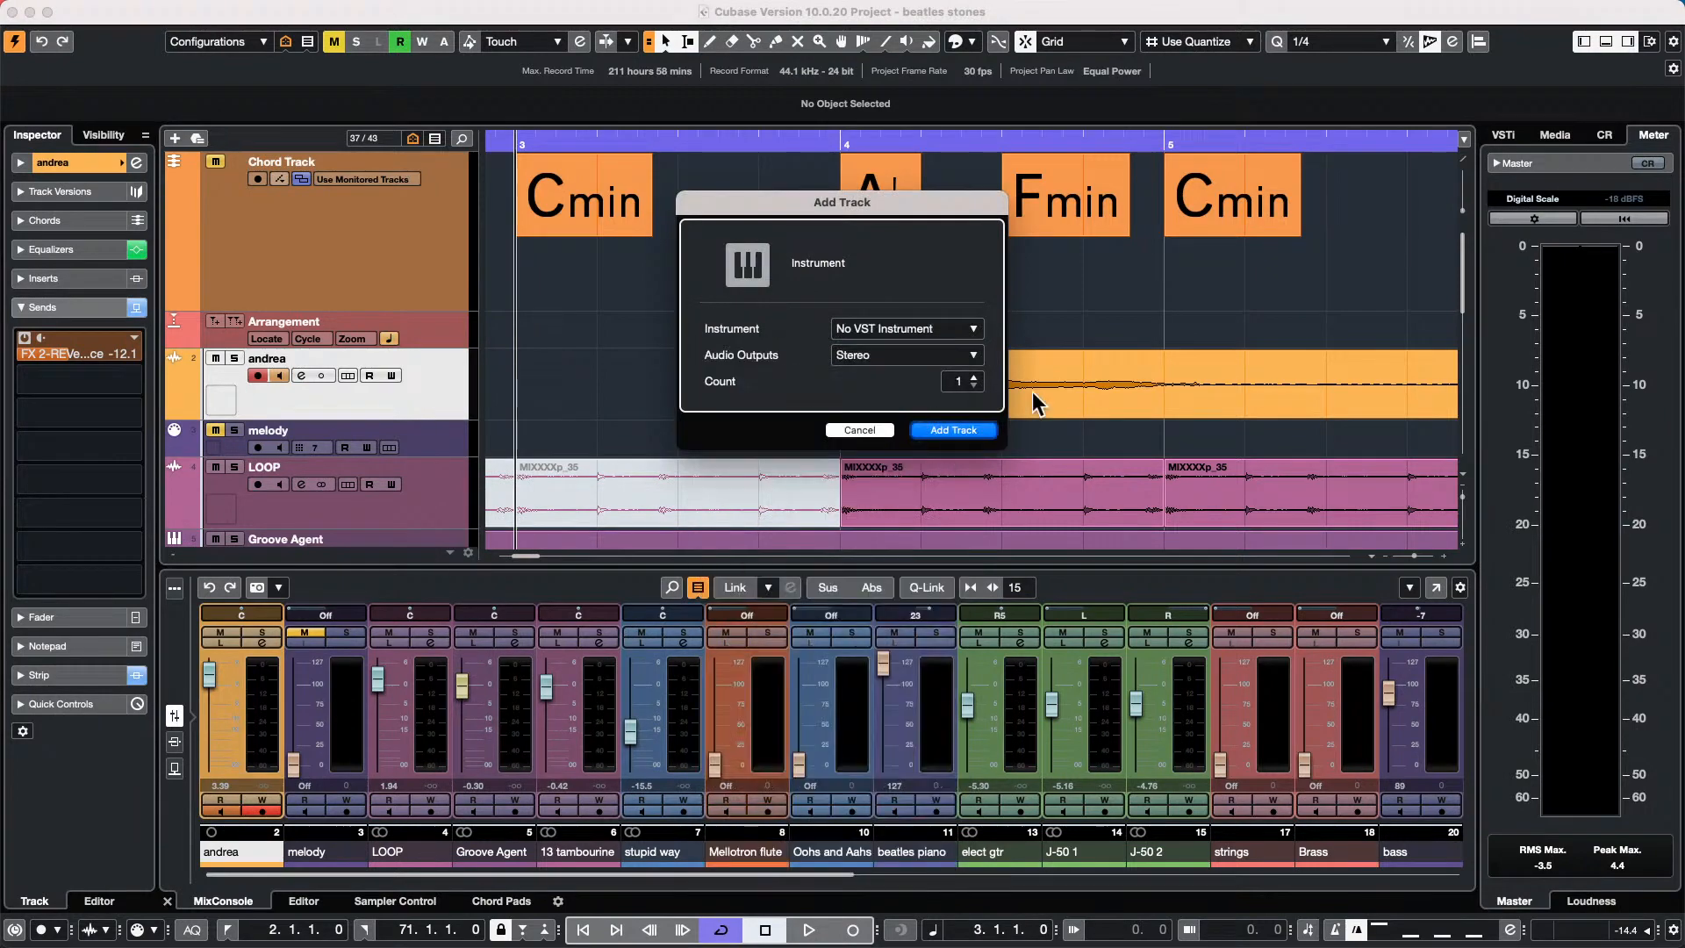
{"action": "left_click", "coordinate": [951, 431]}
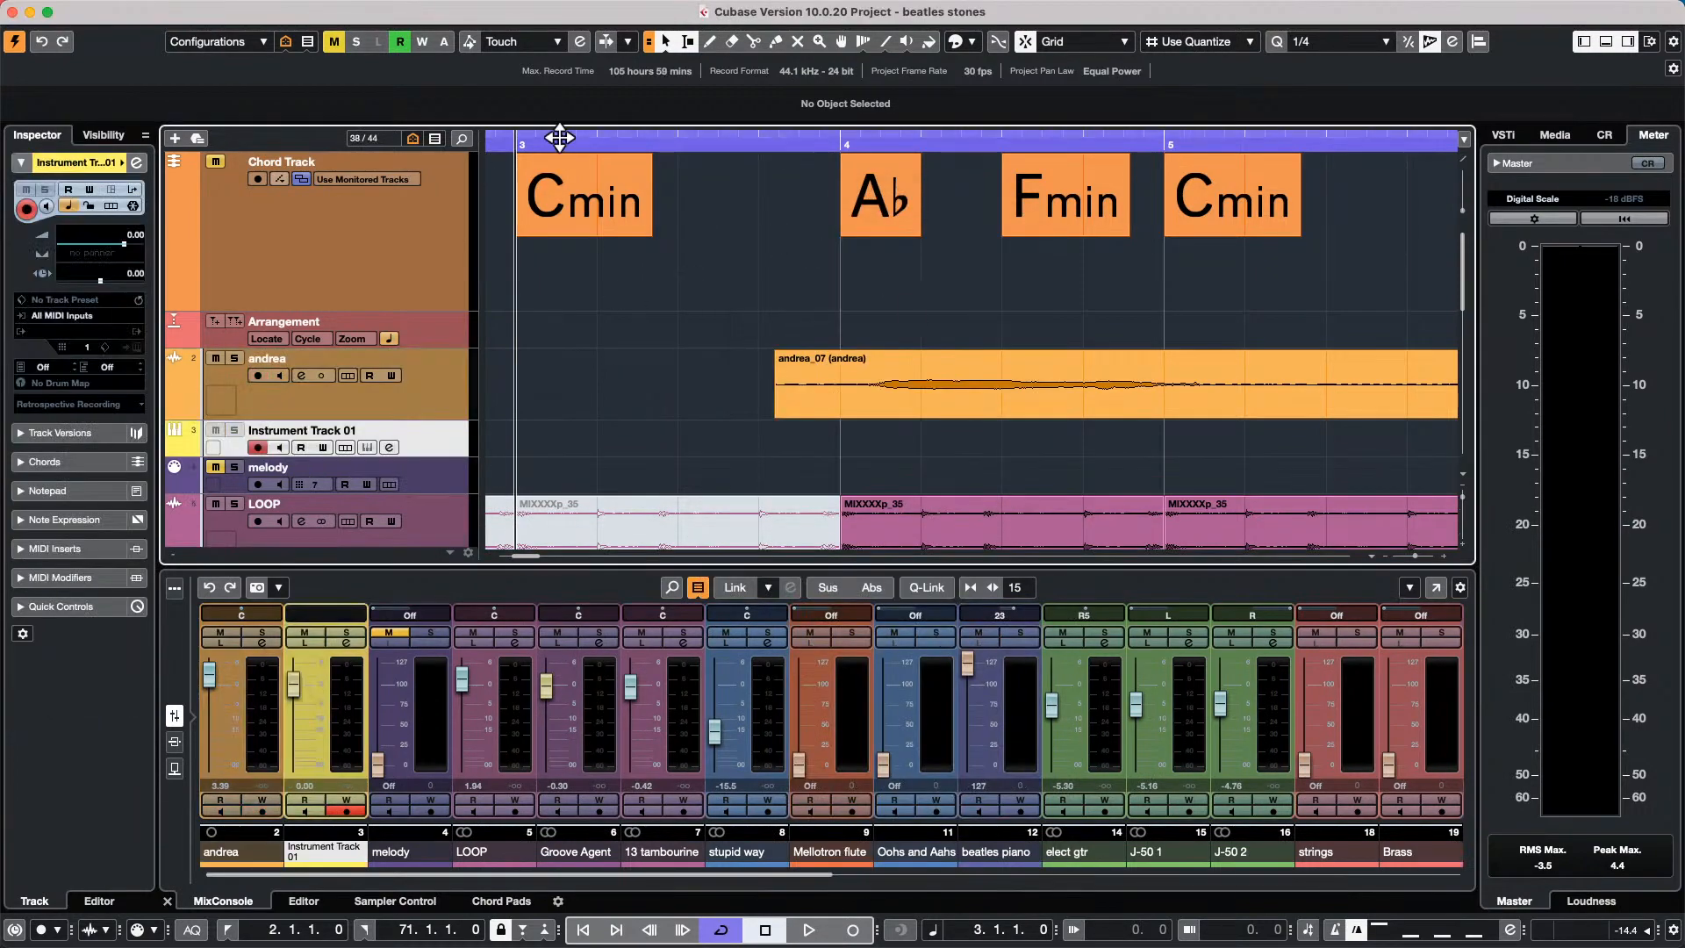
Draw an empty MIDI part on Instrument Track 01 from bar 2 to bar 71 and return to the selection tool.
{"action": "left_click_drag", "start_coordinate": [561, 132], "coordinate": [508, 115]}
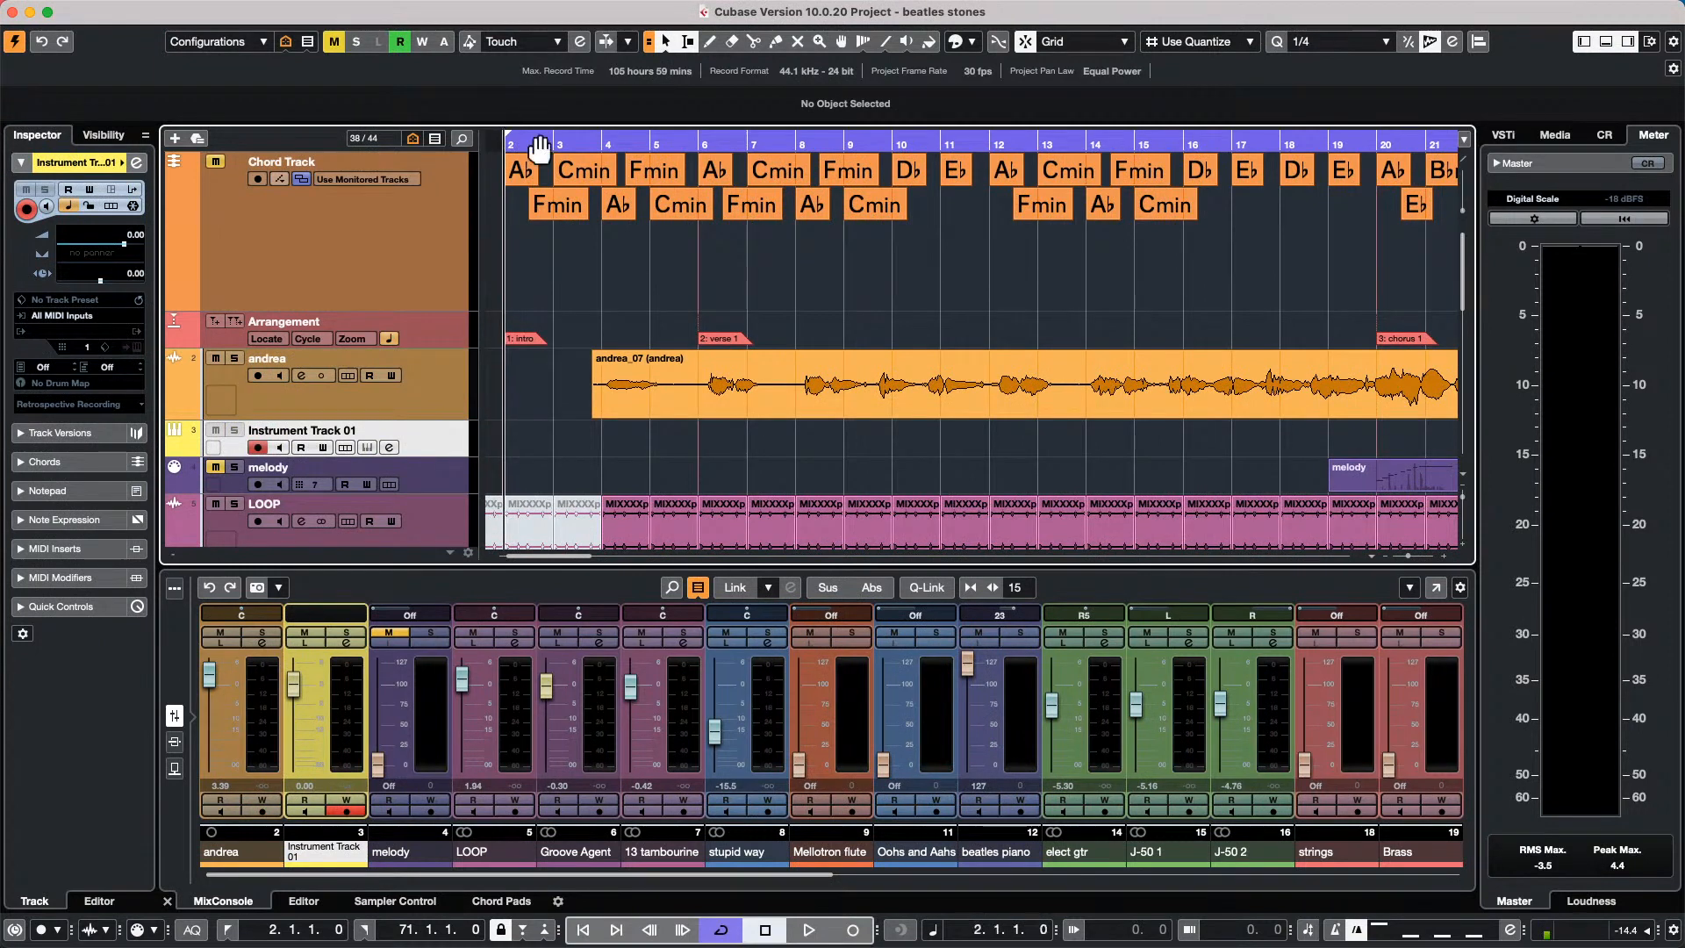
{"action": "right_click", "coordinate": [565, 452]}
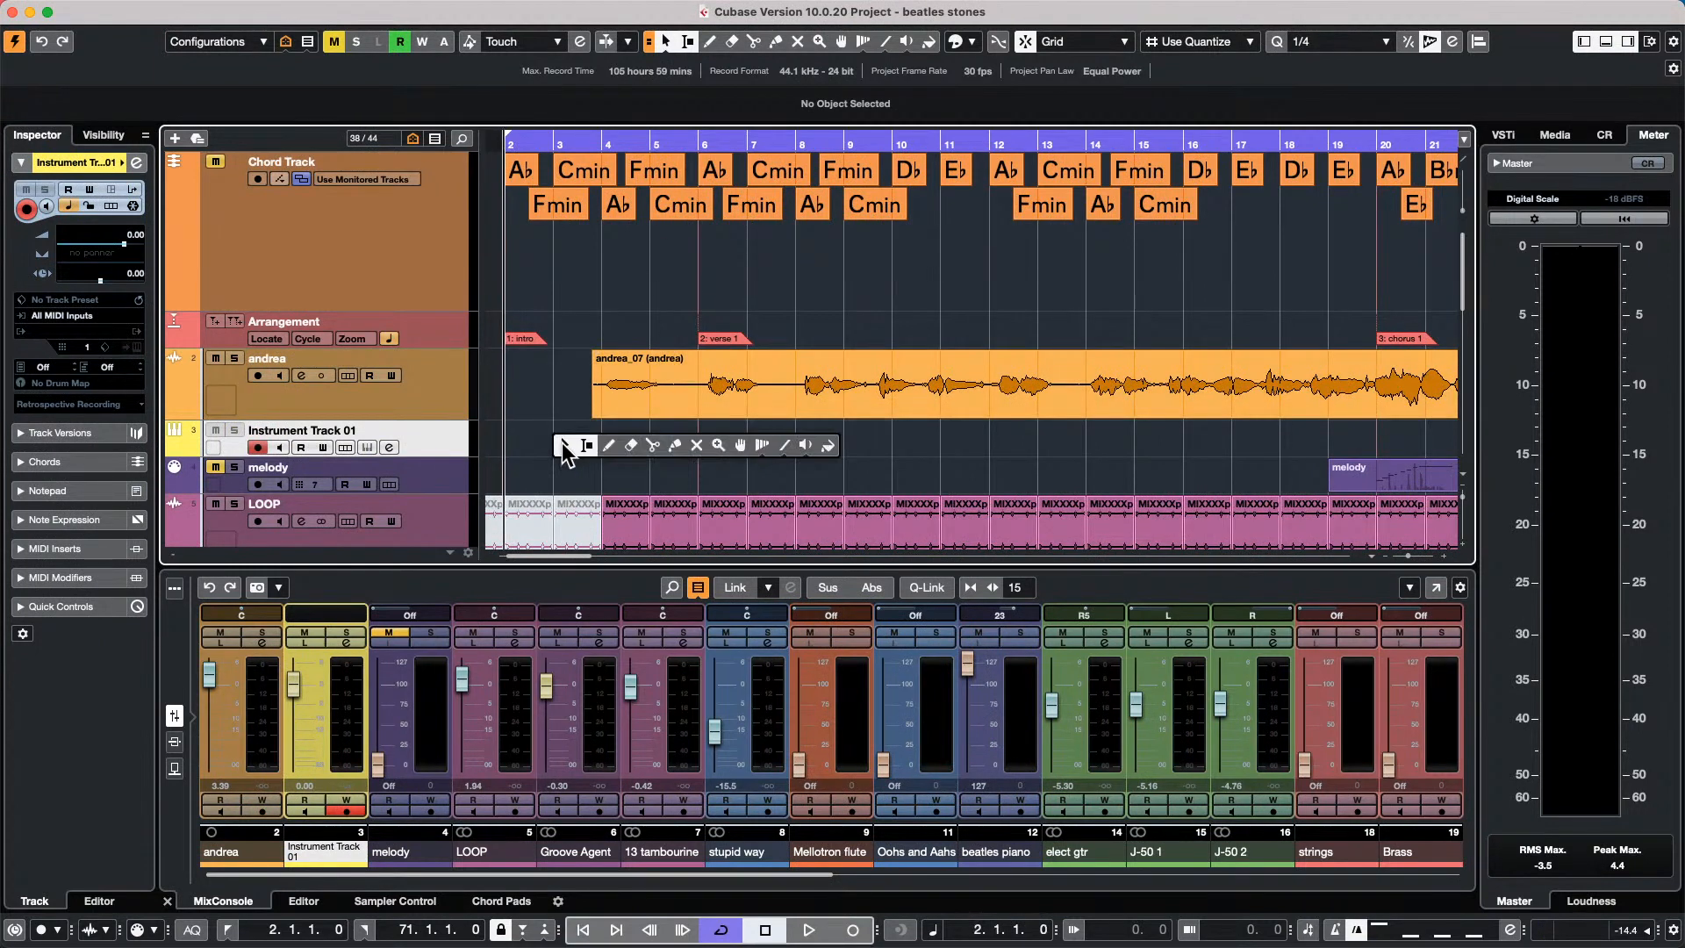
{"action": "left_click", "coordinate": [612, 443]}
{"action": "mouse_move", "coordinate": [514, 430]}
{"action": "left_mouse_down"}
{"action": "mouse_move", "coordinate": [1494, 427]}
{"action": "mouse_move", "coordinate": [1202, 436]}
{"action": "mouse_move", "coordinate": [1268, 428]}
{"action": "left_mouse_up"}
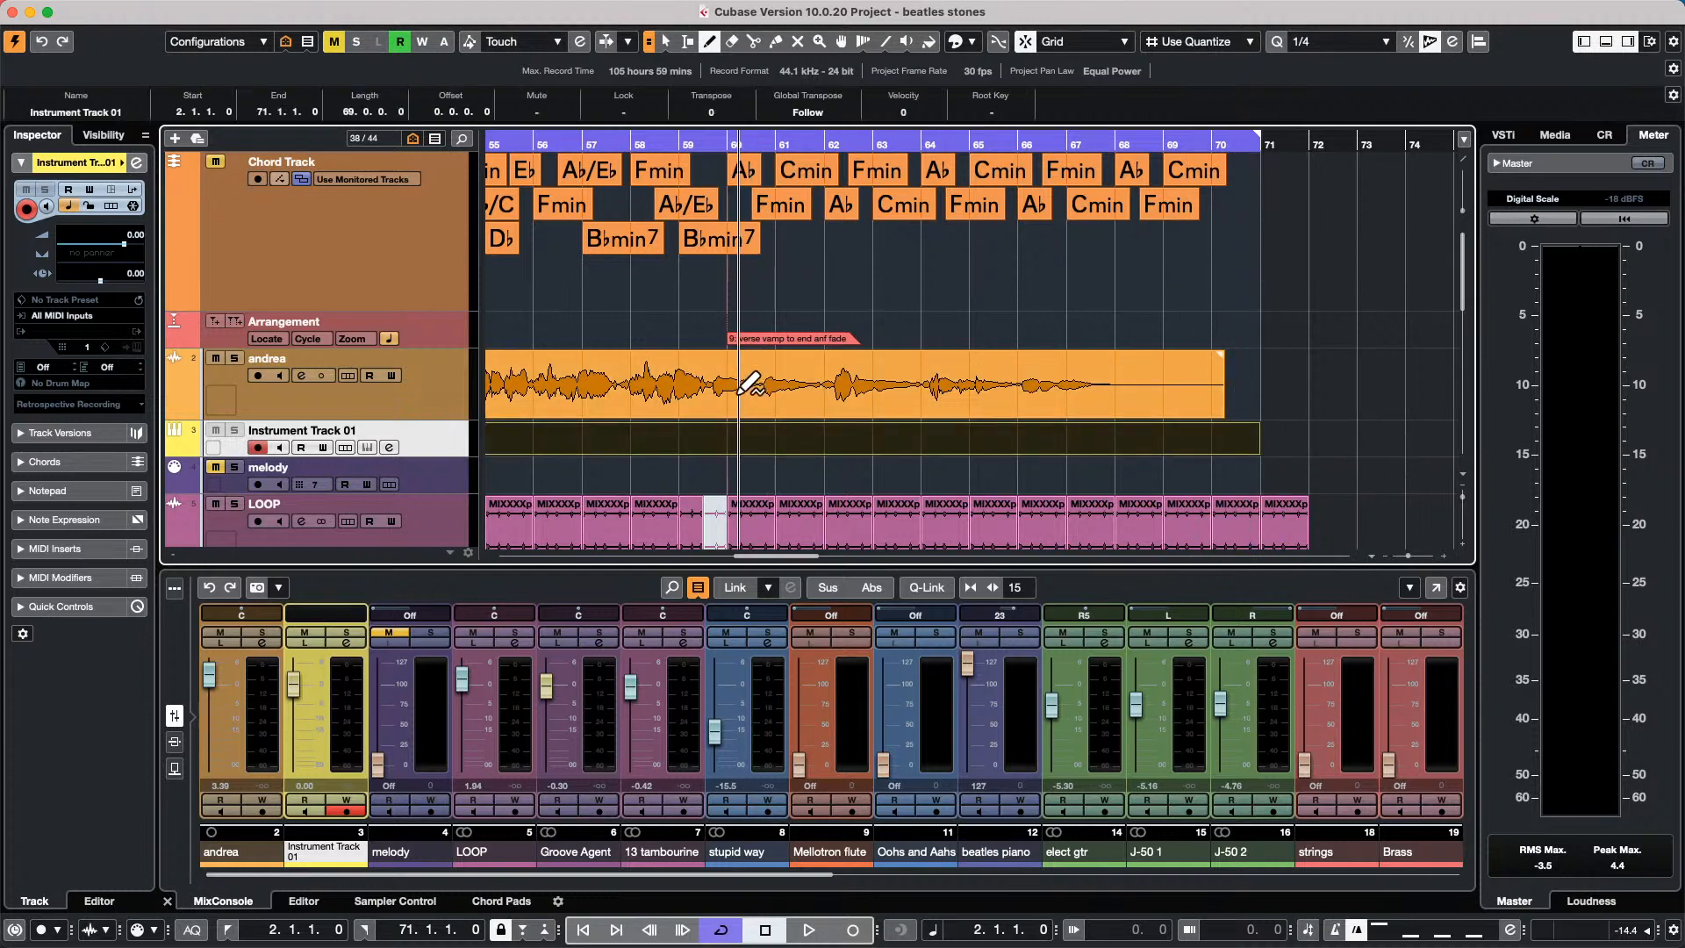
{"action": "right_click", "coordinate": [690, 463]}
{"action": "left_click", "coordinate": [698, 466]}
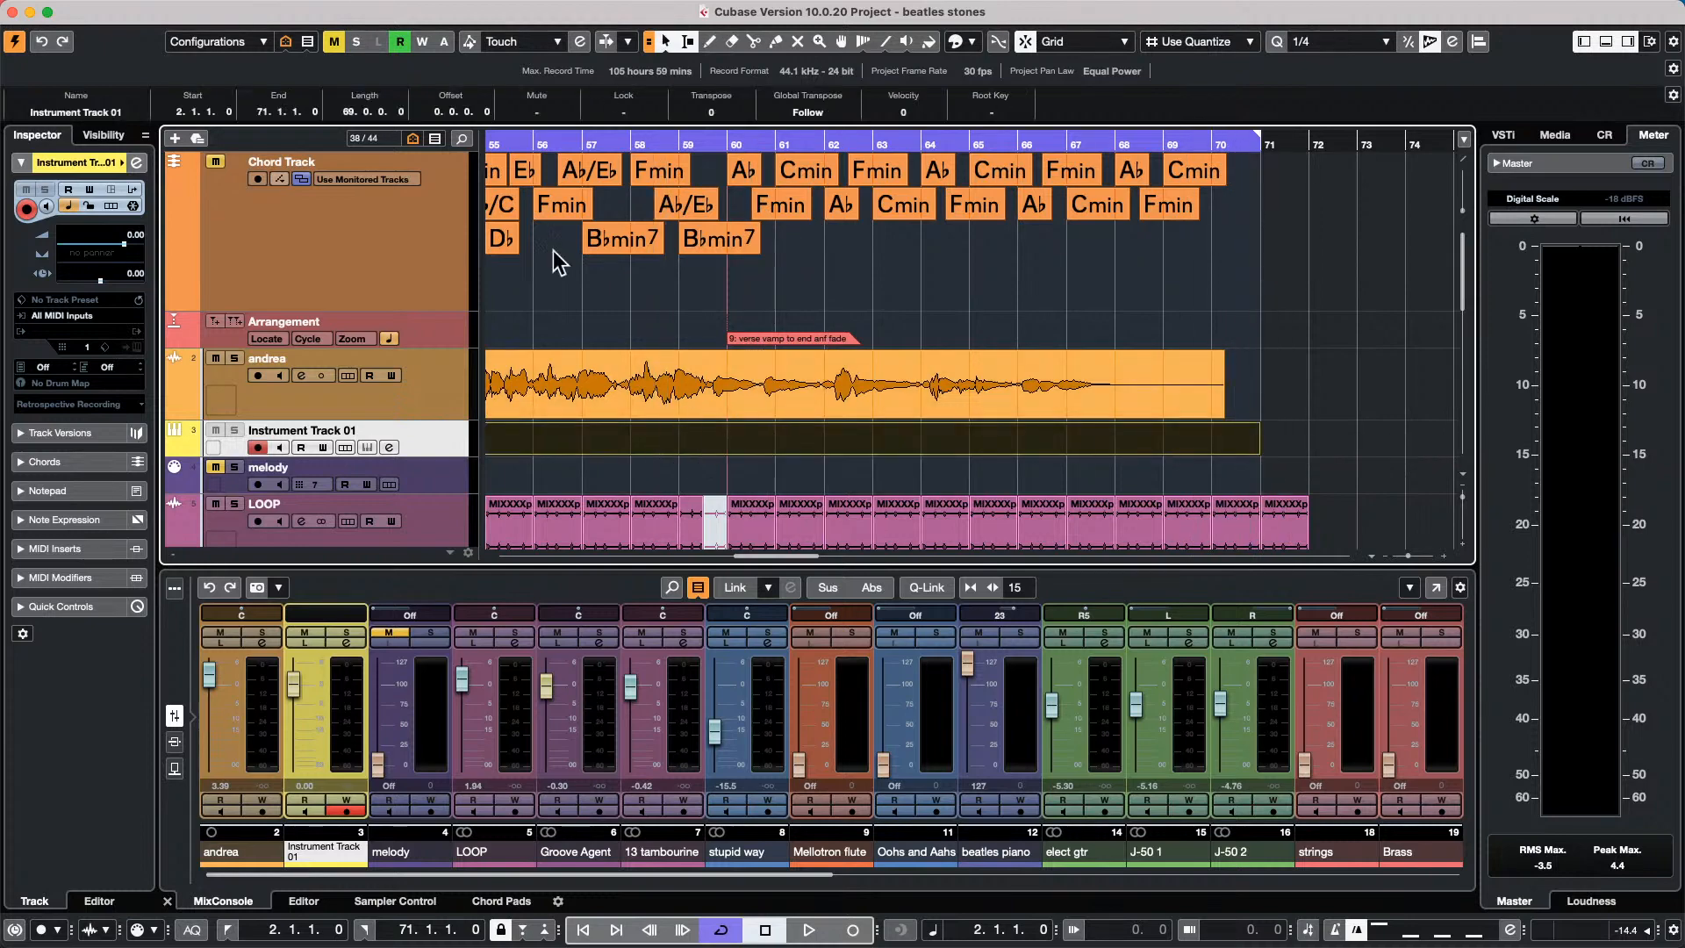
Open the empty part on Instrument Track 01 in the Score Editor and switch the score to Page Mode.
{"action": "left_click", "coordinate": [301, 11]}
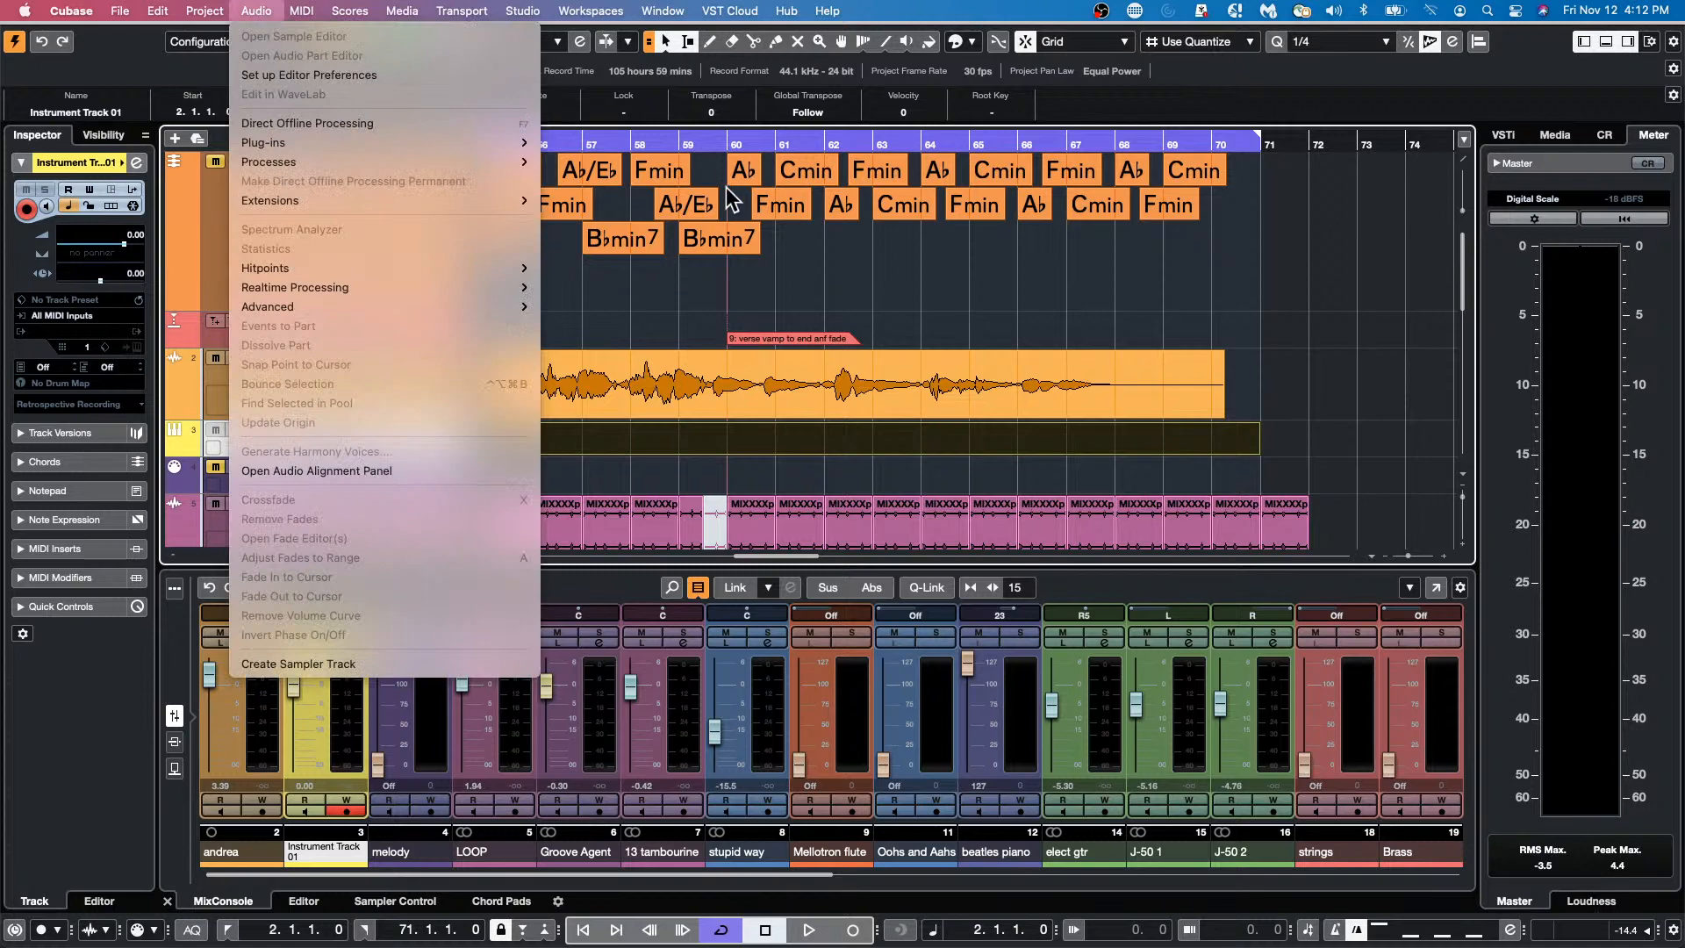
{"action": "left_click", "coordinate": [726, 190]}
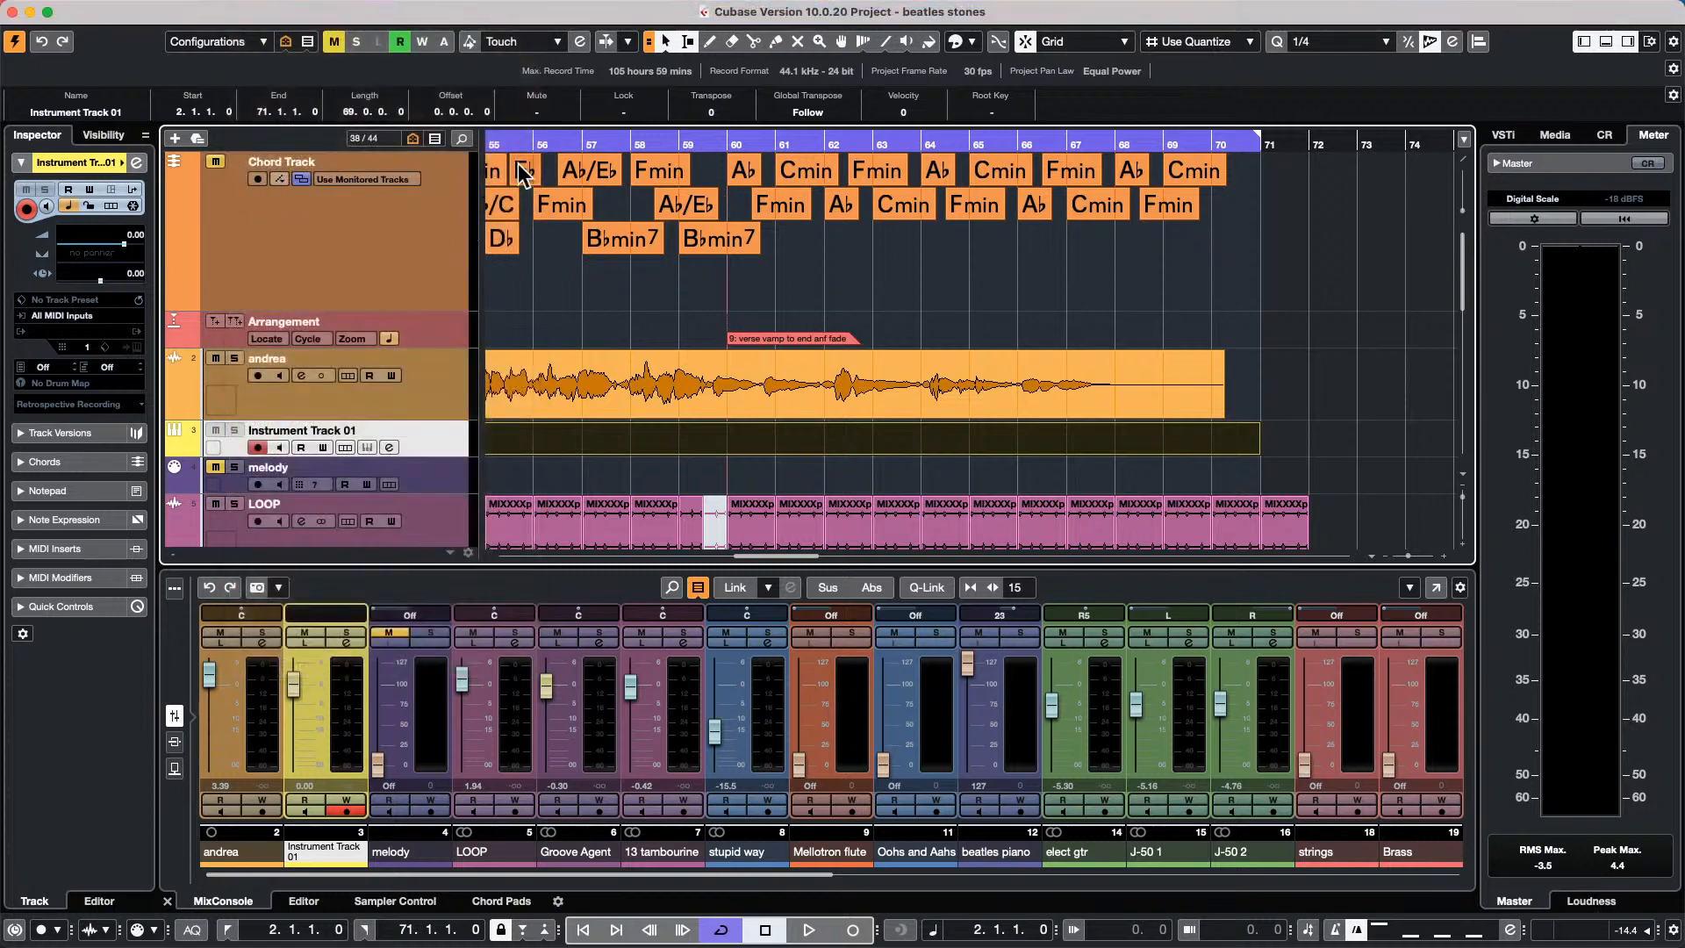
{"action": "left_click", "coordinate": [305, 11]}
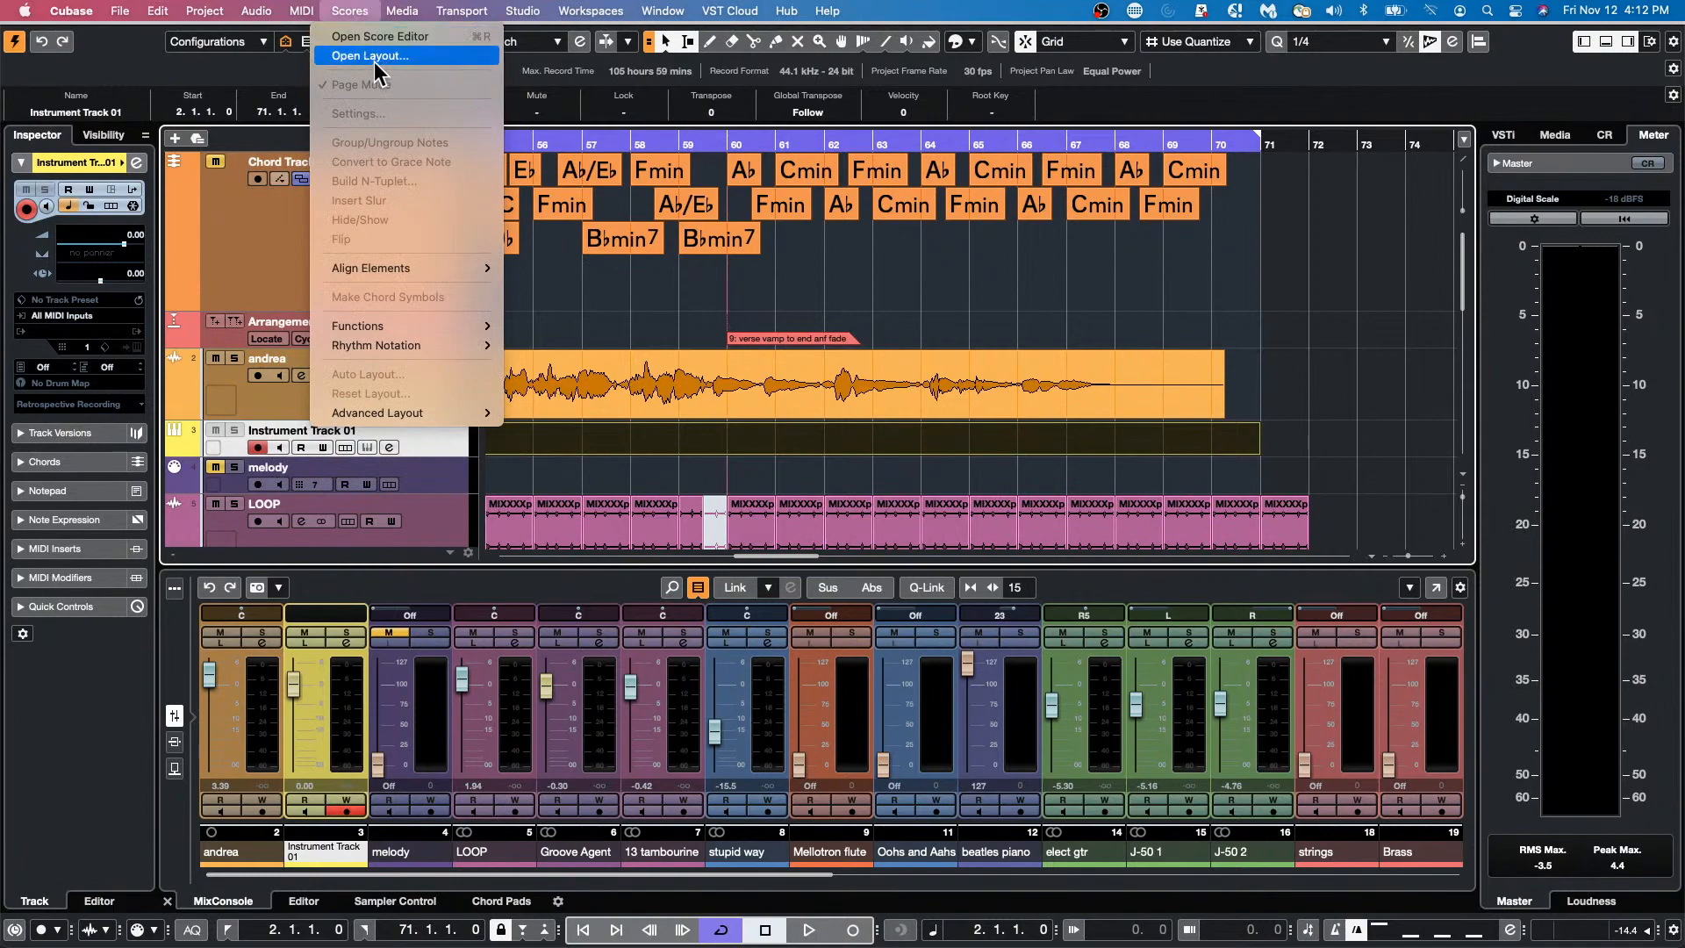
{"action": "left_click", "coordinate": [380, 40]}
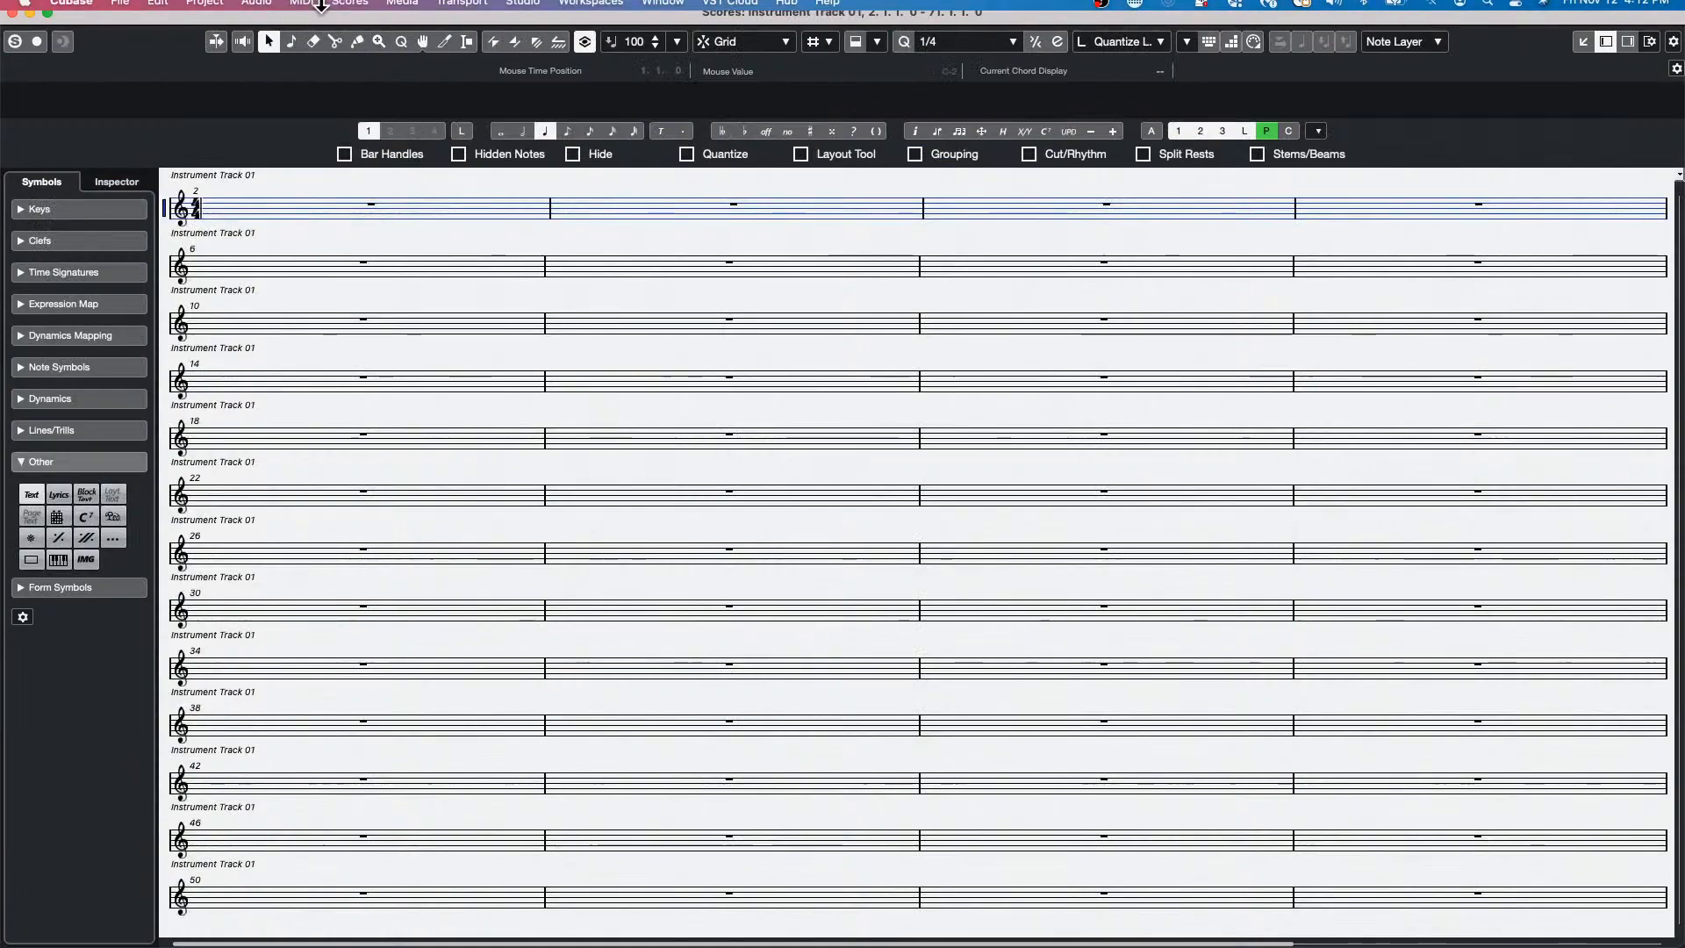
{"action": "left_click", "coordinate": [342, 11]}
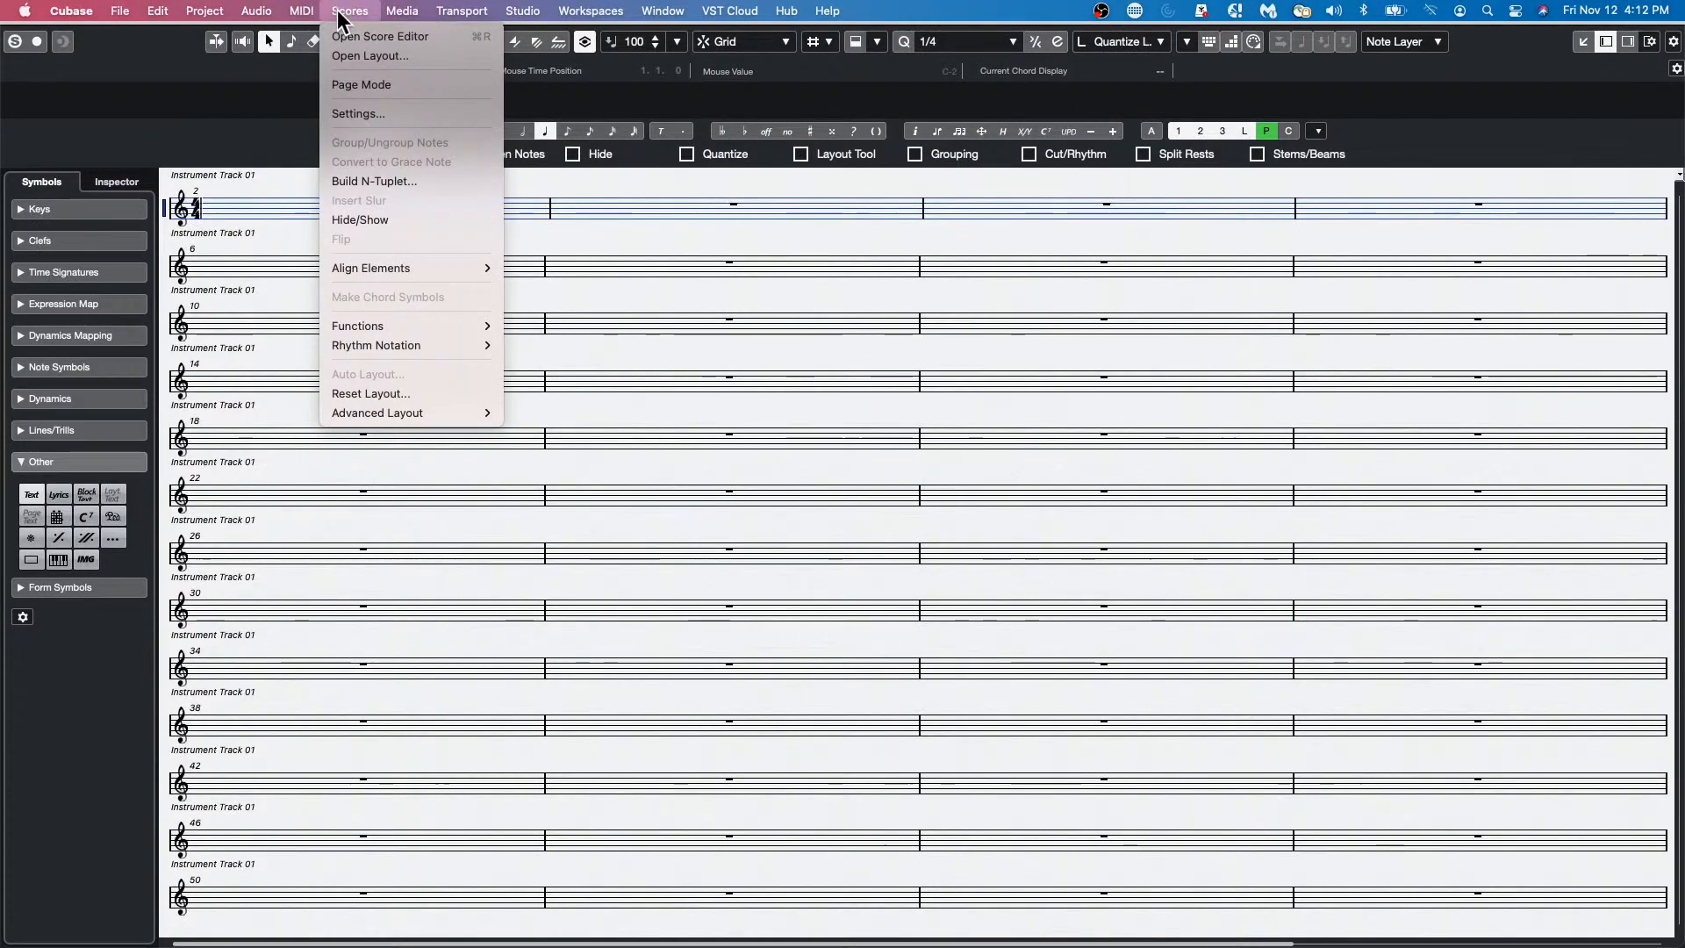
{"action": "left_click", "coordinate": [355, 84]}
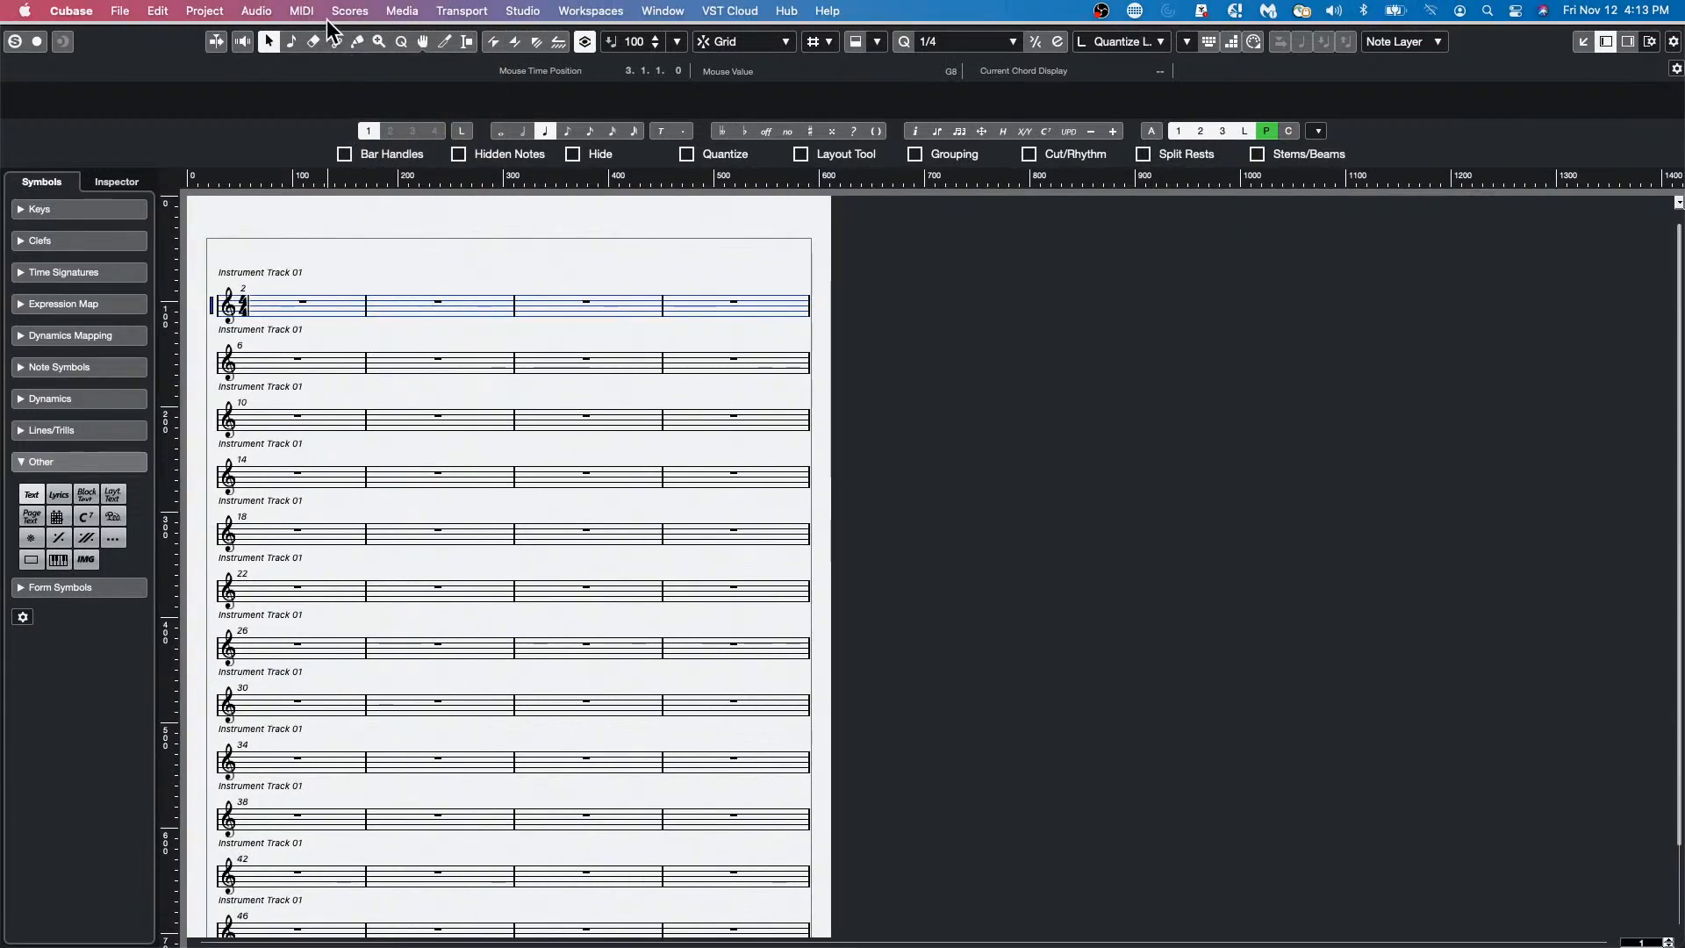
Show the chord track's chord symbols above the staves of the Instrument Track 01 score.
{"action": "left_click", "coordinate": [346, 12]}
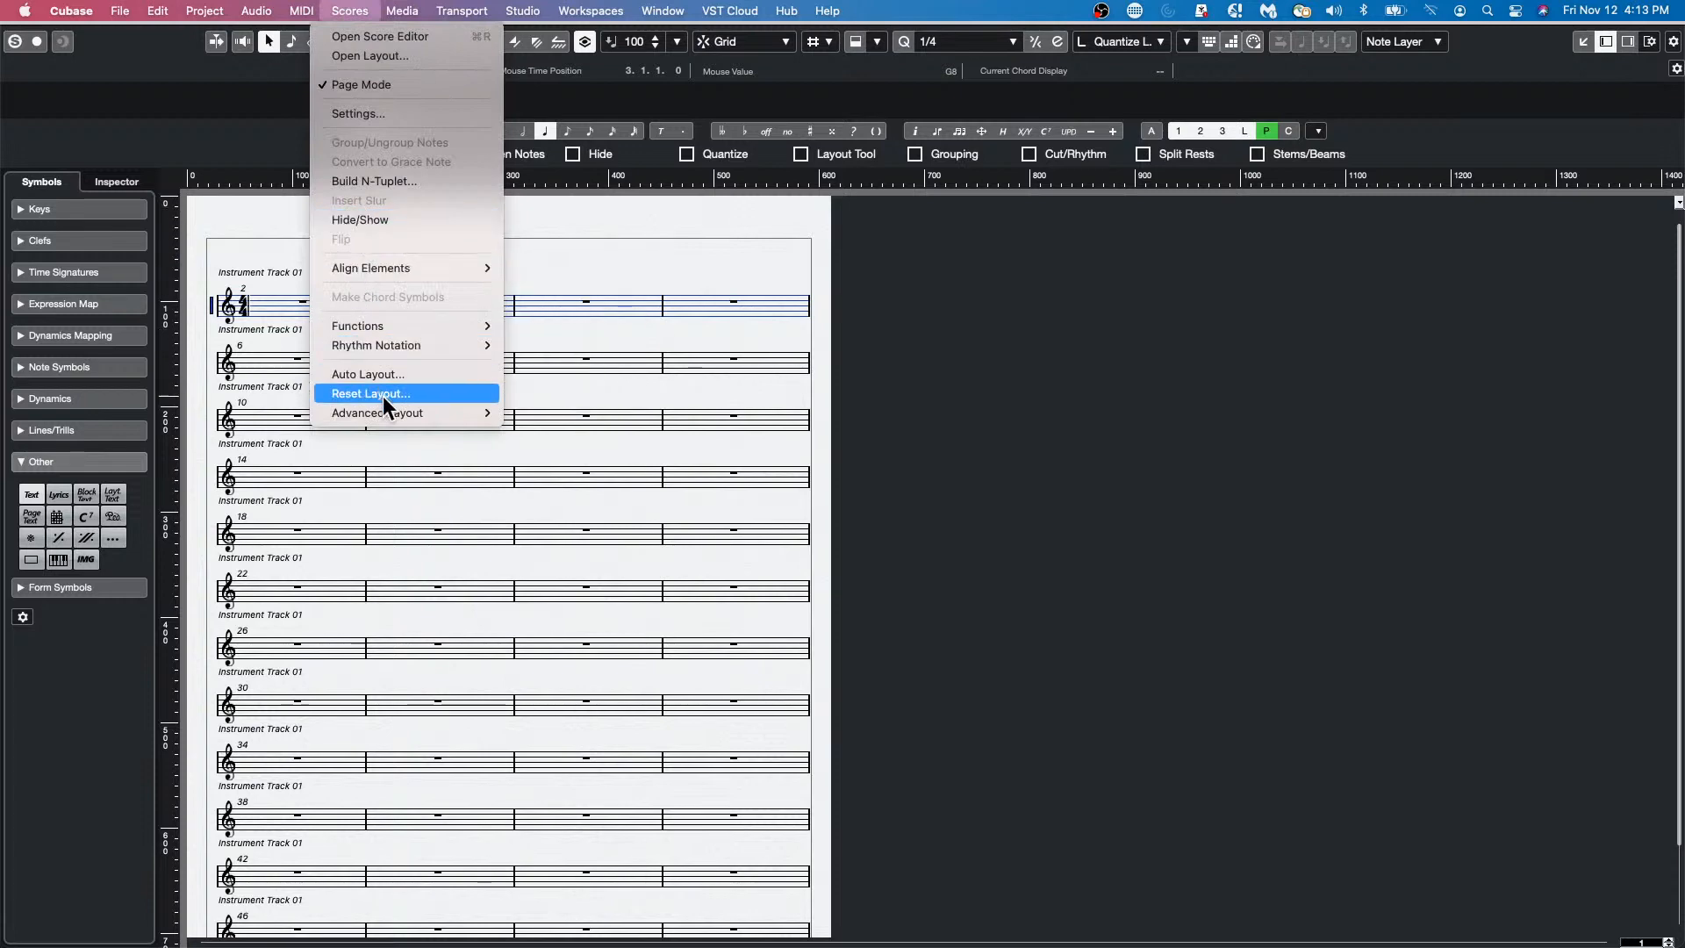
{"action": "mouse_move", "coordinate": [388, 414]}
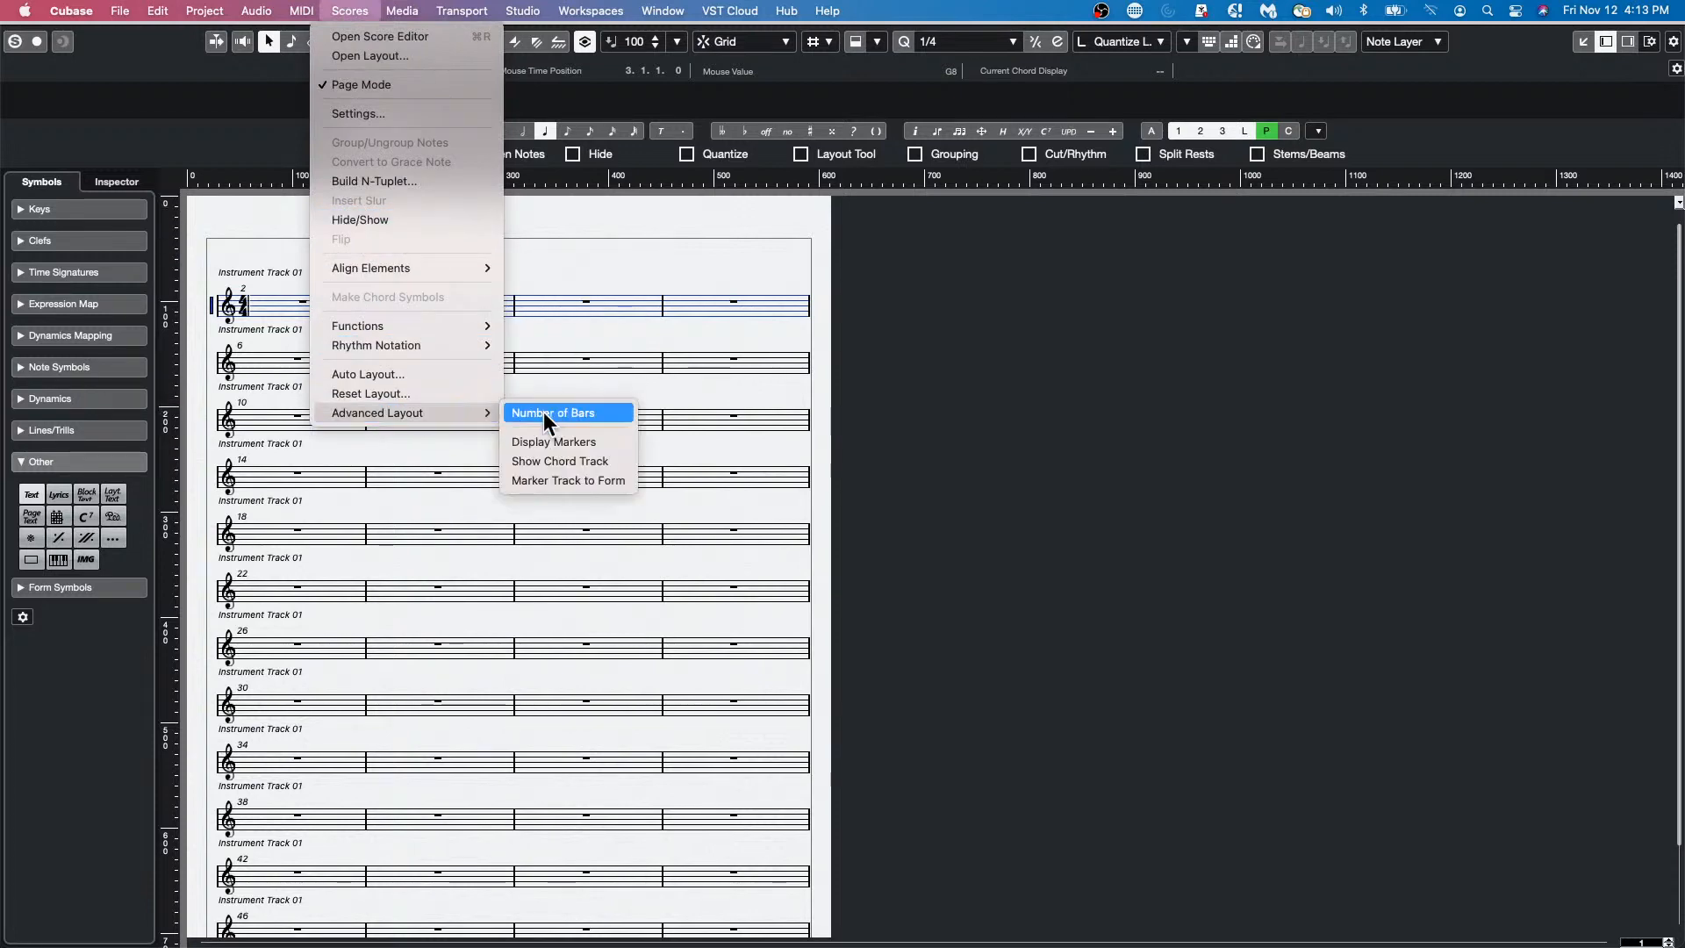
{"action": "left_click", "coordinate": [596, 463]}
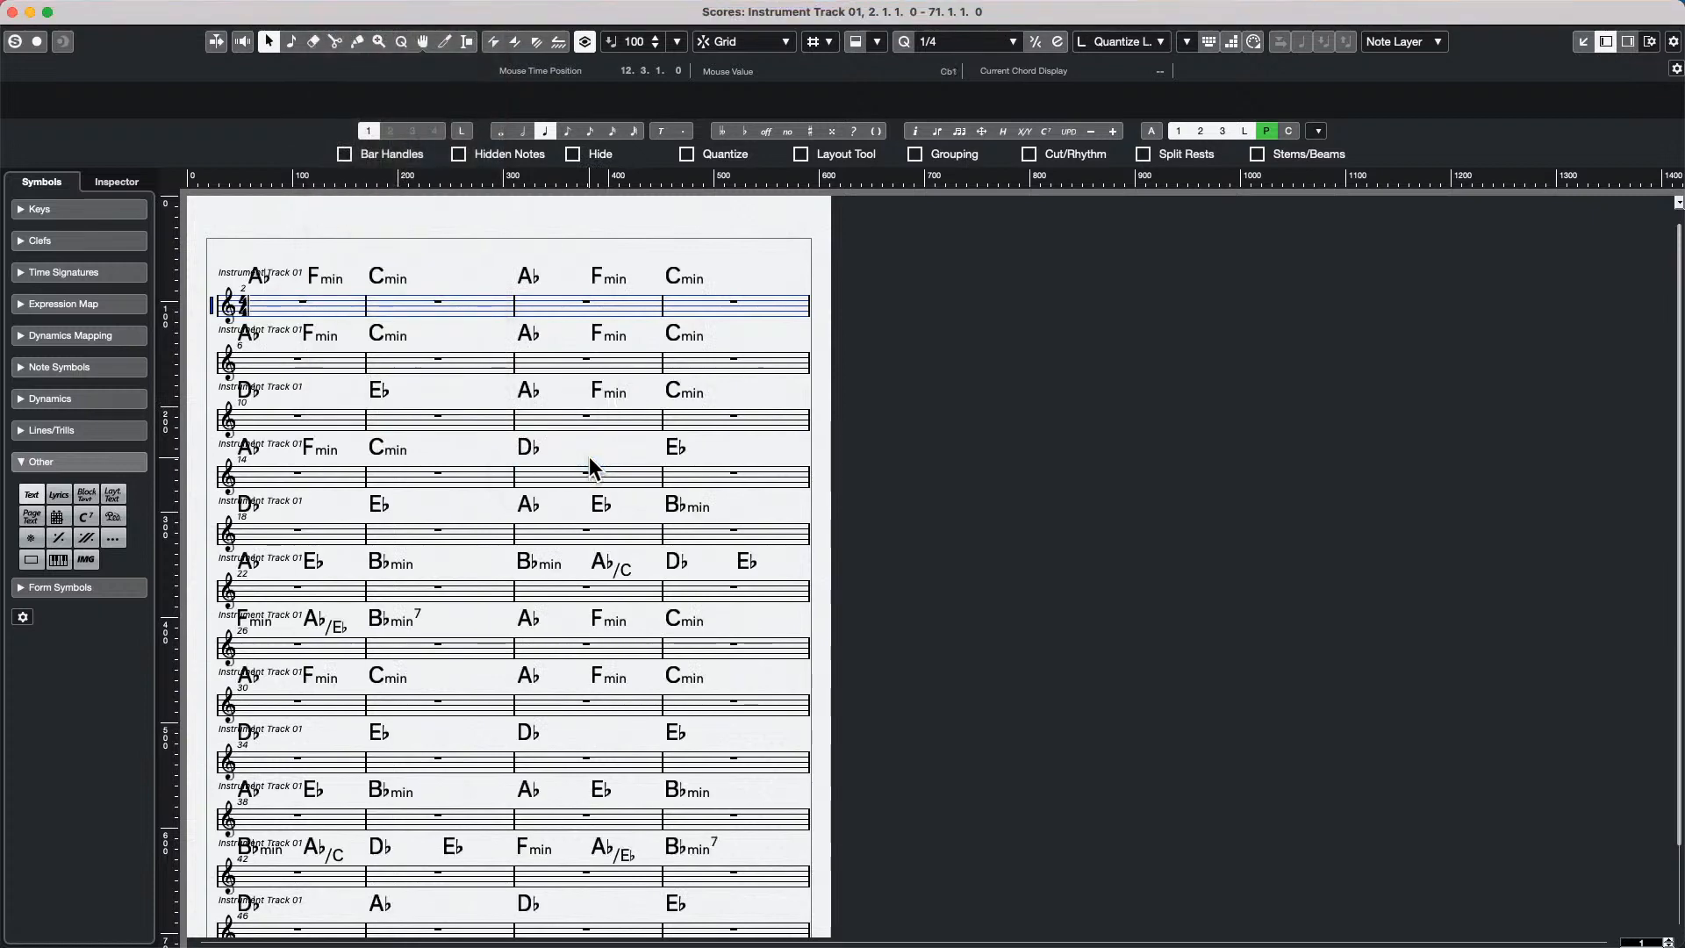
{"action": "left_click", "coordinate": [76, 460]}
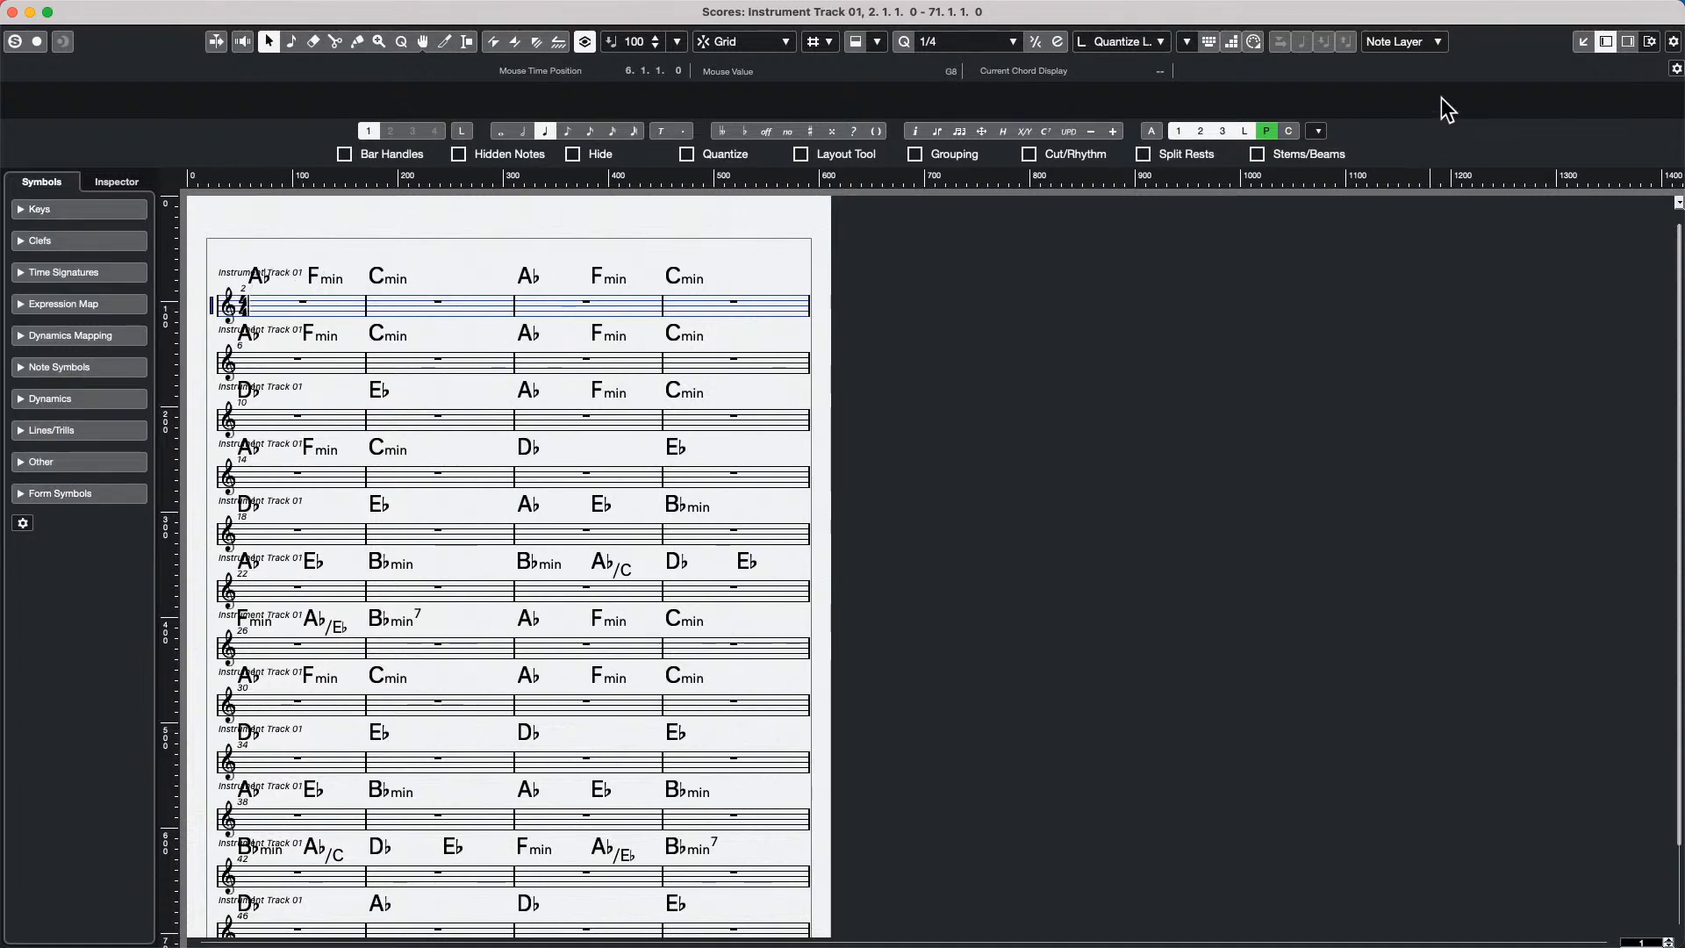
{"action": "left_click", "coordinate": [1608, 40]}
{"action": "left_click", "coordinate": [1608, 40]}
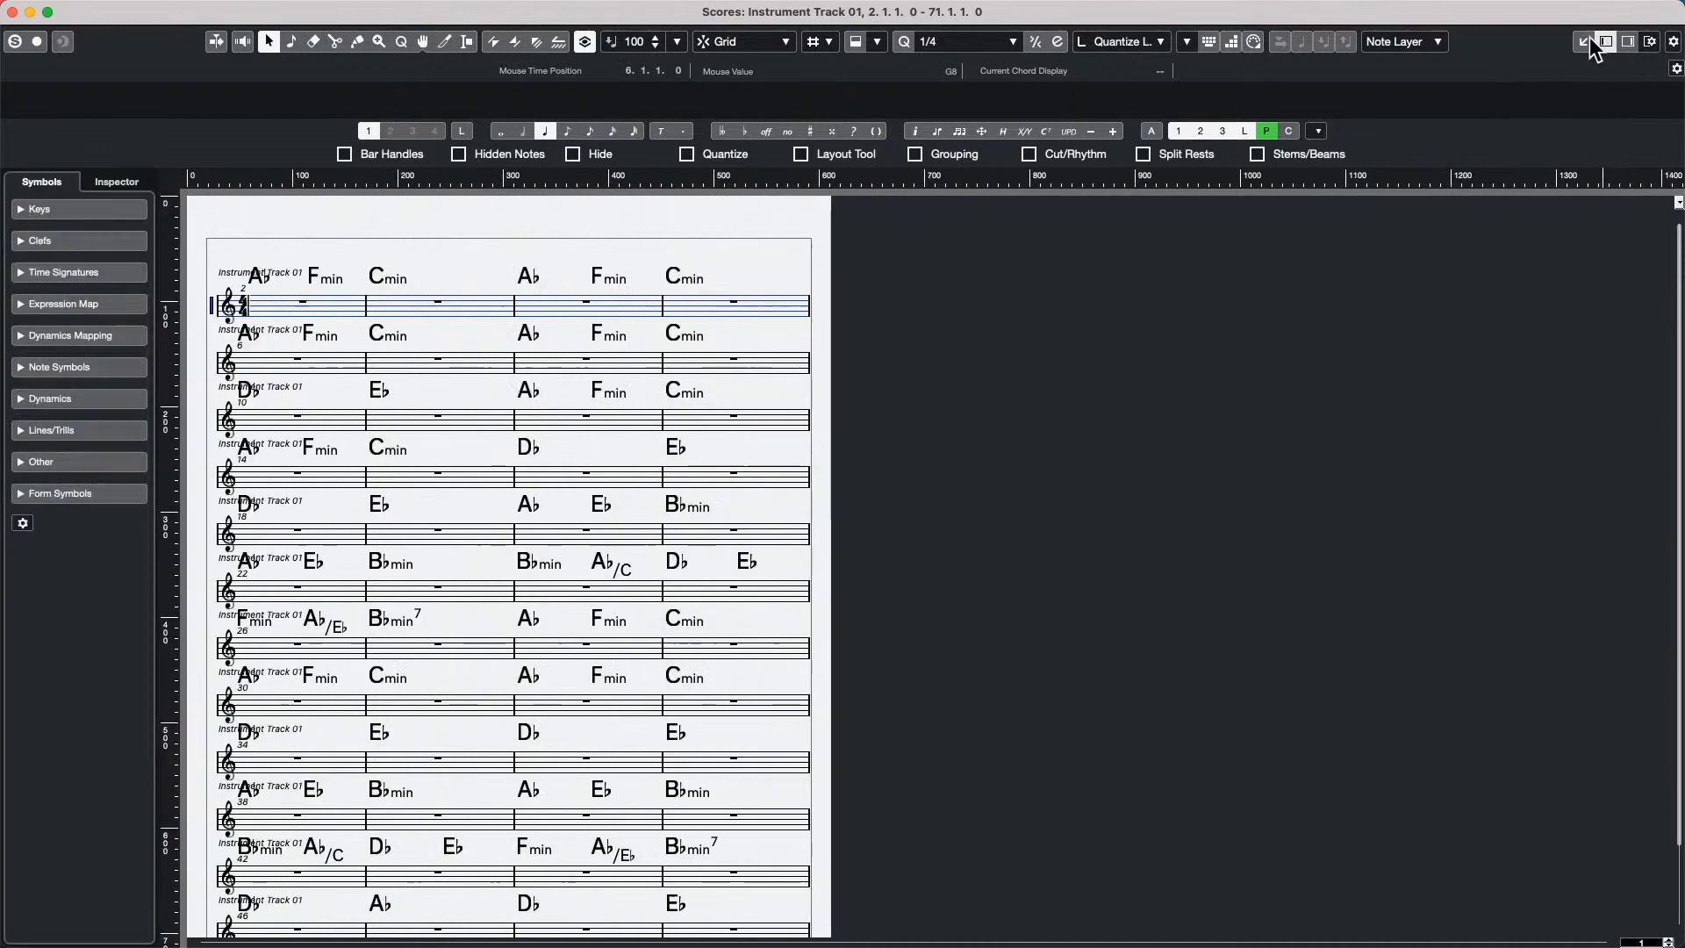
{"action": "left_click", "coordinate": [49, 495]}
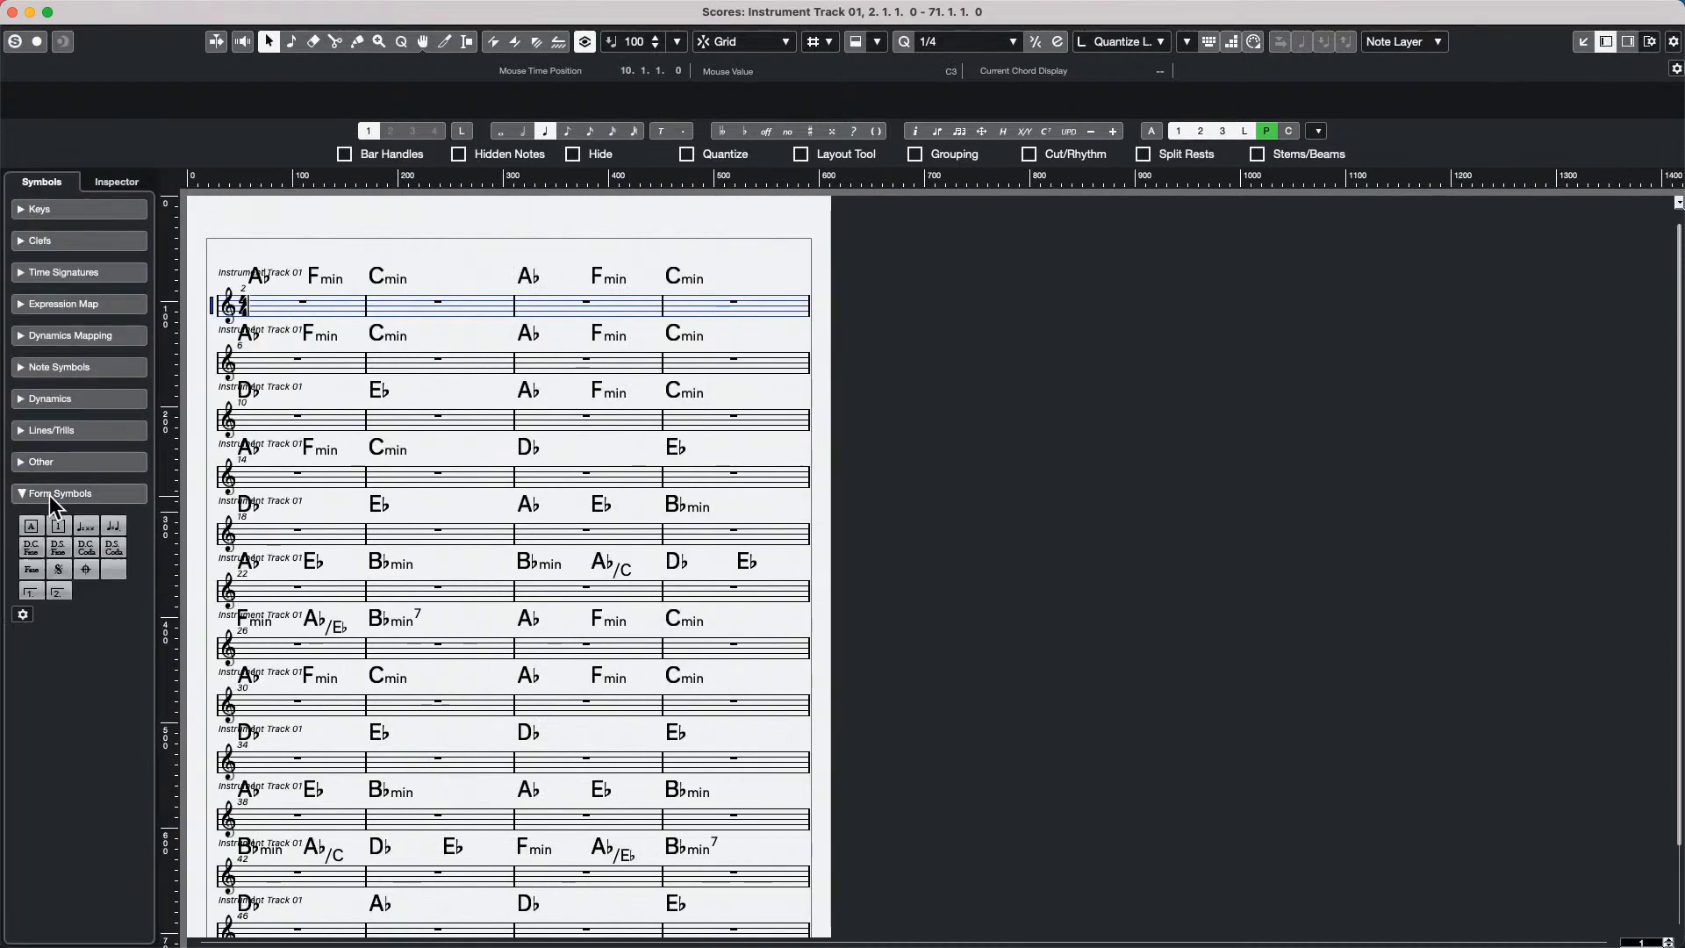
{"action": "left_click", "coordinate": [51, 493]}
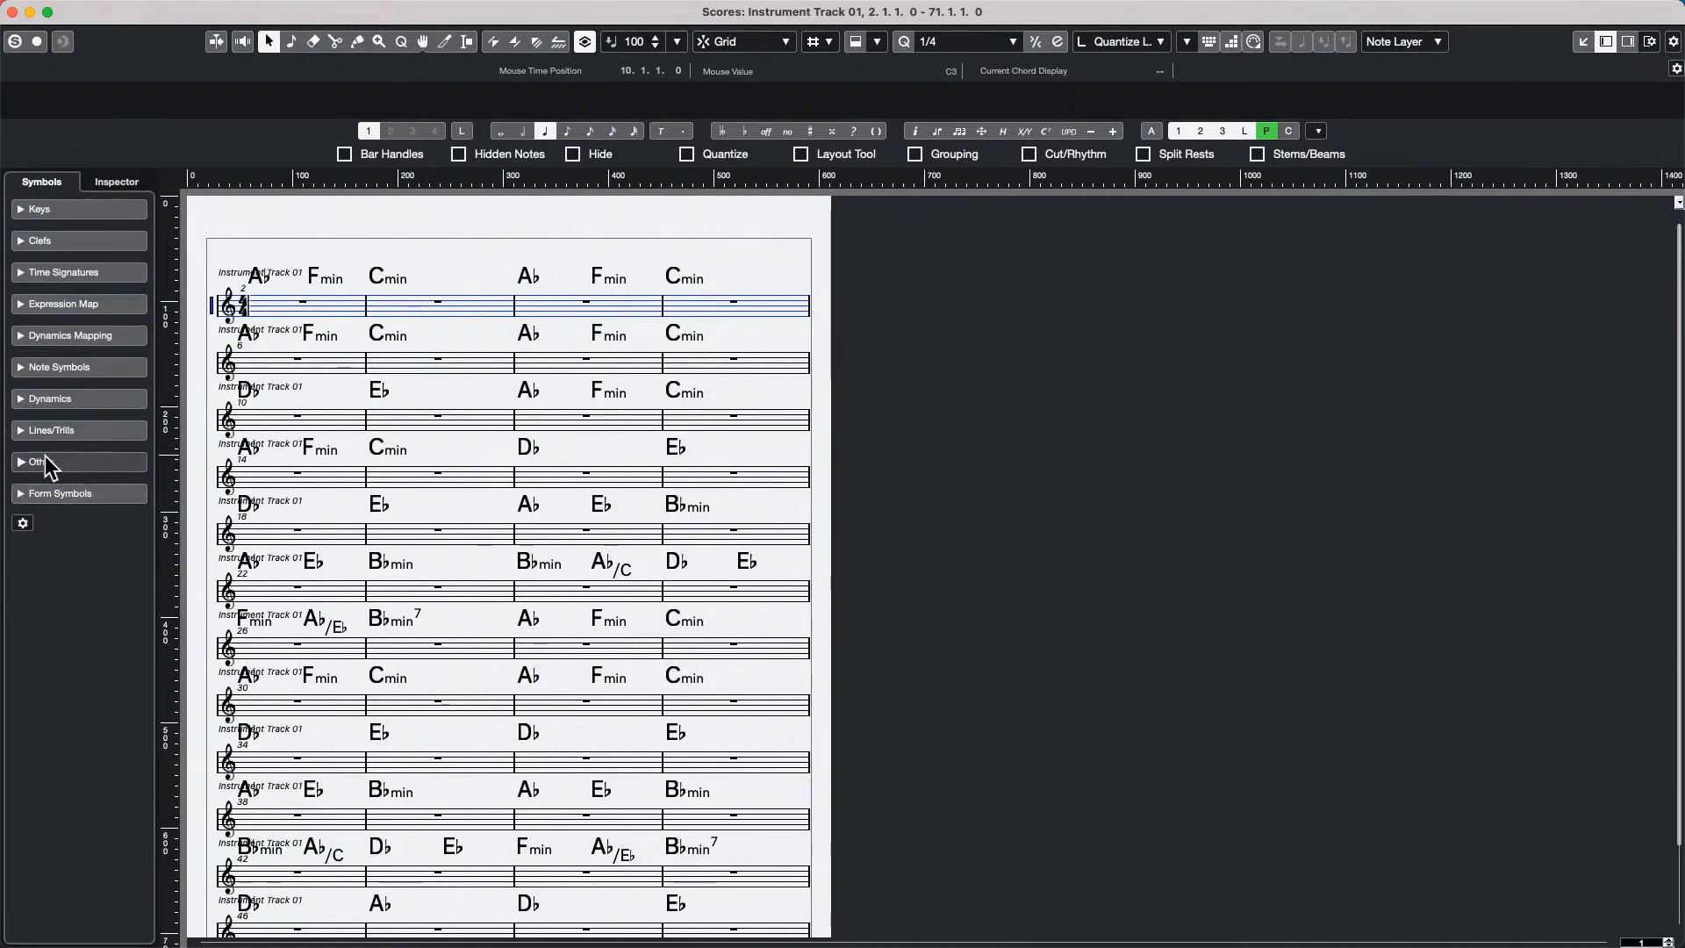
Add the text "sgh dty dgj j" below bar 3, between the first and second staves of the score.
{"action": "left_click", "coordinate": [44, 461]}
{"action": "left_click", "coordinate": [35, 493]}
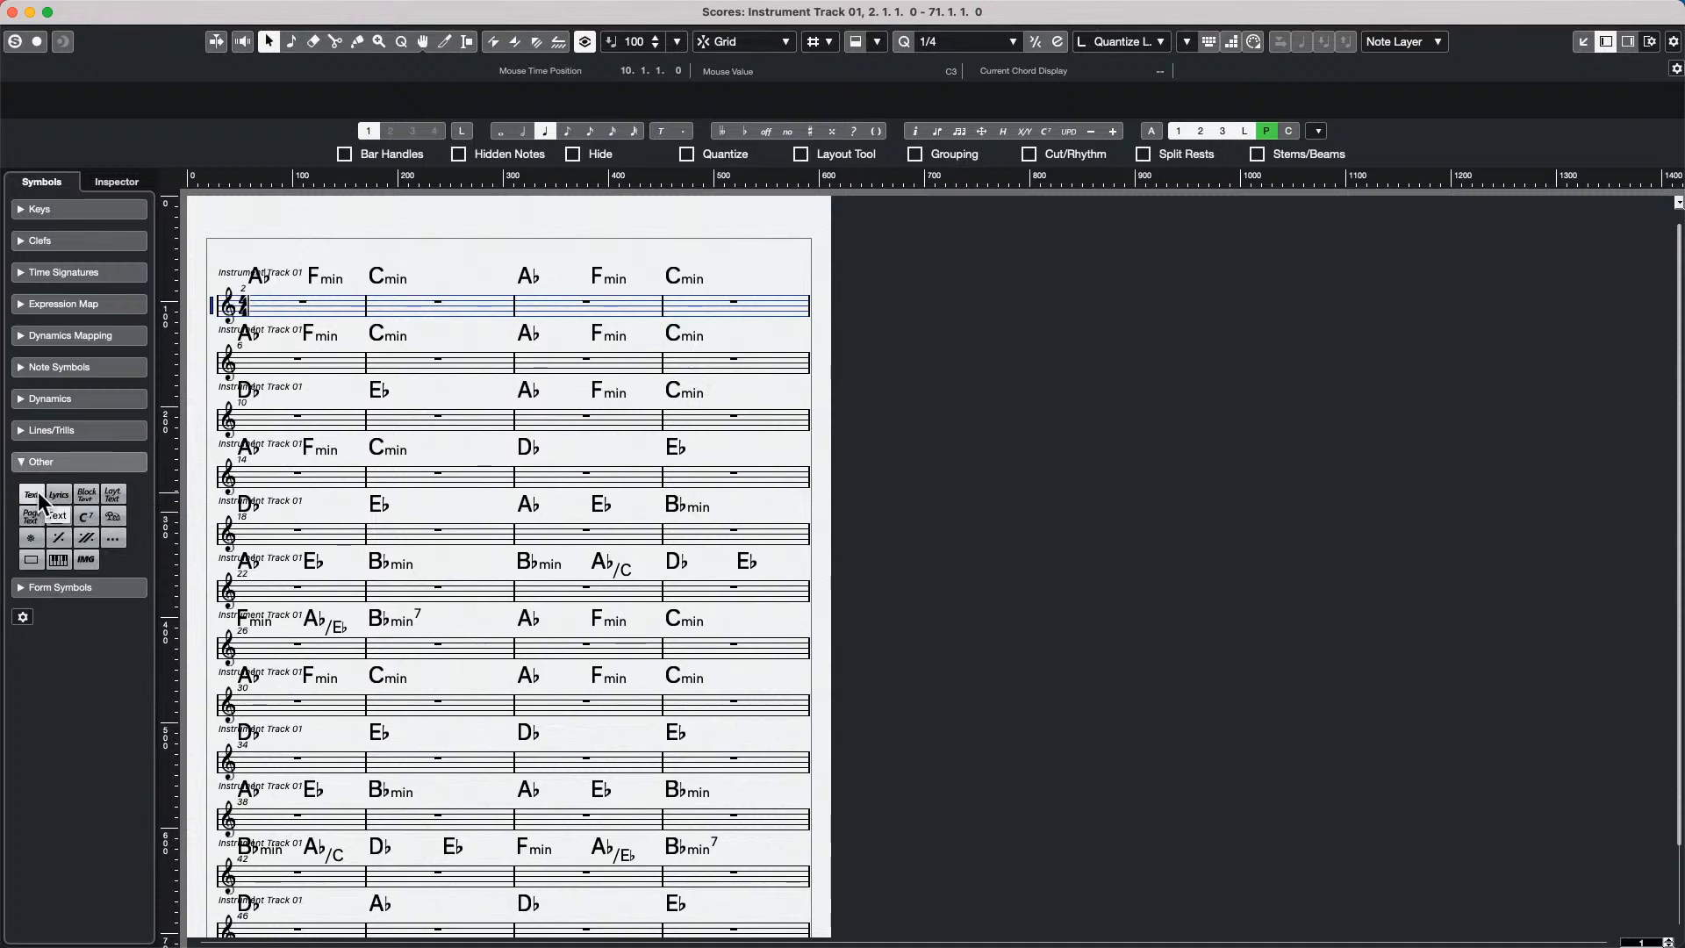
{"action": "left_click", "coordinate": [440, 337]}
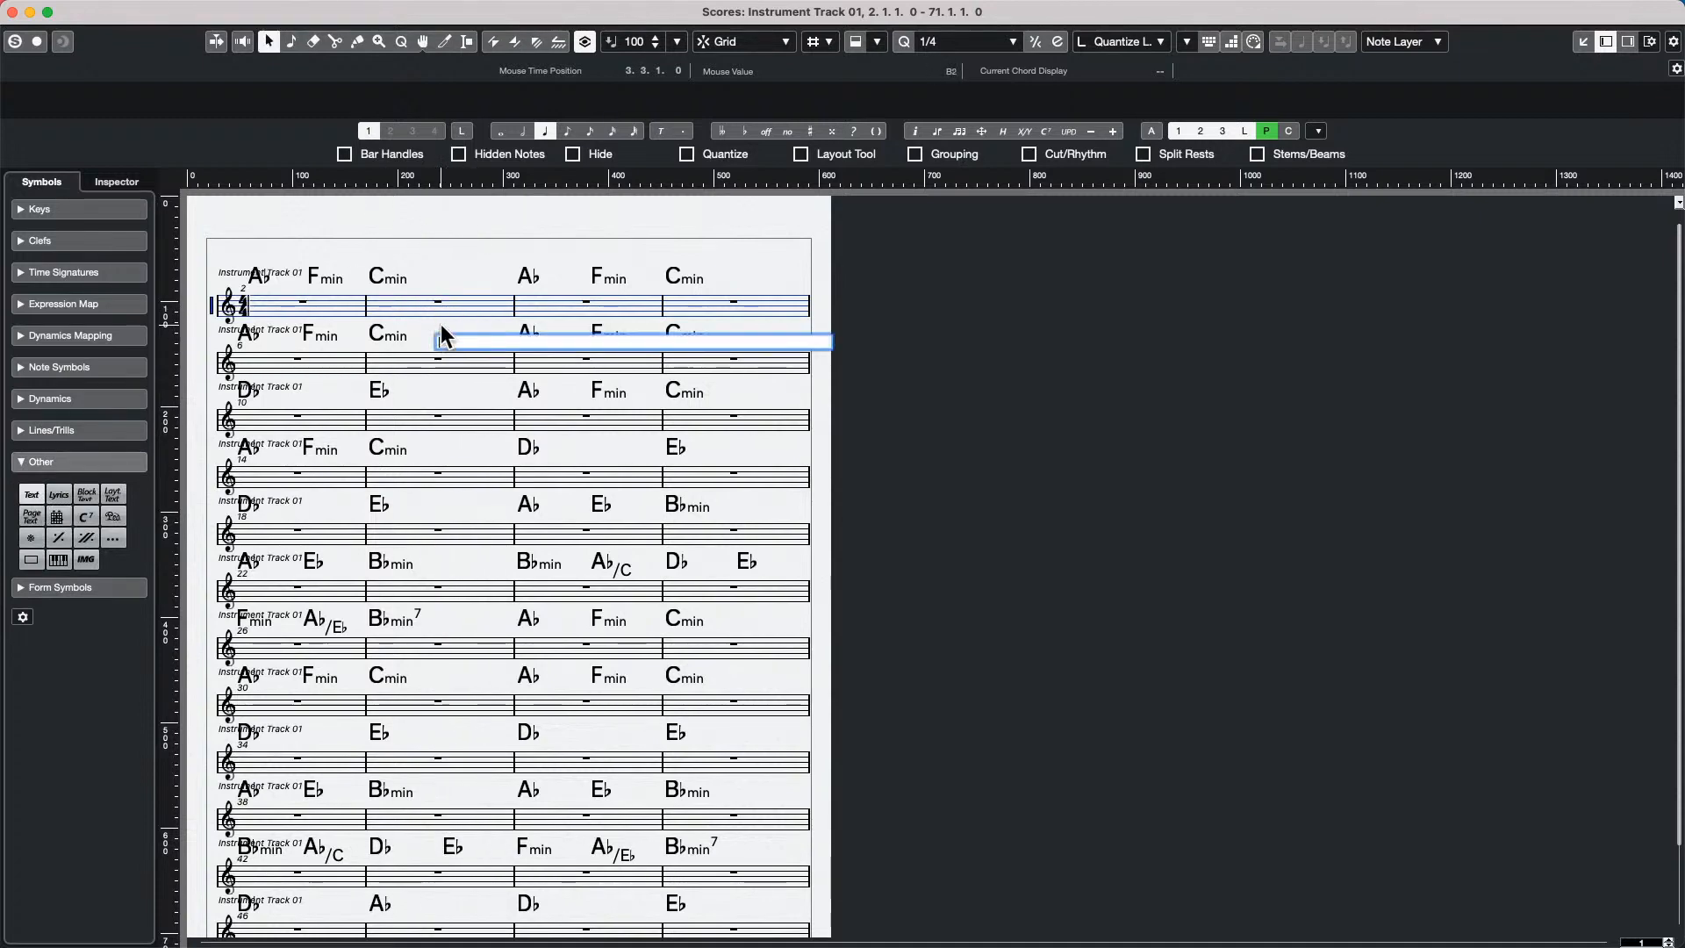
{"action": "type", "text": "sgh dty dgj"}
{"action": "key", "text": "Return"}
Close and reopen the Instrument Track 01 score, nudge the added text slightly upward, and return to the project.
{"action": "key", "text": "super+w"}
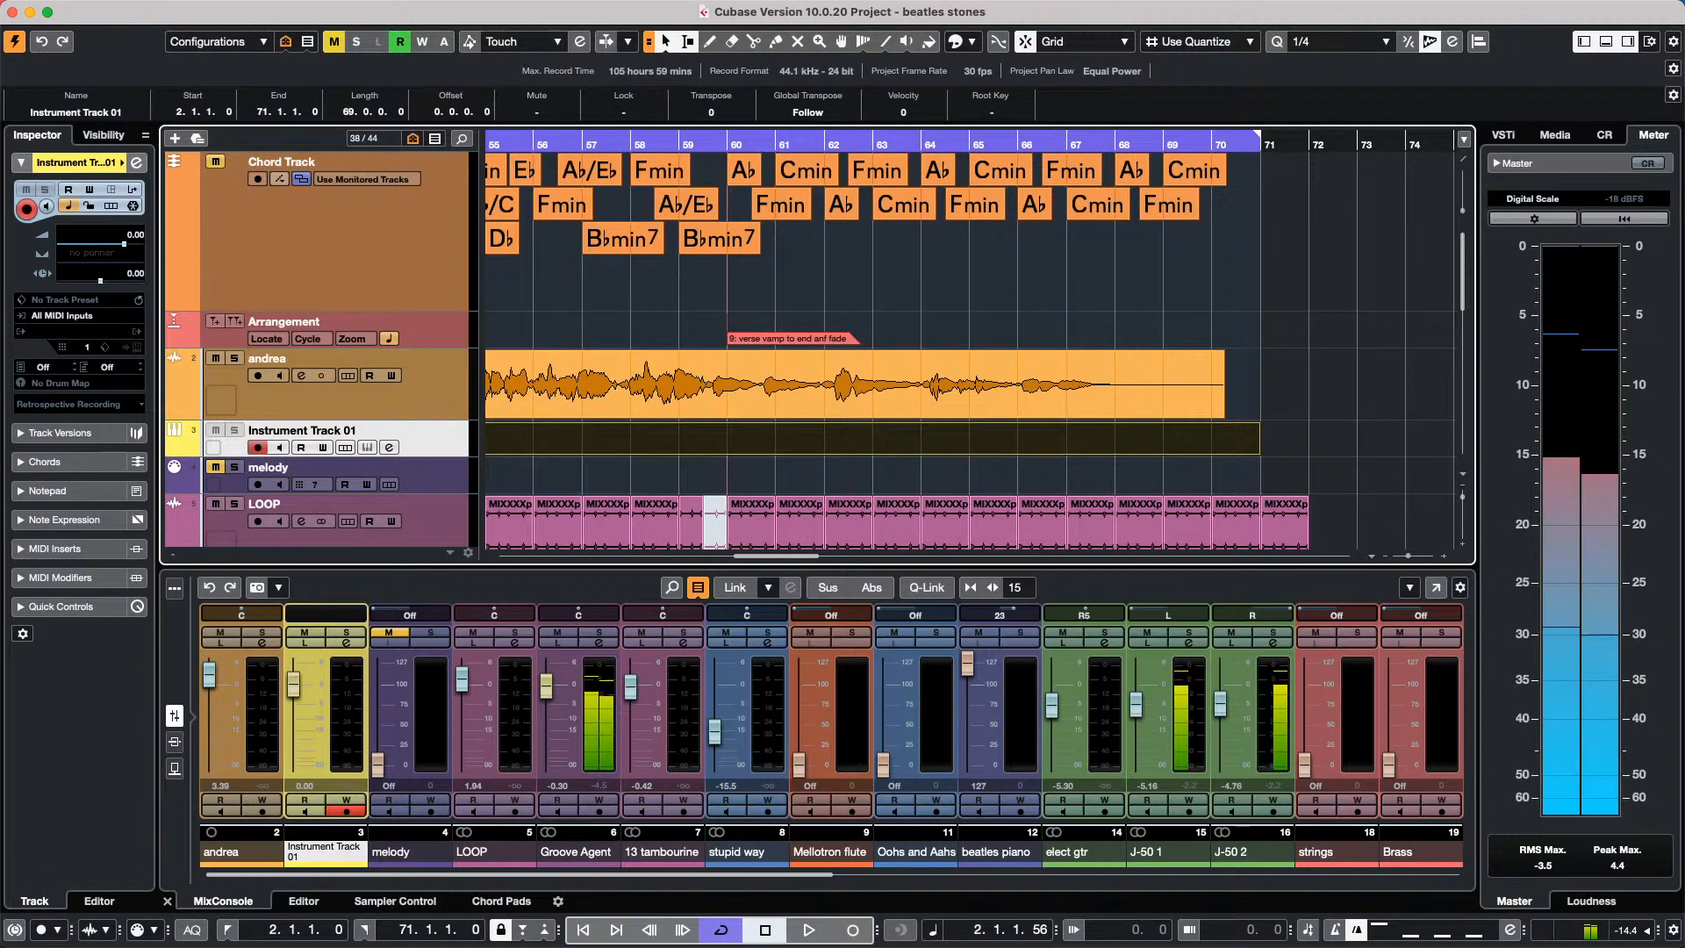
{"action": "double_click", "coordinate": [635, 442]}
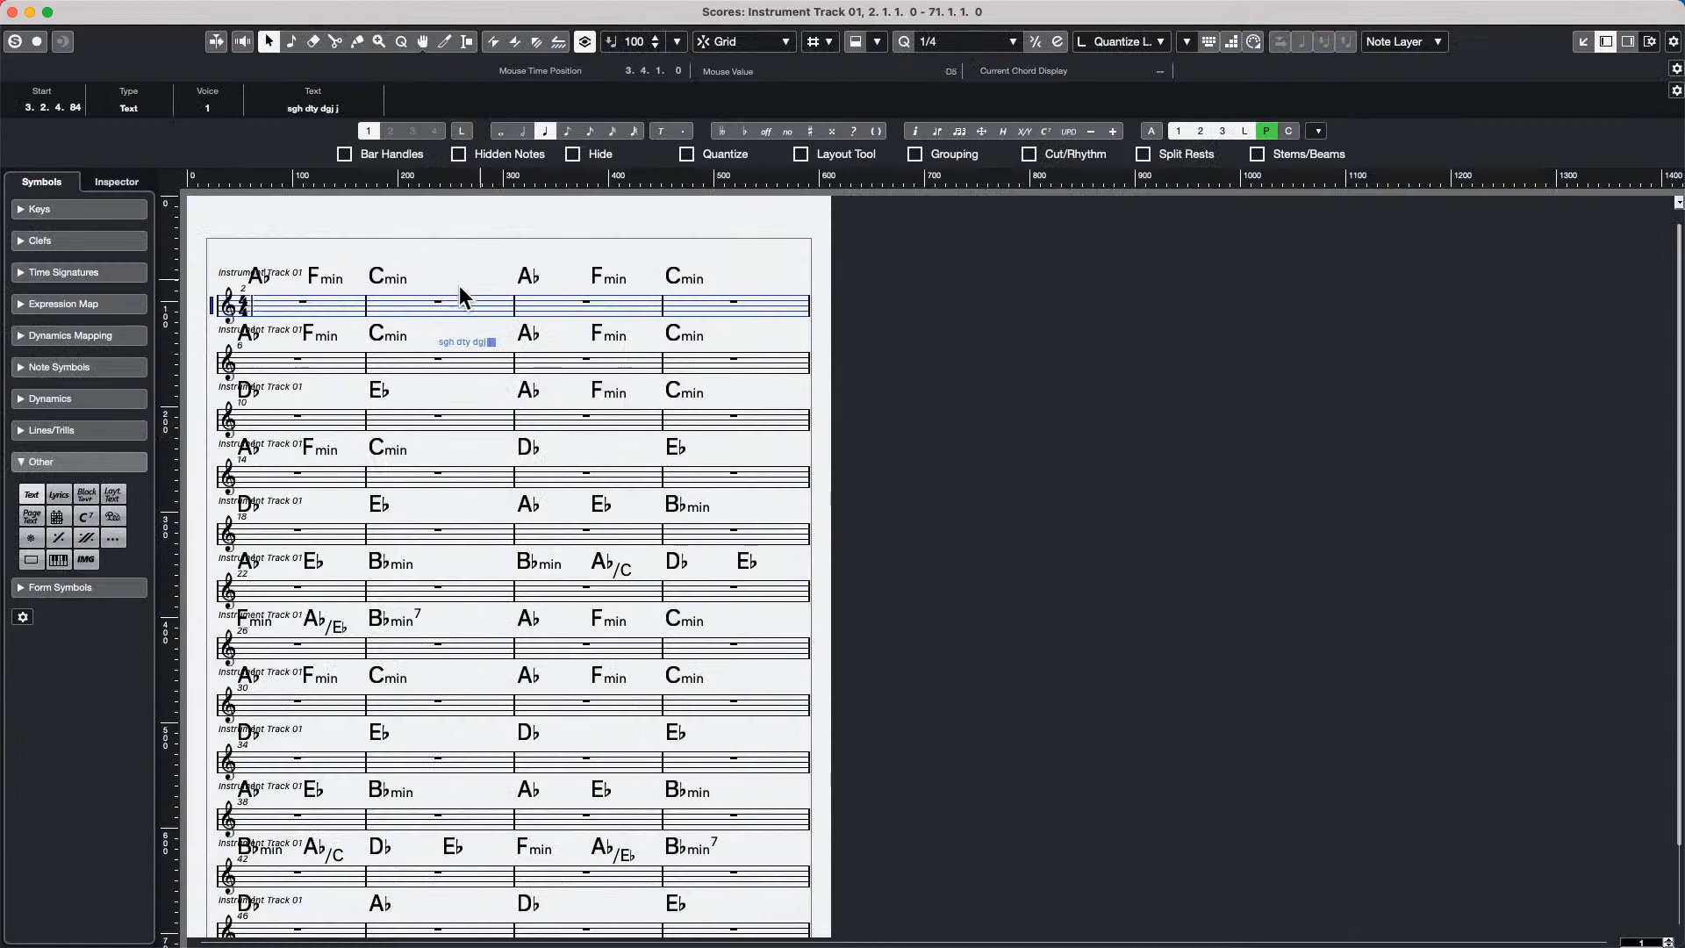
{"action": "left_click_drag", "start_coordinate": [501, 338], "coordinate": [475, 332]}
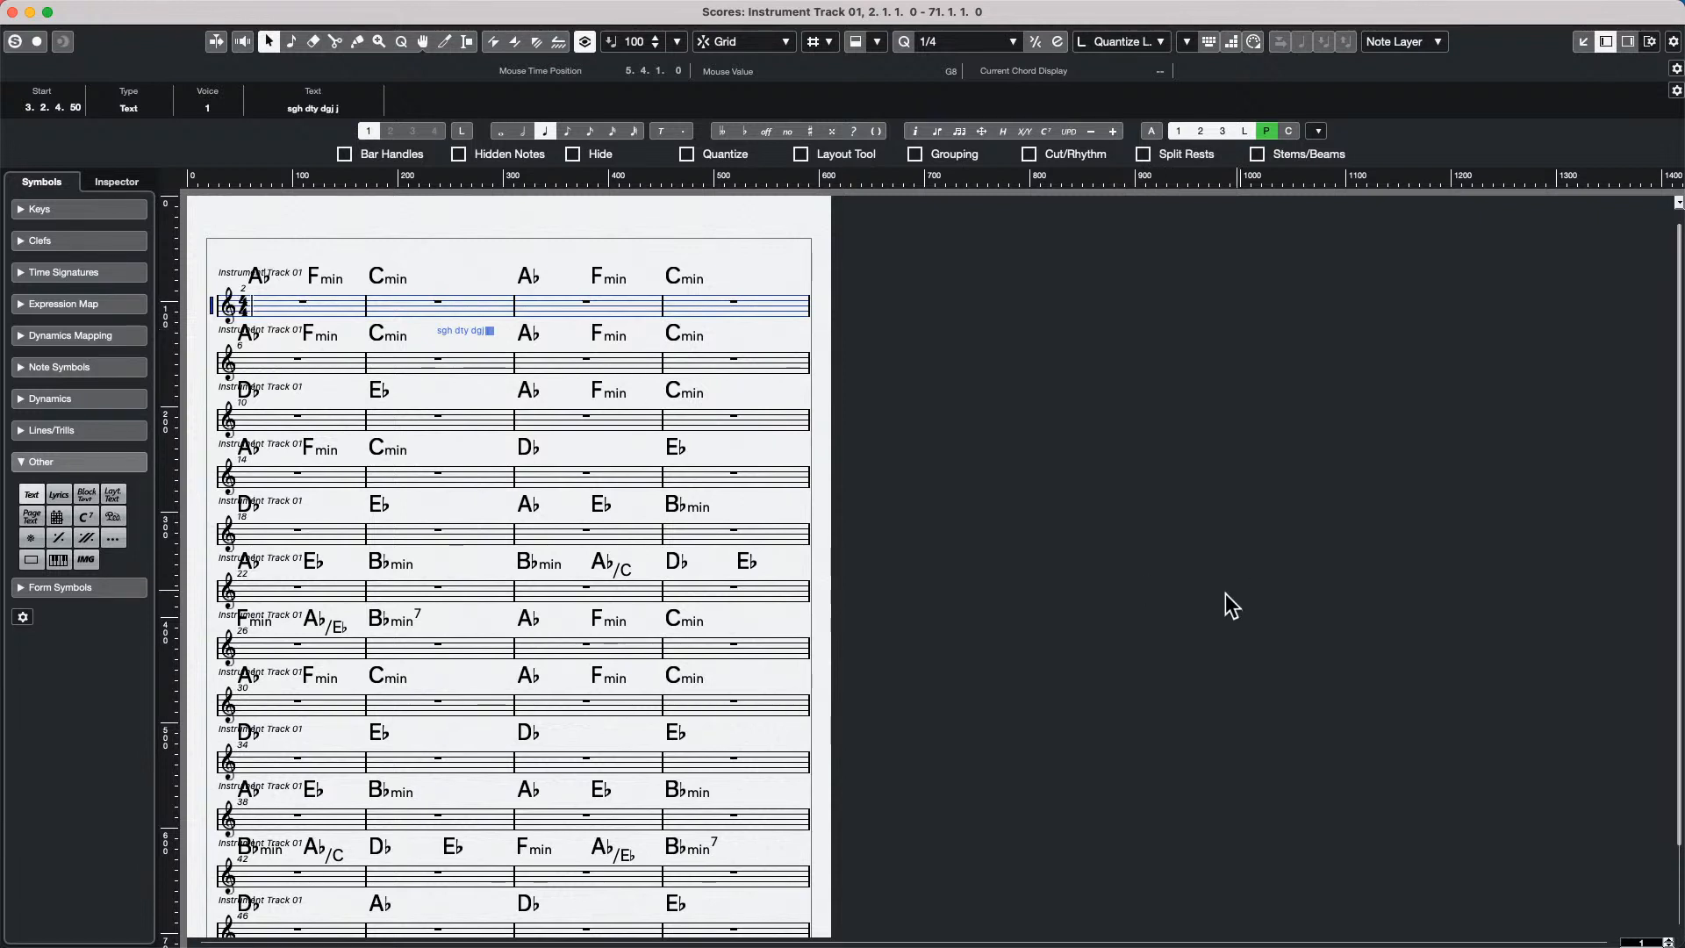
{"action": "left_click", "coordinate": [12, 11]}
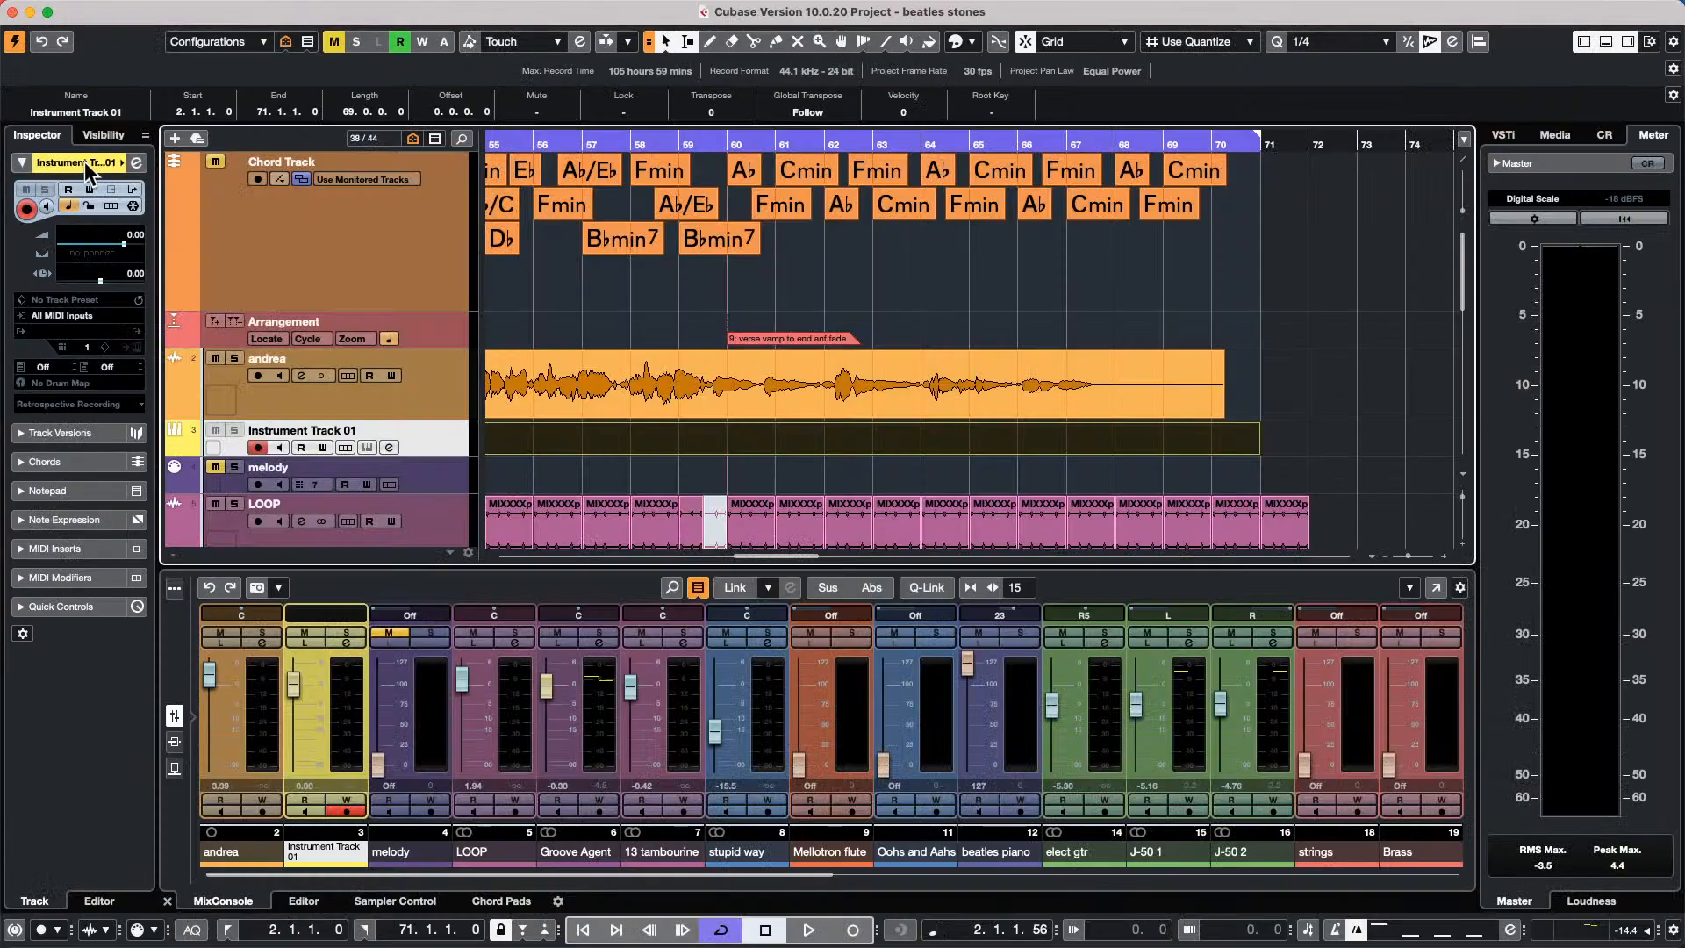
Review the Global and Project Workspace options for adding a new workspace, and cancel without creating one.
{"action": "left_click", "coordinate": [649, 10]}
{"action": "mouse_move", "coordinate": [605, 10]}
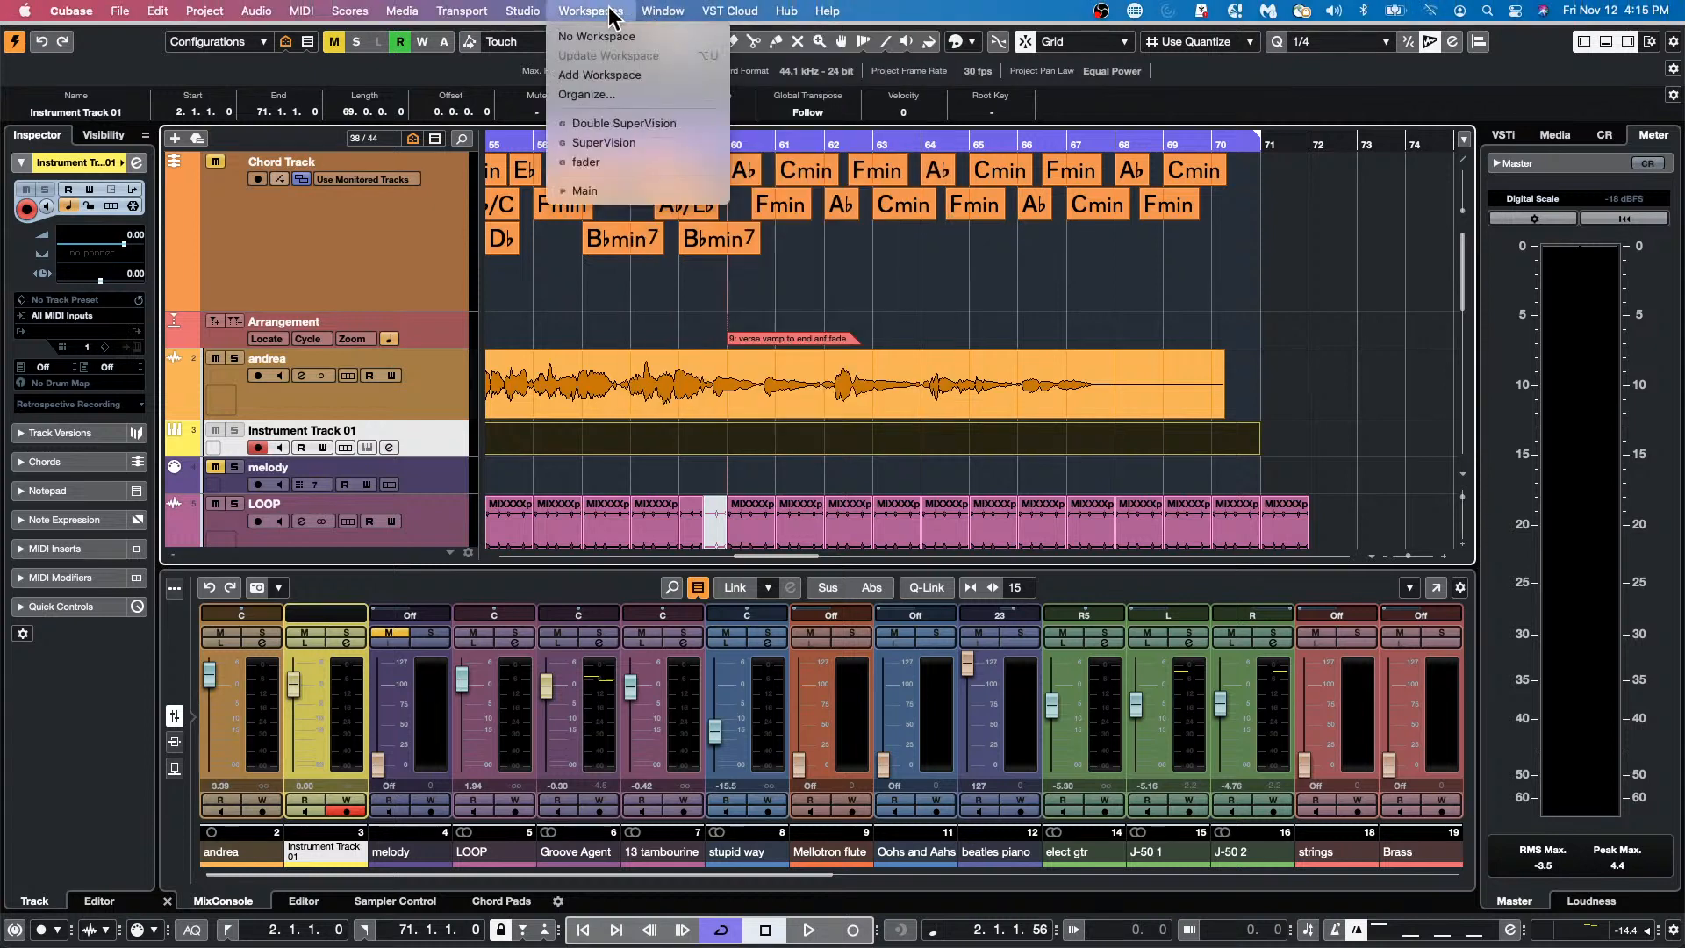
{"action": "left_click", "coordinate": [623, 83]}
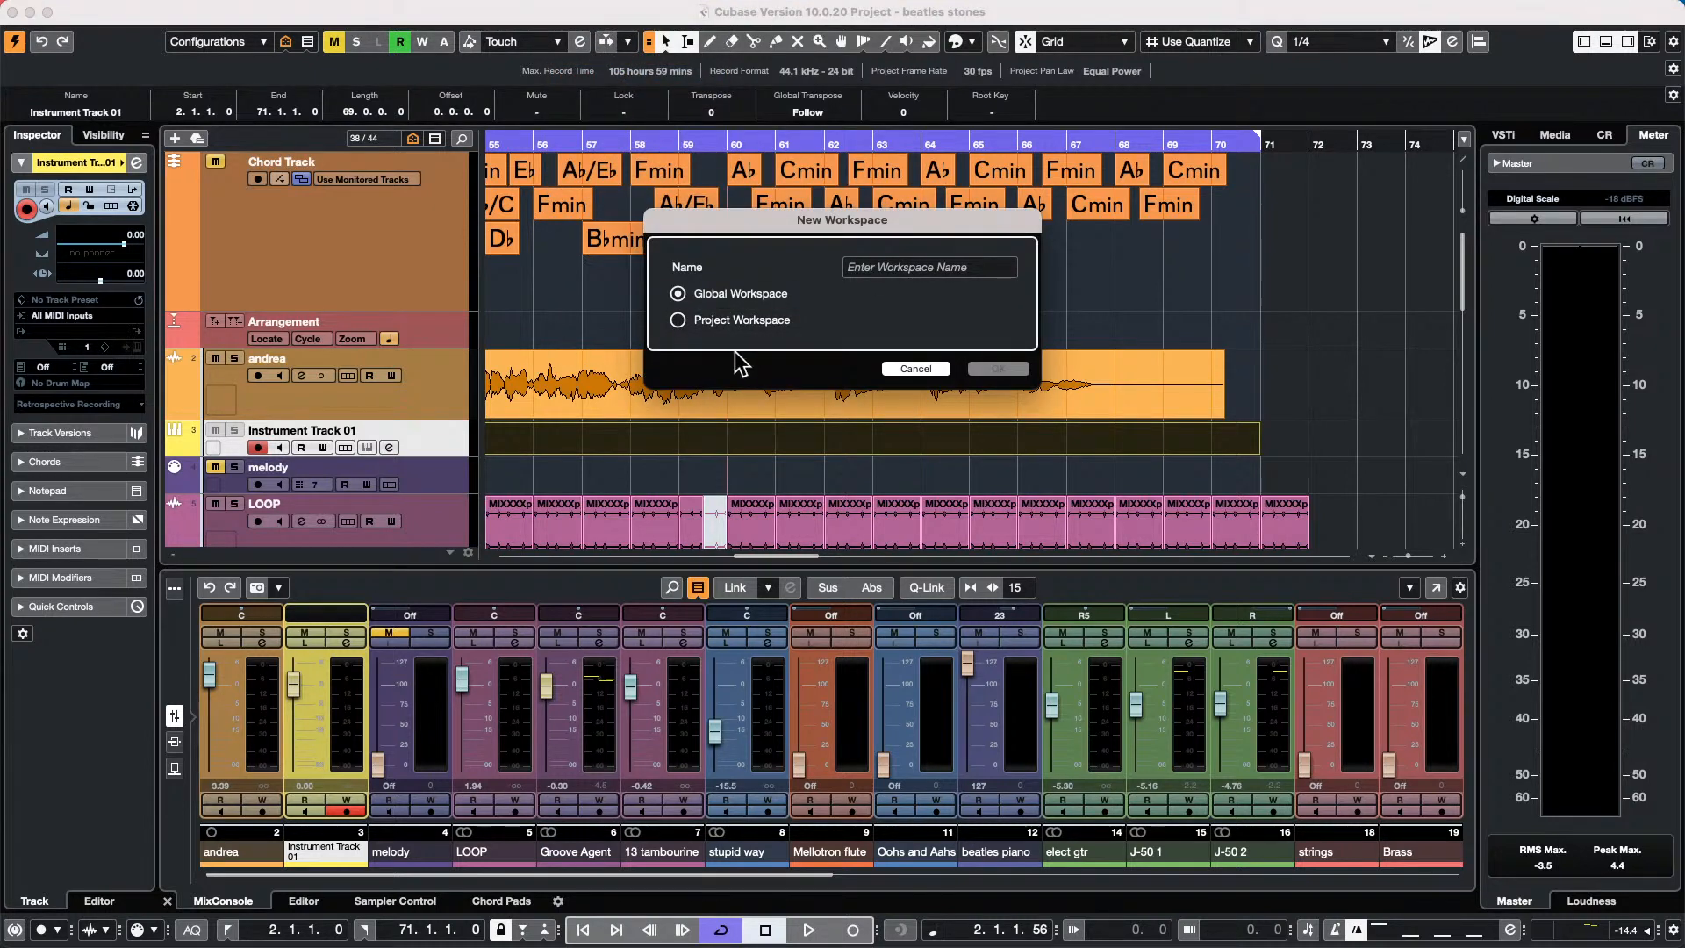
{"action": "left_click", "coordinate": [678, 319]}
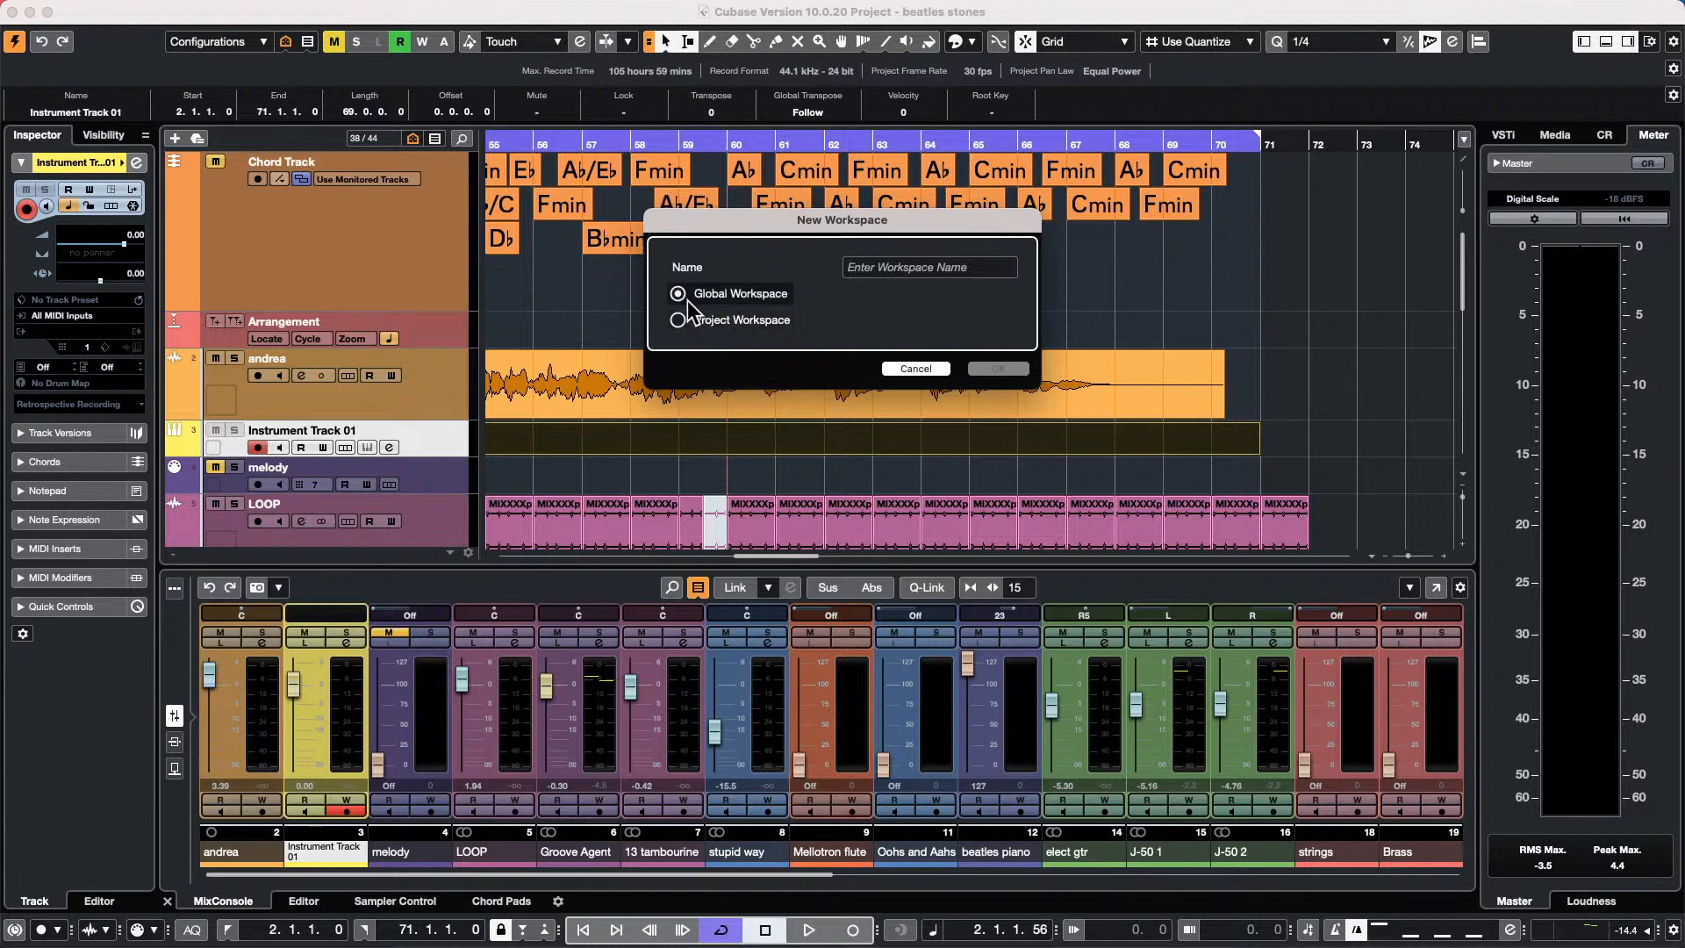
{"action": "left_click", "coordinate": [917, 368]}
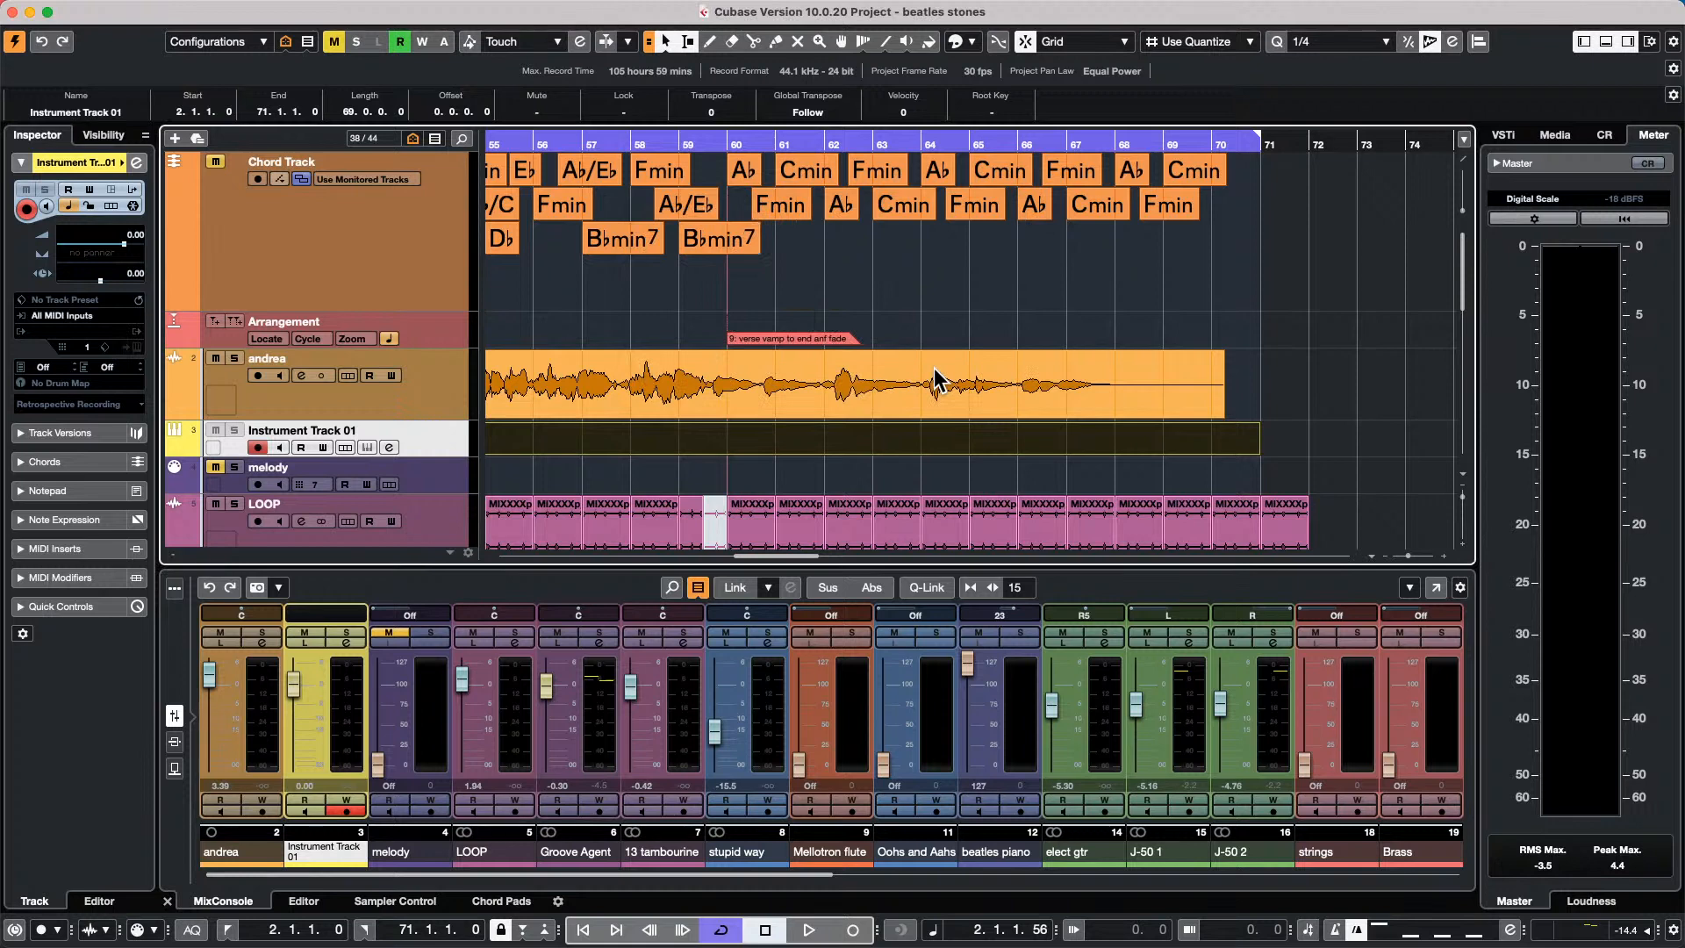
{"action": "left_click", "coordinate": [930, 369]}
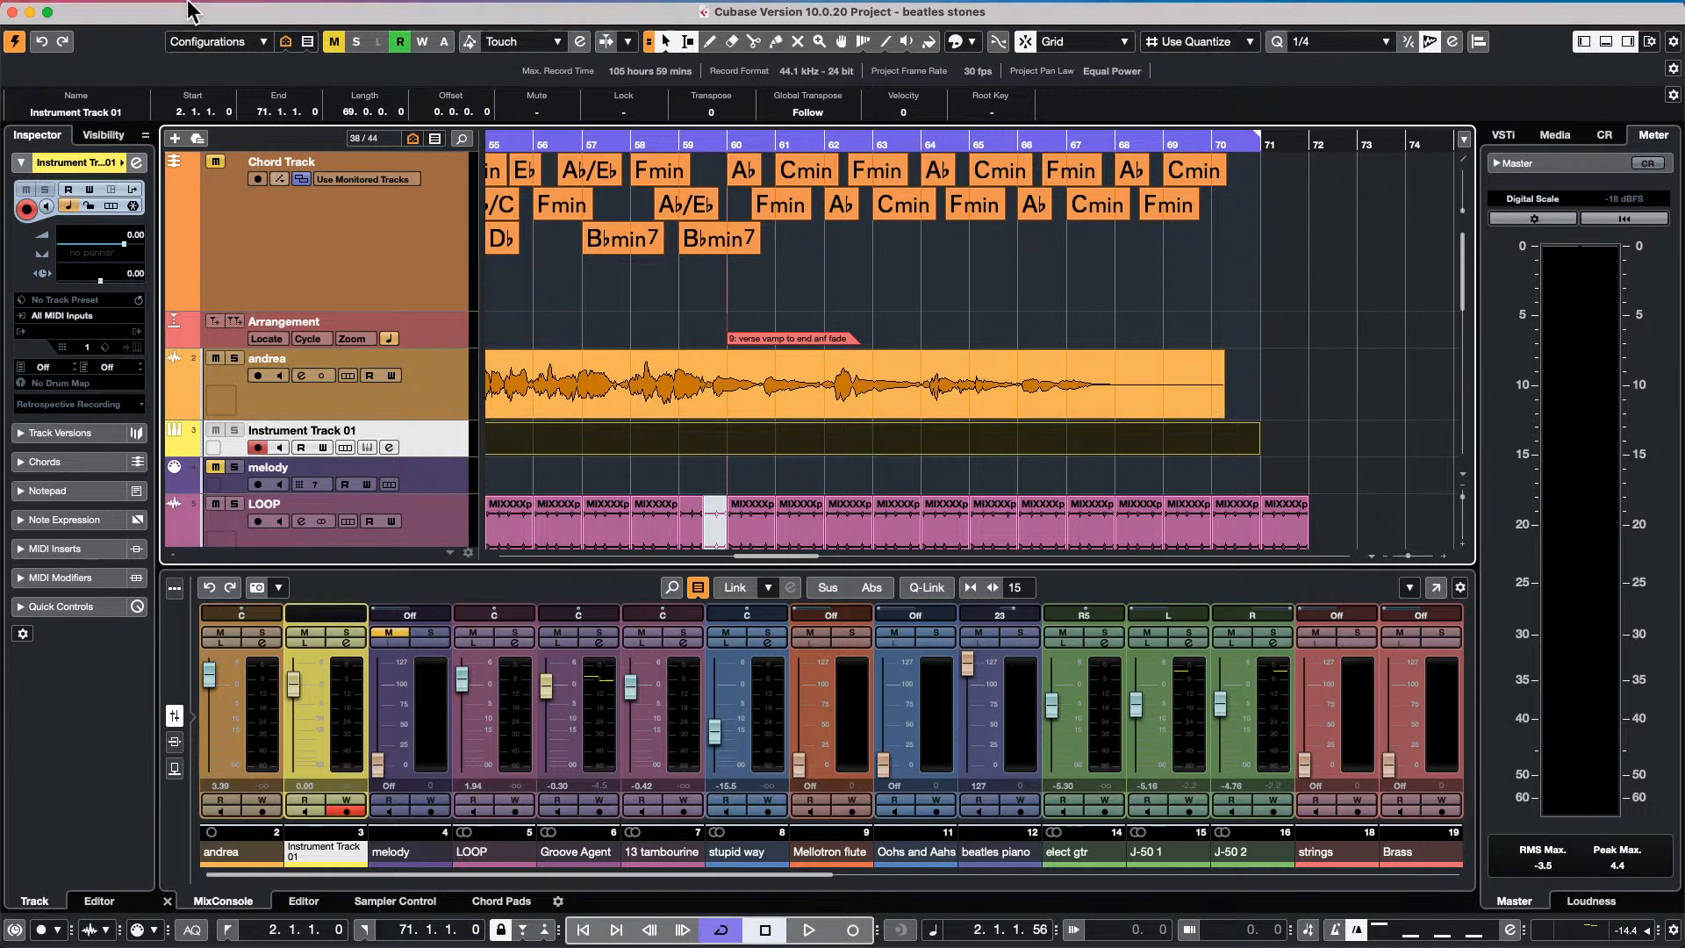
Create a new empty project in the Hangouts folder.
{"action": "mouse_move", "coordinate": [182, 7]}
{"action": "left_click", "coordinate": [121, 10]}
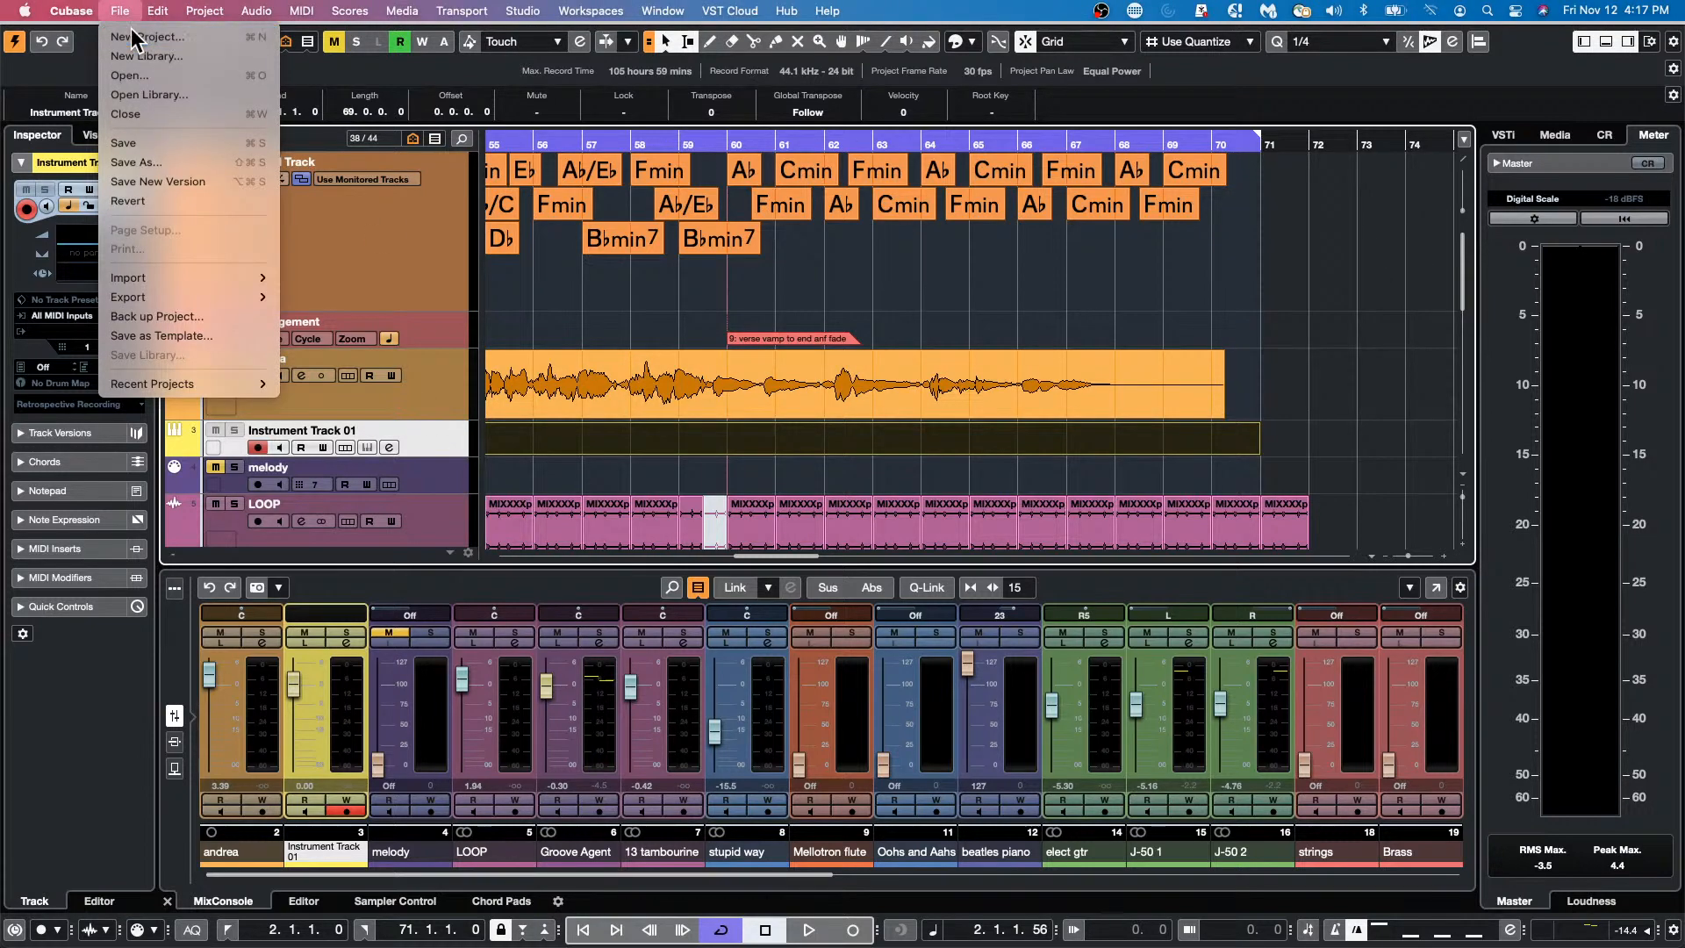
{"action": "left_click", "coordinate": [132, 33]}
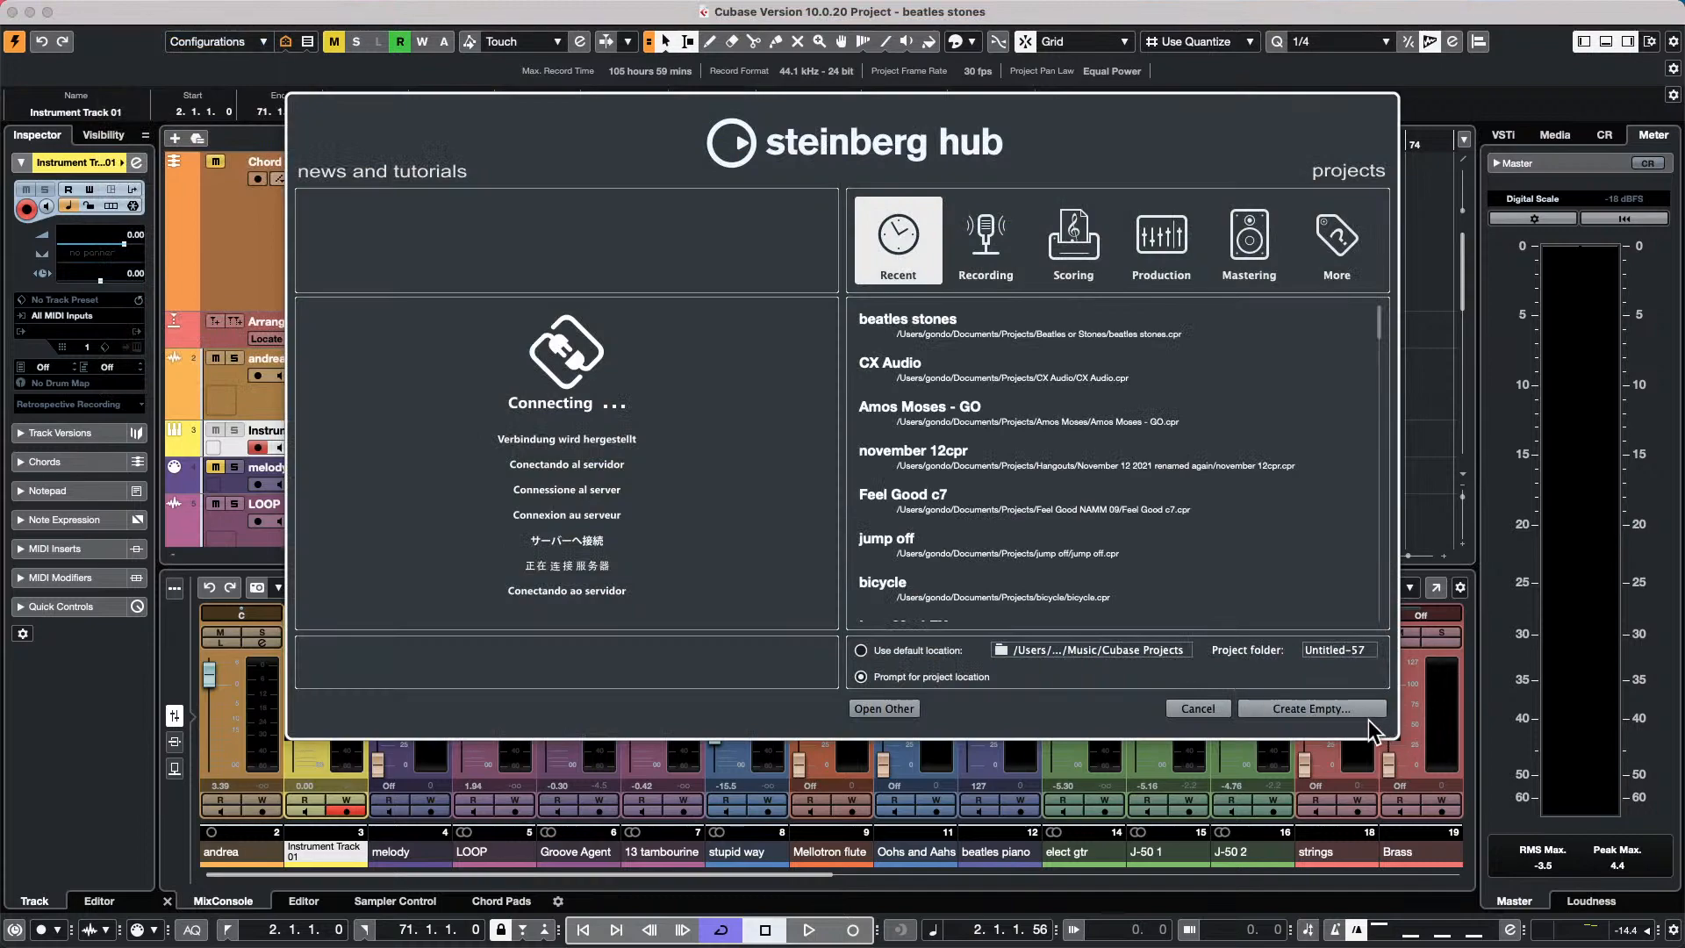
{"action": "key", "text": "Return"}
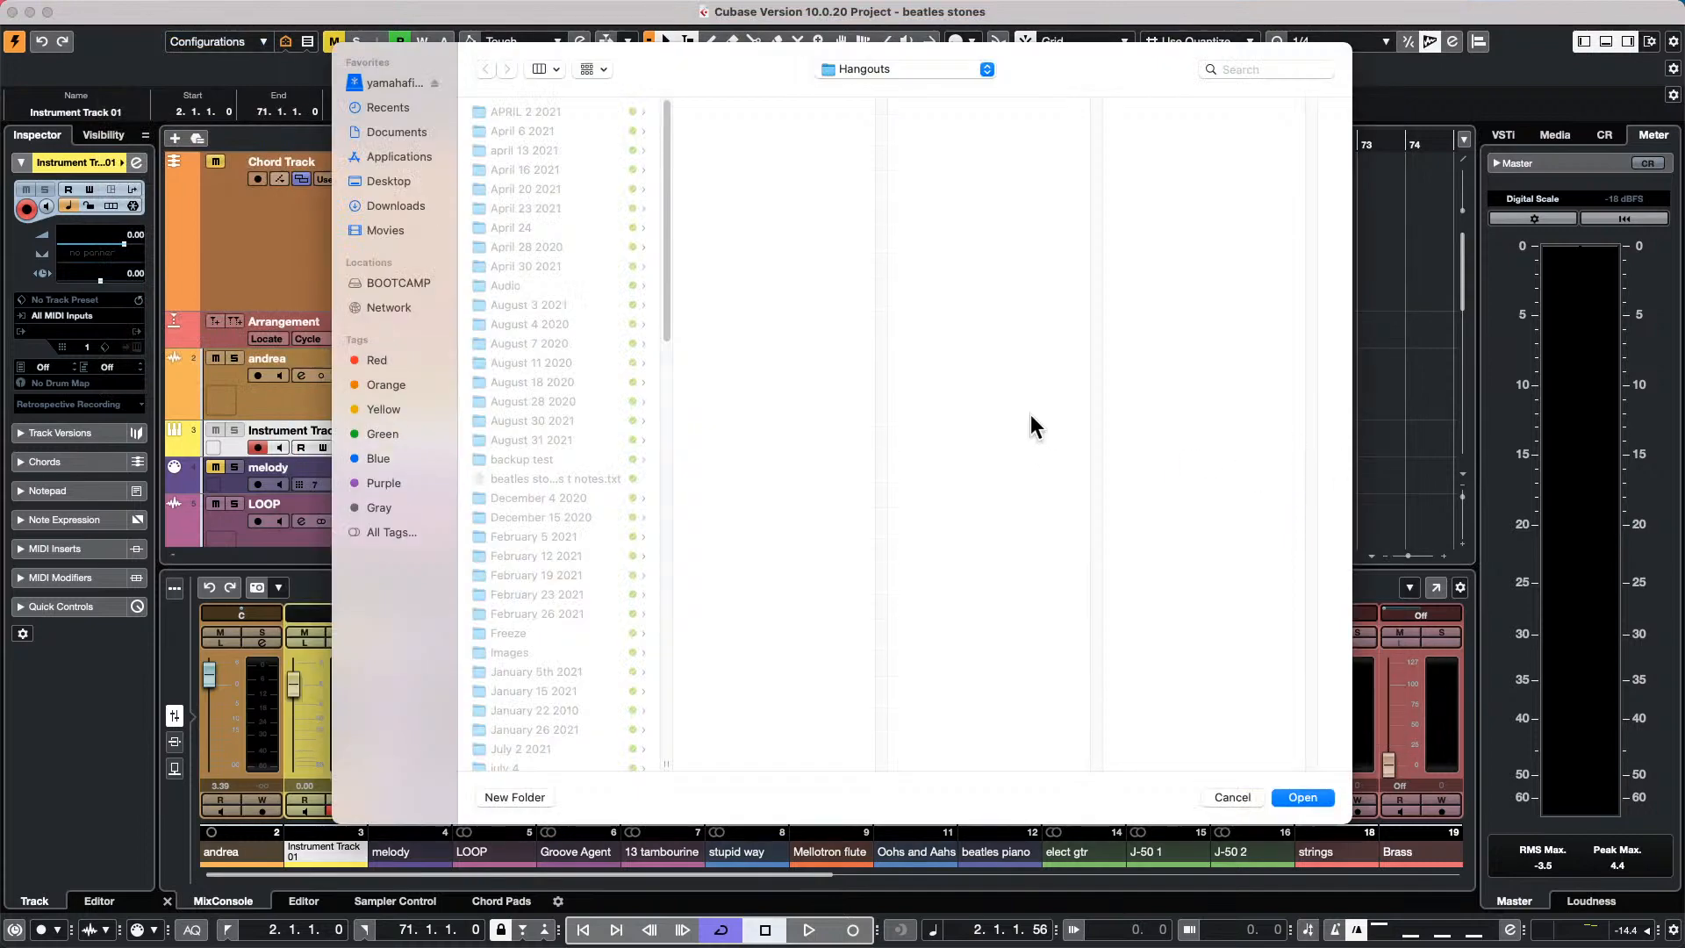
{"action": "left_click", "coordinate": [1303, 797]}
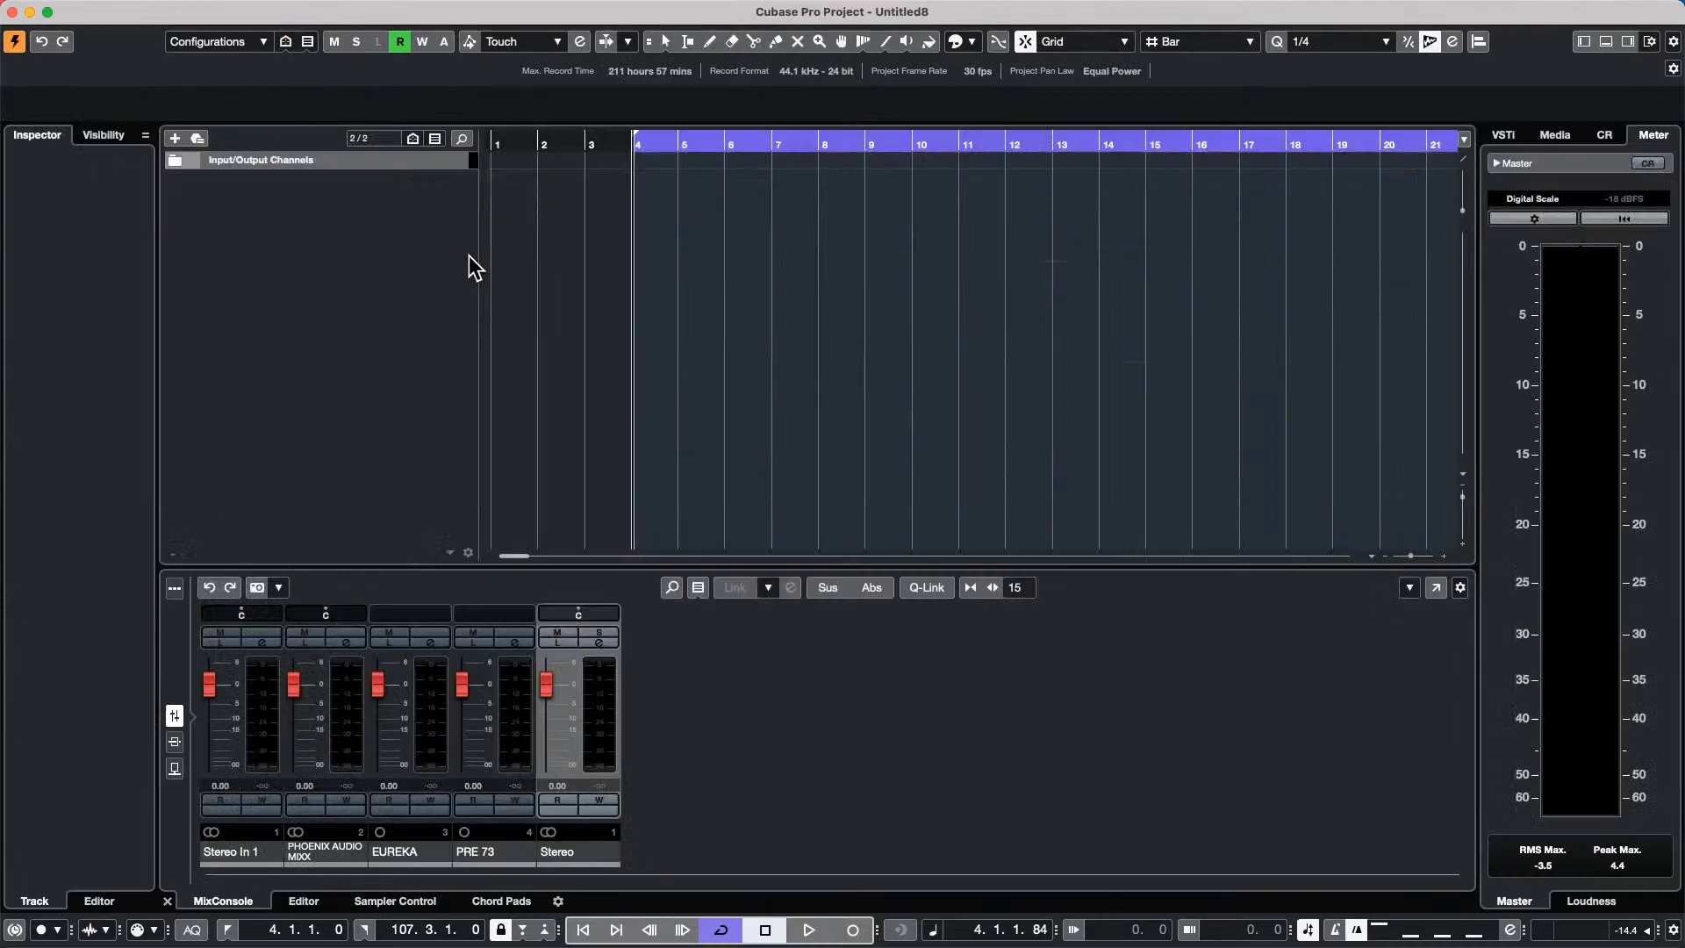
Add one instrument track with Groove Agent and stereo outputs.
{"action": "right_click", "coordinate": [354, 229]}
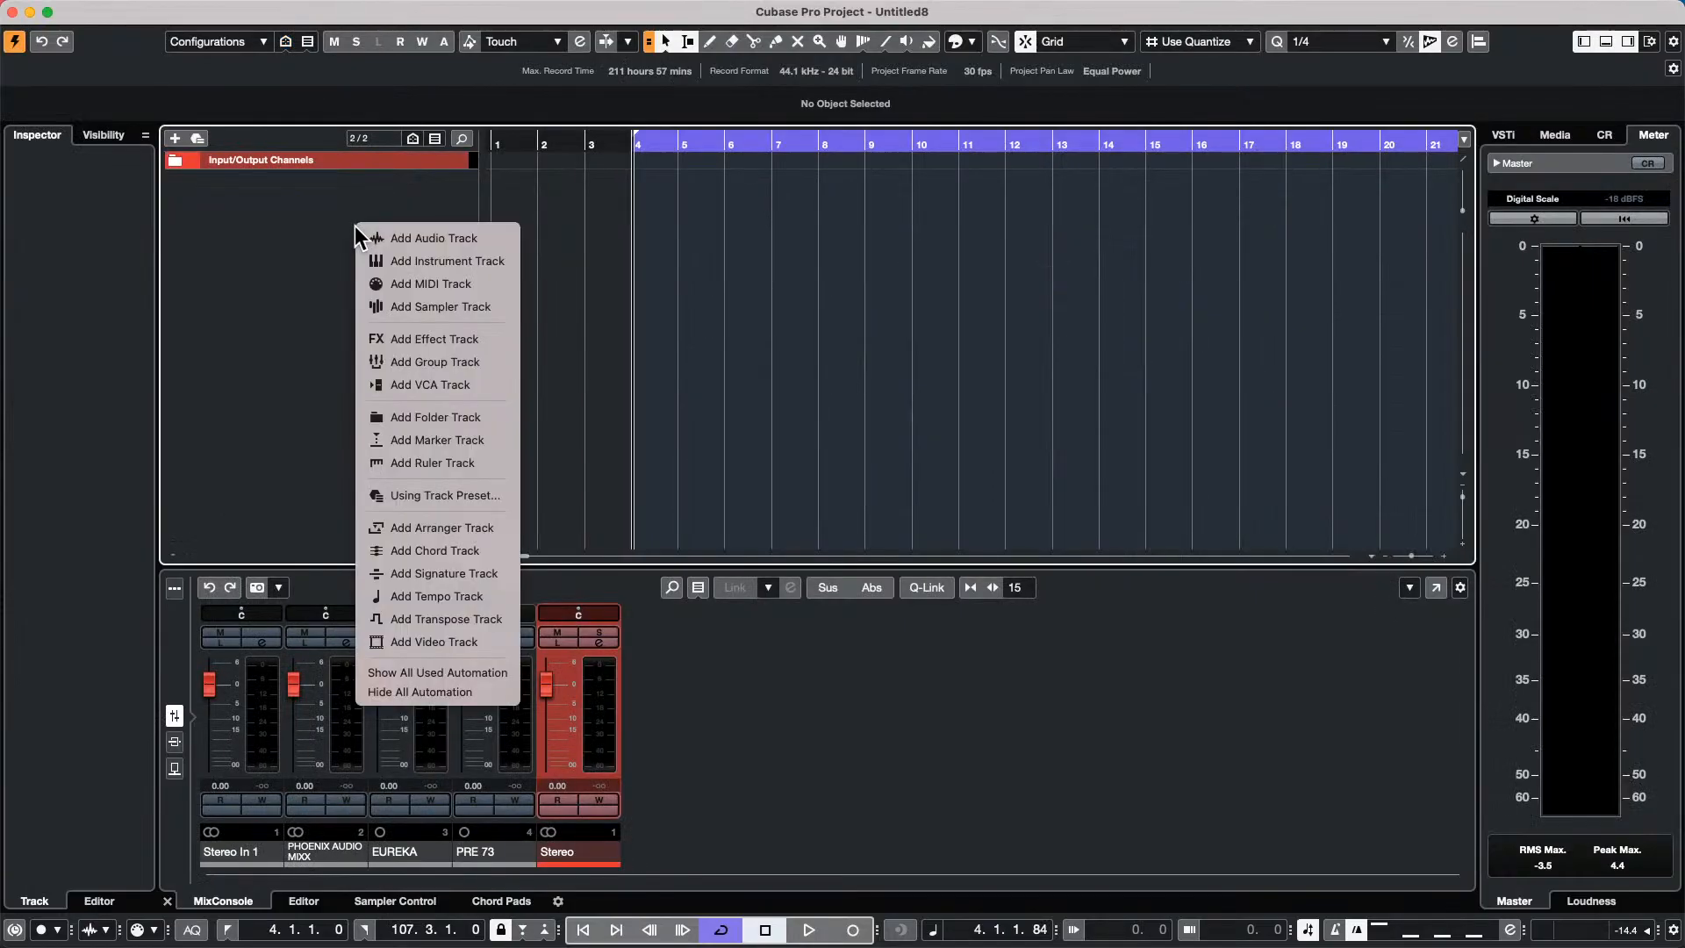
{"action": "left_click", "coordinate": [411, 262]}
{"action": "left_click", "coordinate": [931, 330]}
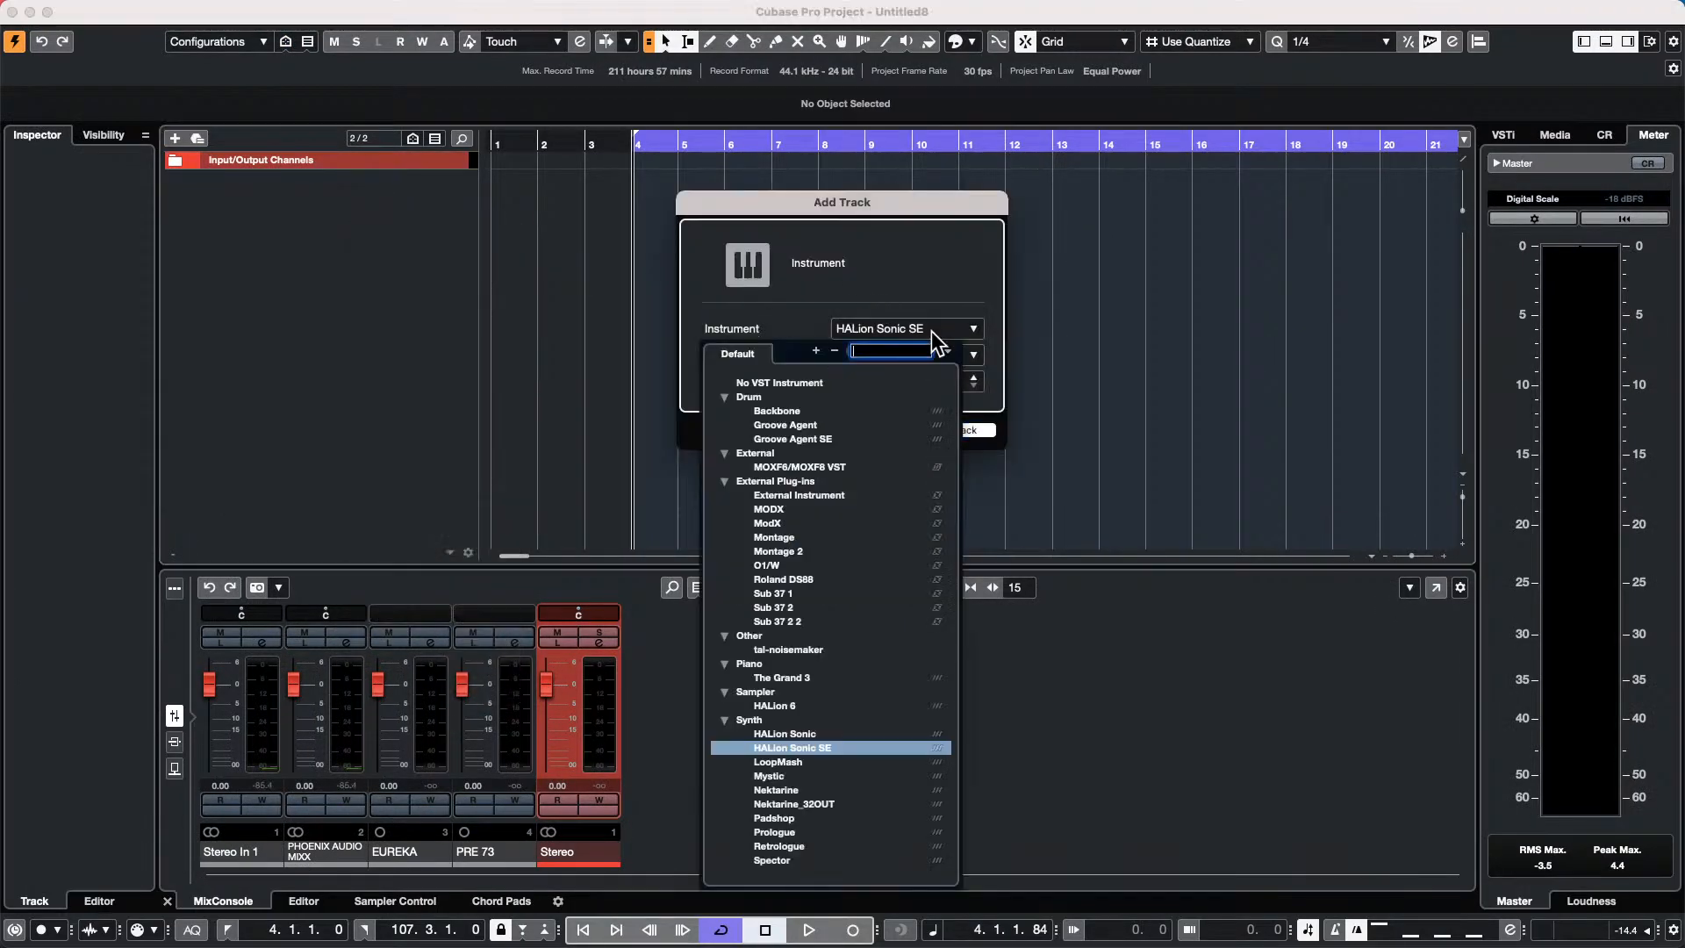
{"action": "left_click", "coordinate": [790, 425]}
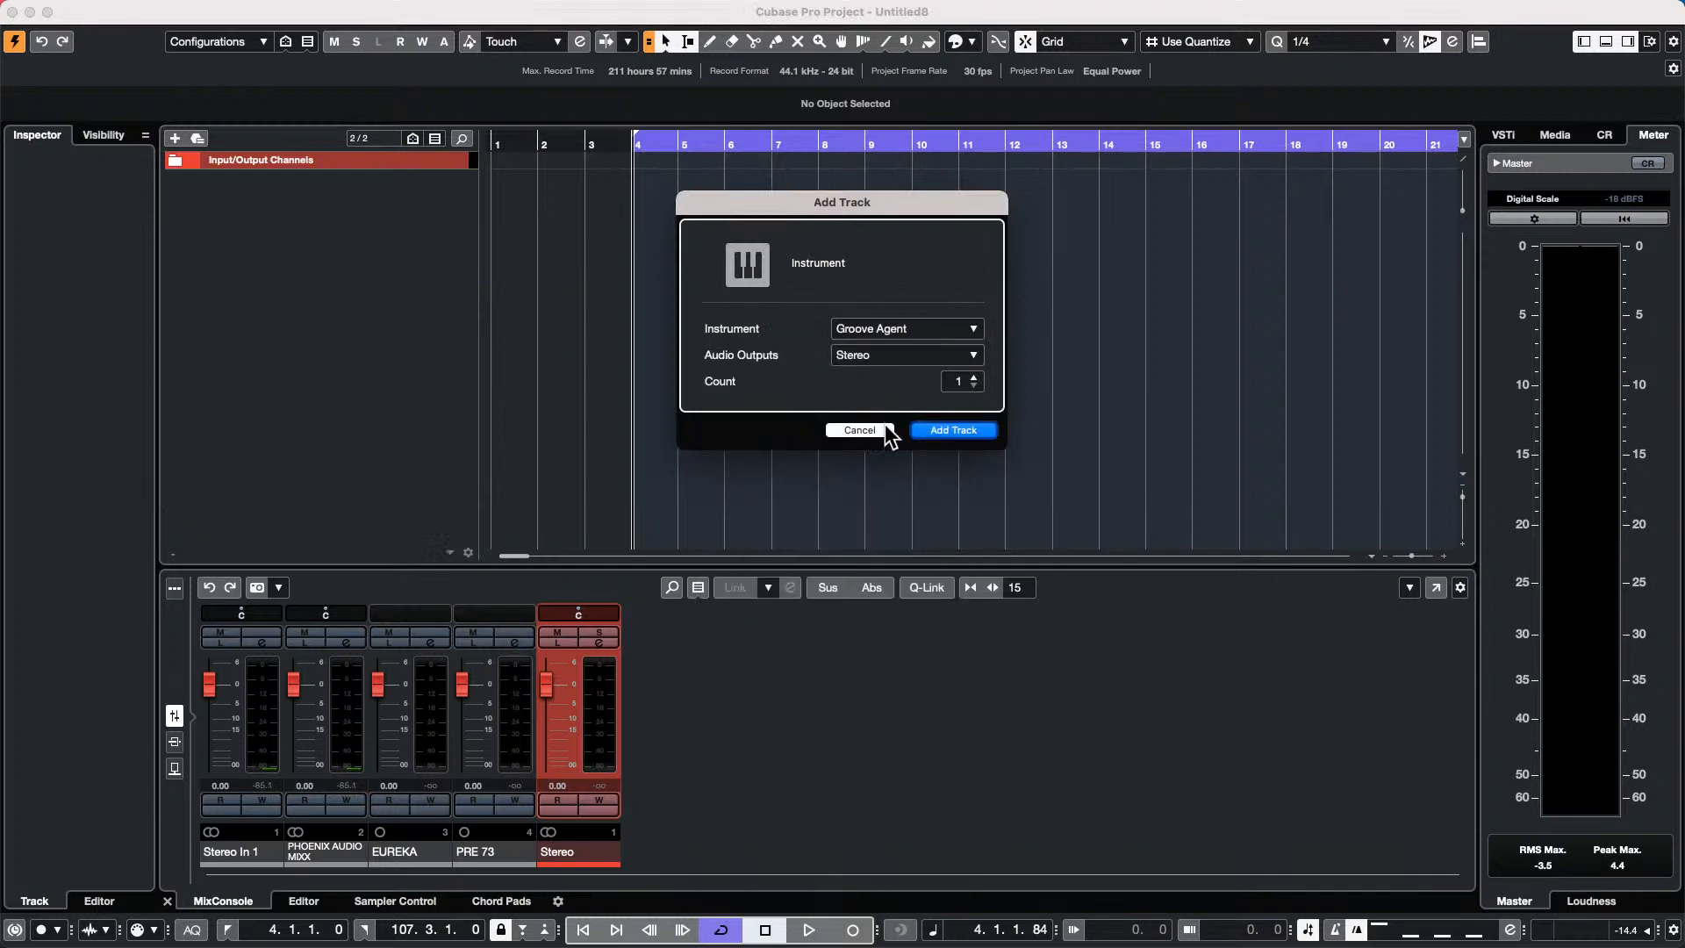
{"action": "left_click", "coordinate": [948, 432]}
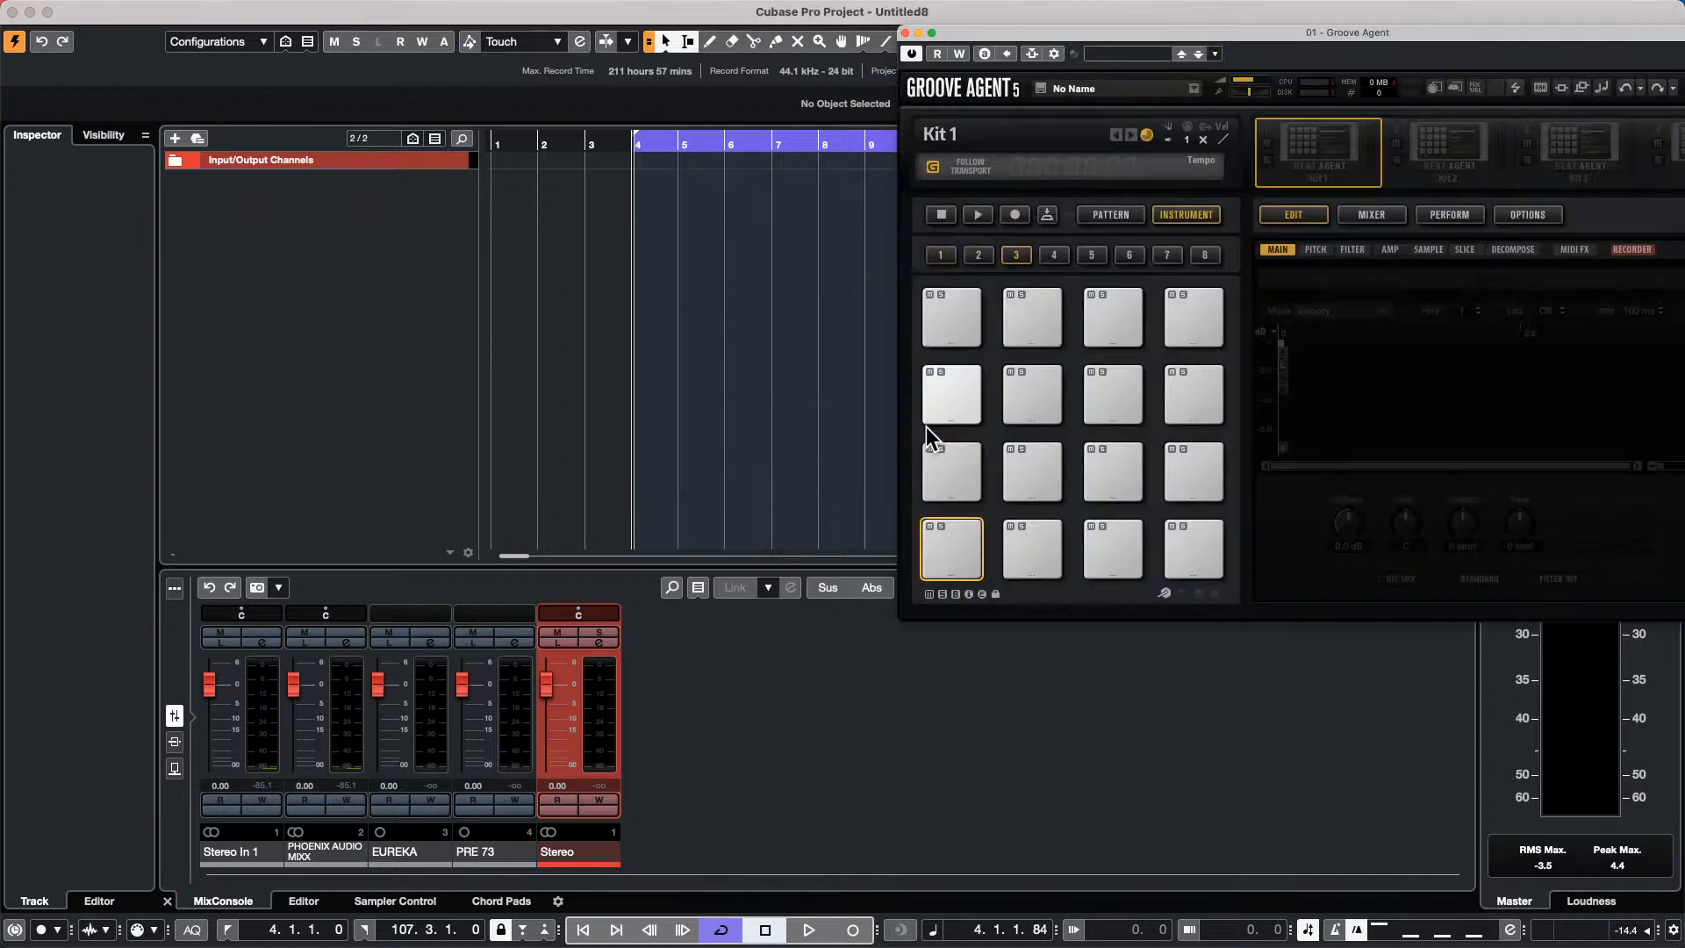
Search Groove Agent's kits for "urban ballads" and load Urban Ballads Kit 01 into the first slot.
{"action": "right_click", "coordinate": [1309, 156]}
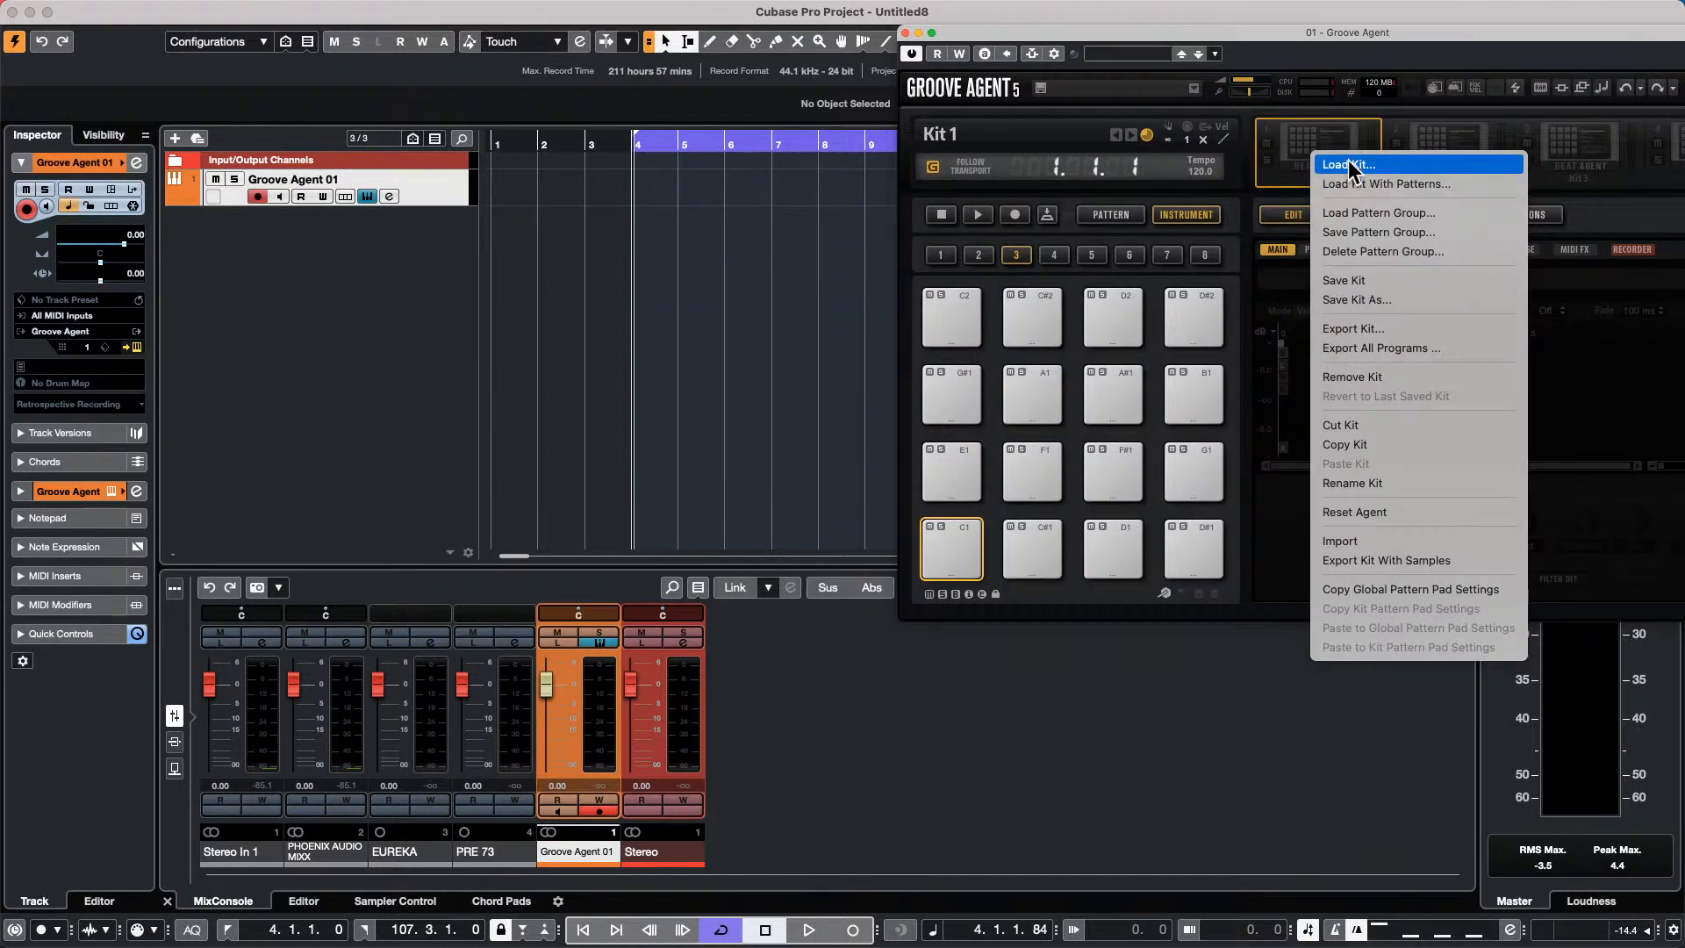
{"action": "left_click", "coordinate": [1348, 165]}
{"action": "scroll", "coordinate": [1132, 333], "scroll_direction": "down", "scroll_amount": 3}
{"action": "left_click", "coordinate": [1097, 364]}
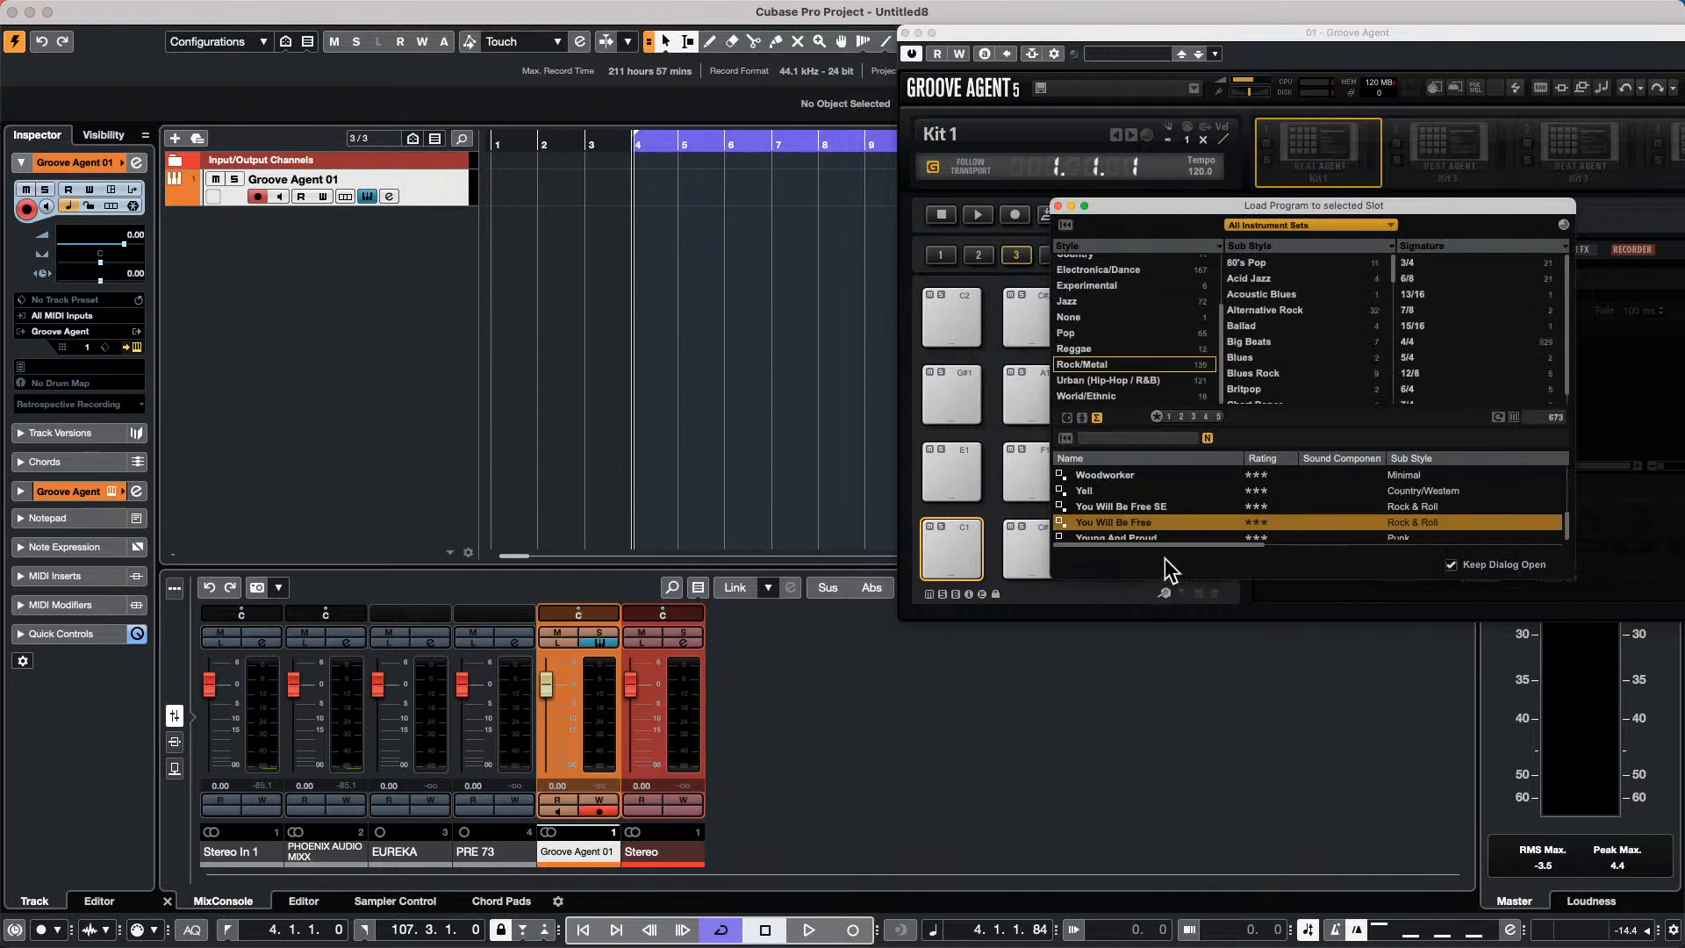
{"action": "left_click", "coordinate": [1129, 438]}
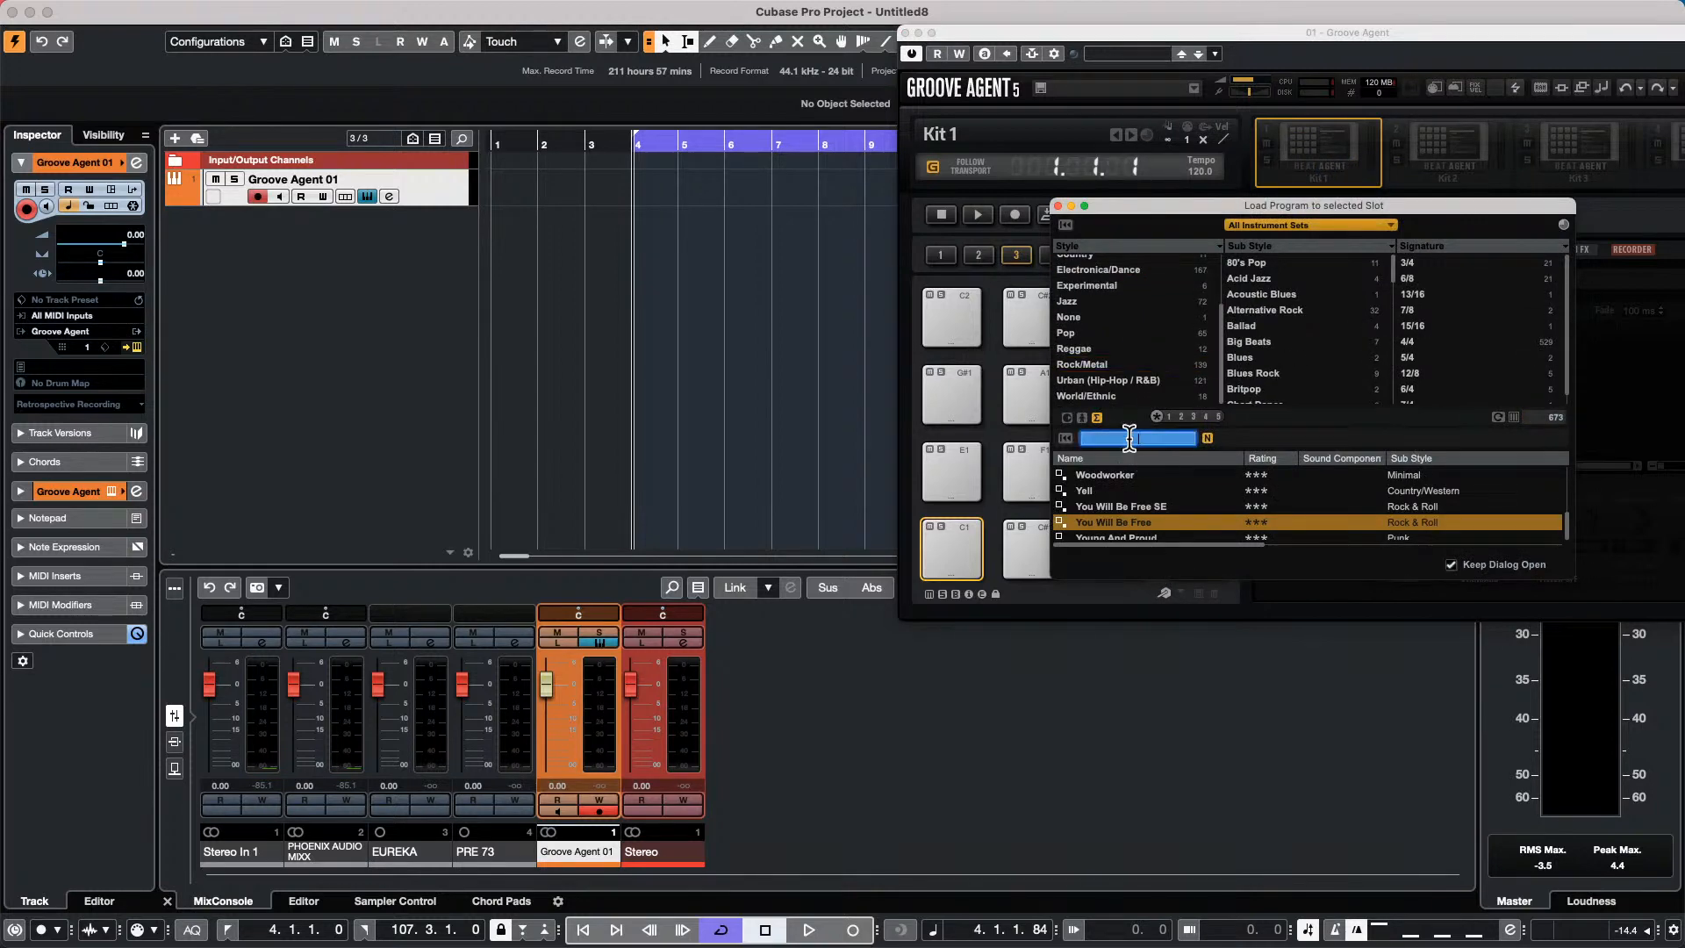
{"action": "type", "text": "urban "}
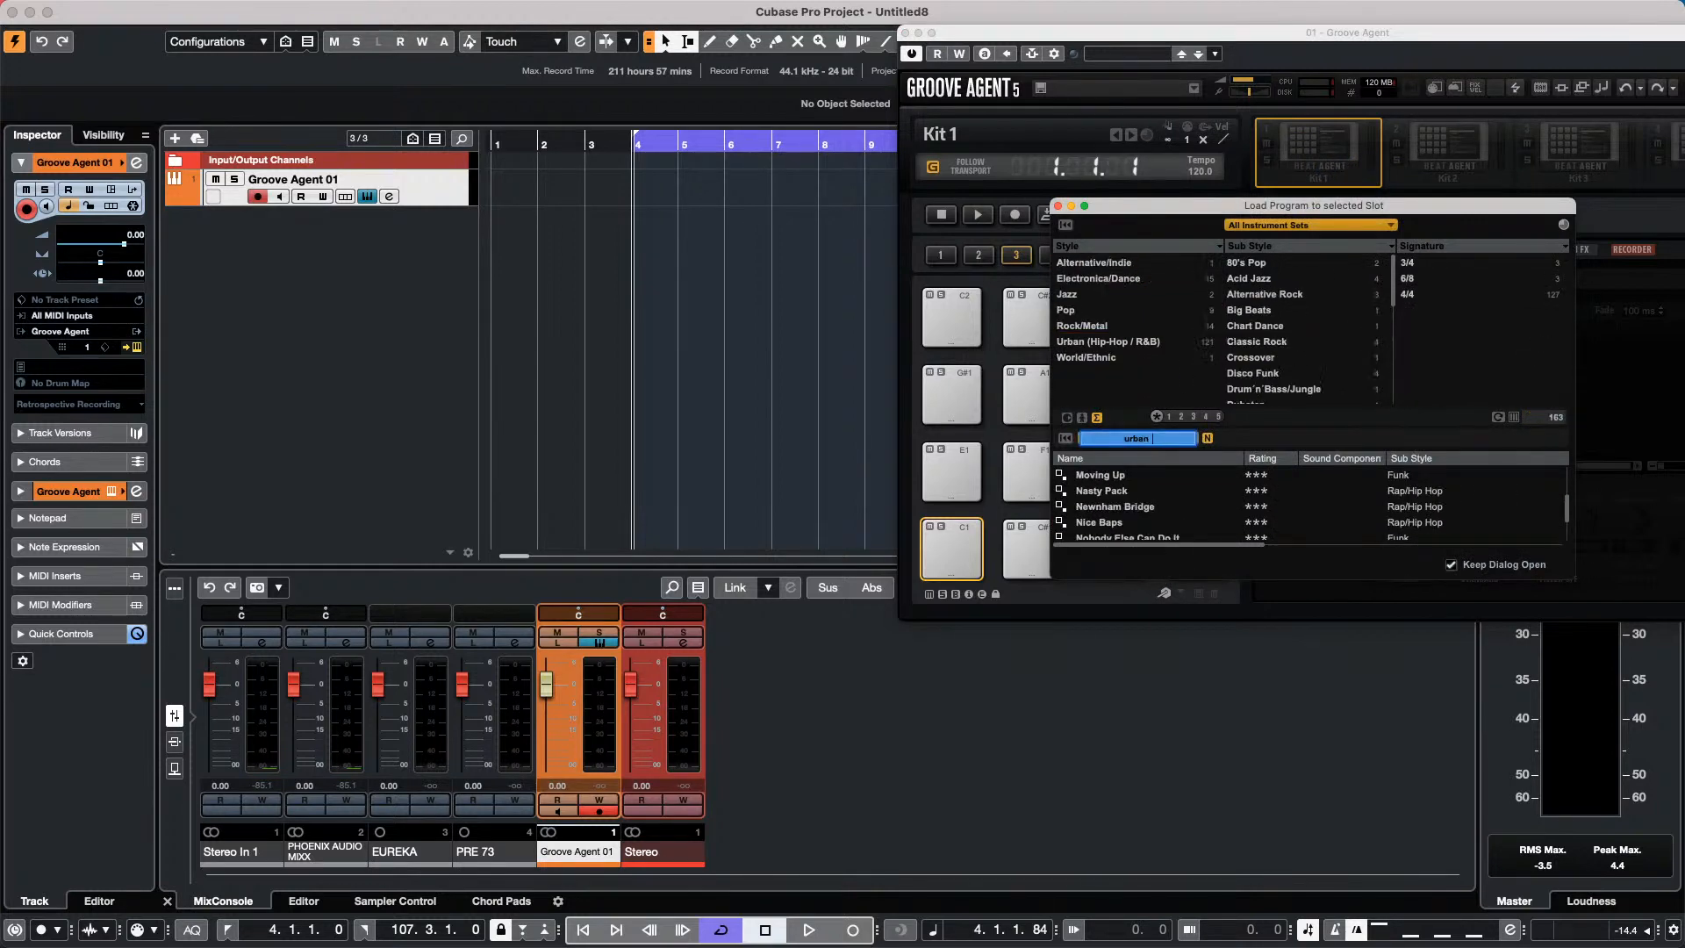
{"action": "type", "text": "ballad"}
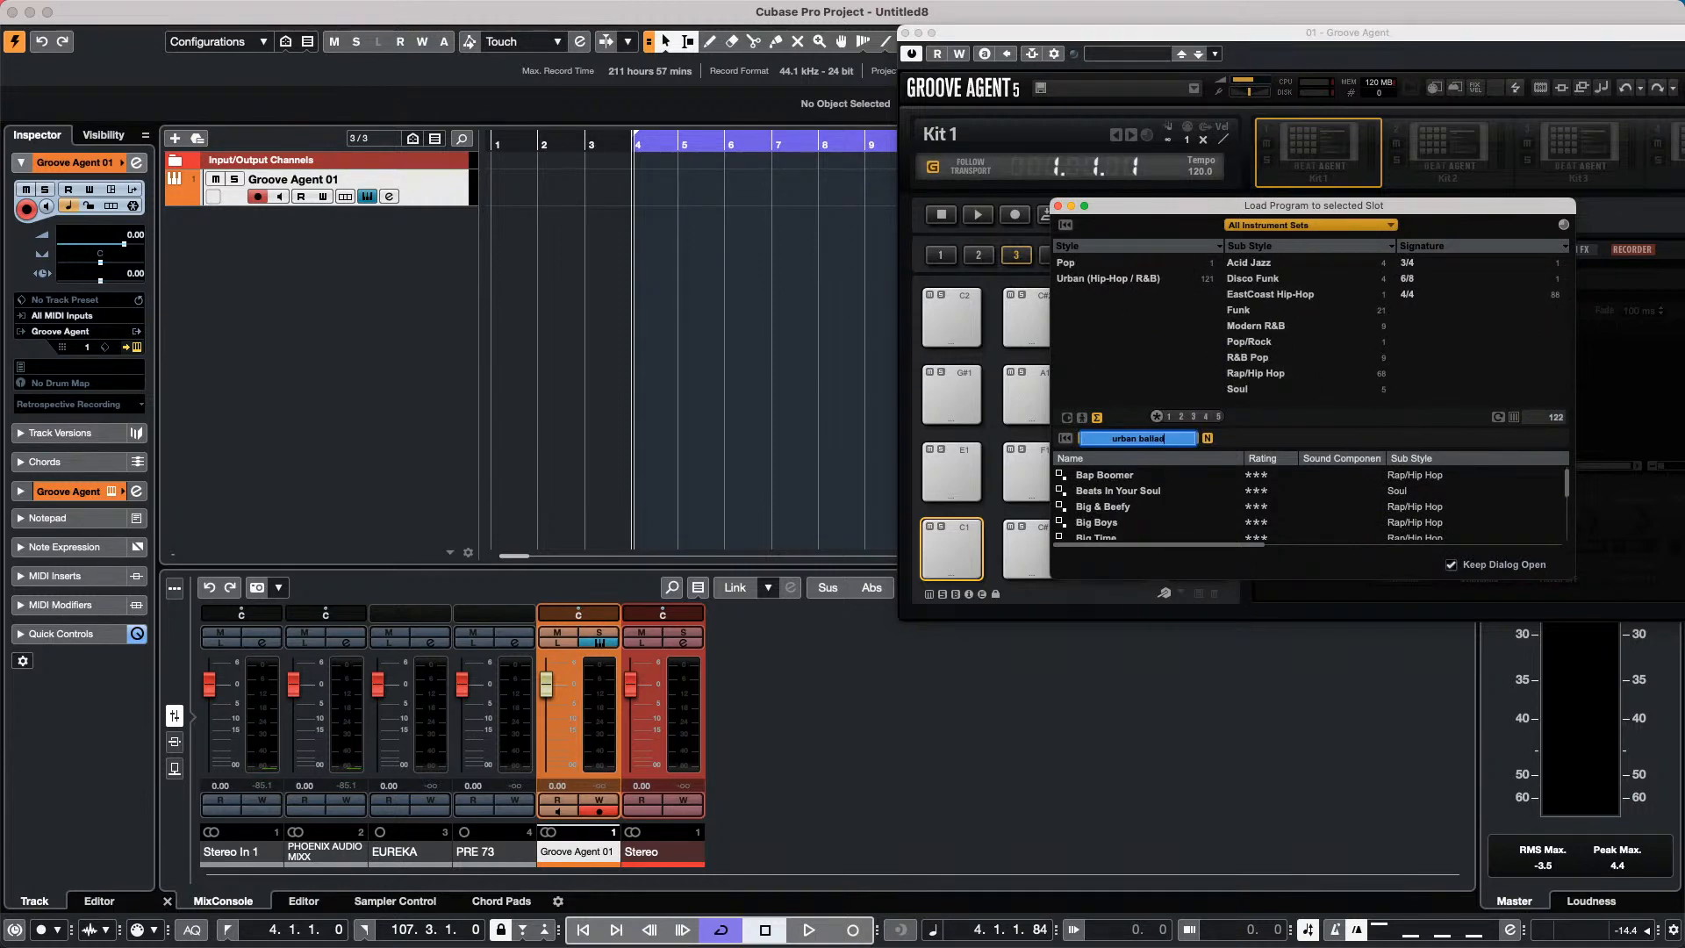
{"action": "type", "text": "s"}
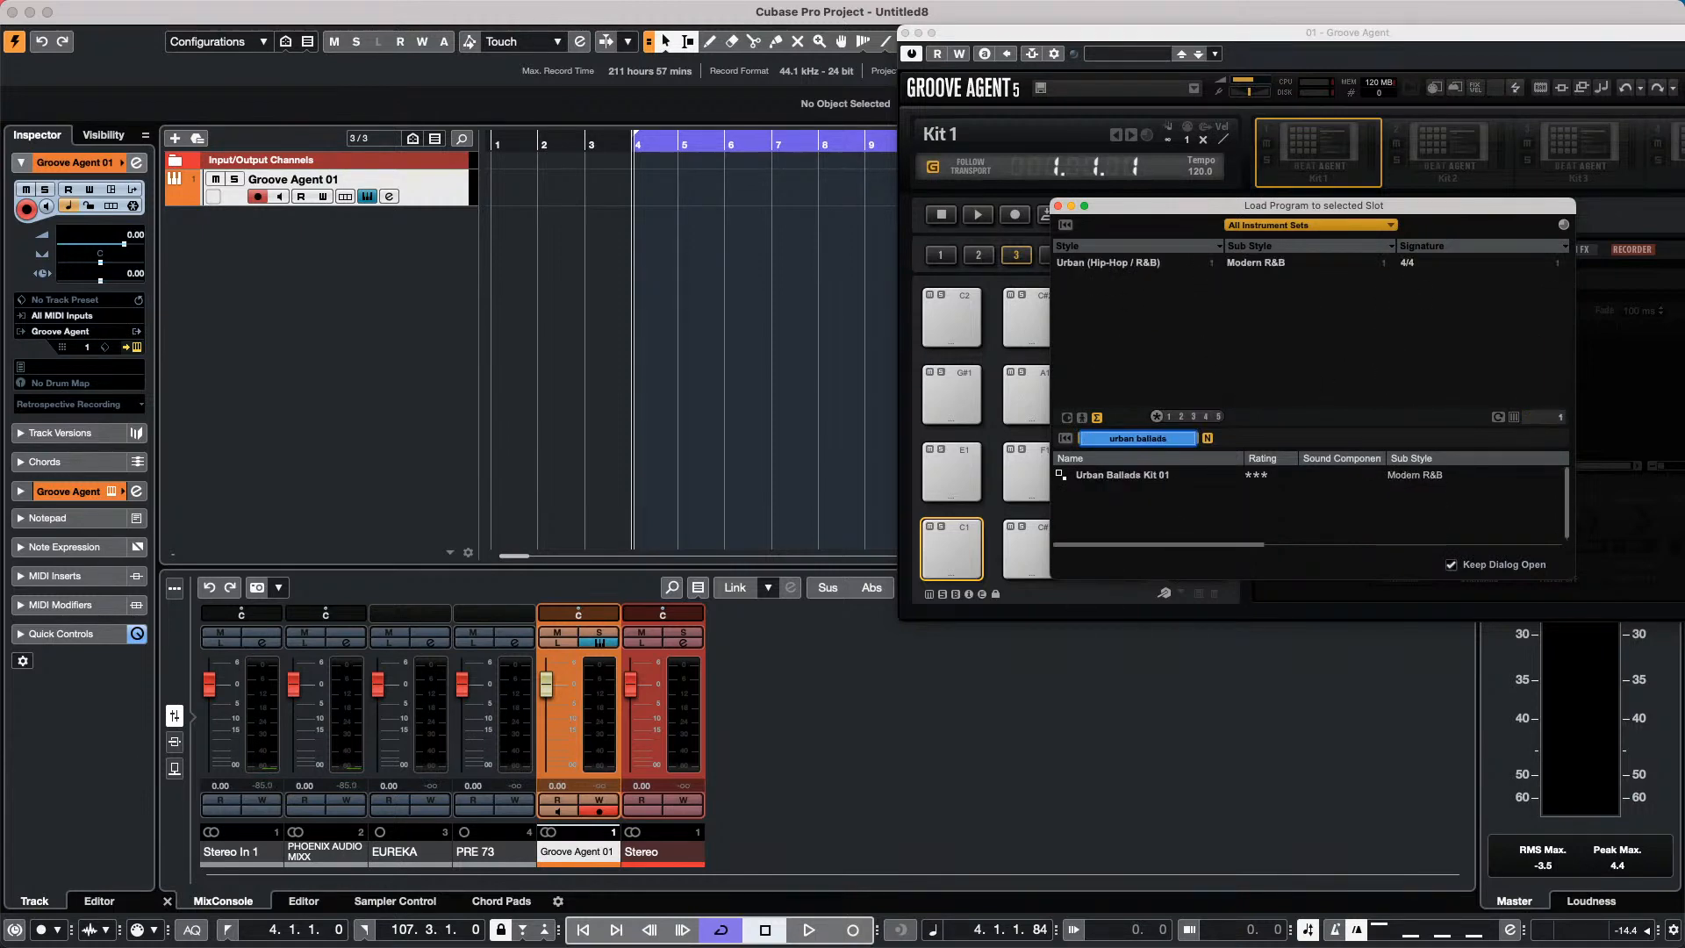
{"action": "double_click", "coordinate": [1139, 474]}
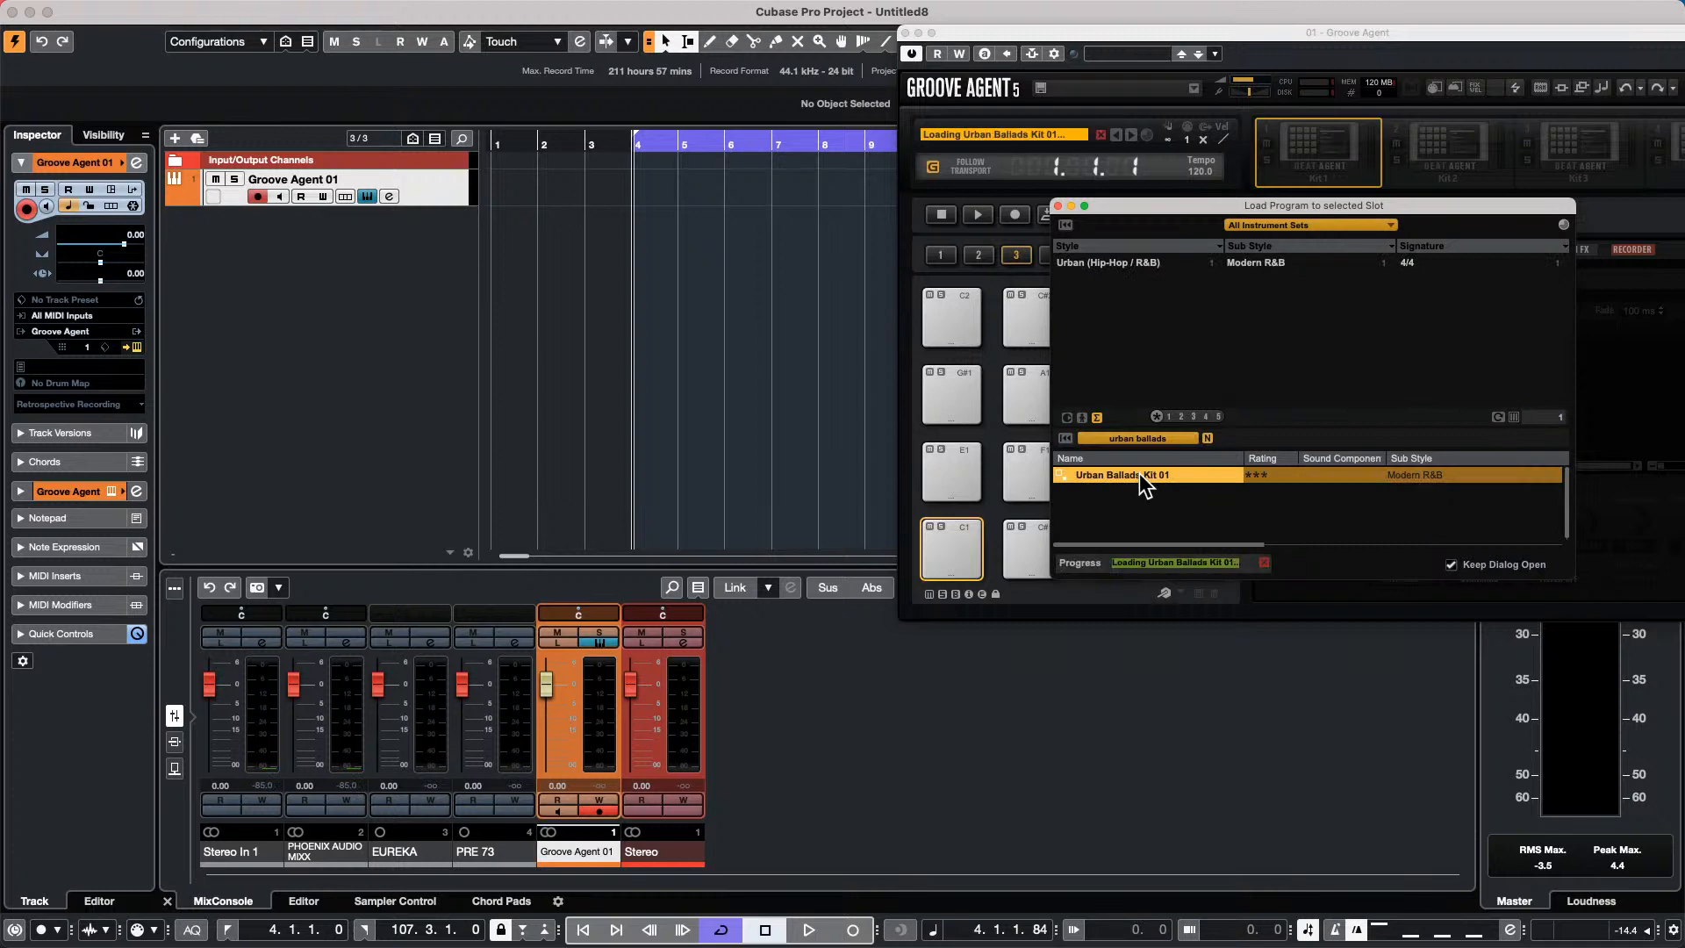
Move the Groove Agent window fully into view and activate Note Repeat on its Perform page.
{"action": "left_click_drag", "start_coordinate": [1245, 34], "coordinate": [834, 61]}
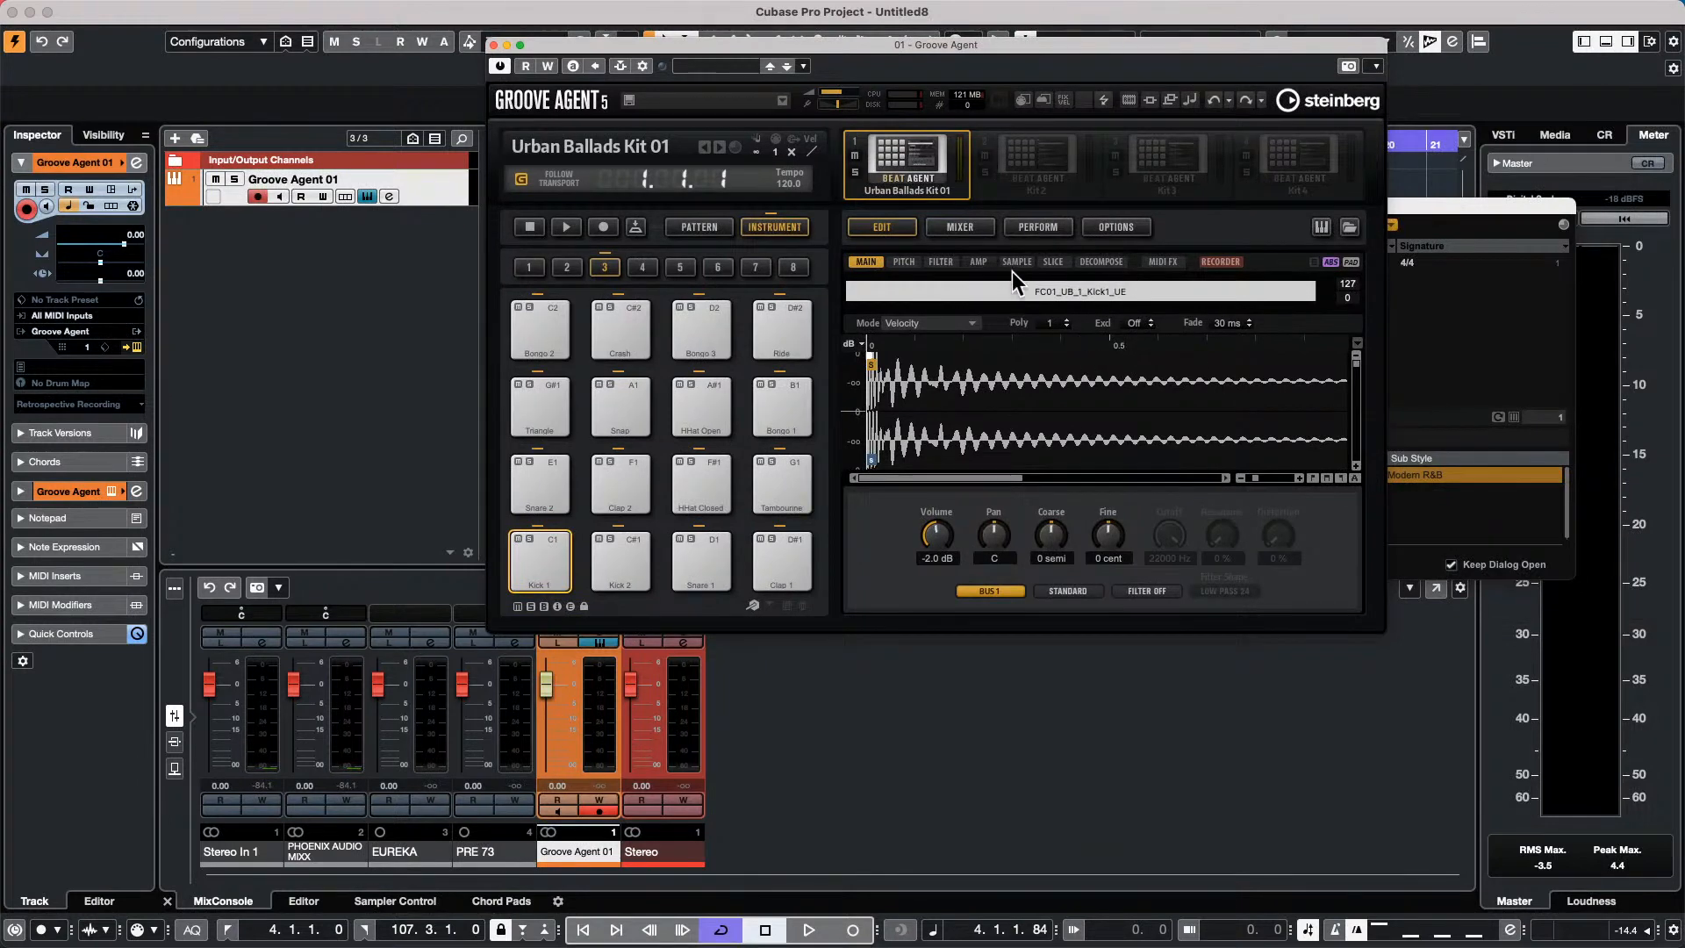
{"action": "left_click", "coordinate": [1032, 225]}
{"action": "left_click", "coordinate": [867, 301]}
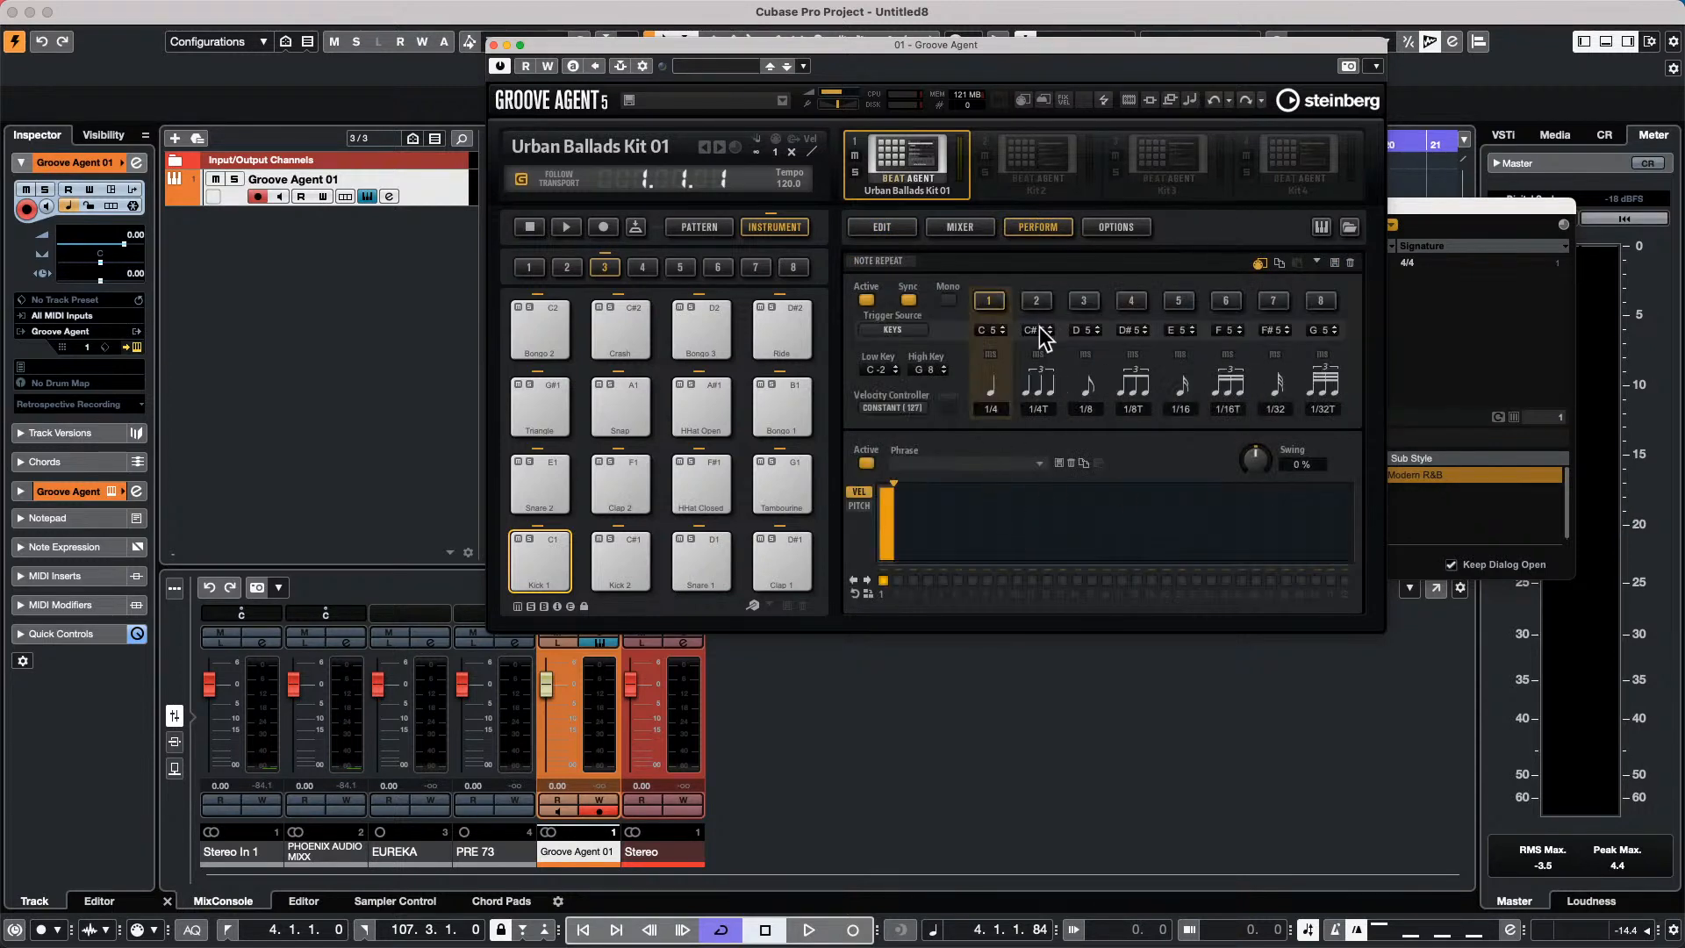
Trigger the Snare 2 pad with Note Repeat and record a short take on the Groove Agent track.
{"action": "left_click", "coordinate": [541, 474]}
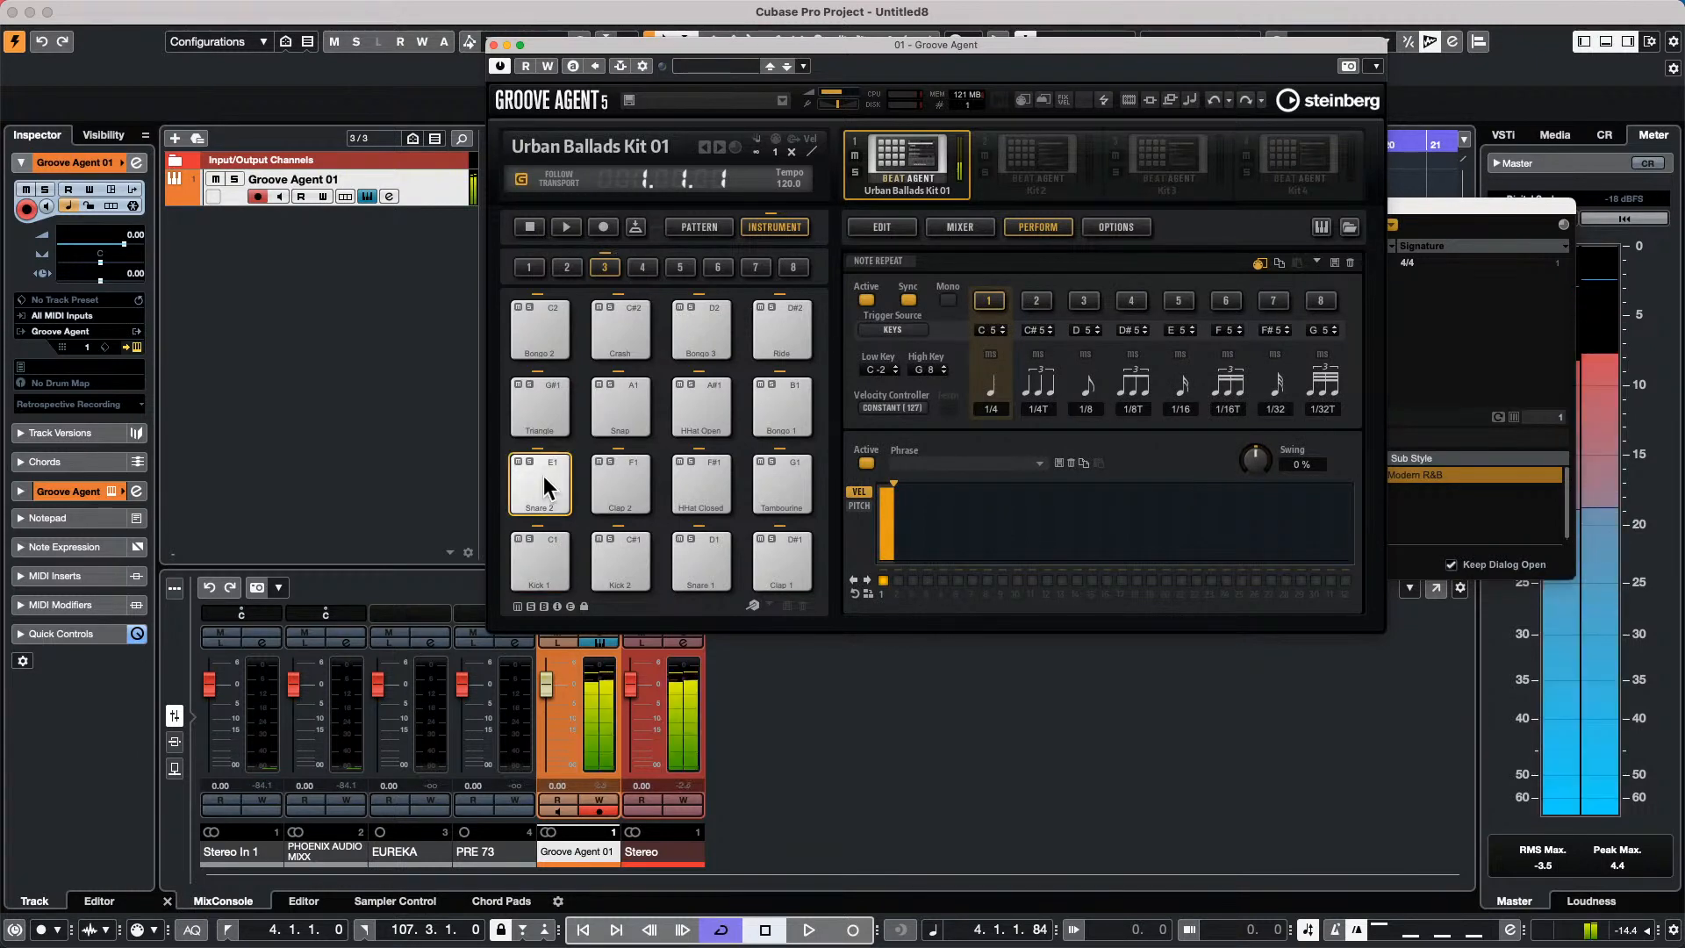
{"action": "left_click_drag", "start_coordinate": [544, 475], "coordinate": [544, 470]}
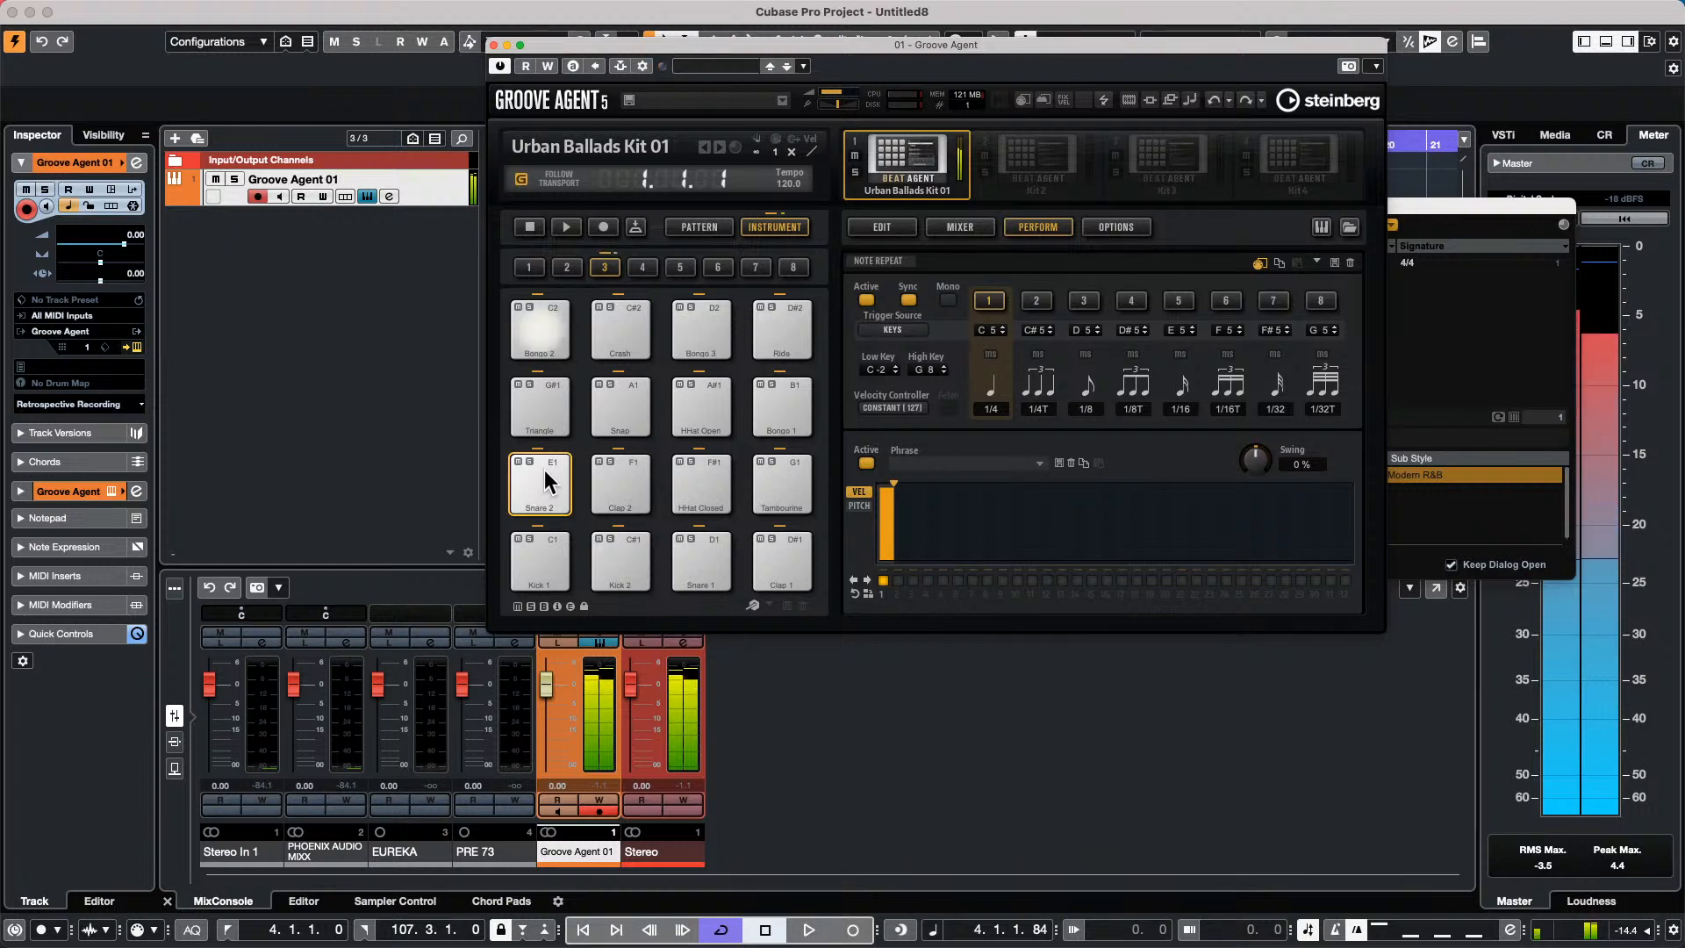
{"action": "key", "text": "KP_Multiply"}
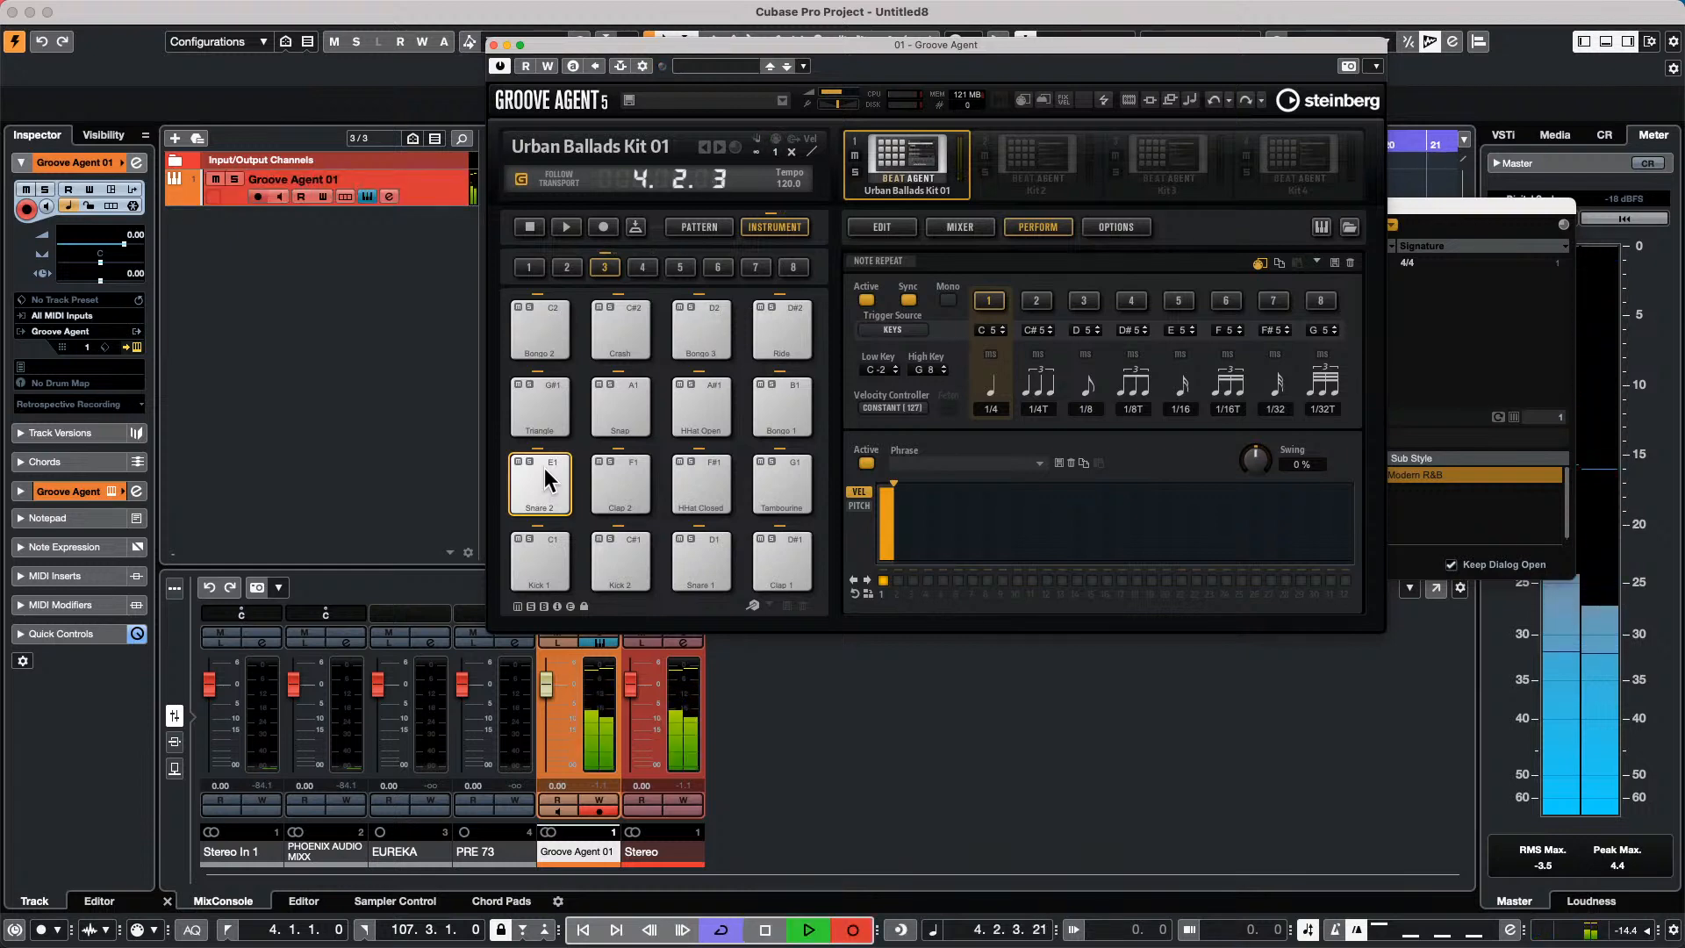
{"action": "key", "text": "space"}
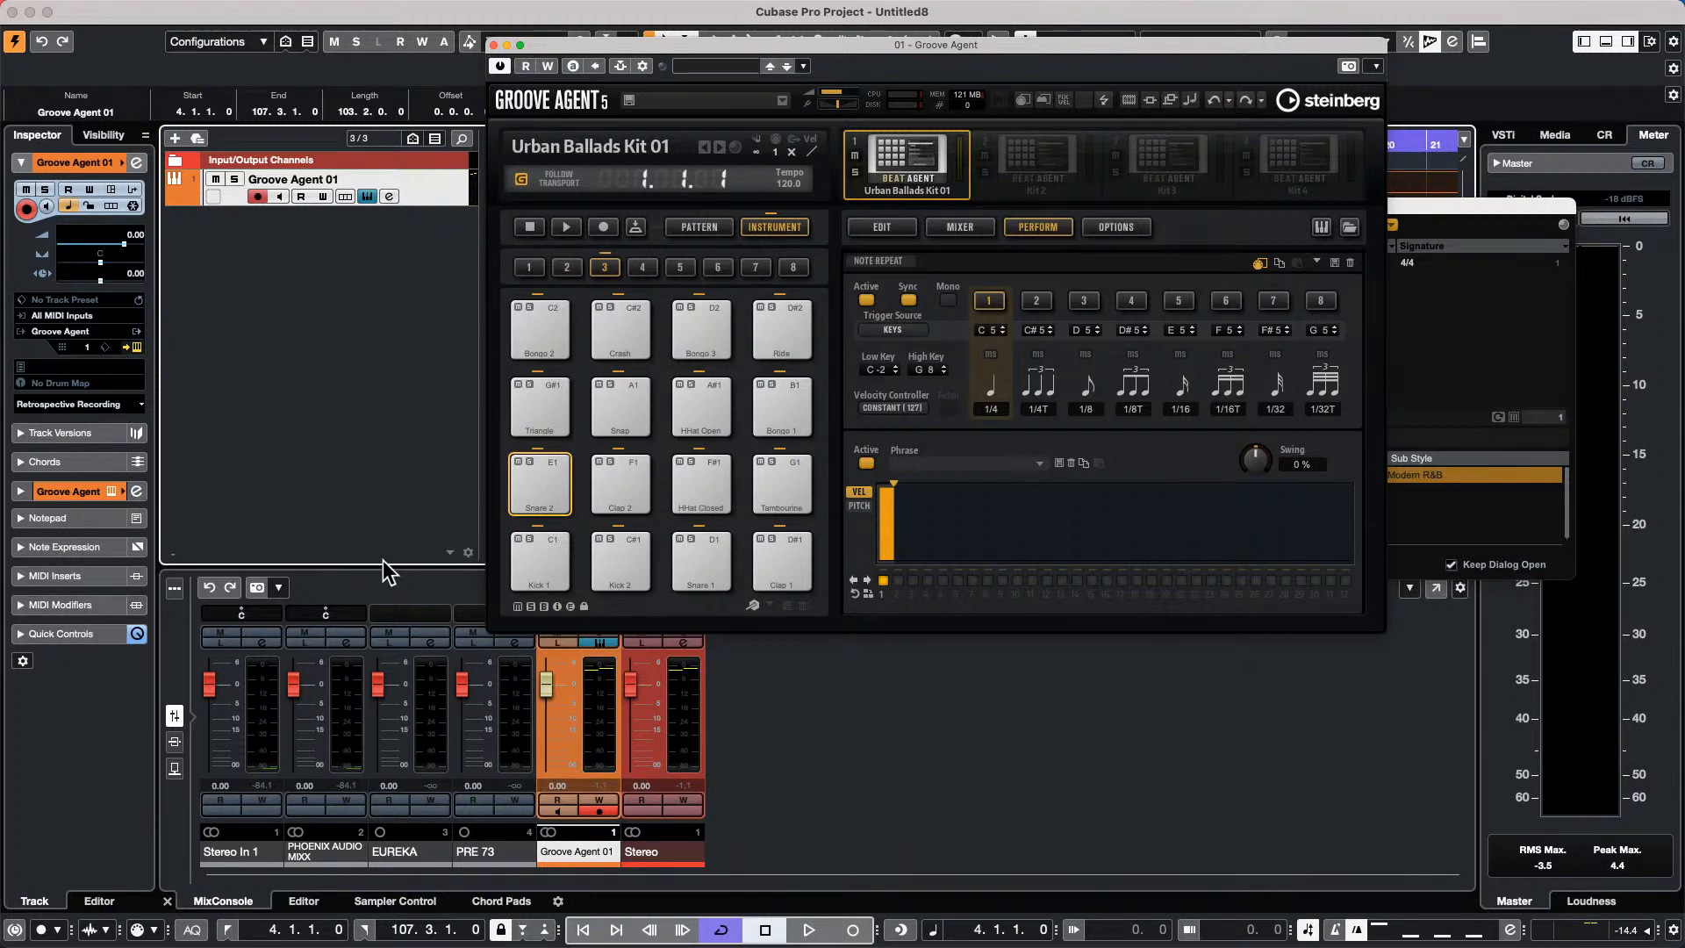
Set the trigger key of the 1/4 Note Repeat slot to B4 and record further passes, ending with playback still running.
{"action": "left_click", "coordinate": [1003, 332]}
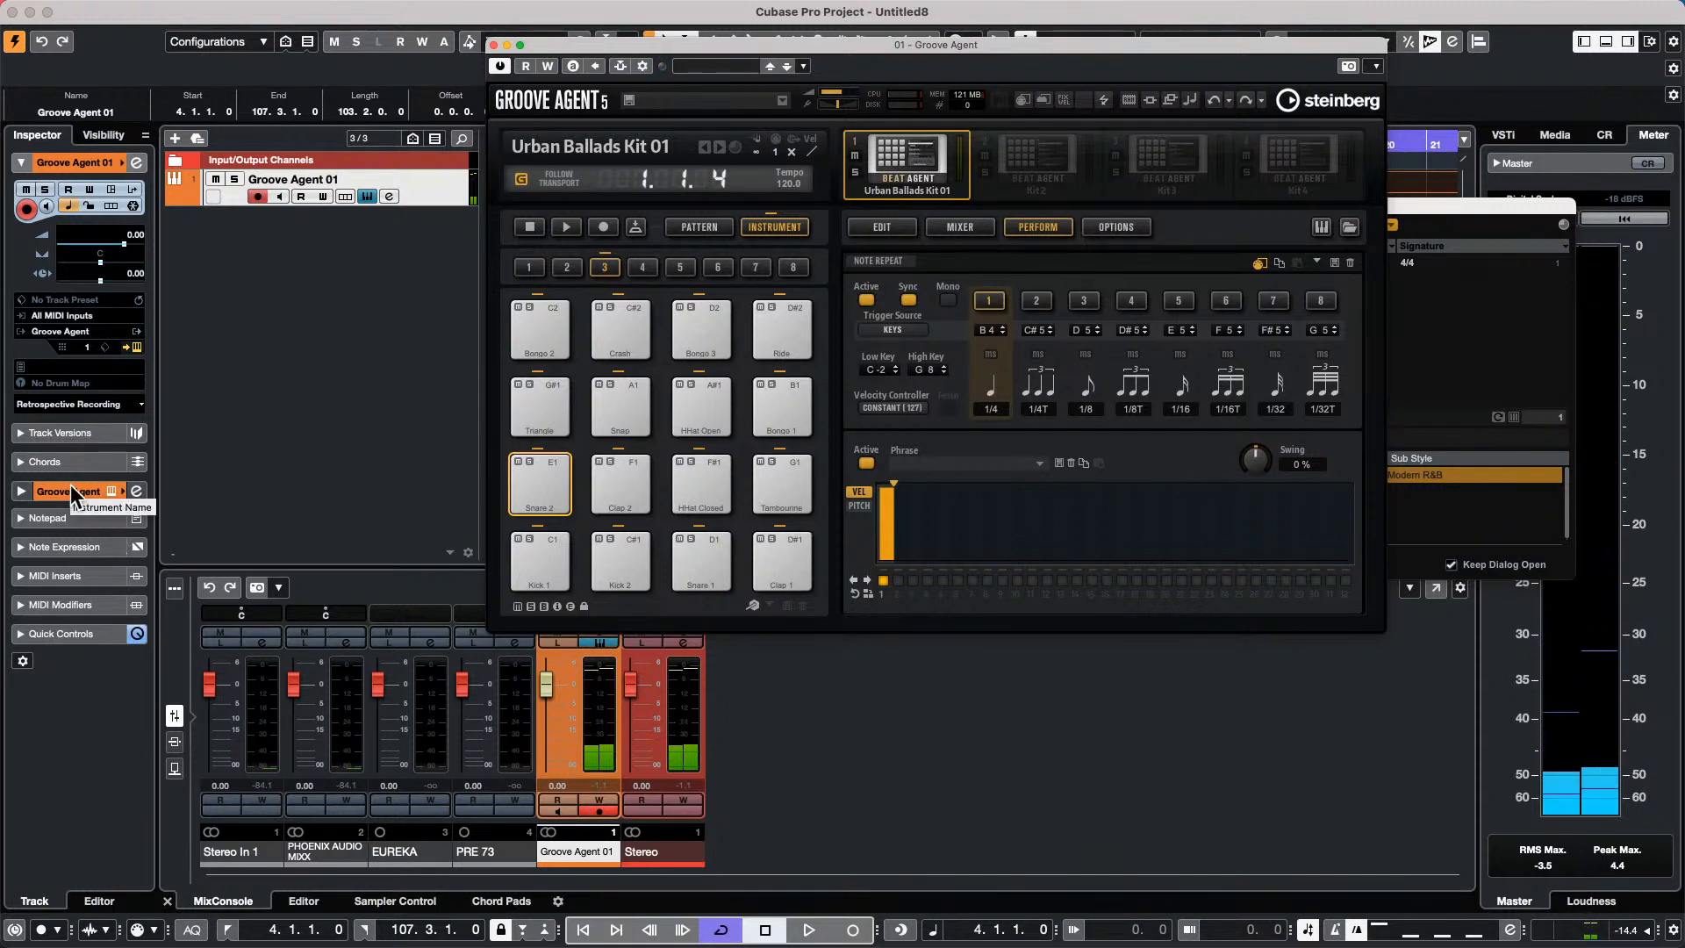
{"action": "key", "text": "KP_Multiply"}
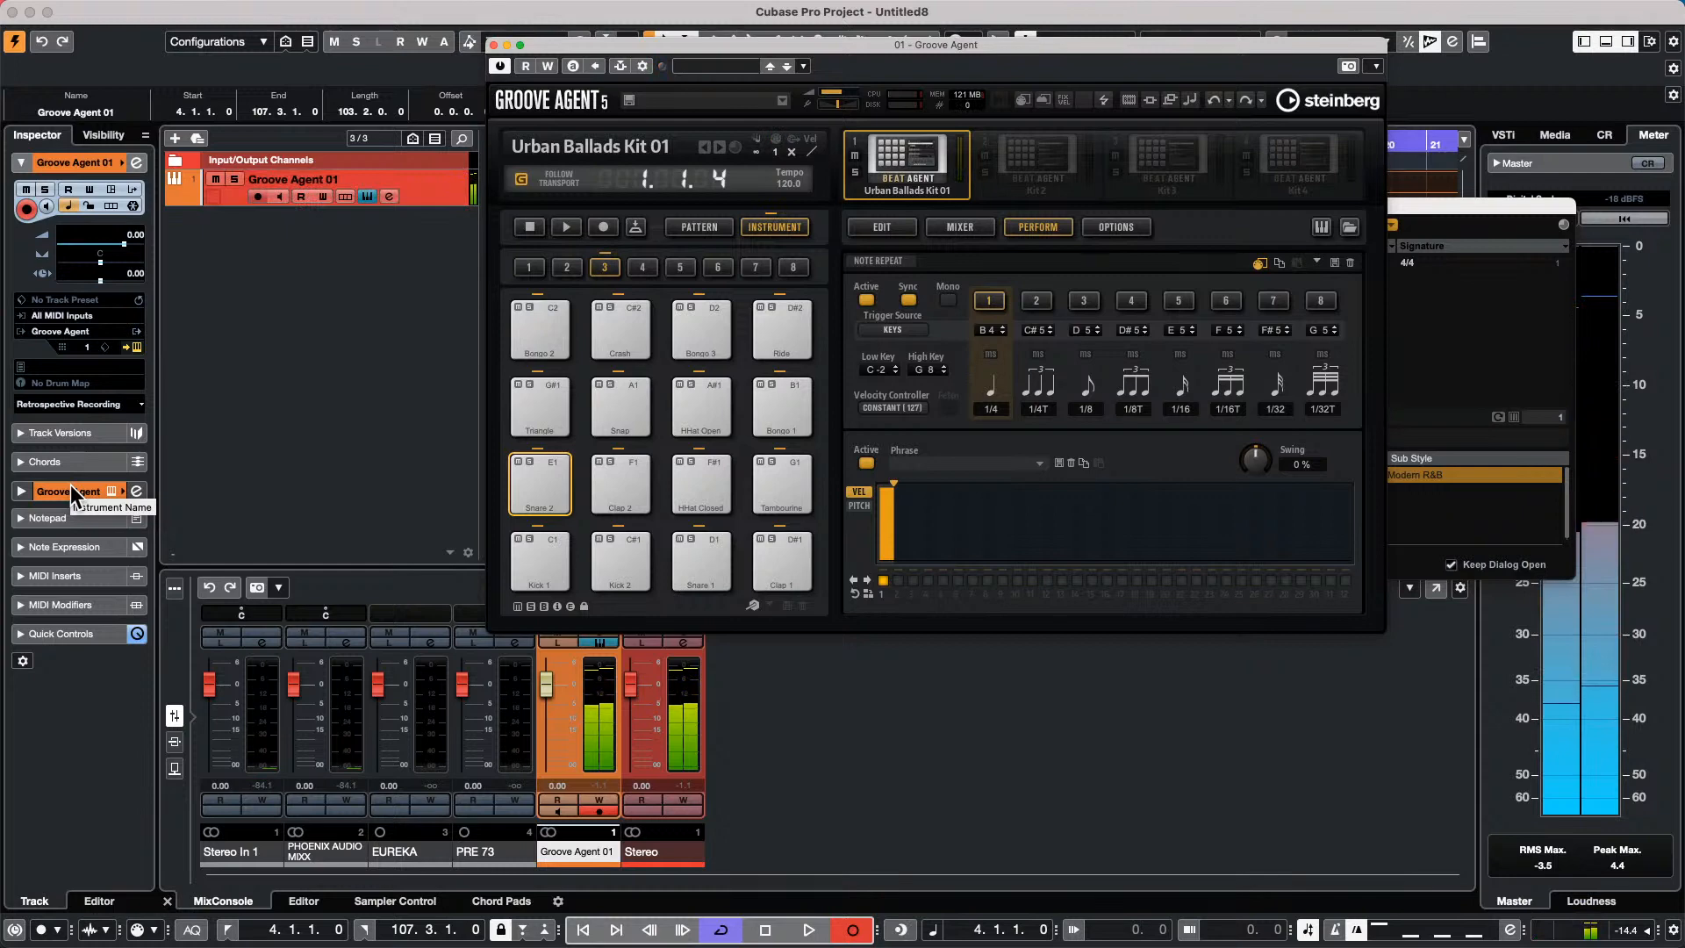
{"action": "key", "text": "space"}
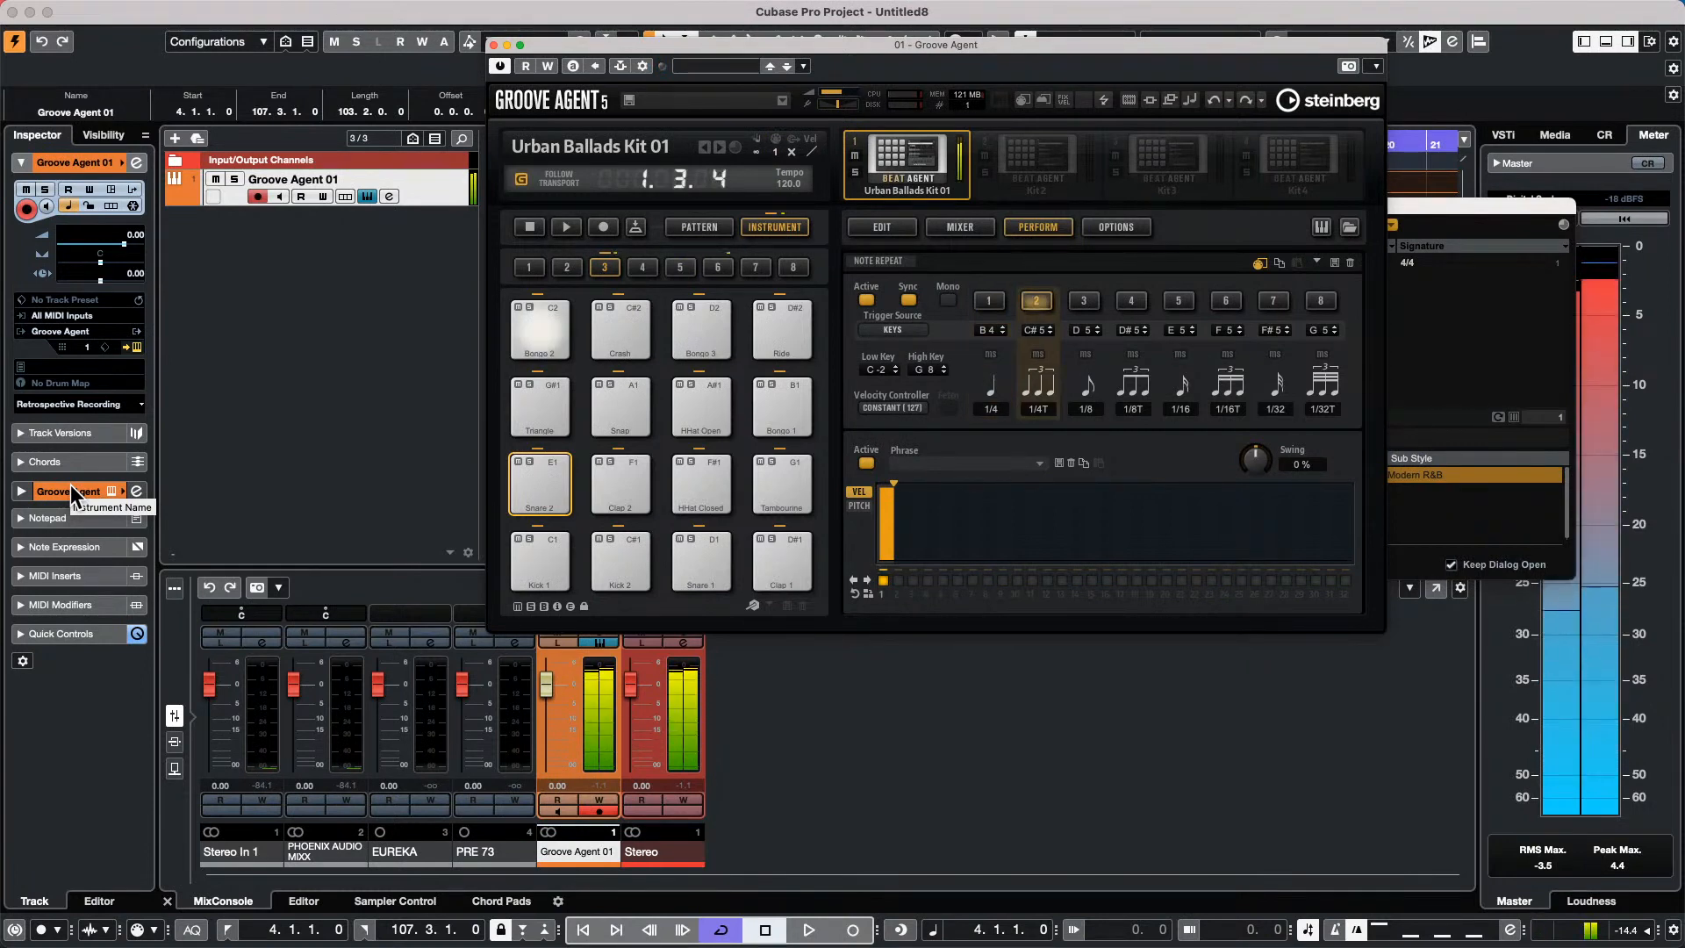
{"action": "key", "text": "KP_Multiply"}
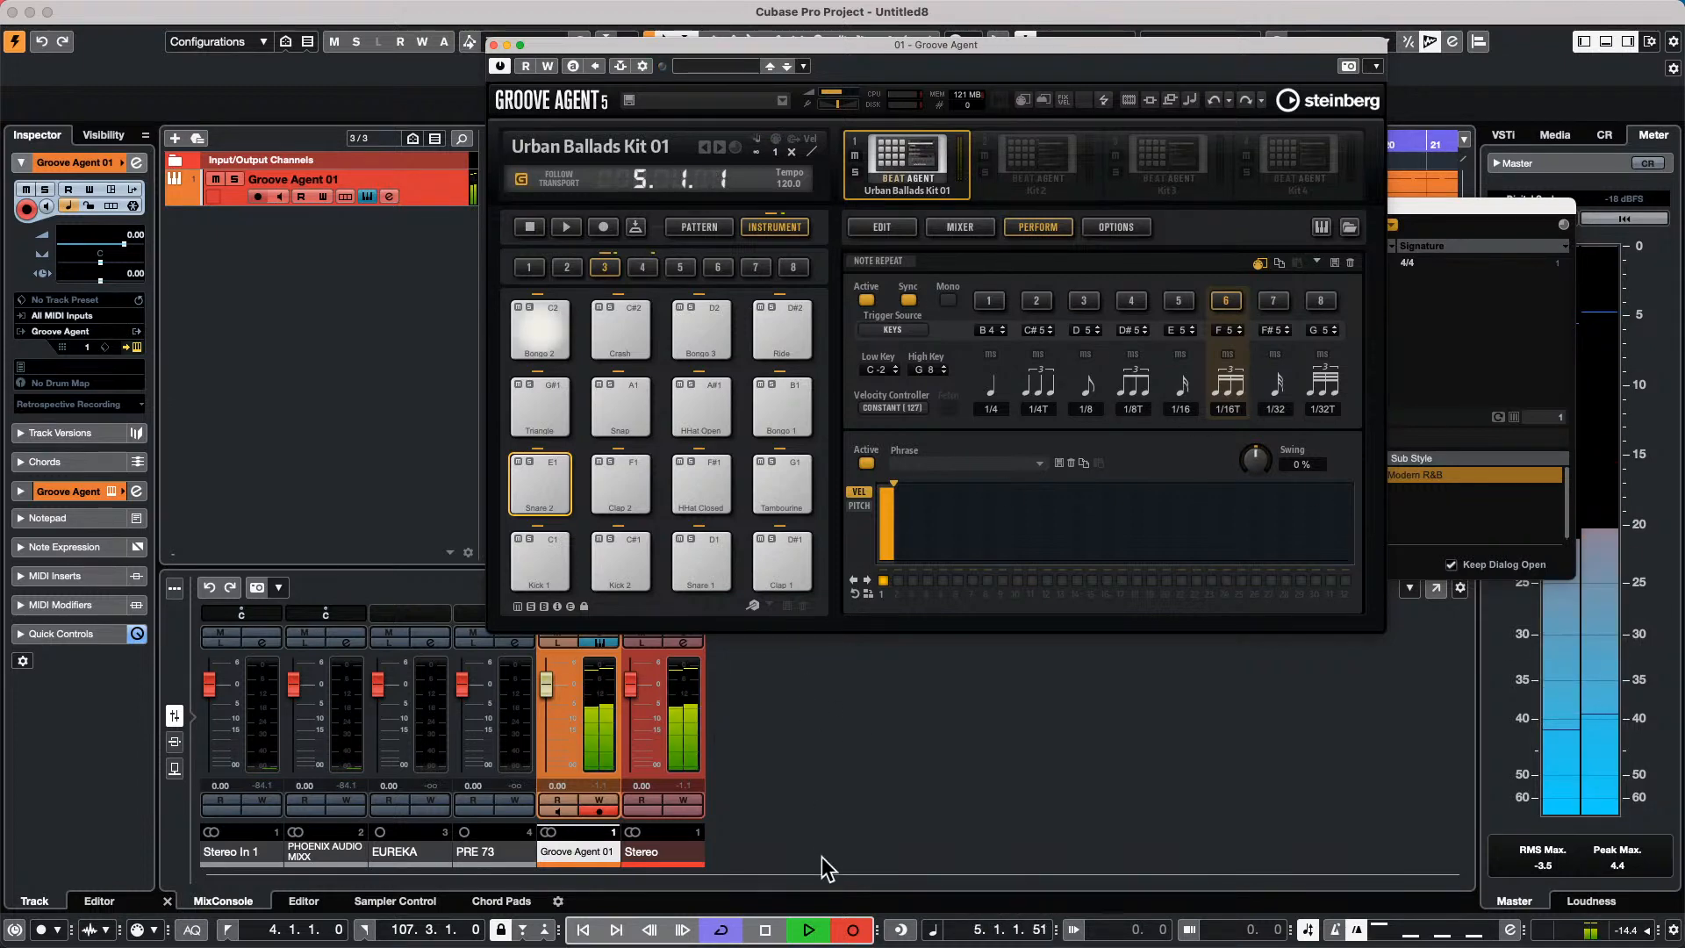
{"action": "left_click", "coordinate": [808, 929]}
{"action": "left_click", "coordinate": [808, 930]}
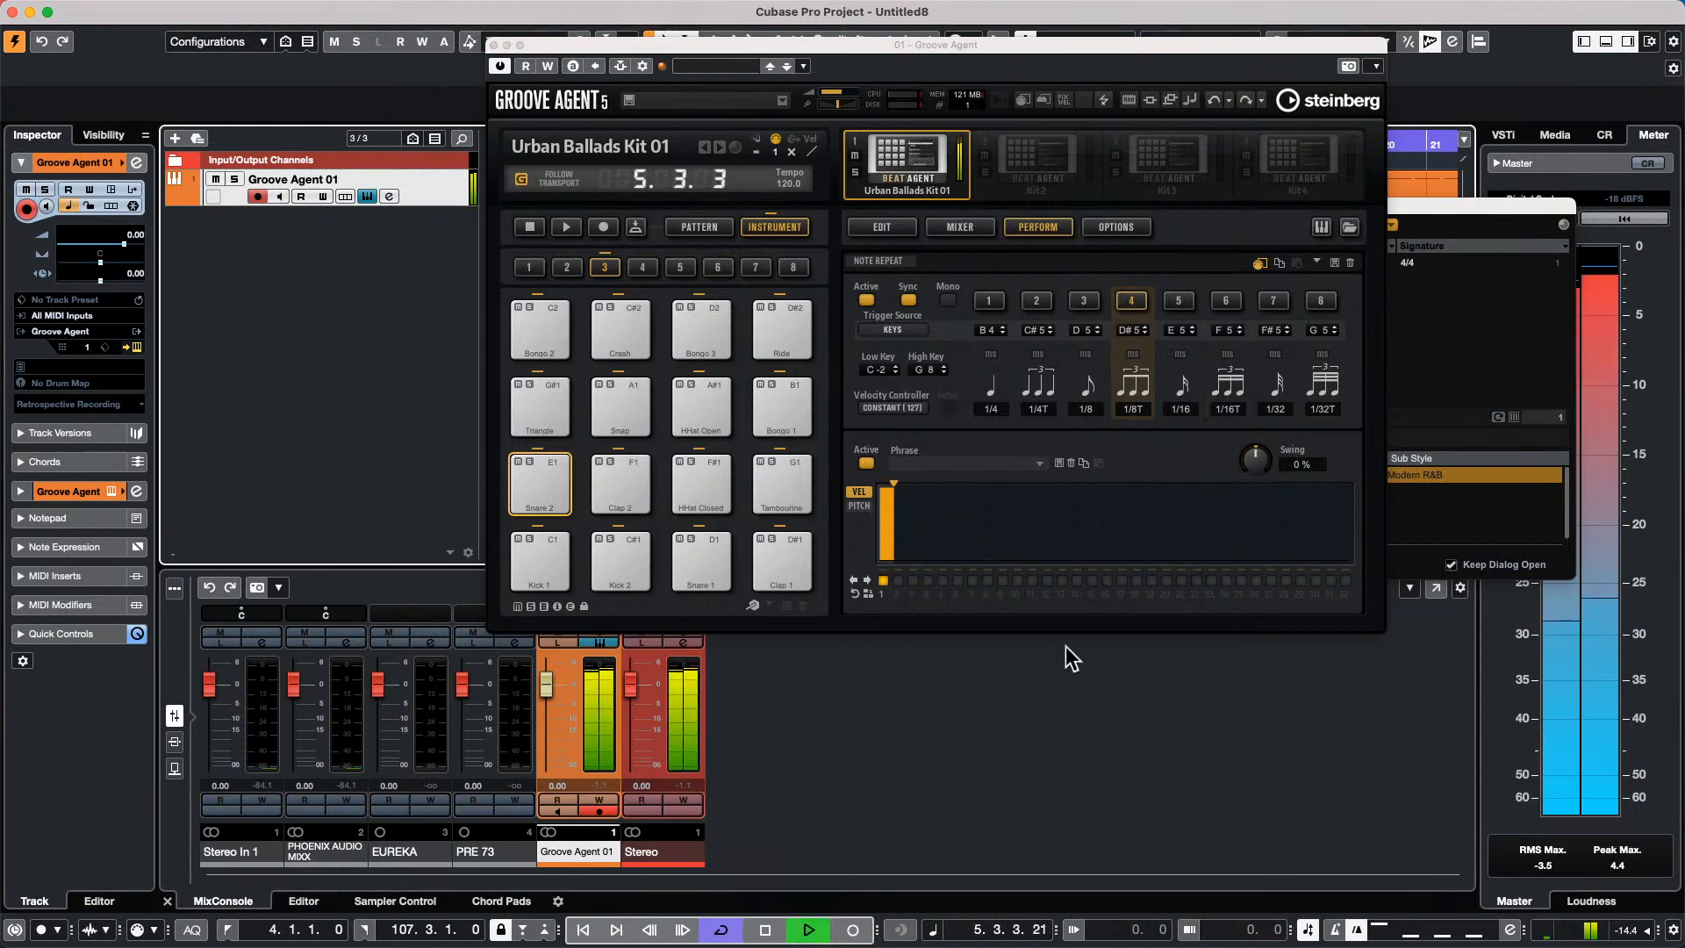
Close the Groove Agent window and zoom the project out to show the whole recorded part.
{"action": "left_click", "coordinate": [493, 45]}
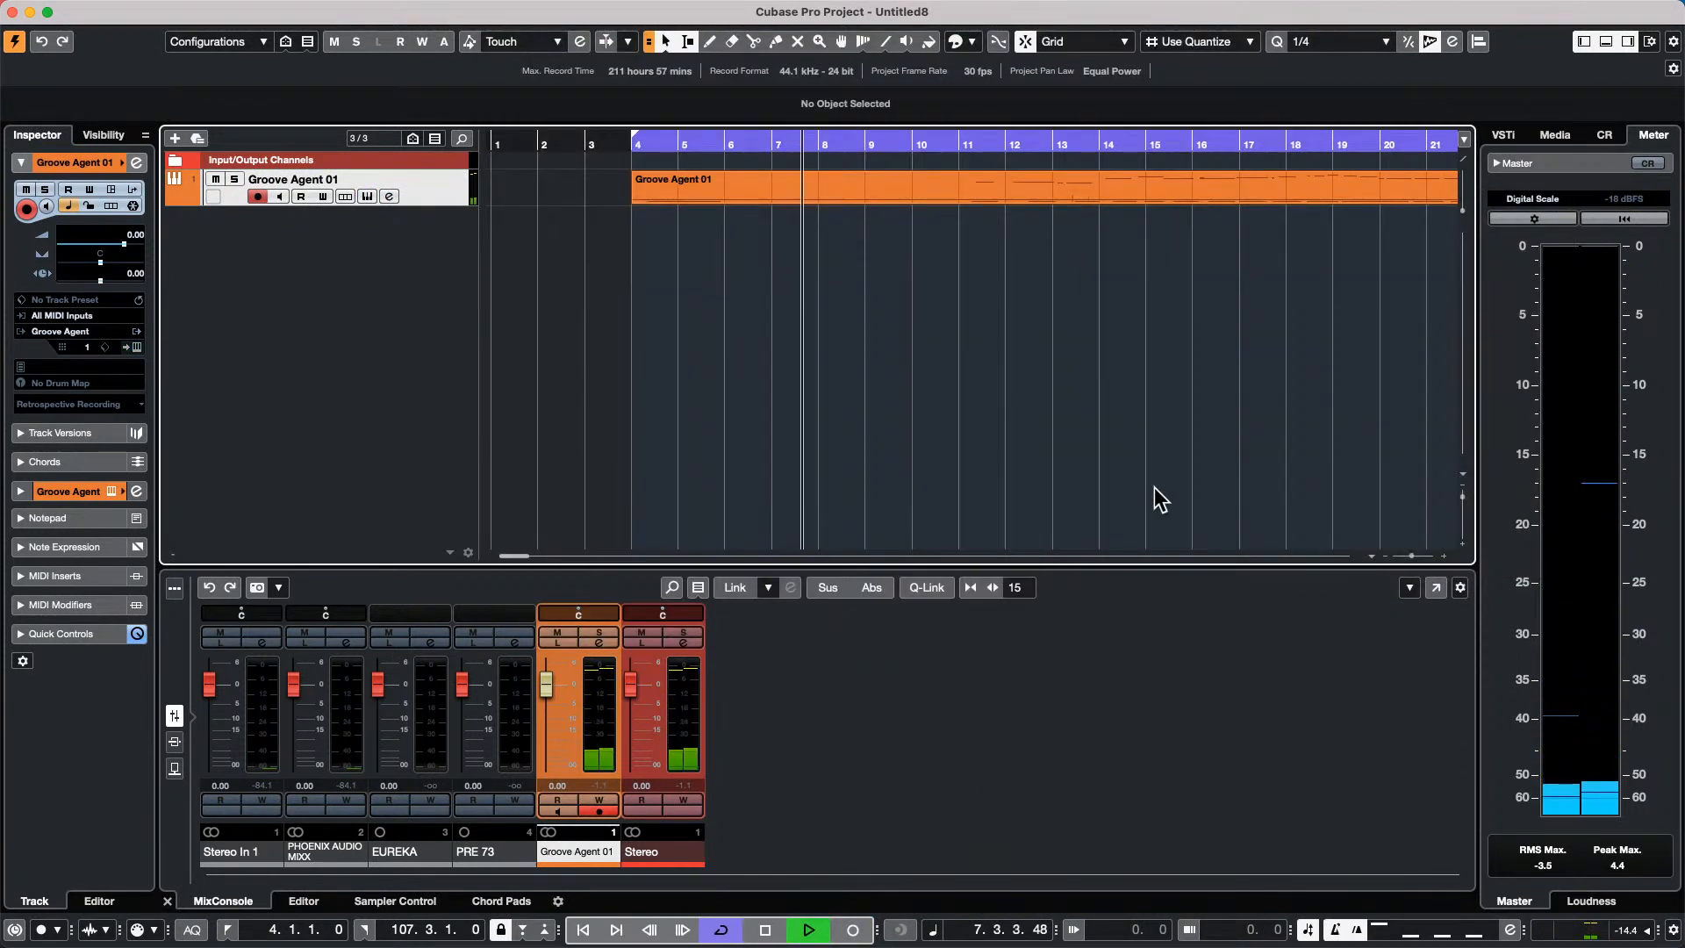
{"action": "key", "text": "g"}
{"action": "key", "text": "g"}
{"action": "key", "text": "g"}
{"action": "key", "text": "g"}
{"action": "key", "text": "g"}
{"action": "key", "text": "g"}
{"action": "key", "text": "g"}
{"action": "key", "text": "g"}
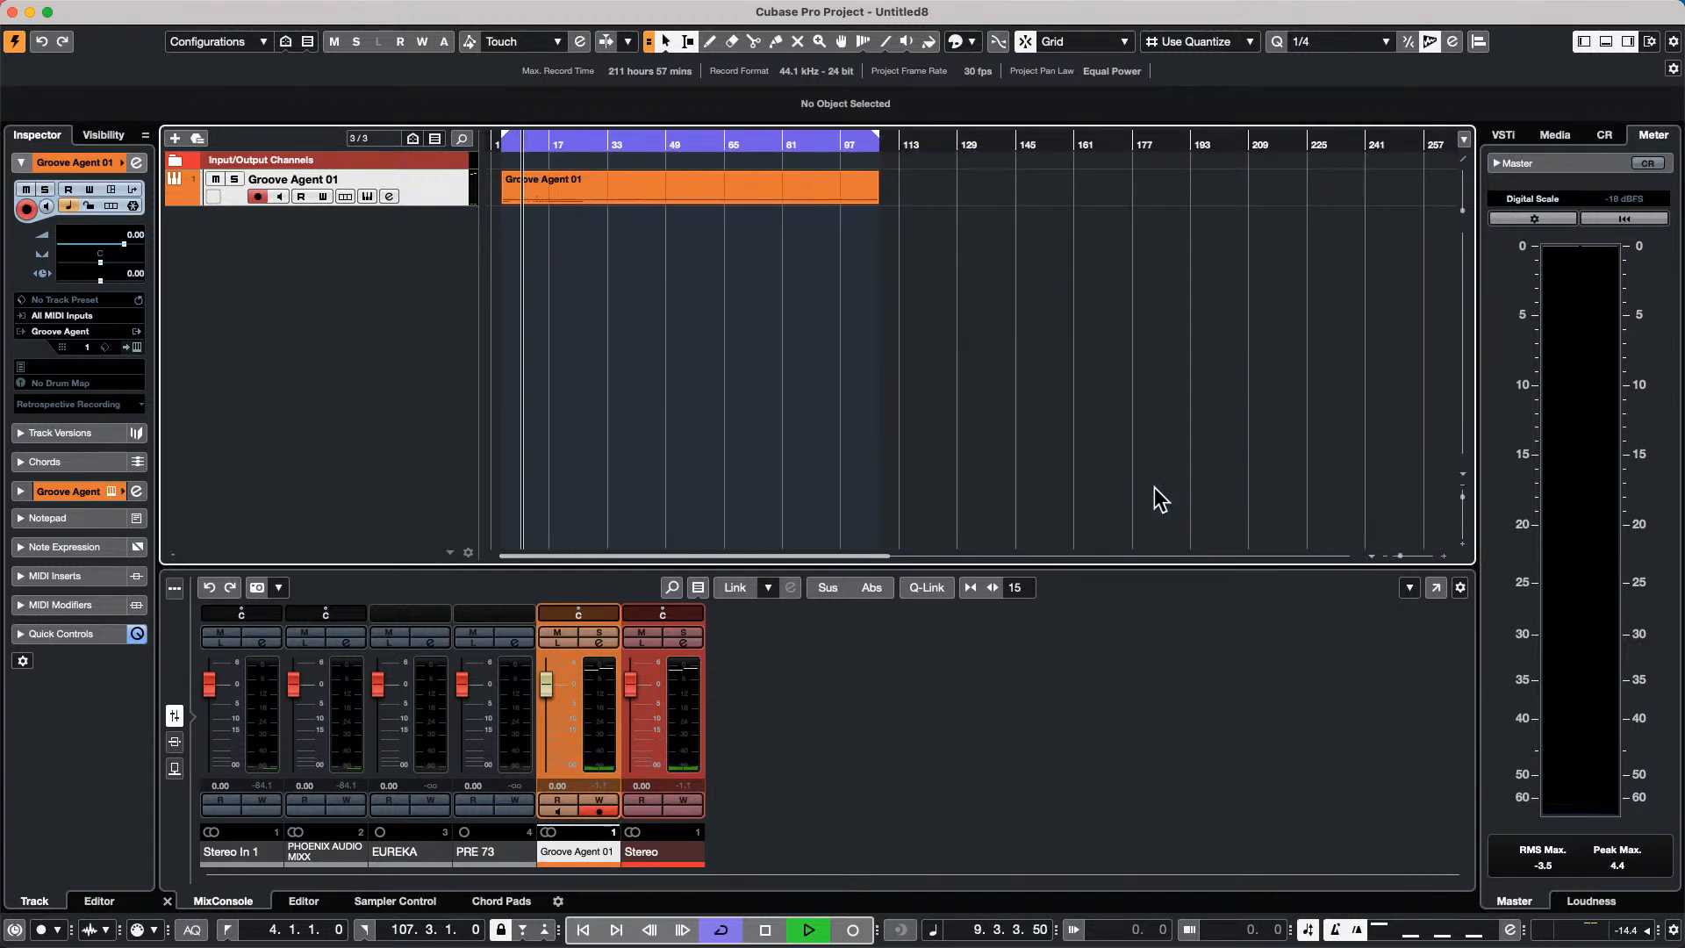
In the Control Room, set the click level to -6.4 and the main output level to -3.85.
{"action": "left_click", "coordinate": [1554, 135]}
{"action": "left_click", "coordinate": [1603, 137]}
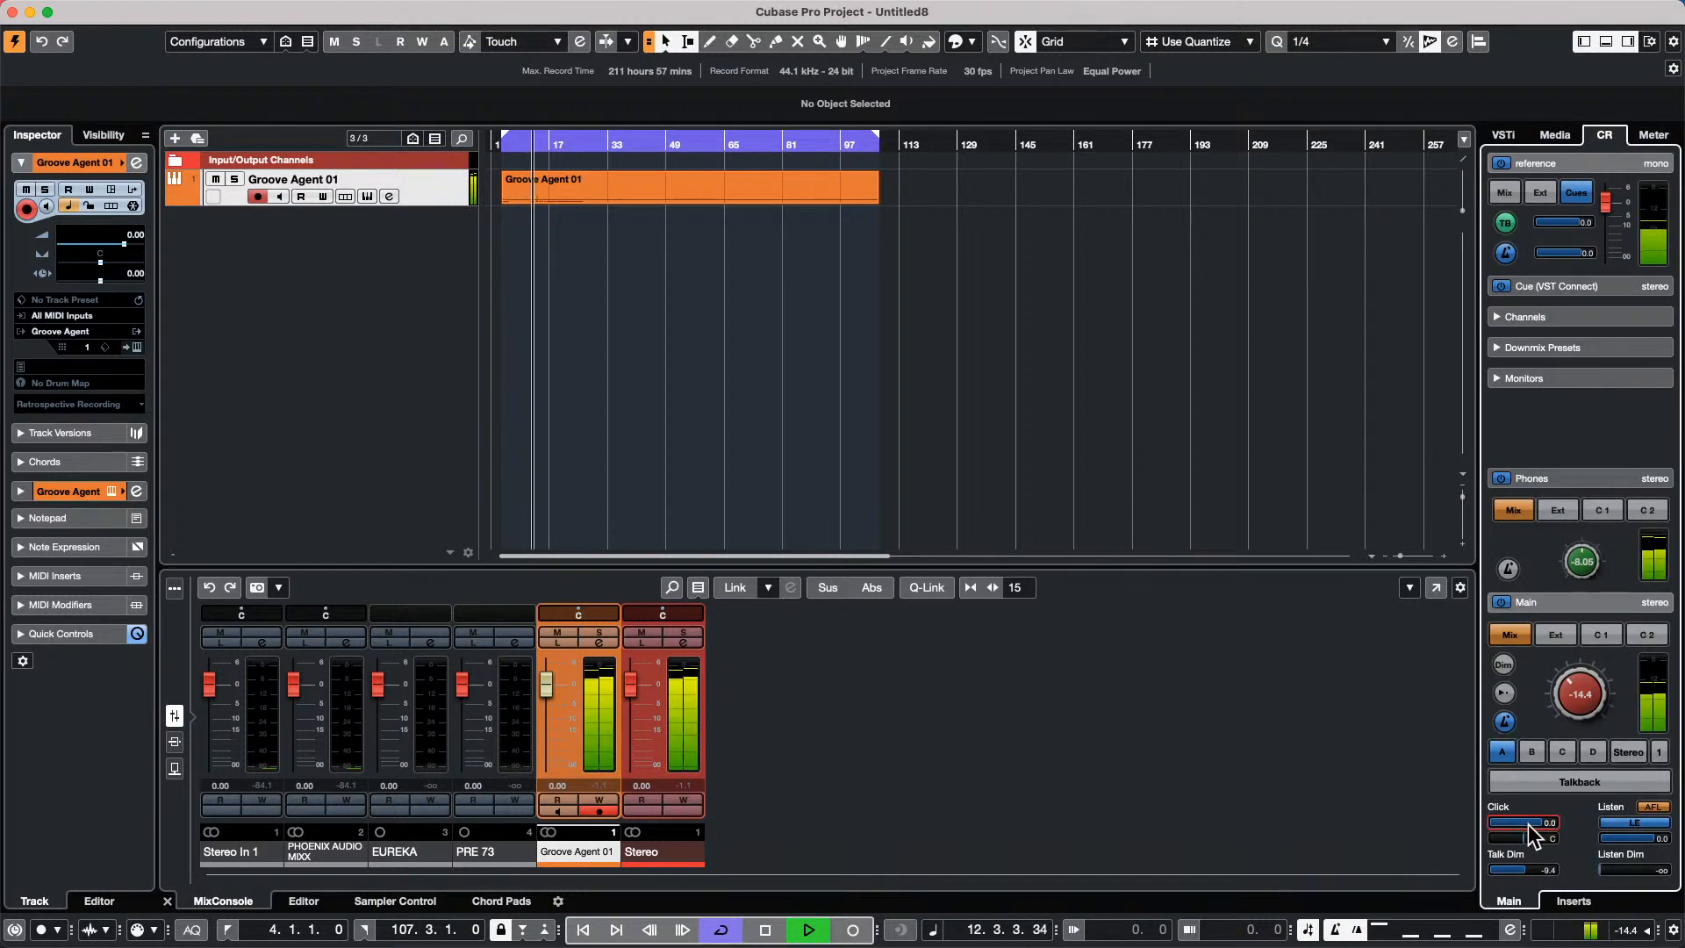
{"action": "mouse_move", "coordinate": [1529, 824]}
{"action": "left_mouse_down"}
{"action": "mouse_move", "coordinate": [1457, 834]}
{"action": "mouse_move", "coordinate": [1536, 824]}
{"action": "mouse_move", "coordinate": [1498, 821]}
{"action": "left_mouse_up"}
{"action": "left_click_drag", "start_coordinate": [1599, 700], "coordinate": [1569, 640]}
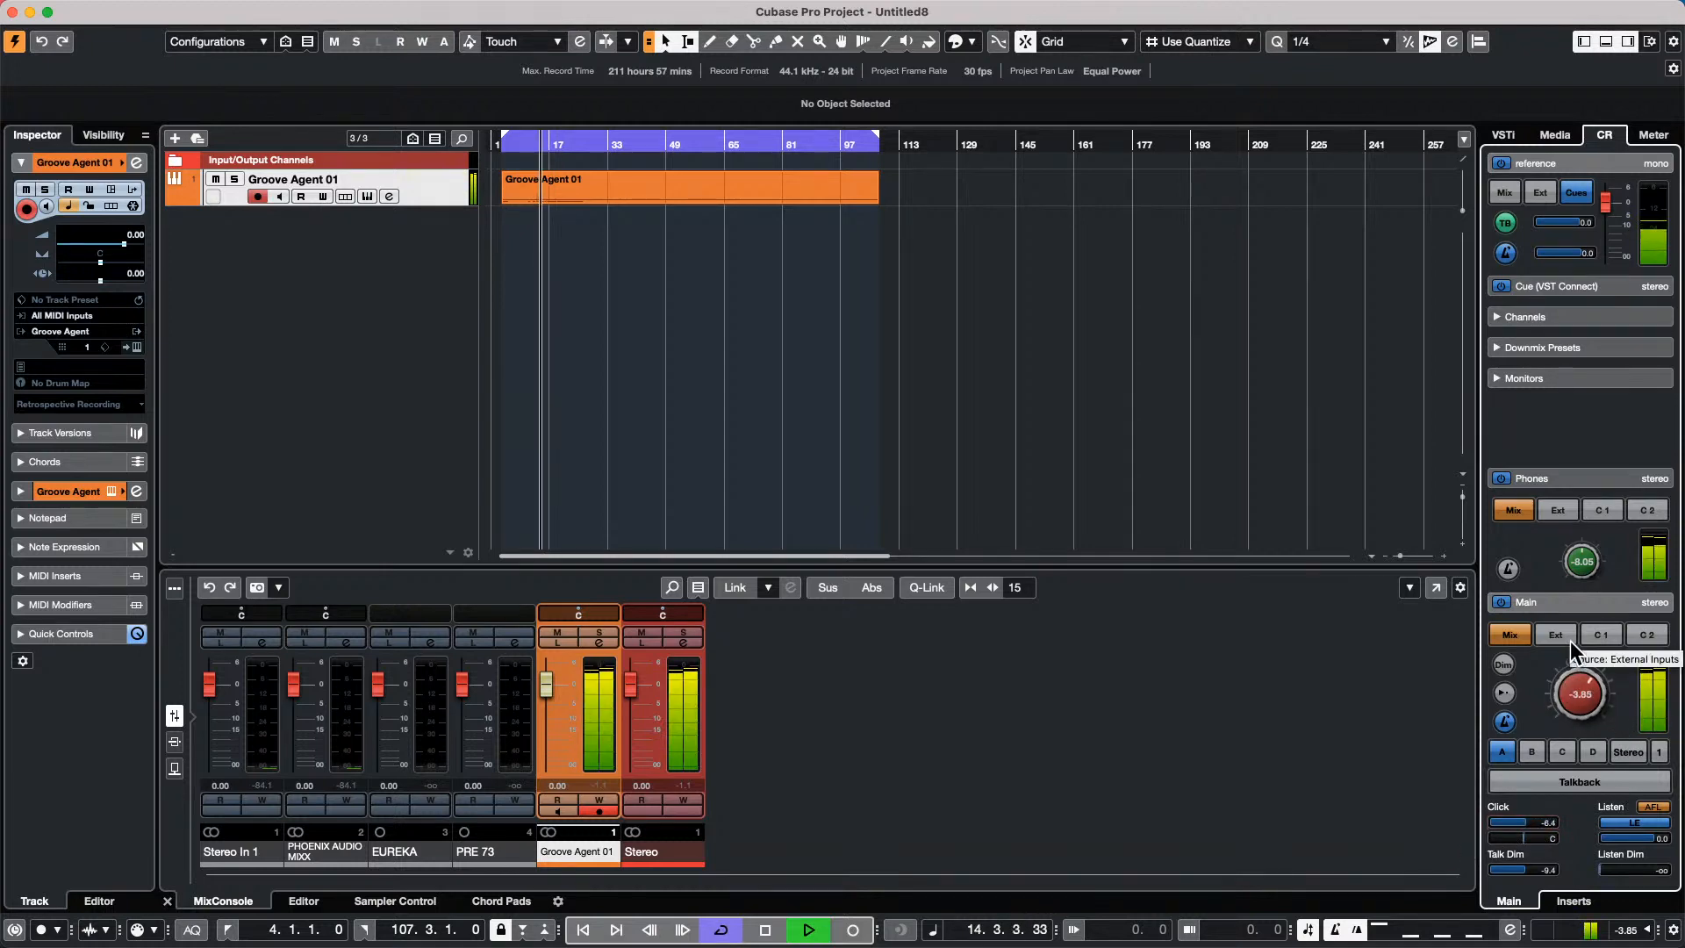
Play the empty area around bar 129, set the Control Room click level to -0.8, and stop playback.
{"action": "left_click", "coordinate": [966, 141]}
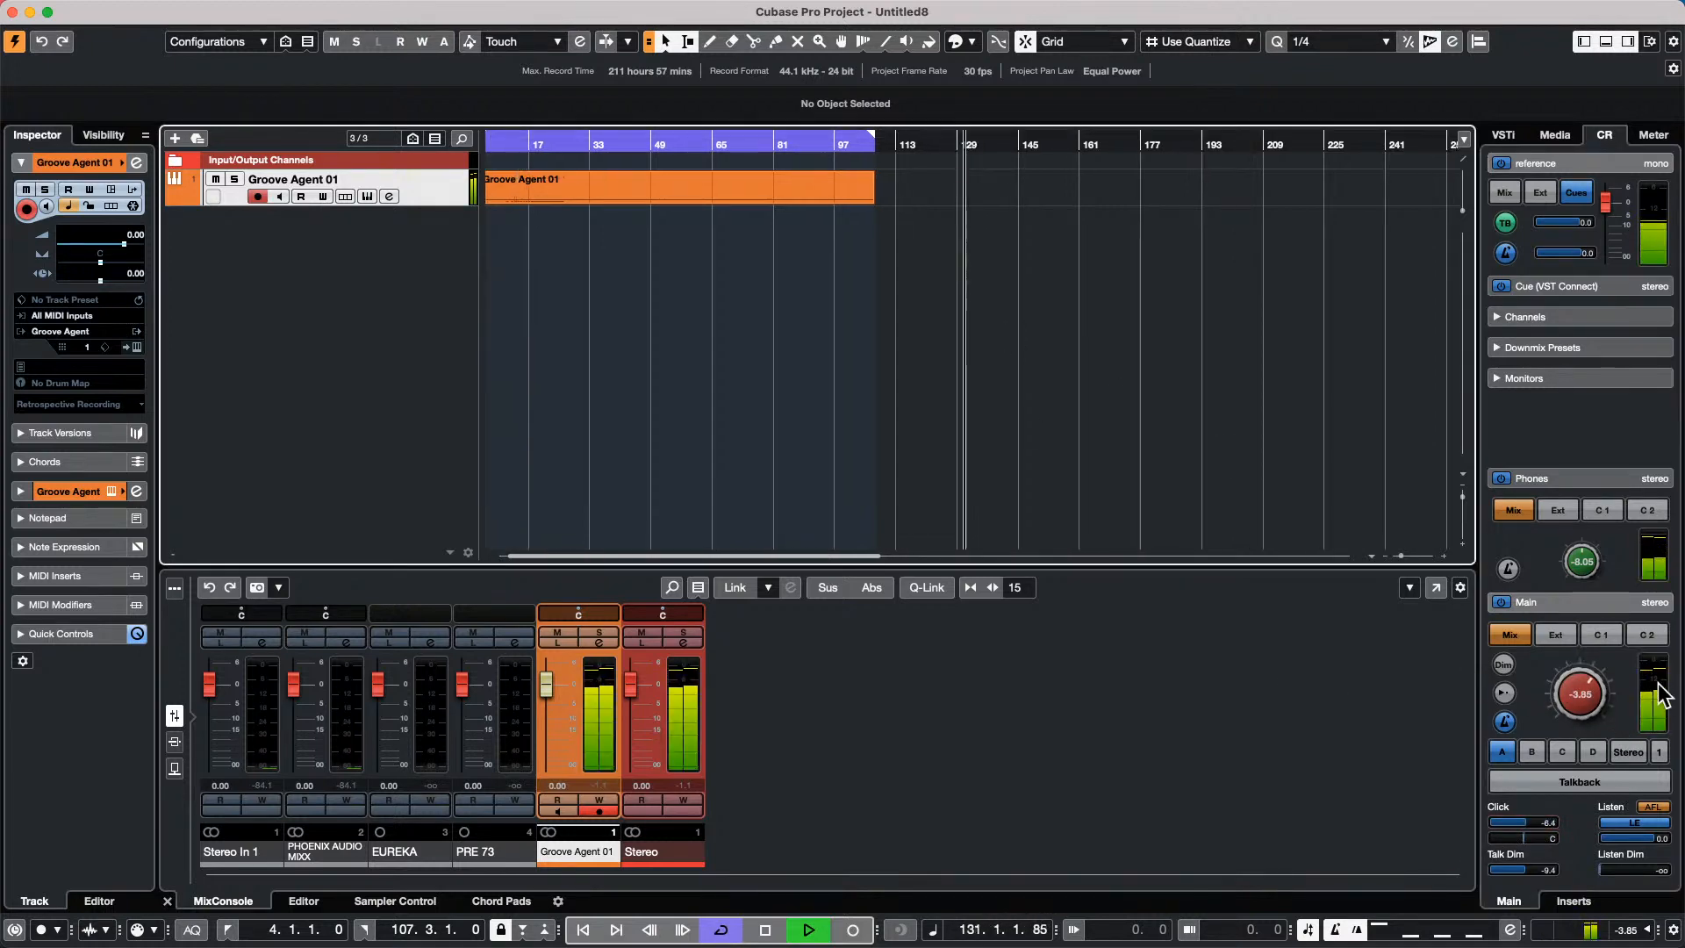
{"action": "left_click", "coordinate": [1531, 825]}
{"action": "left_click_drag", "start_coordinate": [1482, 830], "coordinate": [1520, 828]}
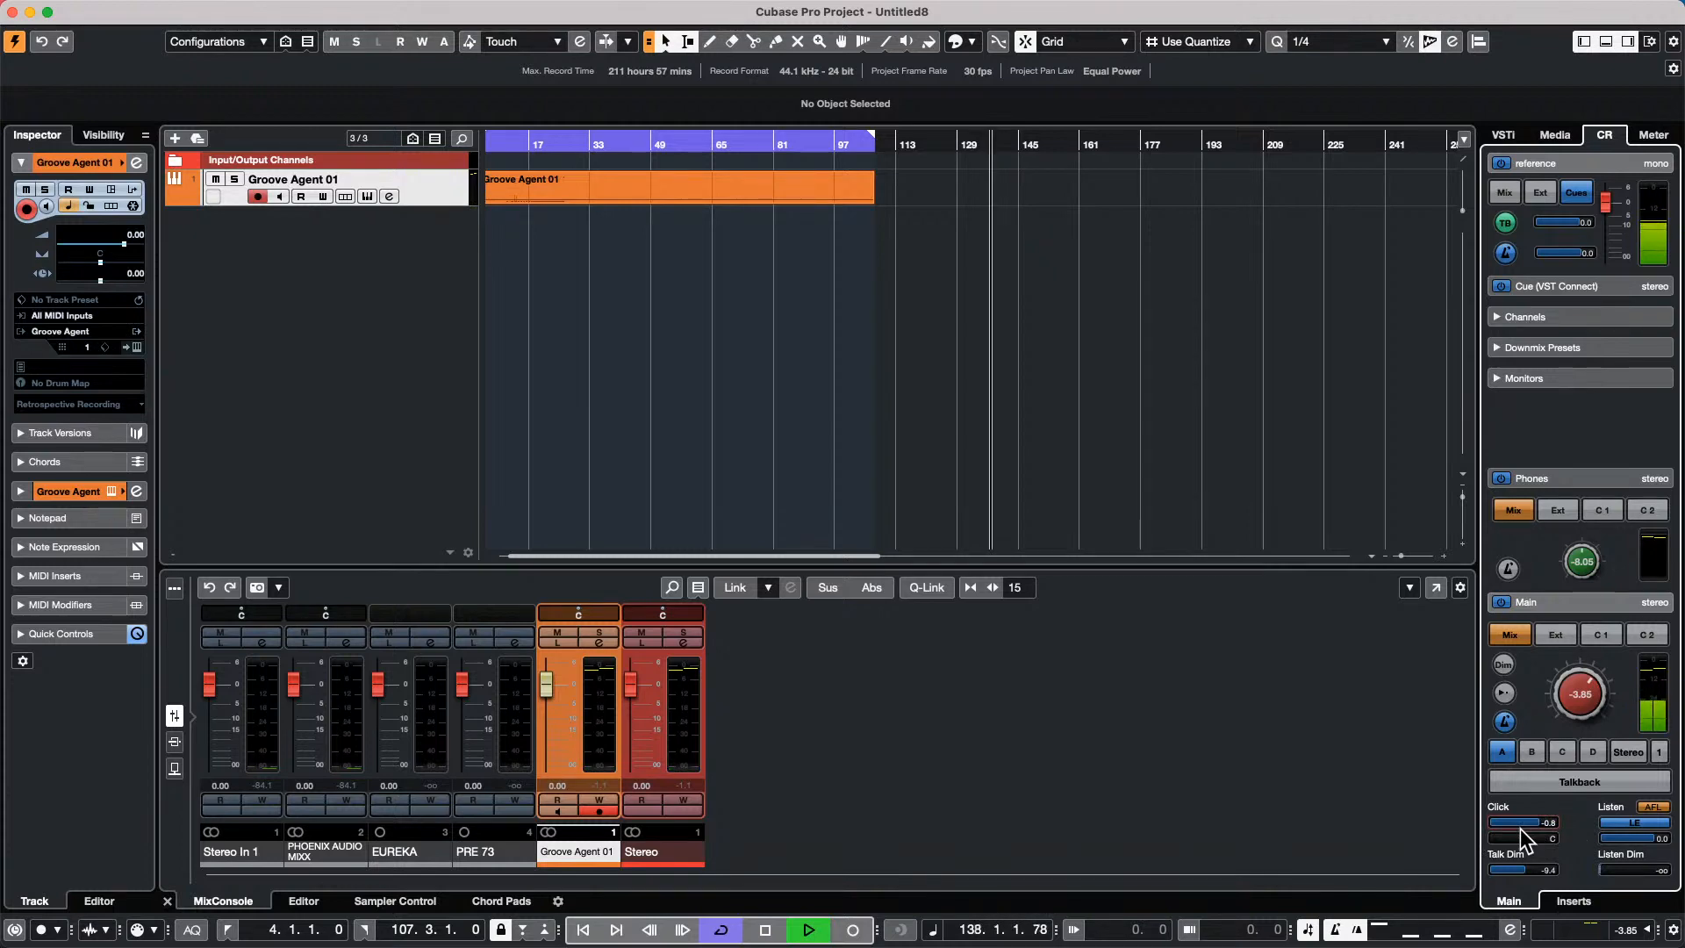
{"action": "key", "text": "space"}
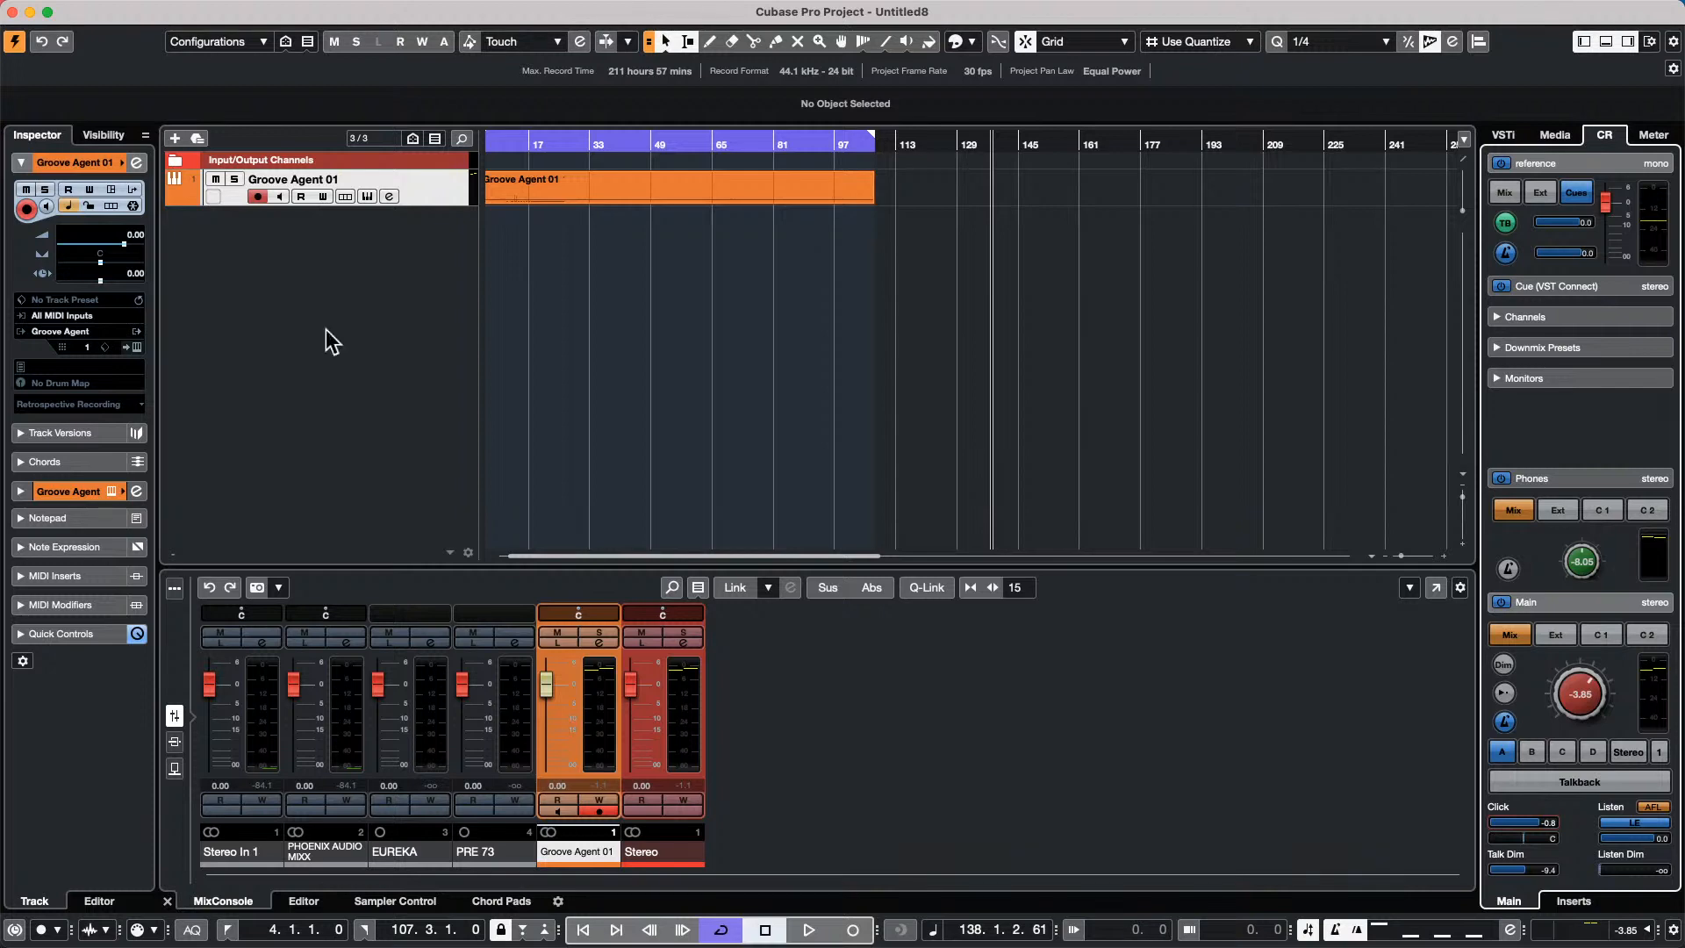
Open the Metronome Setup's click sounds and switch the audio click to custom sounds.
{"action": "mouse_move", "coordinate": [465, 11]}
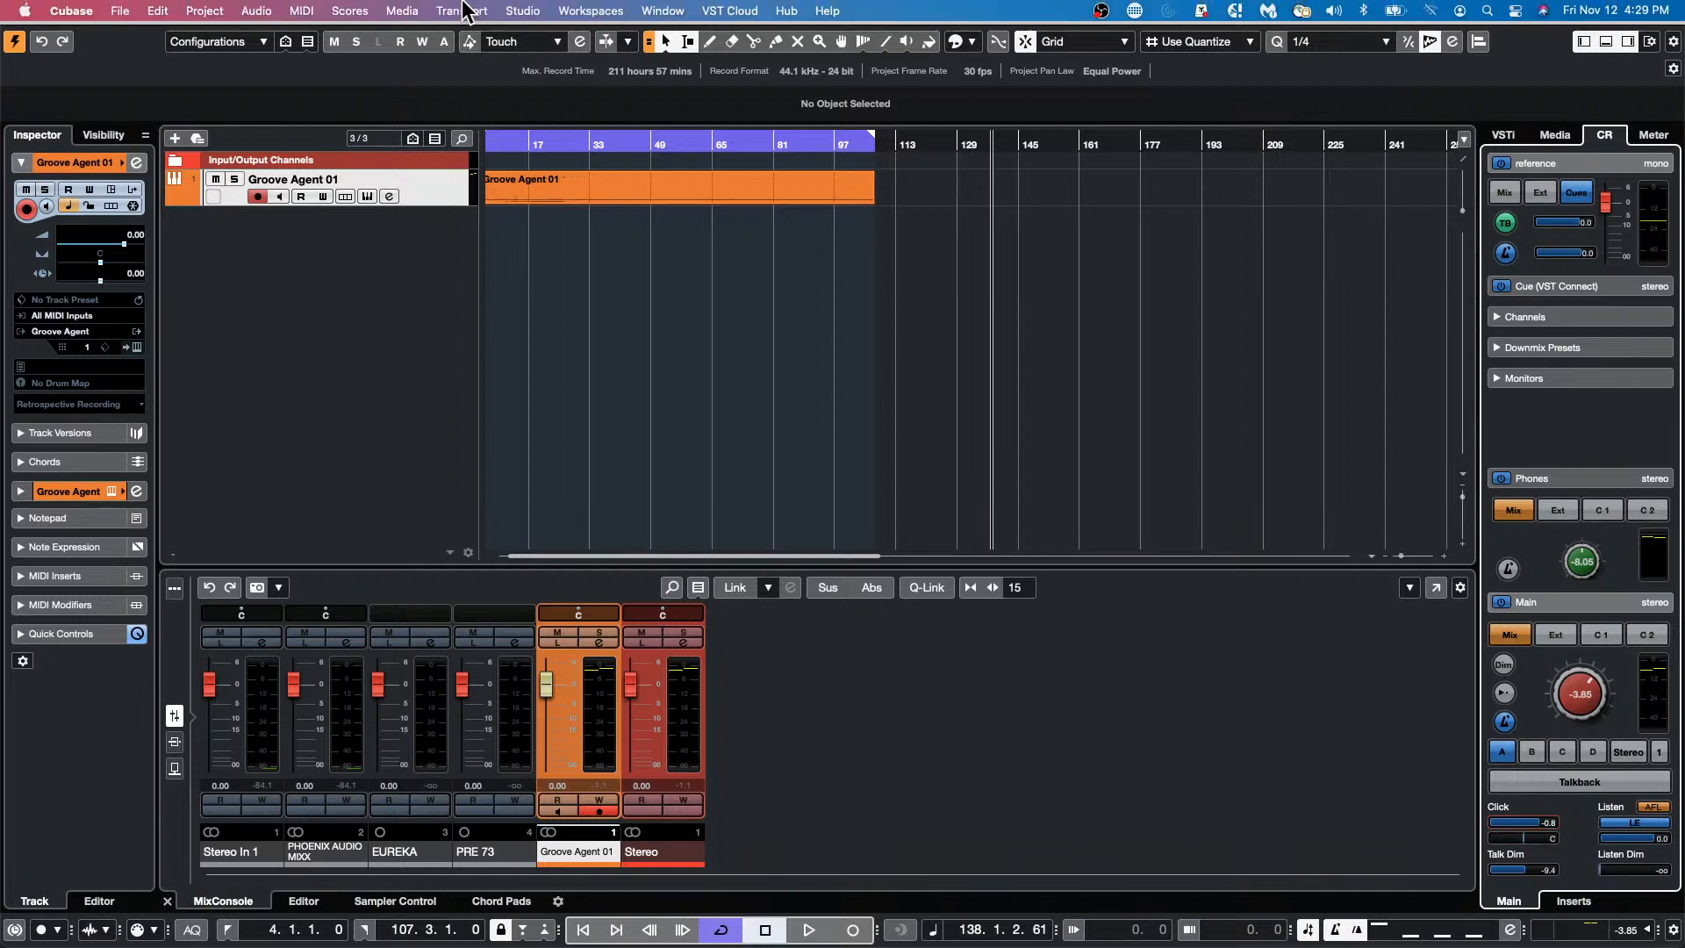
{"action": "left_click", "coordinate": [520, 11]}
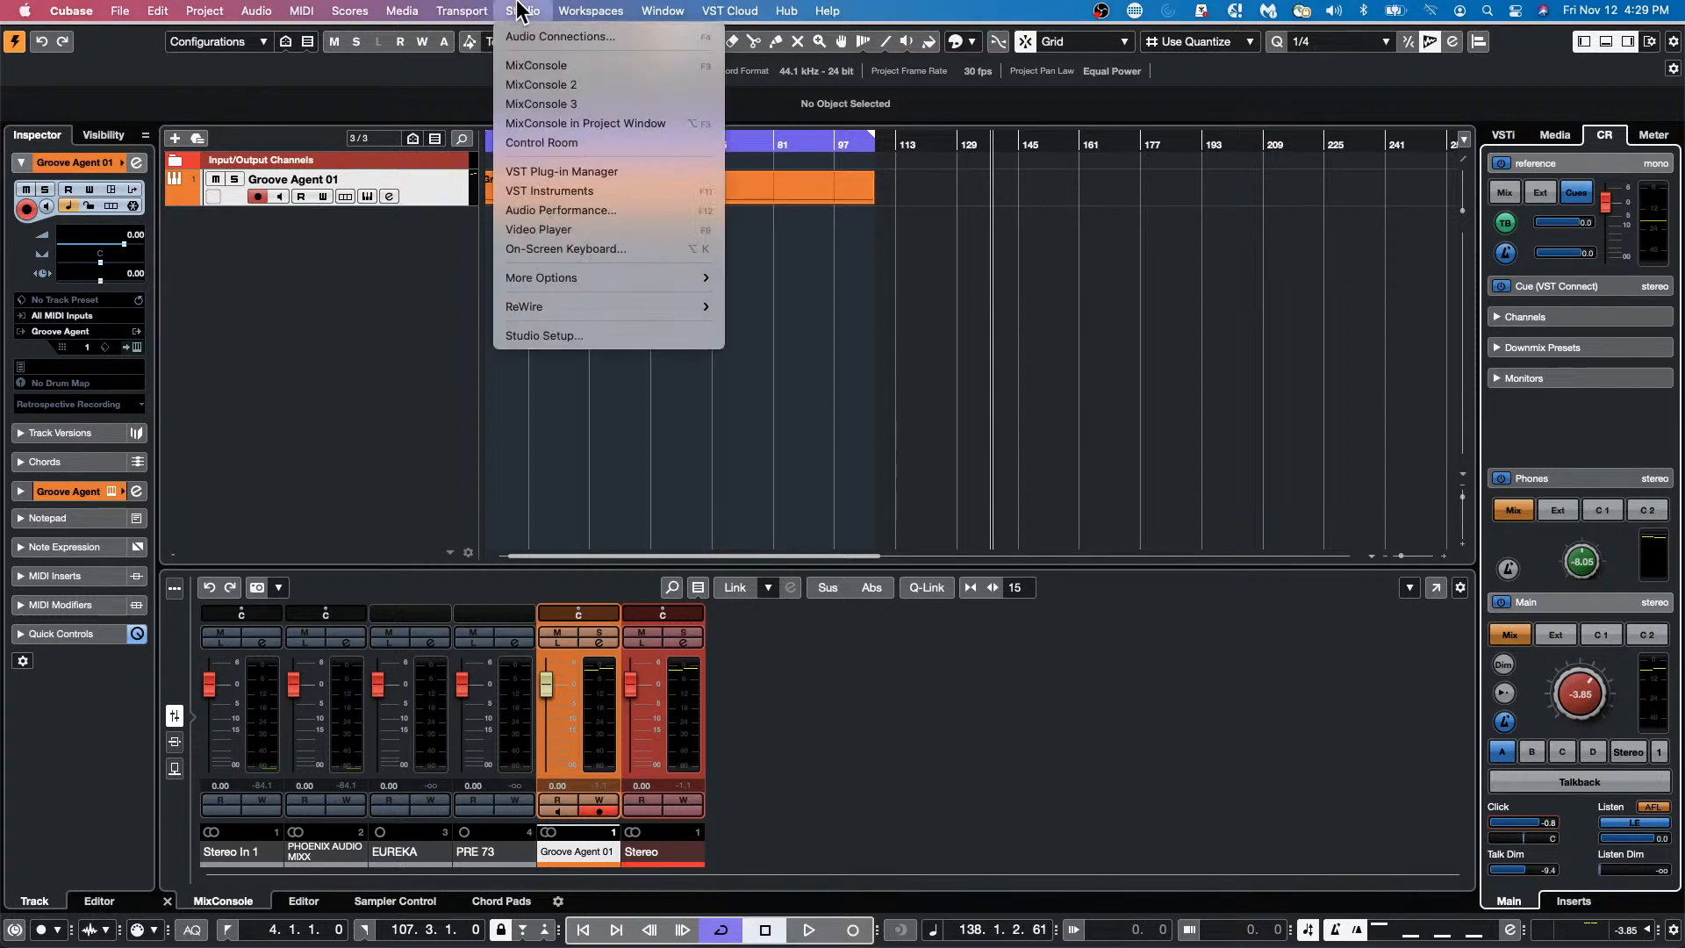
{"action": "left_click", "coordinate": [527, 346]}
{"action": "left_click", "coordinate": [530, 11]}
{"action": "mouse_move", "coordinate": [474, 10]}
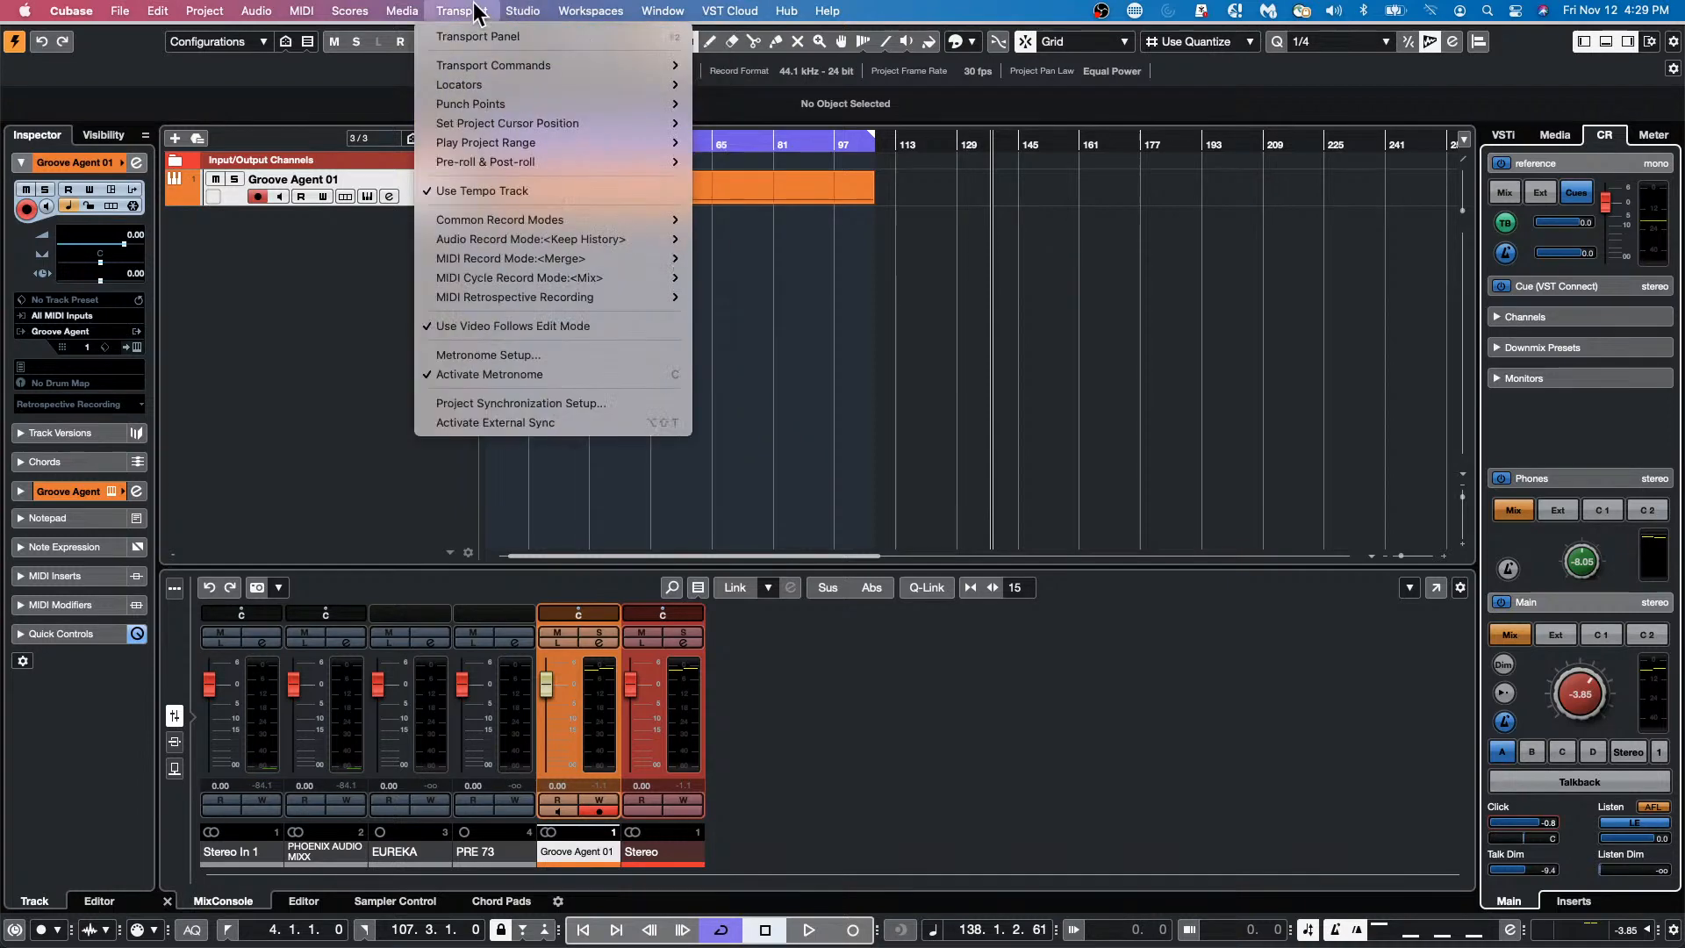
{"action": "left_click", "coordinate": [502, 355]}
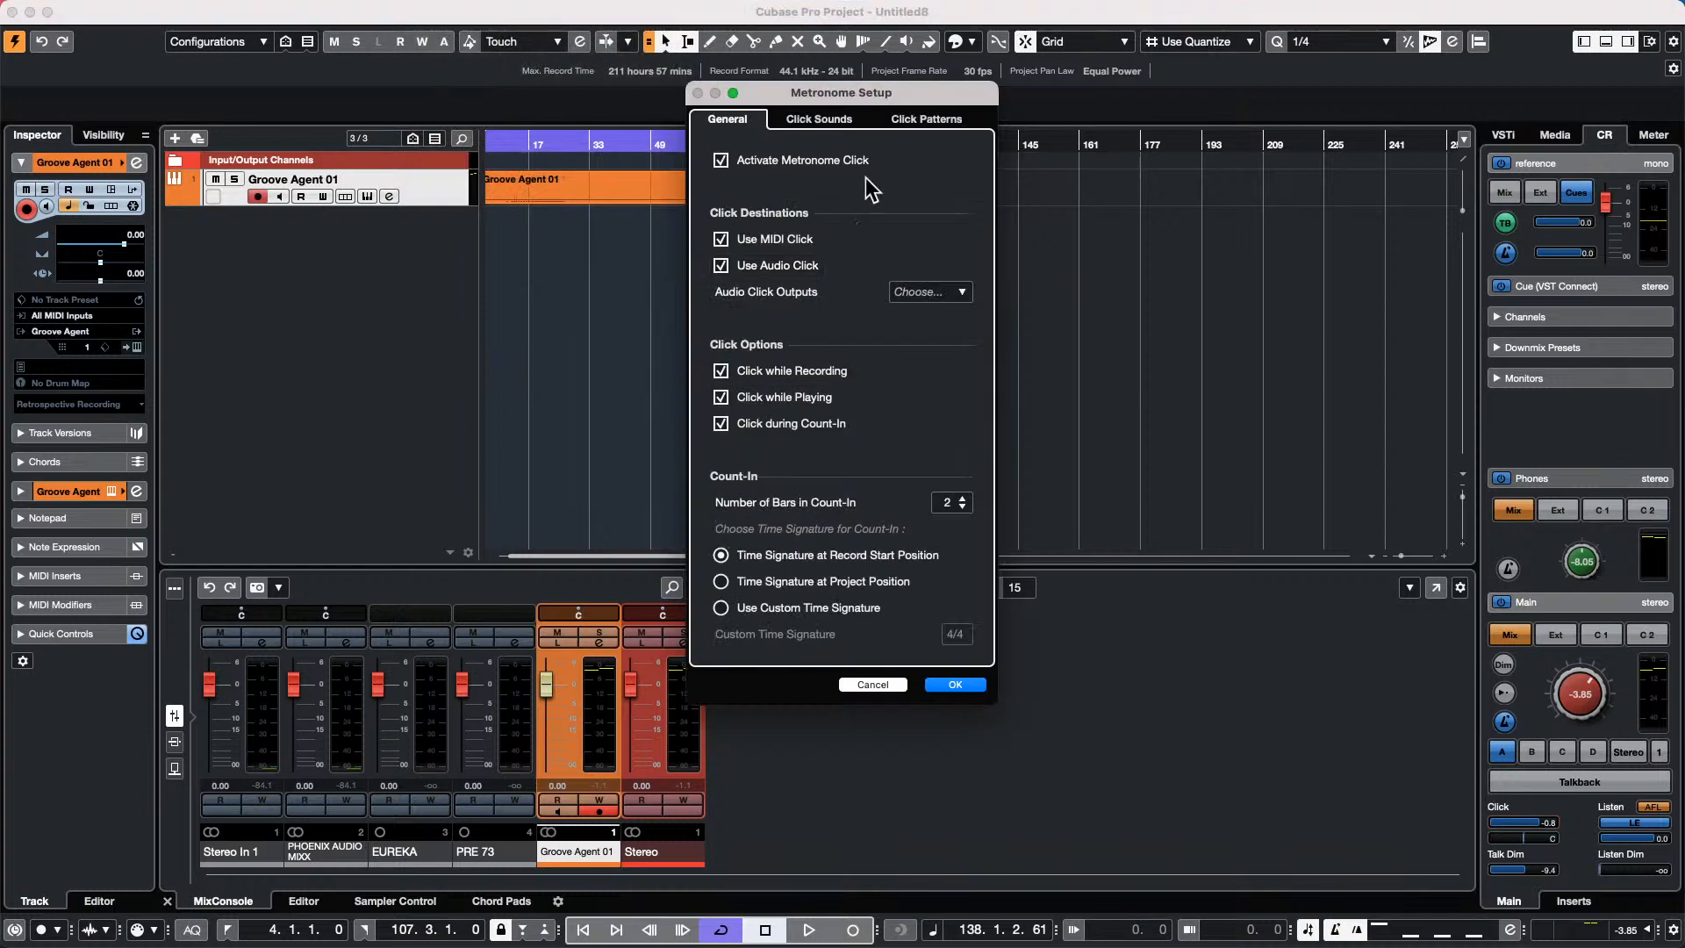
{"action": "left_click", "coordinate": [824, 118]}
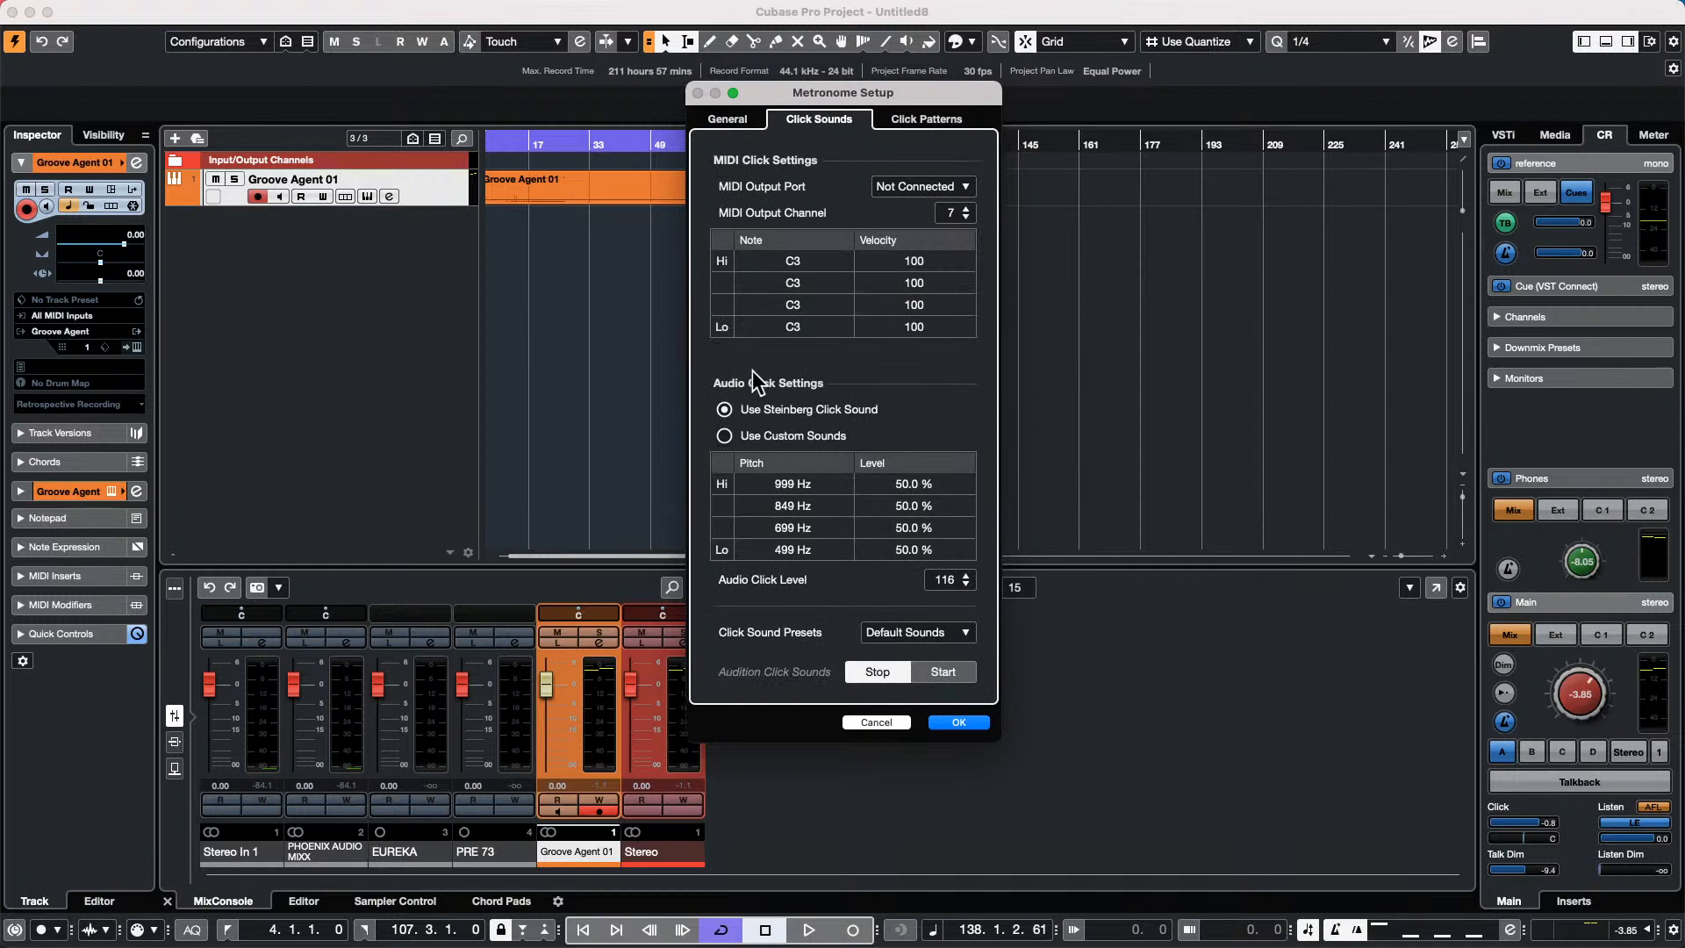
{"action": "left_click", "coordinate": [718, 434]}
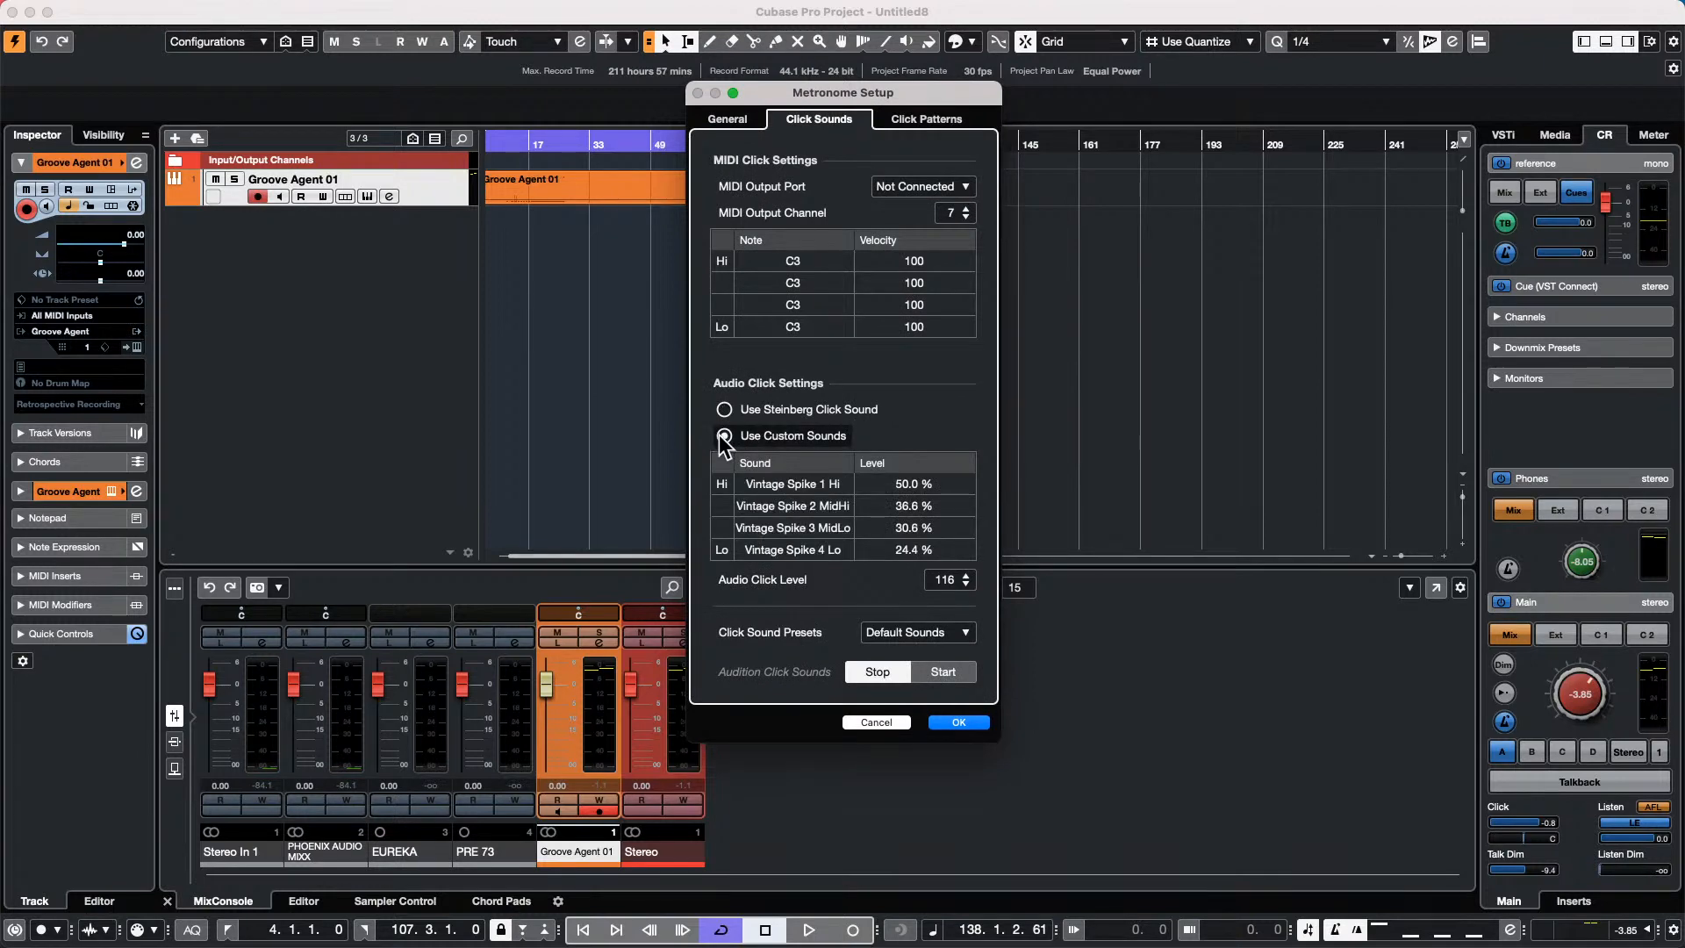
{"action": "left_click", "coordinate": [811, 482]}
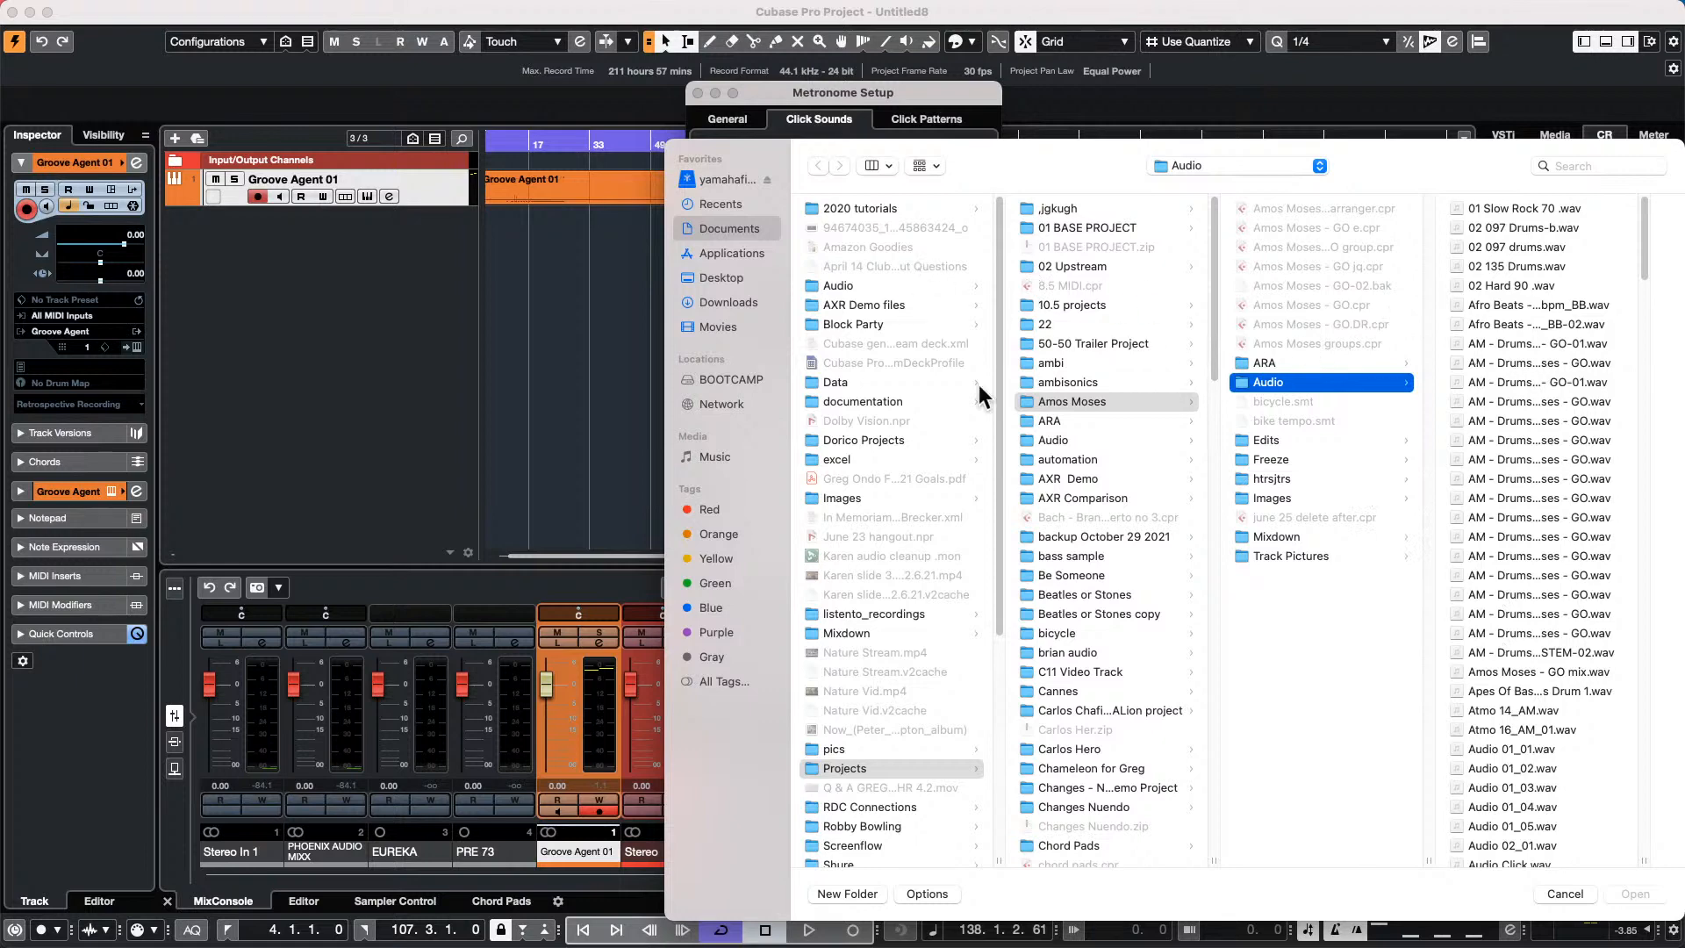
{"action": "left_click", "coordinate": [1563, 893]}
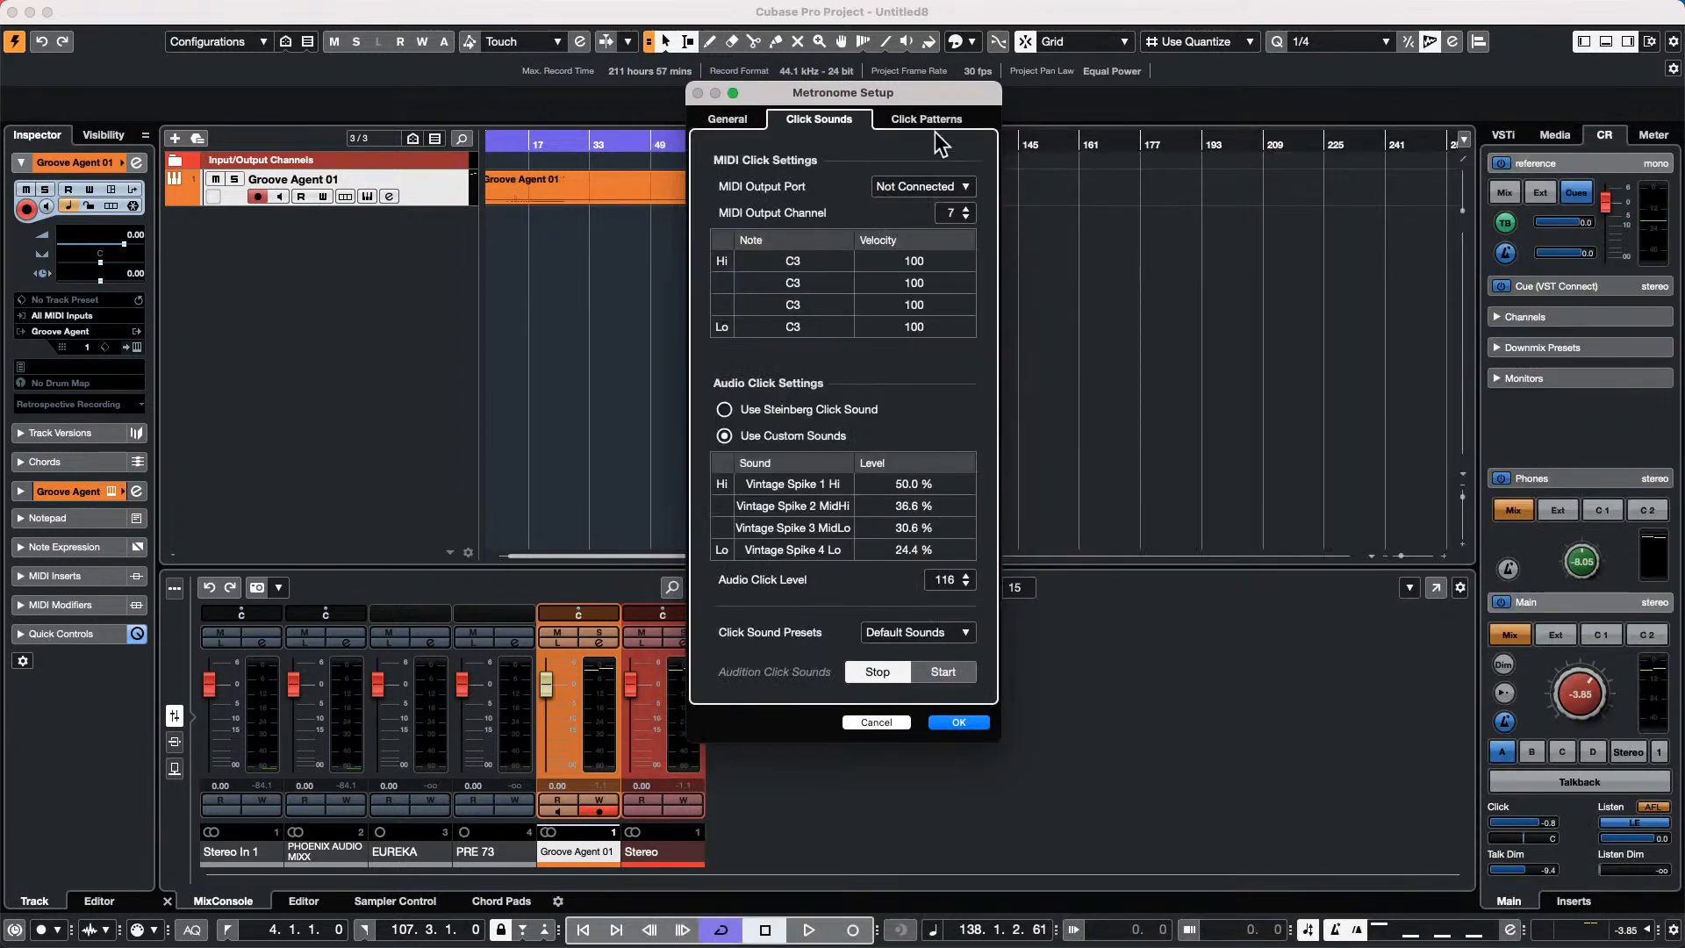
{"action": "left_click", "coordinate": [725, 408]}
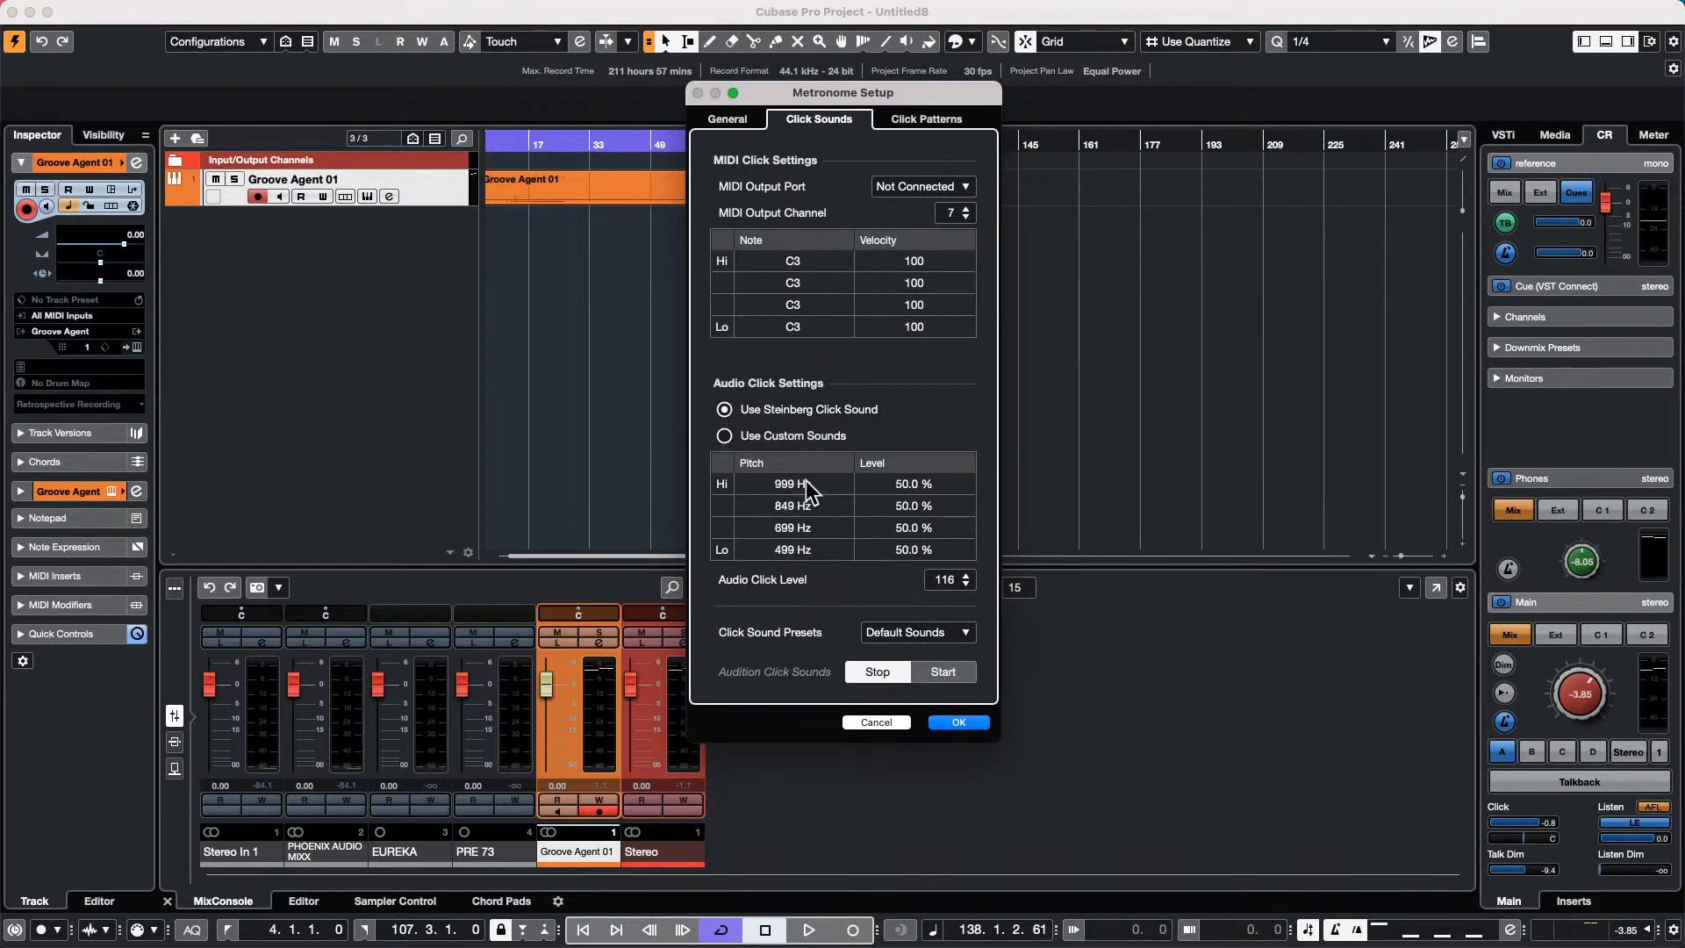
{"action": "left_click", "coordinate": [724, 435]}
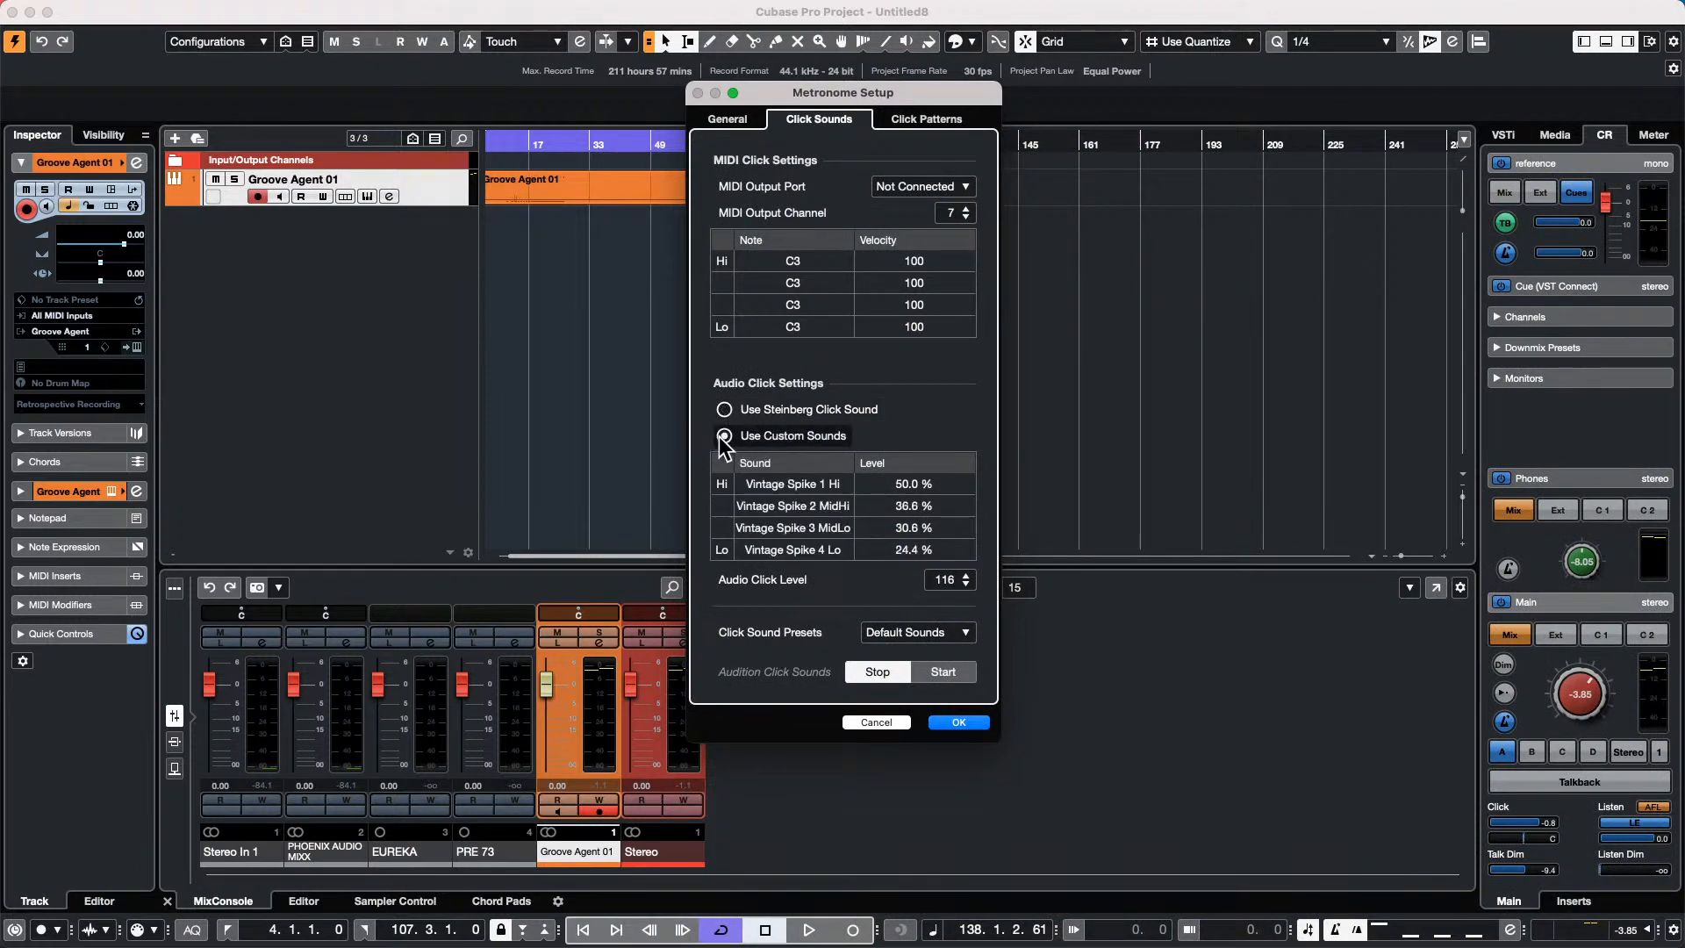
{"action": "left_click", "coordinate": [780, 478]}
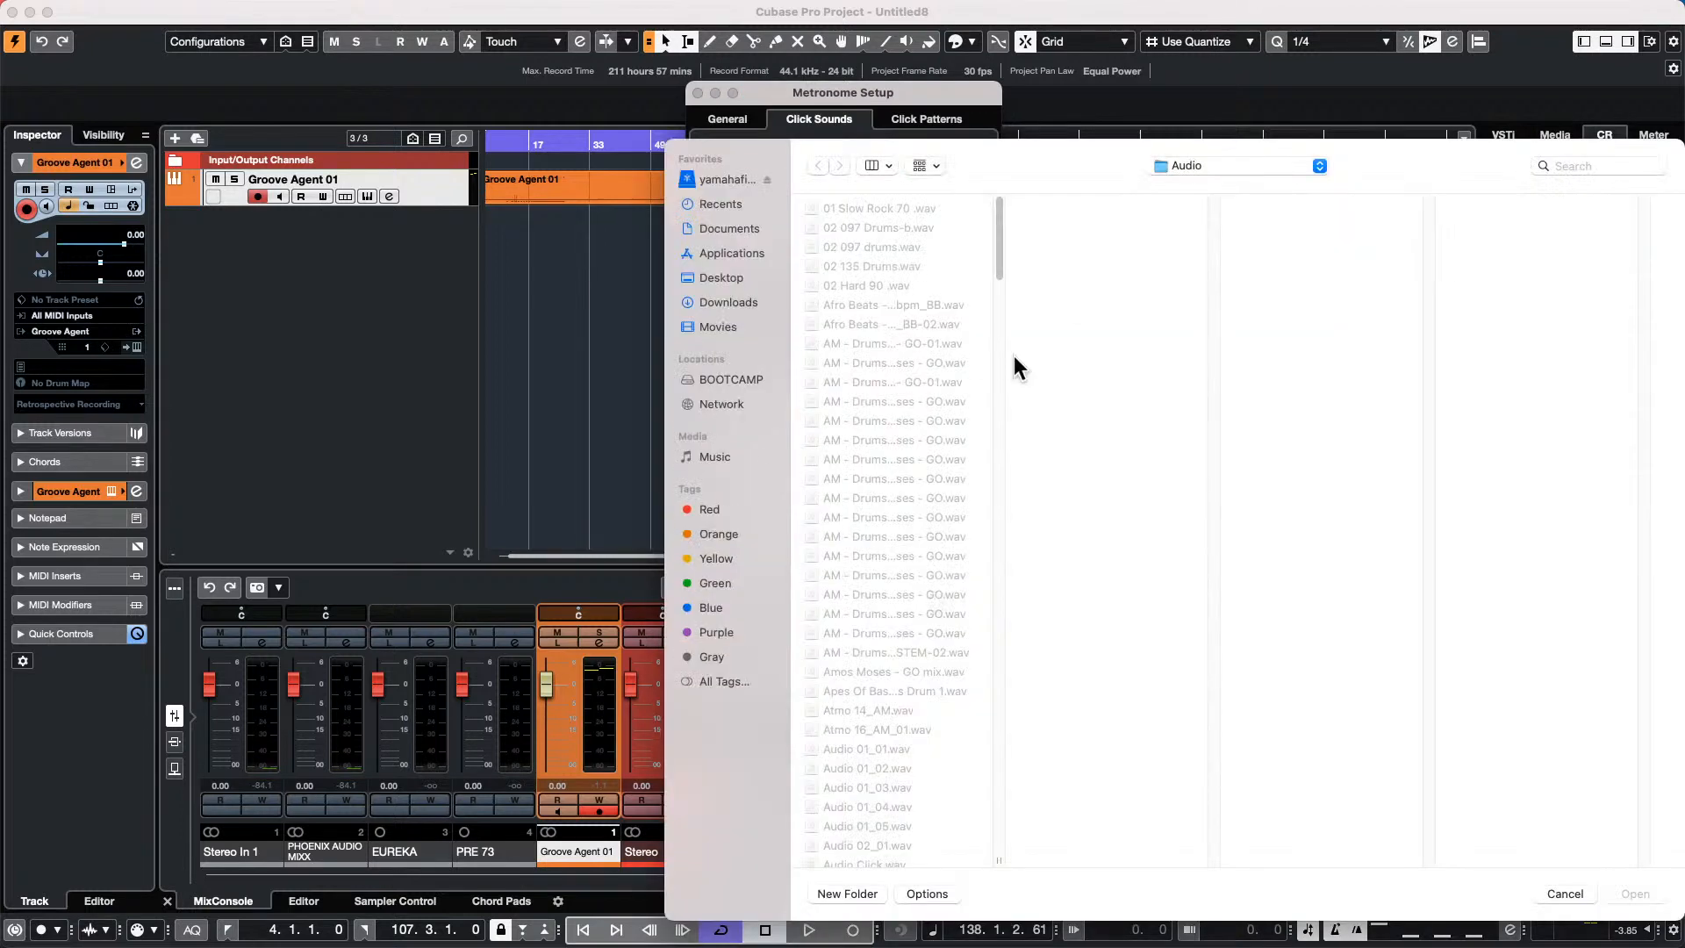
{"action": "left_click", "coordinate": [1564, 892]}
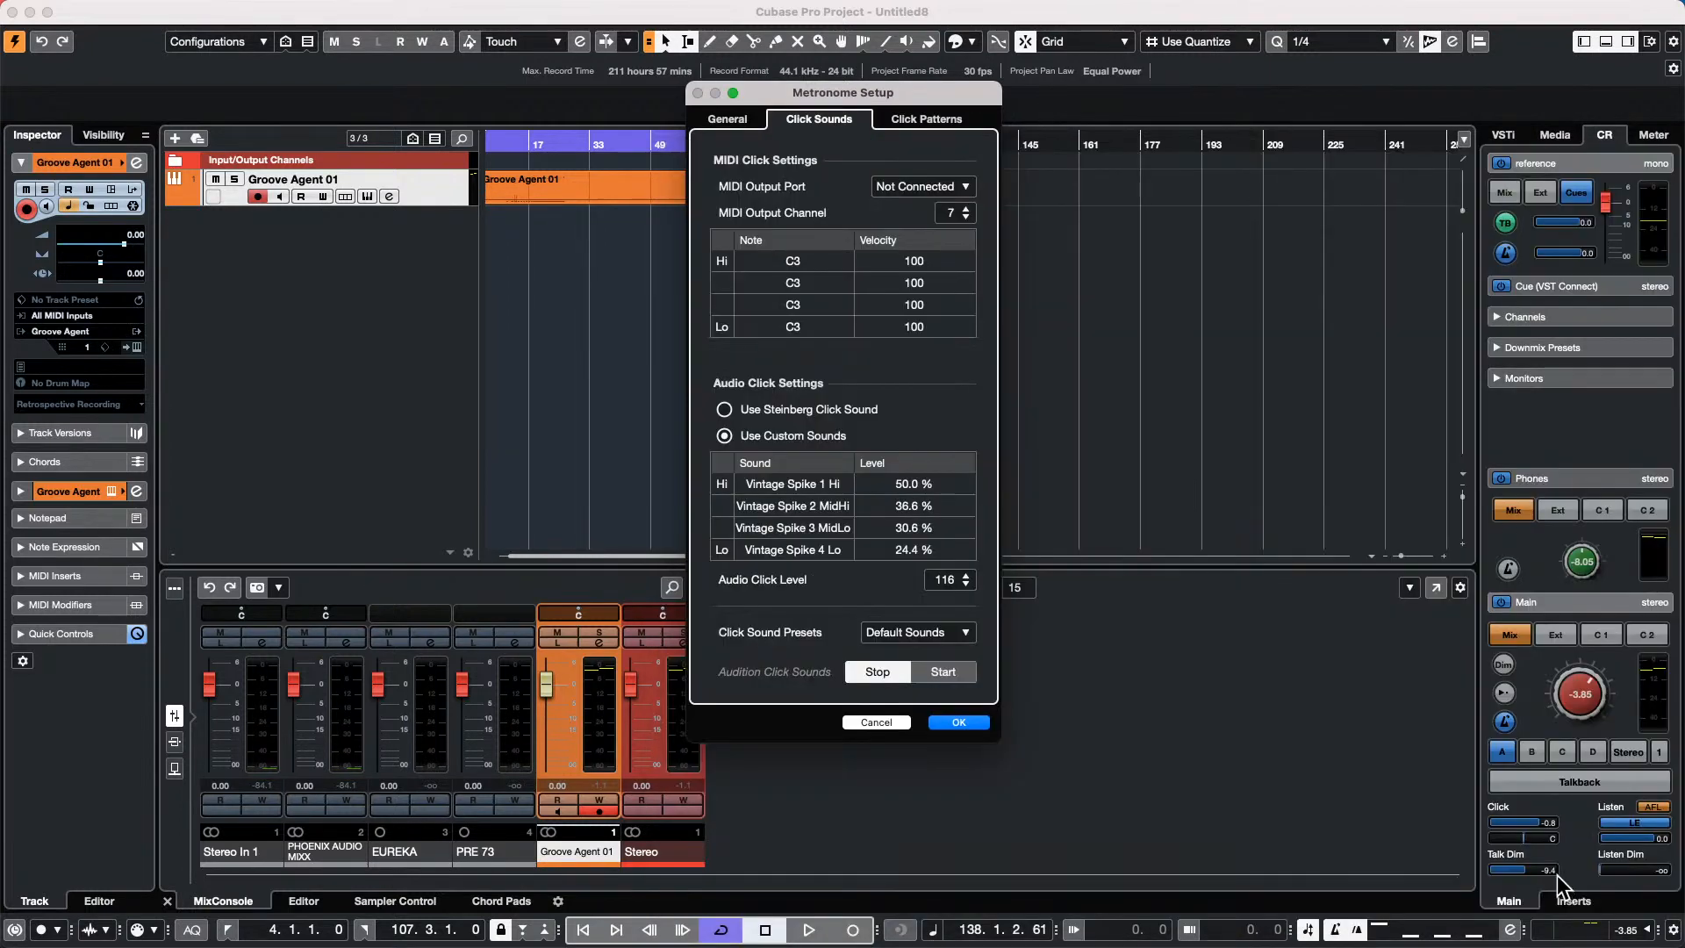
Load Snare_TM_01(2).wav from the Audio folder of the Groove Agent SE project as the Hi click sound.
{"action": "left_click", "coordinate": [782, 481]}
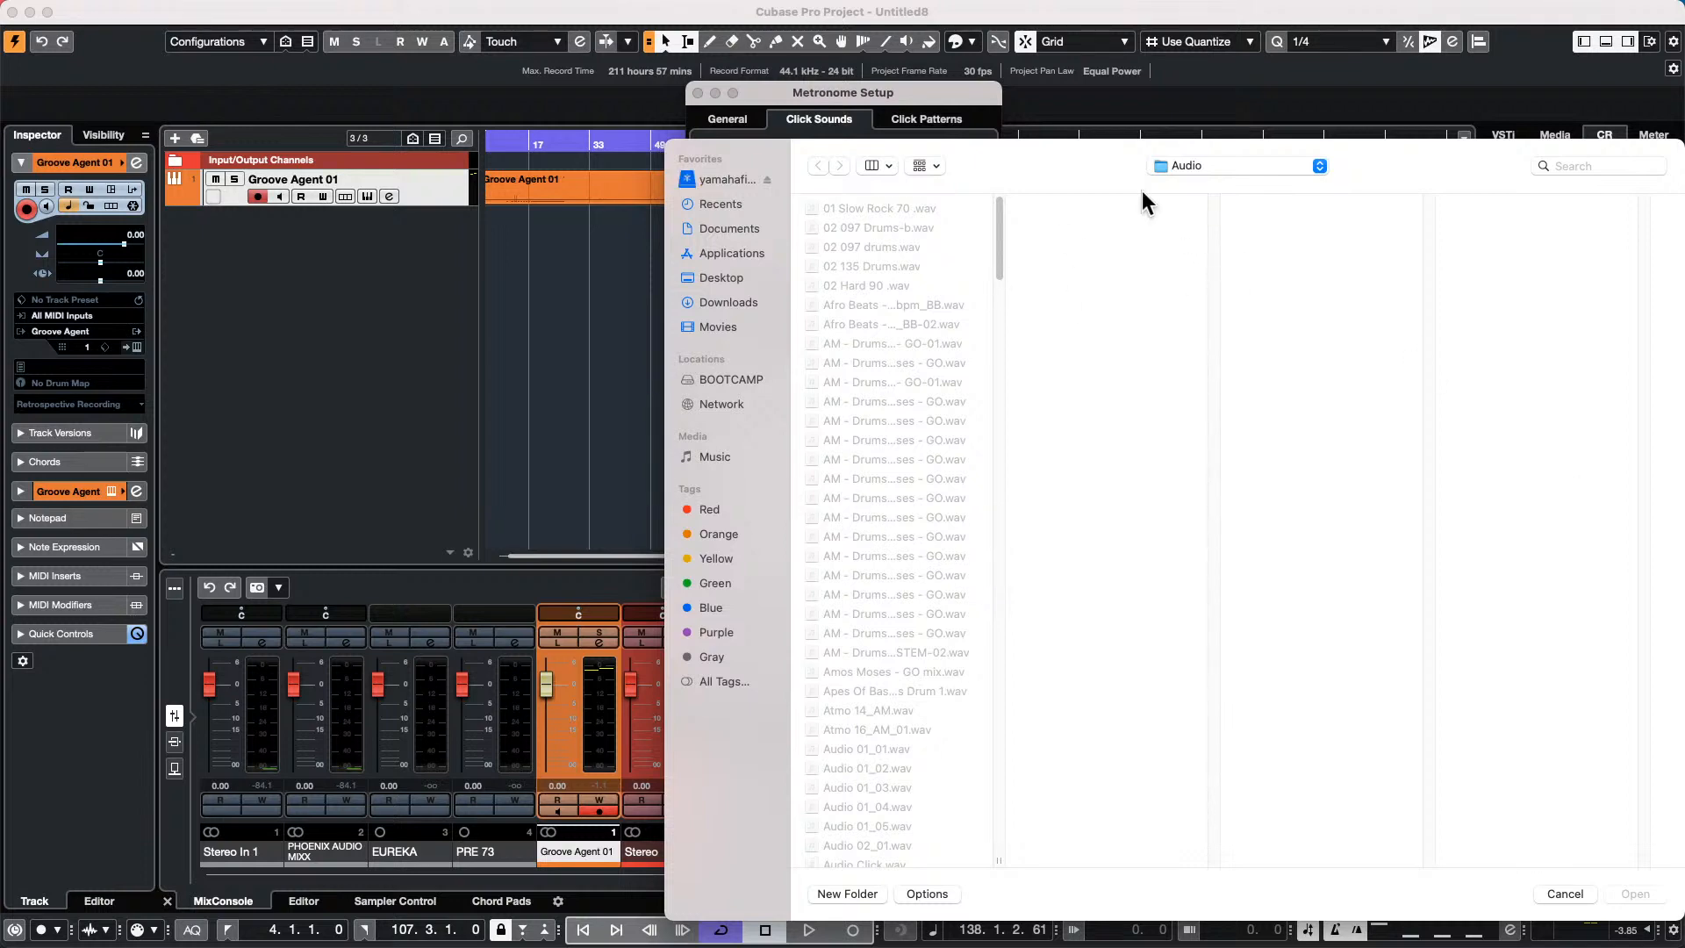
{"action": "left_click", "coordinate": [1224, 162]}
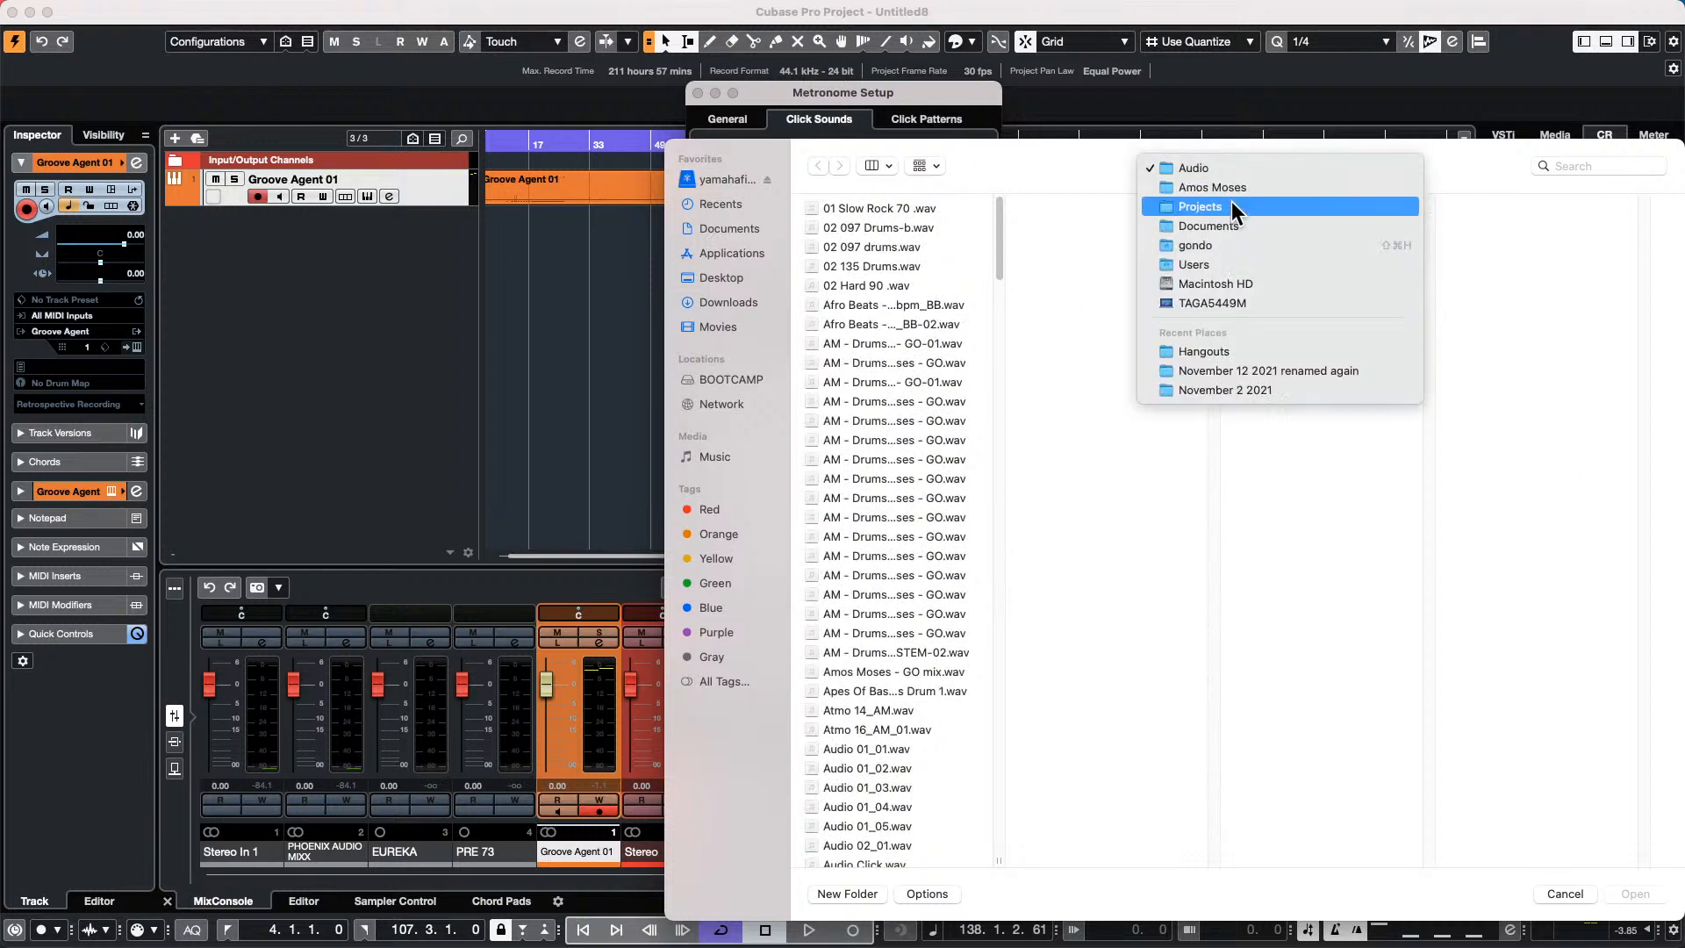
{"action": "left_click", "coordinate": [1229, 201]}
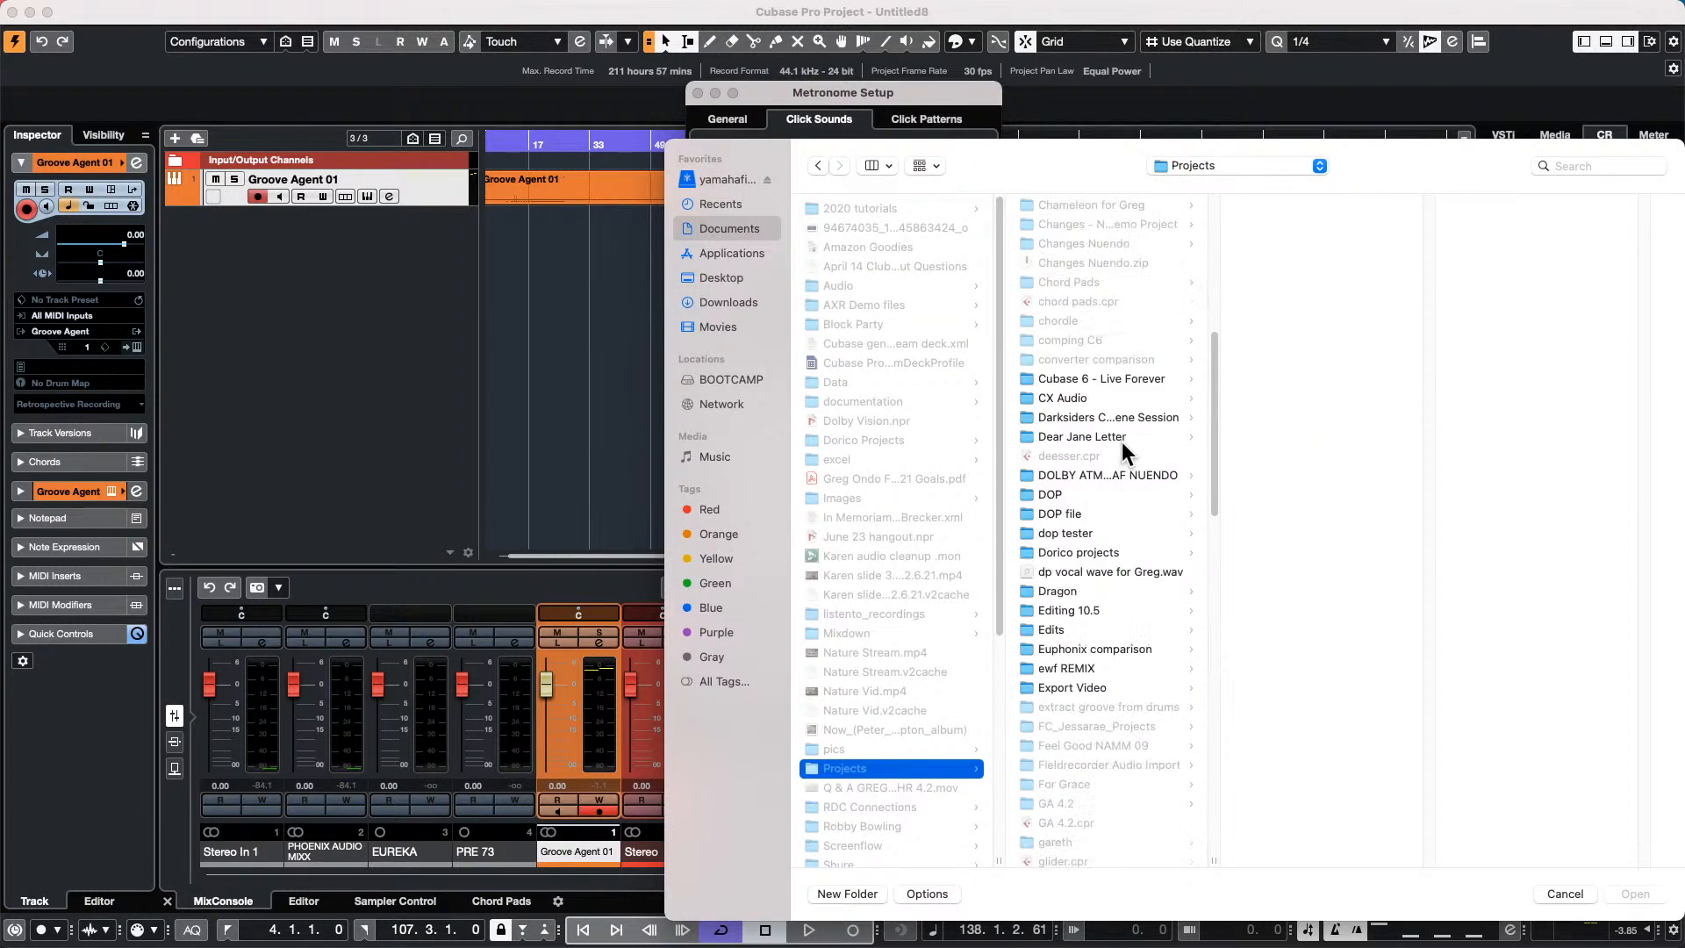
{"action": "scroll", "coordinate": [1122, 443], "scroll_direction": "down", "scroll_amount": 5}
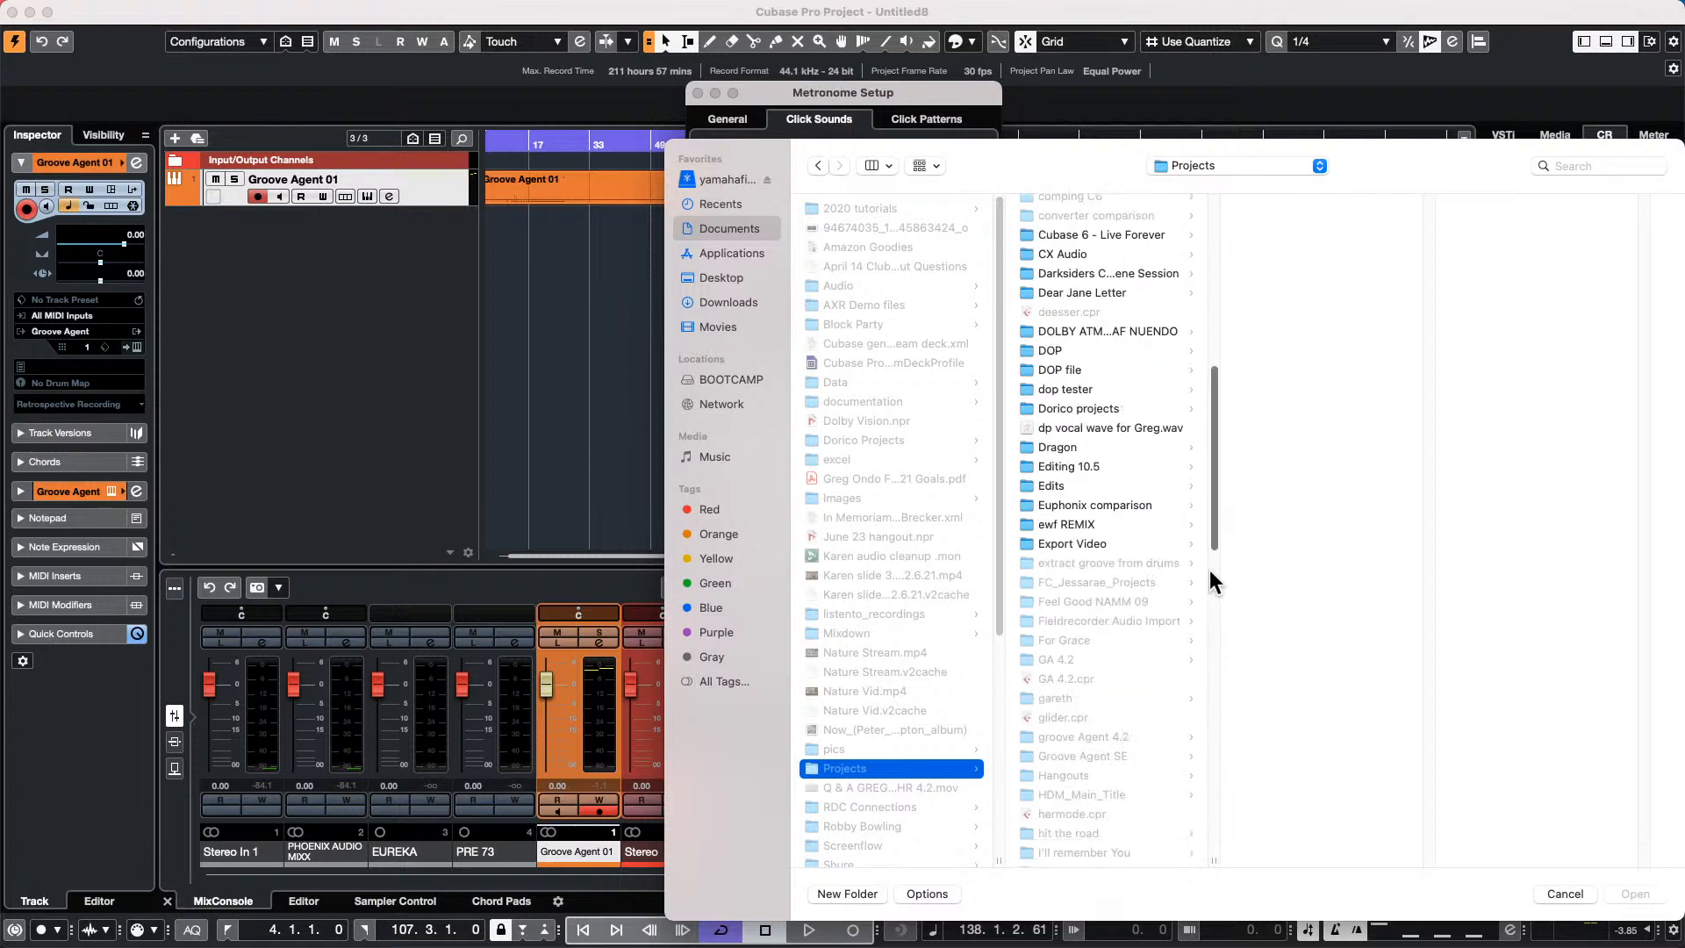
{"action": "left_click", "coordinate": [1114, 753]}
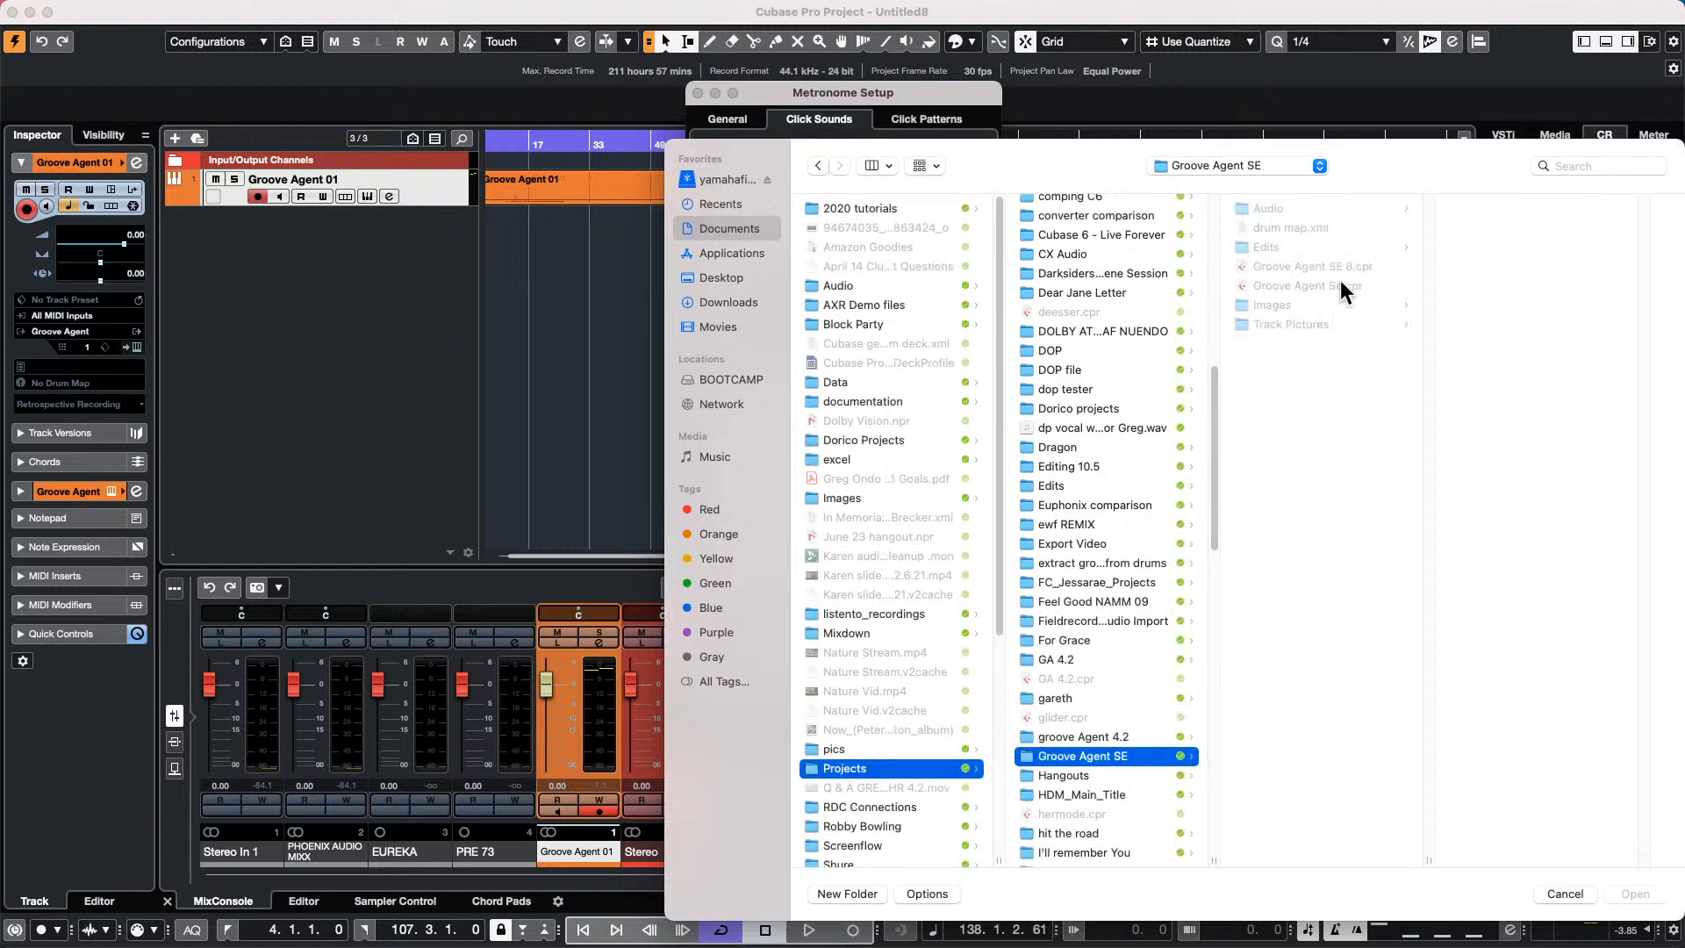
{"action": "left_click", "coordinate": [1310, 208]}
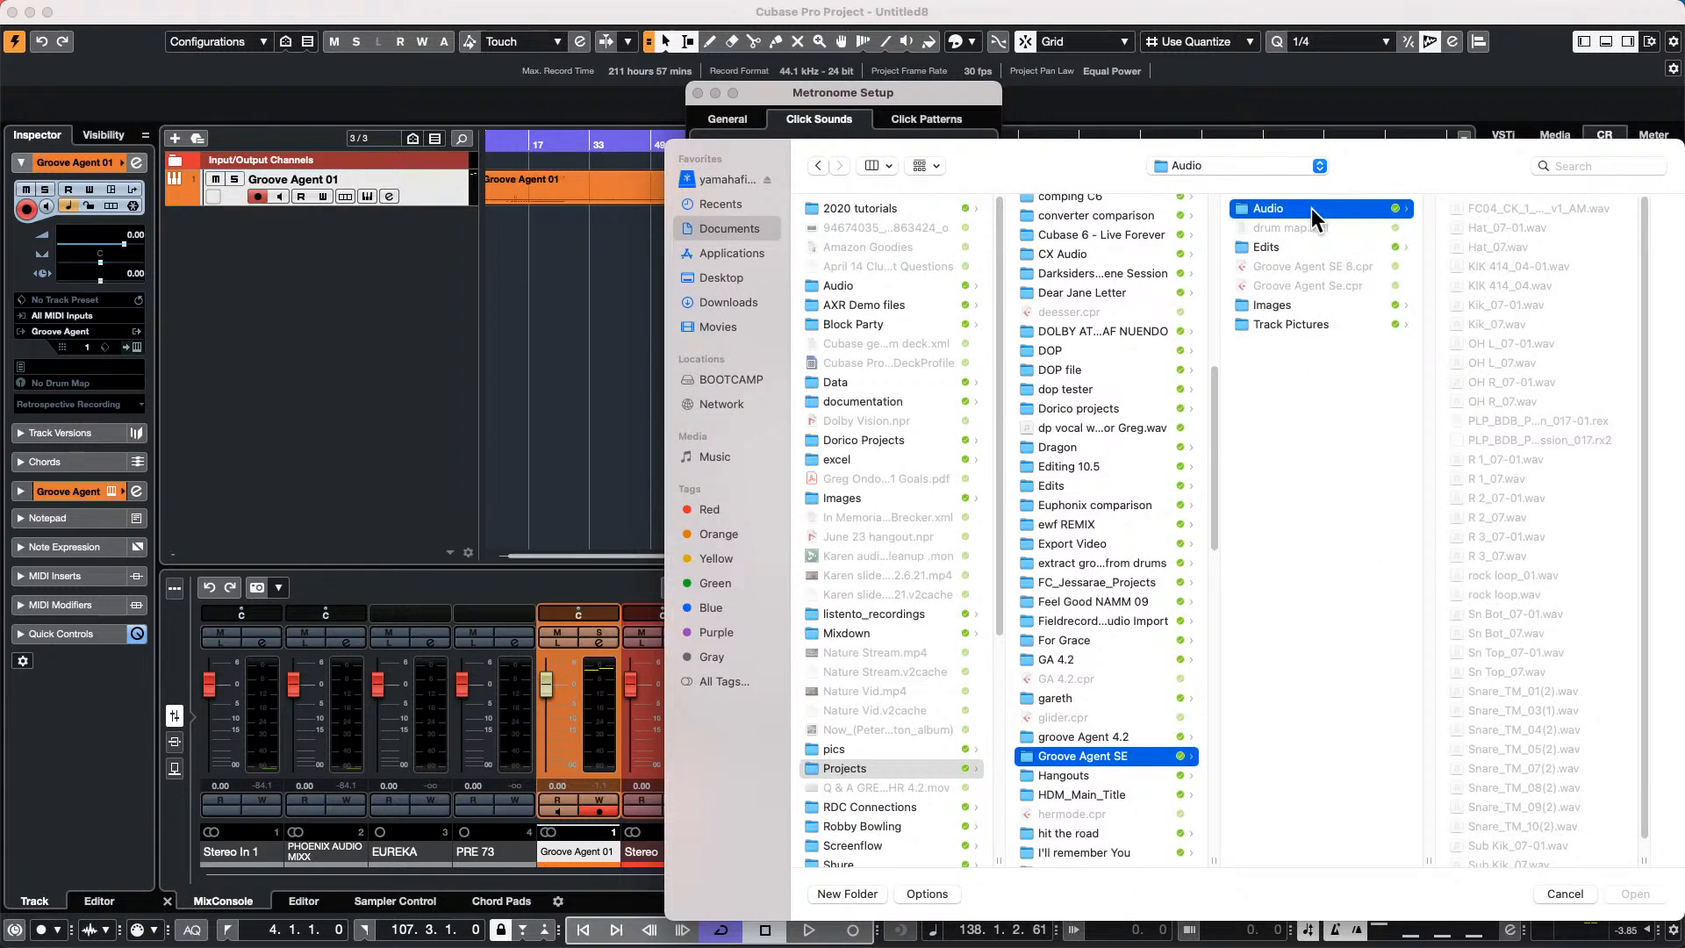
{"action": "double_click", "coordinate": [1515, 685]}
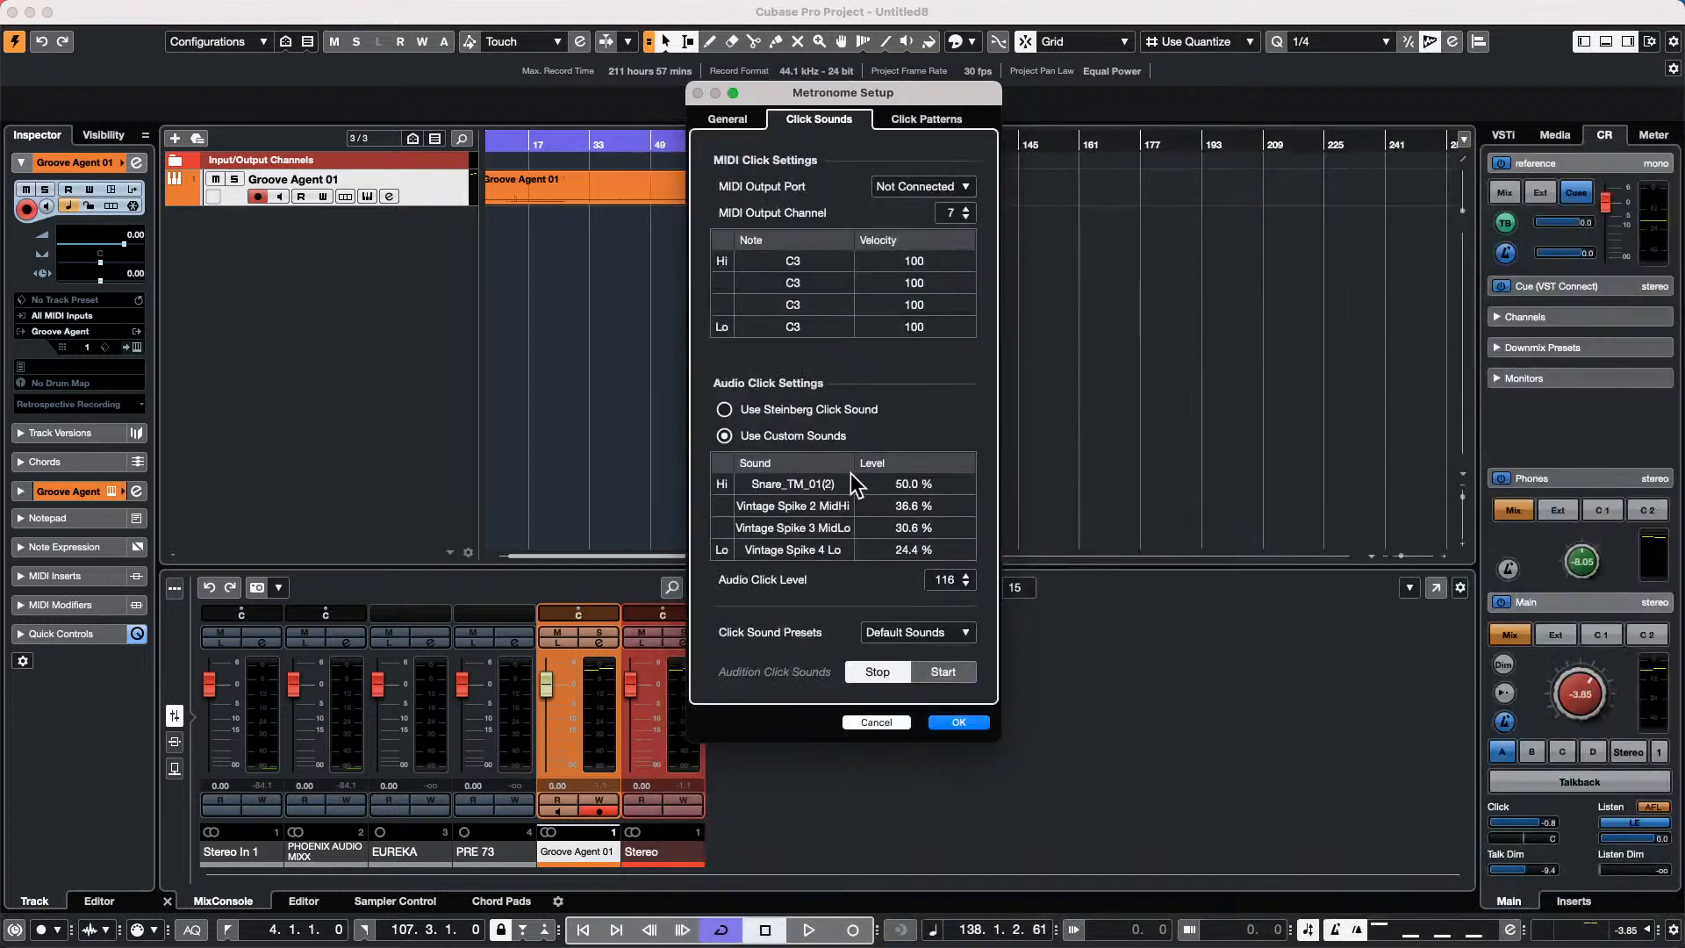
Load Sn Bot_07.wav from the Audio folder as the Lo click sound in the Metronome Setup.
{"action": "left_click", "coordinate": [804, 544]}
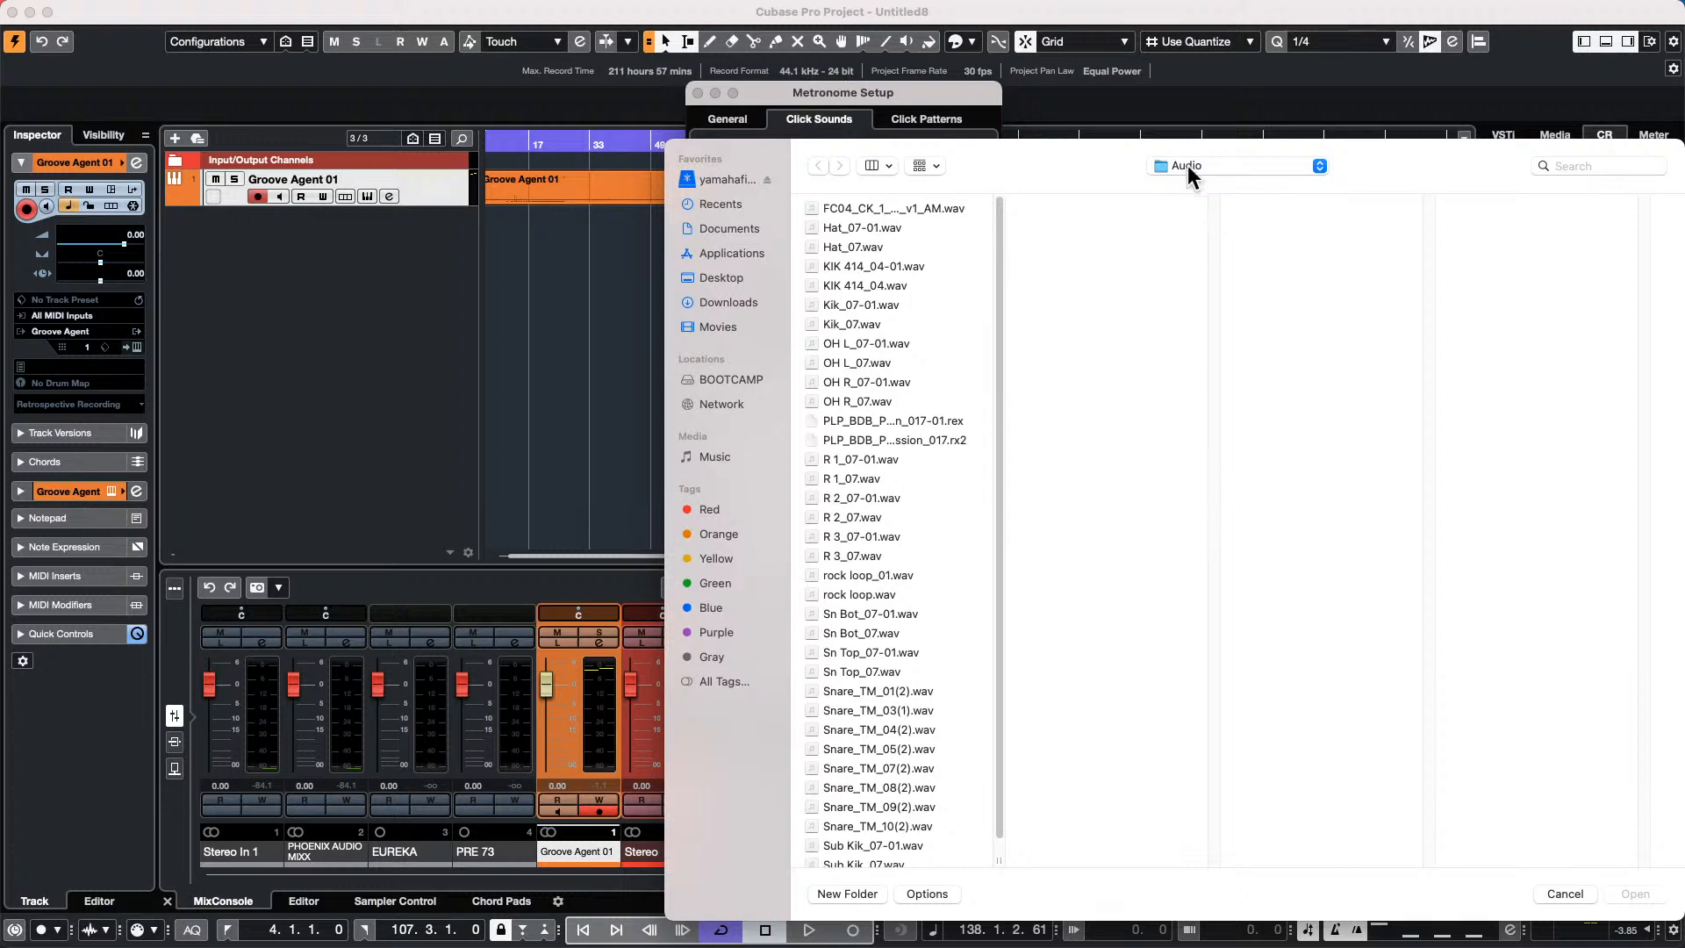
{"action": "left_click_drag", "start_coordinate": [1209, 143], "coordinate": [1053, 141]}
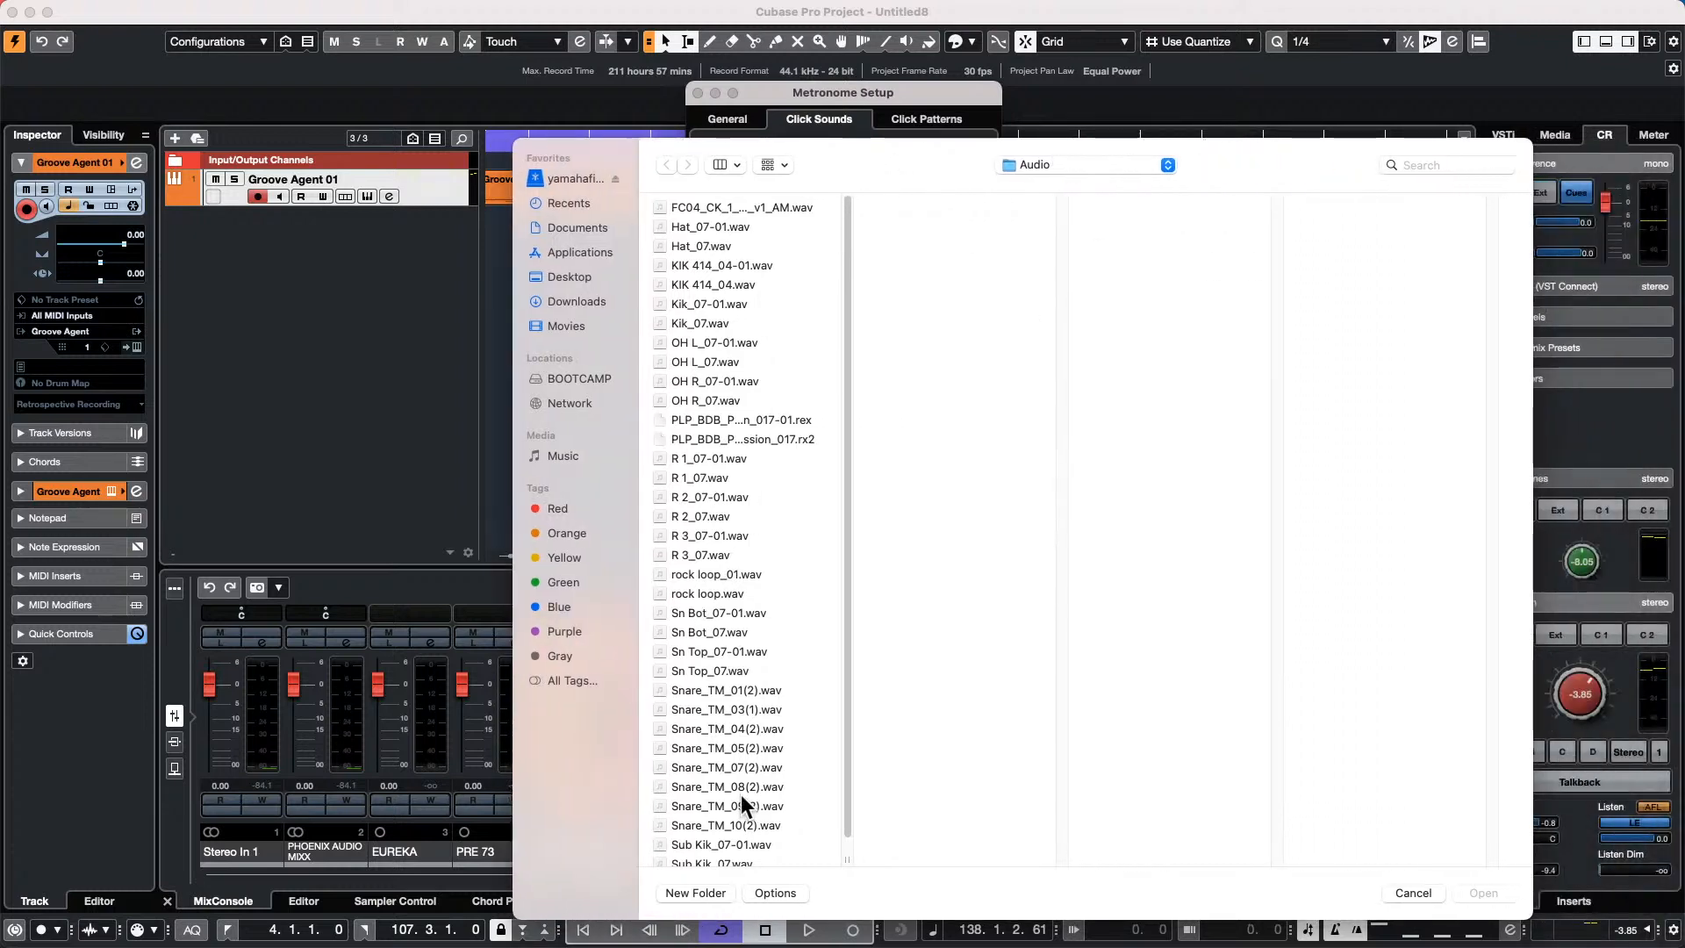
{"action": "double_click", "coordinate": [709, 631]}
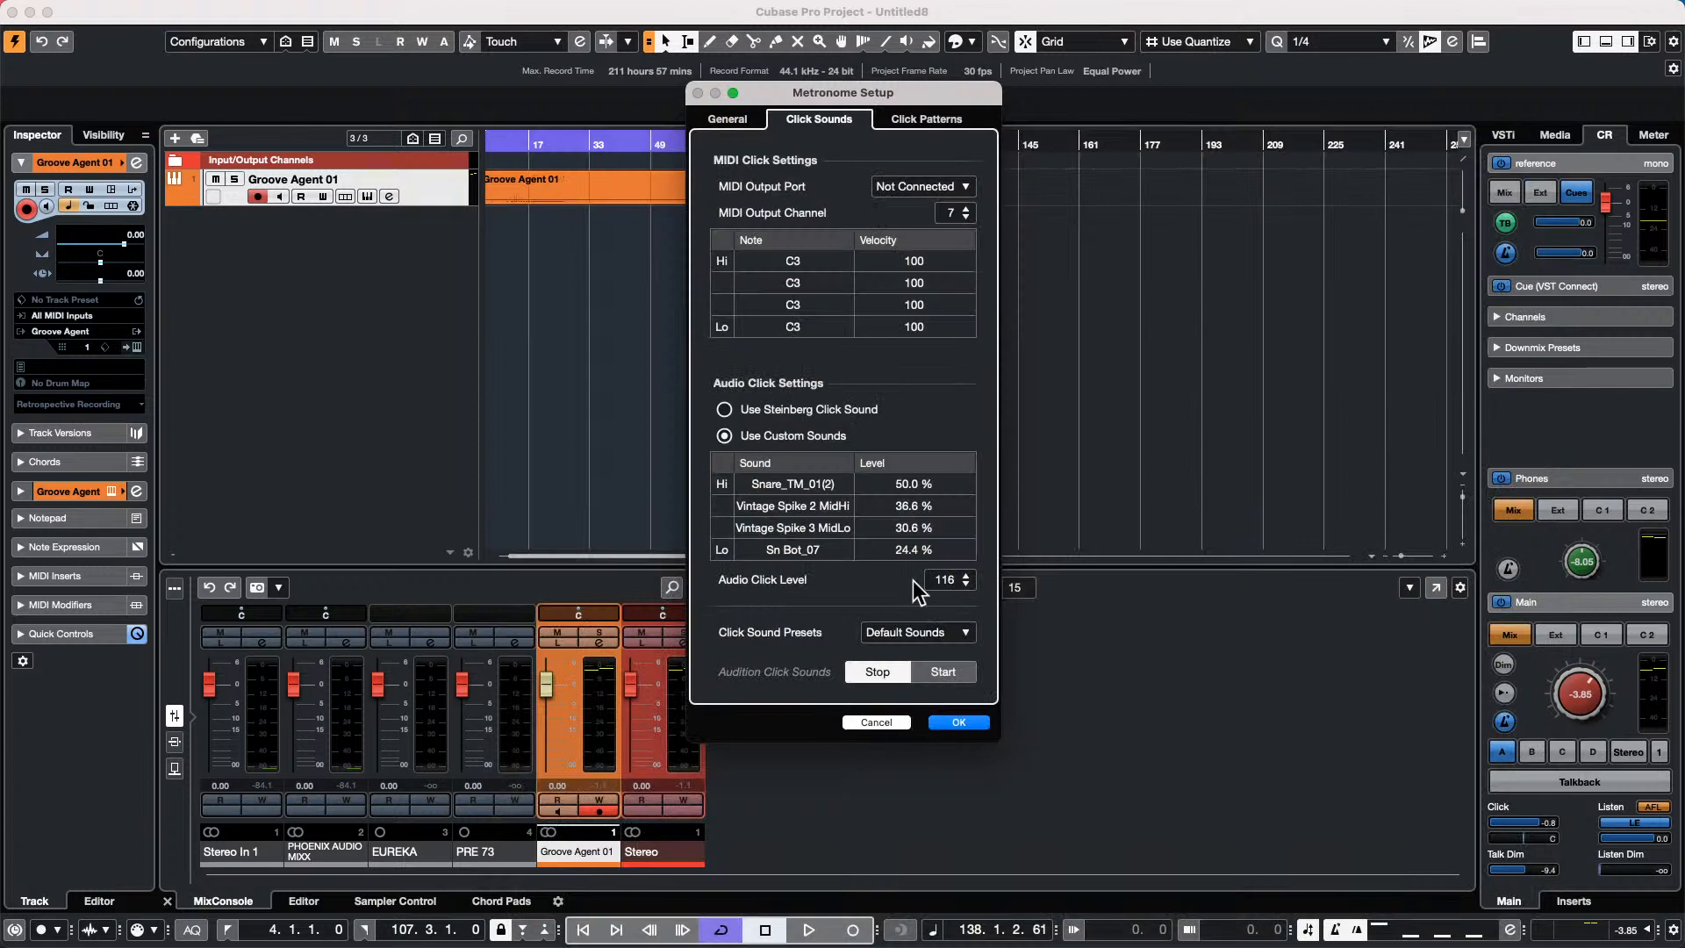
Audition the custom click sounds, accept the Metronome Setup, and raise the Control Room main output level to 5.21 before stopping playback.
{"action": "left_click", "coordinate": [941, 672]}
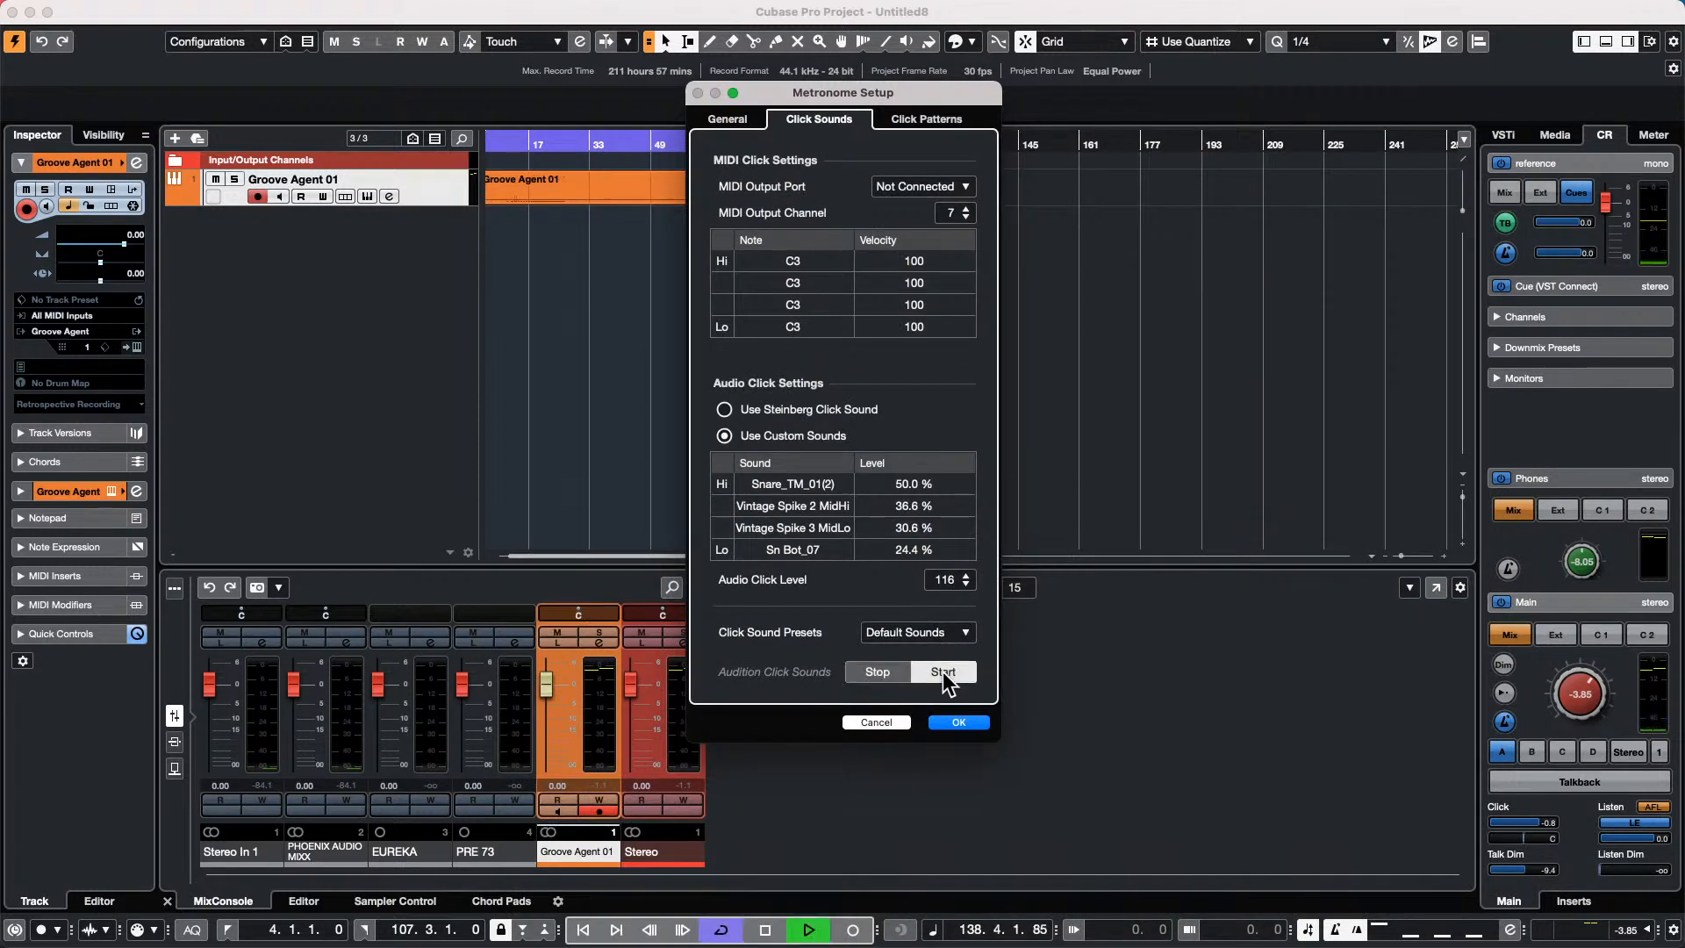
{"action": "left_click", "coordinate": [971, 725]}
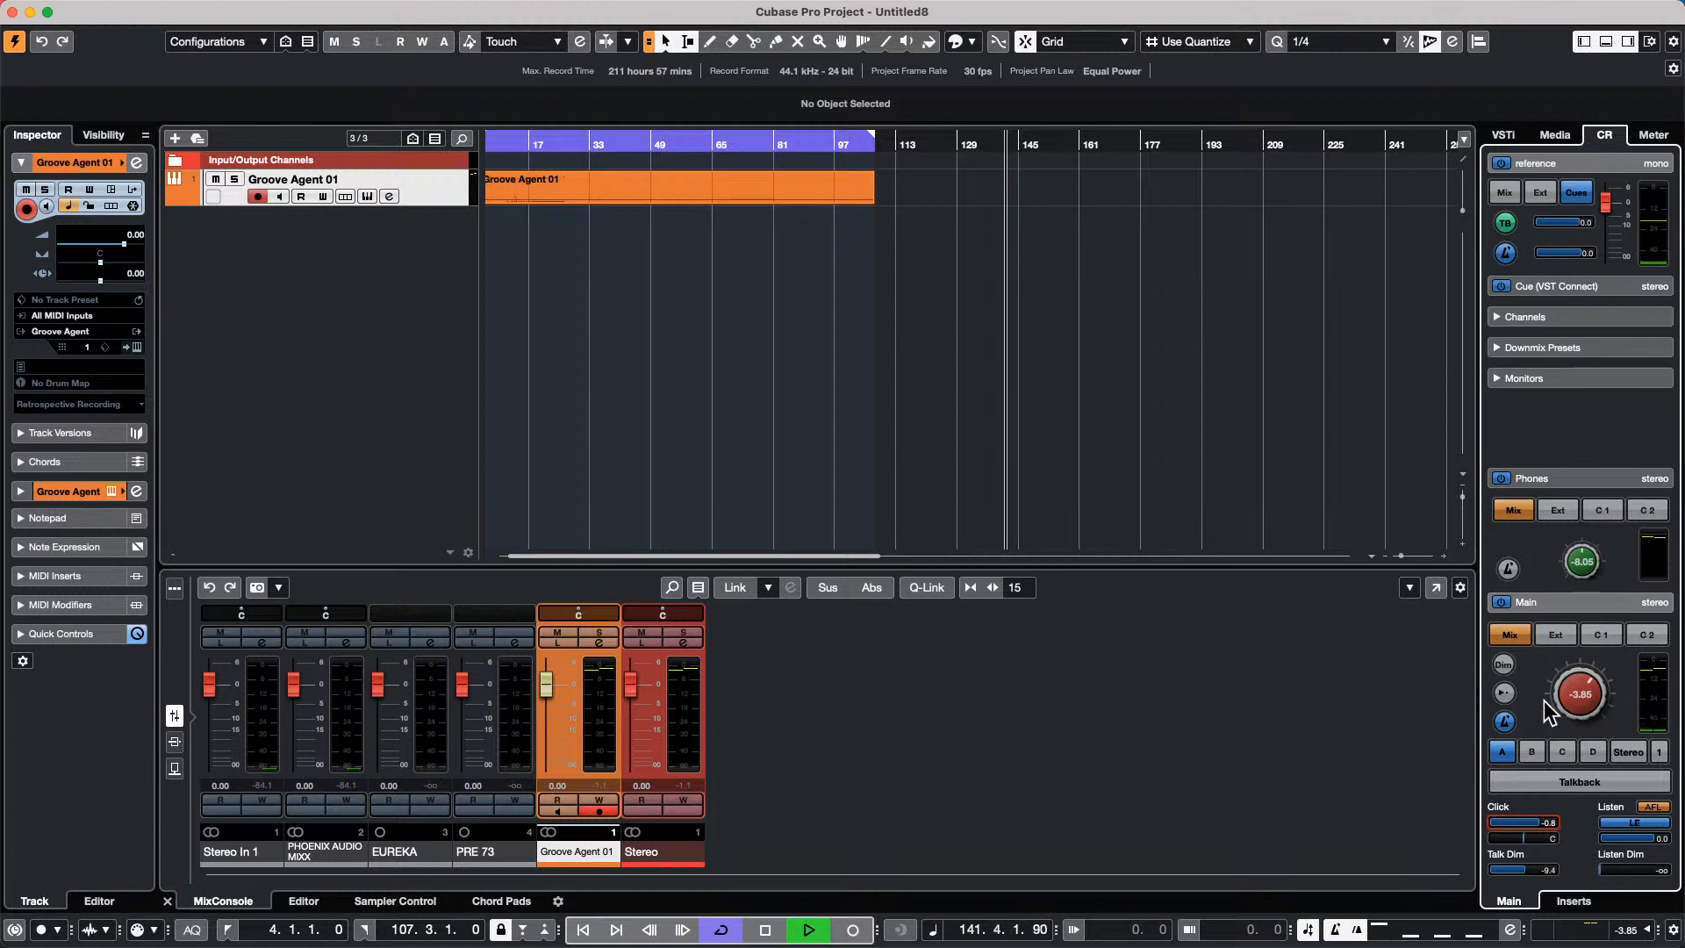
{"action": "left_click_drag", "start_coordinate": [1546, 713], "coordinate": [1558, 640]}
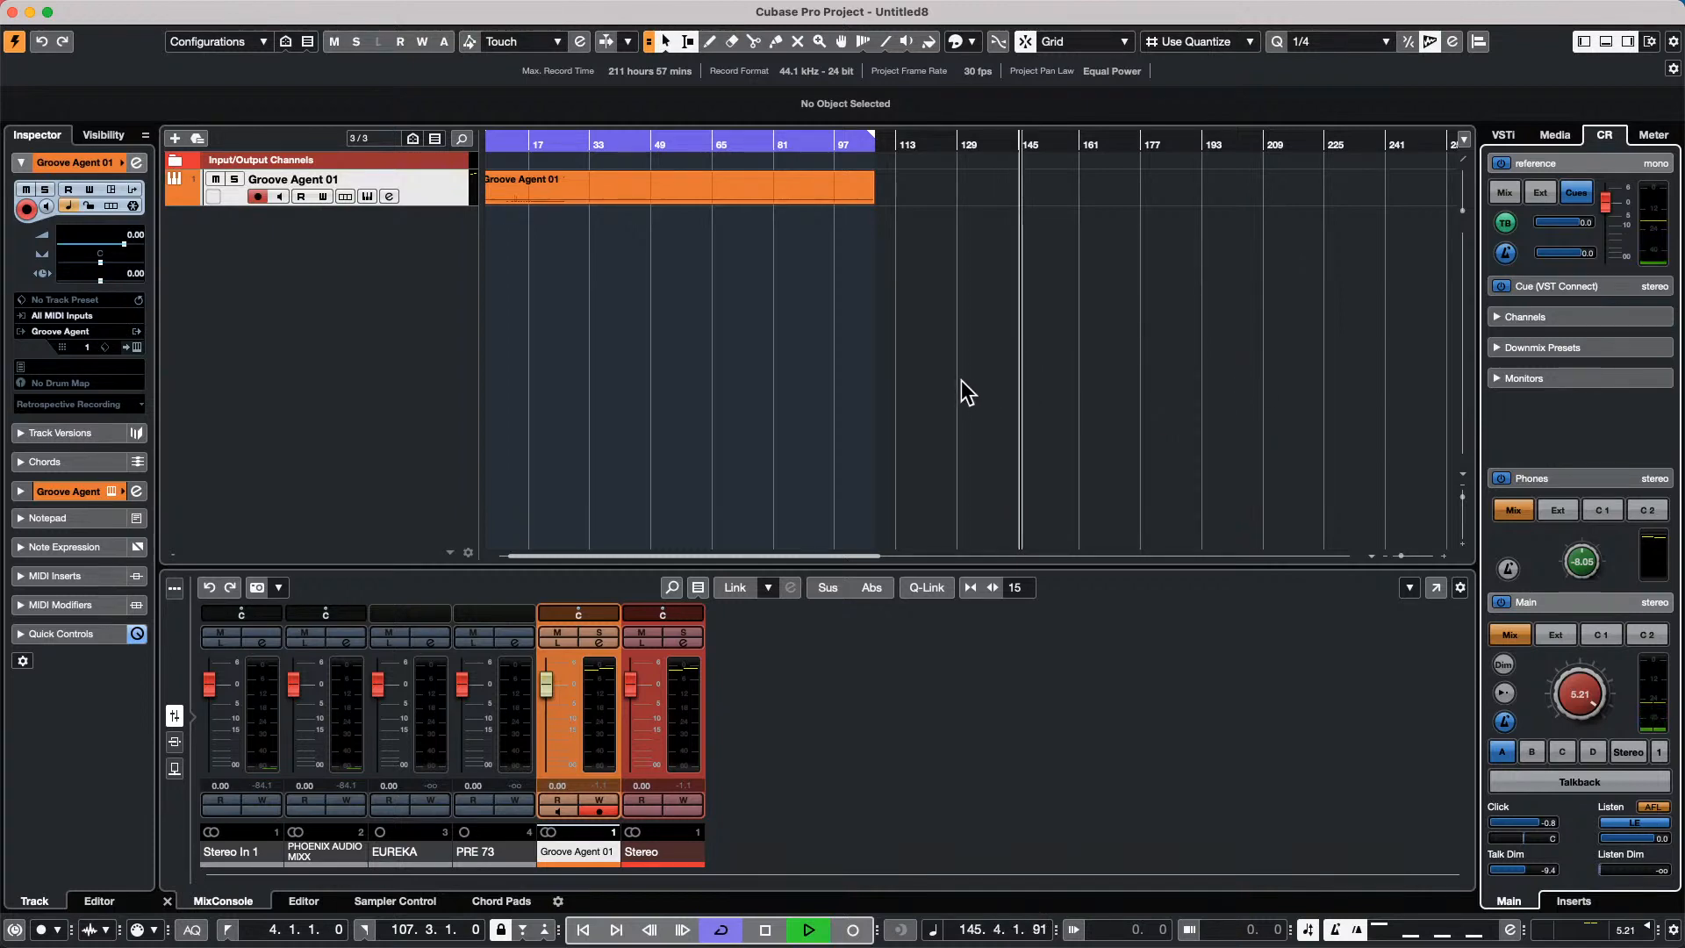
{"action": "left_click", "coordinate": [764, 929]}
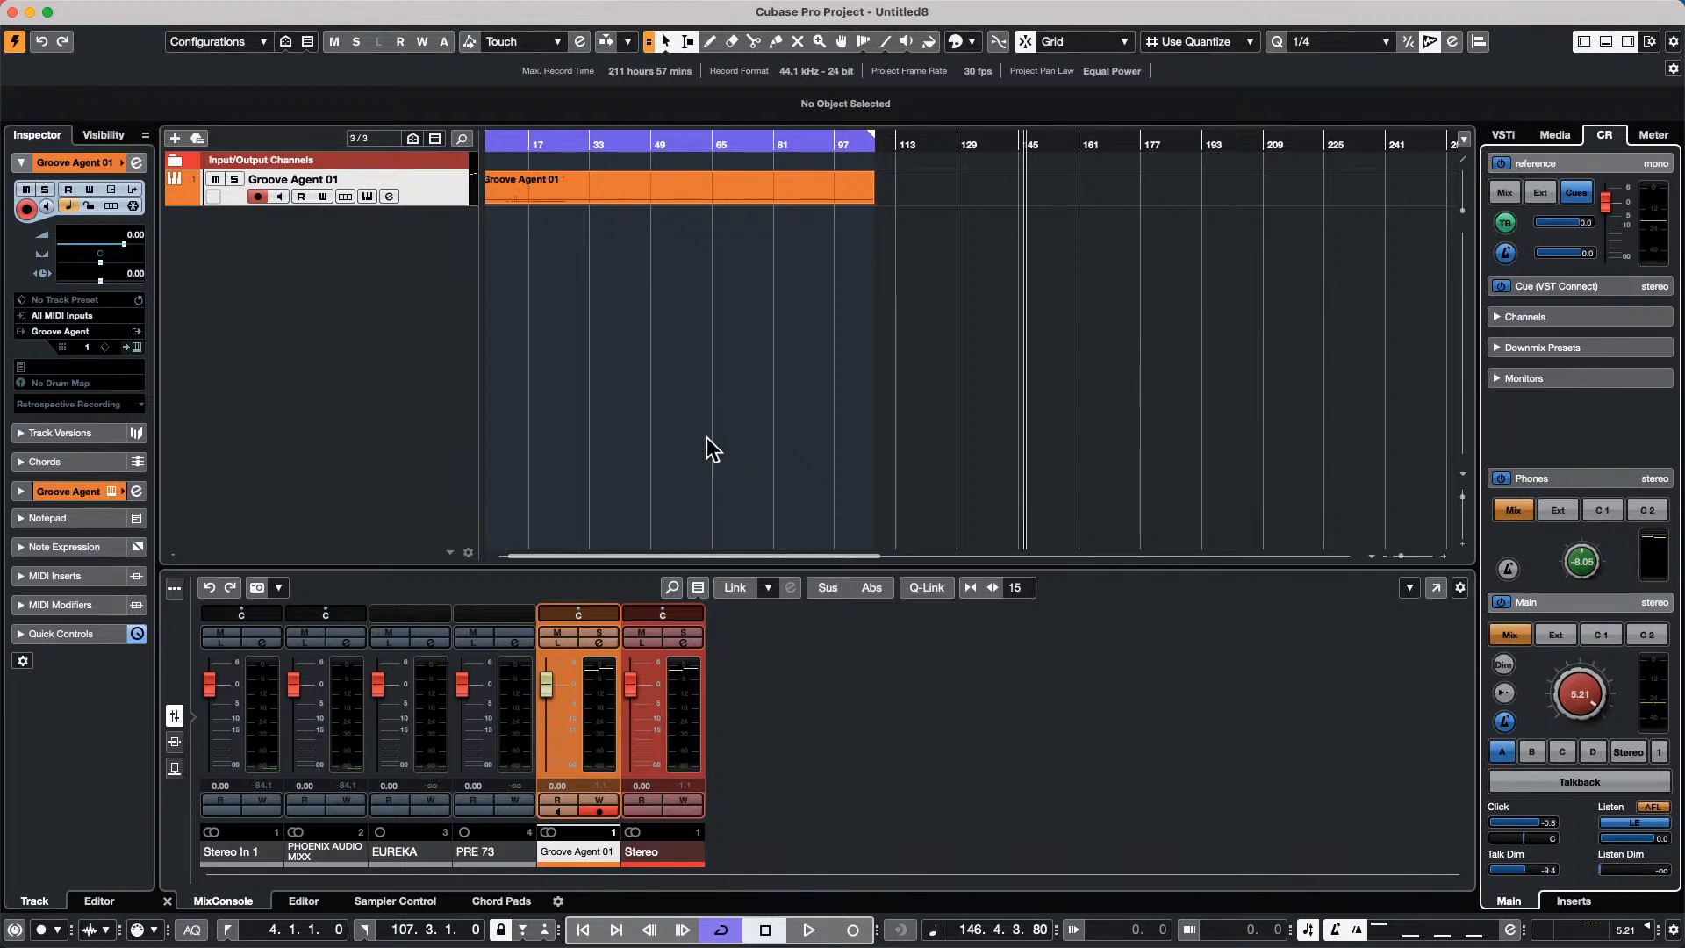
Add one instrument track using Retrologue with stereo audio outputs, and move its plug-in window aside.
{"action": "mouse_move", "coordinate": [955, 11]}
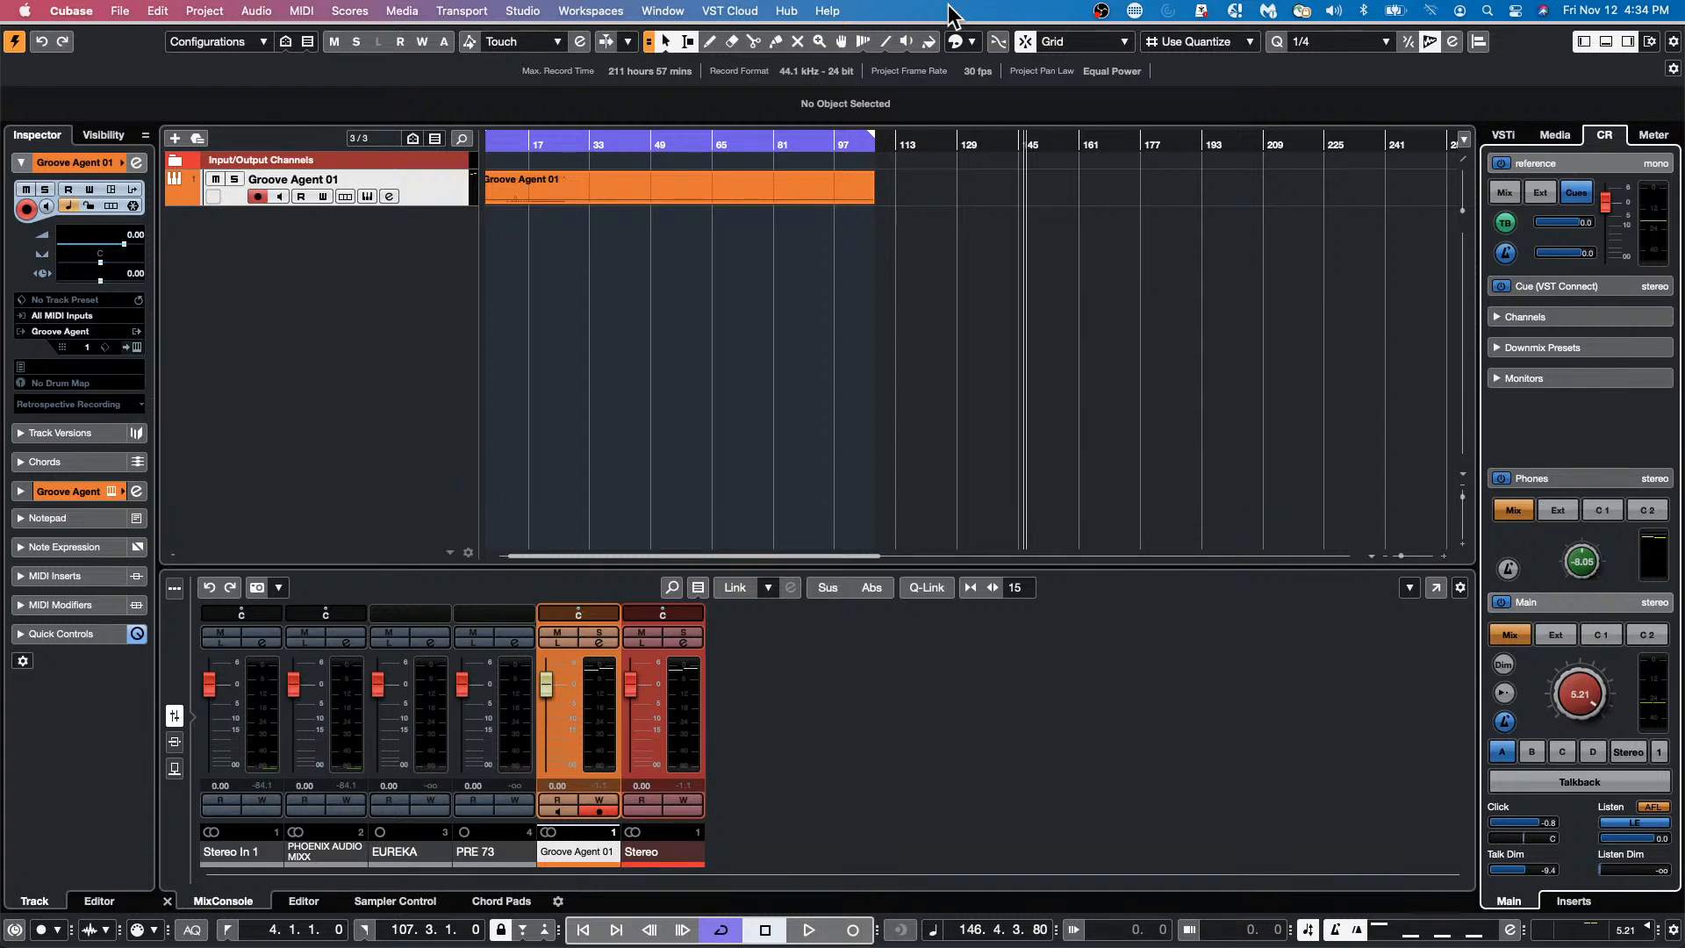
{"action": "right_click", "coordinate": [325, 283]}
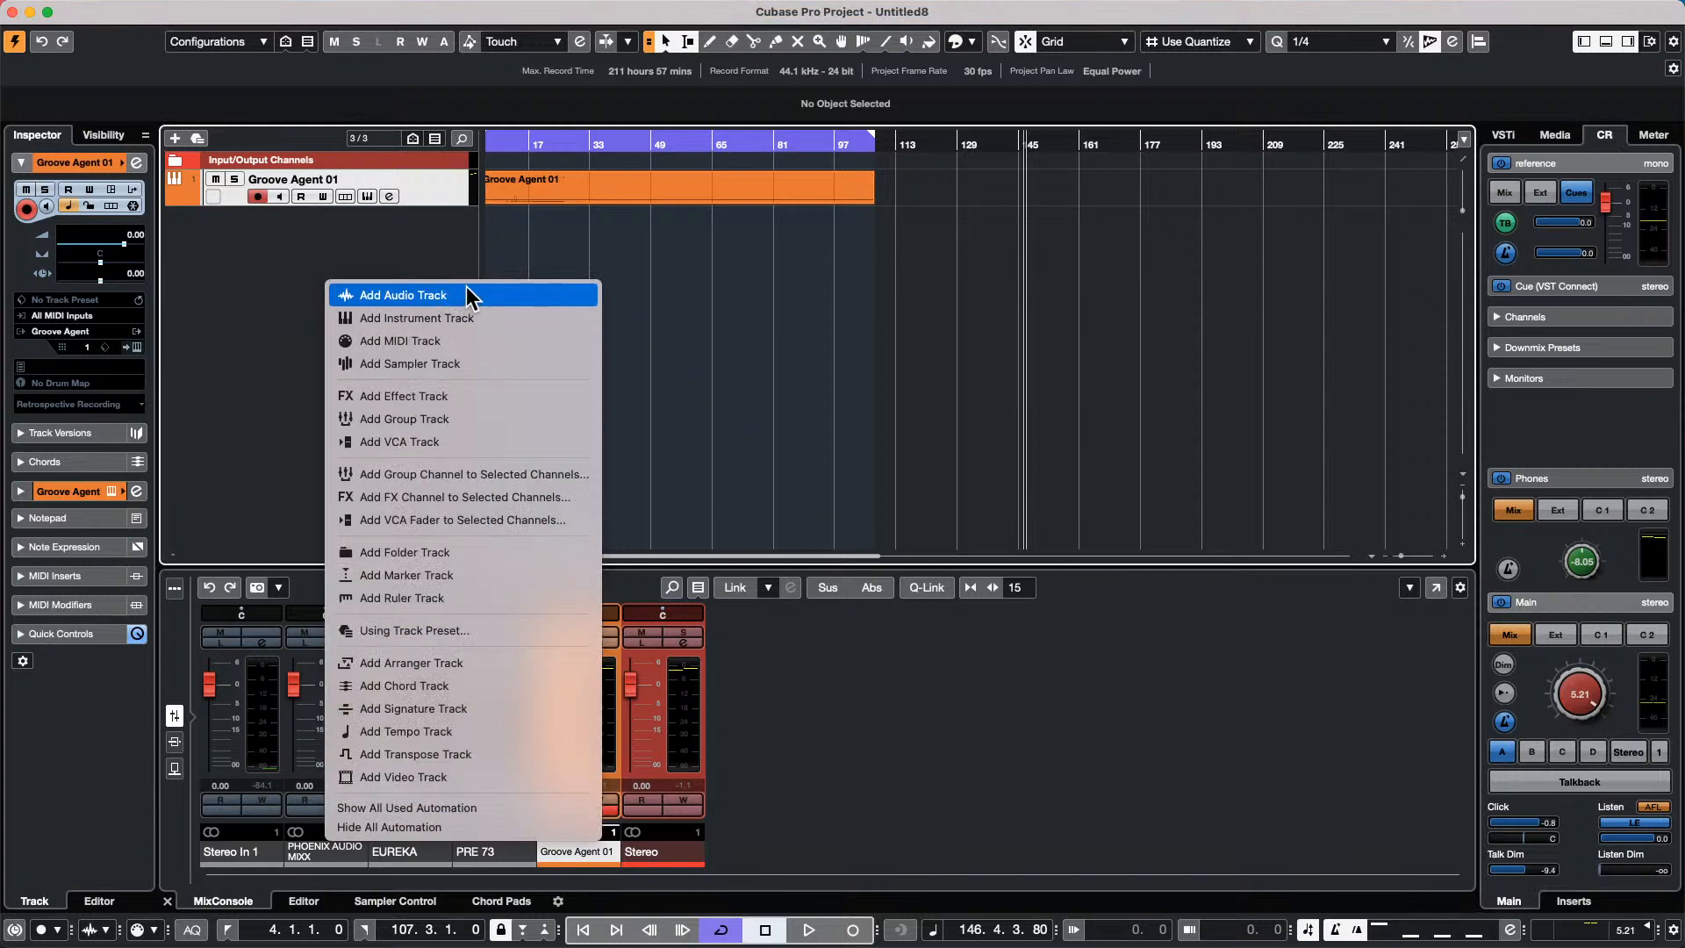
{"action": "left_click", "coordinate": [477, 317]}
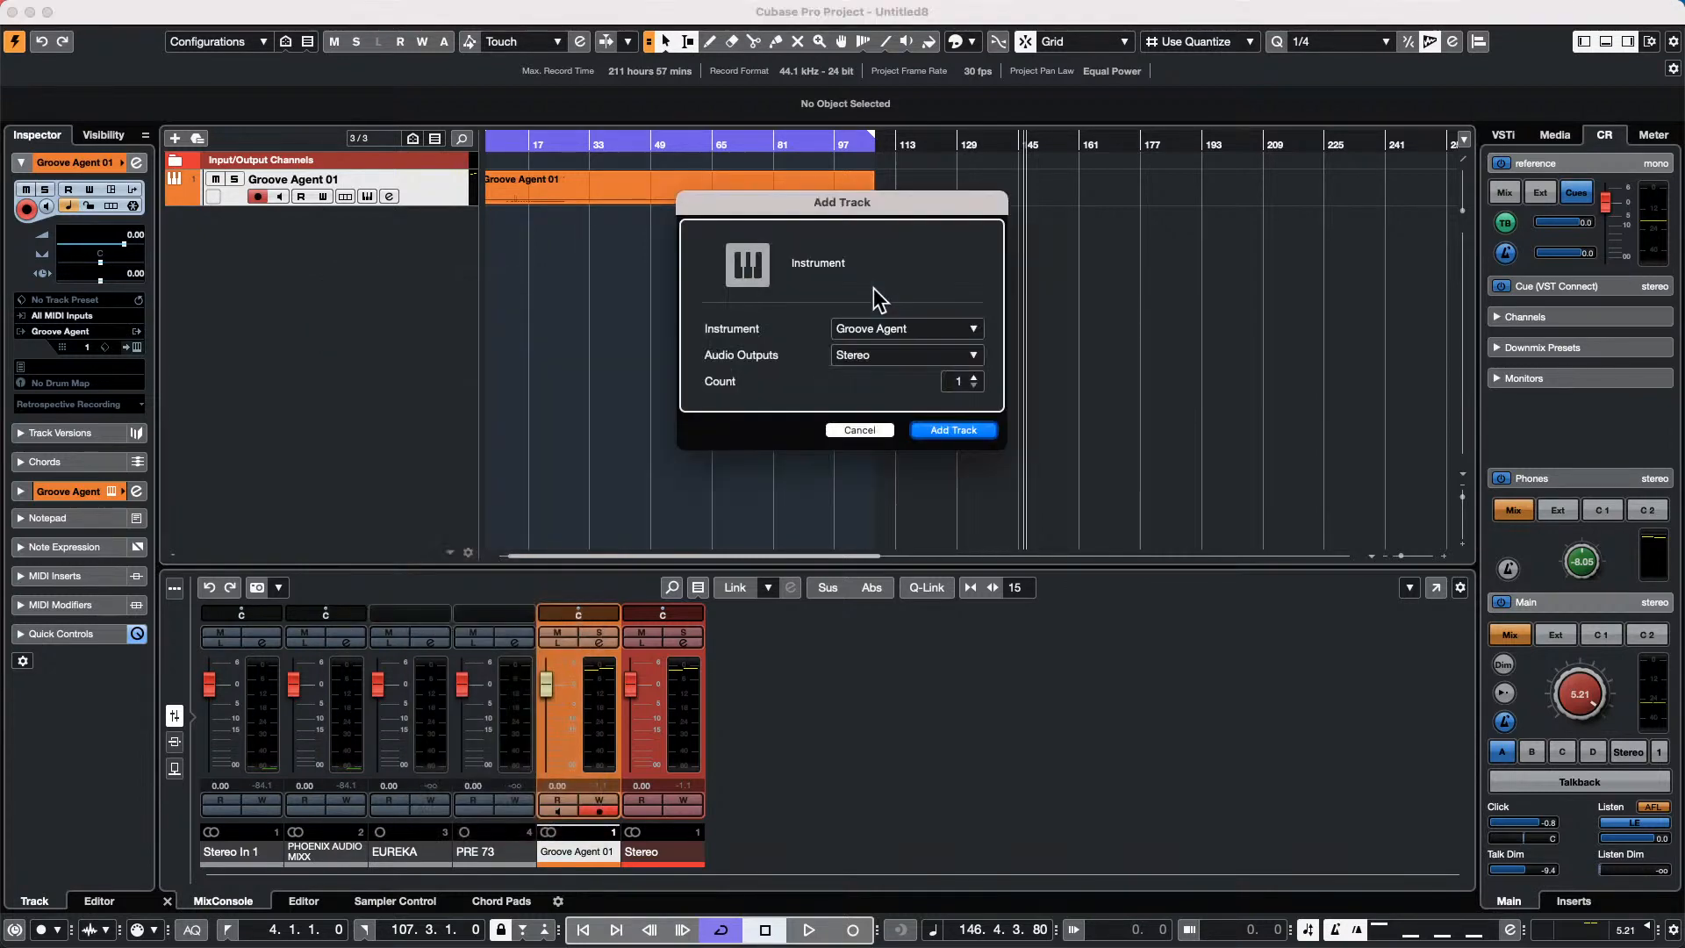
{"action": "left_click", "coordinate": [868, 331]}
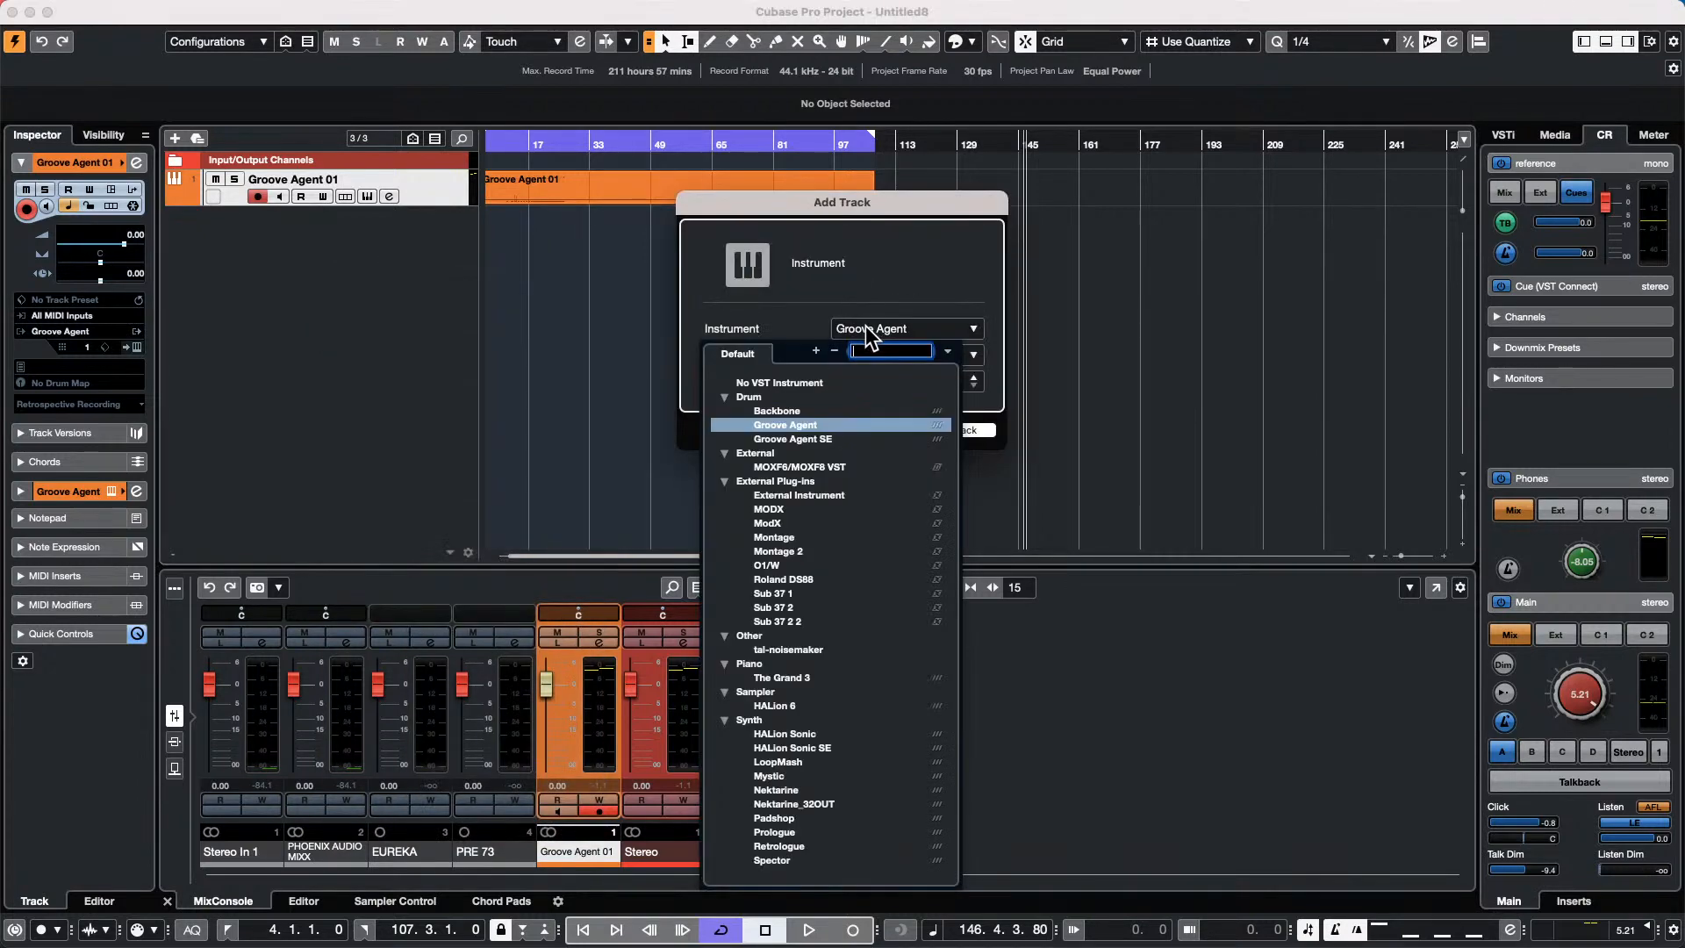
{"action": "left_click", "coordinate": [813, 846]}
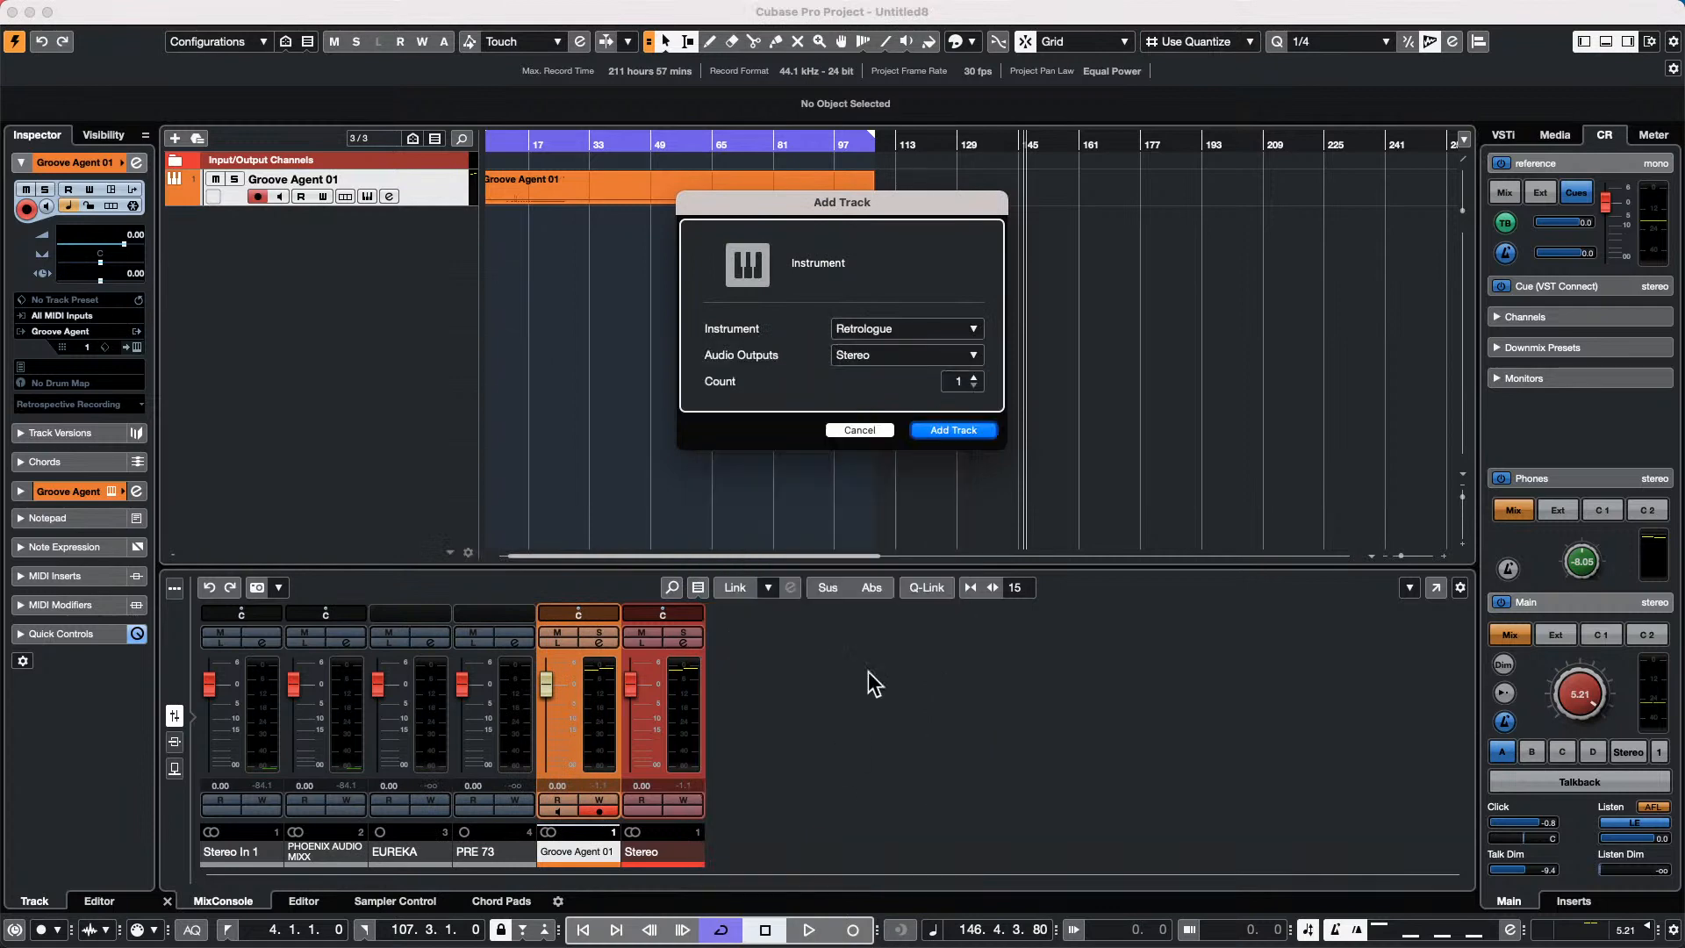
{"action": "left_click", "coordinate": [943, 429]}
{"action": "left_click_drag", "start_coordinate": [553, 286], "coordinate": [823, 292]}
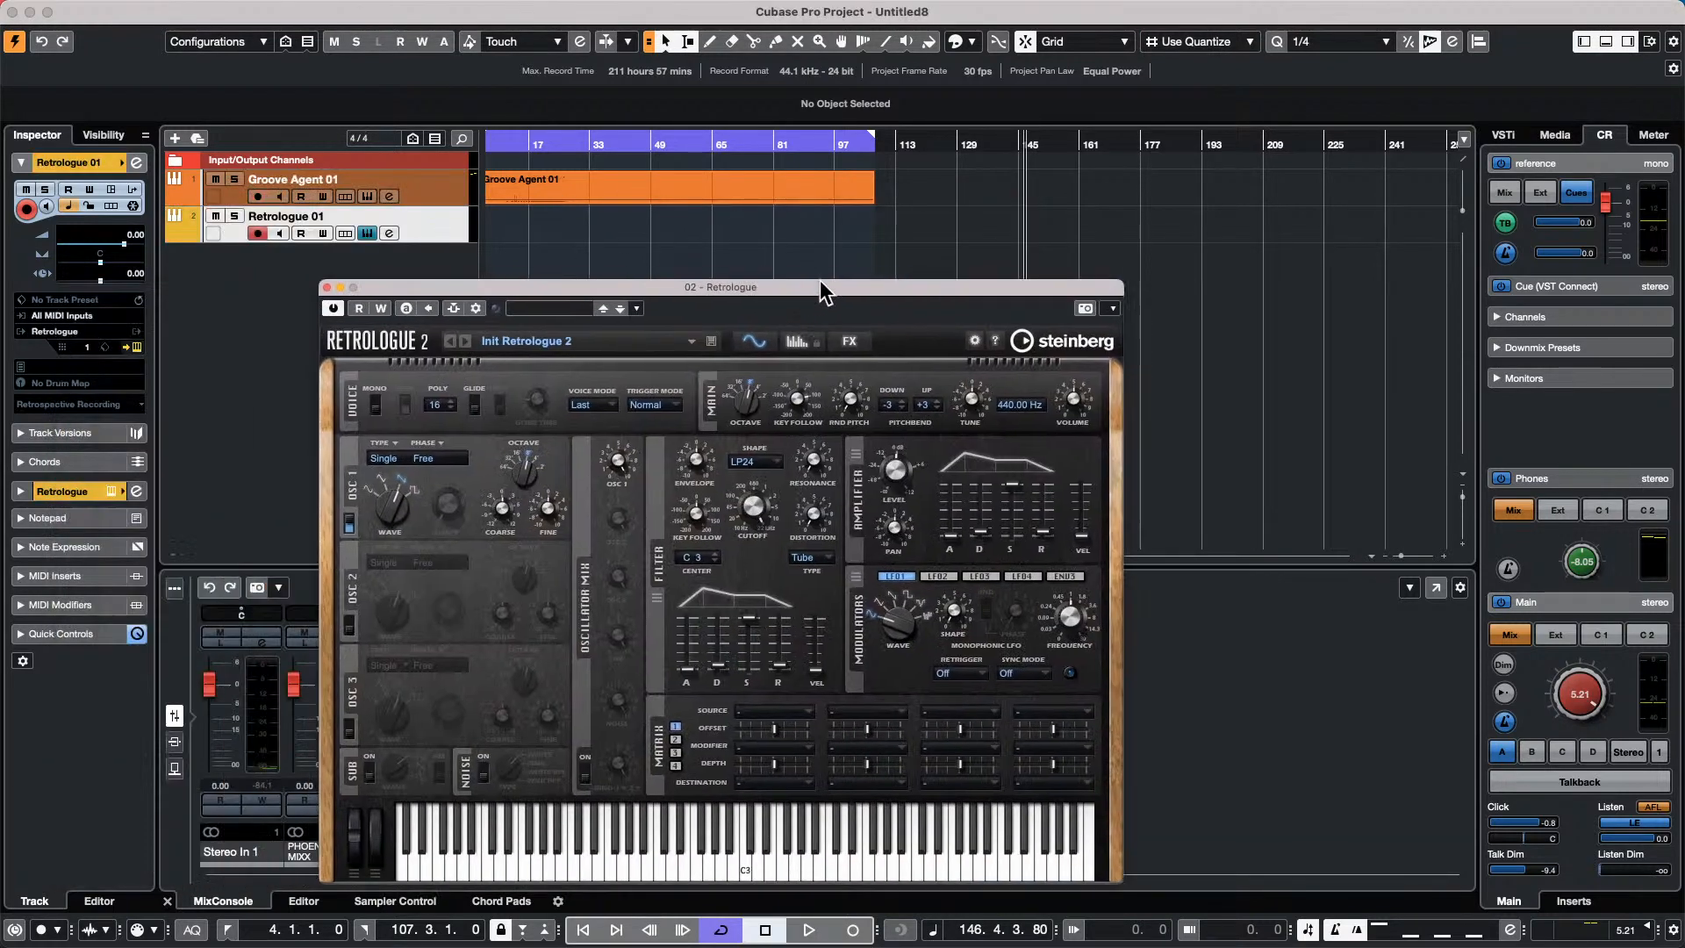
Rate the Retrologue presets Adrenaline Rush, Aerial View and Agressiva four stars, Algae Blooms one star, Almighty Strings two stars and Amiable Keys five stars.
{"action": "left_click", "coordinate": [605, 338]}
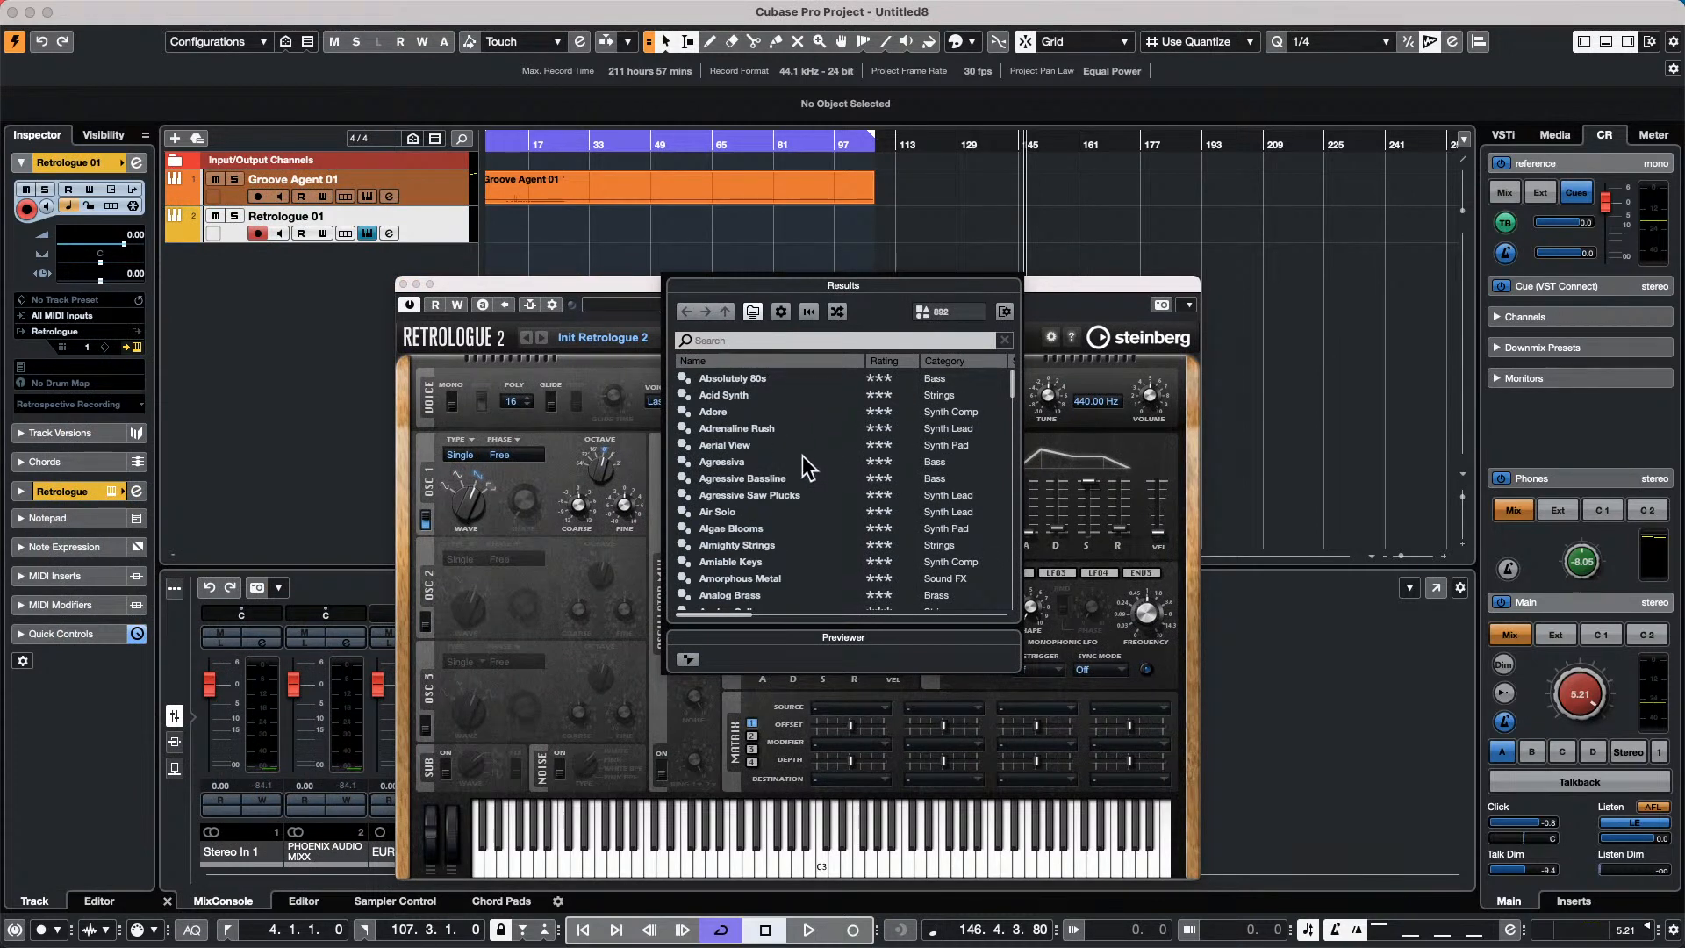
{"action": "left_click", "coordinate": [901, 434]}
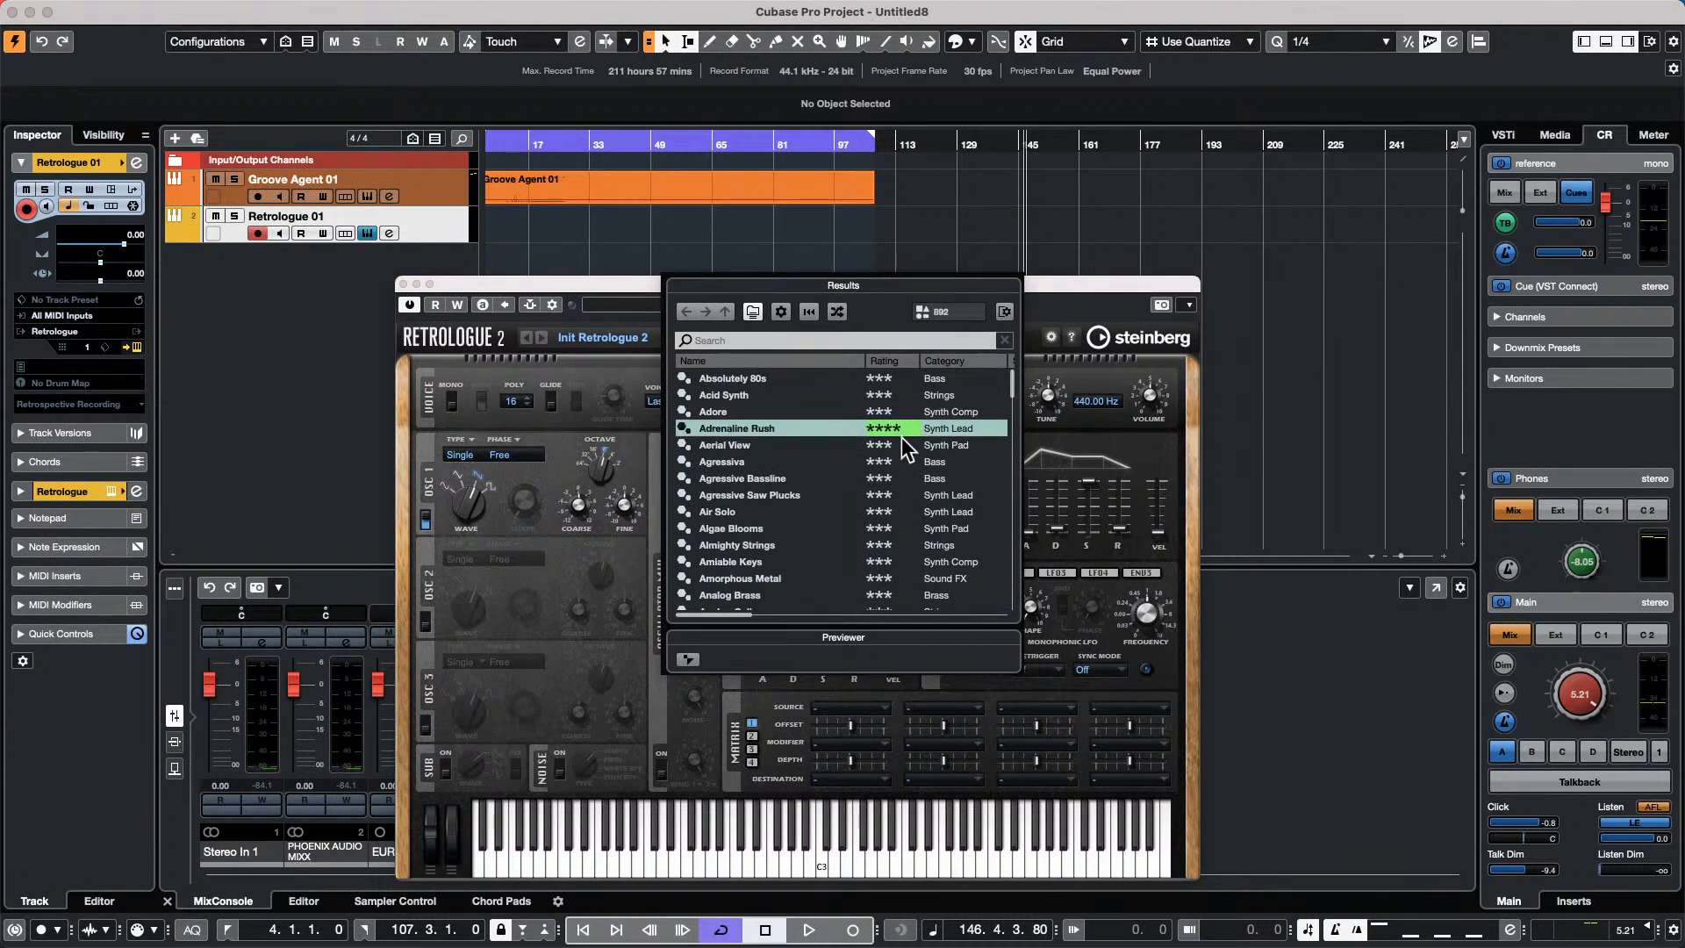
{"action": "left_click", "coordinate": [902, 445]}
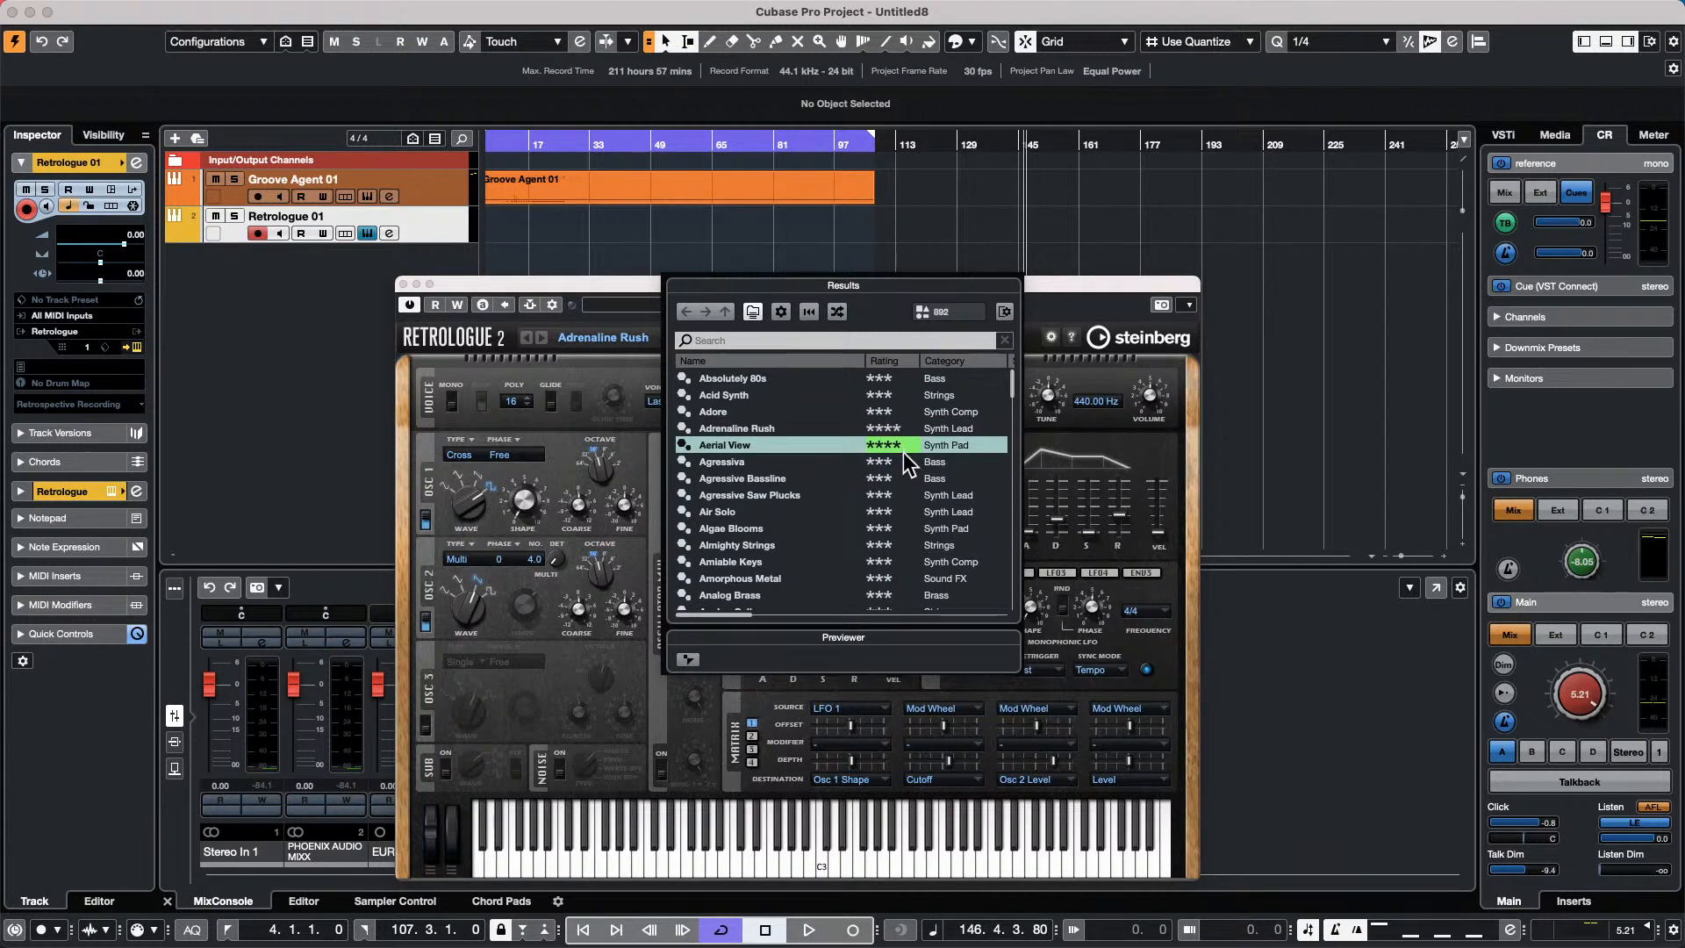
{"action": "left_click", "coordinate": [899, 465]}
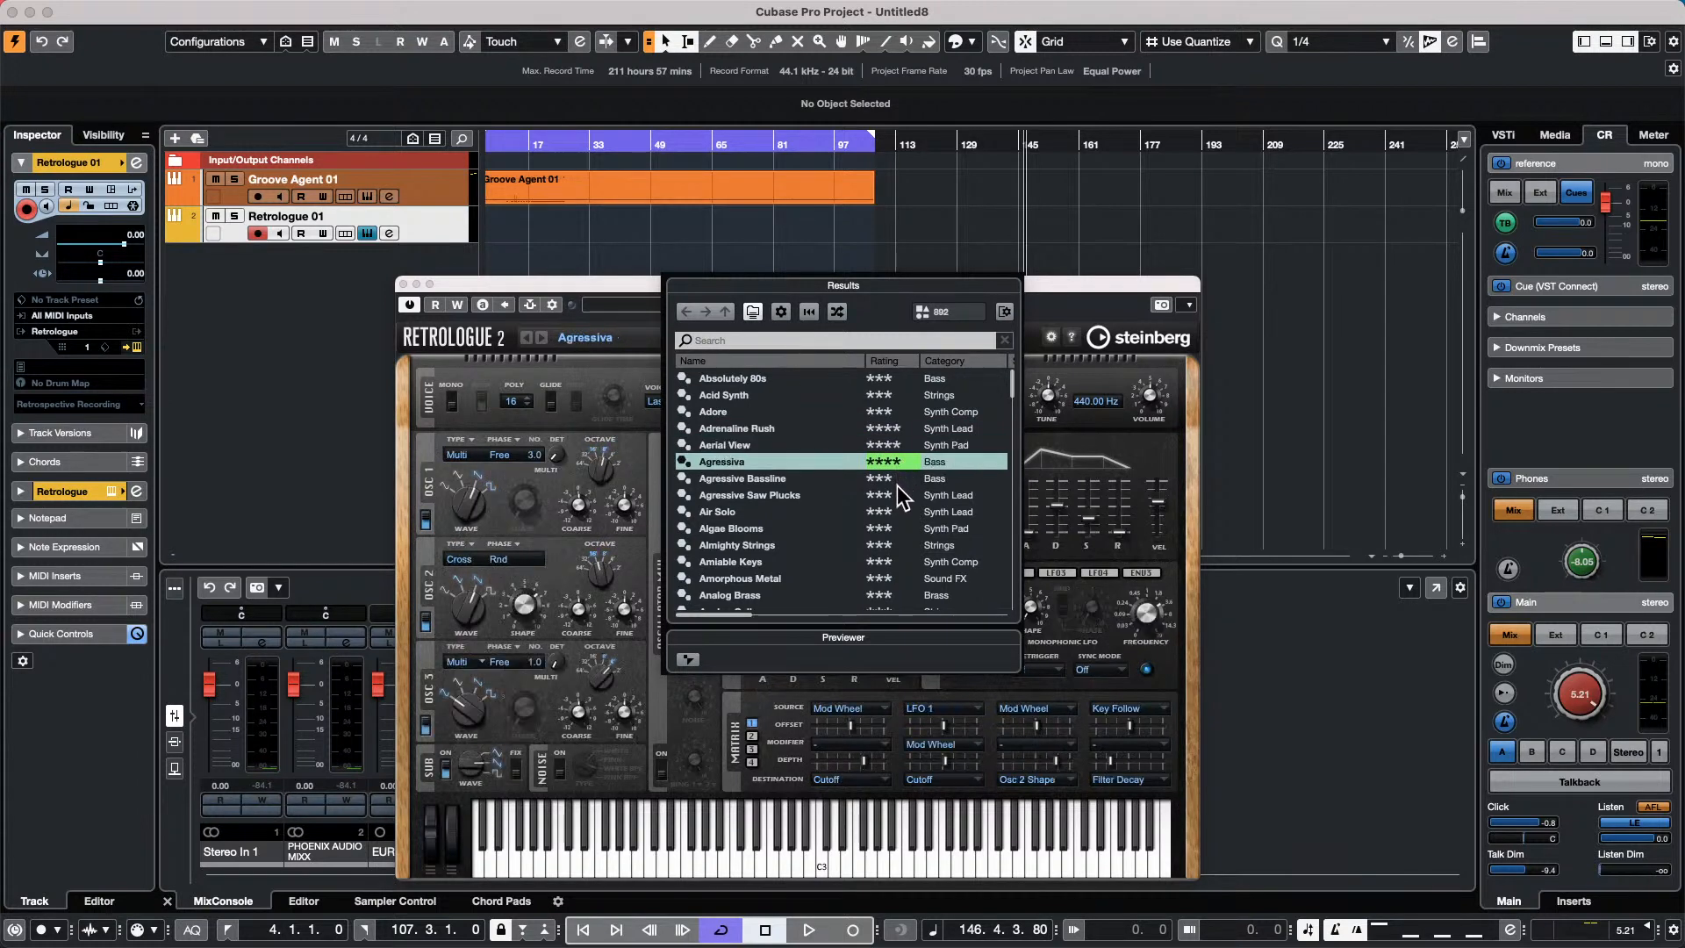
{"action": "left_click", "coordinate": [876, 527]}
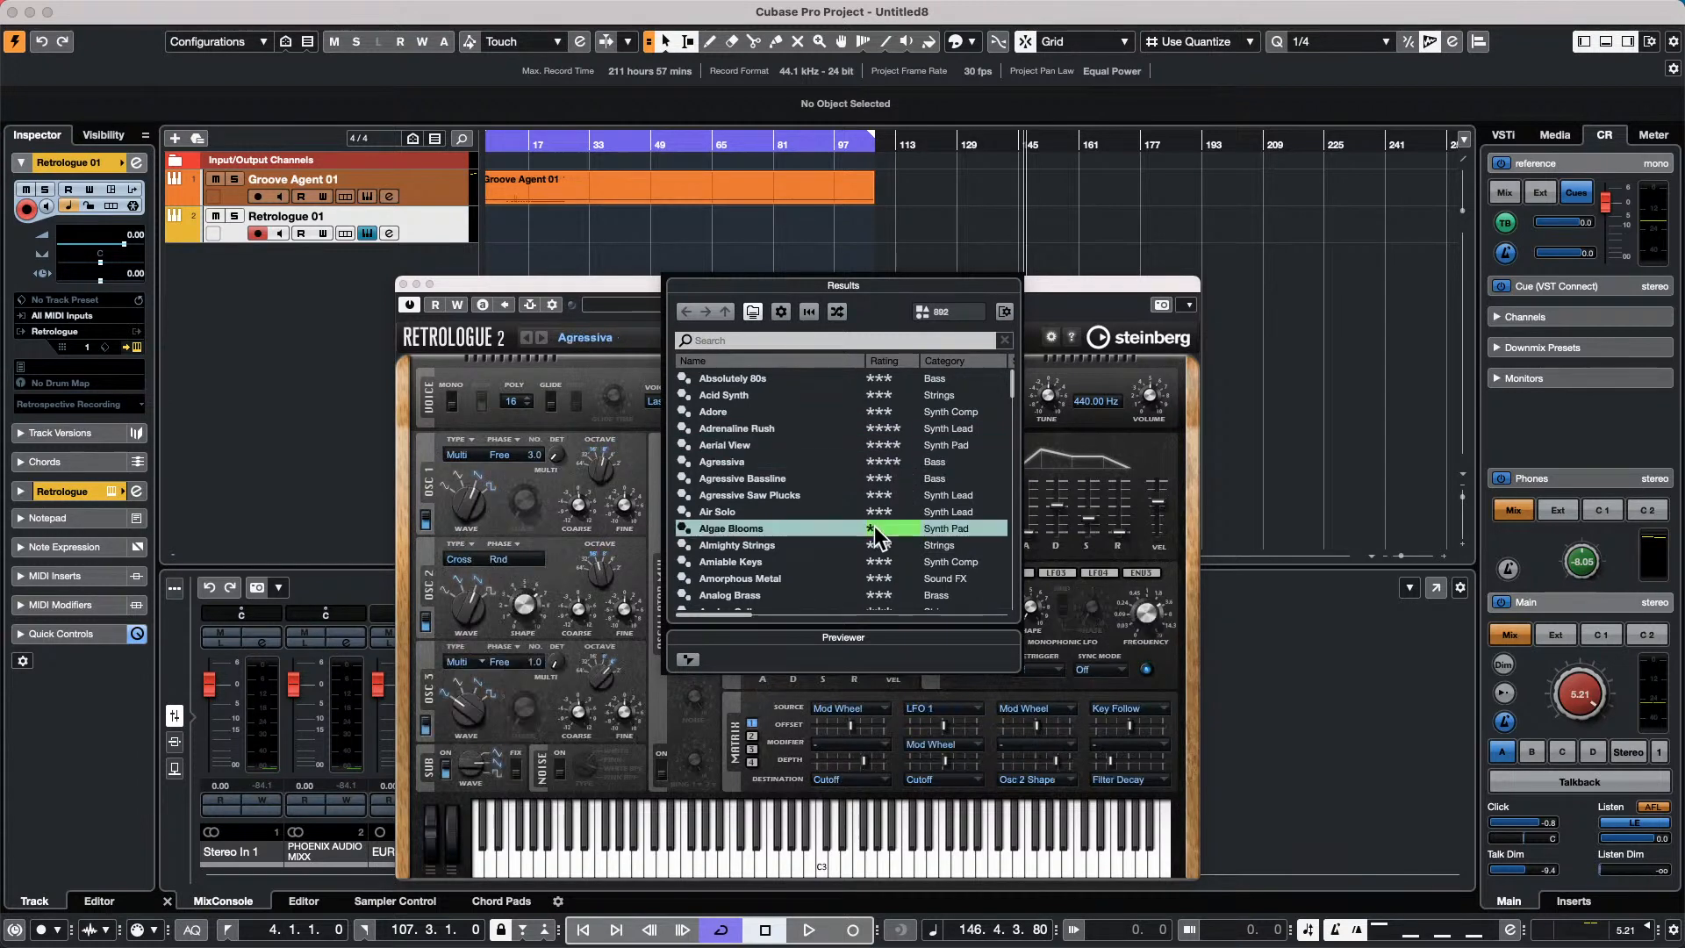
{"action": "left_click", "coordinate": [883, 546]}
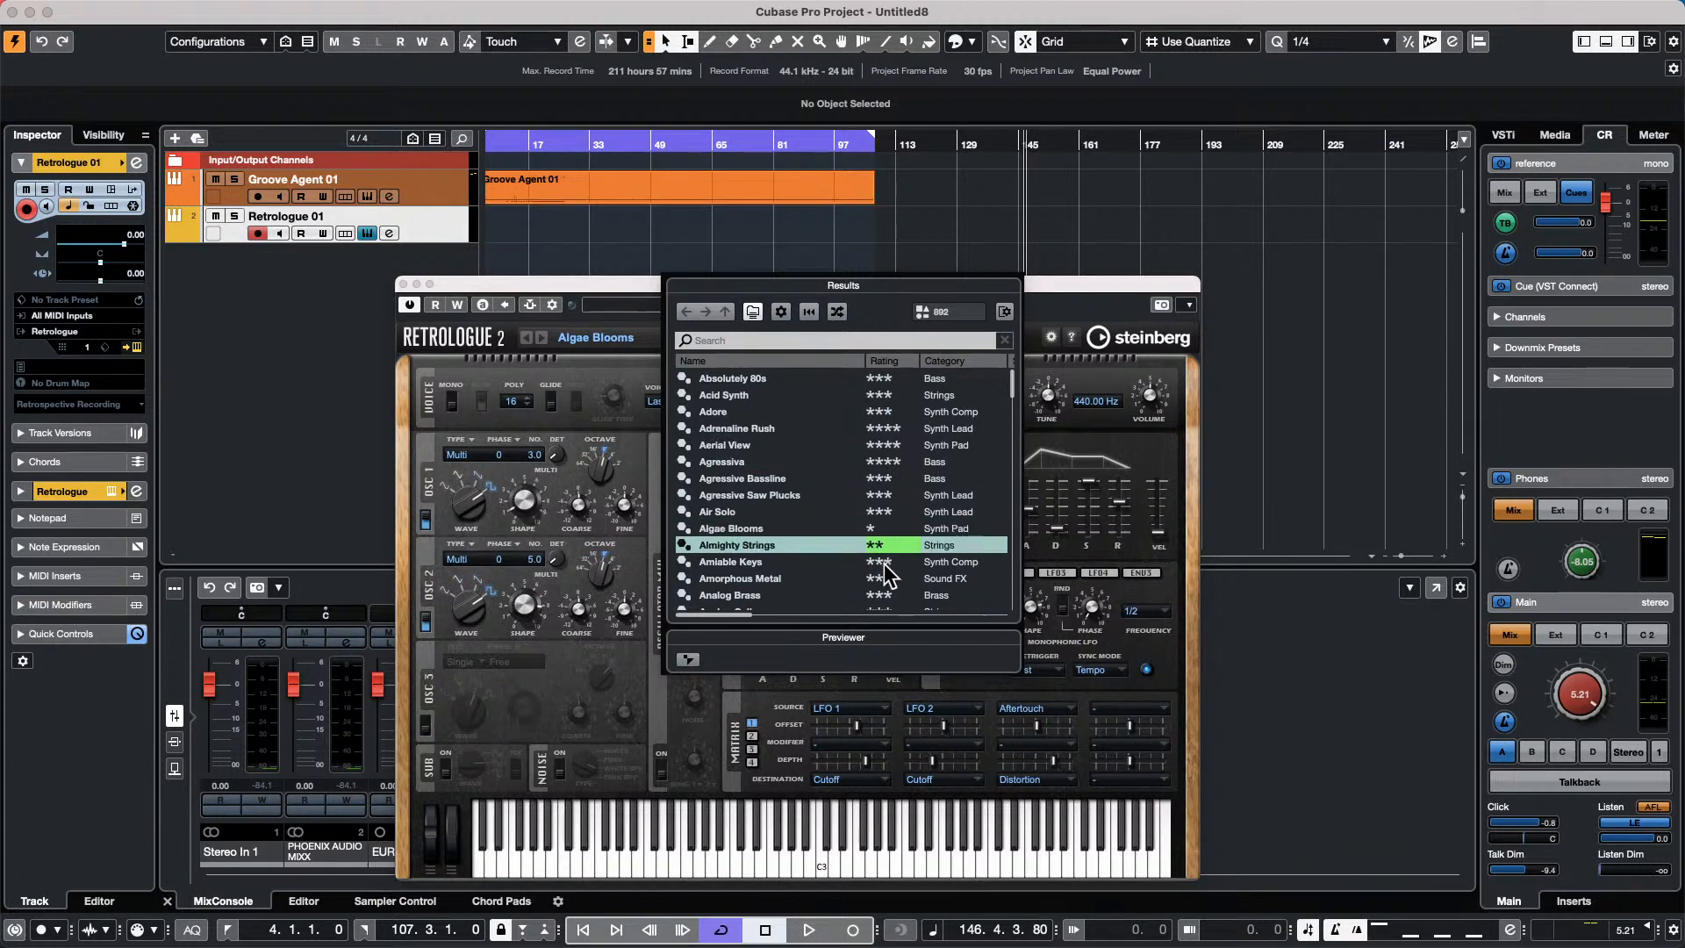
{"action": "left_click", "coordinate": [905, 560]}
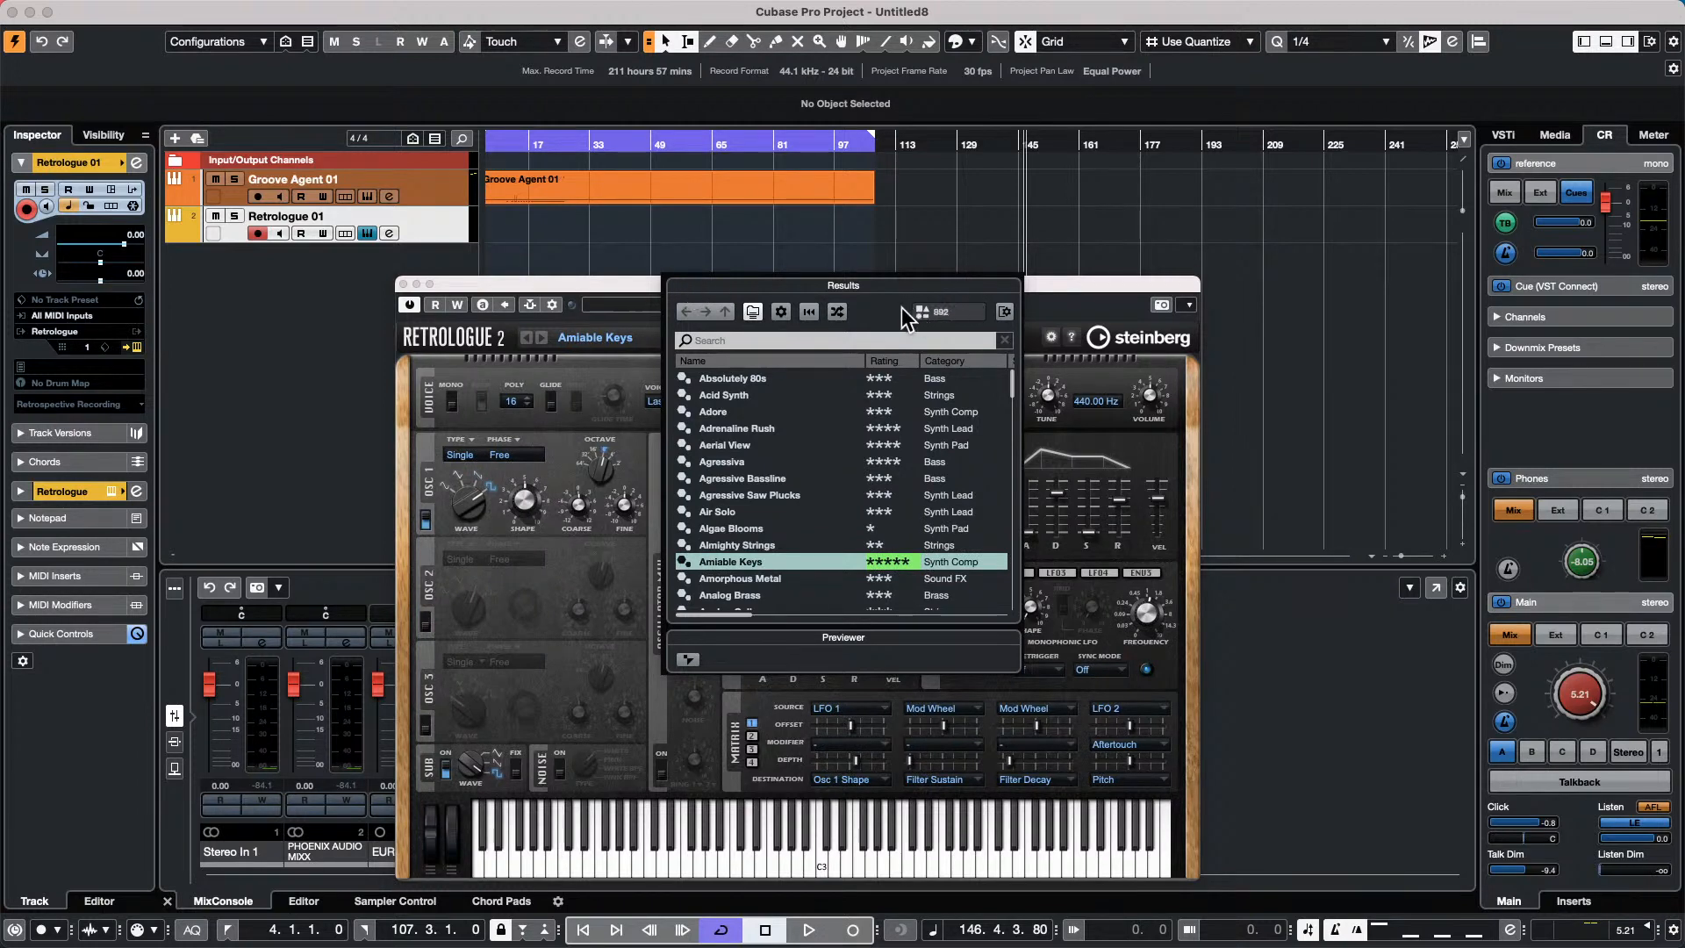
{"action": "scroll", "coordinate": [923, 308], "scroll_direction": "down", "scroll_amount": 1}
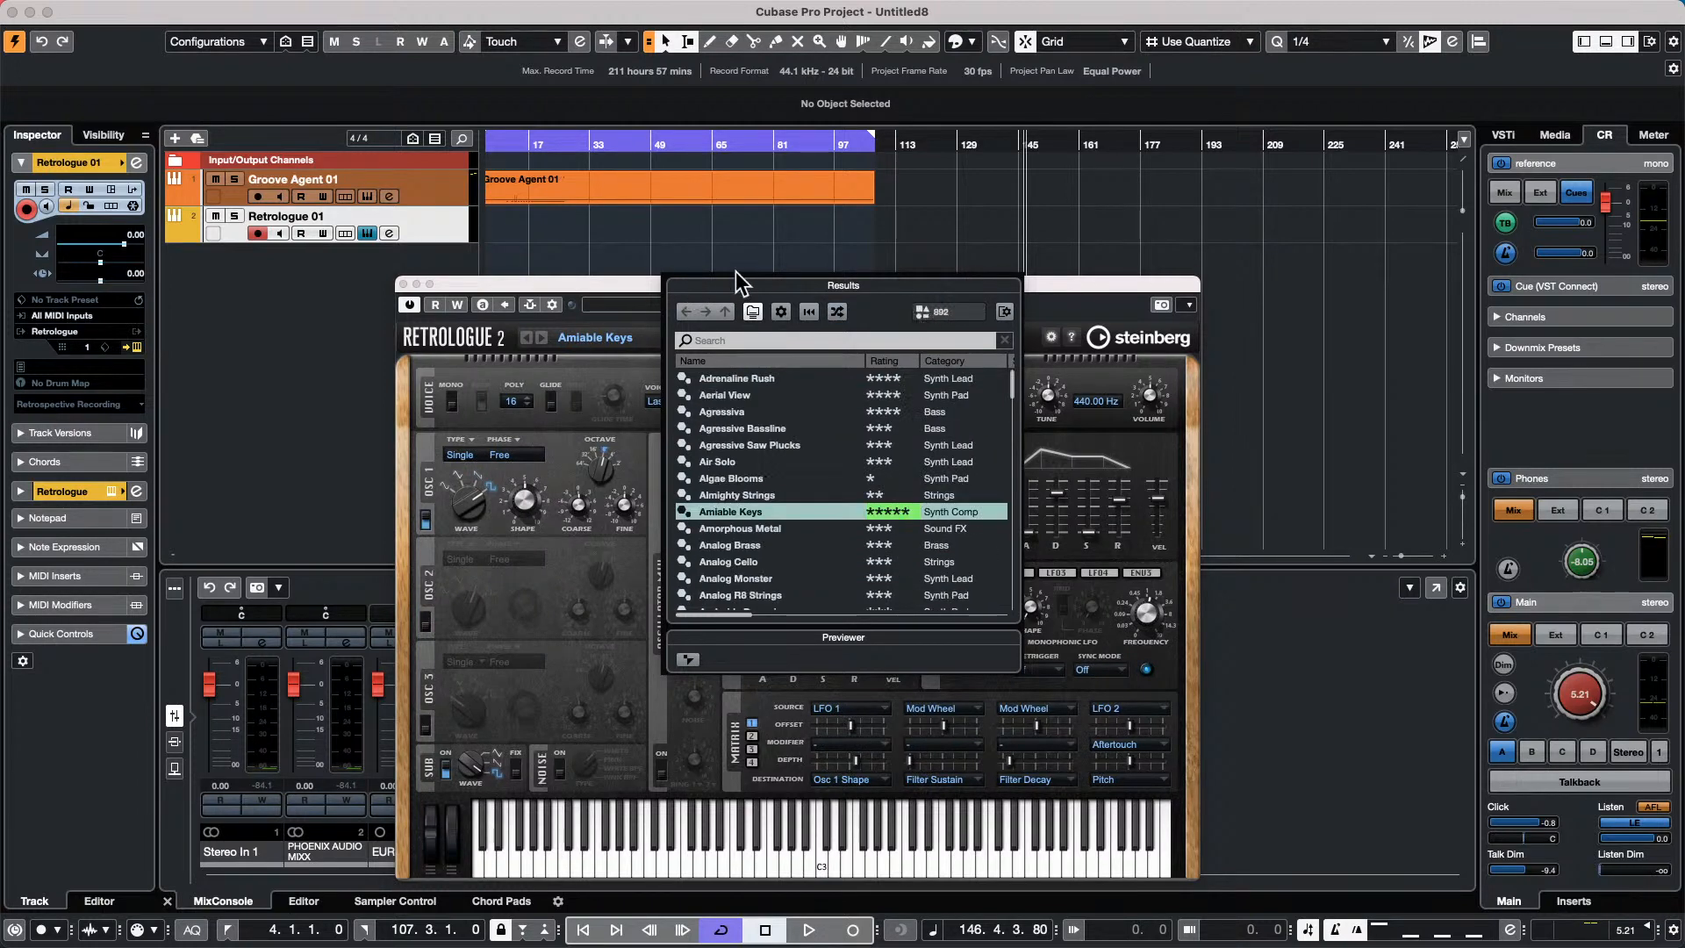
{"action": "left_click", "coordinate": [1575, 145]}
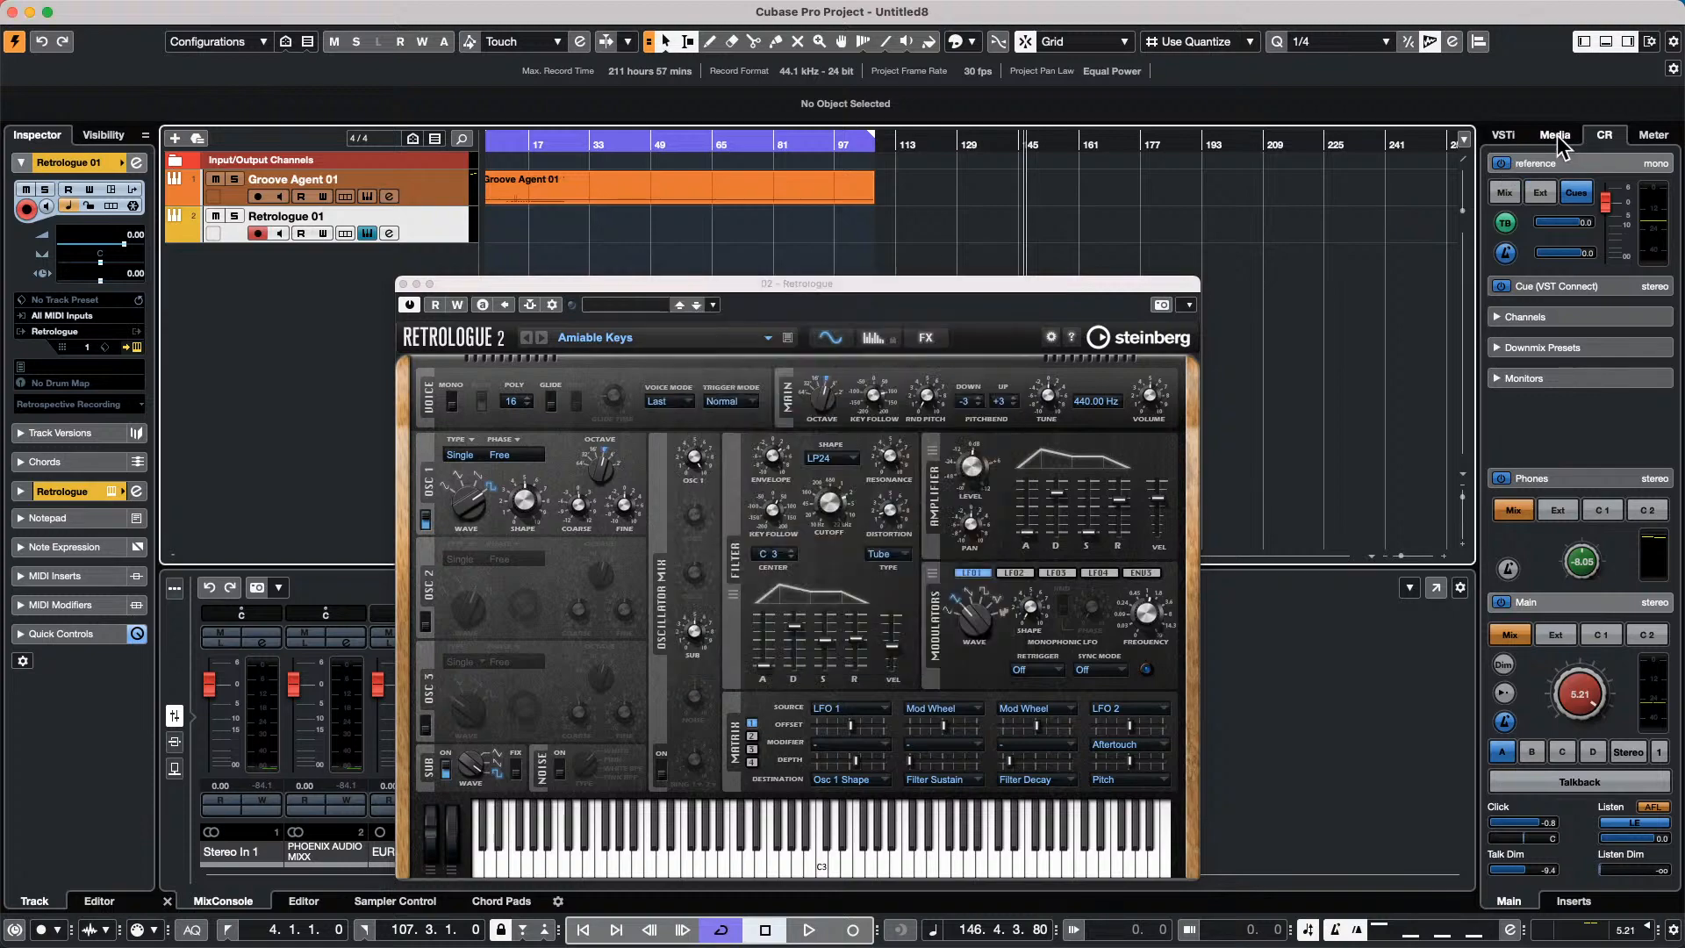
Open MediaBay and close the Retrologue plug-in window covering it.
{"action": "left_click", "coordinate": [406, 12]}
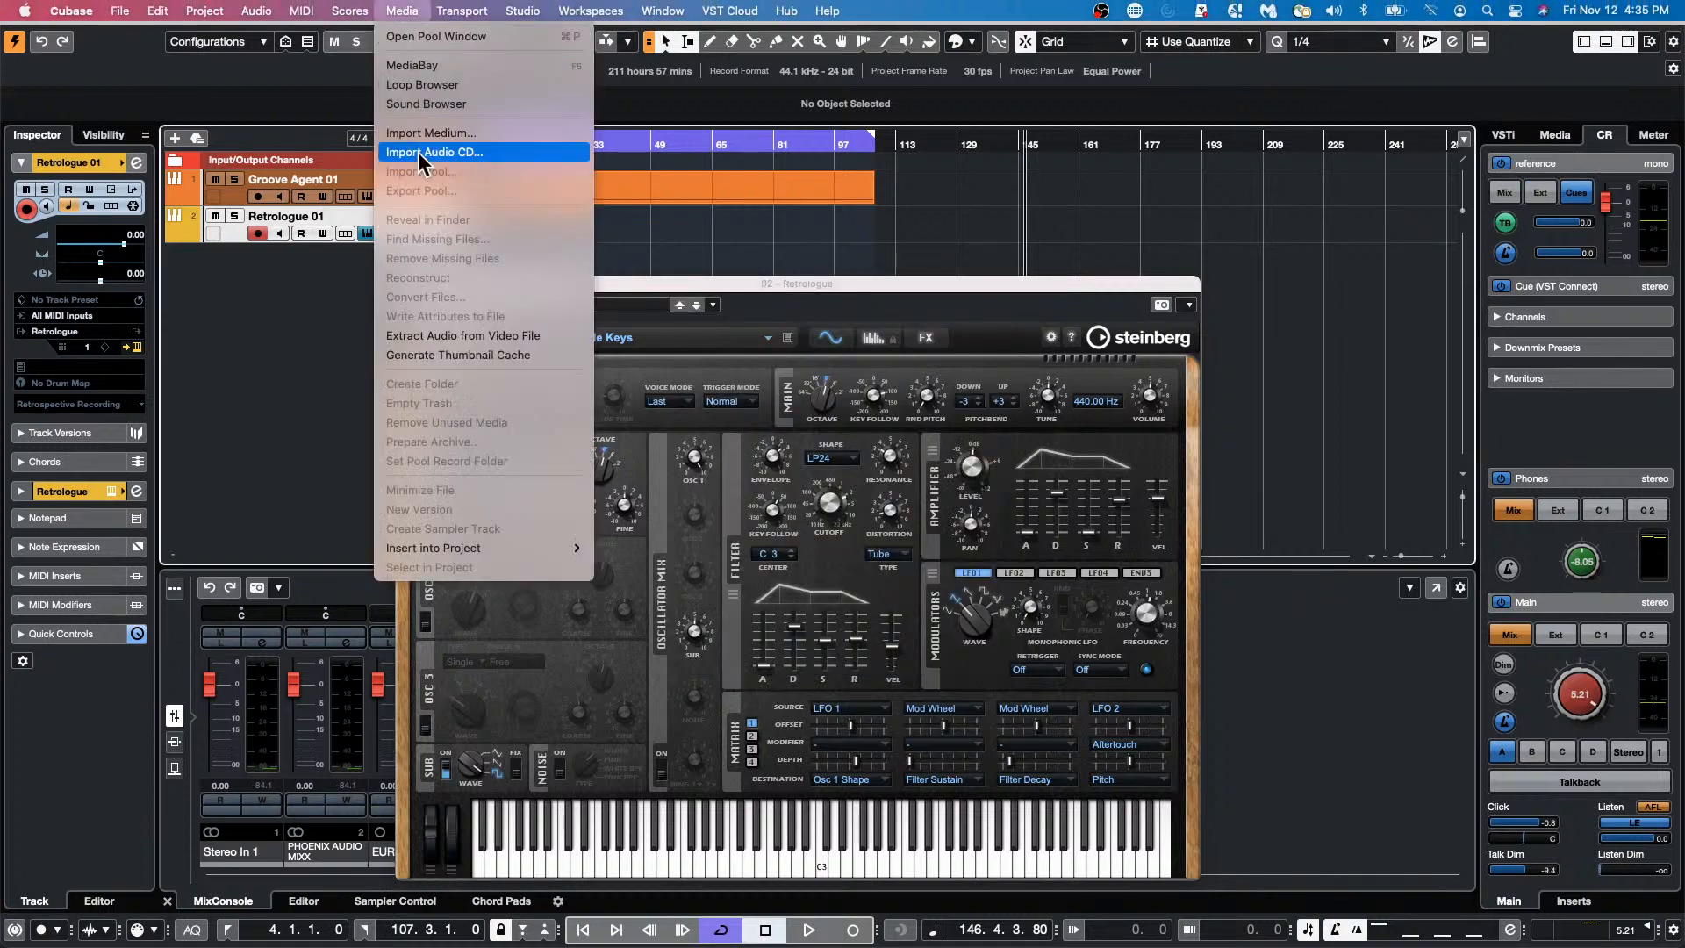
{"action": "left_click", "coordinate": [423, 63]}
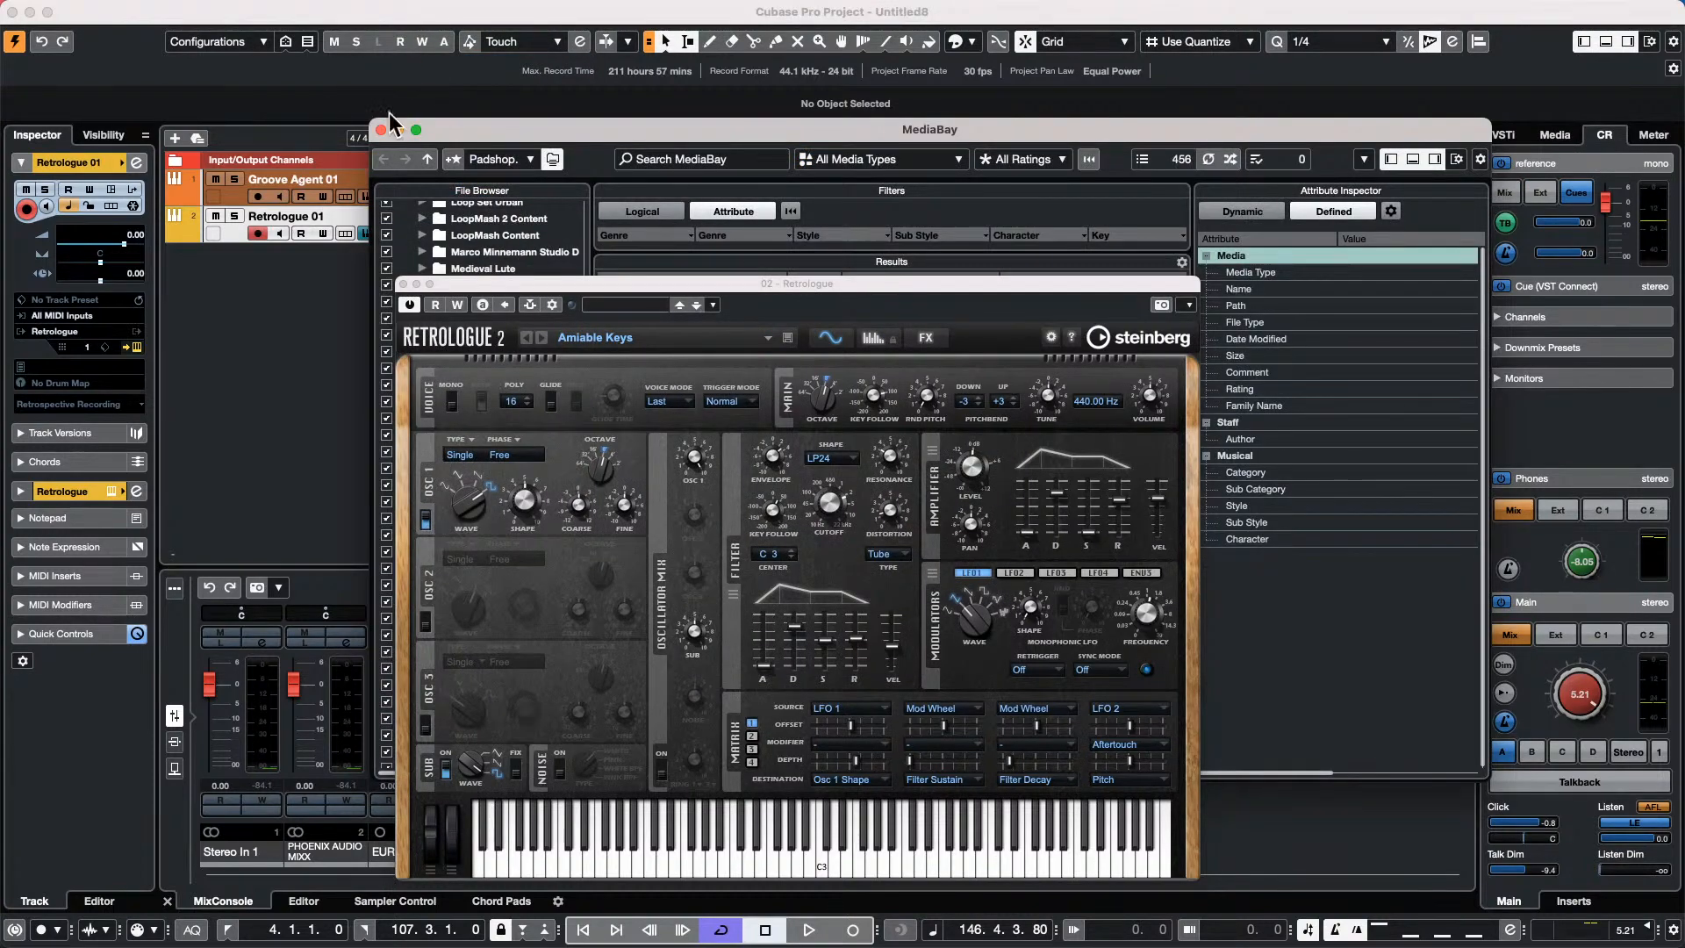
{"action": "left_click", "coordinate": [403, 284]}
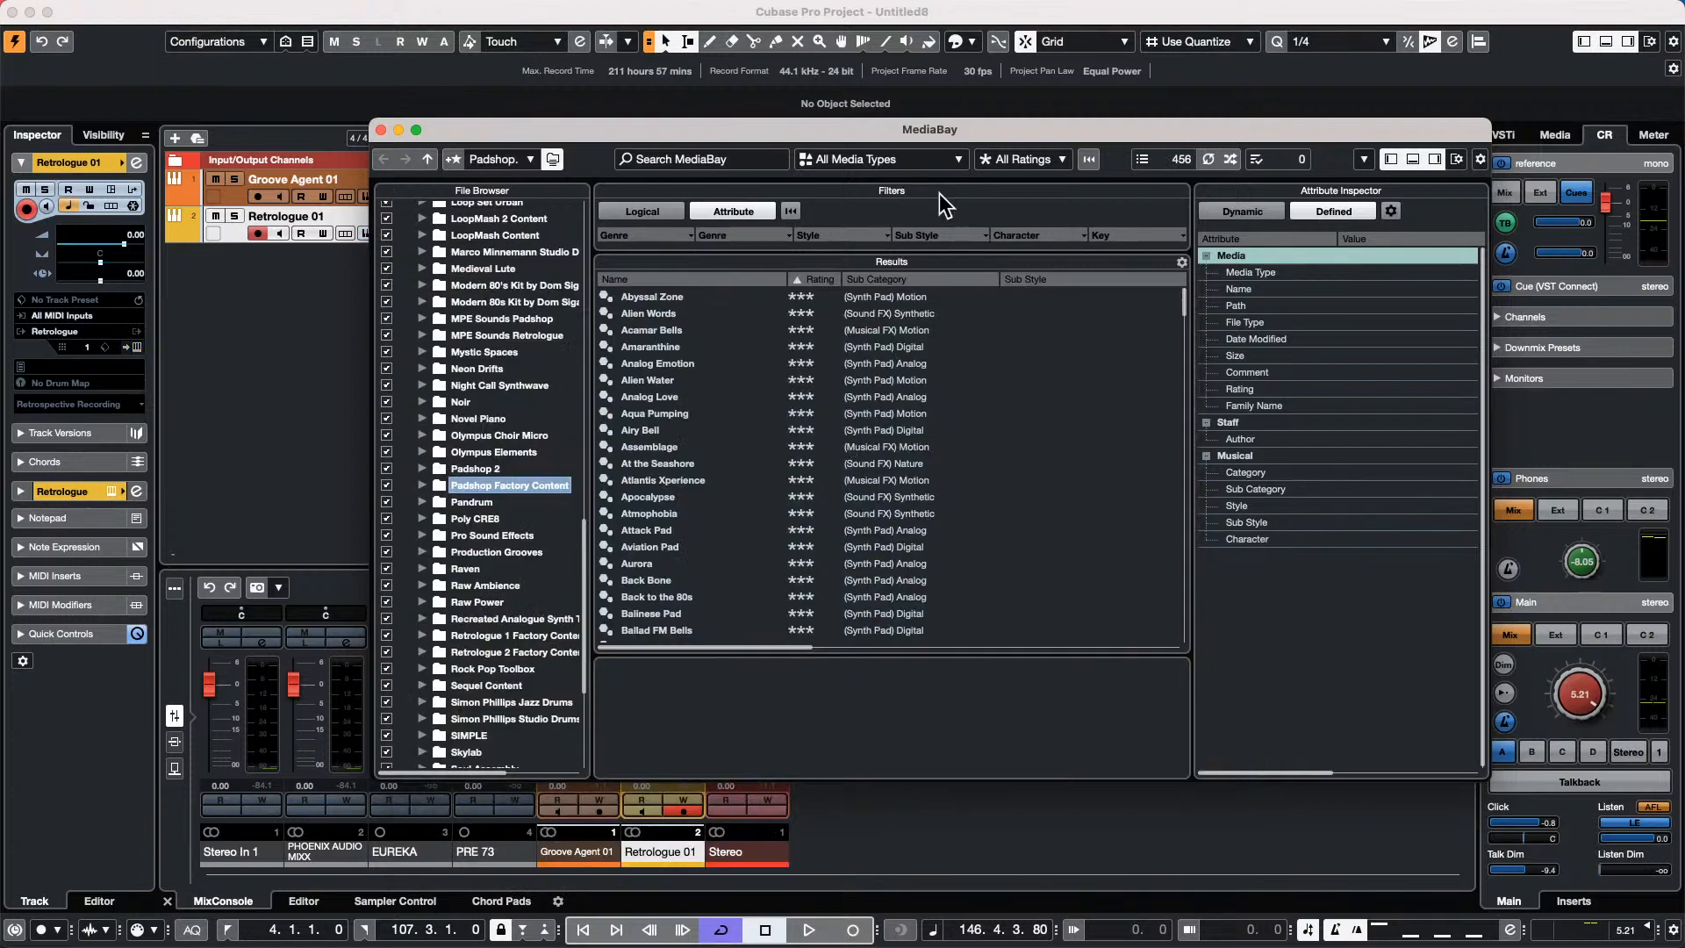
Filter the Padshop Factory Content presets by four stars and by three stars, and close MediaBay.
{"action": "left_click", "coordinate": [1061, 159]}
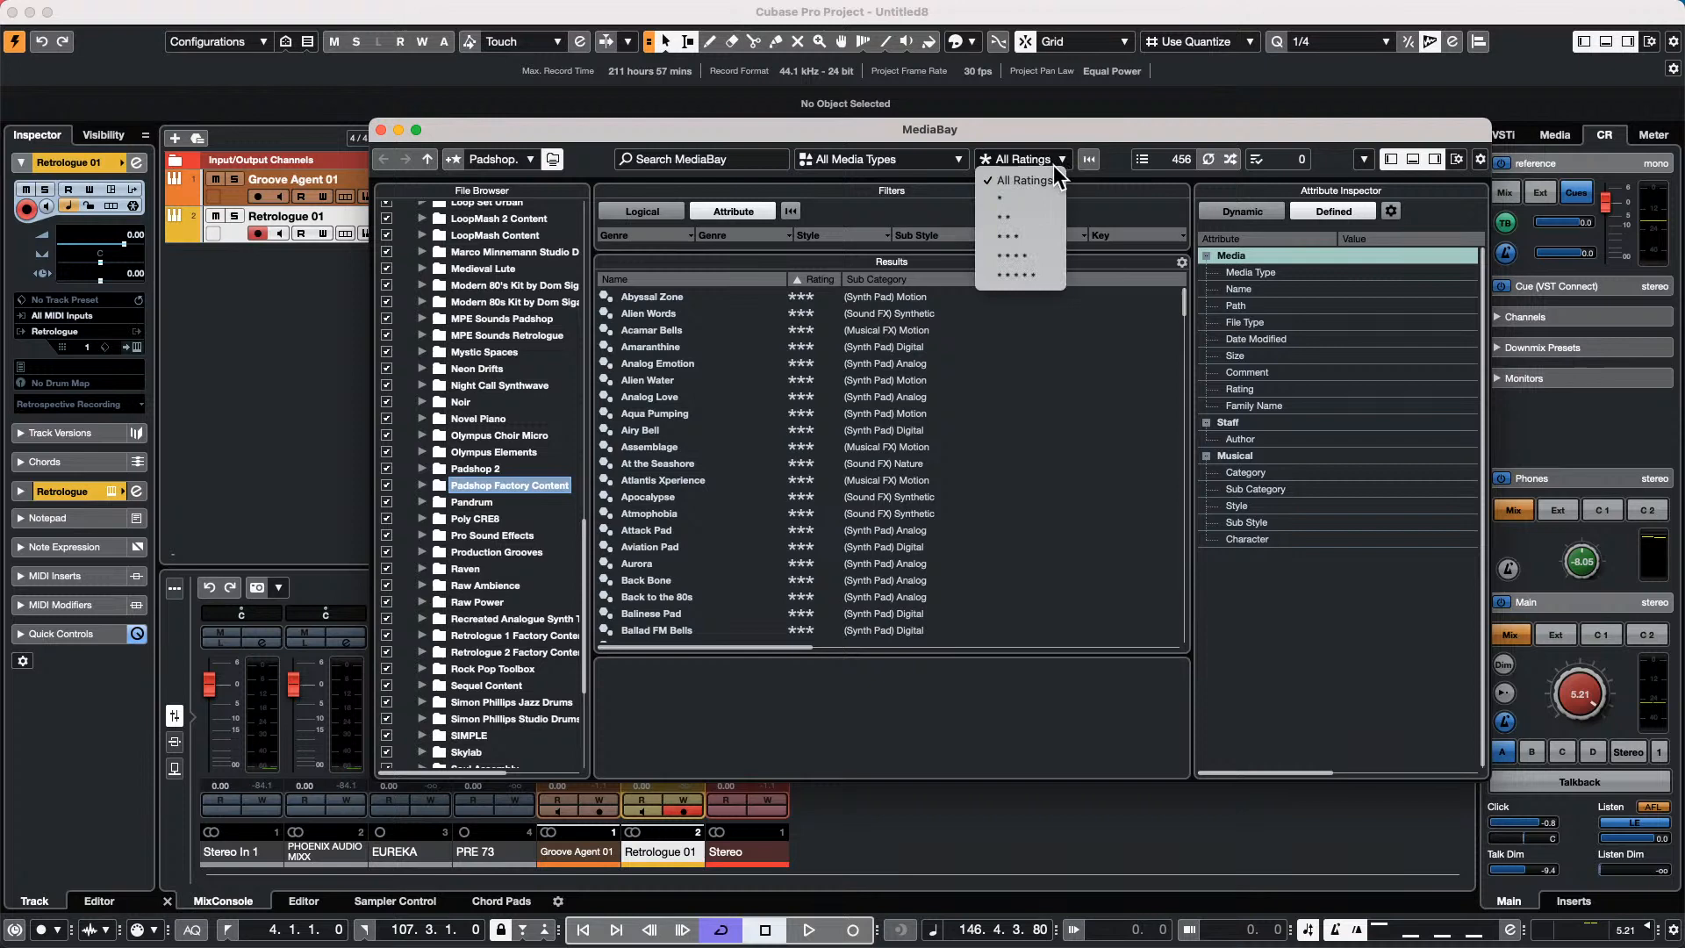
{"action": "left_click", "coordinate": [1013, 254]}
{"action": "left_click", "coordinate": [1021, 158]}
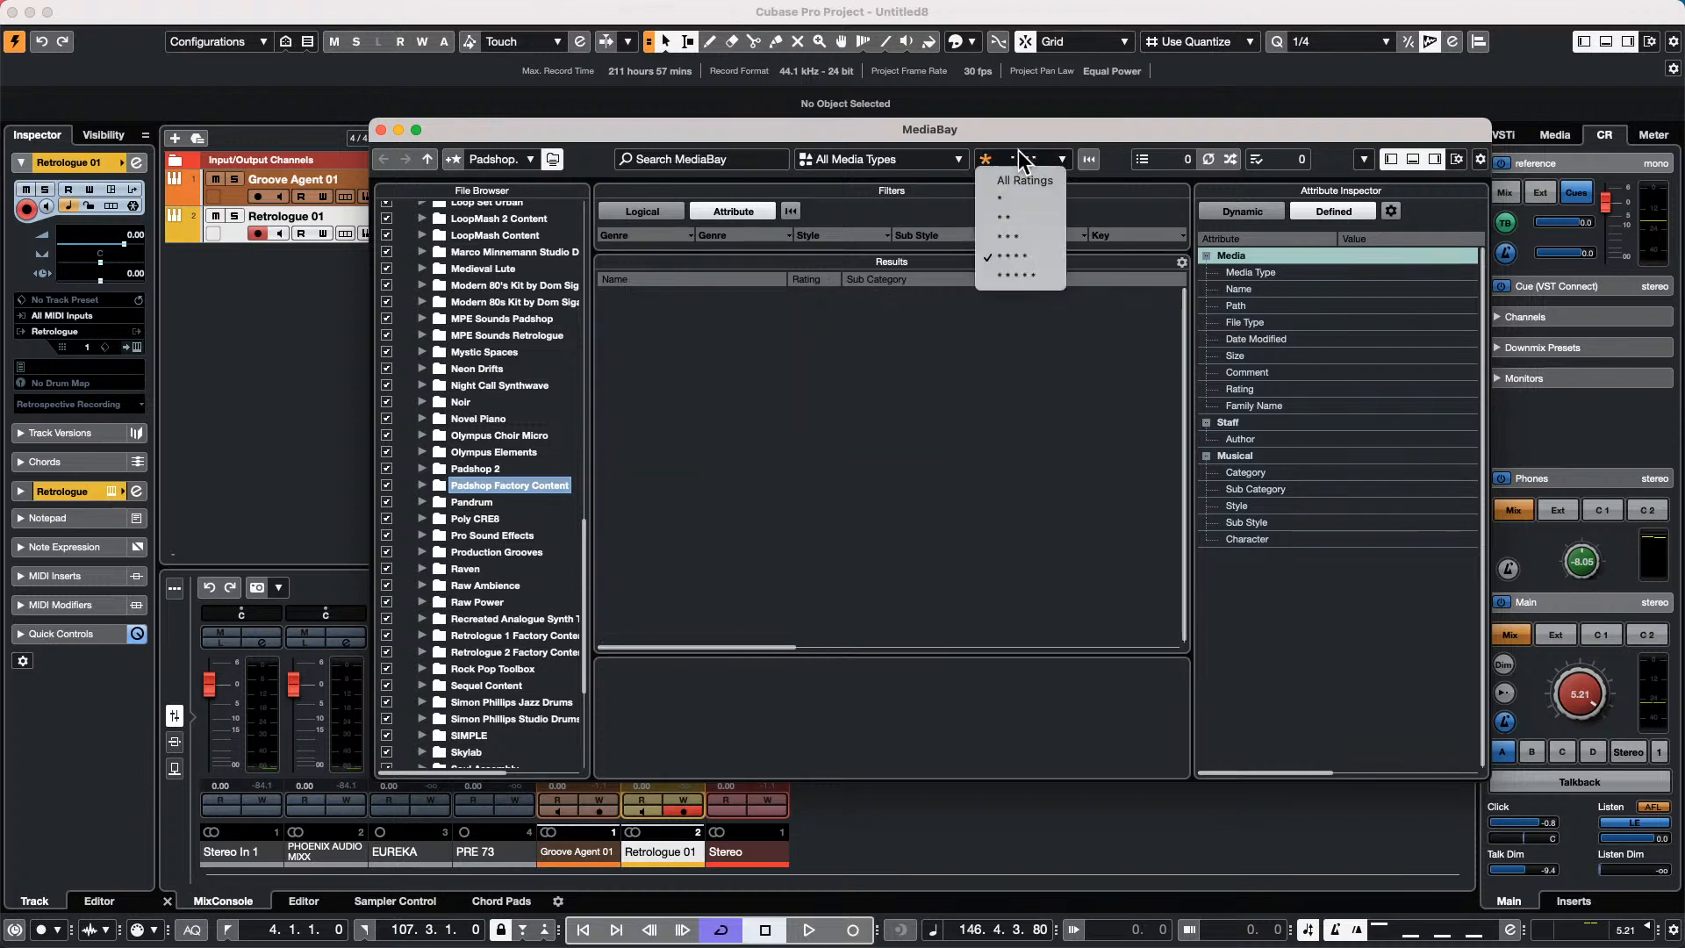
{"action": "left_click", "coordinate": [1018, 237]}
{"action": "left_click", "coordinate": [1024, 159]}
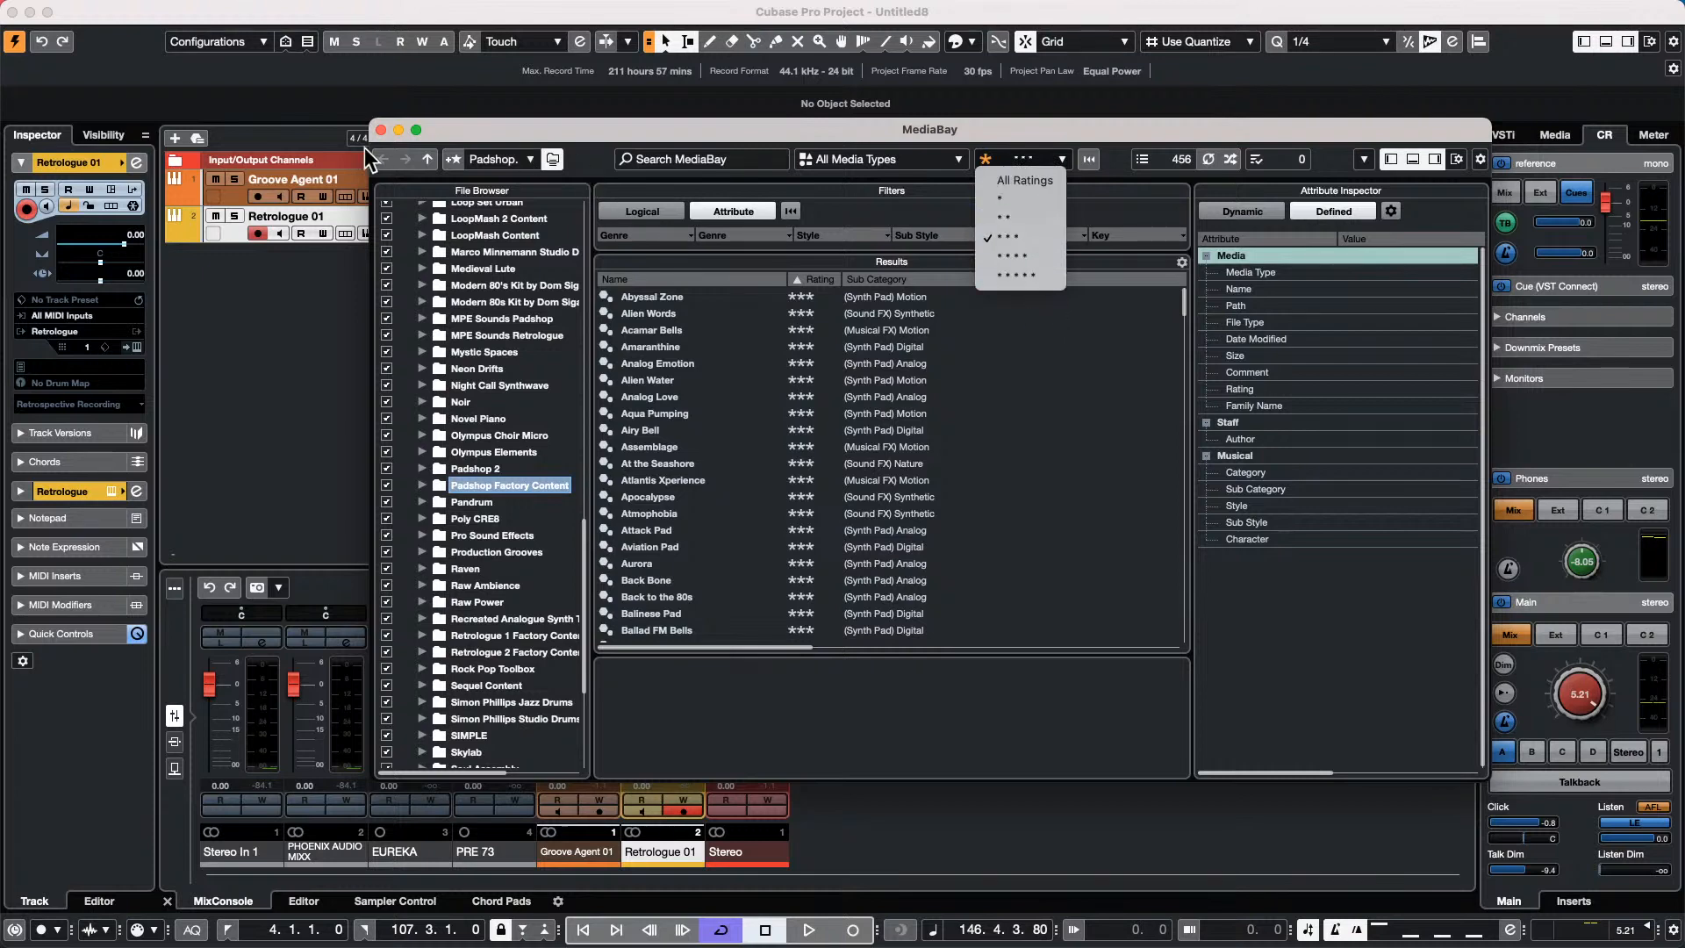
{"action": "left_click", "coordinate": [382, 127]}
{"action": "left_click", "coordinate": [382, 130]}
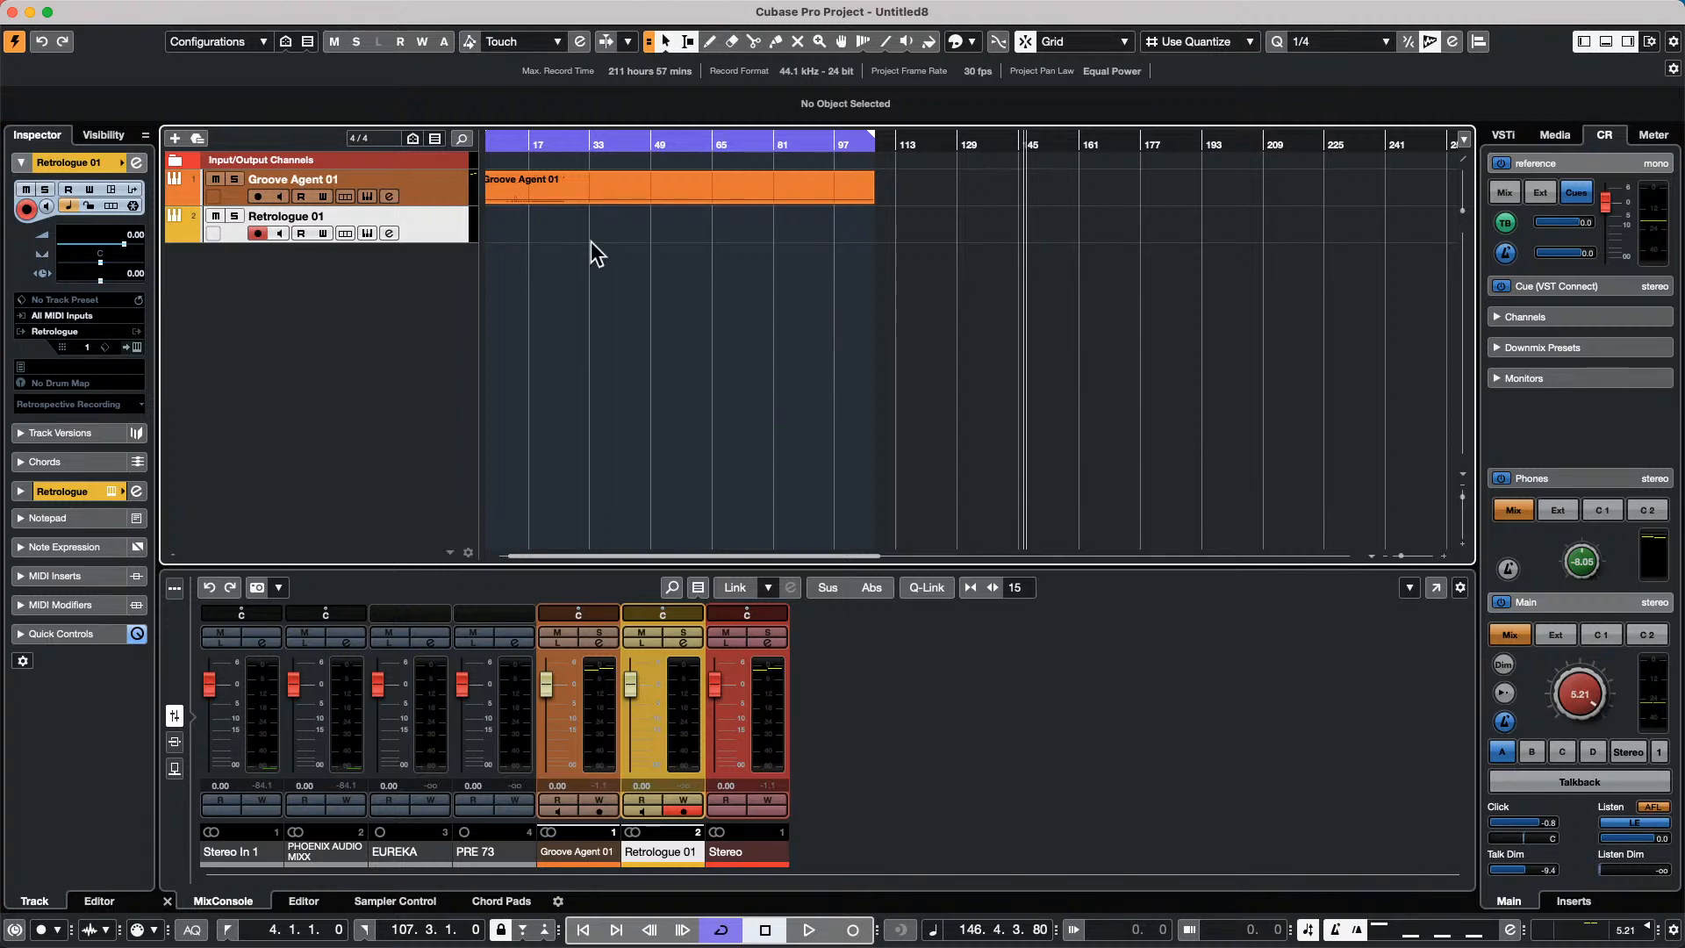
Open the recent project sampler track go.cpr and activate it.
{"action": "mouse_move", "coordinate": [175, 7]}
{"action": "left_click", "coordinate": [118, 10]}
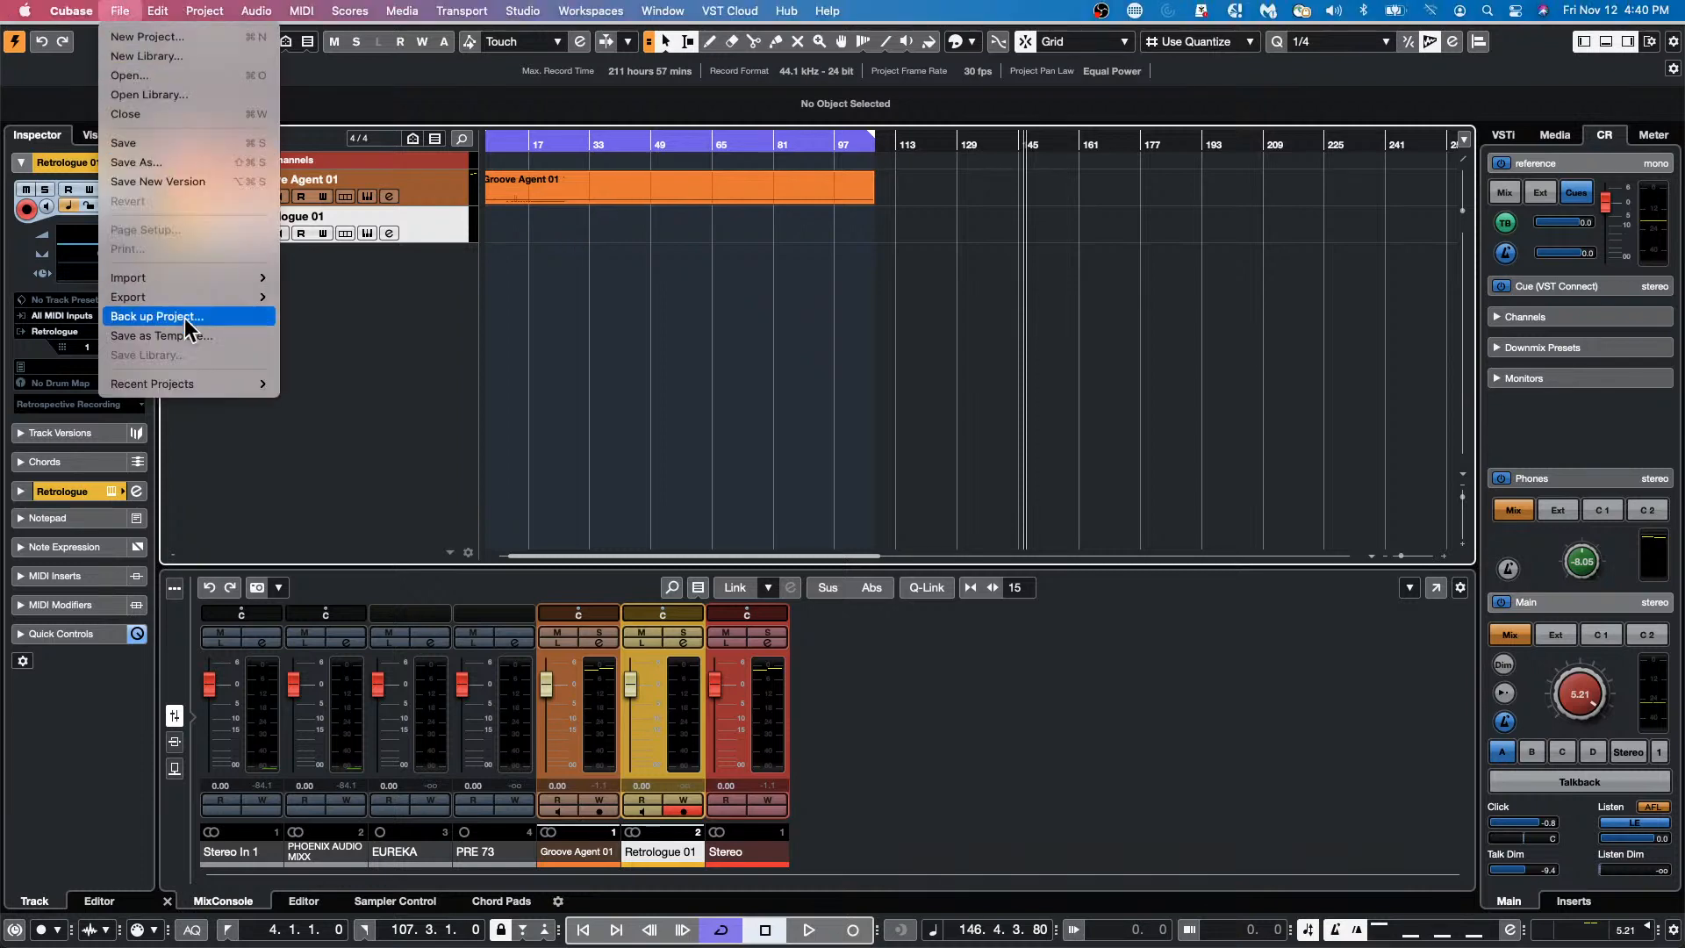
{"action": "mouse_move", "coordinate": [170, 387]}
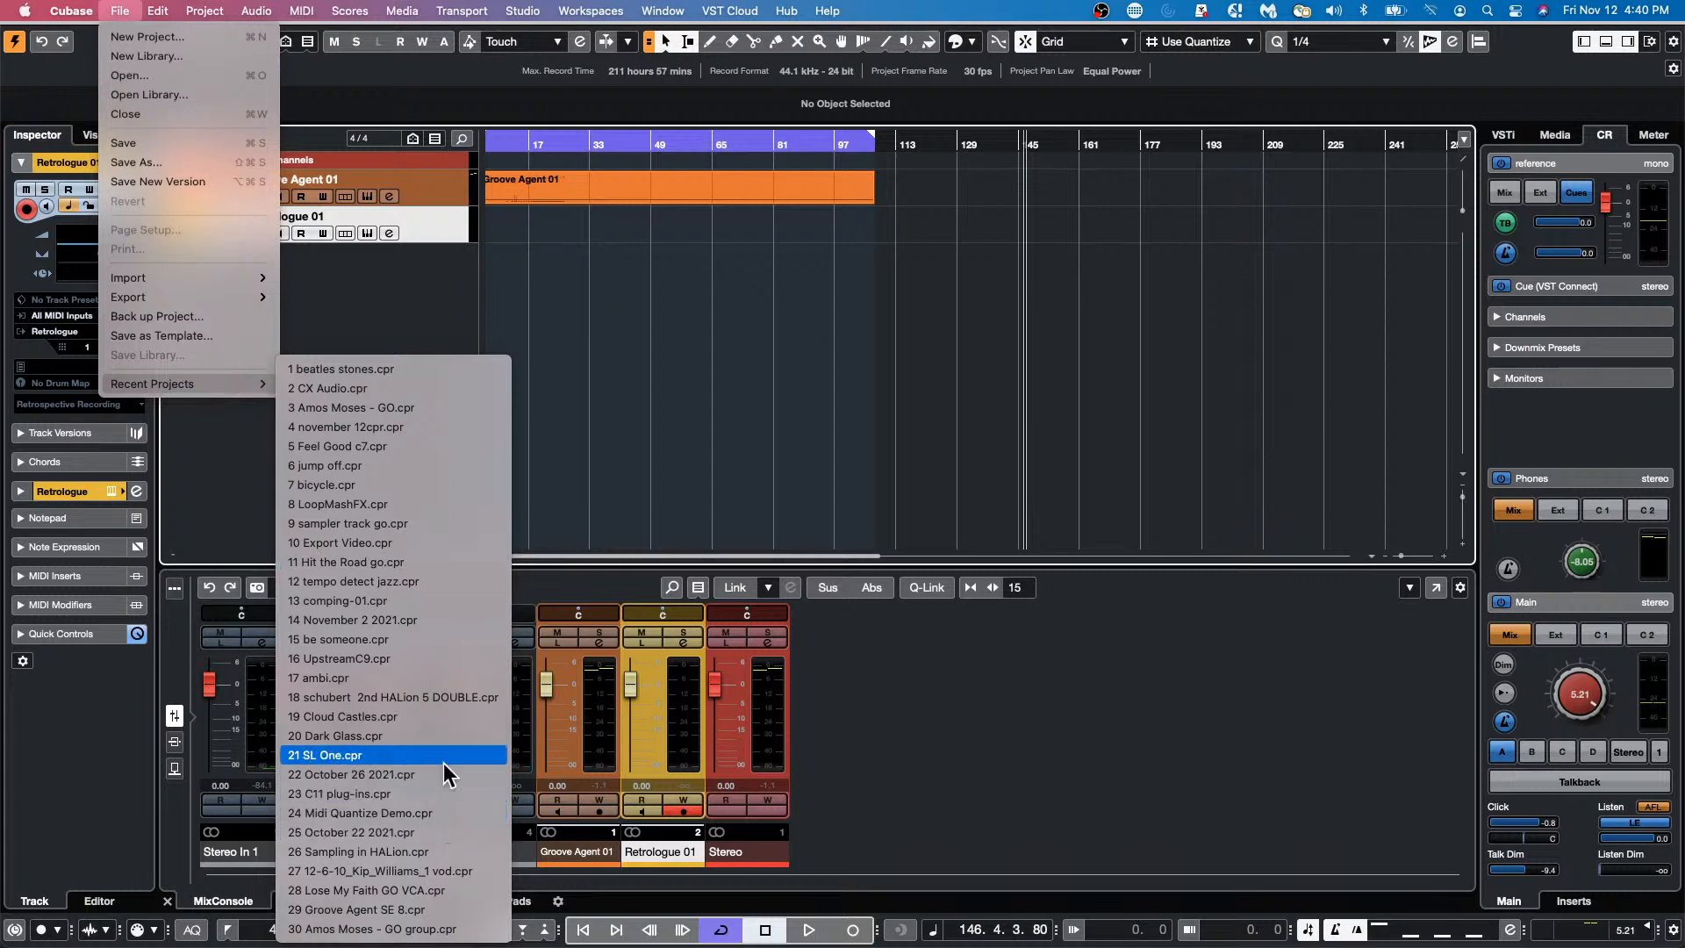
{"action": "left_click", "coordinate": [428, 527]}
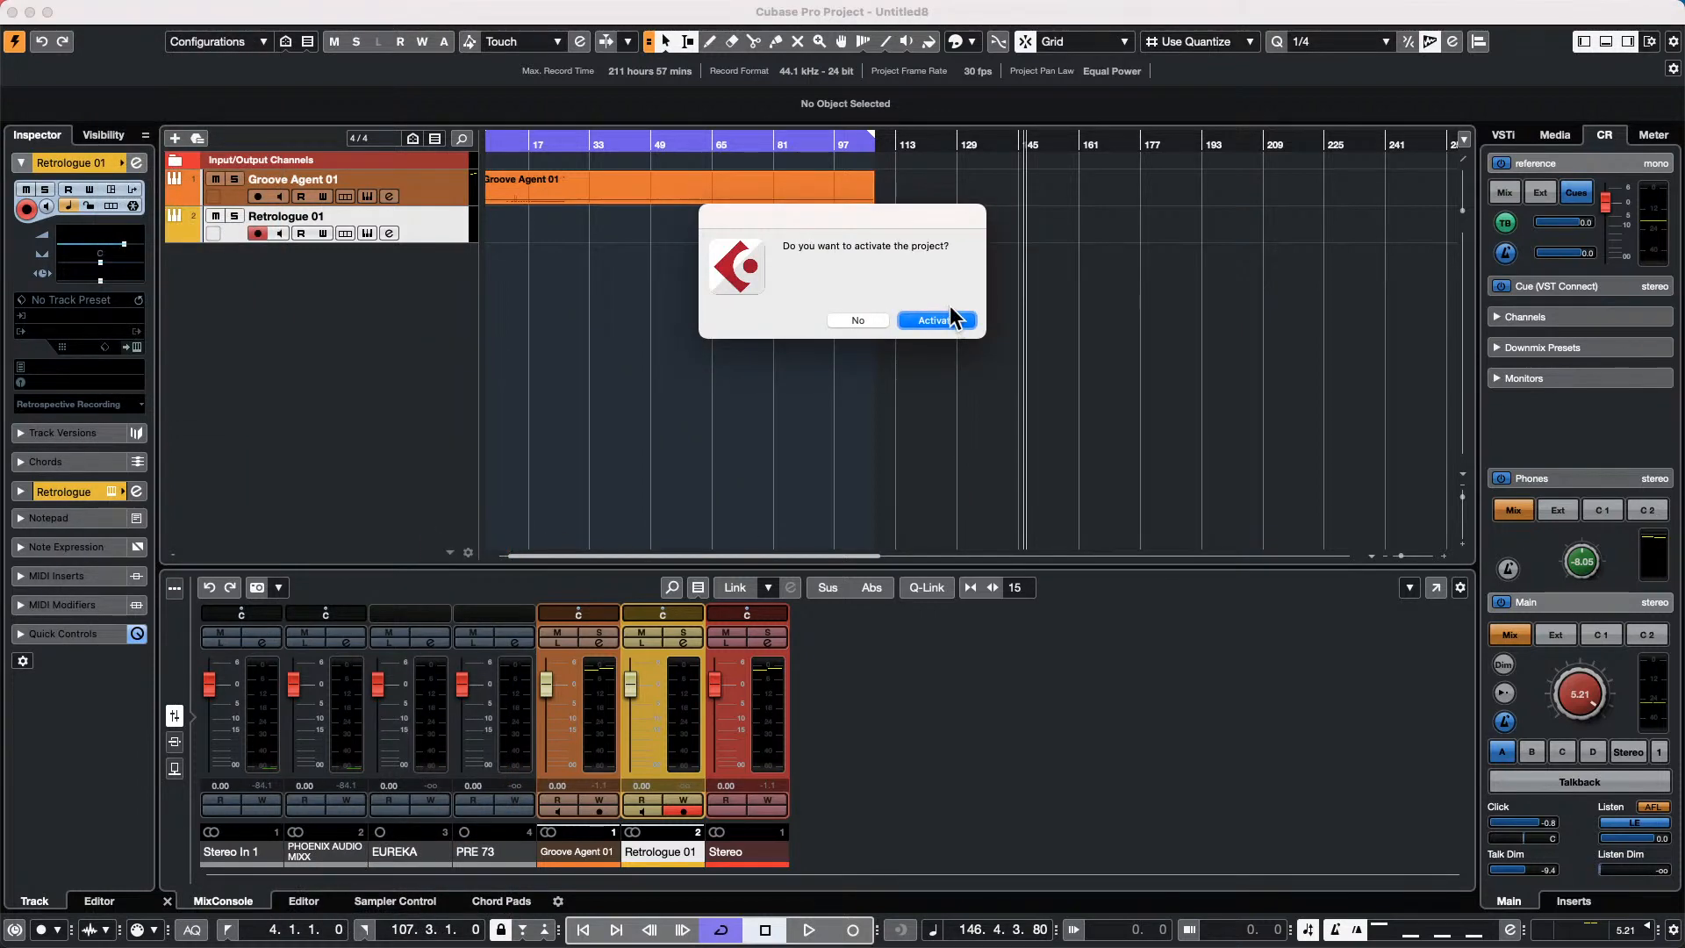
{"action": "left_click", "coordinate": [952, 317]}
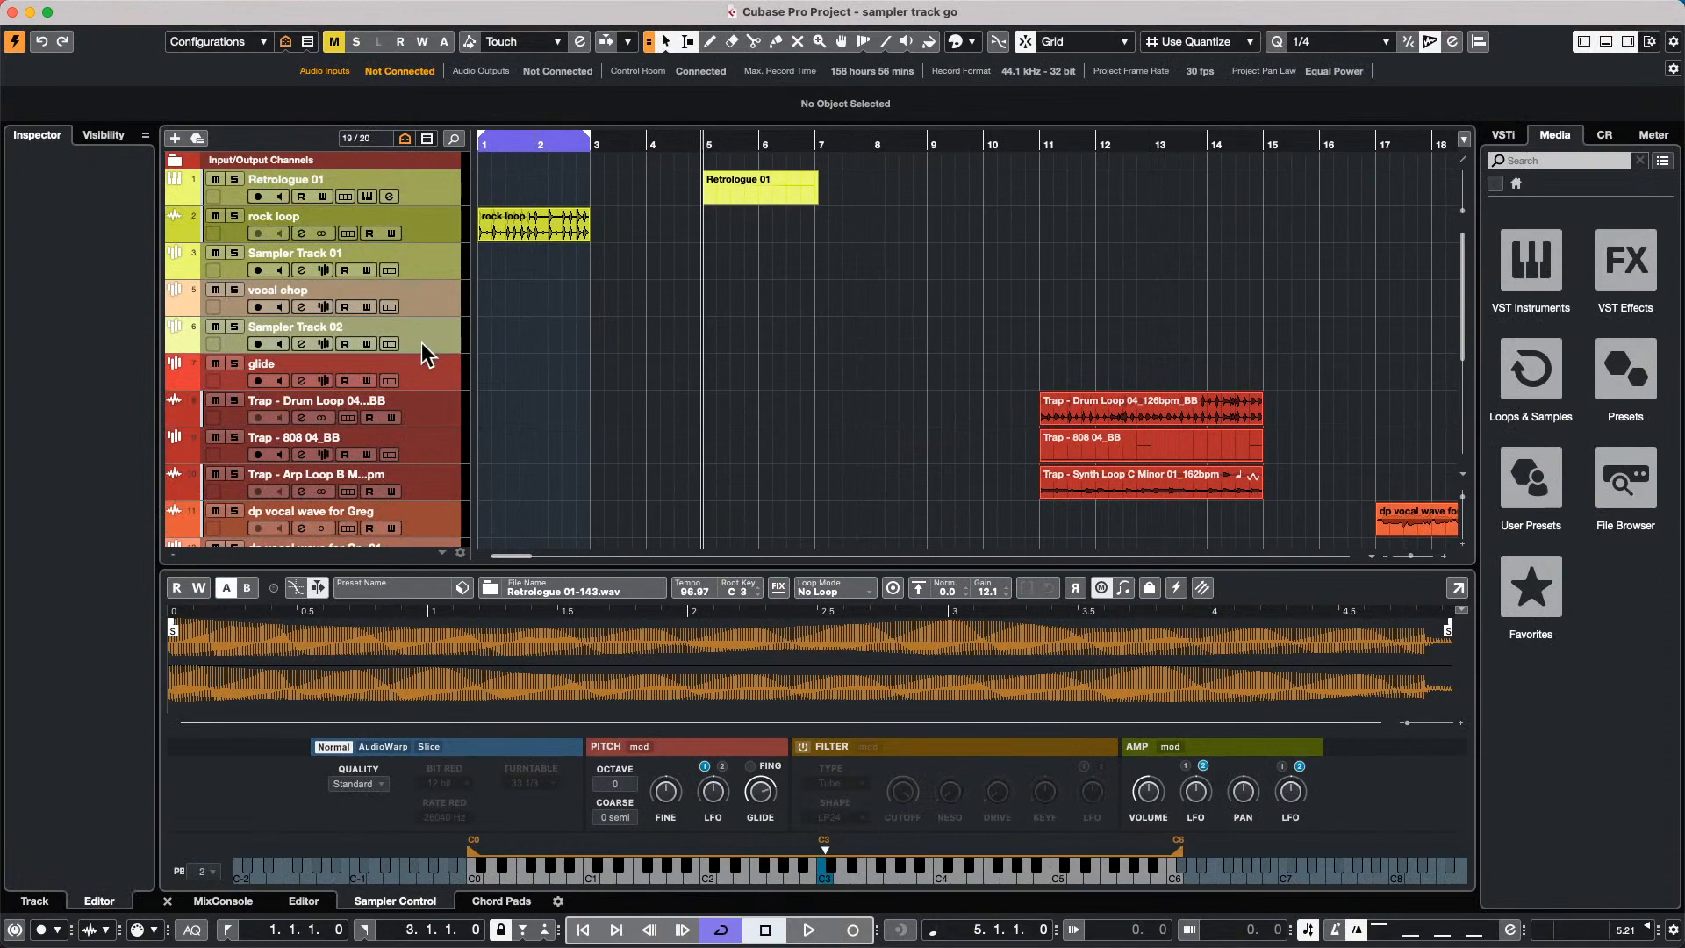
Select the glide sampler track and toggle the note playback option of its 043 Kick SK.wav sample while auditioning it.
{"action": "left_click", "coordinate": [444, 373]}
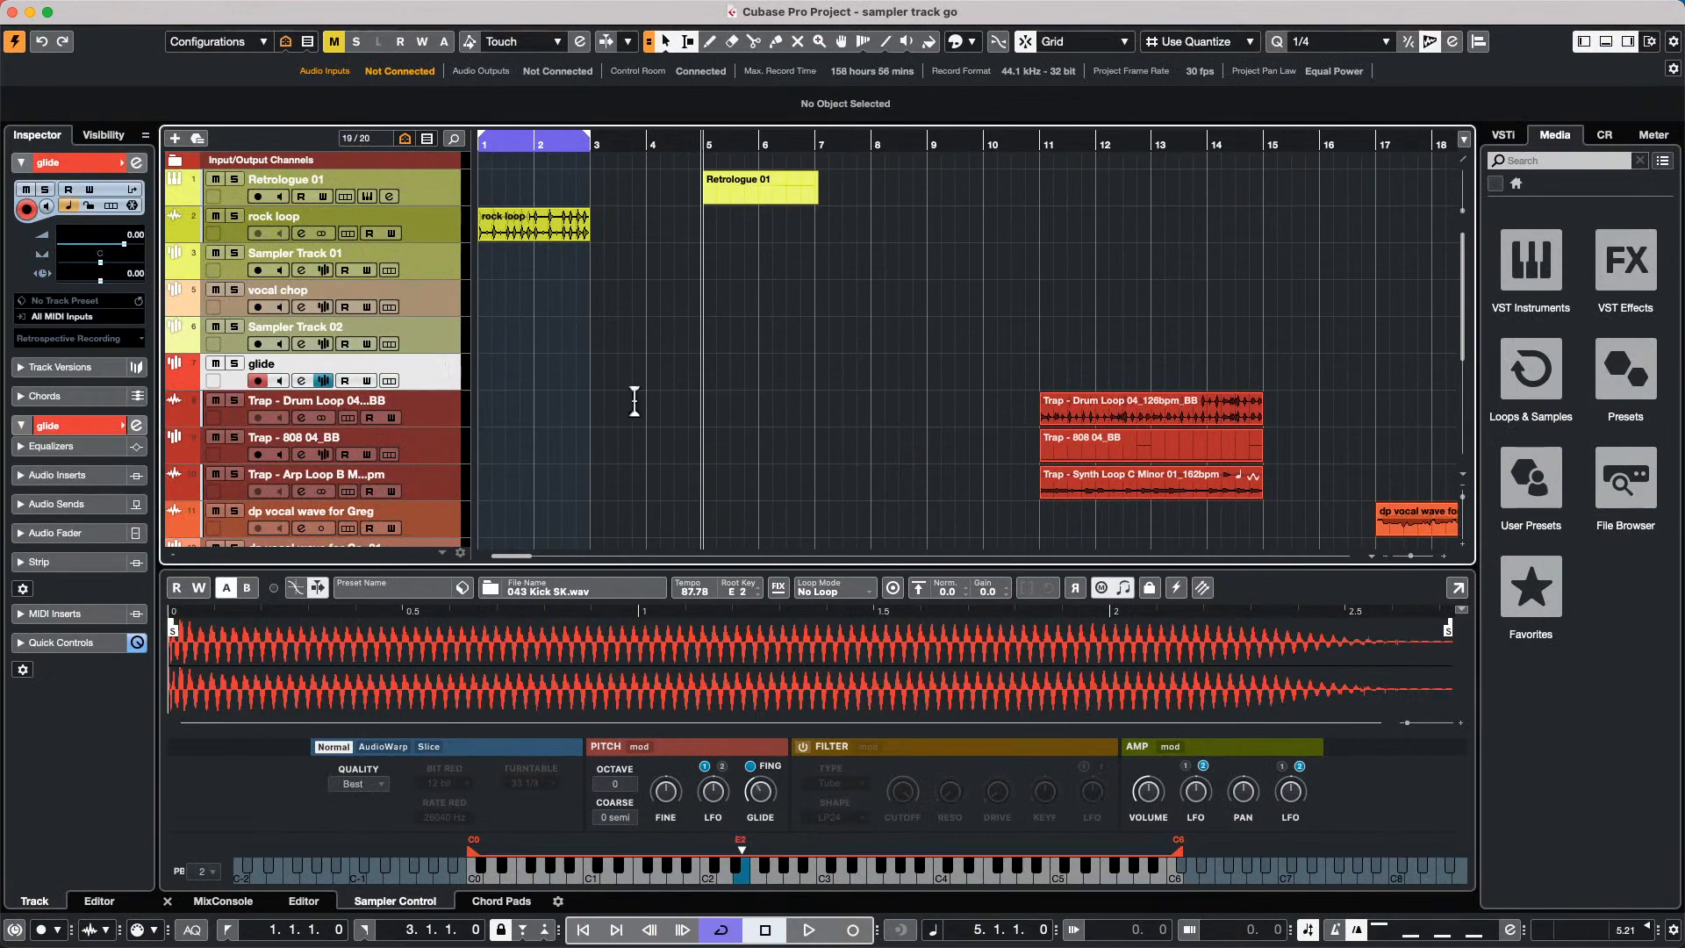
{"action": "left_click", "coordinate": [1114, 597]}
{"action": "left_click", "coordinate": [1114, 597]}
{"action": "left_click", "coordinate": [1114, 597]}
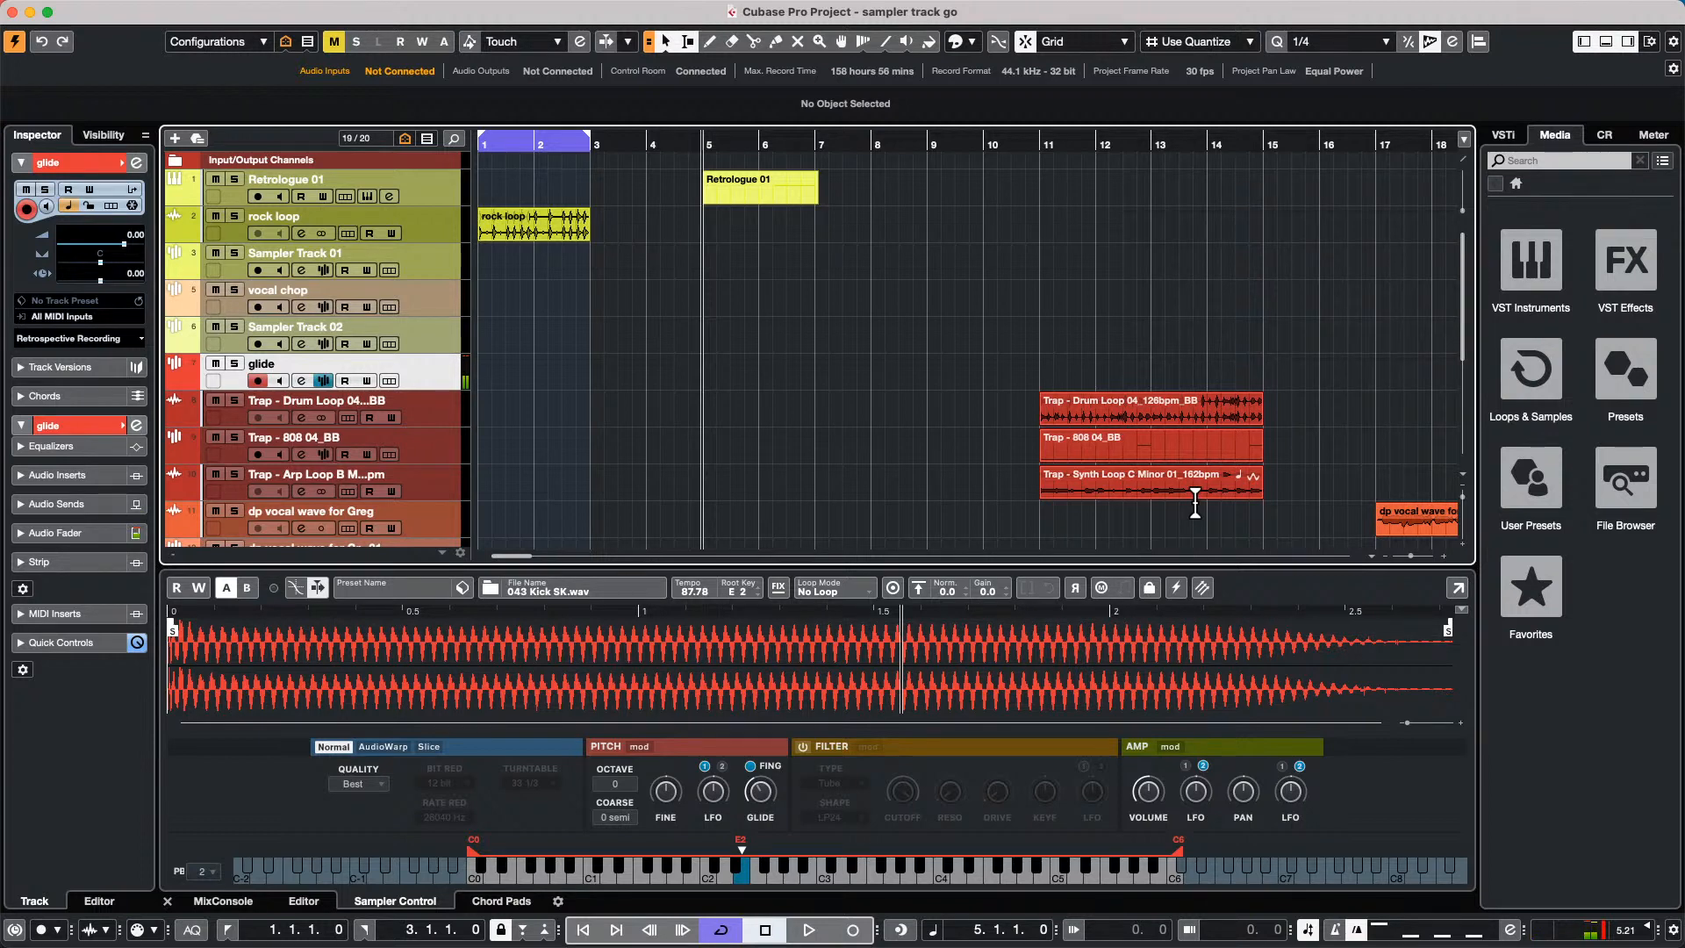
Turn on the glide sampler track's monophonic mode and record a MIDI take from bar 2 to bar 6.
{"action": "left_click", "coordinate": [1101, 593]}
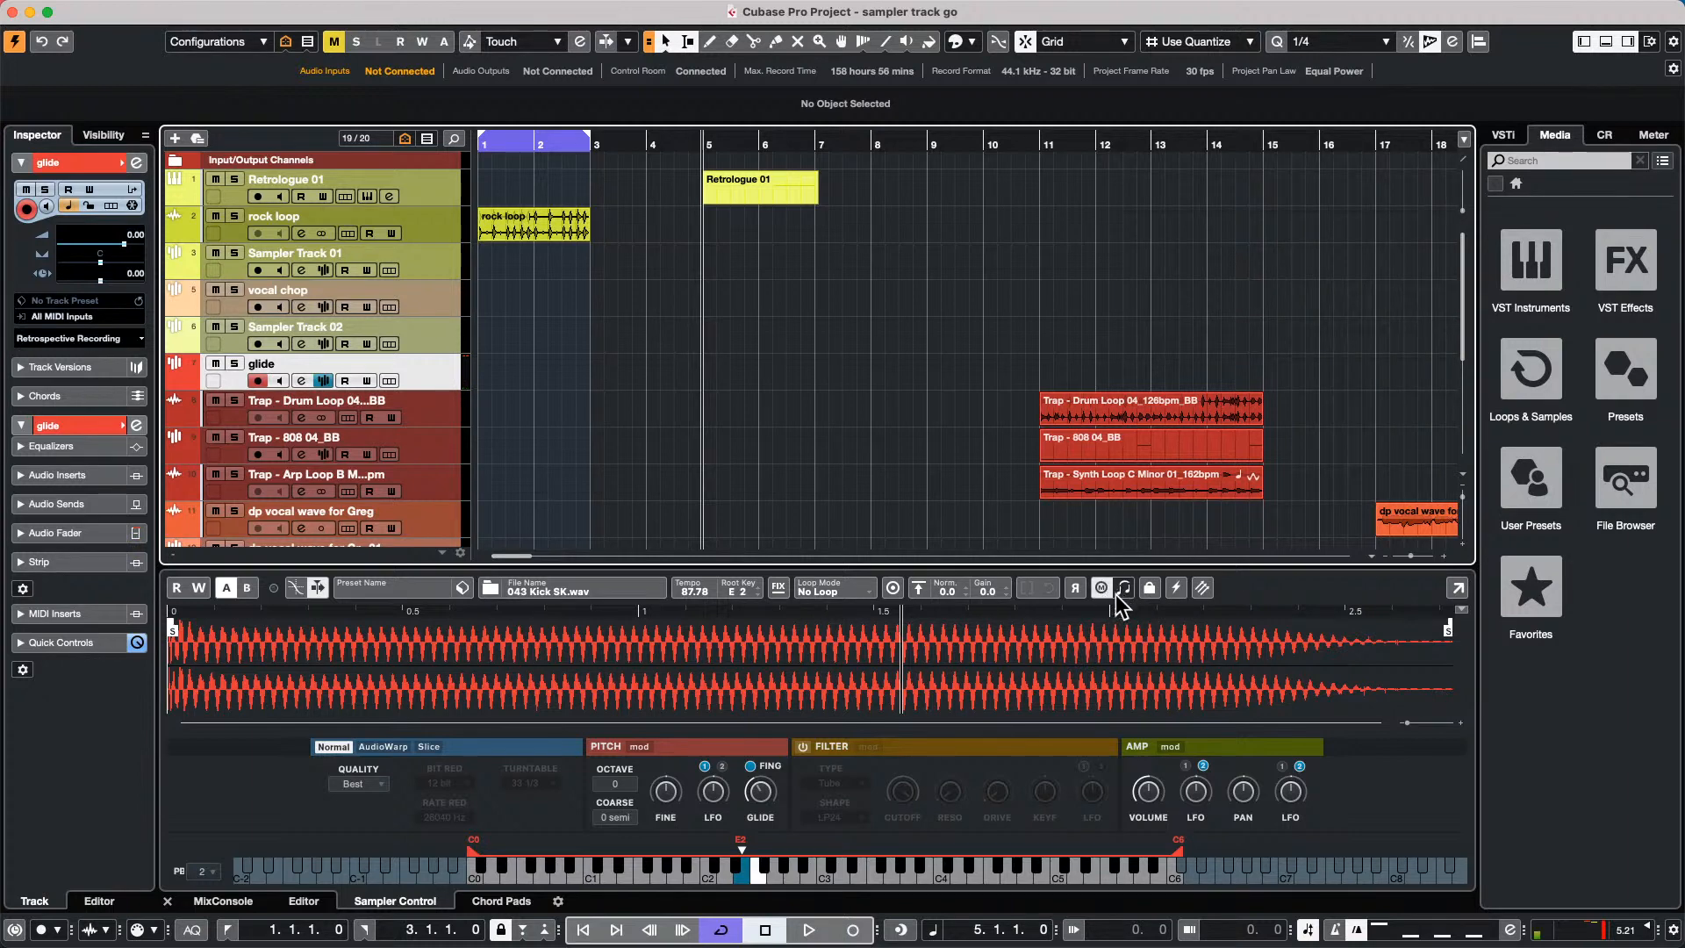
{"action": "key", "text": "KP_Multiply"}
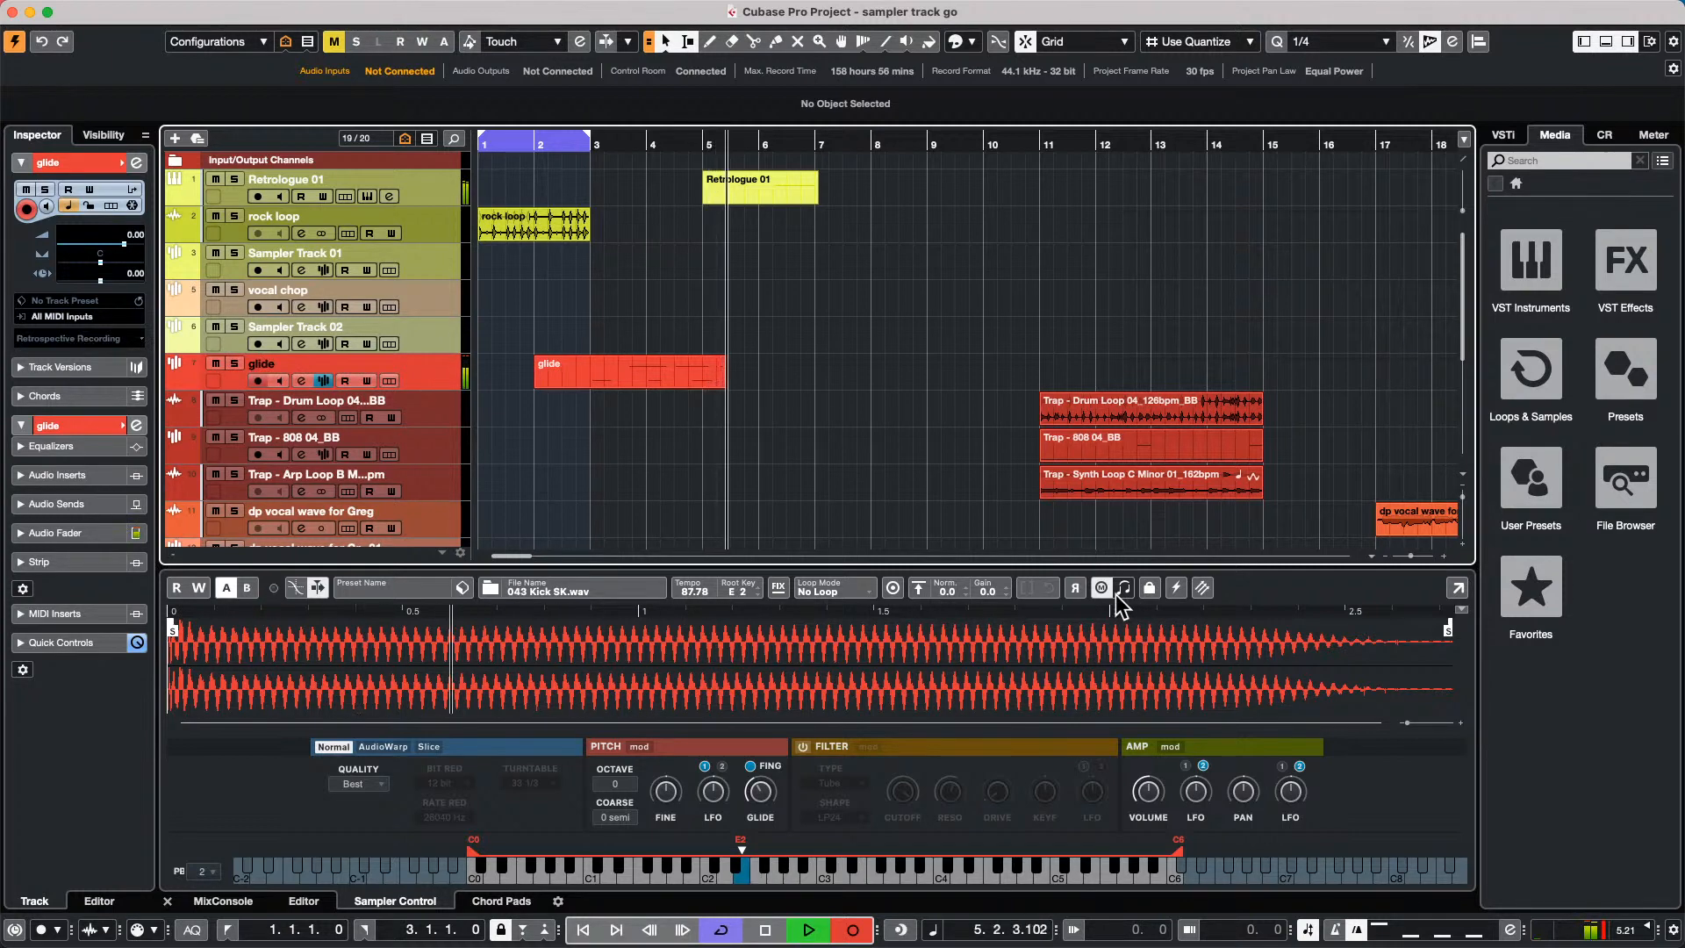
{"action": "key", "text": "space"}
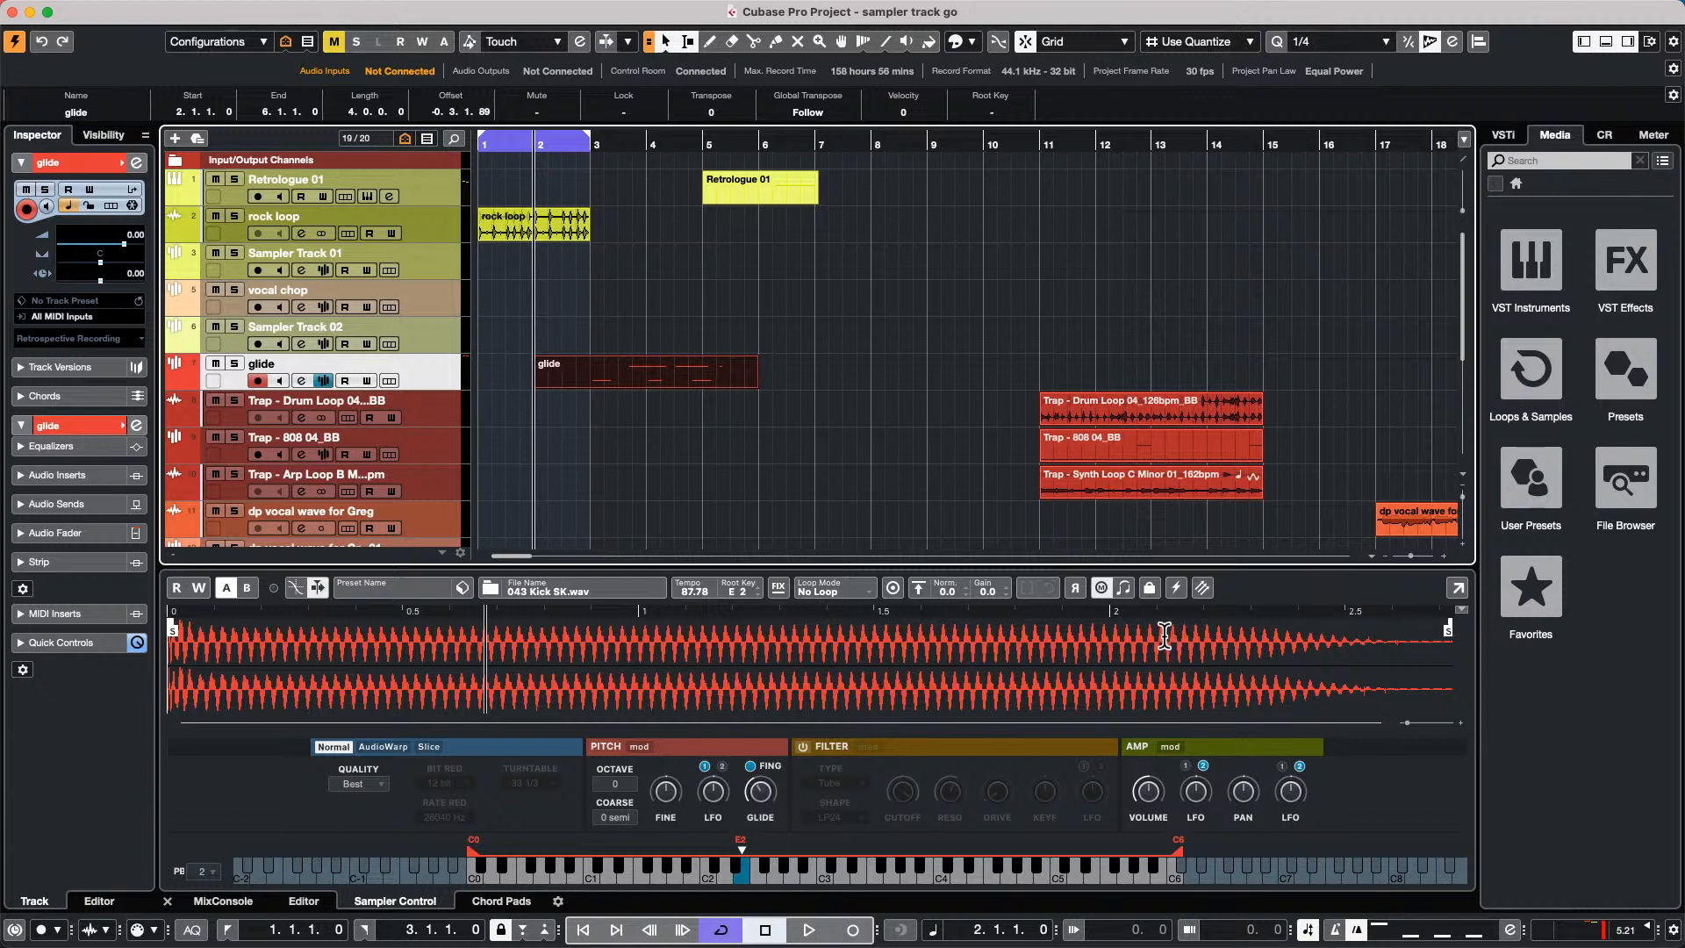
Switch the glide sampler's monophonic mode off and back on, toggle Legato Mode, and record another cycled take over bars 1 and 2.
{"action": "left_click", "coordinate": [1100, 587]}
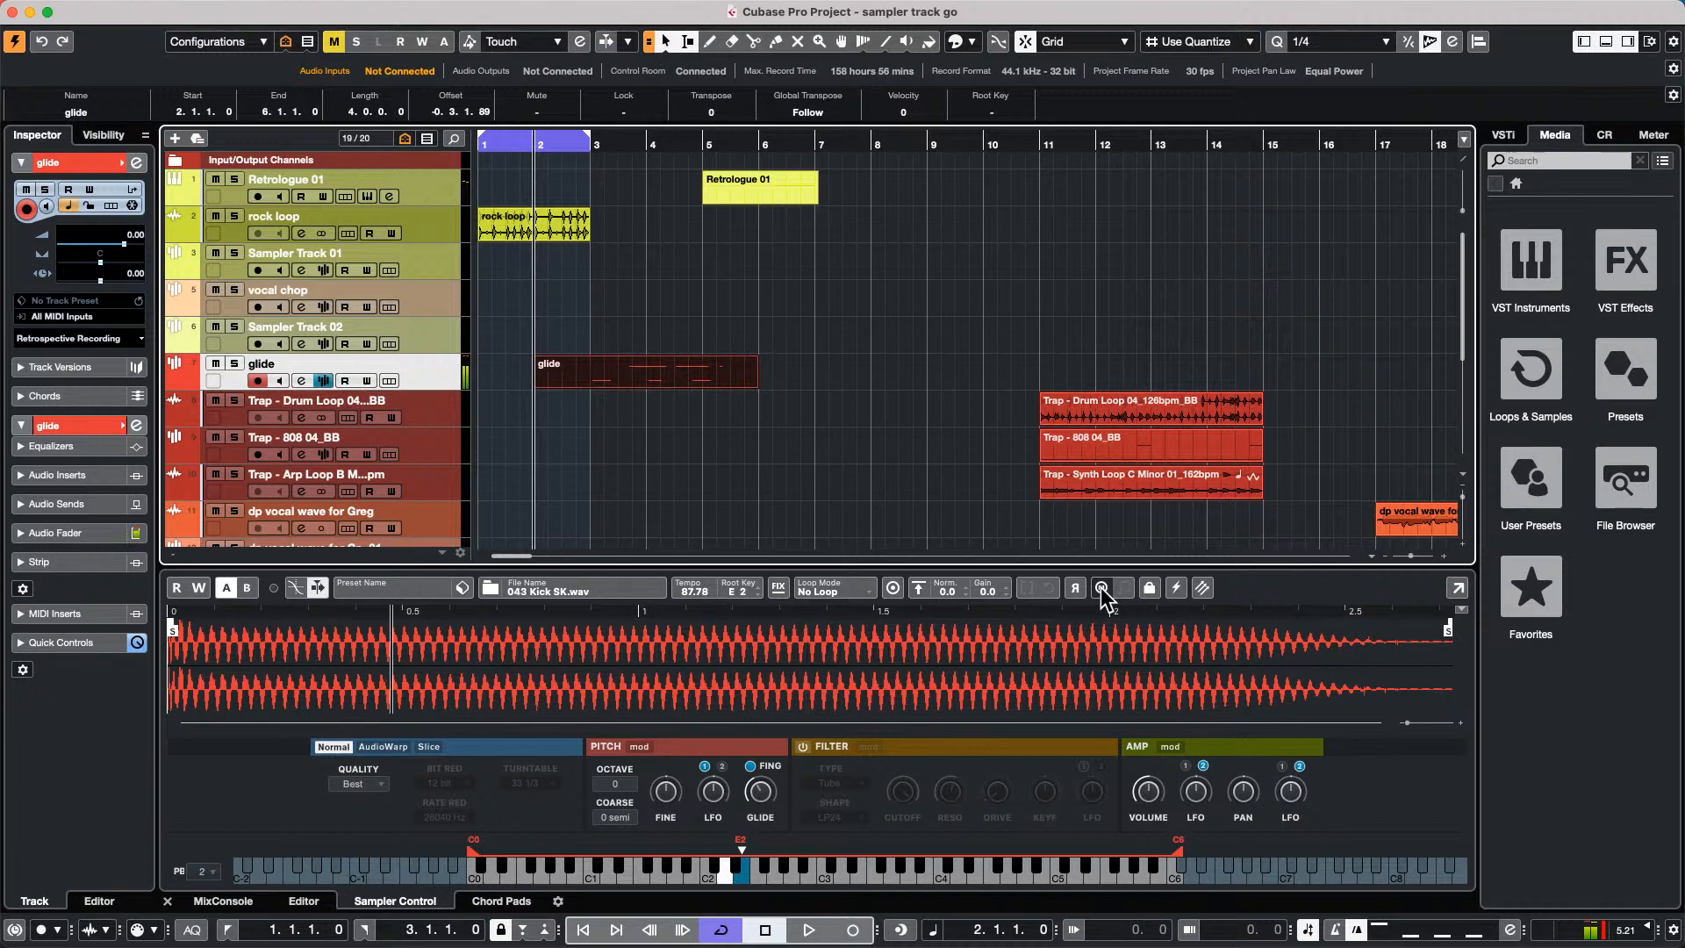
{"action": "left_click", "coordinate": [1102, 589]}
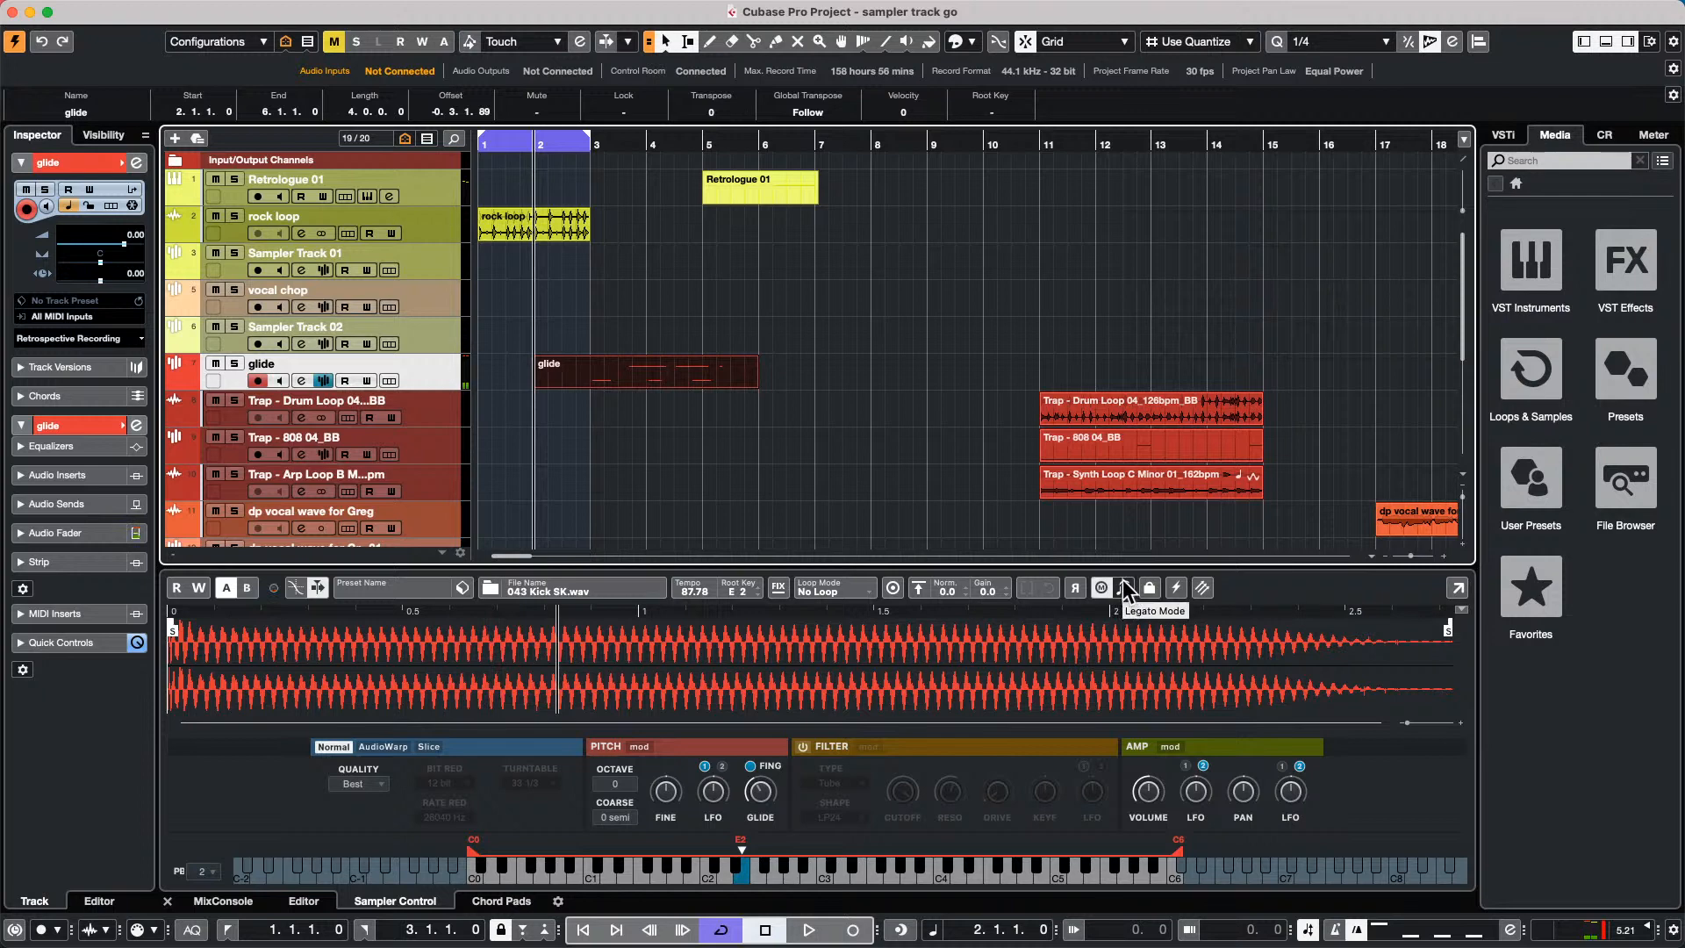
{"action": "left_click", "coordinate": [1126, 589]}
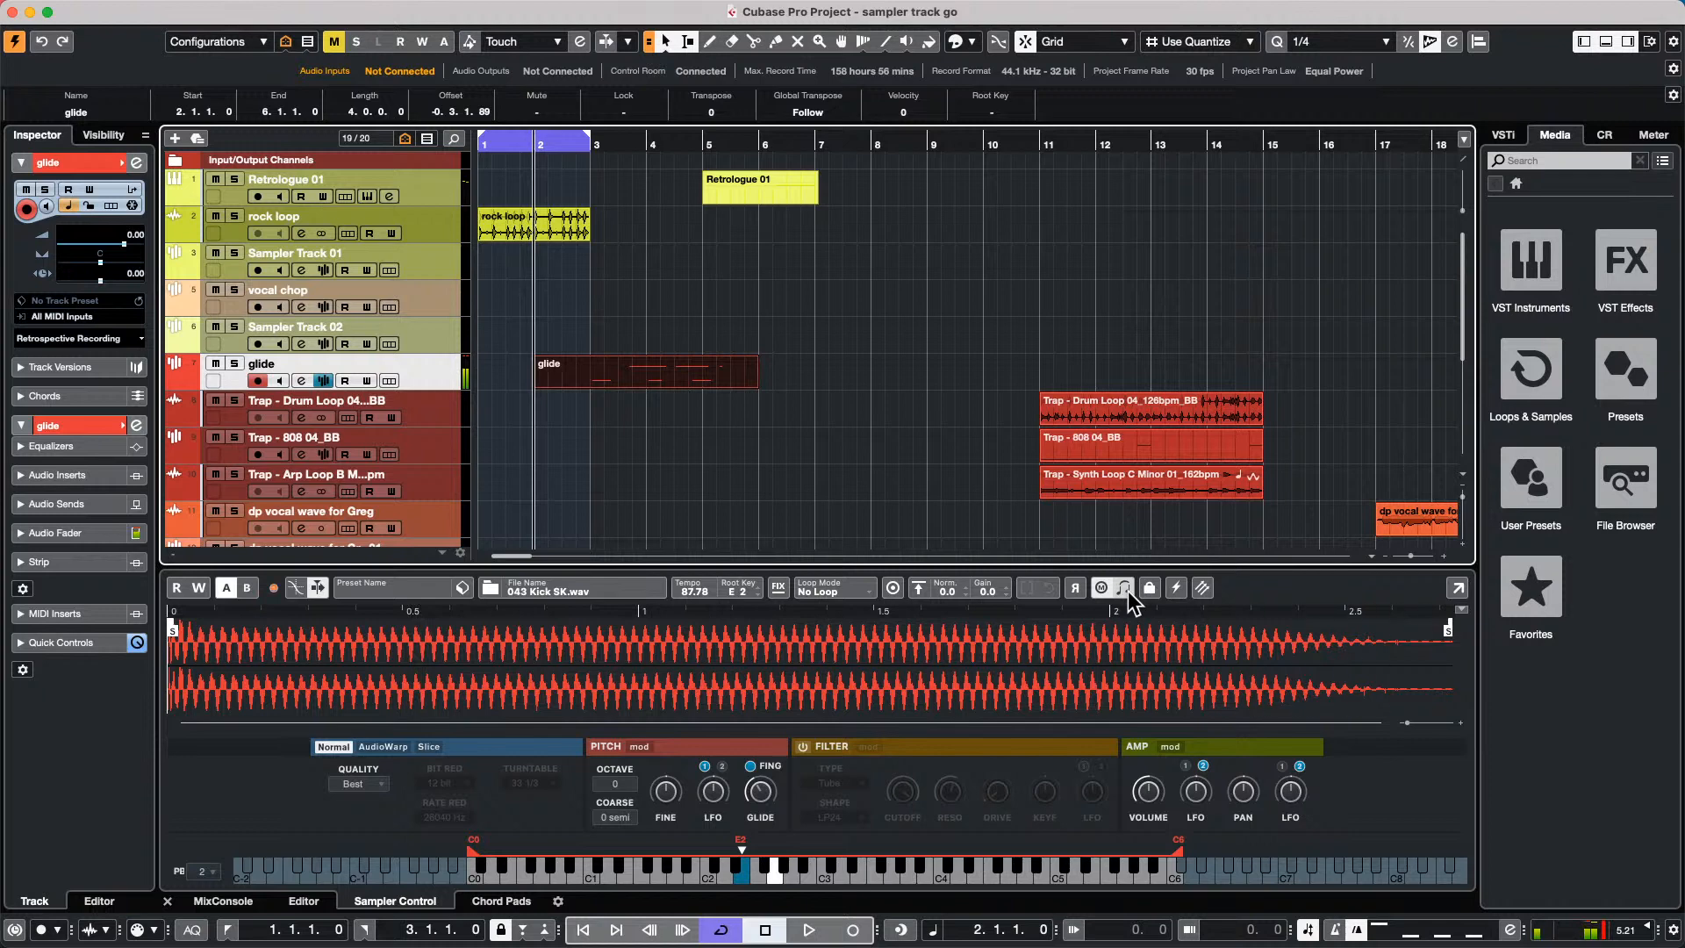
{"action": "key", "text": "KP_Multiply"}
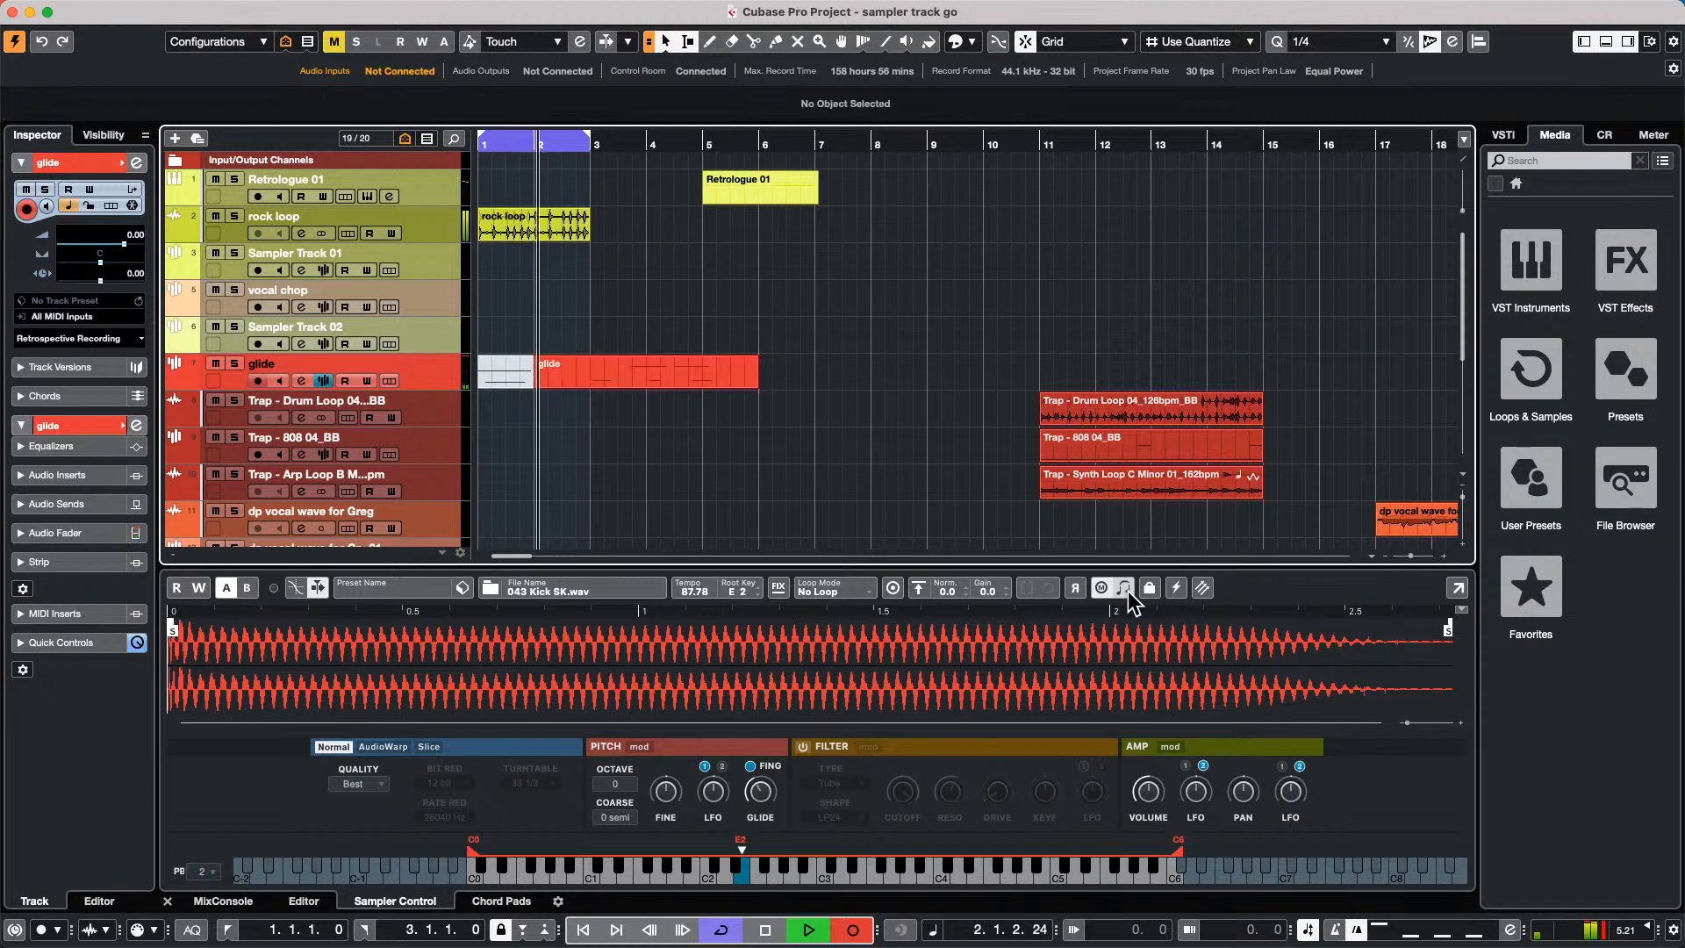
{"action": "key", "text": "space"}
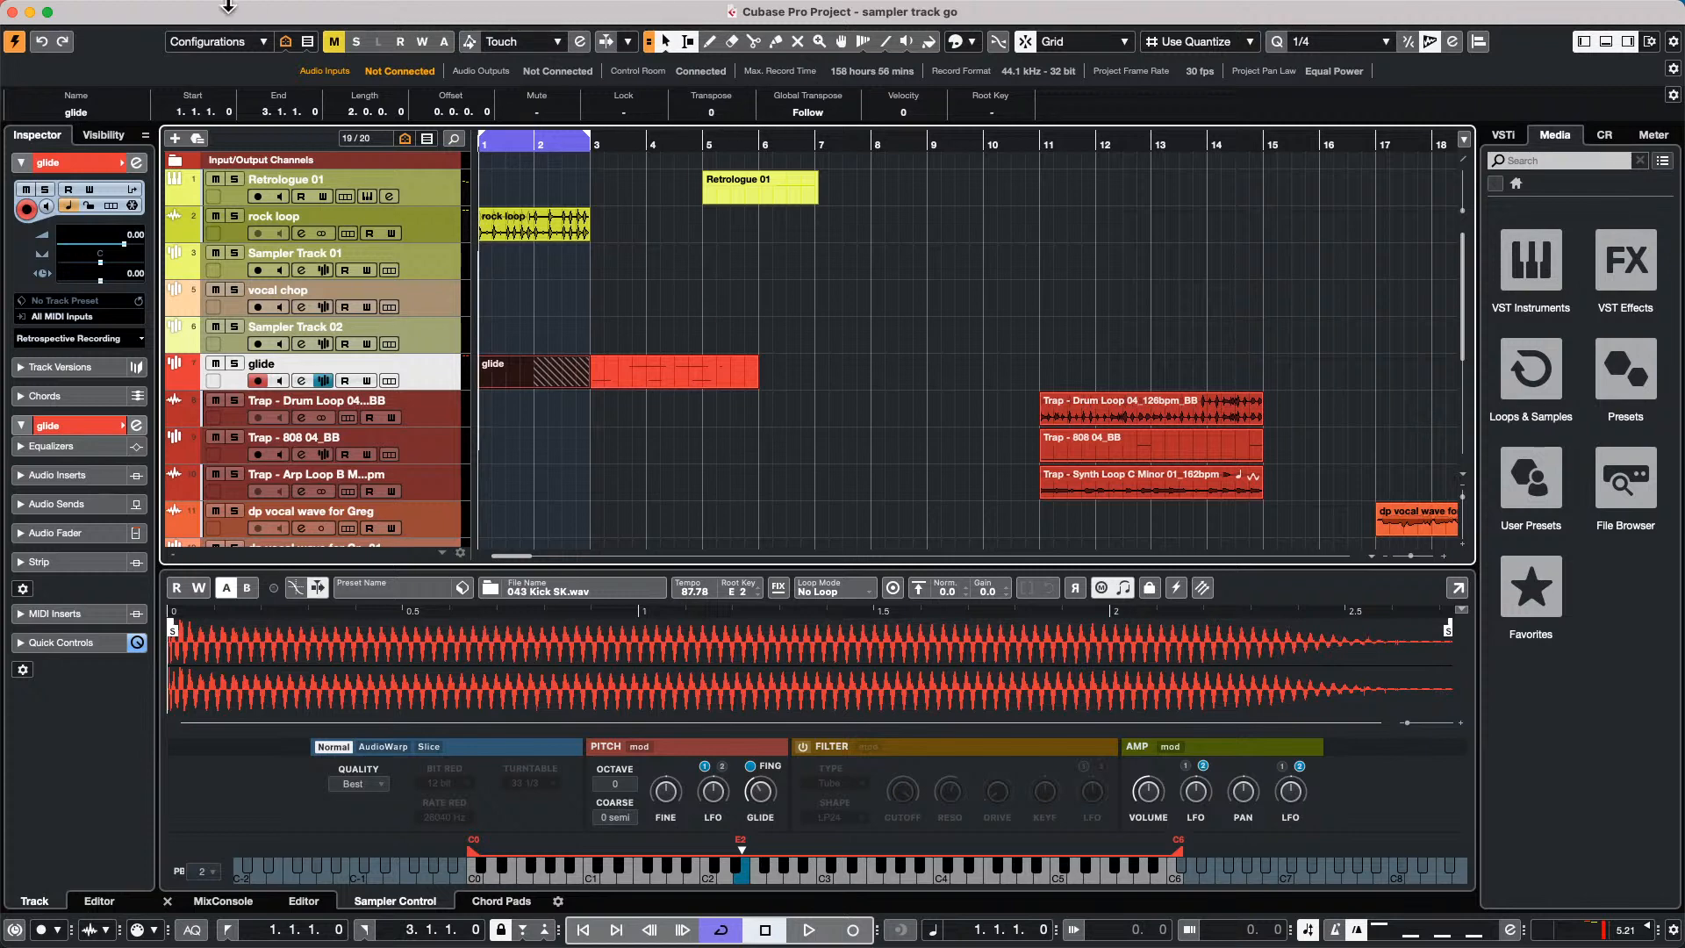
Open the recent project beatles stones.cpr.
{"action": "left_click", "coordinate": [118, 10]}
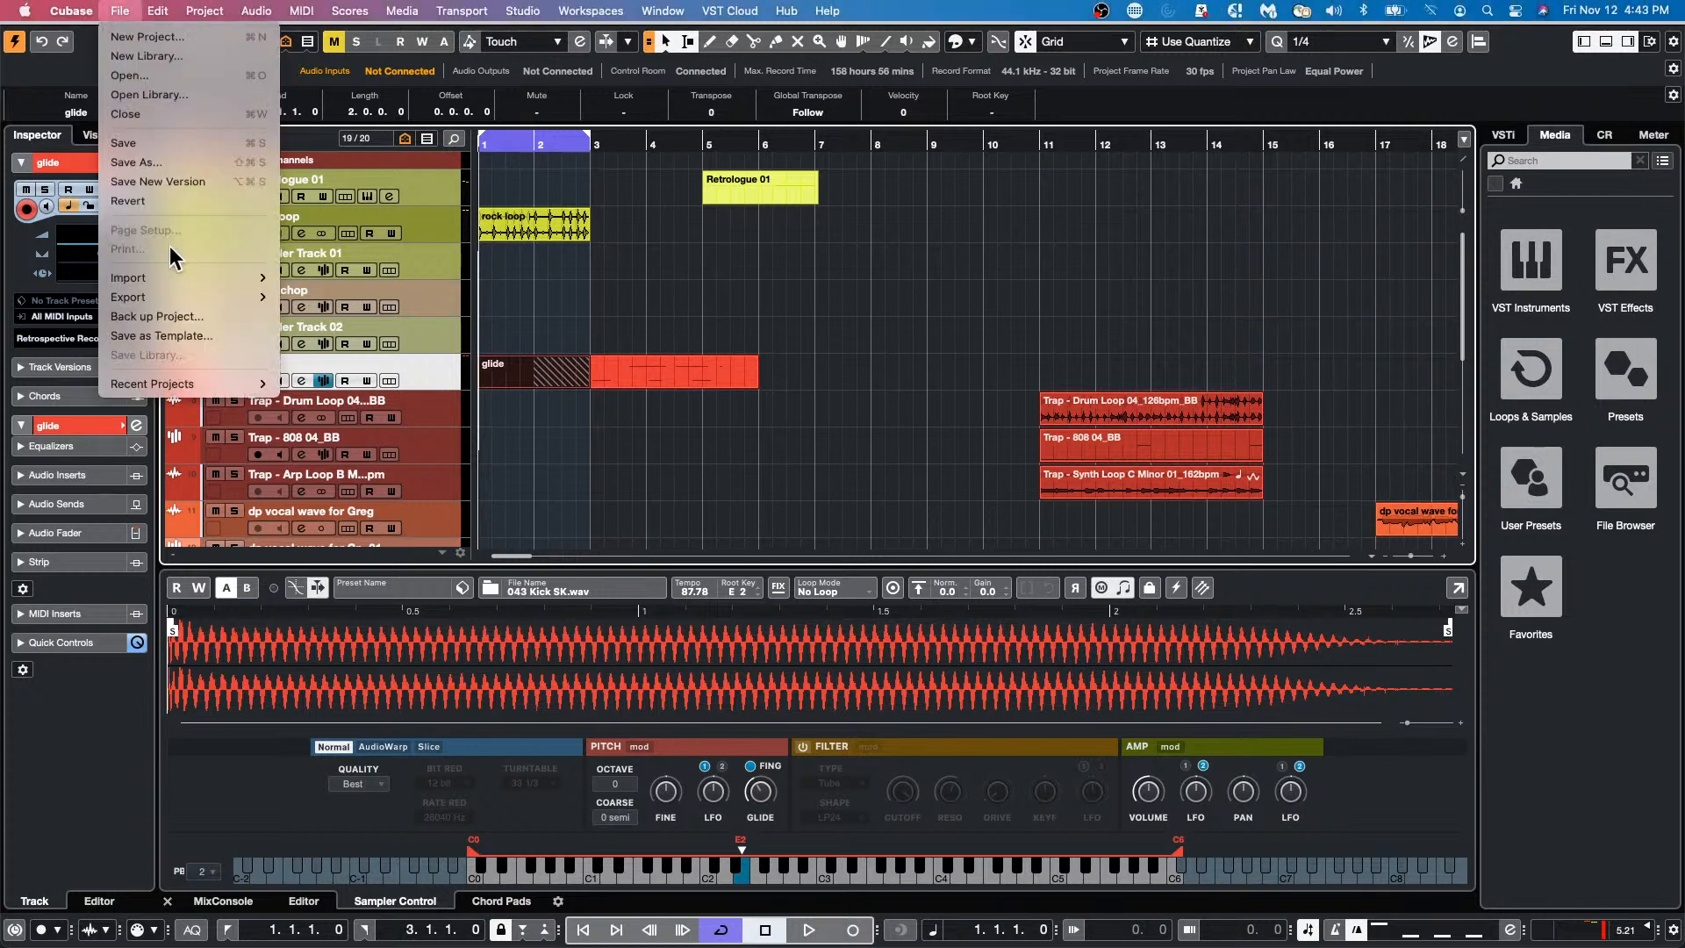
{"action": "mouse_move", "coordinate": [210, 385]}
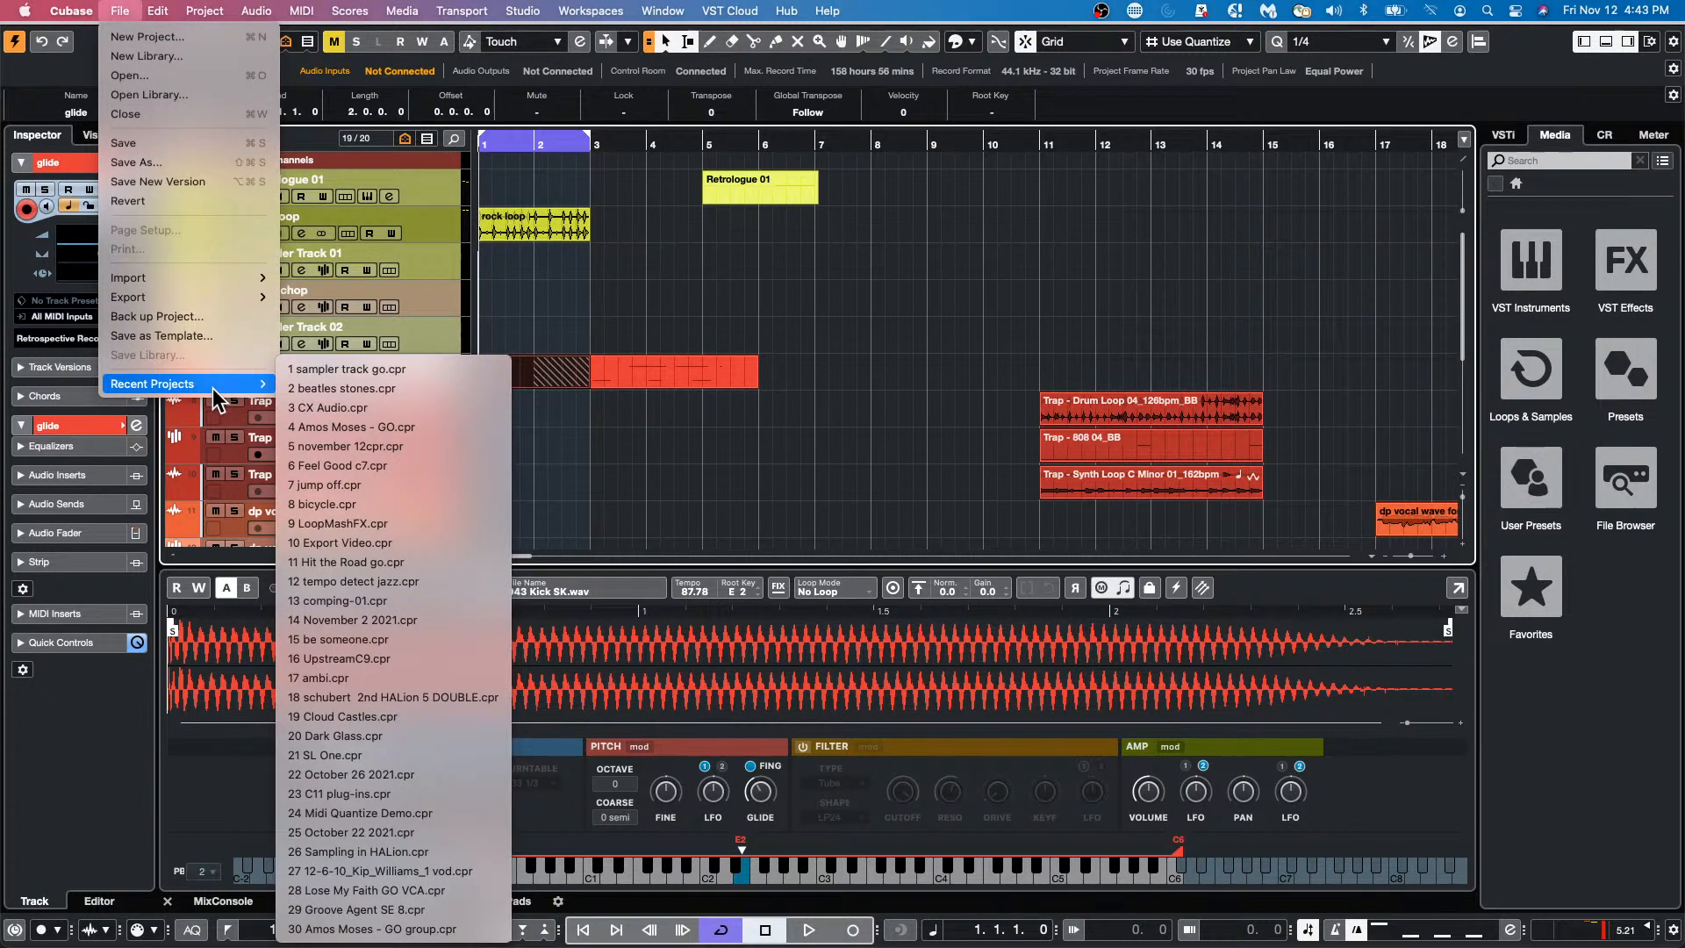
{"action": "left_click", "coordinate": [385, 396]}
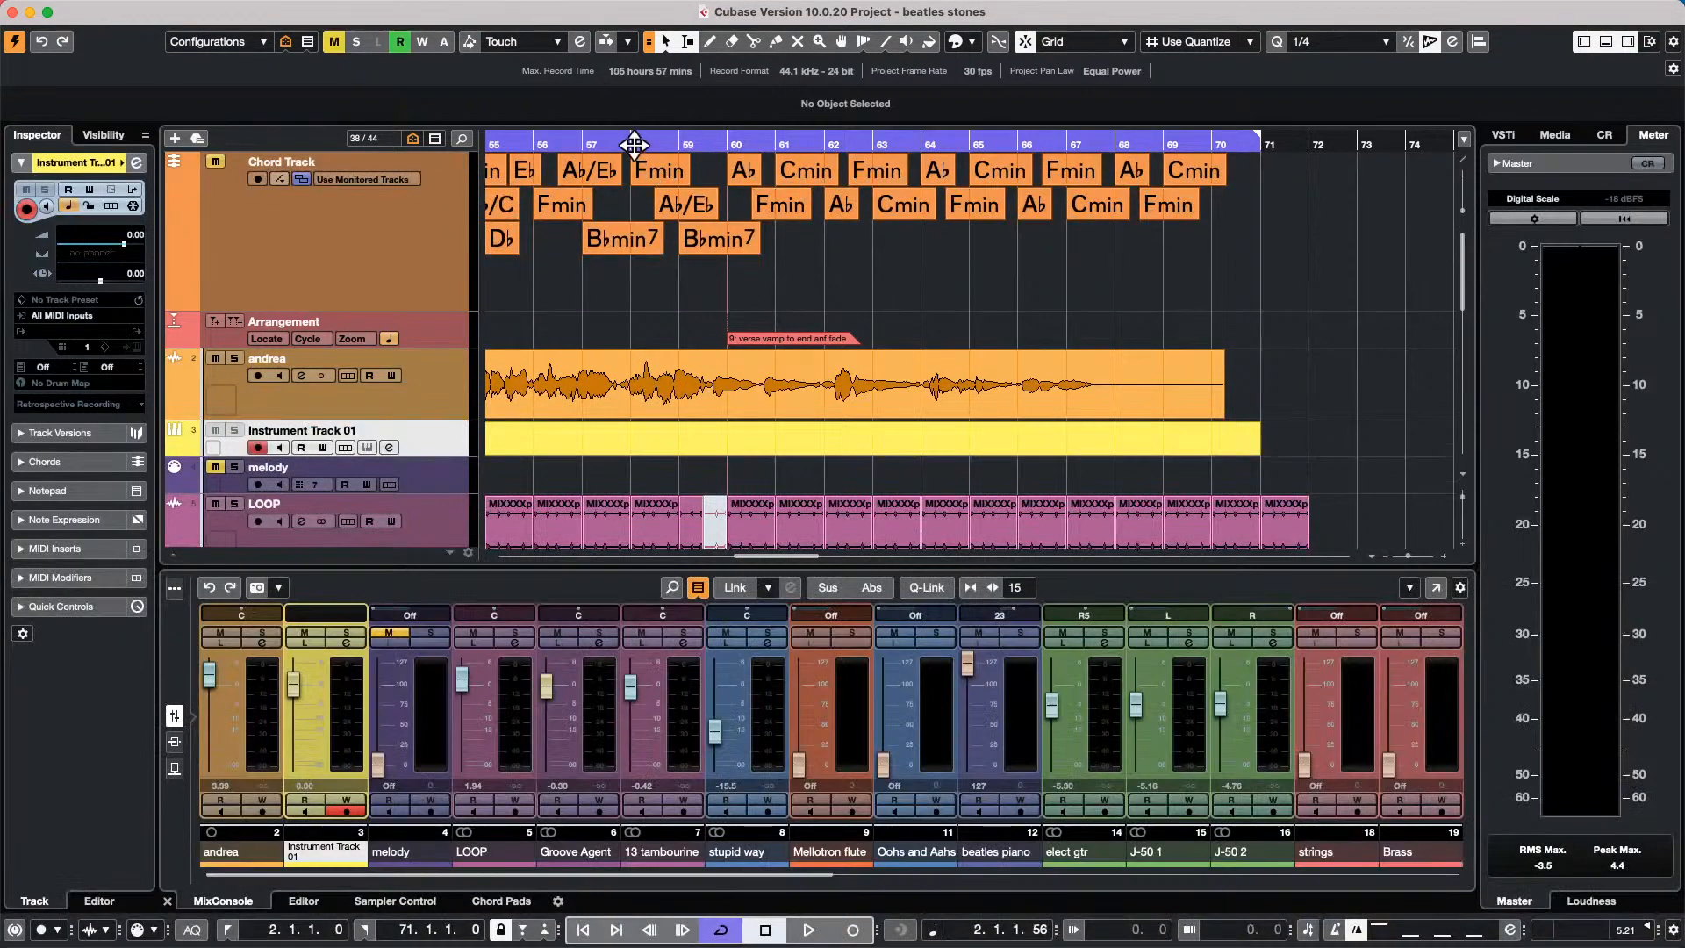
Play the song from about bar 5 and lower the Control Room main level to -3.85 dB.
{"action": "left_click_drag", "start_coordinate": [653, 139], "coordinate": [748, 136]}
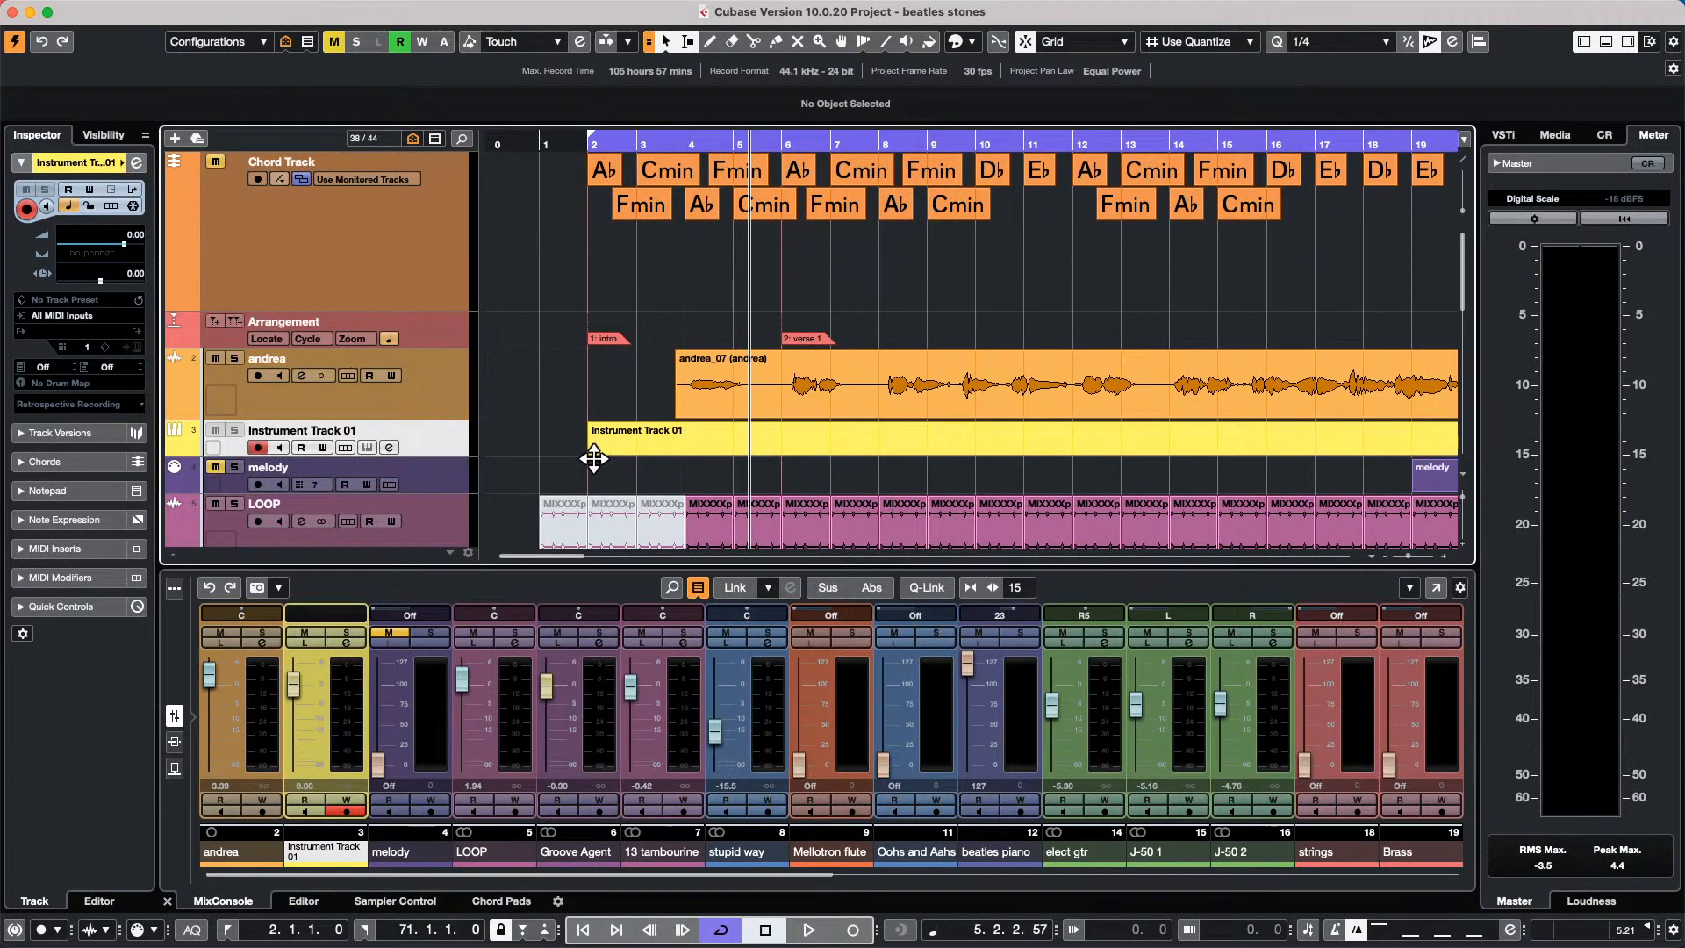
{"action": "key", "text": "space"}
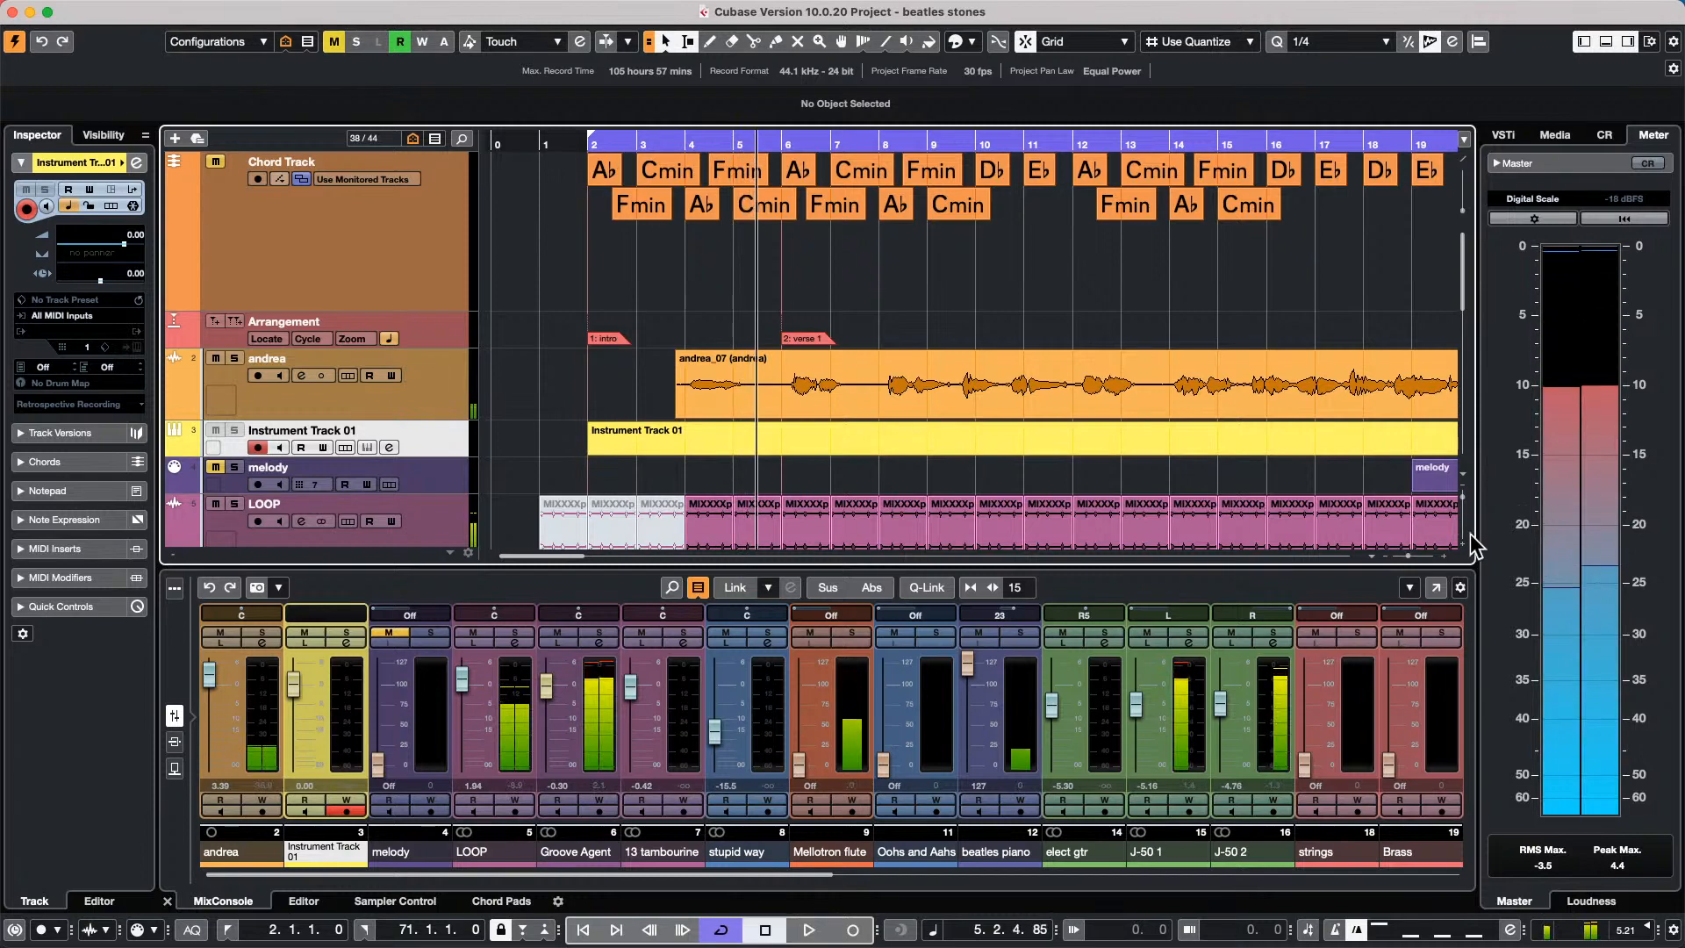
{"action": "left_click", "coordinate": [1604, 134]}
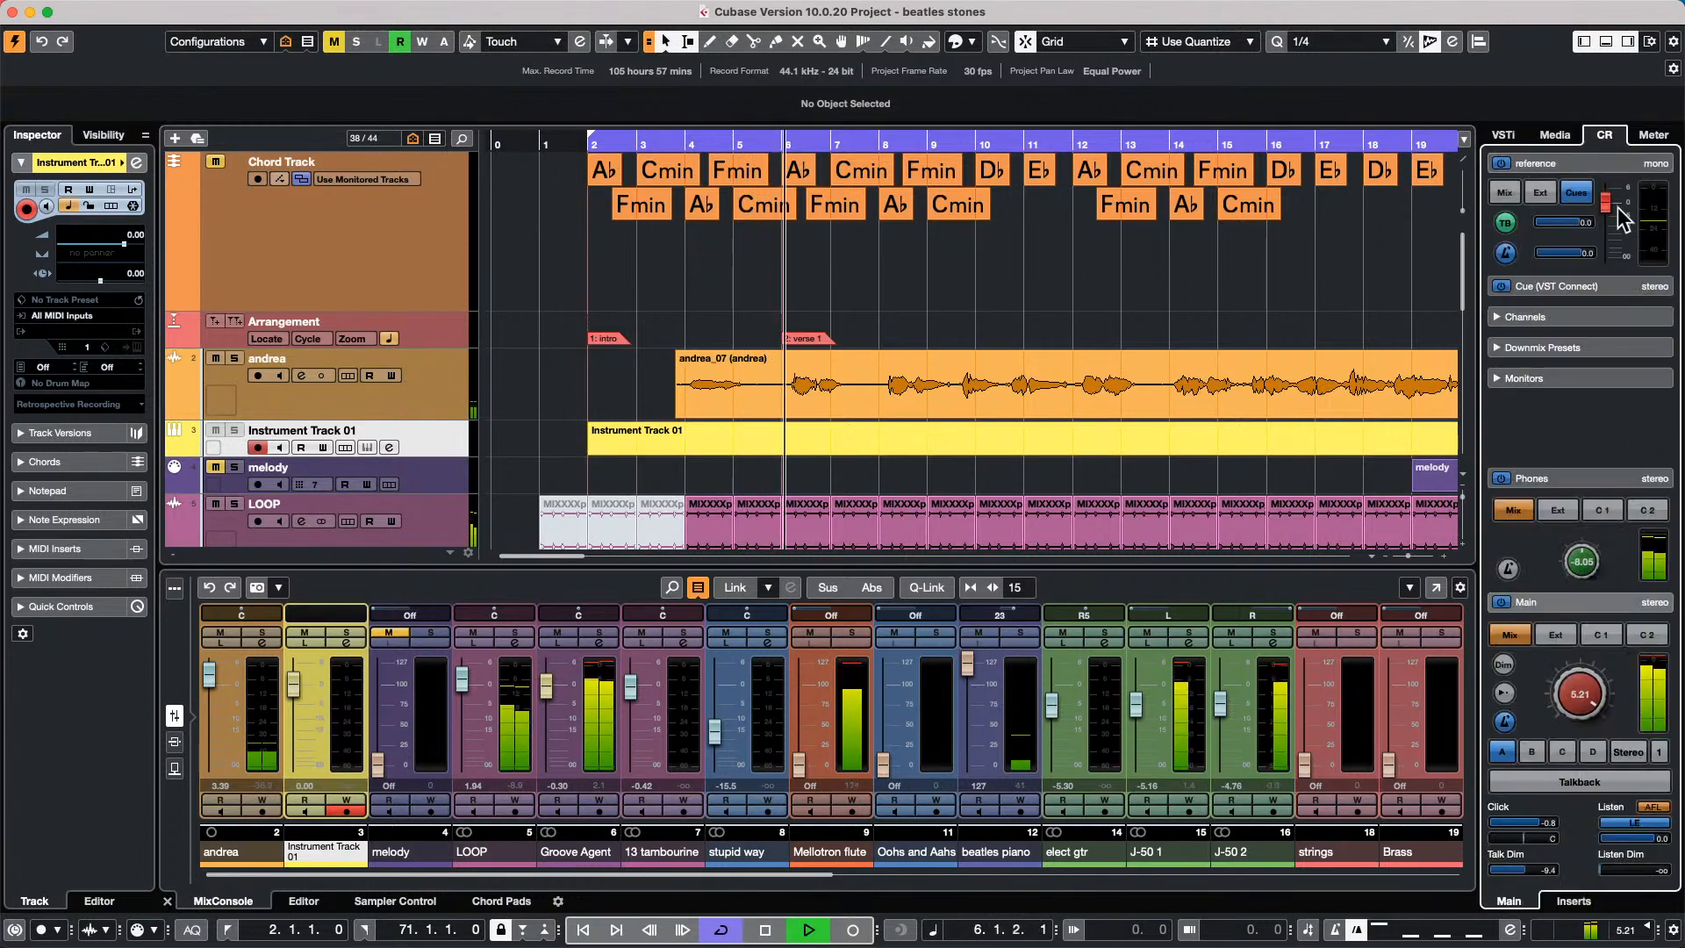
{"action": "left_click_drag", "start_coordinate": [1571, 714], "coordinate": [1572, 735]}
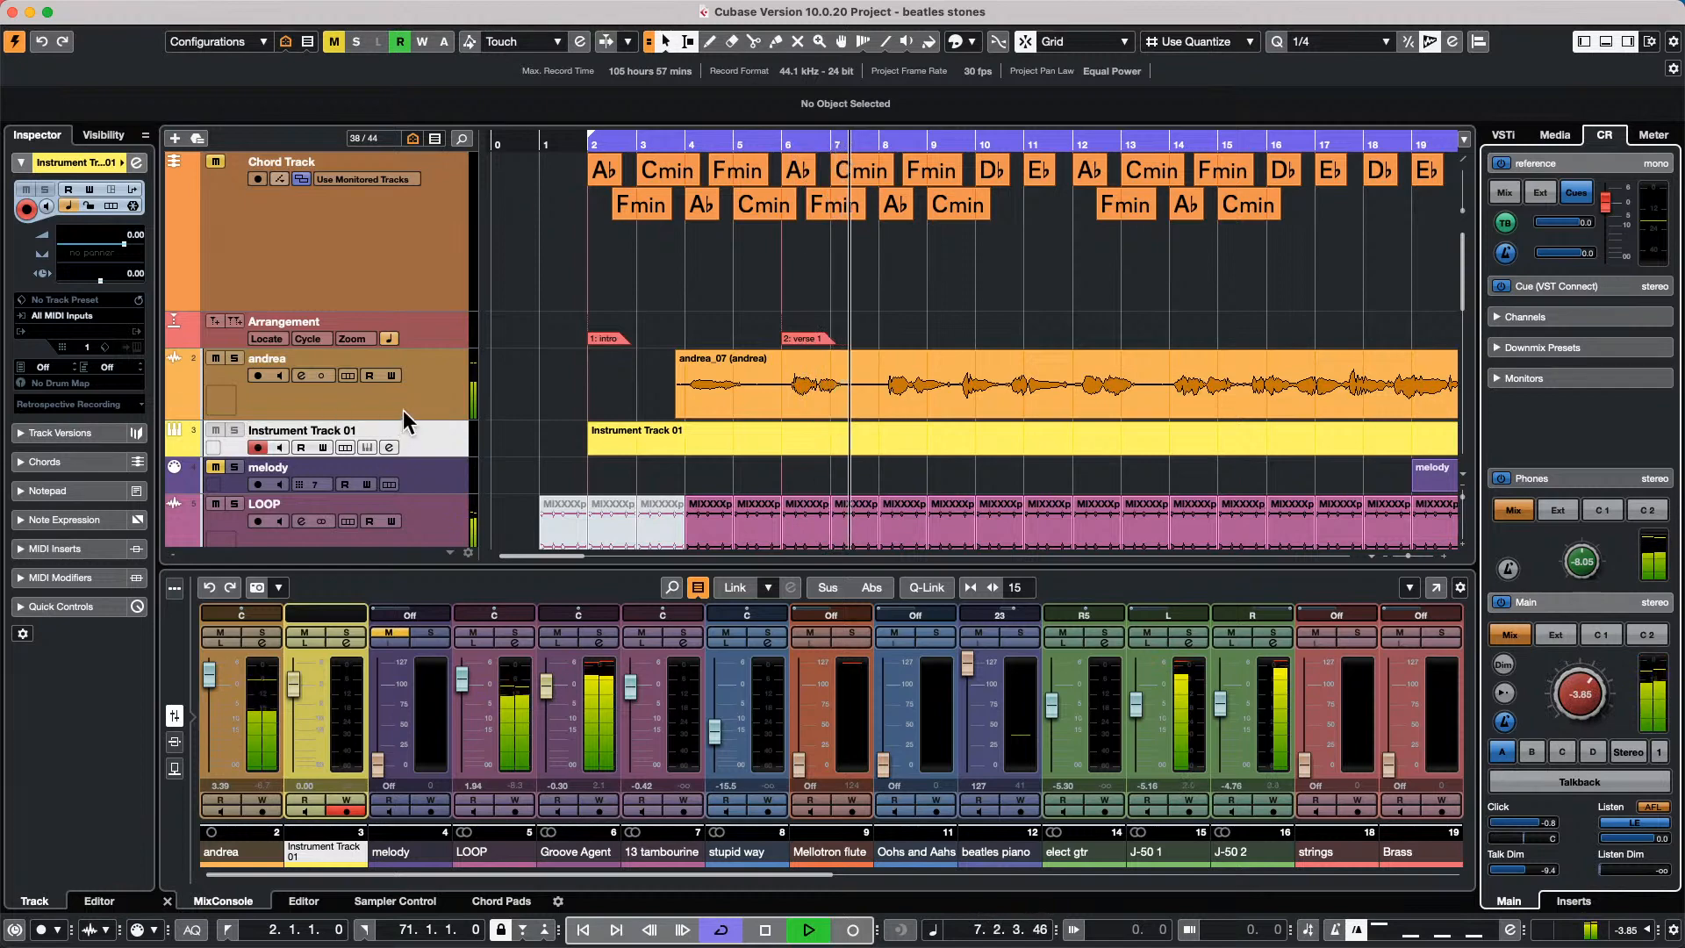
{"action": "key", "text": "space"}
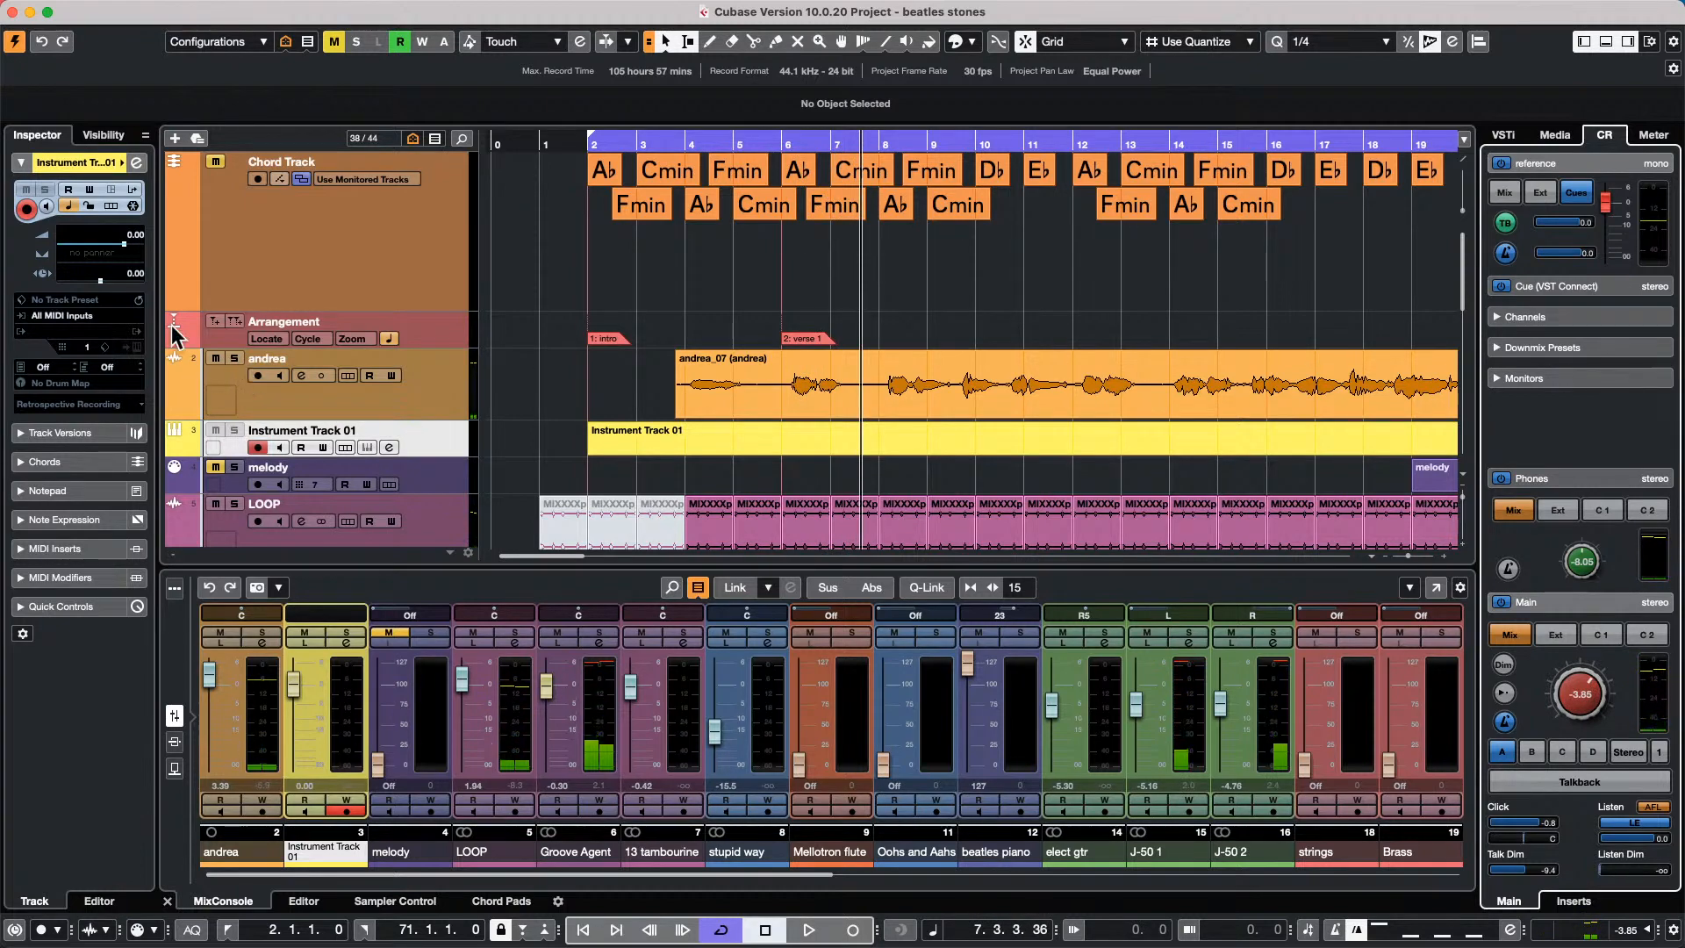
Select the vocal track below the Arrangement track and reset its FX 2-REVerence send gain to 0.00.
{"action": "left_click", "coordinate": [442, 382]}
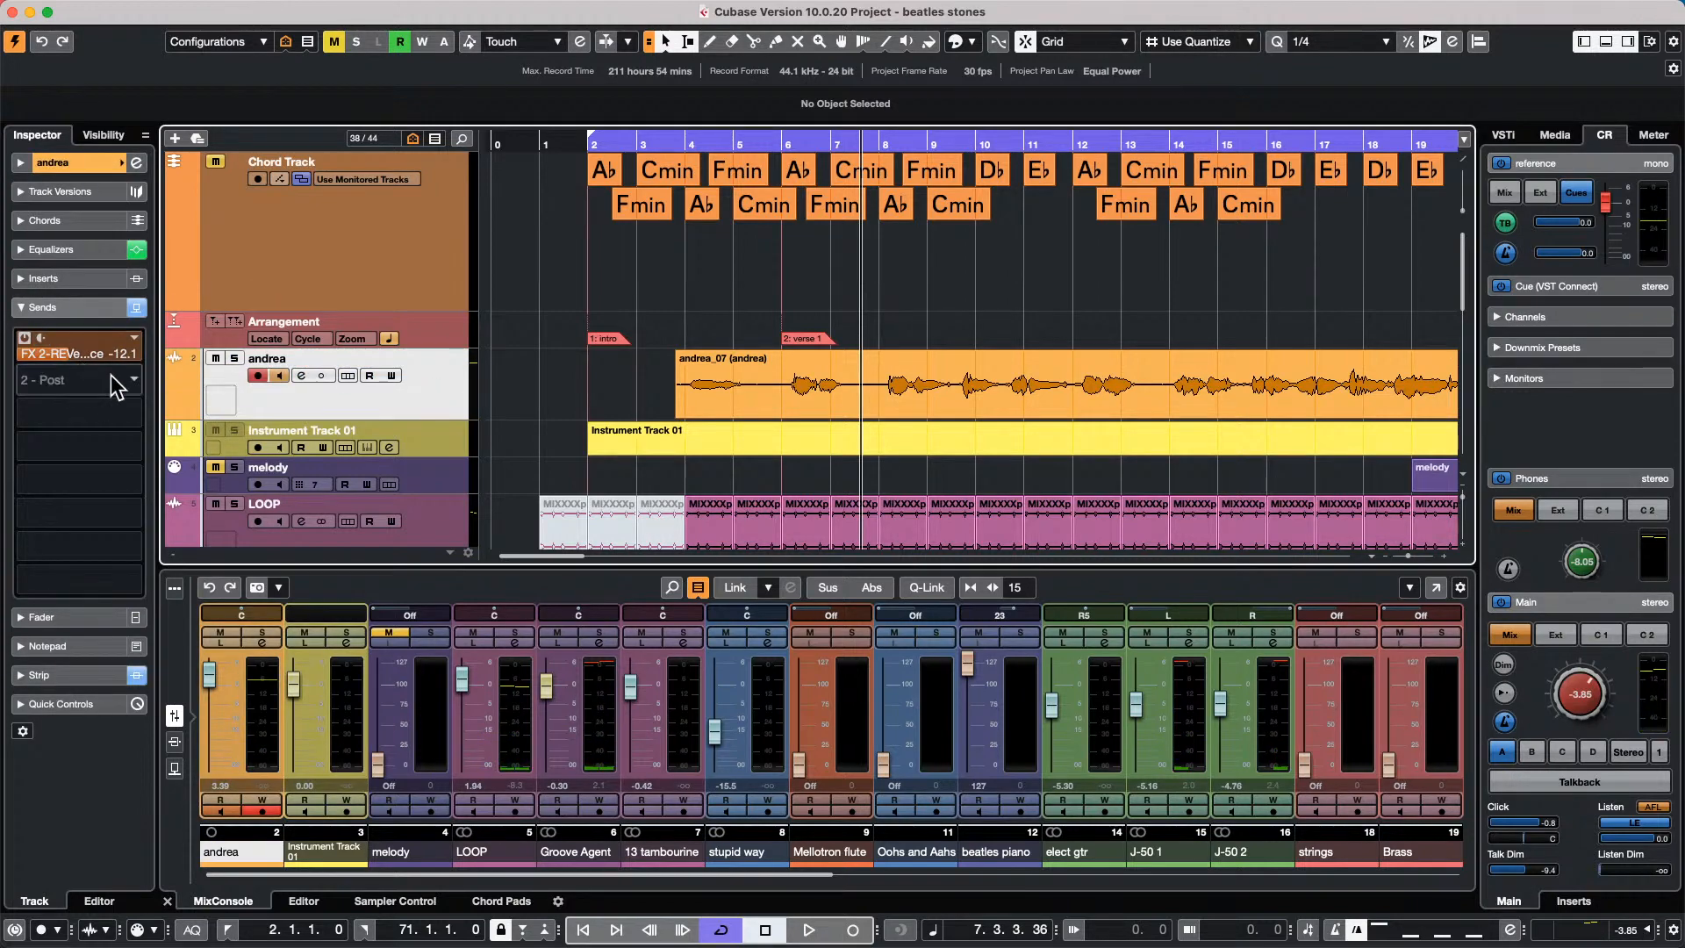
{"action": "double_click", "coordinate": [95, 348]}
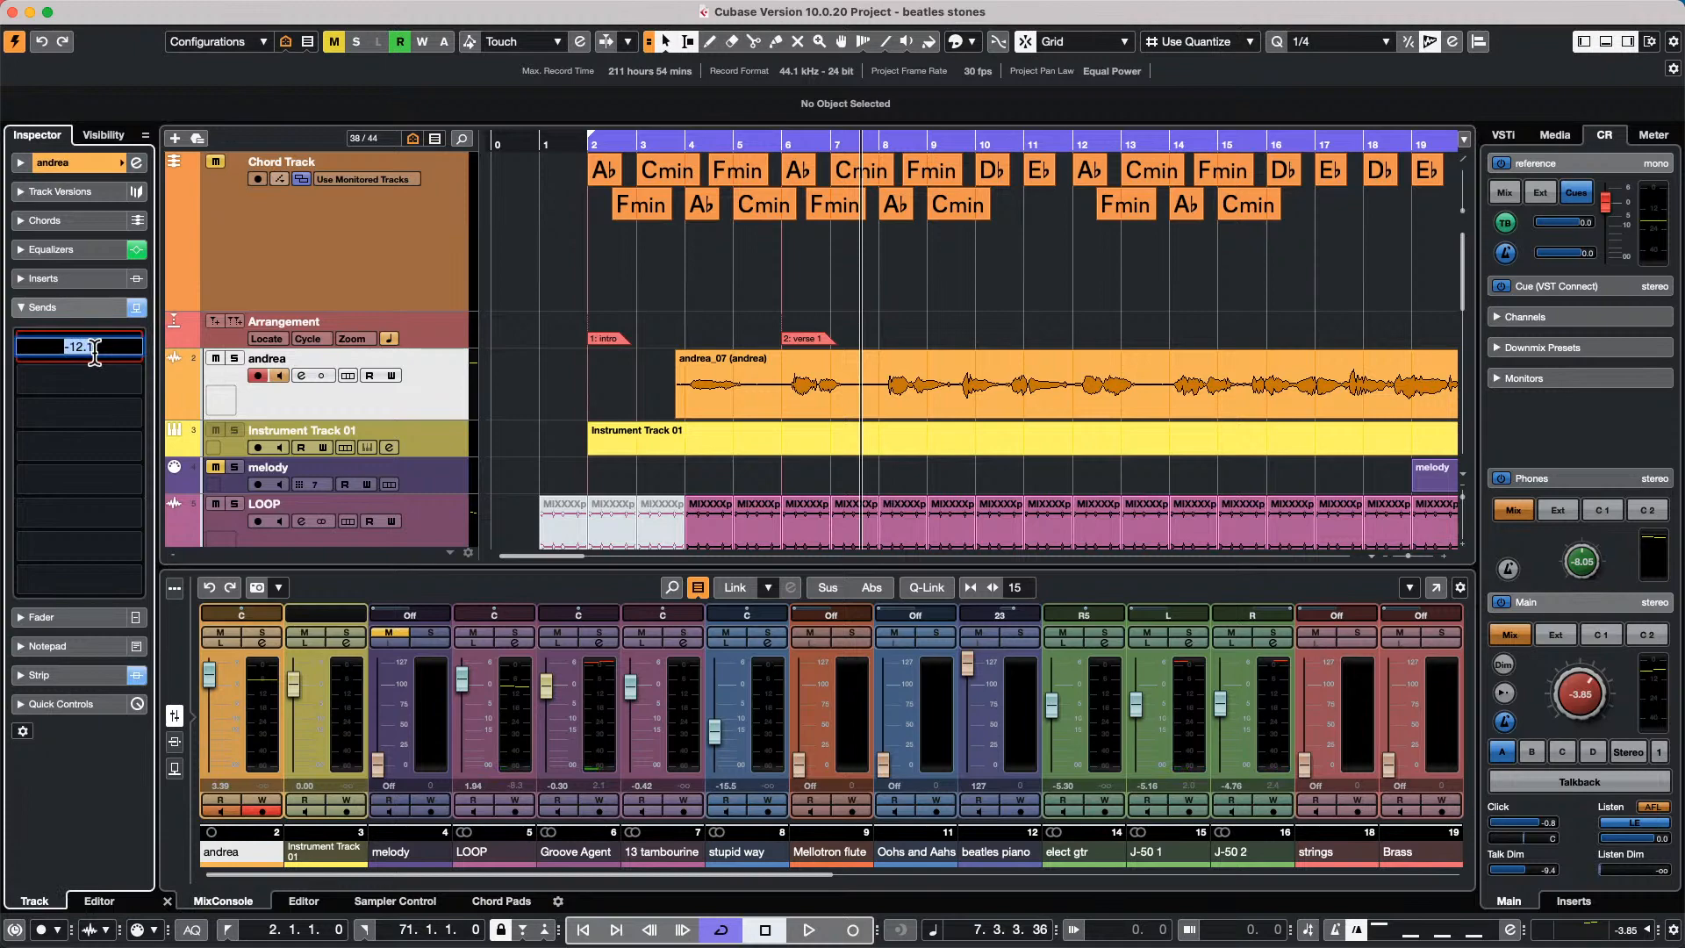
{"action": "left_click", "coordinate": [97, 362]}
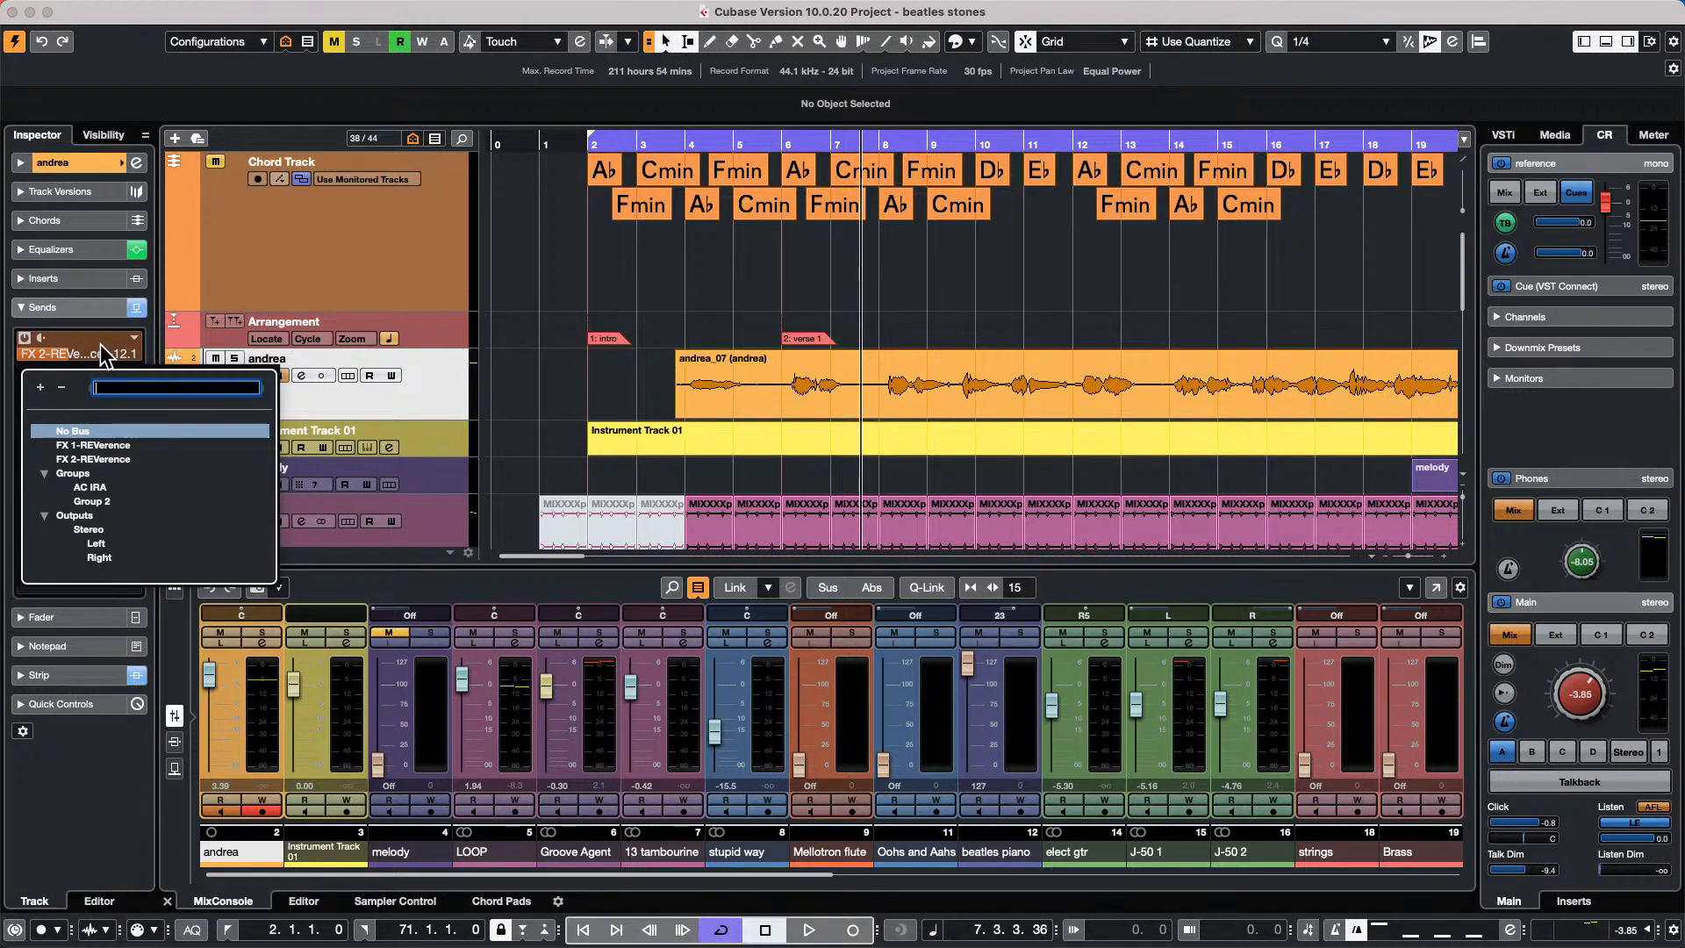
{"action": "key", "text": "Escape"}
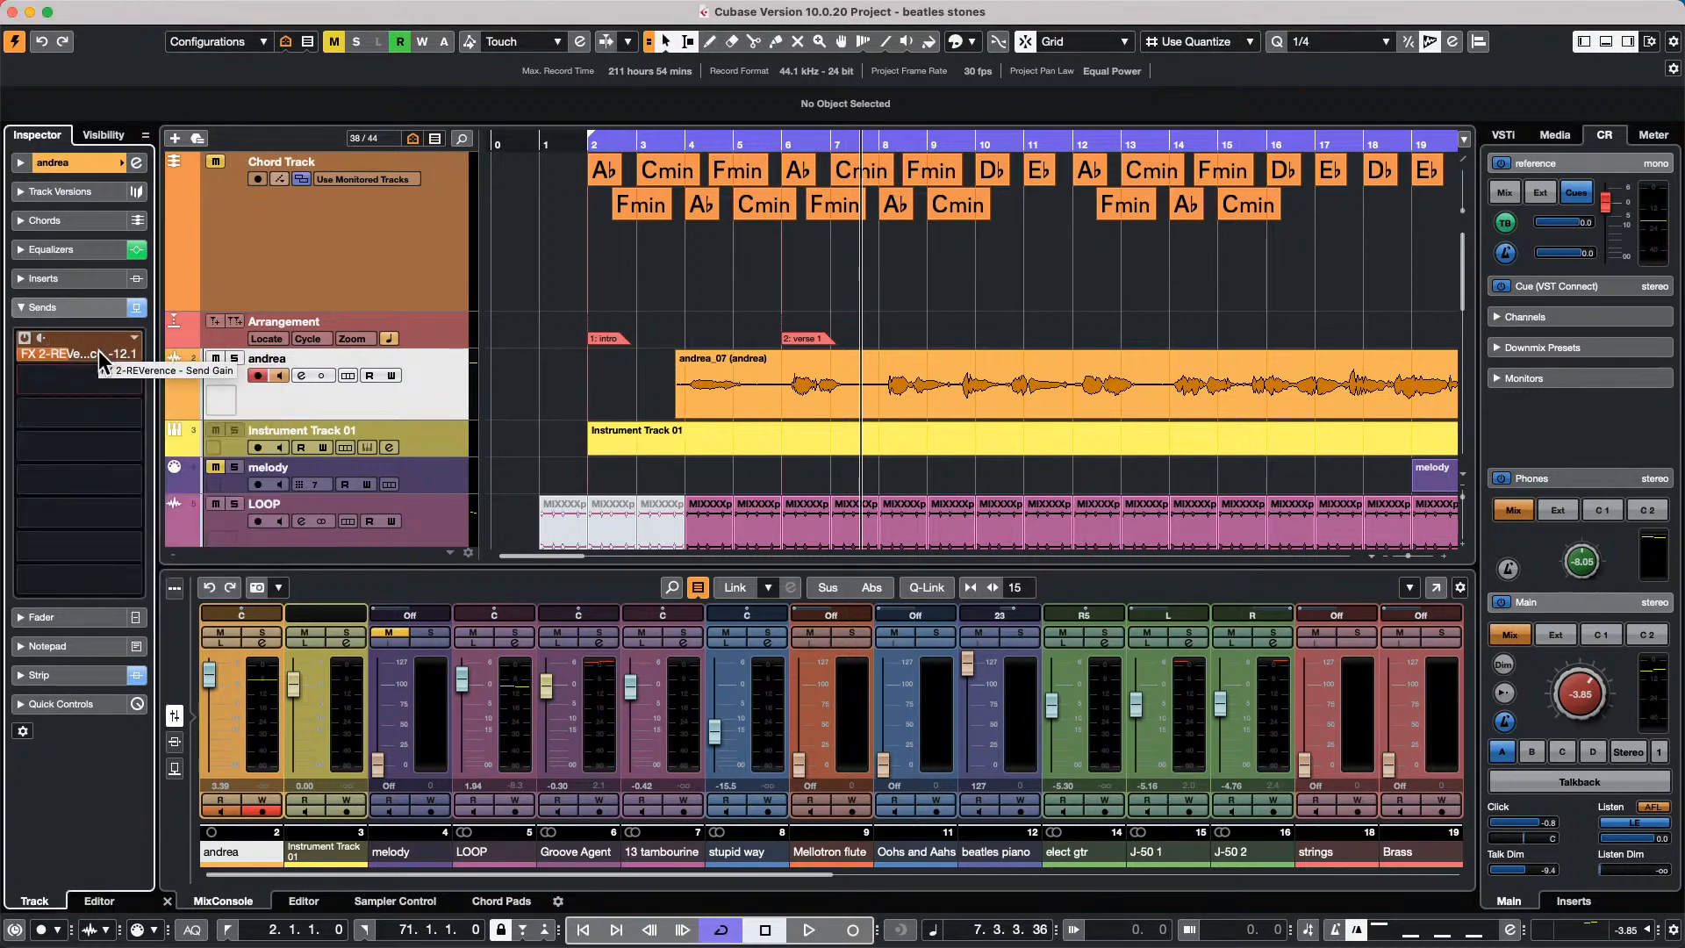
{"action": "left_click", "coordinate": [98, 352], "text": "super"}
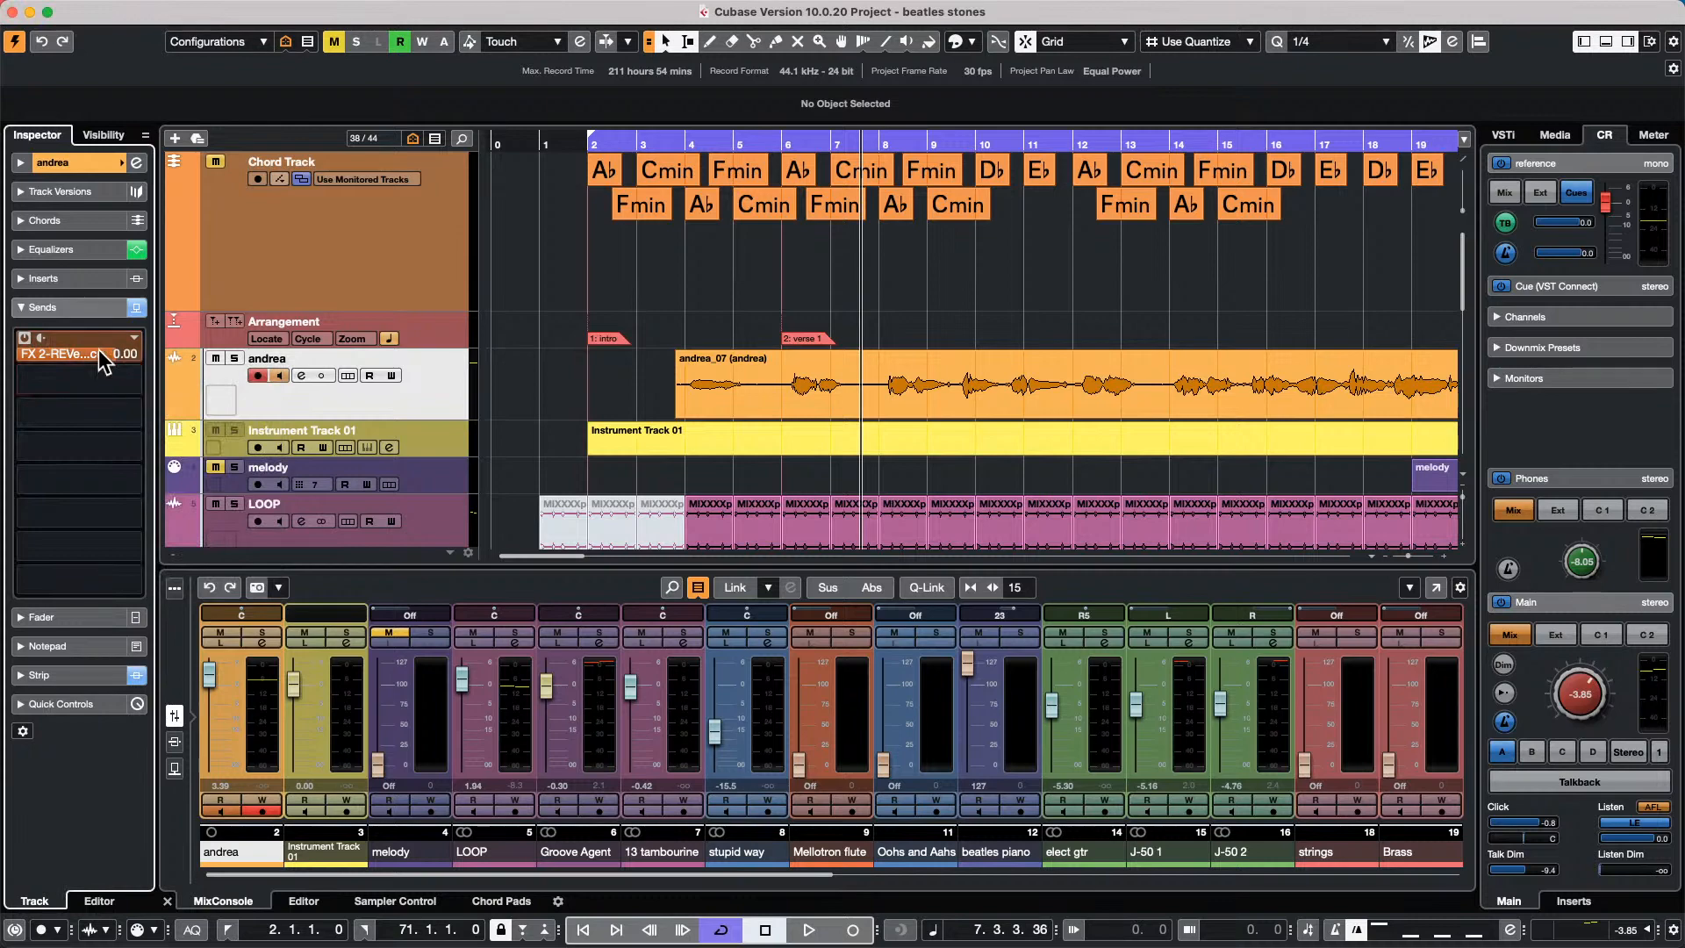
Open the send's REVerence plug-in, enable Reverse for Plate At 2sec and move its window clear of the track list.
{"action": "key", "text": "alt"}
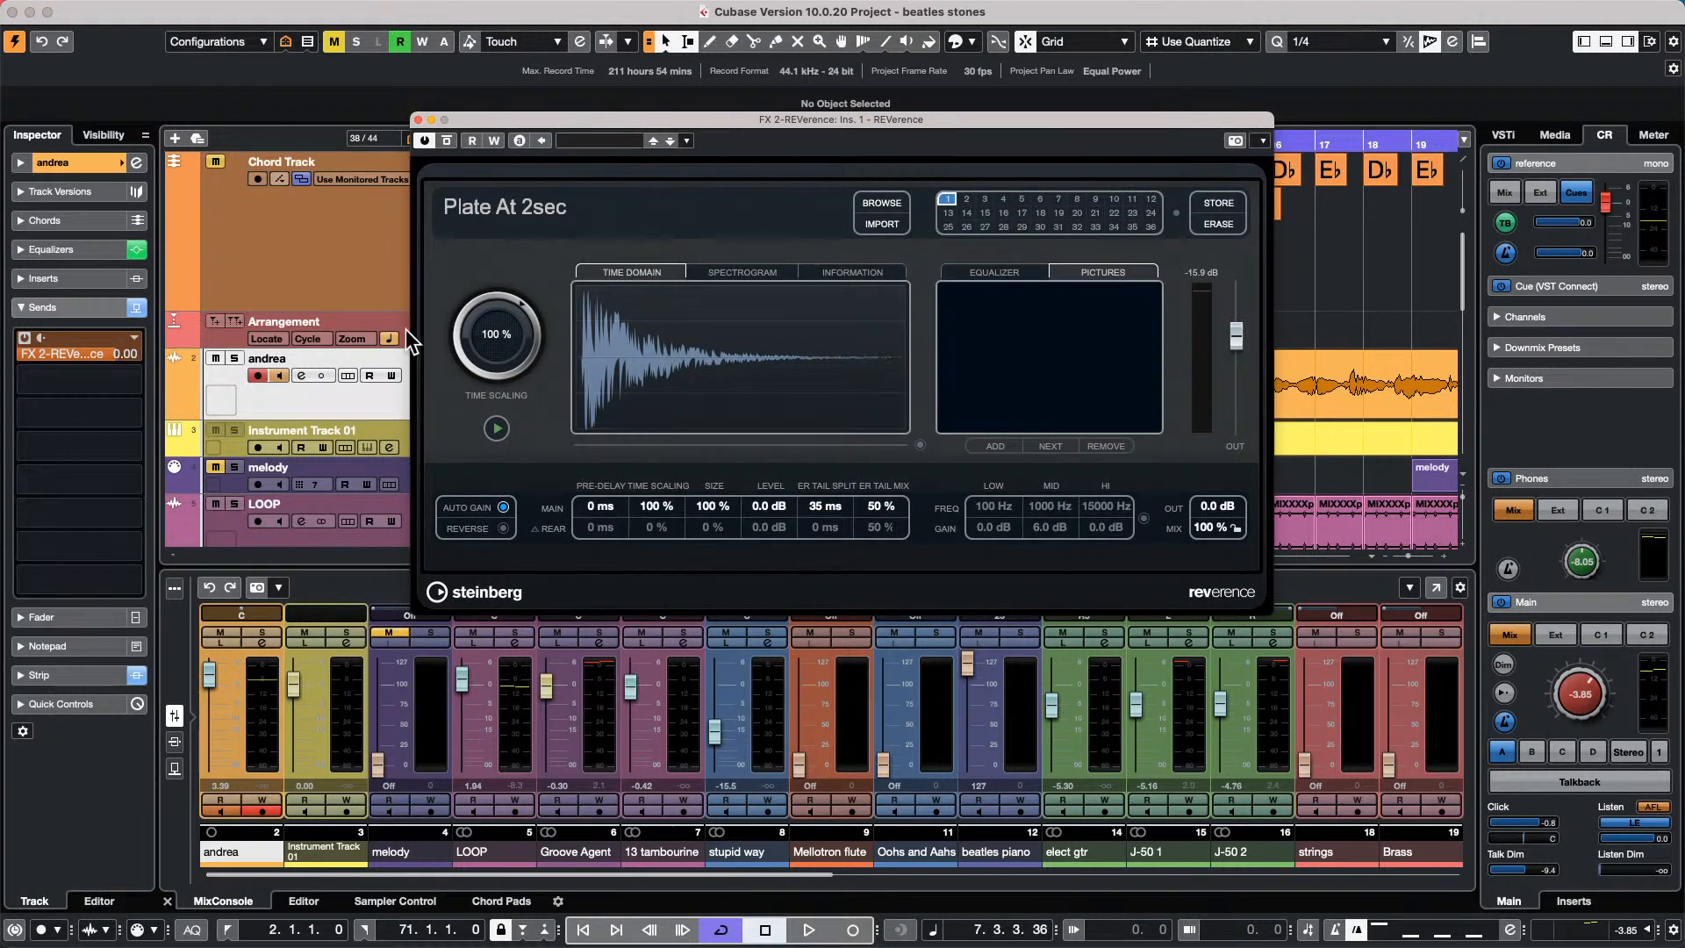
{"action": "left_click", "coordinate": [503, 529]}
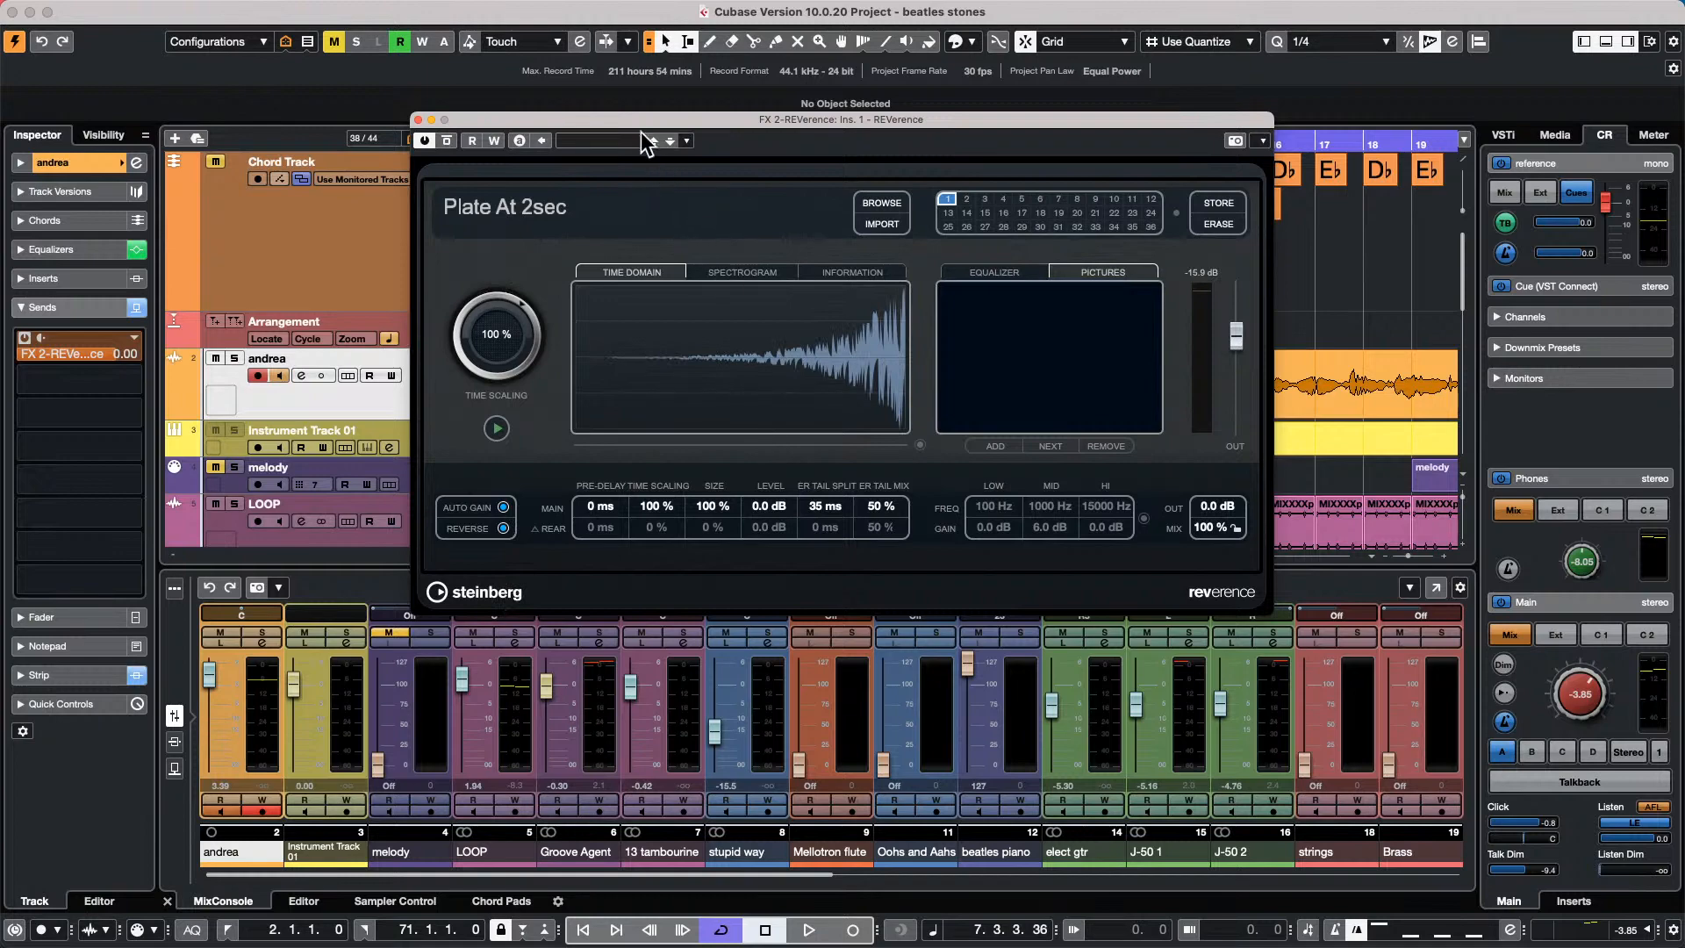
{"action": "left_click_drag", "start_coordinate": [641, 131], "coordinate": [985, 406]}
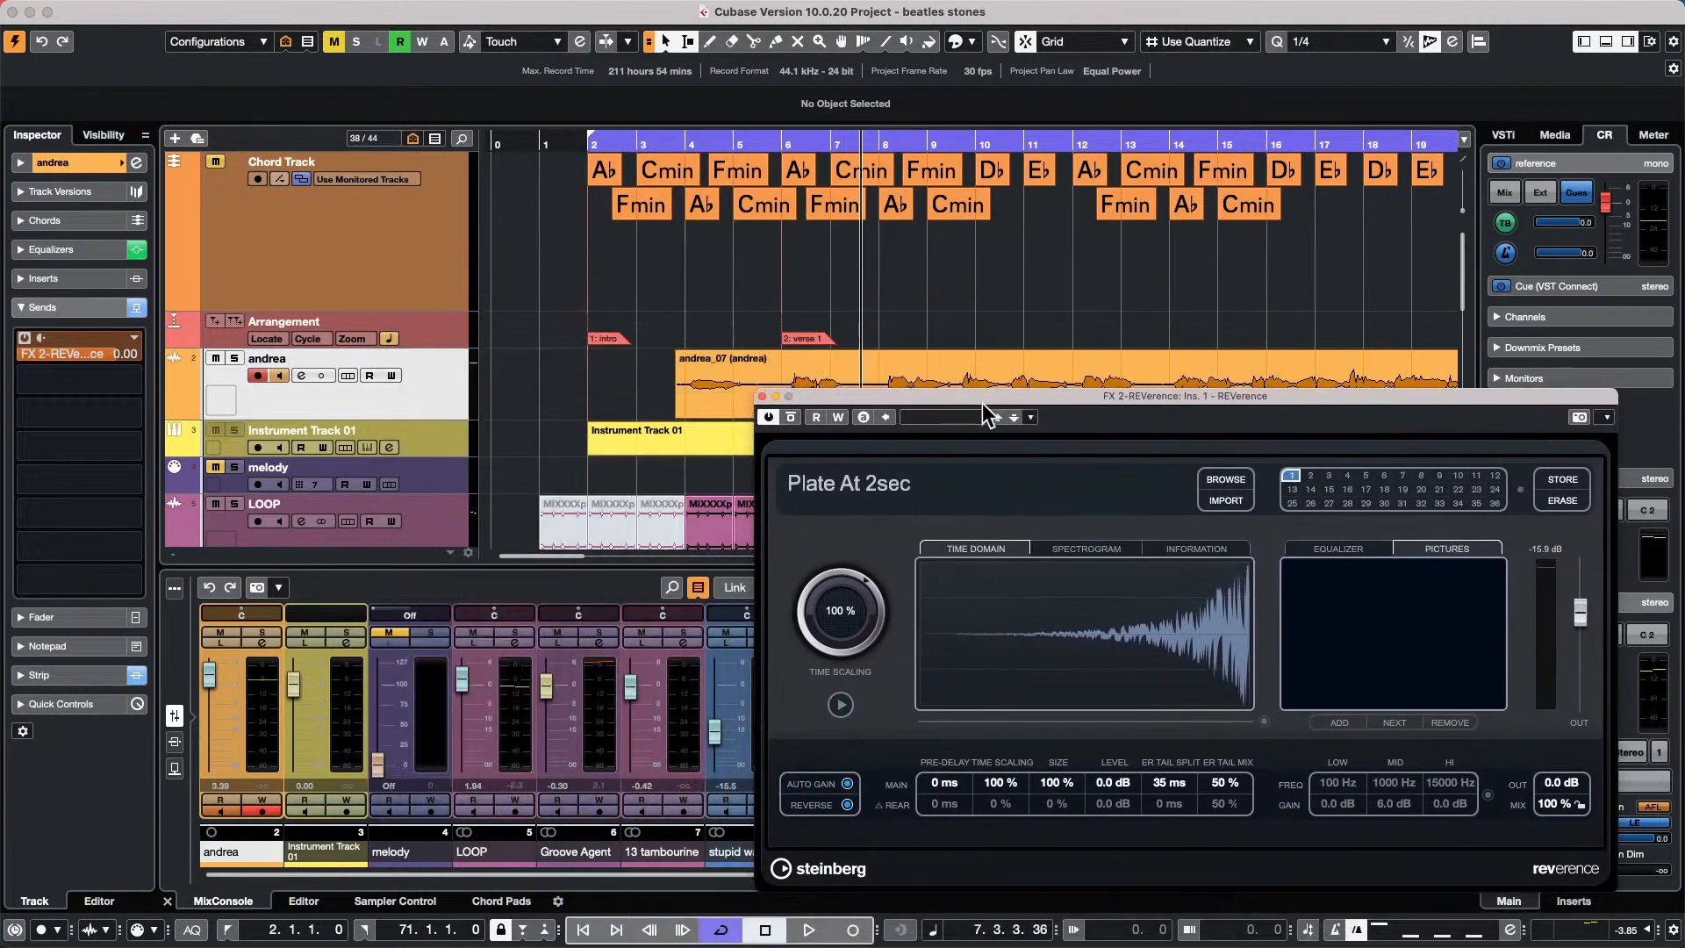
Play the song, solo the vocal track and lower the REVerence output to -7.8 dB.
{"action": "key", "text": "space"}
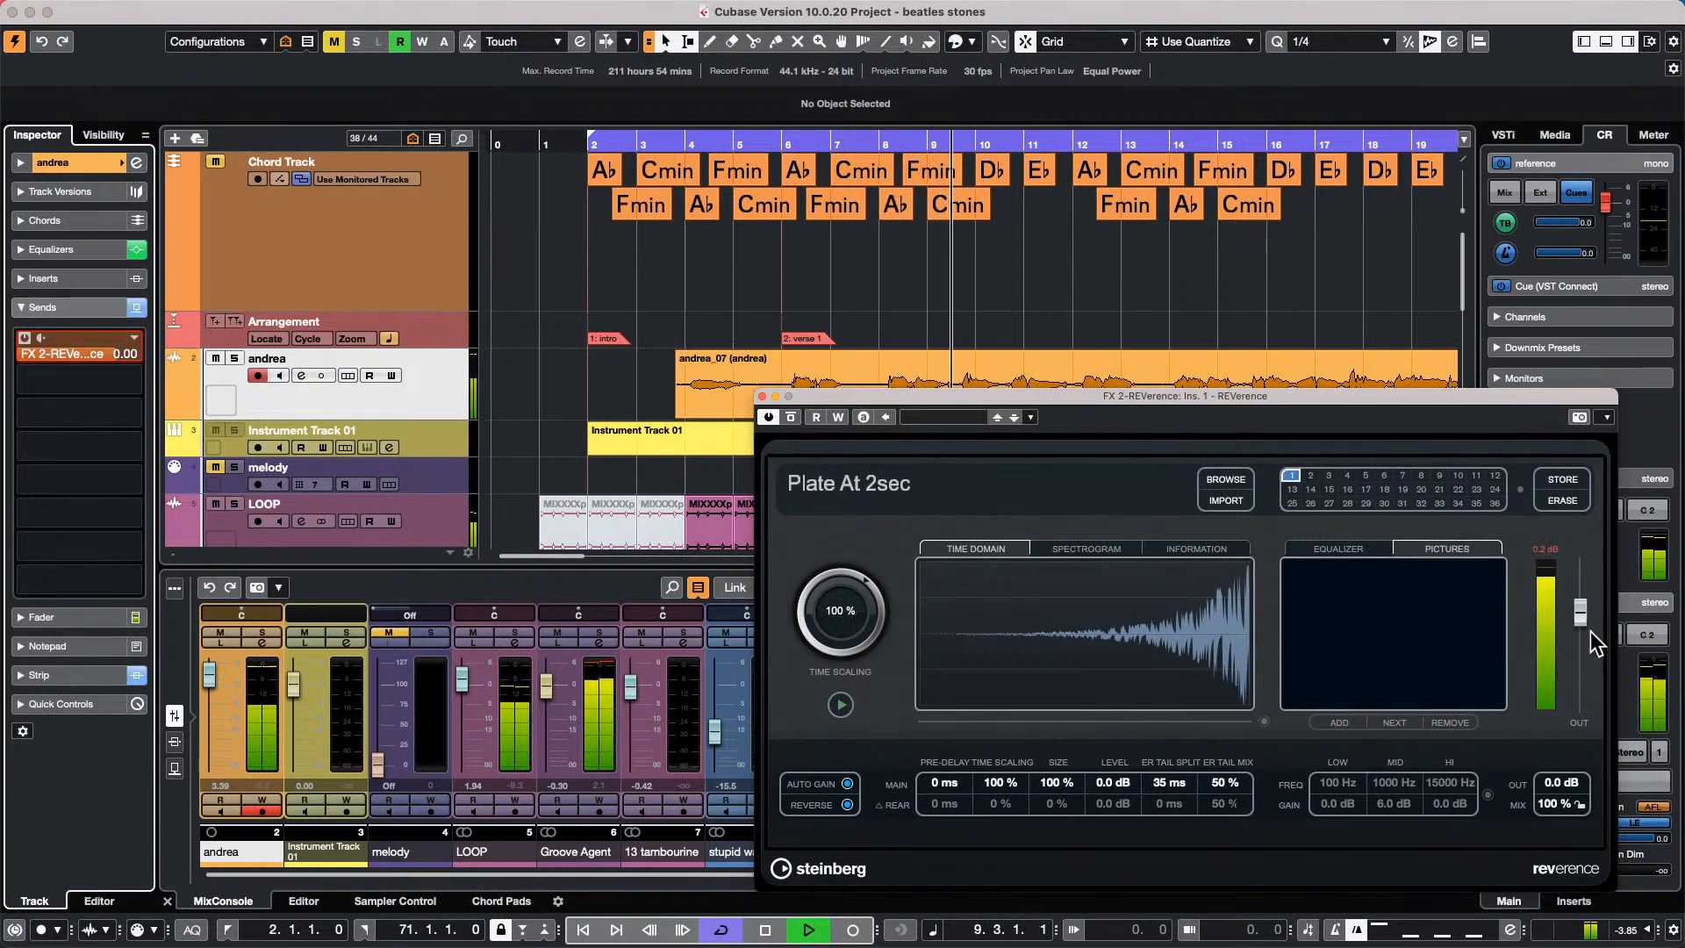
{"action": "left_click_drag", "start_coordinate": [1579, 625], "coordinate": [1579, 651]}
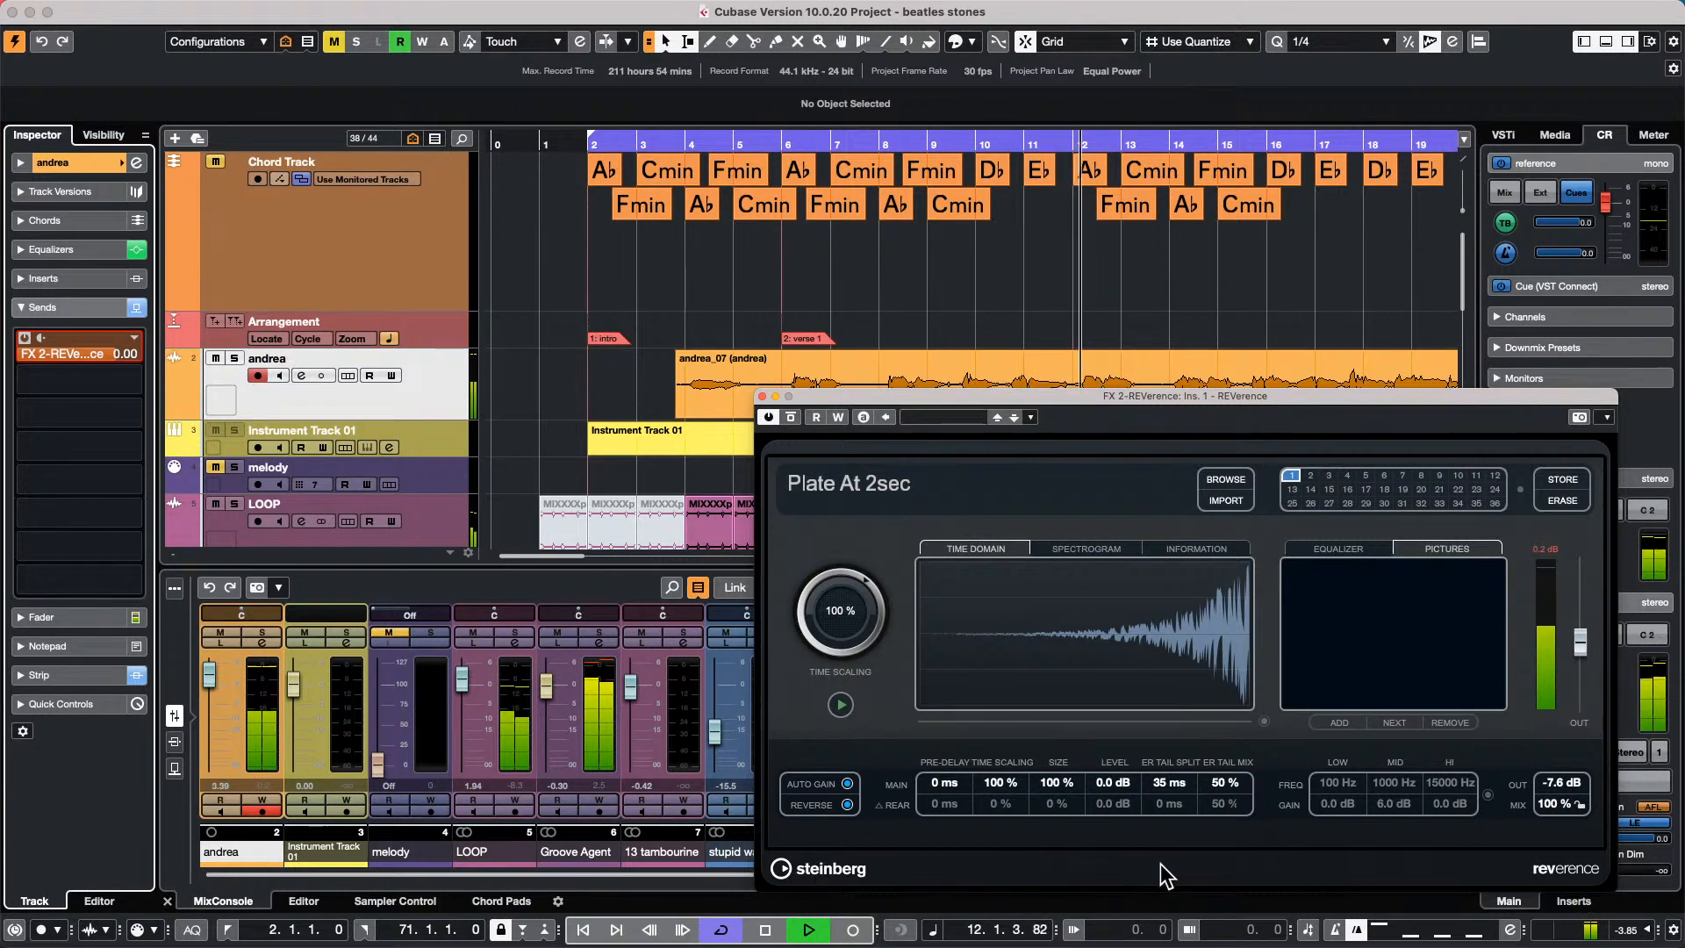
{"action": "left_click", "coordinate": [234, 359]}
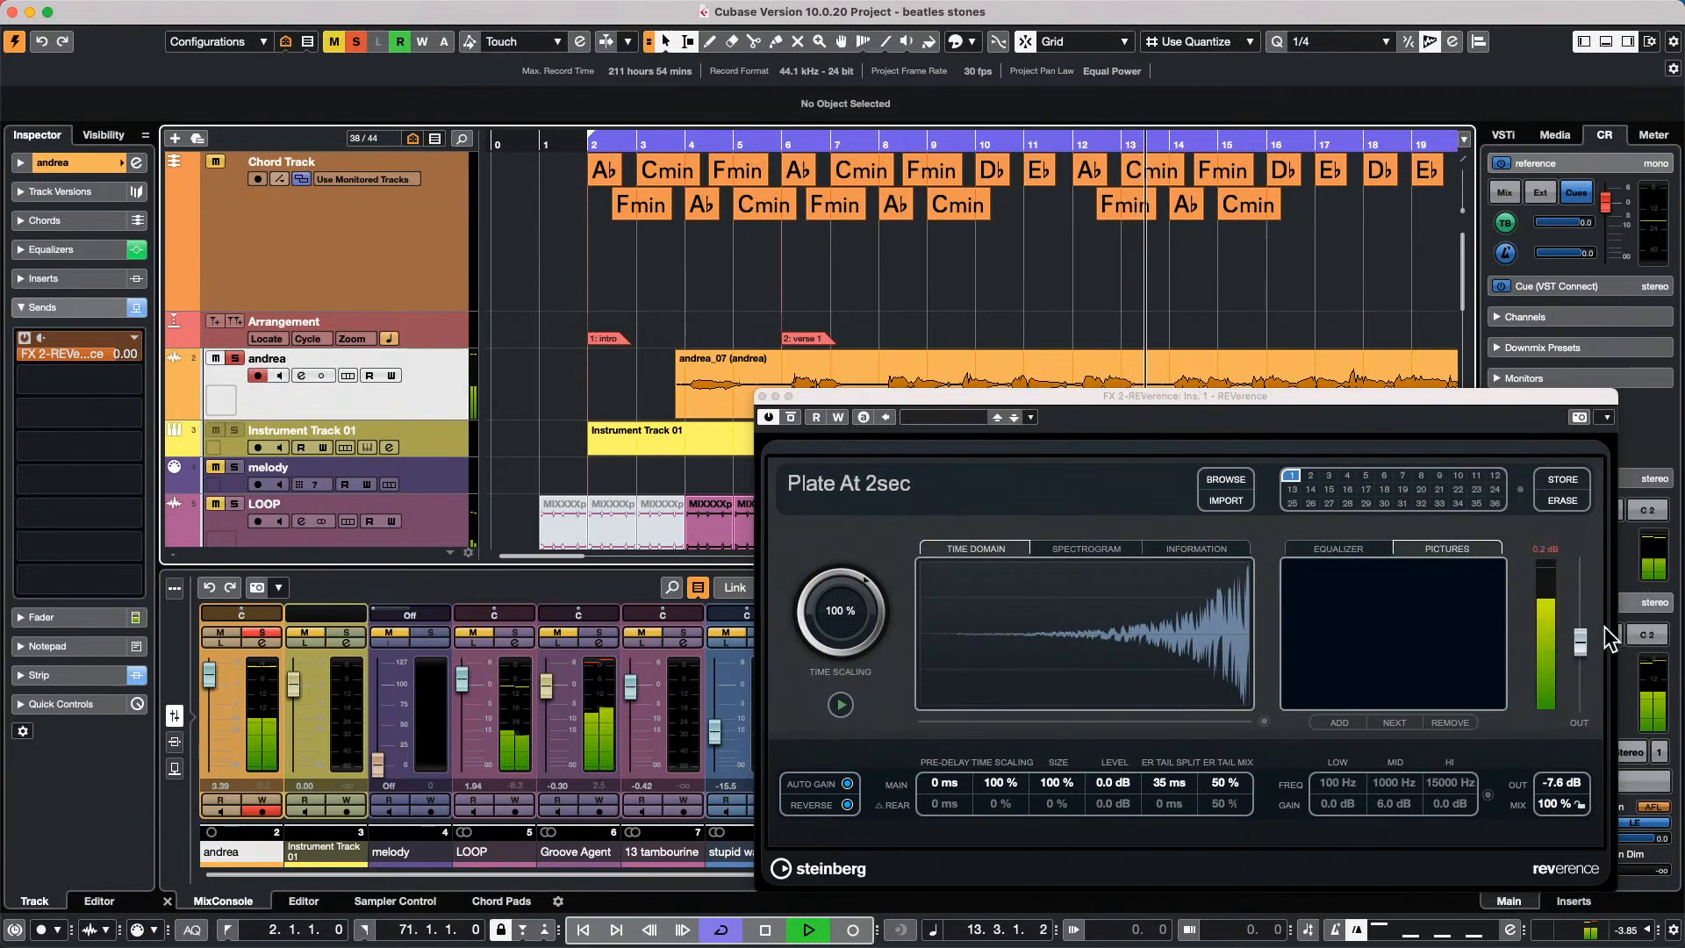
{"action": "mouse_move", "coordinate": [1579, 641]}
{"action": "left_mouse_down"}
{"action": "mouse_move", "coordinate": [1583, 665]}
{"action": "mouse_move", "coordinate": [1583, 649]}
{"action": "left_mouse_up"}
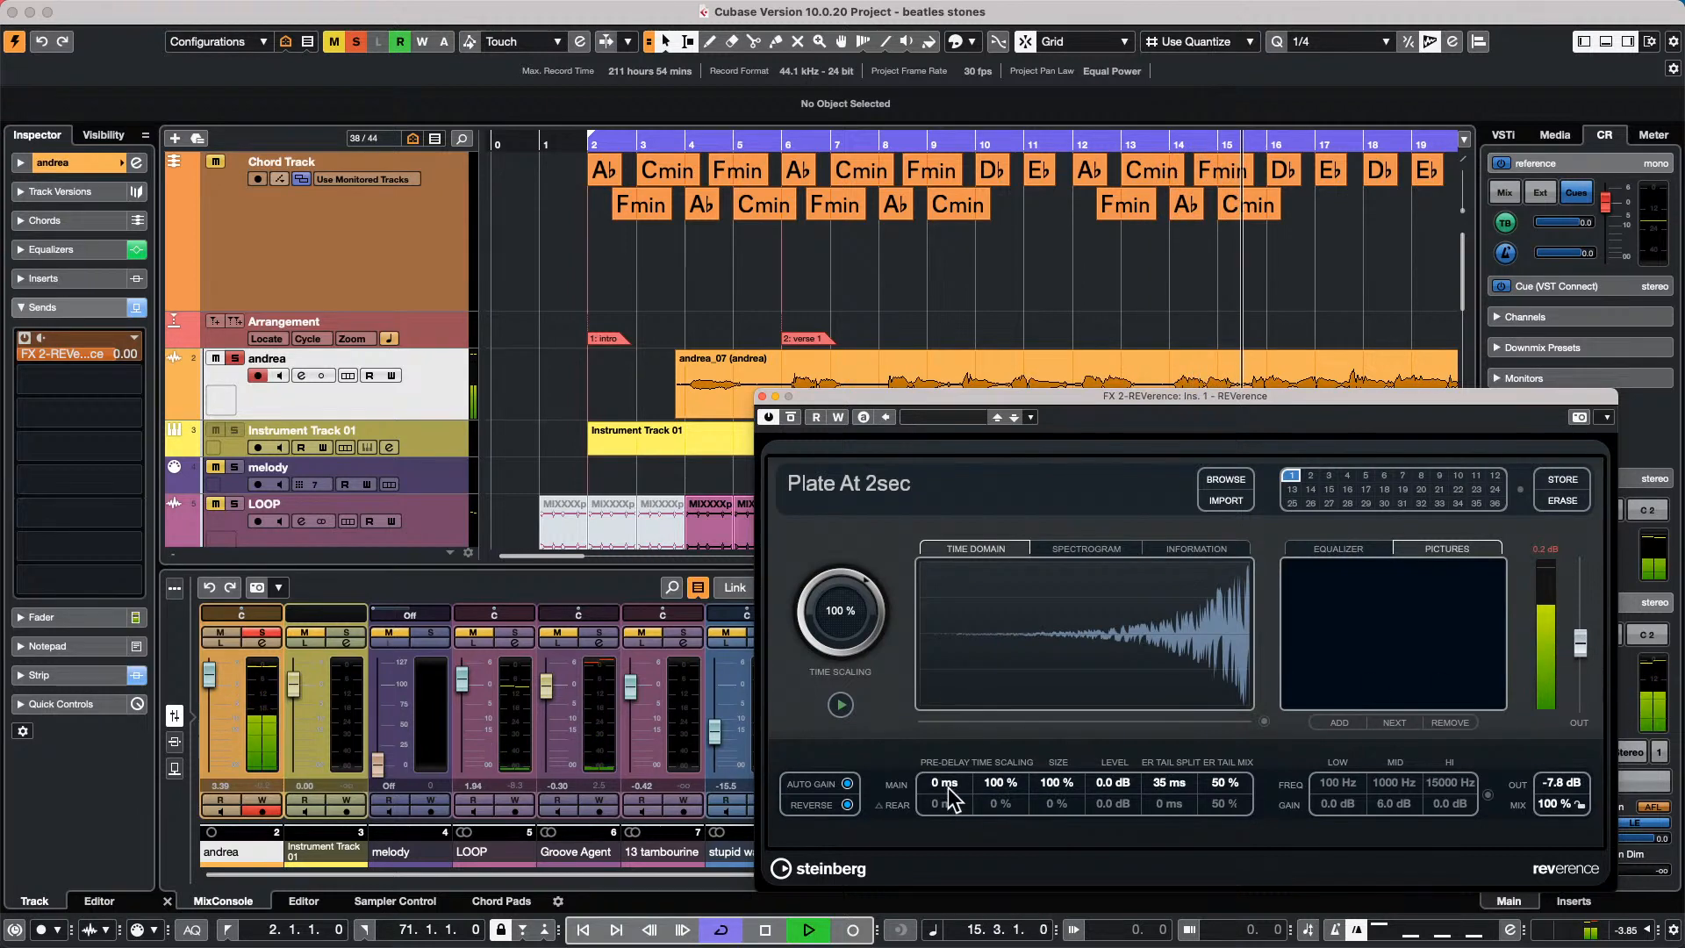
Set the REVerence main pre-delay to 50 ms and unsolo the vocal track.
{"action": "scroll", "coordinate": [952, 799], "scroll_direction": "up", "scroll_amount": 5}
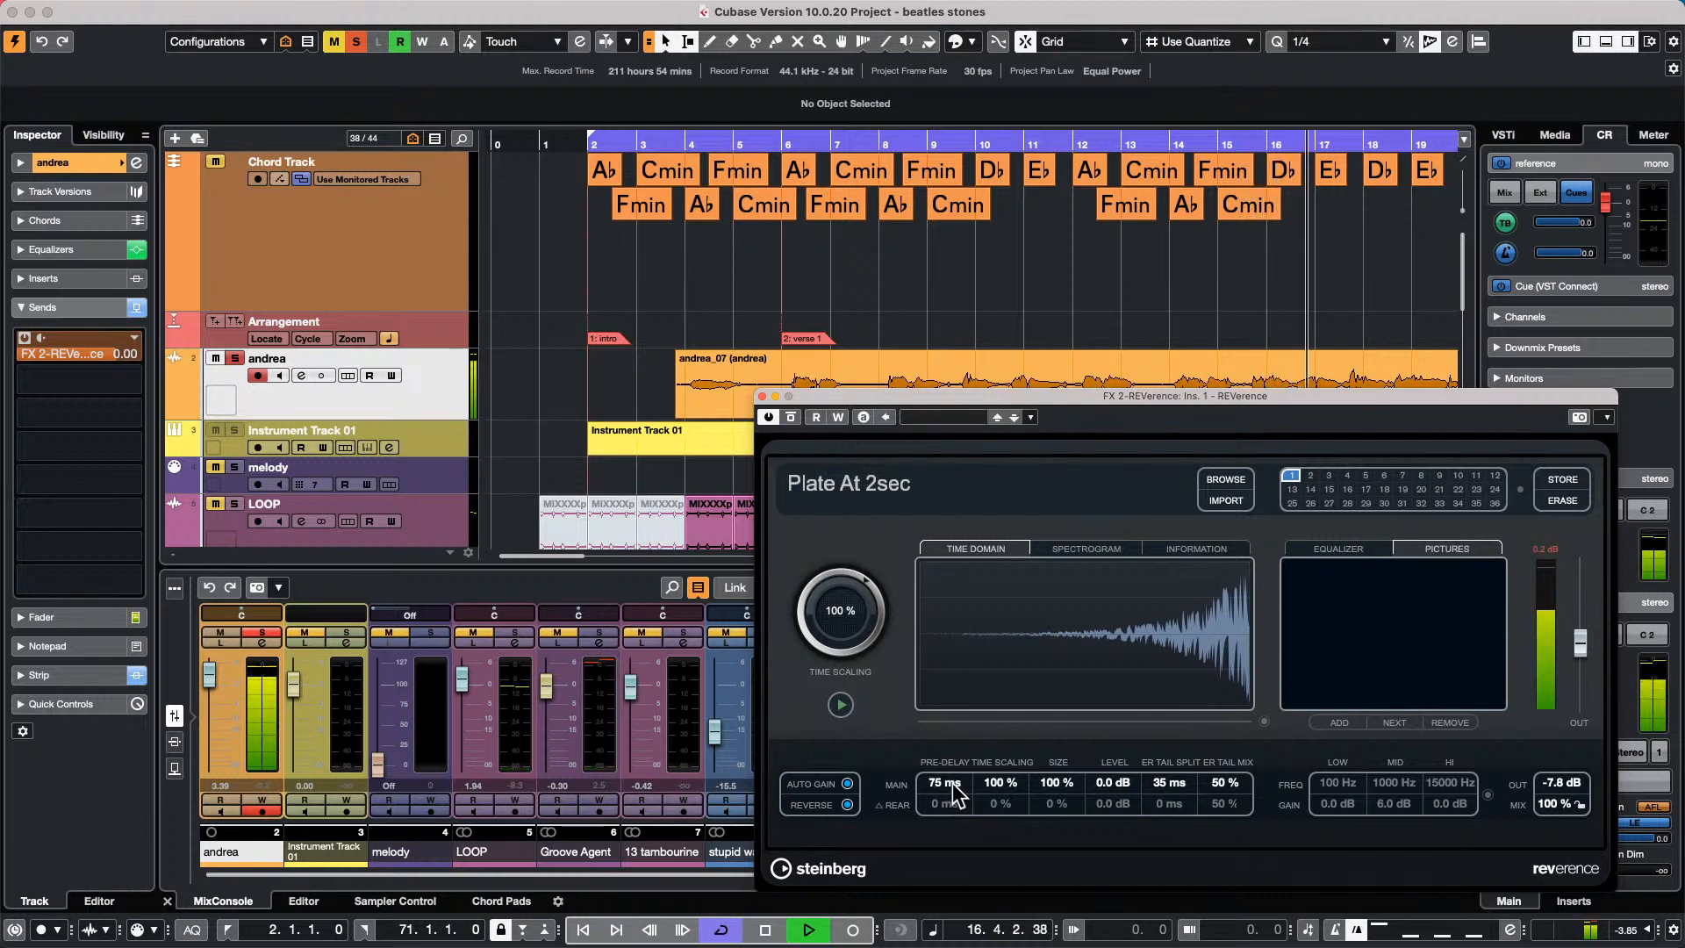
{"action": "scroll", "coordinate": [956, 795], "scroll_direction": "down", "scroll_amount": 3}
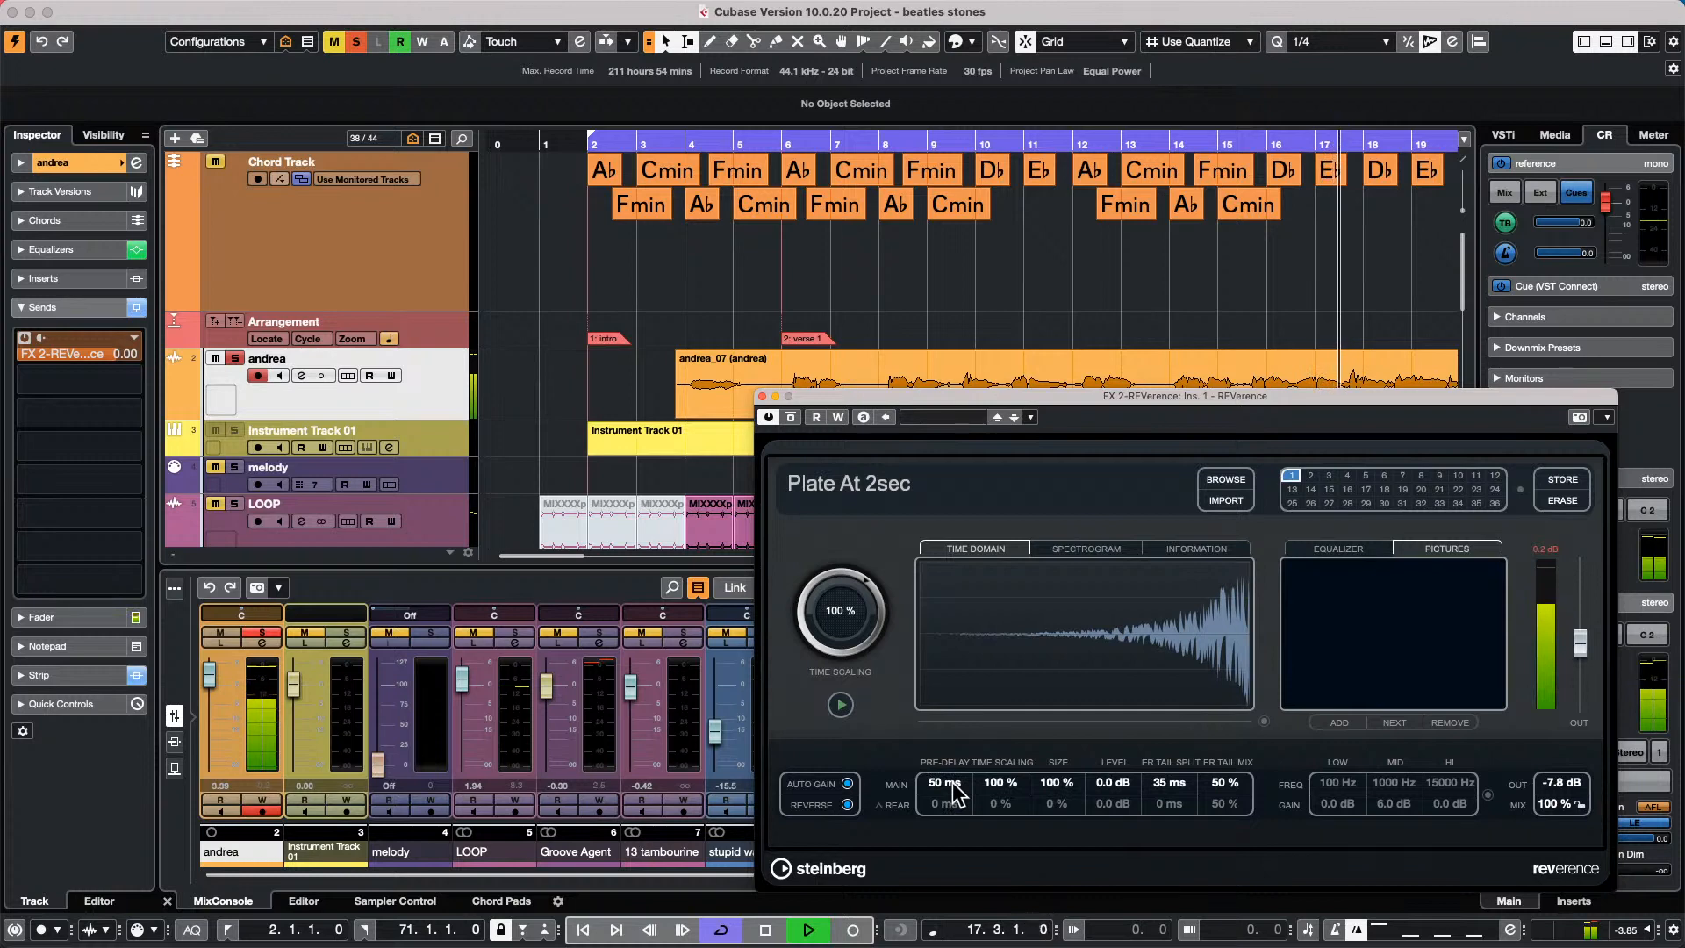
{"action": "left_click", "coordinate": [235, 359]}
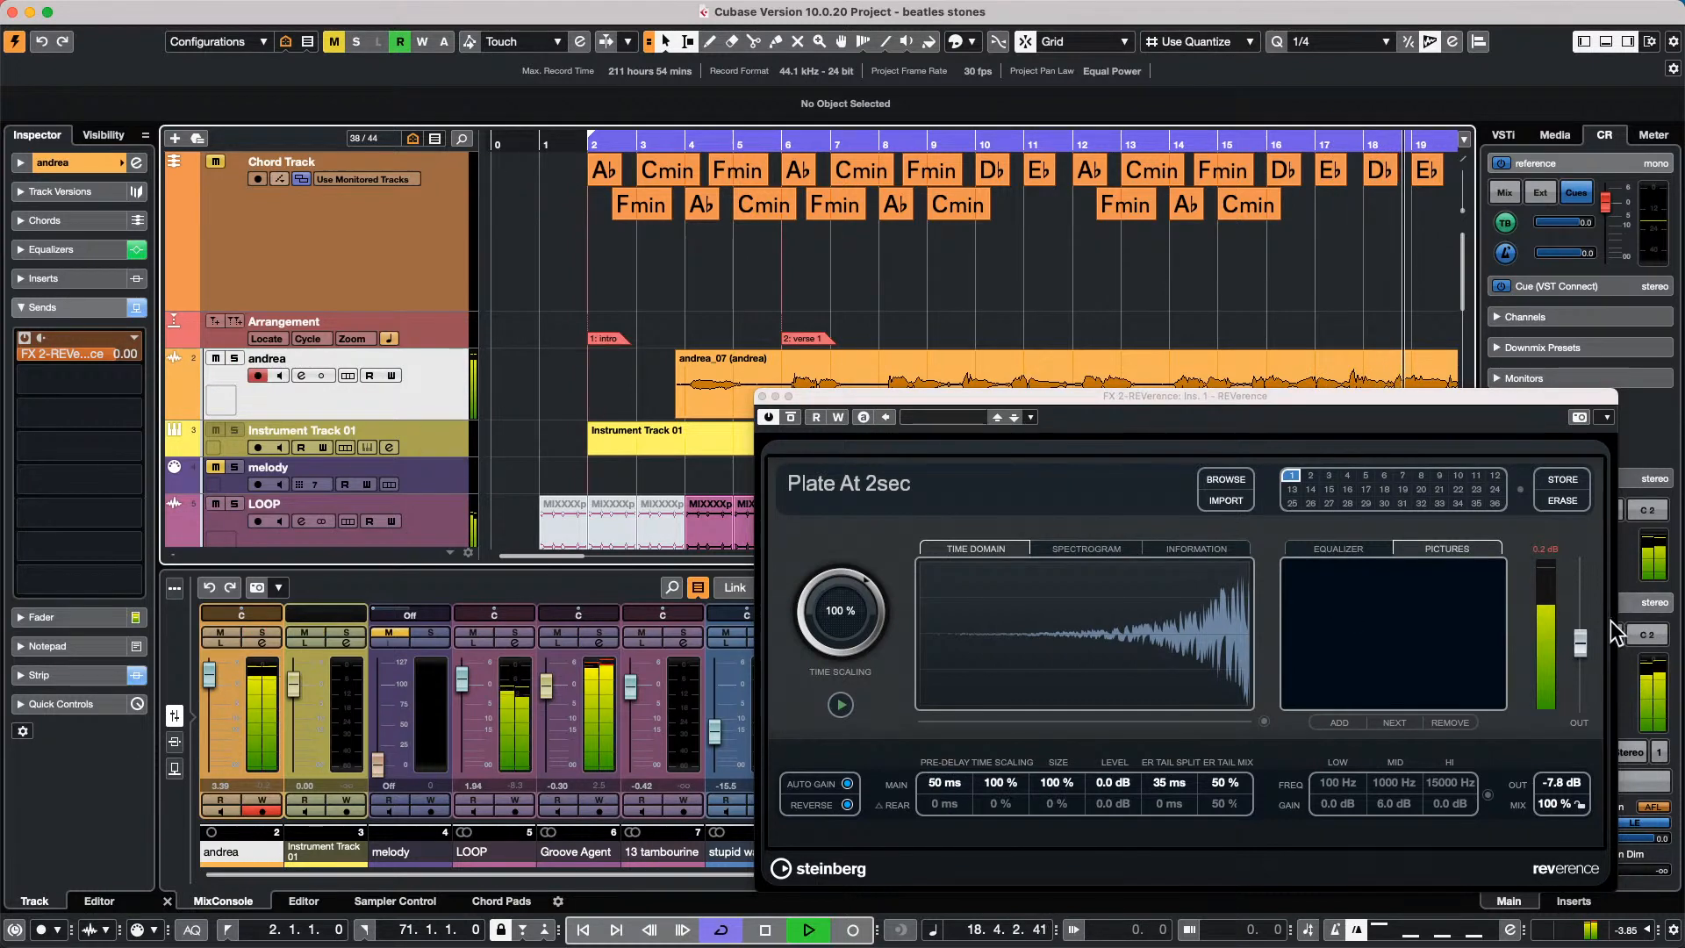
Lower the vocal's FX 2-REVerence send gain to -5.94, stop playback and turn off Reverse in the plug-in.
{"action": "left_click_drag", "start_coordinate": [102, 349], "coordinate": [62, 369]}
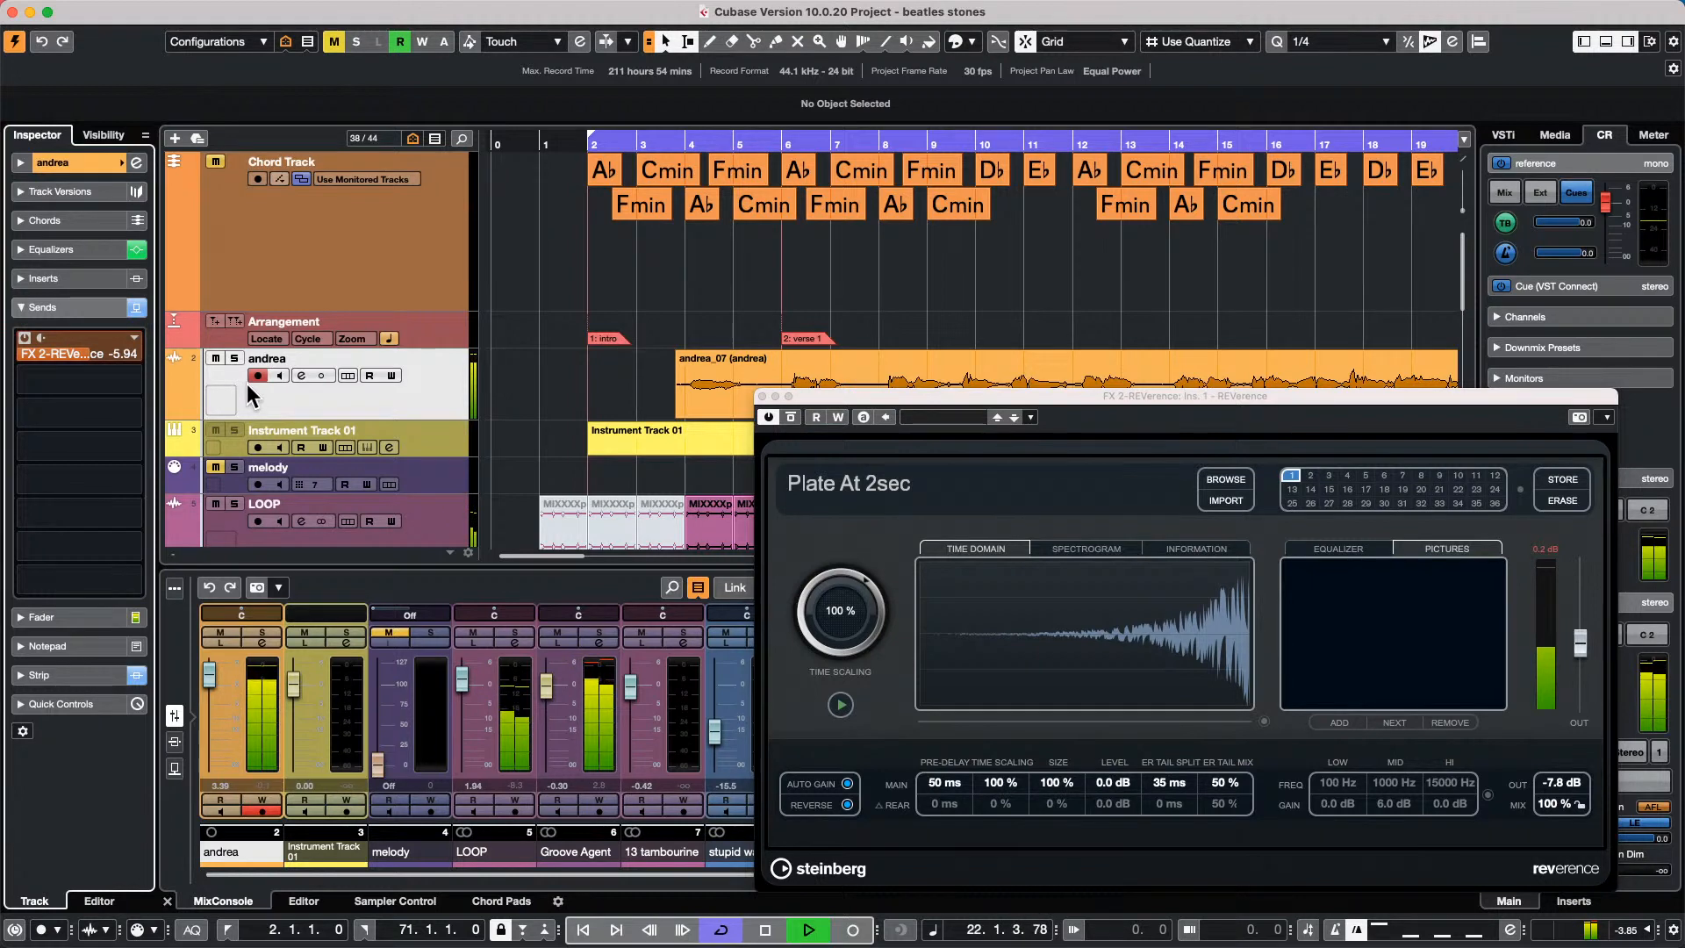
{"action": "key", "text": "space"}
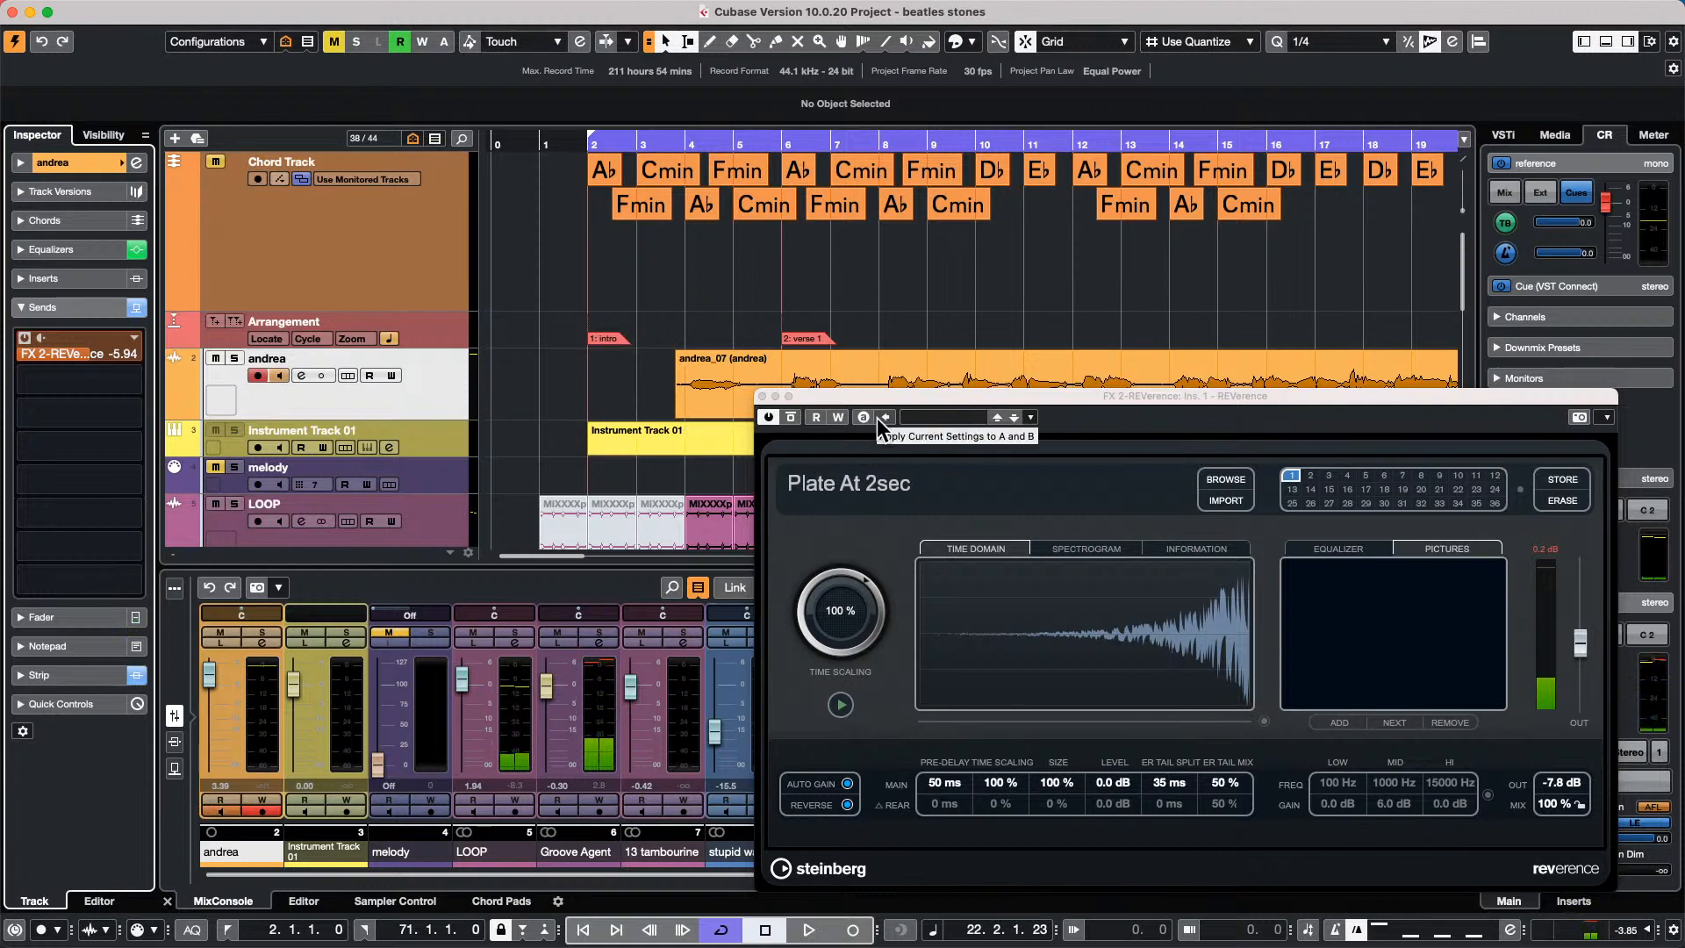
{"action": "left_click_drag", "start_coordinate": [888, 396], "coordinate": [498, 192]}
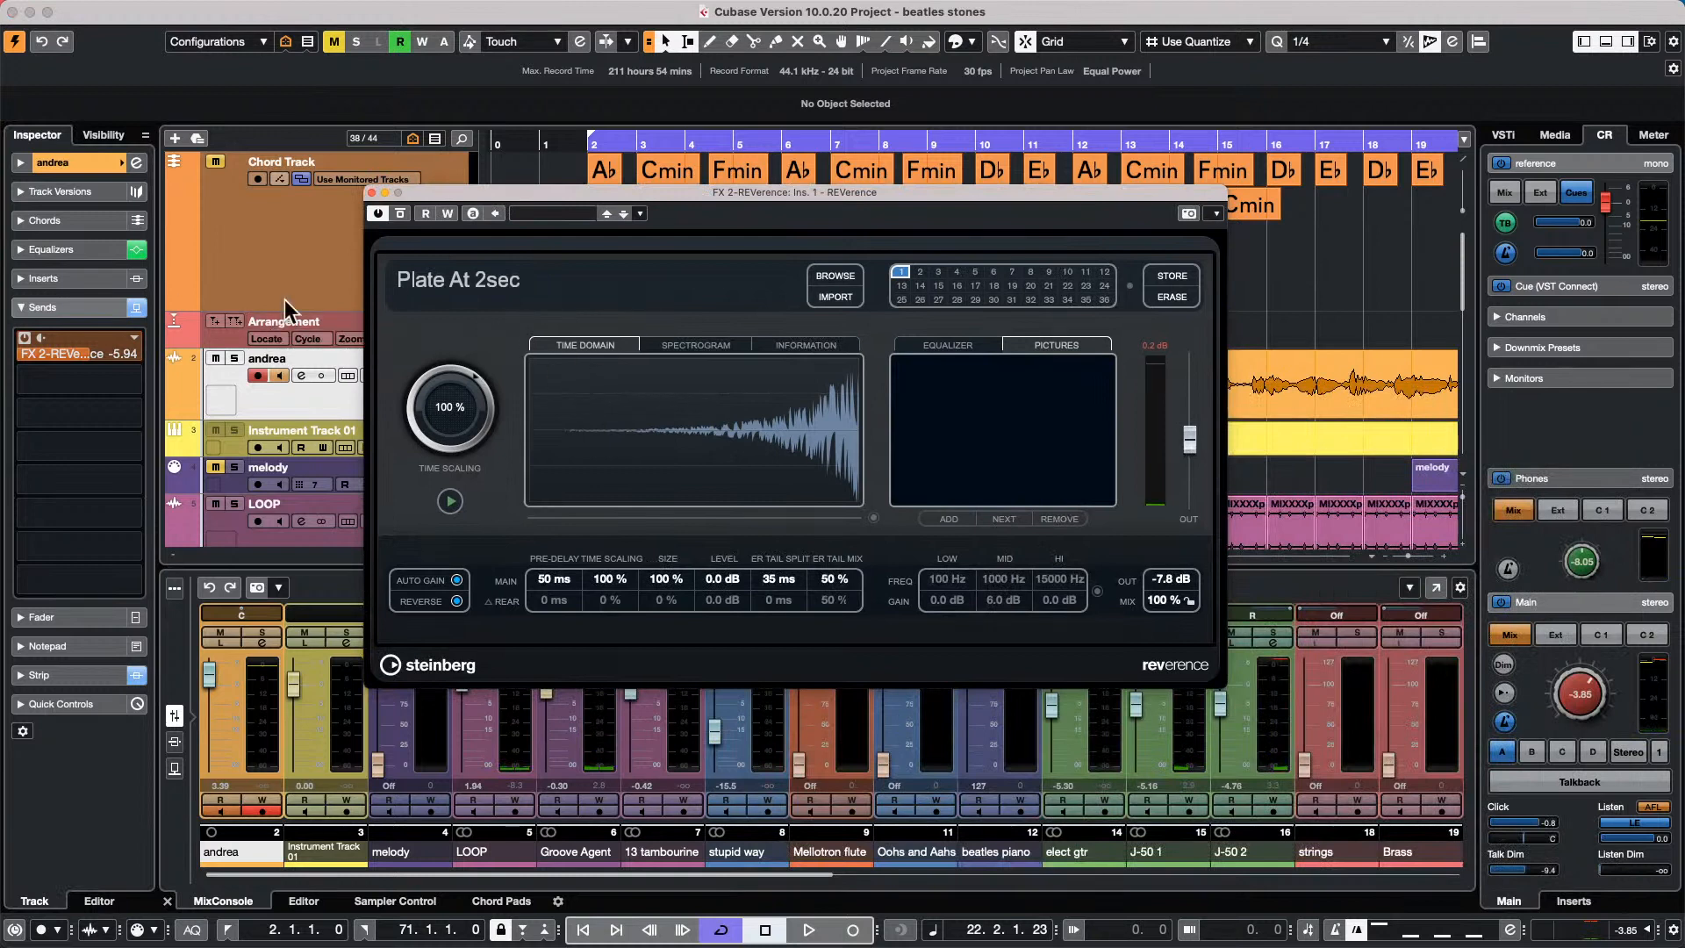
{"action": "left_click", "coordinate": [456, 602]}
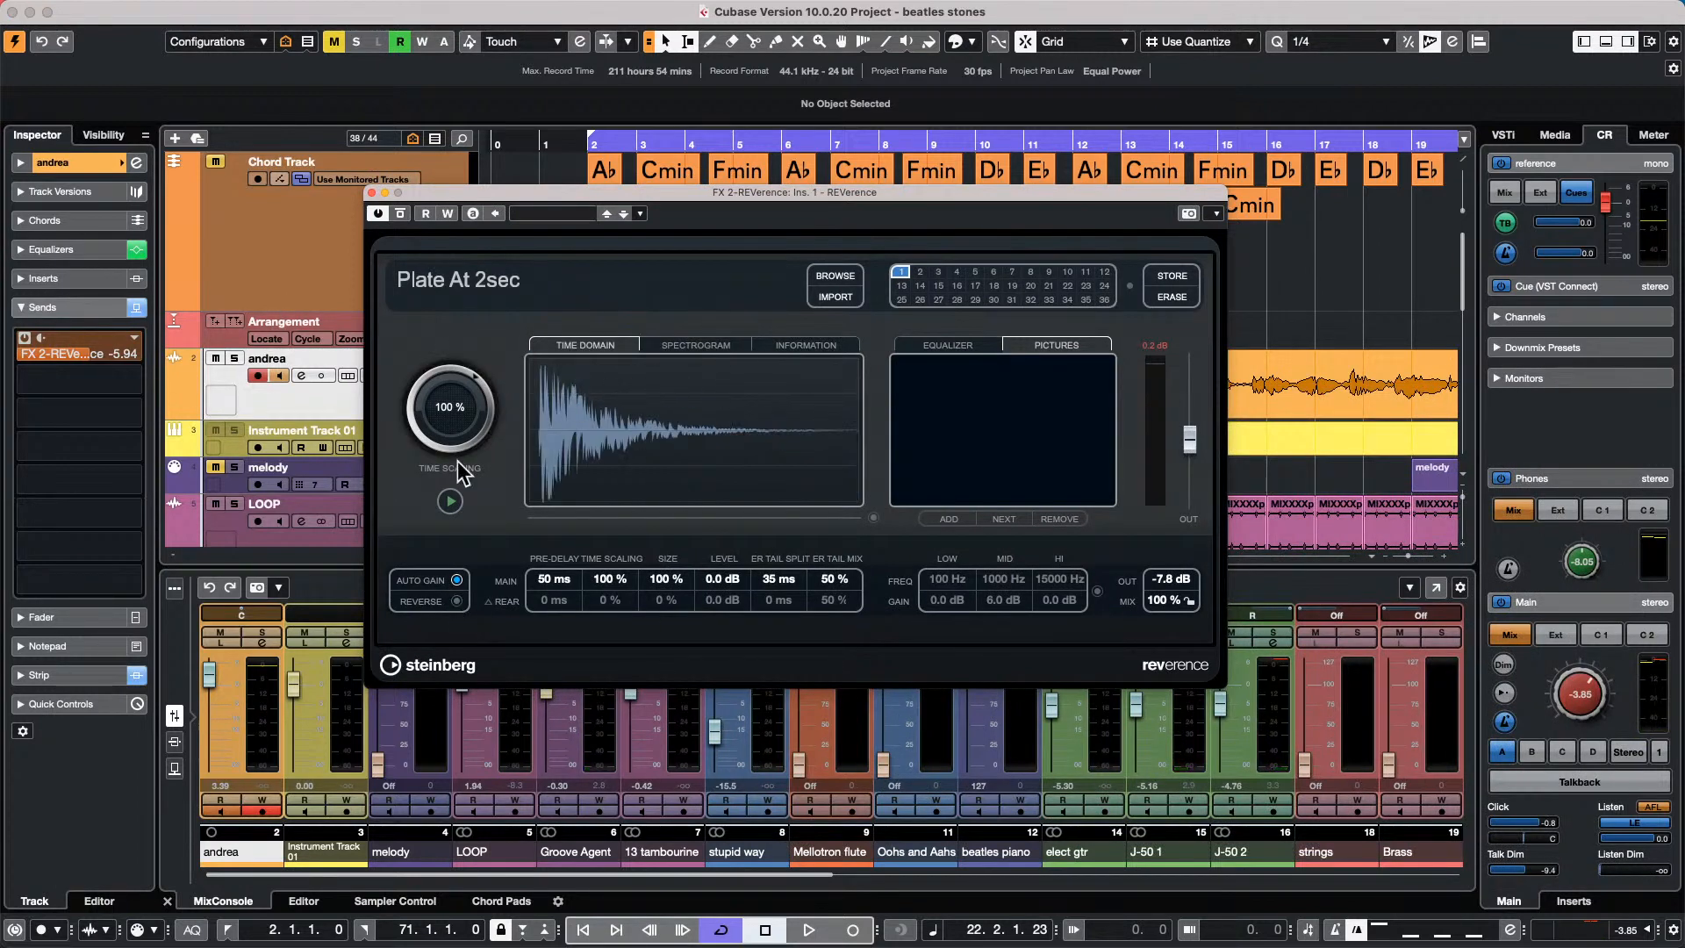
Audition the plate impulse response, raising the Control Room main level to 6.02 and the REVerence output to 7.7 dB.
{"action": "left_click", "coordinate": [450, 502]}
{"action": "left_click_drag", "start_coordinate": [1575, 694], "coordinate": [1572, 679]}
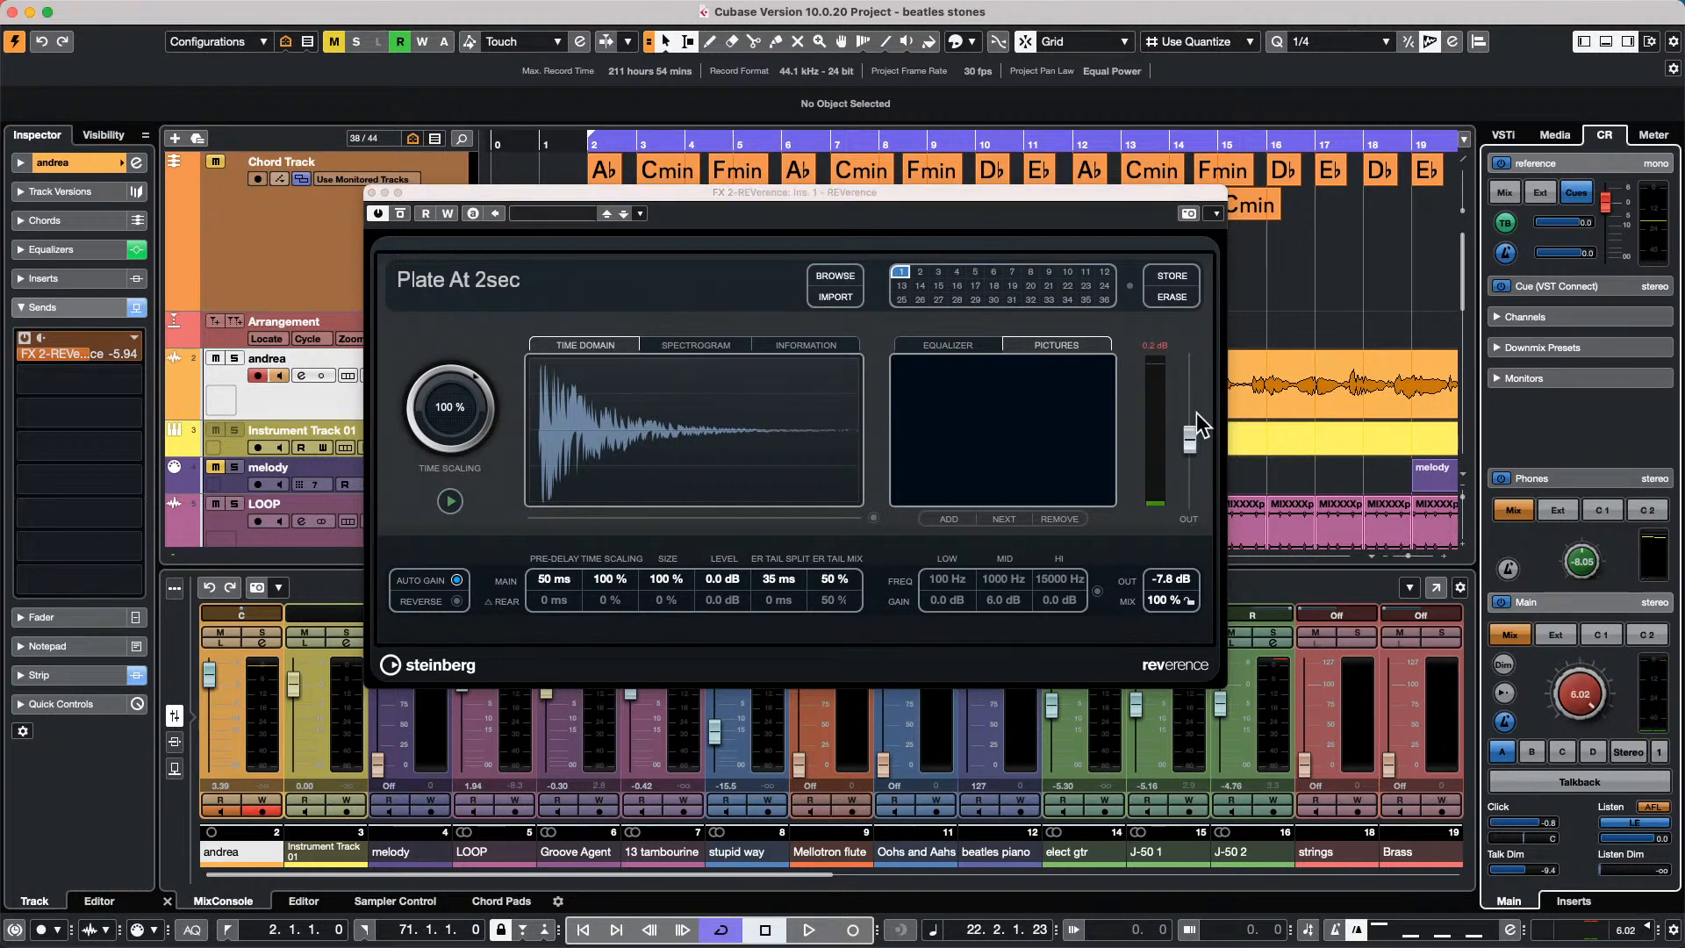
{"action": "left_click", "coordinate": [1165, 422]}
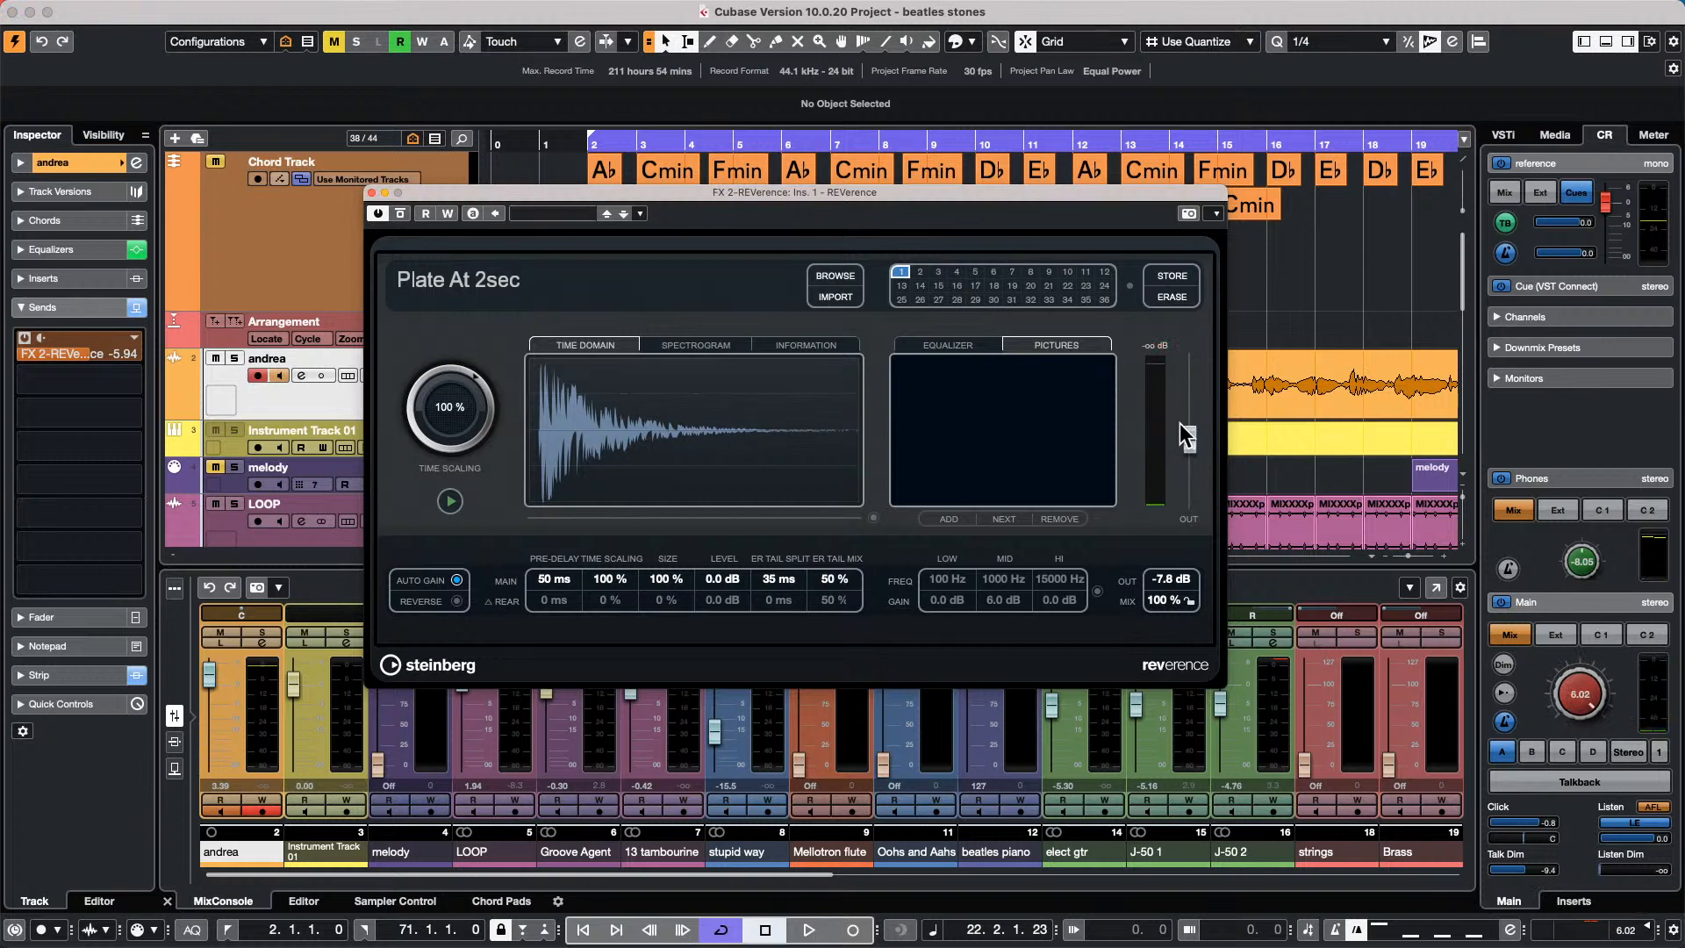
{"action": "left_click_drag", "start_coordinate": [1186, 431], "coordinate": [1186, 381]}
{"action": "left_click", "coordinate": [450, 501]}
Audition the impulse response with Reverse enabled, then turn Reverse off again and close REVerence.
{"action": "left_click", "coordinate": [456, 601]}
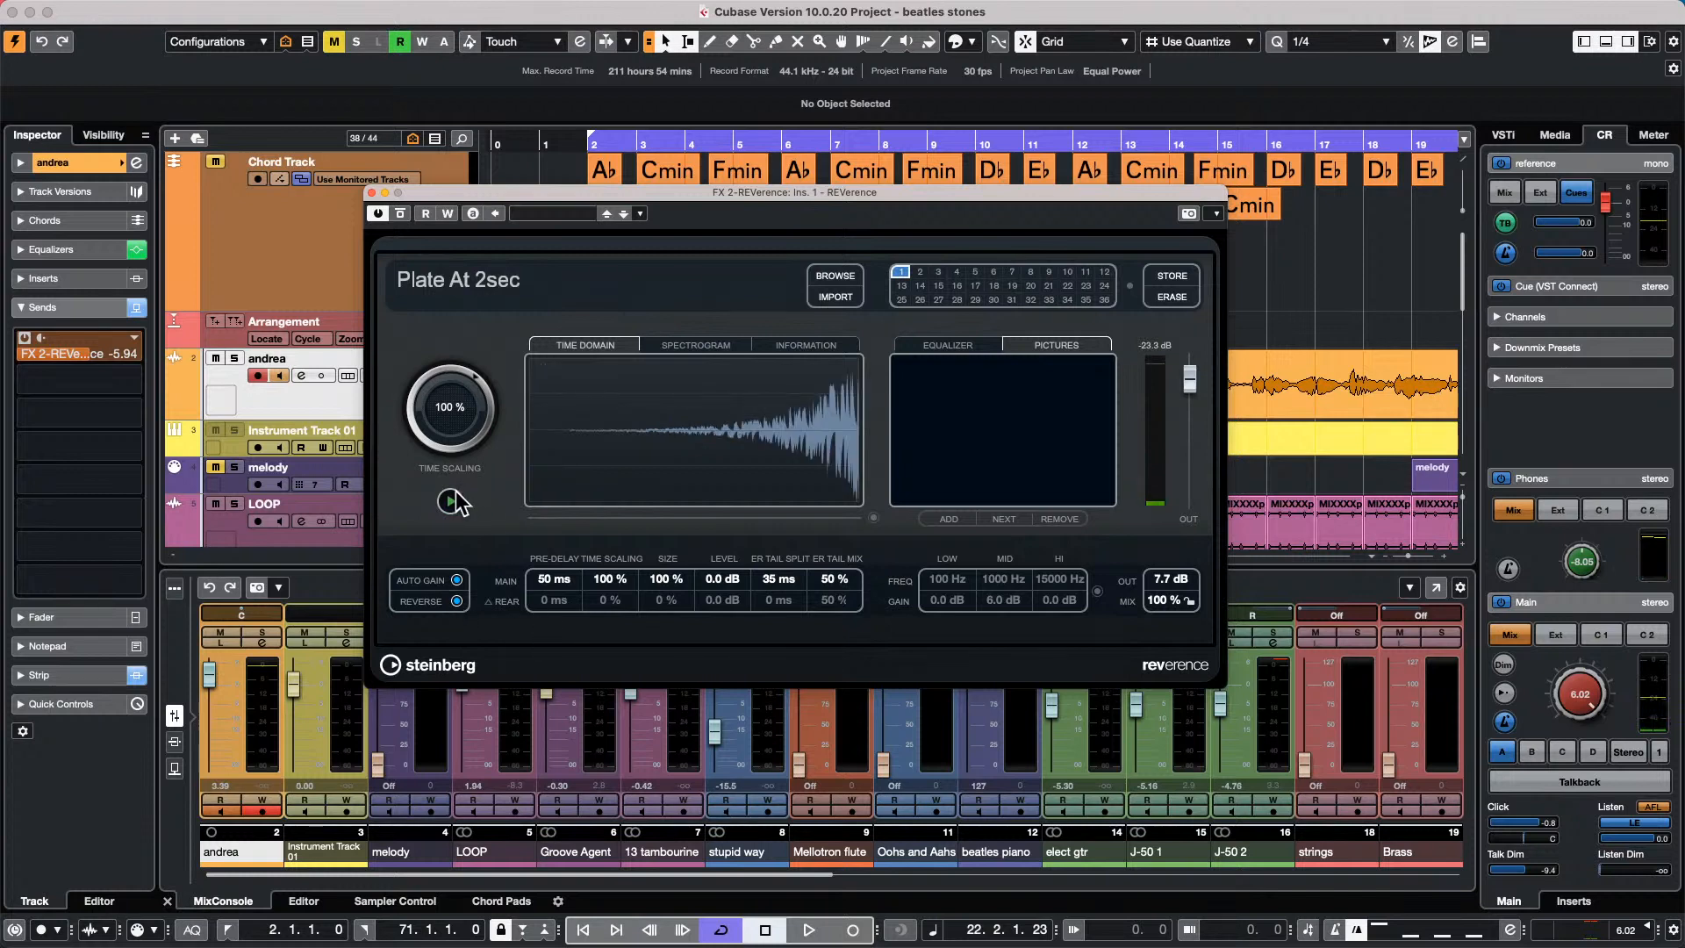
{"action": "left_click", "coordinate": [452, 500]}
{"action": "left_click", "coordinate": [451, 501]}
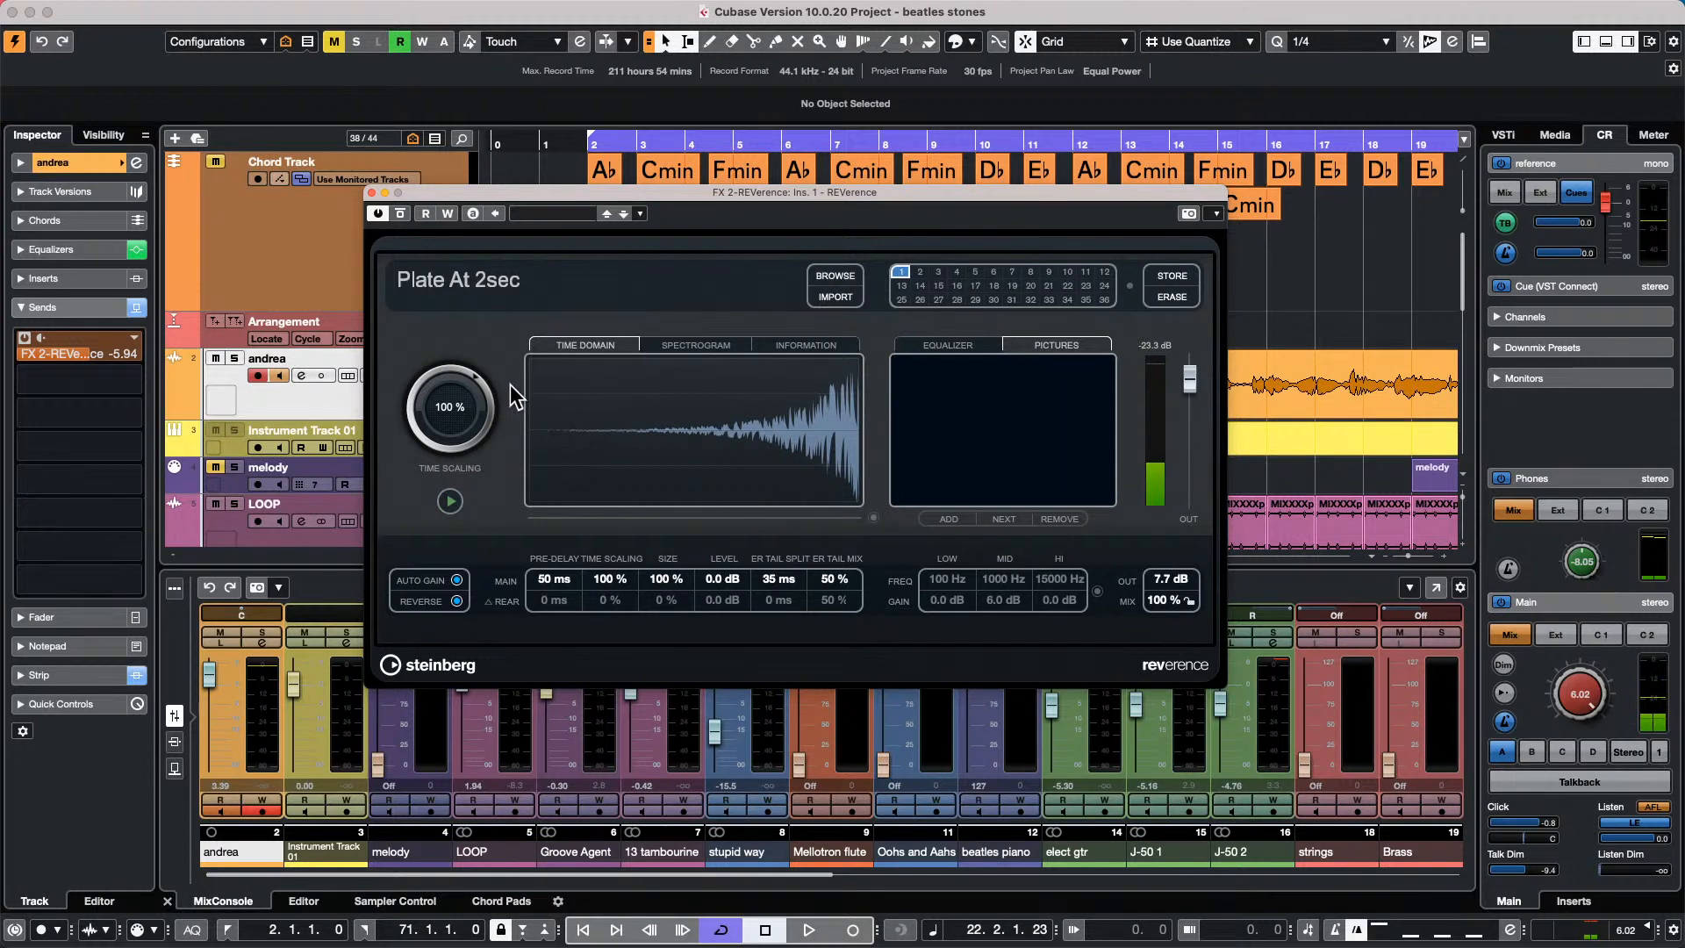
{"action": "left_click", "coordinate": [454, 603]}
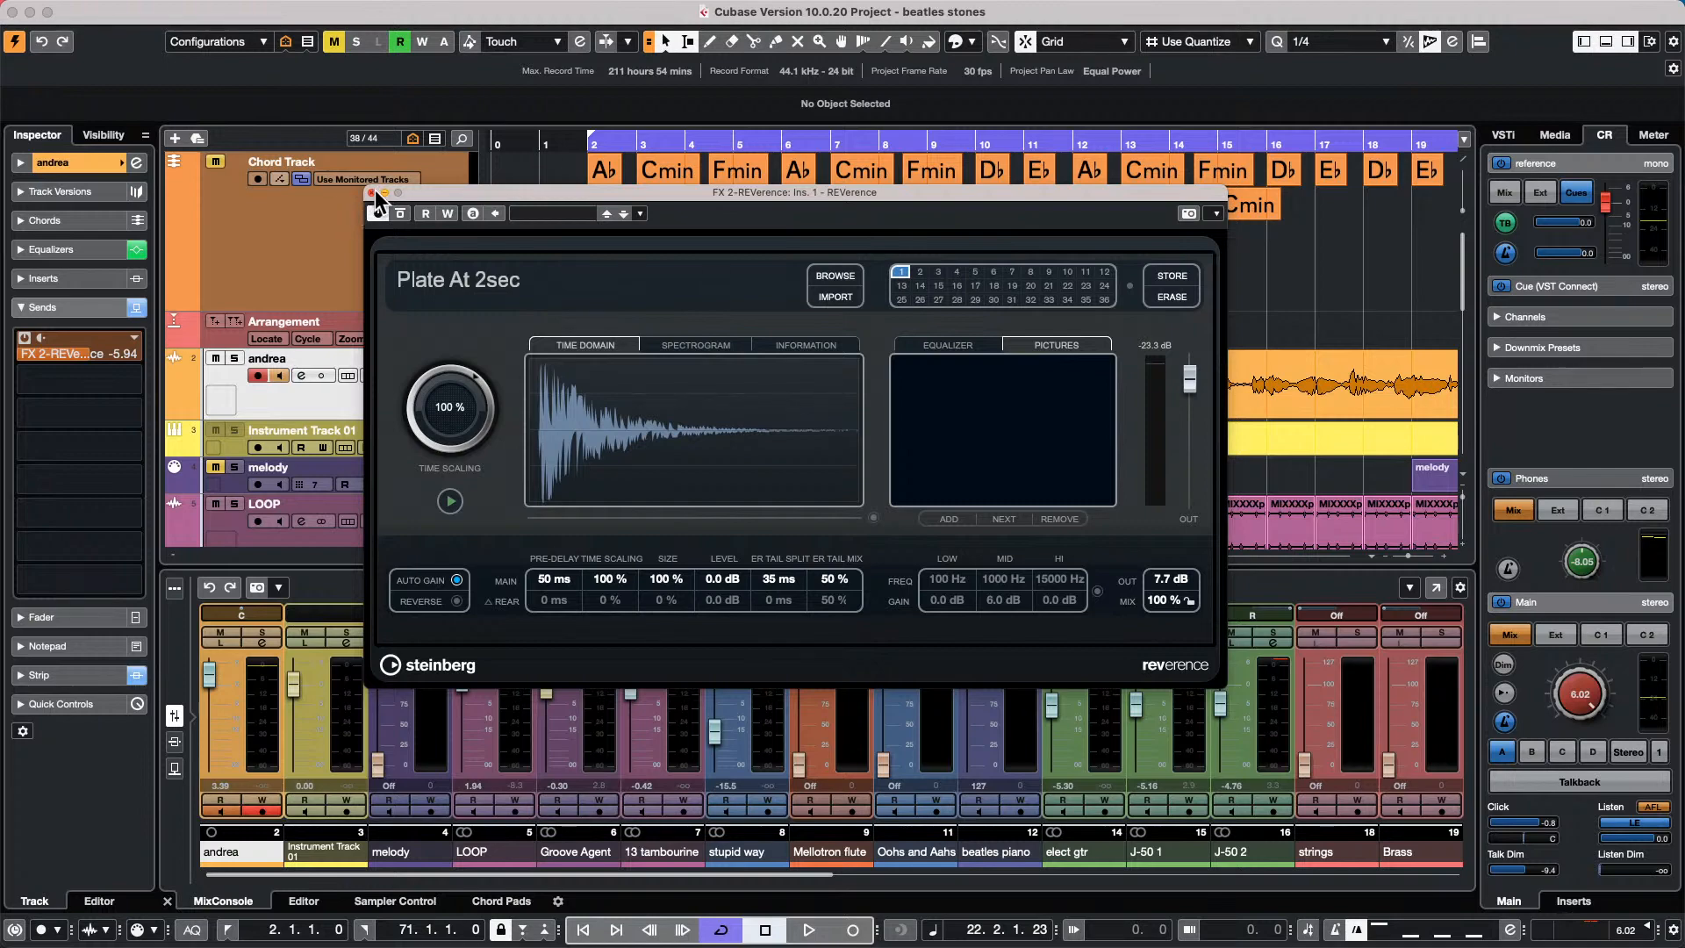
{"action": "left_click", "coordinate": [371, 192]}
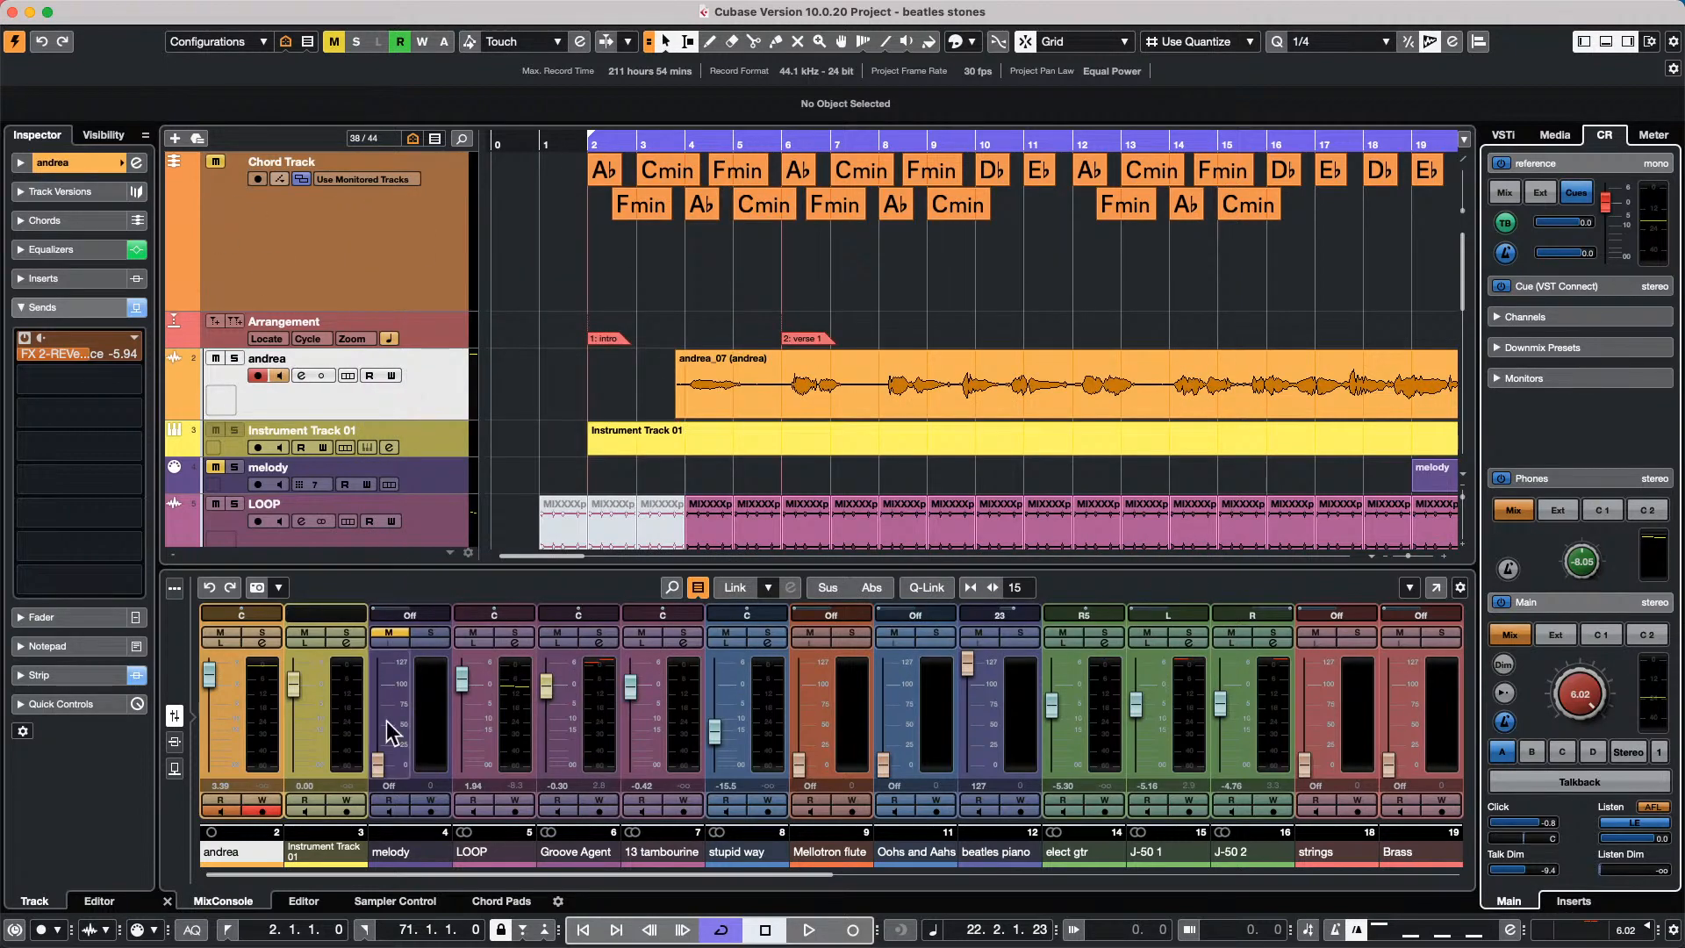
Open the full MixConsole, inspect the context commands of the 13 tambourine channel and close the MixConsole.
{"action": "left_click", "coordinate": [436, 394]}
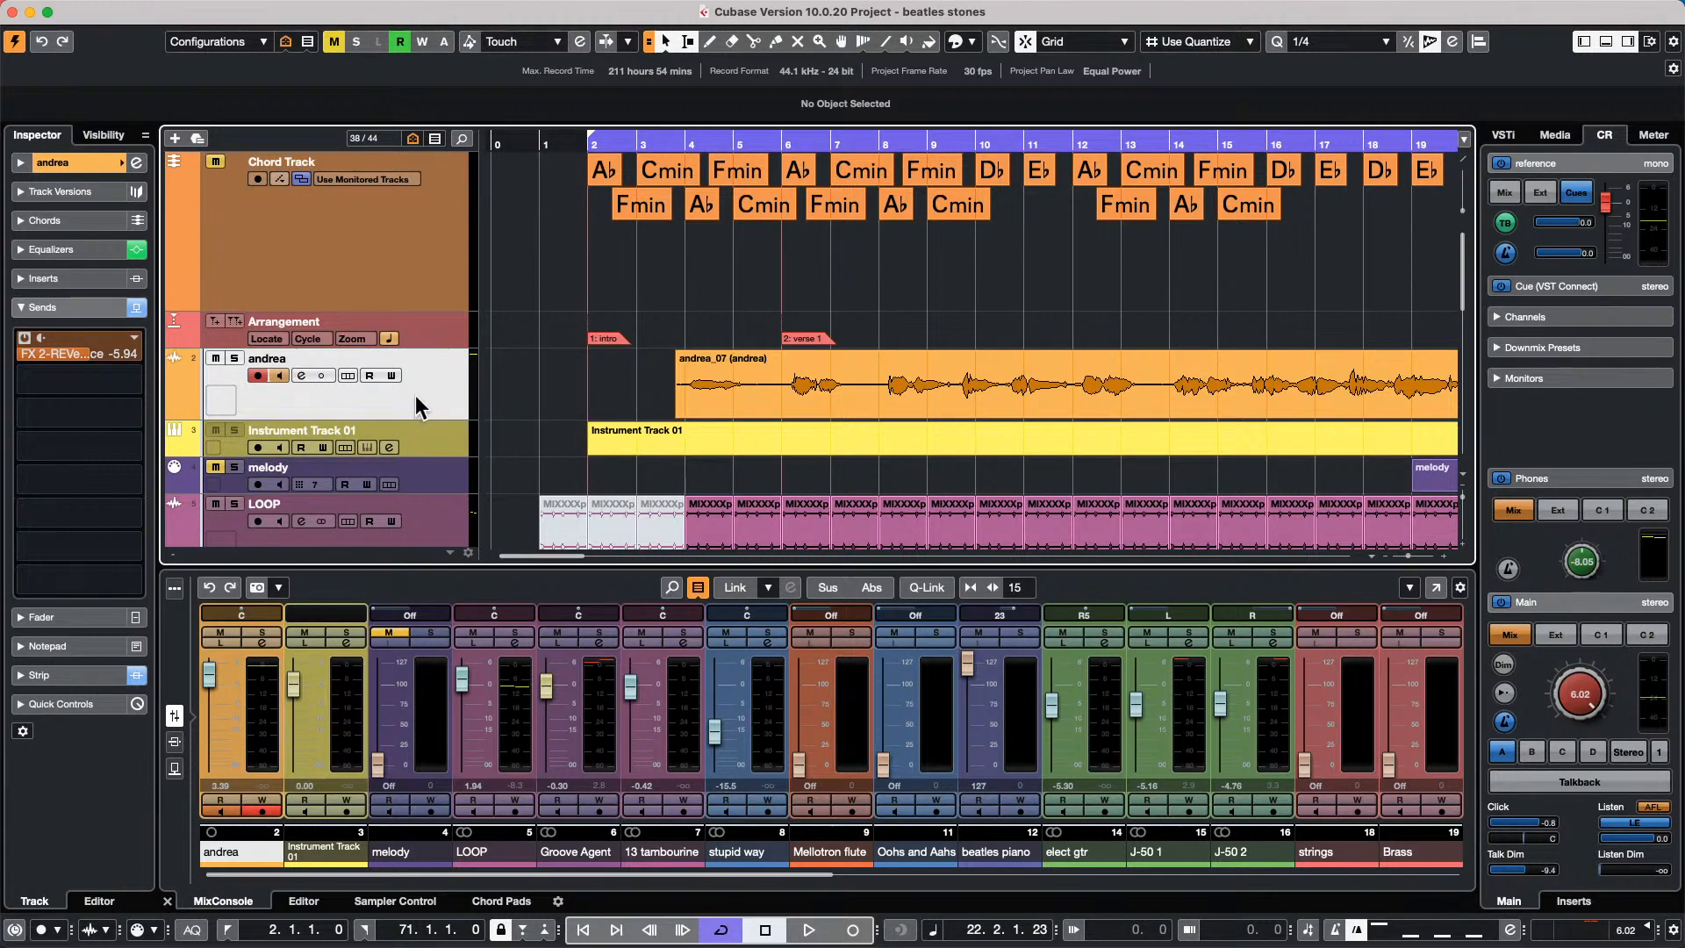
{"action": "scroll", "coordinate": [409, 509], "scroll_direction": "down", "scroll_amount": 3}
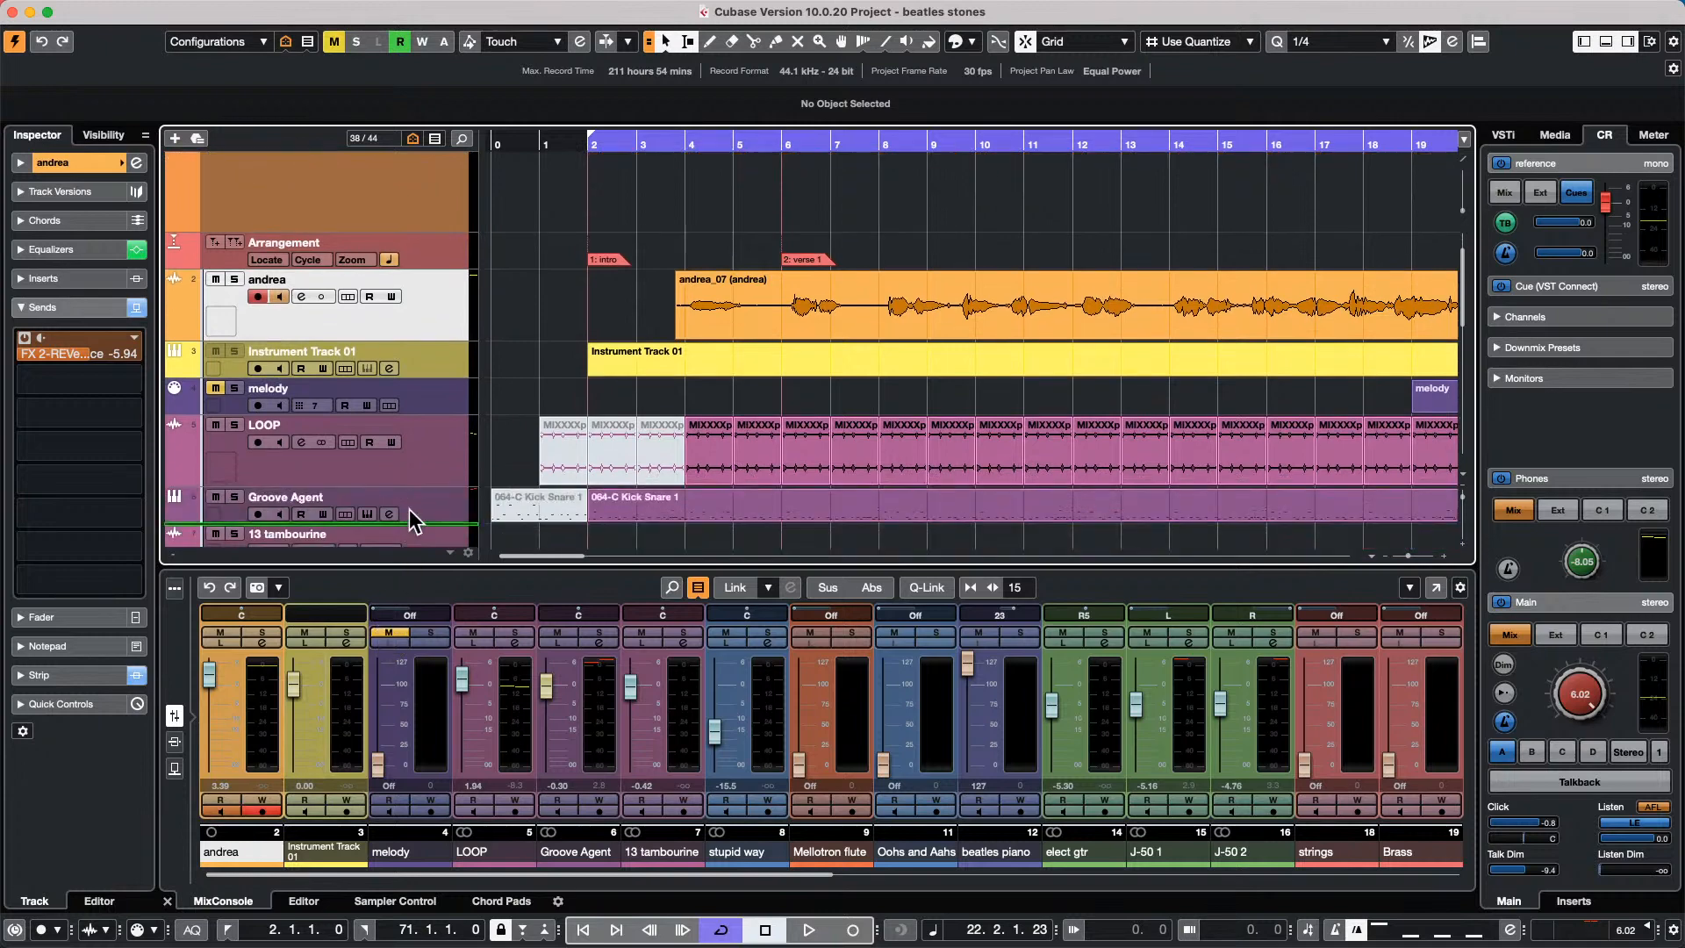
{"action": "left_click_drag", "start_coordinate": [409, 509], "coordinate": [434, 274]}
{"action": "key", "text": "F3"}
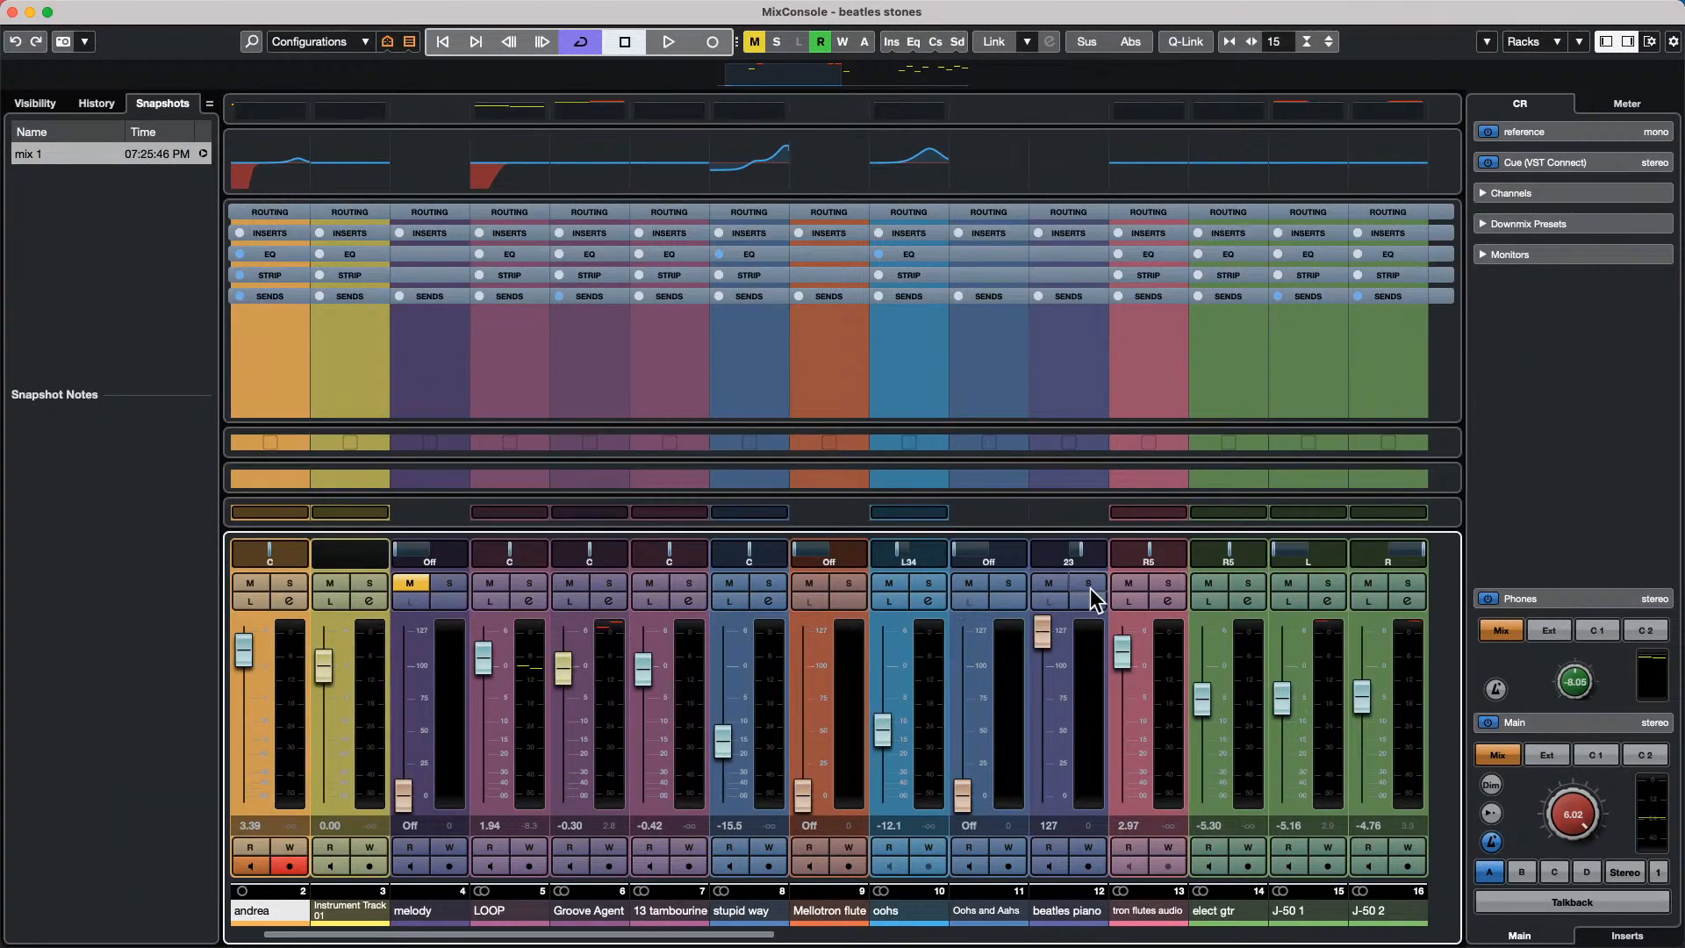
{"action": "left_click", "coordinate": [685, 679]}
{"action": "right_click", "coordinate": [704, 667]}
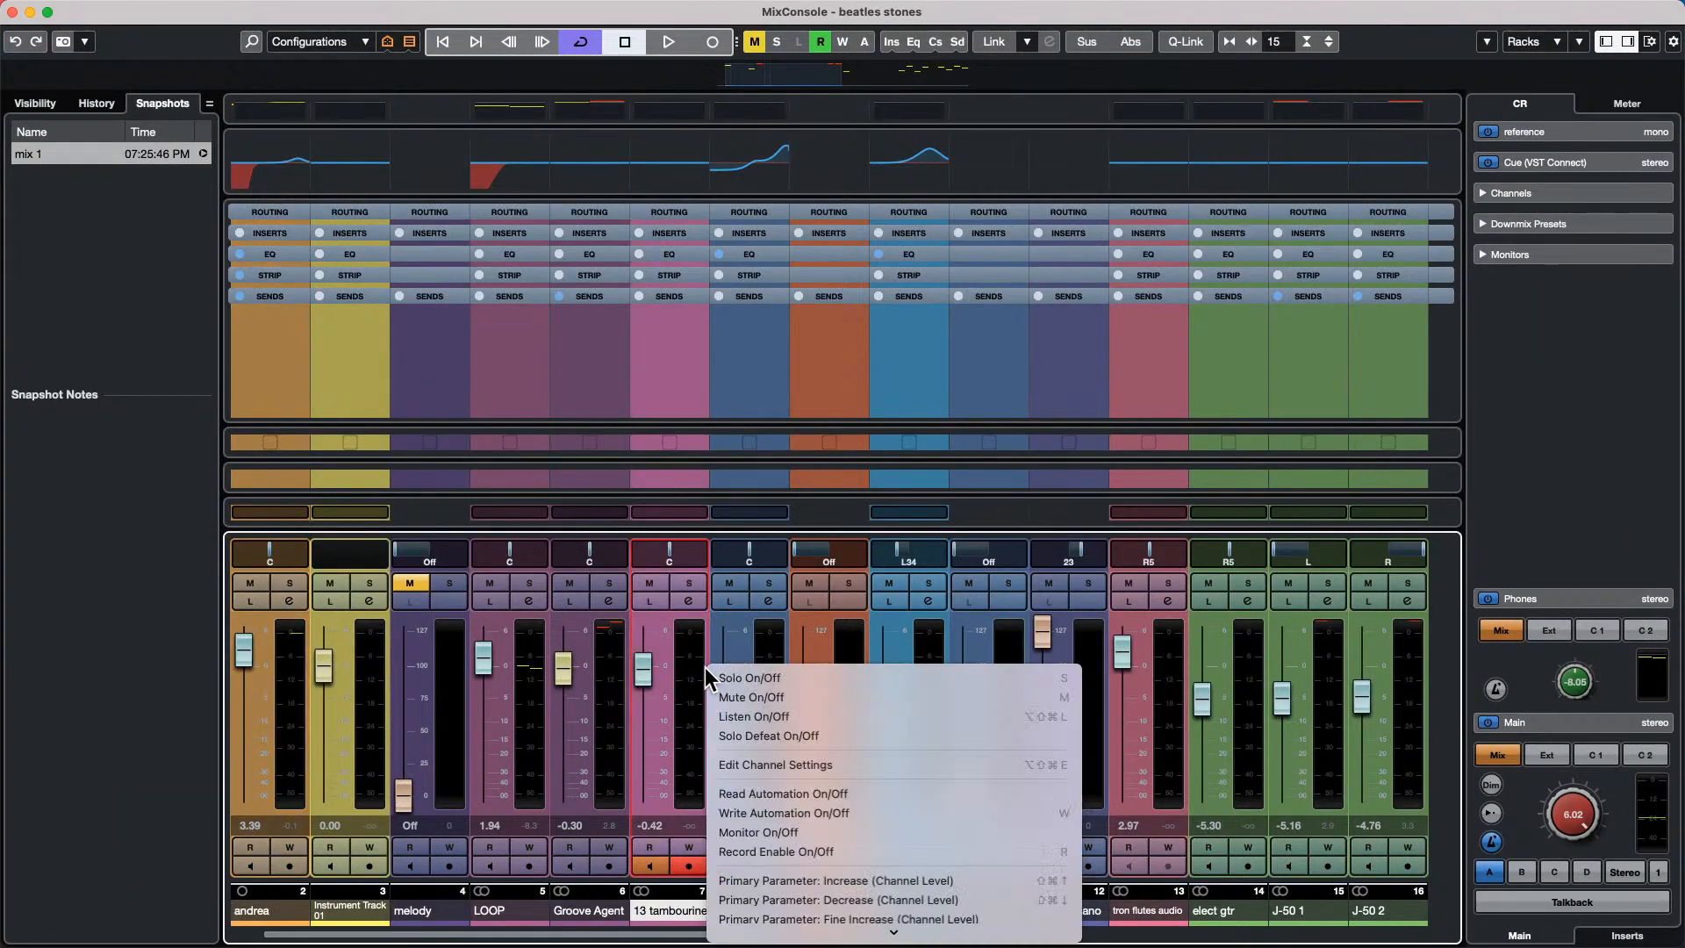
{"action": "left_click", "coordinate": [687, 649]}
{"action": "right_click", "coordinate": [687, 647]}
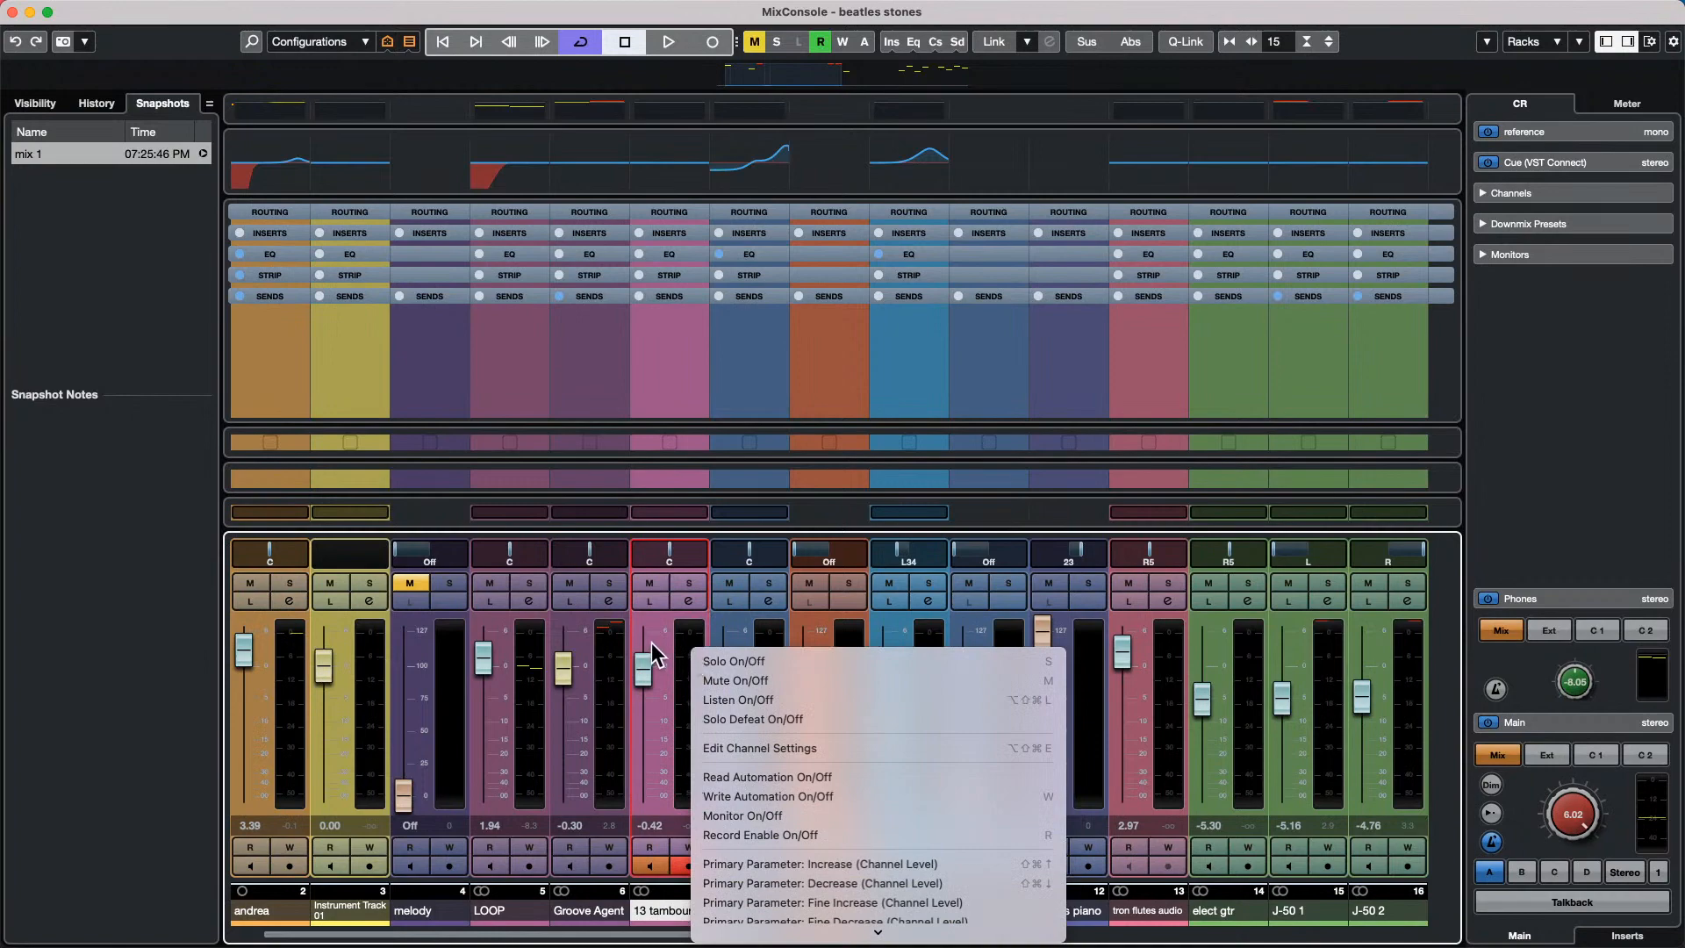
{"action": "left_click", "coordinate": [683, 645]}
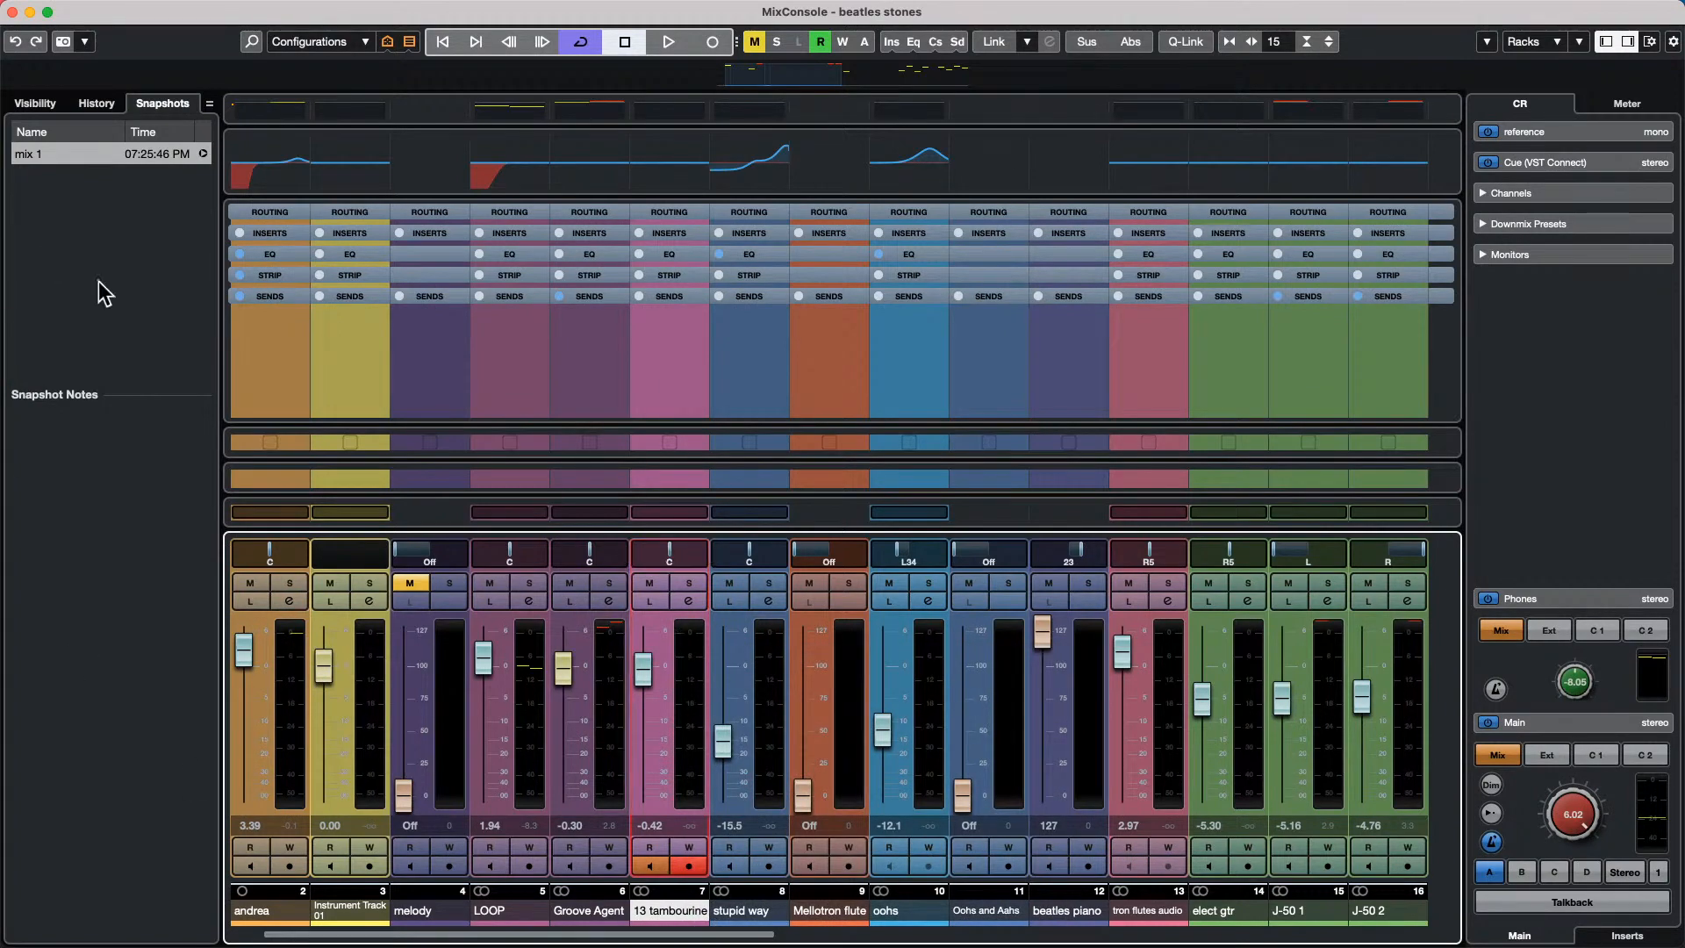
{"action": "left_click", "coordinate": [12, 12]}
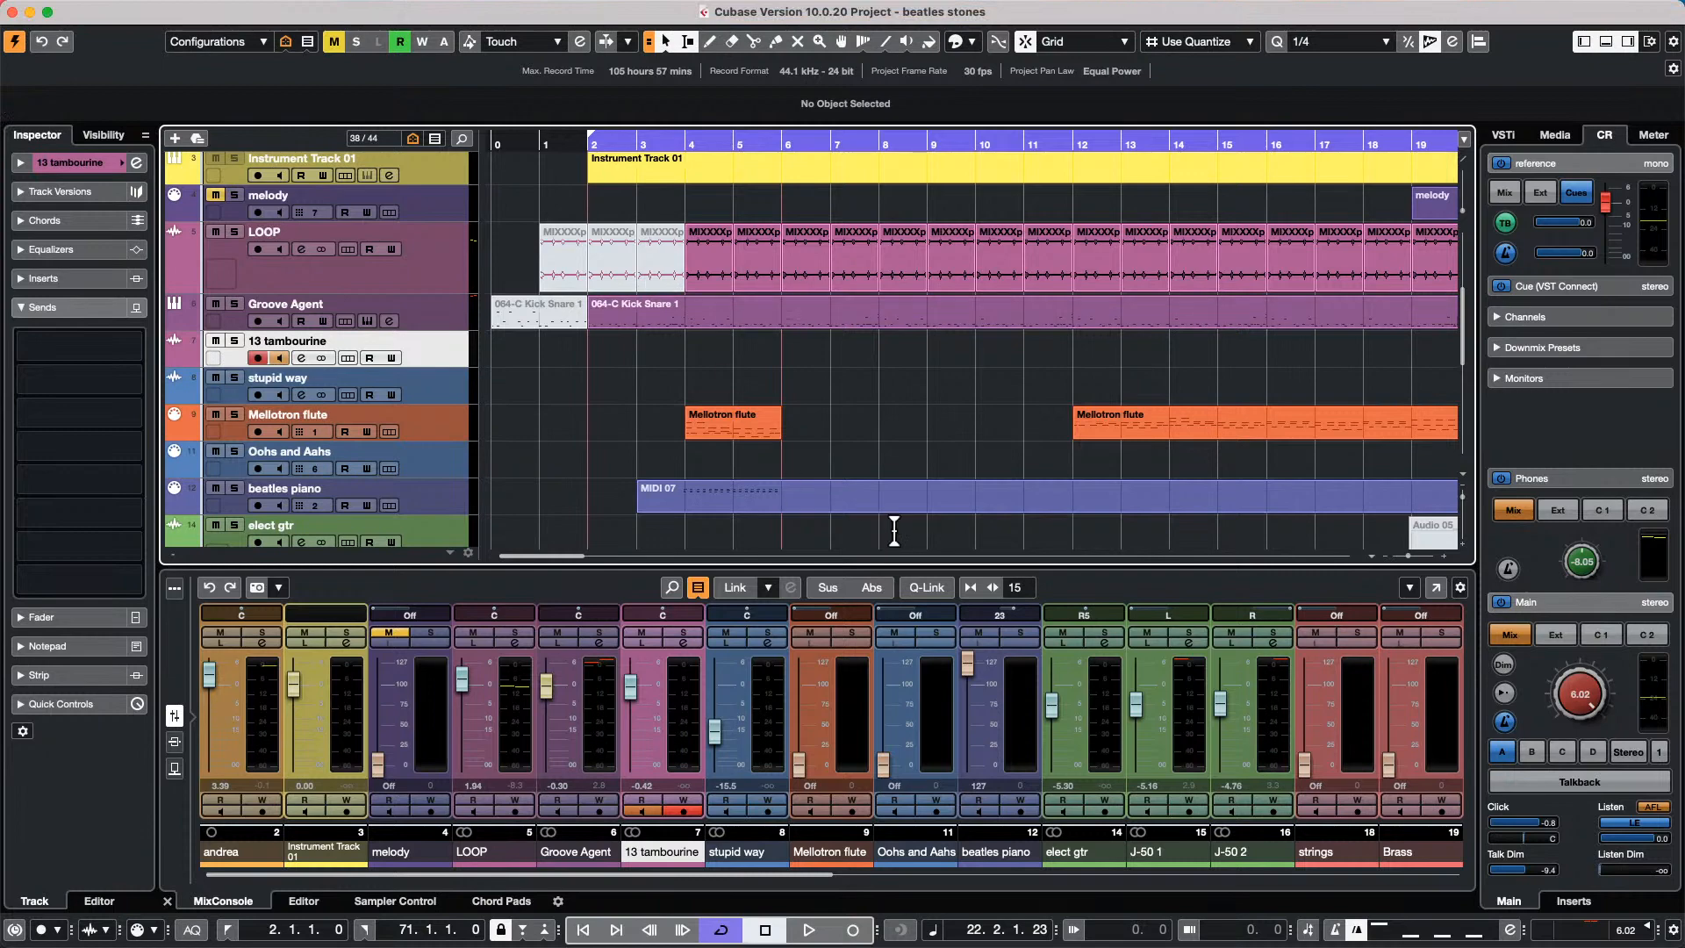
Select the vocal event on the arrangement and view its audio statistics, including the EBU R 128 loudness values.
{"action": "scroll", "coordinate": [877, 390], "scroll_direction": "up", "scroll_amount": 3}
{"action": "left_click", "coordinate": [893, 391]}
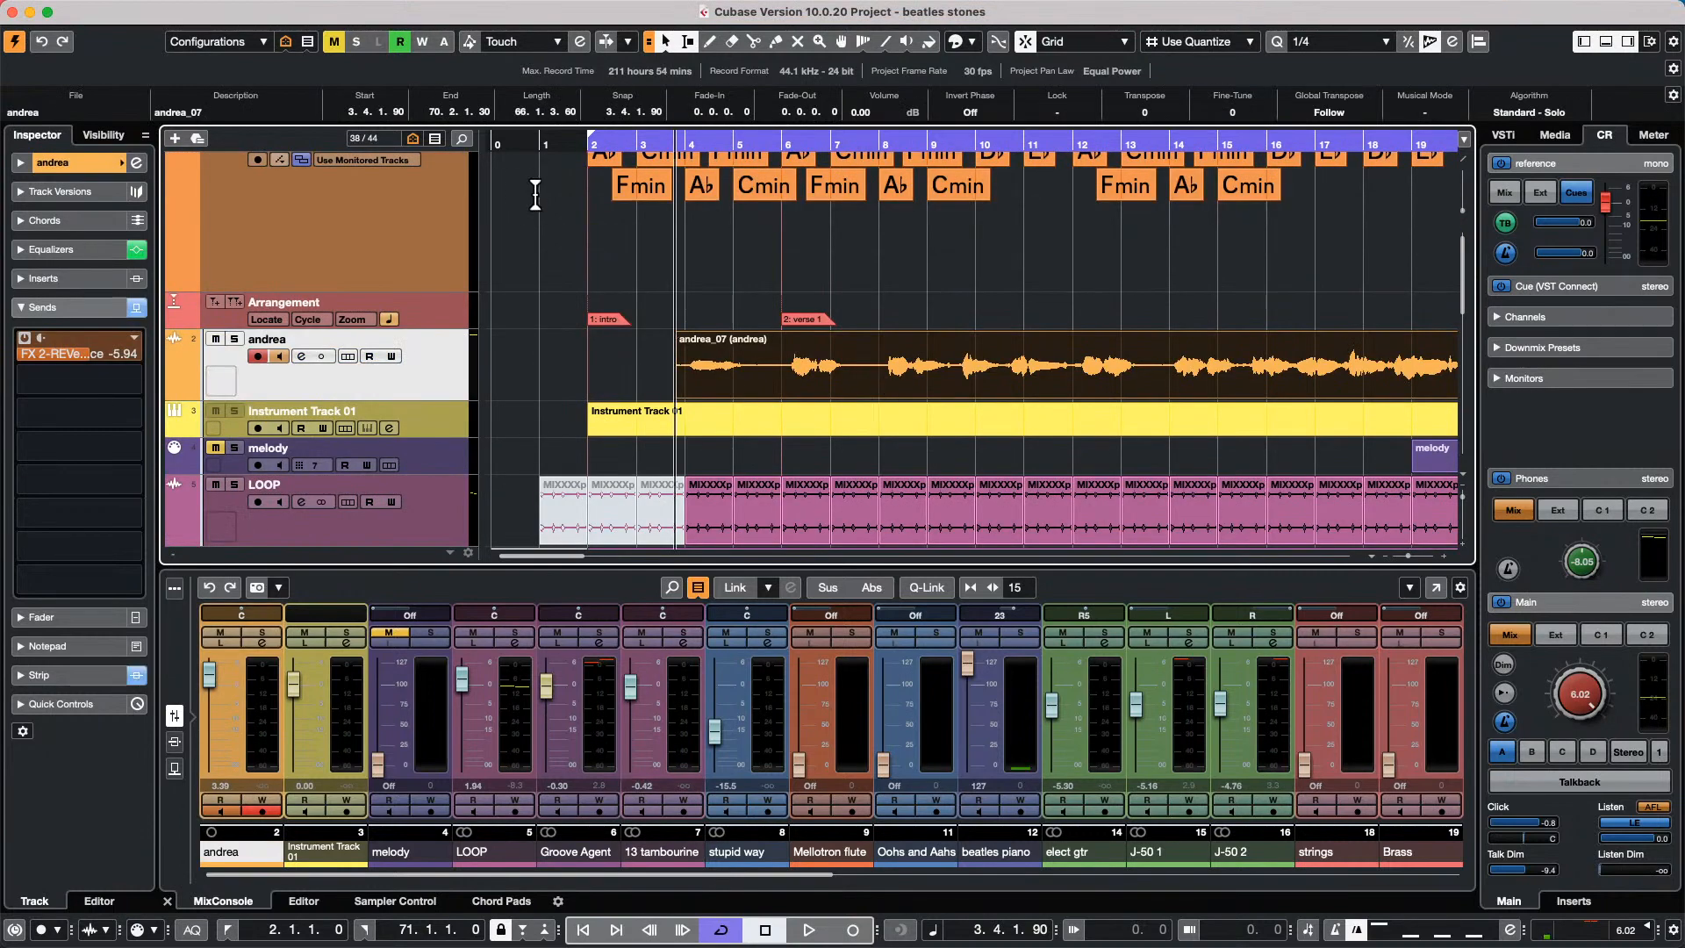
{"action": "left_click", "coordinate": [402, 10]}
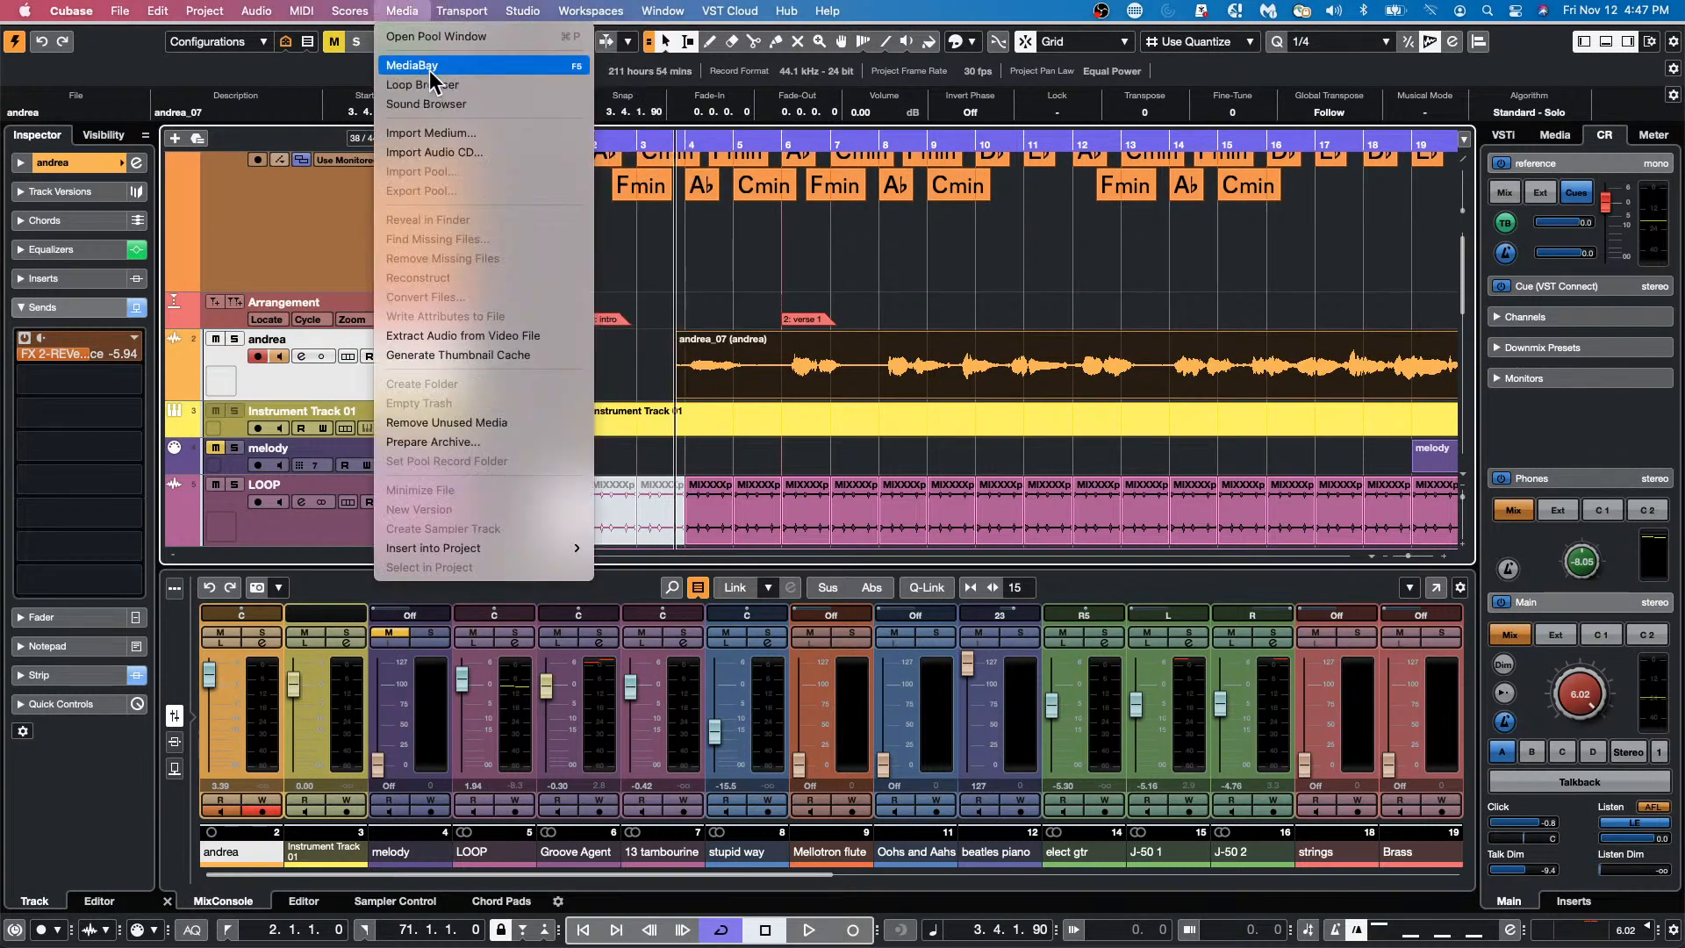
{"action": "mouse_move", "coordinate": [284, 11]}
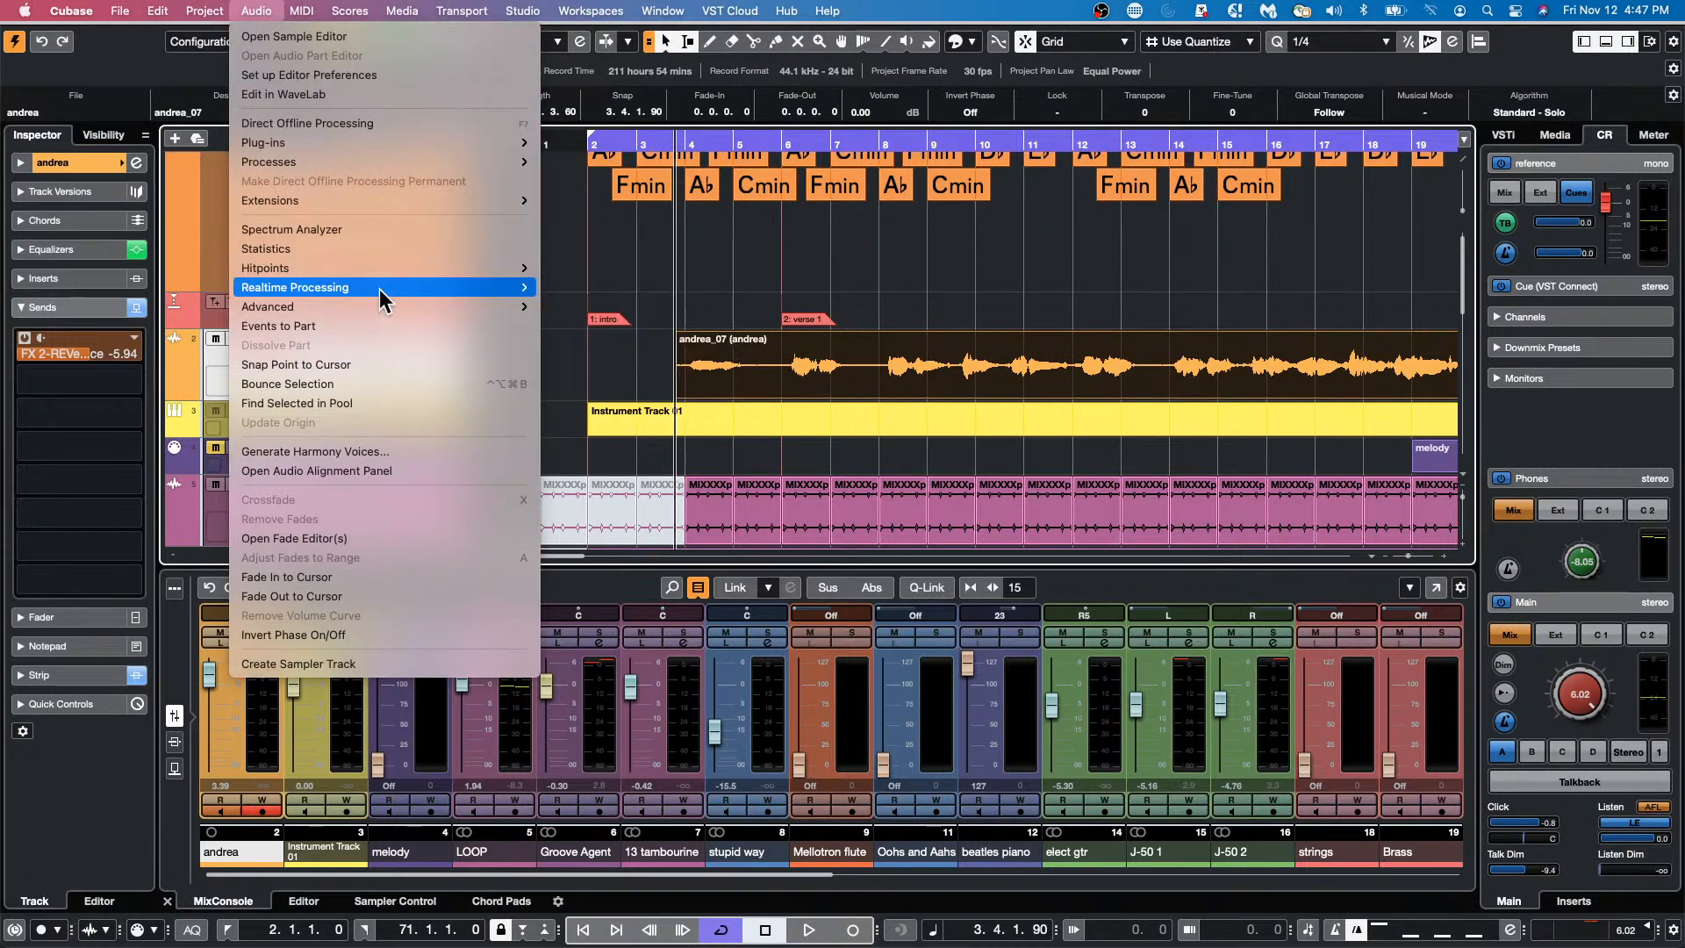
{"action": "left_click", "coordinate": [391, 251]}
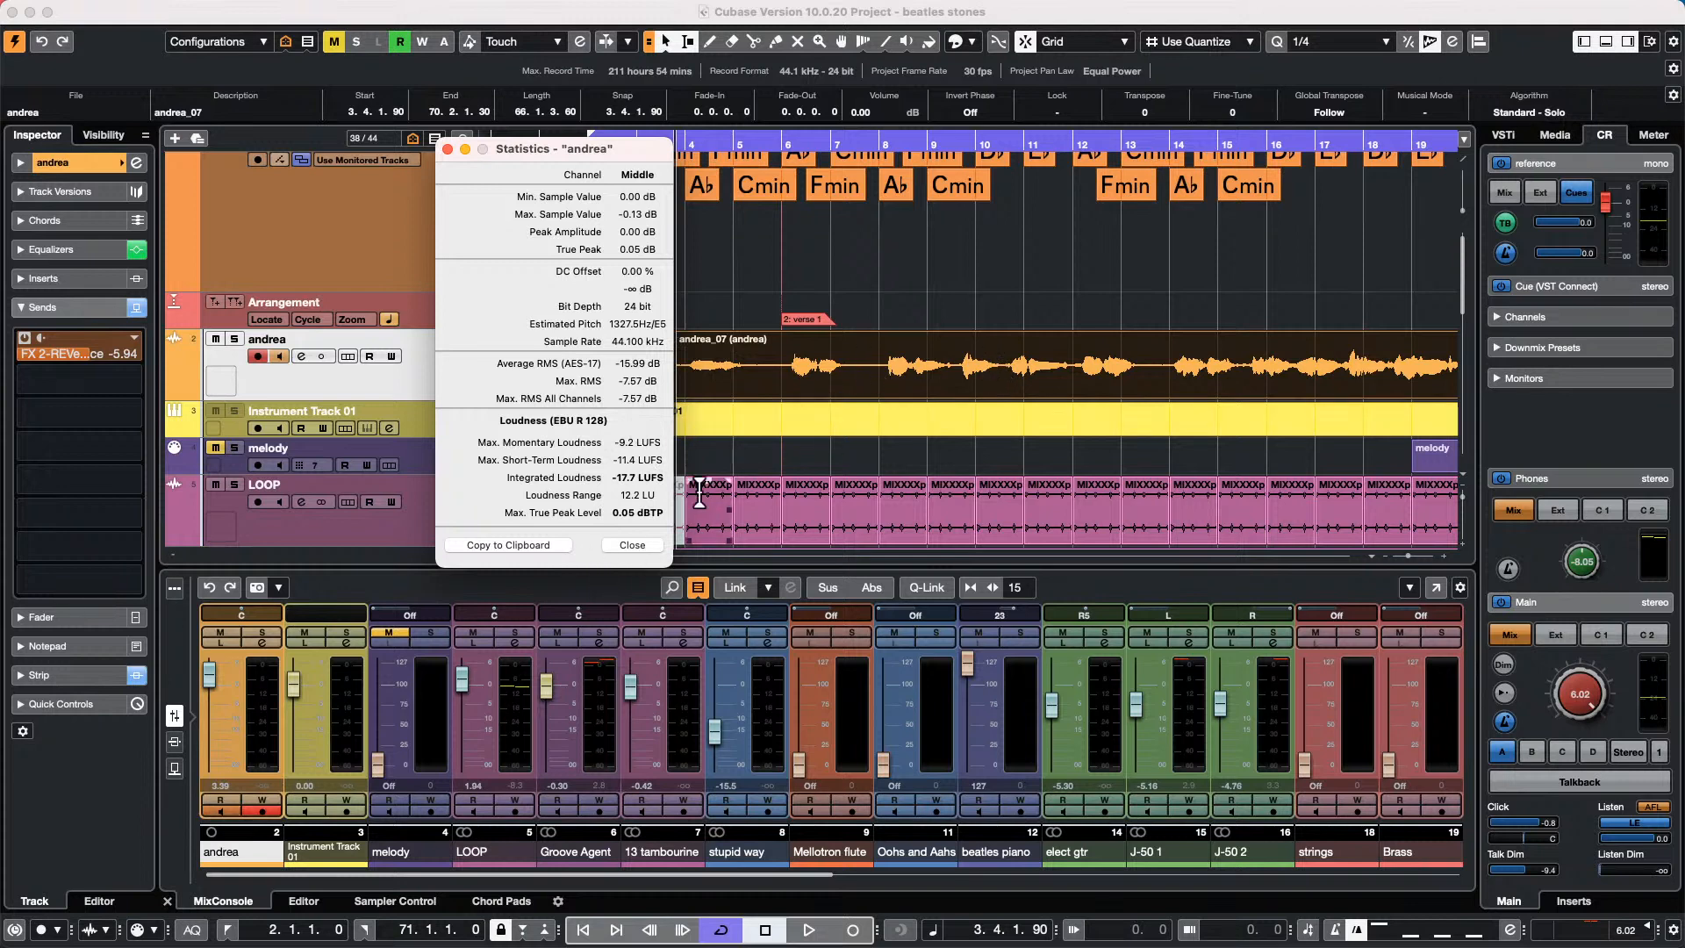
{"action": "left_click", "coordinate": [447, 149]}
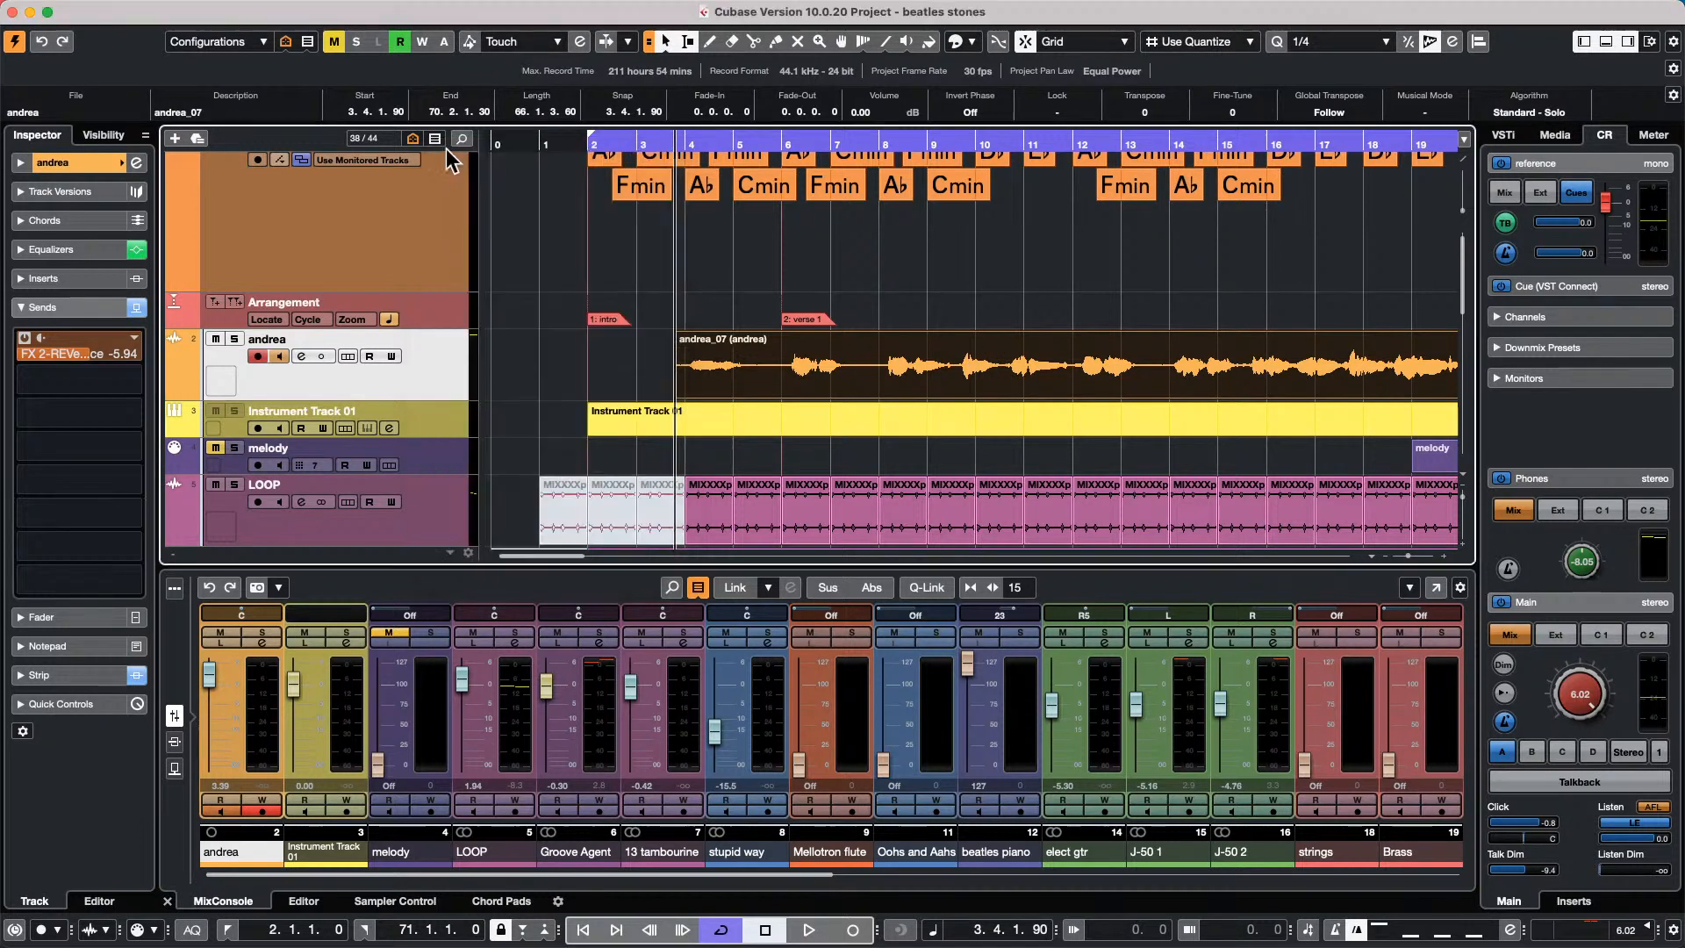
Display the Control Room's master level meter.
{"action": "left_click", "coordinate": [1642, 136]}
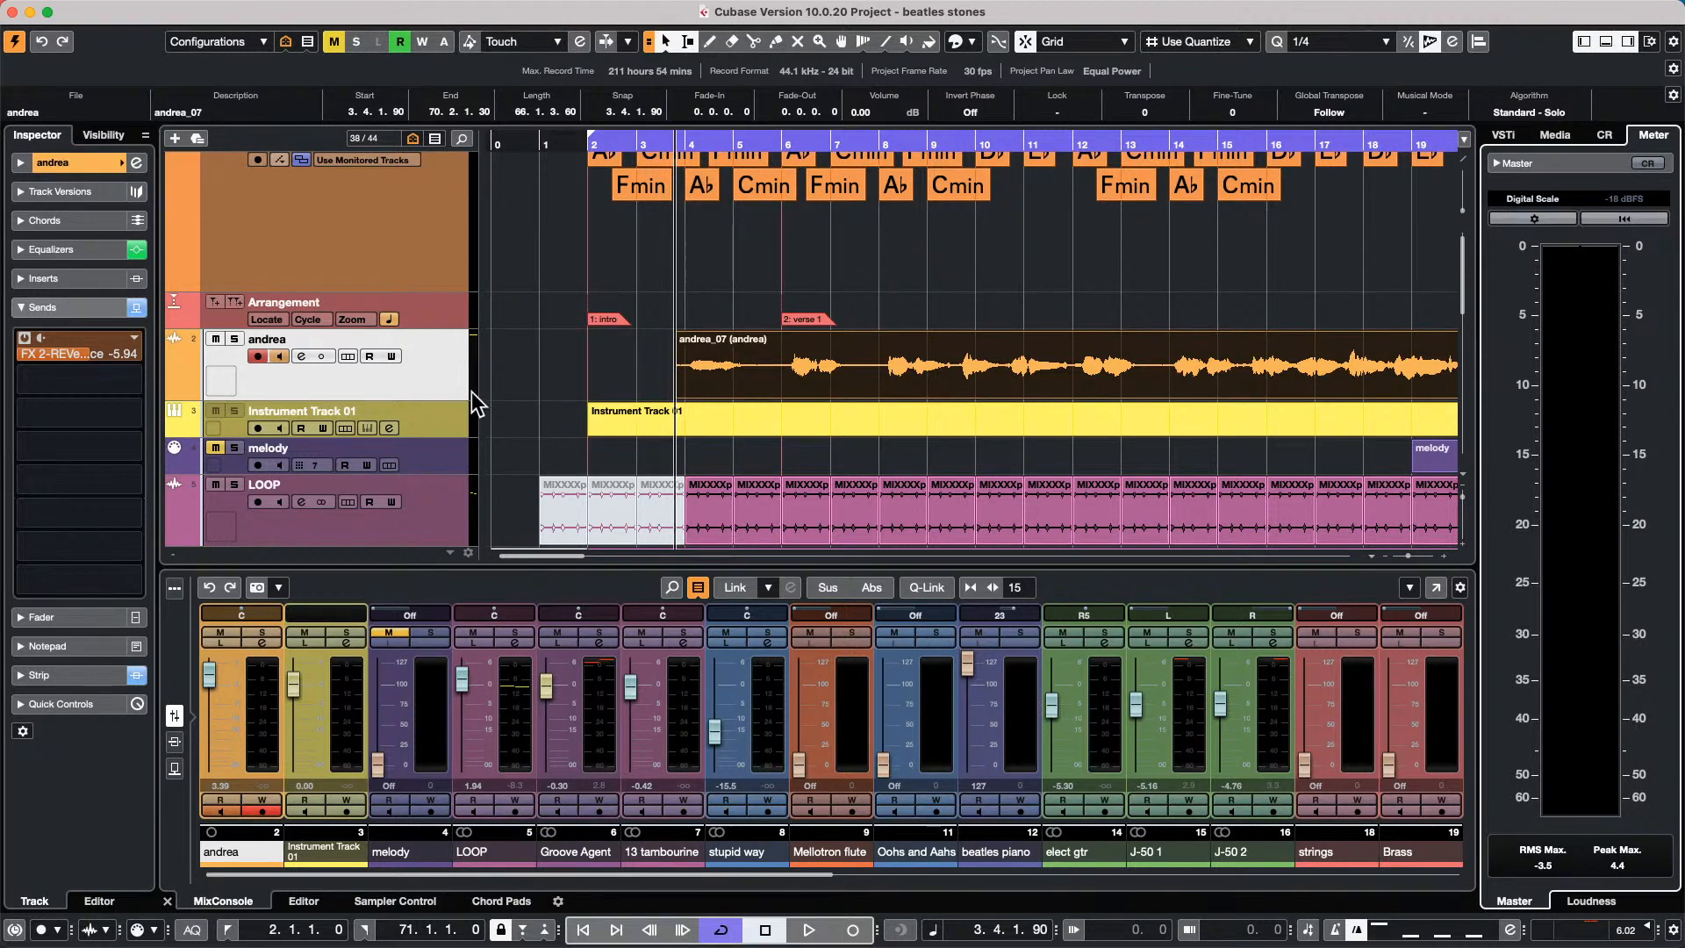
{"action": "right_click", "coordinate": [443, 356]}
{"action": "left_click", "coordinate": [1253, 308]}
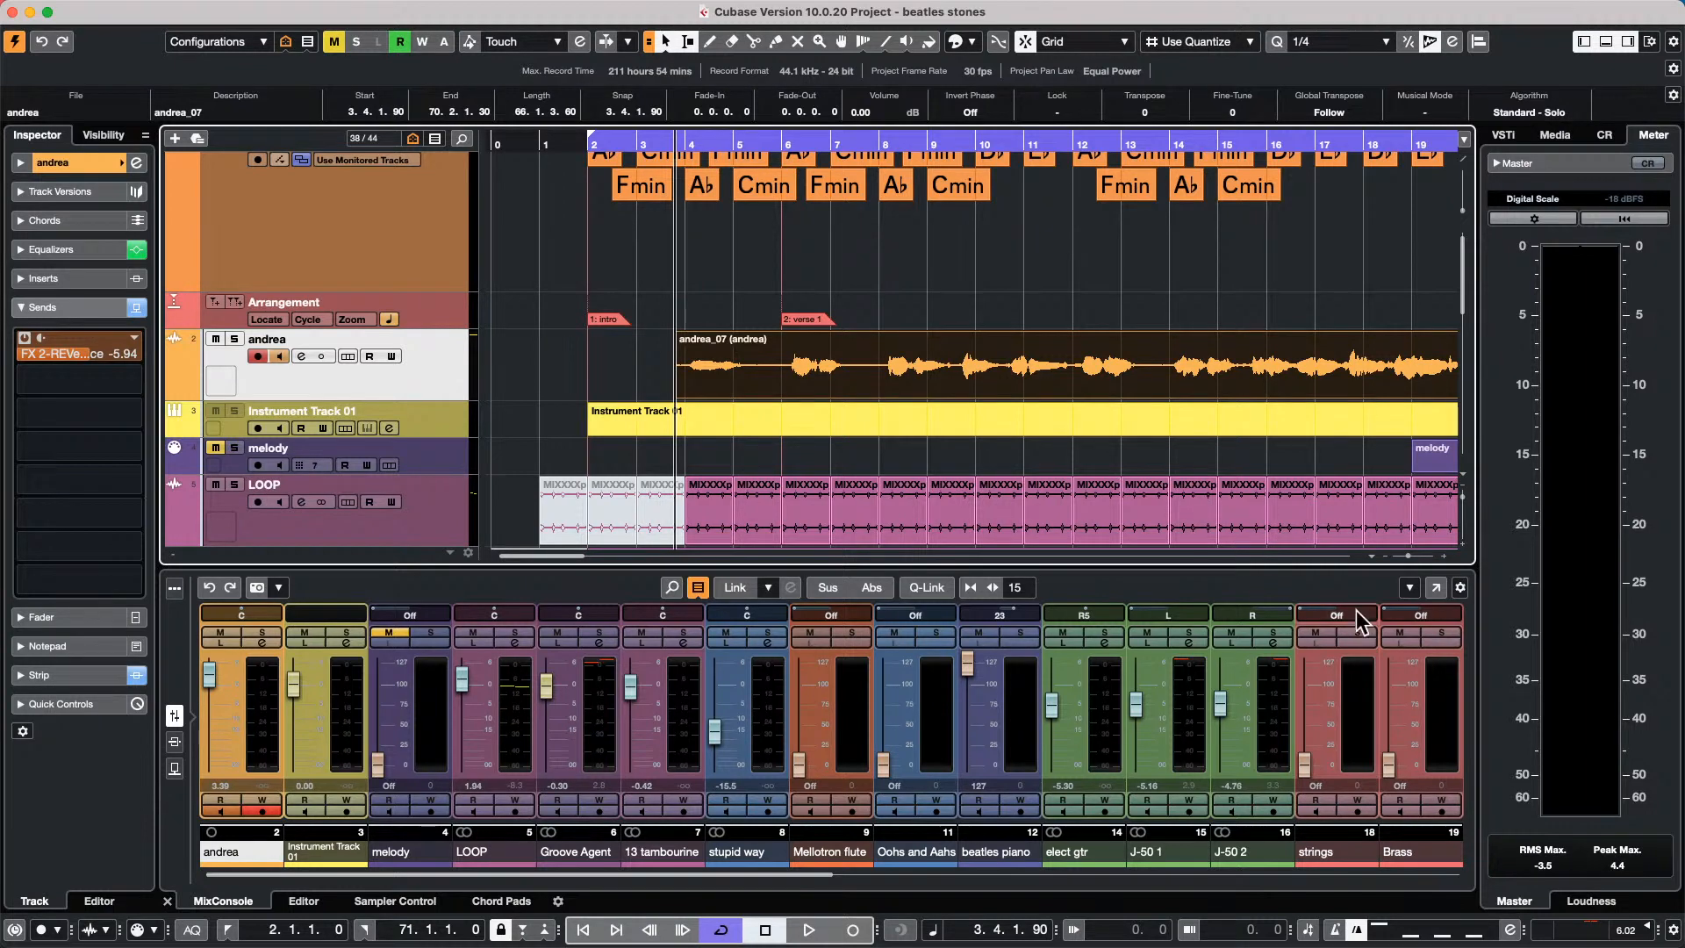
Open the Groove Agent track's instrument, start its pattern playback and set the Control Room main level to -2.76.
{"action": "scroll", "coordinate": [555, 445], "scroll_direction": "down", "scroll_amount": 5}
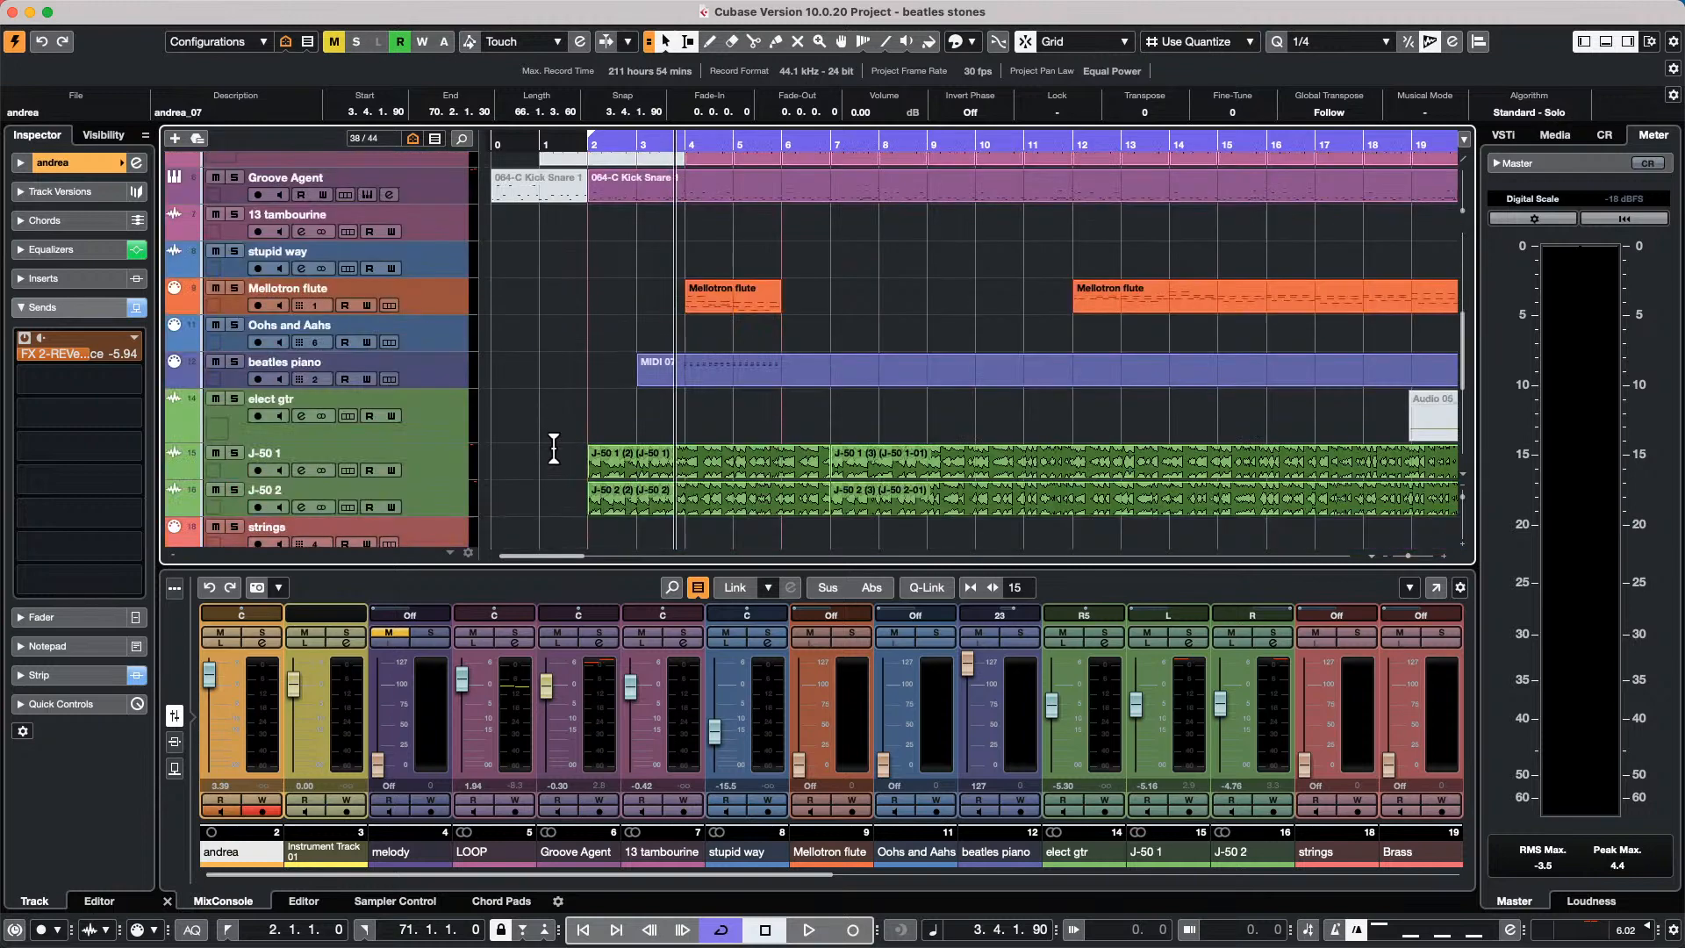
{"action": "scroll", "coordinate": [554, 448], "scroll_direction": "down", "scroll_amount": 3}
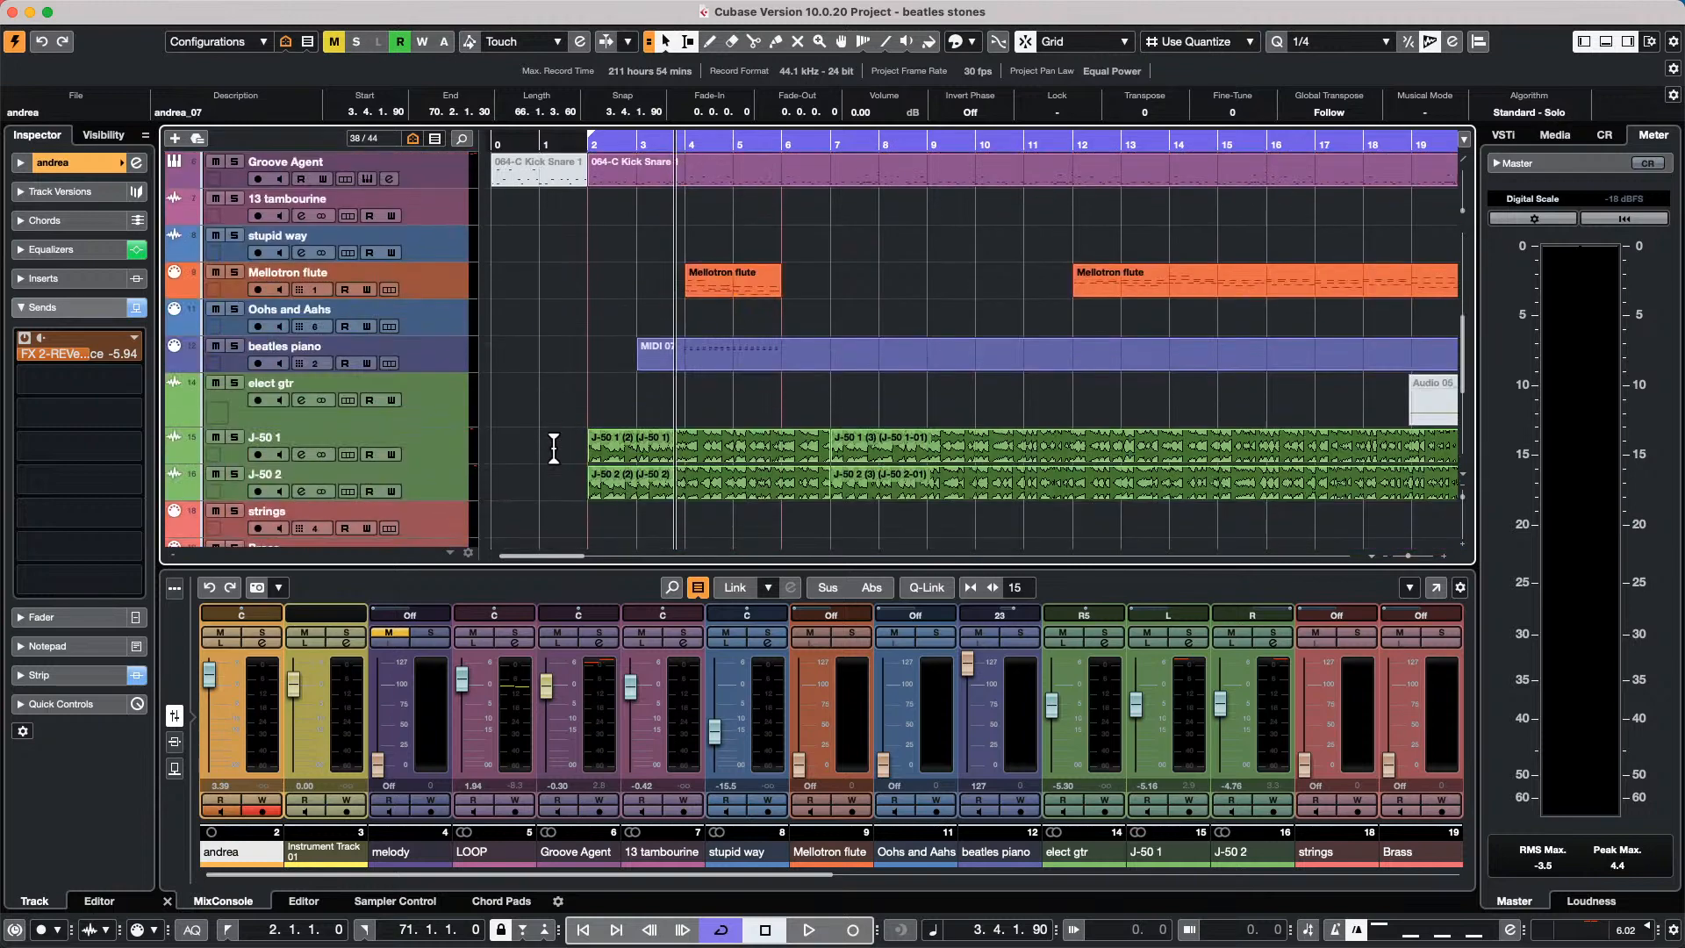
{"action": "scroll", "coordinate": [554, 448], "scroll_direction": "up", "scroll_amount": 6}
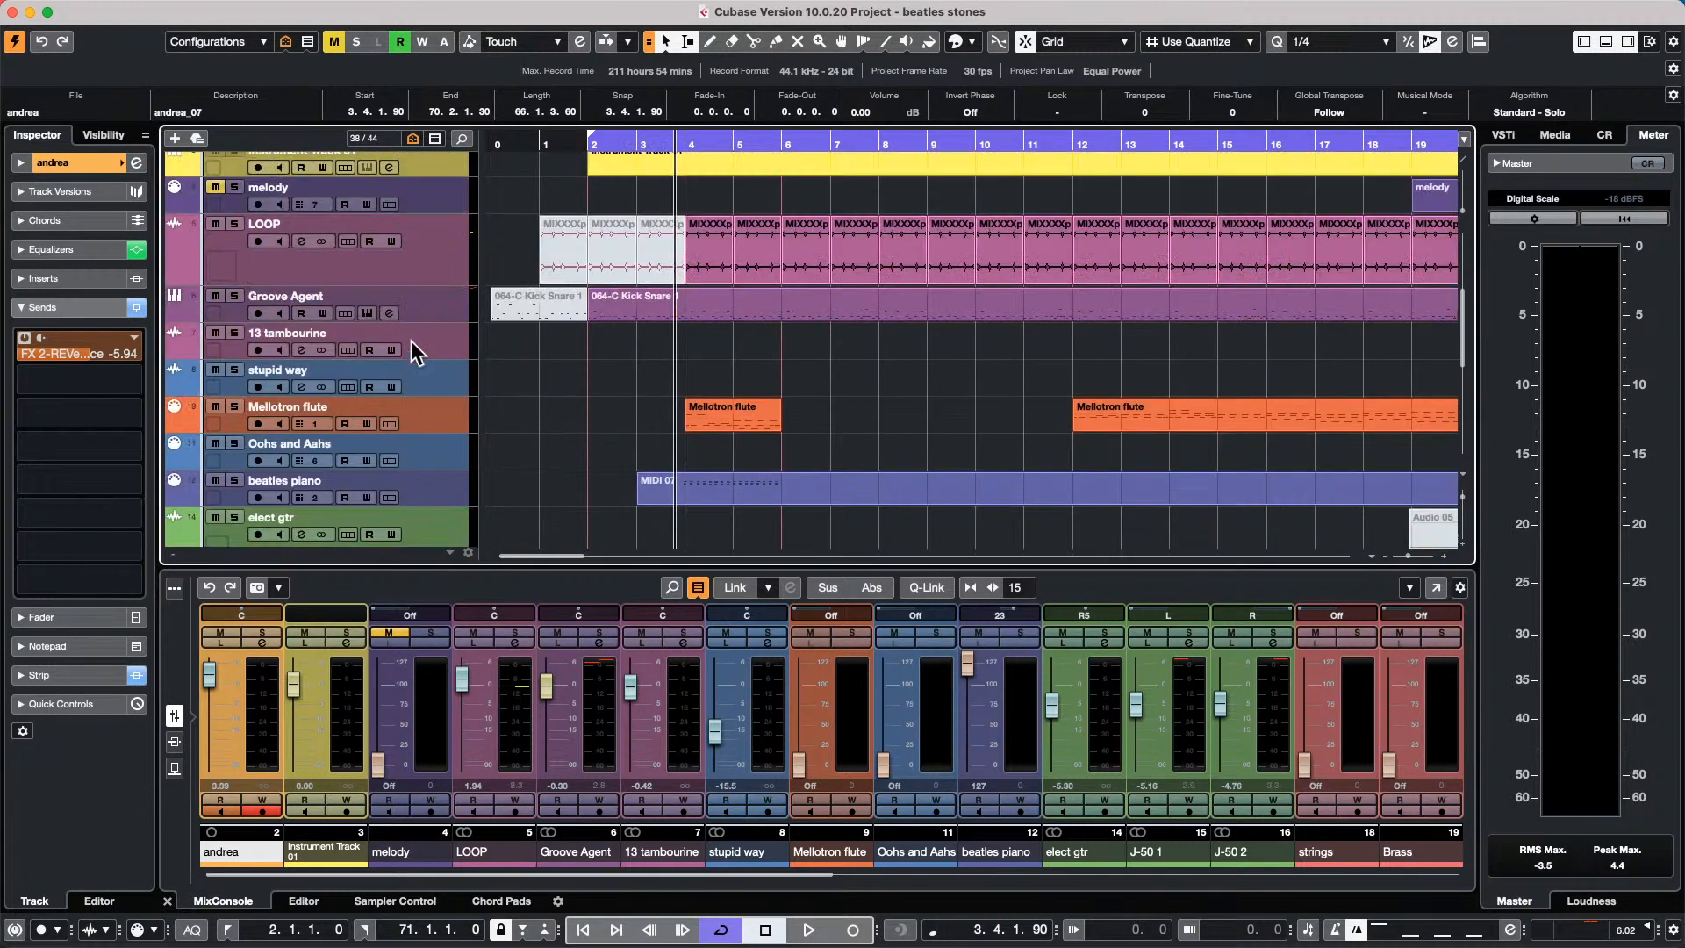
{"action": "left_click", "coordinate": [435, 314]}
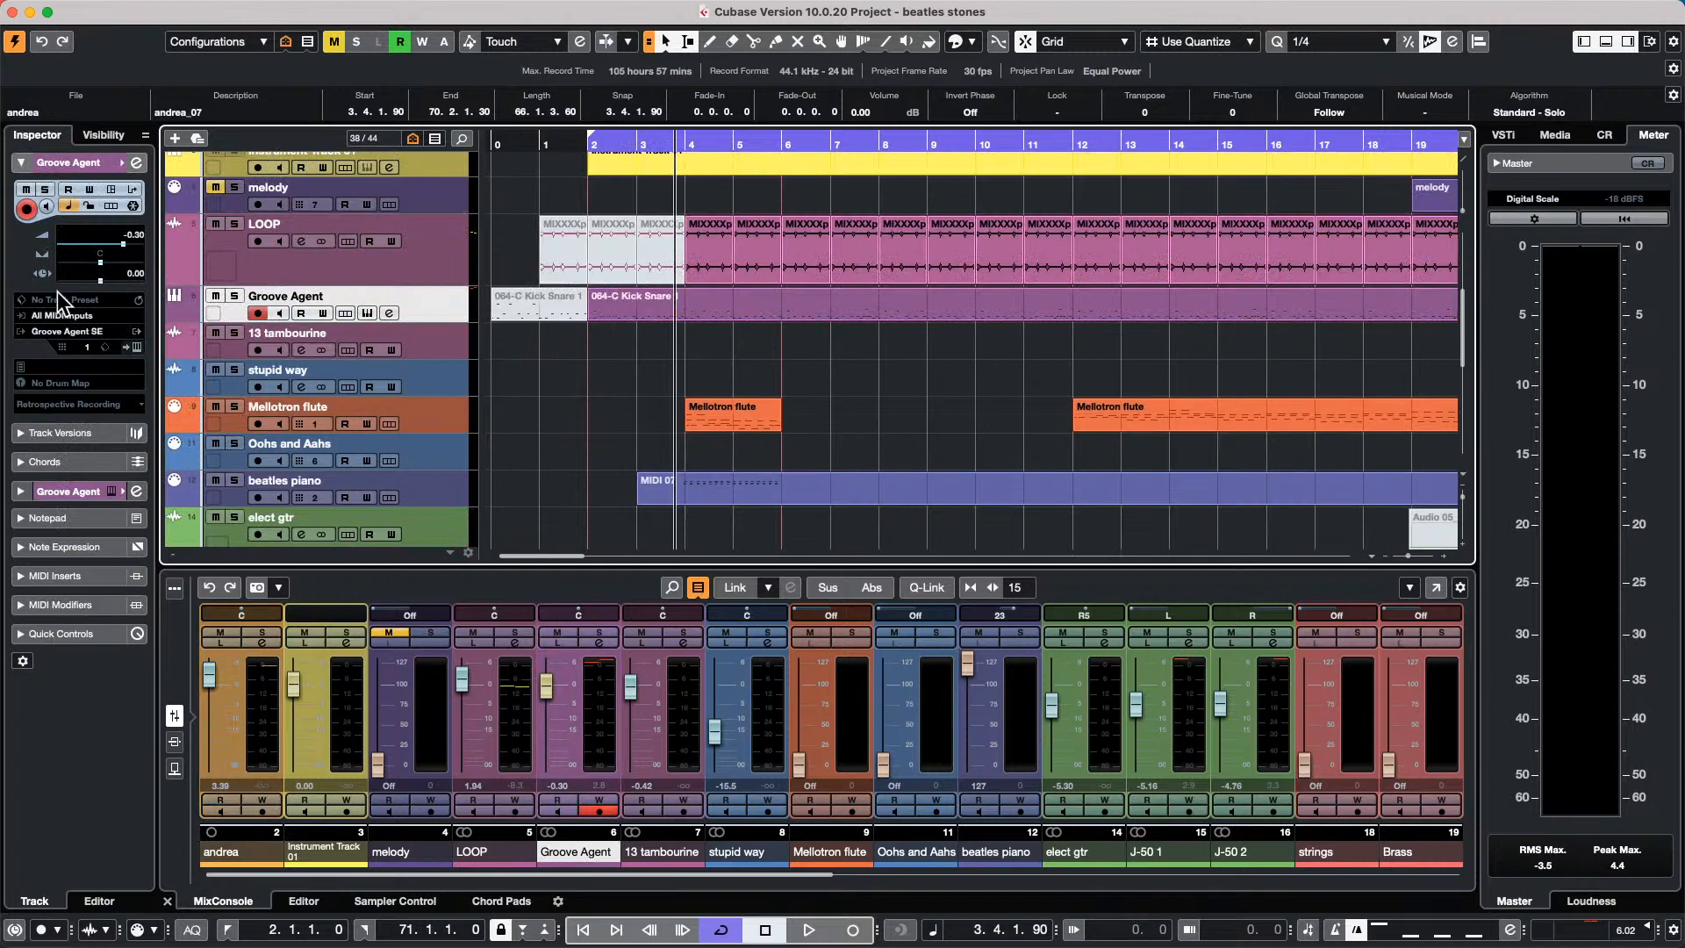
{"action": "left_click", "coordinate": [136, 346]}
{"action": "left_click", "coordinate": [808, 201]}
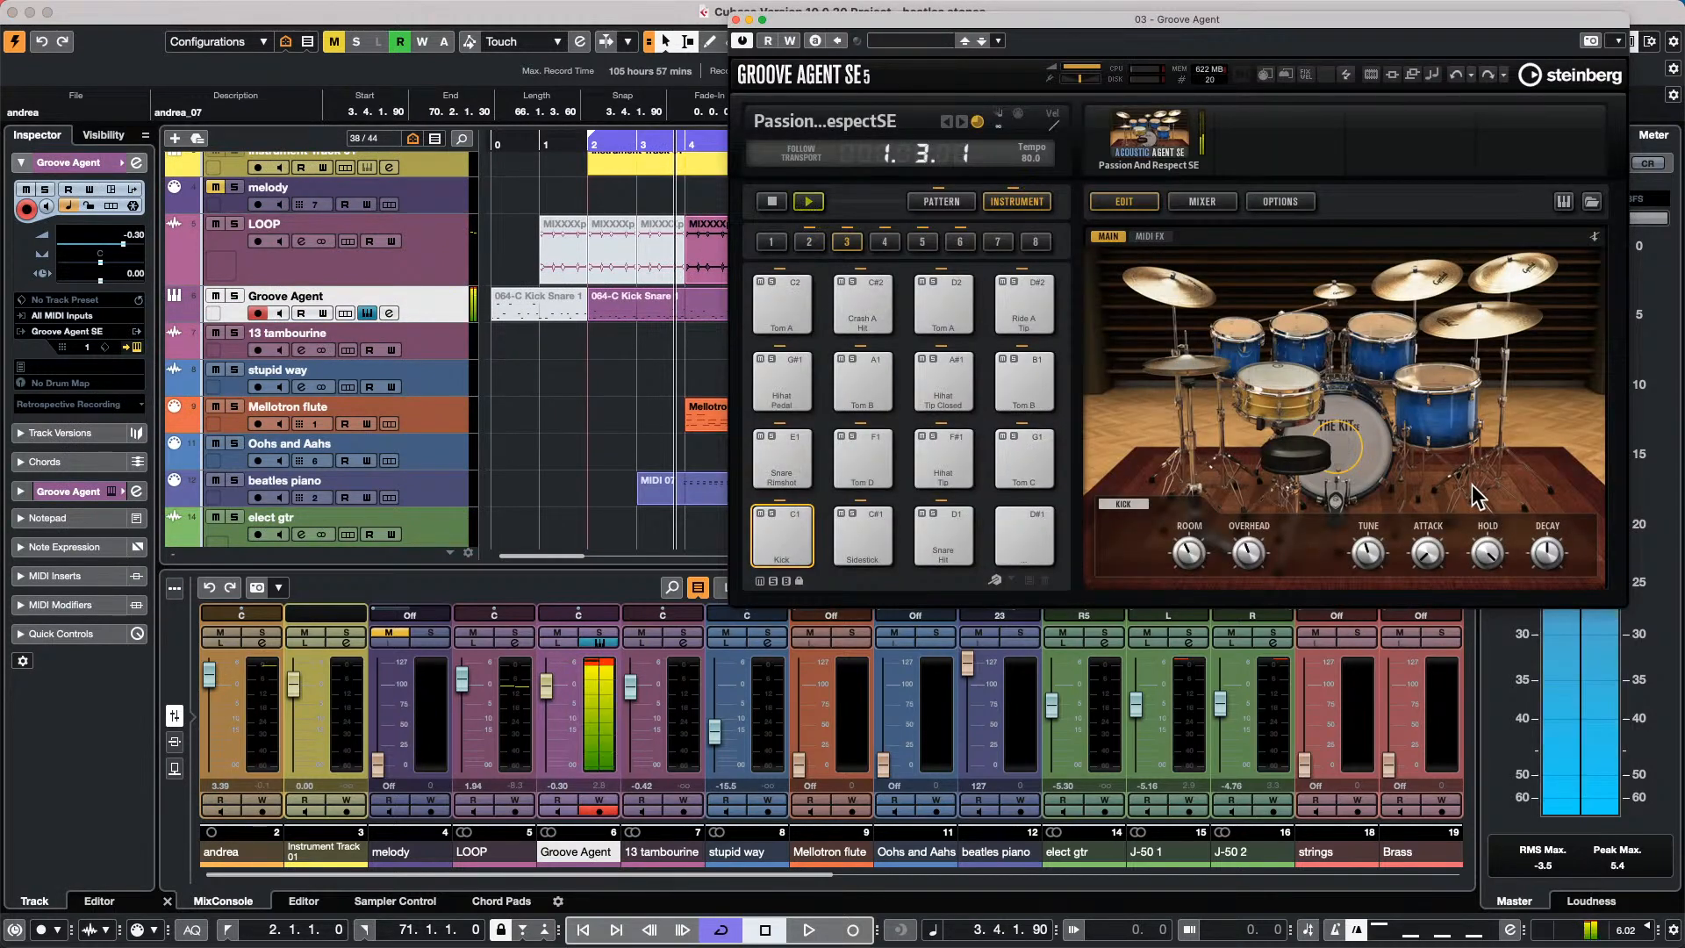
{"action": "left_click_drag", "start_coordinate": [1412, 26], "coordinate": [1158, 80]}
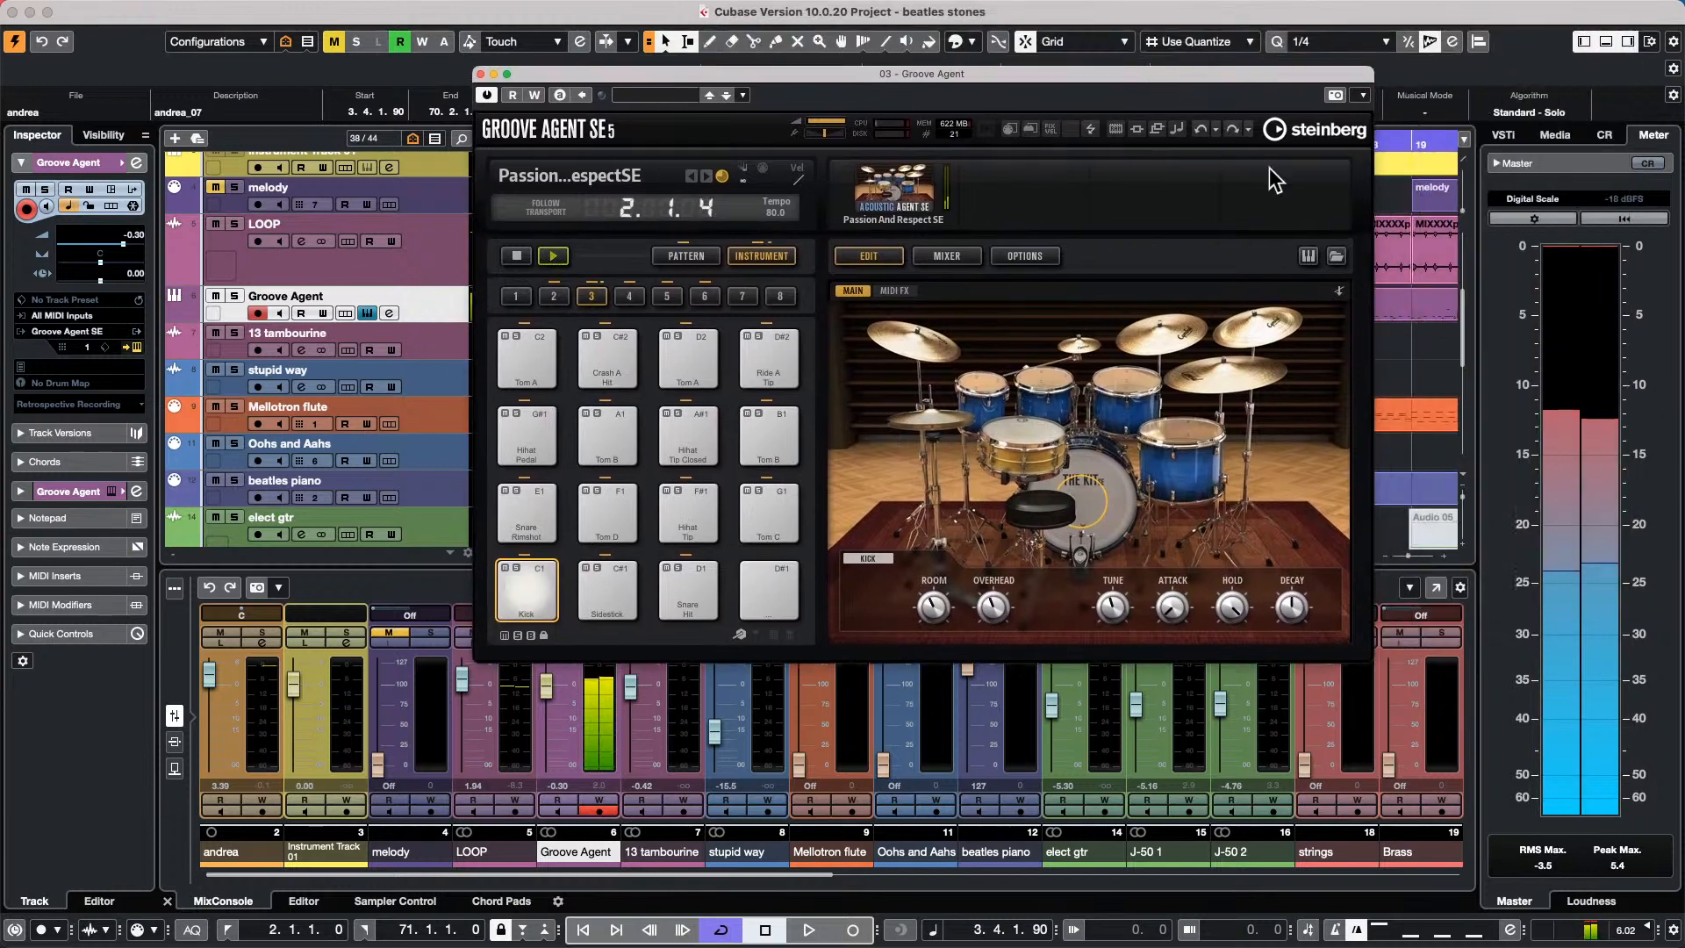
{"action": "left_click", "coordinate": [1604, 134]}
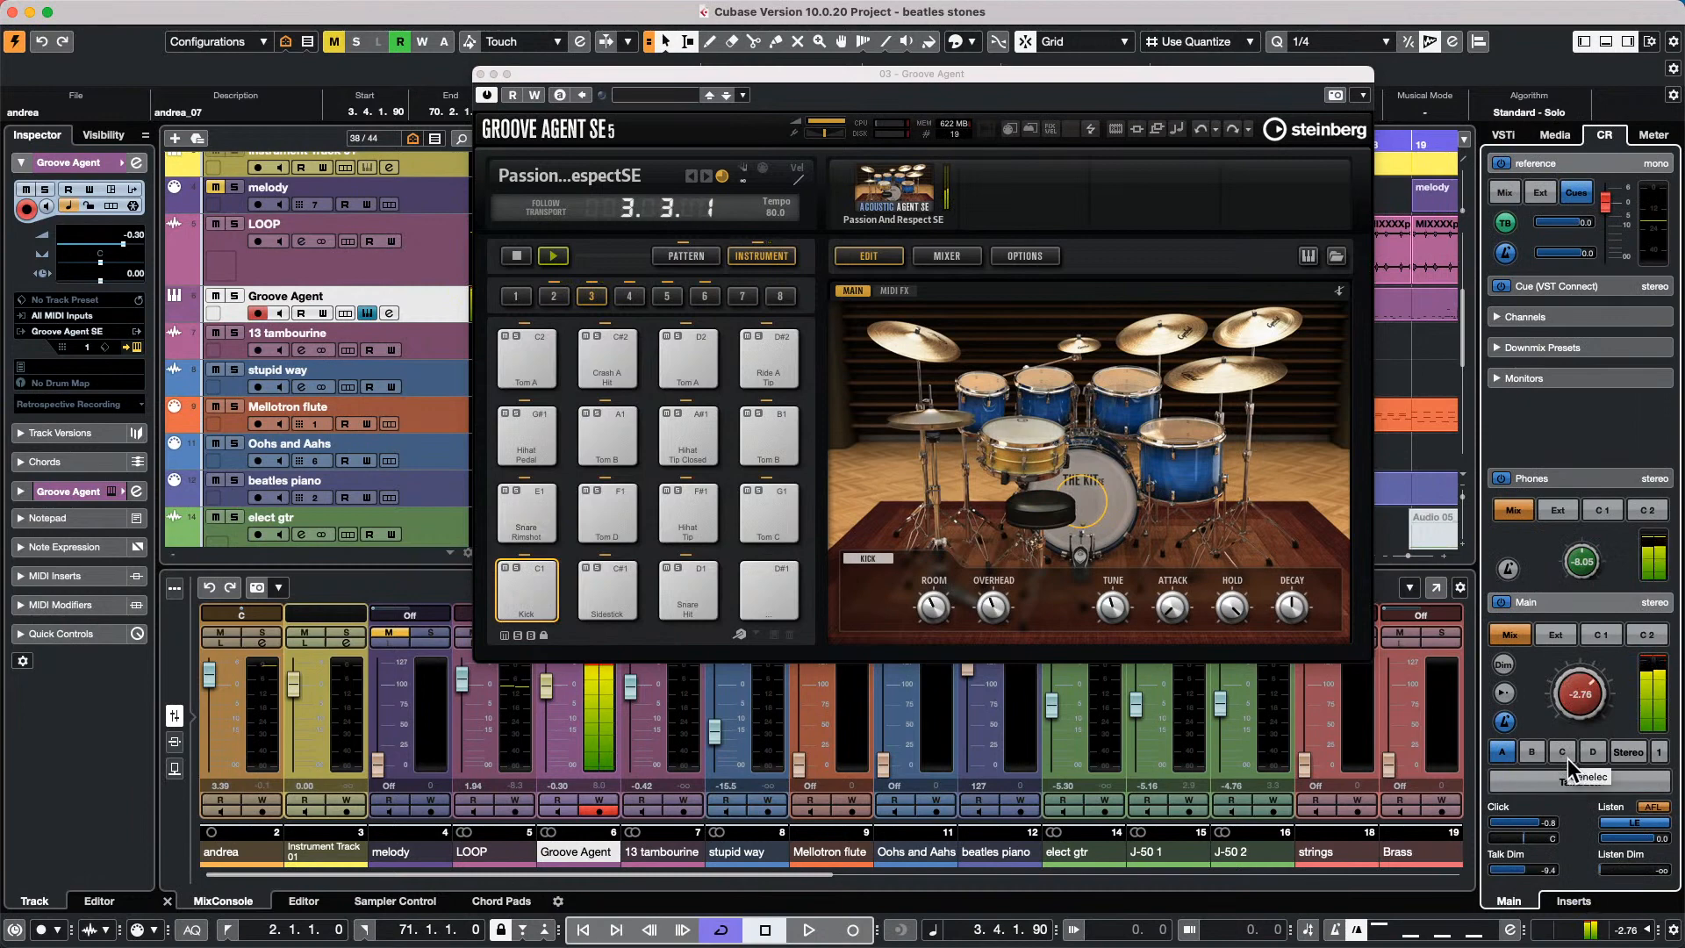
Look through Groove Agent's mixer, pattern pads and style editing page while the pattern plays.
{"action": "left_click", "coordinate": [967, 257]}
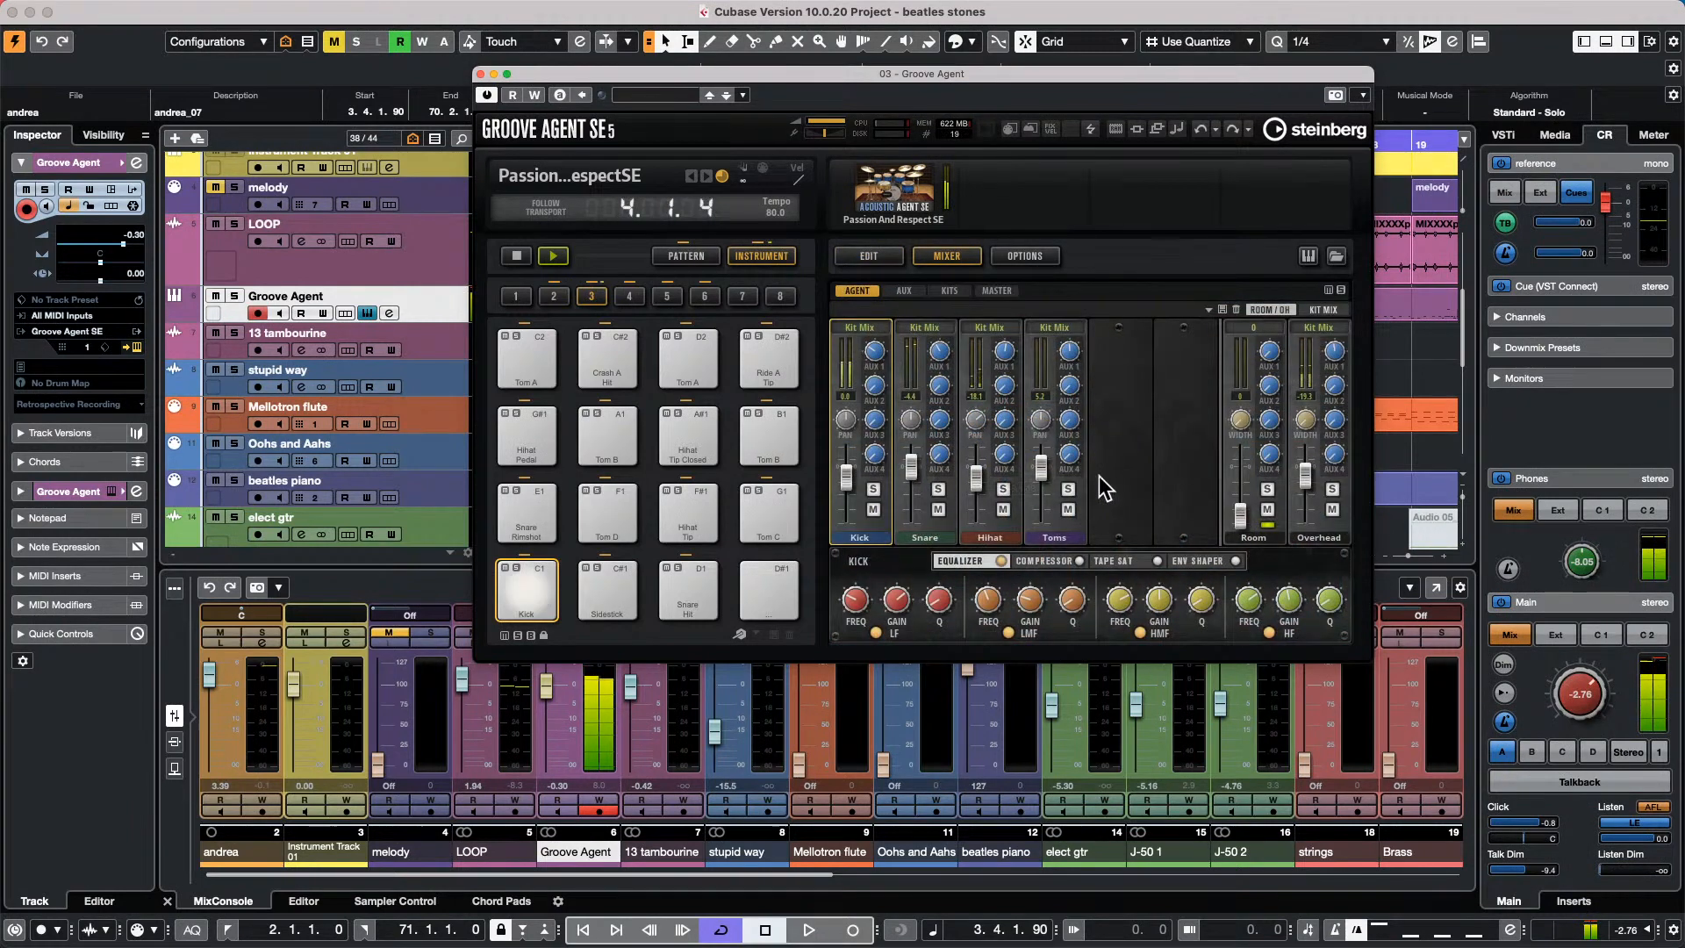
{"action": "left_click", "coordinate": [715, 257]}
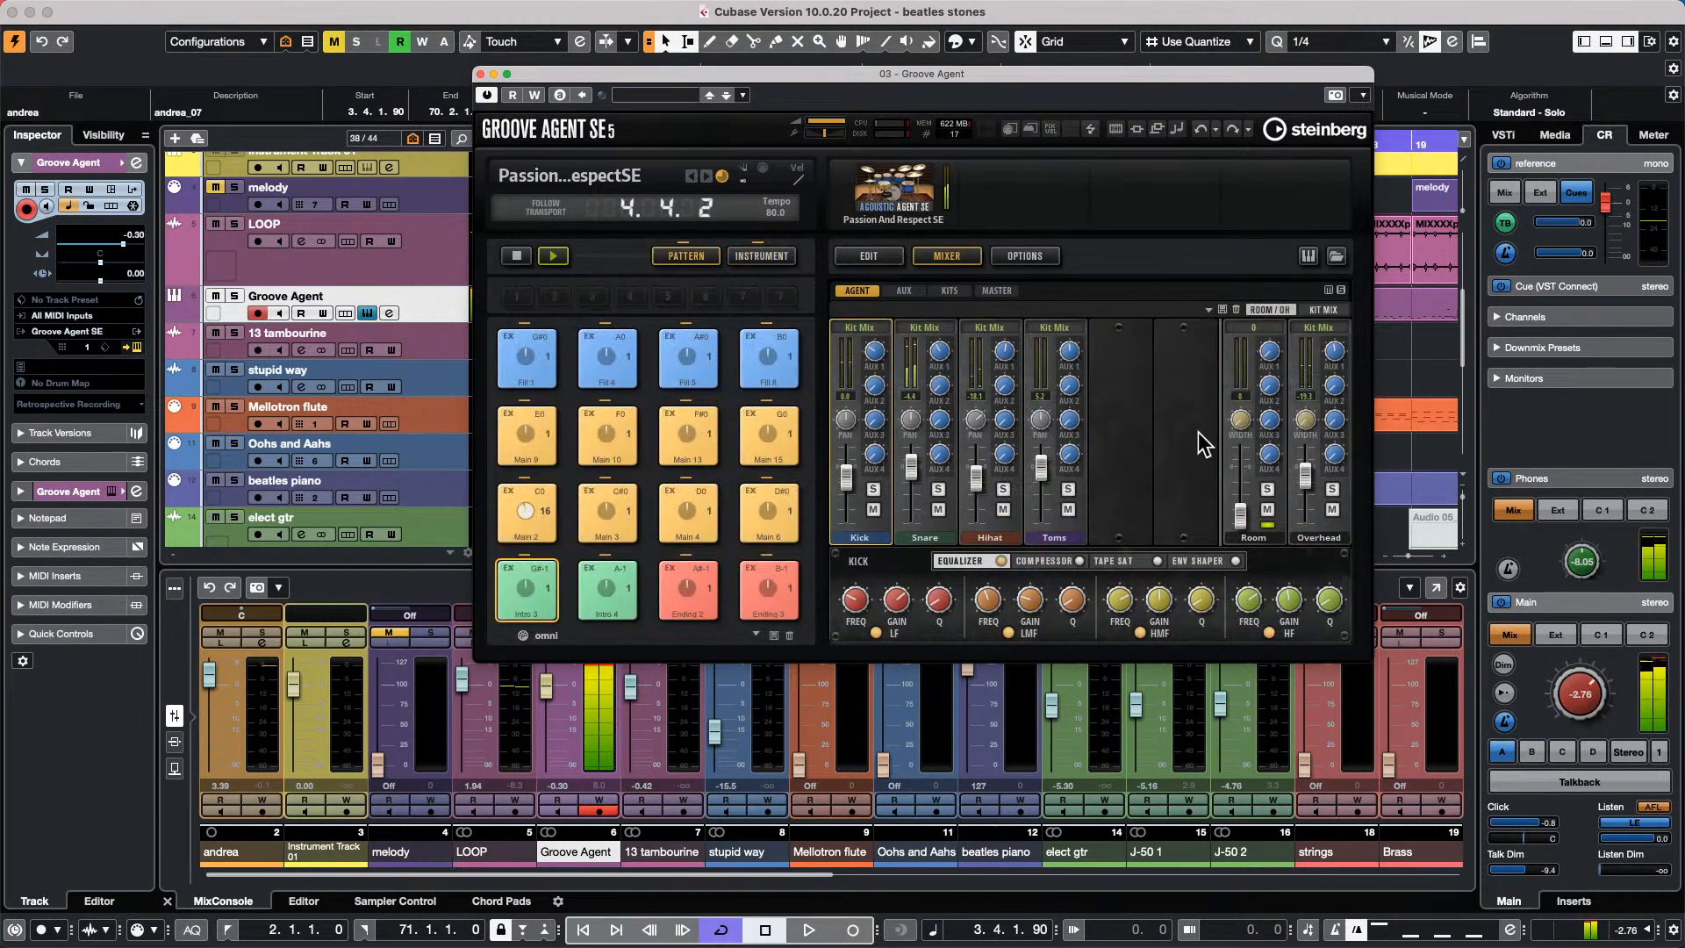
{"action": "left_click", "coordinate": [867, 254]}
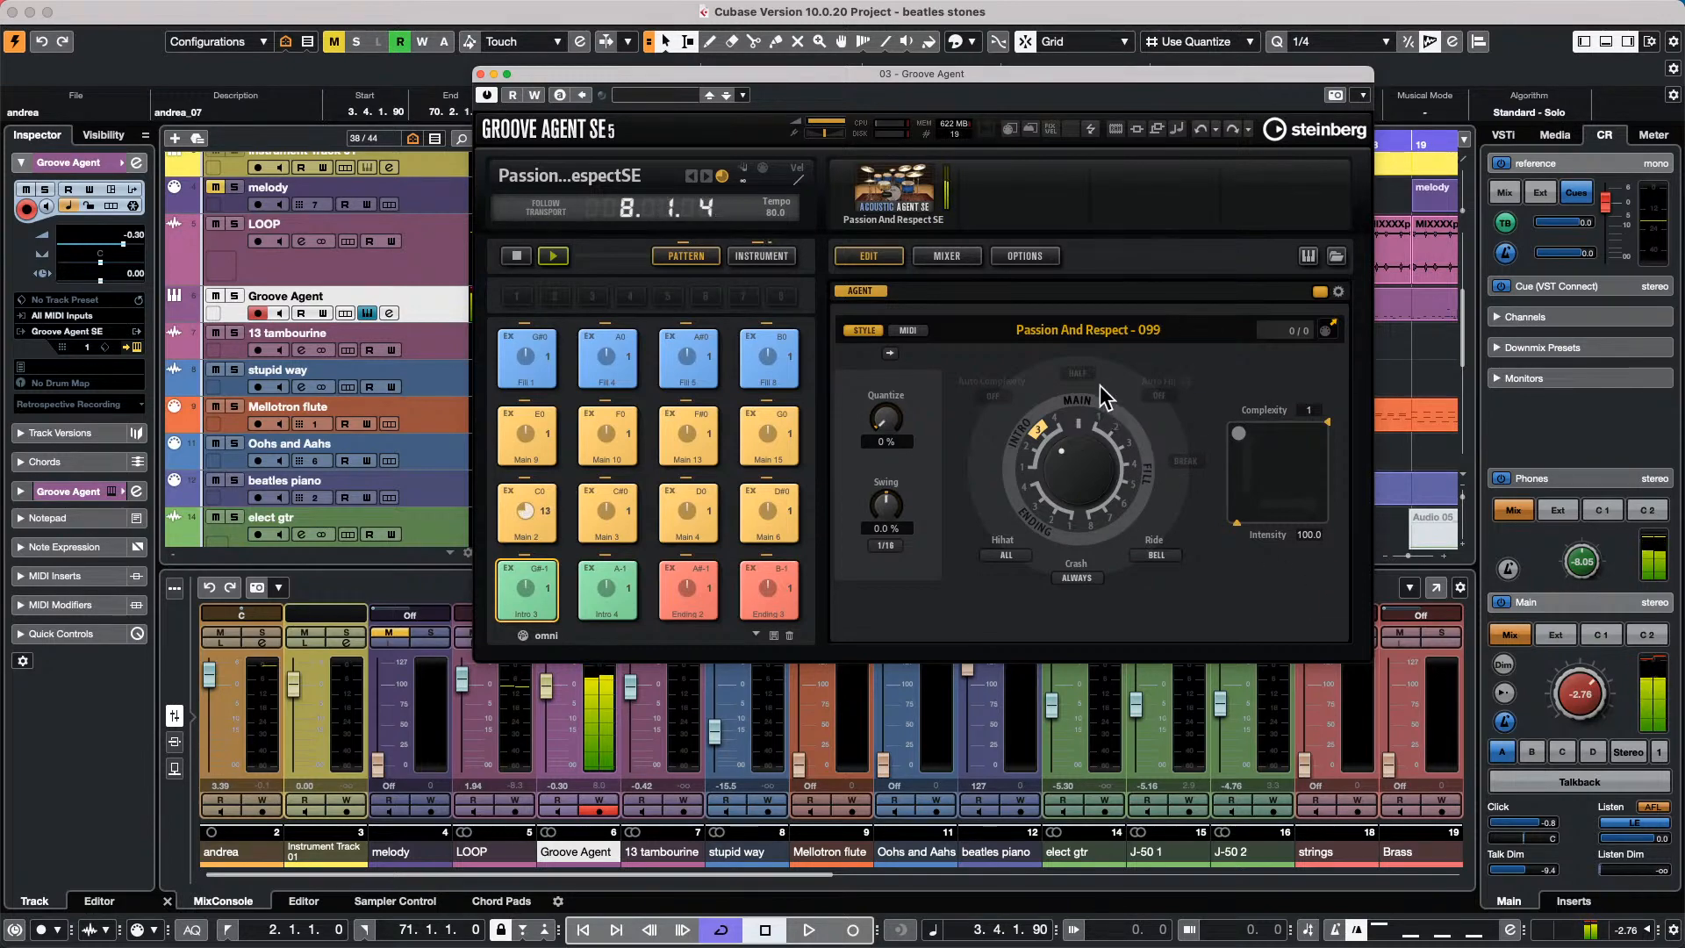
Play the song together with the Groove Agent pattern, then stop the pattern and the song.
{"action": "key", "text": "space"}
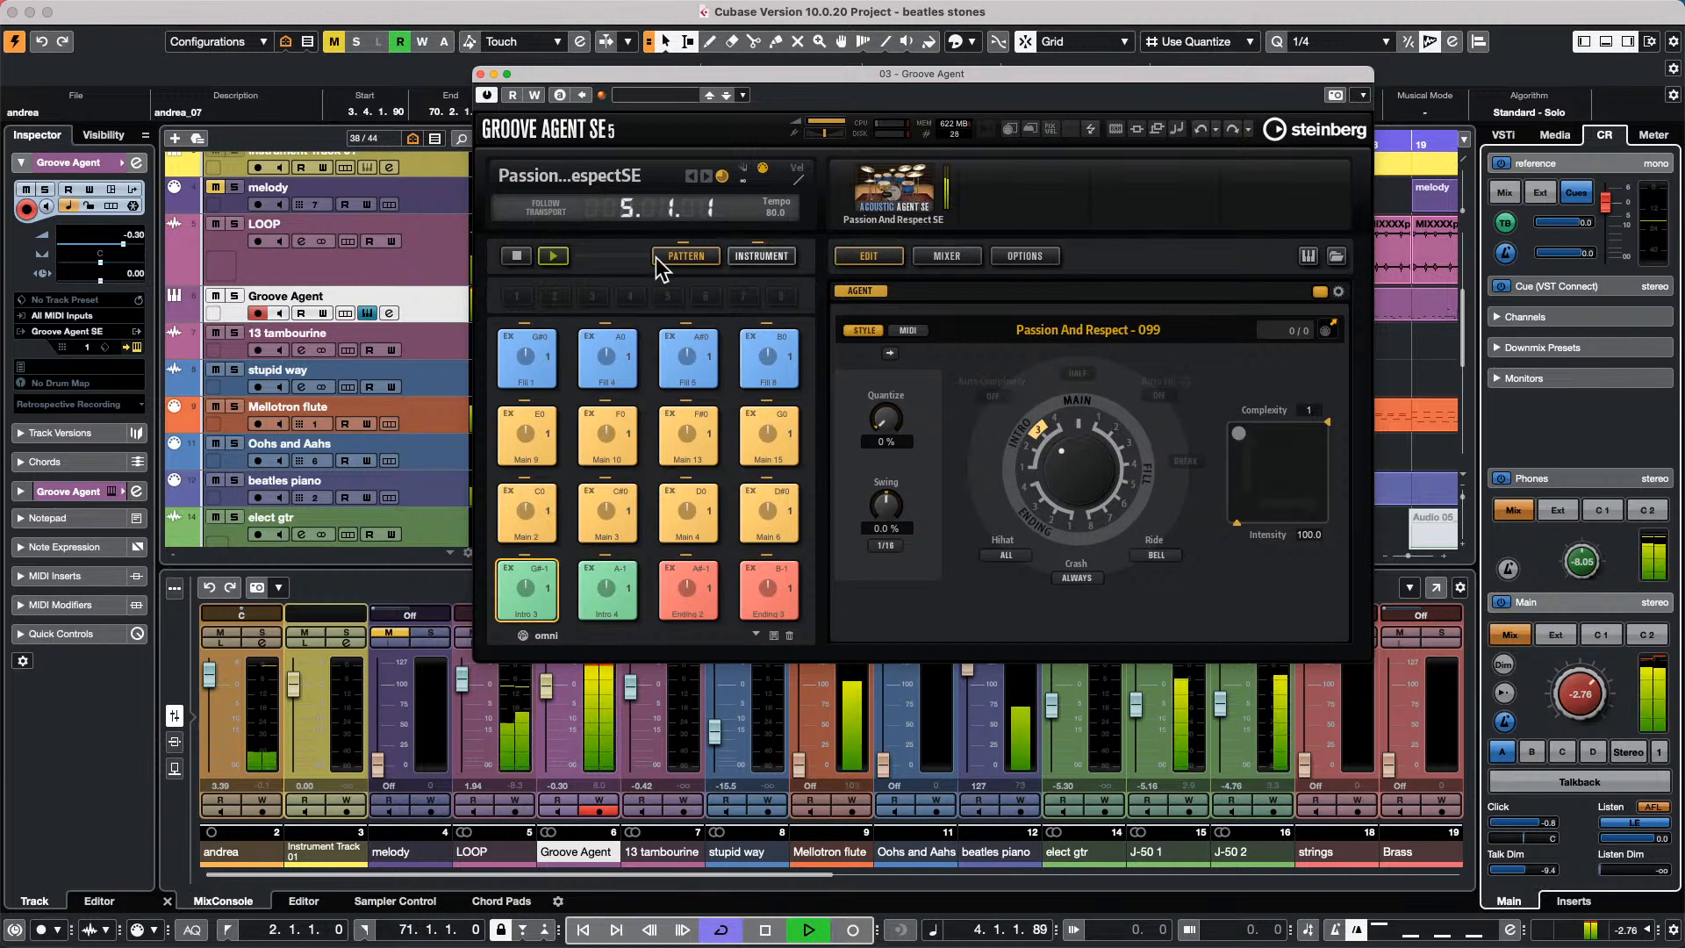
{"action": "left_click", "coordinate": [502, 257]}
{"action": "key", "text": "space"}
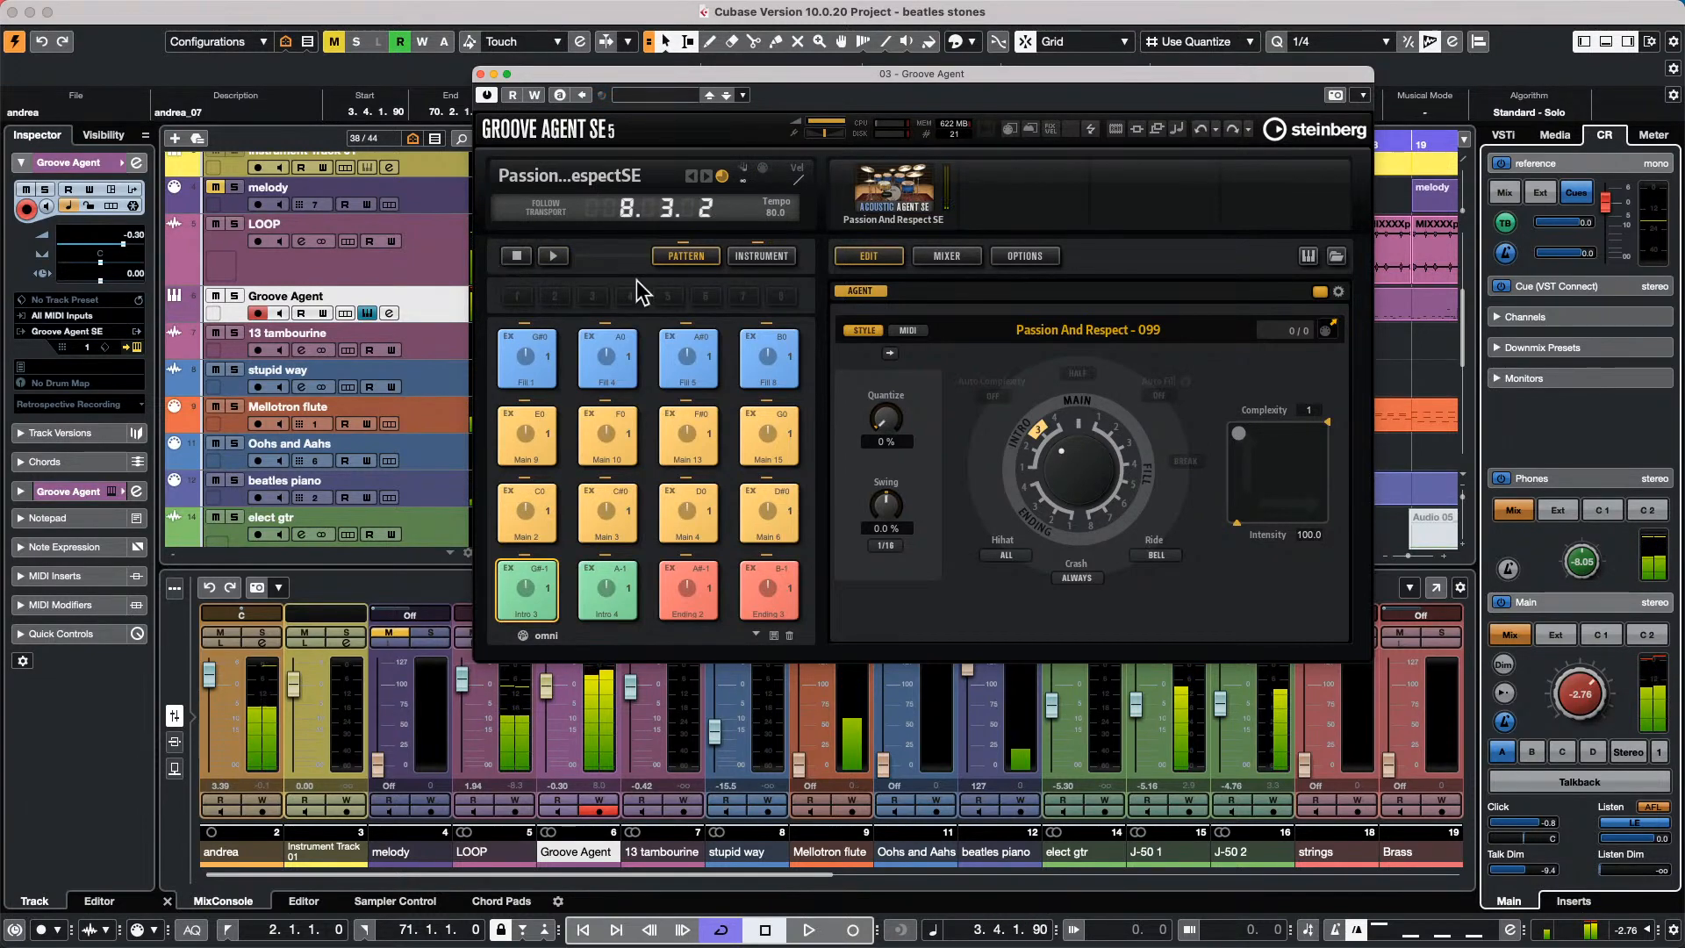
Open the browser for loading a kit with patterns into Groove Agent's kit slot.
{"action": "right_click", "coordinate": [908, 177]}
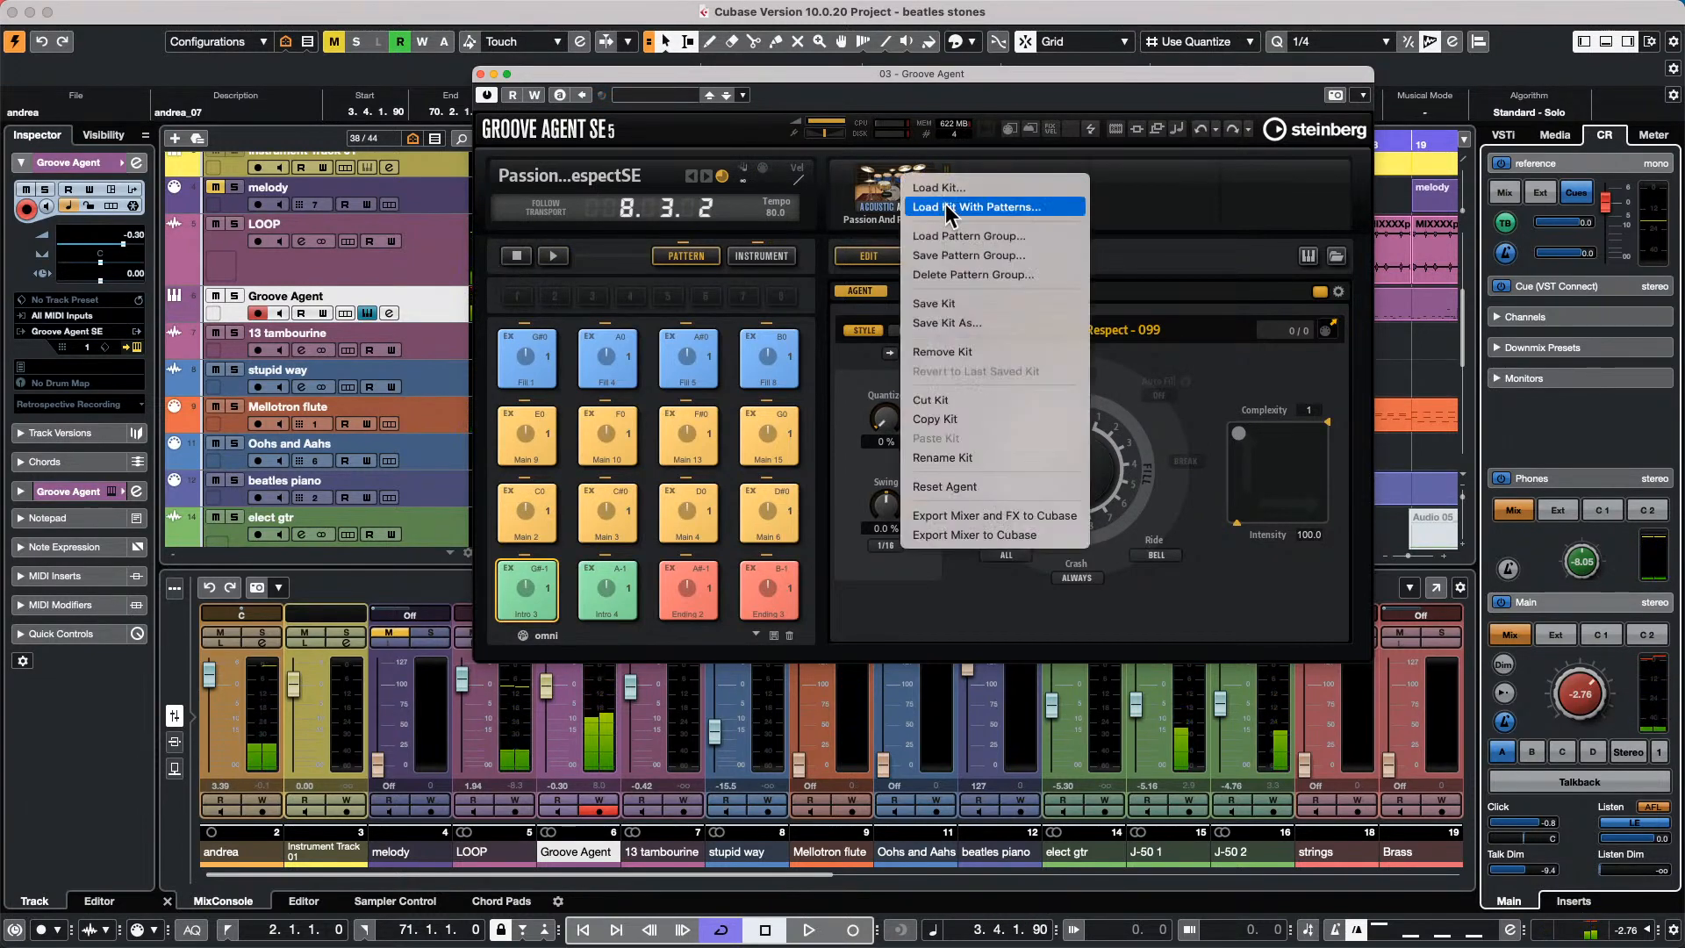
{"action": "left_click", "coordinate": [954, 208]}
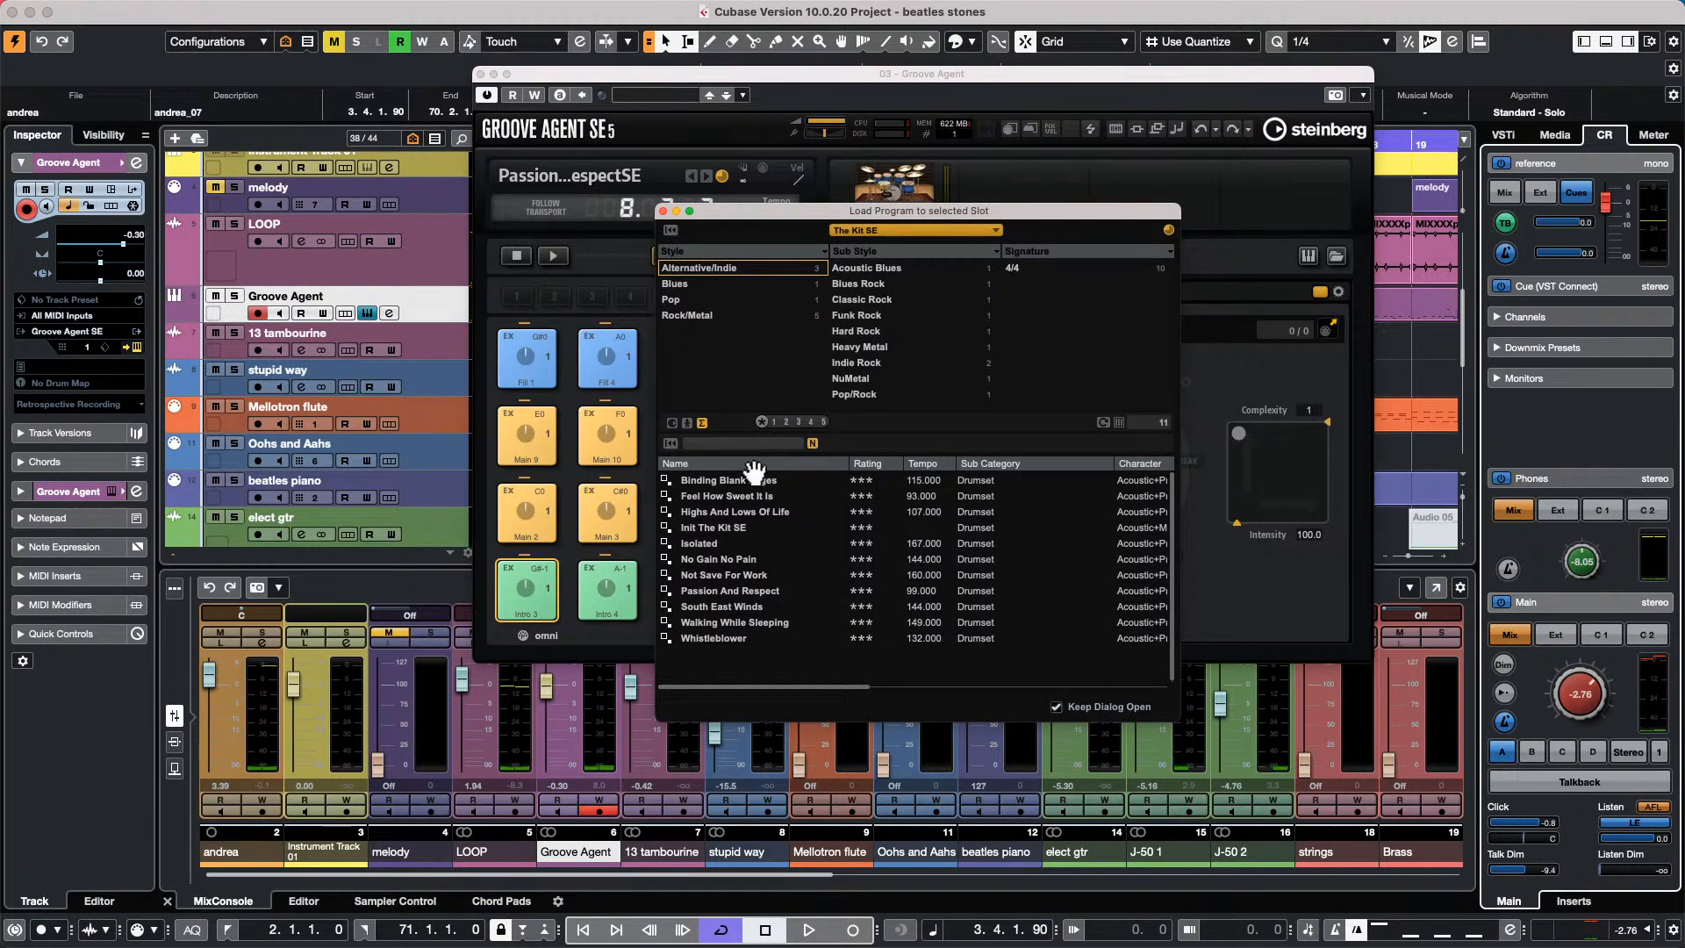
{"action": "left_click", "coordinate": [750, 443]}
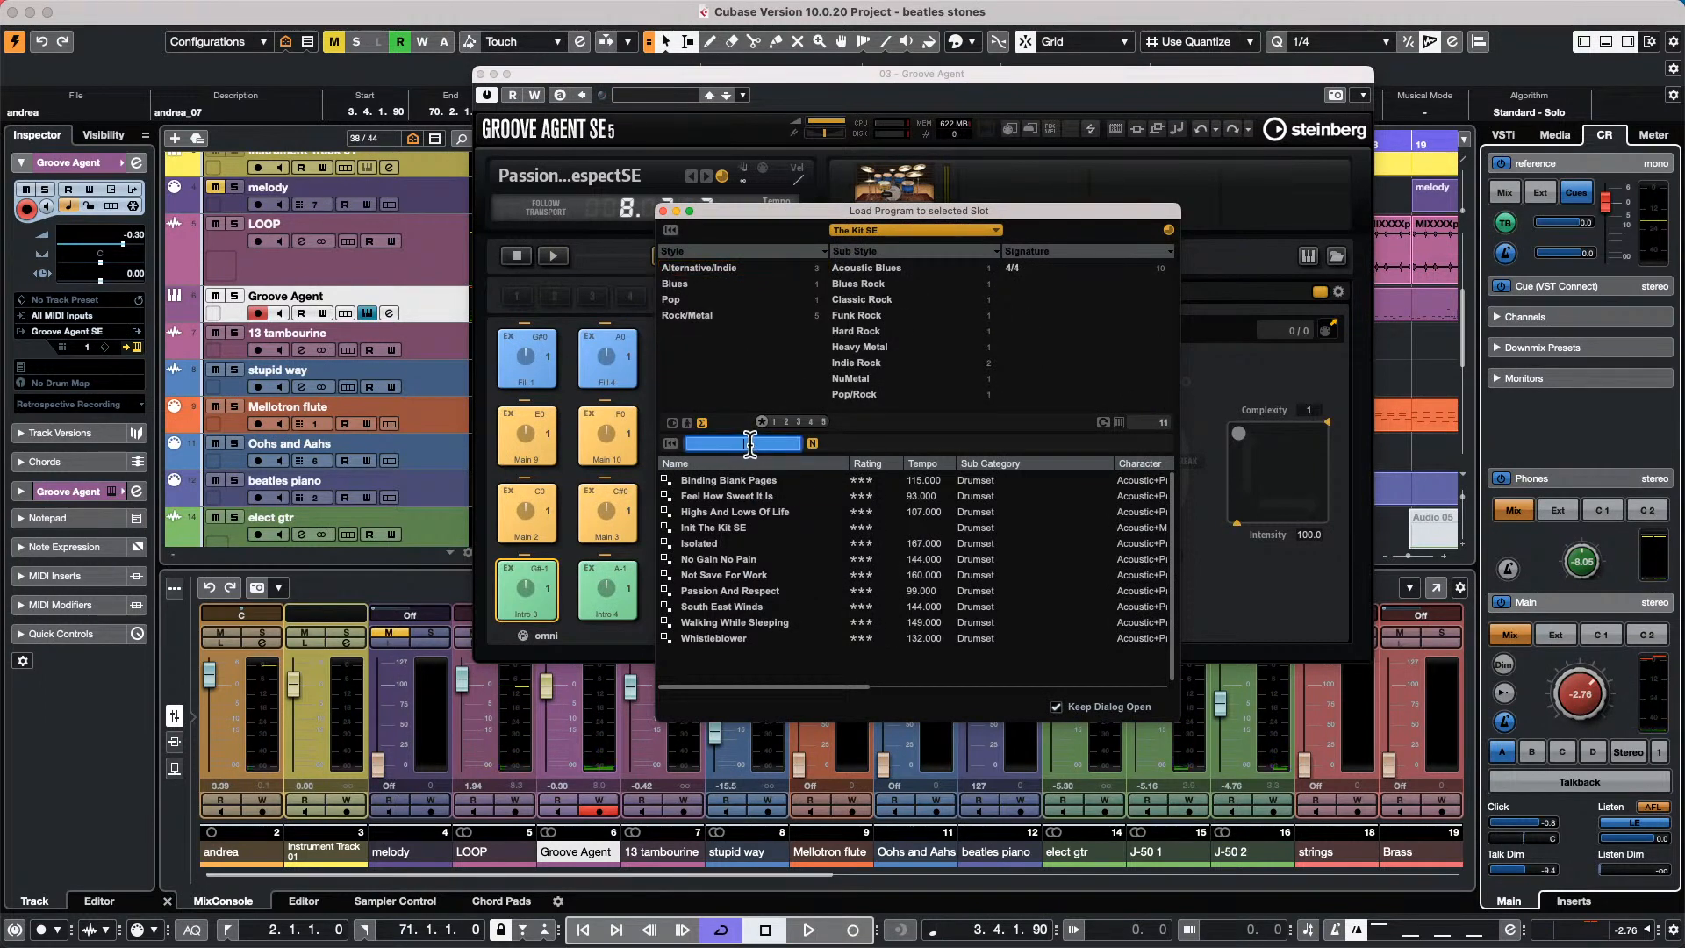
{"action": "type", "text": "foret t"}
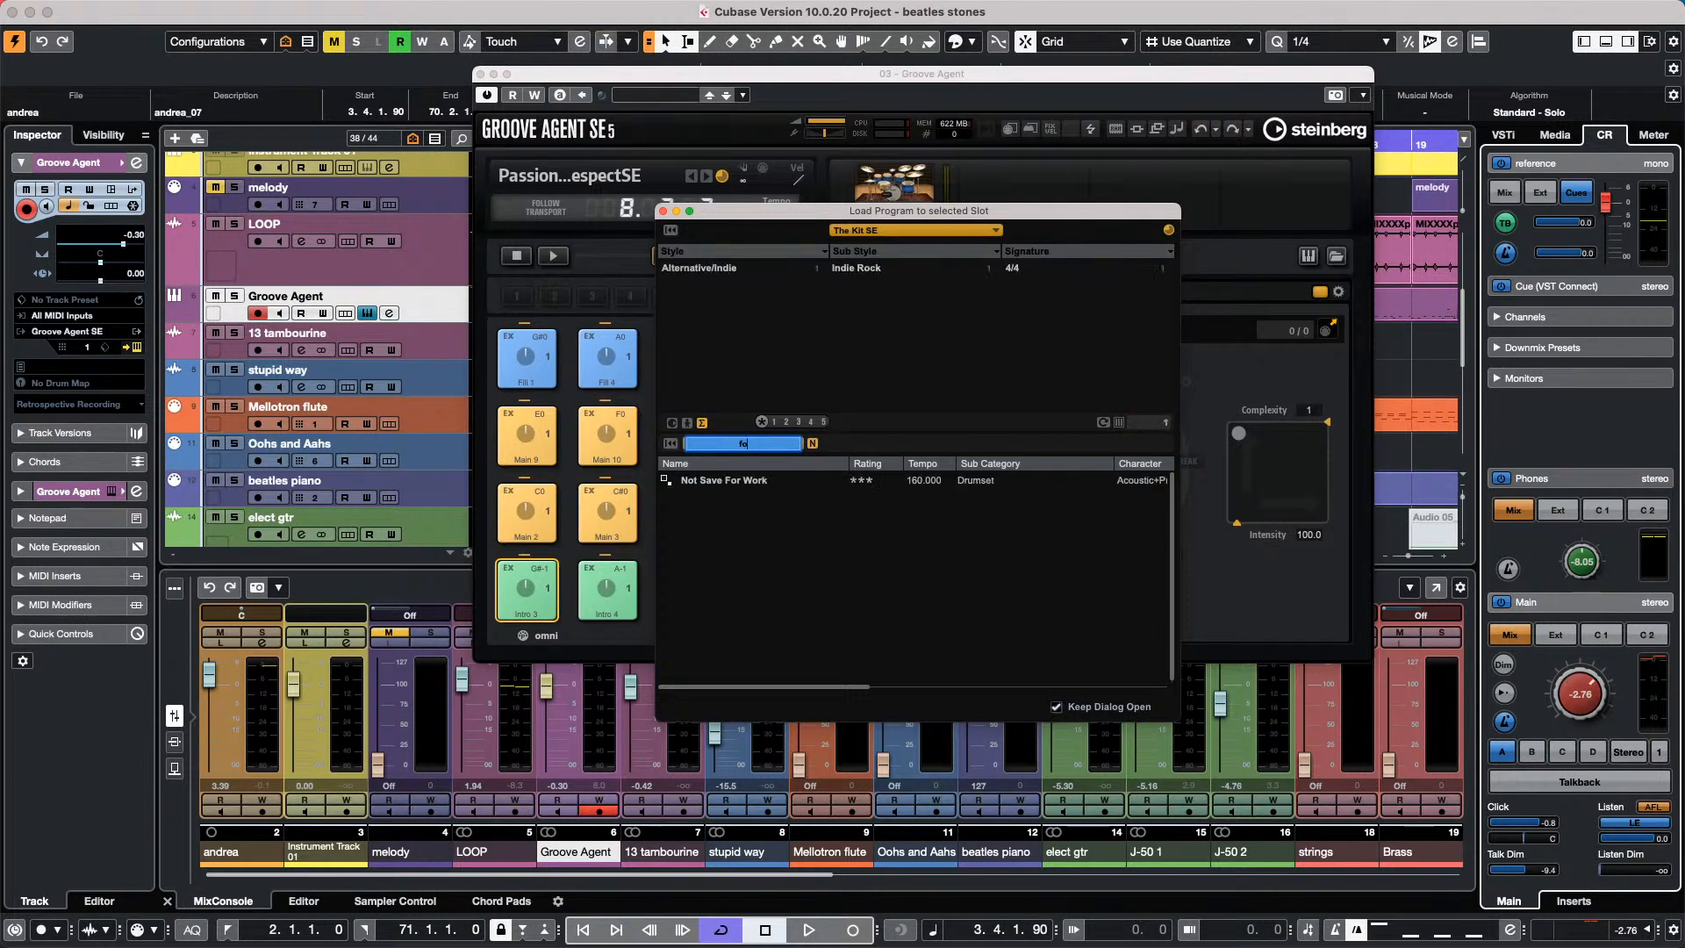
{"action": "type", "text": "fo"}
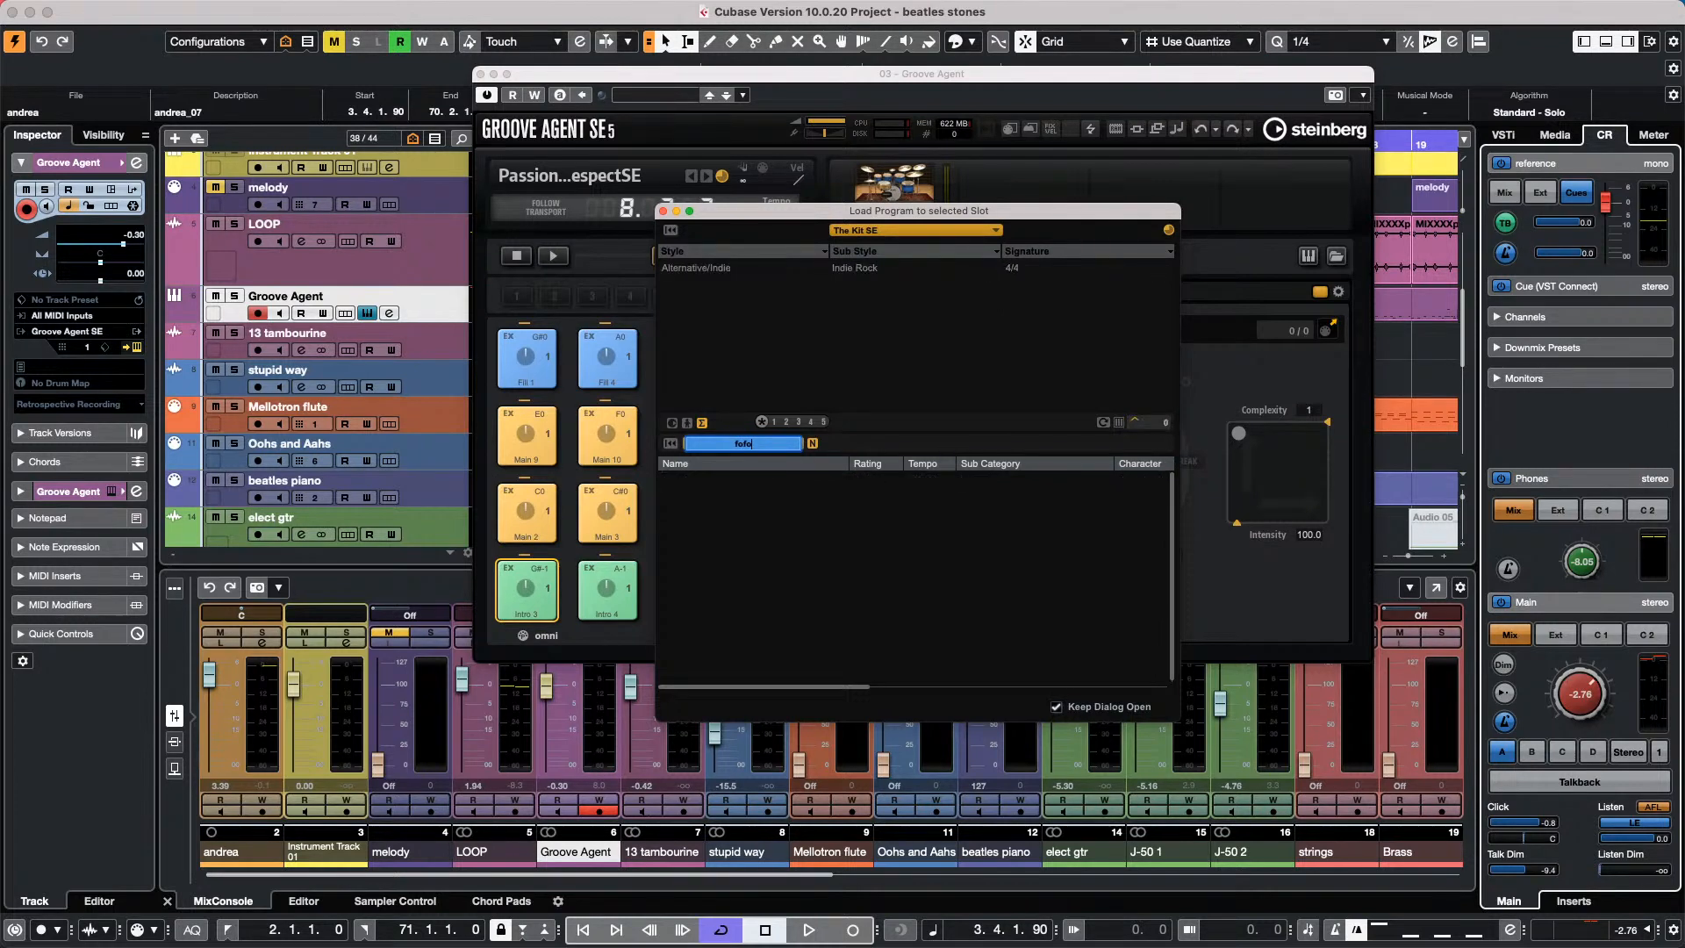
{"action": "type", "text": "rg"}
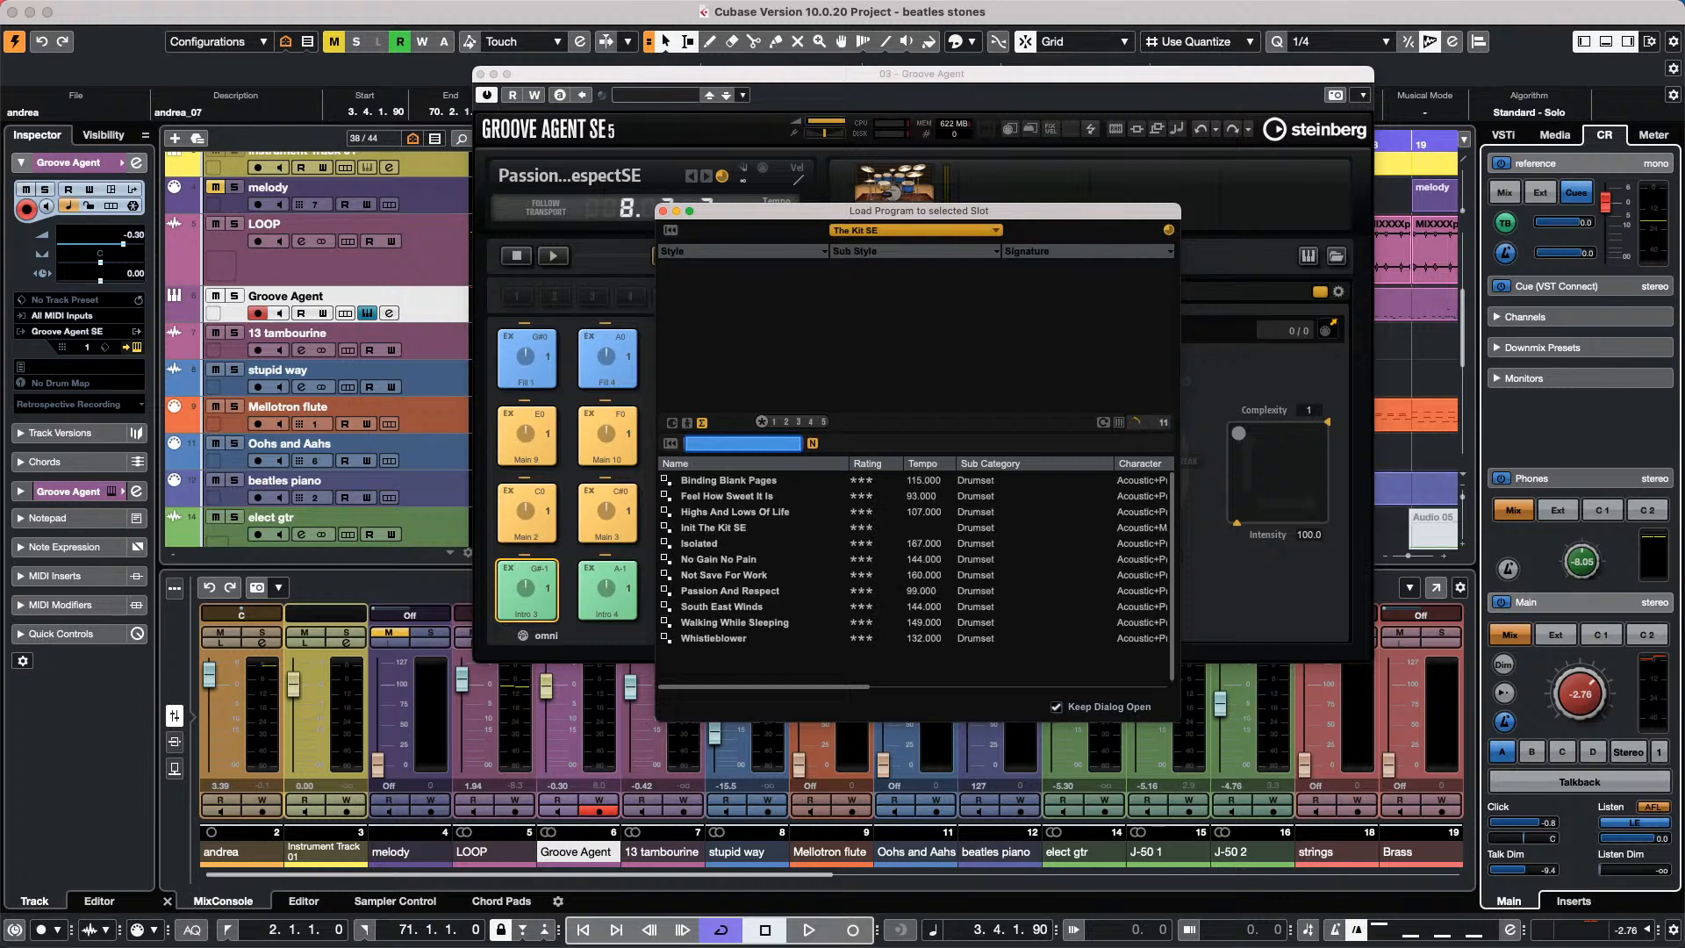
{"action": "type", "text": "forge"}
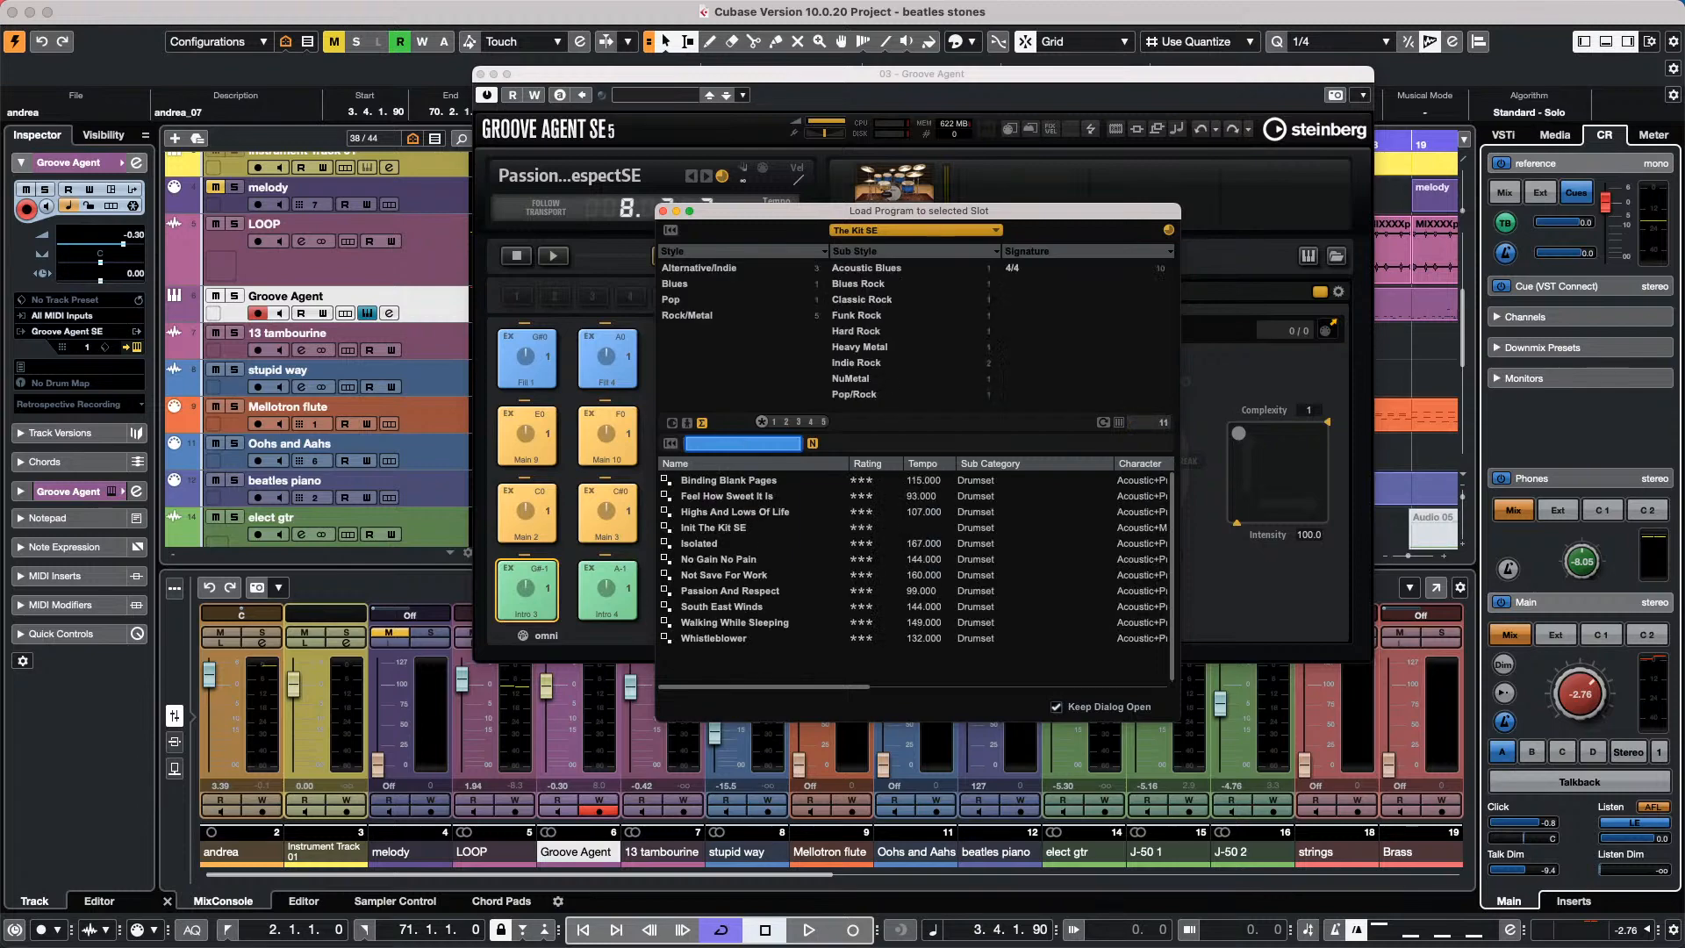
Search all instrument sets for "forget", load the Forget The Past kit with its patterns and close the browser.
{"action": "left_click", "coordinate": [893, 229]}
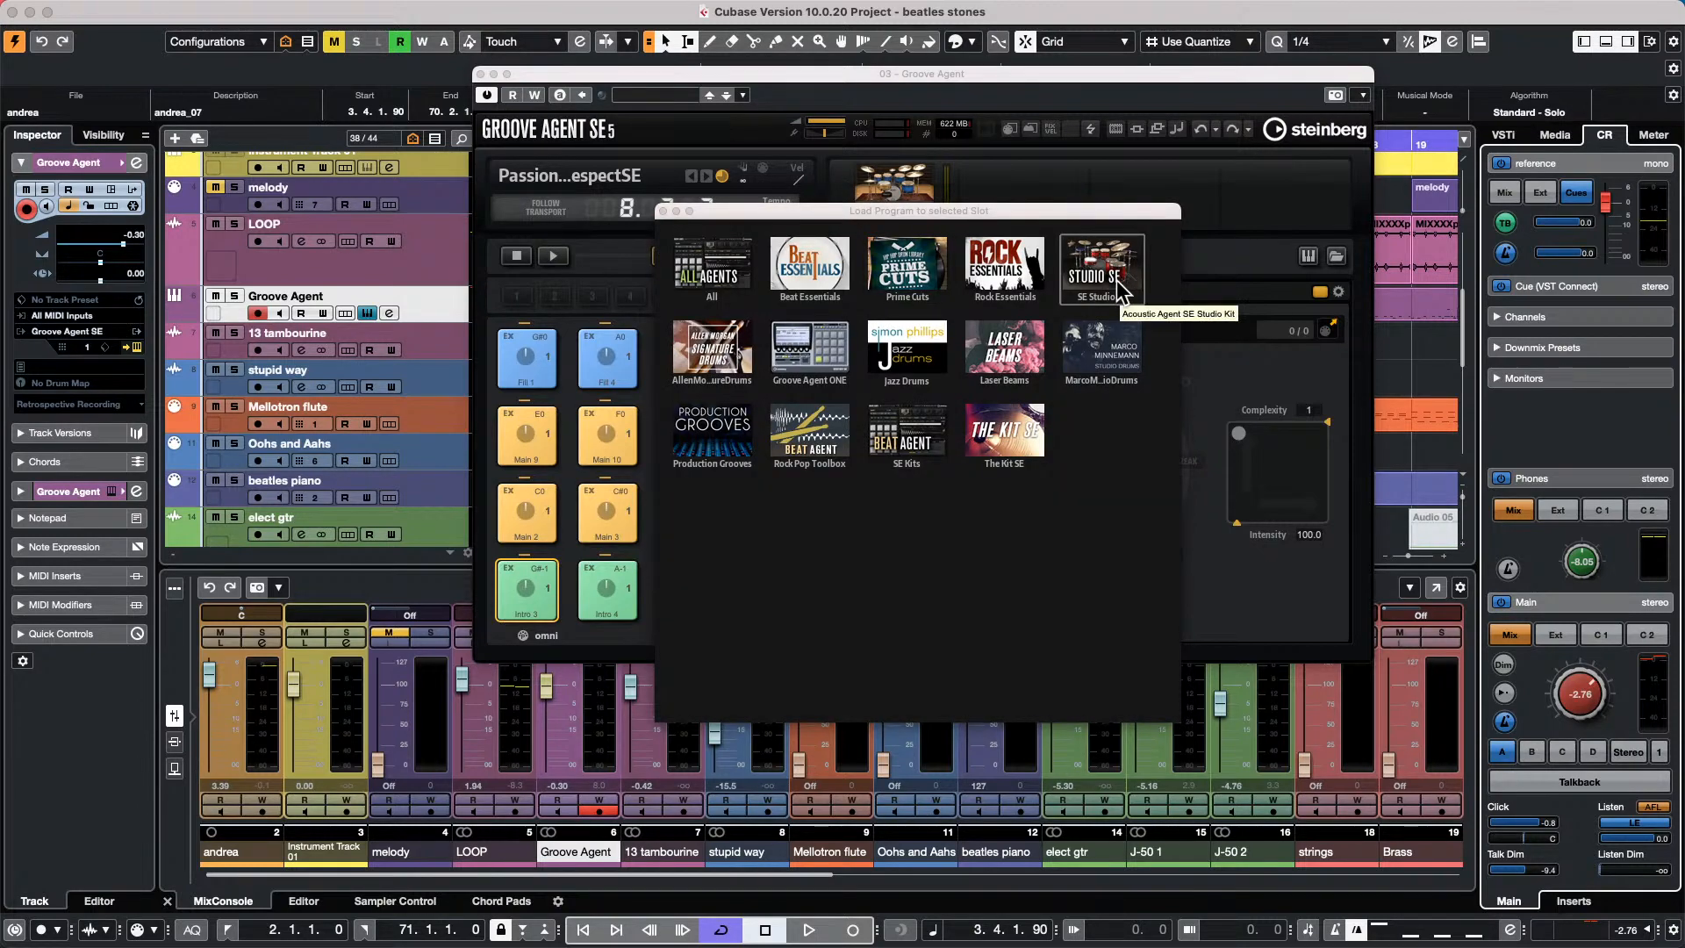
{"action": "left_click", "coordinate": [715, 276]}
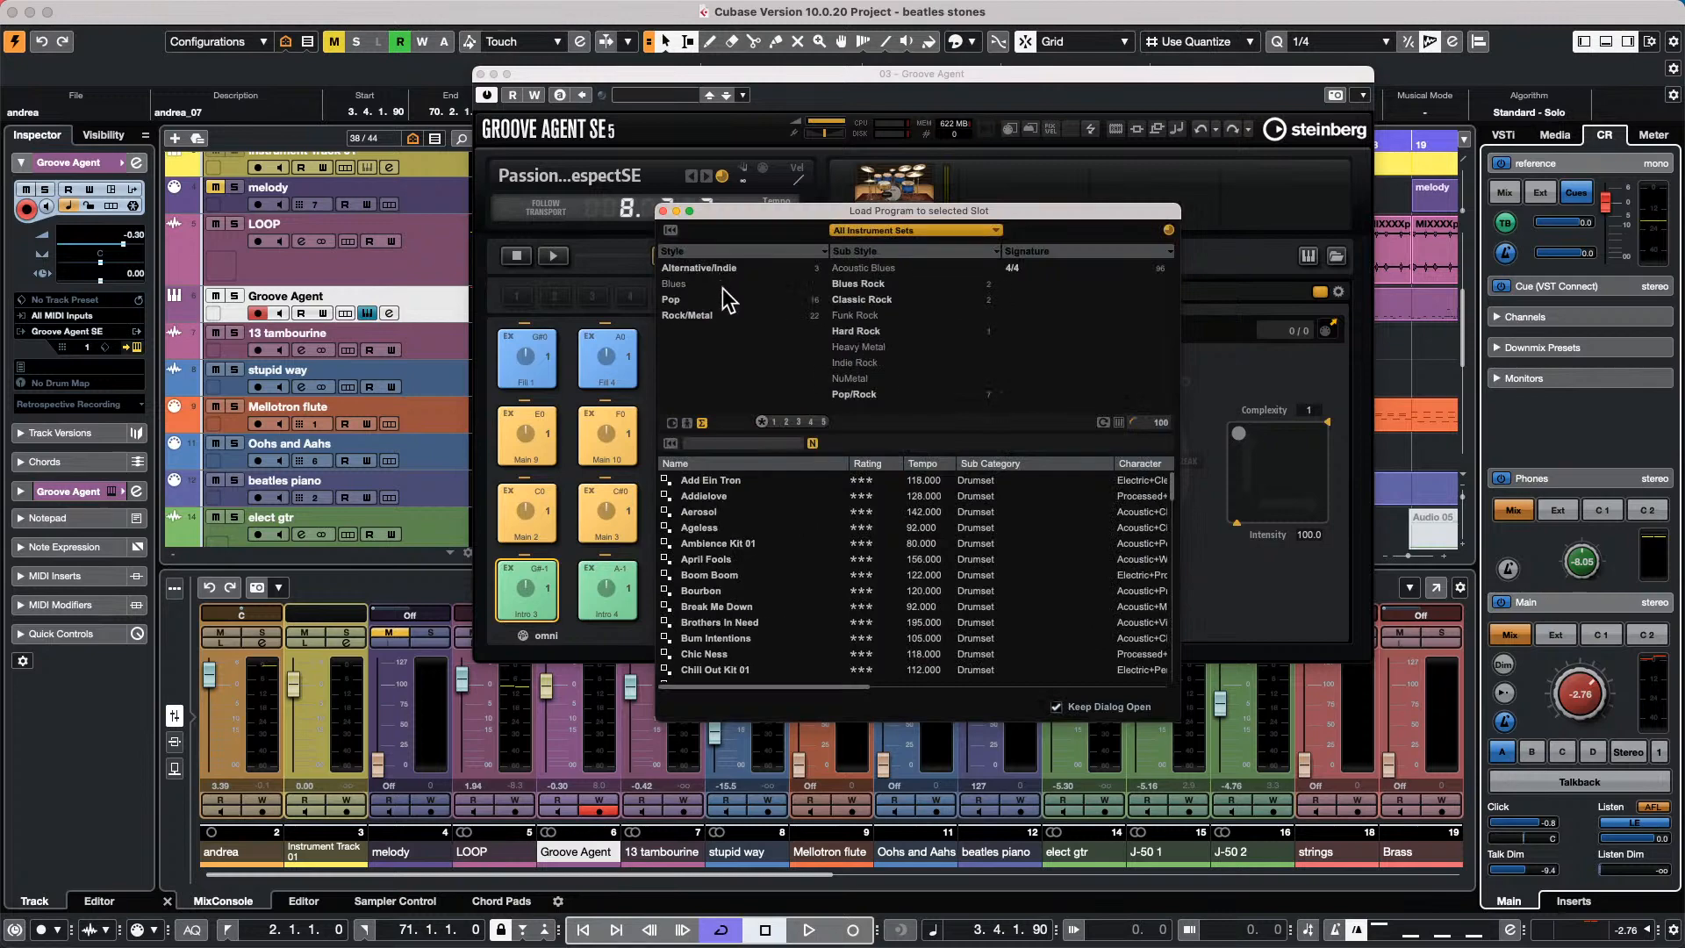
{"action": "left_click", "coordinate": [741, 444]}
{"action": "type", "text": "f"}
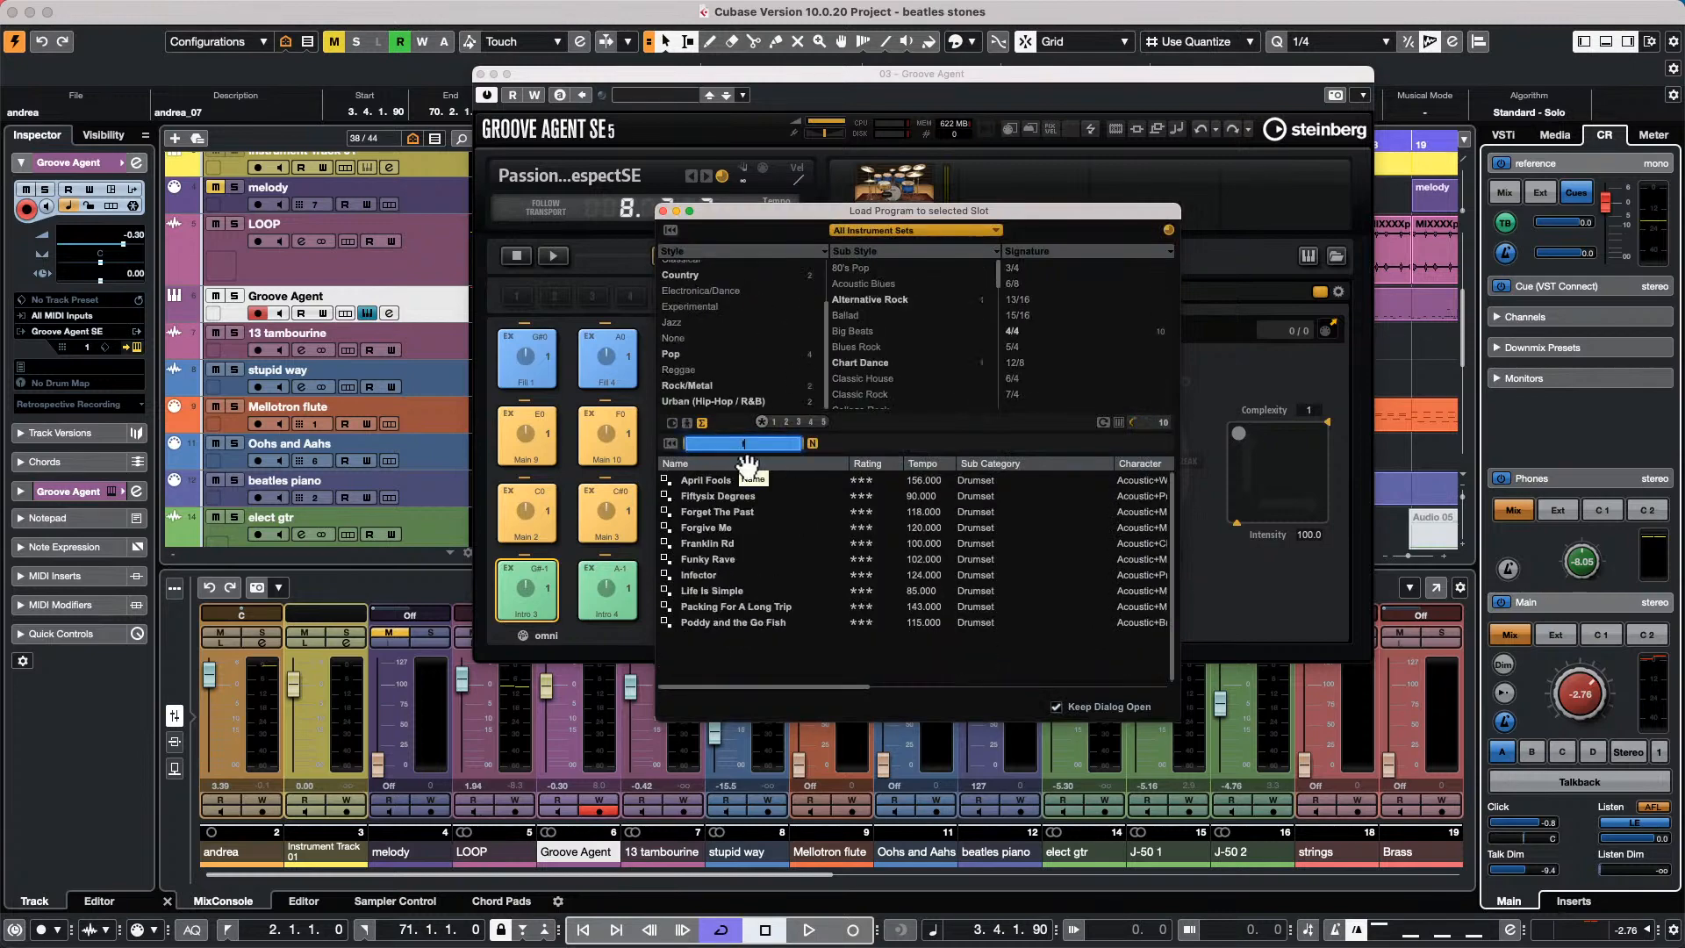
{"action": "type", "text": "orget"}
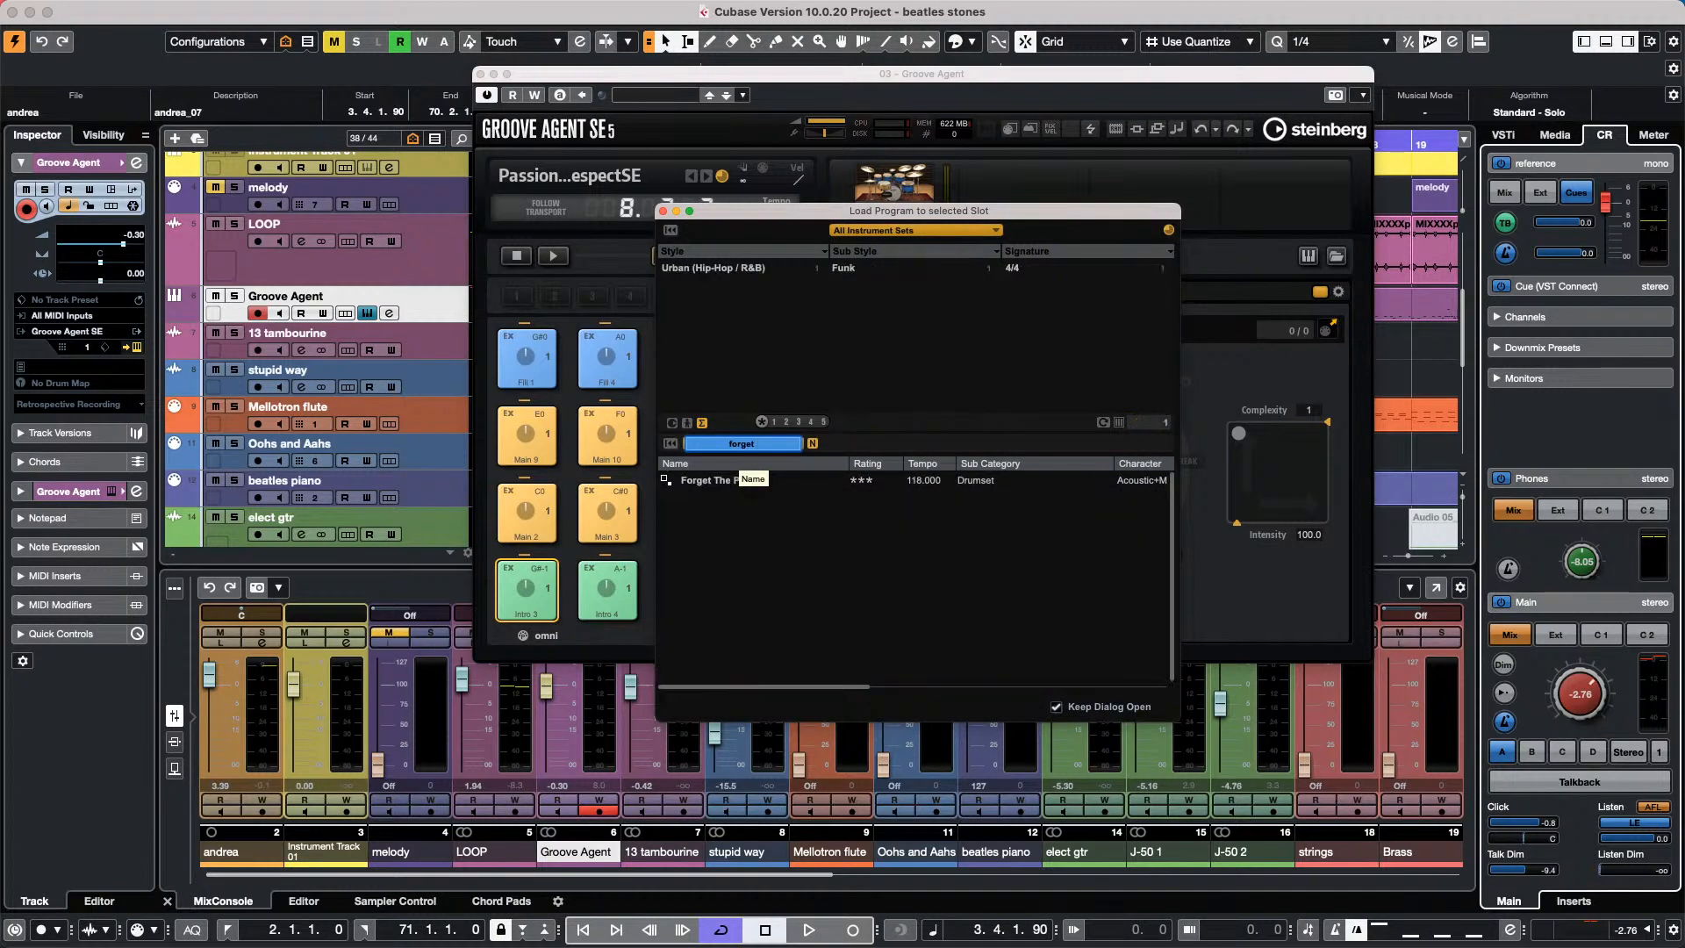
{"action": "double_click", "coordinate": [753, 479]}
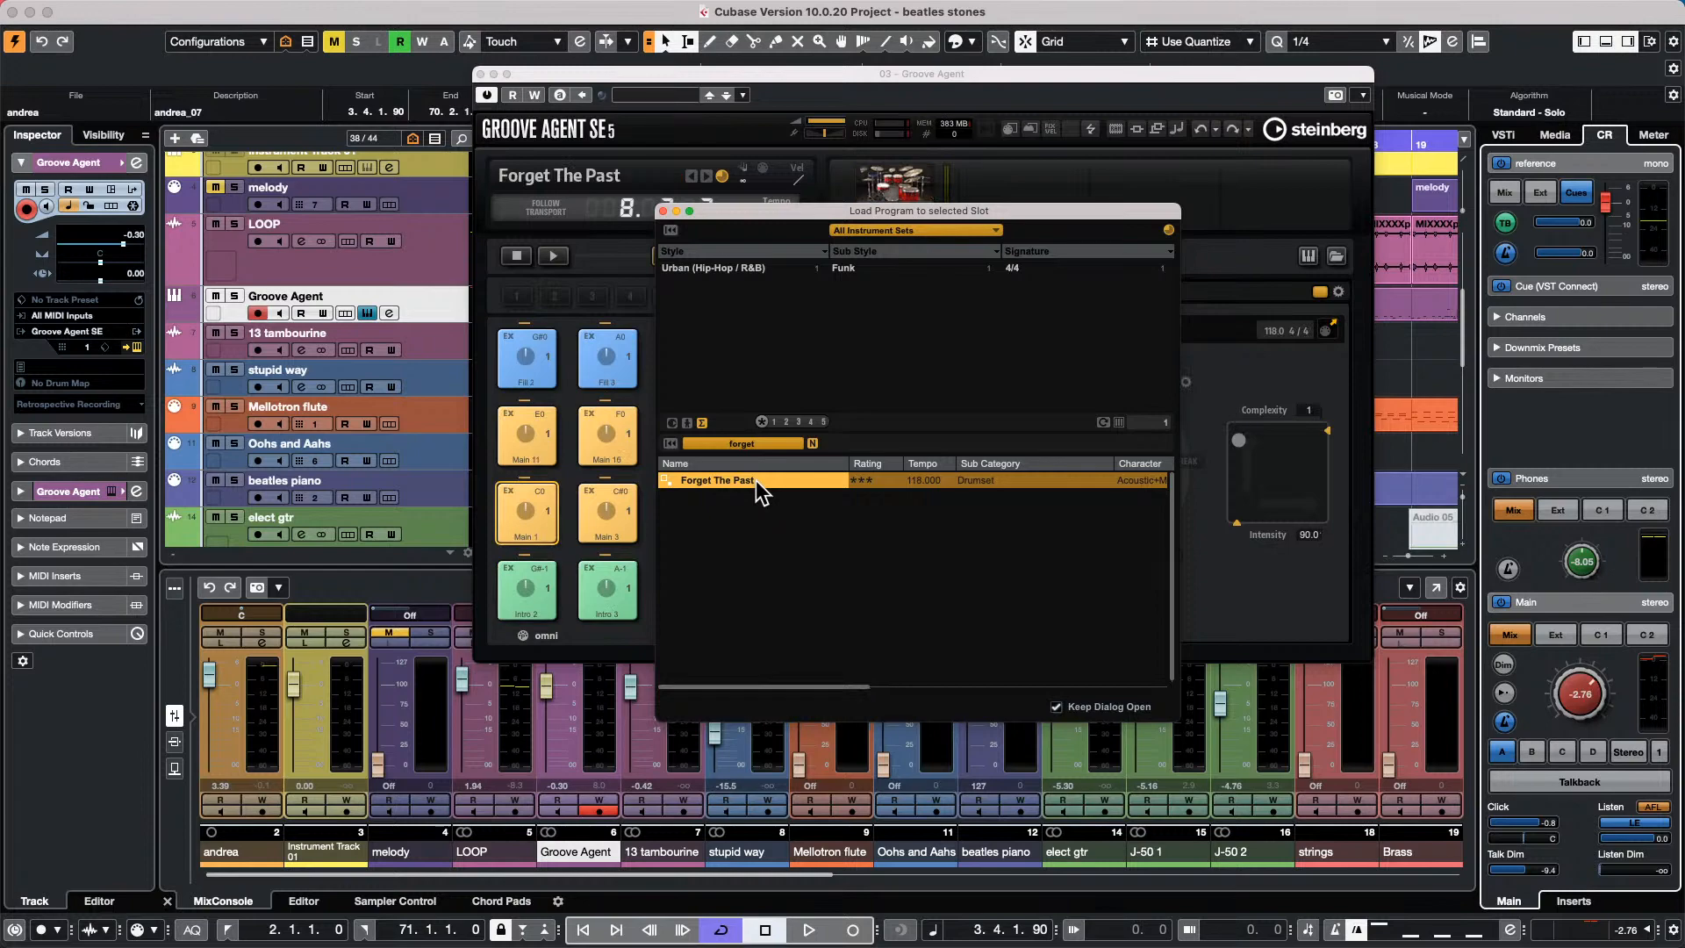
{"action": "left_click", "coordinate": [664, 211]}
Play the Forget The Past pattern on its own and together with the song, then stop the song.
{"action": "left_click", "coordinate": [555, 255]}
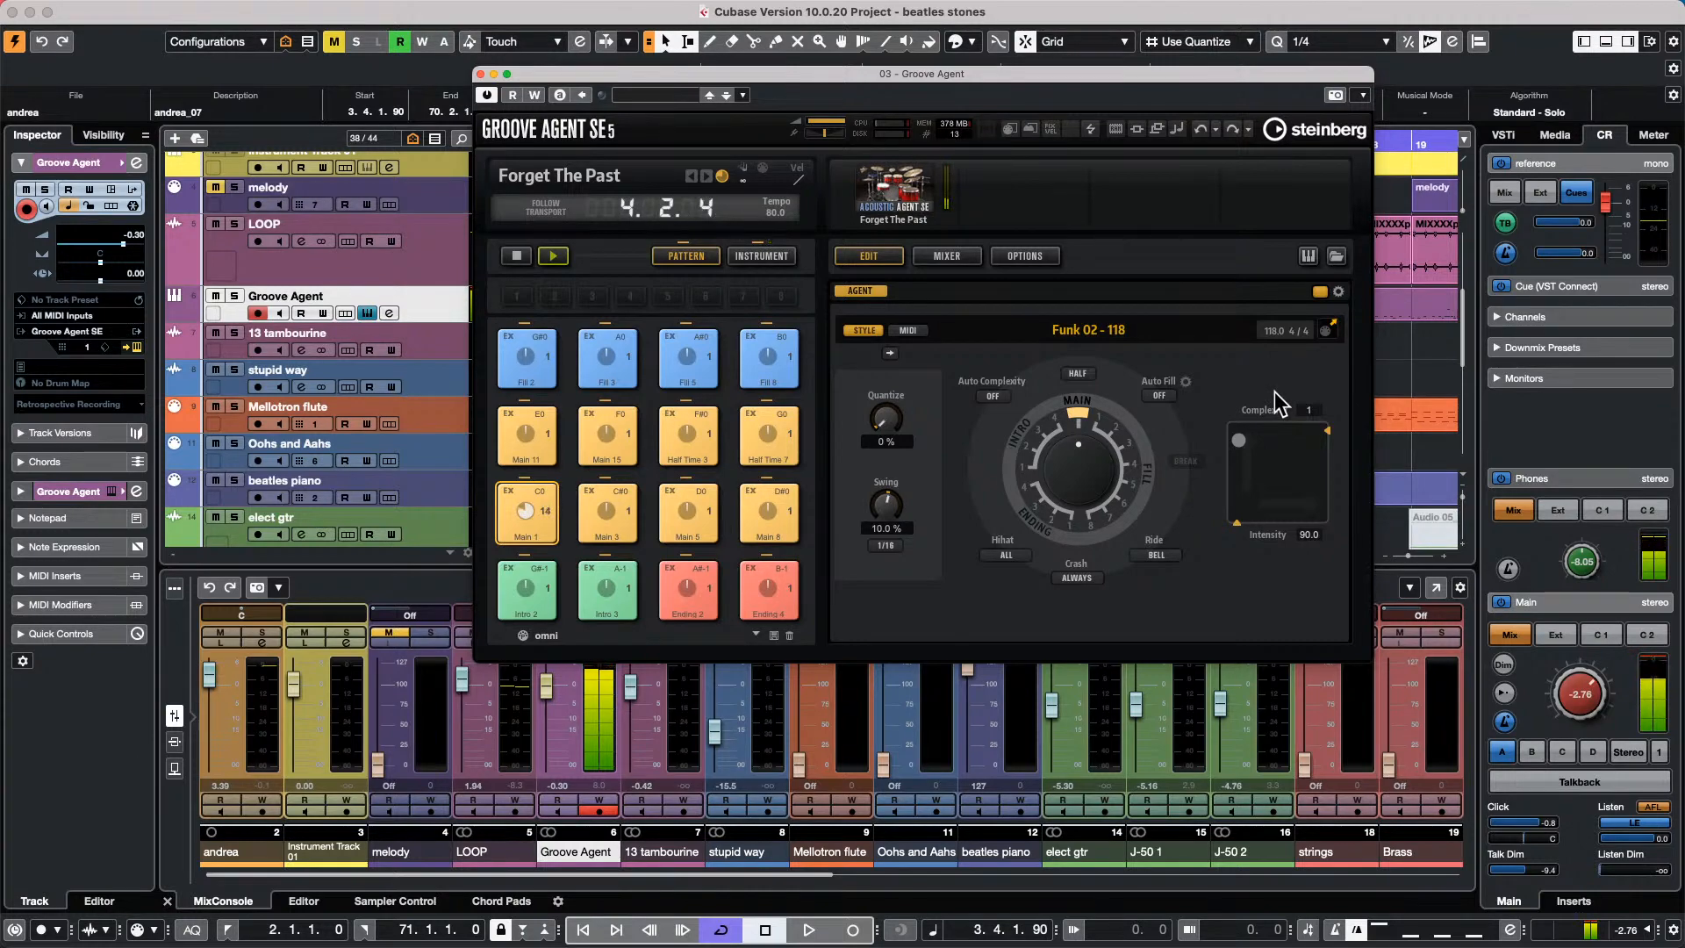
{"action": "left_click", "coordinate": [1079, 373]}
{"action": "key", "text": "space"}
{"action": "key", "text": "space"}
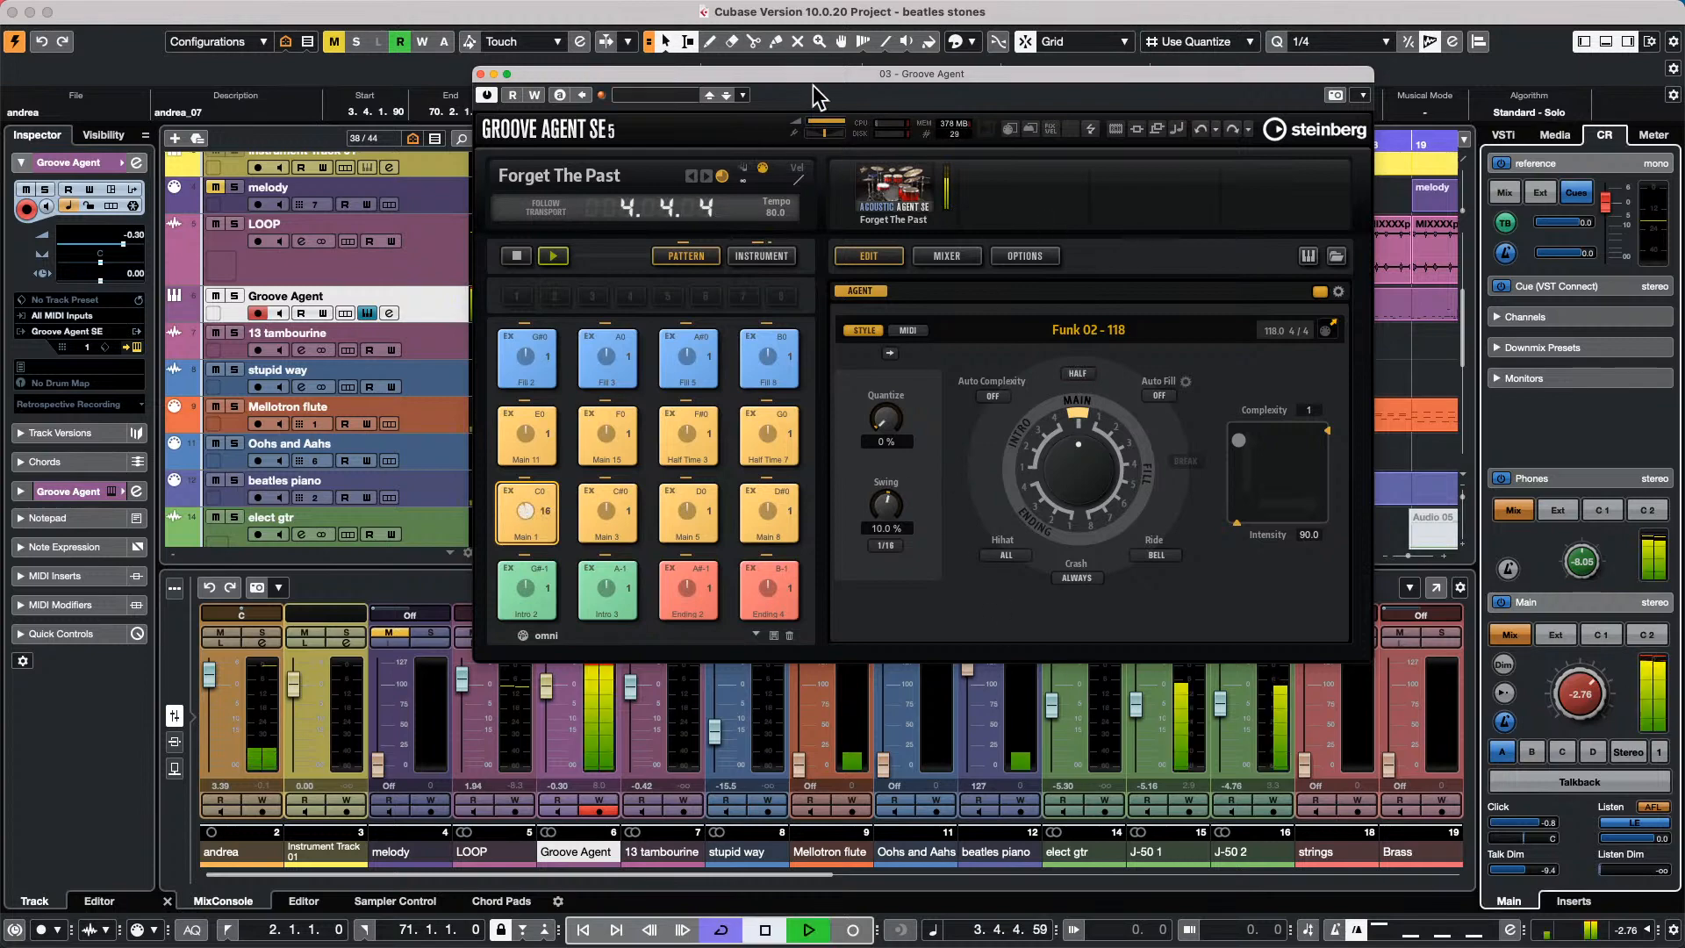
Stop the pattern, erase the Groove Agent track's part starting at bar 2 and place the Main 1 pattern at bar 4.
{"action": "left_click_drag", "start_coordinate": [807, 74], "coordinate": [1237, 180]}
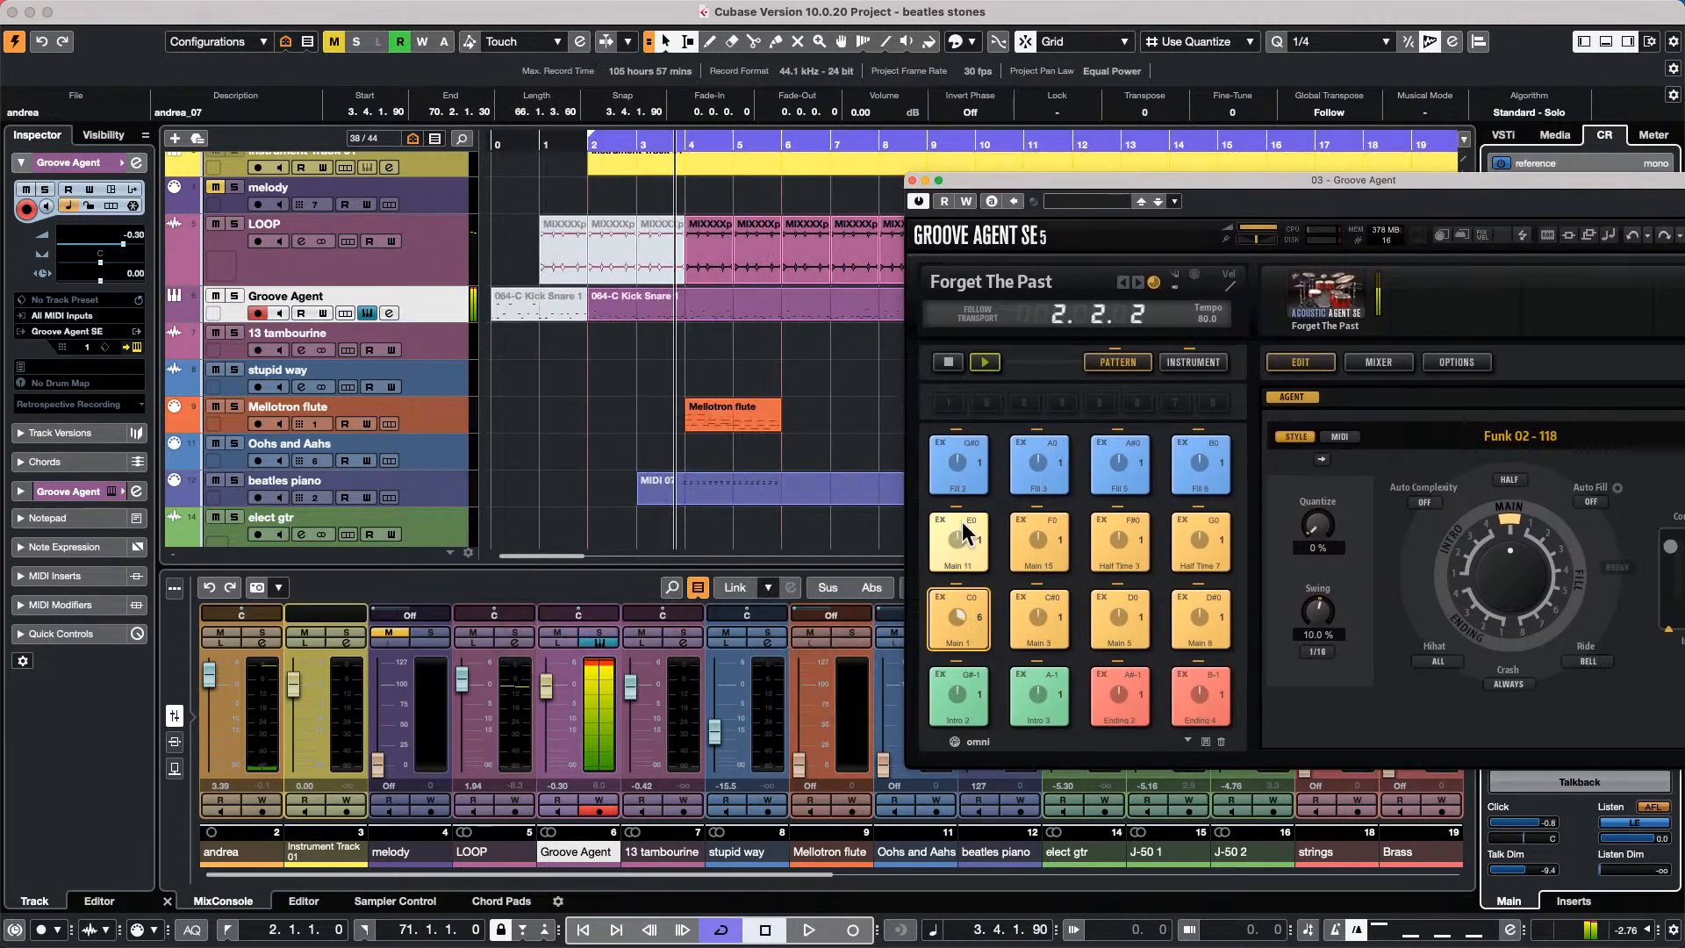
{"action": "left_click", "coordinate": [948, 362]}
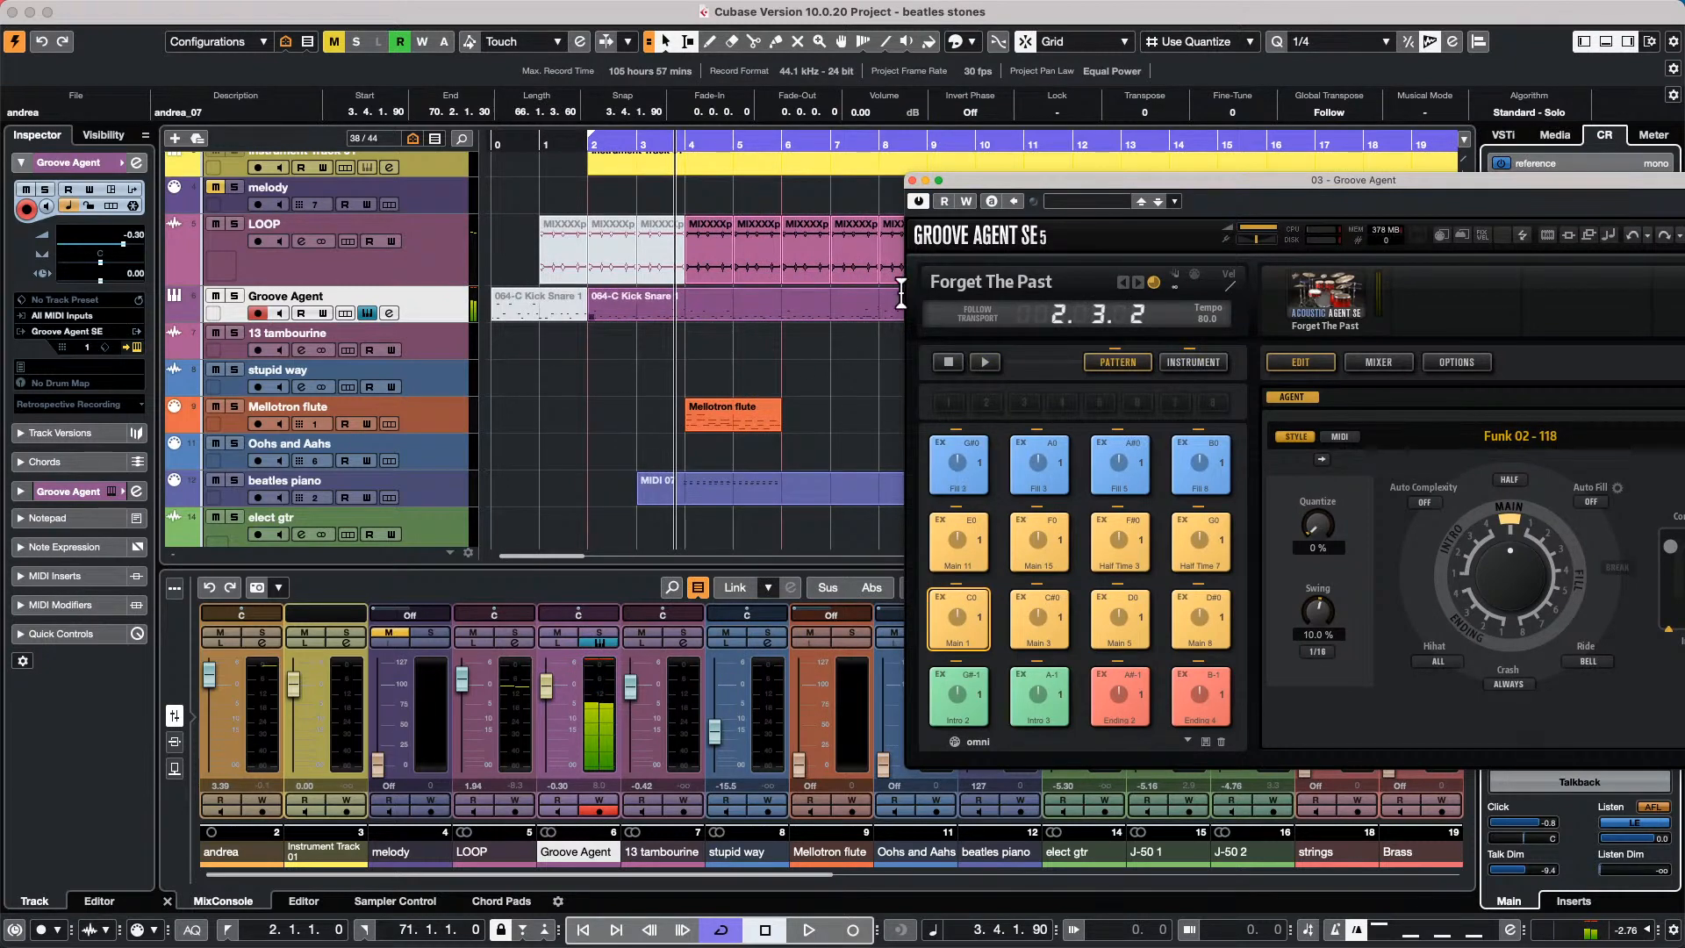
{"action": "right_click", "coordinate": [657, 342]}
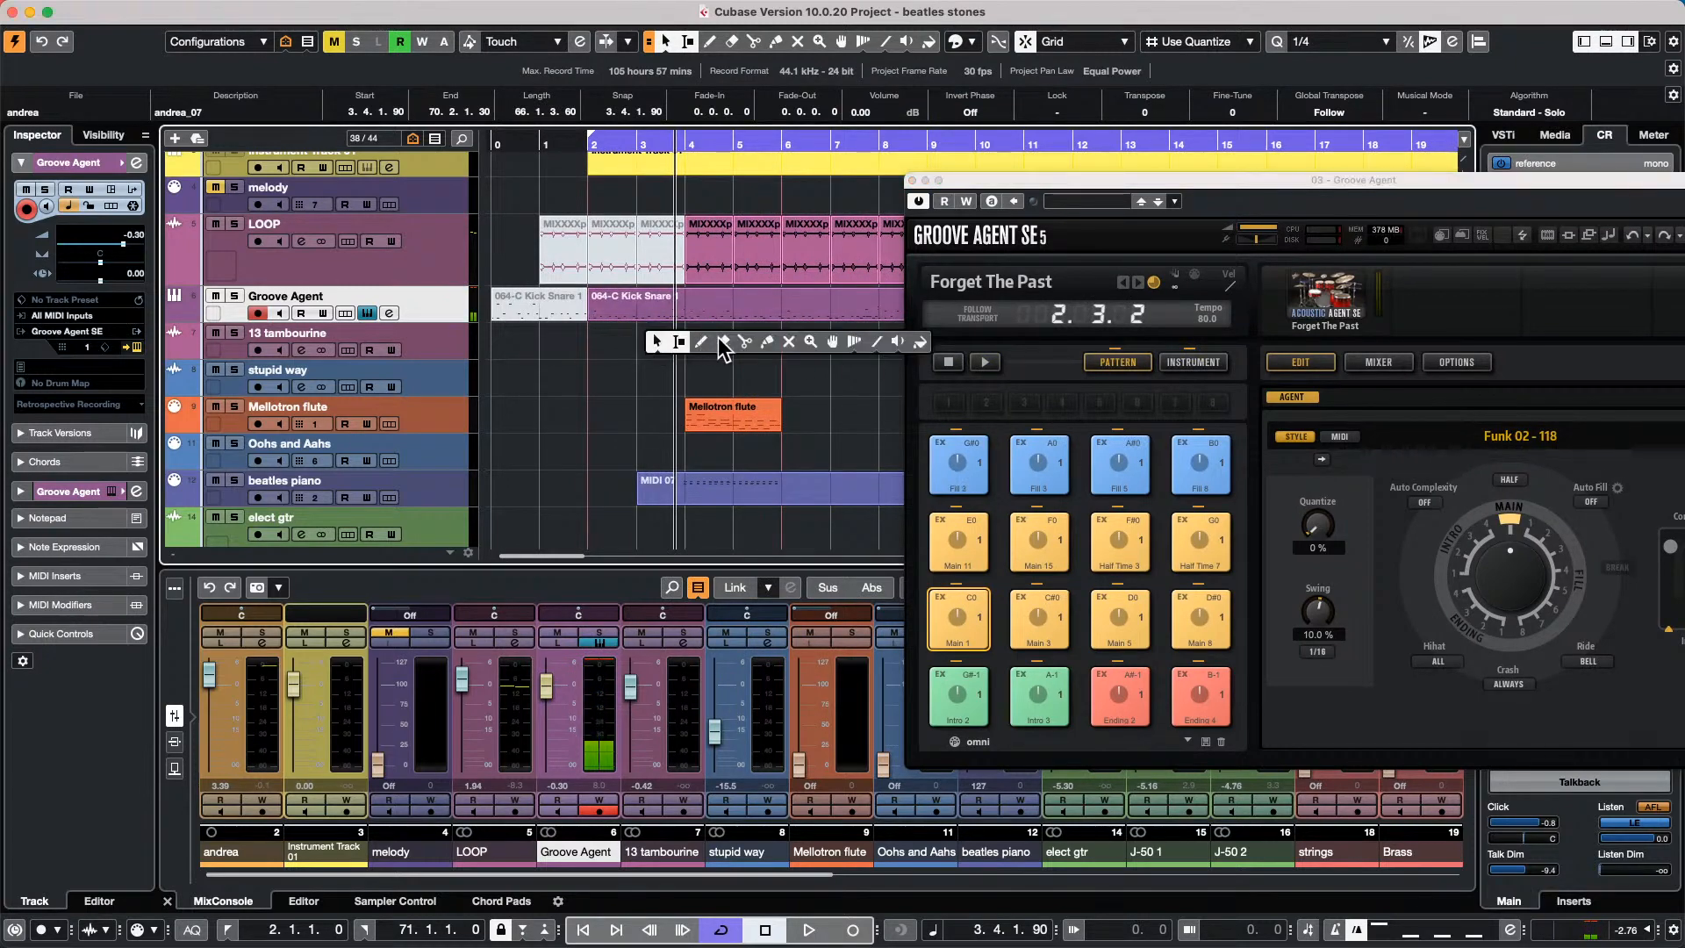
{"action": "left_click", "coordinate": [723, 342]}
{"action": "left_click", "coordinate": [706, 300]}
{"action": "key", "text": "2"}
{"action": "left_click_drag", "start_coordinate": [958, 619], "coordinate": [693, 314]}
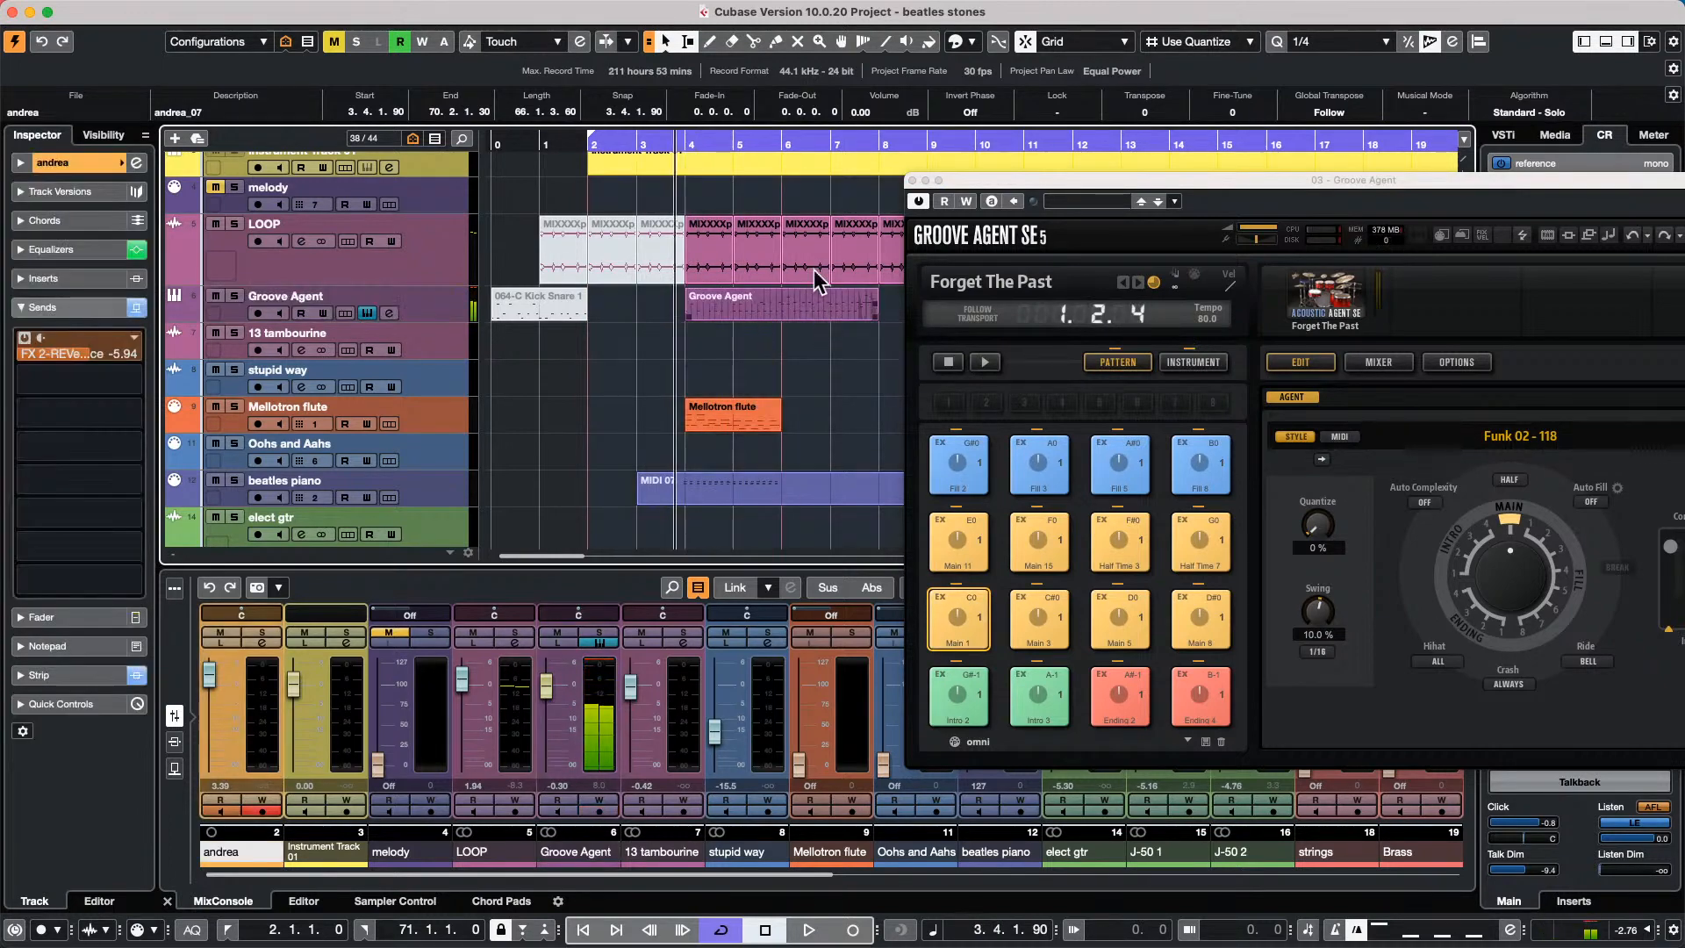
Set the selection tool to Sizing Applies Time Stretch and compress the new Groove Agent part to two bars, ending at bar 6.
{"action": "left_click", "coordinate": [666, 42]}
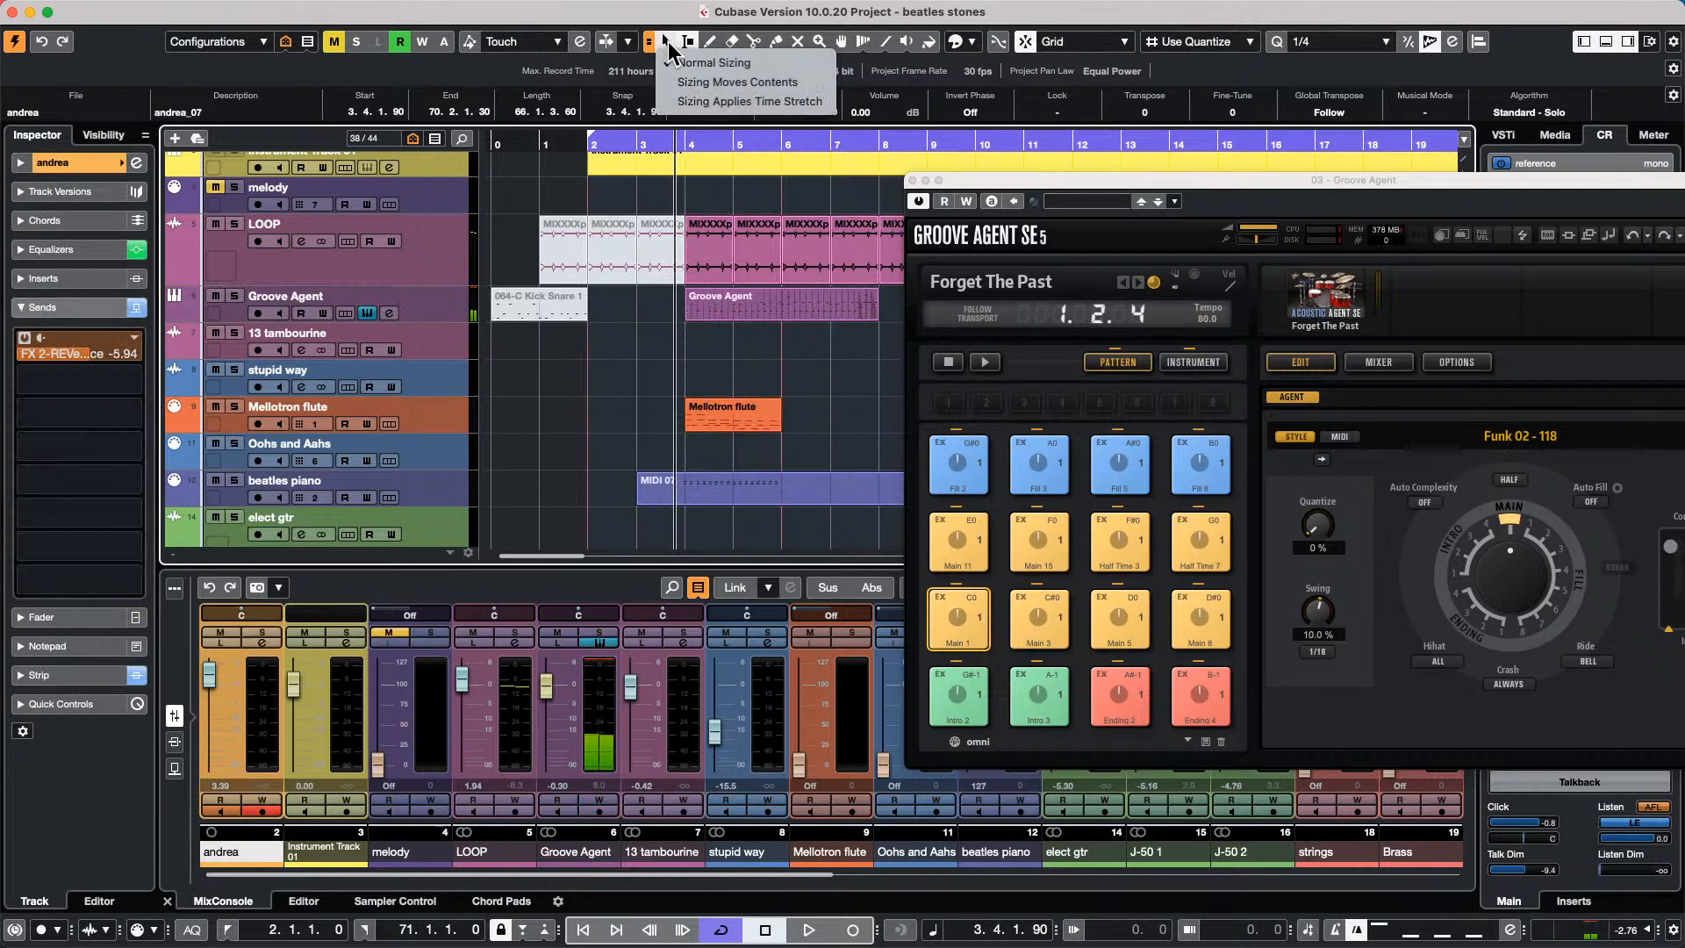
{"action": "left_click", "coordinate": [737, 103]}
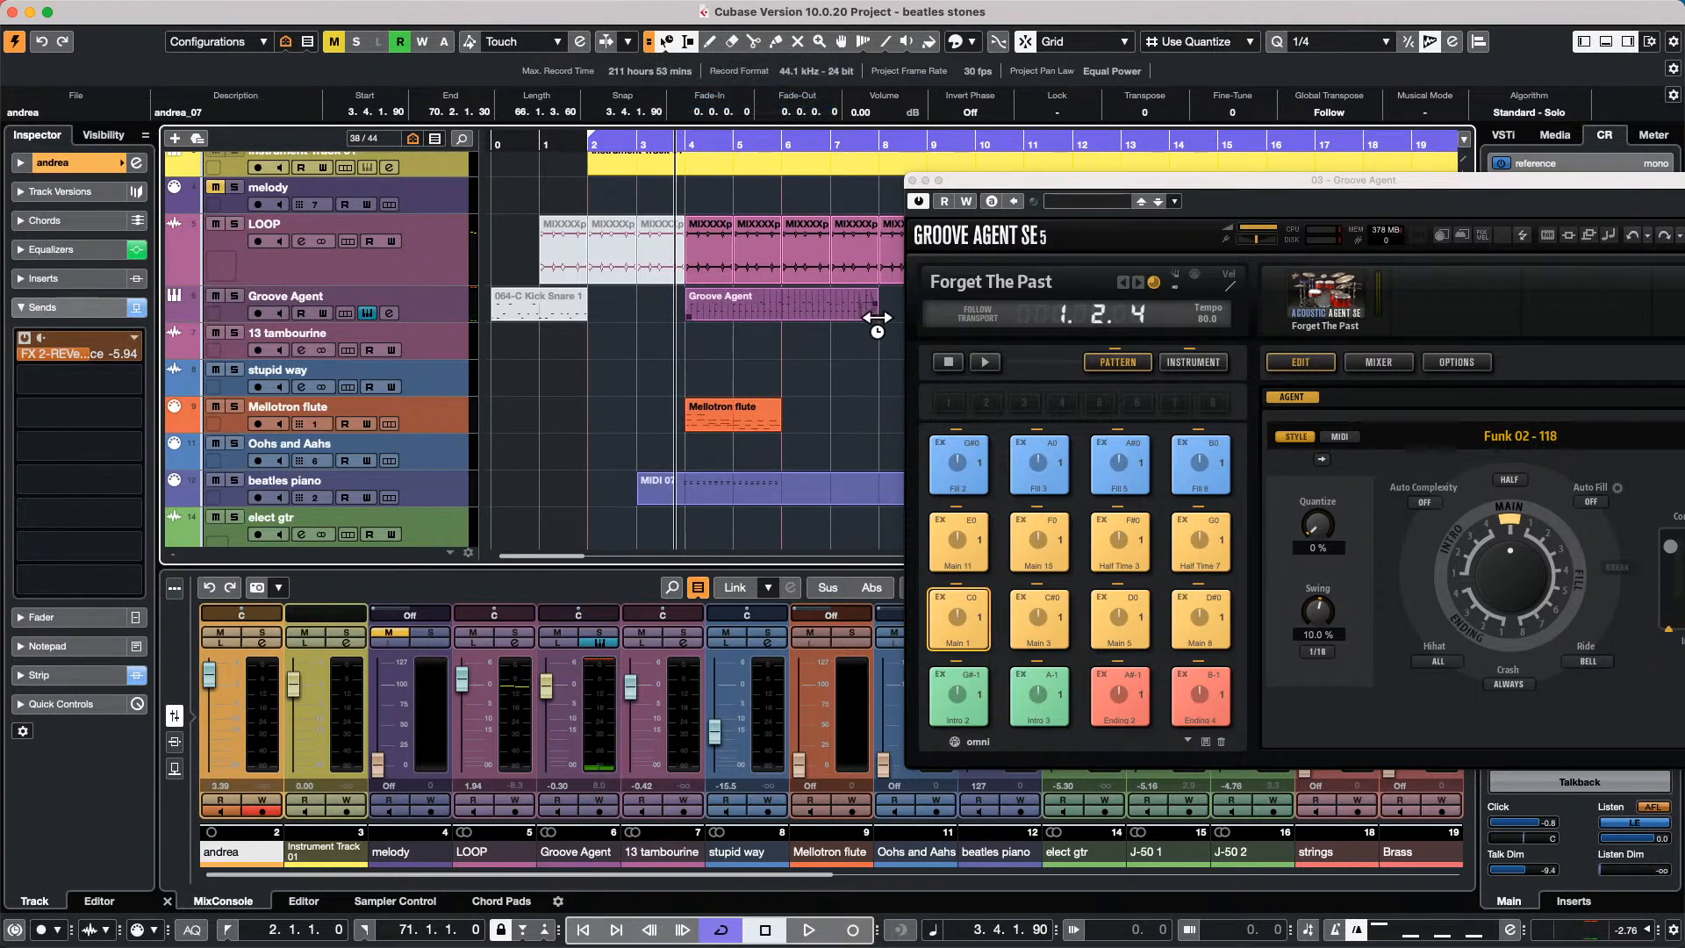
{"action": "left_click_drag", "start_coordinate": [878, 318], "coordinate": [782, 321]}
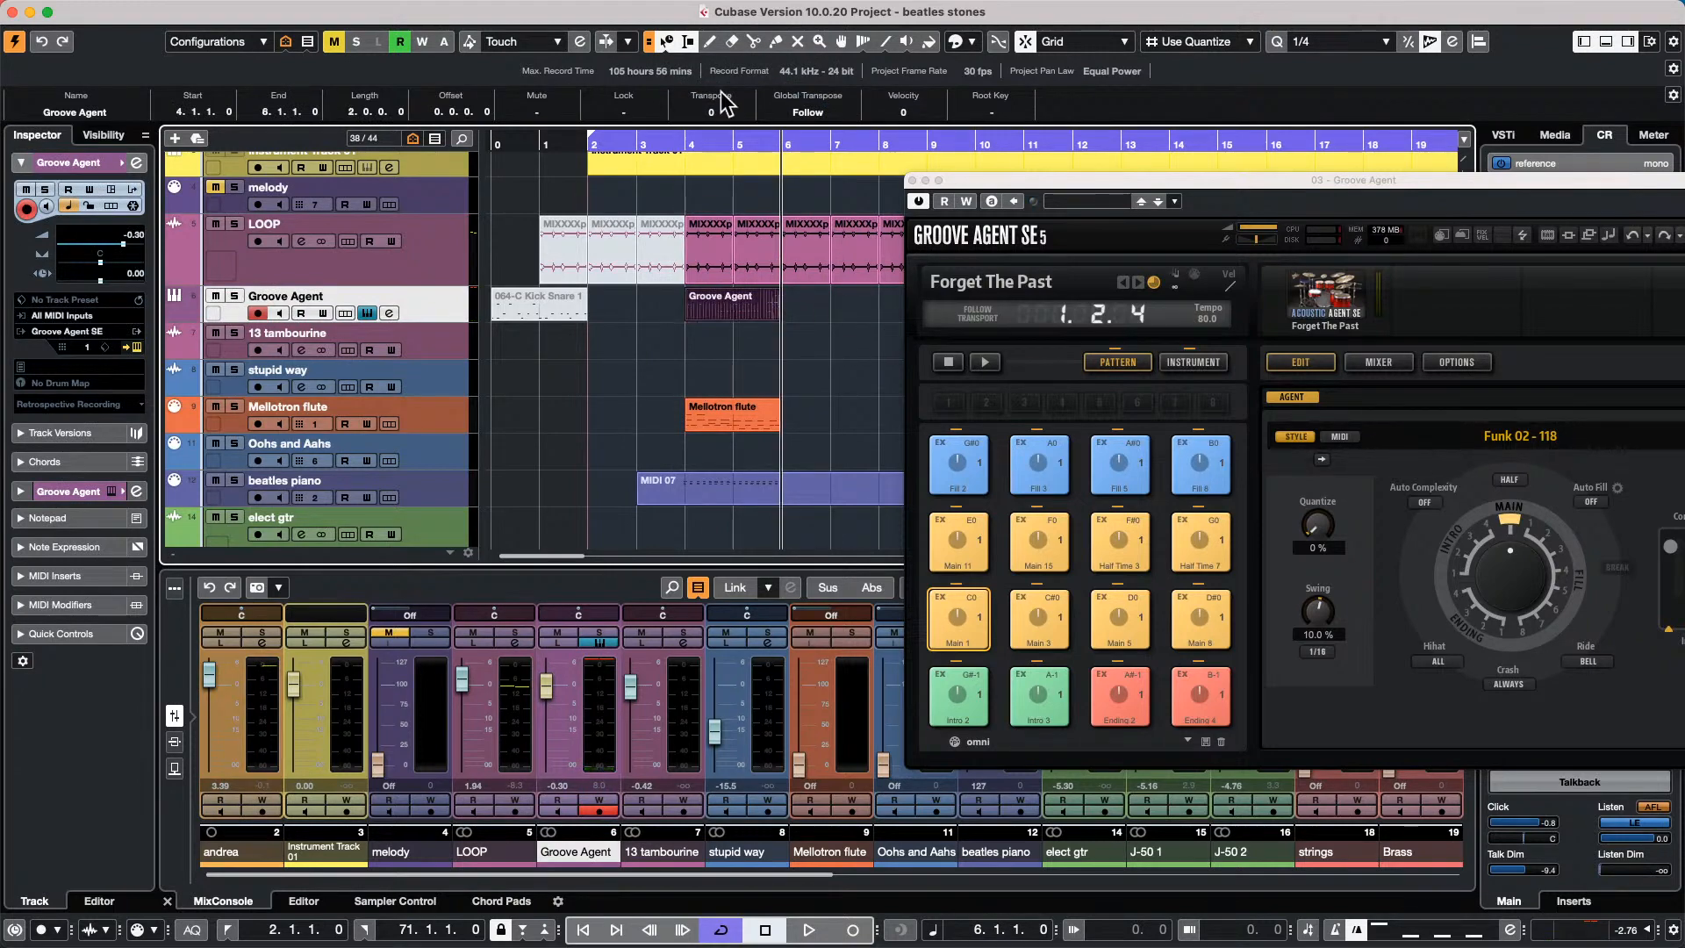
Play the song from bar 4, solo the Groove Agent track during playback and stop.
{"action": "left_click", "coordinate": [953, 361]}
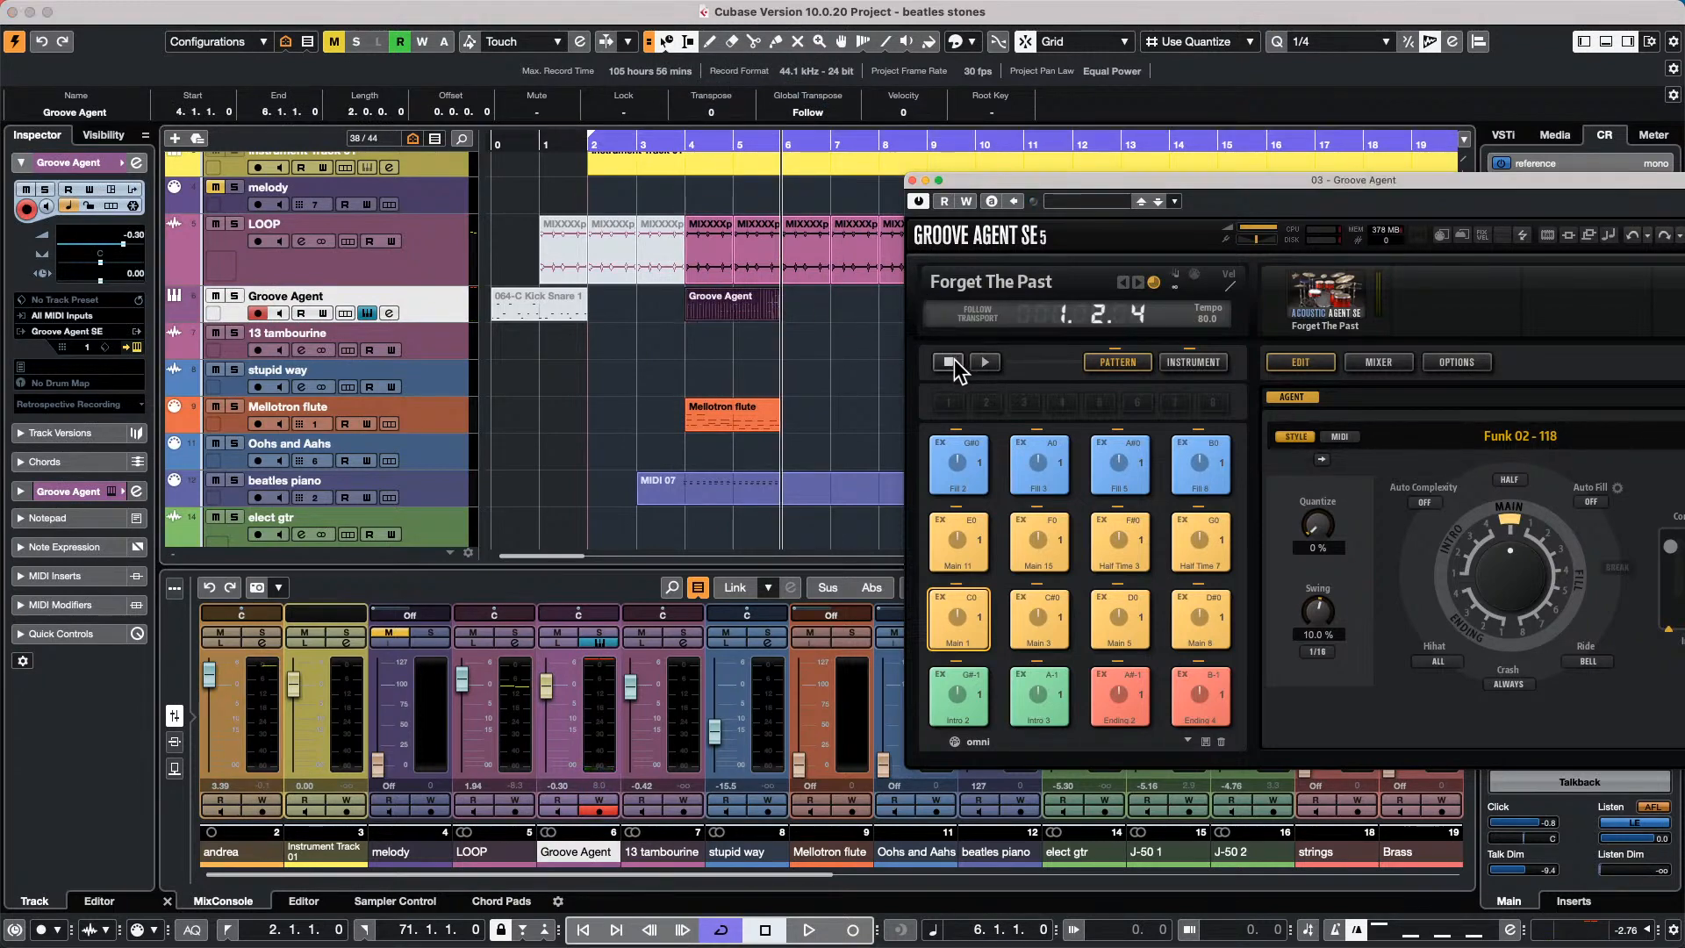
{"action": "left_click", "coordinate": [685, 144]}
{"action": "key", "text": "space"}
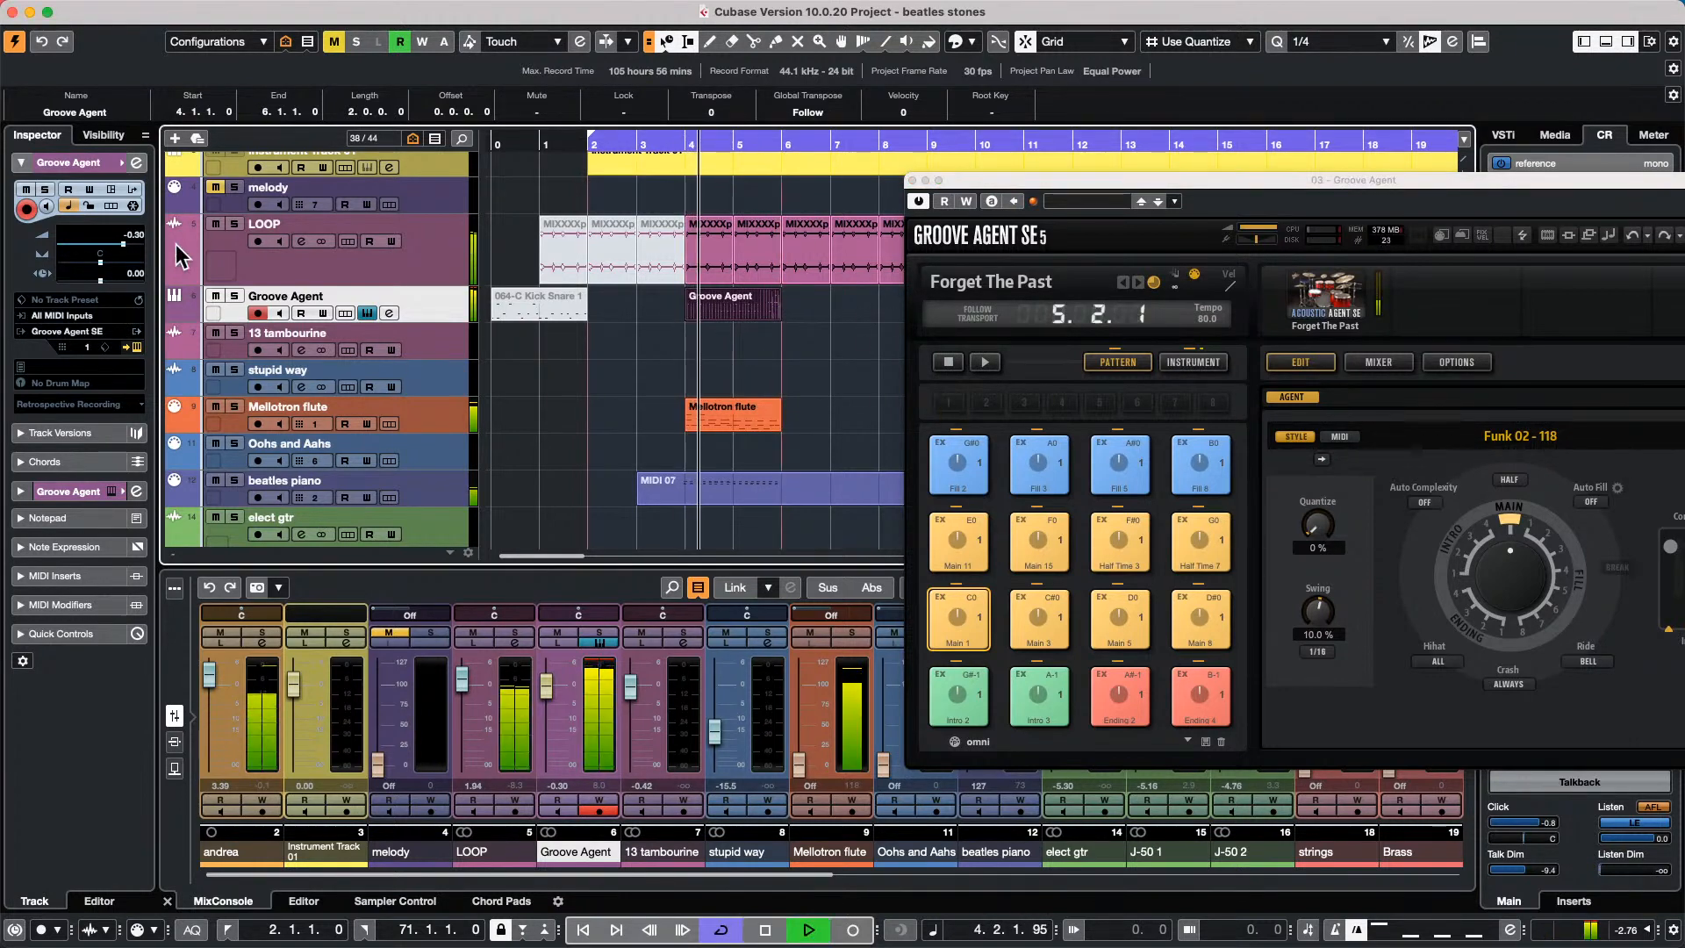
{"action": "left_click", "coordinate": [215, 296]}
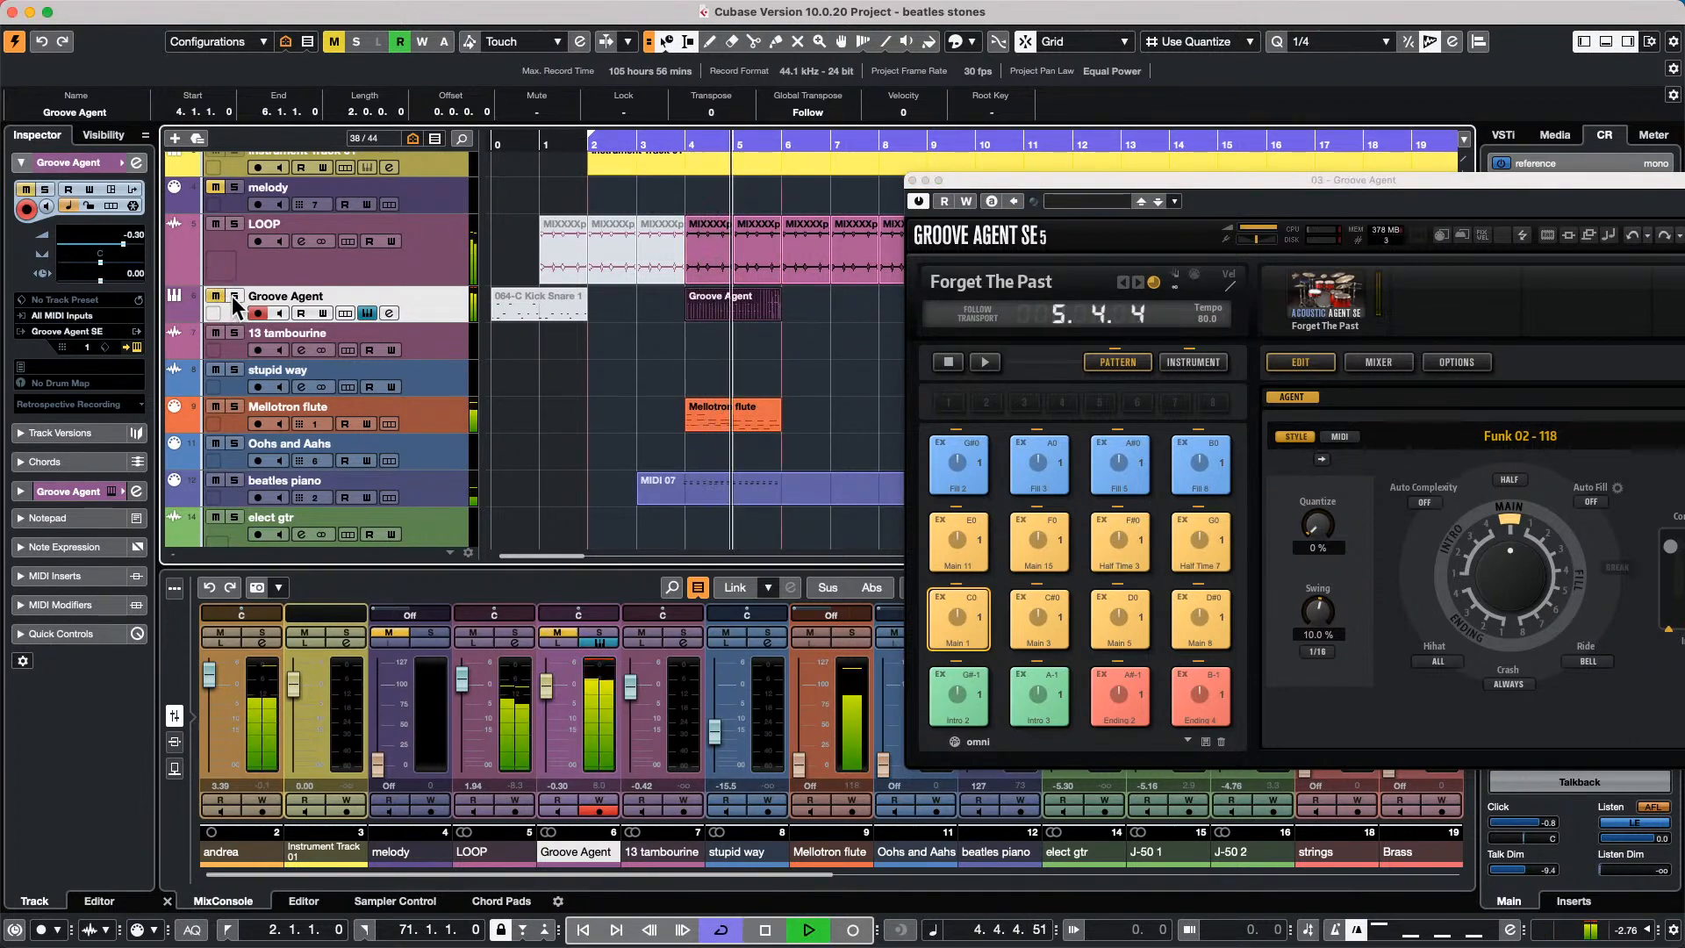
{"action": "left_click", "coordinate": [234, 296]}
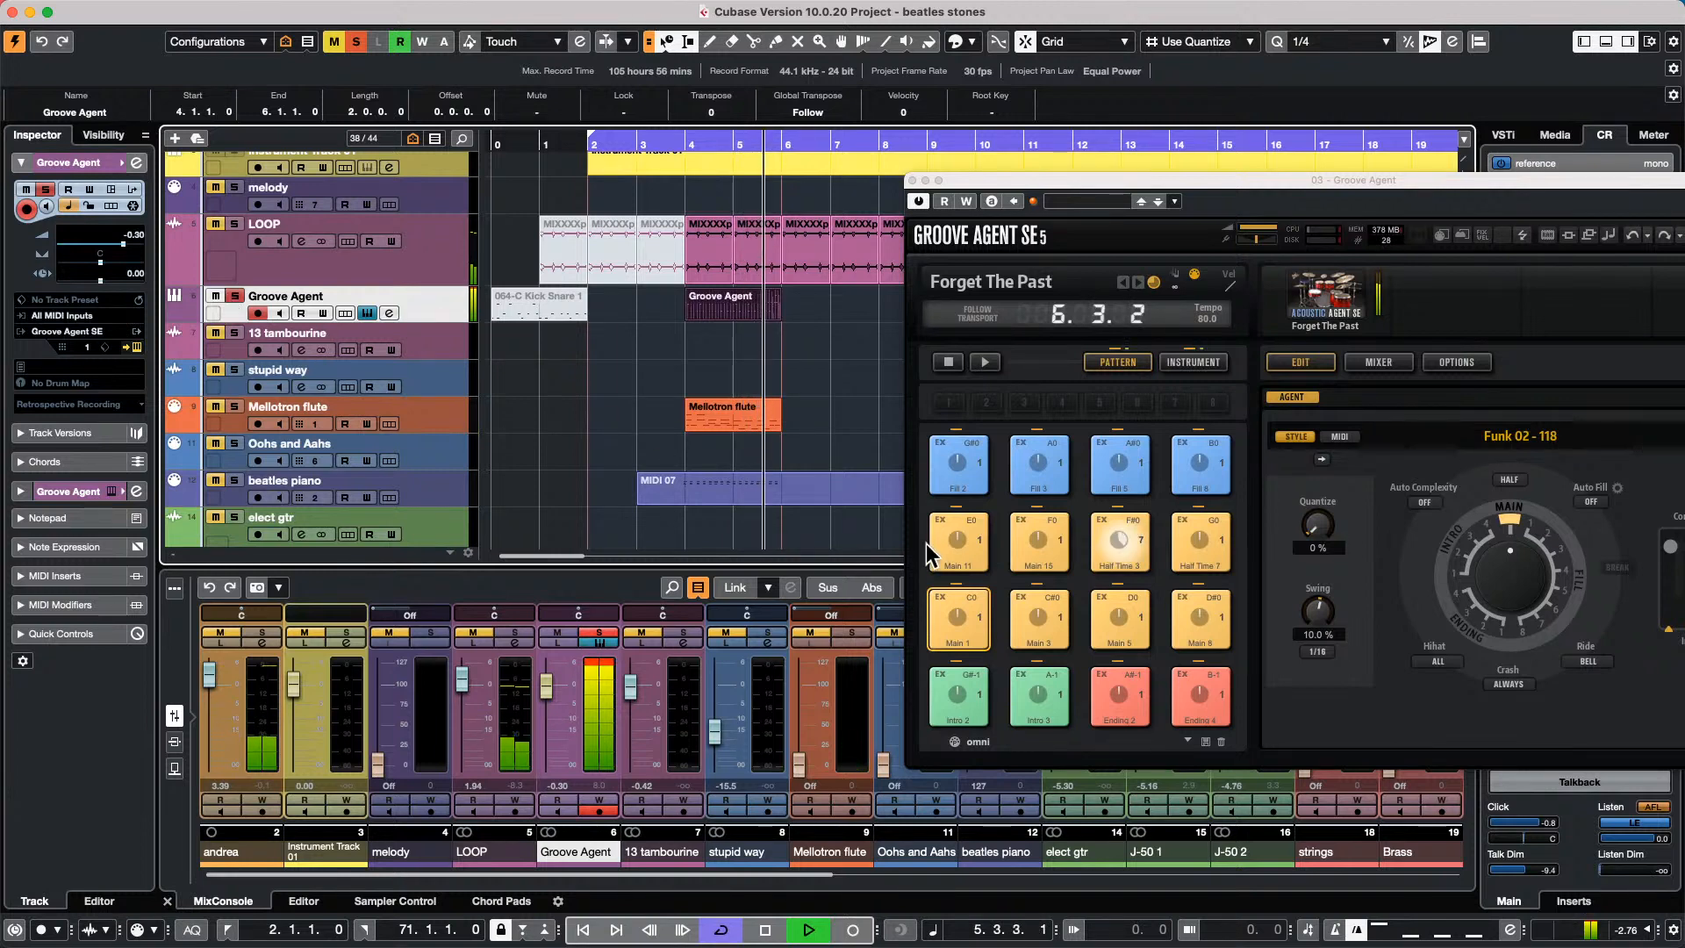
{"action": "key", "text": "space"}
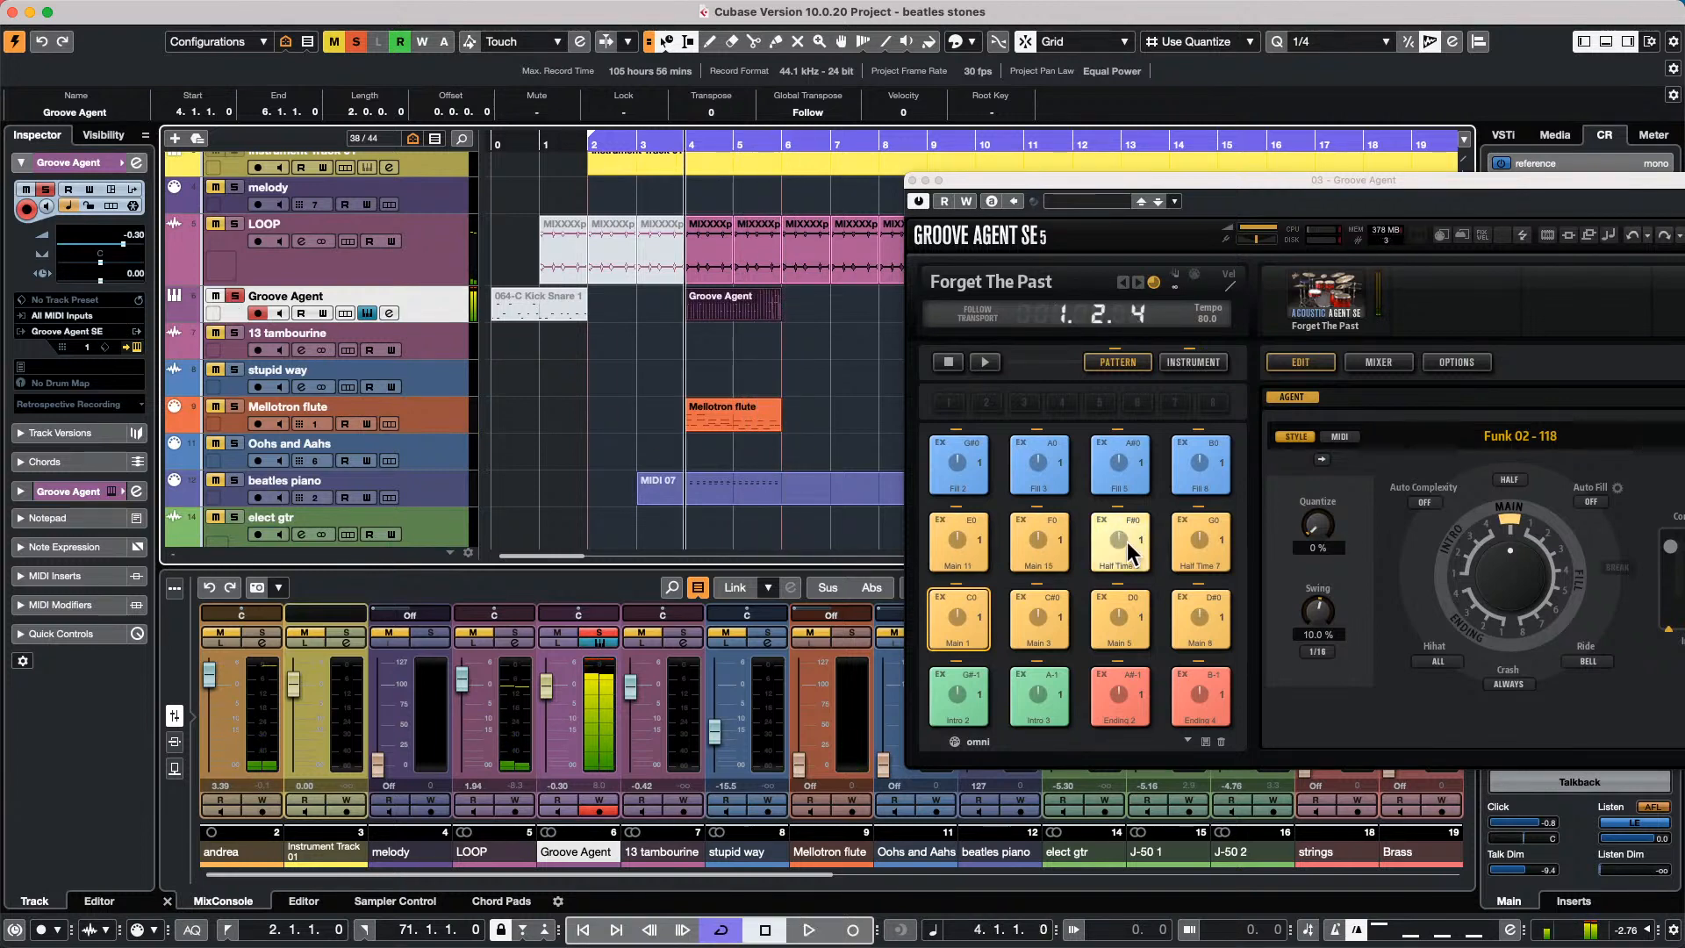
Place the Half Time 3 pattern on the Groove Agent track at bar 6 and play it back from there.
{"action": "mouse_move", "coordinate": [1129, 553]}
{"action": "left_mouse_down"}
{"action": "mouse_move", "coordinate": [737, 308]}
{"action": "mouse_move", "coordinate": [787, 320]}
{"action": "left_mouse_up"}
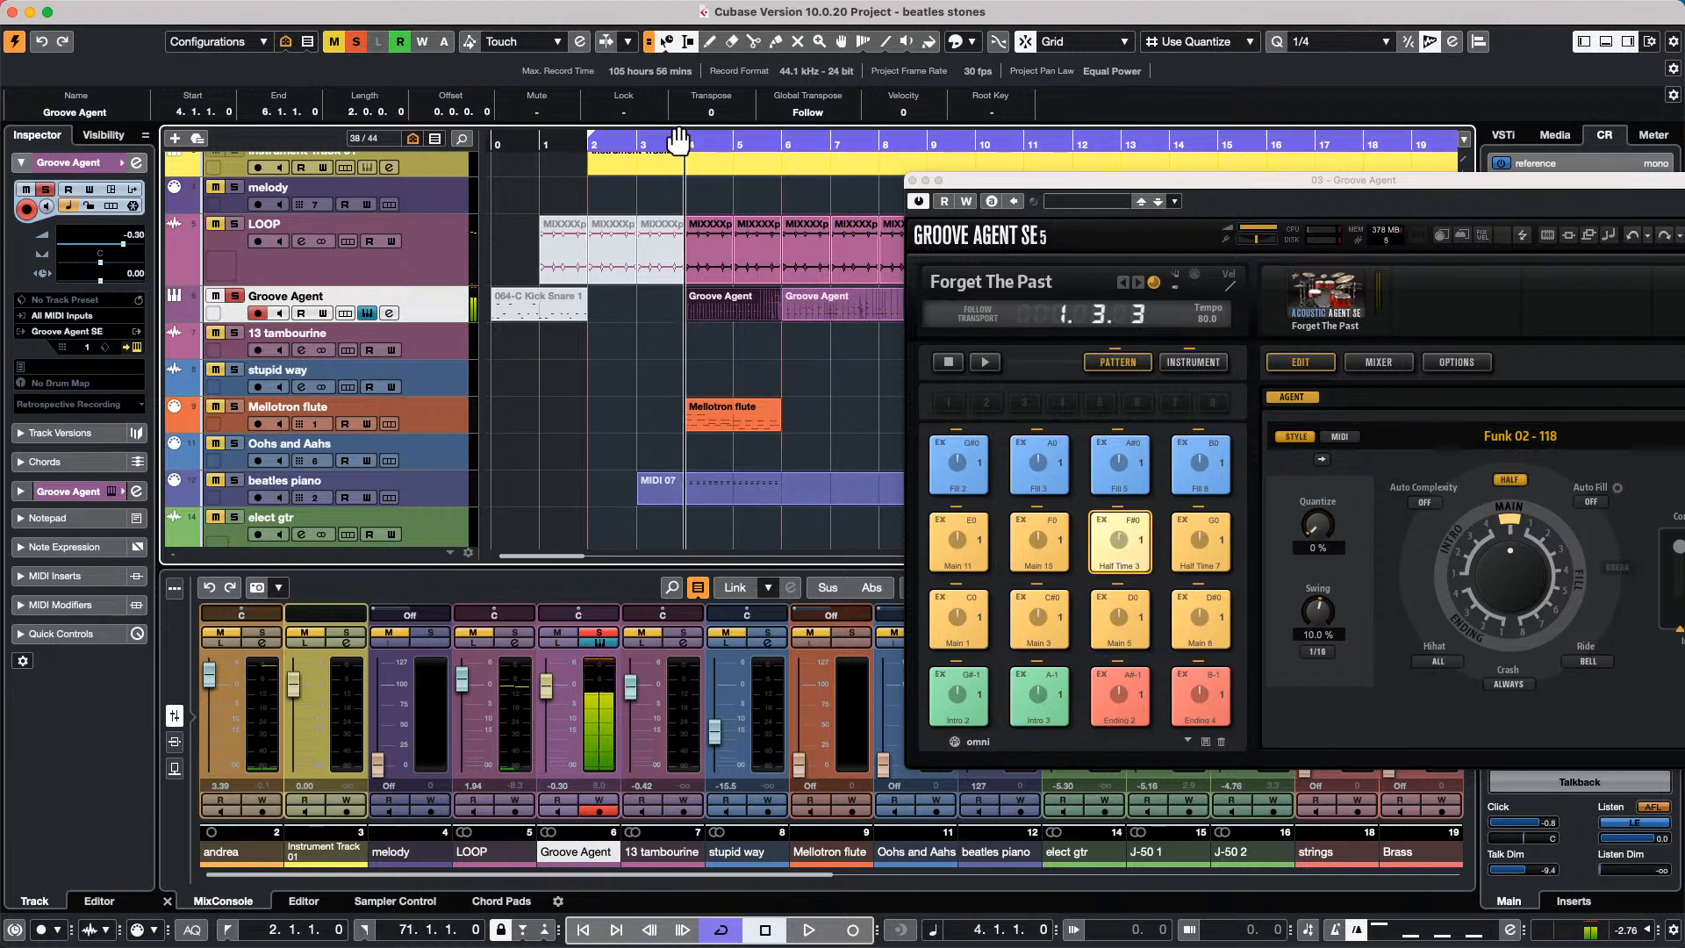
{"action": "left_click", "coordinate": [968, 178]}
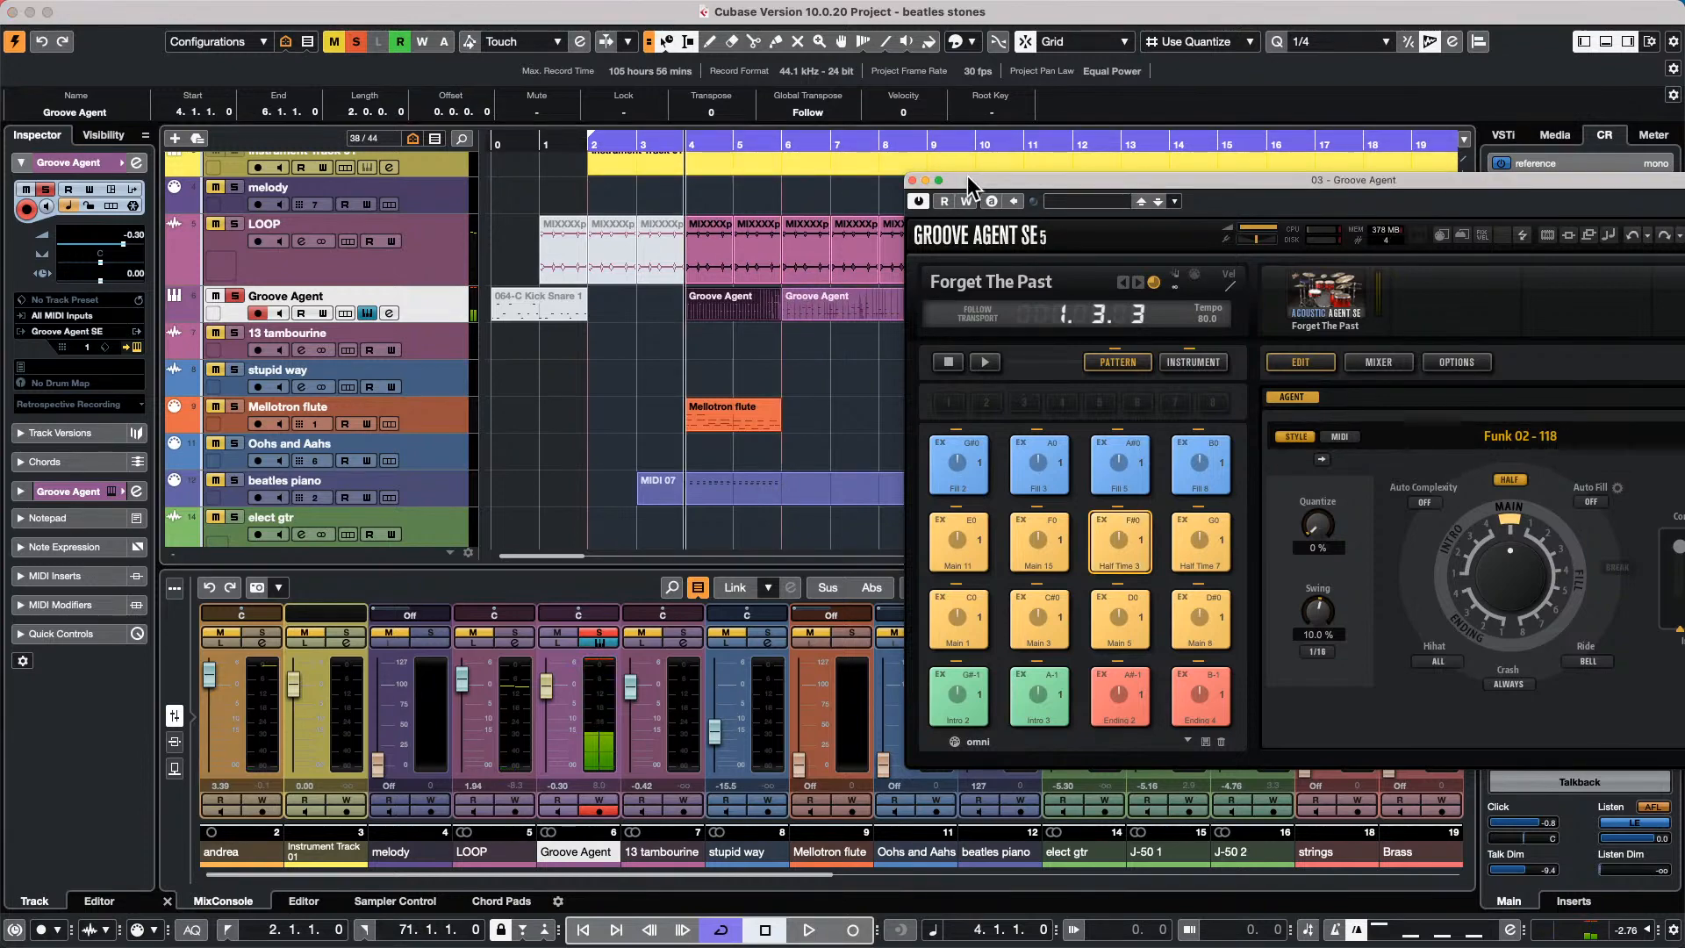
{"action": "left_click_drag", "start_coordinate": [967, 182], "coordinate": [1111, 331]}
{"action": "double_click", "coordinate": [790, 145]}
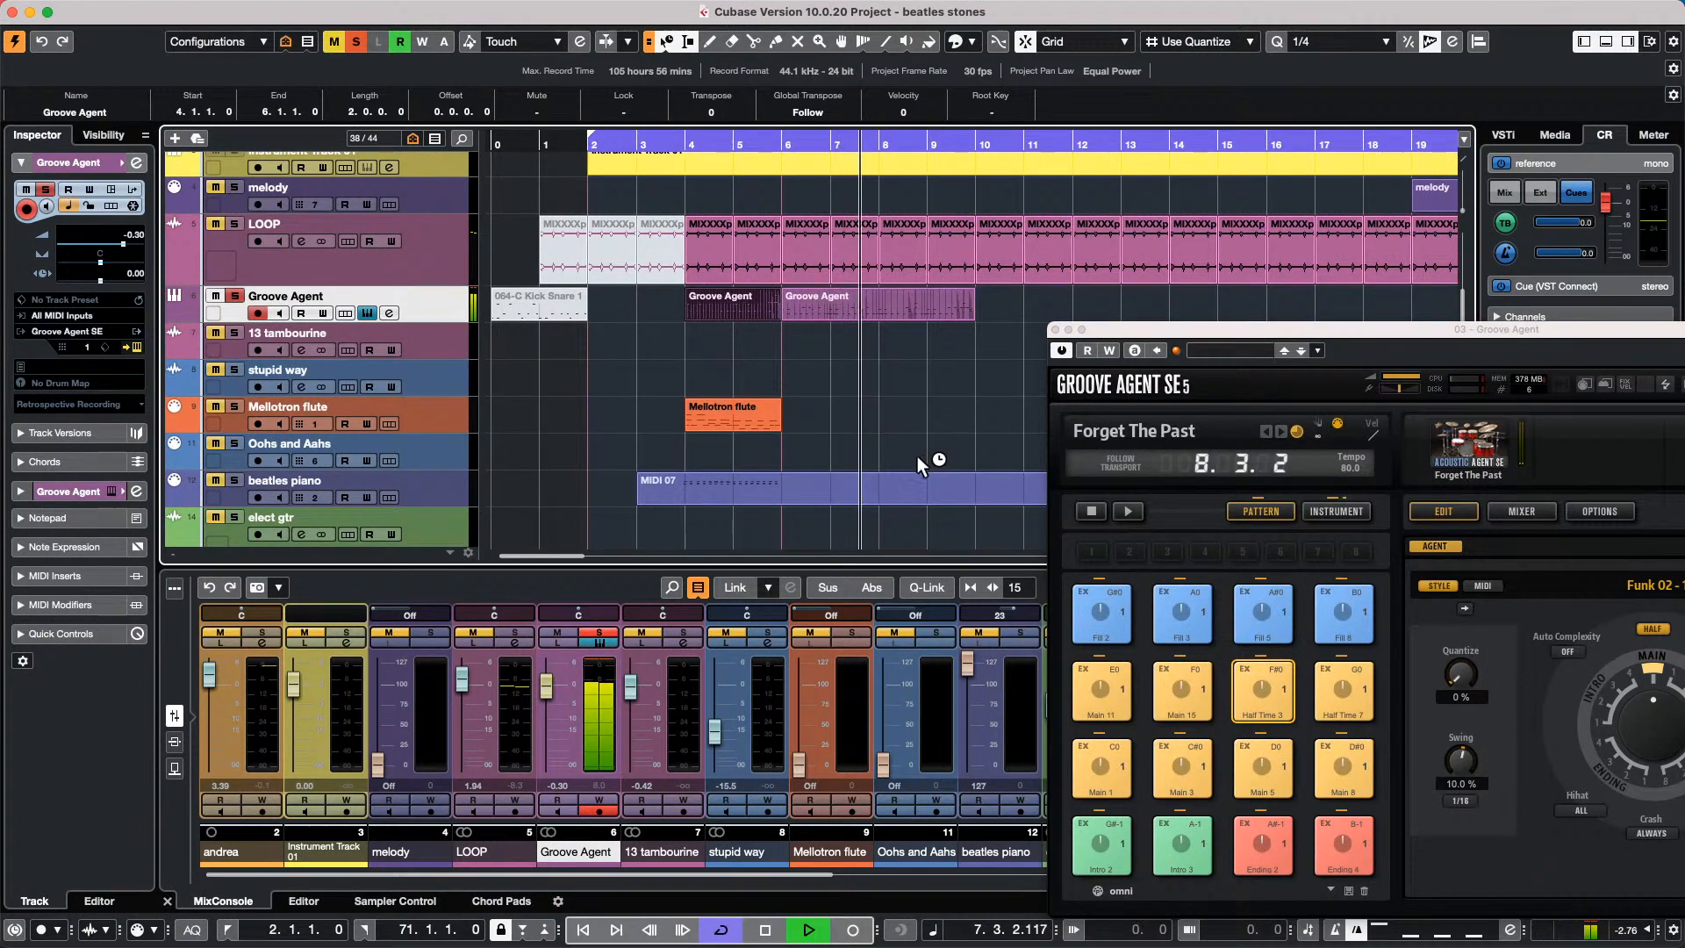
{"action": "double_click", "coordinate": [702, 143]}
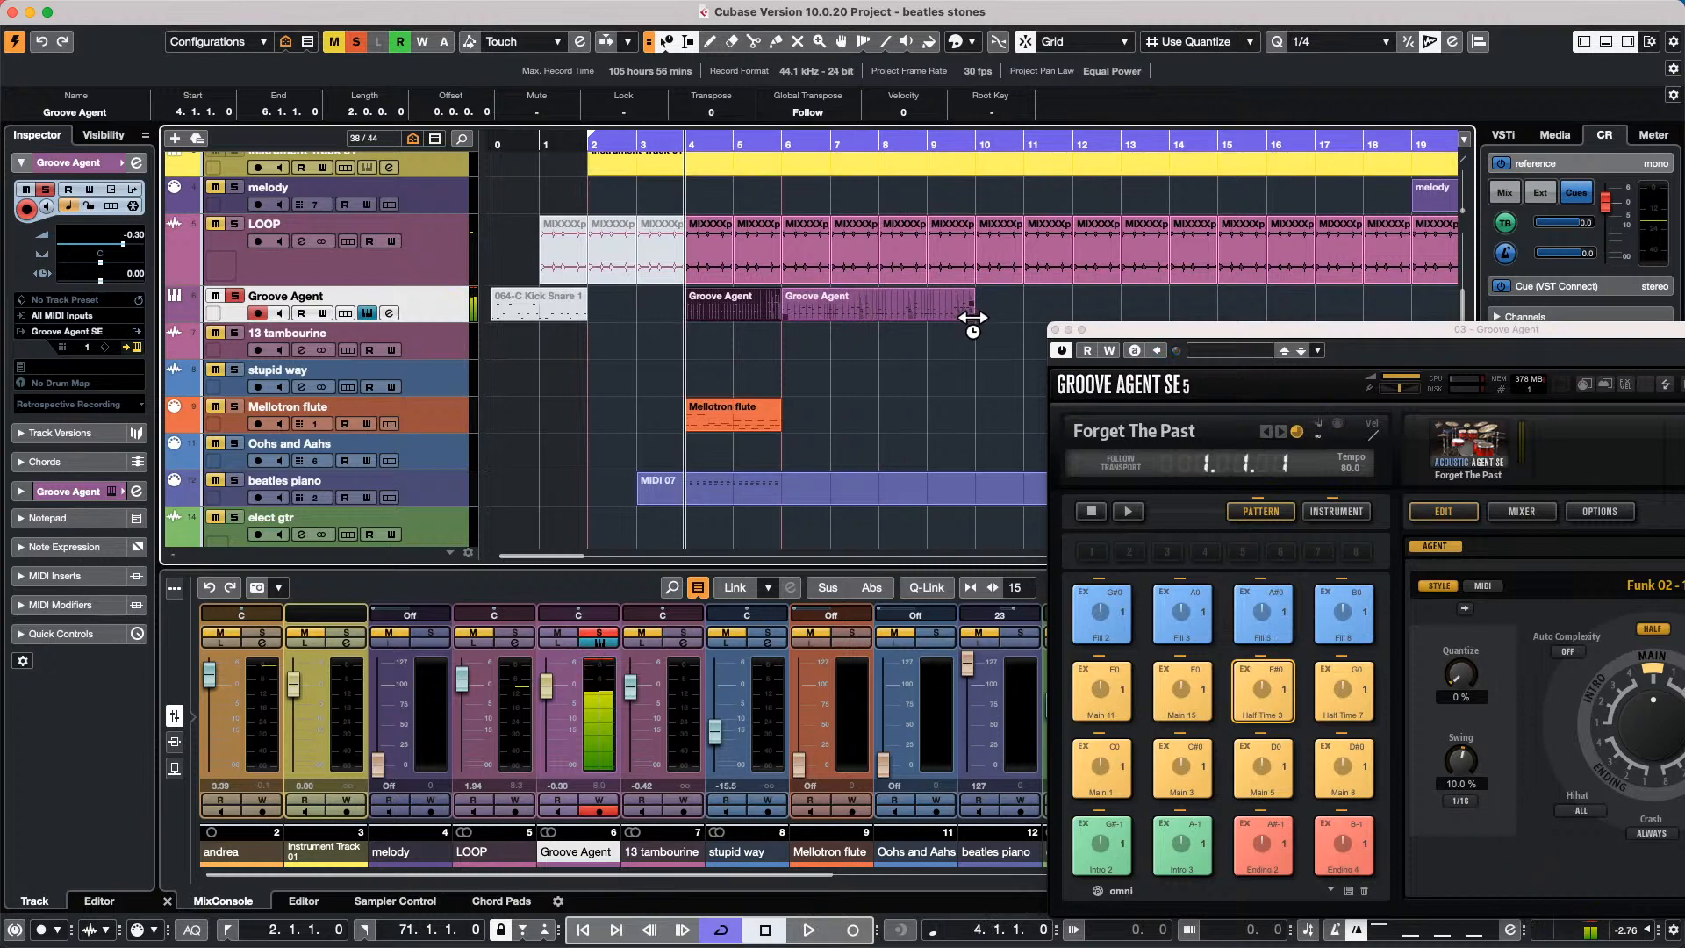
Time-stretch the Half Time 3 part to two bars, ending at bar 8, and play it from bar 6.
{"action": "left_click_drag", "start_coordinate": [972, 317], "coordinate": [872, 326]}
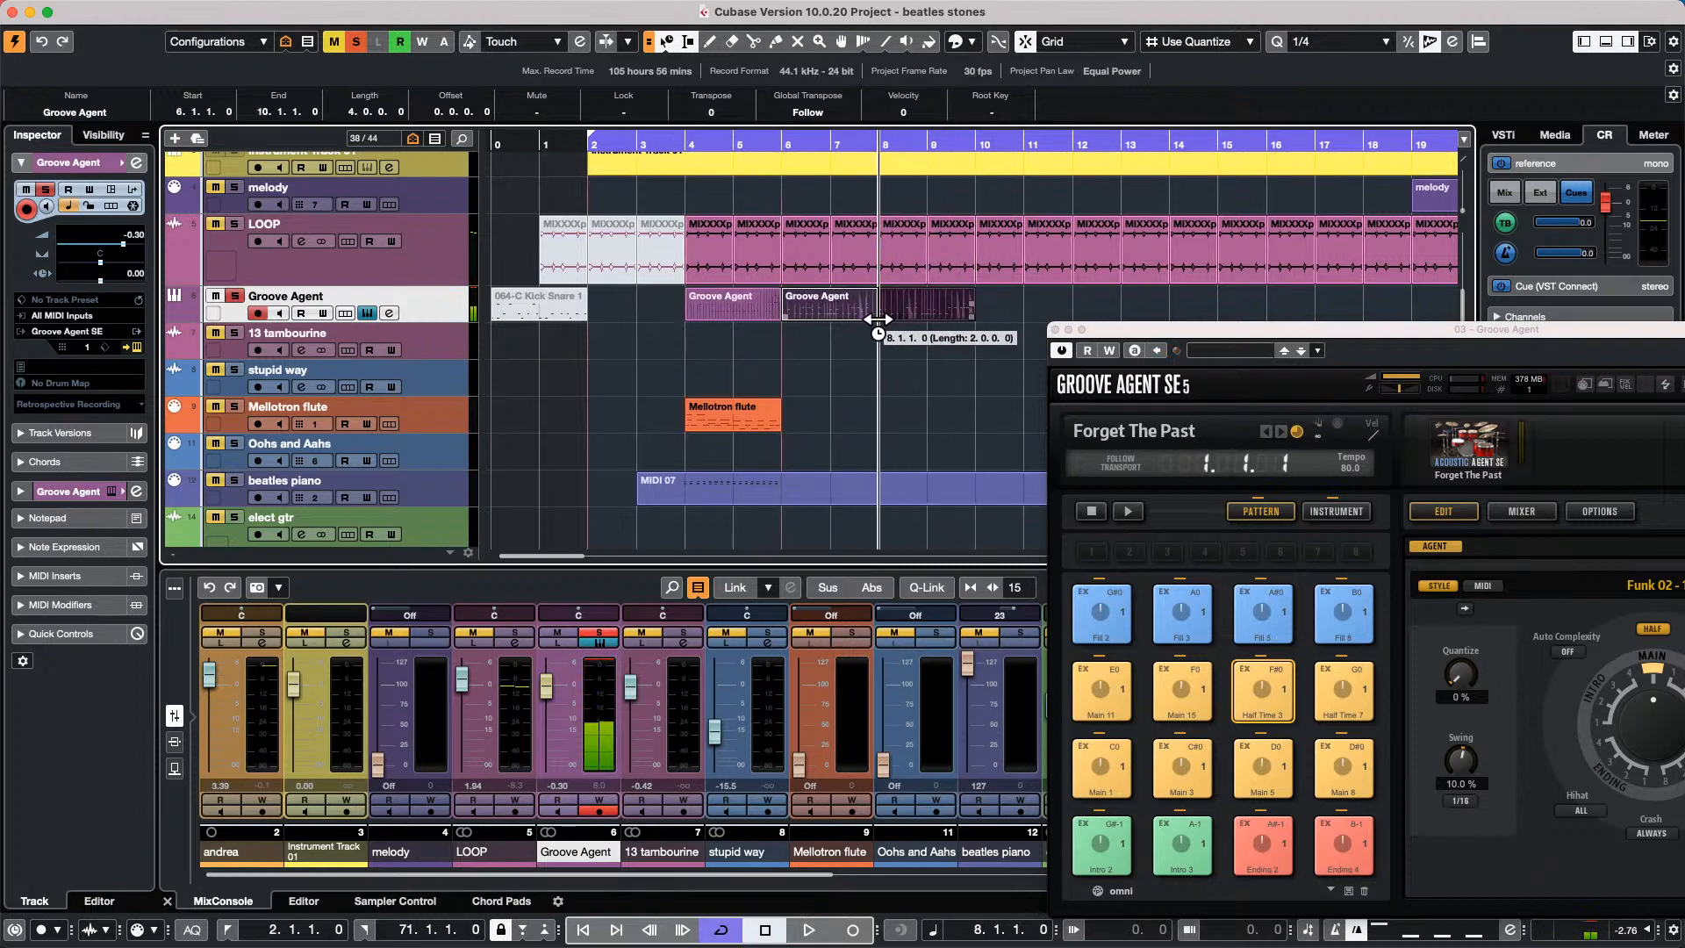
{"action": "double_click", "coordinate": [790, 141]}
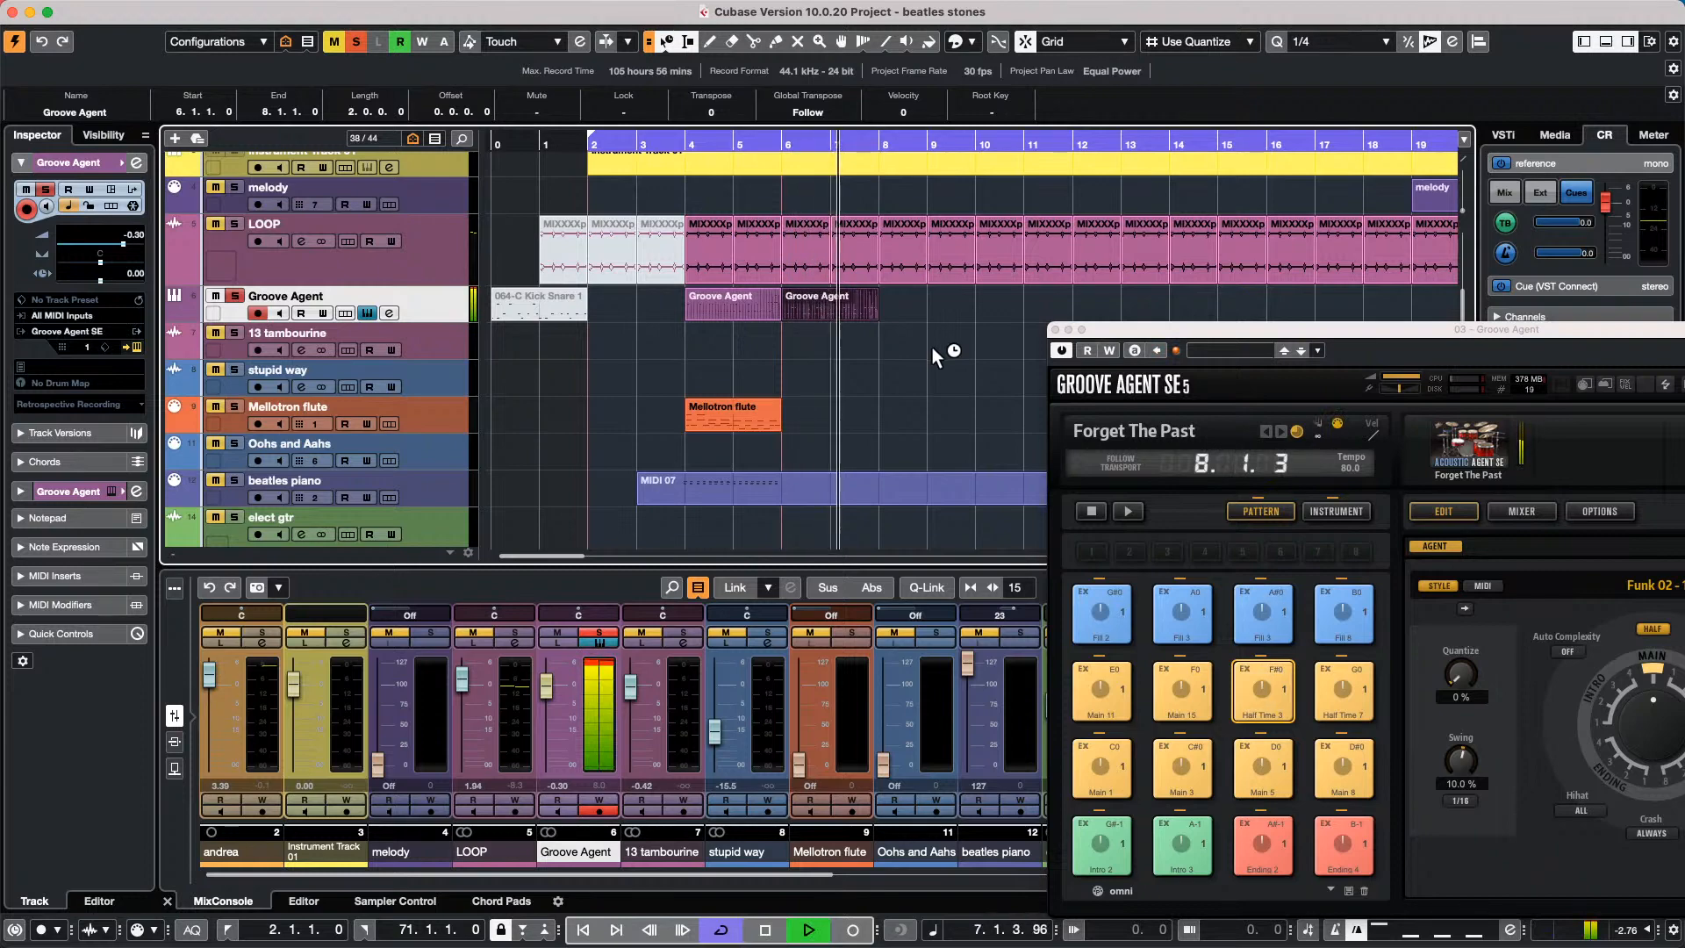
{"action": "key", "text": "space"}
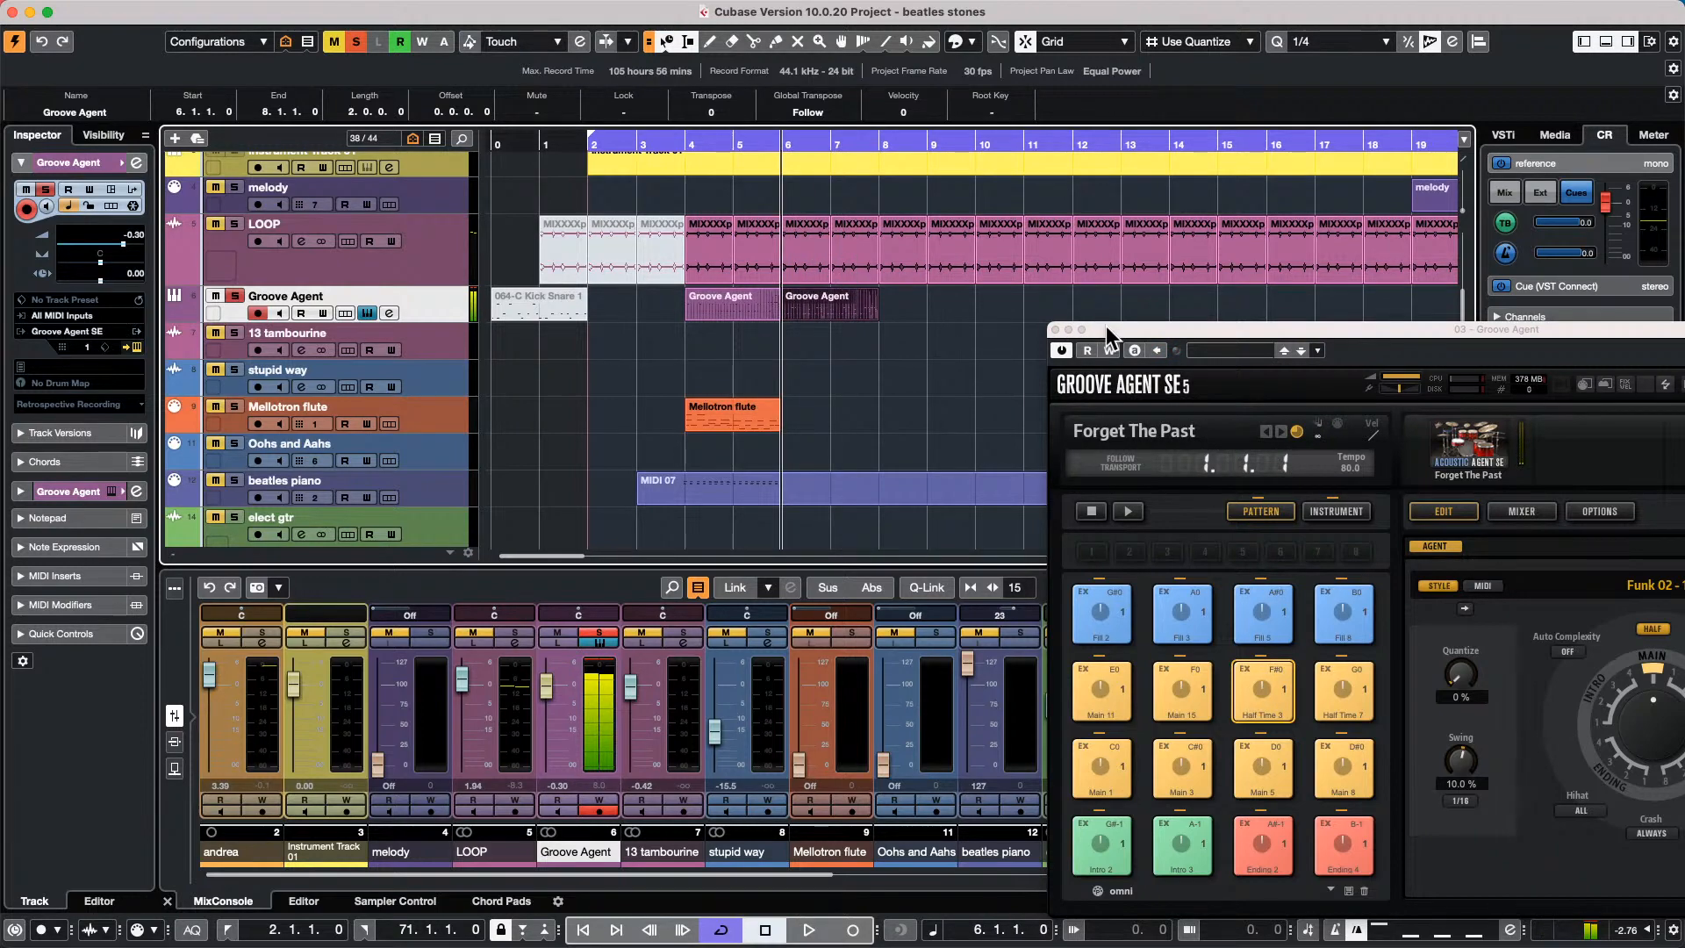
Turn off Groove Agent's Half setting for the pattern.
{"action": "left_click_drag", "start_coordinate": [1107, 336], "coordinate": [671, 142]}
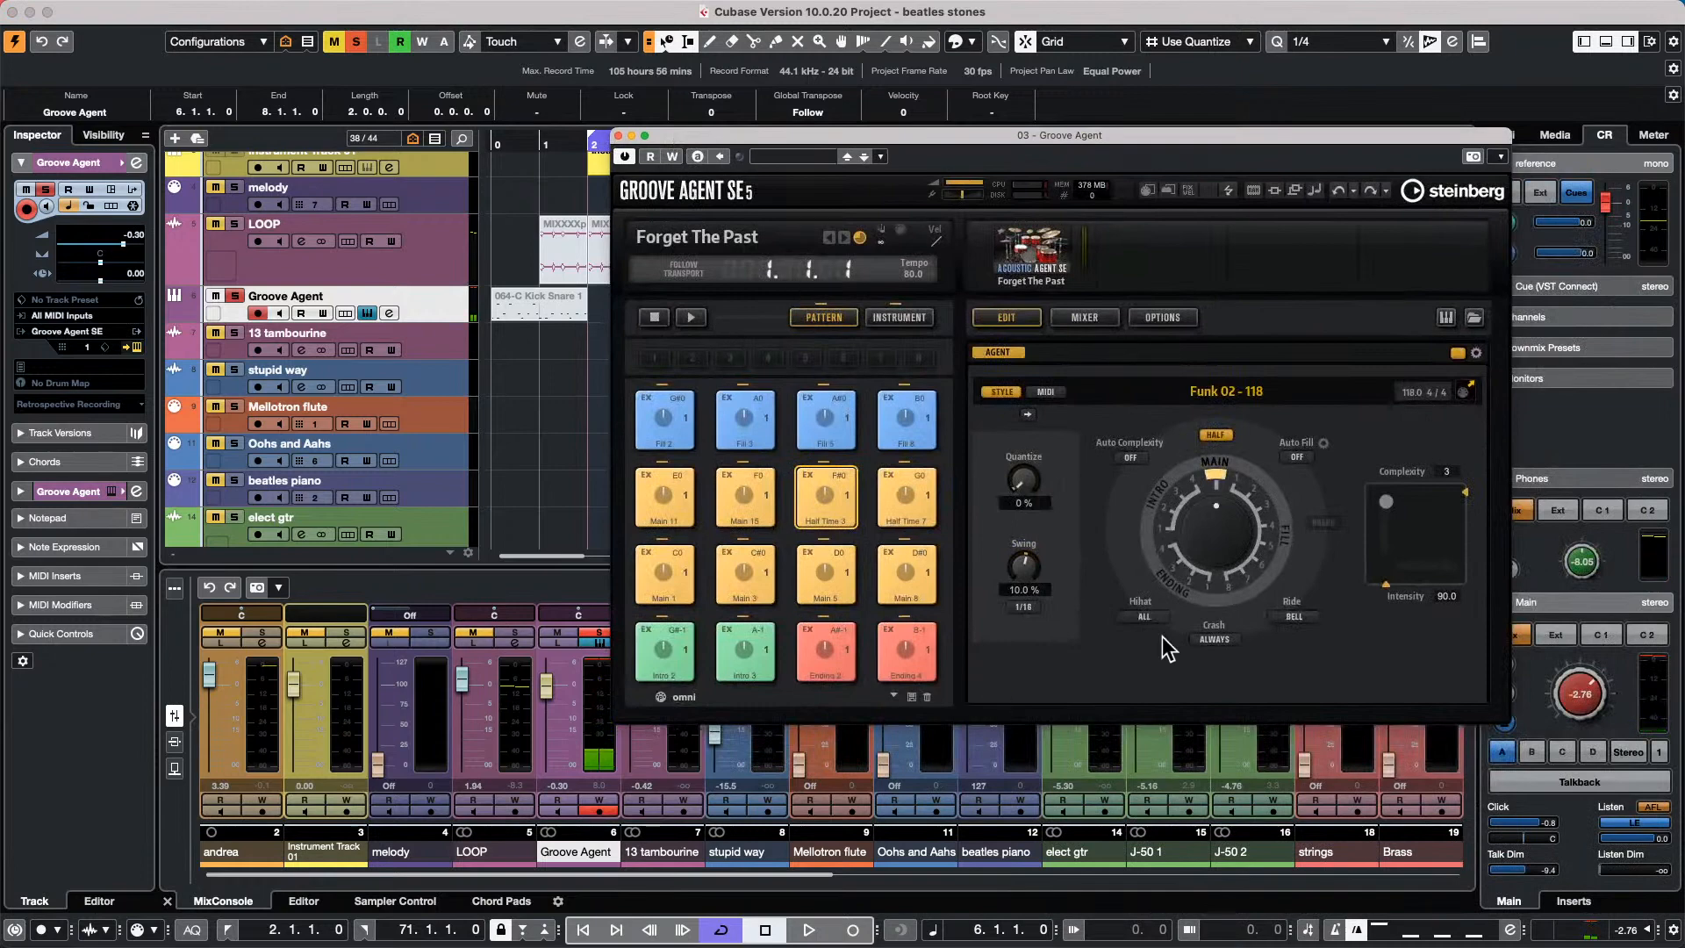
{"action": "left_click", "coordinate": [1214, 435]}
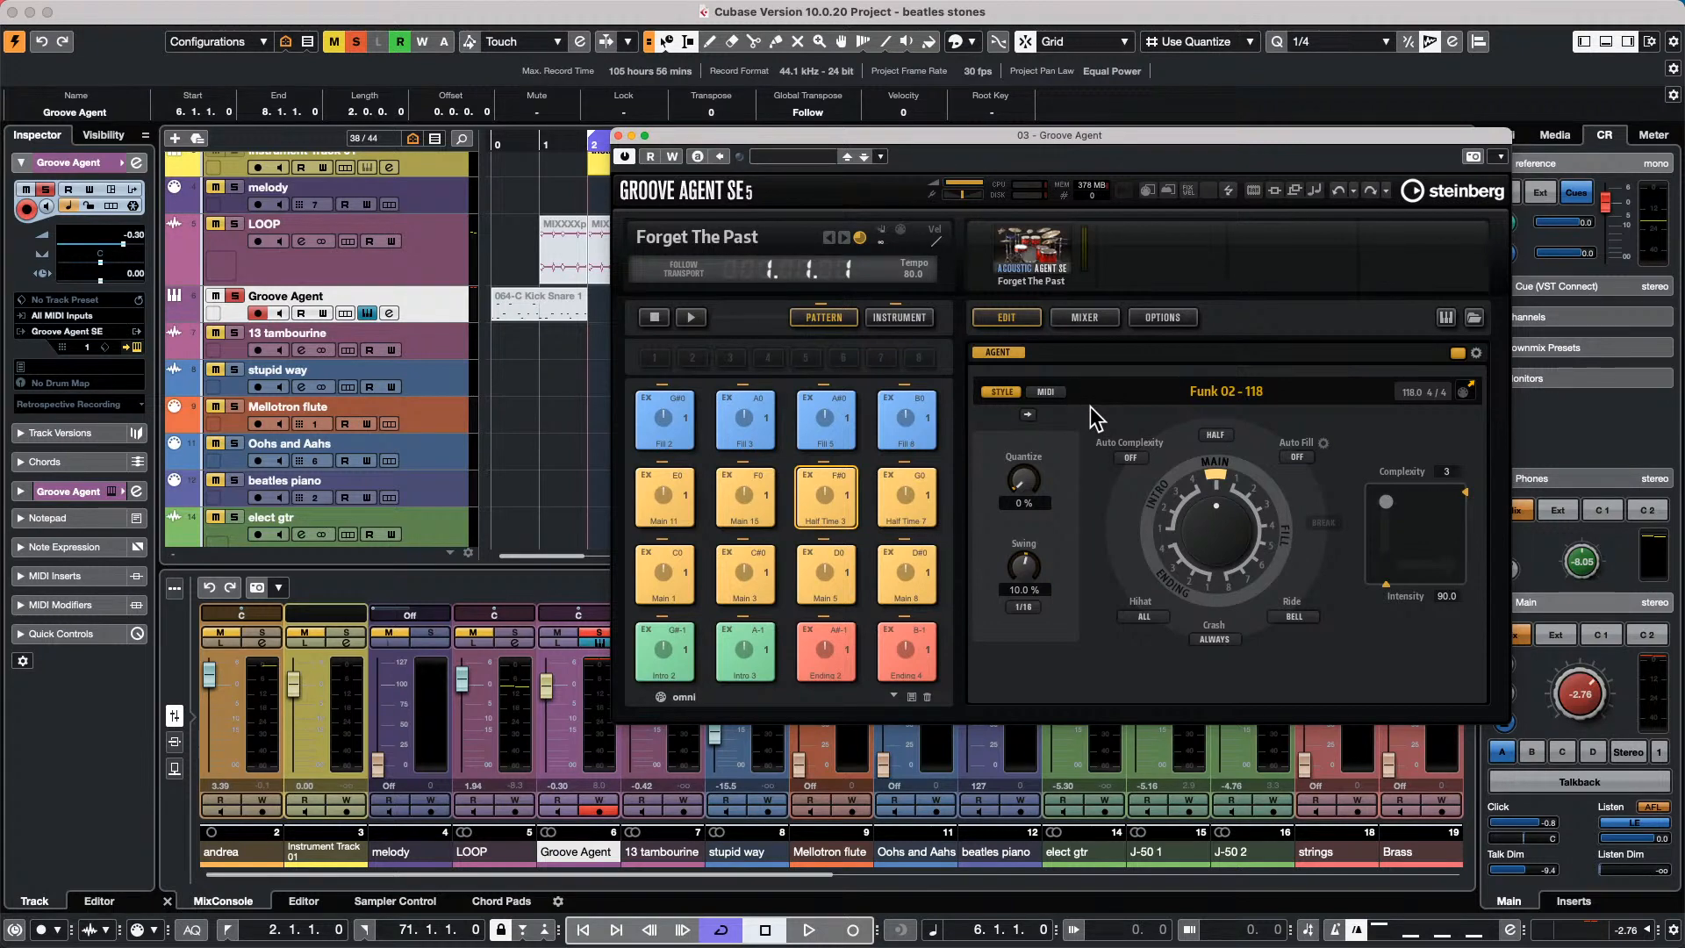
{"action": "mouse_move", "coordinate": [1235, 10]}
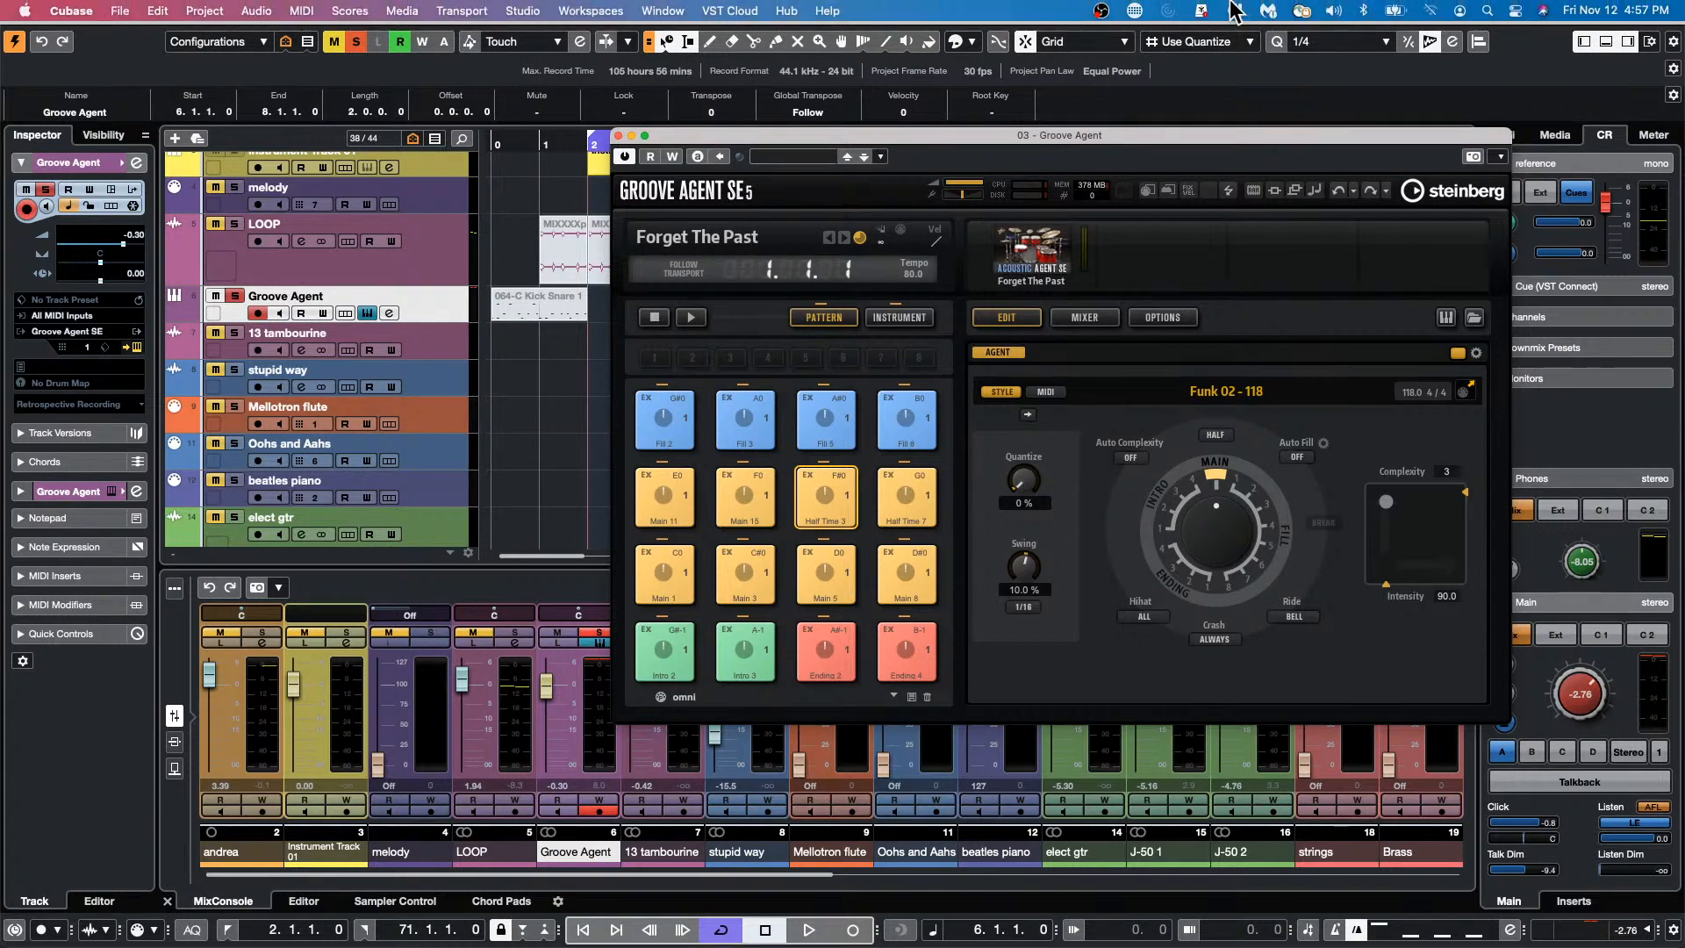